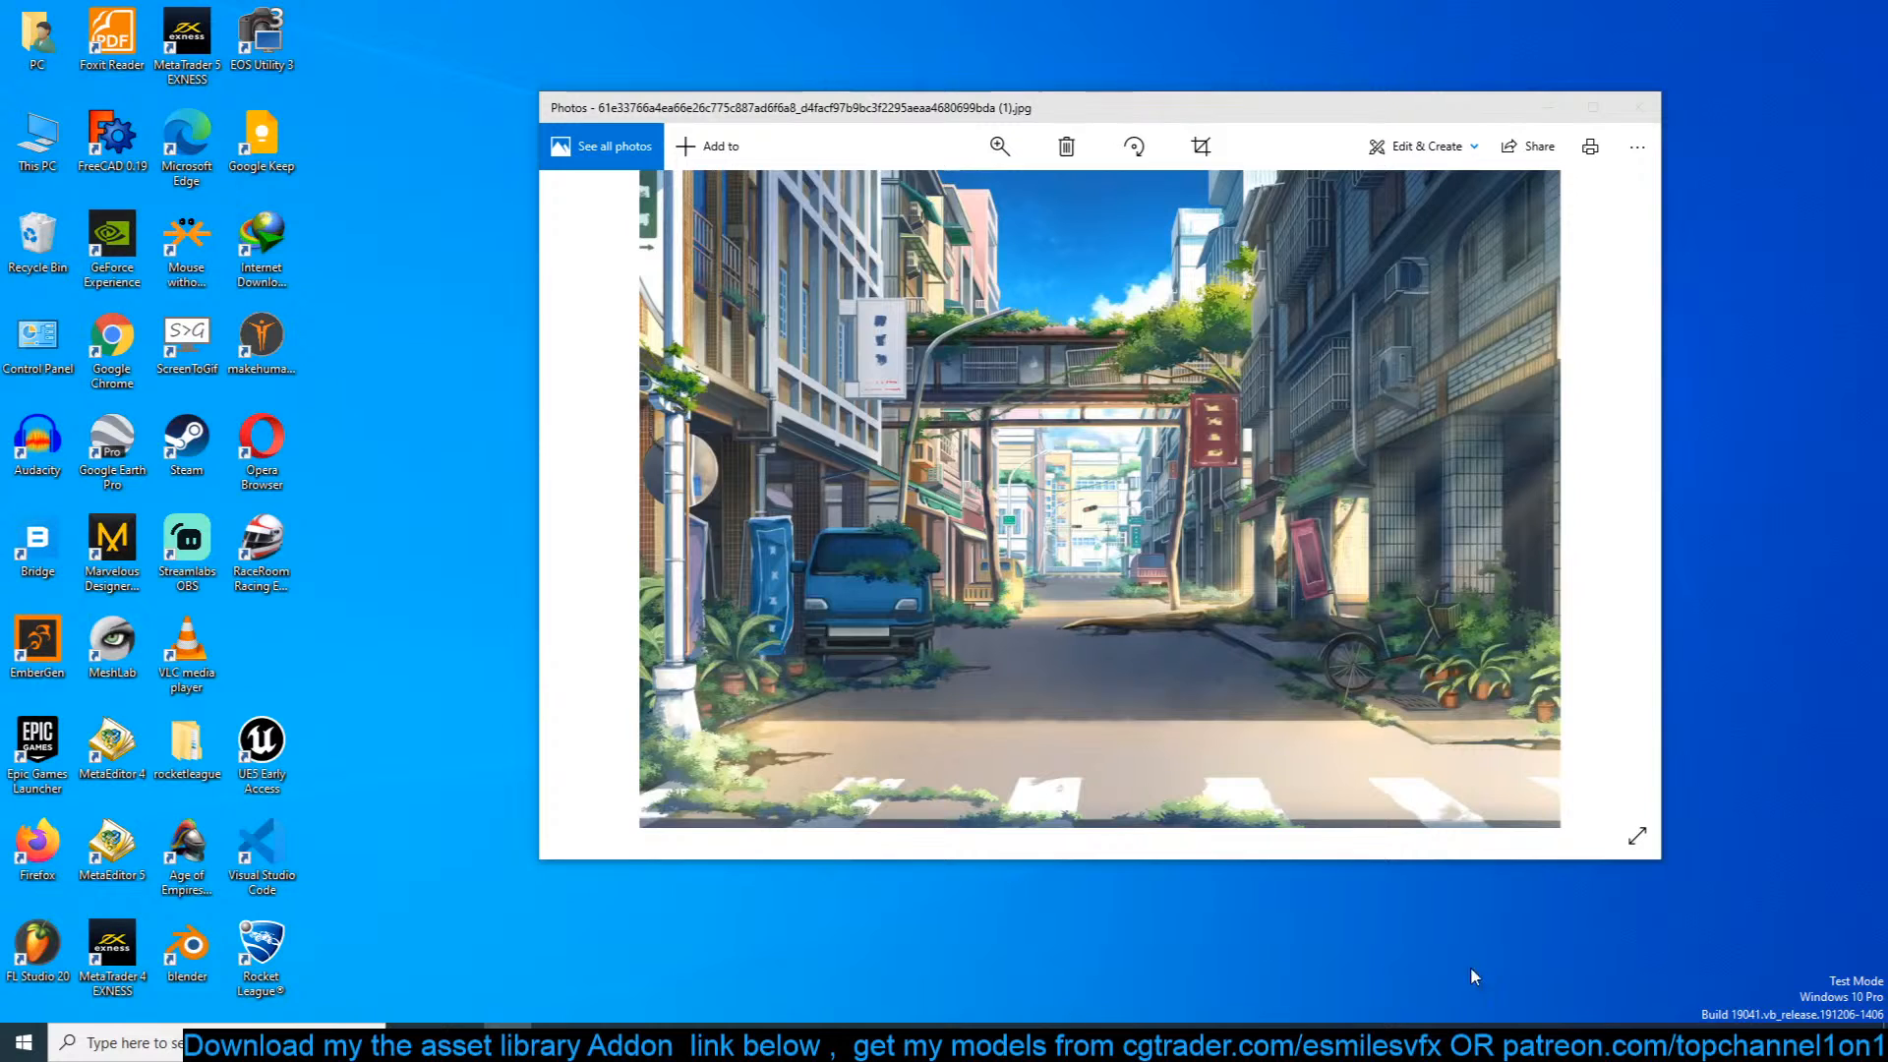
Step: Adjust the headphone output volume of the computer
{"action": "left_click", "coordinate": [1760, 1042]}
{"action": "scroll", "coordinate": [1700, 983], "scroll_direction": "up", "scroll_amount": 1}
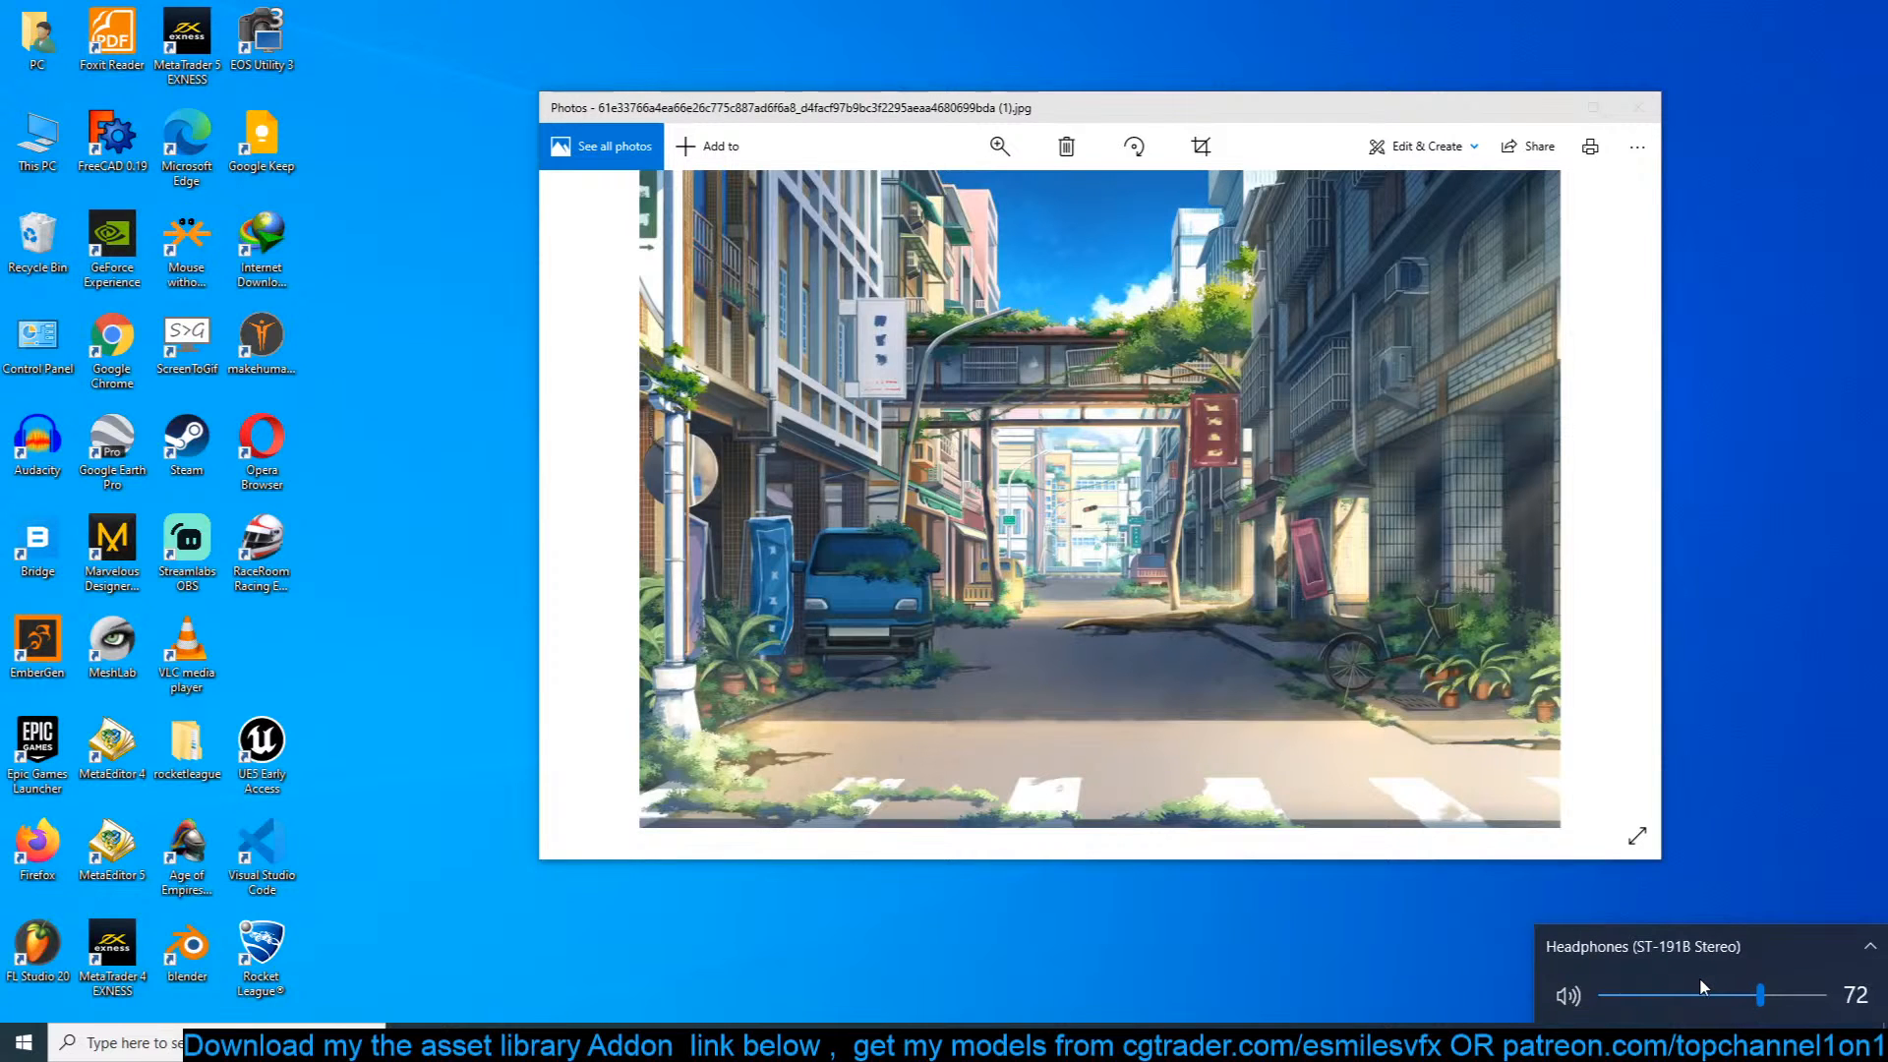
{"action": "scroll", "coordinate": [1501, 947], "scroll_direction": "up", "scroll_amount": 8}
{"action": "scroll", "coordinate": [1500, 947], "scroll_direction": "down", "scroll_amount": 12}
{"action": "left_click", "coordinate": [899, 930]}
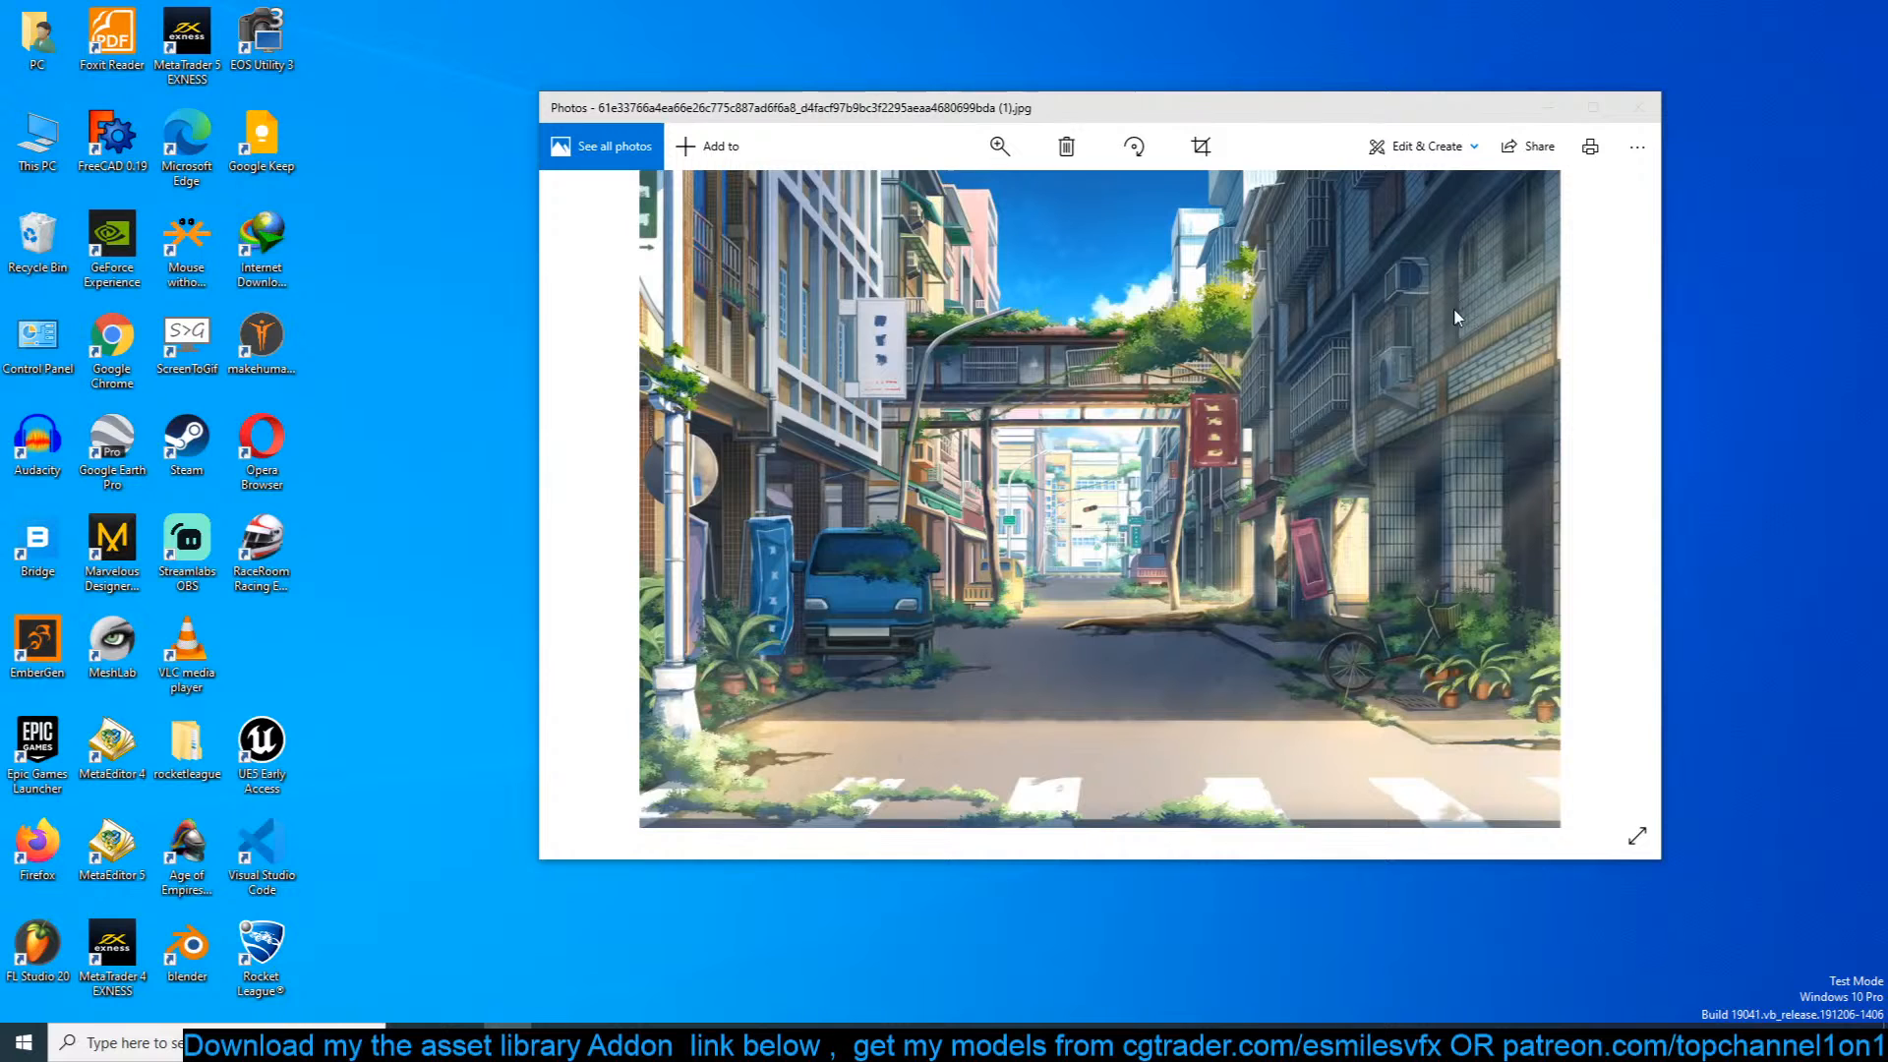
Step: Enlarge the photo viewer to examine the anime street reference image, and restore the window size
{"action": "left_click", "coordinate": [1593, 107]}
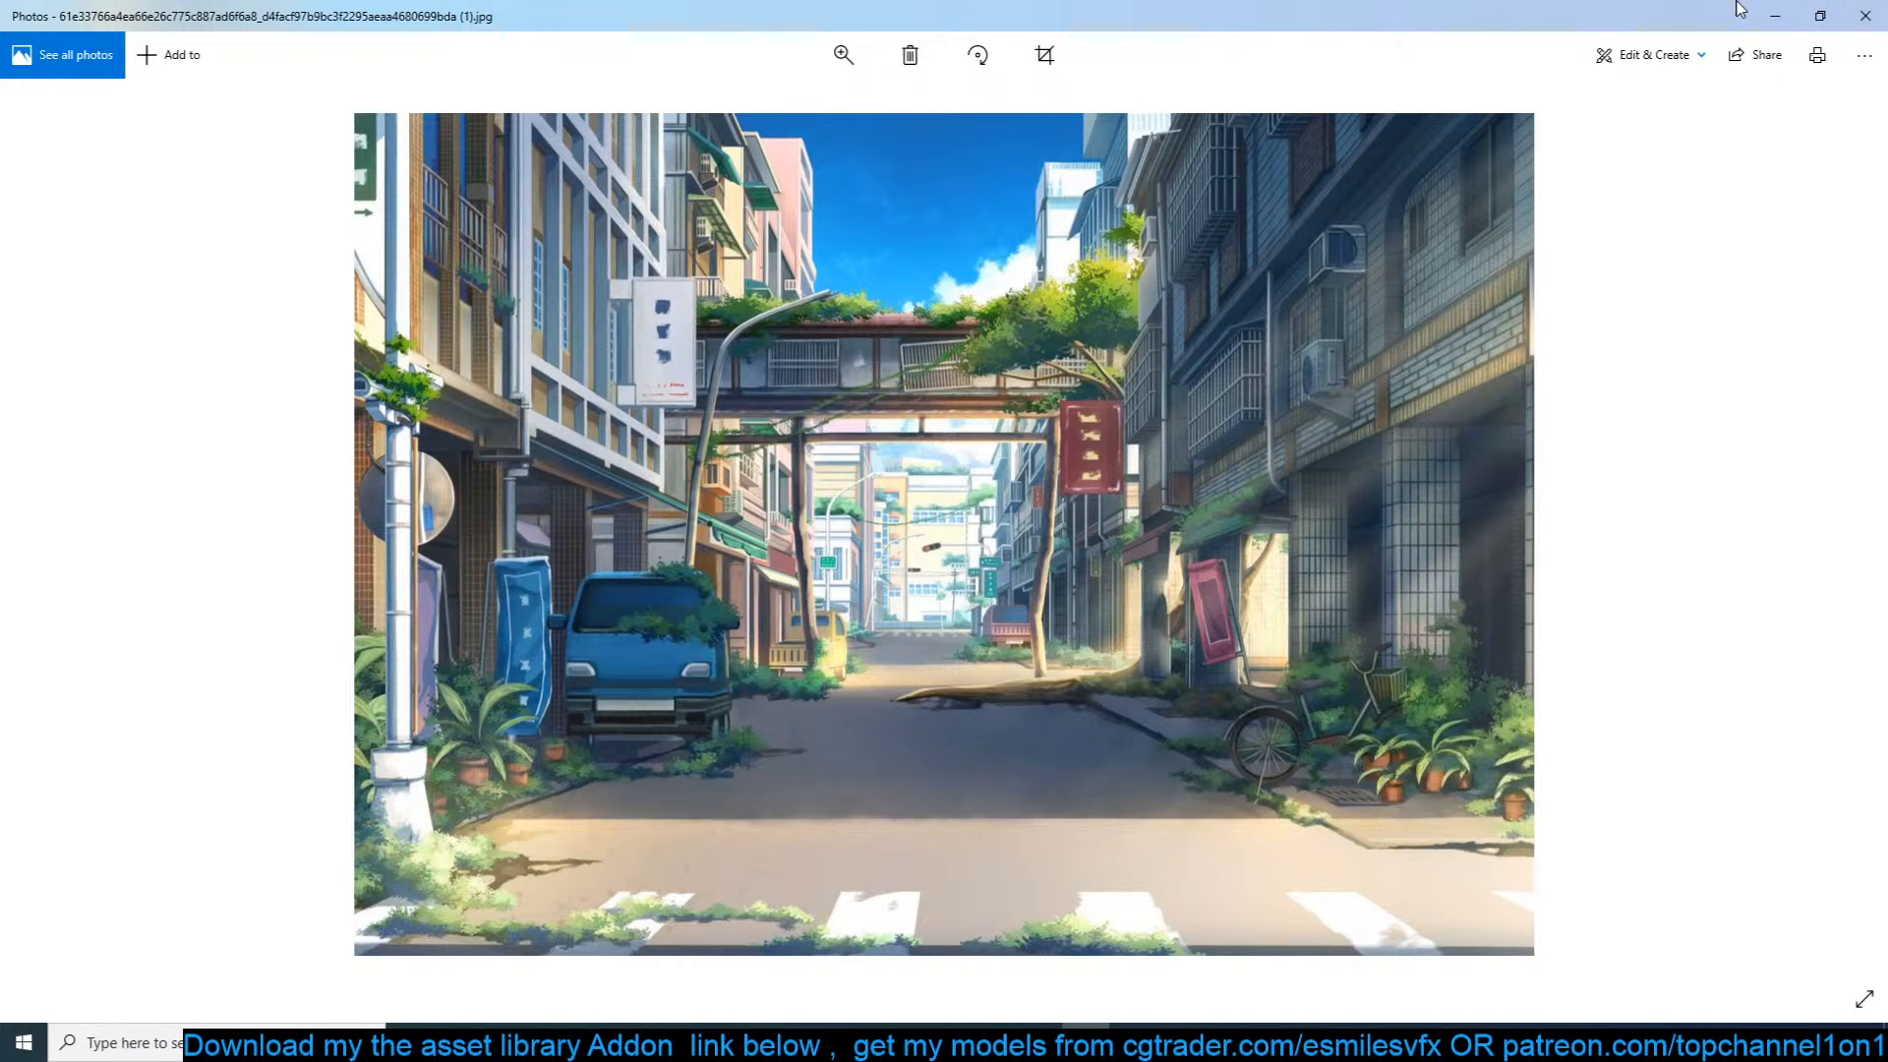
{"action": "left_click", "coordinate": [1820, 17]}
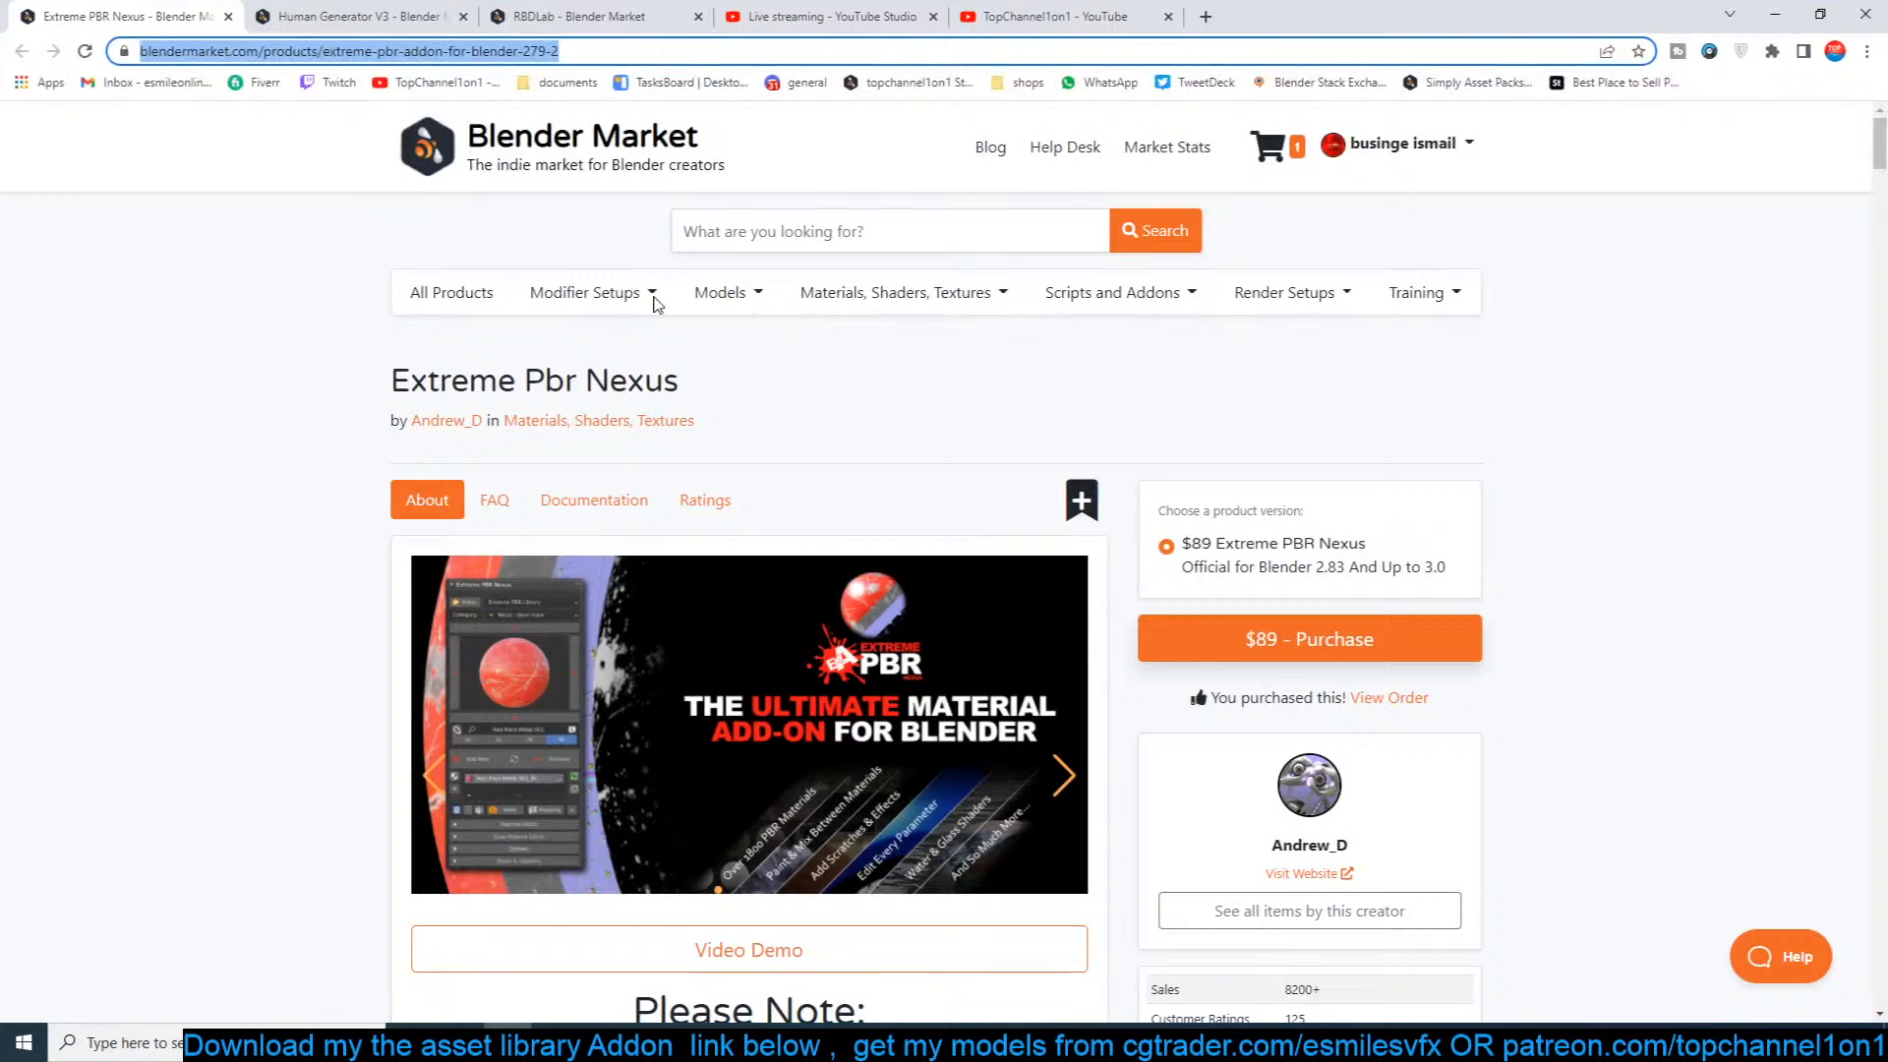
Step: Read the Extreme PBR Nexus add-on page from its introduction through the animated water, texture paint and car paint sections
{"action": "scroll", "coordinate": [300, 477], "scroll_direction": "down", "scroll_amount": 5}
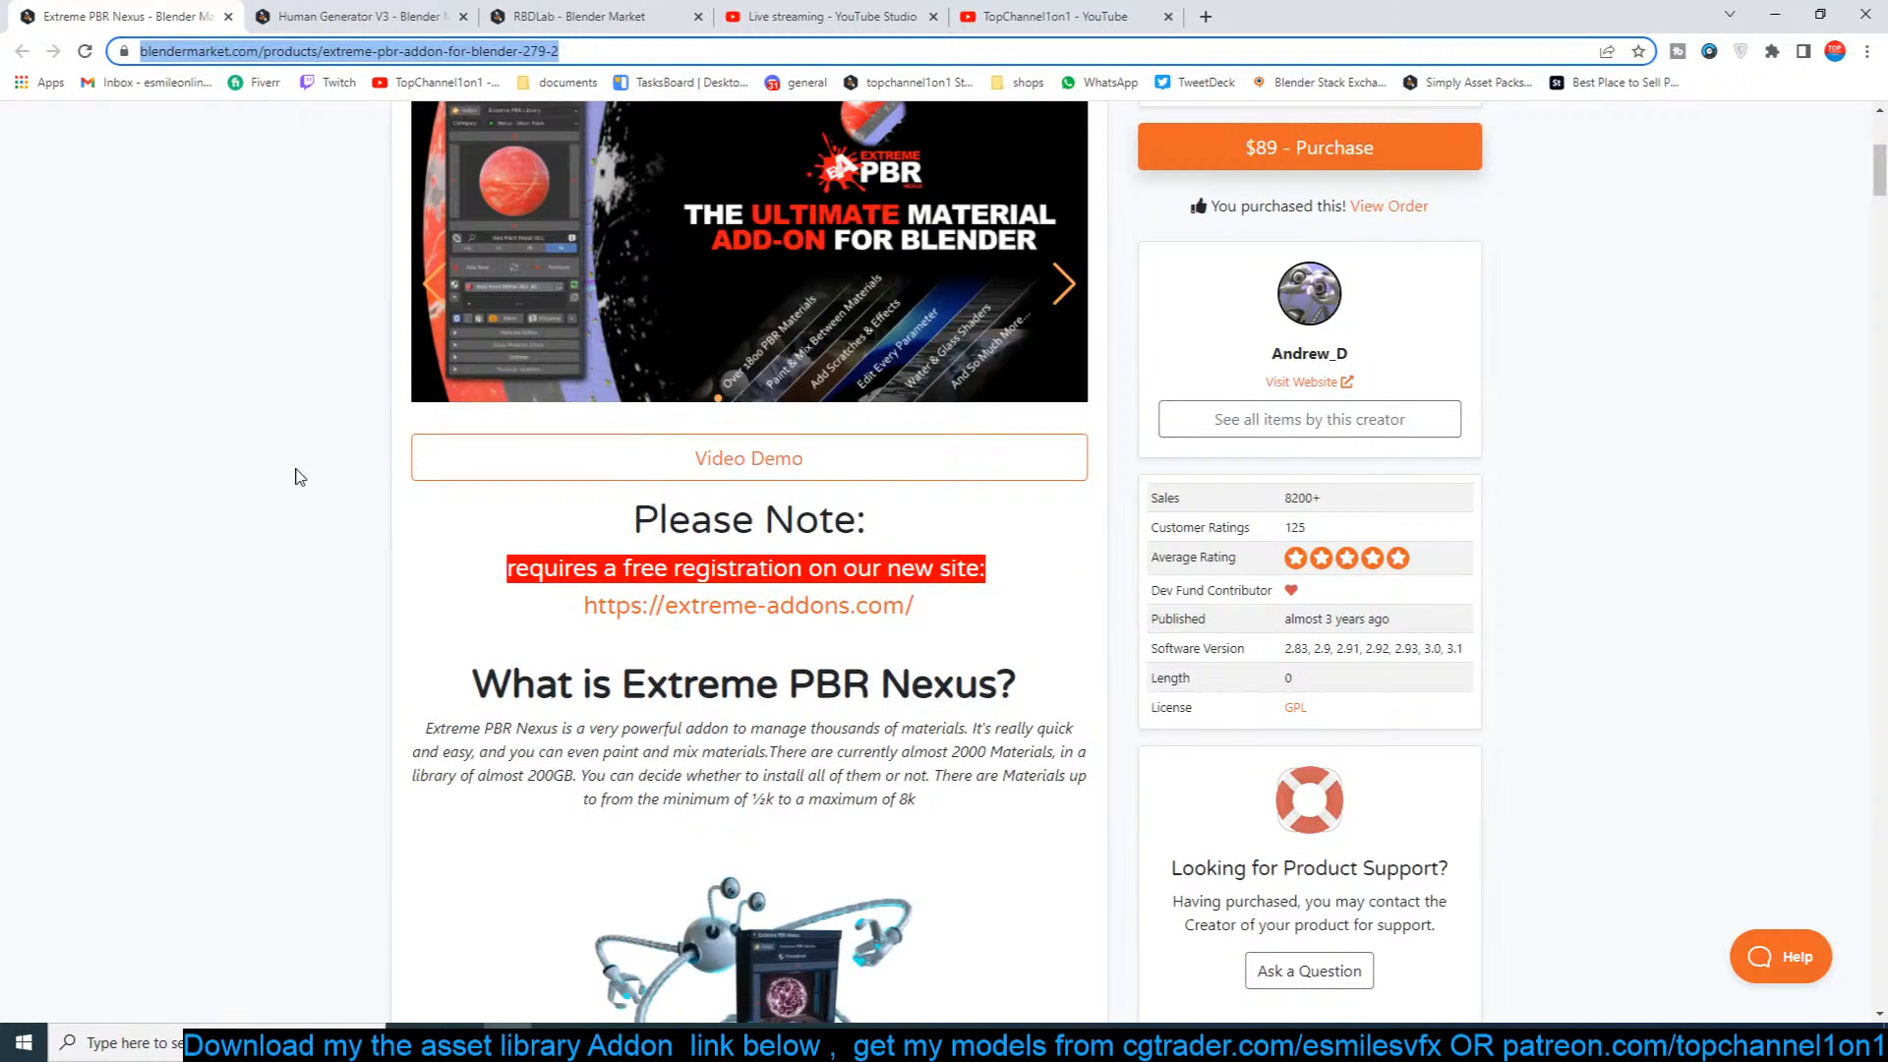
{"action": "scroll", "coordinate": [239, 756], "scroll_direction": "down", "scroll_amount": 5}
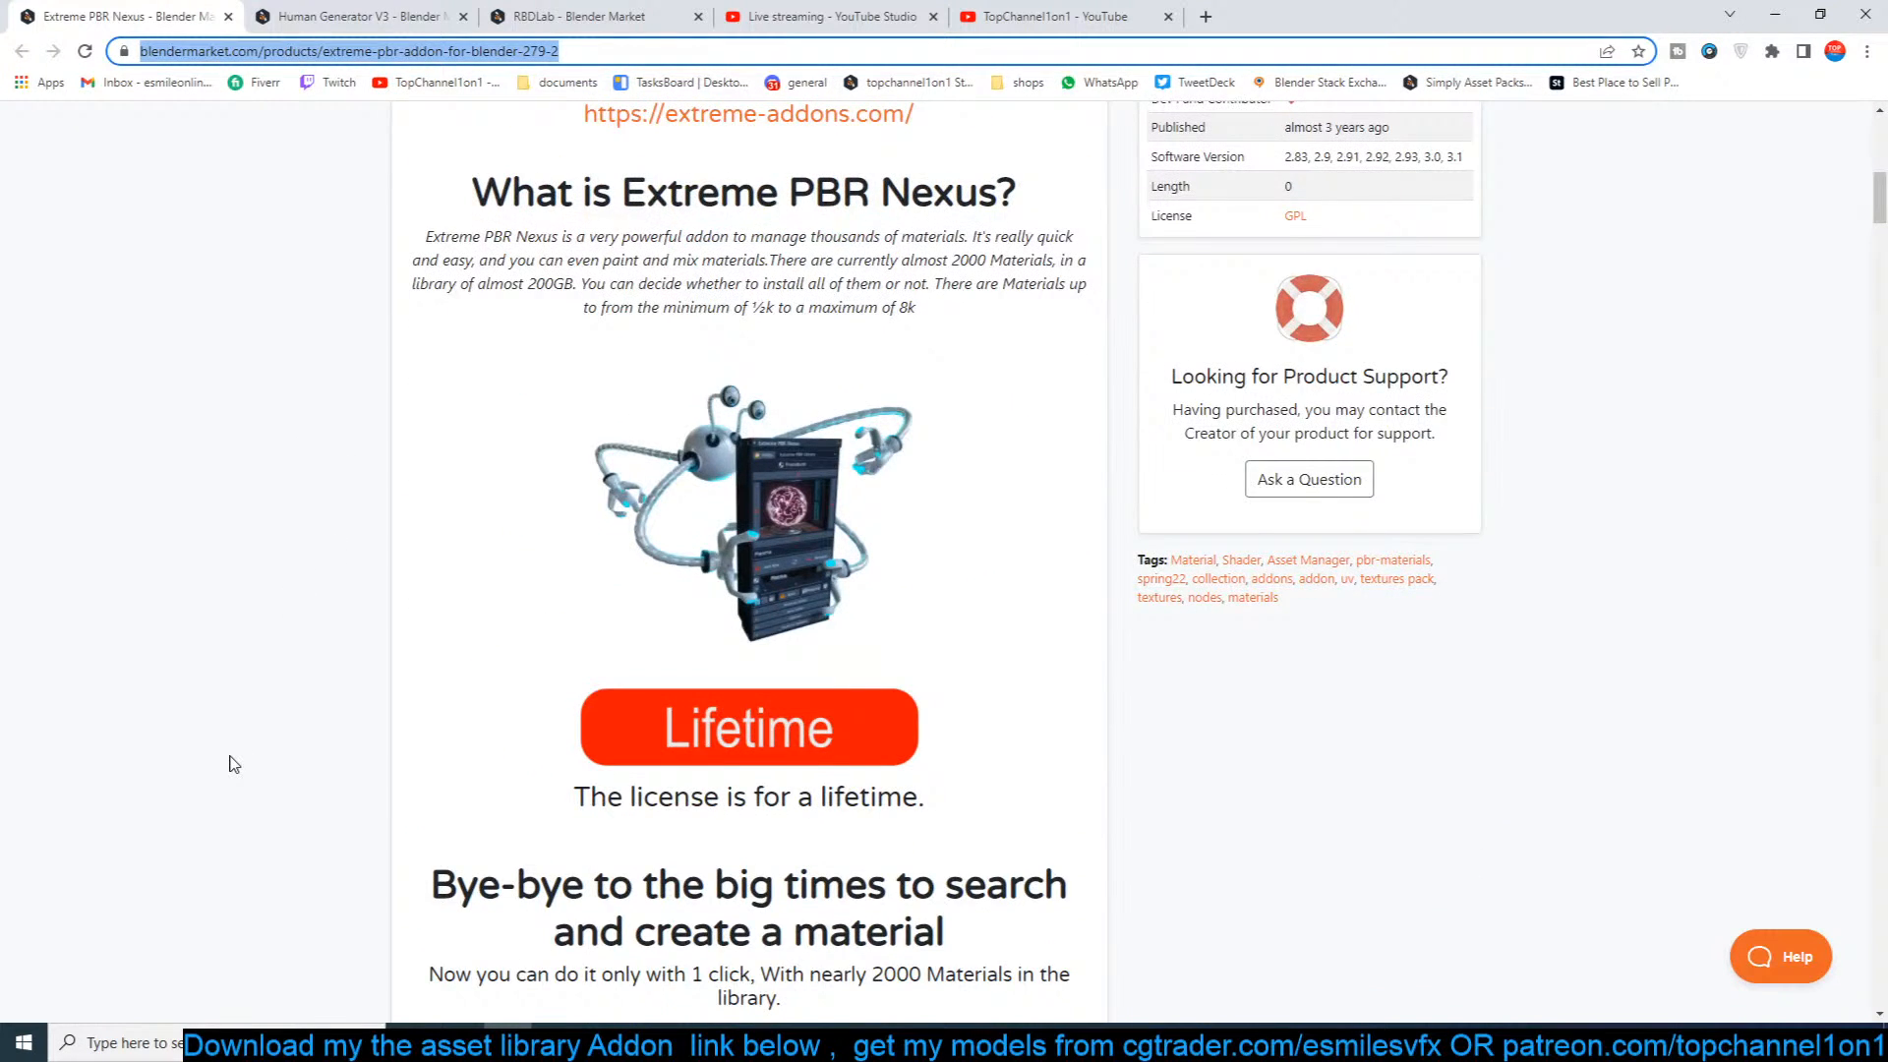
{"action": "scroll", "coordinate": [234, 764], "scroll_direction": "down", "scroll_amount": 10}
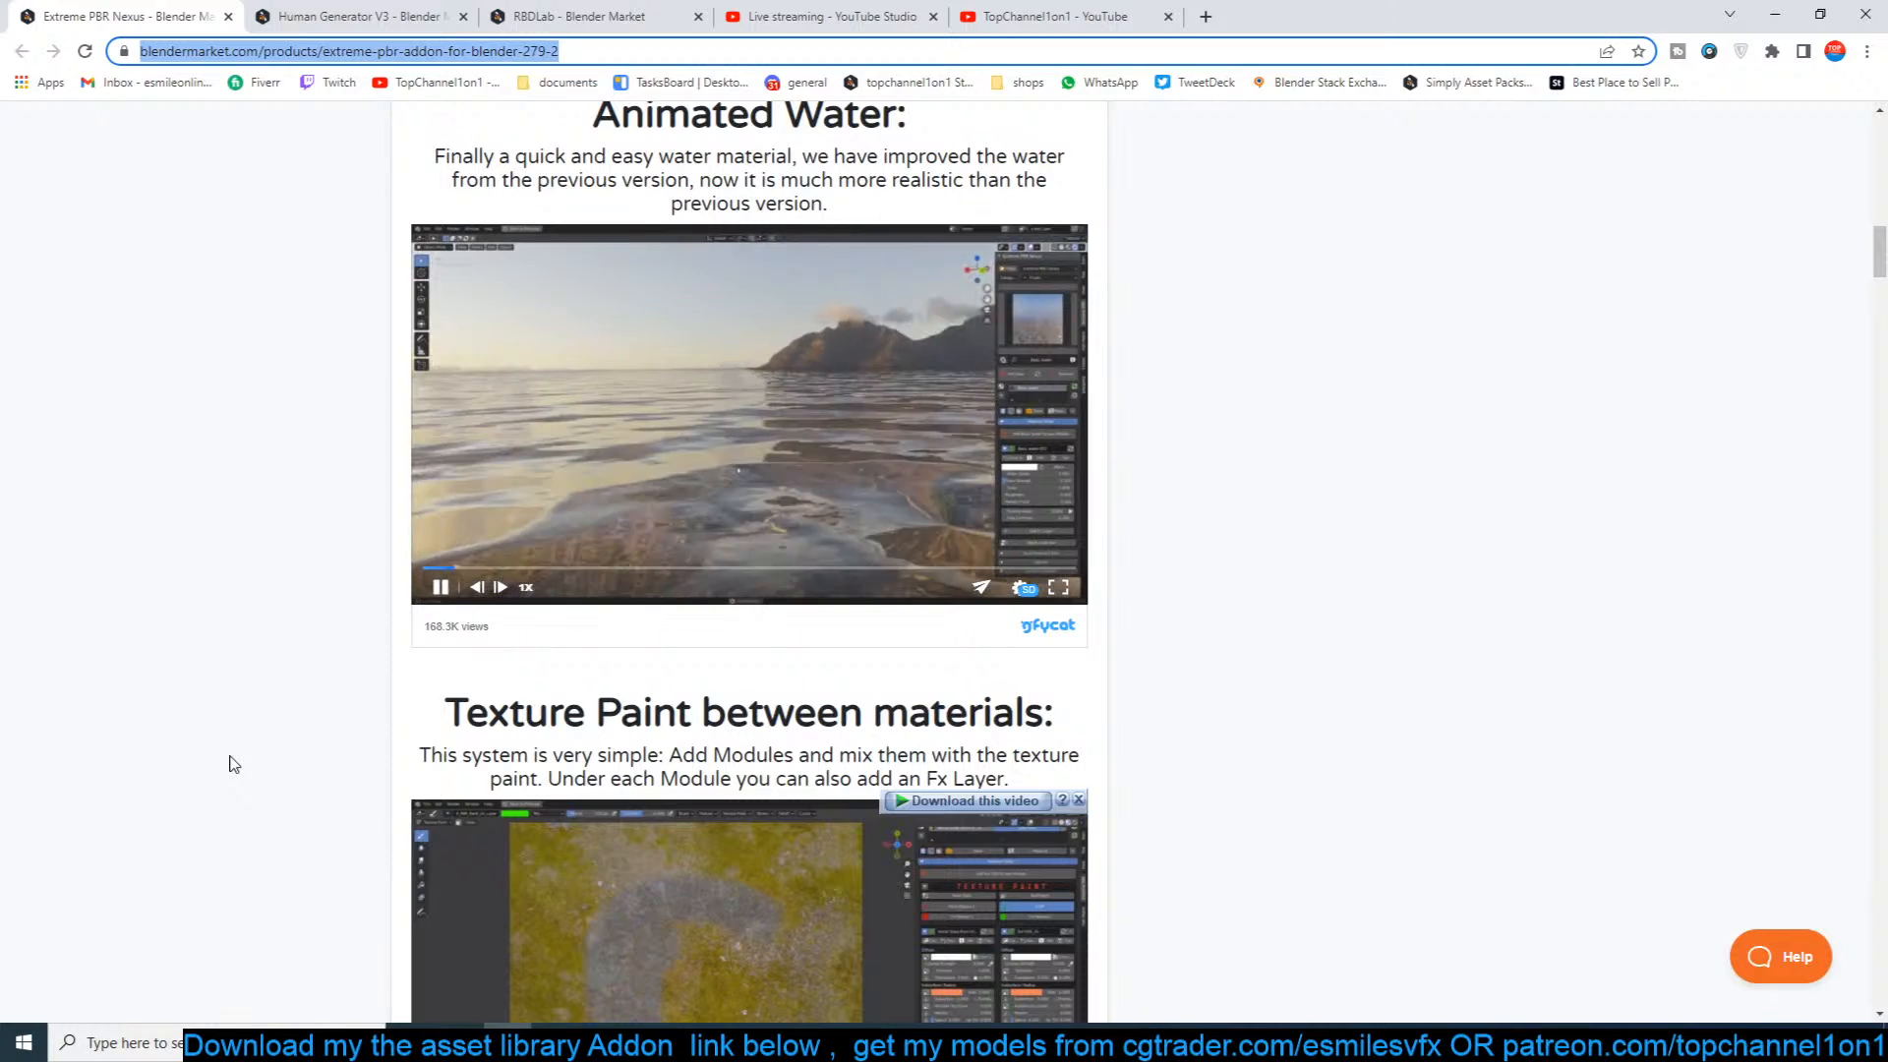
{"action": "scroll", "coordinate": [409, 746], "scroll_direction": "down", "scroll_amount": 3}
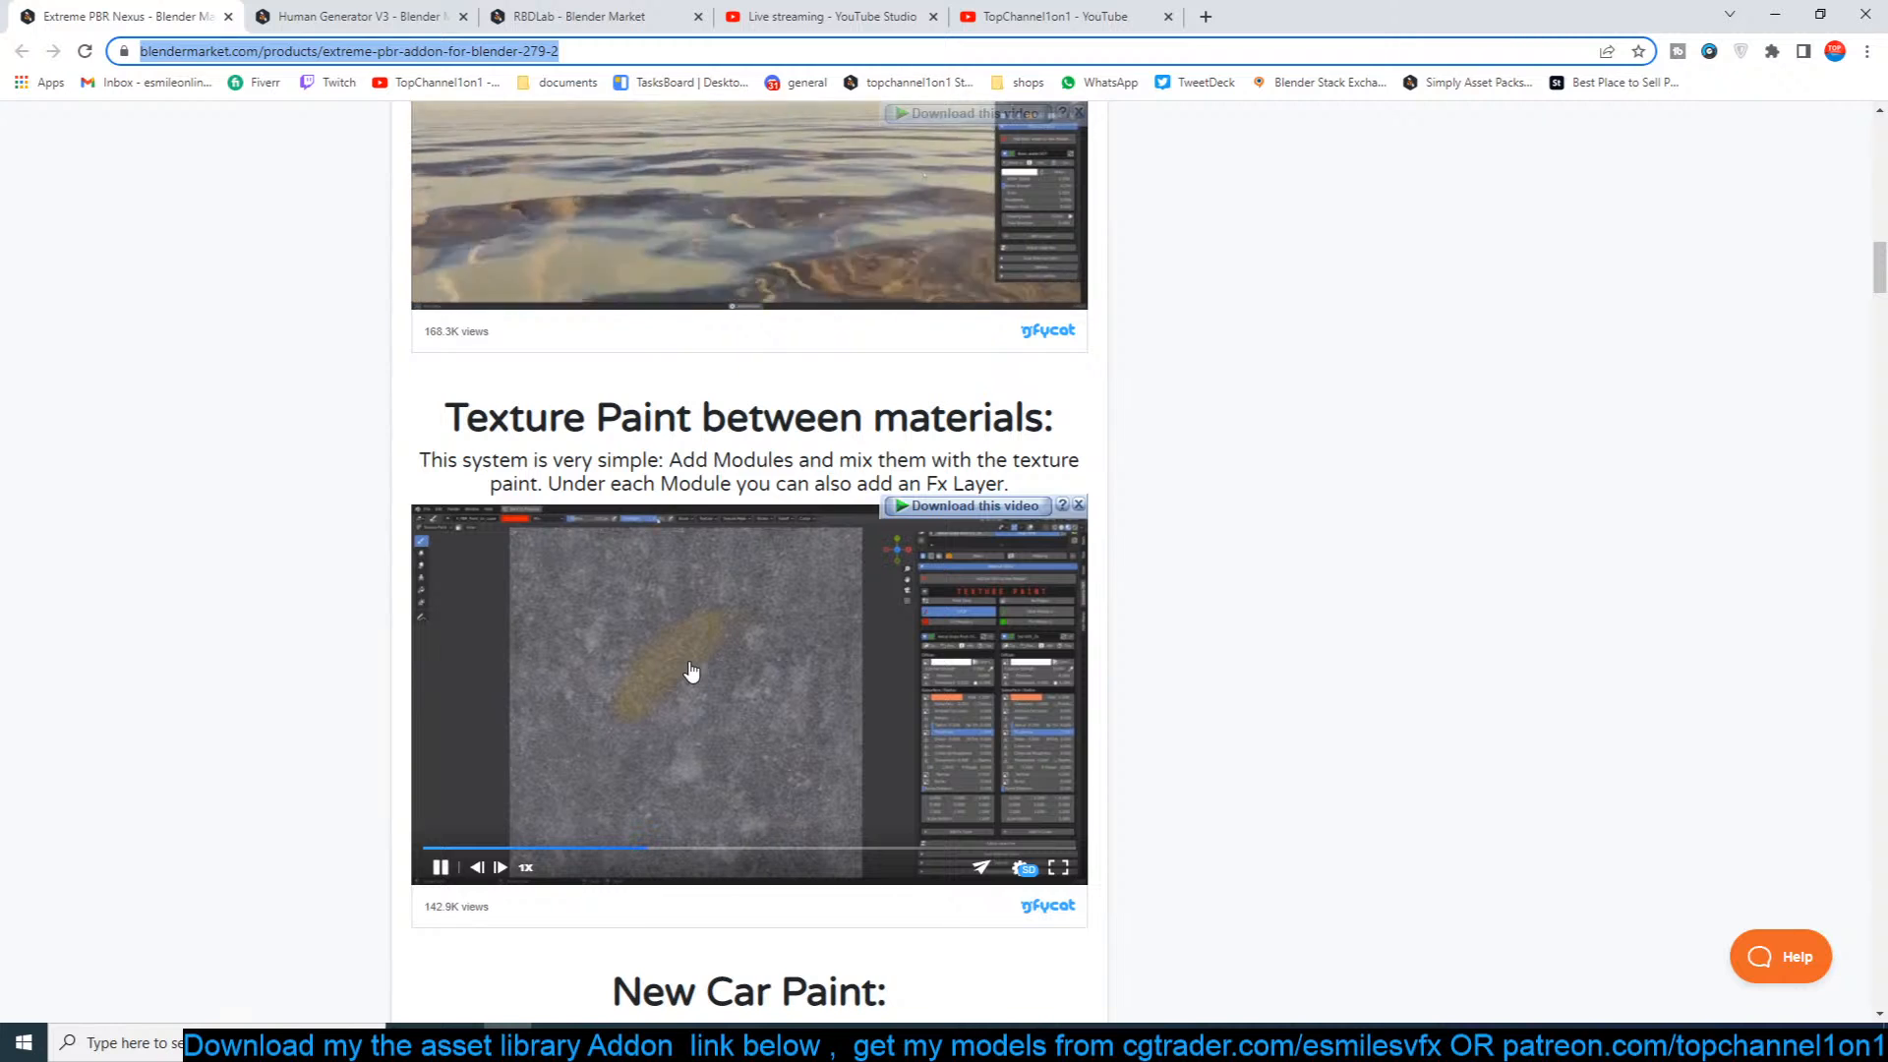
{"action": "scroll", "coordinate": [729, 556], "scroll_direction": "down", "scroll_amount": 2}
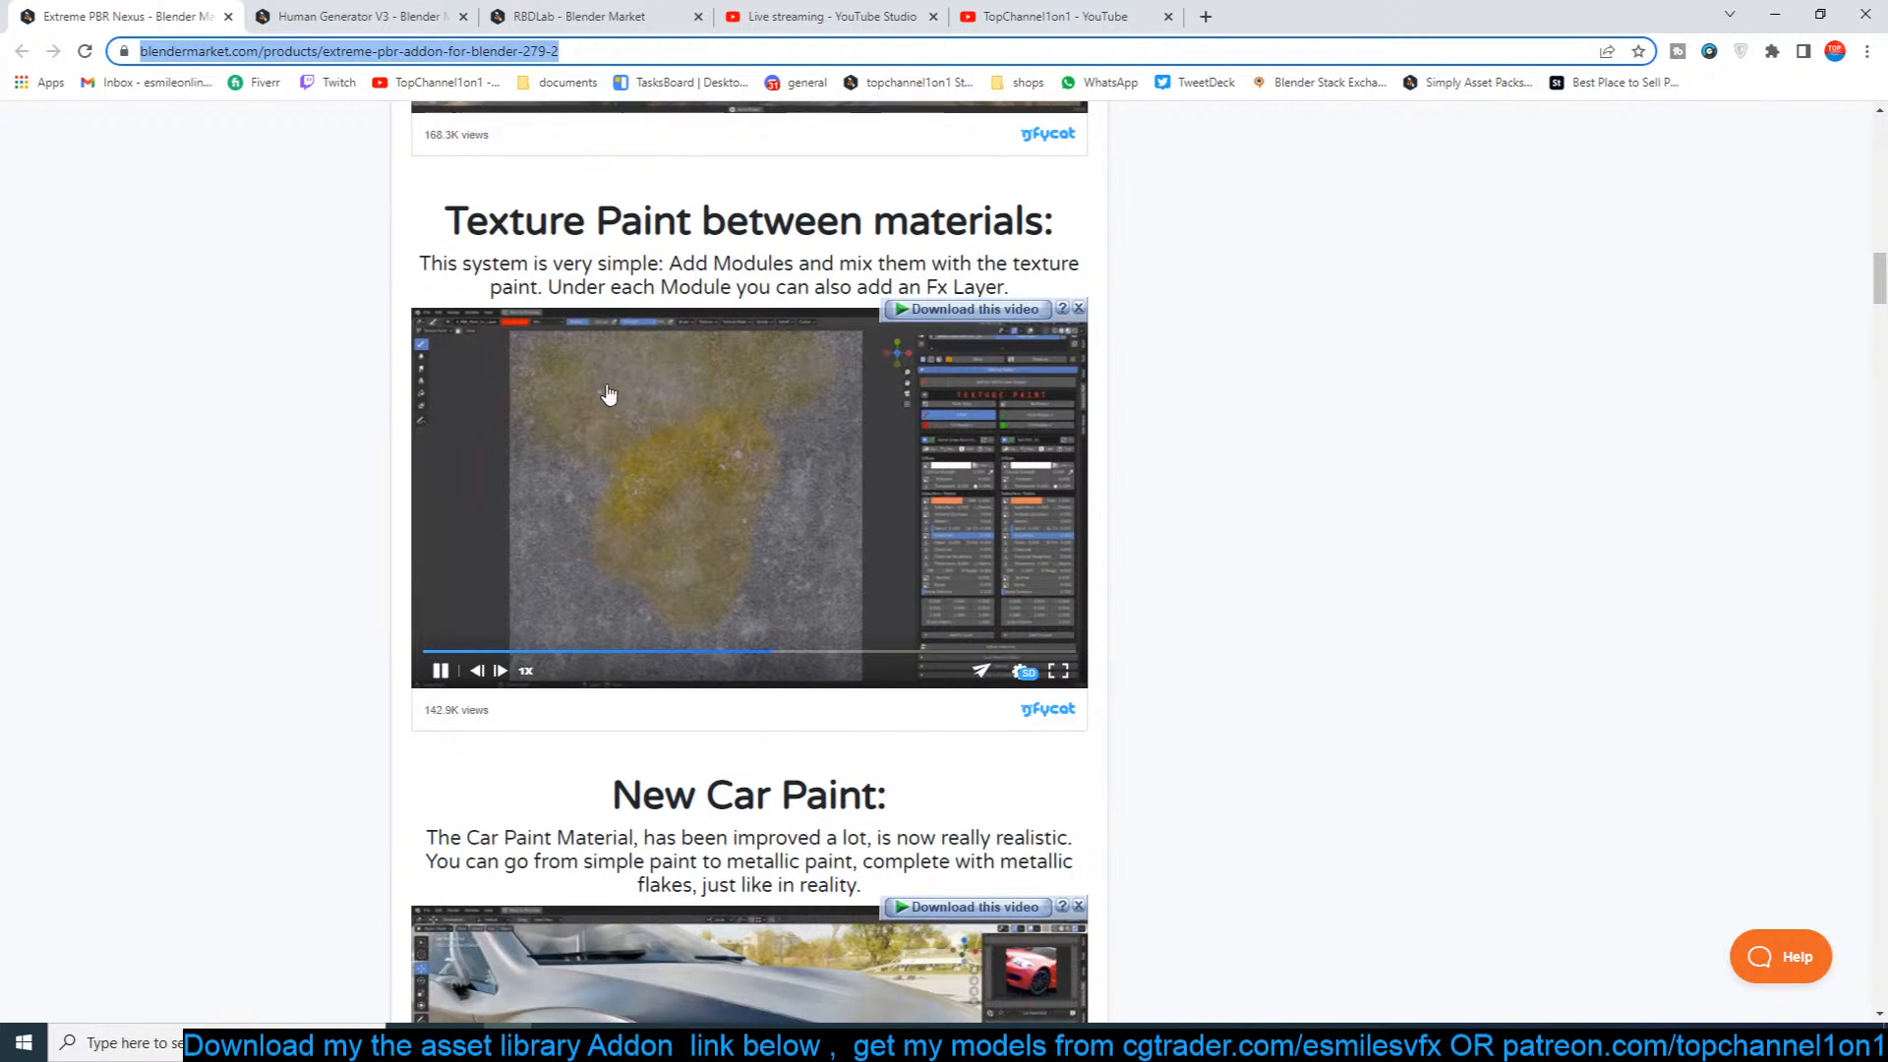
{"action": "scroll", "coordinate": [688, 393], "scroll_direction": "down", "scroll_amount": 10}
{"action": "scroll", "coordinate": [804, 374], "scroll_direction": "up", "scroll_amount": 3}
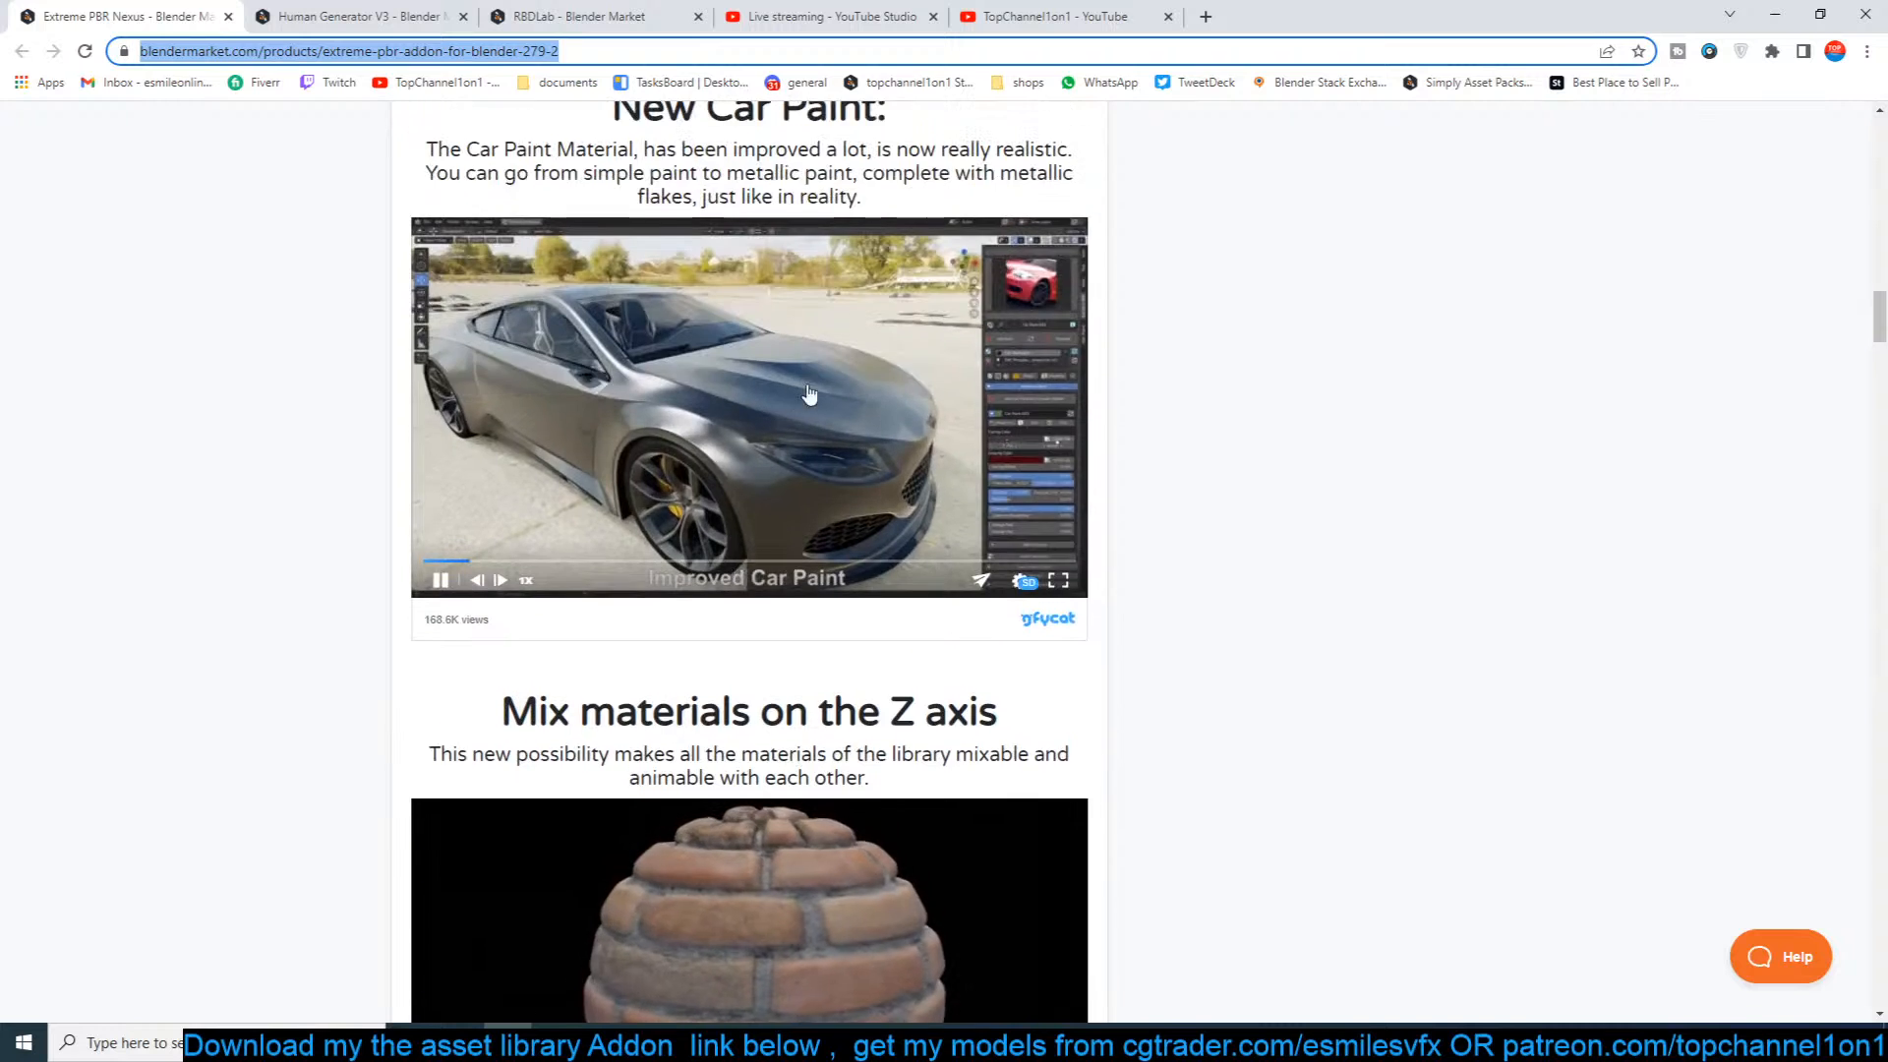
Step: Examine the Z-axis material mixing, worn edges, displacement and Fast and Easy demos on the Extreme PBR Nexus page
{"action": "scroll", "coordinate": [805, 374], "scroll_direction": "down", "scroll_amount": 5}
{"action": "scroll", "coordinate": [334, 654], "scroll_direction": "down", "scroll_amount": 3}
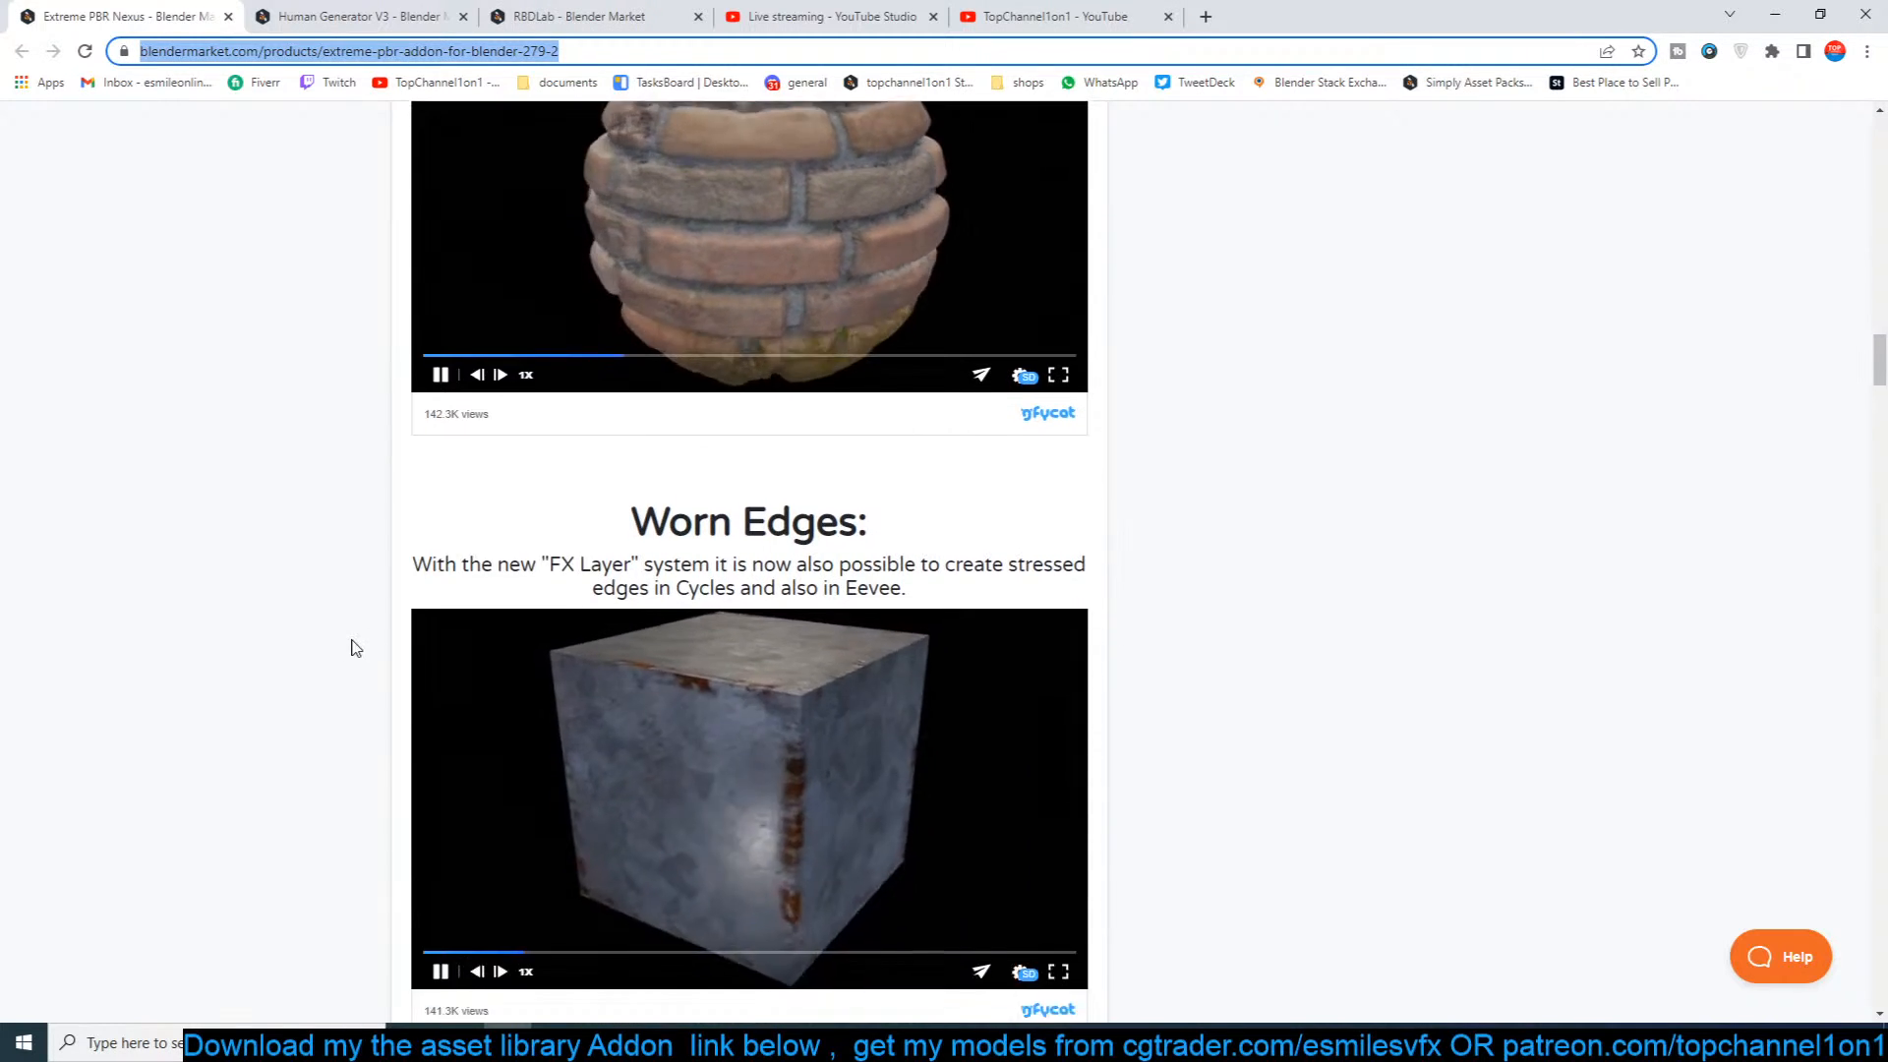
{"action": "scroll", "coordinate": [355, 648], "scroll_direction": "down", "scroll_amount": 2}
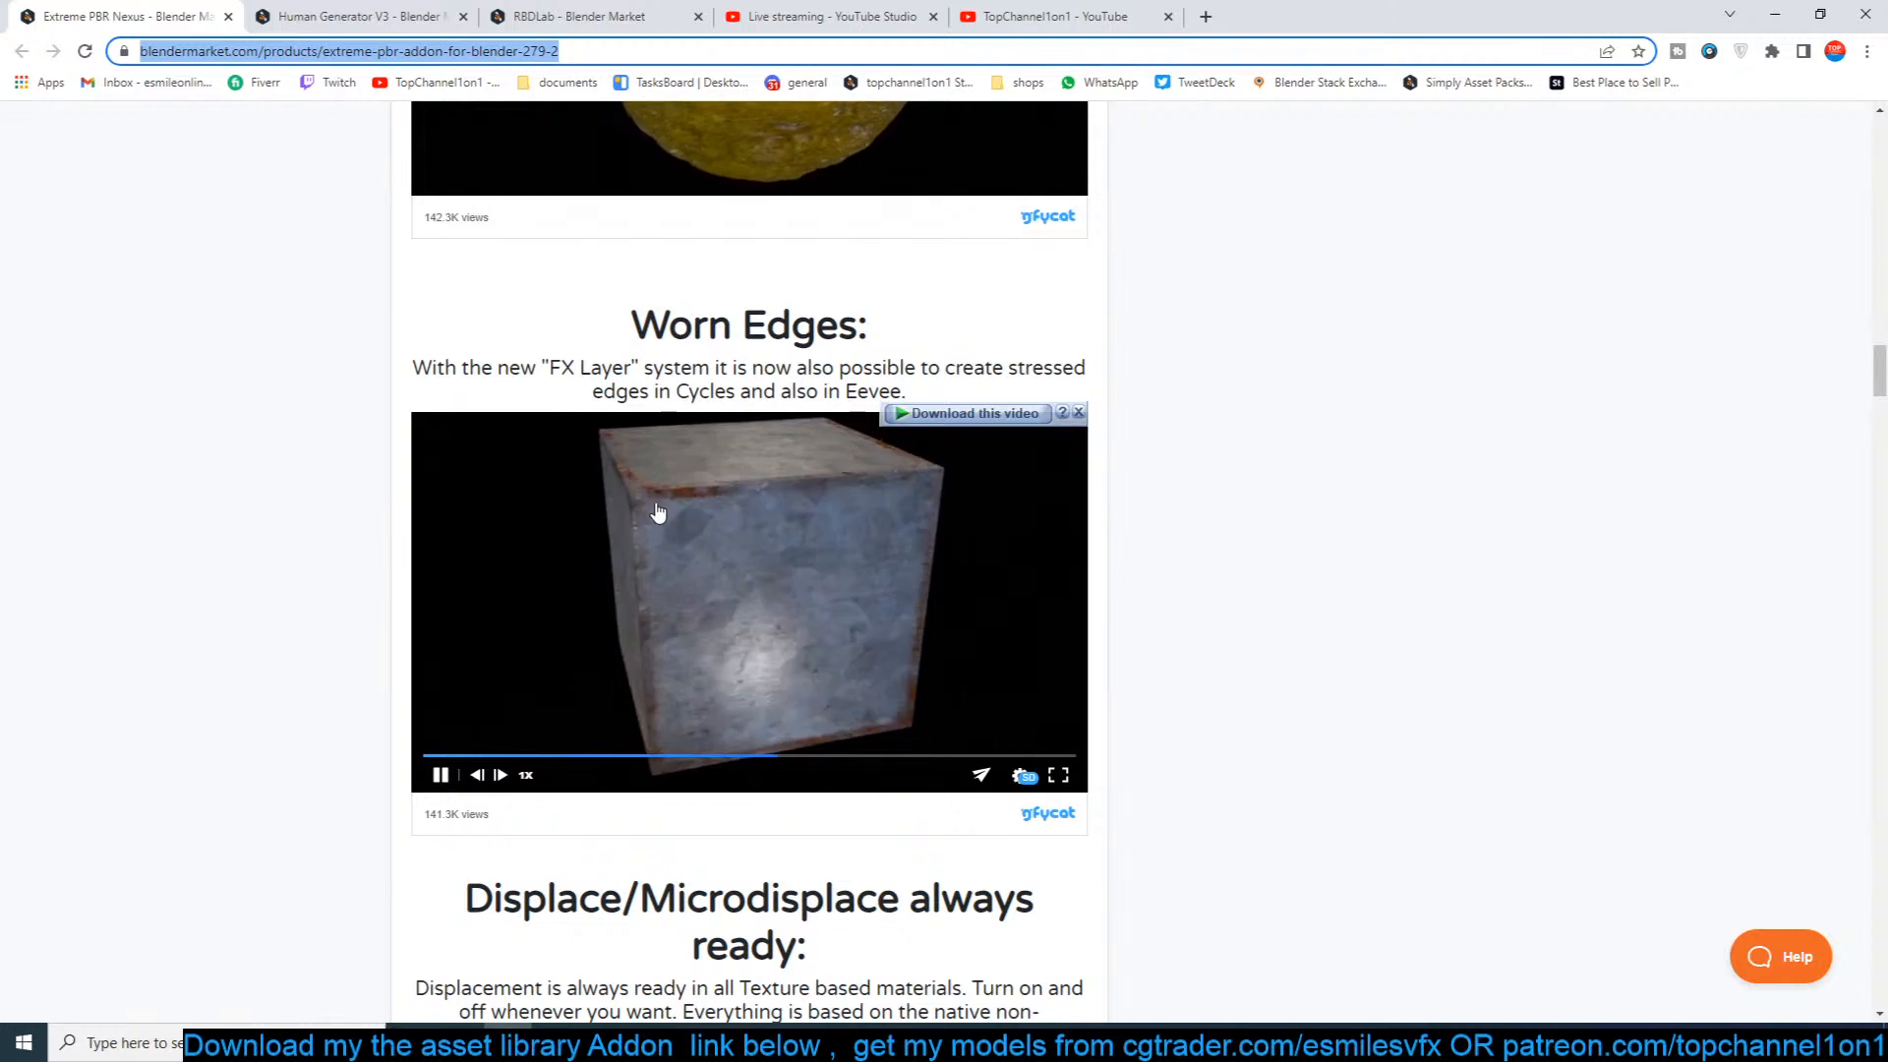
{"action": "scroll", "coordinate": [875, 683], "scroll_direction": "down", "scroll_amount": 3}
{"action": "scroll", "coordinate": [874, 680], "scroll_direction": "down", "scroll_amount": 4}
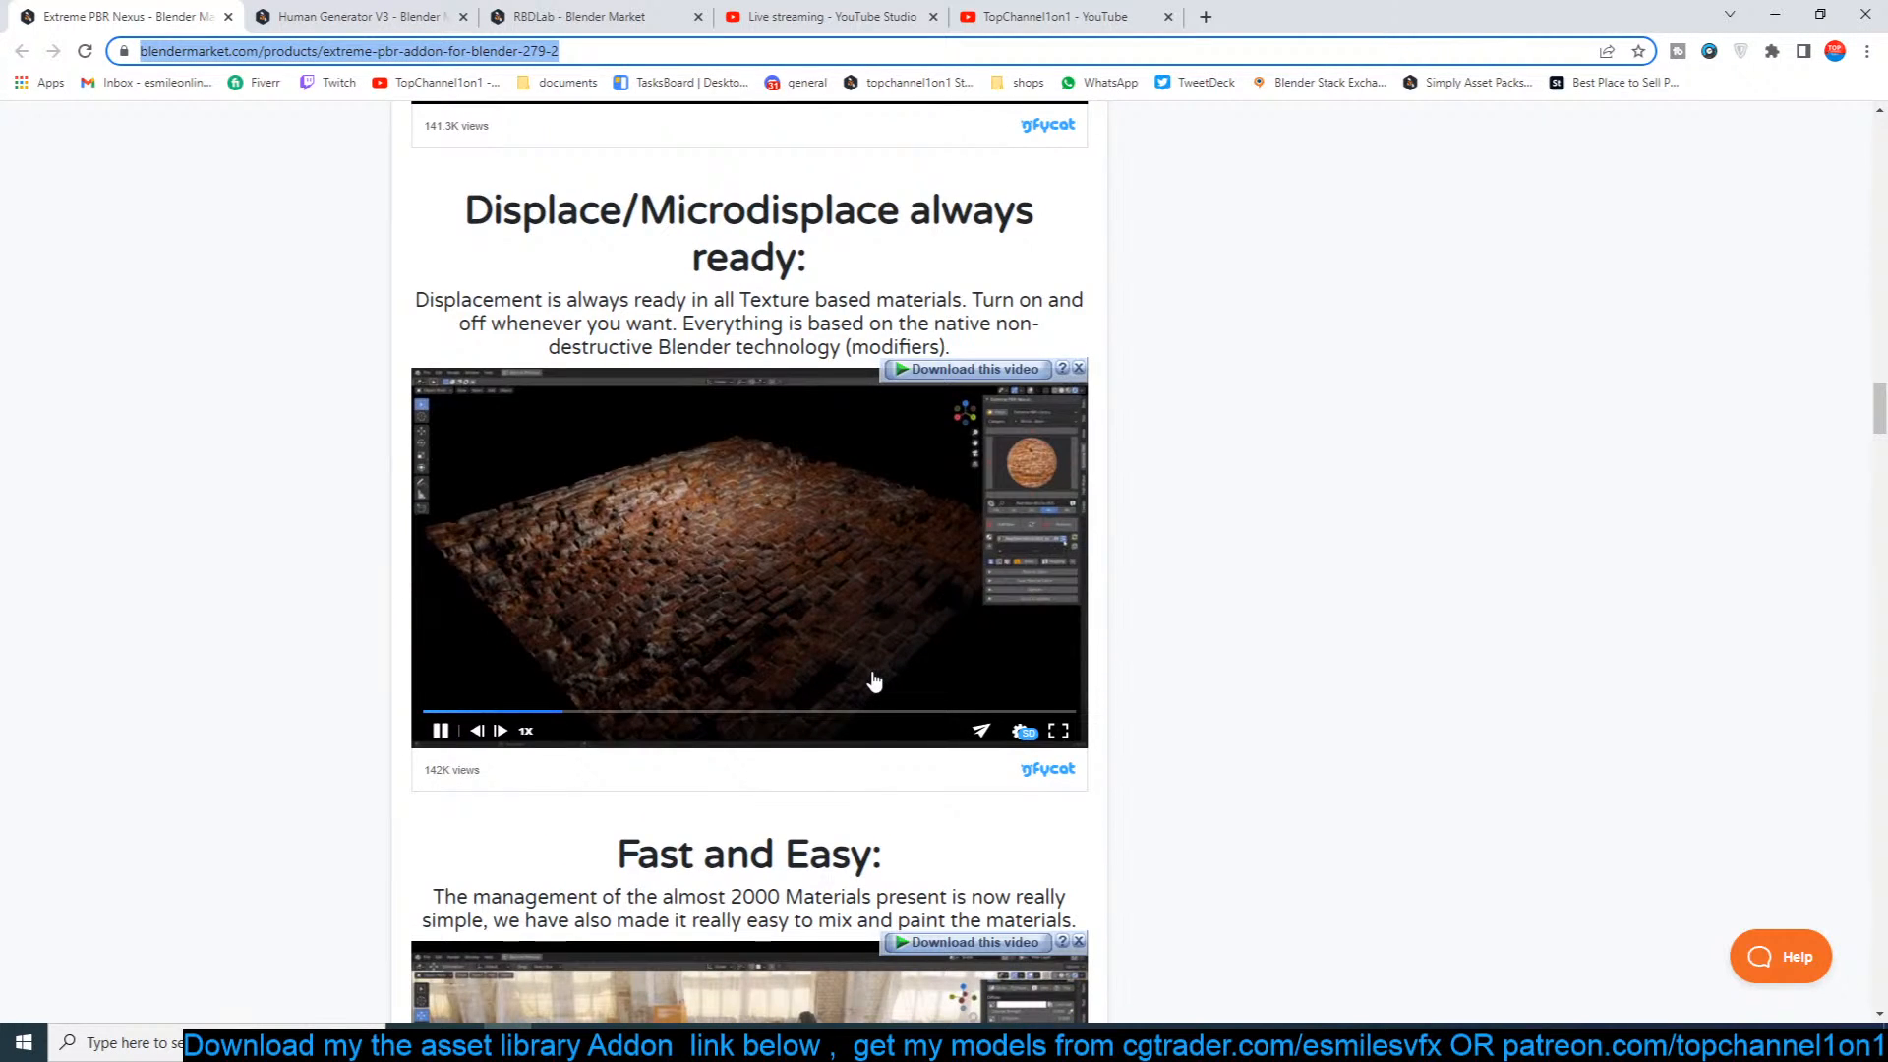
{"action": "scroll", "coordinate": [1146, 813], "scroll_direction": "down", "scroll_amount": 7}
{"action": "scroll", "coordinate": [1150, 817], "scroll_direction": "up", "scroll_amount": 5}
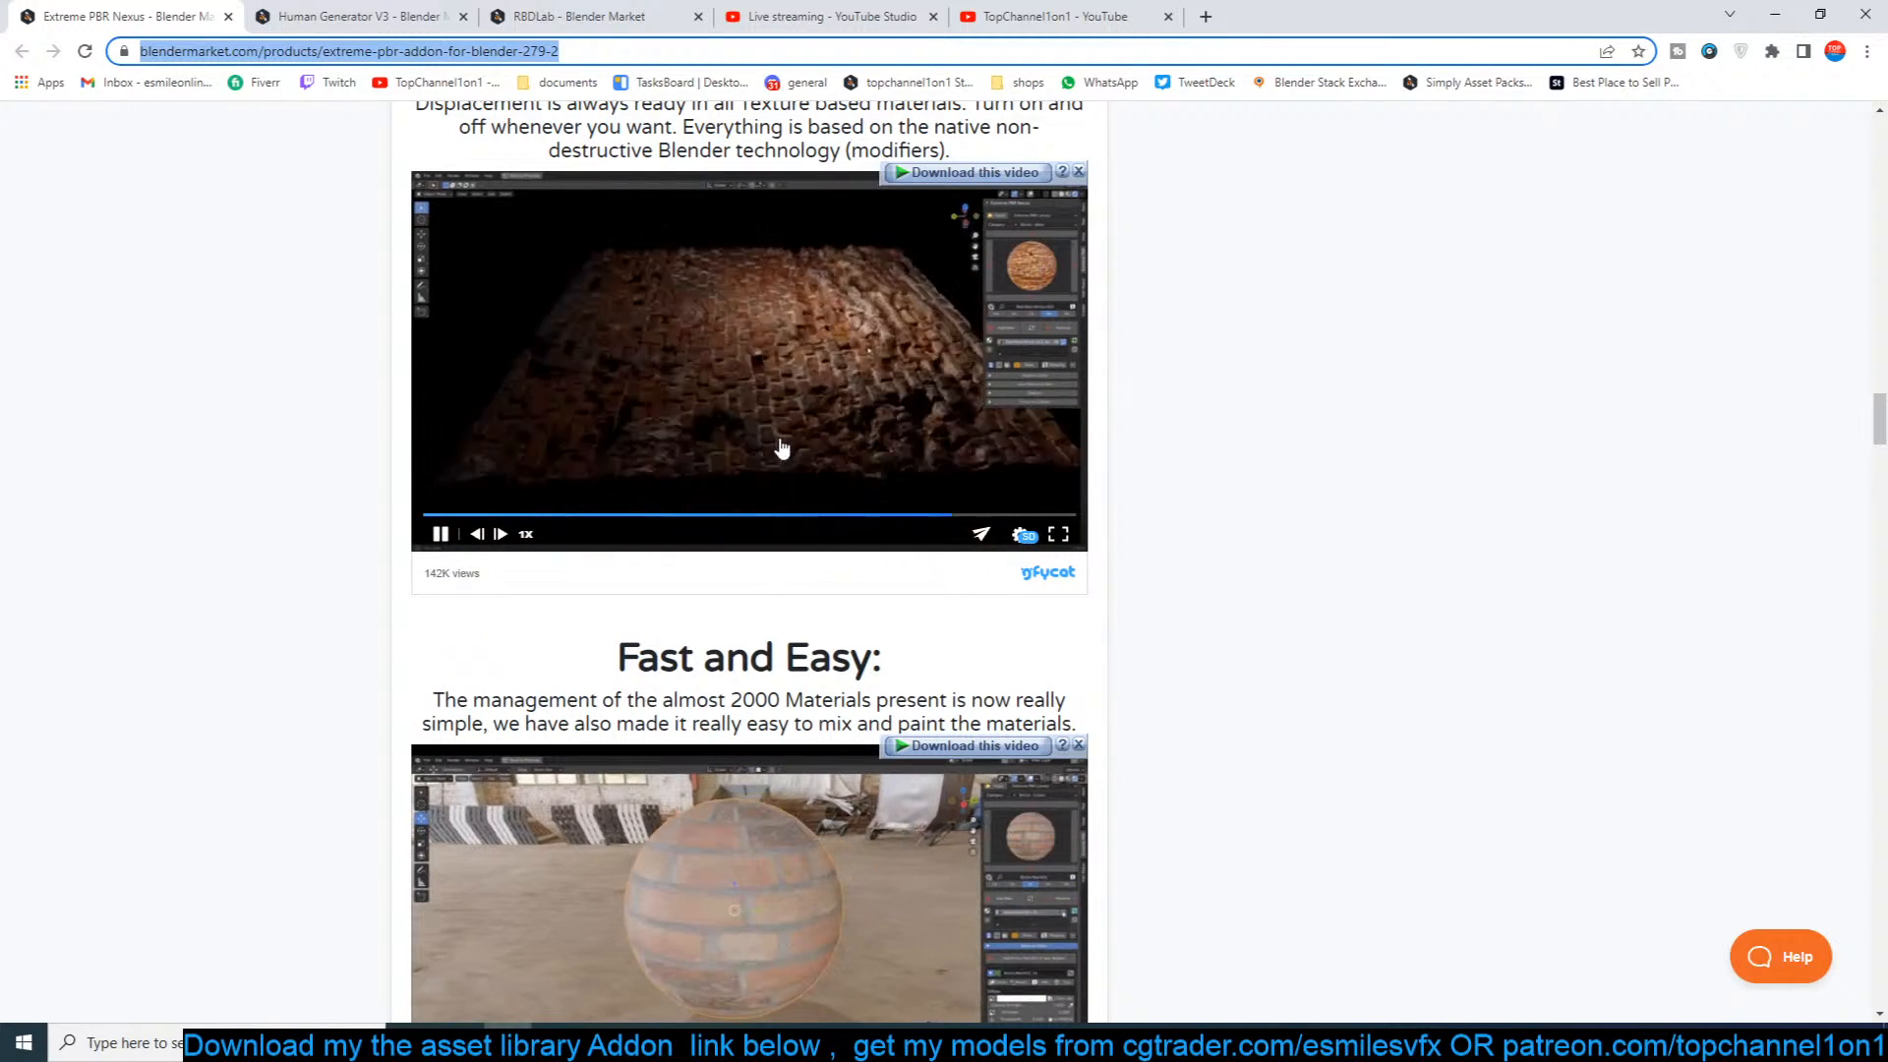
{"action": "scroll", "coordinate": [934, 531], "scroll_direction": "up", "scroll_amount": 1}
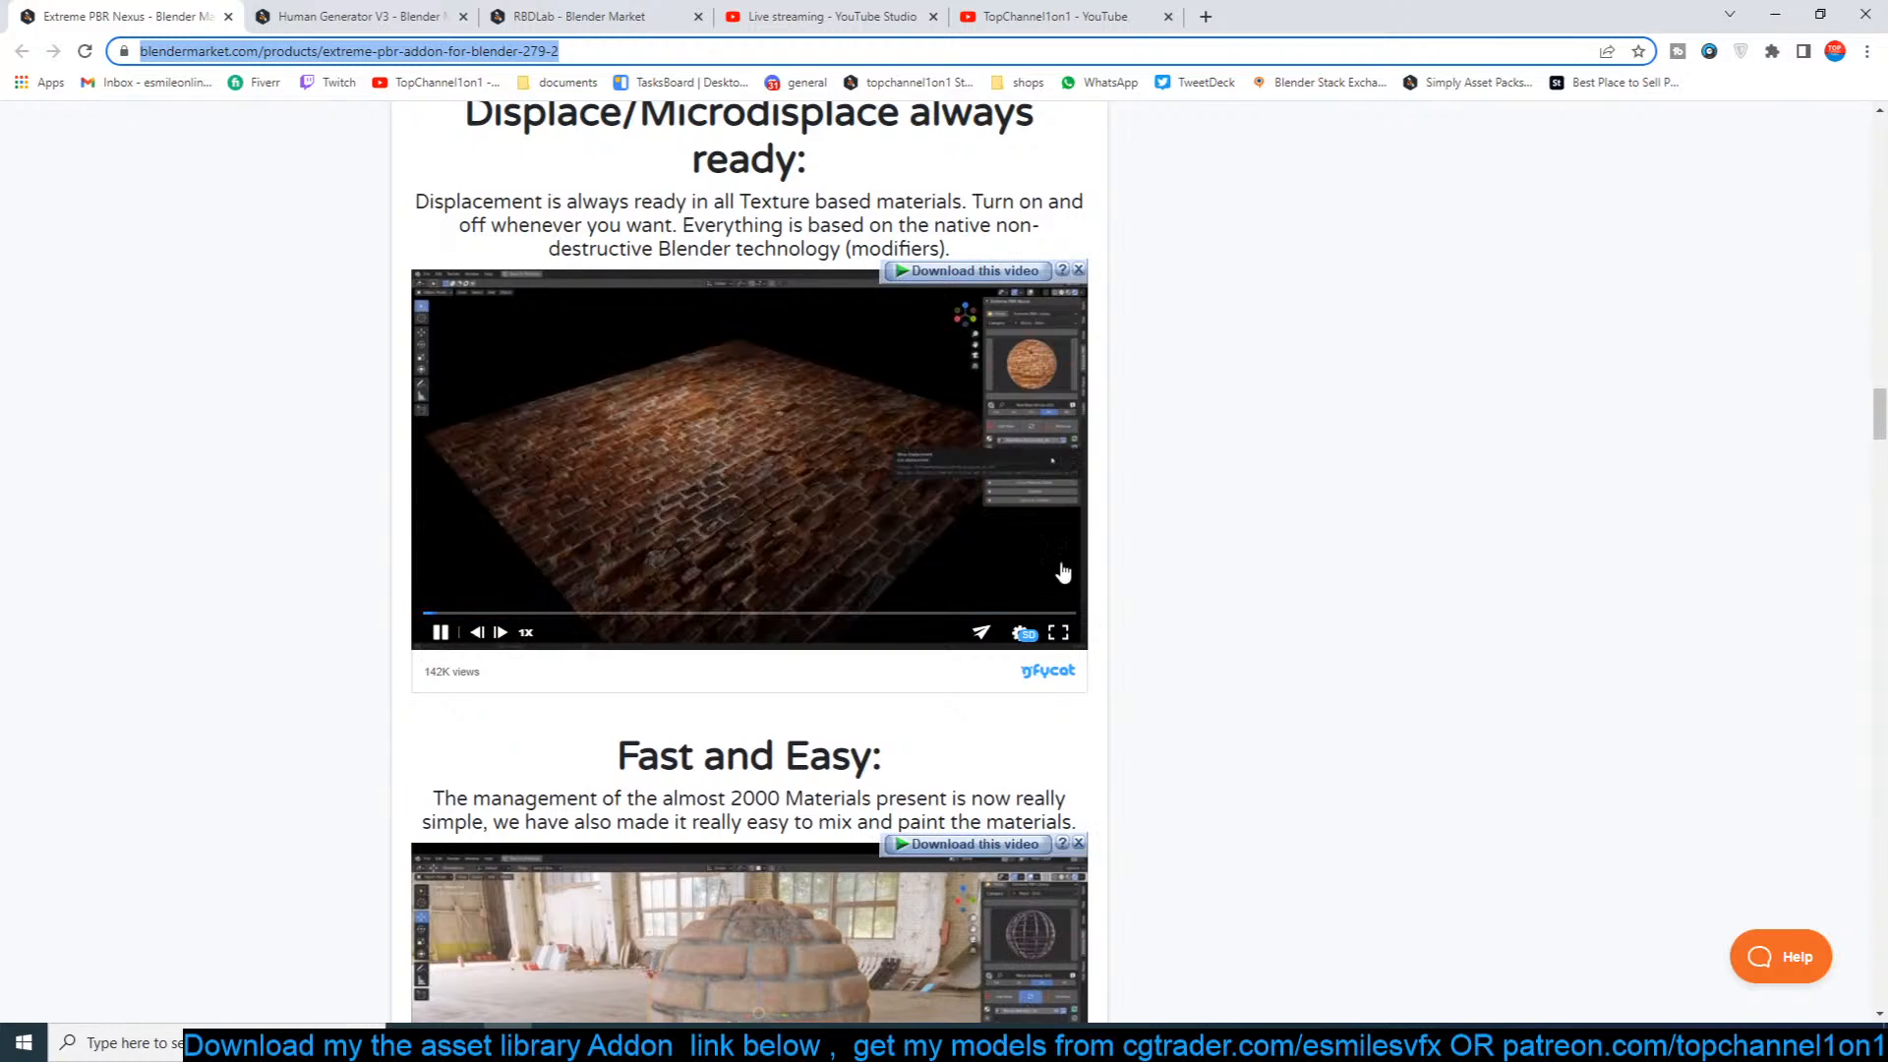
{"action": "scroll", "coordinate": [1103, 689], "scroll_direction": "down", "scroll_amount": 5}
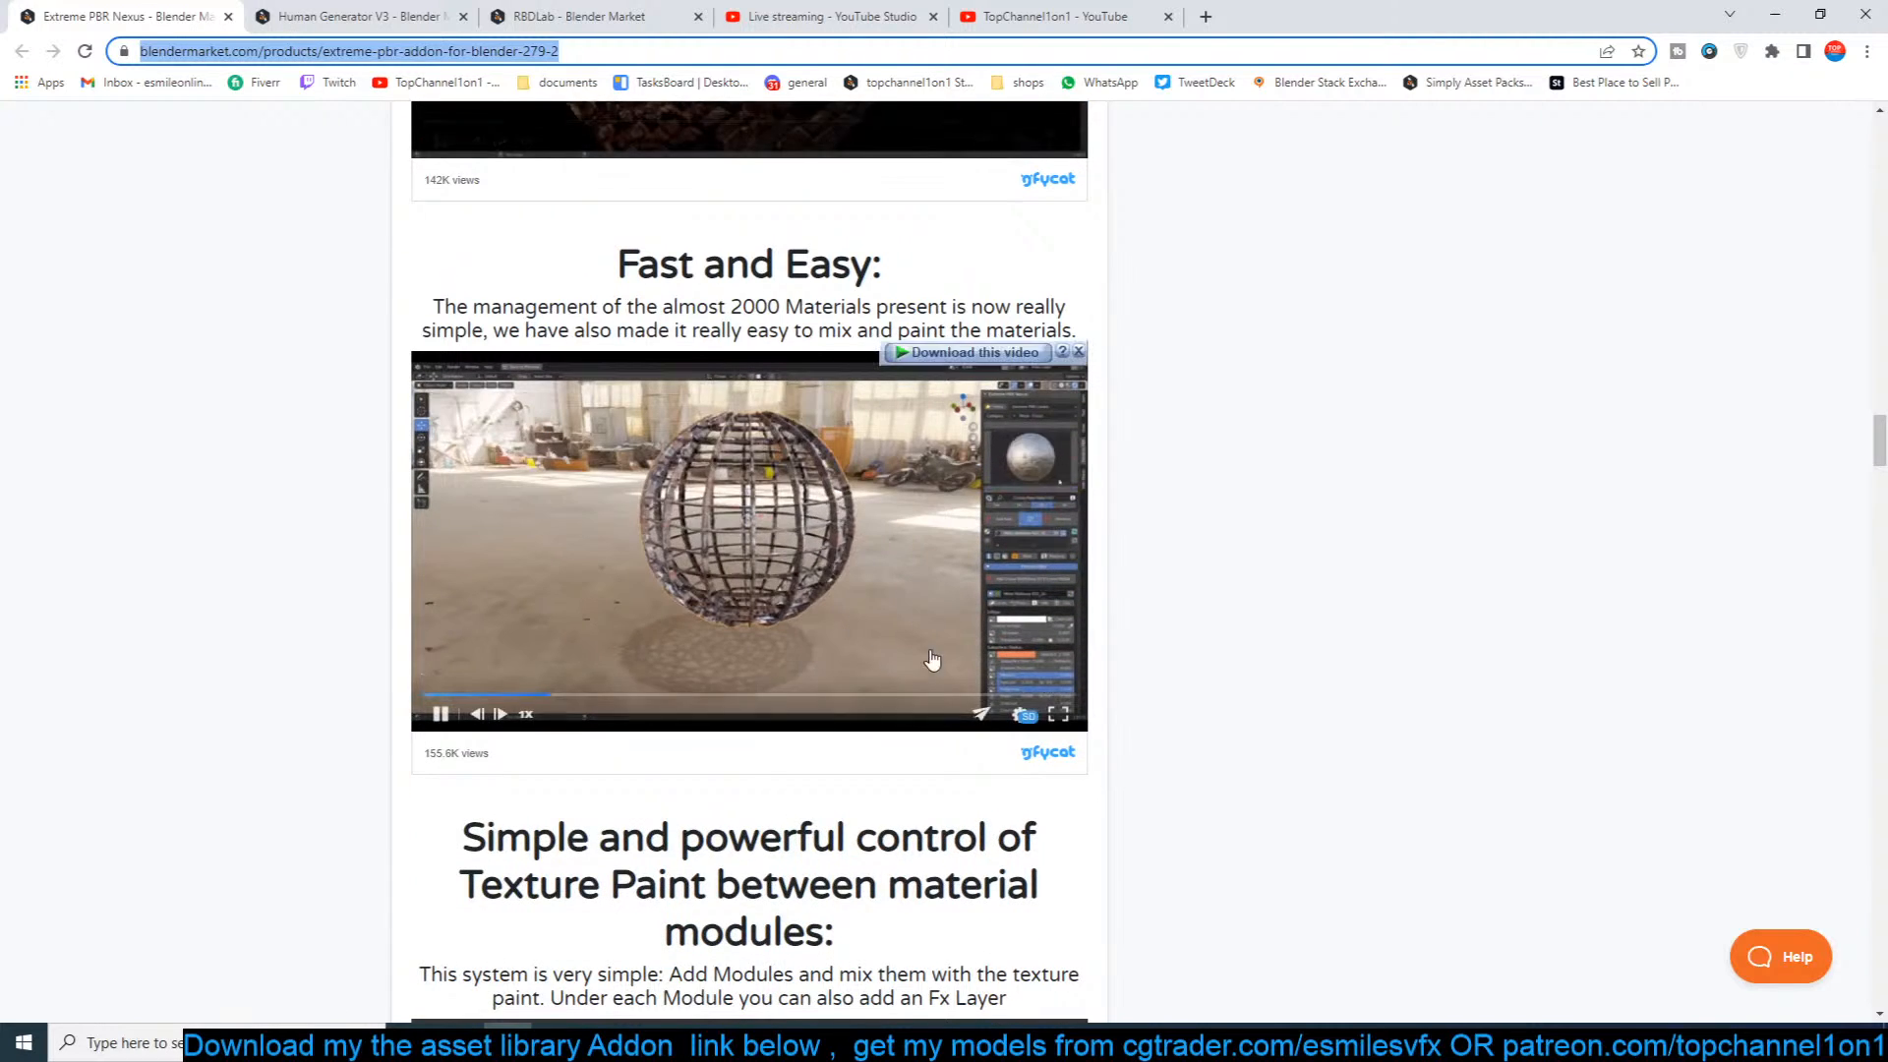
Step: Examine the texture paint modules, Create your scene, Surface Imperfections and Shader Maker Video sections of the Extreme PBR Nexus page
{"action": "scroll", "coordinate": [923, 622], "scroll_direction": "down", "scroll_amount": 15}
{"action": "scroll", "coordinate": [805, 752], "scroll_direction": "up", "scroll_amount": 6}
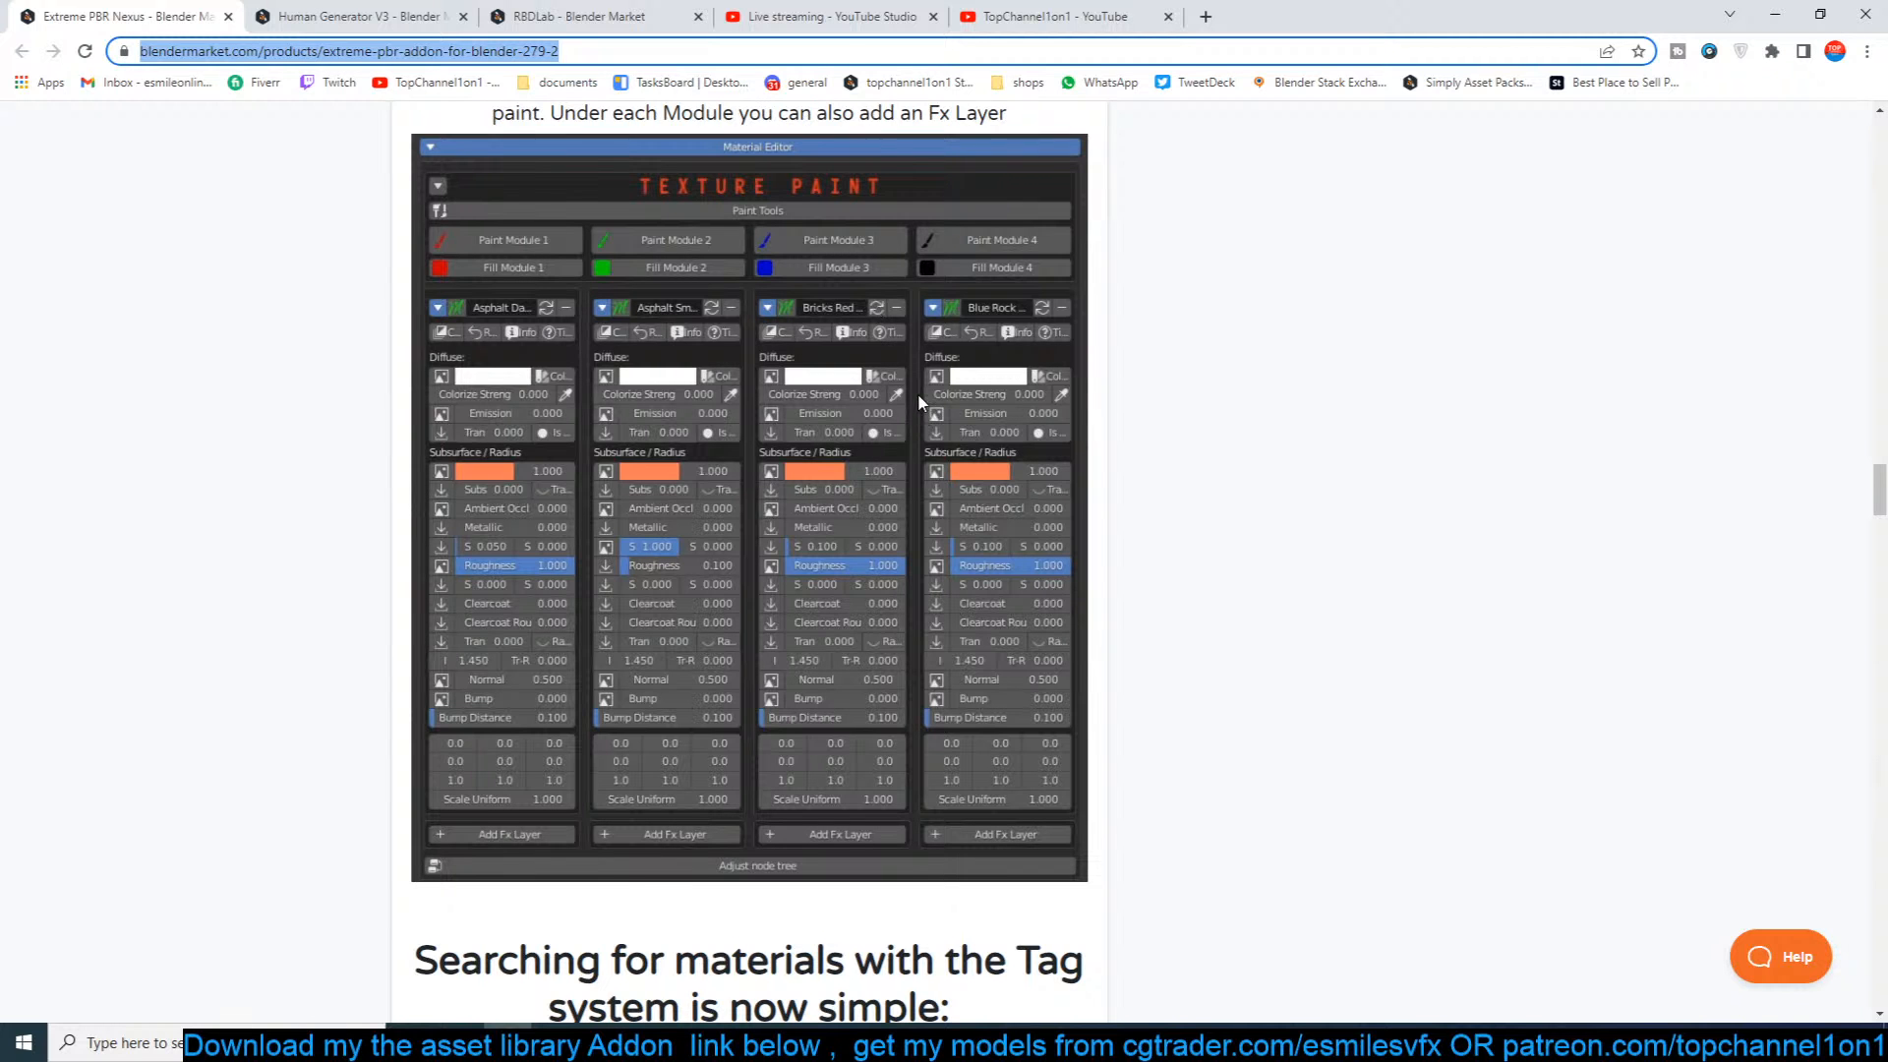
{"action": "scroll", "coordinate": [916, 391], "scroll_direction": "down", "scroll_amount": 10}
{"action": "scroll", "coordinate": [1008, 398], "scroll_direction": "down", "scroll_amount": 1}
{"action": "scroll", "coordinate": [1009, 398], "scroll_direction": "down", "scroll_amount": 4}
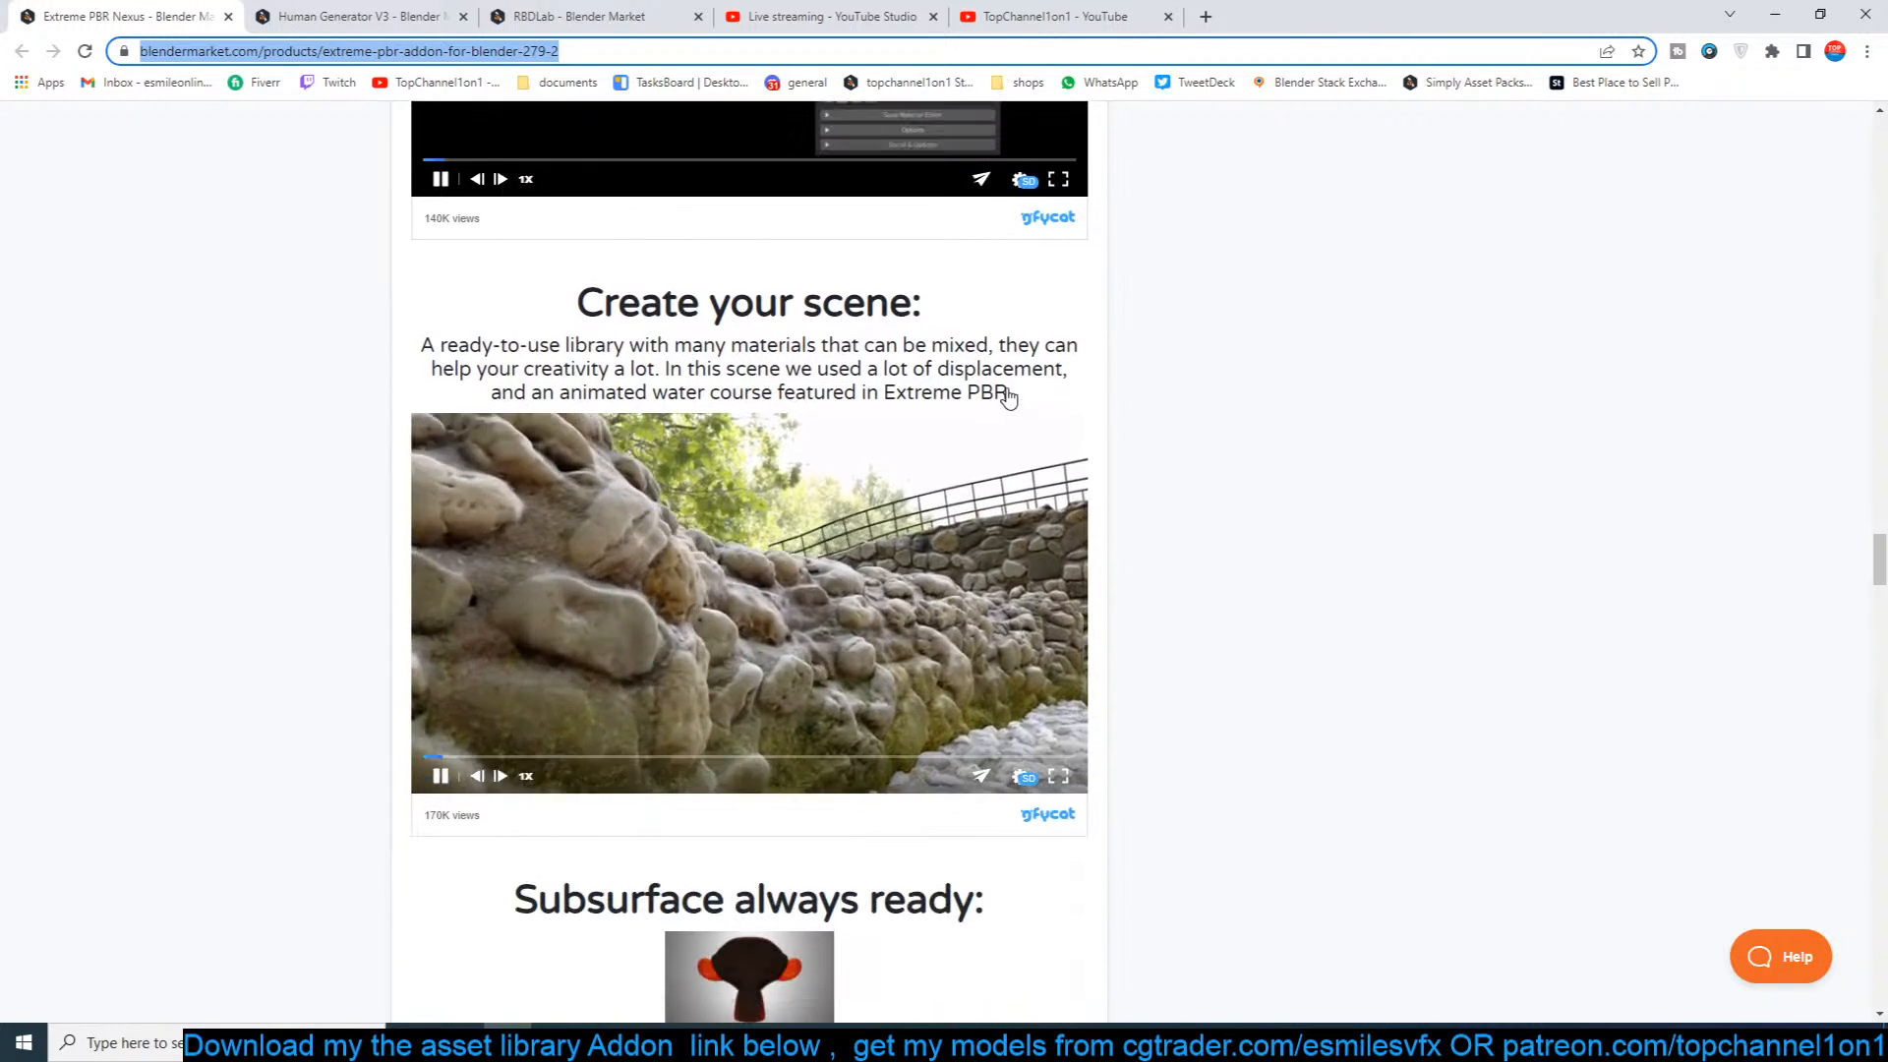
{"action": "scroll", "coordinate": [1140, 500], "scroll_direction": "down", "scroll_amount": 5}
{"action": "scroll", "coordinate": [1141, 500], "scroll_direction": "down", "scroll_amount": 15}
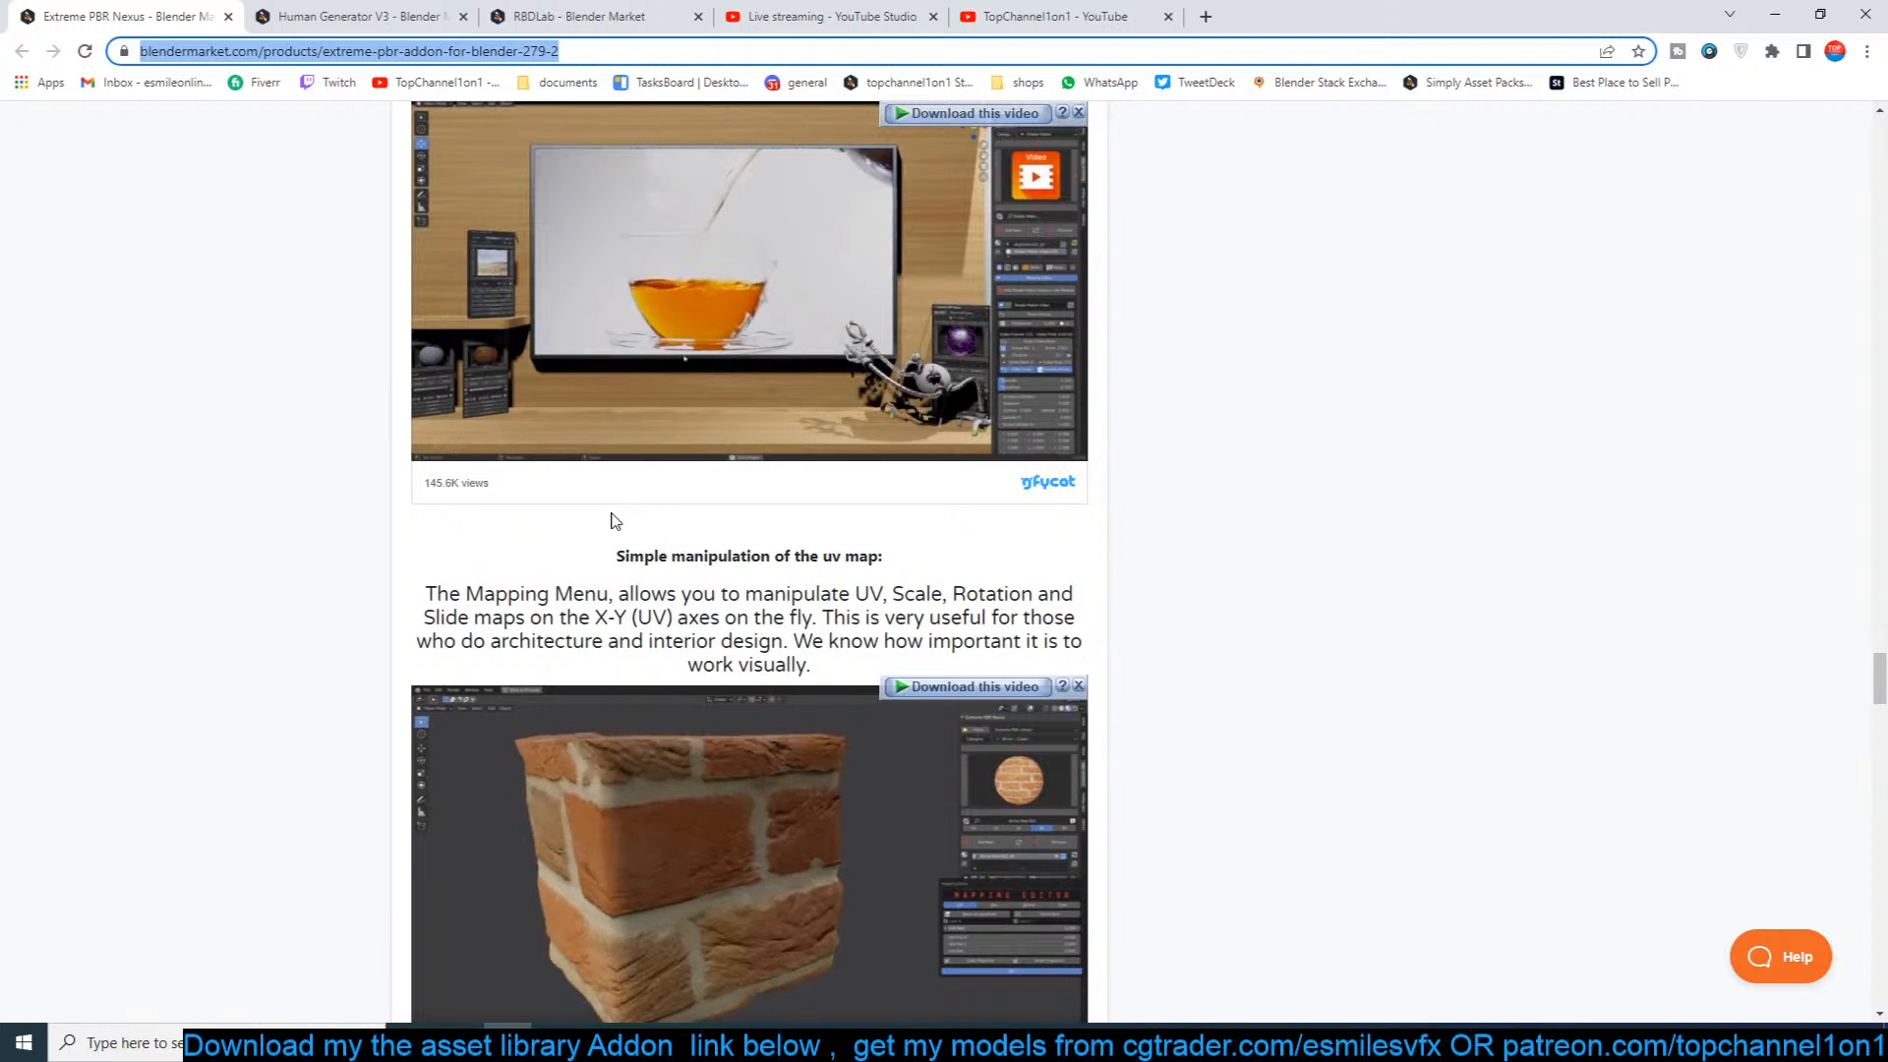
{"action": "scroll", "coordinate": [767, 413], "scroll_direction": "up", "scroll_amount": 3}
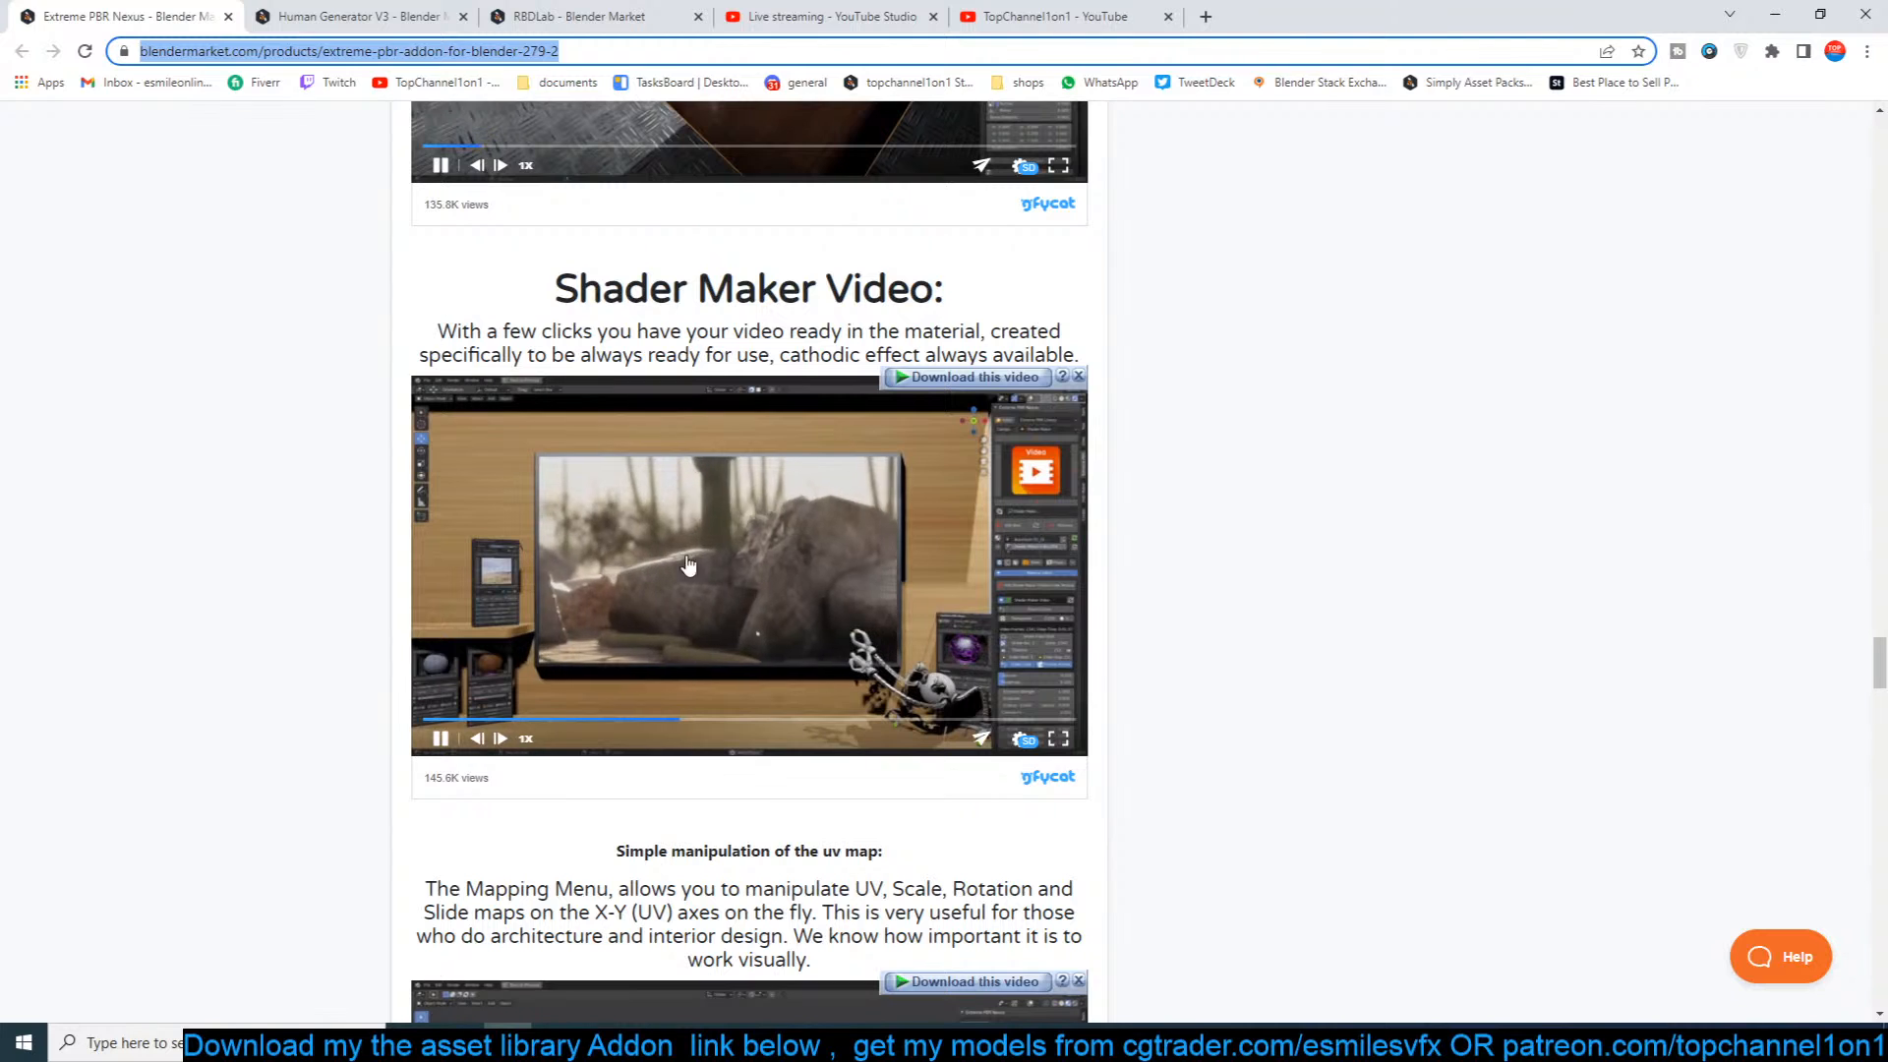
{"action": "scroll", "coordinate": [826, 634], "scroll_direction": "up", "scroll_amount": 5}
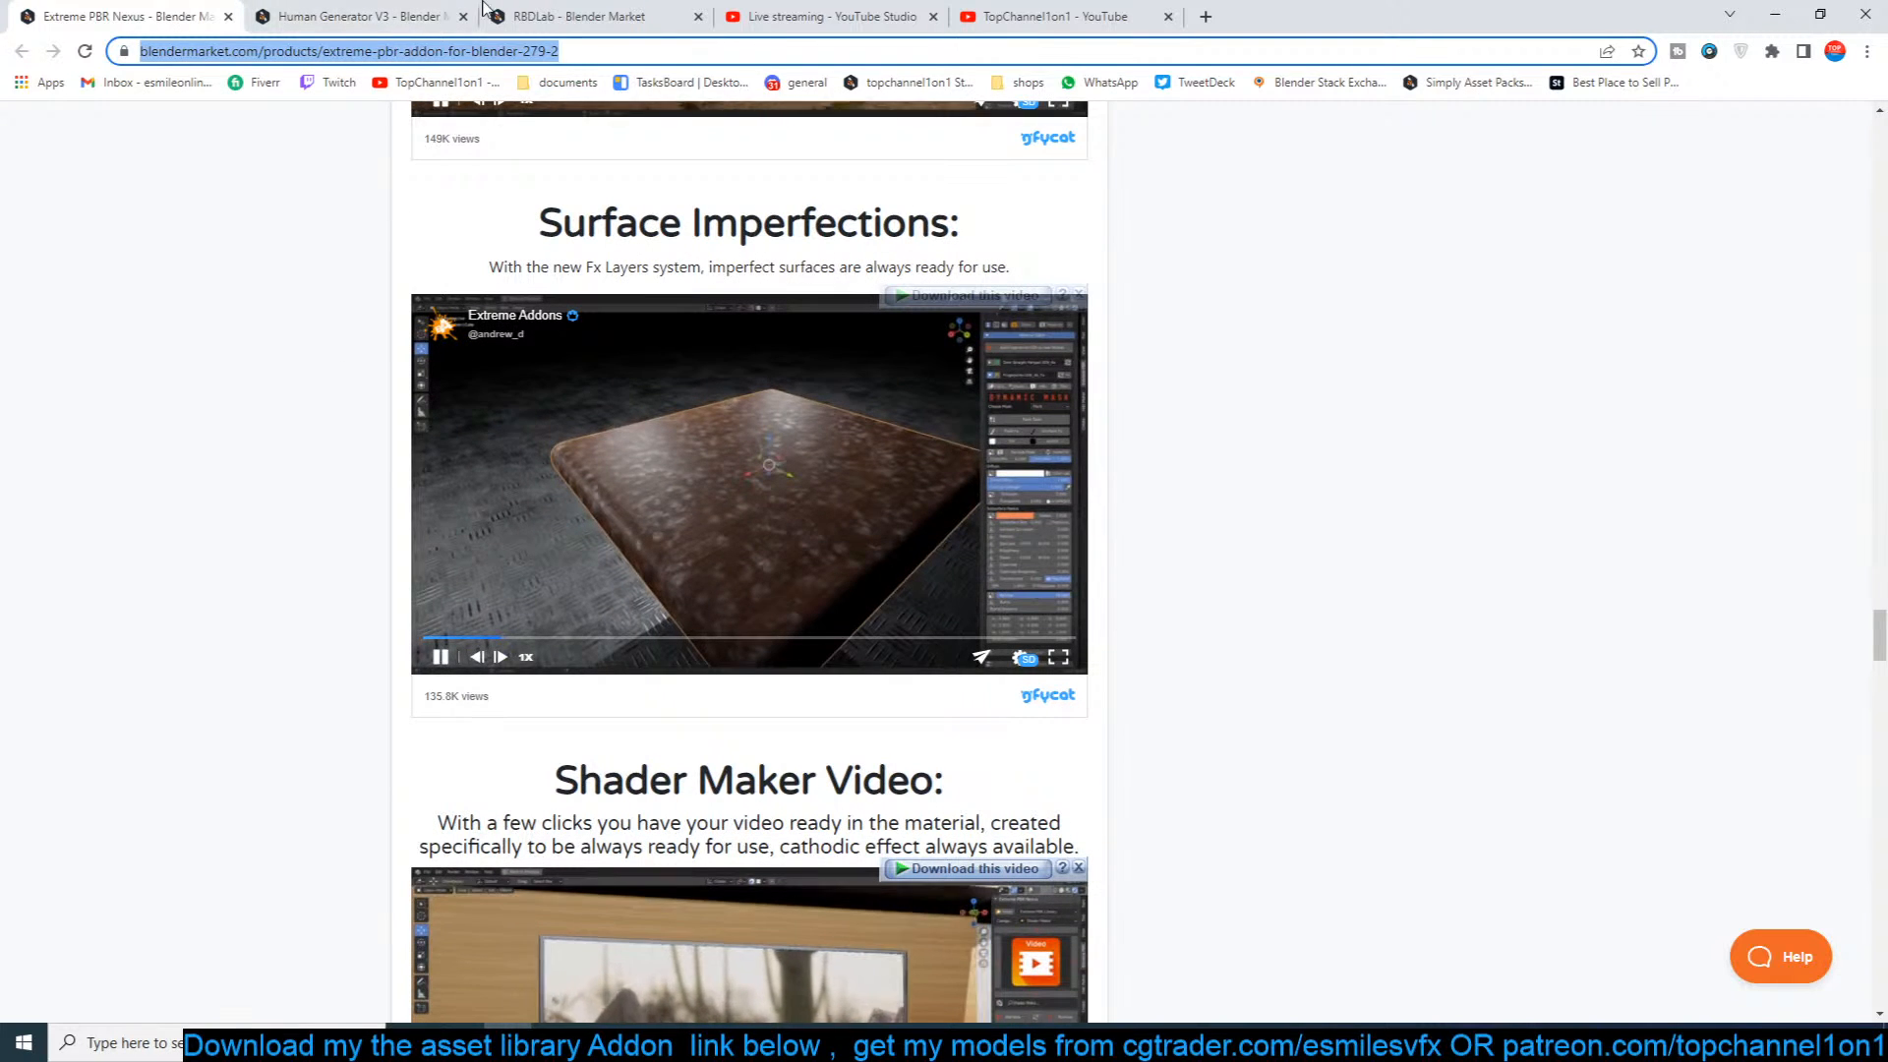
Step: Close the Extreme PBR Nexus page and look through the preview image gallery of Human Generator V3
{"action": "left_click", "coordinate": [227, 18]}
{"action": "scroll", "coordinate": [430, 433], "scroll_direction": "up", "scroll_amount": 15}
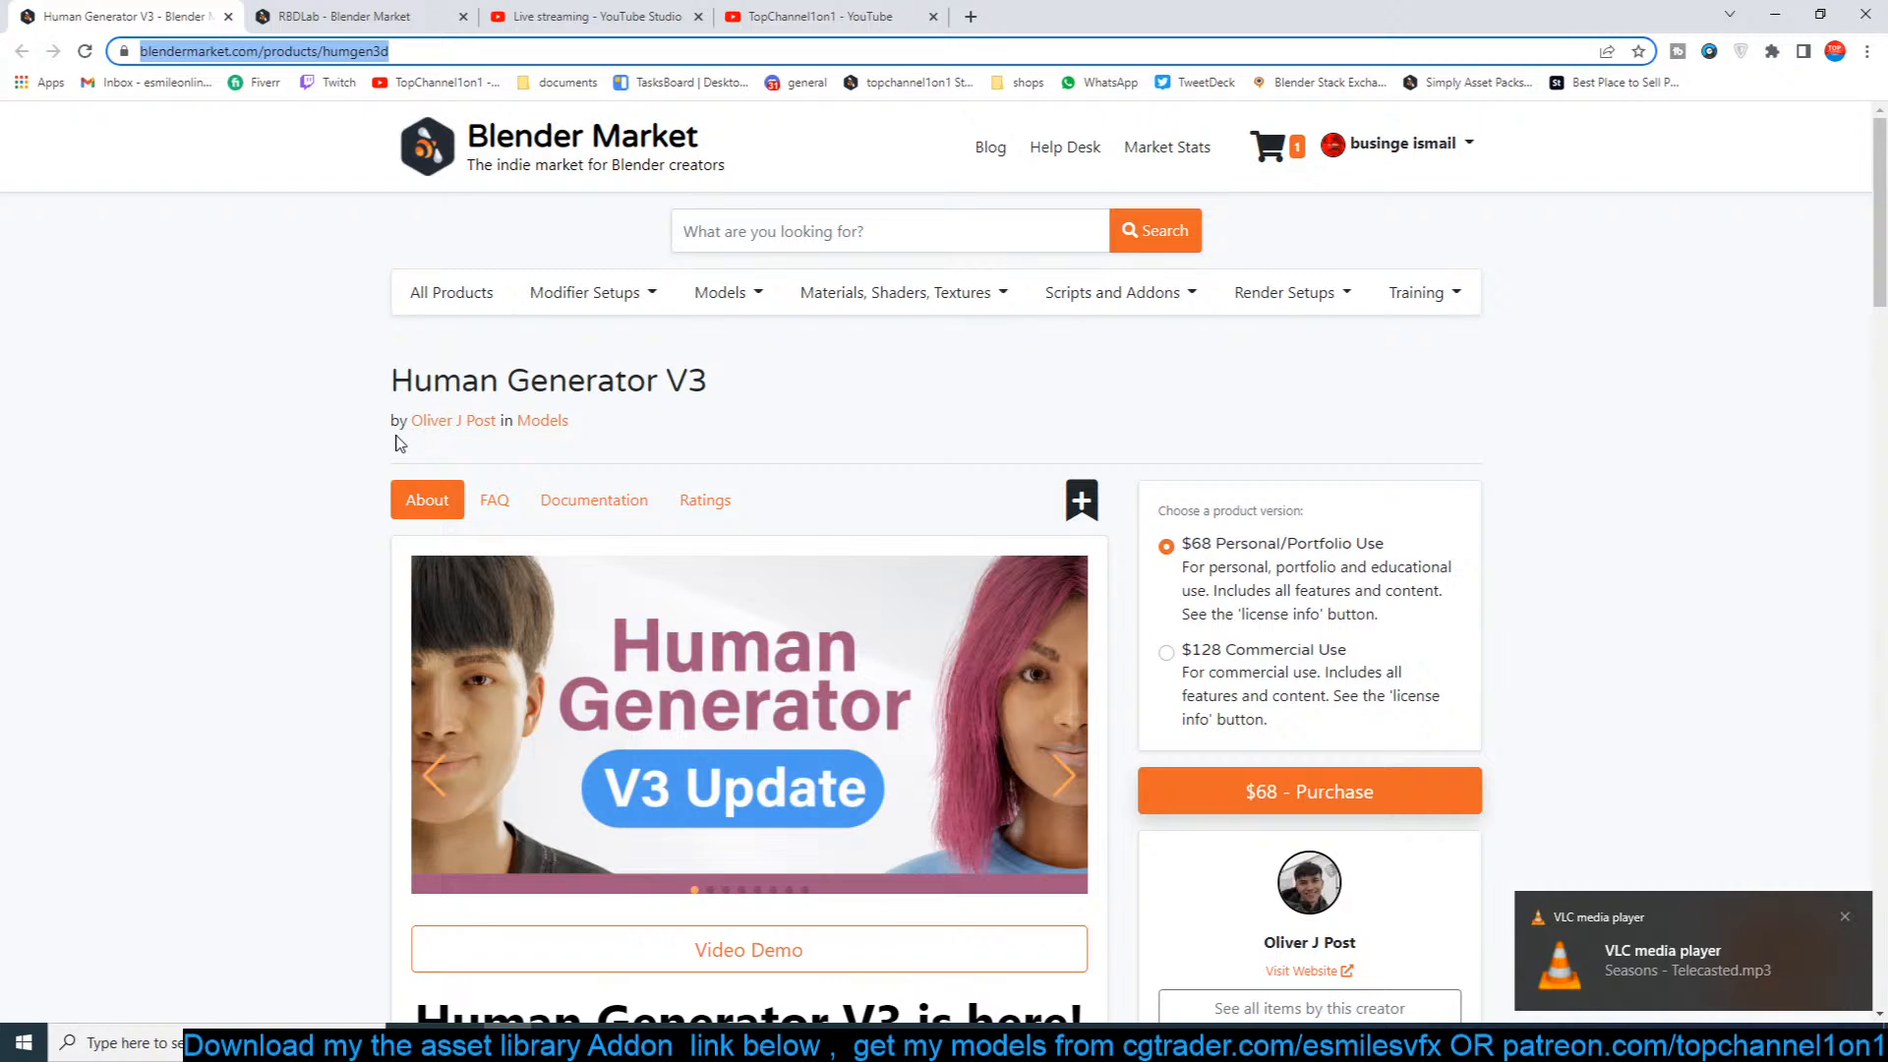
{"action": "scroll", "coordinate": [715, 568], "scroll_direction": "down", "scroll_amount": 4}
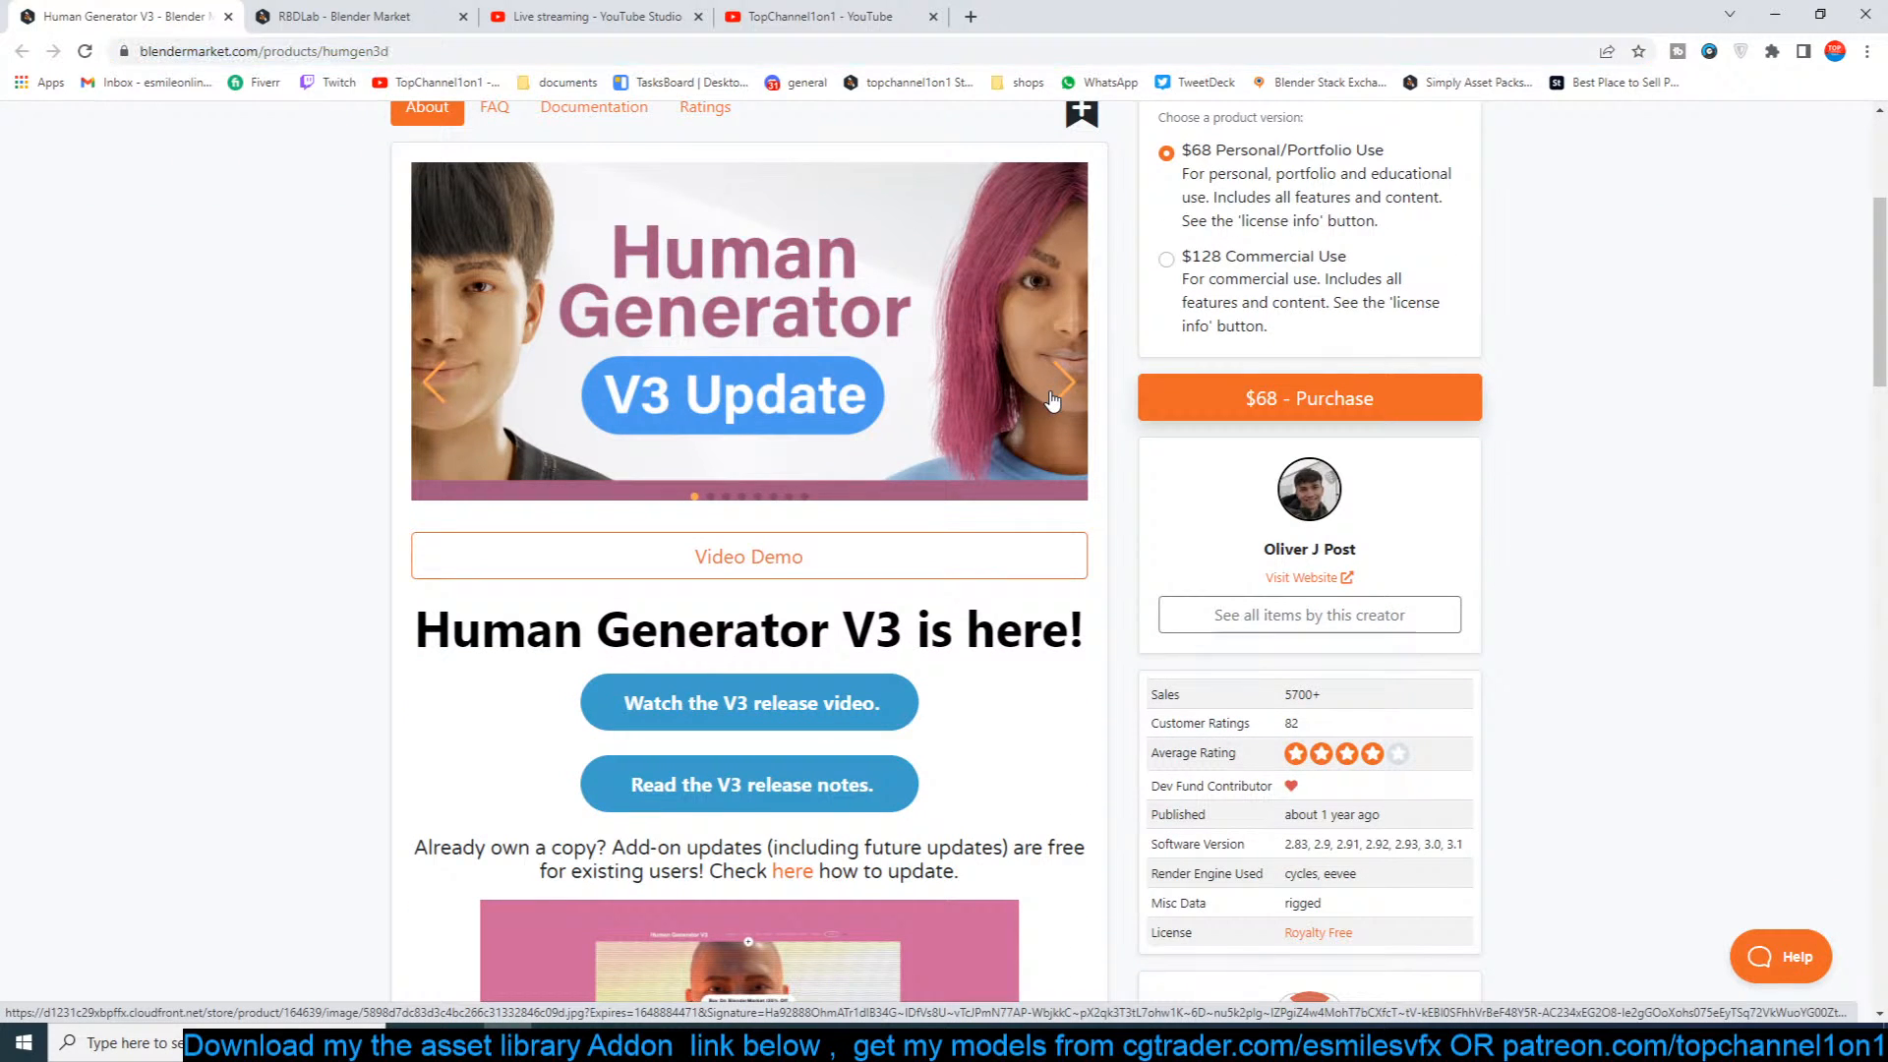
{"action": "left_click", "coordinate": [1052, 400]}
{"action": "left_click", "coordinate": [1462, 592]}
{"action": "left_click", "coordinate": [1463, 591]}
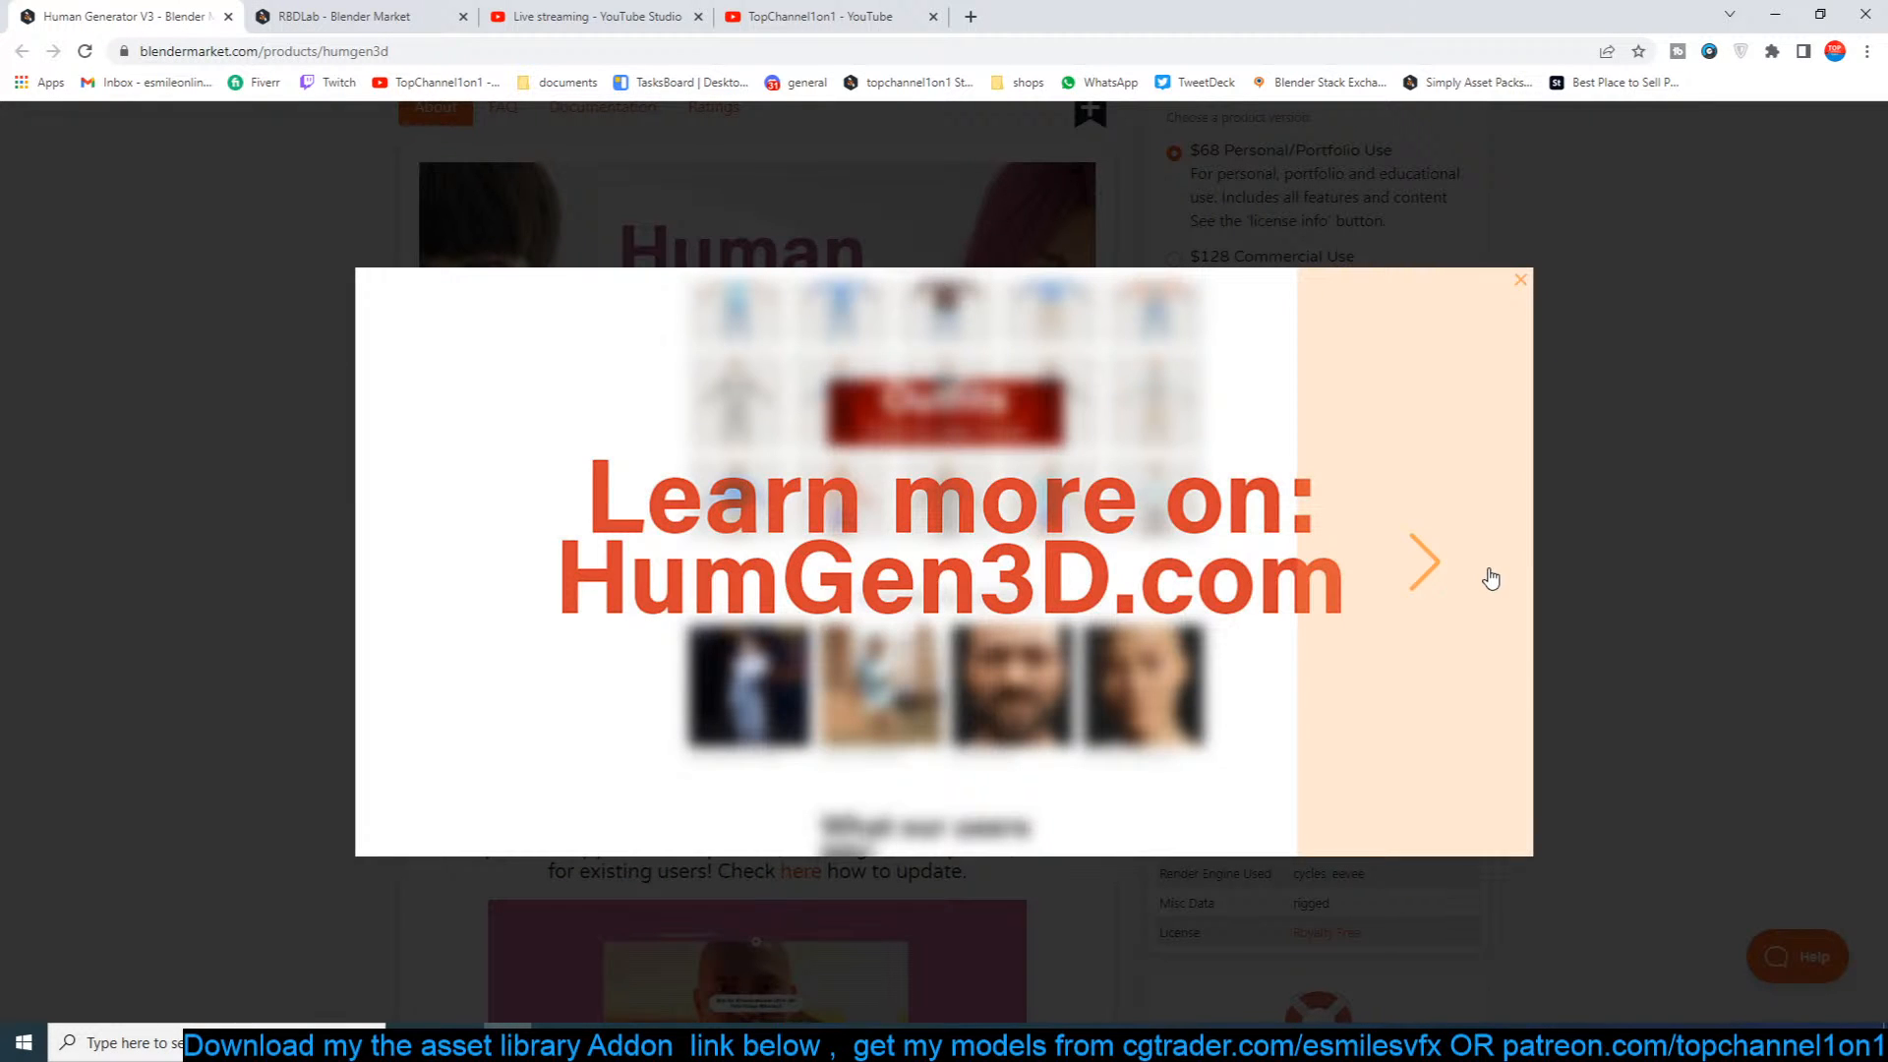
{"action": "left_click", "coordinate": [1581, 560]}
Step: Review the Human Generator V3 feature overview, including expressions, hairstyles, outfits, clothing patterns and the pose library
{"action": "scroll", "coordinate": [1517, 708], "scroll_direction": "down", "scroll_amount": 5}
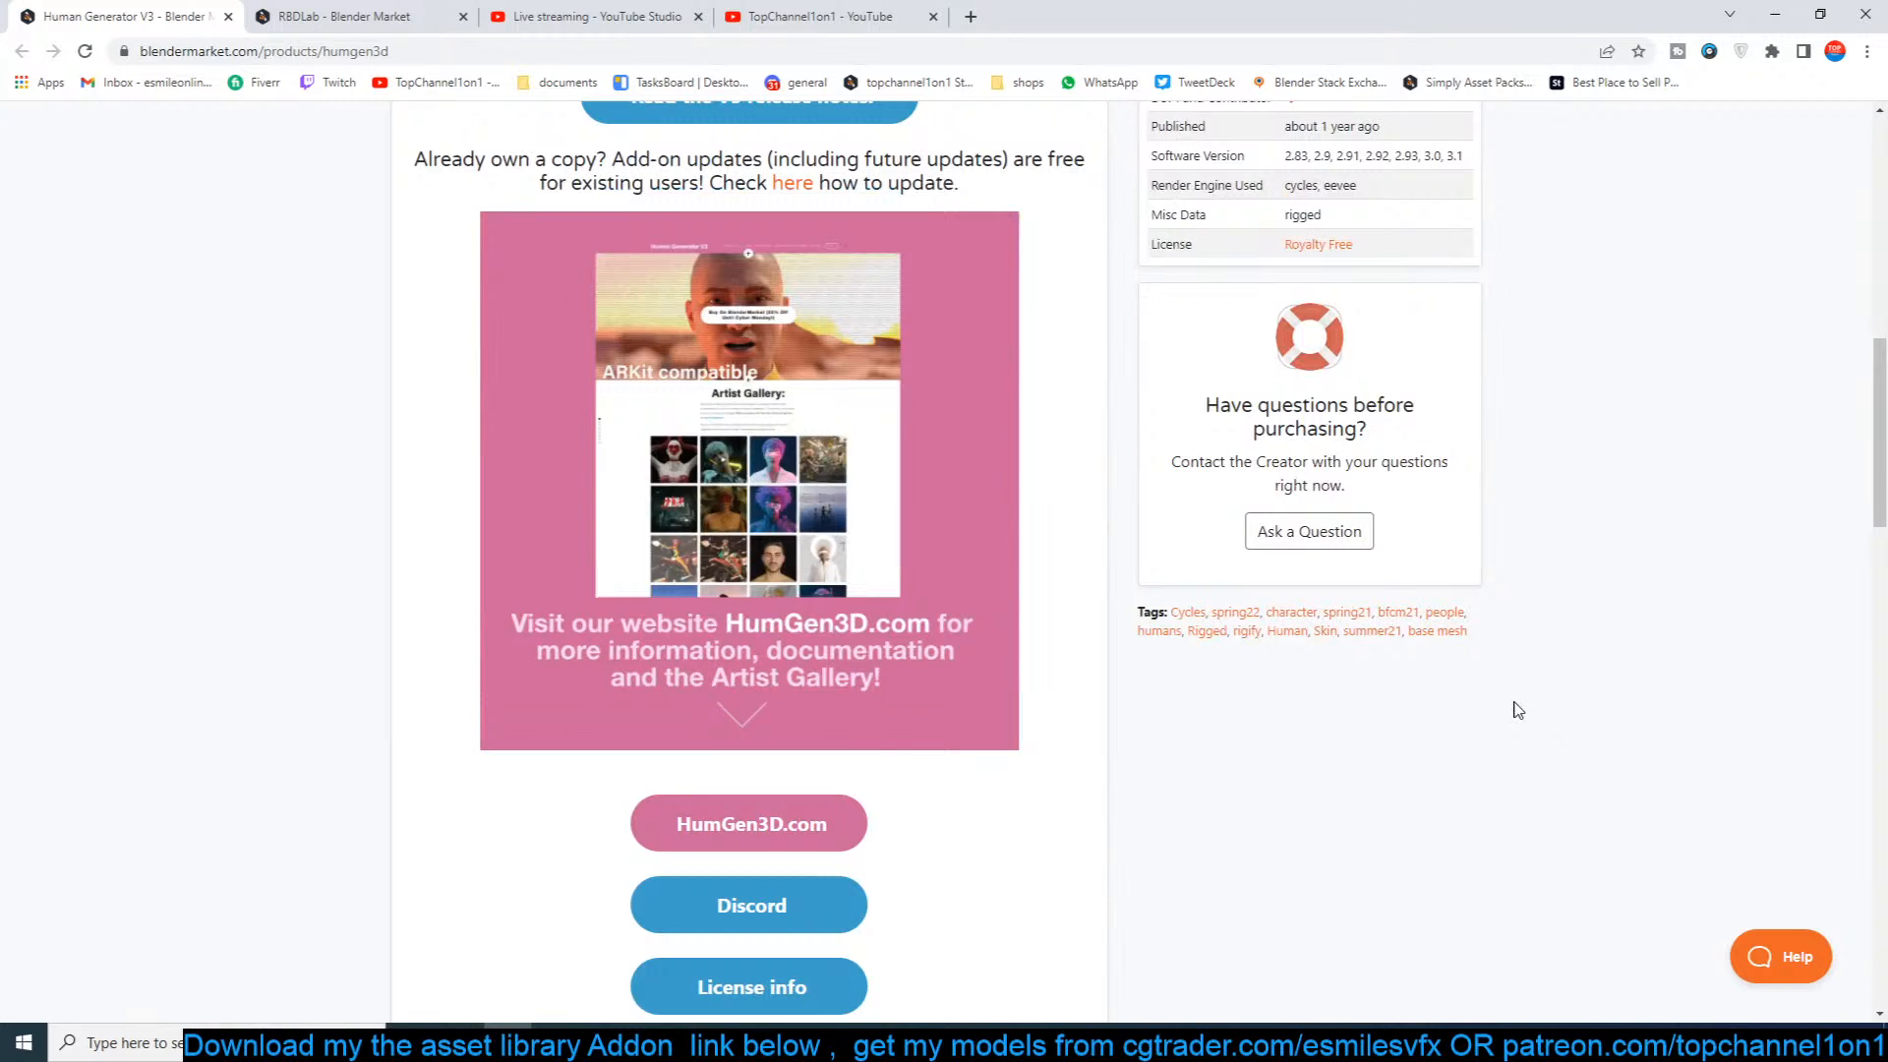
{"action": "scroll", "coordinate": [1517, 708], "scroll_direction": "down", "scroll_amount": 20}
{"action": "scroll", "coordinate": [1519, 708], "scroll_direction": "down", "scroll_amount": 2}
{"action": "scroll", "coordinate": [1171, 729], "scroll_direction": "up", "scroll_amount": 6}
{"action": "scroll", "coordinate": [1171, 728], "scroll_direction": "down", "scroll_amount": 2}
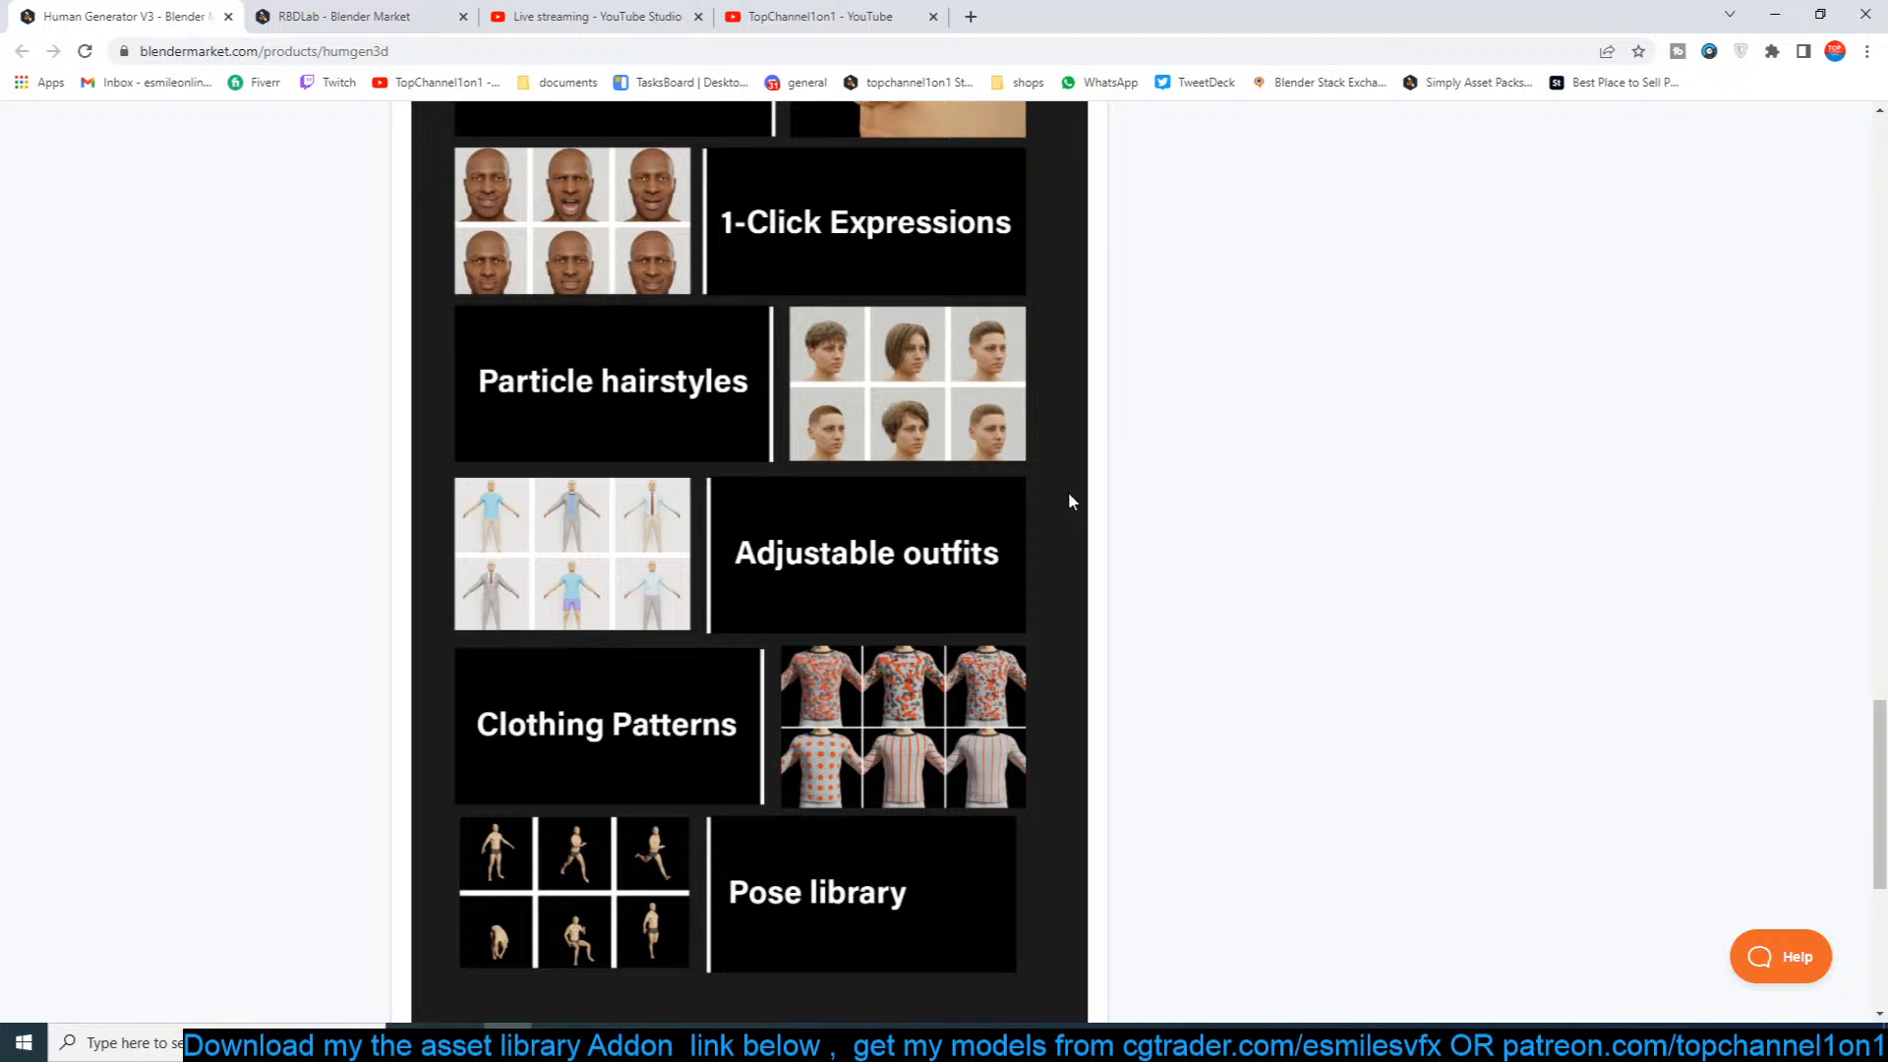
{"action": "scroll", "coordinate": [1067, 490], "scroll_direction": "up", "scroll_amount": 2}
{"action": "scroll", "coordinate": [1109, 492], "scroll_direction": "up", "scroll_amount": 20}
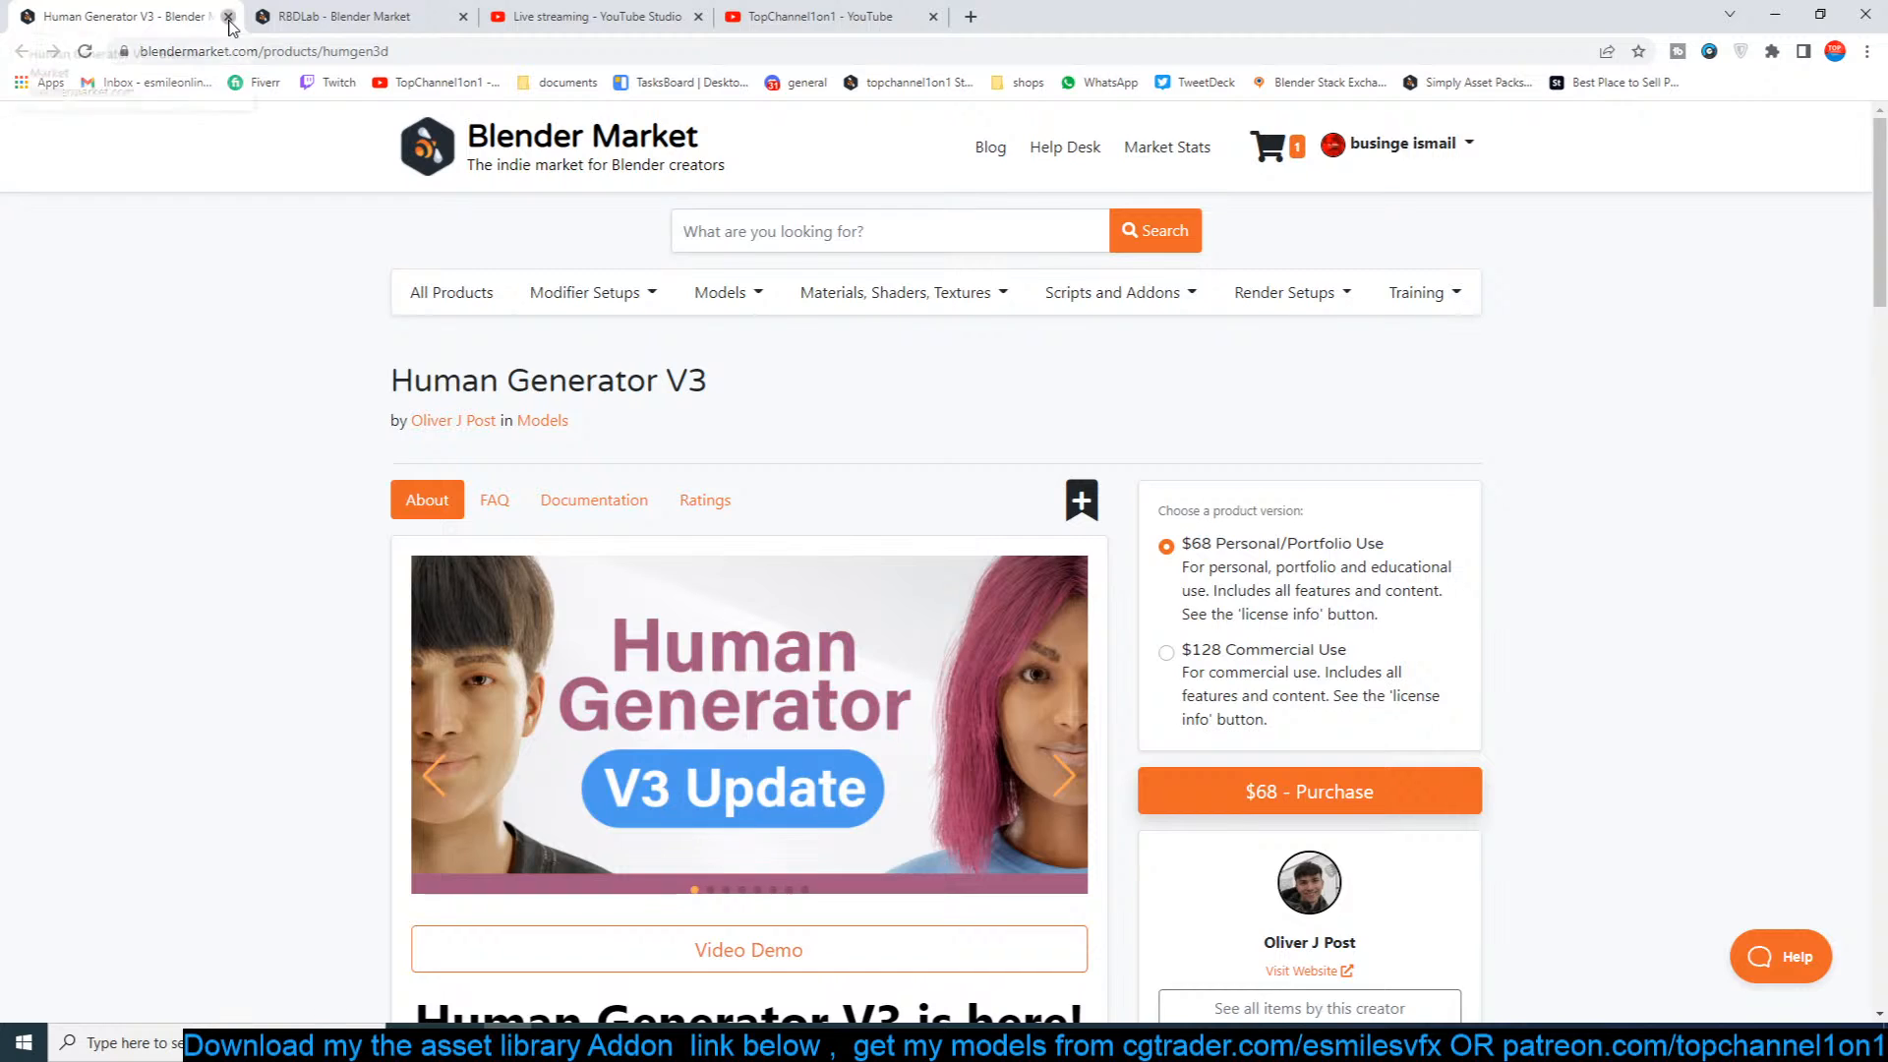
Step: Close the Human Generator V3 page and read the RBDLab add-on's product description
{"action": "left_click", "coordinate": [228, 17]}
{"action": "scroll", "coordinate": [236, 476], "scroll_direction": "up", "scroll_amount": 10}
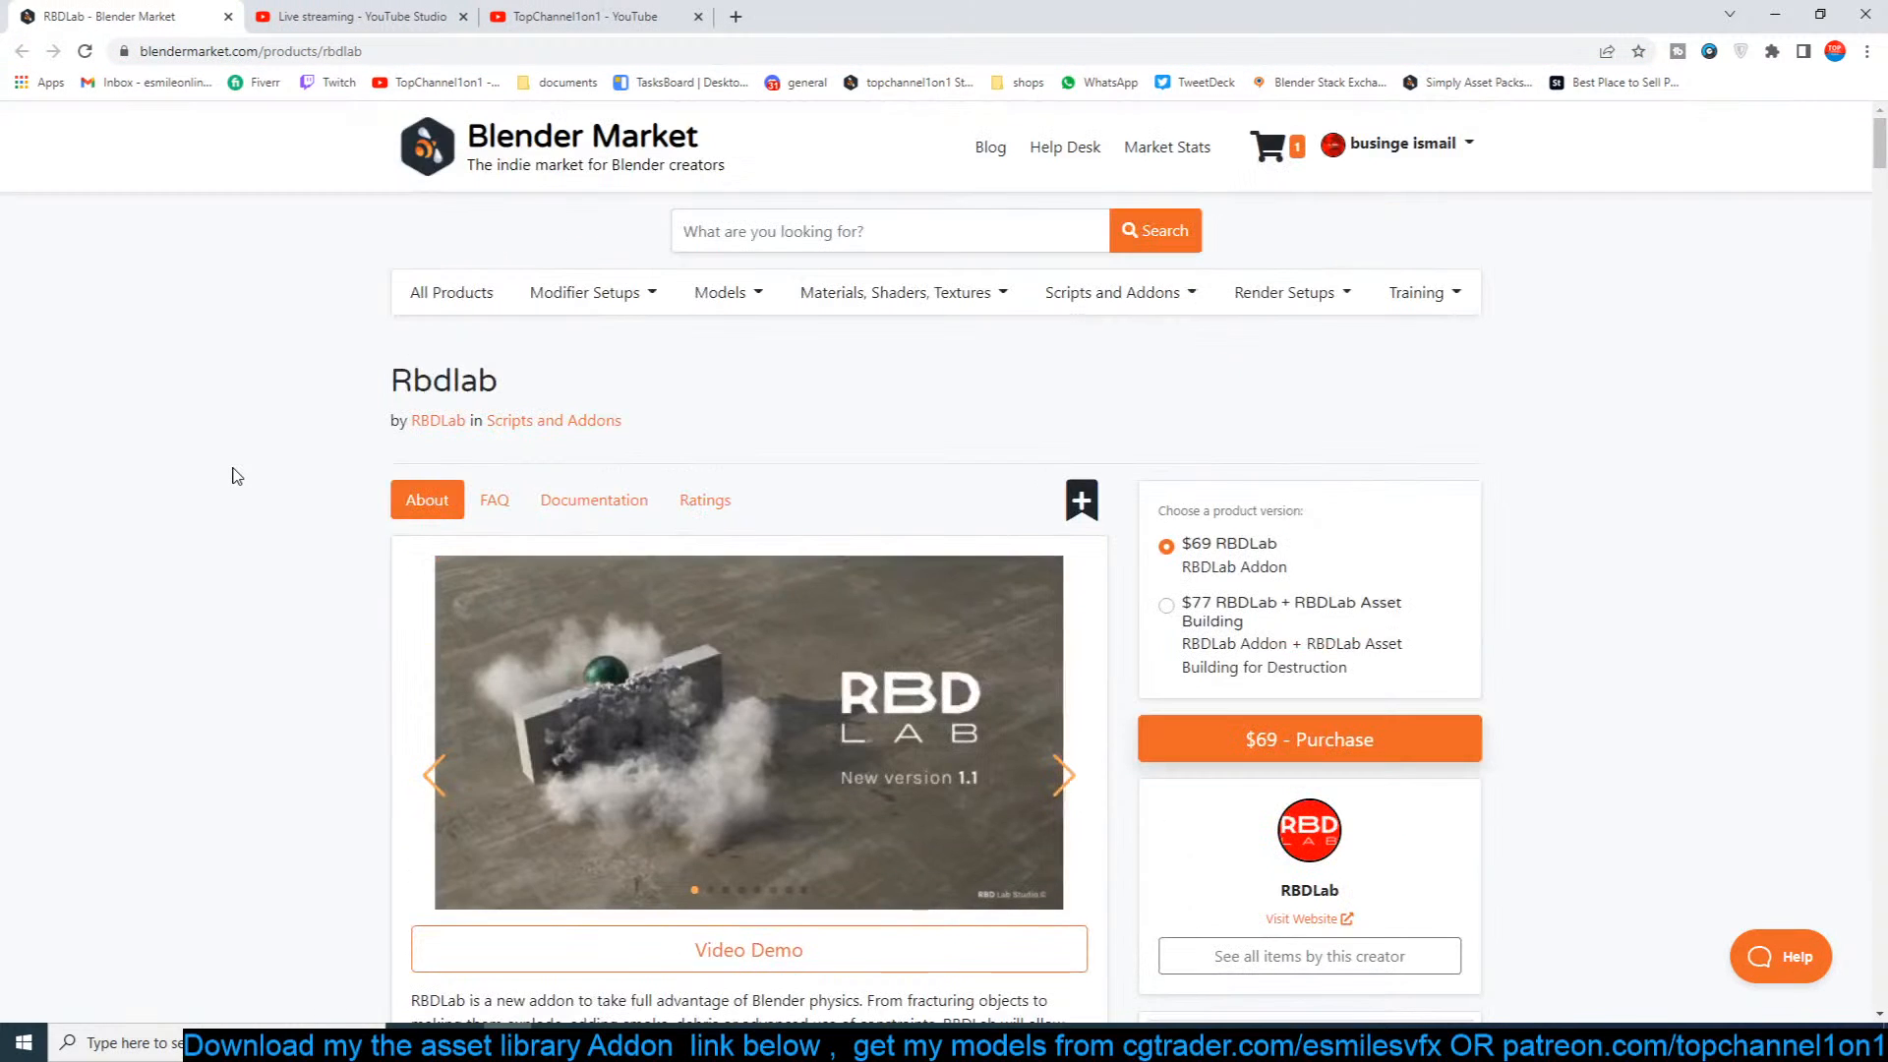
{"action": "scroll", "coordinate": [243, 473], "scroll_direction": "down", "scroll_amount": 5}
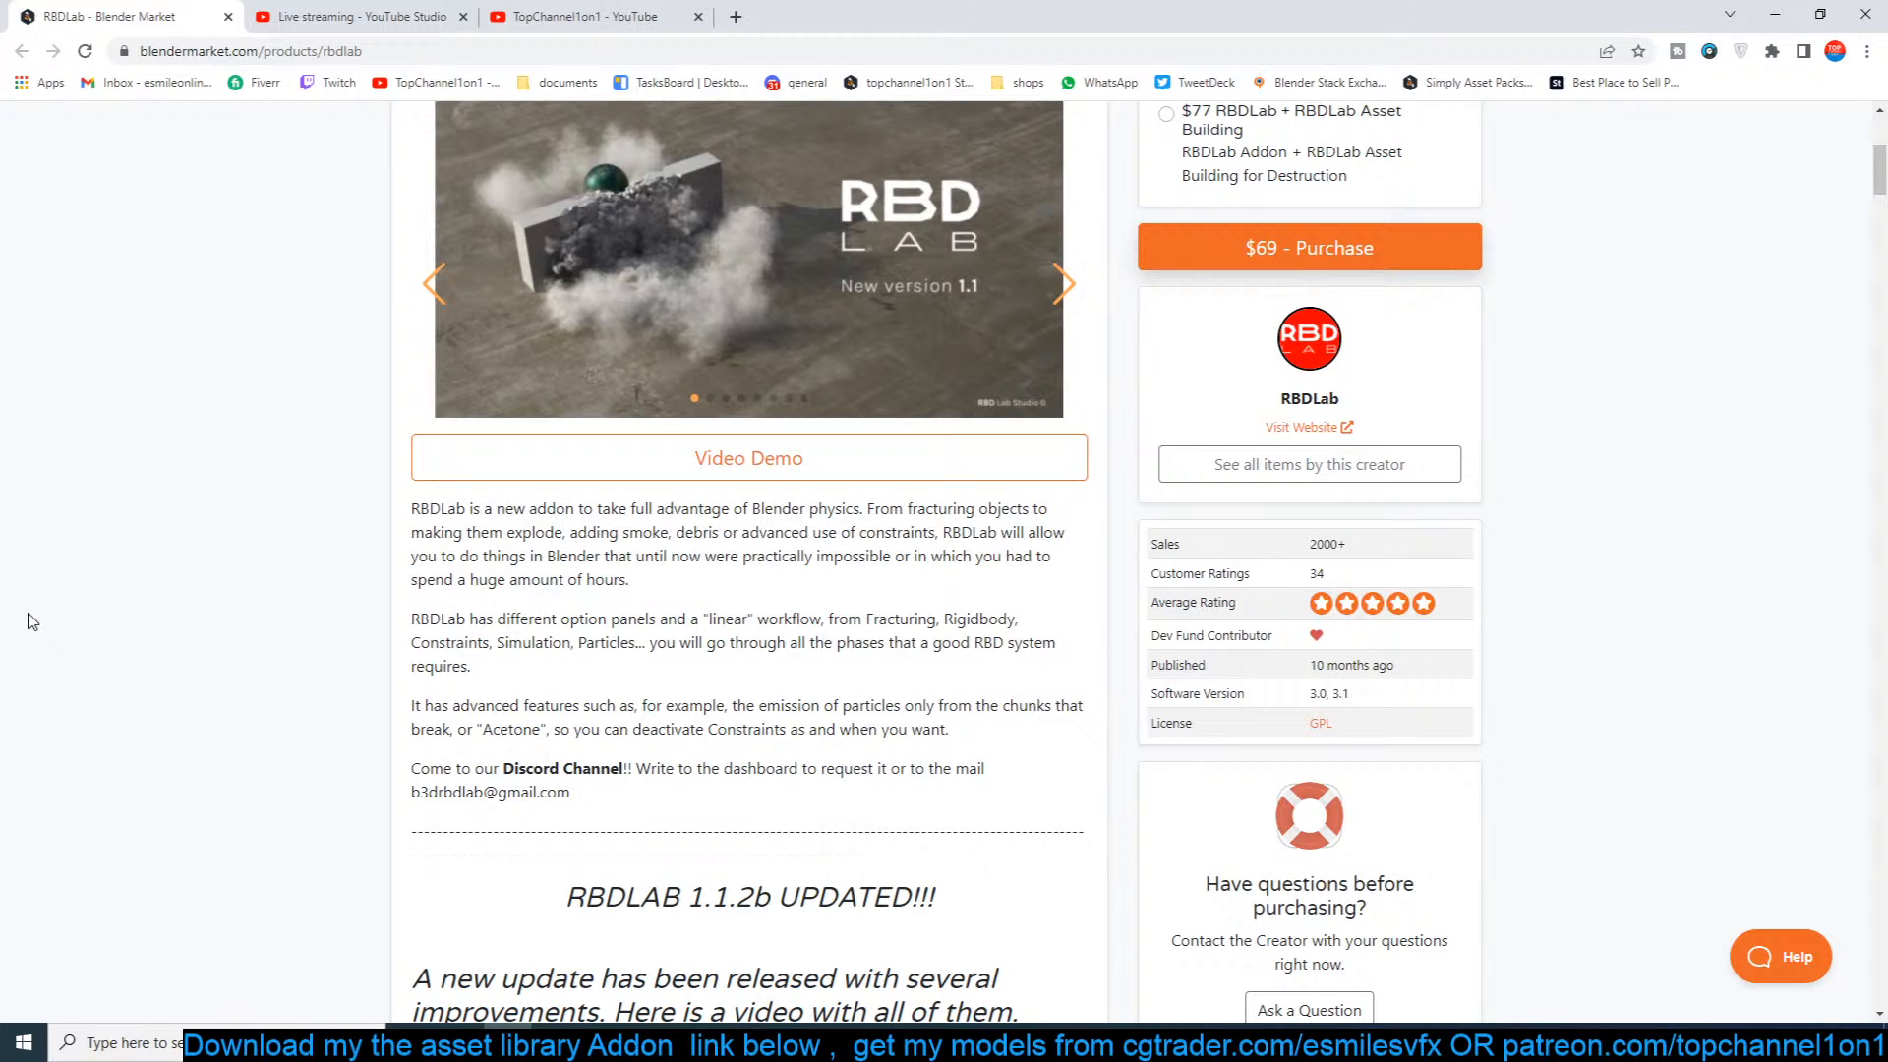
{"action": "scroll", "coordinate": [398, 526], "scroll_direction": "up", "scroll_amount": 3}
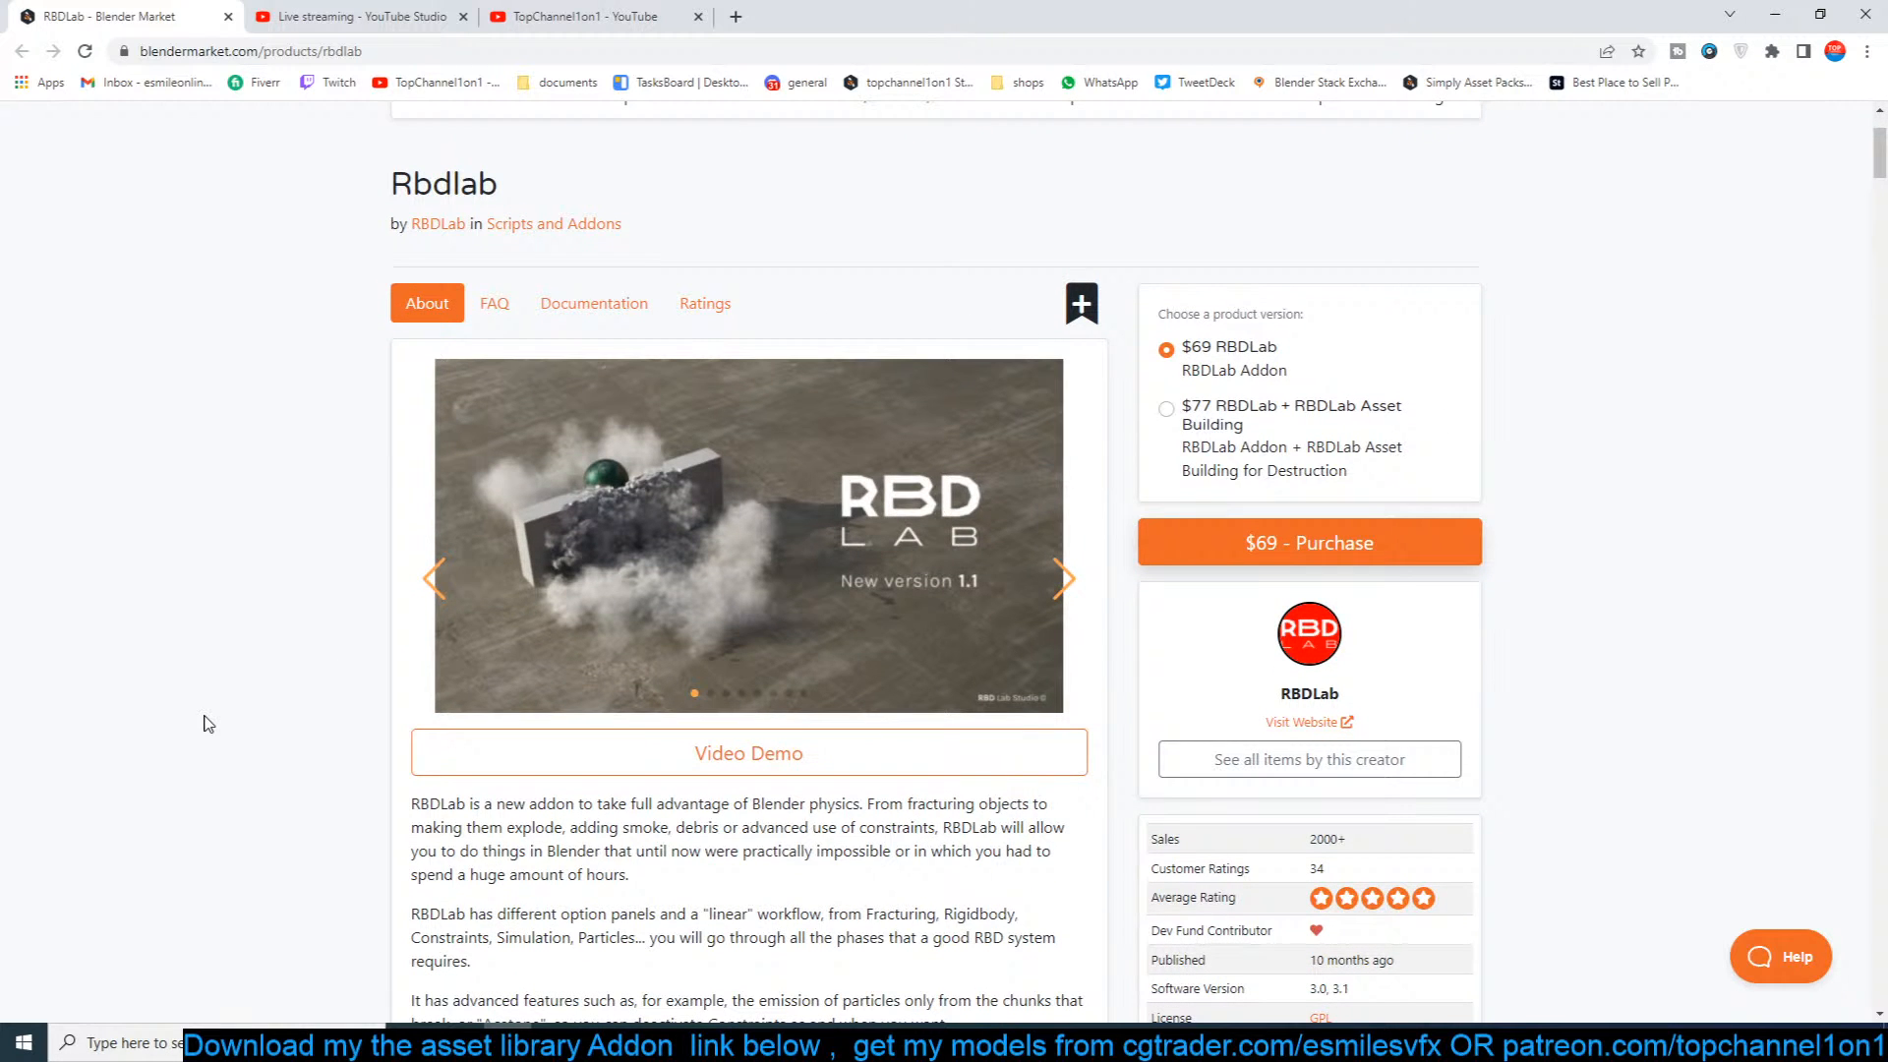
Step: Look through RBDLab's enlarged preview images of fractured walls, explosions and collapsing buildings, and close the gallery
{"action": "left_click", "coordinate": [1032, 570]}
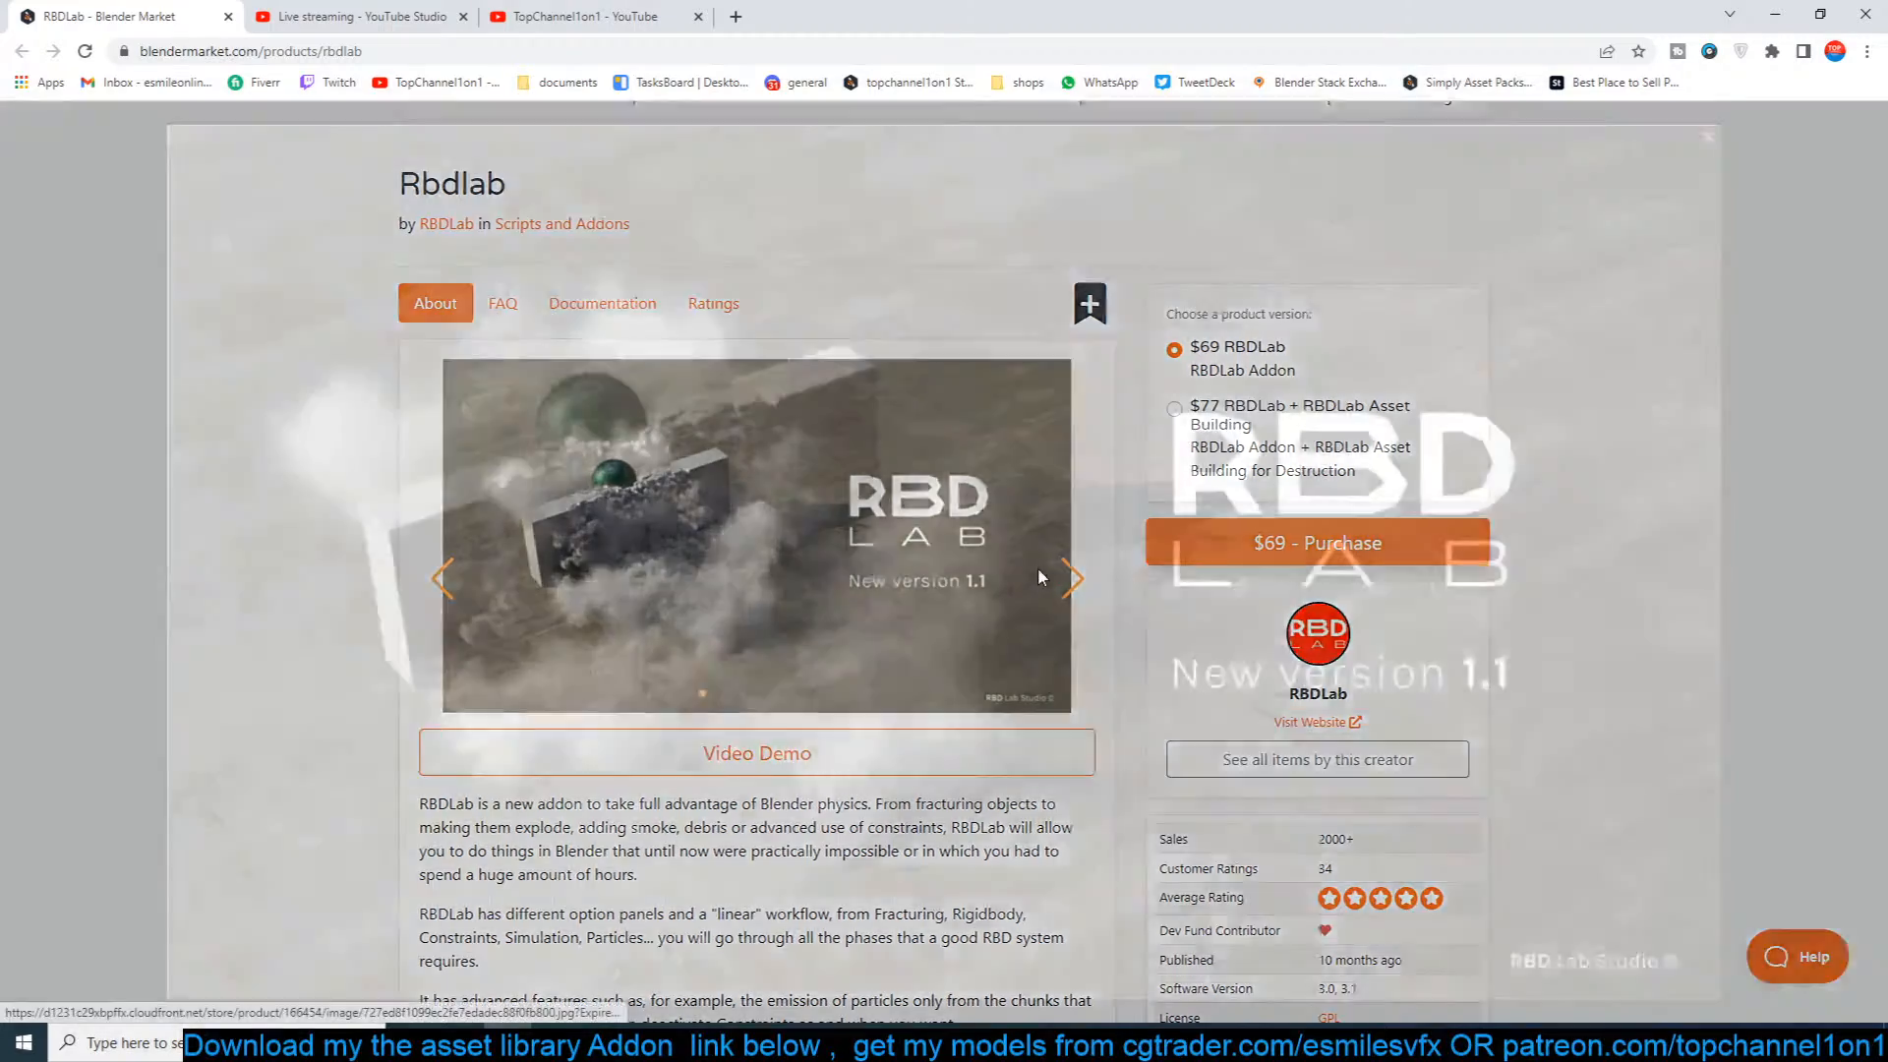
{"action": "left_click", "coordinate": [1568, 564]}
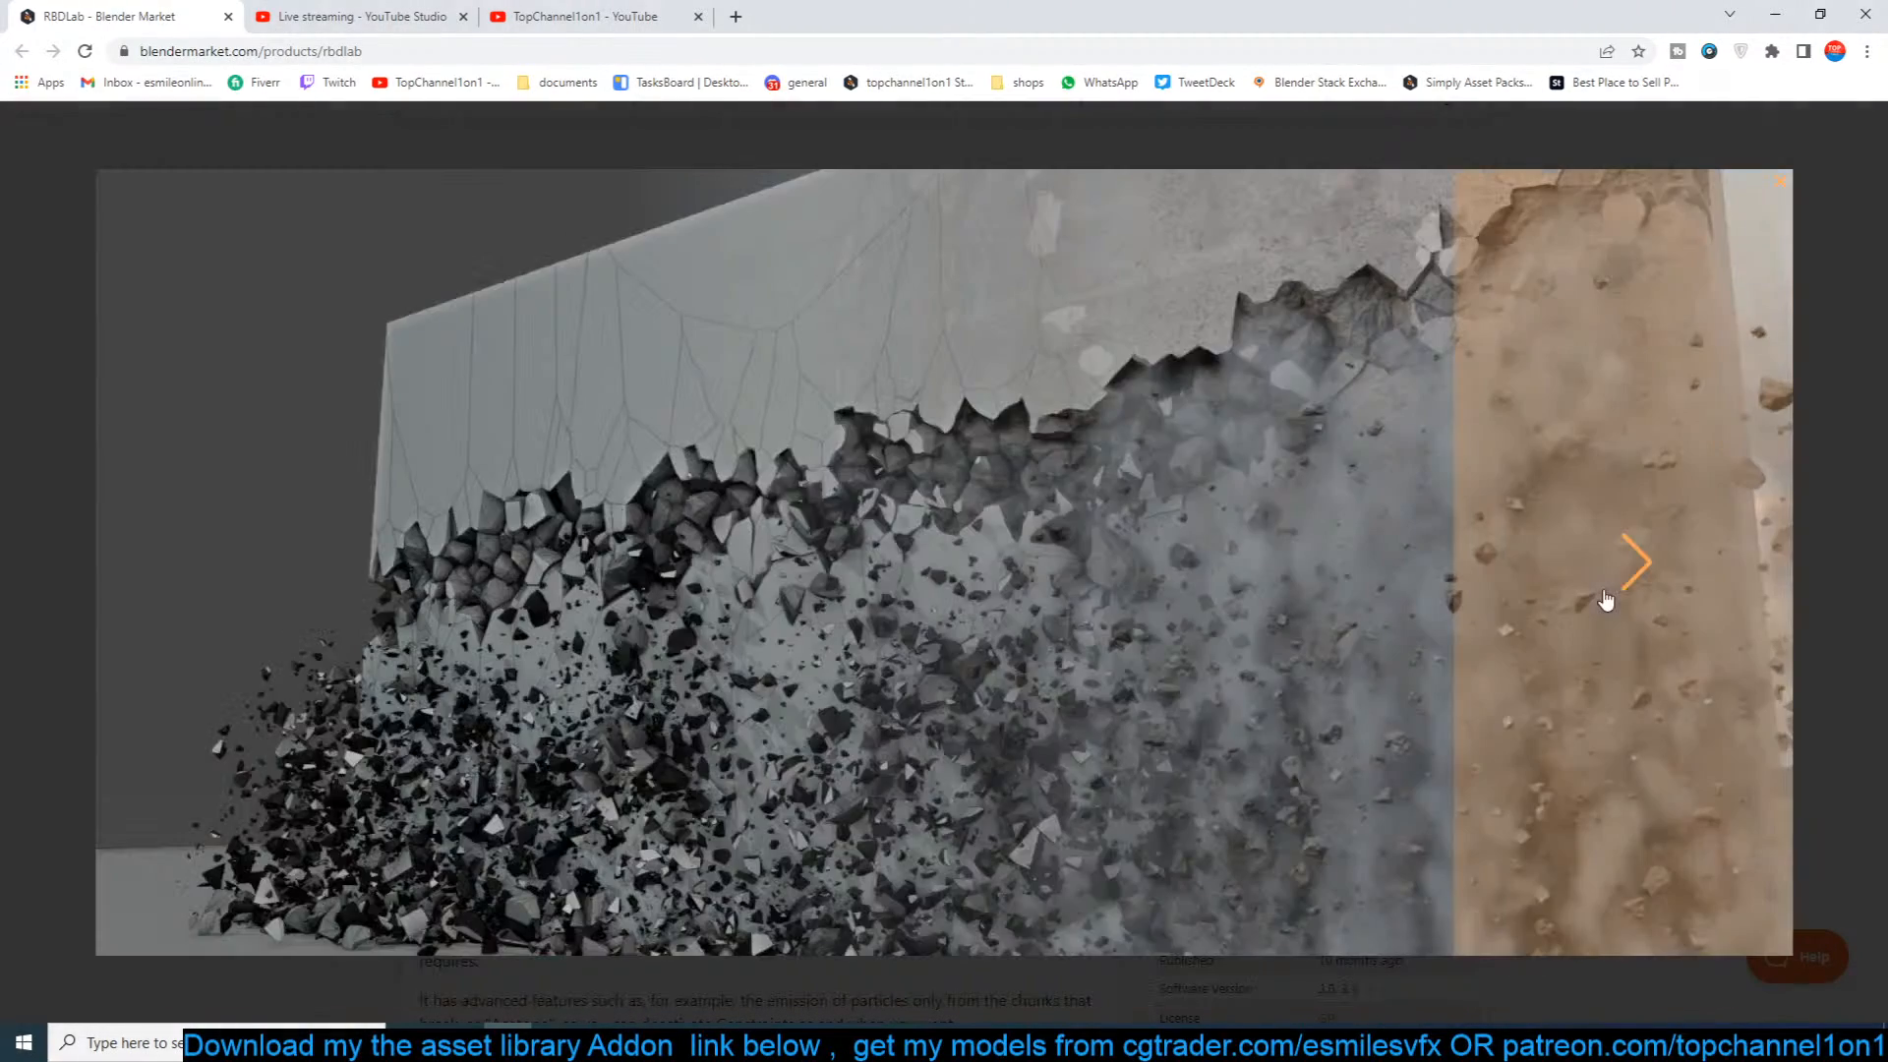
{"action": "left_click", "coordinate": [1631, 596]}
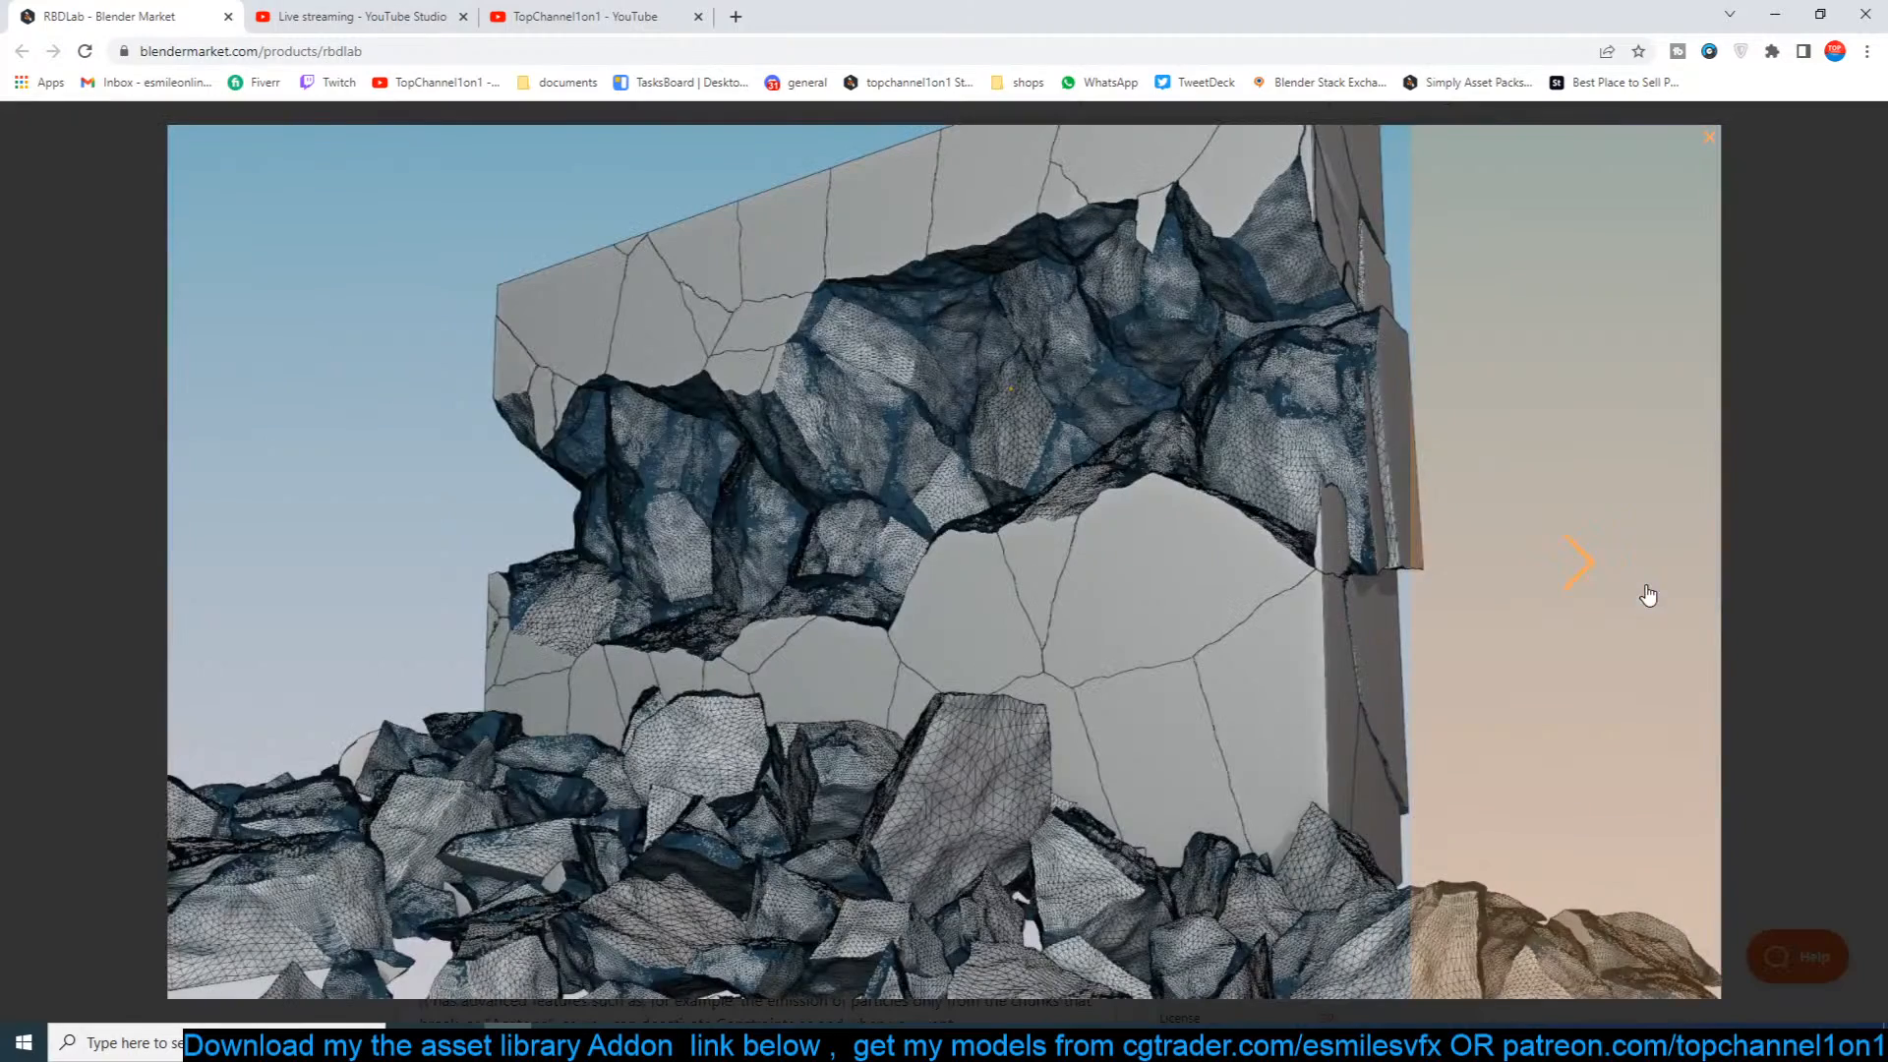
{"action": "left_click", "coordinate": [1646, 591]}
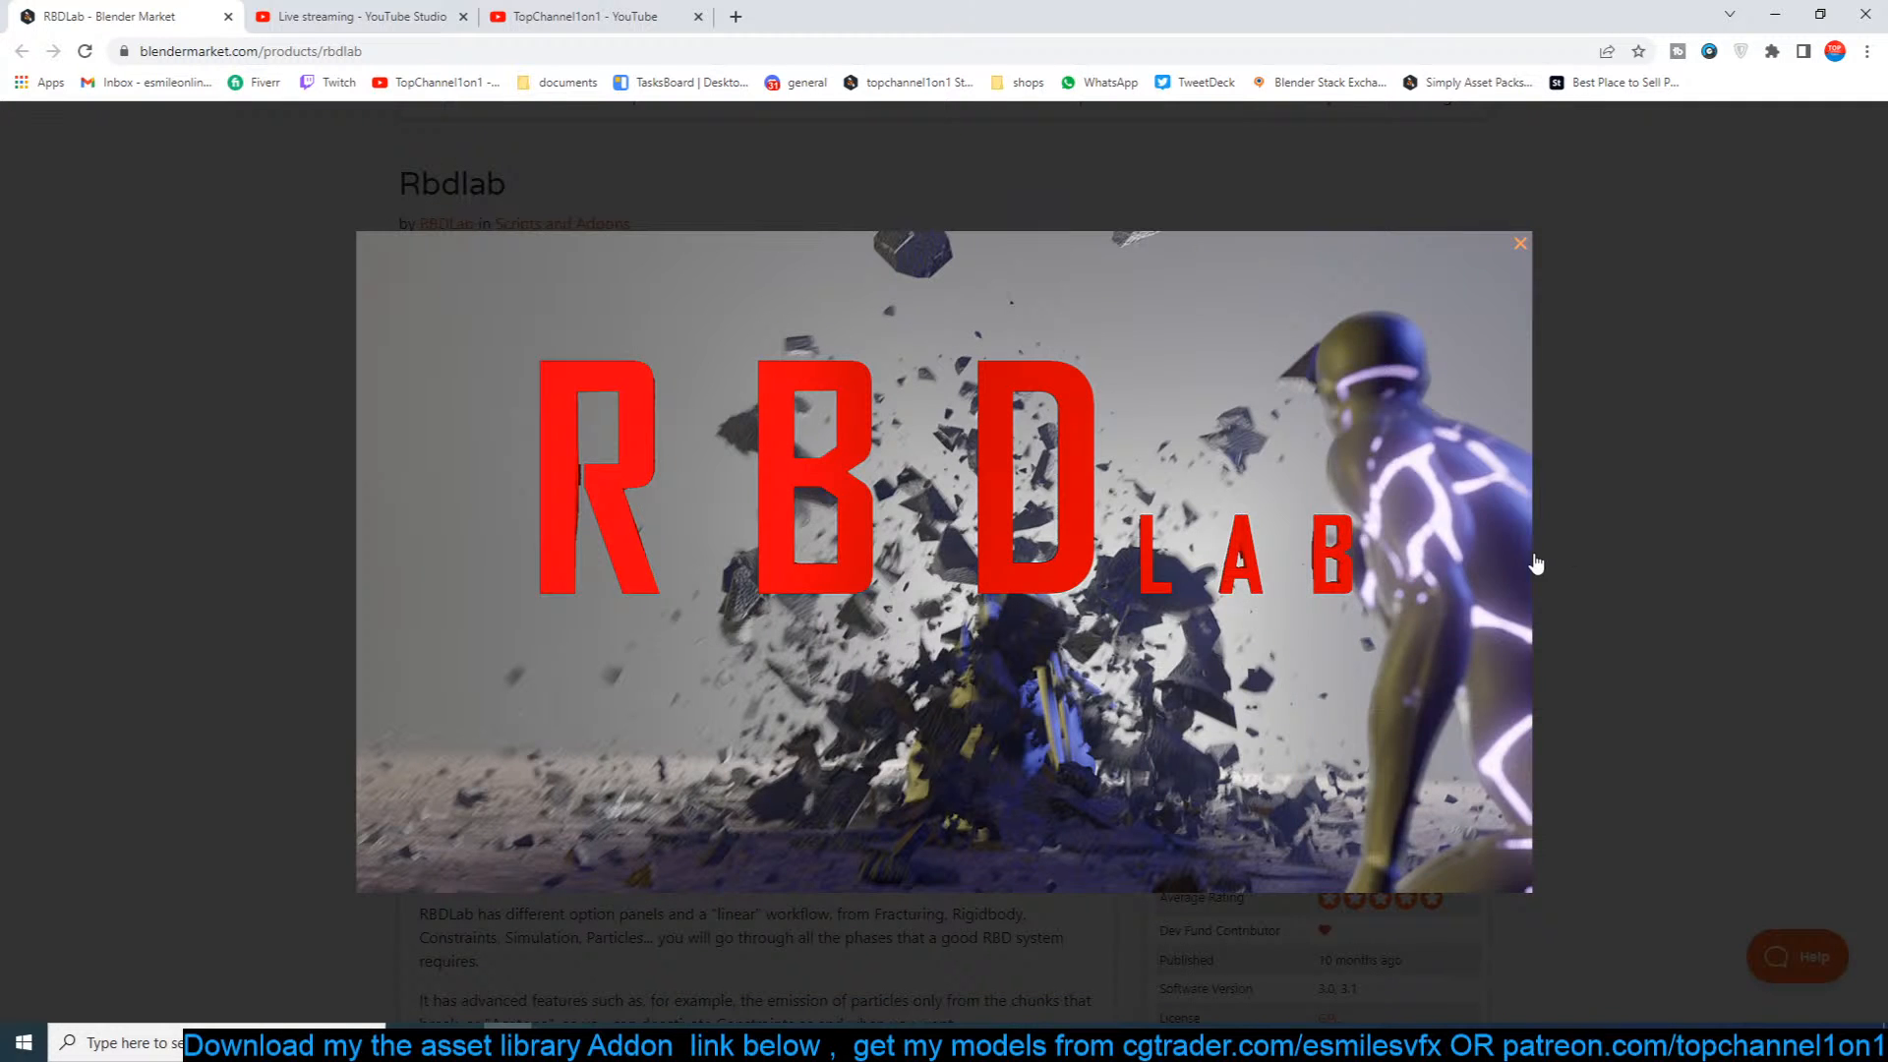
{"action": "left_click", "coordinate": [1479, 587]}
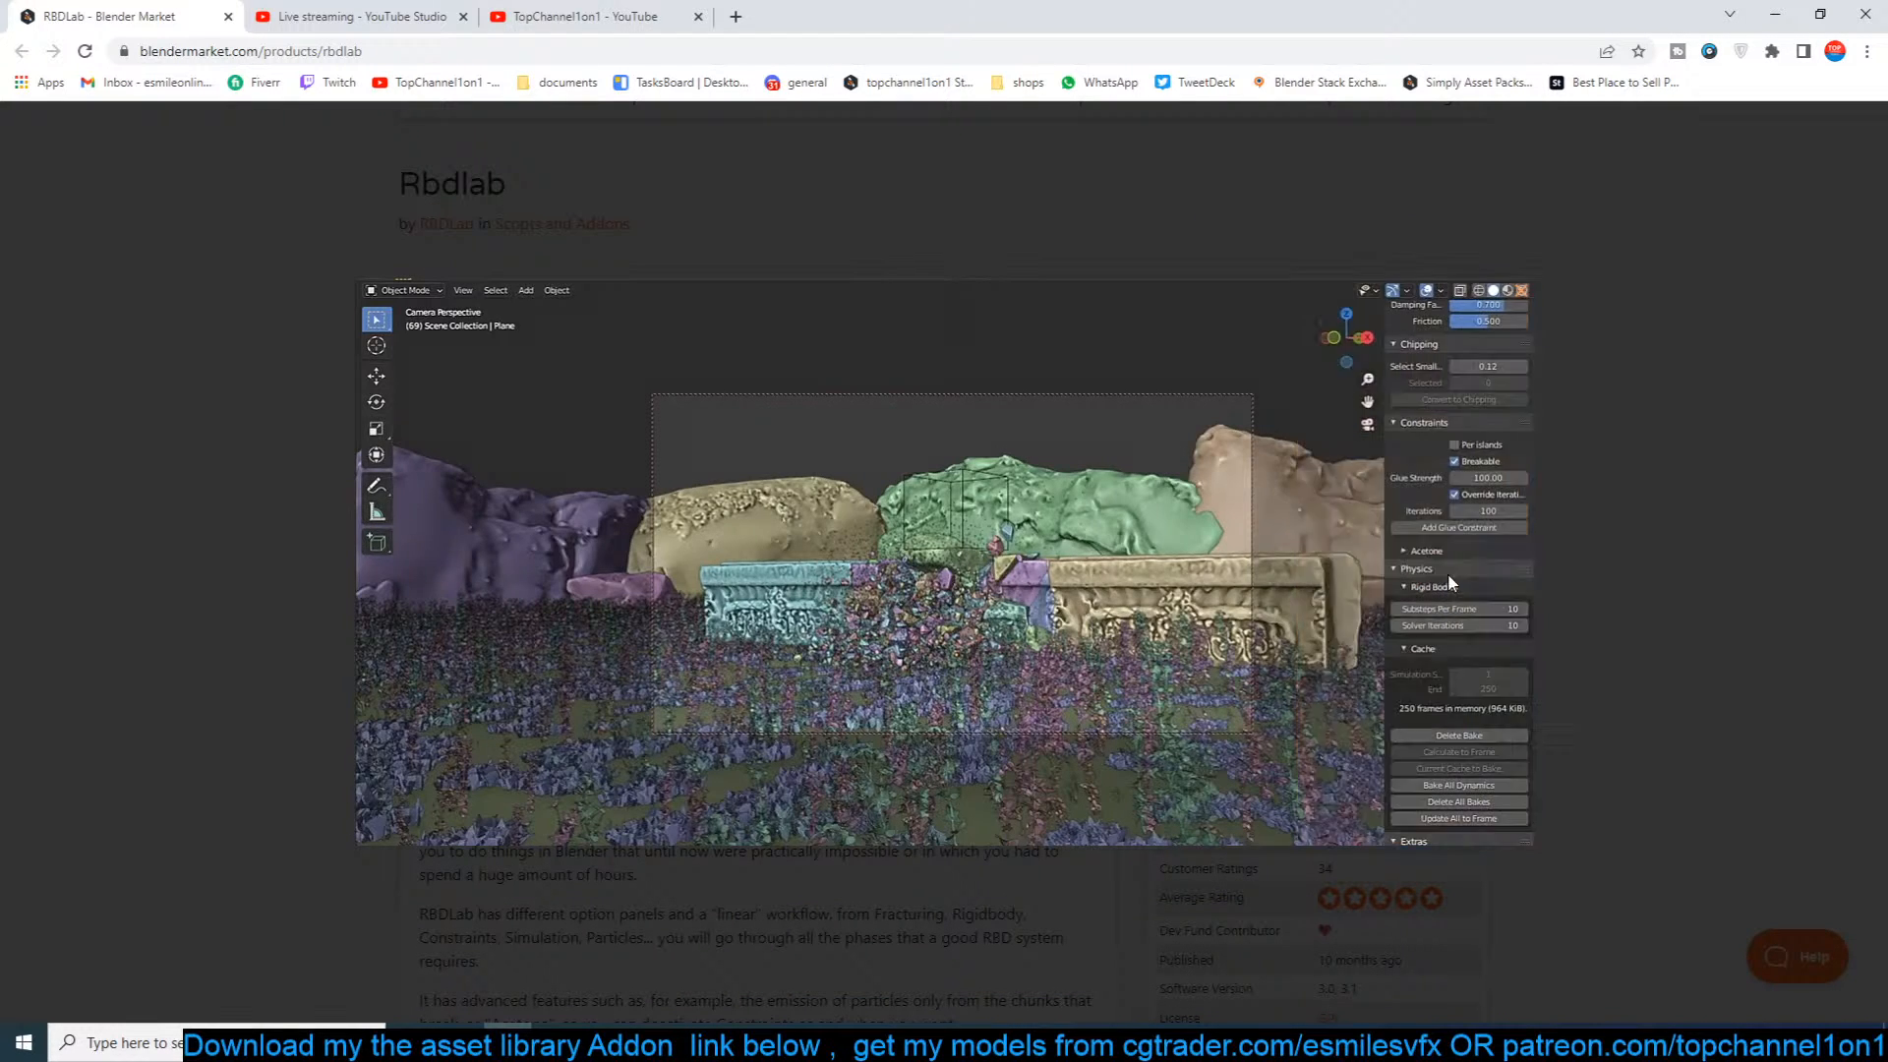
{"action": "left_click", "coordinate": [1451, 585]}
{"action": "left_click", "coordinate": [1451, 586]}
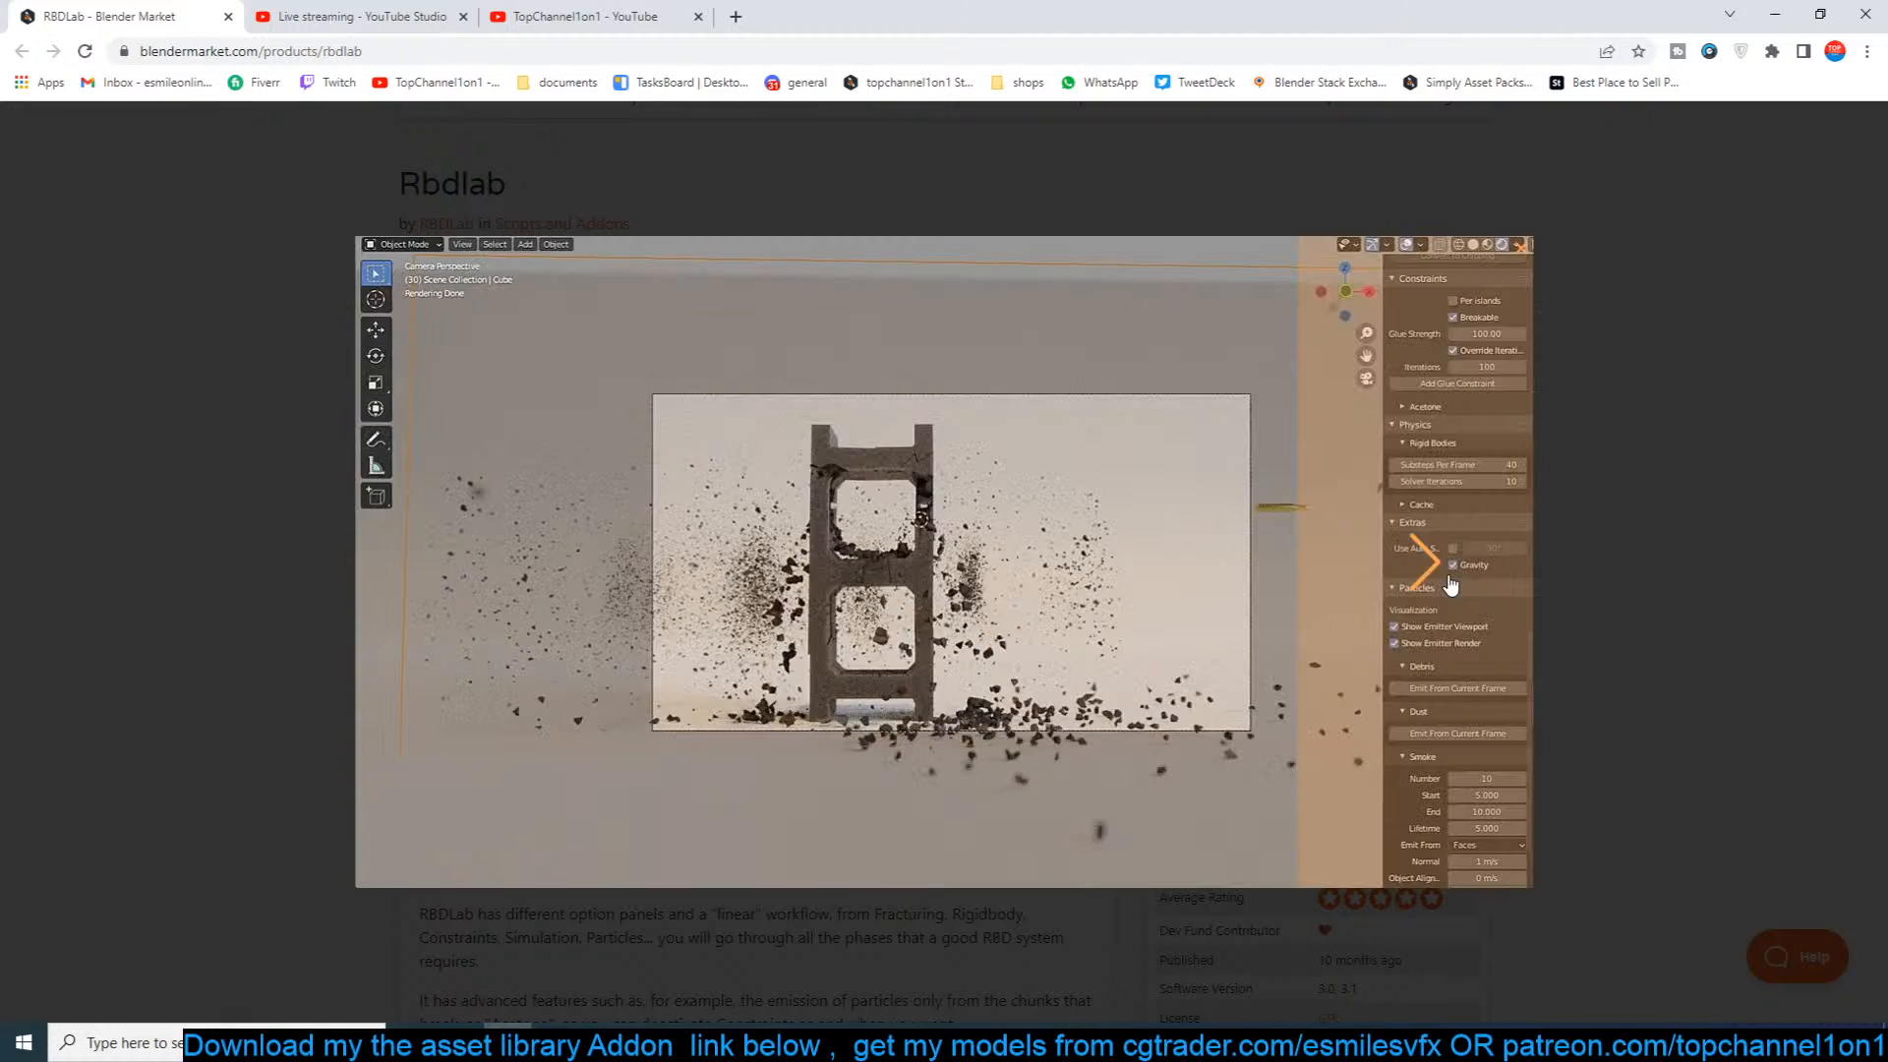
{"action": "left_click", "coordinate": [1451, 586]}
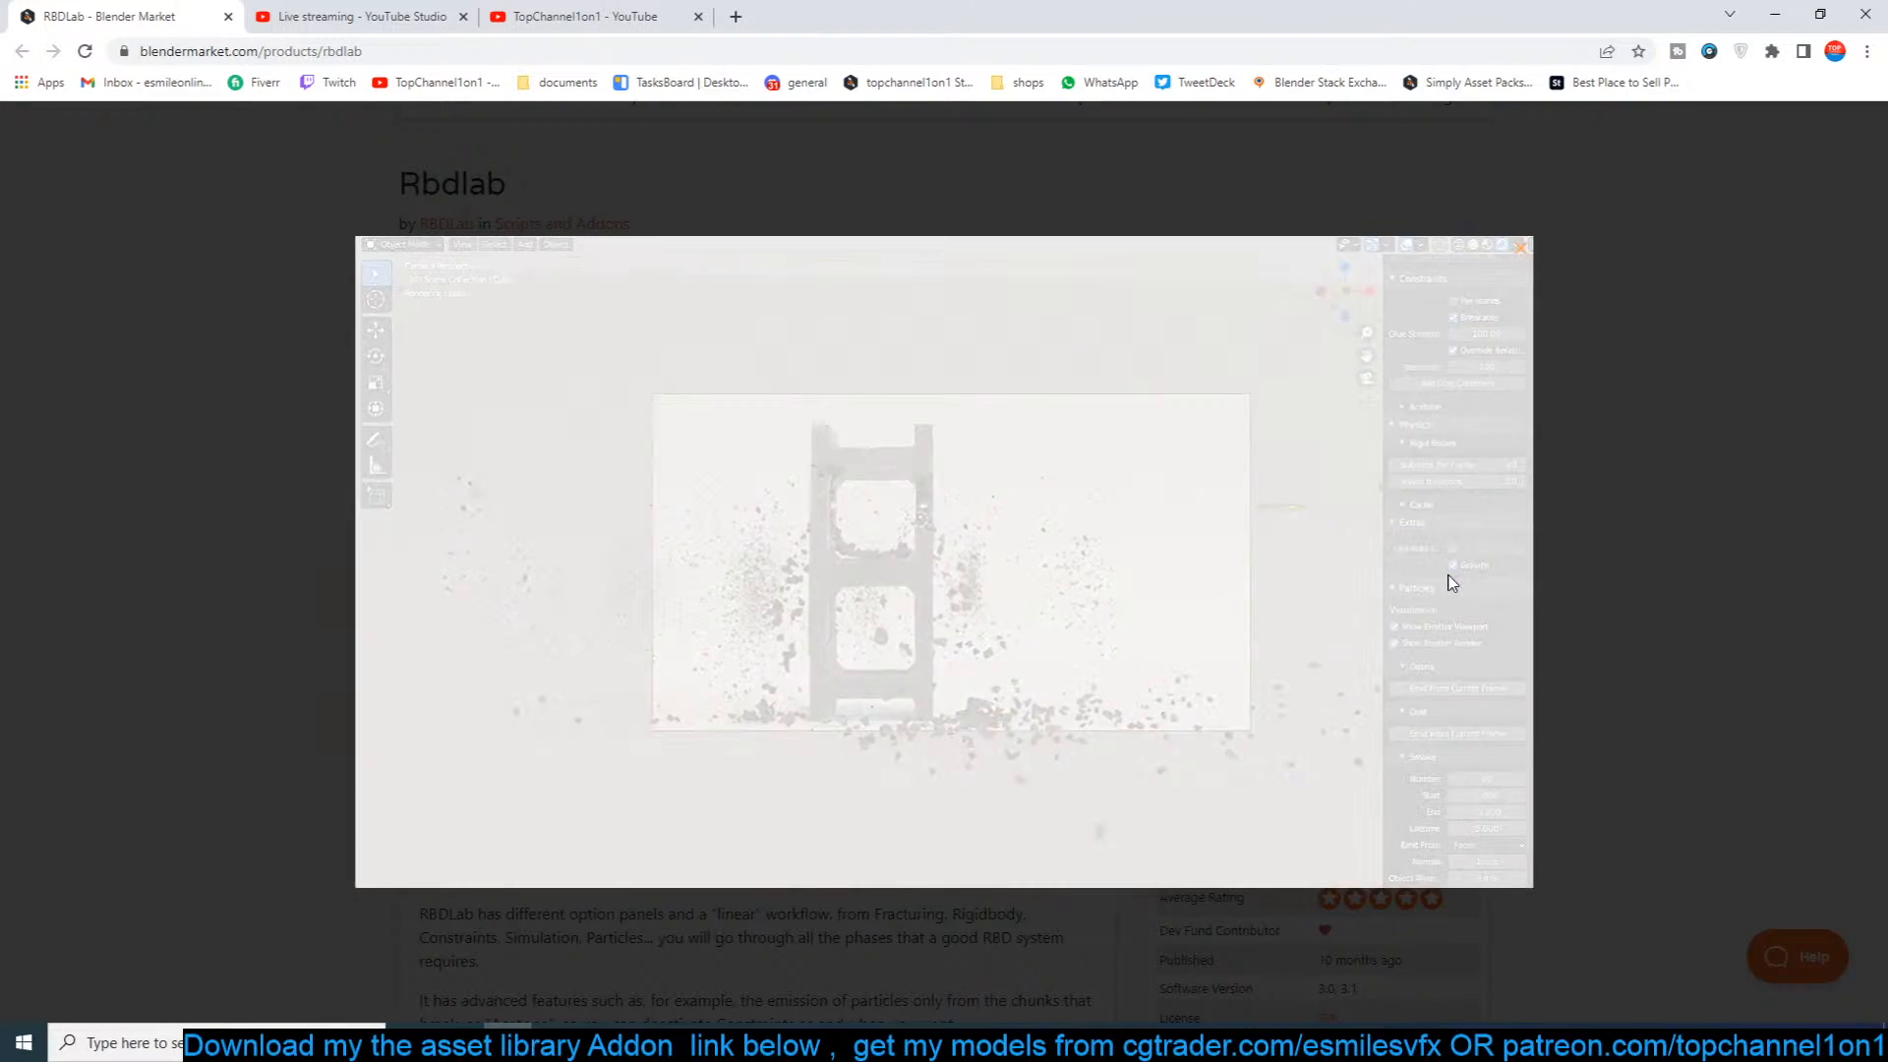
{"action": "left_click", "coordinate": [1451, 586]}
{"action": "left_click", "coordinate": [1451, 586]}
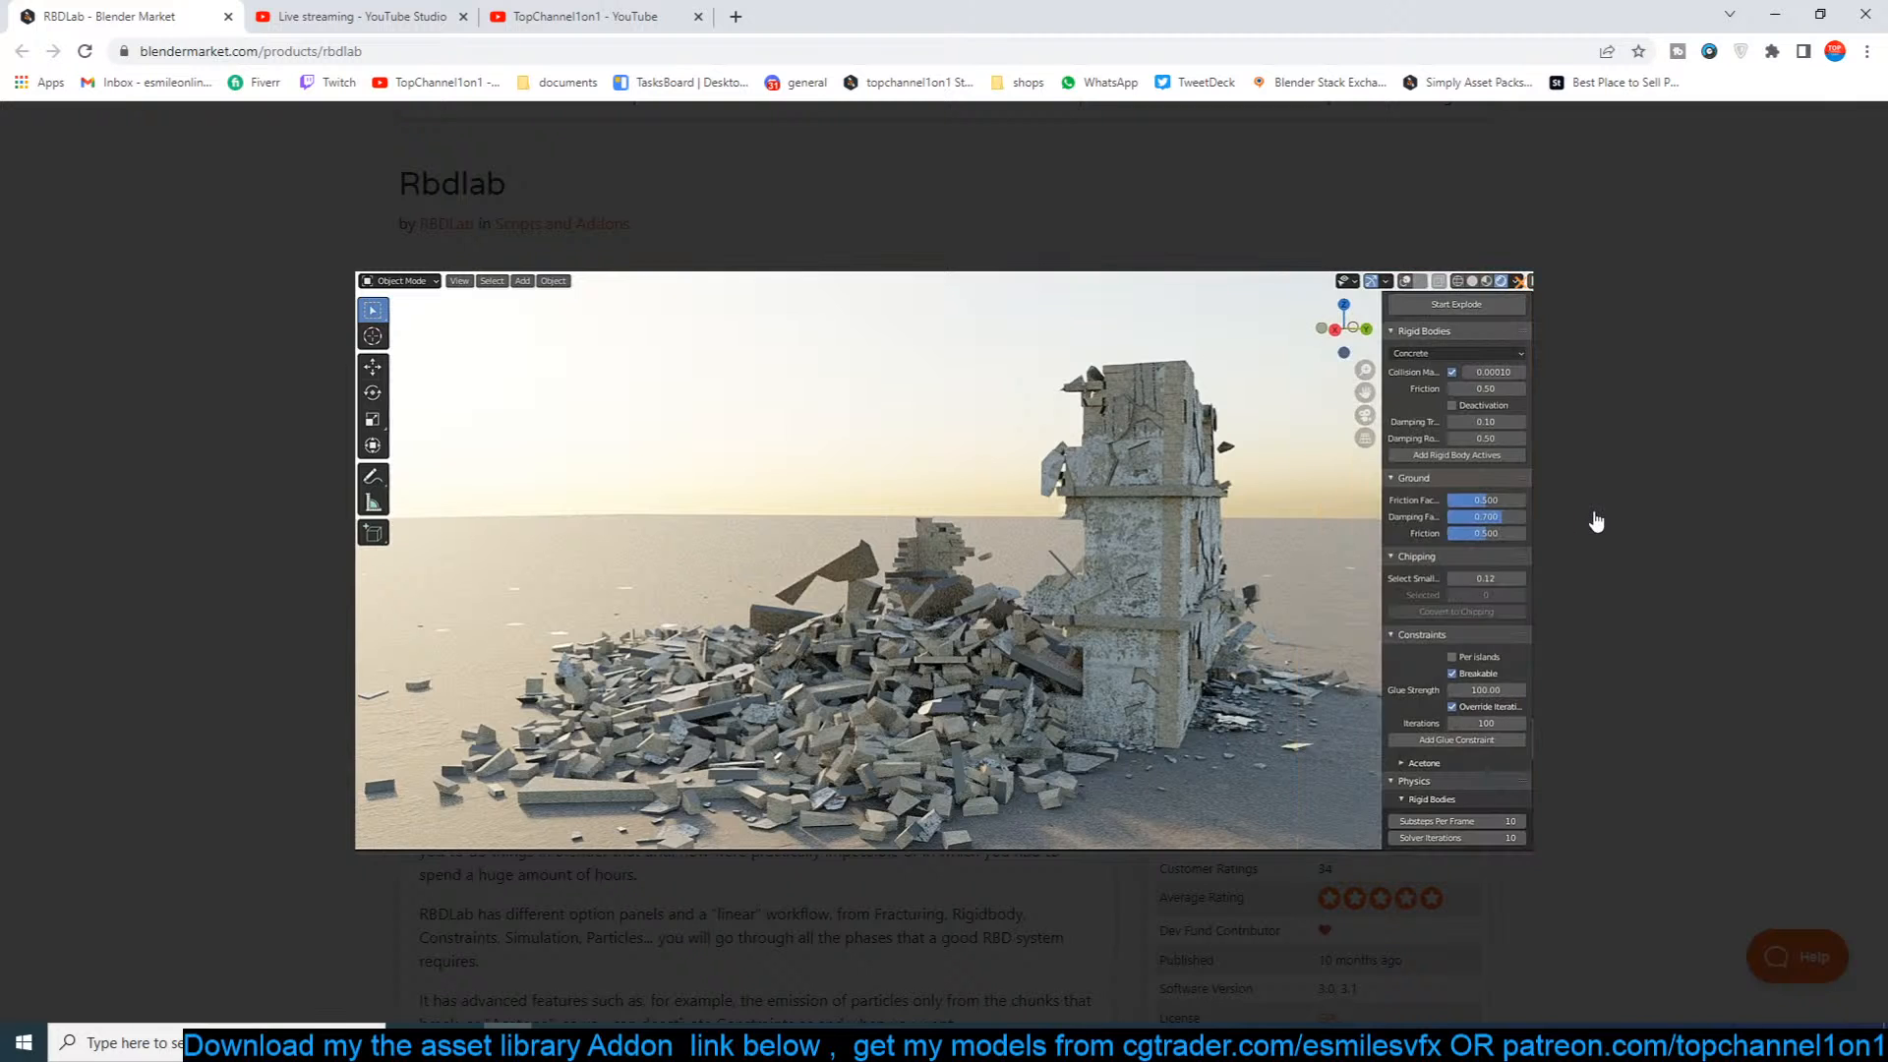
{"action": "left_click", "coordinate": [1607, 512]}
Step: Switch to Blender and load the anime street reference picture into the image editor, fitting it to the area
{"action": "left_click_drag", "start_coordinate": [1181, 3], "coordinate": [747, 1060]}
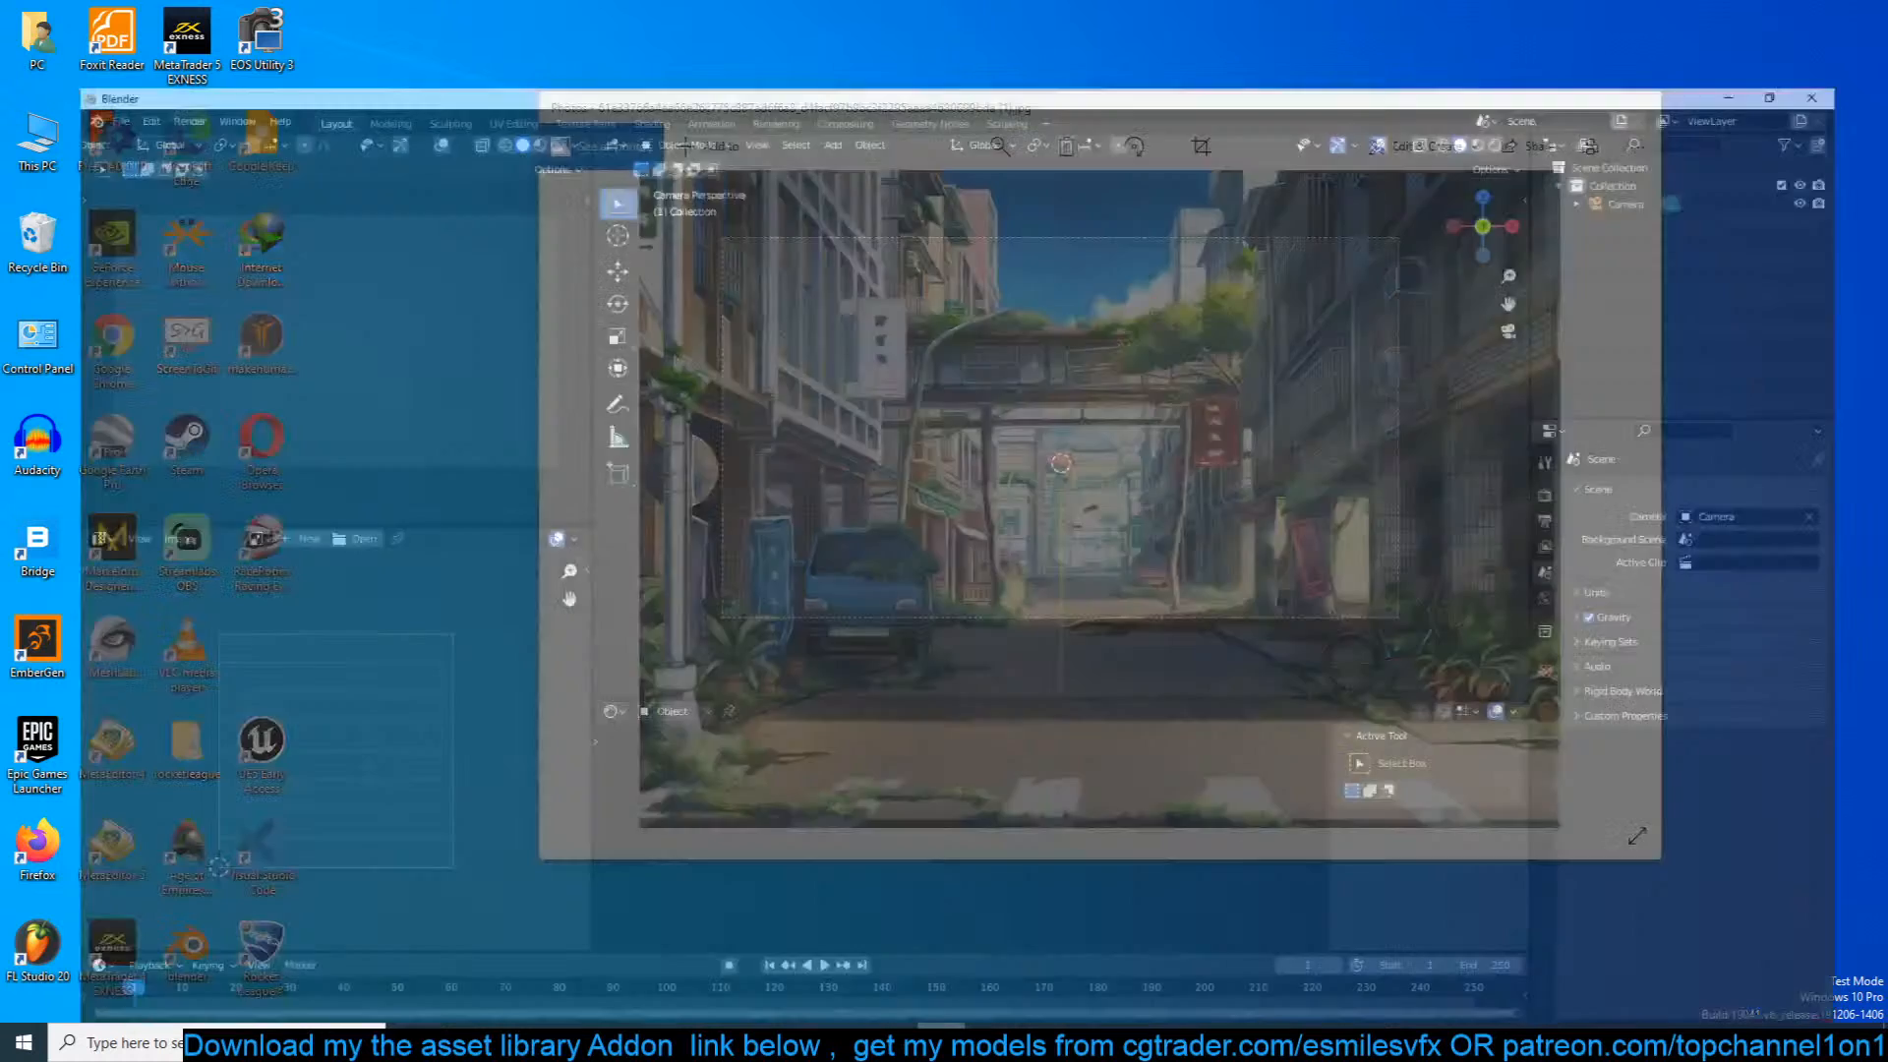
{"action": "left_click_drag", "start_coordinate": [716, 403], "coordinate": [853, 412]}
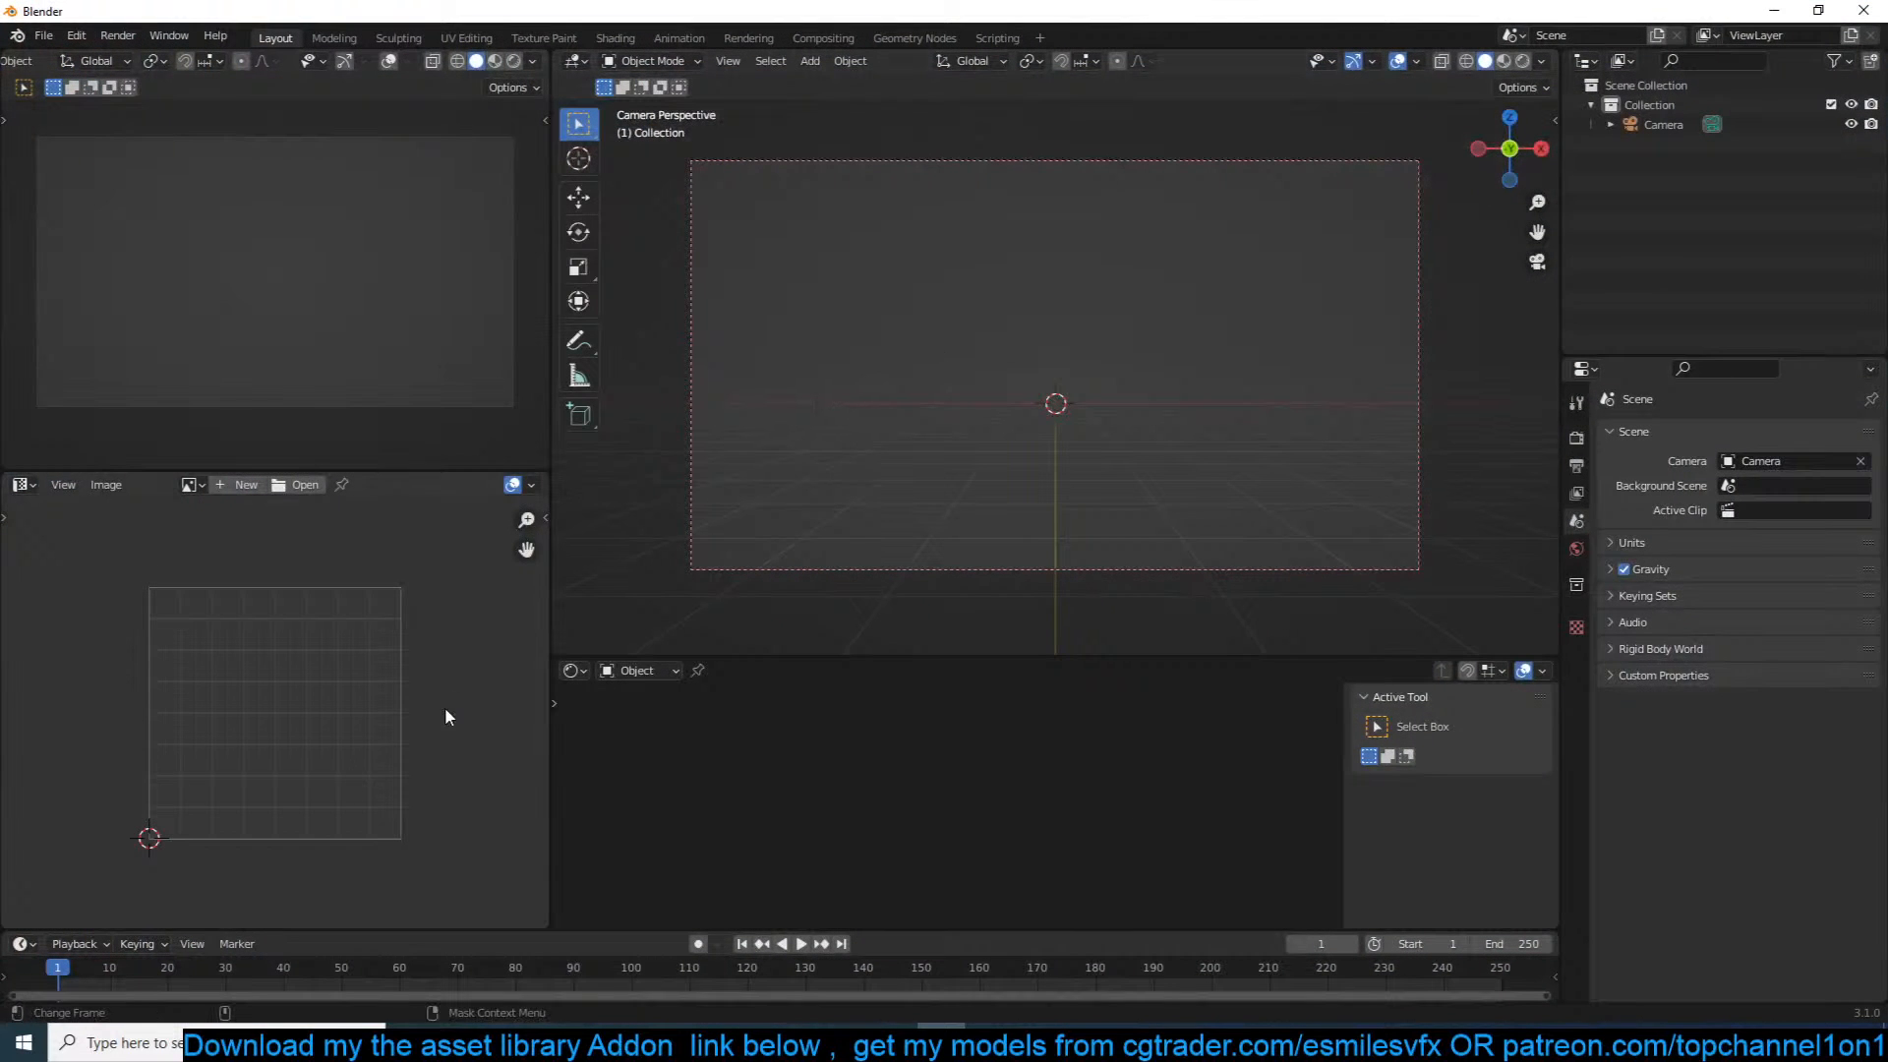
{"action": "mouse_move", "coordinate": [508, 1042]}
{"action": "left_click_drag", "start_coordinate": [955, 530], "coordinate": [374, 671]}
{"action": "scroll", "coordinate": [462, 486], "scroll_direction": "down", "scroll_amount": 3}
{"action": "left_click", "coordinate": [470, 489]}
{"action": "scroll", "coordinate": [417, 669], "scroll_direction": "down", "scroll_amount": 5}
{"action": "scroll", "coordinate": [408, 703], "scroll_direction": "up", "scroll_amount": 1}
Step: Examine the street reference image in an enlarged image editor and restore the regular layout
{"action": "key", "text": "space"}
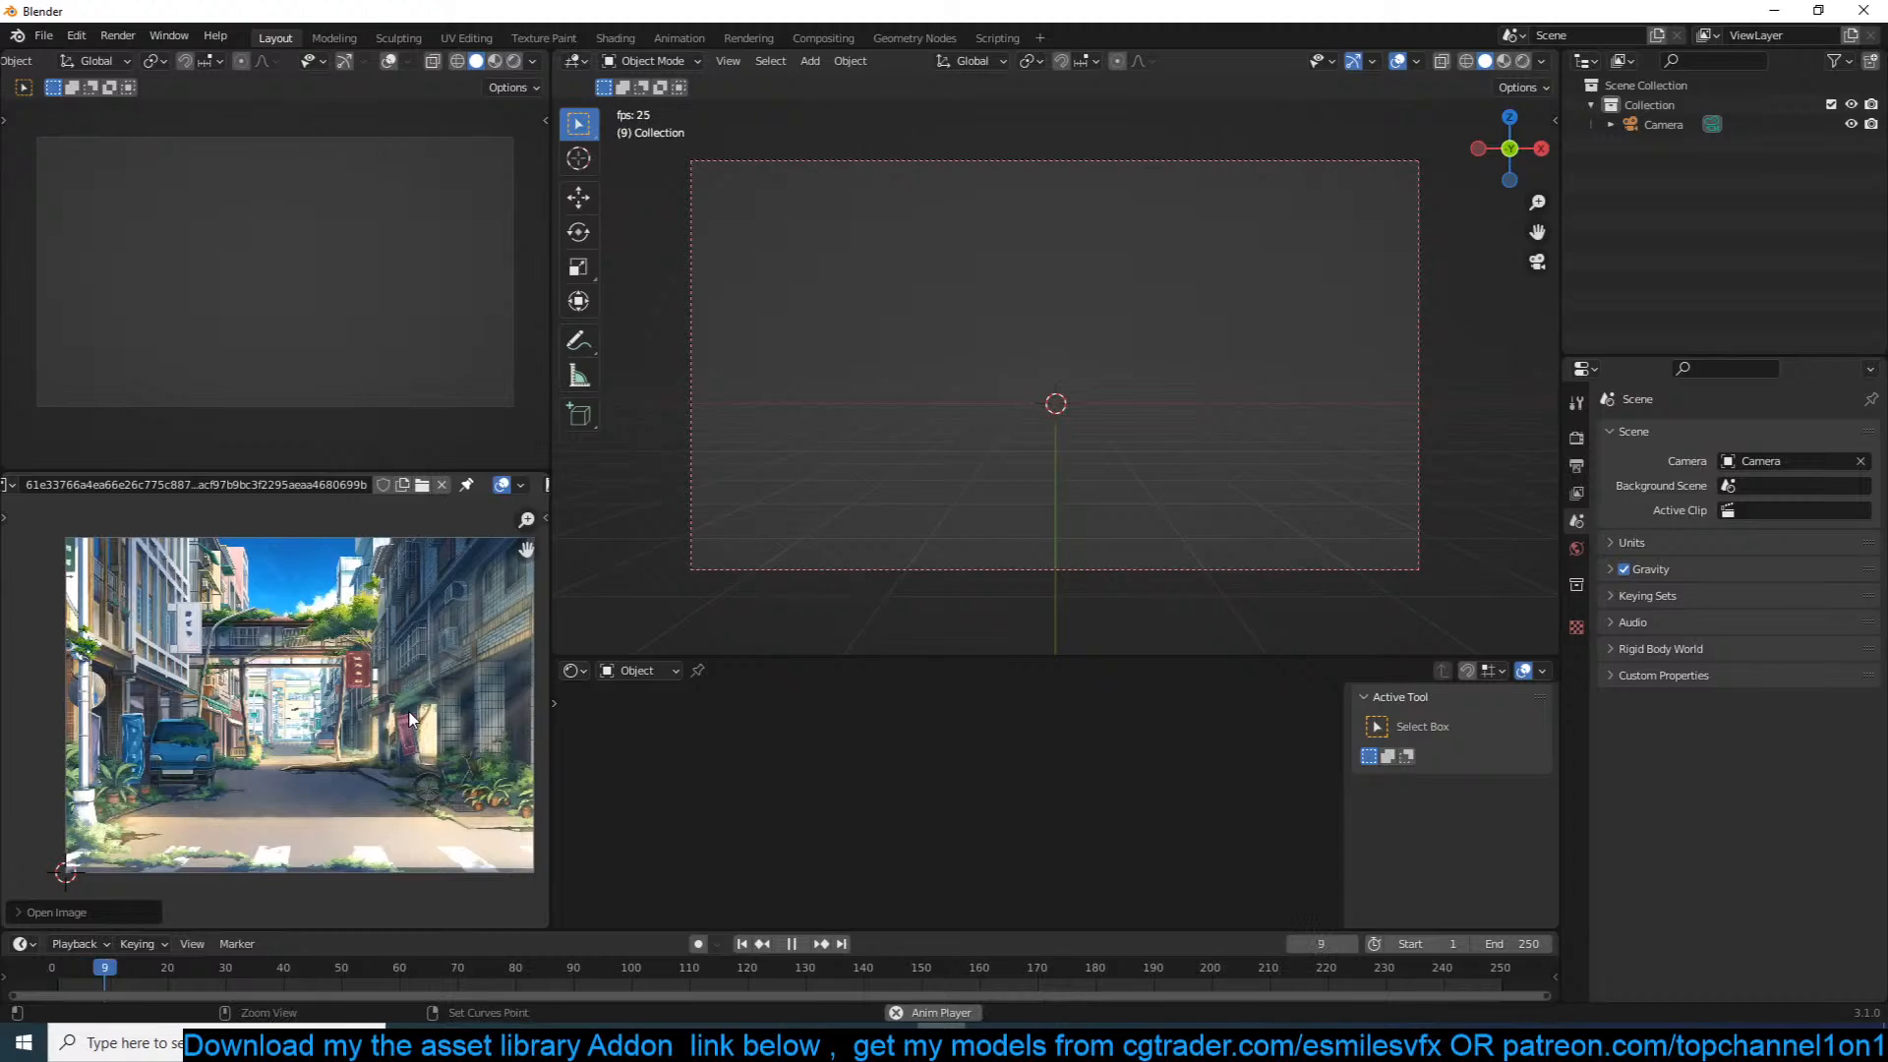
{"action": "key", "text": "ctrl+space"}
{"action": "scroll", "coordinate": [983, 664], "scroll_direction": "up", "scroll_amount": 6}
{"action": "scroll", "coordinate": [963, 665], "scroll_direction": "down", "scroll_amount": 2}
{"action": "middle_click_drag", "start_coordinate": [958, 665], "coordinate": [925, 677]}
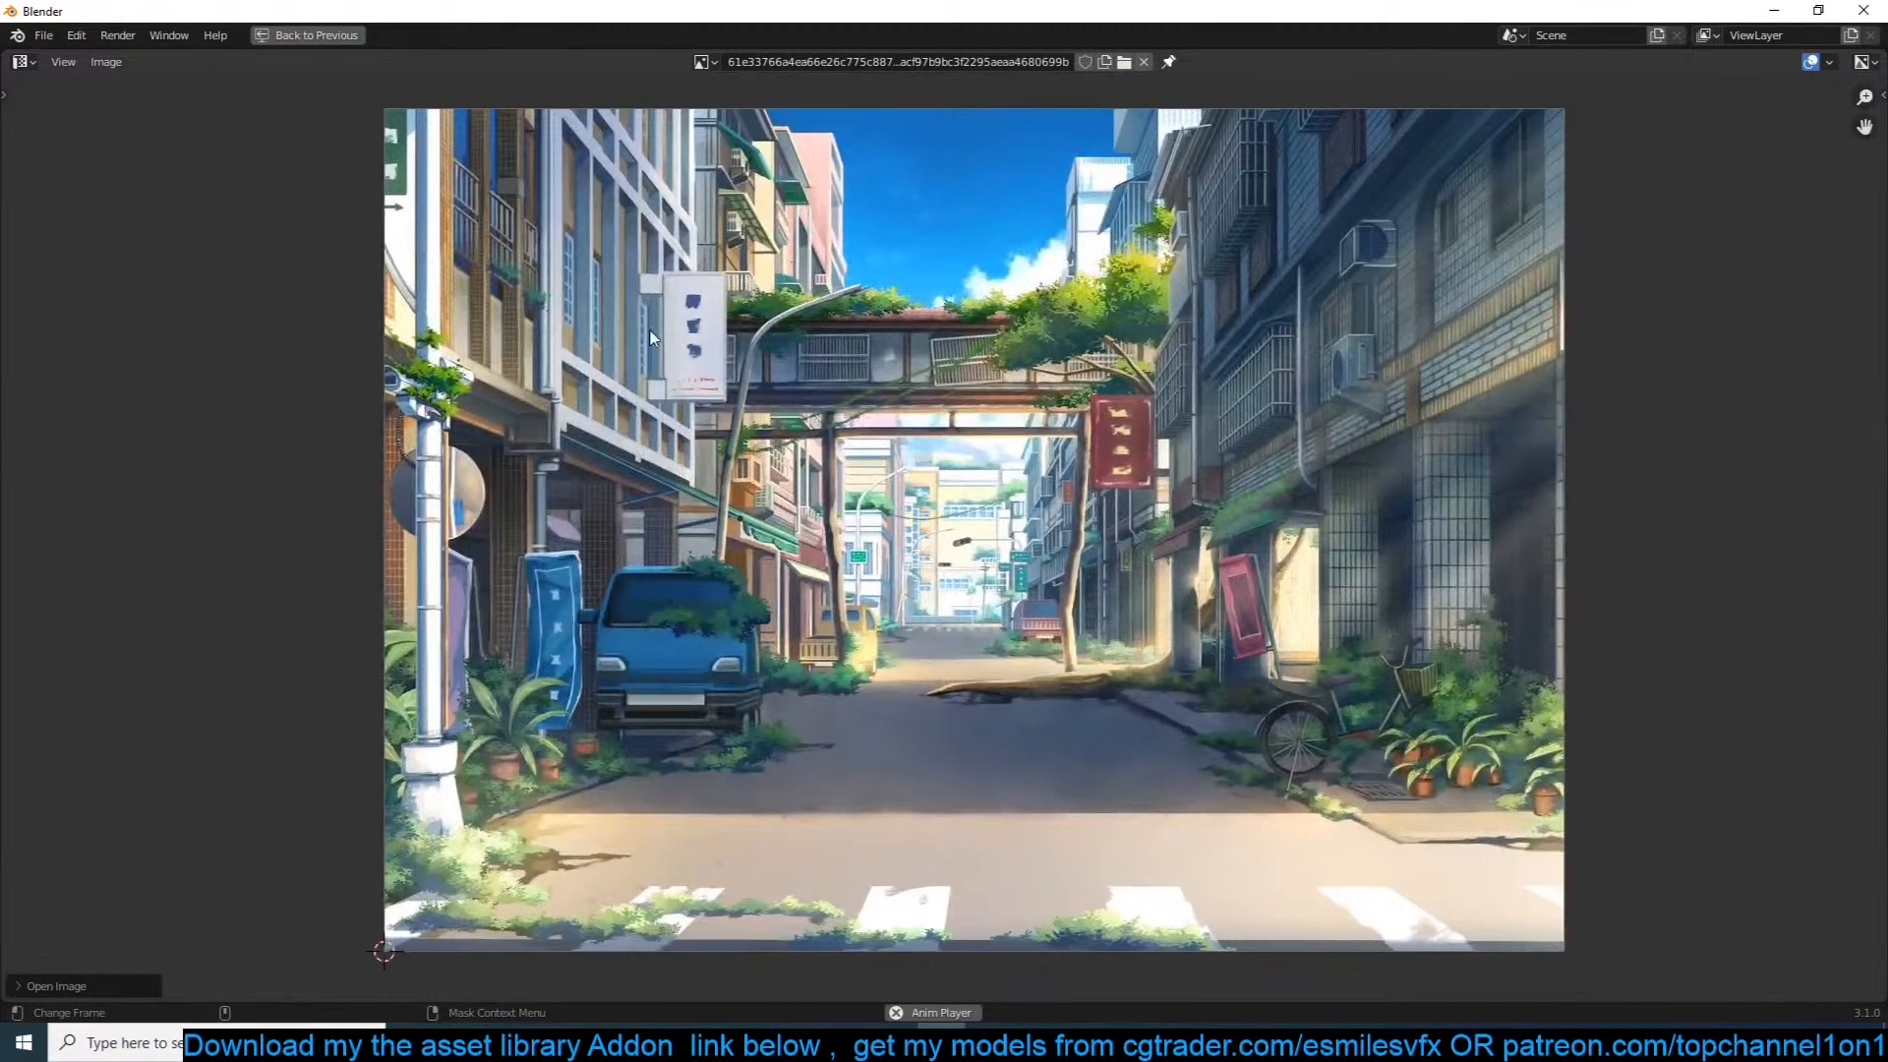
{"action": "scroll", "coordinate": [772, 427], "scroll_direction": "down", "scroll_amount": 3}
{"action": "key", "text": "ctrl+space"}
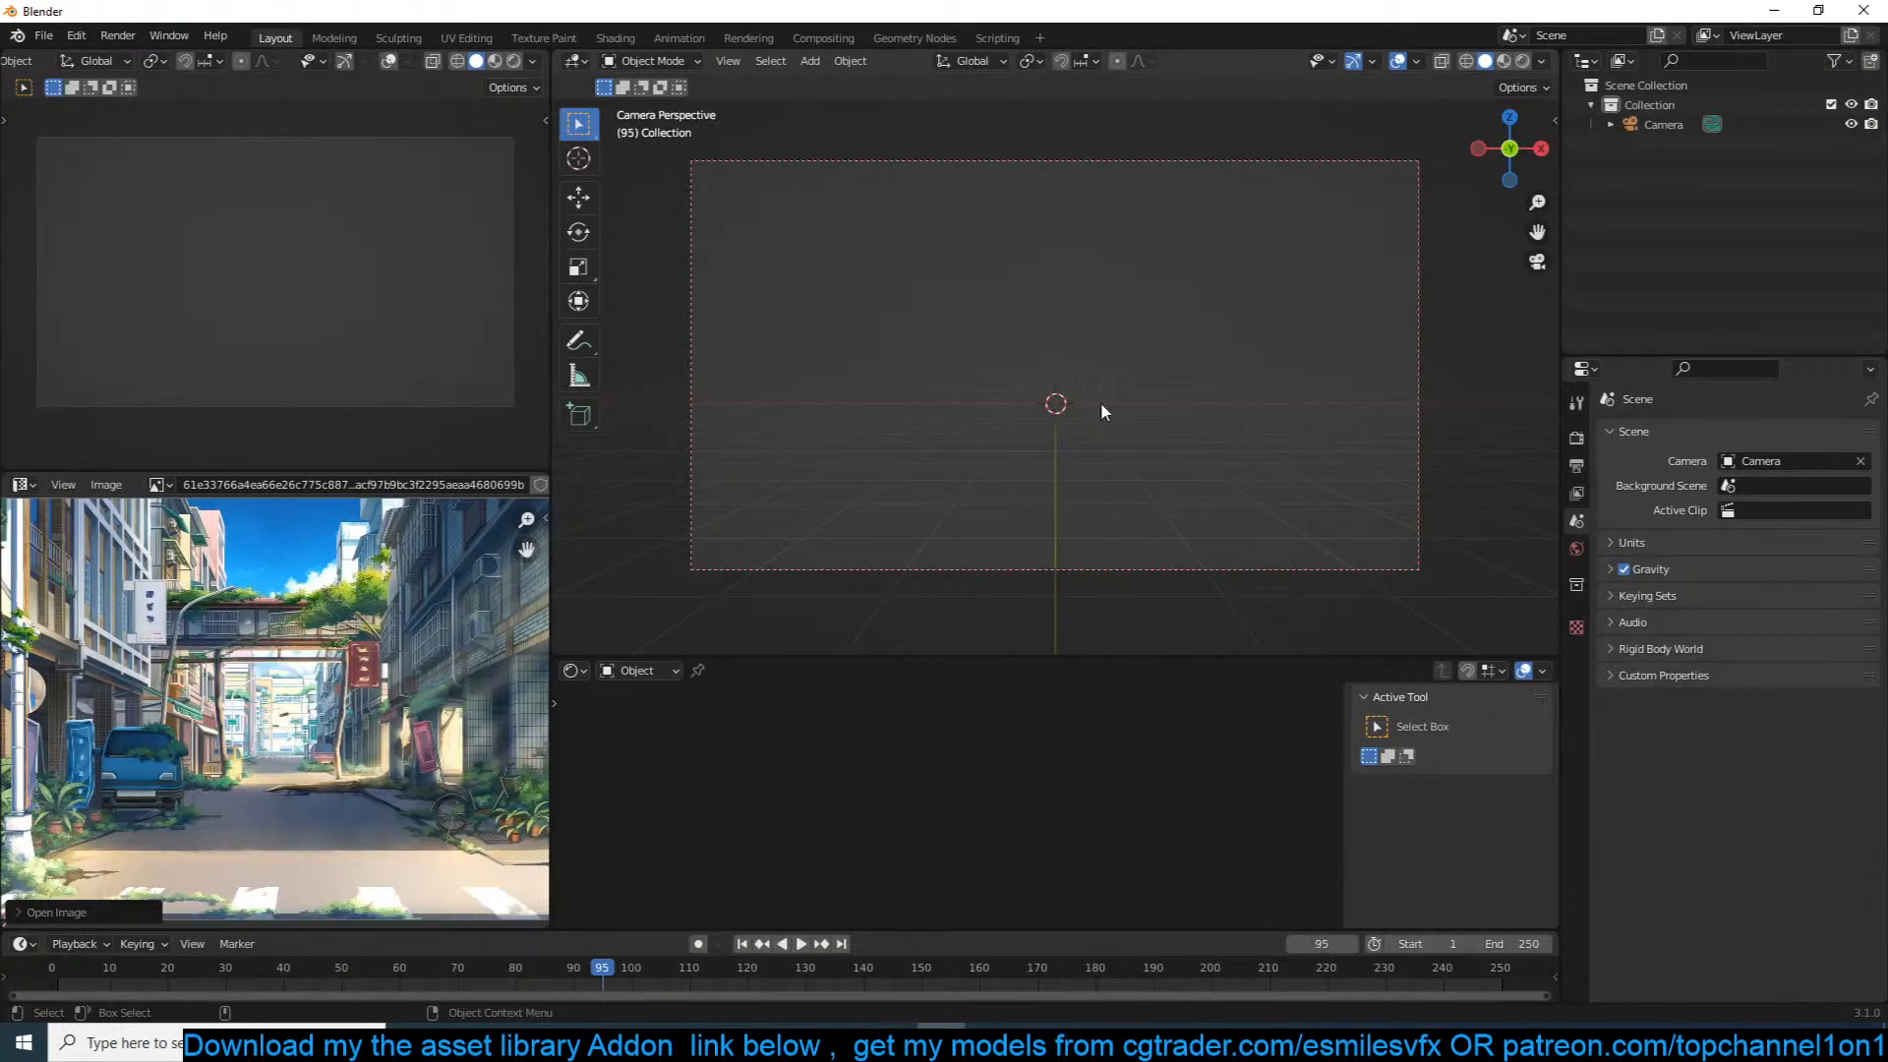
Step: Set the render engine to Cycles with GPU Compute and enable viewport denoising
{"action": "key", "text": "shift+a"}
{"action": "key", "text": "Escape"}
{"action": "left_click", "coordinate": [1576, 437]}
{"action": "left_click", "coordinate": [1749, 434]}
{"action": "left_click", "coordinate": [1754, 499]}
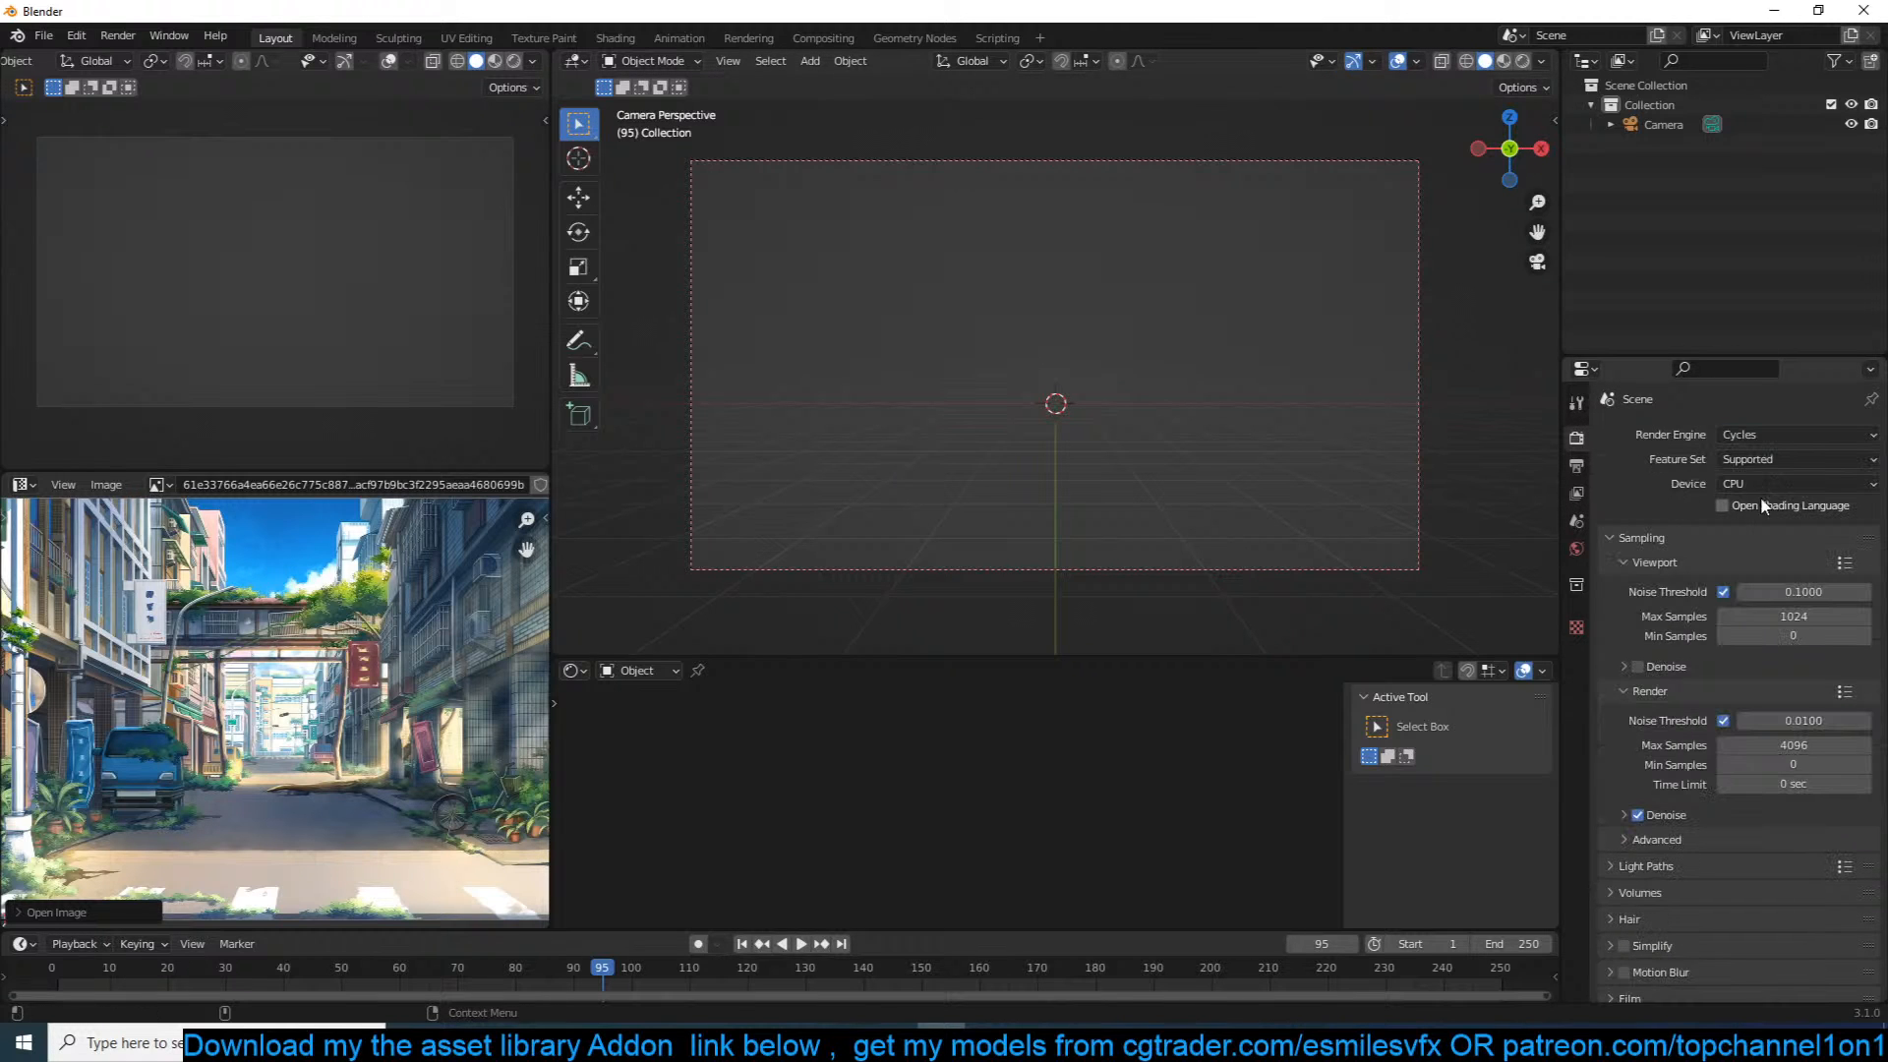
{"action": "left_click", "coordinate": [1759, 483]}
{"action": "left_click", "coordinate": [1738, 536]}
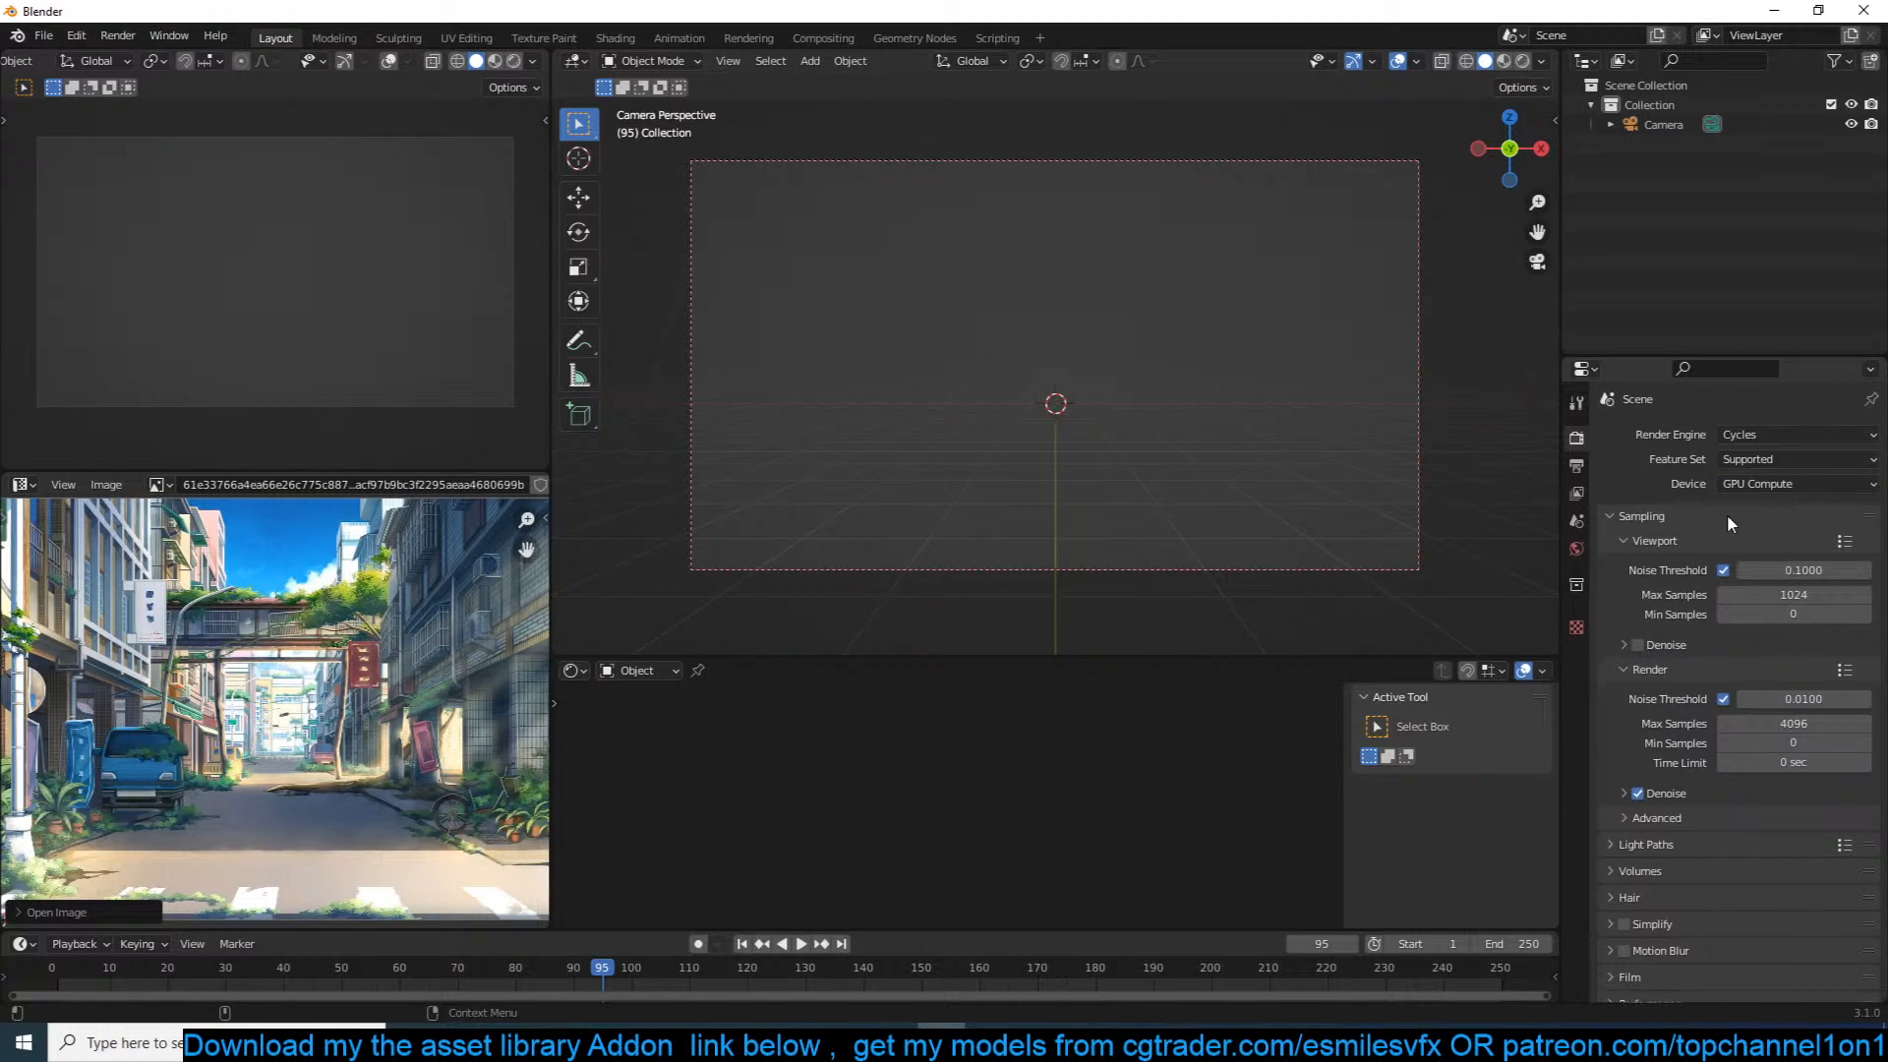
{"action": "left_click", "coordinate": [1665, 648]}
{"action": "left_click", "coordinate": [1637, 645]}
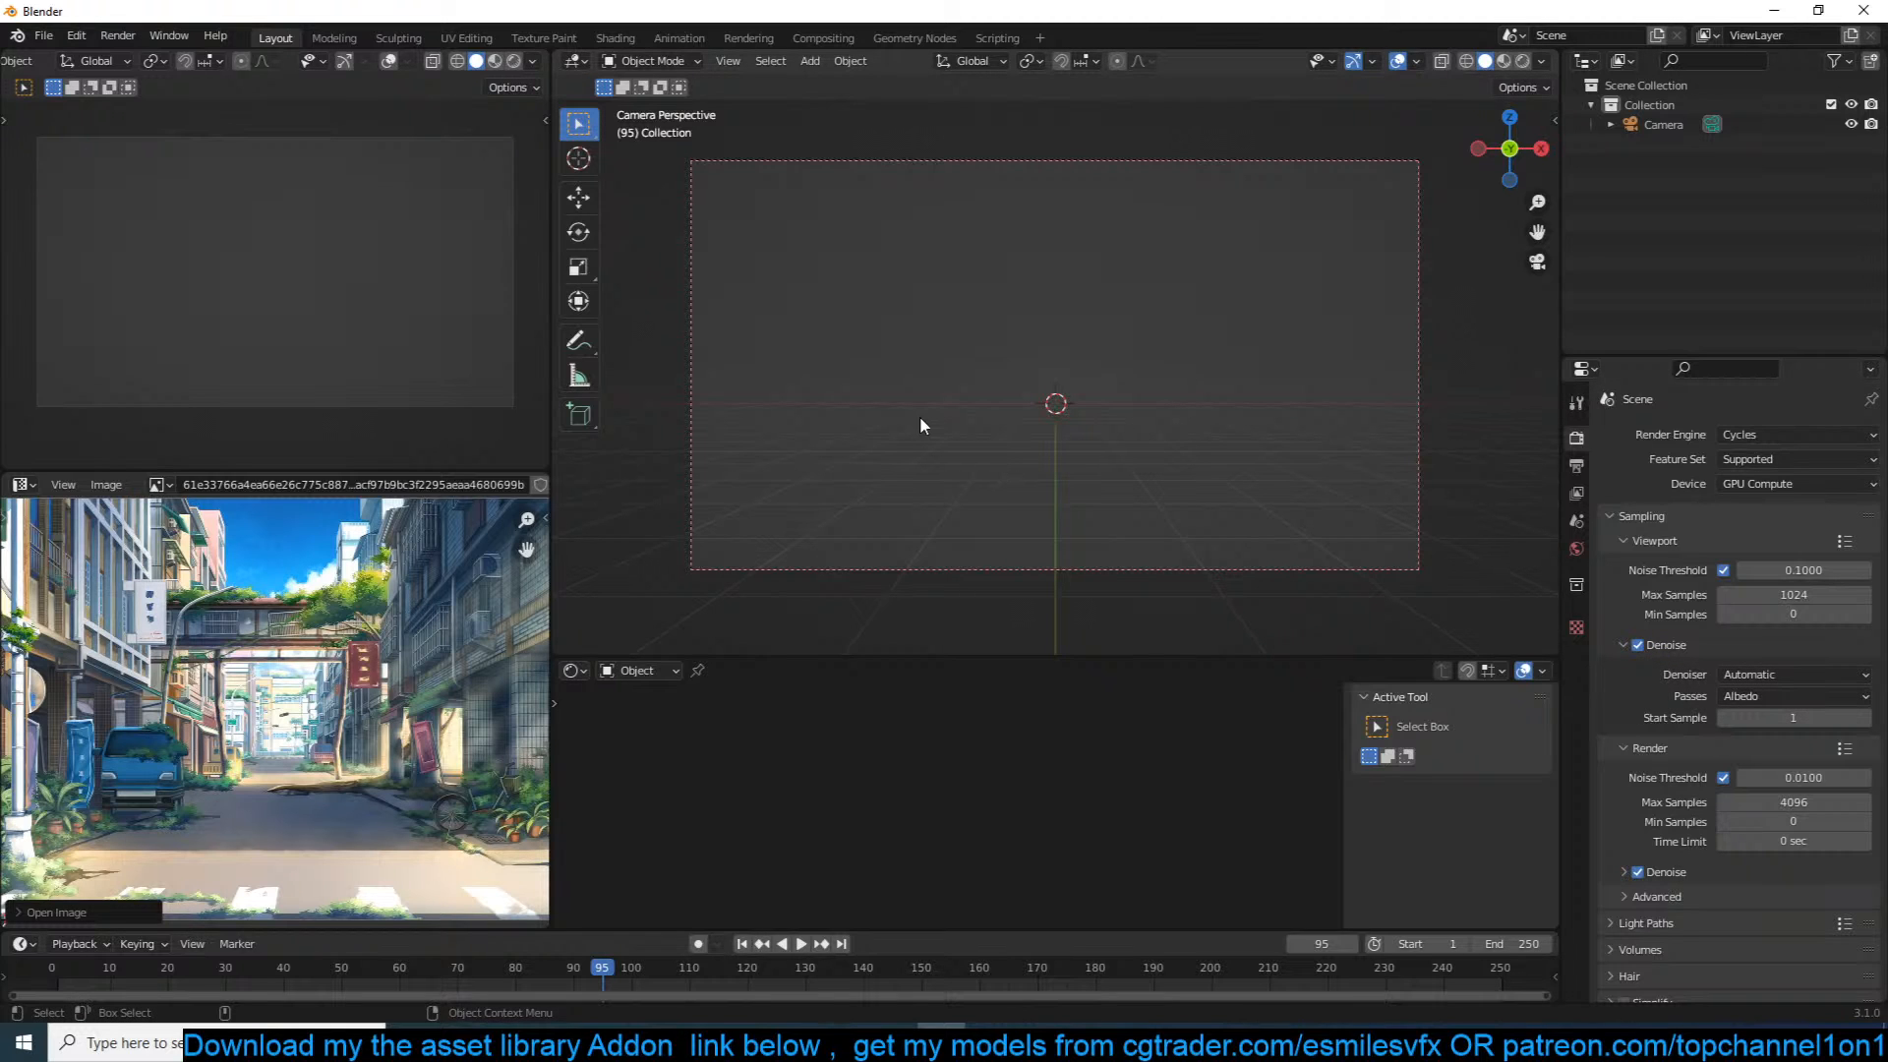
Step: Start the Shortcut VUr display of pressed inputs and hide the viewport sidebar again
{"action": "key", "text": "n"}
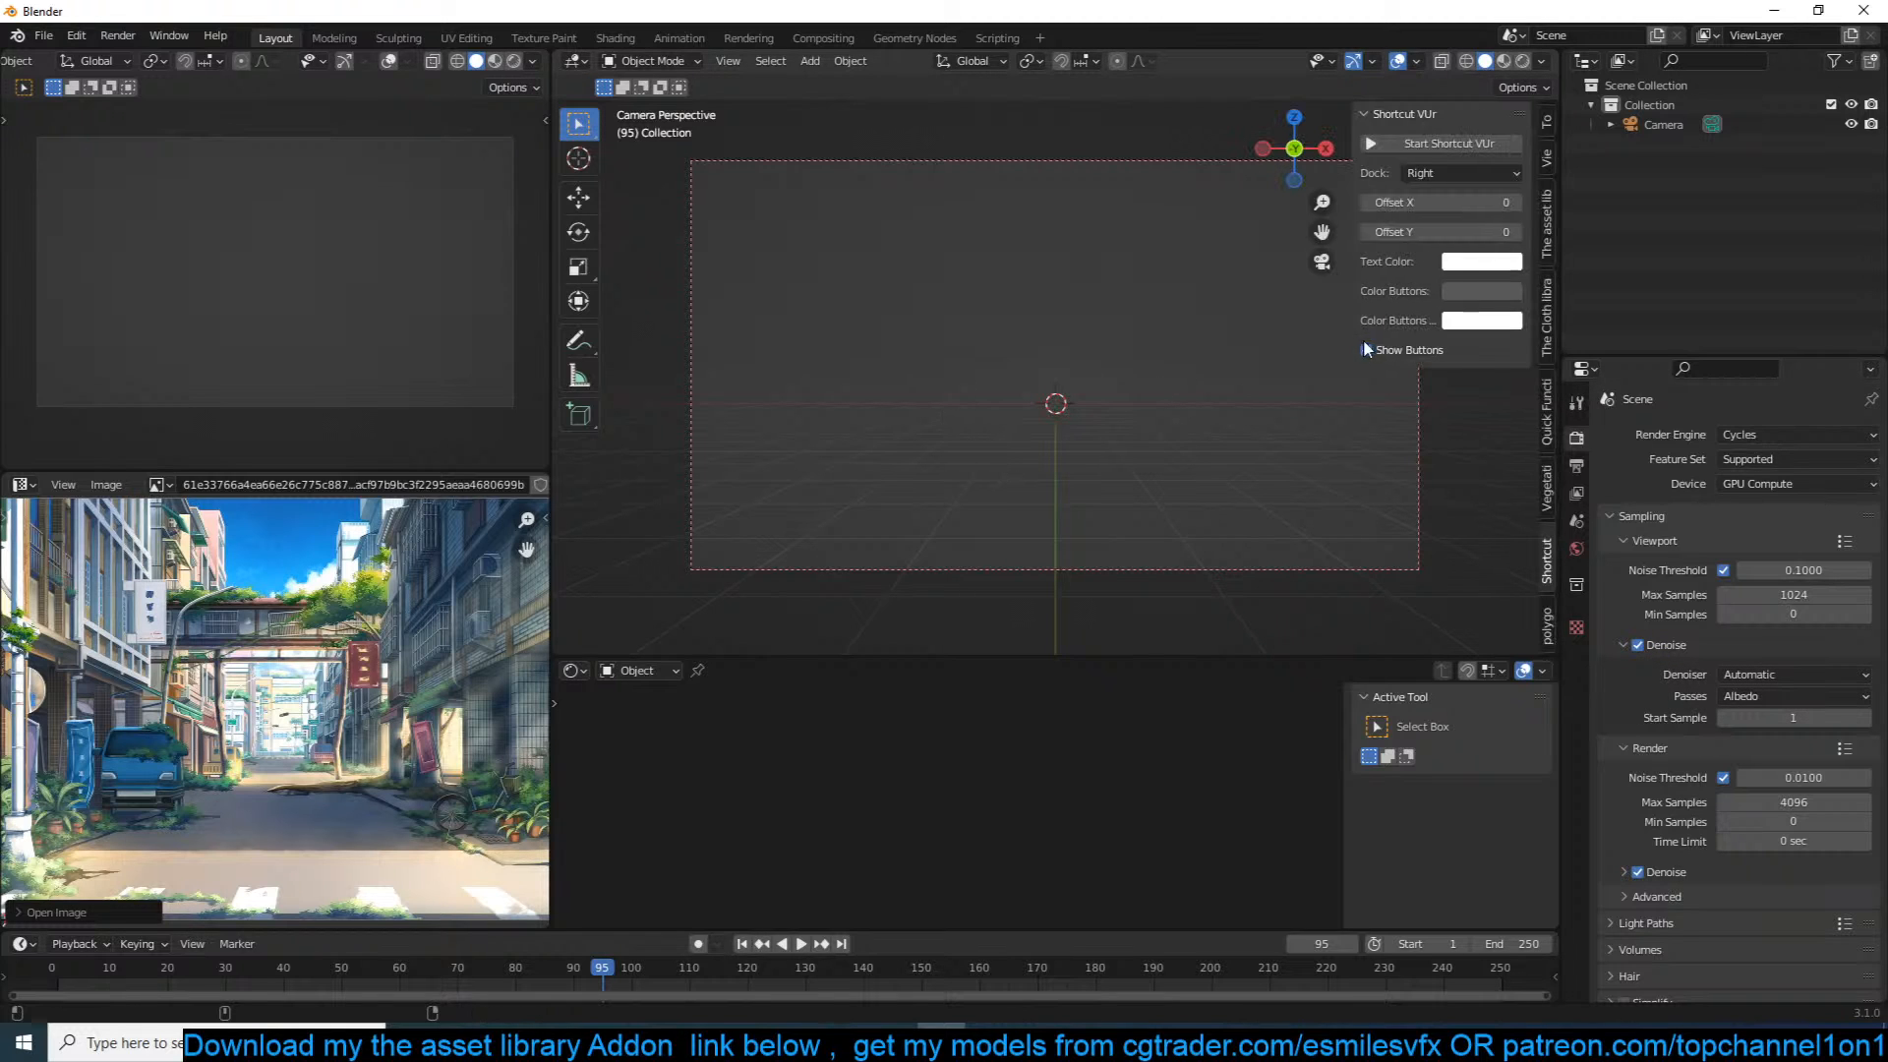
{"action": "left_click", "coordinate": [1496, 143]}
{"action": "key", "text": "n"}
Step: Add a plane for the street and, in top view, stretch it along Y into a long strip and widen it along X
{"action": "key", "text": "shift+a"}
{"action": "left_click", "coordinate": [1164, 389]}
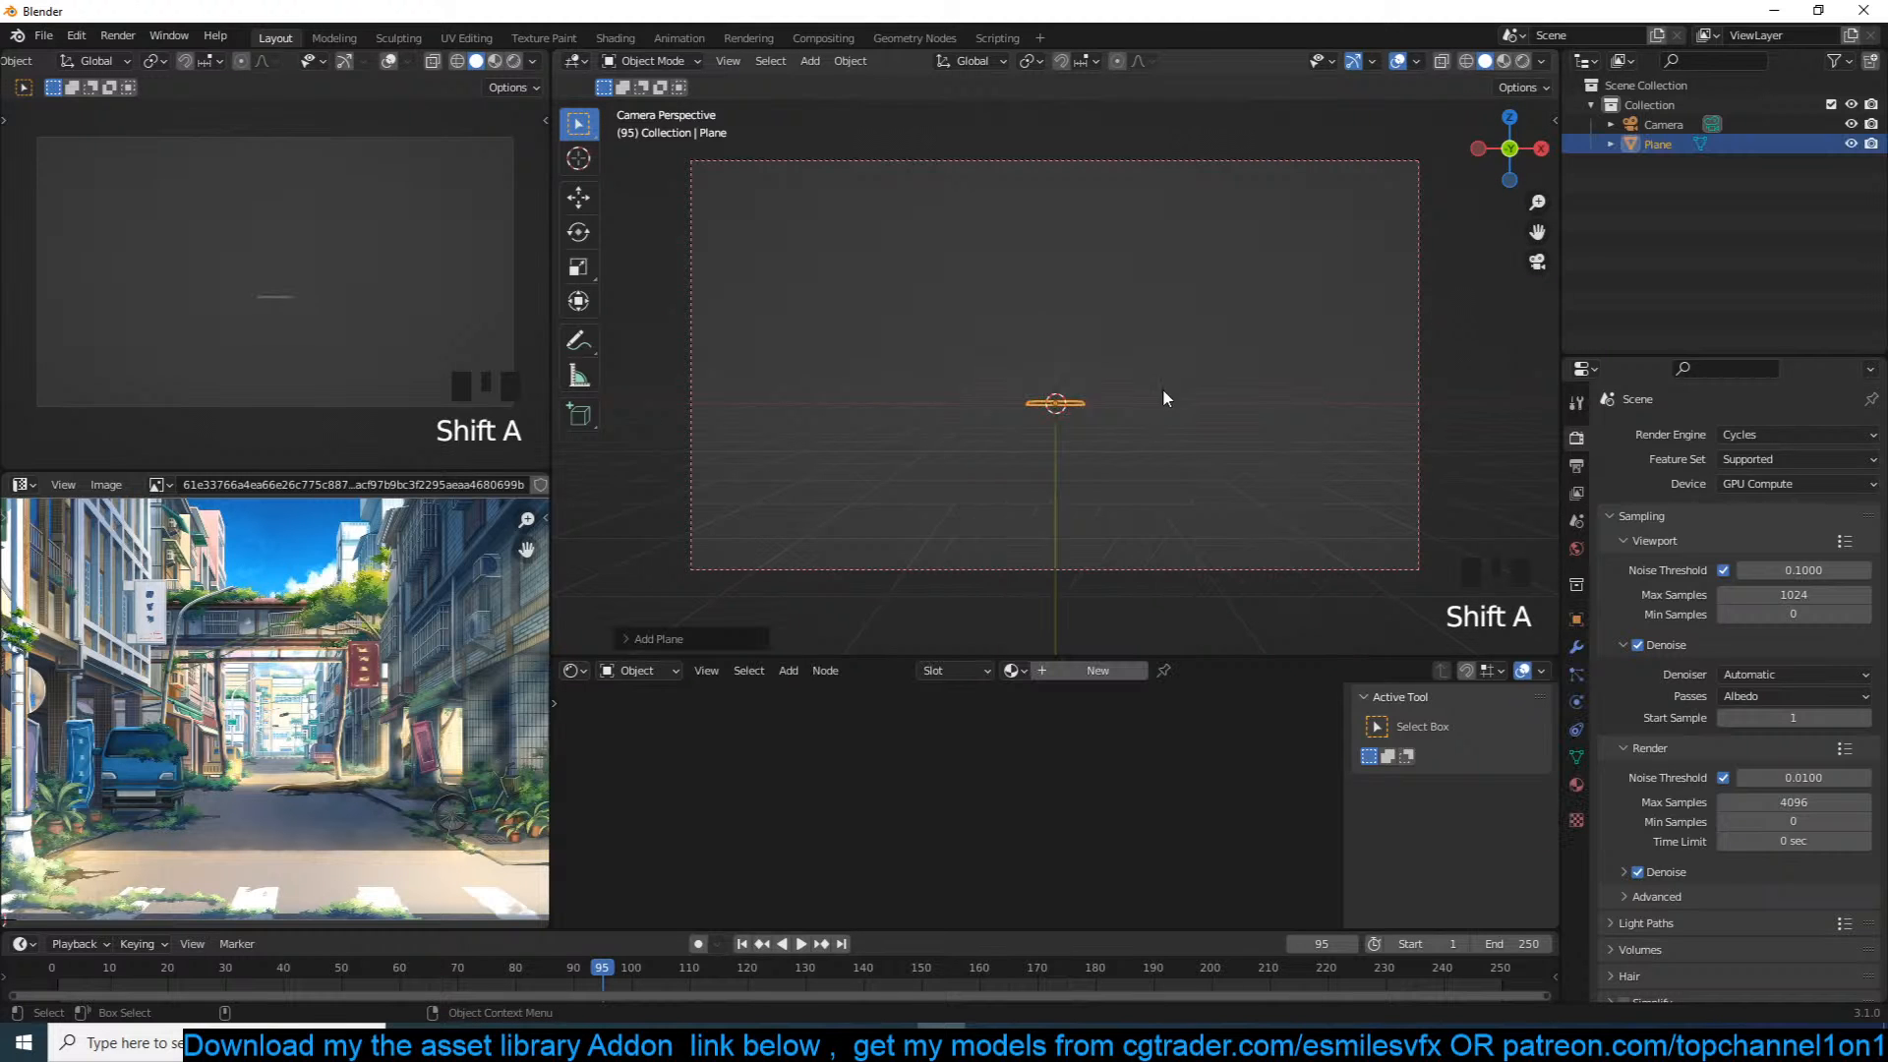
{"action": "key", "text": "s"}
{"action": "key", "text": "KP_7"}
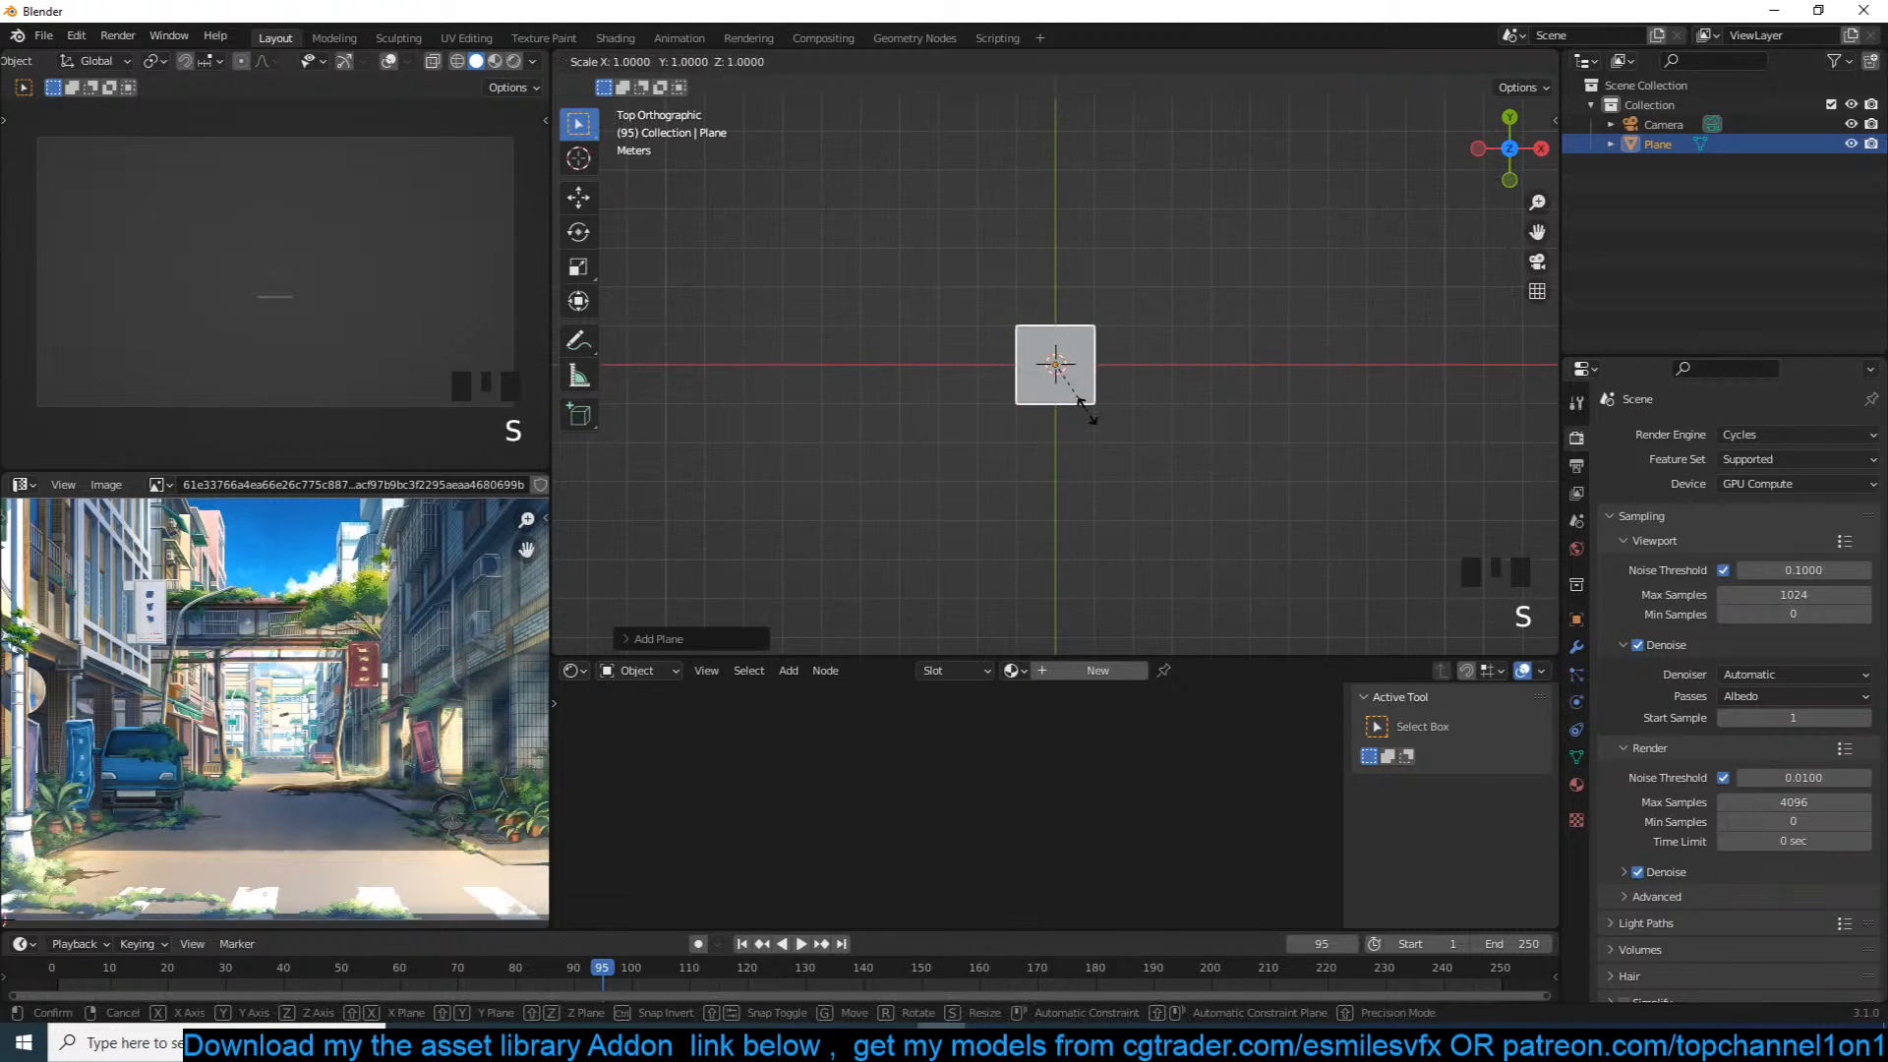
{"action": "key", "text": "y"}
{"action": "left_click", "coordinate": [1365, 432]}
{"action": "scroll", "coordinate": [1365, 433], "scroll_direction": "down", "scroll_amount": 3}
{"action": "key", "text": "s"}
{"action": "key", "text": "x"}
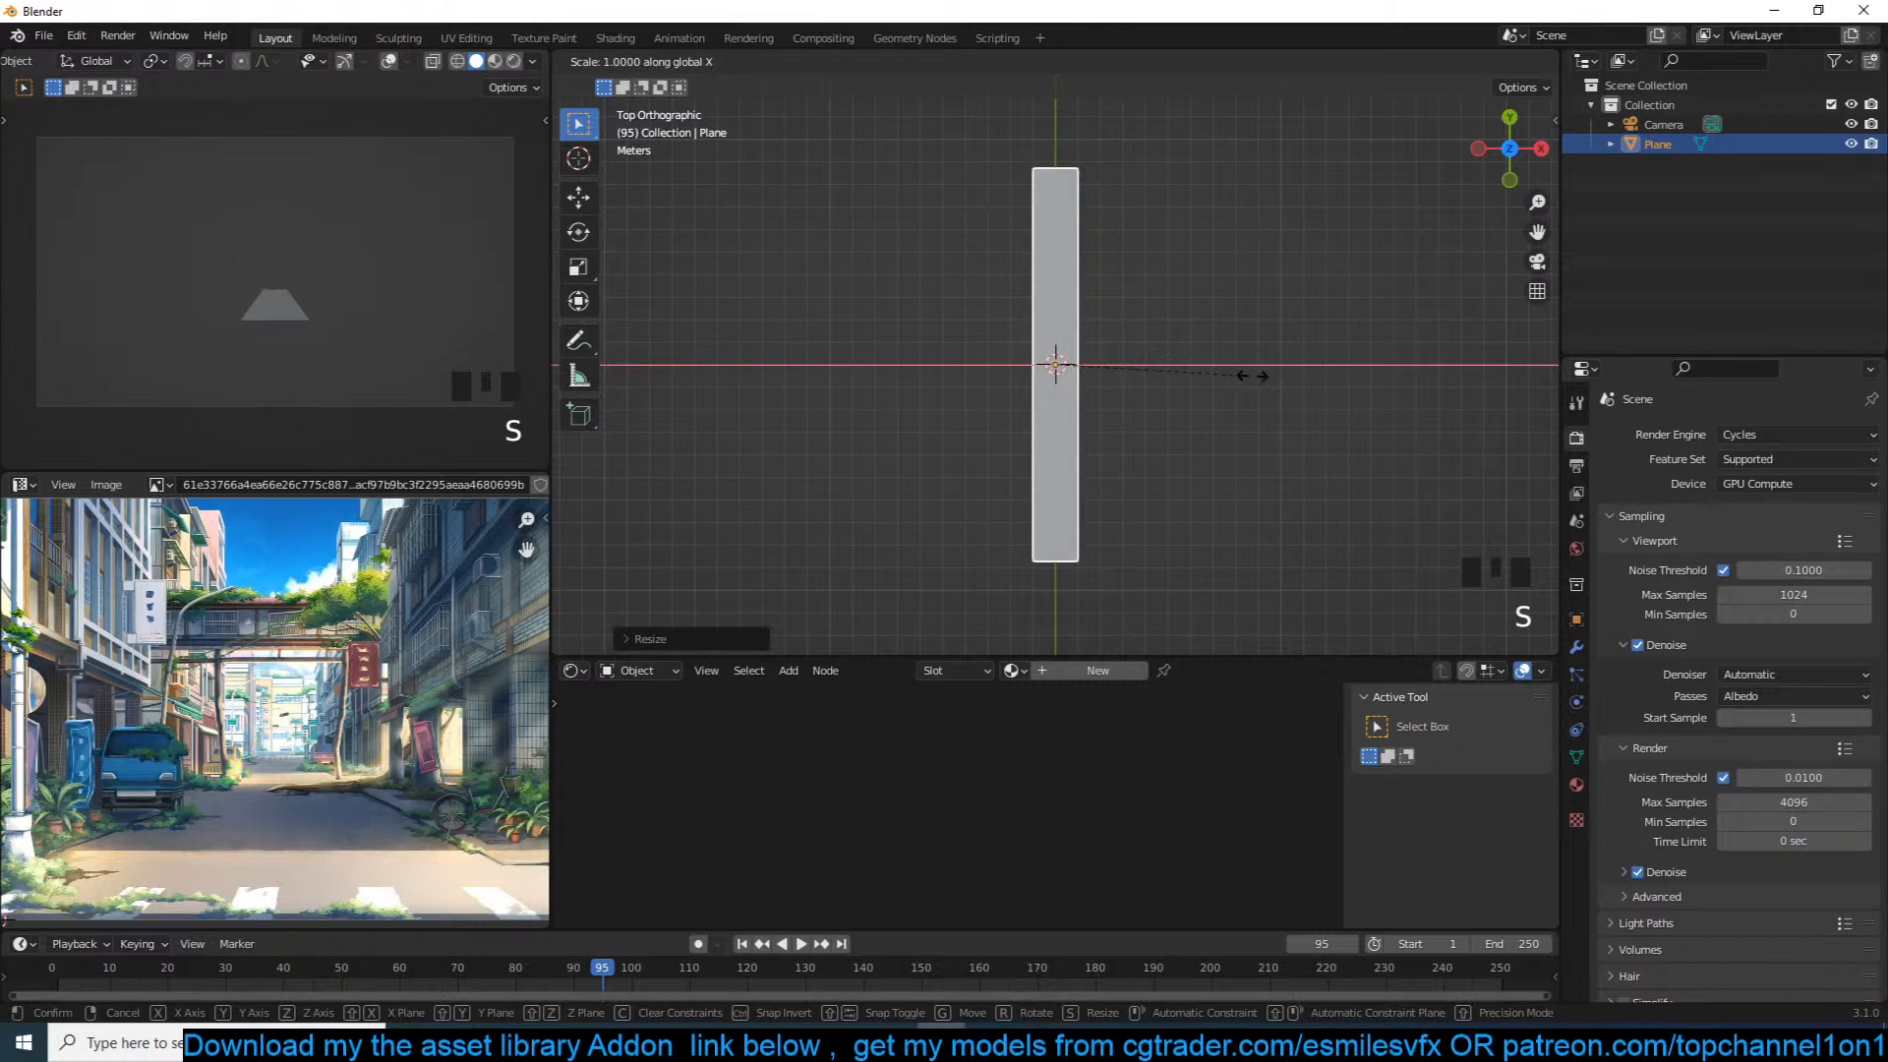
{"action": "left_click", "coordinate": [1369, 365]}
Step: Move the camera about 6 m along the Y axis toward the near end of the street plane
{"action": "scroll", "coordinate": [1184, 393], "scroll_direction": "down", "scroll_amount": 5}
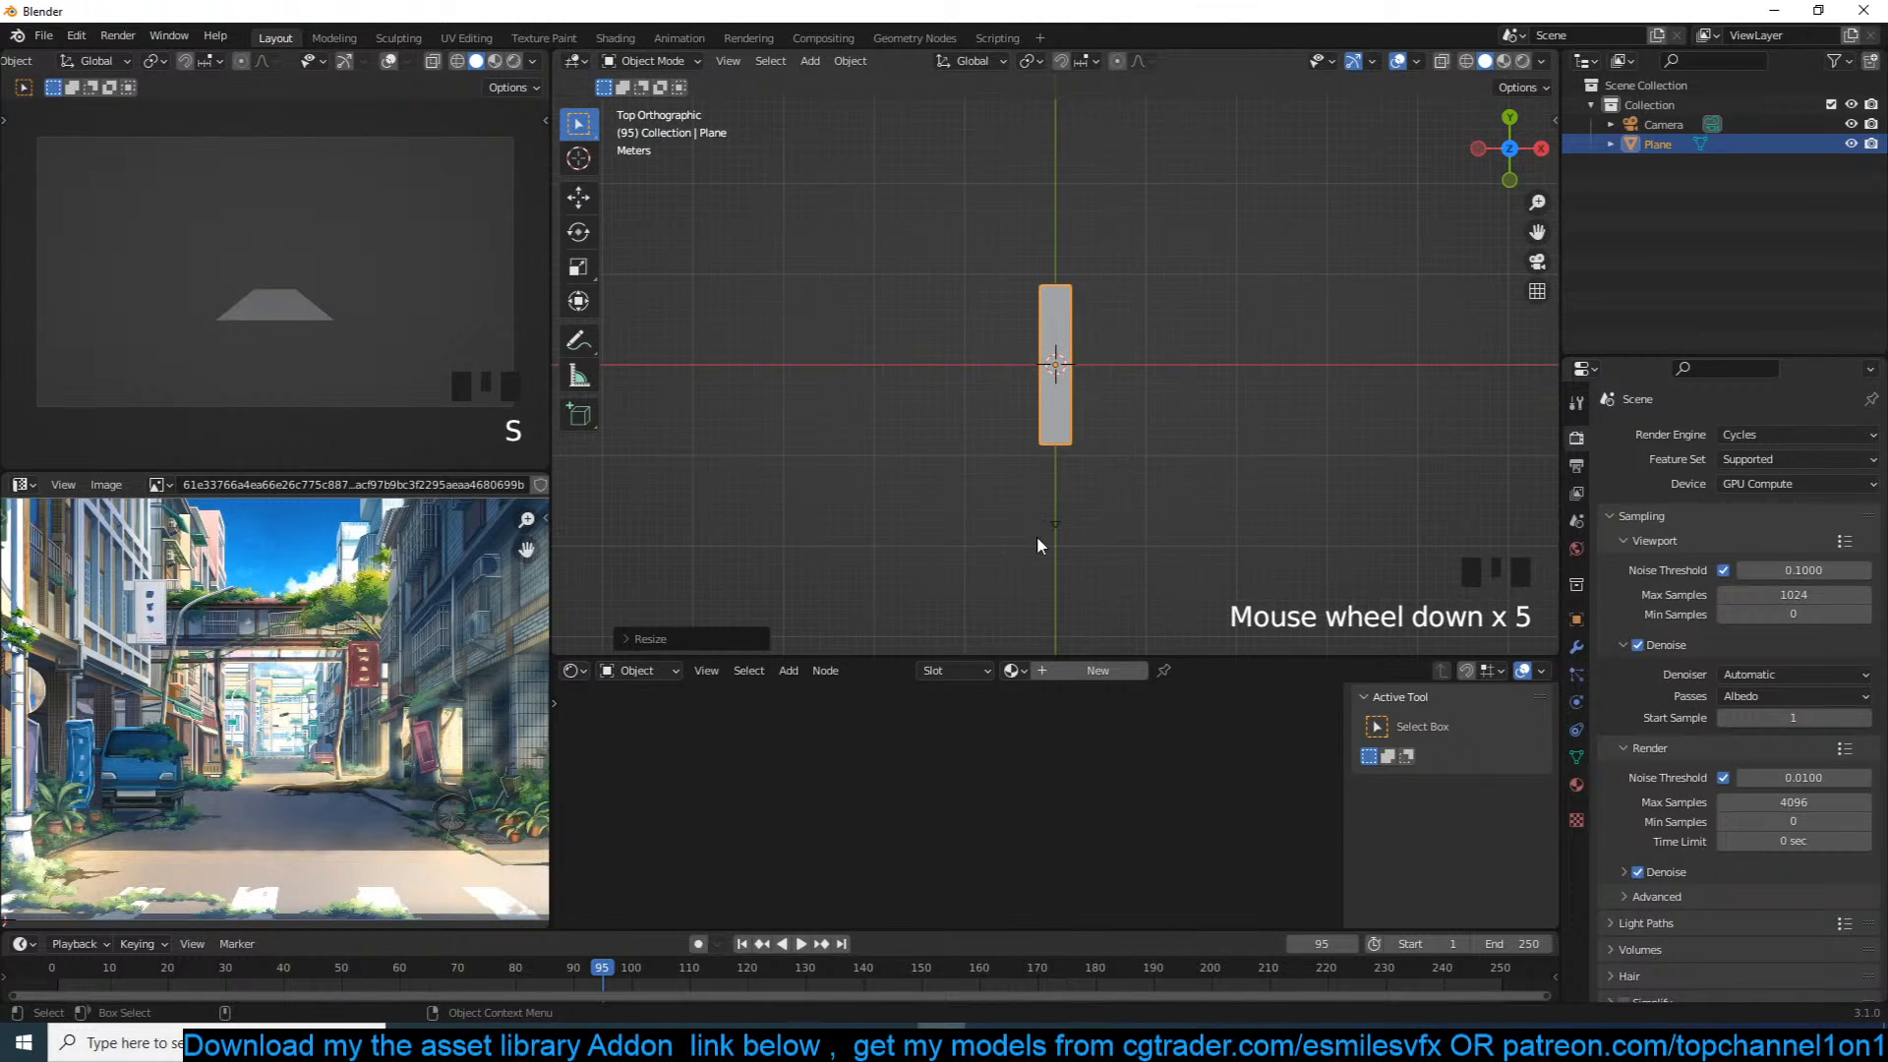
{"action": "left_click", "coordinate": [1056, 529]}
{"action": "key", "text": "g"}
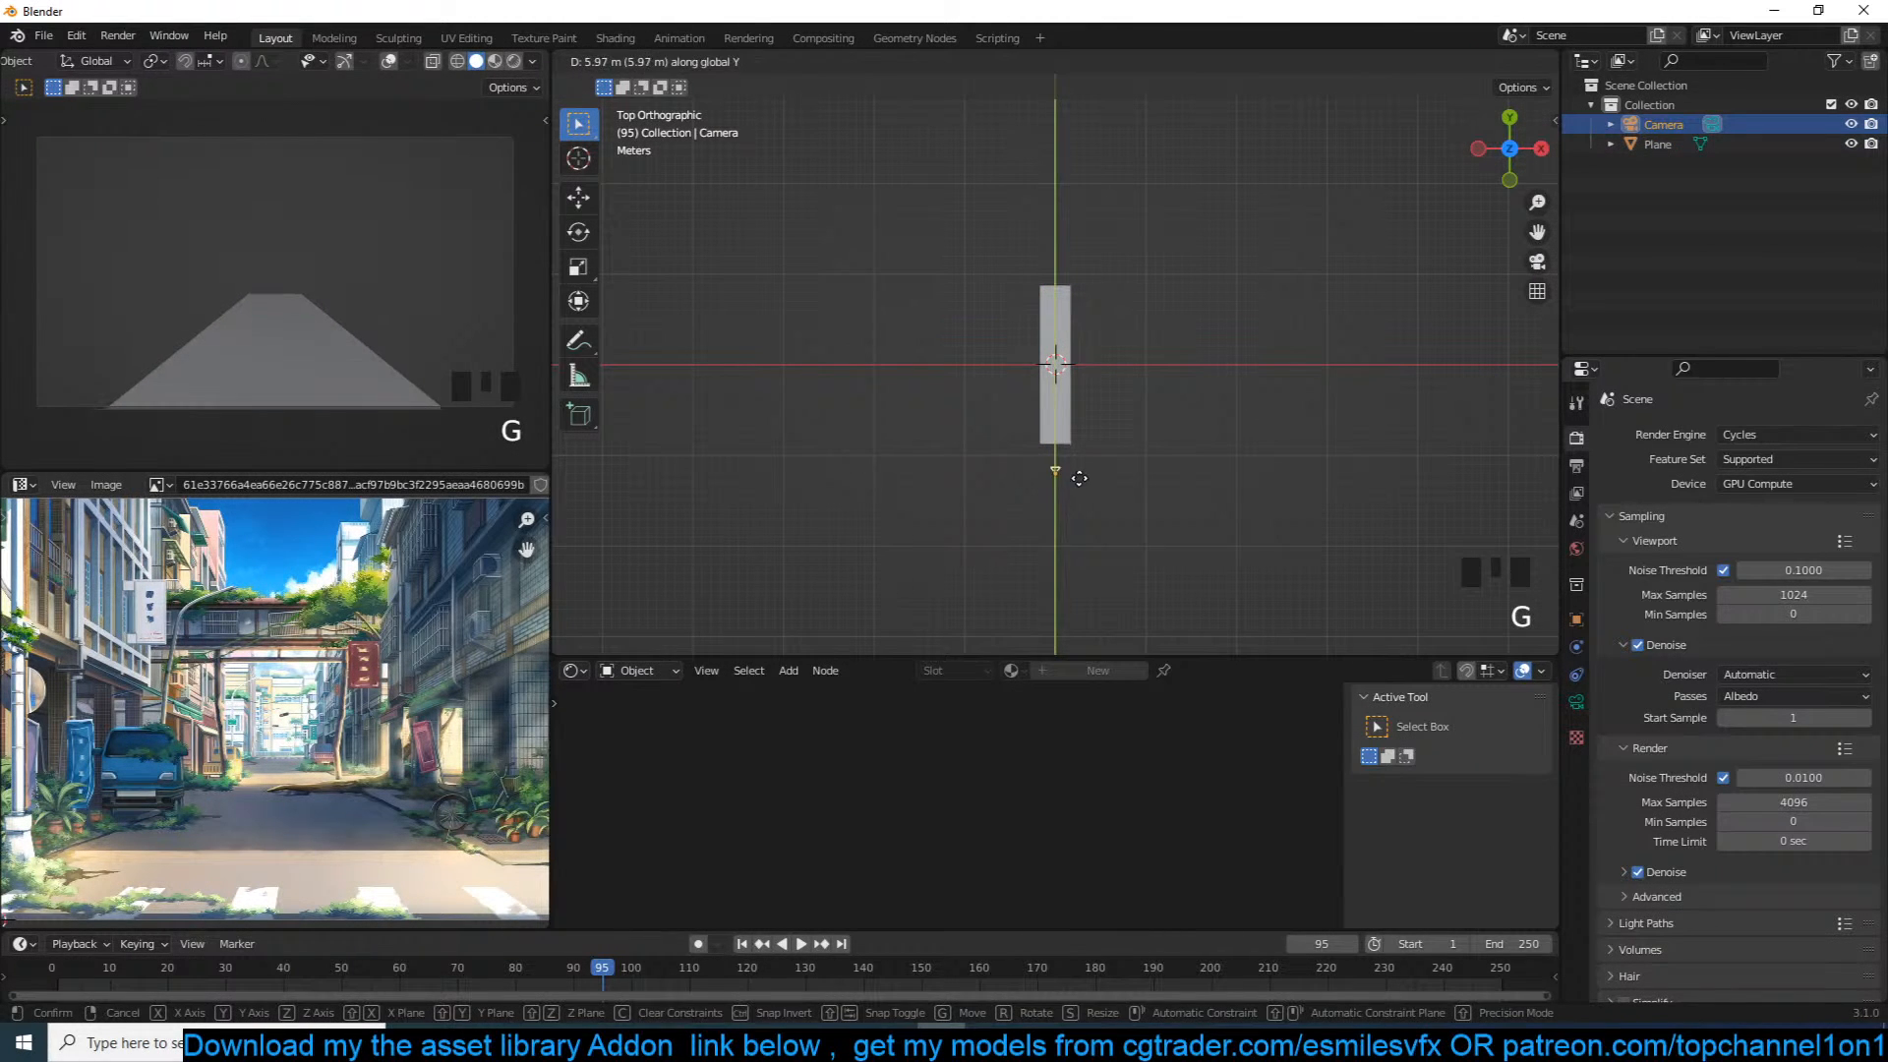
{"action": "left_click", "coordinate": [1079, 481]}
{"action": "key", "text": "g"}
{"action": "key", "text": "y"}
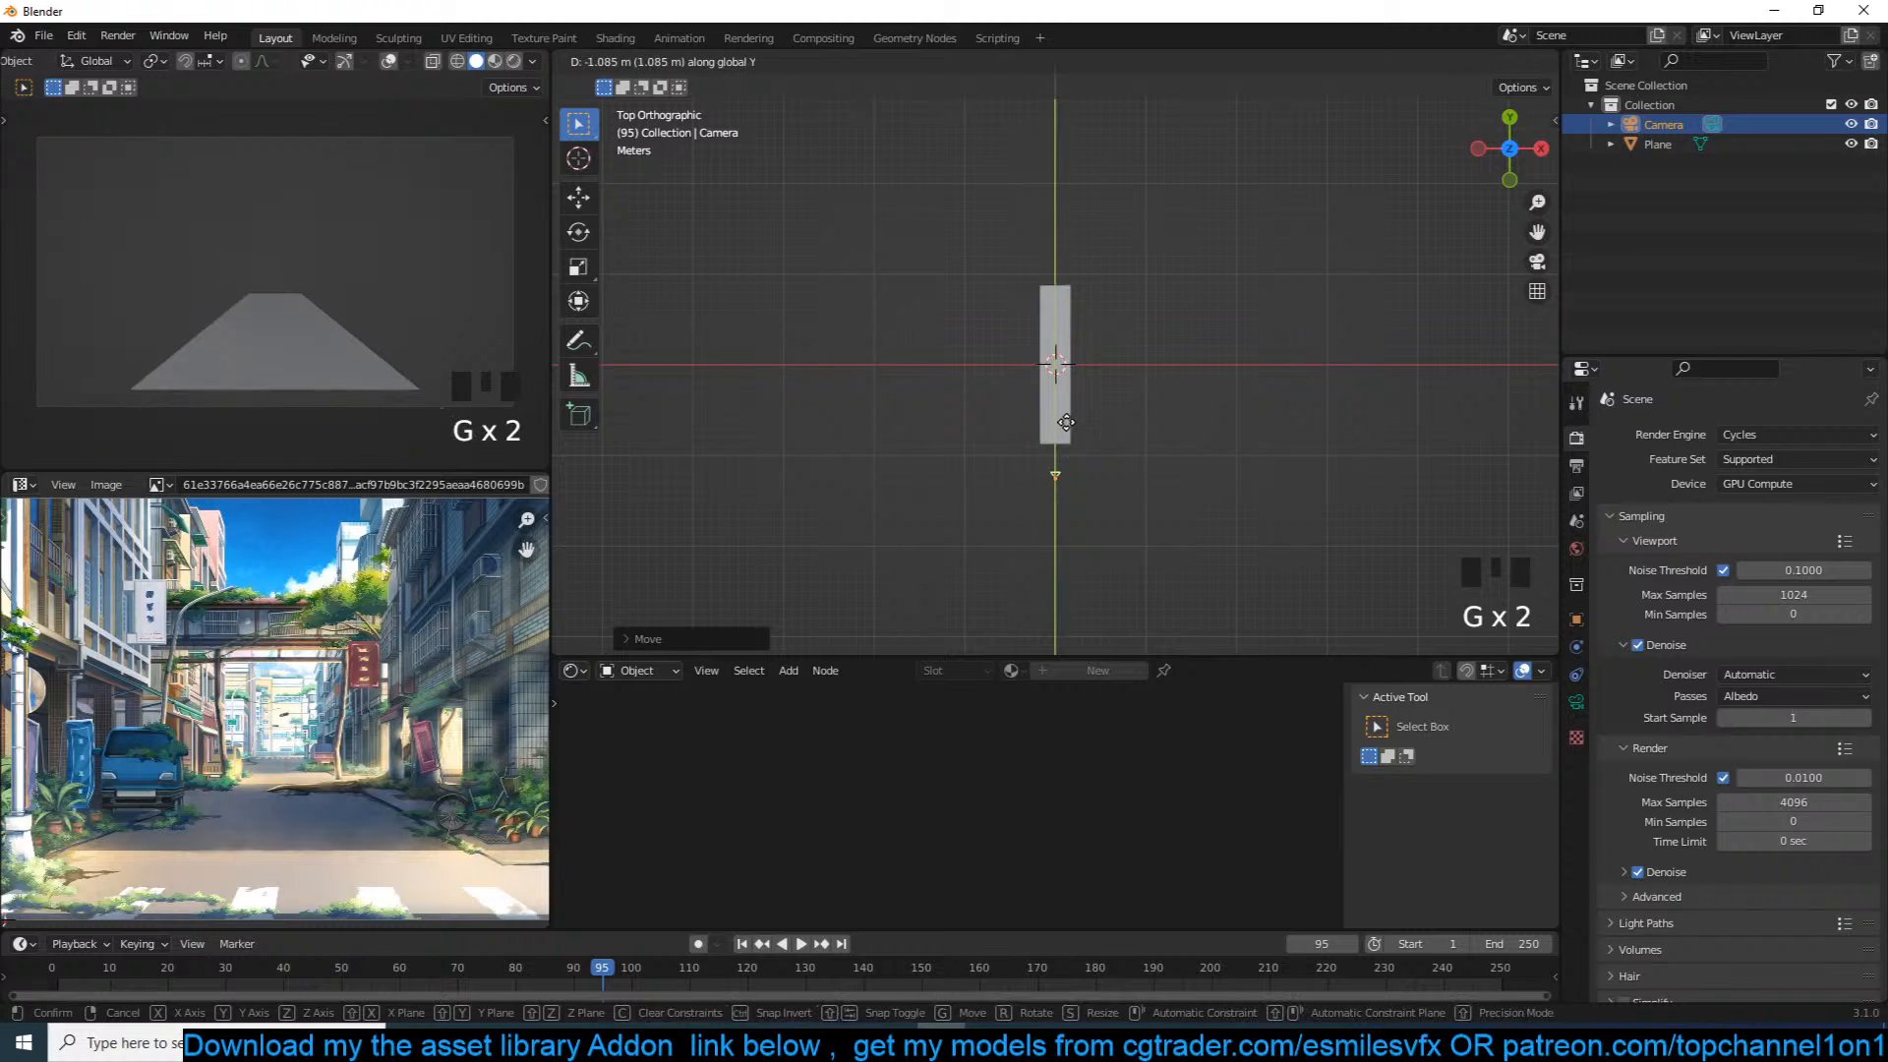
{"action": "left_click", "coordinate": [1072, 417]}
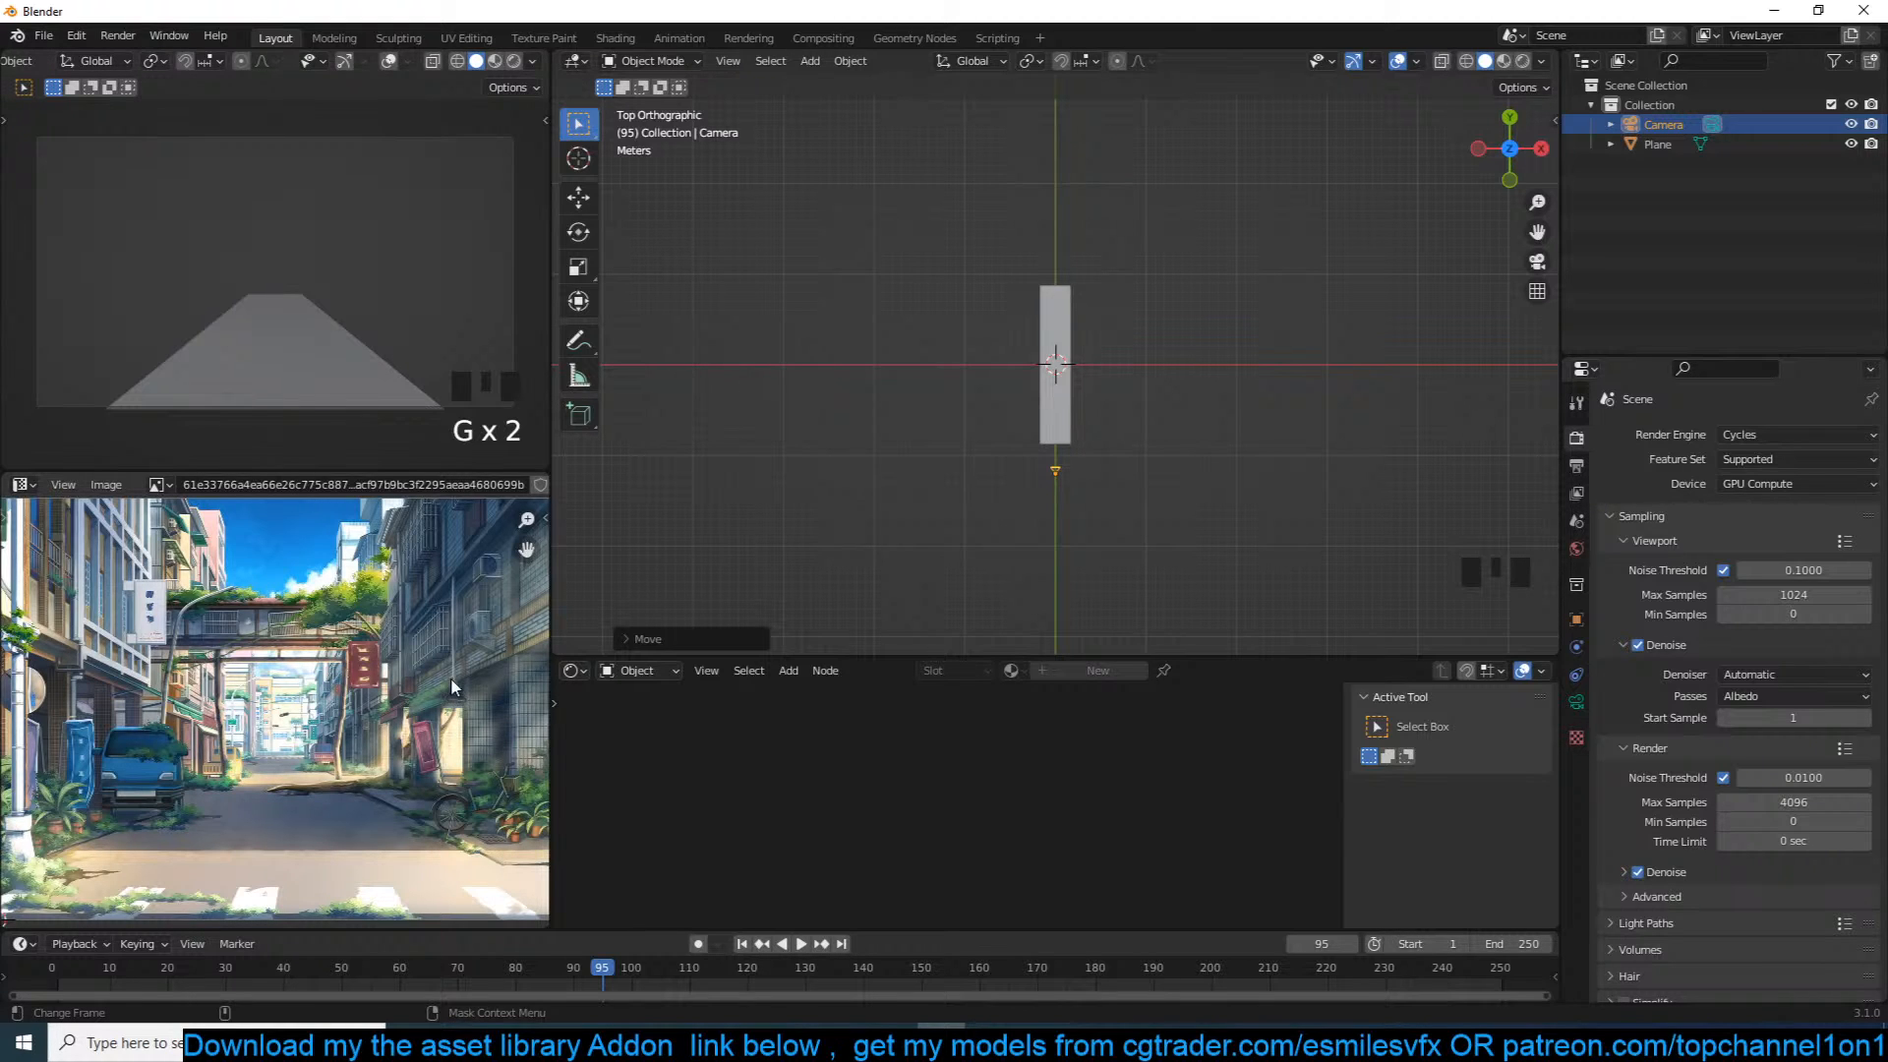
Step: Switch the small camera viewport to rendered shading and mark a render region around the camera frame
{"action": "scroll", "coordinate": [1000, 397], "scroll_direction": "up", "scroll_amount": 5}
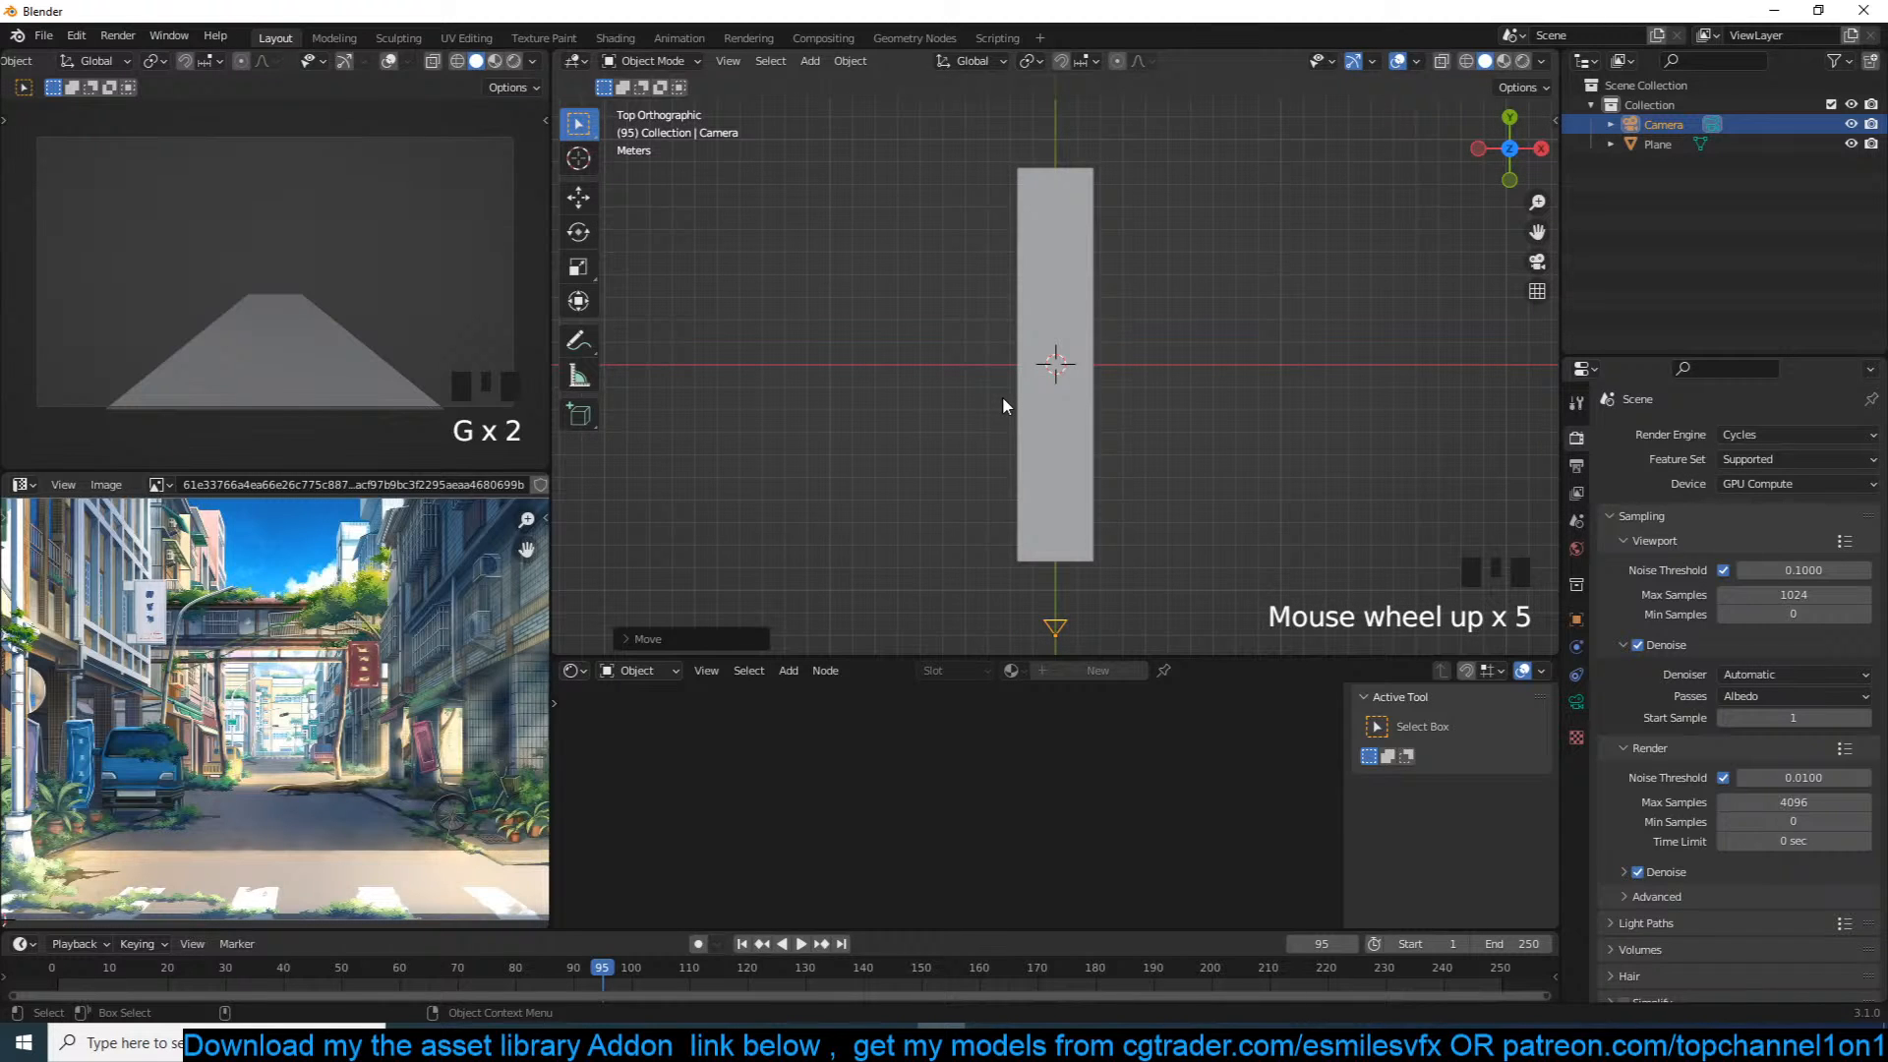
{"action": "left_click", "coordinate": [515, 59]}
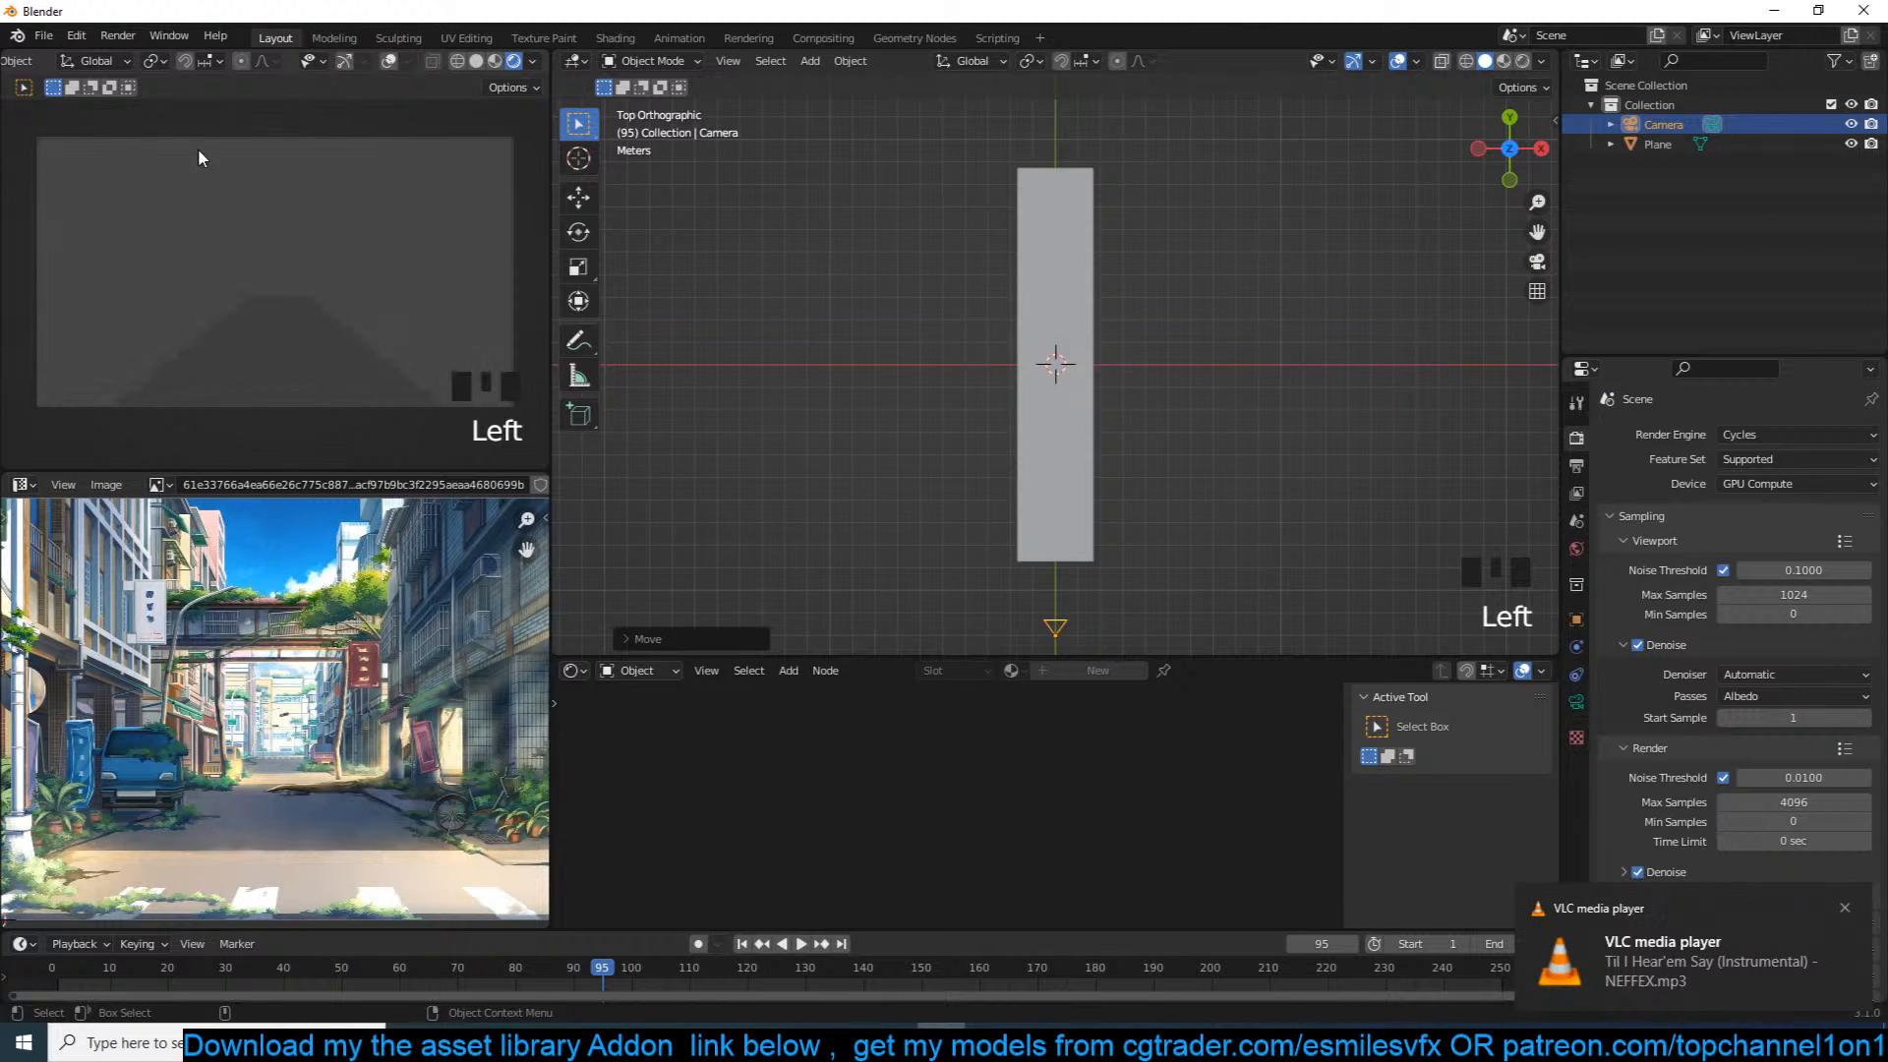
{"action": "key", "text": "ctrl+b"}
{"action": "left_click_drag", "start_coordinate": [63, 193], "coordinate": [528, 409]}
{"action": "left_click", "coordinate": [1159, 251]}
{"action": "scroll", "coordinate": [1149, 274], "scroll_direction": "up", "scroll_amount": 2}
{"action": "left_click", "coordinate": [439, 186]}
{"action": "scroll", "coordinate": [1357, 337], "scroll_direction": "down", "scroll_amount": 3}
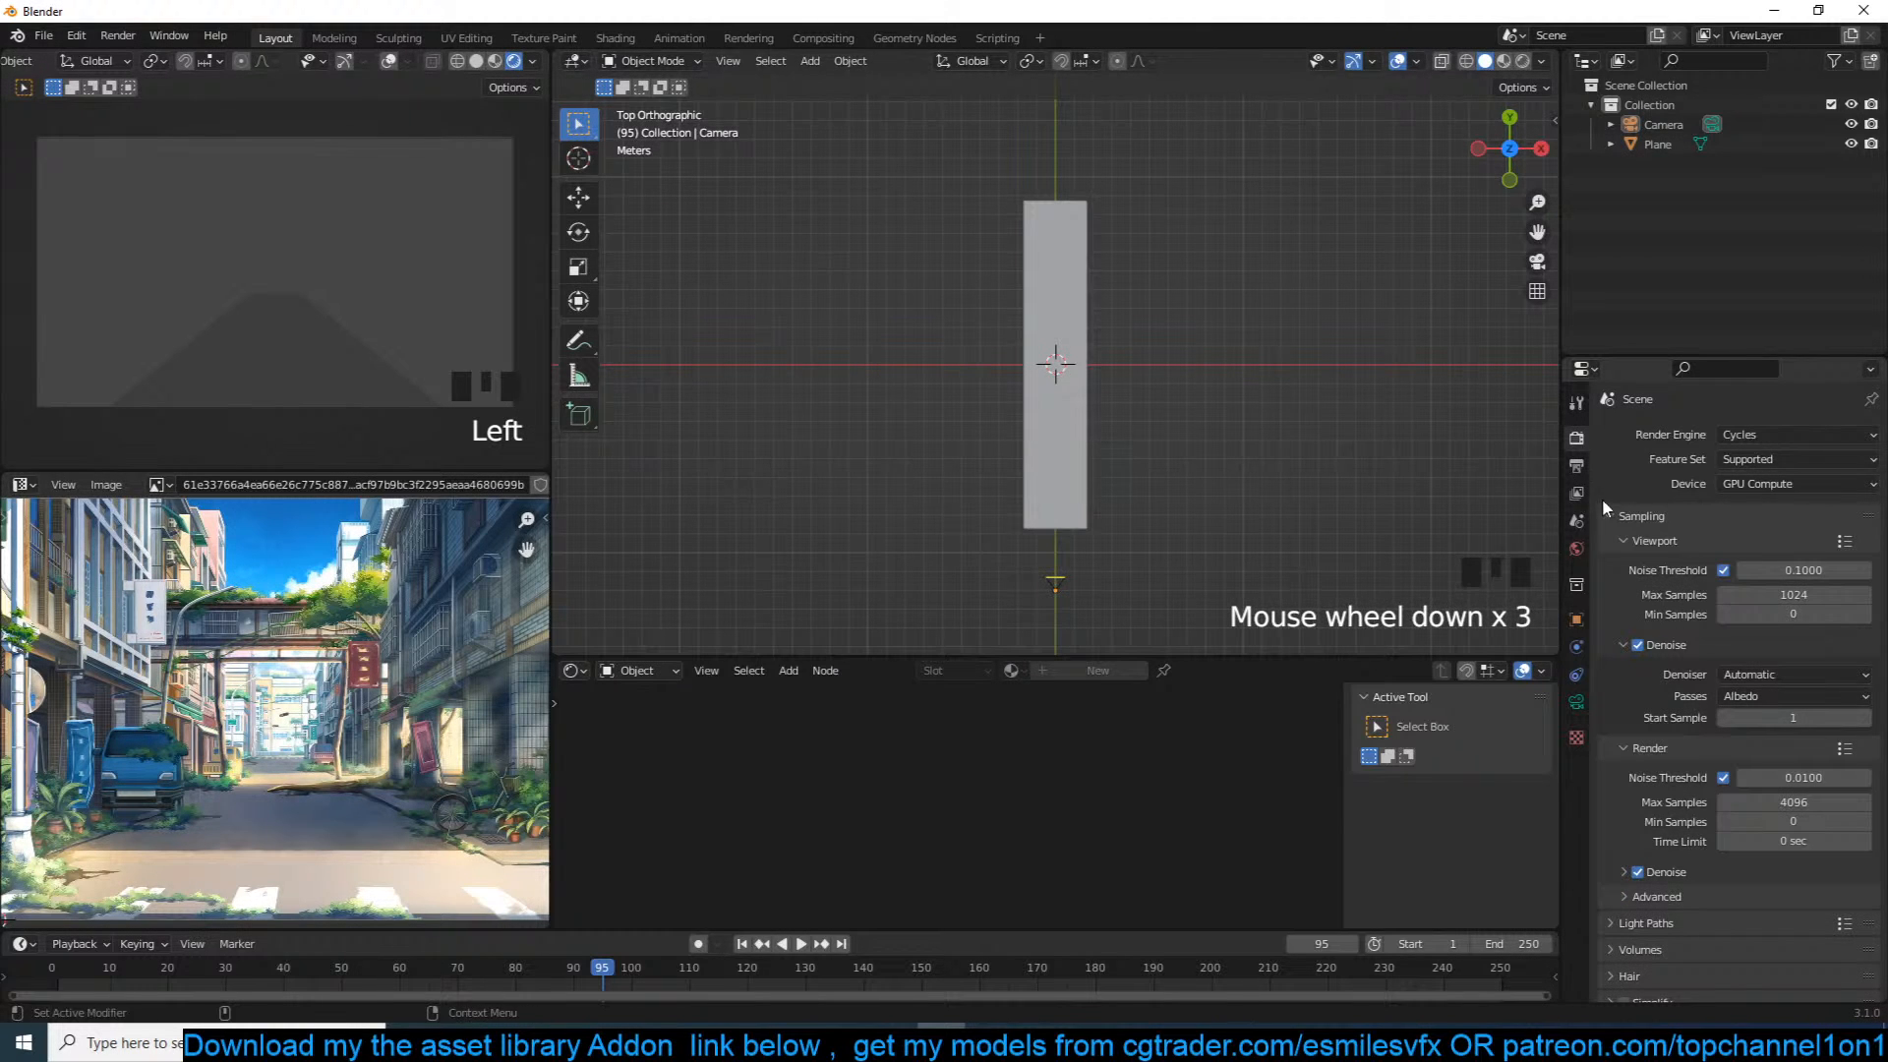
Step: Use a Nishita Sky Texture as the world color with Air 0.184, Dust 0.320 and Ozone 9.367
{"action": "left_click", "coordinate": [1576, 549]}
{"action": "left_click", "coordinate": [1715, 557]}
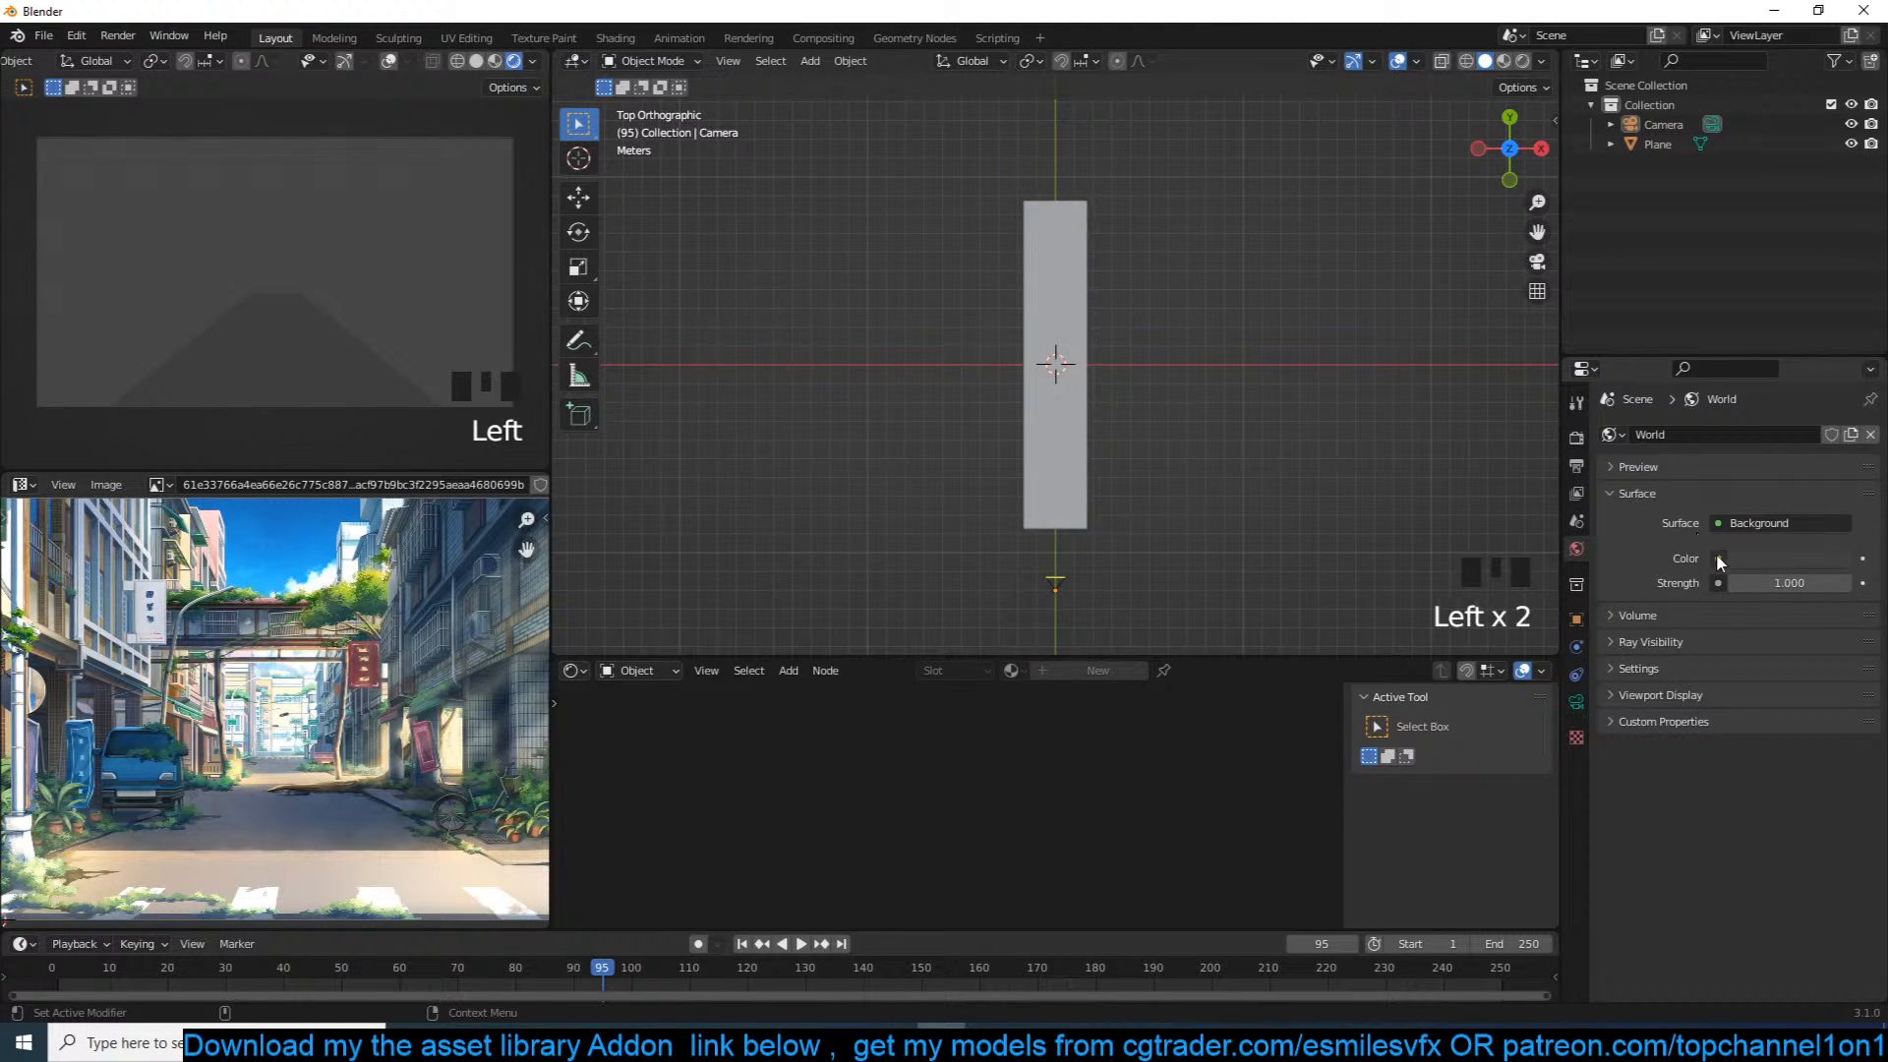
{"action": "left_click", "coordinate": [1388, 776]}
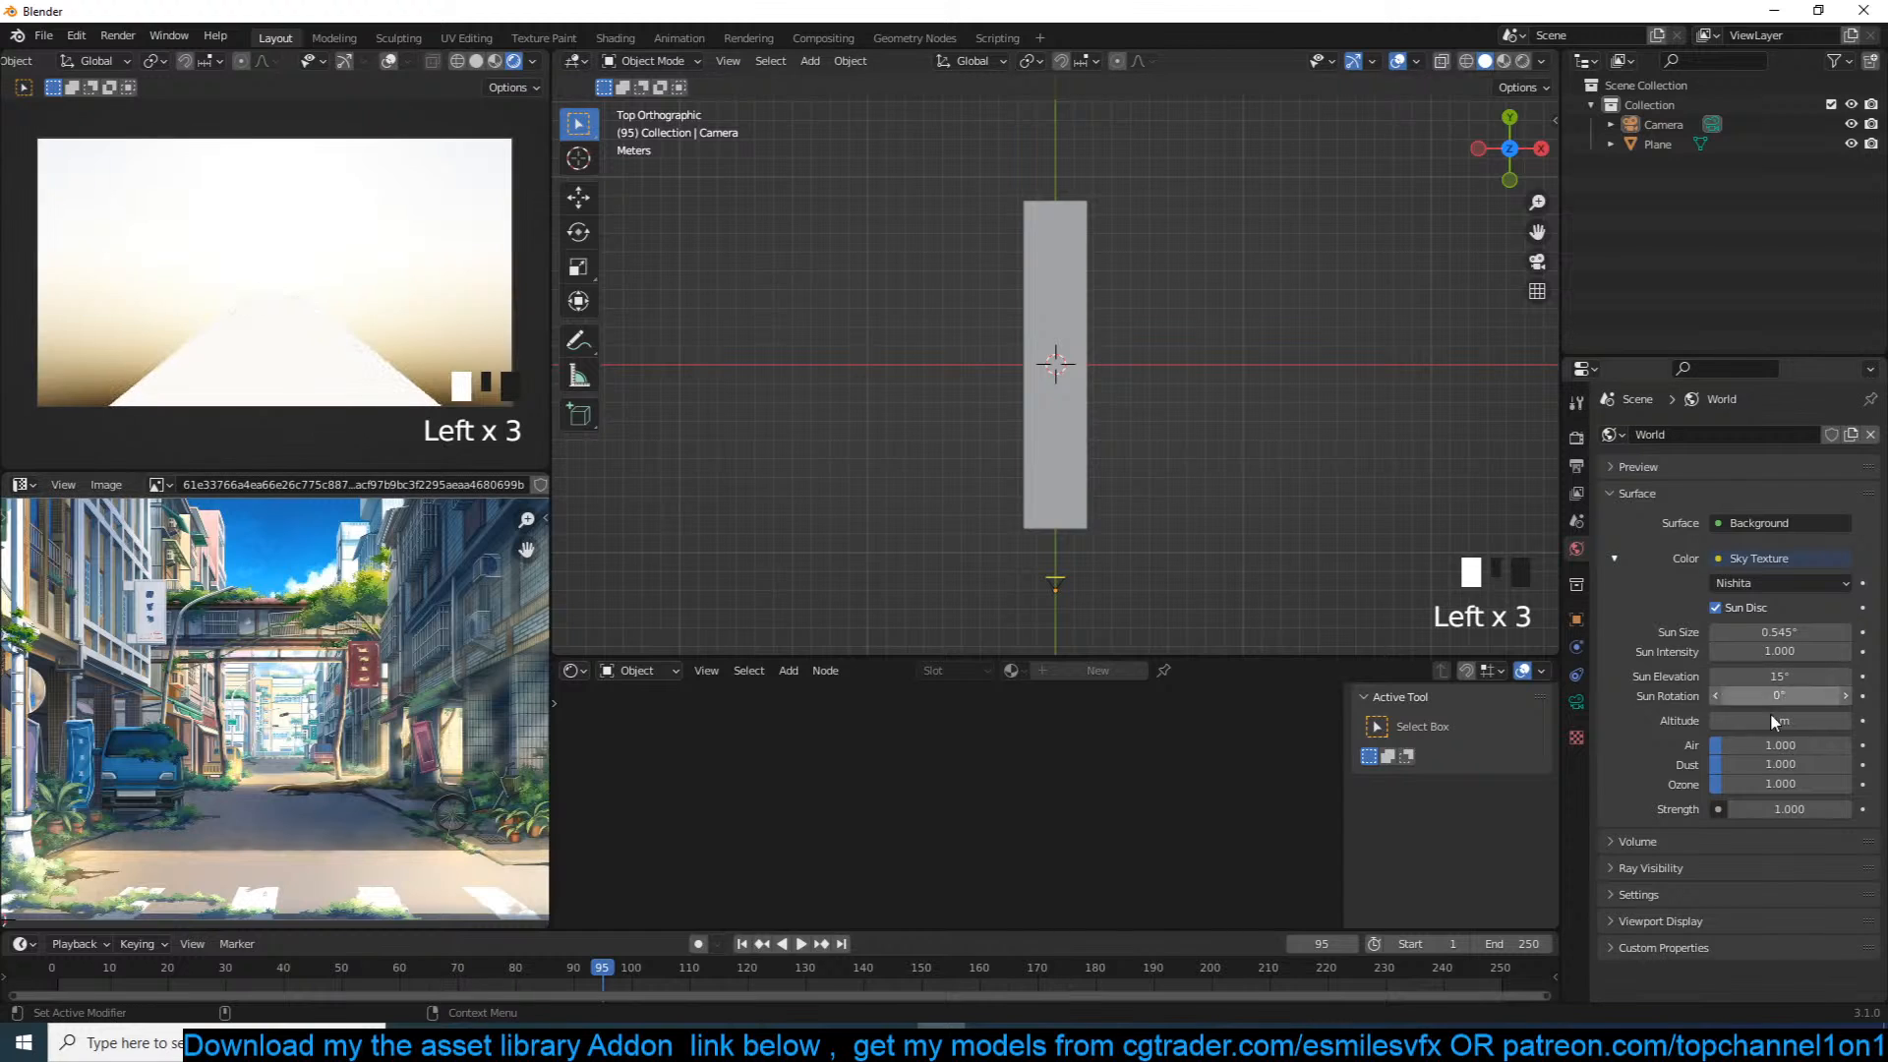
{"action": "left_click_drag", "start_coordinate": [1779, 783], "coordinate": [1711, 749]}
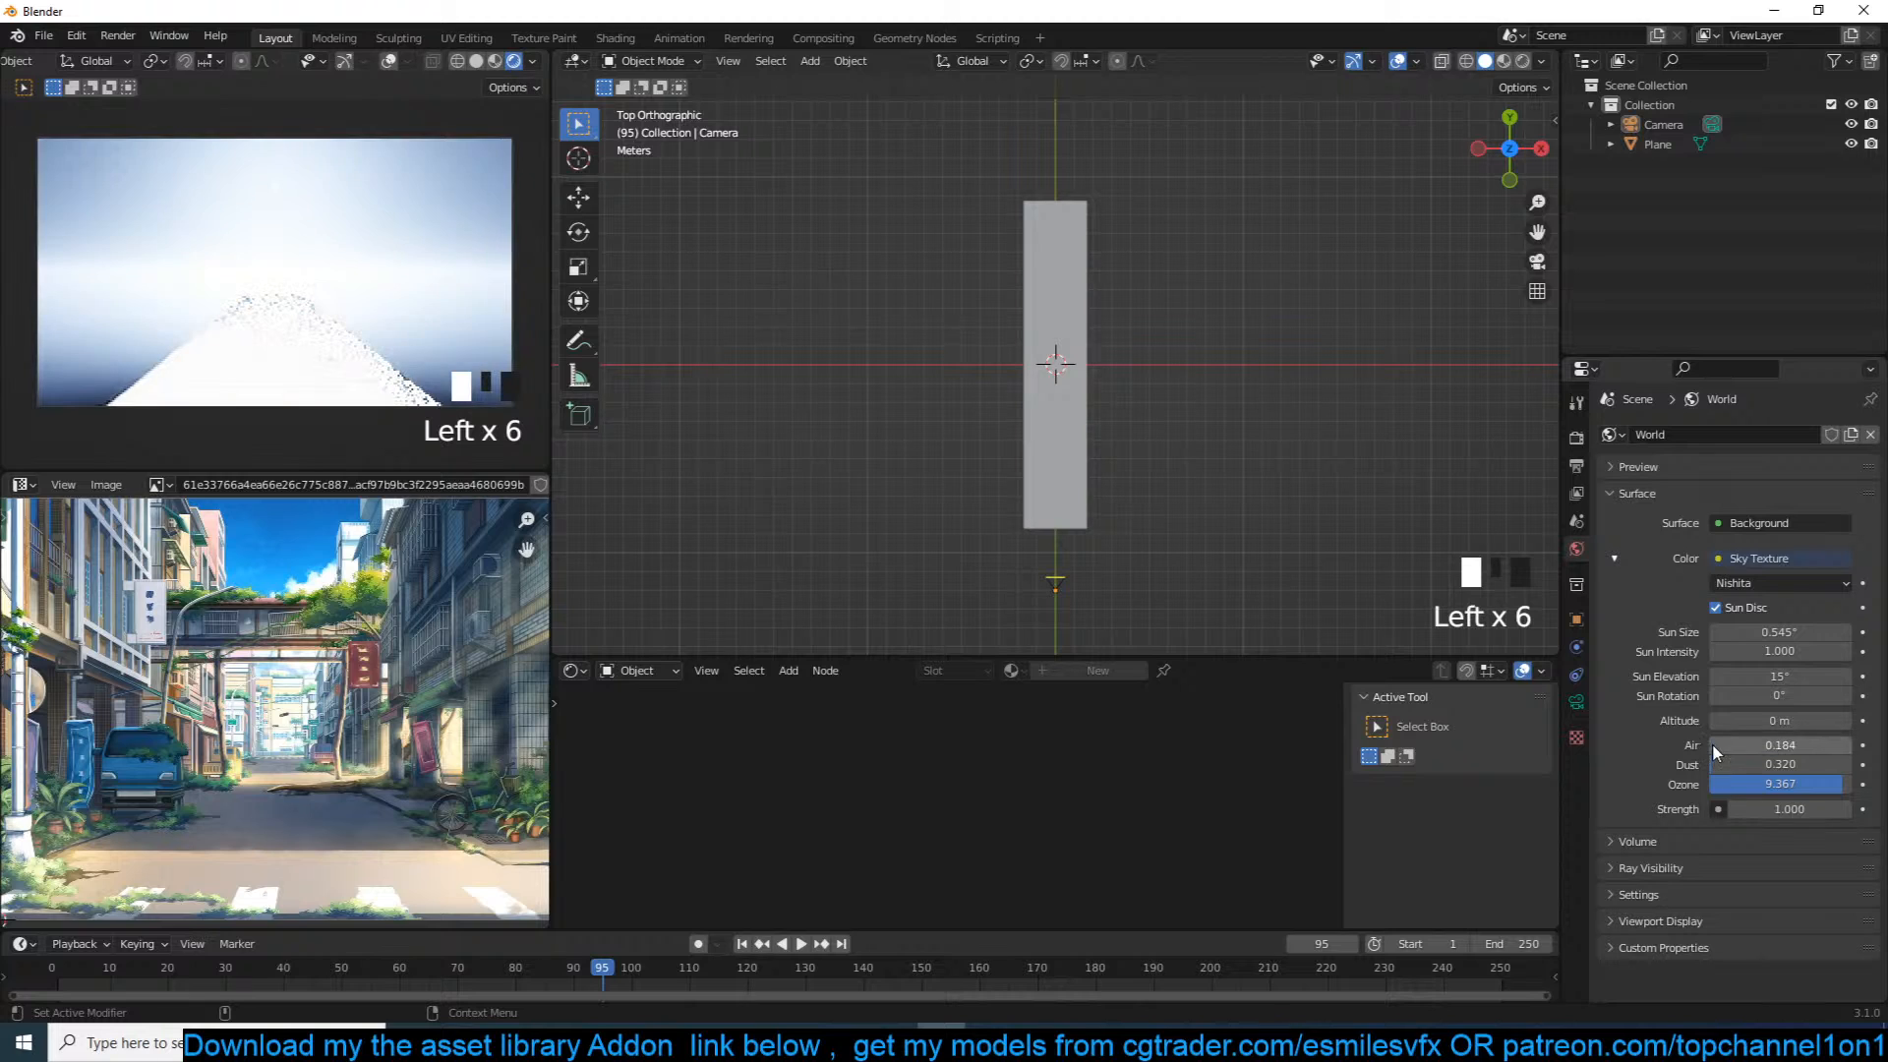
Step: Try a world background strength of 0.5 and settle on 0.1
{"action": "left_click", "coordinate": [1827, 814]}
{"action": "type", "text": ".5"}
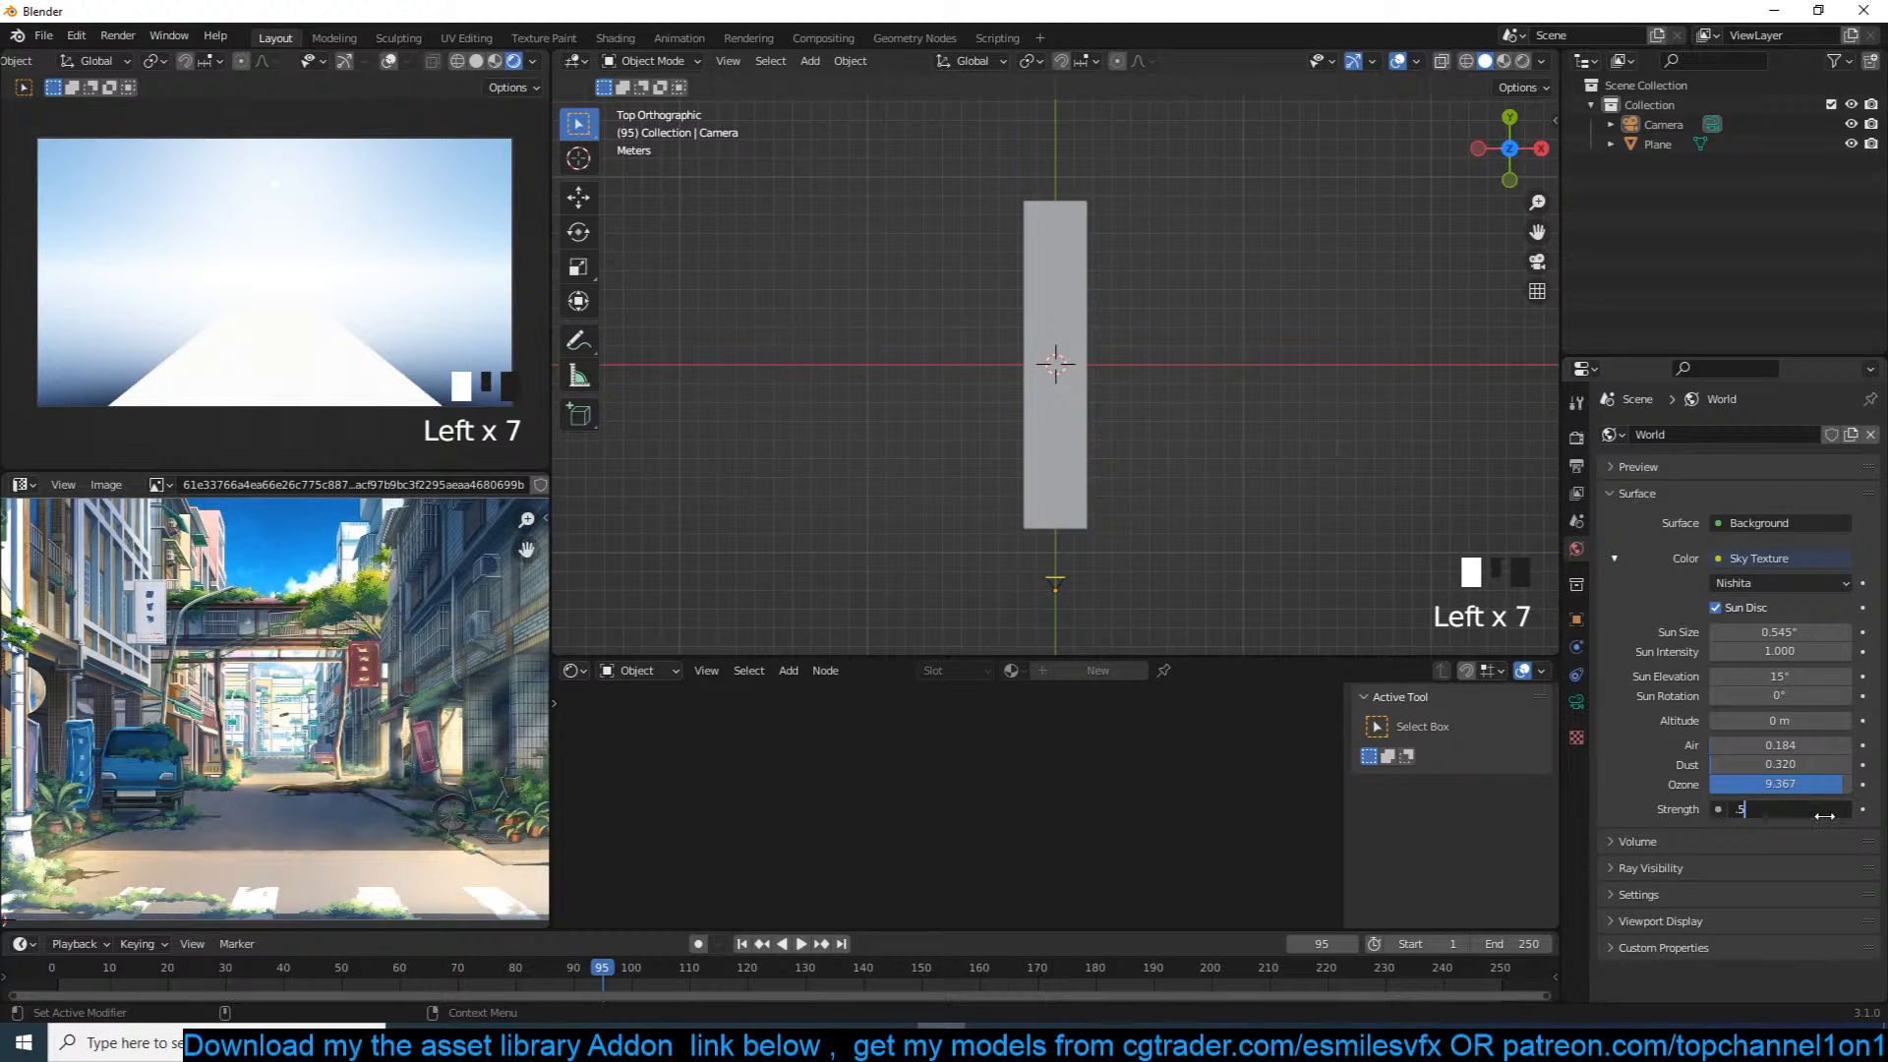
{"action": "key", "text": "Return"}
{"action": "left_click", "coordinate": [1811, 814]}
{"action": "type", "text": ".1"}
{"action": "key", "text": "Return"}
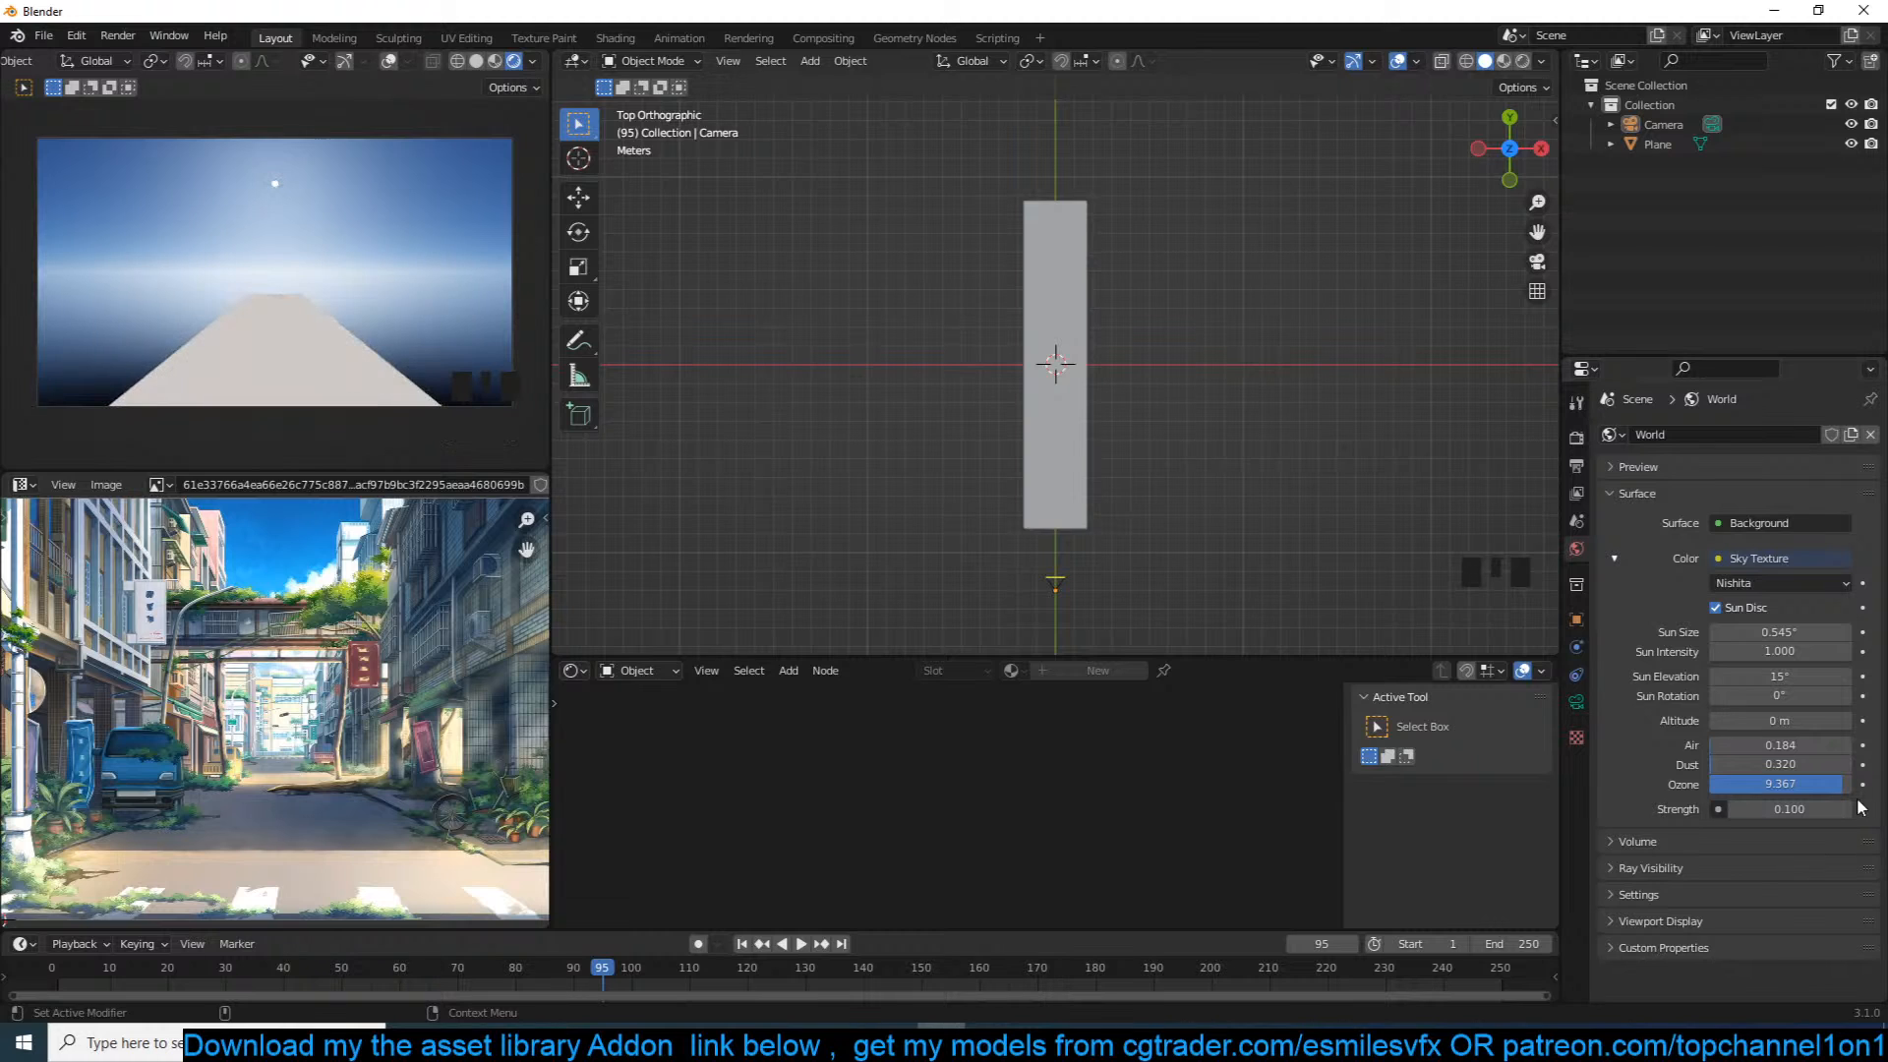
Step: Select the camera and set the sky texture's Sun Rotation to 45°
{"action": "left_click", "coordinate": [1071, 443]}
{"action": "left_click", "coordinate": [1047, 580]}
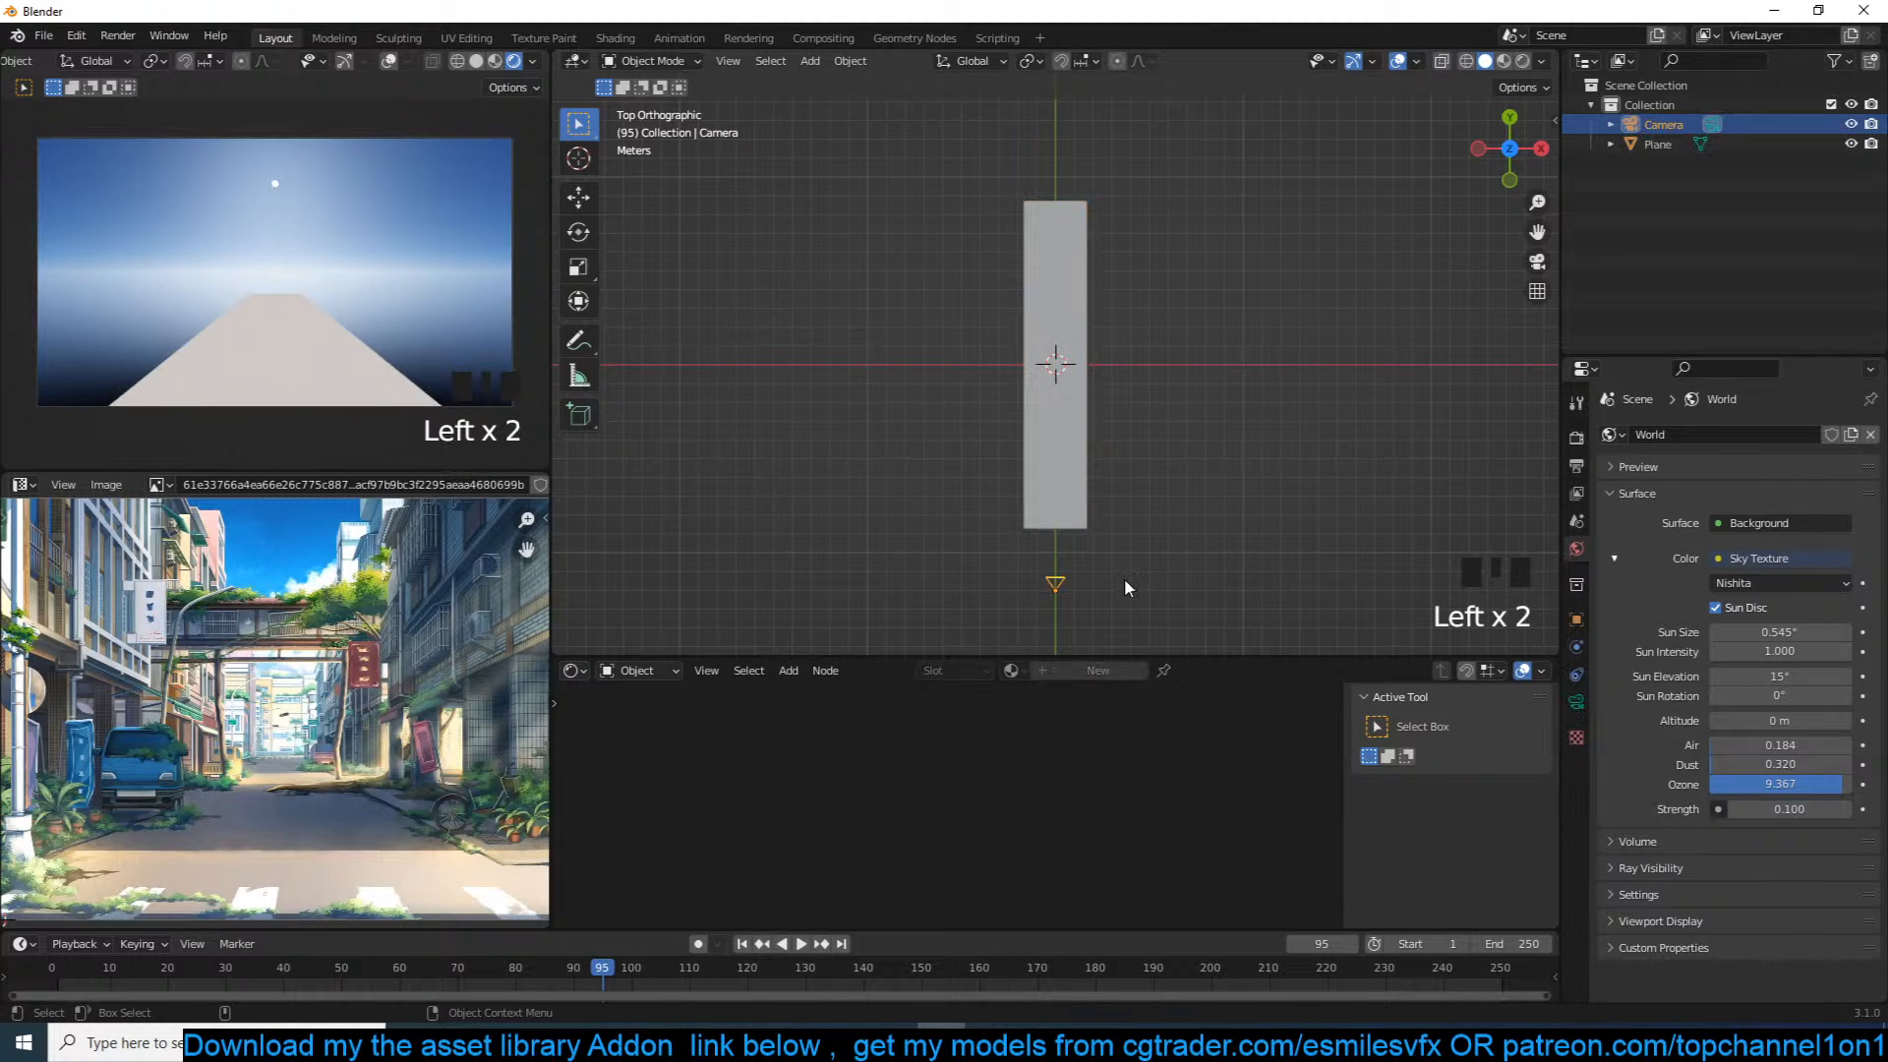
{"action": "left_click", "coordinate": [1787, 695]}
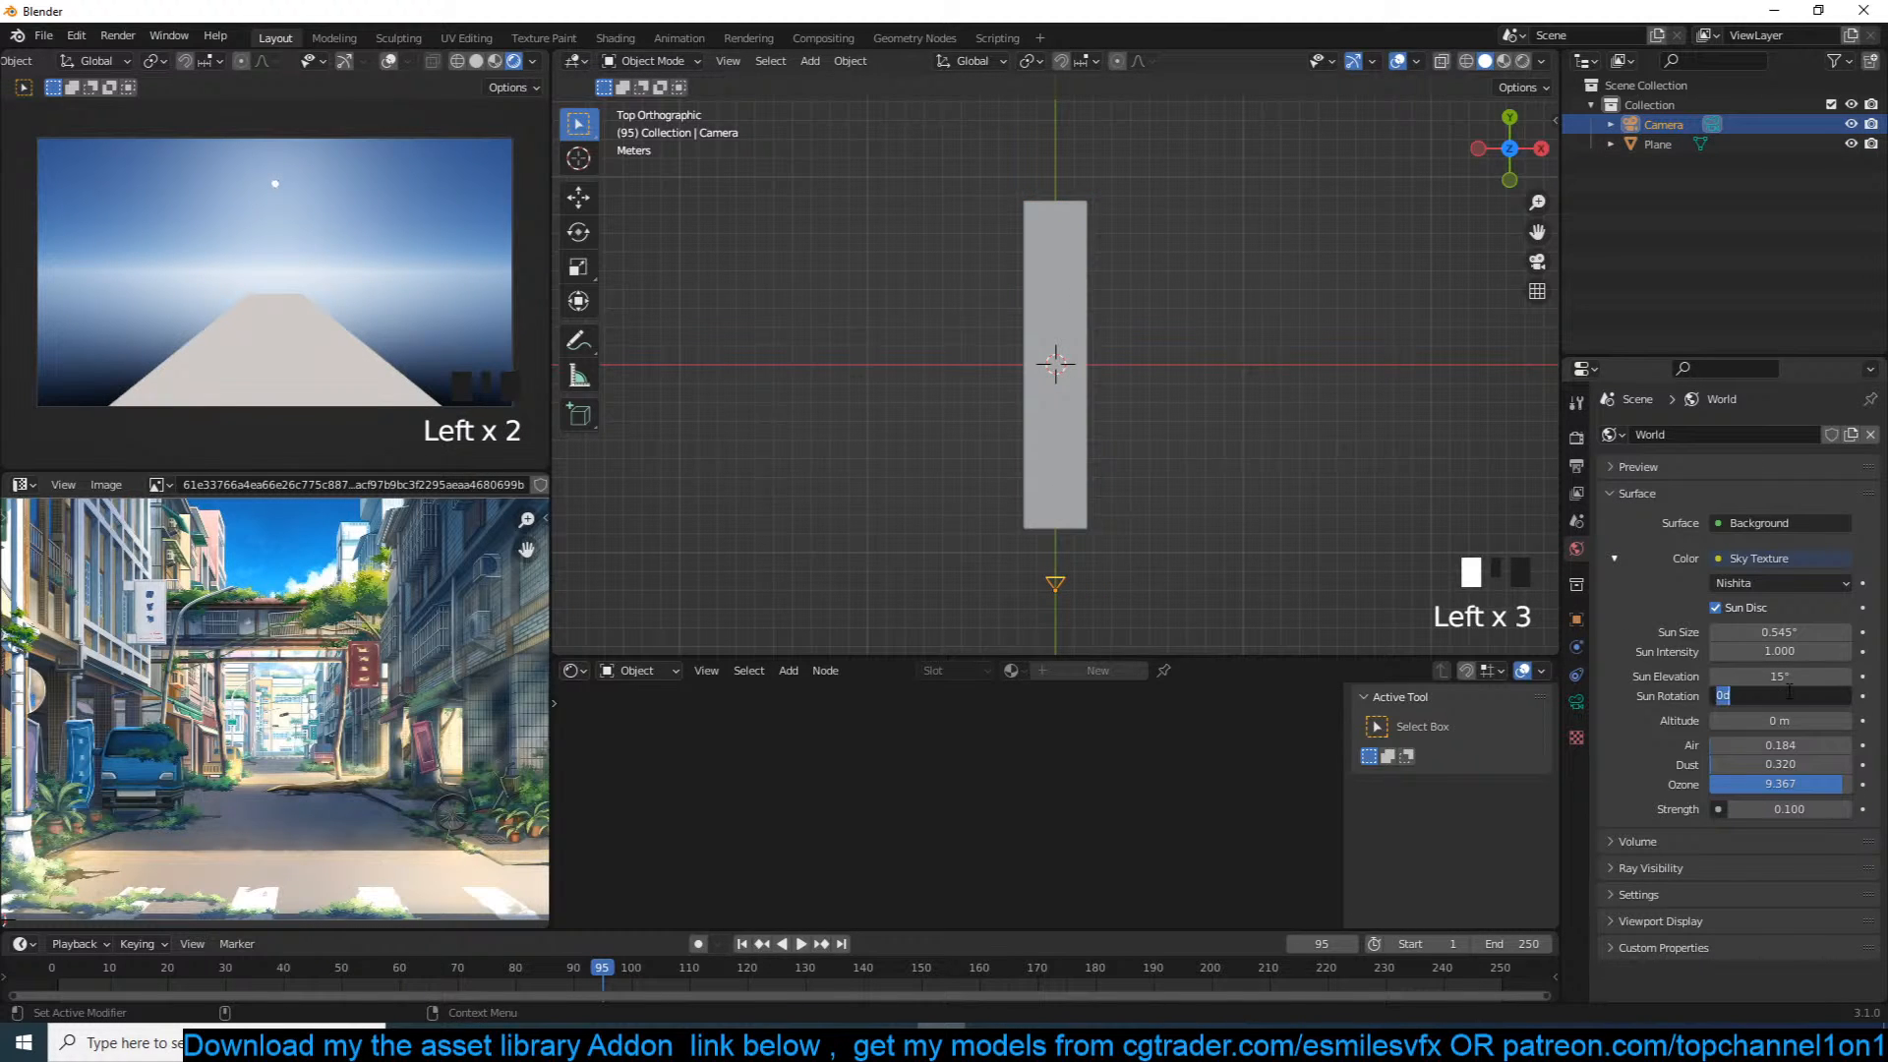
{"action": "type", "text": "45"}
{"action": "key", "text": "Return"}
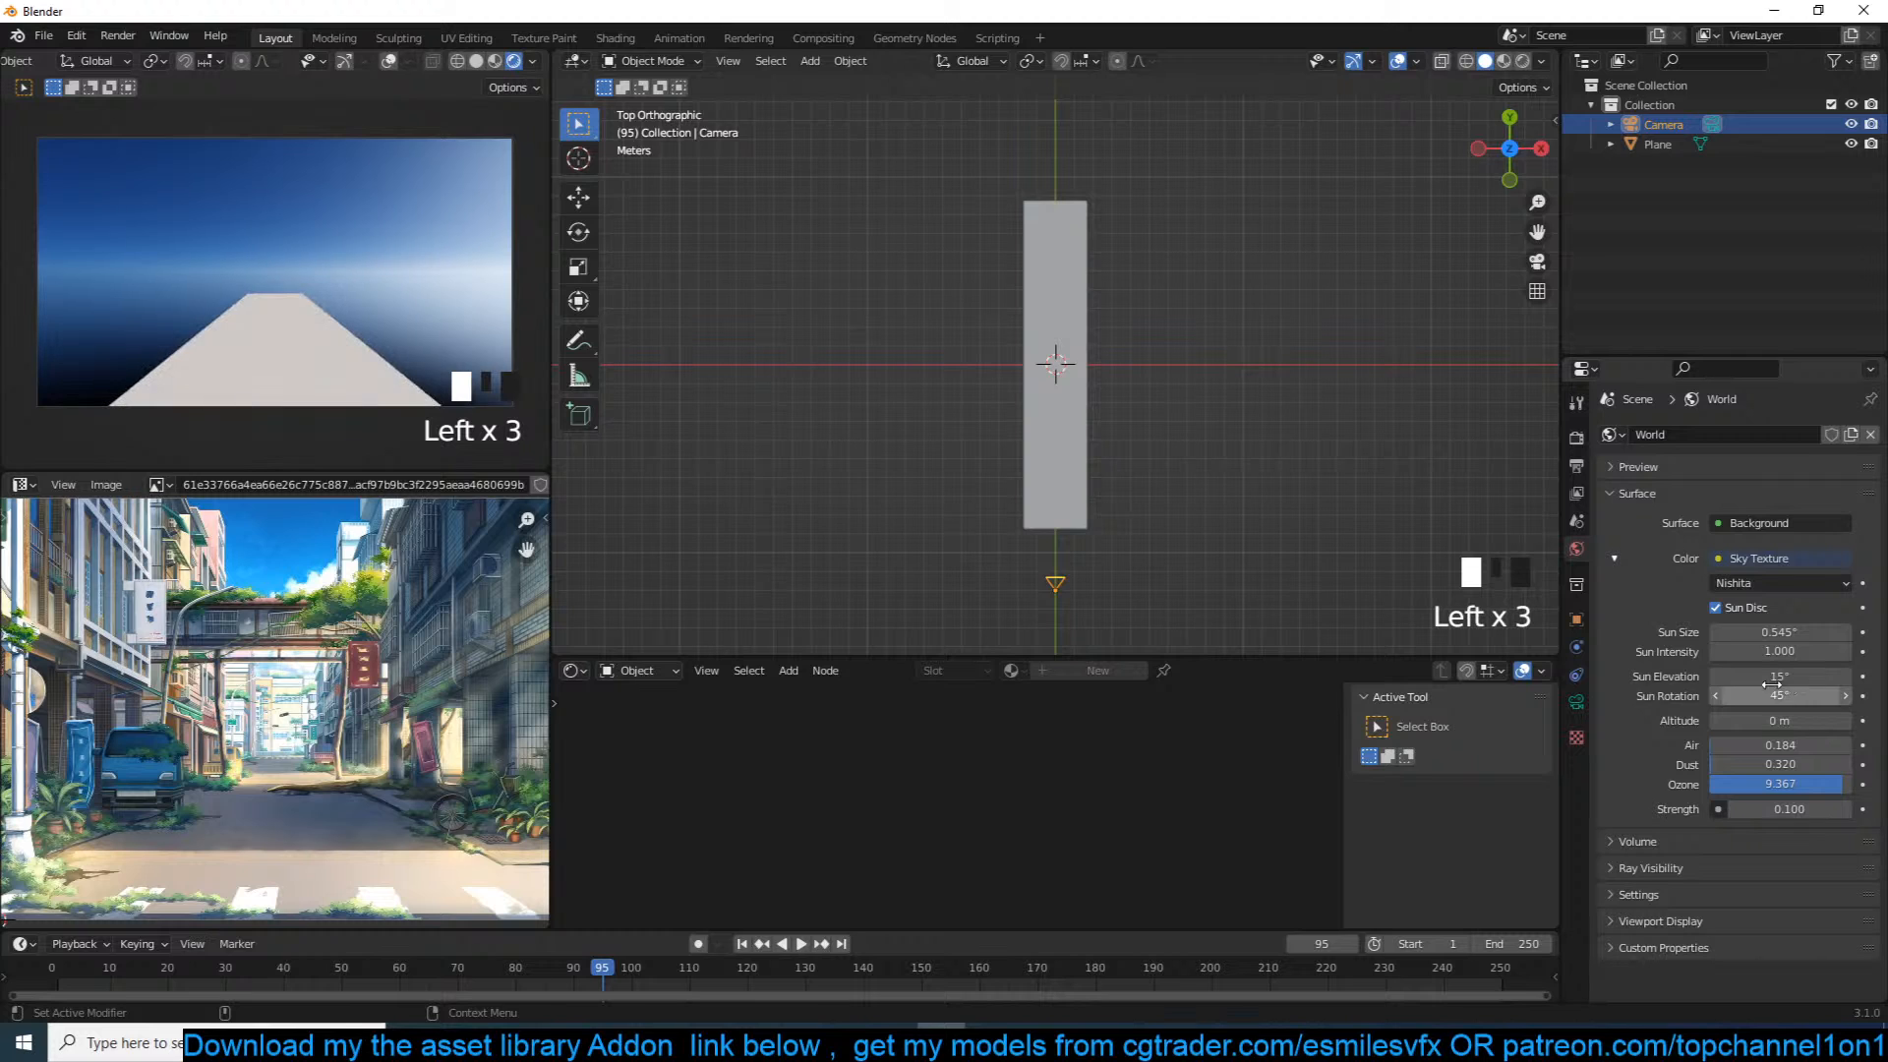
Step: Set the Nishita sky texture's Sun Elevation to 30°
{"action": "left_click", "coordinate": [1798, 676]}
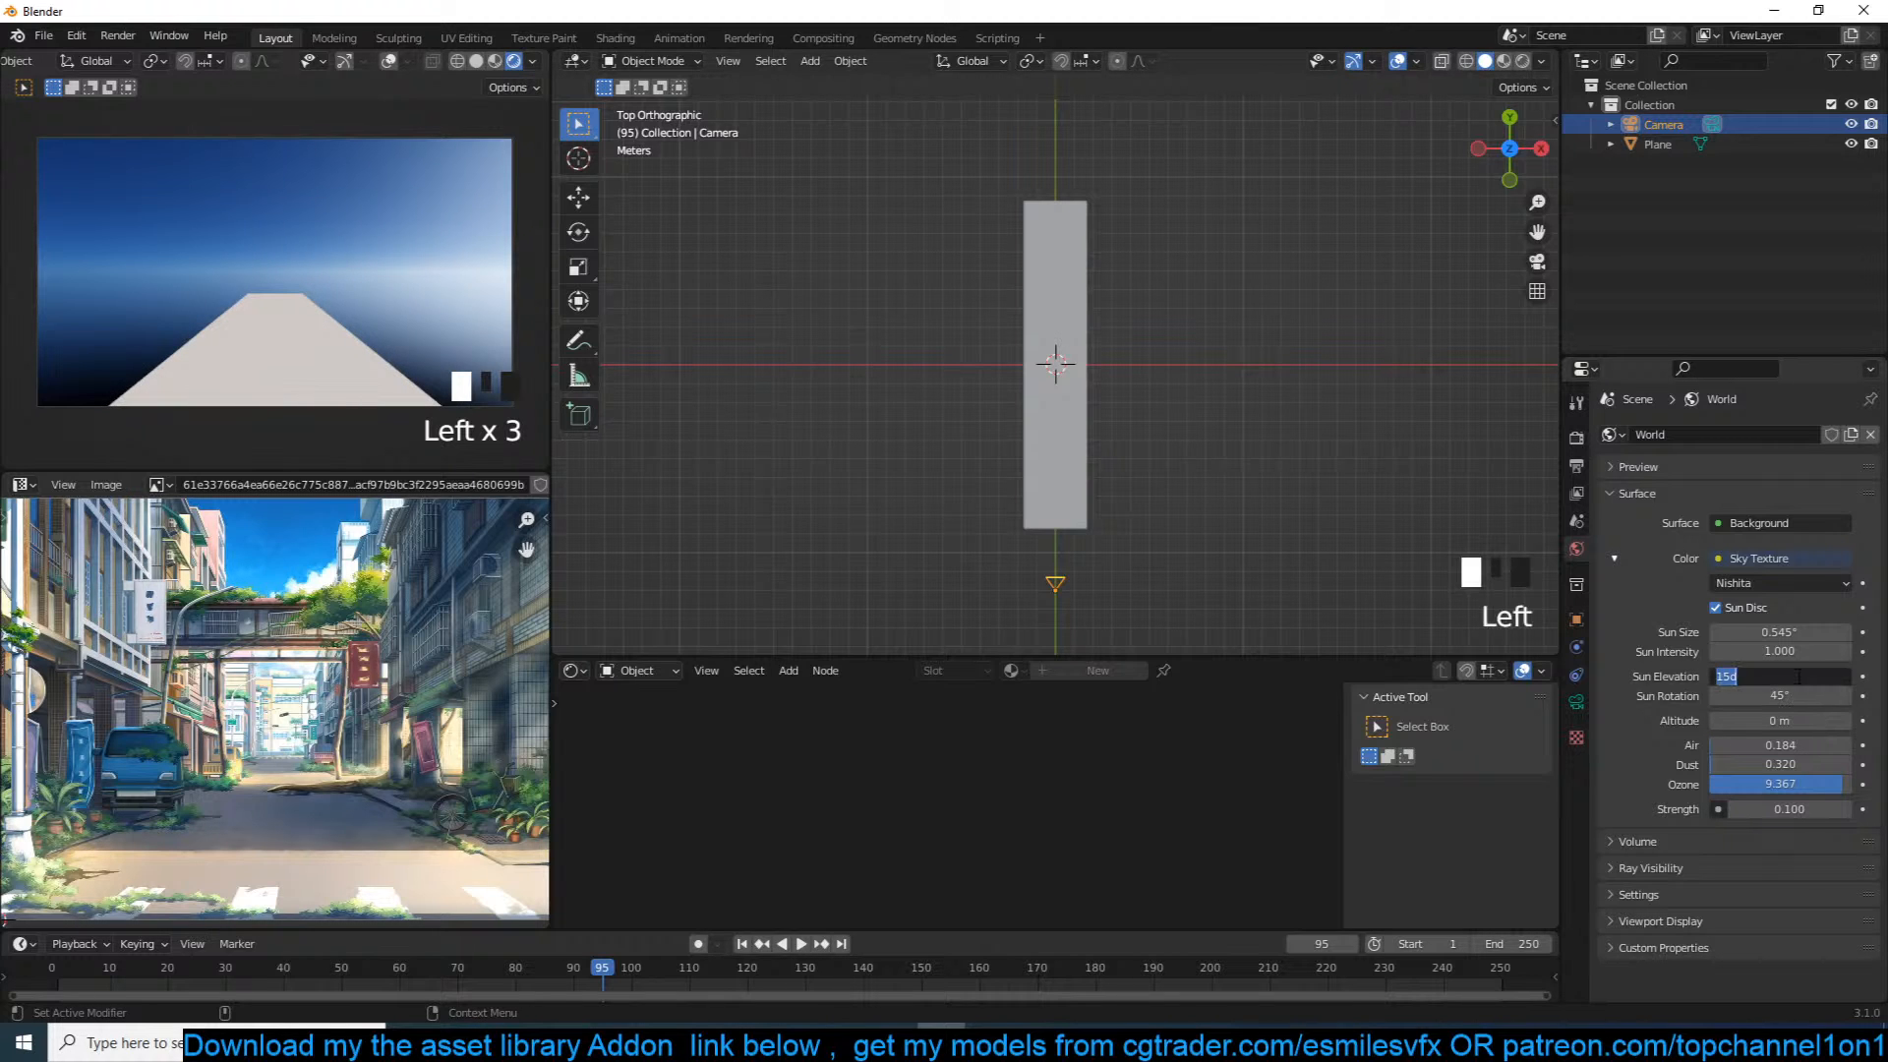
{"action": "type", "text": "30"}
{"action": "key", "text": "Return"}
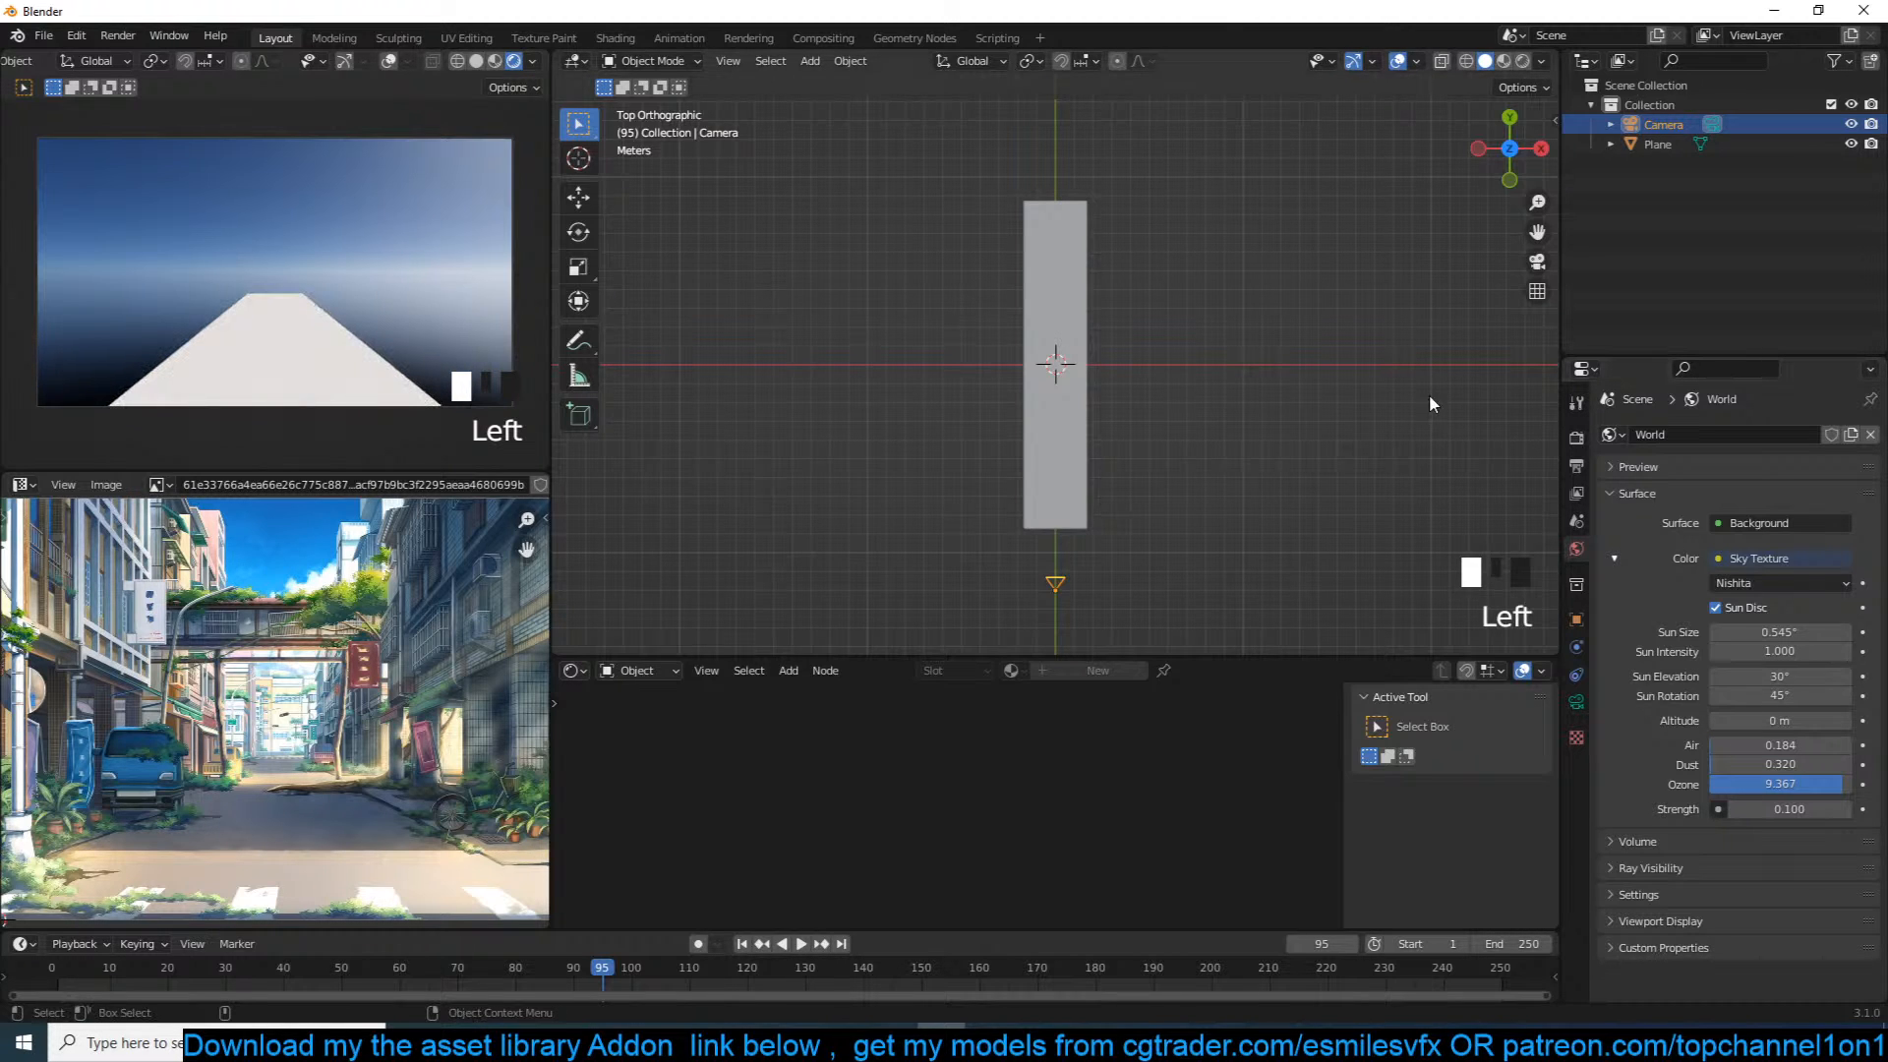
Step: Select the street plane and display the scene's objects in random viewport colors
{"action": "scroll", "coordinate": [1030, 432], "scroll_direction": "up", "scroll_amount": 3}
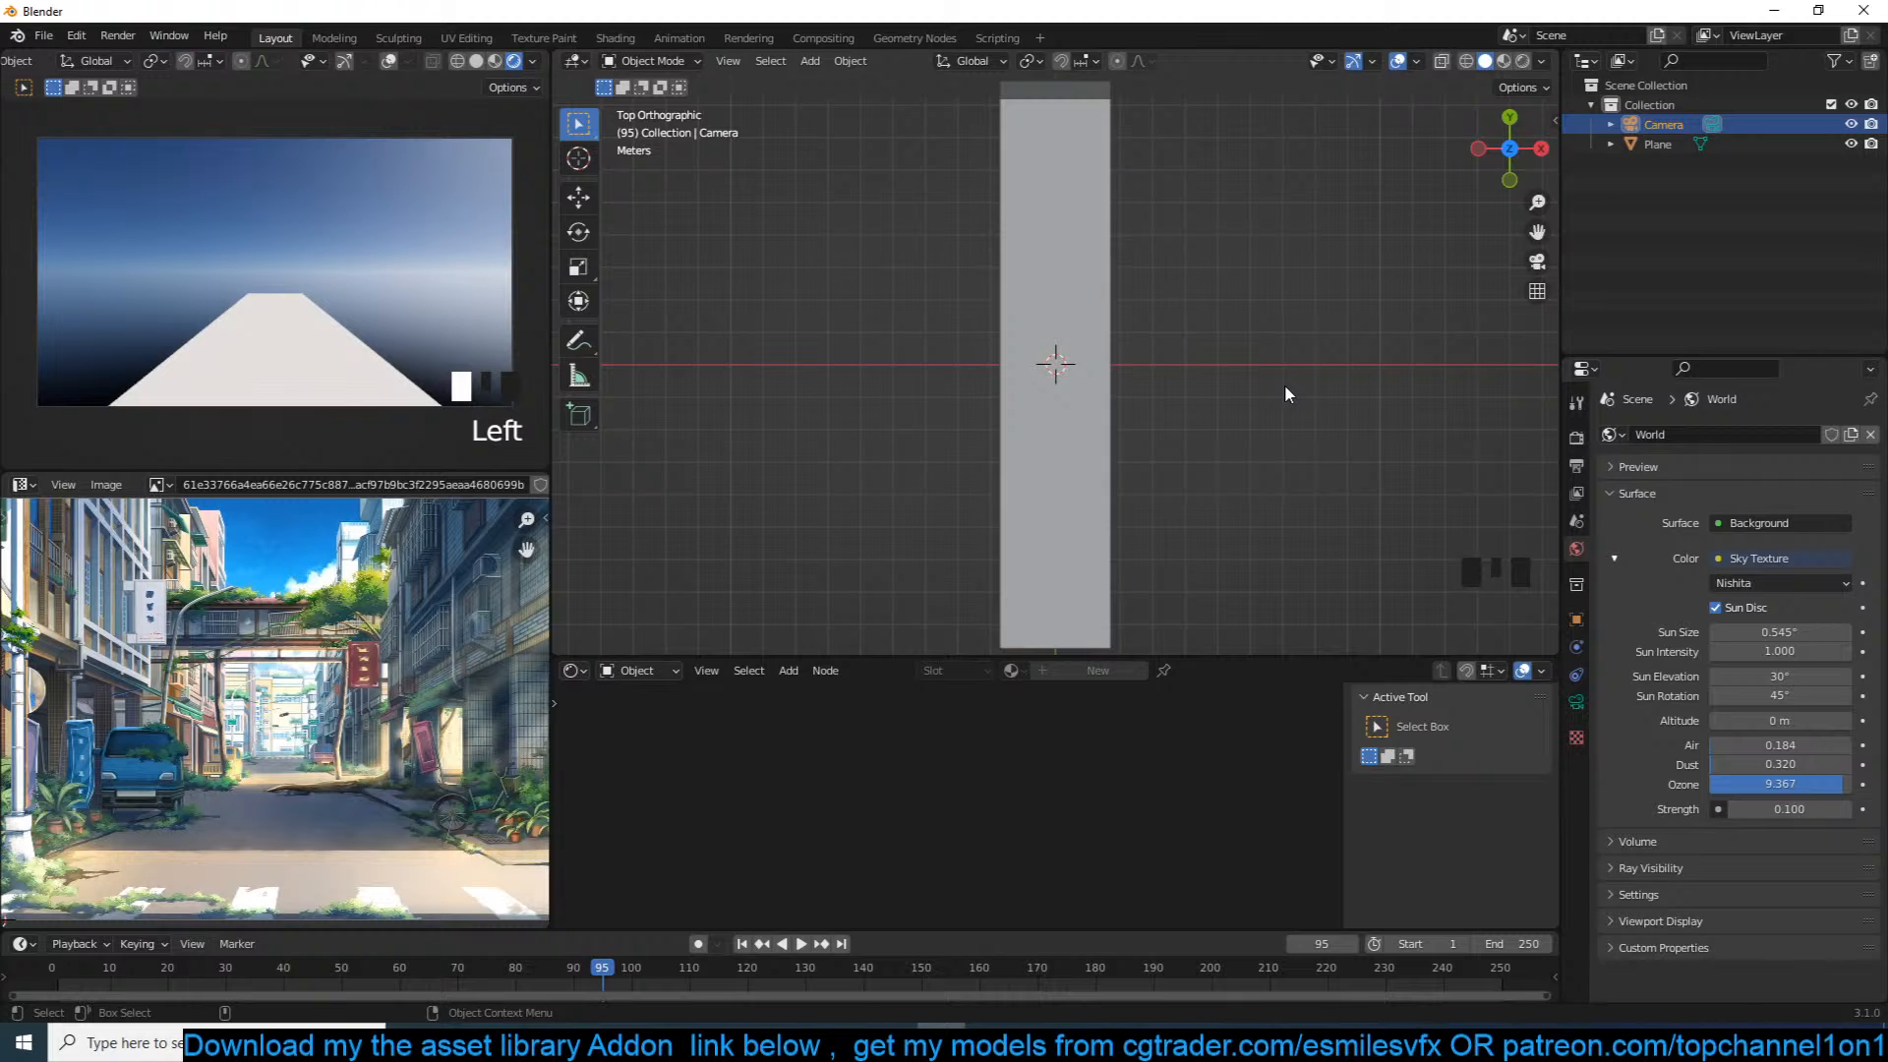
{"action": "scroll", "coordinate": [1285, 386], "scroll_direction": "up", "scroll_amount": 3}
{"action": "middle_click_drag", "start_coordinate": [1068, 386], "coordinate": [1009, 412], "text": "shift"}
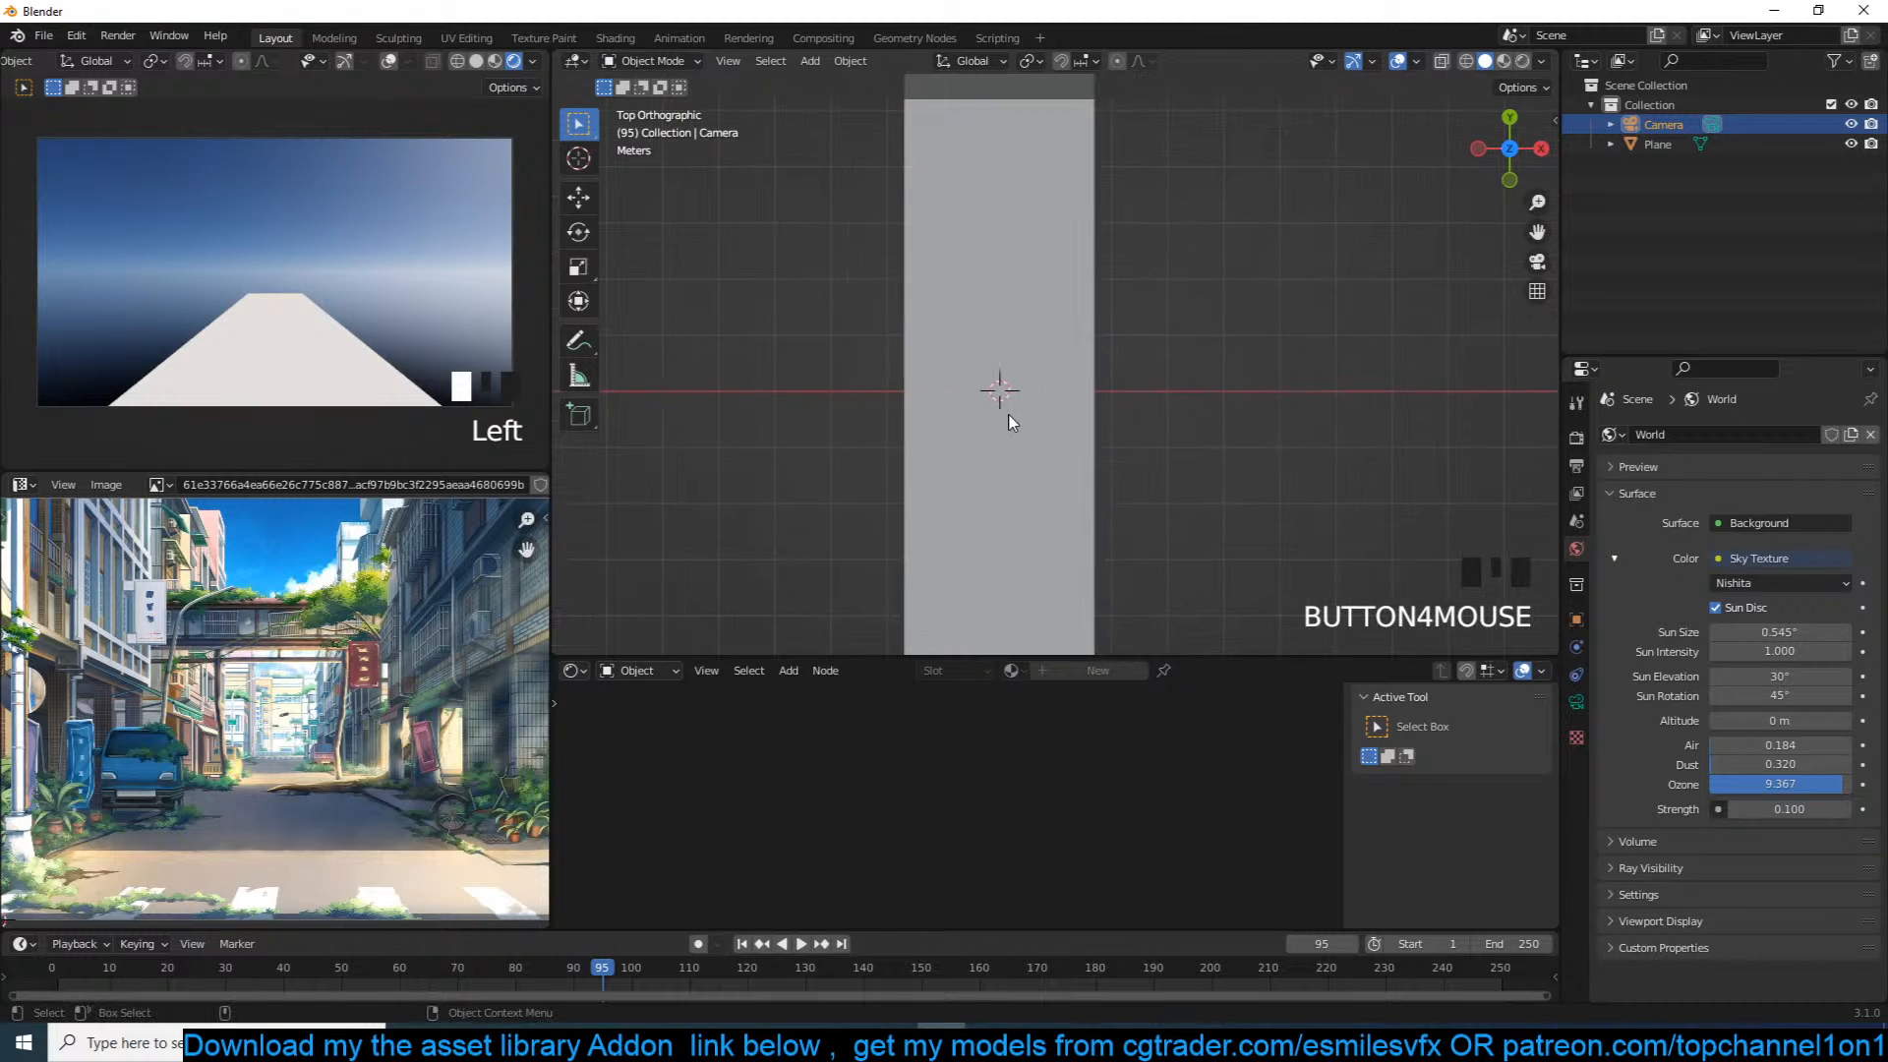
{"action": "scroll", "coordinate": [1009, 412], "scroll_direction": "up", "scroll_amount": 1}
{"action": "scroll", "coordinate": [393, 782], "scroll_direction": "down", "scroll_amount": 2}
{"action": "left_click", "coordinate": [1082, 399]}
{"action": "scroll", "coordinate": [1314, 315], "scroll_direction": "down", "scroll_amount": 3}
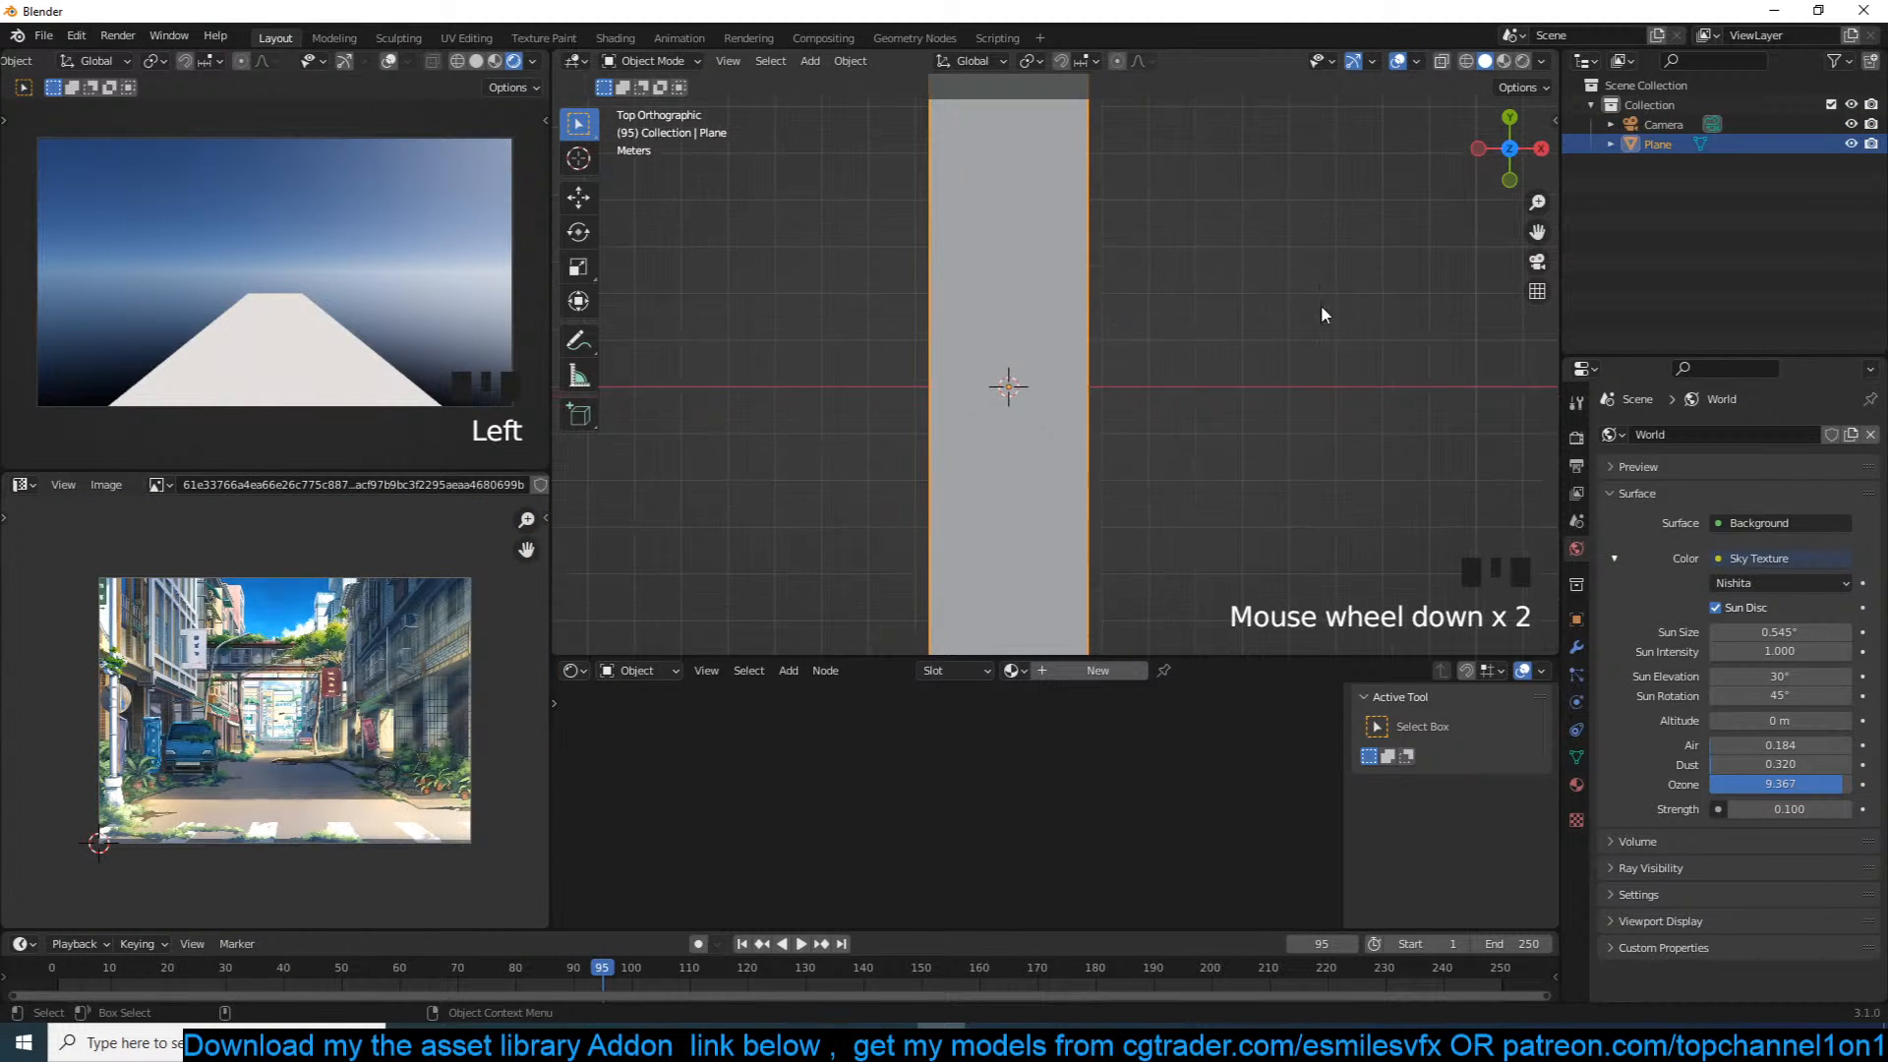
{"action": "key", "text": "shift+q"}
{"action": "left_click", "coordinate": [986, 248]}
Step: Add a cube at the street plane's right edge in top view, then undo hiding it
{"action": "key", "text": "shift+a"}
{"action": "mouse_move", "coordinate": [1114, 401]}
{"action": "left_click", "coordinate": [1219, 420]}
{"action": "key", "text": "g"}
{"action": "left_click", "coordinate": [1243, 464]}
{"action": "scroll", "coordinate": [1177, 407], "scroll_direction": "down", "scroll_amount": 3}
{"action": "key", "text": "h"}
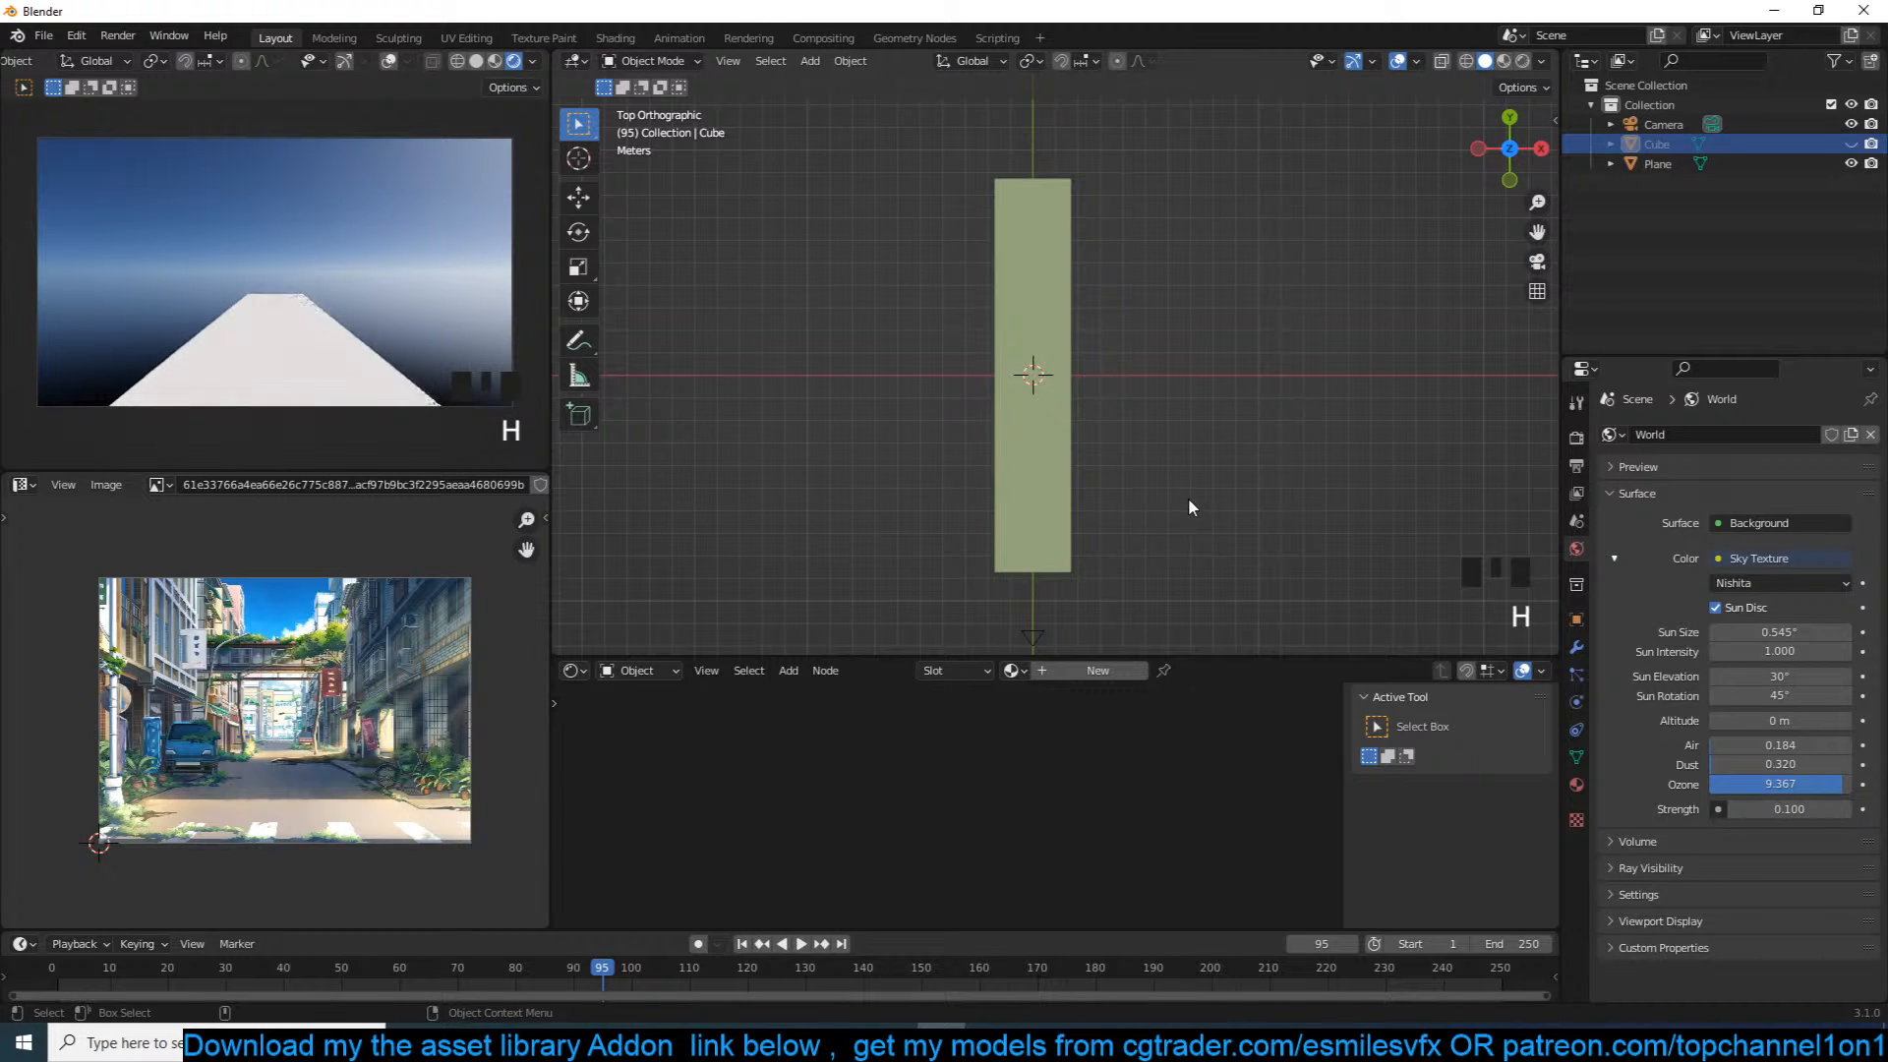
{"action": "key", "text": "ctrl+z"}
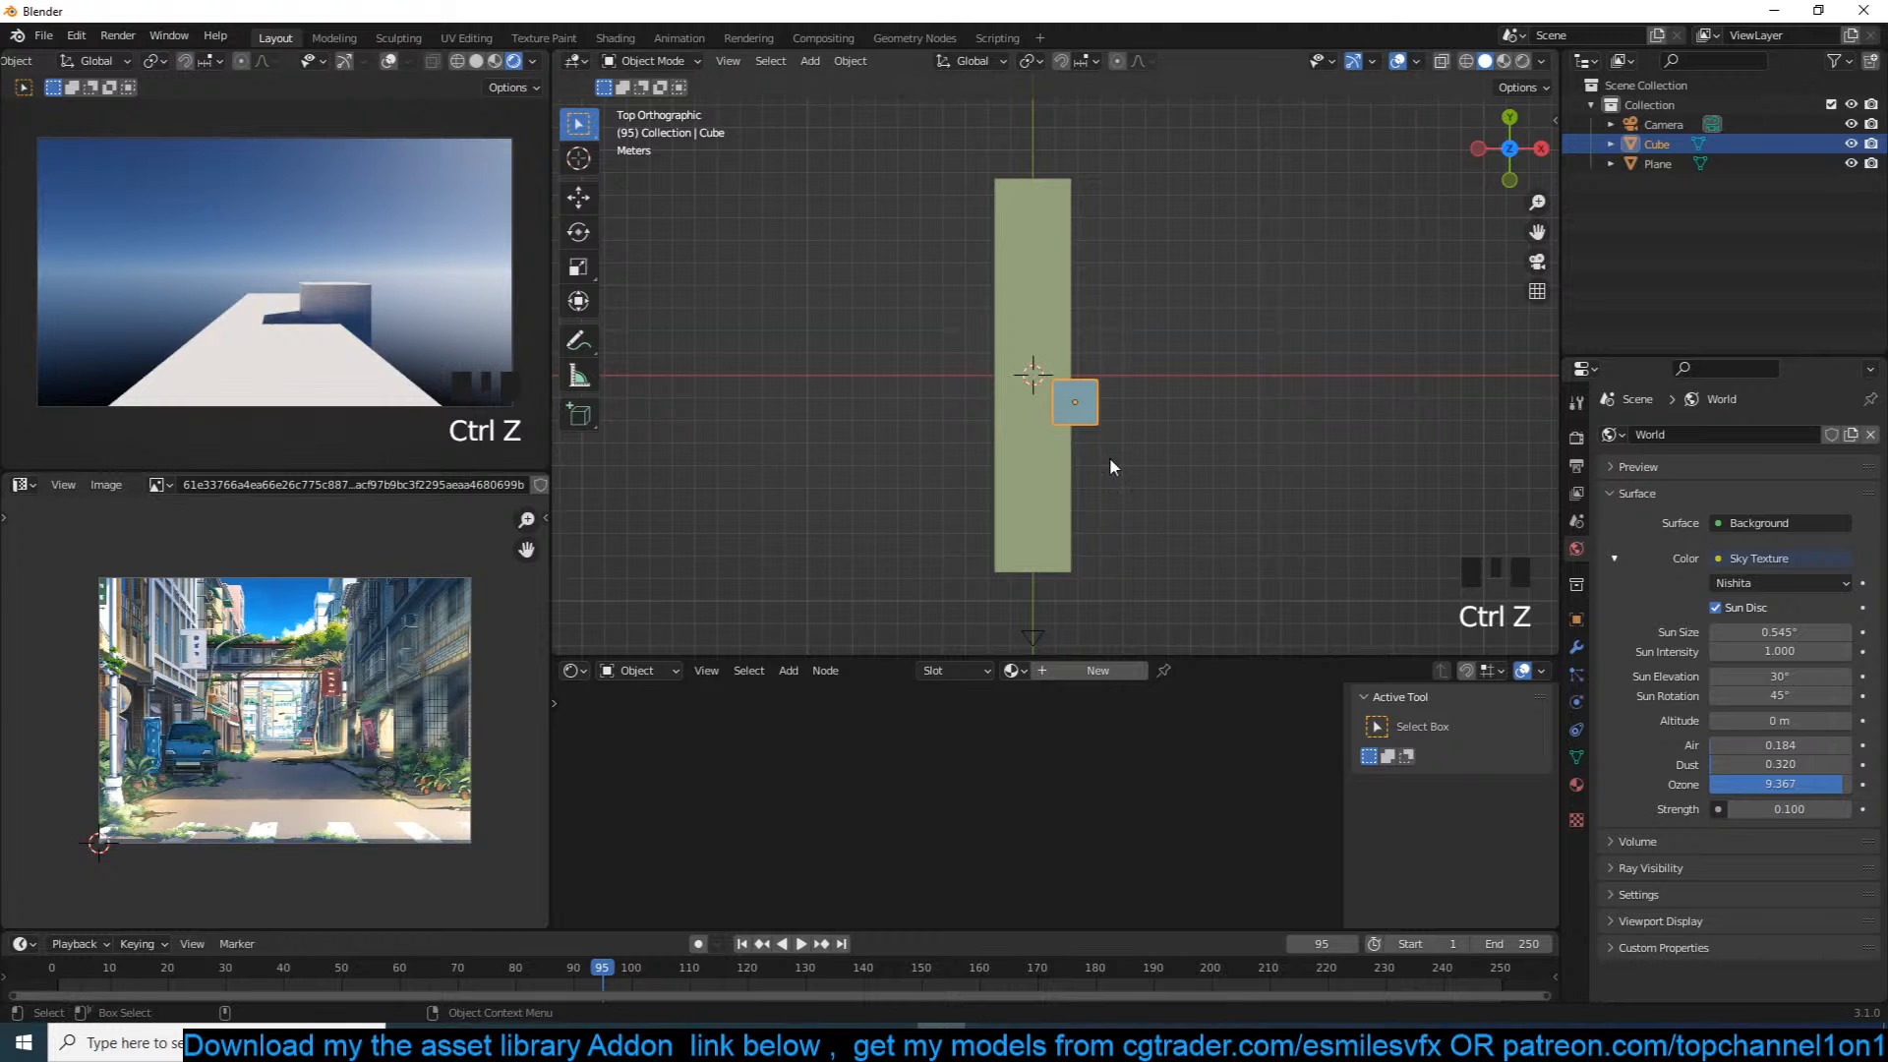
Step: In front view with wireframe shading, raise the cube so its base rests on the ground and shift it slightly outward
{"action": "key", "text": "KP_1"}
{"action": "scroll", "coordinate": [1042, 433], "scroll_direction": "up", "scroll_amount": 5}
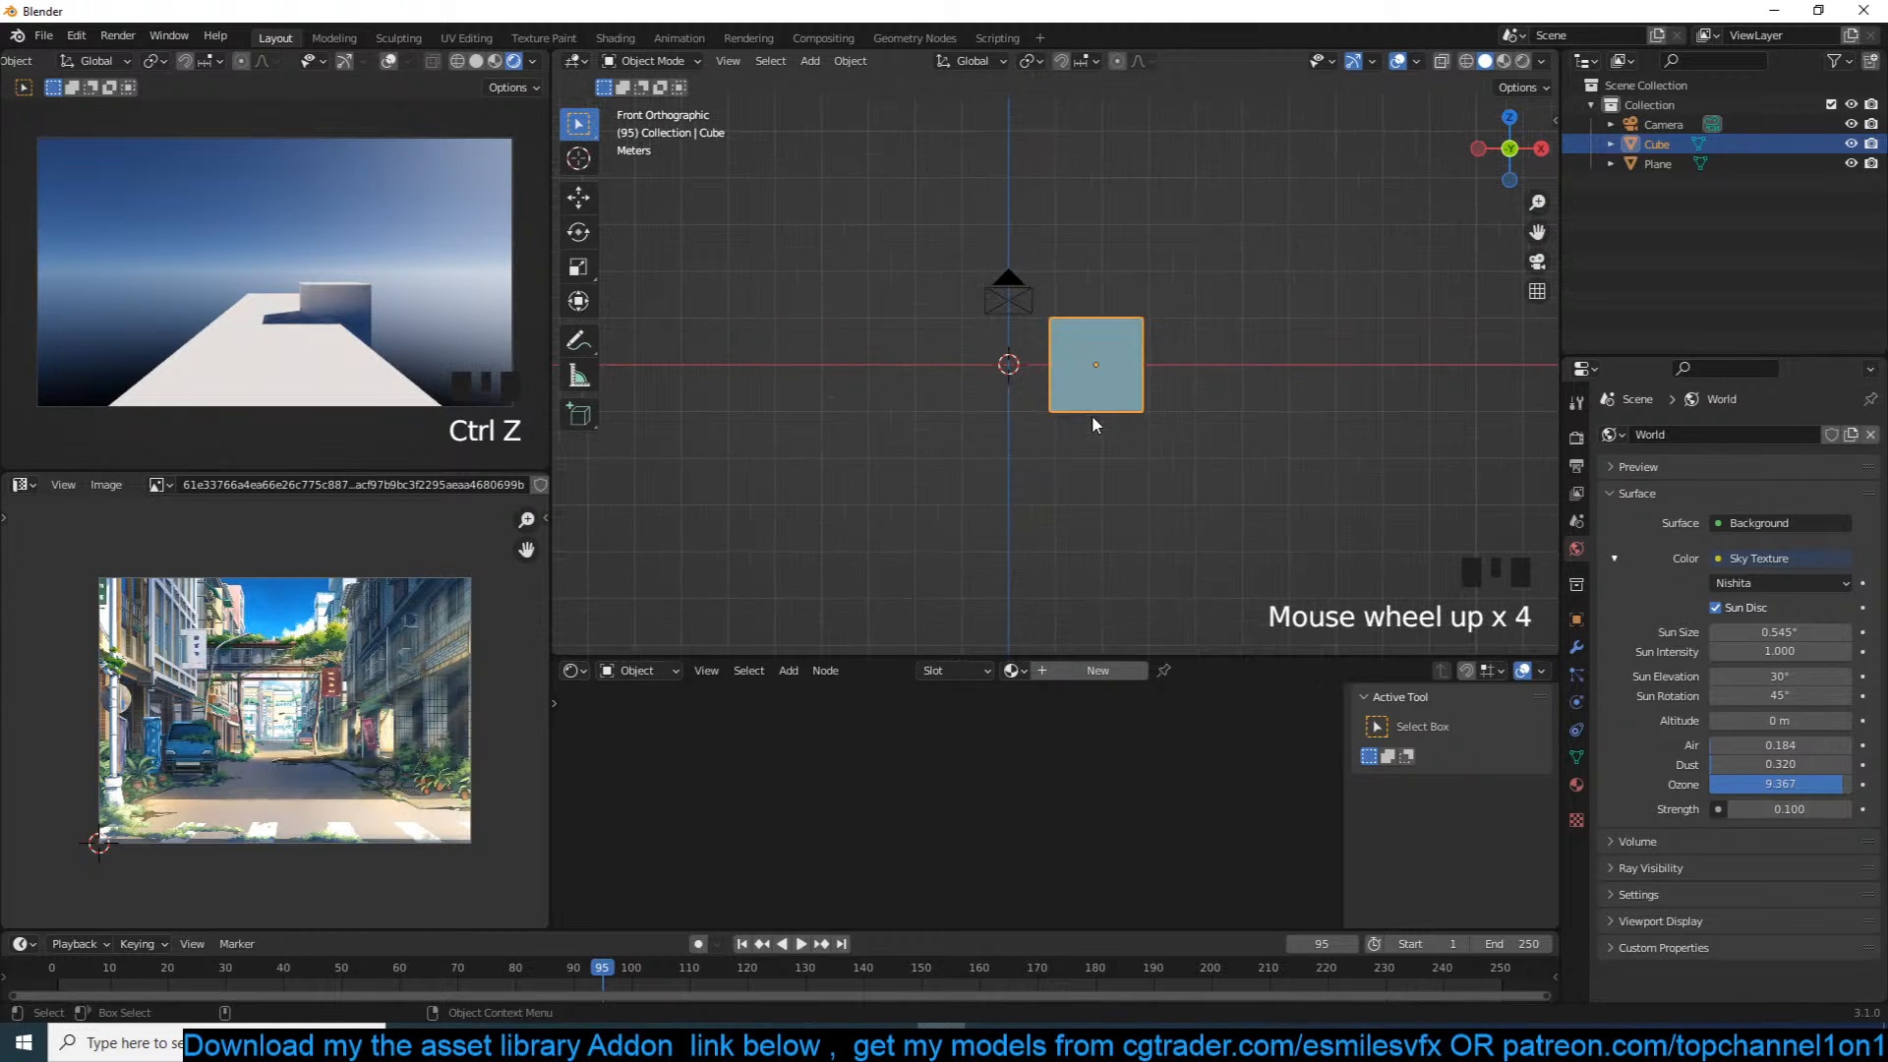
{"action": "middle_click_drag", "start_coordinate": [1119, 420], "coordinate": [1029, 480], "text": "shift"}
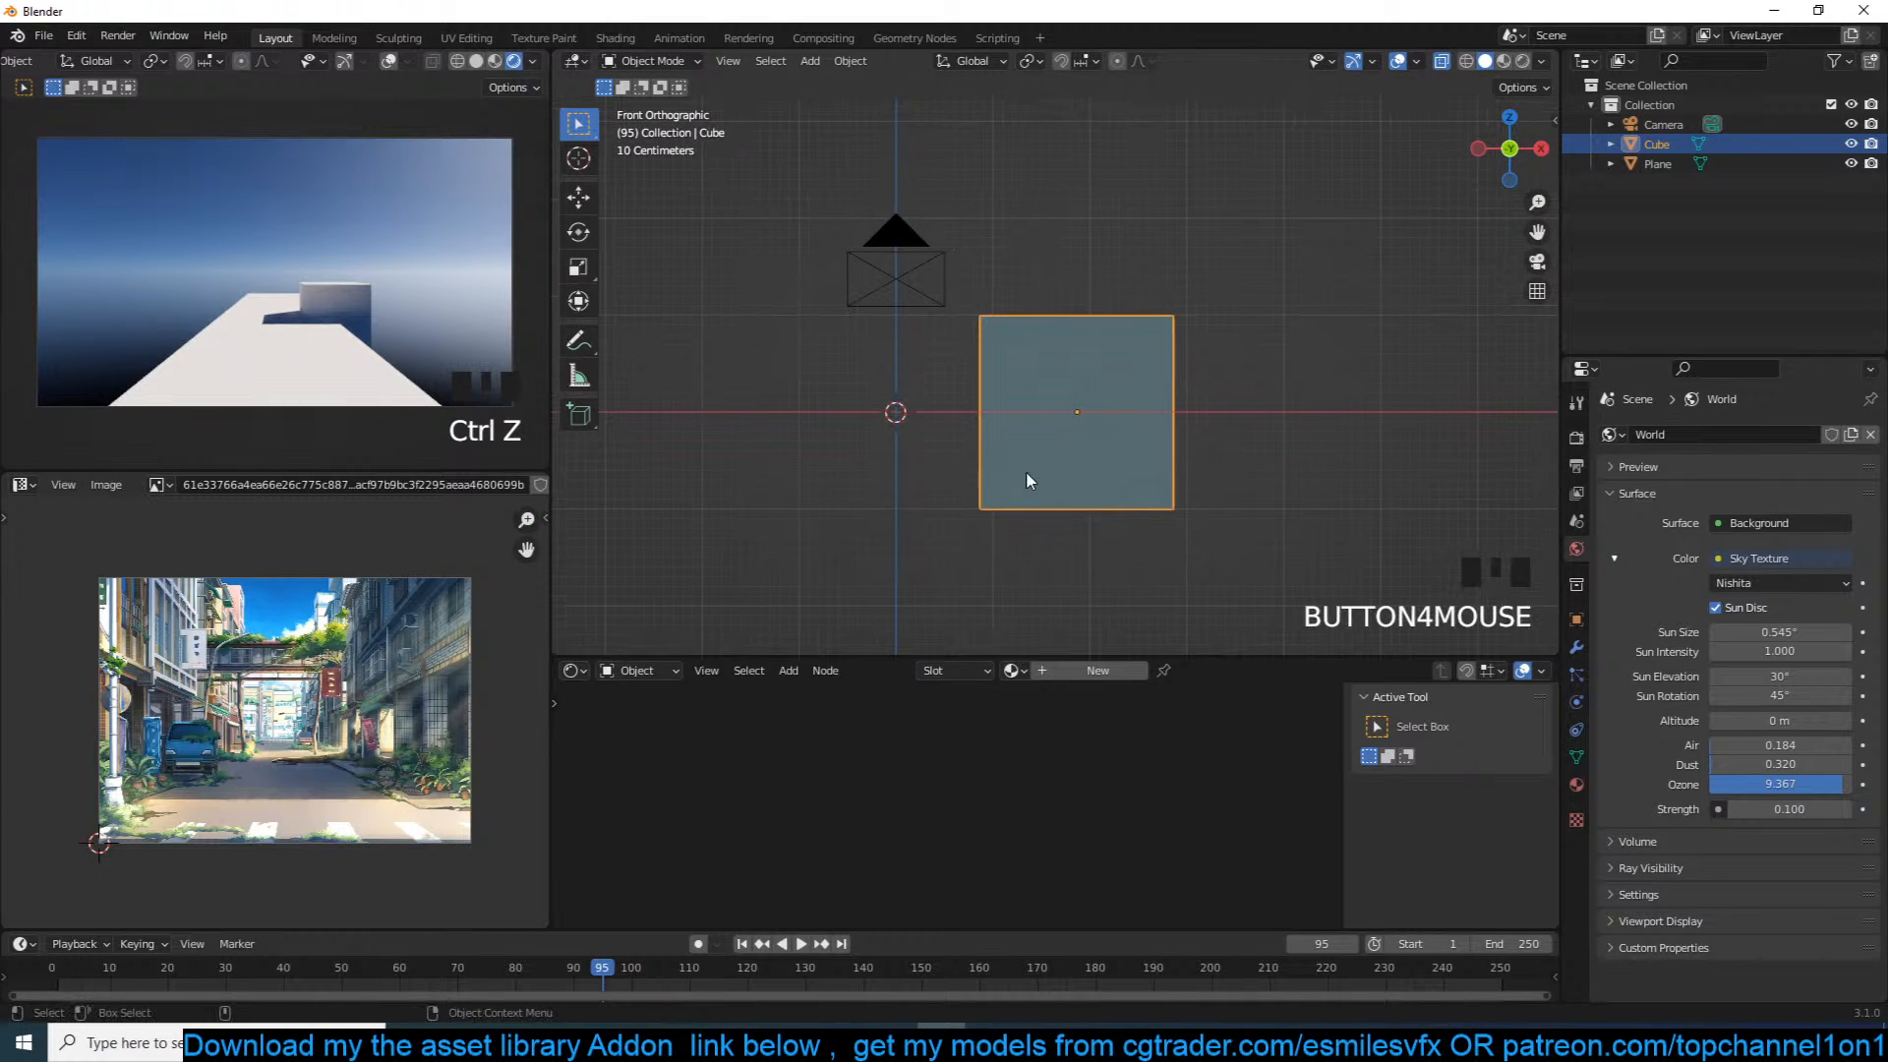
{"action": "key", "text": "z"}
{"action": "left_click", "coordinate": [893, 460]}
{"action": "key", "text": "g"}
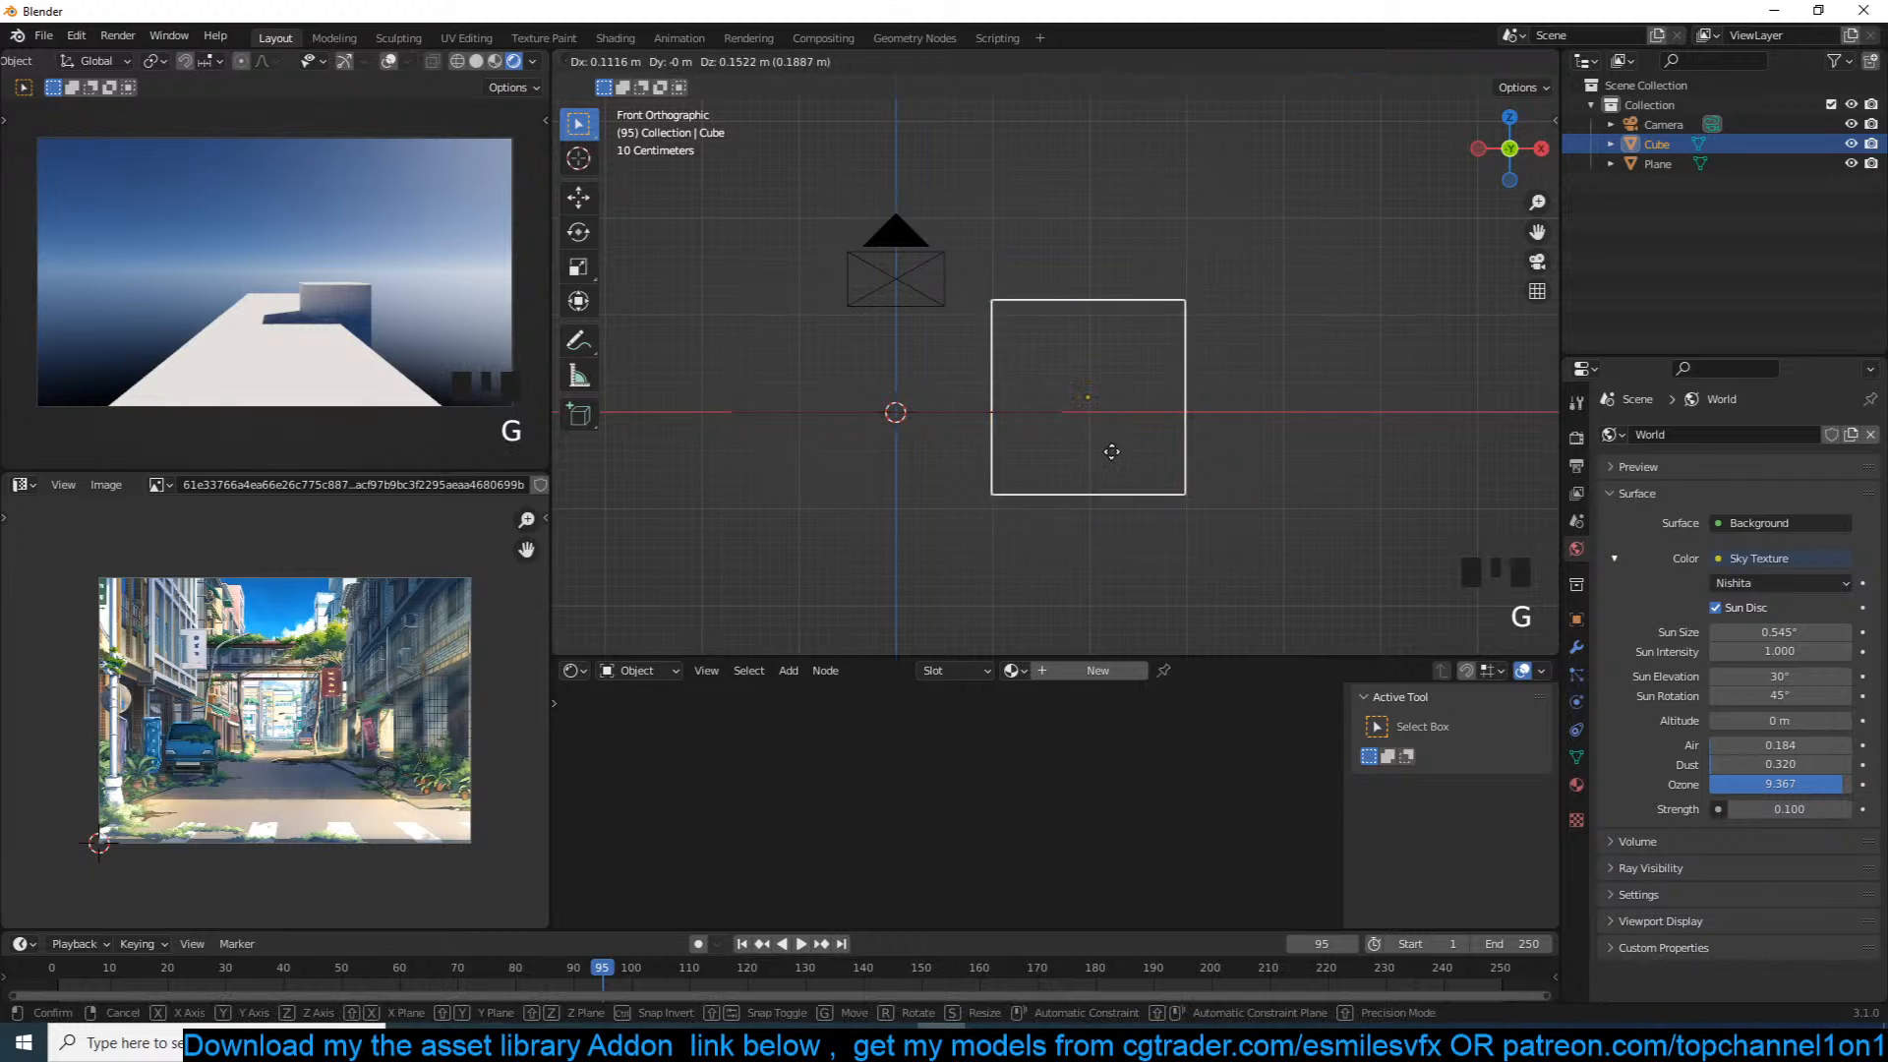
{"action": "left_click", "coordinate": [1149, 388]}
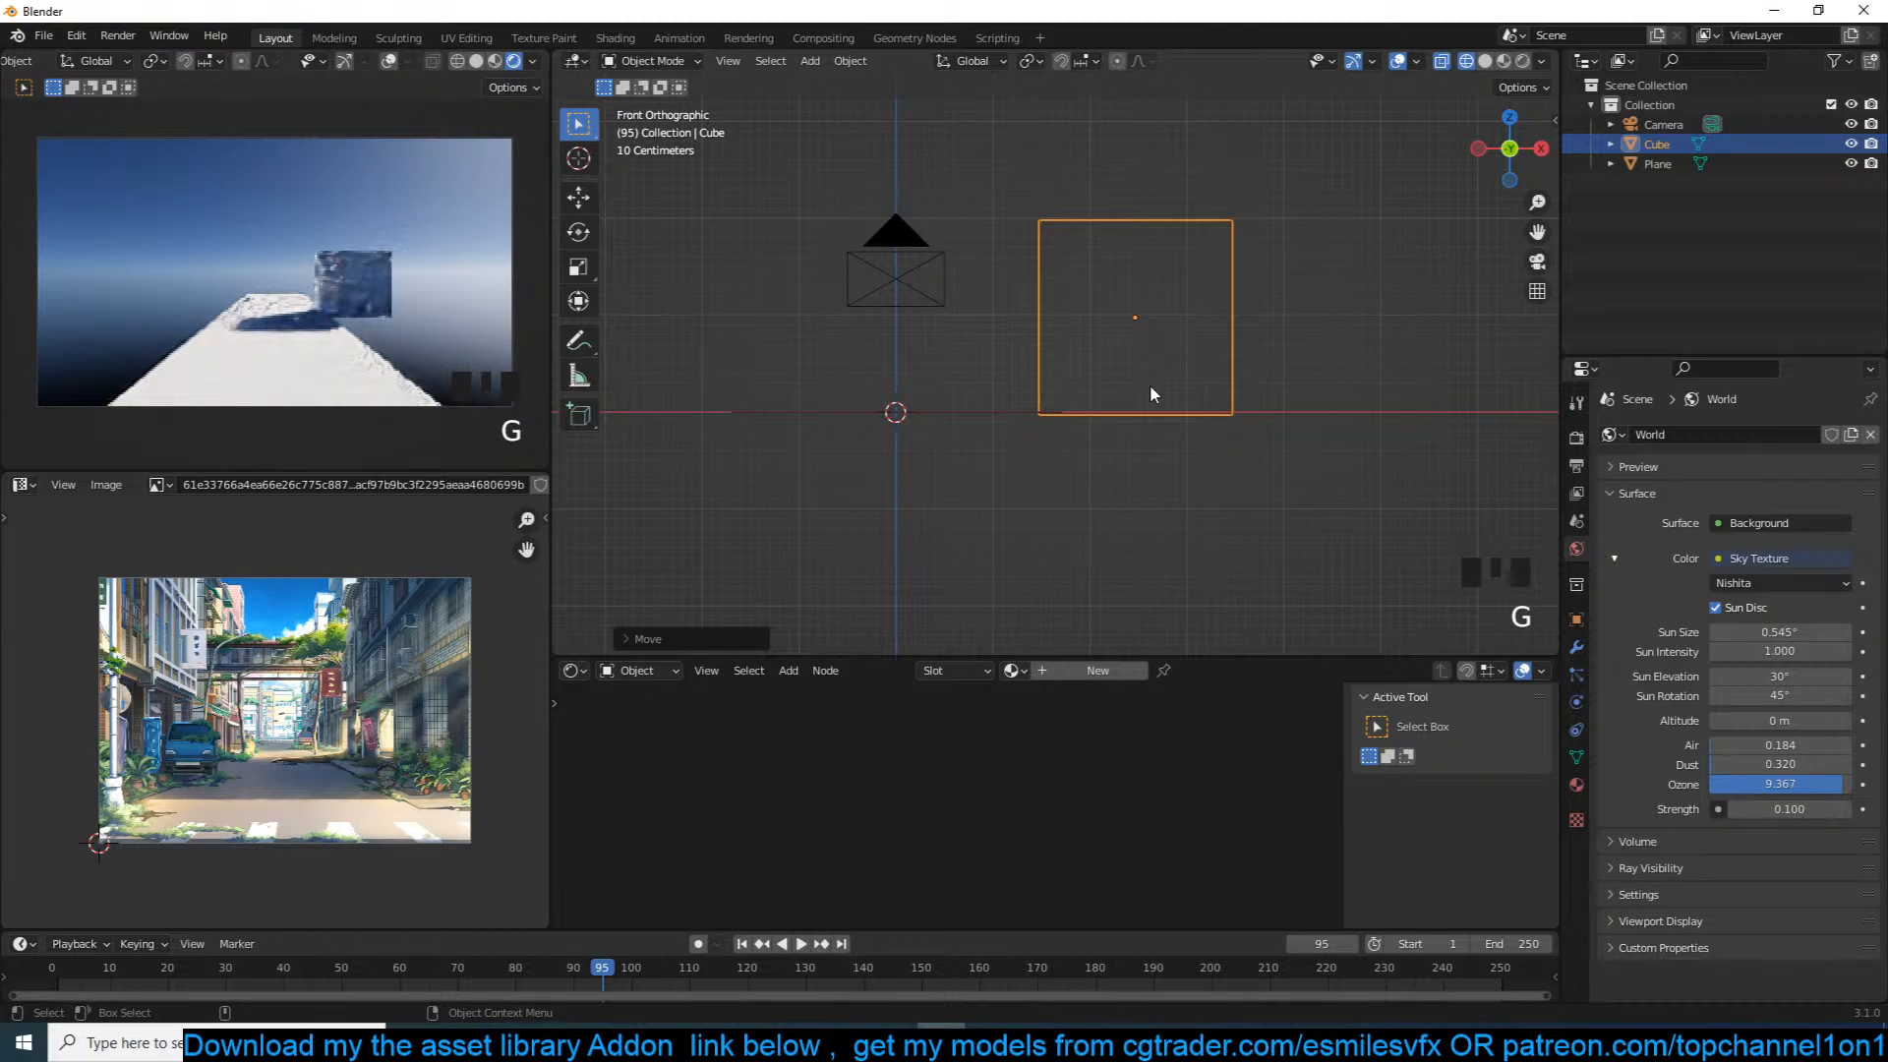
{"action": "scroll", "coordinate": [275, 708], "scroll_direction": "up", "scroll_amount": 3}
{"action": "scroll", "coordinate": [1251, 391], "scroll_direction": "down", "scroll_amount": 3}
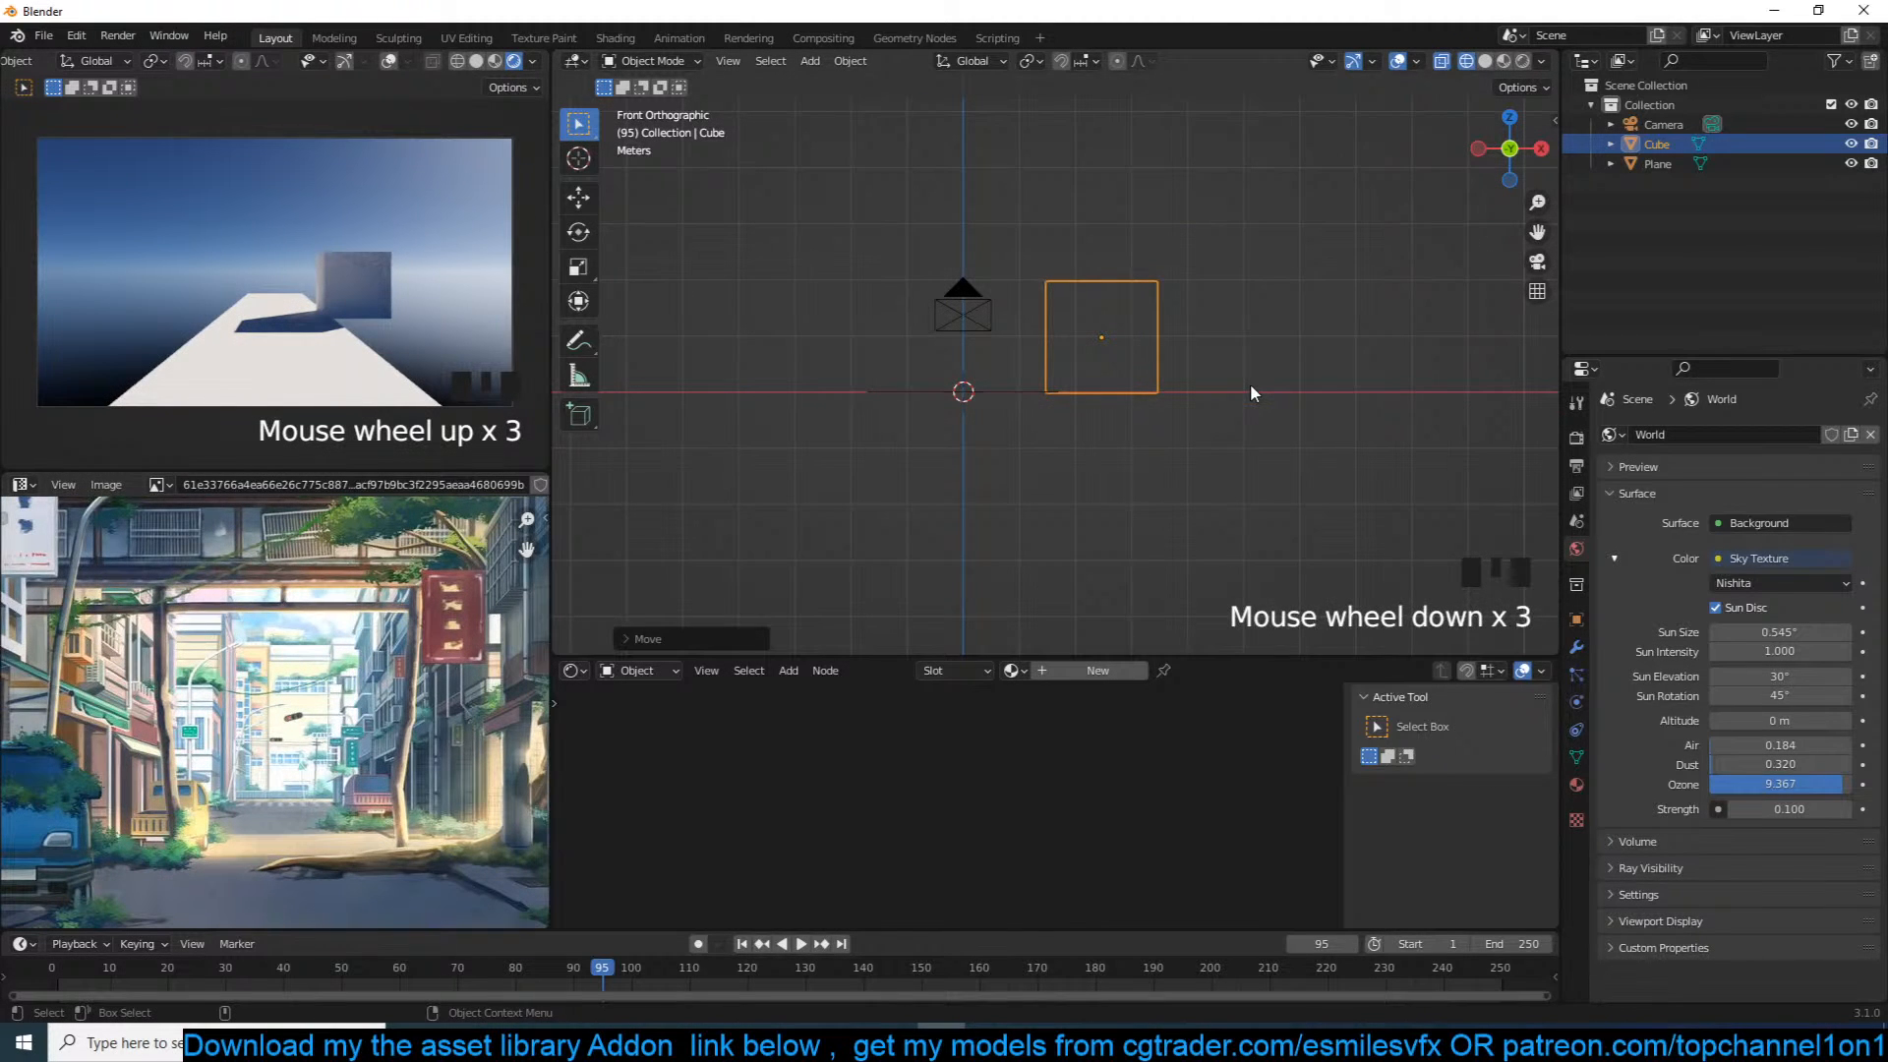
{"action": "key", "text": "KP_7"}
{"action": "key", "text": "Tab"}
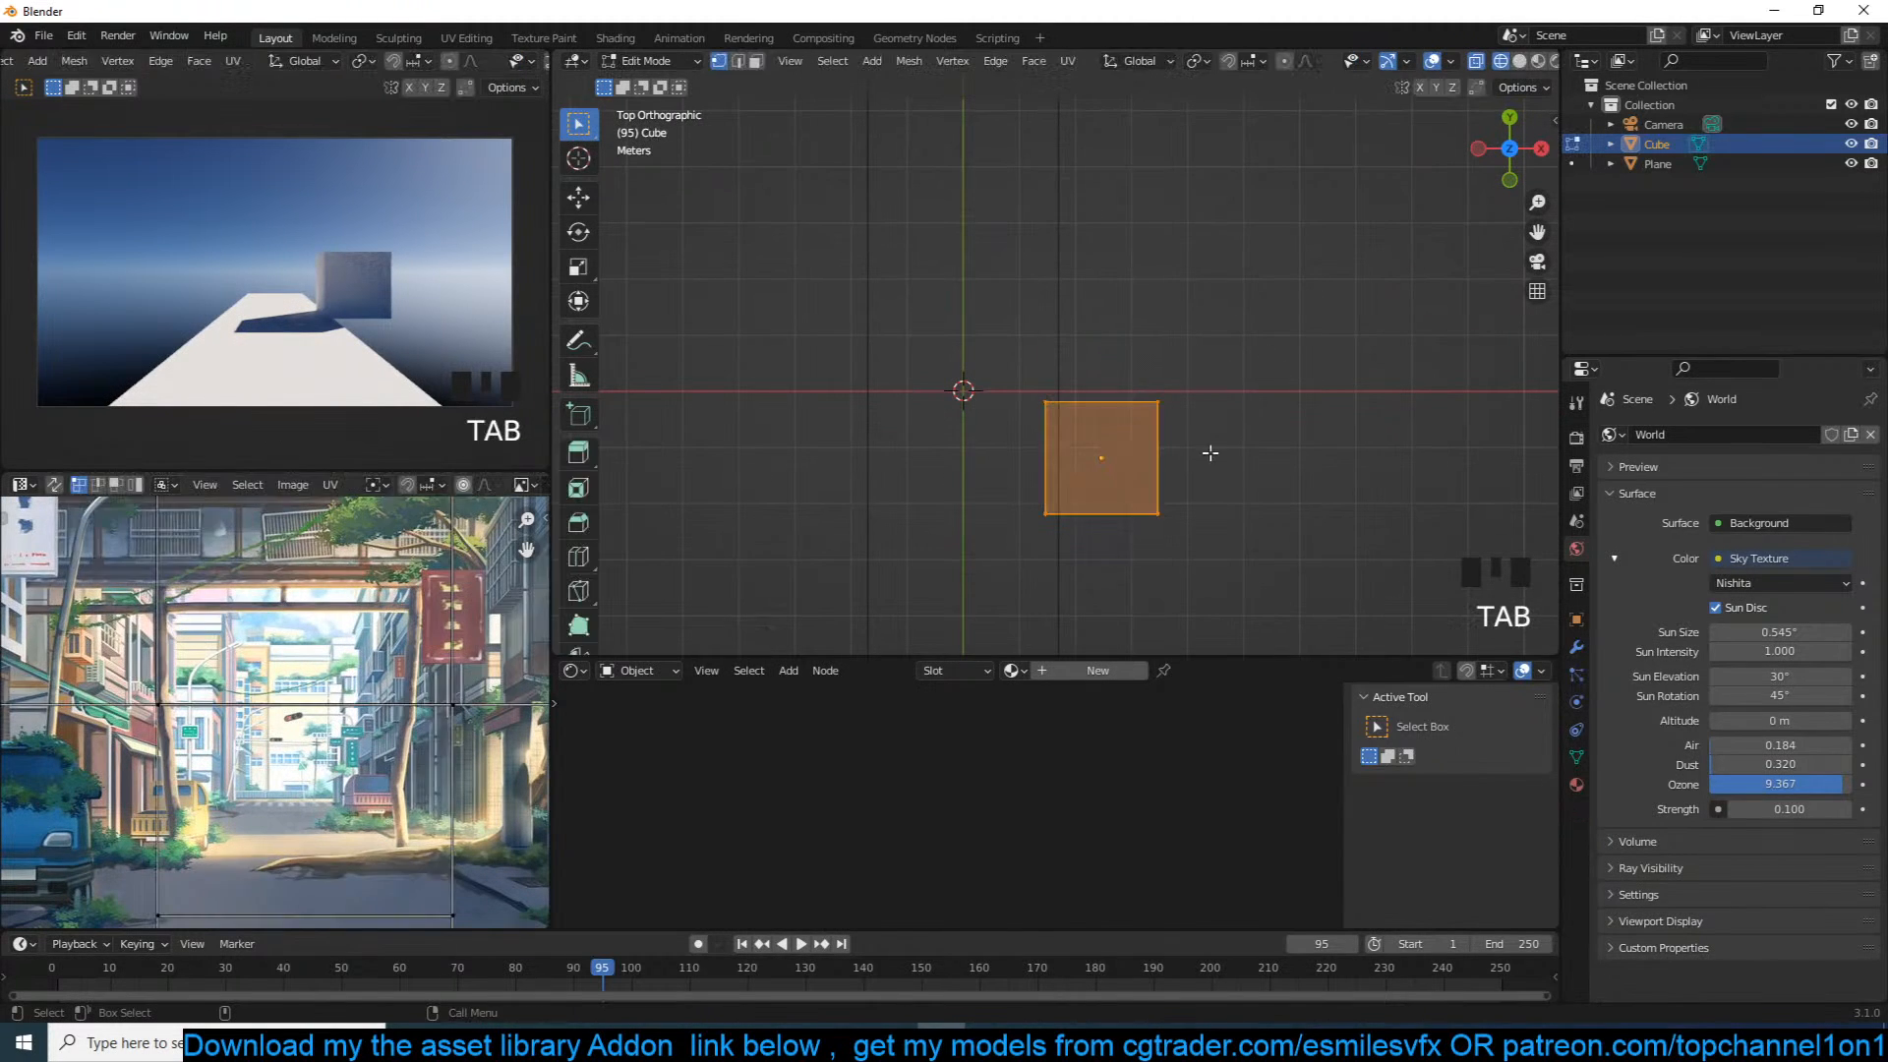
{"action": "scroll", "coordinate": [511, 62], "scroll_direction": "down", "scroll_amount": 7}
{"action": "left_click", "coordinate": [532, 61]}
{"action": "scroll", "coordinate": [1046, 381], "scroll_direction": "down", "scroll_amount": 1}
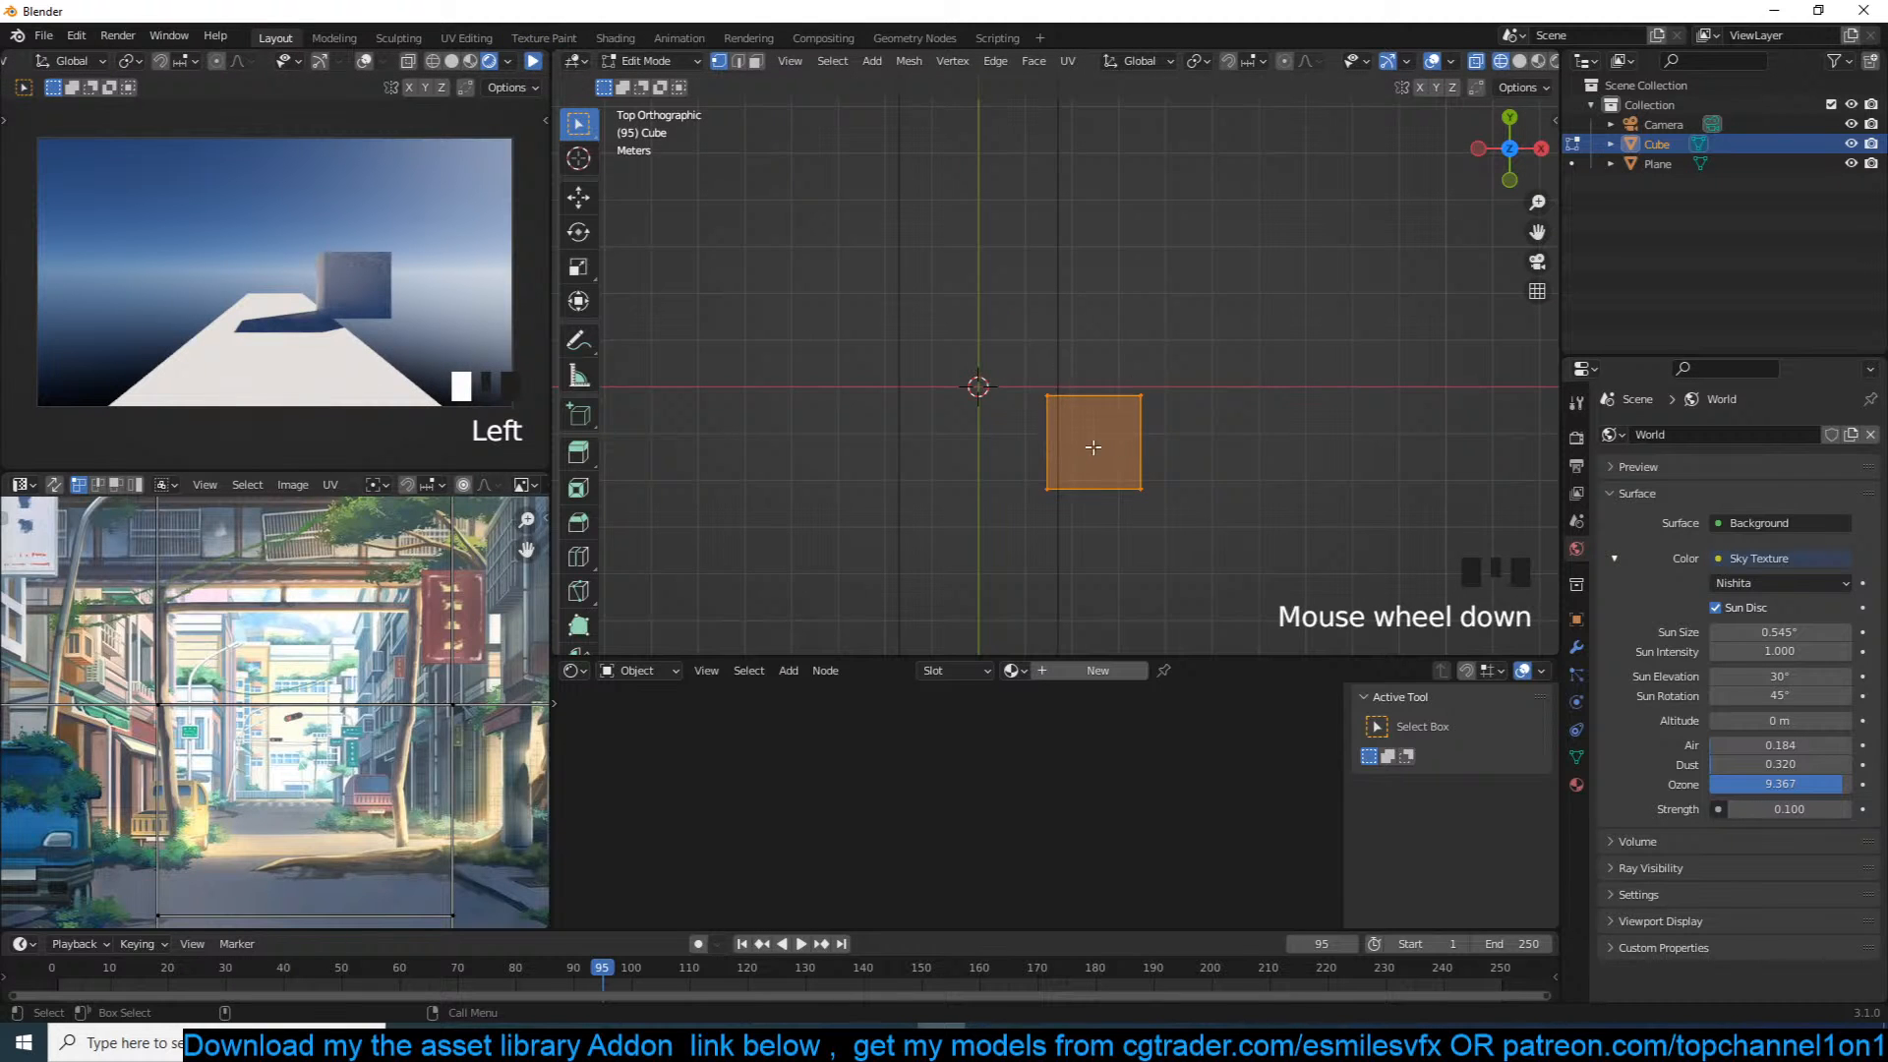
{"action": "left_click", "coordinate": [1188, 465]}
{"action": "scroll", "coordinate": [438, 753], "scroll_direction": "down", "scroll_amount": 3}
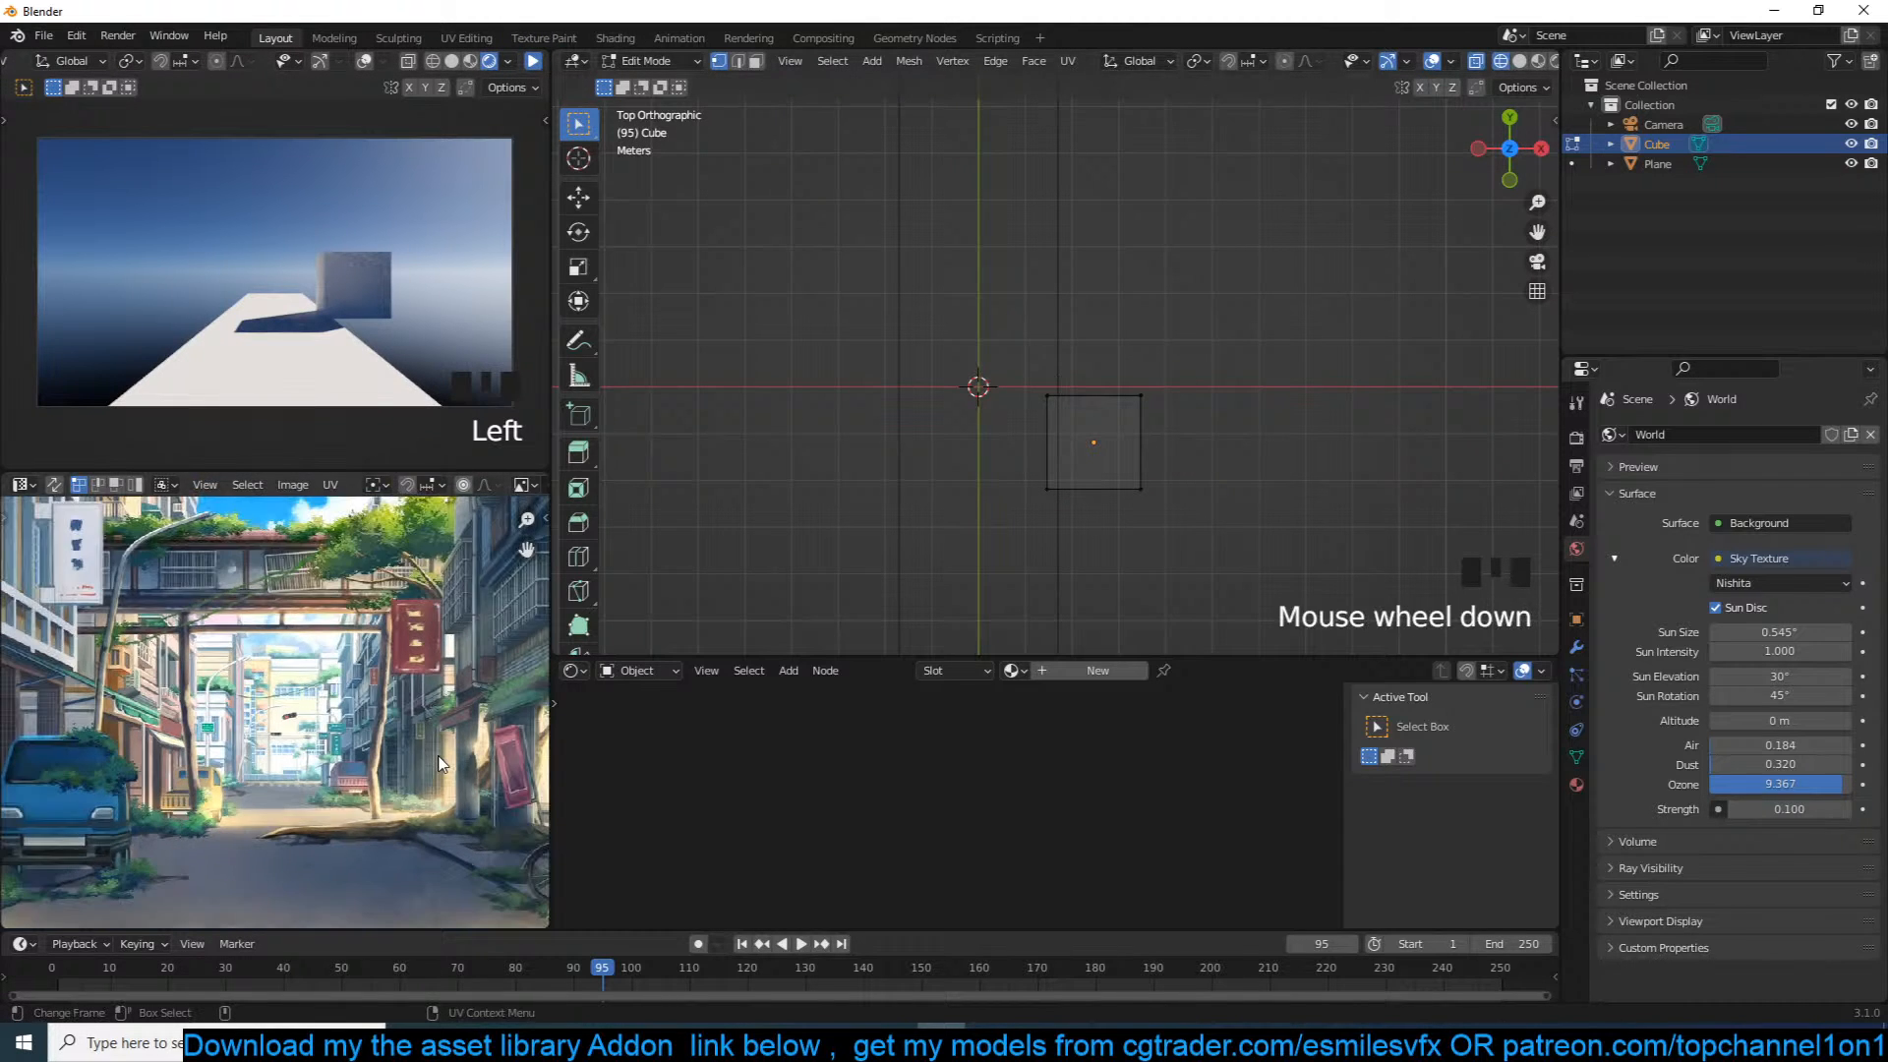
{"action": "key", "text": "Tab"}
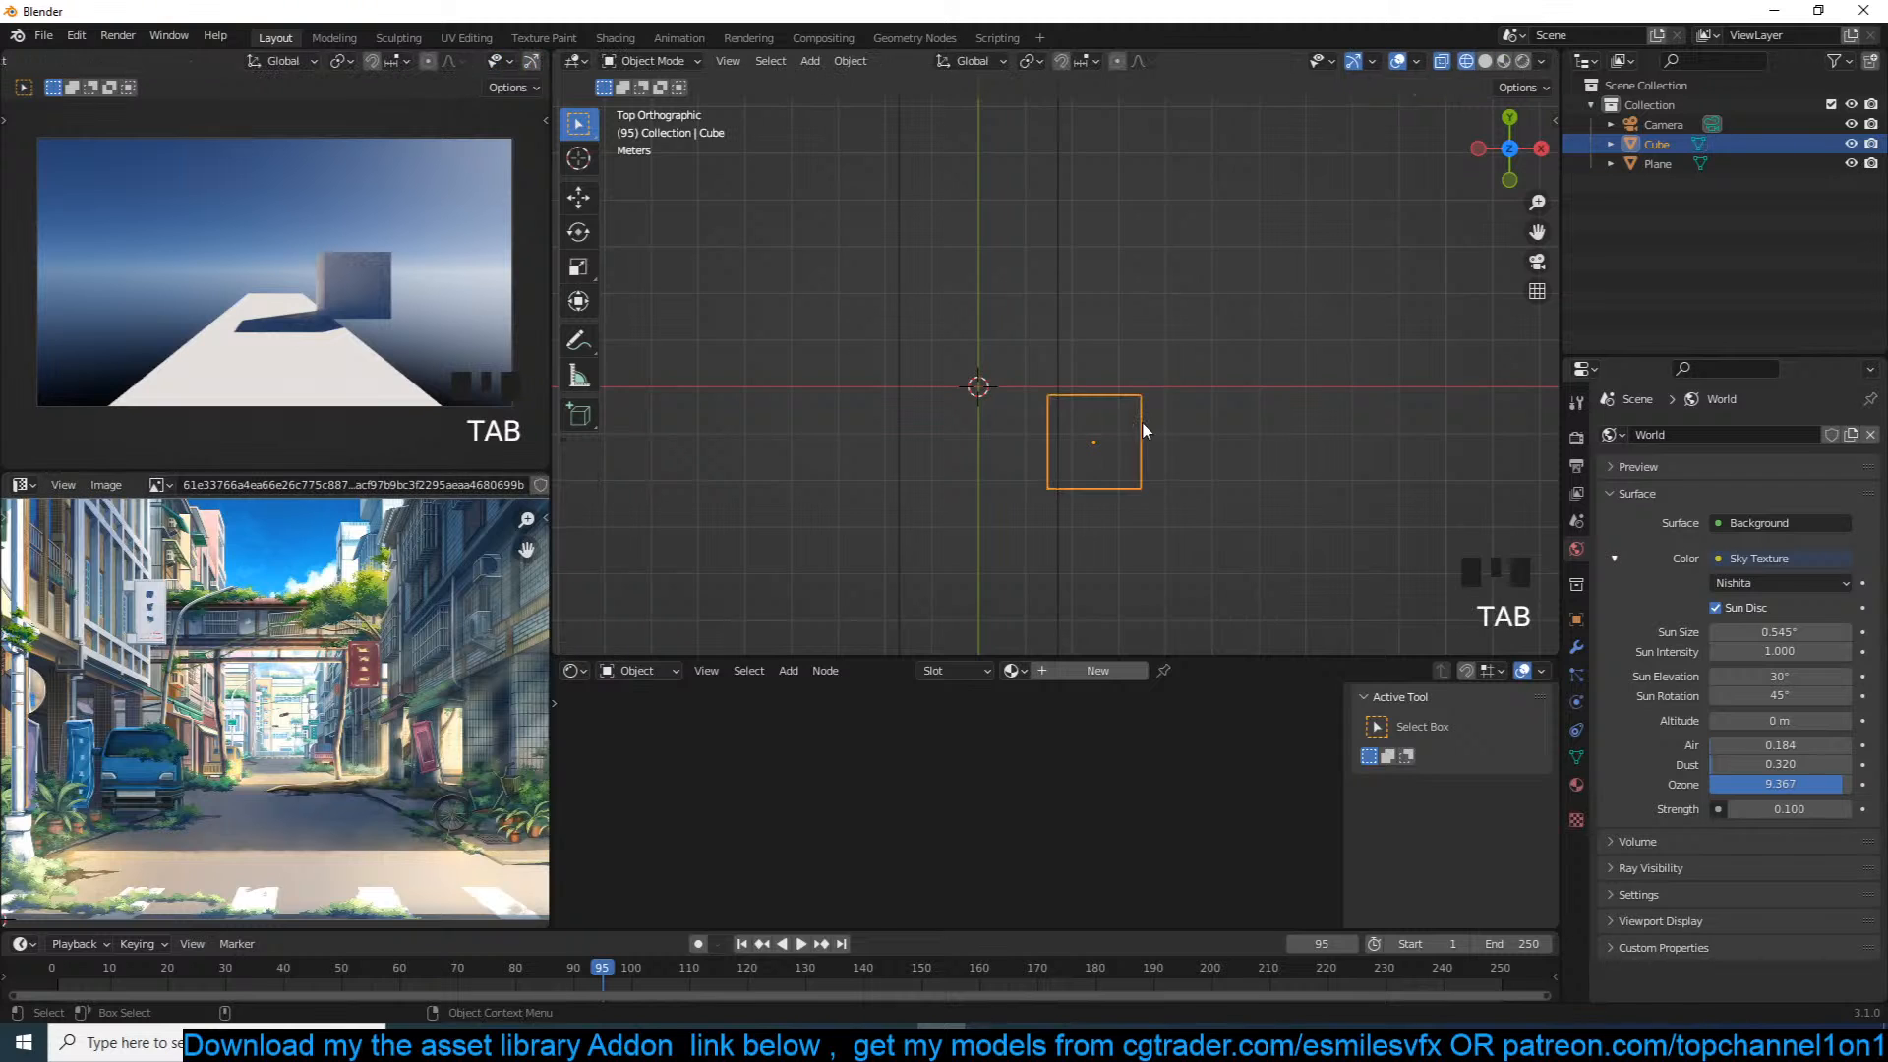
Step: Flatten the cube along Z into a thin slab in front view
{"action": "key", "text": "KP_1"}
{"action": "key", "text": "s"}
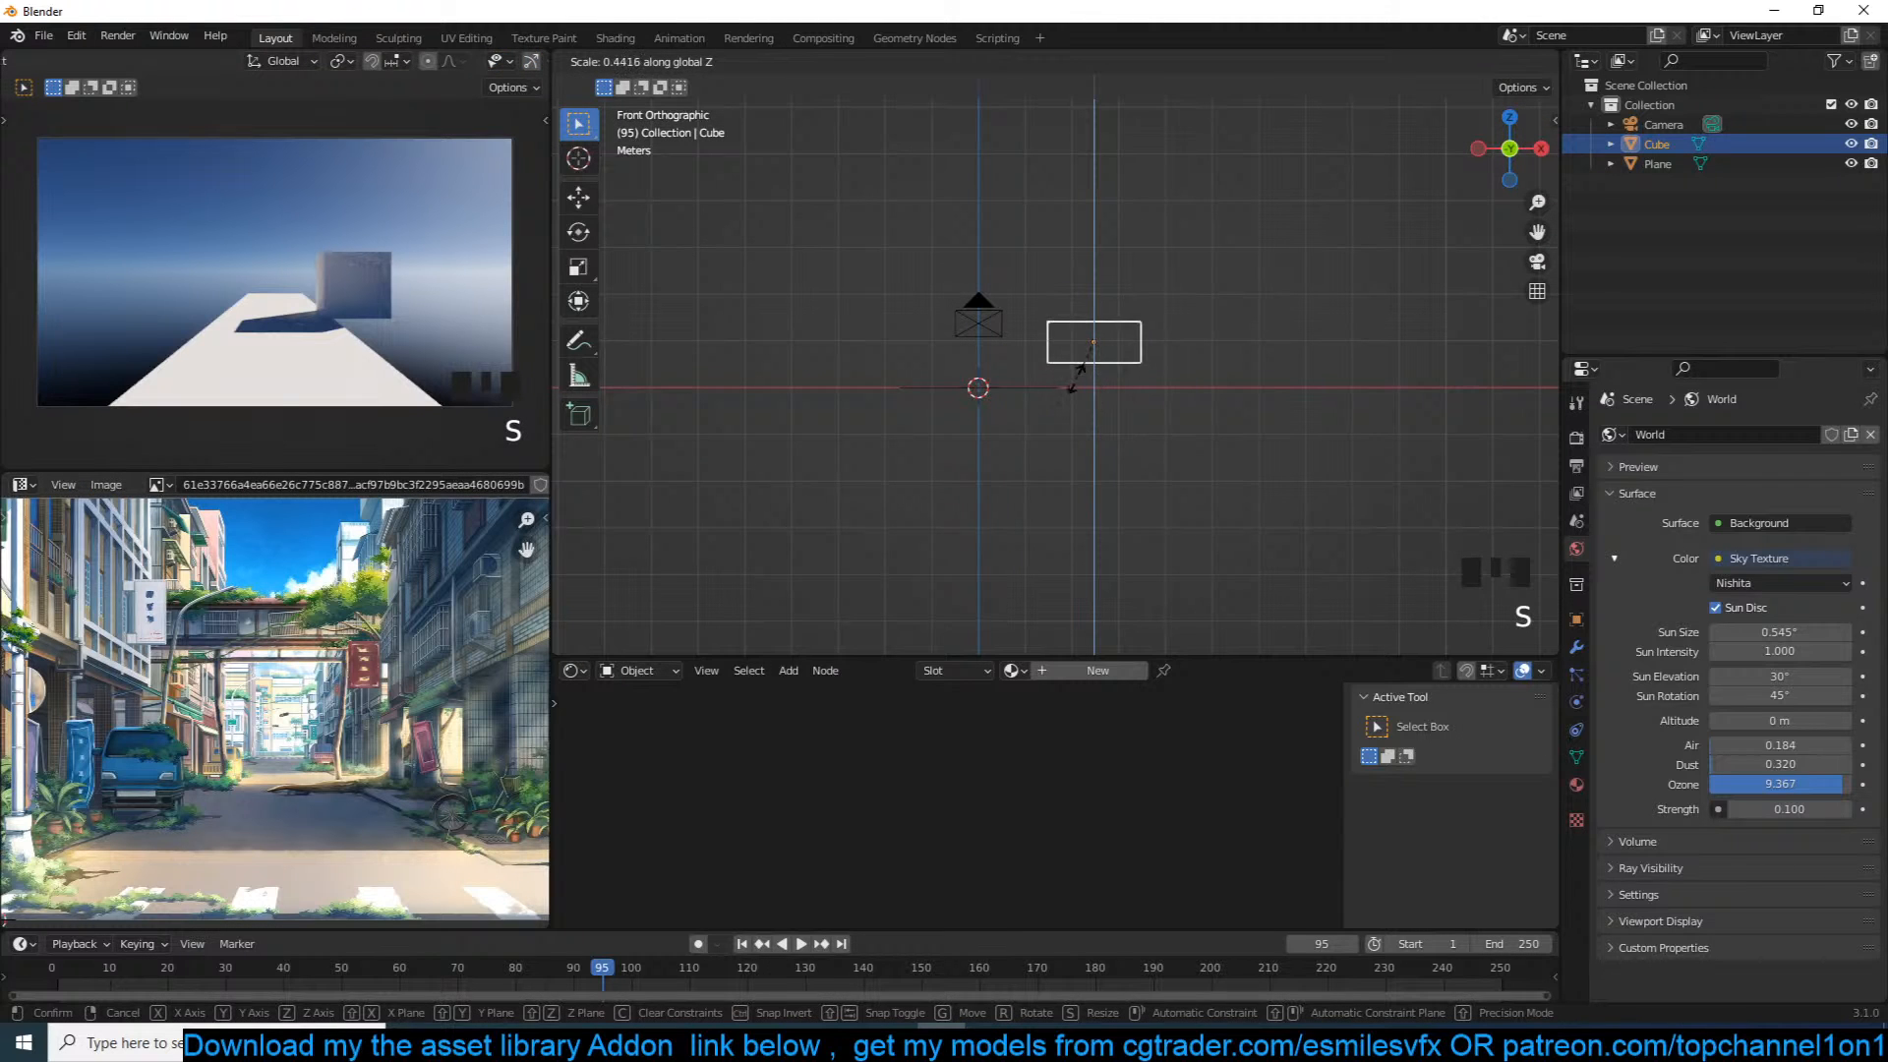
{"action": "left_click", "coordinate": [1092, 367]}
{"action": "scroll", "coordinate": [1091, 373], "scroll_direction": "up", "scroll_amount": 5}
{"action": "key", "text": "s"}
{"action": "key", "text": "z"}
{"action": "left_click", "coordinate": [1154, 363]}
Step: Raise the slab above the ground to about camera height beside the street
{"action": "key", "text": "g"}
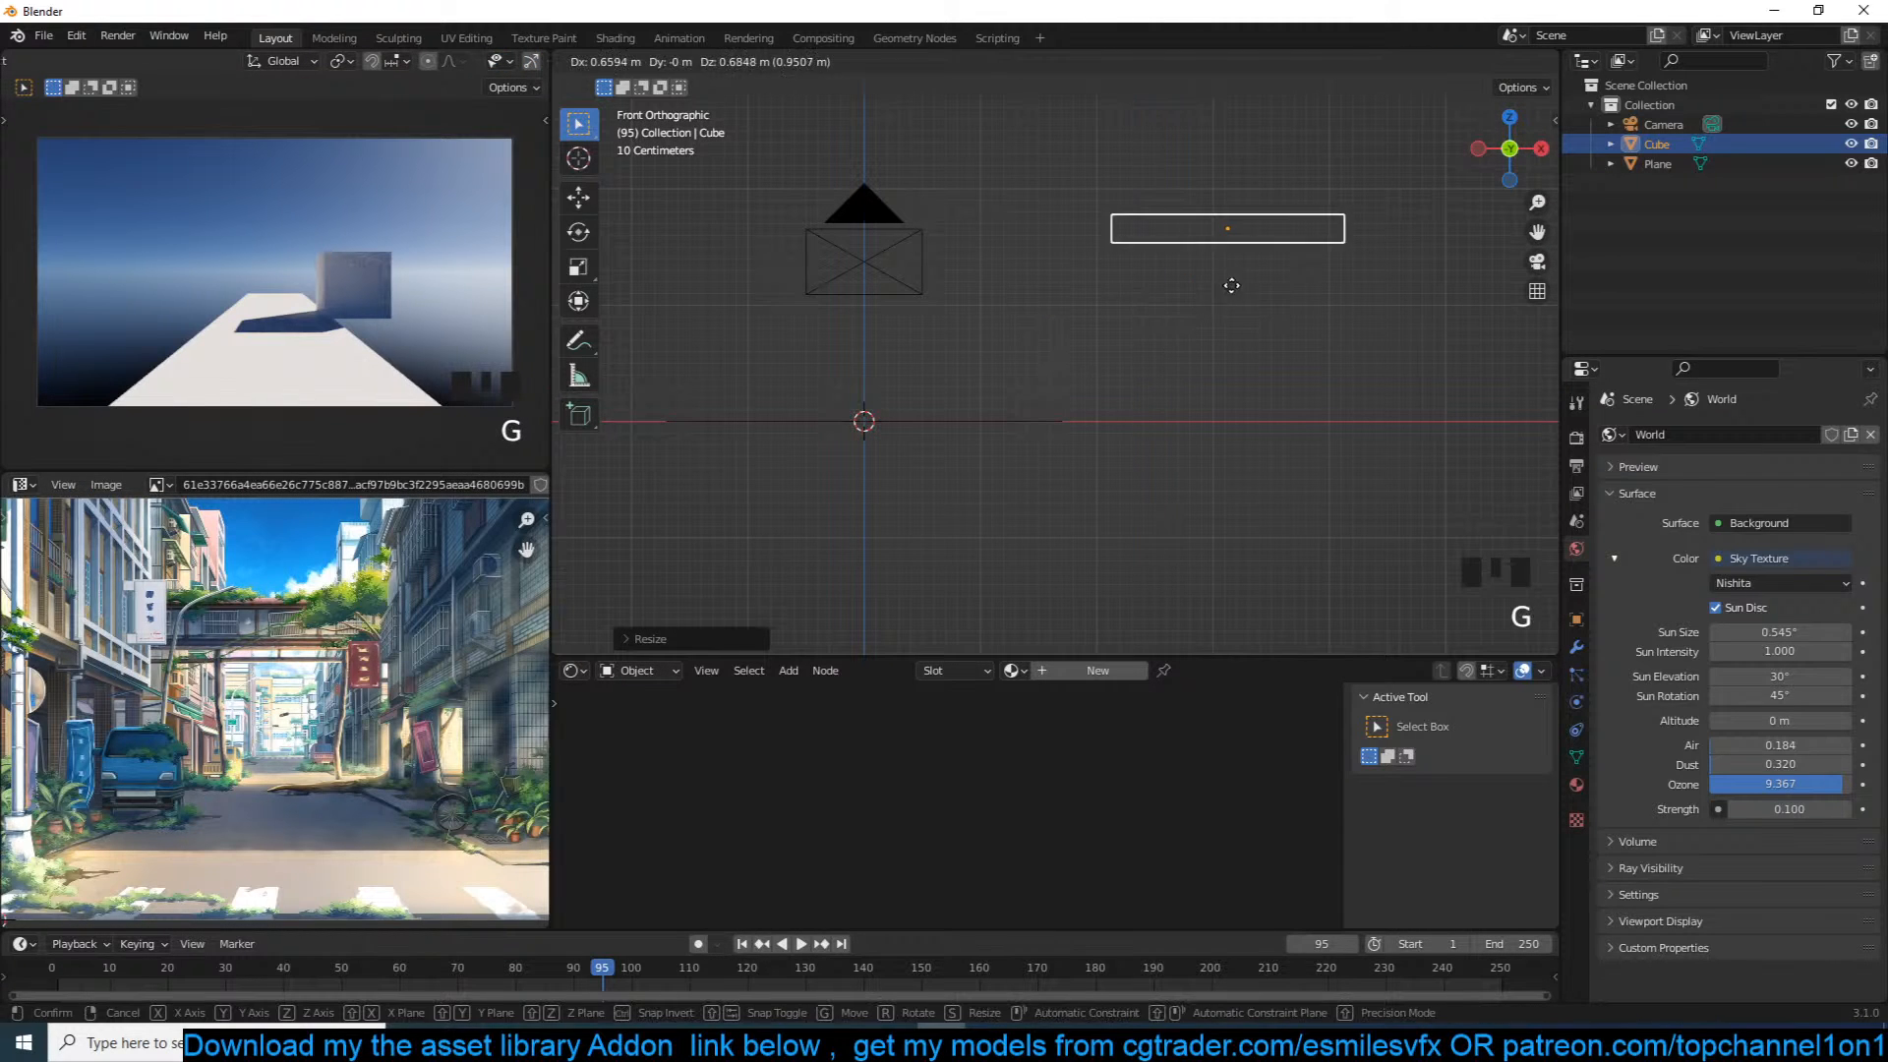
{"action": "left_click", "coordinate": [1143, 313]}
{"action": "key", "text": "s"}
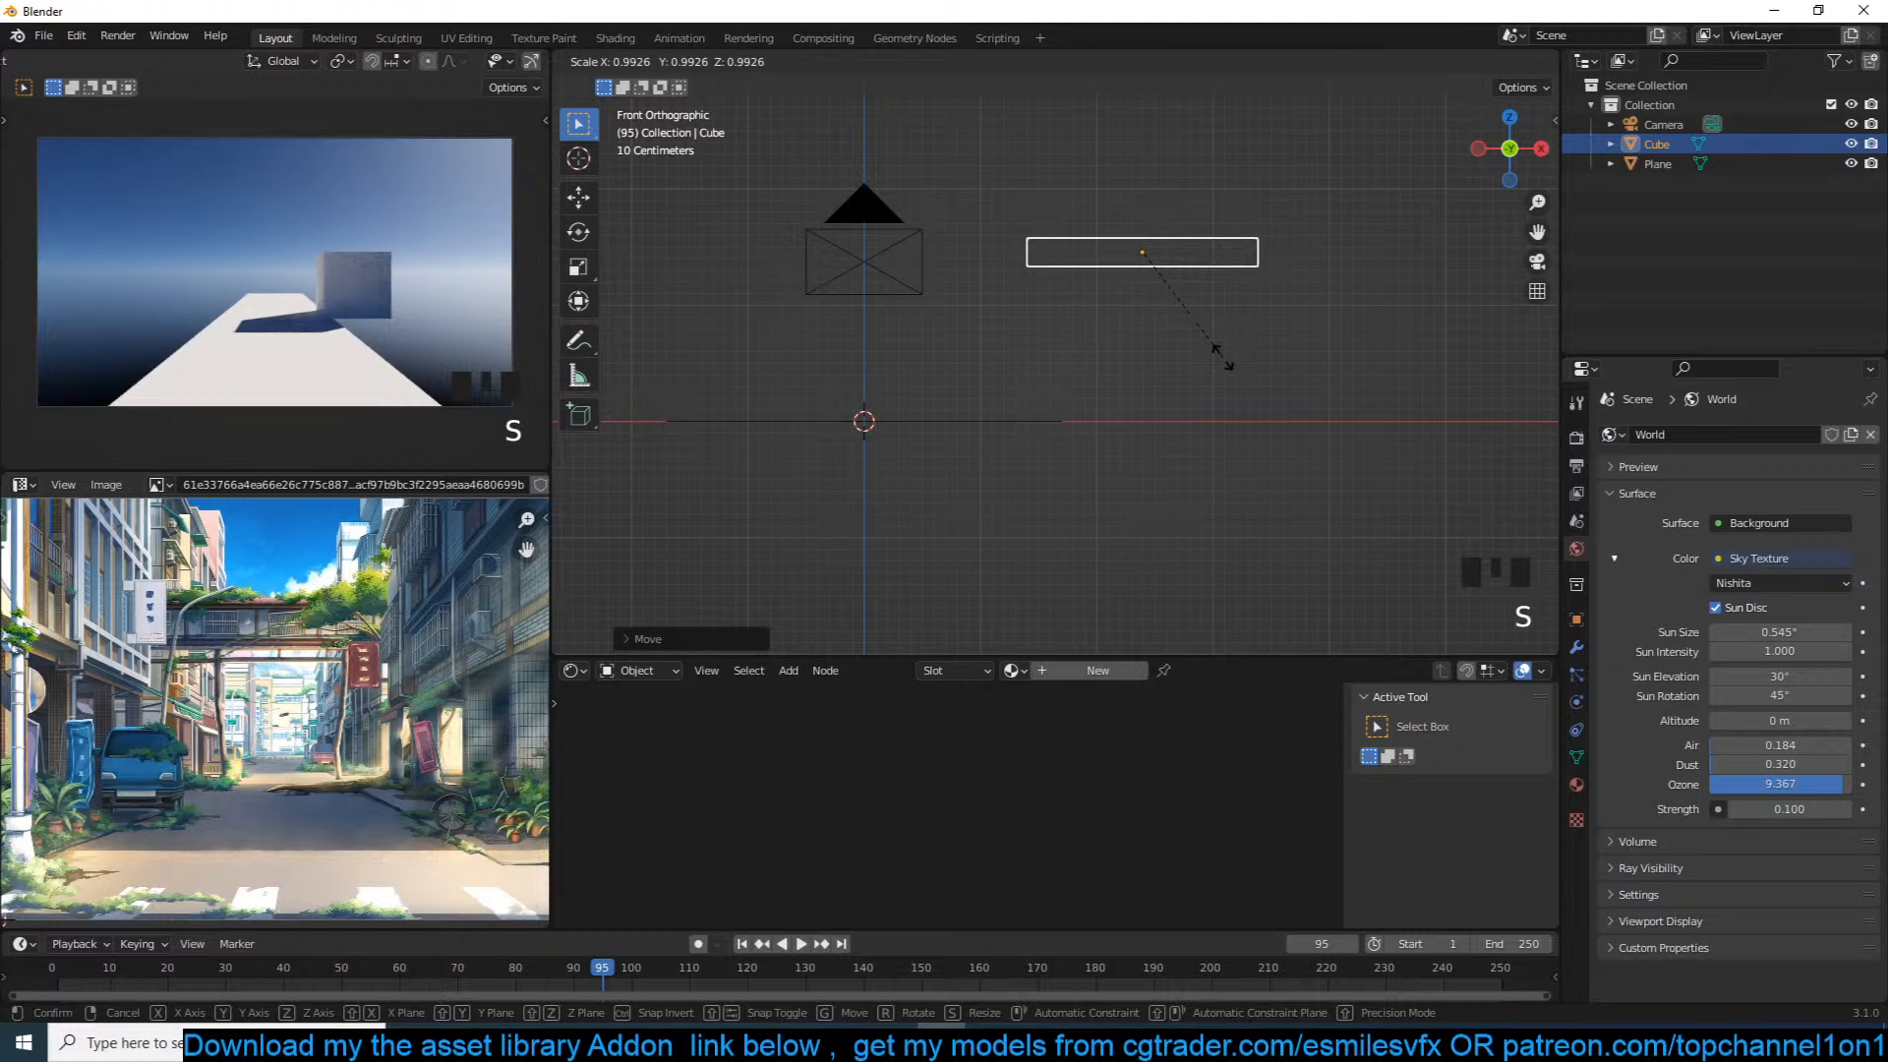
{"action": "left_click", "coordinate": [1229, 352]}
Step: Move the slab along the street toward the camera in top view, keeping it over the right edge
{"action": "key", "text": "KP_7"}
{"action": "key", "text": "Tab"}
{"action": "scroll", "coordinate": [1217, 347], "scroll_direction": "down", "scroll_amount": 3}
{"action": "key", "text": "1"}
{"action": "middle_click_drag", "start_coordinate": [1217, 347], "coordinate": [1285, 194], "text": "shift"}
{"action": "key", "text": "Tab"}
{"action": "key", "text": "g"}
{"action": "left_click", "coordinate": [1215, 388]}
Step: Lengthen the slab in both directions along the street and extend its outer side about 2 m away from the street
{"action": "key", "text": "Tab"}
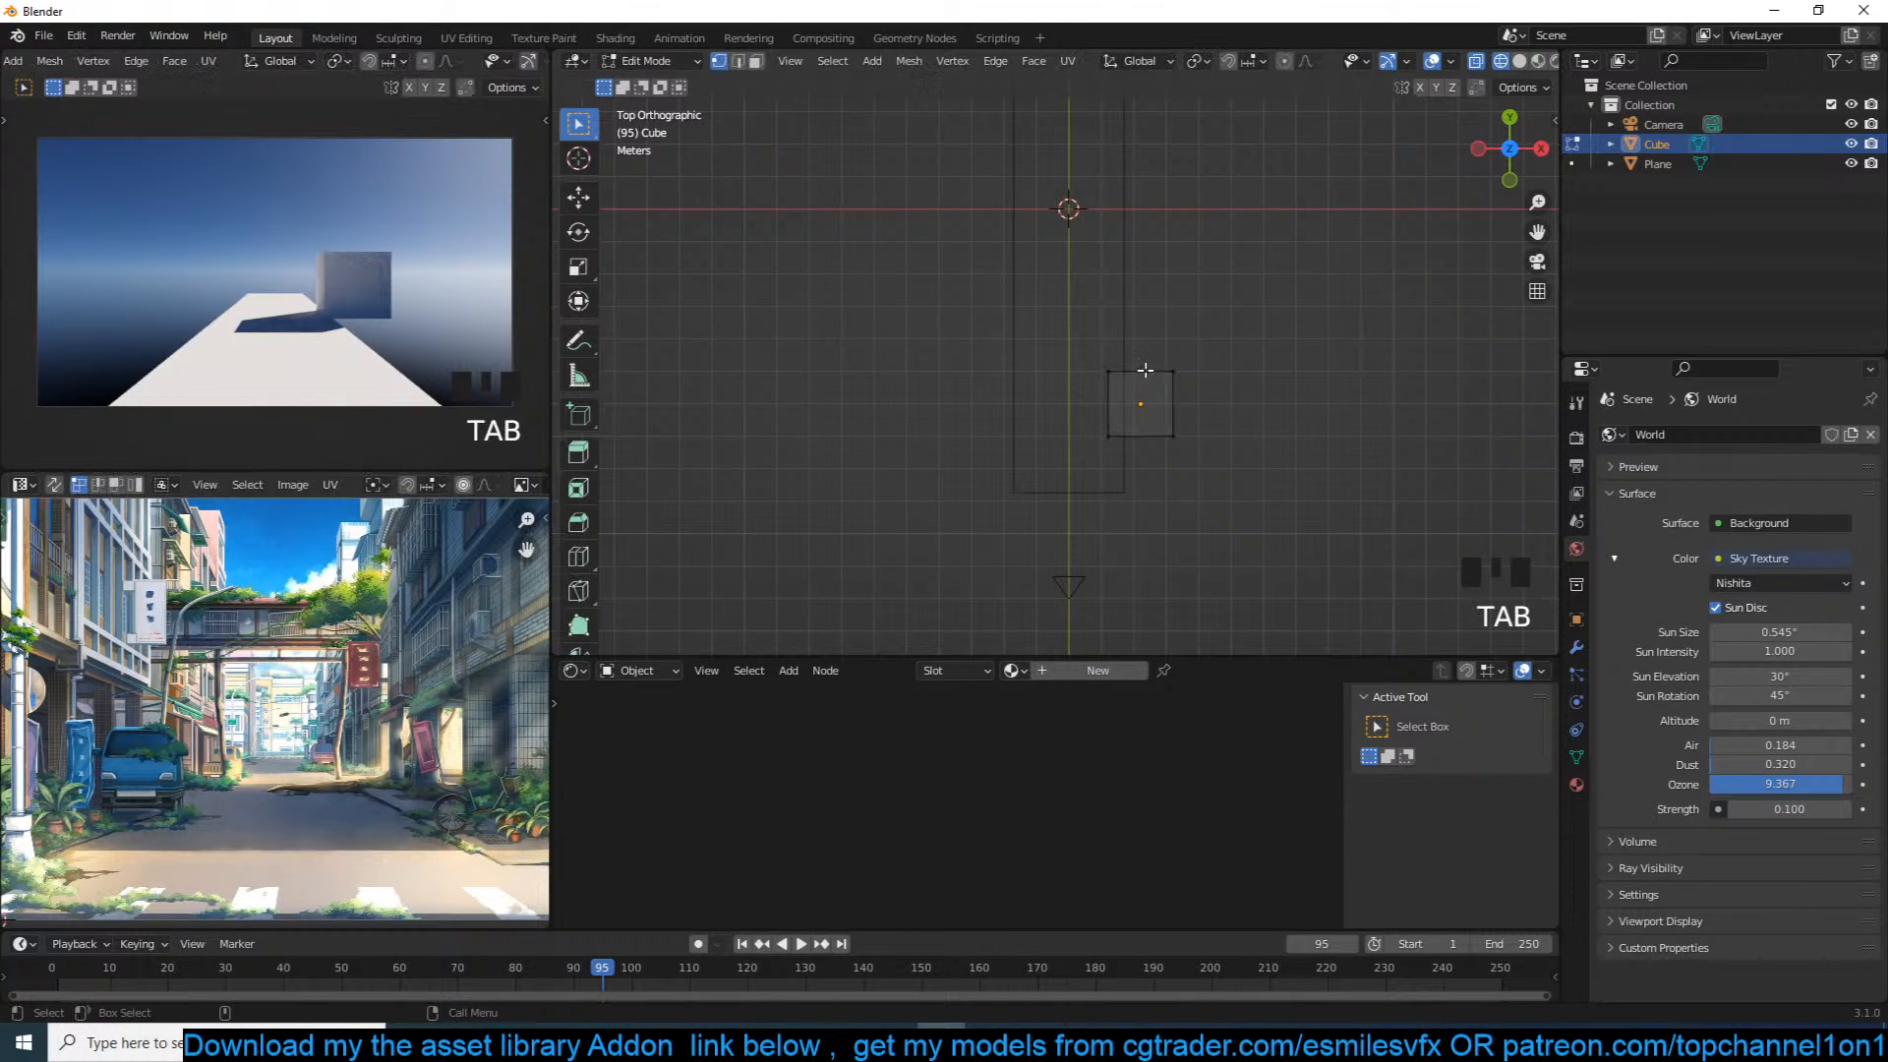
{"action": "left_click_drag", "start_coordinate": [1004, 327], "coordinate": [1386, 430]}
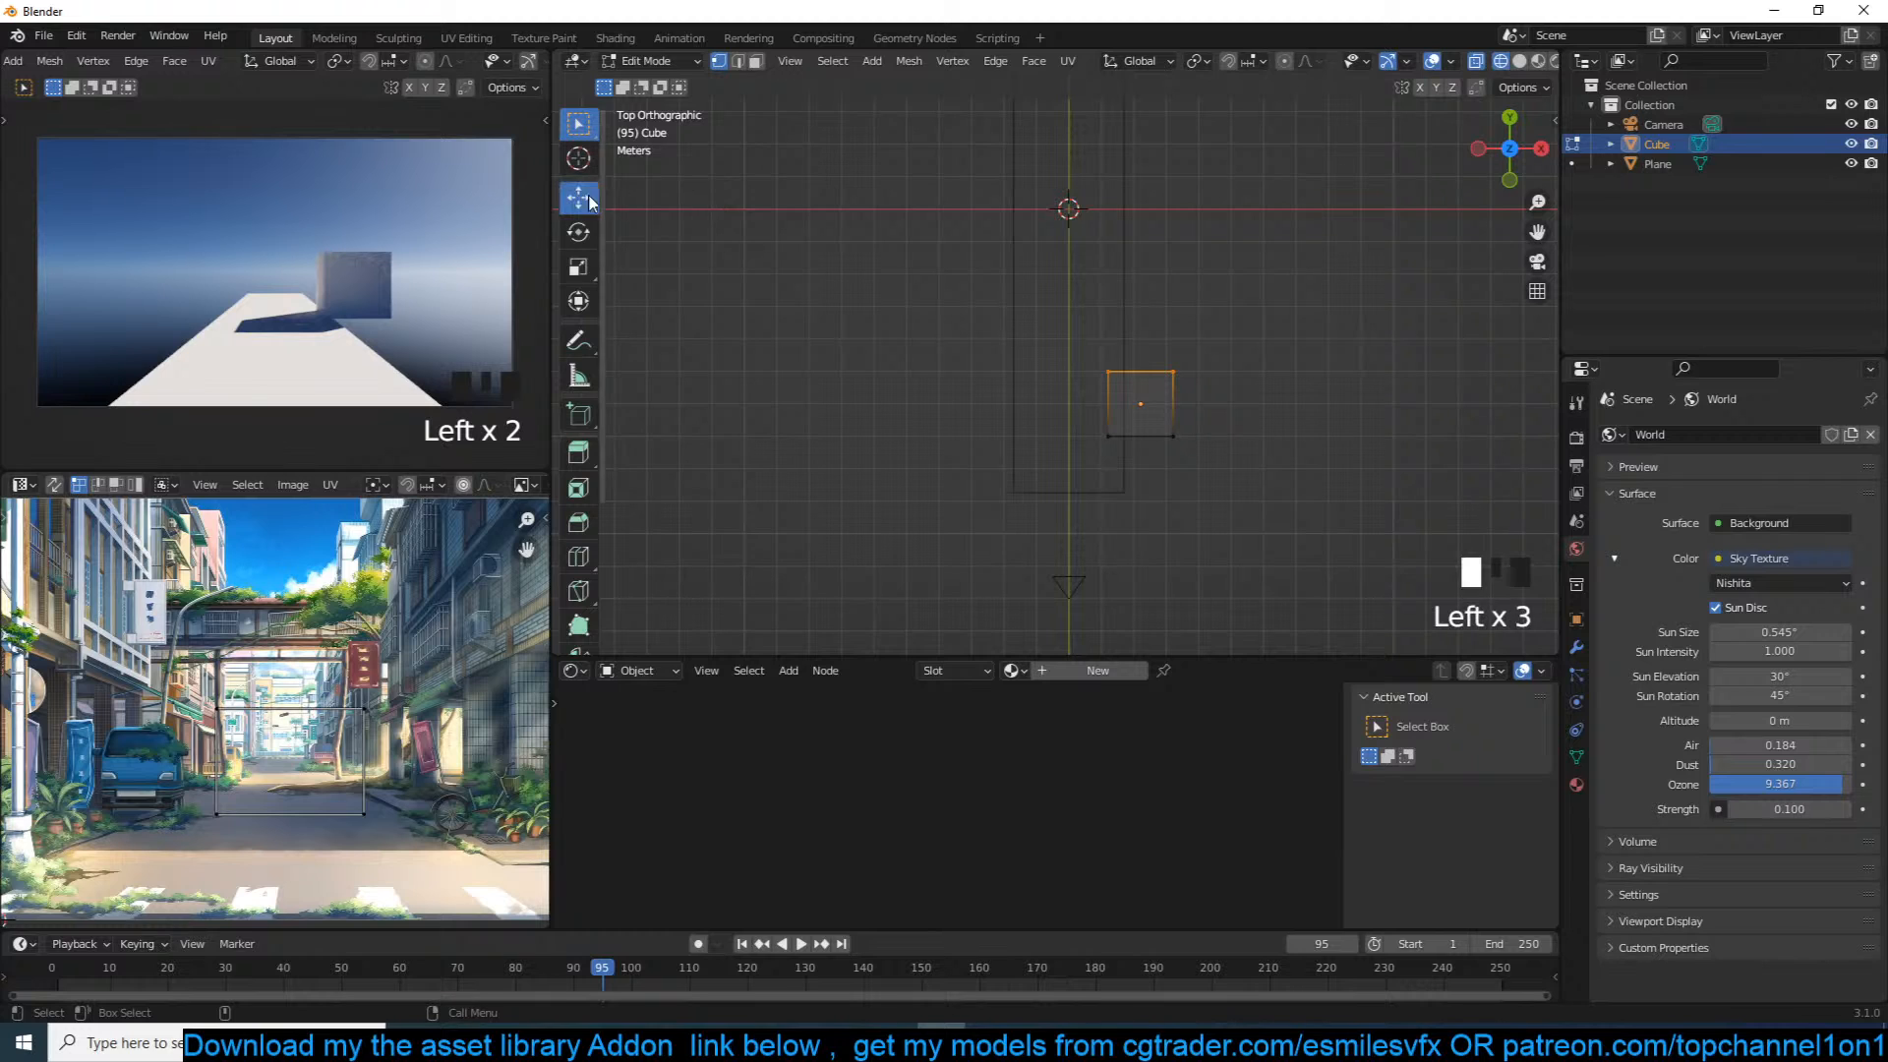
{"action": "left_click_drag", "start_coordinate": [1130, 378], "coordinate": [1139, 301]}
{"action": "key", "text": "alt+a"}
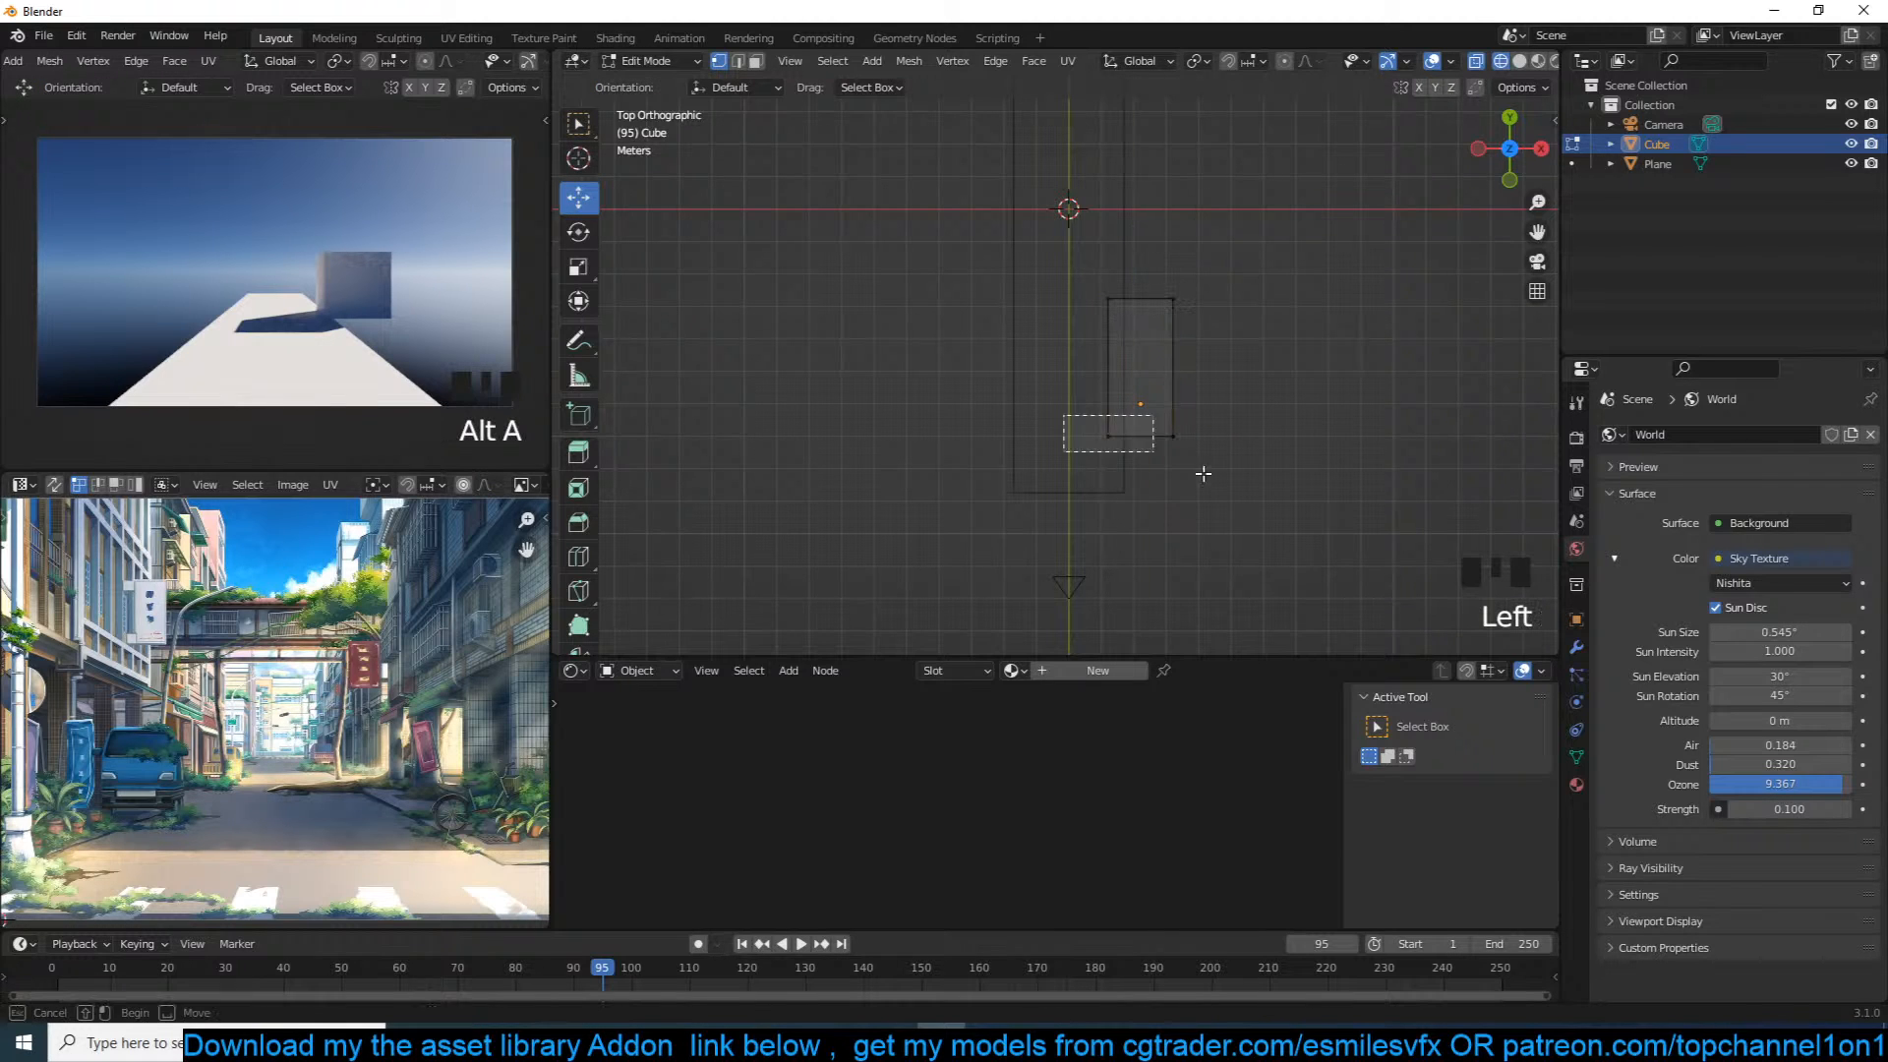
{"action": "left_click_drag", "start_coordinate": [1106, 433], "coordinate": [1182, 398]}
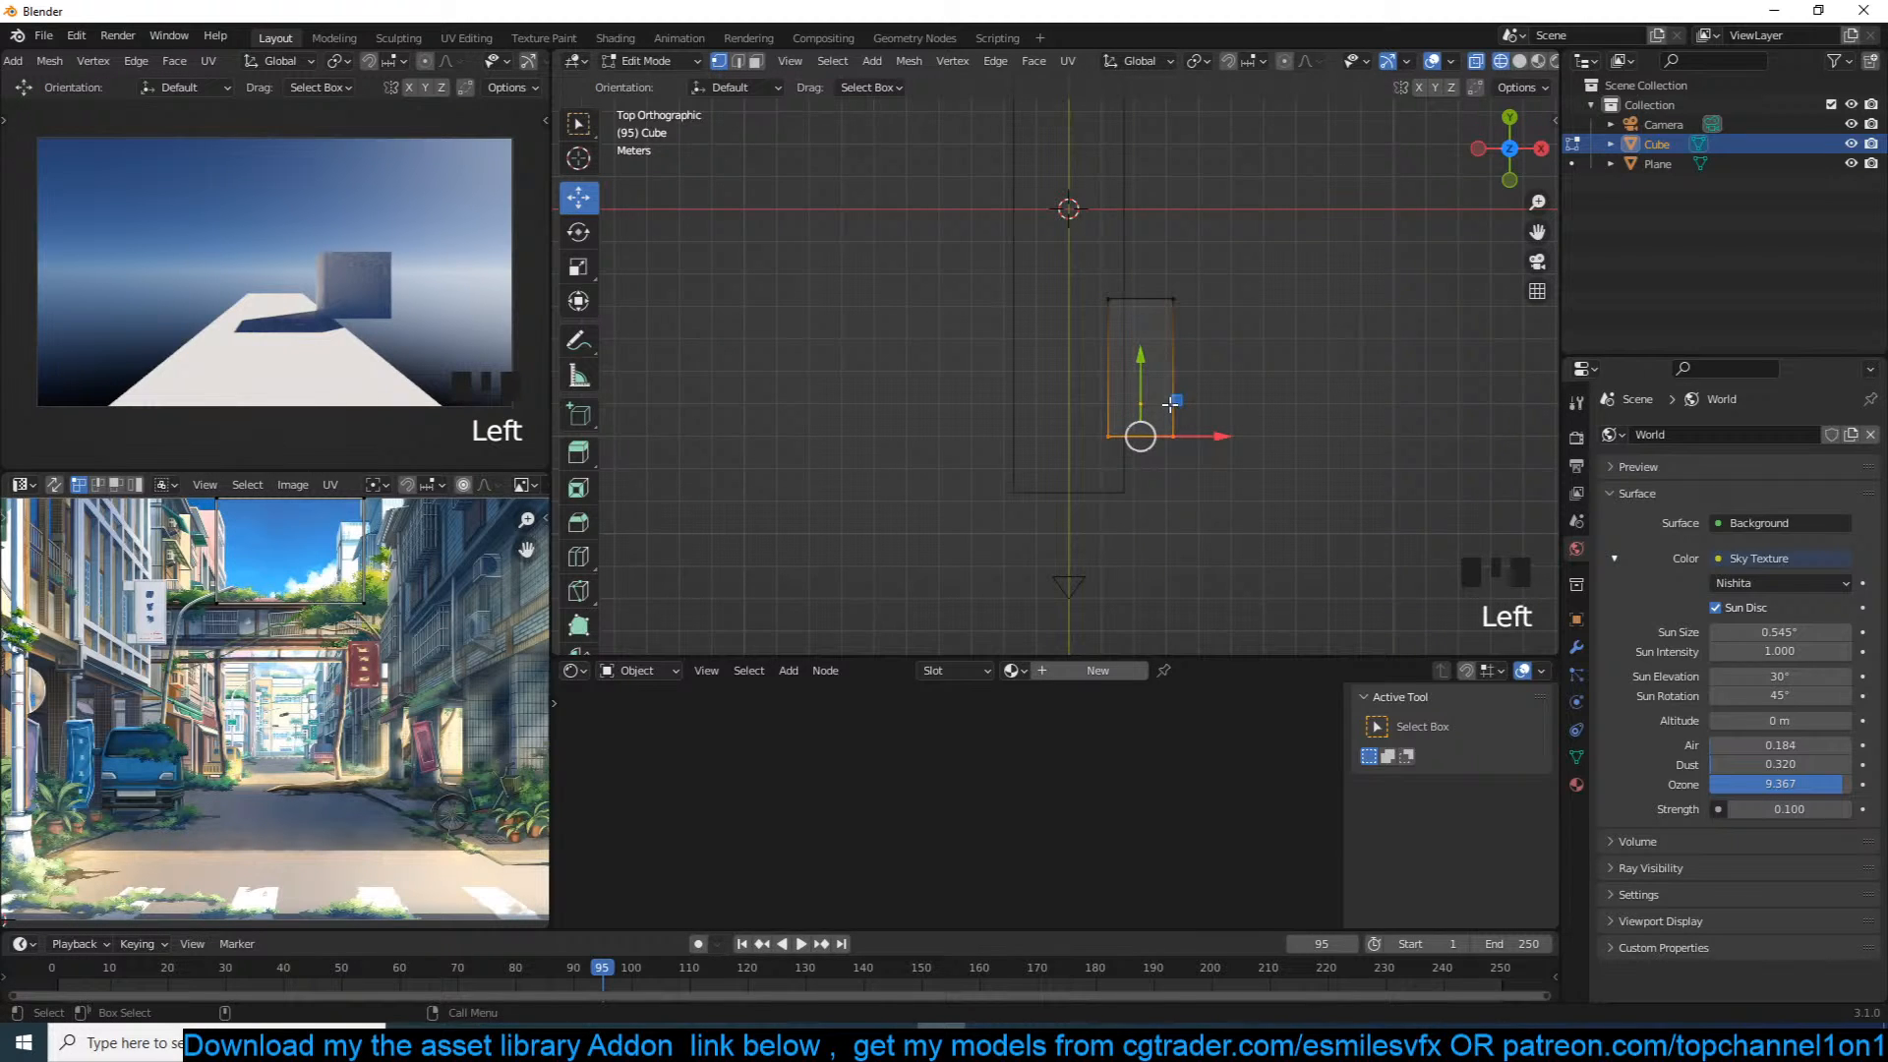
{"action": "left_click_drag", "start_coordinate": [1140, 360], "coordinate": [1141, 411]}
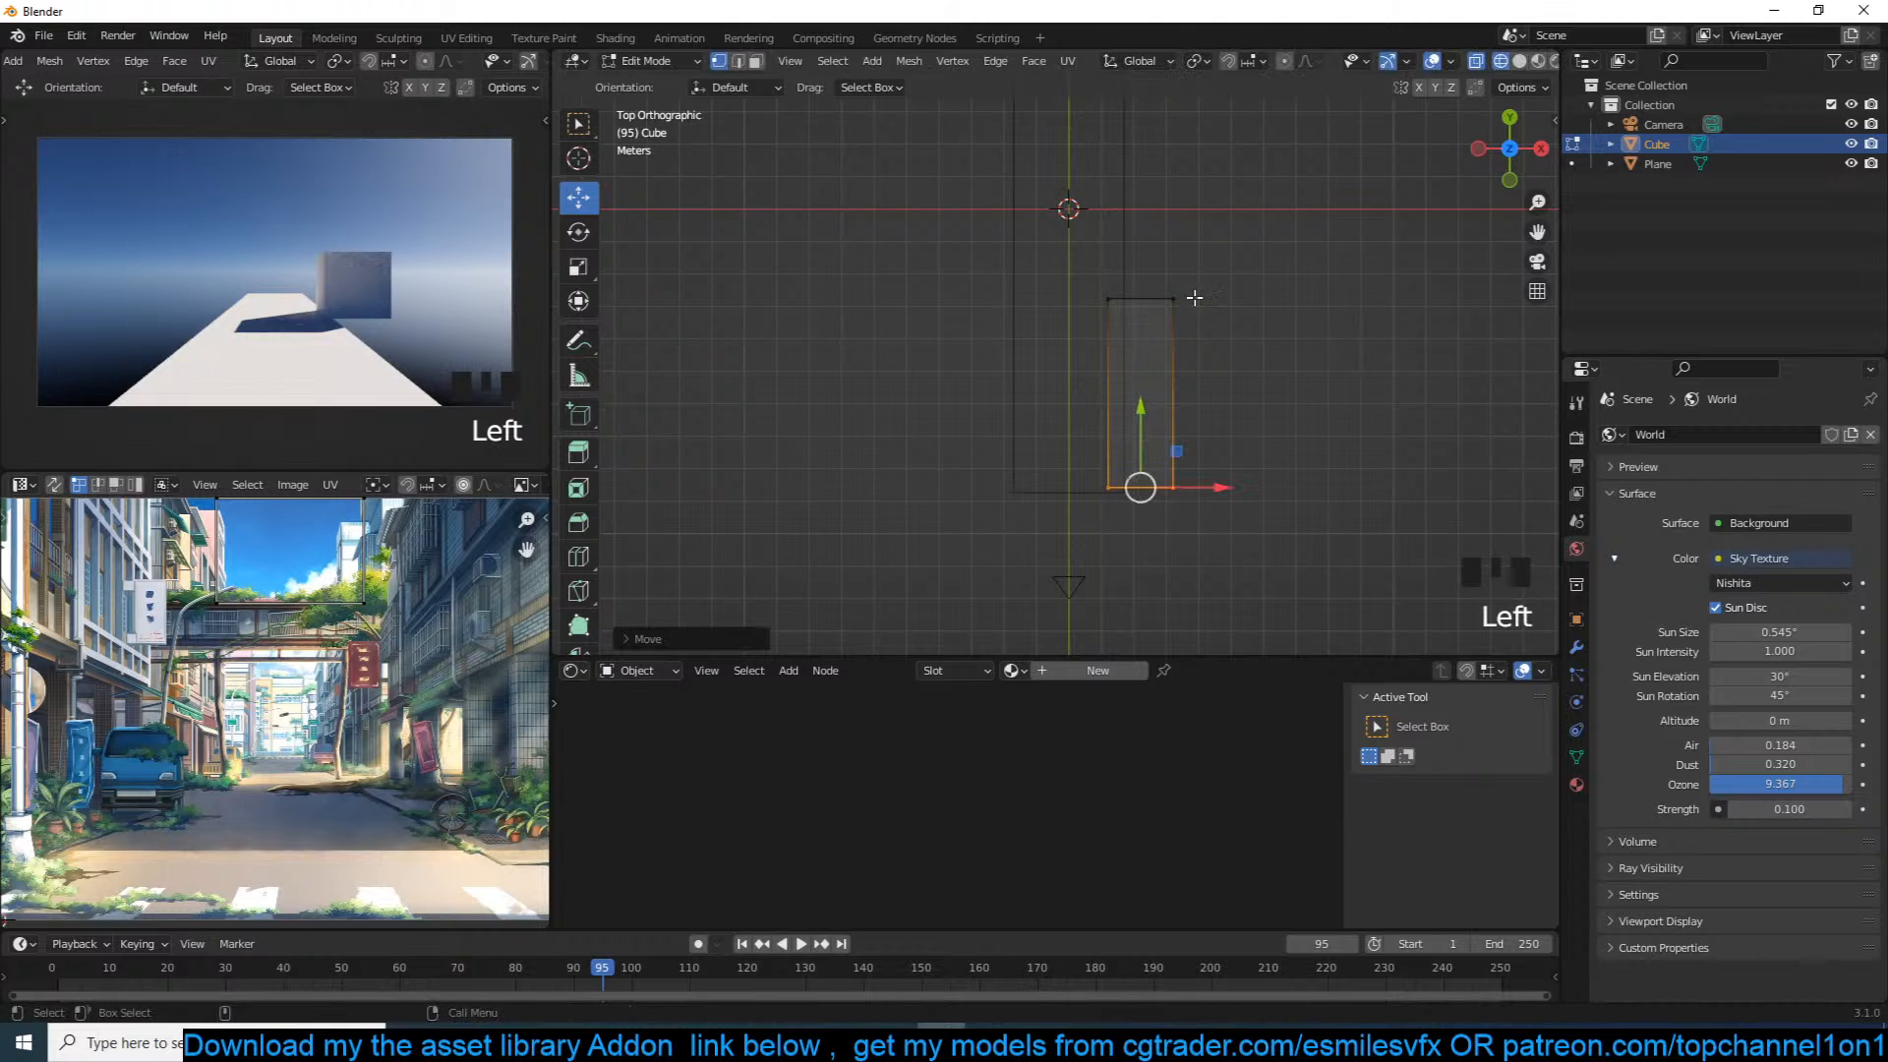
{"action": "left_click_drag", "start_coordinate": [1226, 203], "coordinate": [1136, 629]}
{"action": "left_click_drag", "start_coordinate": [1261, 389], "coordinate": [1330, 391]}
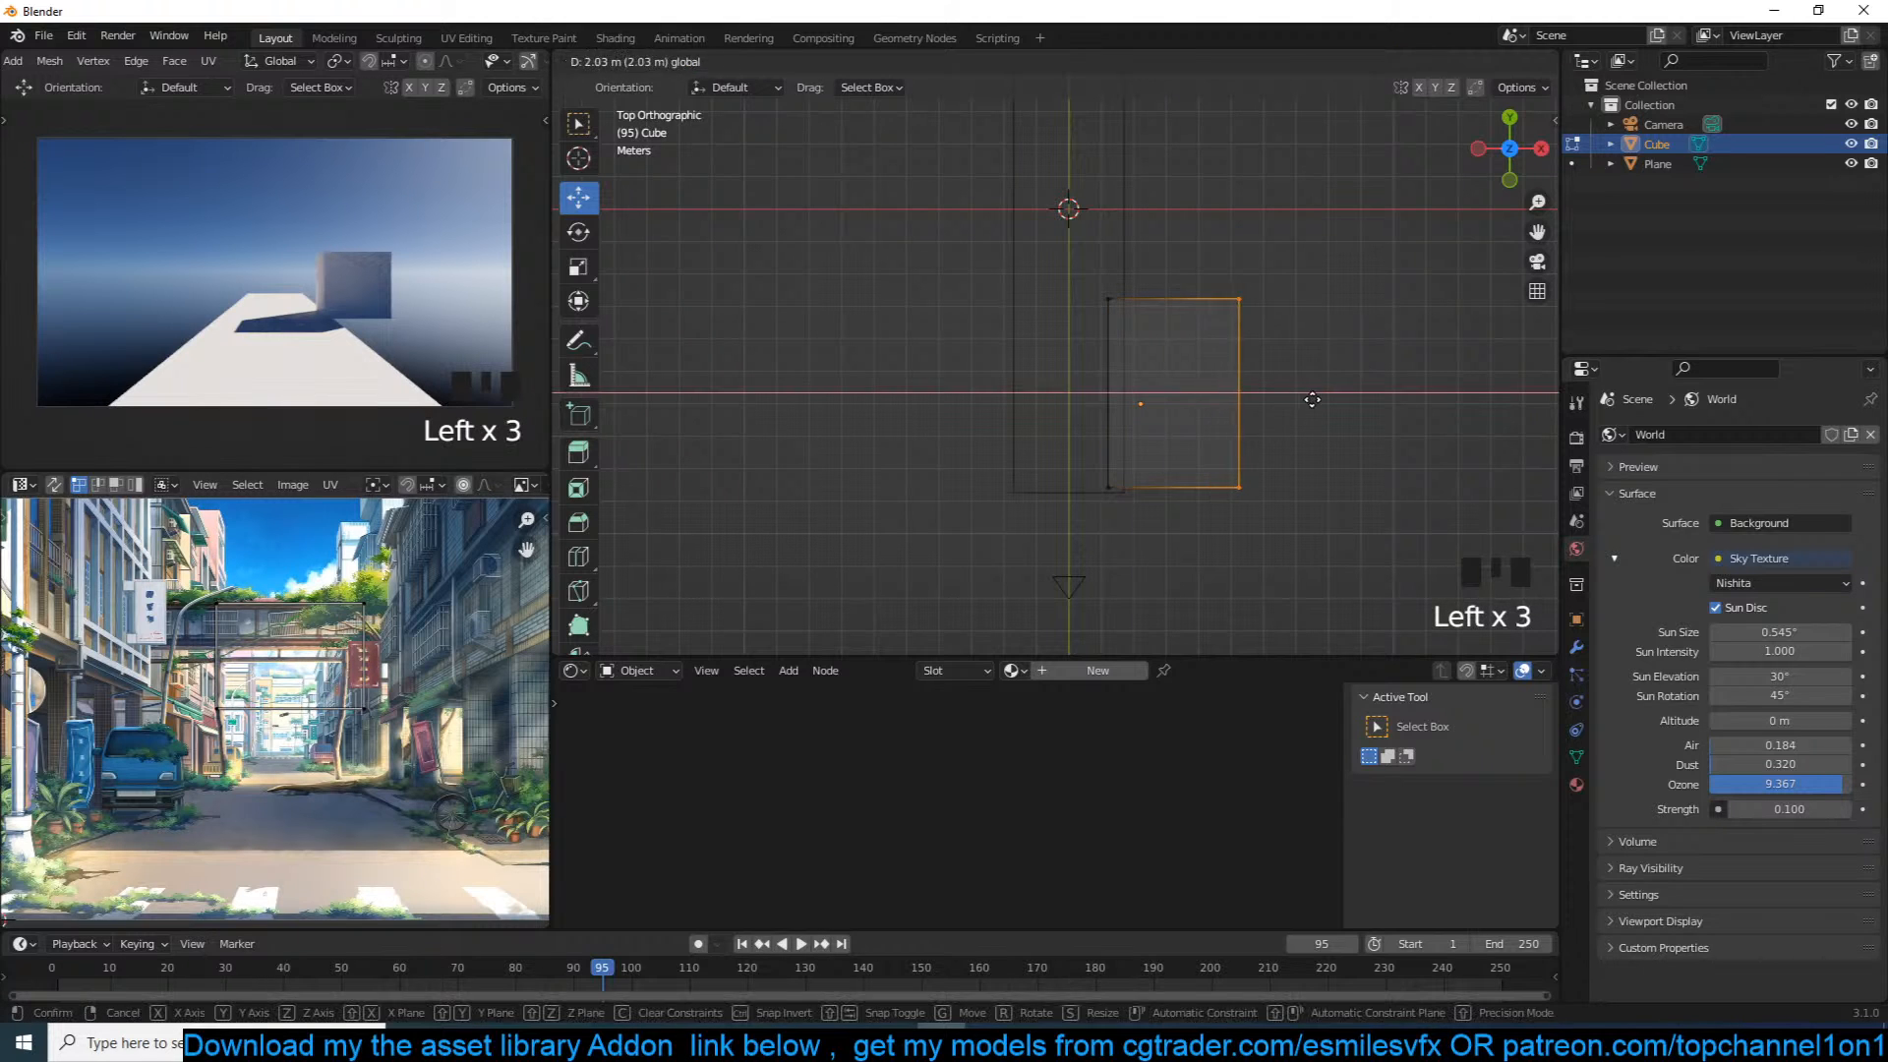
{"action": "key", "text": "Tab"}
Step: Add a small cube near the slab's street-side end and move it just beneath the slab in front view
{"action": "key", "text": "KP_1"}
{"action": "scroll", "coordinate": [1154, 393], "scroll_direction": "up", "scroll_amount": 4}
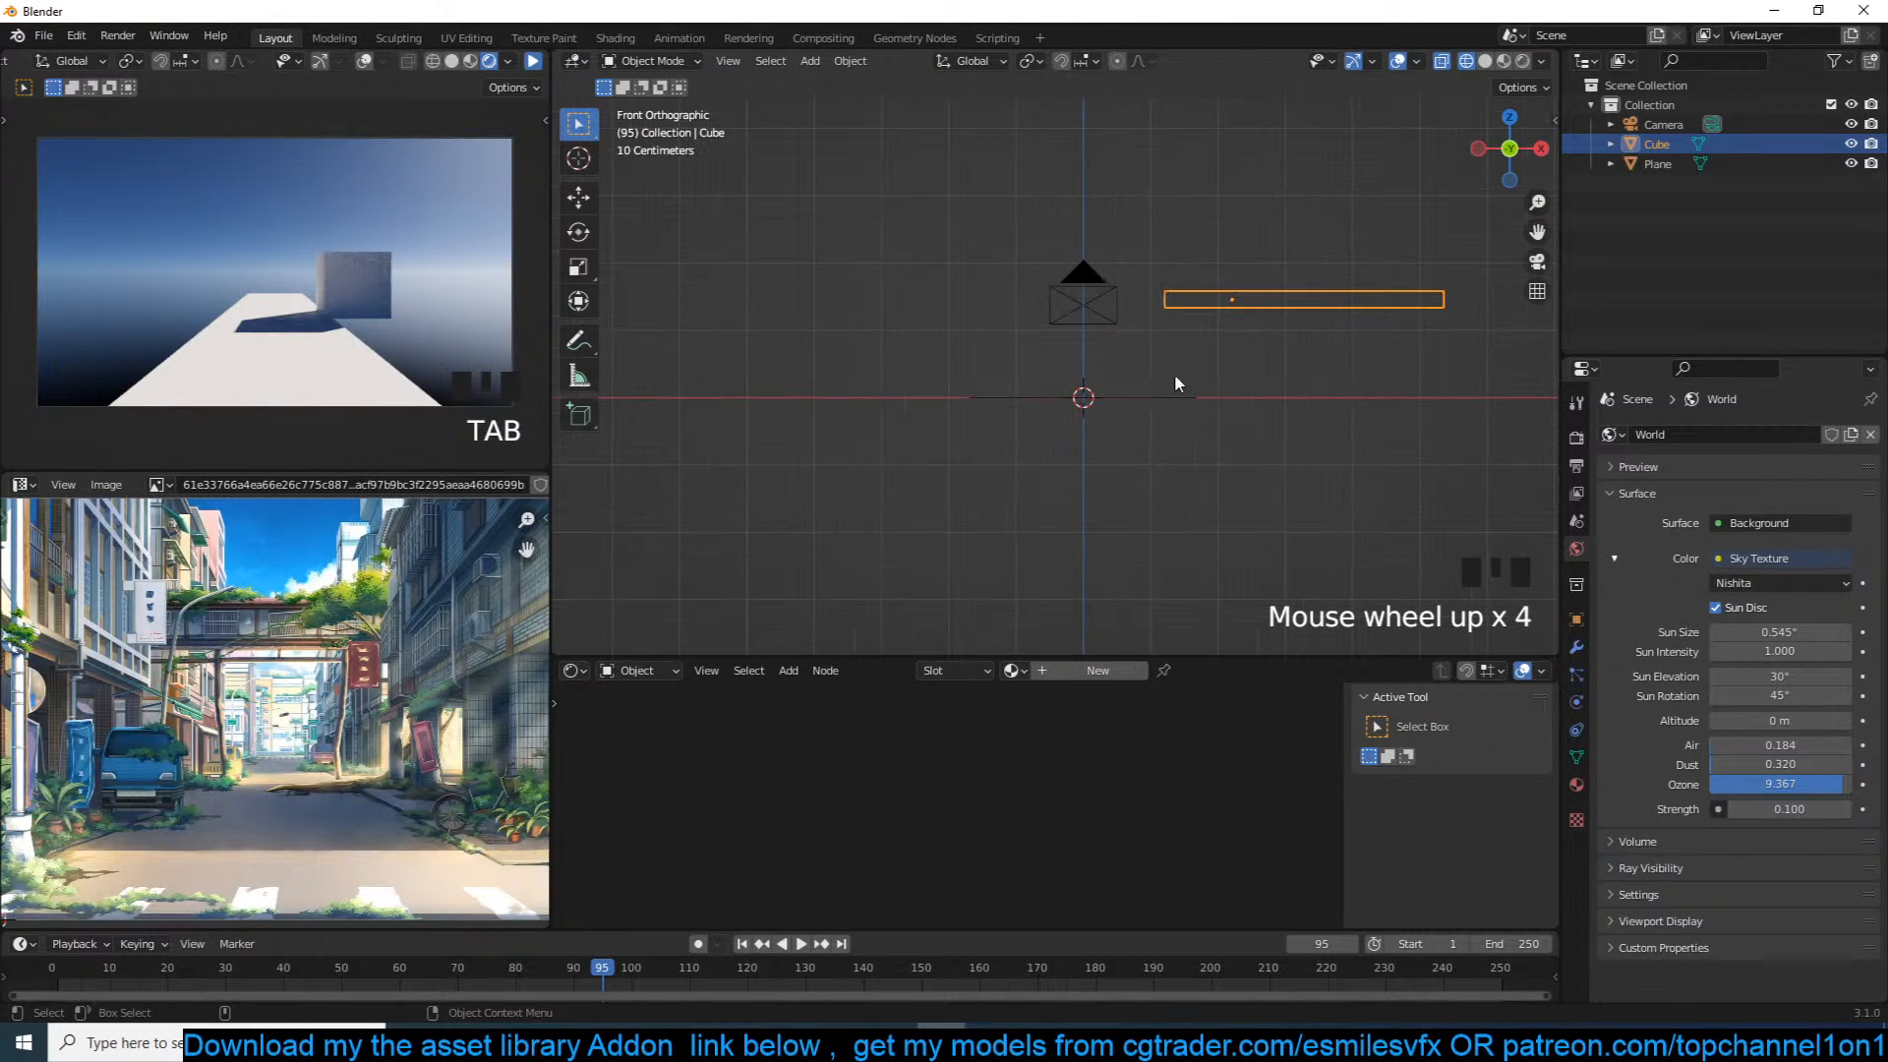
{"action": "scroll", "coordinate": [477, 733], "scroll_direction": "up", "scroll_amount": 3}
{"action": "middle_click_drag", "start_coordinate": [477, 734], "coordinate": [379, 693]}
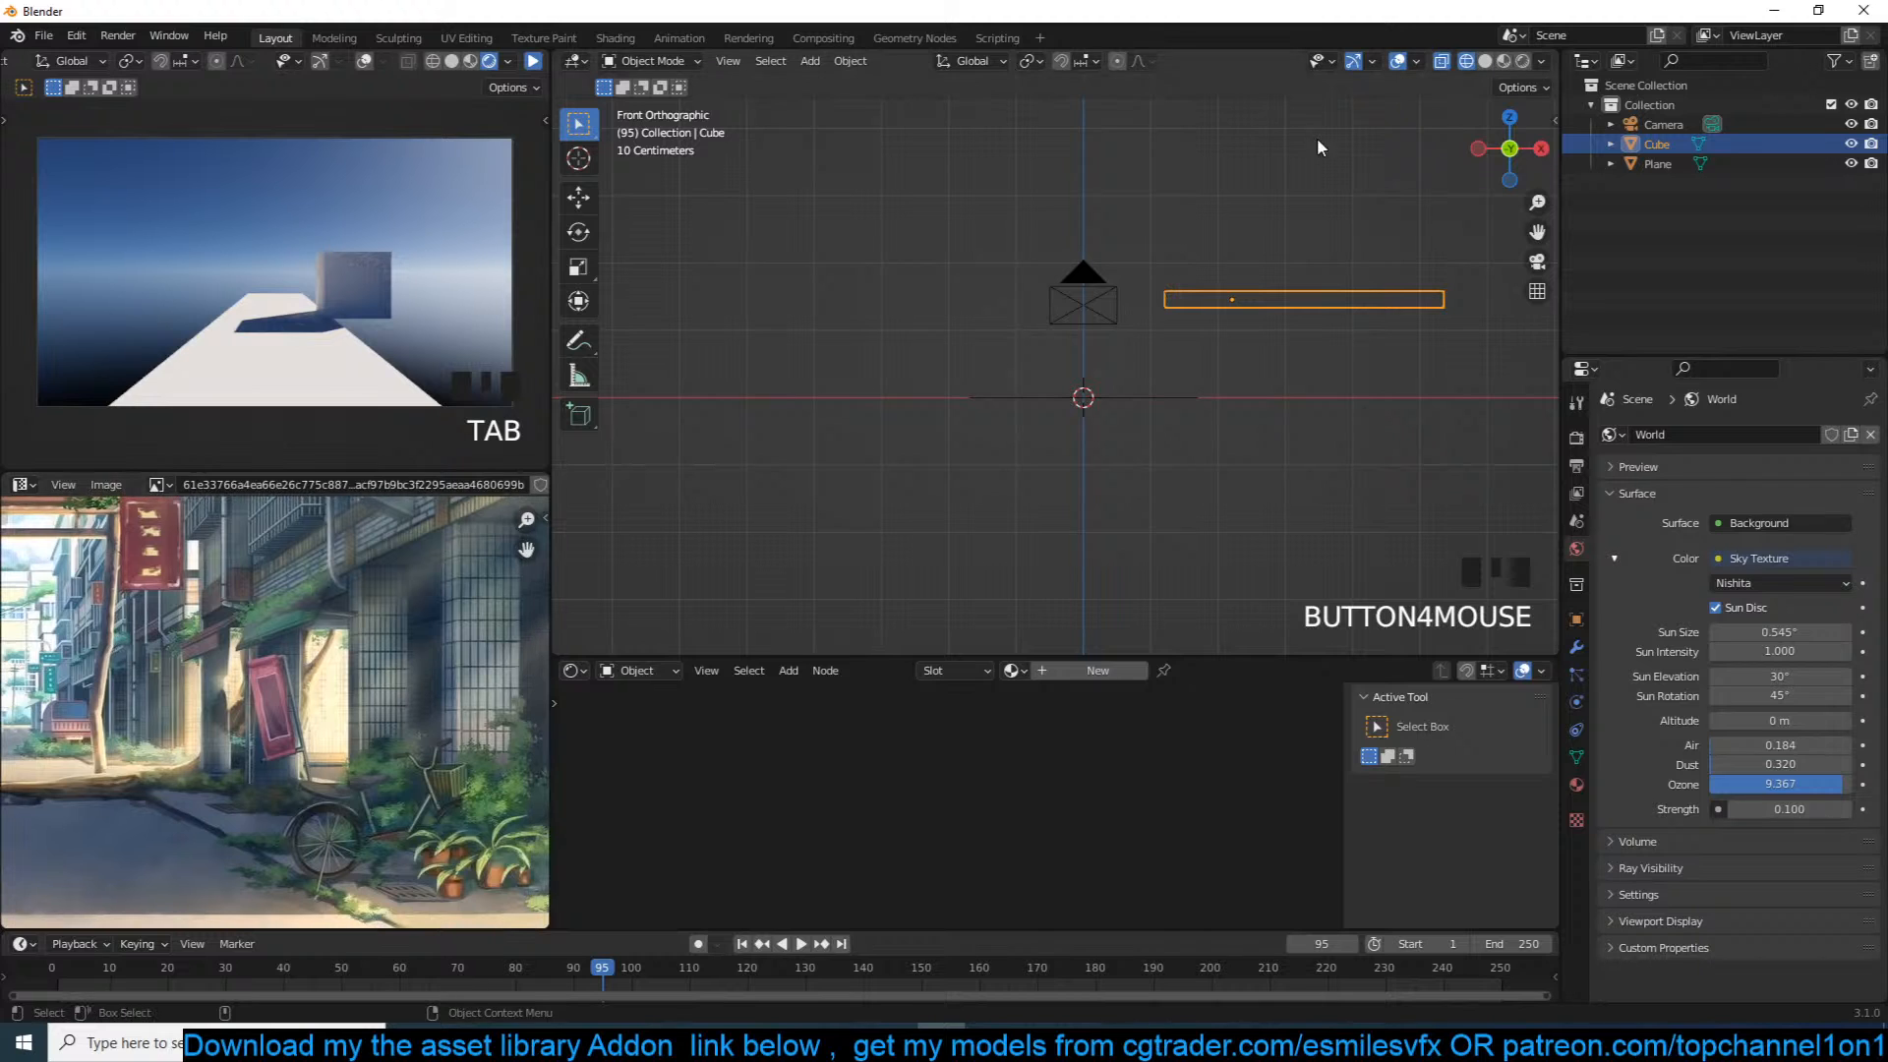
{"action": "key", "text": "shift+a"}
{"action": "mouse_move", "coordinate": [1200, 304]}
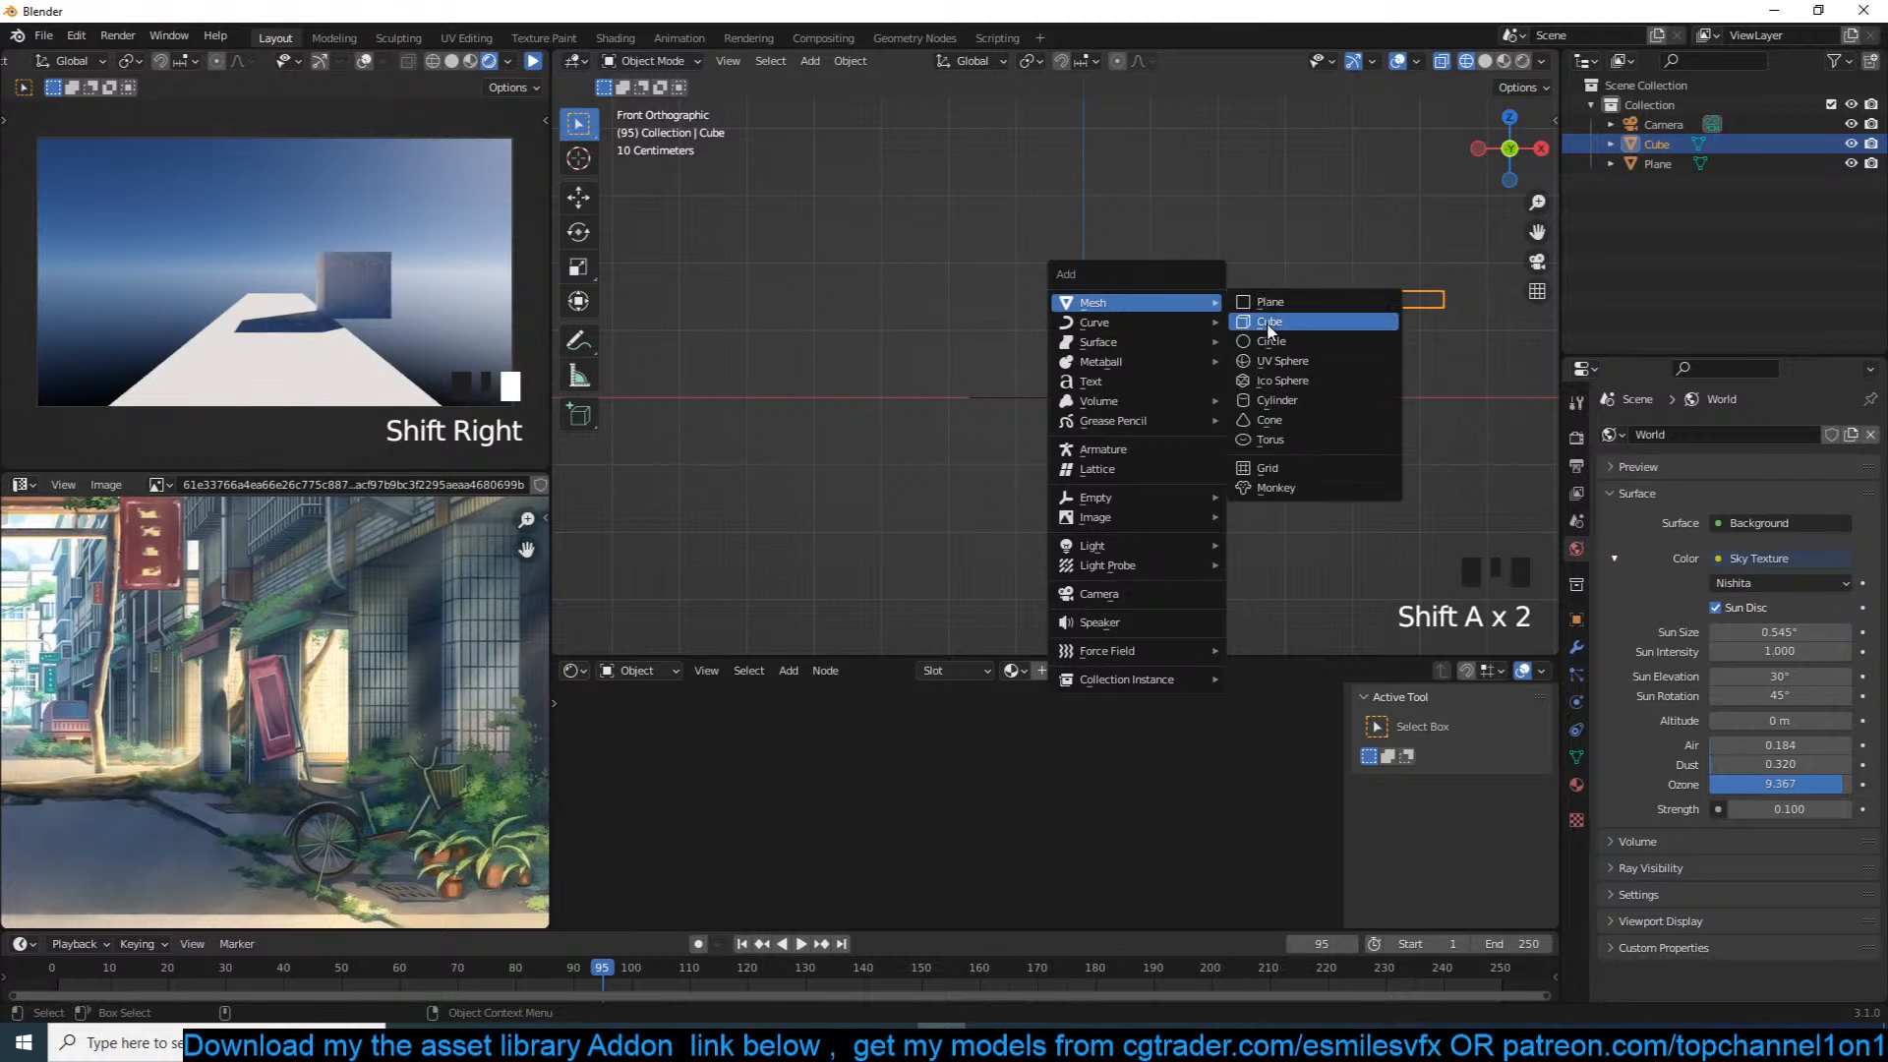
{"action": "left_click", "coordinate": [1268, 322]}
{"action": "key", "text": "s"}
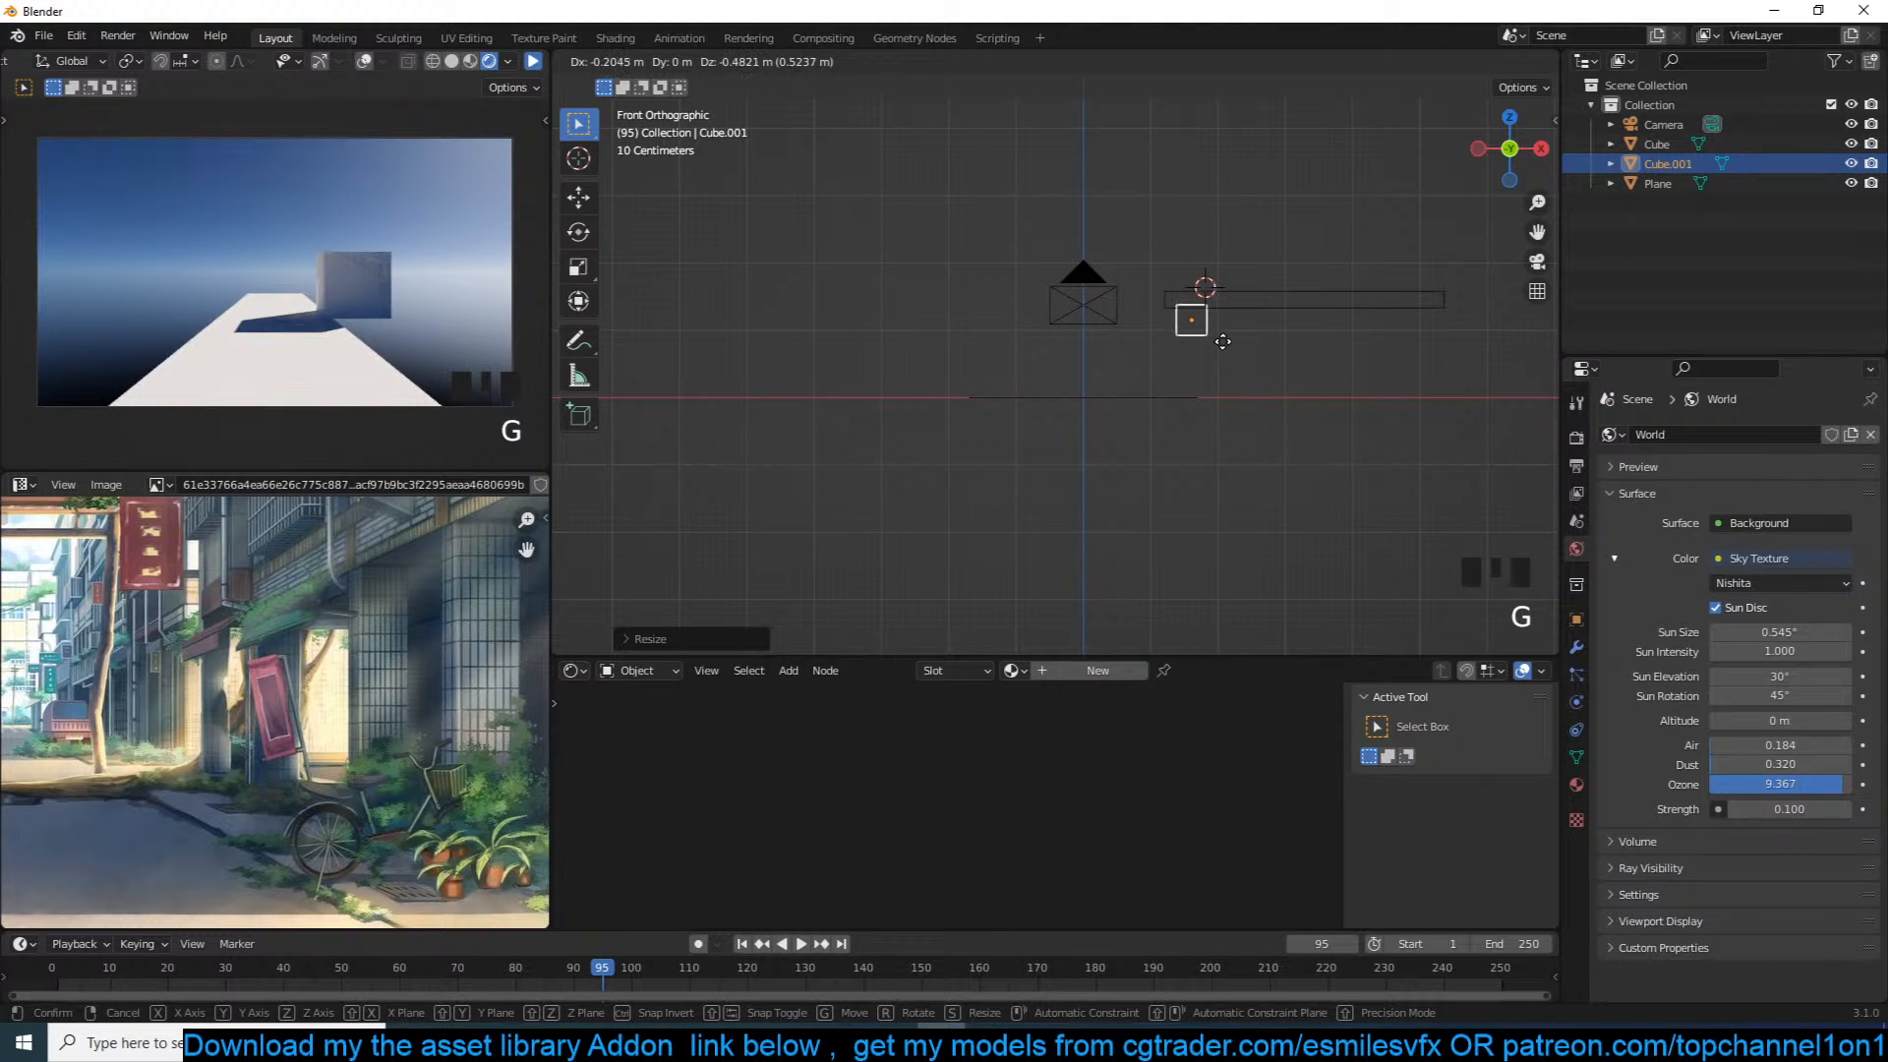
{"action": "left_click", "coordinate": [1222, 341]}
Step: Stretch the small cube's bottom vertices down along Z to the ground to form a pillar under the slab
{"action": "key", "text": "KP_7"}
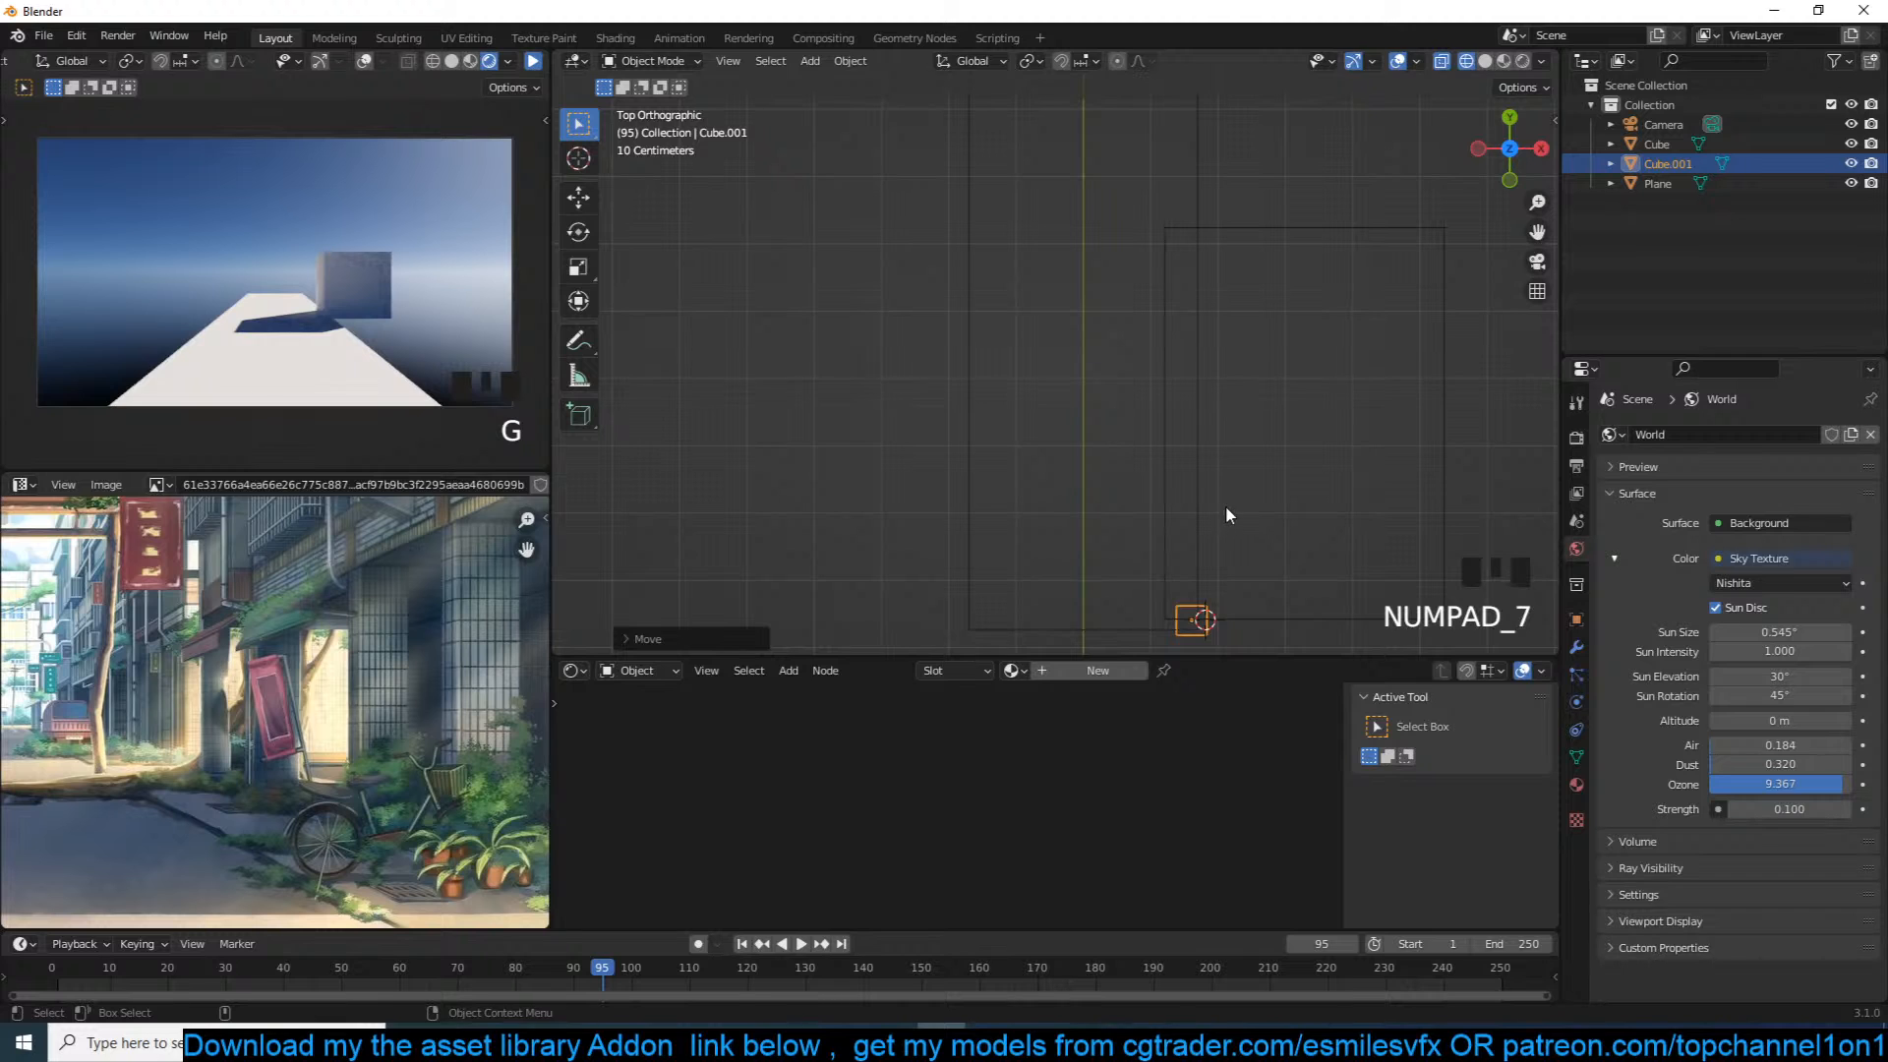
{"action": "key", "text": "KP_1"}
{"action": "scroll", "coordinate": [1217, 454], "scroll_direction": "up", "scroll_amount": 4}
{"action": "key", "text": "Tab"}
{"action": "key", "text": "alt+a"}
{"action": "left_click_drag", "start_coordinate": [1020, 245], "coordinate": [1316, 404]}
{"action": "key", "text": "g"}
{"action": "key", "text": "z"}
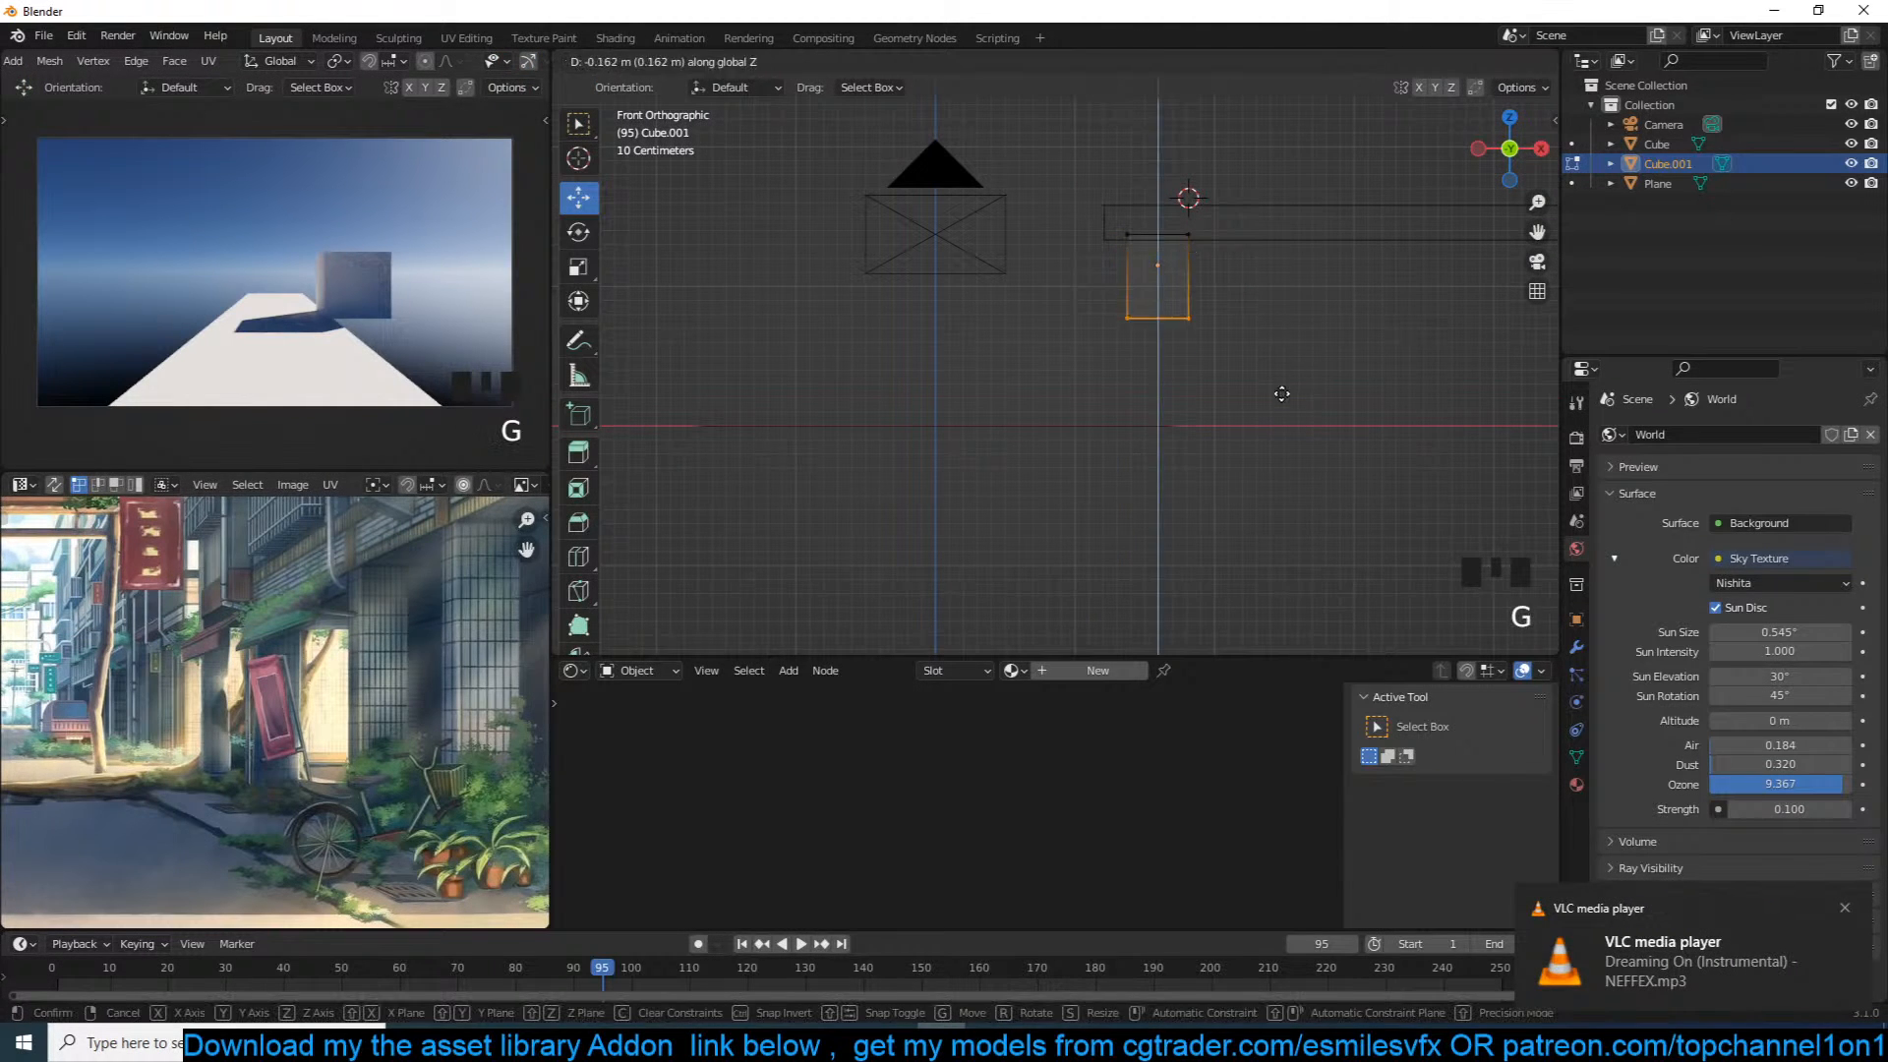
{"action": "left_click", "coordinate": [1296, 496]}
{"action": "key", "text": "Tab"}
Step: Frame the pillar in perspective from below with opaque solid shading
{"action": "key", "text": "grave"}
{"action": "middle_click_drag", "start_coordinate": [1264, 302], "coordinate": [1431, 326]}
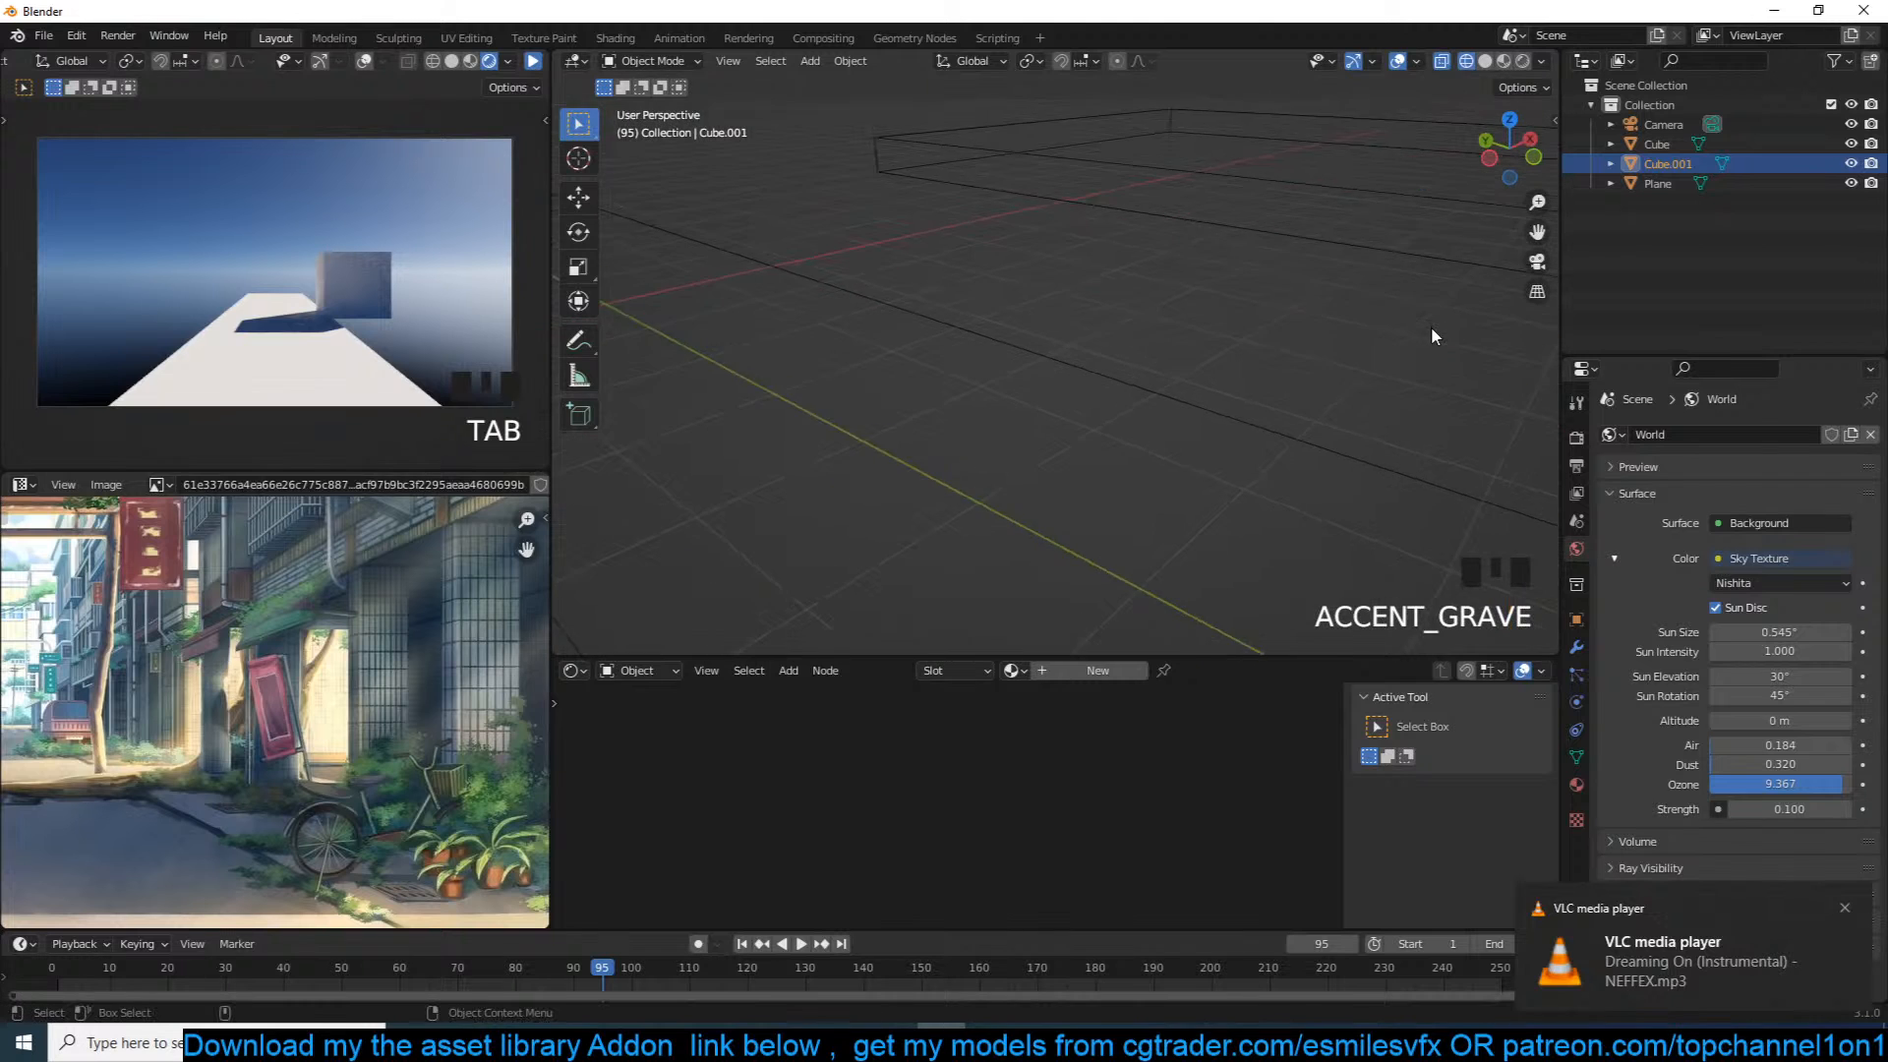
{"action": "scroll", "coordinate": [1431, 327], "scroll_direction": "down", "scroll_amount": 4}
{"action": "key", "text": "KP_Decimal"}
{"action": "key", "text": "alt+z"}
{"action": "key", "text": "z"}
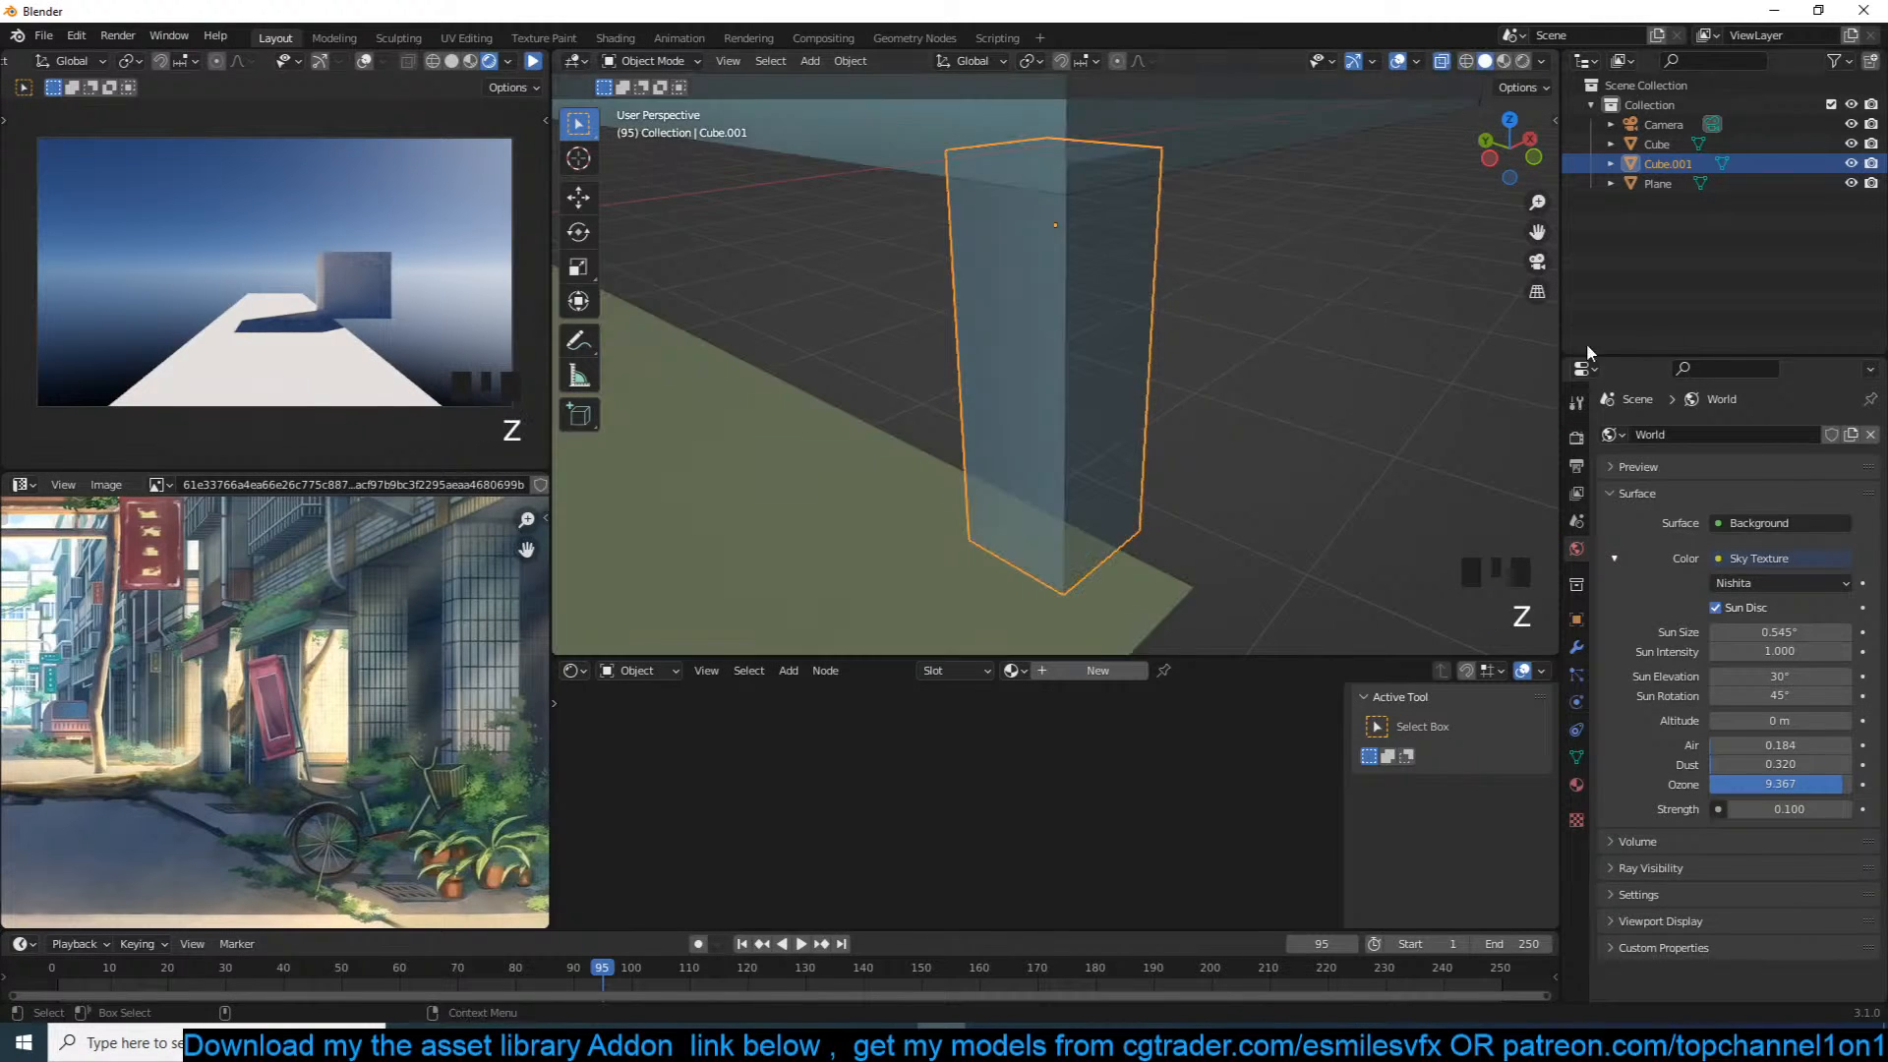
{"action": "key", "text": "grave"}
{"action": "middle_click_drag", "start_coordinate": [1016, 334], "coordinate": [1095, 233]}
{"action": "key", "text": "alt+z"}
Step: Apply the pillar's scale in Object Mode
{"action": "key", "text": "Tab"}
{"action": "key", "text": "3"}
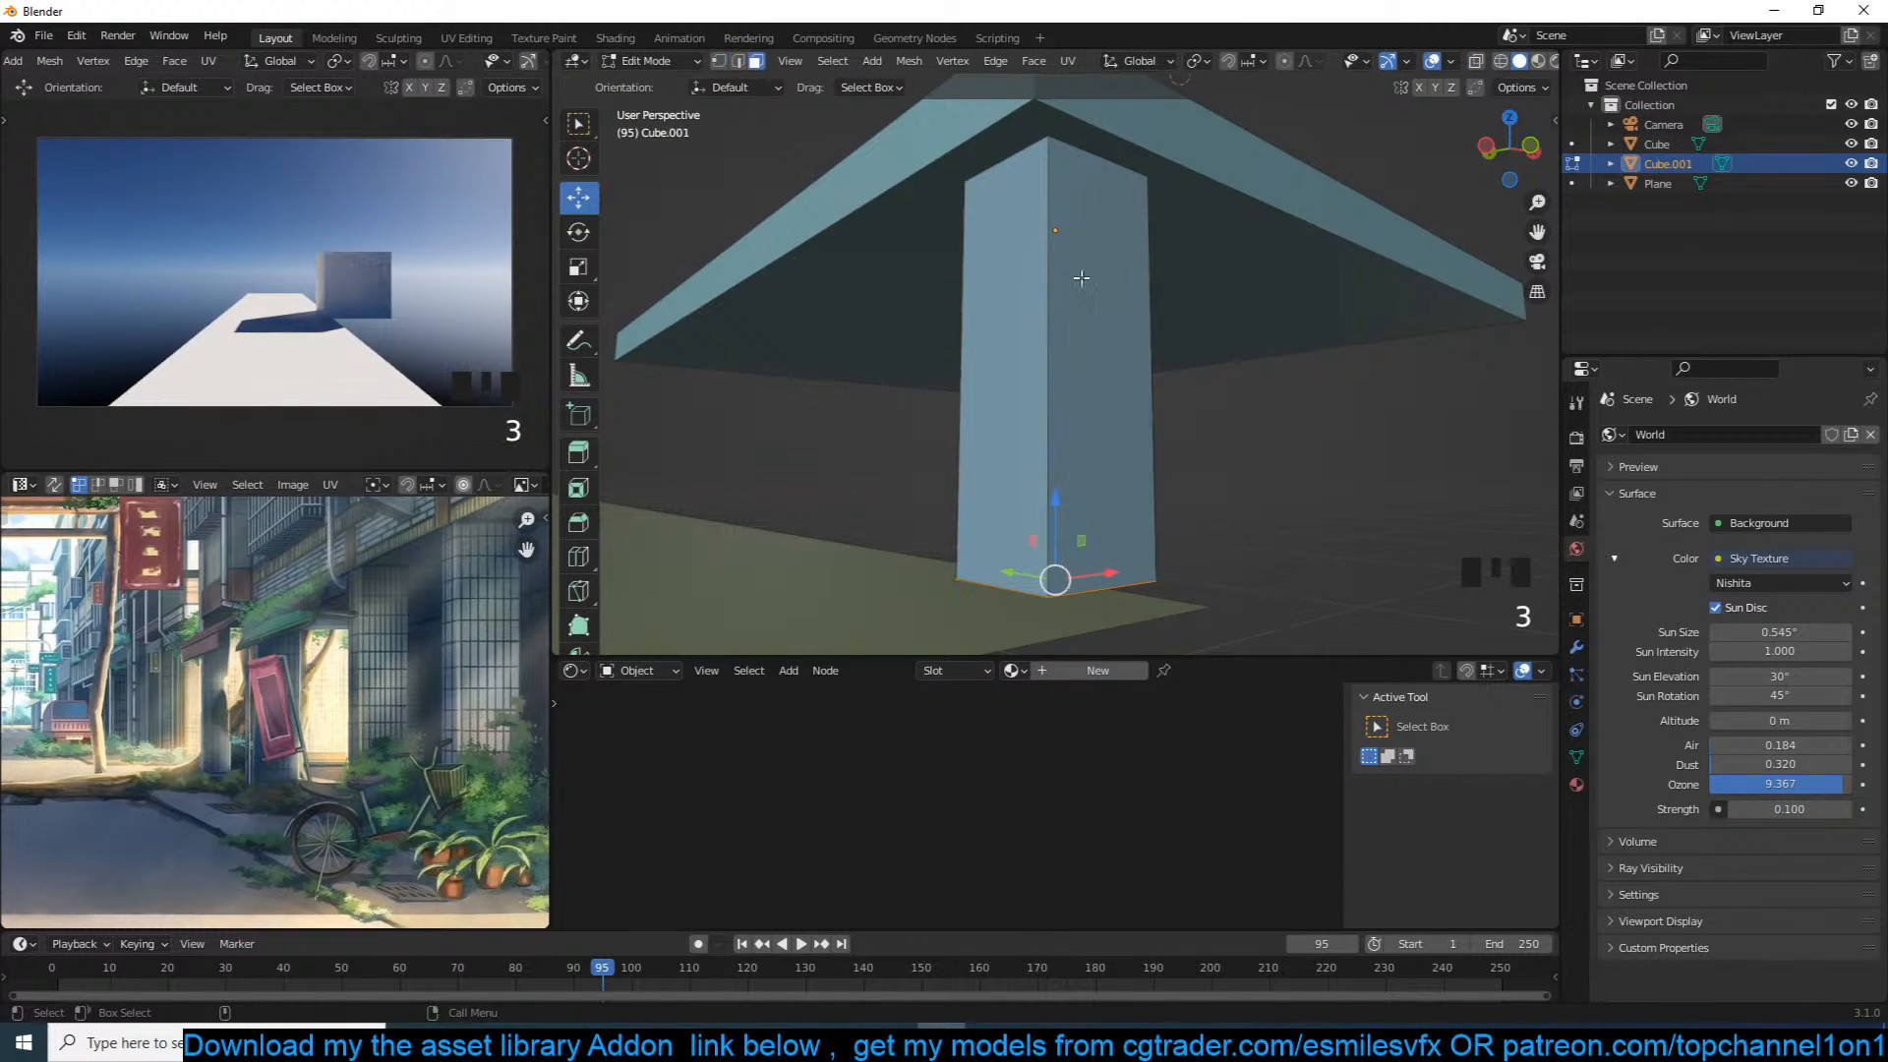
{"action": "key", "text": "Tab"}
{"action": "key", "text": "ctrl+a"}
{"action": "left_click", "coordinate": [1090, 298]}
Step: Bevel the pillar's vertical corner edges with three segments and a width of about 0.04 m
{"action": "key", "text": "Tab"}
{"action": "left_click", "coordinate": [1047, 325]}
{"action": "left_click", "coordinate": [1048, 319], "text": "ctrl+alt+shift"}
{"action": "left_click", "coordinate": [1055, 336], "text": "ctrl+alt+shift"}
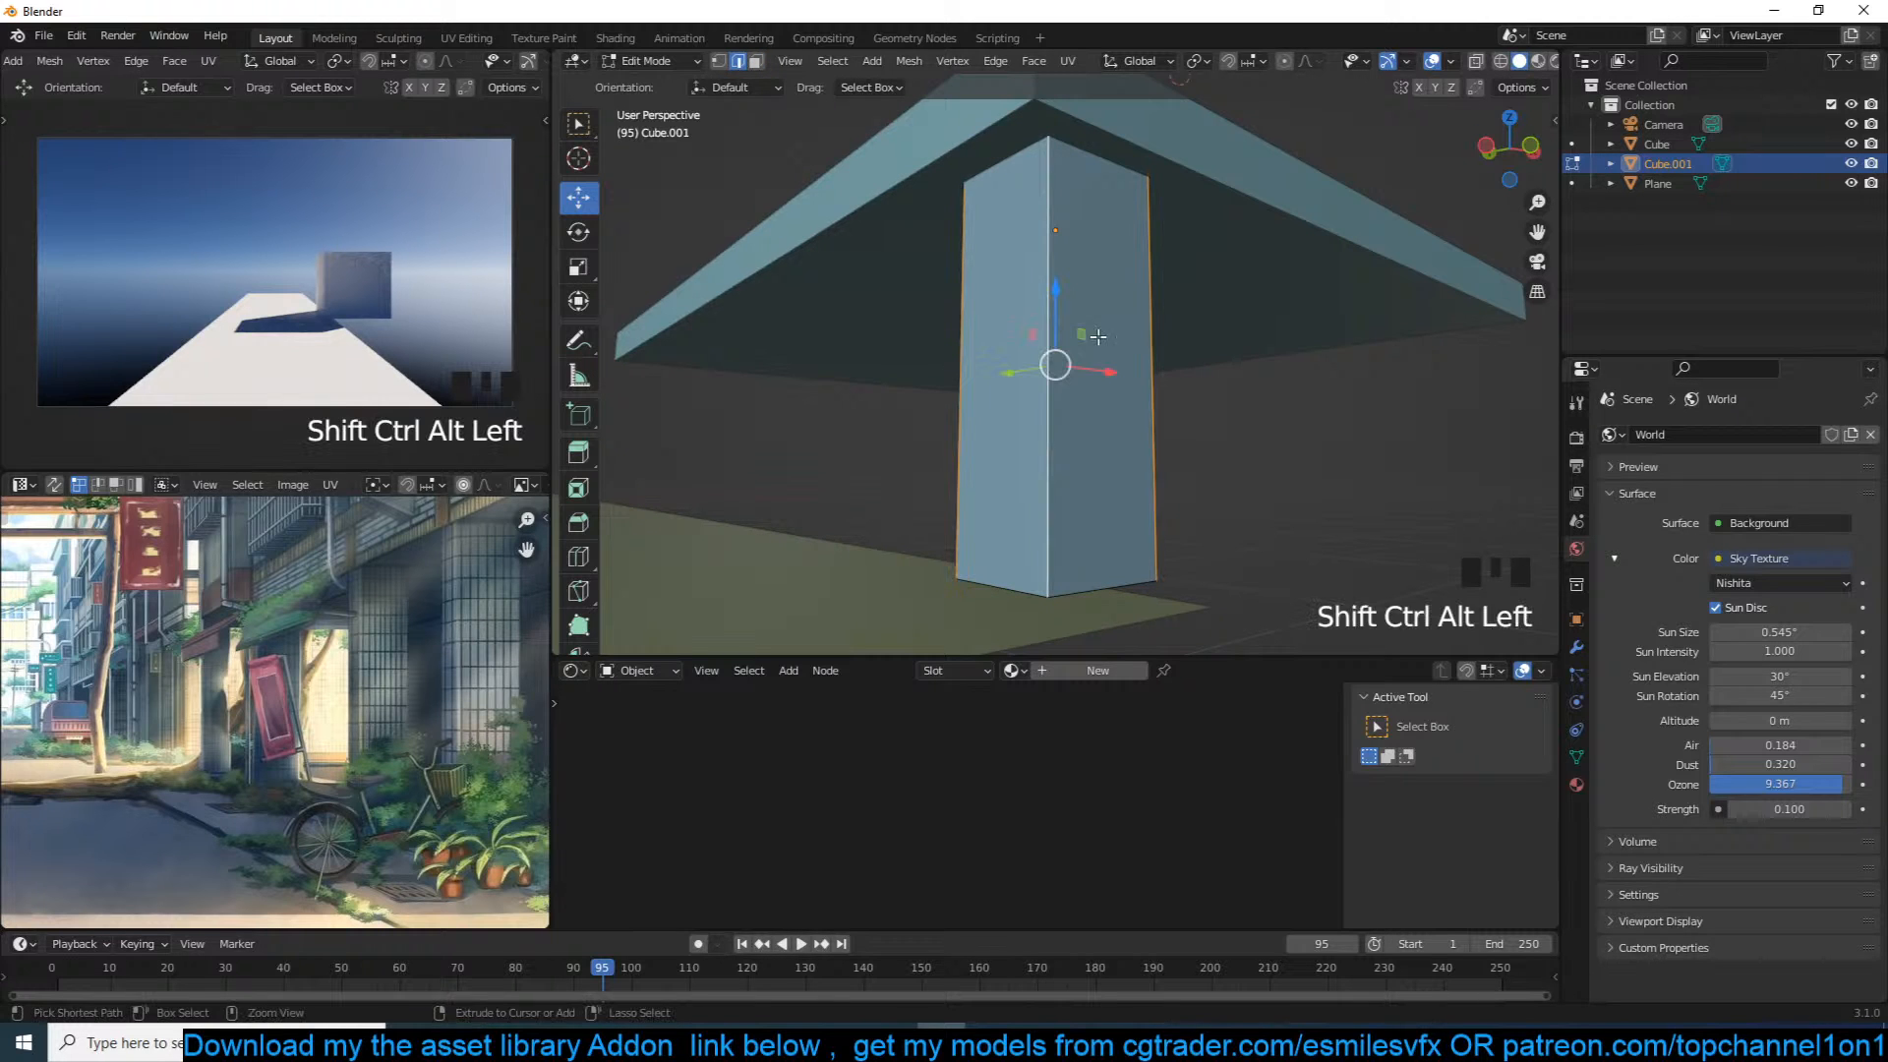
{"action": "key", "text": "ctrl+b"}
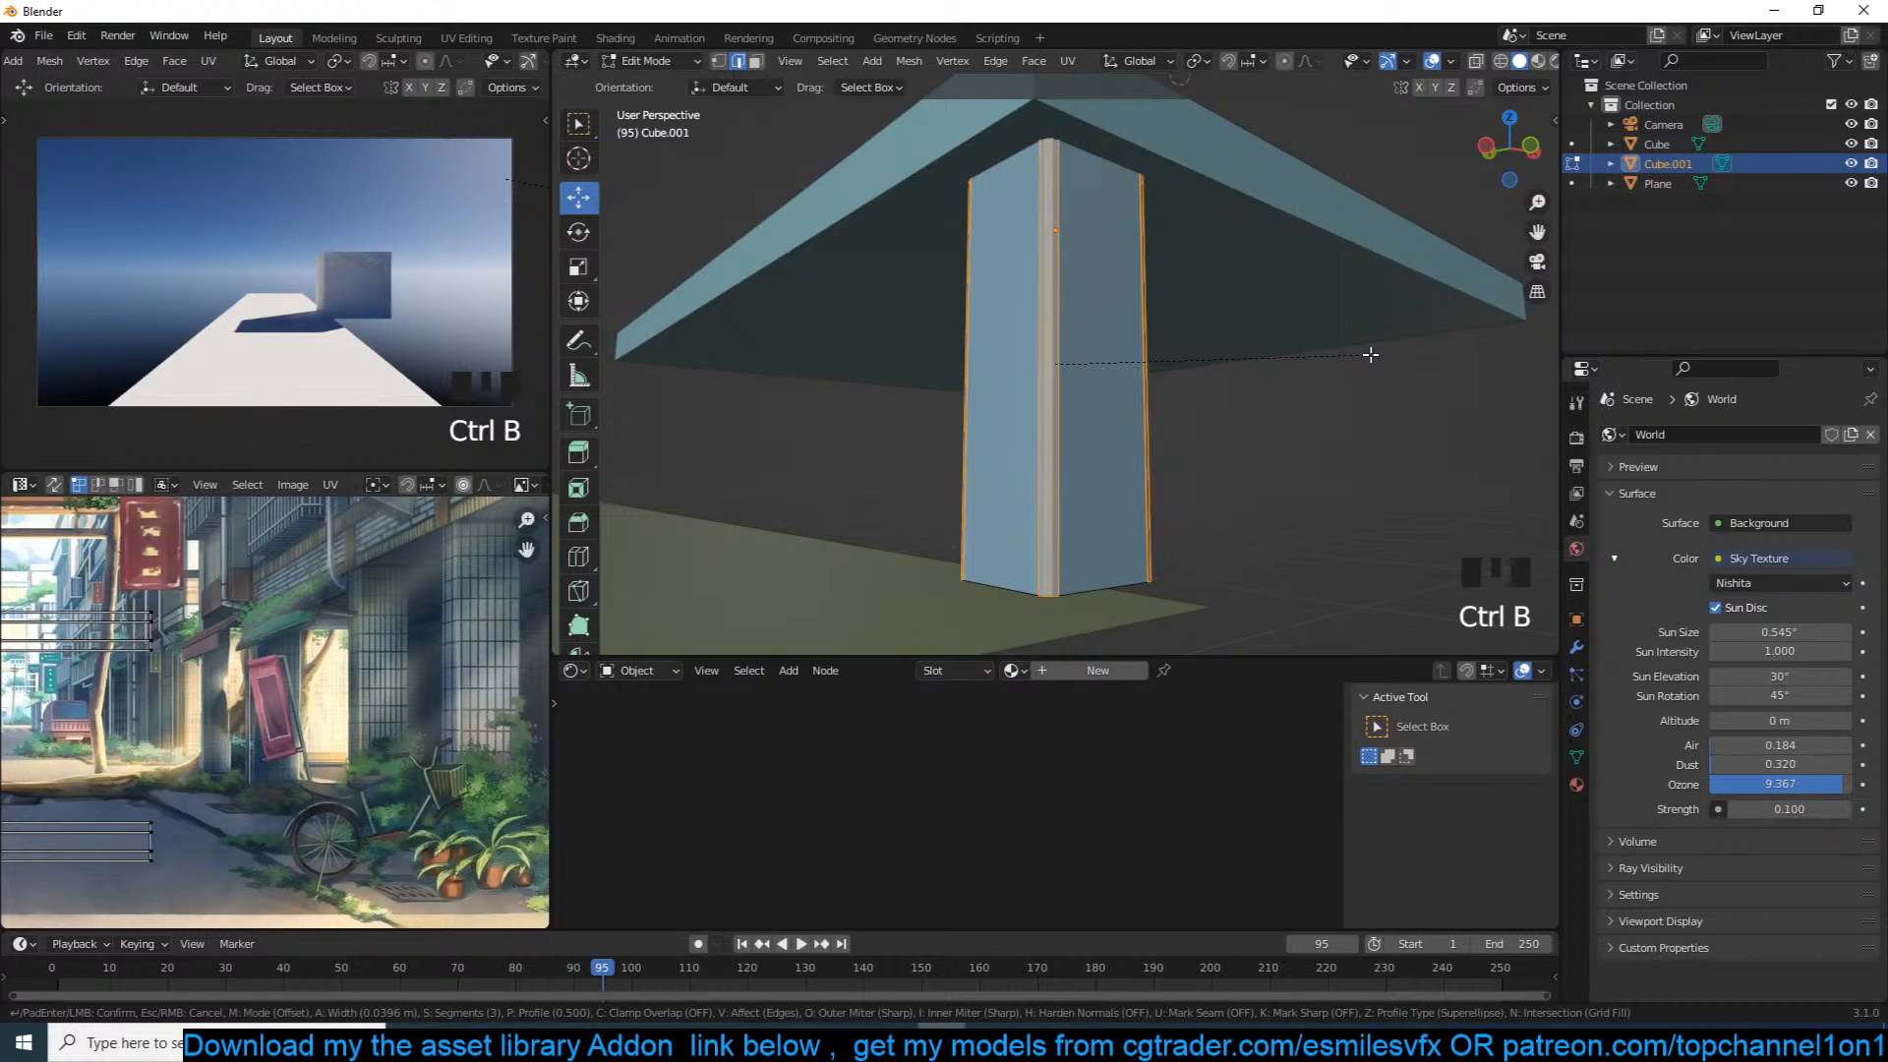
{"action": "key", "text": "Tab"}
Step: Apply smooth shading to the bevelled pillar
{"action": "right_click", "coordinate": [1196, 292]}
{"action": "right_click", "coordinate": [1241, 263]}
{"action": "key", "text": "q"}
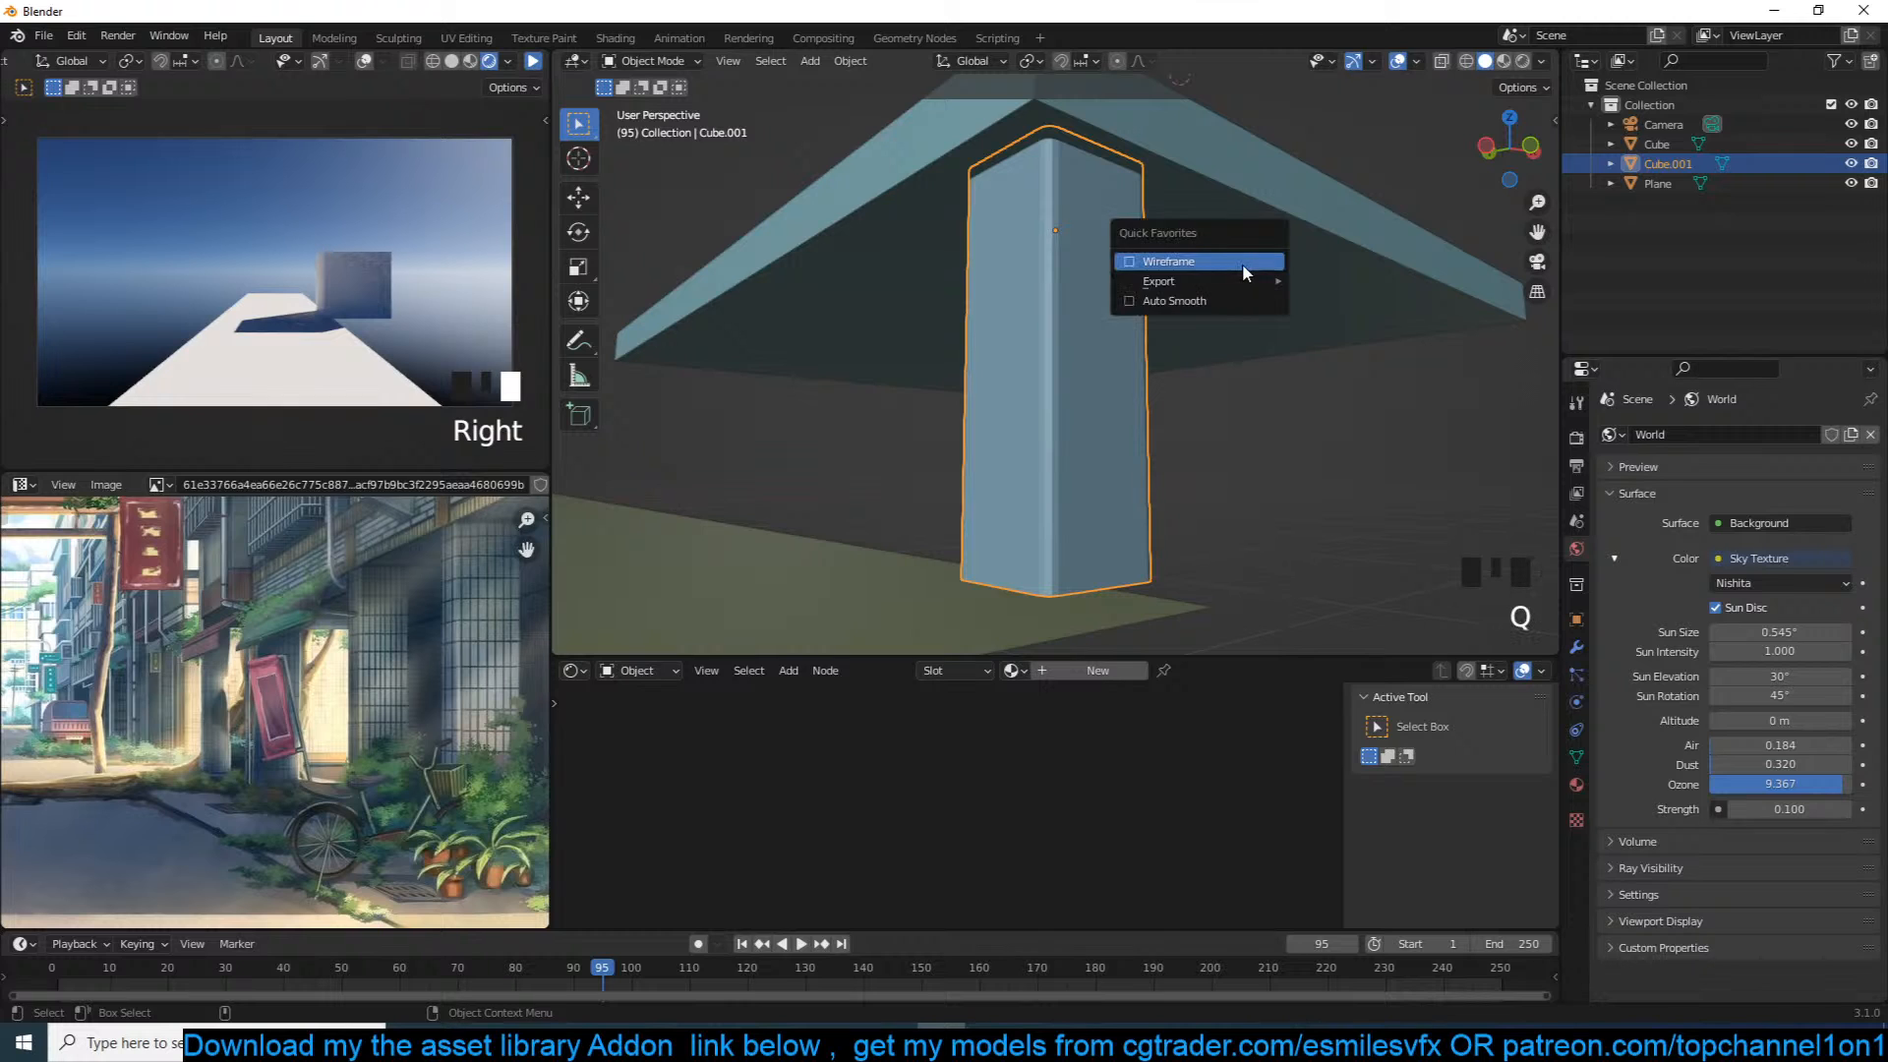
{"action": "left_click", "coordinate": [1242, 263]}
{"action": "left_click", "coordinate": [1180, 295]}
{"action": "right_click", "coordinate": [1152, 320]}
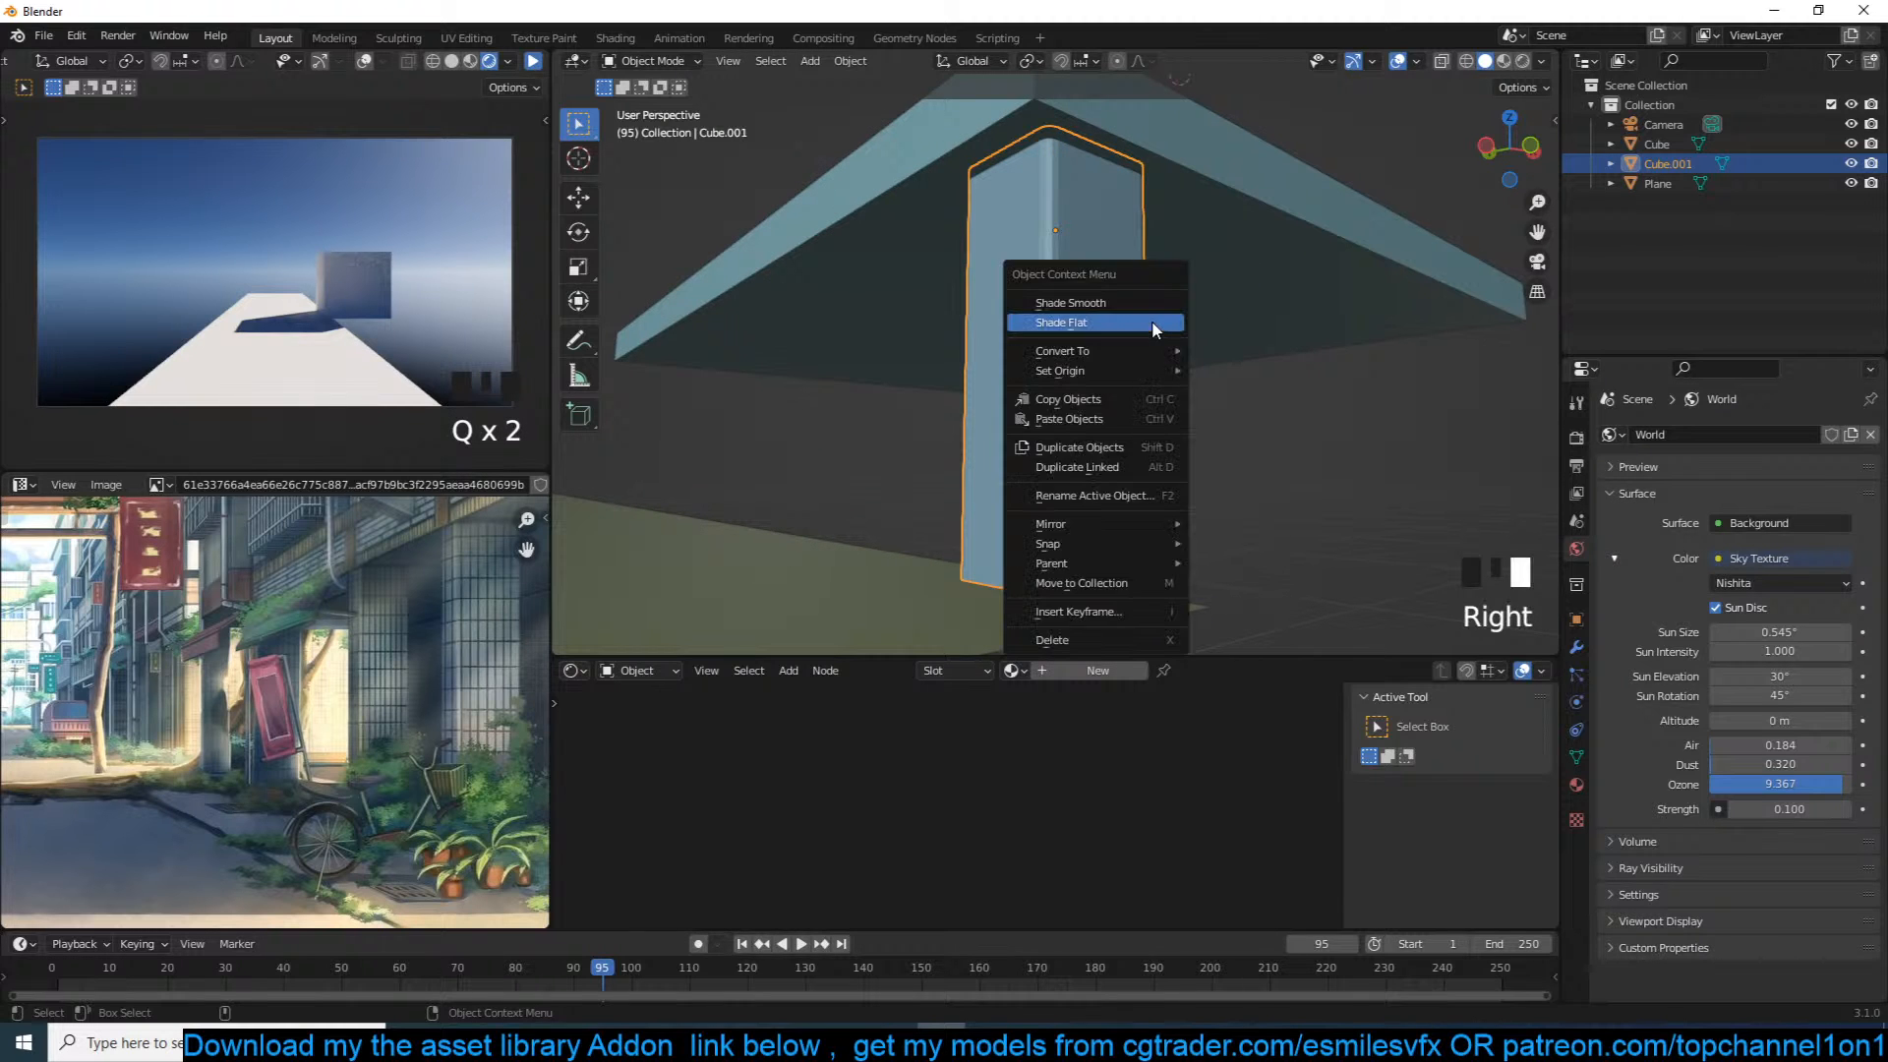
{"action": "right_click", "coordinate": [1160, 302]}
{"action": "left_click", "coordinate": [1156, 298]}
{"action": "right_click", "coordinate": [1156, 283]}
{"action": "left_click", "coordinate": [1158, 265]}
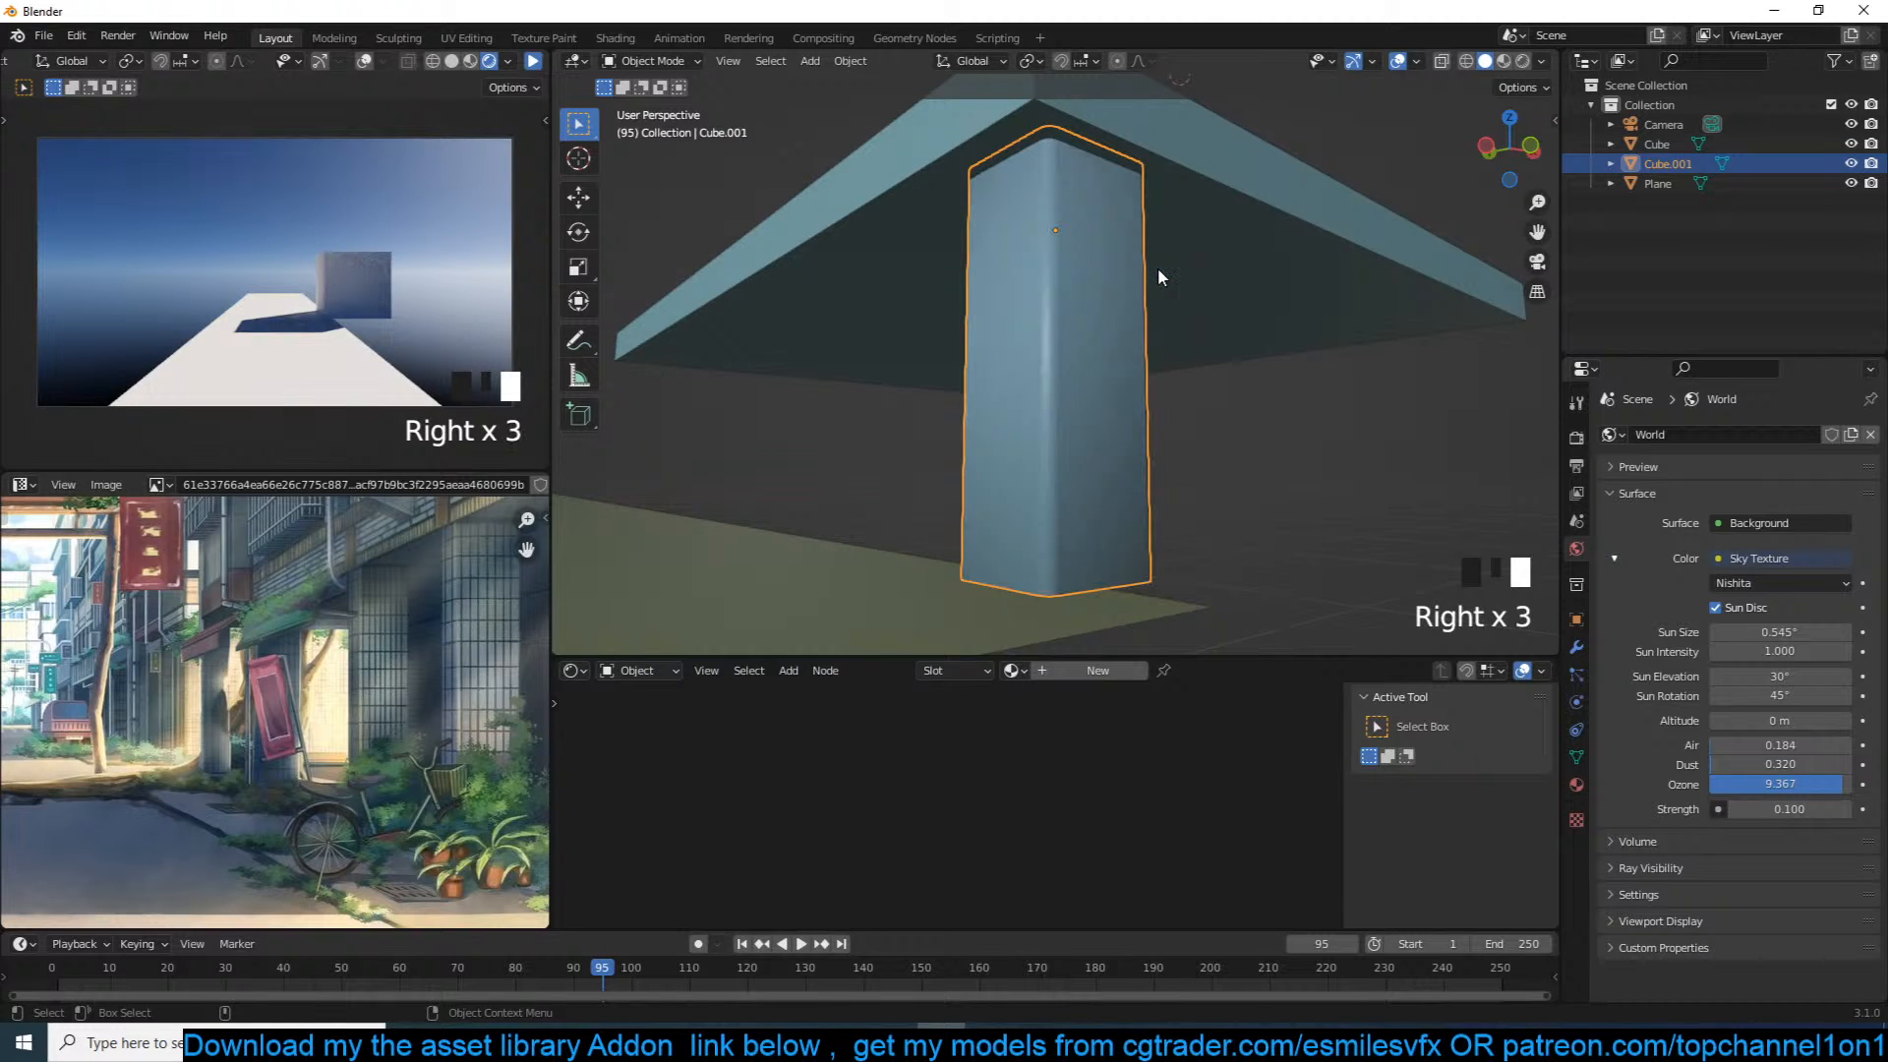
Step: Inspect the pillar's smooth shading from several sides
{"action": "key", "text": "a"}
{"action": "left_click", "coordinate": [1260, 283]}
{"action": "left_click", "coordinate": [1094, 373]}
{"action": "key", "text": "q"}
{"action": "left_click", "coordinate": [1049, 413]}
{"action": "key", "text": "grave"}
{"action": "key", "text": "grave"}
{"action": "key", "text": "grave"}
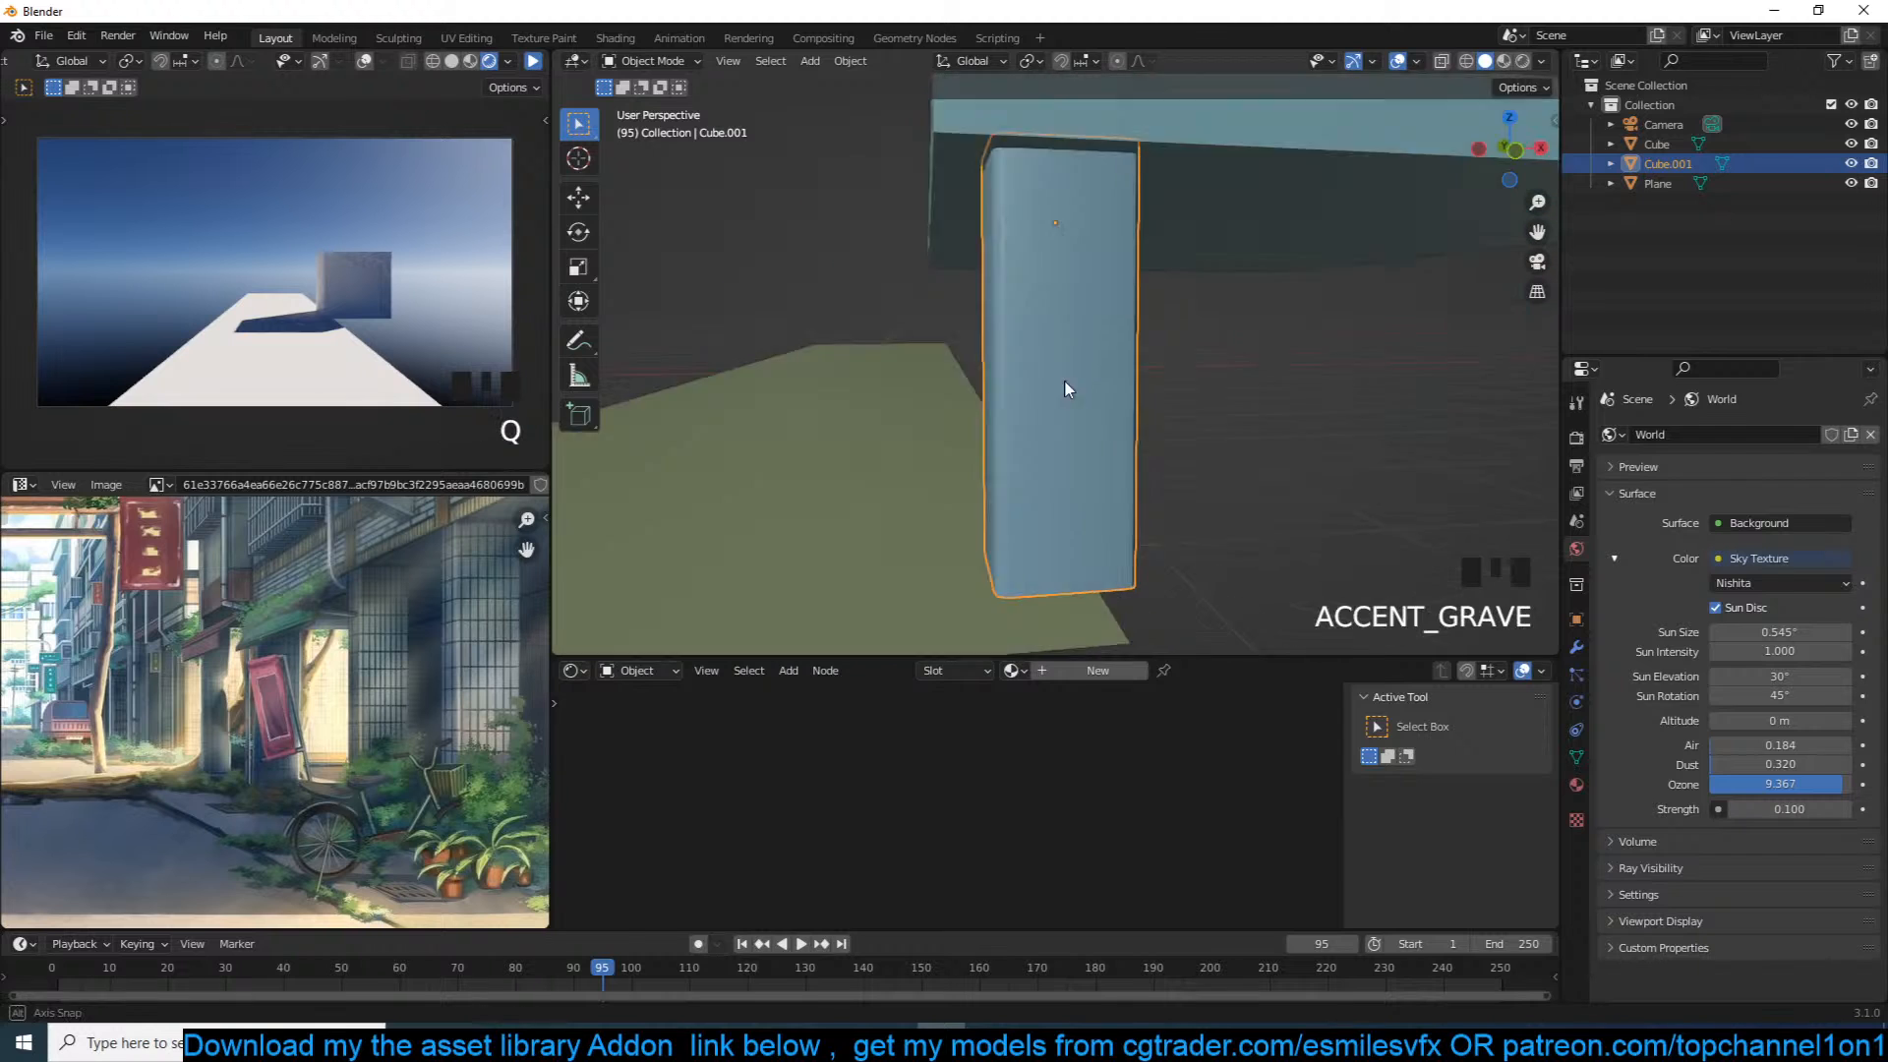
{"action": "key", "text": "q"}
{"action": "left_click", "coordinate": [1131, 393]}
{"action": "key", "text": "grave"}
{"action": "key", "text": "grave"}
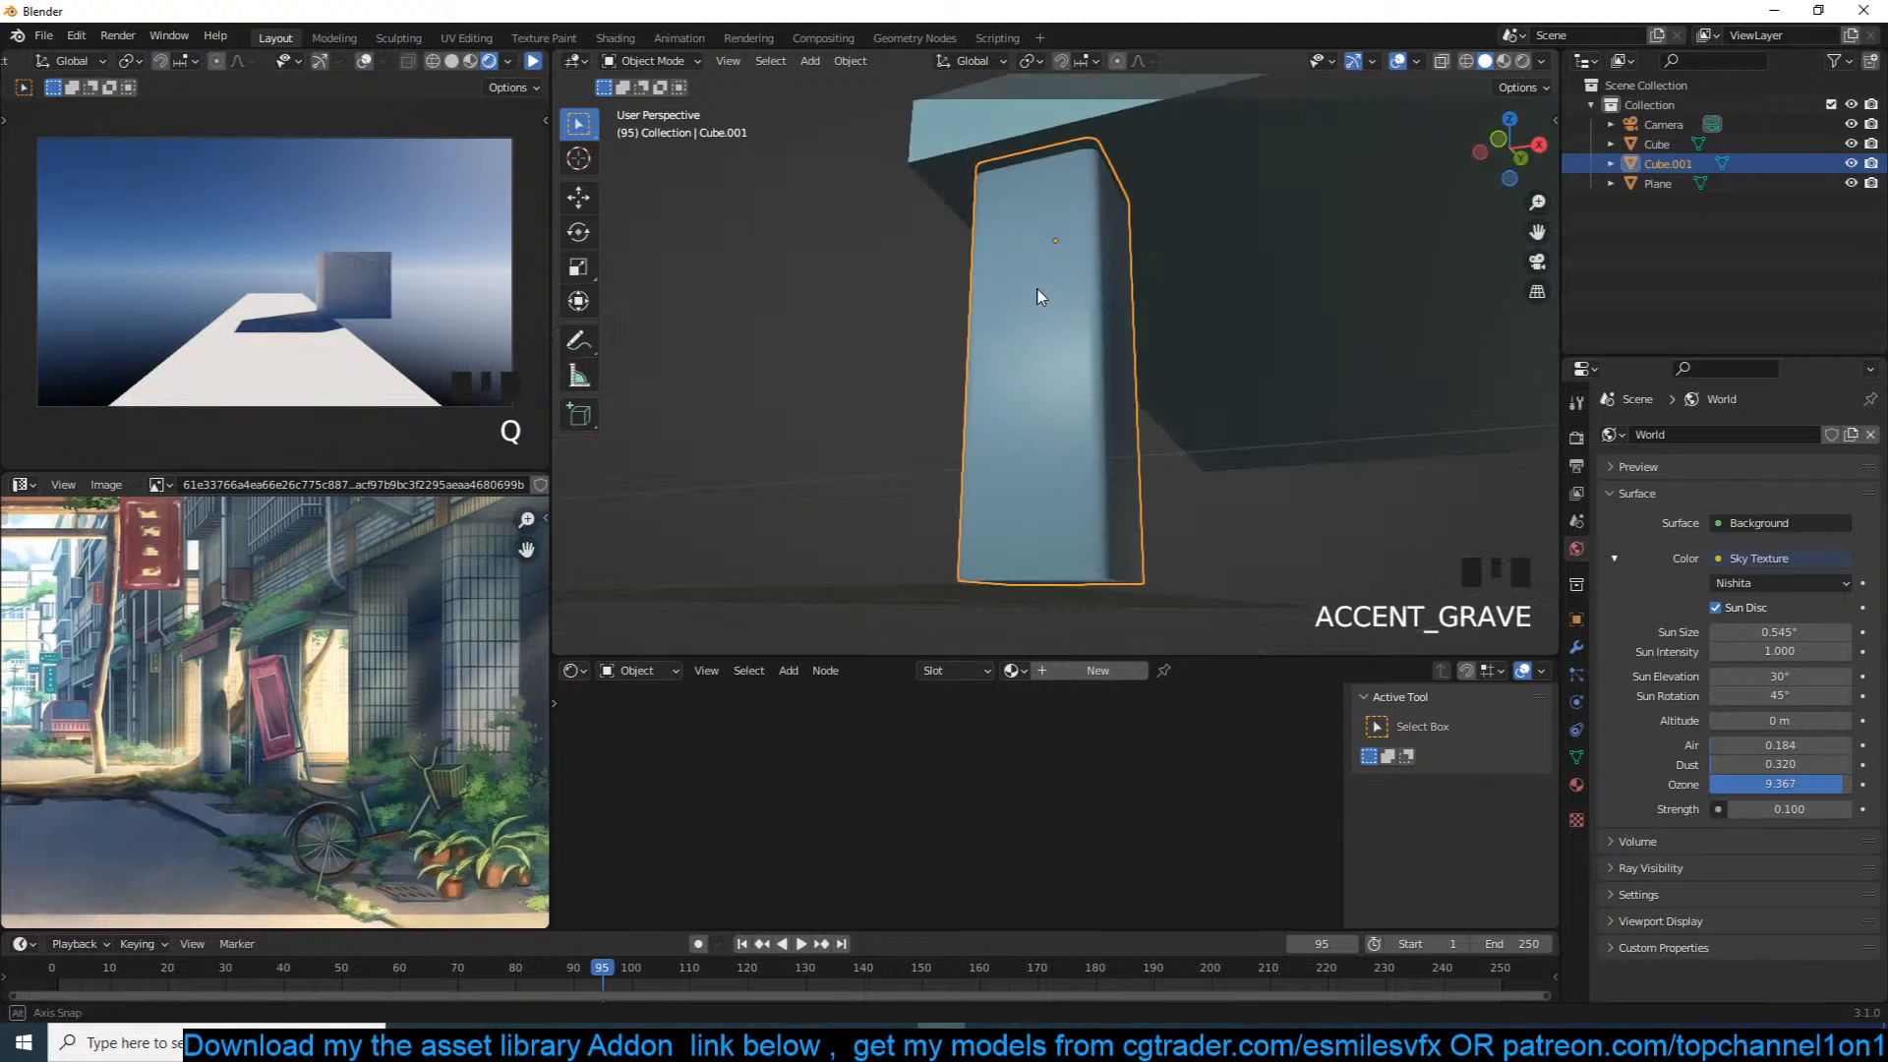
Step: Enable Auto Smooth for the pillar's normals at 45°
{"action": "left_click", "coordinate": [1577, 757]}
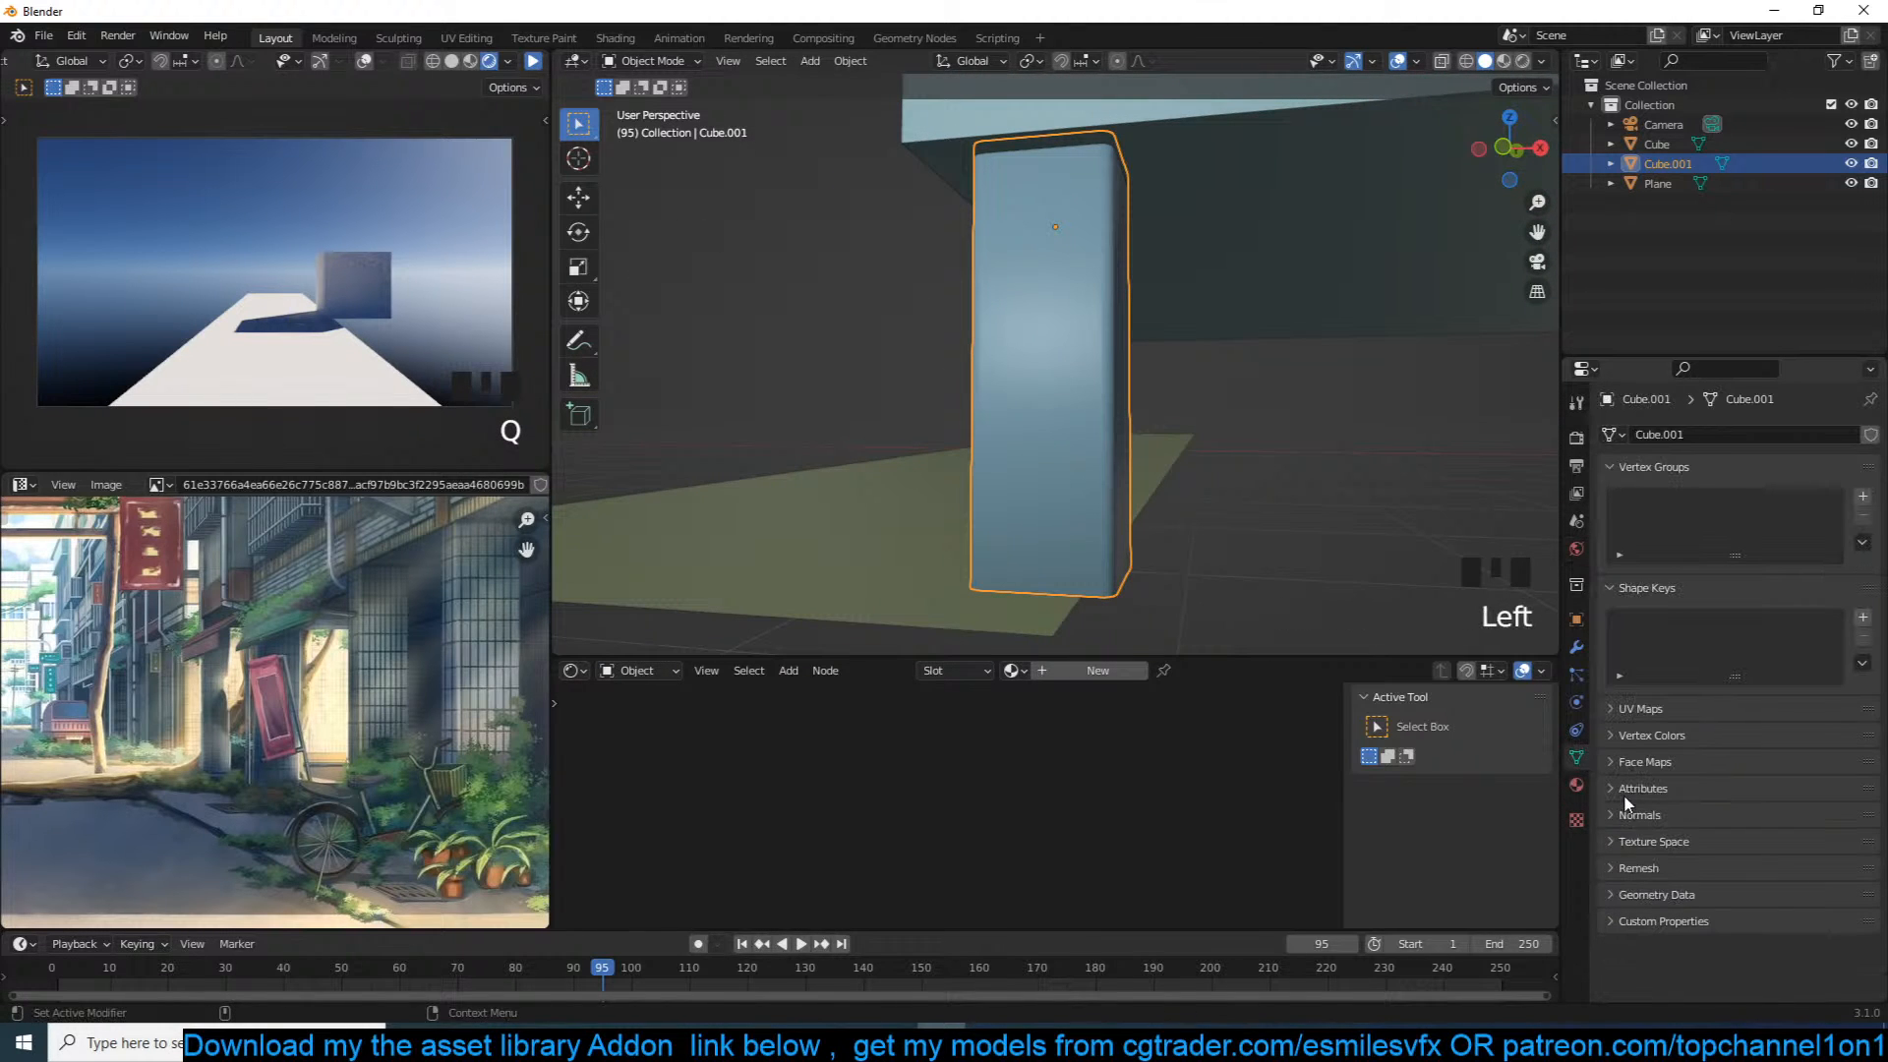
{"action": "left_click", "coordinate": [1666, 815]}
{"action": "left_click", "coordinate": [1715, 844]}
{"action": "double_click", "coordinate": [1714, 844]}
{"action": "scroll", "coordinate": [881, 244], "scroll_direction": "down", "scroll_amount": 3}
Step: Narrow the pillar along Y by moving its far-side vertices inward in X-ray Edit Mode
{"action": "key", "text": "grave"}
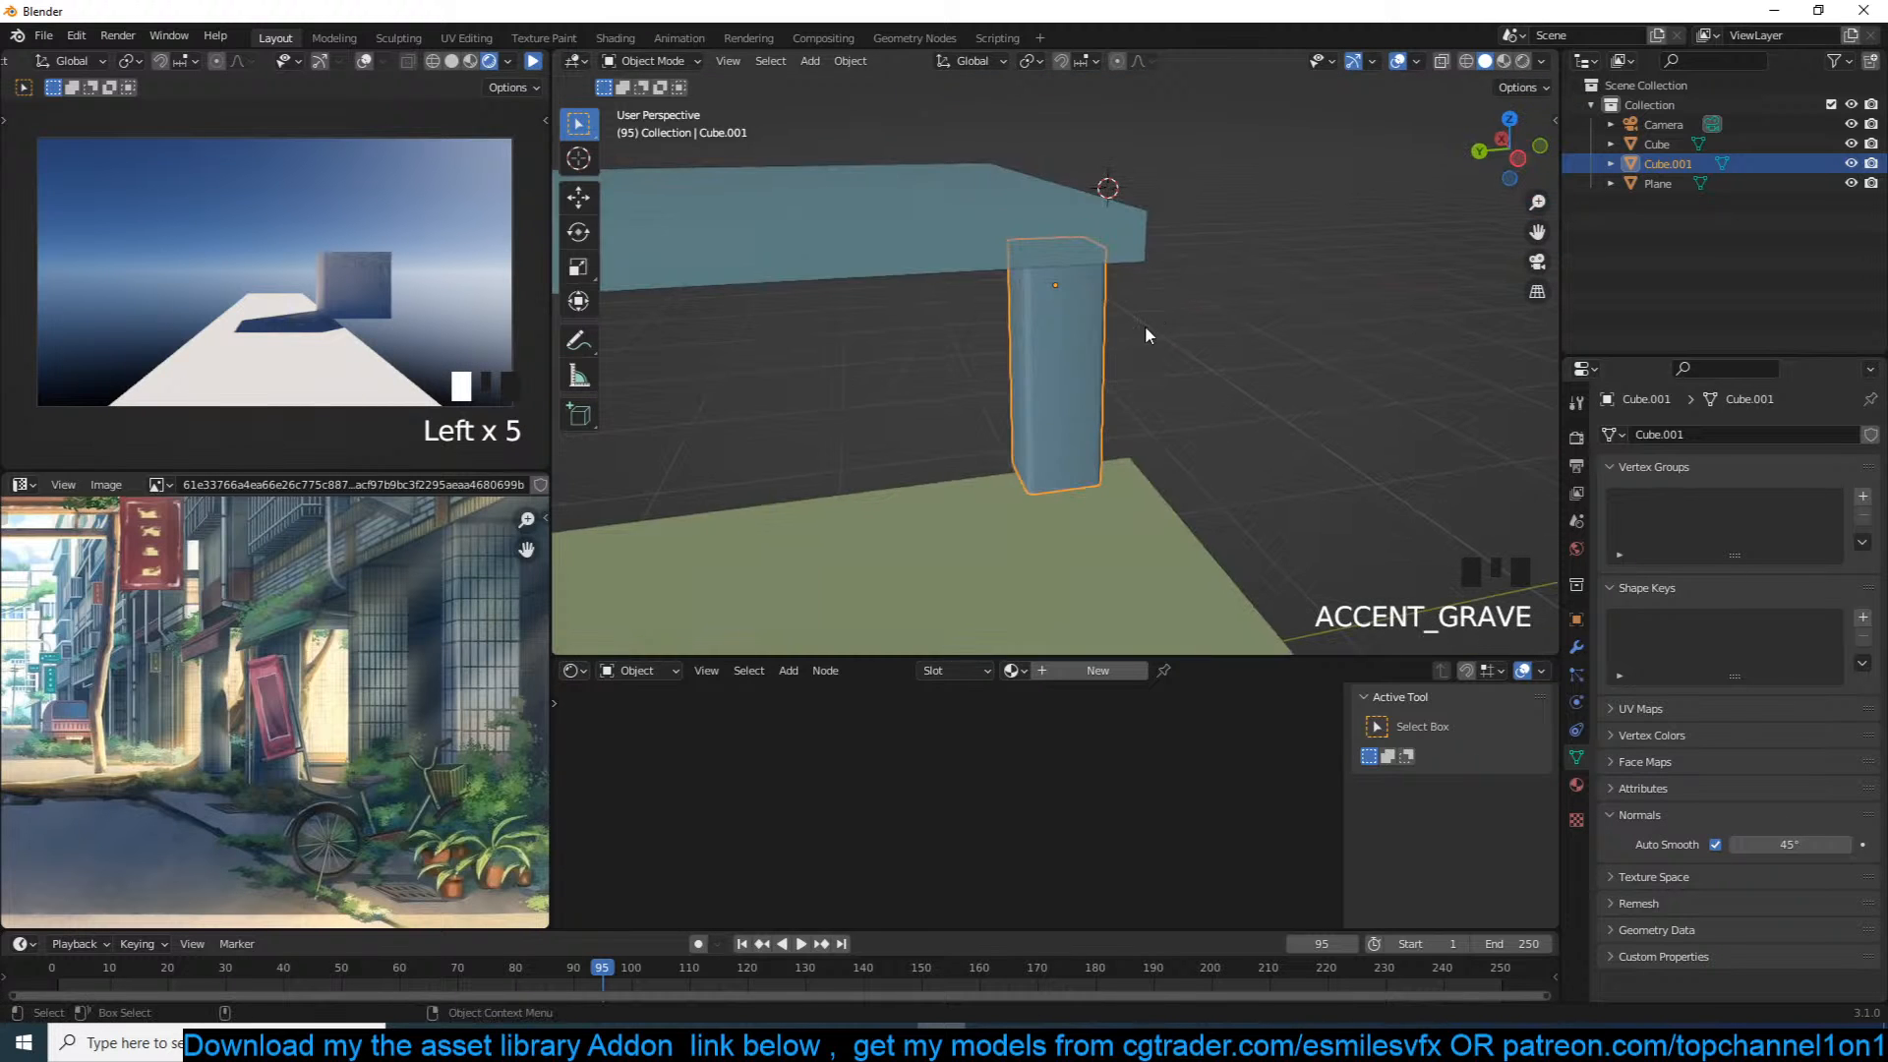
{"action": "key", "text": "grave"}
{"action": "key", "text": "grave"}
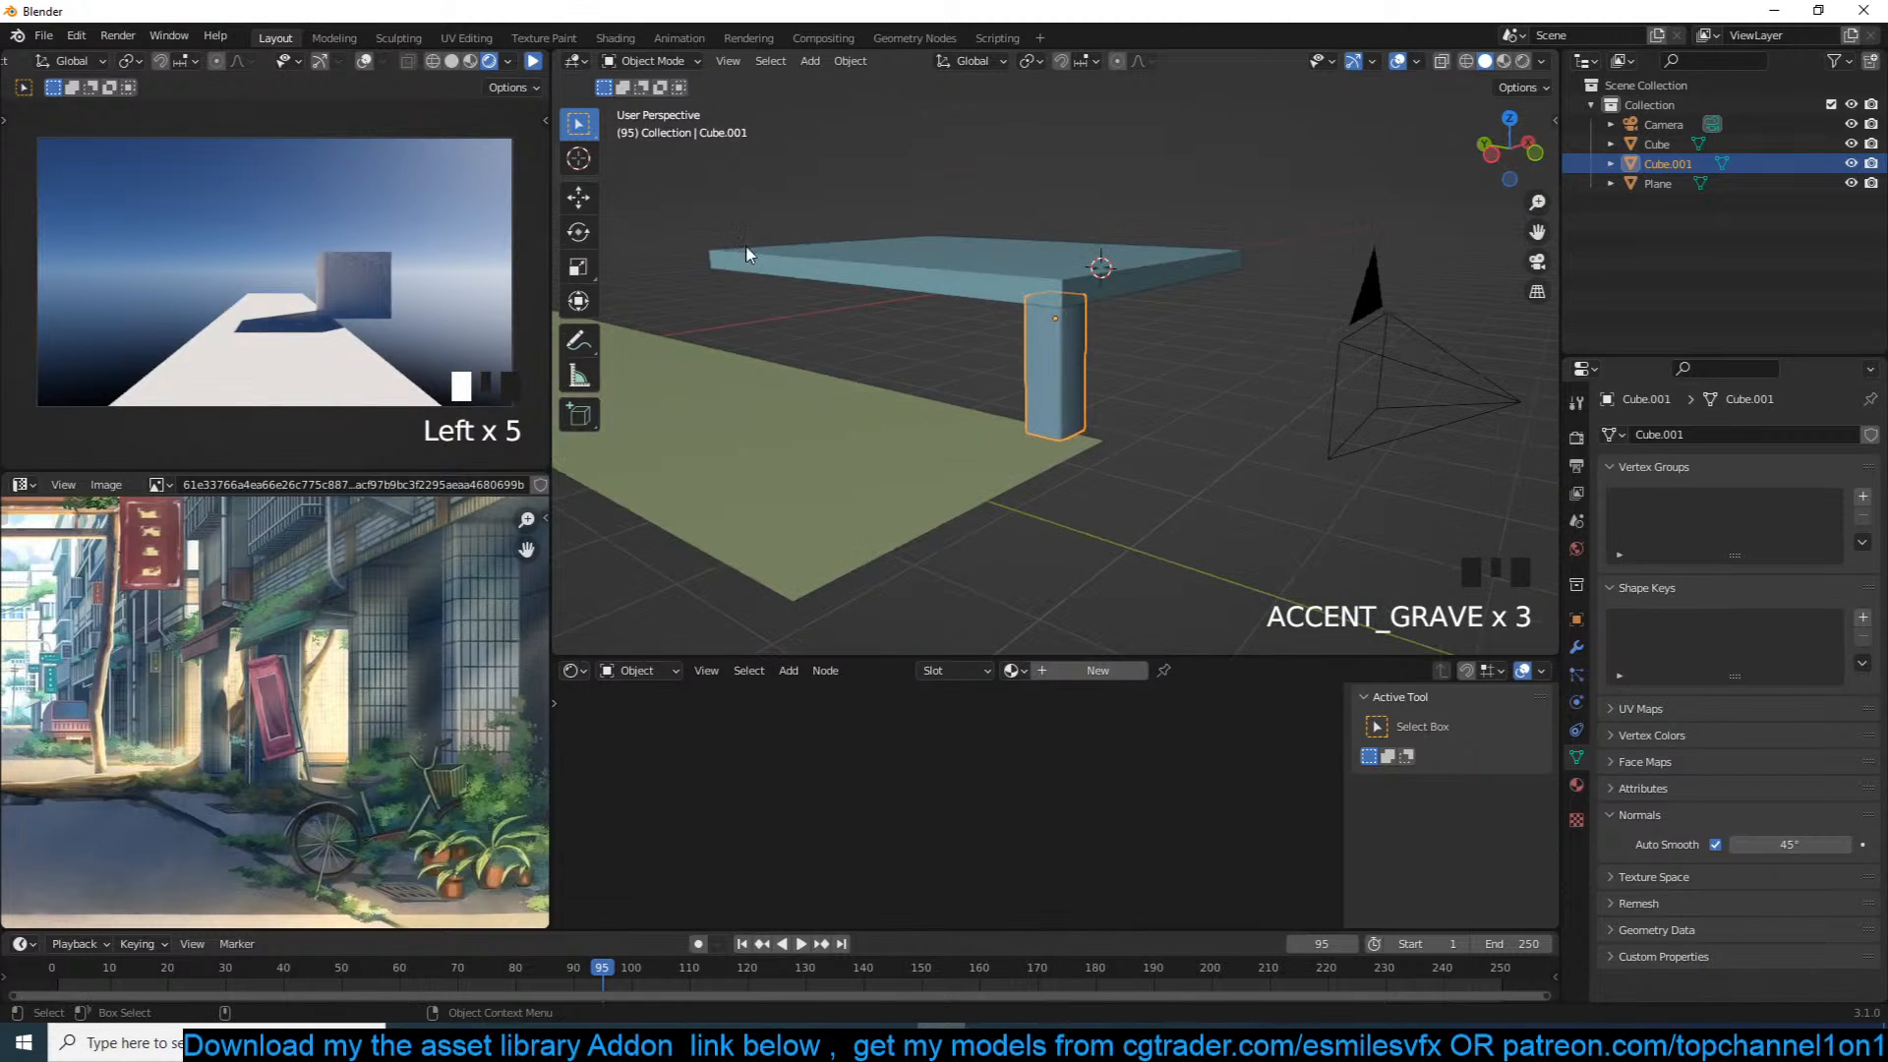
{"action": "left_click", "coordinate": [579, 198]}
{"action": "key", "text": "grave"}
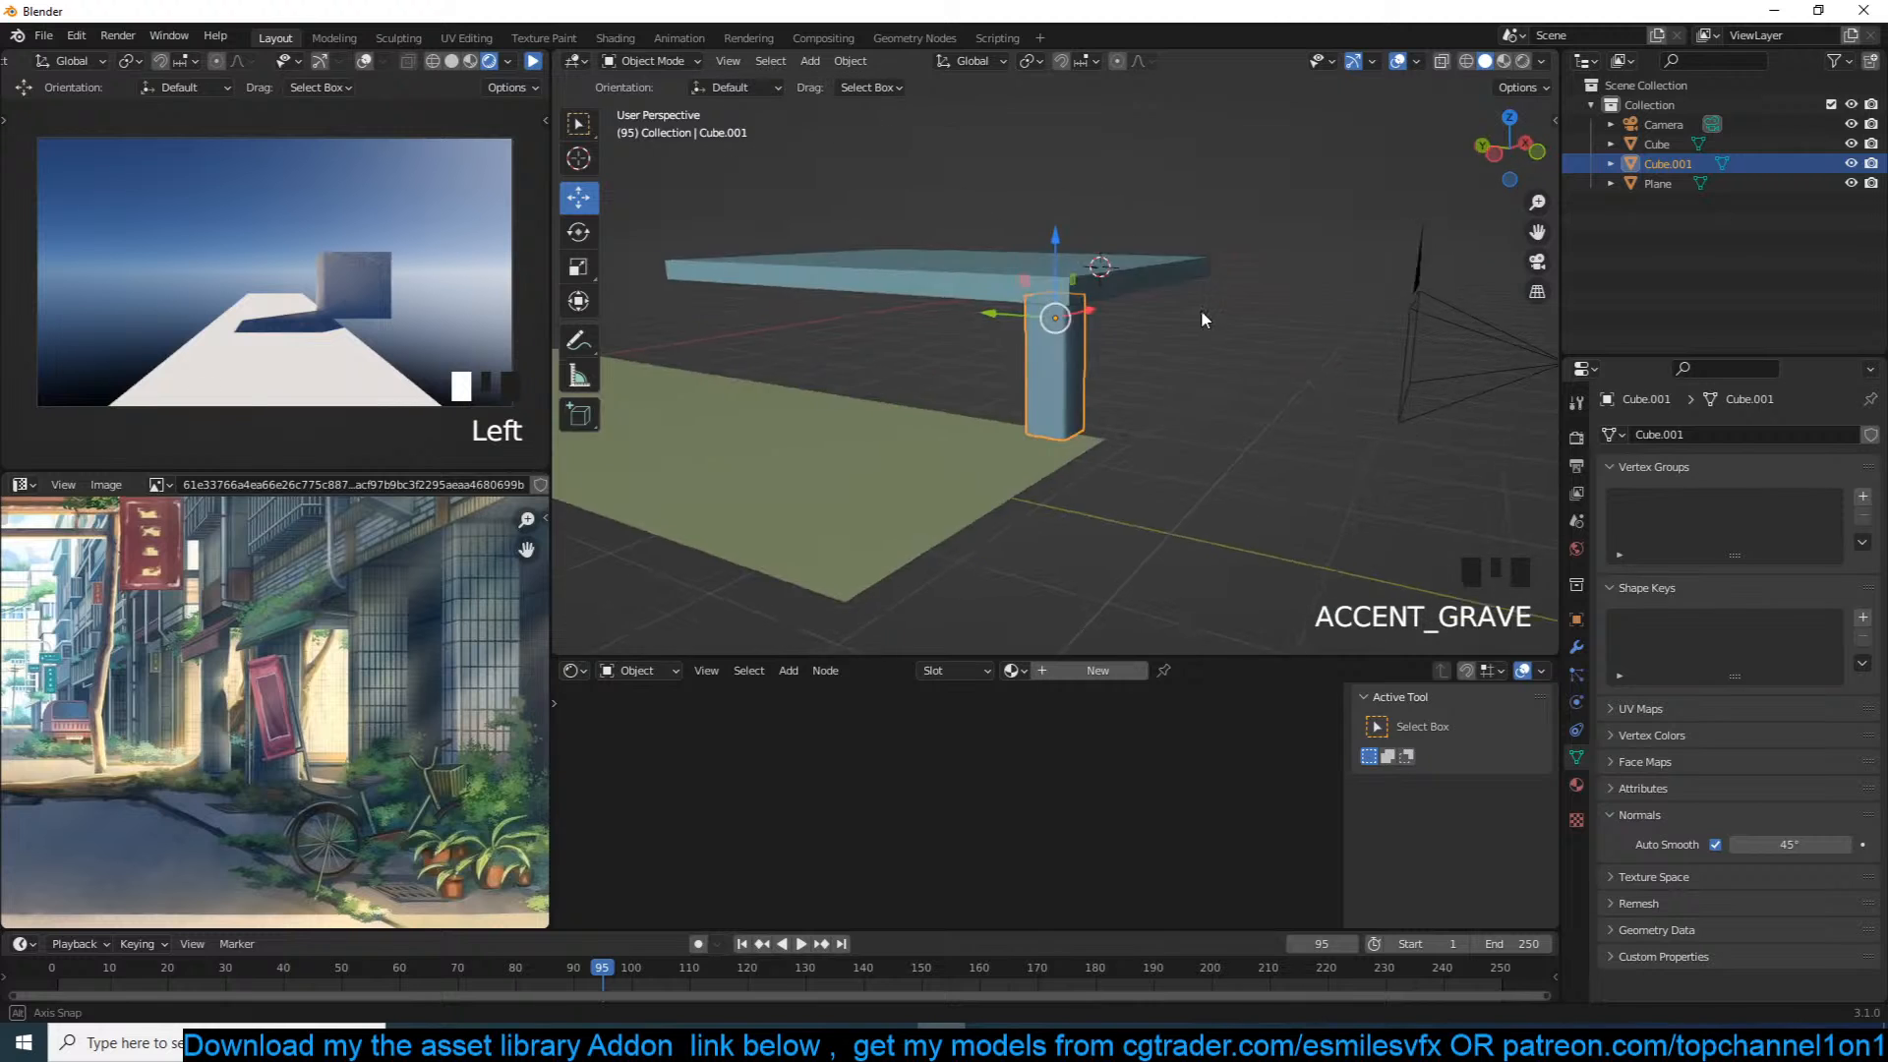
{"action": "key", "text": "Tab"}
{"action": "key", "text": "alt+z"}
{"action": "left_click_drag", "start_coordinate": [956, 113], "coordinate": [1056, 590]}
{"action": "key", "text": "1"}
{"action": "left_click_drag", "start_coordinate": [939, 372], "coordinate": [965, 370]}
{"action": "key", "text": "Tab"}
Step: Clear the pillar's scale transform and place a linked duplicate of the pillar behind it along Y
{"action": "key", "text": "grave"}
{"action": "key", "text": "grave"}
{"action": "key", "text": "alt+s"}
{"action": "key", "text": "x"}
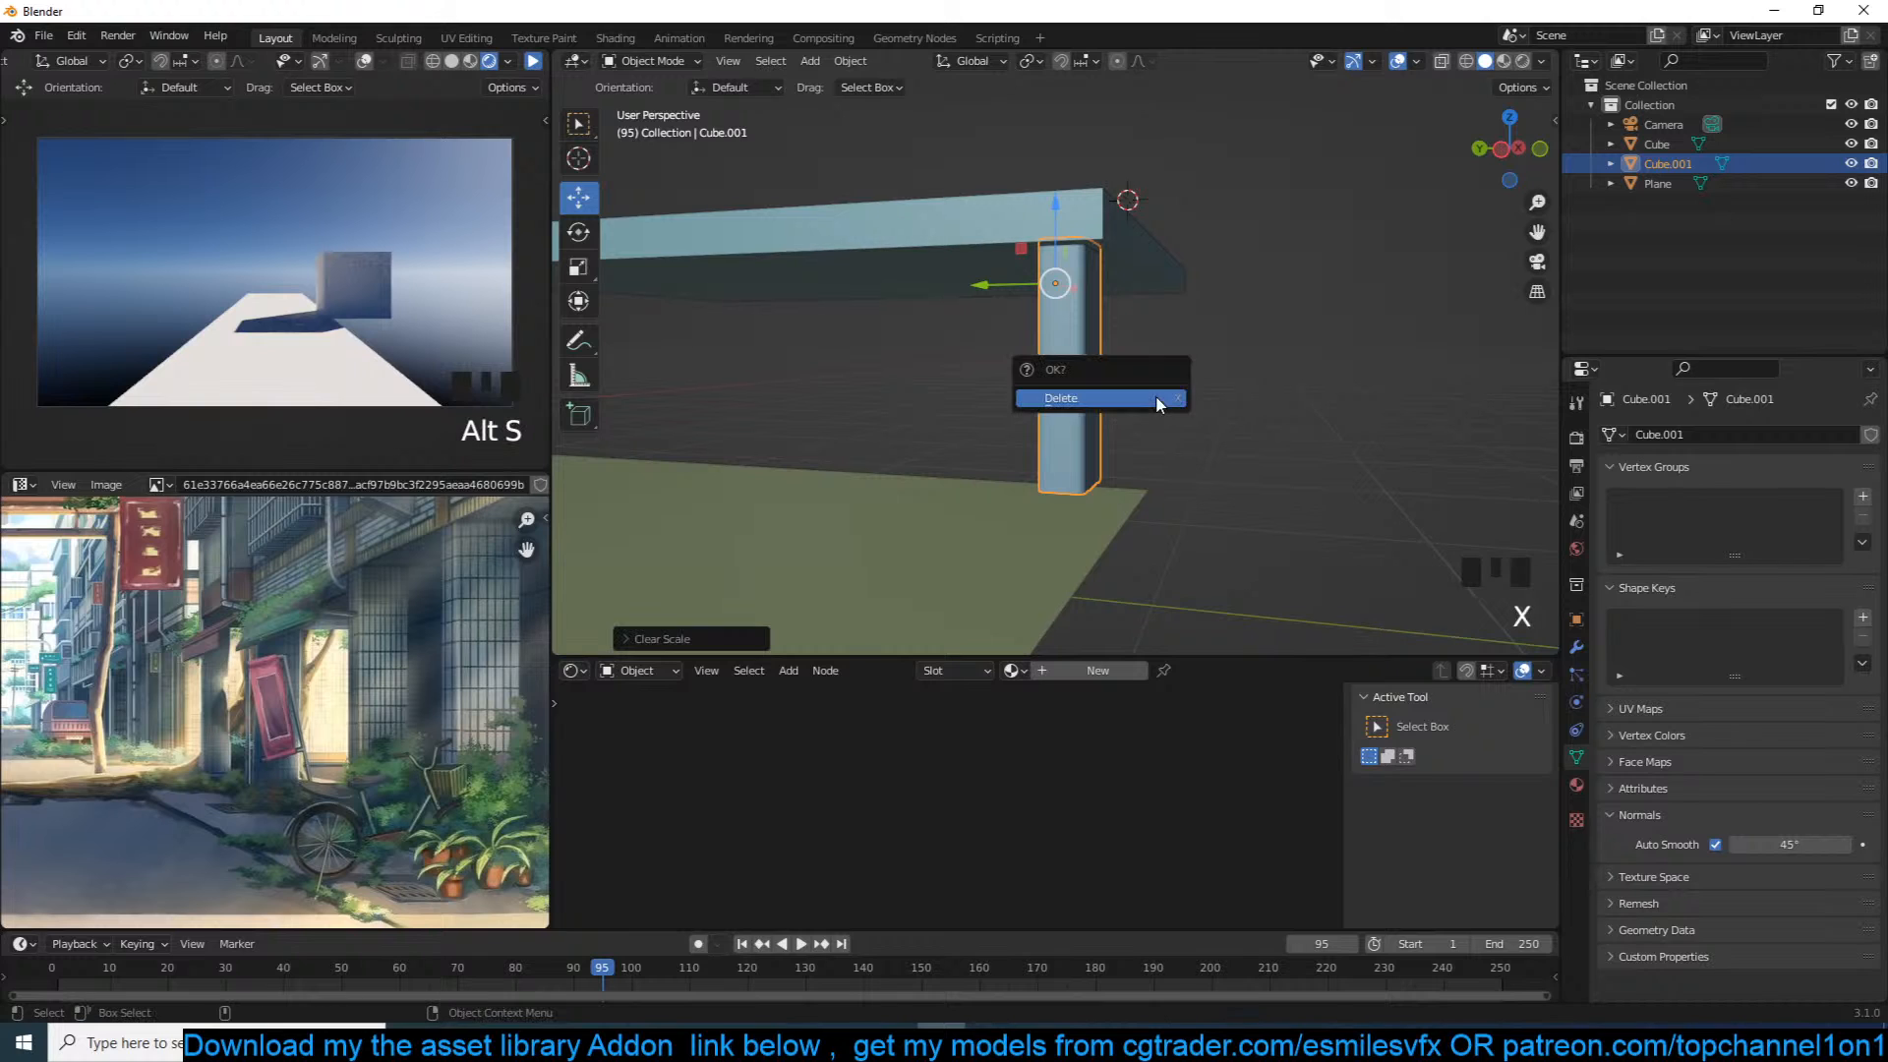
{"action": "key", "text": "alt+d"}
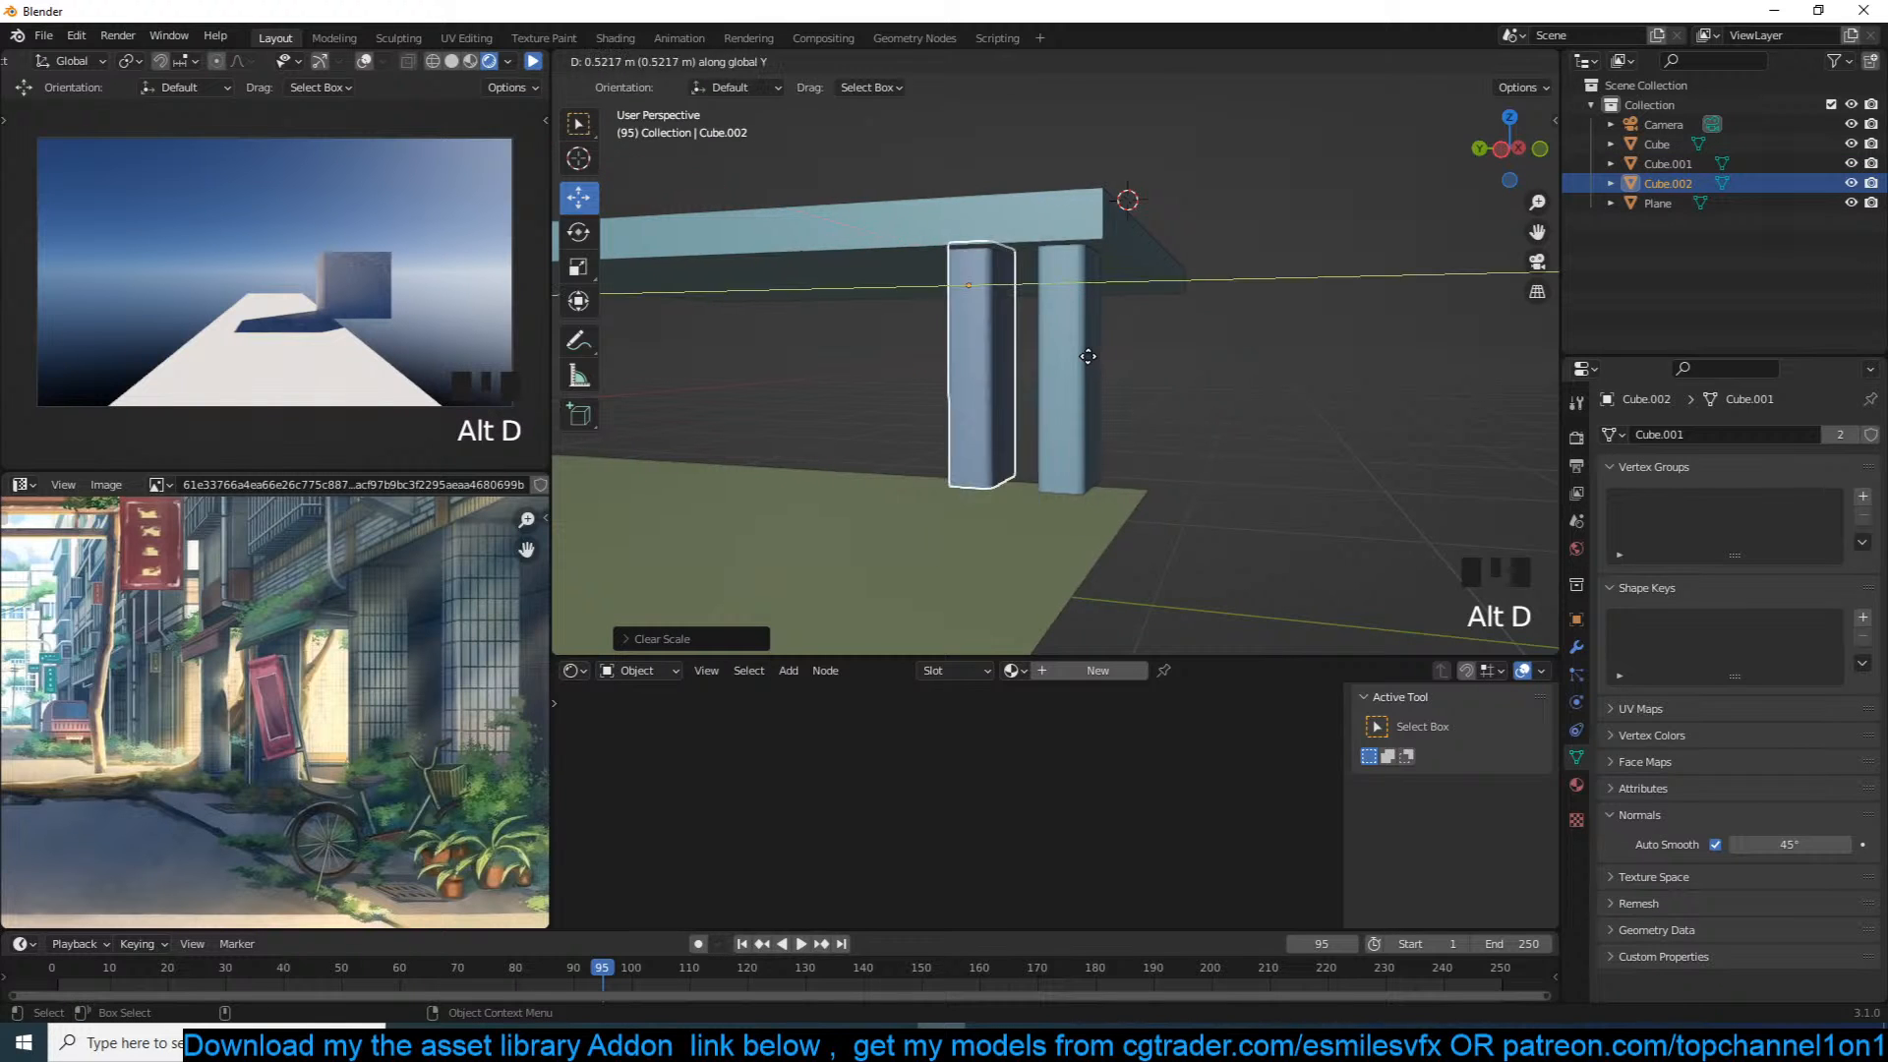
{"action": "left_click", "coordinate": [1065, 361]}
Step: Place linked duplicates of both pillars along Y under the slab's far end
{"action": "left_click", "coordinate": [1065, 361], "text": "shift"}
{"action": "scroll", "coordinate": [1065, 361], "scroll_direction": "down", "scroll_amount": 4}
{"action": "key", "text": "alt+d"}
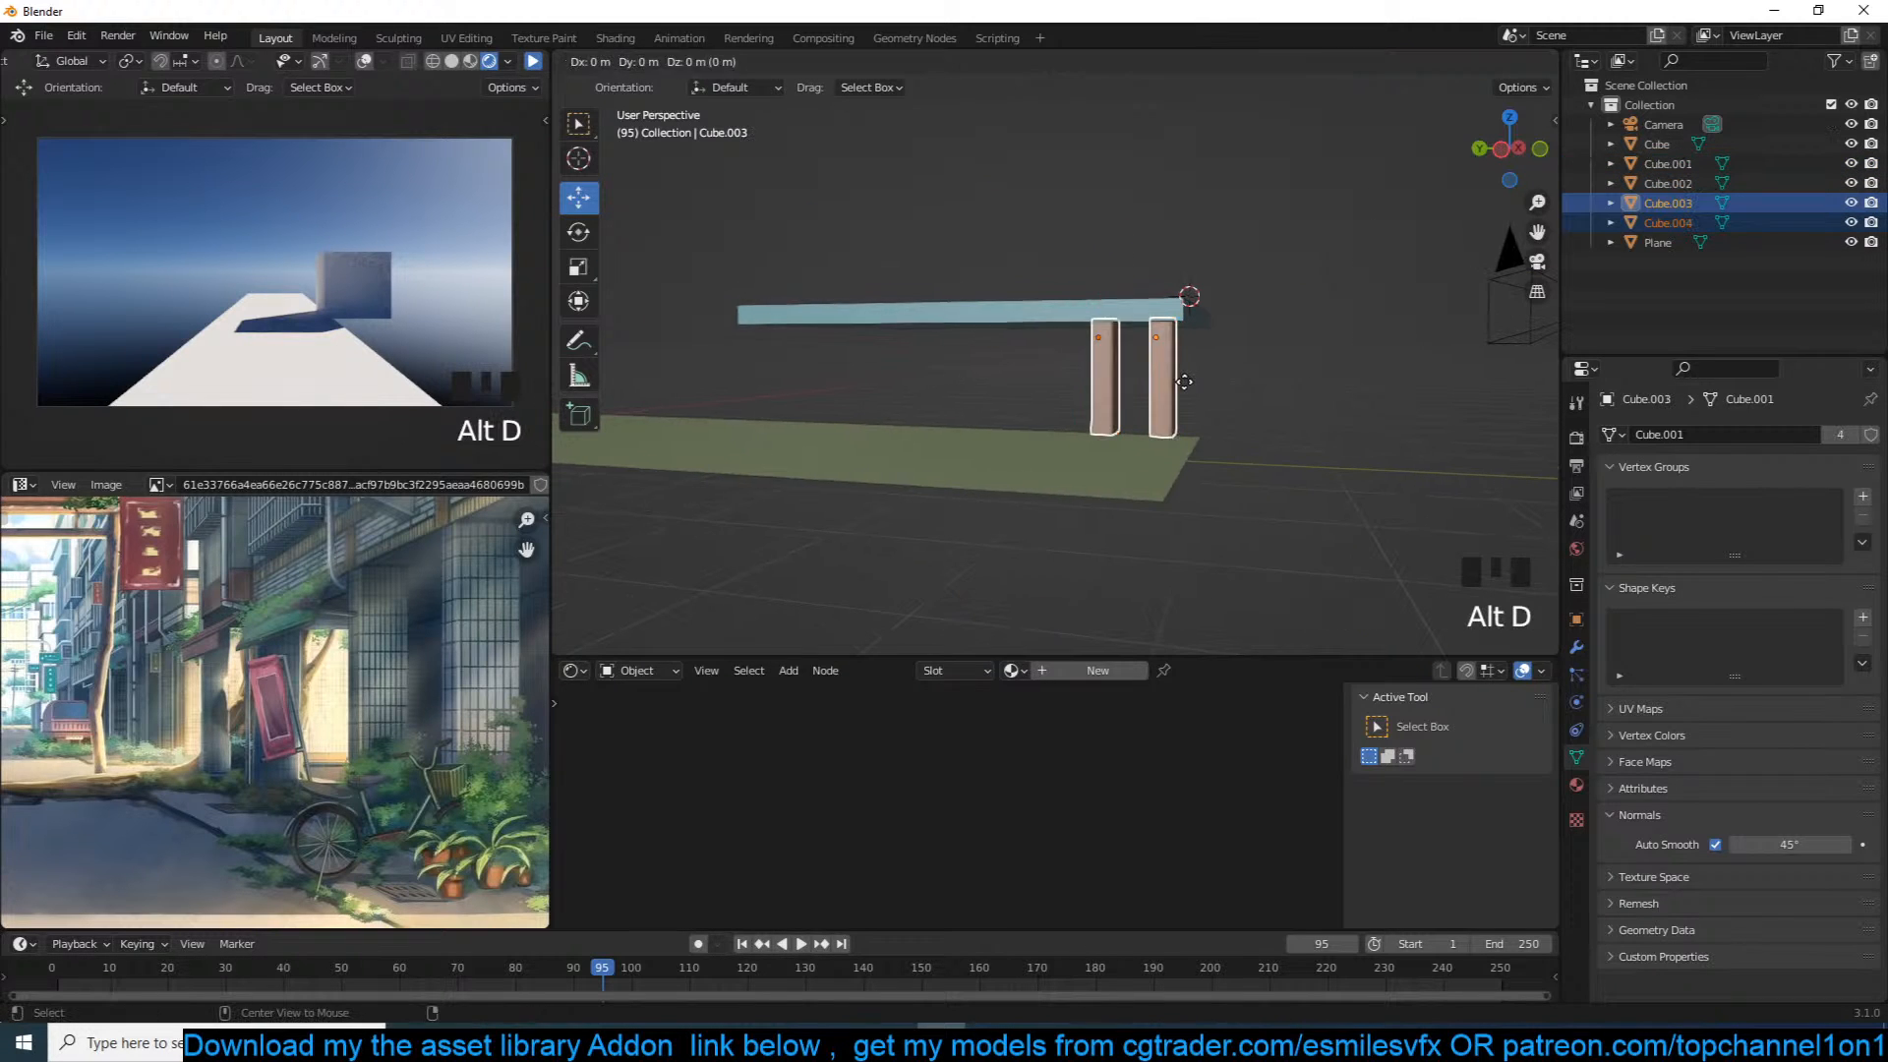
{"action": "left_click", "coordinate": [978, 341]}
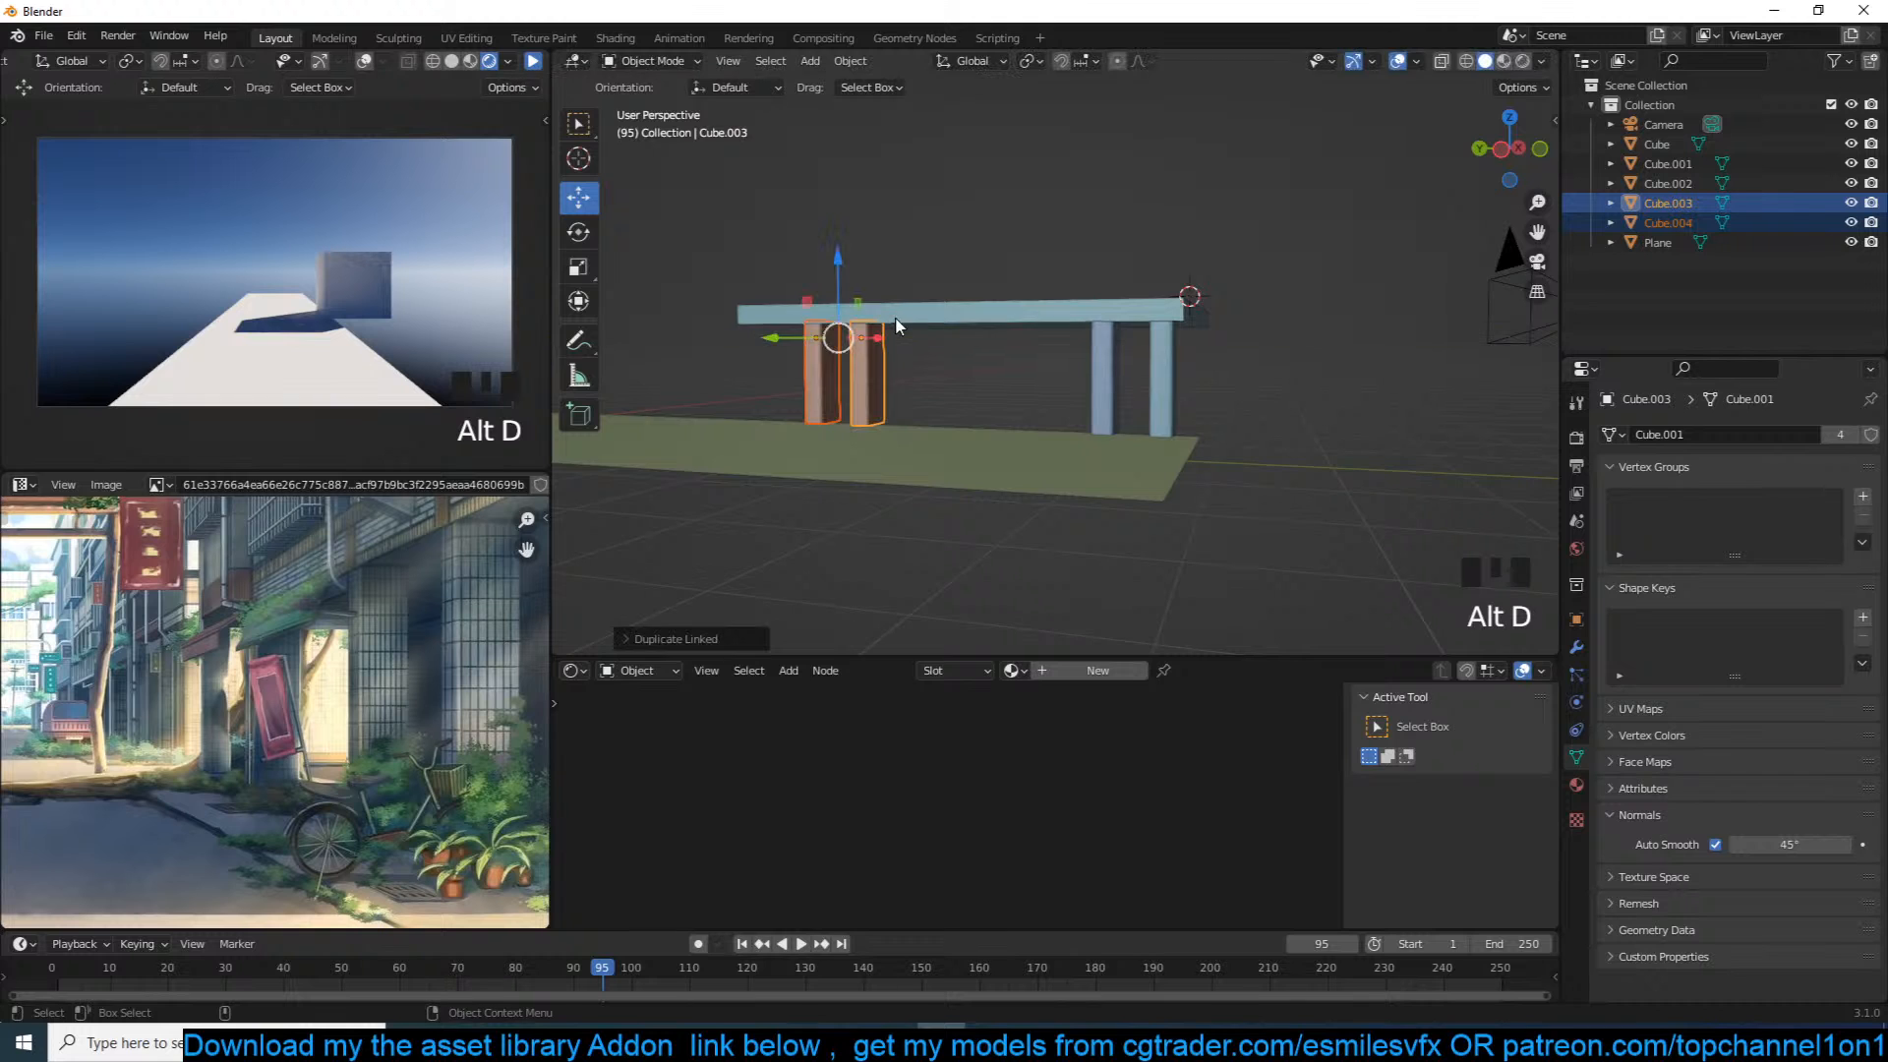
Step: Place the 3D cursor on the ground below the slab's far corner and add a mesh circle there
{"action": "scroll", "coordinate": [1170, 371], "scroll_direction": "up", "scroll_amount": 2}
{"action": "key", "text": "grave"}
{"action": "right_click", "coordinate": [1001, 533], "text": "shift"}
{"action": "right_click", "coordinate": [1003, 531]}
{"action": "key", "text": "alt+a"}
{"action": "key", "text": "shift+a"}
{"action": "mouse_move", "coordinate": [999, 484]}
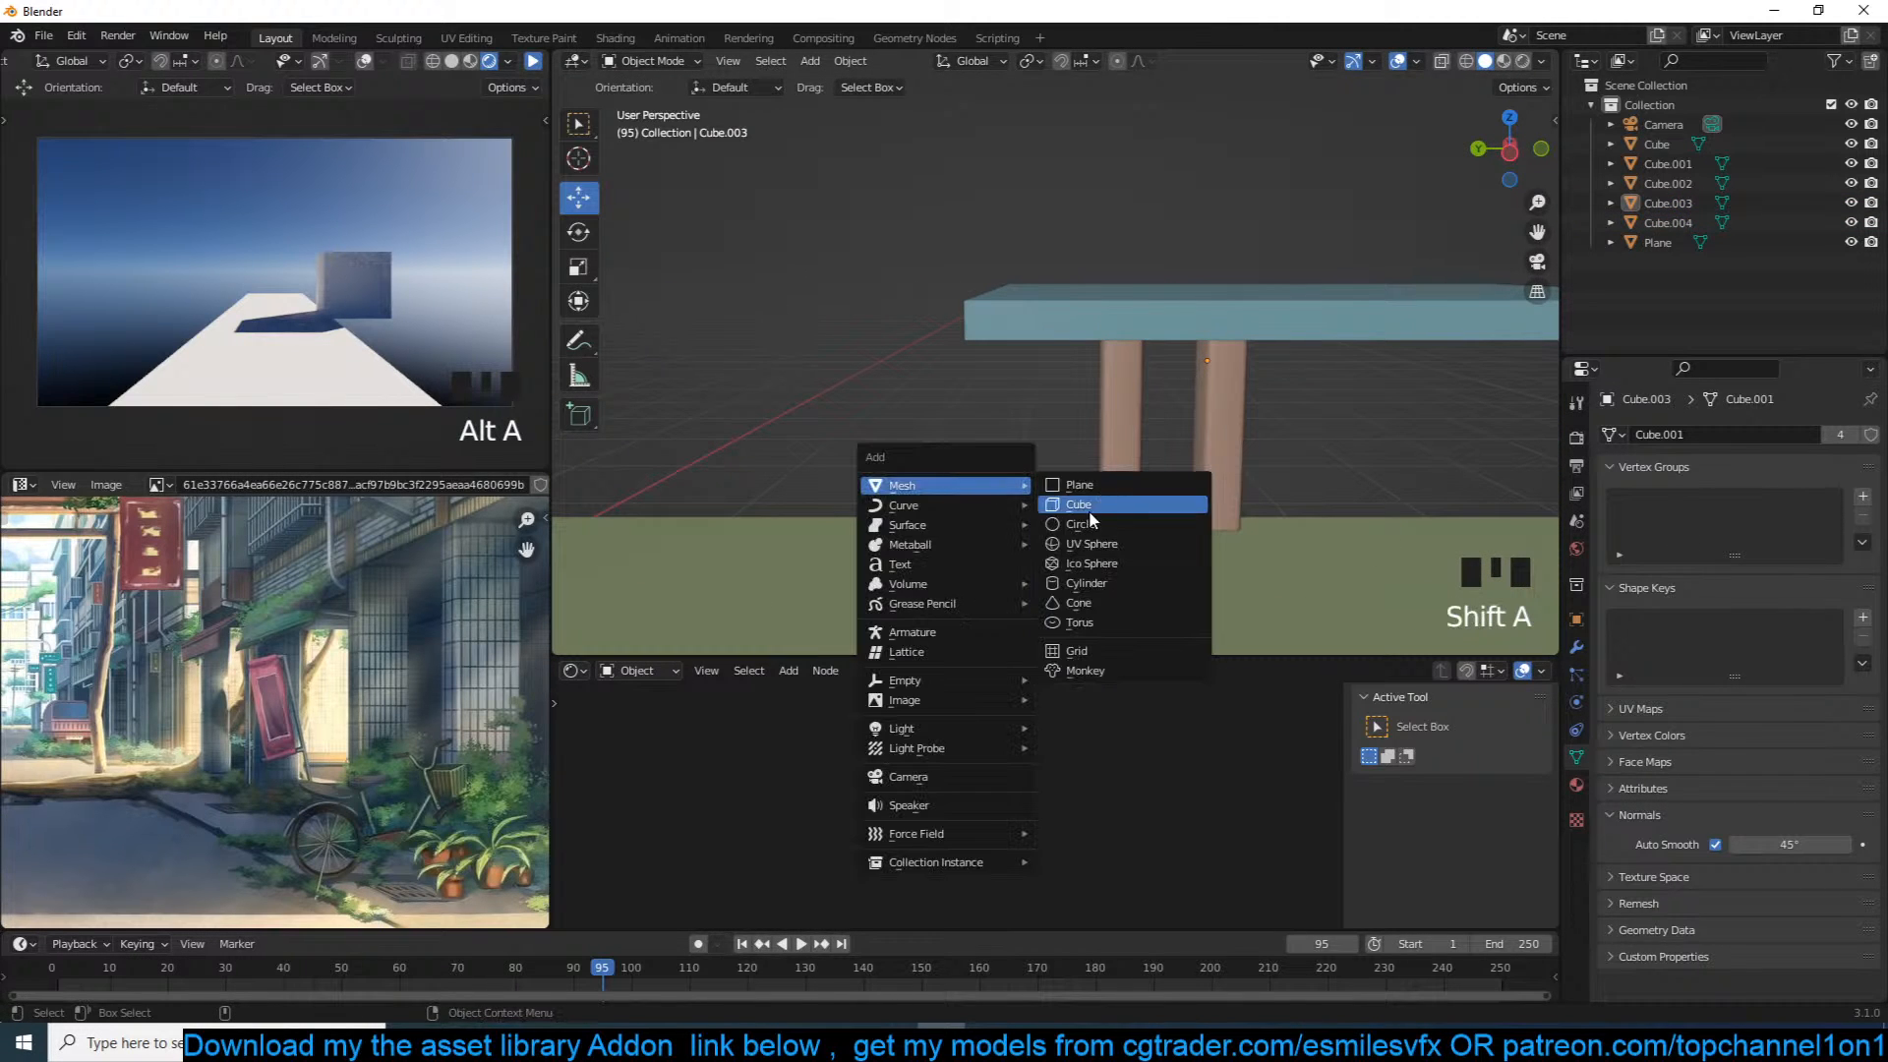
{"action": "left_click", "coordinate": [1101, 524]}
{"action": "key", "text": "a"}
{"action": "double_click", "coordinate": [1042, 485]}
Step: Scale the circle down to about the thickness of the pillars
{"action": "key", "text": "s"}
{"action": "left_click", "coordinate": [1131, 521]}
{"action": "key", "text": "s"}
{"action": "left_click", "coordinate": [1136, 521]}
Step: Extrude the circle up along Z to the slab as a round column and shade it smooth
{"action": "key", "text": "Tab"}
{"action": "key", "text": "e"}
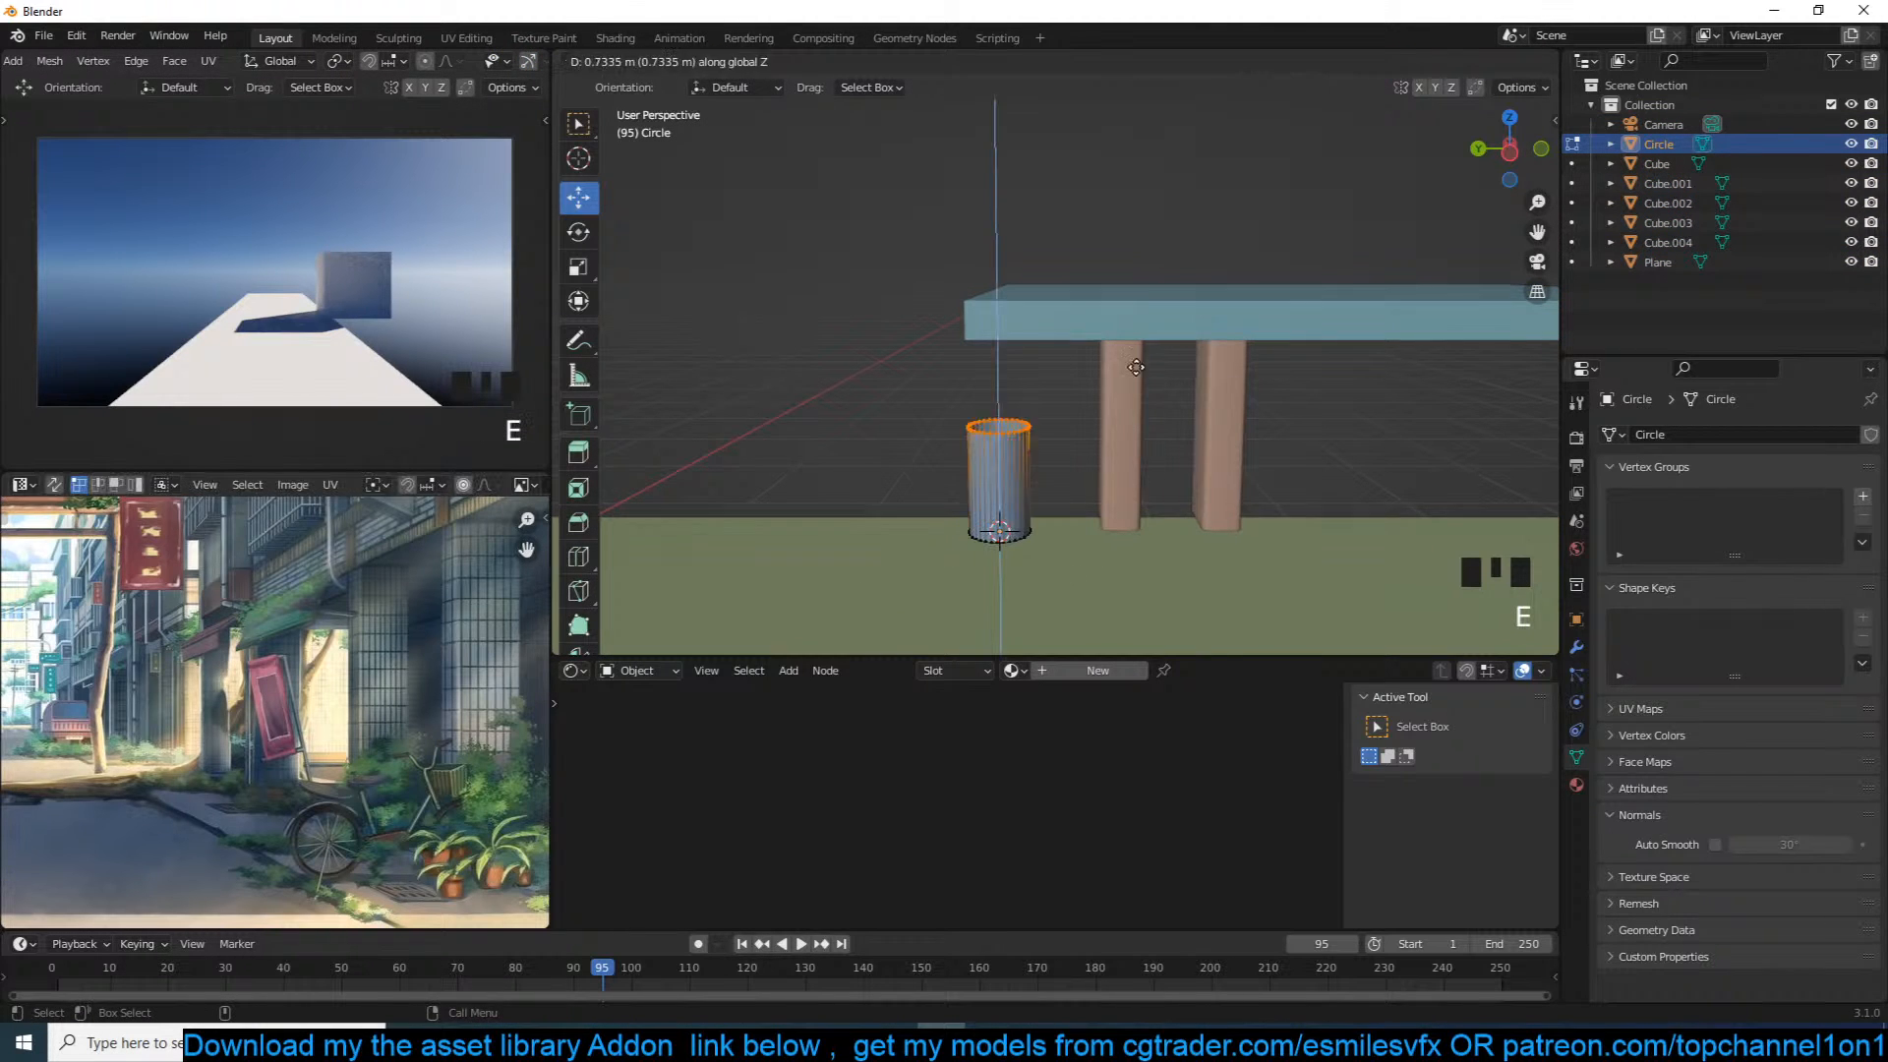
{"action": "left_click", "coordinate": [1138, 342]}
{"action": "key", "text": "Tab"}
{"action": "right_click", "coordinate": [1140, 344]}
{"action": "left_click", "coordinate": [1154, 354]}
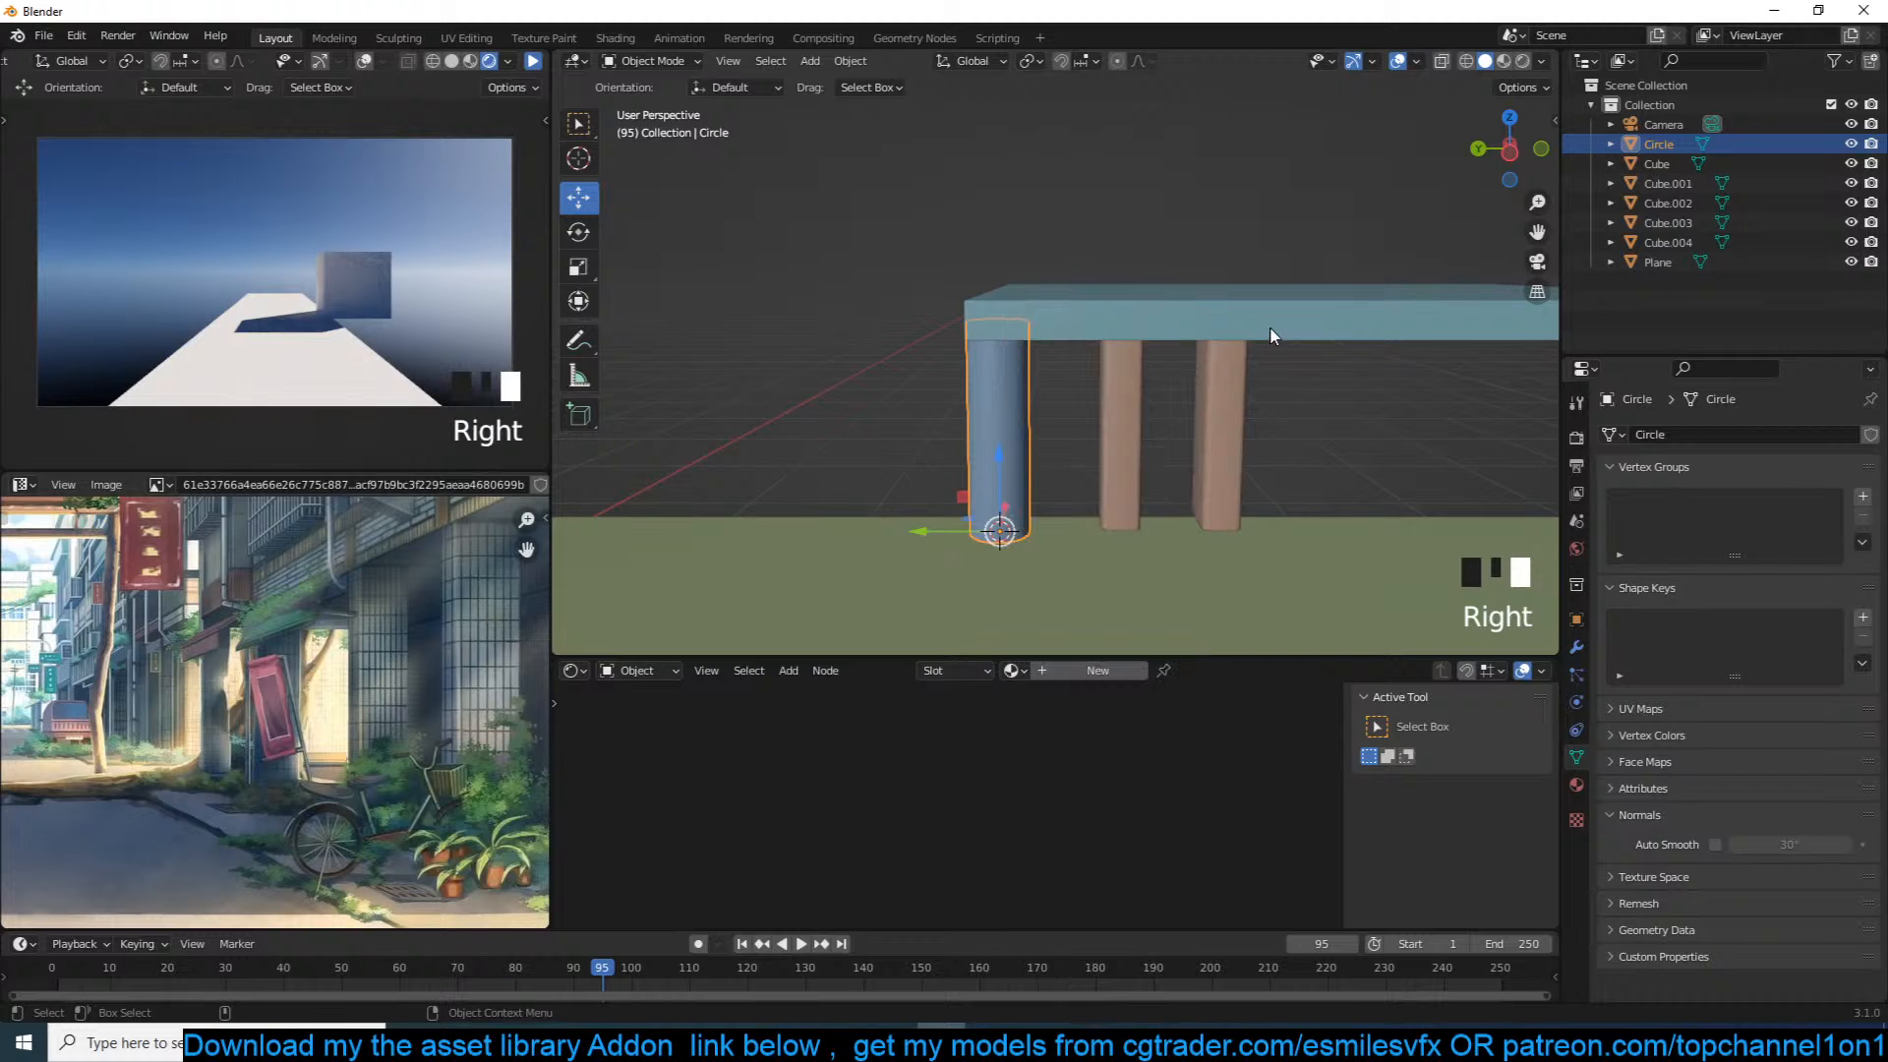
Step: Deselect the round column and resume the rendered preview in the camera viewport
{"action": "middle_click_drag", "start_coordinate": [1386, 322], "coordinate": [1172, 323]}
{"action": "key", "text": "alt+a"}
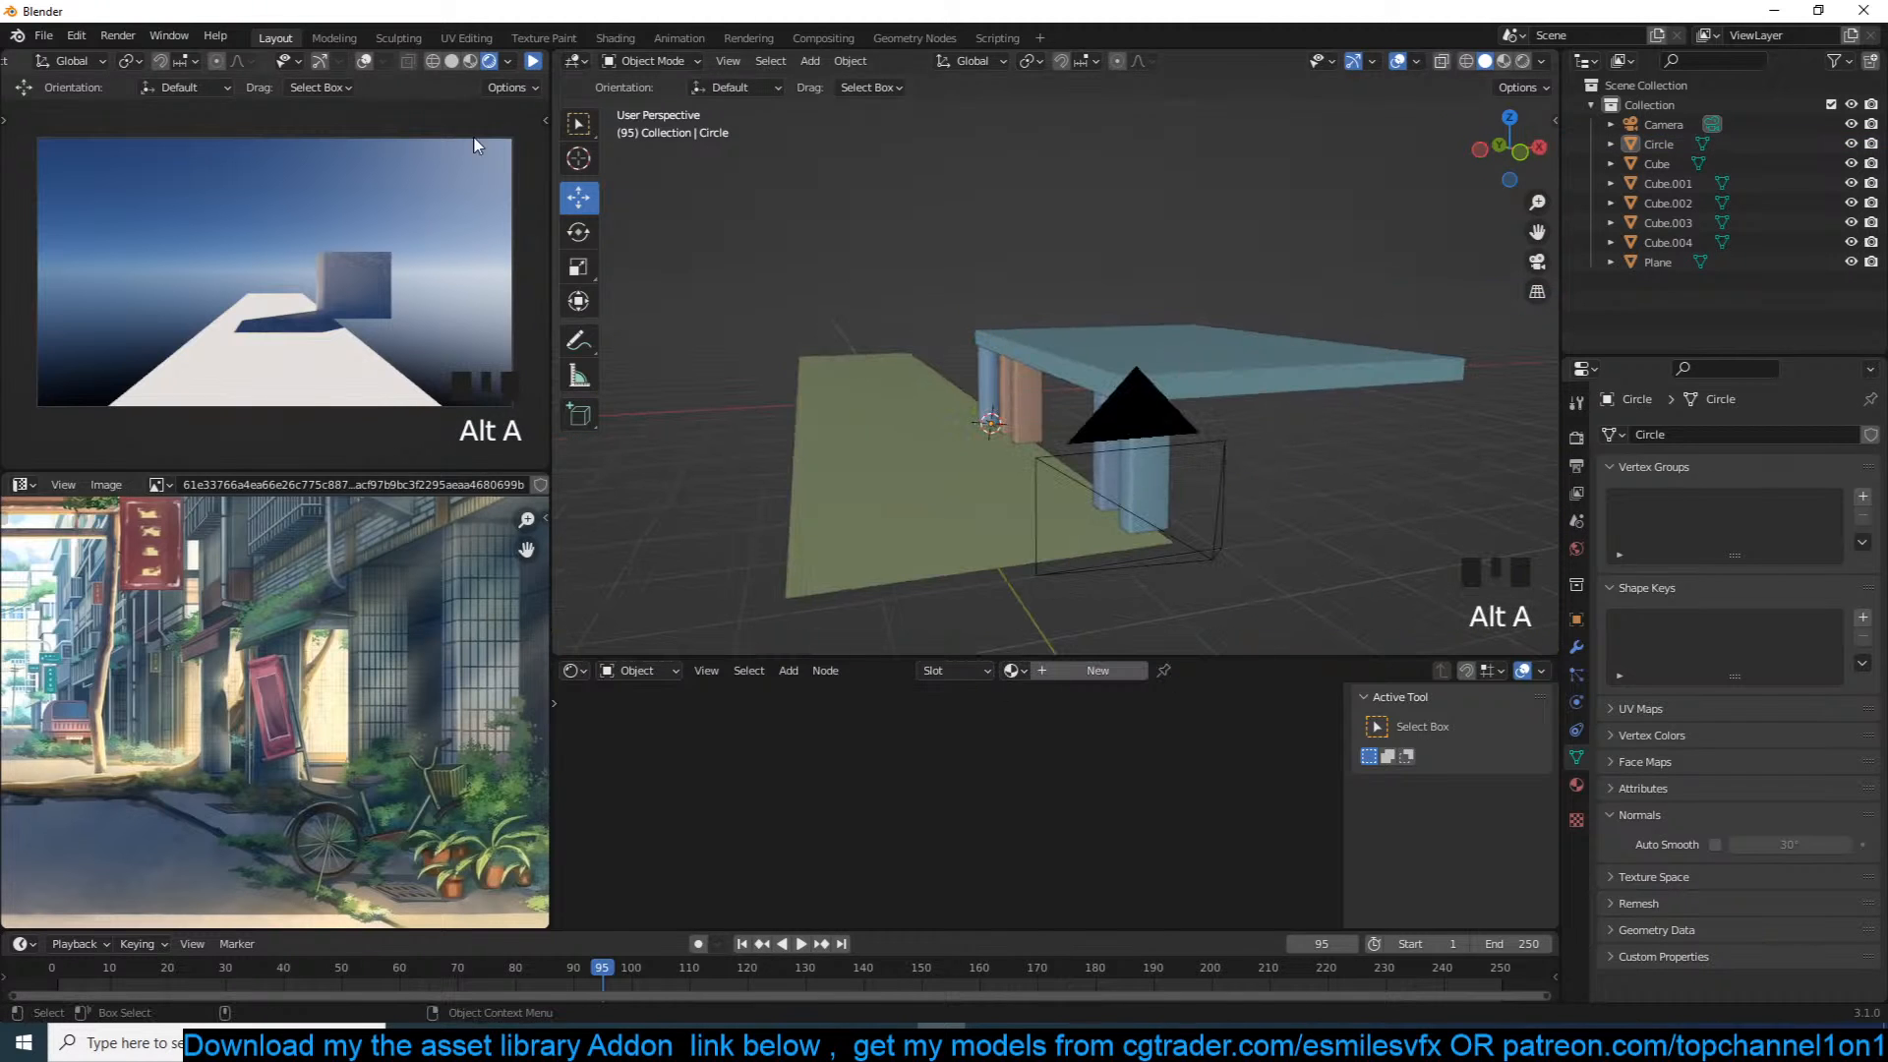
{"action": "left_click", "coordinate": [533, 63]}
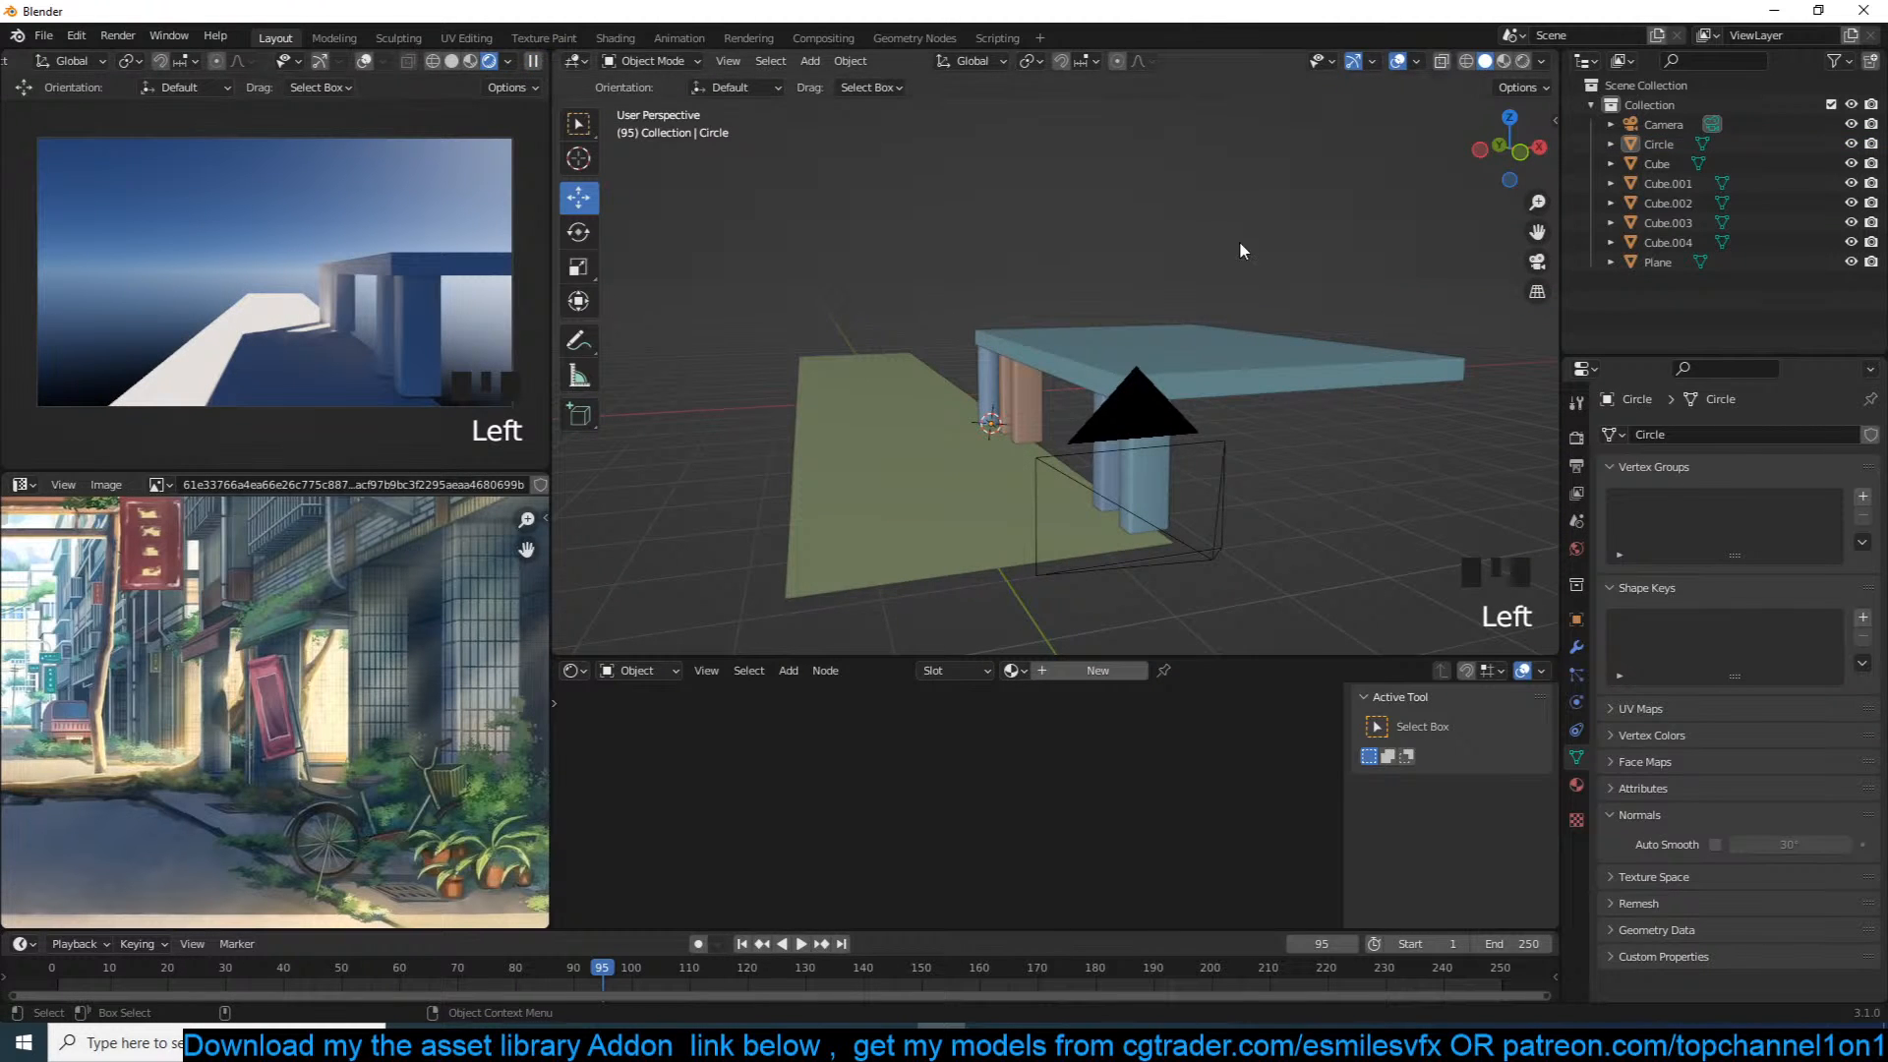
Step: Move the slab and all its columns about 0.5 m outward along X in front view
{"action": "key", "text": "grave"}
{"action": "key", "text": "KP_1"}
{"action": "scroll", "coordinate": [1225, 232], "scroll_direction": "down", "scroll_amount": 3}
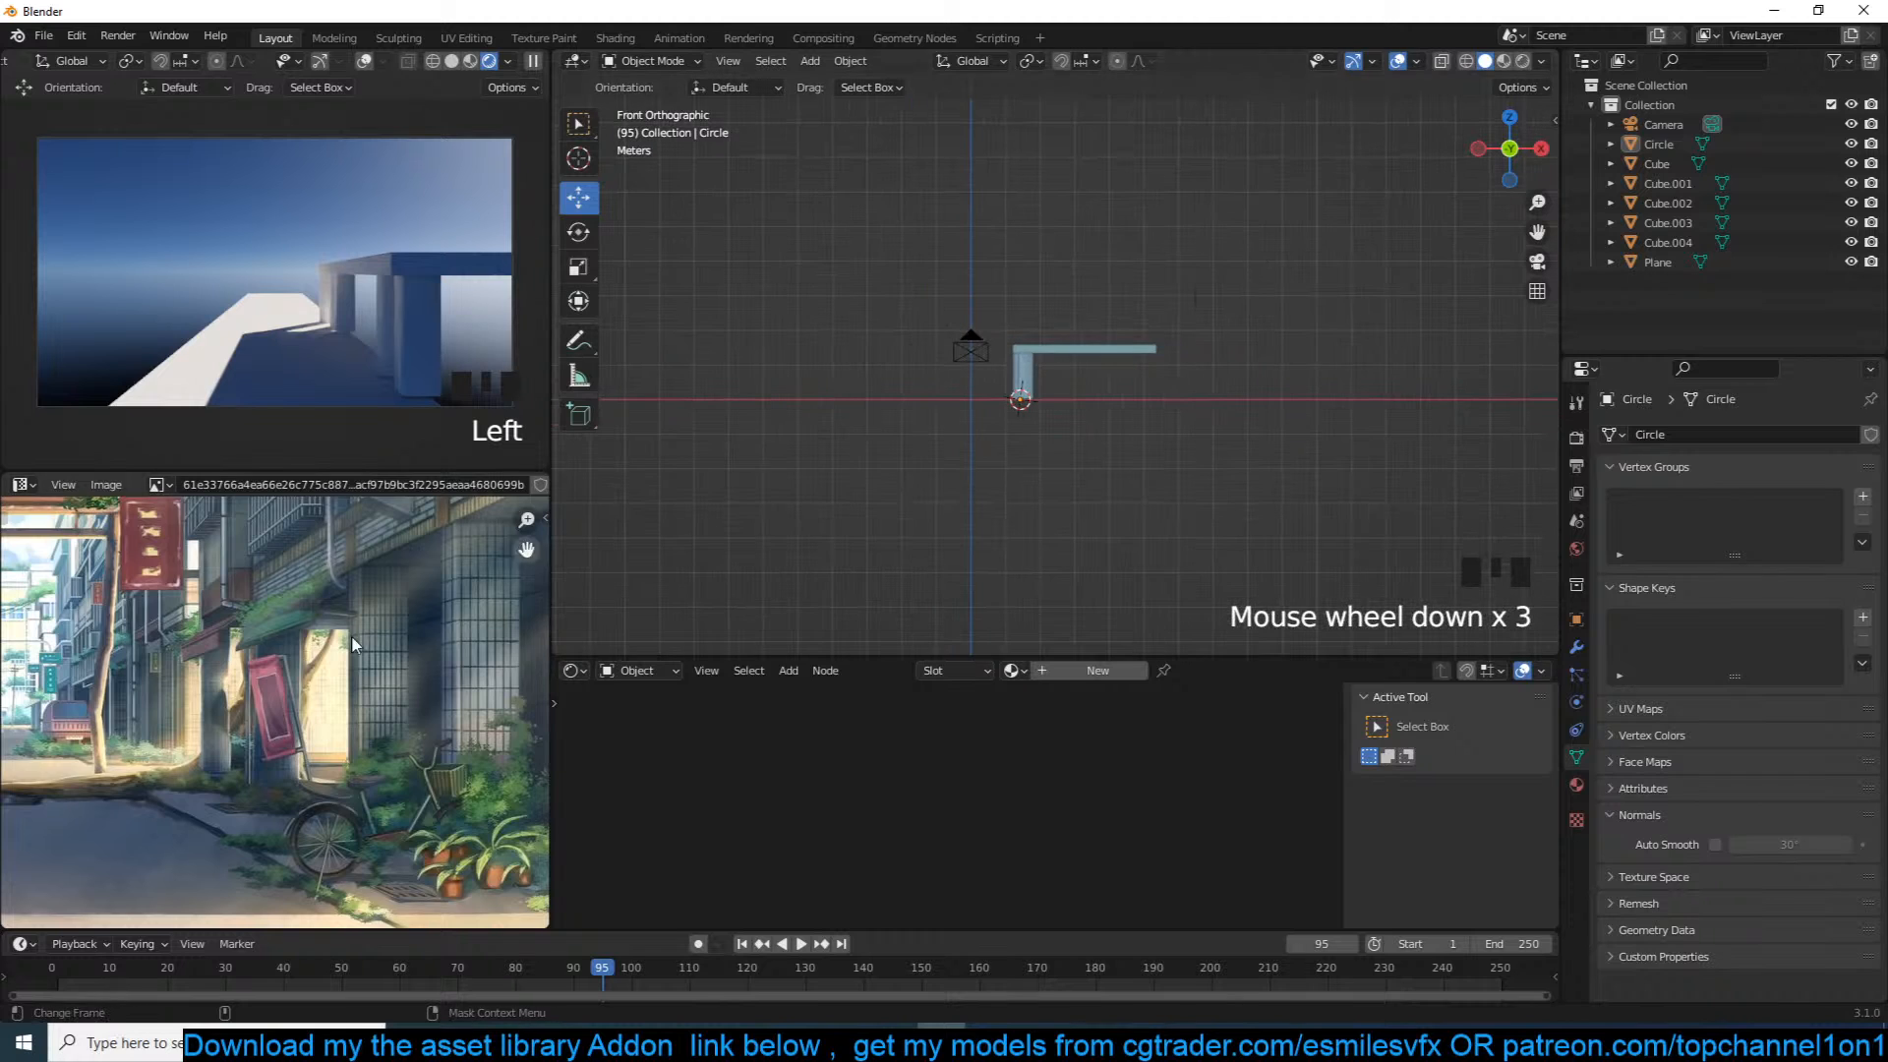
{"action": "scroll", "coordinate": [524, 551], "scroll_direction": "down", "scroll_amount": 3}
{"action": "scroll", "coordinate": [973, 398], "scroll_direction": "up", "scroll_amount": 5}
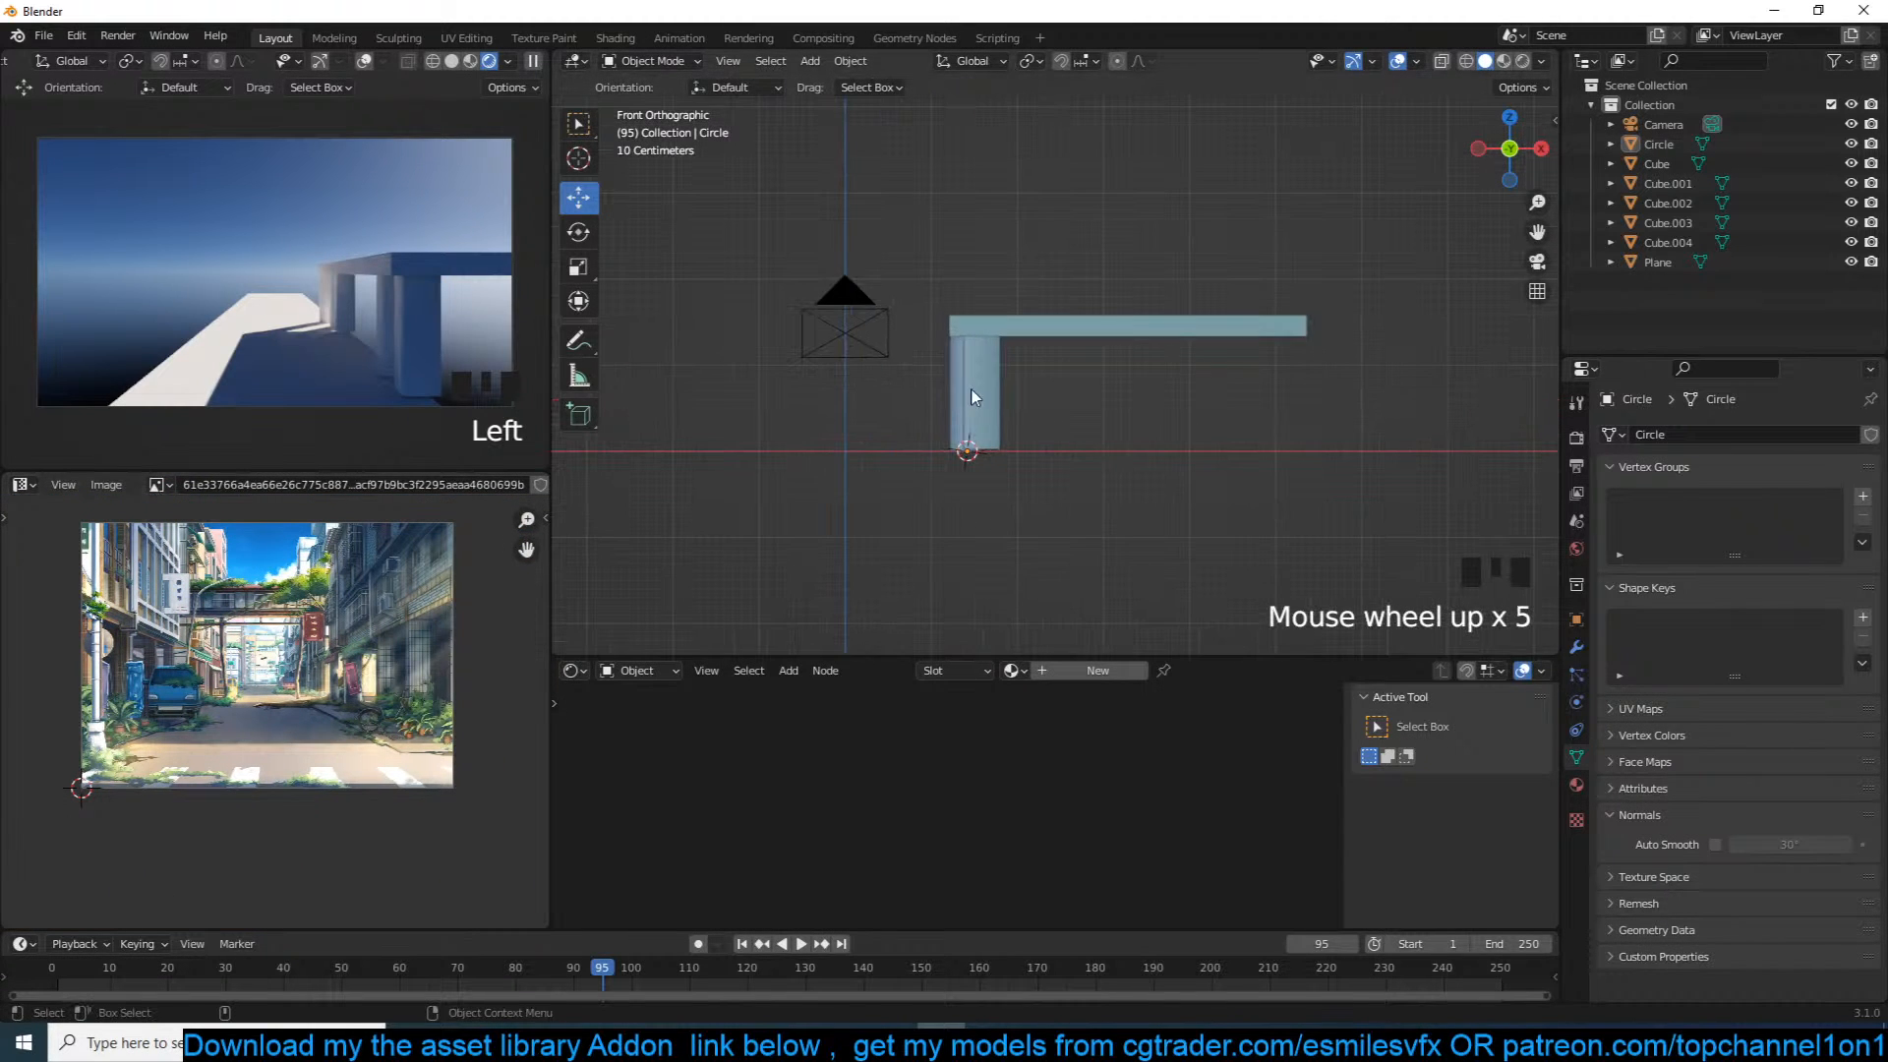
{"action": "middle_click_drag", "start_coordinate": [972, 393], "coordinate": [1013, 395], "text": "shift"}
{"action": "left_click_drag", "start_coordinate": [1023, 221], "coordinate": [1351, 312]}
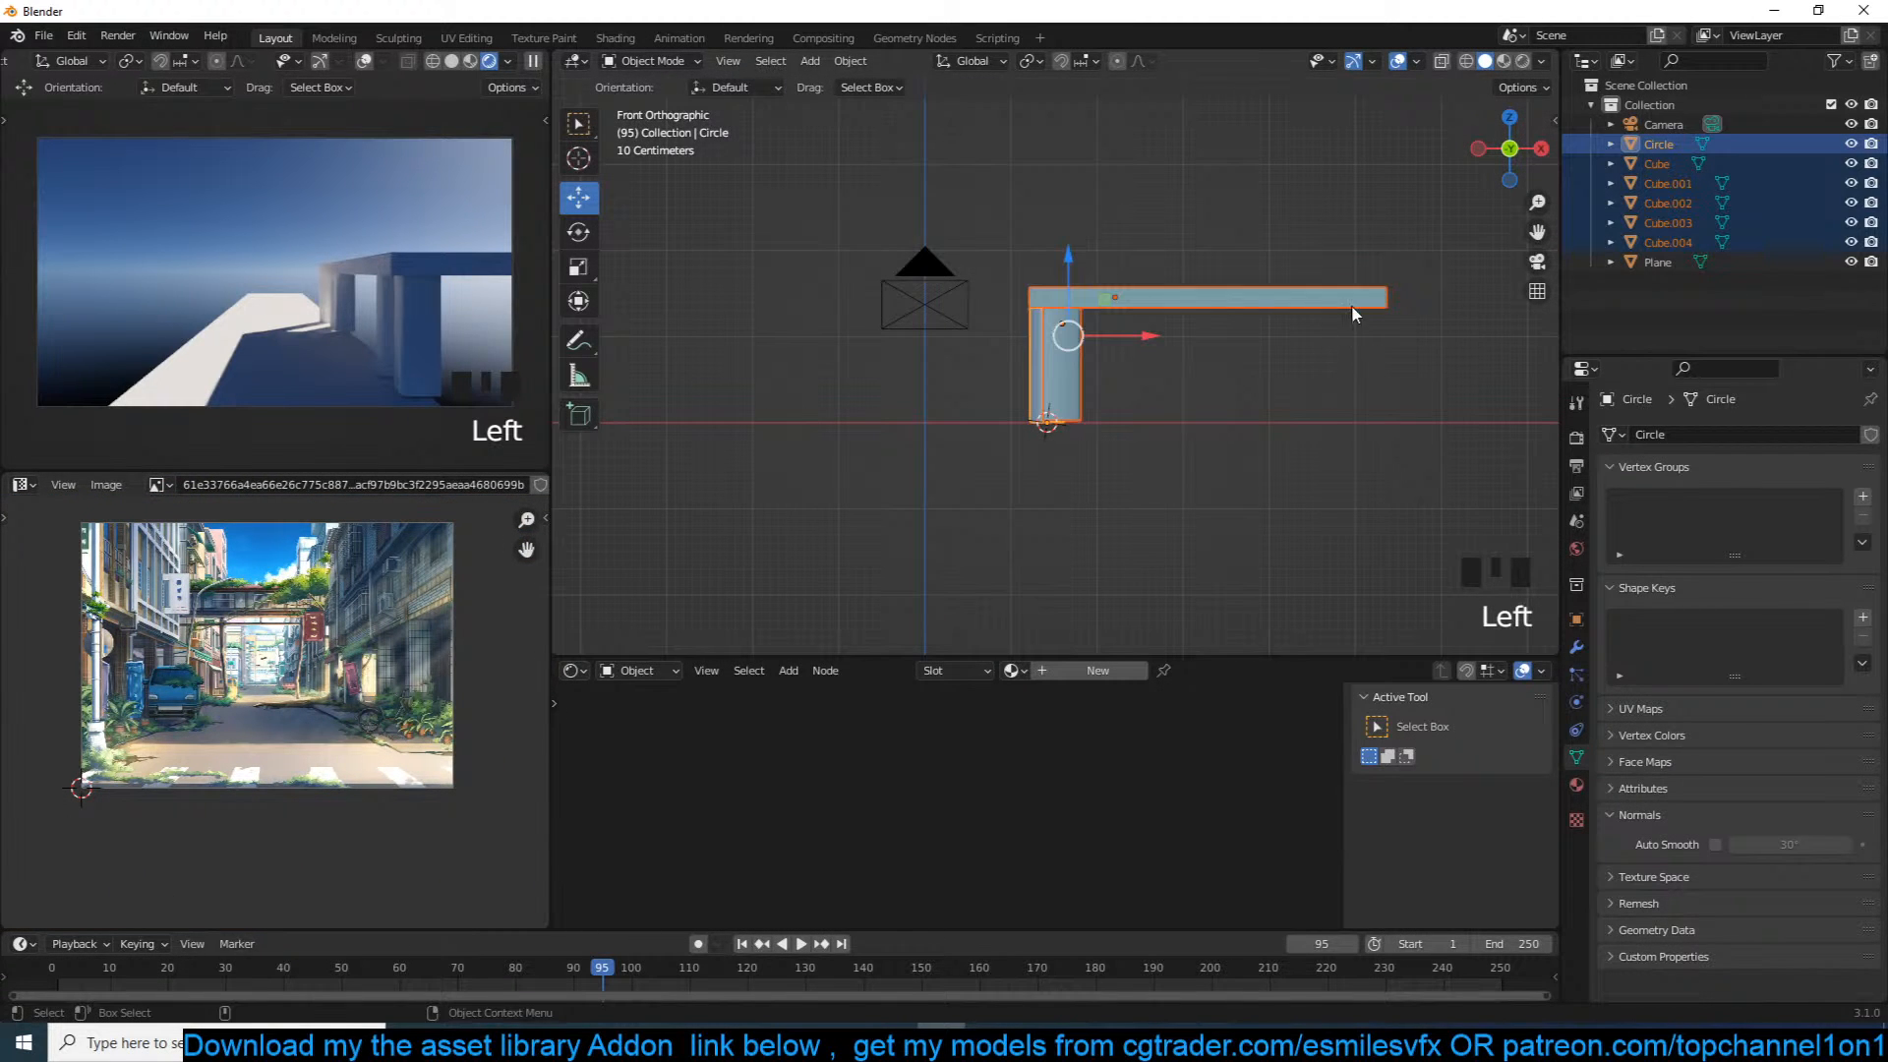
{"action": "left_click_drag", "start_coordinate": [1128, 337], "coordinate": [1189, 345]}
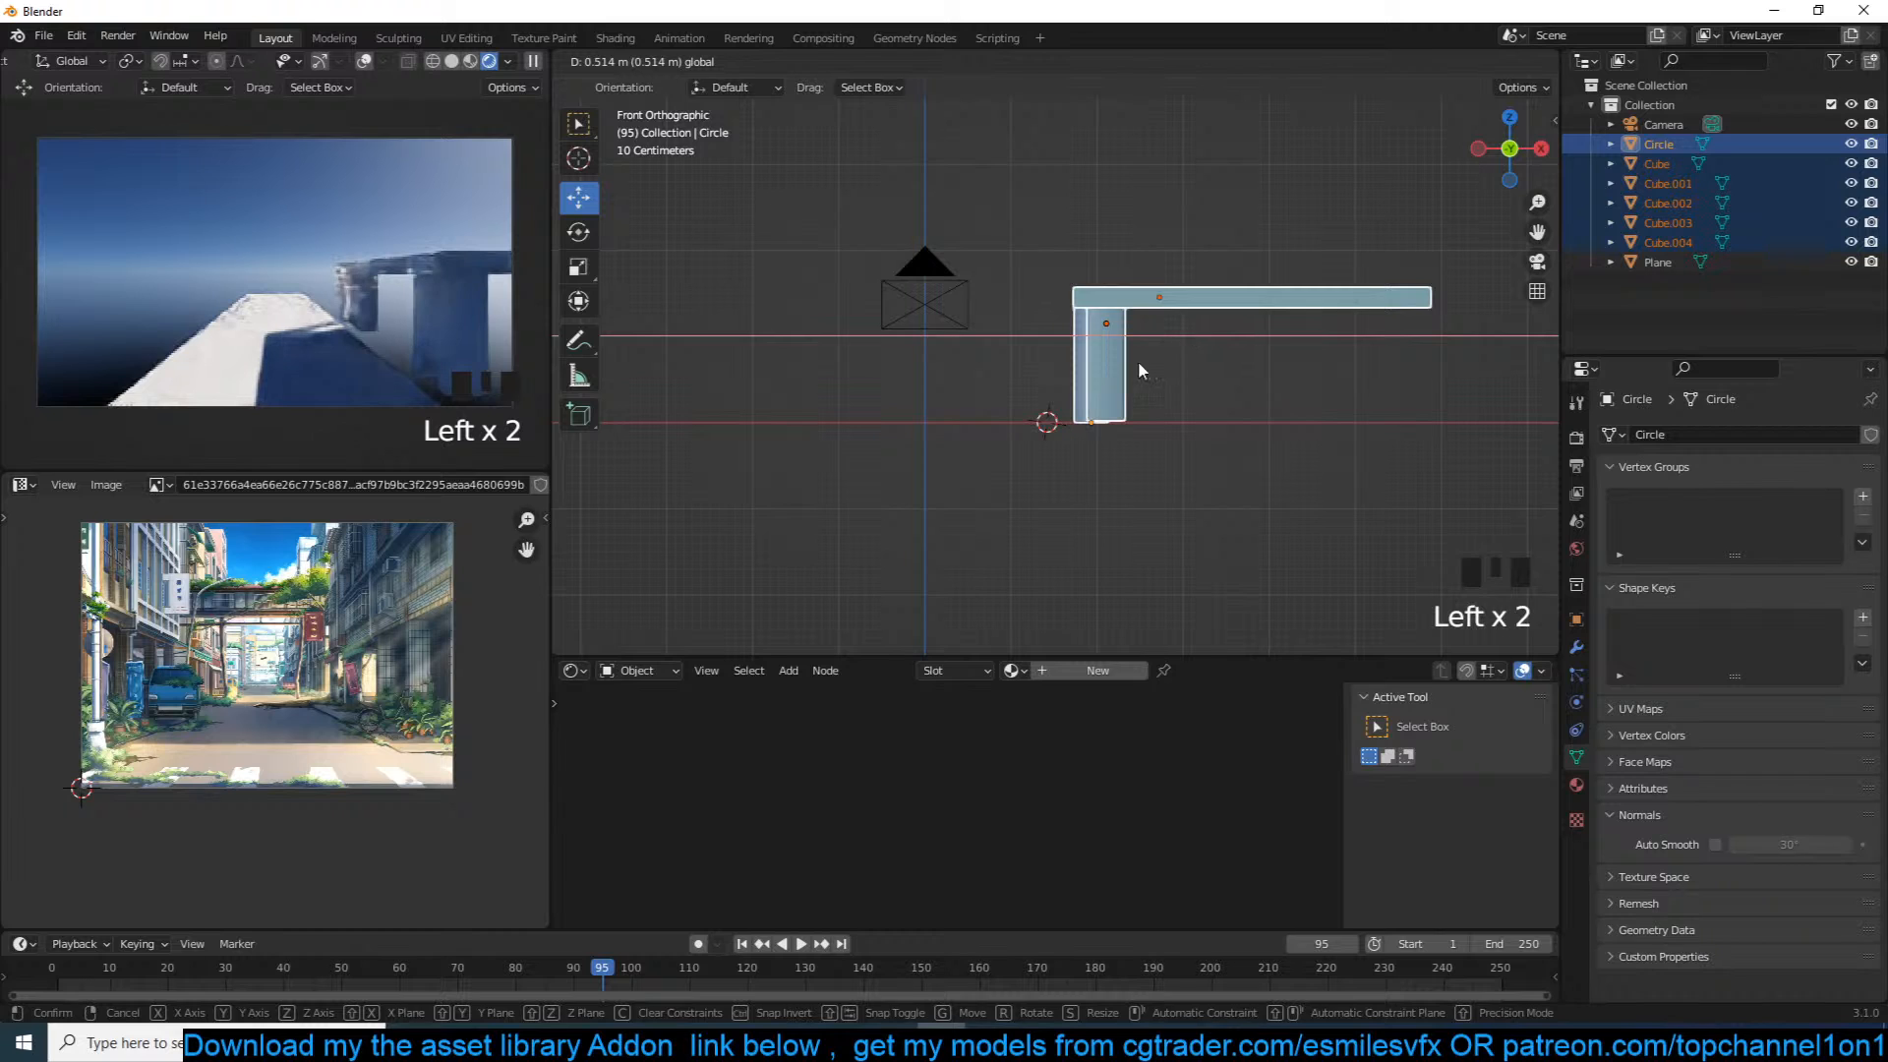
{"action": "left_click", "coordinate": [1170, 354]}
{"action": "left_click", "coordinate": [1052, 448]}
{"action": "key", "text": "Tab"}
{"action": "key", "text": "s"}
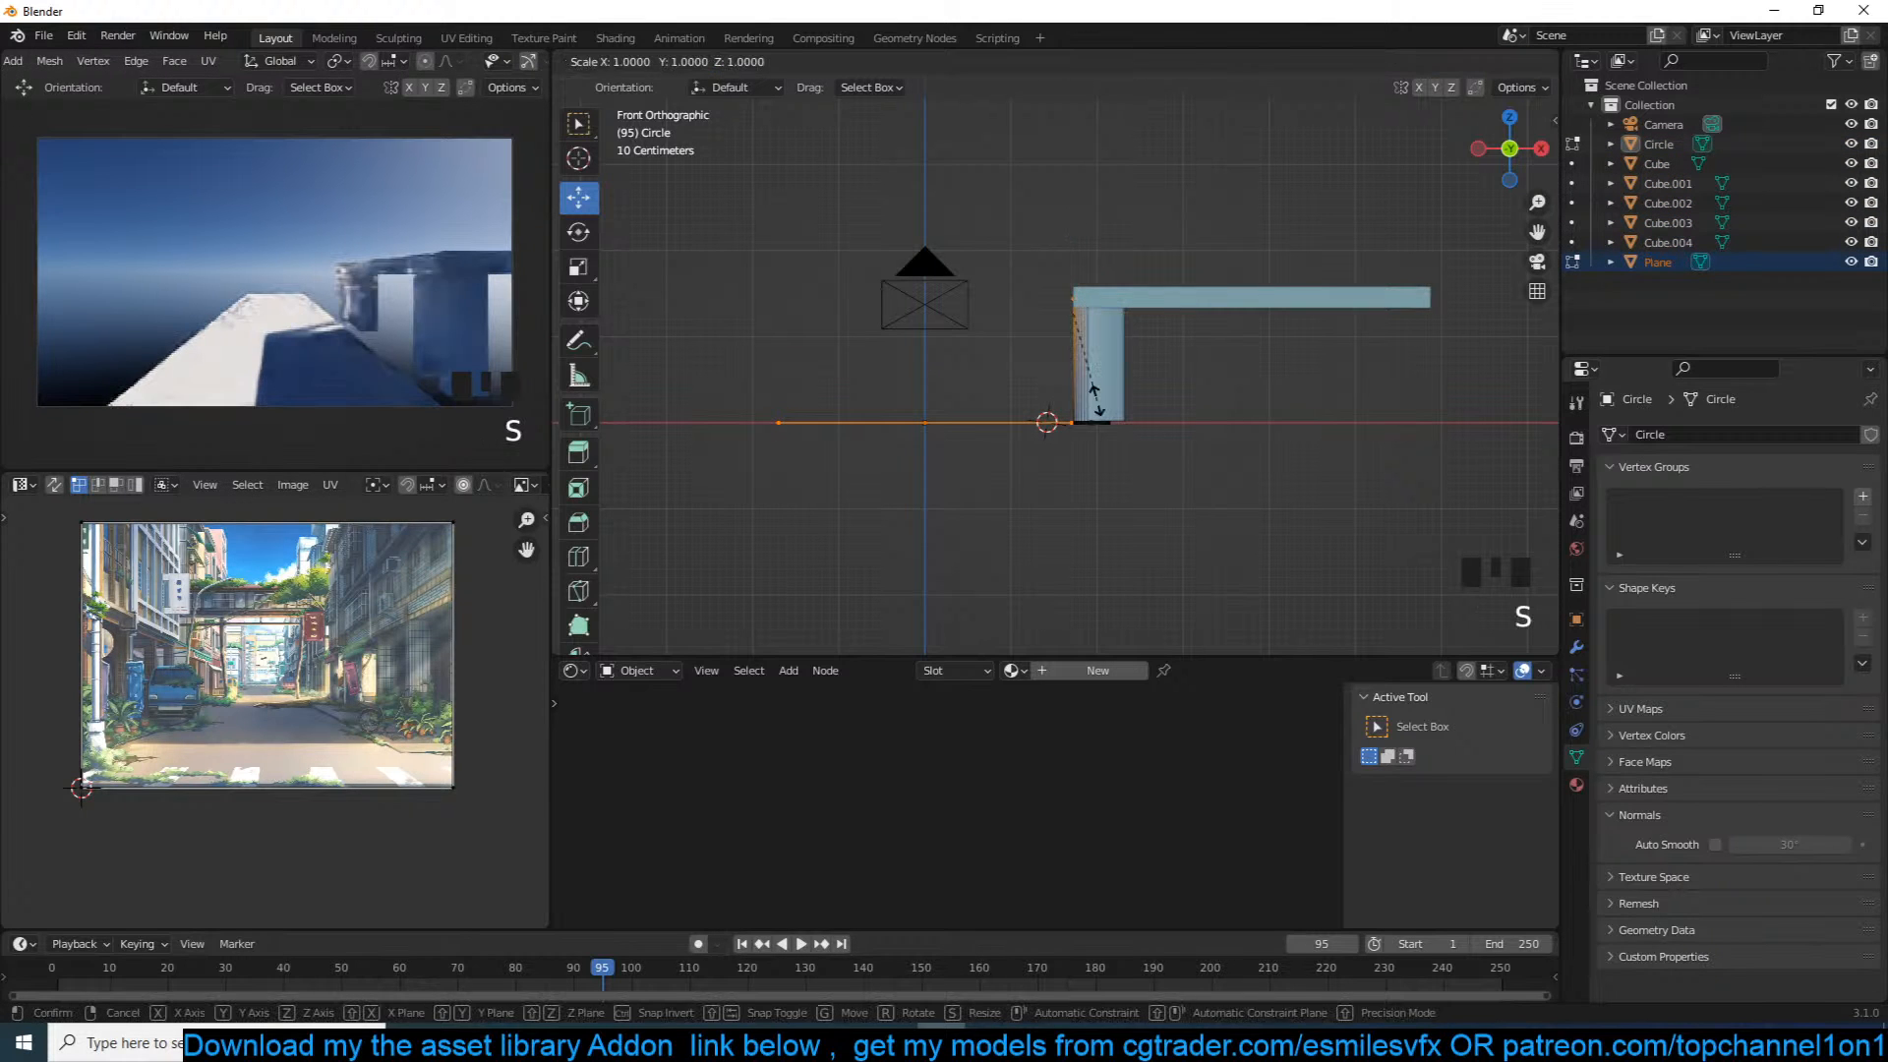
{"action": "key", "text": "Tab"}
Step: Widen the ground plane along X so it extends beneath the columns
{"action": "left_click", "coordinate": [976, 423]}
{"action": "key", "text": "s"}
{"action": "key", "text": "x"}
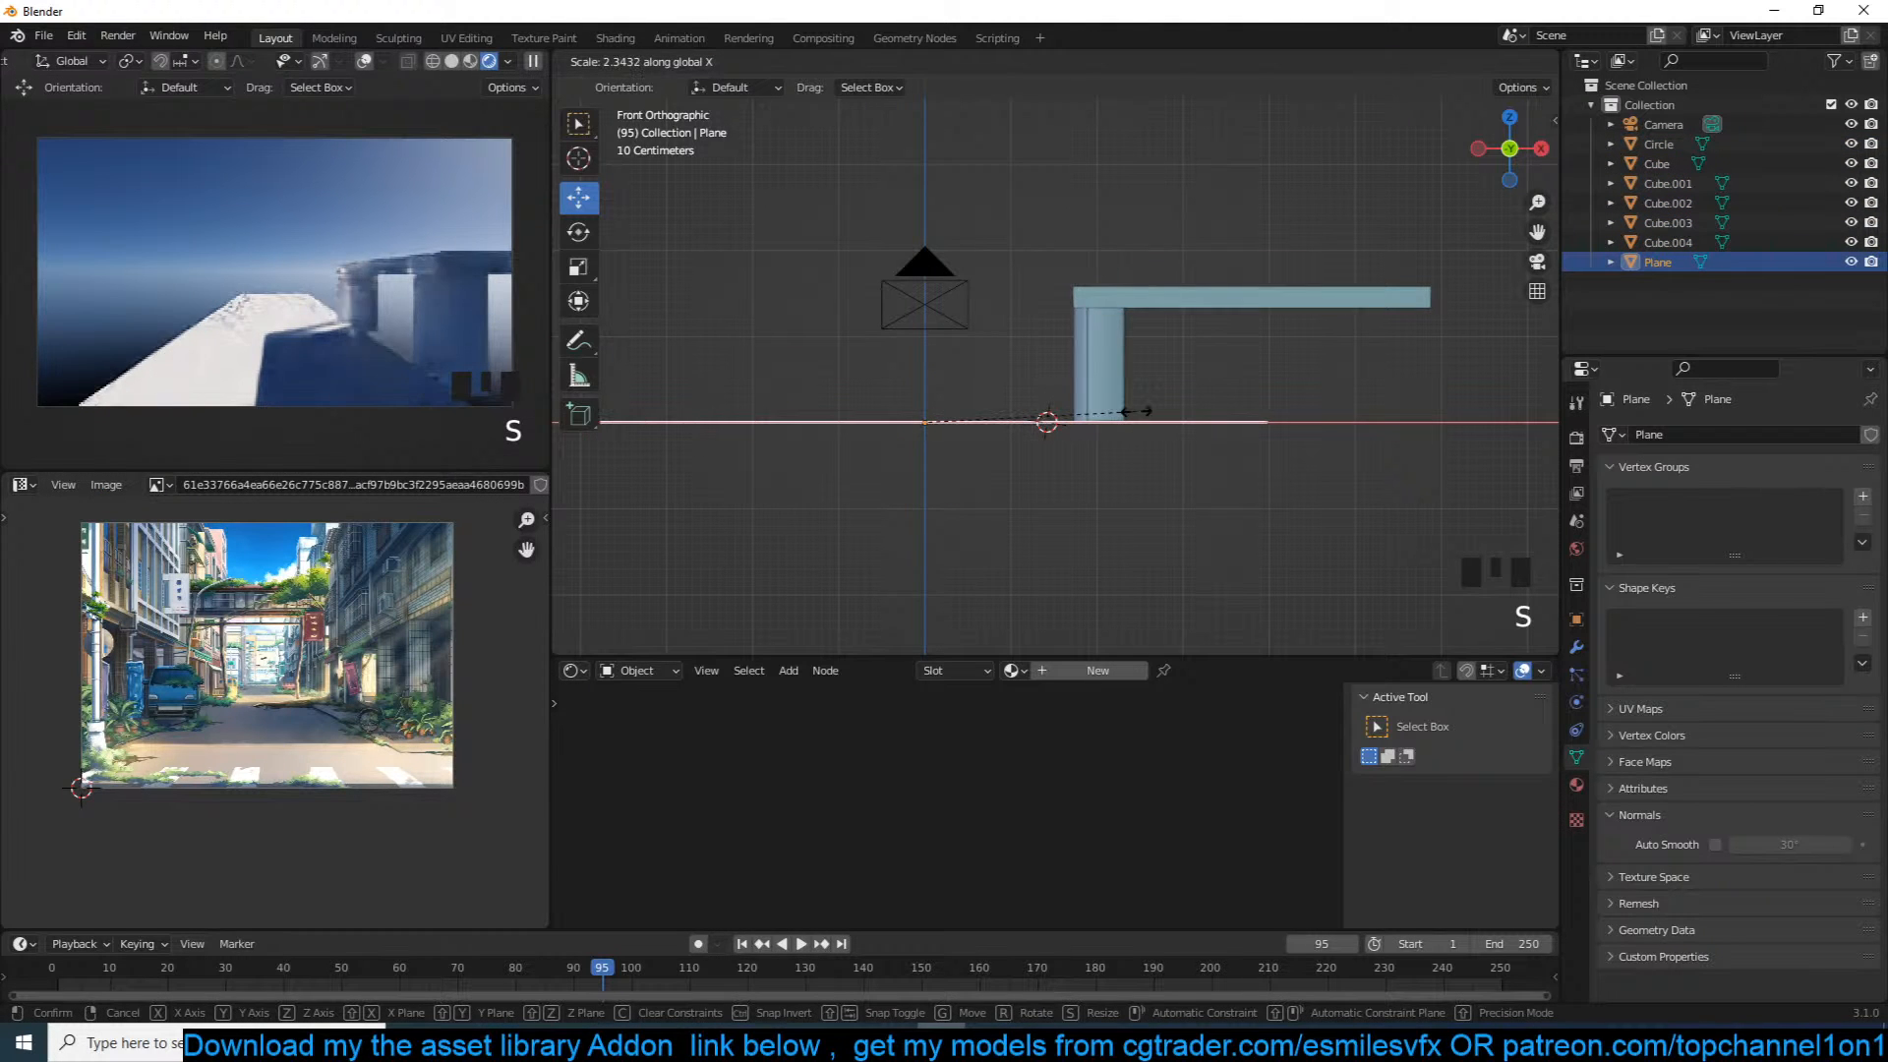
{"action": "left_click", "coordinate": [1114, 413]}
{"action": "key", "text": "alt+a"}
{"action": "middle_click_drag", "start_coordinate": [1112, 412], "coordinate": [1178, 488]}
{"action": "scroll", "coordinate": [909, 509], "scroll_direction": "down", "scroll_amount": 3}
{"action": "scroll", "coordinate": [1082, 474], "scroll_direction": "up", "scroll_amount": 4}
{"action": "scroll", "coordinate": [1240, 457], "scroll_direction": "down", "scroll_amount": 3}
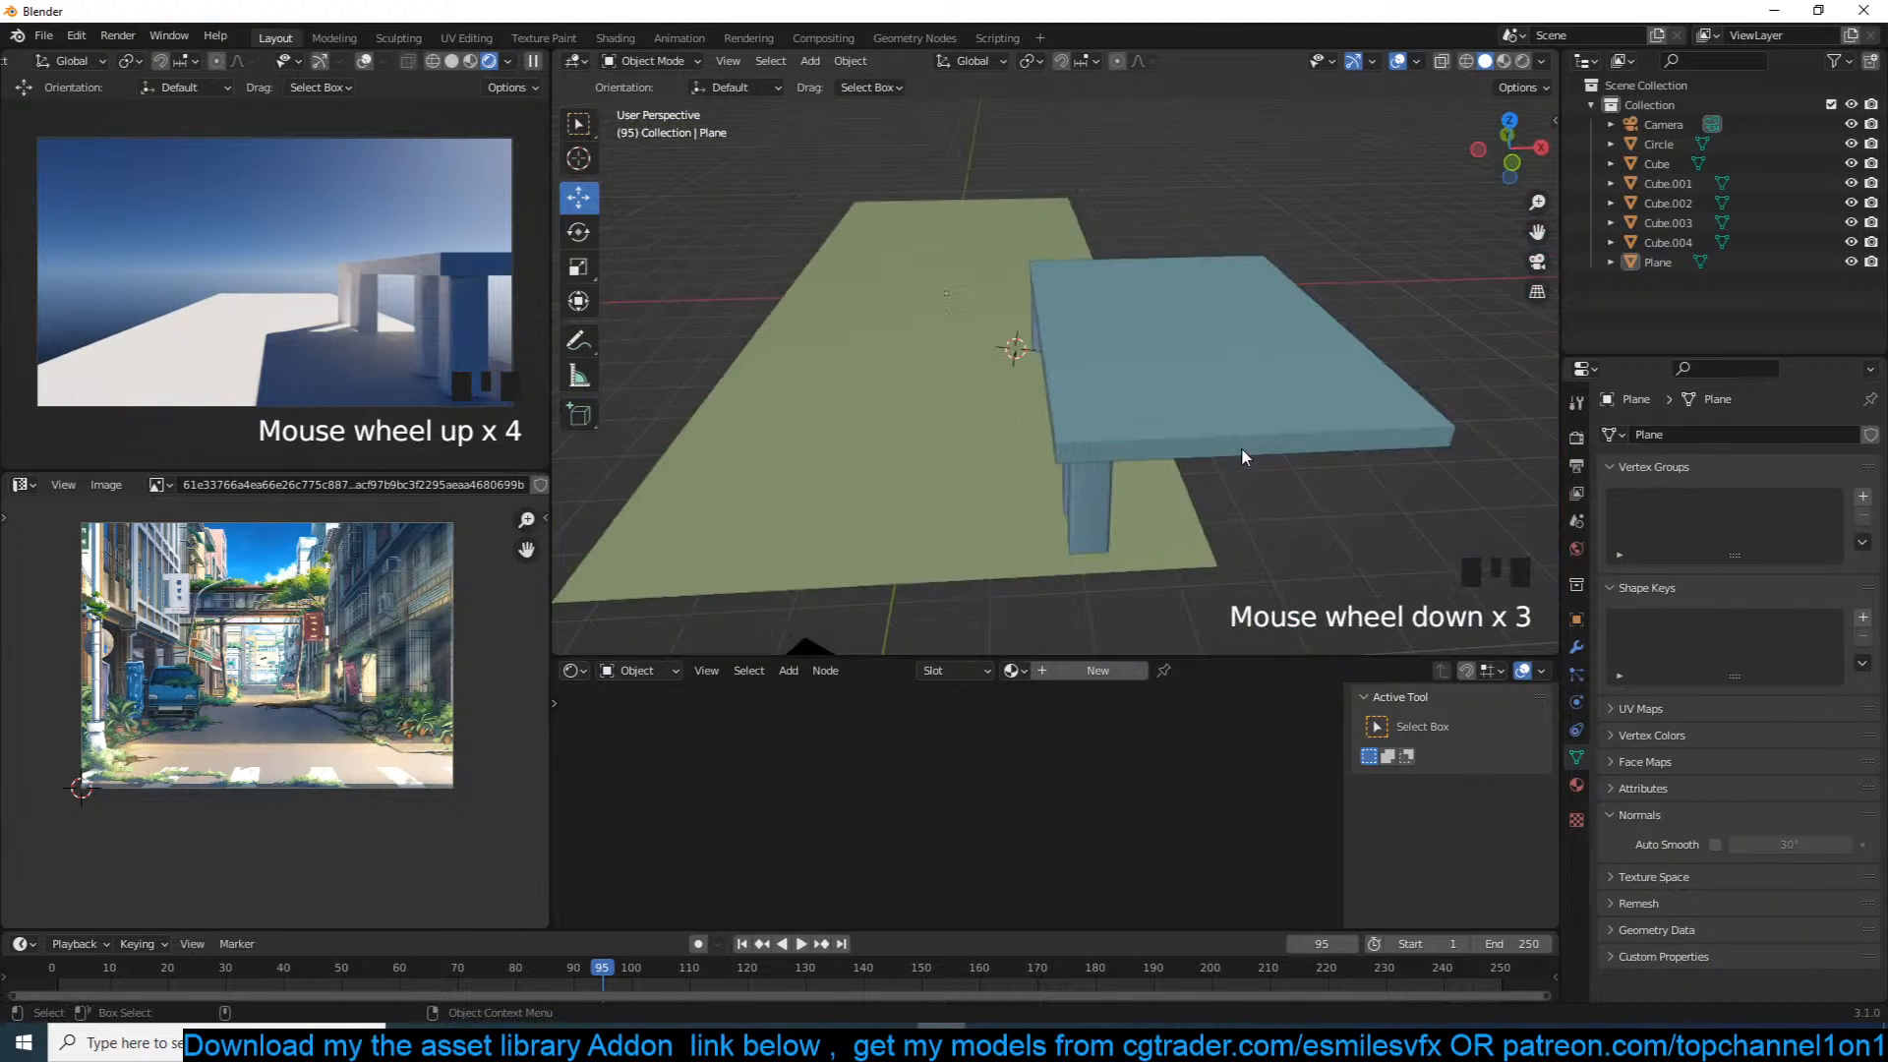
Step: Raise the slab and the top vertices of all columns about 1 m along Z in front view
{"action": "left_click", "coordinate": [1298, 349]}
{"action": "key", "text": "grave"}
{"action": "key", "text": "KP_1"}
{"action": "scroll", "coordinate": [1320, 295], "scroll_direction": "up", "scroll_amount": 1}
{"action": "left_click_drag", "start_coordinate": [1369, 201], "coordinate": [918, 339]}
{"action": "key", "text": "Tab"}
{"action": "left_click_drag", "start_coordinate": [1020, 166], "coordinate": [1452, 297]}
{"action": "key", "text": "alt+z"}
{"action": "left_click_drag", "start_coordinate": [945, 182], "coordinate": [1273, 305]}
{"action": "key", "text": "g"}
{"action": "key", "text": "z"}
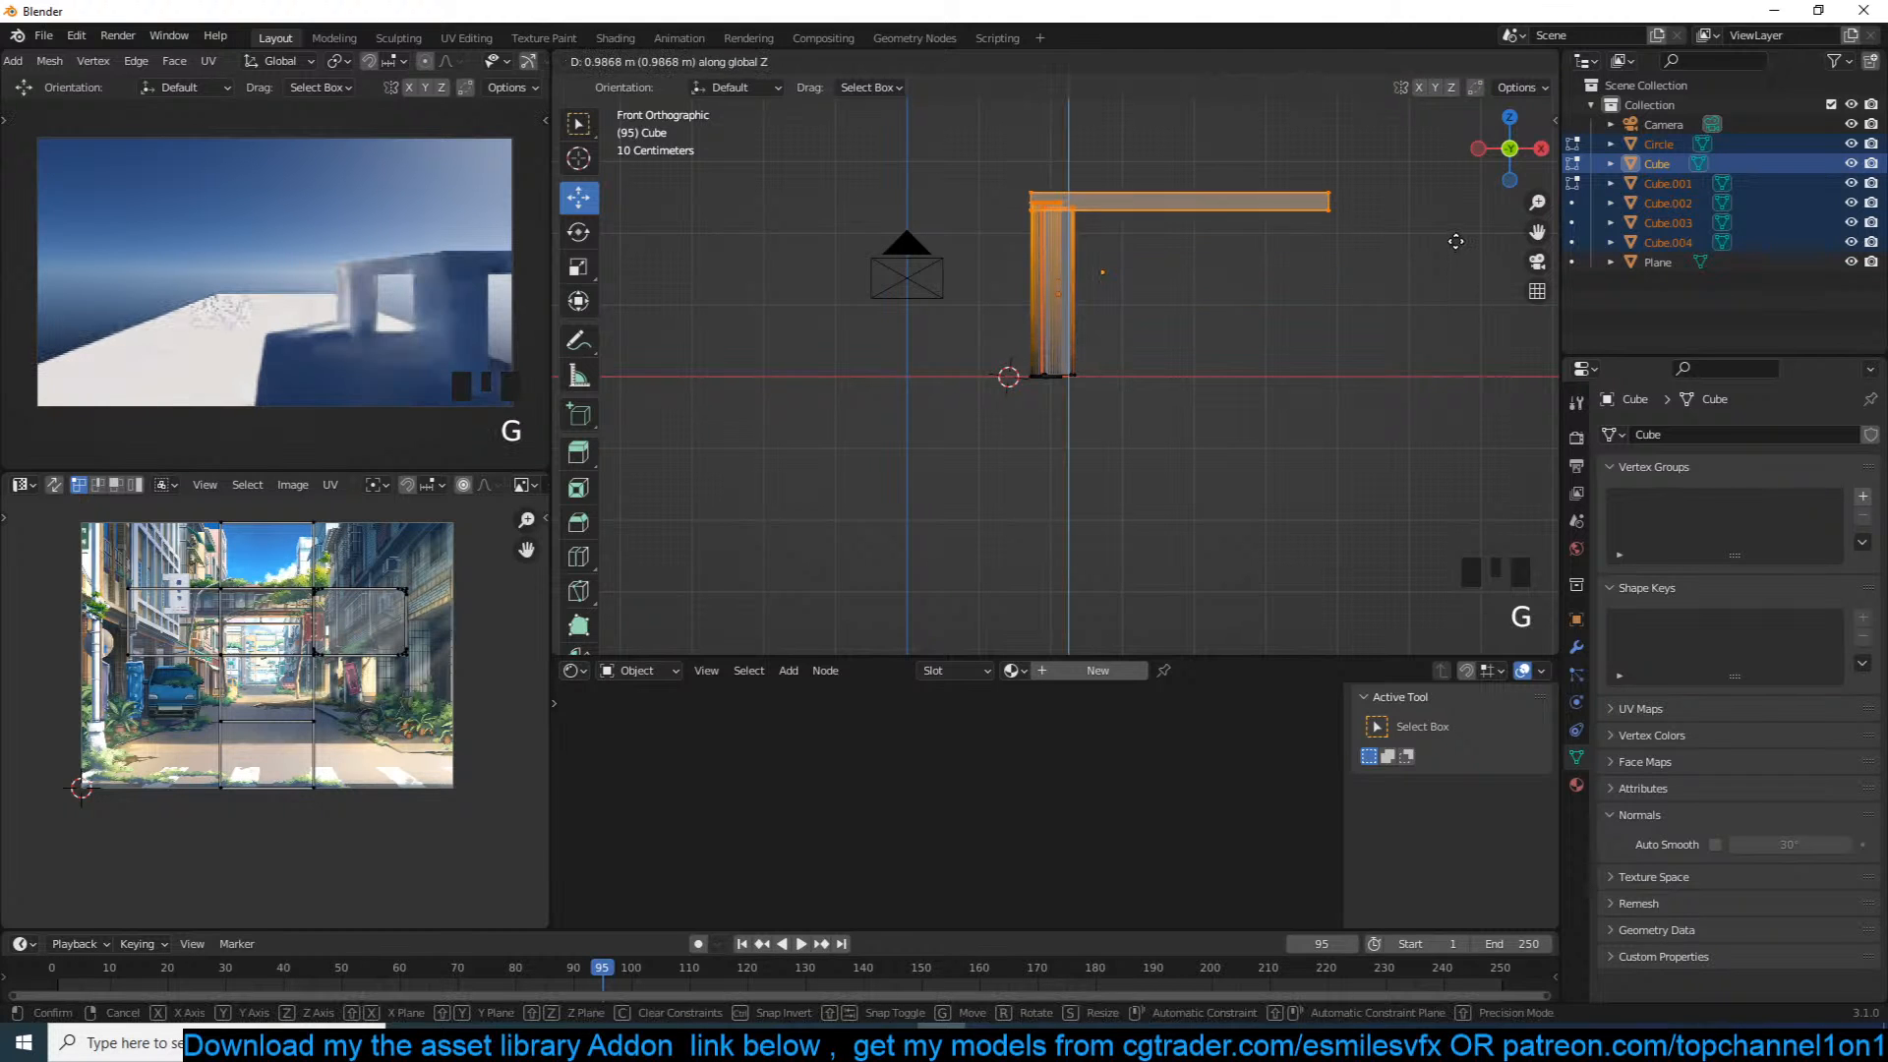
{"action": "left_click", "coordinate": [1436, 247]}
{"action": "key", "text": "Tab"}
{"action": "scroll", "coordinate": [1323, 295], "scroll_direction": "up", "scroll_amount": 3}
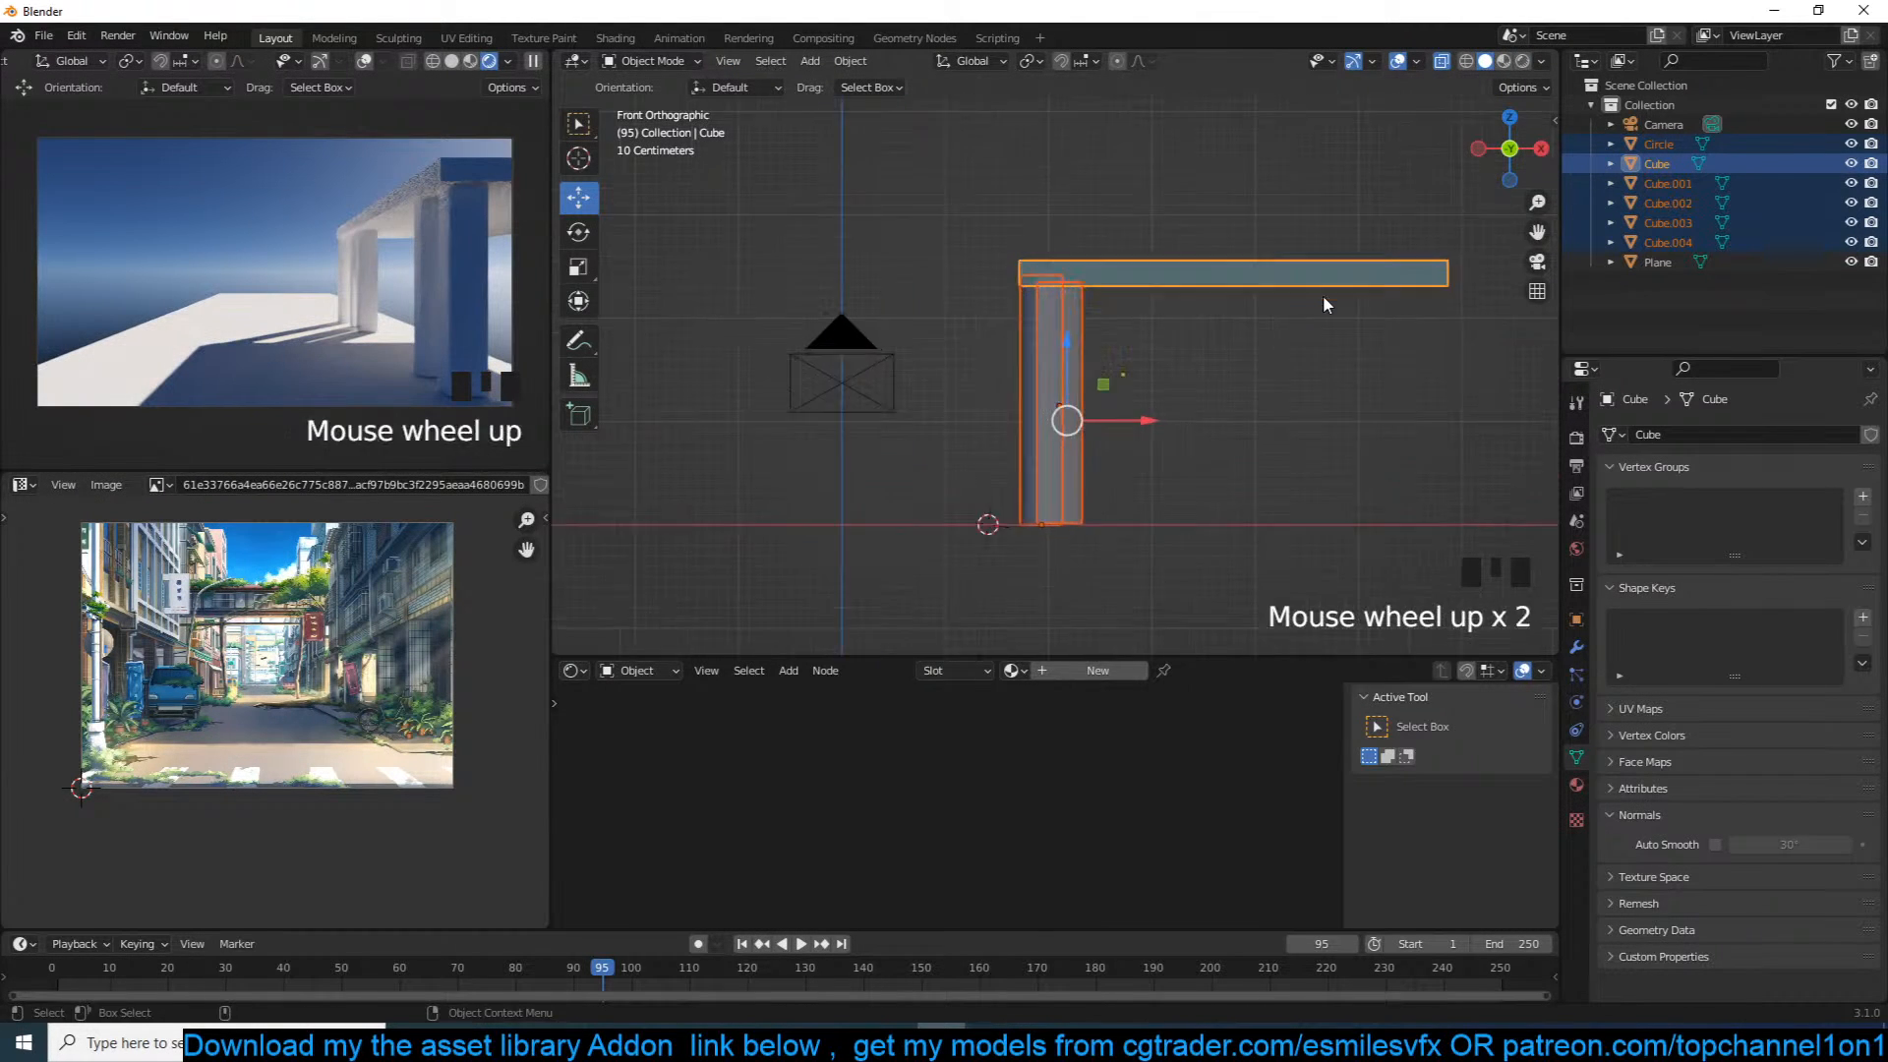
Step: Compare the building with the reference image and lower the slab and column tops slightly along Z
{"action": "key", "text": "alt+a"}
{"action": "scroll", "coordinate": [354, 657], "scroll_direction": "up", "scroll_amount": 3}
{"action": "scroll", "coordinate": [354, 657], "scroll_direction": "down", "scroll_amount": 2}
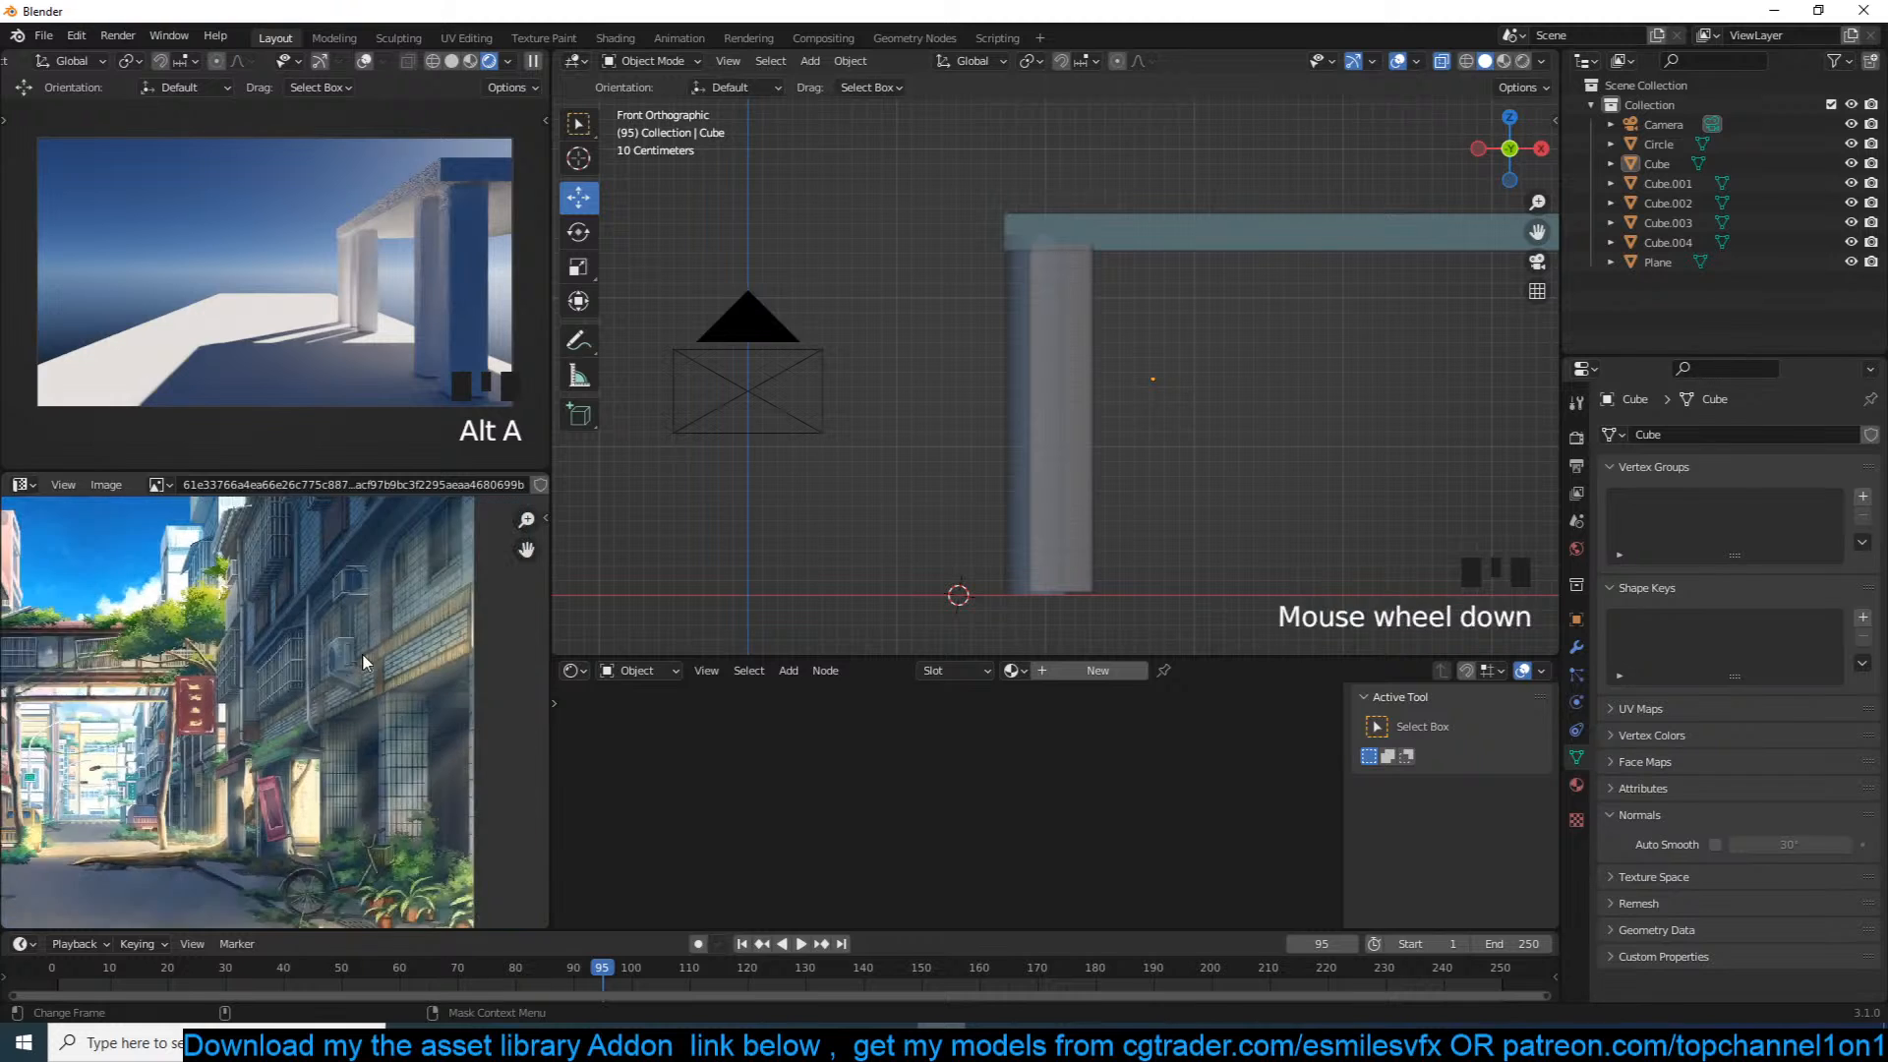
{"action": "scroll", "coordinate": [356, 654], "scroll_direction": "down", "scroll_amount": 1}
{"action": "scroll", "coordinate": [361, 650], "scroll_direction": "down", "scroll_amount": 1}
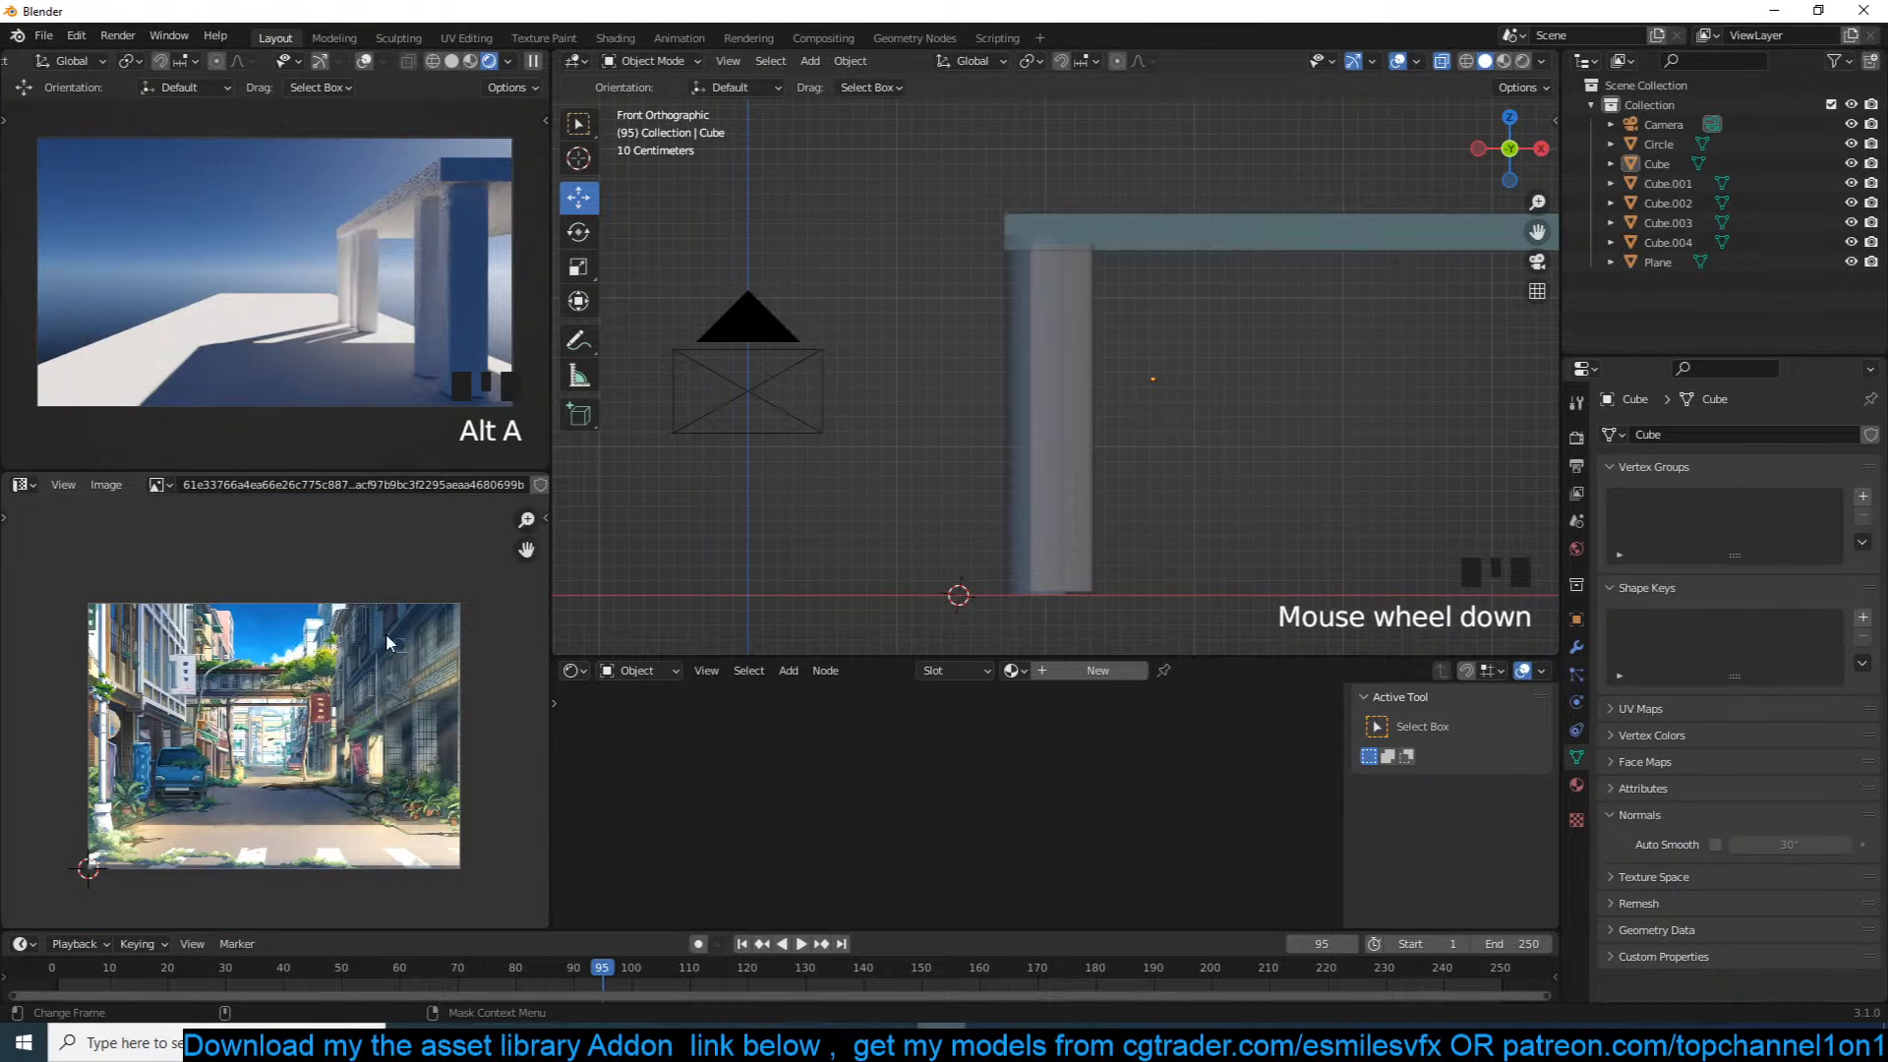
{"action": "key", "text": "Tab"}
{"action": "key", "text": "Tab"}
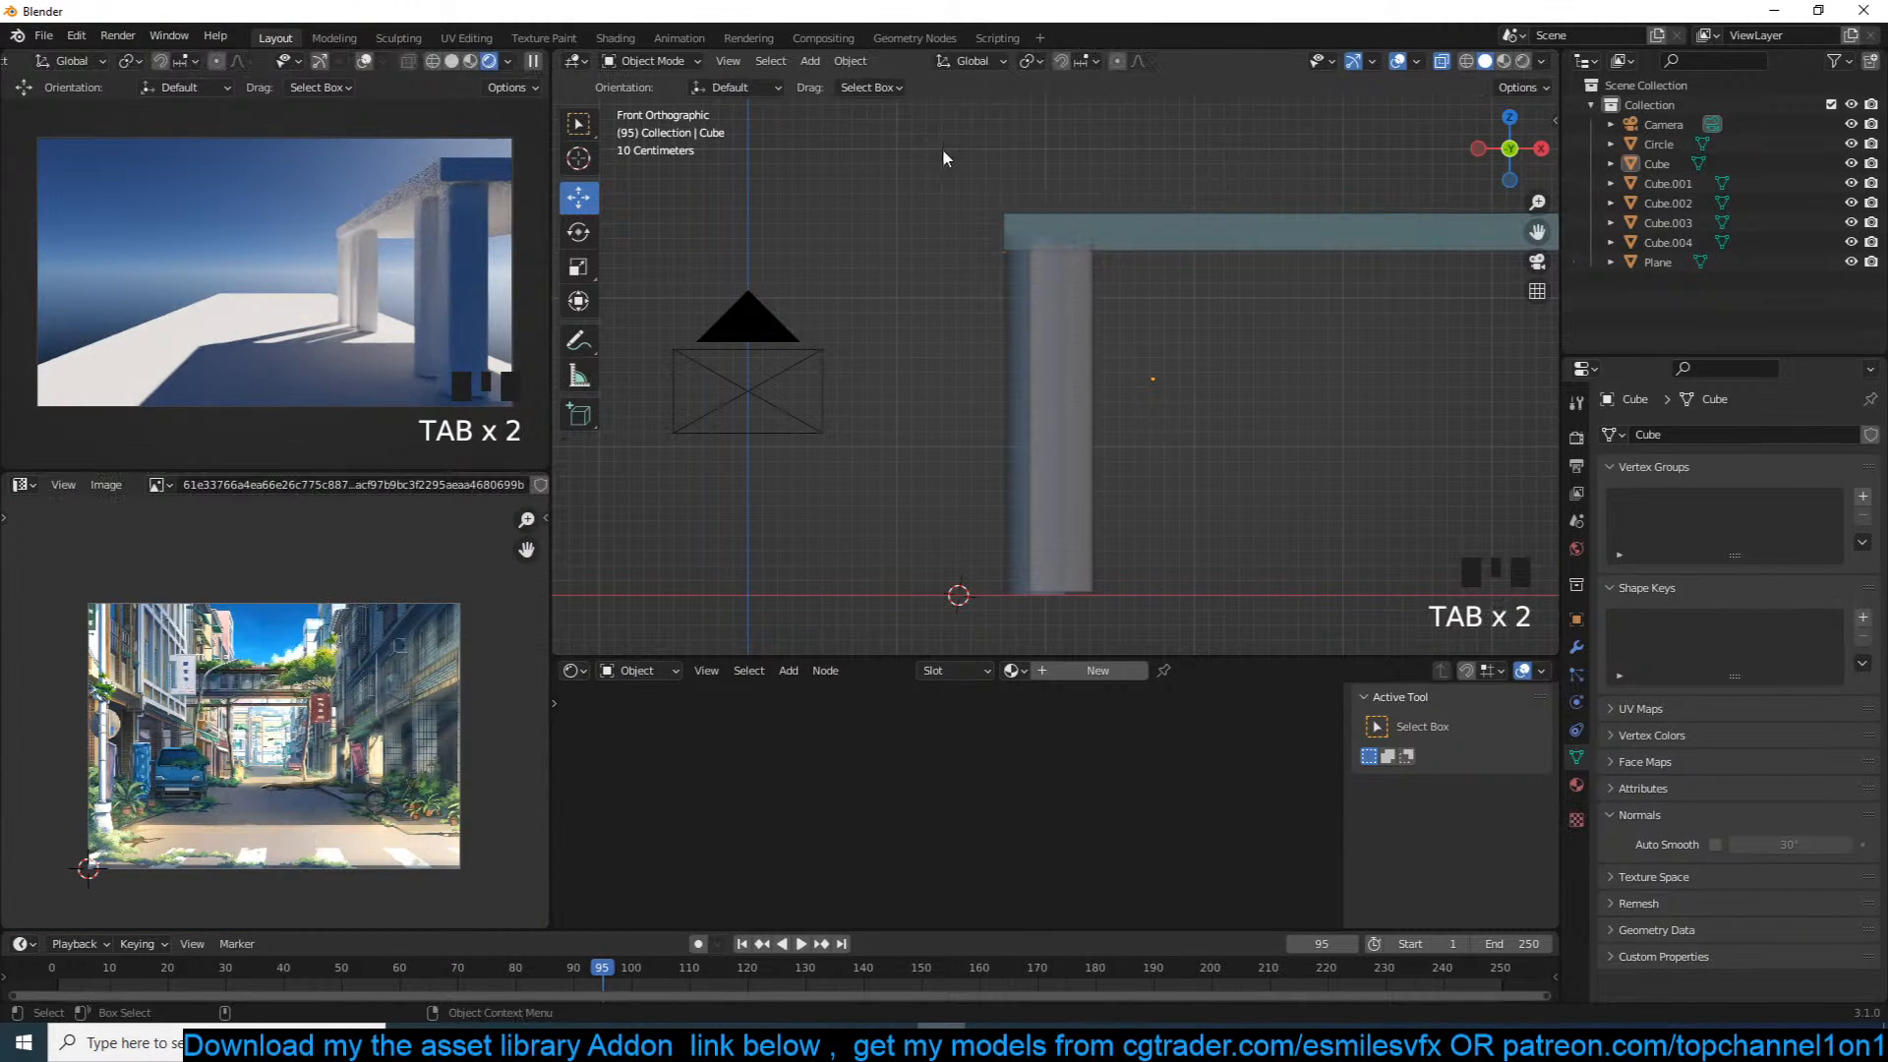
{"action": "left_click_drag", "start_coordinate": [982, 177], "coordinate": [1276, 321]}
{"action": "key", "text": "Tab"}
{"action": "key", "text": "g"}
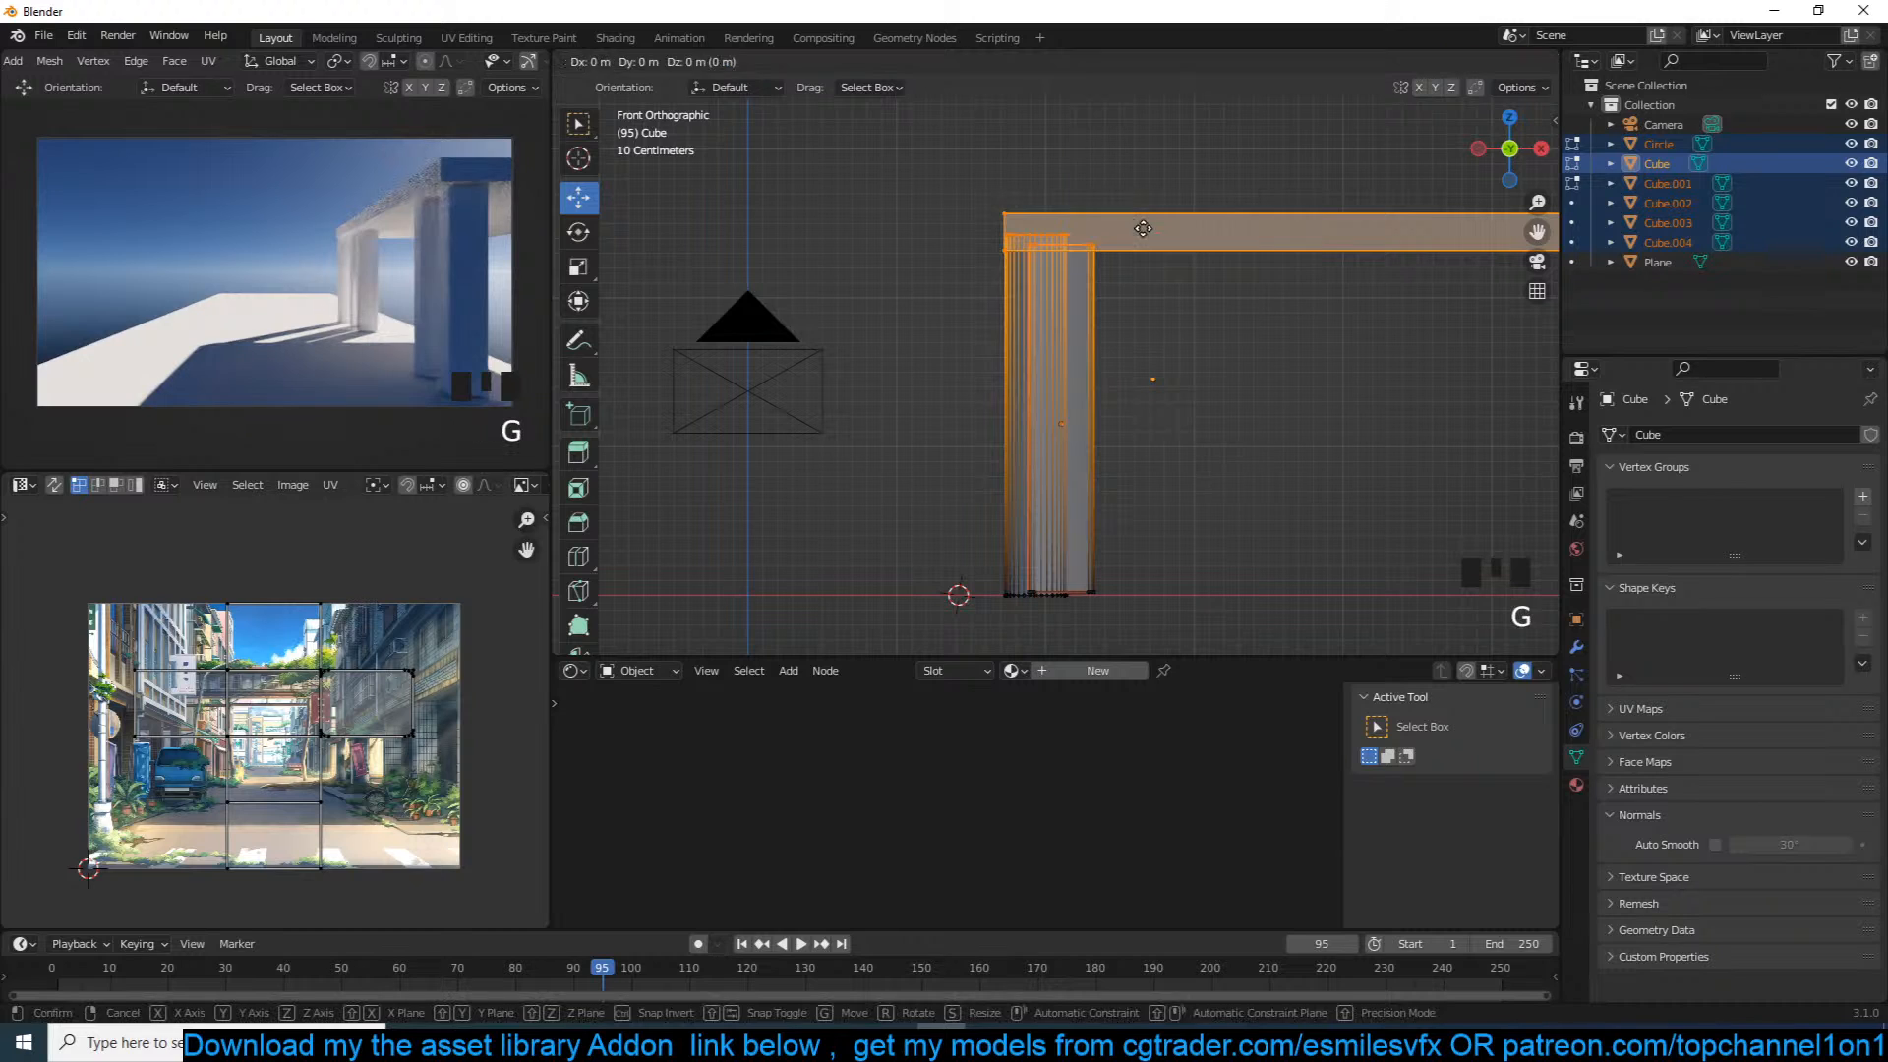
{"action": "key", "text": "z"}
{"action": "left_click", "coordinate": [1142, 275]}
{"action": "key", "text": "Tab"}
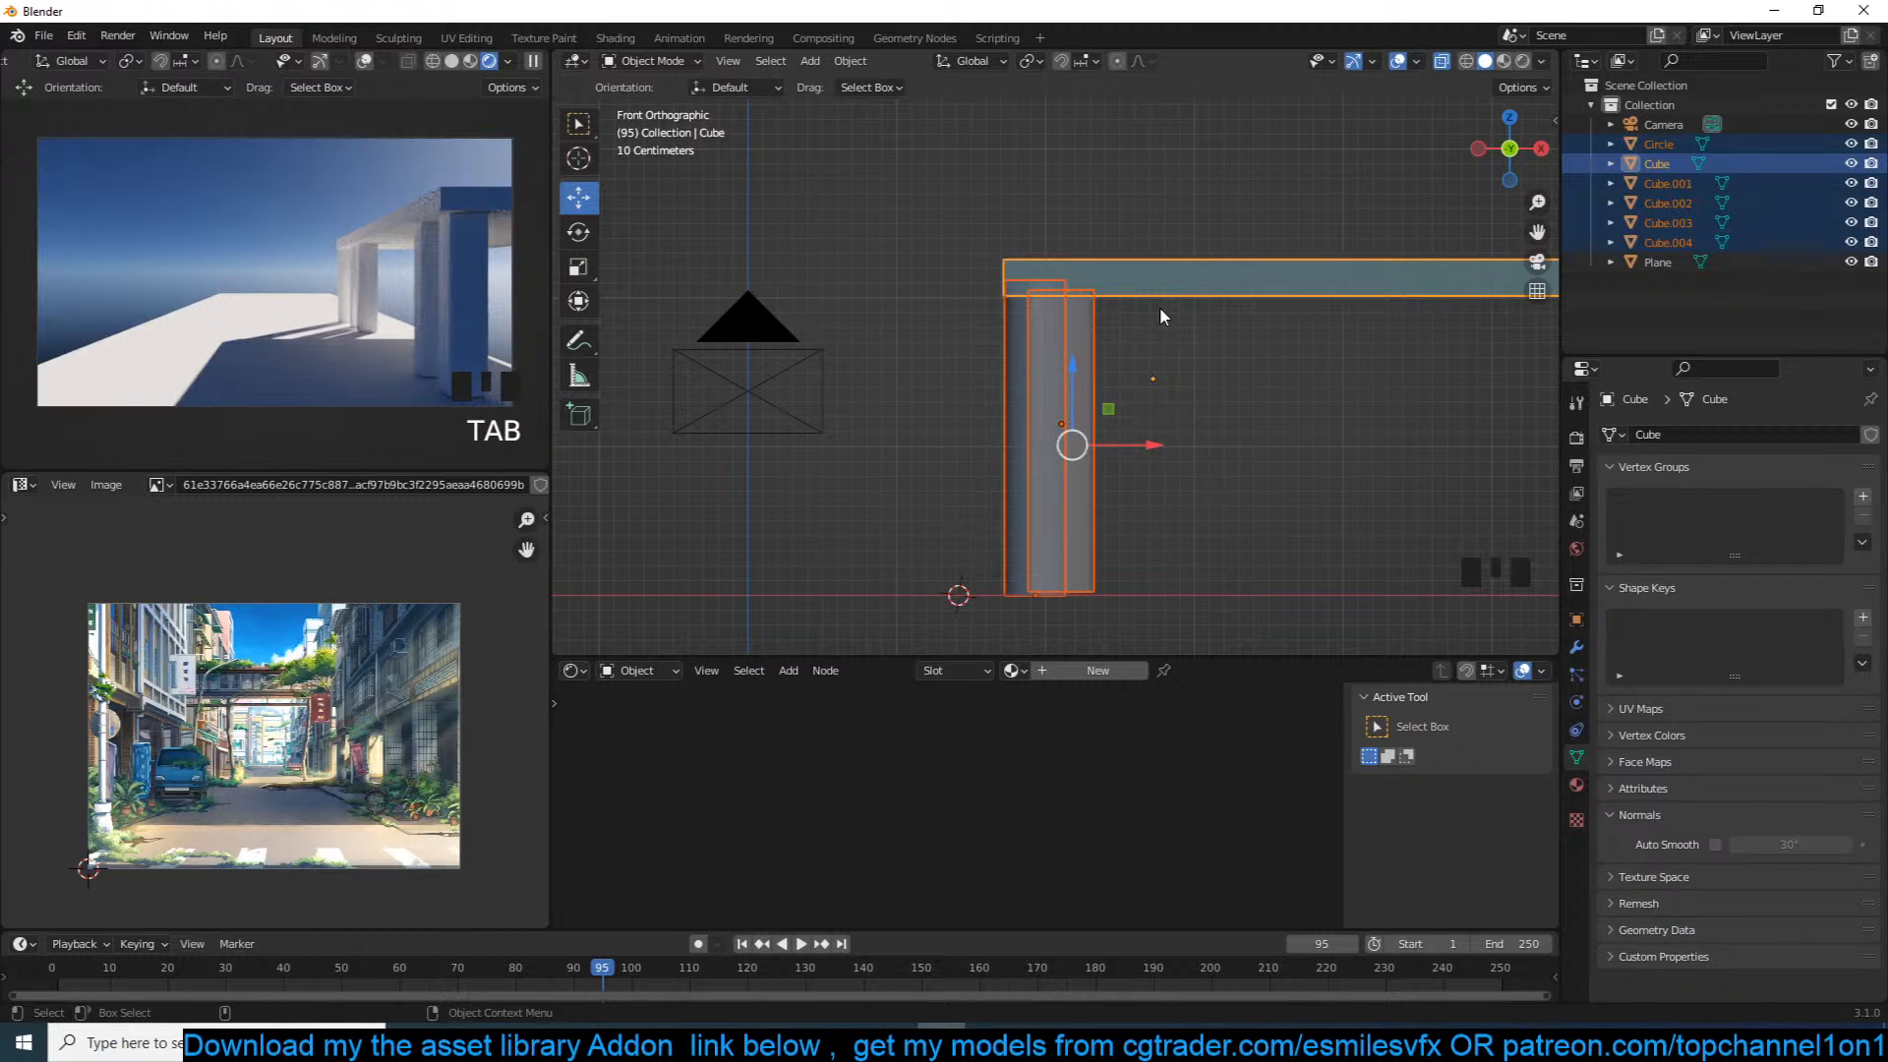
Step: Shift the misaligned circular column along X in front view to line it up with the other columns
{"action": "left_click", "coordinate": [1160, 291]}
{"action": "scroll", "coordinate": [1151, 327], "scroll_direction": "down", "scroll_amount": 1}
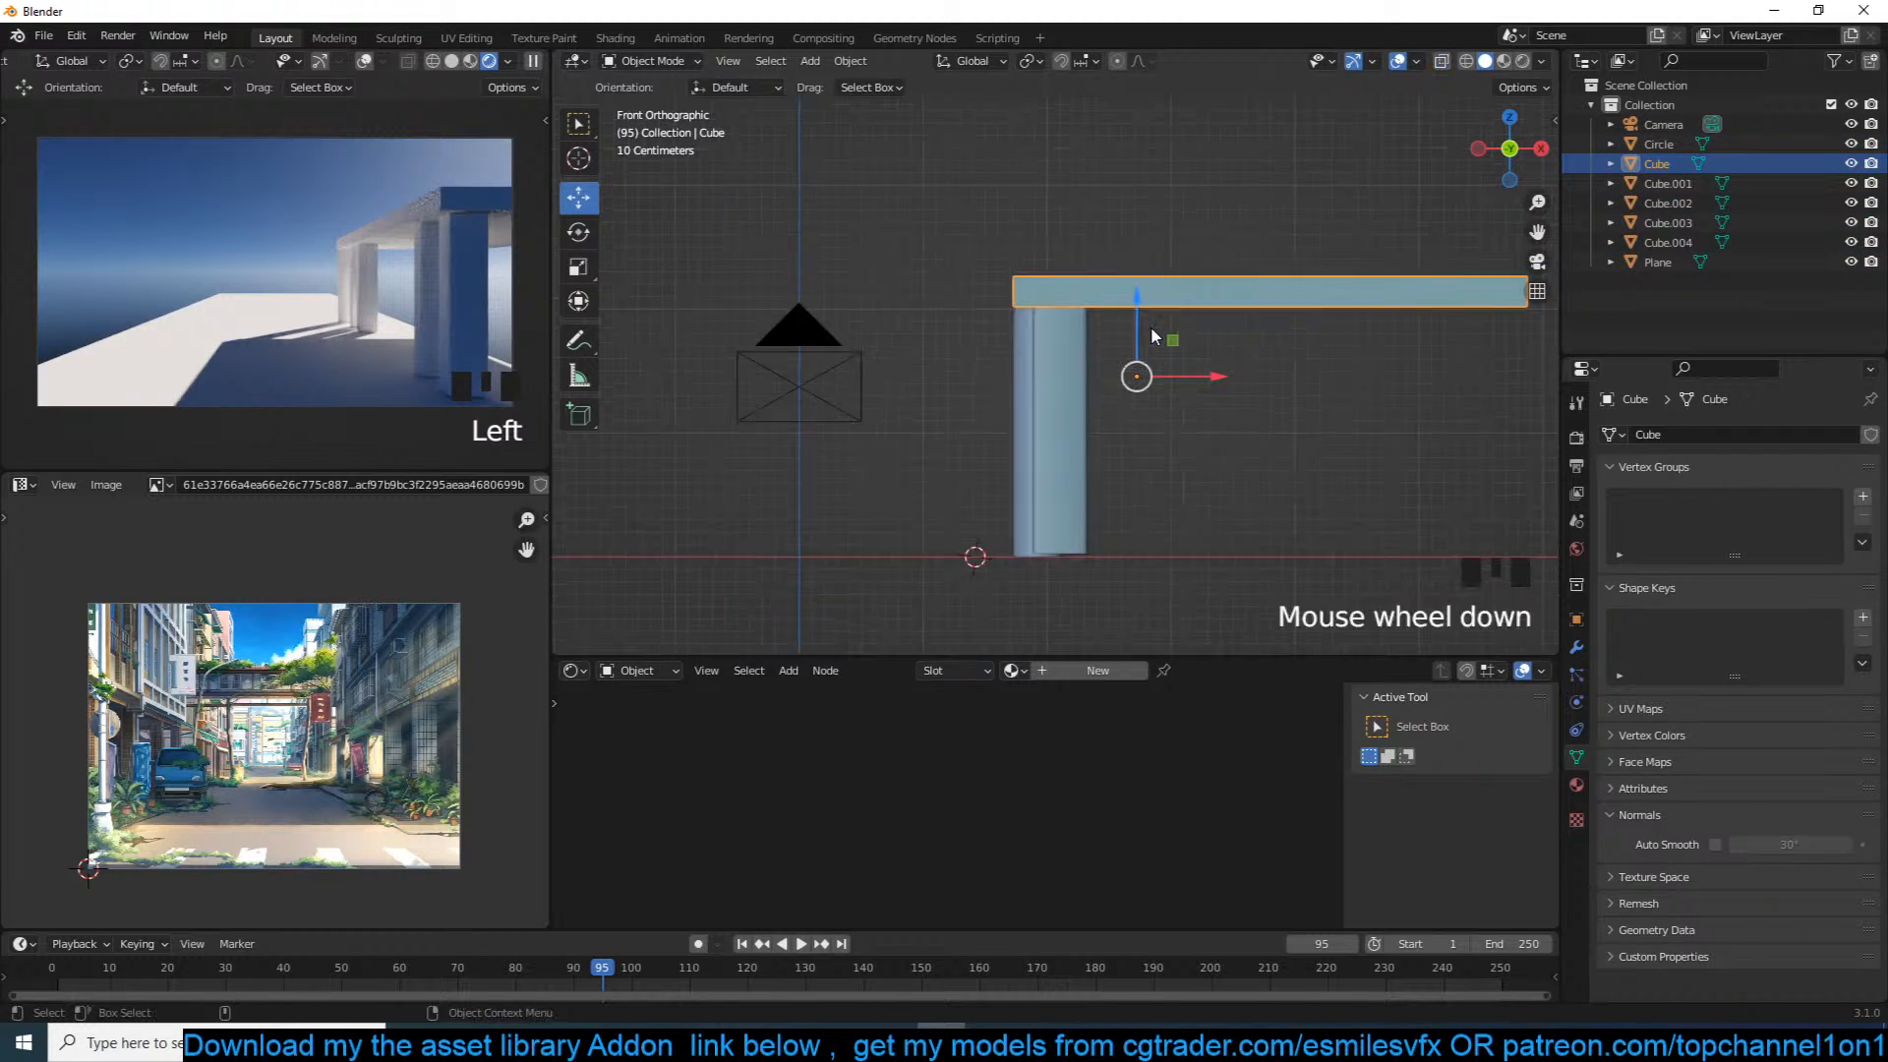
{"action": "key", "text": "alt+a"}
{"action": "left_click", "coordinate": [1062, 398]}
{"action": "scroll", "coordinate": [1089, 425], "scroll_direction": "up", "scroll_amount": 4}
{"action": "left_click_drag", "start_coordinate": [1175, 458], "coordinate": [1137, 462]}
{"action": "key", "text": "ctrl+z"}
{"action": "left_click_drag", "start_coordinate": [1211, 320], "coordinate": [1098, 372]}
{"action": "left_click", "coordinate": [1004, 360]}
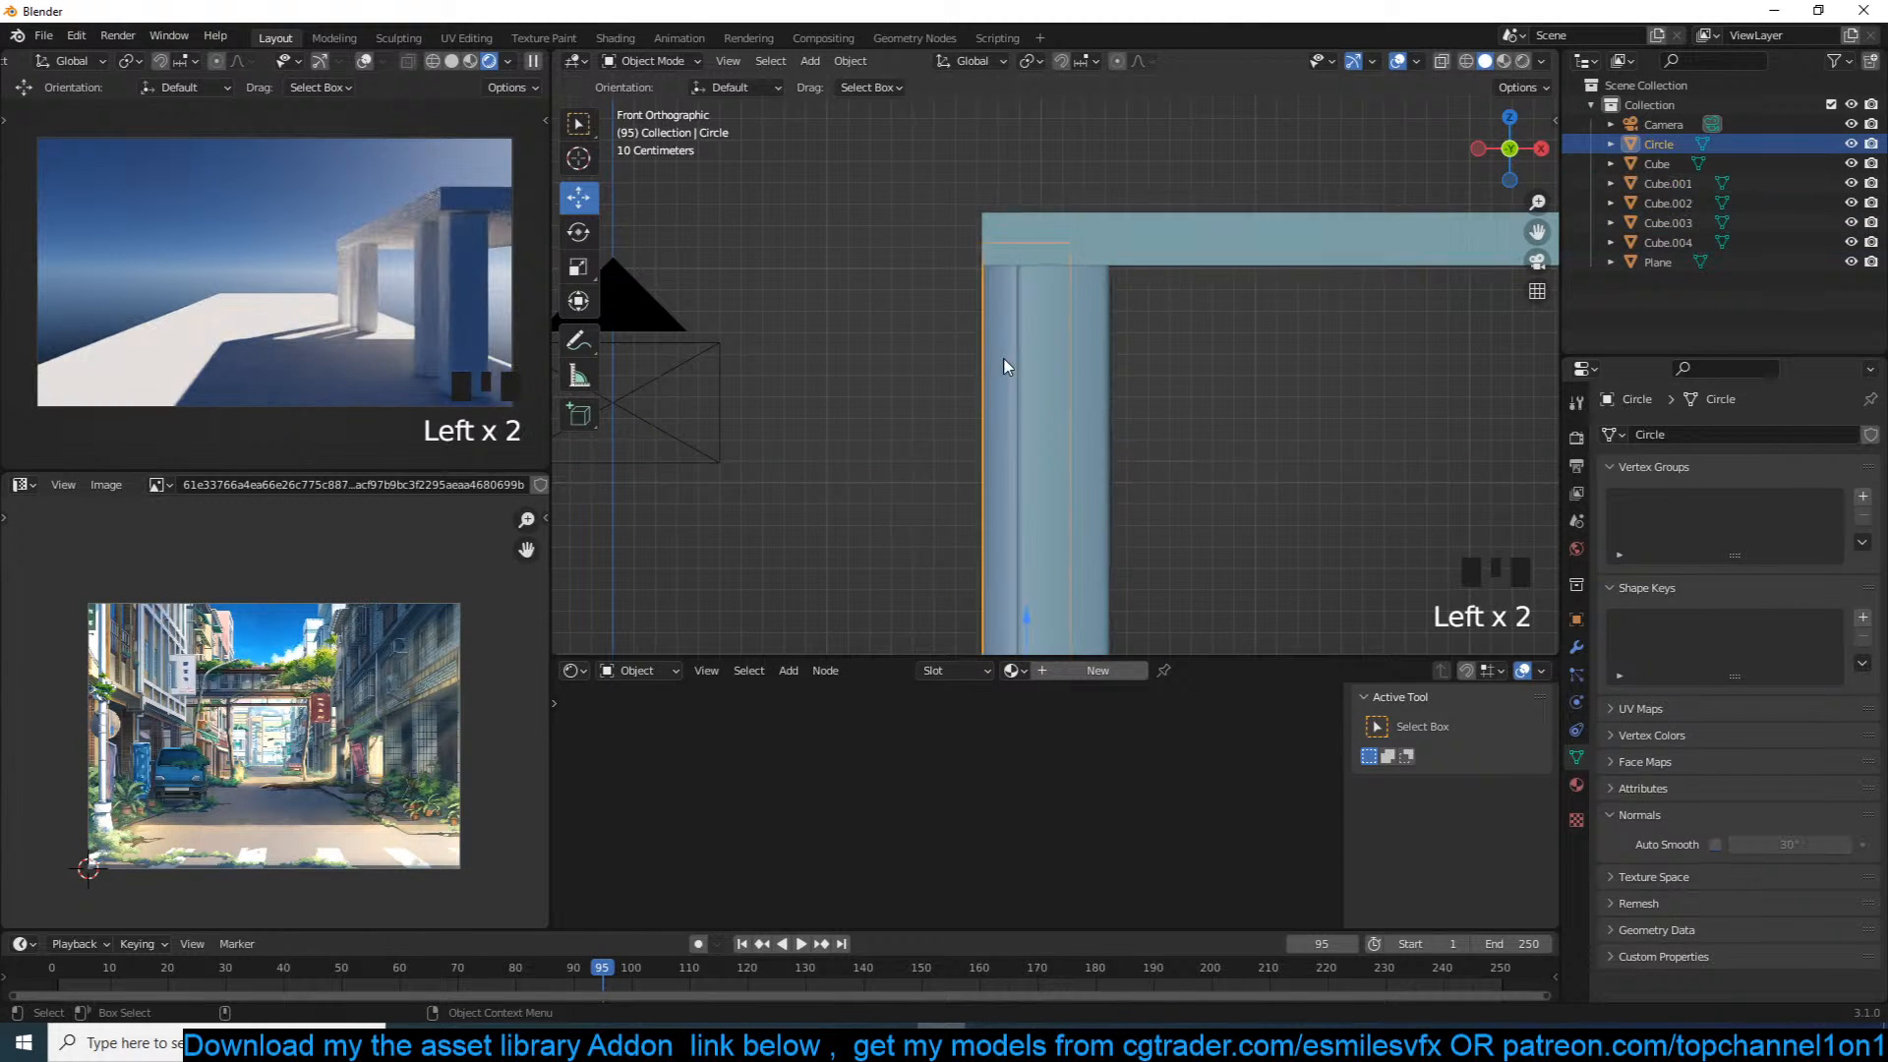
{"action": "scroll", "coordinate": [929, 315], "scroll_direction": "down", "scroll_amount": 4}
{"action": "left_click_drag", "start_coordinate": [1111, 526], "coordinate": [1134, 523]}
{"action": "key", "text": "alt+a"}
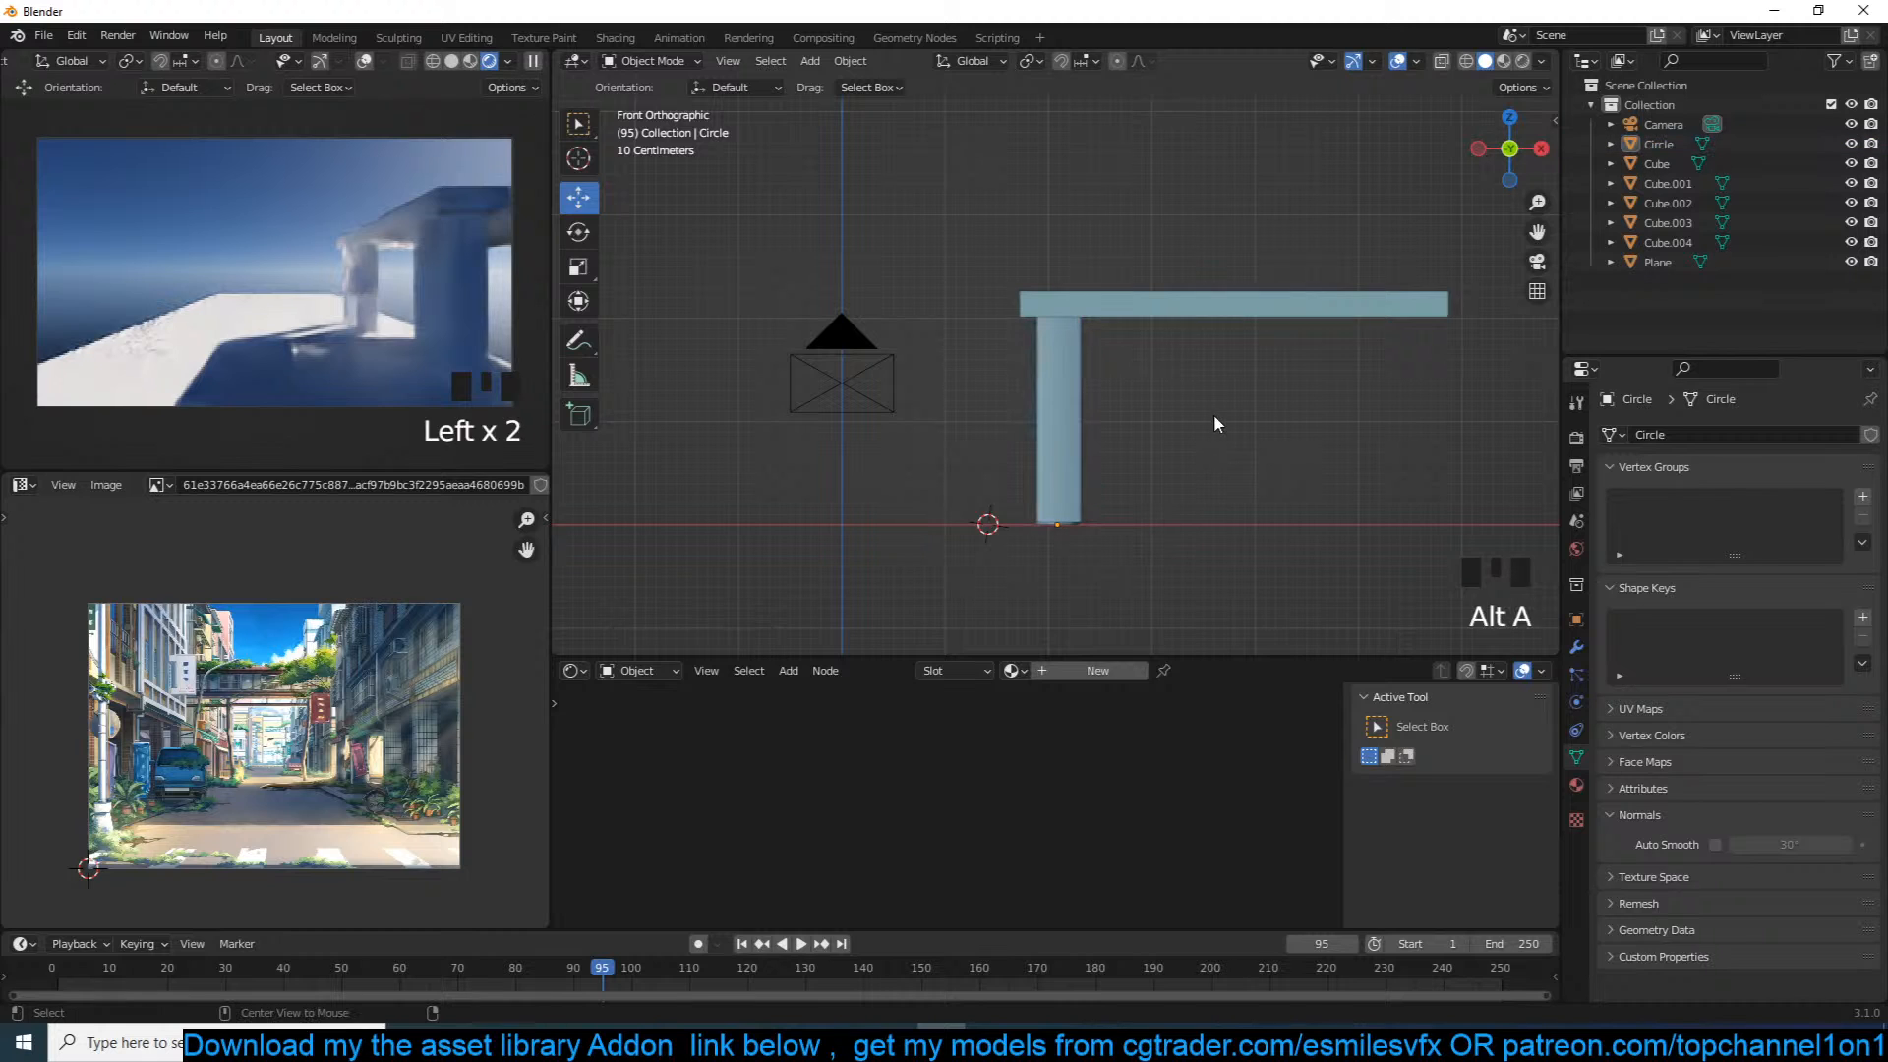
Step: Select all the columns and scale them along Z by about 1.04 so they reach into the slab
{"action": "scroll", "coordinate": [1213, 414], "scroll_direction": "down", "scroll_amount": 3}
{"action": "scroll", "coordinate": [1213, 415], "scroll_direction": "up", "scroll_amount": 4}
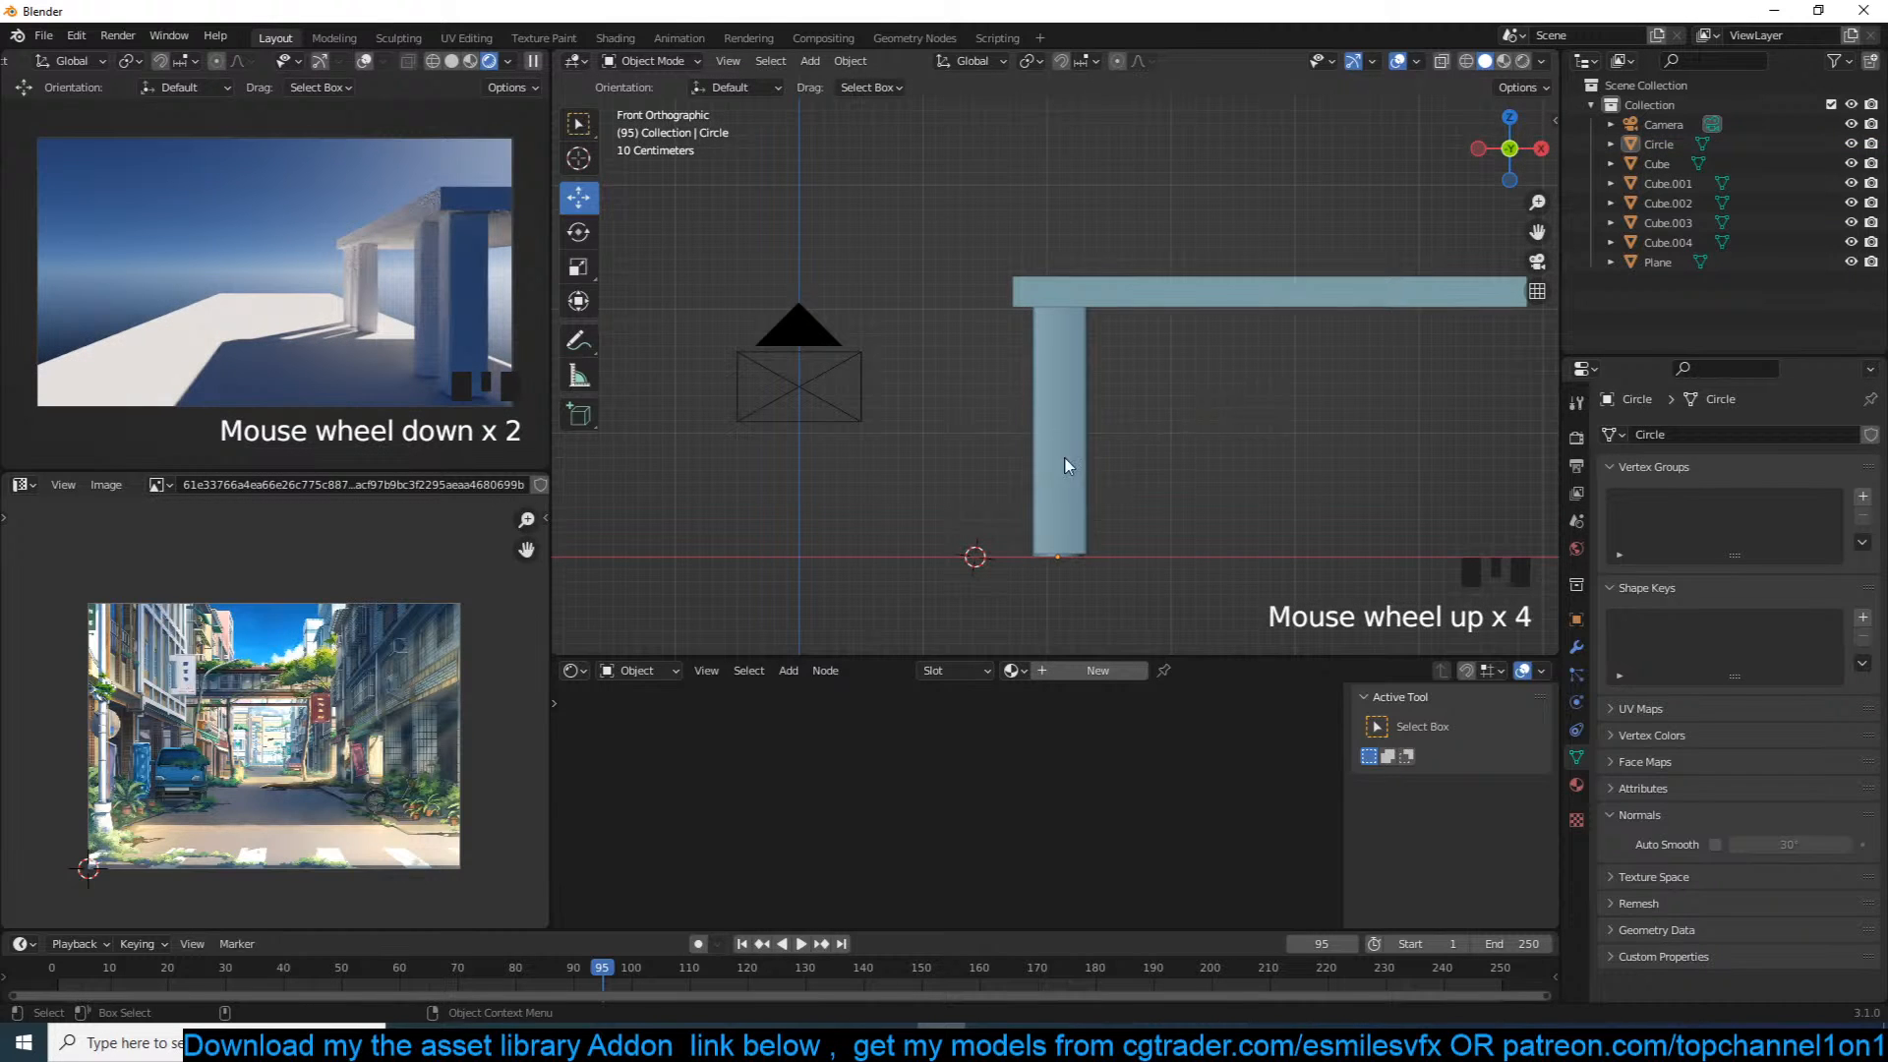
{"action": "left_click_drag", "start_coordinate": [1033, 462], "coordinate": [1033, 464]}
{"action": "key", "text": "s"}
{"action": "key", "text": "z"}
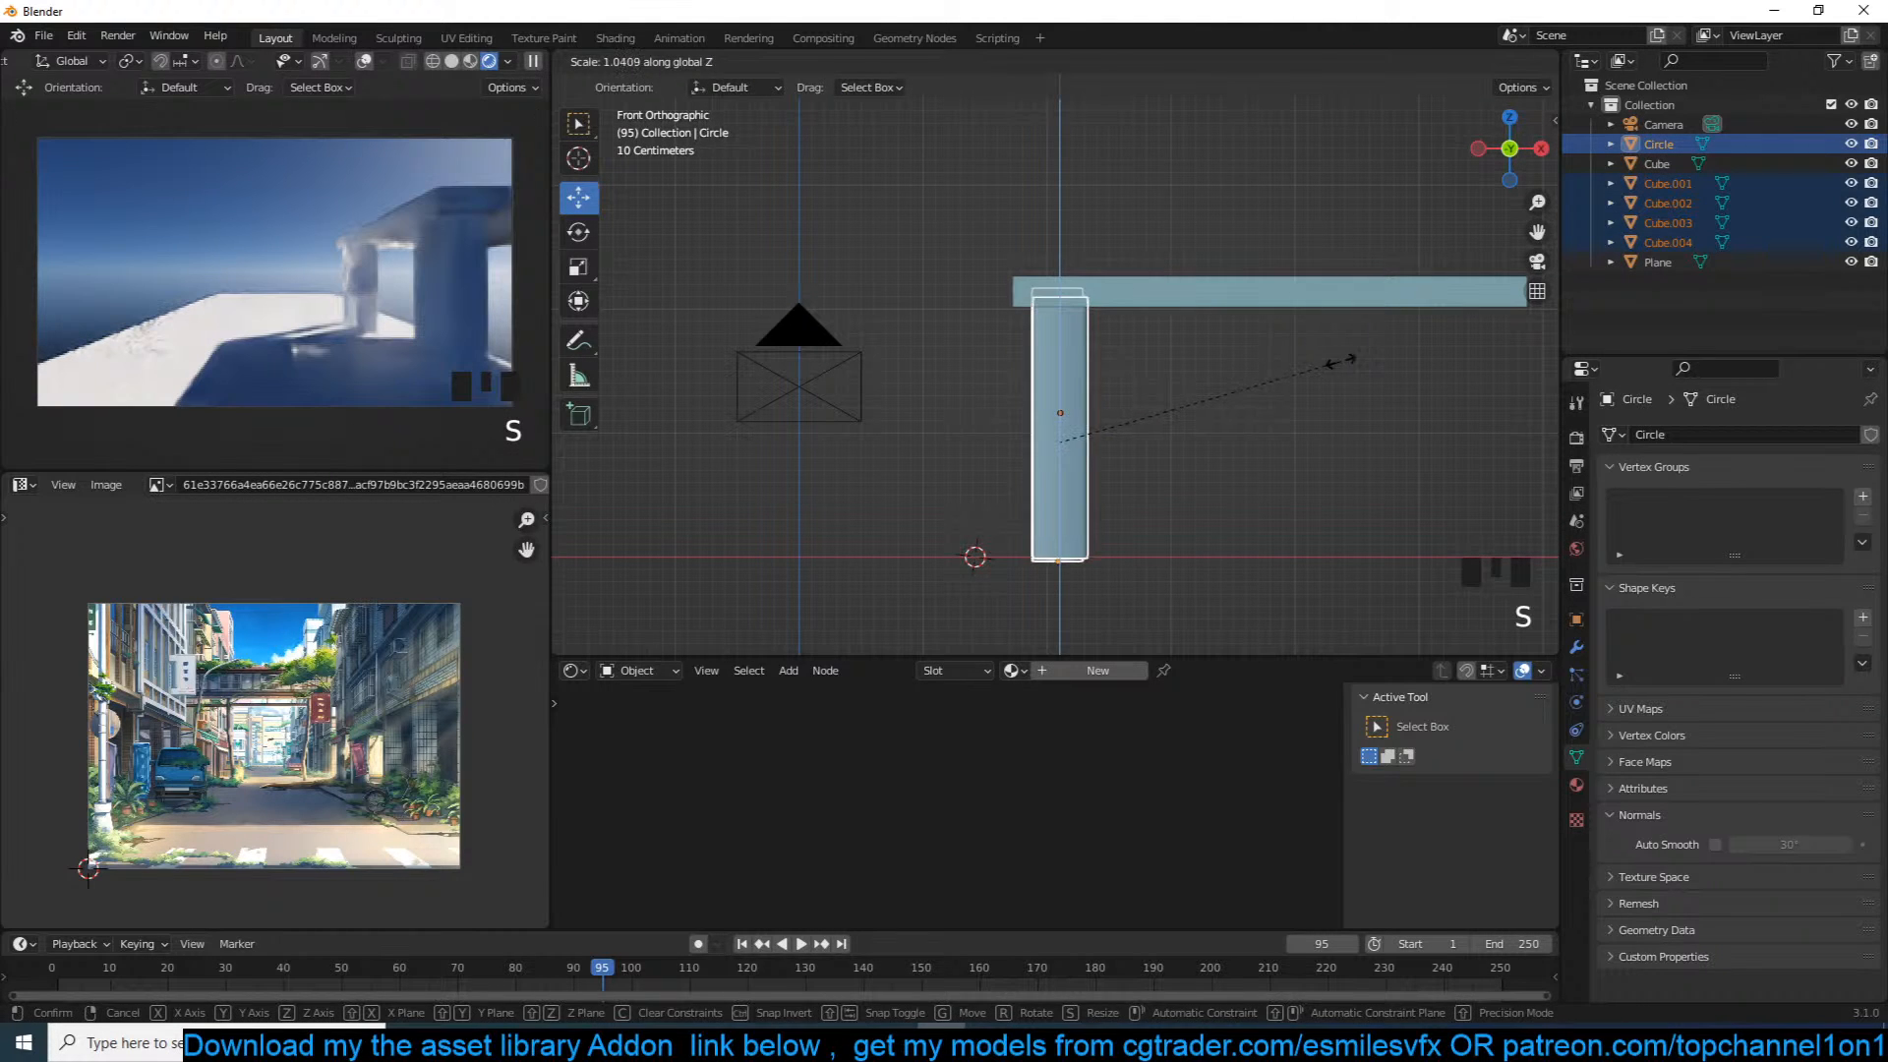
{"action": "left_click", "coordinate": [1347, 360]}
{"action": "key", "text": "alt+a"}
Step: Examine the reference image's street and building fronts and compare them with the model beneath the raised slab
{"action": "scroll", "coordinate": [1219, 373], "scroll_direction": "down", "scroll_amount": 2}
{"action": "scroll", "coordinate": [1219, 381], "scroll_direction": "down", "scroll_amount": 1}
{"action": "scroll", "coordinate": [245, 737], "scroll_direction": "up", "scroll_amount": 5}
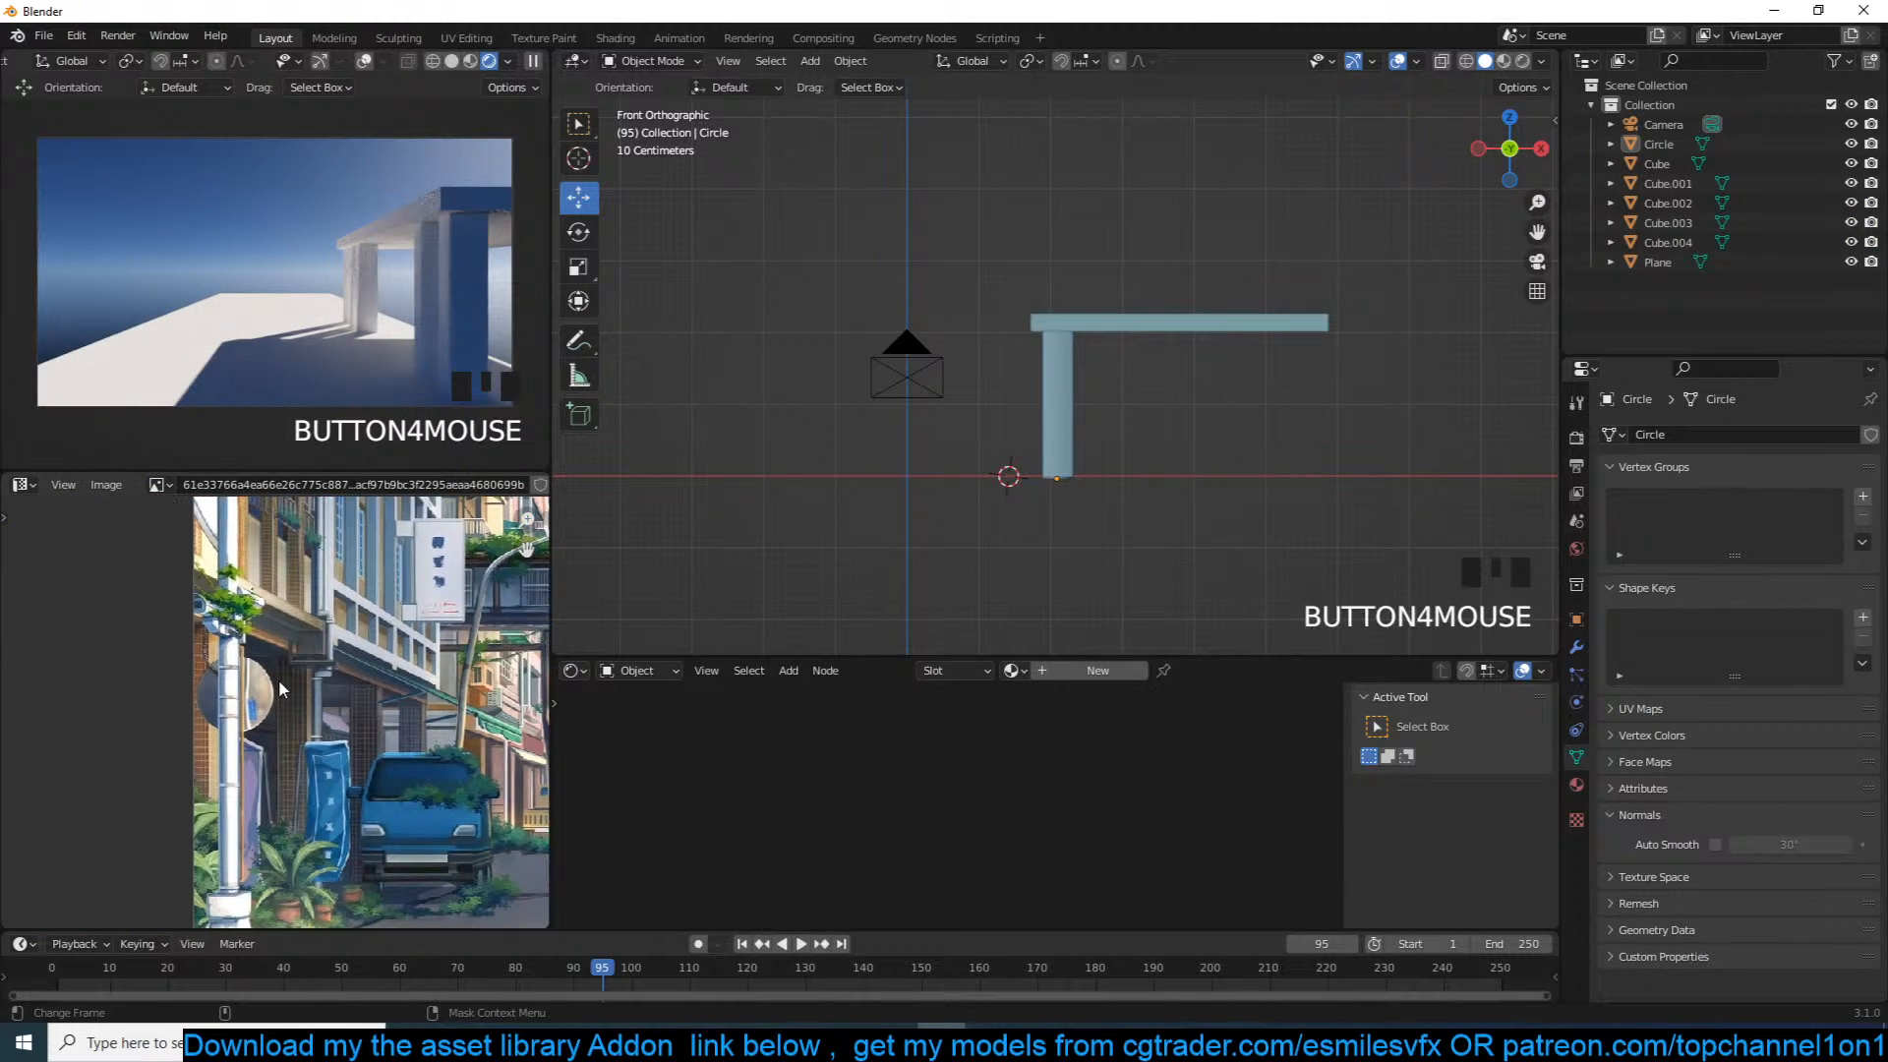
{"action": "scroll", "coordinate": [280, 679], "scroll_direction": "down", "scroll_amount": 2}
{"action": "scroll", "coordinate": [1032, 434], "scroll_direction": "up", "scroll_amount": 1}
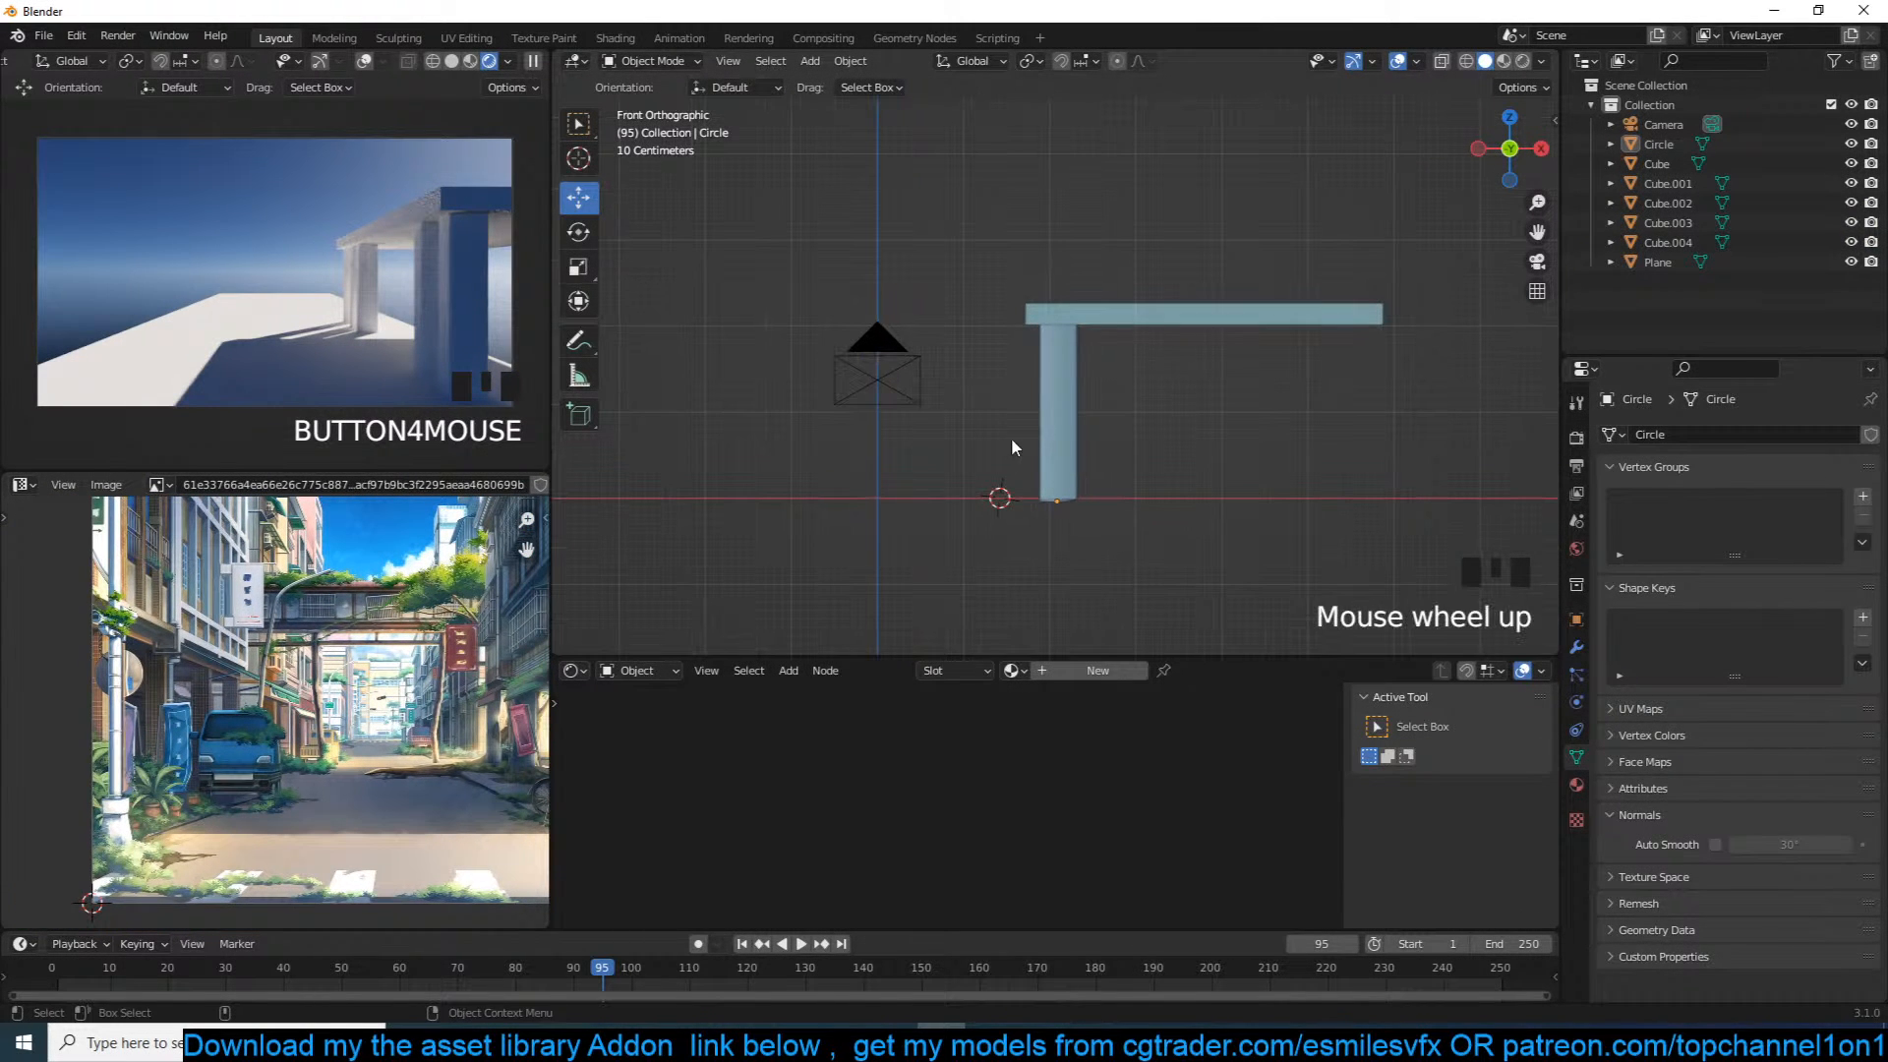
{"action": "scroll", "coordinate": [280, 668], "scroll_direction": "up", "scroll_amount": 3}
{"action": "middle_click_drag", "start_coordinate": [280, 669], "coordinate": [184, 653]}
{"action": "scroll", "coordinate": [276, 639], "scroll_direction": "down", "scroll_amount": 2}
{"action": "scroll", "coordinate": [1165, 438], "scroll_direction": "up", "scroll_amount": 3}
{"action": "middle_click_drag", "start_coordinate": [1078, 387], "coordinate": [999, 342]}
{"action": "key", "text": "grave"}
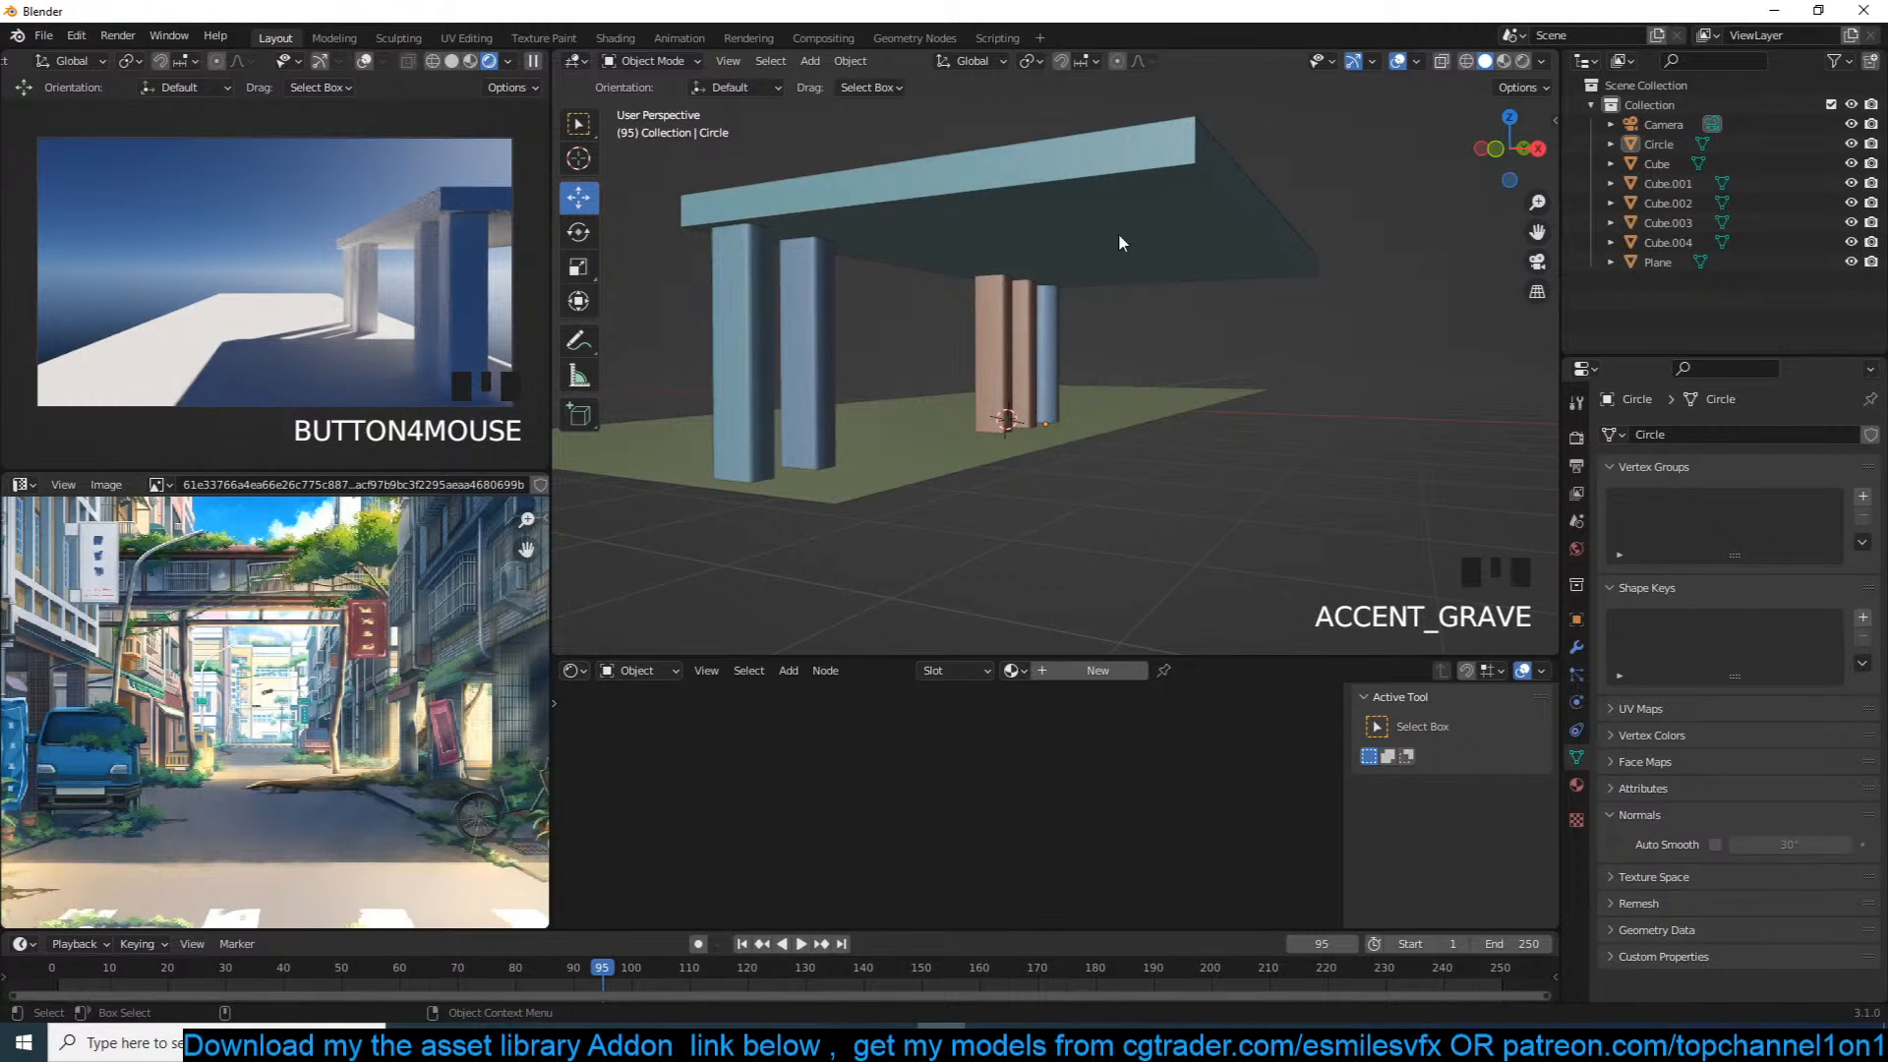
Step: Add a cube near the slab in front view and scale it up uniformly by about 1.85
{"action": "left_click", "coordinate": [1172, 222]}
{"action": "key", "text": "KP_1"}
{"action": "key", "text": "shift+a"}
{"action": "mouse_move", "coordinate": [1131, 303]}
{"action": "left_click", "coordinate": [1219, 324]}
{"action": "key", "text": "s"}
{"action": "left_click", "coordinate": [1213, 379]}
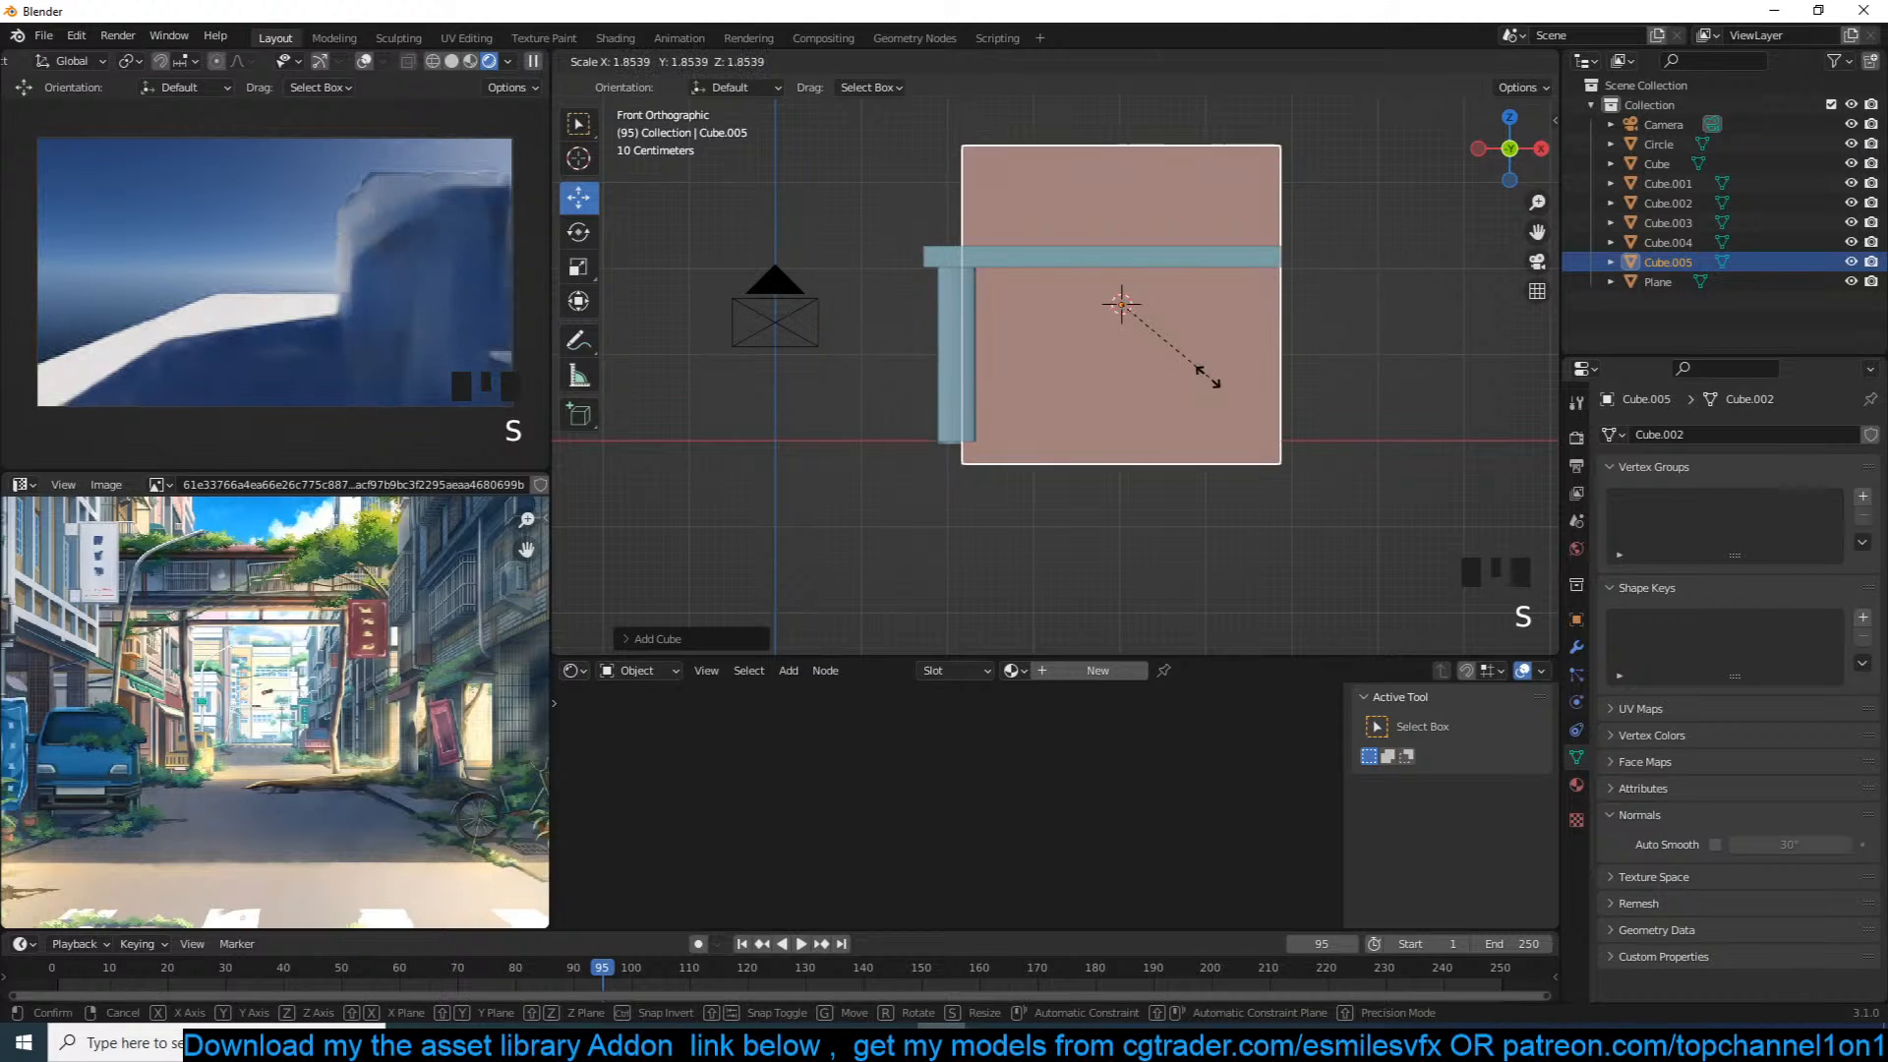
Step: Narrow the new cube along X and position it behind the columns with its base at ground level
{"action": "key", "text": "g"}
{"action": "left_click", "coordinate": [1237, 331]}
{"action": "key", "text": "s"}
{"action": "key", "text": "x"}
{"action": "left_click", "coordinate": [1372, 238]}
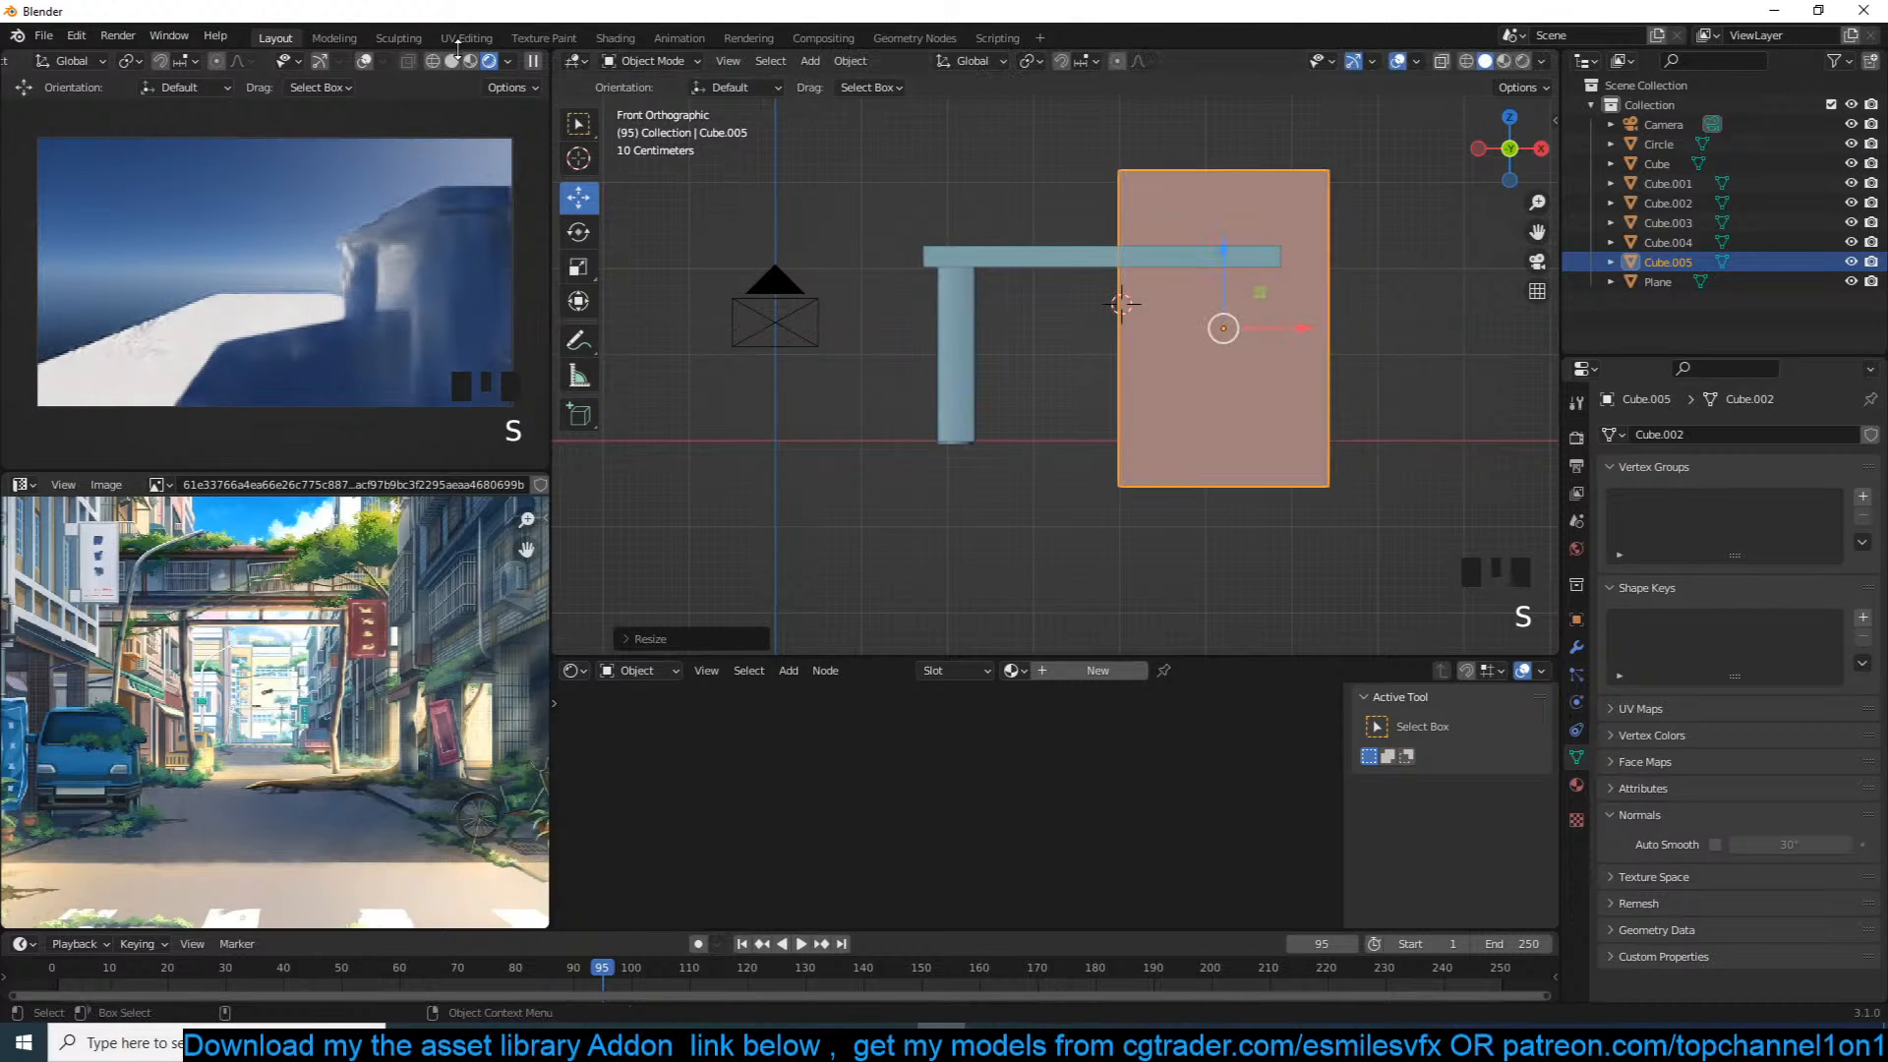
{"action": "key", "text": "s"}
{"action": "key", "text": "x"}
{"action": "left_click", "coordinate": [1347, 251]}
{"action": "key", "text": "g"}
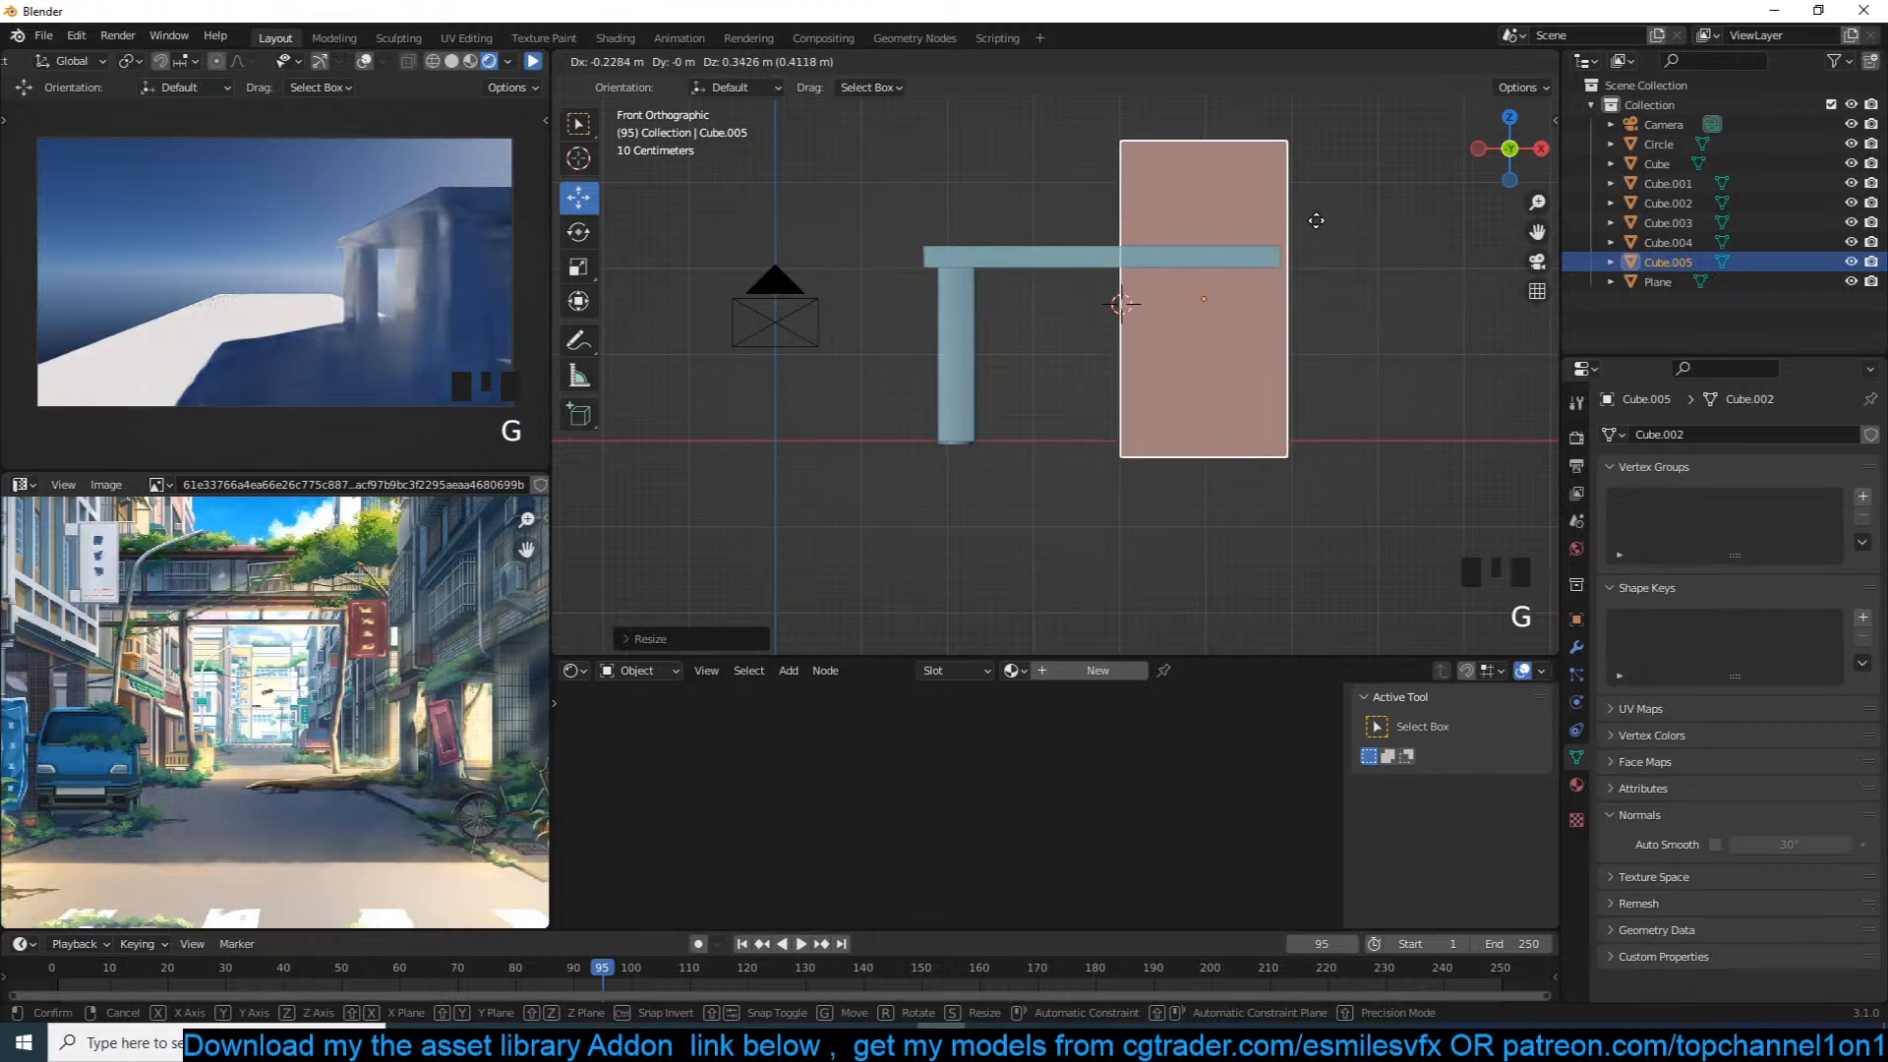
{"action": "left_click", "coordinate": [1293, 201]}
Step: Lower the cube's top vertices about 1.5 m along Z to meet the underside of the slab
{"action": "key", "text": "Tab"}
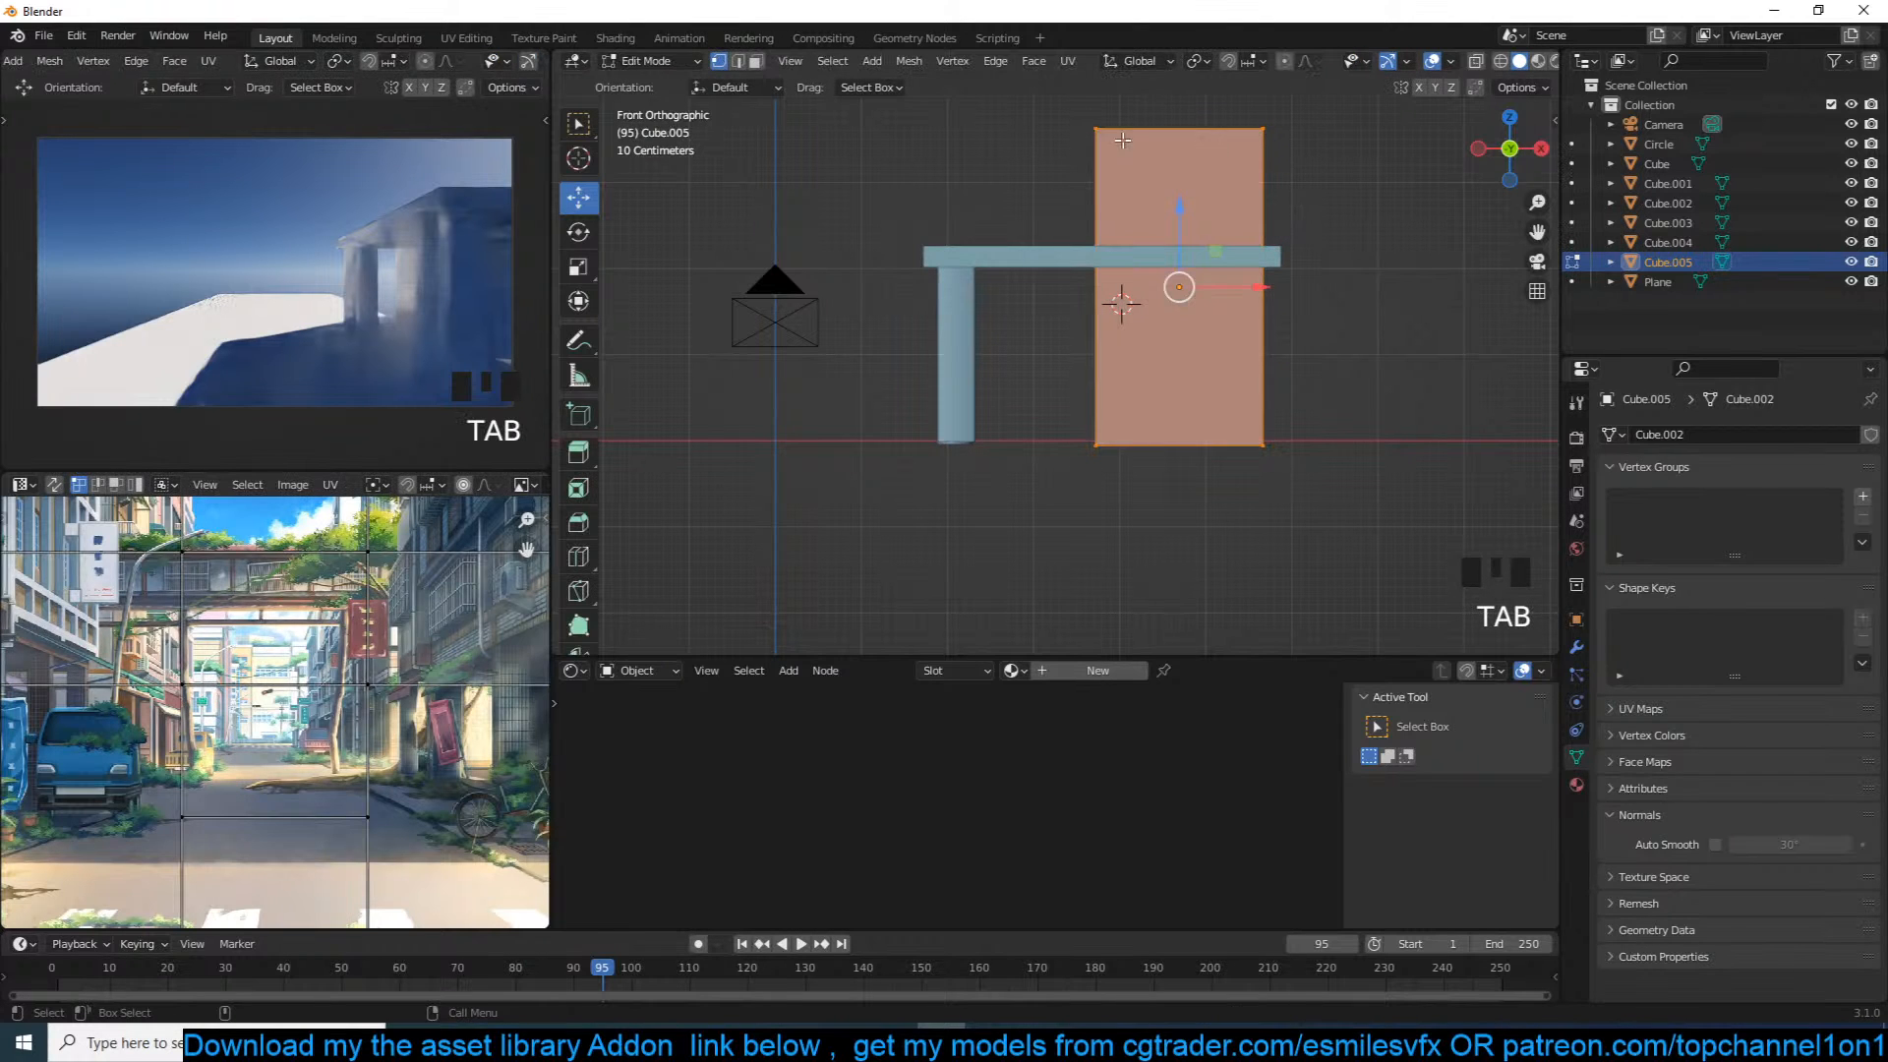
{"action": "key", "text": "alt+z"}
{"action": "left_click_drag", "start_coordinate": [1032, 106], "coordinate": [1443, 193]}
{"action": "key", "text": "g"}
{"action": "key", "text": "z"}
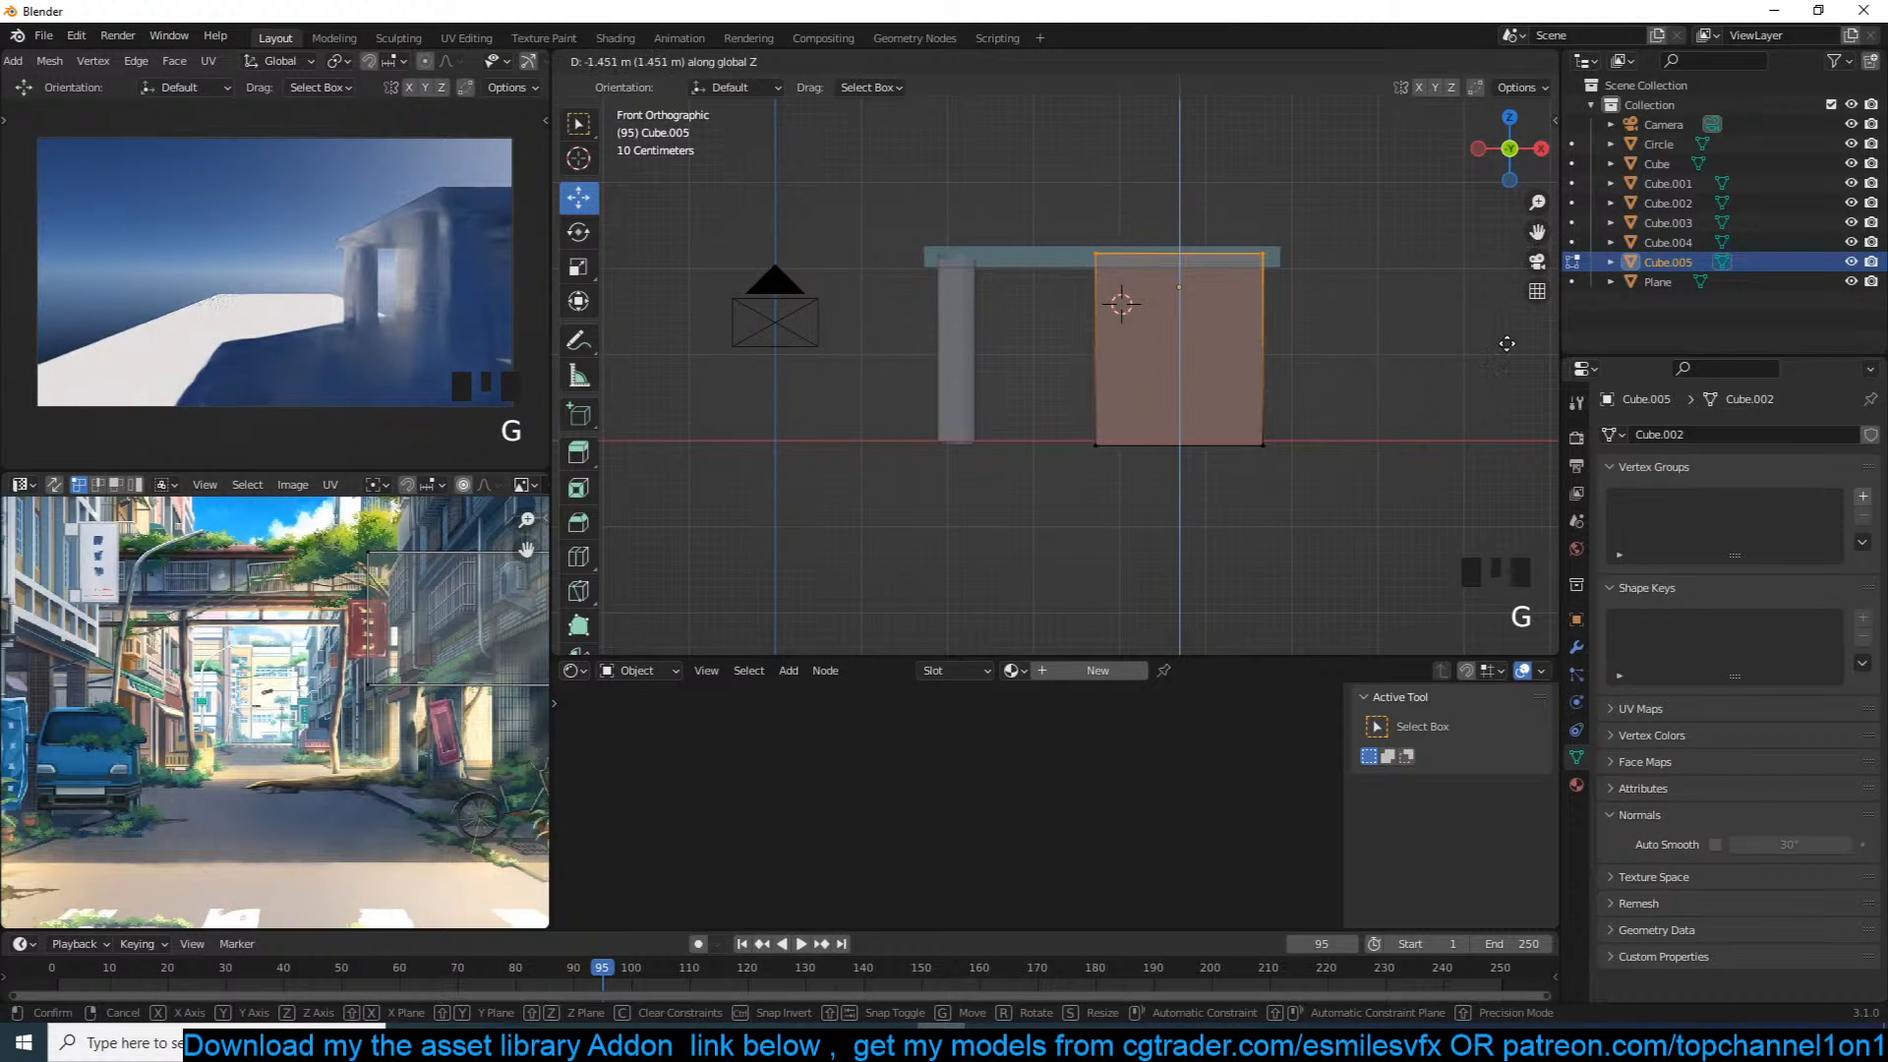
{"action": "left_click", "coordinate": [1507, 350]}
{"action": "key", "text": "Tab"}
Step: Move the wall block along Y to centre it beneath the slab
{"action": "key", "text": "grave"}
{"action": "middle_click_drag", "start_coordinate": [1505, 350], "coordinate": [1279, 352]}
{"action": "key", "text": "alt+z"}
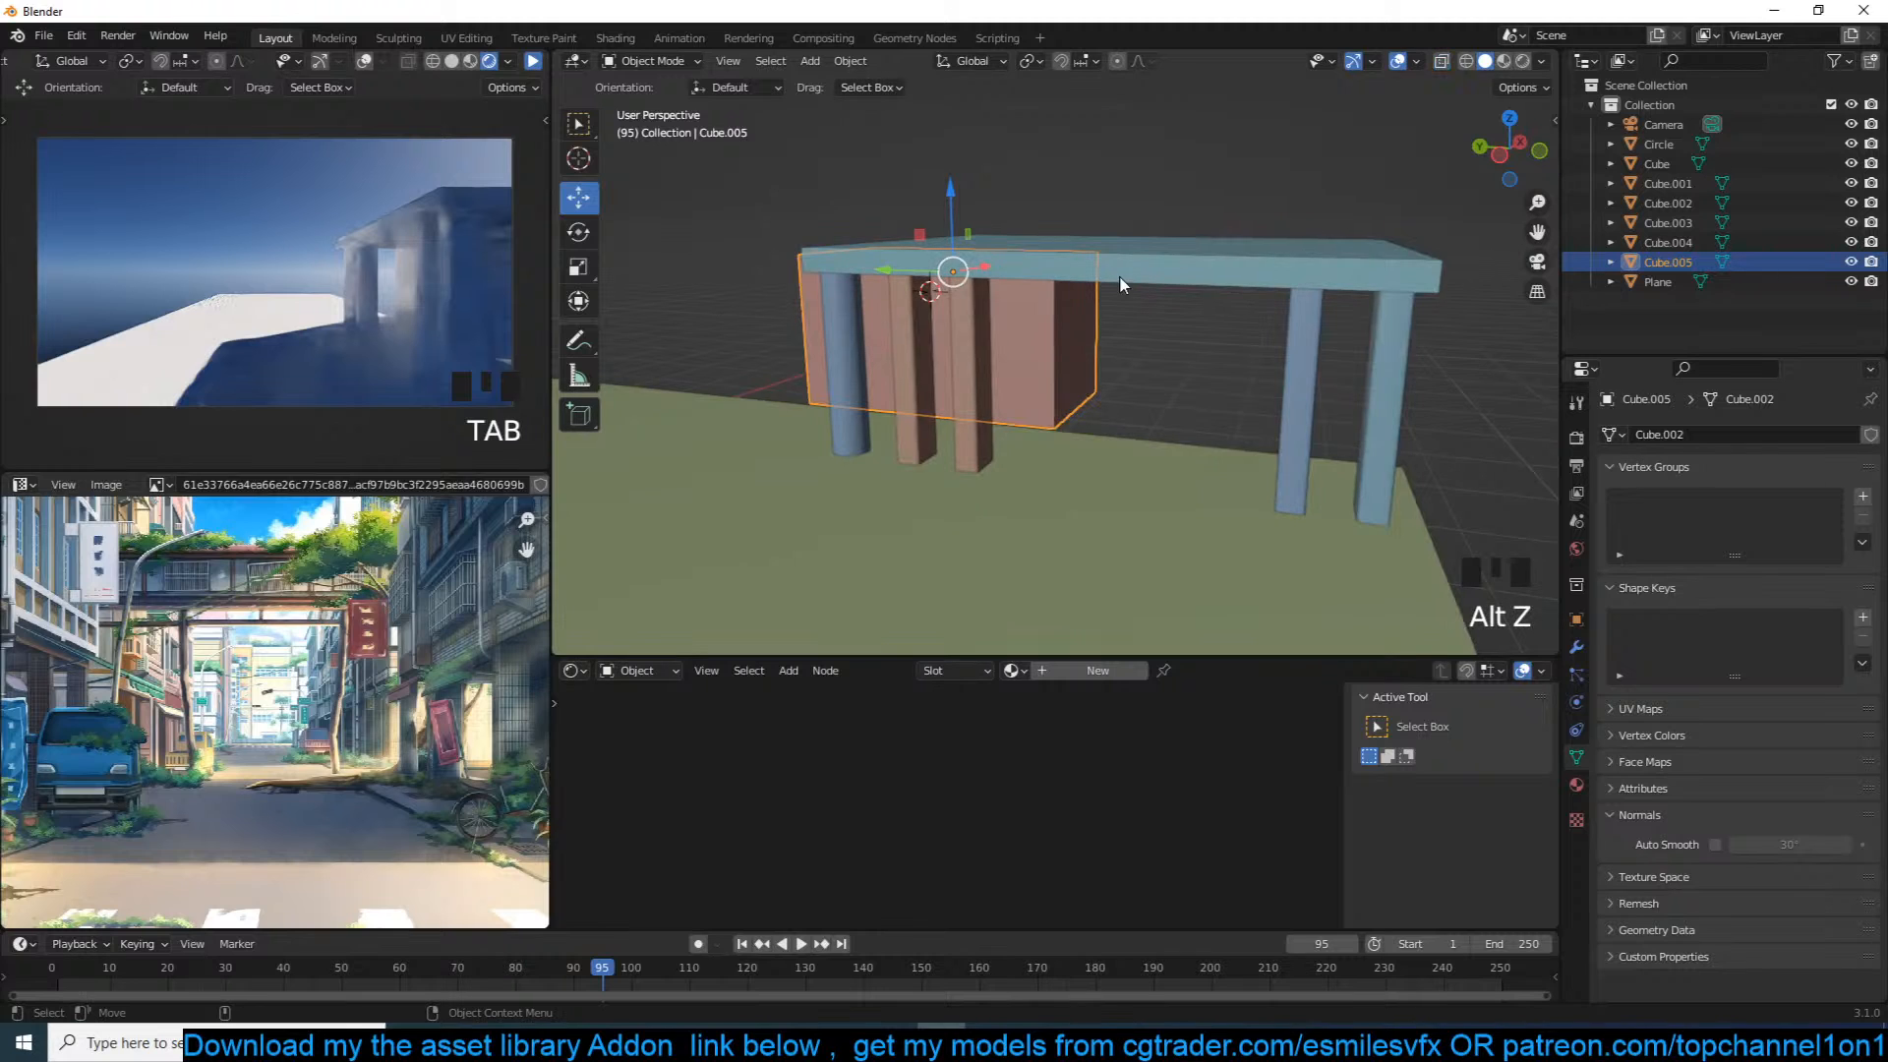
{"action": "left_click_drag", "start_coordinate": [887, 284], "coordinate": [1062, 283]}
{"action": "key", "text": "grave"}
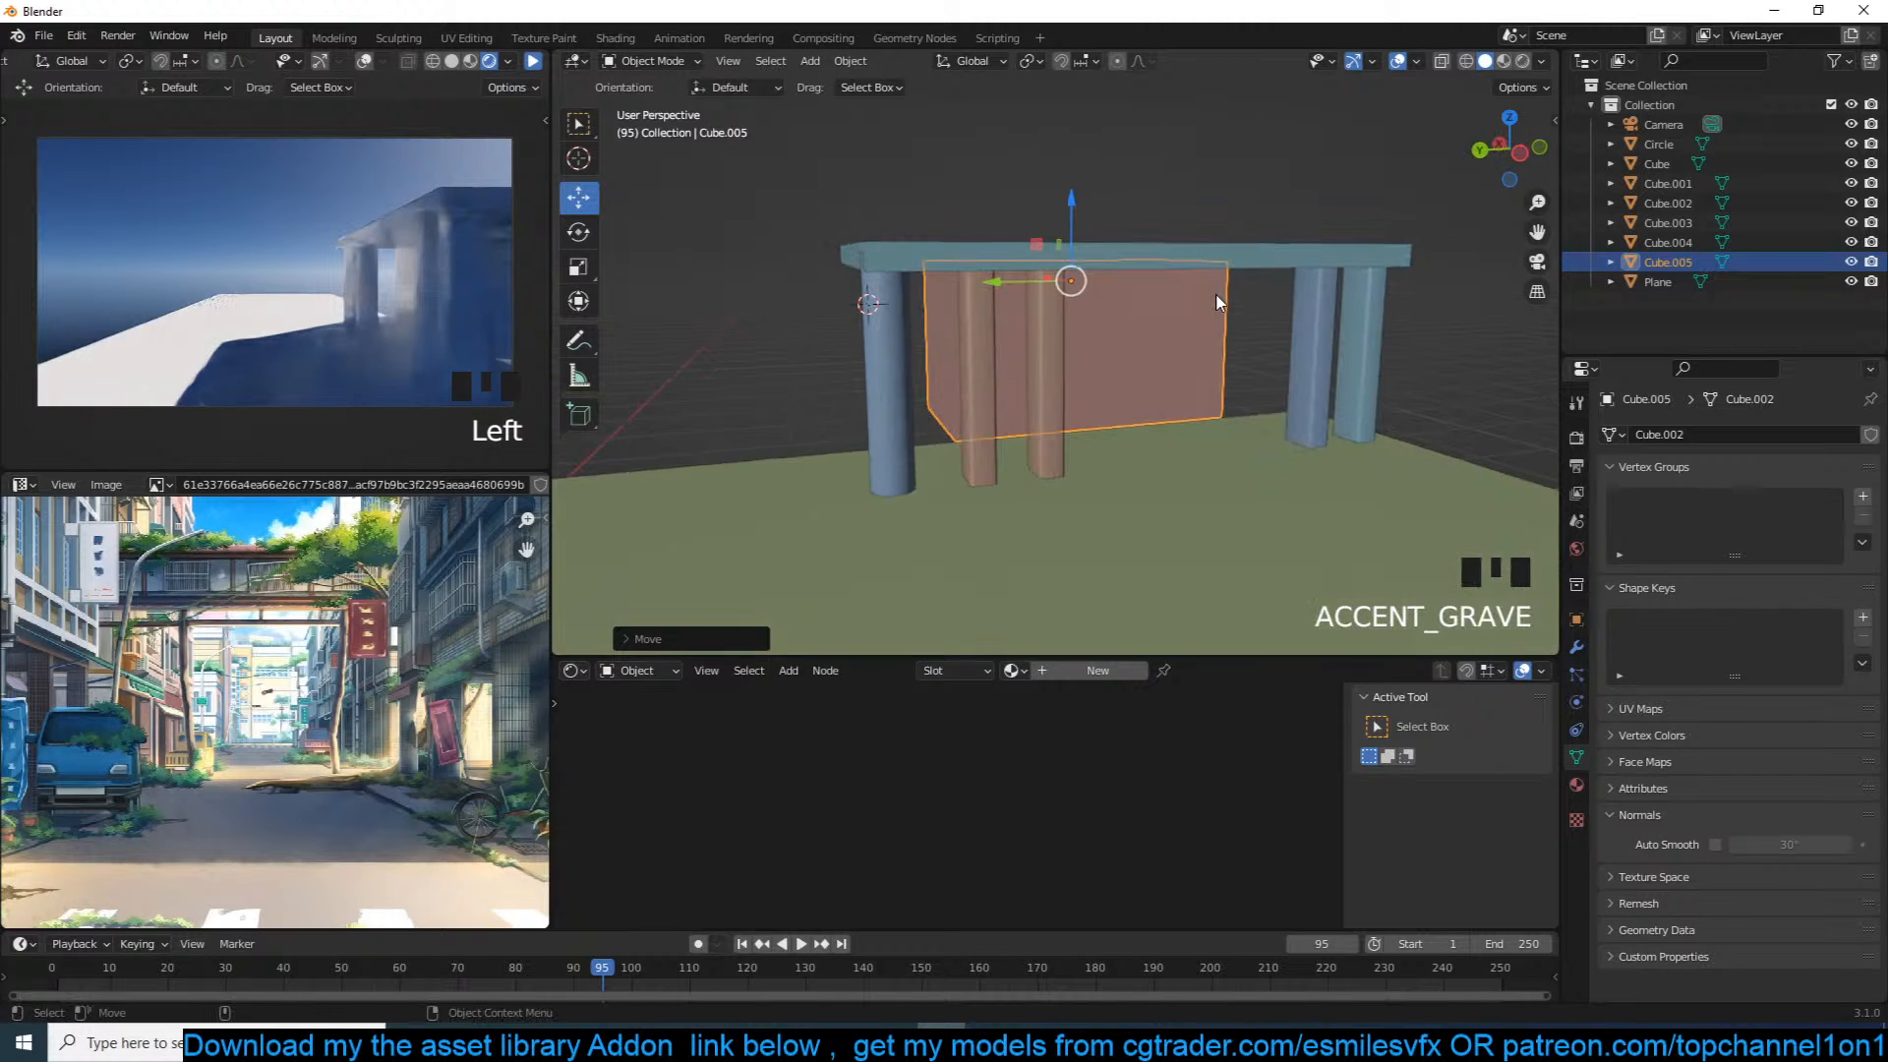
{"action": "key", "text": "KP_1"}
{"action": "key", "text": "KP_3"}
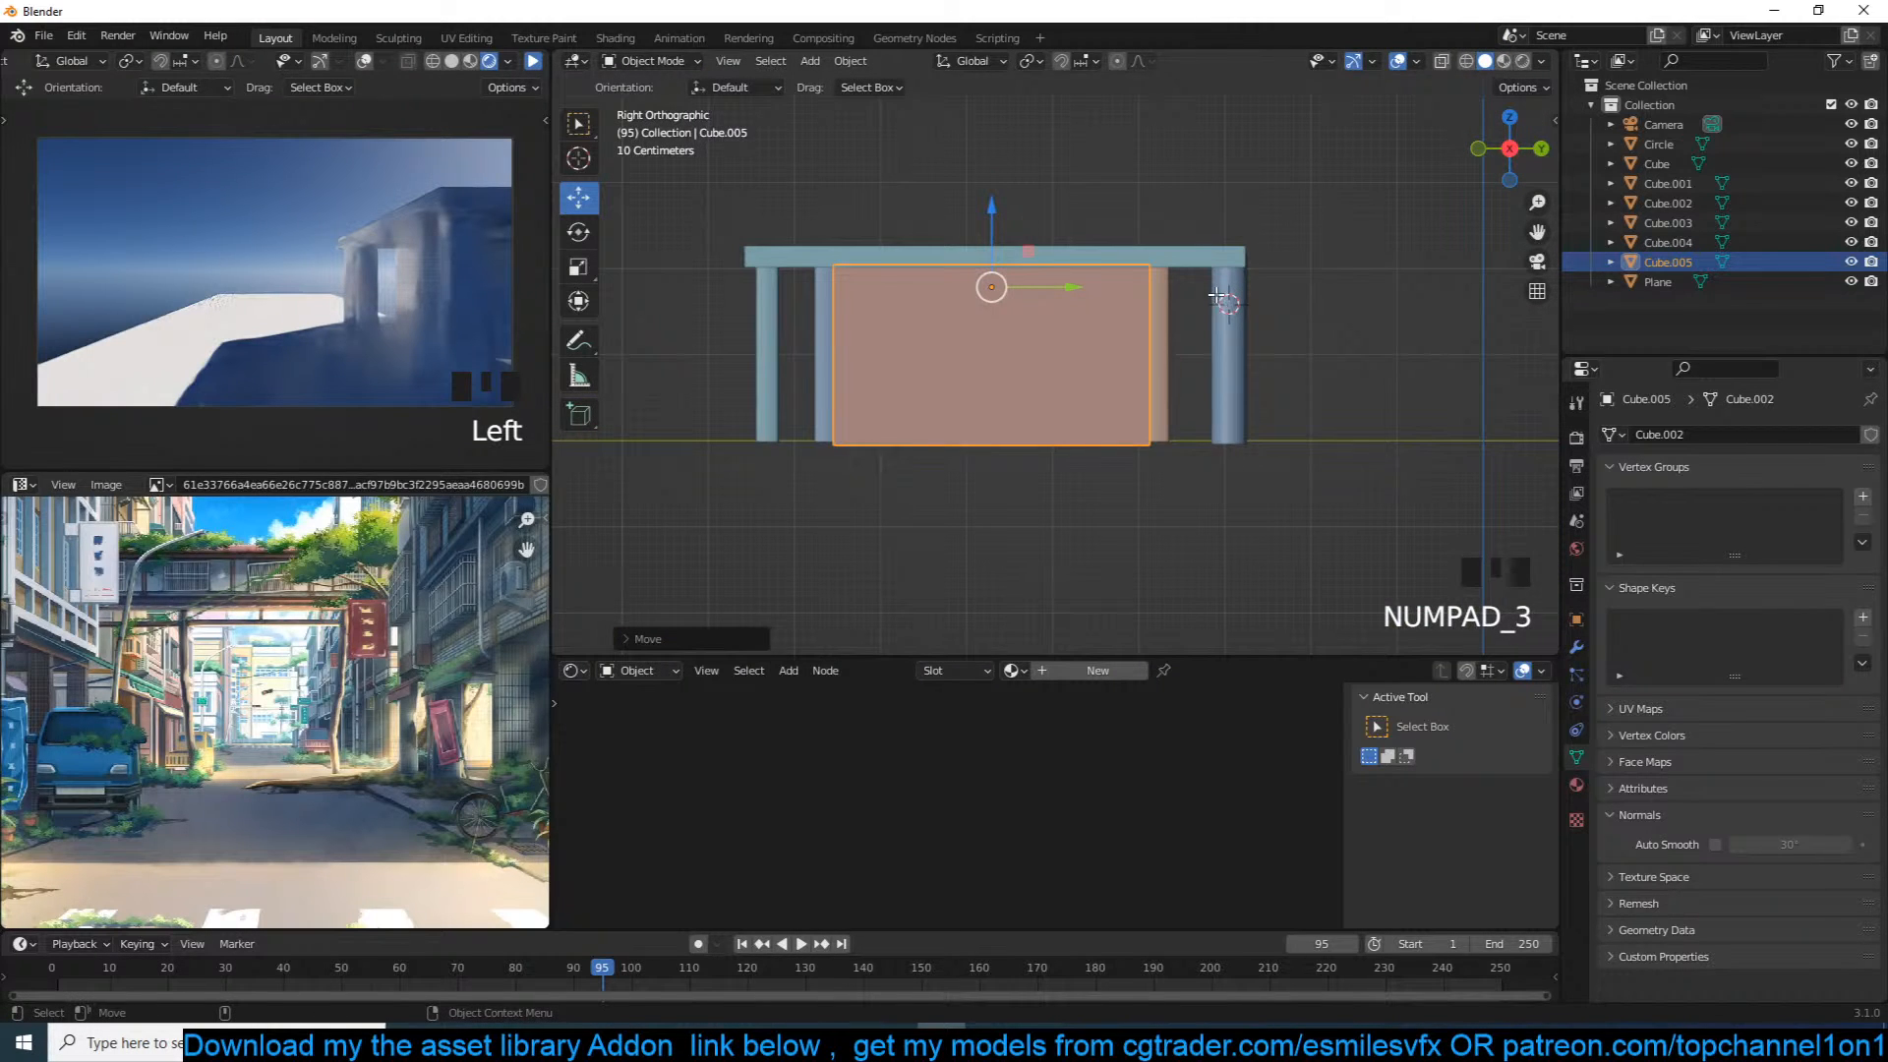
Step: Scale the wall block's mesh along Y by about 1.6 to match the slab's length in right view
{"action": "key", "text": "Tab"}
{"action": "key", "text": "a"}
{"action": "key", "text": "alt+z"}
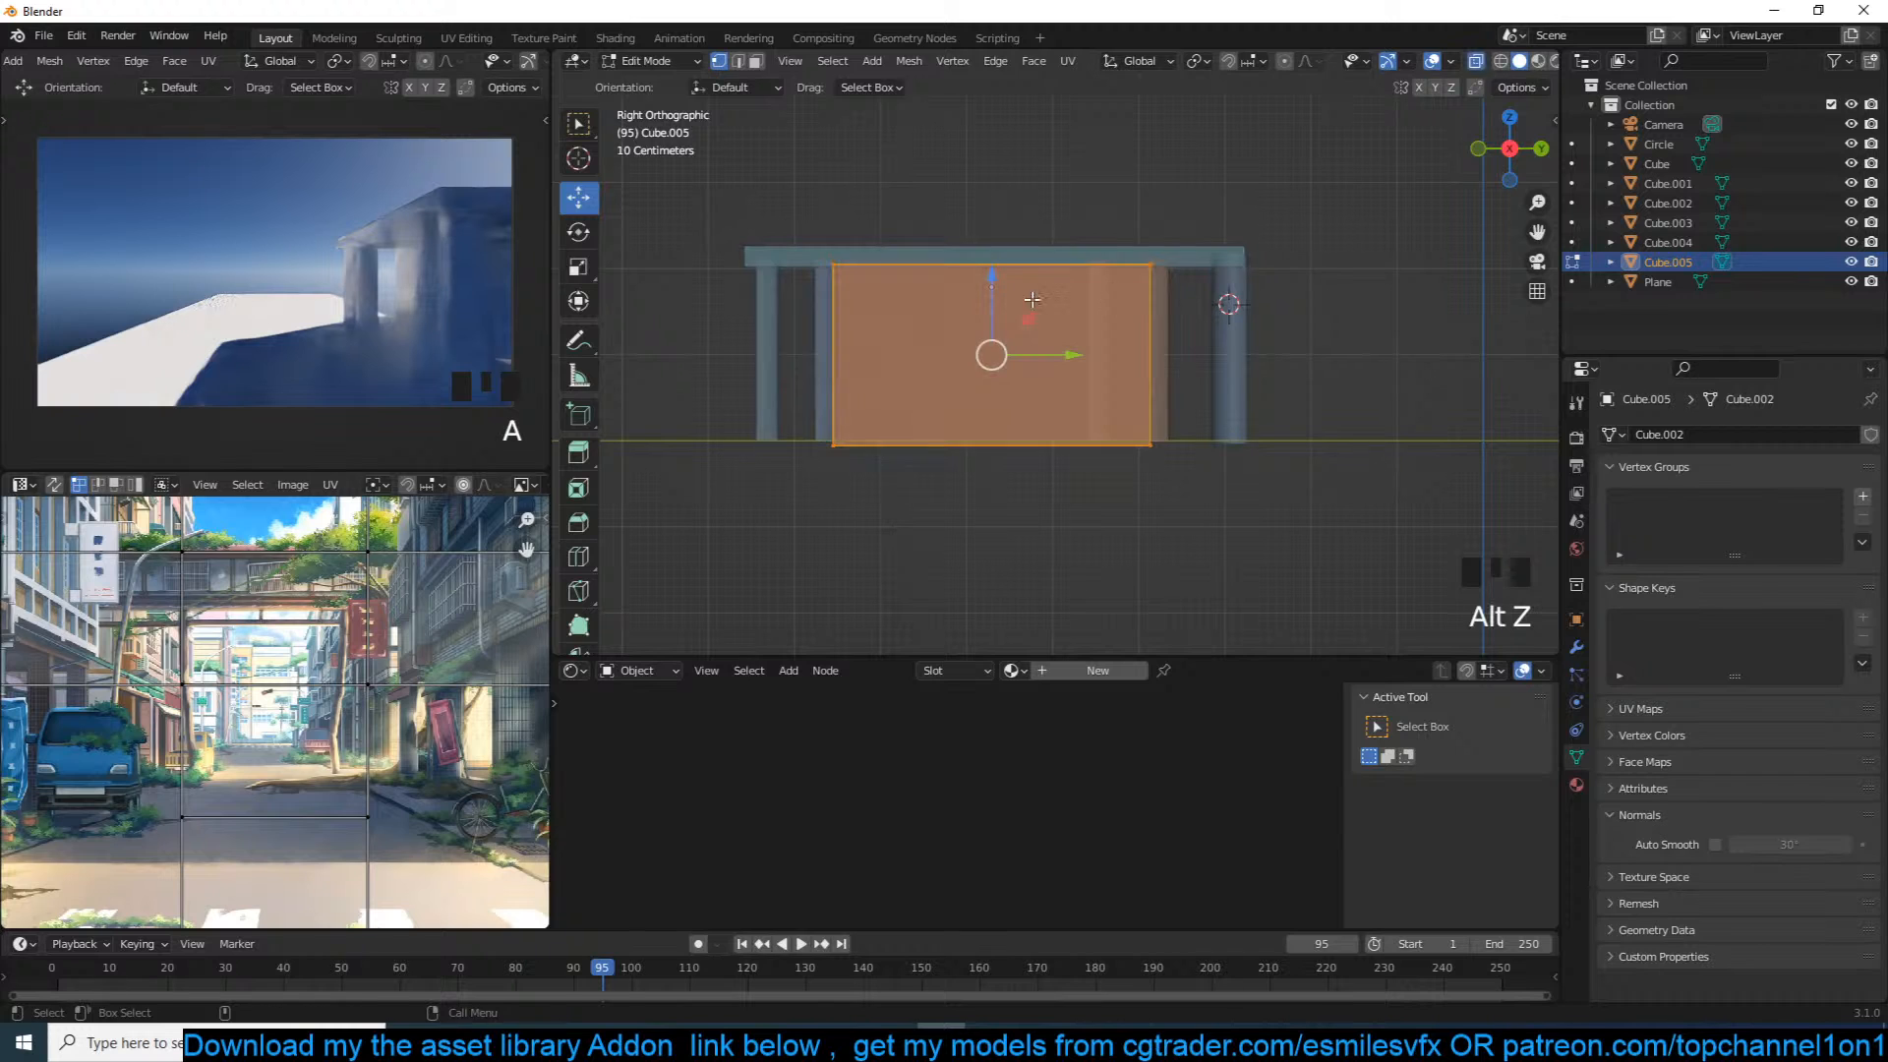
{"action": "key", "text": "s"}
{"action": "key", "text": "y"}
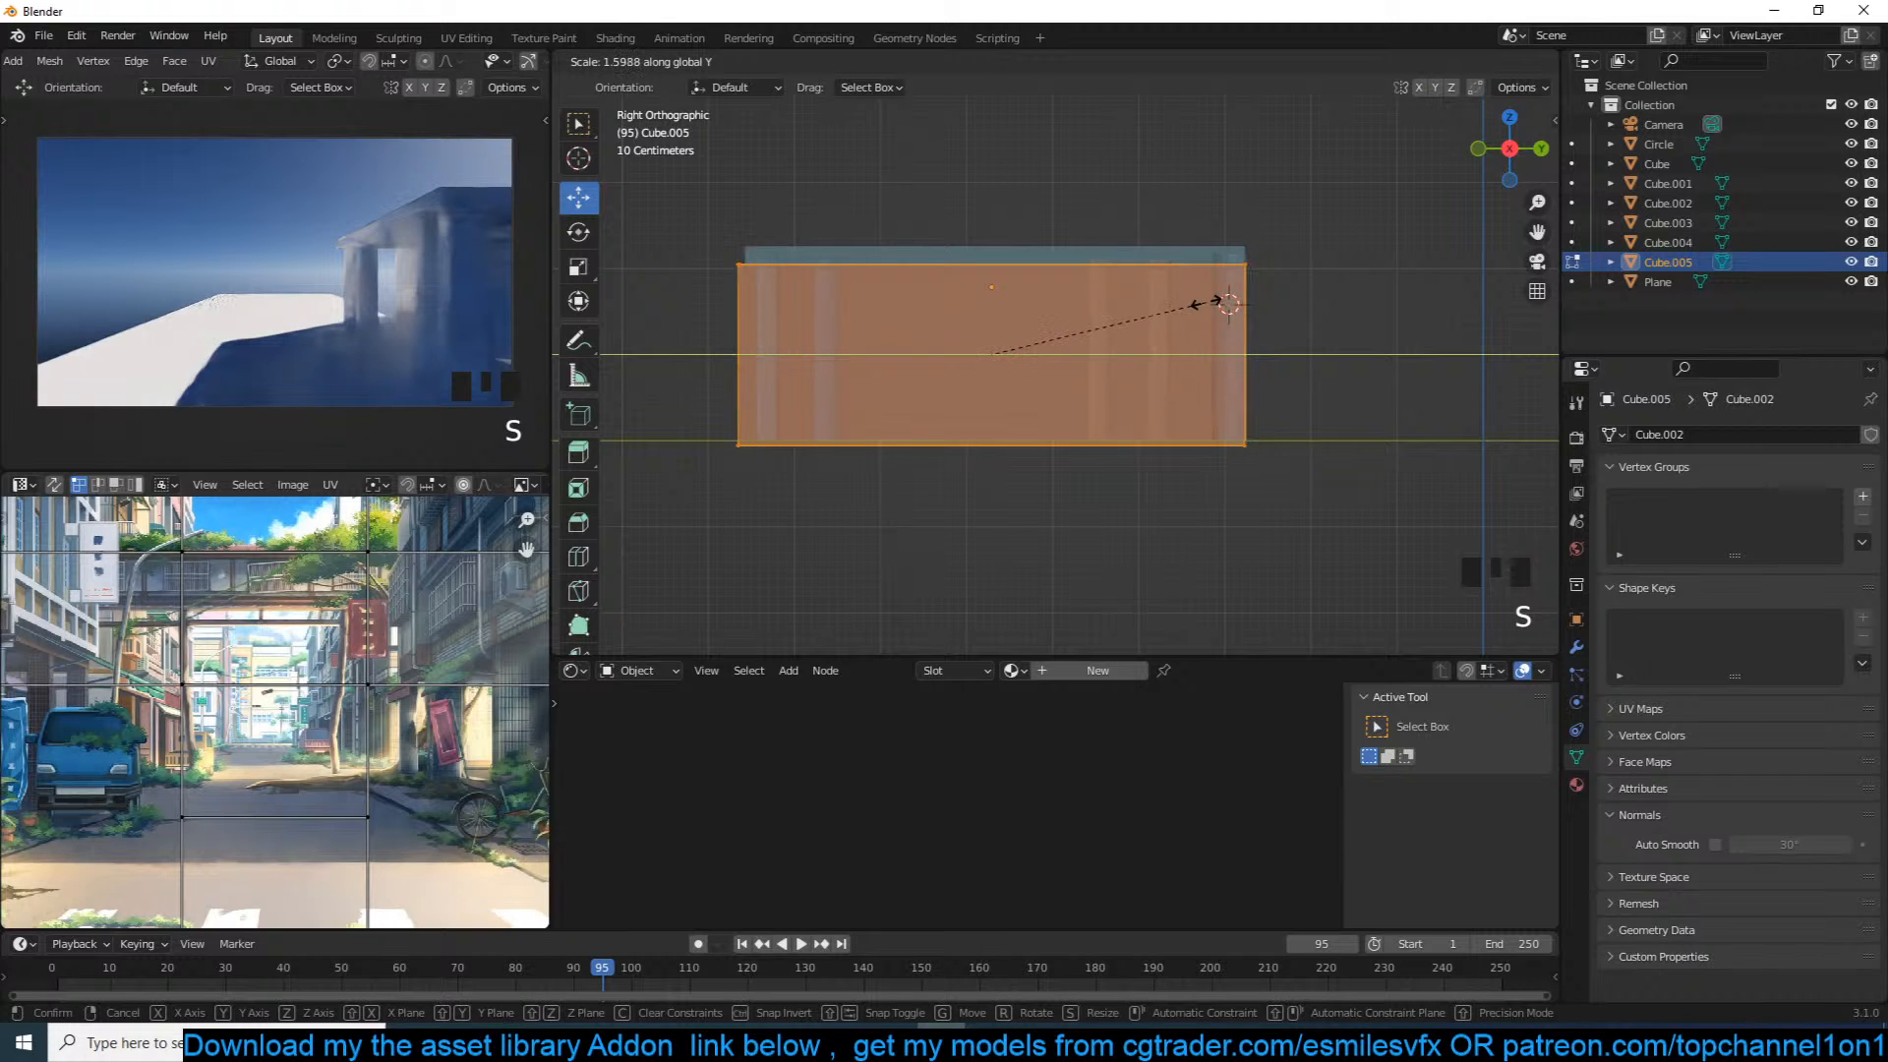
{"action": "left_click", "coordinate": [1202, 306]}
{"action": "key", "text": "Tab"}
{"action": "key", "text": "alt+z"}
{"action": "key", "text": "grave"}
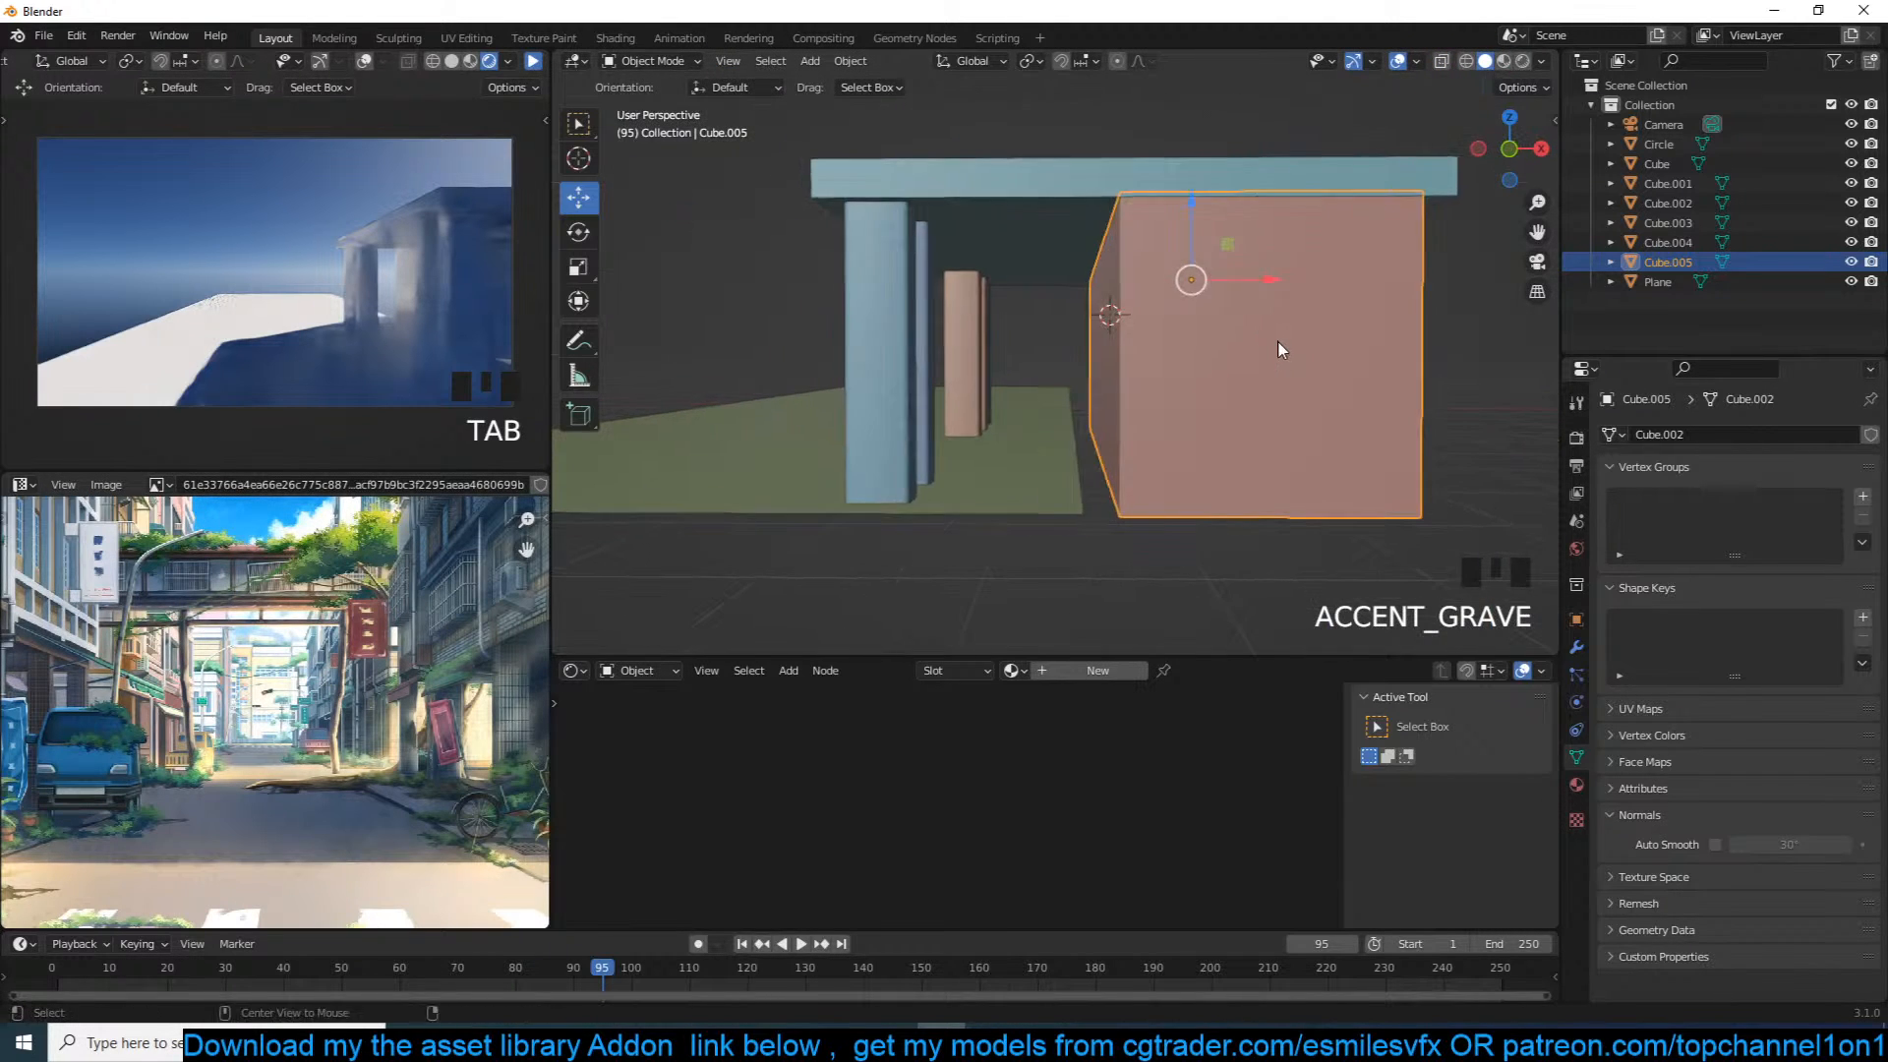
{"action": "key", "text": "alt+a"}
Step: Move the ground plane's edge beside the building outward along X to extend it under the wall block
{"action": "scroll", "coordinate": [1293, 343], "scroll_direction": "down", "scroll_amount": 5}
{"action": "key", "text": "grave"}
{"action": "left_click", "coordinate": [1108, 436]}
{"action": "middle_click_drag", "start_coordinate": [1085, 436], "coordinate": [1087, 449]}
{"action": "key", "text": "grave"}
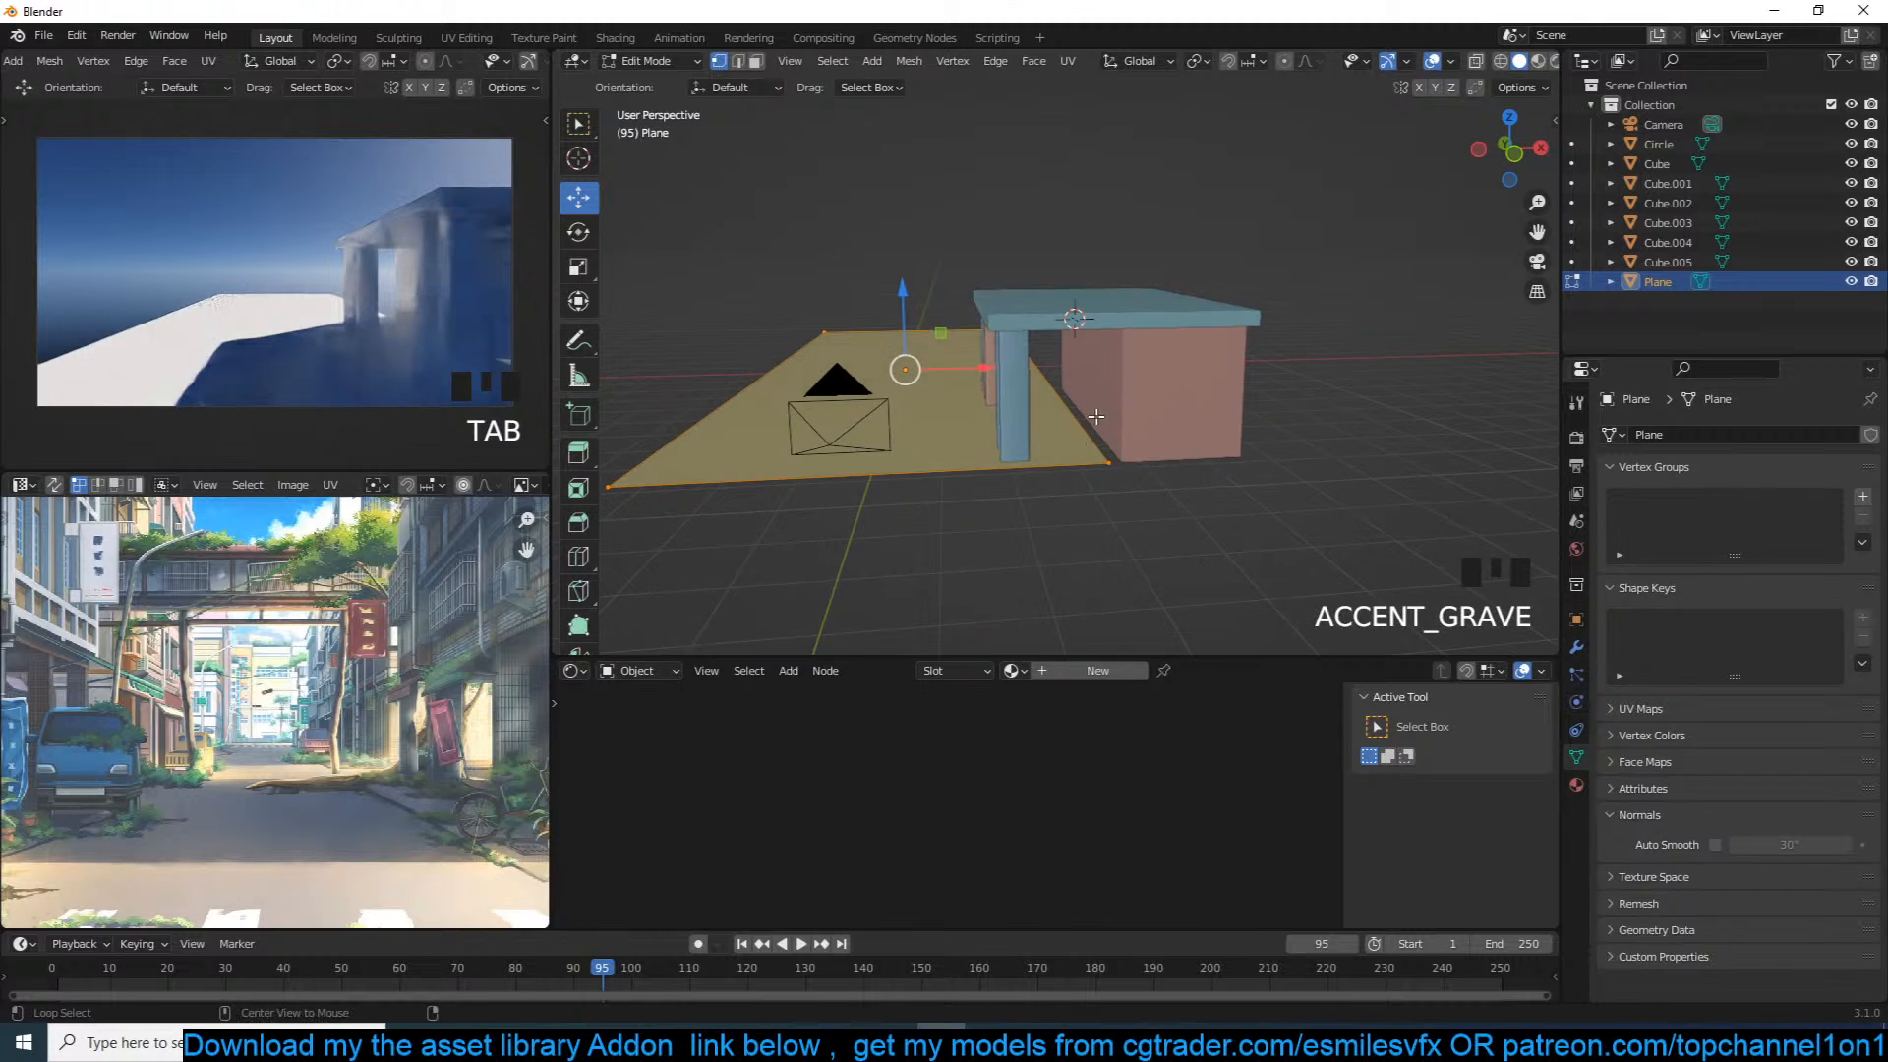
{"action": "left_click", "coordinate": [1101, 439], "text": "alt"}
{"action": "left_click_drag", "start_coordinate": [1120, 366], "coordinate": [1144, 368]}
Step: Cut the ground plane lengthwise down its centre and delete the half away from the building
{"action": "key", "text": "ctrl+r"}
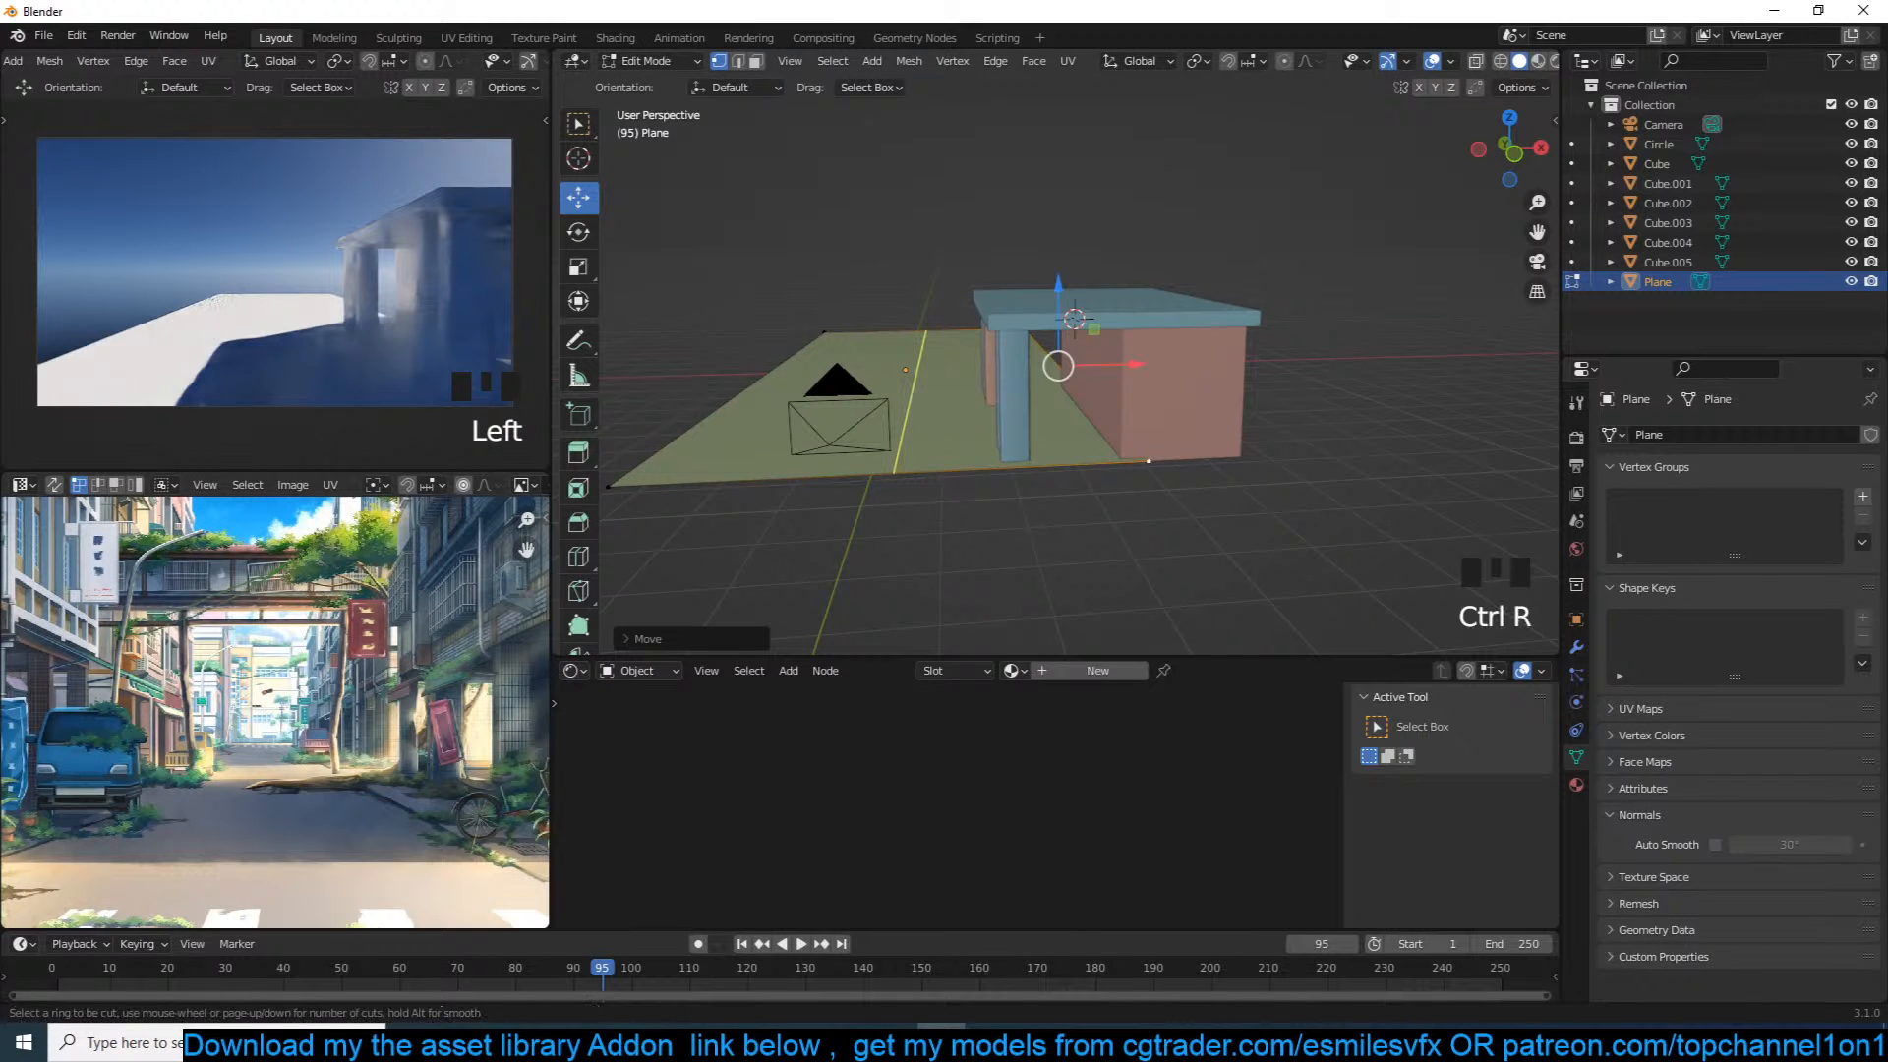
{"action": "left_click", "coordinate": [878, 330]}
{"action": "right_click", "coordinate": [878, 330]}
{"action": "key", "text": "g"}
{"action": "key", "text": "g"}
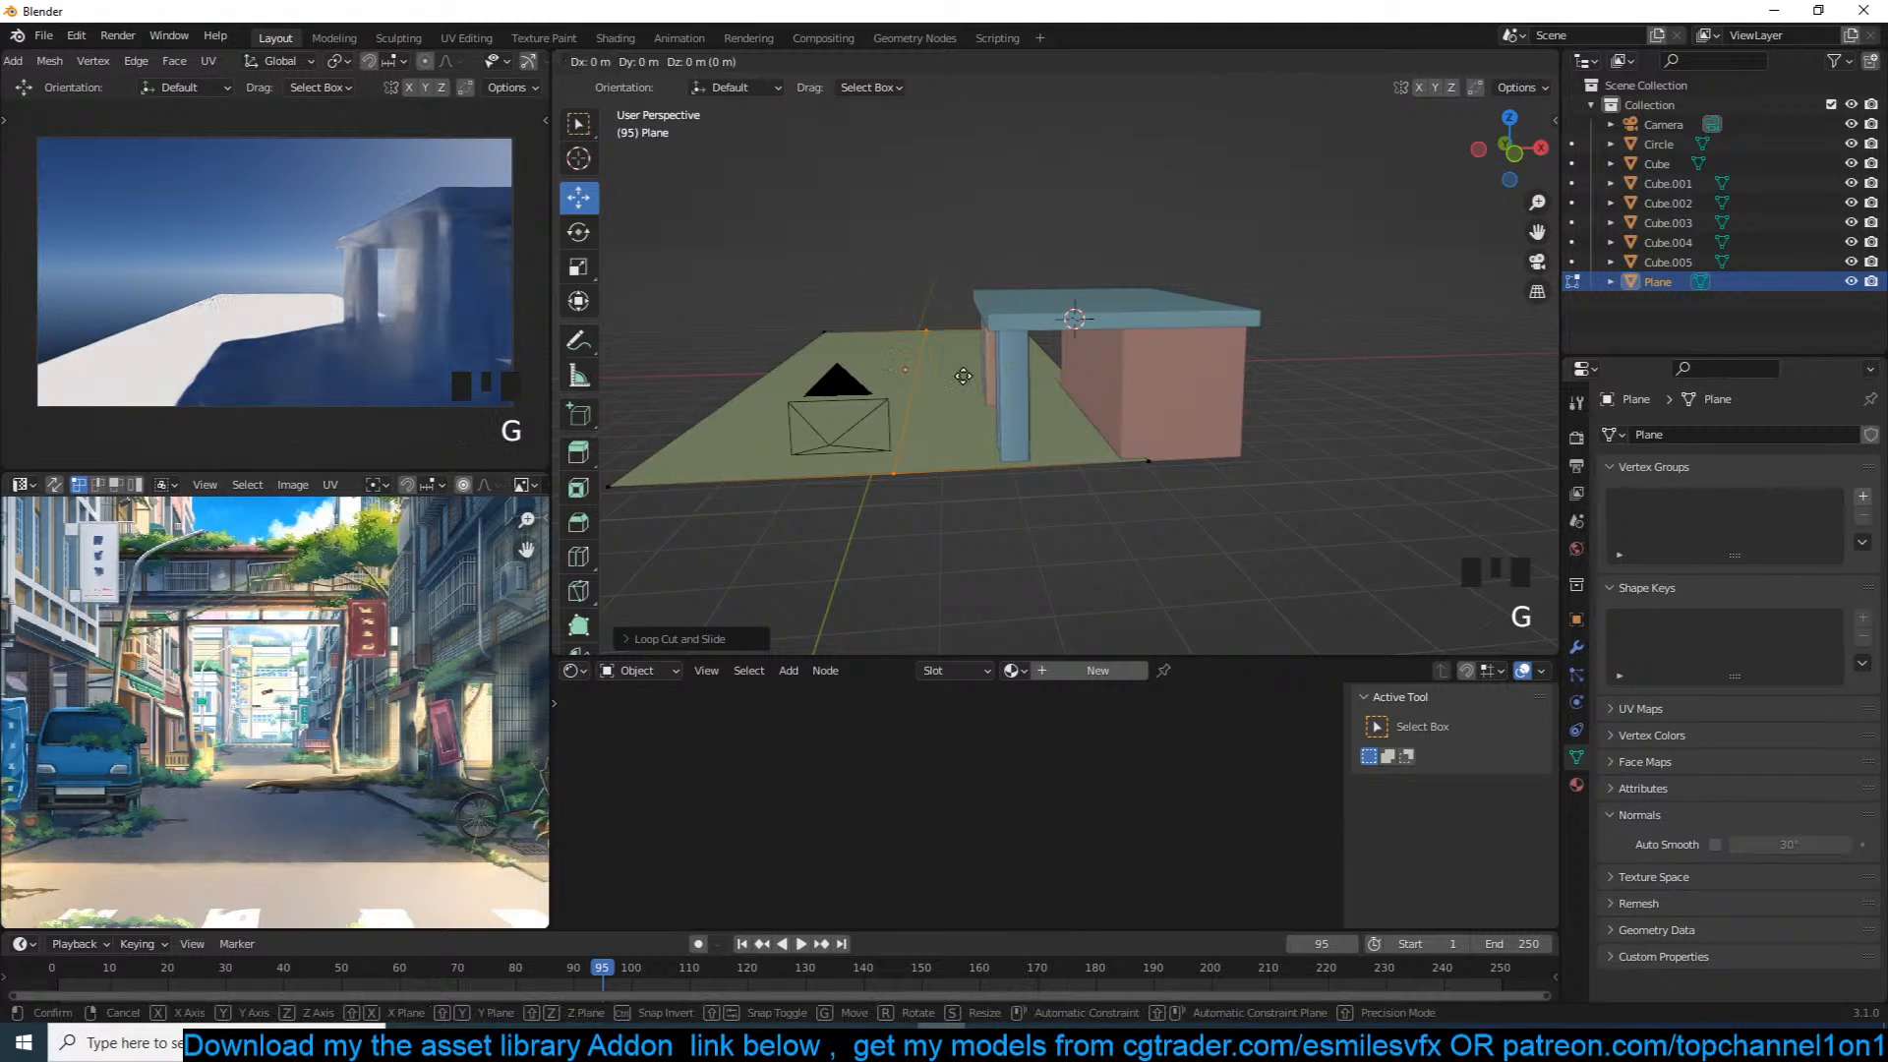
{"action": "left_click", "coordinate": [952, 374]}
{"action": "left_click", "coordinate": [784, 355], "text": "alt"}
{"action": "key", "text": "x"}
{"action": "left_click", "coordinate": [919, 223]}
Step: Add a Mirror modifier to the remaining half of the ground plane
{"action": "key", "text": "Tab"}
{"action": "key", "text": "shift+q"}
{"action": "left_click", "coordinate": [1234, 602]}
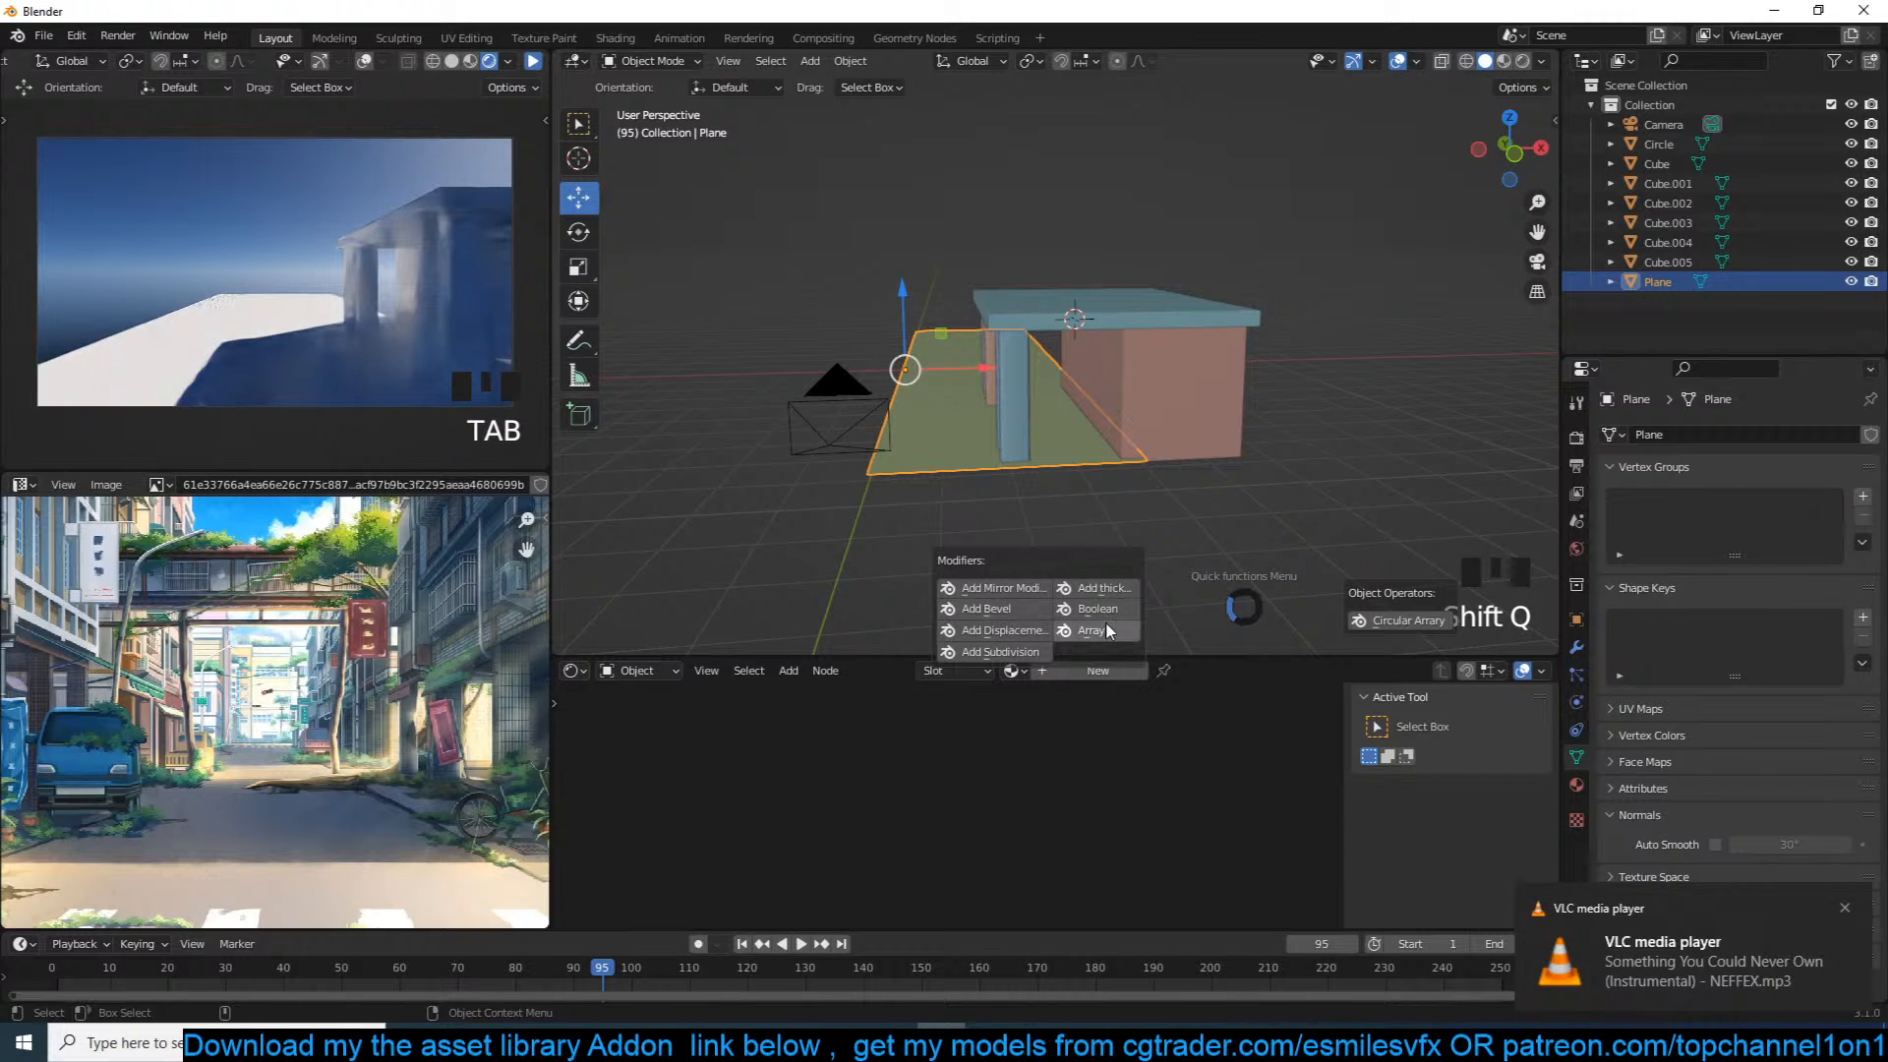
{"action": "left_click", "coordinate": [1016, 588]}
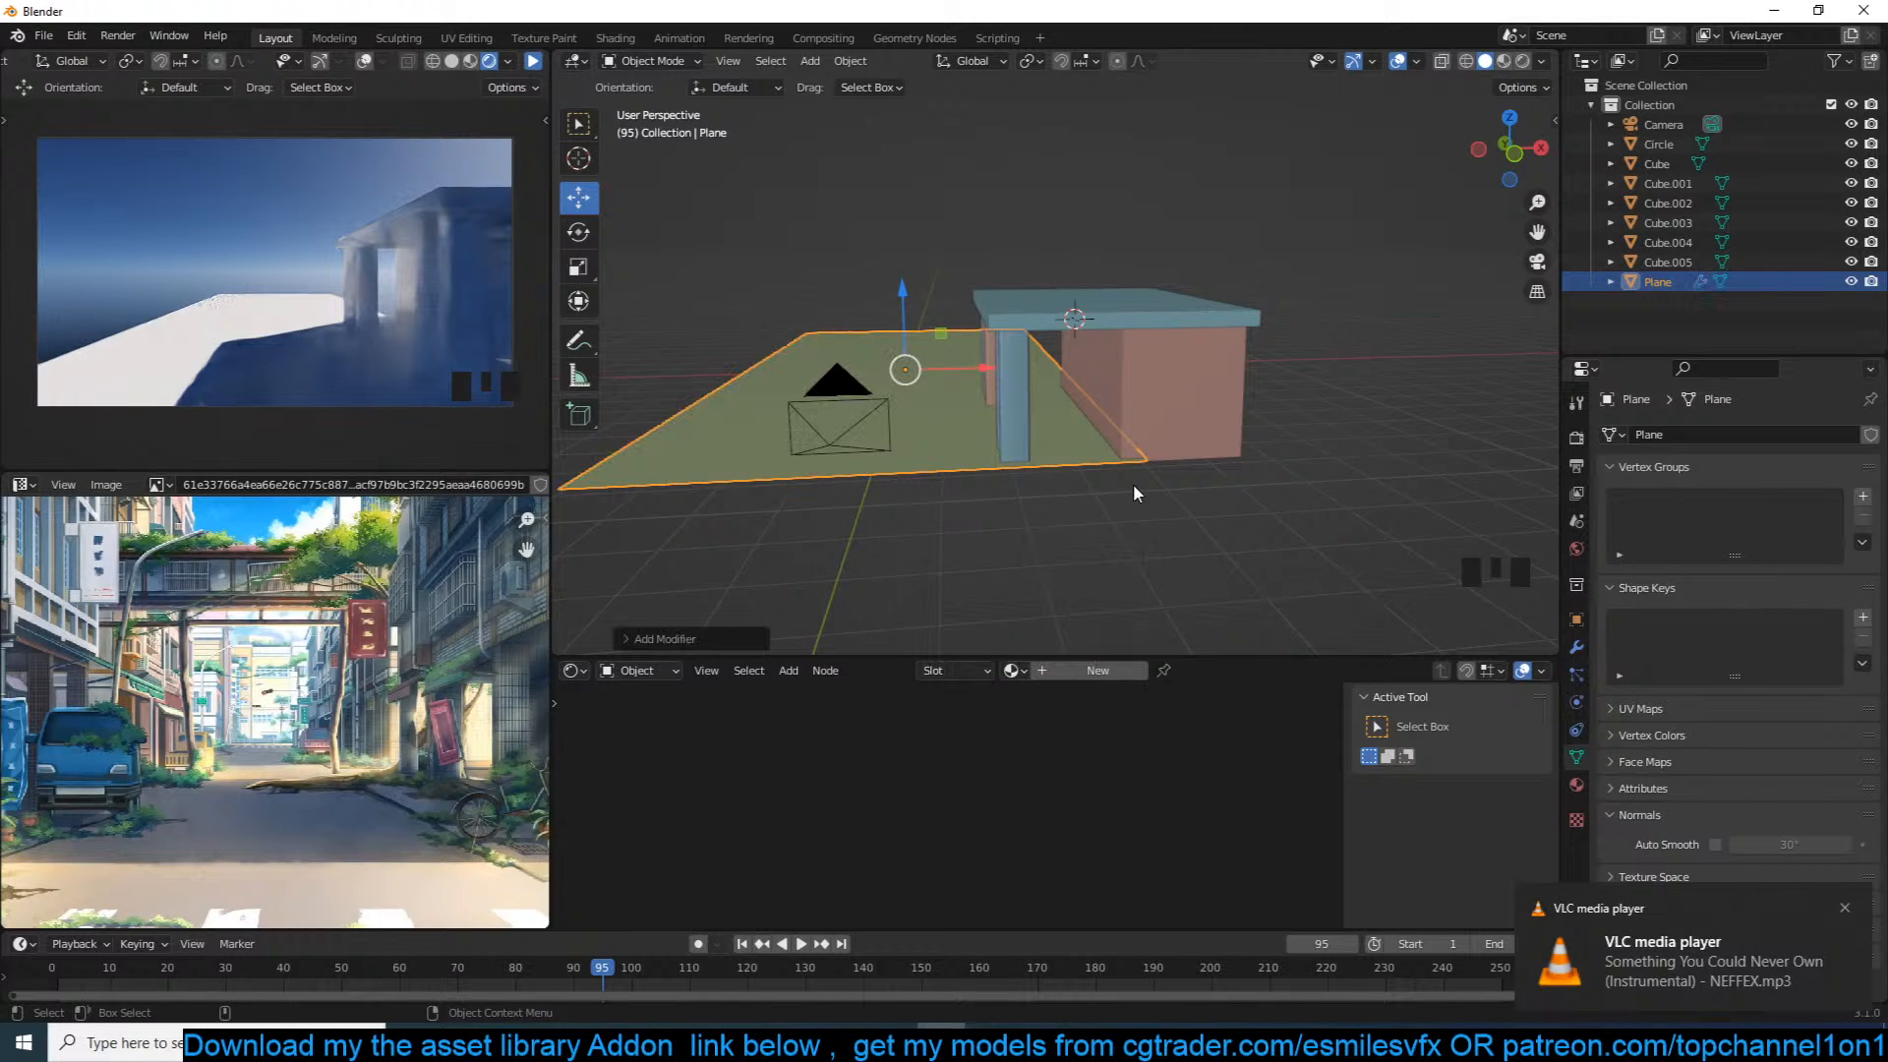
{"action": "key", "text": "alt+a"}
Step: Add a lengthwise loop cut to the ground plane, slide it just outside the columns, and select the strip beneath the building
{"action": "scroll", "coordinate": [1106, 482], "scroll_direction": "up", "scroll_amount": 2}
{"action": "left_click", "coordinate": [1069, 512]}
{"action": "key", "text": "Tab"}
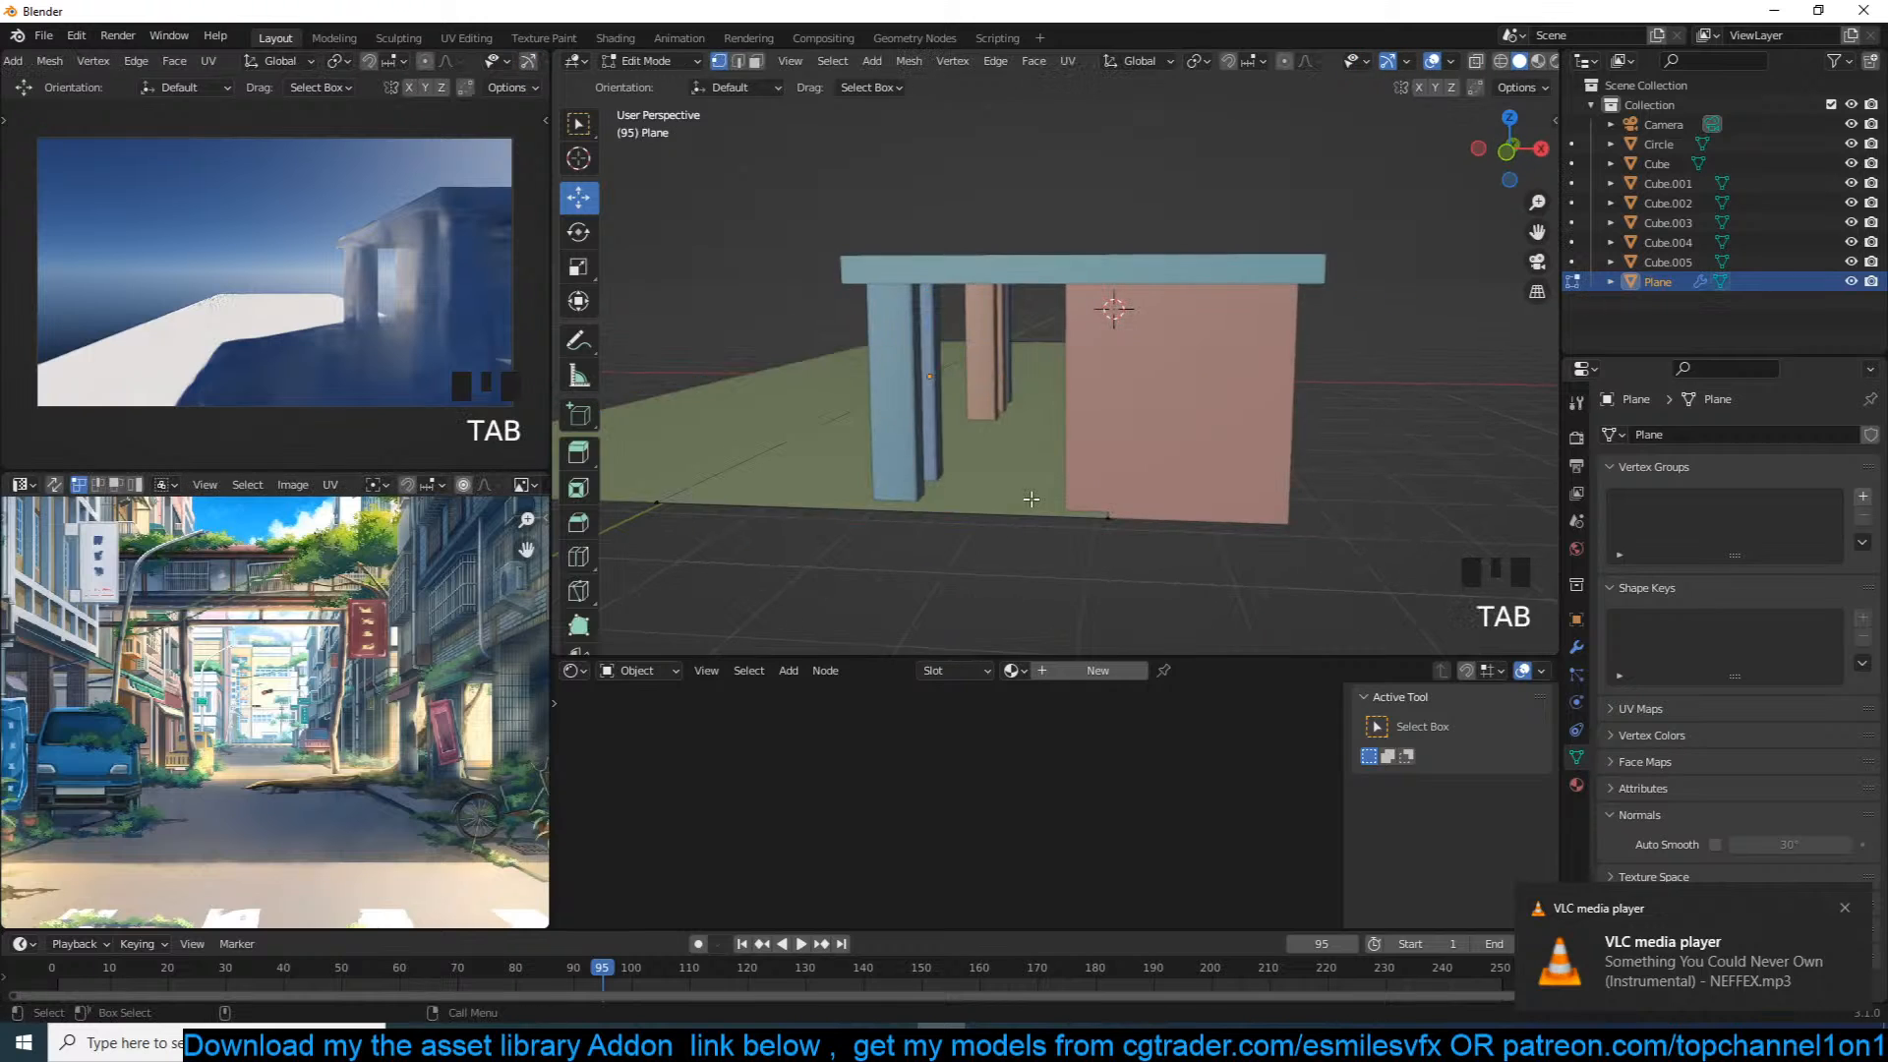
{"action": "key", "text": "grave"}
{"action": "key", "text": "alt+a"}
{"action": "key", "text": "ctrl+r"}
{"action": "left_click", "coordinate": [934, 524]}
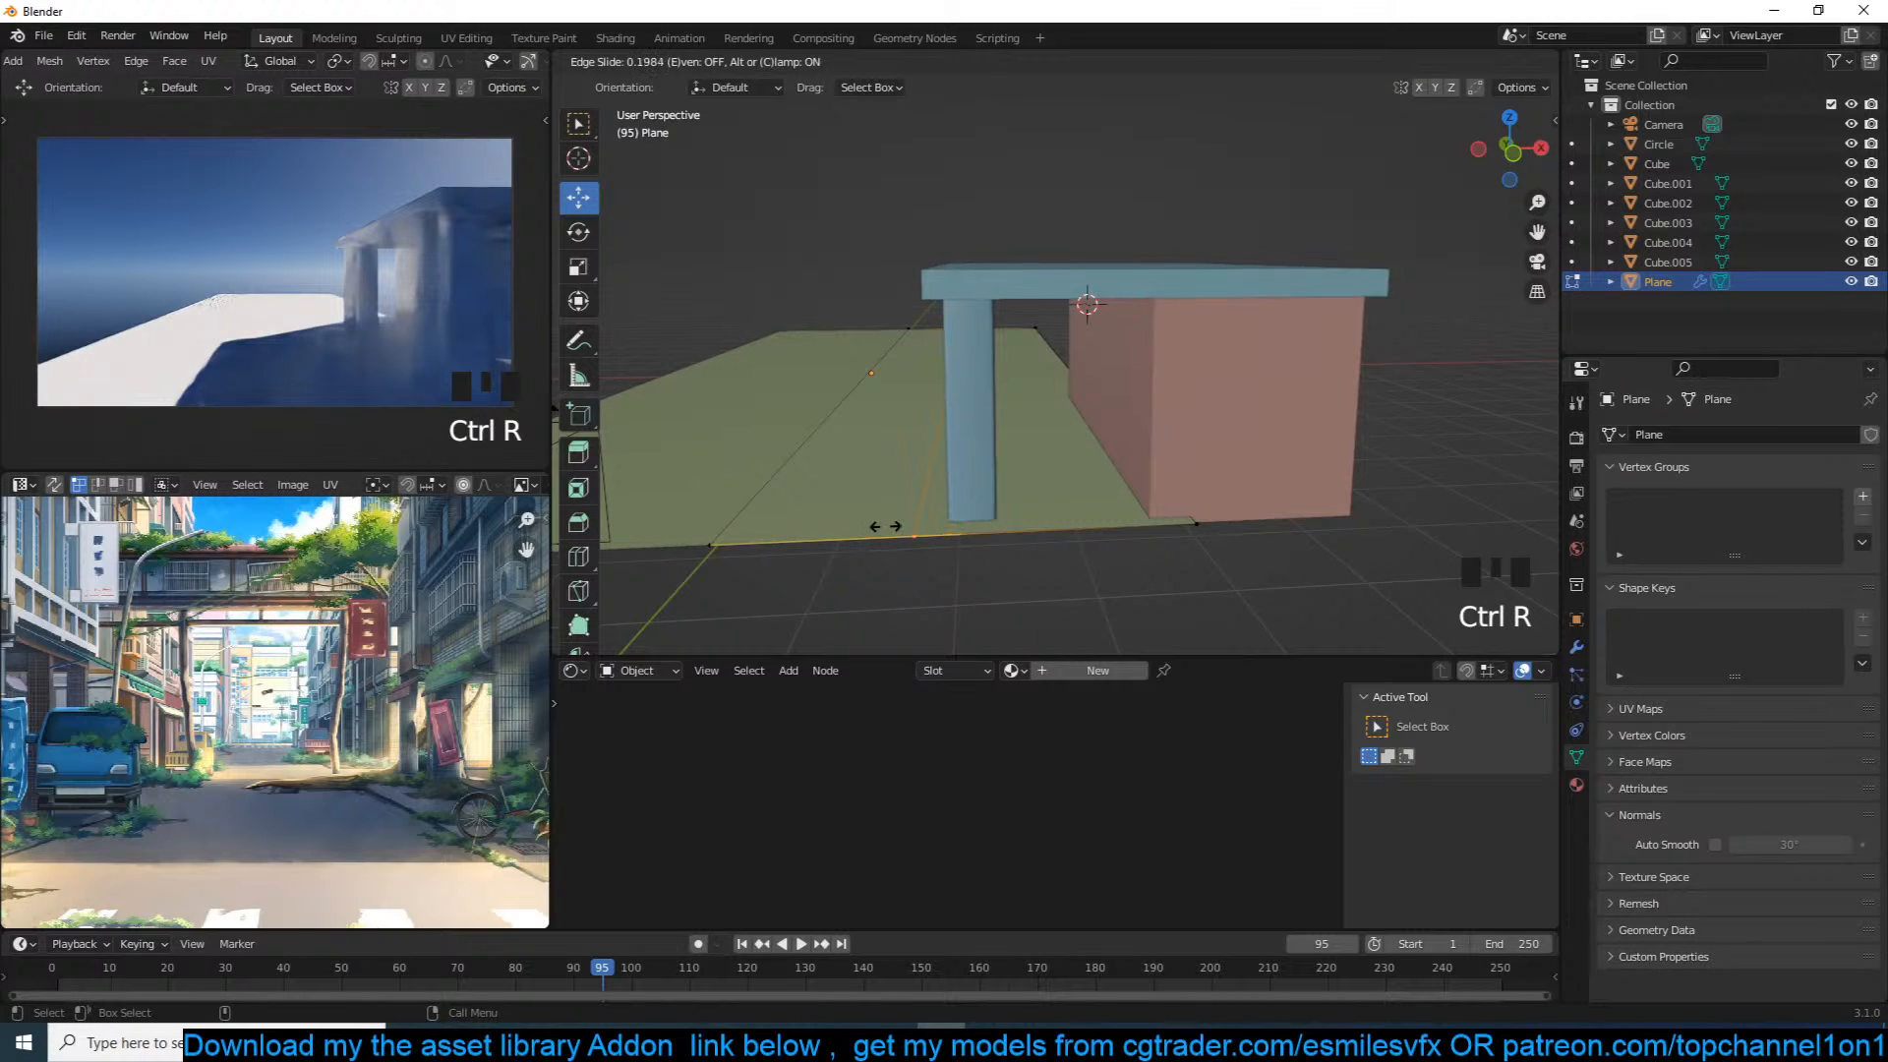
{"action": "left_click", "coordinate": [885, 526]}
{"action": "key", "text": "grave"}
{"action": "key", "text": "3"}
{"action": "left_click", "coordinate": [1130, 486]}
{"action": "key", "text": "grave"}
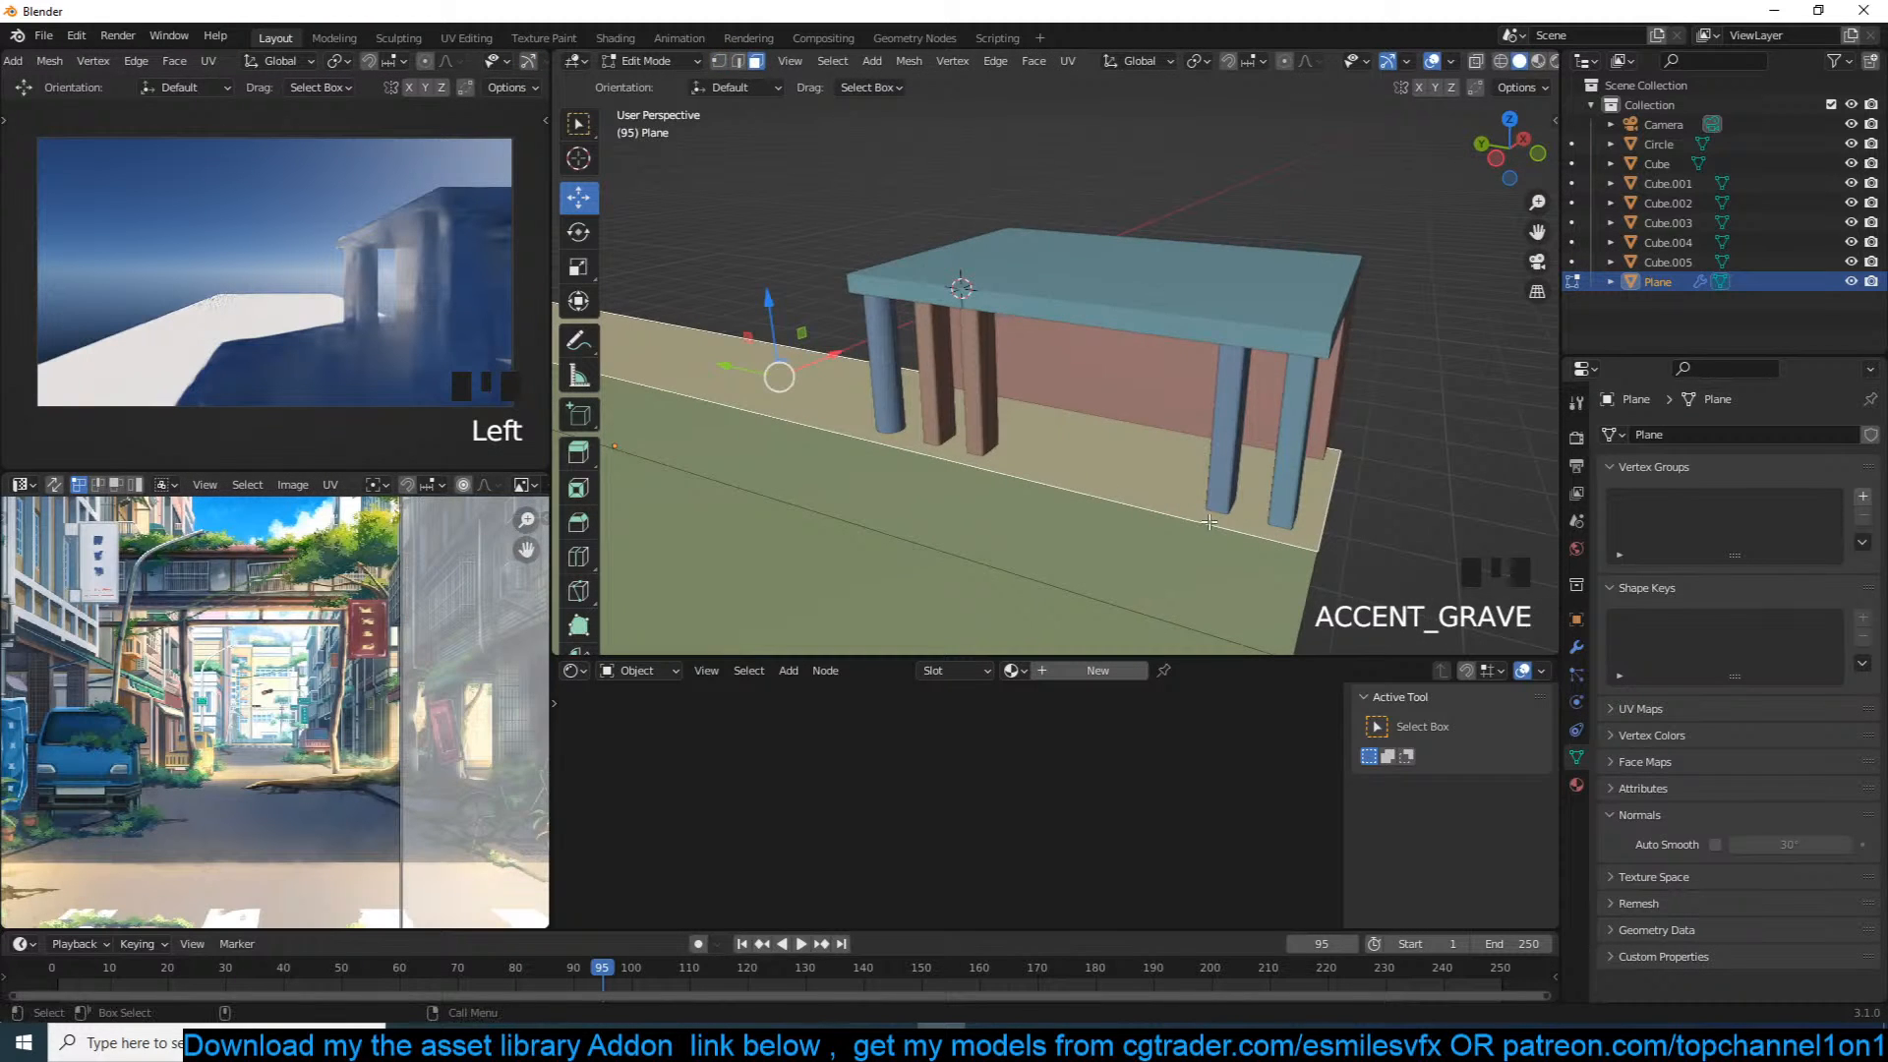
Step: Place the 3D cursor on the ground near the front columns, add a plane there and scale it to span the walkway's width
{"action": "key", "text": "Tab"}
{"action": "key", "text": "alt+a"}
{"action": "right_click", "coordinate": [1074, 506], "text": "shift"}
{"action": "key", "text": "shift+a"}
{"action": "mouse_move", "coordinate": [1073, 506]}
{"action": "left_click", "coordinate": [1146, 492]}
{"action": "key", "text": "s"}
{"action": "left_click", "coordinate": [1120, 506]}
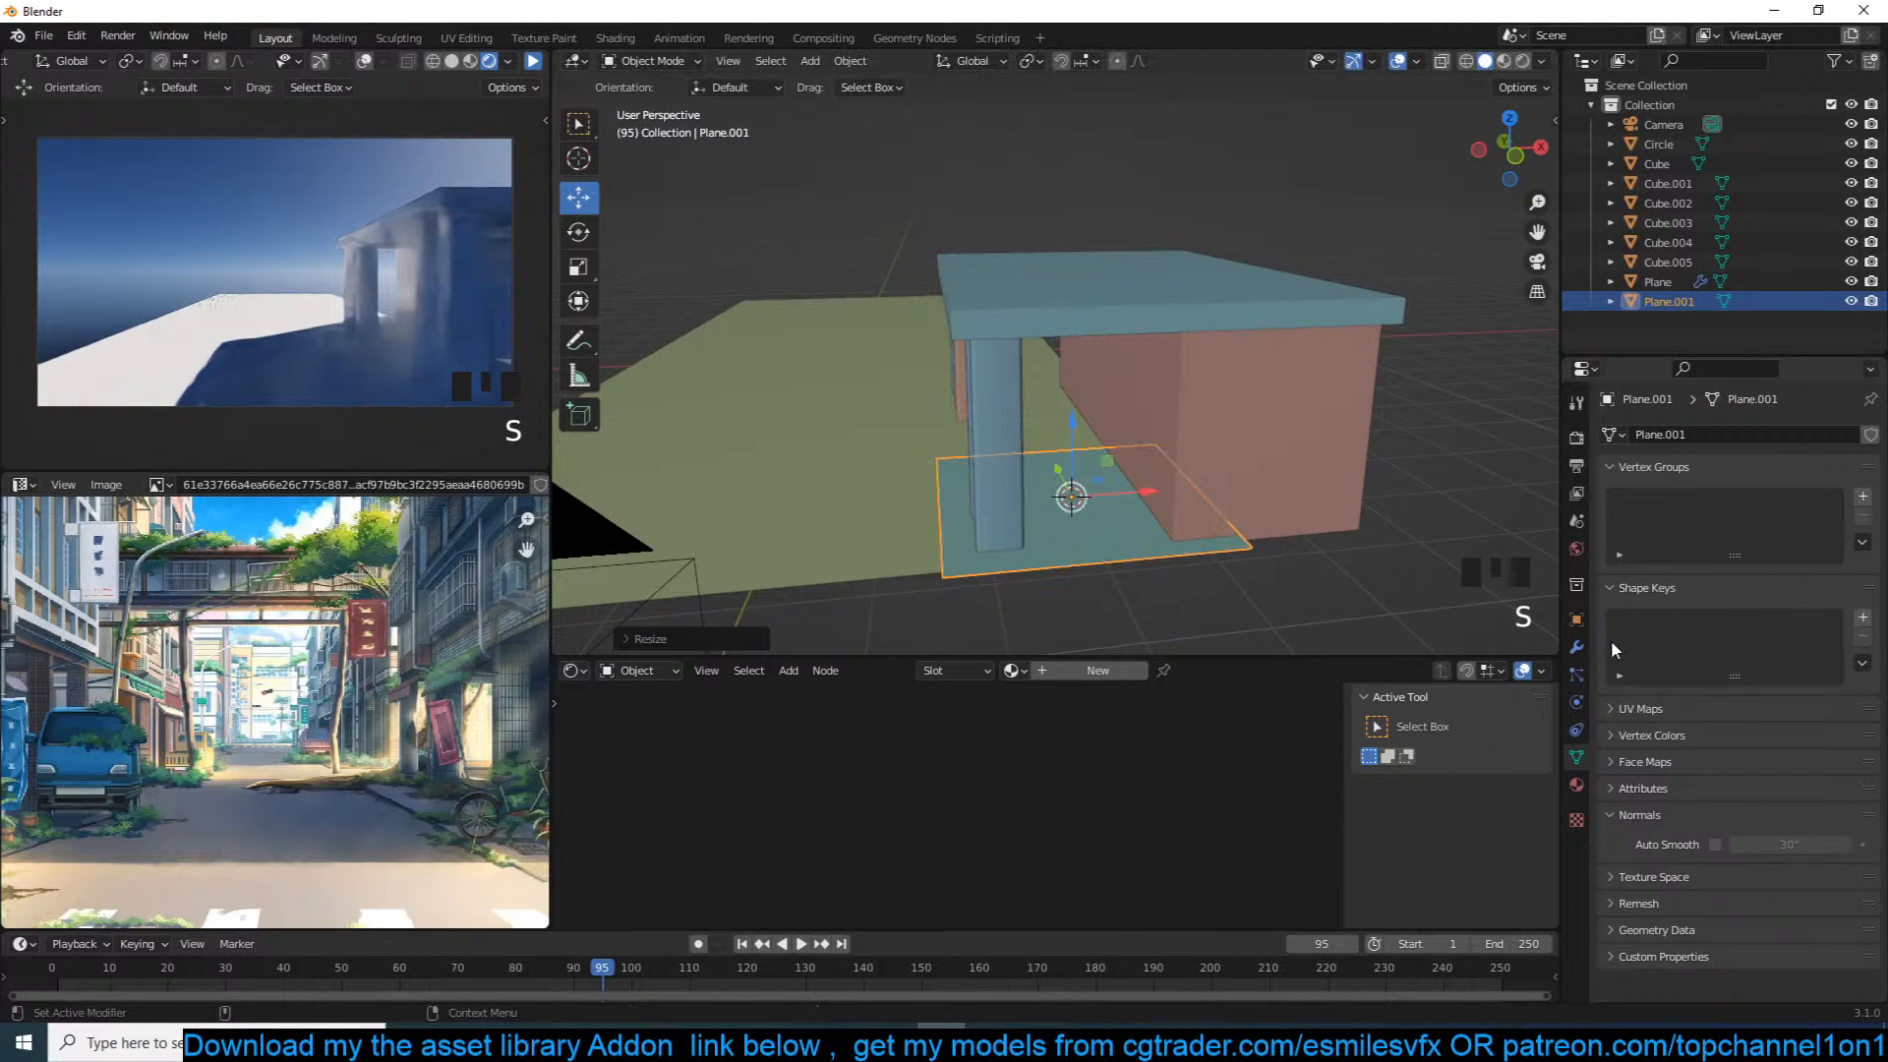
Step: Add a Solidify modifier to the new plane with a thickness of 0.09 m
{"action": "left_click", "coordinate": [1576, 647]}
{"action": "key", "text": "shift+q"}
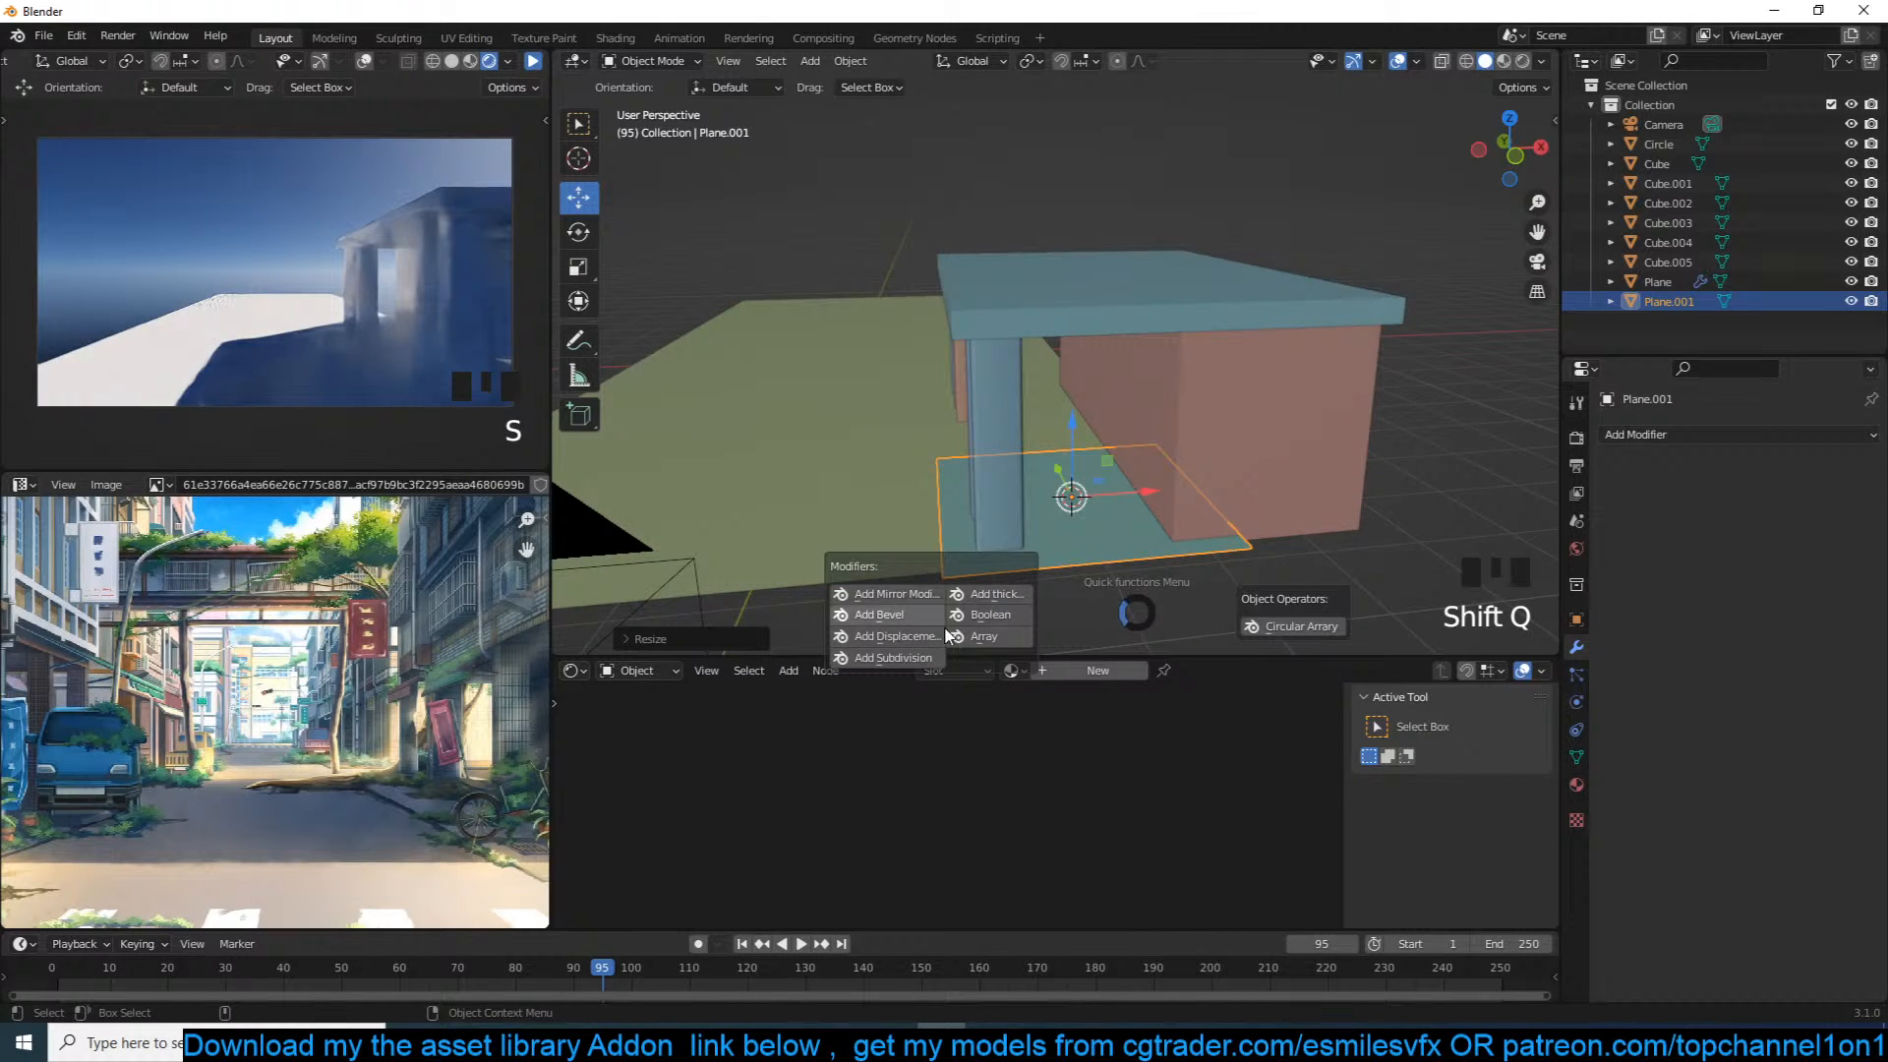
{"action": "left_click", "coordinate": [988, 594]}
{"action": "key", "text": "grave"}
{"action": "left_click_drag", "start_coordinate": [1775, 521], "coordinate": [1814, 521]}
Step: Add a Bevel modifier to the walkway plane and apply the object's transforms
{"action": "key", "text": "shift+q"}
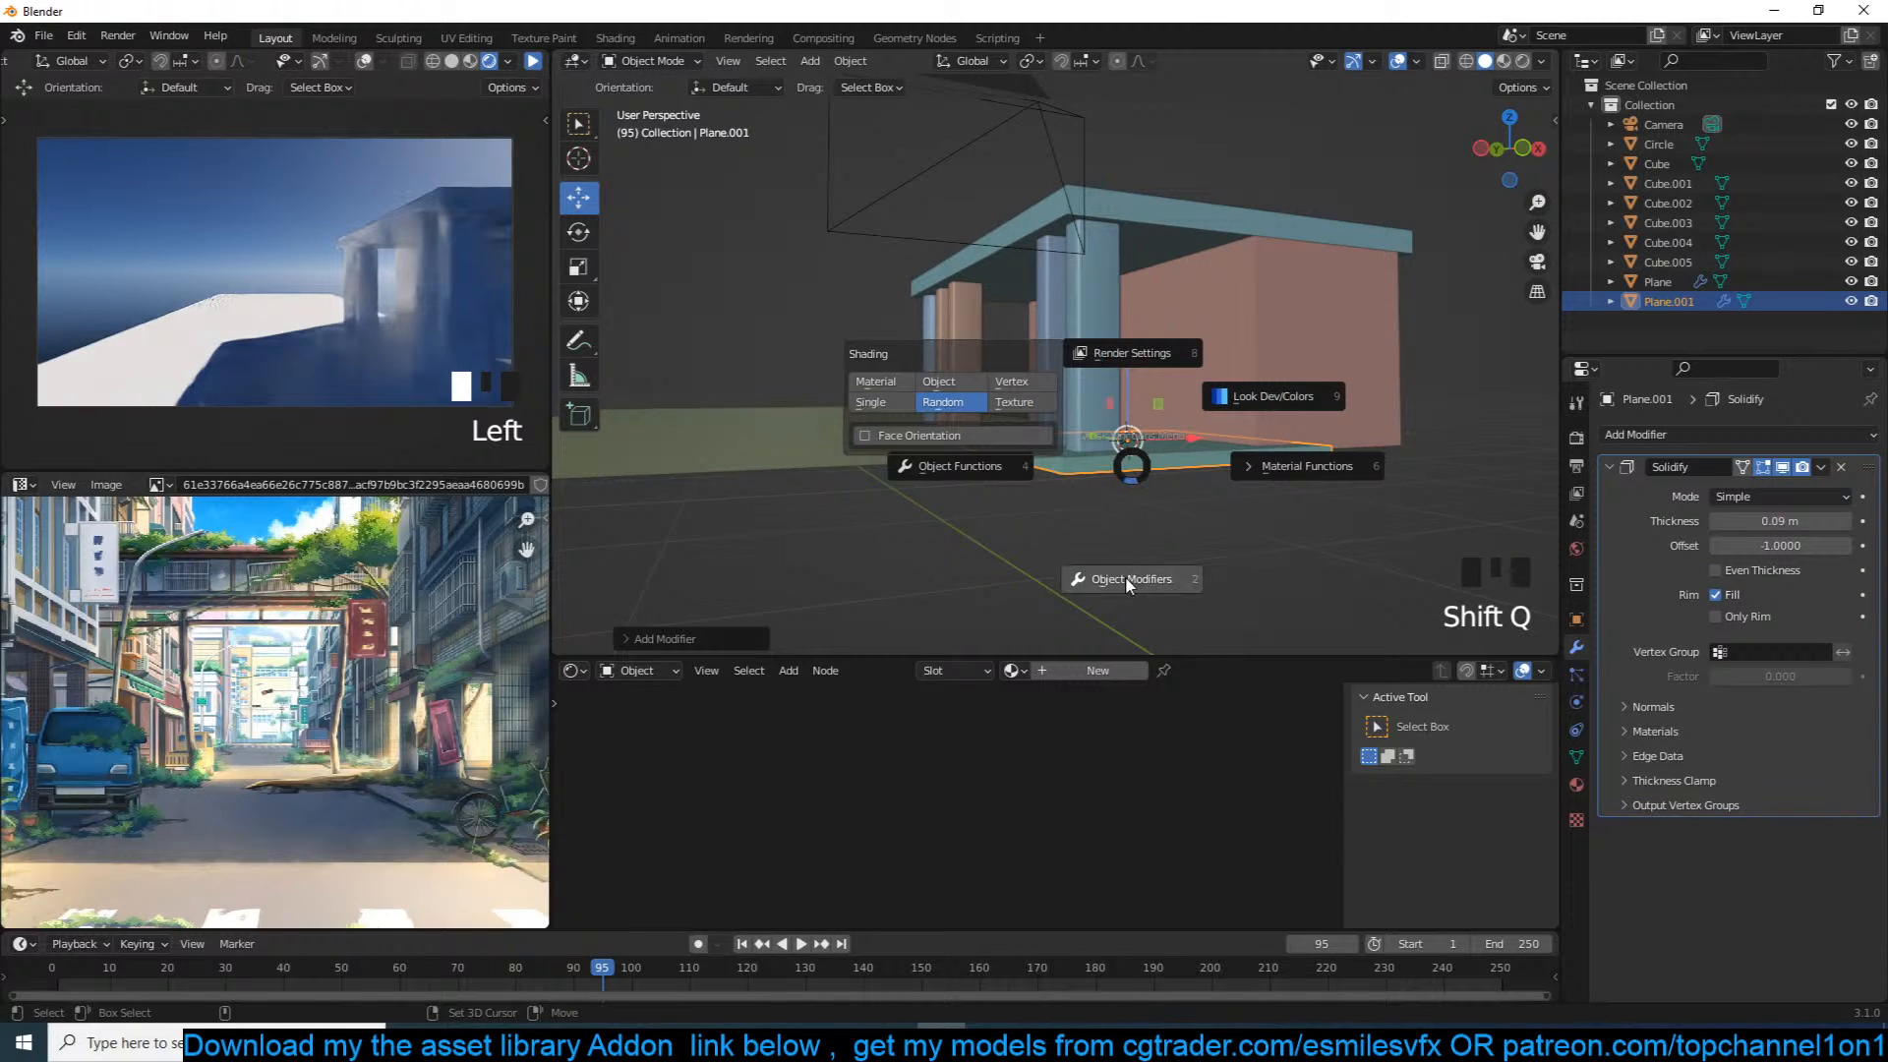
{"action": "left_click", "coordinate": [1130, 579]}
{"action": "left_click", "coordinate": [926, 552]}
{"action": "key", "text": "ctrl+a"}
{"action": "left_click", "coordinate": [1126, 474]}
Step: Adjust the walkway plane's position so it rests on the street beneath the front columns
{"action": "key", "text": "grave"}
{"action": "key", "text": "Tab"}
{"action": "scroll", "coordinate": [1142, 499], "scroll_direction": "up", "scroll_amount": 2}
{"action": "key", "text": "Tab"}
{"action": "left_click_drag", "start_coordinate": [1128, 451], "coordinate": [1088, 500]}
{"action": "scroll", "coordinate": [1121, 445], "scroll_direction": "down", "scroll_amount": 2}
{"action": "key", "text": "grave"}
{"action": "key", "text": "grave"}
{"action": "key", "text": "grave"}
Step: Move the walkway plane's far edge along Y to extend it beneath all the columns
{"action": "key", "text": "Tab"}
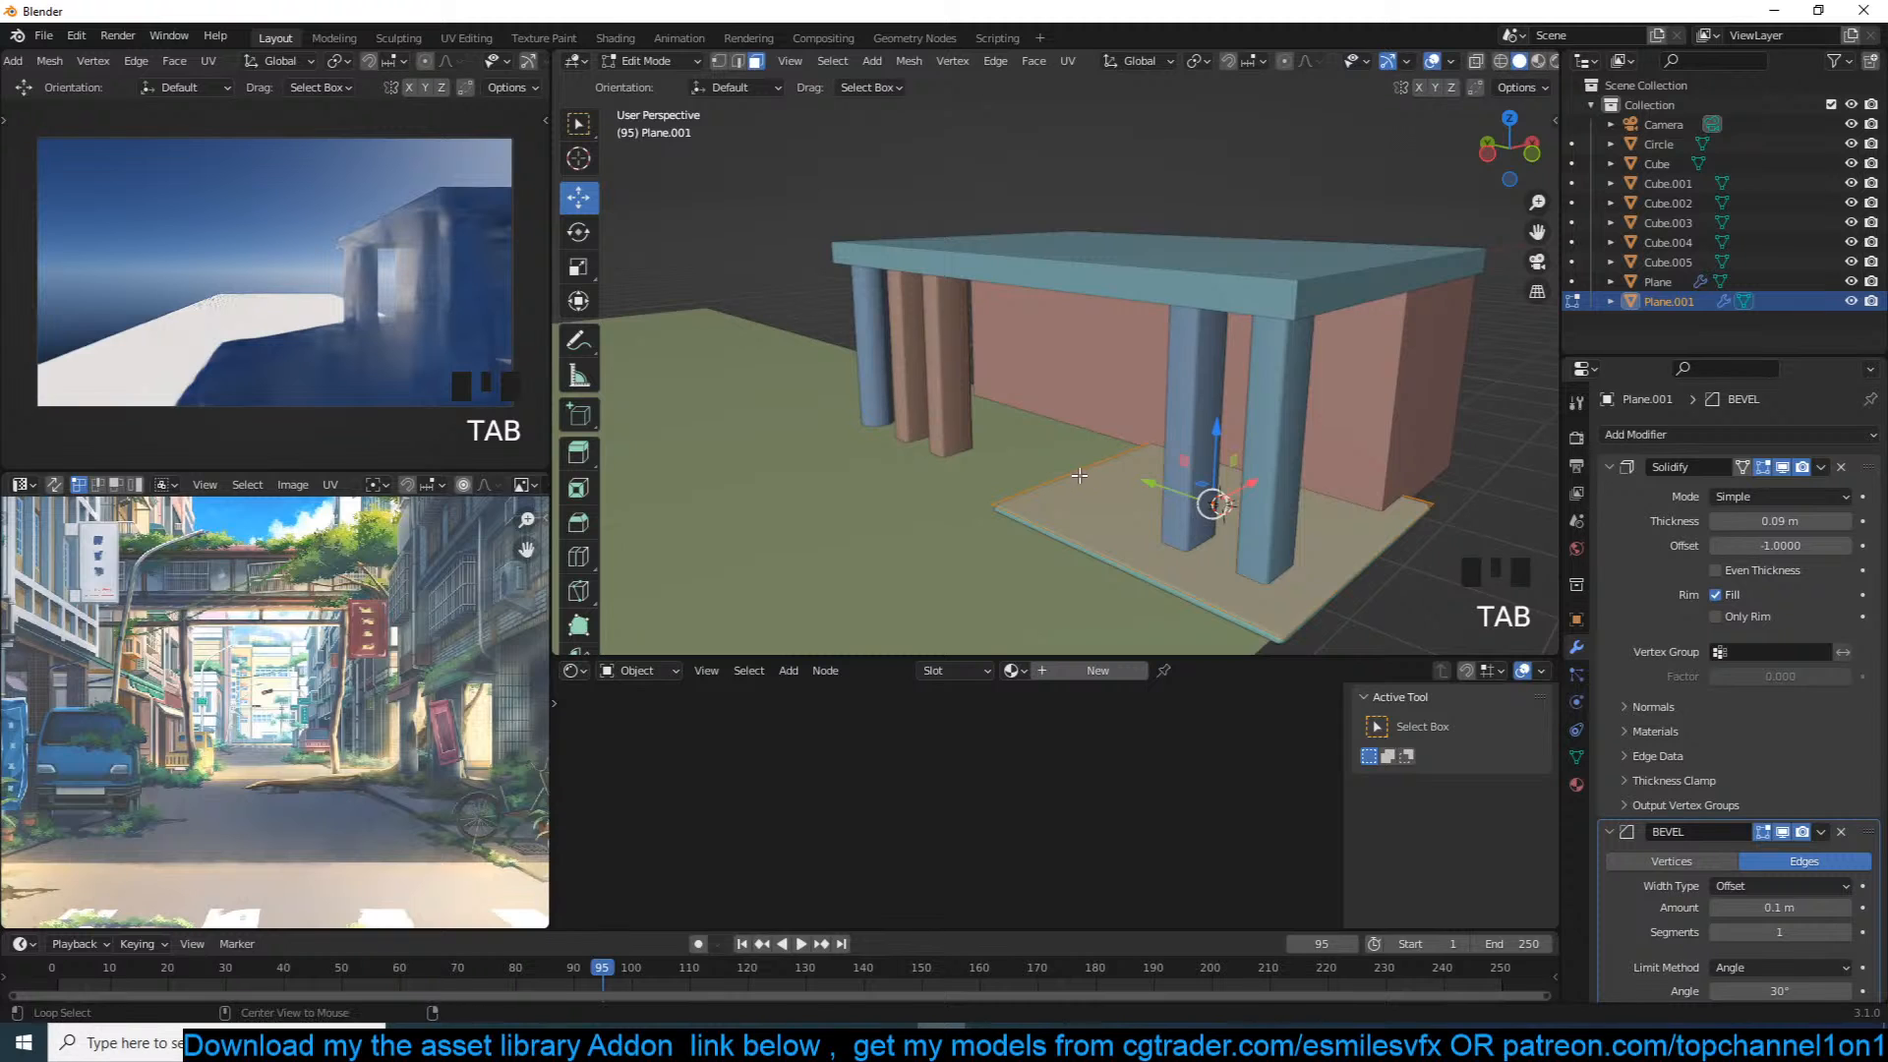
{"action": "key", "text": "grave"}
{"action": "key", "text": "1"}
{"action": "left_click", "coordinate": [1139, 498], "text": "alt"}
{"action": "left_click_drag", "start_coordinate": [1089, 457], "coordinate": [842, 416]}
{"action": "scroll", "coordinate": [842, 417], "scroll_direction": "up", "scroll_amount": 2}
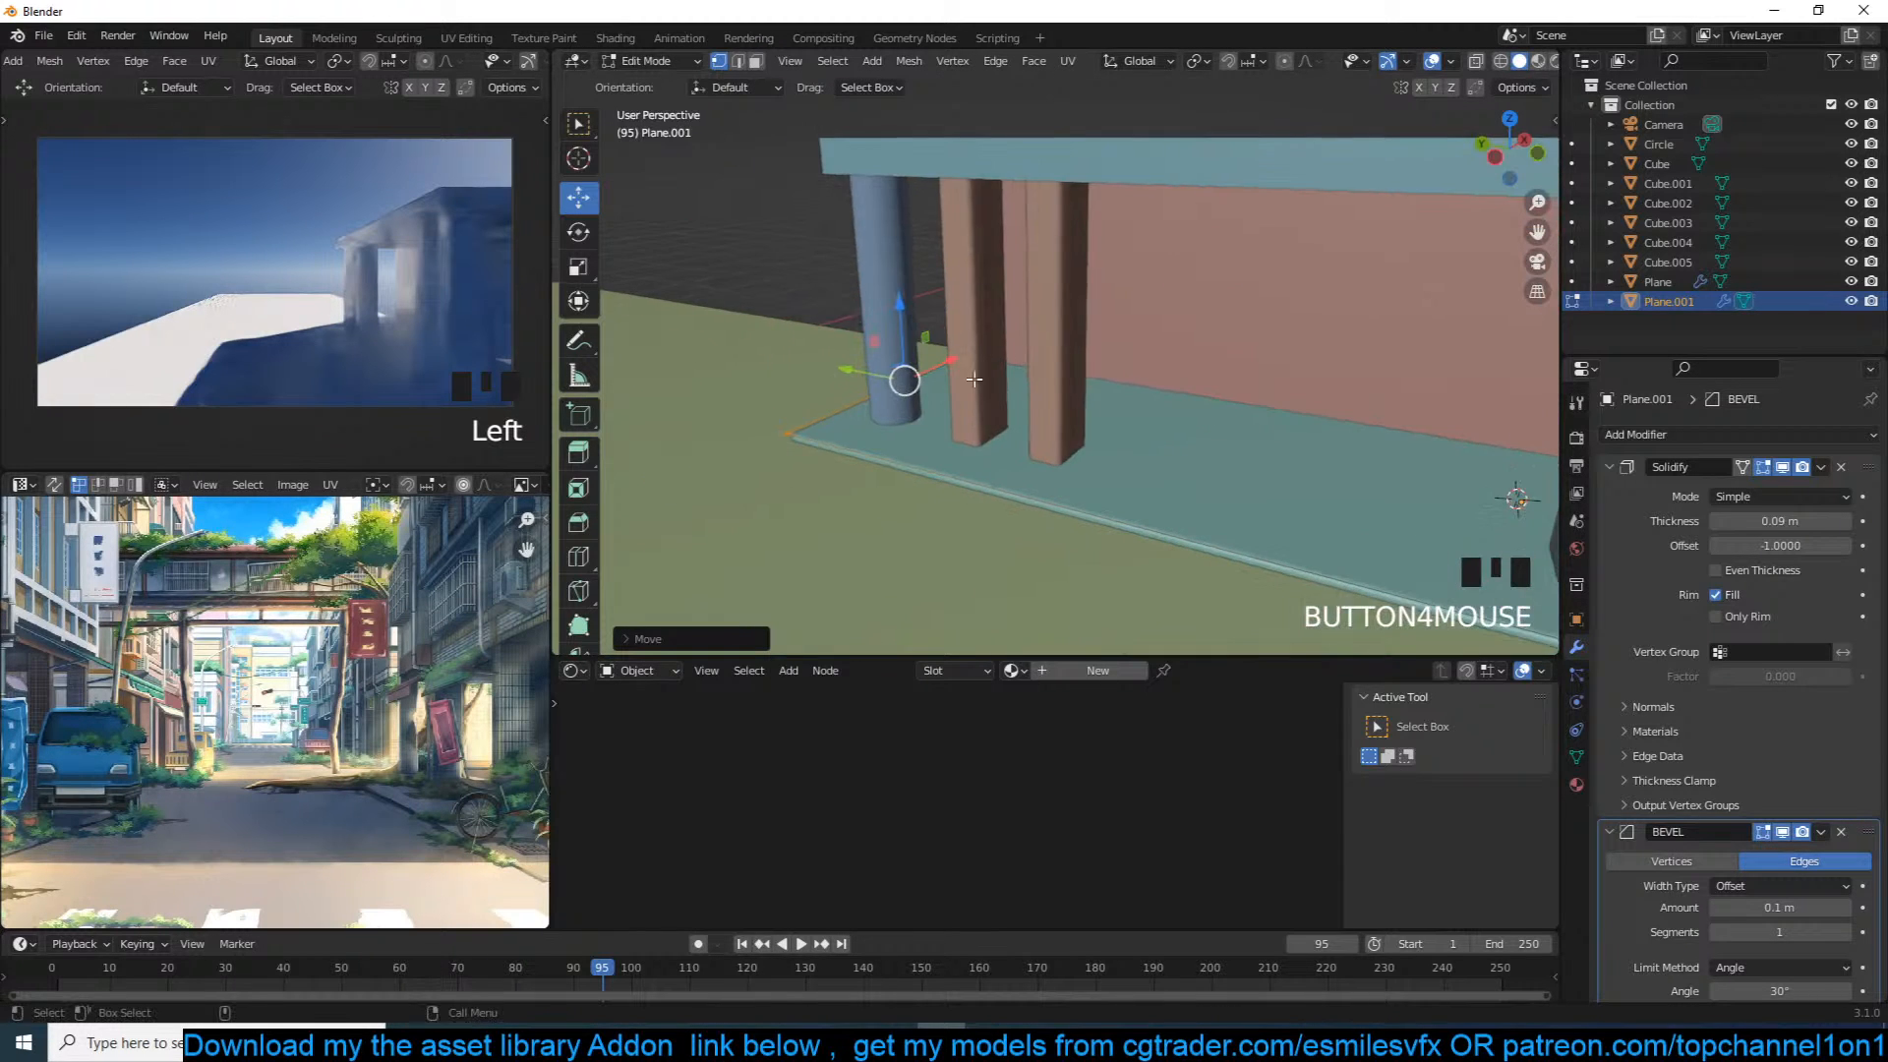
{"action": "scroll", "coordinate": [983, 371], "scroll_direction": "down", "scroll_amount": 3}
Step: Add five evenly spaced crosswise loop cuts to the walkway plane
{"action": "key", "text": "ctrl+r"}
{"action": "scroll", "coordinate": [1100, 448], "scroll_direction": "down", "scroll_amount": 1}
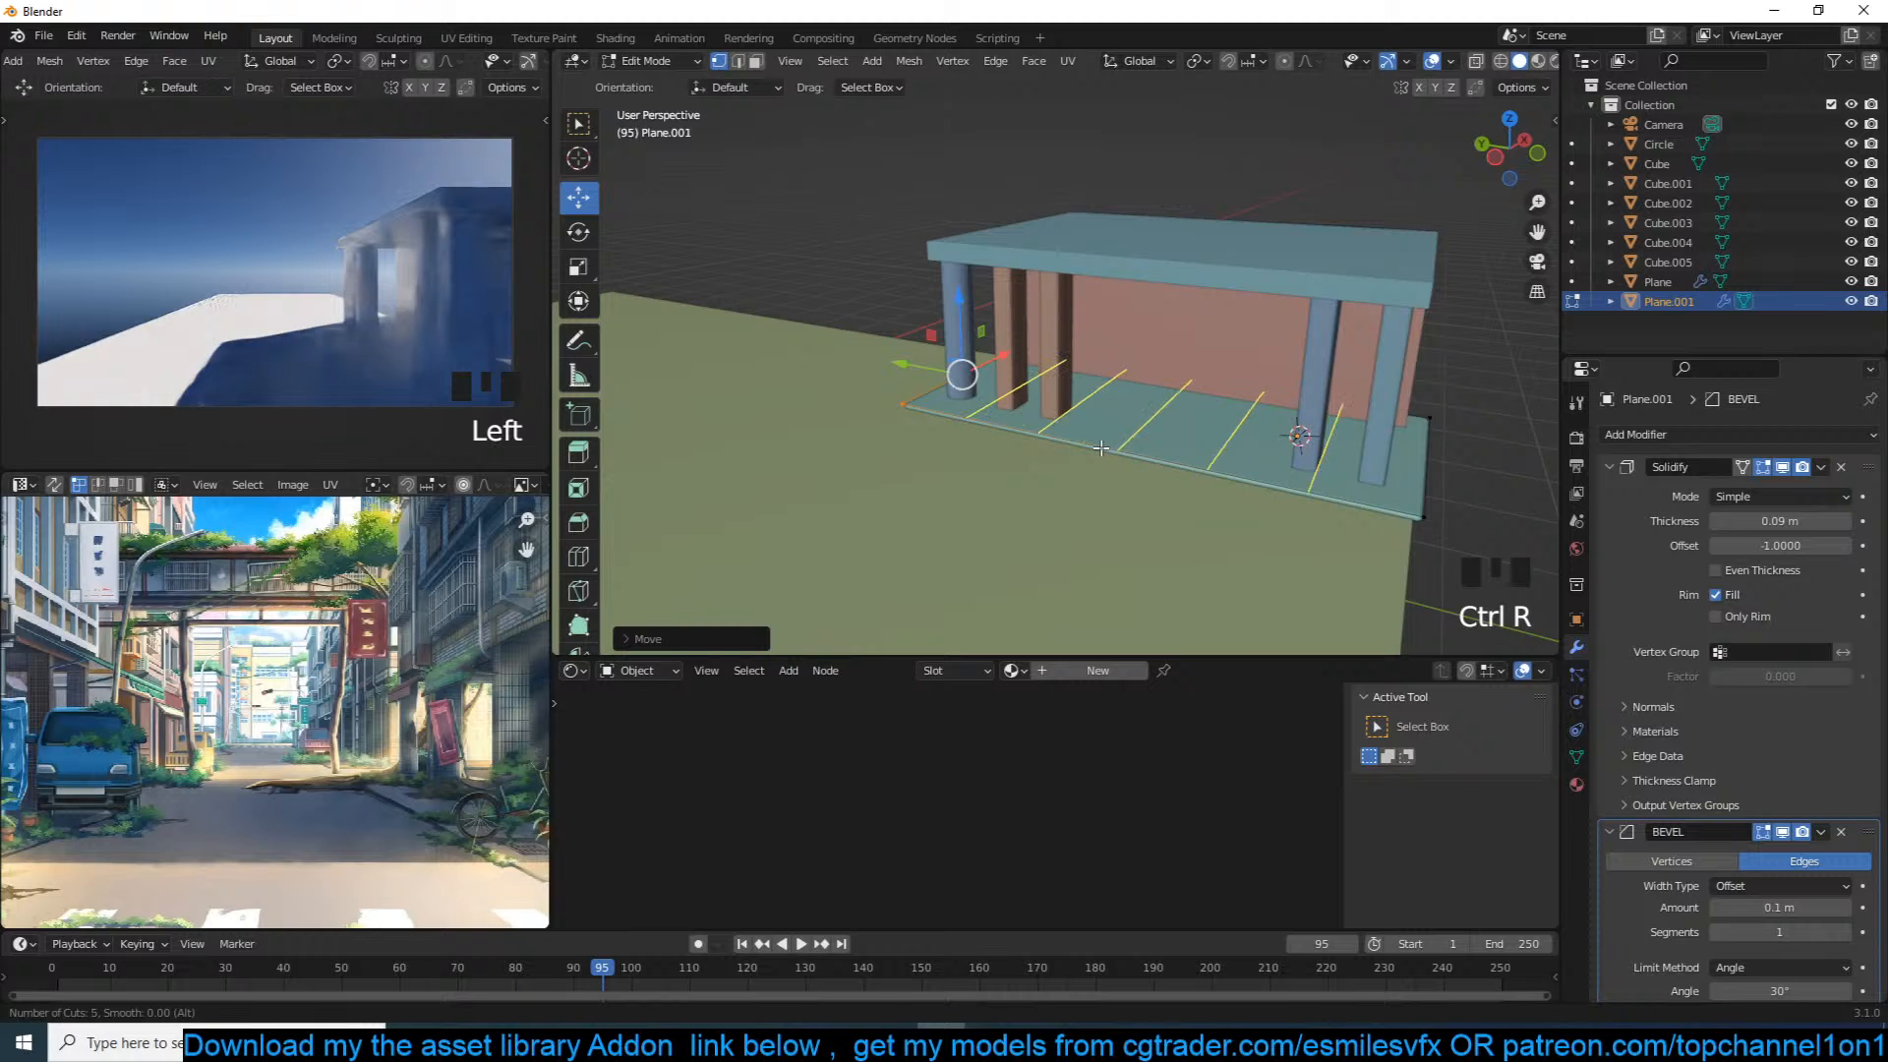
{"action": "left_click", "coordinate": [1100, 448]}
{"action": "right_click", "coordinate": [1101, 448]}
{"action": "key", "text": "grave"}
{"action": "key", "text": "alt+a"}
Step: Add one centred lengthwise loop cut along the walkway plane
{"action": "key", "text": "grave"}
{"action": "key", "text": "ctrl+r"}
{"action": "left_click", "coordinate": [1083, 531]}
{"action": "right_click", "coordinate": [1083, 531]}
Step: Rip the walkway mesh apart along its five crosswise loops and the lengthwise loop to separate the paving tiles
{"action": "key", "text": "grave"}
{"action": "key", "text": "2"}
{"action": "left_click", "coordinate": [1059, 482], "text": "alt+shift"}
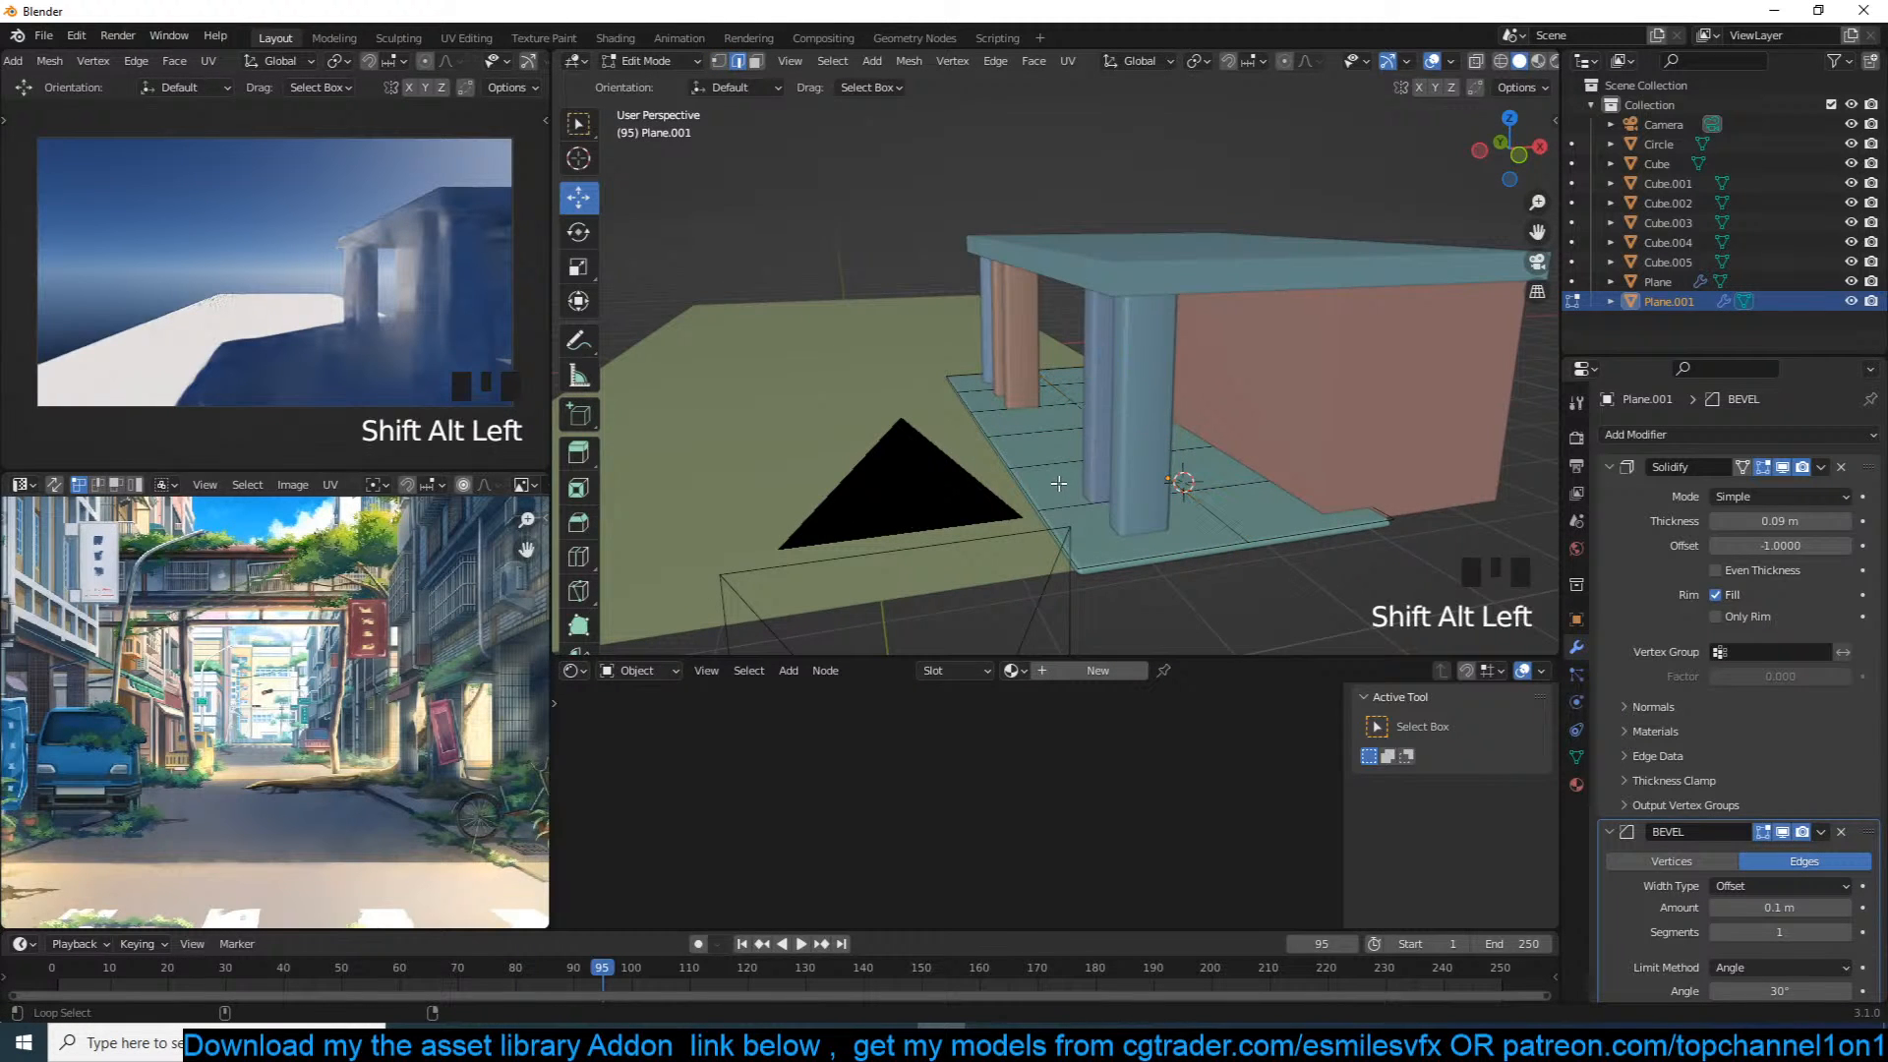
{"action": "left_click", "coordinate": [1046, 500], "text": "alt+shift"}
{"action": "left_click", "coordinate": [1109, 434], "text": "alt+shift"}
{"action": "left_click", "coordinate": [1101, 433], "text": "alt+shift"}
{"action": "key", "text": "grave"}
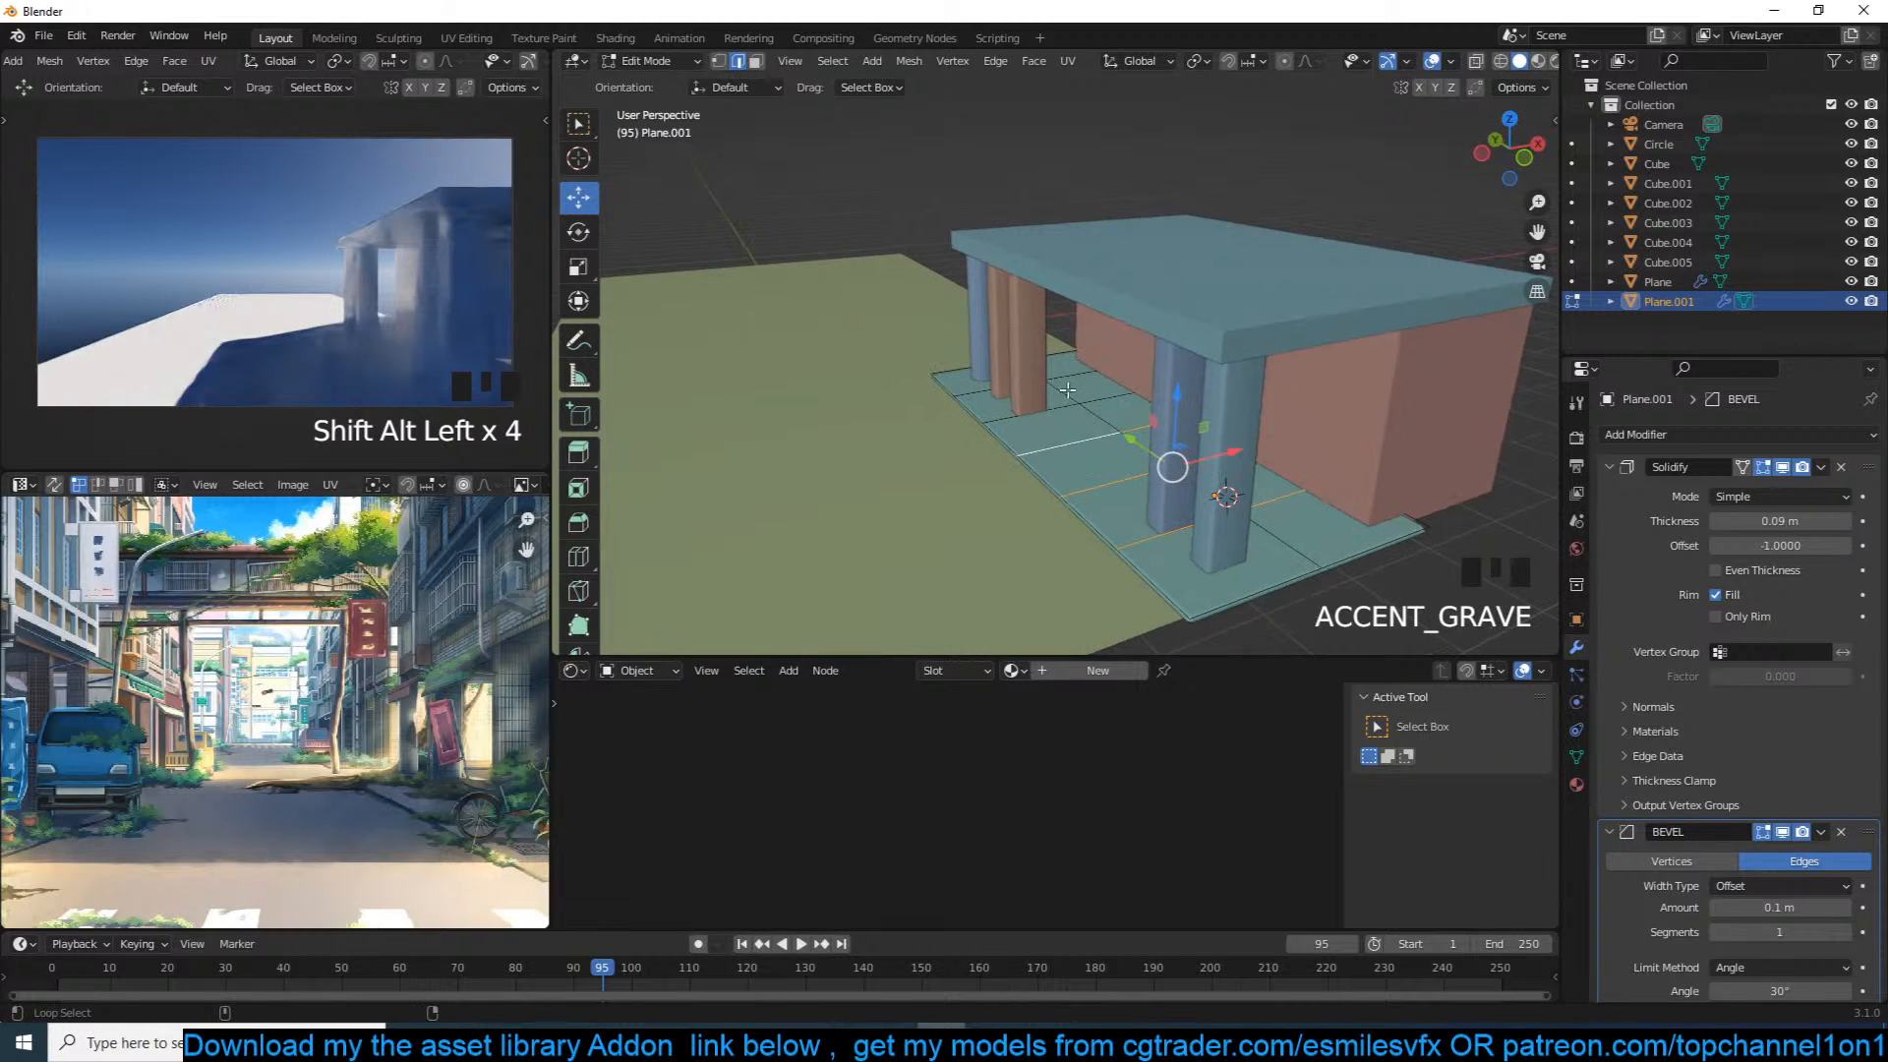
{"action": "left_click", "coordinate": [1018, 402], "text": "alt+shift"}
{"action": "left_click", "coordinate": [975, 389], "text": "alt+shift"}
{"action": "left_click", "coordinate": [1063, 392], "text": "alt+shift"}
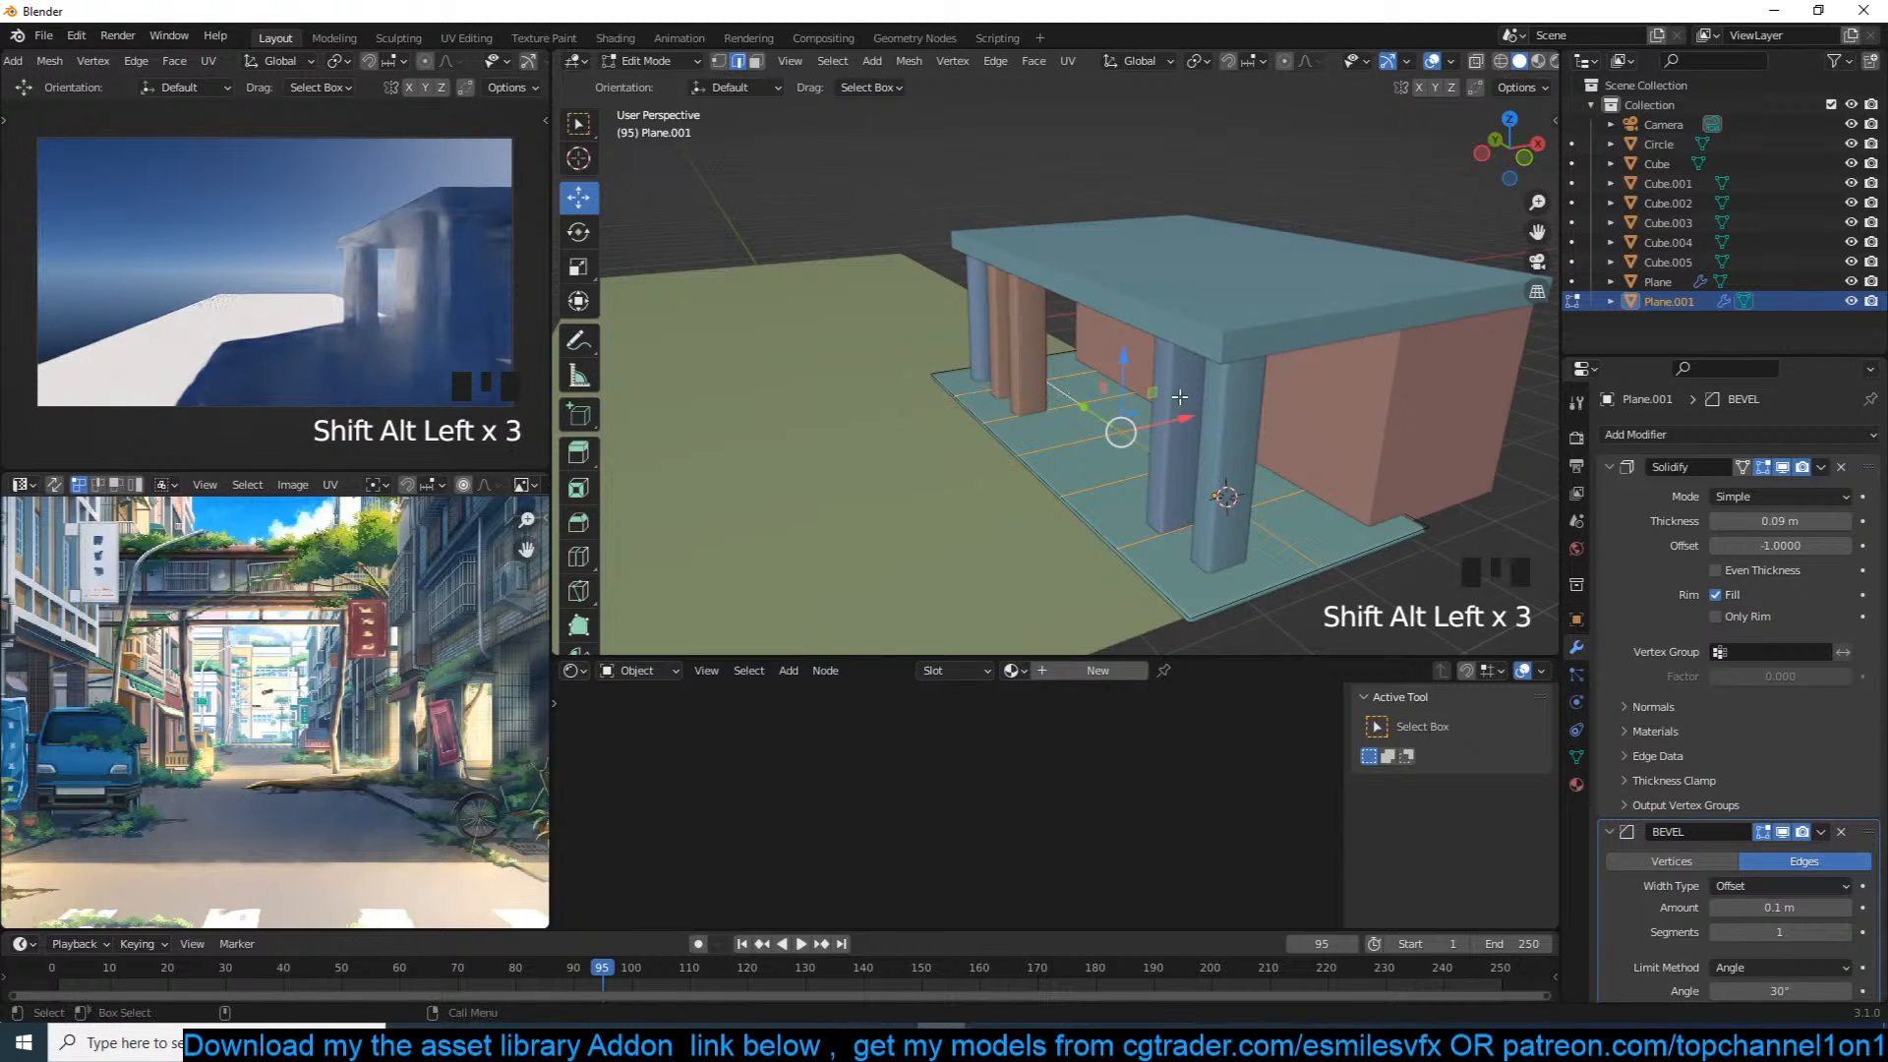
{"action": "key", "text": "v"}
{"action": "key", "text": "Tab"}
{"action": "key", "text": "grave"}
{"action": "key", "text": "alt+a"}
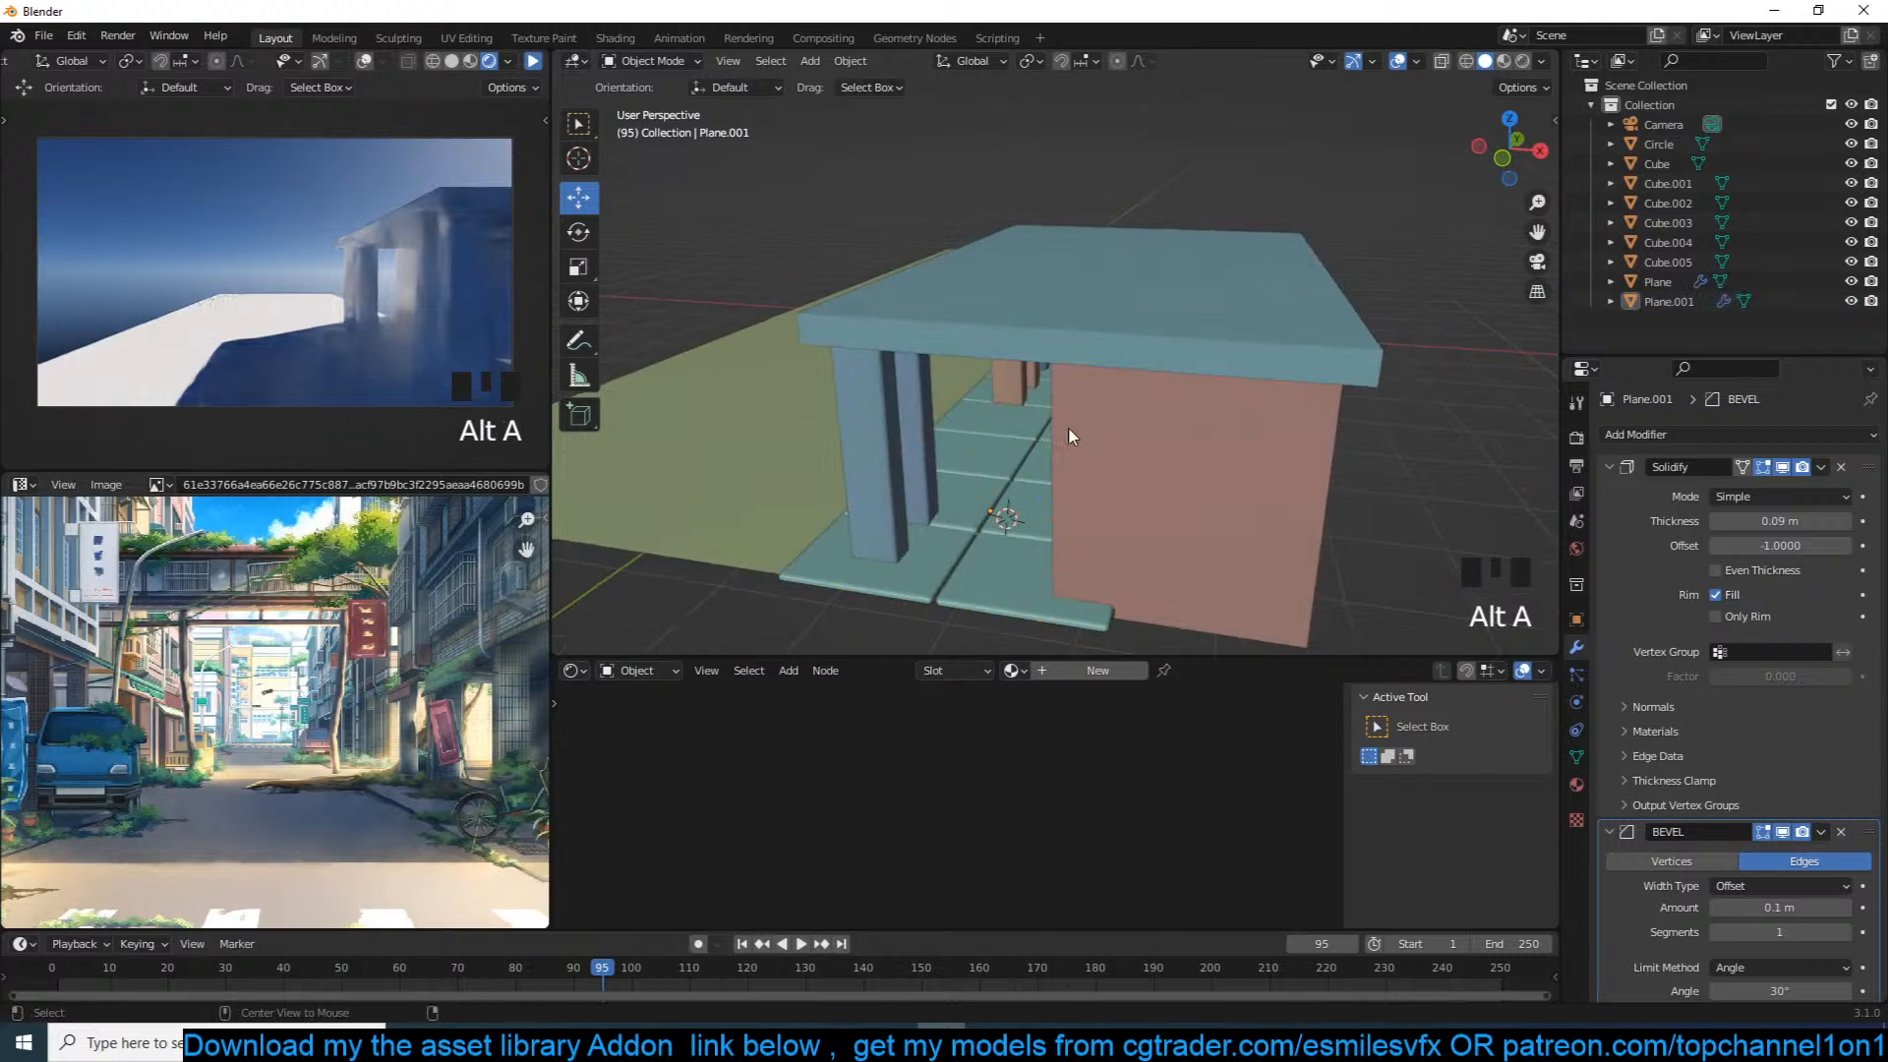
Step: Set the walkway's bevel amount to 0.02 m and collapse the Solidify modifier settings
{"action": "key", "text": "grave"}
{"action": "scroll", "coordinate": [1126, 429], "scroll_direction": "up", "scroll_amount": 3}
{"action": "middle_click_drag", "start_coordinate": [1126, 428], "coordinate": [1212, 397]}
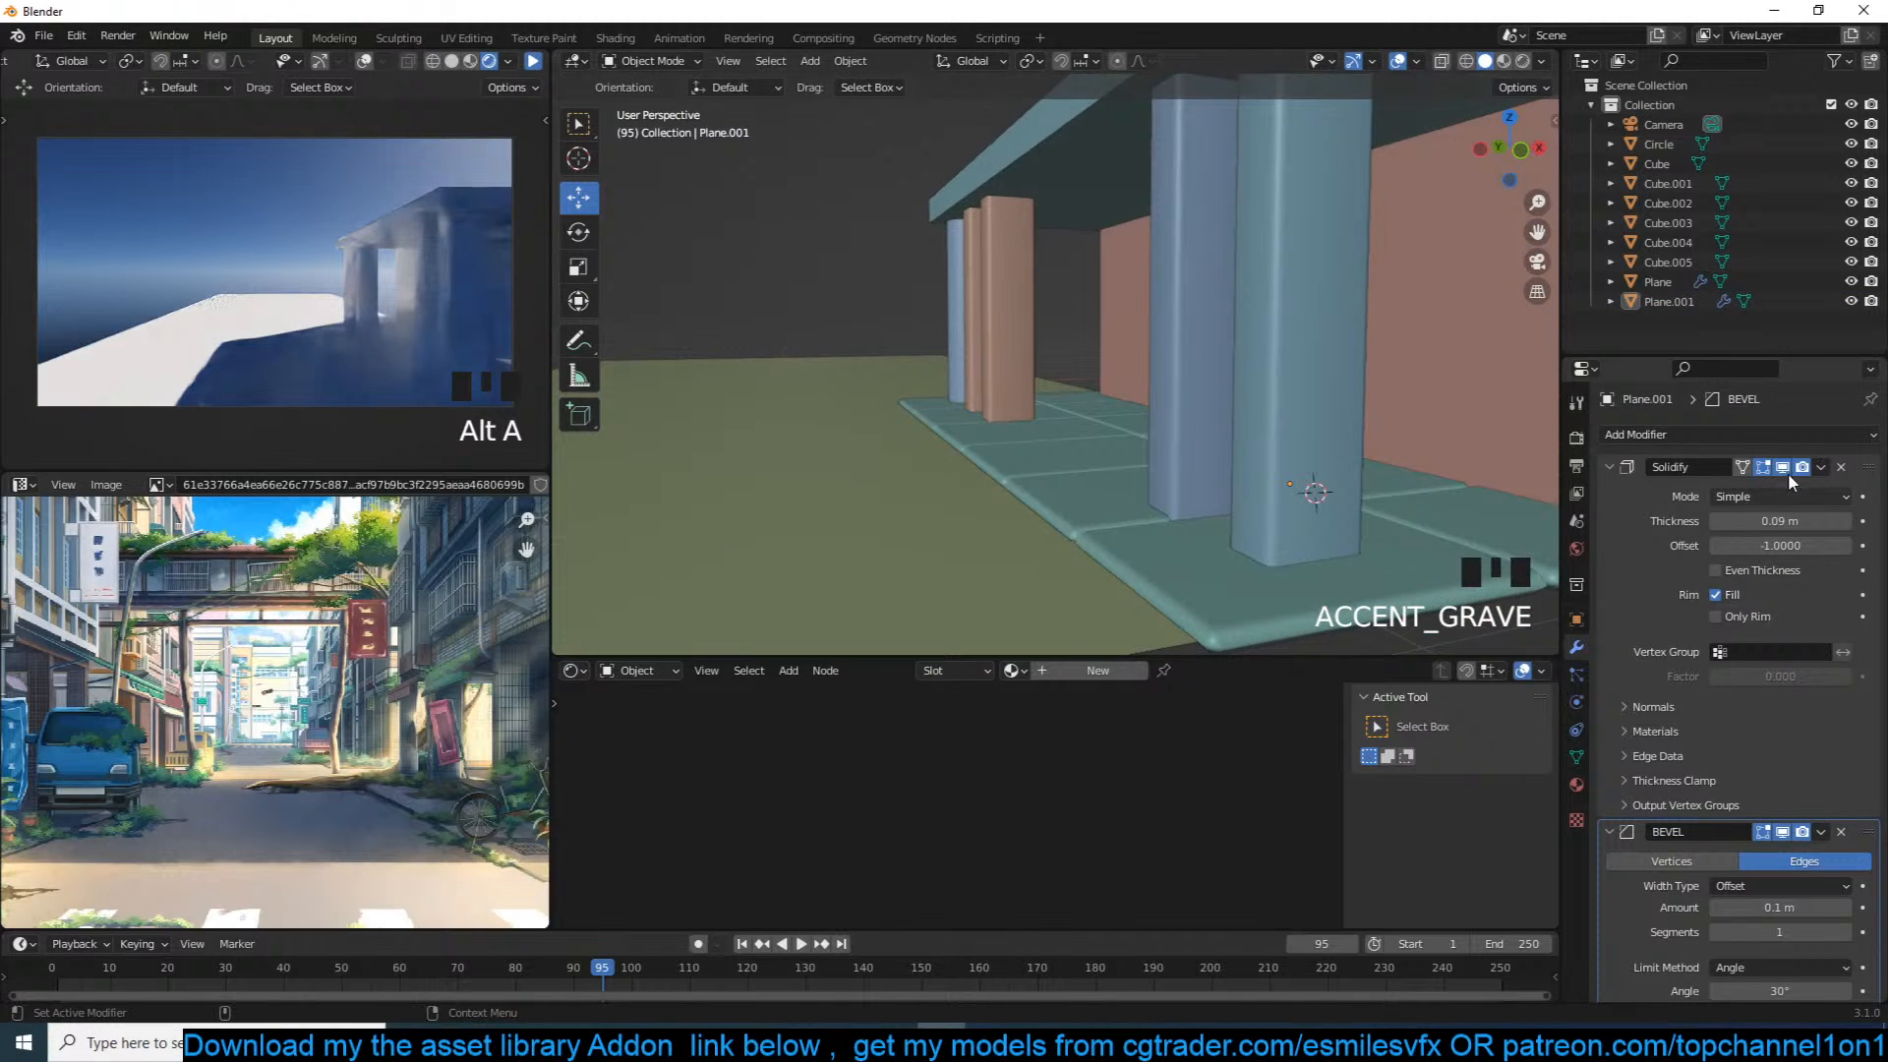
{"action": "left_click_drag", "start_coordinate": [1779, 521], "coordinate": [1730, 568], "text": "shift"}
{"action": "left_click", "coordinate": [1644, 466]}
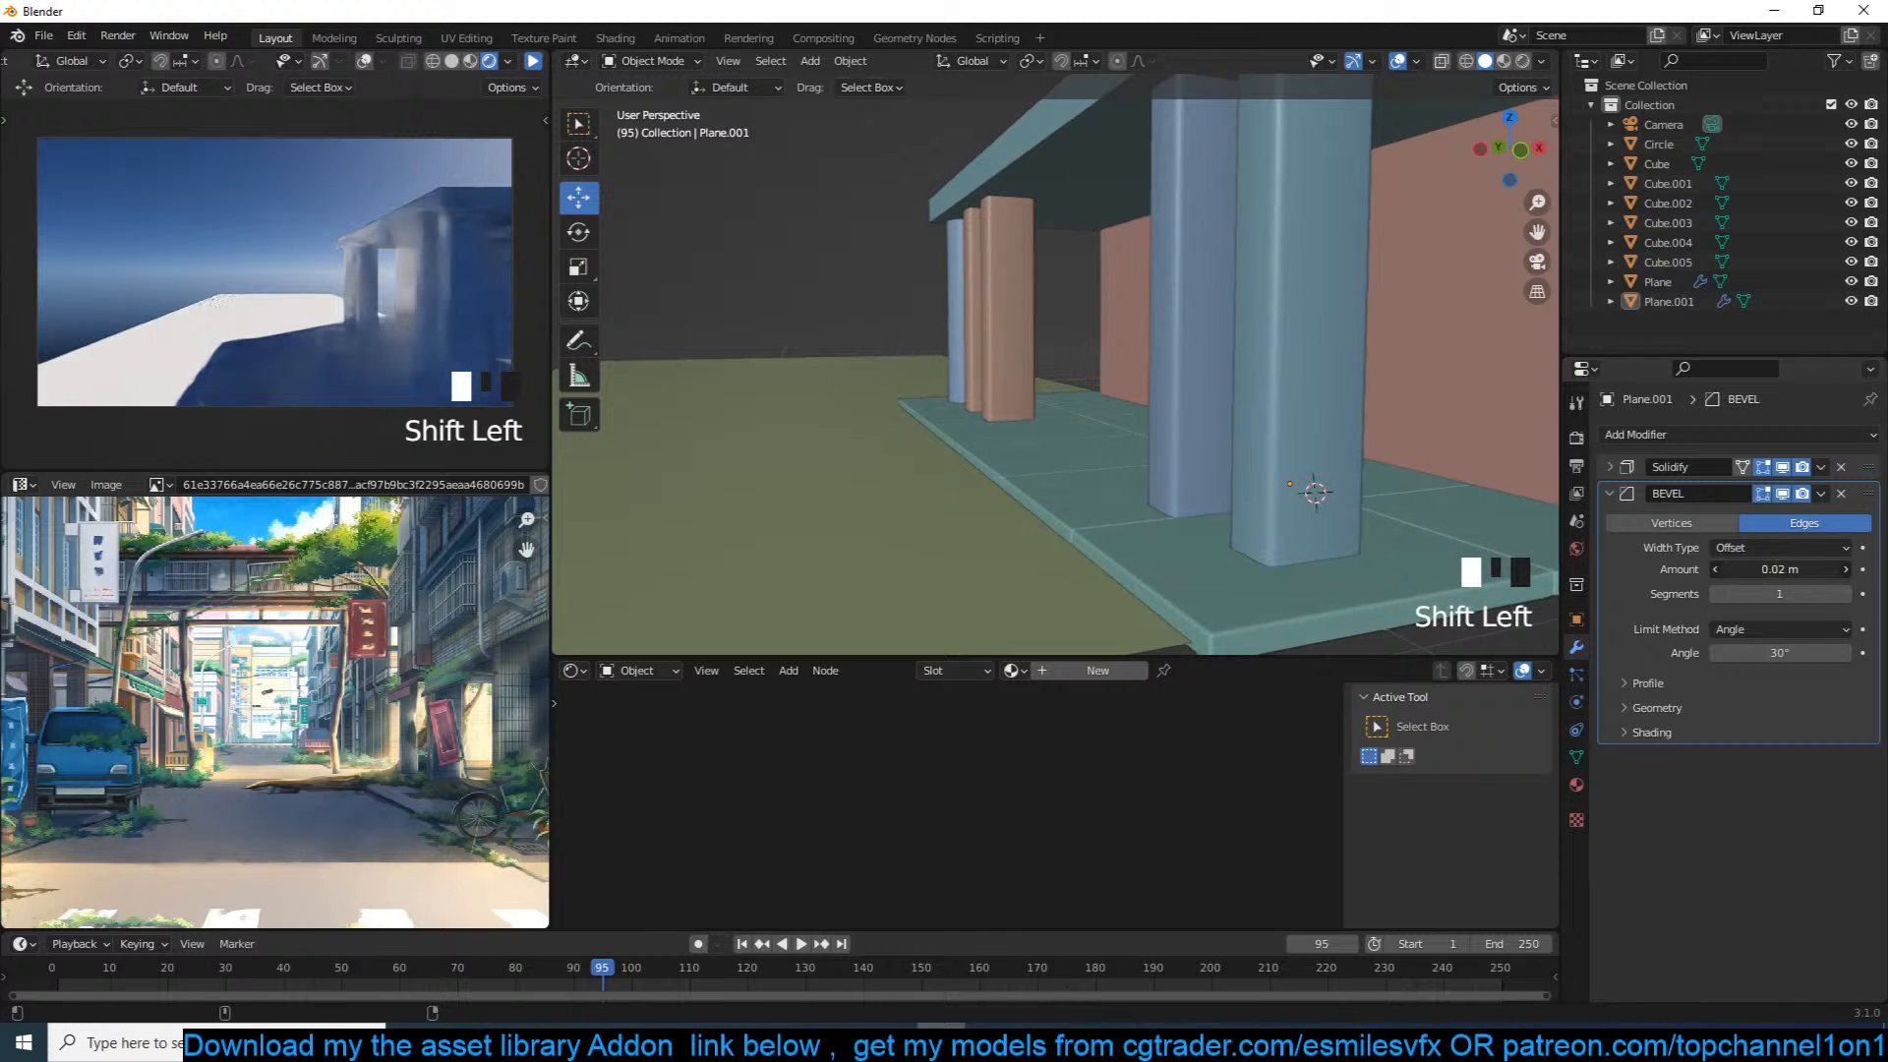
Step: Move the walkway's far end edge outward along Y, past the round column
{"action": "key", "text": "shift+grave"}
{"action": "scroll", "coordinate": [1064, 468], "scroll_direction": "up", "scroll_amount": 3}
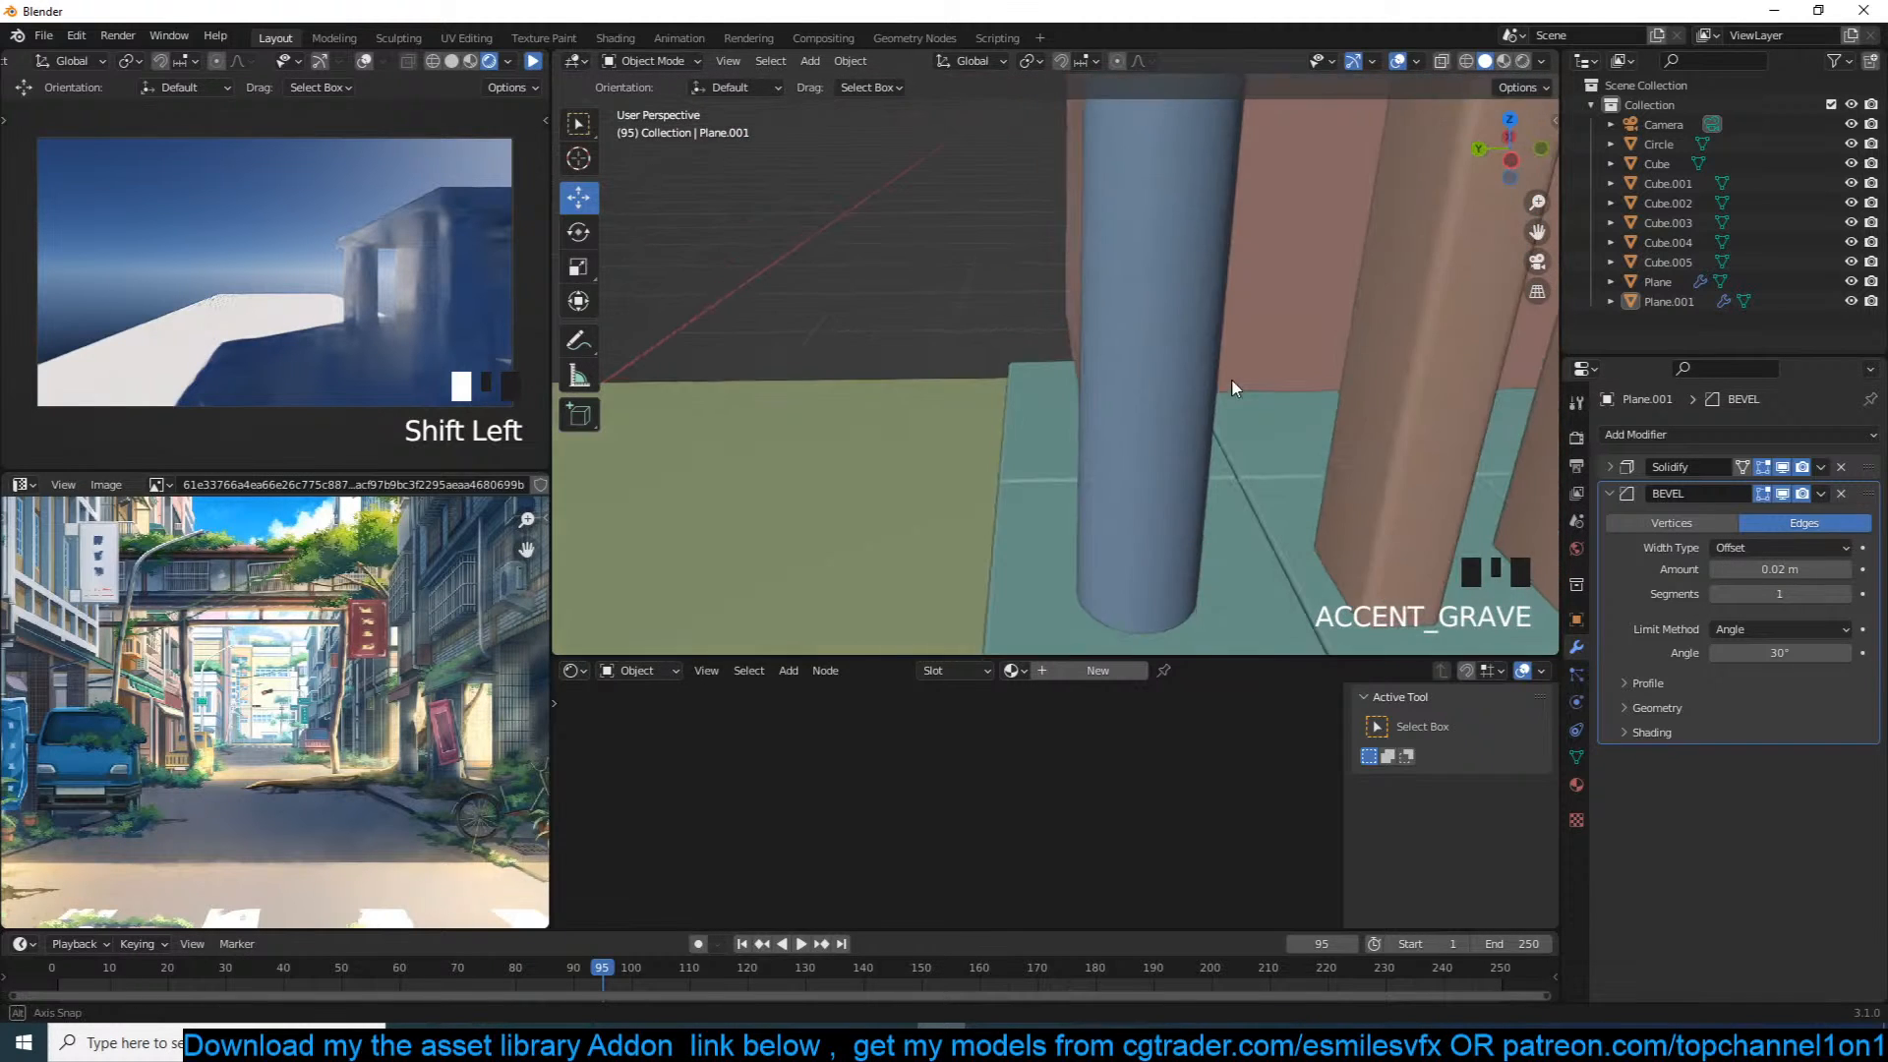
{"action": "key", "text": "Tab"}
{"action": "key", "text": "1"}
{"action": "left_click", "coordinate": [1282, 485]}
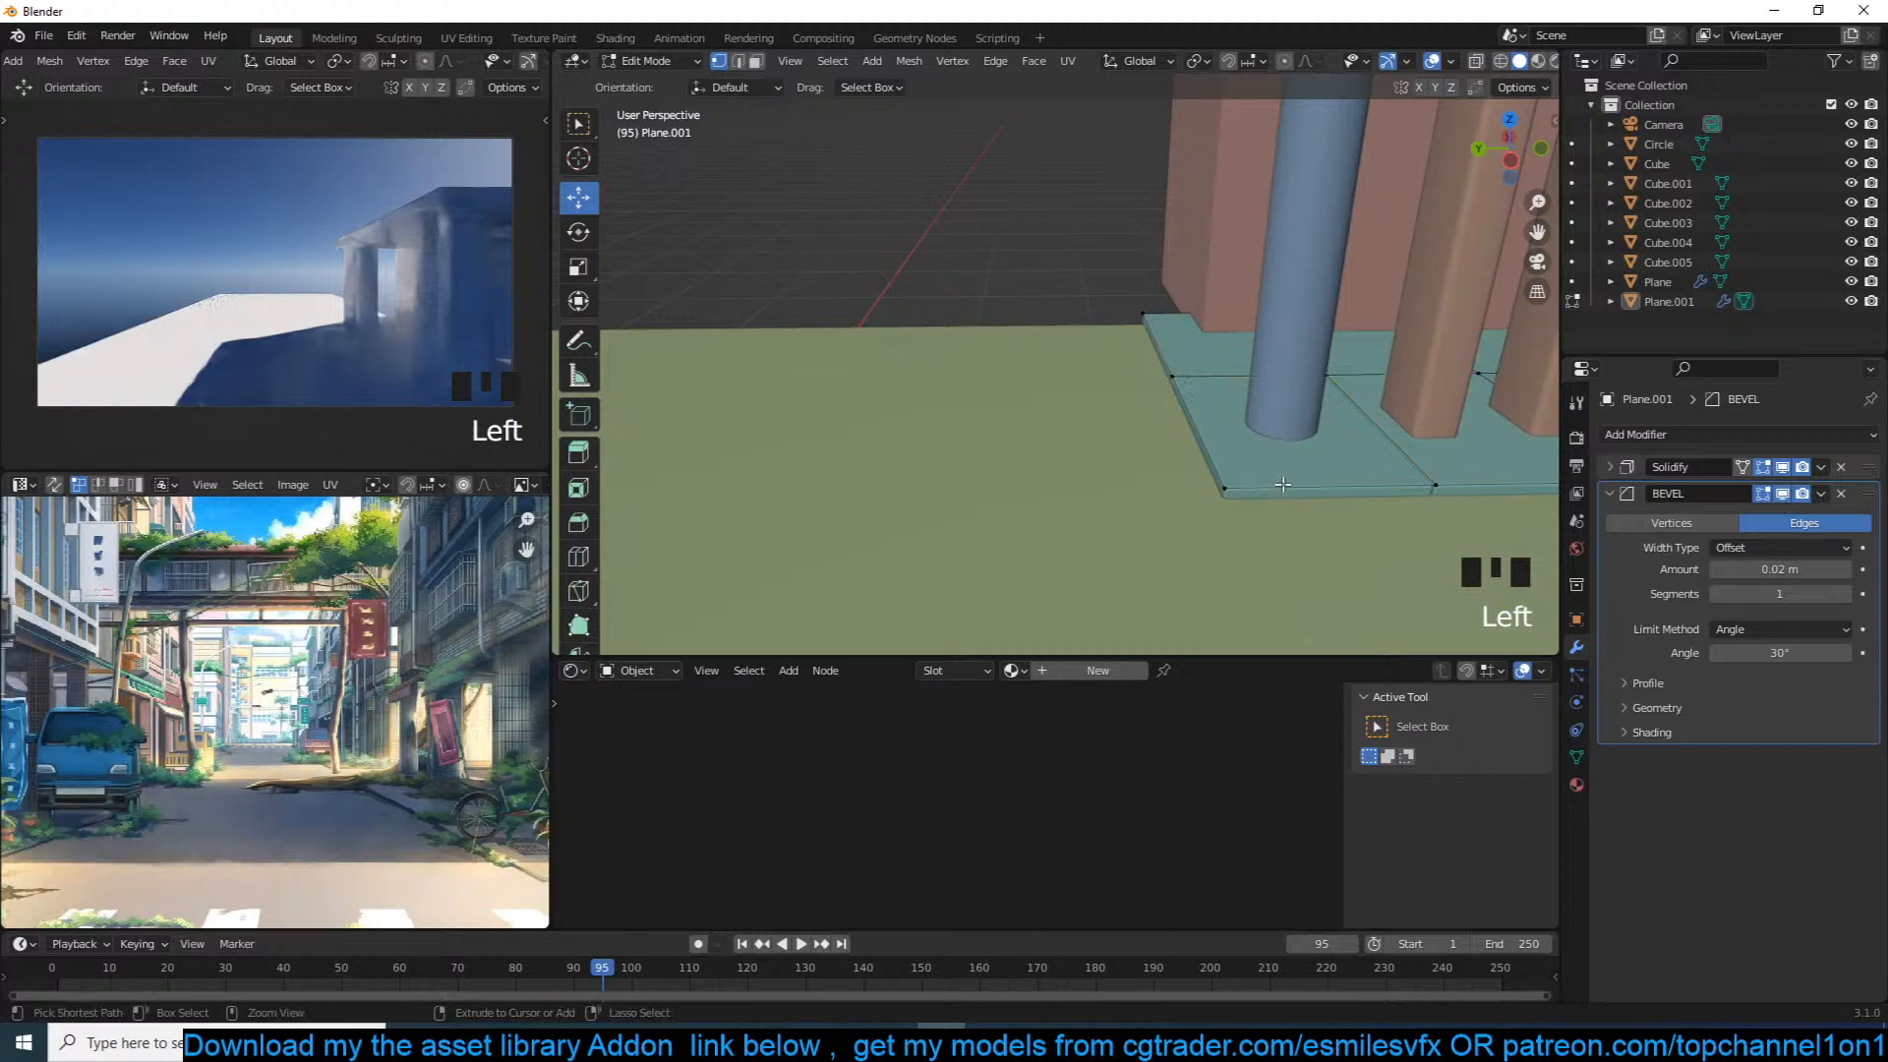
{"action": "left_click", "coordinate": [1159, 324], "text": "alt"}
{"action": "left_click", "coordinate": [1160, 366], "text": "alt+shift"}
{"action": "left_click_drag", "start_coordinate": [1111, 377], "coordinate": [1169, 510]}
Step: Round the walkway's far street-side corner with a three-segment vertex bevel
{"action": "left_click", "coordinate": [1139, 489]}
{"action": "key", "text": "shift+ctrl+b"}
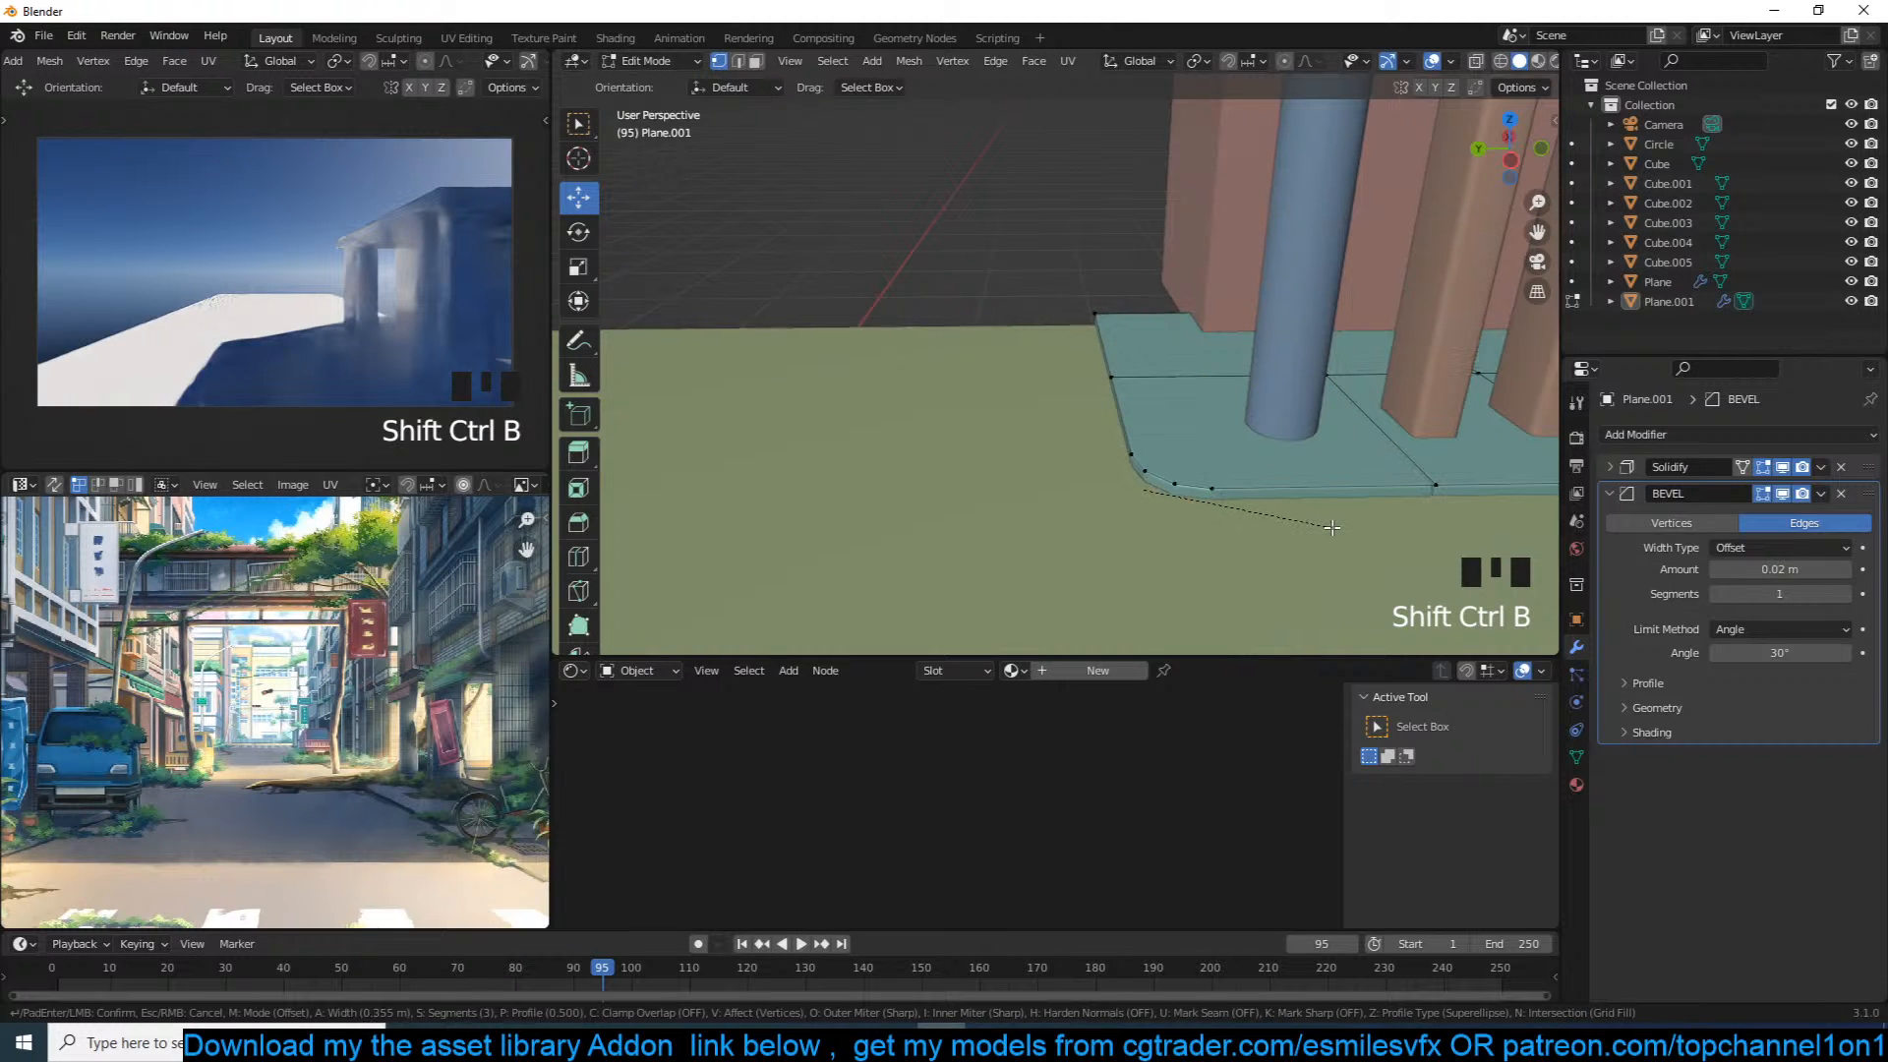
{"action": "left_click", "coordinate": [1382, 514]}
{"action": "key", "text": "Tab"}
{"action": "scroll", "coordinate": [1403, 514], "scroll_direction": "down", "scroll_amount": 3}
{"action": "middle_click_drag", "start_coordinate": [1402, 514], "coordinate": [1311, 440]}
{"action": "key", "text": "grave"}
Step: Place a linked duplicate of the walkway on the opposite side of the street and mirror it along X
{"action": "left_click", "coordinate": [1202, 435]}
{"action": "scroll", "coordinate": [965, 423], "scroll_direction": "down", "scroll_amount": 2}
{"action": "scroll", "coordinate": [1141, 428], "scroll_direction": "up", "scroll_amount": 3}
{"action": "scroll", "coordinate": [1312, 448], "scroll_direction": "down", "scroll_amount": 1}
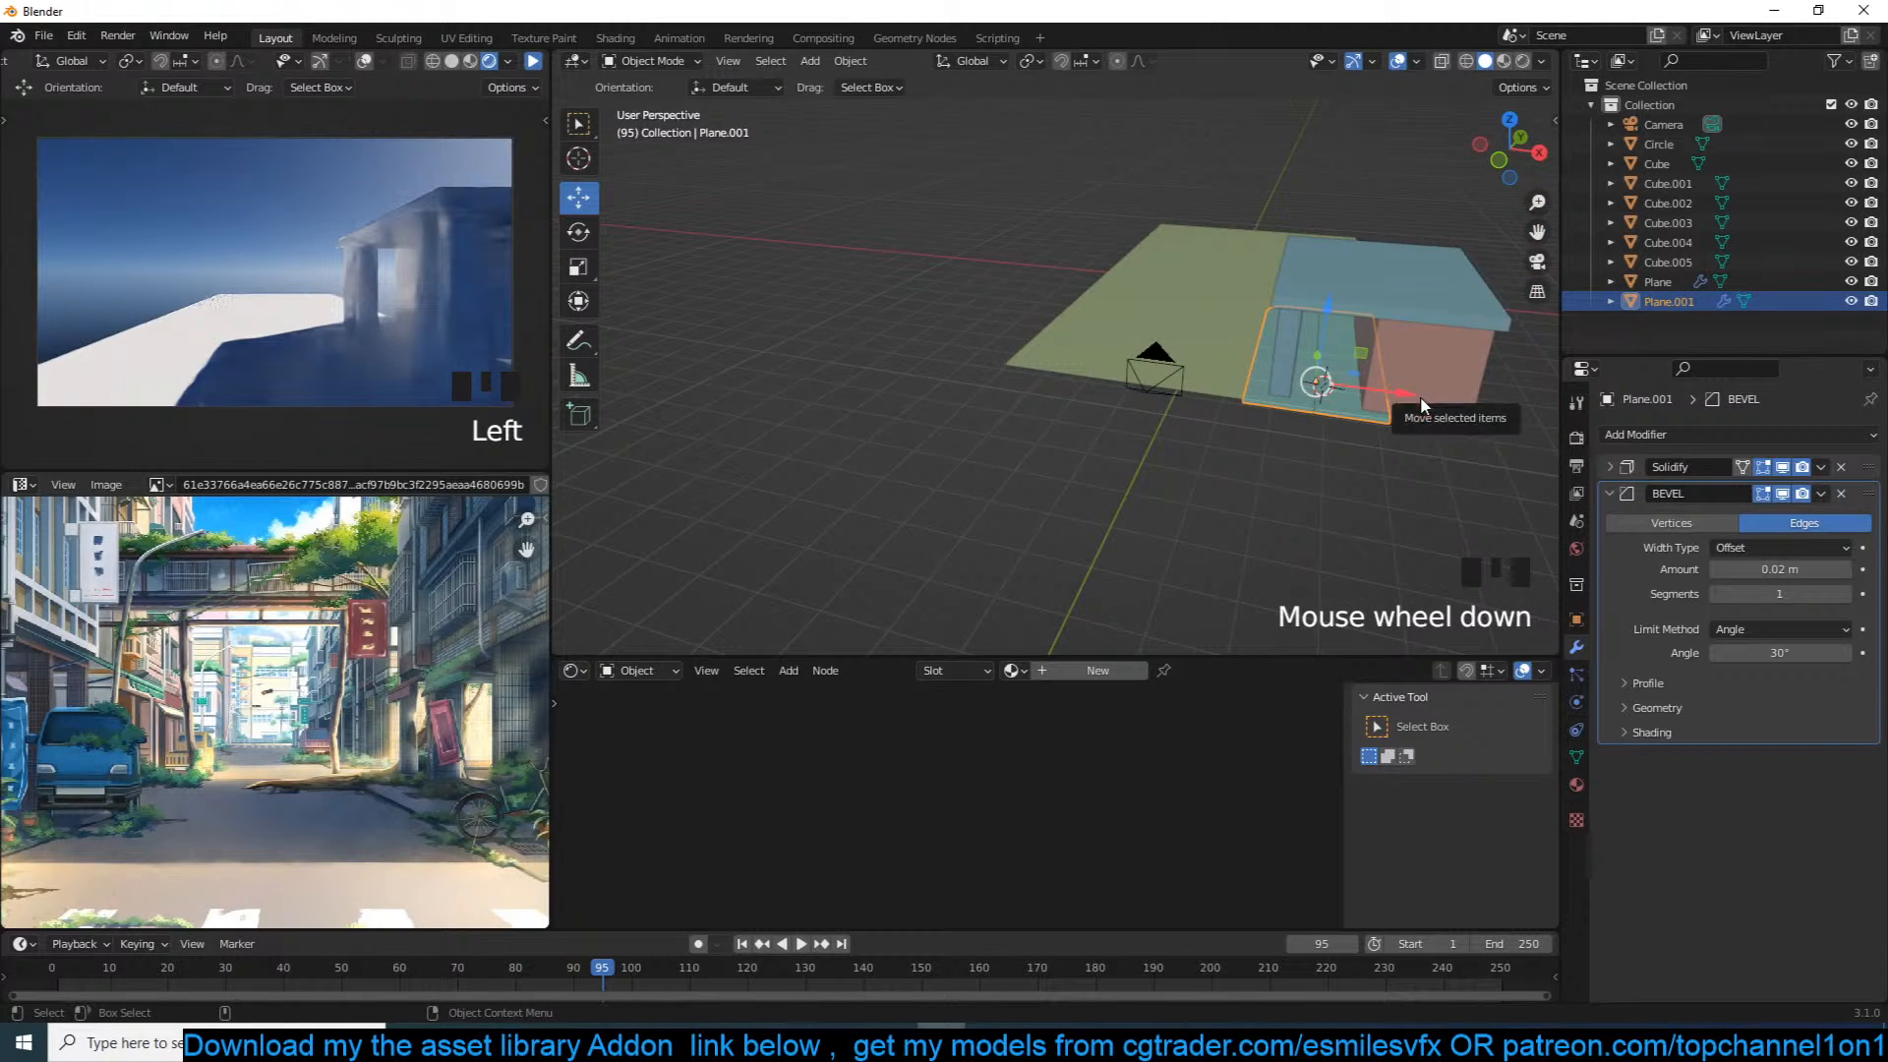
{"action": "key", "text": "alt+d"}
{"action": "left_click", "coordinate": [1147, 390]}
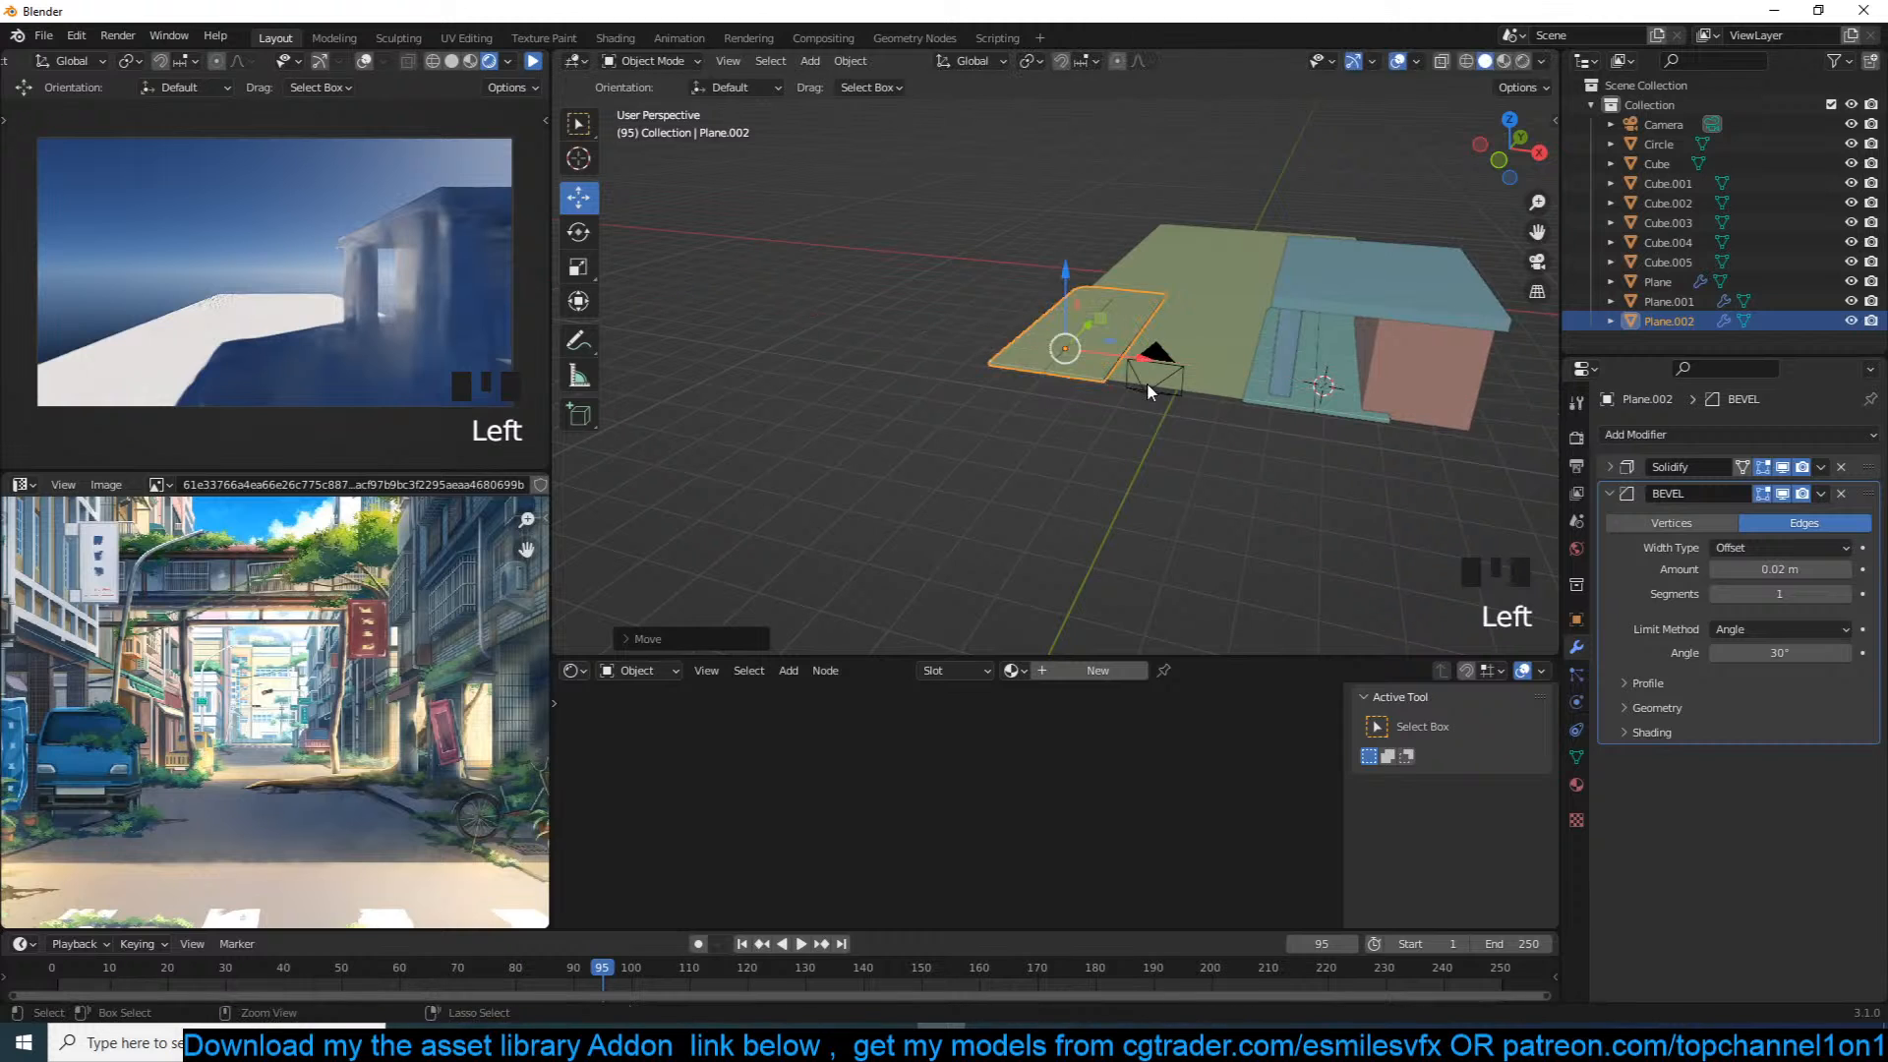
{"action": "key", "text": "ctrl+m"}
{"action": "key", "text": "x"}
{"action": "left_click", "coordinate": [1147, 385]}
{"action": "key", "text": "grave"}
{"action": "middle_click_drag", "start_coordinate": [1315, 413], "coordinate": [1183, 448]}
Step: Search all materials in the asset library for "concrete"
{"action": "key", "text": "n"}
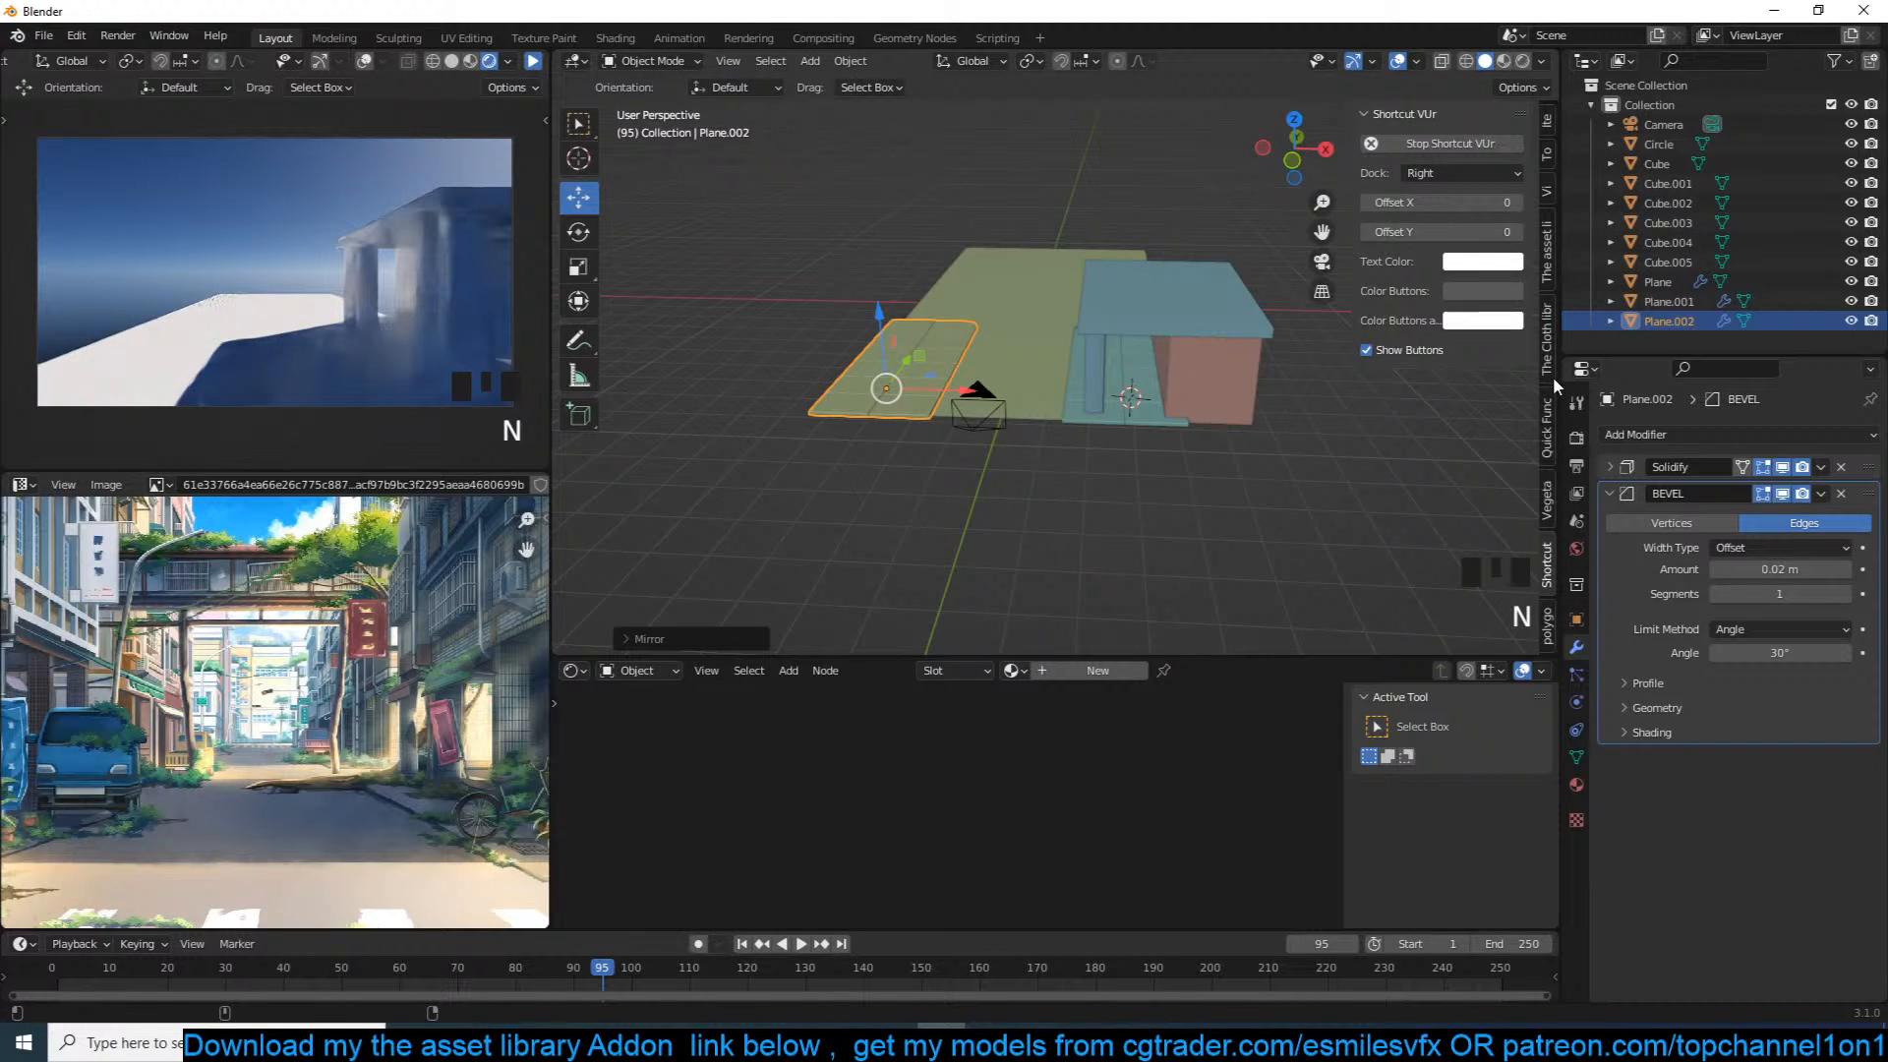
{"action": "left_click", "coordinate": [1546, 275]}
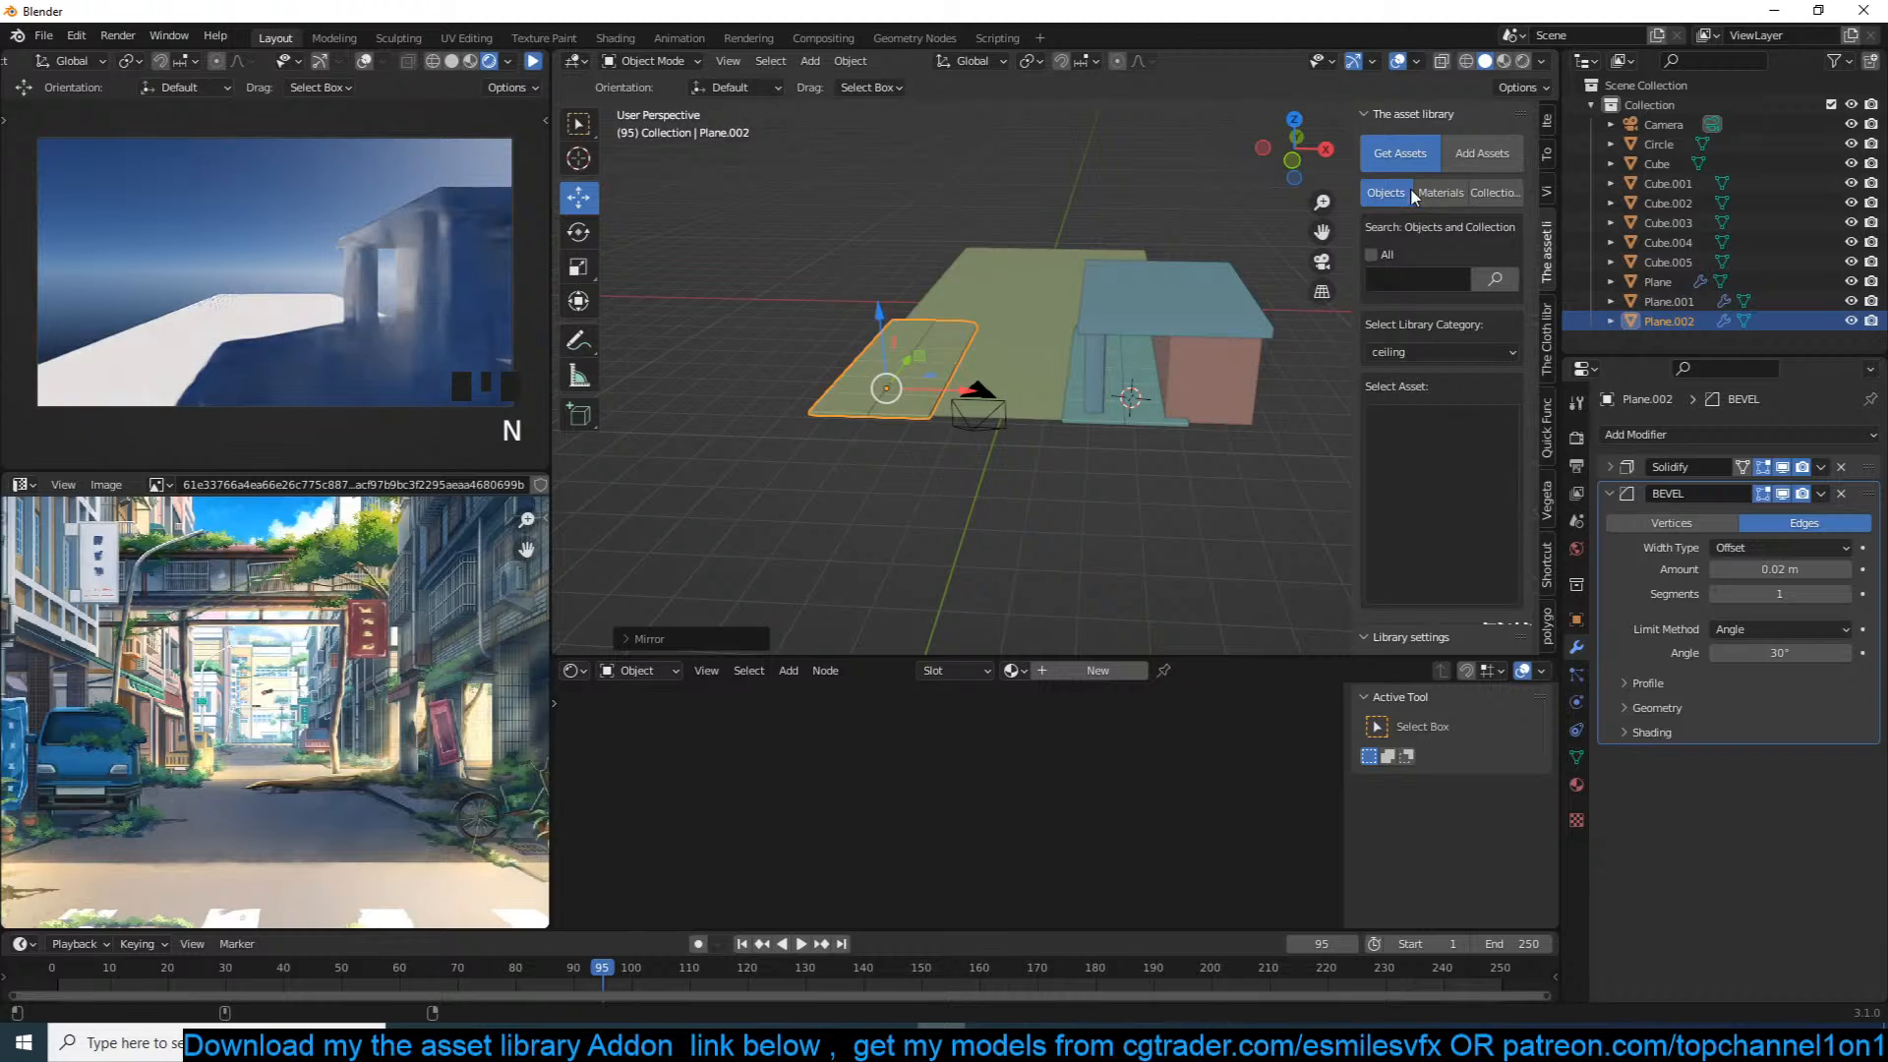
{"action": "left_click", "coordinate": [1440, 192]}
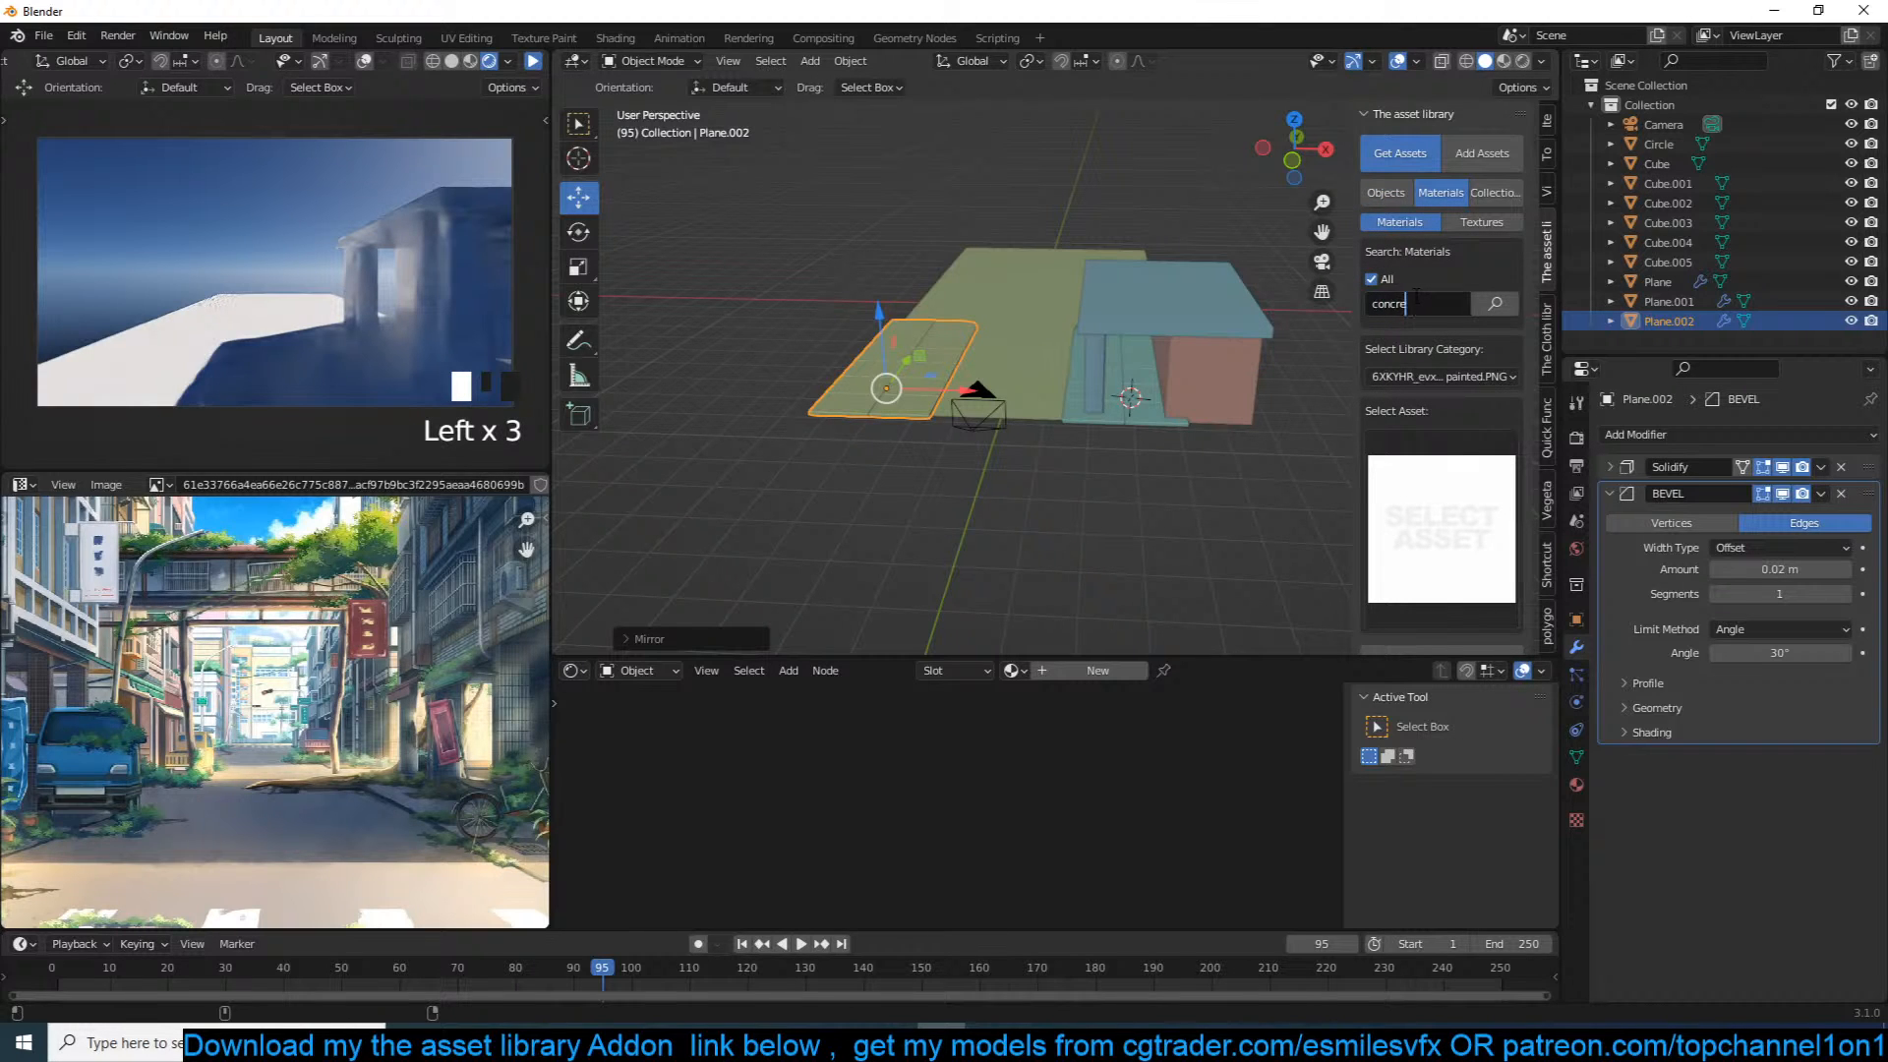
{"action": "key", "text": "Return"}
Step: Add the concrete 22 material from the search results to the linked walkways
{"action": "left_click", "coordinate": [1440, 483]}
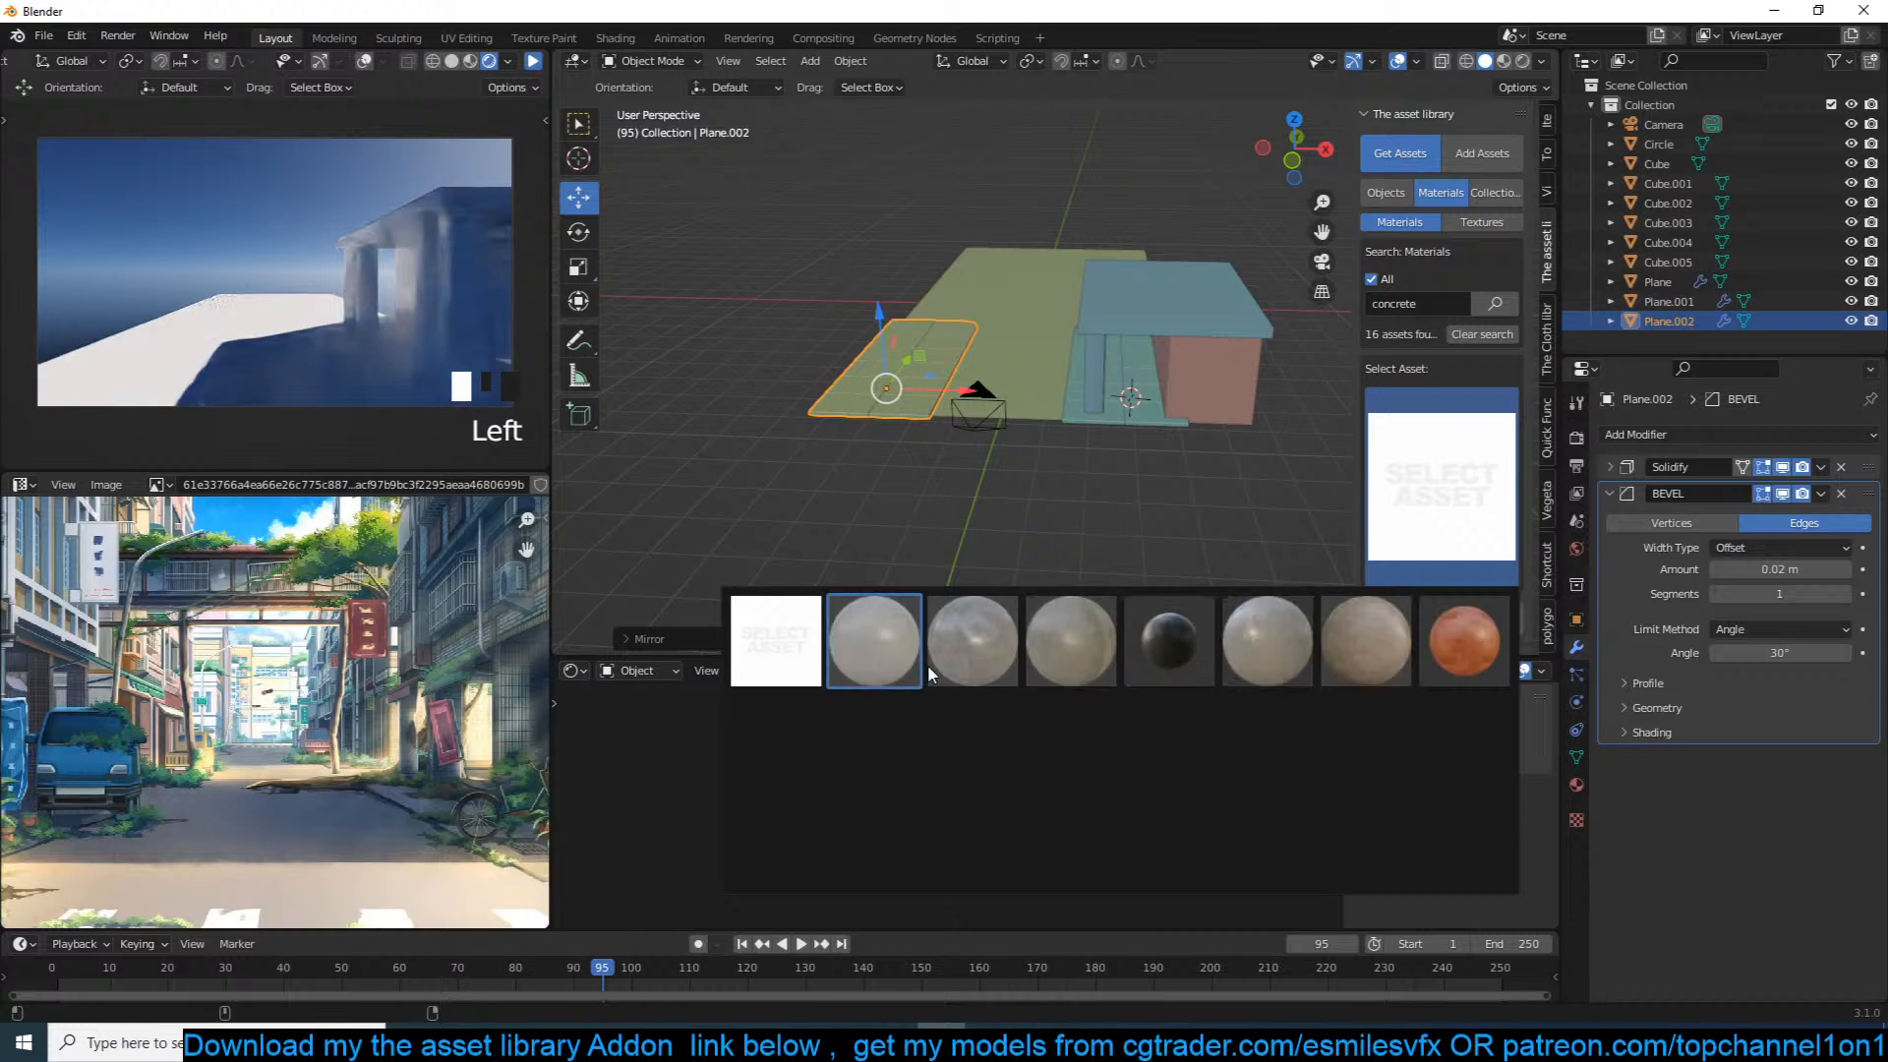
{"action": "left_click", "coordinate": [875, 739]}
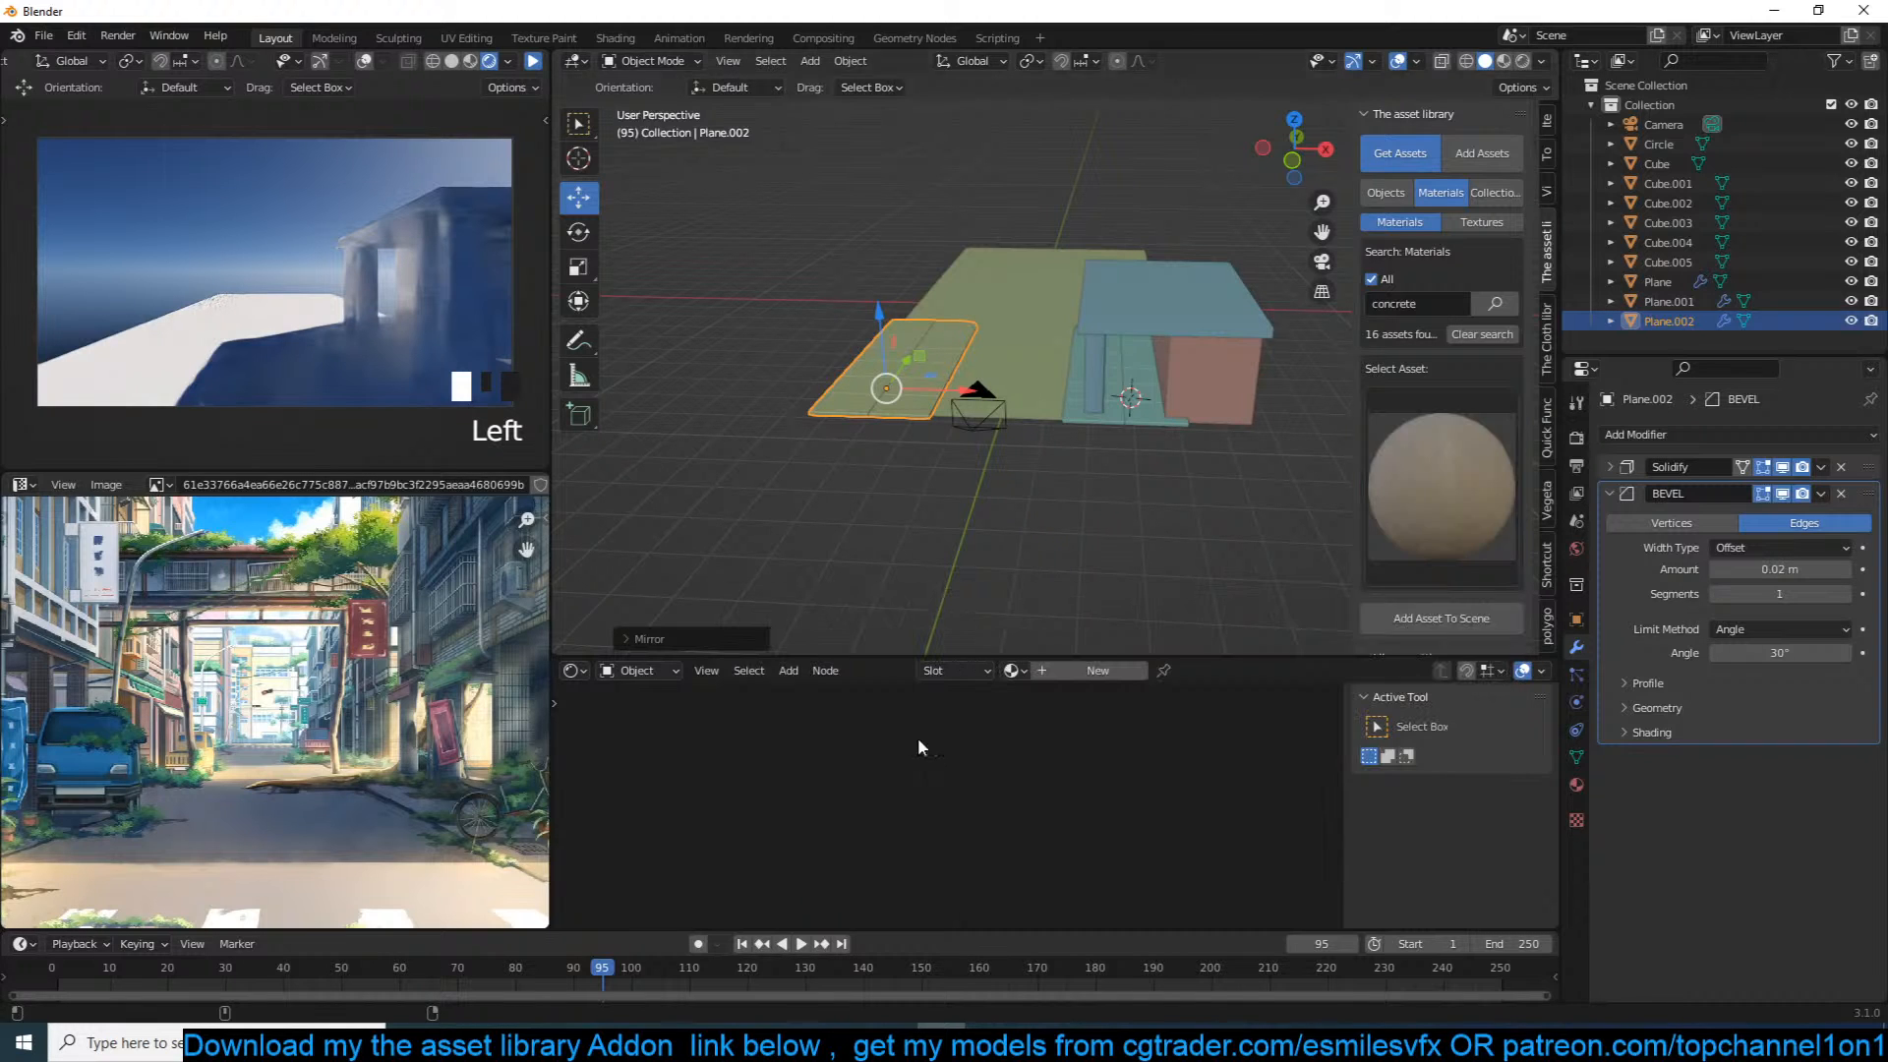
{"action": "scroll", "coordinate": [1488, 594], "scroll_direction": "down", "scroll_amount": 1}
{"action": "left_click", "coordinate": [1492, 511]}
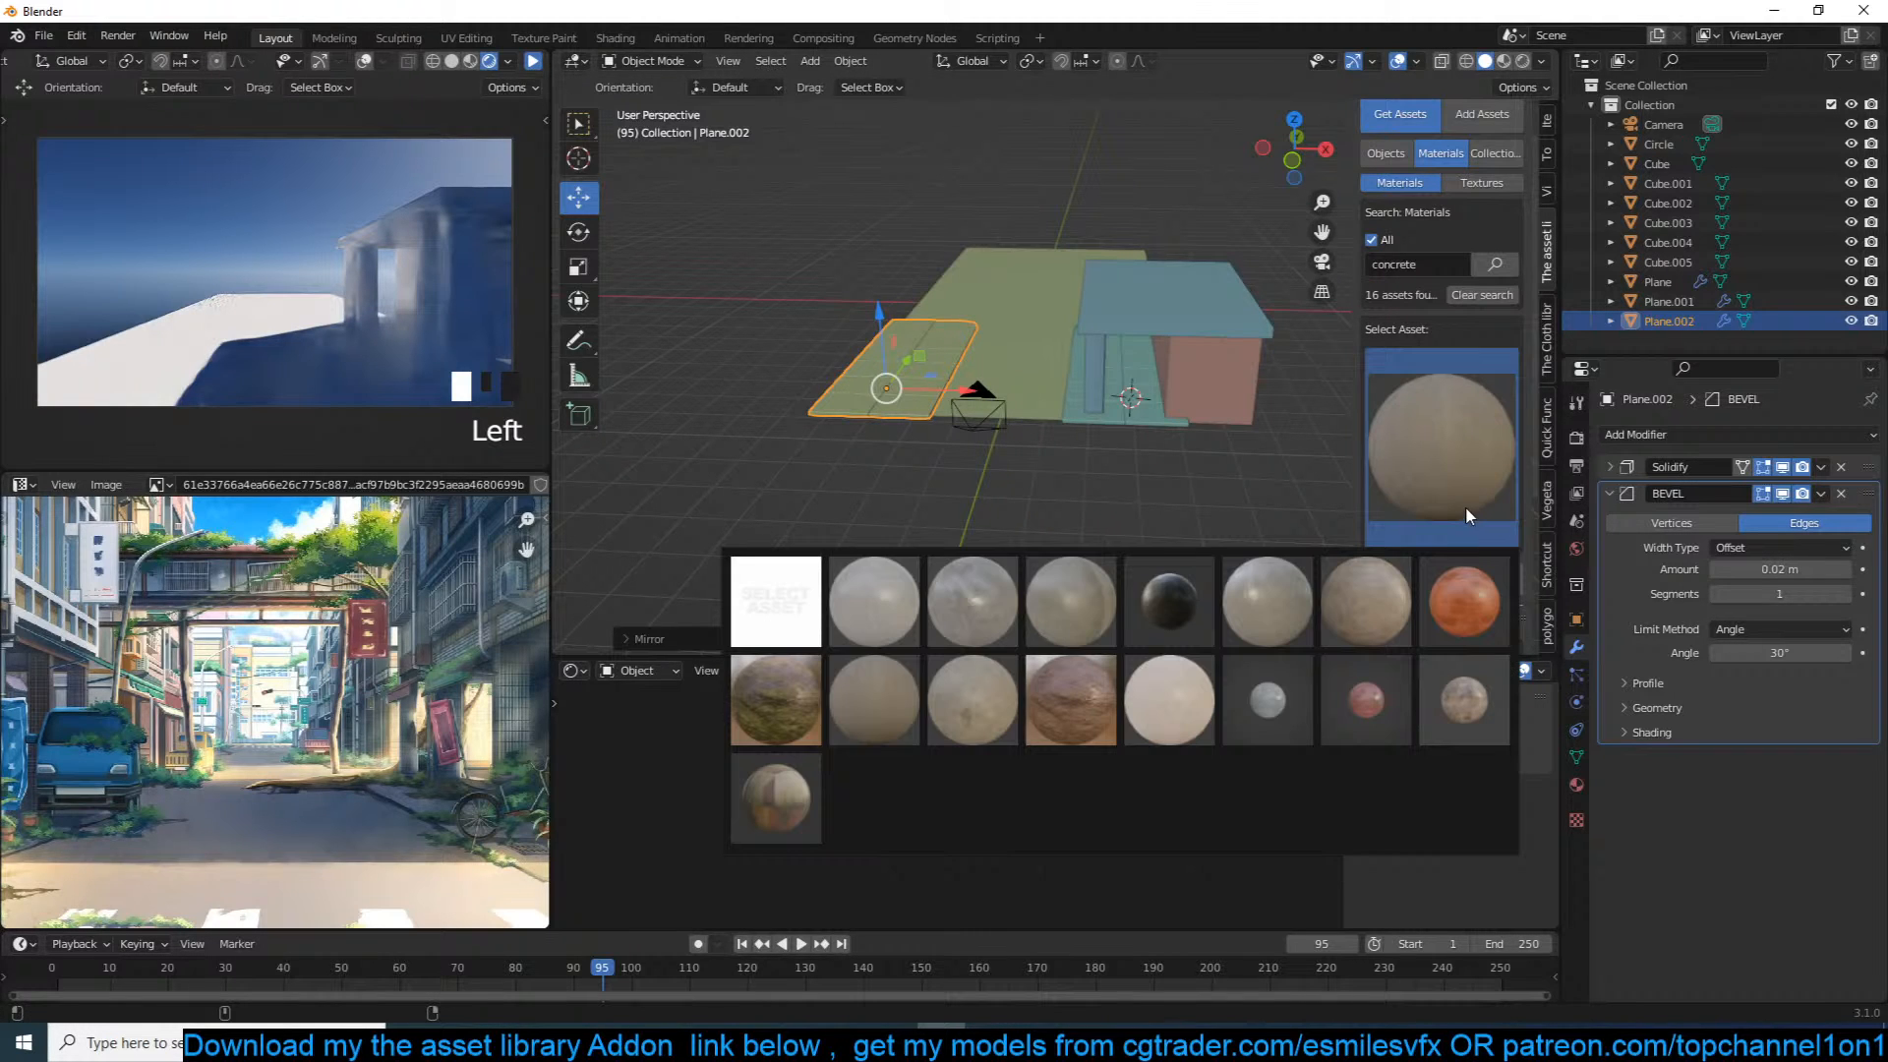
{"action": "left_click", "coordinate": [977, 728]}
{"action": "left_click", "coordinate": [1454, 569]}
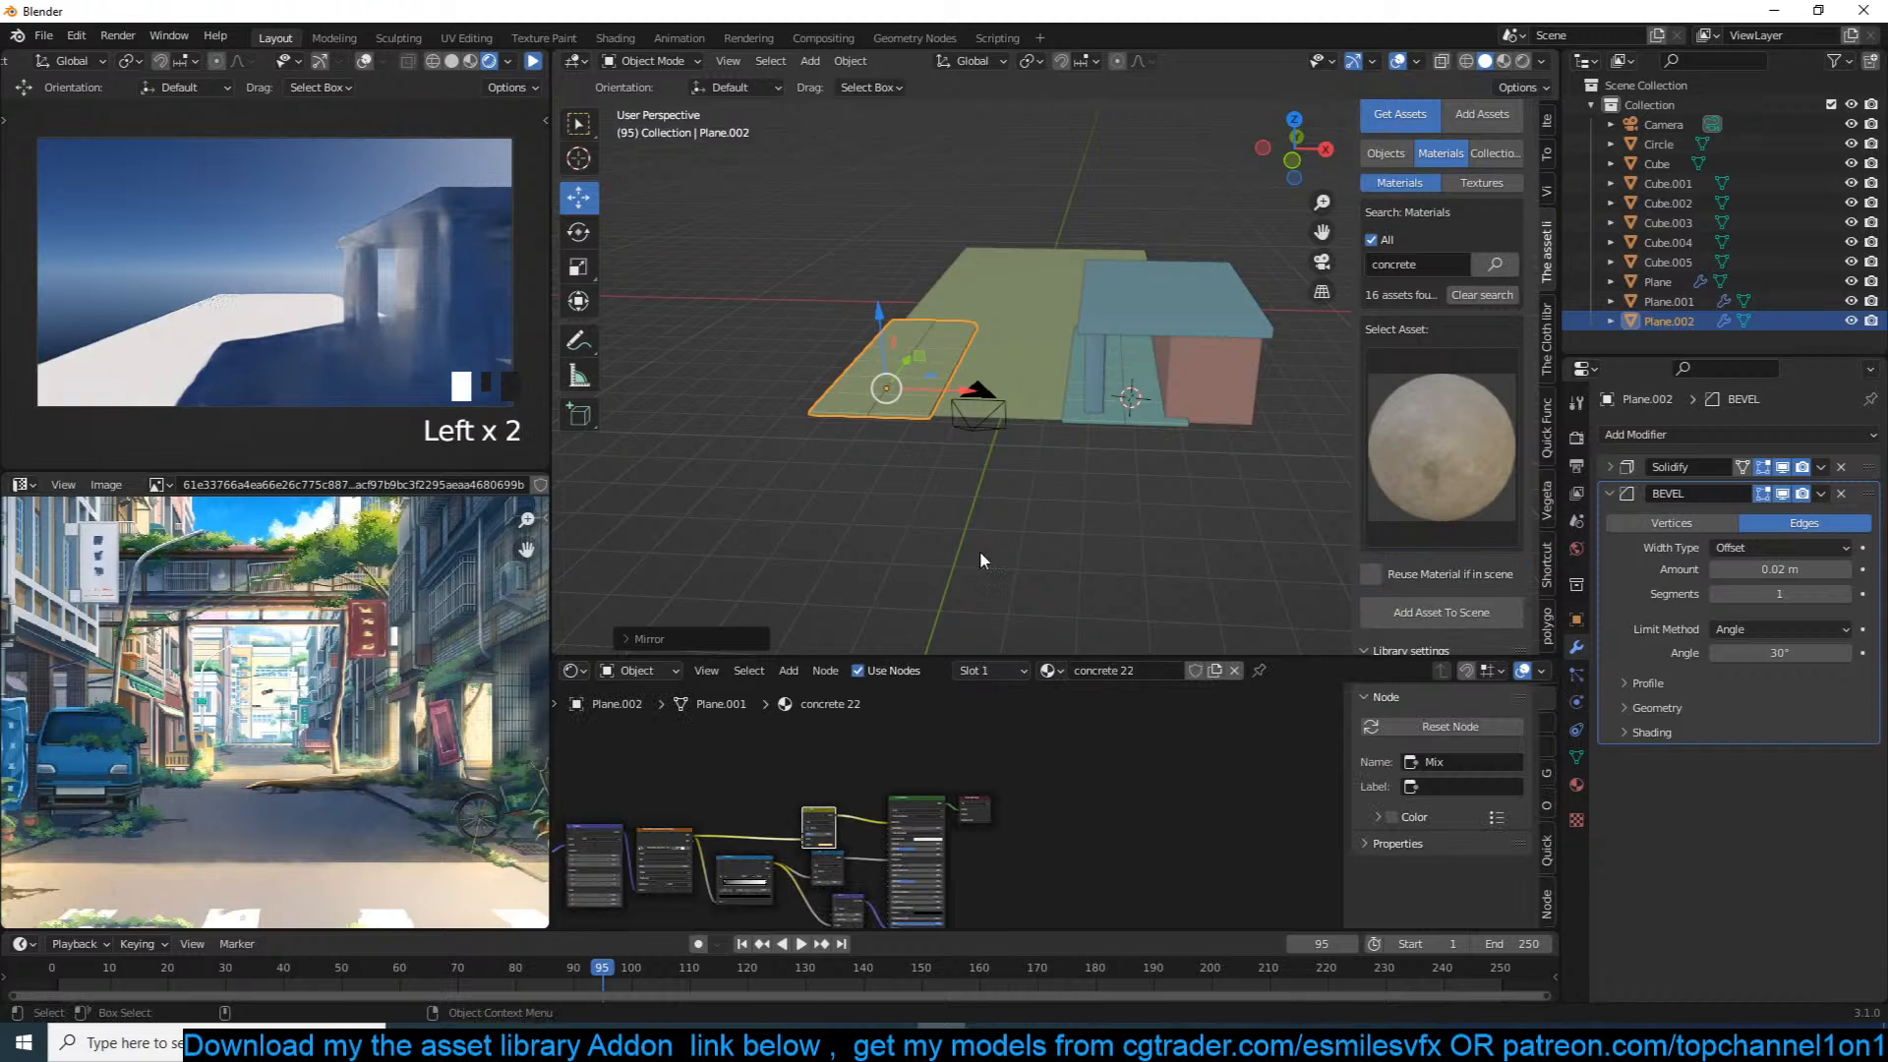
Step: UV unwrap all faces of the mirrored walkway copy
{"action": "scroll", "coordinate": [1130, 370], "scroll_direction": "up", "scroll_amount": 3}
{"action": "key", "text": "Tab"}
{"action": "key", "text": "a"}
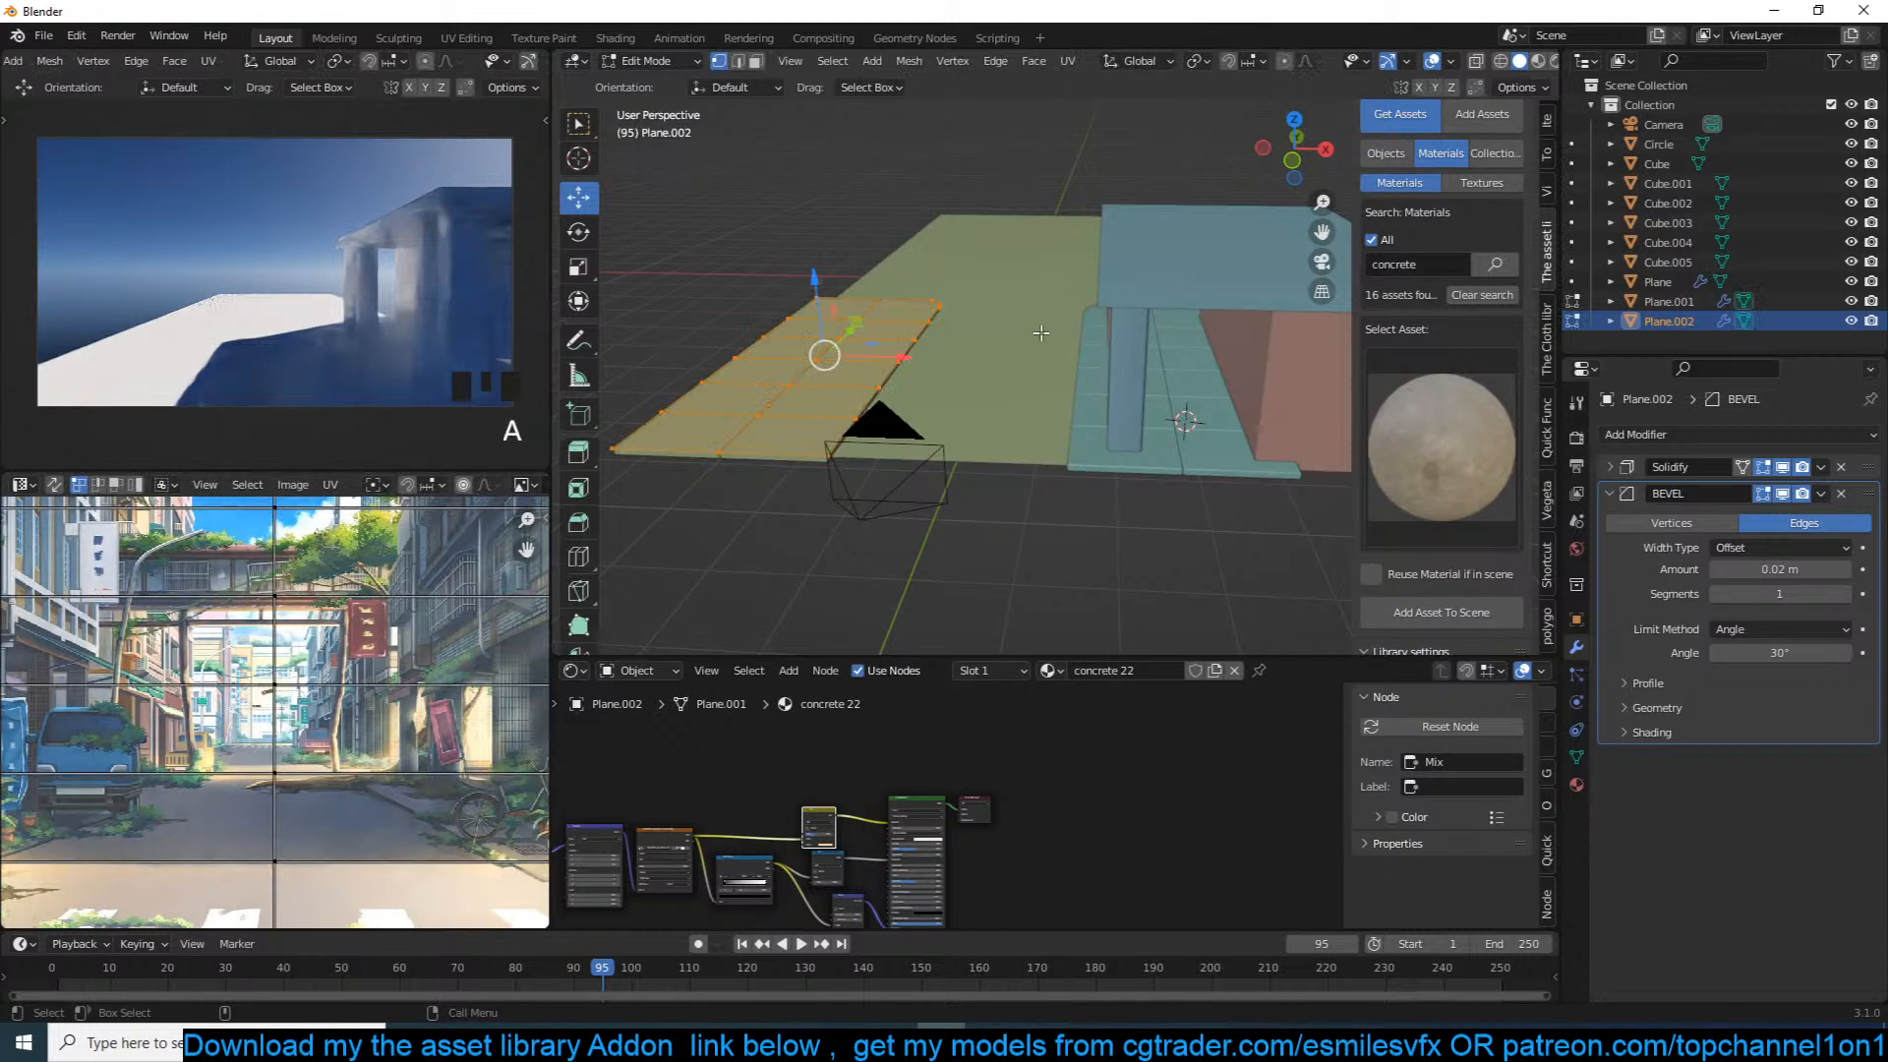
{"action": "key", "text": "u"}
{"action": "left_click", "coordinate": [890, 330]}
{"action": "key", "text": "Tab"}
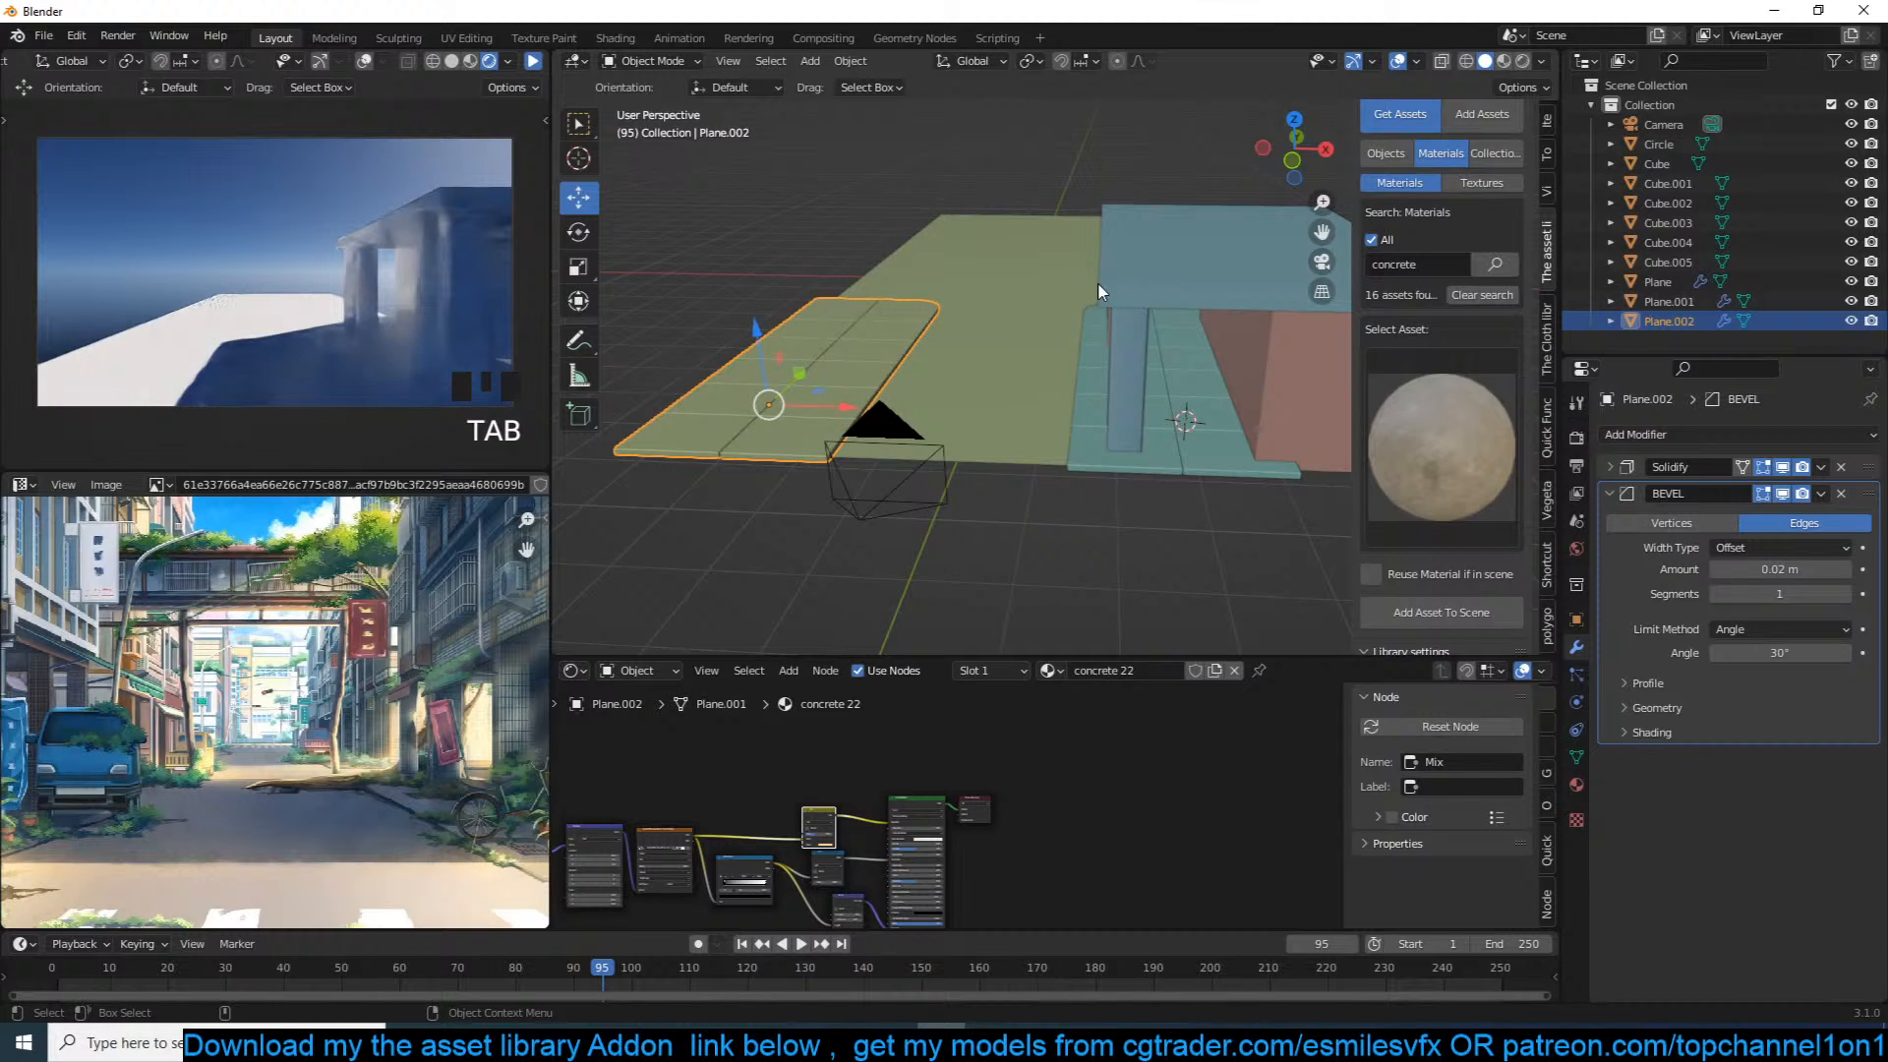
Step: Duplicate the walkway under the columns and move the copy along Y, farther down the street beyond the building
{"action": "middle_click_drag", "start_coordinate": [1109, 292], "coordinate": [1091, 392]}
{"action": "scroll", "coordinate": [1124, 373], "scroll_direction": "down", "scroll_amount": 3}
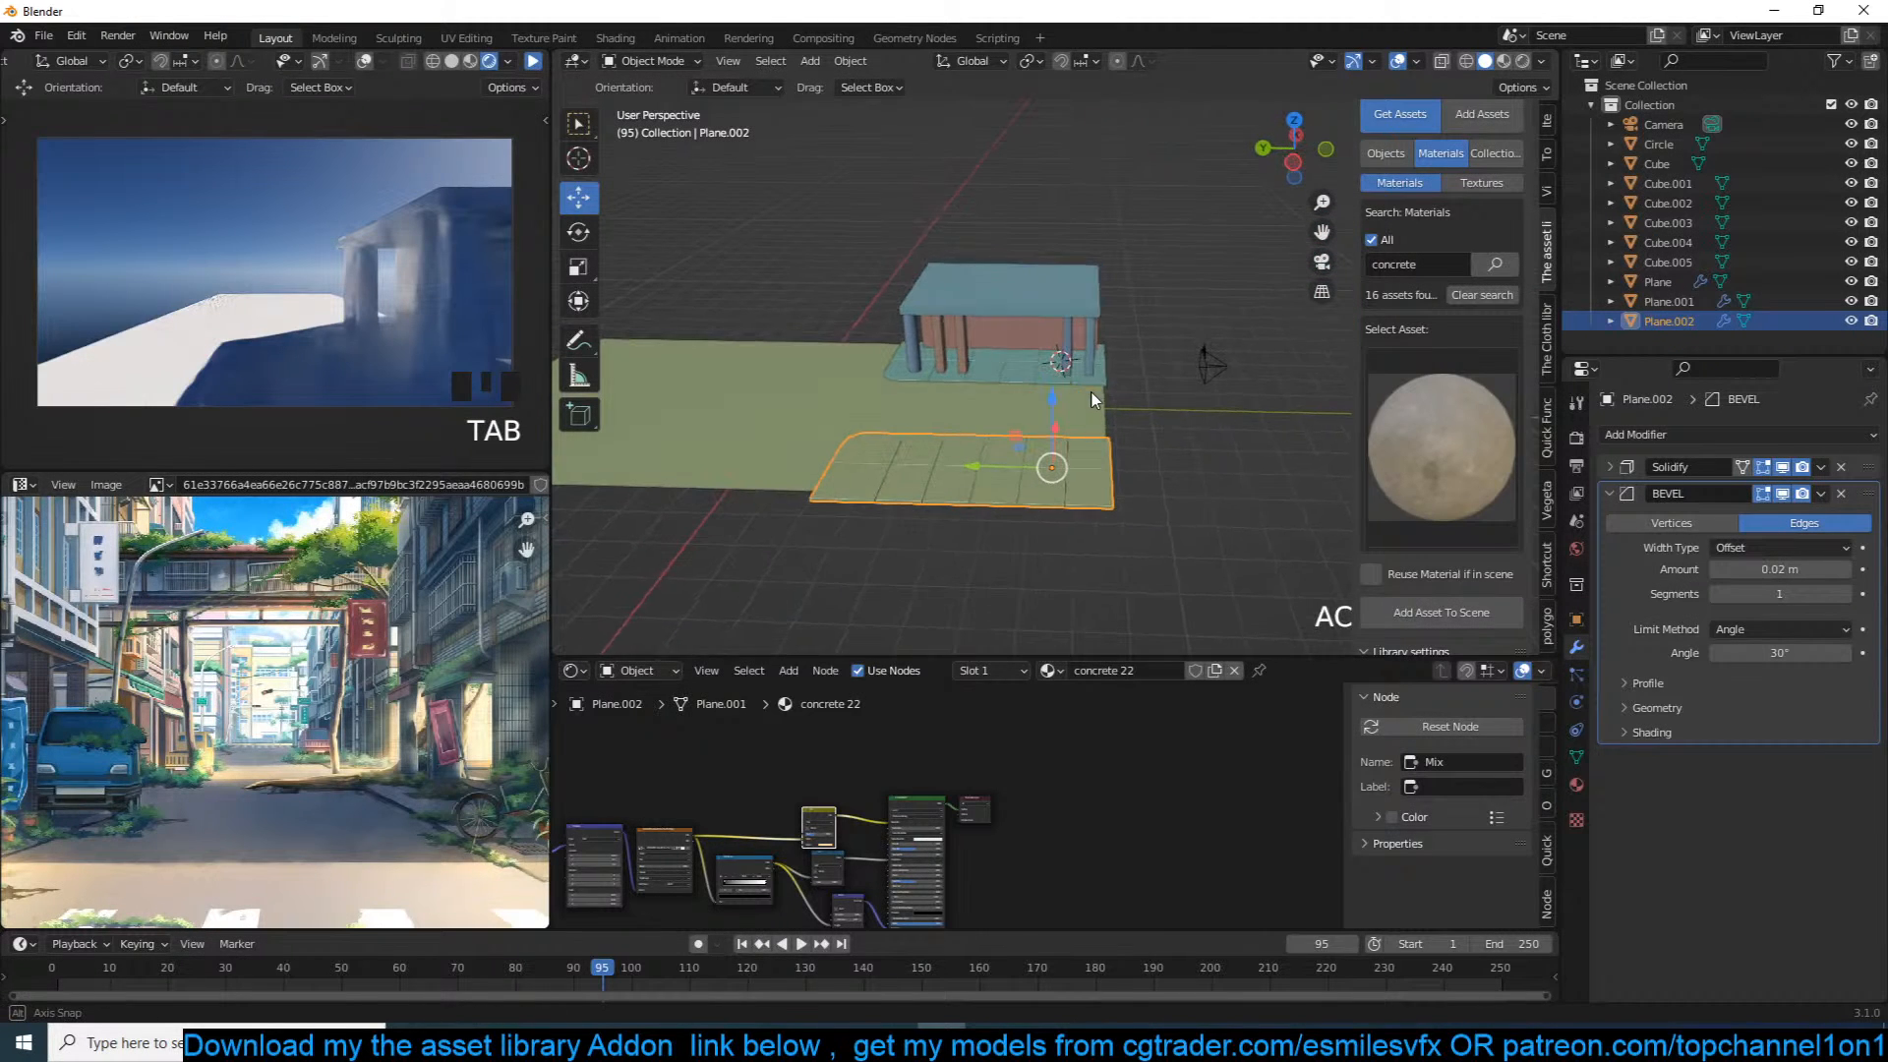
{"action": "left_click", "coordinate": [1072, 381]}
{"action": "scroll", "coordinate": [1072, 380], "scroll_direction": "up", "scroll_amount": 3}
{"action": "key", "text": "shift+d"}
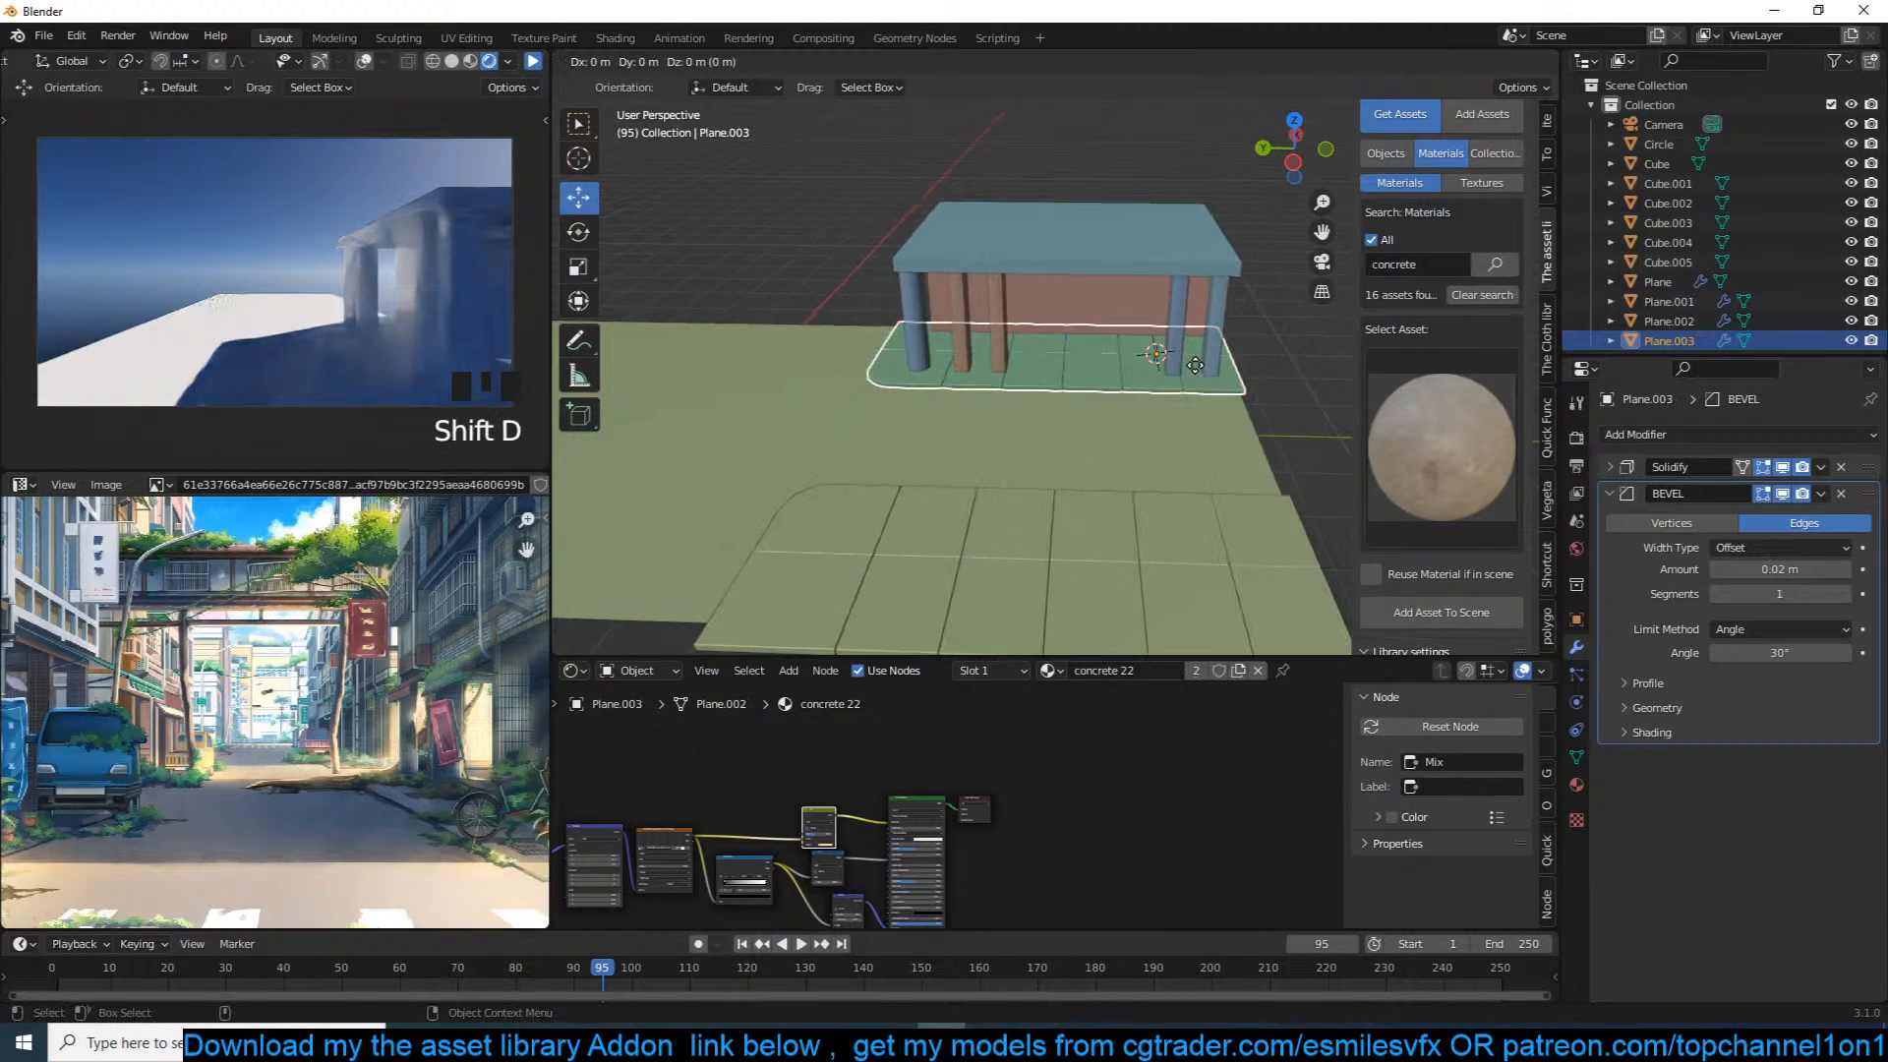
{"action": "key", "text": "y"}
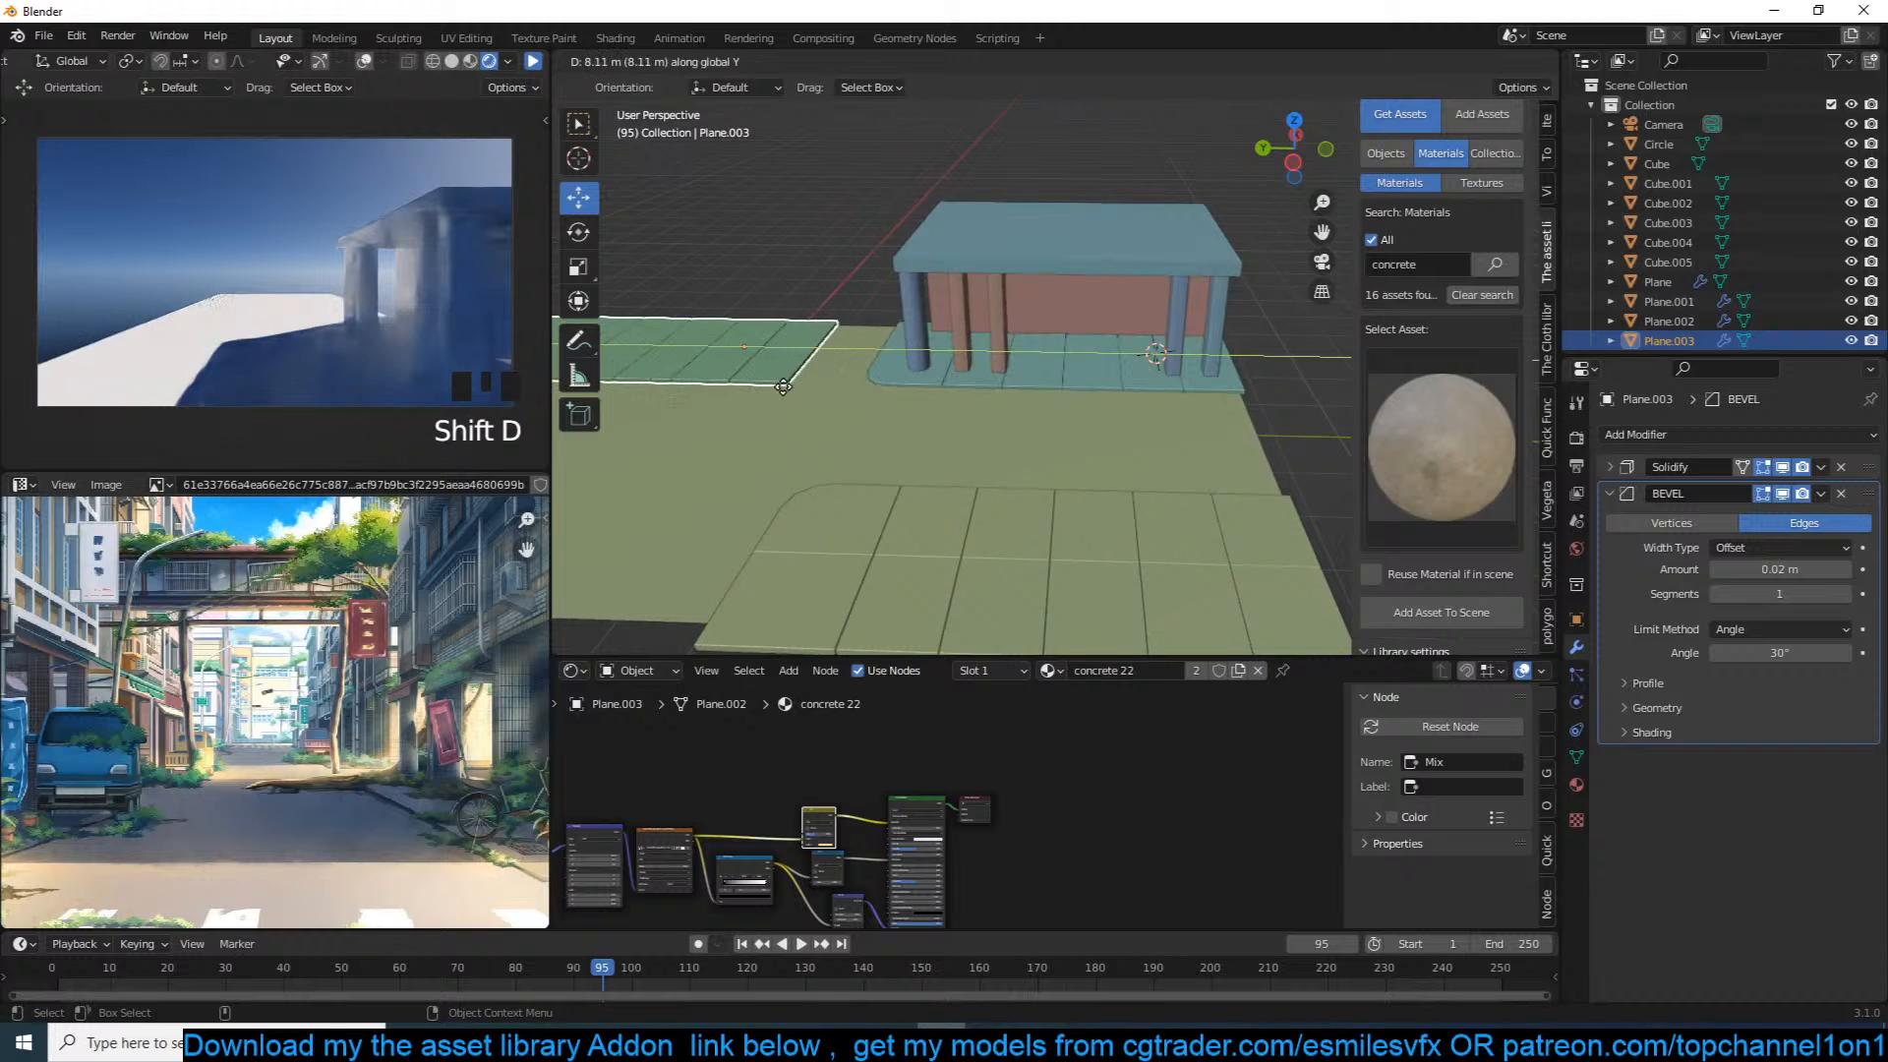
{"action": "left_click", "coordinate": [837, 386]}
{"action": "middle_click_drag", "start_coordinate": [837, 386], "coordinate": [1031, 386], "text": "shift"}
Step: Delete the four tiles at the end of the new walkway copy that faces the building
{"action": "key", "text": "Tab"}
{"action": "key", "text": "3"}
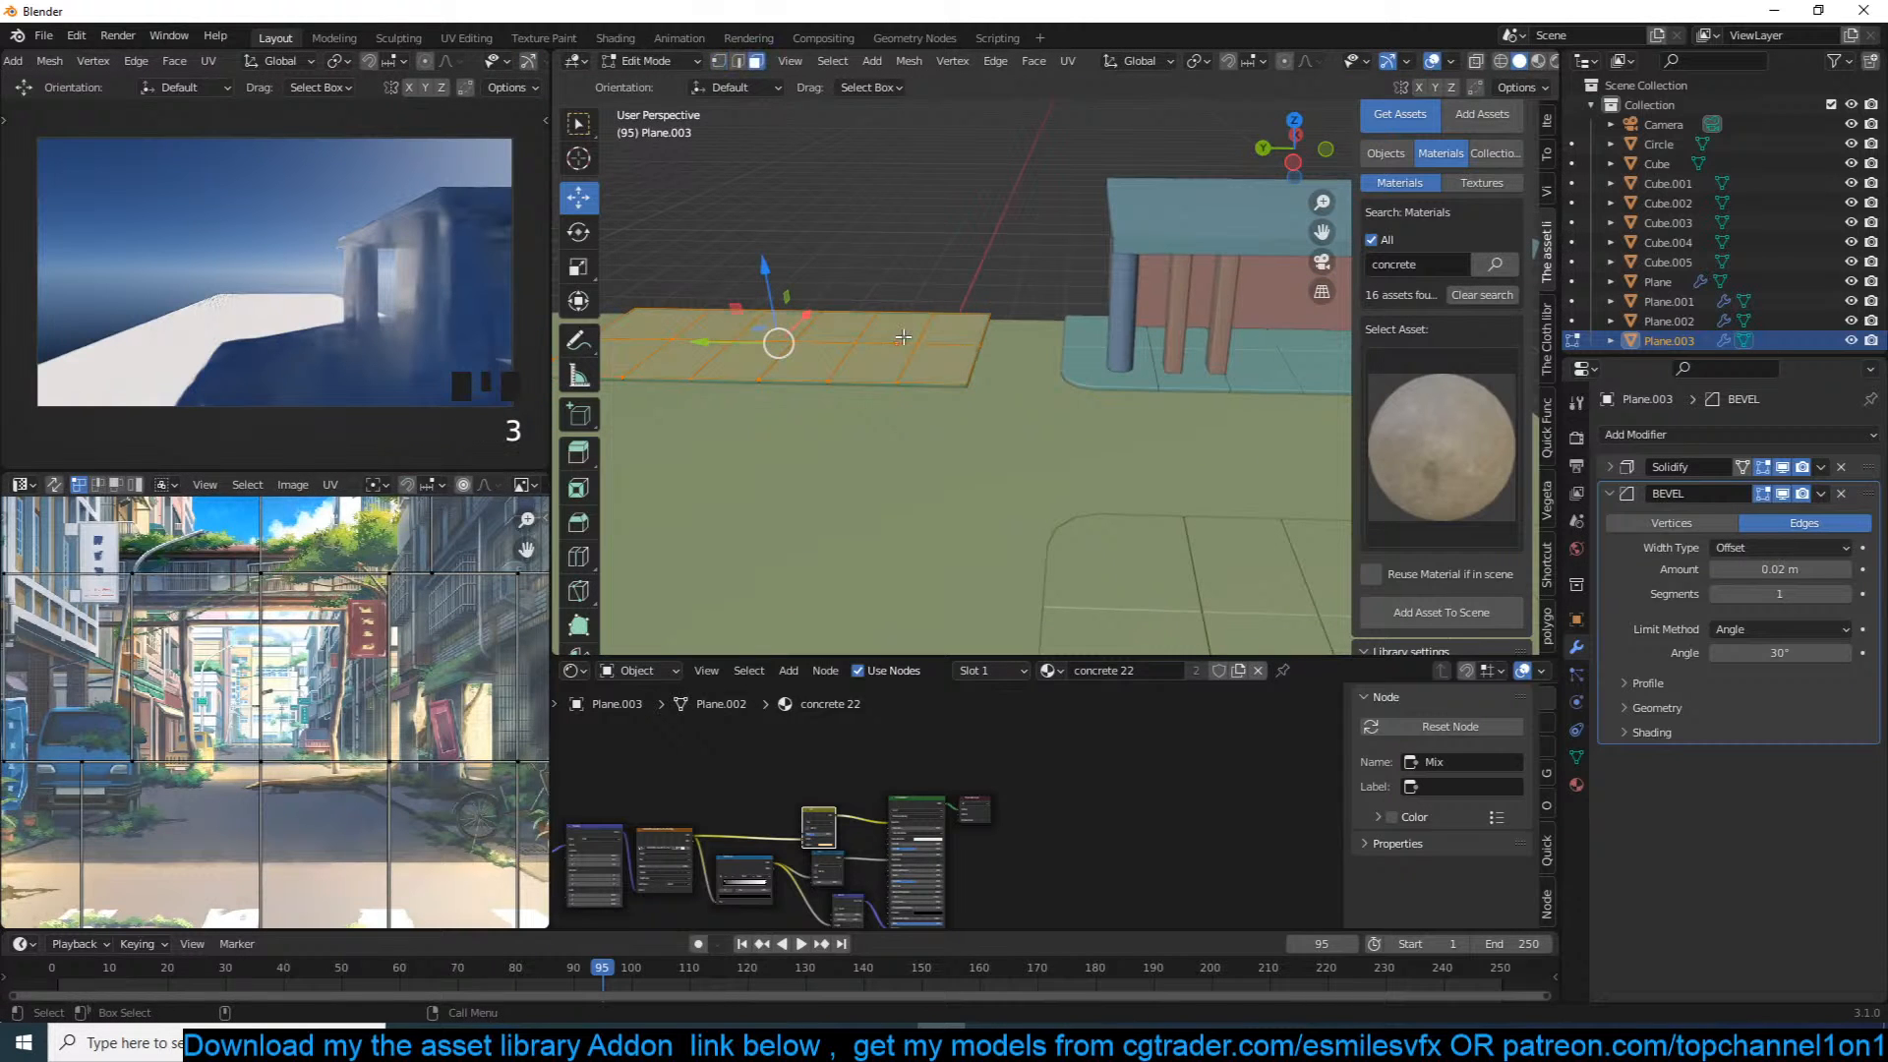
{"action": "left_click", "coordinate": [893, 324]}
{"action": "left_click", "coordinate": [934, 365], "text": "shift"}
{"action": "left_click", "coordinate": [947, 326], "text": "shift"}
{"action": "left_click", "coordinate": [865, 359], "text": "shift"}
{"action": "key", "text": "x"}
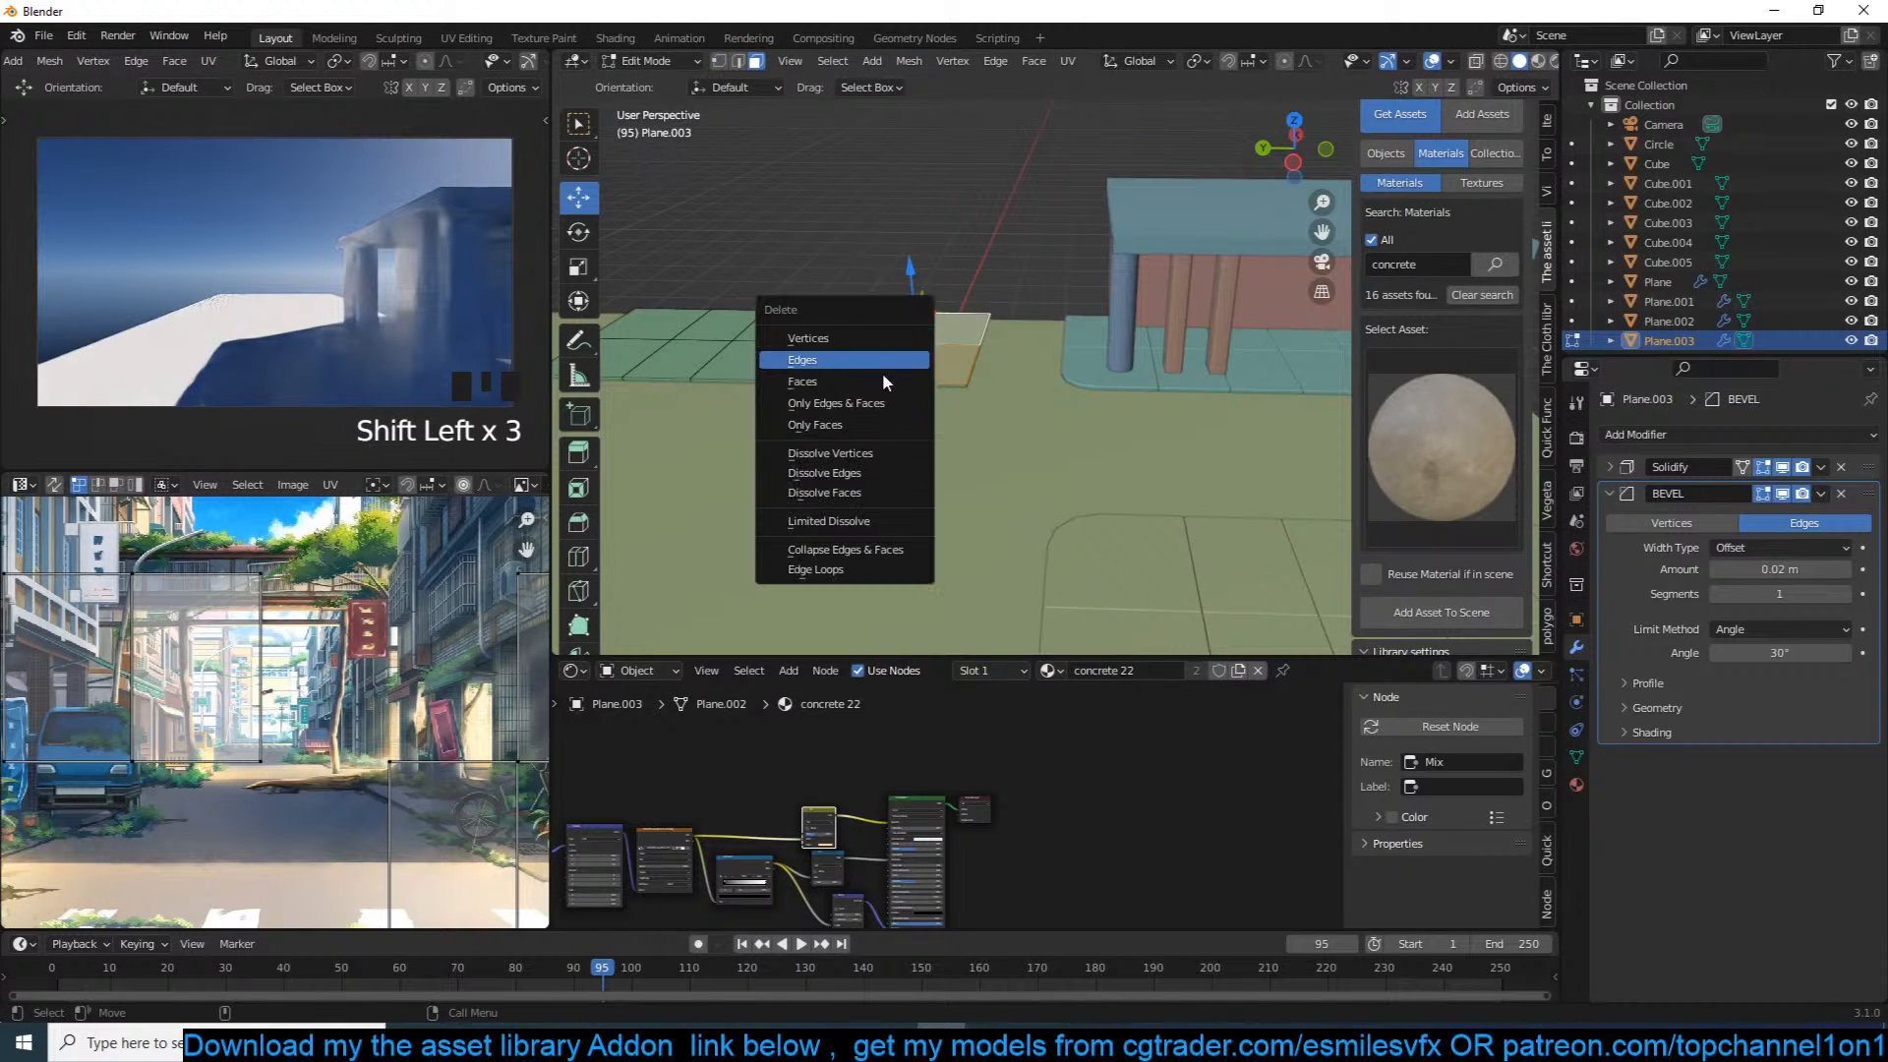
{"action": "left_click", "coordinate": [880, 368]}
{"action": "key", "text": "Tab"}
Step: Set the shortened walkway copy's origin to its geometry and reposition the copy along Y
{"action": "right_click", "coordinate": [841, 356]}
{"action": "mouse_move", "coordinate": [798, 413]}
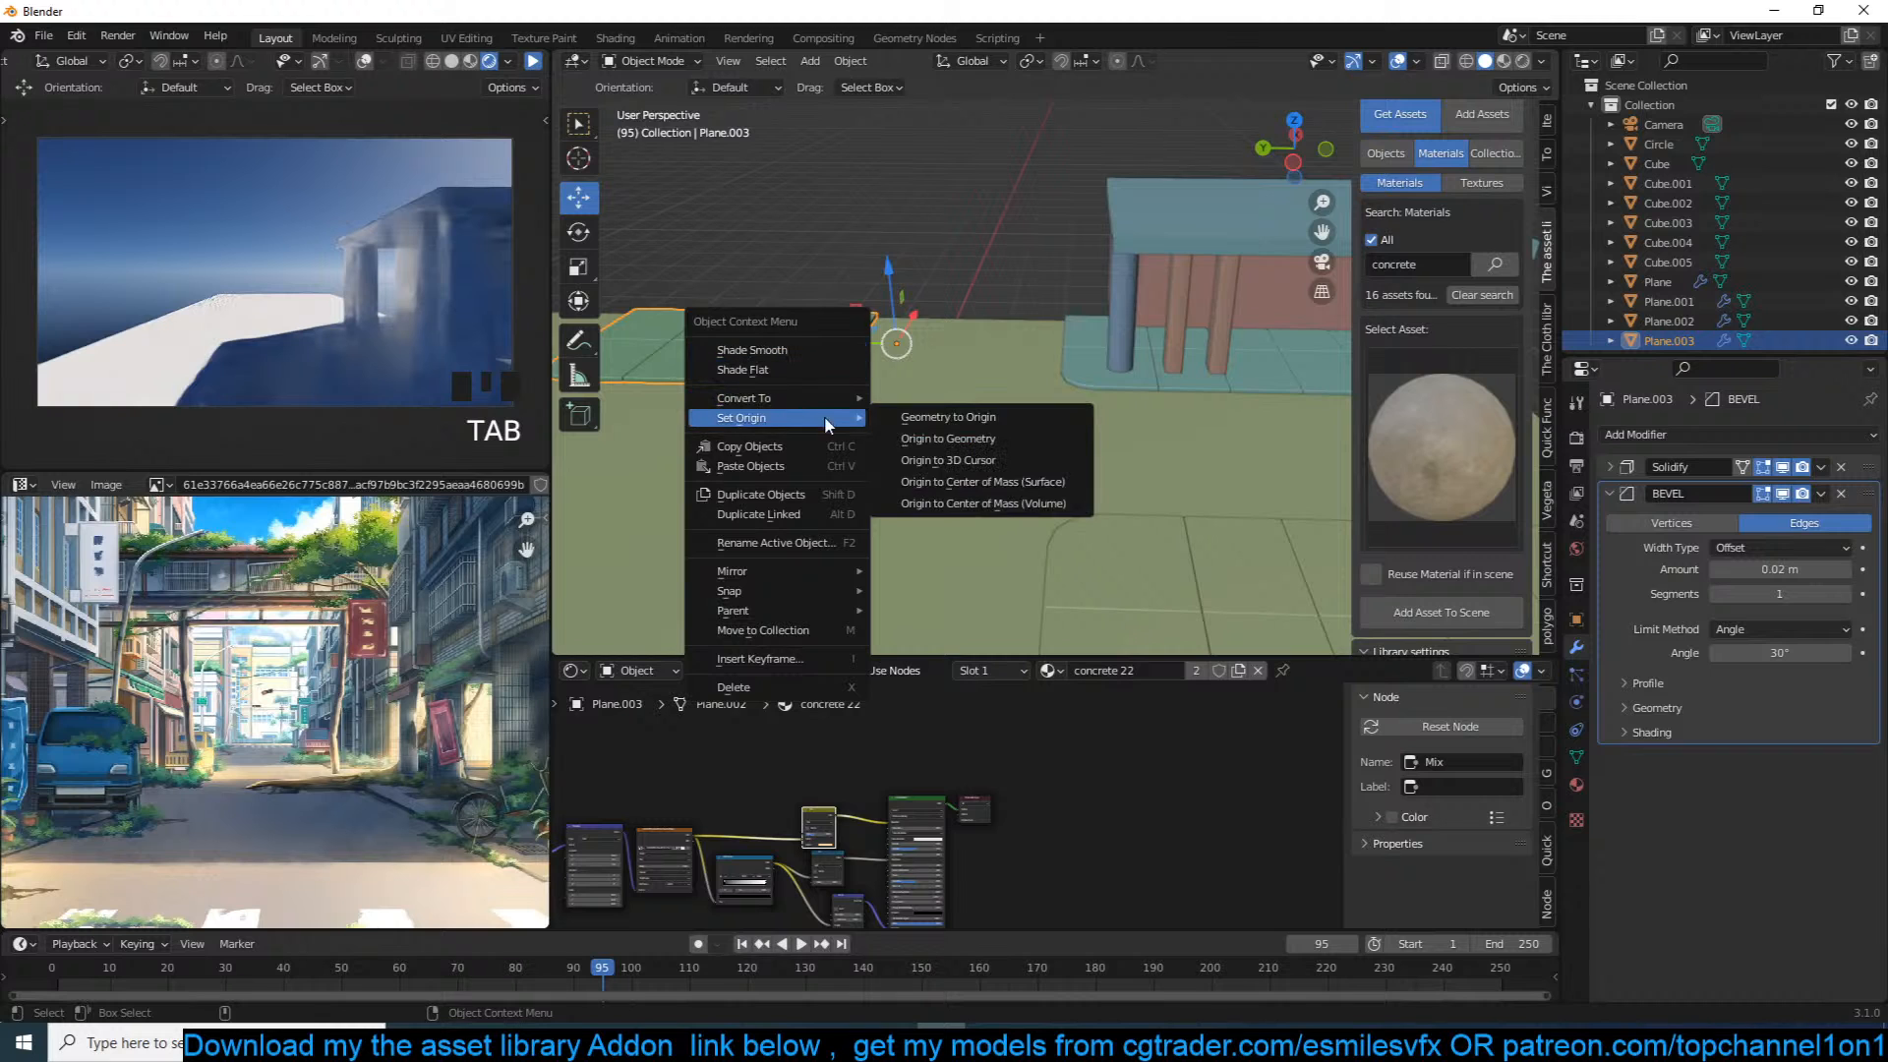
{"action": "left_click", "coordinate": [968, 413]}
{"action": "left_click", "coordinate": [912, 436]}
{"action": "left_click", "coordinate": [969, 367]}
{"action": "left_click_drag", "start_coordinate": [817, 342], "coordinate": [766, 341]}
Step: Round the short walkway's street-side corner facing the building with a vertex bevel
{"action": "key", "text": "Tab"}
{"action": "scroll", "coordinate": [835, 368], "scroll_direction": "up", "scroll_amount": 3}
{"action": "key", "text": "1"}
{"action": "left_click", "coordinate": [901, 399]}
{"action": "key", "text": "ctrl+shift+b"}
{"action": "left_click", "coordinate": [1042, 408]}
{"action": "key", "text": "Tab"}
{"action": "scroll", "coordinate": [1101, 408], "scroll_direction": "down", "scroll_amount": 2}
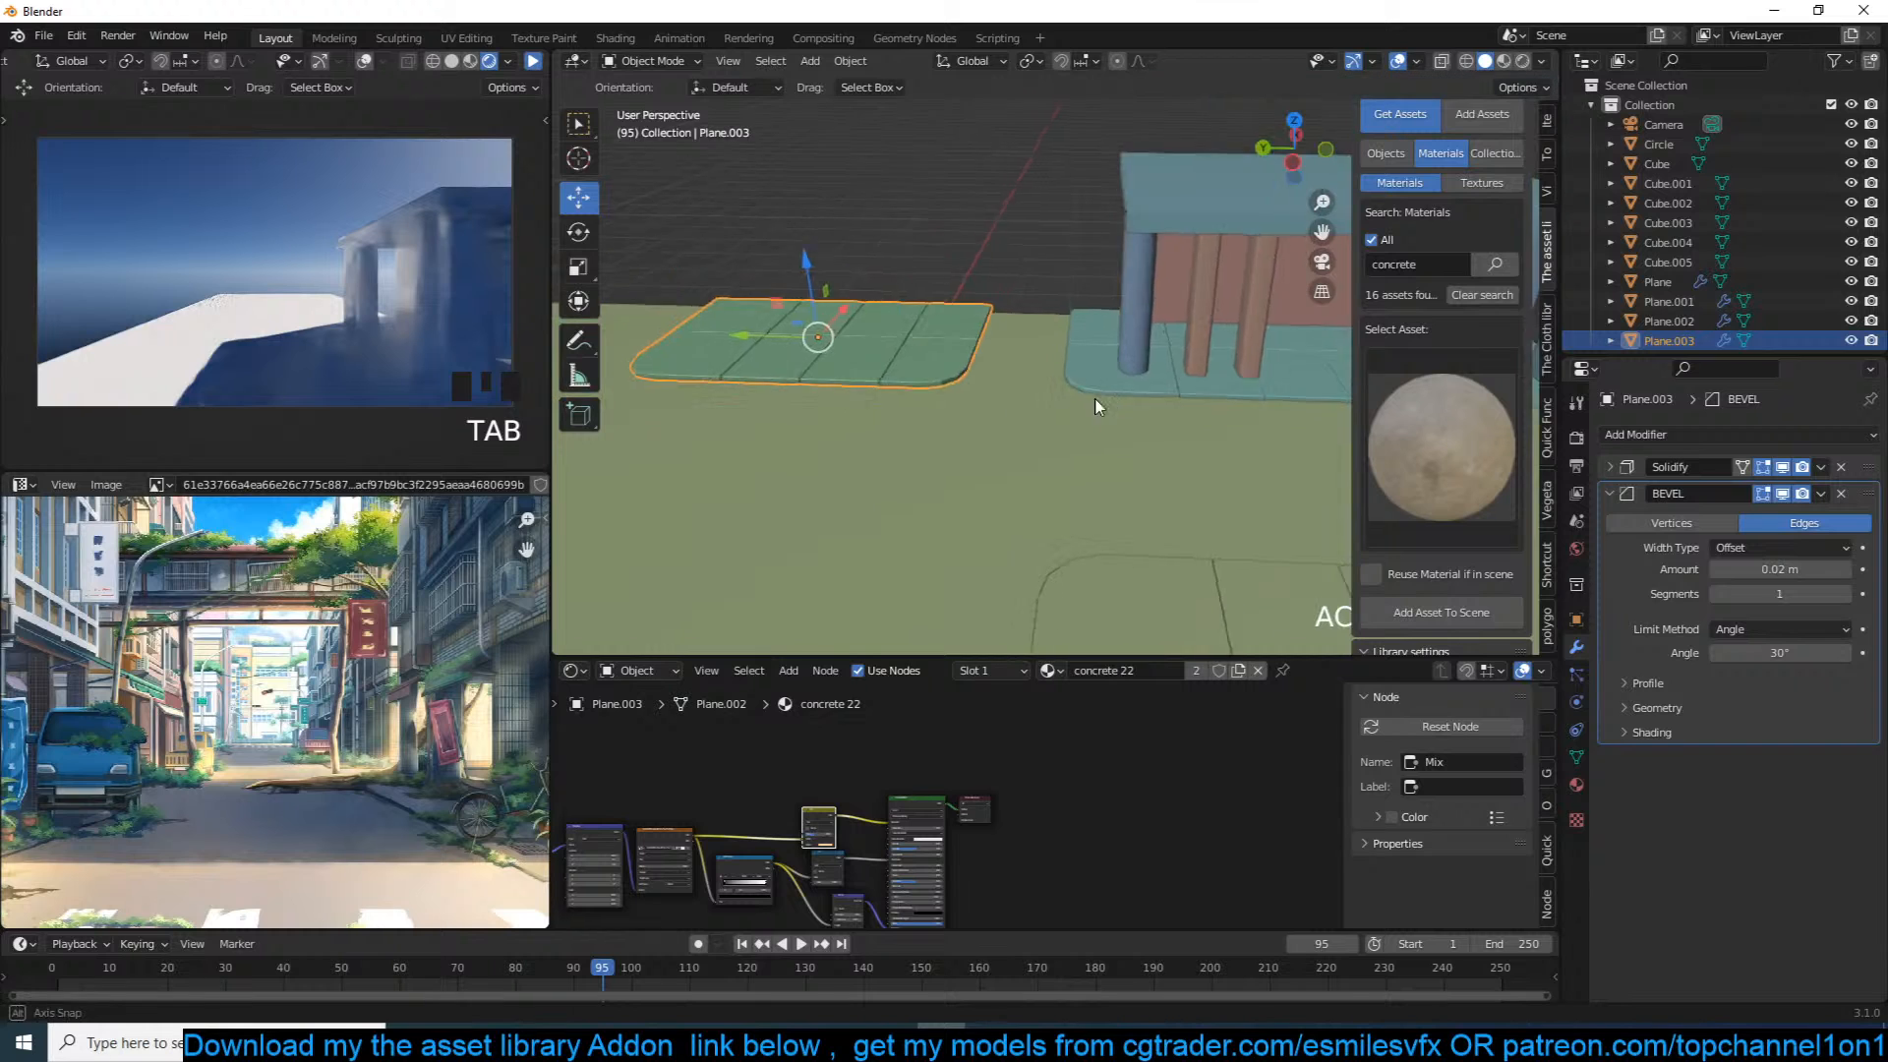
Step: Move the short walkway copy along Y, farther down the street
{"action": "middle_click_drag", "start_coordinate": [1108, 407], "coordinate": [1145, 395]}
{"action": "key", "text": "alt+a"}
{"action": "scroll", "coordinate": [1145, 395], "scroll_direction": "down", "scroll_amount": 3}
{"action": "left_click", "coordinate": [1040, 334]}
{"action": "left_click_drag", "start_coordinate": [1017, 300], "coordinate": [988, 286]}
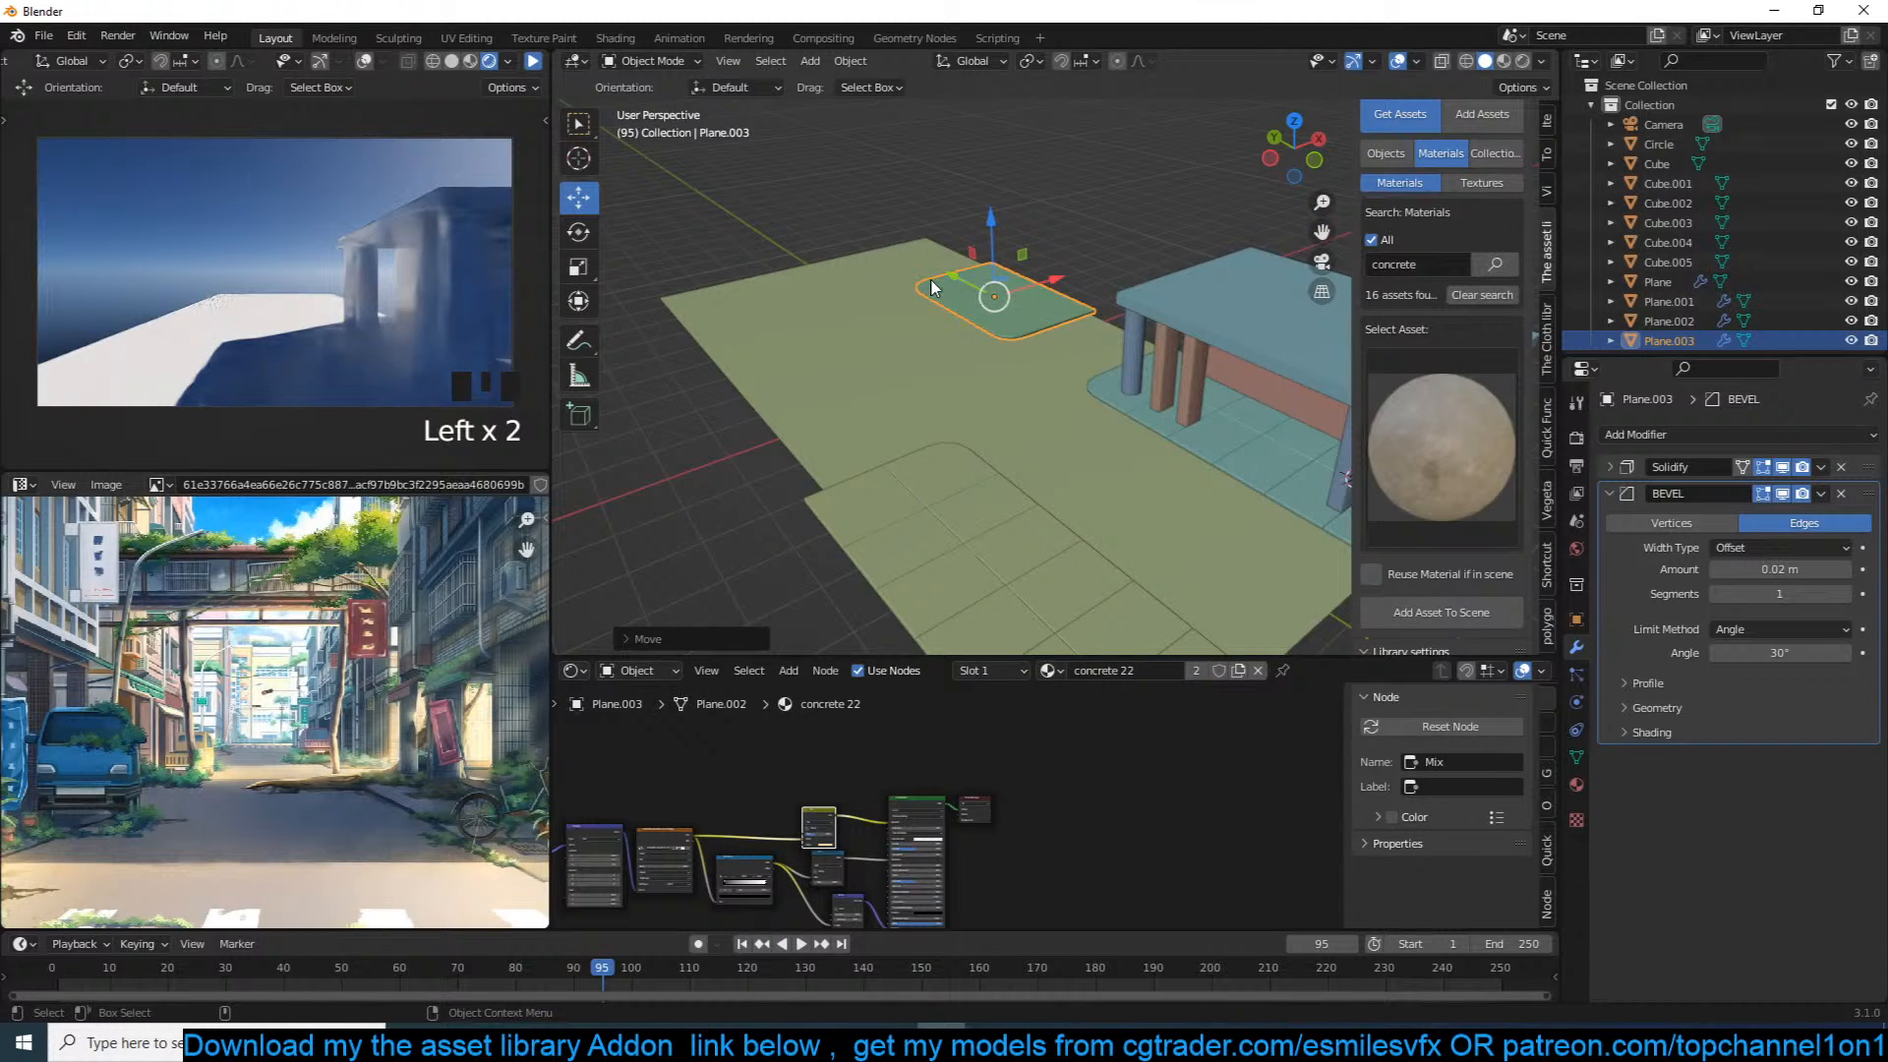
{"action": "middle_click_drag", "start_coordinate": [1020, 300], "coordinate": [1217, 313]}
Step: Shift the mirrored walkway outward along X, away from the middle of the street
{"action": "key", "text": "alt+a"}
{"action": "scroll", "coordinate": [1045, 302], "scroll_direction": "down", "scroll_amount": 4}
{"action": "scroll", "coordinate": [1162, 259], "scroll_direction": "up", "scroll_amount": 3}
{"action": "scroll", "coordinate": [1108, 311], "scroll_direction": "down", "scroll_amount": 3}
{"action": "left_click", "coordinate": [1089, 393]}
{"action": "left_click", "coordinate": [1086, 404]}
{"action": "left_click_drag", "start_coordinate": [1095, 420], "coordinate": [1059, 423]}
Step: Search the material assets for "road" and add the wet road material to the street plane
{"action": "left_click", "coordinate": [1125, 395]}
{"action": "left_click", "coordinate": [1415, 264]}
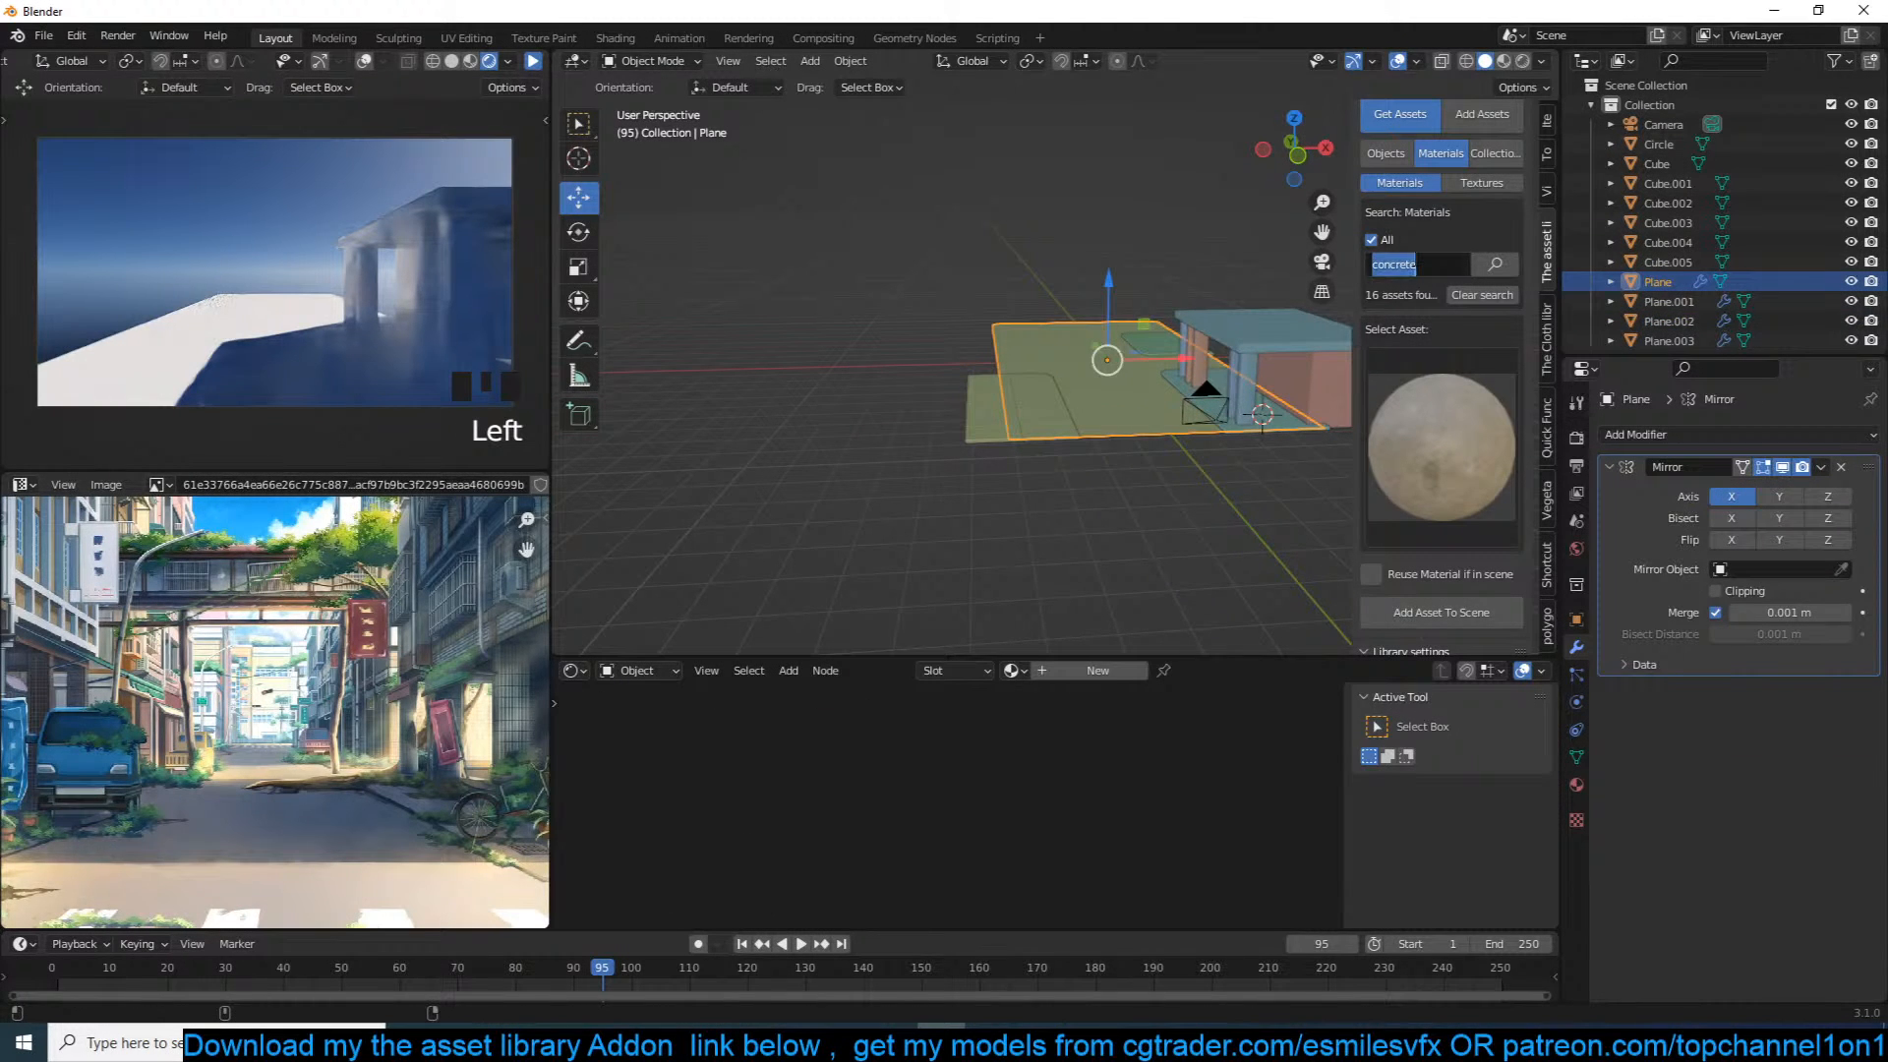
{"action": "type", "text": "road"}
{"action": "left_click", "coordinate": [1413, 256]}
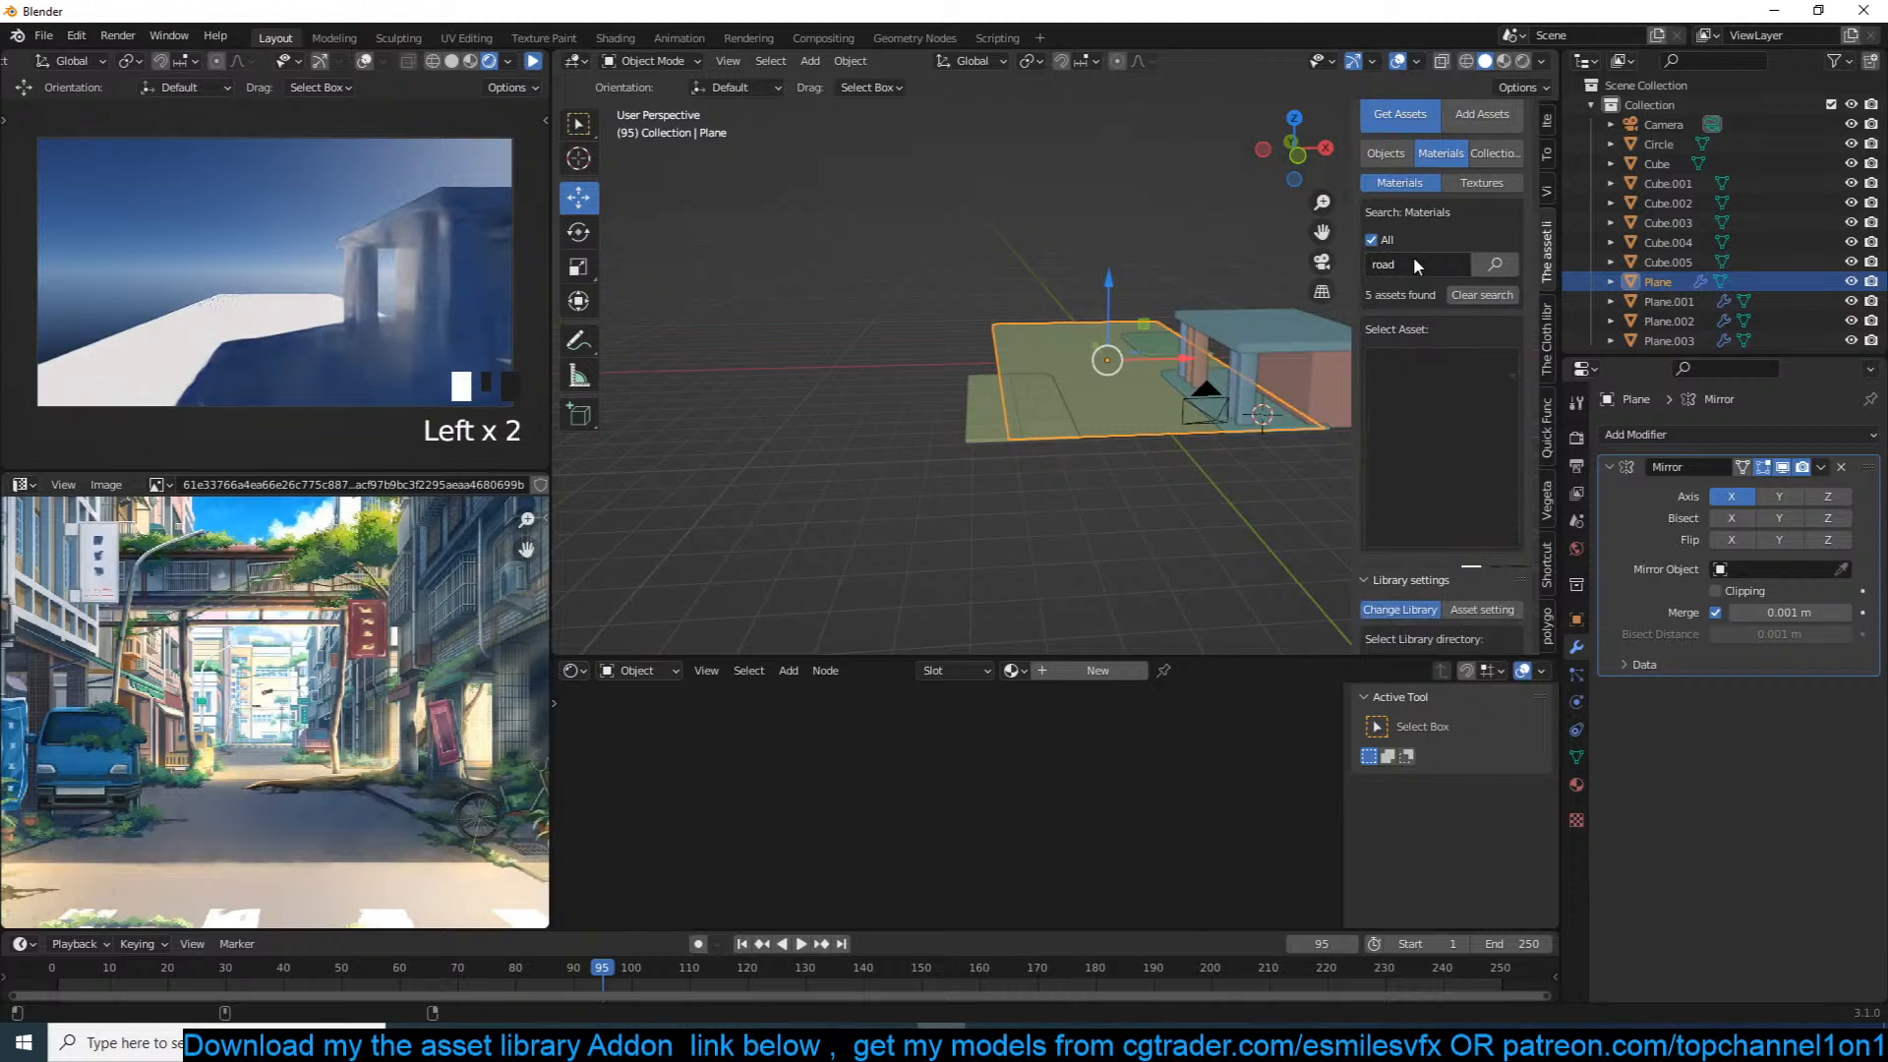
{"action": "left_click", "coordinate": [1398, 407]}
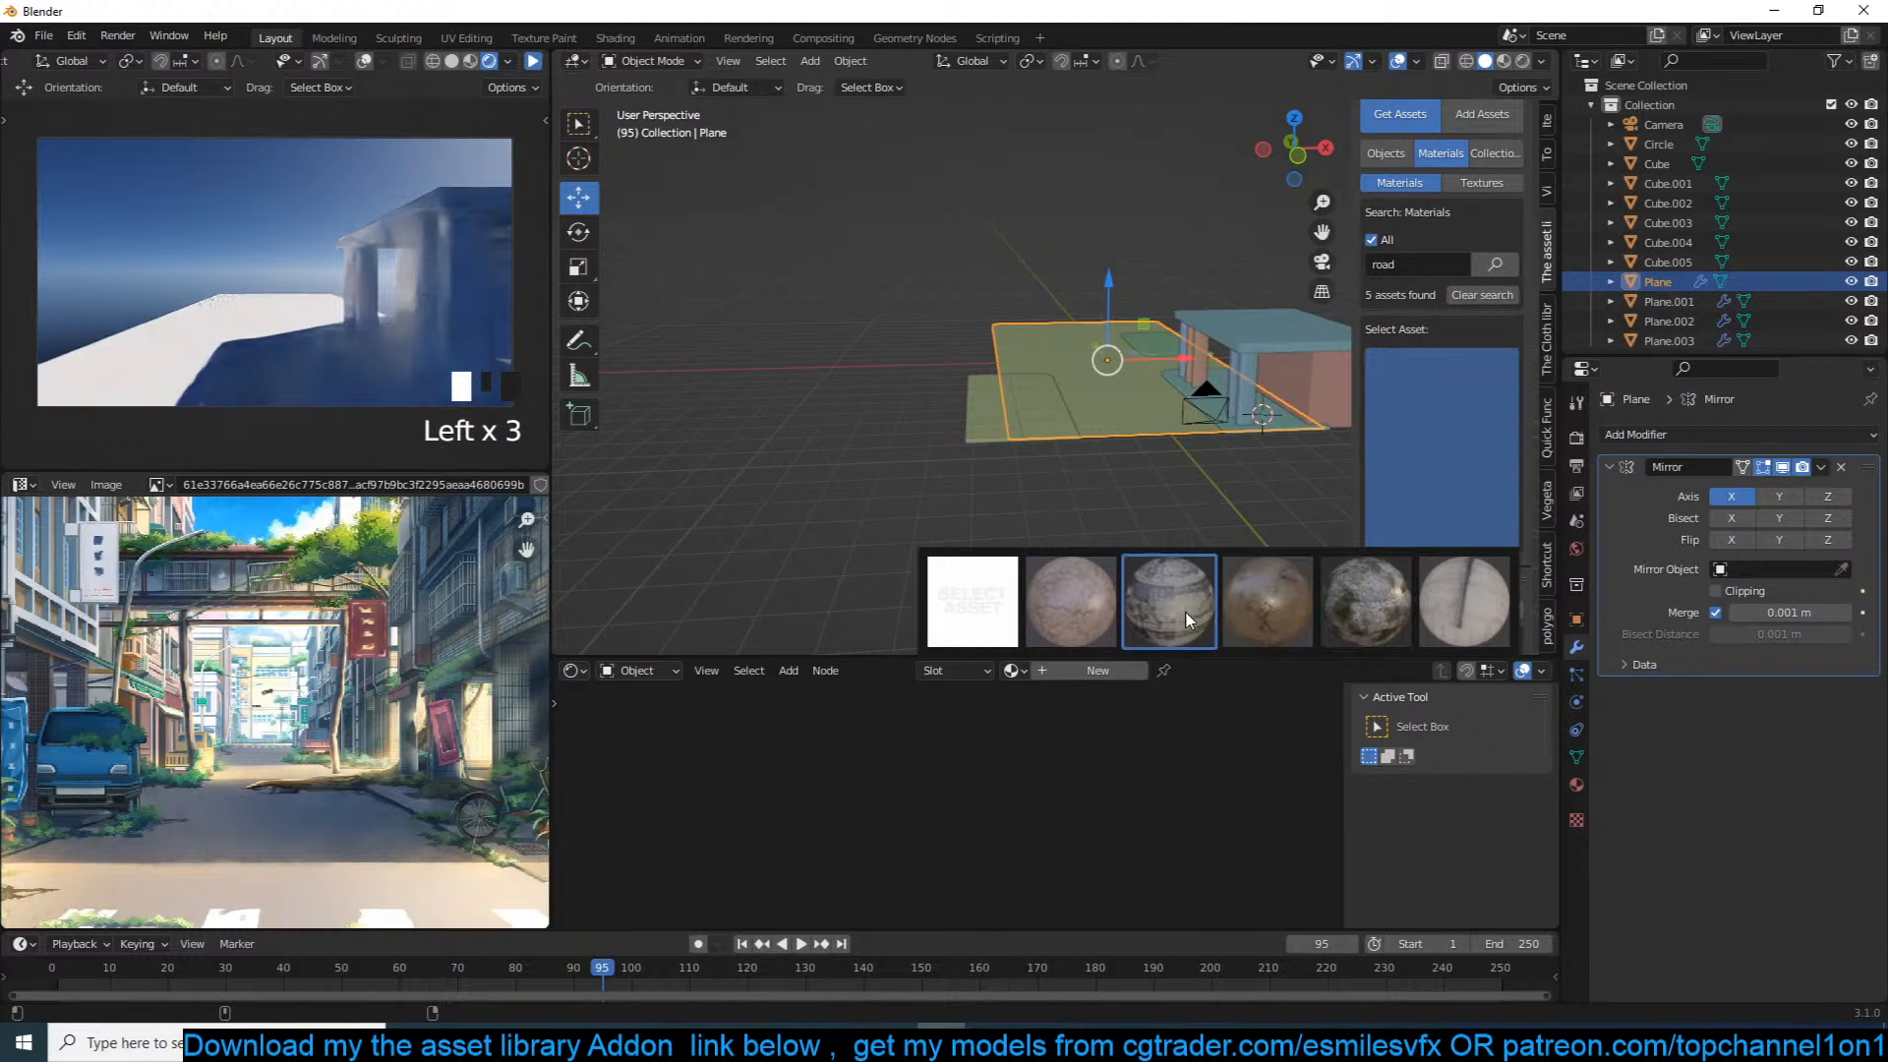
{"action": "left_click", "coordinate": [1337, 610]}
{"action": "left_click", "coordinate": [1440, 579]}
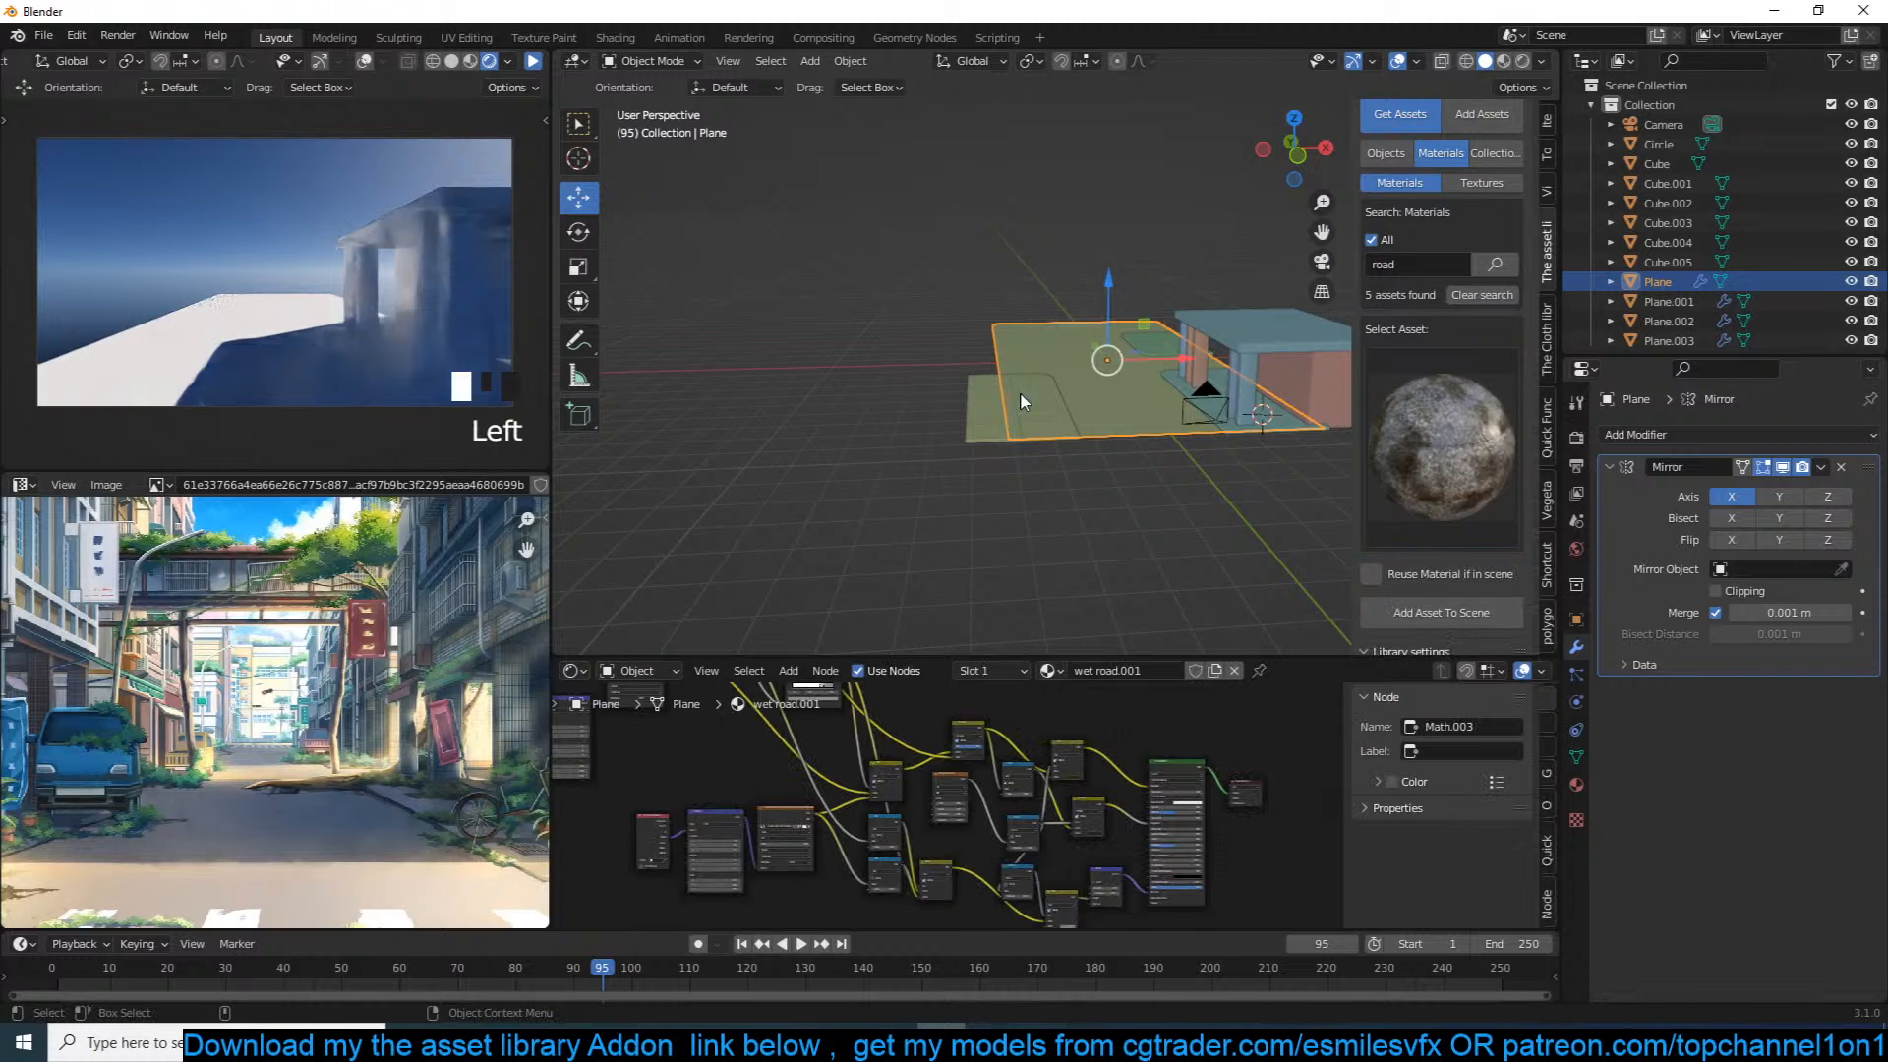
{"action": "scroll", "coordinate": [1159, 393], "scroll_direction": "up", "scroll_amount": 4}
{"action": "key", "text": "alt+a"}
Step: Start saving the scene and create a new folder named "anime post apocalypse city" inside the march folder
{"action": "key", "text": "ctrl+s"}
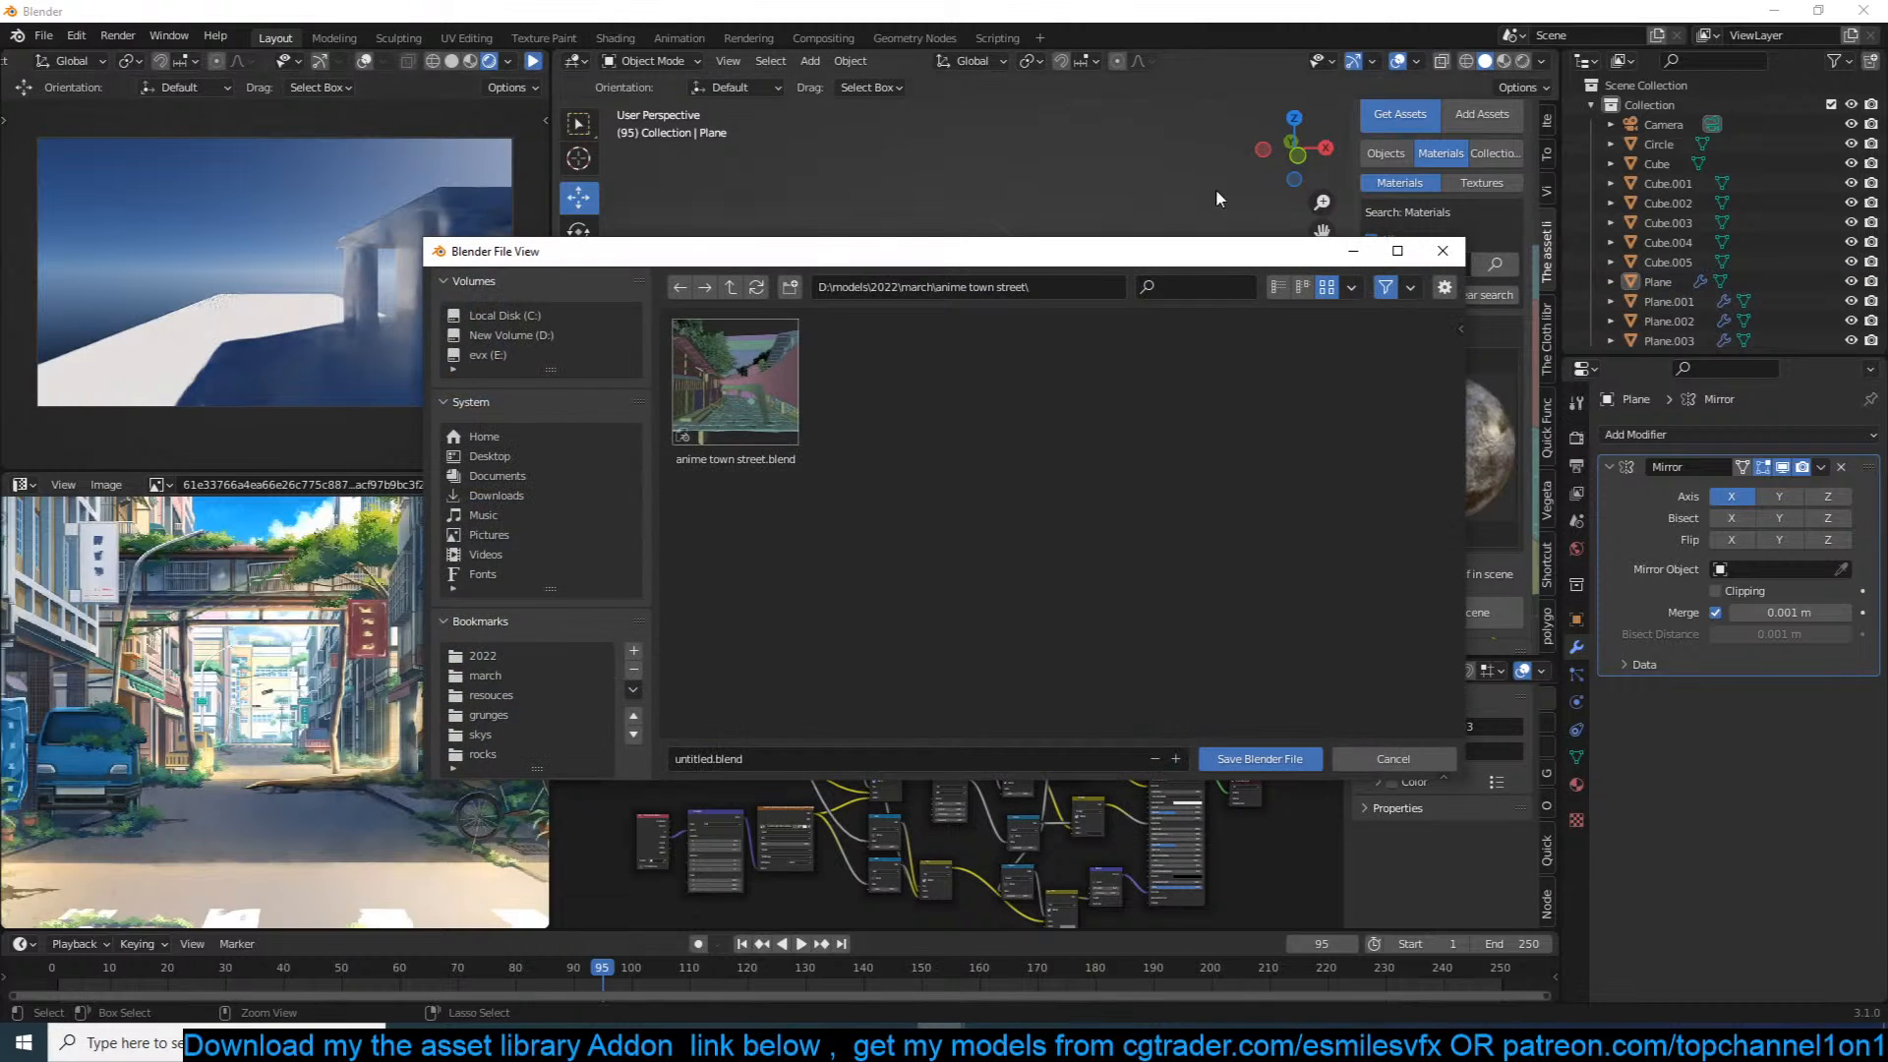
{"action": "left_click", "coordinate": [731, 286]}
{"action": "left_click", "coordinate": [789, 286]}
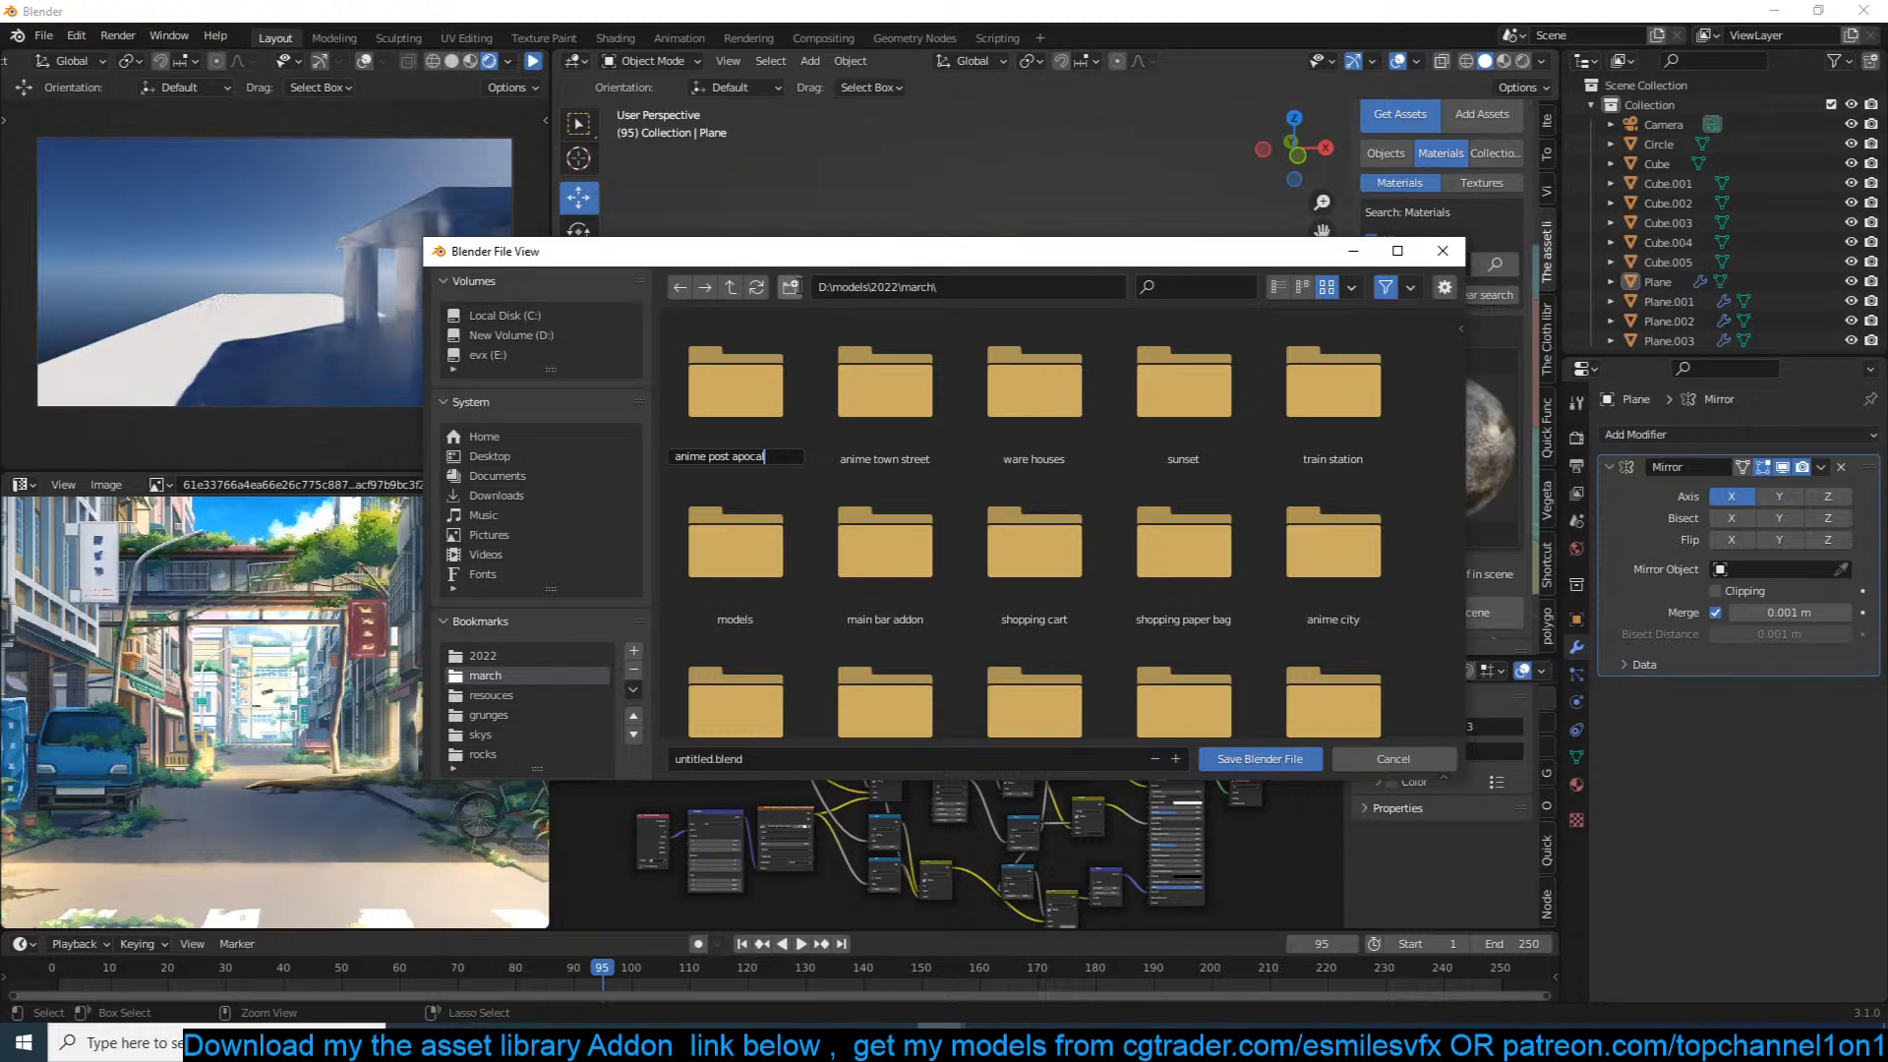
{"action": "type", "text": "anime post apocalypse"}
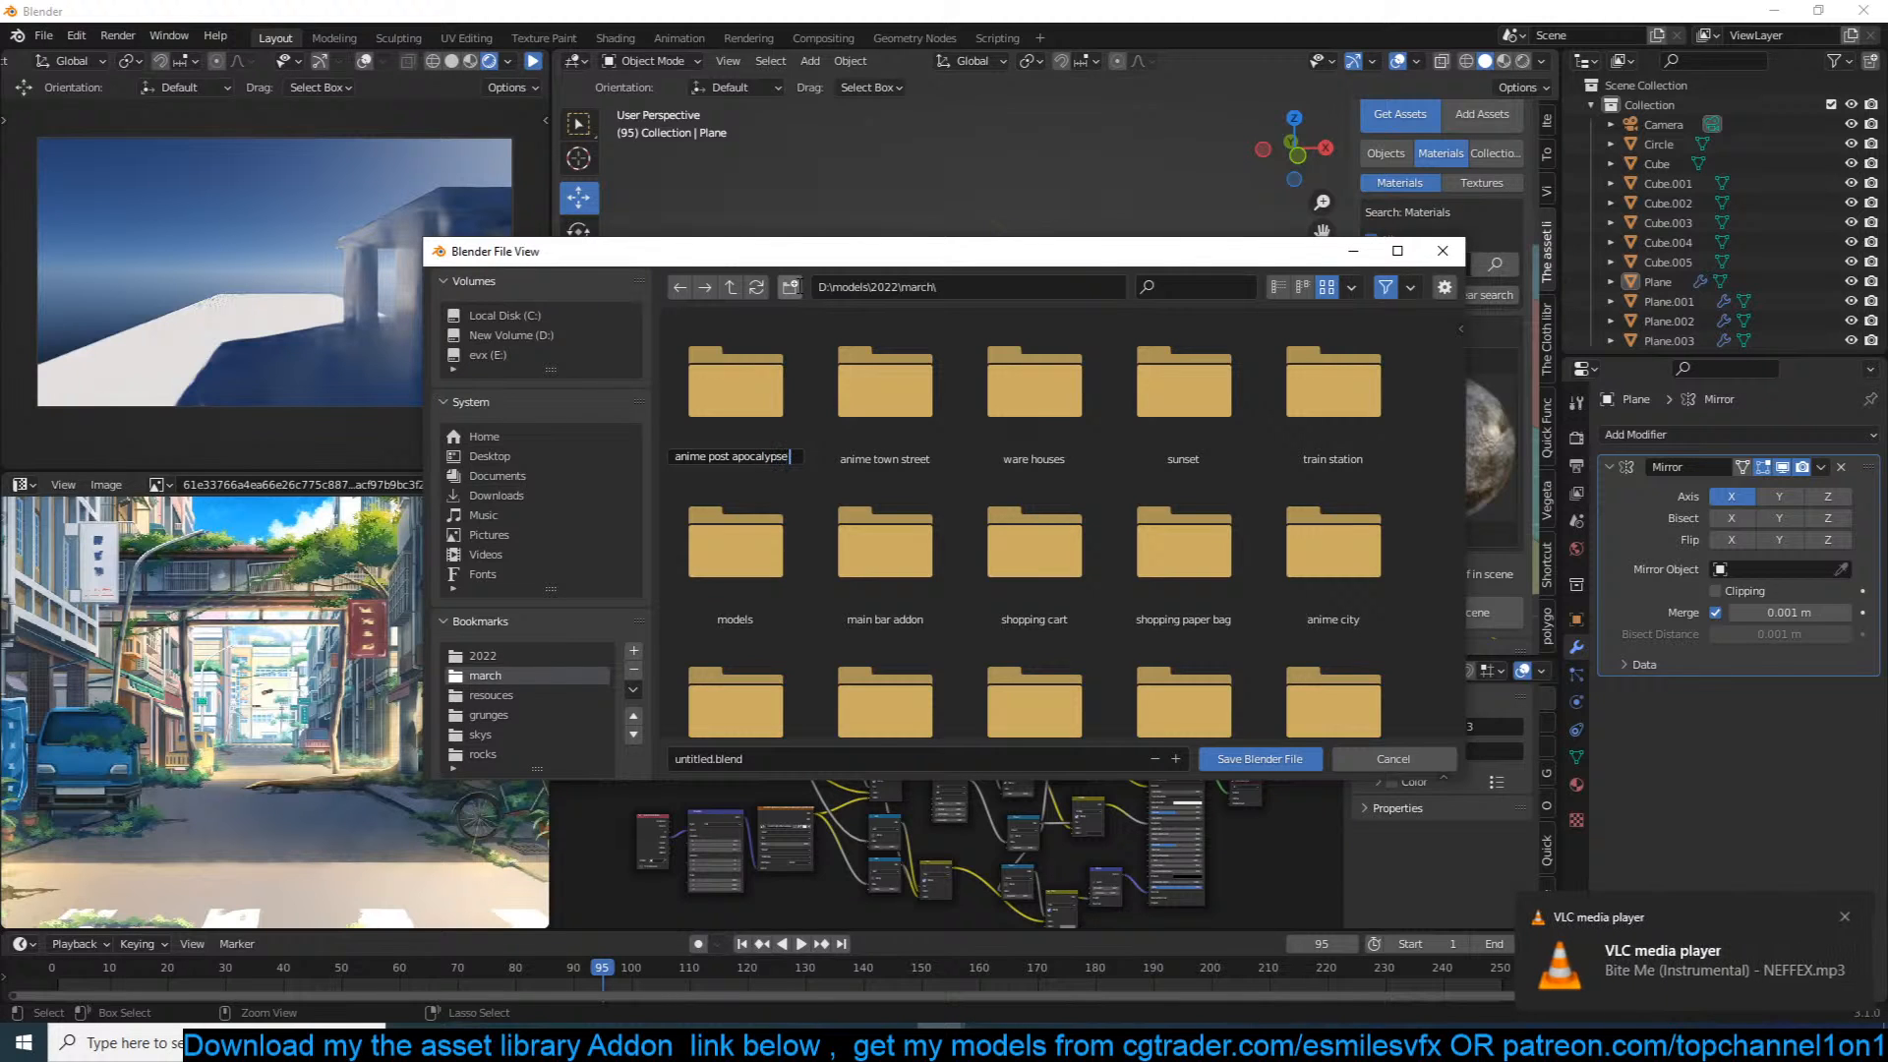
{"action": "key", "text": "Return"}
Step: Save the scene in the new folder under the file name "anime post apocalypse city"
{"action": "double_click", "coordinate": [733, 421]}
{"action": "left_click", "coordinate": [763, 760]}
{"action": "type", "text": "anime post apocalypse city"}
{"action": "key", "text": "Return"}
{"action": "left_click", "coordinate": [1256, 761]}
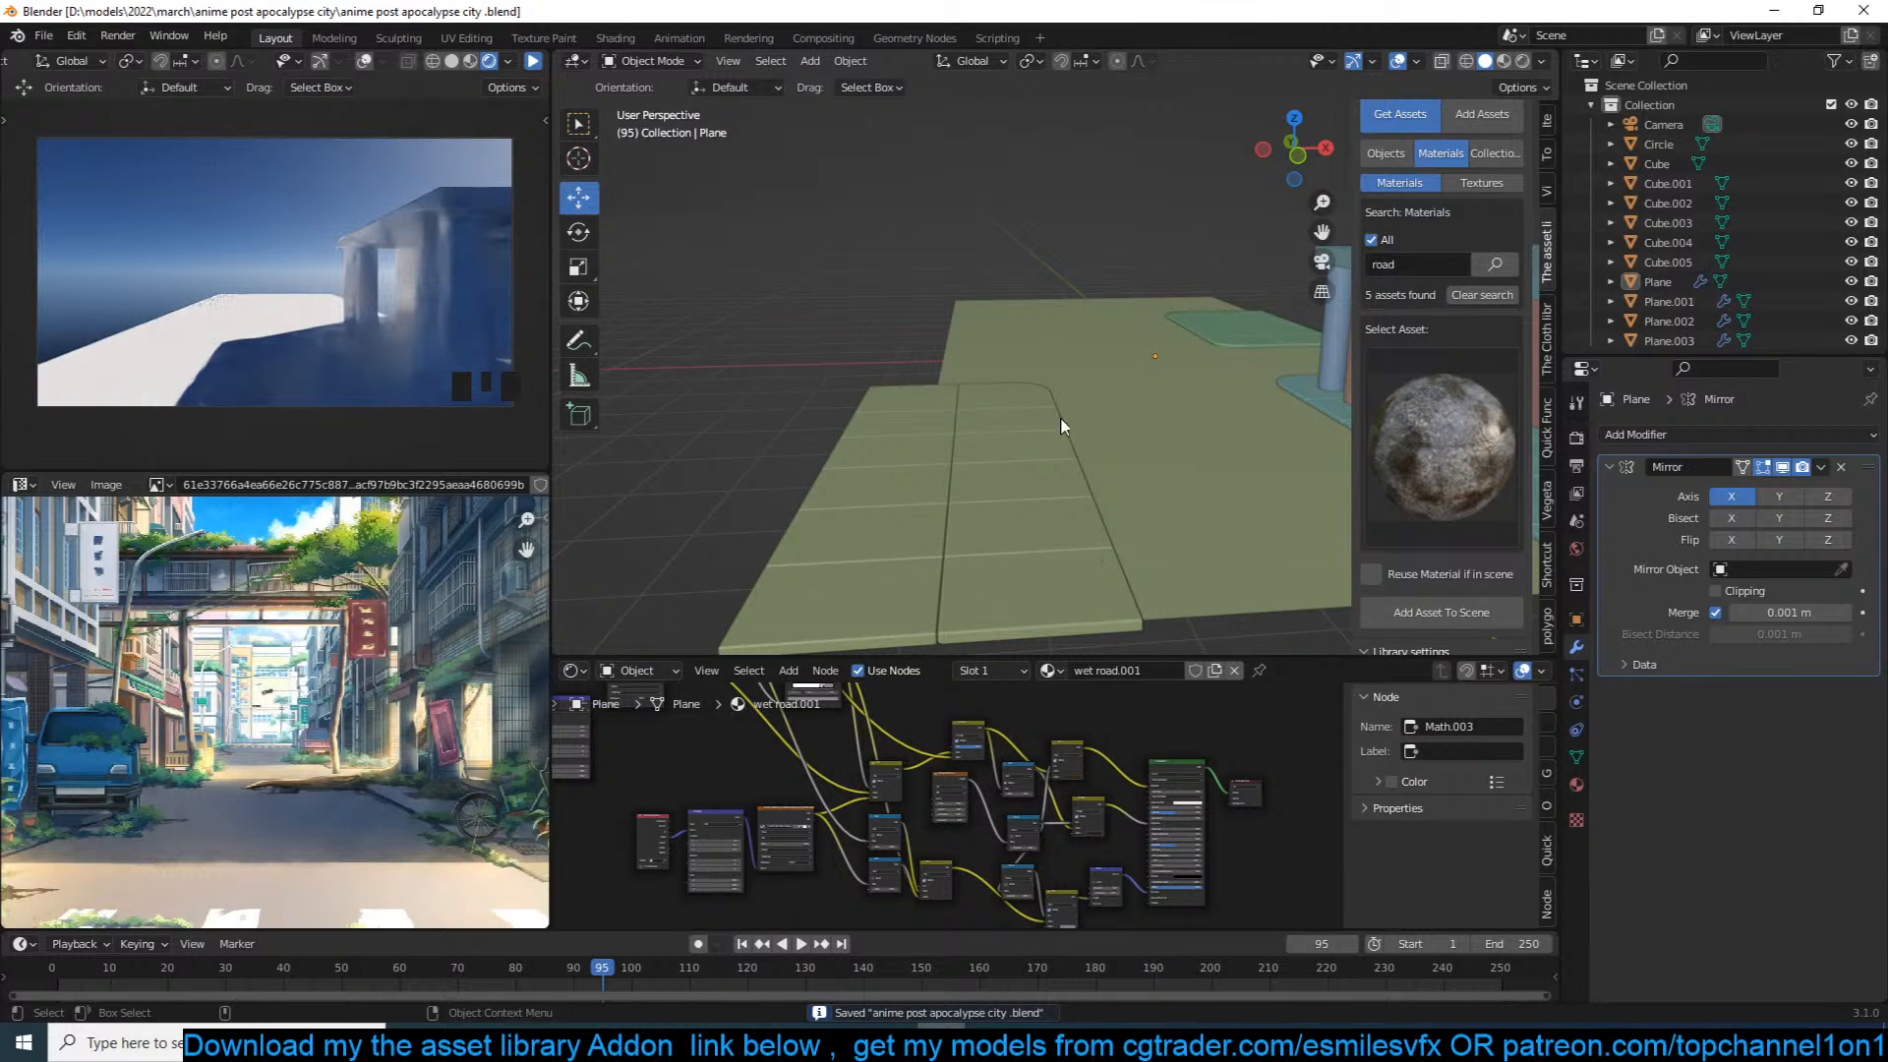
Step: Save the scene again and resume the rendered camera preview
{"action": "scroll", "coordinate": [1075, 425], "scroll_direction": "down", "scroll_amount": 2}
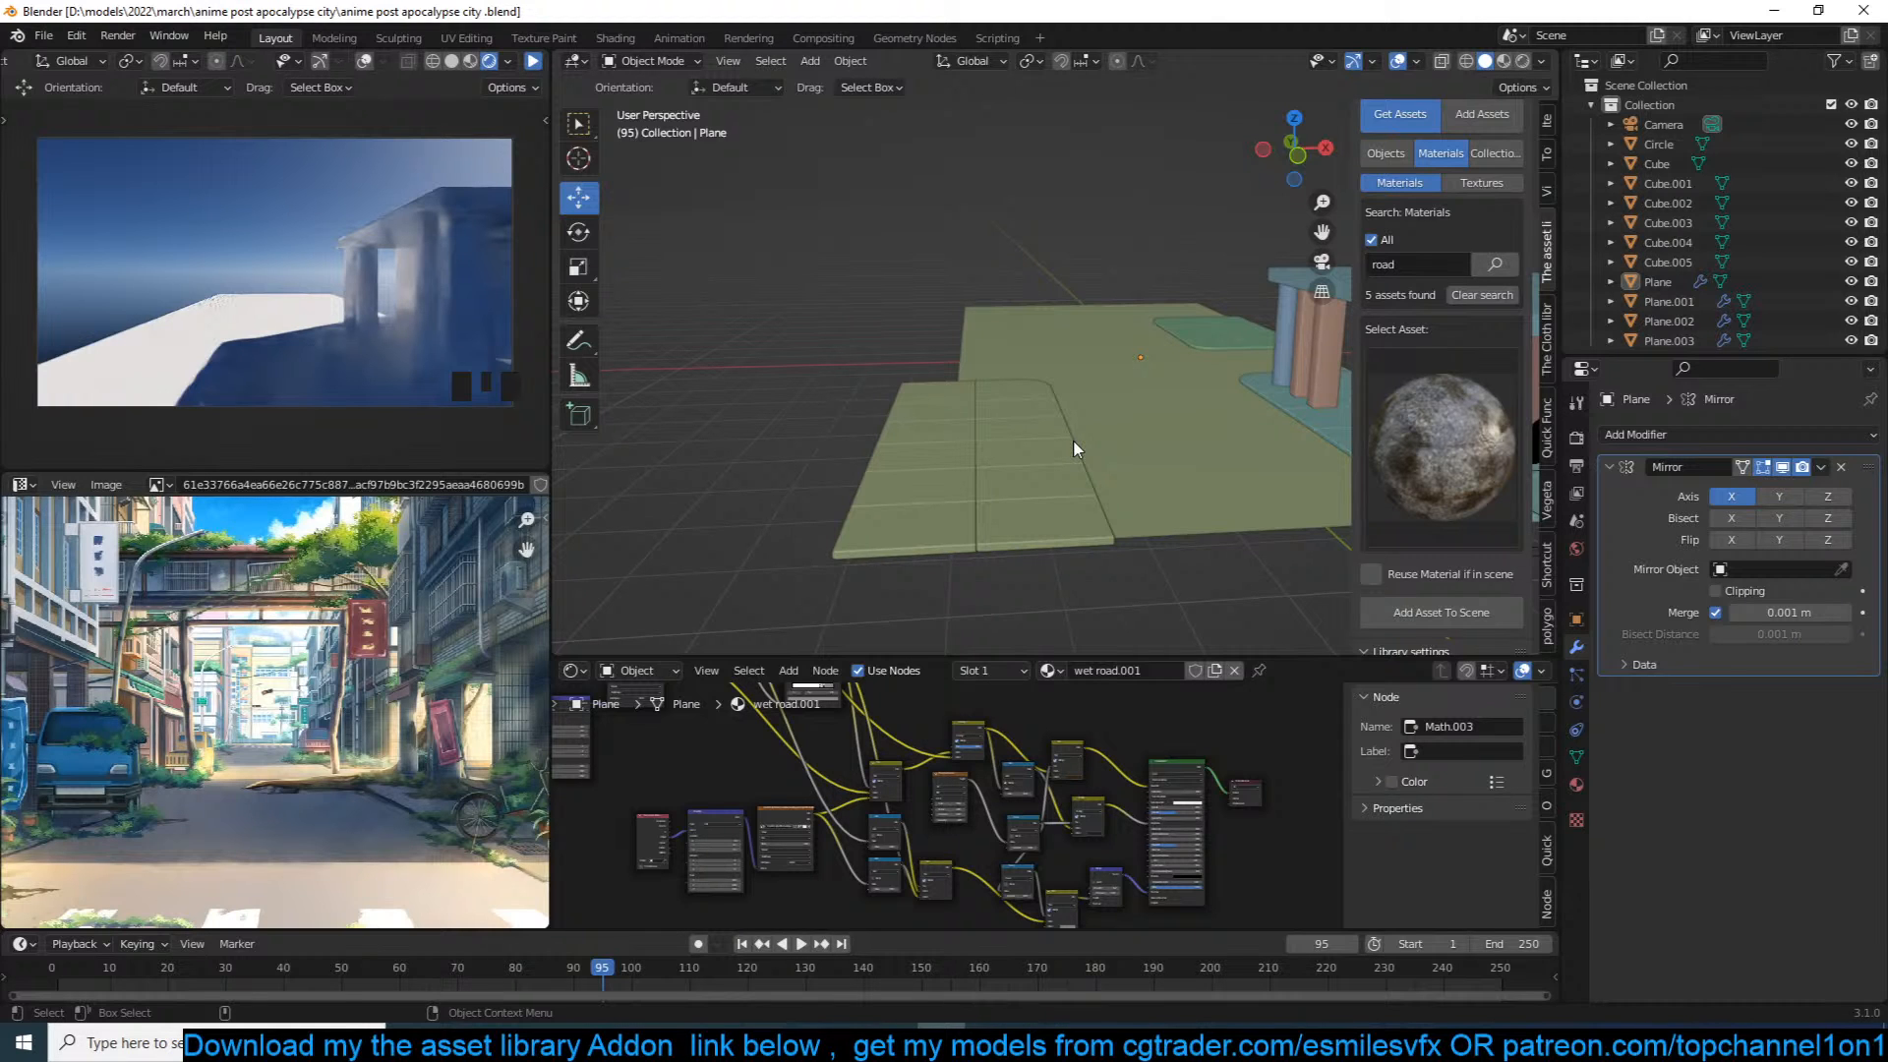
{"action": "scroll", "coordinate": [1117, 415], "scroll_direction": "up", "scroll_amount": 3}
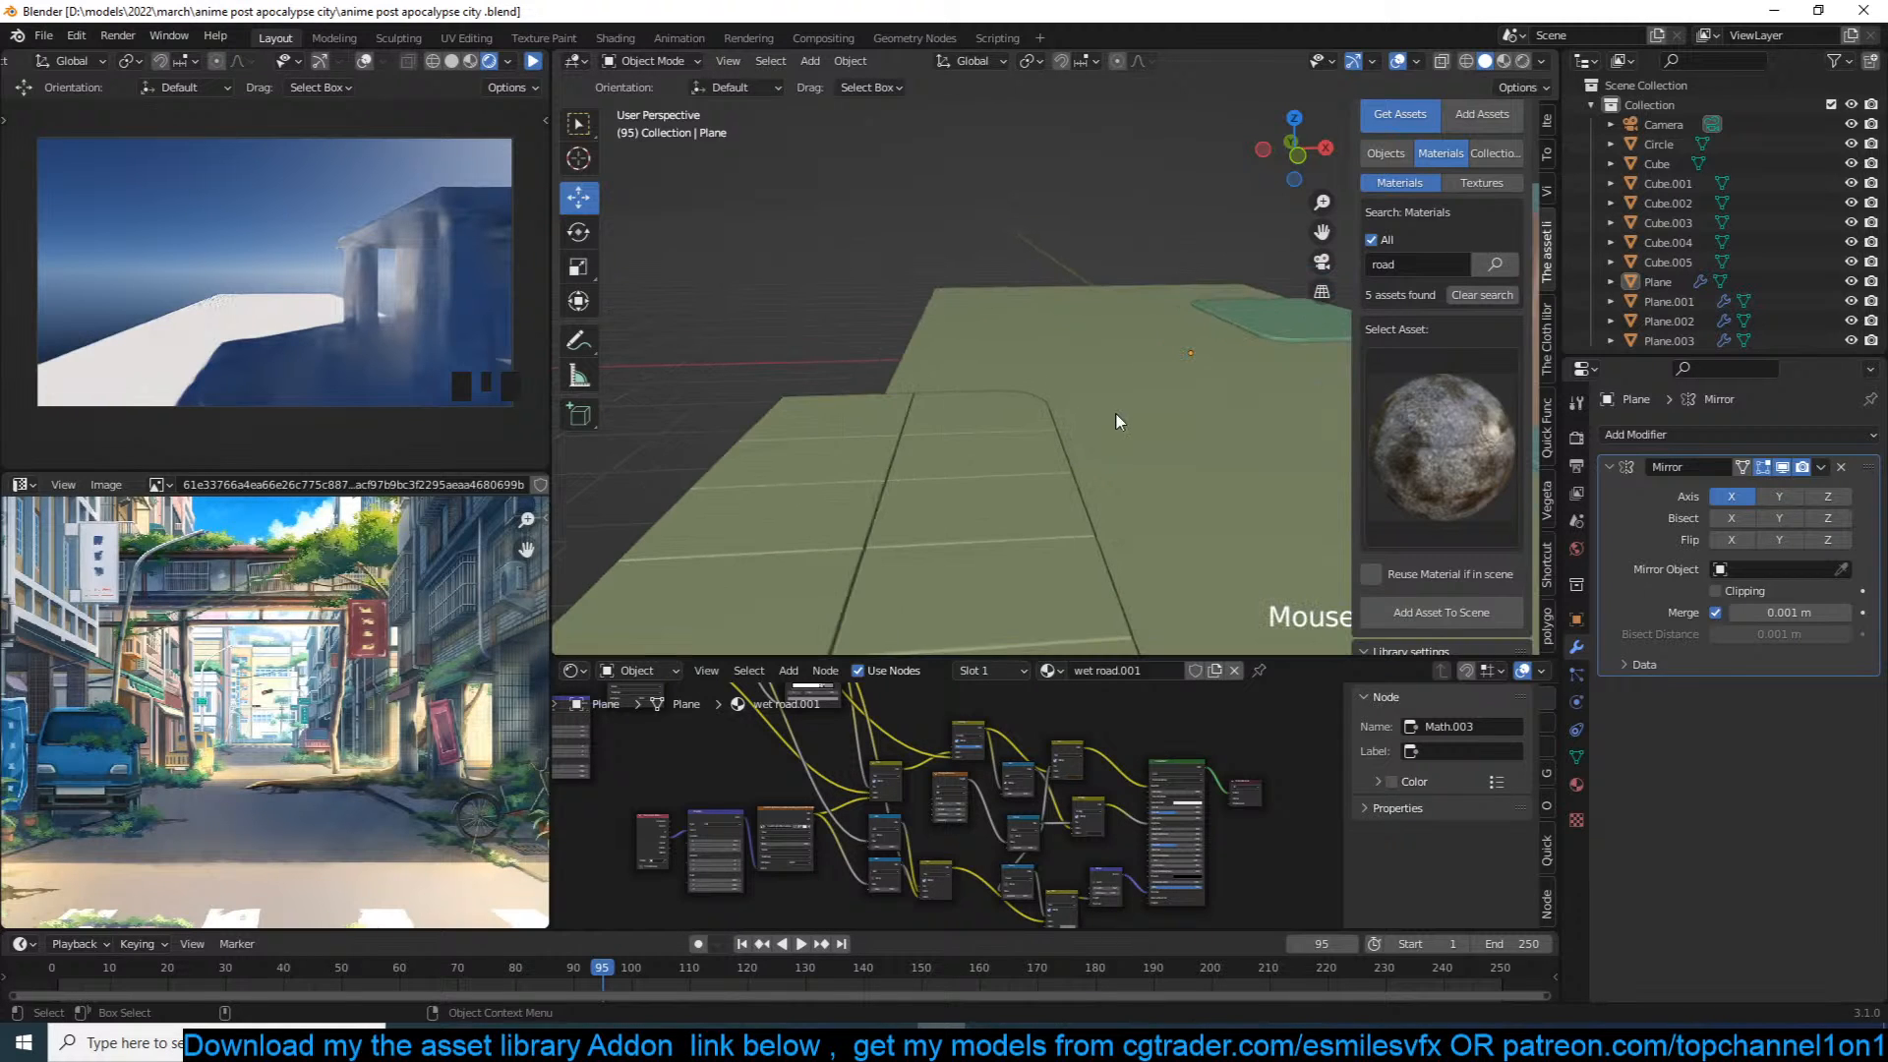
{"action": "key", "text": "ctrl+s"}
{"action": "middle_click_drag", "start_coordinate": [1201, 395], "coordinate": [1117, 391]}
{"action": "scroll", "coordinate": [1117, 391], "scroll_direction": "down", "scroll_amount": 3}
{"action": "scroll", "coordinate": [1117, 398], "scroll_direction": "down", "scroll_amount": 4}
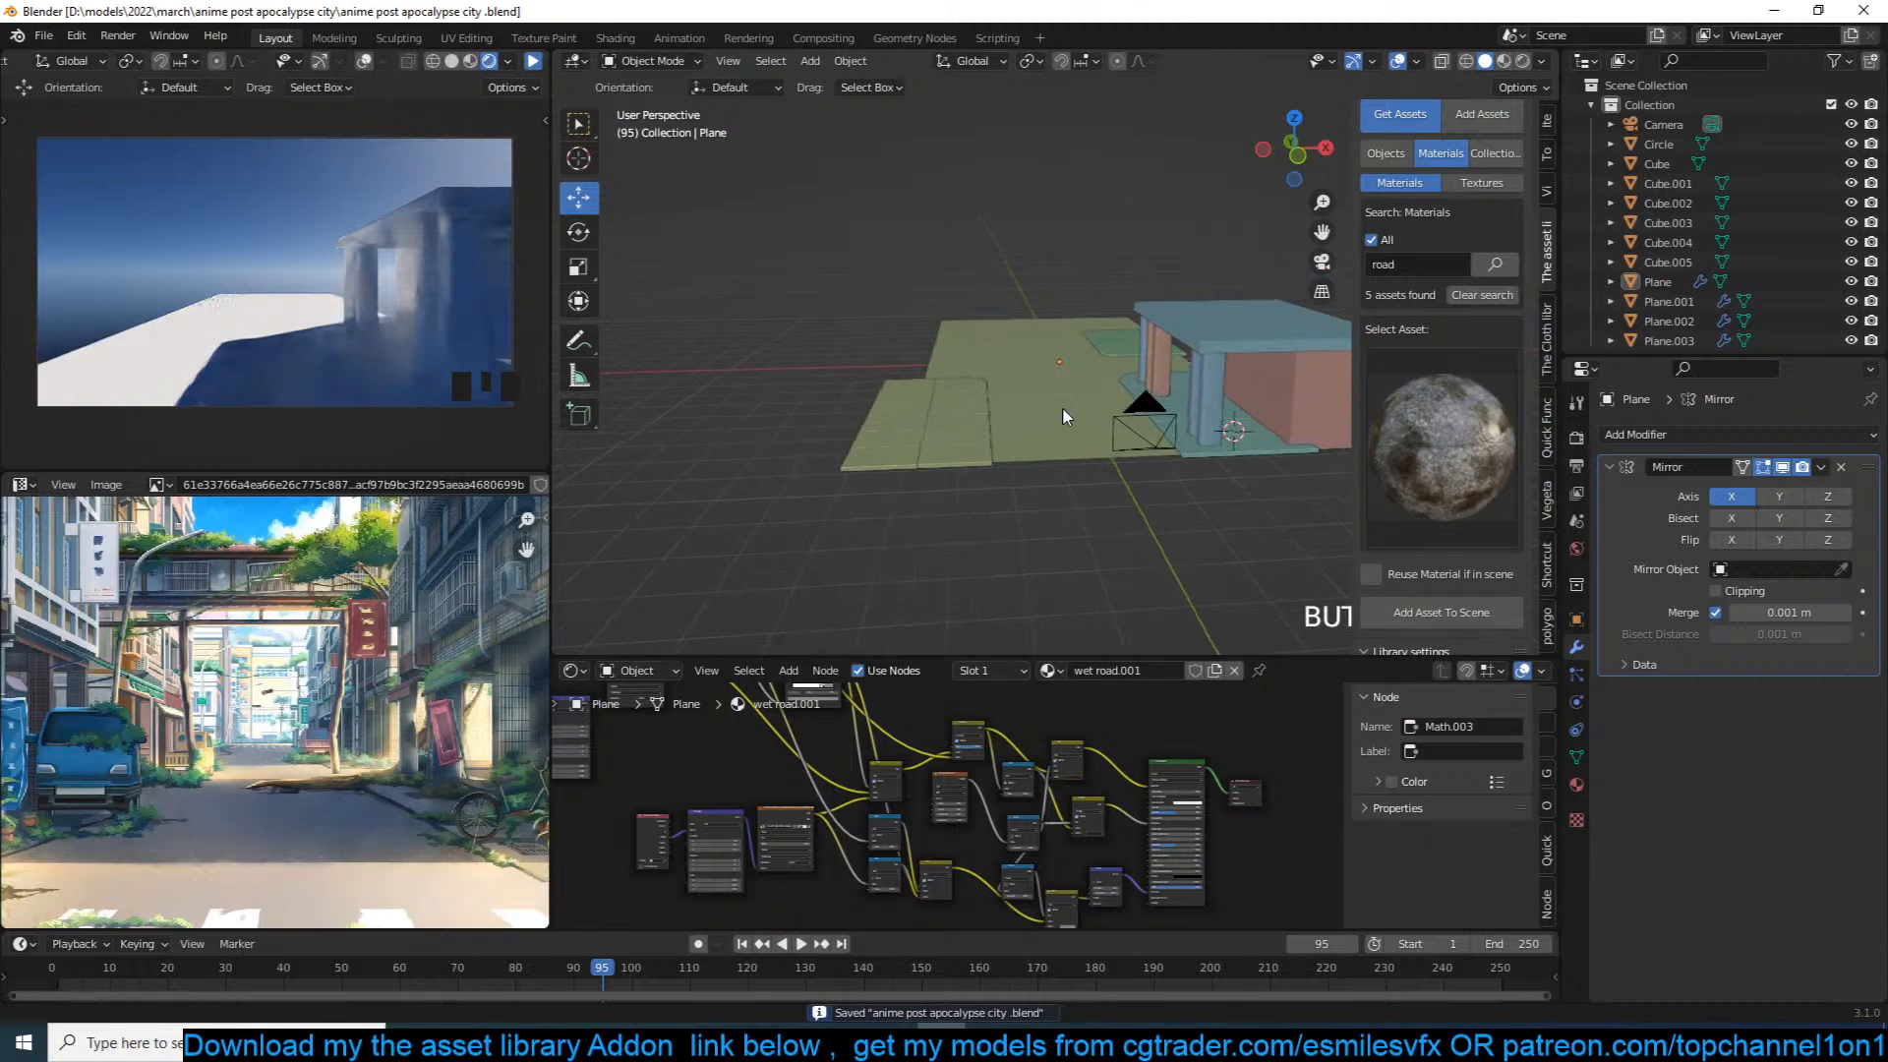
{"action": "left_click", "coordinate": [532, 63]}
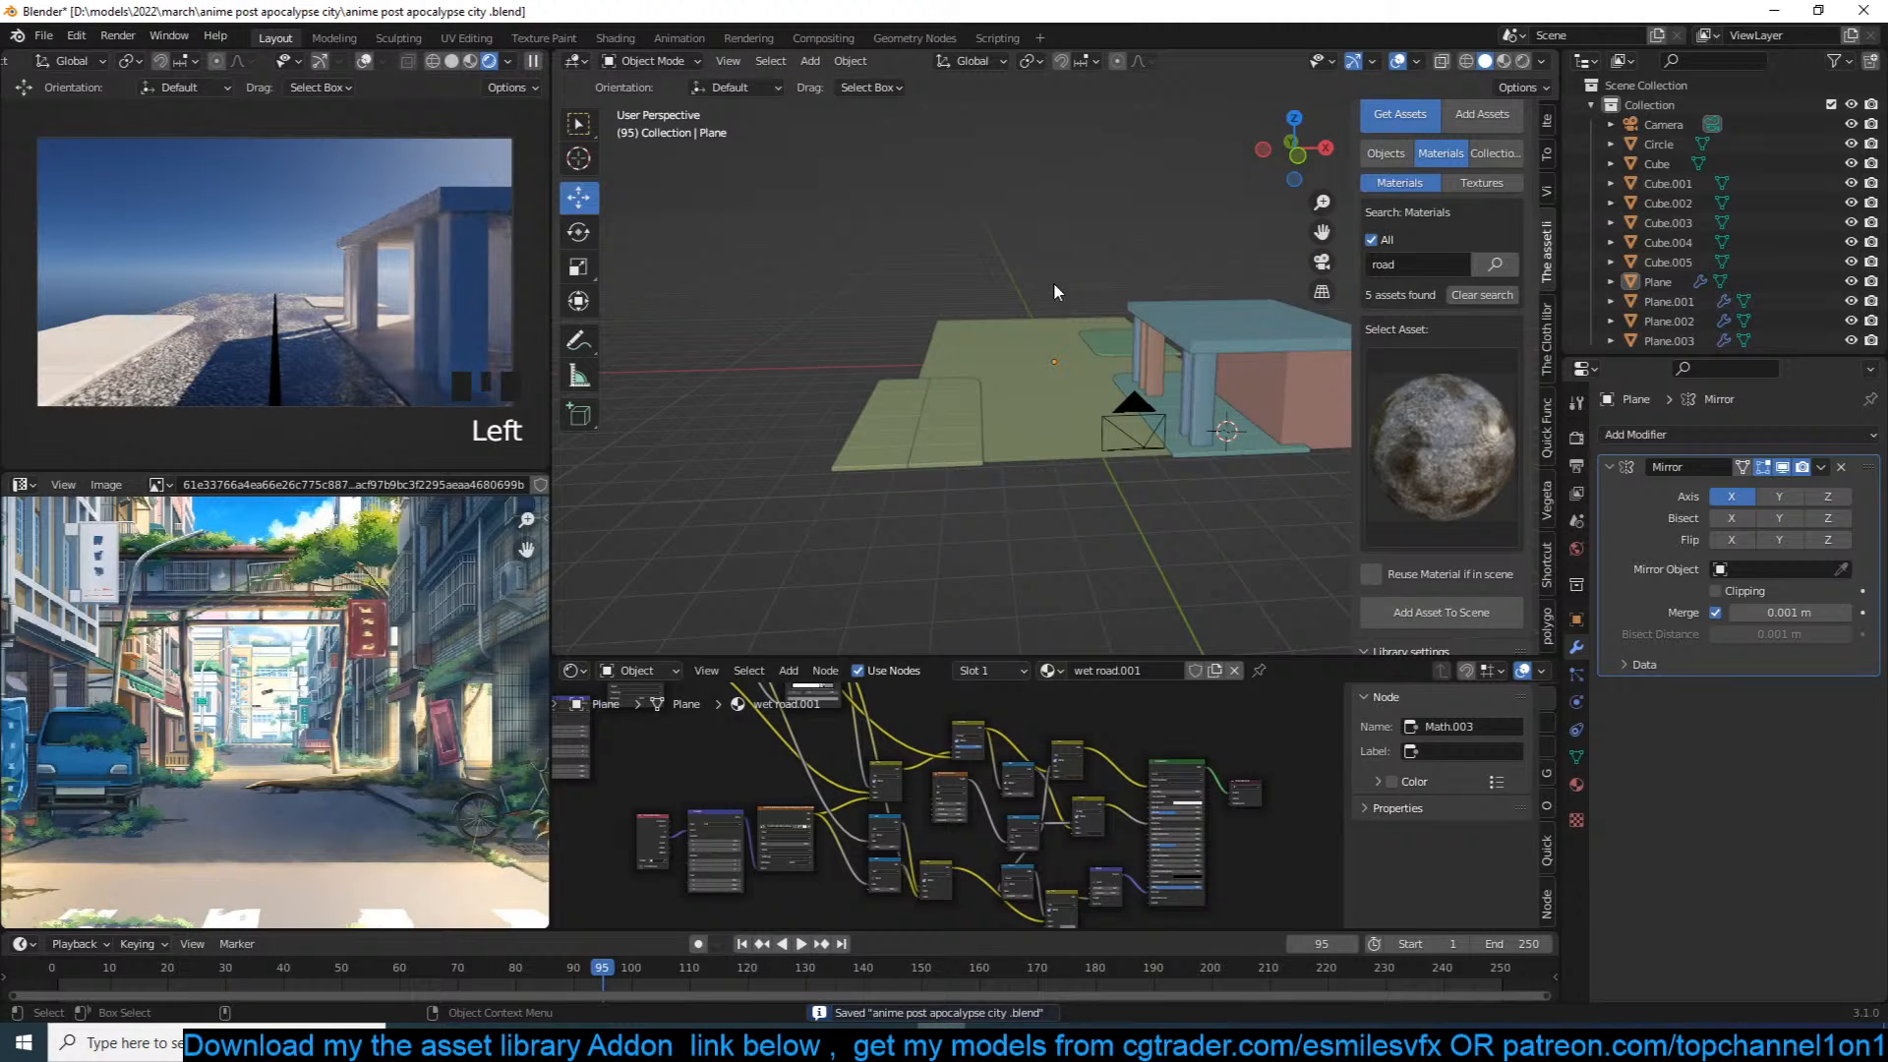
Step: Enable Clipping in the street plane's Mirror modifier, move its inner edge along X to close the centre gap, and save
{"action": "scroll", "coordinate": [1053, 285], "scroll_direction": "up", "scroll_amount": 1}
{"action": "left_click", "coordinate": [1053, 358]}
{"action": "key", "text": "Tab"}
{"action": "key", "text": "a"}
{"action": "key", "text": "Tab"}
{"action": "key", "text": "Tab"}
{"action": "scroll", "coordinate": [1067, 326], "scroll_direction": "up", "scroll_amount": 4}
{"action": "middle_click_drag", "start_coordinate": [1067, 325], "coordinate": [1105, 292]}
{"action": "key", "text": "Tab"}
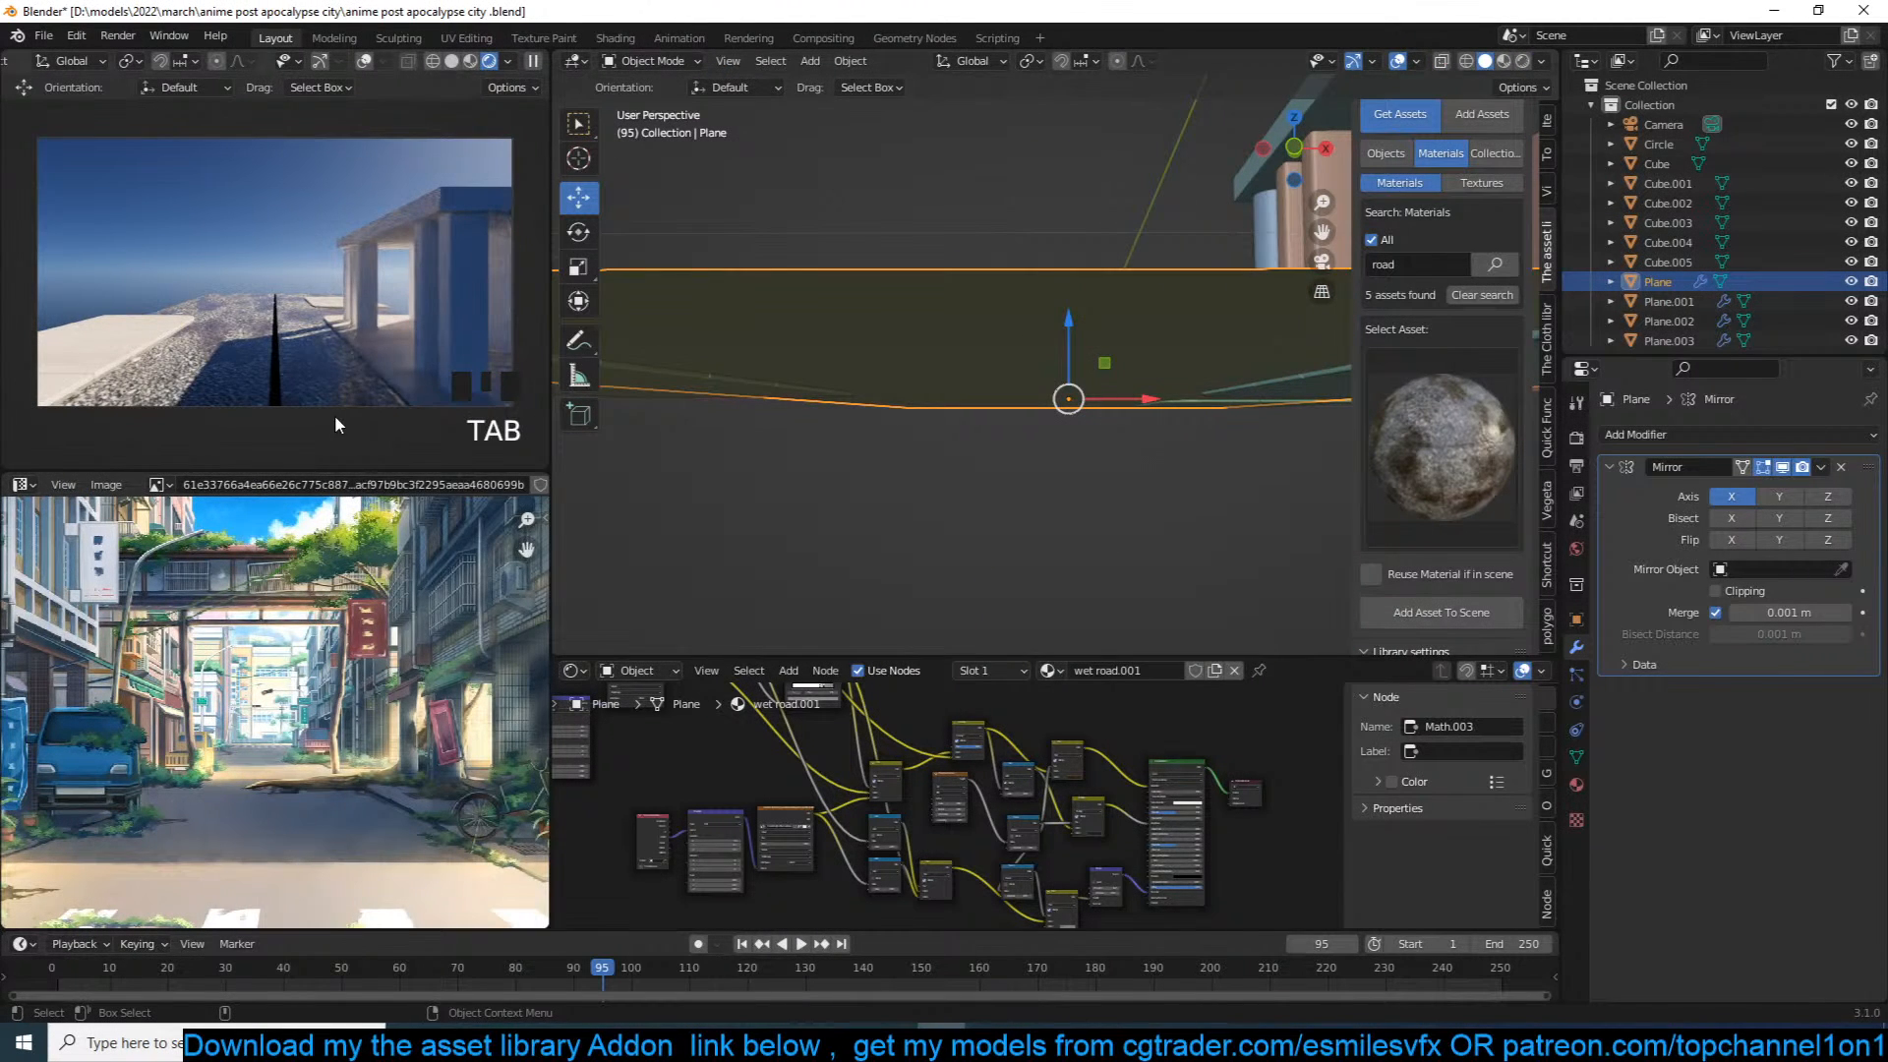
{"action": "key", "text": "Tab"}
{"action": "middle_click_drag", "start_coordinate": [1083, 418], "coordinate": [1054, 452]}
{"action": "key", "text": "grave"}
{"action": "left_click", "coordinate": [1054, 452], "text": "alt"}
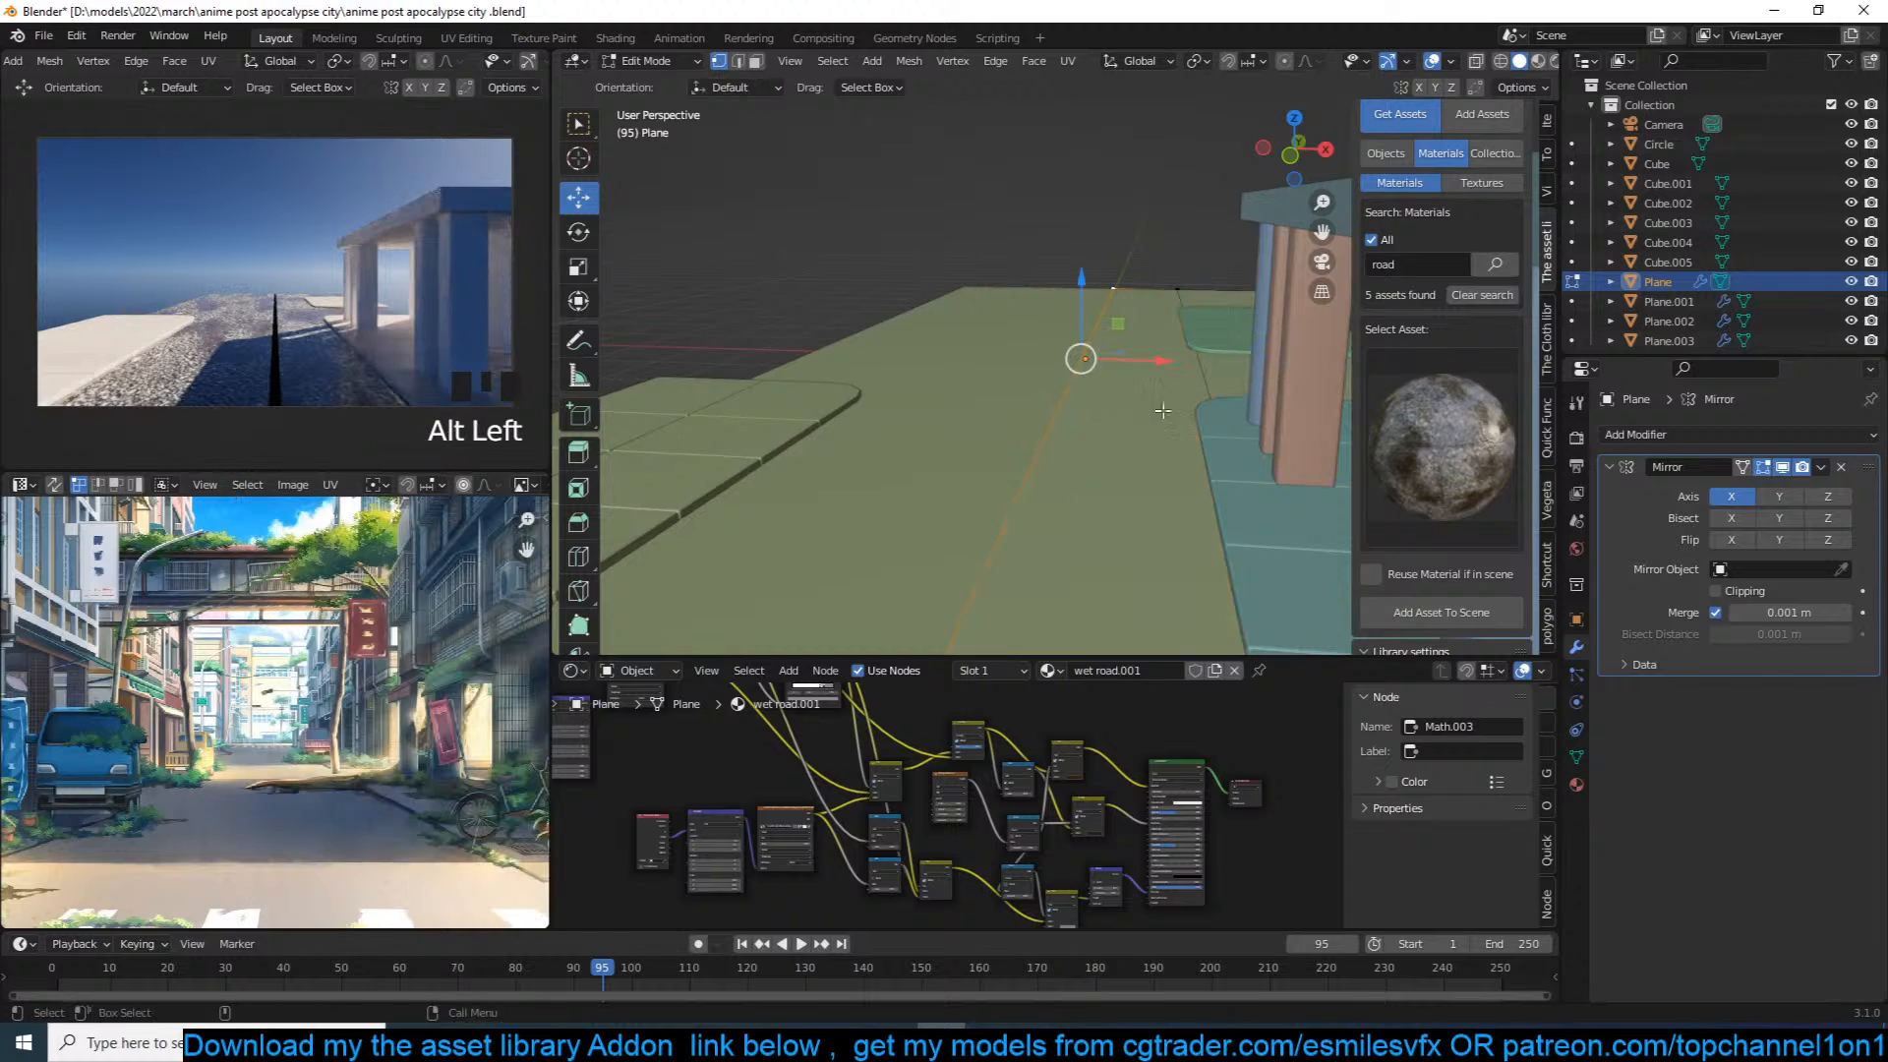
{"action": "left_click", "coordinate": [1740, 591]}
{"action": "left_click_drag", "start_coordinate": [1160, 361], "coordinate": [1001, 376]}
{"action": "key", "text": "Tab"}
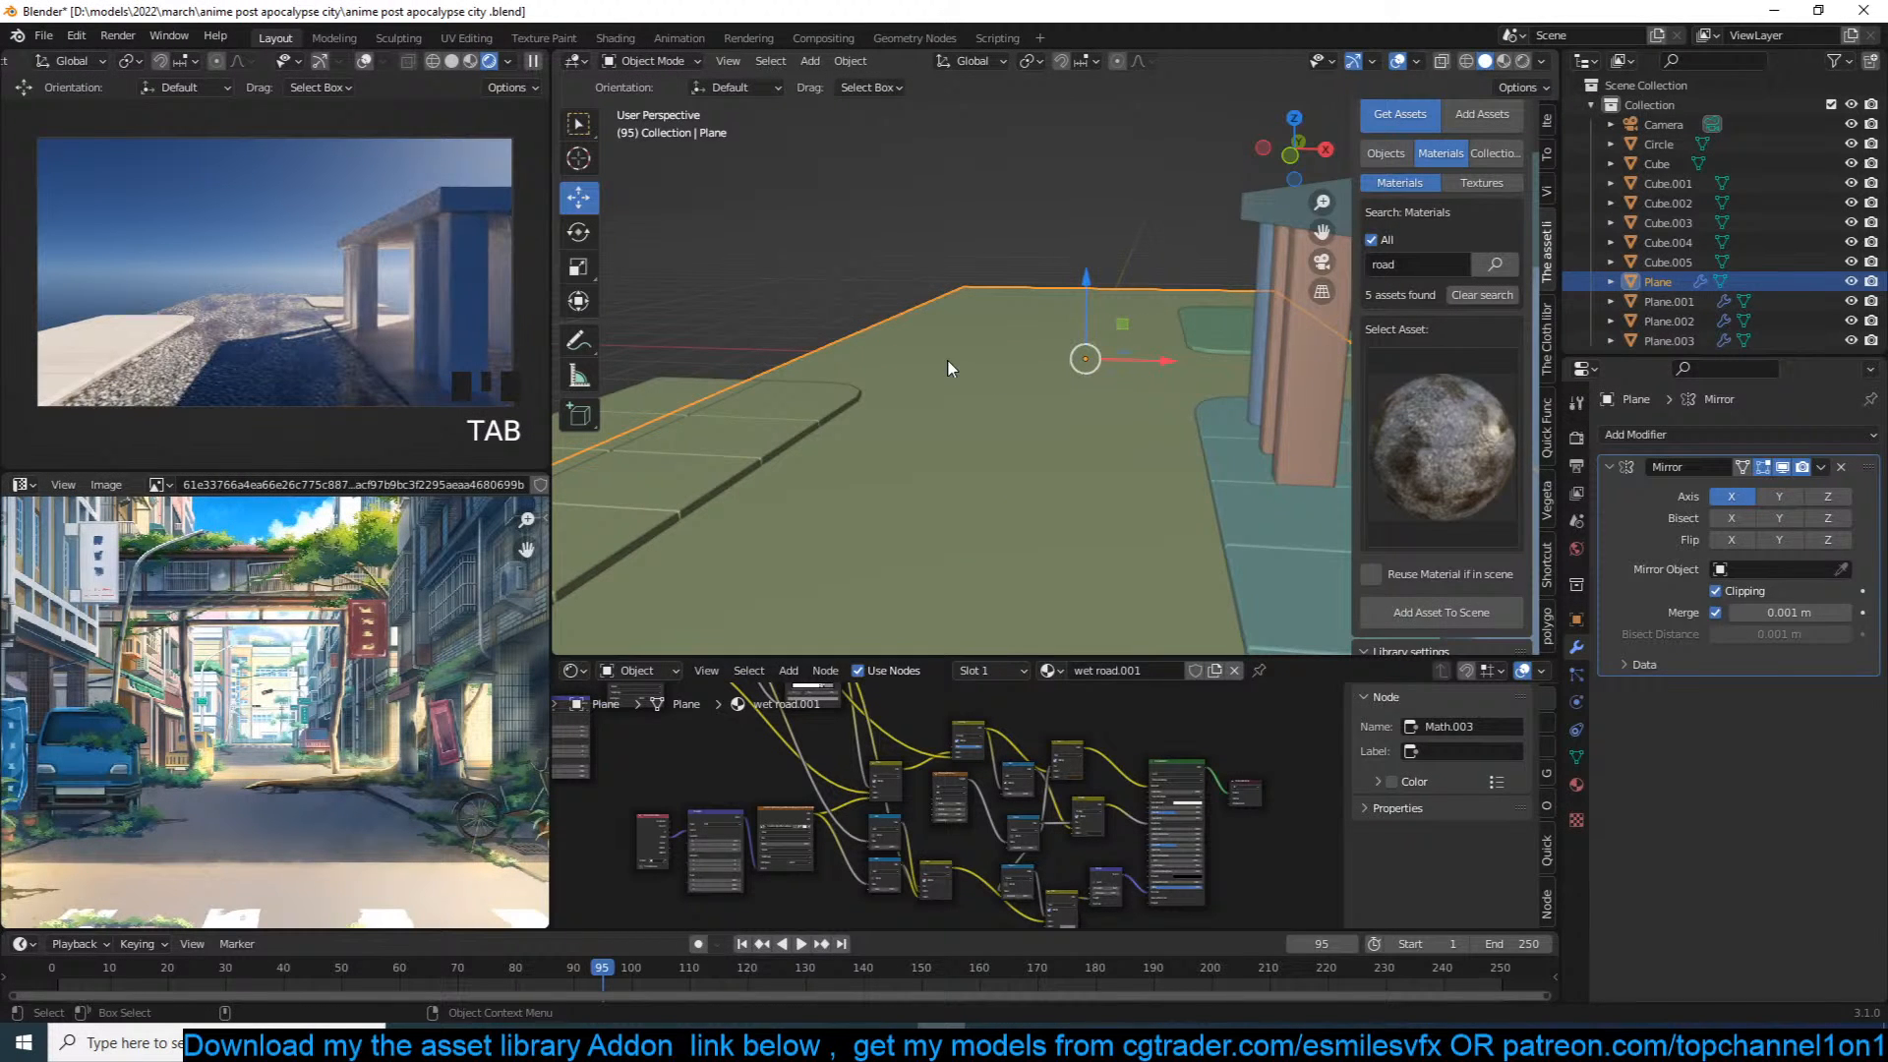
{"action": "key", "text": "ctrl+s"}
Step: Apply the street plane's object transform, unwrap all of its faces and save the scene
{"action": "key", "text": "ctrl+a"}
{"action": "left_click", "coordinate": [1072, 401]}
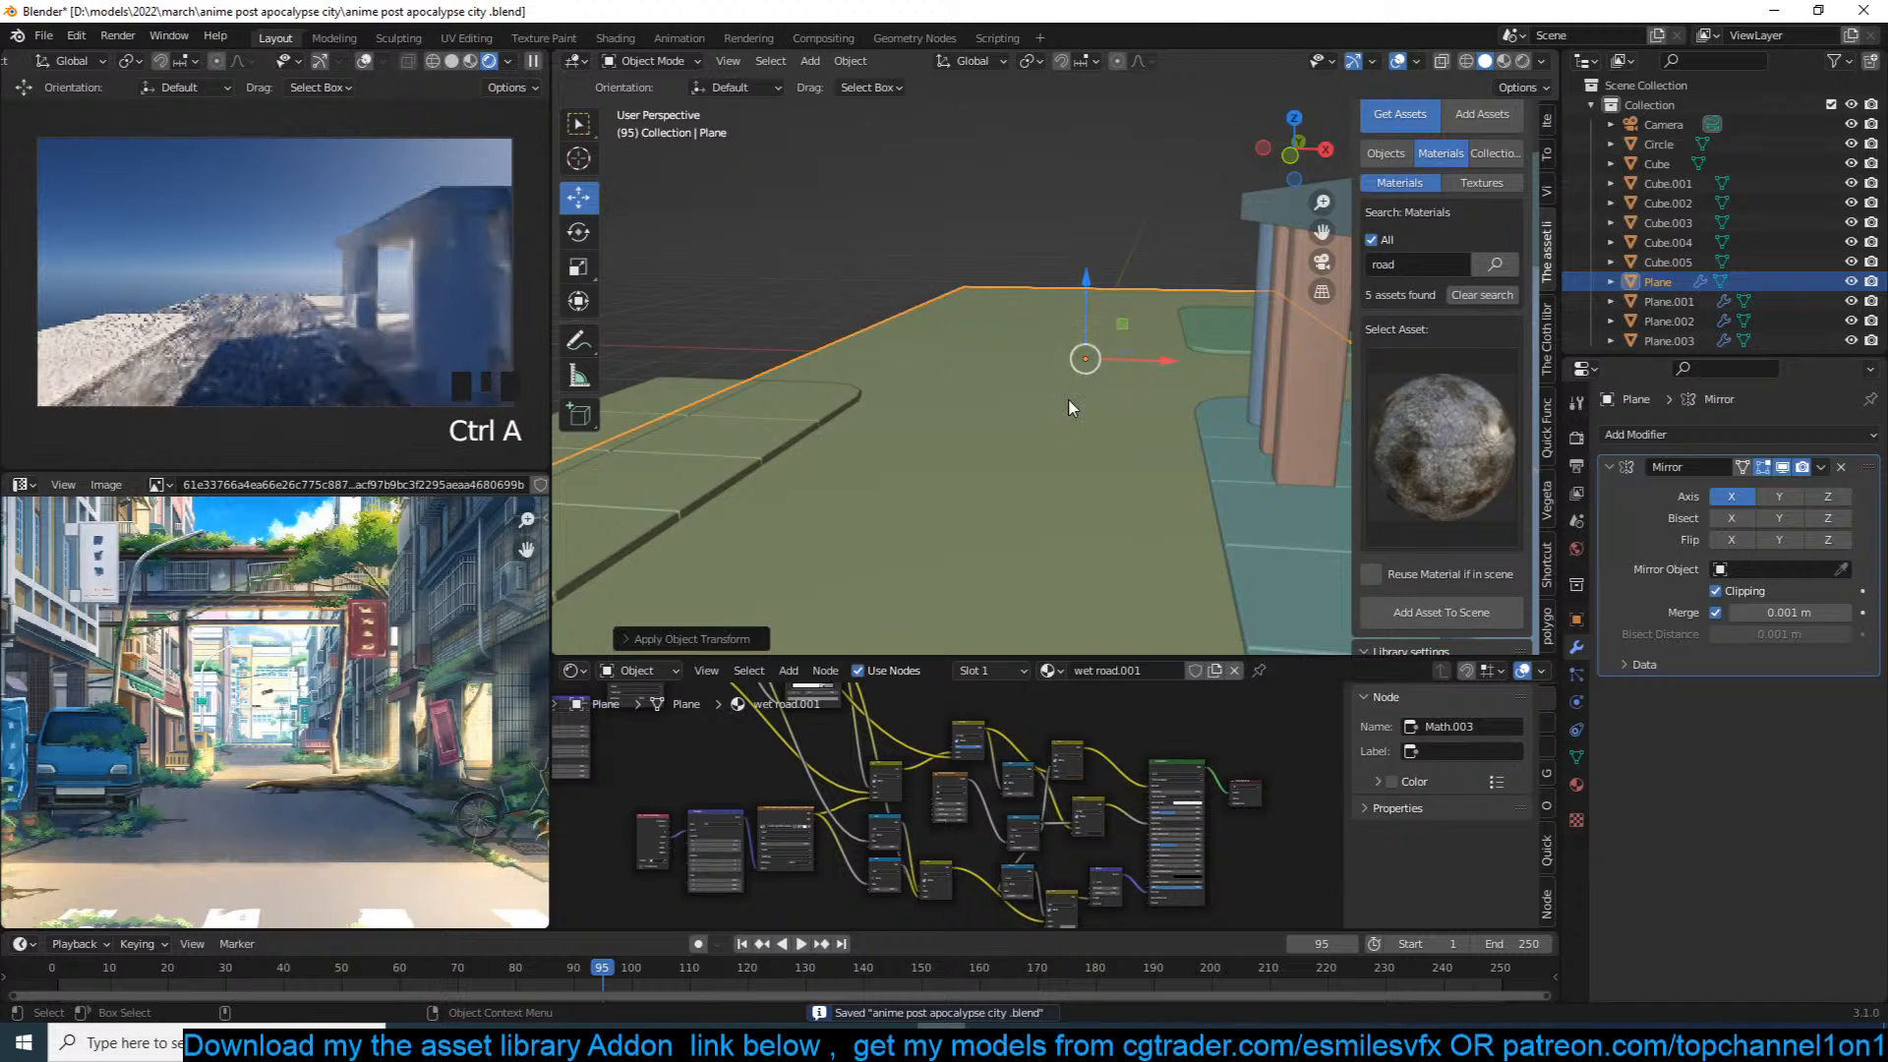
{"action": "key", "text": "Tab"}
{"action": "key", "text": "a"}
{"action": "key", "text": "u"}
{"action": "left_click", "coordinate": [1068, 398]}
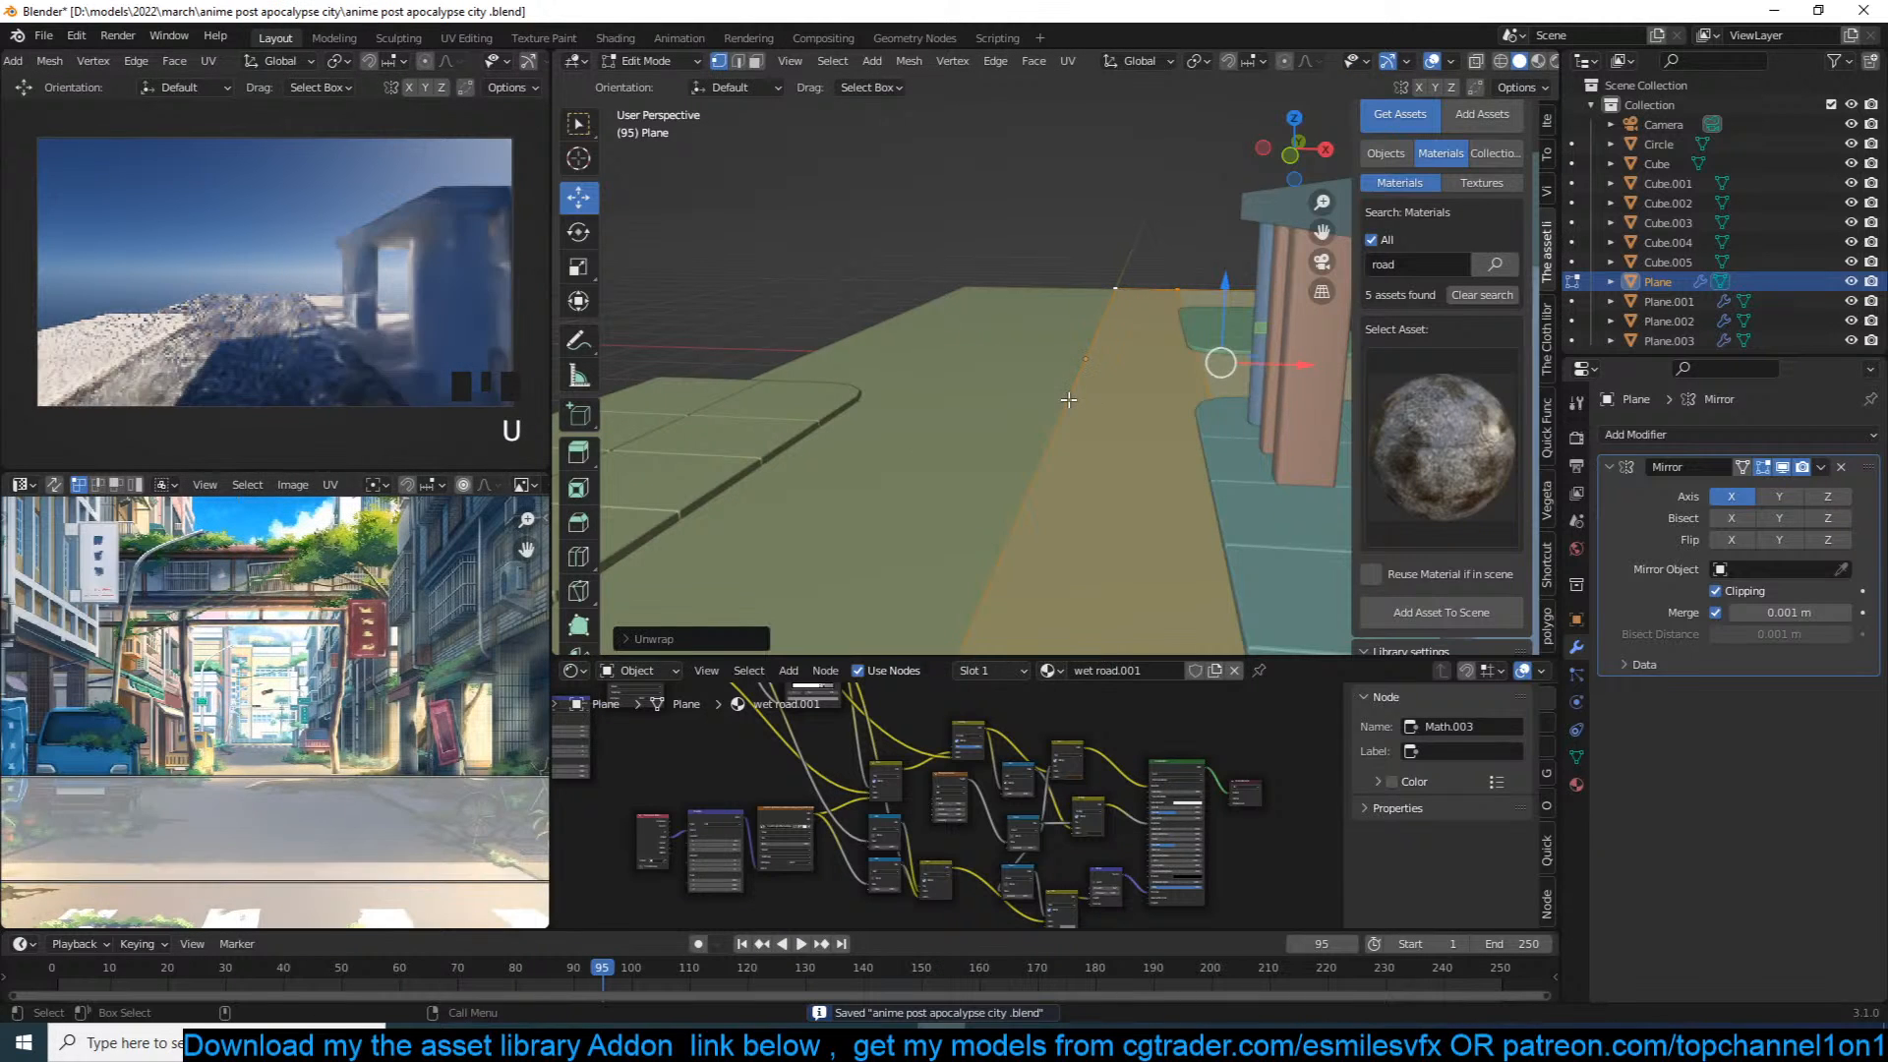
{"action": "key", "text": "Tab"}
{"action": "key", "text": "alt+a"}
{"action": "key", "text": "ctrl+s"}
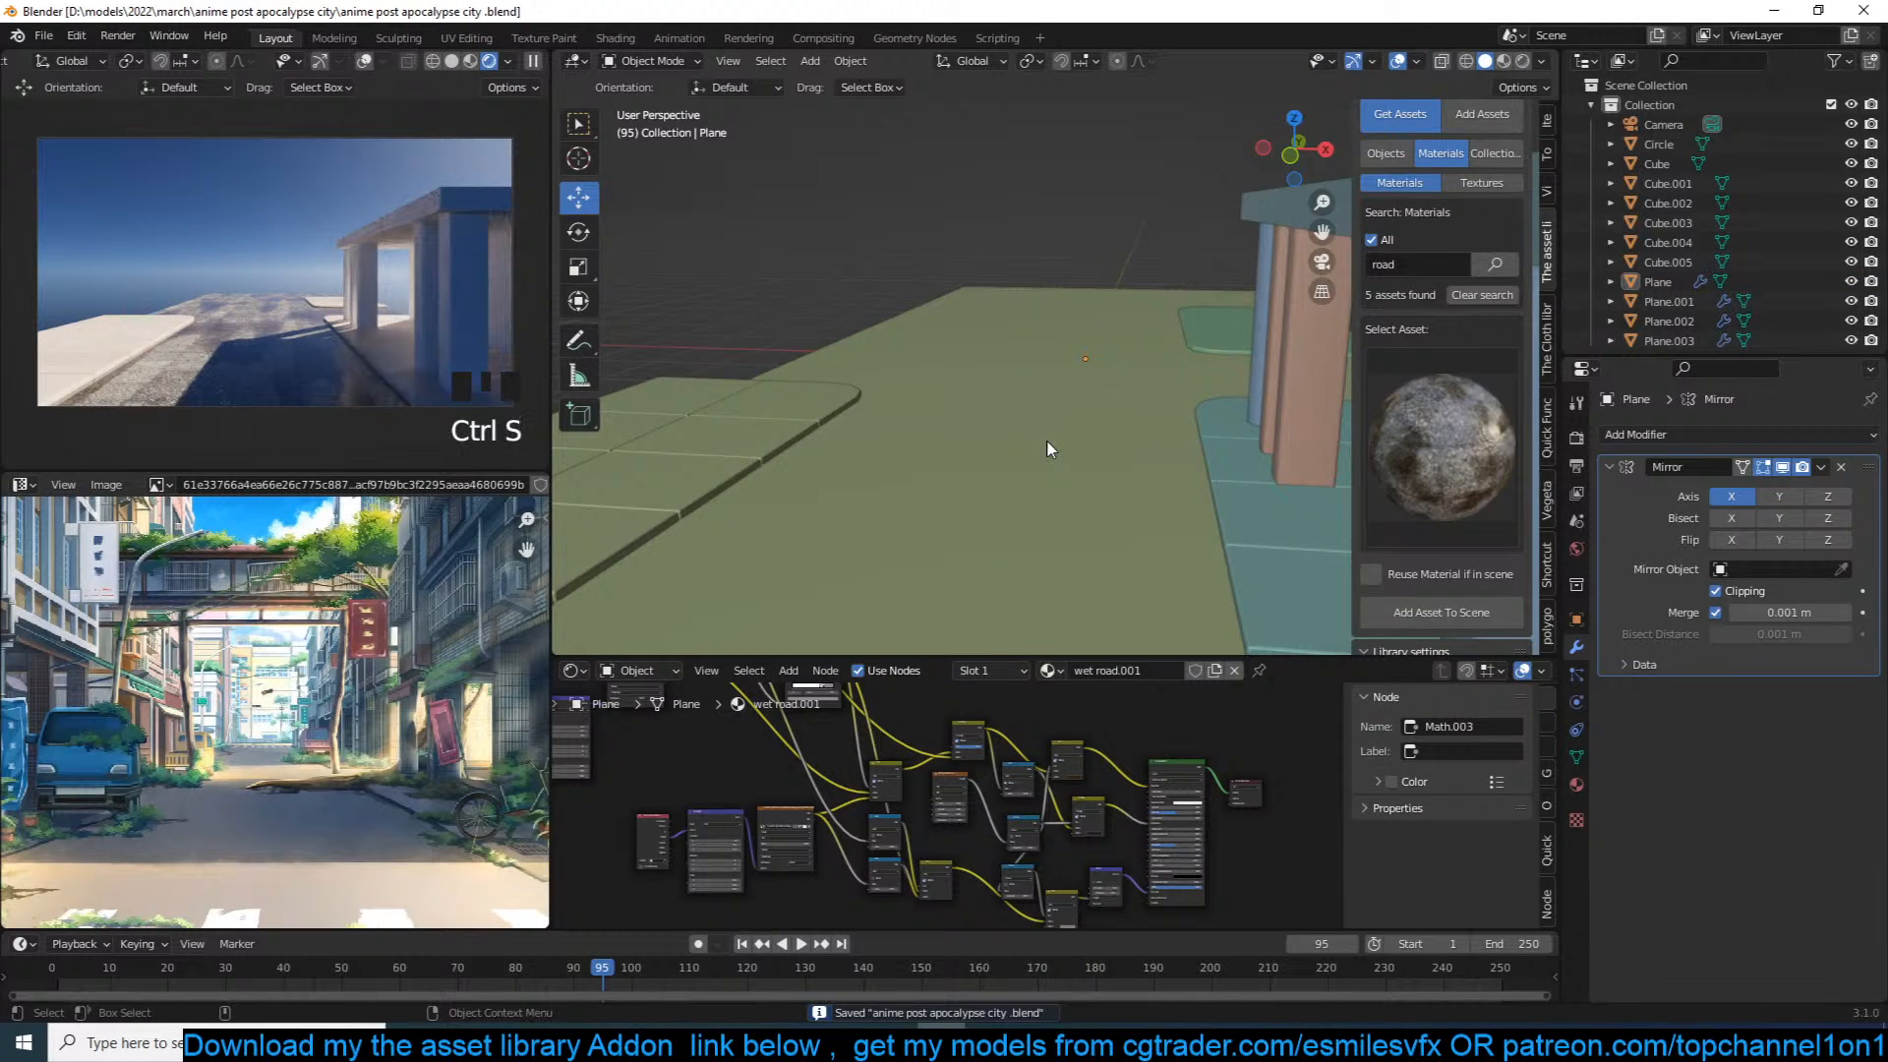
Step: Select the square pillar at the building's front corner and search the material assets for "tiles"
{"action": "scroll", "coordinate": [1047, 441], "scroll_direction": "down", "scroll_amount": 2}
{"action": "middle_click_drag", "start_coordinate": [1047, 440], "coordinate": [1036, 361]}
{"action": "scroll", "coordinate": [1036, 362], "scroll_direction": "down", "scroll_amount": 3}
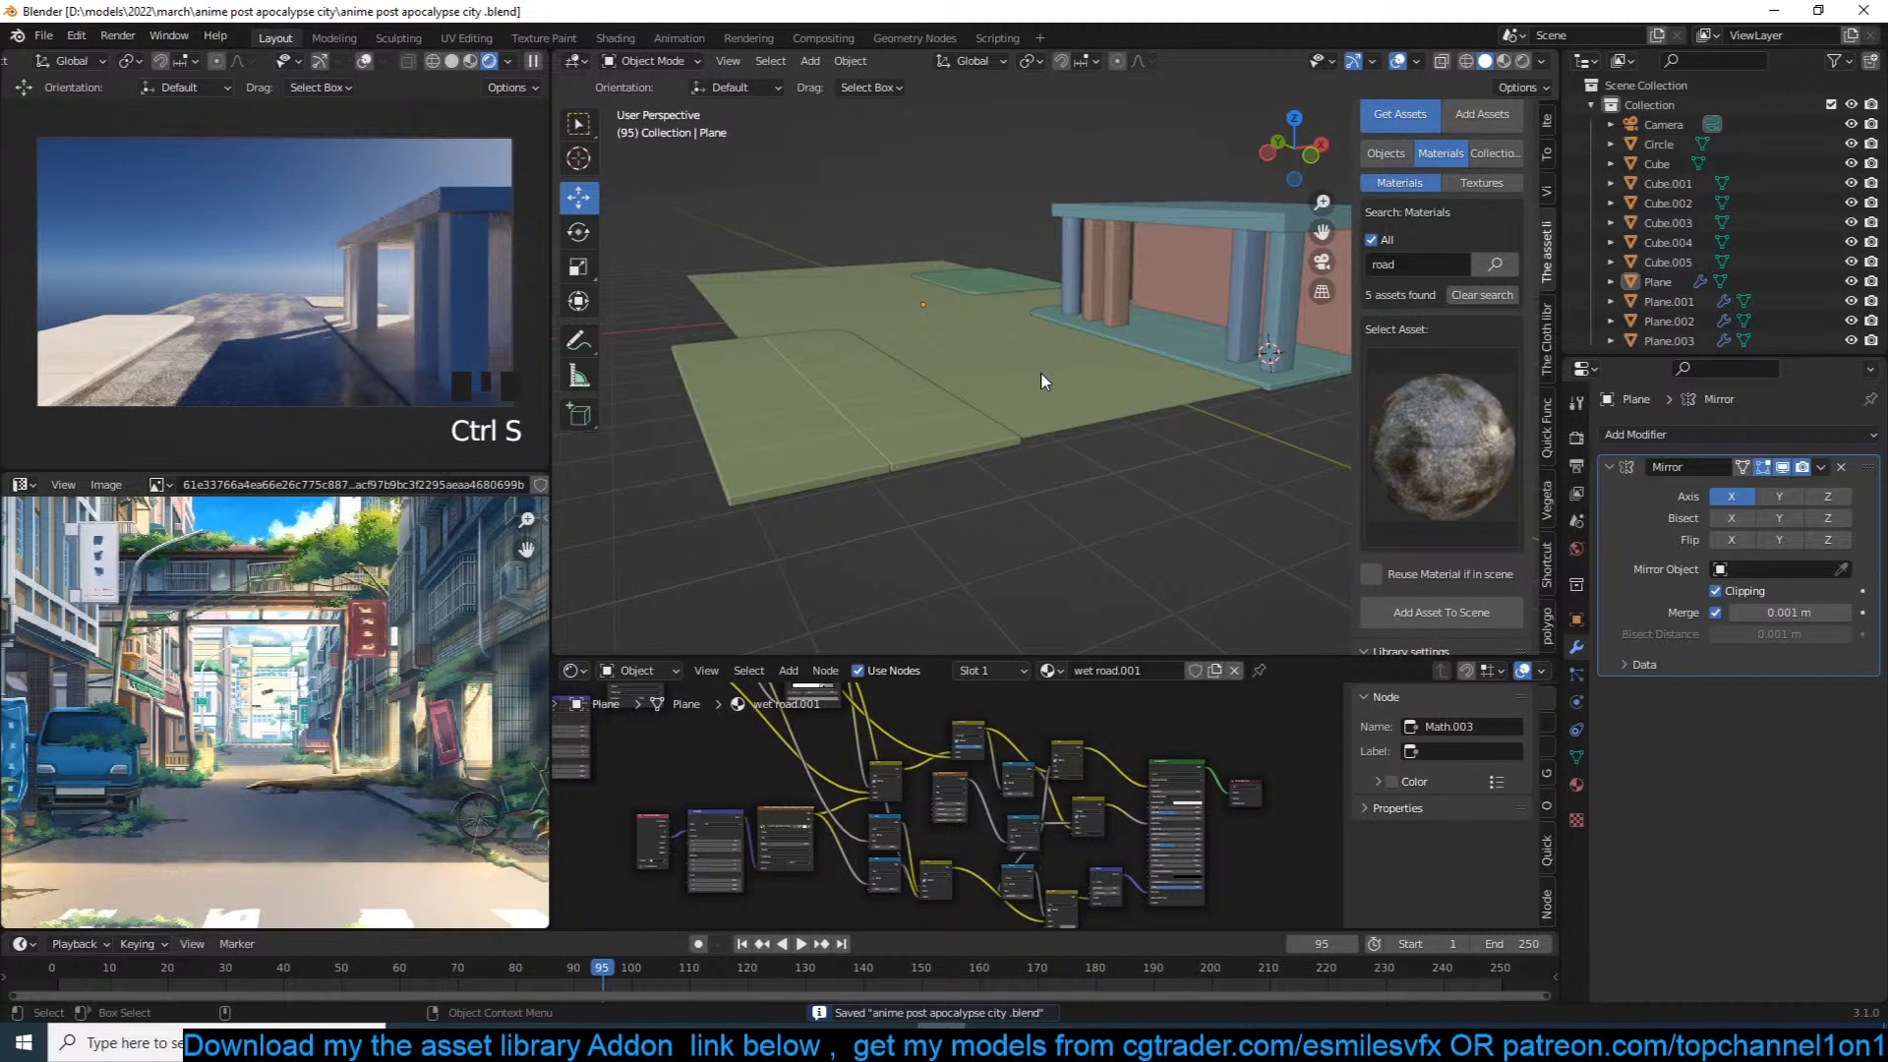
{"action": "middle_click_drag", "start_coordinate": [1264, 320], "coordinate": [1022, 324], "text": "shift"}
{"action": "scroll", "coordinate": [901, 352], "scroll_direction": "up", "scroll_amount": 4}
{"action": "left_click", "coordinate": [794, 356]}
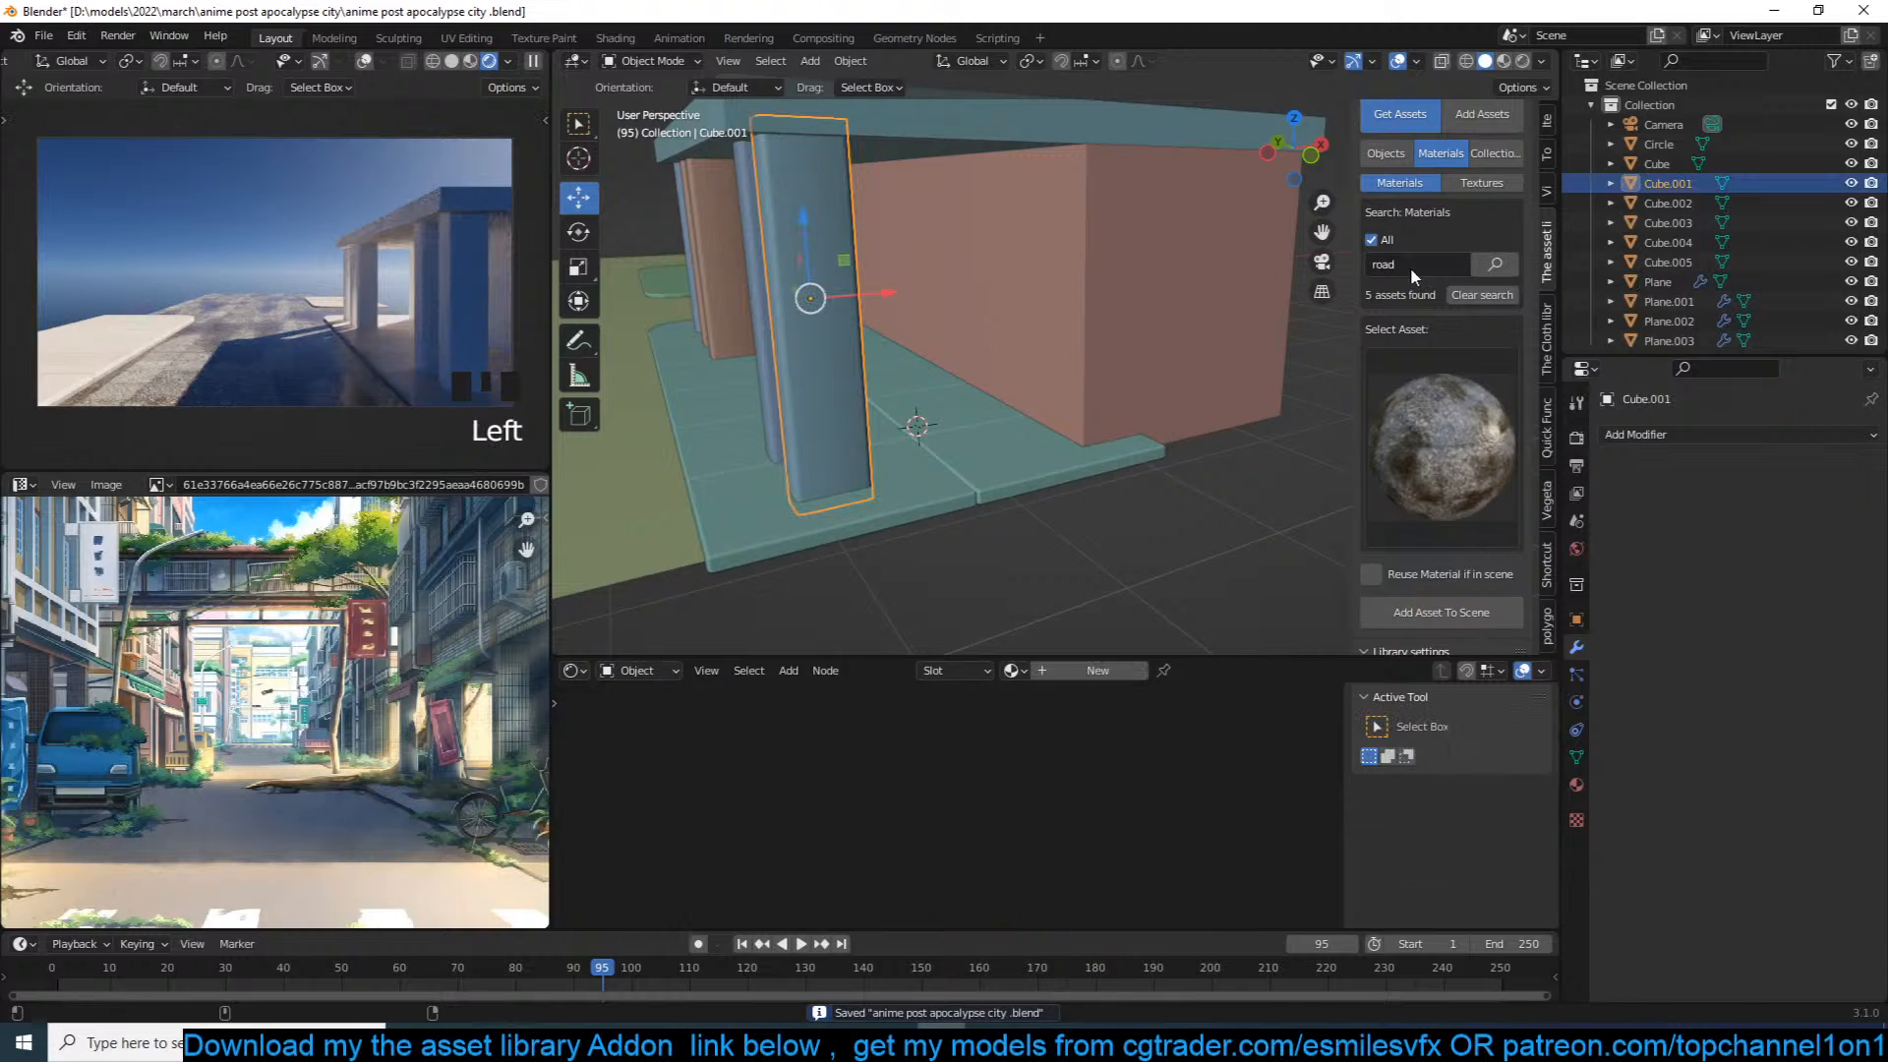
{"action": "left_click", "coordinate": [1418, 267]}
{"action": "type", "text": "tiles"}
{"action": "key", "text": "Return"}
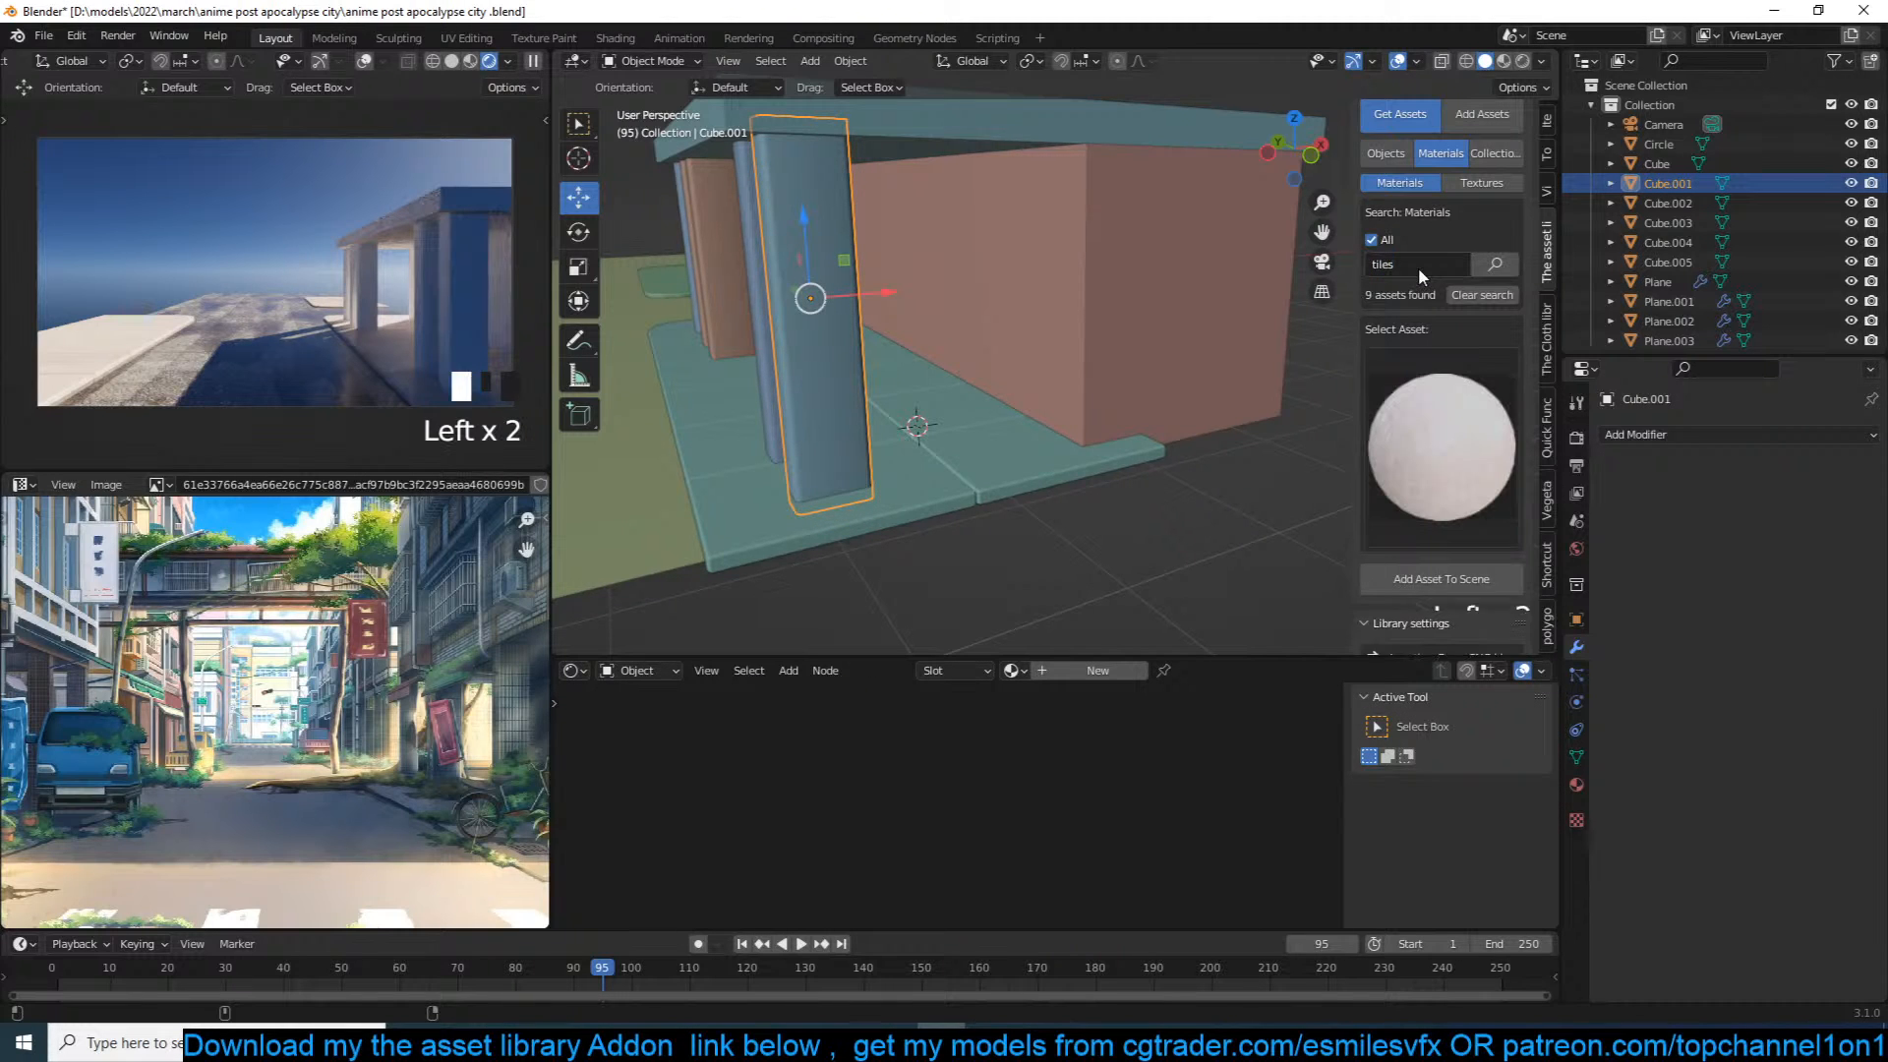
Step: Try the turquoise tile material on the front square pillar
{"action": "left_click", "coordinate": [1469, 429]}
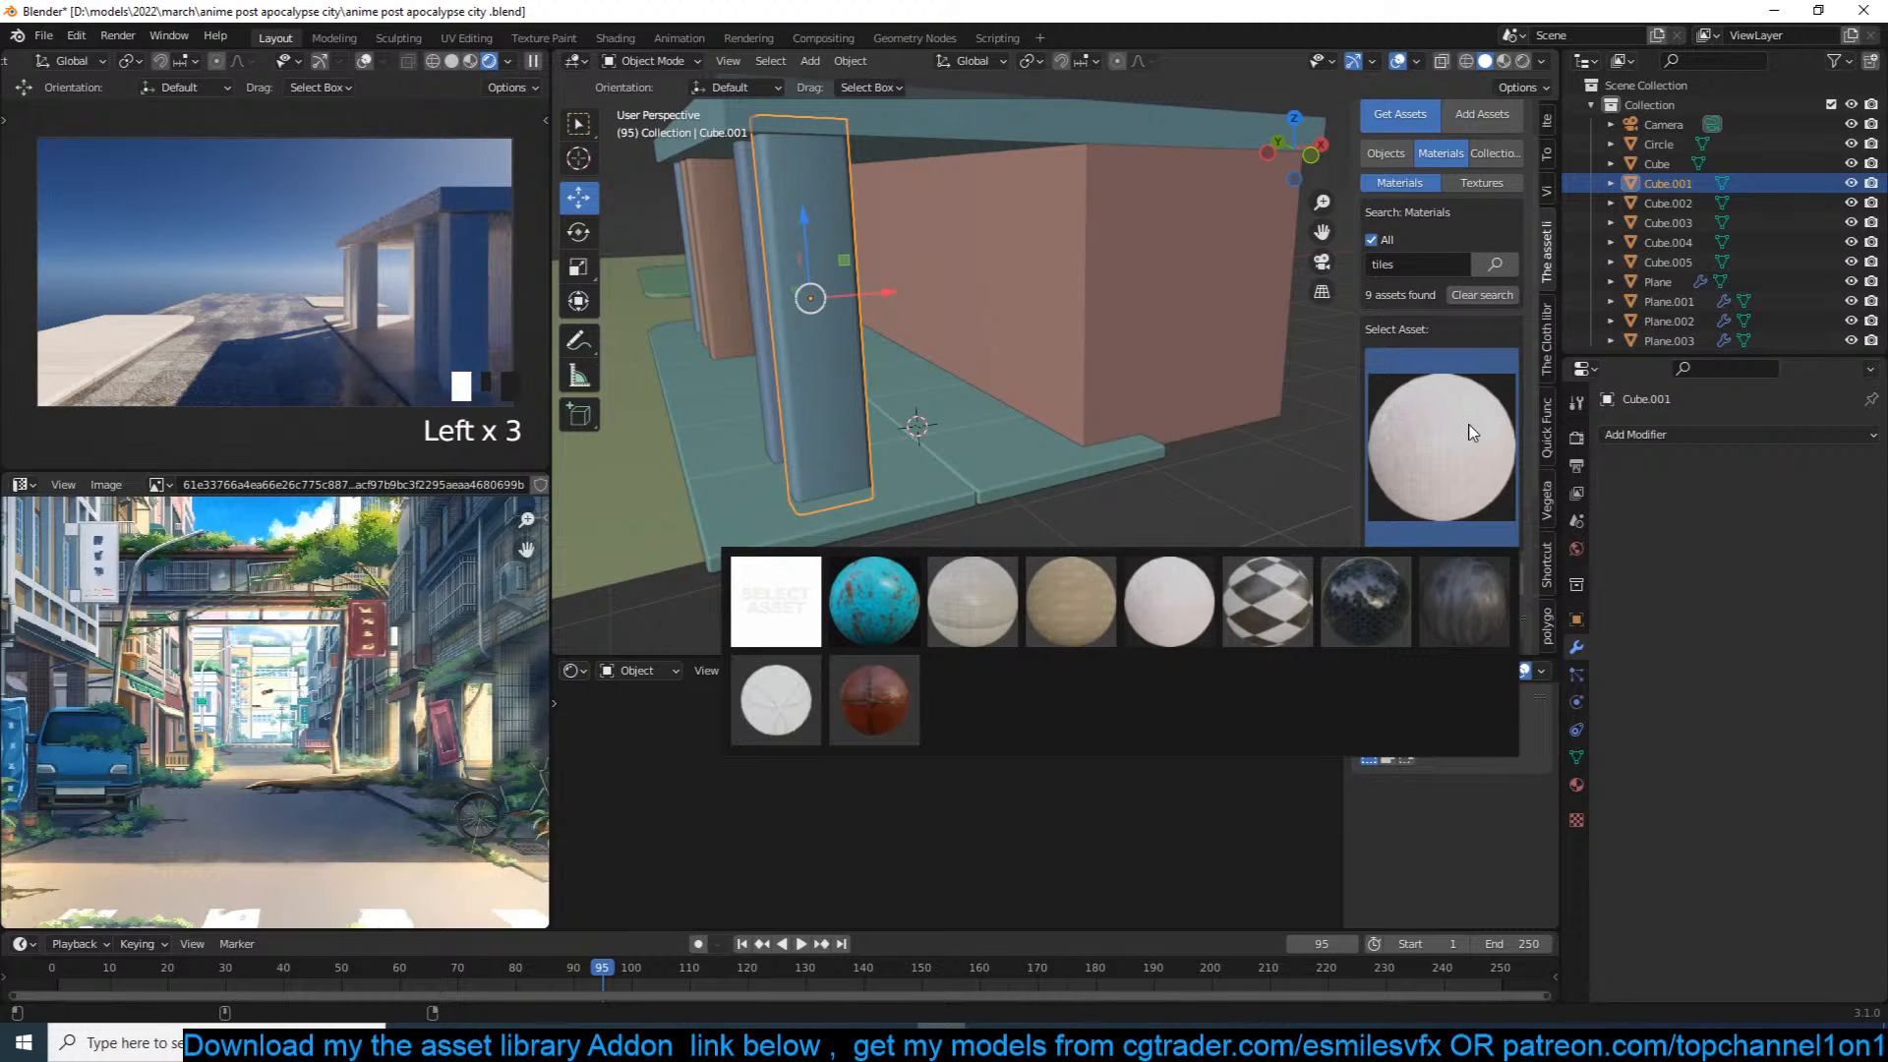
{"action": "left_click", "coordinate": [890, 594]}
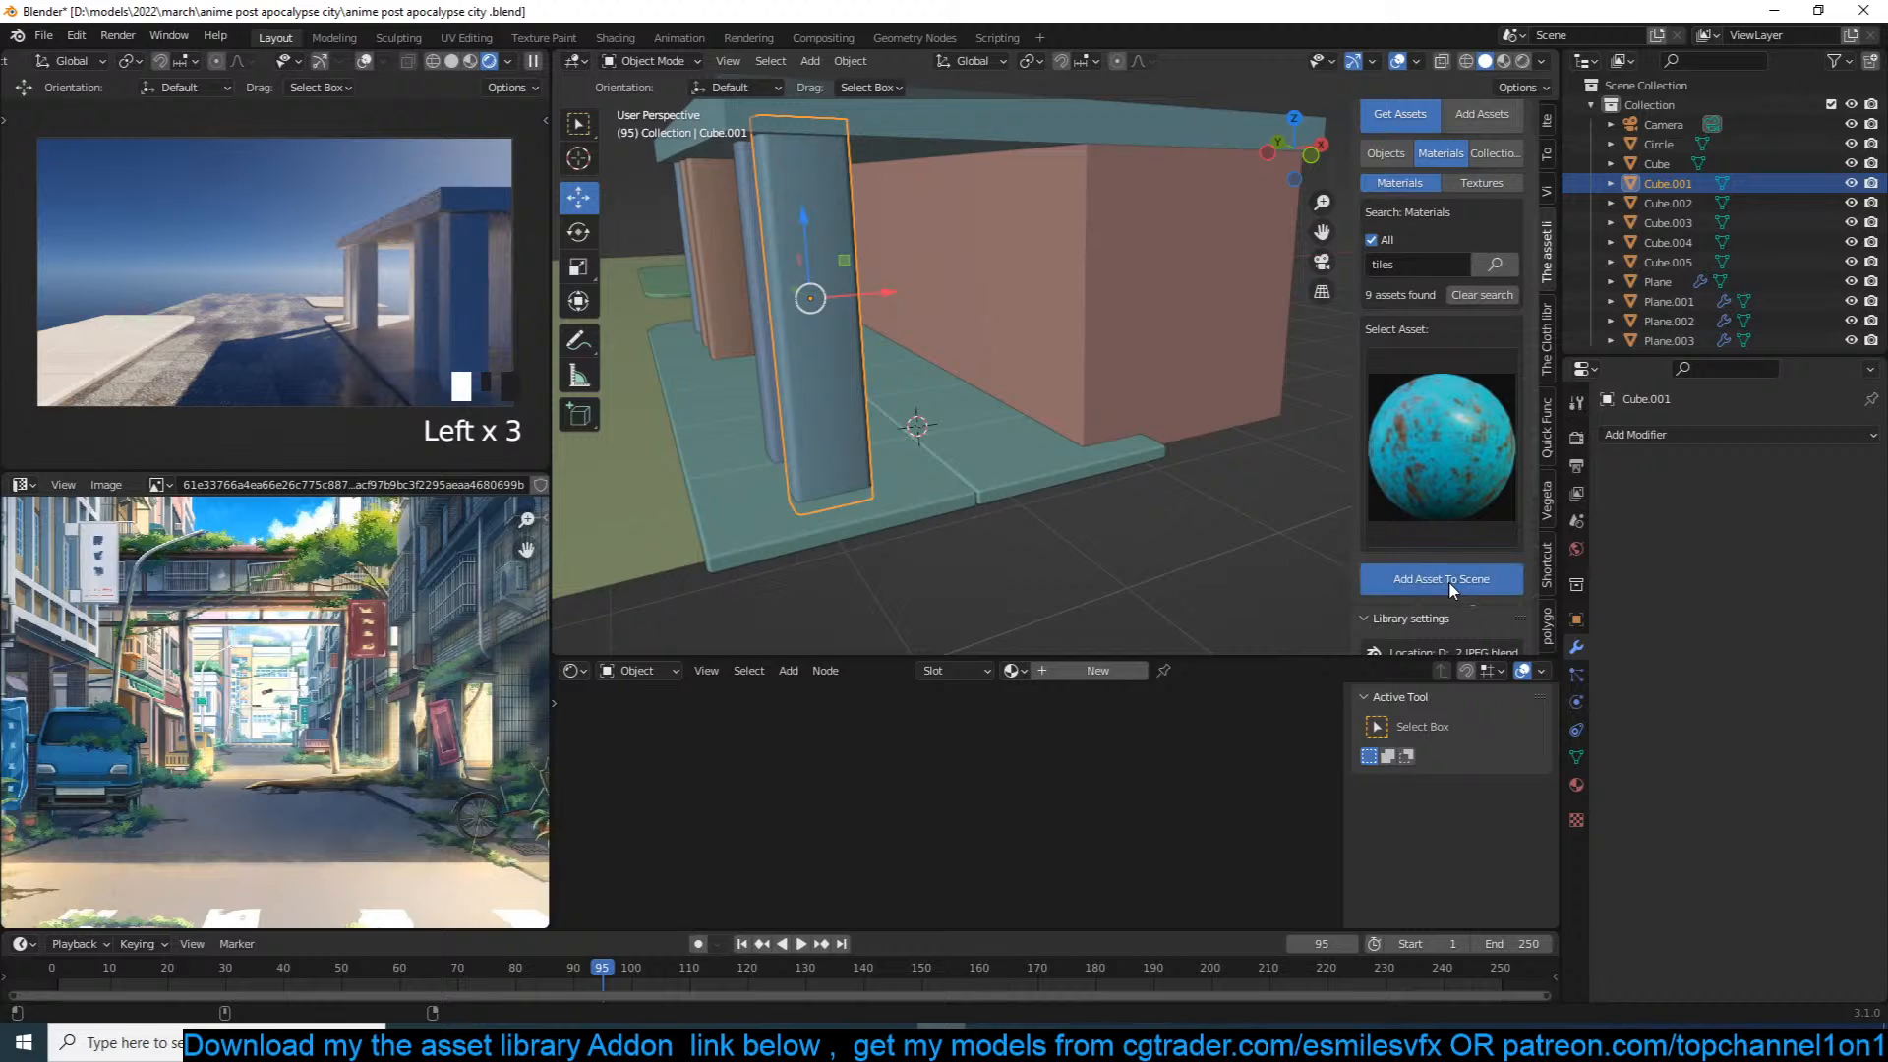
{"action": "left_click", "coordinate": [1441, 612]}
Step: Add the light grey tiles material to the front square pillar and save the scene
{"action": "left_click", "coordinate": [1453, 454]}
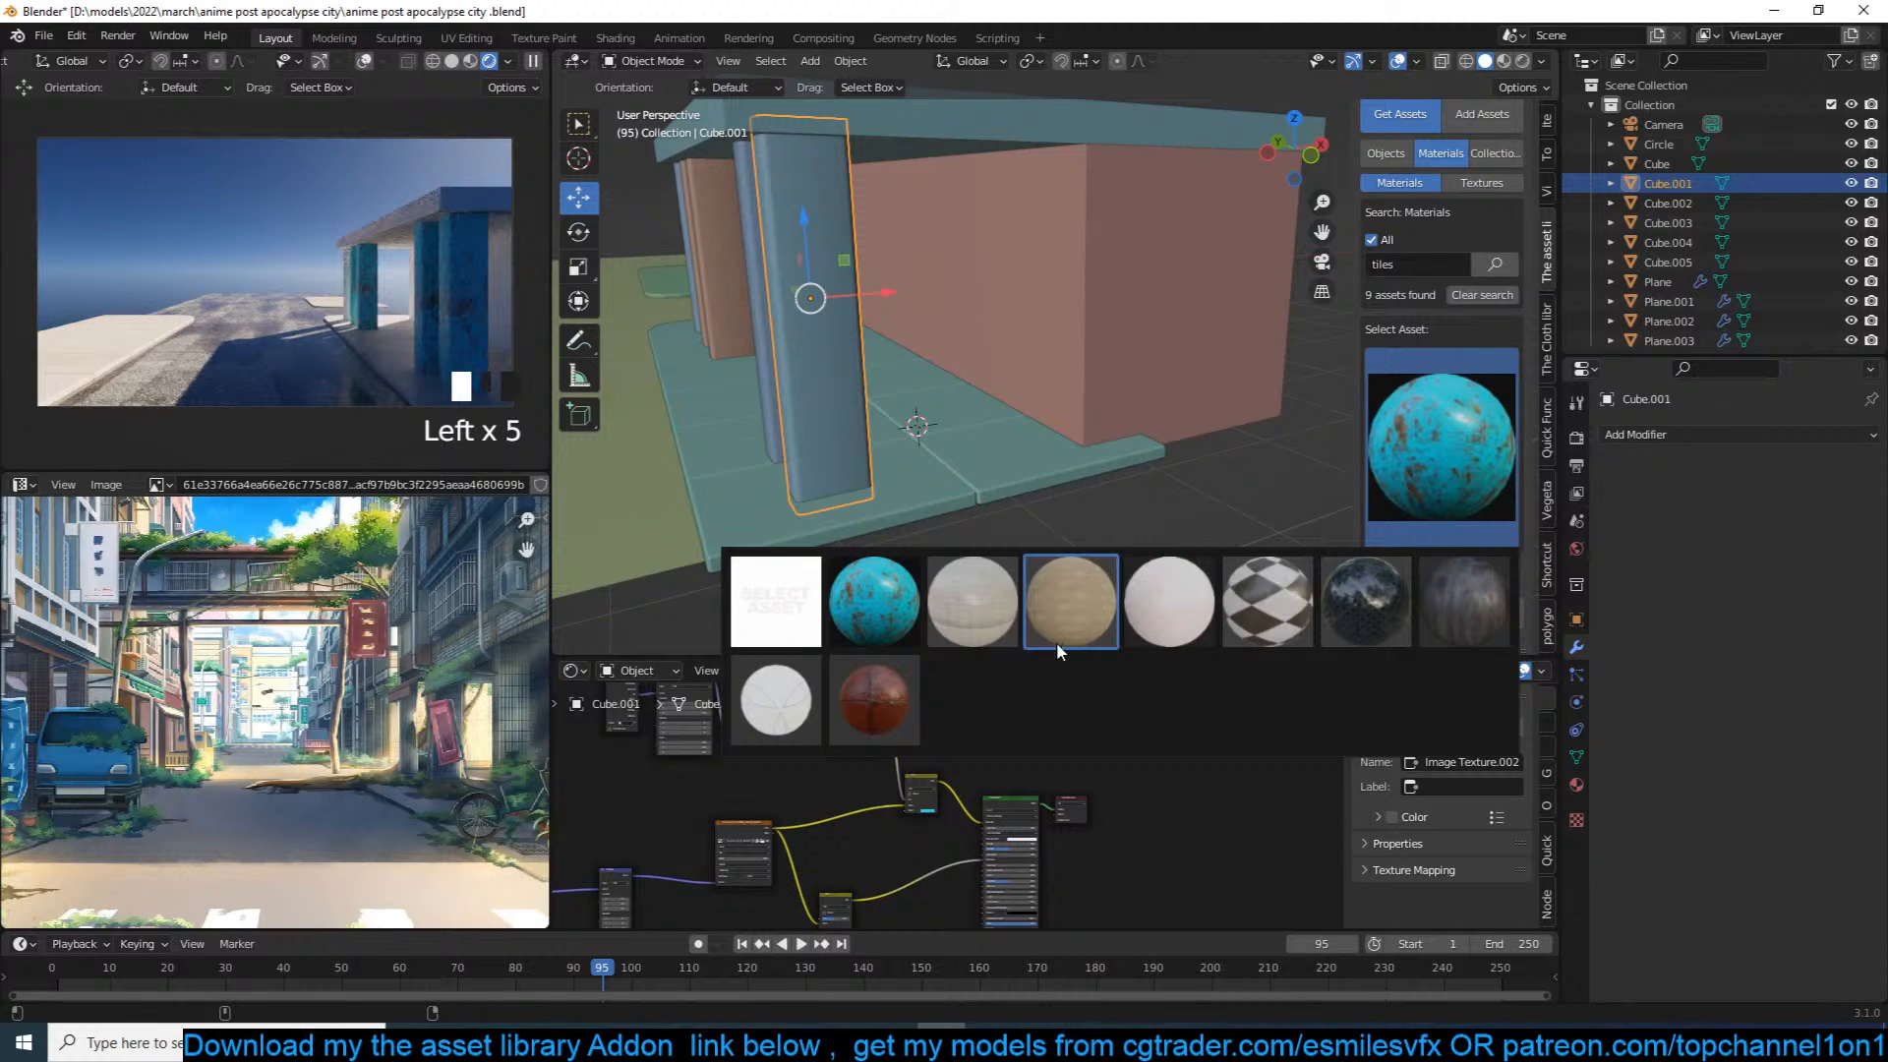
{"action": "left_click", "coordinate": [969, 602]}
{"action": "left_click", "coordinate": [1441, 611]}
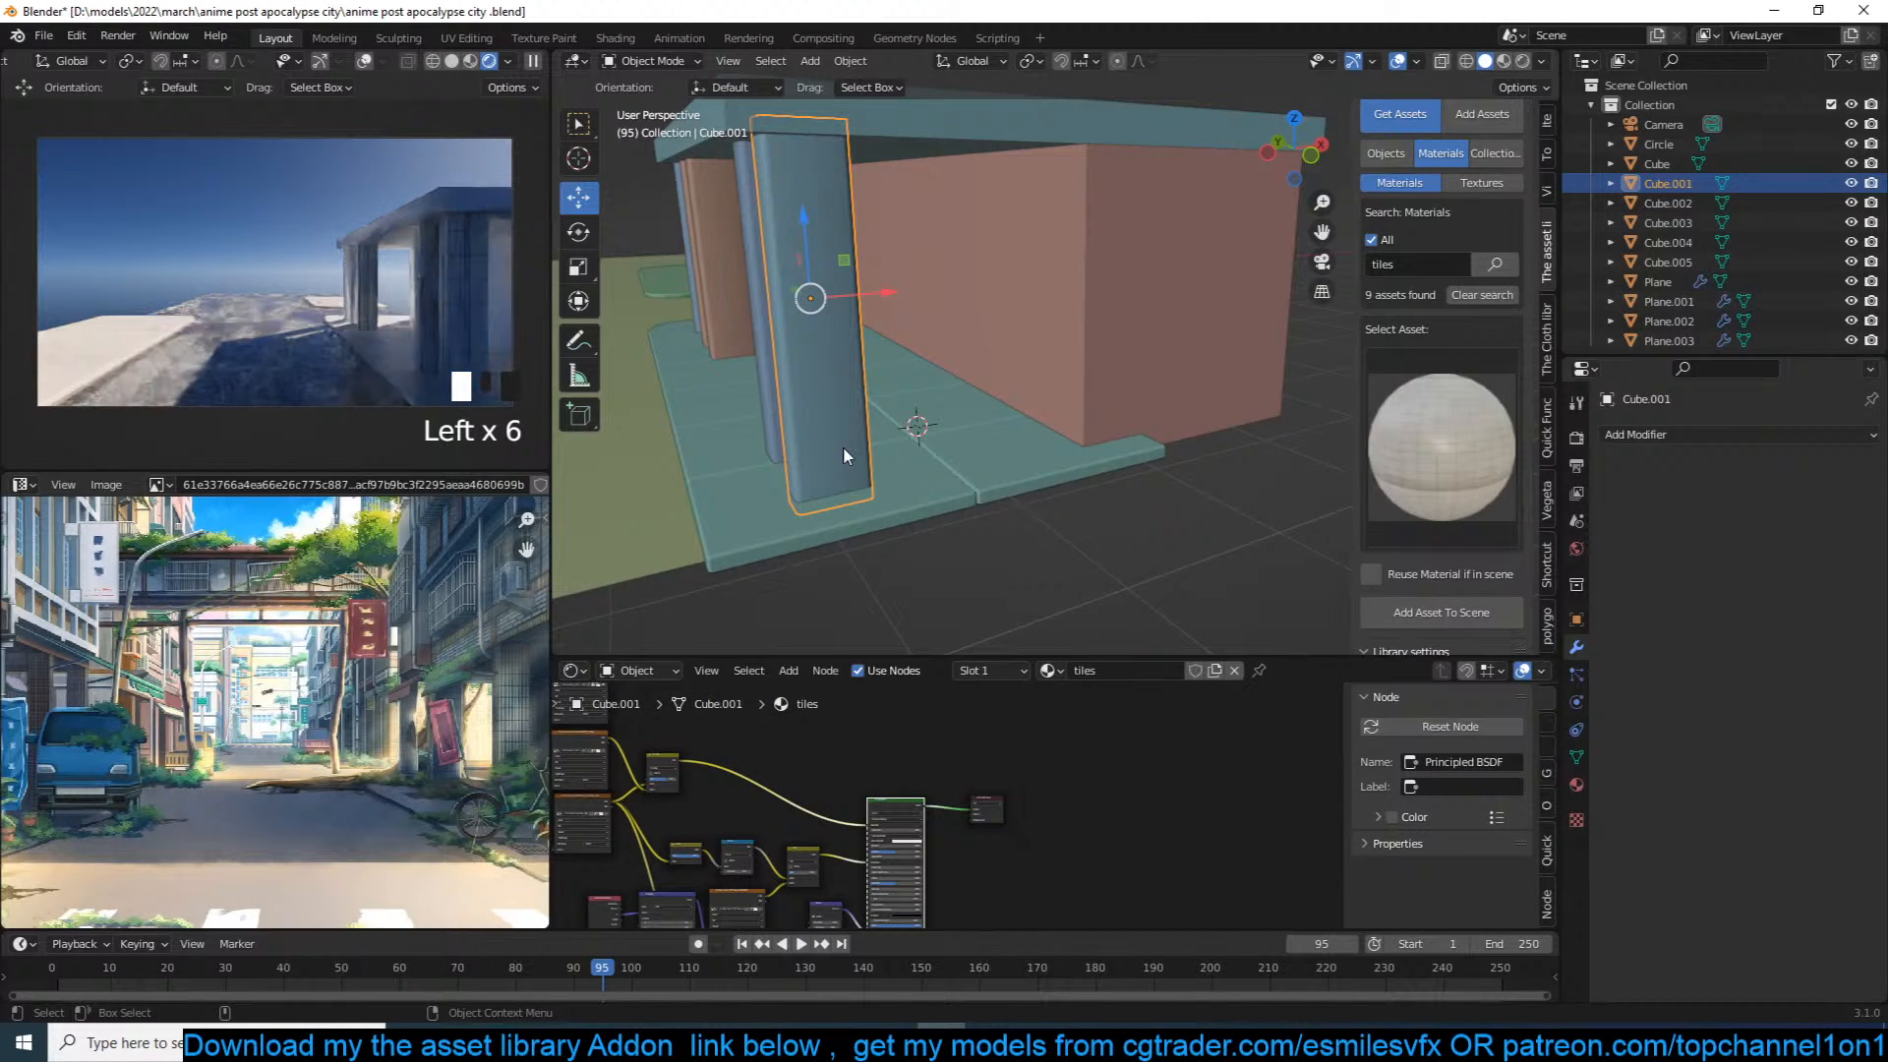
{"action": "key", "text": "grave"}
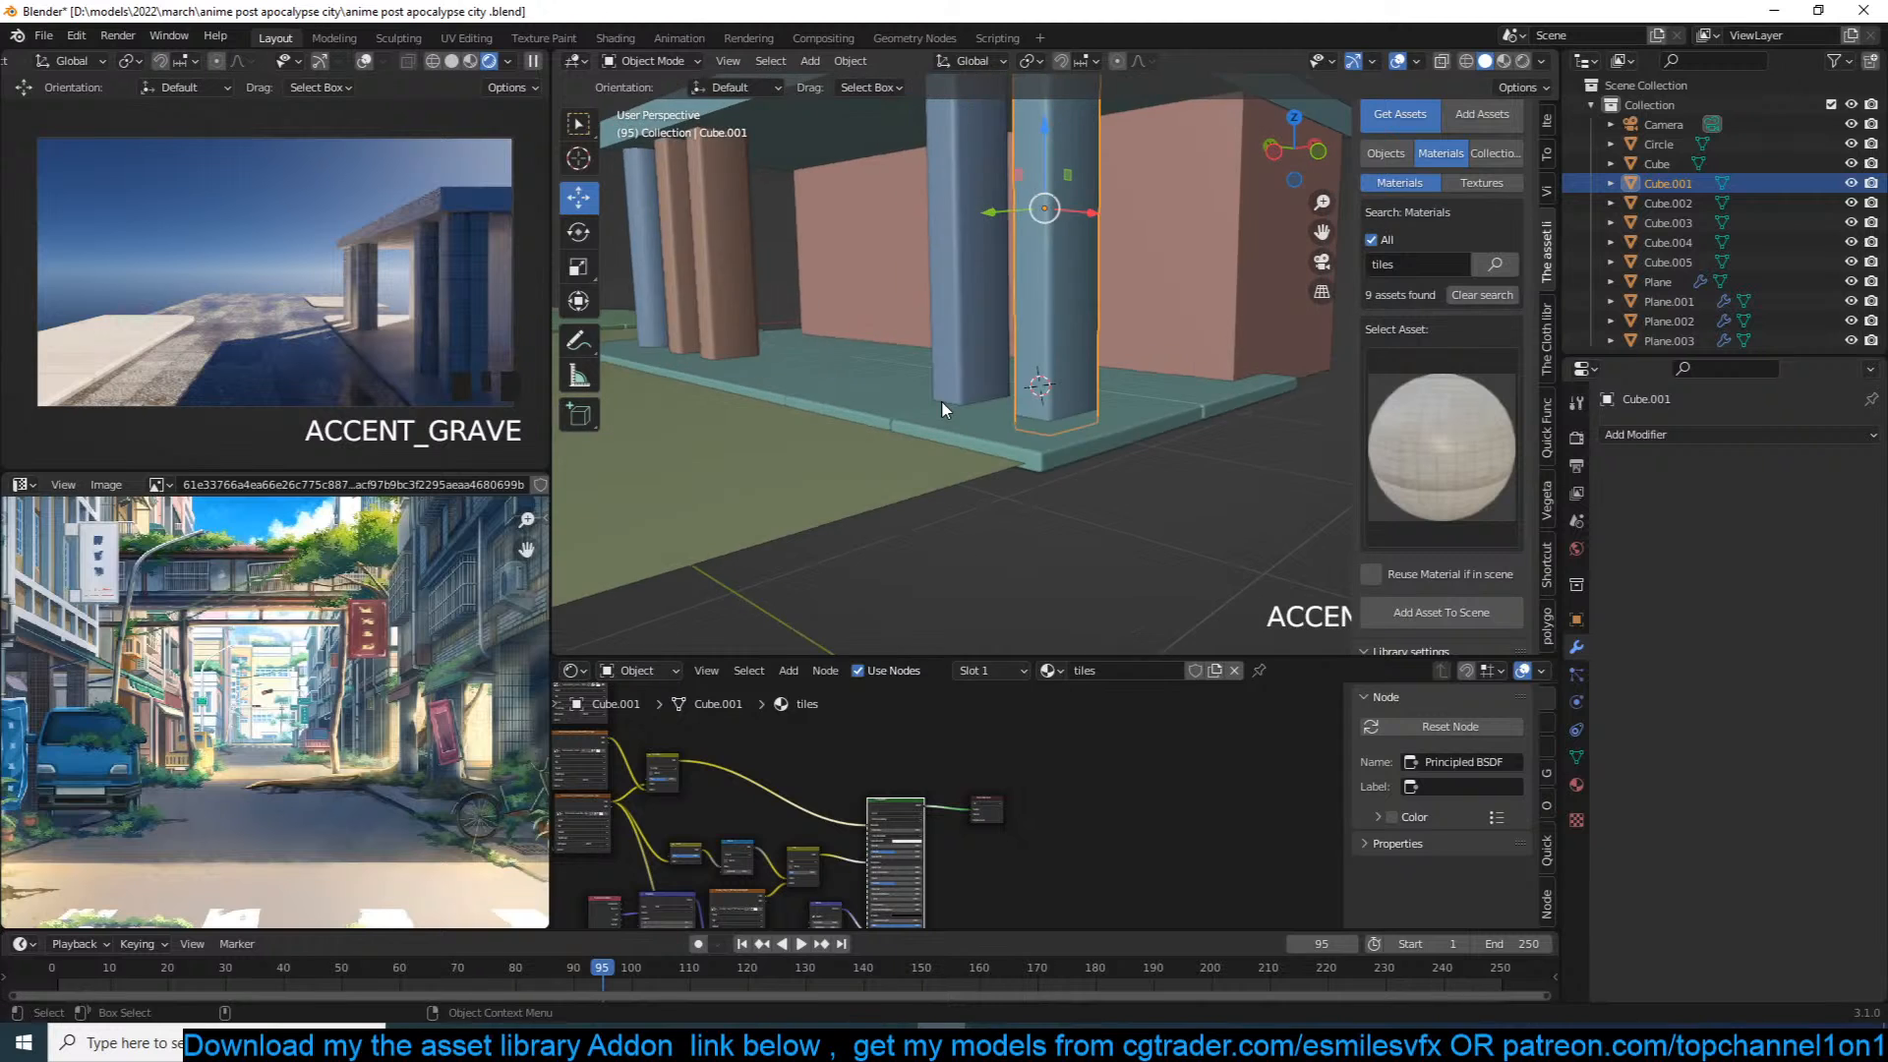
{"action": "middle_click_drag", "start_coordinate": [941, 403], "coordinate": [970, 439], "text": "shift"}
{"action": "key", "text": "ctrl+s"}
Step: Link the square pillar's tiles material to the roof slab and the building's wall block
{"action": "middle_click_drag", "start_coordinate": [1029, 319], "coordinate": [880, 448], "text": "shift"}
{"action": "left_click", "coordinate": [1037, 267]}
{"action": "left_click", "coordinate": [998, 374], "text": "shift"}
{"action": "left_click", "coordinate": [909, 435], "text": "shift"}
{"action": "key", "text": "ctrl+l"}
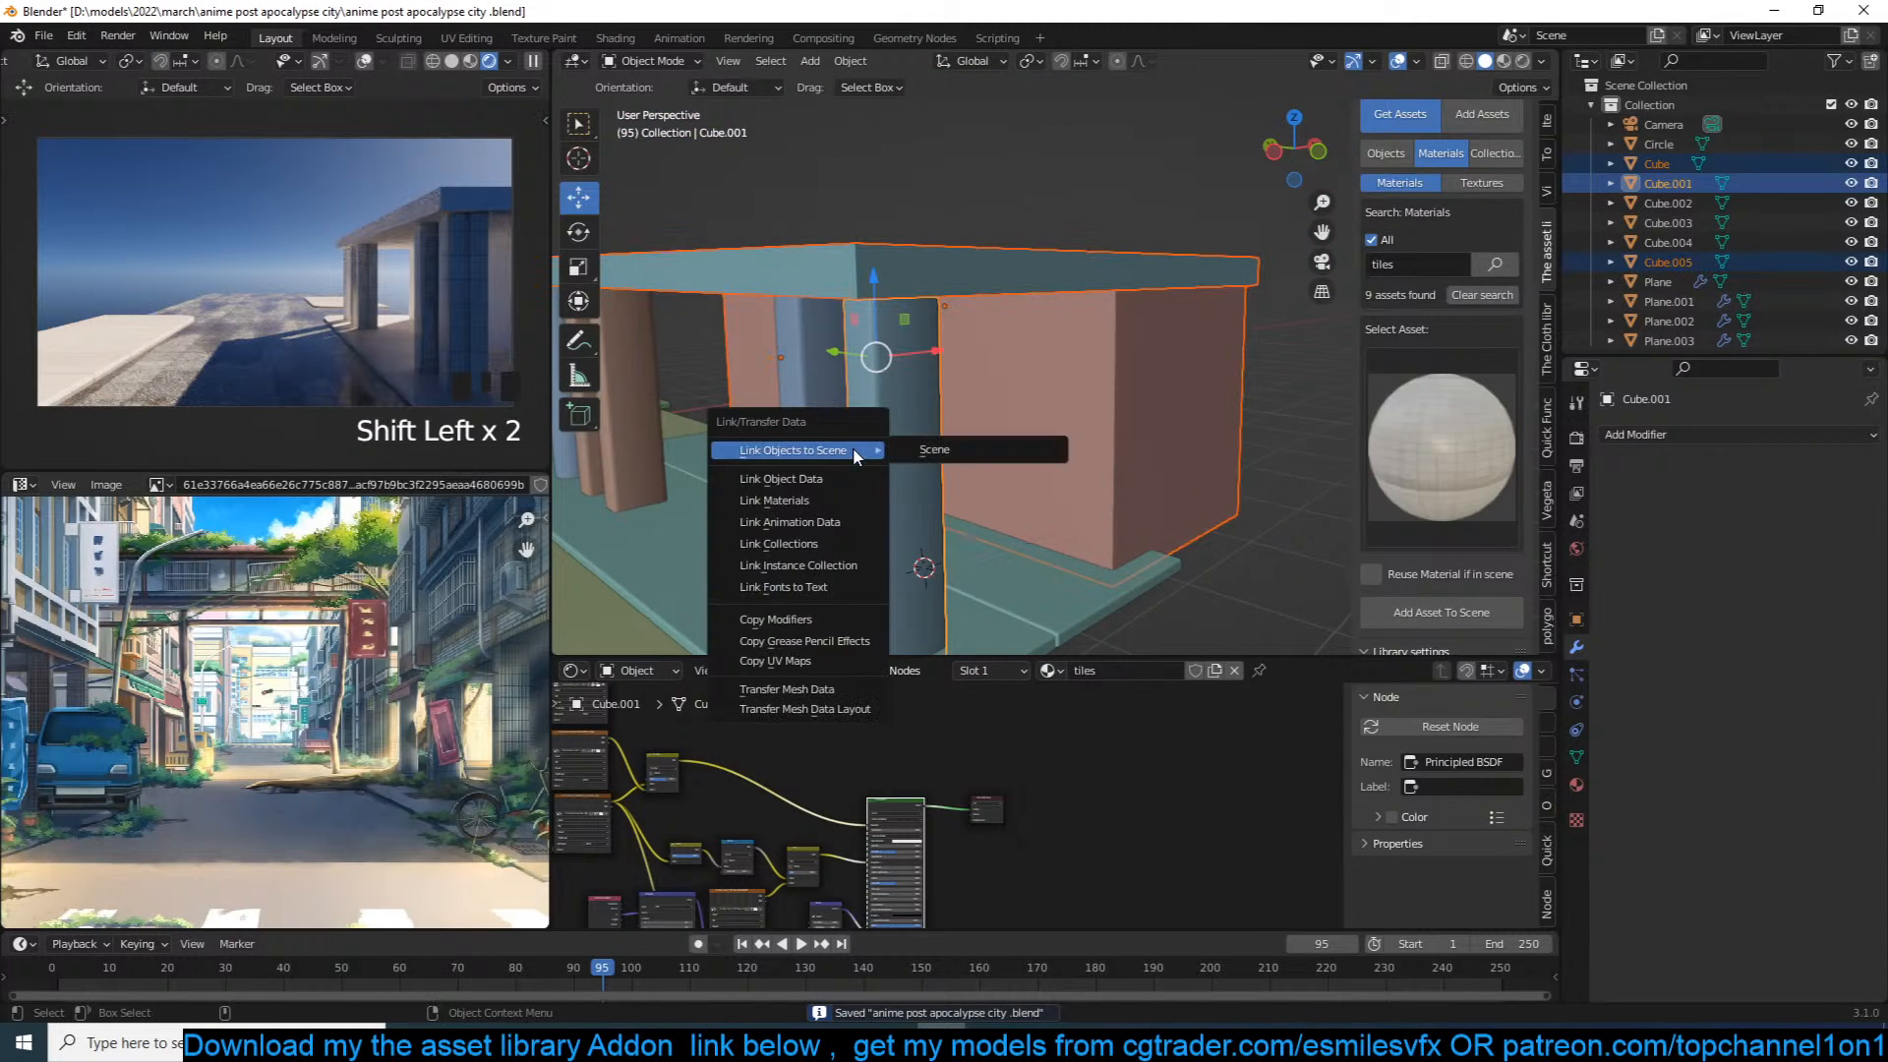
{"action": "left_click", "coordinate": [847, 502]}
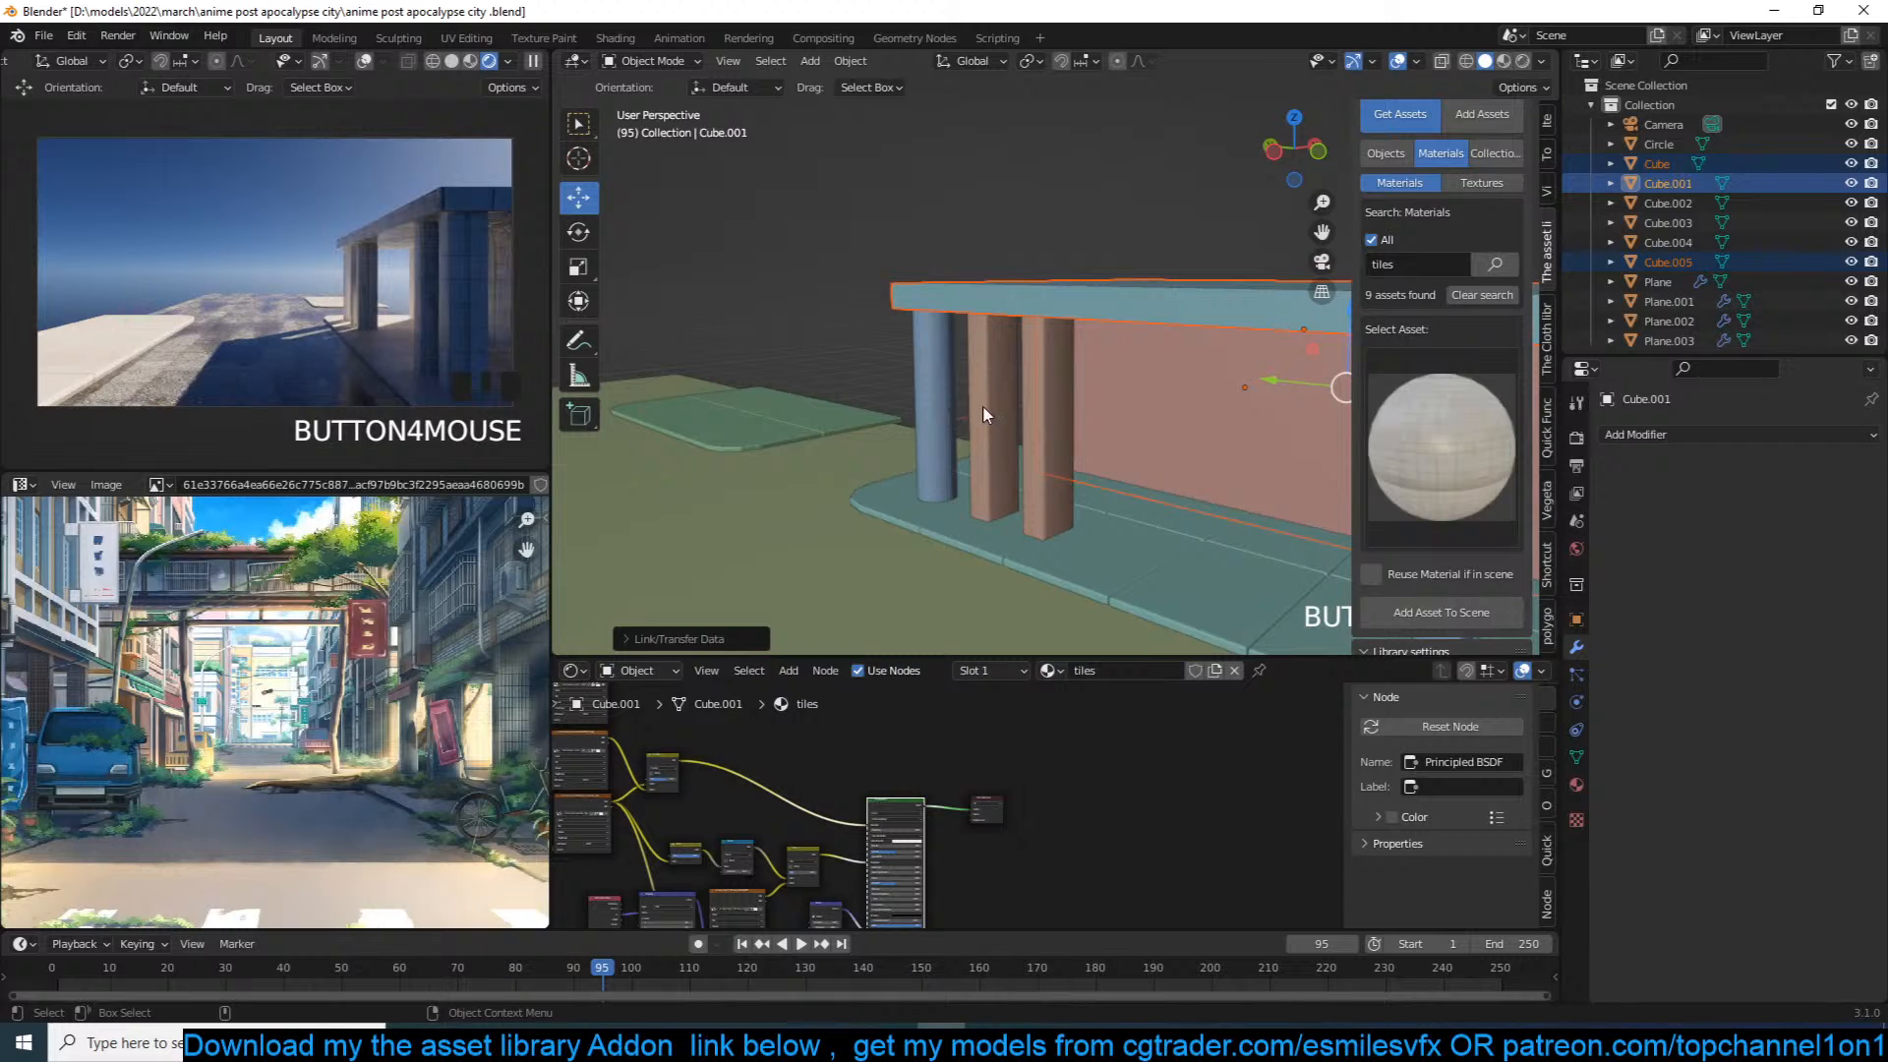
Step: Link the tiles material from the adjacent square pillar to the round column at the building's far end, and save
{"action": "left_click", "coordinate": [924, 411]}
{"action": "left_click", "coordinate": [1013, 411], "text": "shift"}
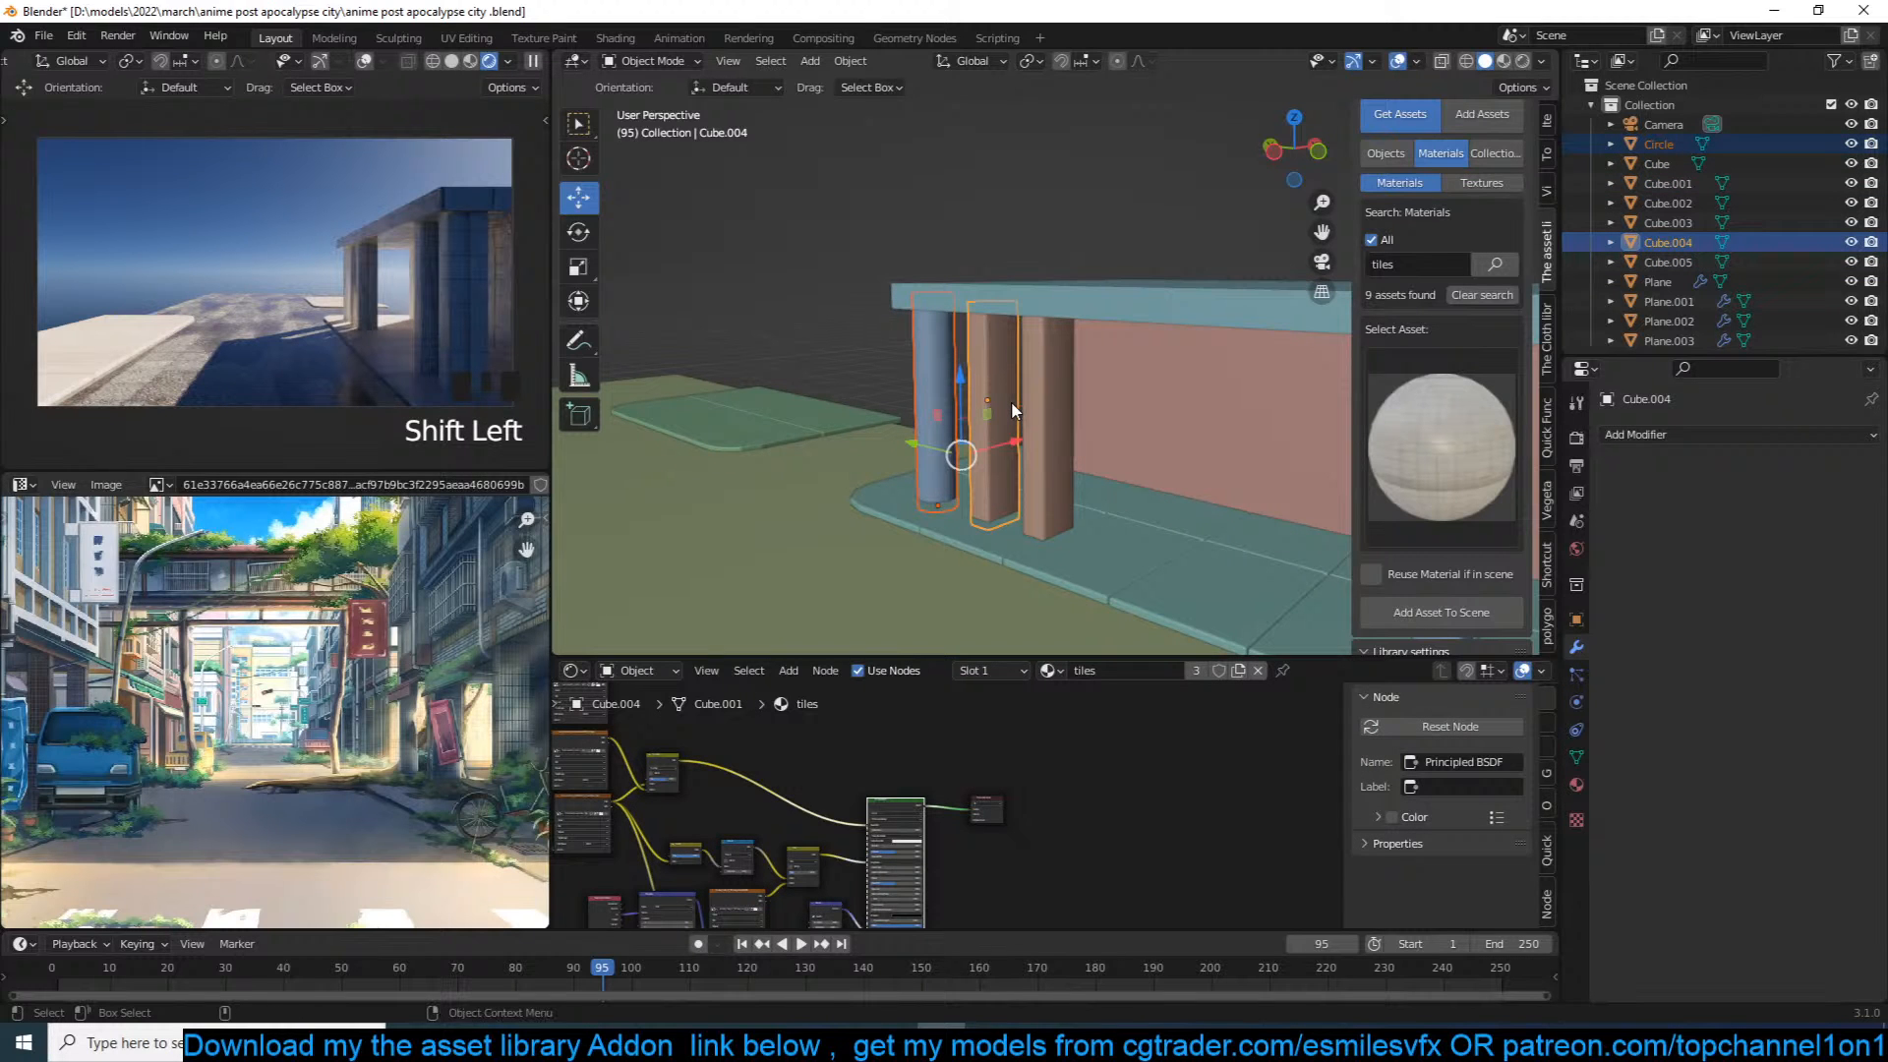
{"action": "key", "text": "ctrl+l"}
{"action": "left_click", "coordinate": [1017, 406]}
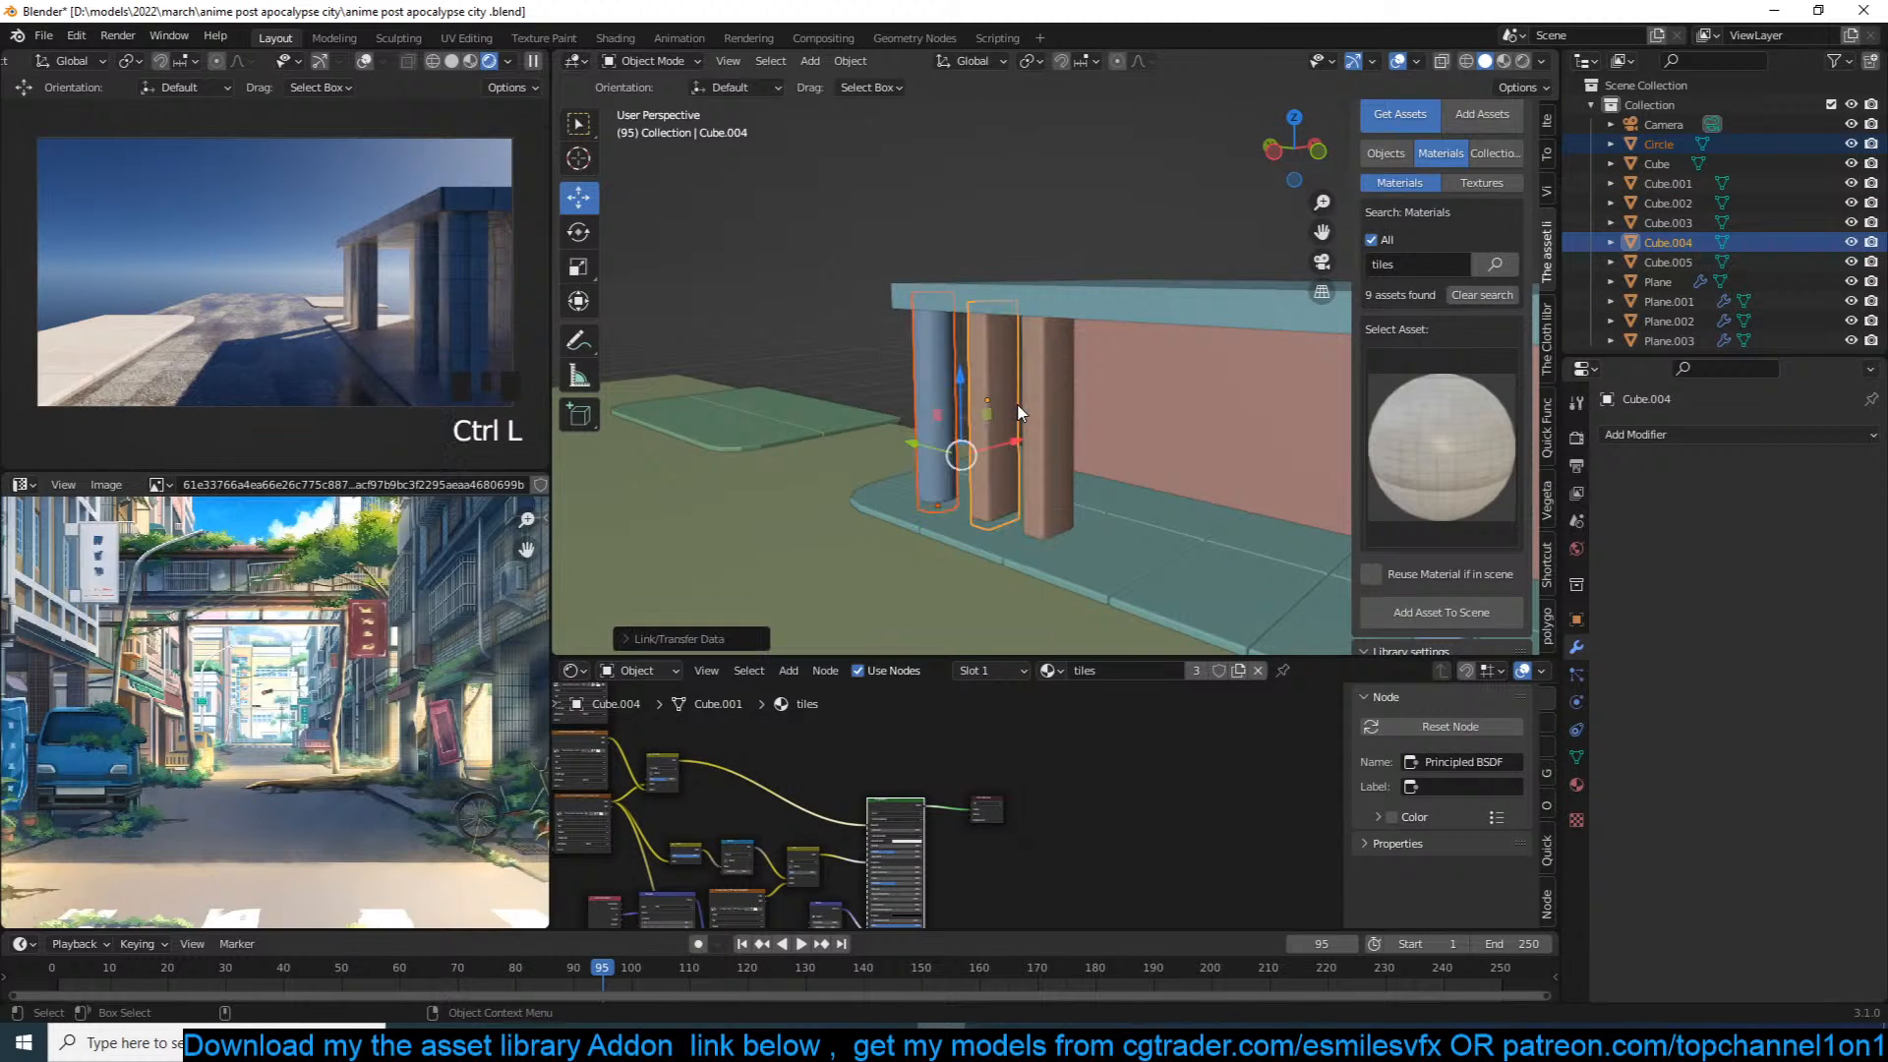
{"action": "key", "text": "alt+a"}
{"action": "scroll", "coordinate": [1131, 374], "scroll_direction": "up", "scroll_amount": 3}
{"action": "key", "text": "ctrl+s"}
Step: Unwrap the whole roof slab with Smart UV Project at an angle limit of 66°
{"action": "left_click", "coordinate": [1183, 294]}
{"action": "key", "text": "Tab"}
{"action": "key", "text": "a"}
{"action": "key", "text": "u"}
{"action": "left_click", "coordinate": [1003, 331]}
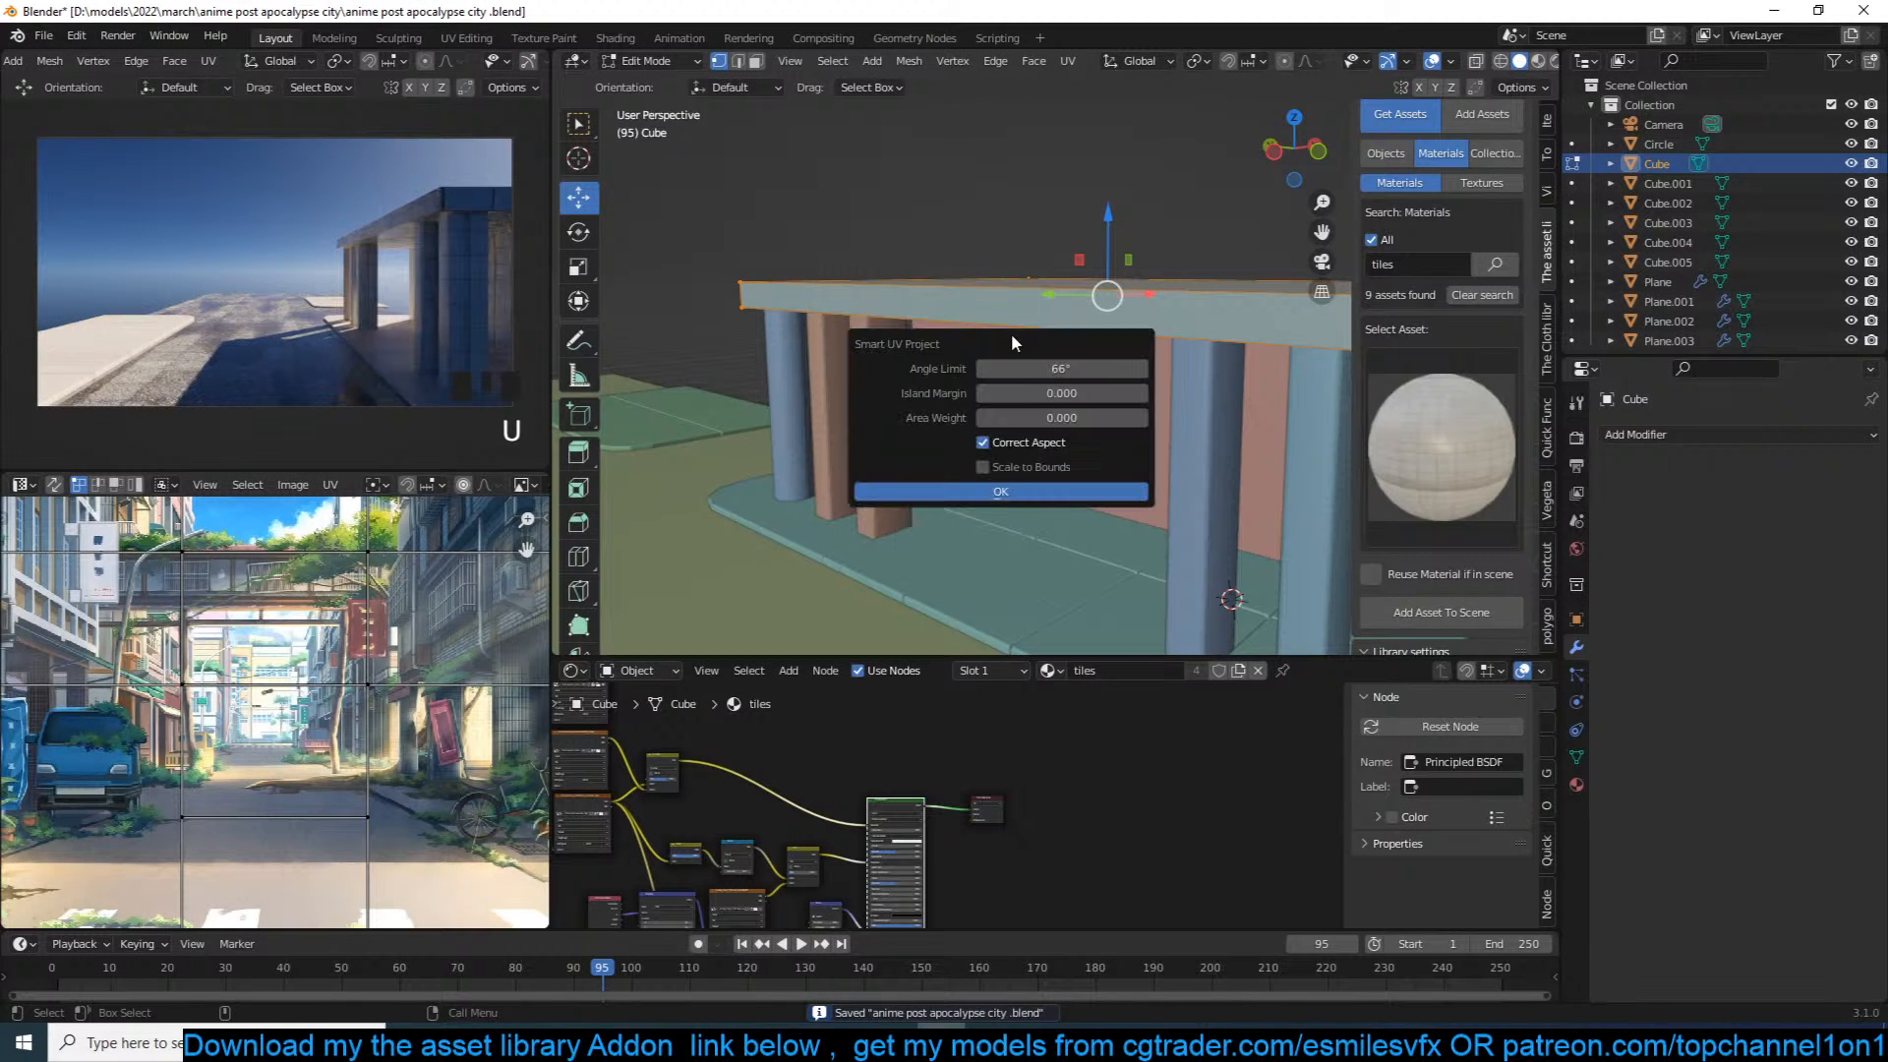
{"action": "left_click", "coordinate": [990, 491]}
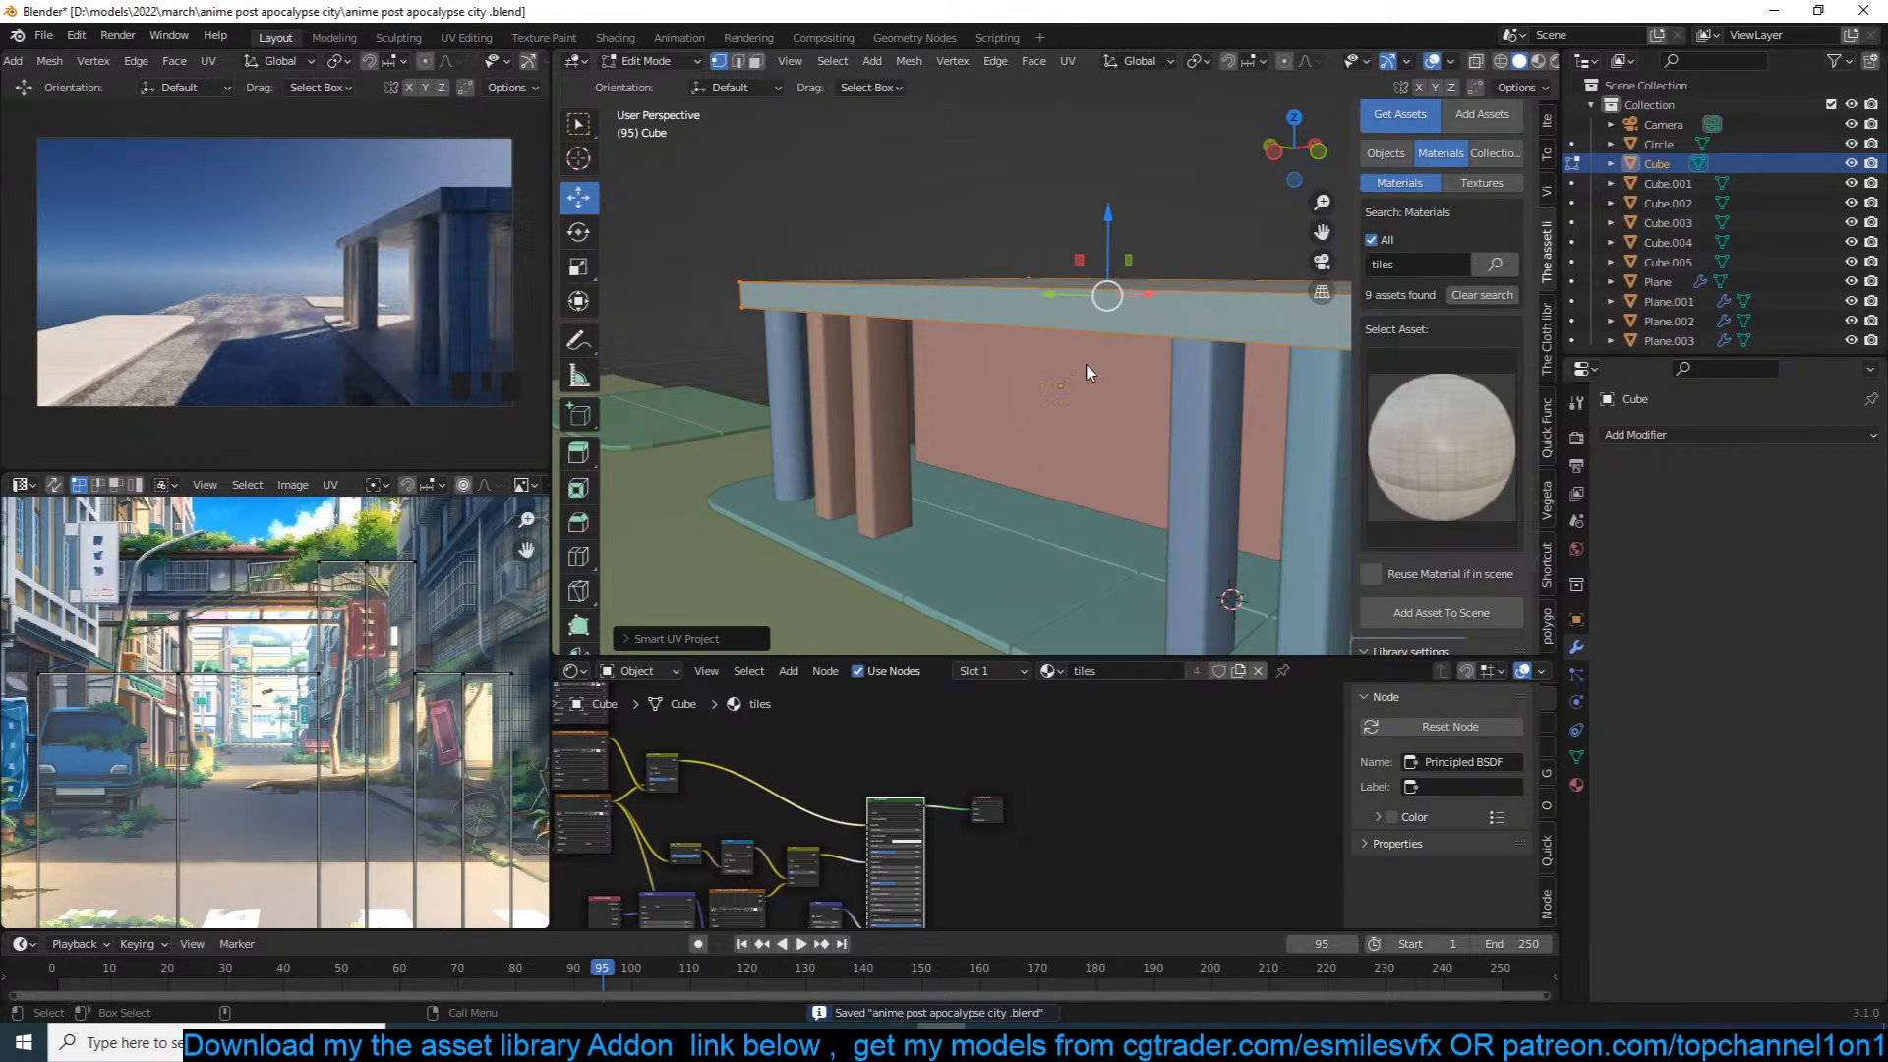
Step: Apply the roof slab's object transform, recentre its origin on the slab and save the scene
{"action": "key", "text": "Tab"}
{"action": "key", "text": "ctrl+a"}
{"action": "left_click", "coordinate": [1126, 356]}
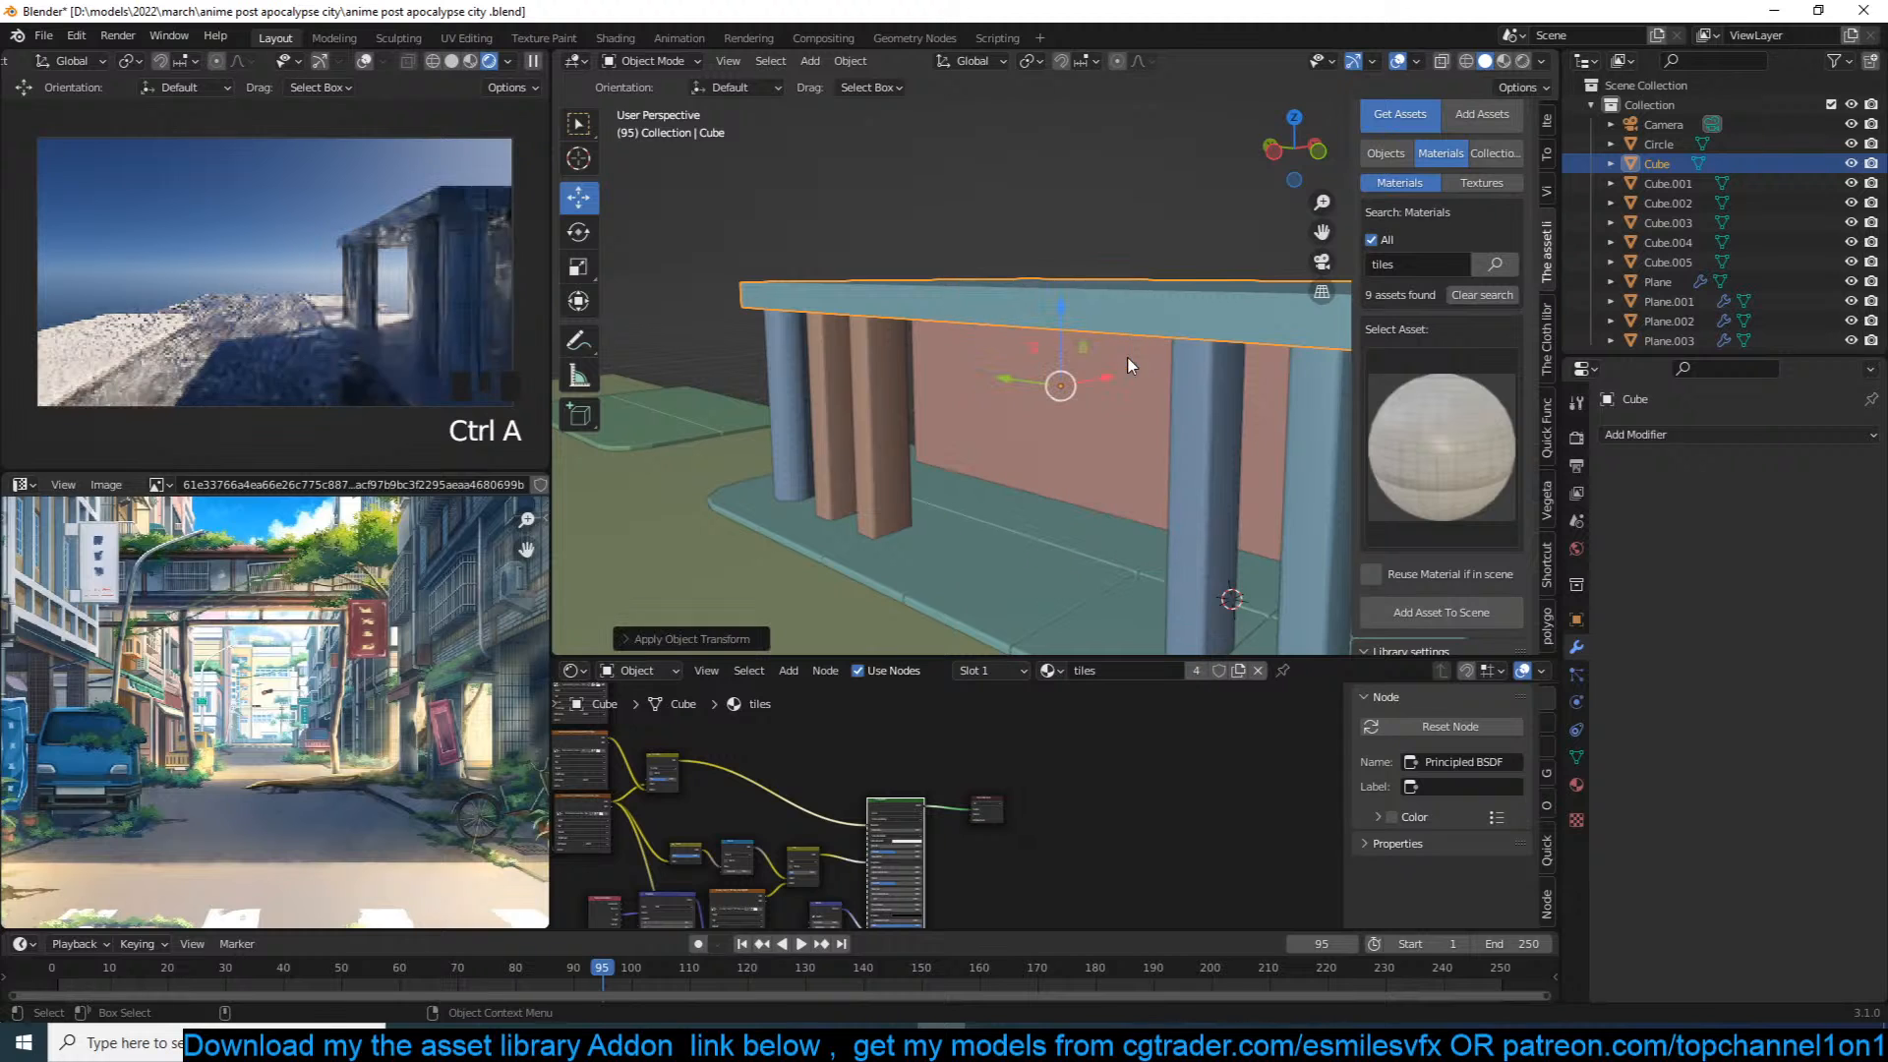
{"action": "right_click", "coordinate": [1140, 347]}
{"action": "mouse_move", "coordinate": [1145, 349]}
{"action": "left_click", "coordinate": [1231, 370]}
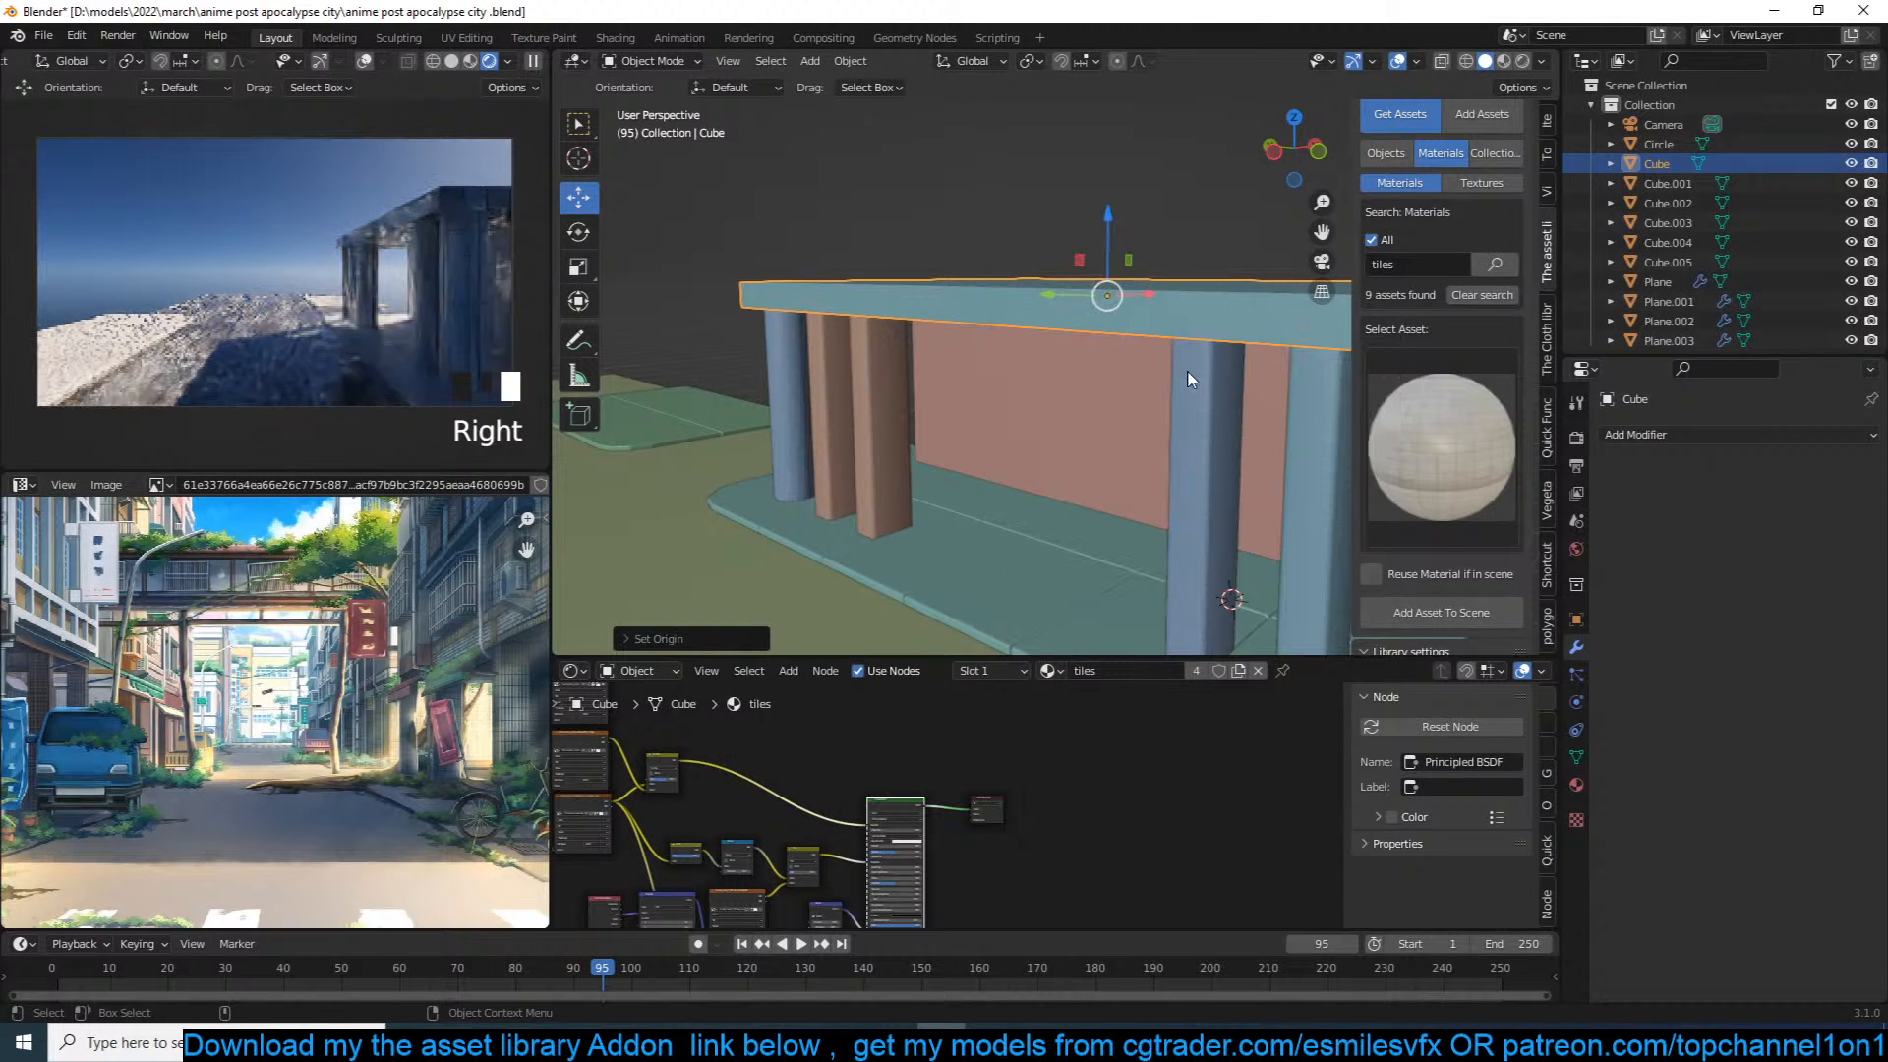
{"action": "key", "text": "ctrl+s"}
Step: Examine the right-hand building's facade in the reference image and compare it with the modelled roof and pillars
{"action": "scroll", "coordinate": [1064, 411], "scroll_direction": "down", "scroll_amount": 2}
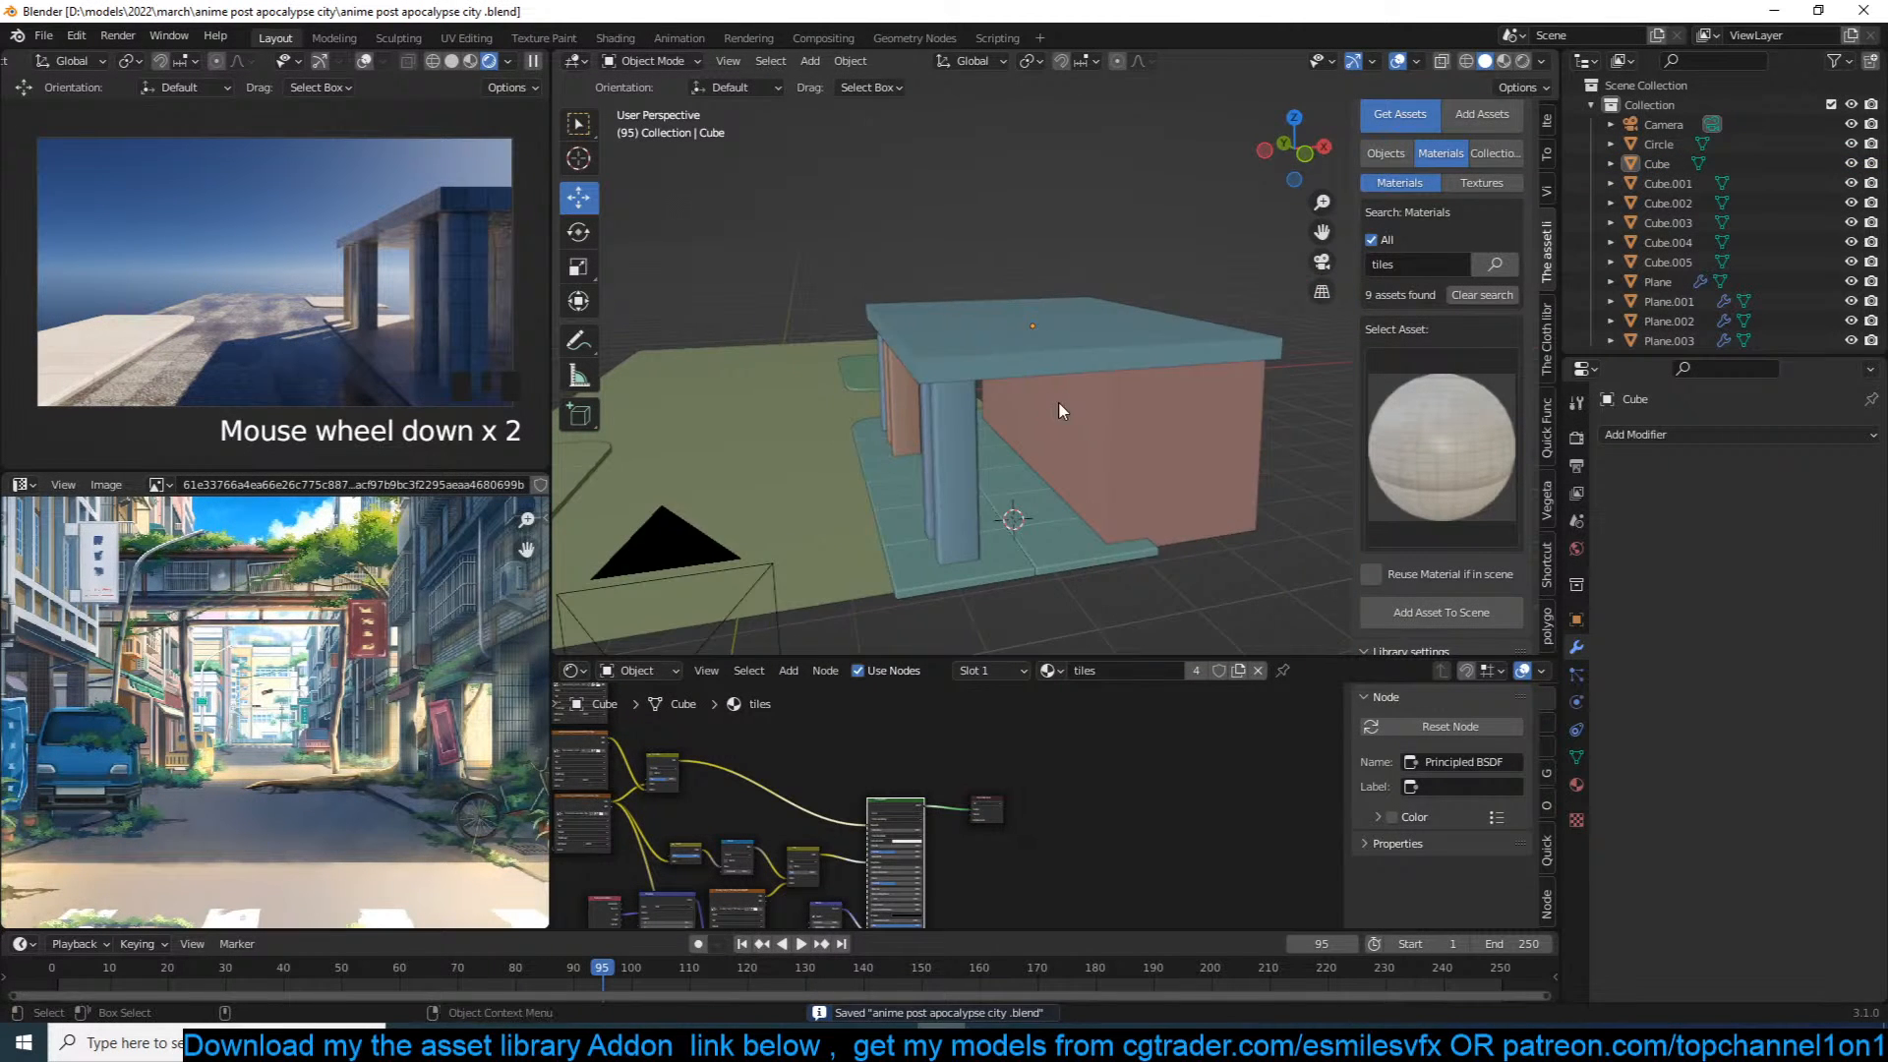
{"action": "middle_click_drag", "start_coordinate": [1062, 403], "coordinate": [1064, 454], "text": "shift"}
{"action": "scroll", "coordinate": [518, 574], "scroll_direction": "up", "scroll_amount": 2}
{"action": "scroll", "coordinate": [398, 596], "scroll_direction": "down", "scroll_amount": 2}
{"action": "middle_click_drag", "start_coordinate": [518, 574], "coordinate": [289, 646]}
{"action": "scroll", "coordinate": [384, 616], "scroll_direction": "up", "scroll_amount": 2}
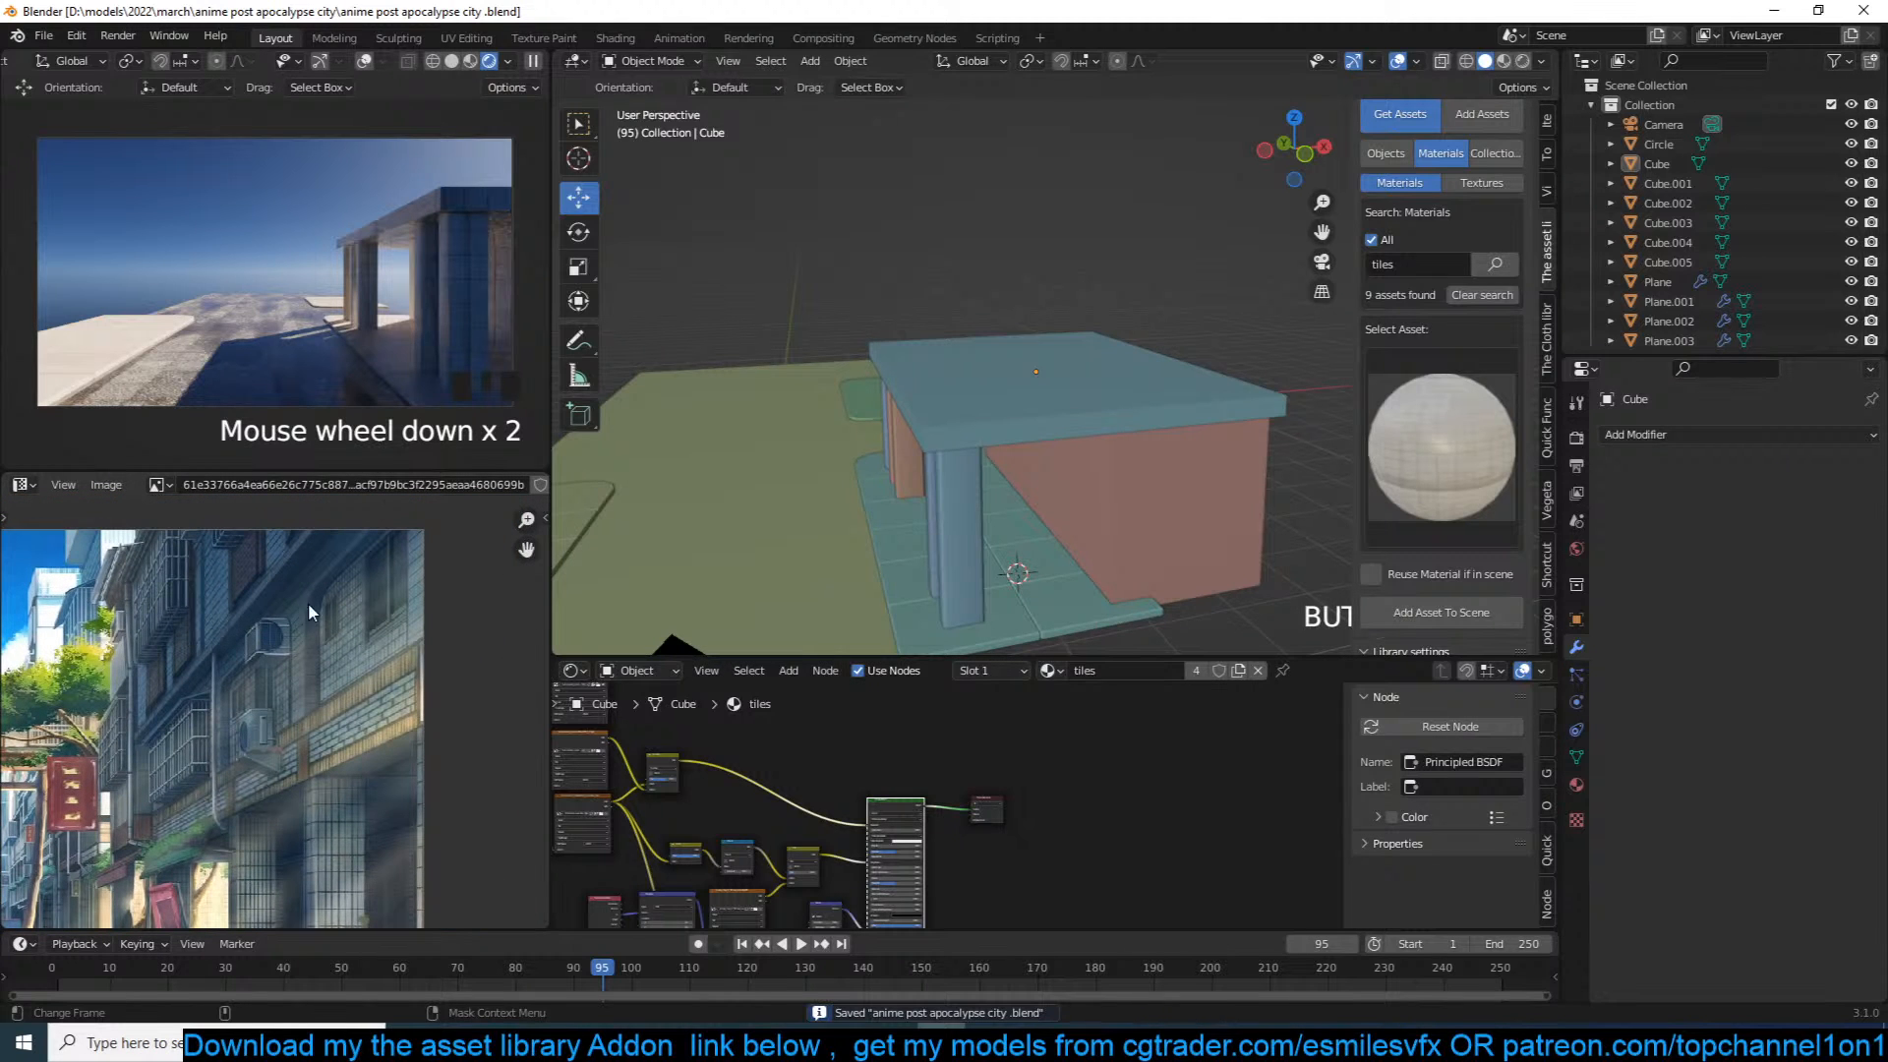
Step: Pause the rendered preview and select the camera at the near end of the street
{"action": "left_click", "coordinate": [1146, 381]}
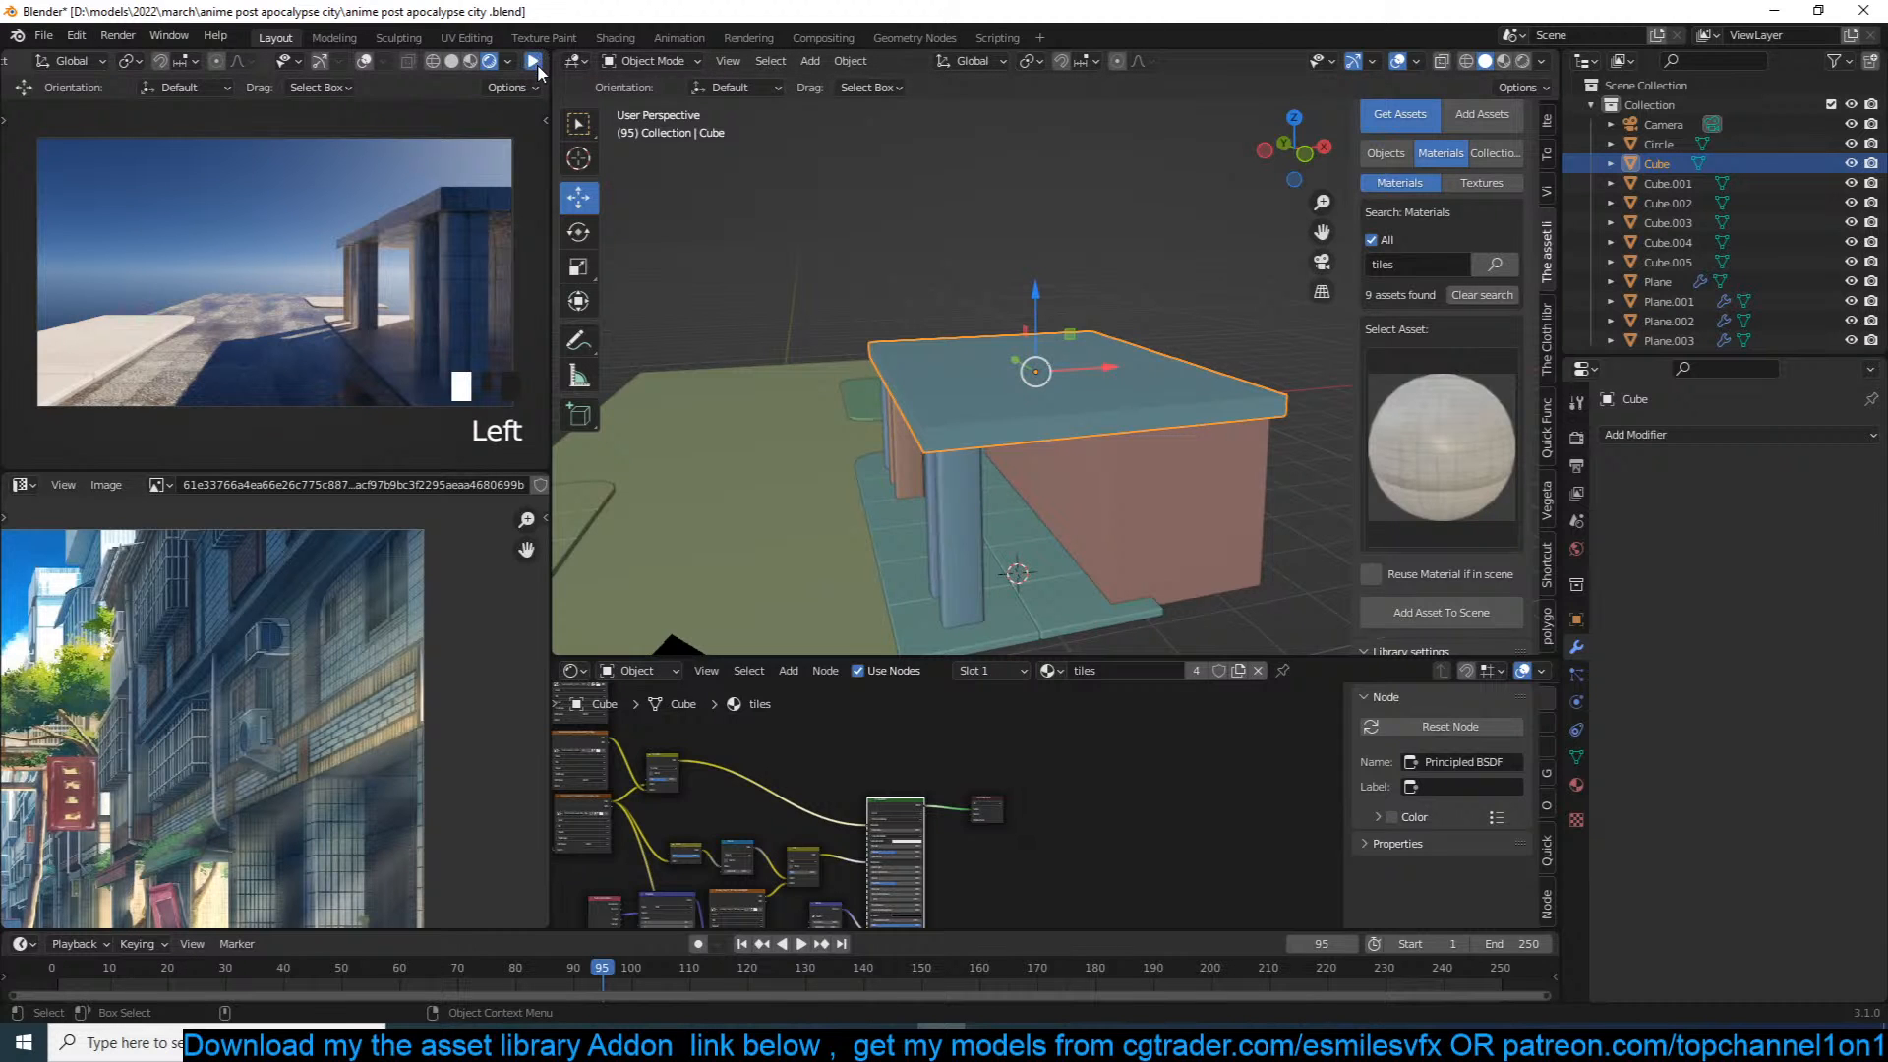
{"action": "scroll", "coordinate": [1135, 281], "scroll_direction": "down", "scroll_amount": 5}
{"action": "left_click", "coordinate": [963, 469]}
{"action": "left_click", "coordinate": [963, 469]}
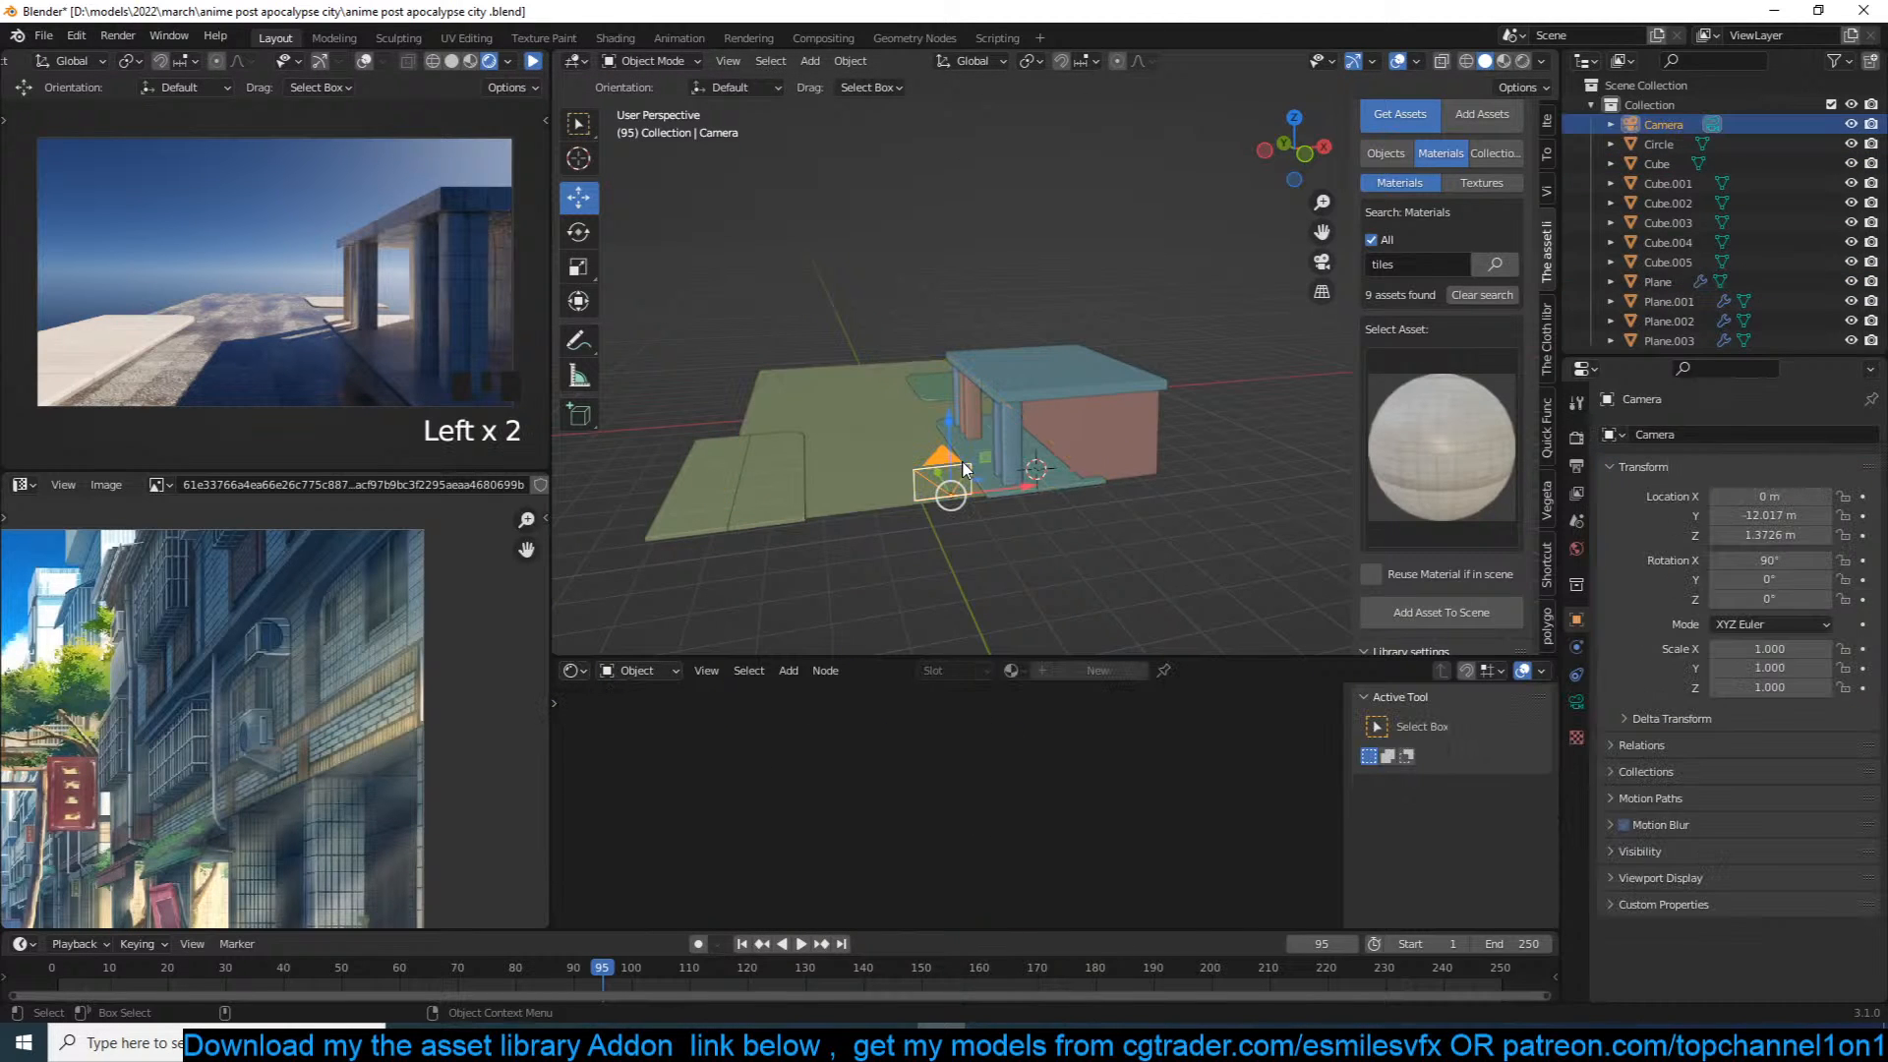
{"action": "scroll", "coordinate": [344, 688], "scroll_direction": "down", "scroll_amount": 2}
{"action": "scroll", "coordinate": [344, 688], "scroll_direction": "up", "scroll_amount": 2}
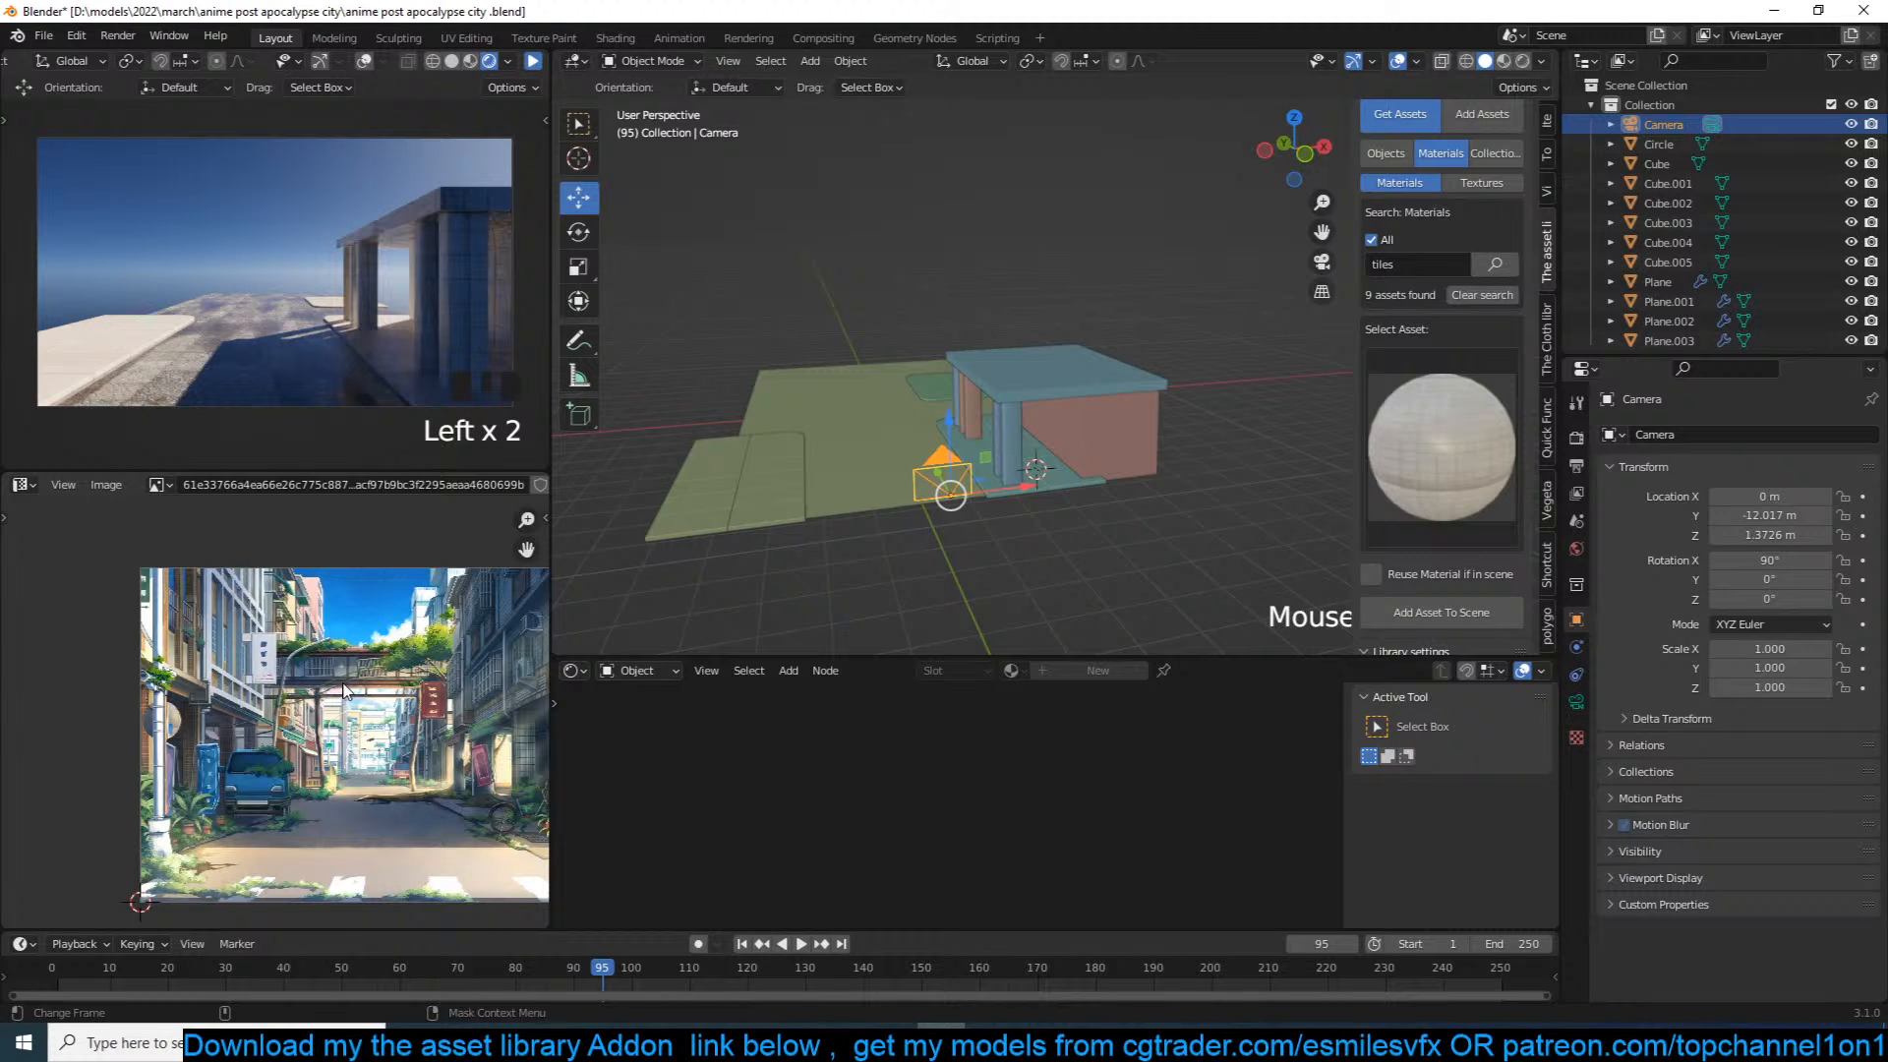
Step: Move the whole right-hand building and its walkway outward along X, away from the street's centre line
{"action": "scroll", "coordinate": [983, 364], "scroll_direction": "up", "scroll_amount": 5}
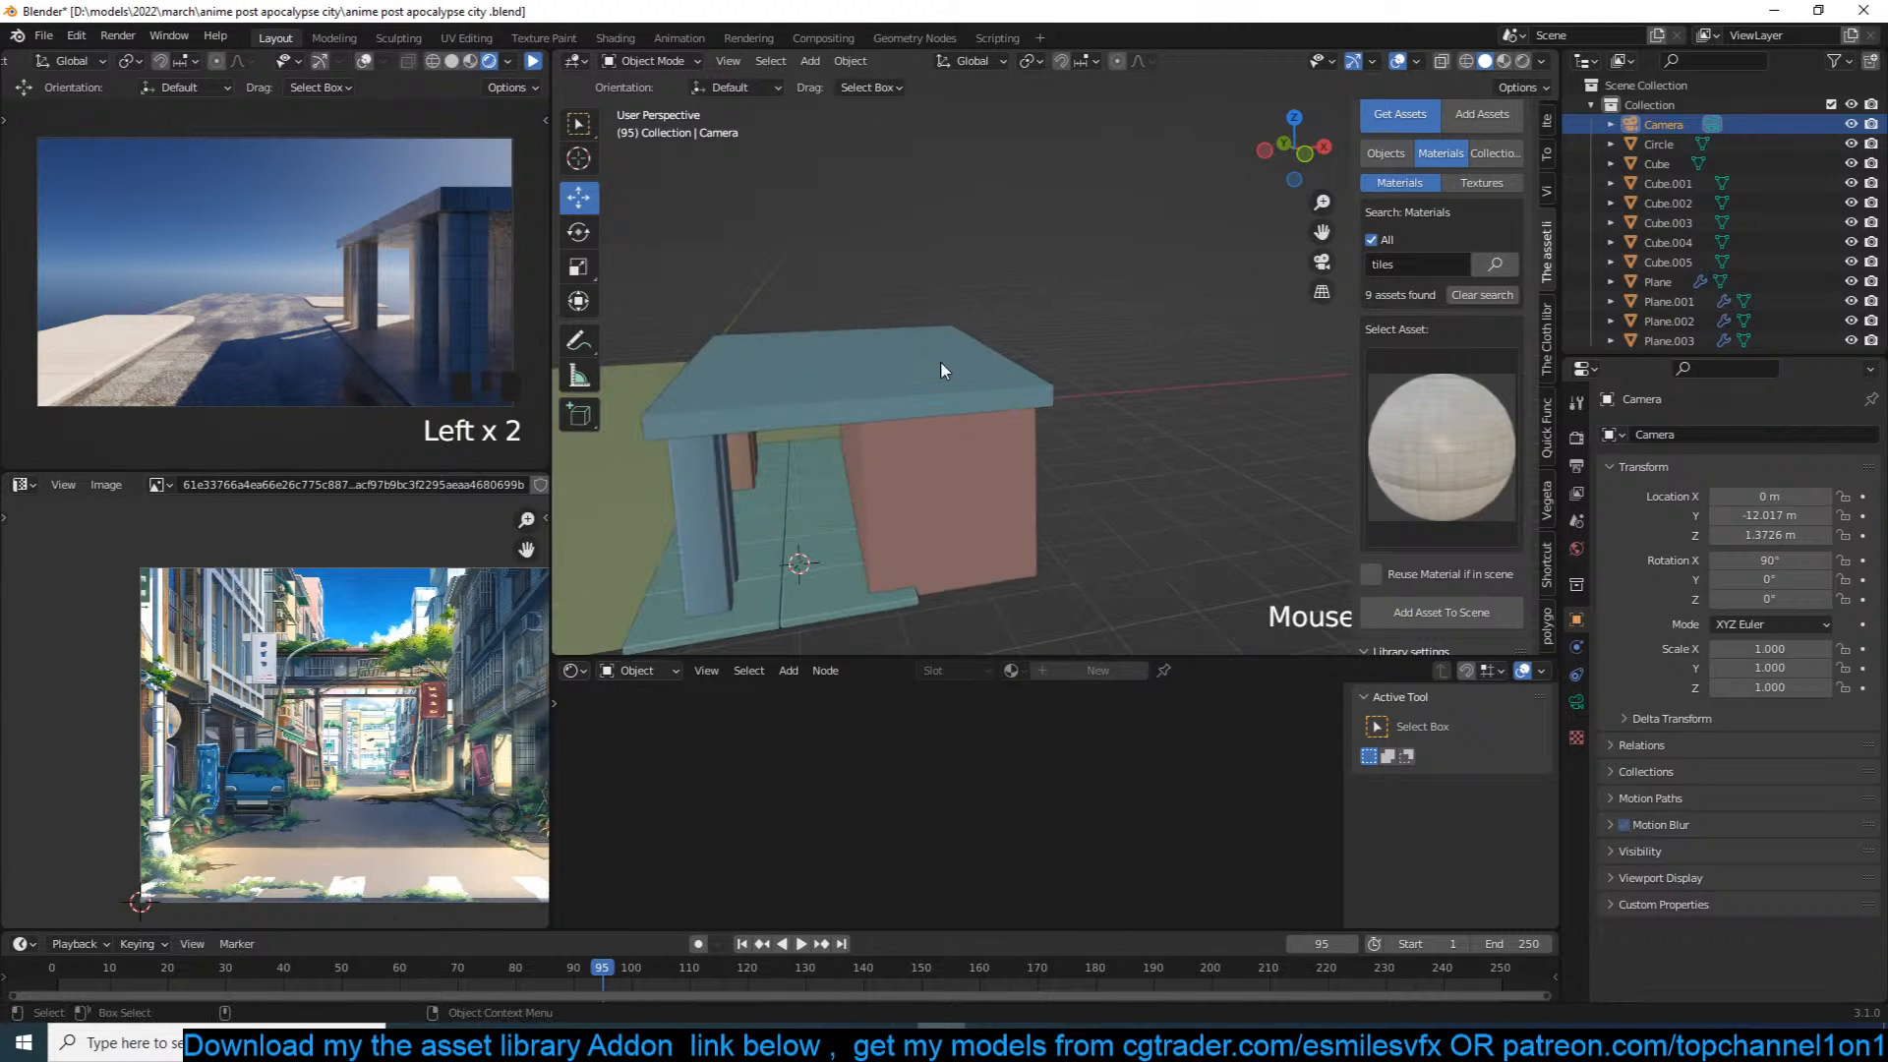
{"action": "key", "text": "KP_1"}
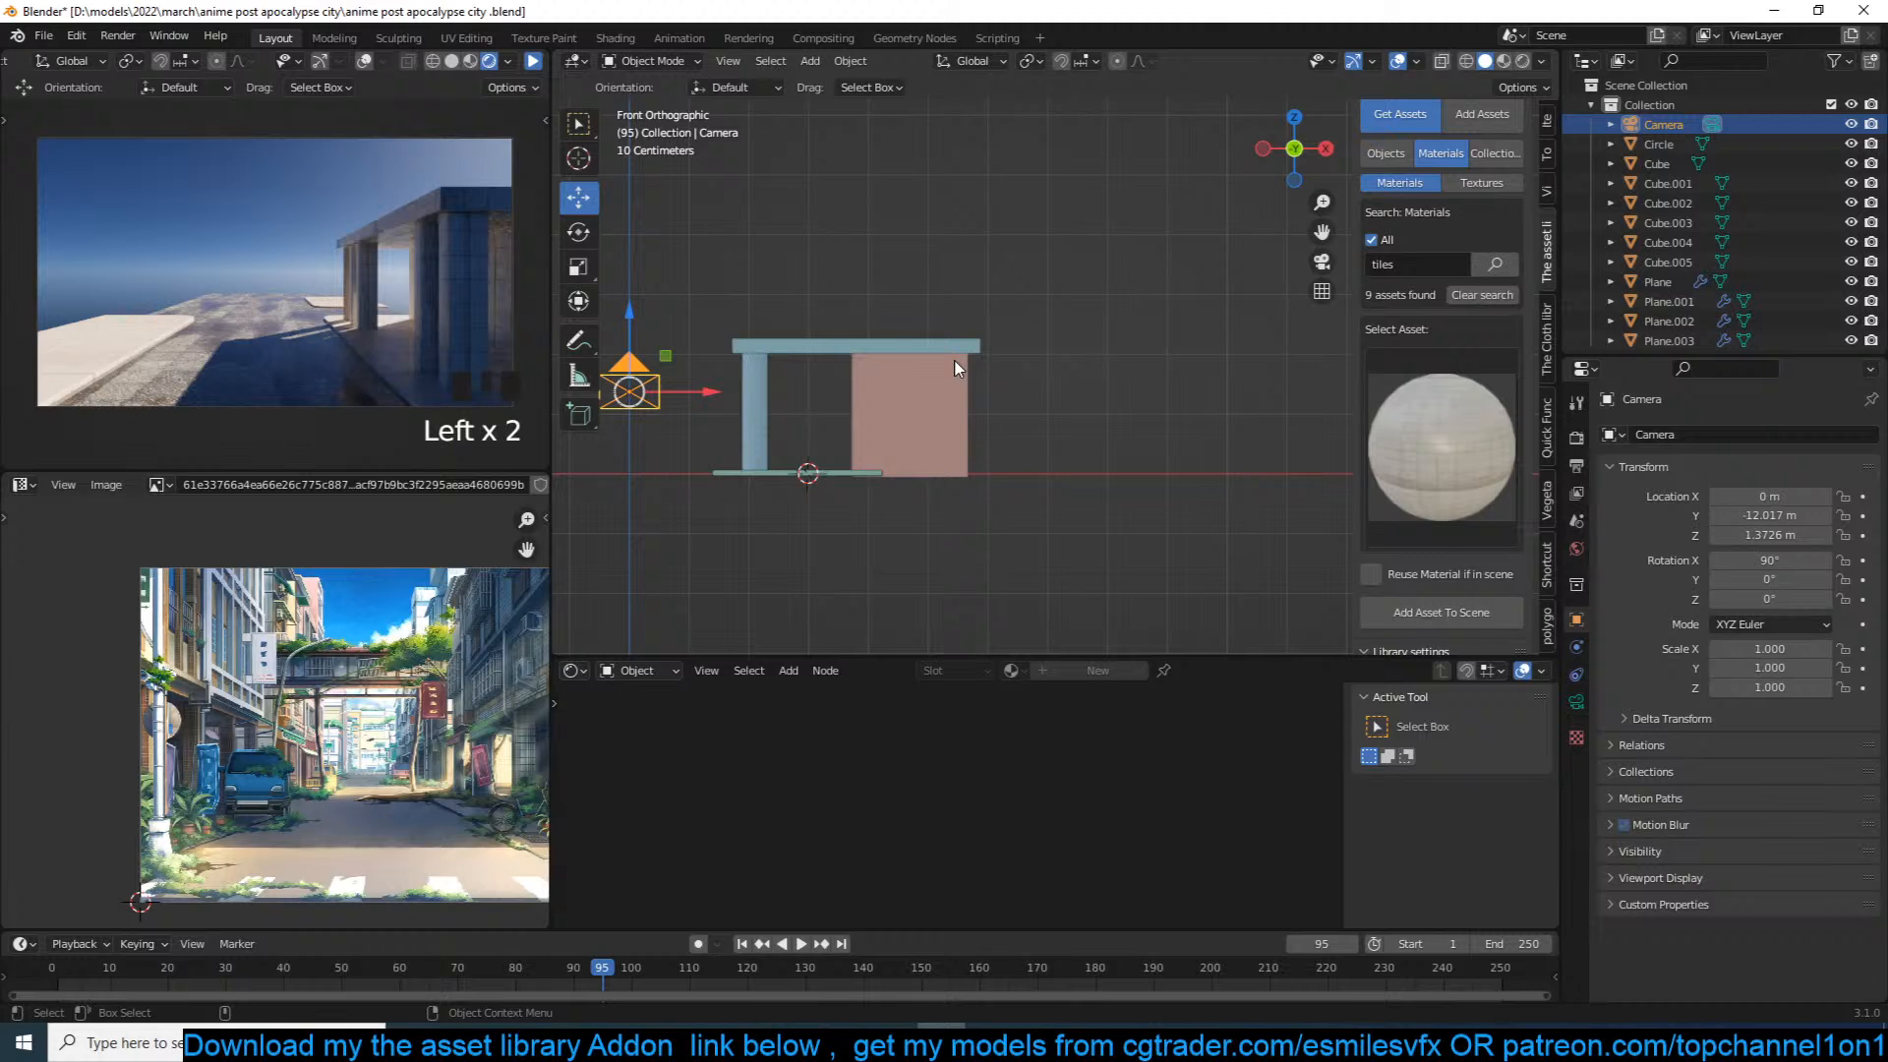
{"action": "left_click_drag", "start_coordinate": [1135, 174], "coordinate": [717, 470]}
{"action": "left_click_drag", "start_coordinate": [850, 410], "coordinate": [894, 417]}
{"action": "middle_click_drag", "start_coordinate": [935, 469], "coordinate": [1226, 470], "text": "shift"}
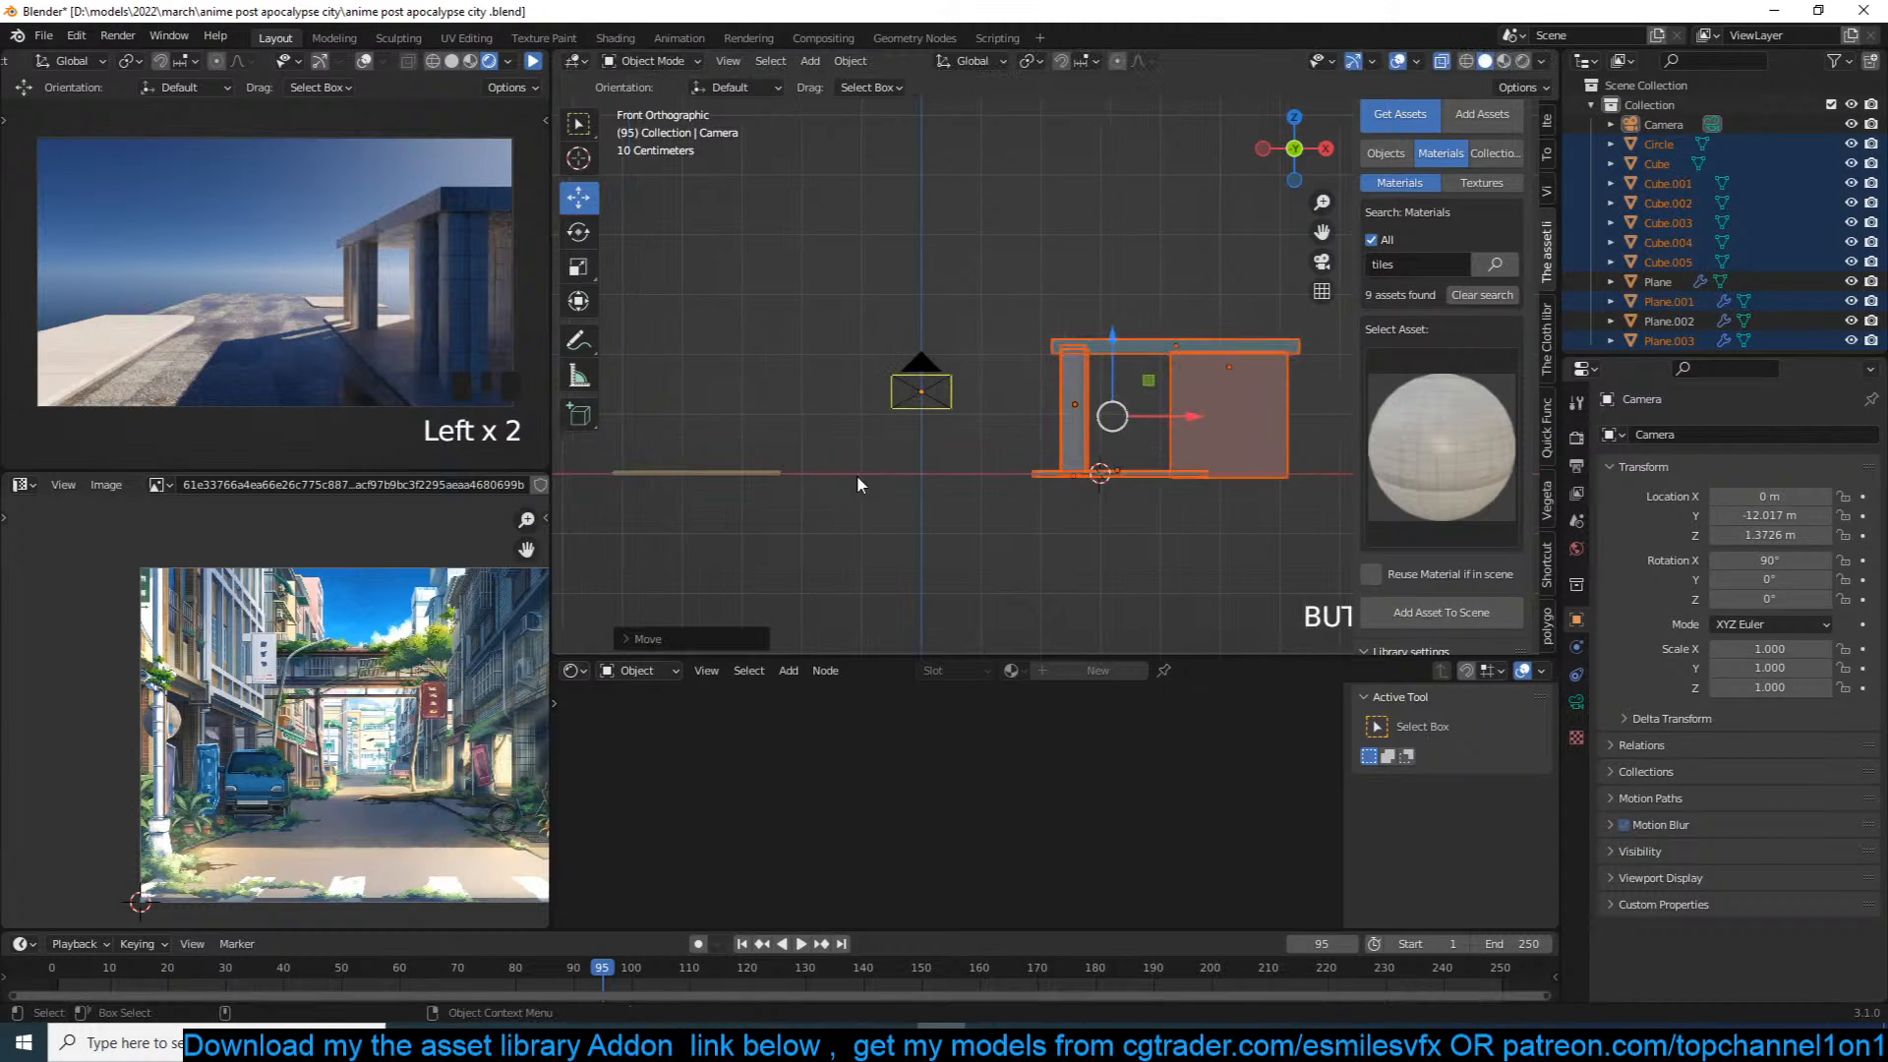
Step: Move the left-hand walkway outward along X, away from the street's centre line, and save the scene
{"action": "left_click", "coordinate": [774, 473]}
{"action": "left_click_drag", "start_coordinate": [773, 473], "coordinate": [734, 460]}
{"action": "key", "text": "alt+a"}
{"action": "middle_click_drag", "start_coordinate": [899, 403], "coordinate": [1025, 410]}
{"action": "key", "text": "alt+z"}
{"action": "key", "text": "ctrl+s"}
Step: Add a lengthwise loop cut to the roof slab close to its street-side edge
{"action": "scroll", "coordinate": [1023, 433], "scroll_direction": "up", "scroll_amount": 3}
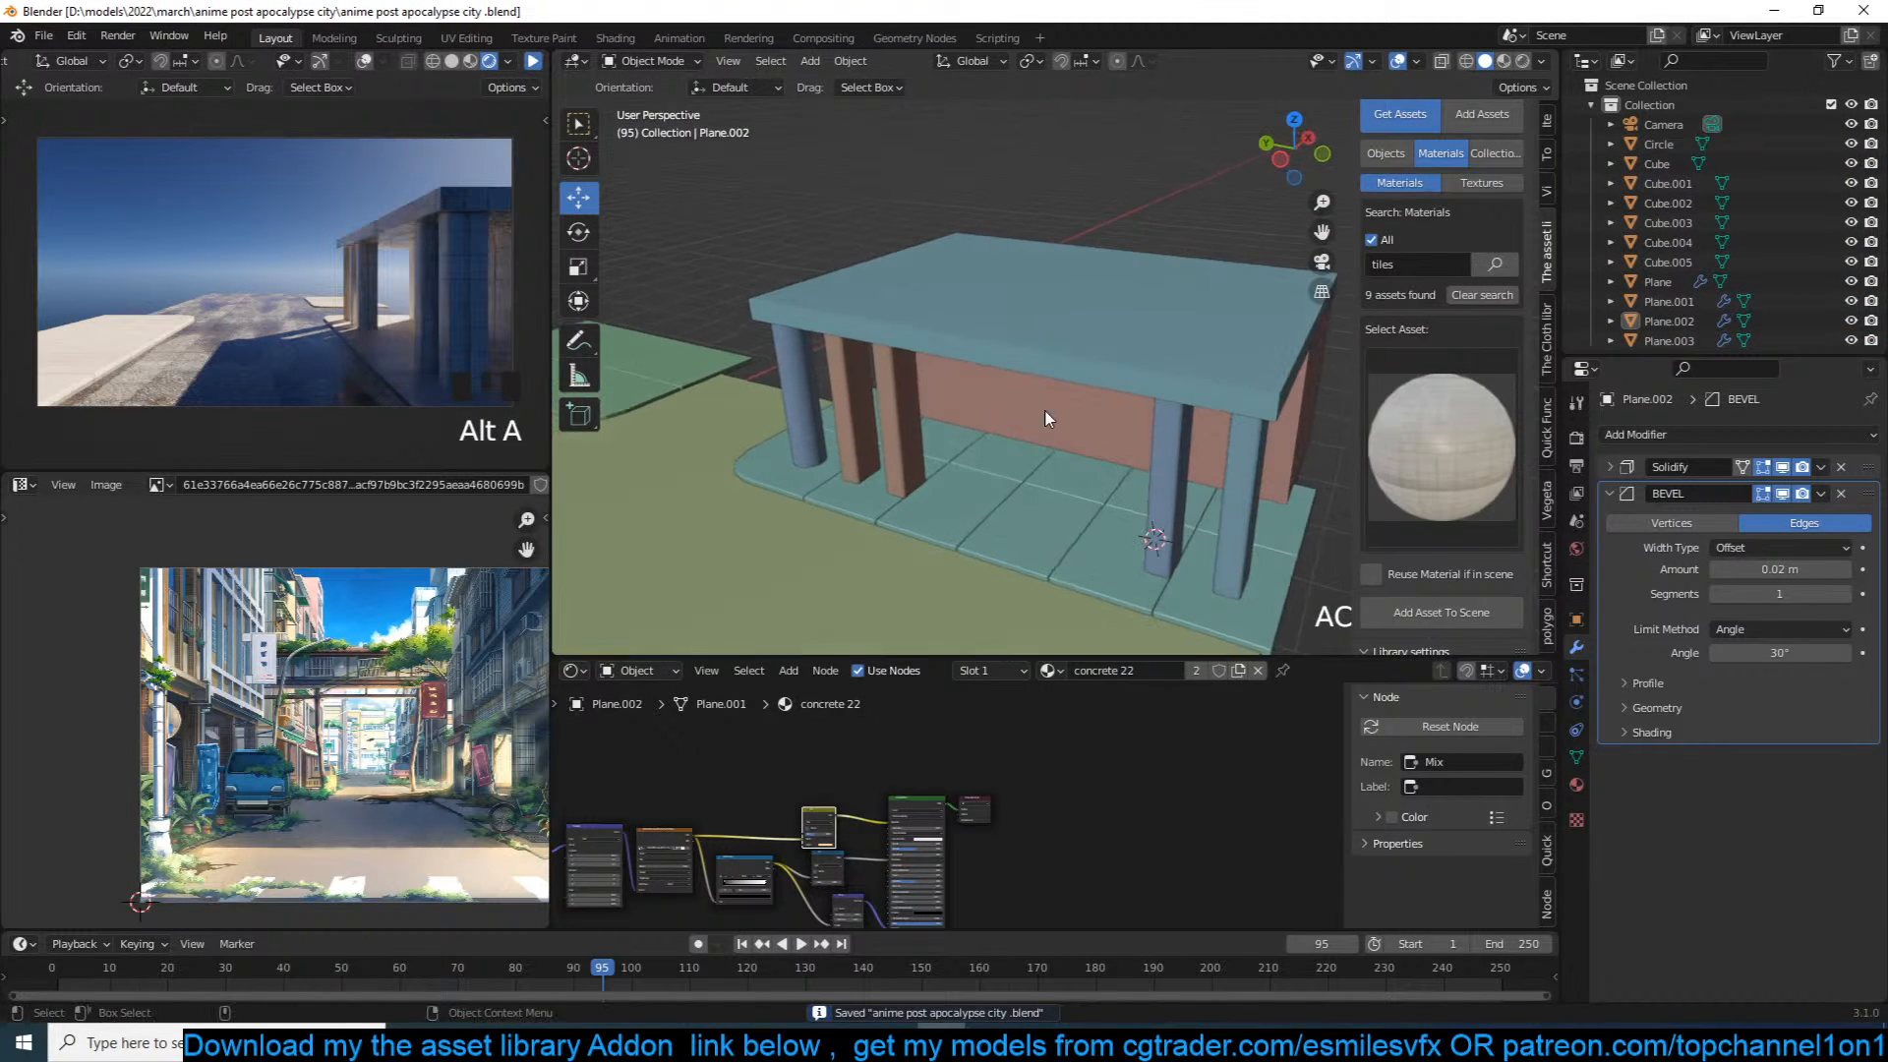
{"action": "middle_click_drag", "start_coordinate": [1214, 225], "coordinate": [1021, 285]}
{"action": "key", "text": "Tab"}
{"action": "left_click", "coordinate": [1167, 323]}
{"action": "key", "text": "Tab"}
{"action": "key", "text": "alt+a"}
{"action": "key", "text": "ctrl+r"}
{"action": "left_click", "coordinate": [1011, 257]}
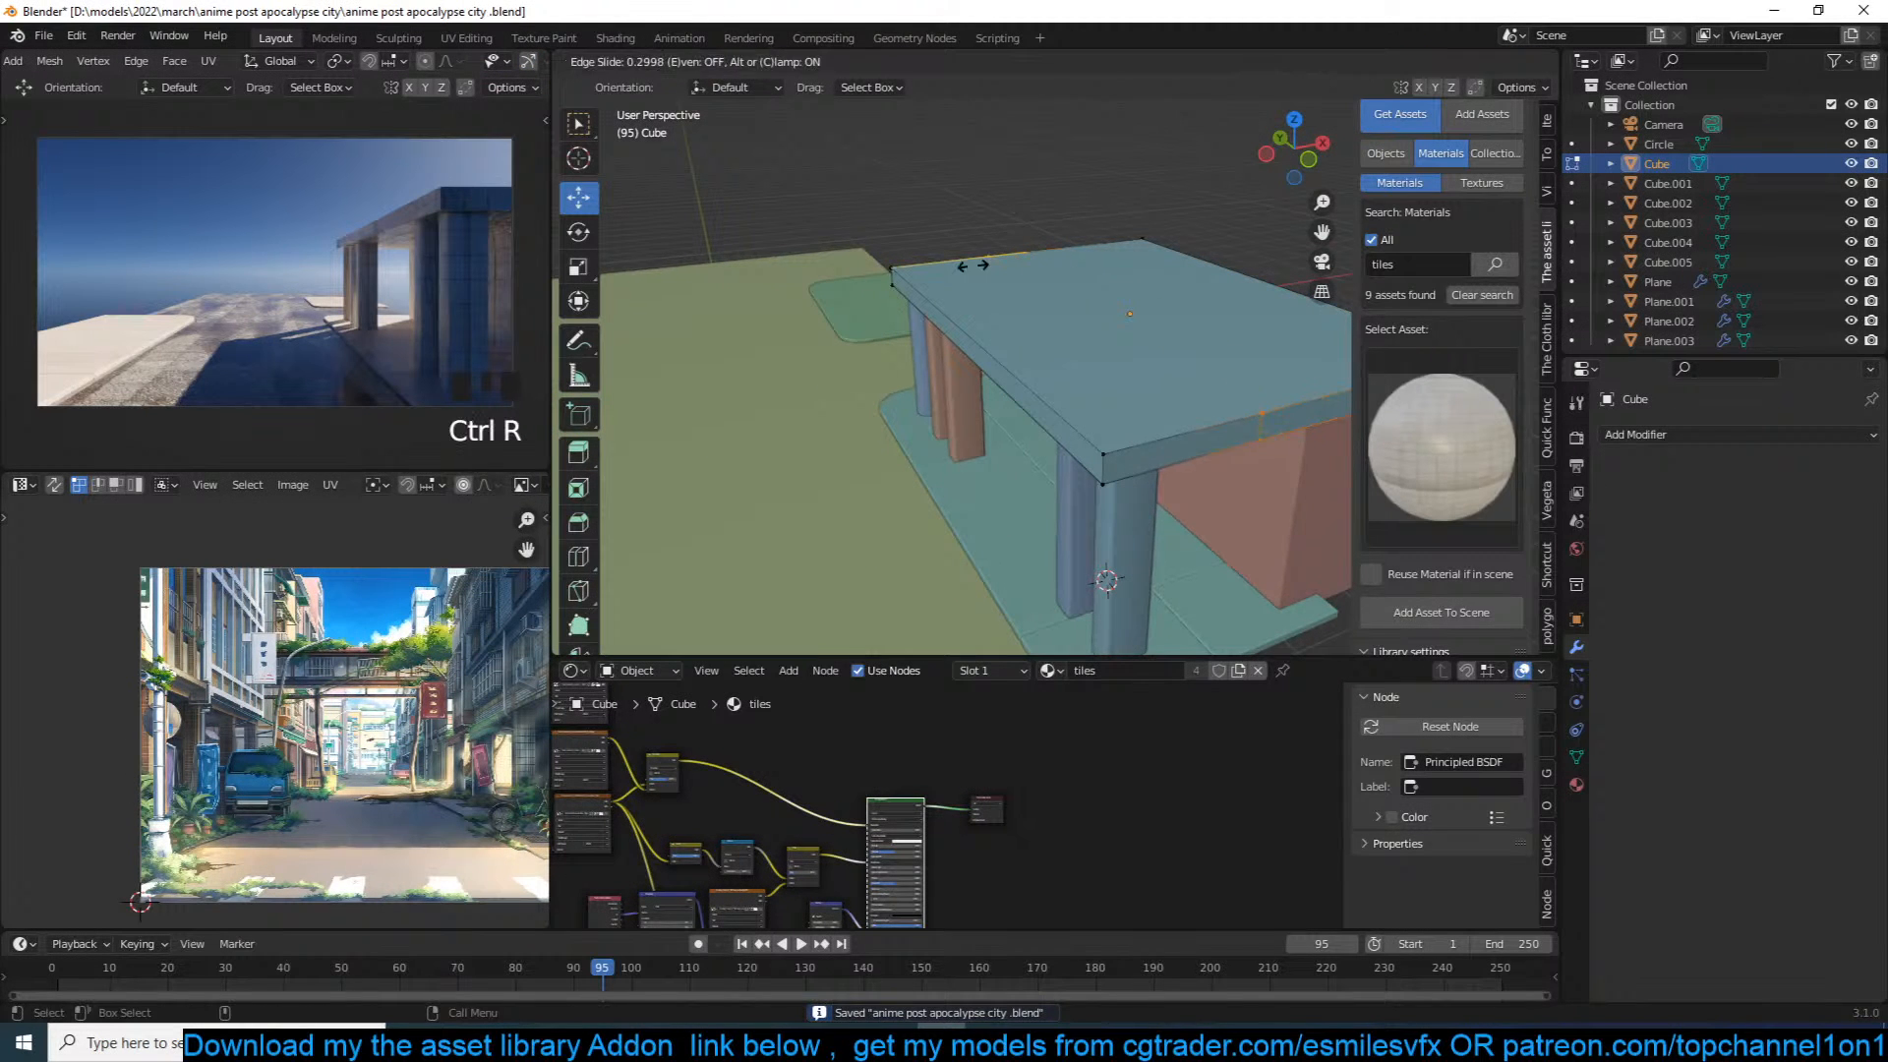
{"action": "left_click", "coordinate": [904, 283]}
Step: Extrude the roof slab's large top face upward and raise it slightly more to form the building's upper storey
{"action": "key", "text": "3"}
{"action": "left_click", "coordinate": [1140, 295]}
{"action": "key", "text": "e"}
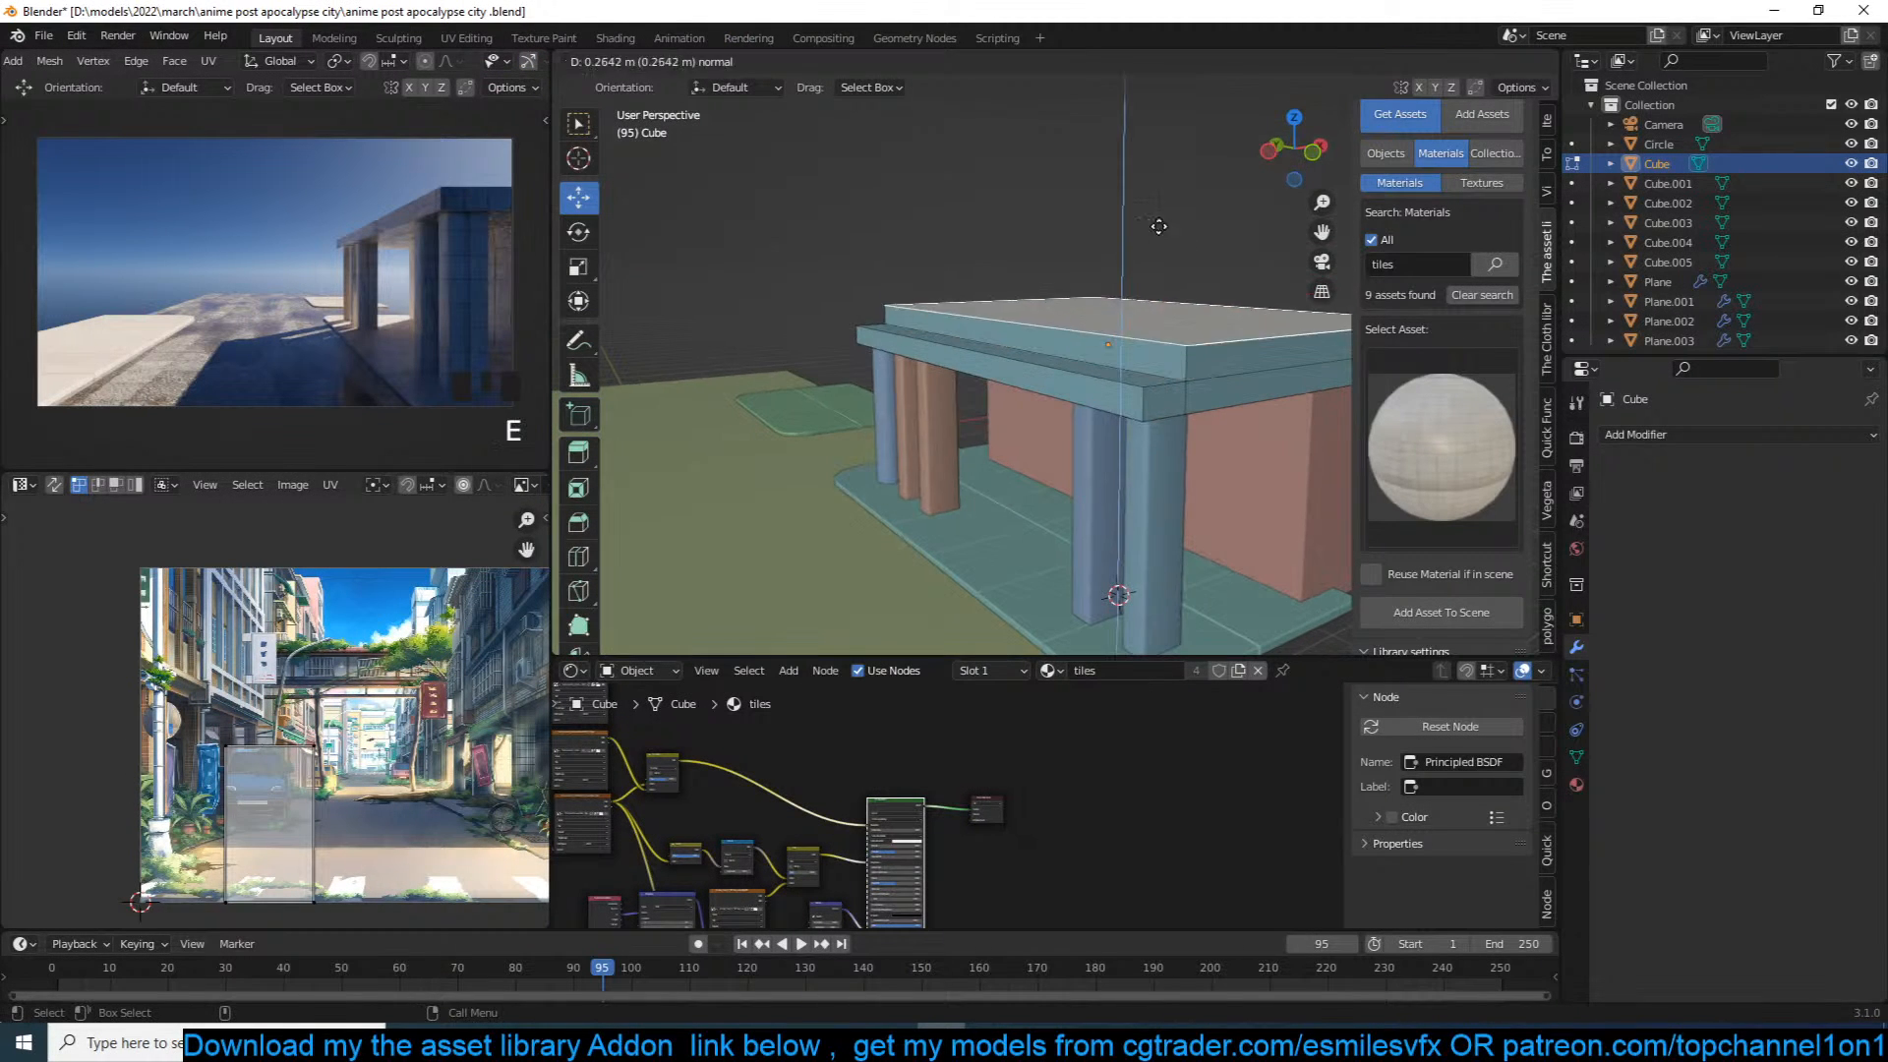
{"action": "left_click", "coordinate": [1194, 111]}
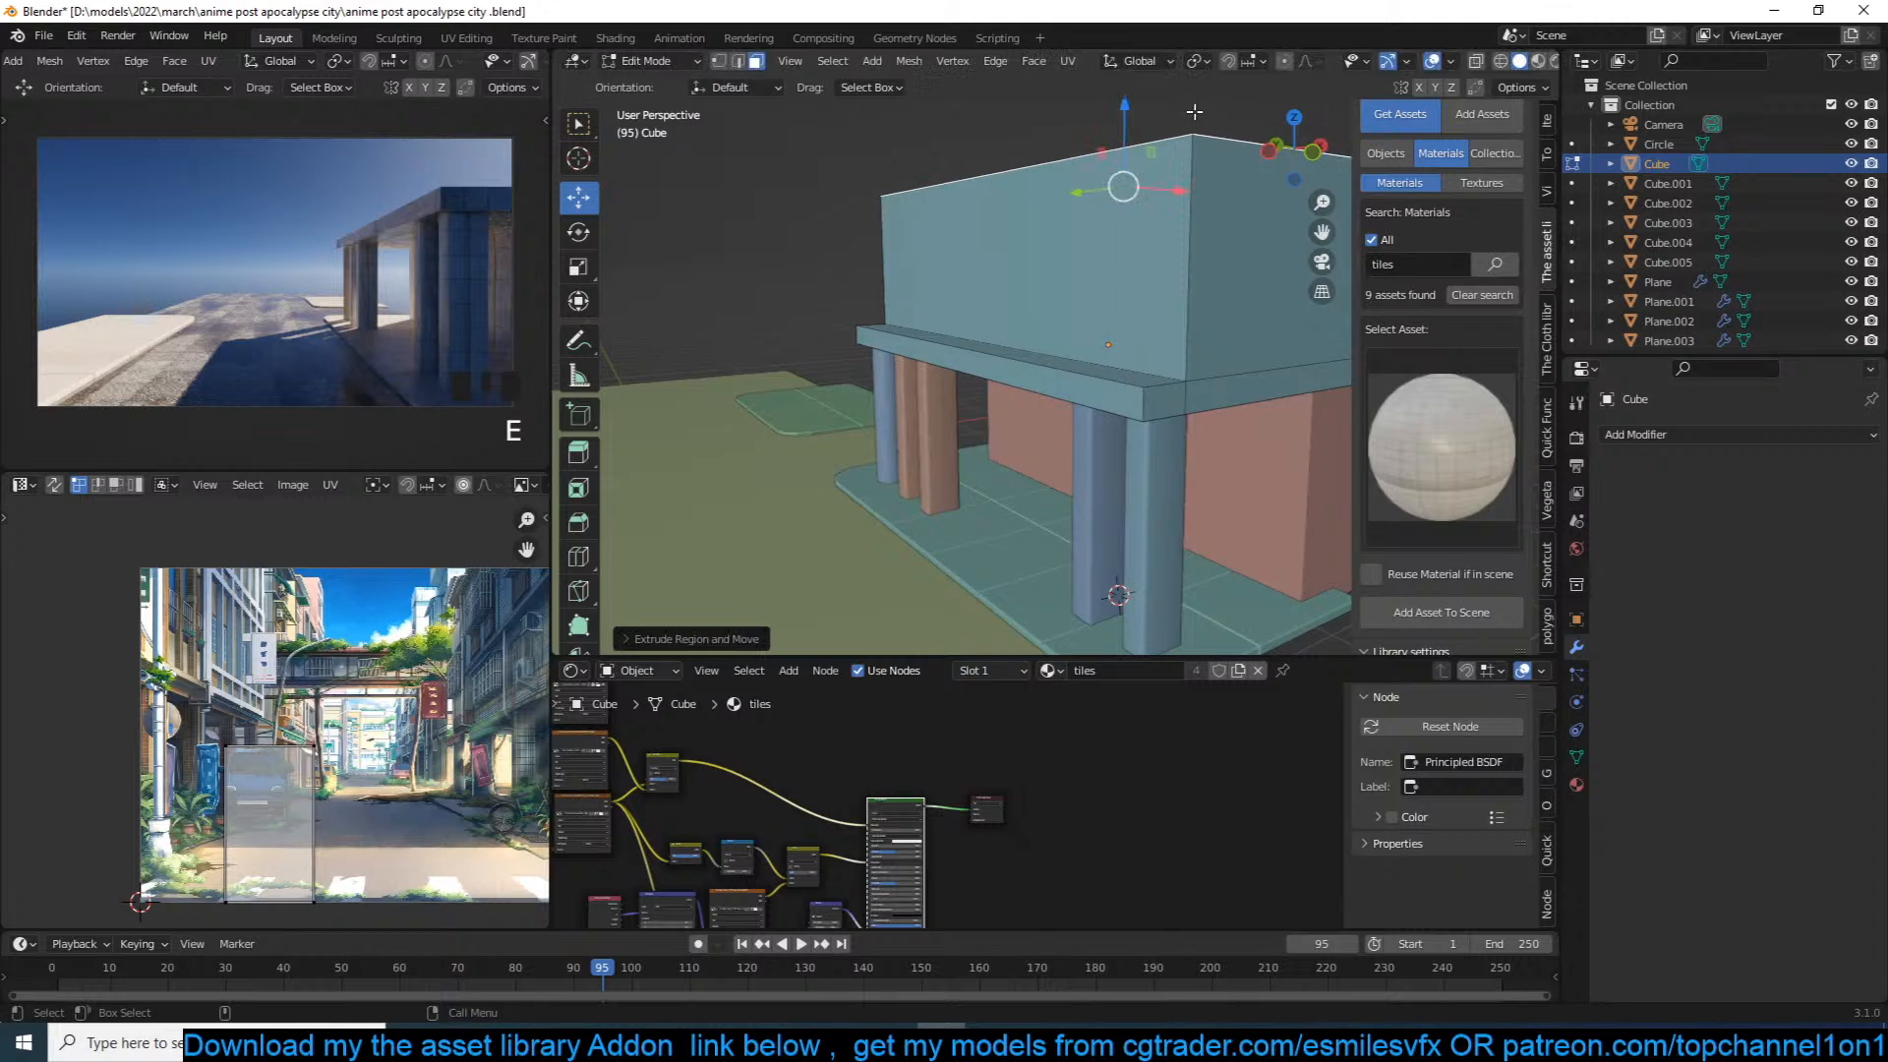
{"action": "key", "text": "KP_1"}
{"action": "scroll", "coordinate": [1168, 193], "scroll_direction": "down", "scroll_amount": 1}
{"action": "scroll", "coordinate": [1153, 416], "scroll_direction": "up", "scroll_amount": 1}
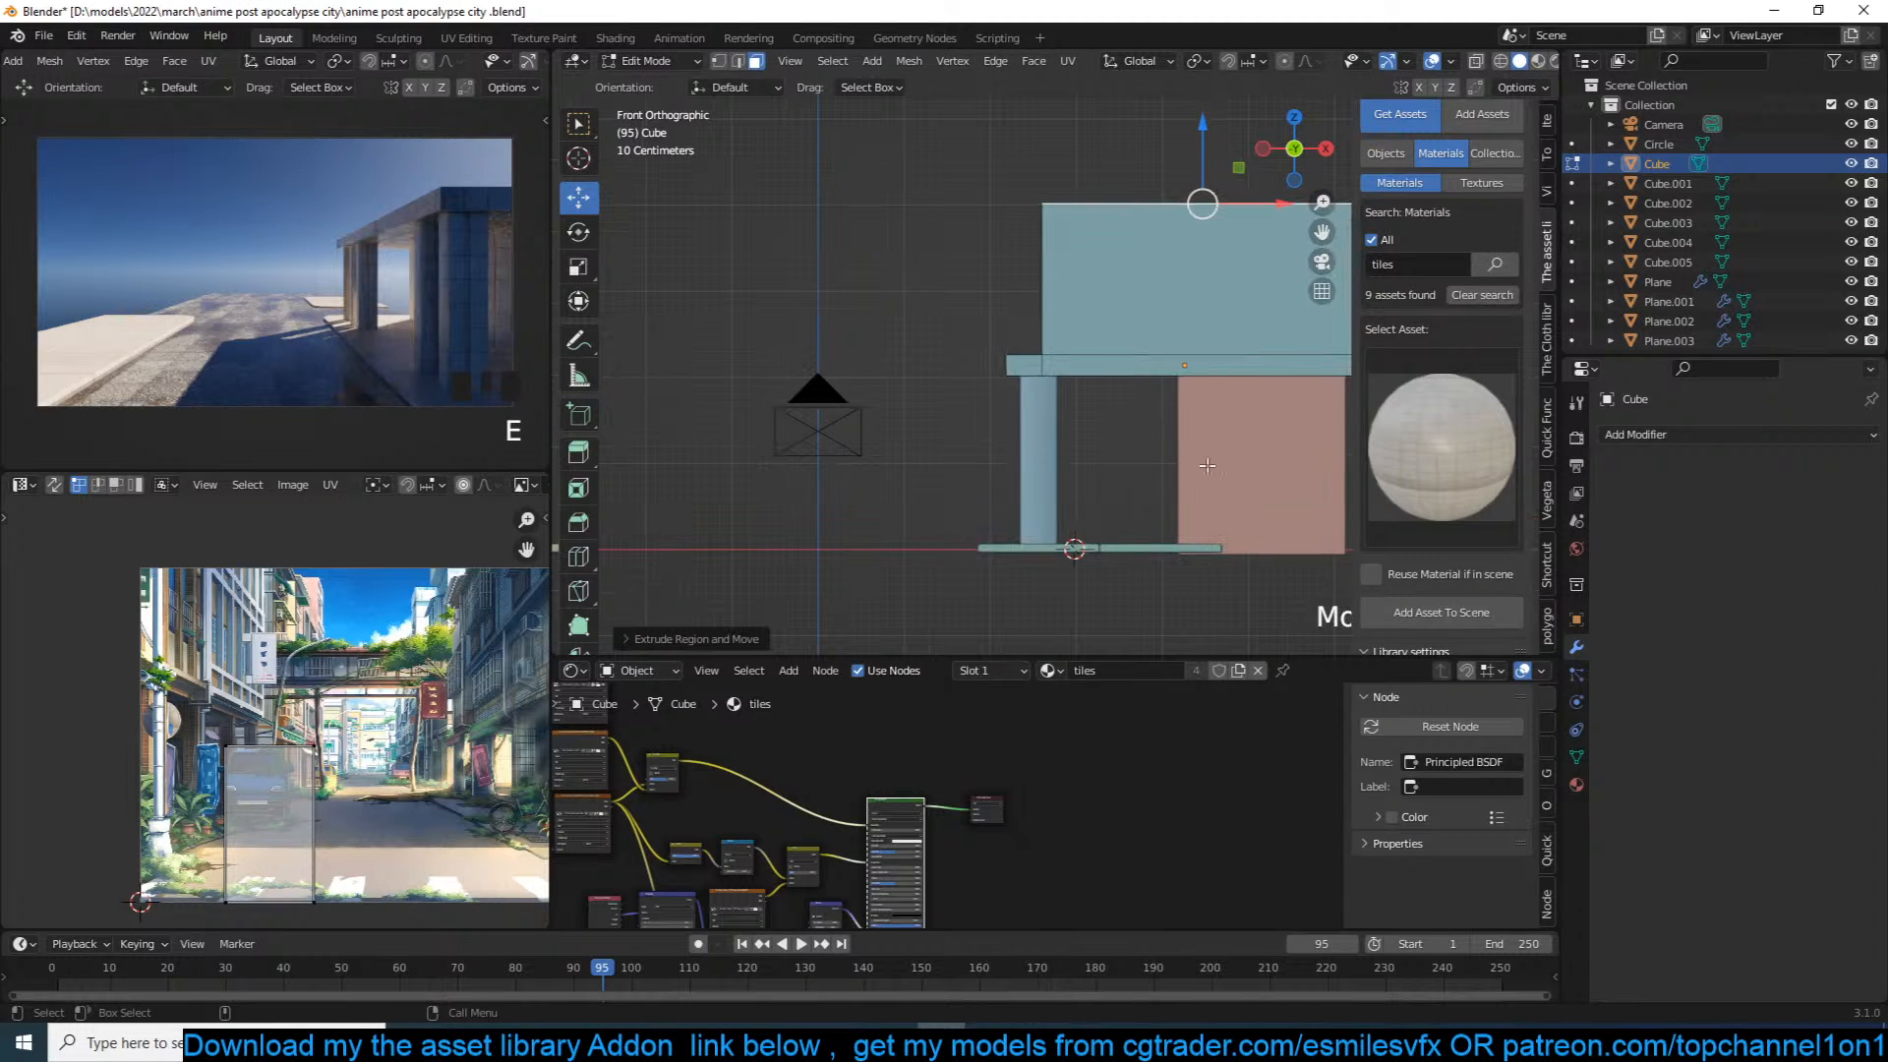
{"action": "left_click_drag", "start_coordinate": [1200, 147], "coordinate": [1209, 119]}
{"action": "key", "text": "Tab"}
Step: Examine the upper facade of the right-hand building in the reference image
{"action": "middle_click_drag", "start_coordinate": [1101, 224], "coordinate": [1212, 253]}
{"action": "scroll", "coordinate": [296, 677], "scroll_direction": "up", "scroll_amount": 4}
{"action": "middle_click_drag", "start_coordinate": [296, 678], "coordinate": [193, 763]}
{"action": "scroll", "coordinate": [296, 655], "scroll_direction": "down", "scroll_amount": 6}
{"action": "scroll", "coordinate": [321, 657], "scroll_direction": "up", "scroll_amount": 6}
{"action": "scroll", "coordinate": [216, 674], "scroll_direction": "up", "scroll_amount": 4}
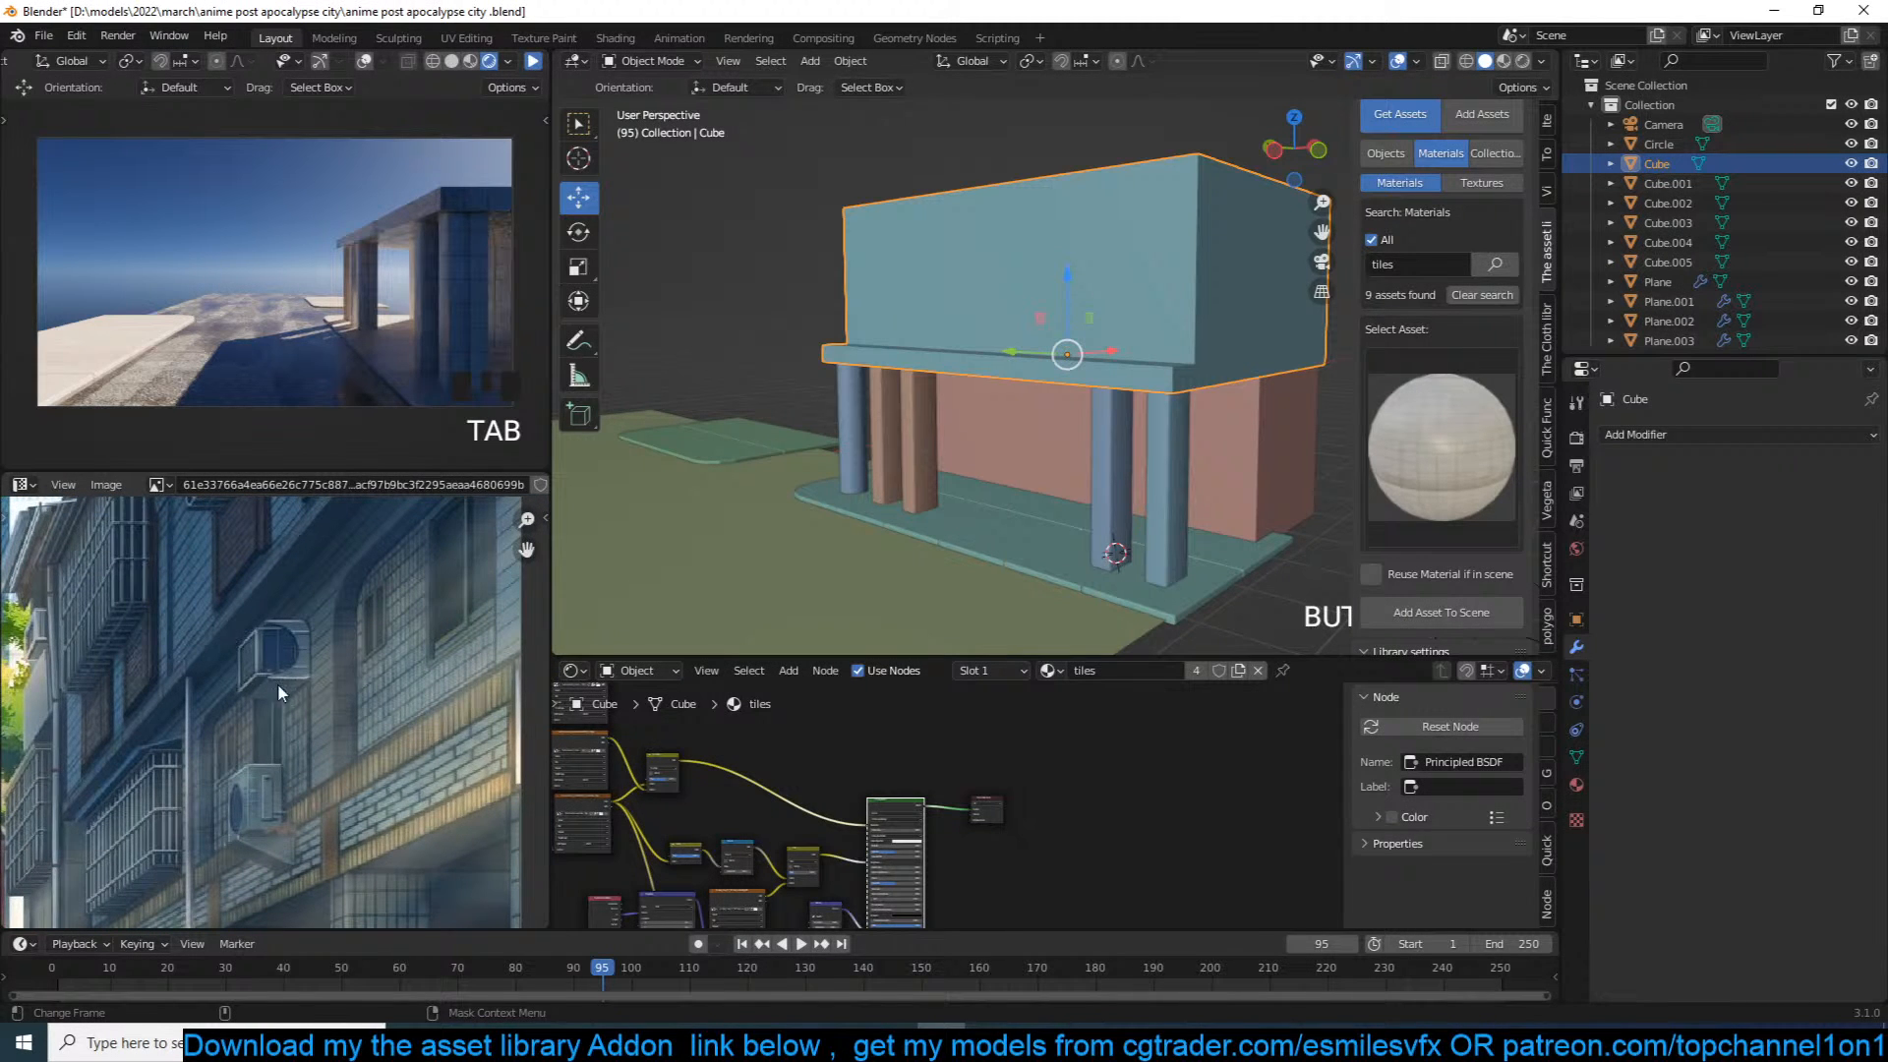
{"action": "scroll", "coordinate": [169, 763], "scroll_direction": "down", "scroll_amount": 2}
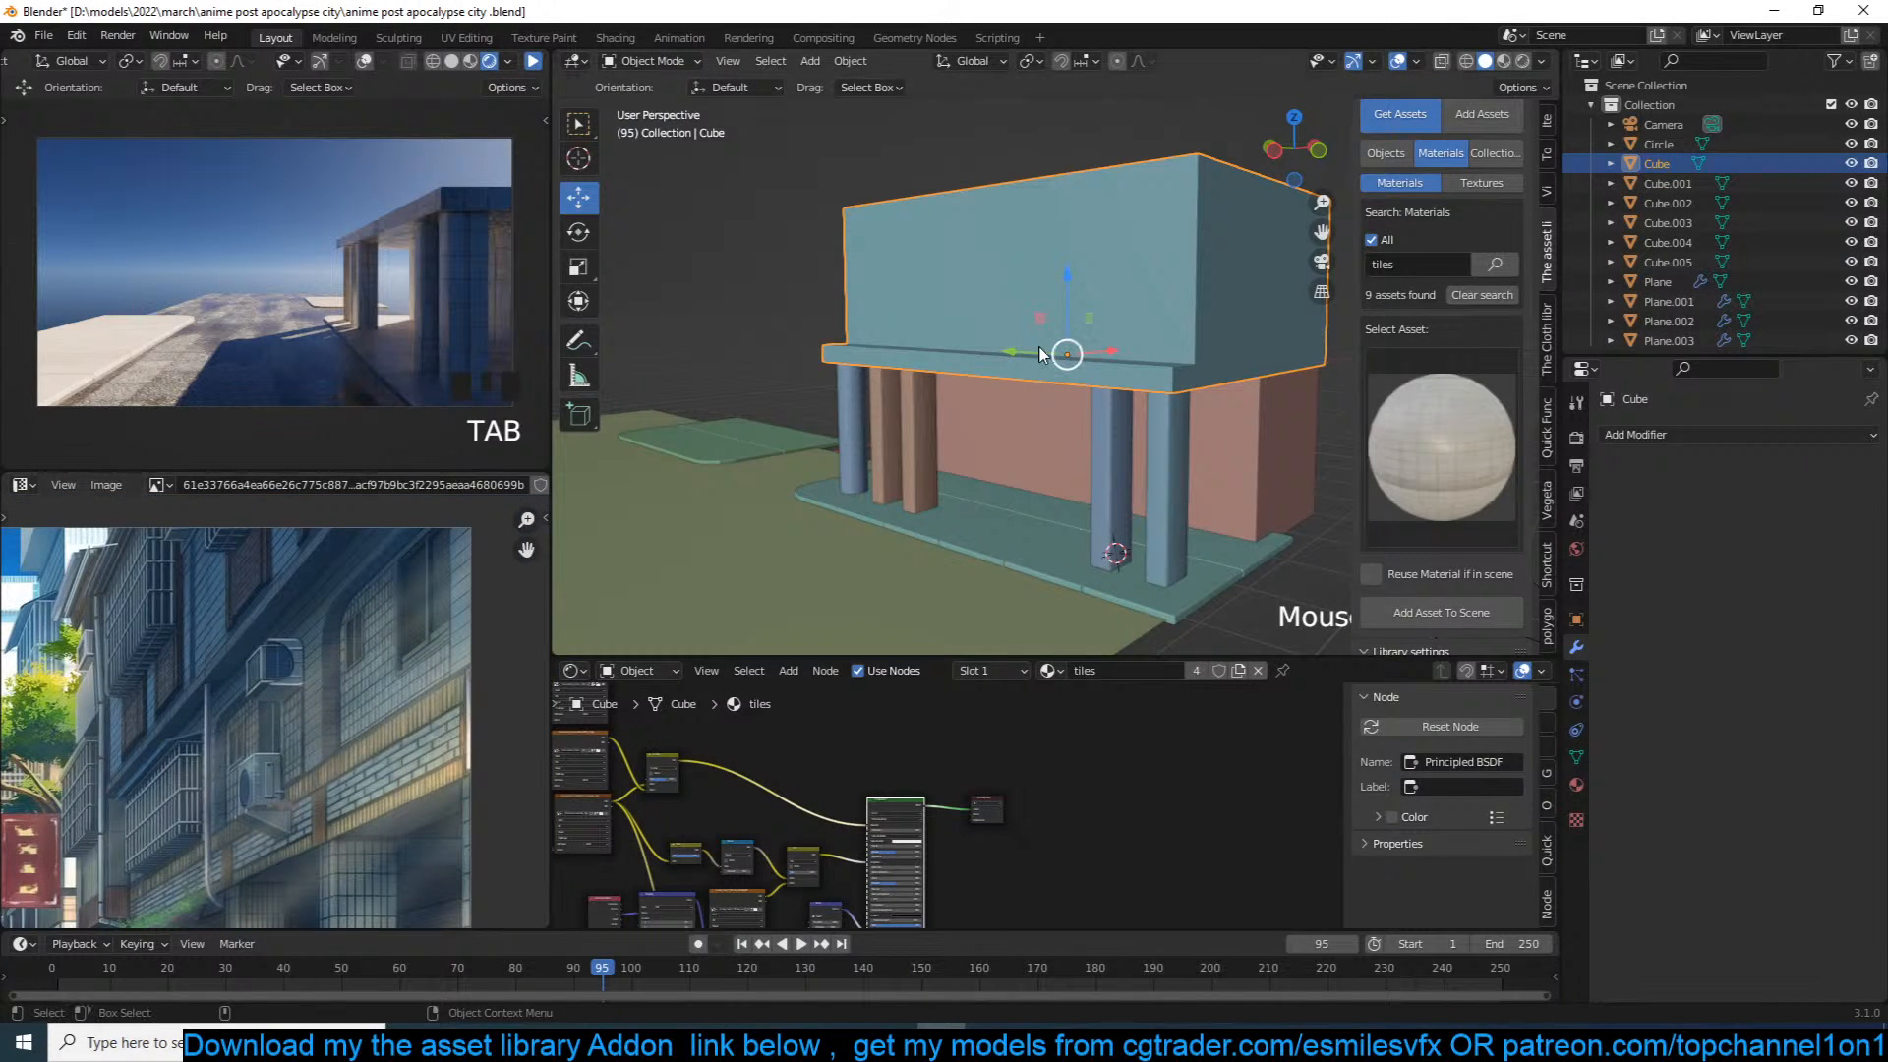
Step: Add a horizontal loop cut around the upper storey near its base
{"action": "mouse_move", "coordinate": [1071, 362]}
{"action": "middle_mouse_down"}
{"action": "mouse_move", "coordinate": [1111, 329]}
{"action": "mouse_move", "coordinate": [1090, 367]}
{"action": "middle_mouse_up"}
{"action": "scroll", "coordinate": [1089, 368], "scroll_direction": "up", "scroll_amount": 1}
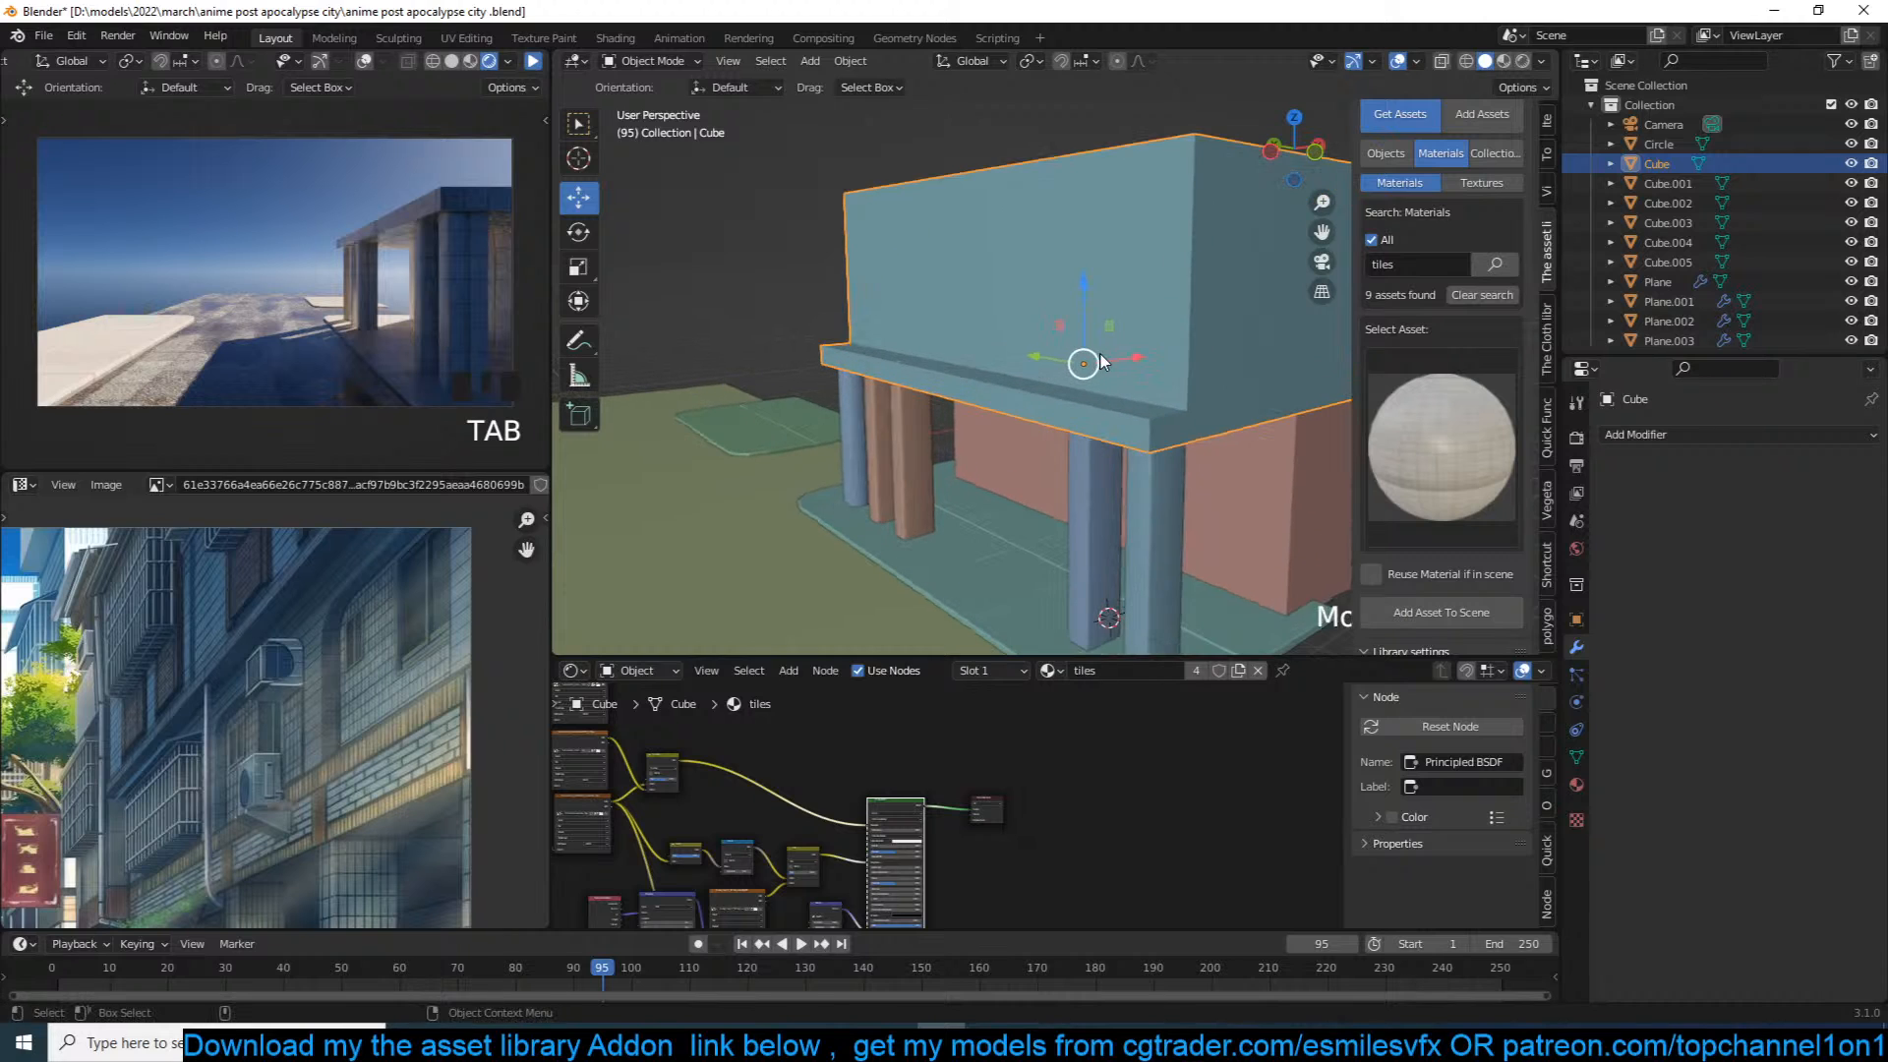
{"action": "key", "text": "Tab"}
{"action": "middle_click_drag", "start_coordinate": [1158, 315], "coordinate": [1148, 321]}
{"action": "key", "text": "ctrl+r"}
{"action": "left_click", "coordinate": [1164, 346]}
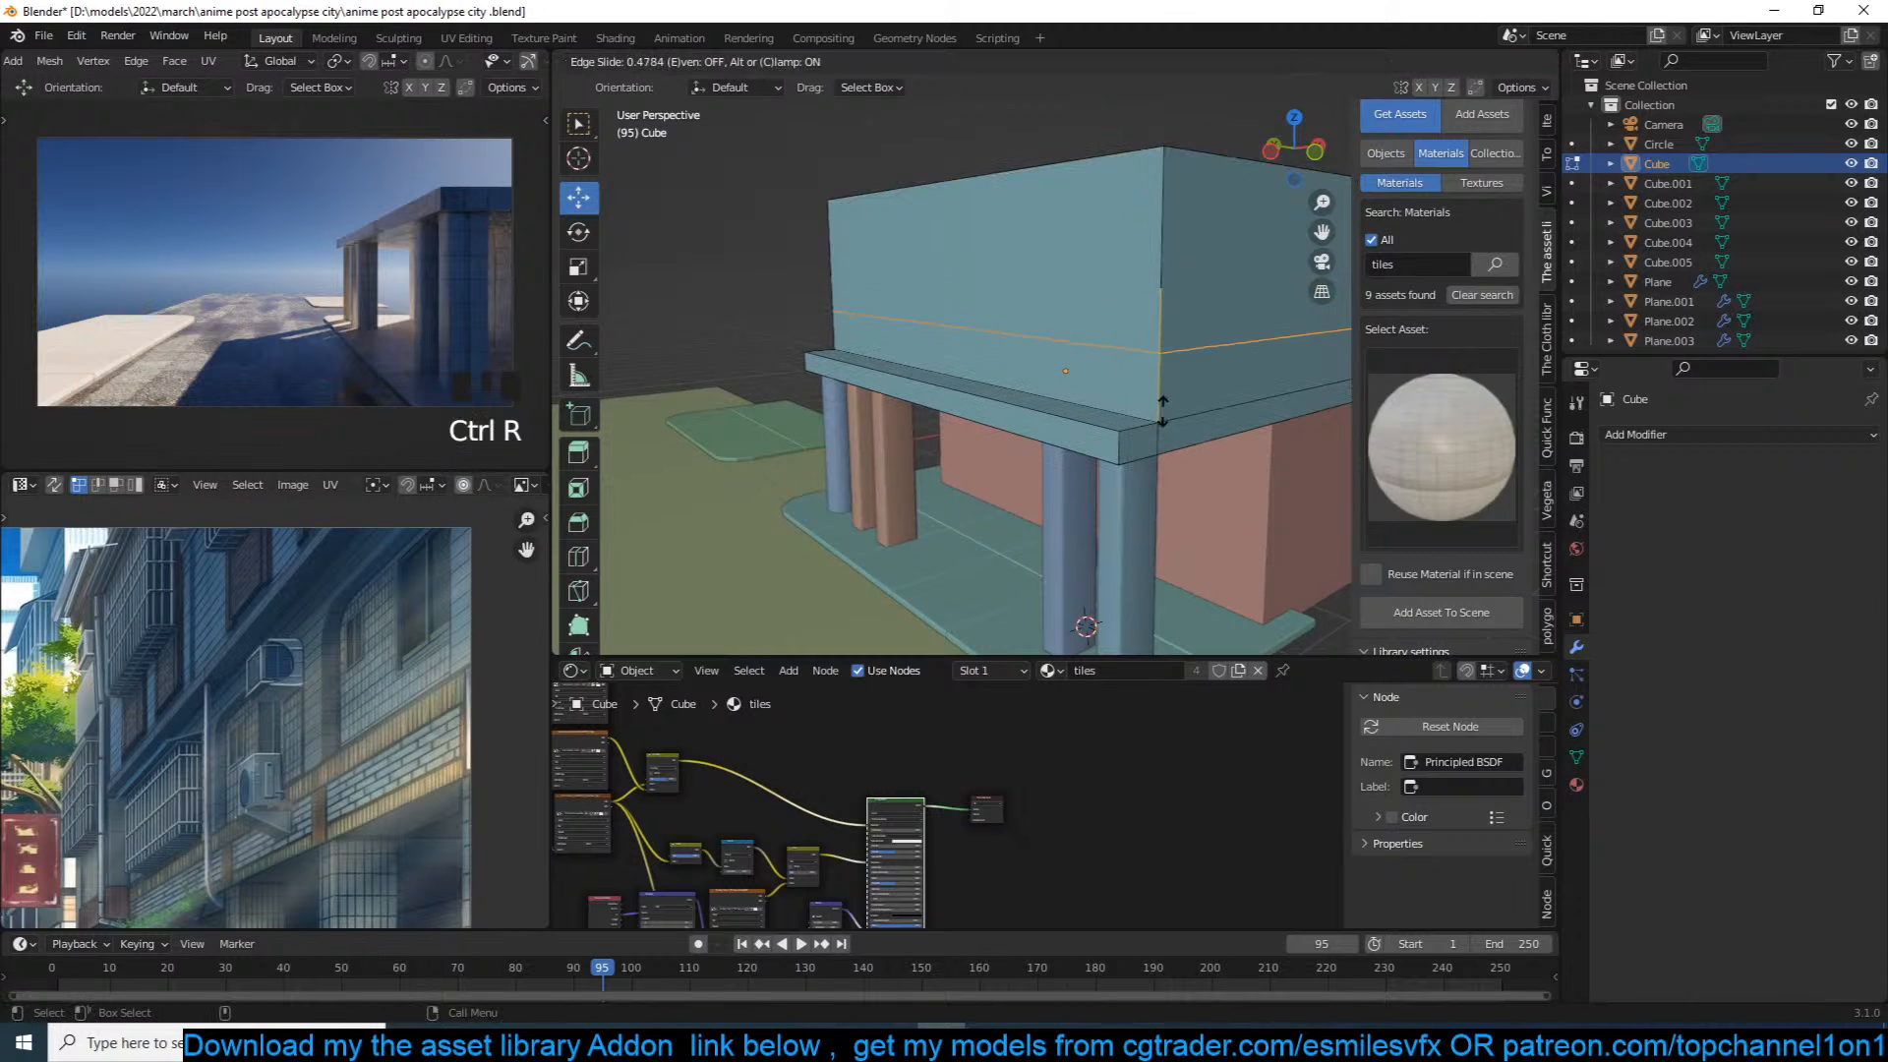
{"action": "left_click", "coordinate": [1173, 433]}
Step: Divide the upper storey's street-facing wall with three evenly spaced vertical loop cuts
{"action": "middle_click_drag", "start_coordinate": [1173, 433], "coordinate": [1092, 192]}
{"action": "key", "text": "ctrl+r"}
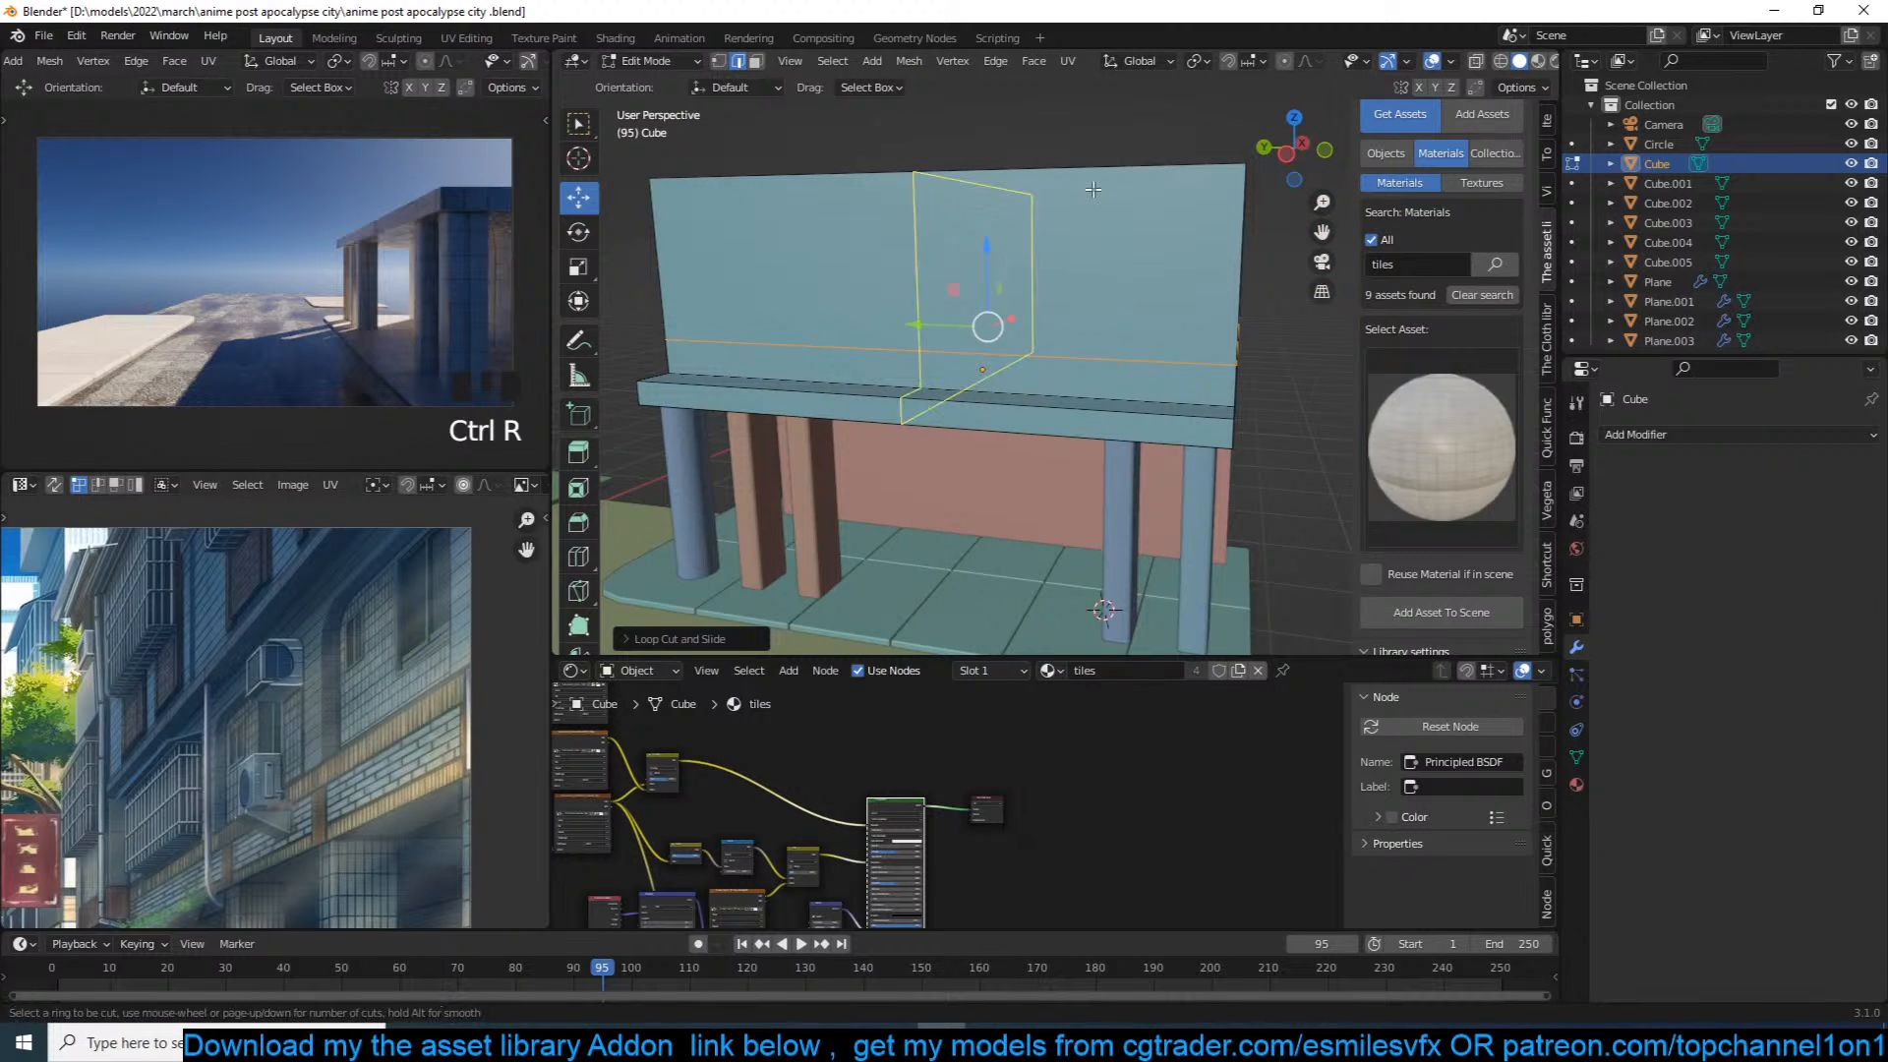
{"action": "key", "text": "ctrl+r"}
{"action": "left_click", "coordinate": [1095, 170]}
{"action": "right_click", "coordinate": [1095, 169]}
{"action": "key", "text": "ctrl+r"}
{"action": "left_click", "coordinate": [846, 204]}
{"action": "right_click", "coordinate": [847, 207]}
Step: Add a horizontal loop cut around the upper storey just below its top edge
{"action": "key", "text": "alt+a"}
{"action": "key", "text": "ctrl+r"}
{"action": "left_click", "coordinate": [841, 211]}
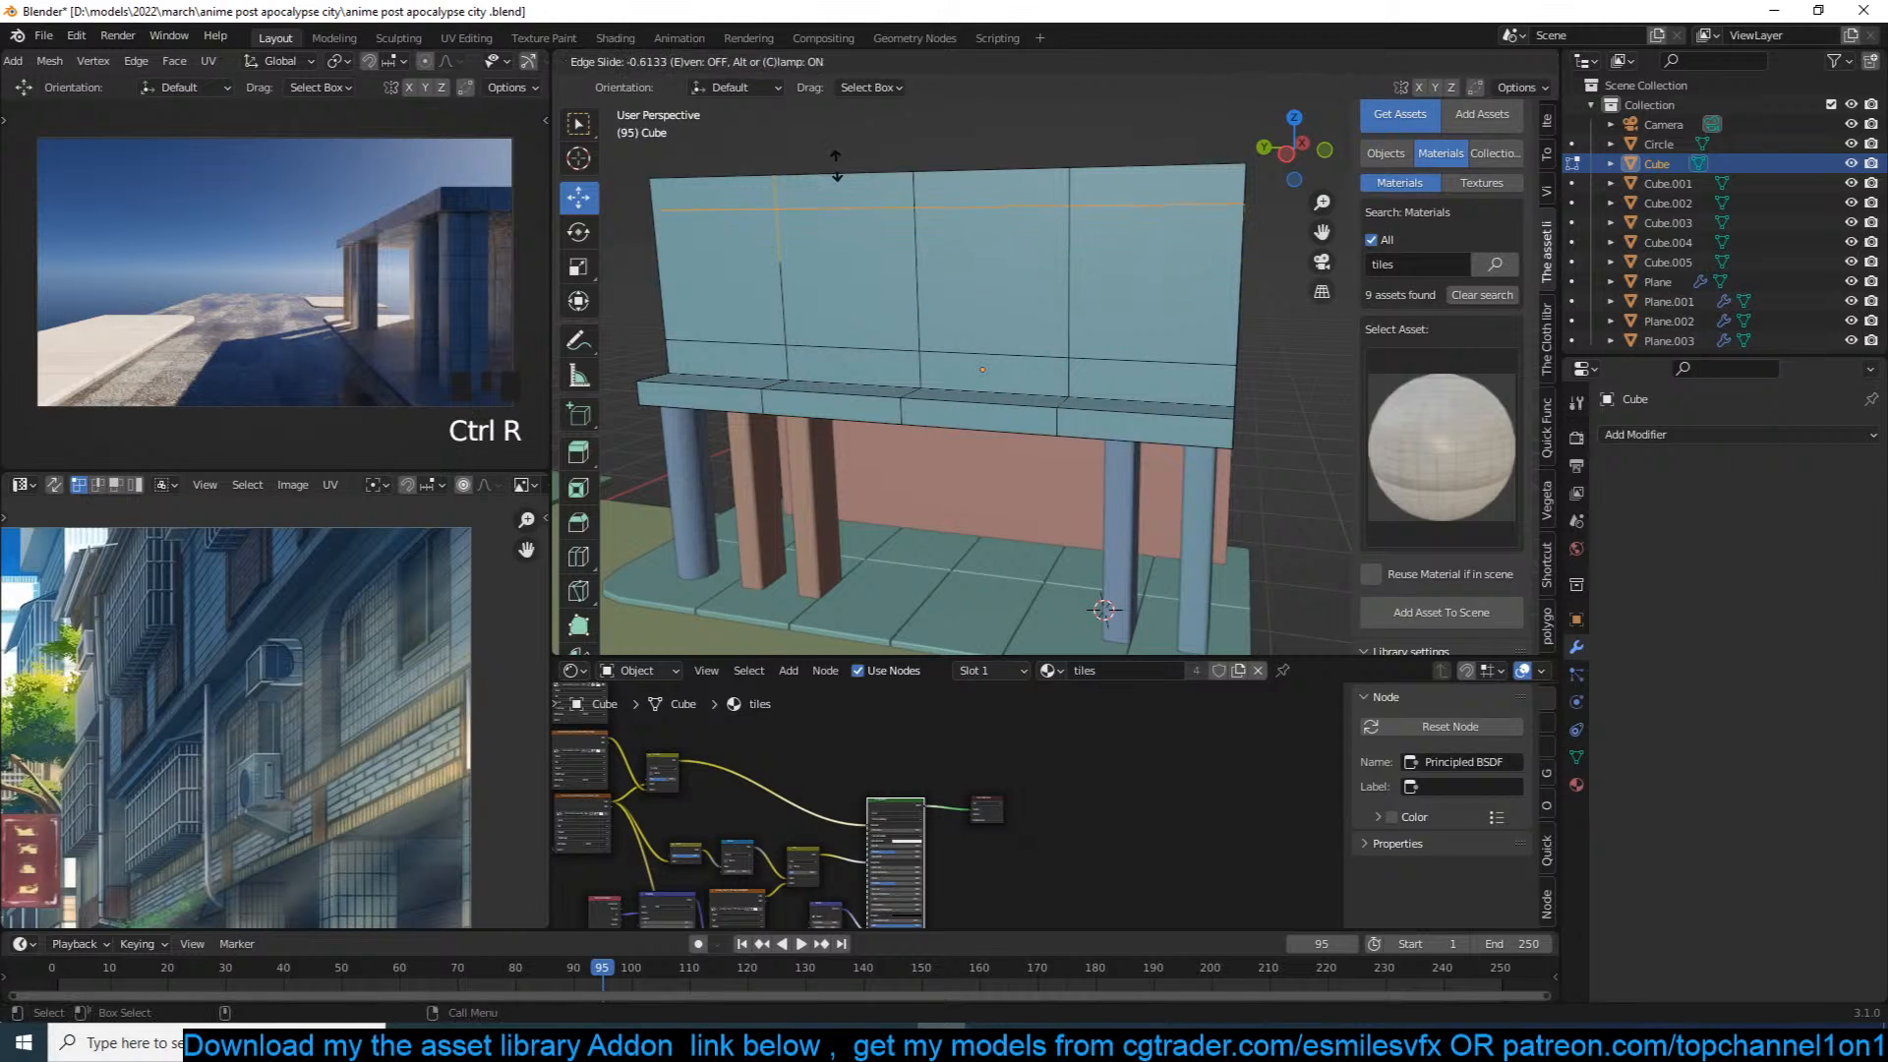
{"action": "left_click", "coordinate": [841, 160]}
Step: Bevel the three vertical edge loops on the upper storey to a width of about 0.4 m
{"action": "left_click", "coordinate": [784, 246], "text": "alt"}
{"action": "left_click", "coordinate": [920, 266], "text": "alt+shift"}
{"action": "left_click", "coordinate": [1101, 294], "text": "alt+shift"}
{"action": "key", "text": "ctrl+b"}
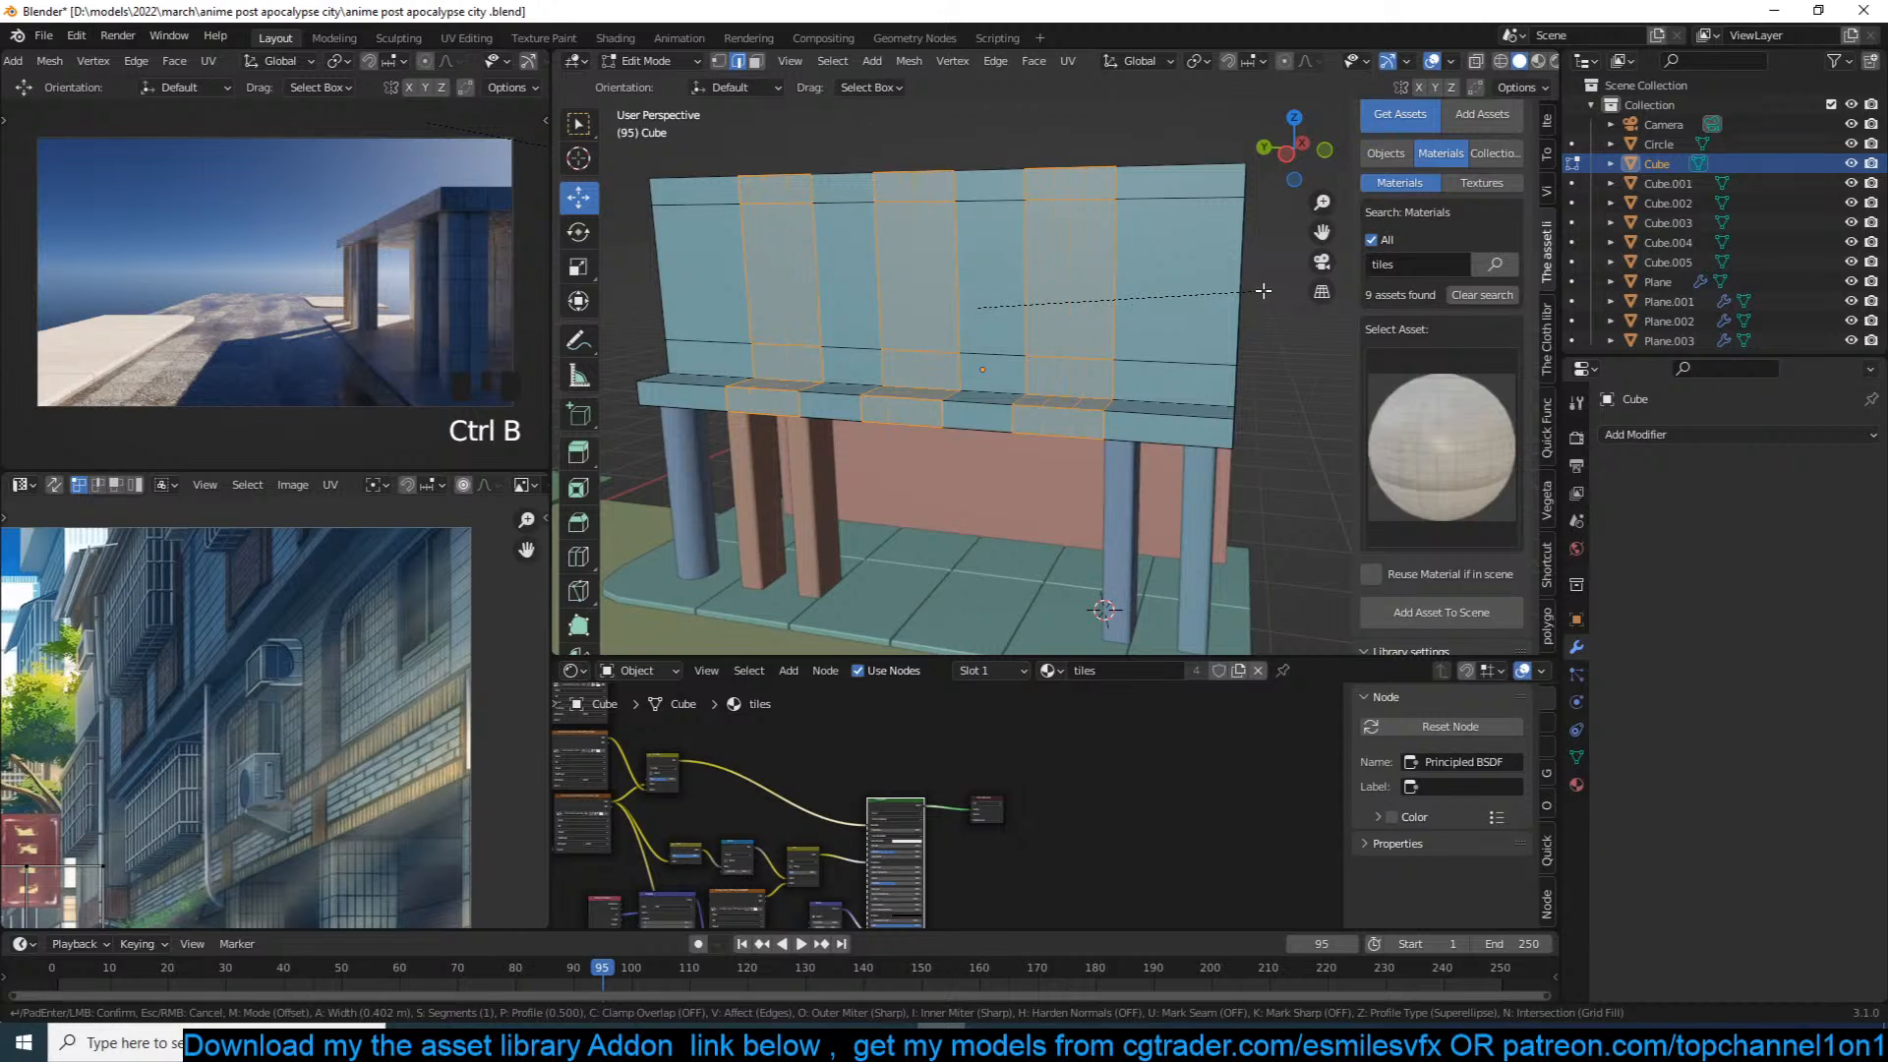
{"action": "left_click", "coordinate": [1265, 291]}
Step: Dissolve the horizontal edge loop near the upper storey's base and cut a replacement loop closer to the roof slab
{"action": "key", "text": "alt+a"}
{"action": "left_click", "coordinate": [1148, 367], "text": "alt"}
{"action": "key", "text": "ctrl+x"}
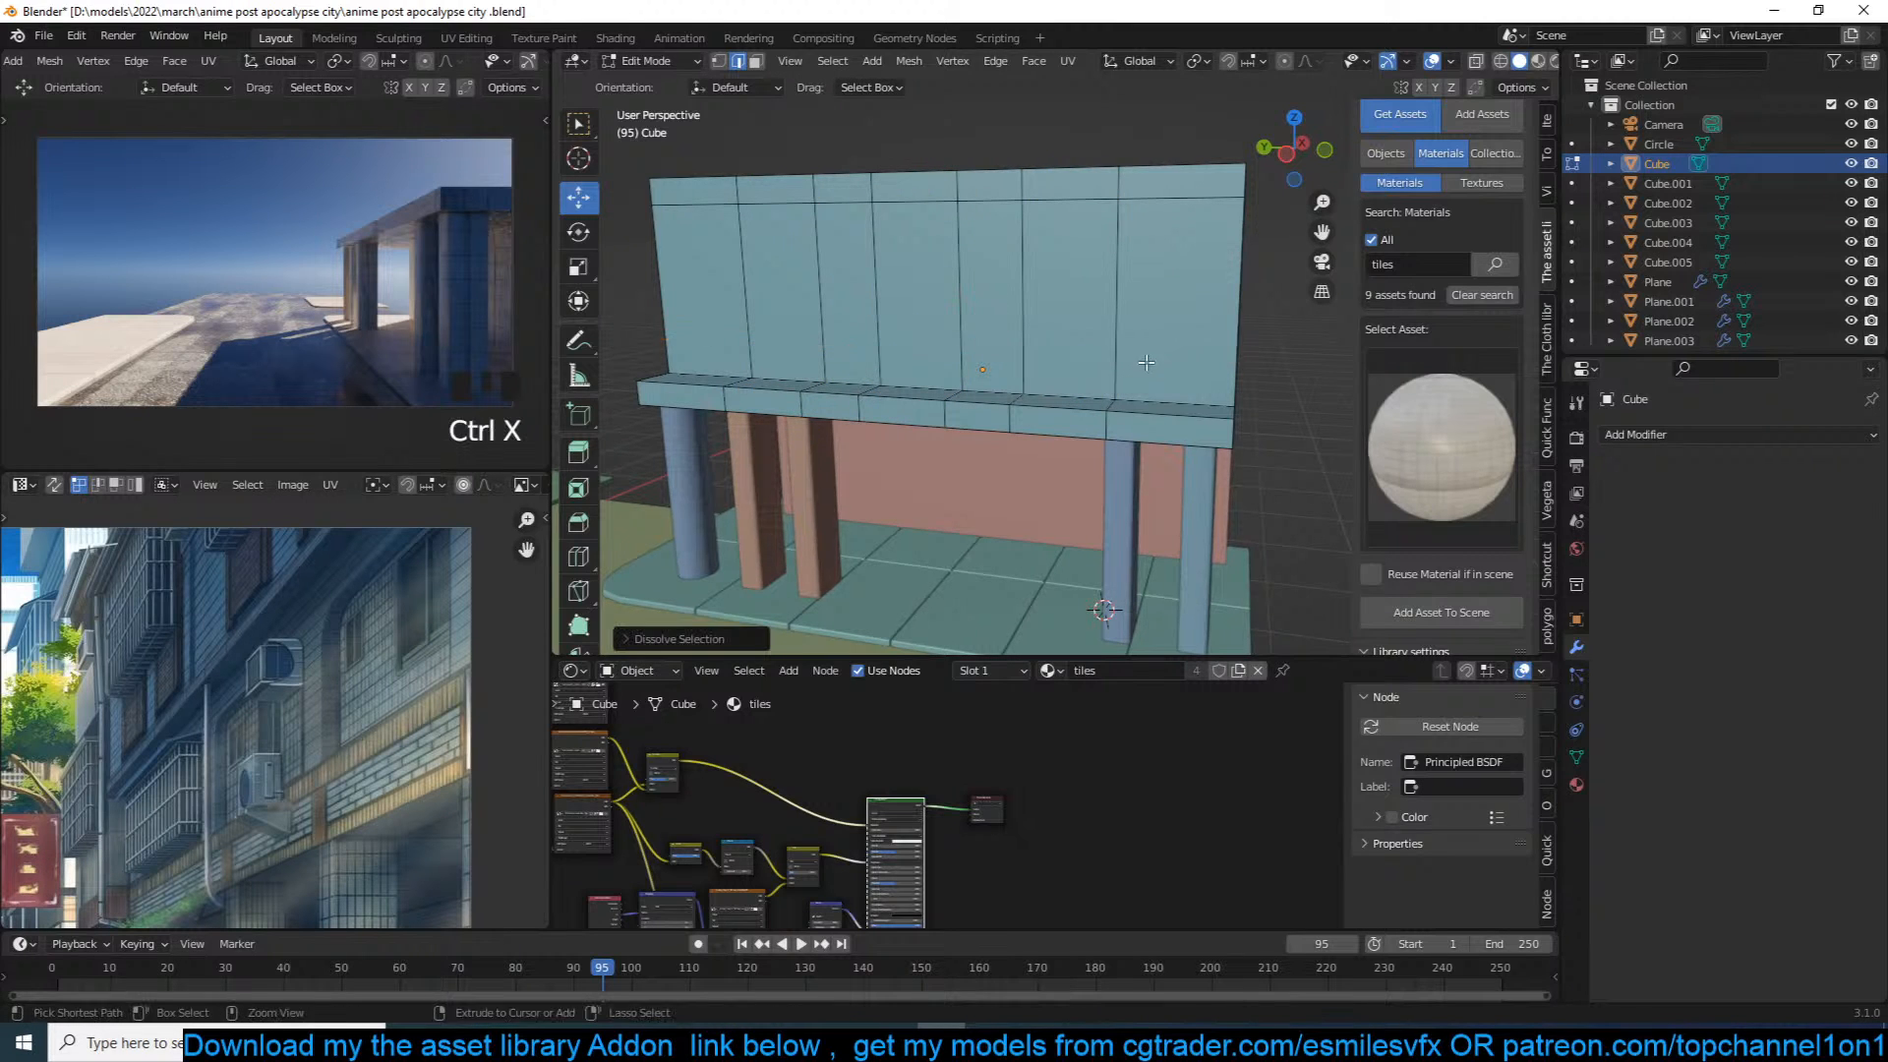
{"action": "middle_click_drag", "start_coordinate": [1148, 366], "coordinate": [1057, 345]}
{"action": "key", "text": "ctrl+r"}
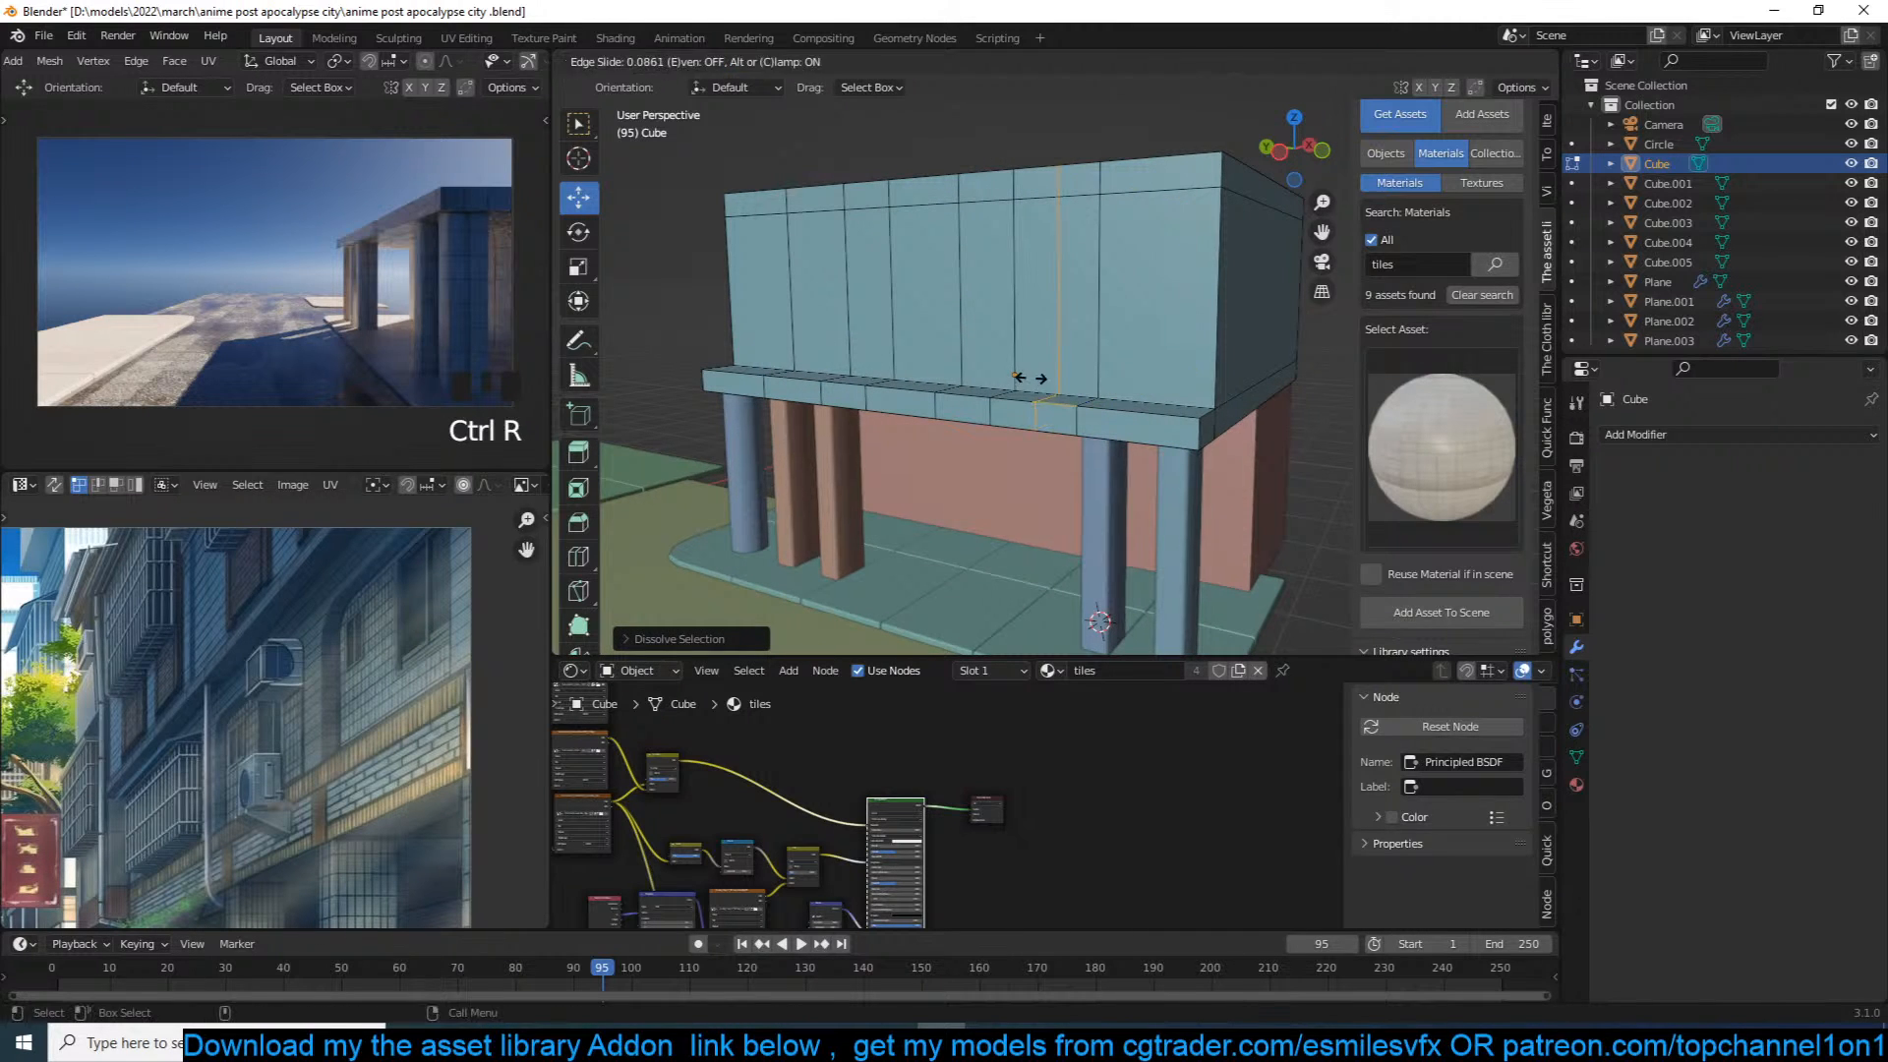
{"action": "key", "text": "ctrl+z"}
{"action": "key", "text": "ctrl+r"}
{"action": "left_click", "coordinate": [1022, 382]}
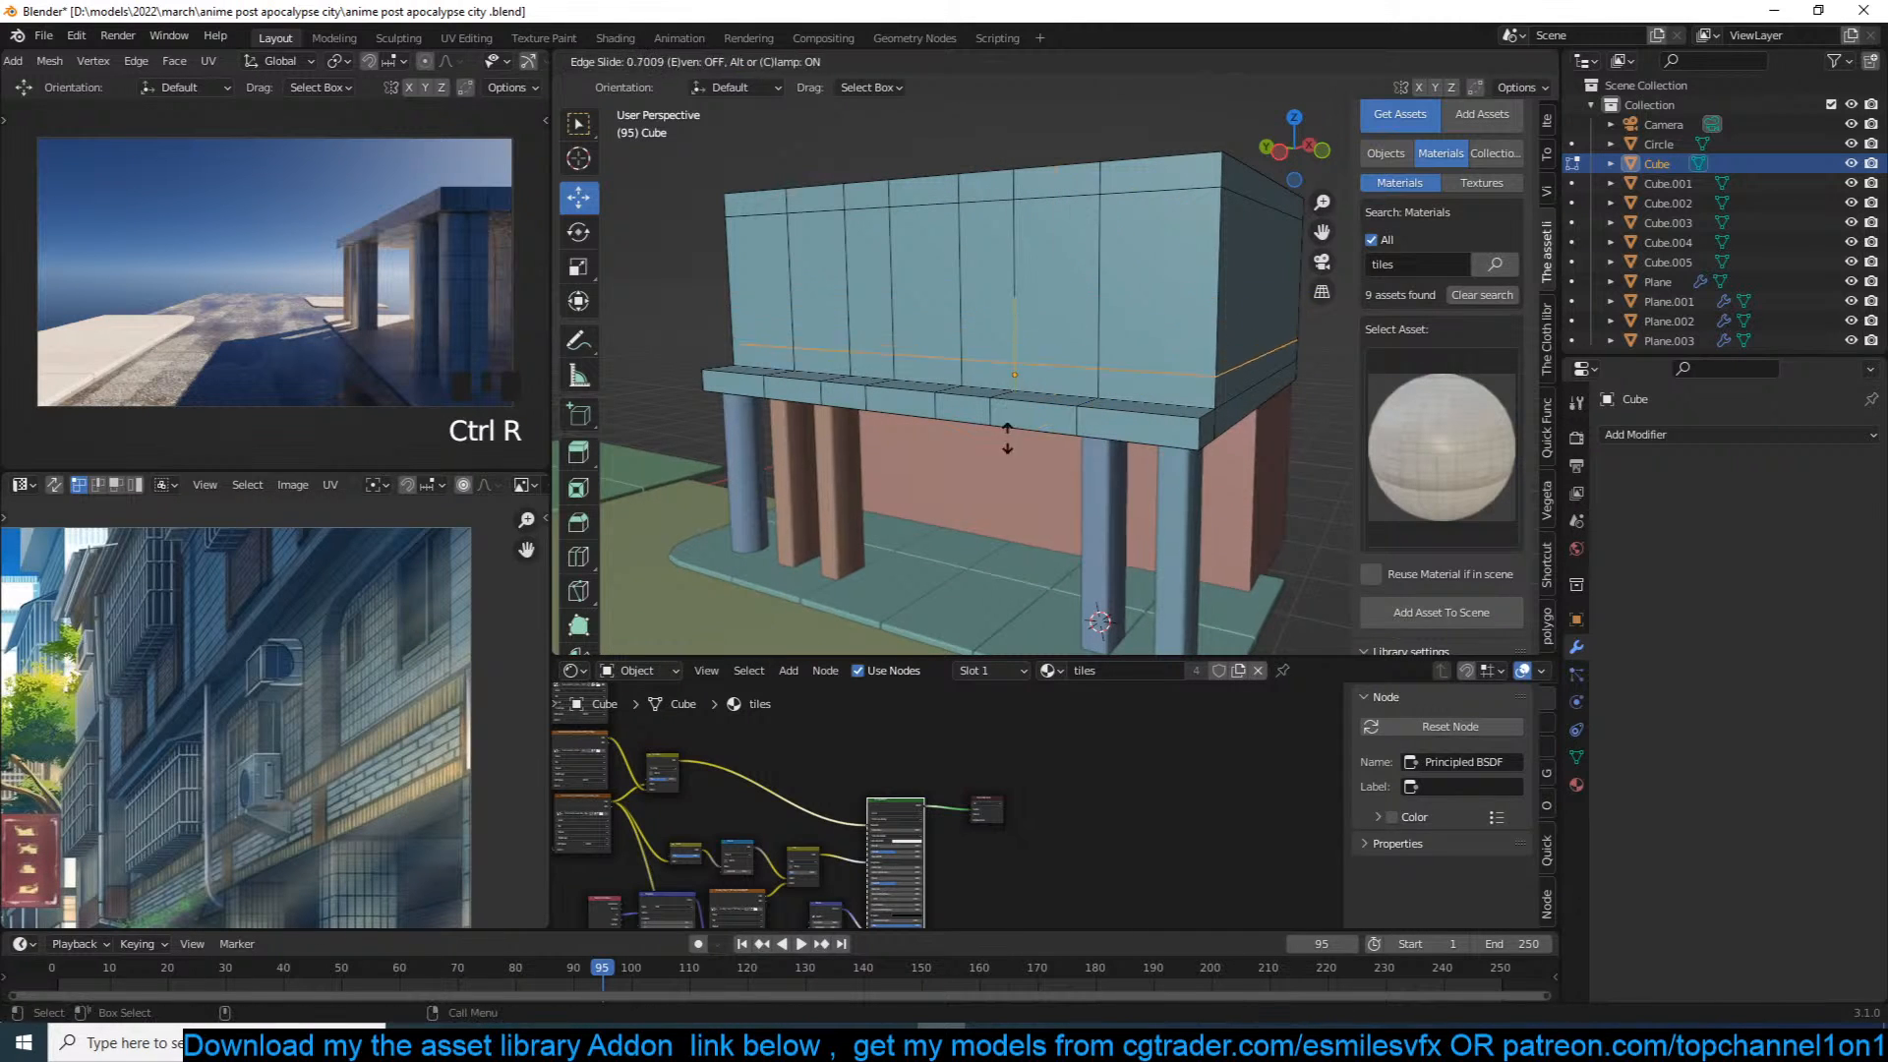
{"action": "left_click", "coordinate": [1007, 438]}
Step: Add a vertical loop cut beside the upper storey's near corner and a horizontal one across the middle of its wall
{"action": "key", "text": "alt+a"}
{"action": "key", "text": "ctrl+r"}
{"action": "left_click", "coordinate": [1180, 173]}
{"action": "left_click", "coordinate": [1223, 186]}
{"action": "key", "text": "ctrl+r"}
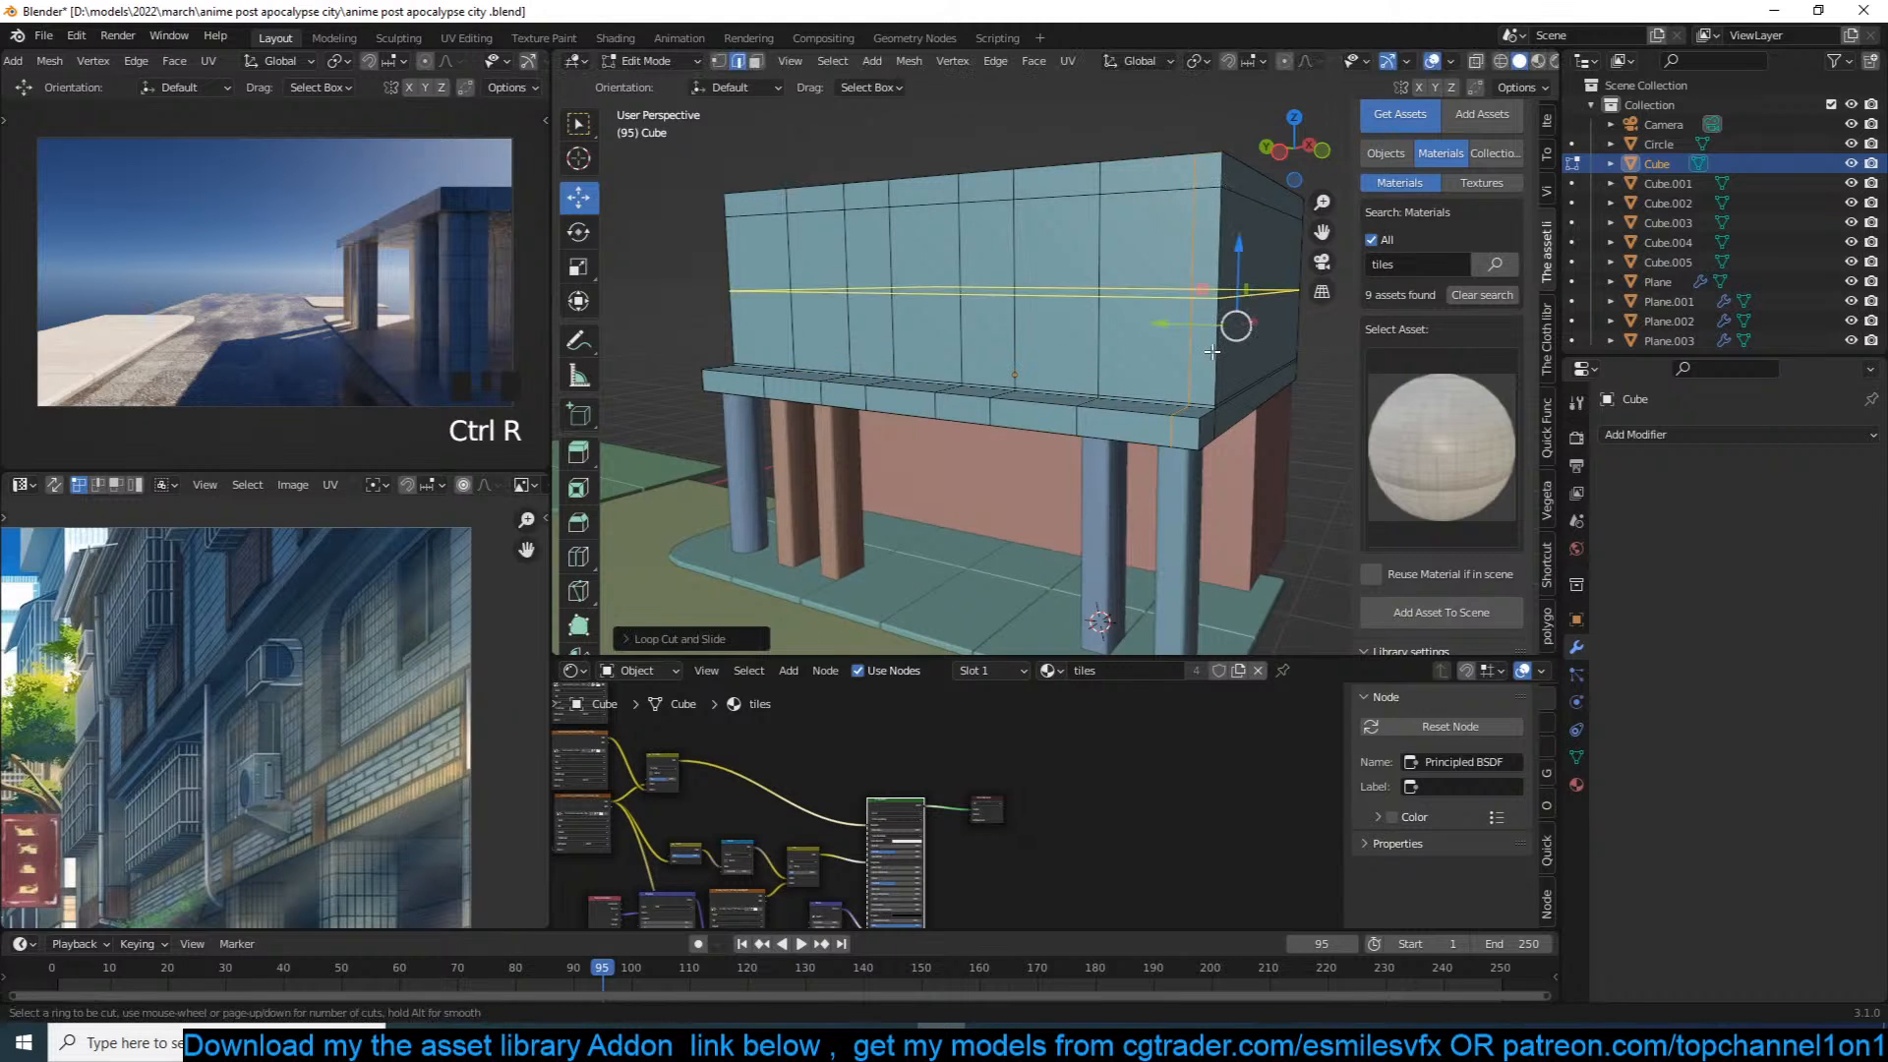
{"action": "left_click", "coordinate": [1216, 340]}
{"action": "left_click", "coordinate": [1212, 356]}
Step: Add a vertical loop cut beside the far corner of the upper storey's street-facing wall
{"action": "key", "text": "3"}
{"action": "left_click", "coordinate": [1143, 272]}
{"action": "middle_click_drag", "start_coordinate": [1030, 286], "coordinate": [1080, 301]}
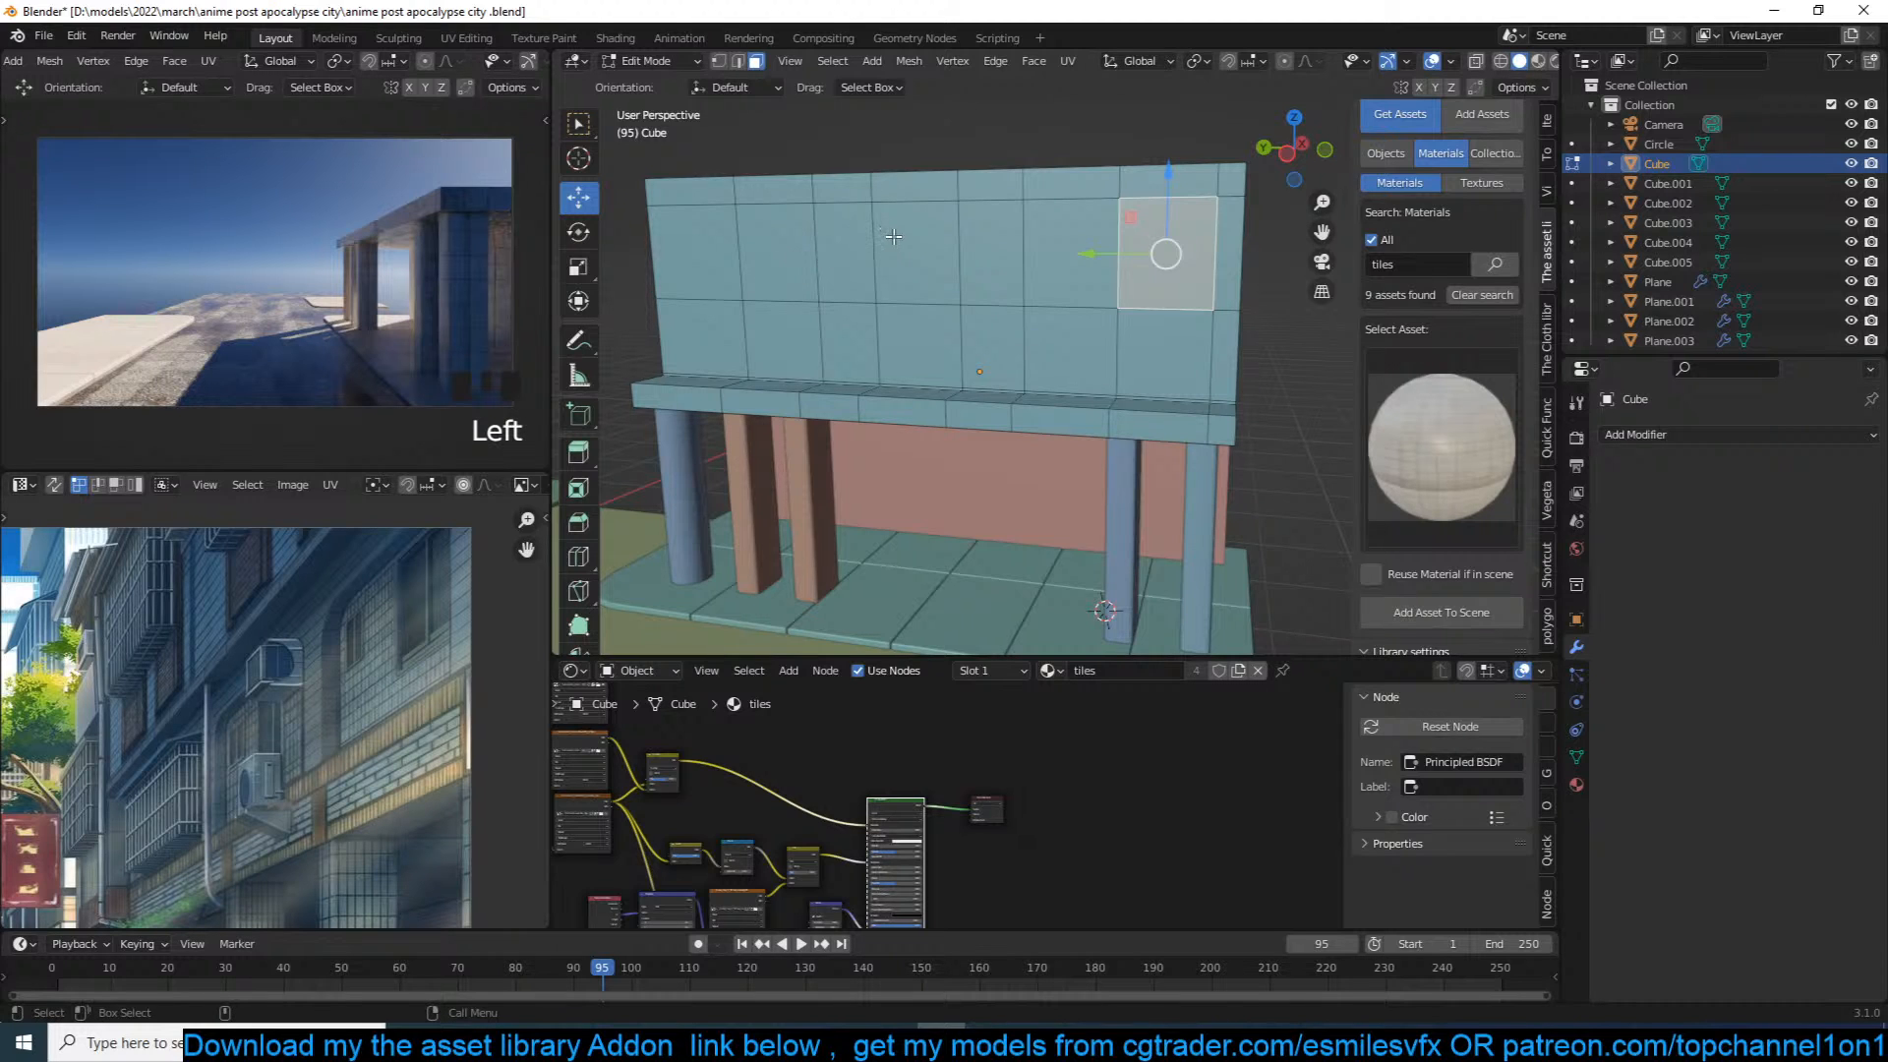
{"action": "key", "text": "ctrl+r"}
{"action": "left_click", "coordinate": [680, 229]}
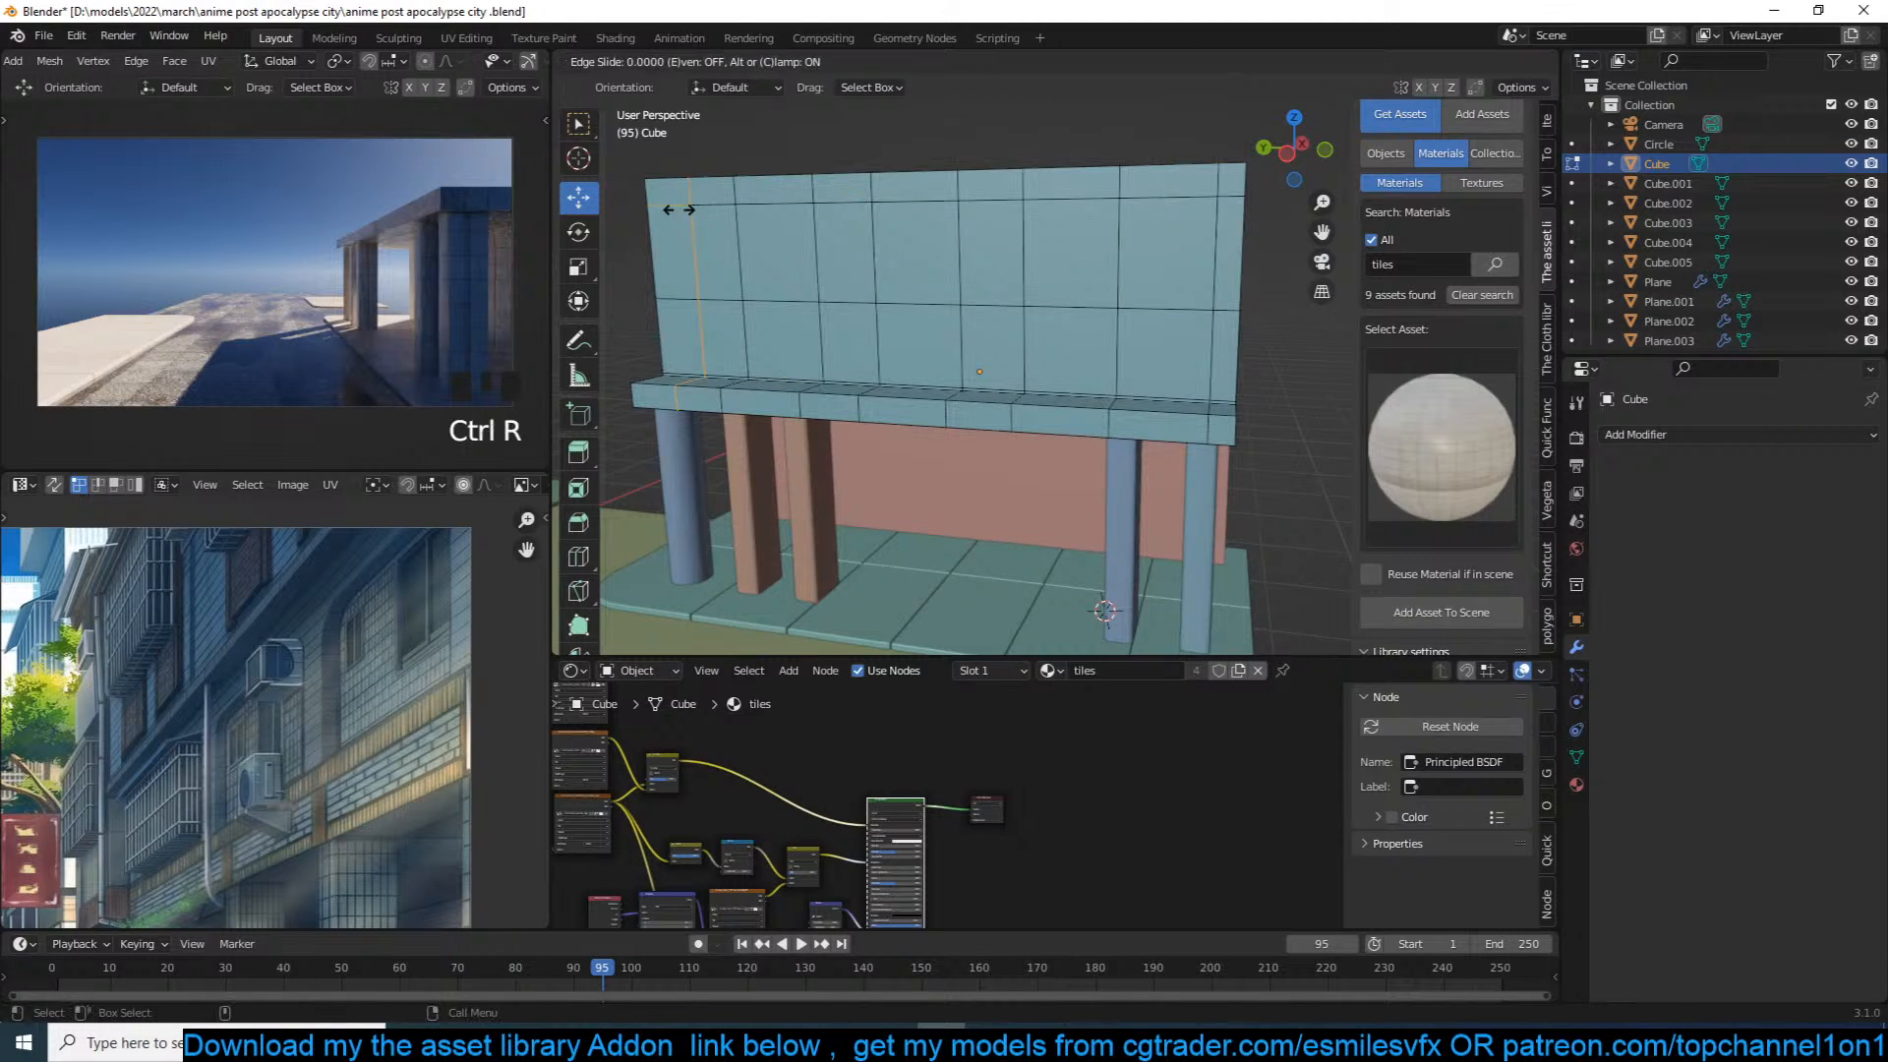
{"action": "key", "text": "3"}
Step: Extrude the upper panels at both ends of the street-facing wall inward to form window recesses
{"action": "left_click", "coordinate": [699, 233]}
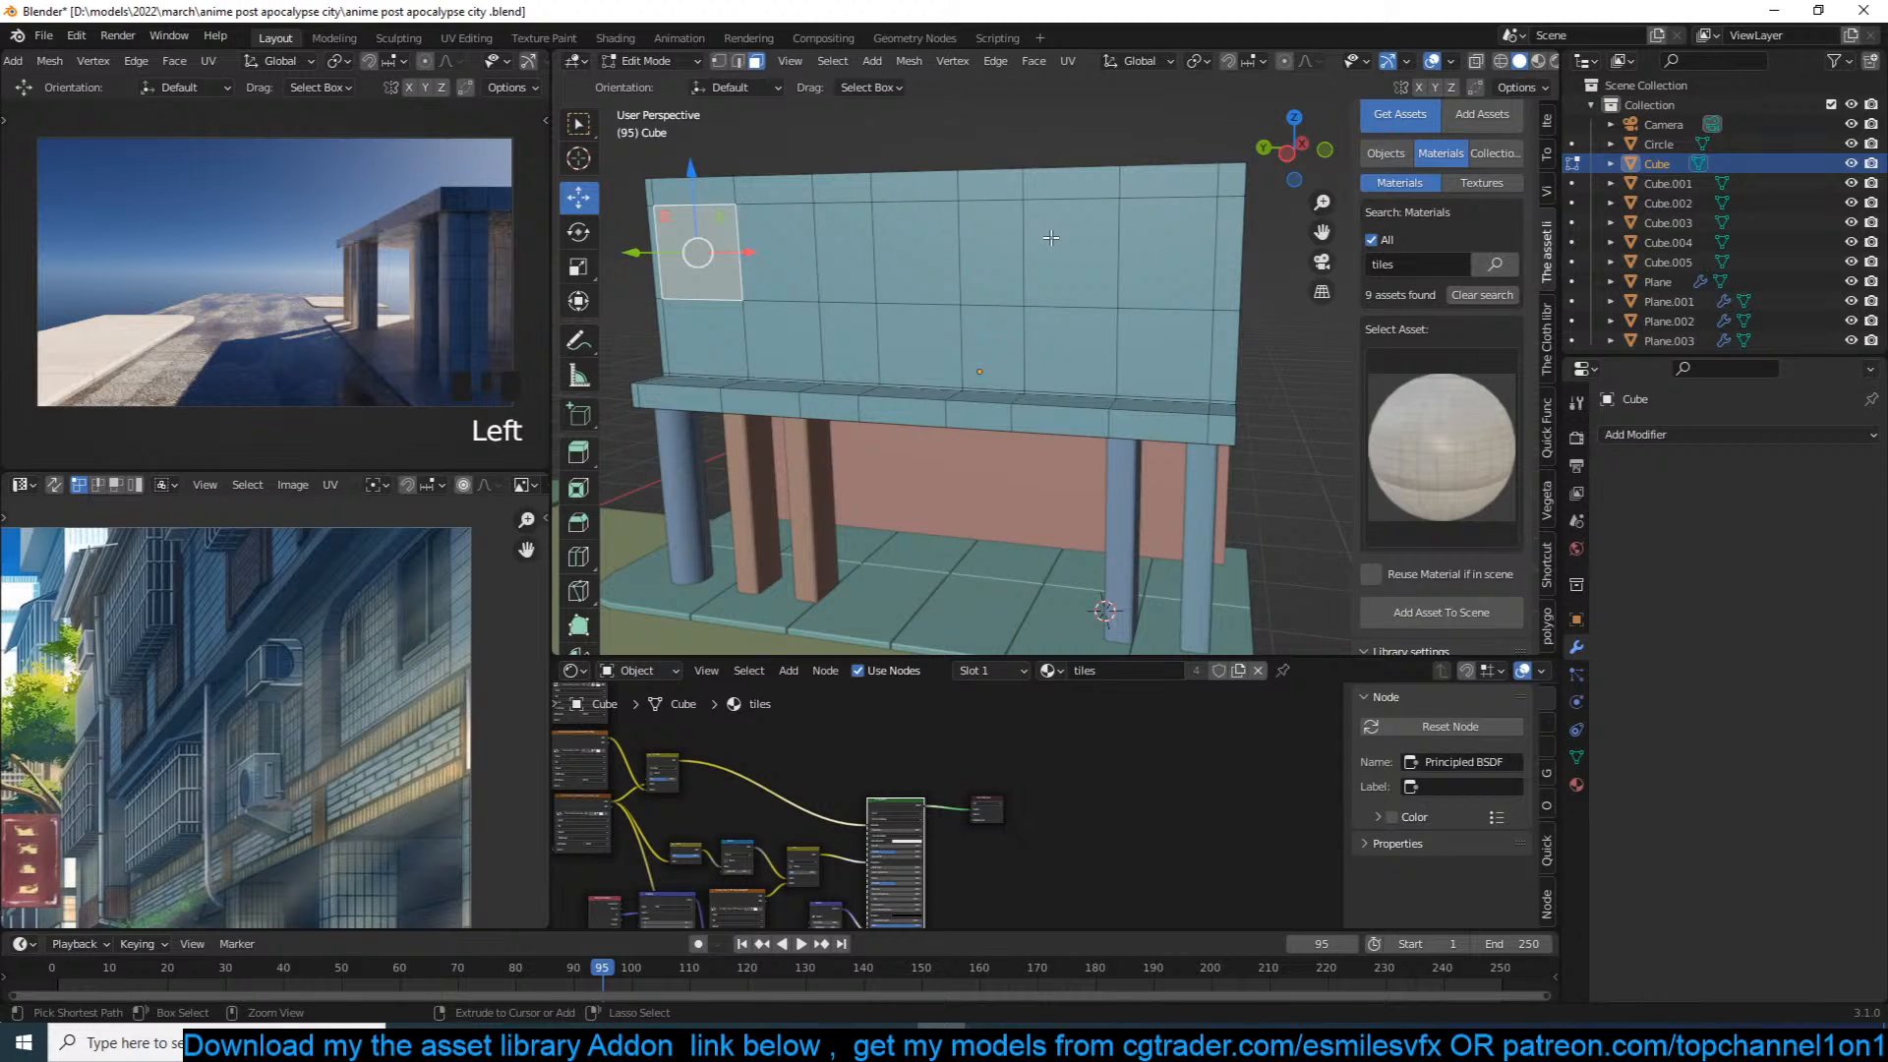
{"action": "left_click", "coordinate": [1144, 239], "text": "ctrl"}
{"action": "left_click", "coordinate": [1170, 248]}
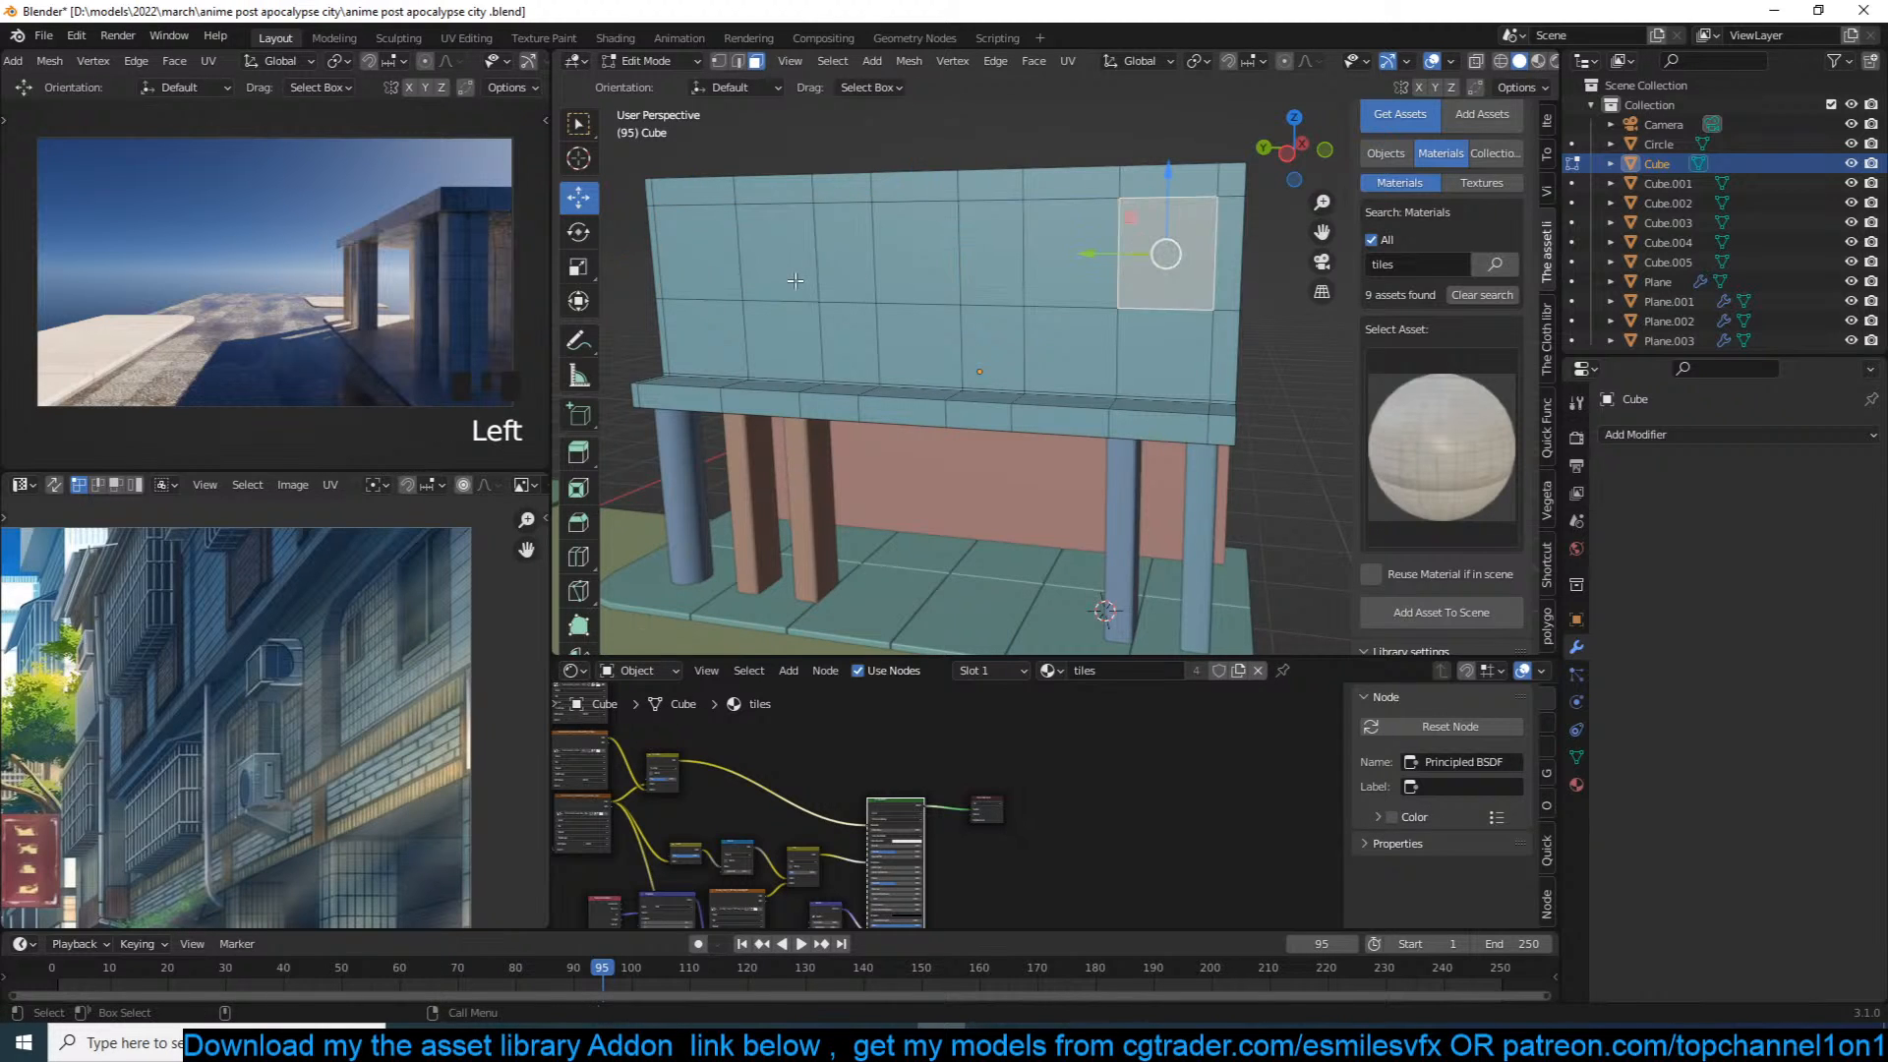
{"action": "left_click", "coordinate": [717, 264], "text": "shift"}
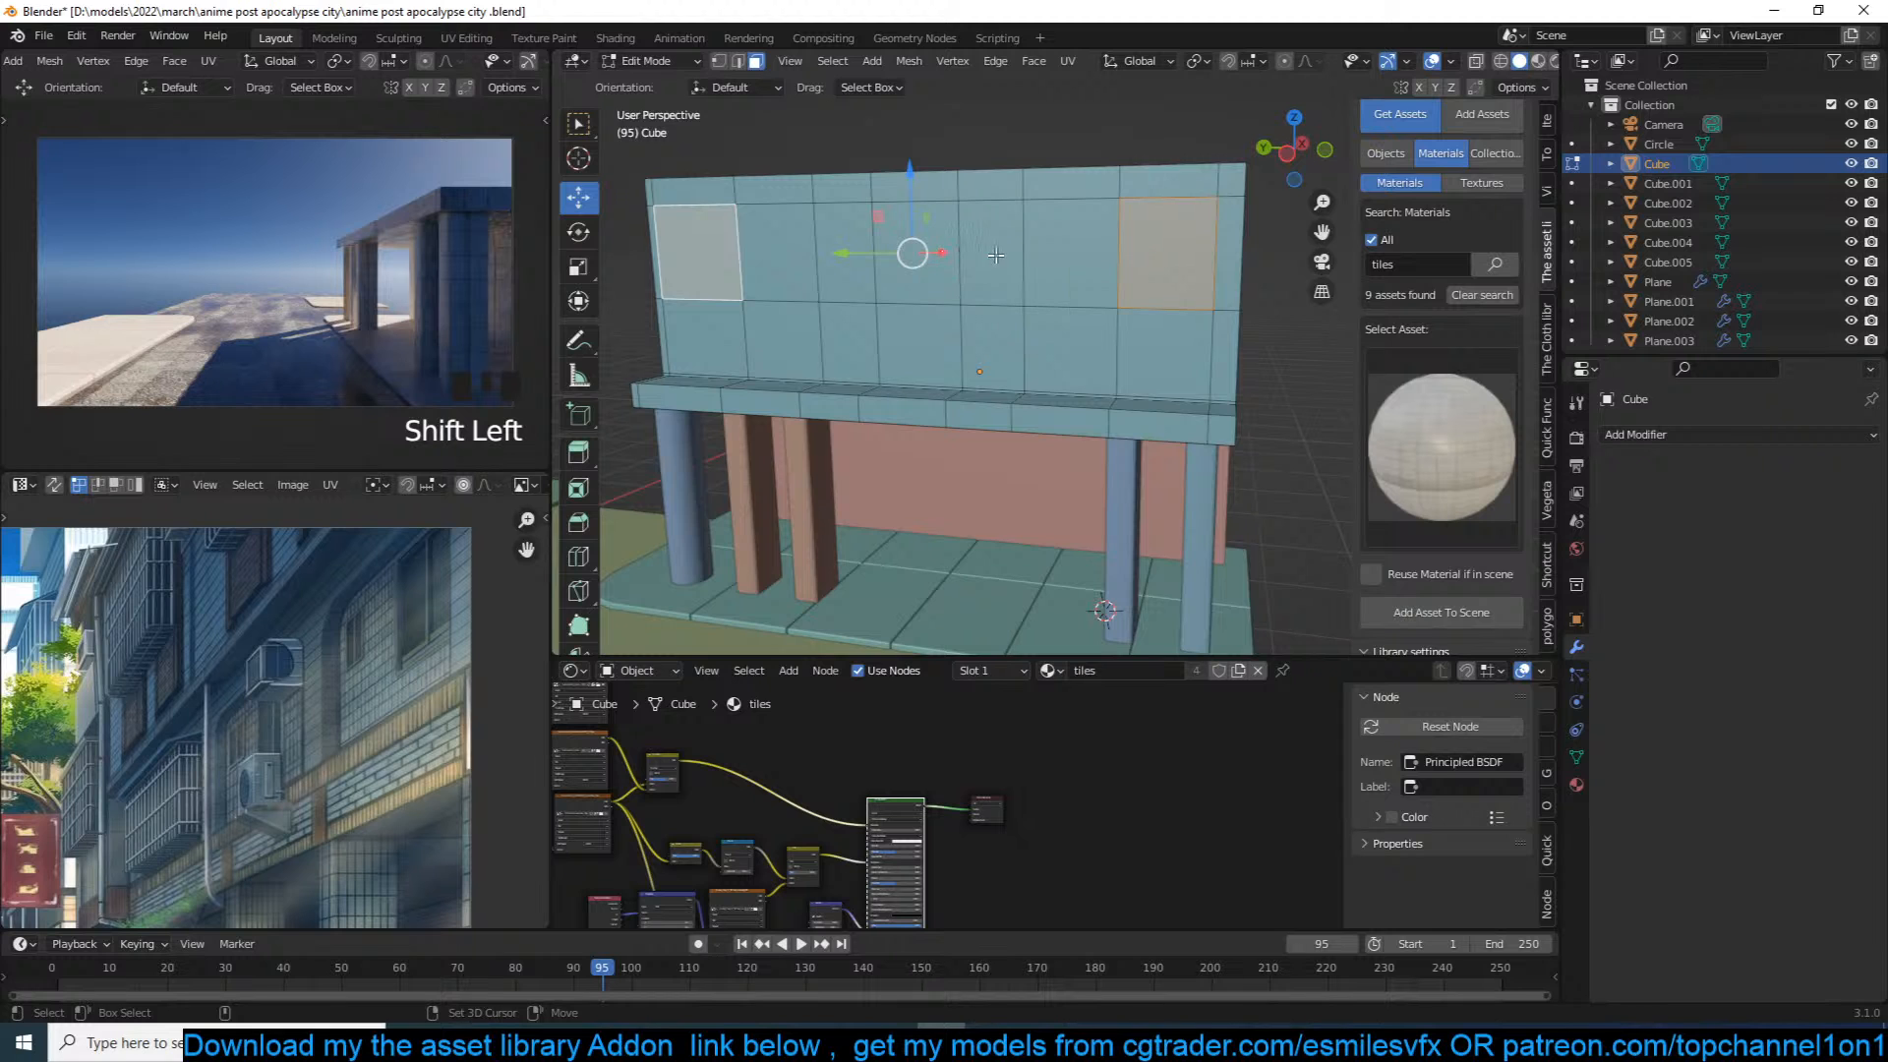
{"action": "middle_click_drag", "start_coordinate": [1099, 267], "coordinate": [1065, 275]}
{"action": "key", "text": "e"}
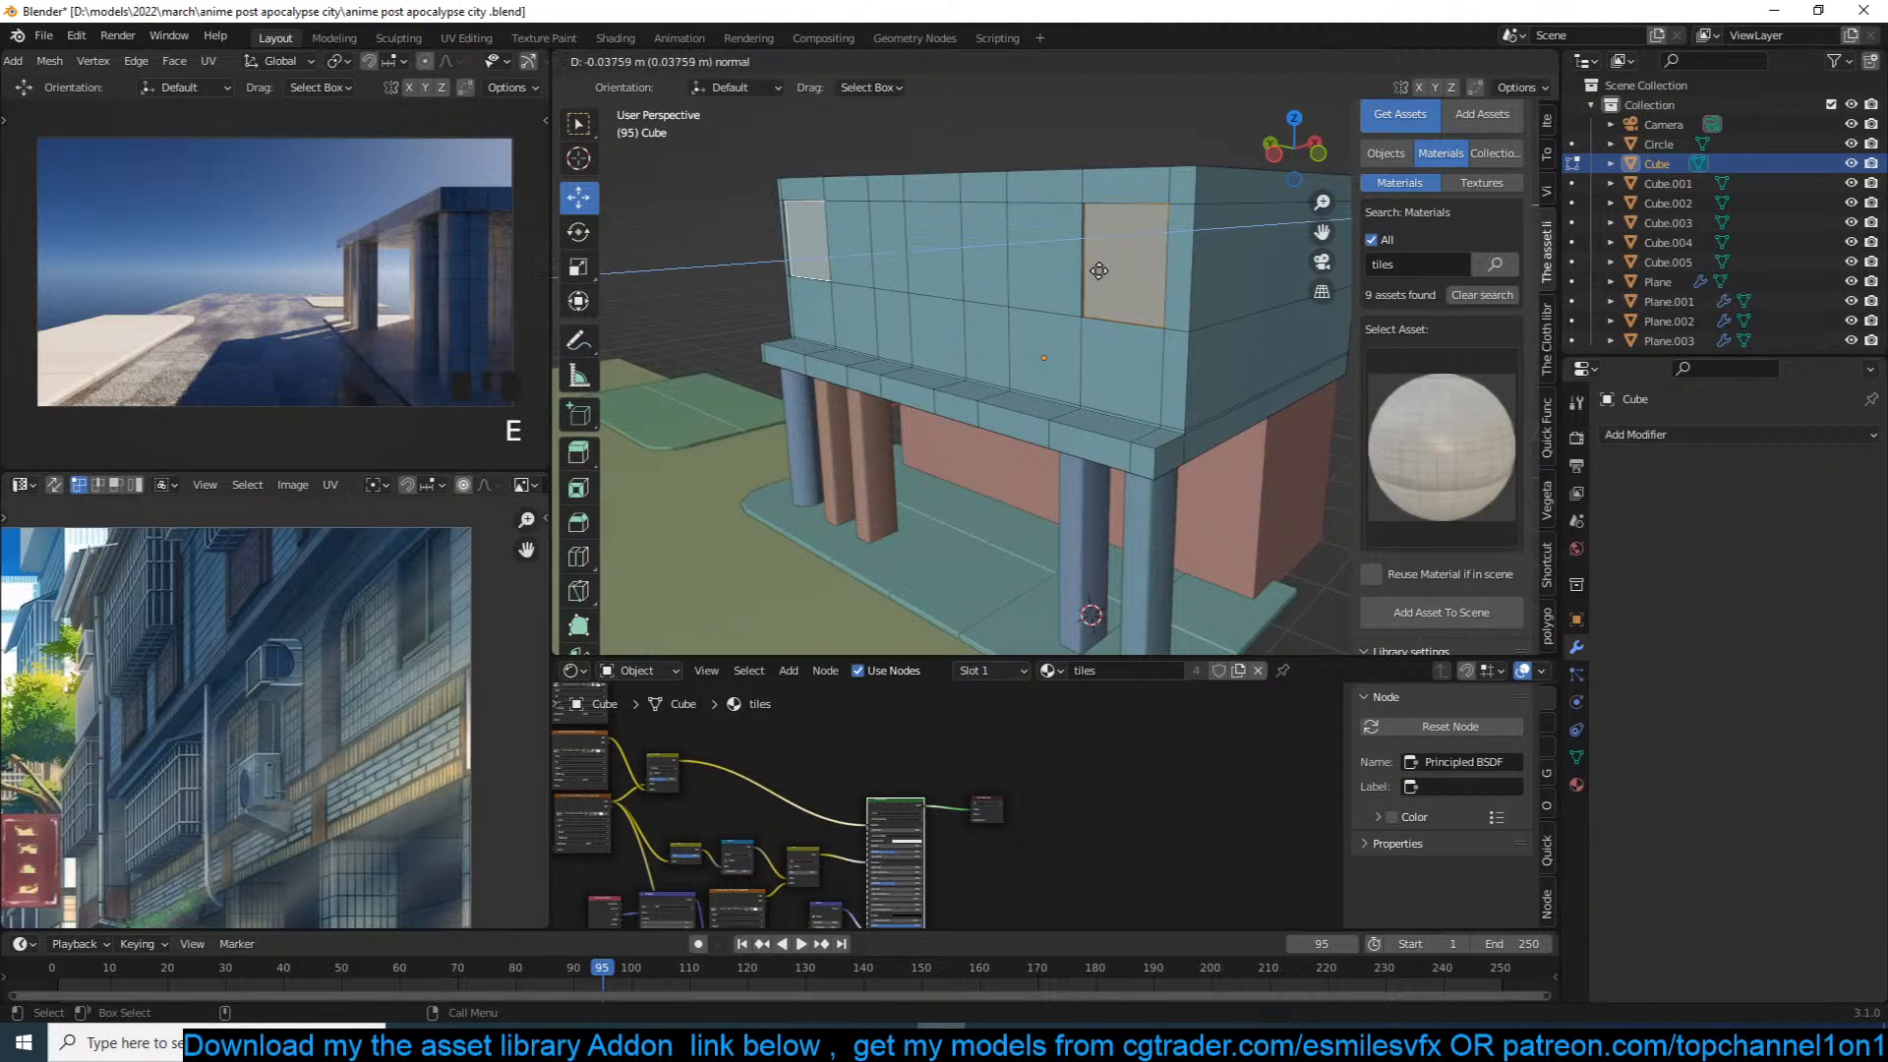
{"action": "left_click", "coordinate": [956, 268]}
{"action": "left_click", "coordinate": [893, 259]}
Step: Extrude the two stacked panels near the middle of the street-facing wall inward to form a tall recess
{"action": "middle_click_drag", "start_coordinate": [892, 258], "coordinate": [988, 246]}
{"action": "scroll", "coordinate": [986, 258], "scroll_direction": "up", "scroll_amount": 2}
{"action": "middle_click_drag", "start_coordinate": [886, 278], "coordinate": [1144, 266], "text": "shift"}
{"action": "left_click", "coordinate": [1047, 253]}
{"action": "left_click", "coordinate": [1042, 335], "text": "shift"}
{"action": "key", "text": "e"}
{"action": "left_click", "coordinate": [1084, 295]}
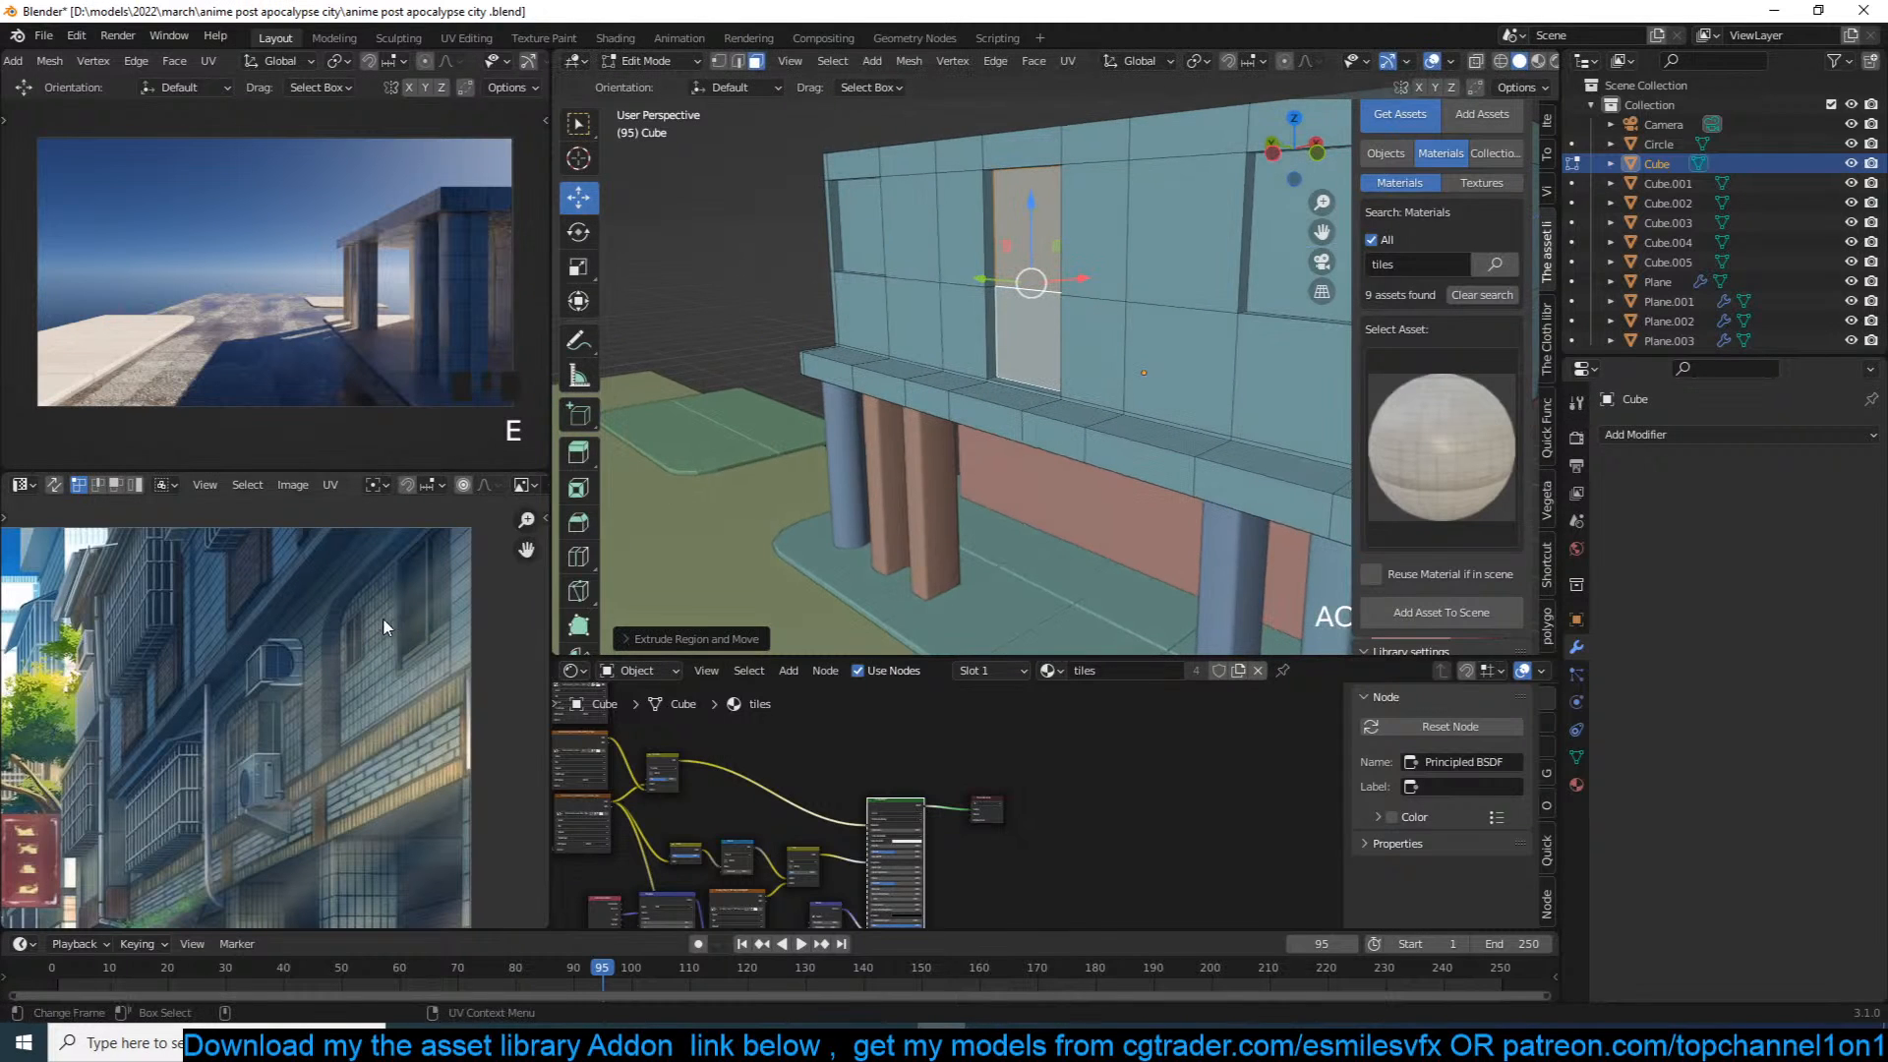
Step: Add a horizontal loop cut through the upper row of panels and a vertical one between the tall recess and near window
{"action": "key", "text": "ctrl+r"}
{"action": "left_click", "coordinate": [1147, 230]}
{"action": "left_click", "coordinate": [1148, 229]}
{"action": "key", "text": "ctrl+r"}
{"action": "left_click", "coordinate": [1148, 177]}
{"action": "left_click", "coordinate": [1155, 188]}
Step: Inset an upper panel between the tall recess and the near window, and scale the inset face along Y
{"action": "key", "text": "3"}
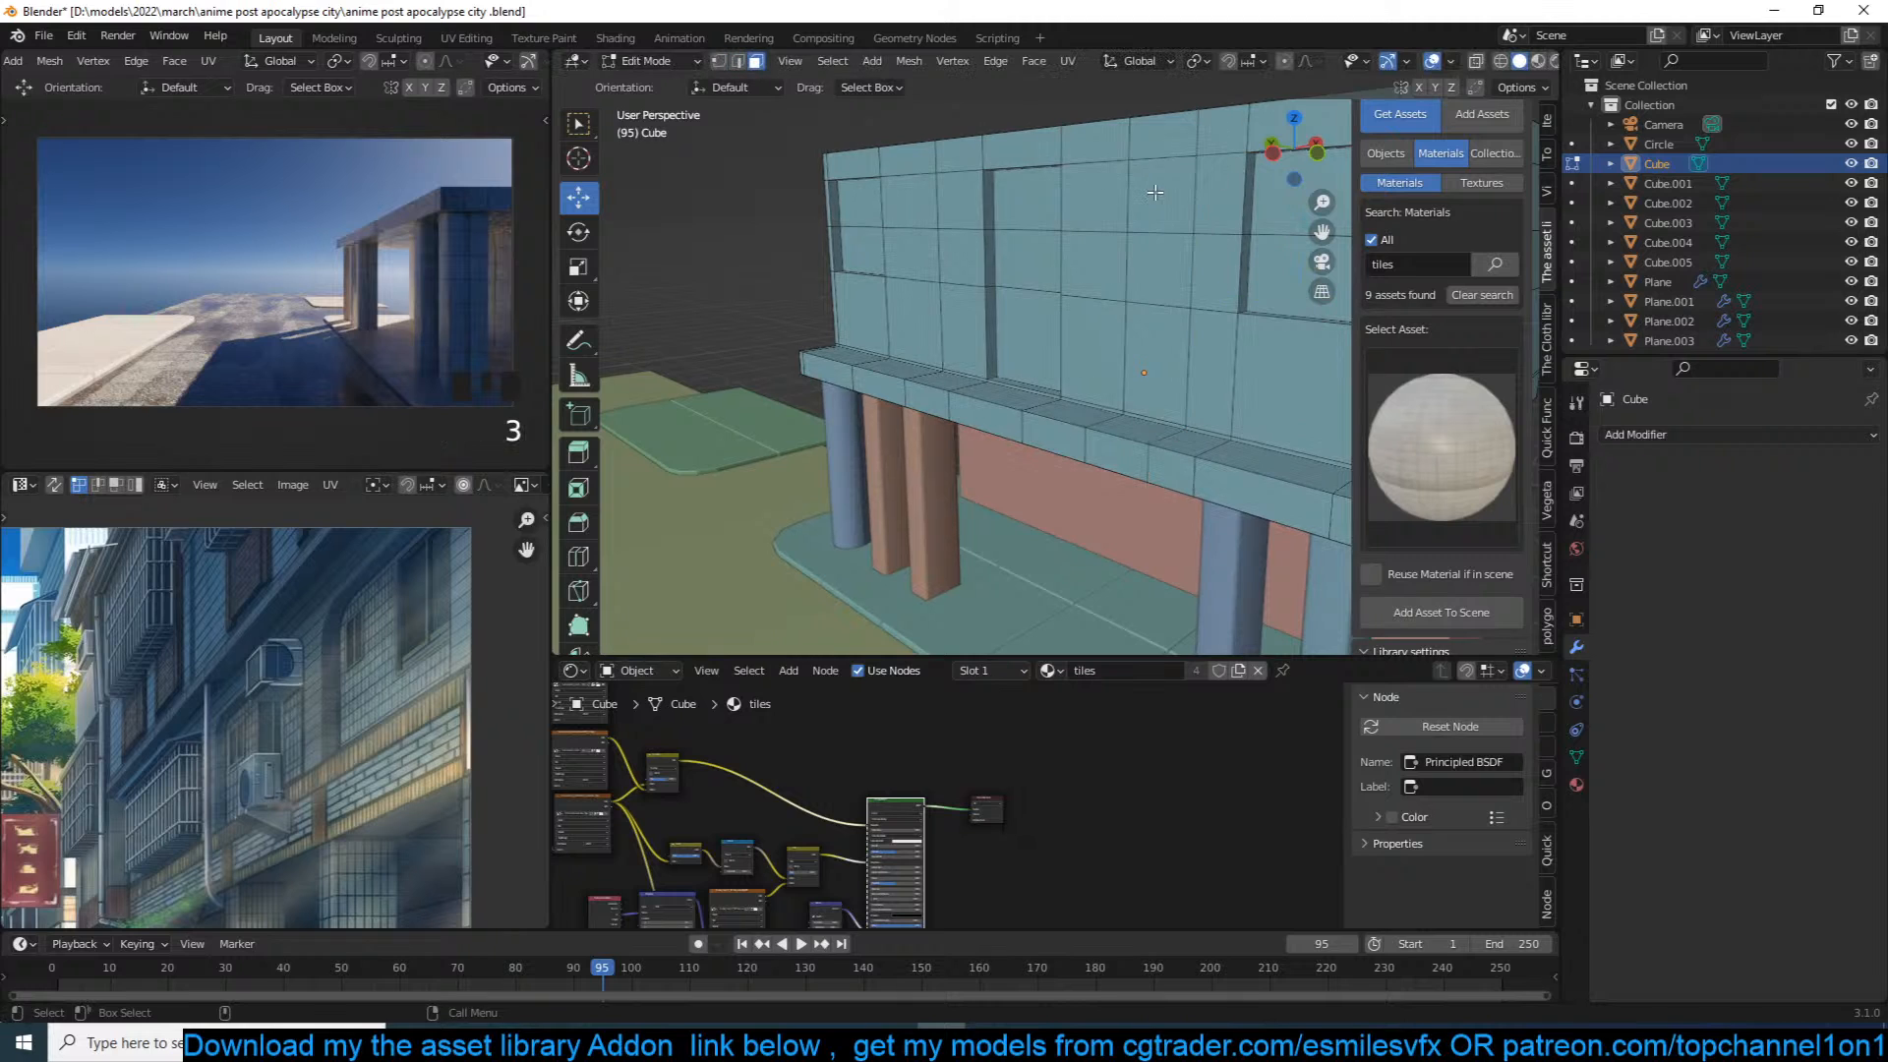
{"action": "left_click", "coordinate": [1155, 191]}
{"action": "middle_click_drag", "start_coordinate": [1155, 192], "coordinate": [1236, 185]}
{"action": "key", "text": "i"}
{"action": "left_click", "coordinate": [1219, 188]}
{"action": "key", "text": "s"}
{"action": "key", "text": "y"}
{"action": "left_click", "coordinate": [1195, 202]}
Step: Extrude the small inset face between the tall recess and the near window to give it depth
{"action": "key", "text": "w"}
{"action": "key", "text": "e"}
{"action": "left_click", "coordinate": [1208, 201]}
{"action": "middle_click_drag", "start_coordinate": [1207, 201], "coordinate": [1225, 198]}
{"action": "scroll", "coordinate": [1226, 199], "scroll_direction": "up", "scroll_amount": 3}
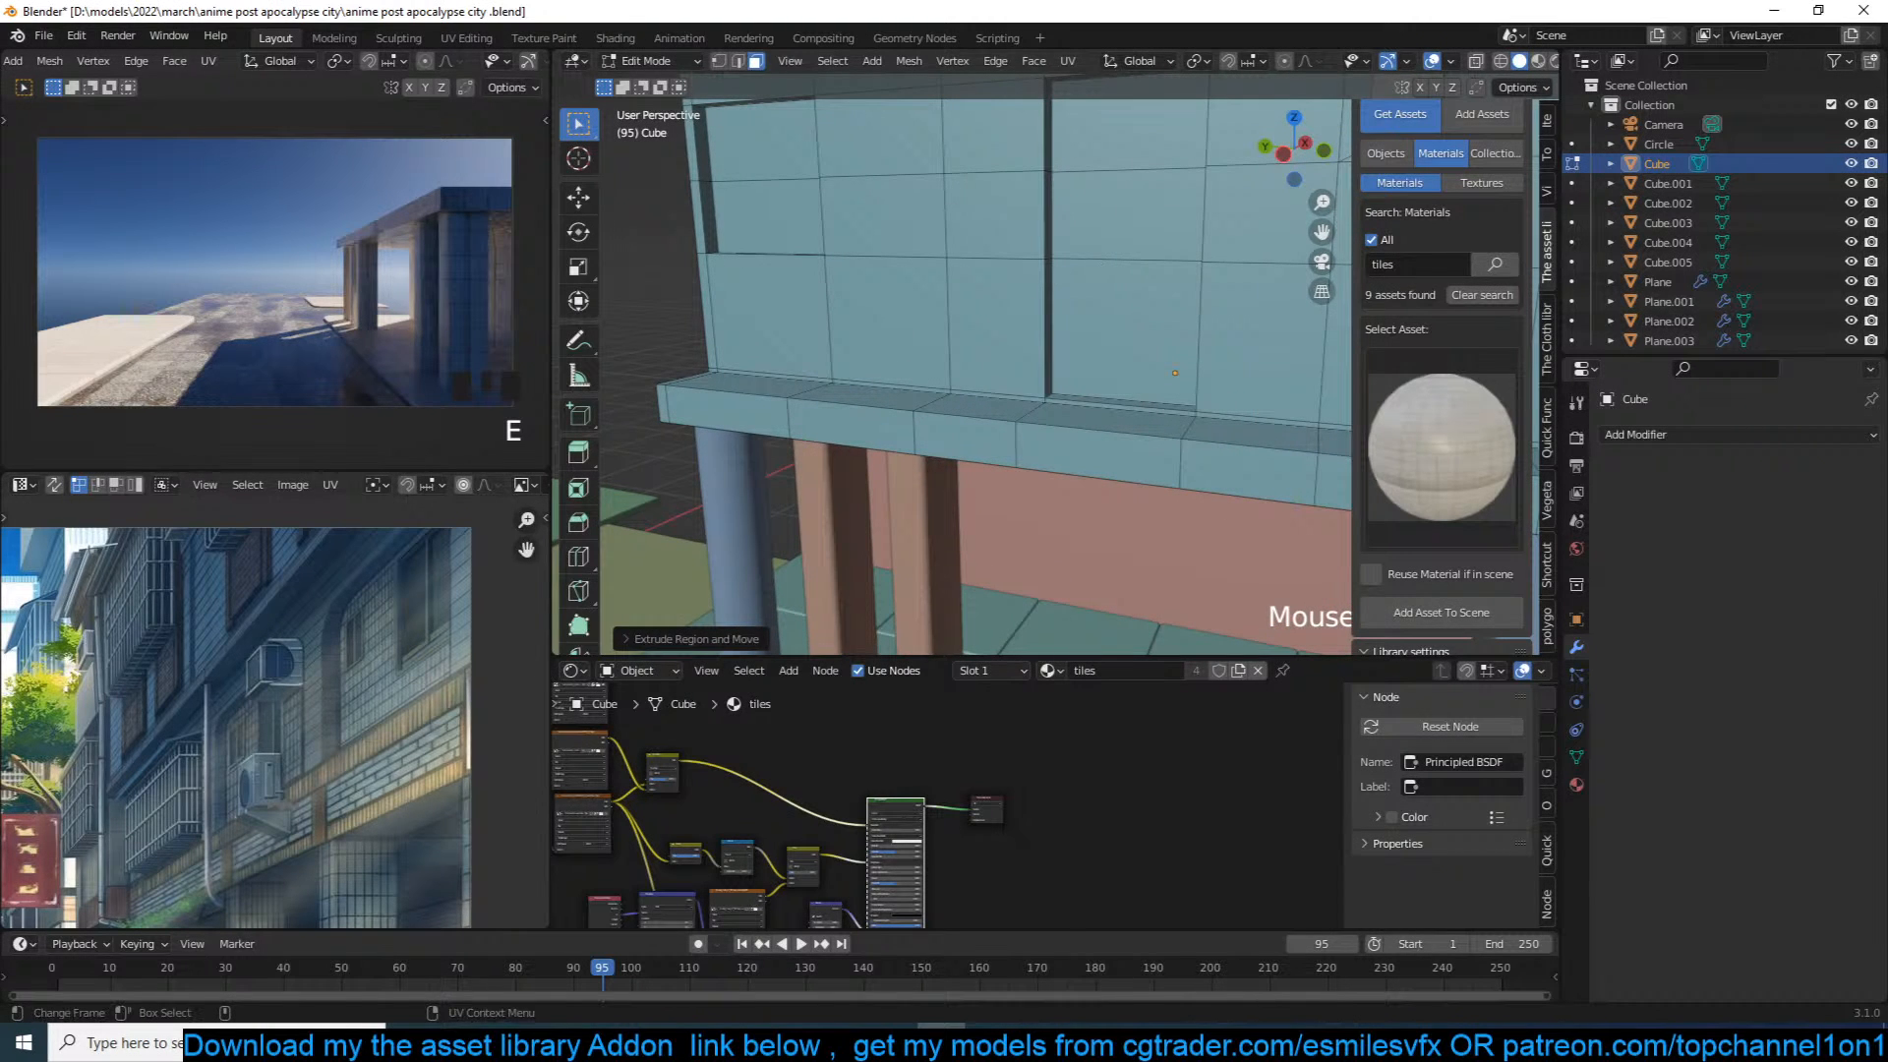
{"action": "left_click", "coordinate": [509, 1042]}
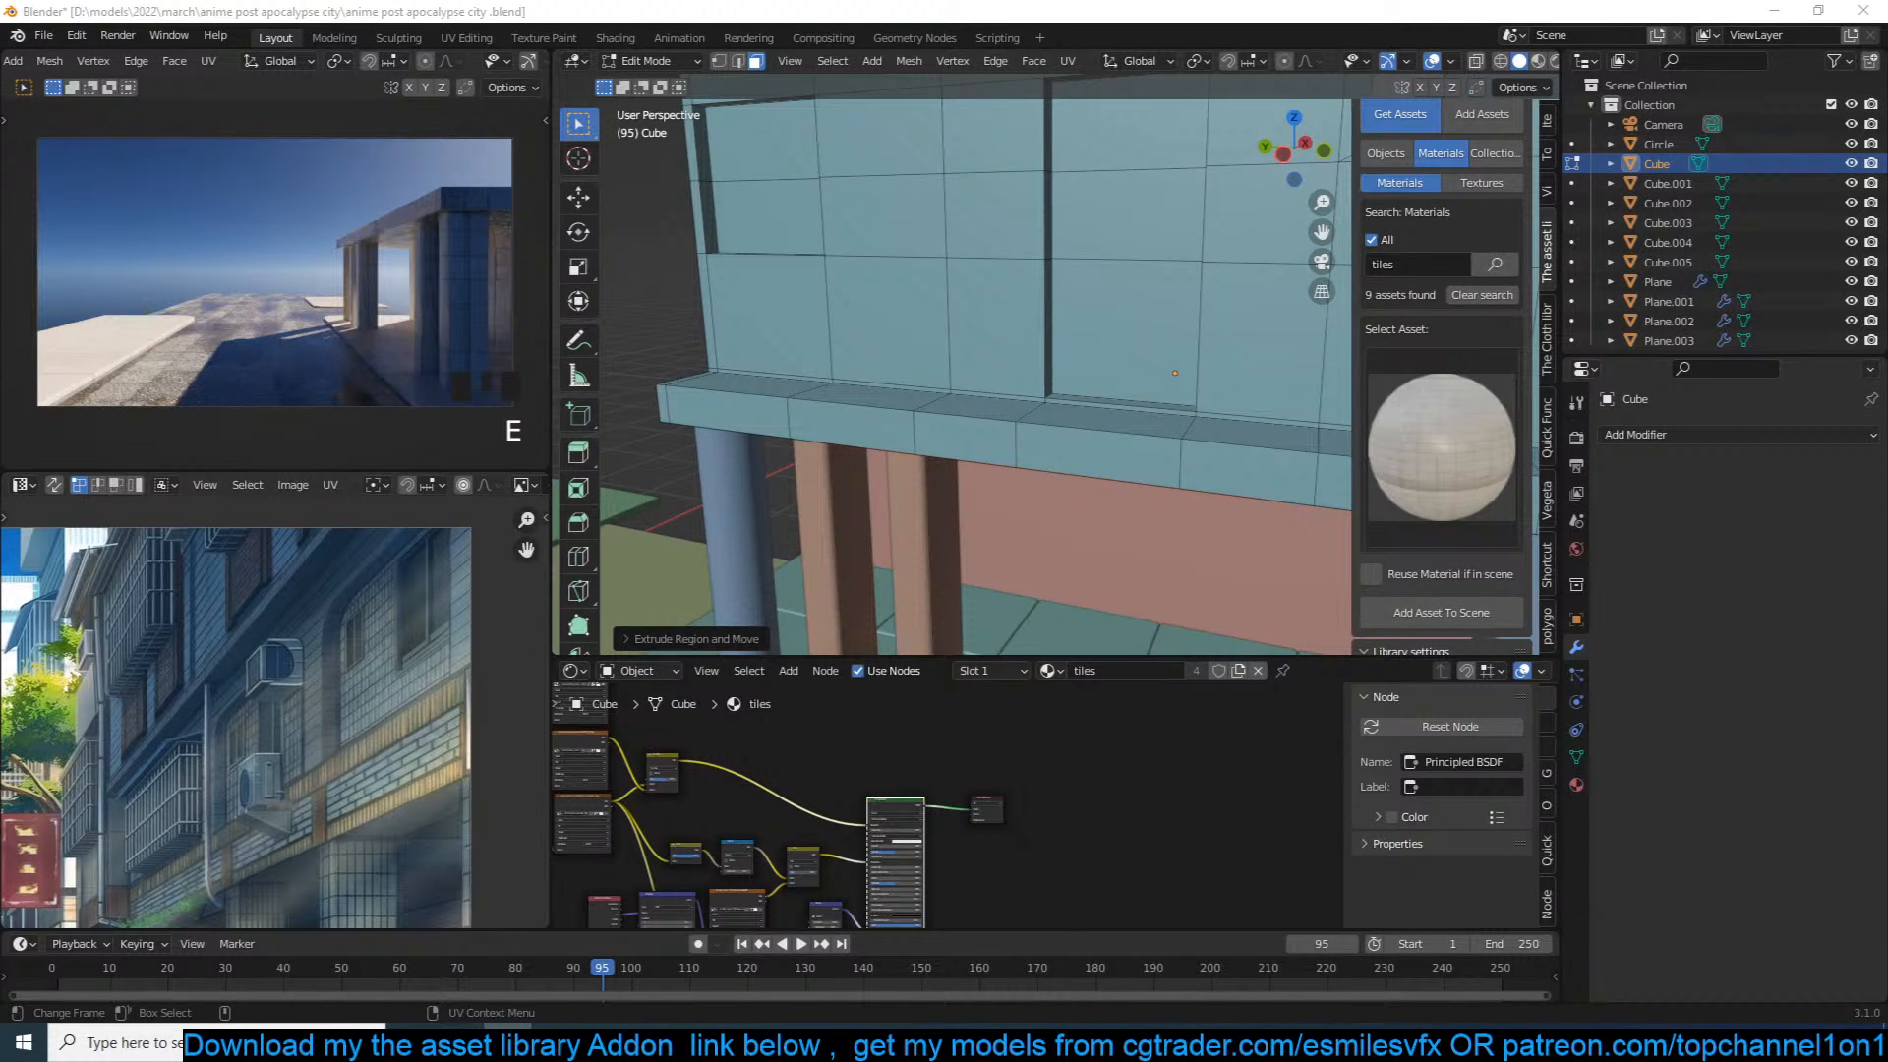
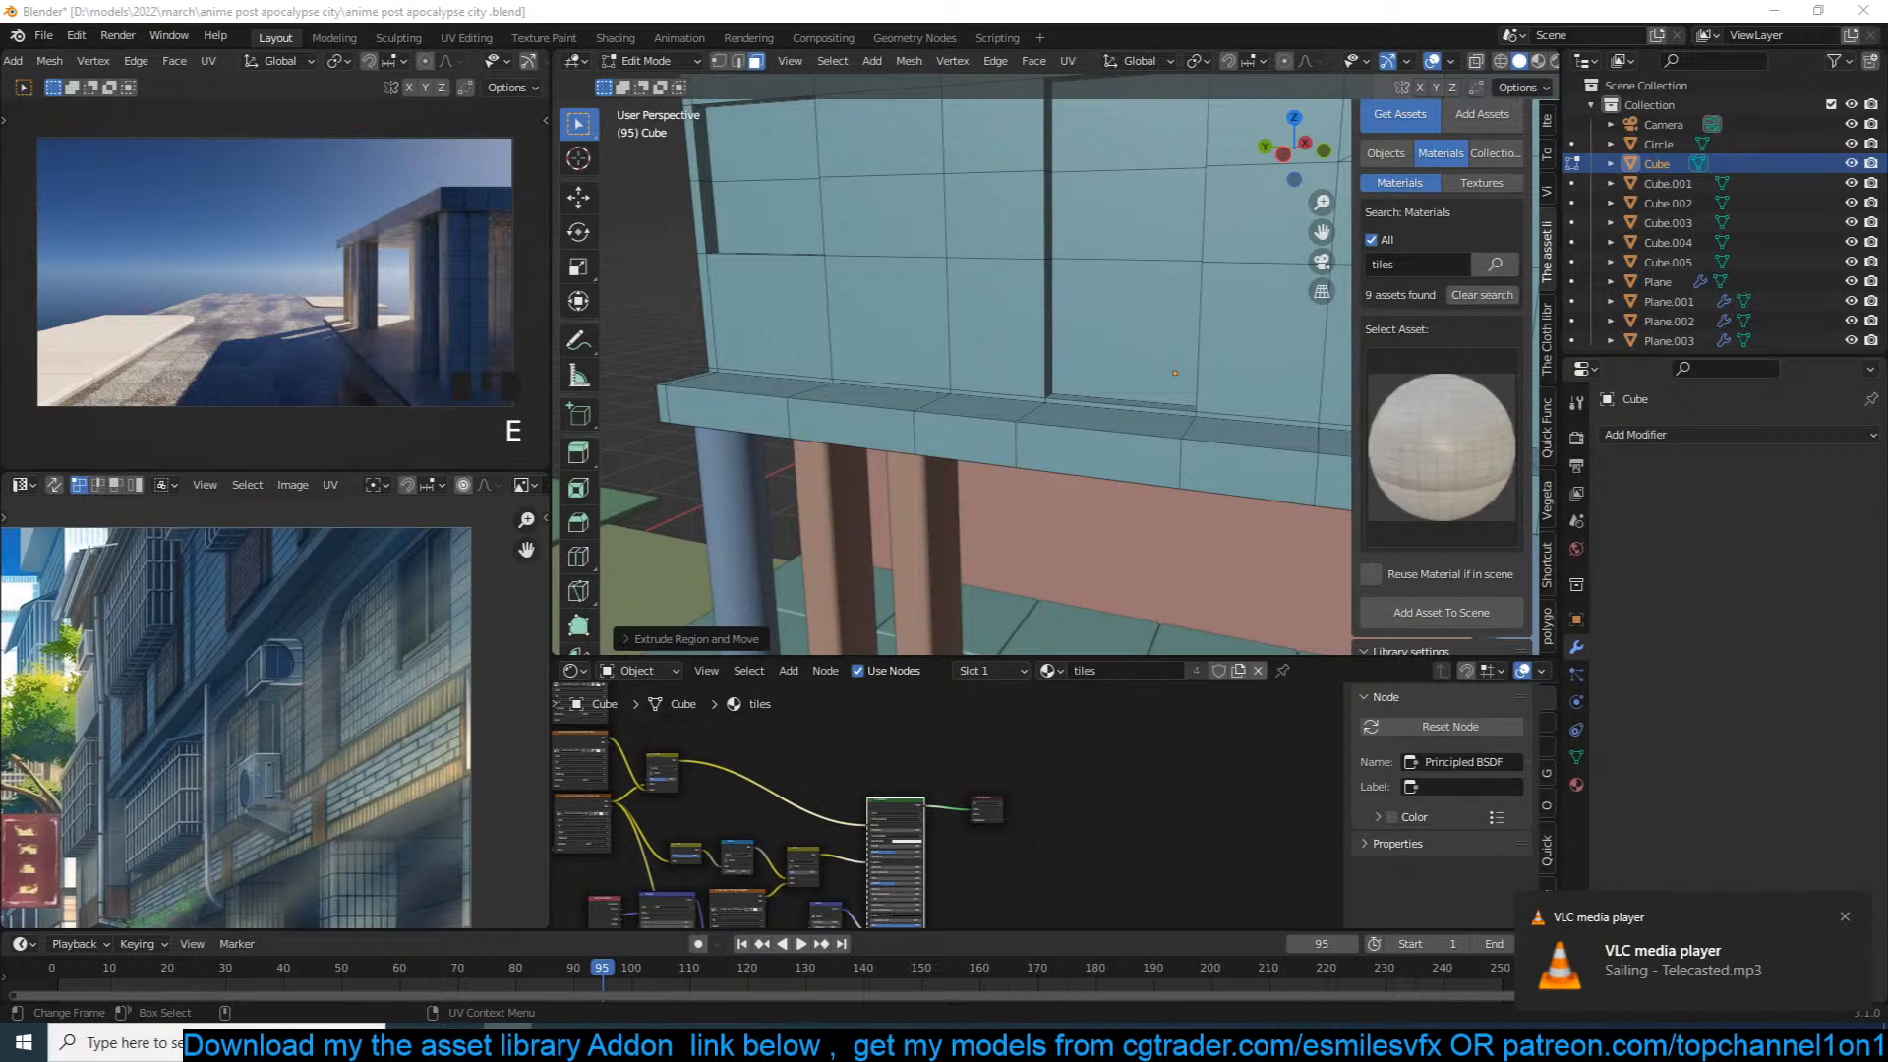
{"action": "left_click", "coordinate": [1120, 454]}
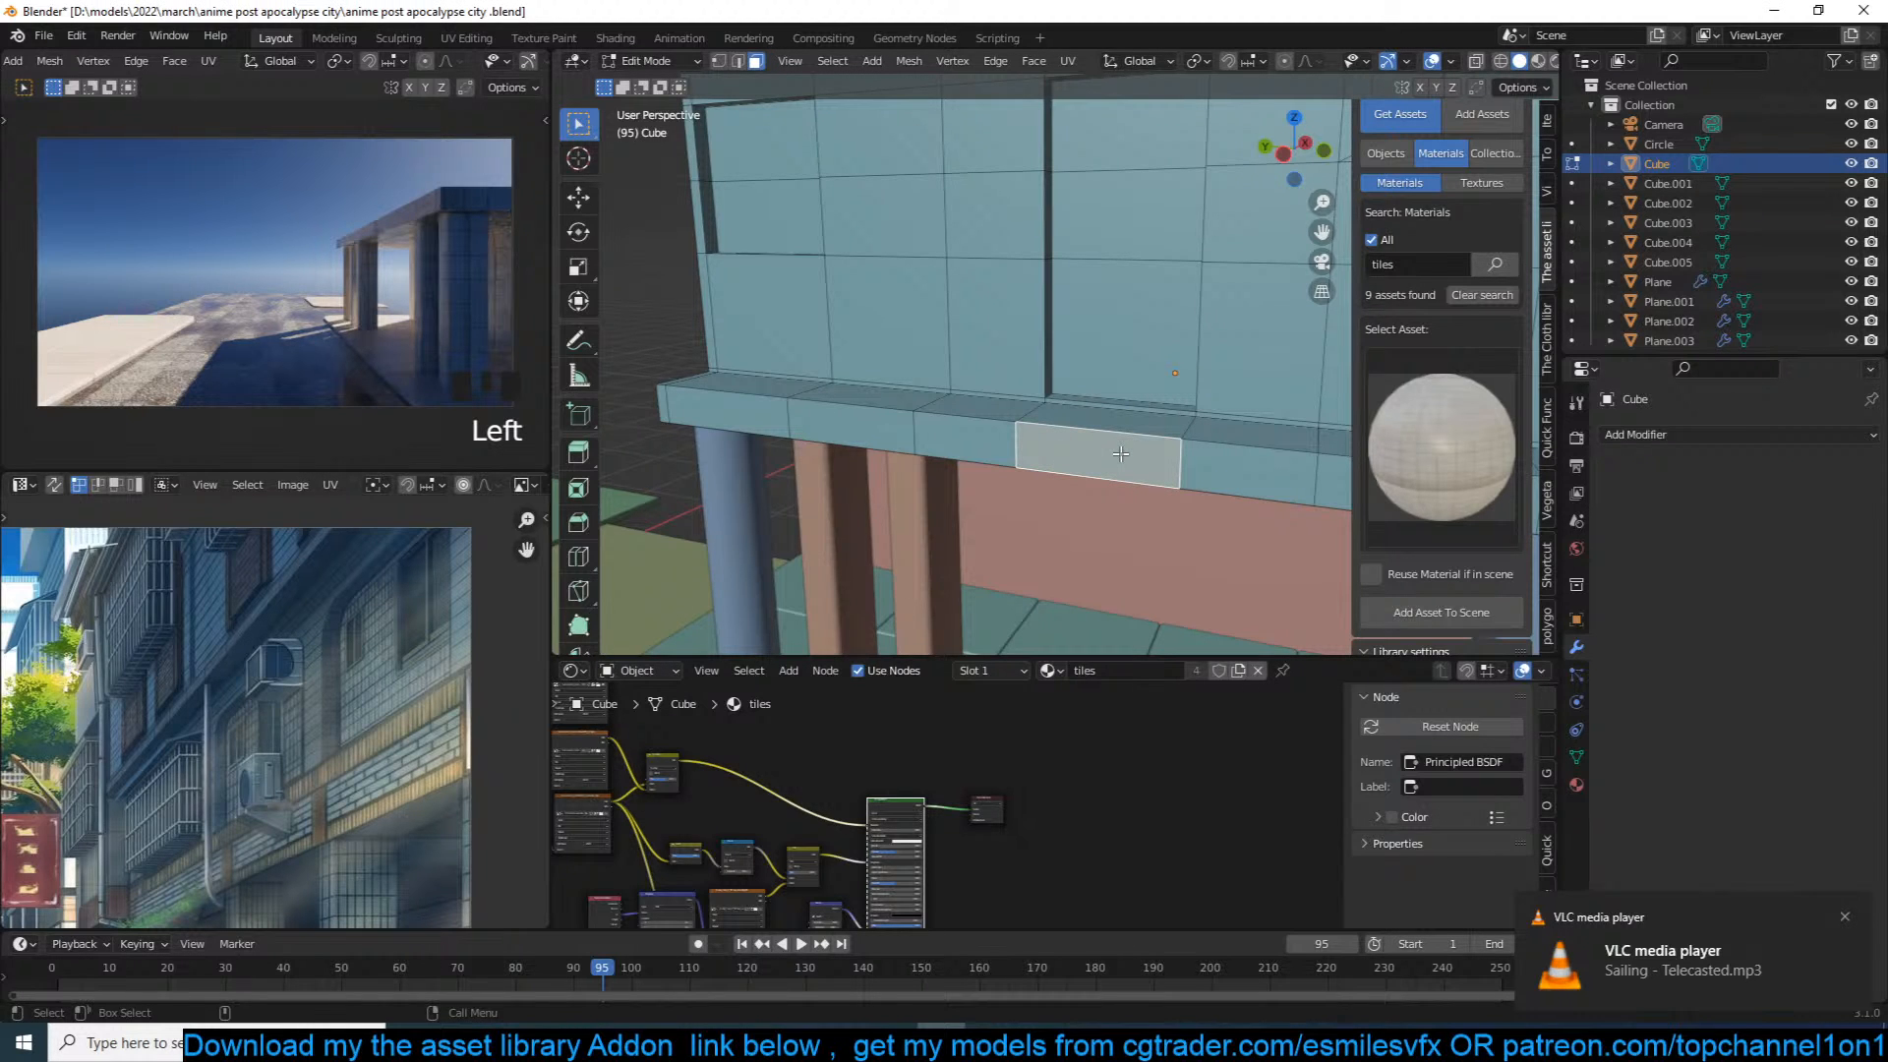
Step: Add a vertical loop cut on the street-facing wall between the far window and the tall recess
{"action": "scroll", "coordinate": [1101, 422], "scroll_direction": "down", "scroll_amount": 5}
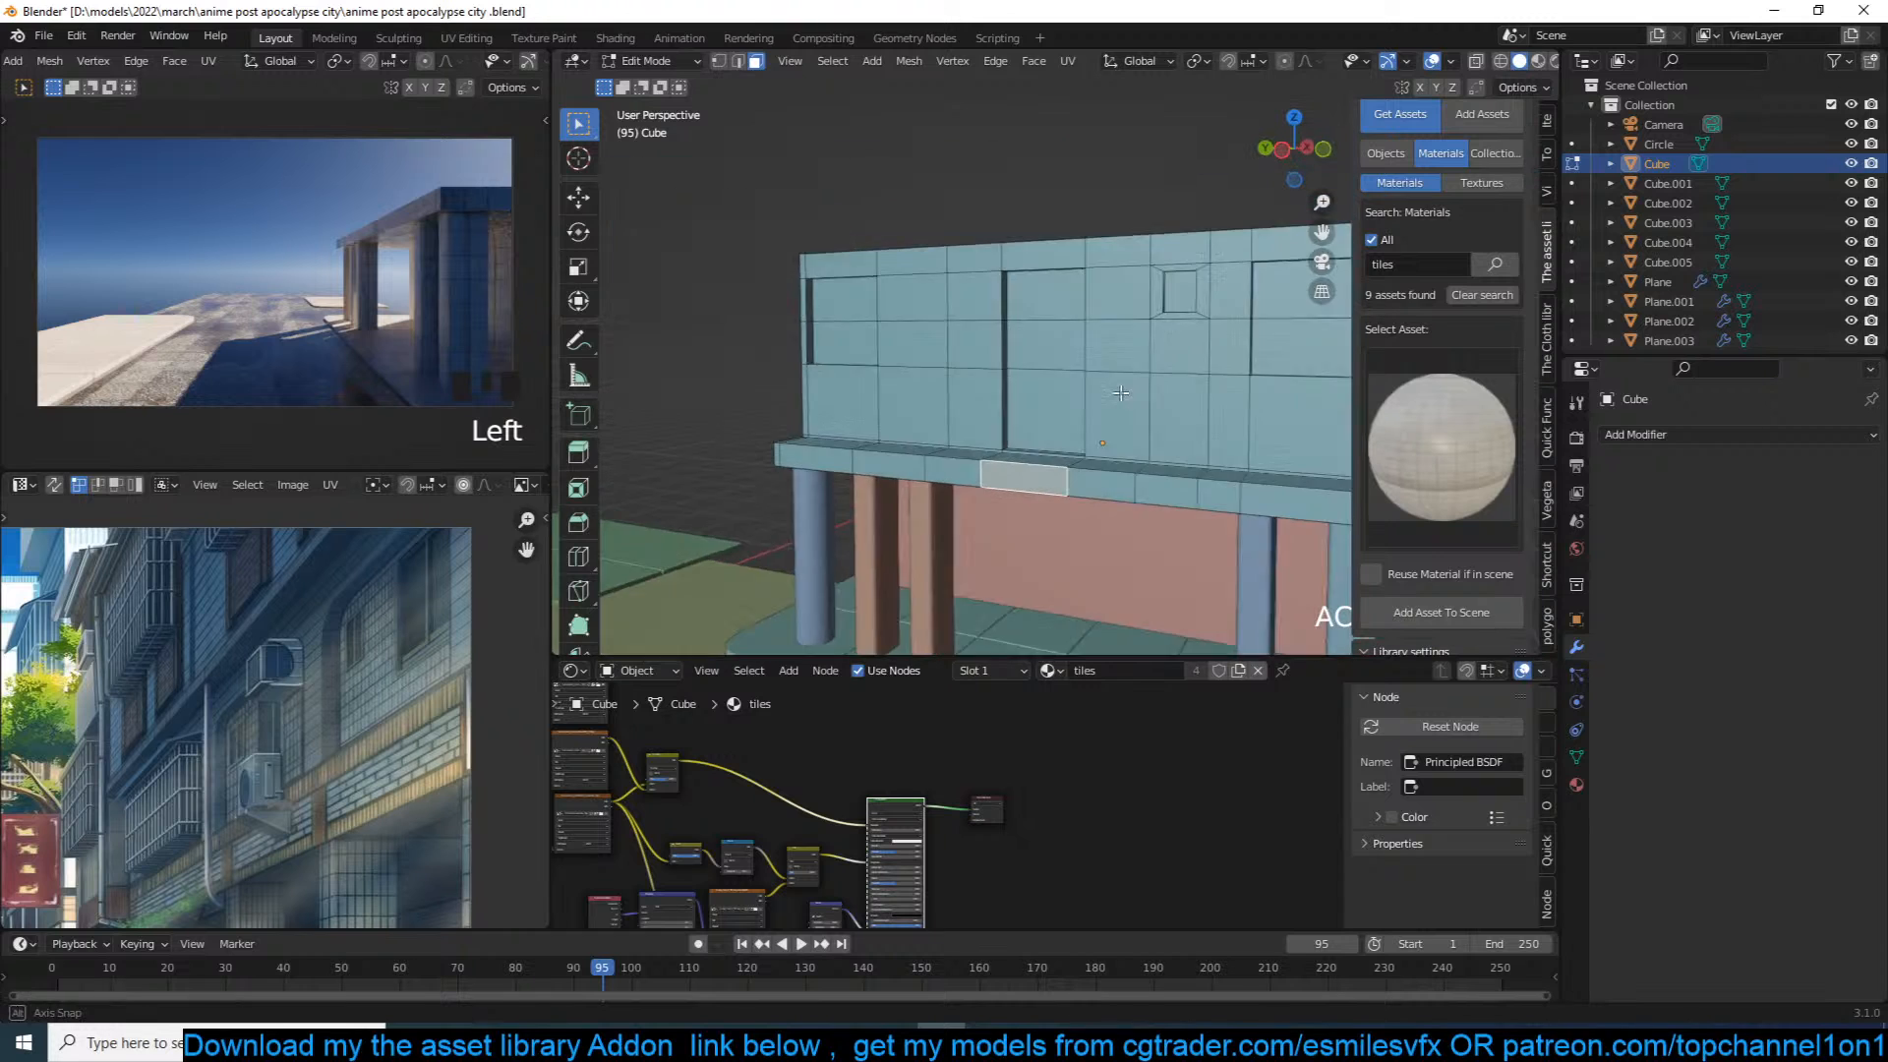
{"action": "middle_click_drag", "start_coordinate": [1088, 399], "coordinate": [1183, 417]}
{"action": "scroll", "coordinate": [1047, 399], "scroll_direction": "up", "scroll_amount": 1}
{"action": "middle_click_drag", "start_coordinate": [1058, 397], "coordinate": [983, 383]}
{"action": "key", "text": "ctrl+r"}
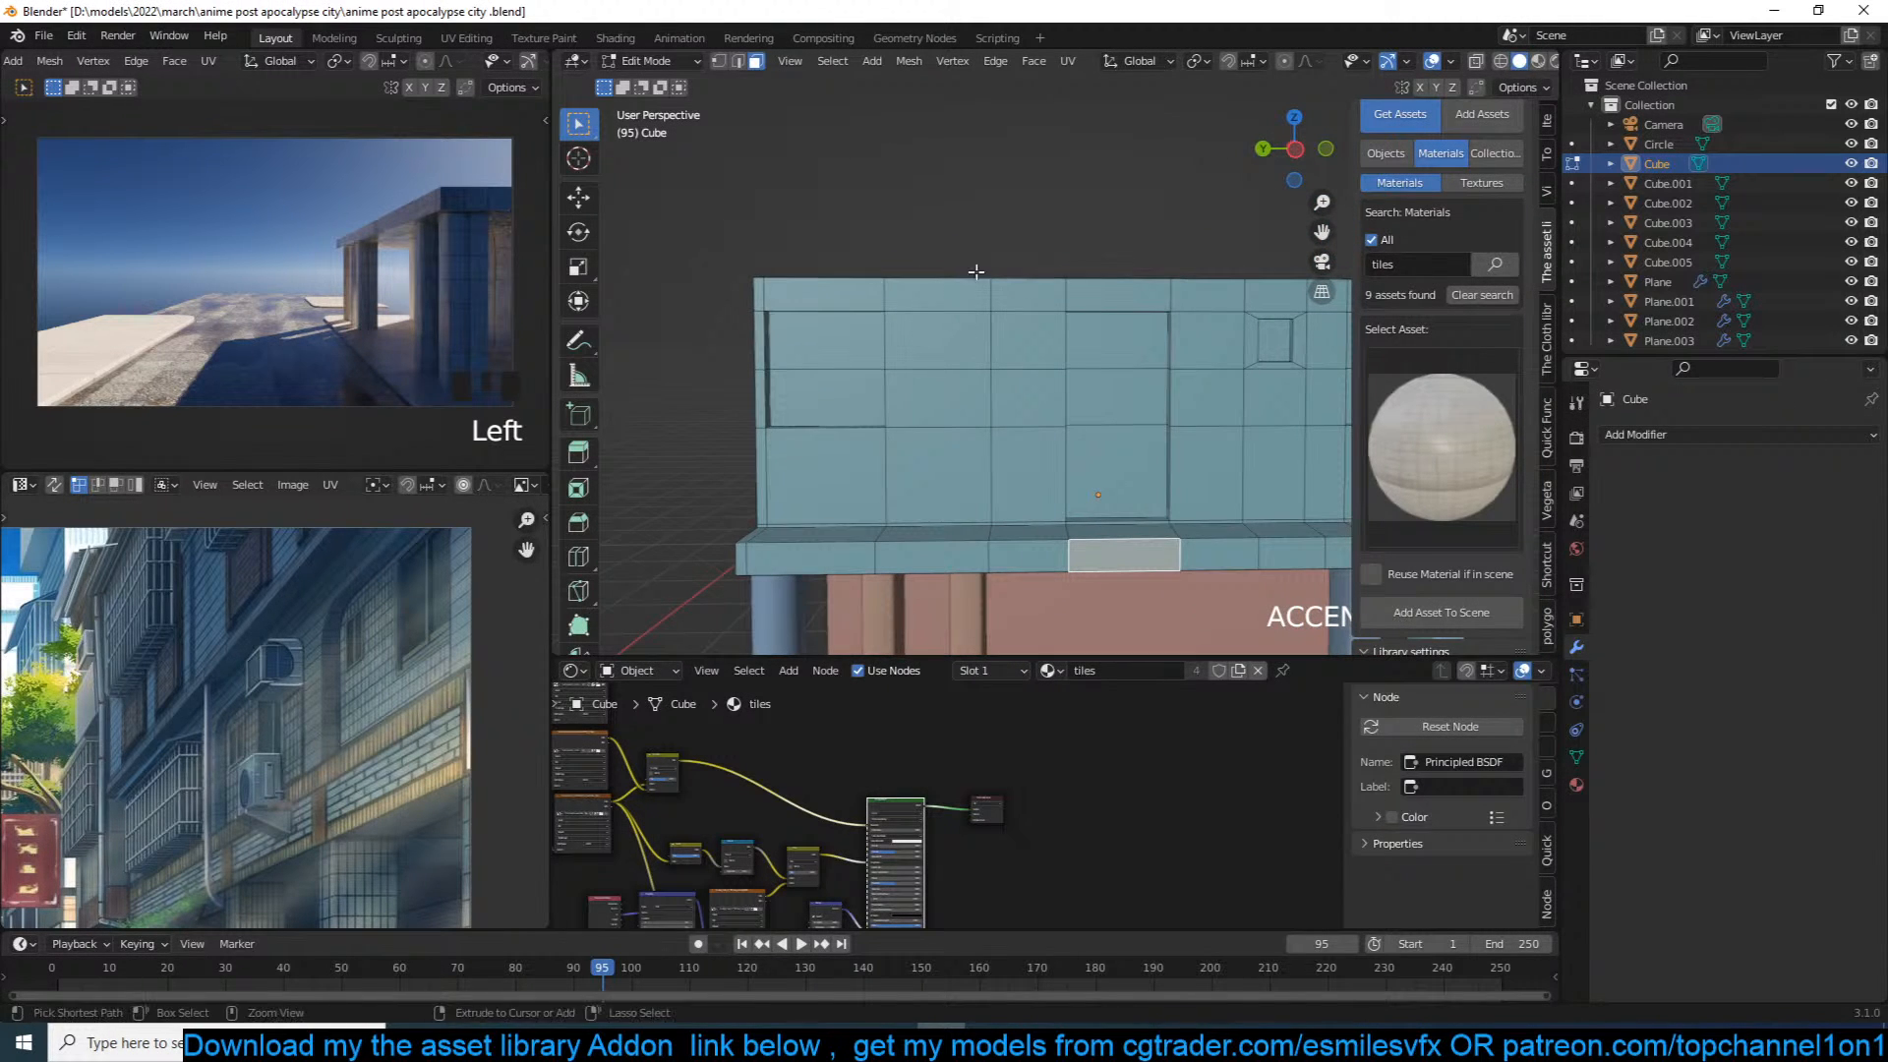
{"action": "left_click", "coordinate": [939, 282]}
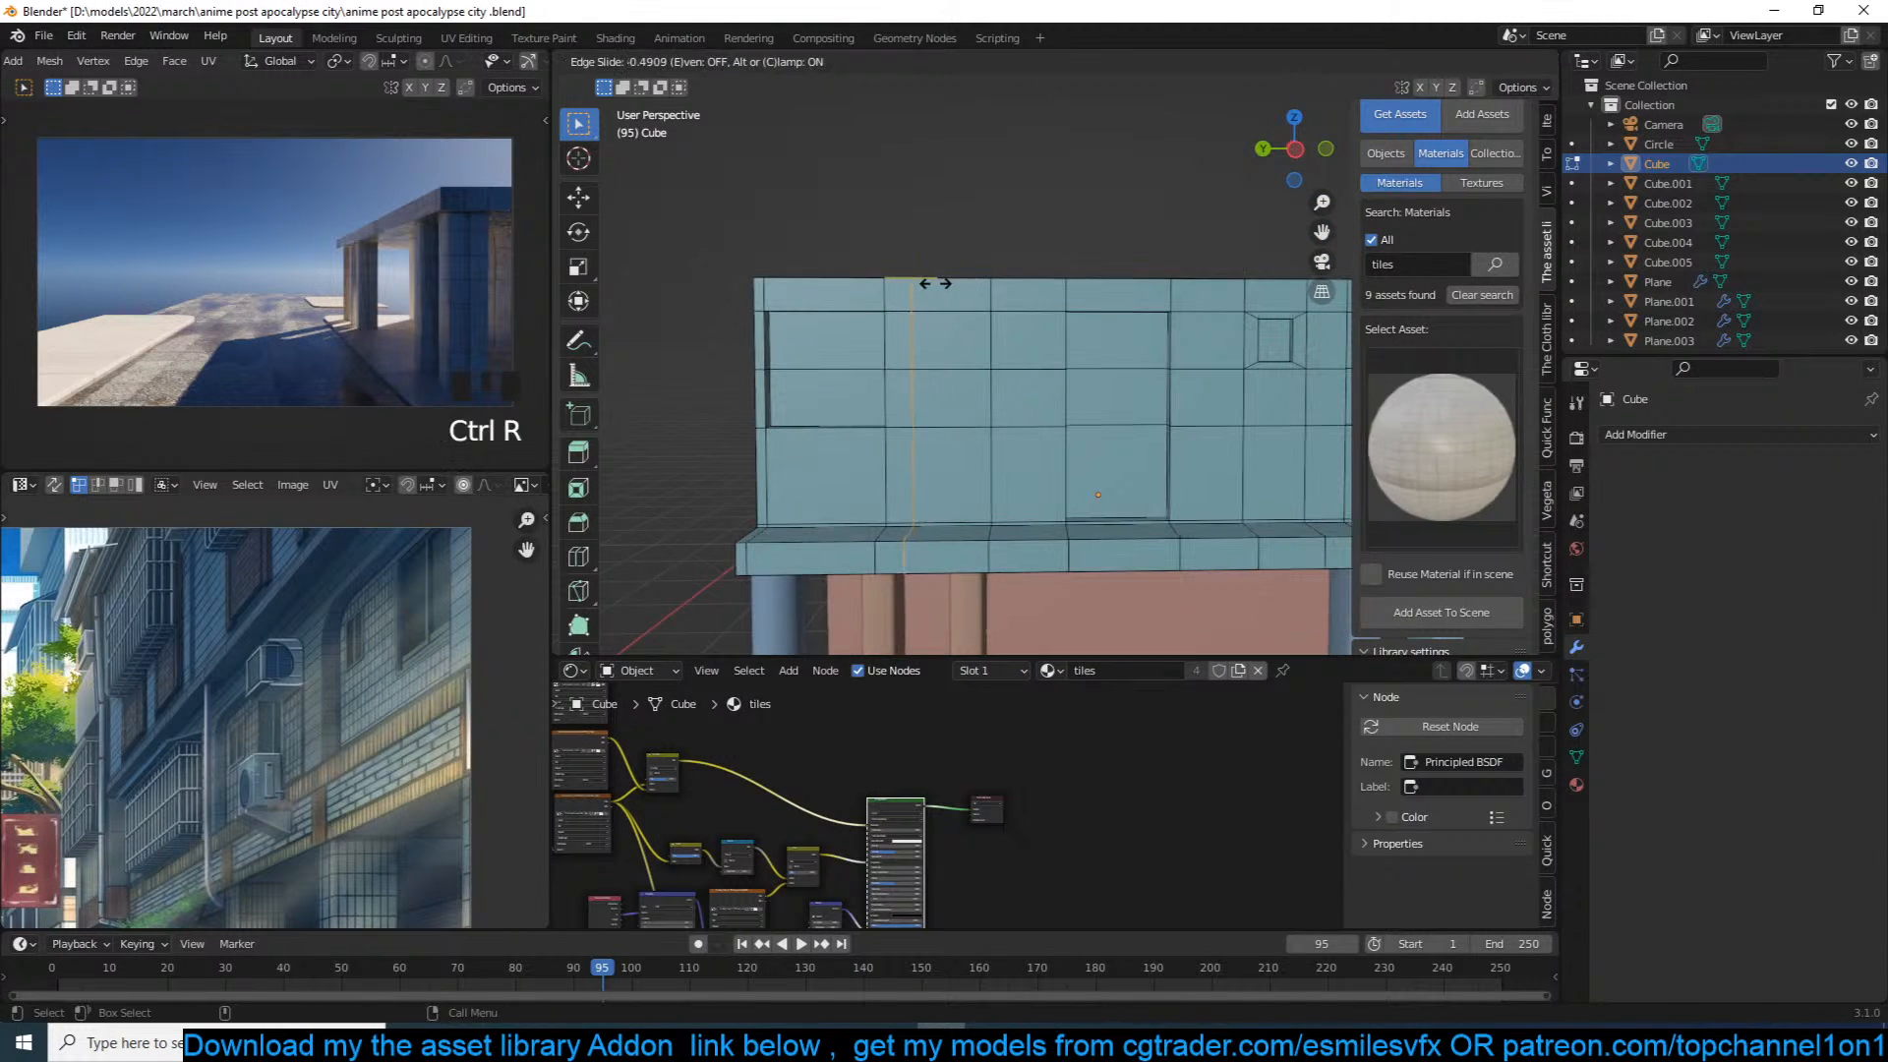
{"action": "left_click", "coordinate": [983, 277]}
Step: Inset the upper panel between the far window recess and the tall recess, and scale the inset face along Y
{"action": "middle_click_drag", "start_coordinate": [932, 318], "coordinate": [944, 352]}
{"action": "key", "text": "3"}
{"action": "left_click", "coordinate": [944, 352]}
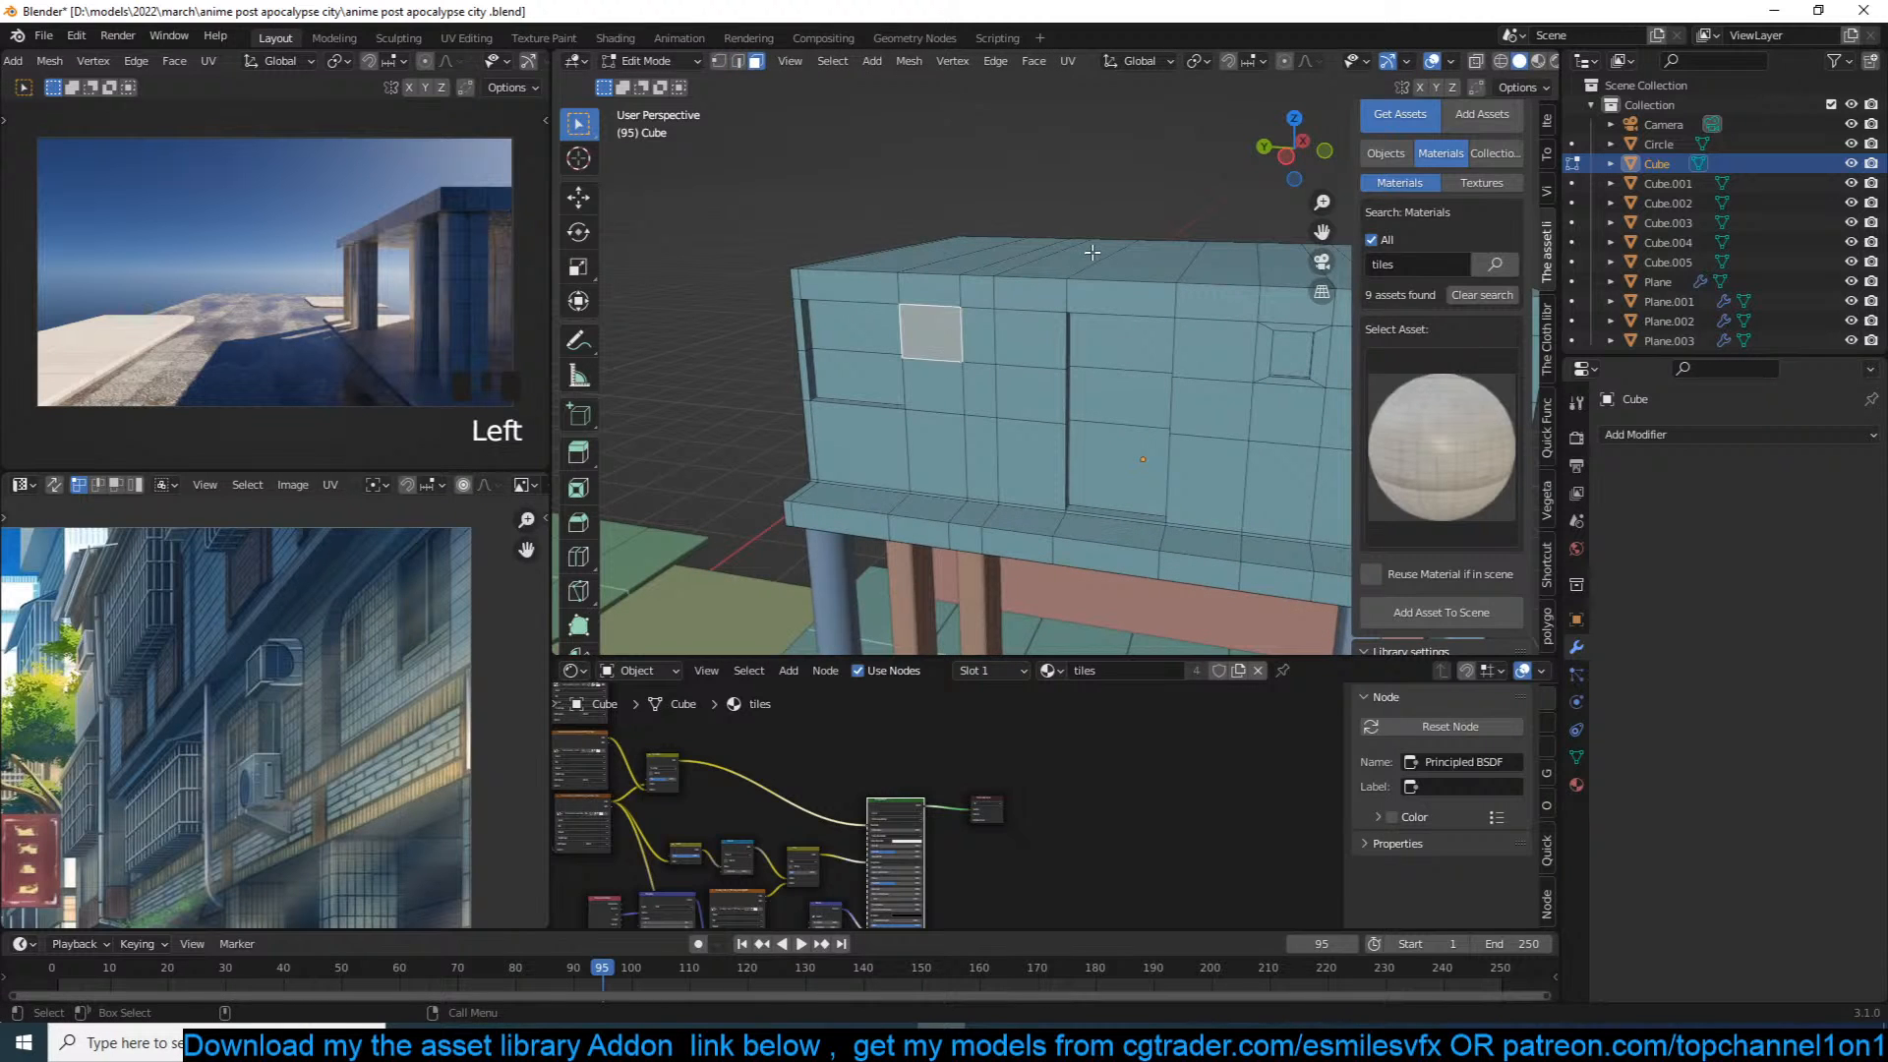
{"action": "key", "text": "i"}
{"action": "left_click", "coordinate": [1077, 259]}
{"action": "key", "text": "s"}
{"action": "key", "text": "y"}
{"action": "left_click", "coordinate": [1032, 279]}
Step: Extrude the small inset face between the far window recess and the tall recess into the wall
{"action": "key", "text": "e"}
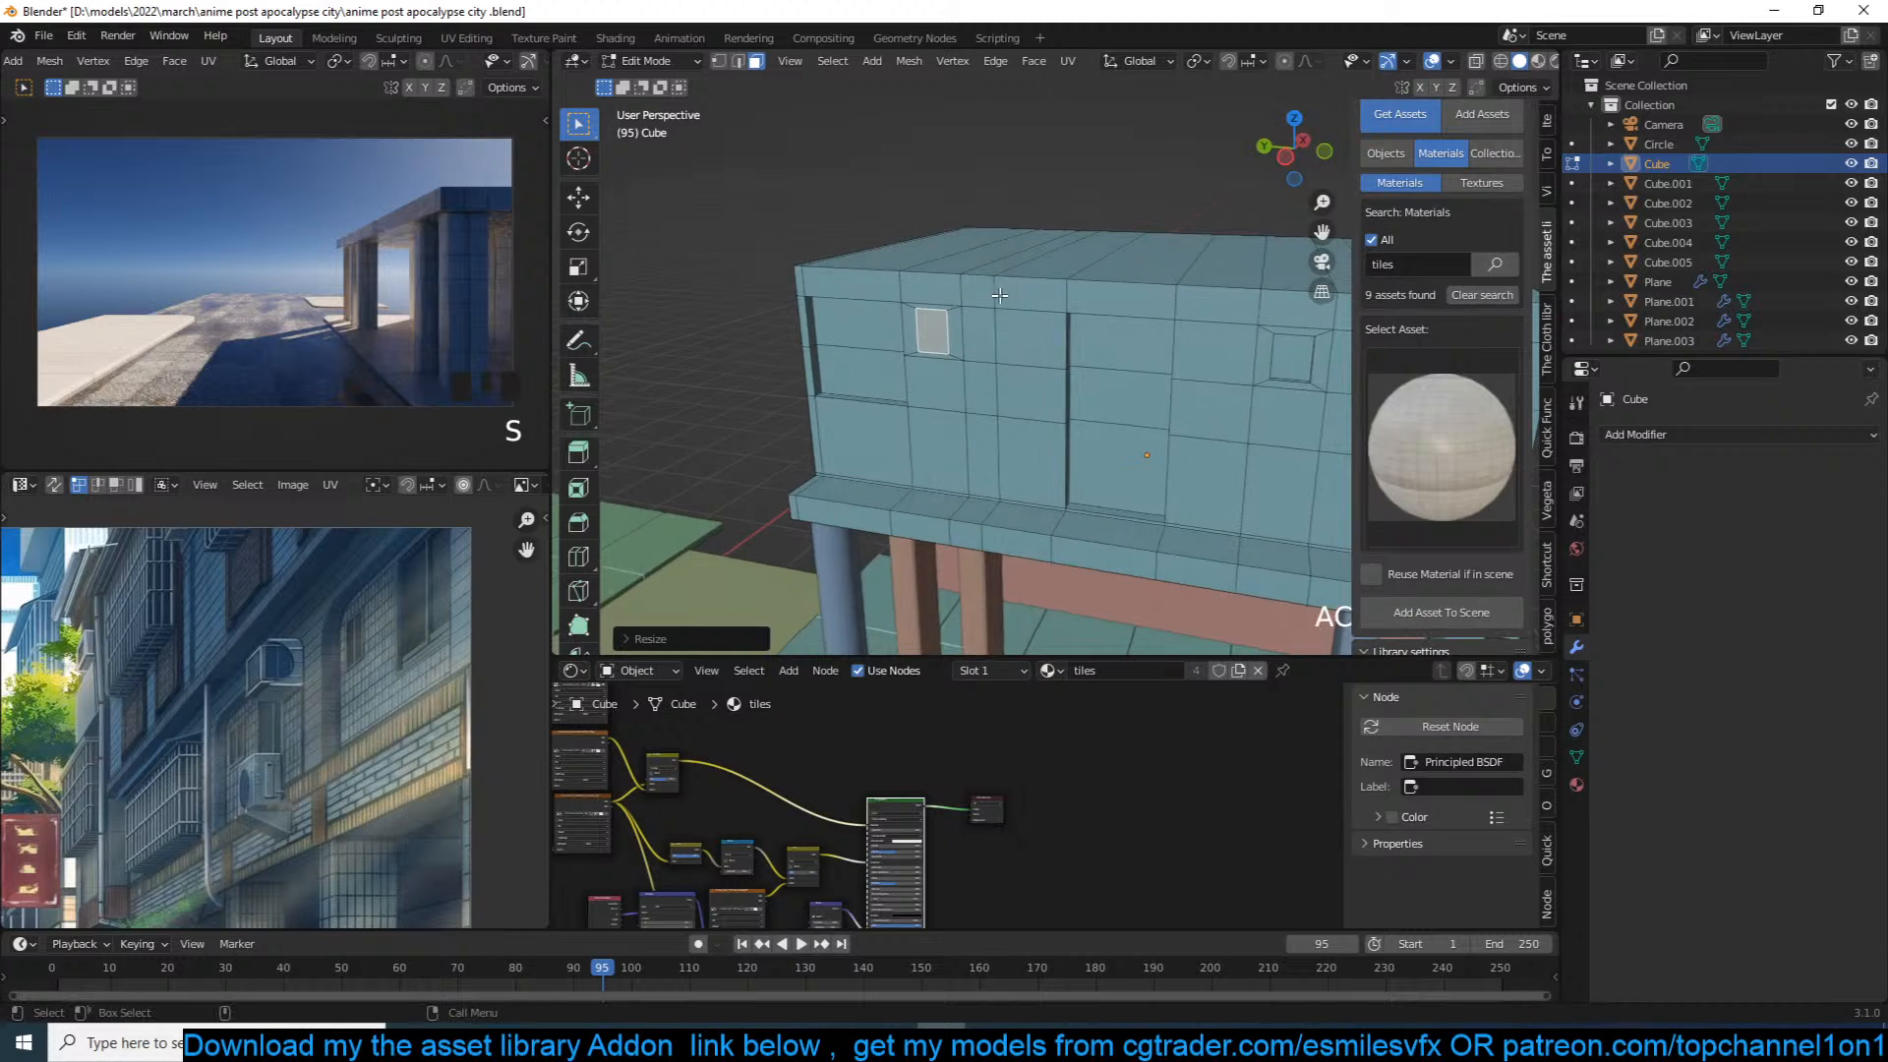
{"action": "left_click", "coordinate": [1010, 292]}
{"action": "middle_click_drag", "start_coordinate": [1017, 293], "coordinate": [1160, 280]}
{"action": "key", "text": "Tab"}
{"action": "middle_click_drag", "start_coordinate": [1186, 362], "coordinate": [1038, 380]}
{"action": "scroll", "coordinate": [989, 407], "scroll_direction": "up", "scroll_amount": 3}
{"action": "middle_click_drag", "start_coordinate": [989, 407], "coordinate": [1243, 363]}
{"action": "scroll", "coordinate": [1163, 481], "scroll_direction": "down", "scroll_amount": 3}
Step: Unwrap the whole upper-storey mesh with Smart UV Project, using a 66° angle limit and 0 island margin
{"action": "key", "text": "Tab"}
{"action": "key", "text": "a"}
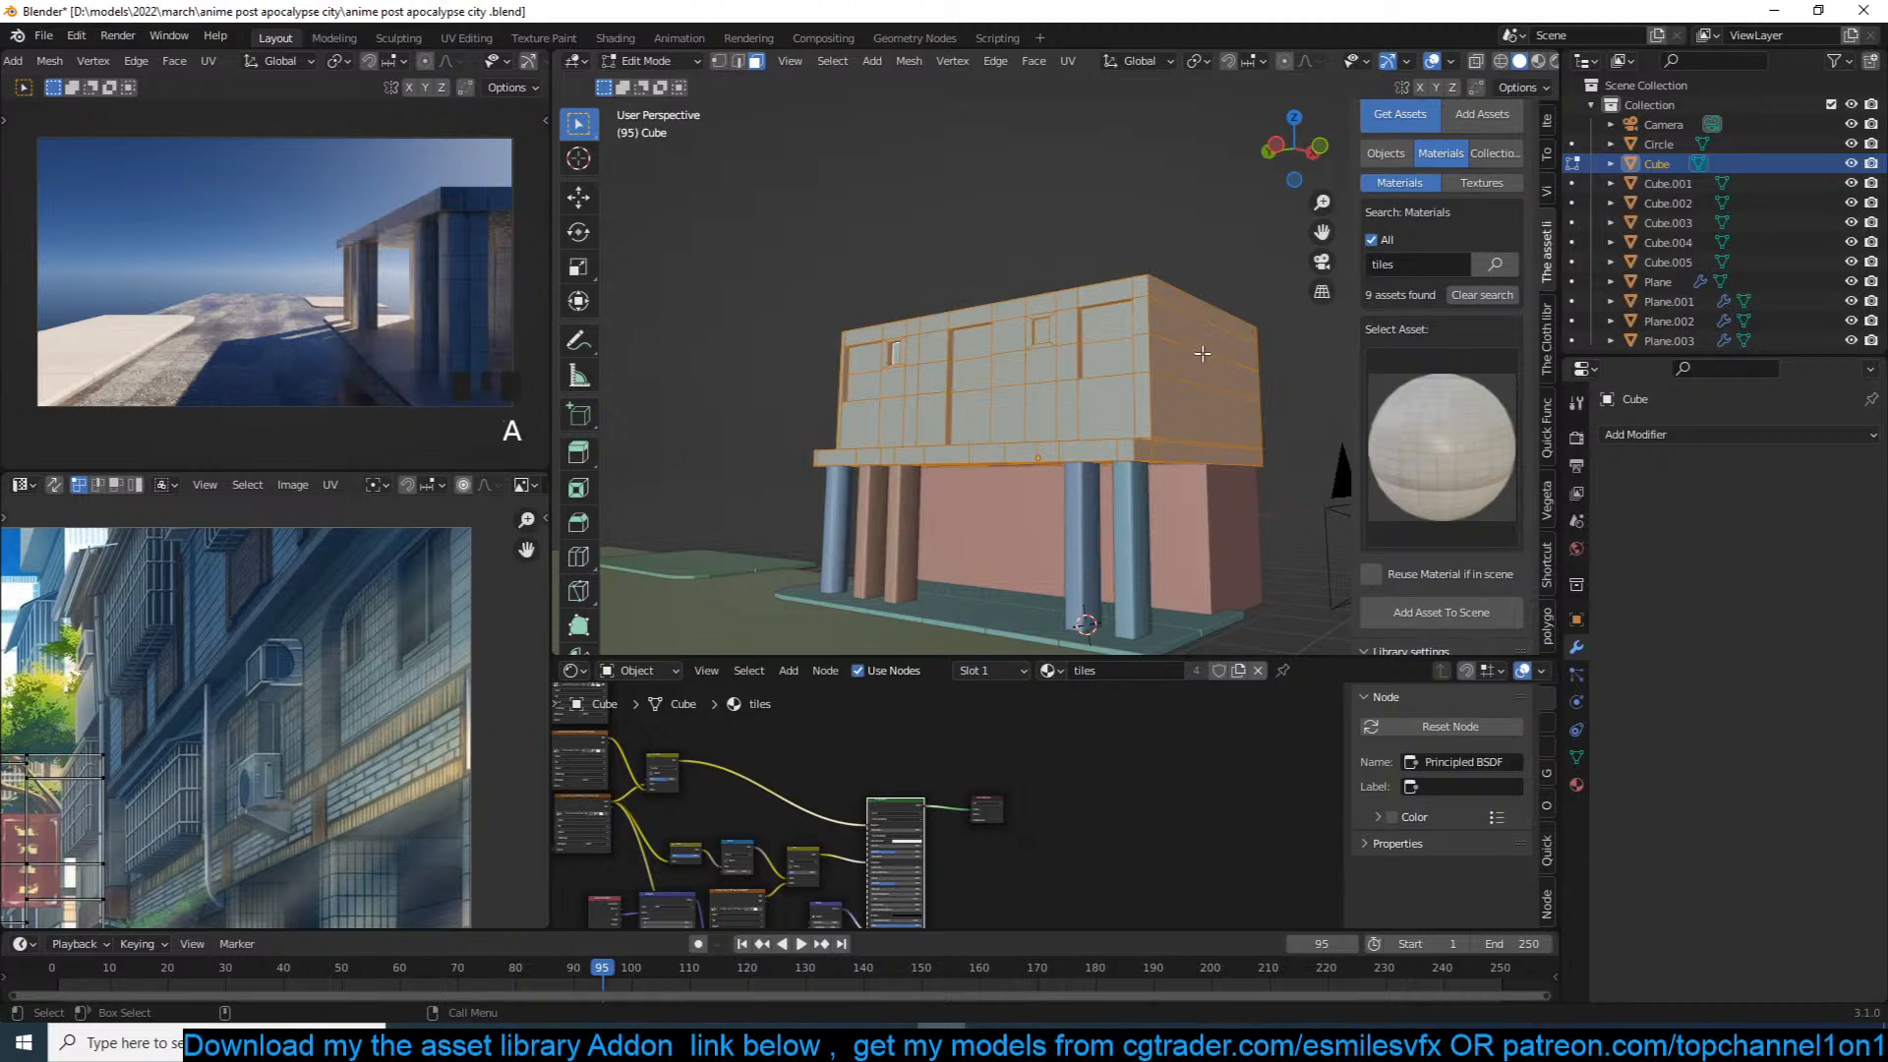
{"action": "key", "text": "u"}
{"action": "left_click", "coordinate": [1172, 354]}
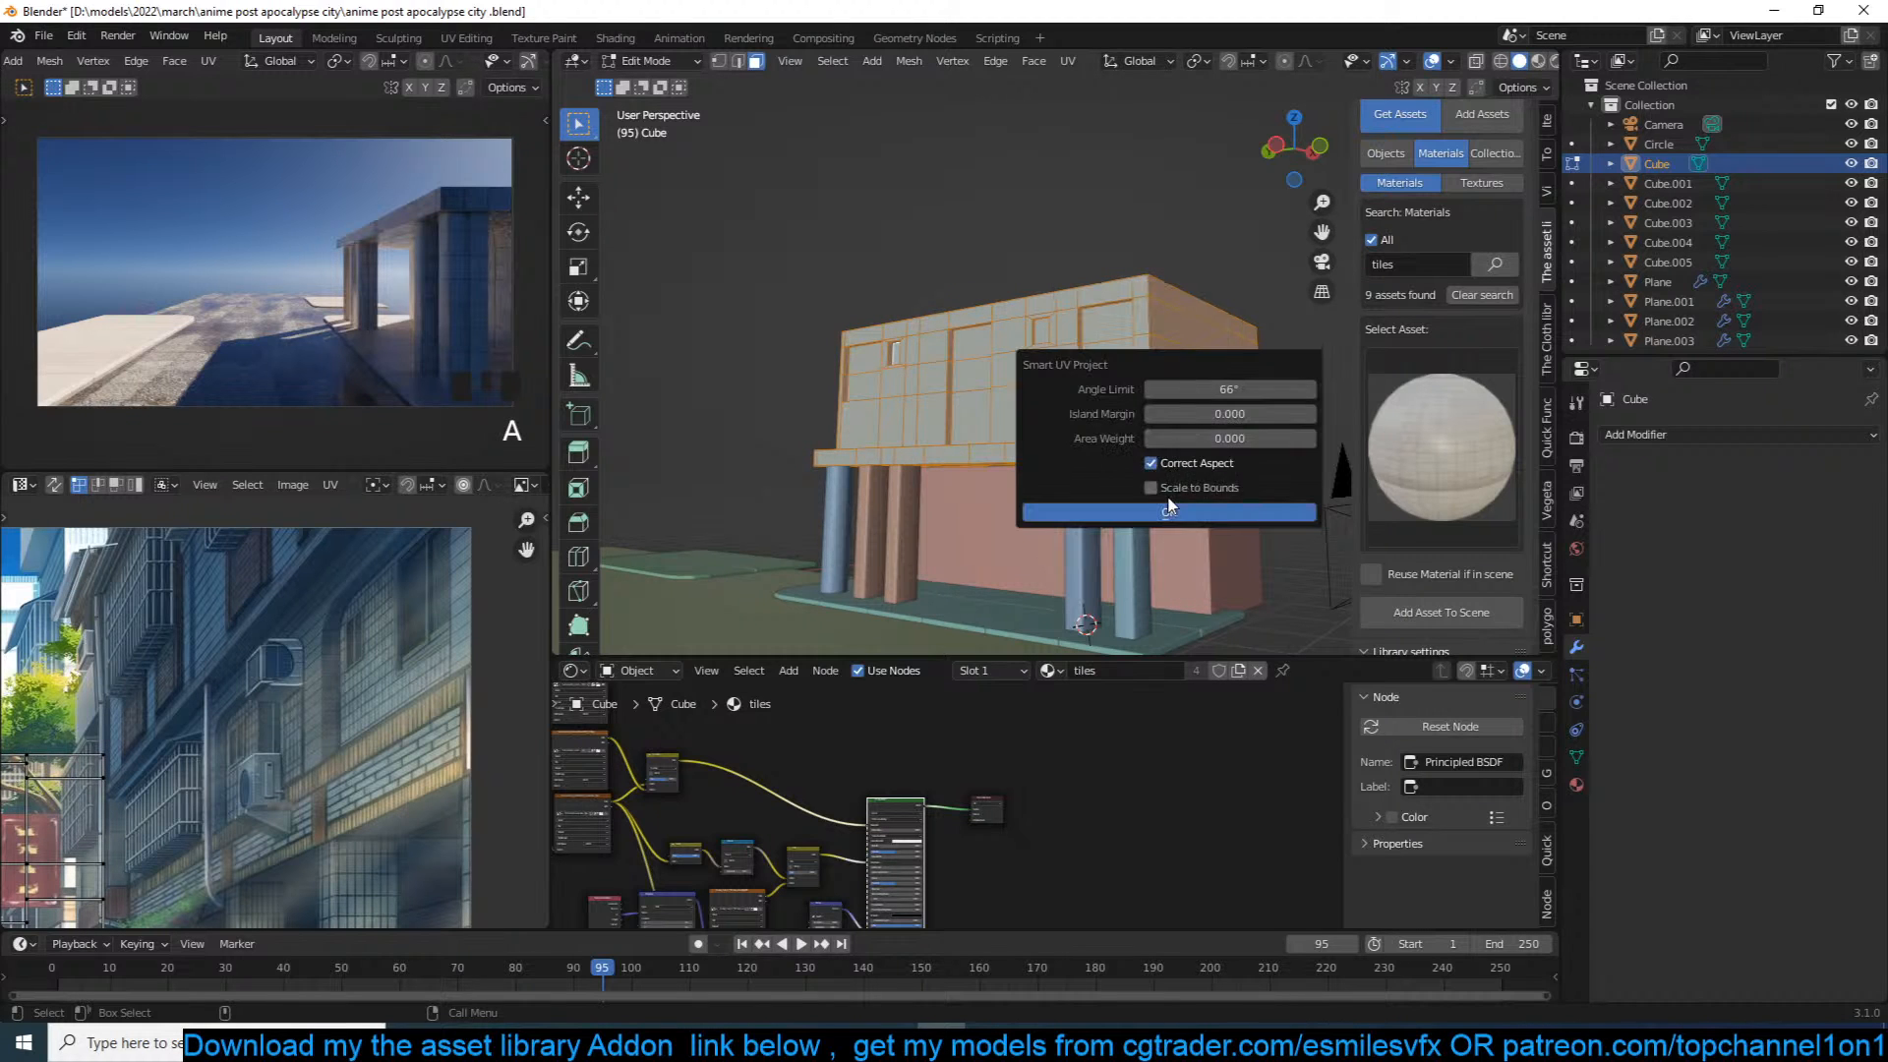
{"action": "left_click", "coordinate": [1170, 506]}
{"action": "scroll", "coordinate": [893, 296], "scroll_direction": "down", "scroll_amount": 1}
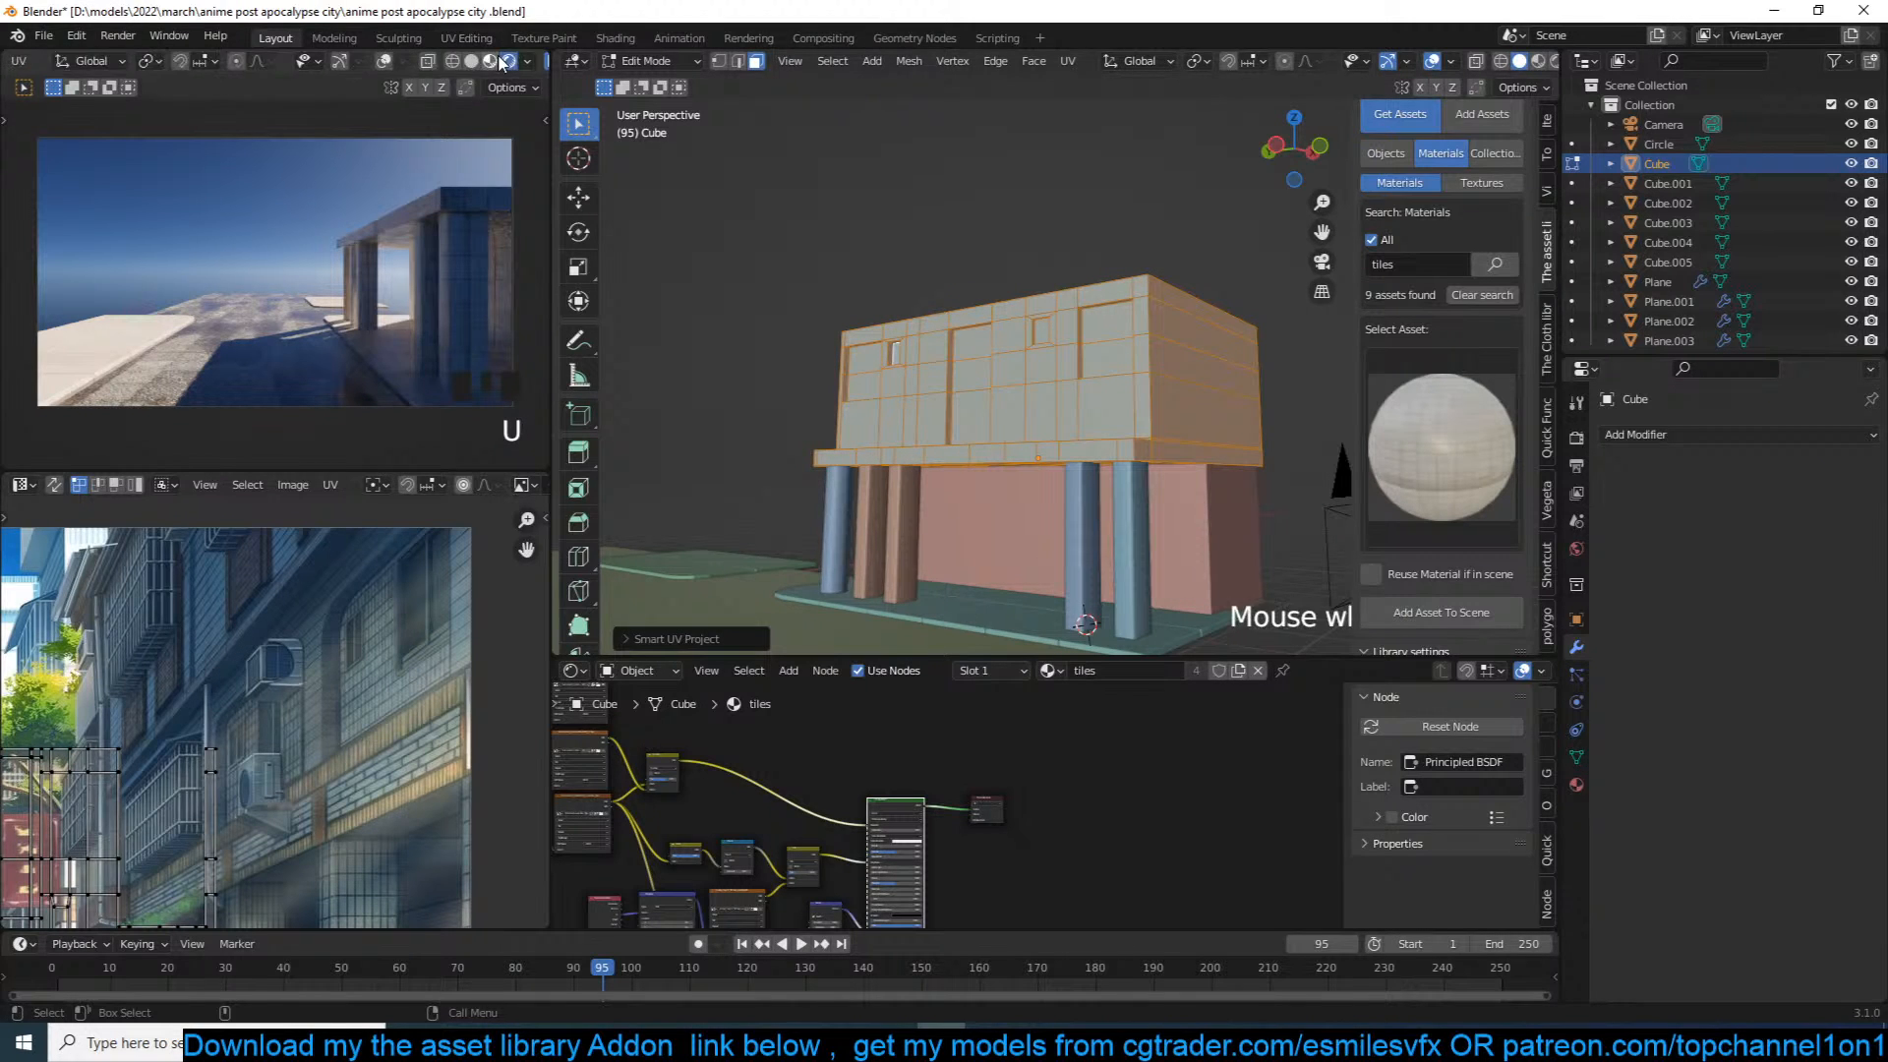
Step: Return to Object Mode, and resume the rendered camera preview long enough to update it before pausing it again
{"action": "key", "text": "Tab"}
{"action": "key", "text": "Tab"}
{"action": "key", "text": "Tab"}
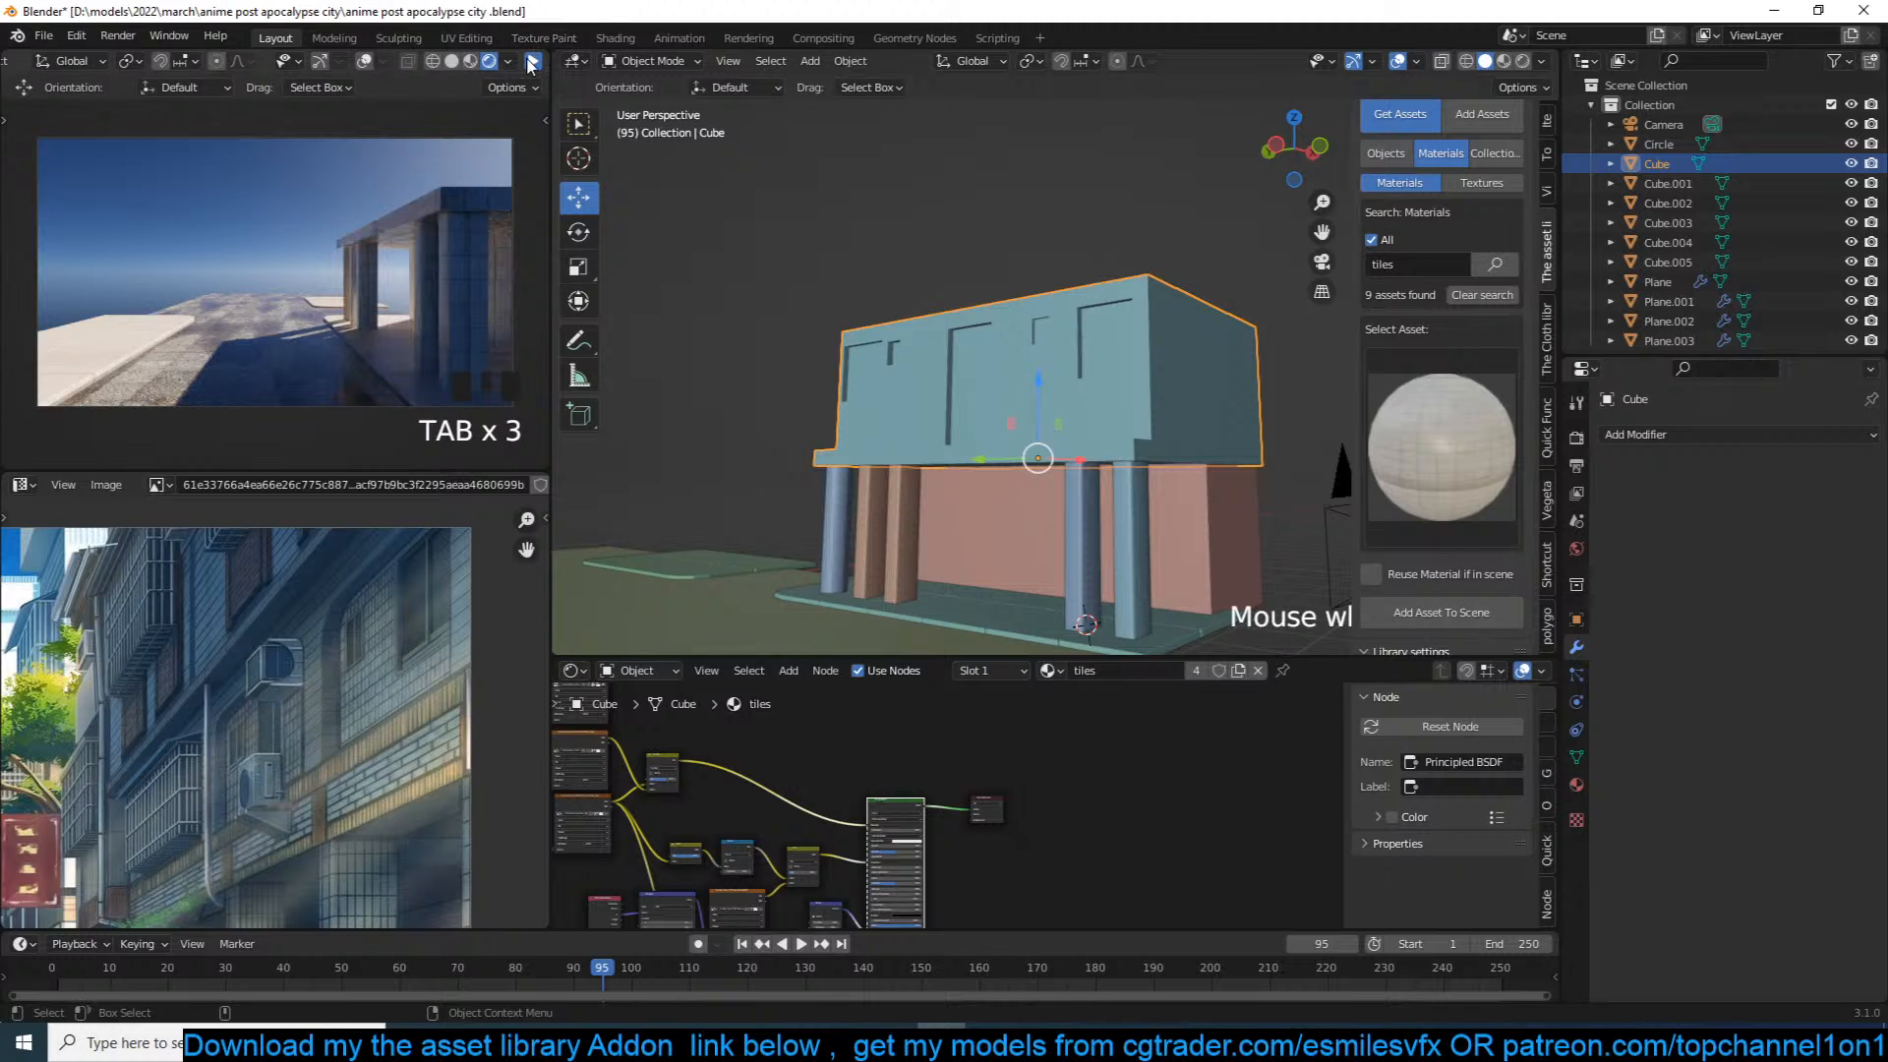
{"action": "left_click", "coordinate": [530, 62]}
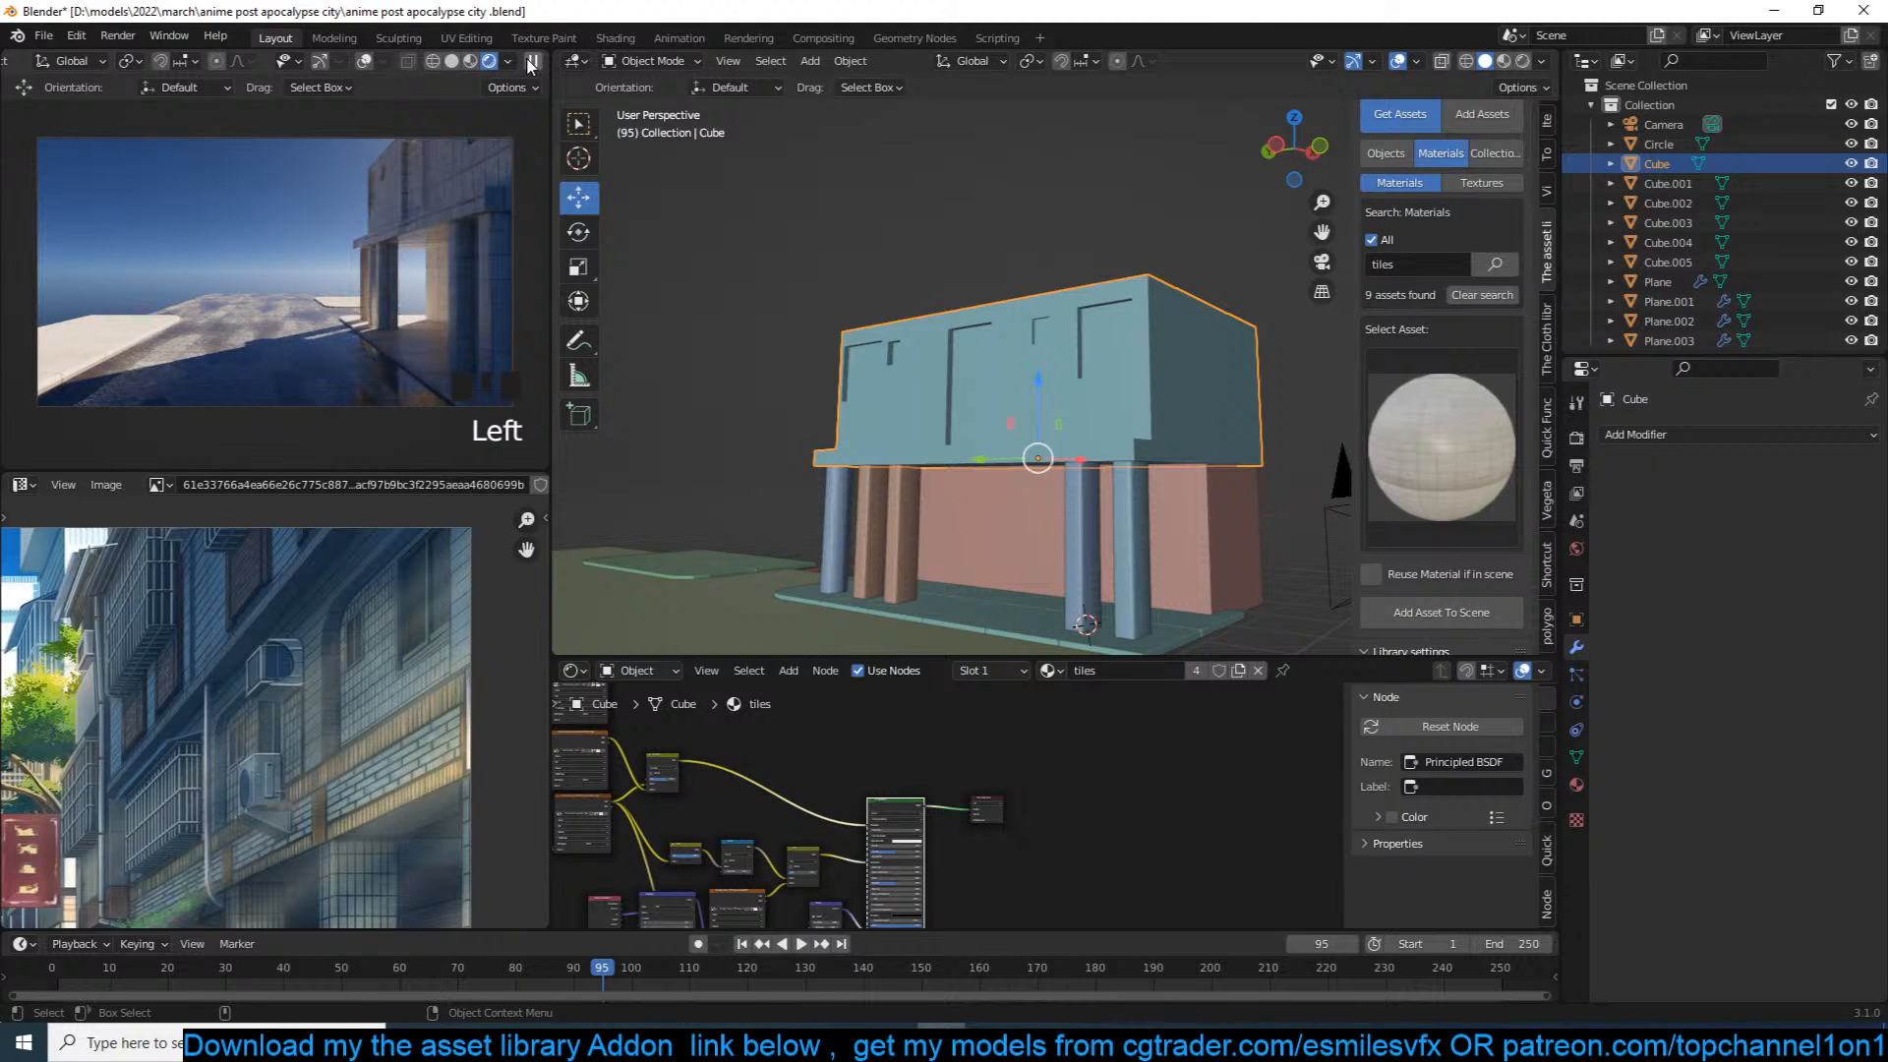
{"action": "left_click", "coordinate": [530, 62]}
Step: Search the asset library's objects for "window" and choose a white sash window with a sill
{"action": "scroll", "coordinate": [1116, 266], "scroll_direction": "up", "scroll_amount": 5}
{"action": "left_click", "coordinate": [1386, 155]}
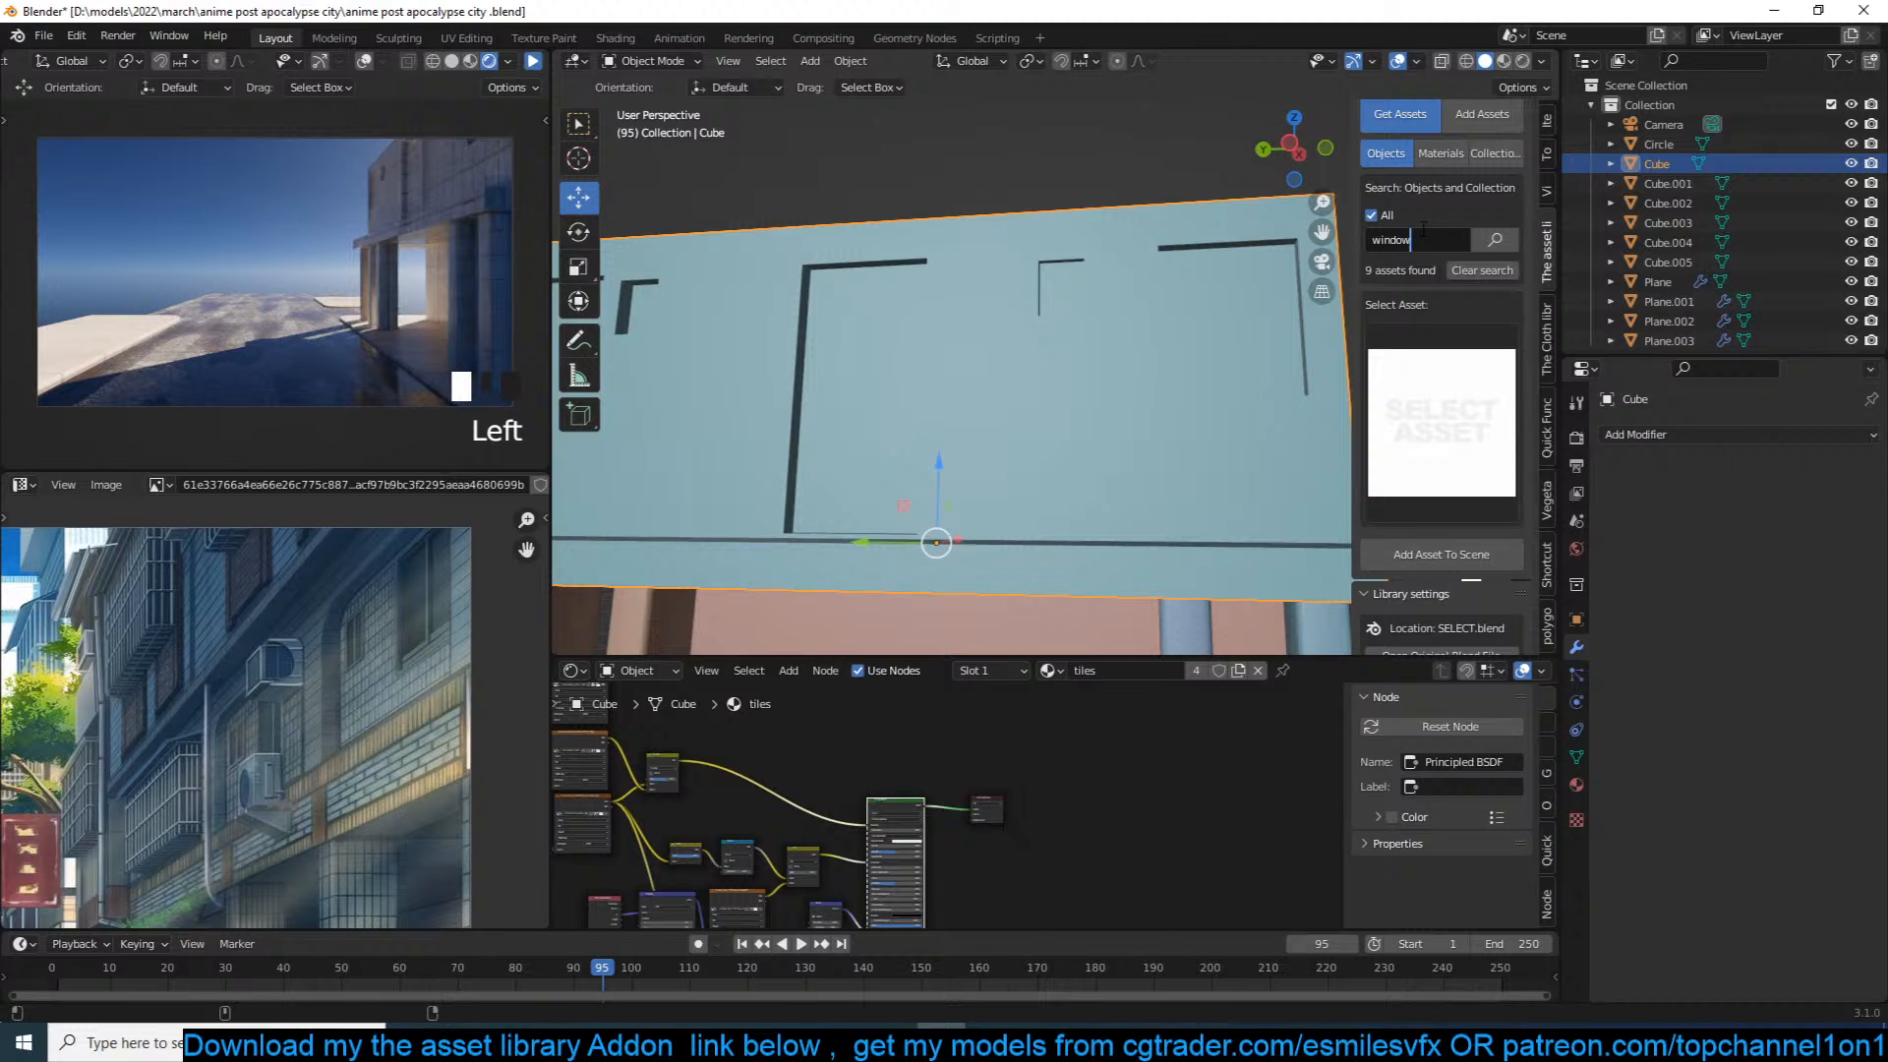
{"action": "left_click", "coordinate": [1441, 383]}
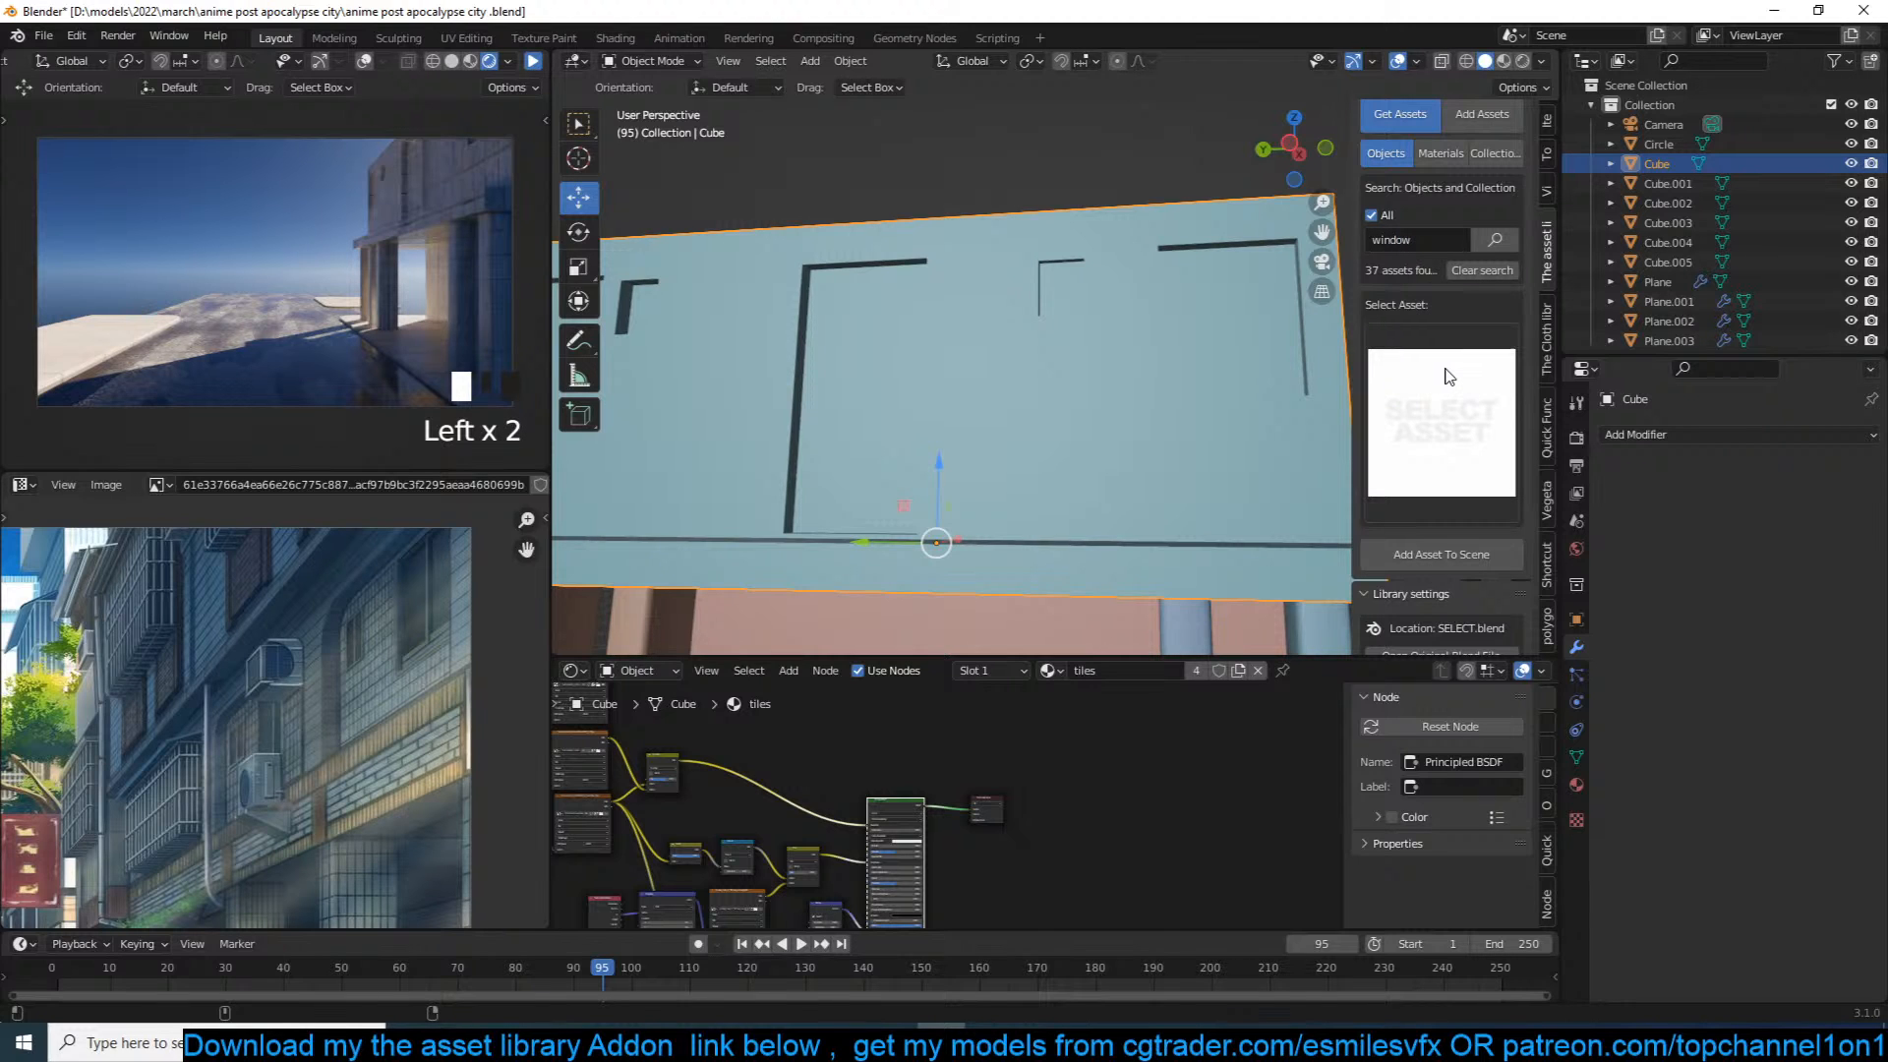
{"action": "left_click", "coordinate": [1434, 409]}
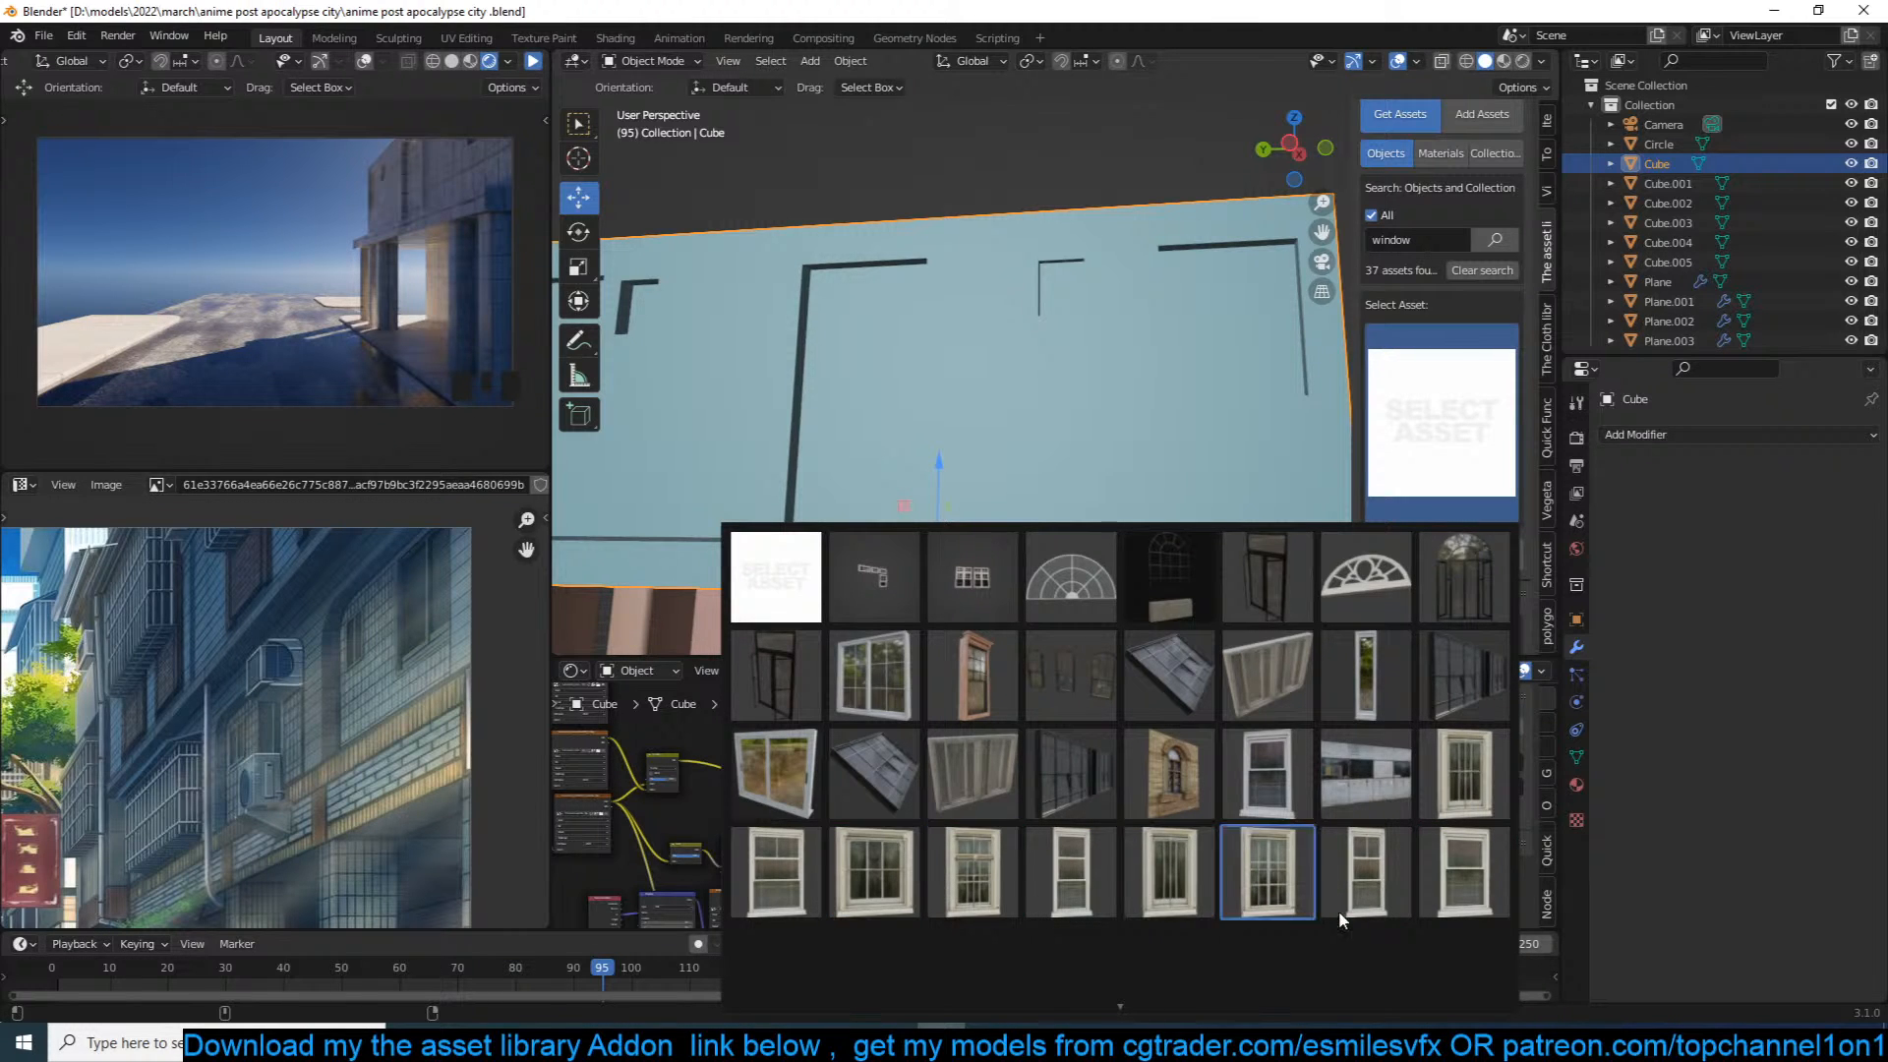
{"action": "left_click", "coordinate": [1402, 905]}
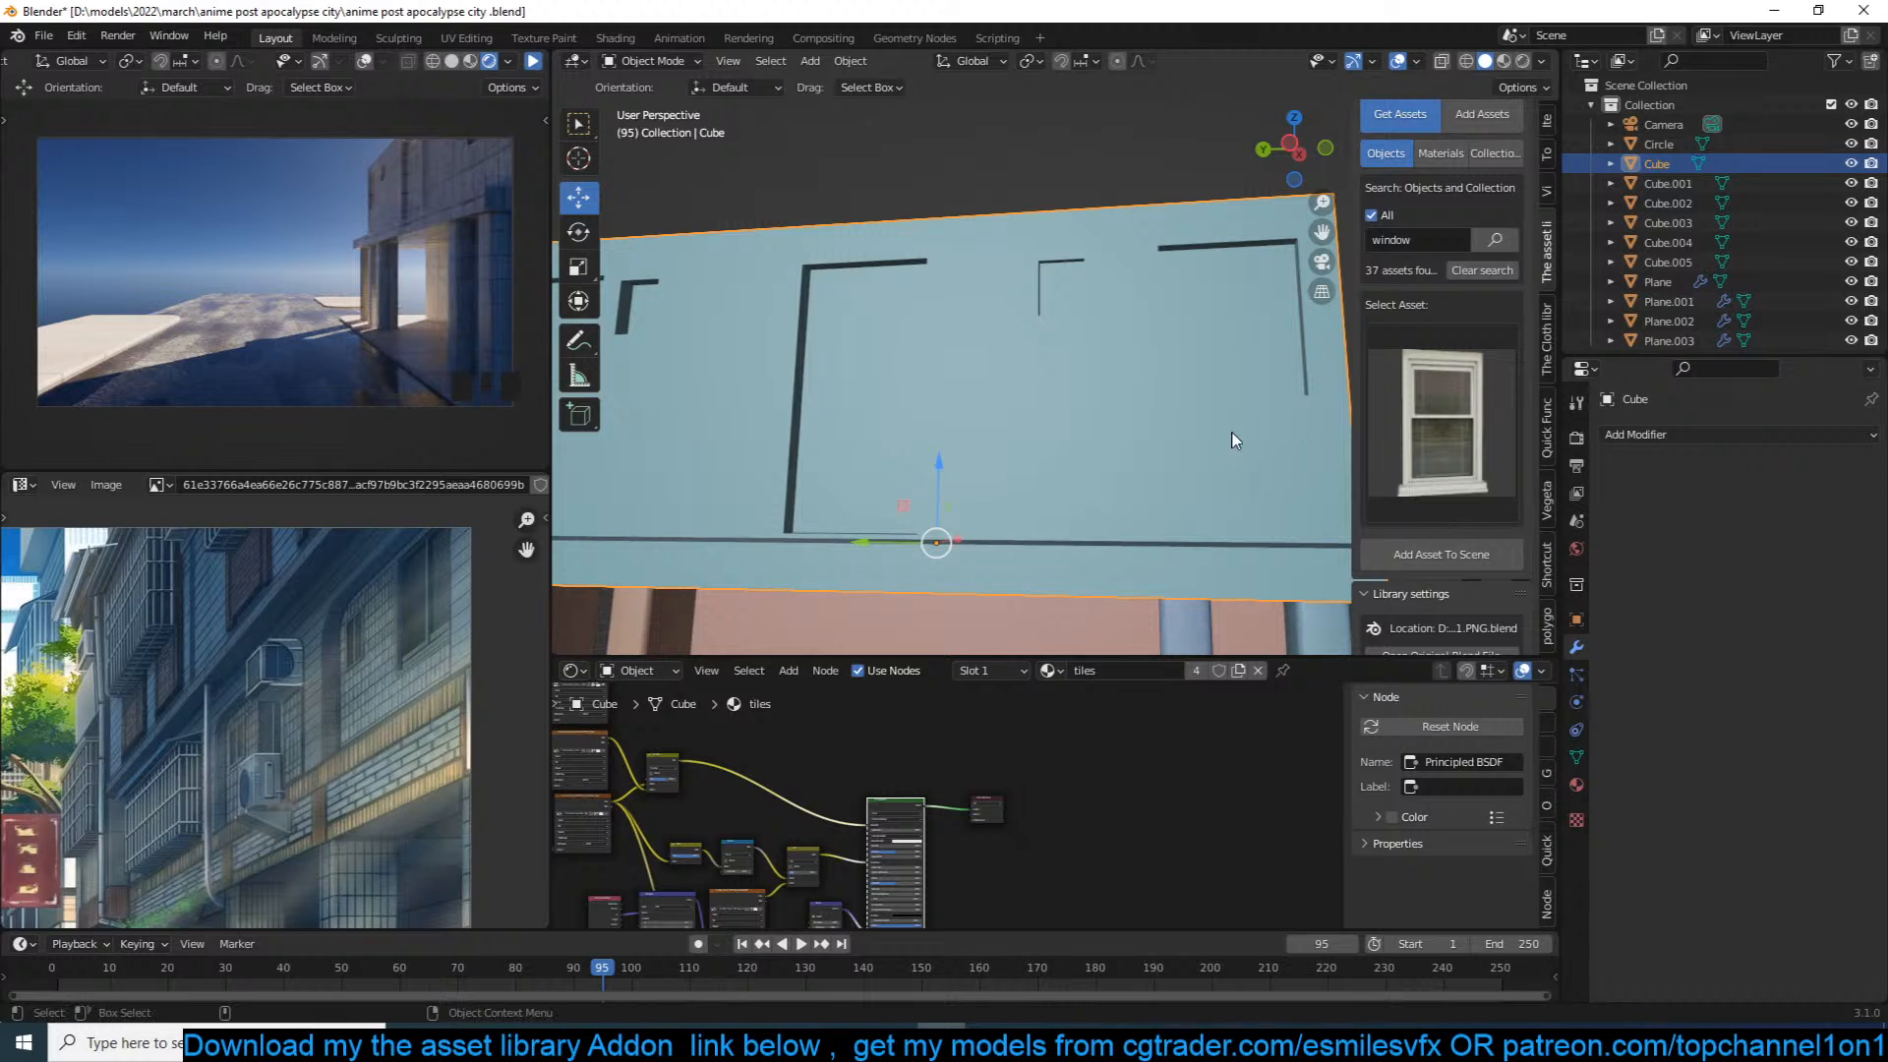
Step: Place the 3D cursor at the near window recess and add the chosen window asset to the scene there
{"action": "right_click", "coordinate": [1270, 315], "text": "shift"}
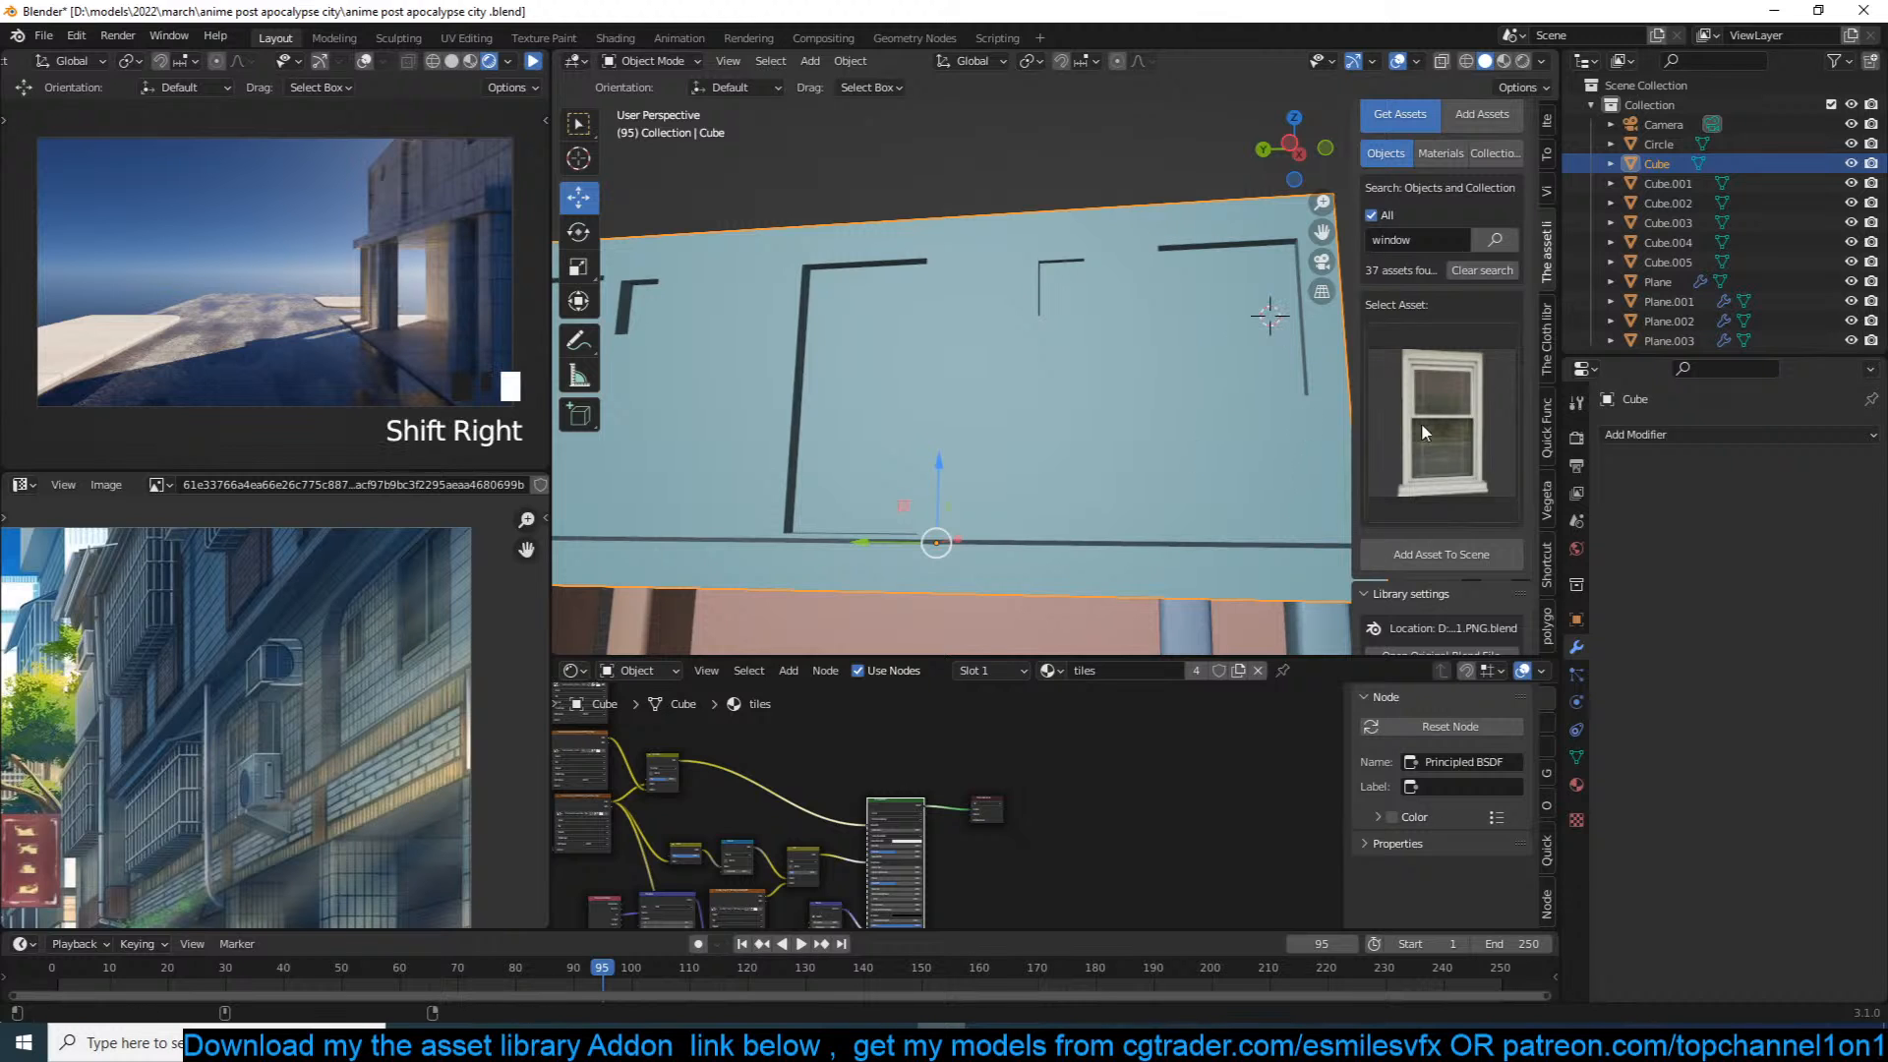
{"action": "left_click", "coordinate": [1500, 553]}
{"action": "key", "text": "grave"}
{"action": "middle_click_drag", "start_coordinate": [1205, 349], "coordinate": [1259, 350]}
{"action": "scroll", "coordinate": [1064, 405], "scroll_direction": "up", "scroll_amount": 4}
Step: Rotate the new window 90° about Z to face the street and scale it down towards the recess size
{"action": "type", "text": "rz"}
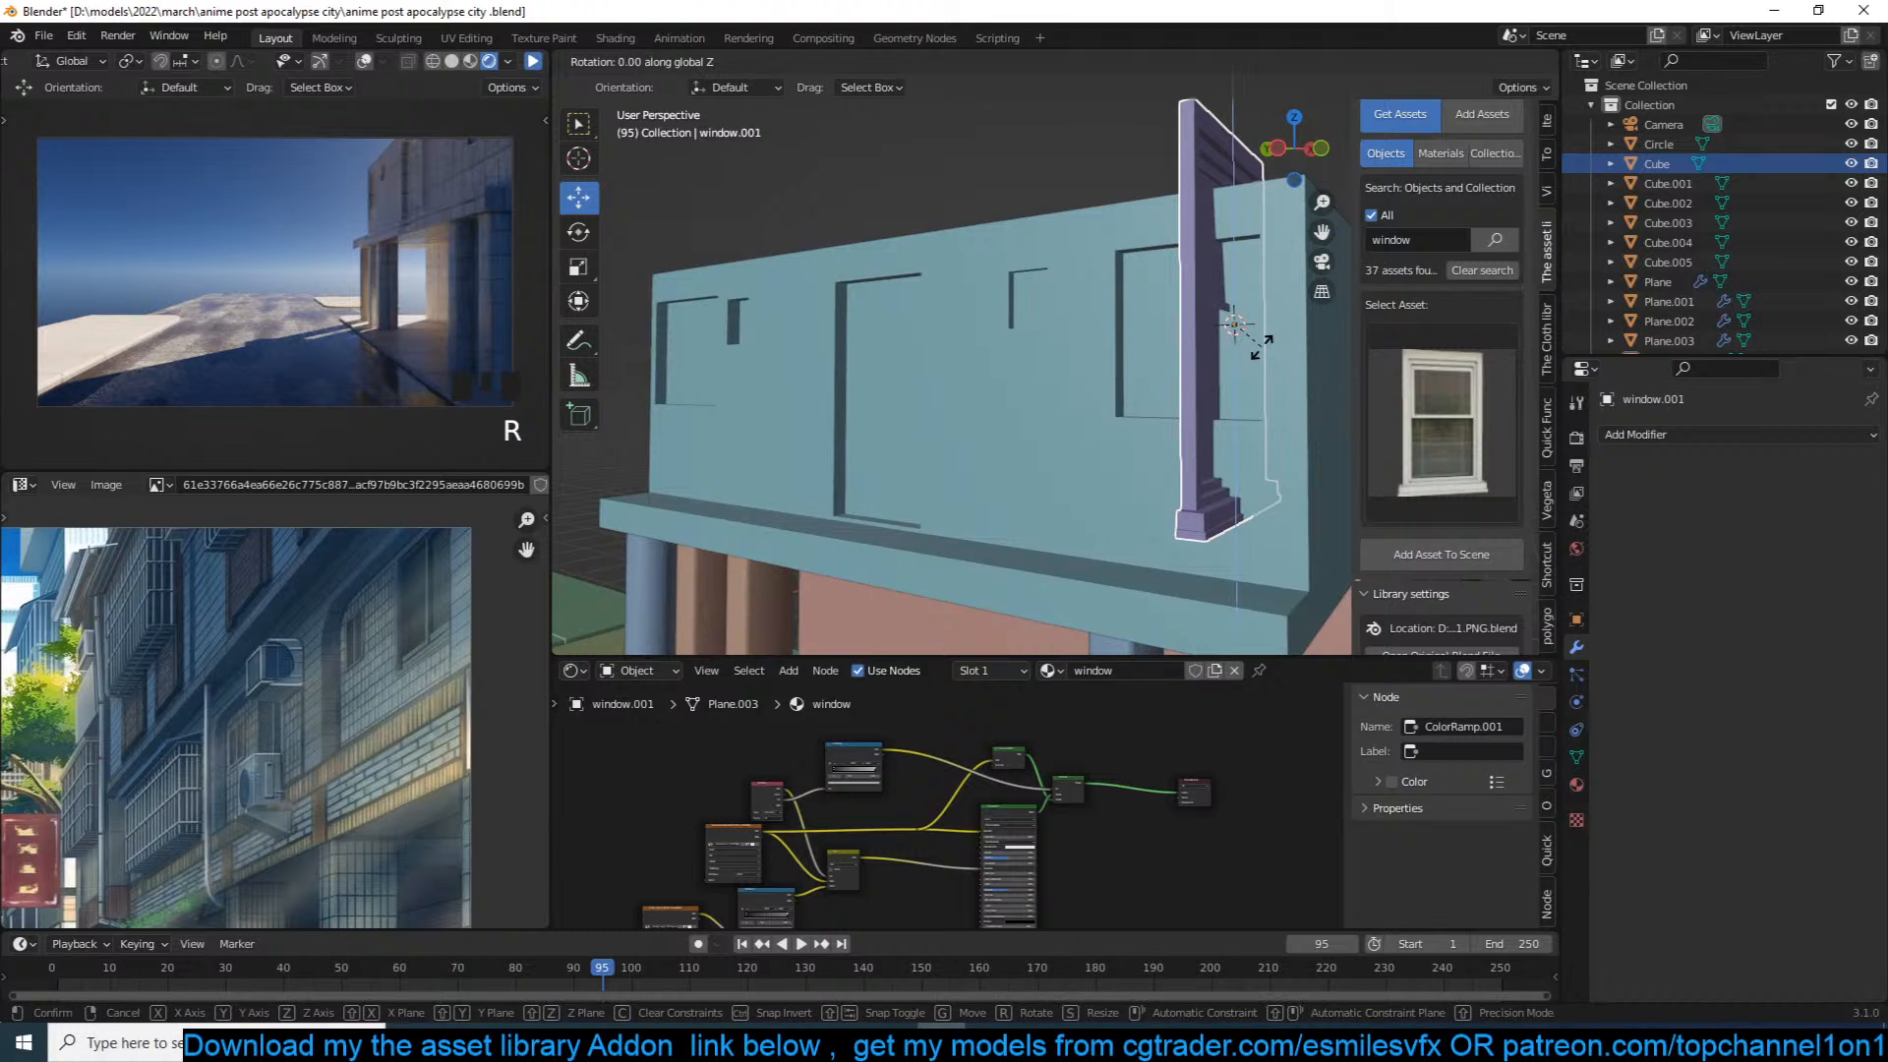
{"action": "type", "text": "90"}
{"action": "key", "text": "Return"}
{"action": "middle_click_drag", "start_coordinate": [1231, 325], "coordinate": [1226, 379]}
{"action": "key", "text": "s"}
{"action": "left_click", "coordinate": [1277, 390]}
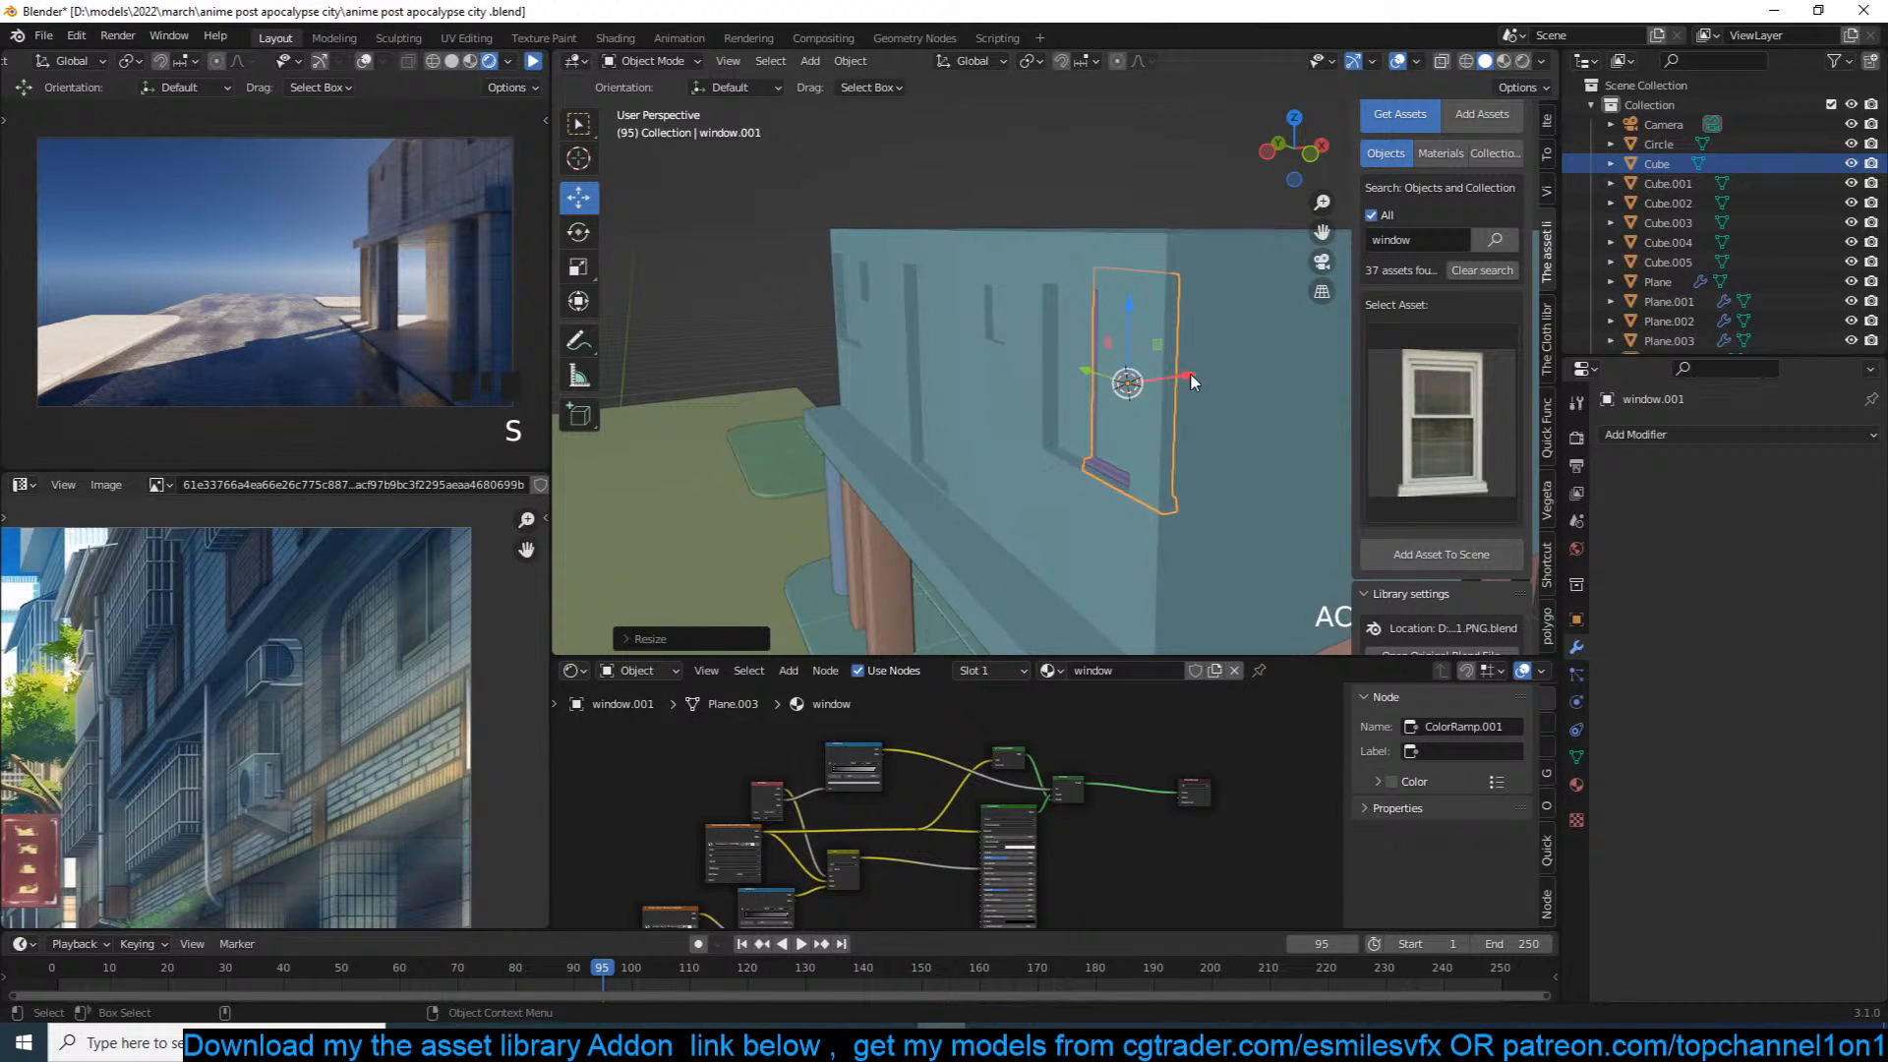
Step: Move the window along X to align it with the depth of the near recess
{"action": "key", "text": "g"}
{"action": "key", "text": "x"}
{"action": "left_click", "coordinate": [1159, 380]}
{"action": "scroll", "coordinate": [1152, 370], "scroll_direction": "up", "scroll_amount": 8}
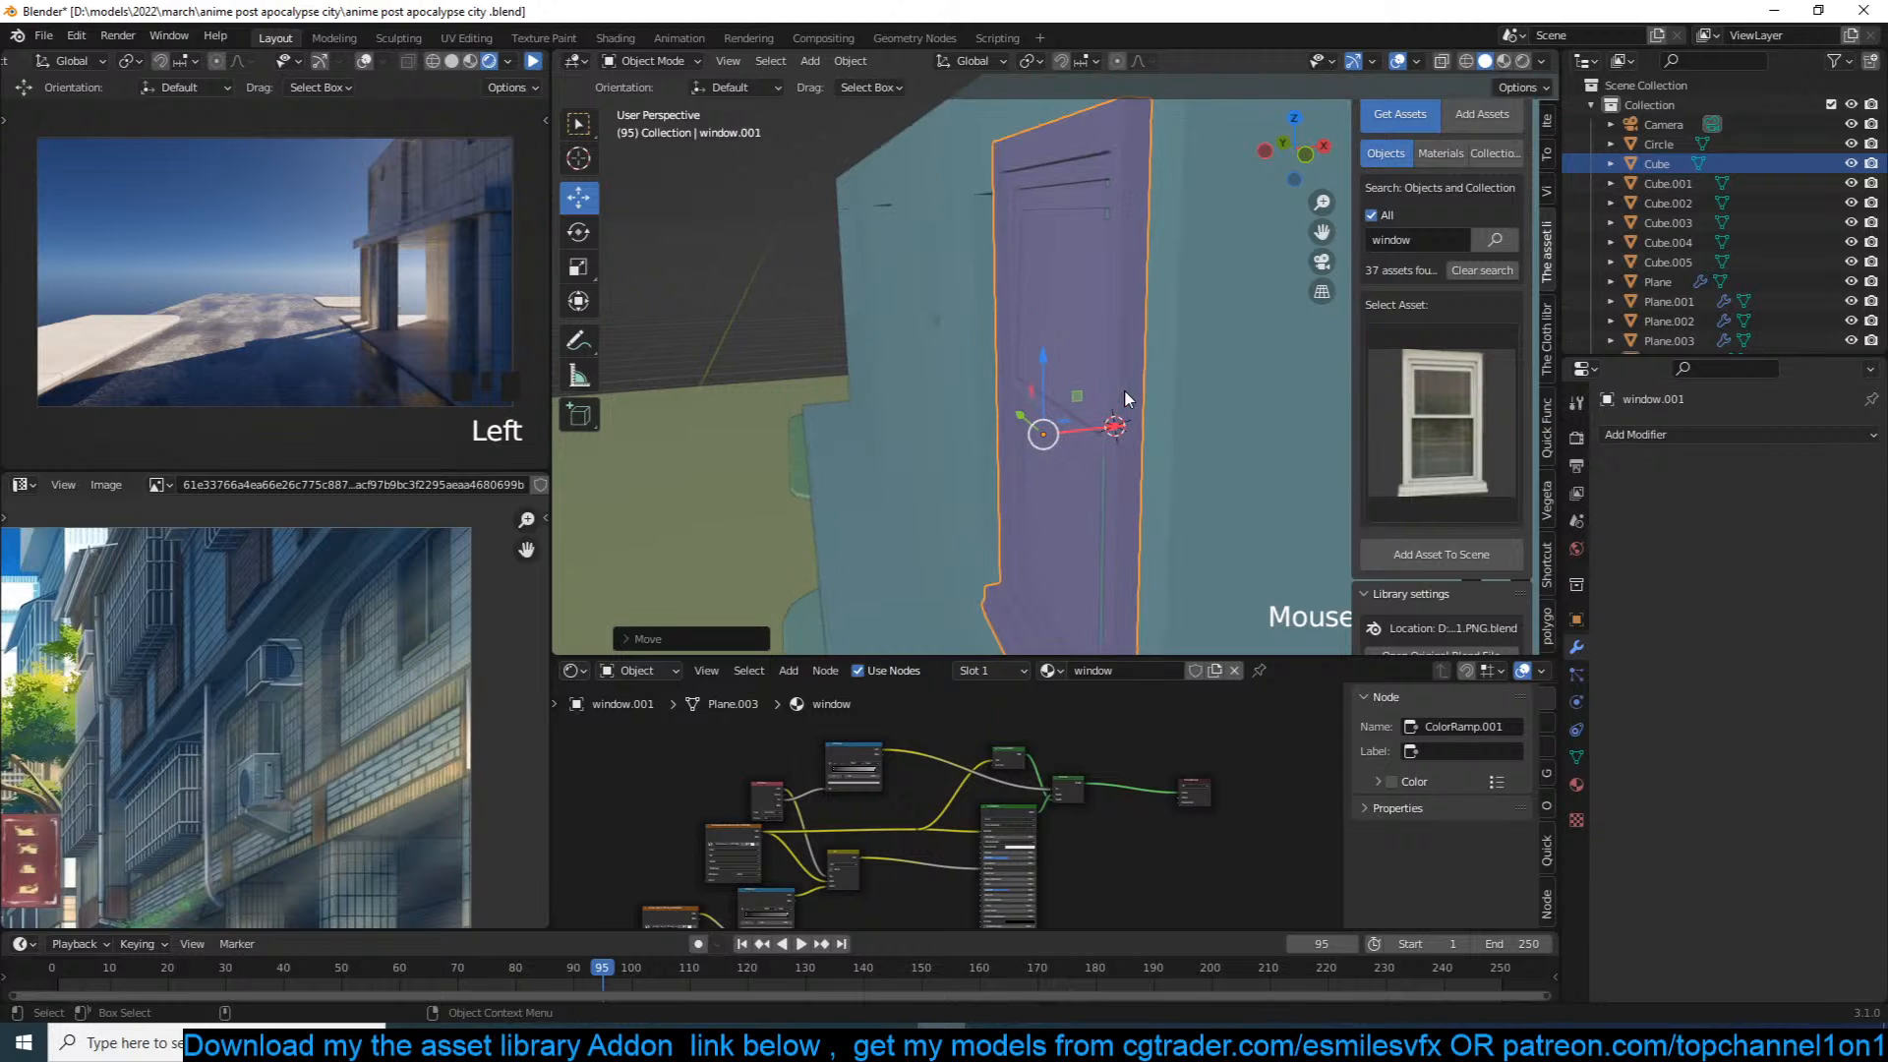
{"action": "scroll", "coordinate": [1273, 365], "scroll_direction": "down", "scroll_amount": 5}
Step: Scale the window down further and shift it along Y into the near recess
{"action": "key", "text": "s"}
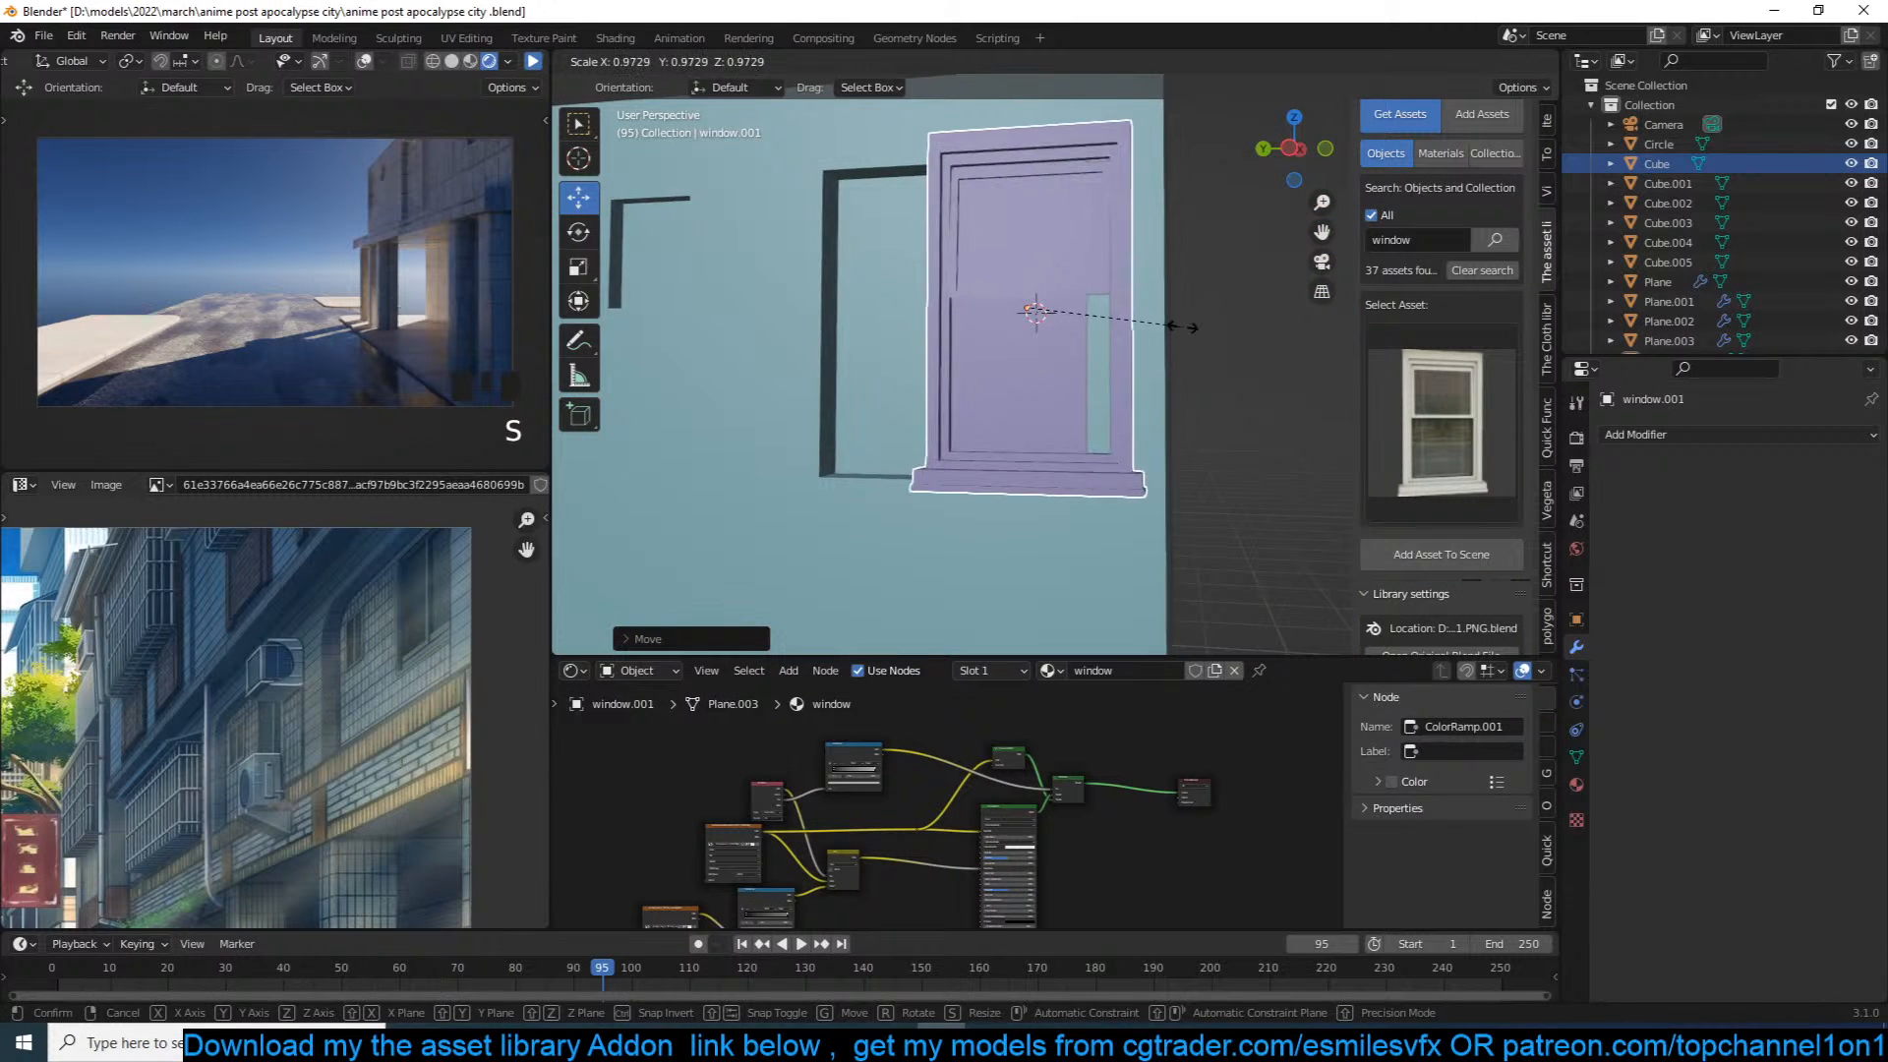
{"action": "left_click", "coordinate": [1124, 360]}
{"action": "middle_click_drag", "start_coordinate": [1124, 360], "coordinate": [1170, 374]}
{"action": "left_click_drag", "start_coordinate": [1012, 358], "coordinate": [934, 359]}
Step: Select the vertices on the corner side of the window mesh in X-ray and move them along Y to widen it
{"action": "middle_click_drag", "start_coordinate": [1185, 223], "coordinate": [1099, 310]}
{"action": "key", "text": "Tab"}
{"action": "key", "text": "1"}
{"action": "key", "text": "alt+z"}
{"action": "left_click_drag", "start_coordinate": [1033, 160], "coordinate": [1199, 528]}
{"action": "middle_click_drag", "start_coordinate": [1156, 493], "coordinate": [1053, 427]}
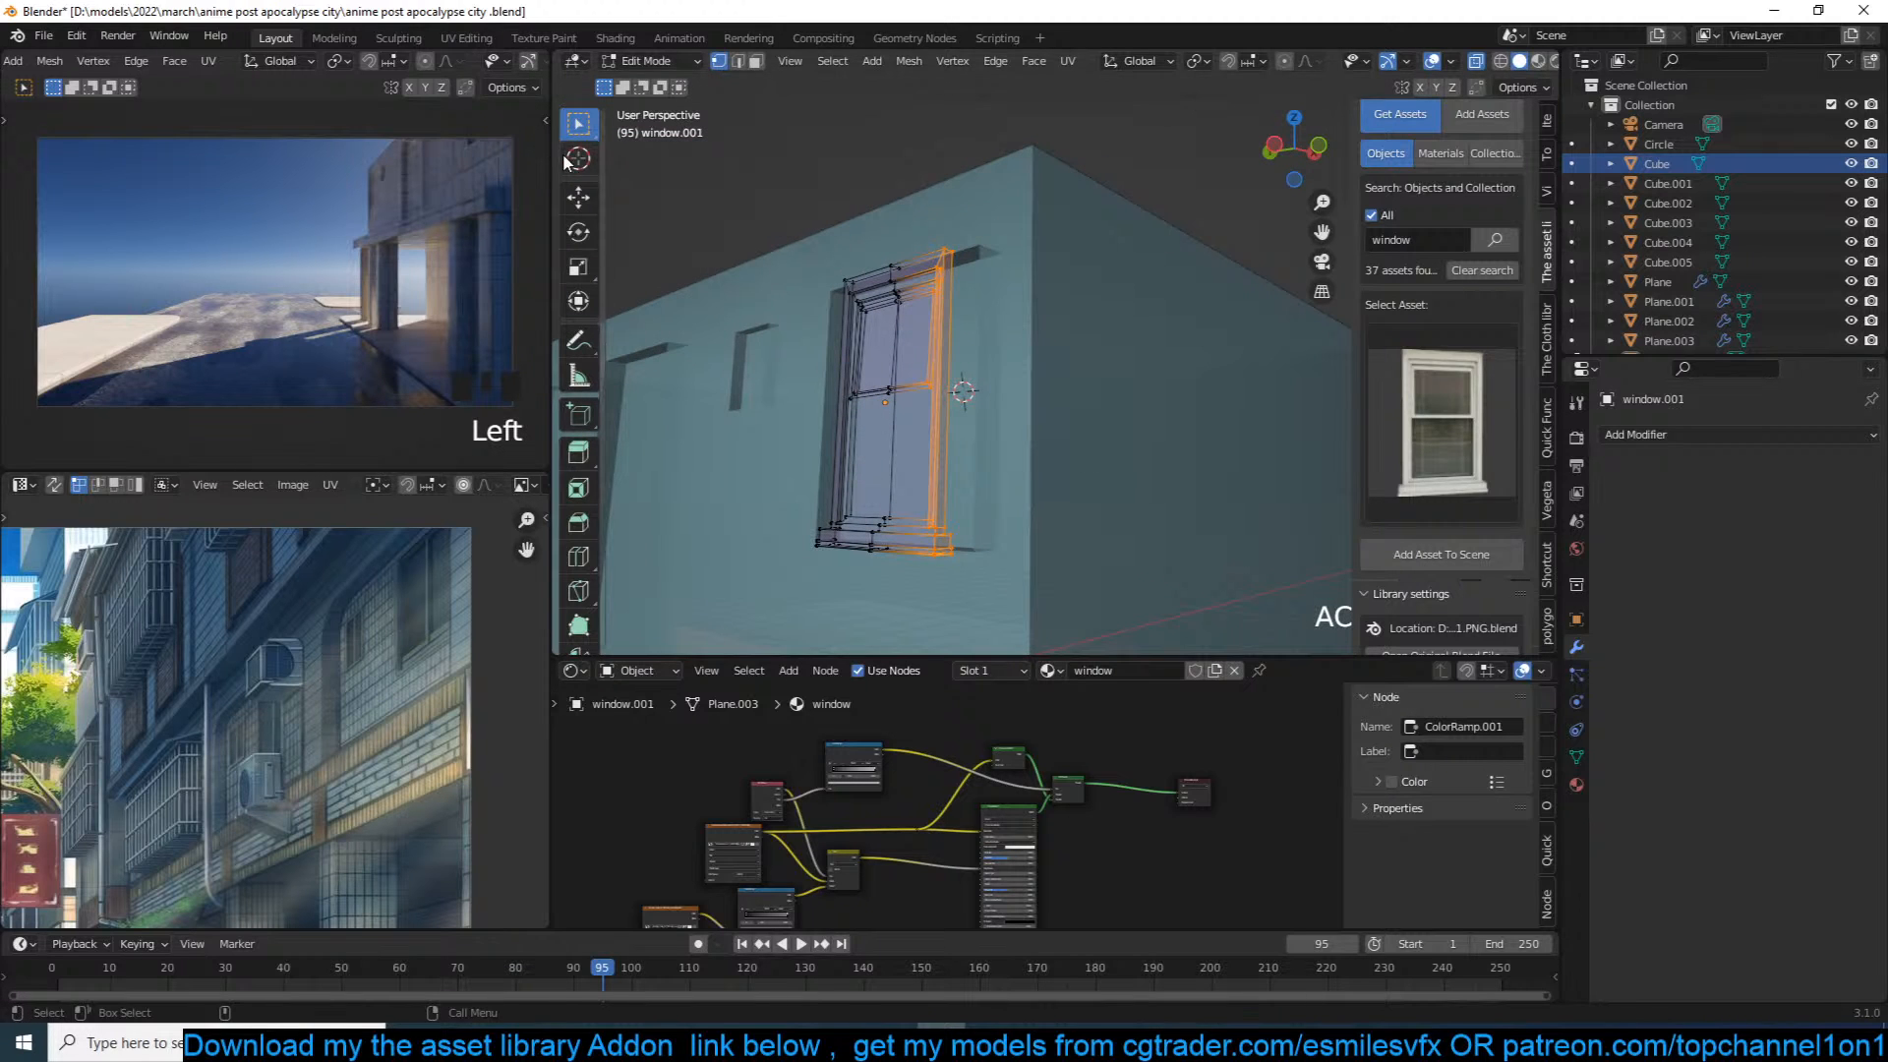
{"action": "key", "text": "shift+space"}
{"action": "key", "text": "g"}
{"action": "middle_click_drag", "start_coordinate": [935, 434], "coordinate": [1109, 294]}
{"action": "key", "text": "comma"}
{"action": "left_click", "coordinate": [1106, 454]}
{"action": "left_click_drag", "start_coordinate": [939, 454], "coordinate": [978, 457]}
Step: Move both vertical sides of the window mesh outward along Y to reach the edges of the near recess
{"action": "middle_click_drag", "start_coordinate": [1194, 212], "coordinate": [1226, 207]}
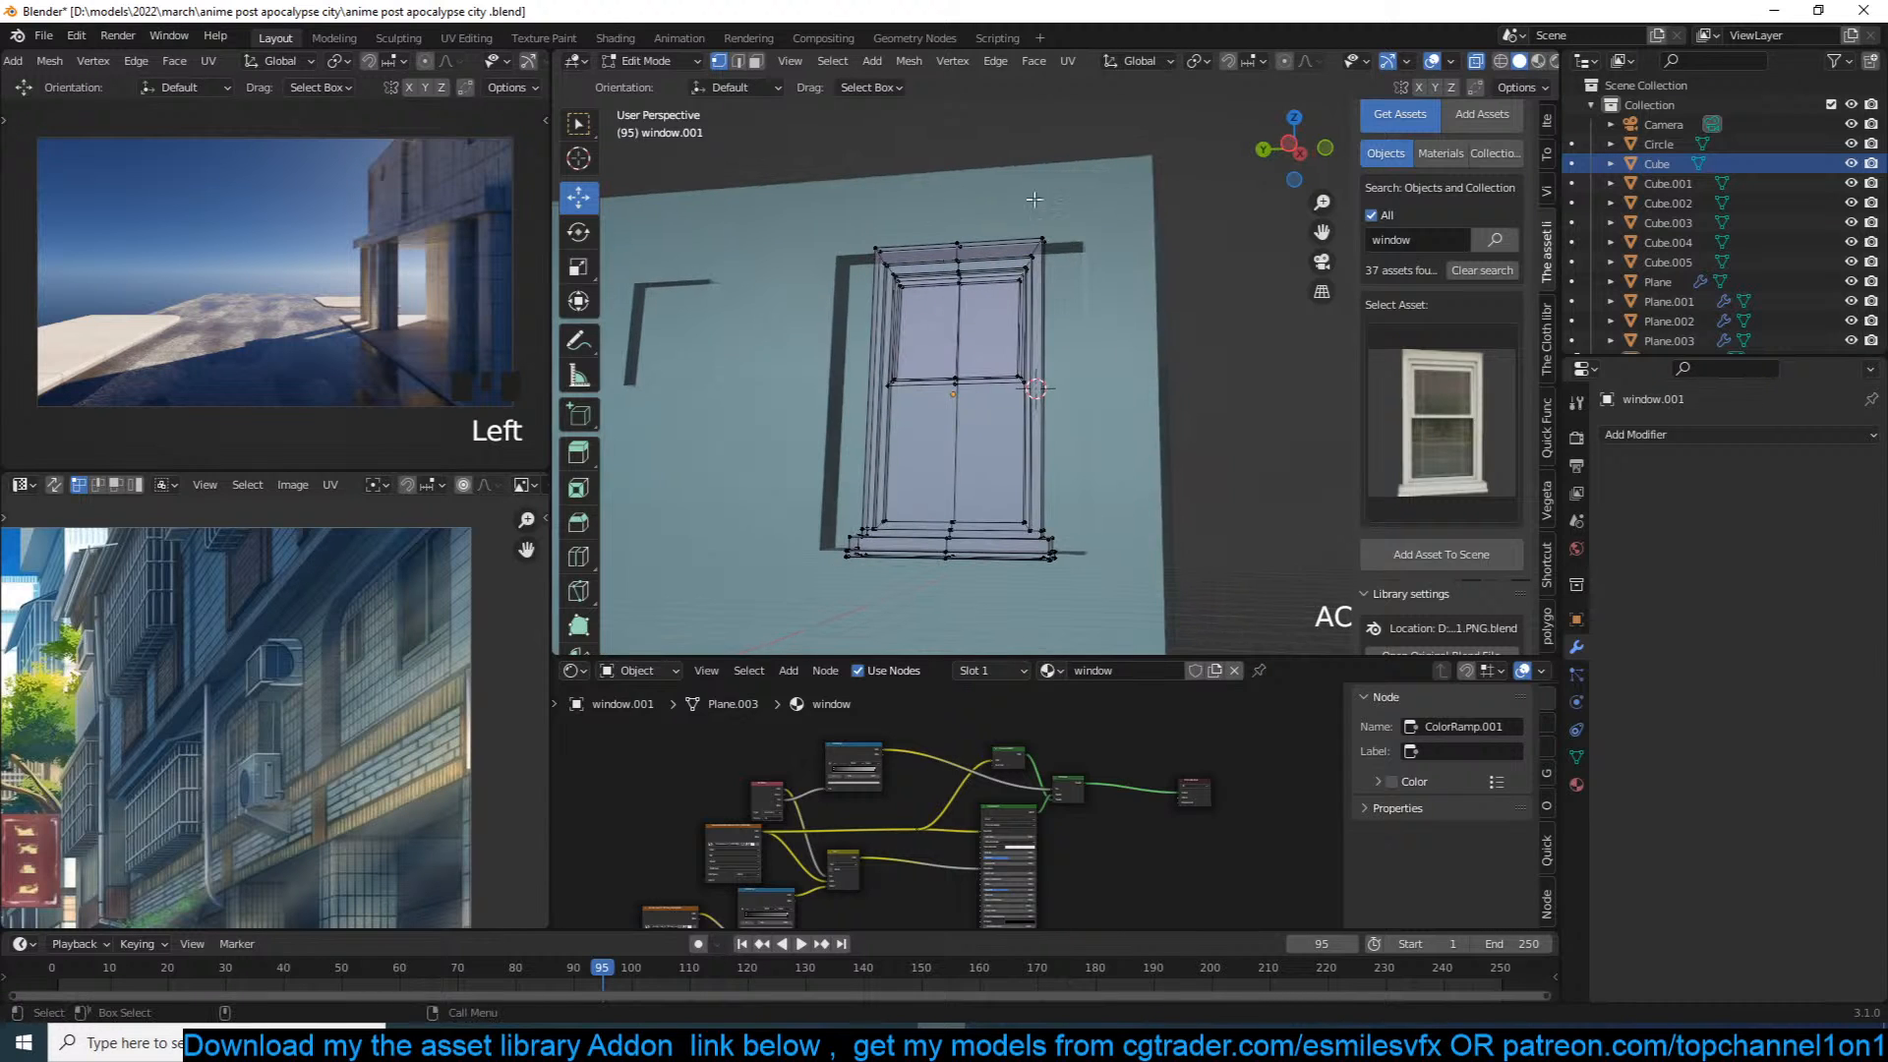
{"action": "left_click_drag", "start_coordinate": [982, 212], "coordinate": [1191, 631]}
{"action": "left_click_drag", "start_coordinate": [990, 430], "coordinate": [1036, 432]}
{"action": "left_click_drag", "start_coordinate": [807, 204], "coordinate": [916, 584]}
{"action": "left_click_drag", "start_coordinate": [826, 443], "coordinate": [788, 439]}
Step: Leave mesh editing, scale the whole near window and nudge it to fit its recess
{"action": "key", "text": "Tab"}
{"action": "middle_click_drag", "start_coordinate": [987, 441], "coordinate": [948, 472]}
{"action": "key", "text": "alt+a"}
{"action": "left_click", "coordinate": [941, 356]}
{"action": "key", "text": "s"}
{"action": "left_click", "coordinate": [995, 431]}
{"action": "left_click_drag", "start_coordinate": [939, 417], "coordinate": [950, 418]}
Step: Save the file and place a linked duplicate of the near window about 4.7 m along Y in the far recess
{"action": "scroll", "coordinate": [1036, 417], "scroll_direction": "down", "scroll_amount": 6}
{"action": "middle_click_drag", "start_coordinate": [950, 418], "coordinate": [1143, 414]}
{"action": "key", "text": "grave"}
{"action": "key", "text": "ctrl+s"}
{"action": "key", "text": "alt+d"}
{"action": "key", "text": "y"}
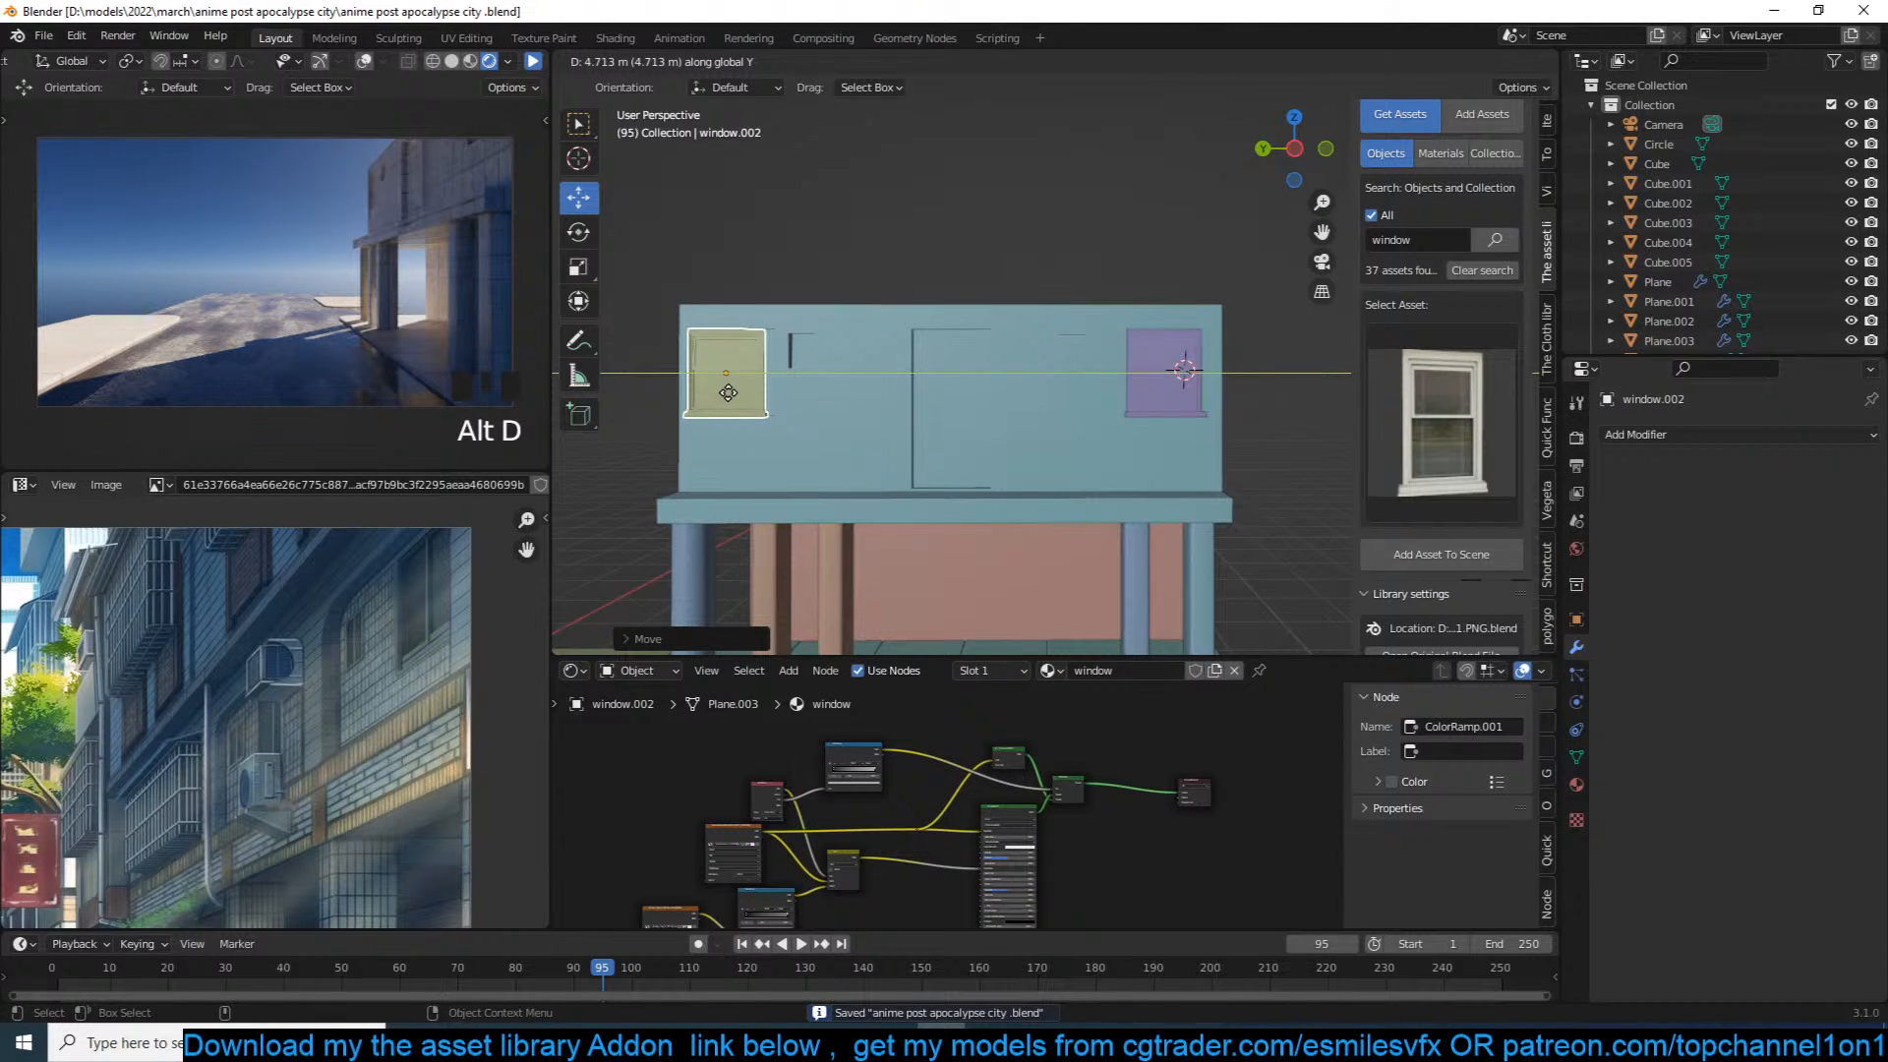
{"action": "left_click", "coordinate": [730, 392]}
Step: Show the wireframe overlay, and scale and shift the far window copy along Y to fill its recess
{"action": "key", "text": "q"}
{"action": "left_click", "coordinate": [735, 356]}
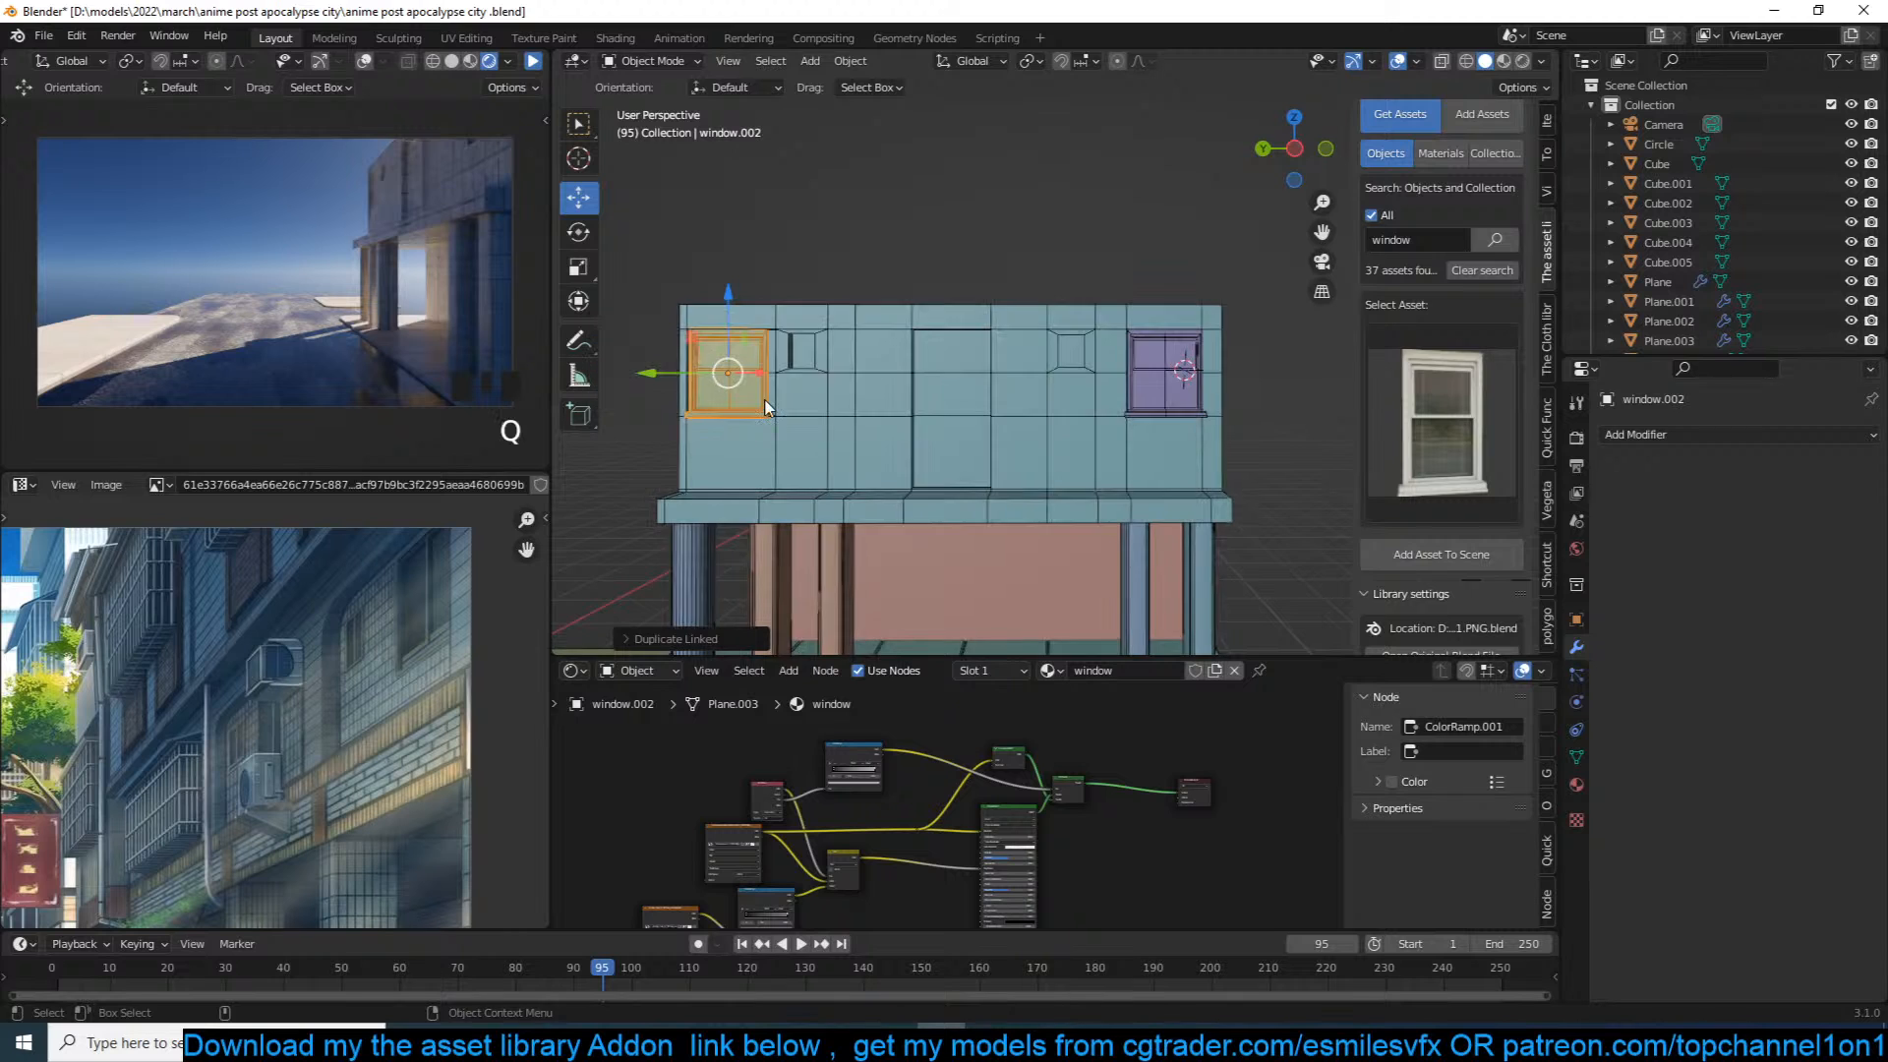
{"action": "mouse_move", "coordinate": [987, 403]}
{"action": "middle_mouse_down"}
{"action": "mouse_move", "coordinate": [989, 372]}
{"action": "mouse_move", "coordinate": [1080, 452]}
{"action": "mouse_move", "coordinate": [1117, 395]}
{"action": "mouse_move", "coordinate": [1032, 422]}
{"action": "mouse_move", "coordinate": [995, 411]}
{"action": "middle_mouse_up"}
{"action": "key", "text": "s"}
{"action": "key", "text": "y"}
{"action": "left_click", "coordinate": [989, 379]}
{"action": "key", "text": "s"}
{"action": "key", "text": "y"}
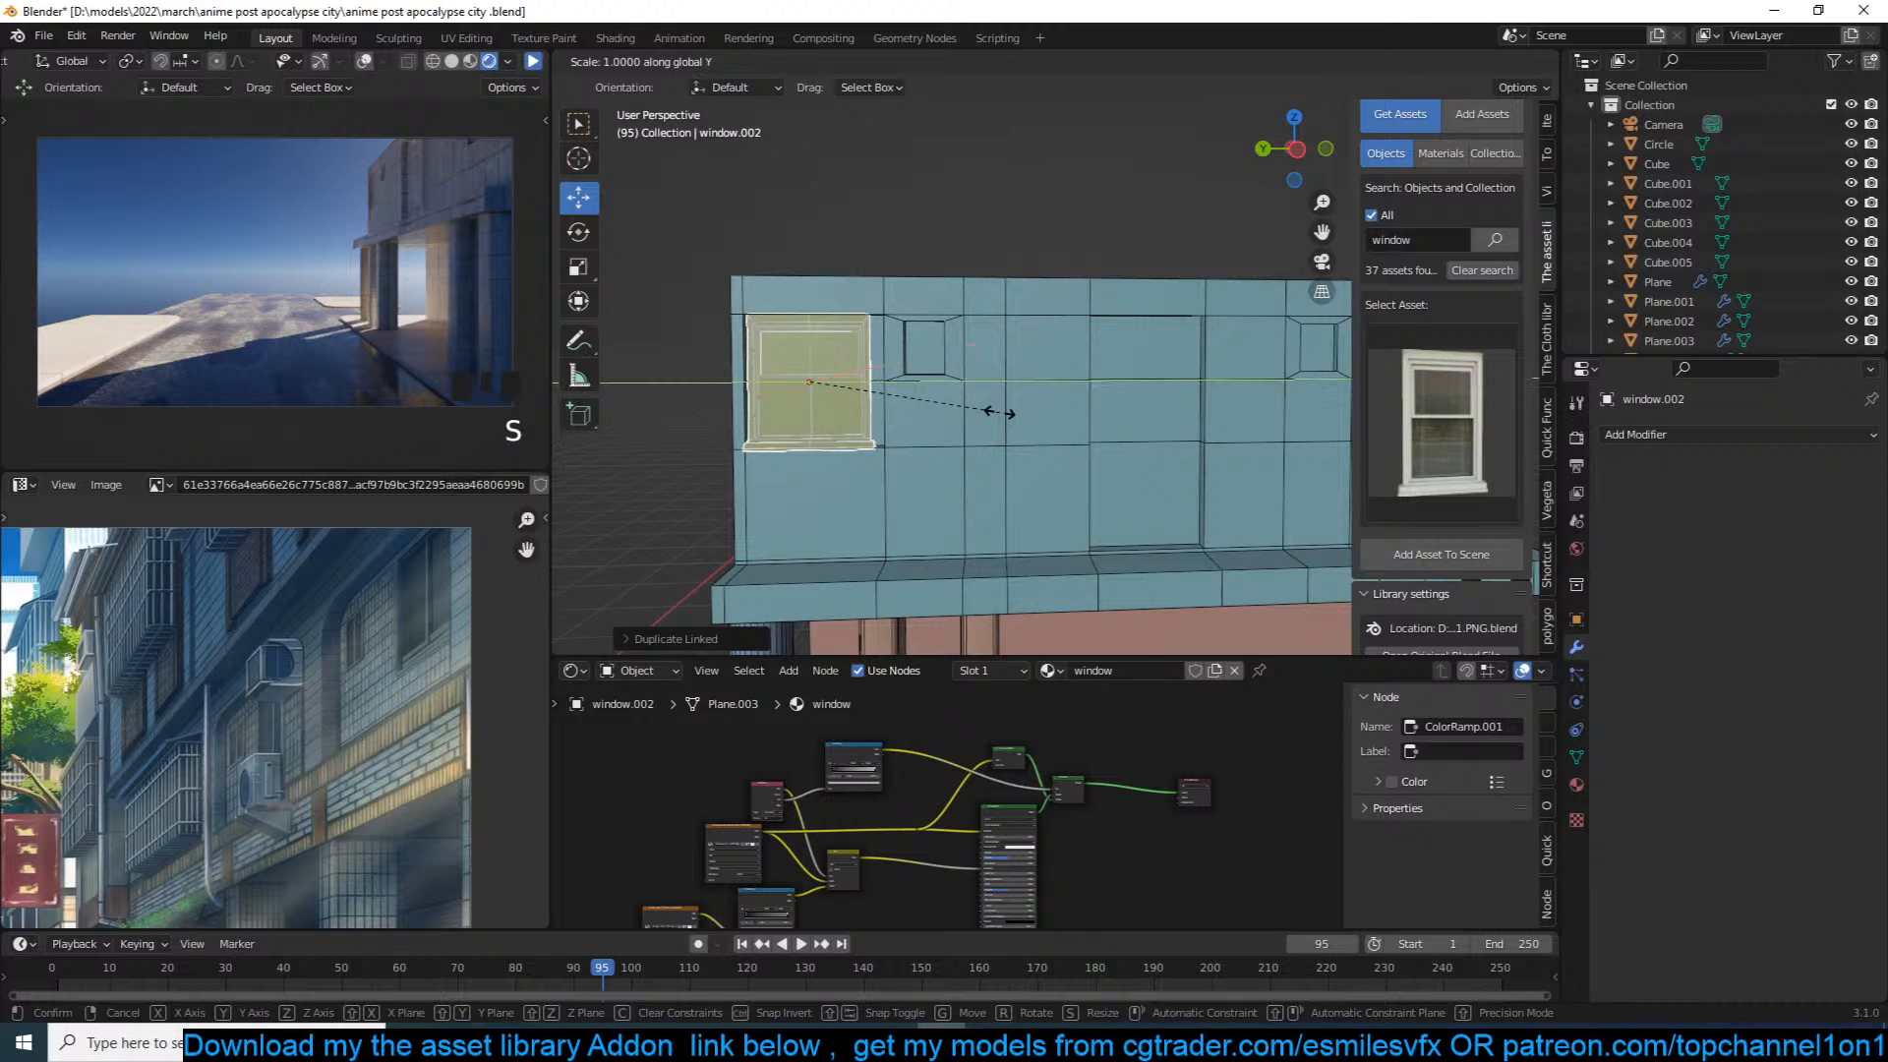
{"action": "left_click", "coordinate": [996, 418]}
{"action": "left_click_drag", "start_coordinate": [725, 382], "coordinate": [740, 377]}
Step: Save the Blender file and clear the selection
{"action": "key", "text": "ctrl+s"}
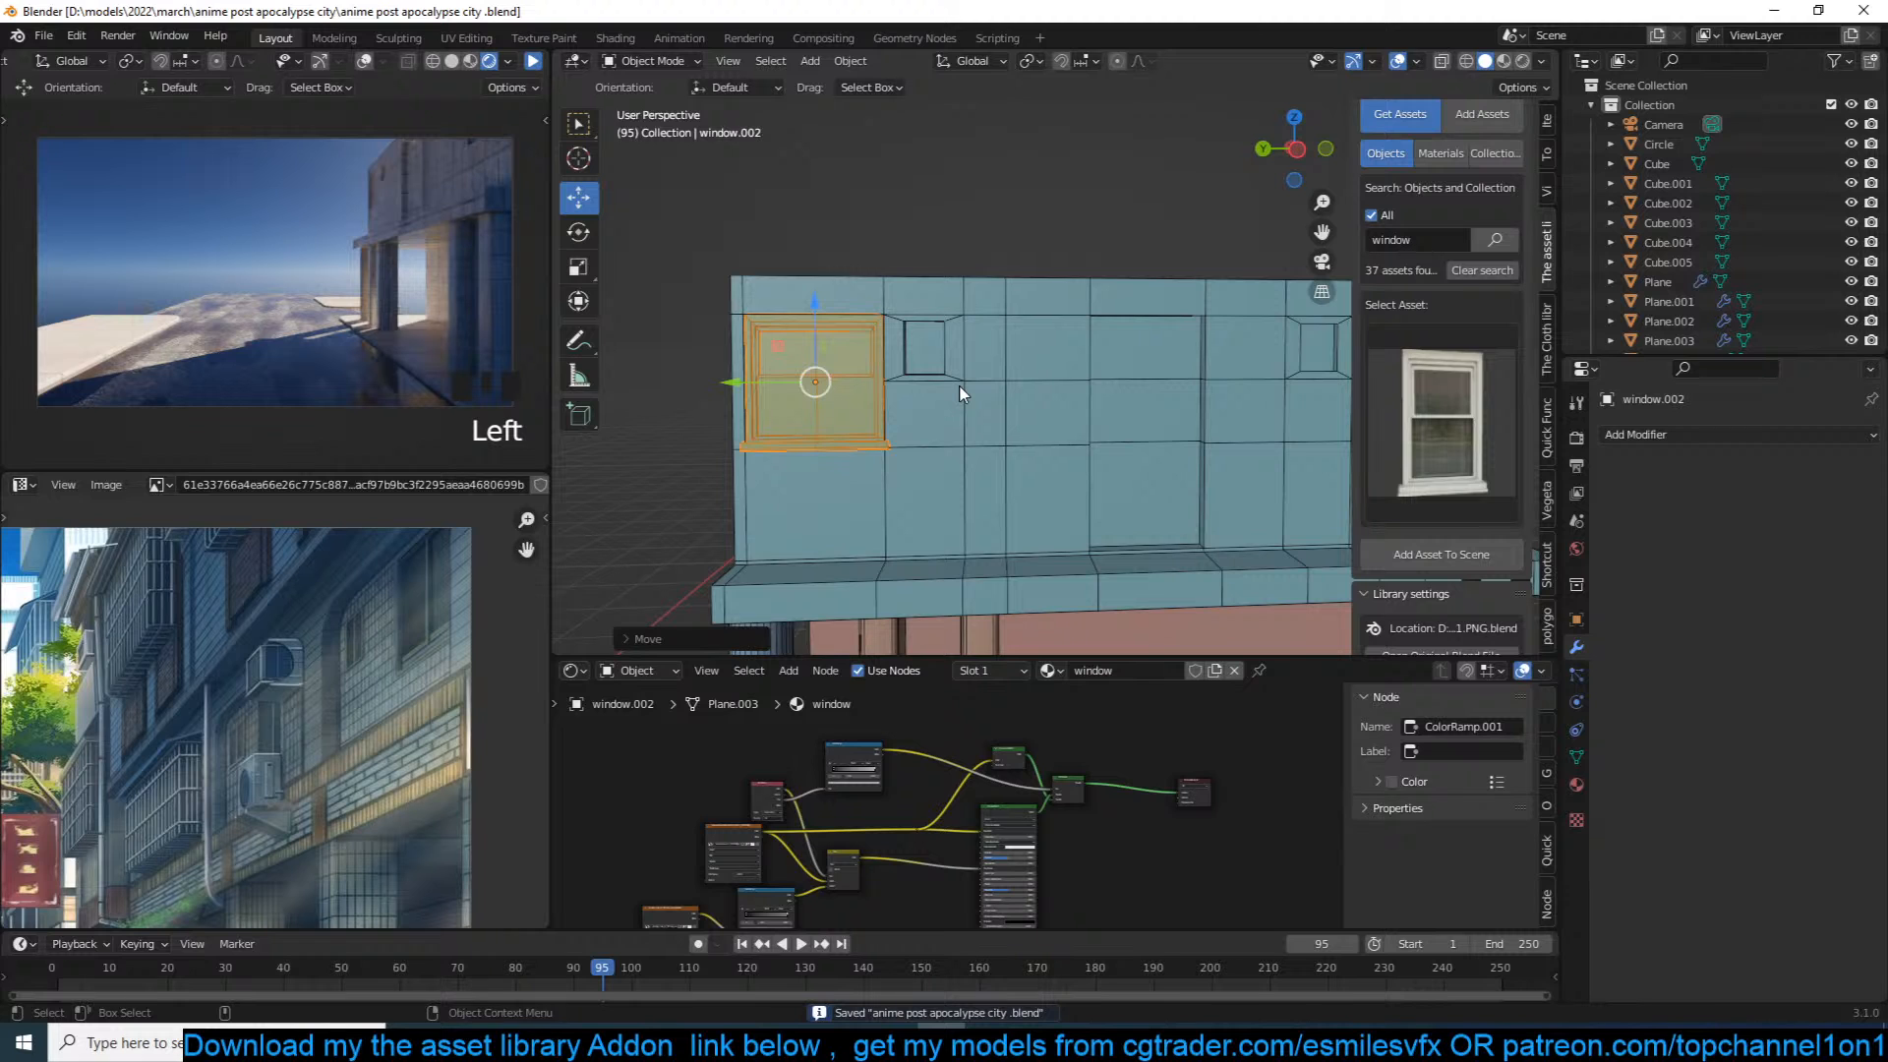
{"action": "middle_click_drag", "start_coordinate": [1082, 375], "coordinate": [1033, 428], "text": "shift"}
{"action": "key", "text": "ctrl+s"}
{"action": "scroll", "coordinate": [1140, 401], "scroll_direction": "down", "scroll_amount": 1}
{"action": "key", "text": "alt+a"}
Step: Open the near window's mesh for editing in face-select mode
{"action": "middle_click_drag", "start_coordinate": [1158, 407], "coordinate": [932, 429]}
{"action": "scroll", "coordinate": [1022, 370], "scroll_direction": "up", "scroll_amount": 3}
{"action": "left_click", "coordinate": [1099, 433]}
{"action": "middle_click_drag", "start_coordinate": [1105, 435], "coordinate": [1017, 442]}
{"action": "key", "text": "Tab"}
{"action": "left_click", "coordinate": [1059, 461]}
{"action": "scroll", "coordinate": [1091, 434], "scroll_direction": "up", "scroll_amount": 5}
{"action": "key", "text": "3"}
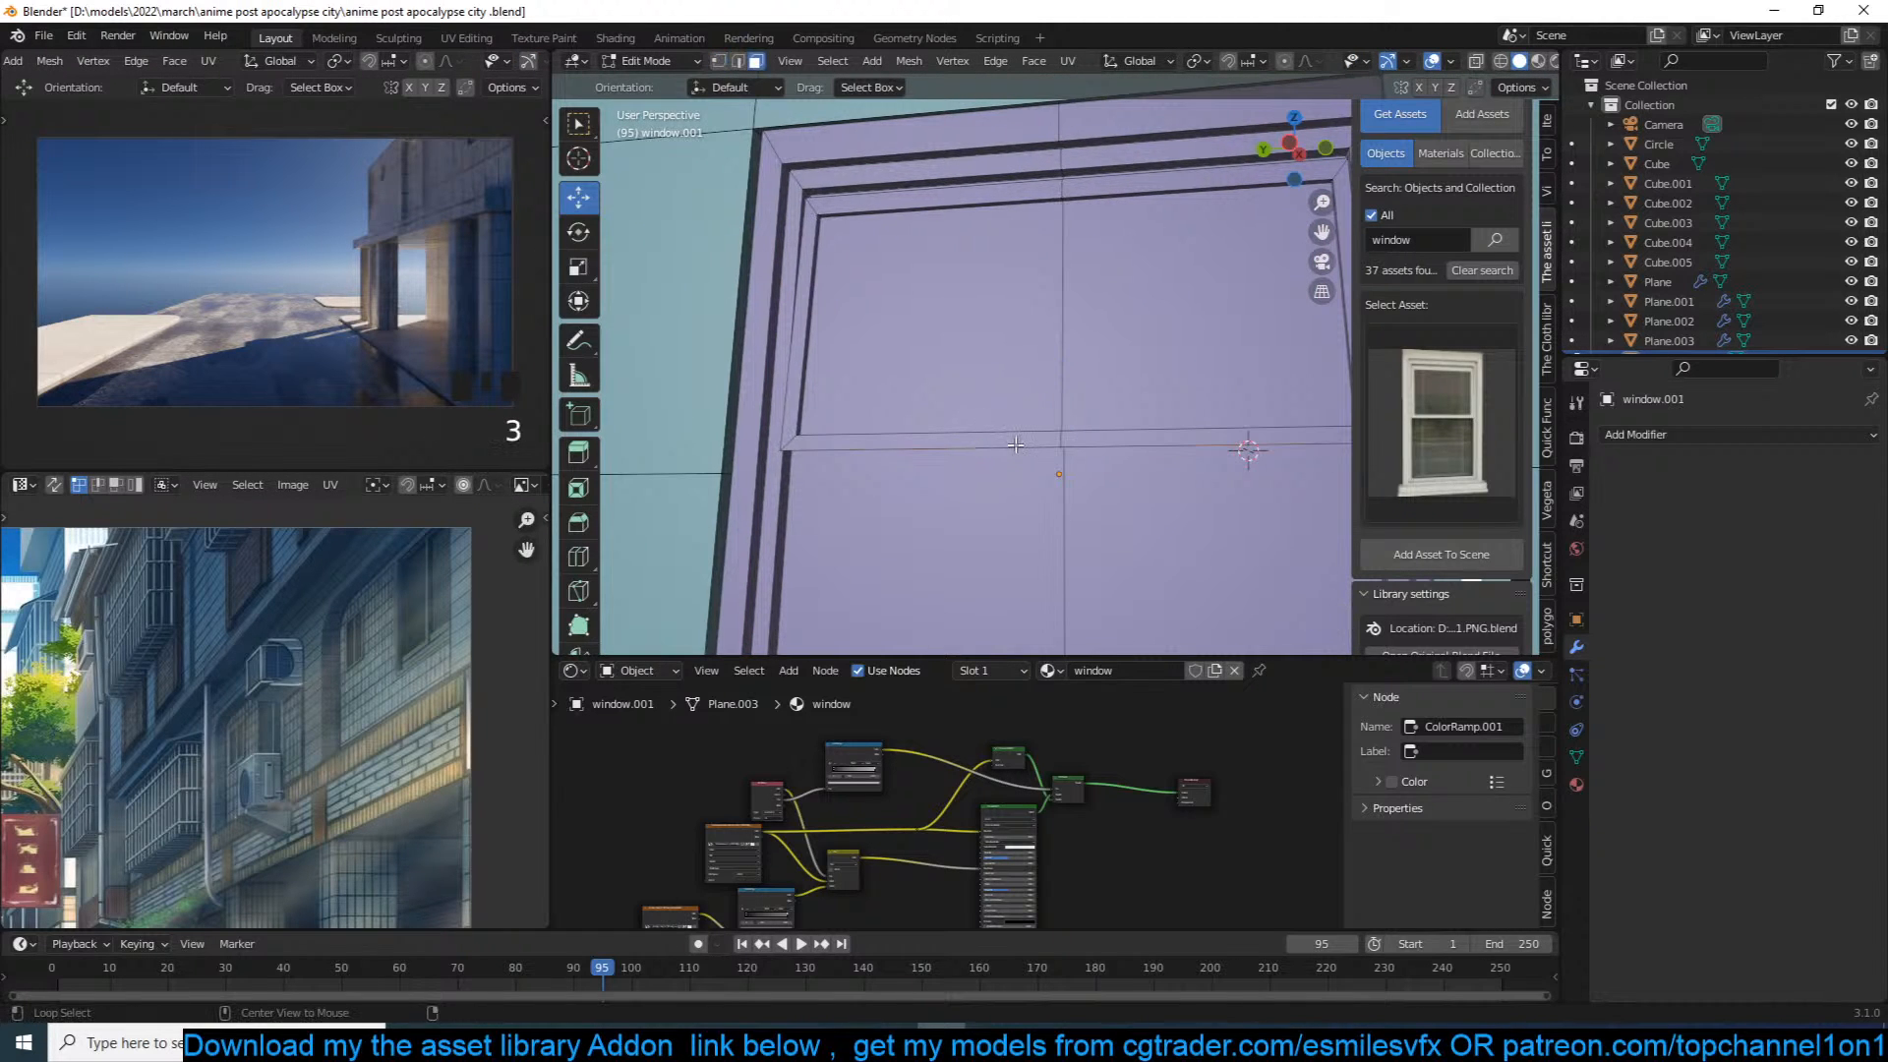
Step: Select the faces of the near window's horizontal crossbar and move them along Z
{"action": "left_click", "coordinate": [1000, 450]}
{"action": "left_click", "coordinate": [1003, 448], "text": "alt"}
{"action": "left_click", "coordinate": [1076, 450], "text": "alt"}
{"action": "left_click", "coordinate": [1075, 436], "text": "alt"}
{"action": "middle_click_drag", "start_coordinate": [1074, 436], "coordinate": [1086, 373]}
{"action": "key", "text": "1"}
{"action": "middle_click_drag", "start_coordinate": [1131, 167], "coordinate": [962, 437], "text": "shift"}
{"action": "key", "text": "3"}
{"action": "left_click", "coordinate": [891, 441]}
{"action": "left_click", "coordinate": [885, 441], "text": "shift"}
{"action": "scroll", "coordinate": [889, 440], "scroll_direction": "down", "scroll_amount": 5}
{"action": "key", "text": "g"}
{"action": "key", "text": "z"}
{"action": "left_click", "coordinate": [956, 429]}
{"action": "middle_click_drag", "start_coordinate": [956, 428], "coordinate": [979, 367]}
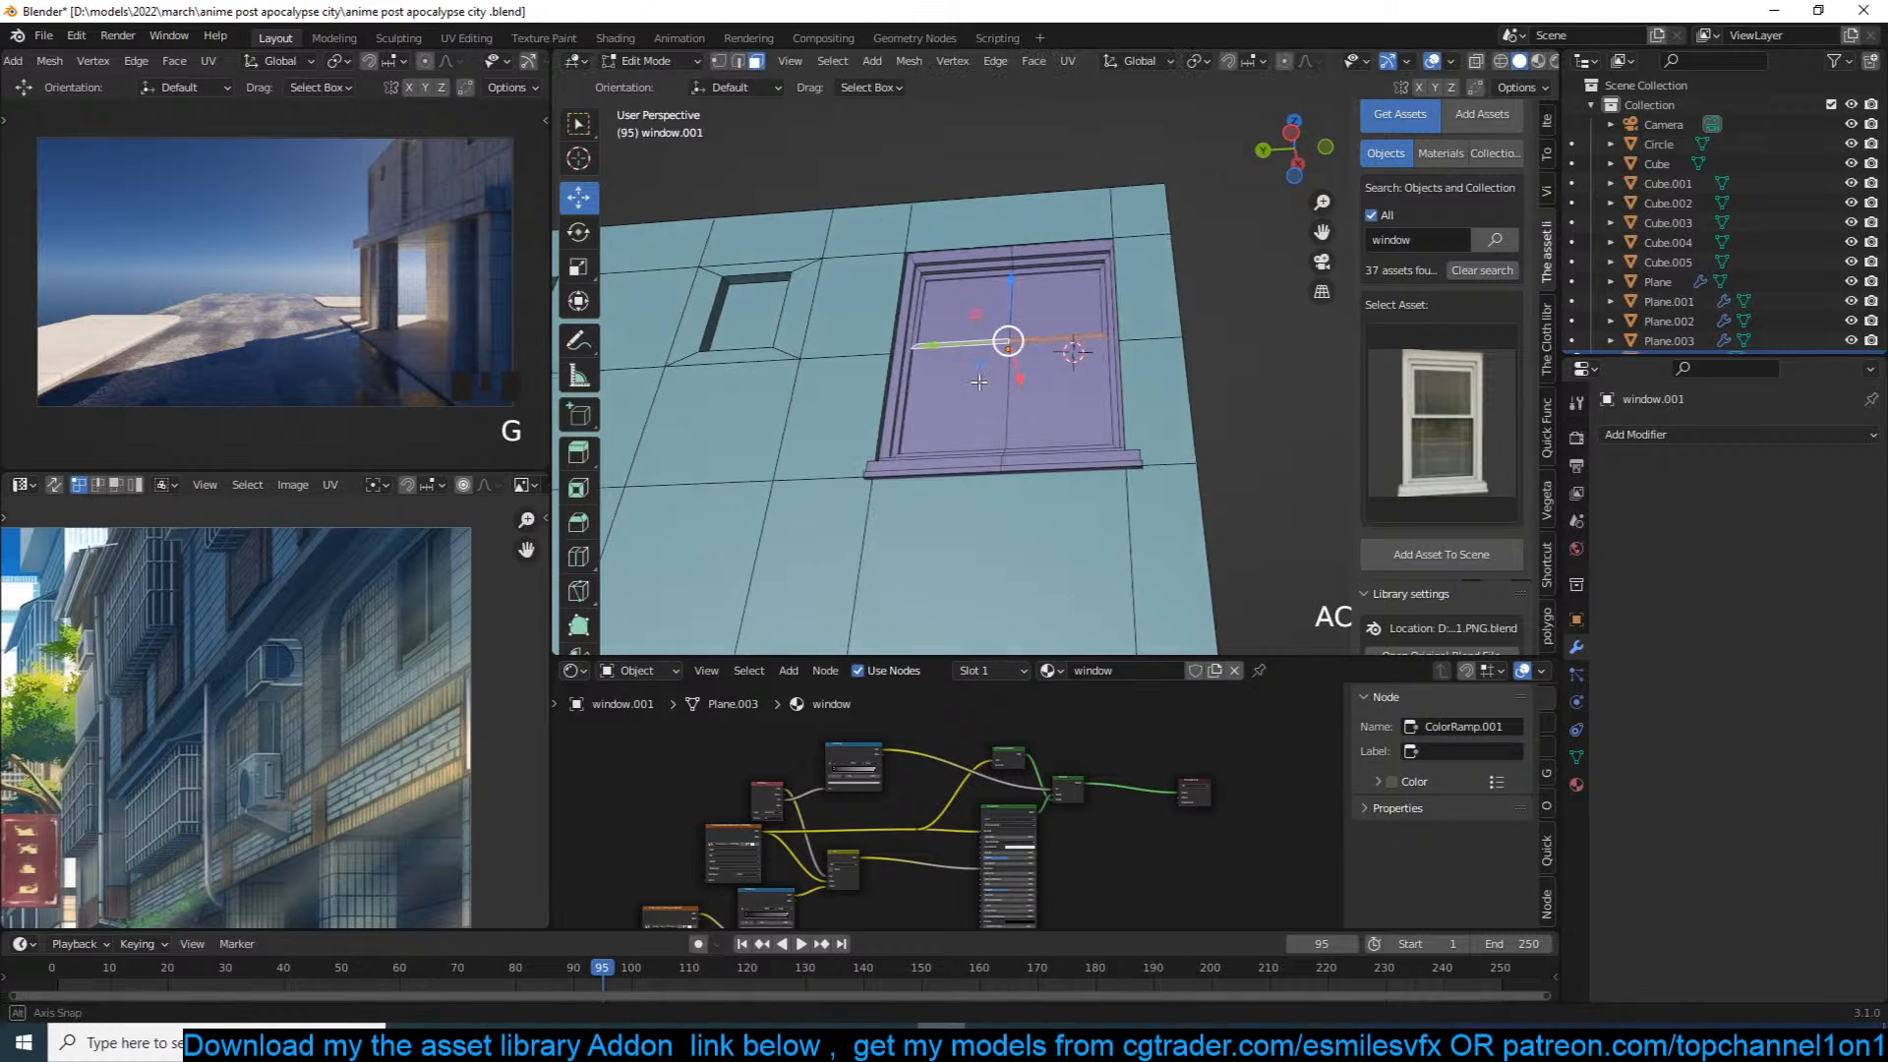
Step: Try to select and reposition the vertices around the near window's crossbar
{"action": "key", "text": "ctrl+KP_6"}
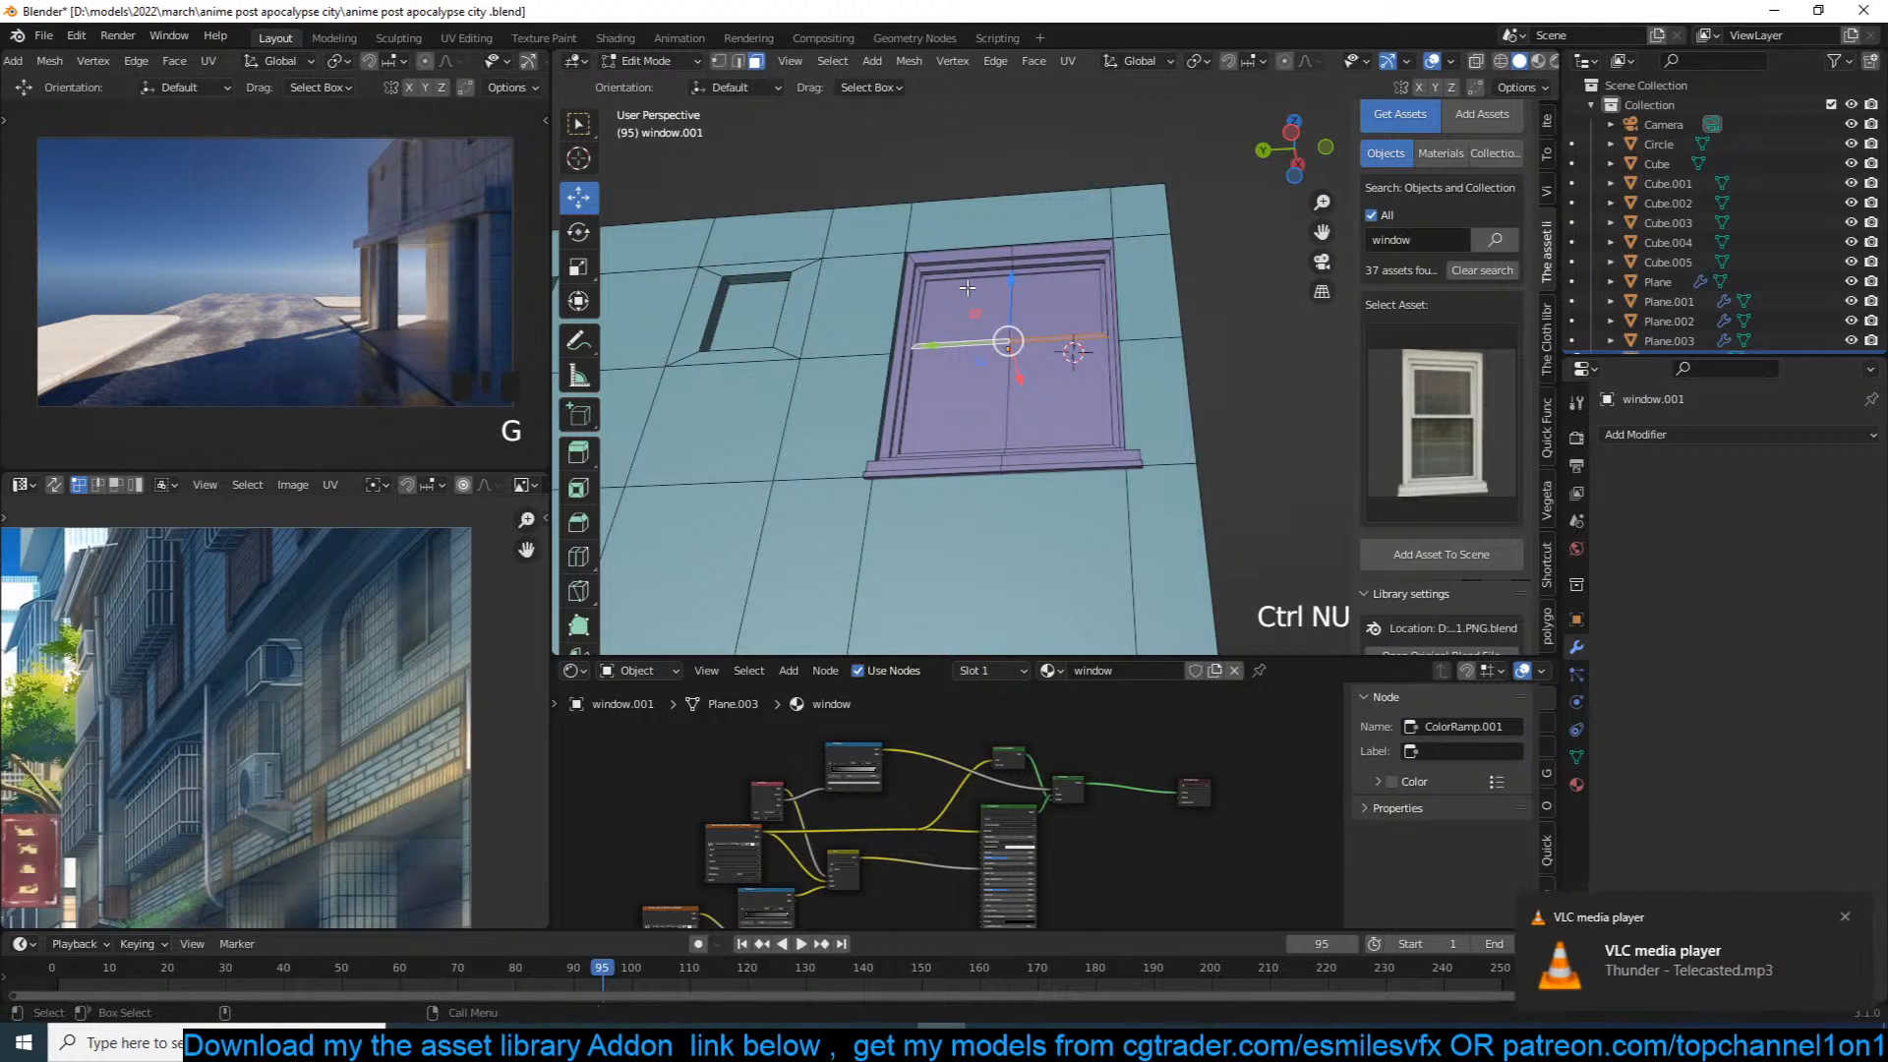
{"action": "left_click_drag", "start_coordinate": [1019, 279], "coordinate": [996, 391]}
{"action": "left_click", "coordinate": [1011, 304], "text": "alt"}
{"action": "left_click", "coordinate": [1004, 283], "text": "alt"}
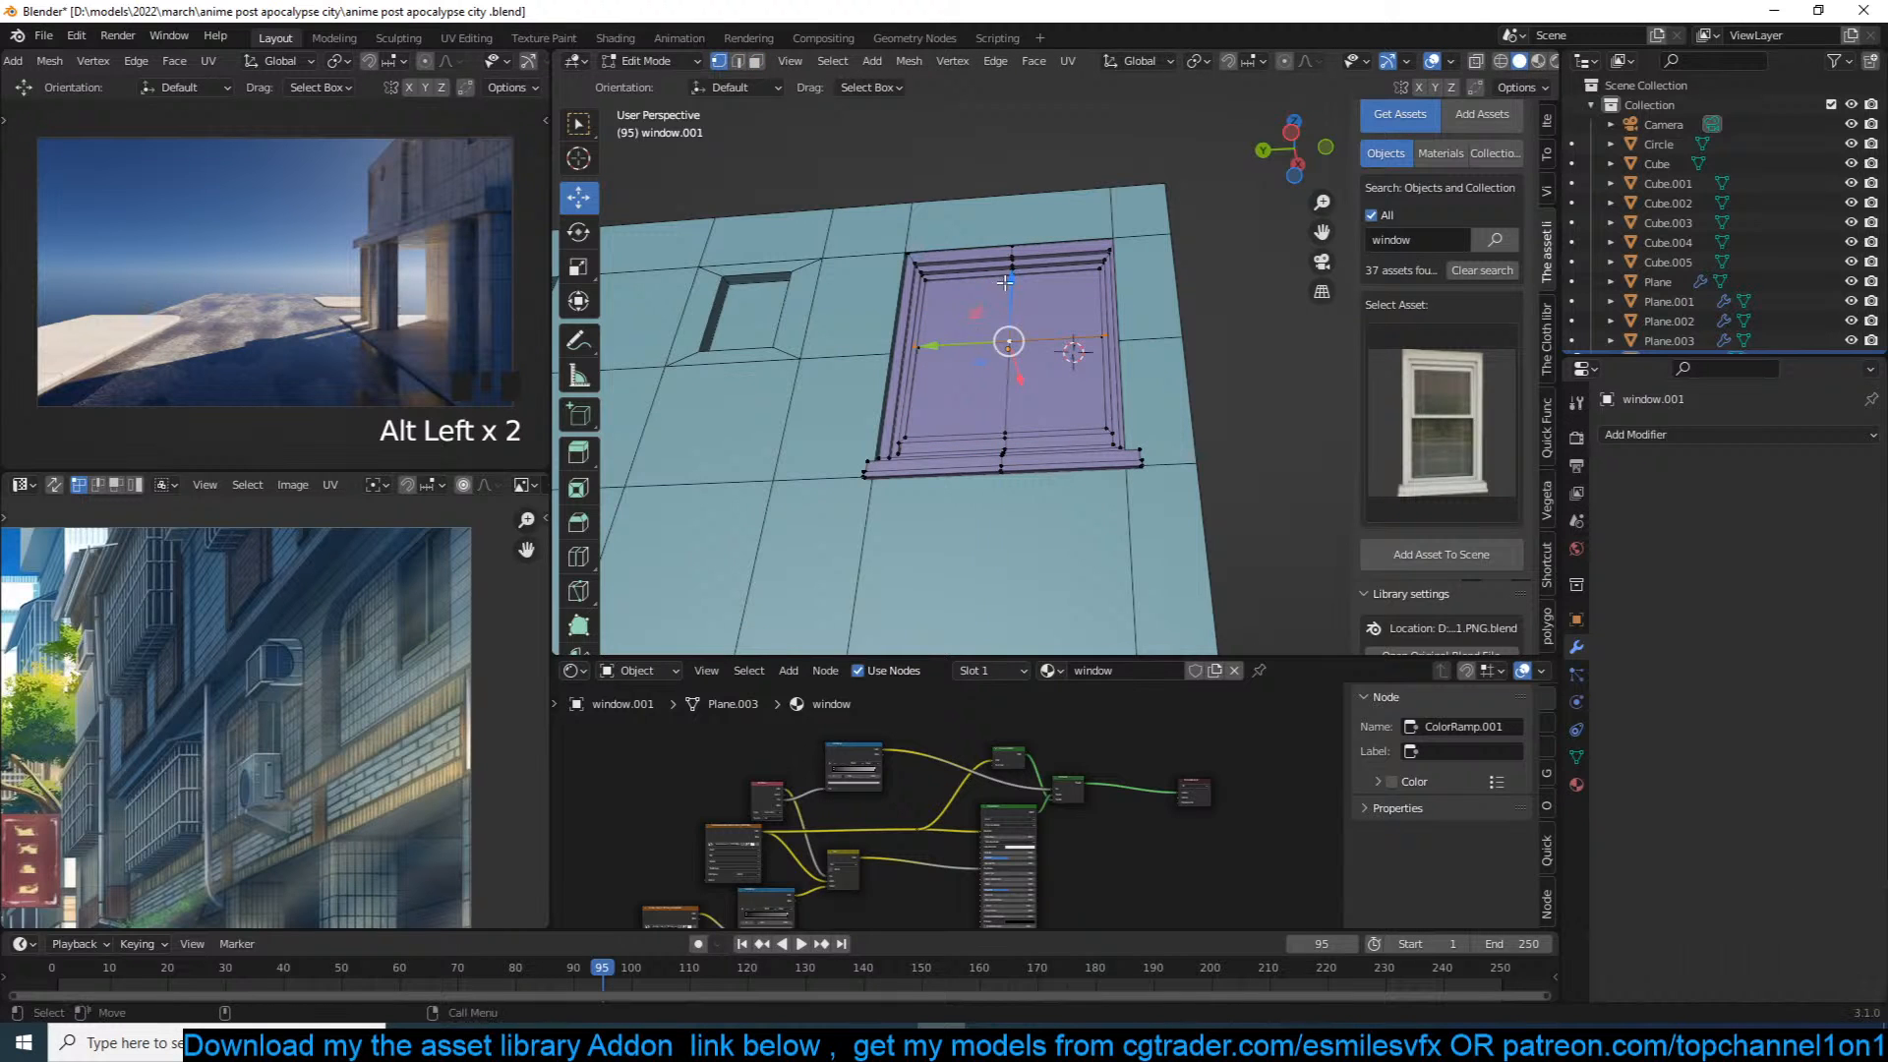
{"action": "middle_click_drag", "start_coordinate": [966, 345], "coordinate": [951, 401]}
{"action": "left_click_drag", "start_coordinate": [977, 362], "coordinate": [957, 436]}
{"action": "key", "text": "ctrl+z"}
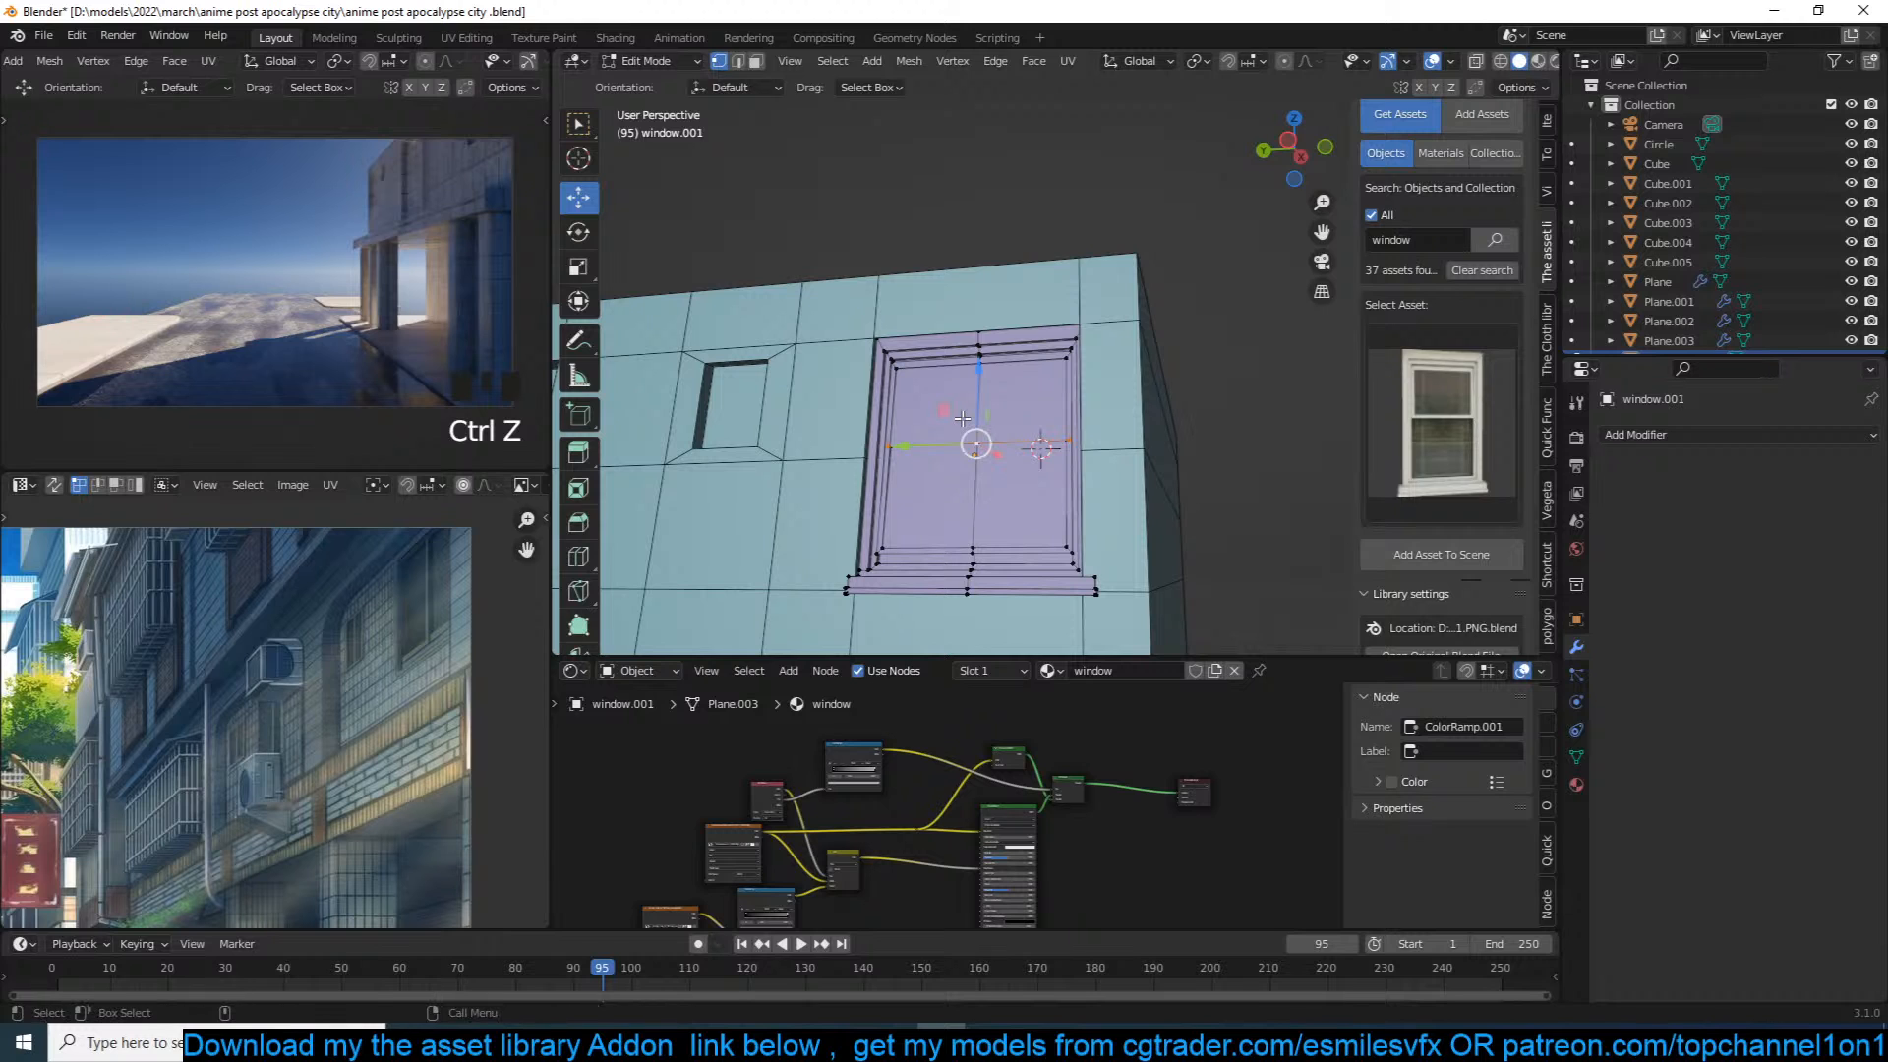
{"action": "key", "text": "g"}
{"action": "left_click", "coordinate": [963, 433]}
{"action": "key", "text": "ctrl+z"}
Step: Select an edge loop in the near window's frame and move it along Z
{"action": "scroll", "coordinate": [917, 470], "scroll_direction": "up", "scroll_amount": 4}
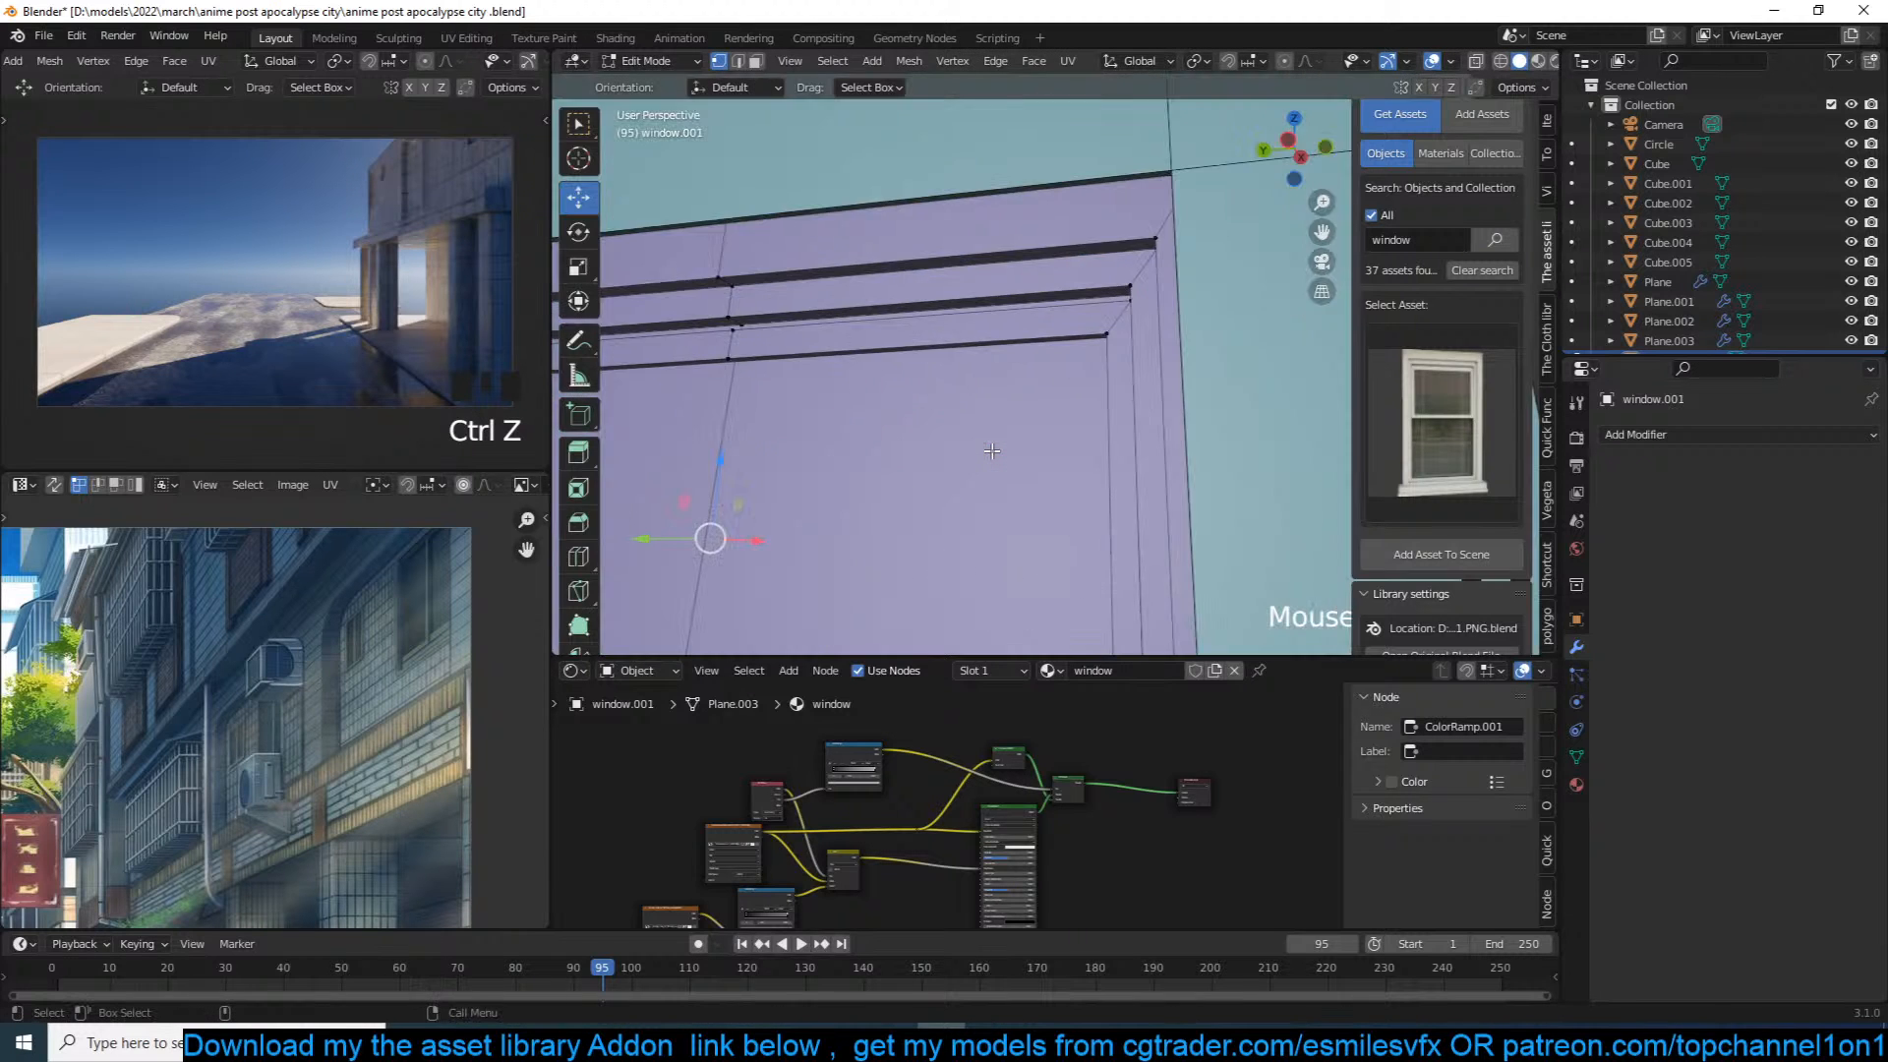
{"action": "left_click", "coordinate": [905, 507], "text": "alt"}
{"action": "scroll", "coordinate": [906, 462], "scroll_direction": "down", "scroll_amount": 6}
{"action": "key", "text": "g"}
{"action": "key", "text": "z"}
{"action": "left_click", "coordinate": [901, 513]}
{"action": "middle_click_drag", "start_coordinate": [900, 512], "coordinate": [826, 507]}
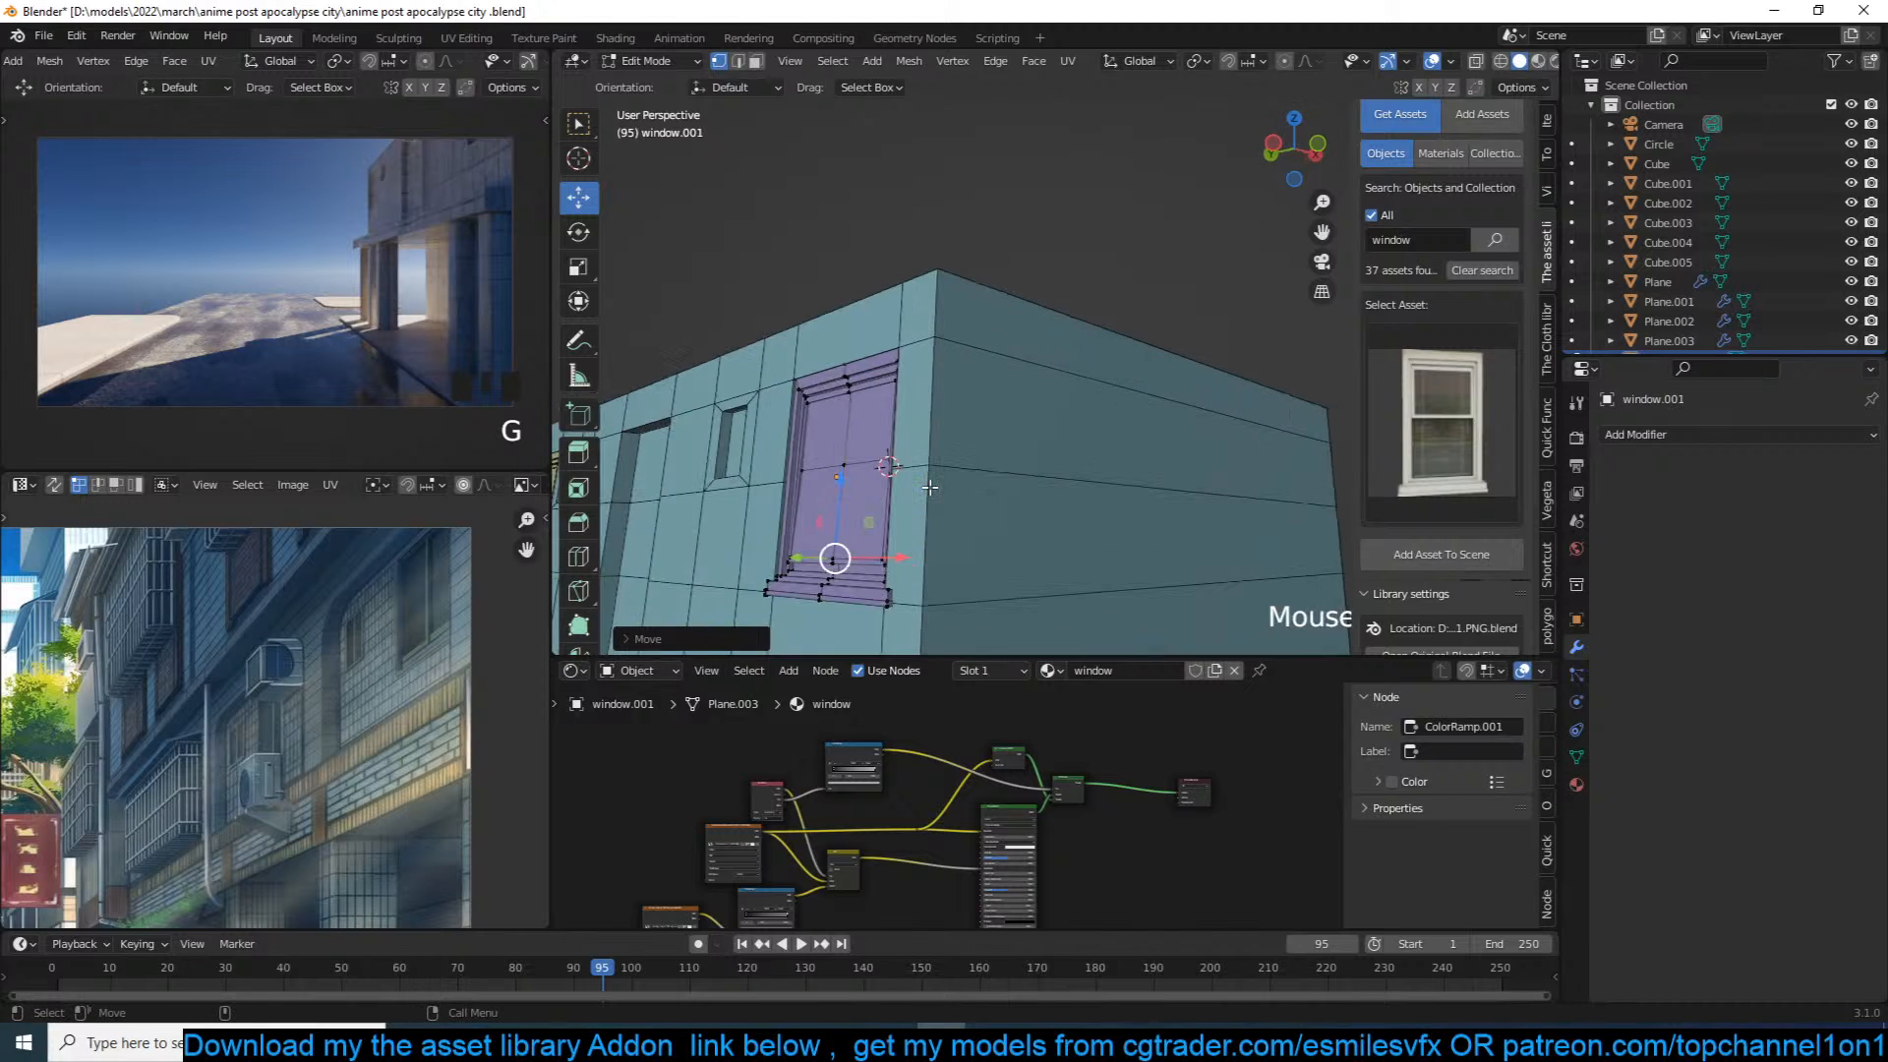
Step: Select a lower pane face of the near window and extend the selection to its linked geometry
{"action": "key", "text": "KP_Decimal"}
{"action": "key", "text": "3"}
{"action": "middle_click_drag", "start_coordinate": [1206, 175], "coordinate": [1134, 281]}
{"action": "left_click", "coordinate": [1134, 281]}
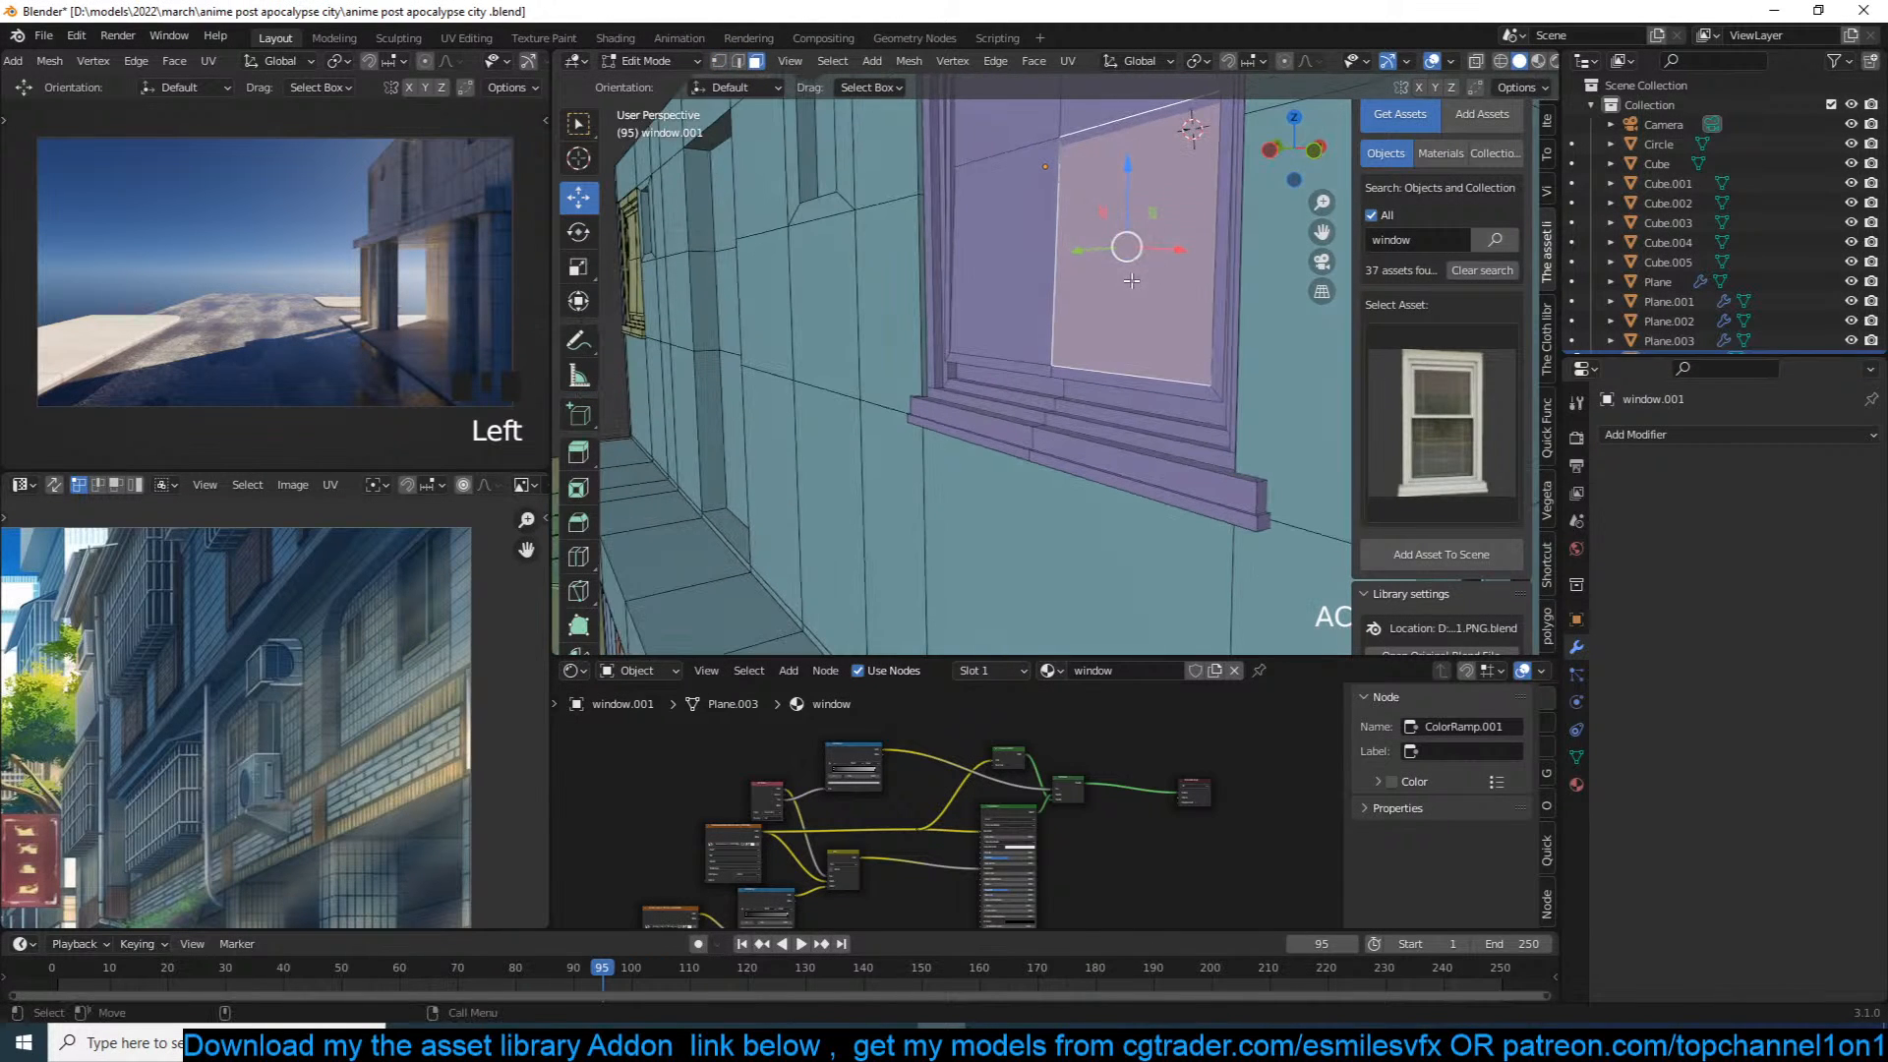
{"action": "key", "text": "ctrl+p"}
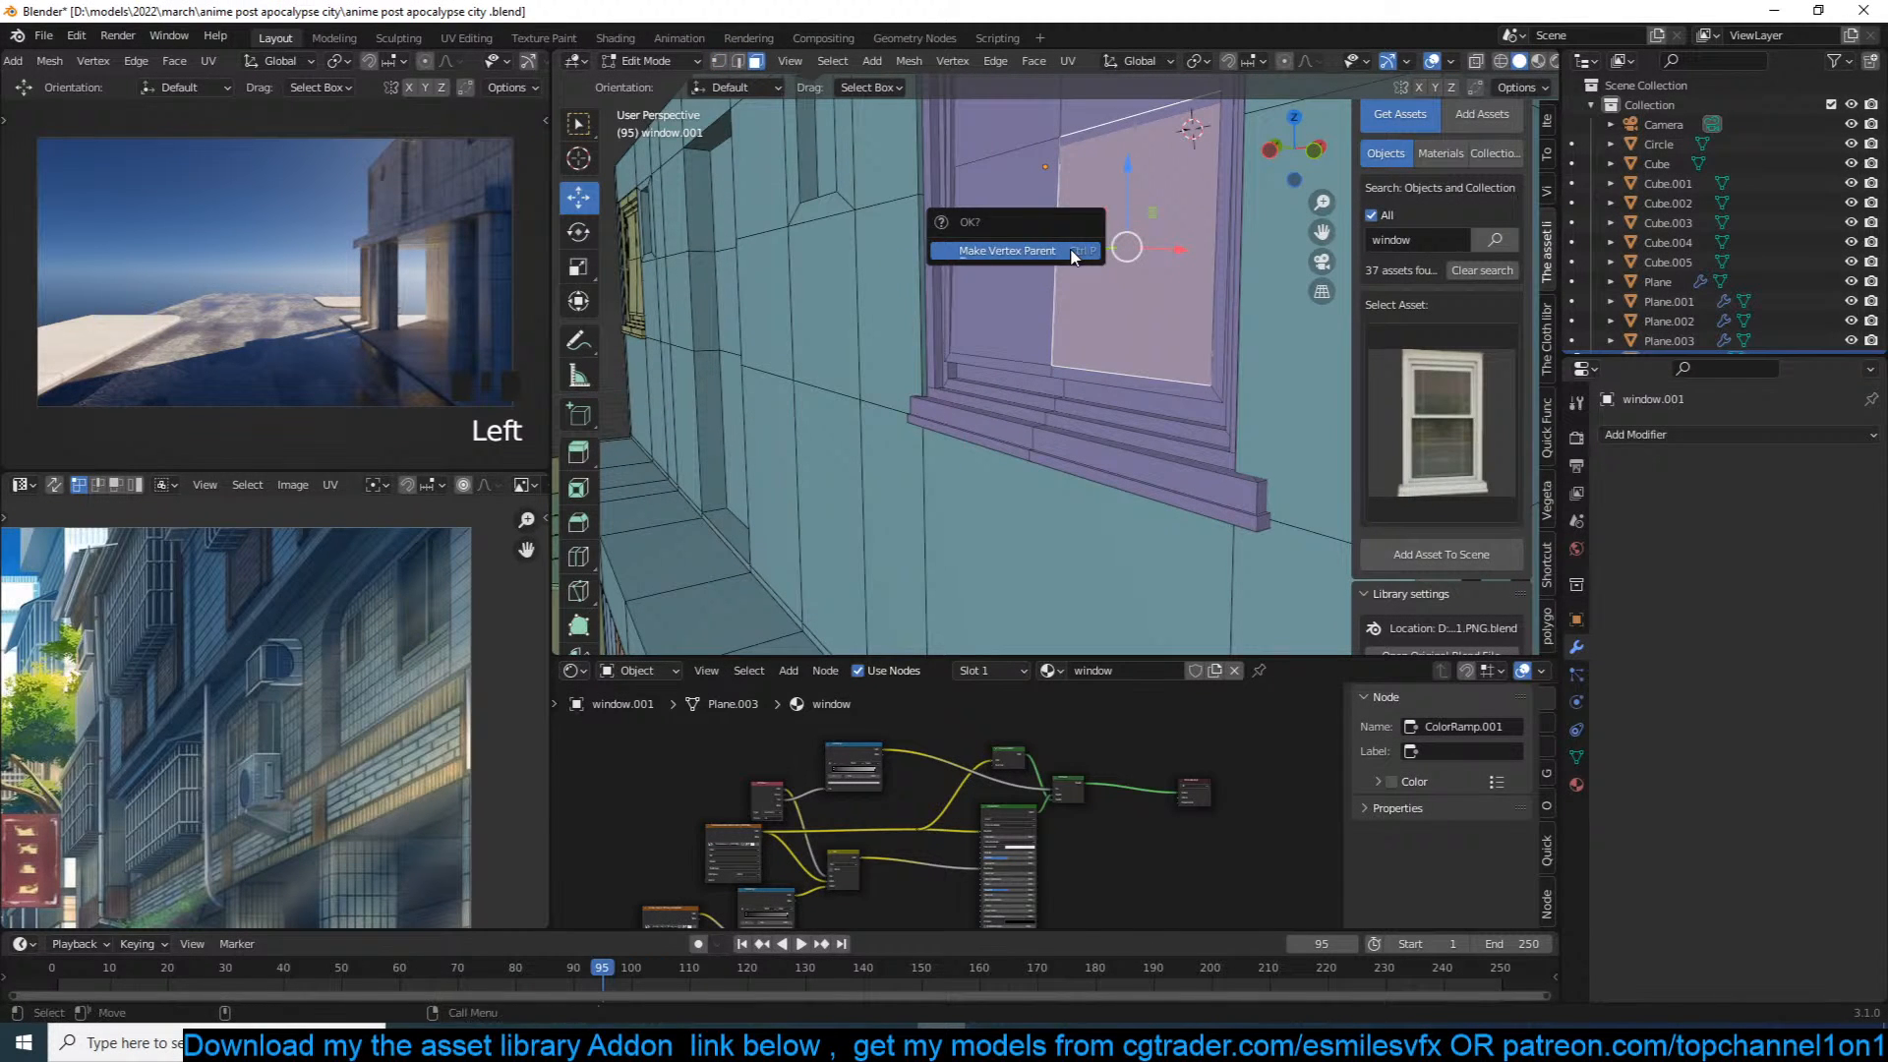
{"action": "key", "text": "ctrl+l"}
{"action": "middle_click_drag", "start_coordinate": [1164, 355], "coordinate": [1258, 268]}
Step: Undo the recent selections and the last vertical move in the near window's mesh
{"action": "key", "text": "ctrl+z"}
{"action": "key", "text": "ctrl+z"}
{"action": "key", "text": "ctrl+z"}
{"action": "key", "text": "ctrl+z"}
{"action": "key", "text": "ctrl+z"}
{"action": "key", "text": "ctrl+z"}
{"action": "key", "text": "ctrl+z"}
{"action": "key", "text": "ctrl+z"}
{"action": "key", "text": "ctrl+z"}
{"action": "key", "text": "ctrl+z"}
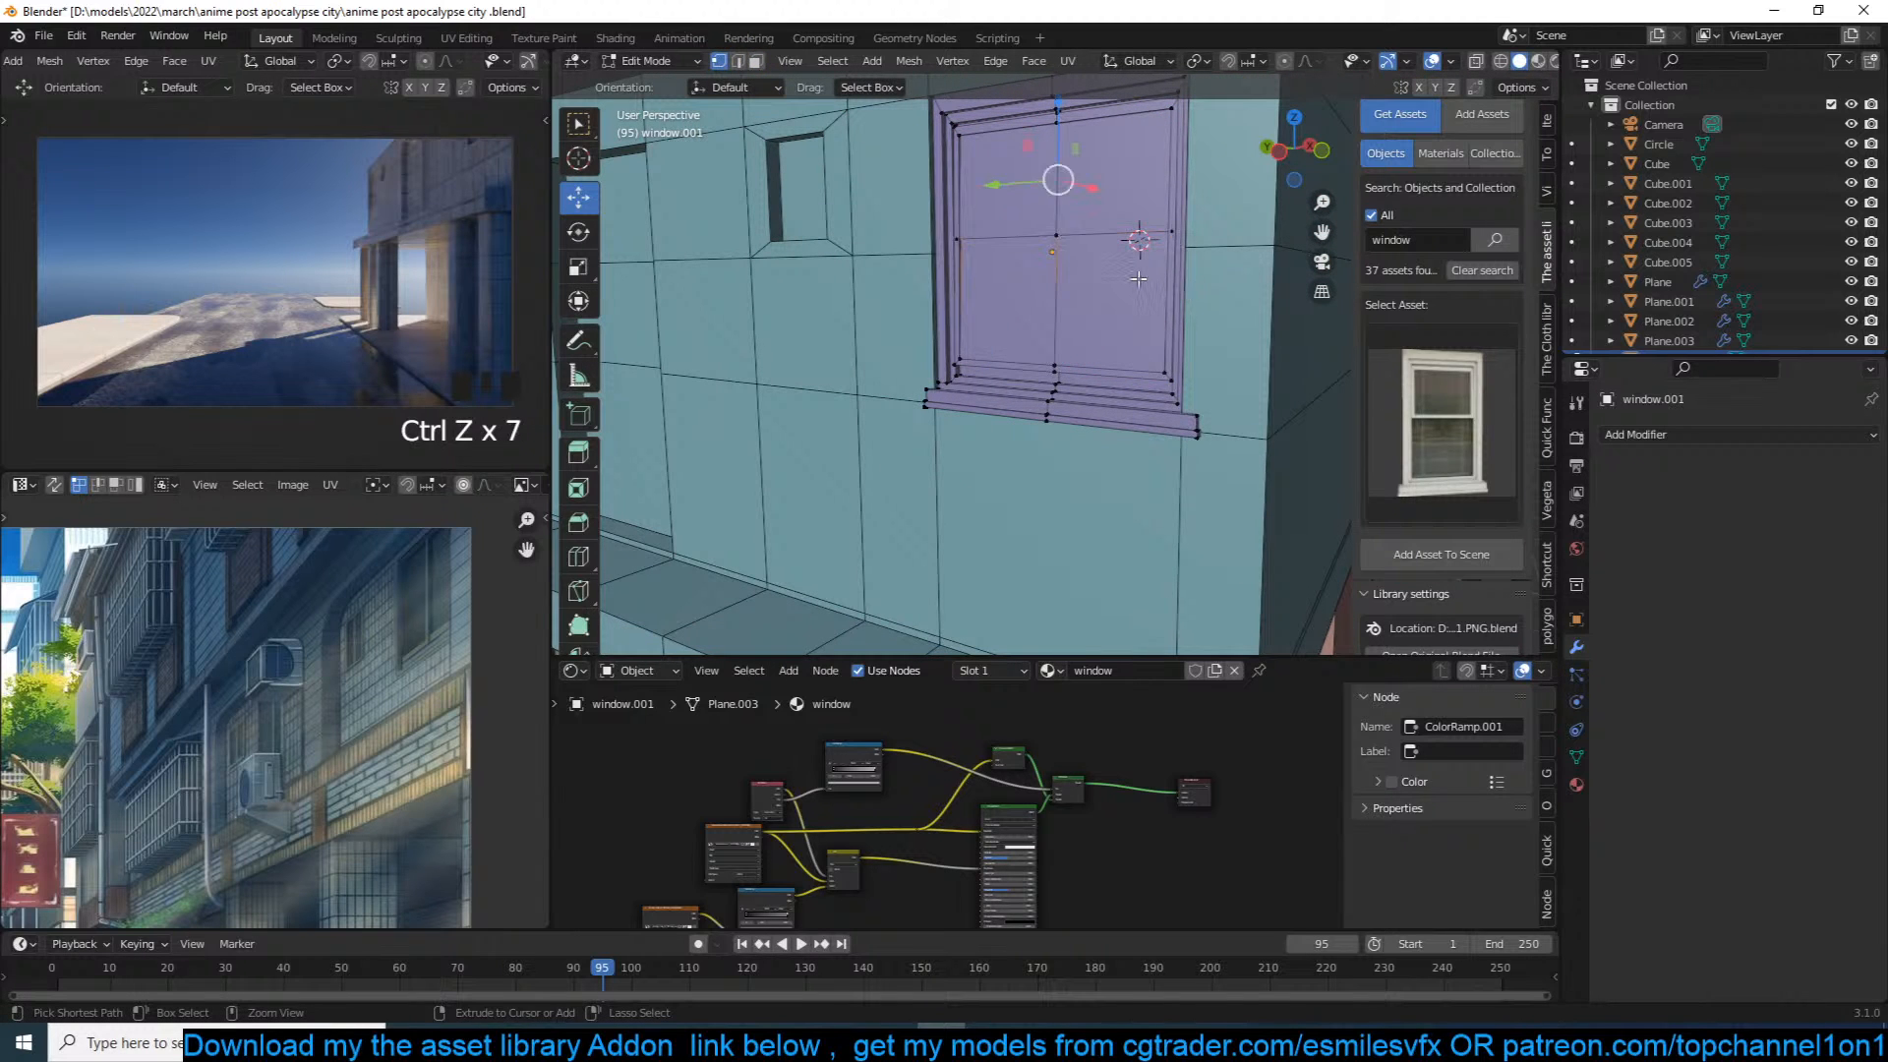
Step: Undo the remaining mesh edits on the near window, return to Object Mode with nothing selected, and save the file
{"action": "key", "text": "ctrl+z"}
{"action": "key", "text": "ctrl+z"}
{"action": "key", "text": "ctrl+z"}
{"action": "key", "text": "ctrl+z"}
{"action": "key", "text": "ctrl+z"}
{"action": "key", "text": "Tab"}
{"action": "middle_click_drag", "start_coordinate": [1132, 293], "coordinate": [1161, 299]}
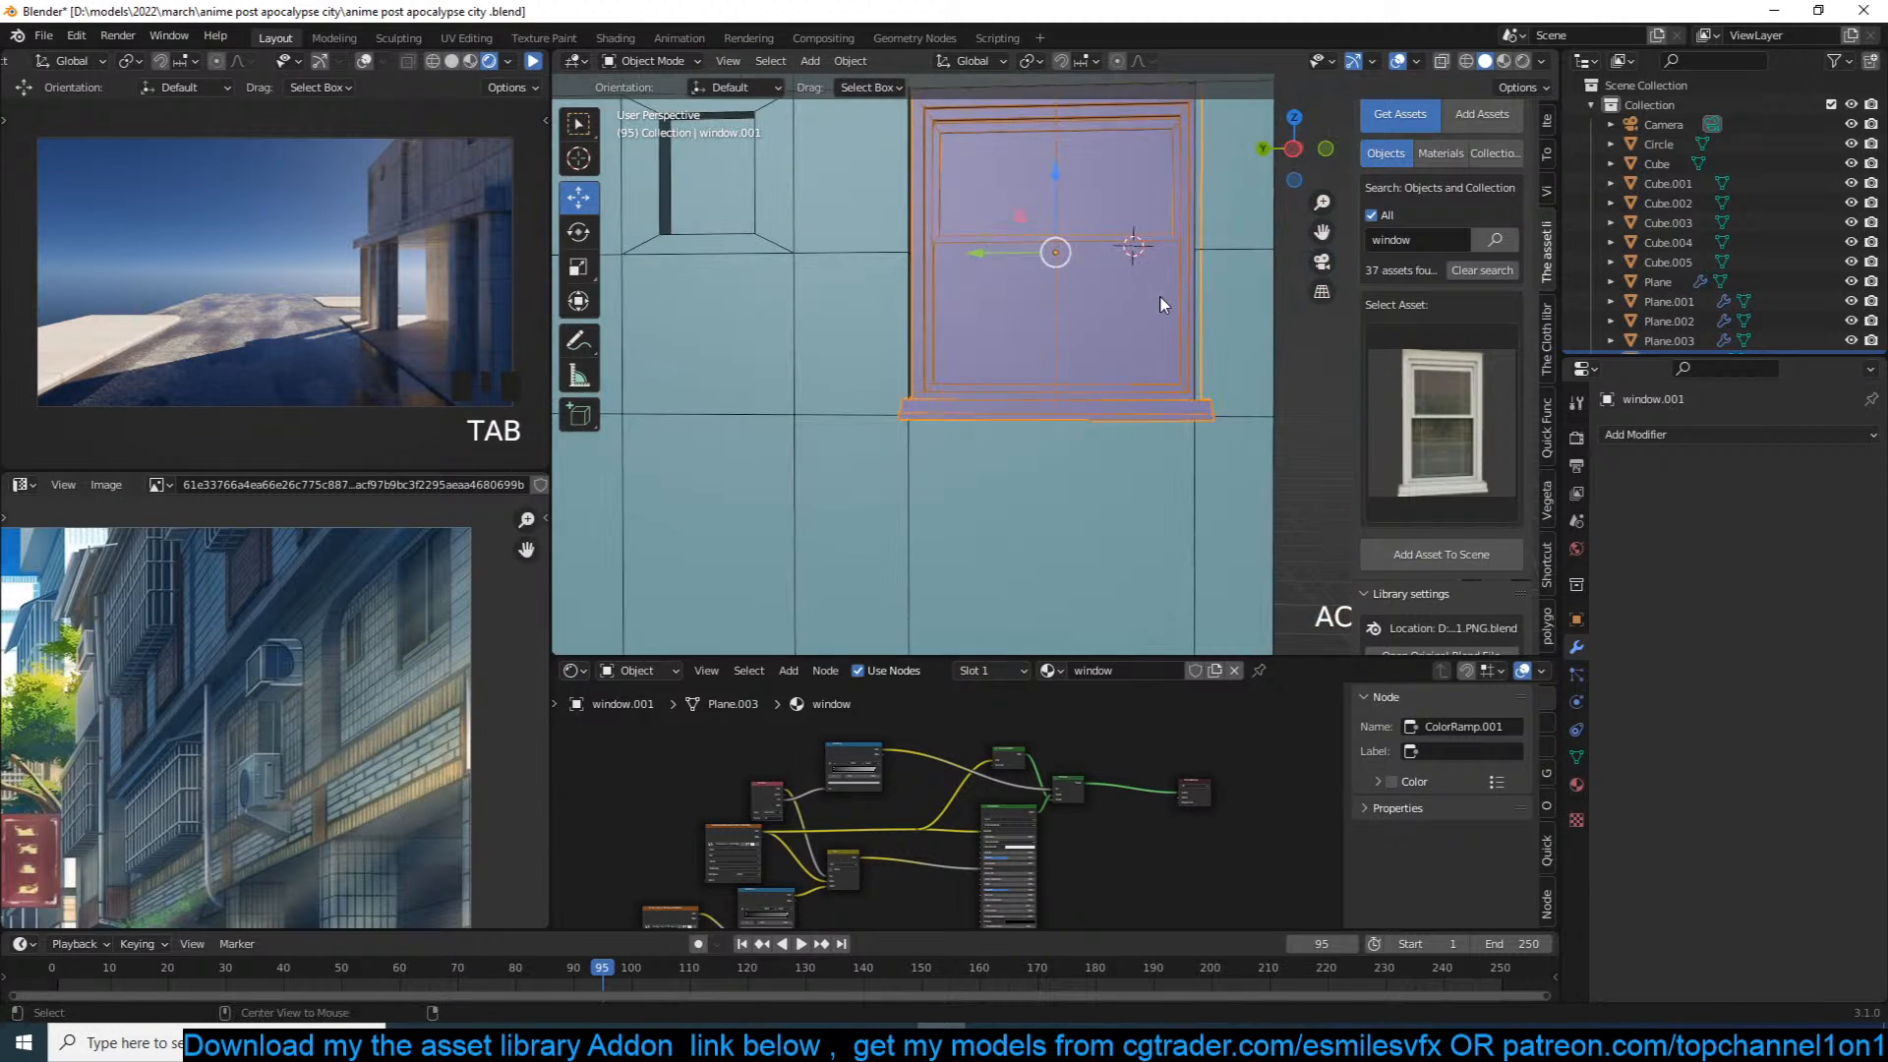
{"action": "key", "text": "alt+a"}
{"action": "scroll", "coordinate": [1156, 303], "scroll_direction": "down", "scroll_amount": 4}
{"action": "key", "text": "ctrl+s"}
Step: Duplicate the near window, scale the copy down, and move it into the neighbouring small square recess
{"action": "left_click", "coordinate": [1085, 313]}
{"action": "left_click", "coordinate": [1474, 358]}
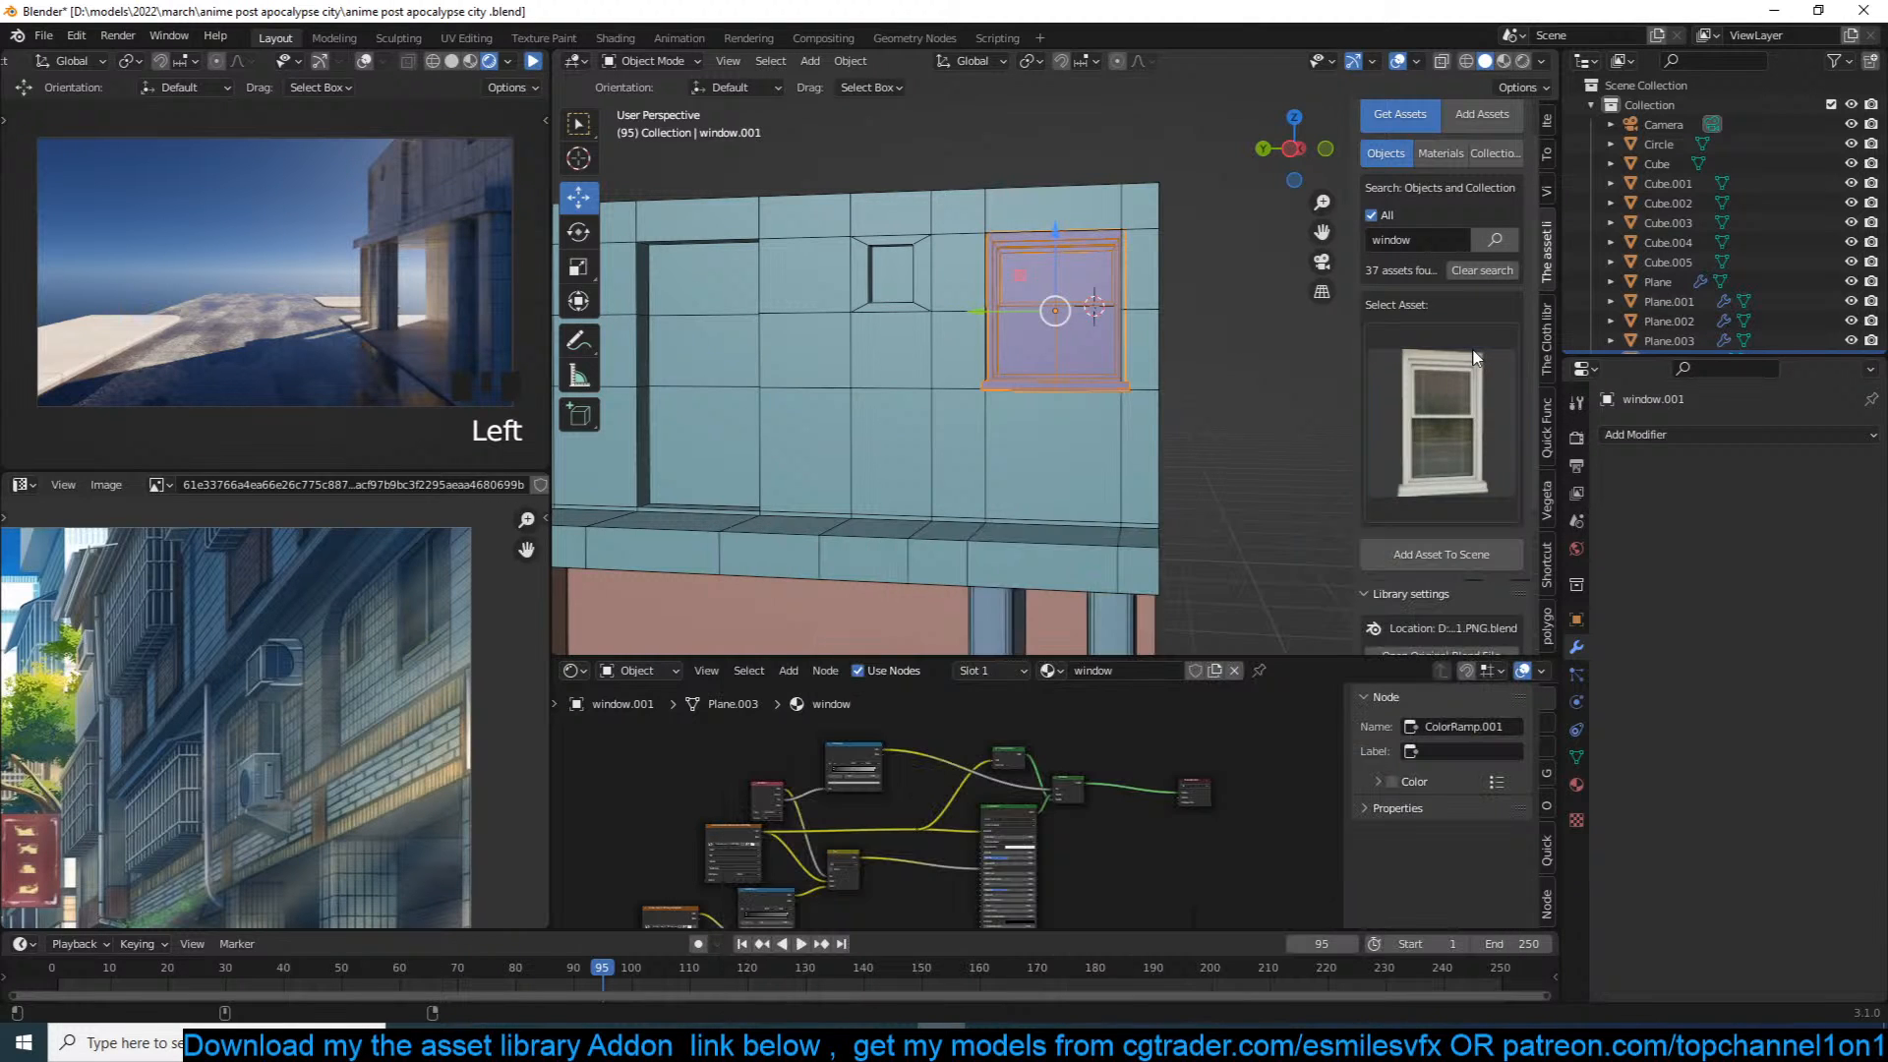
{"action": "key", "text": "shift+d"}
{"action": "left_click", "coordinate": [1098, 337]}
{"action": "key", "text": "s"}
{"action": "left_click", "coordinate": [1091, 322]}
{"action": "left_click_drag", "start_coordinate": [1034, 281], "coordinate": [839, 240]}
{"action": "key", "text": "KP_Decimal"}
{"action": "middle_click_drag", "start_coordinate": [961, 222], "coordinate": [934, 179]}
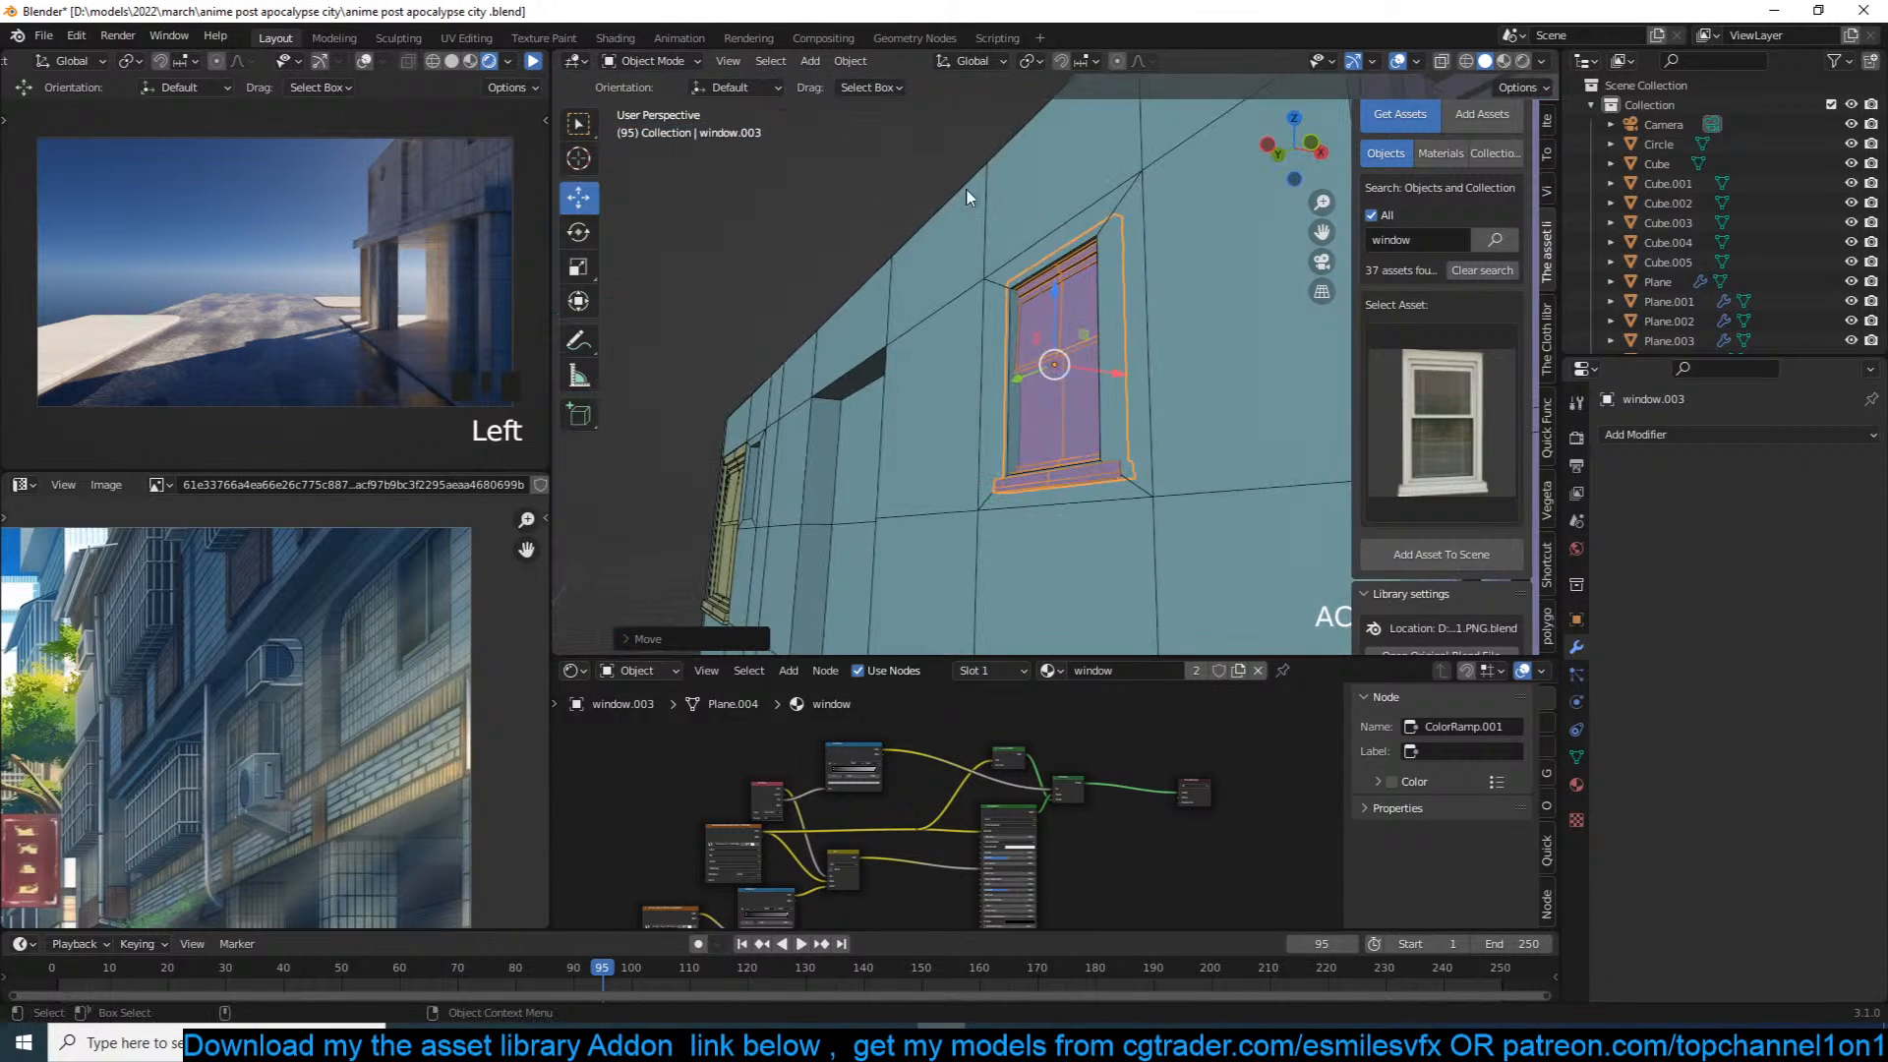
Step: Resize the small window copy and narrow it along Y to match the width of its recess, saving the file
{"action": "key", "text": "s"}
{"action": "left_click", "coordinate": [1176, 361]}
{"action": "mouse_move", "coordinate": [1176, 361]}
{"action": "middle_mouse_down"}
{"action": "mouse_move", "coordinate": [1055, 349]}
{"action": "mouse_move", "coordinate": [1199, 358]}
{"action": "middle_mouse_up"}
{"action": "key", "text": "ctrl+s"}
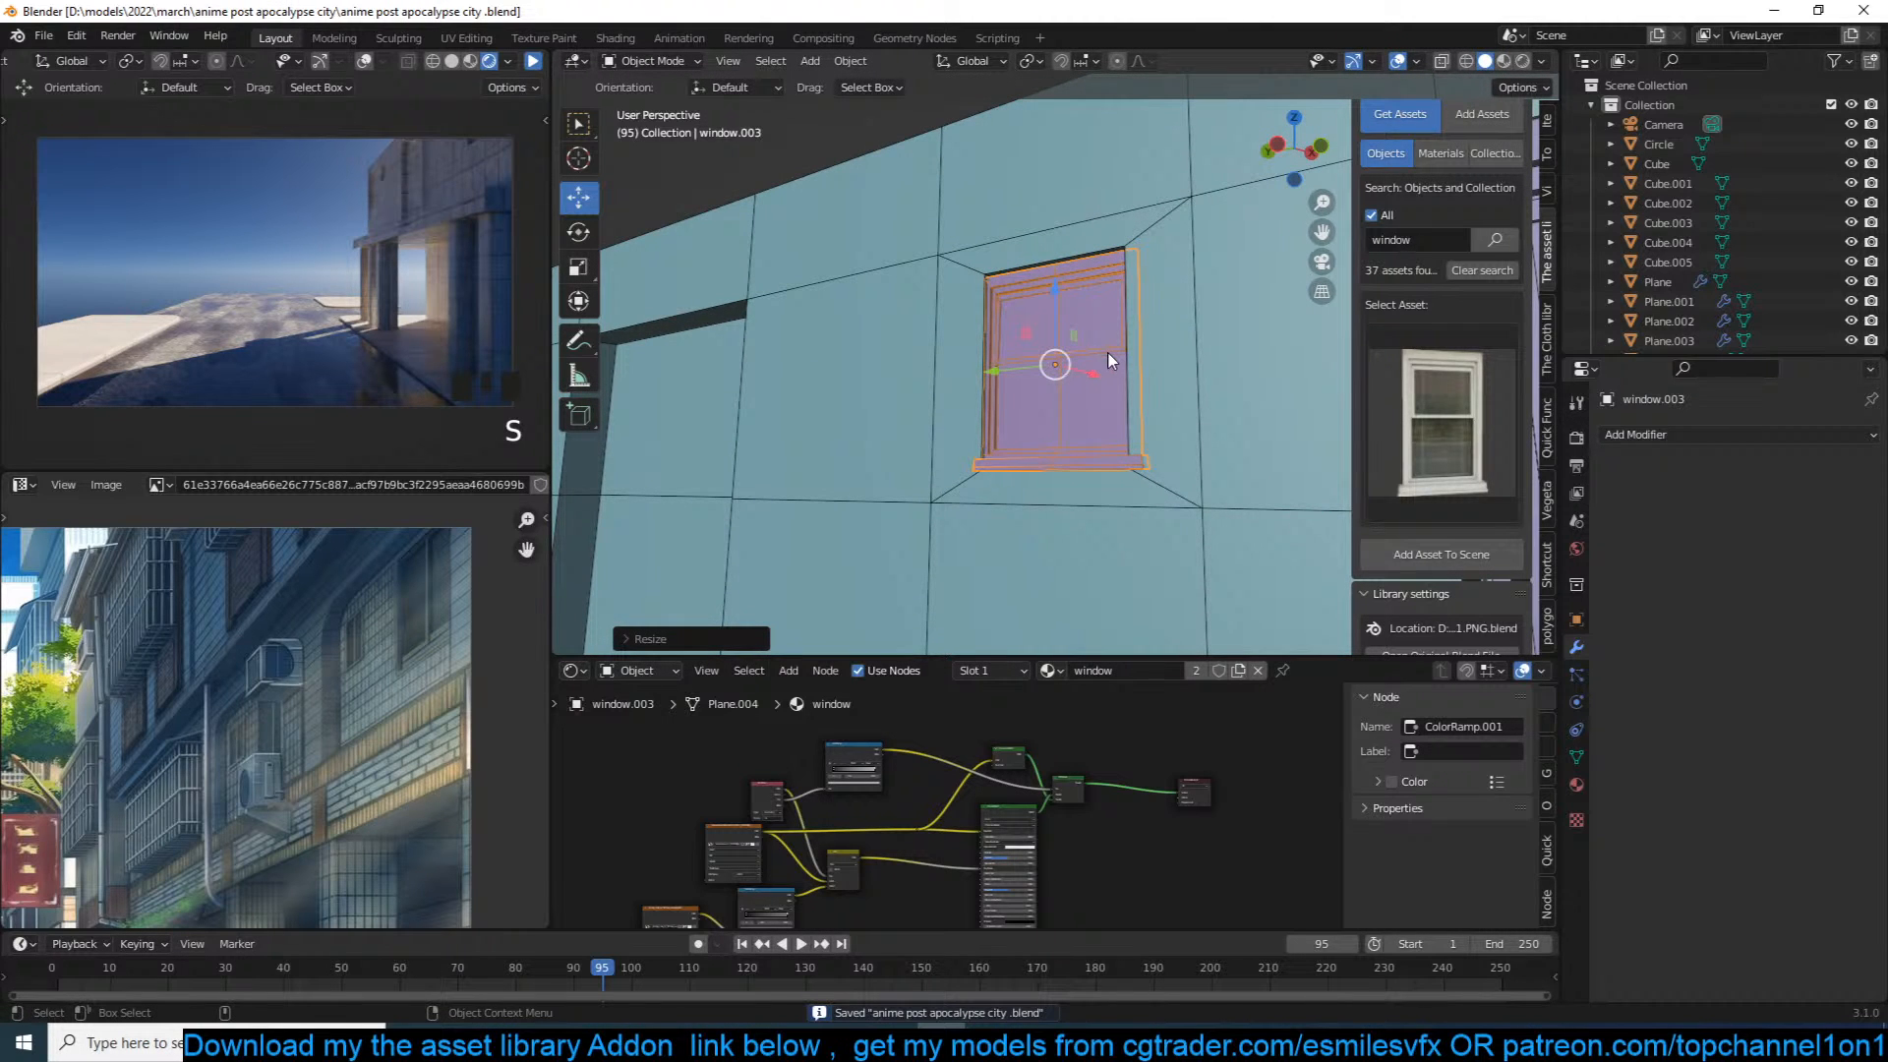
{"action": "middle_click_drag", "start_coordinate": [1117, 354], "coordinate": [1175, 387]}
{"action": "scroll", "coordinate": [1200, 384], "scroll_direction": "up", "scroll_amount": 2}
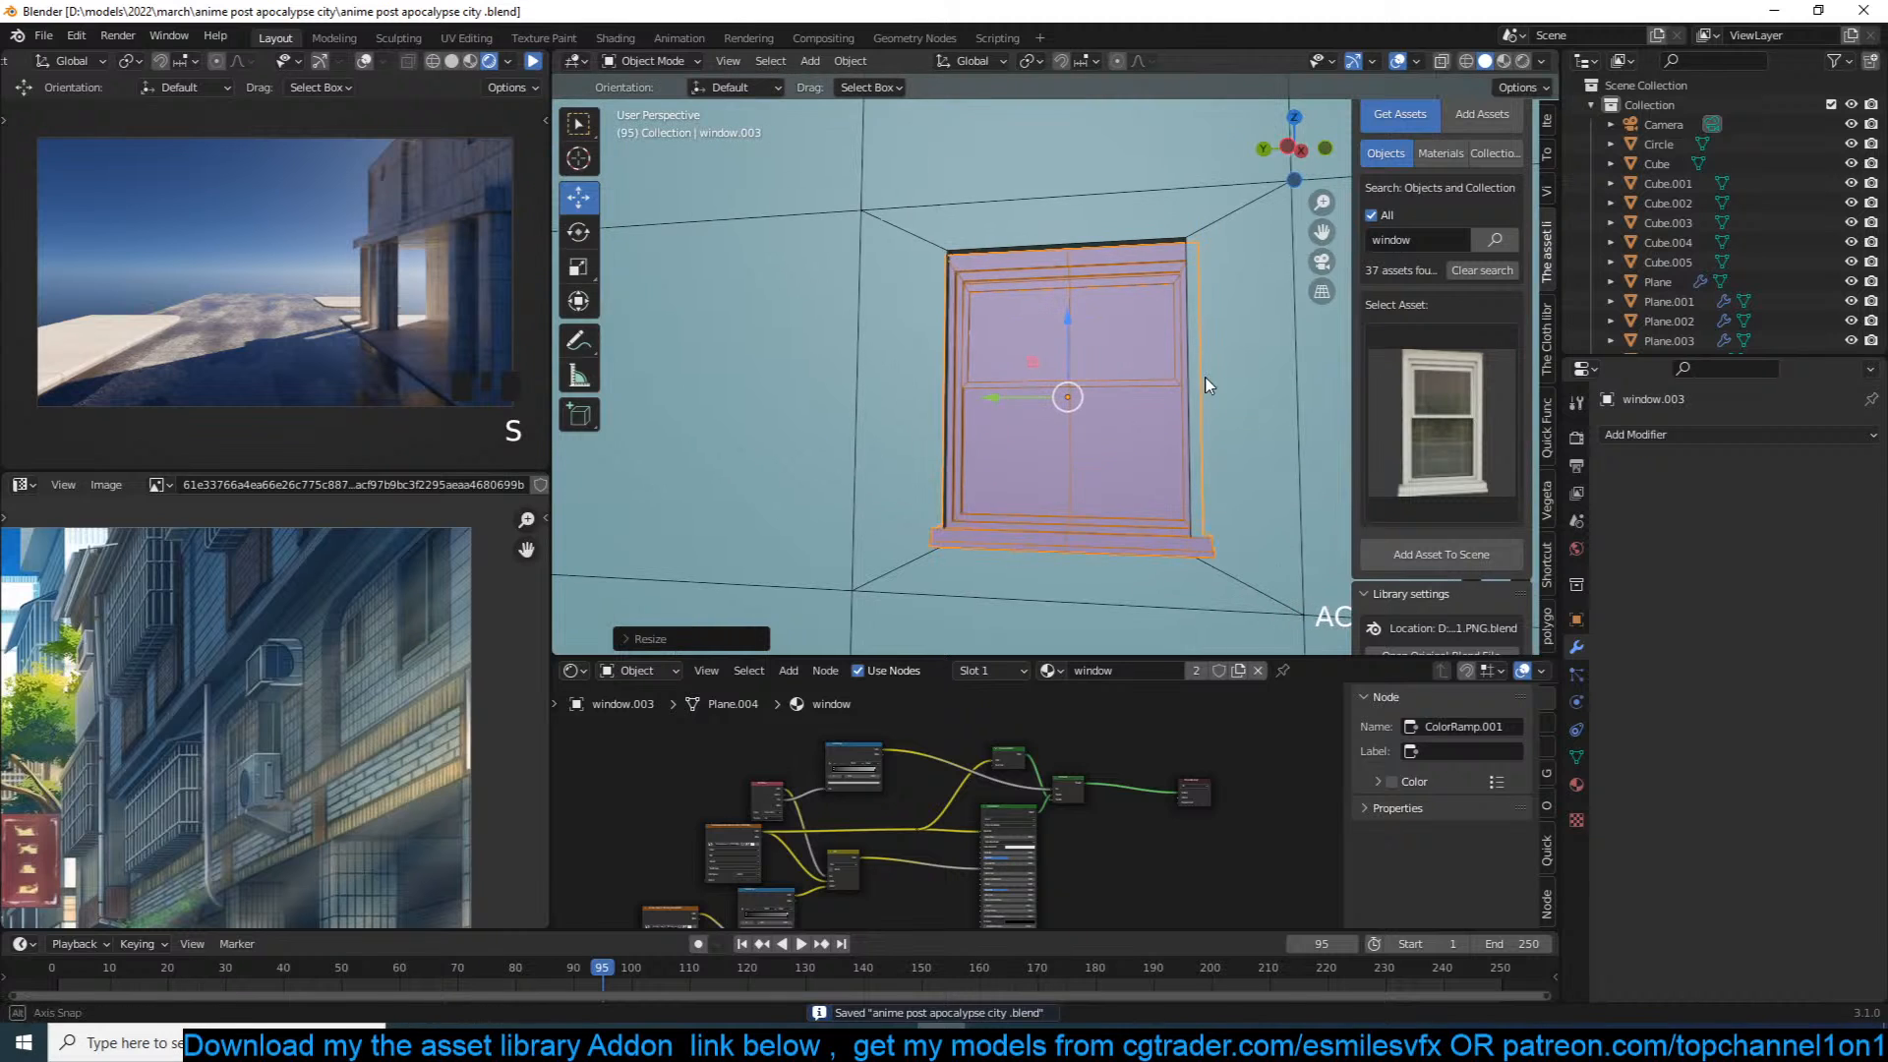
{"action": "key", "text": "s"}
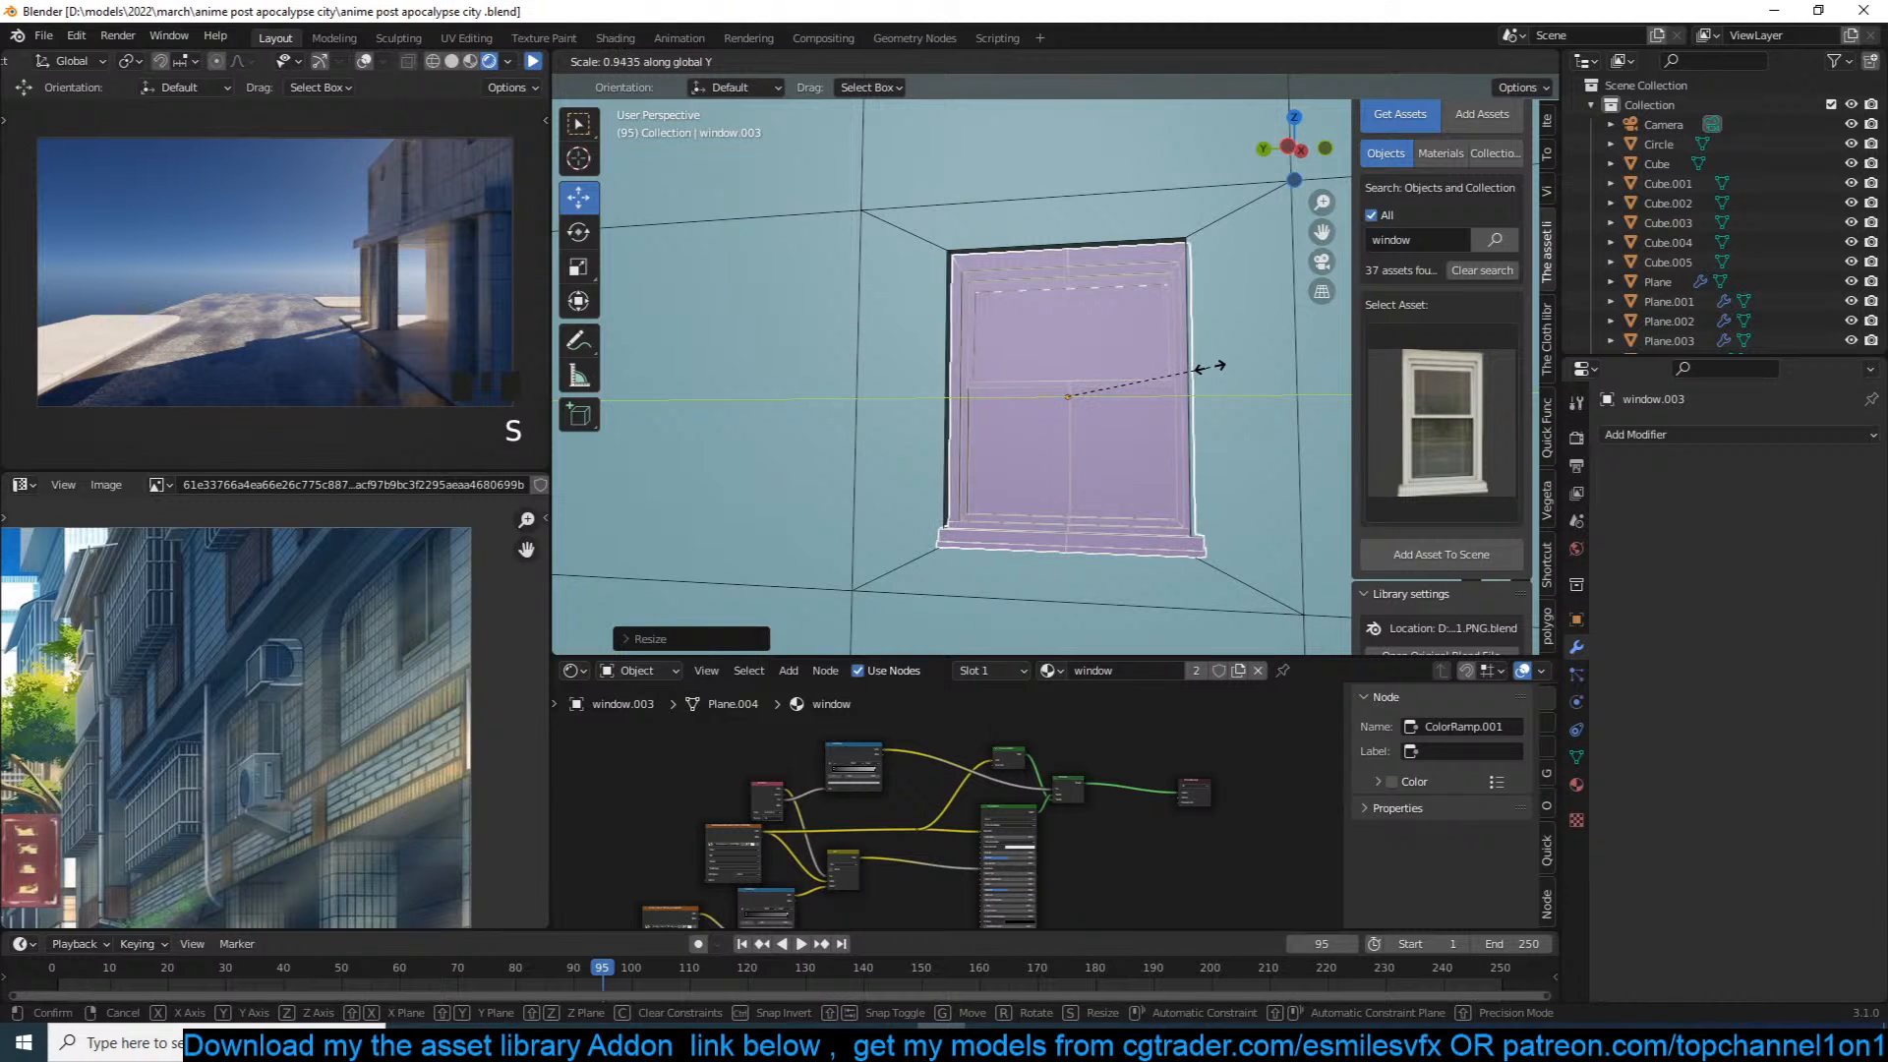
{"action": "left_click", "coordinate": [1183, 385]}
Step: Adjust the small window's position and scale within its recess, deselect it, and save the file
{"action": "middle_click_drag", "start_coordinate": [1184, 384], "coordinate": [1110, 420]}
{"action": "scroll", "coordinate": [1171, 393], "scroll_direction": "up", "scroll_amount": 2}
{"action": "left_click_drag", "start_coordinate": [1019, 423], "coordinate": [1015, 413]}
{"action": "key", "text": "s"}
{"action": "left_click", "coordinate": [1236, 367]}
{"action": "middle_click_drag", "start_coordinate": [1217, 374], "coordinate": [1060, 362]}
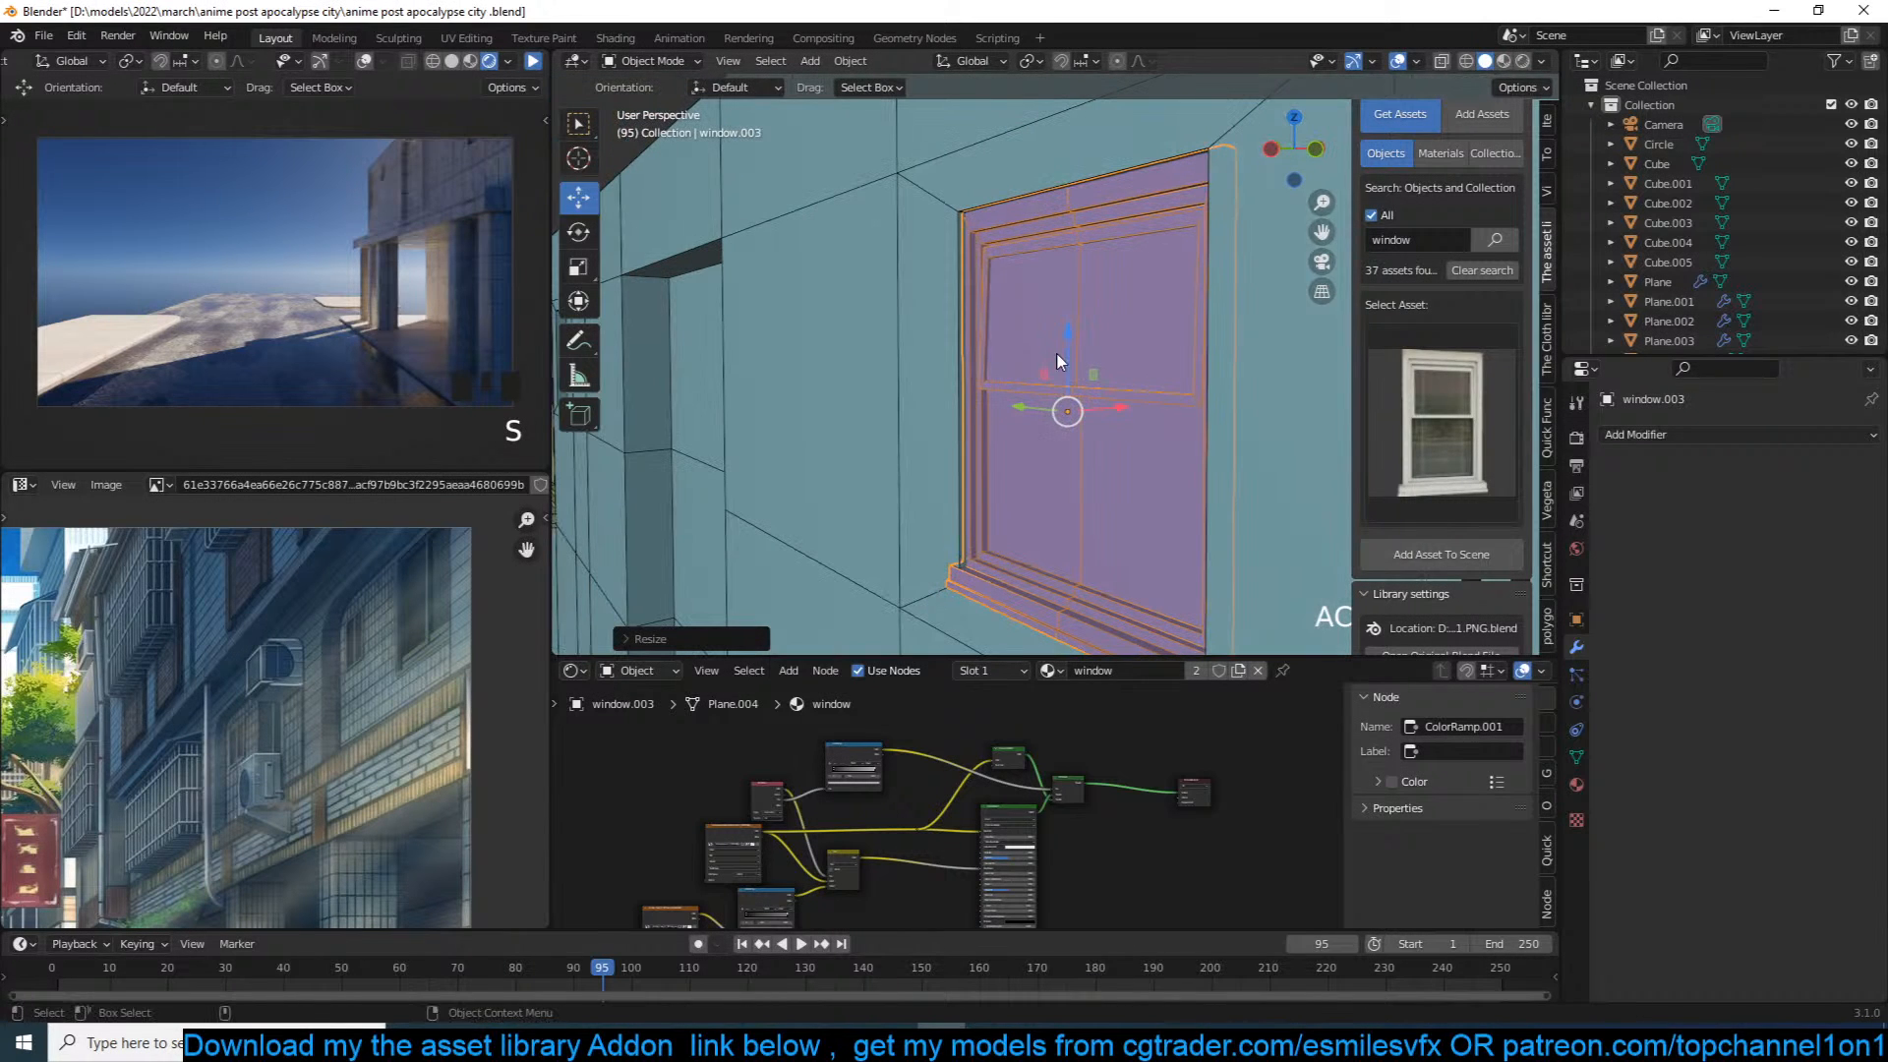
{"action": "key", "text": "ctrl+s"}
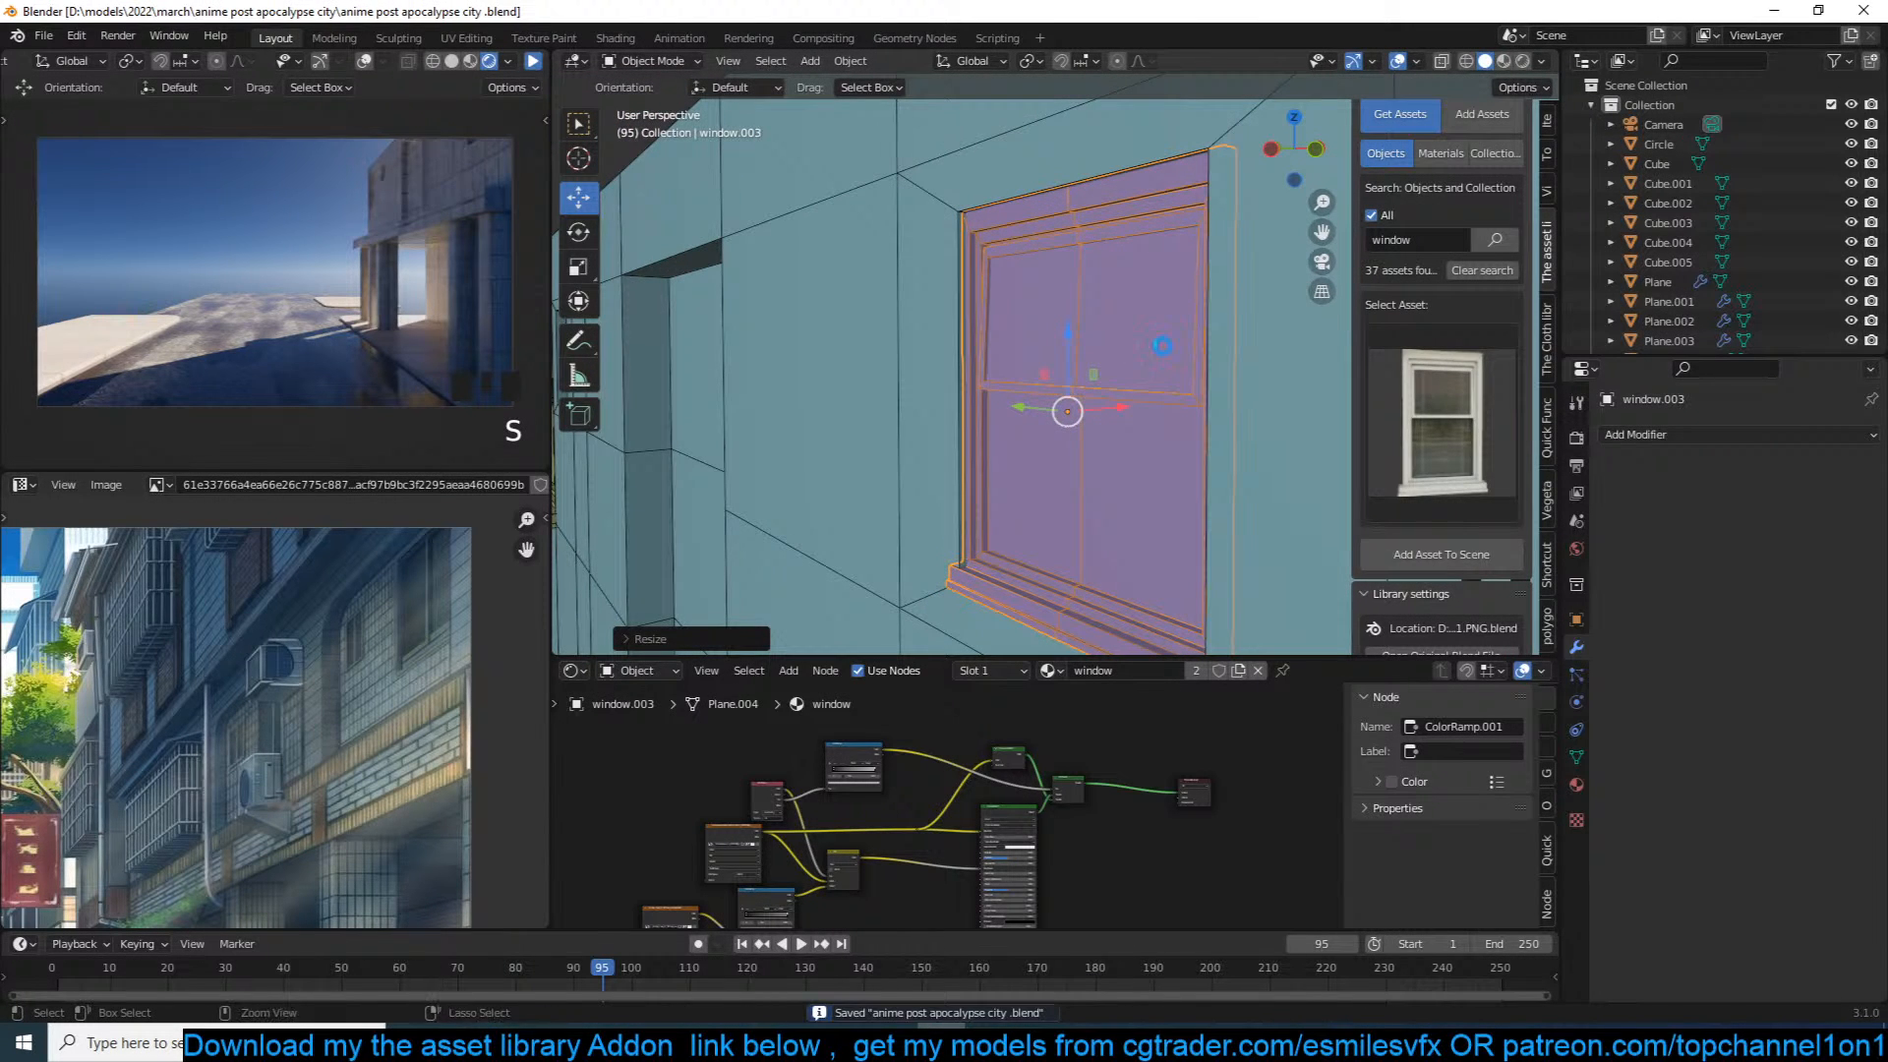
{"action": "key", "text": "alt+a"}
{"action": "key", "text": "ctrl+s"}
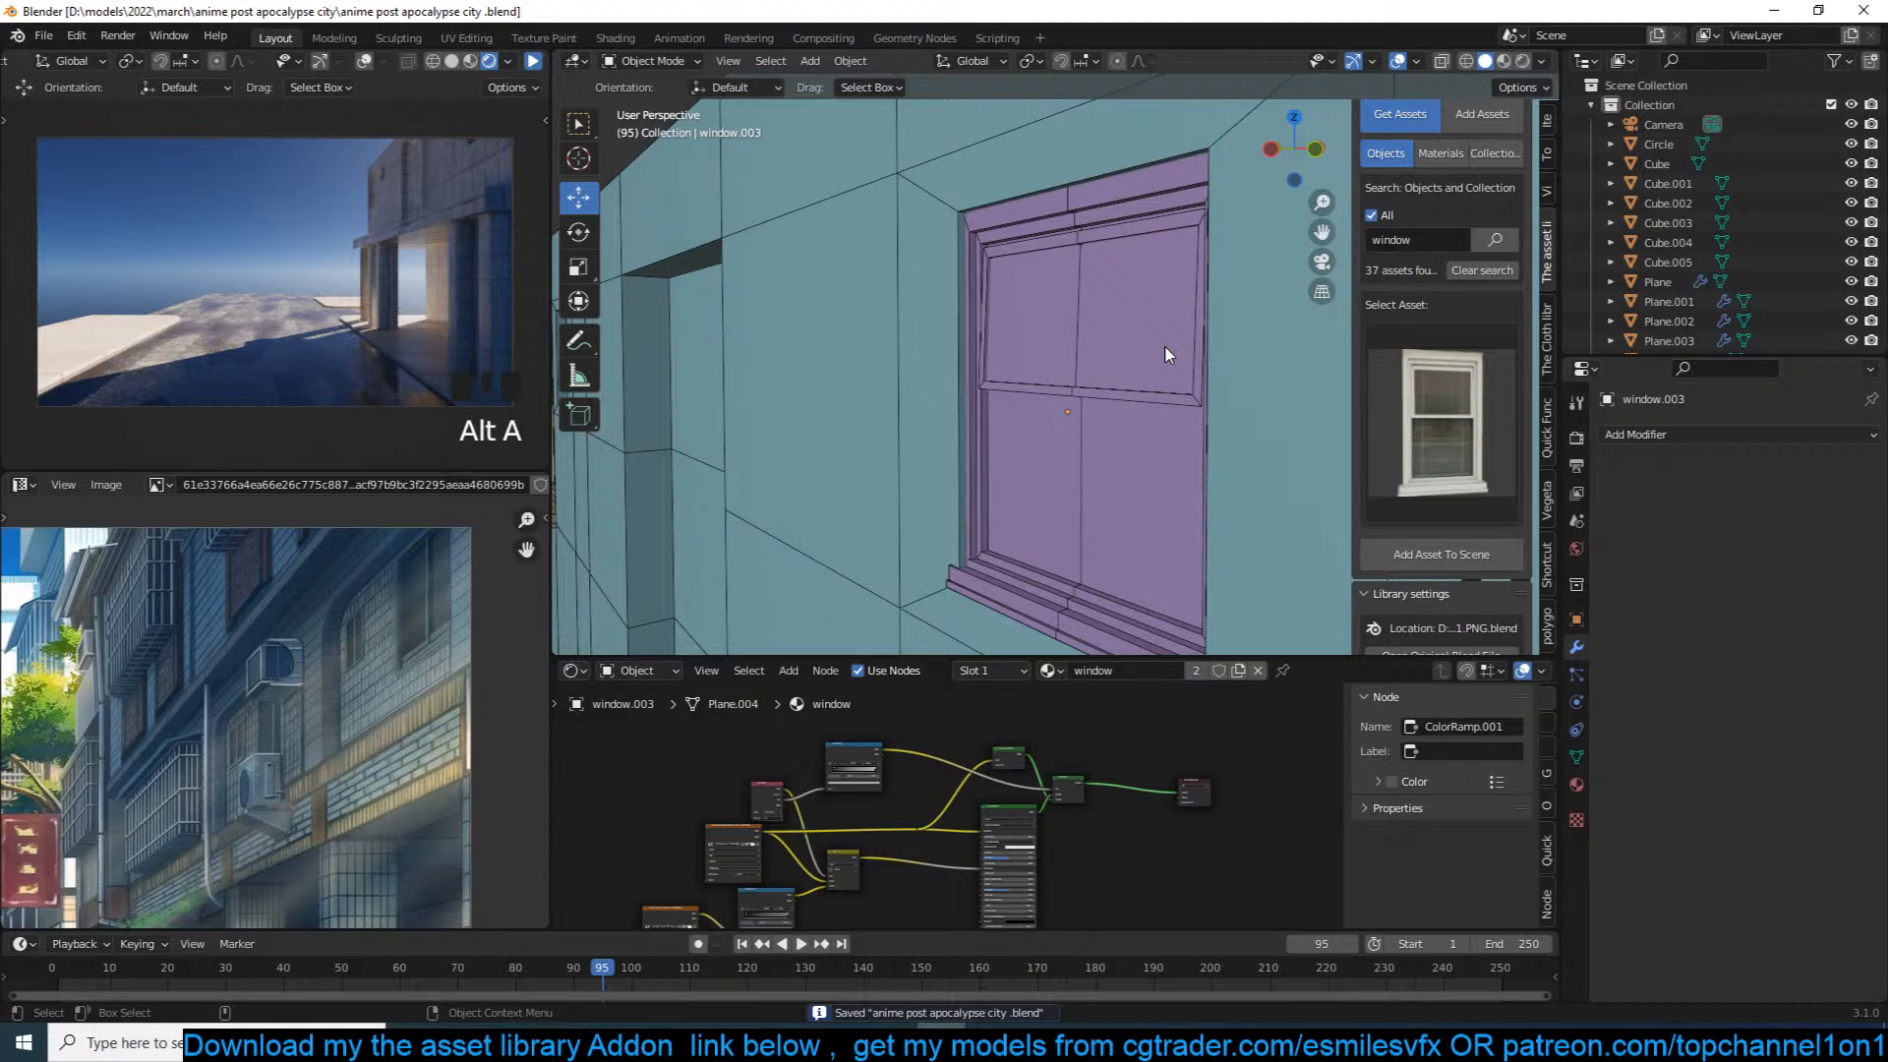
Step: Examine how the small window sits in its recess from several angles and save the file
{"action": "middle_click_drag", "start_coordinate": [1102, 361], "coordinate": [1087, 392]}
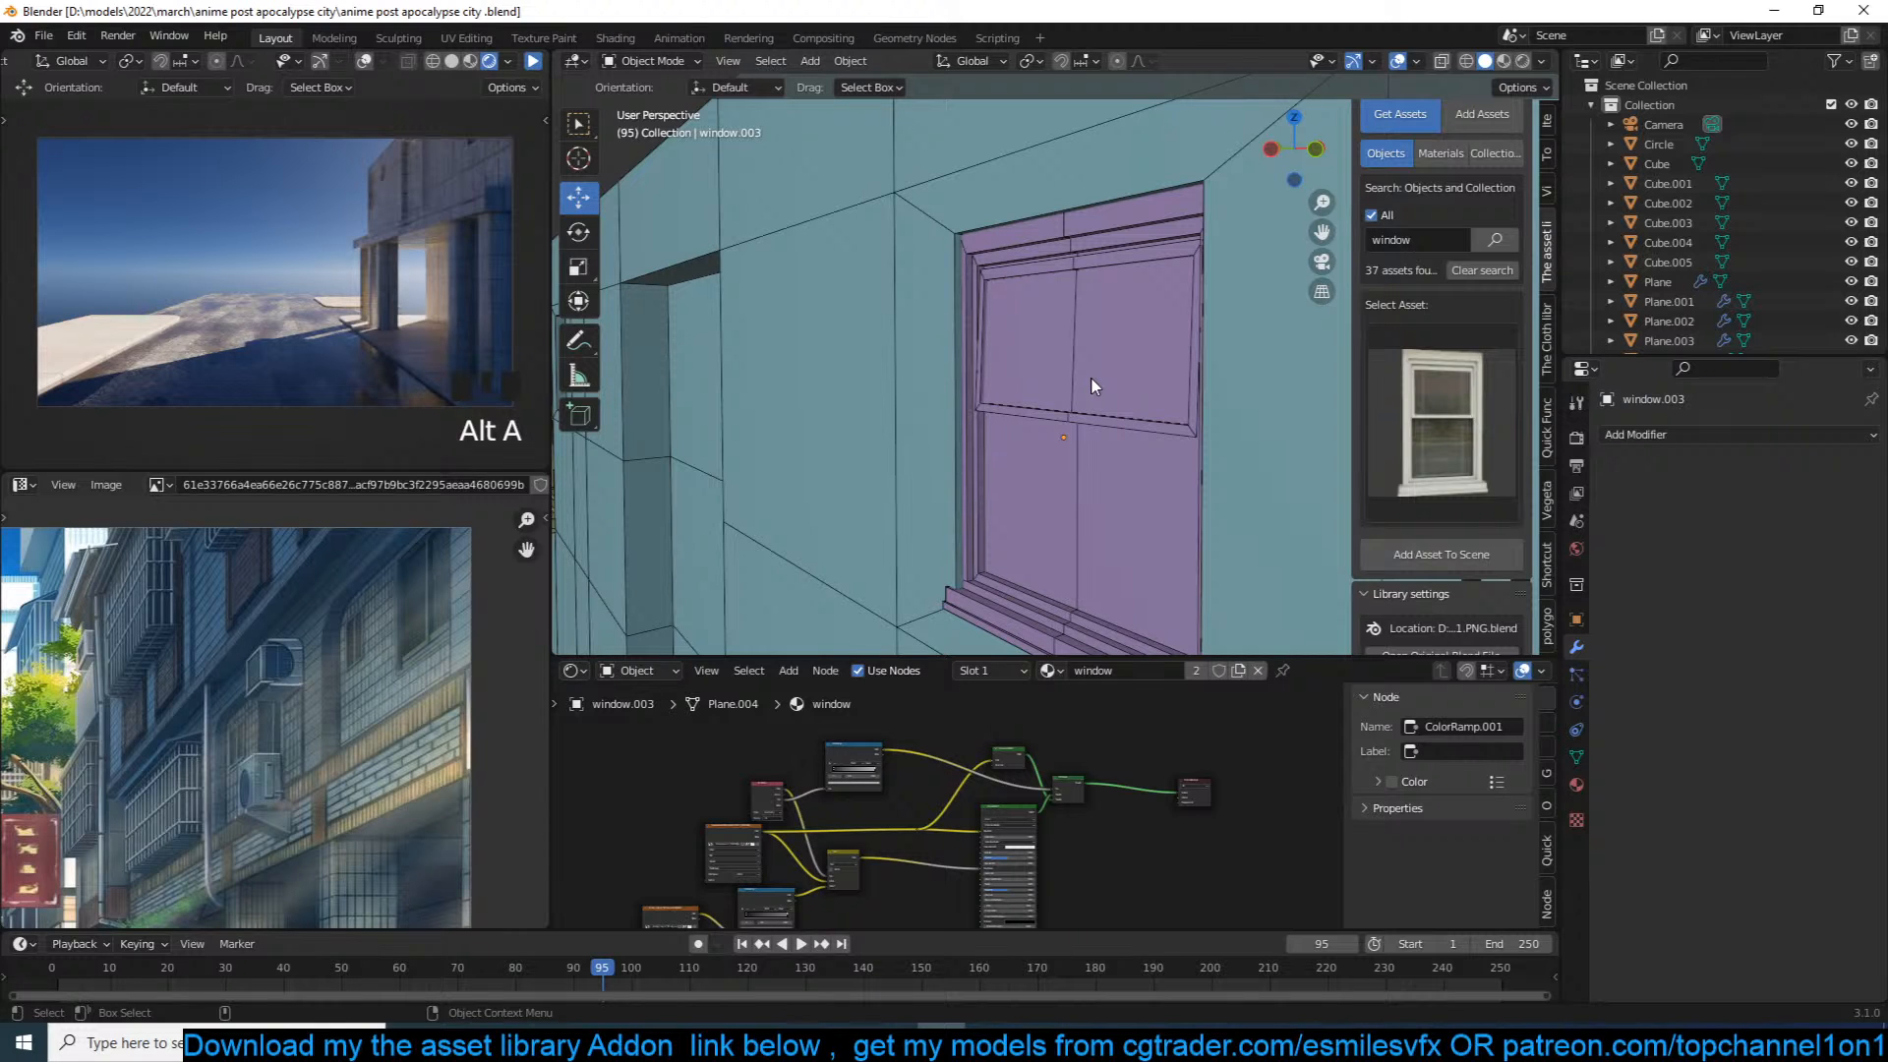
{"action": "key", "text": "ctrl+s"}
{"action": "scroll", "coordinate": [1114, 369], "scroll_direction": "down", "scroll_amount": 3}
{"action": "left_click", "coordinate": [1112, 370]}
{"action": "middle_click_drag", "start_coordinate": [1112, 371], "coordinate": [1082, 315]}
{"action": "key", "text": "ctrl+s"}
{"action": "key", "text": "alt+a"}
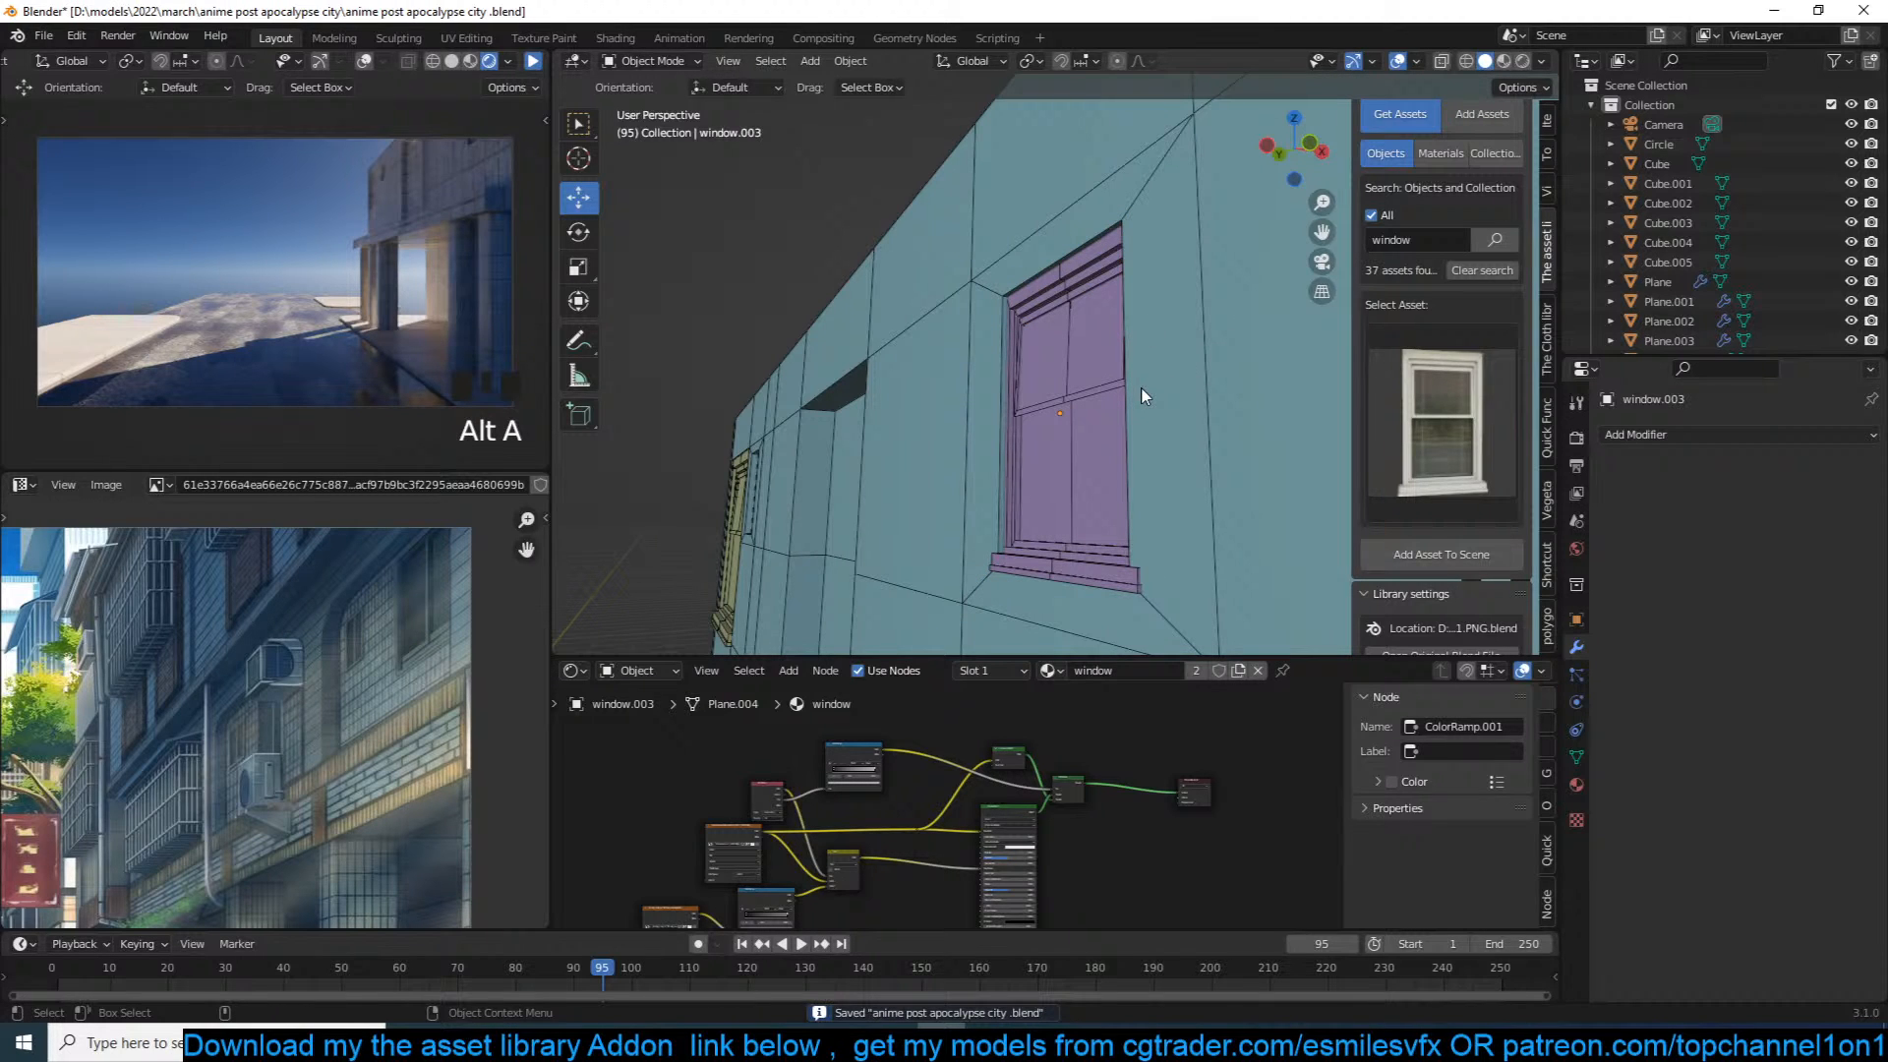
{"action": "key", "text": "ctrl+s"}
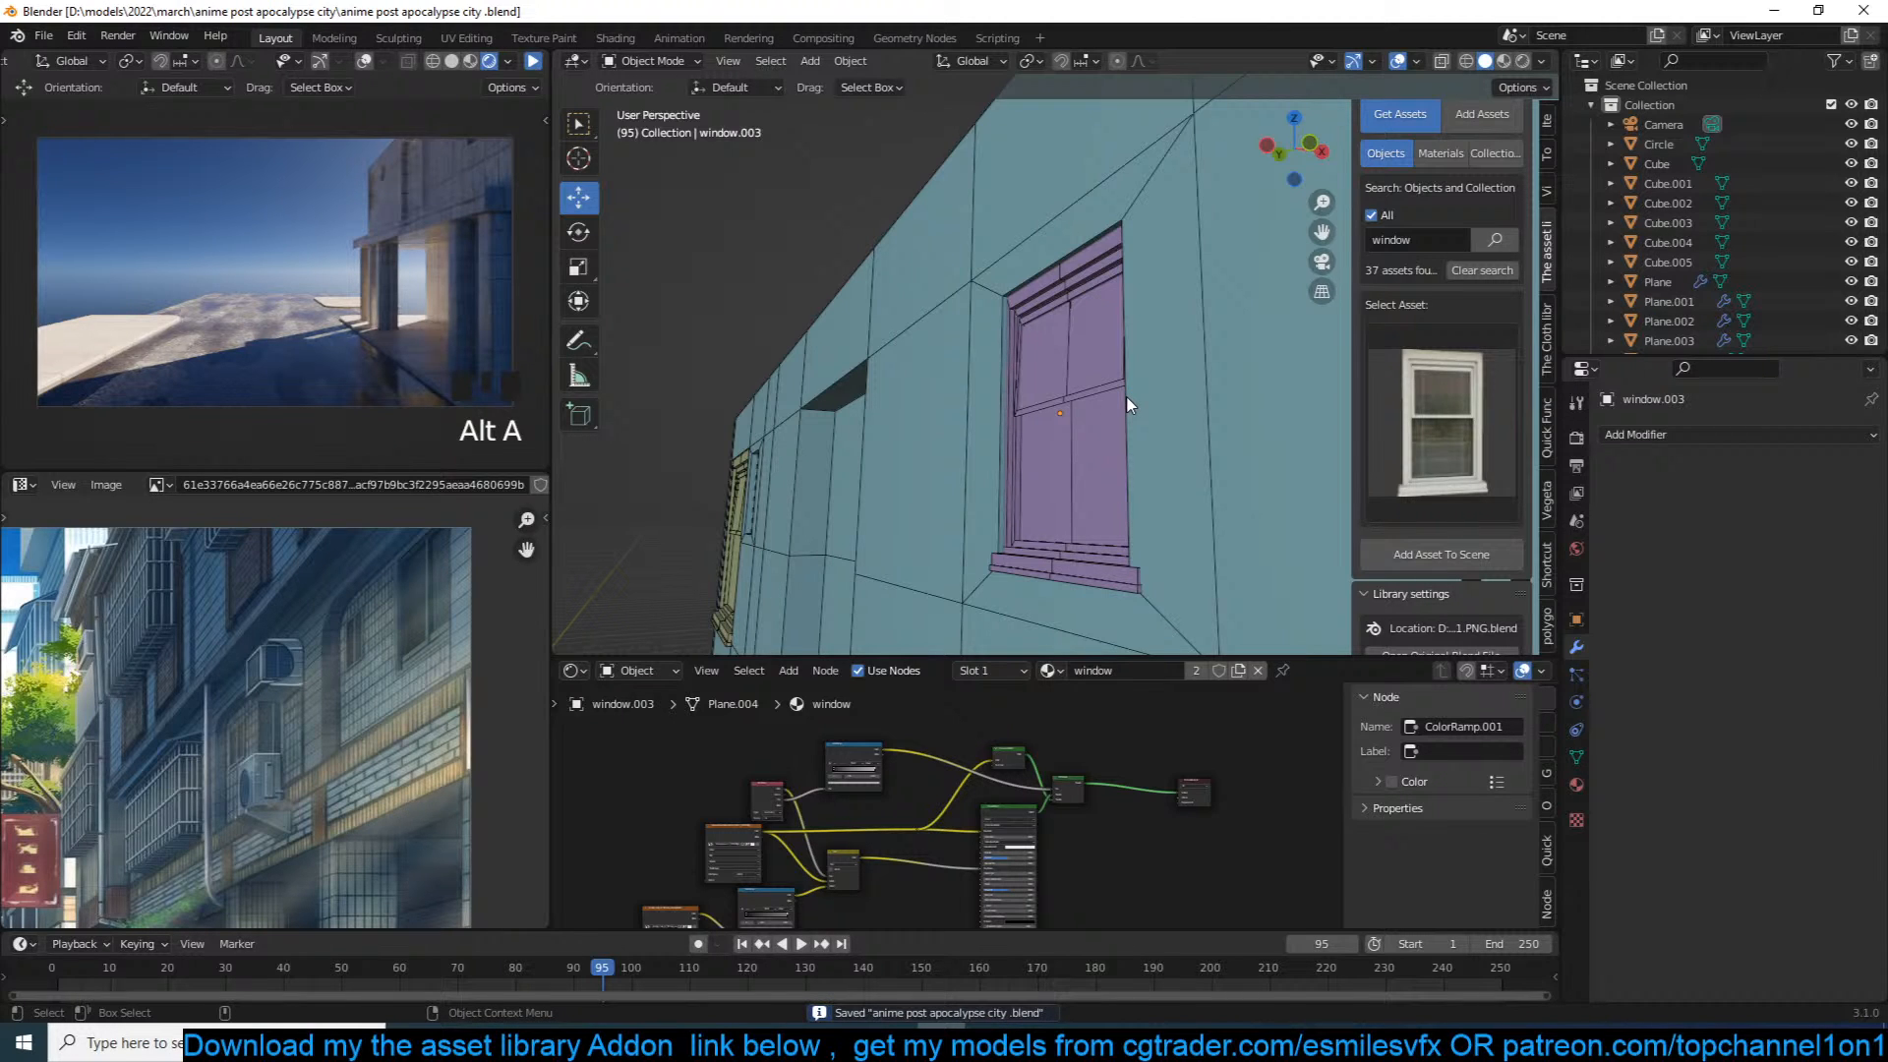
Step: Browse the window assets and search the asset library for "doors"
{"action": "scroll", "coordinate": [1128, 404], "scroll_direction": "down", "scroll_amount": 3}
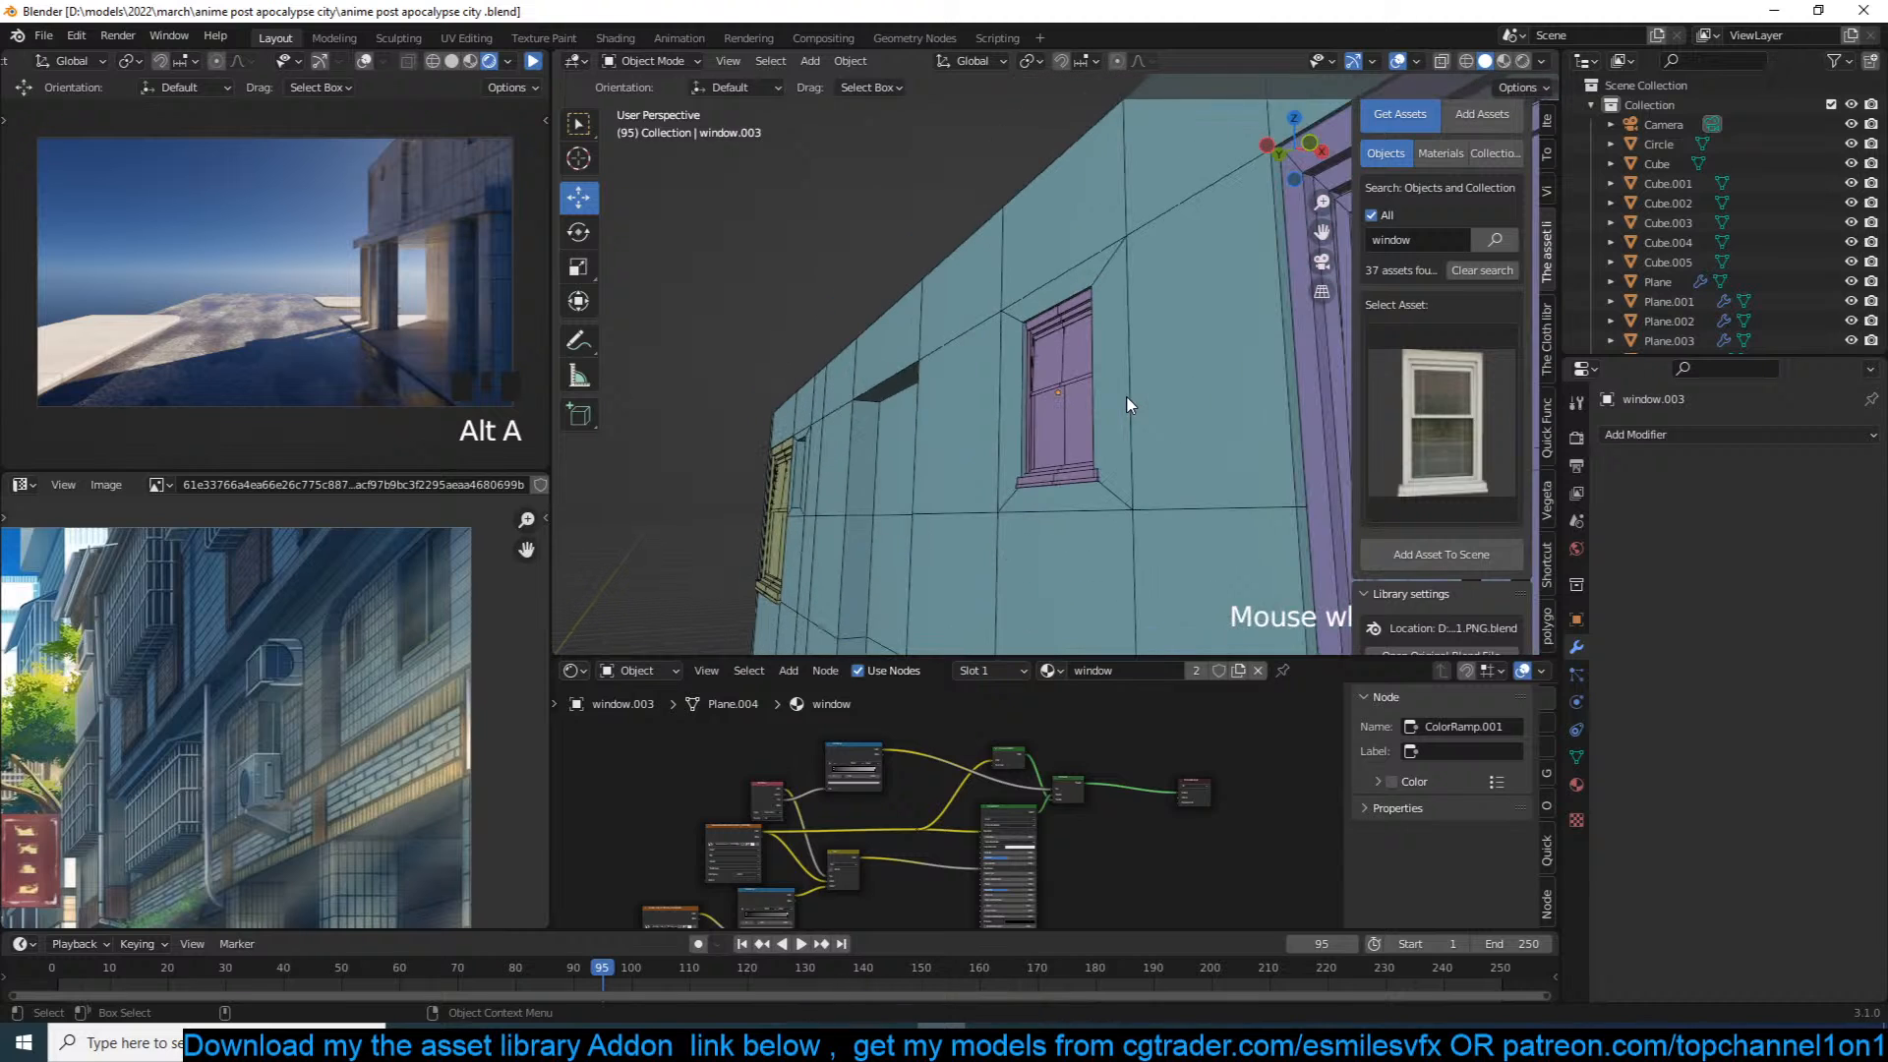
{"action": "middle_click_drag", "start_coordinate": [1135, 381], "coordinate": [1188, 409]}
{"action": "scroll", "coordinate": [1278, 393], "scroll_direction": "down", "scroll_amount": 2}
{"action": "left_click", "coordinate": [1403, 390]}
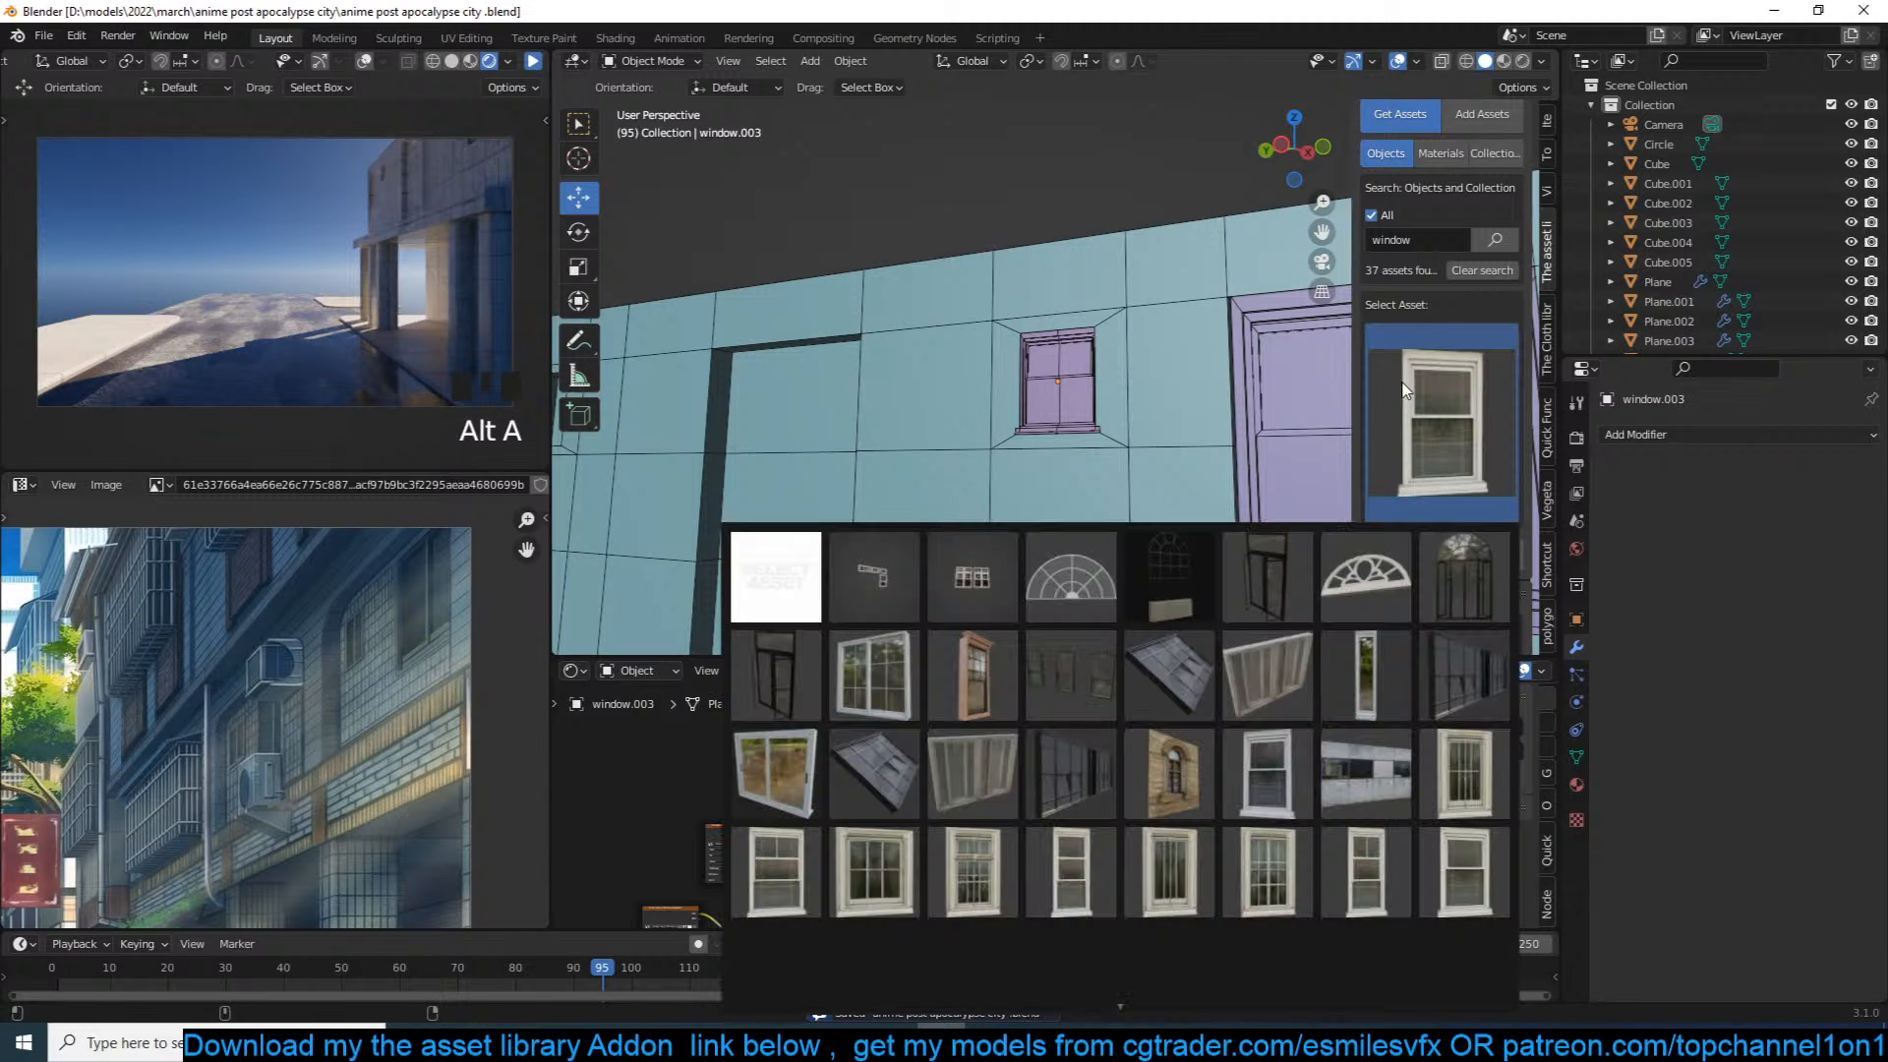
{"action": "mouse_move", "coordinate": [1060, 1000]}
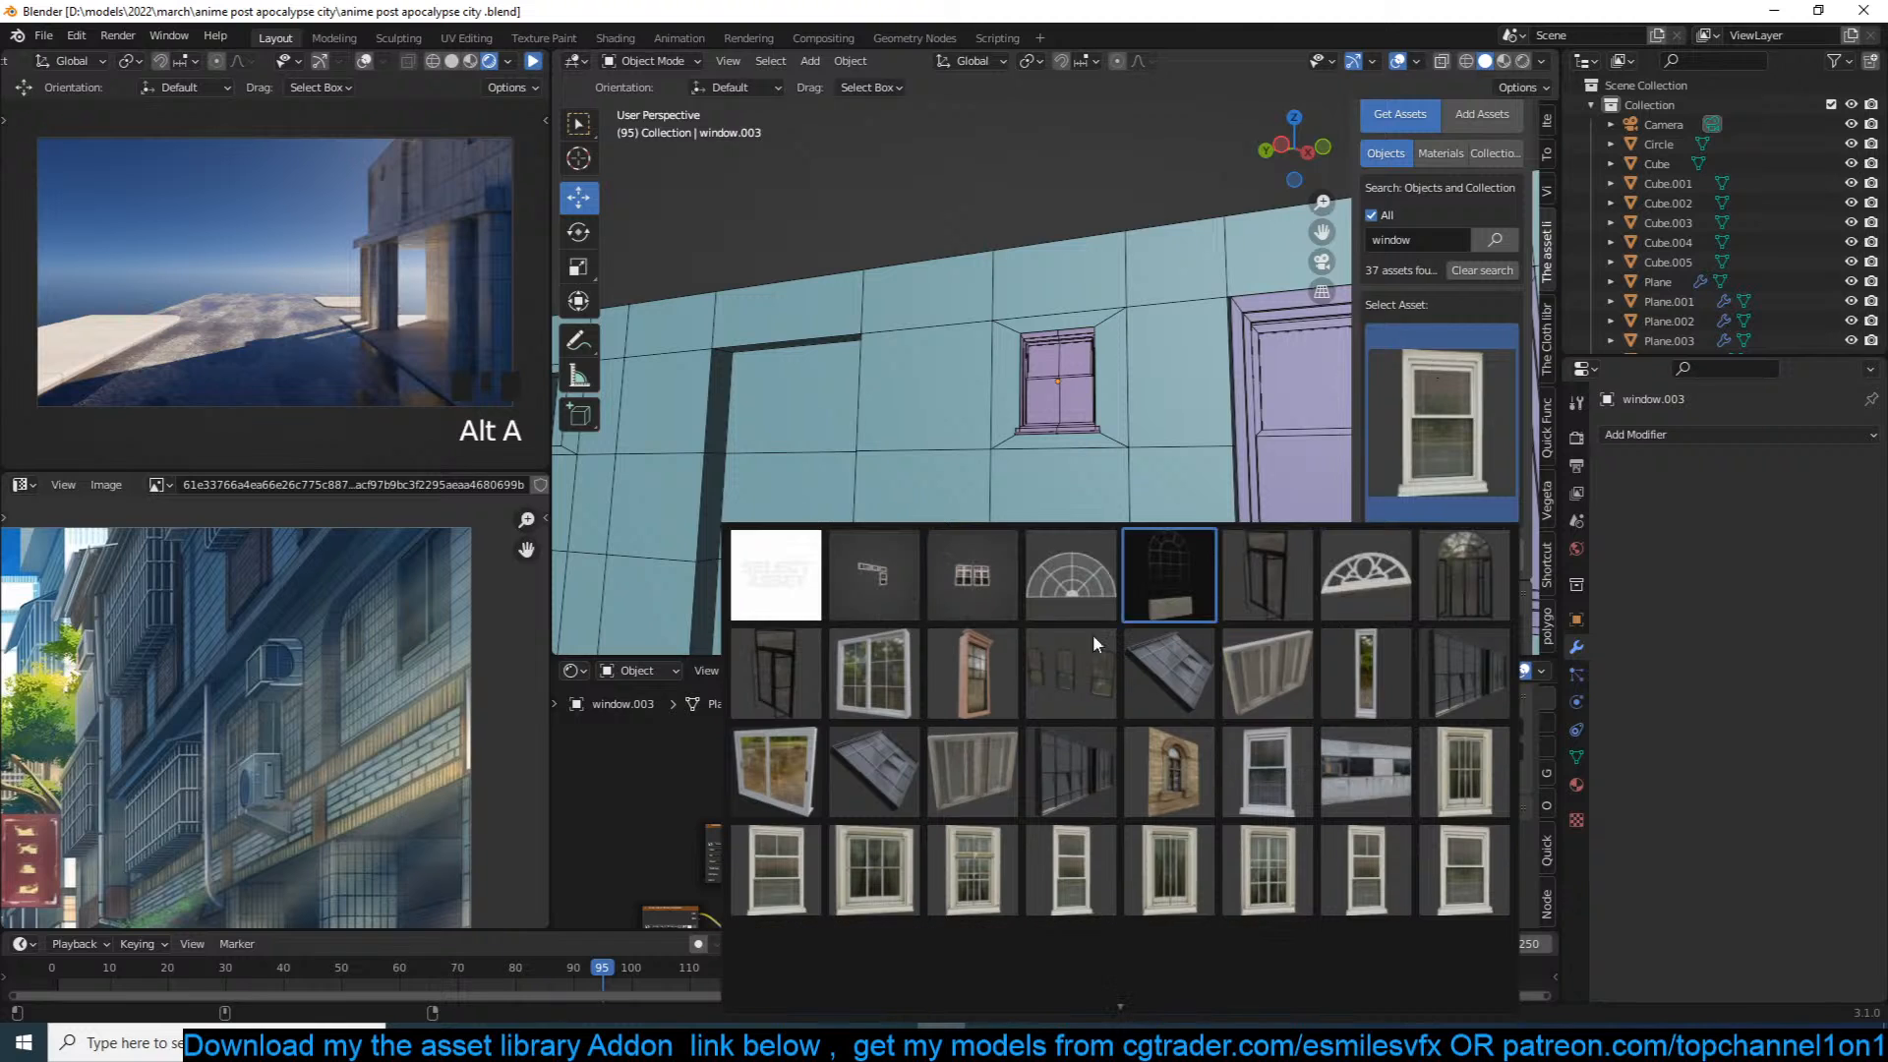
{"action": "left_click", "coordinate": [1471, 238]}
{"action": "left_click", "coordinate": [1446, 240]}
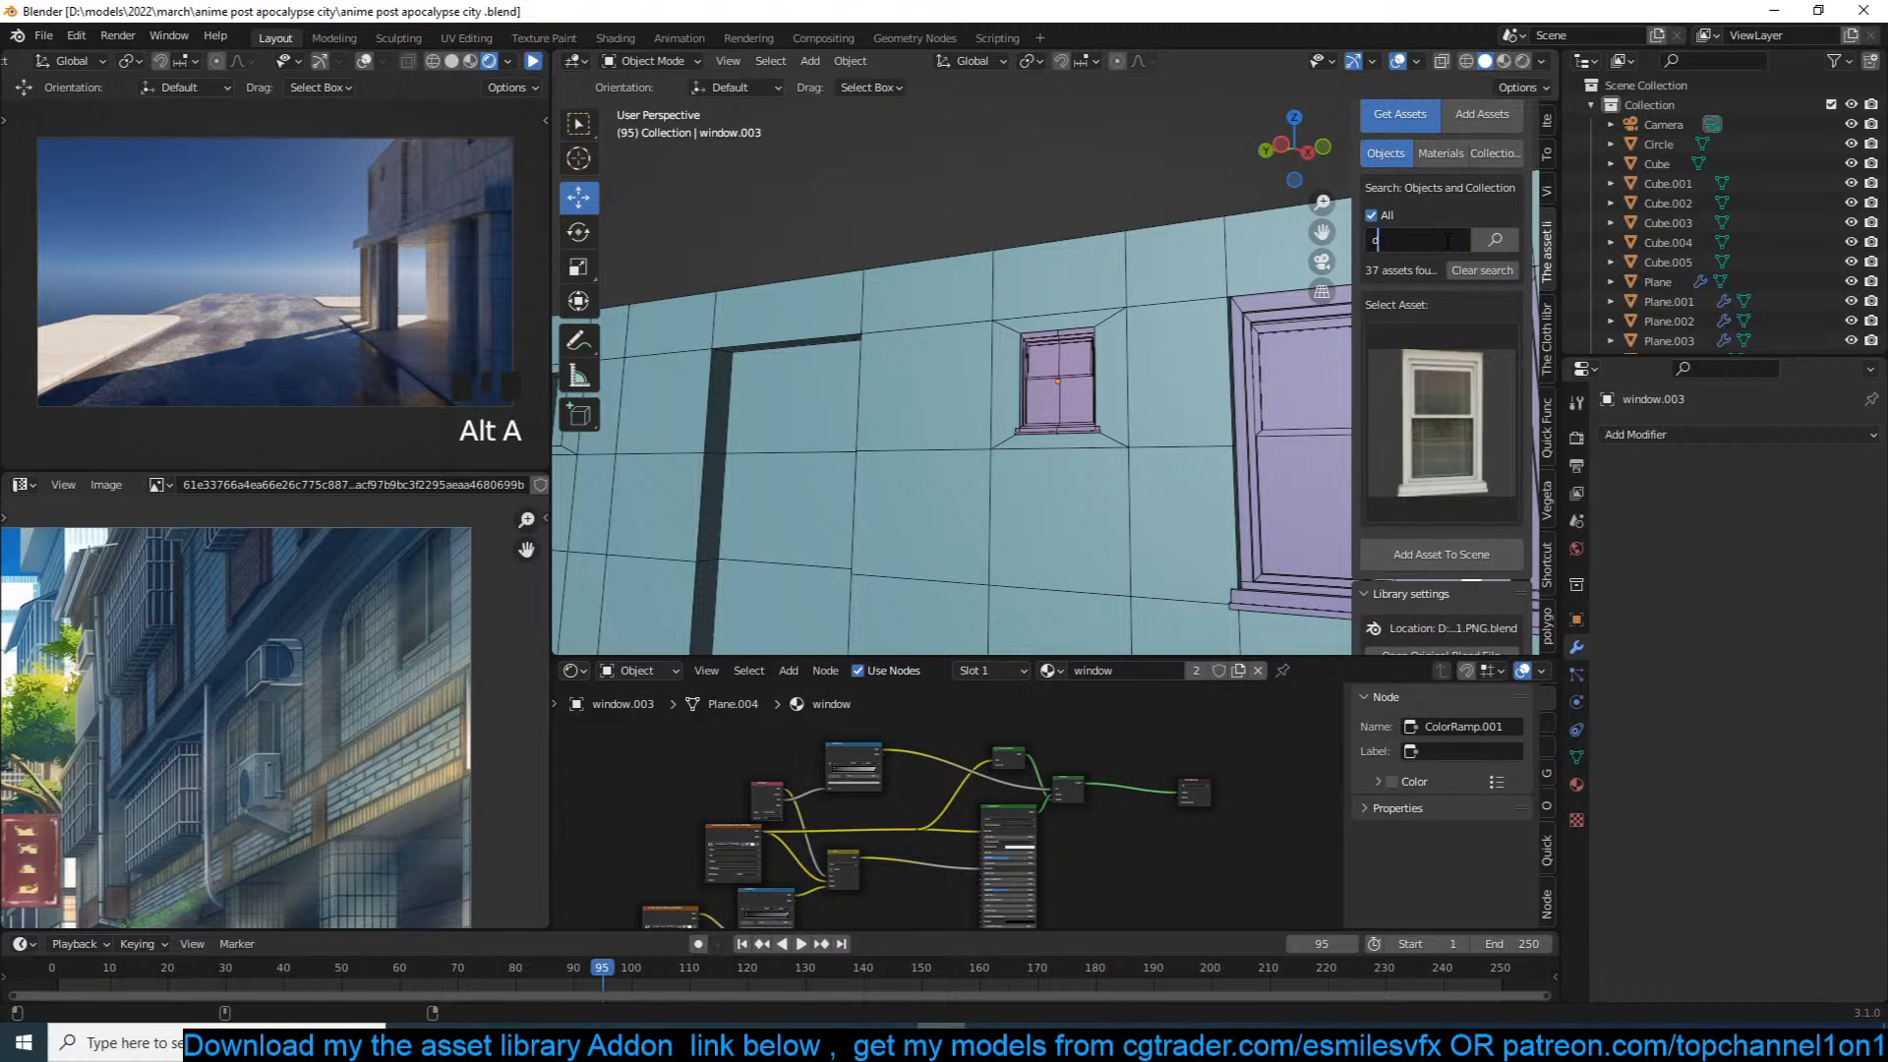
{"action": "key", "text": "Return"}
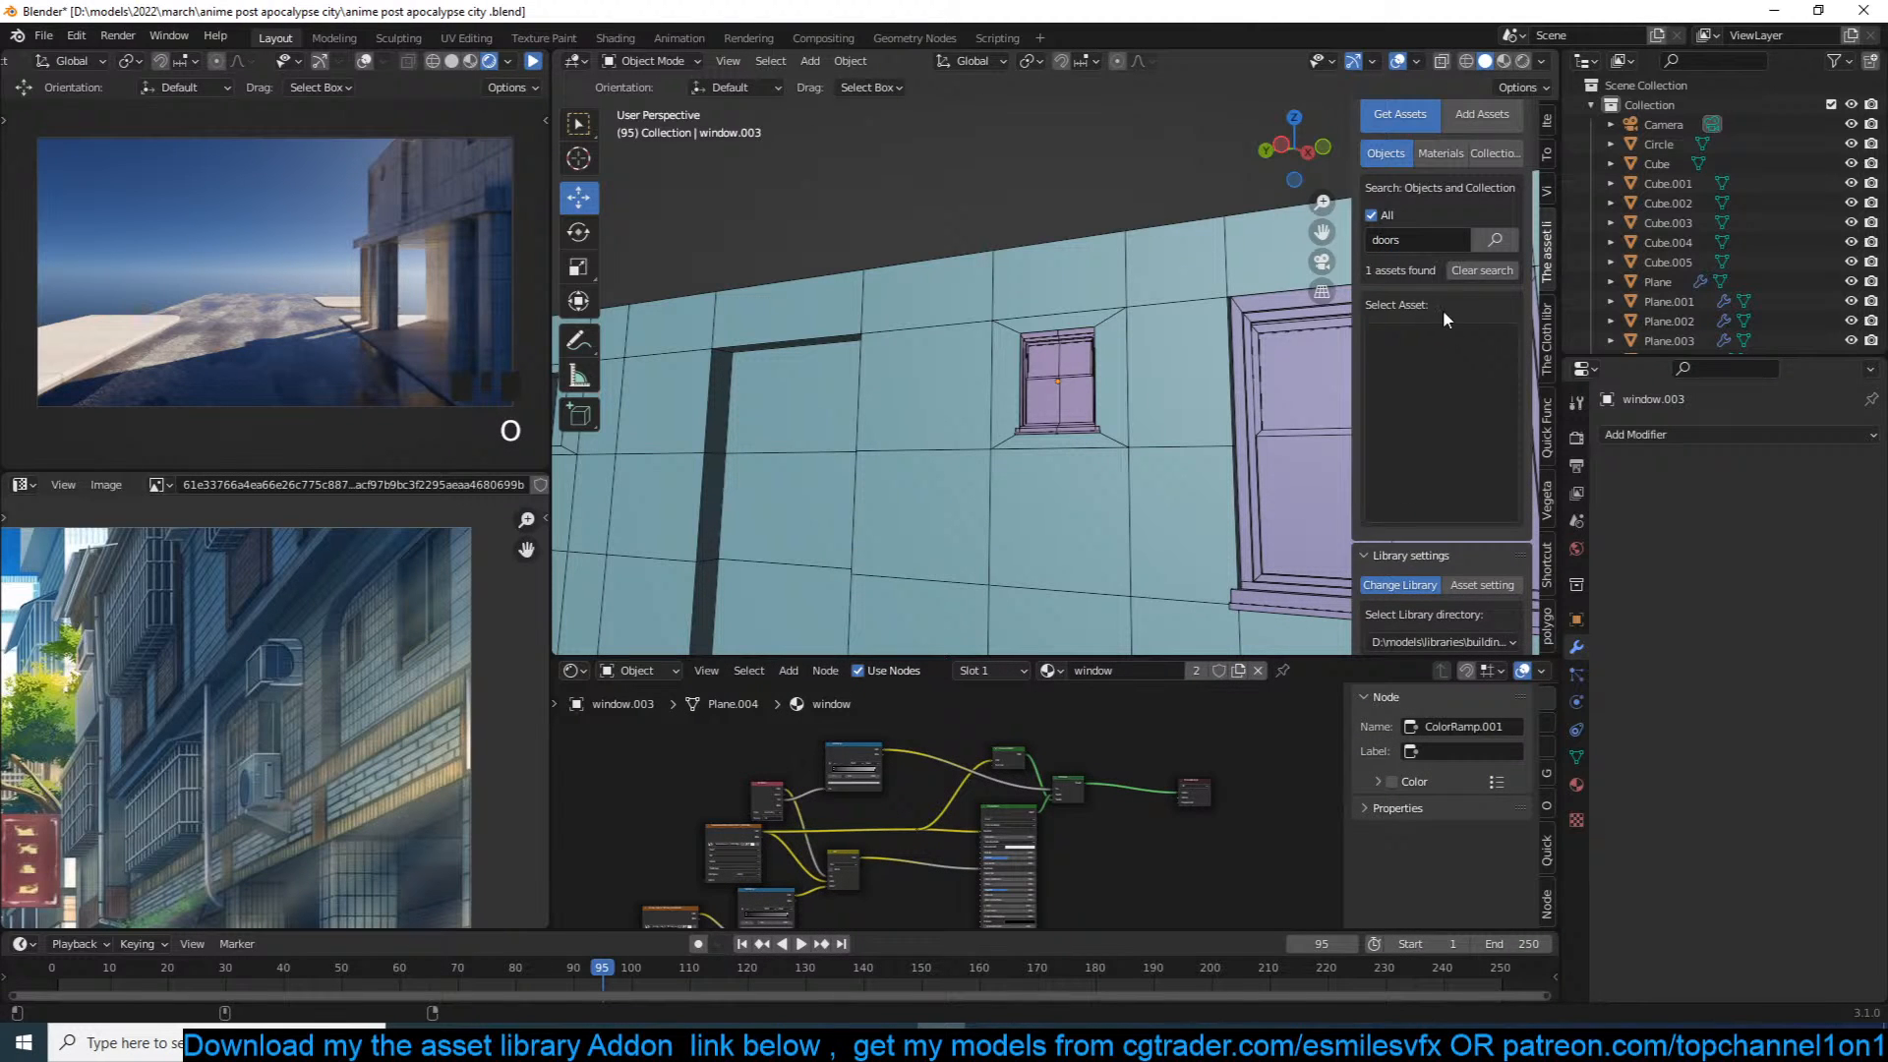
{"action": "left_click", "coordinate": [1416, 356]}
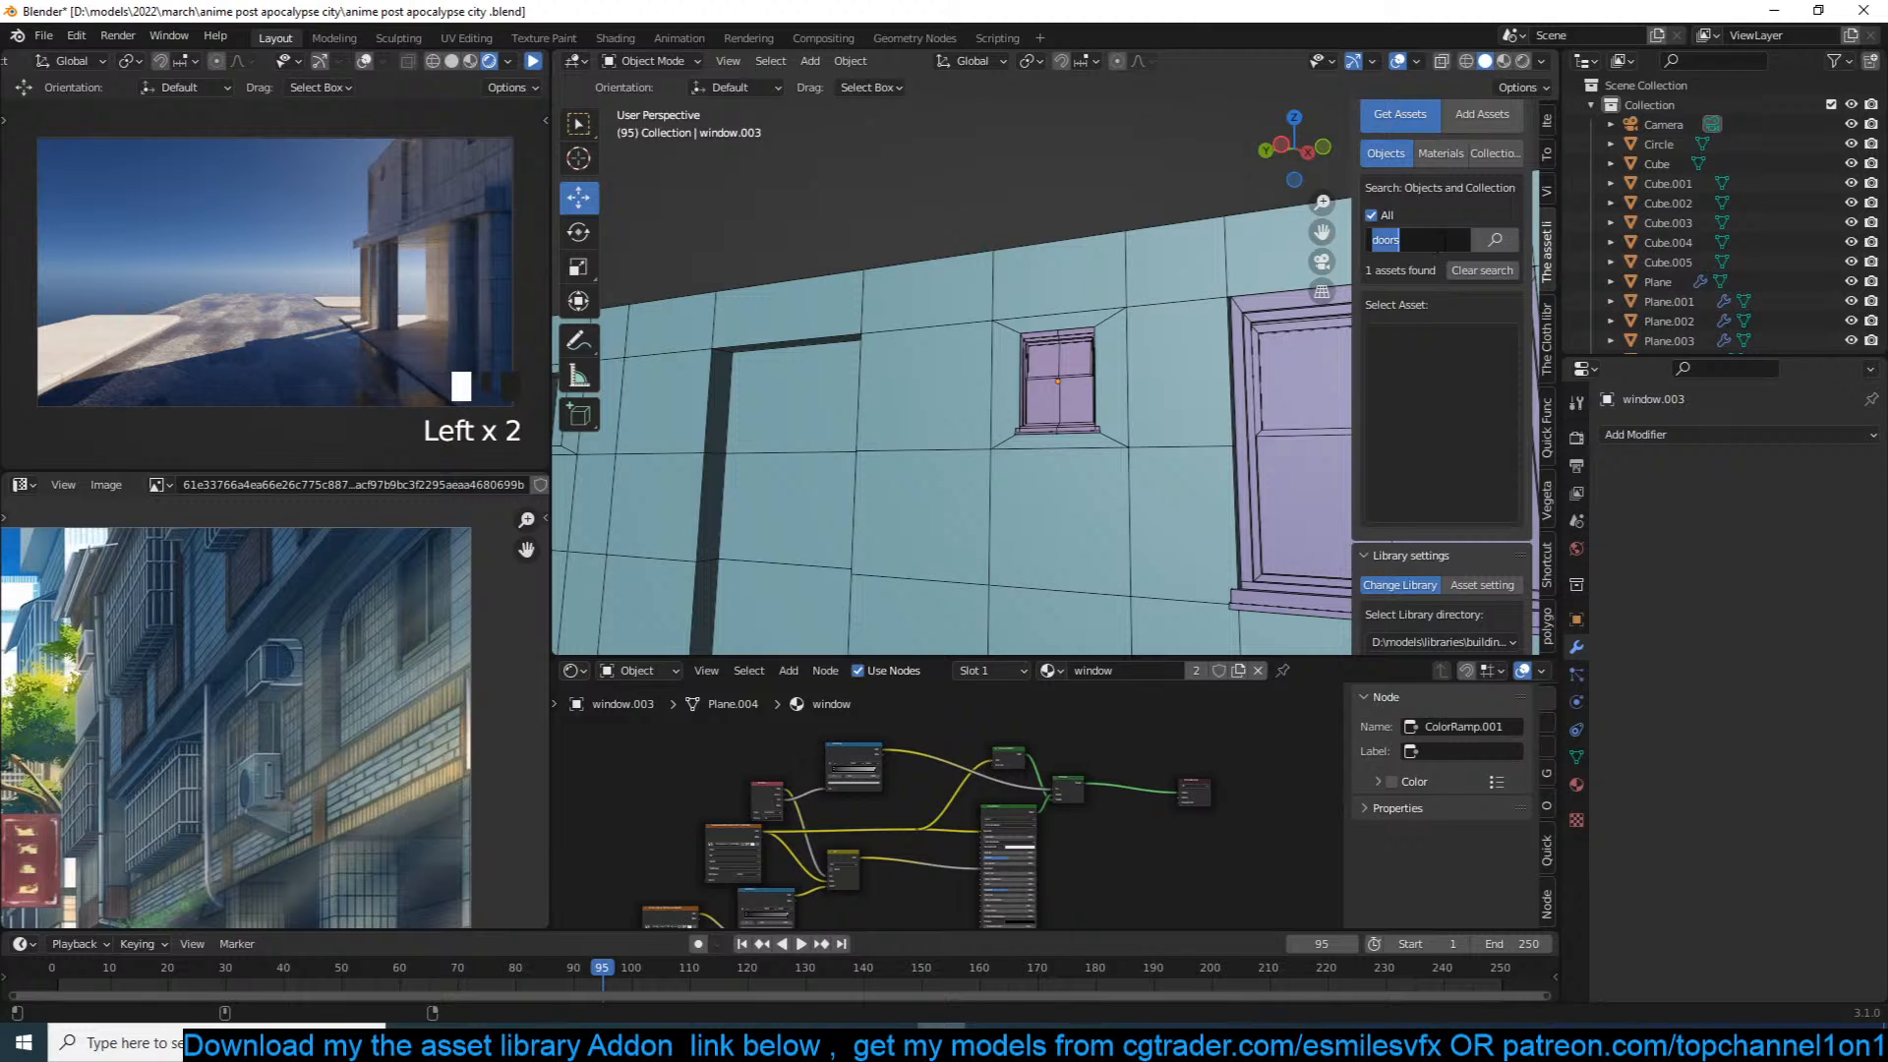
Step: Search the asset library for "door" and choose the narrow white-framed glass door
{"action": "left_click", "coordinate": [1480, 239]}
{"action": "left_click", "coordinate": [1474, 354]}
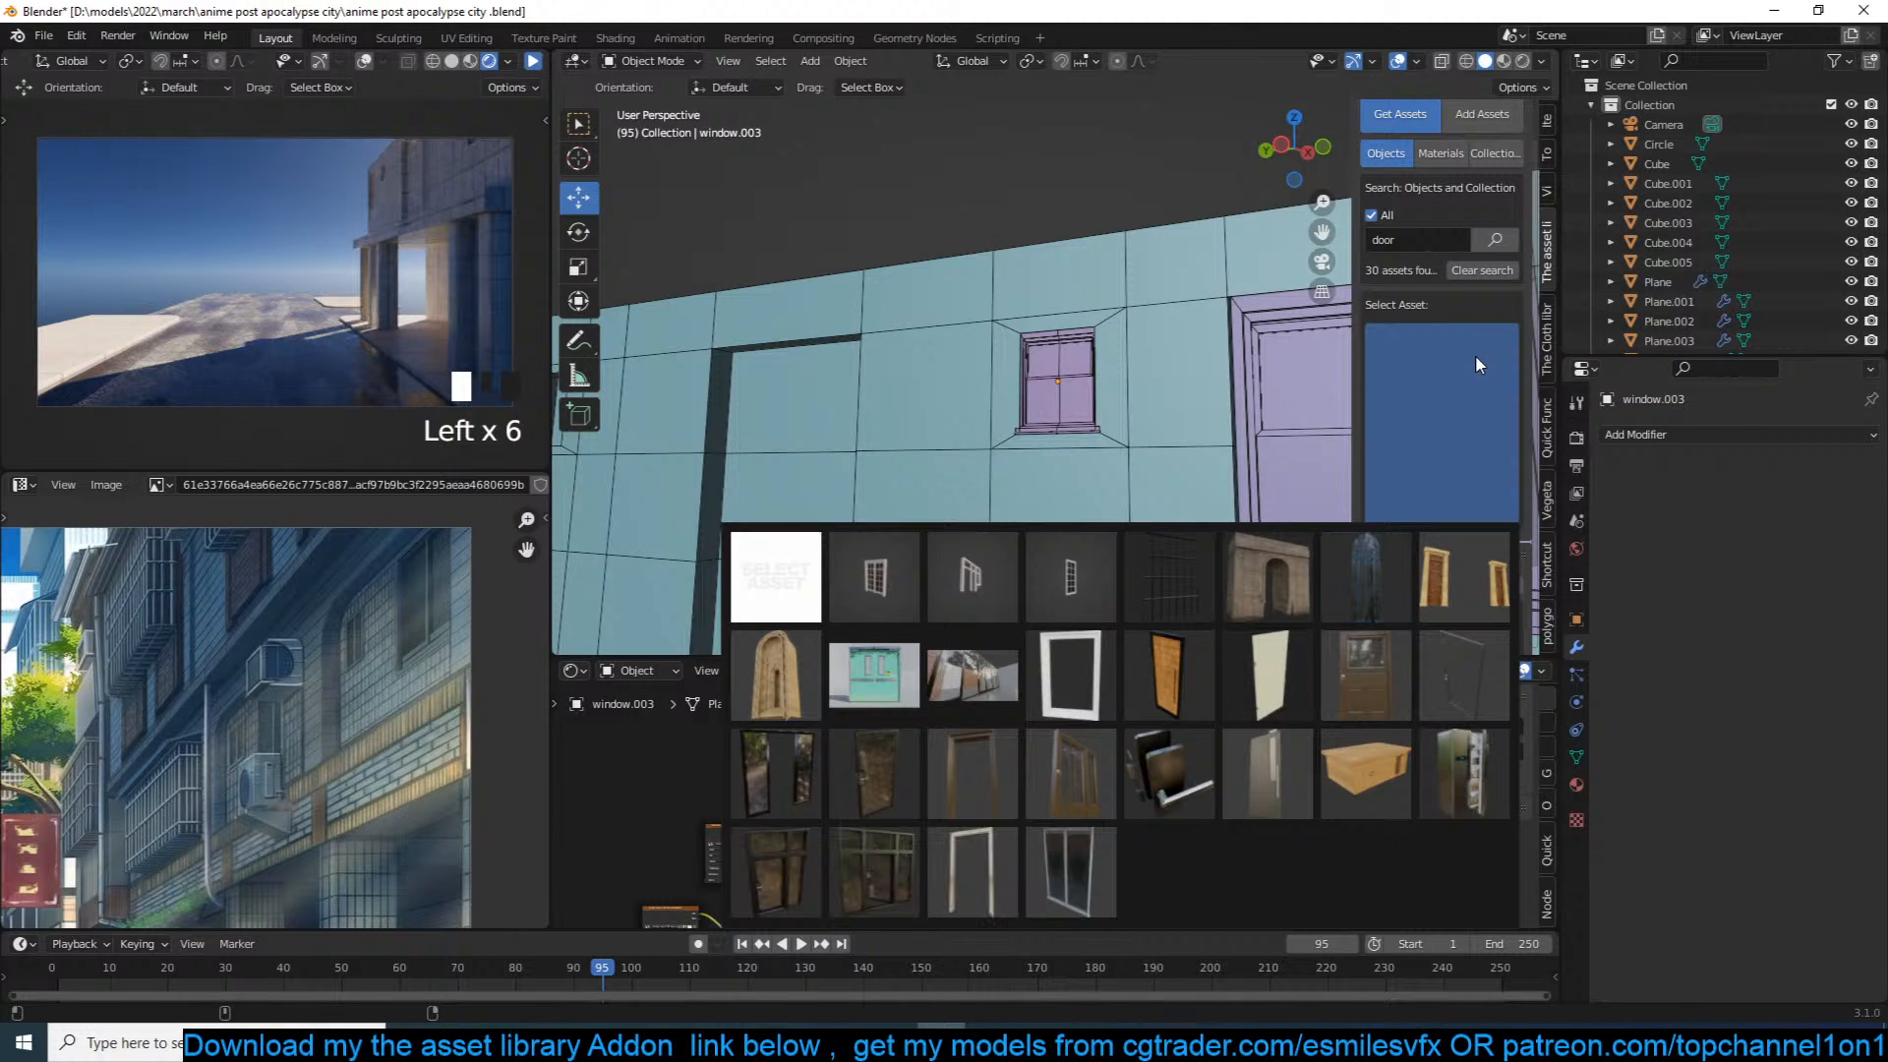
{"action": "left_click", "coordinate": [1099, 594]}
Step: Place the 3D cursor at the foot of the tall doorway recess and add the chosen glass door there
{"action": "scroll", "coordinate": [939, 499], "scroll_direction": "down", "scroll_amount": 1}
{"action": "mouse_move", "coordinate": [938, 499]}
{"action": "middle_mouse_down"}
{"action": "mouse_move", "coordinate": [988, 518]}
{"action": "mouse_move", "coordinate": [948, 534]}
{"action": "middle_mouse_up"}
{"action": "middle_click_drag", "start_coordinate": [1028, 512], "coordinate": [1136, 432], "text": "shift"}
{"action": "right_click", "coordinate": [911, 585], "text": "shift"}
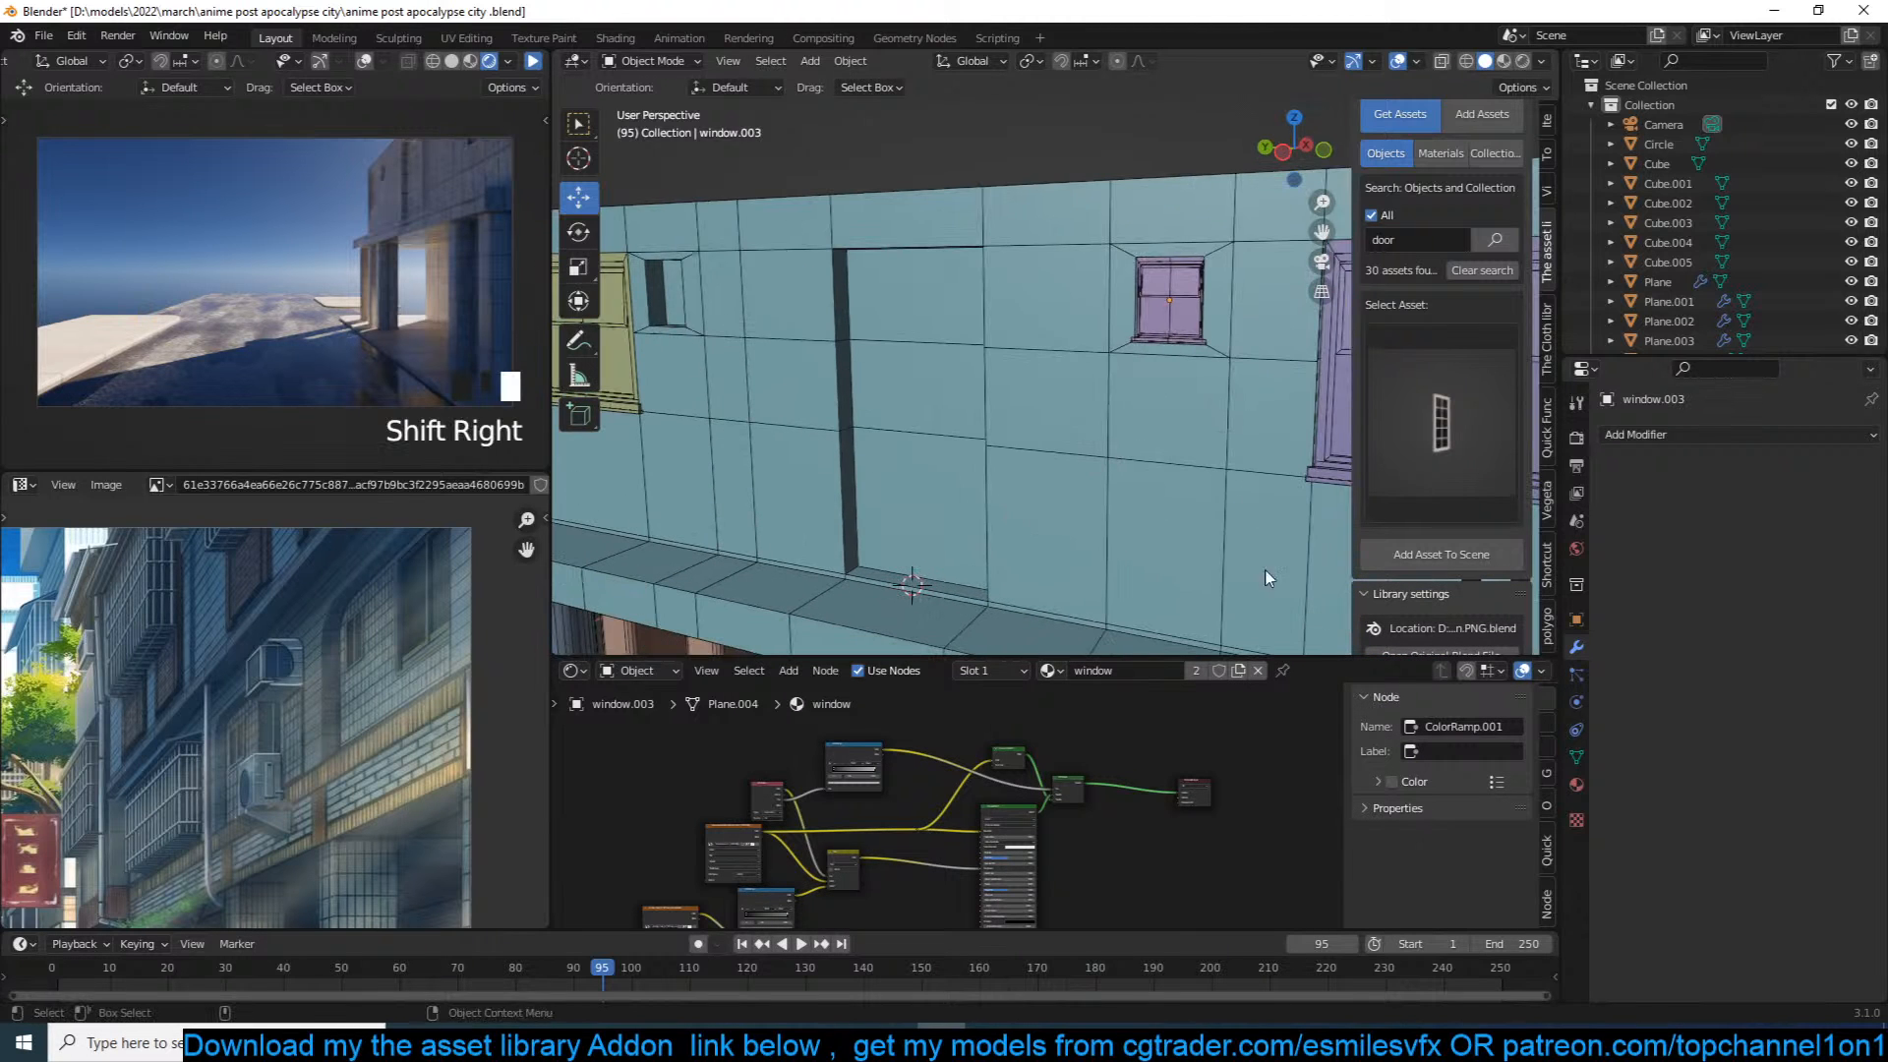
{"action": "left_click", "coordinate": [1473, 560]}
Step: Rotate the glass door about Z until it is parallel to the facade and scale it towards the doorway's height
{"action": "key", "text": "s"}
{"action": "left_click", "coordinate": [1076, 507]}
{"action": "key", "text": "r"}
{"action": "key", "text": "z"}
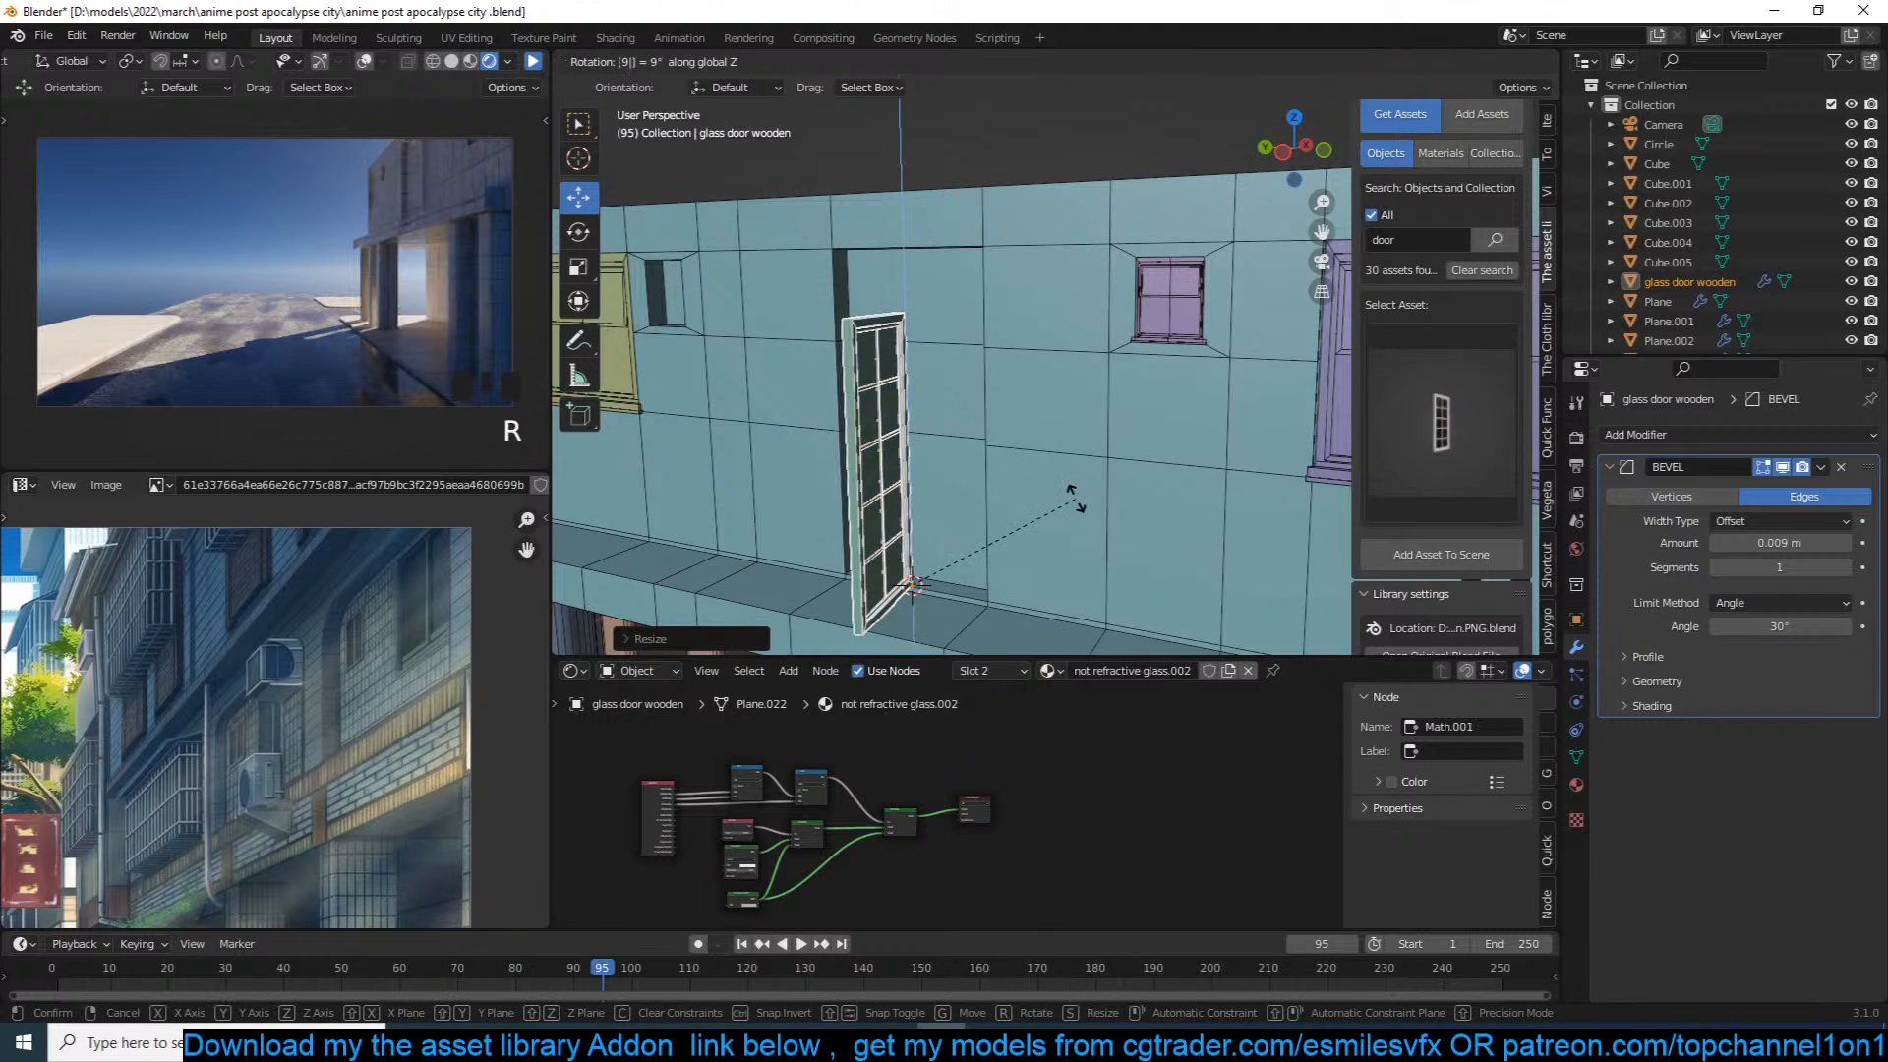
{"action": "left_click", "coordinate": [1079, 511]}
{"action": "key", "text": "s"}
{"action": "left_click", "coordinate": [1187, 521]}
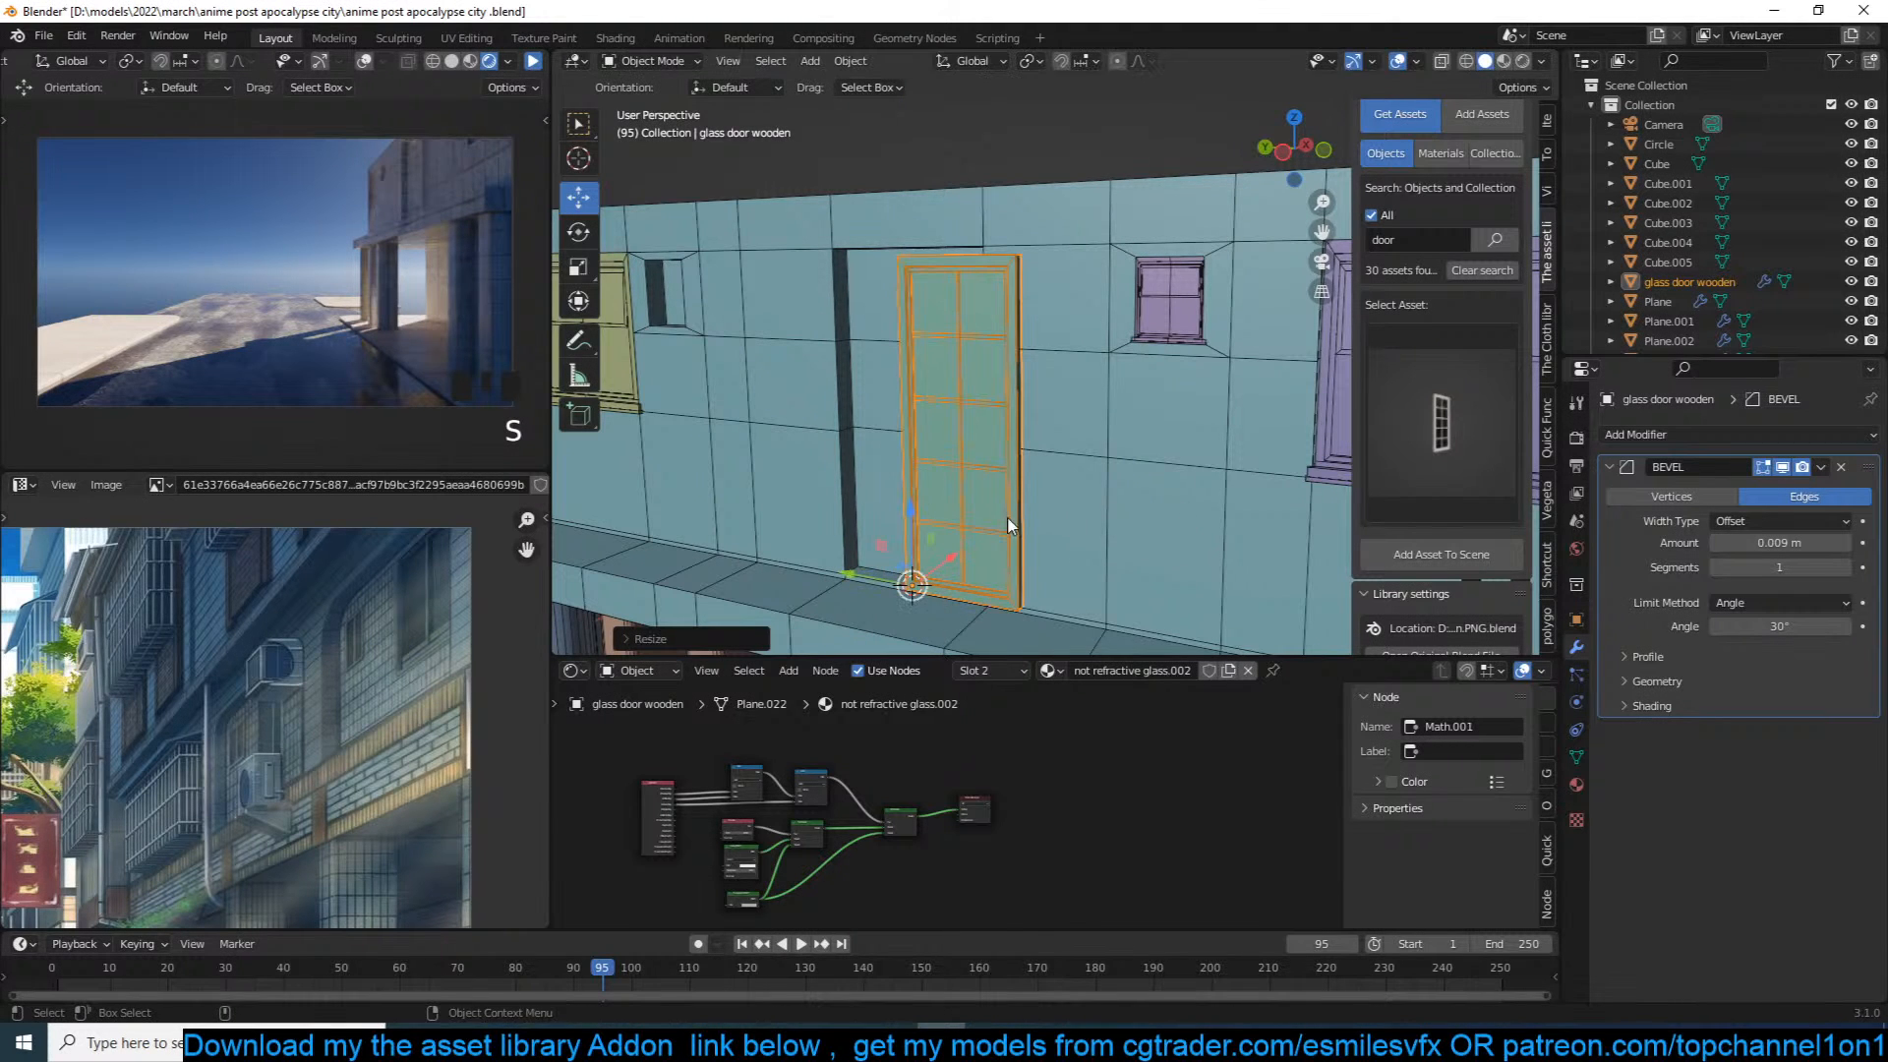
Step: Move the glass door along Y to the recess's far edge and scale it to fill the opening's height
{"action": "left_click_drag", "start_coordinate": [879, 577], "coordinate": [819, 566]}
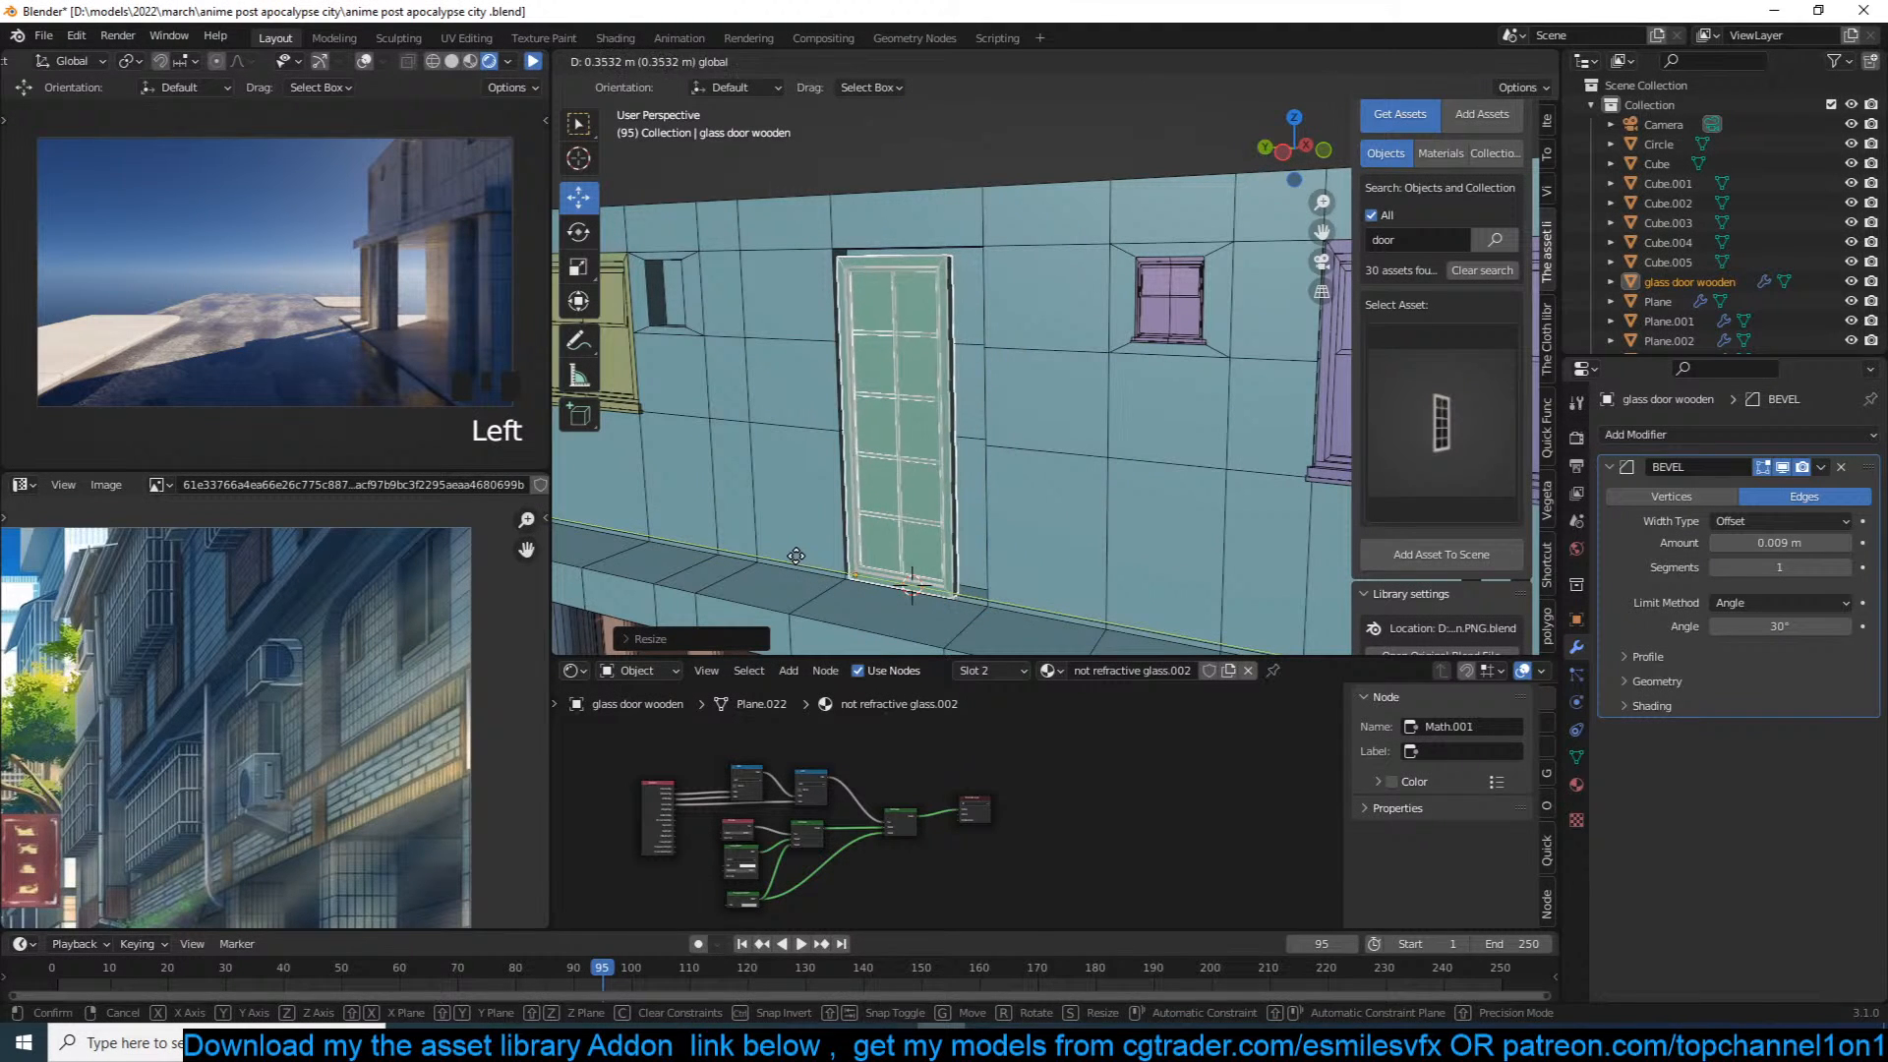
{"action": "key", "text": "s"}
{"action": "left_click", "coordinate": [1033, 432]}
{"action": "key", "text": "s"}
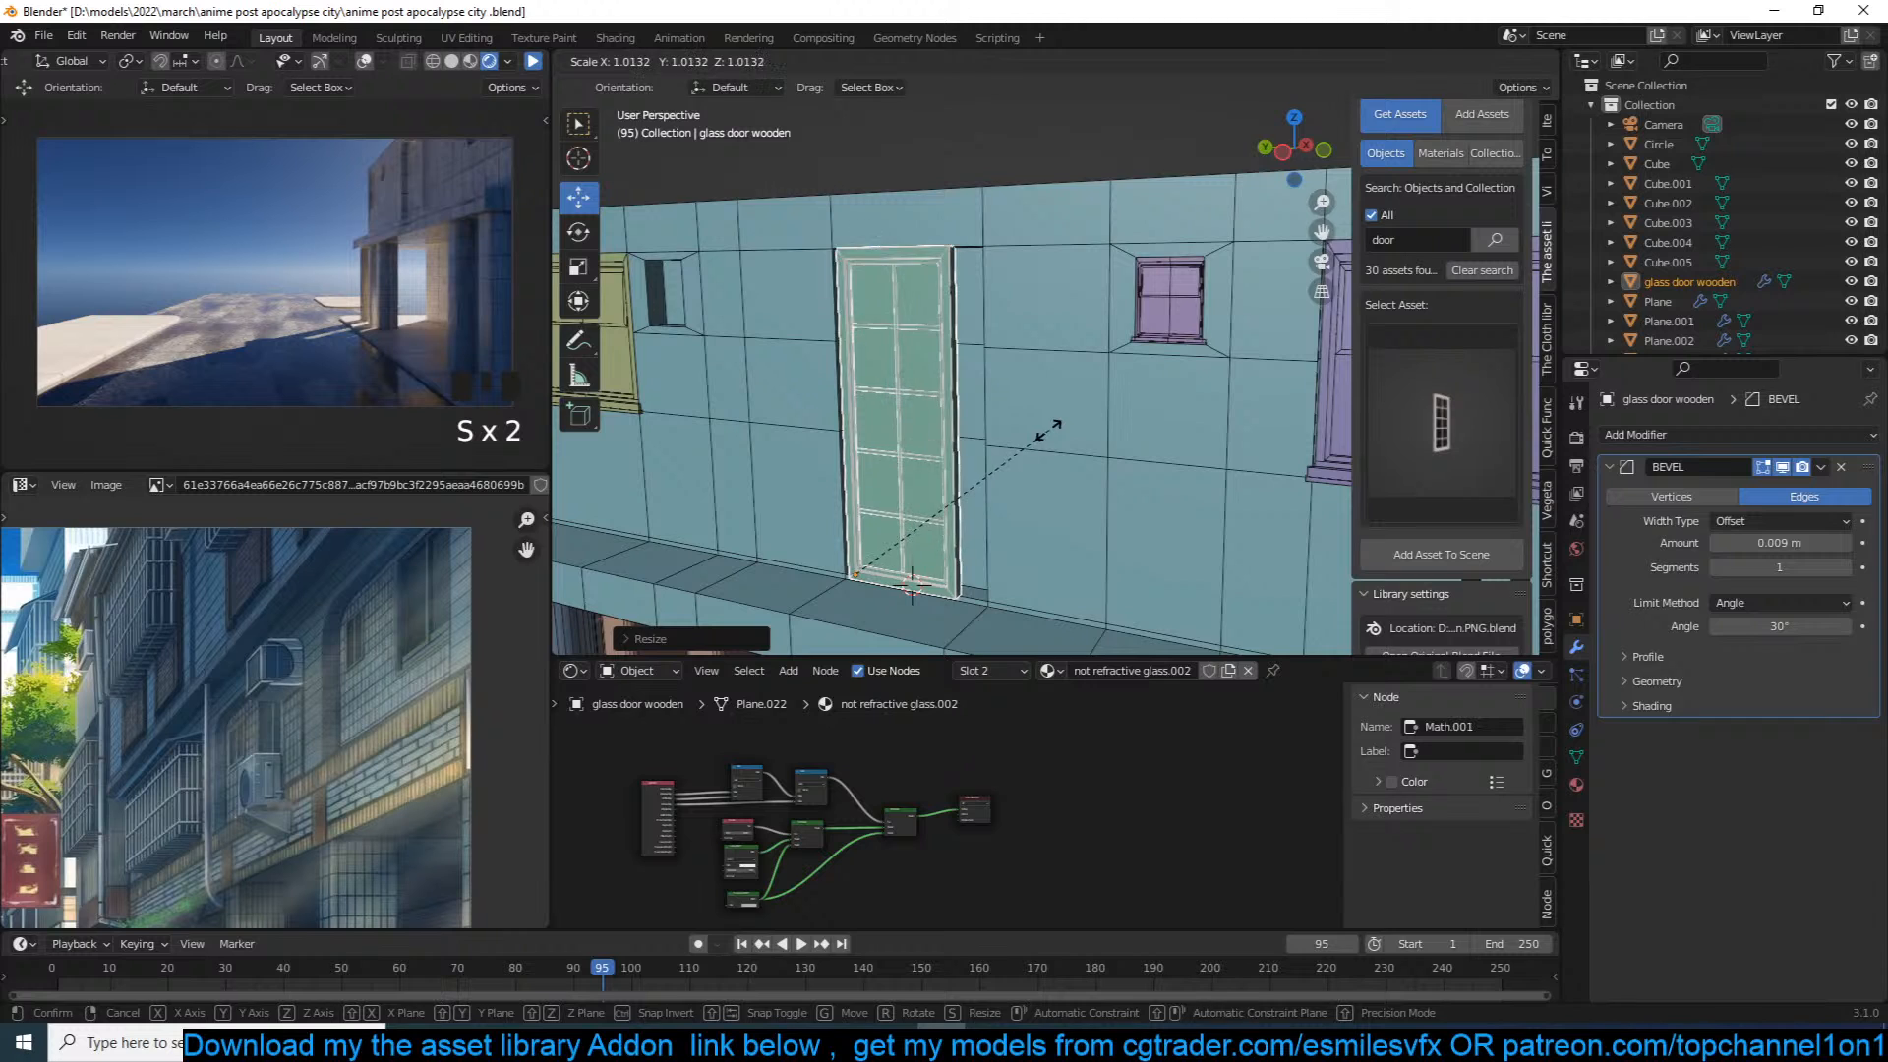
{"action": "left_click", "coordinate": [1156, 415]}
Step: Shift the door slightly and move the vertices of its near side outward to span the doorway's width, then save
{"action": "middle_click_drag", "start_coordinate": [1156, 414], "coordinate": [1164, 416]}
{"action": "scroll", "coordinate": [984, 472], "scroll_direction": "down", "scroll_amount": 2}
{"action": "middle_click_drag", "start_coordinate": [906, 502], "coordinate": [962, 489], "text": "shift"}
{"action": "left_click_drag", "start_coordinate": [848, 546], "coordinate": [839, 547]}
{"action": "key", "text": "Tab"}
{"action": "key", "text": "alt+z"}
{"action": "key", "text": "1"}
{"action": "left_click_drag", "start_coordinate": [986, 205], "coordinate": [1065, 568]}
{"action": "left_click_drag", "start_coordinate": [907, 399], "coordinate": [961, 412]}
{"action": "key", "text": "Tab"}
{"action": "key", "text": "alt+z"}
{"action": "key", "text": "alt+a"}
{"action": "key", "text": "ctrl+s"}
Step: Move the glass door along X so it sits inside the doorway recess
{"action": "middle_click_drag", "start_coordinate": [1121, 418], "coordinate": [1032, 462]}
{"action": "left_click", "coordinate": [1032, 462]}
{"action": "left_click", "coordinate": [1052, 374]}
{"action": "middle_click_drag", "start_coordinate": [1052, 374], "coordinate": [1055, 435]}
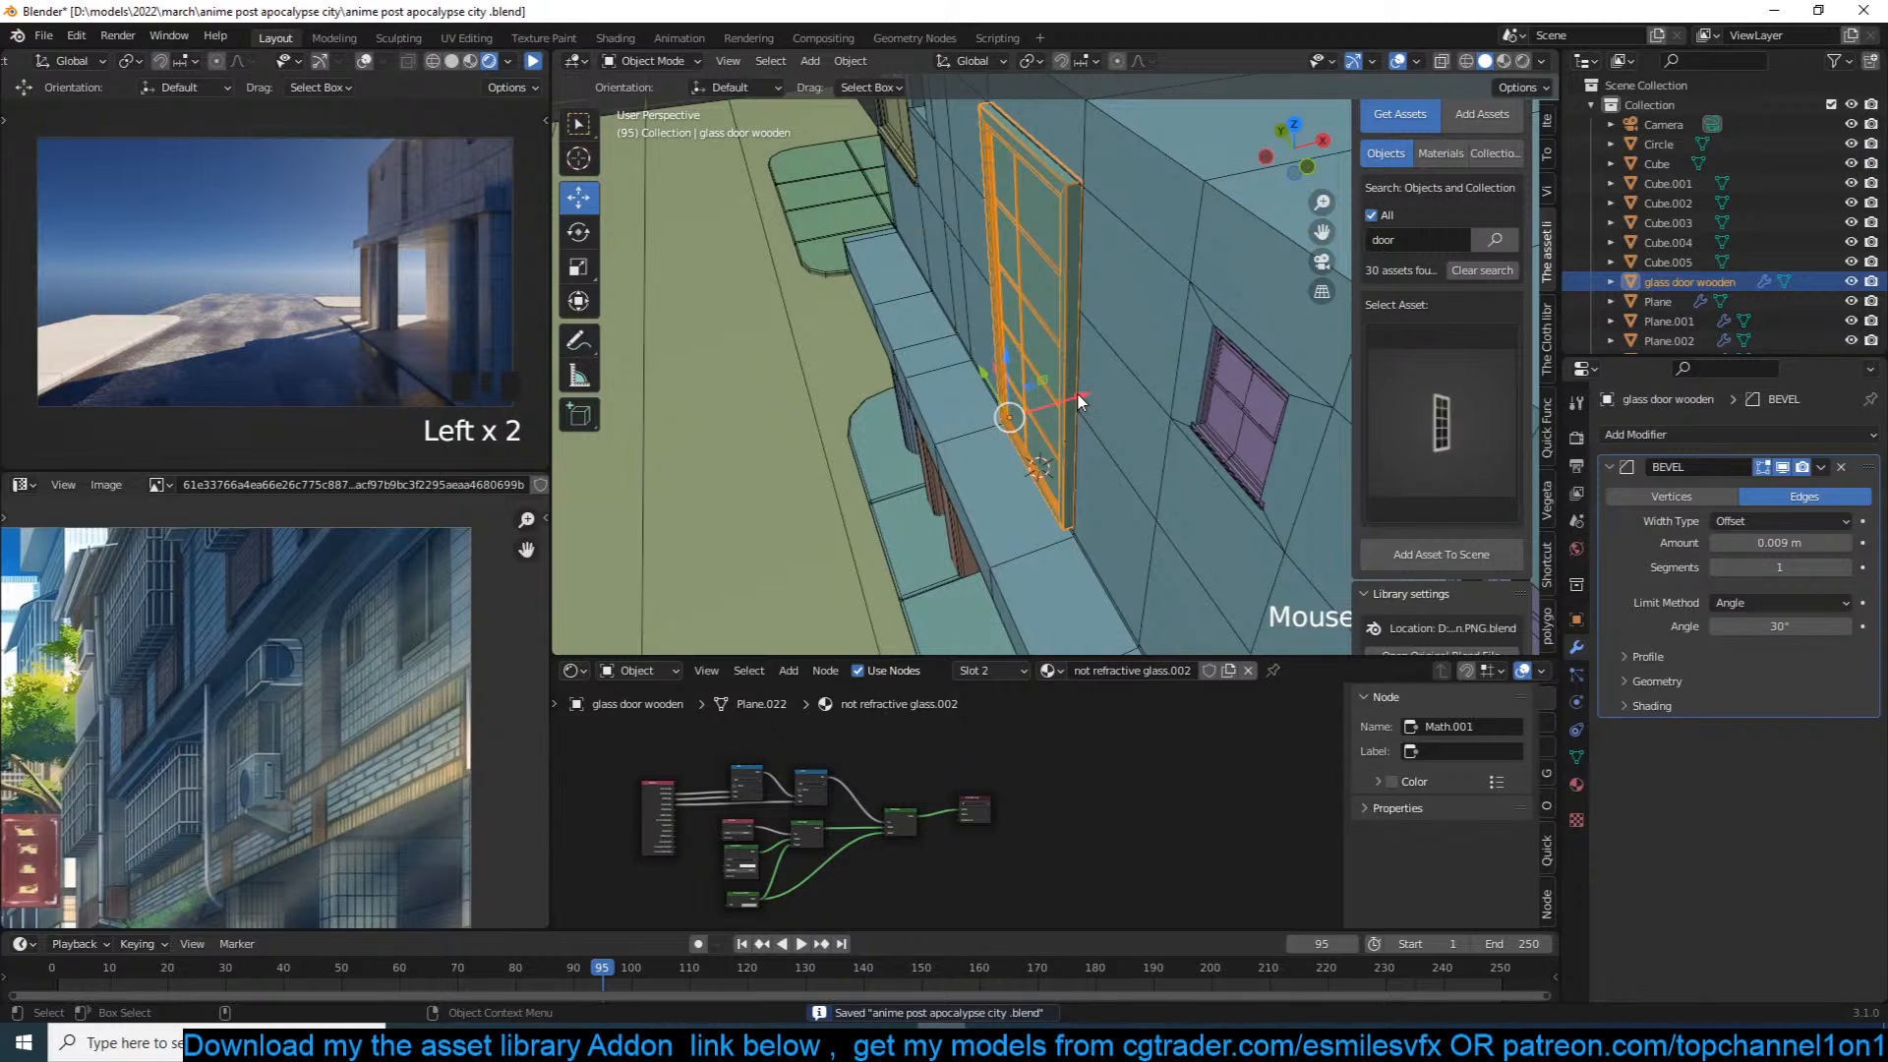
{"action": "left_click", "coordinate": [1079, 397]}
Step: Resume live rendering in the camera preview, select the building's upper-storey block, and save the file
{"action": "key", "text": "a"}
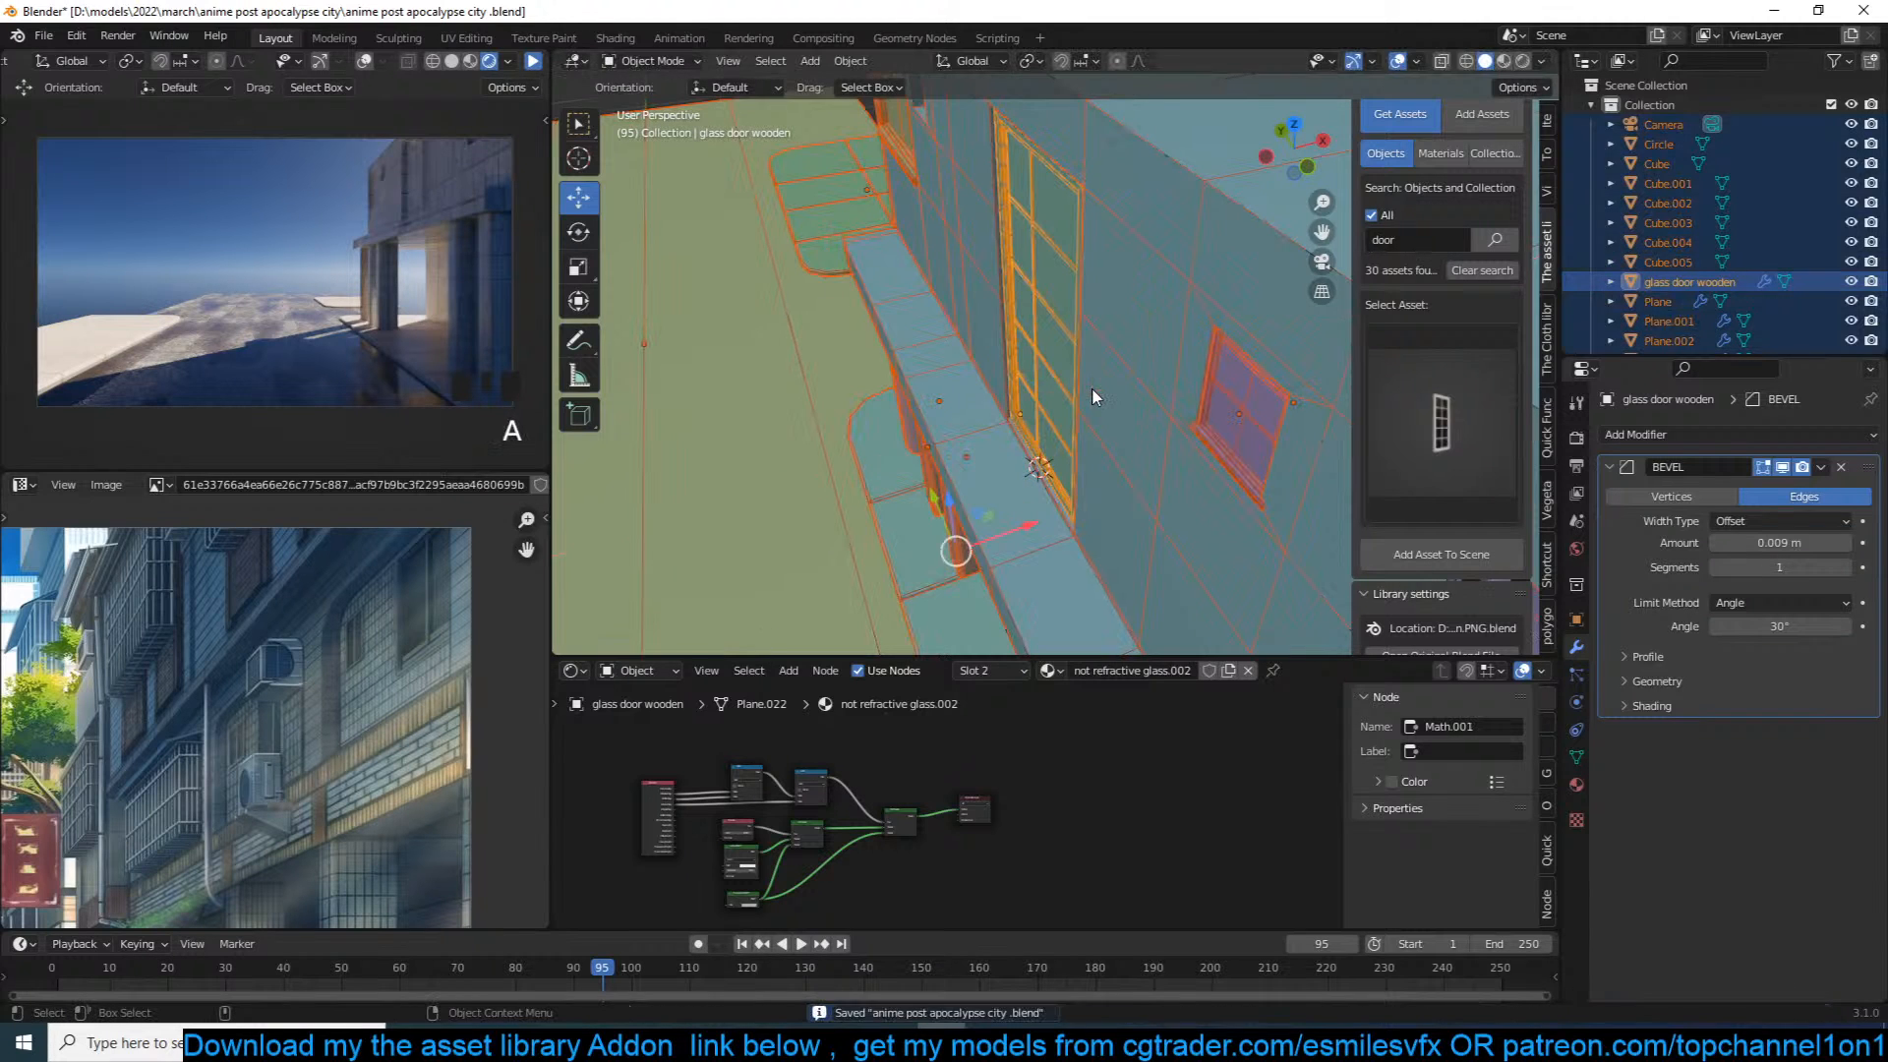
{"action": "left_click", "coordinate": [1111, 458]}
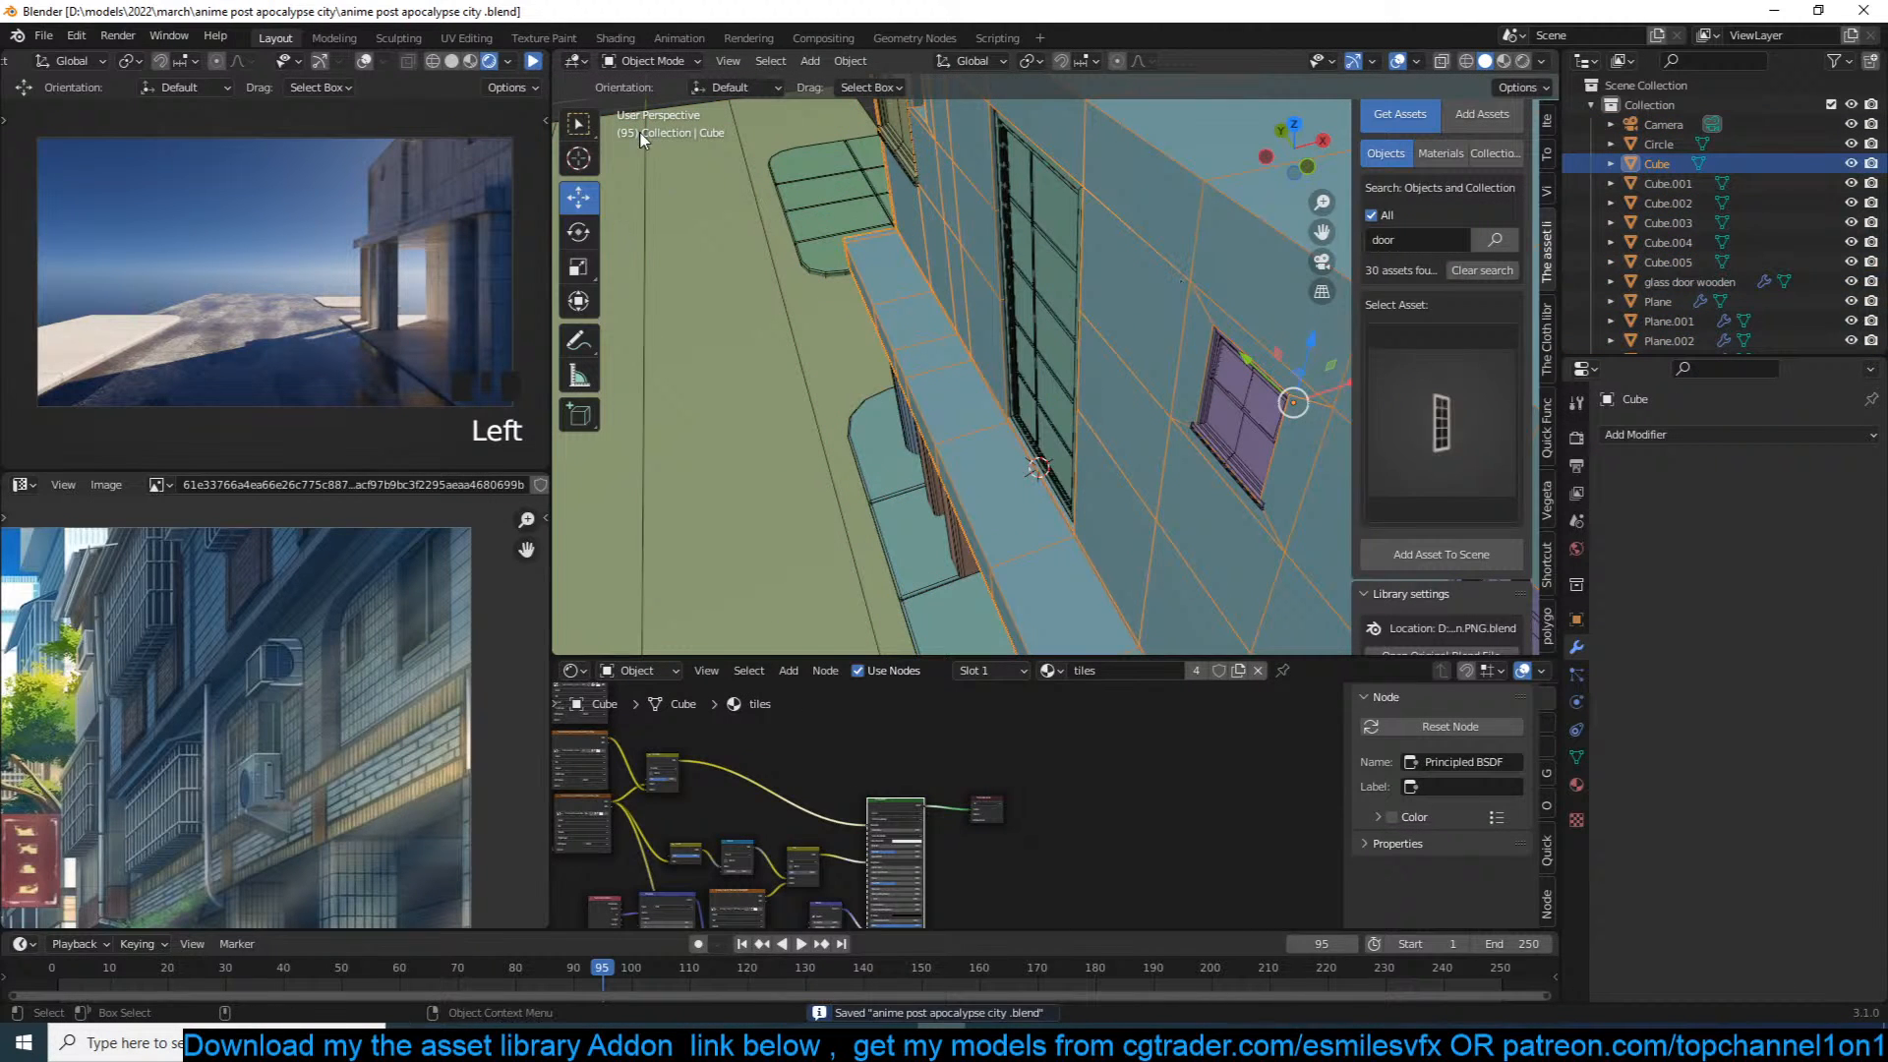
{"action": "left_click", "coordinate": [531, 63]}
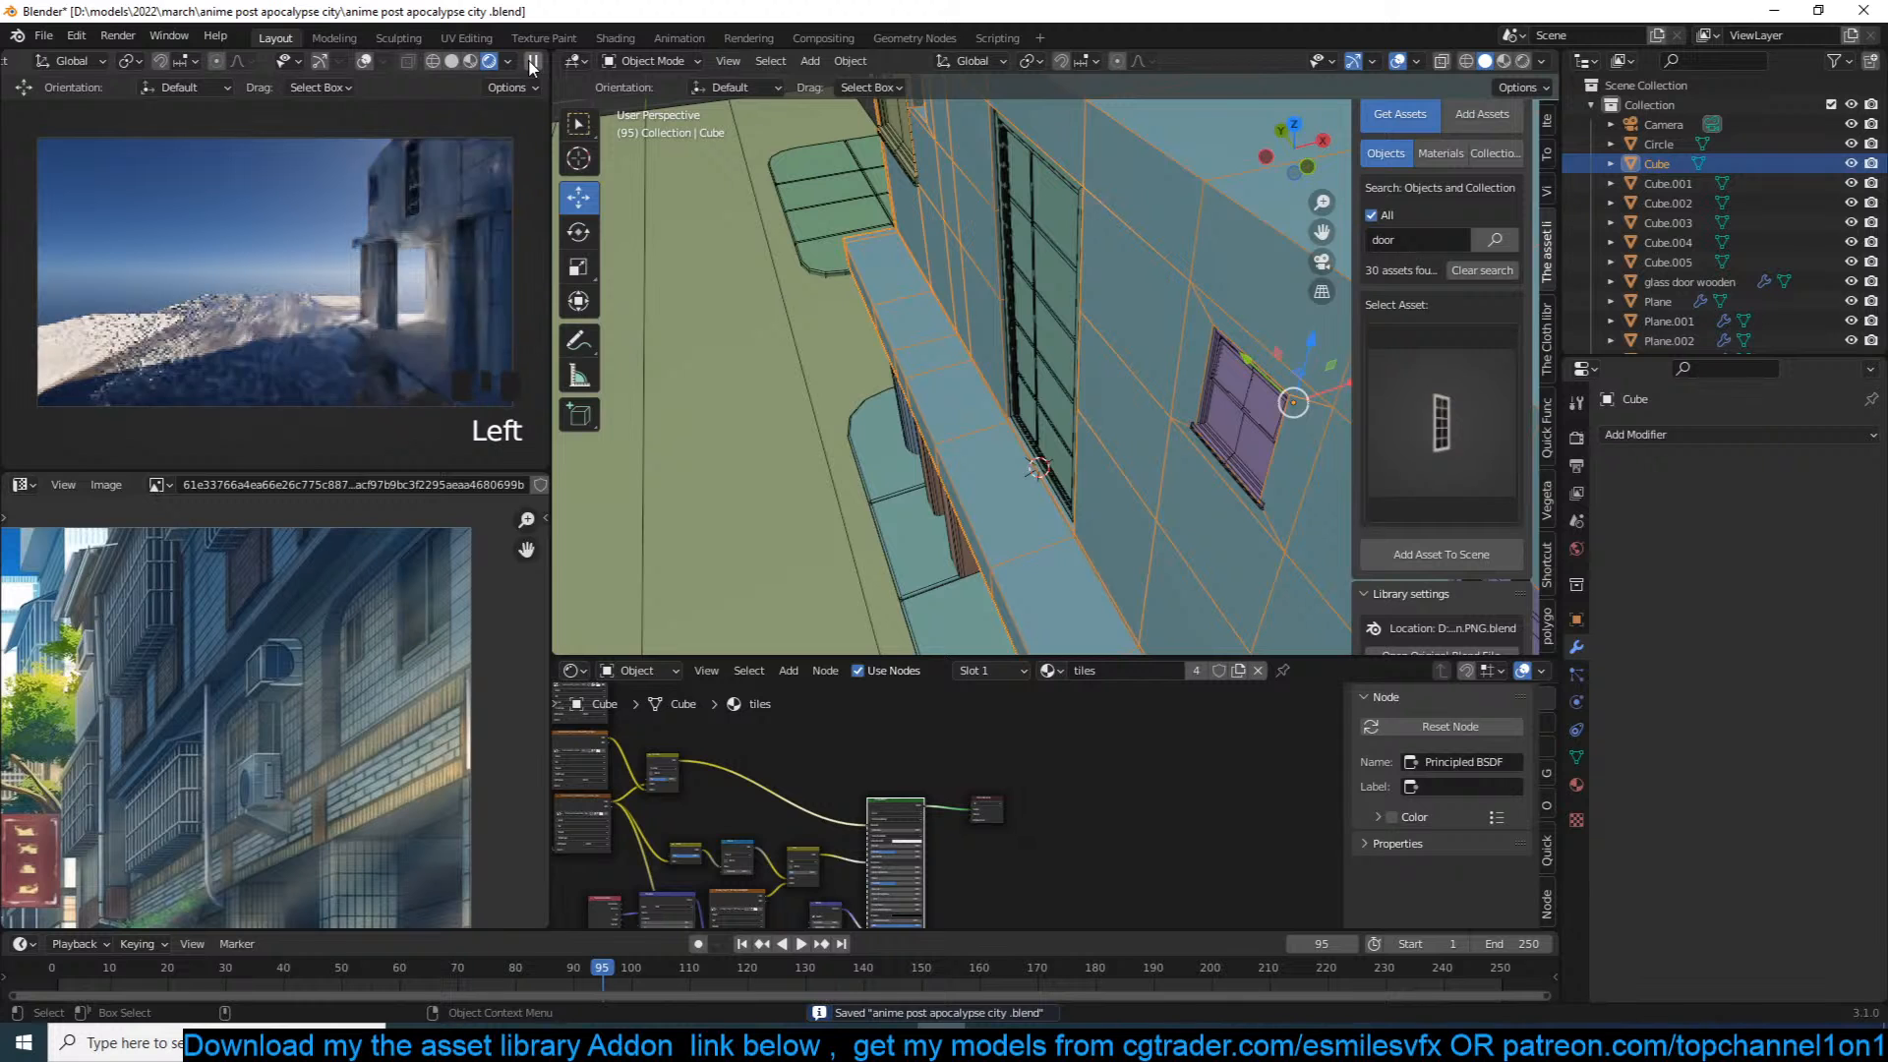
{"action": "scroll", "coordinate": [726, 269], "scroll_direction": "down", "scroll_amount": 6}
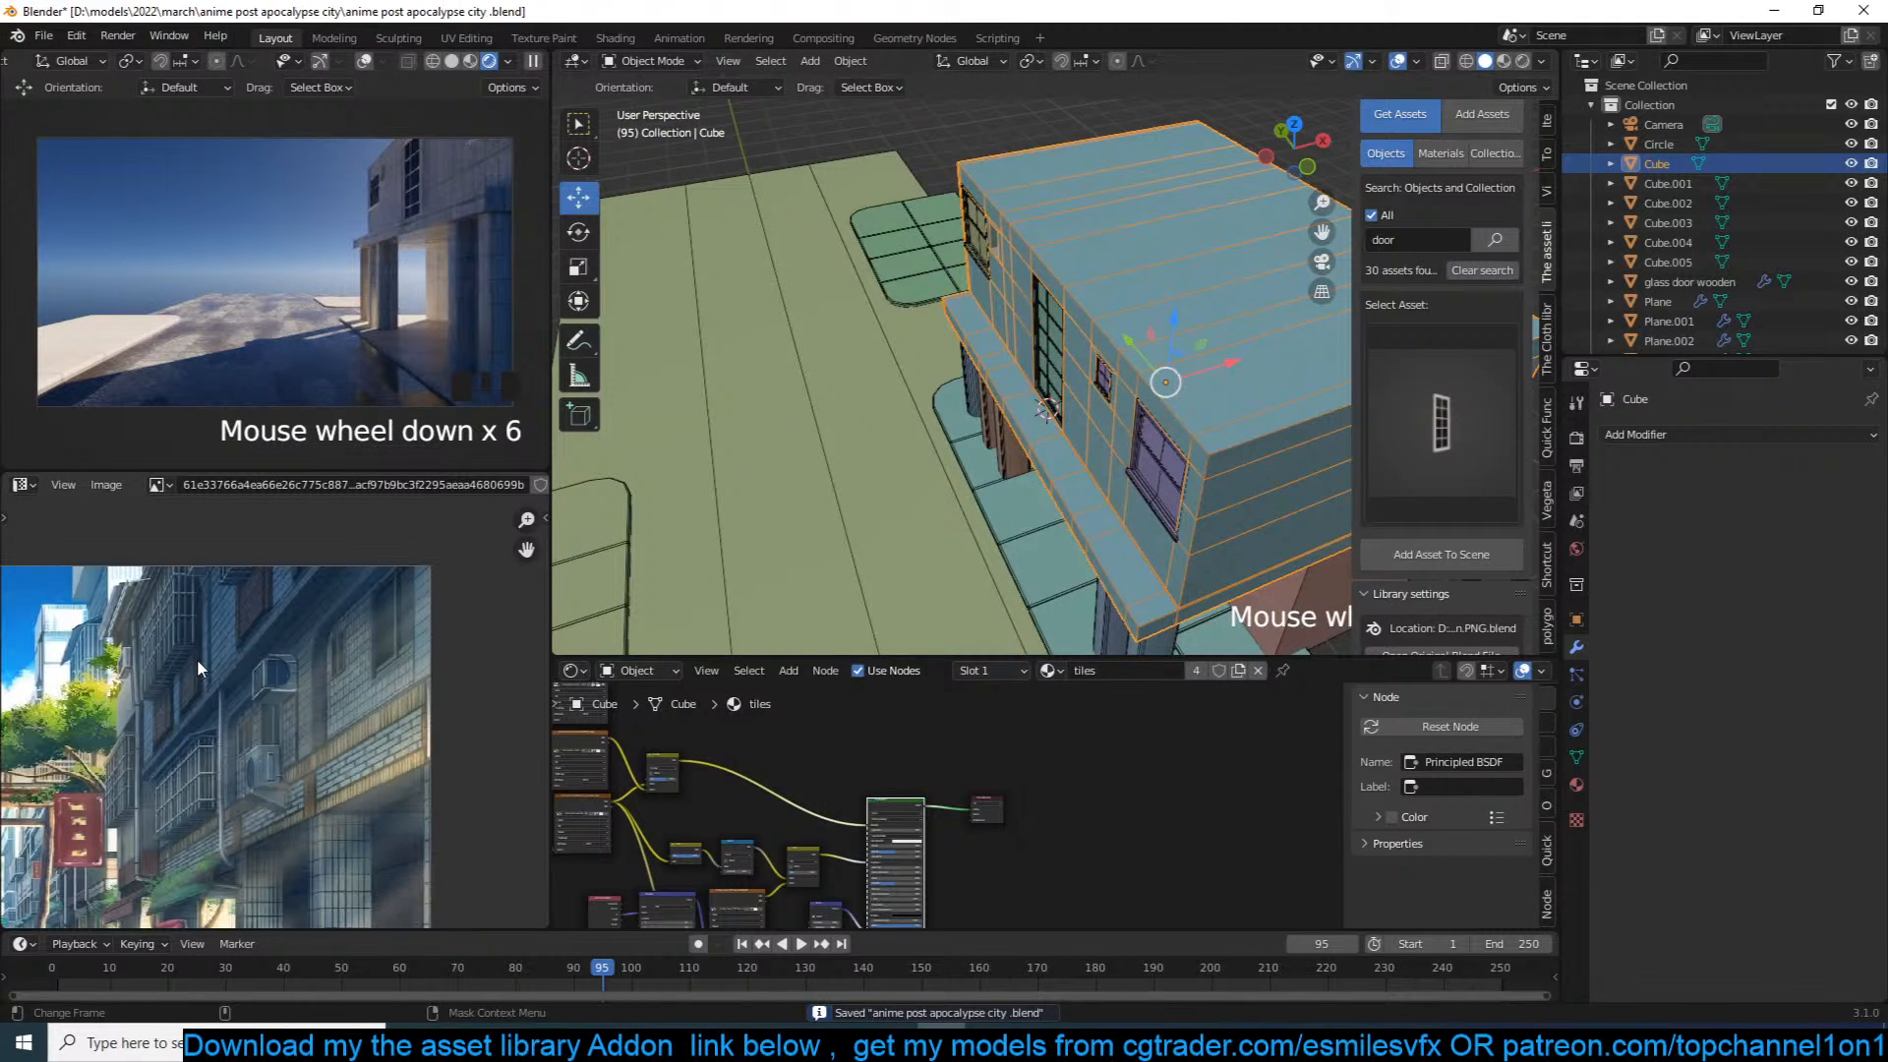
{"action": "left_click", "coordinate": [1069, 337]}
{"action": "middle_click_drag", "start_coordinate": [1068, 338], "coordinate": [1153, 264]}
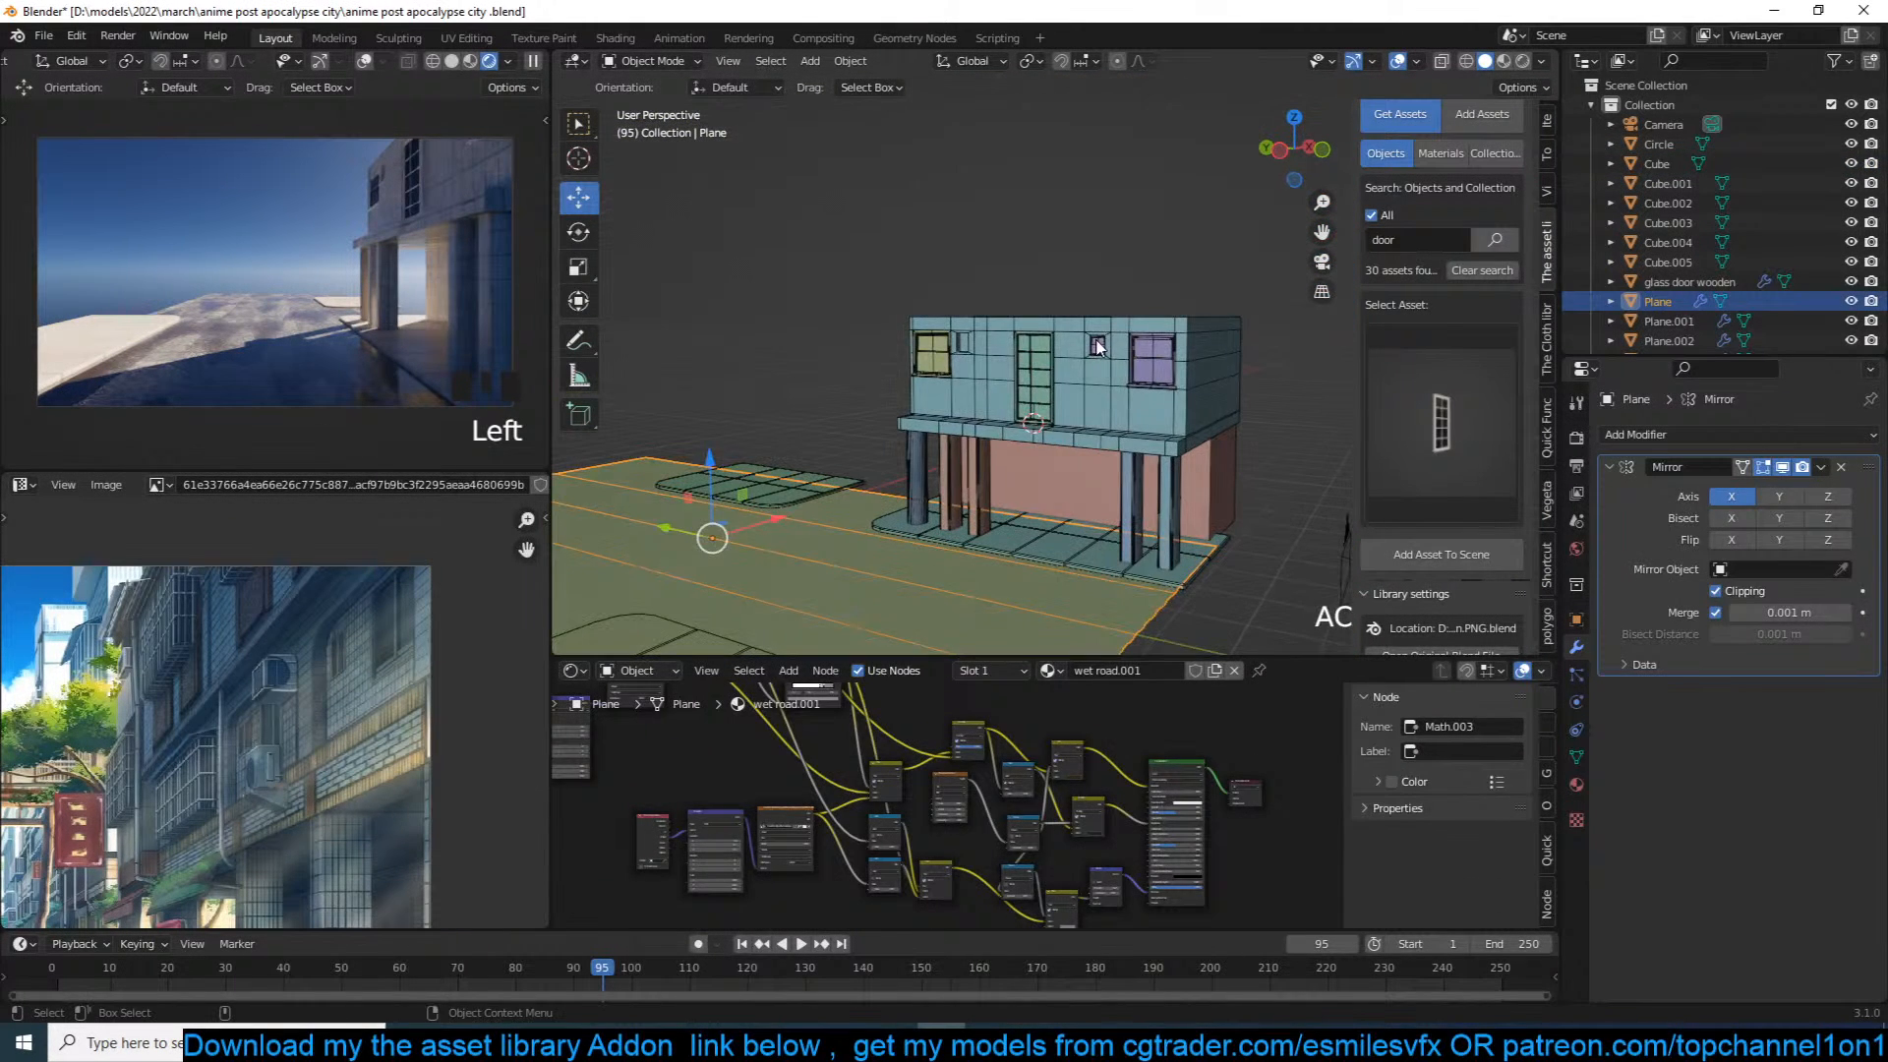
{"action": "left_click", "coordinate": [1097, 345]}
{"action": "left_click", "coordinate": [1074, 394]}
{"action": "key", "text": "ctrl+s"}
{"action": "scroll", "coordinate": [1110, 412], "scroll_direction": "up", "scroll_amount": 2}
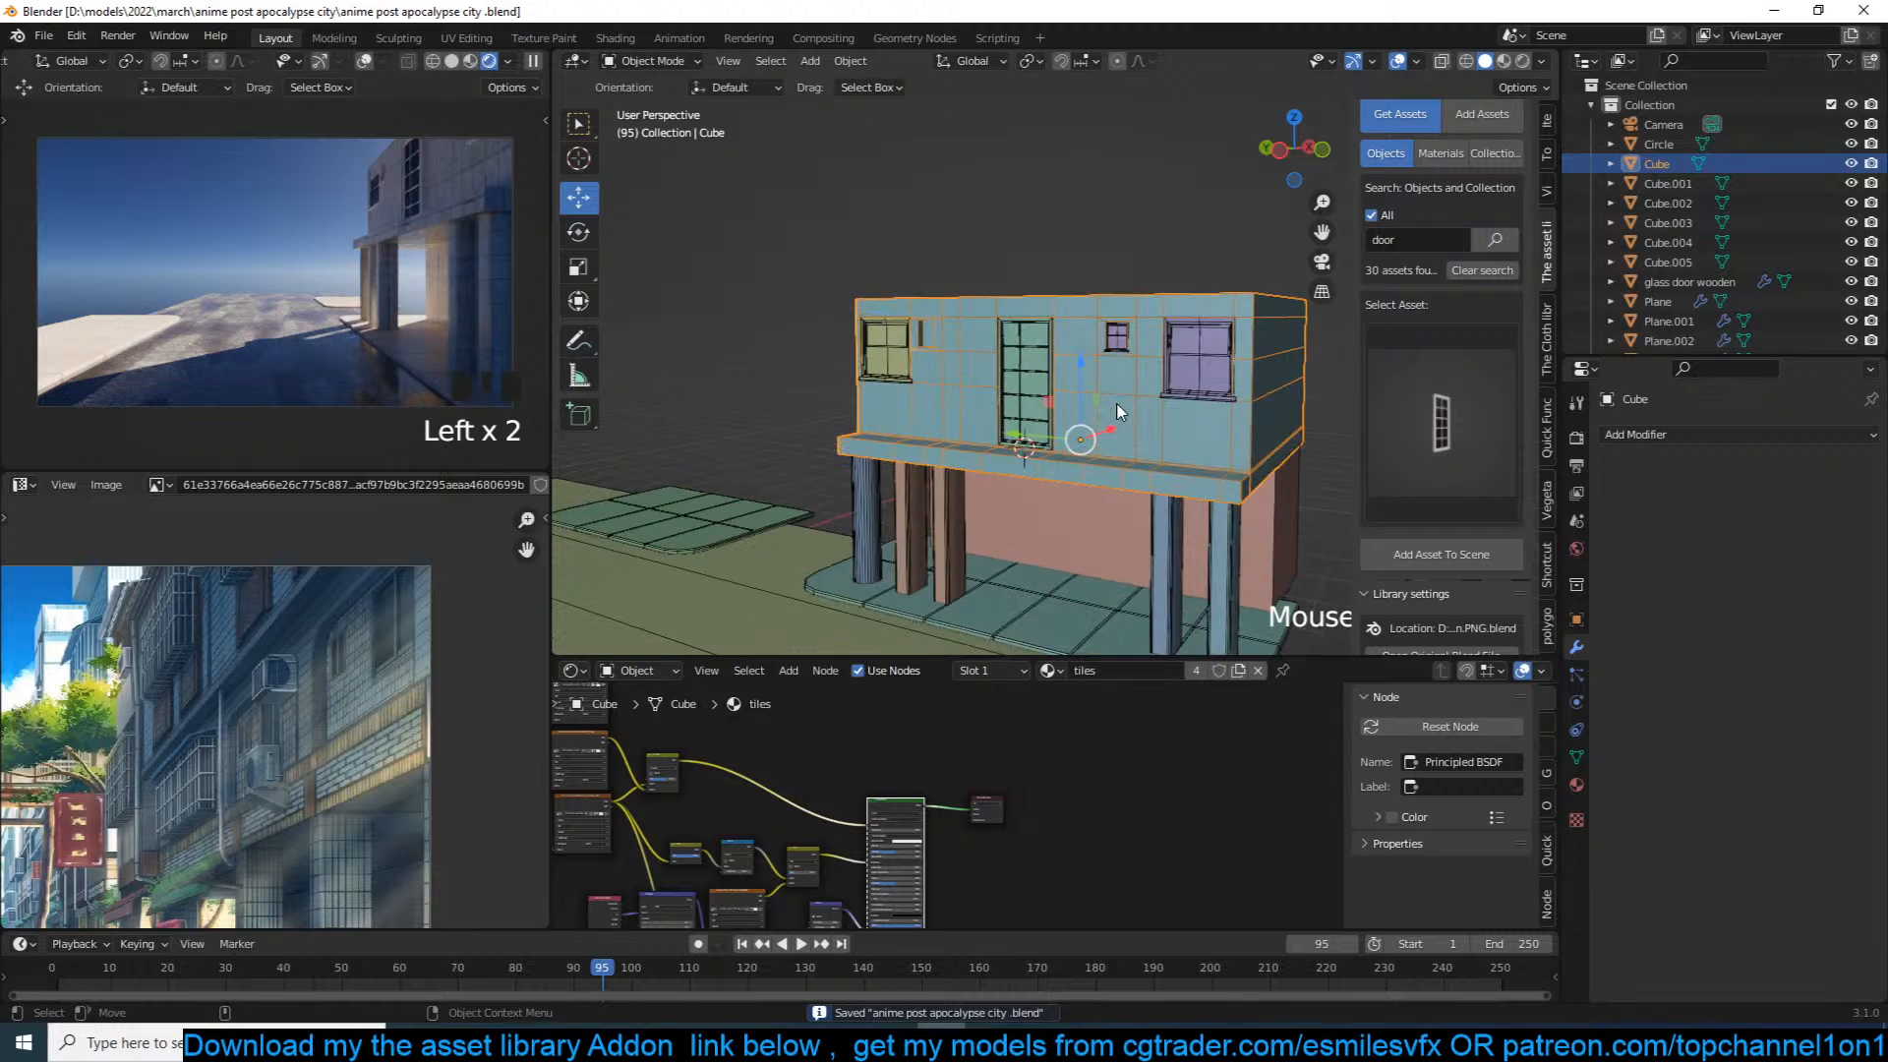
Step: Scale all UVs of the upper-storey block by about 2.3, return to Object Mode, deselect, and save the file
{"action": "scroll", "coordinate": [746, 810], "scroll_direction": "up", "scroll_amount": 5}
{"action": "middle_click_drag", "start_coordinate": [948, 790], "coordinate": [1023, 832]}
{"action": "key", "text": "Tab"}
{"action": "key", "text": "a"}
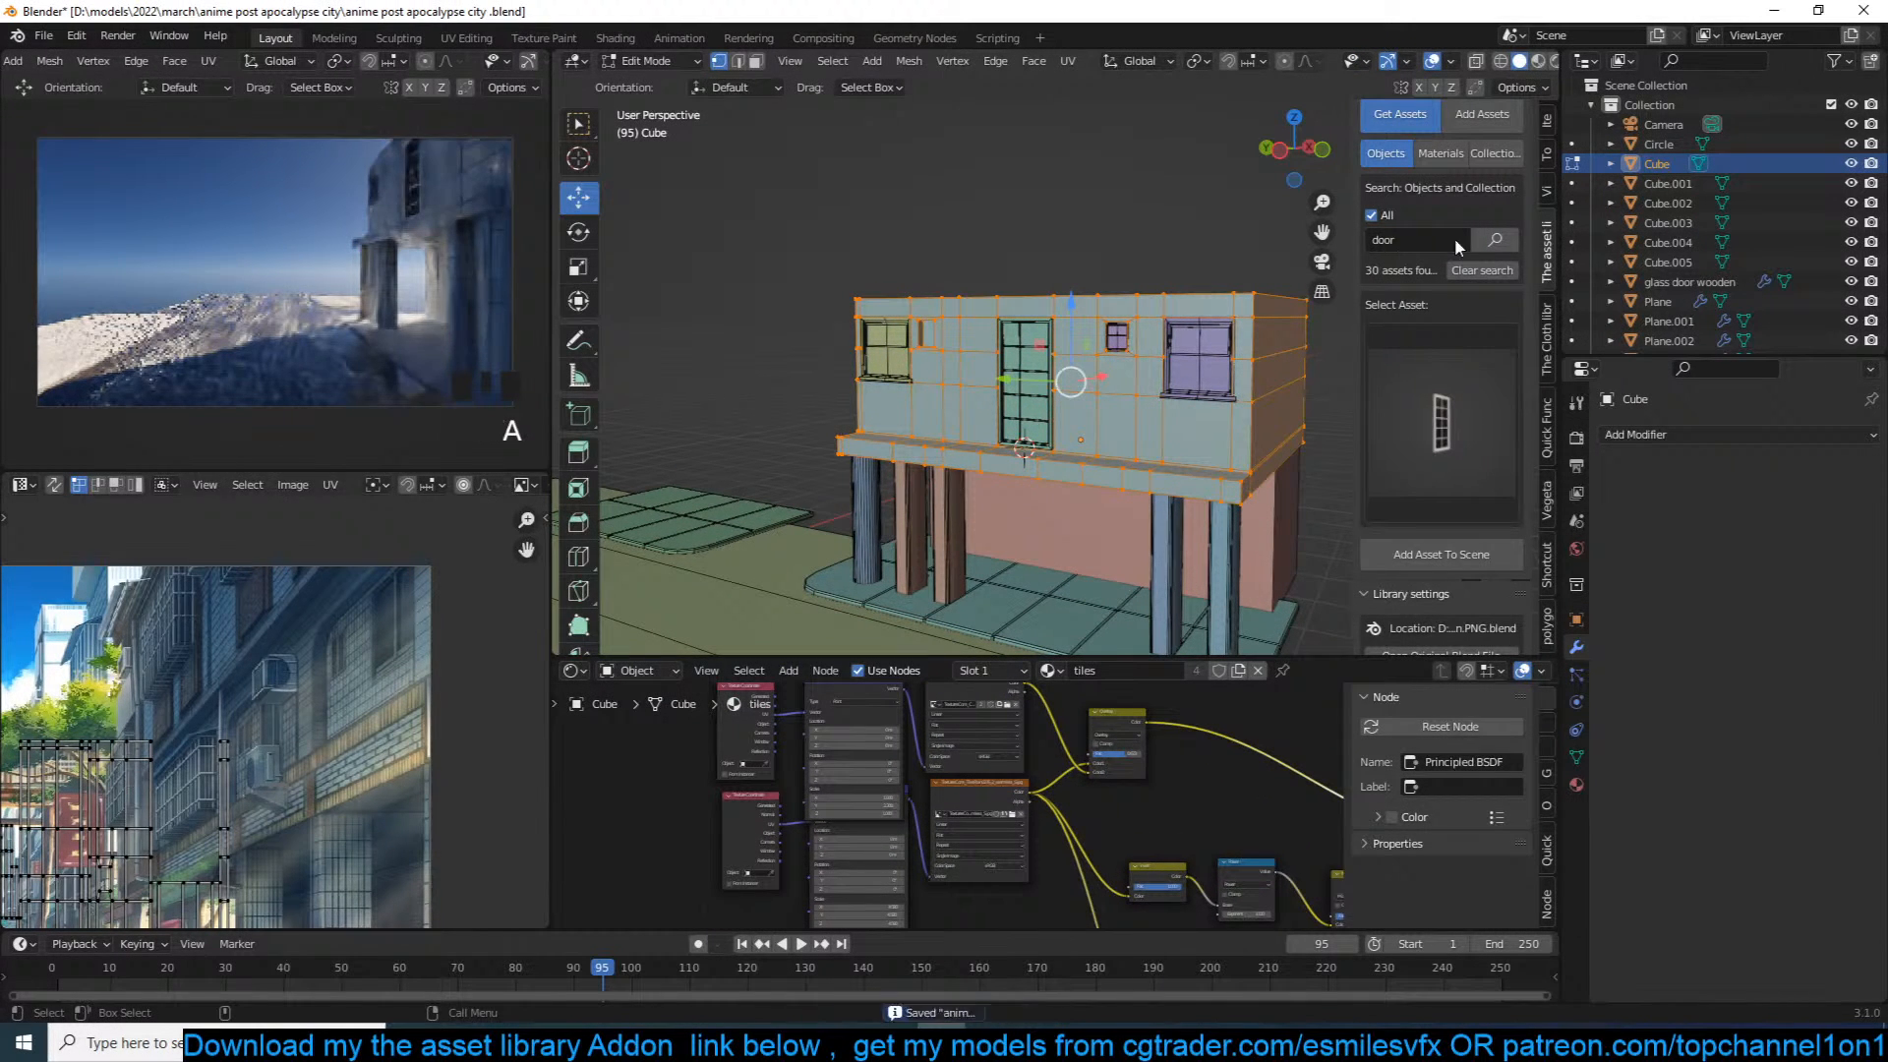
{"action": "key", "text": "a"}
{"action": "key", "text": "s"}
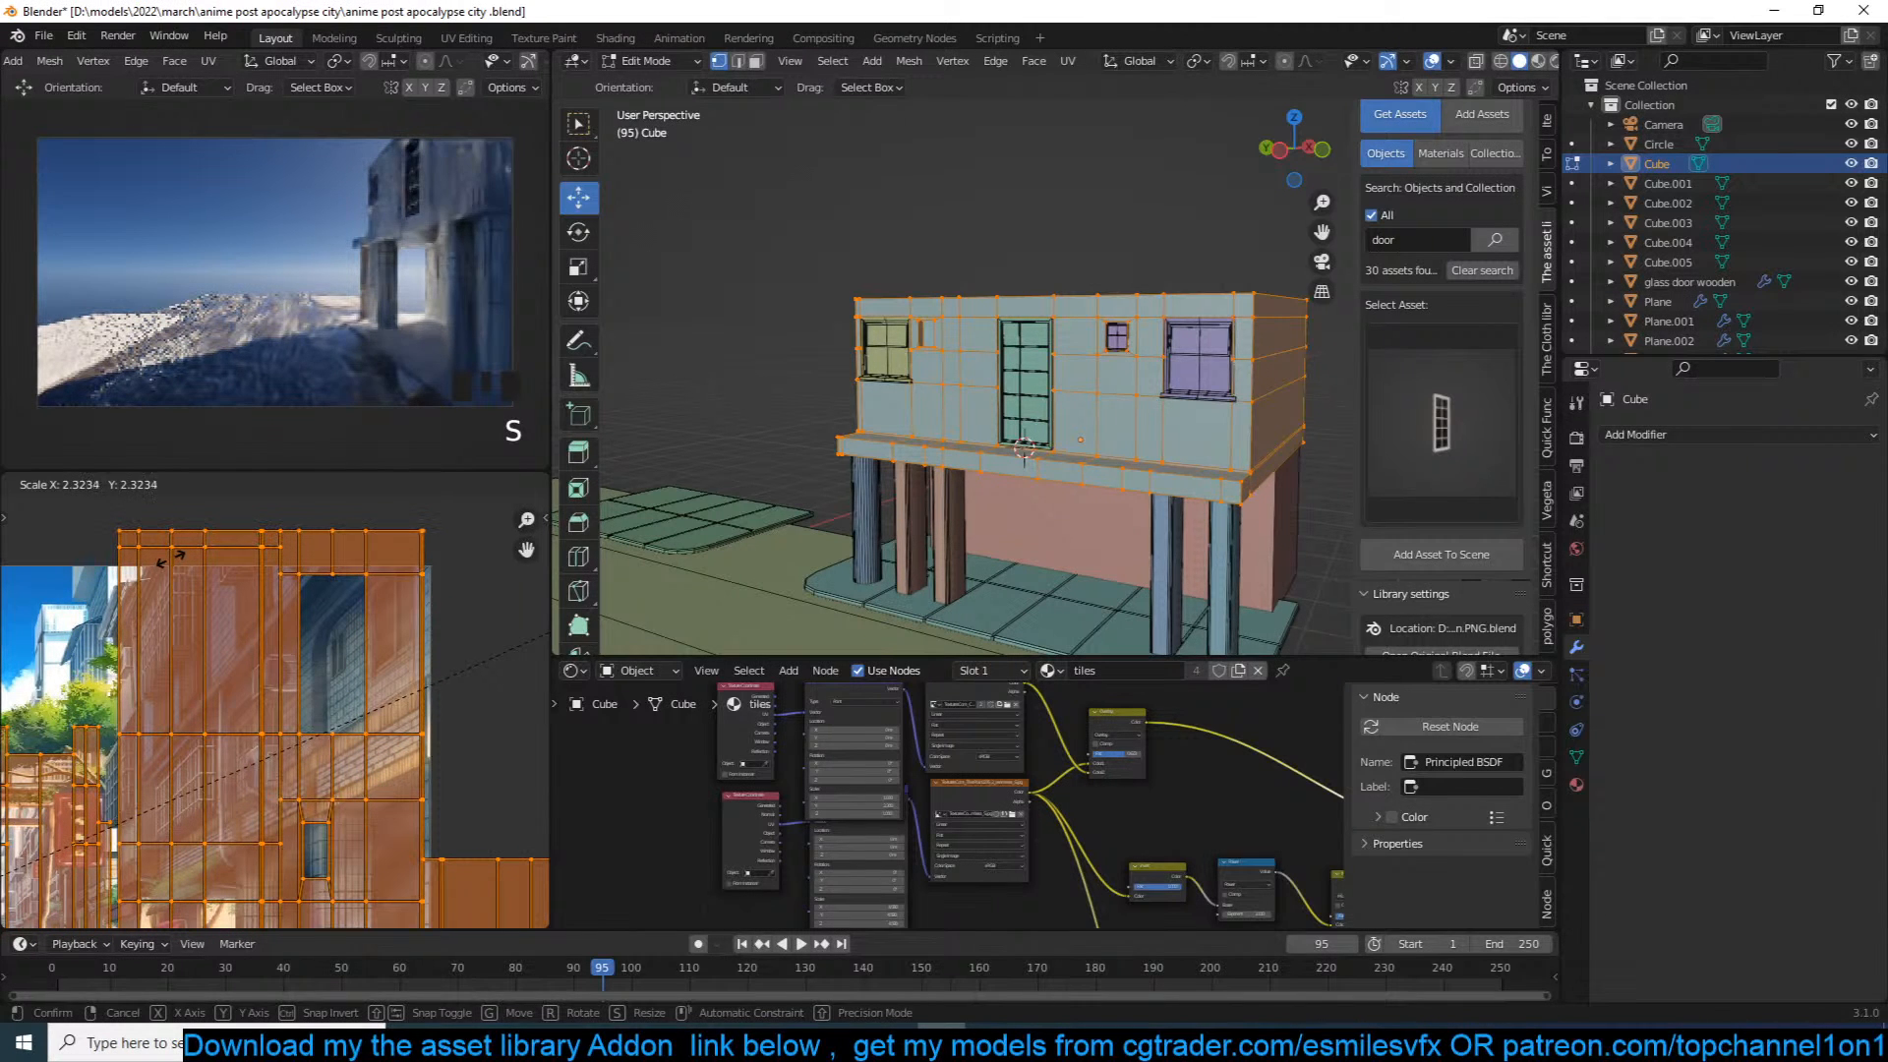
{"action": "left_click", "coordinate": [186, 551]}
{"action": "key", "text": "Tab"}
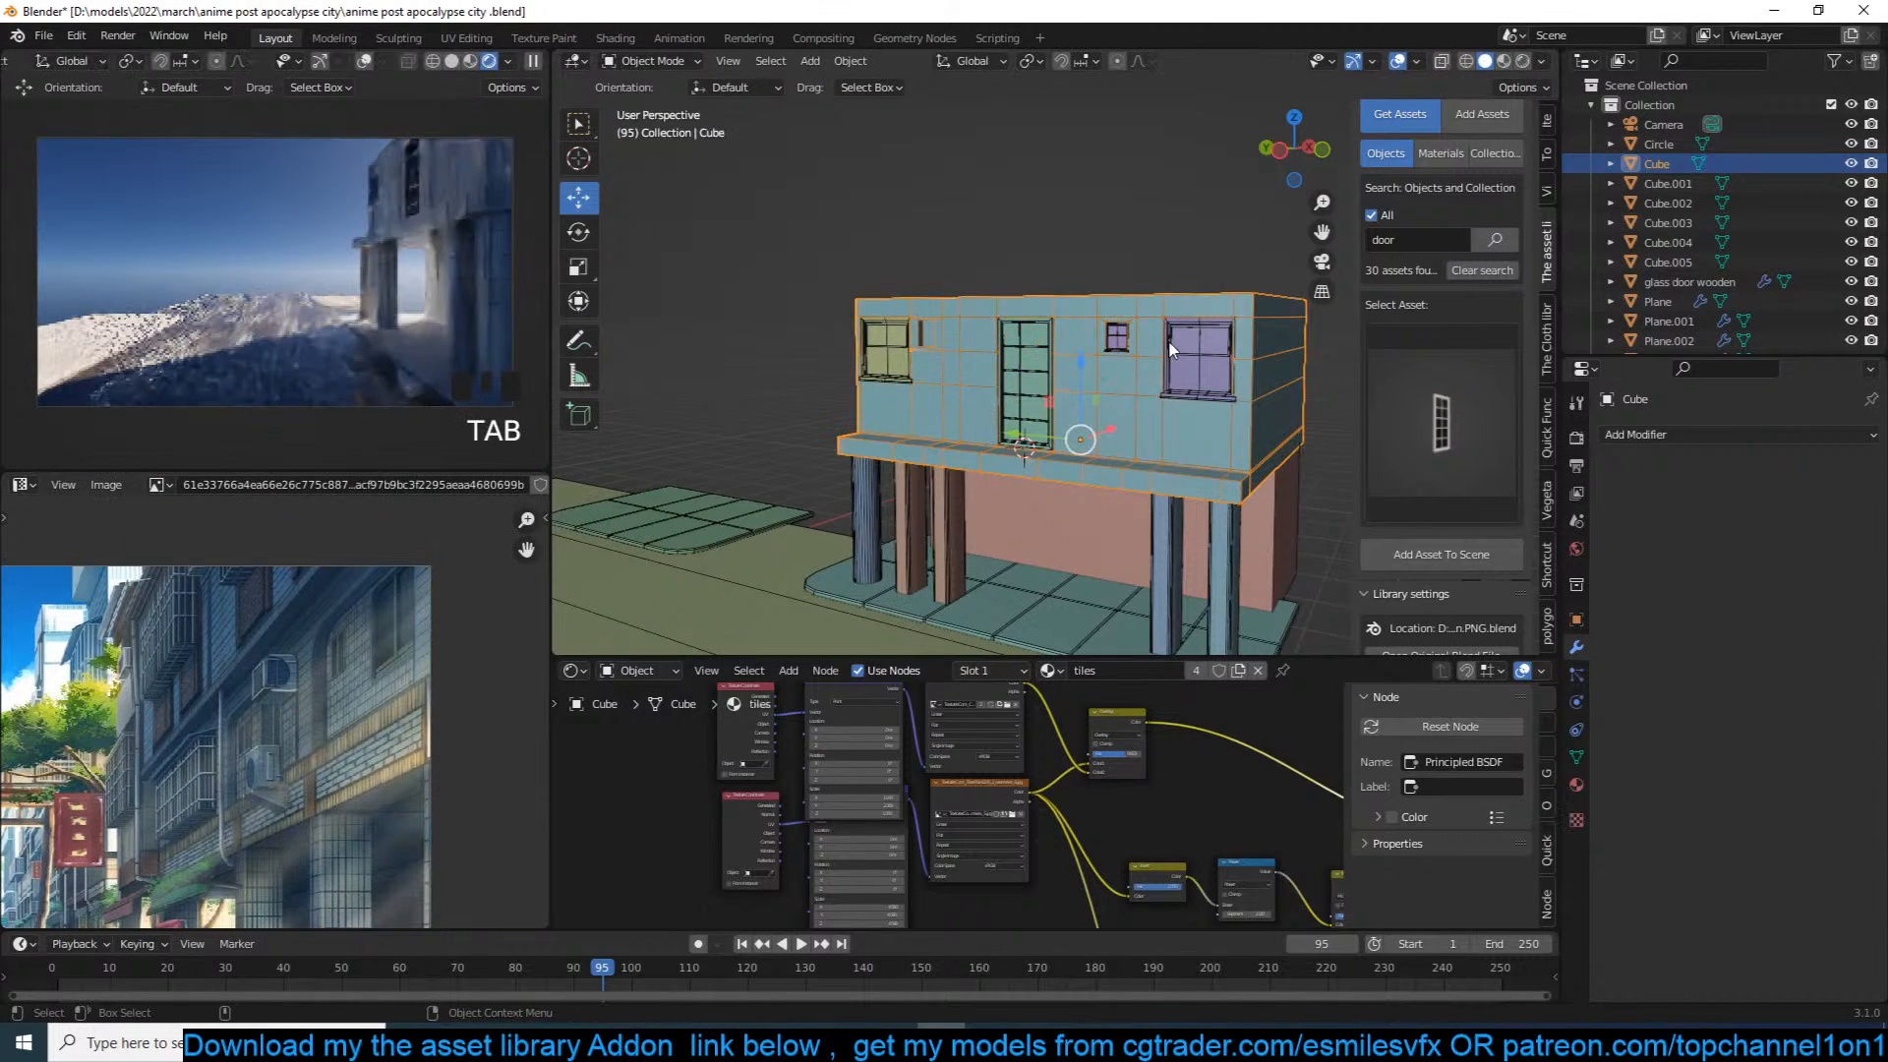
{"action": "key", "text": "alt+a"}
{"action": "key", "text": "ctrl+s"}
Step: Examine the tiles material's node tree from its image textures to the Principled BSDF
{"action": "scroll", "coordinate": [1224, 750], "scroll_direction": "up", "scroll_amount": 5}
{"action": "middle_click_drag", "start_coordinate": [1224, 752], "coordinate": [885, 759]}
{"action": "scroll", "coordinate": [1062, 757], "scroll_direction": "down", "scroll_amount": 7}
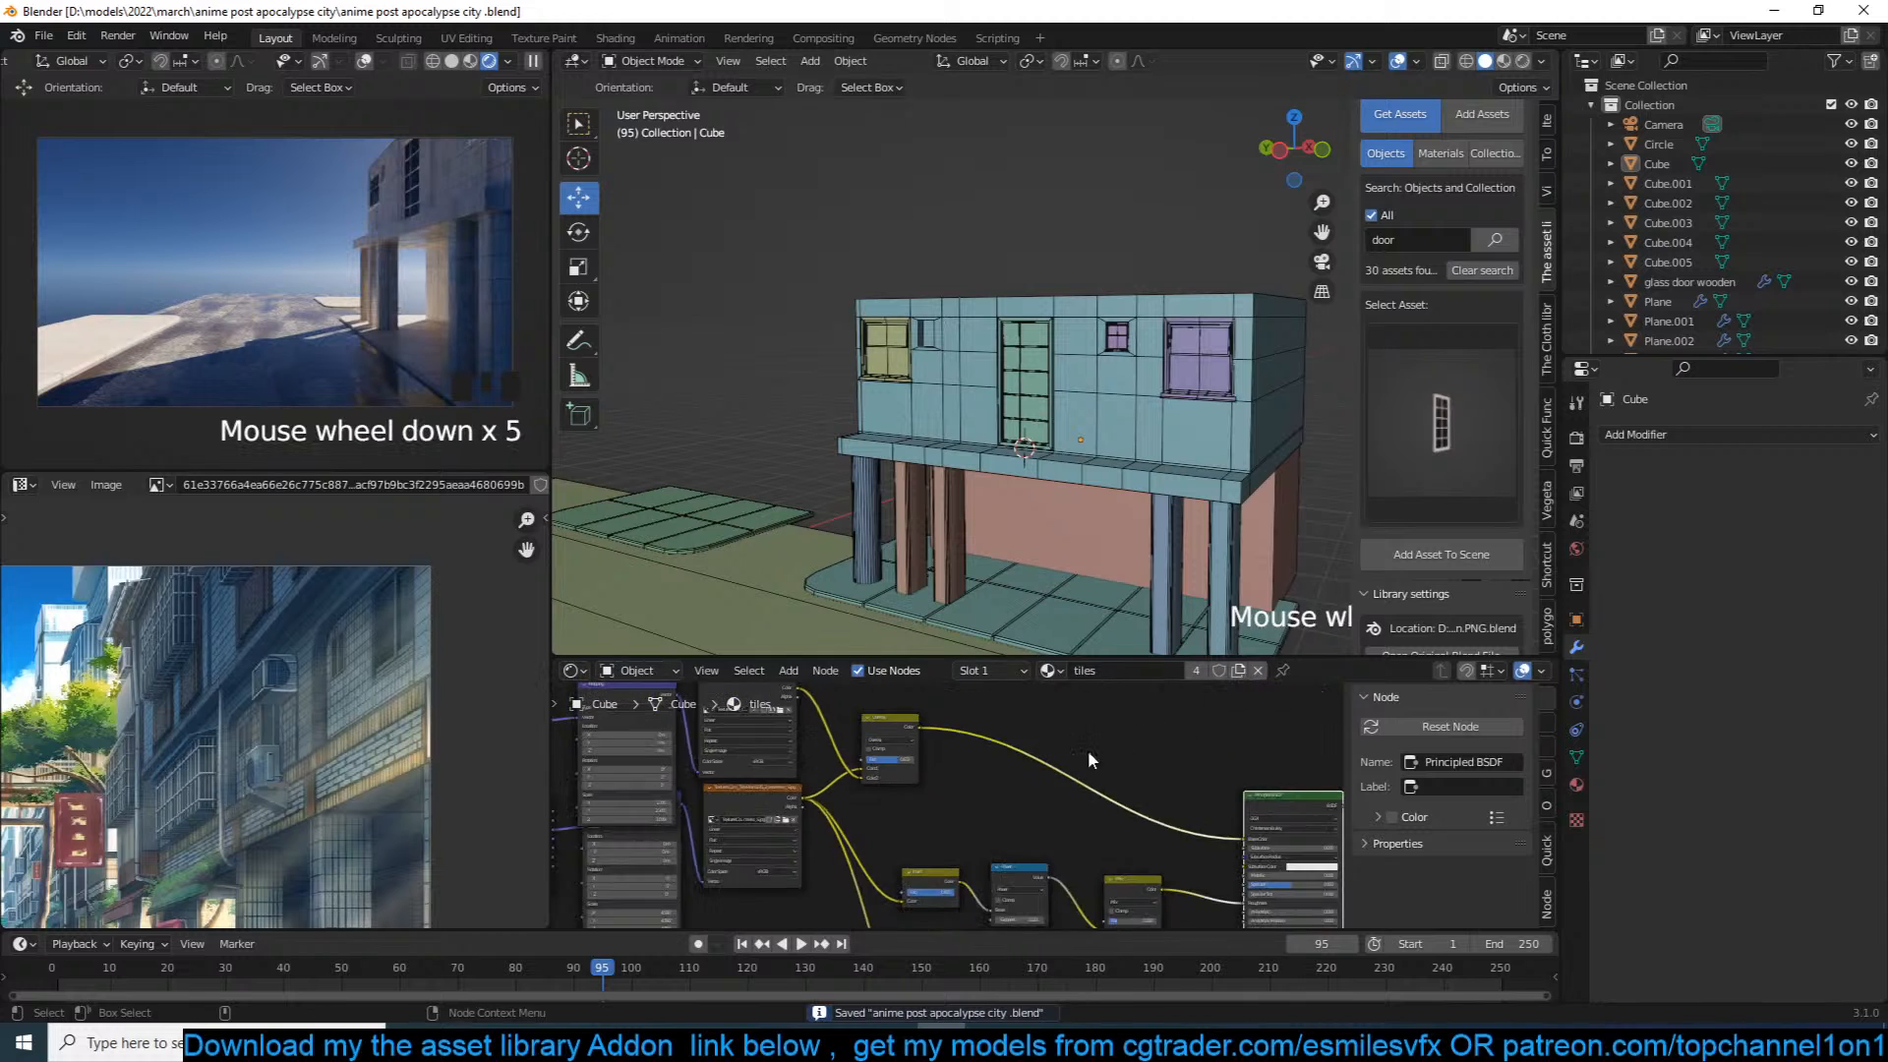
Step: Duplicate the roughness Mix node and insert the copy between the original and the Principled BSDF's Roughness input
{"action": "middle_click_drag", "start_coordinate": [1062, 757], "coordinate": [889, 703]}
{"action": "scroll", "coordinate": [1017, 767], "scroll_direction": "up", "scroll_amount": 10}
{"action": "middle_click_drag", "start_coordinate": [1011, 768], "coordinate": [1077, 672]}
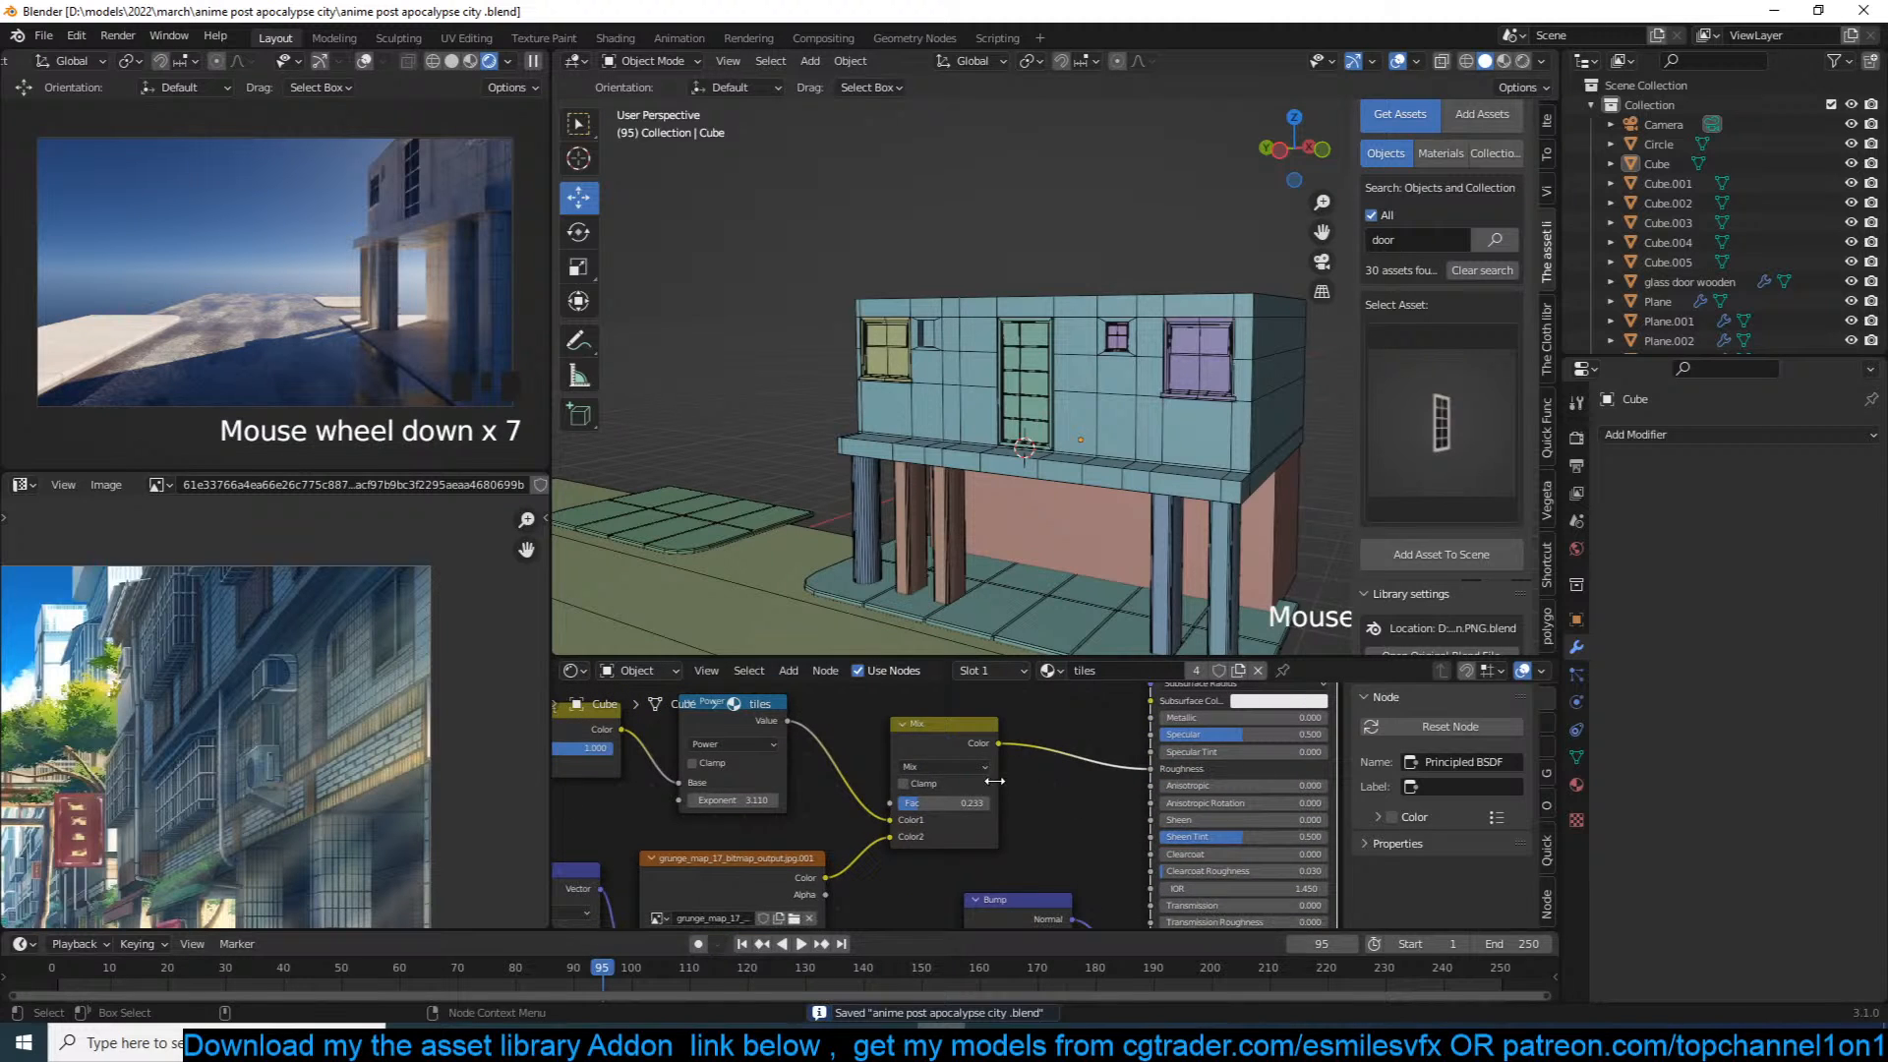
{"action": "left_click_drag", "start_coordinate": [959, 723], "coordinate": [883, 730]}
{"action": "key", "text": "shift+d"}
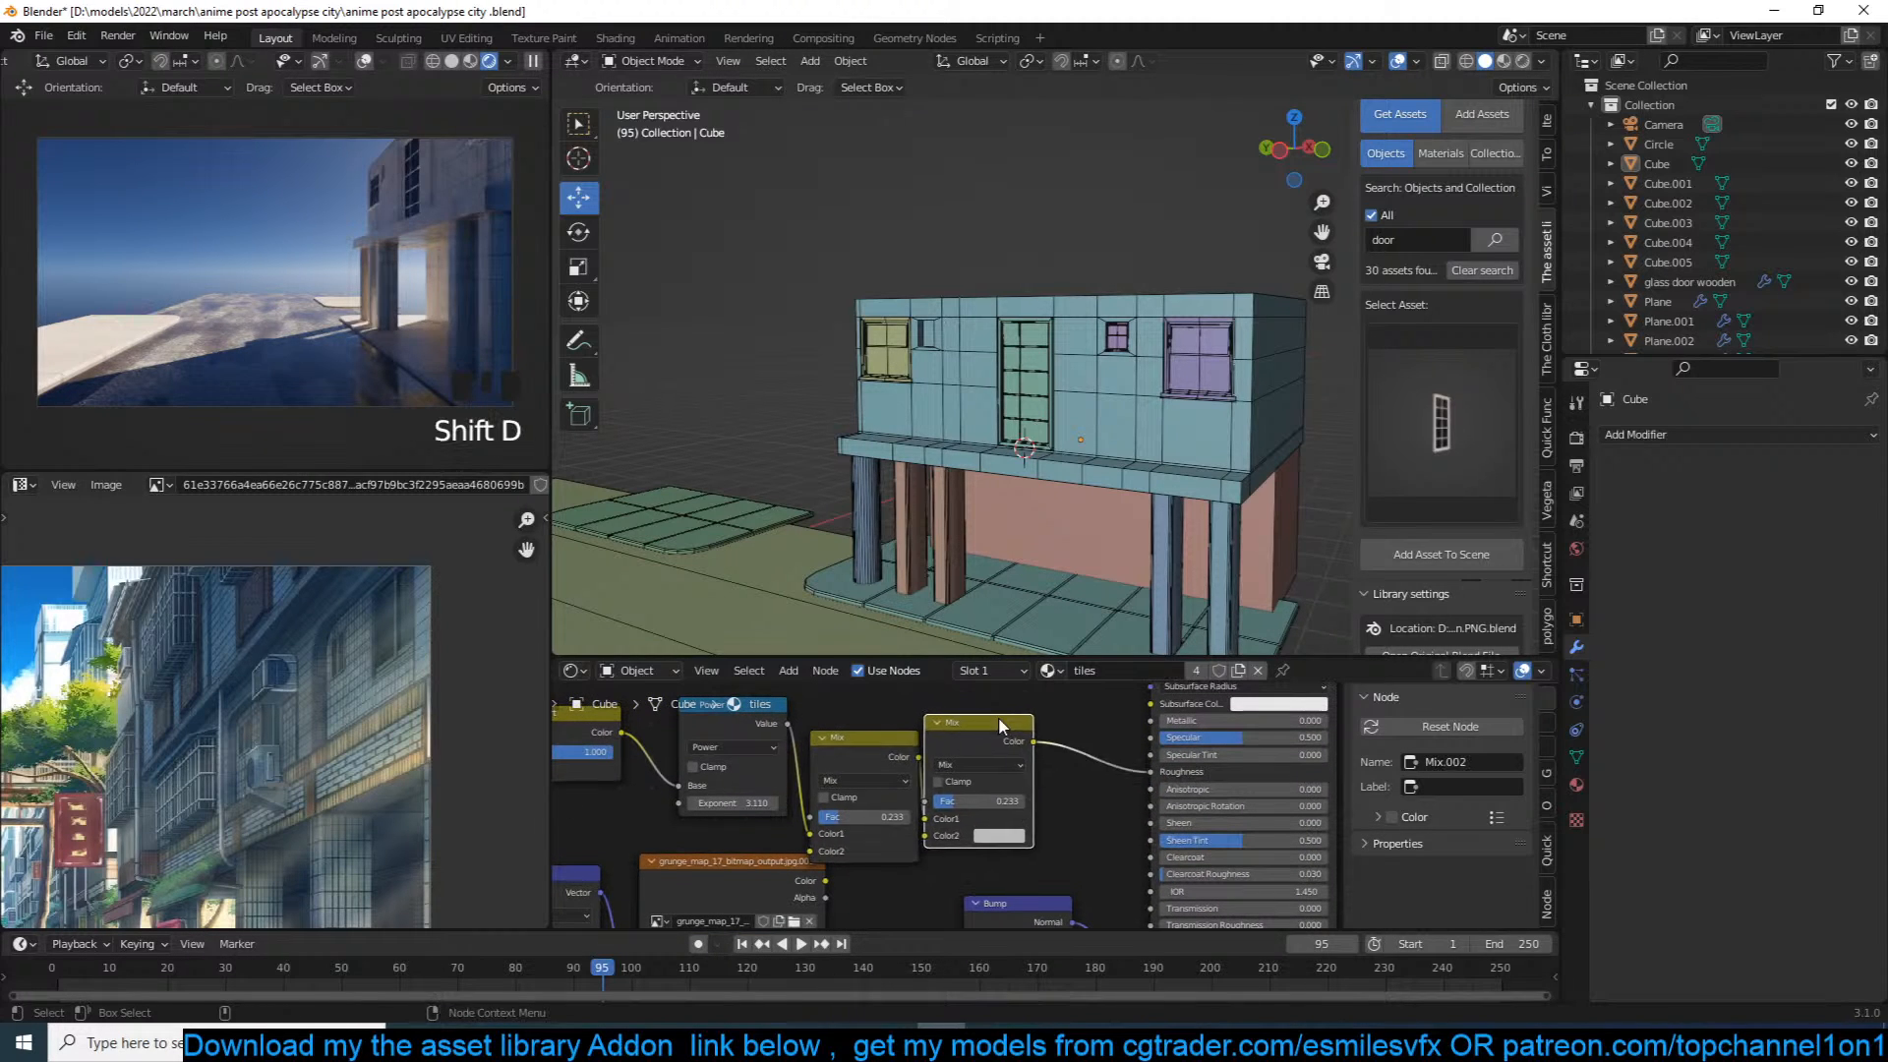
{"action": "left_click", "coordinate": [1034, 828]}
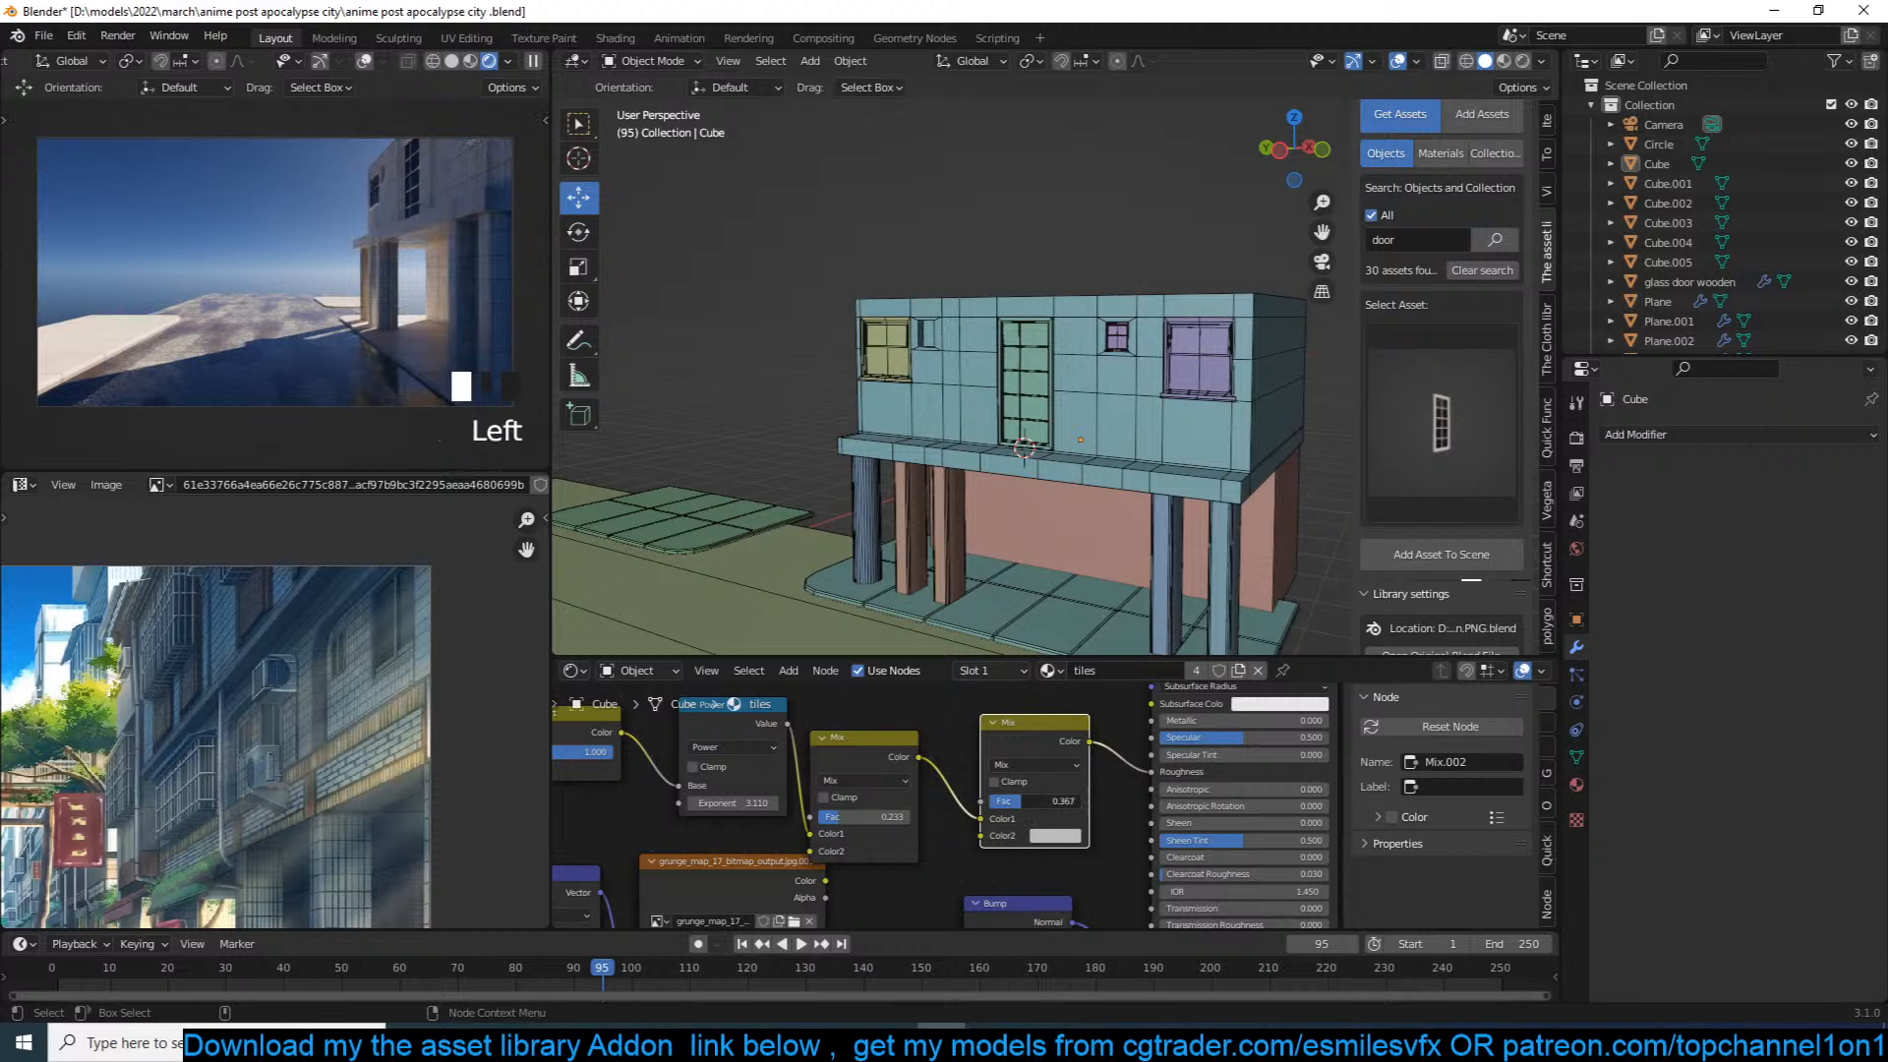
Step: Set the duplicated Mix node's Color2 to black and its factor to 0.592, and save the file
{"action": "left_click", "coordinate": [1037, 833]}
{"action": "left_click_drag", "start_coordinate": [1156, 685], "coordinate": [1160, 730]}
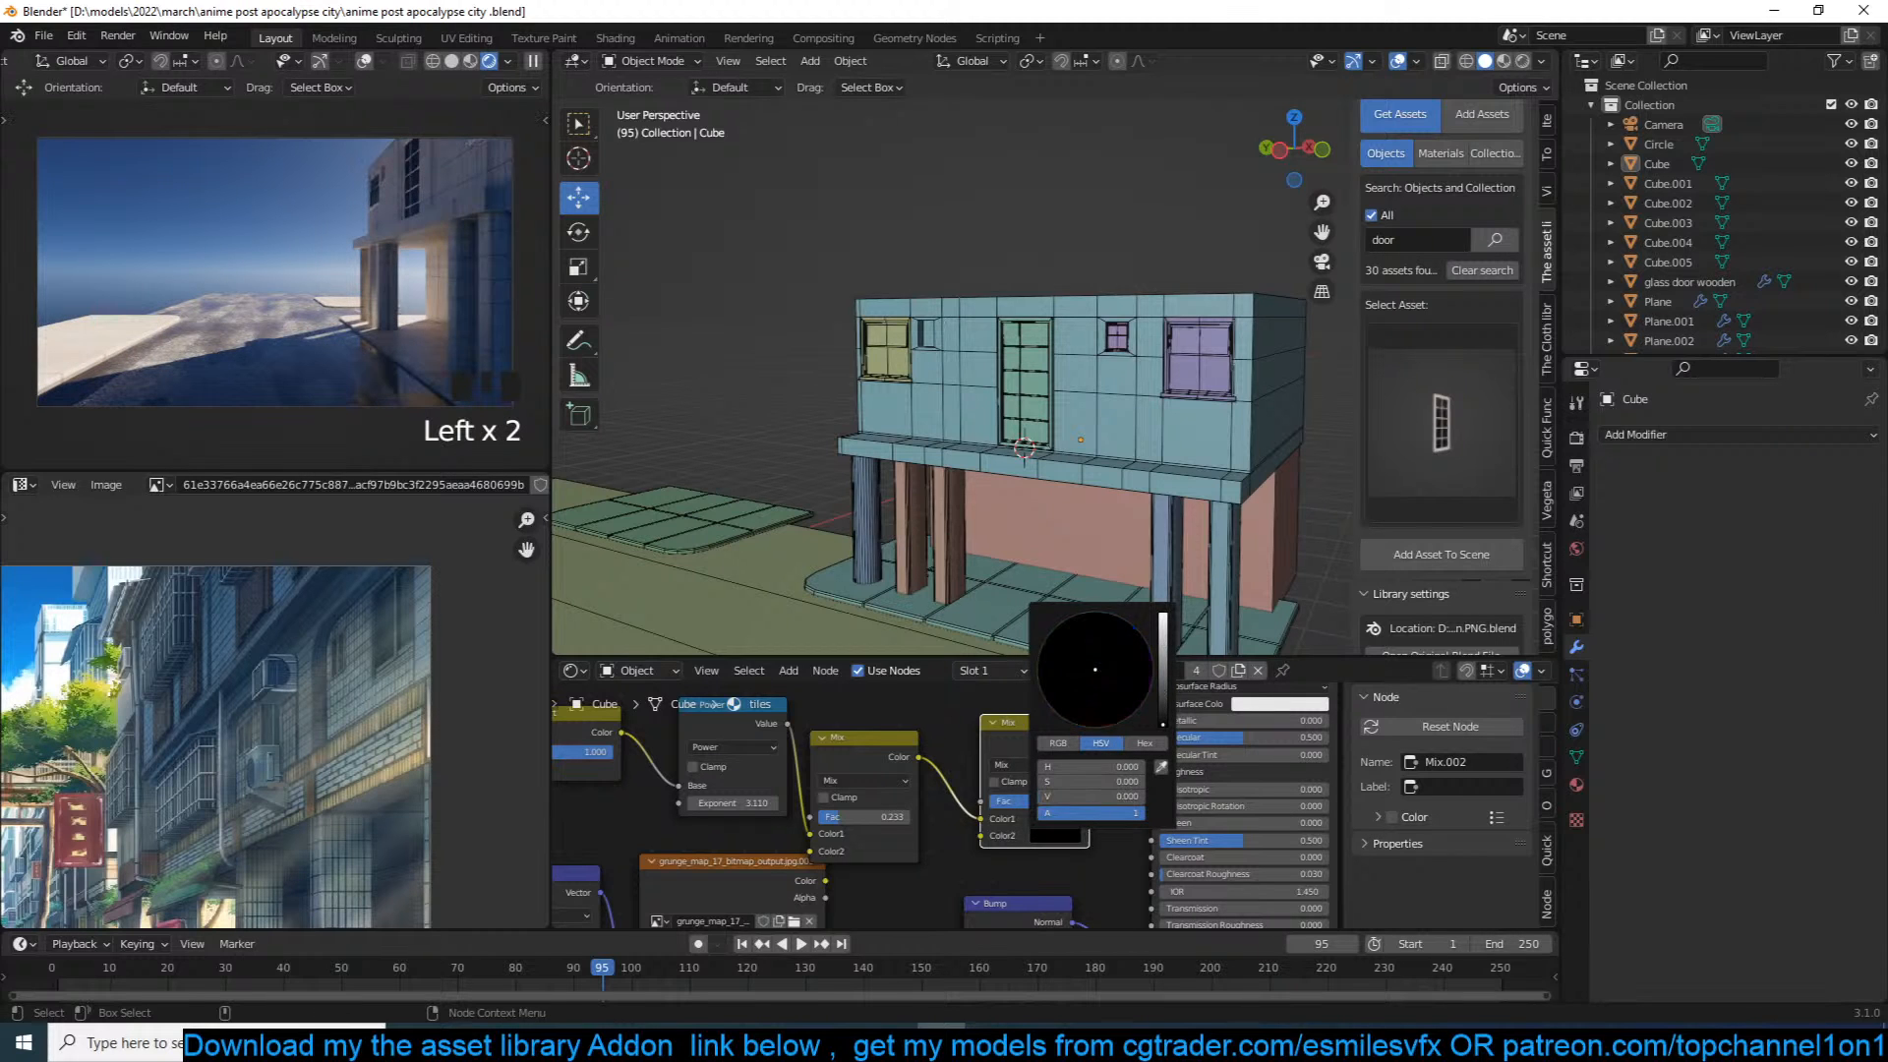
{"action": "left_click", "coordinate": [932, 710]}
{"action": "key", "text": "ctrl+s"}
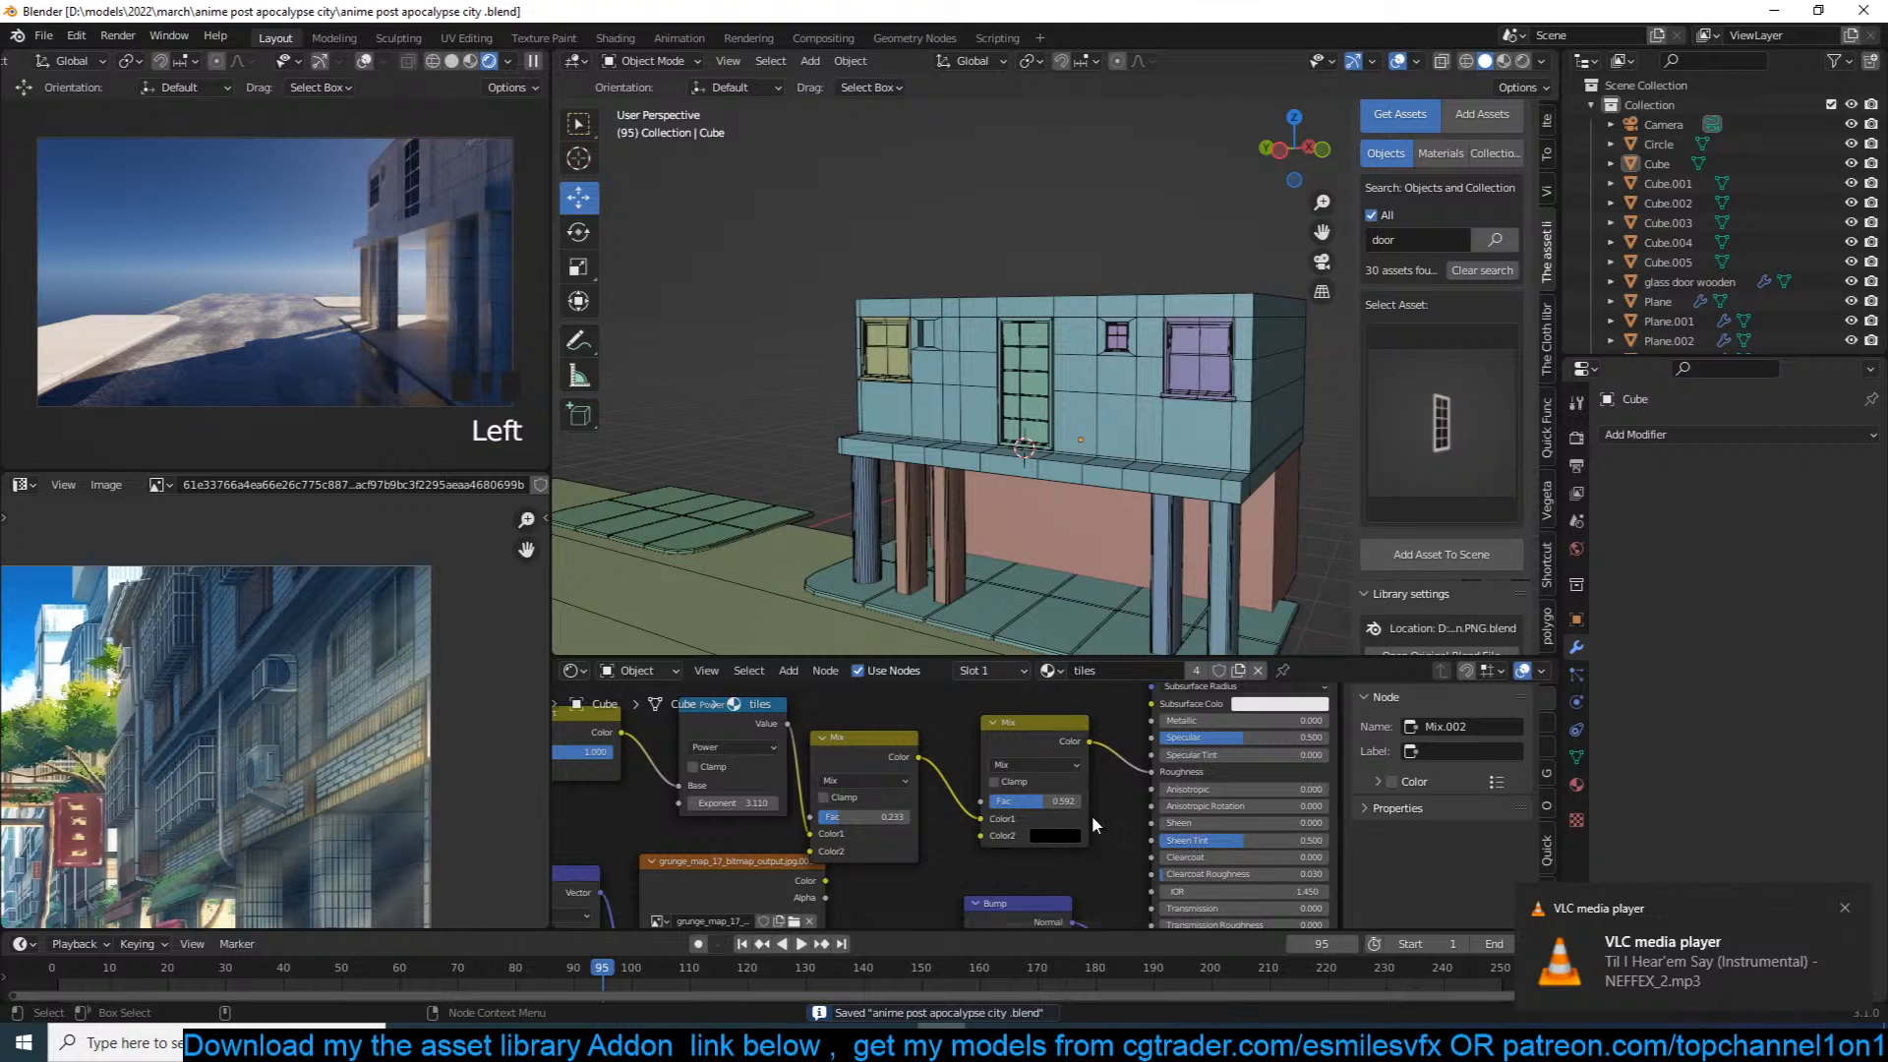
Step: Preview the duplicated Mix node's output, raise its factor to 0.958, restore the Principled BSDF as material output, and save the file
{"action": "left_click", "coordinate": [1061, 735], "text": "ctrl+shift"}
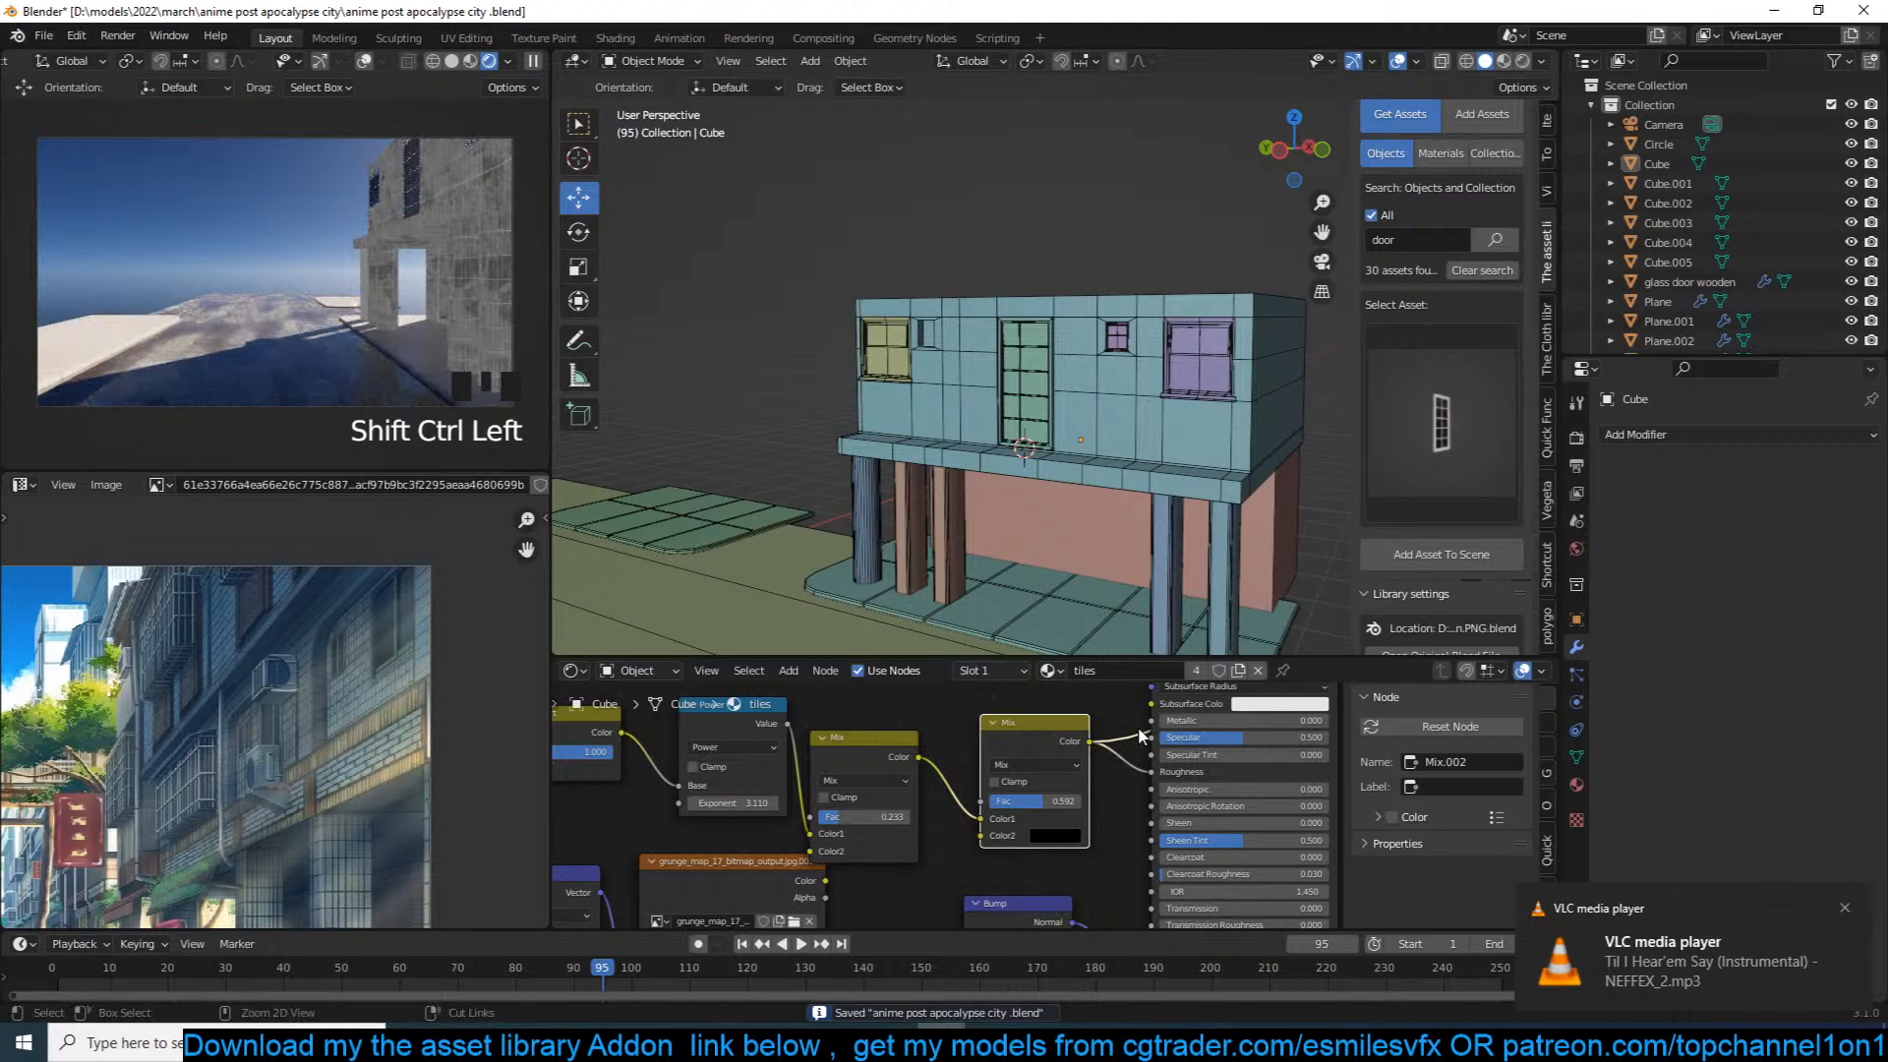
{"action": "left_click_drag", "start_coordinate": [1023, 816], "coordinate": [1060, 816]}
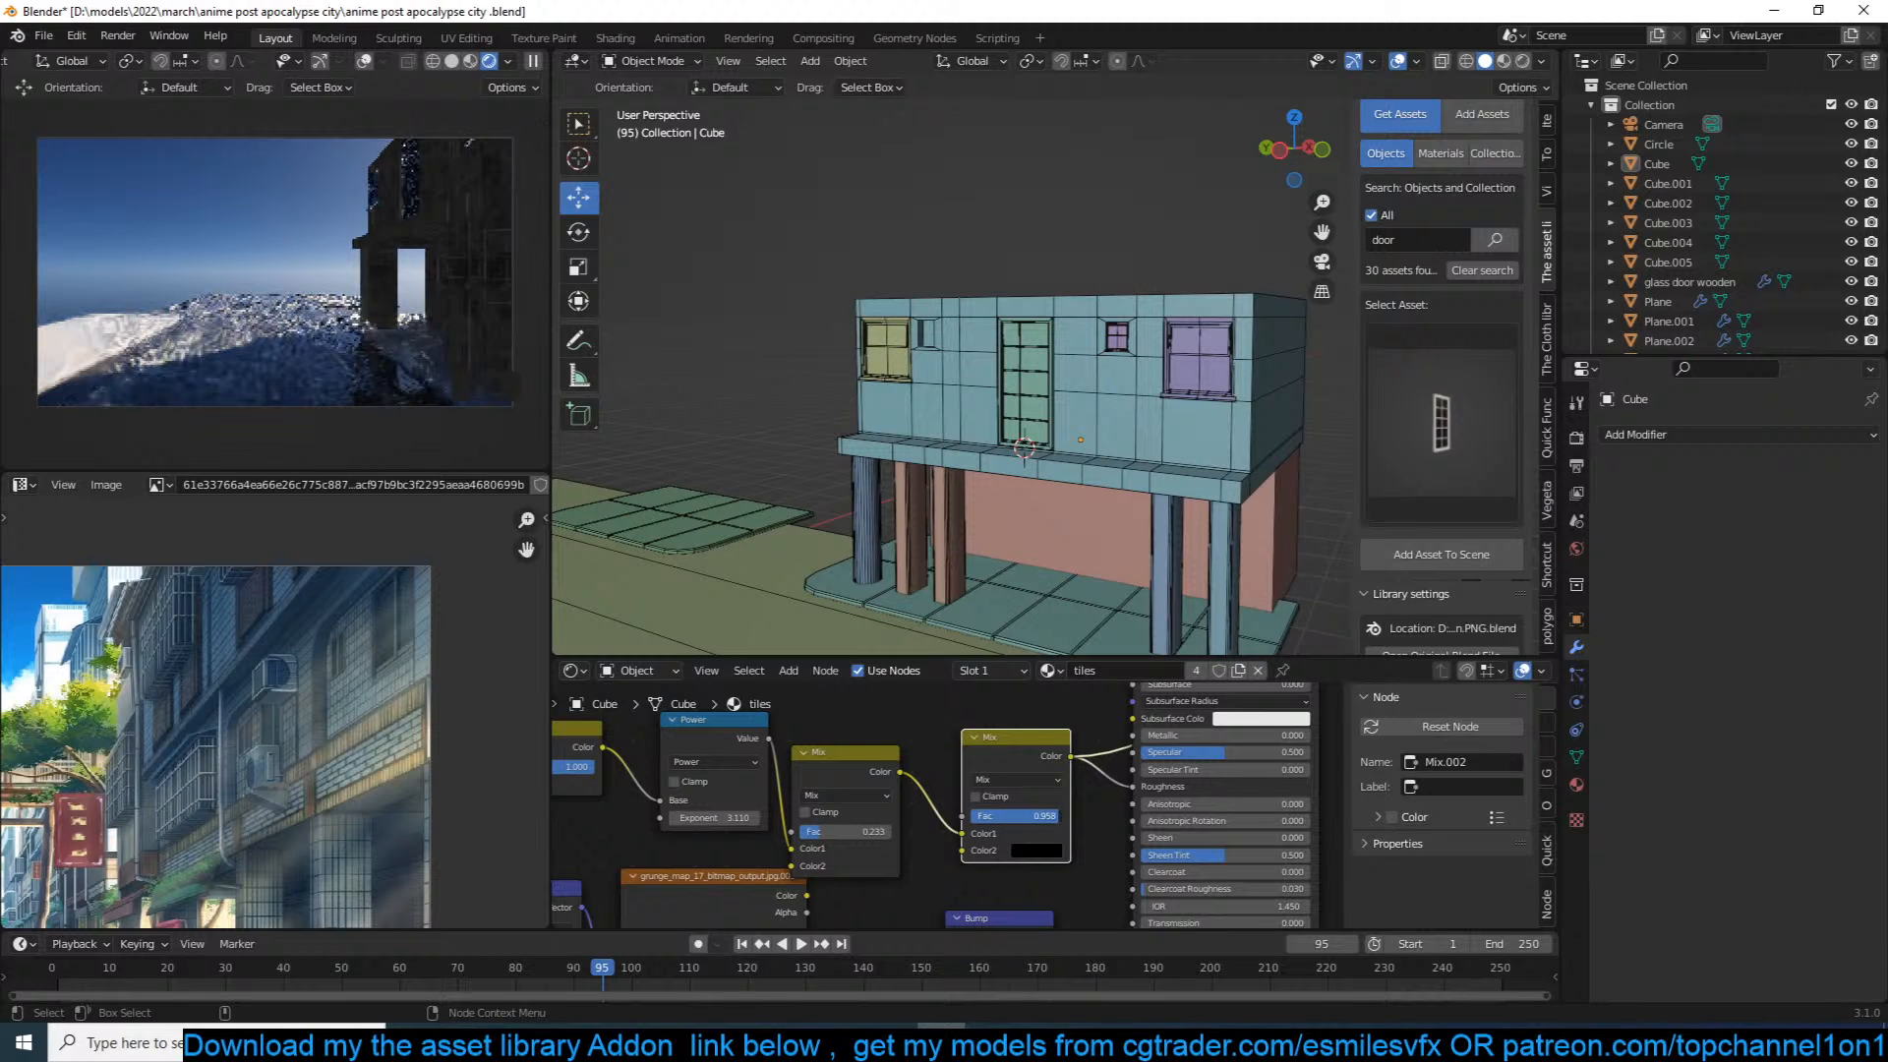
{"action": "middle_click_drag", "start_coordinate": [1164, 776], "coordinate": [1021, 872]}
{"action": "left_click", "coordinate": [1154, 704], "text": "ctrl+shift"}
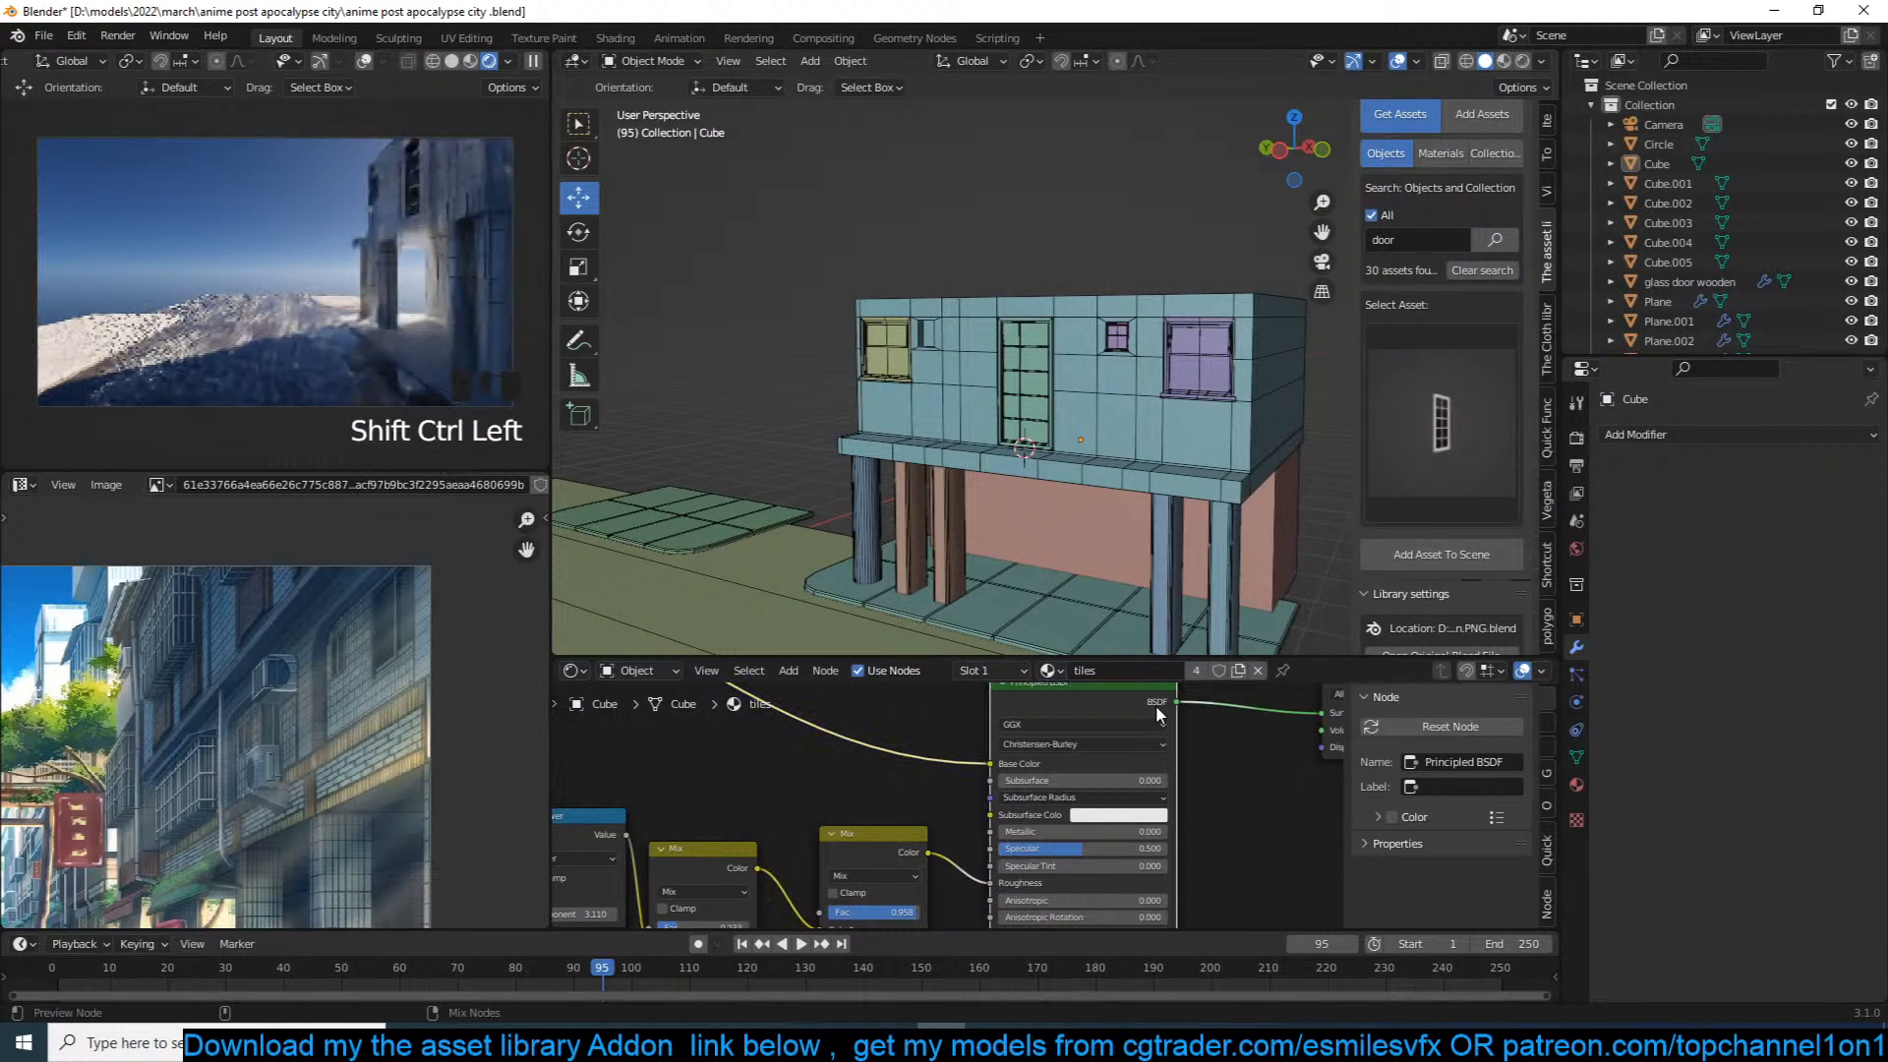
{"action": "key", "text": "ctrl+s"}
Step: Examine the building's facade from several distances and compare it with the complete street reference image
{"action": "scroll", "coordinate": [1278, 772], "scroll_direction": "down", "scroll_amount": 7}
{"action": "scroll", "coordinate": [1273, 778], "scroll_direction": "down", "scroll_amount": 3}
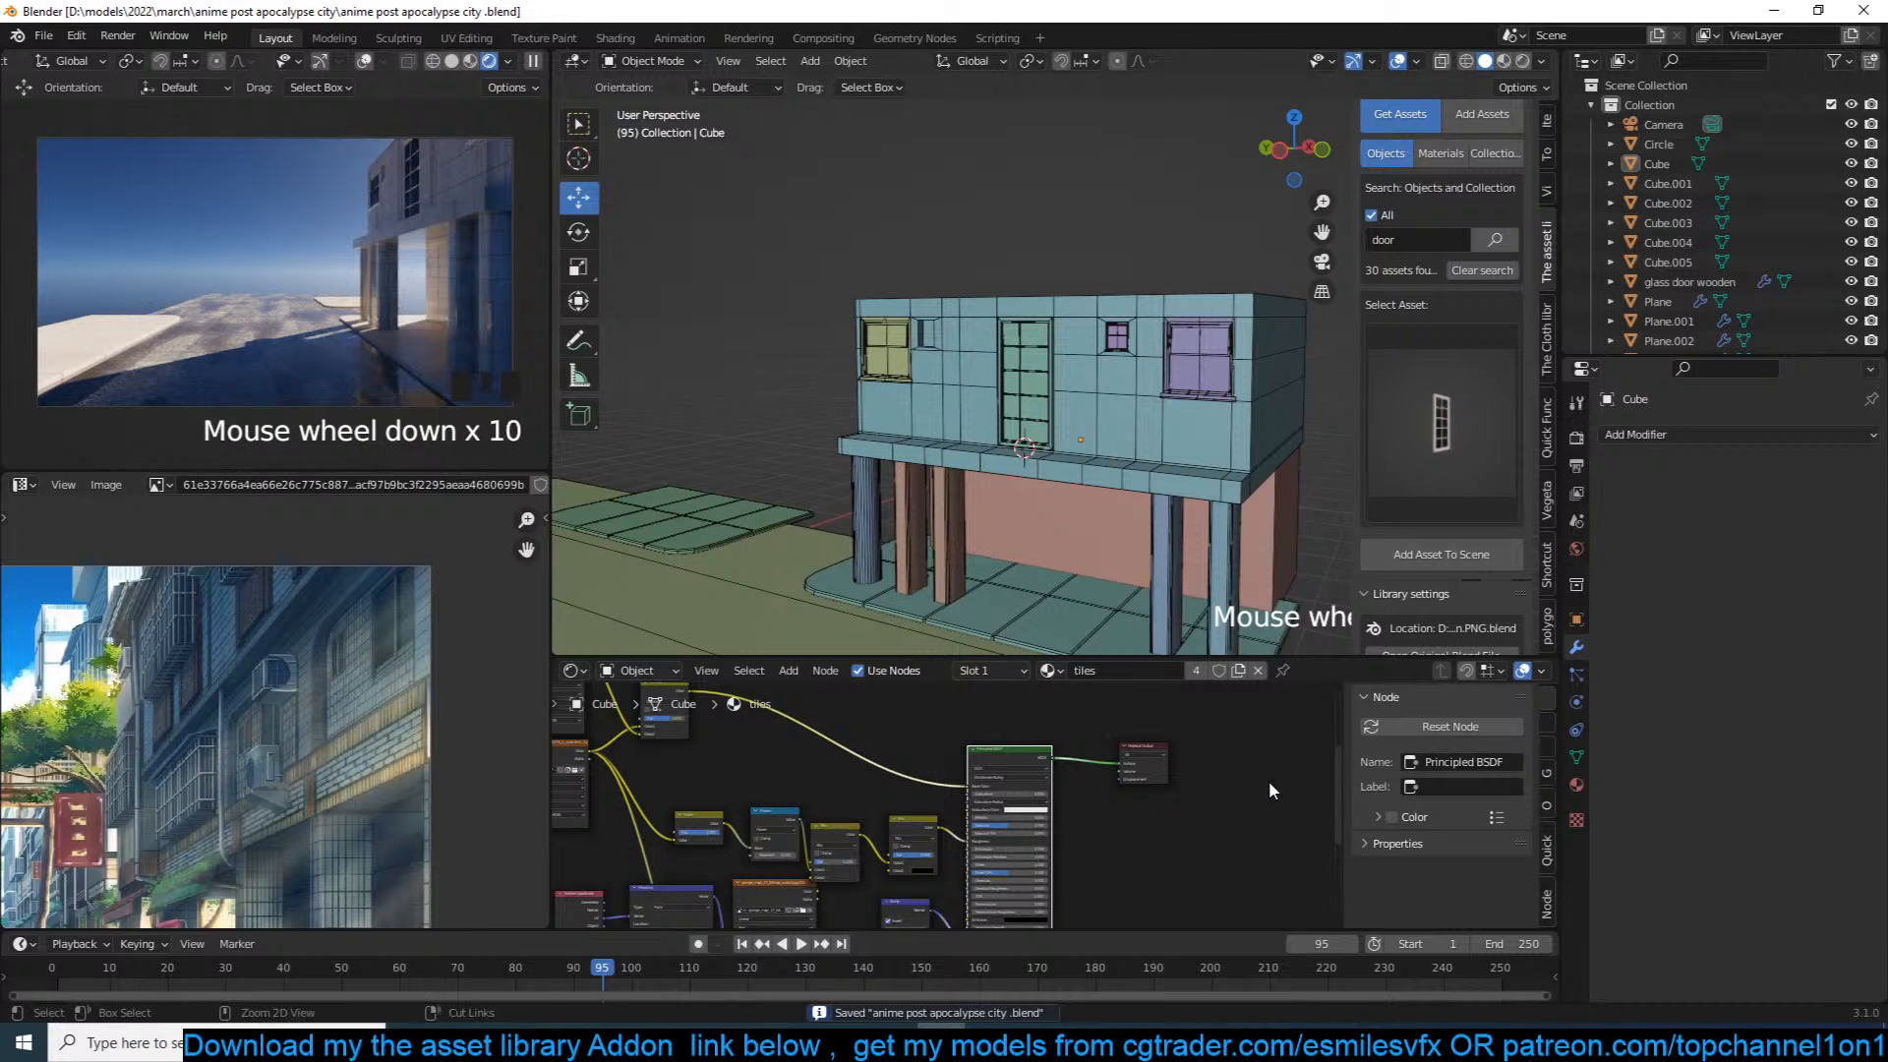
{"action": "scroll", "coordinate": [1156, 381], "scroll_direction": "down", "scroll_amount": 3}
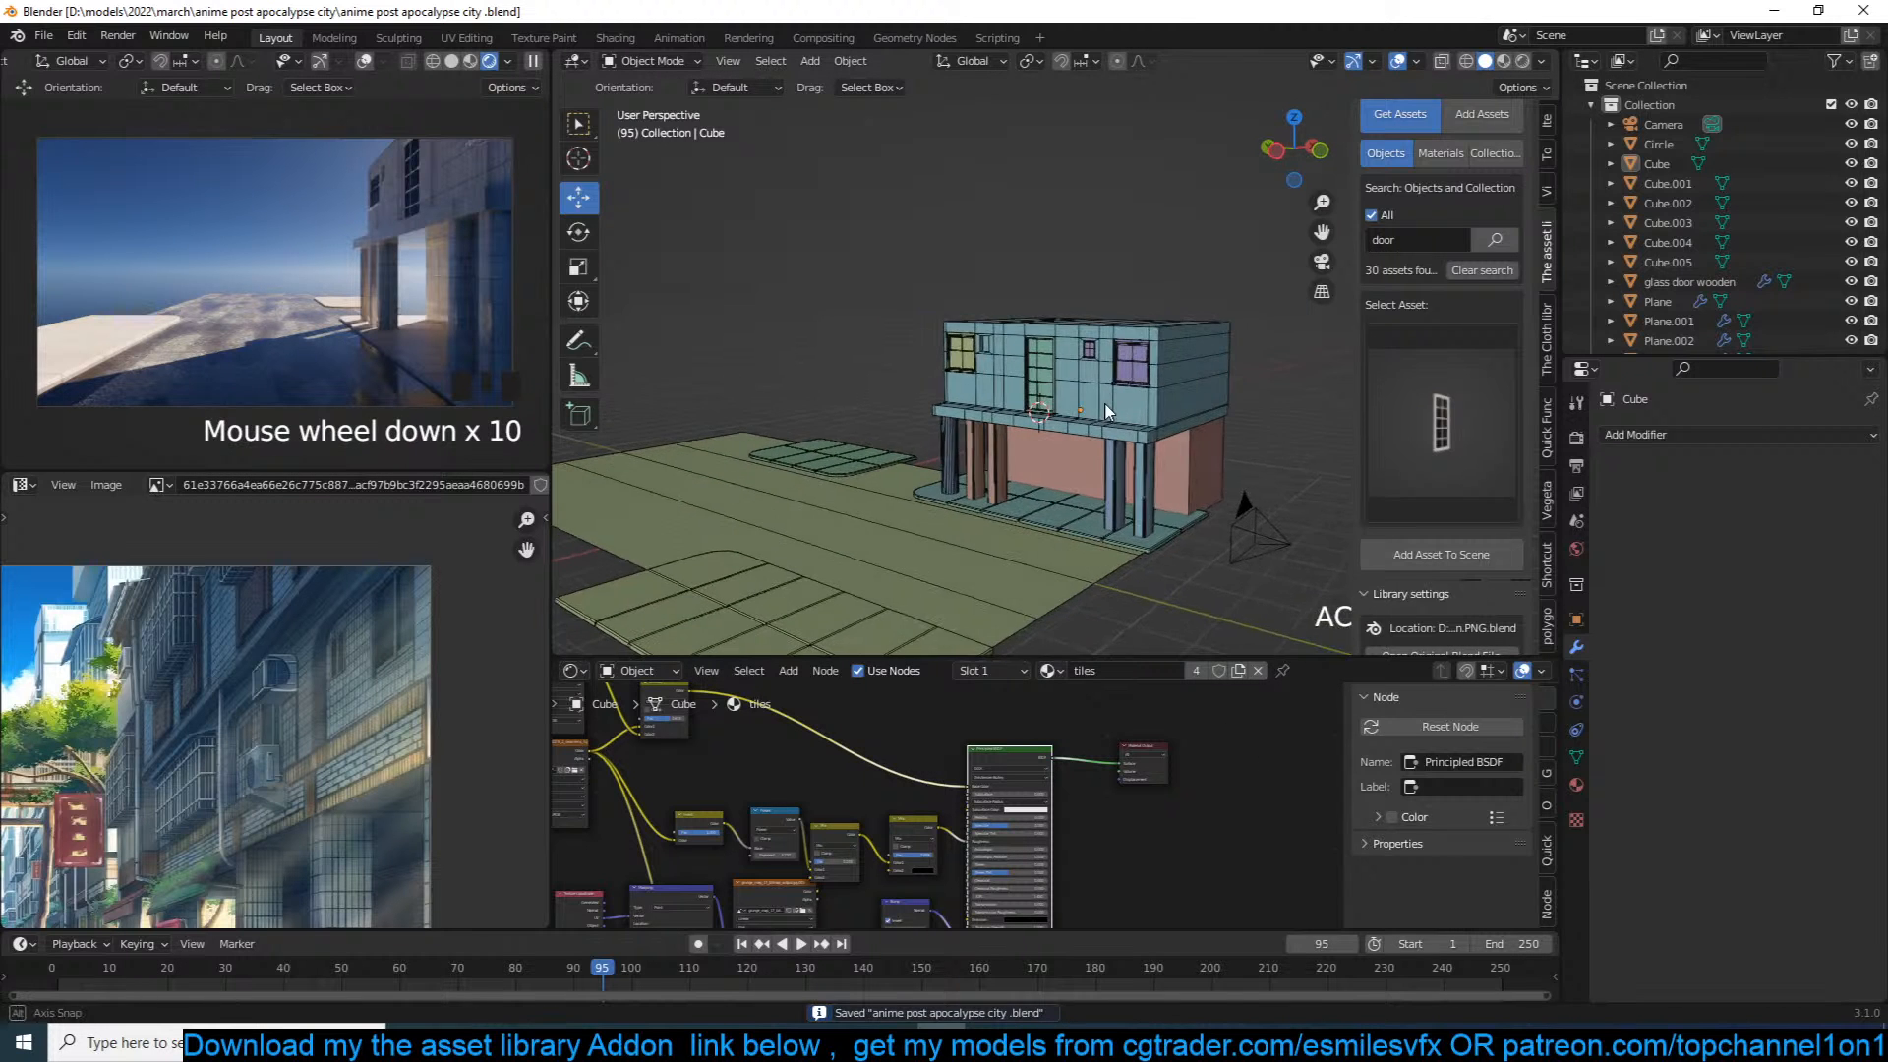
{"action": "scroll", "coordinate": [1094, 416], "scroll_direction": "up", "scroll_amount": 4}
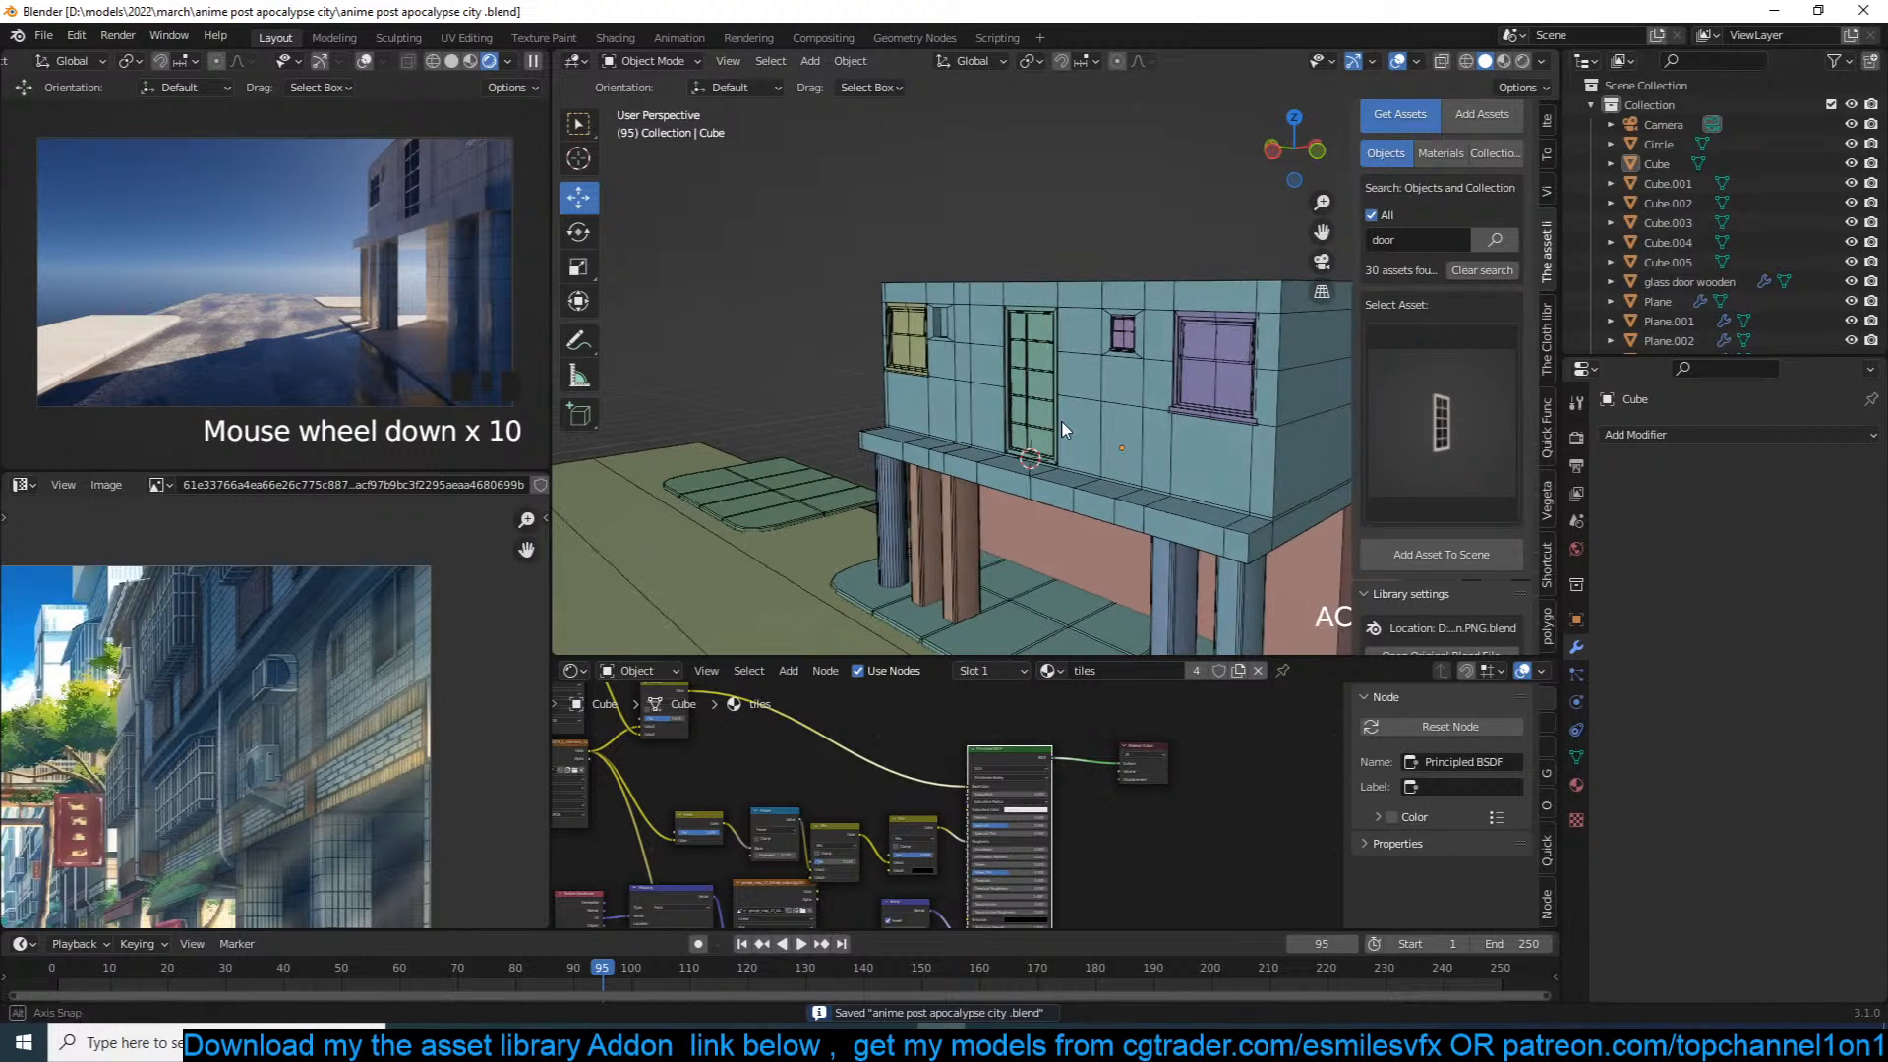
{"action": "scroll", "coordinate": [1018, 462], "scroll_direction": "down", "scroll_amount": 3}
{"action": "scroll", "coordinate": [1020, 464], "scroll_direction": "up", "scroll_amount": 2}
{"action": "scroll", "coordinate": [336, 812], "scroll_direction": "down", "scroll_amount": 3}
{"action": "middle_click_drag", "start_coordinate": [371, 778], "coordinate": [454, 650]}
{"action": "scroll", "coordinate": [406, 741], "scroll_direction": "up", "scroll_amount": 2}
{"action": "scroll", "coordinate": [388, 702], "scroll_direction": "down", "scroll_amount": 1}
{"action": "scroll", "coordinate": [374, 720], "scroll_direction": "down", "scroll_amount": 1}
{"action": "scroll", "coordinate": [421, 668], "scroll_direction": "down", "scroll_amount": 1}
{"action": "scroll", "coordinate": [411, 680], "scroll_direction": "down", "scroll_amount": 2}
{"action": "key", "text": "Home"}
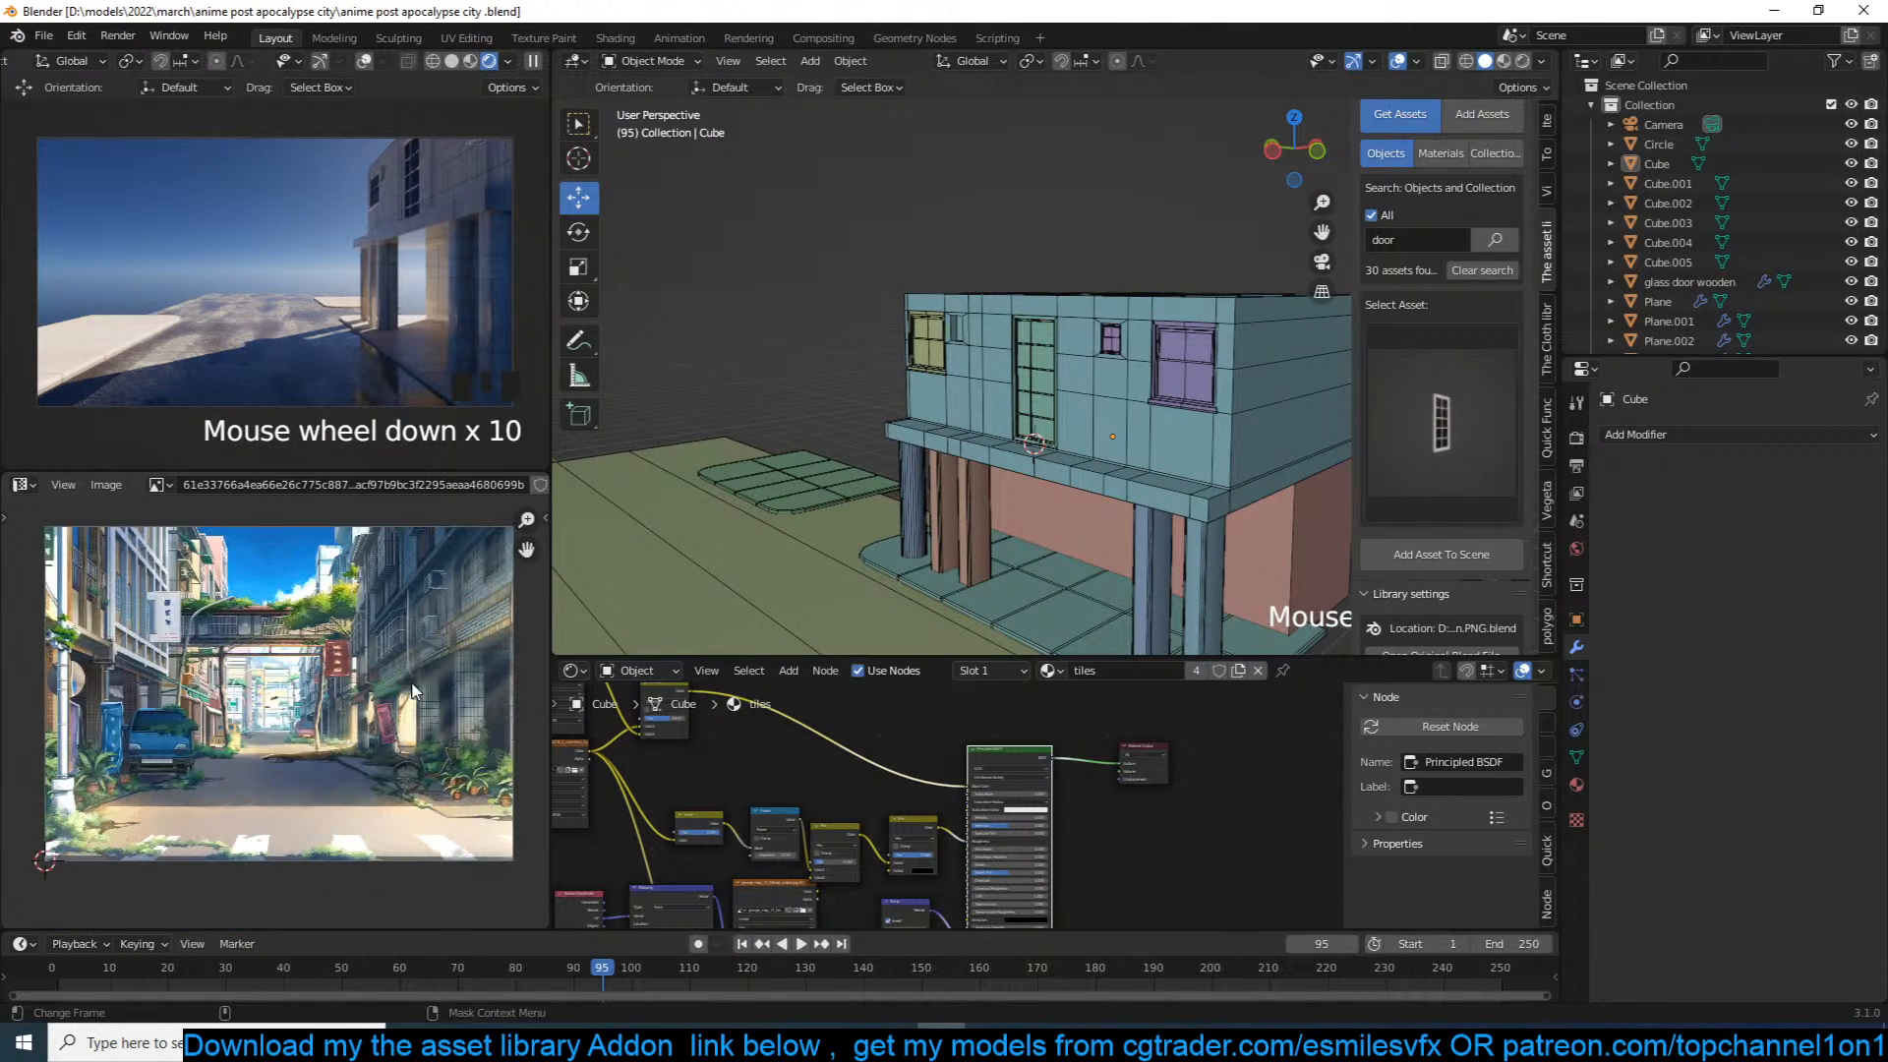
Step: Delete the pink ground-floor block beneath the building's upper floor, working in front view
{"action": "left_click", "coordinate": [1219, 379]}
{"action": "middle_click_drag", "start_coordinate": [1195, 414], "coordinate": [1261, 362]}
{"action": "scroll", "coordinate": [1198, 423], "scroll_direction": "down", "scroll_amount": 2}
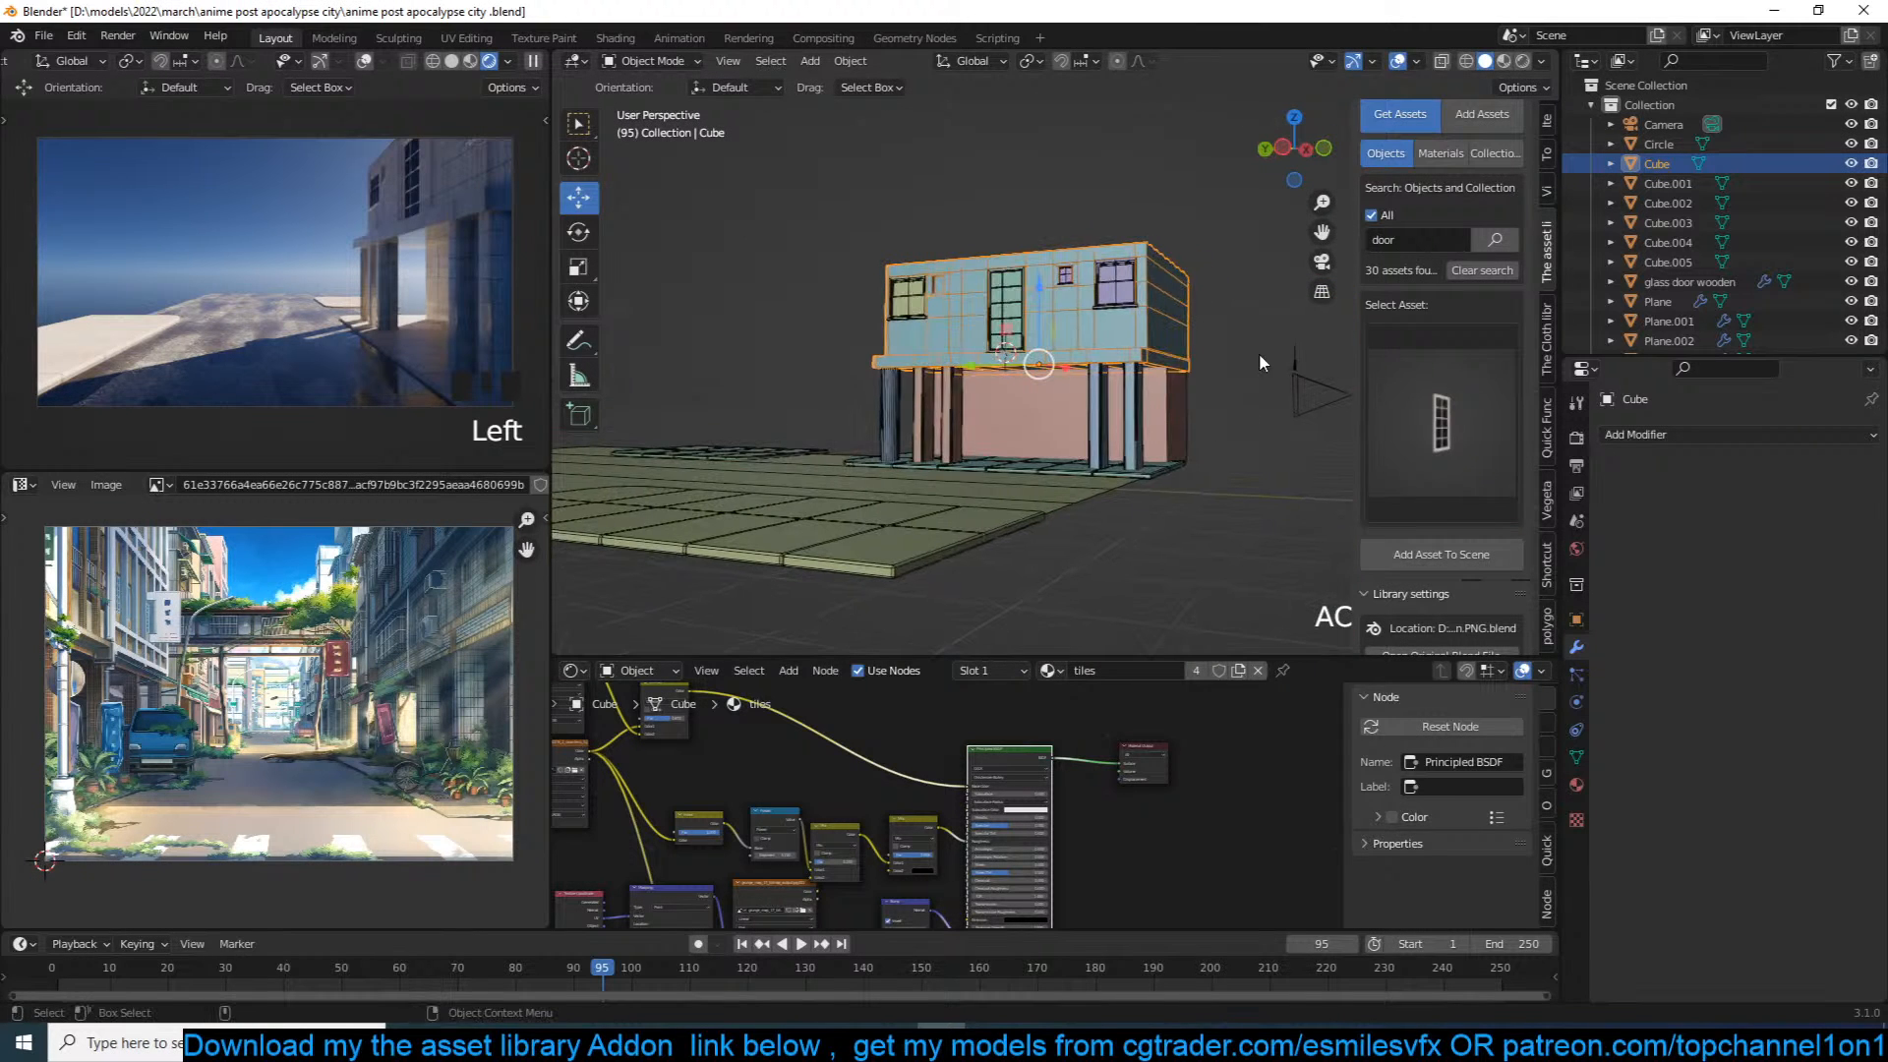
{"action": "key", "text": "KP_1"}
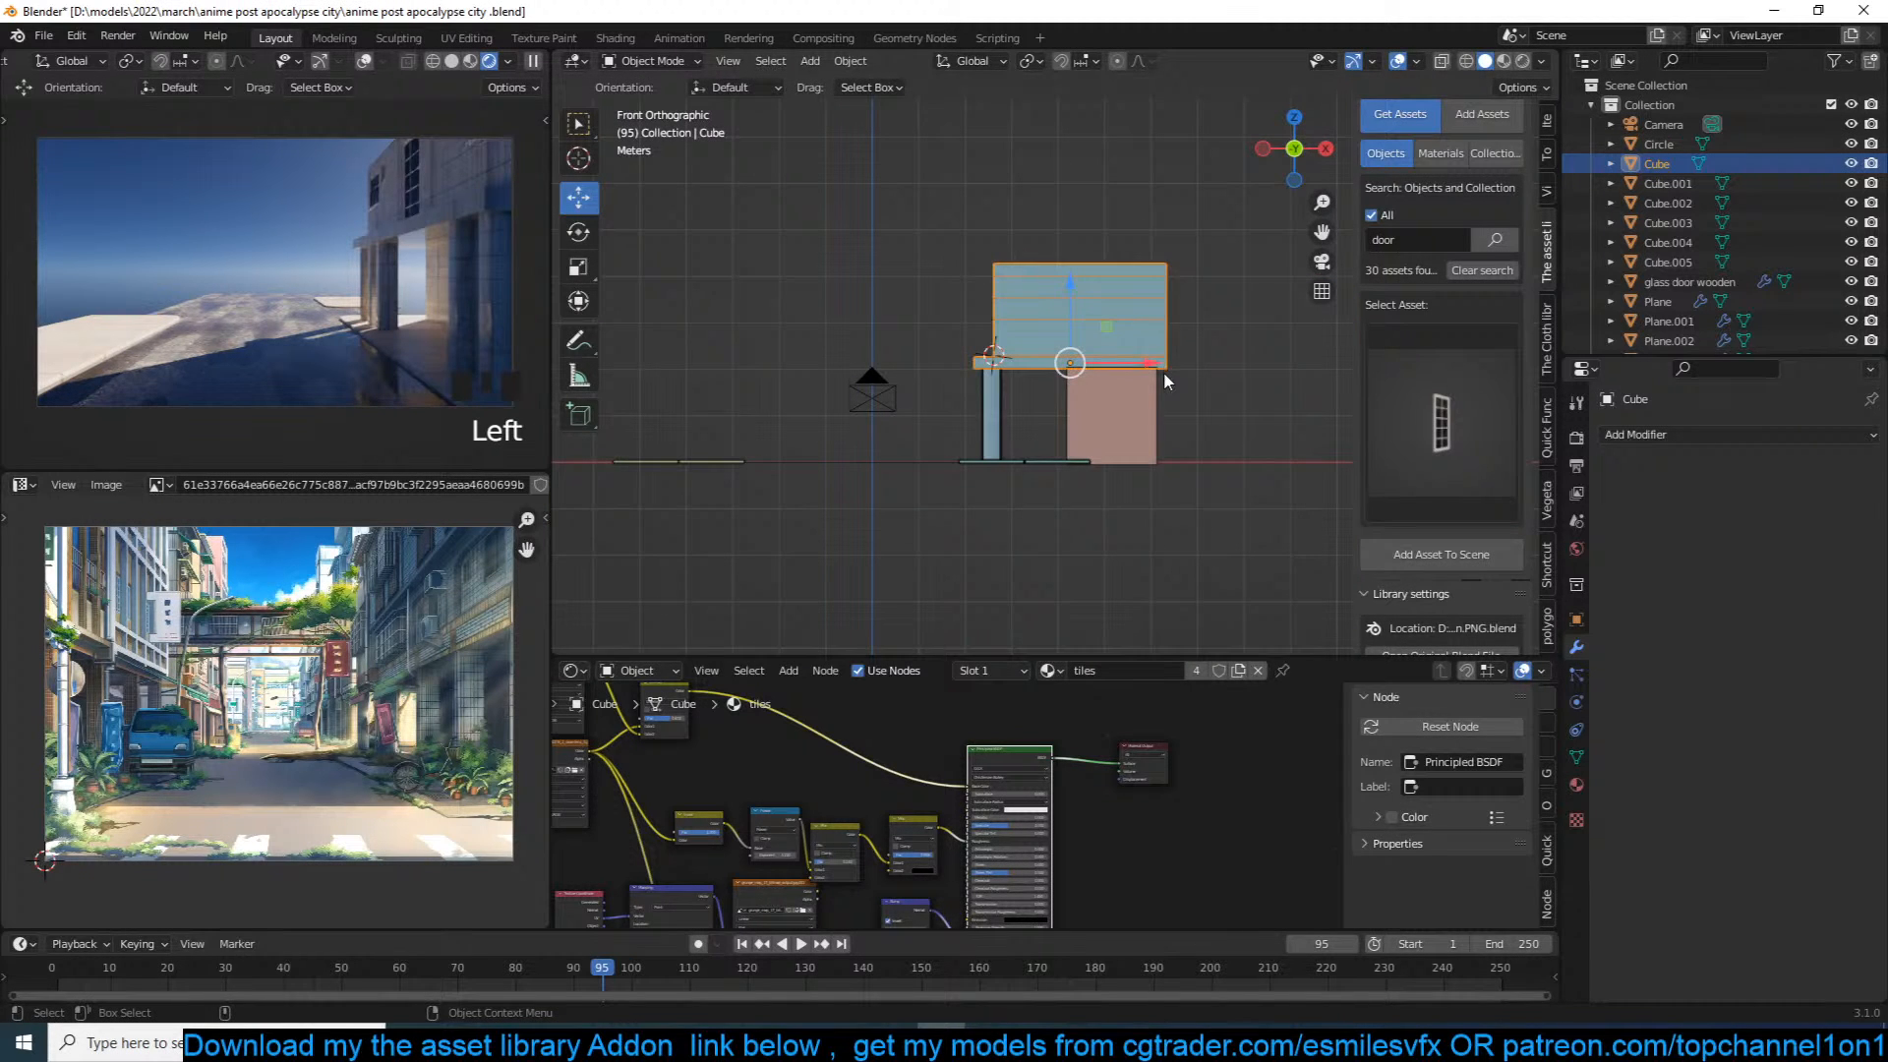
{"action": "left_click", "coordinate": [1140, 403]}
{"action": "key", "text": "x"}
Step: Pause the rendered preview, then duplicate the upper floor with its glass door in X-ray and place the copy below as a recessed ground floor
{"action": "key", "text": "alt+z"}
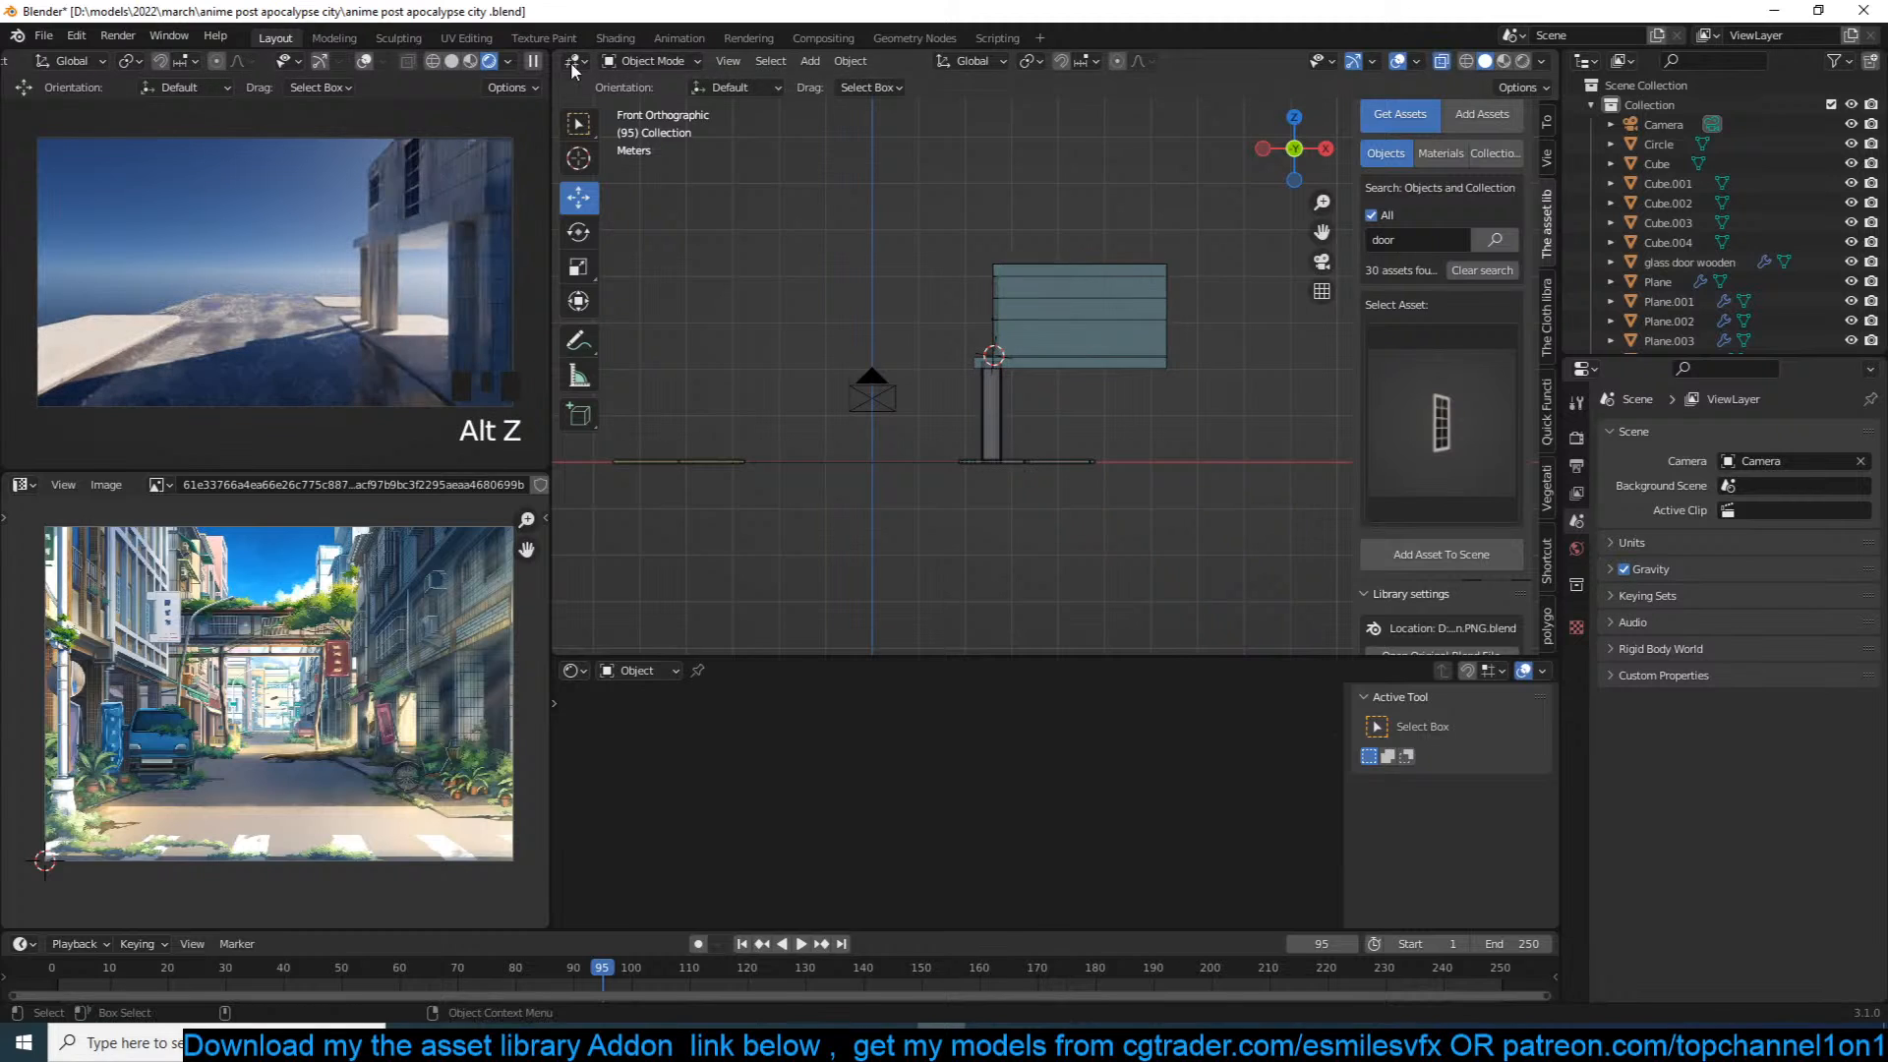
{"action": "left_click", "coordinate": [533, 61]}
{"action": "left_click_drag", "start_coordinate": [1195, 204], "coordinate": [973, 366]}
{"action": "scroll", "coordinate": [1051, 303], "scroll_direction": "up", "scroll_amount": 4}
{"action": "key", "text": "shift+d"}
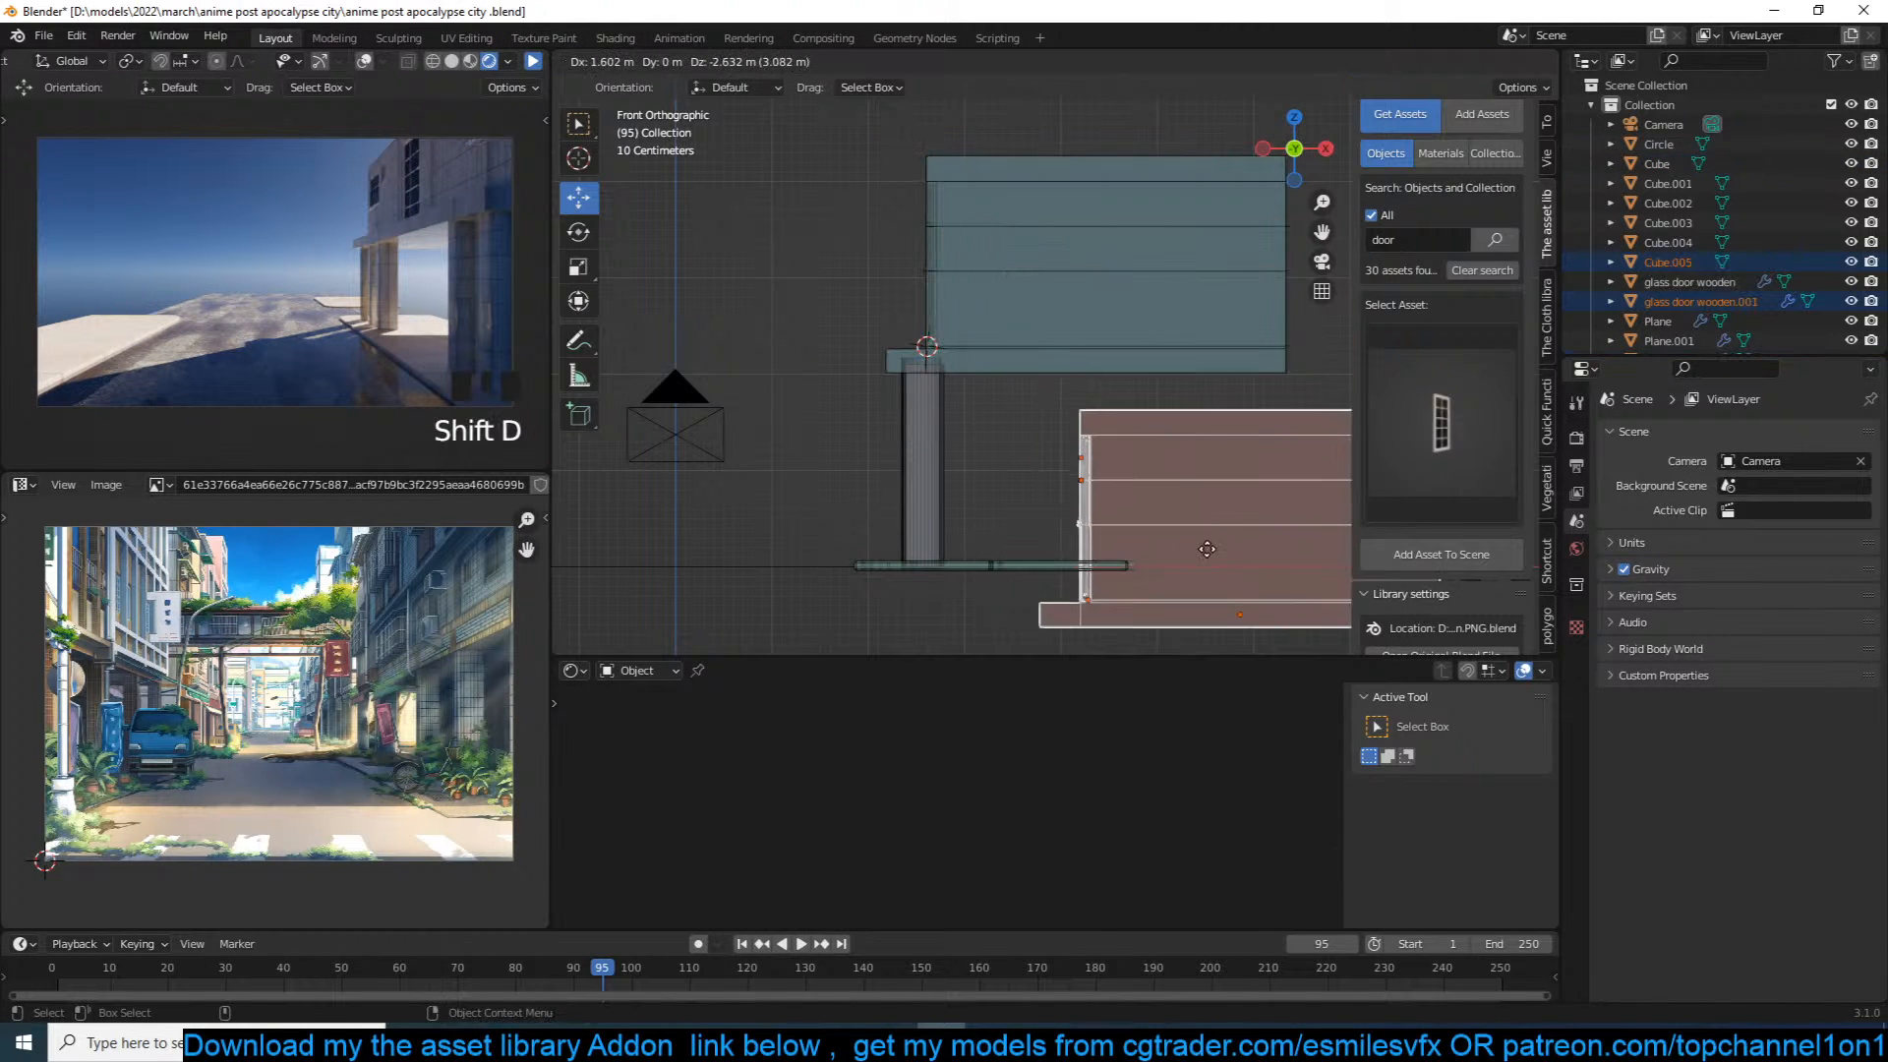
{"action": "left_click", "coordinate": [1205, 509]}
Step: Inspect the duplicated ground-floor facade behind the columns and save the file
{"action": "middle_click_drag", "start_coordinate": [1205, 509], "coordinate": [1018, 313]}
{"action": "key", "text": "alt+a"}
{"action": "scroll", "coordinate": [1017, 313], "scroll_direction": "up", "scroll_amount": 8}
{"action": "key", "text": "ctrl+s"}
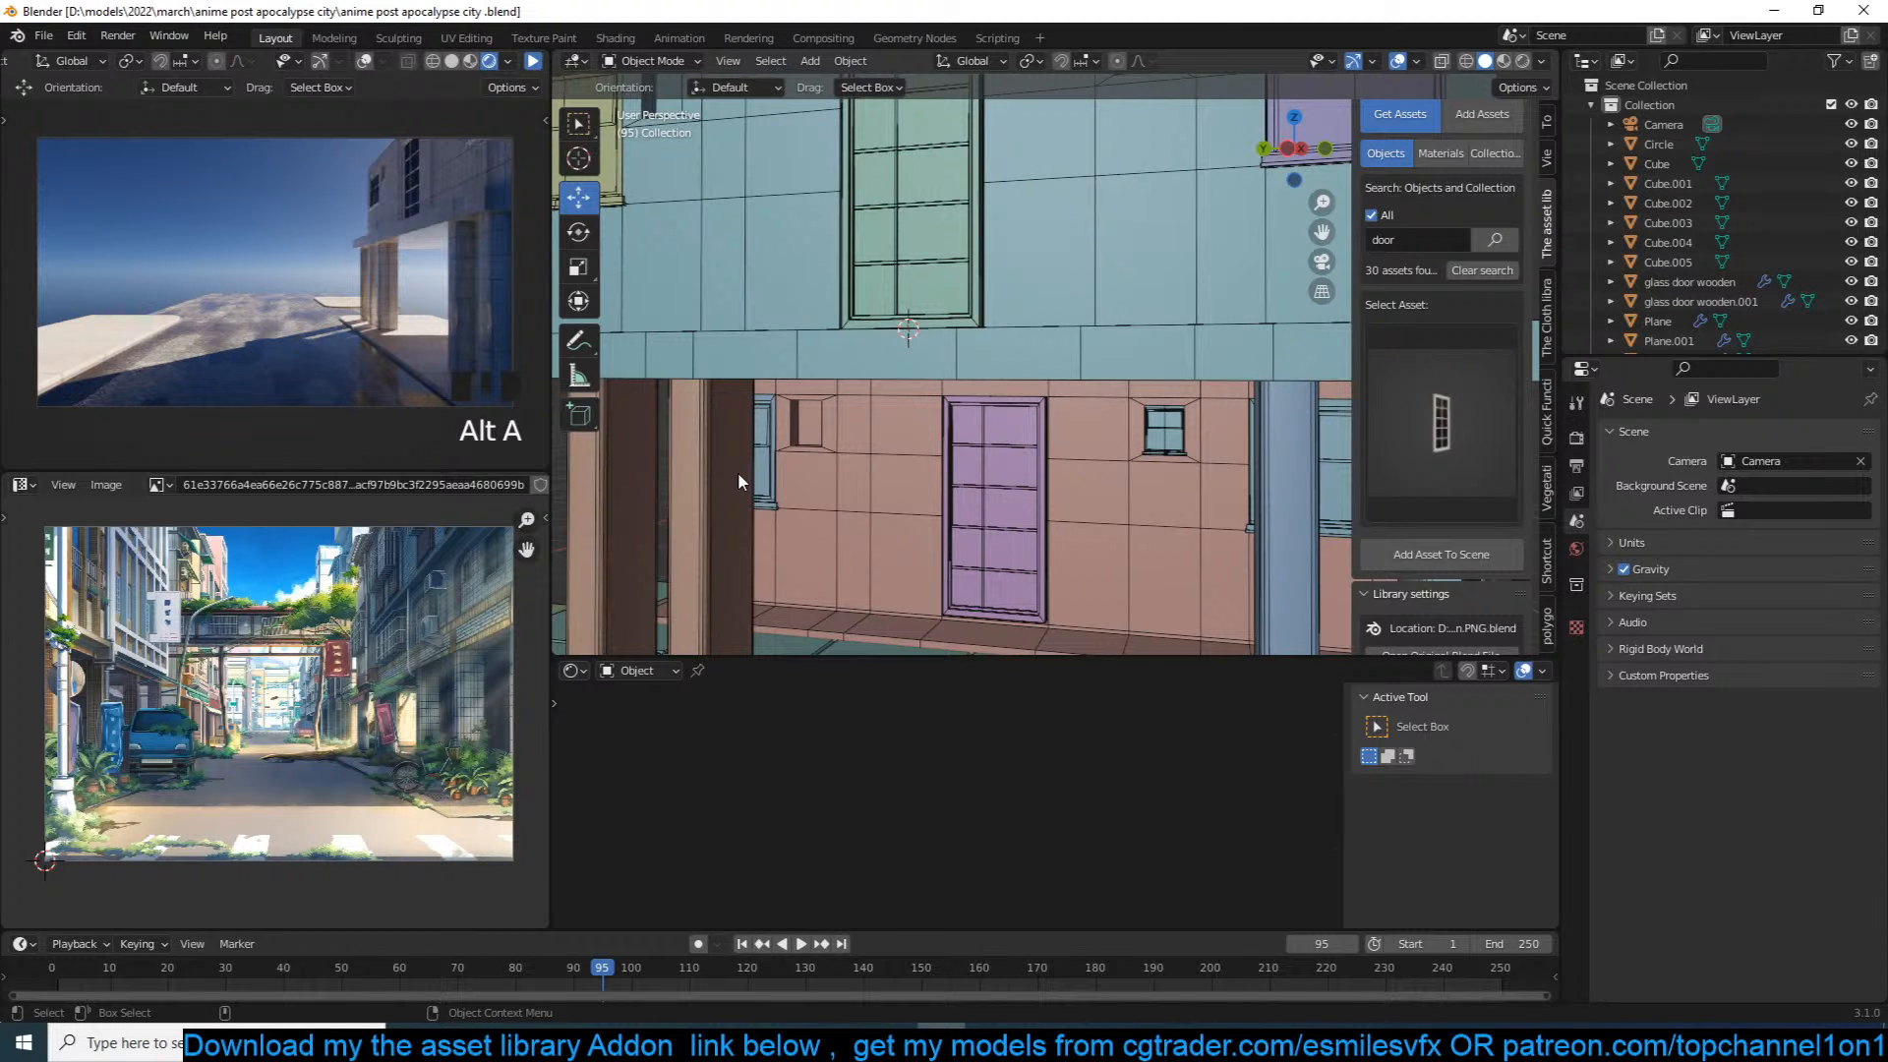
{"action": "scroll", "coordinate": [802, 447], "scroll_direction": "down", "scroll_amount": 5}
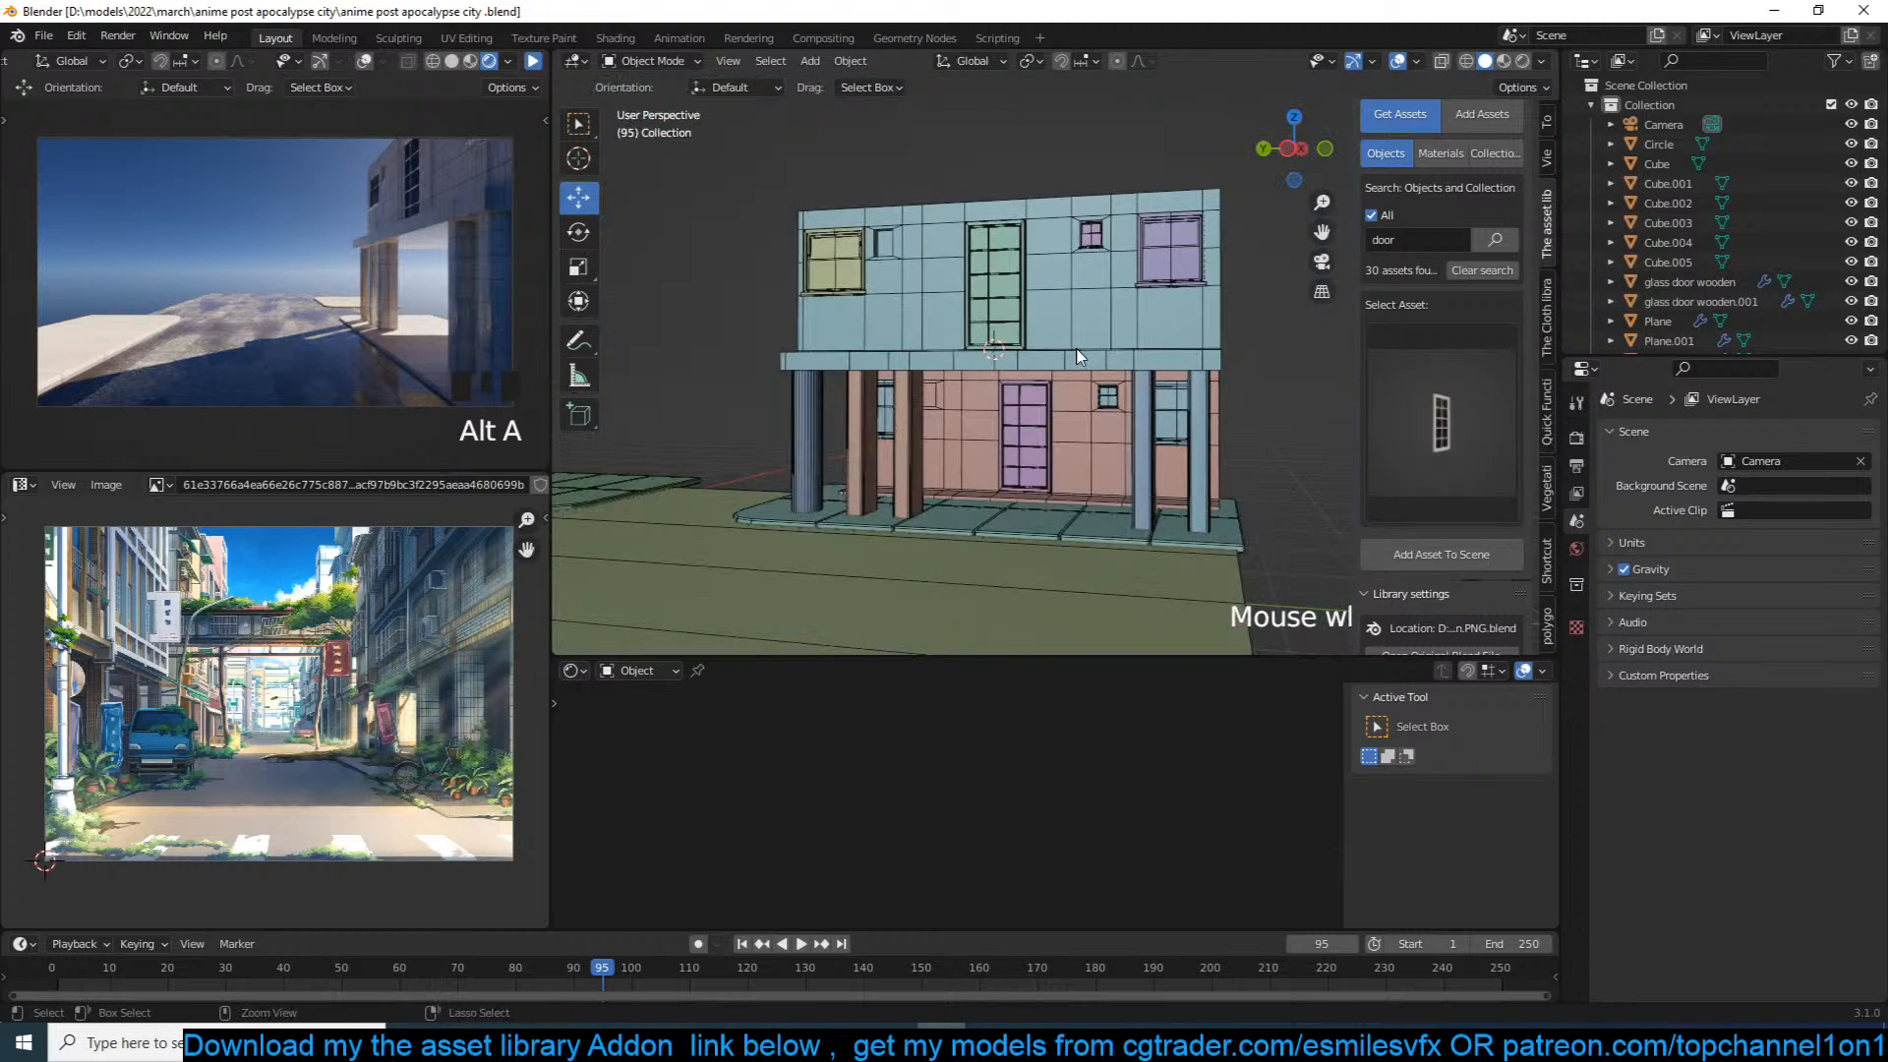
{"action": "key", "text": "ctrl+s"}
Step: Examine from the side and in front view how the ground floor sits relative to the upper floor and columns, saving the file
{"action": "middle_click_drag", "start_coordinate": [1069, 360], "coordinate": [931, 369]}
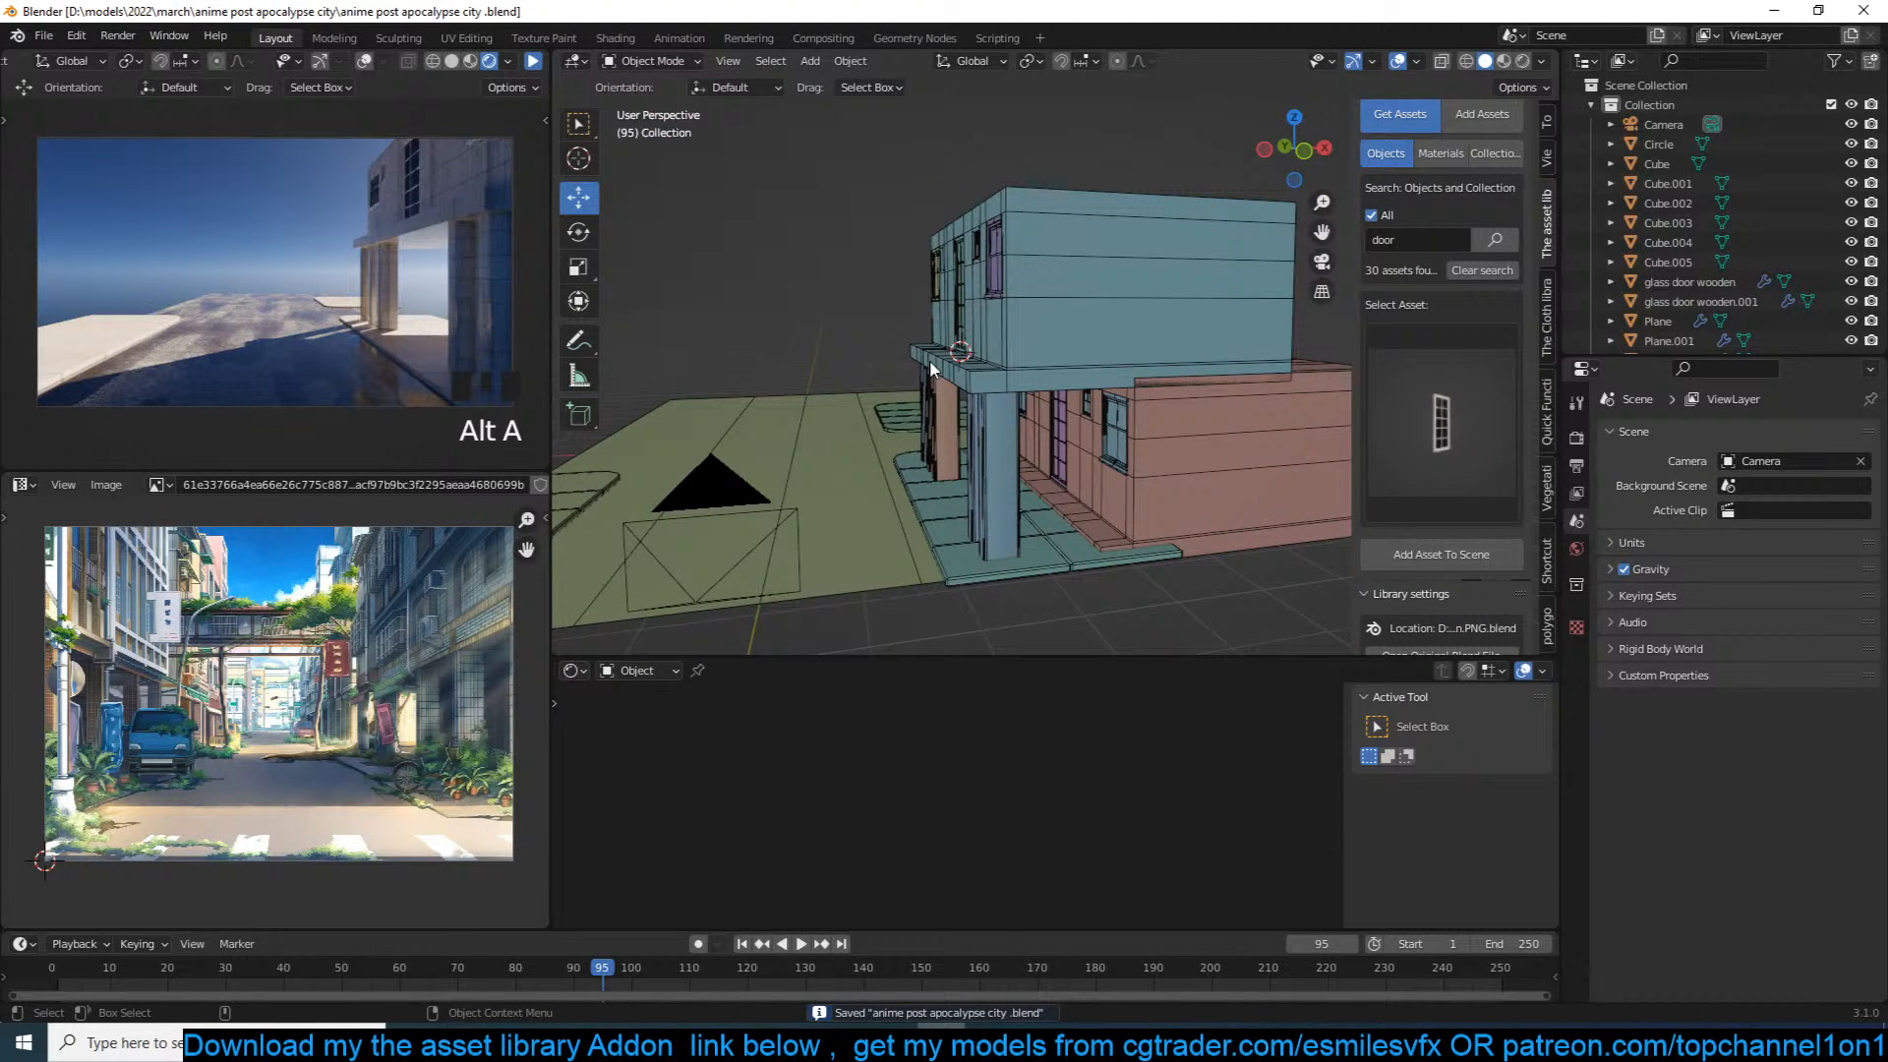
{"action": "middle_click_drag", "start_coordinate": [950, 353], "coordinate": [863, 382]}
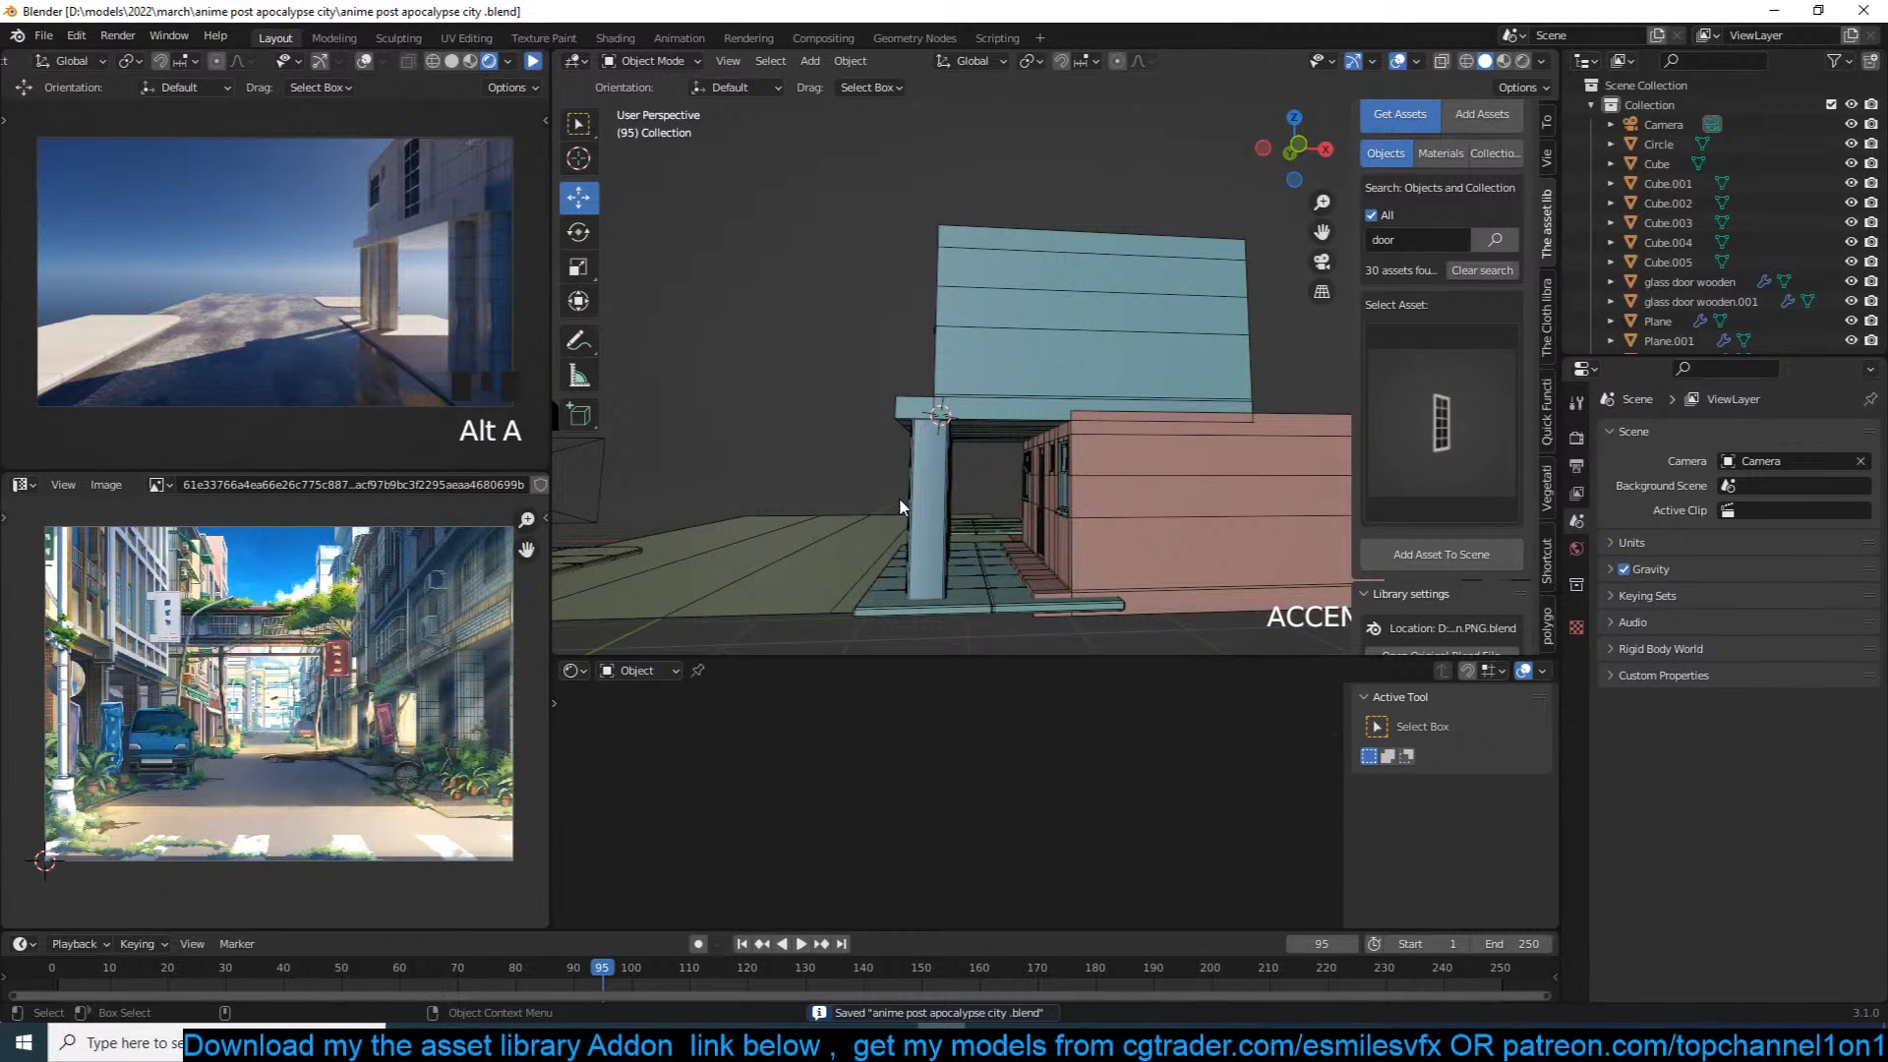
{"action": "key", "text": "KP_1"}
{"action": "key", "text": "ctrl+s"}
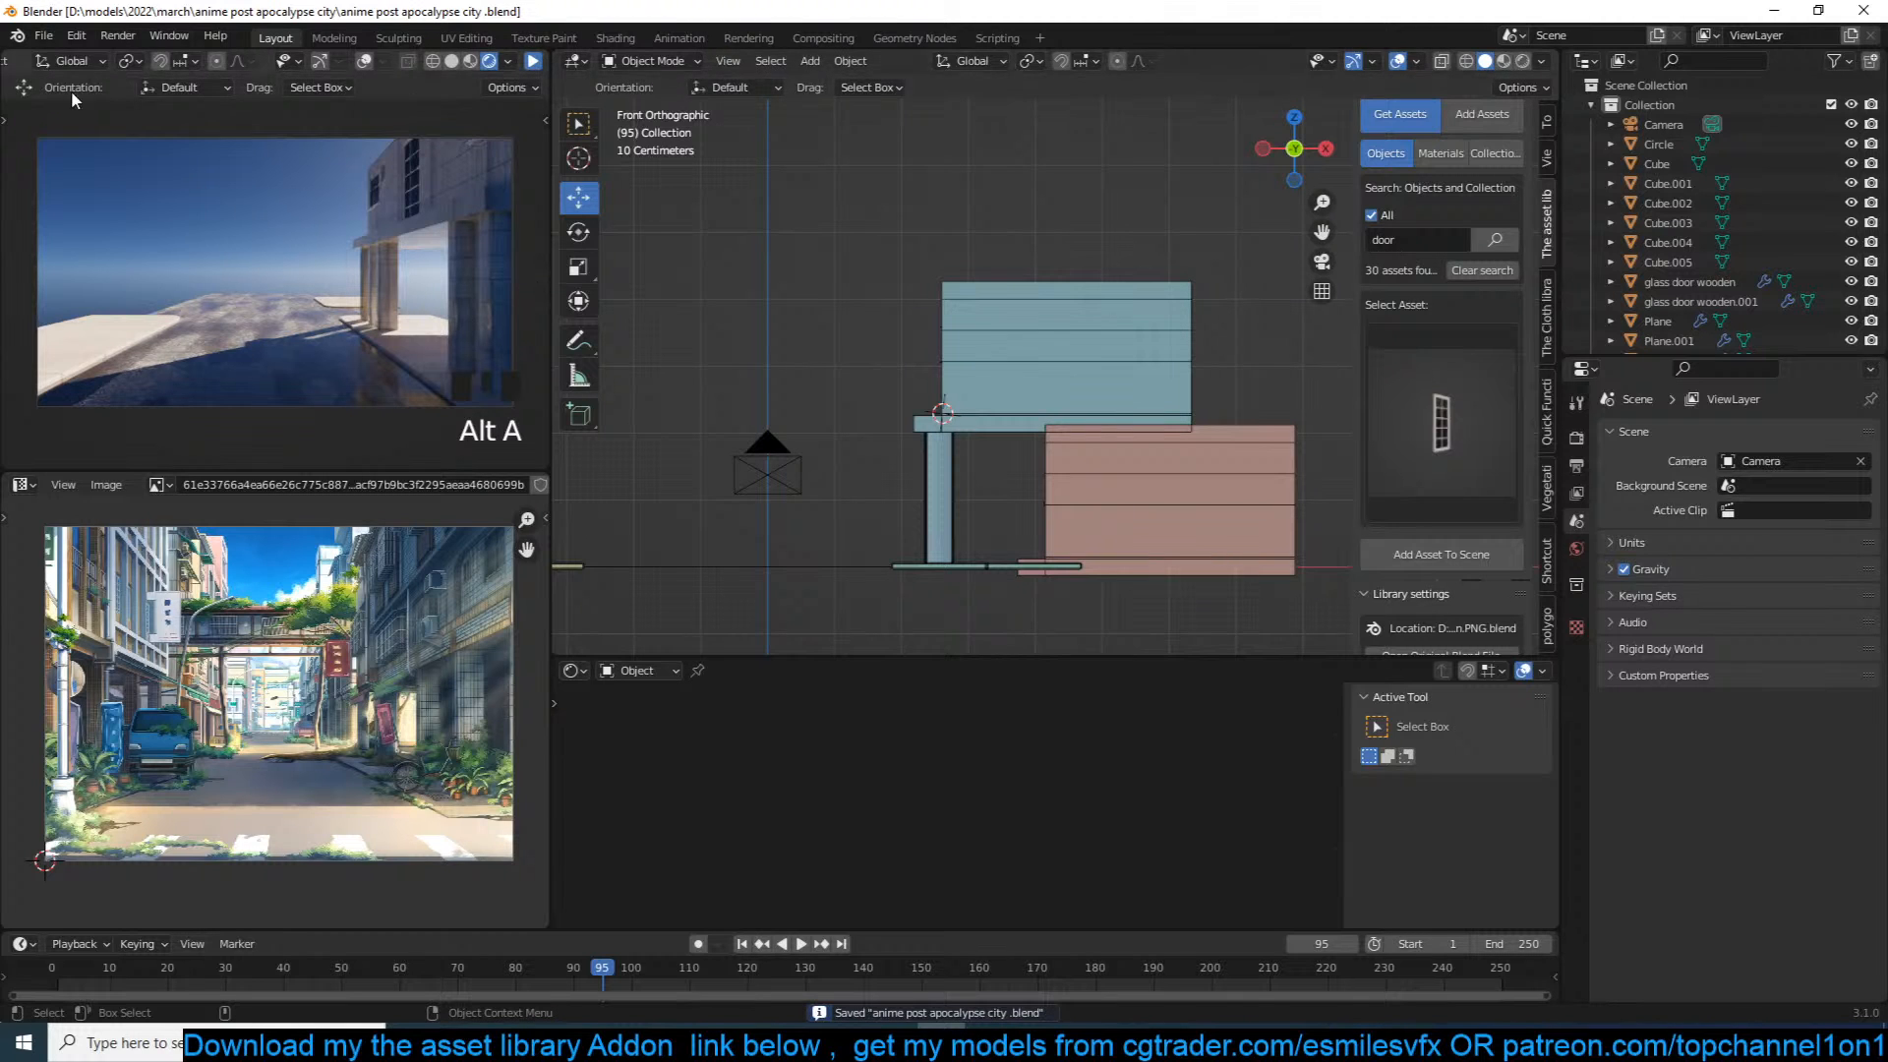
{"action": "scroll", "coordinate": [978, 295], "scroll_direction": "up", "scroll_amount": 4}
{"action": "middle_click_drag", "start_coordinate": [972, 291], "coordinate": [870, 288], "text": "shift"}
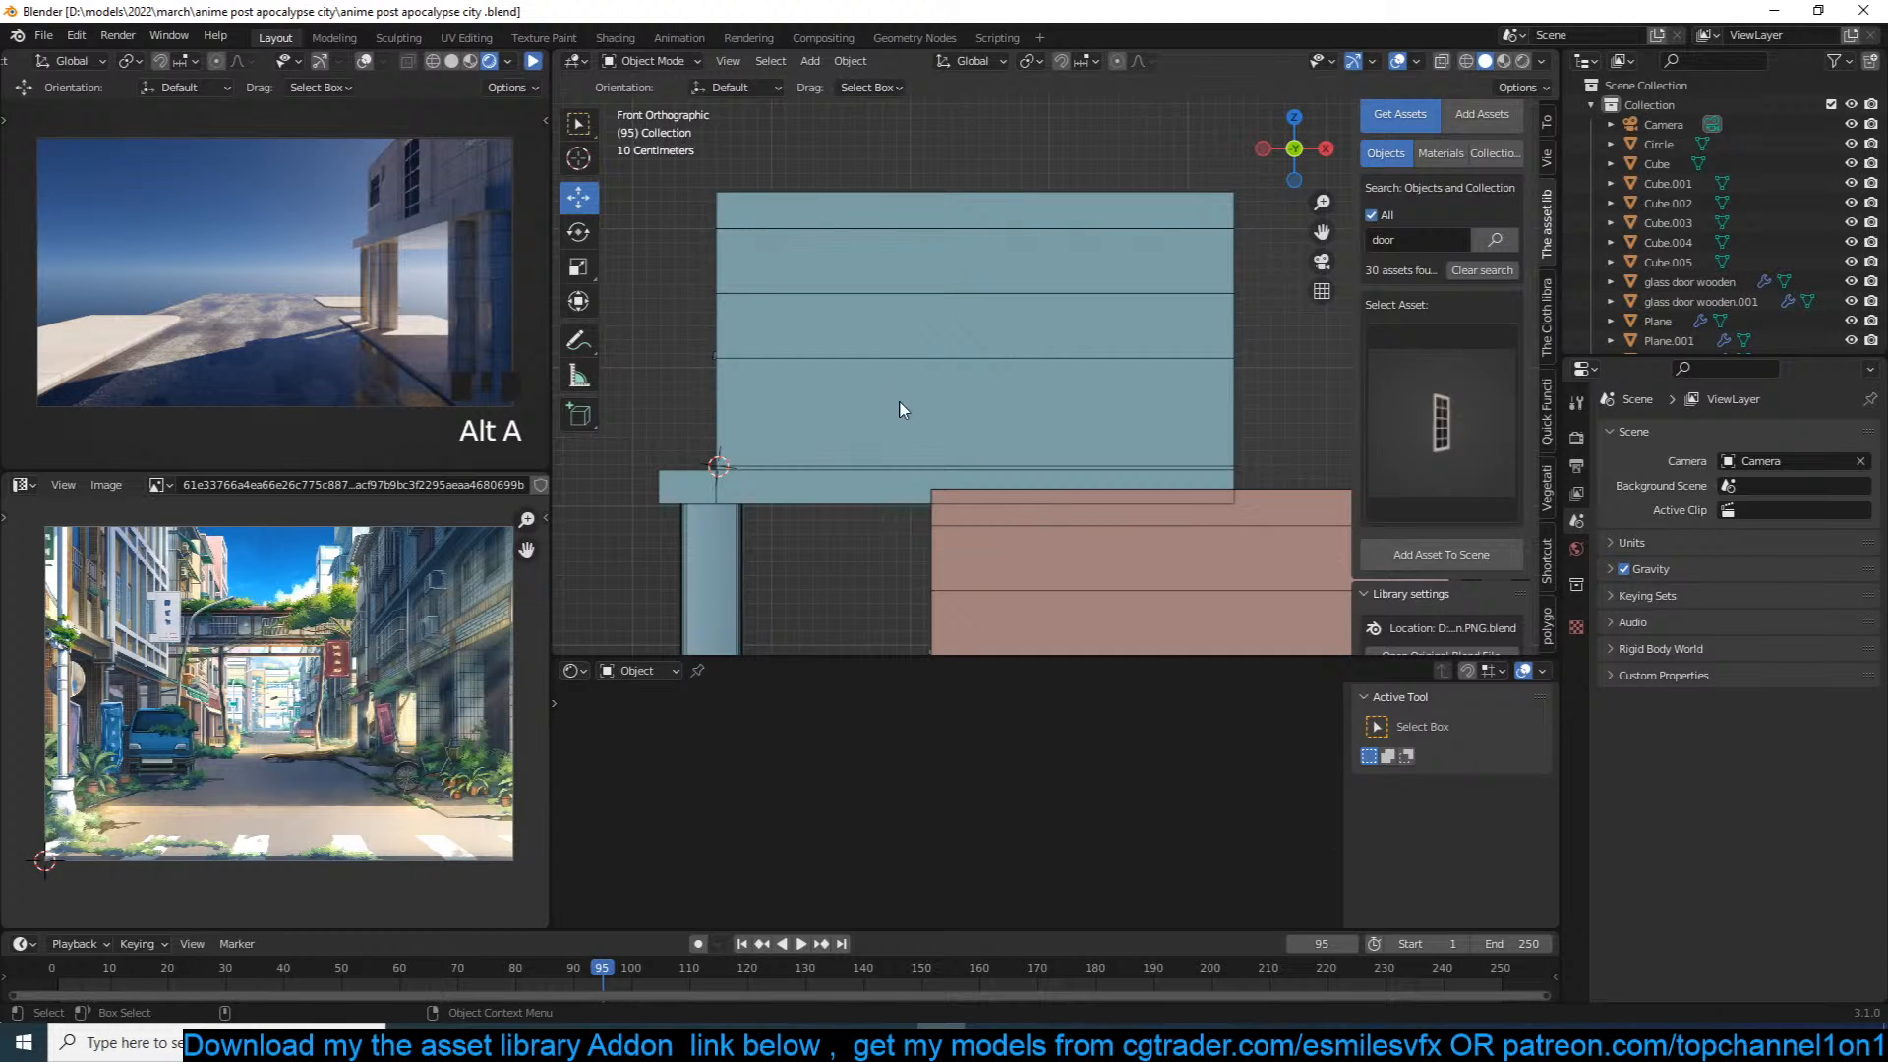
{"action": "scroll", "coordinate": [944, 418], "scroll_direction": "down", "scroll_amount": 2}
{"action": "key", "text": "ctrl+s"}
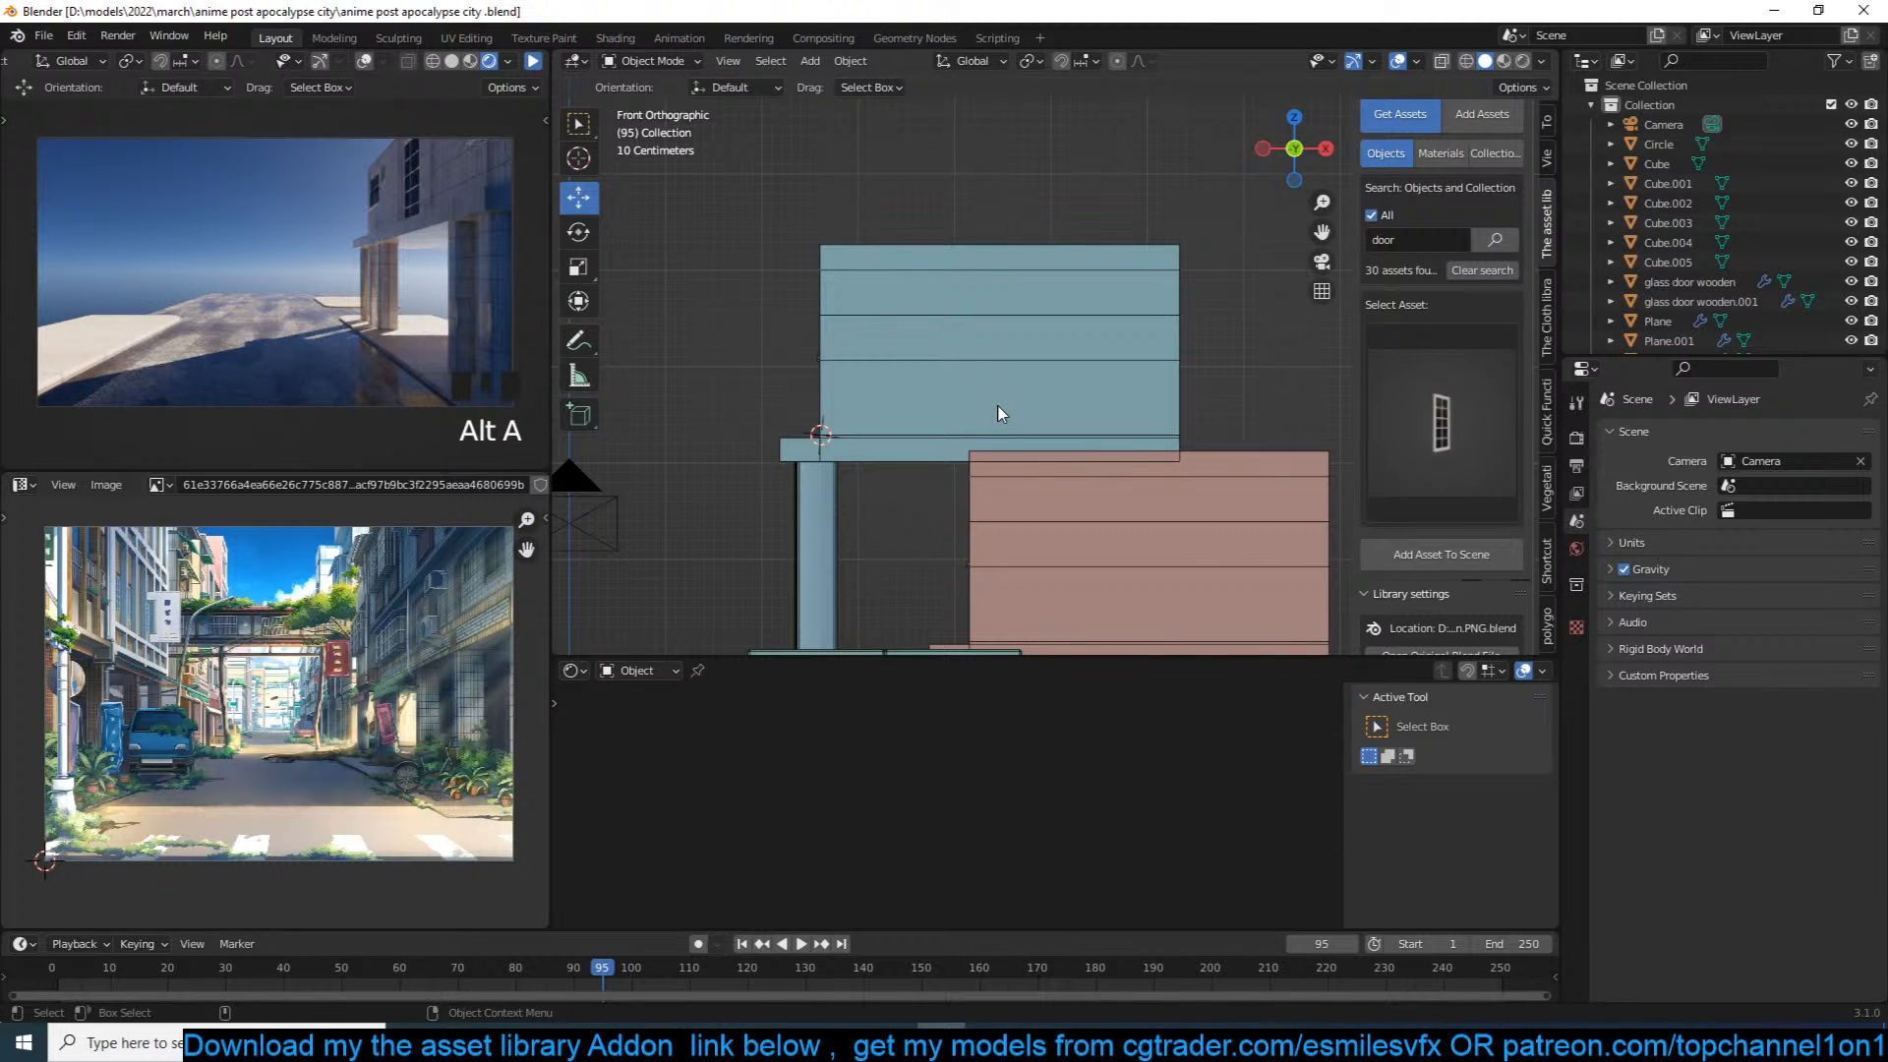
{"action": "scroll", "coordinate": [1027, 367], "scroll_direction": "down", "scroll_amount": 2}
{"action": "scroll", "coordinate": [994, 396], "scroll_direction": "up", "scroll_amount": 2}
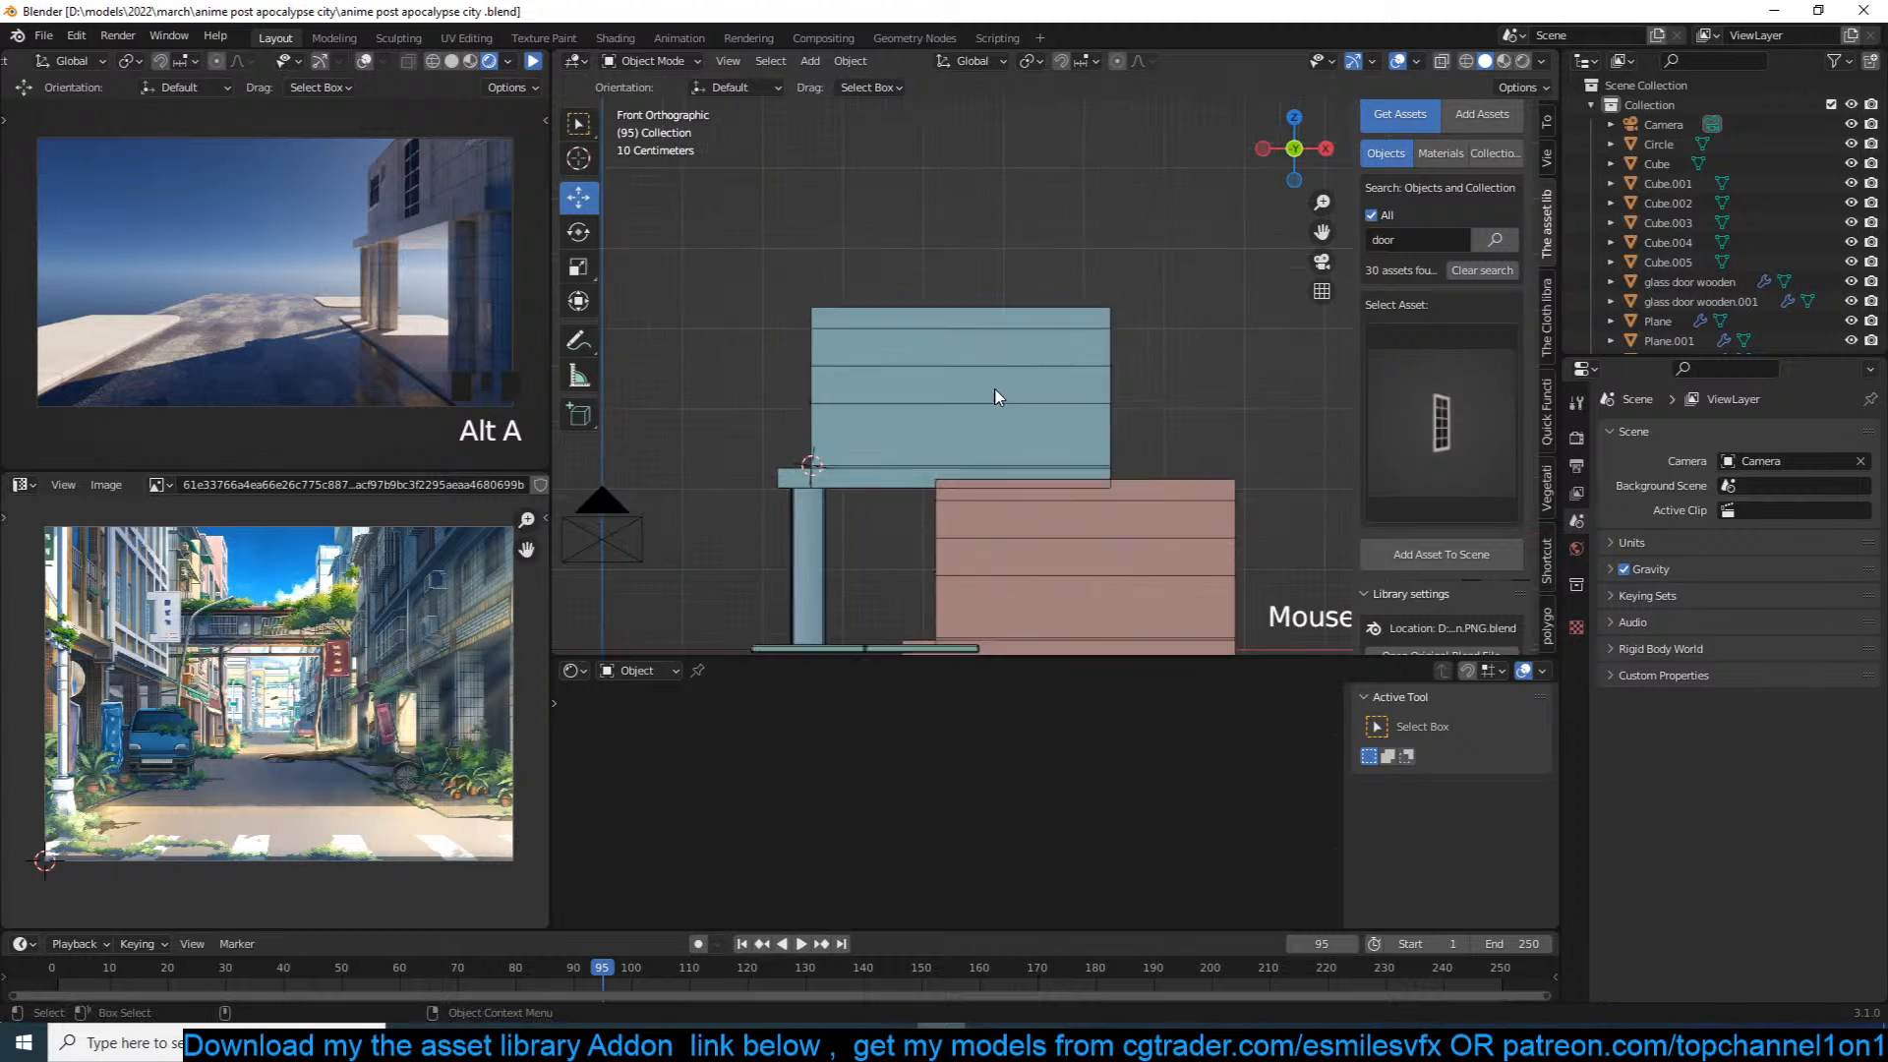
{"action": "key", "text": "ctrl+s"}
Step: Slide the ground floor and its door along X toward the front columns, save, and refresh the rendered camera preview
{"action": "middle_click_drag", "start_coordinate": [1148, 471], "coordinate": [1053, 404], "text": "shift"}
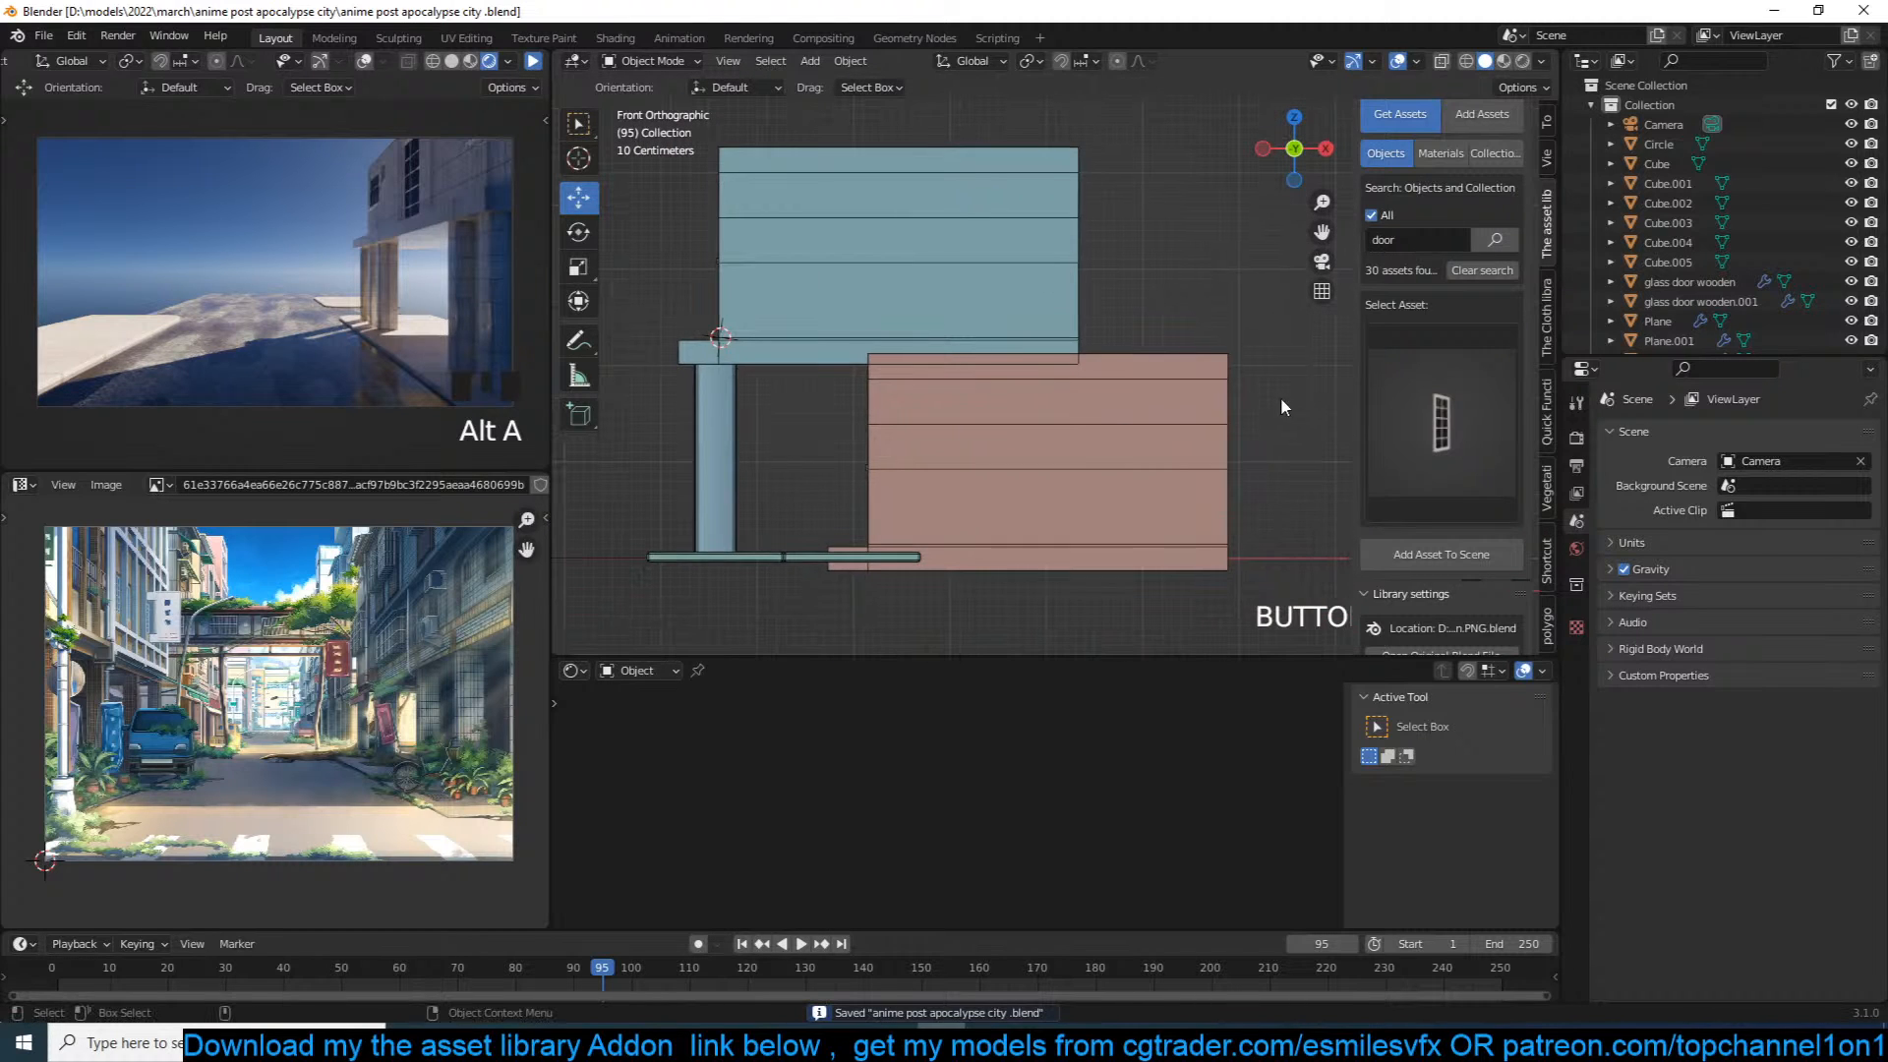
{"action": "key", "text": "alt+z"}
{"action": "left_click_drag", "start_coordinate": [1285, 394], "coordinate": [869, 527]}
{"action": "left_click_drag", "start_coordinate": [967, 468], "coordinate": [890, 483]}
{"action": "key", "text": "alt+a"}
{"action": "key", "text": "ctrl+s"}
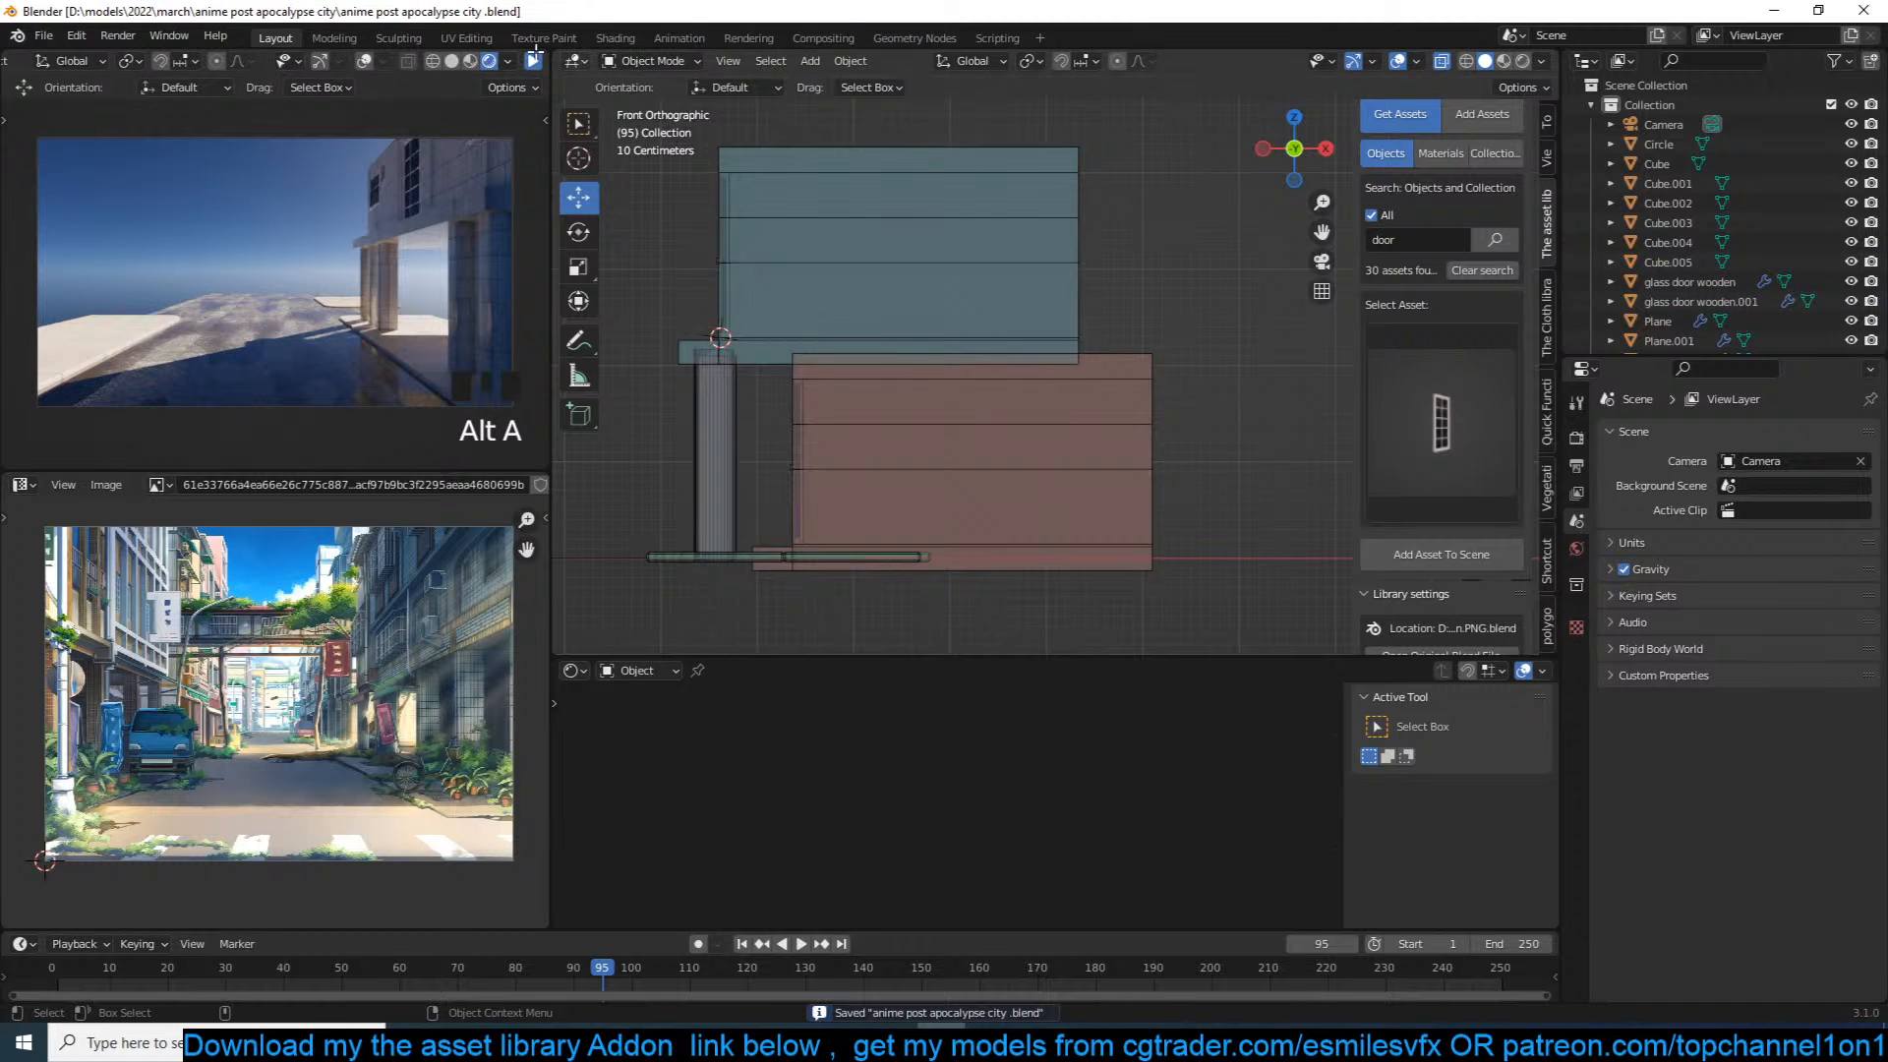
{"action": "left_click", "coordinate": [535, 62]}
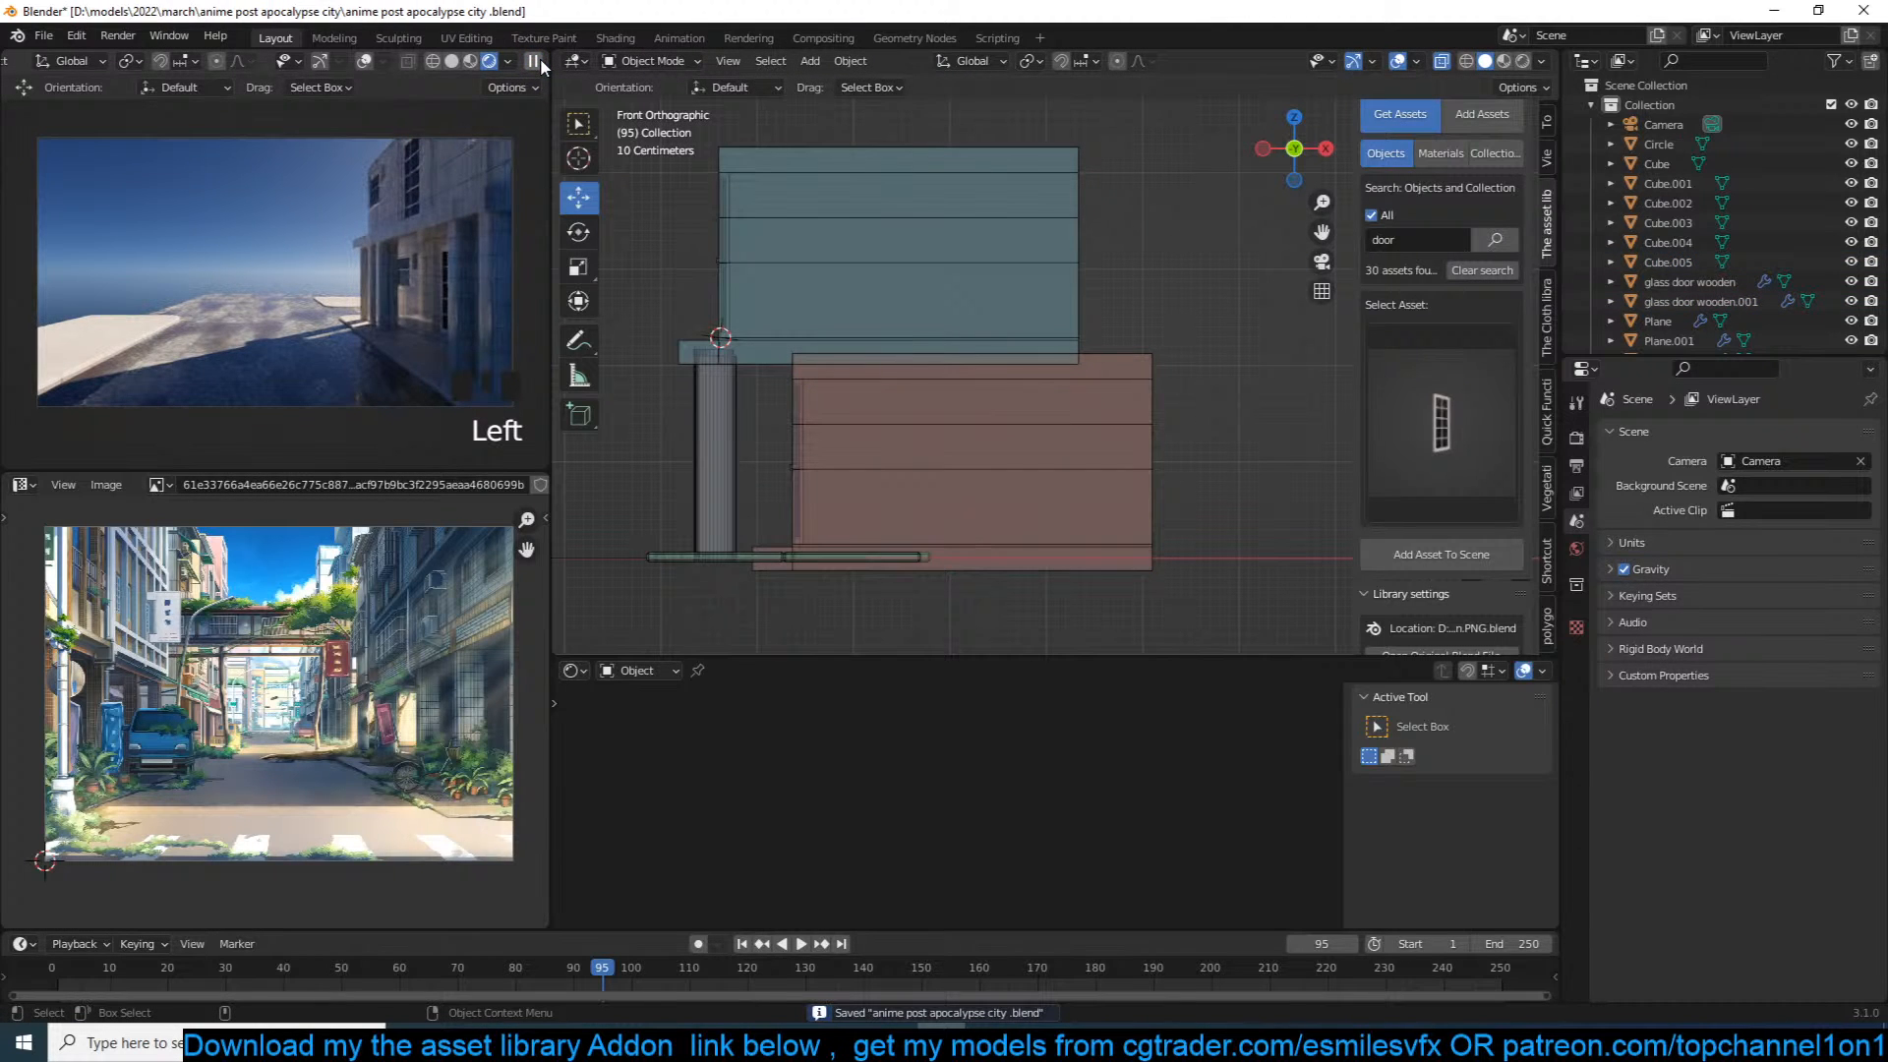
{"action": "left_click", "coordinate": [540, 57]}
Step: Duplicate the upper floor with its glass door about 2.245 m straight up along Z as a third storey and save the file
{"action": "middle_click_drag", "start_coordinate": [1180, 361], "coordinate": [1215, 432], "text": "shift"}
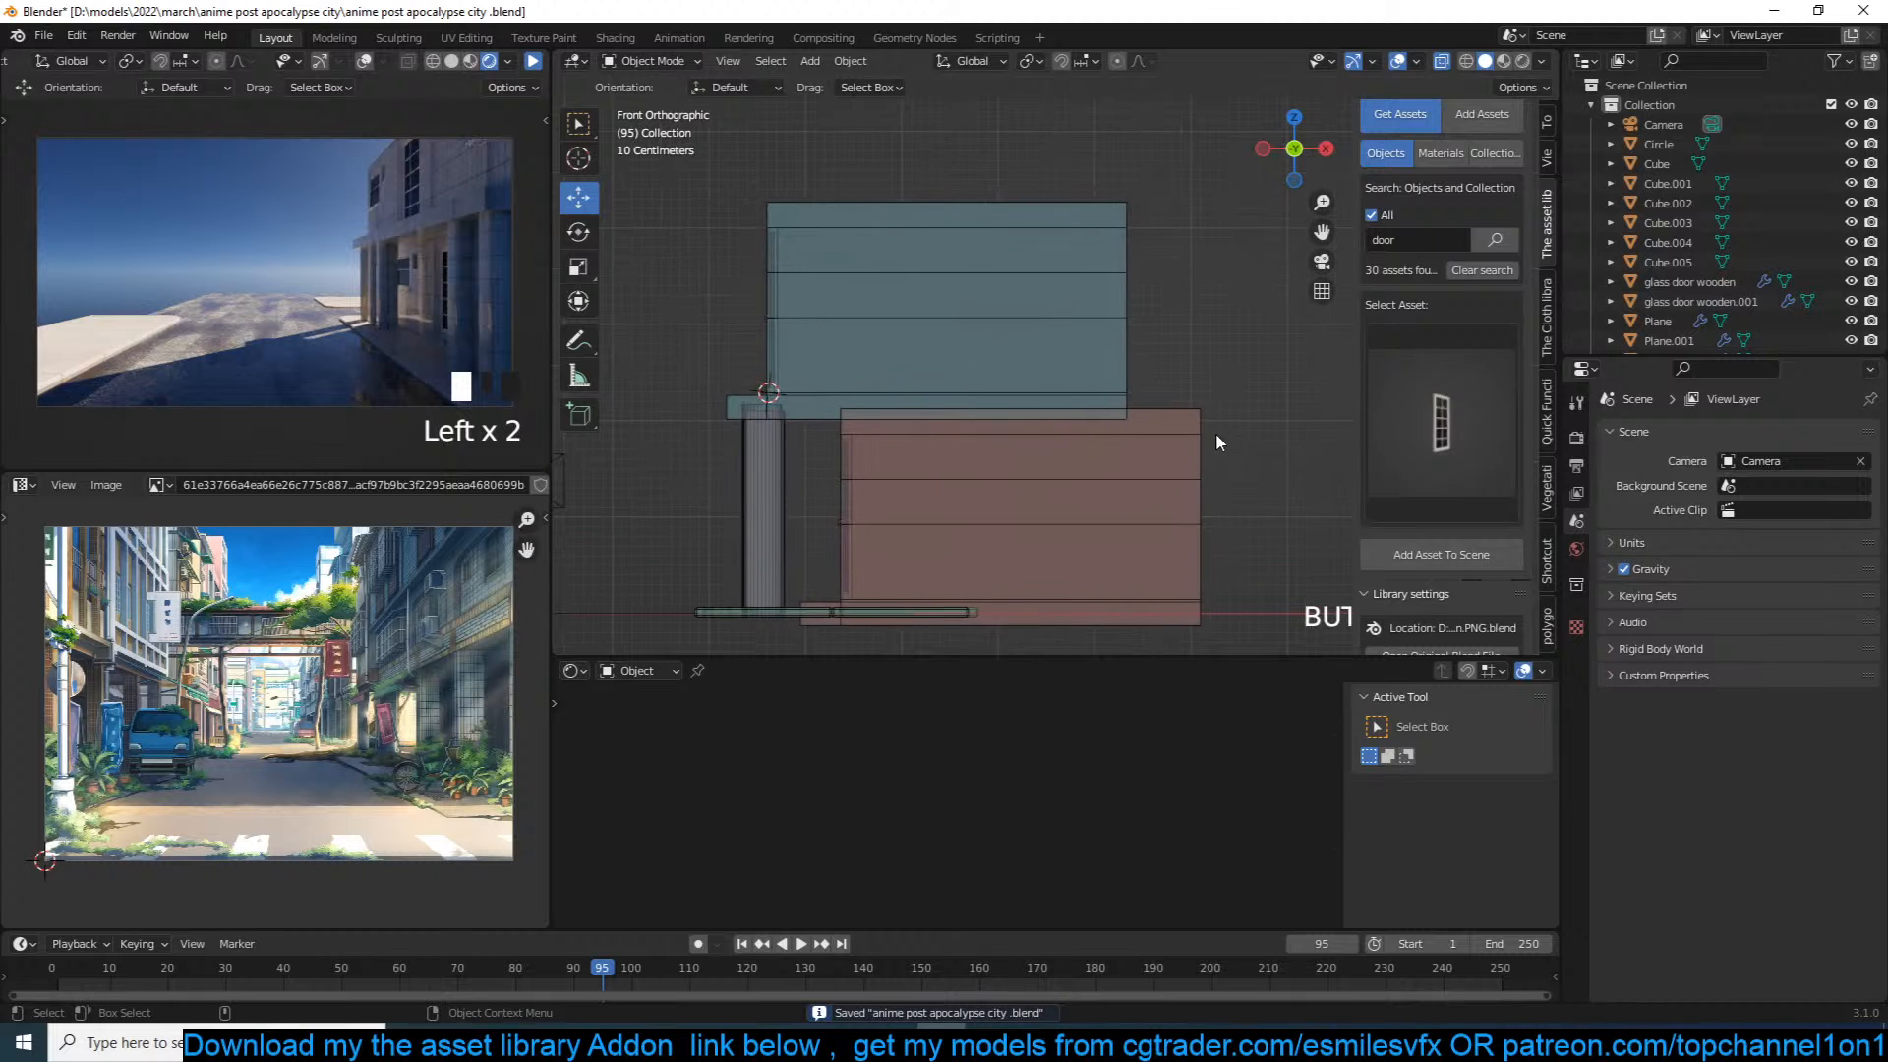
{"action": "middle_click_drag", "start_coordinate": [1135, 256], "coordinate": [1247, 282], "text": "shift"}
{"action": "left_click_drag", "start_coordinate": [770, 177], "coordinate": [1305, 405]}
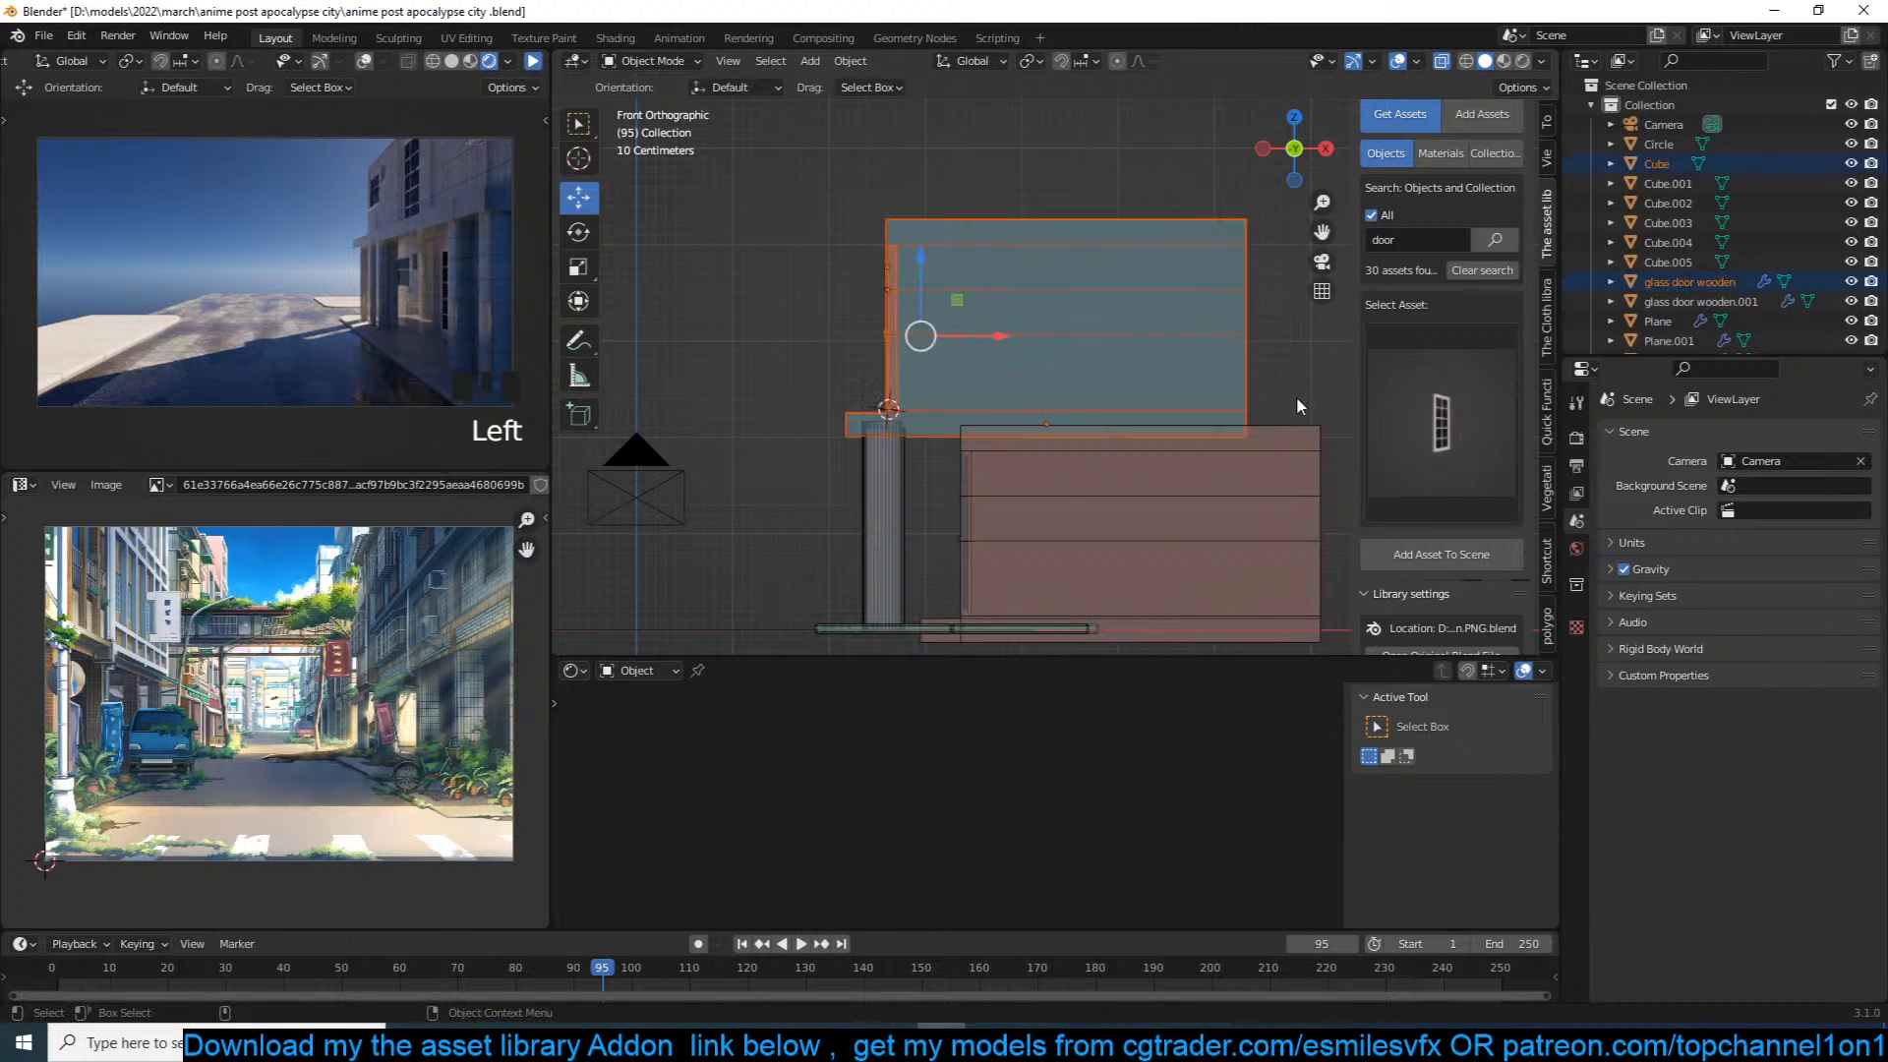
{"action": "key", "text": "shift+d"}
{"action": "key", "text": "z"}
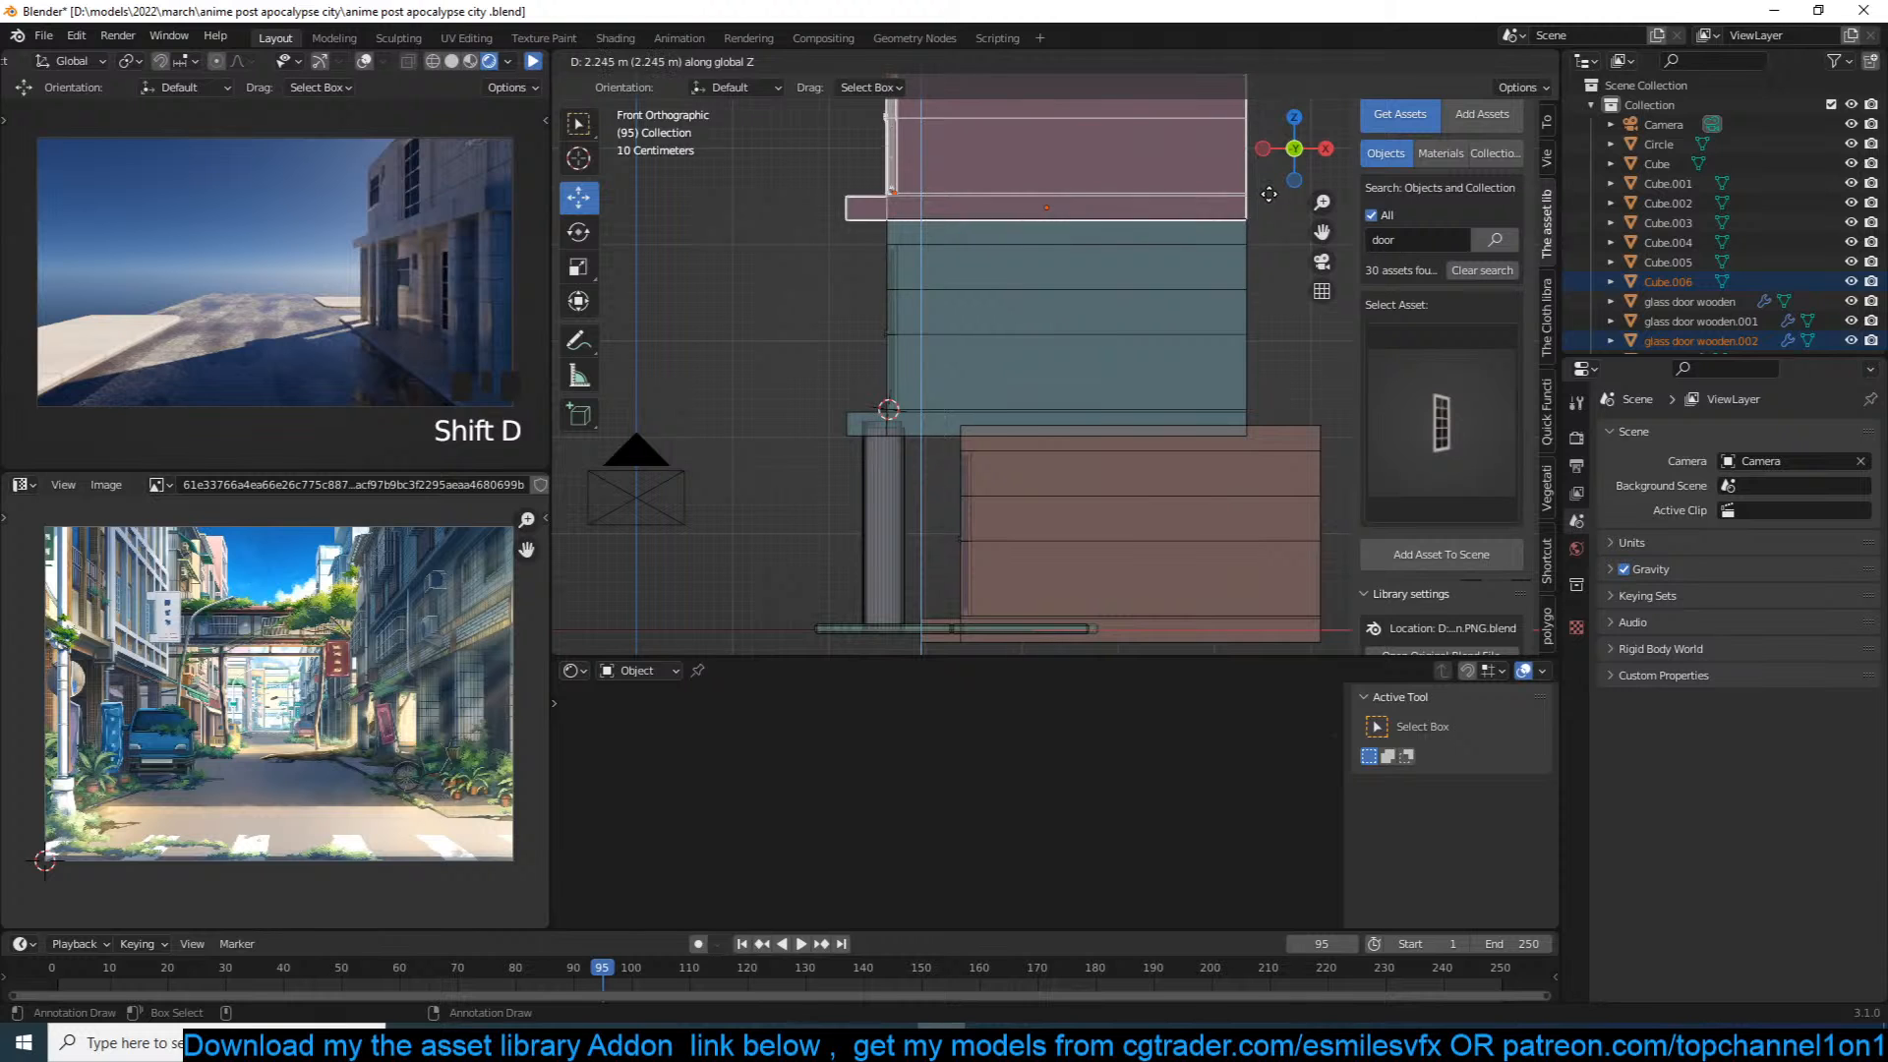
{"action": "left_click", "coordinate": [1268, 194]}
{"action": "key", "text": "alt+a"}
{"action": "key", "text": "ctrl+s"}
Step: Select all parts of the three-storey building in wireframe, move them to a new collection named "block 1", and save the file
{"action": "scroll", "coordinate": [1087, 262], "scroll_direction": "down", "scroll_amount": 3}
{"action": "mouse_move", "coordinate": [1087, 261]}
{"action": "middle_mouse_down"}
{"action": "mouse_move", "coordinate": [1046, 294]}
{"action": "mouse_move", "coordinate": [1076, 295]}
{"action": "mouse_move", "coordinate": [1065, 257]}
{"action": "middle_mouse_up"}
{"action": "left_click", "coordinate": [1060, 287]}
{"action": "key", "text": "KP_1"}
{"action": "key", "text": "z"}
{"action": "left_click", "coordinate": [775, 297]}
{"action": "mouse_move", "coordinate": [958, 183]}
{"action": "left_mouse_down"}
{"action": "mouse_move", "coordinate": [1168, 368]}
{"action": "mouse_move", "coordinate": [1246, 470]}
{"action": "left_mouse_up"}
{"action": "mouse_move", "coordinate": [1127, 422]}
{"action": "middle_mouse_down"}
{"action": "mouse_move", "coordinate": [1237, 415]}
{"action": "mouse_move", "coordinate": [1045, 395]}
{"action": "middle_mouse_up"}
{"action": "key", "text": "z"}
{"action": "left_click", "coordinate": [1180, 362]}
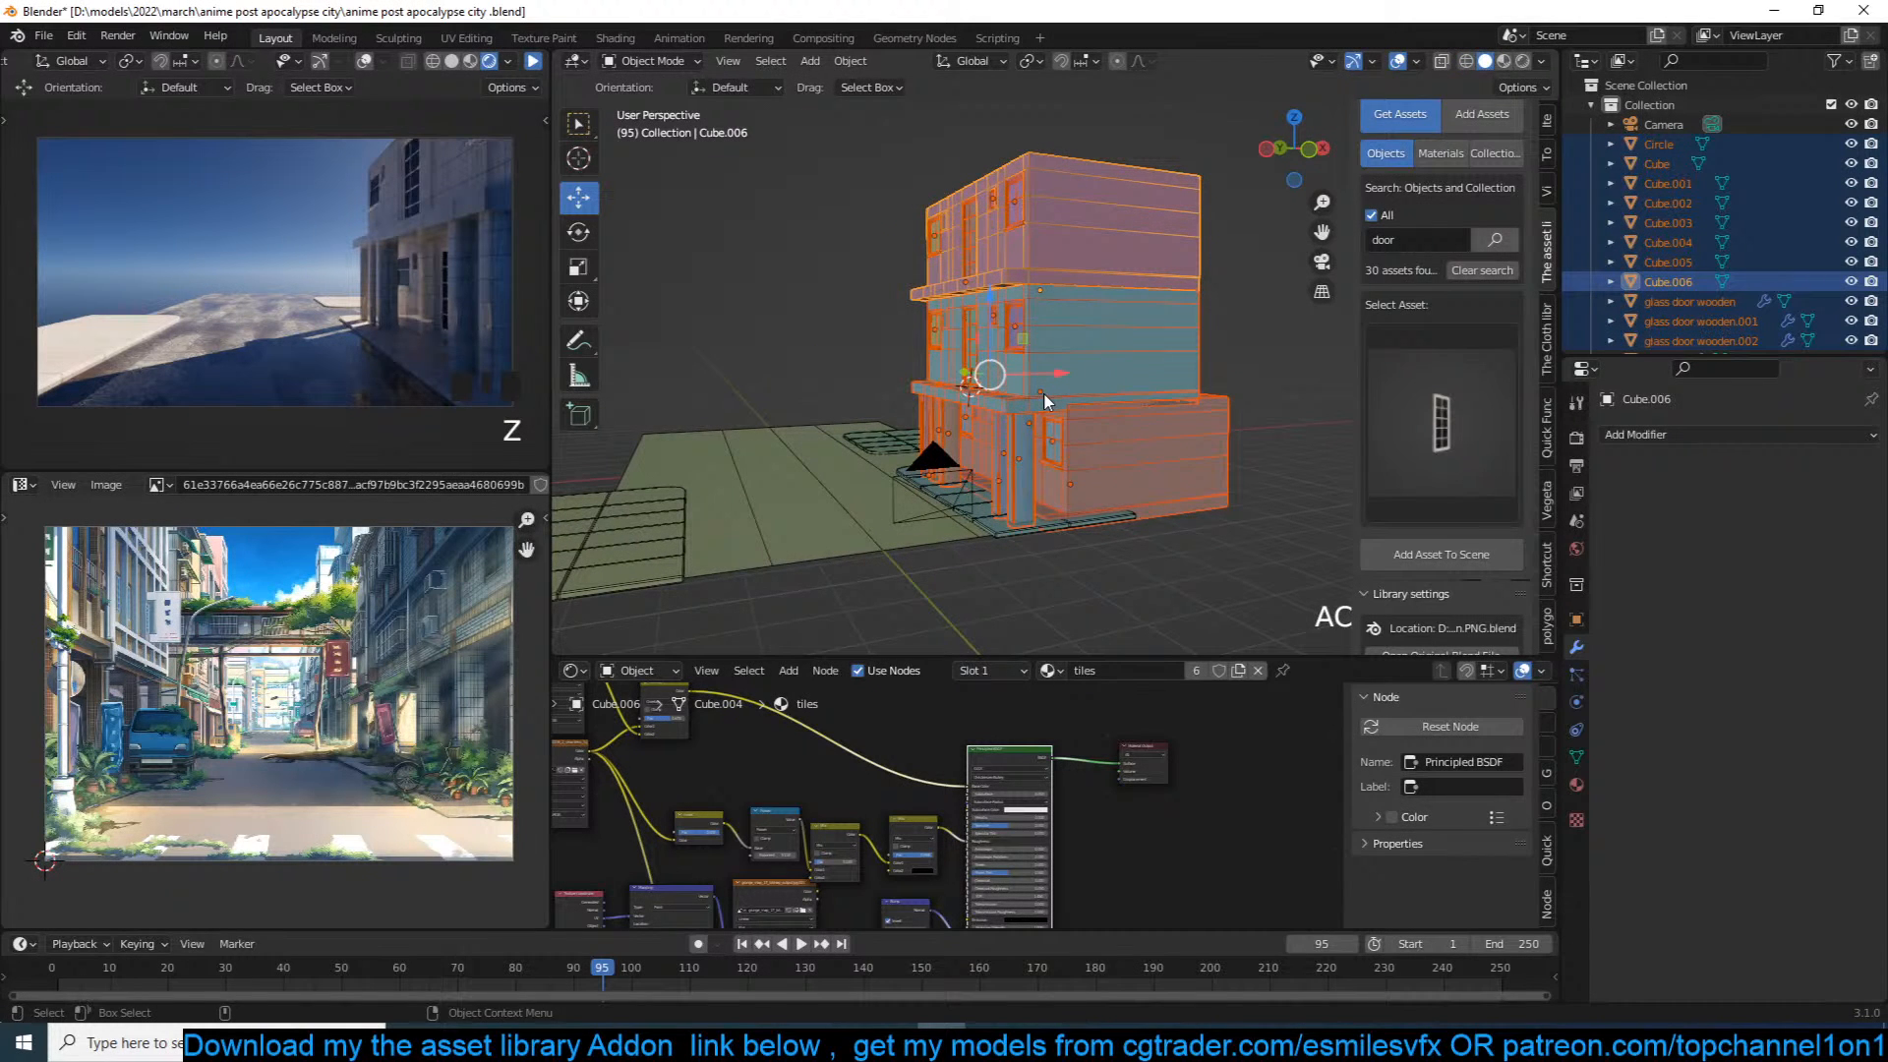
{"action": "key", "text": "m"}
{"action": "left_click", "coordinate": [1045, 395]}
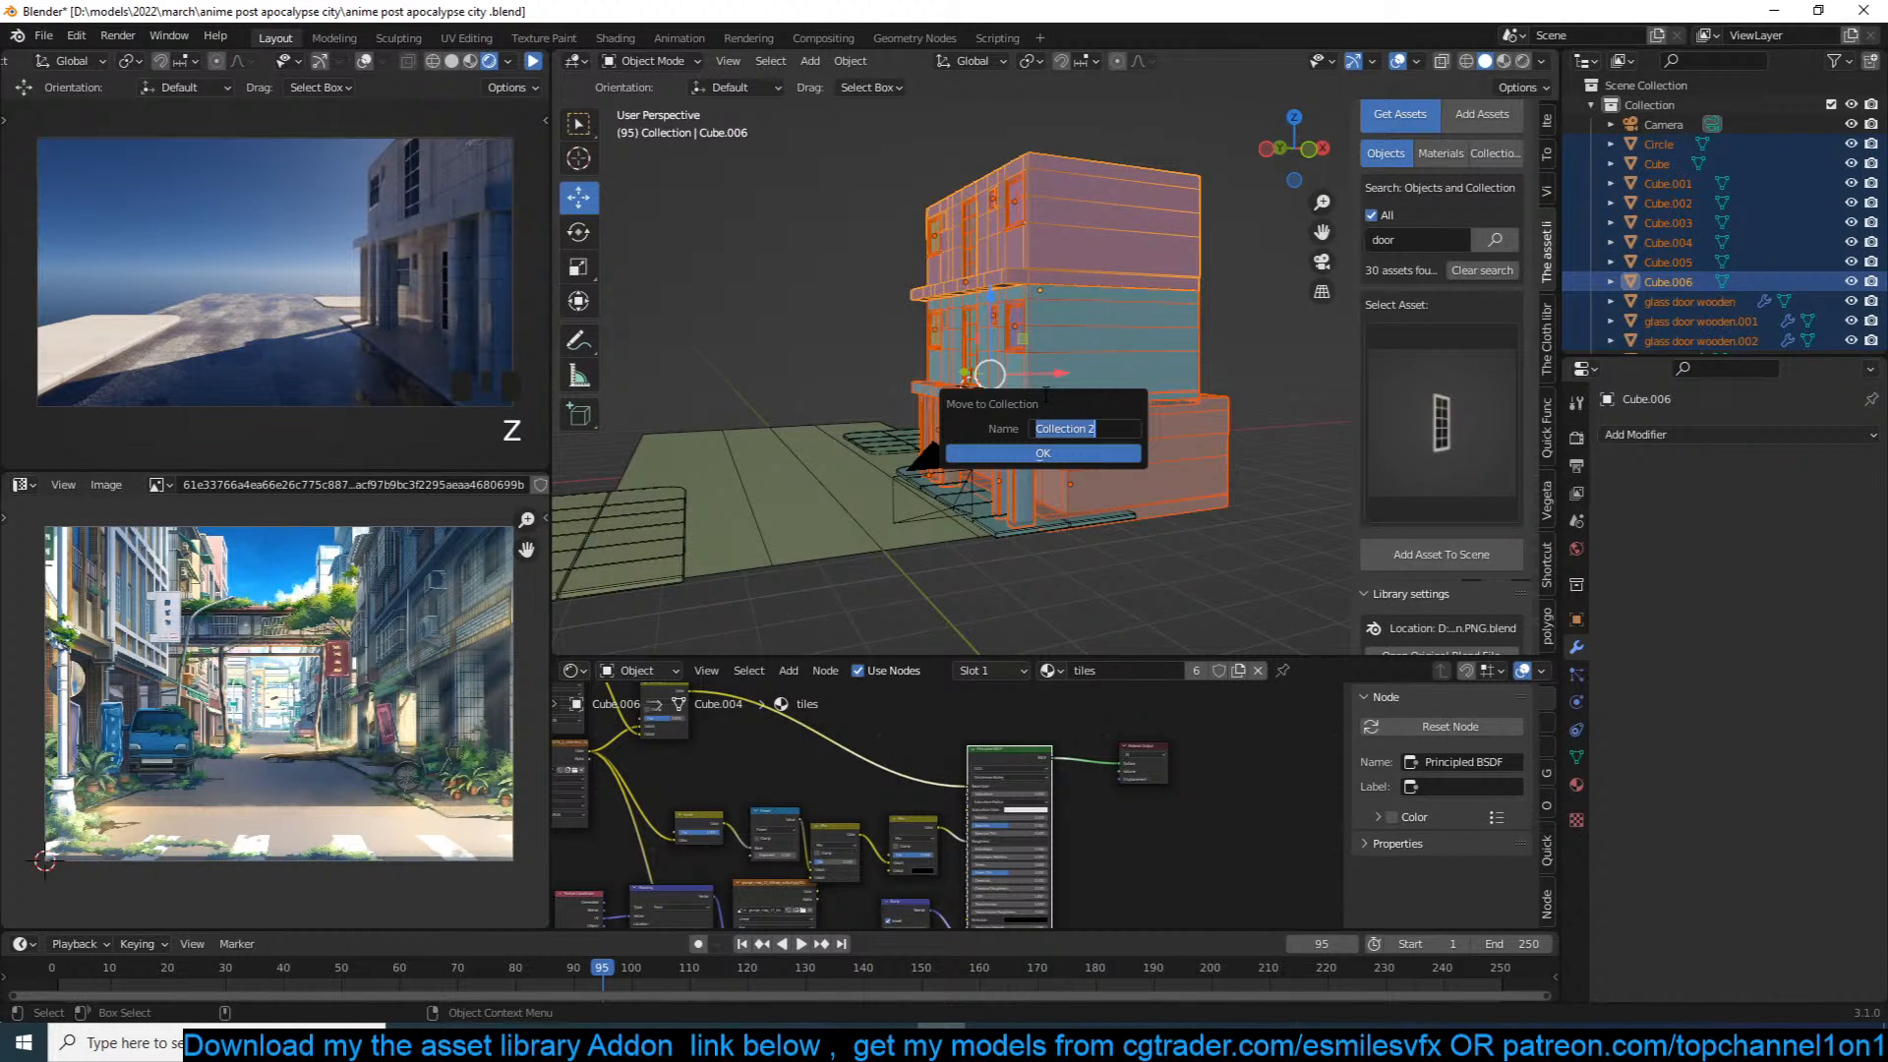
{"action": "type", "text": "b"}
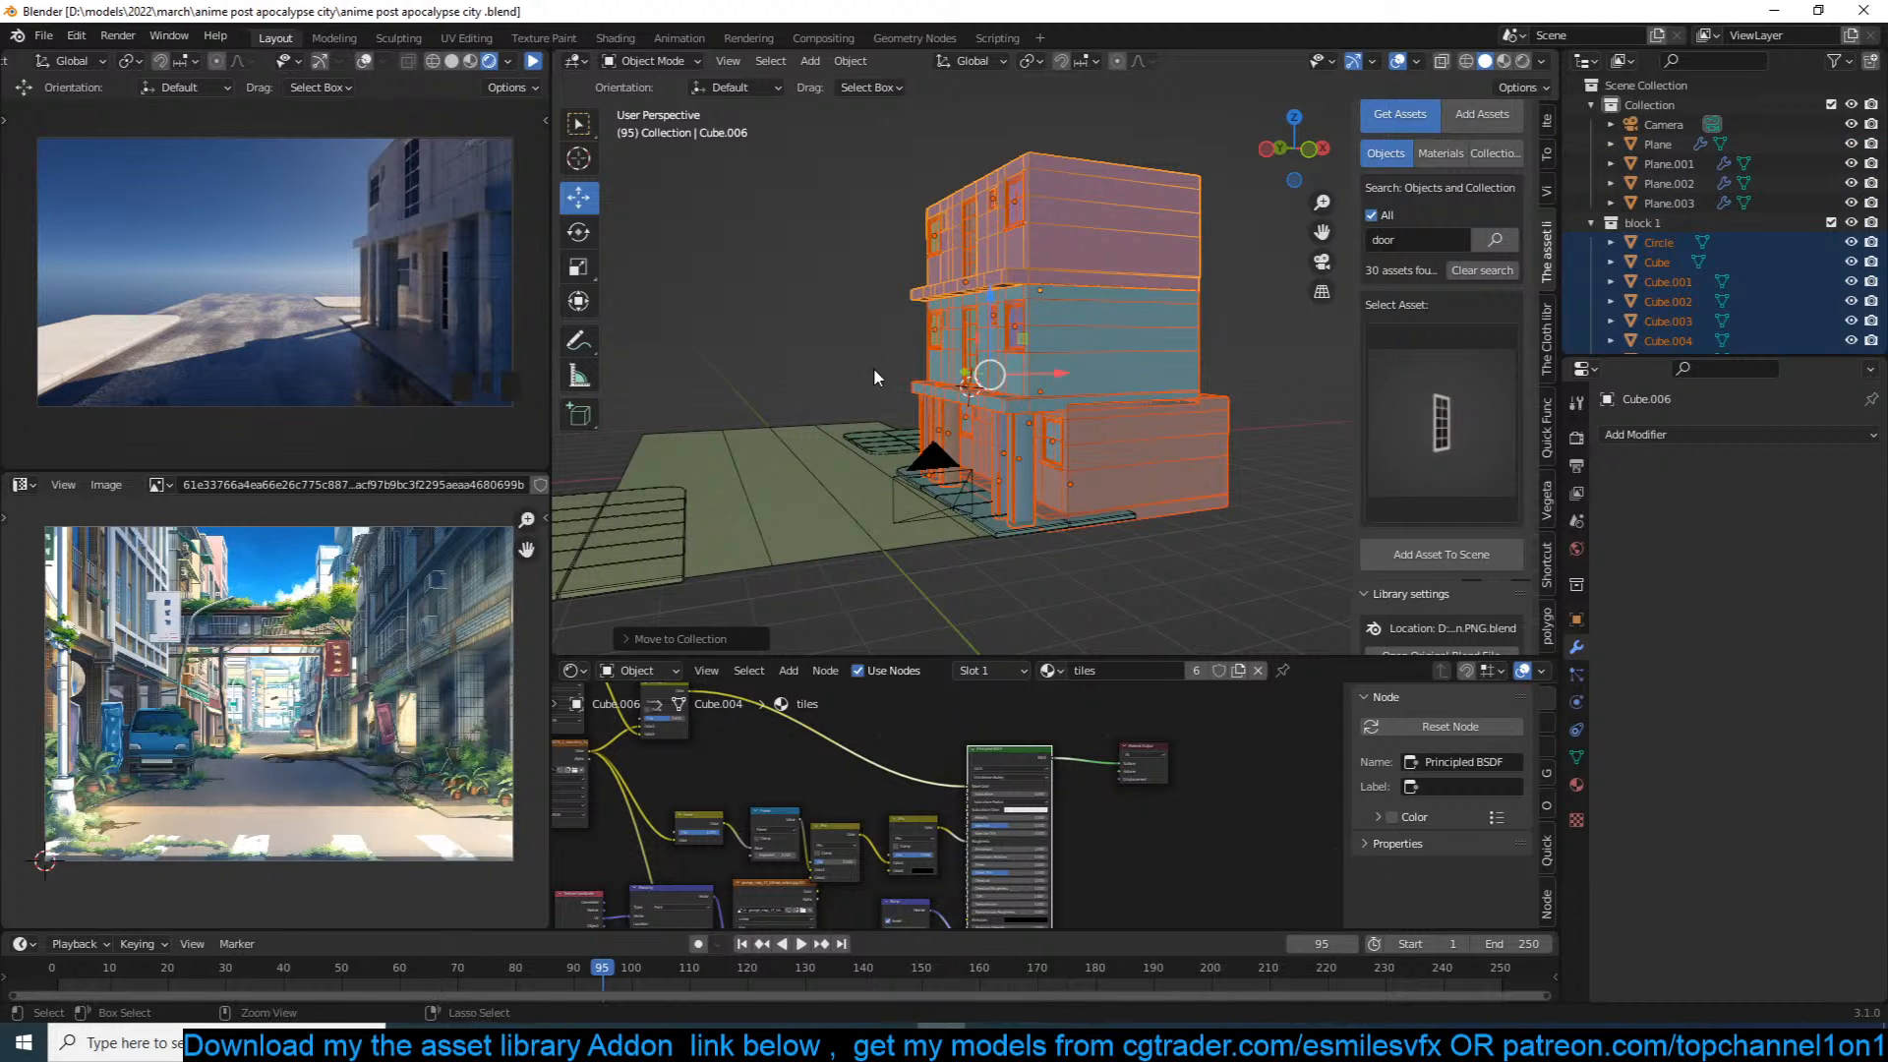
{"action": "key", "text": "alt+a"}
{"action": "key", "text": "ctrl+s"}
Step: Add a collection instance of block 1, clear its location, and place it about 9.3 m along Y beside the original building
{"action": "key", "text": "shift+a"}
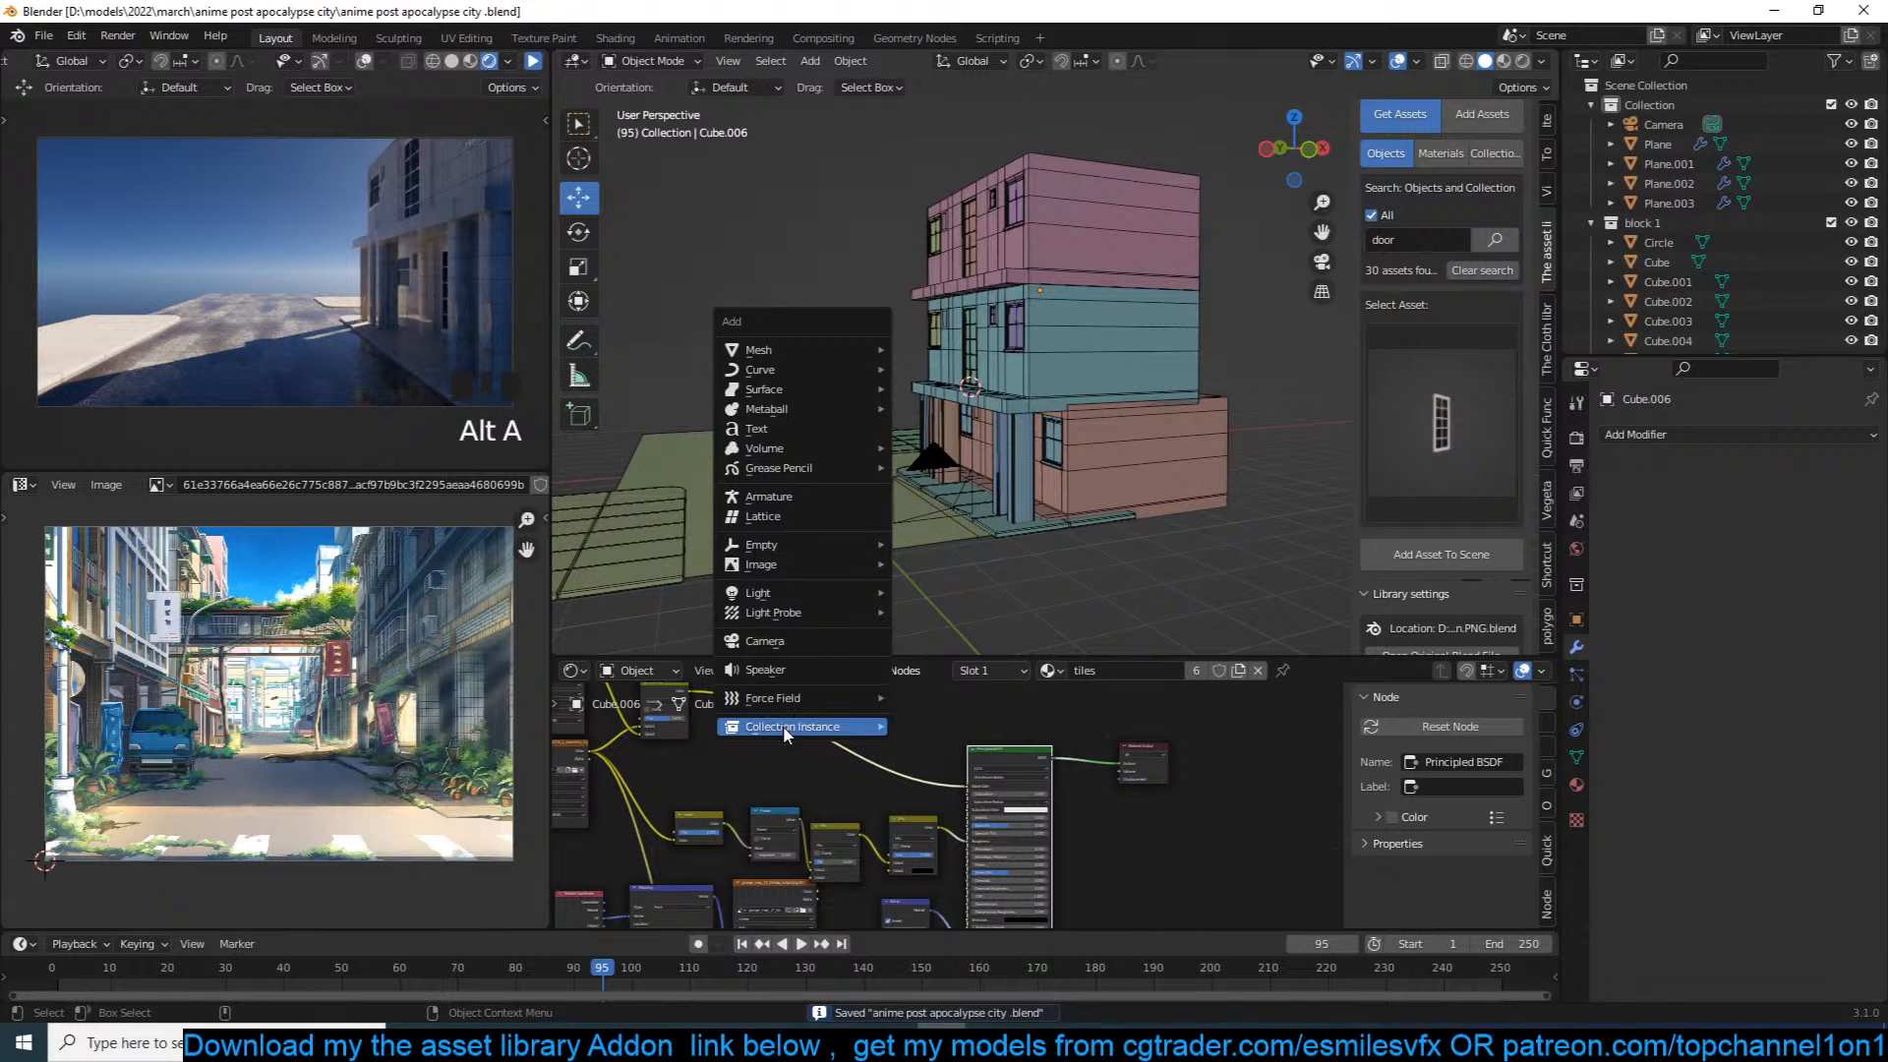
{"action": "mouse_move", "coordinate": [786, 732]}
{"action": "left_click", "coordinate": [941, 729]}
{"action": "scroll", "coordinate": [934, 452], "scroll_direction": "down", "scroll_amount": 4}
{"action": "middle_click_drag", "start_coordinate": [983, 474], "coordinate": [1142, 561]}
{"action": "key", "text": "alt+g"}
{"action": "left_click_drag", "start_coordinate": [808, 438], "coordinate": [688, 399]}
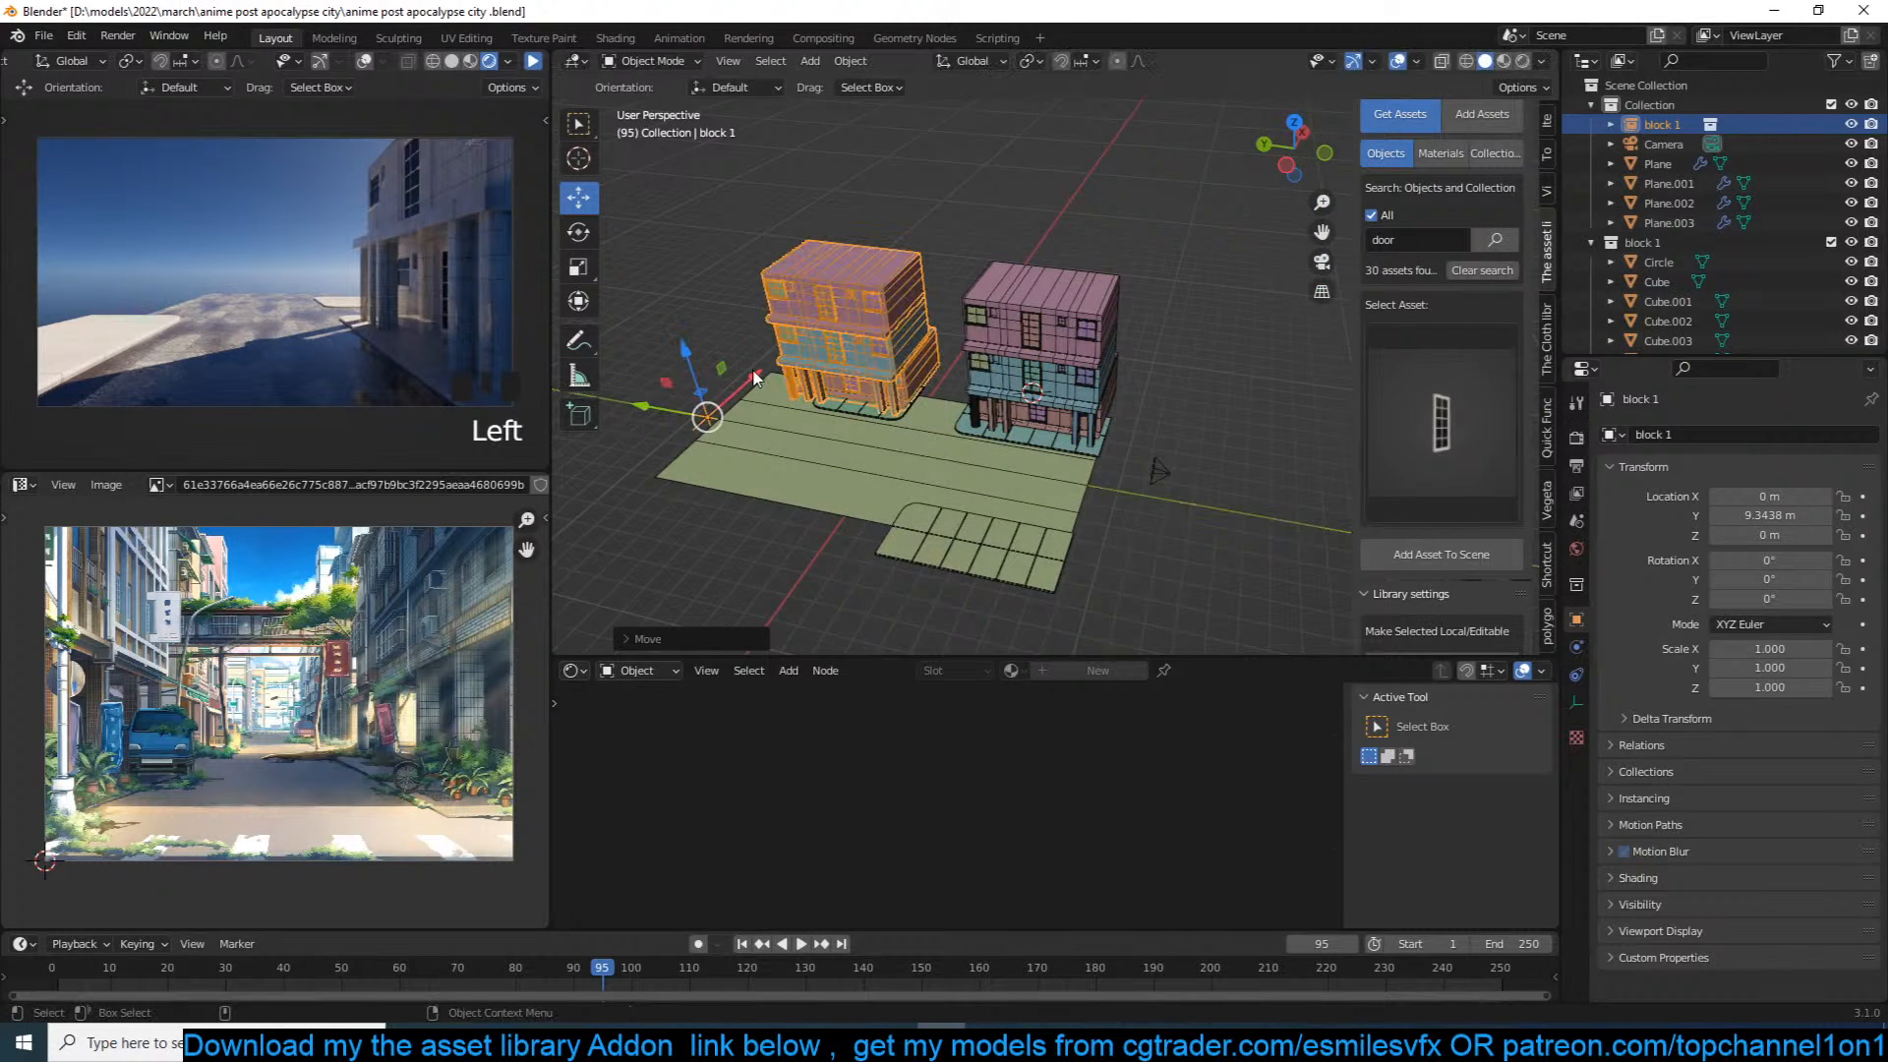
{"action": "scroll", "coordinate": [685, 396], "scroll_direction": "up", "scroll_amount": 3}
{"action": "middle_click_drag", "start_coordinate": [685, 396], "coordinate": [975, 396], "text": "shift"}
{"action": "left_click_drag", "start_coordinate": [800, 415], "coordinate": [782, 412]}
Step: Move the pavement slab in front of the second building to the opposite side of the road and mirror it
{"action": "middle_click_drag", "start_coordinate": [871, 398], "coordinate": [987, 315]}
{"action": "scroll", "coordinate": [1101, 358], "scroll_direction": "up", "scroll_amount": 1}
{"action": "scroll", "coordinate": [1121, 472], "scroll_direction": "down", "scroll_amount": 1}
{"action": "left_click", "coordinate": [1123, 472]}
{"action": "middle_click_drag", "start_coordinate": [1122, 474], "coordinate": [1170, 472]}
{"action": "scroll", "coordinate": [1170, 472], "scroll_direction": "down", "scroll_amount": 2}
{"action": "left_click_drag", "start_coordinate": [1113, 396], "coordinate": [1000, 454]}
{"action": "key", "text": "ctrl+m"}
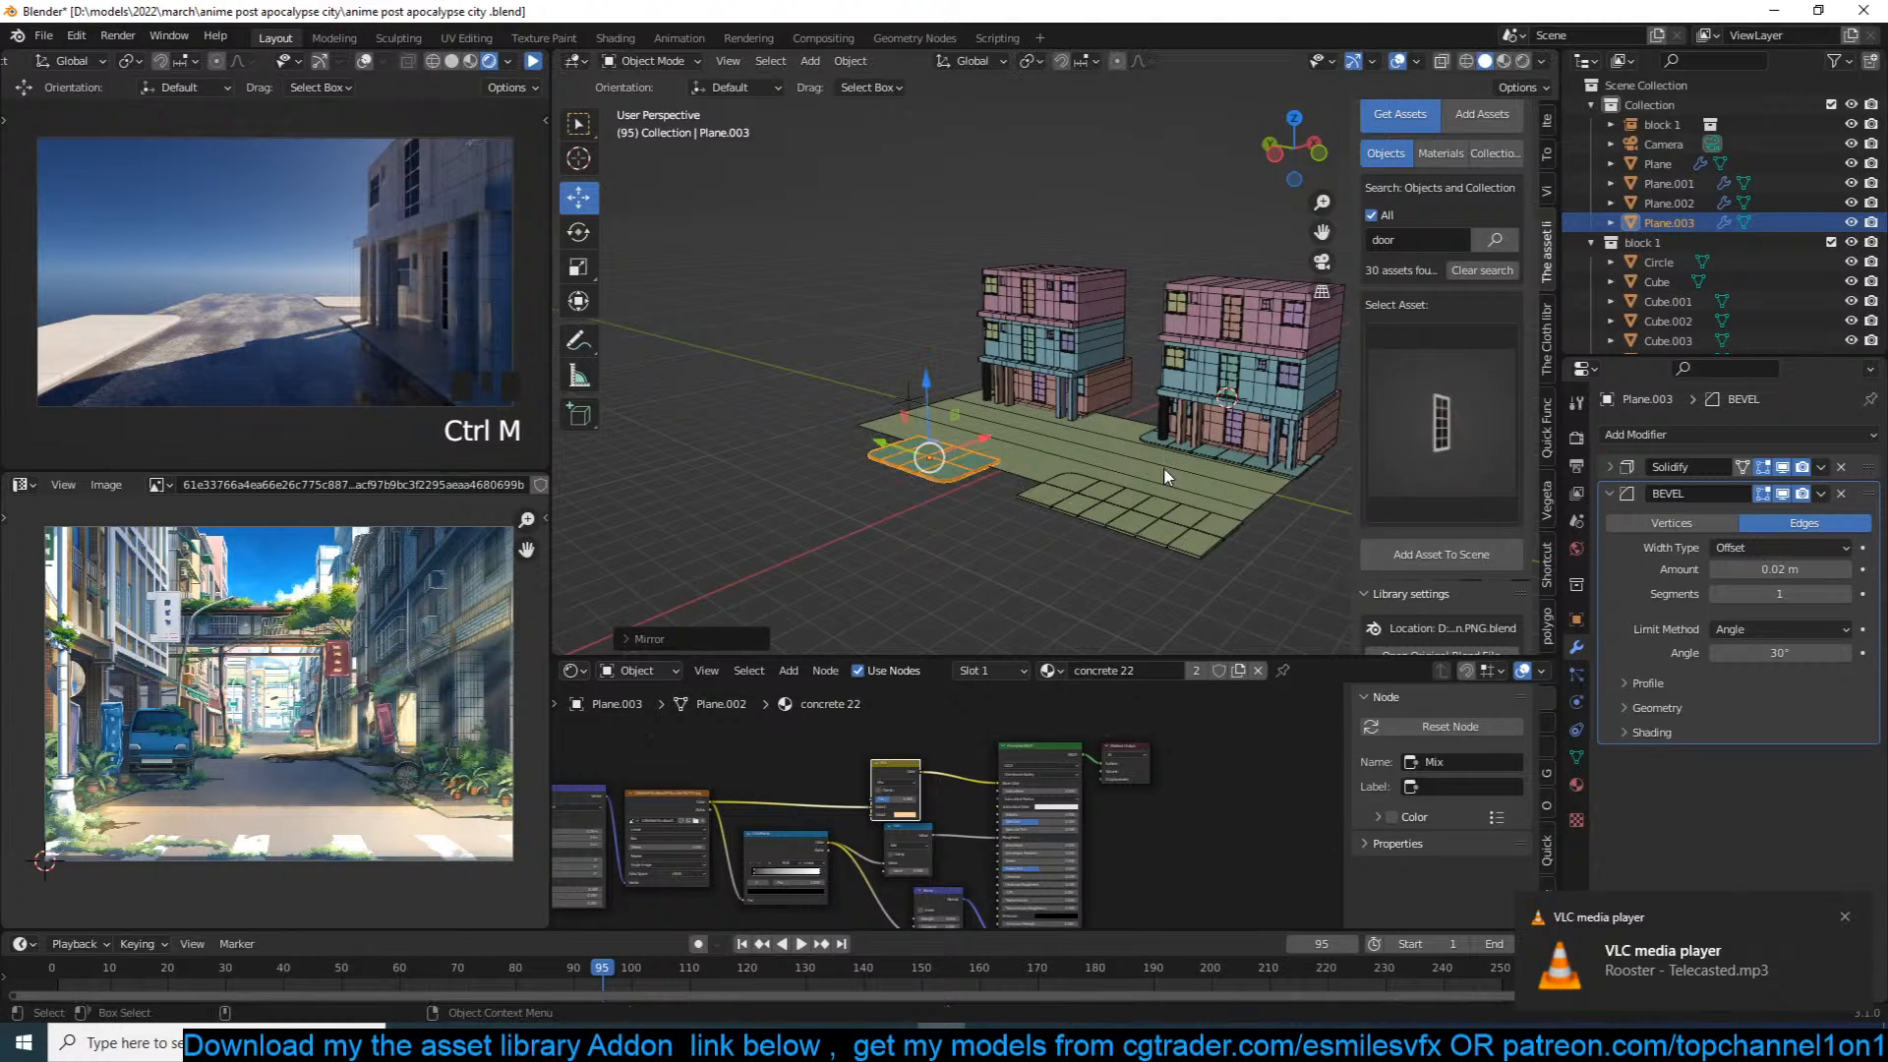
Step: Duplicate the original building's pavement, mirror the copy along Y, slide it under the second building, and save the file
{"action": "left_click", "coordinate": [1207, 464]}
{"action": "left_click", "coordinate": [1205, 462]}
{"action": "middle_click_drag", "start_coordinate": [1206, 462], "coordinate": [1256, 471]}
{"action": "key", "text": "shift+d"}
{"action": "right_click", "coordinate": [1256, 470]}
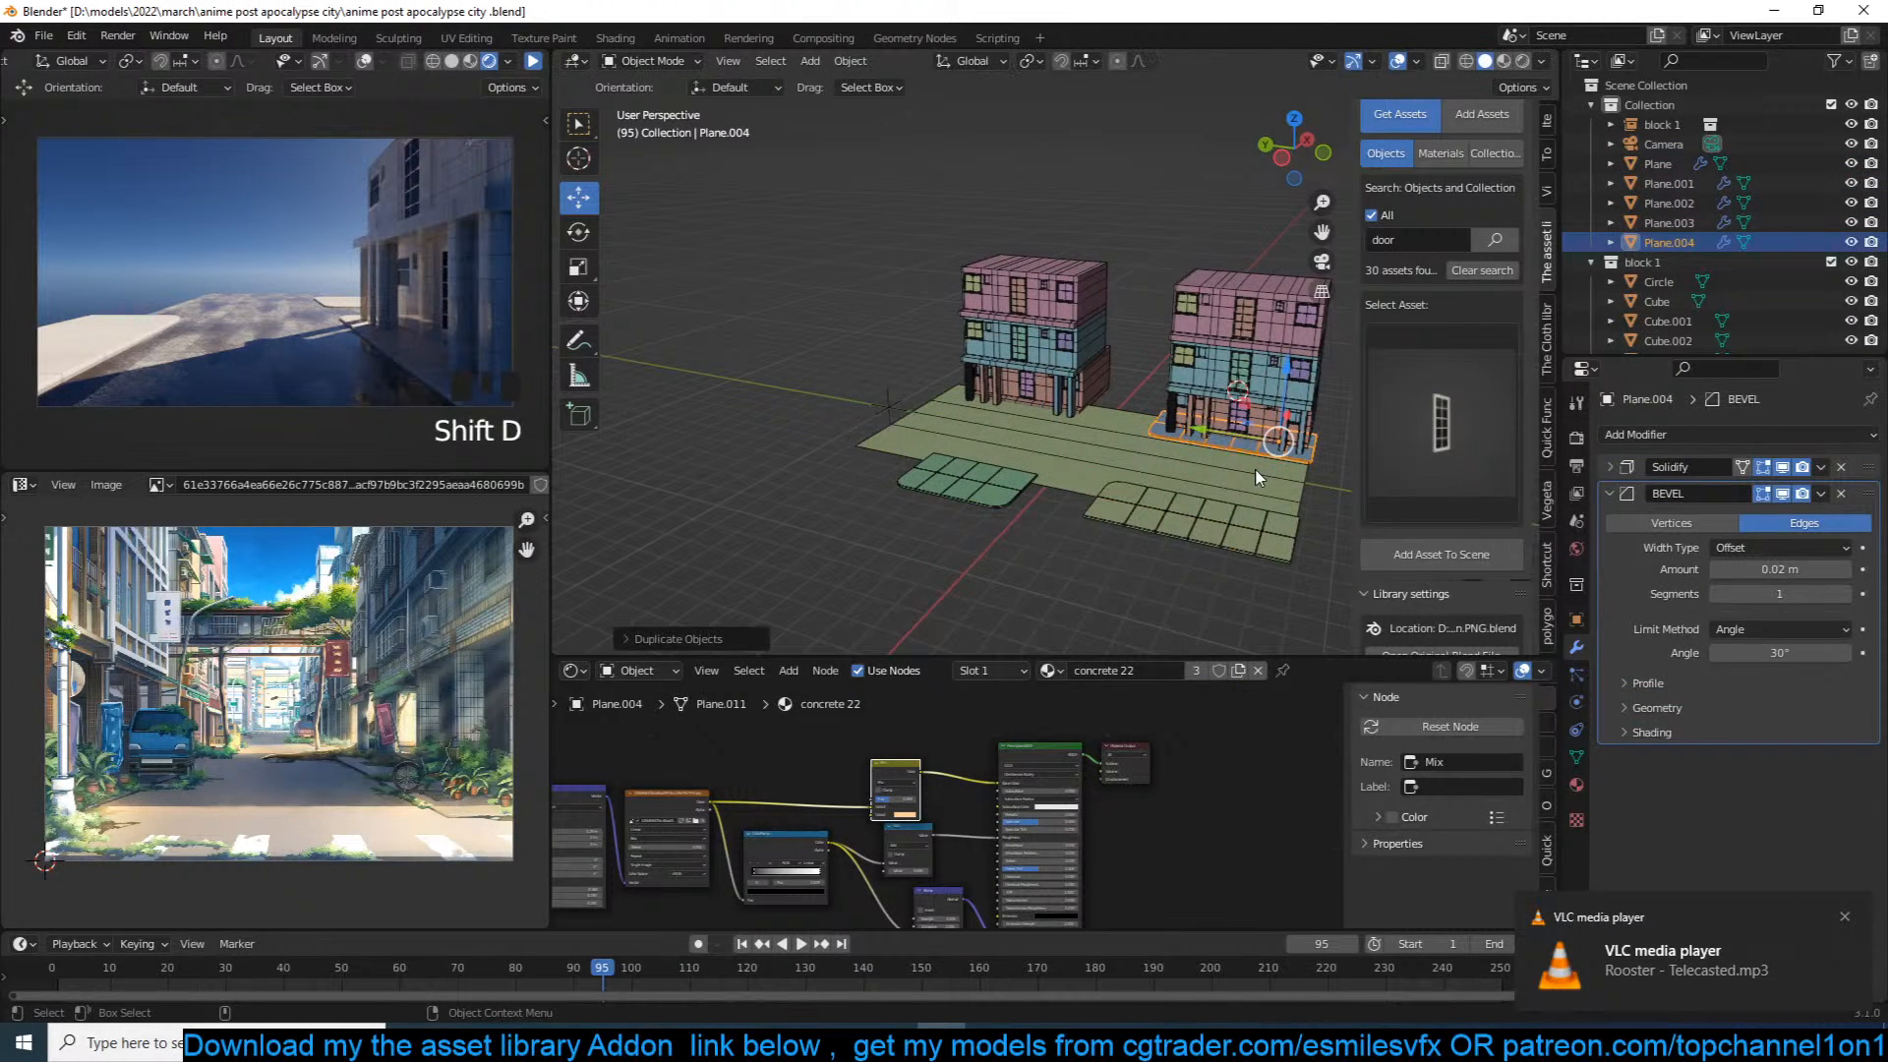
{"action": "key", "text": "ctrl+m"}
{"action": "key", "text": "x"}
{"action": "key", "text": "y"}
{"action": "left_click", "coordinate": [1256, 472]}
{"action": "left_click_drag", "start_coordinate": [1231, 444], "coordinate": [939, 439]}
{"action": "left_click", "coordinate": [941, 389]}
{"action": "key", "text": "alt+a"}
{"action": "key", "text": "ctrl+s"}
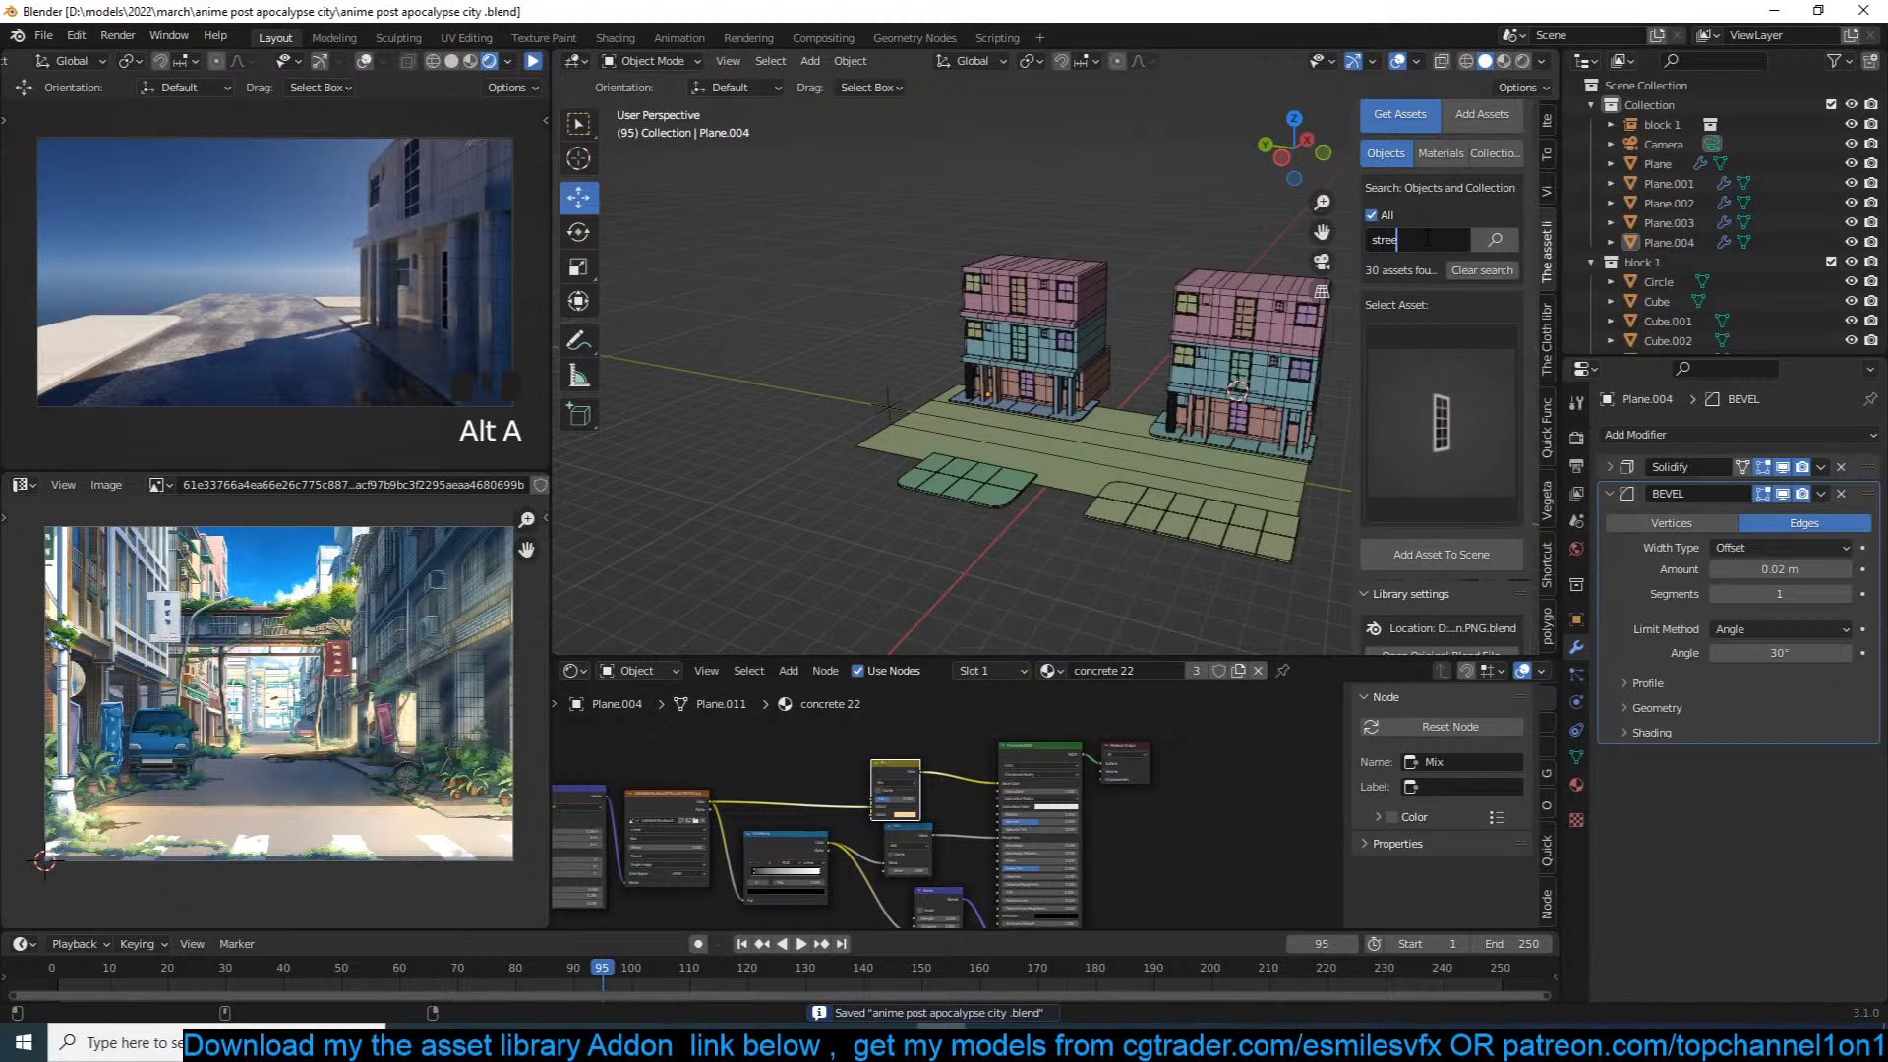
Step: Search the asset library for "street" and add the small street barricade at the 3D cursor on the pavement by the columns
{"action": "key", "text": "Return"}
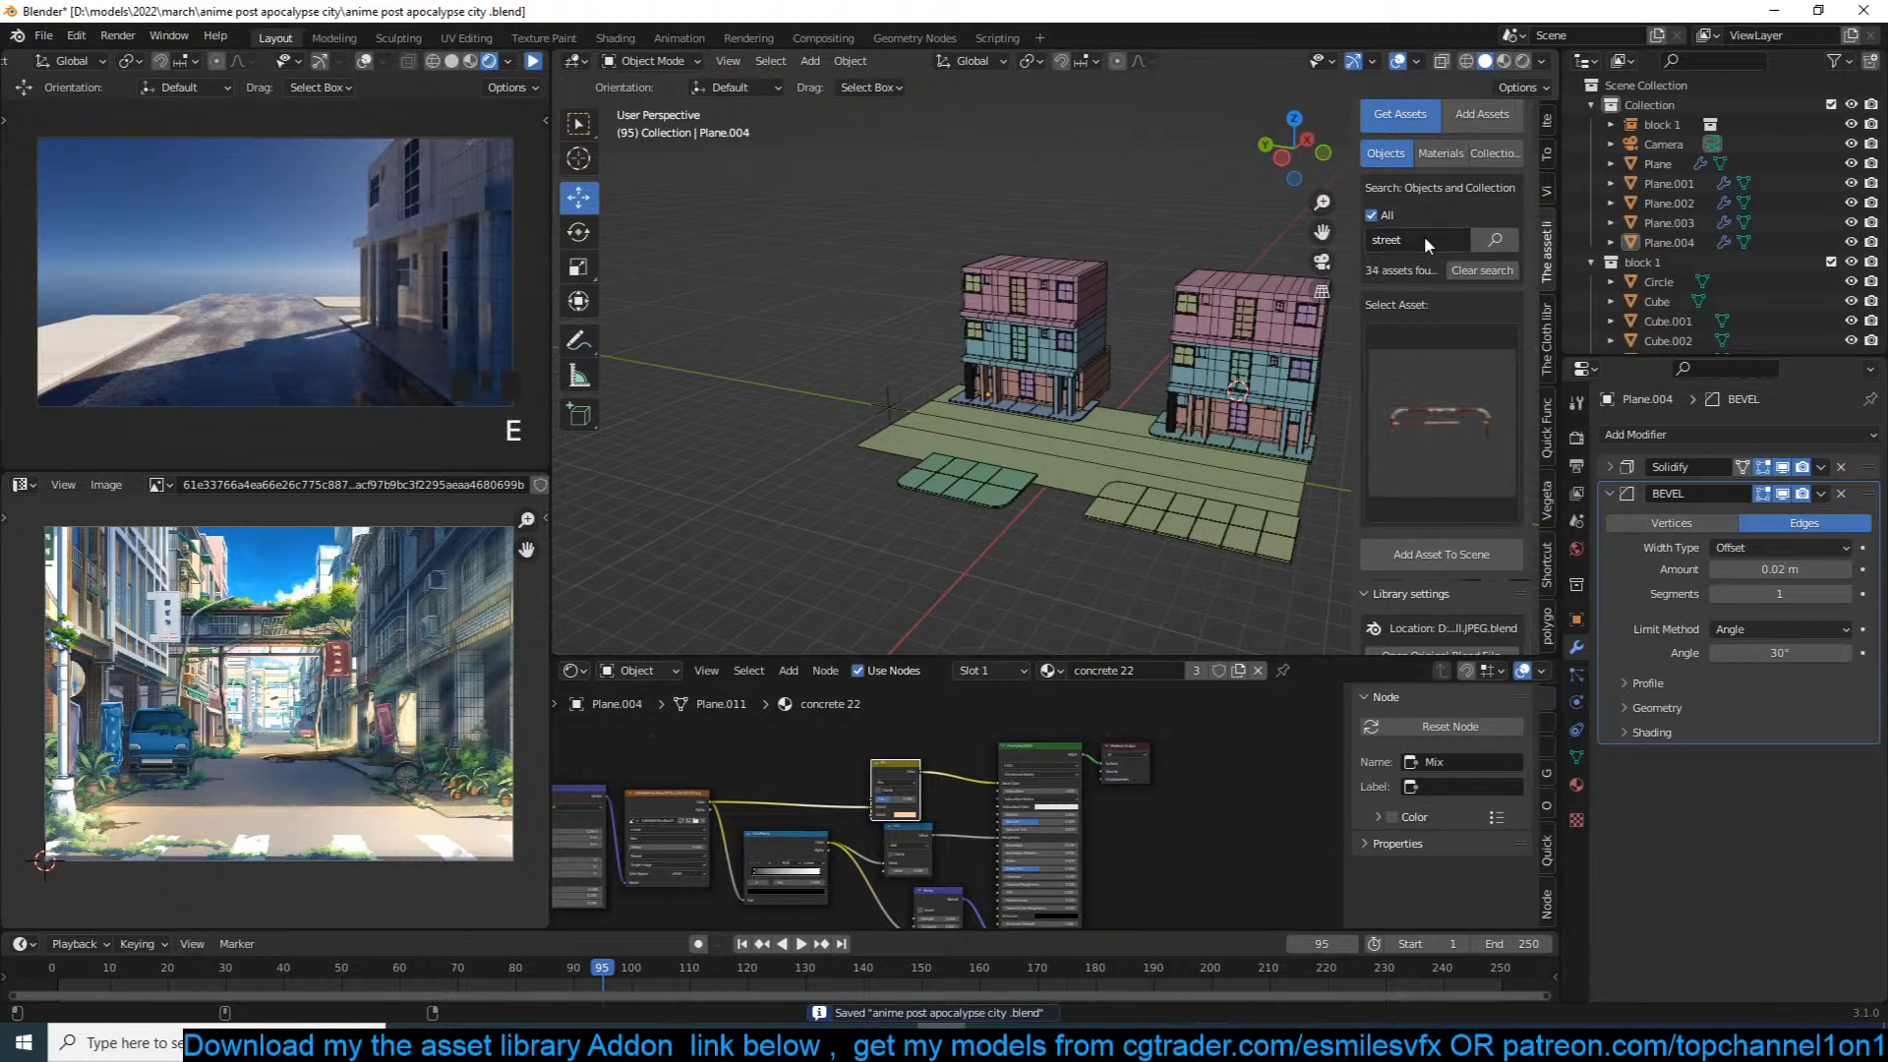
{"action": "left_click", "coordinate": [1434, 415]}
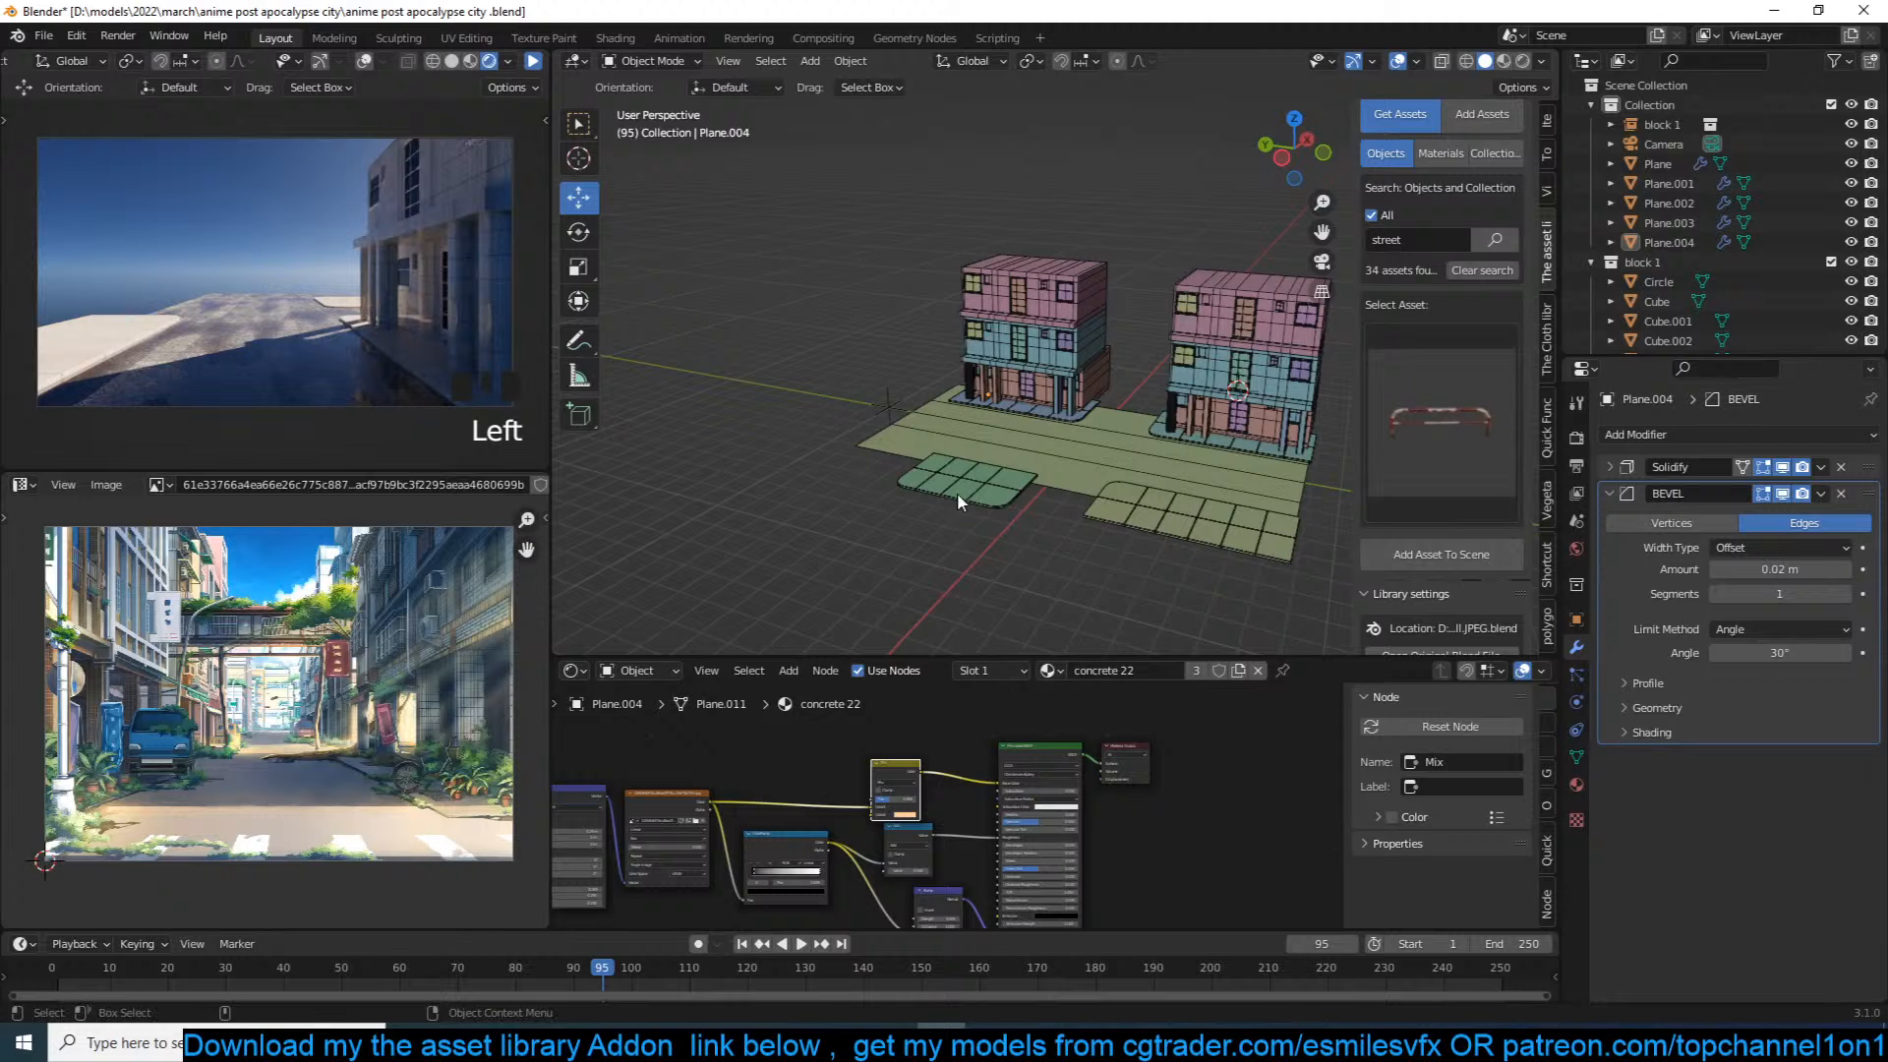
{"action": "scroll", "coordinate": [1059, 462], "scroll_direction": "up", "scroll_amount": 5}
{"action": "scroll", "coordinate": [1042, 496], "scroll_direction": "up", "scroll_amount": 2}
{"action": "right_click", "coordinate": [870, 544], "text": "shift"}
{"action": "left_click", "coordinate": [1430, 556]}
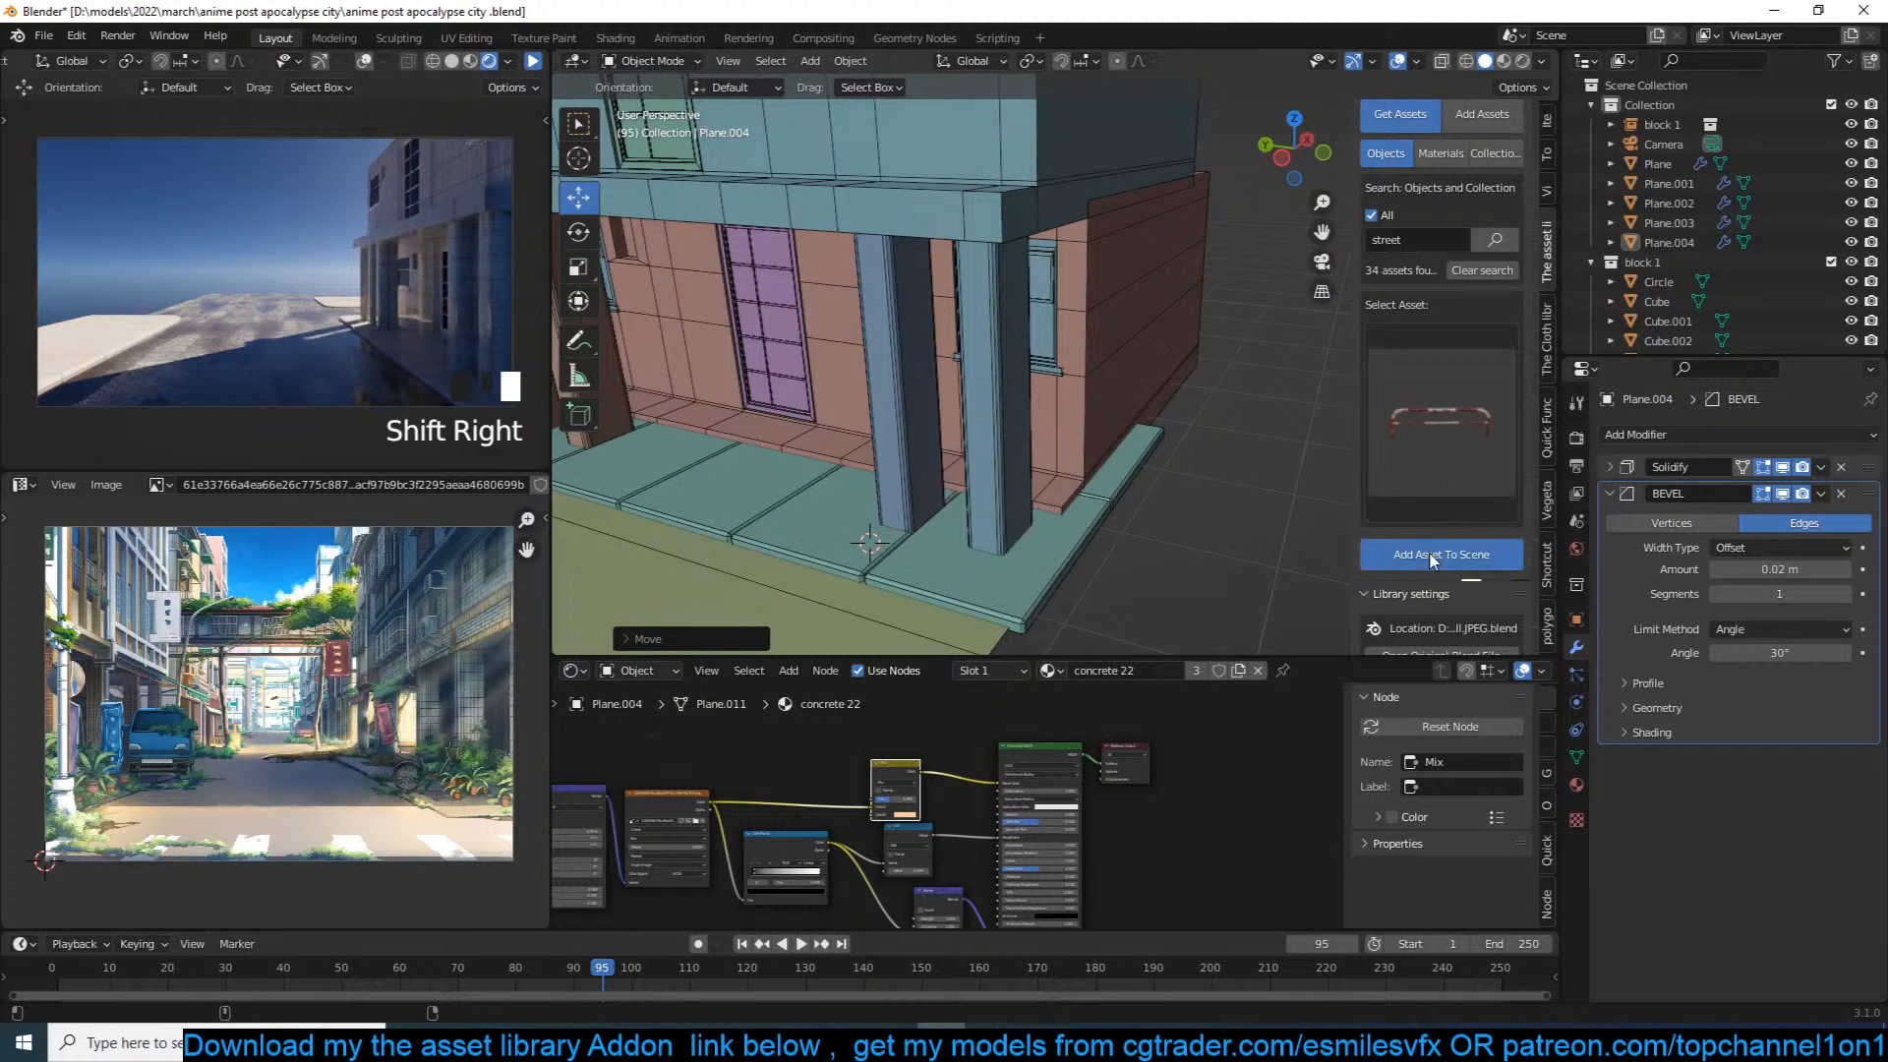
Step: Rotate the barricade 90° about Z and scale it to fit the pavement edge by the columns
{"action": "key", "text": "r"}
{"action": "key", "text": "z"}
{"action": "key", "text": "9"}
{"action": "key", "text": "0"}
{"action": "left_click", "coordinate": [998, 533]}
{"action": "key", "text": "s"}
{"action": "left_click", "coordinate": [1065, 526]}
{"action": "middle_click_drag", "start_coordinate": [1065, 526], "coordinate": [840, 486]}
{"action": "left_click", "coordinate": [823, 428]}
{"action": "key", "text": "alt+a"}
Step: Choose the double-armed street lamp as the active asset in the street search results
{"action": "left_click", "coordinate": [1459, 383]}
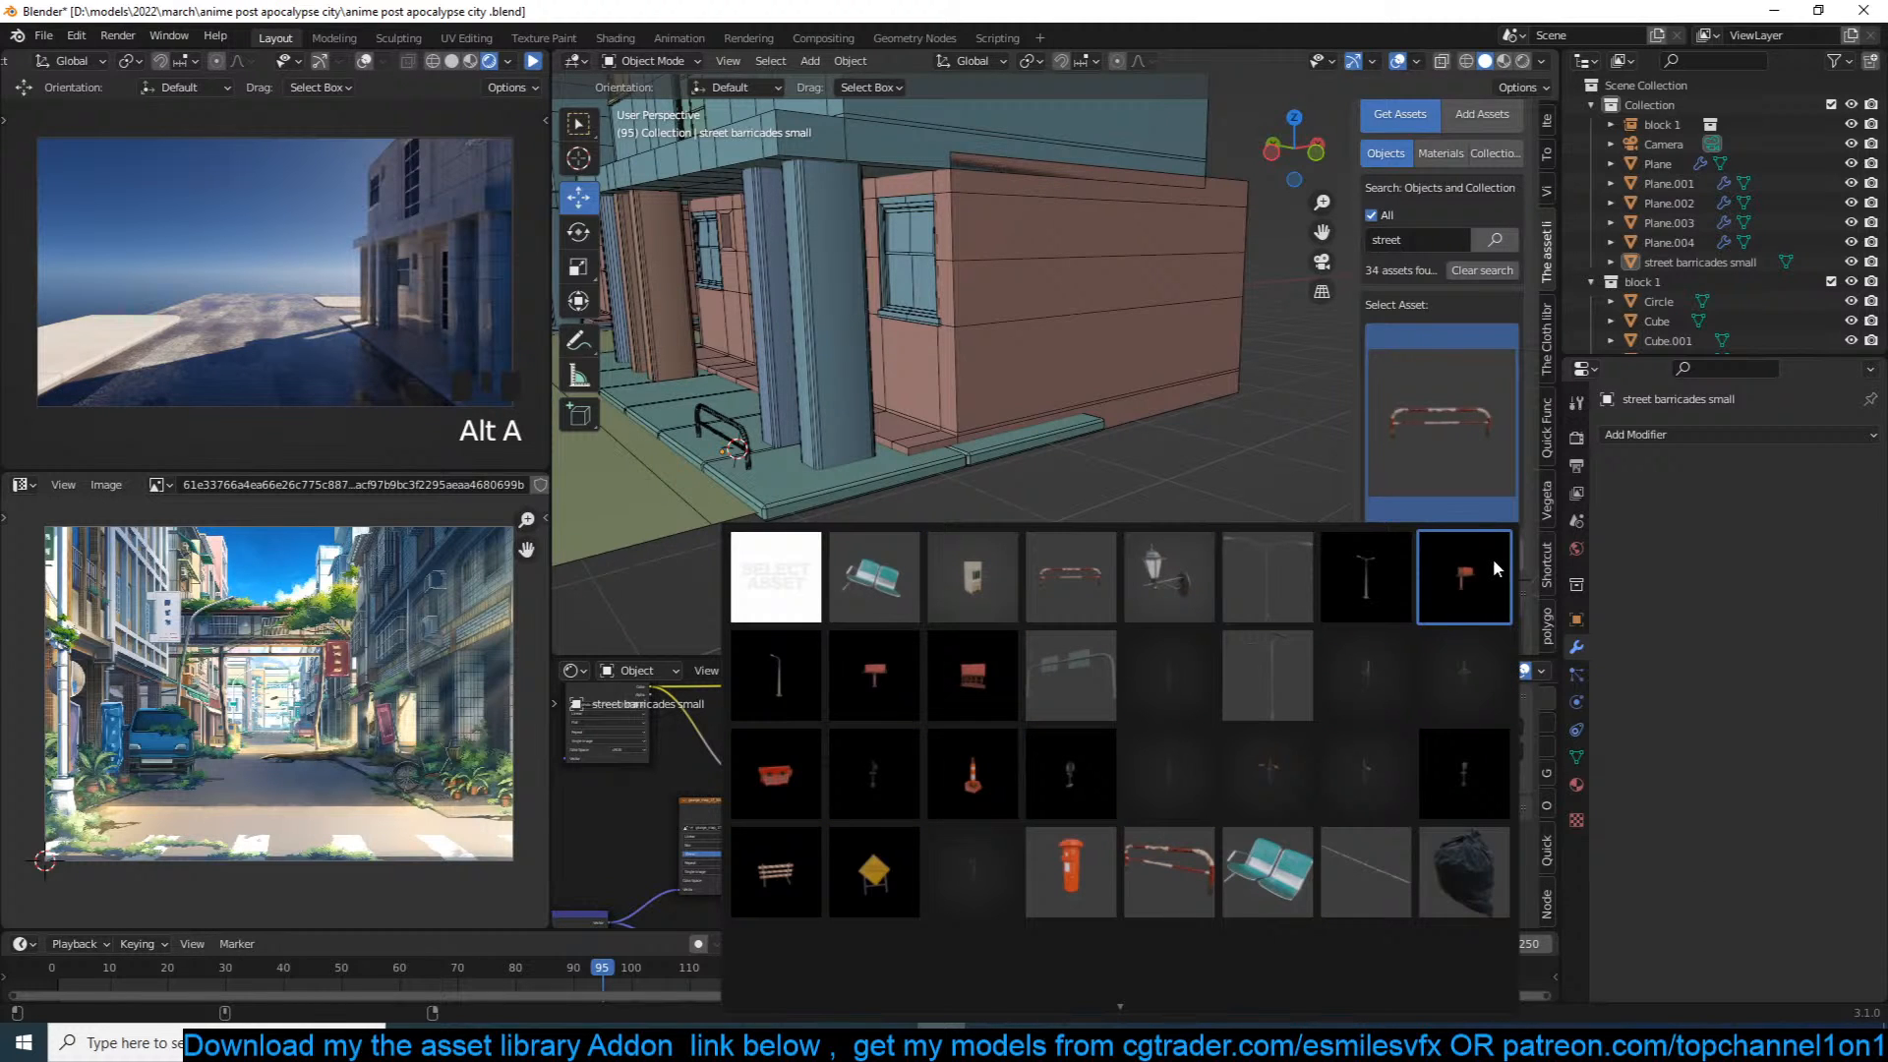
{"action": "left_click", "coordinate": [1391, 601]}
{"action": "scroll", "coordinate": [824, 427], "scroll_direction": "down", "scroll_amount": 4}
{"action": "middle_click_drag", "start_coordinate": [824, 427], "coordinate": [1135, 604], "text": "shift"}
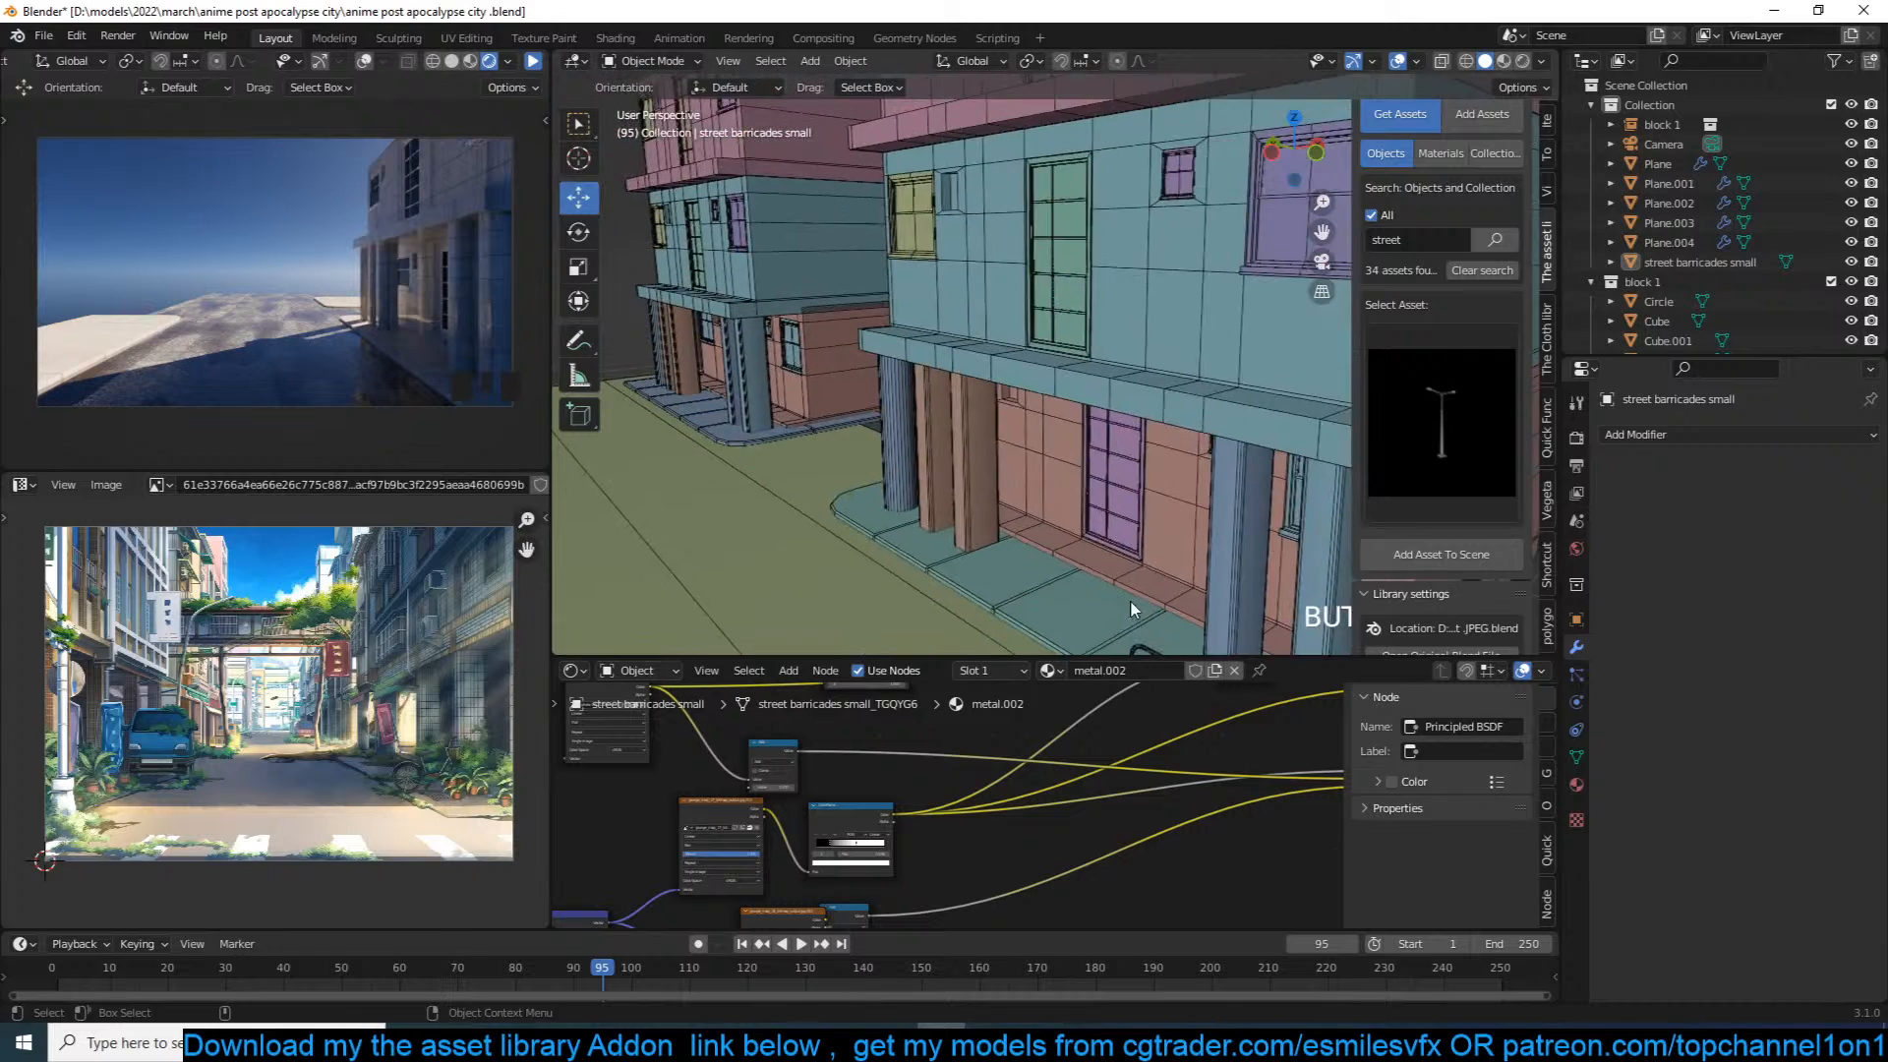
{"action": "scroll", "coordinate": [1023, 488], "scroll_direction": "down", "scroll_amount": 3}
{"action": "middle_click_drag", "start_coordinate": [845, 422], "coordinate": [975, 470], "text": "shift"}
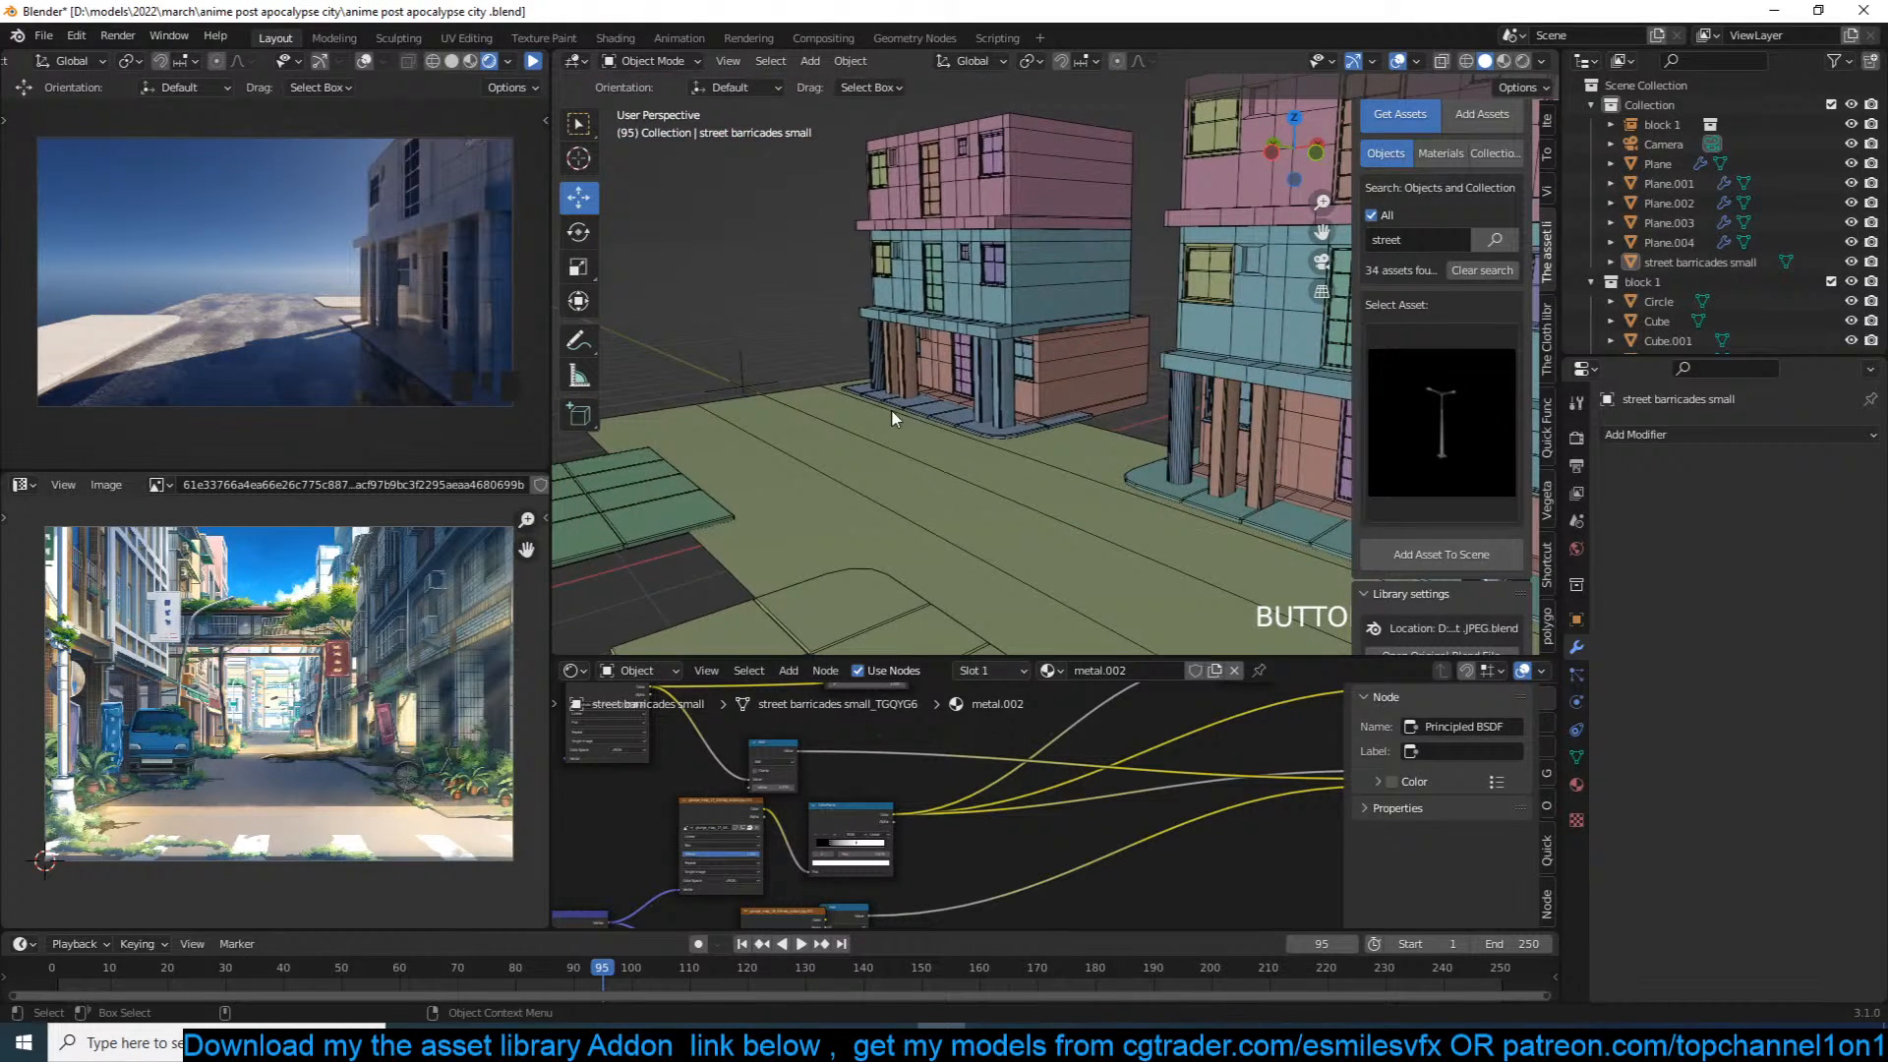
Step: Add an Array modifier to the road plane
{"action": "left_click", "coordinate": [851, 425]}
{"action": "scroll", "coordinate": [987, 527], "scroll_direction": "down", "scroll_amount": 6}
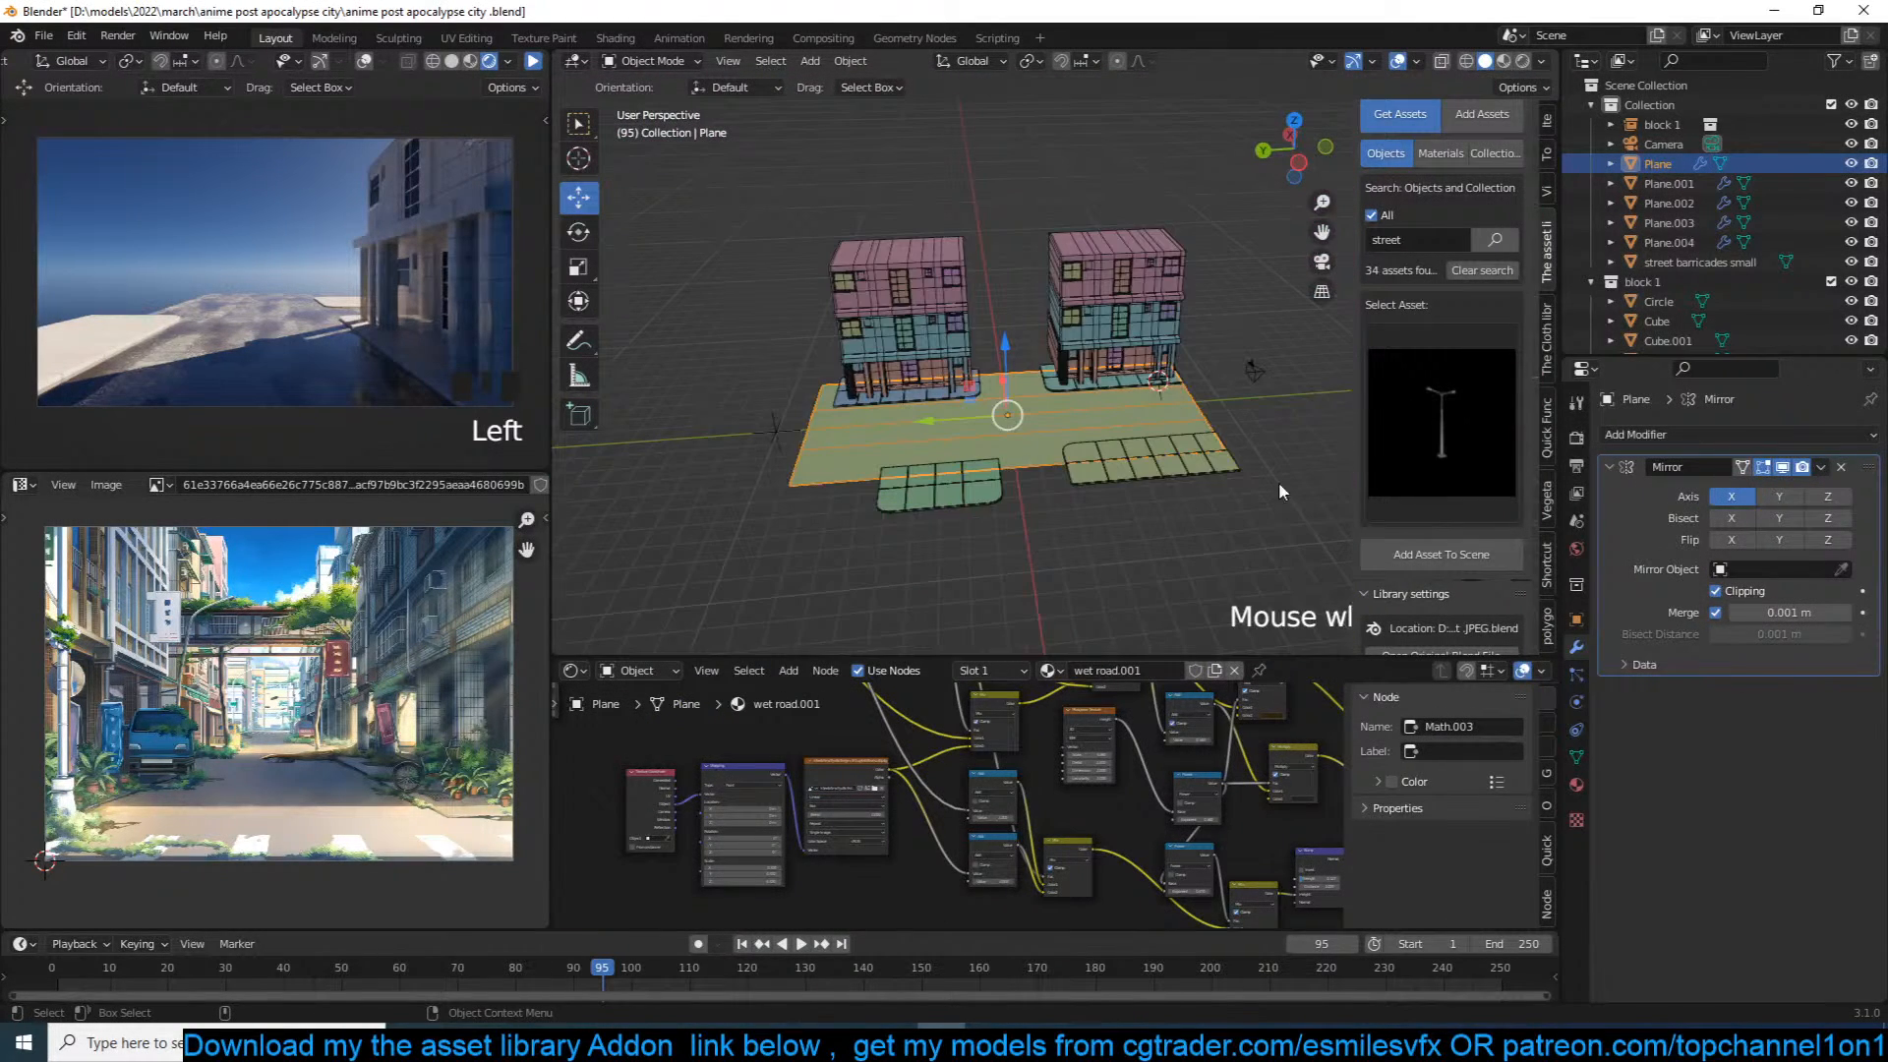
{"action": "key", "text": "Tab"}
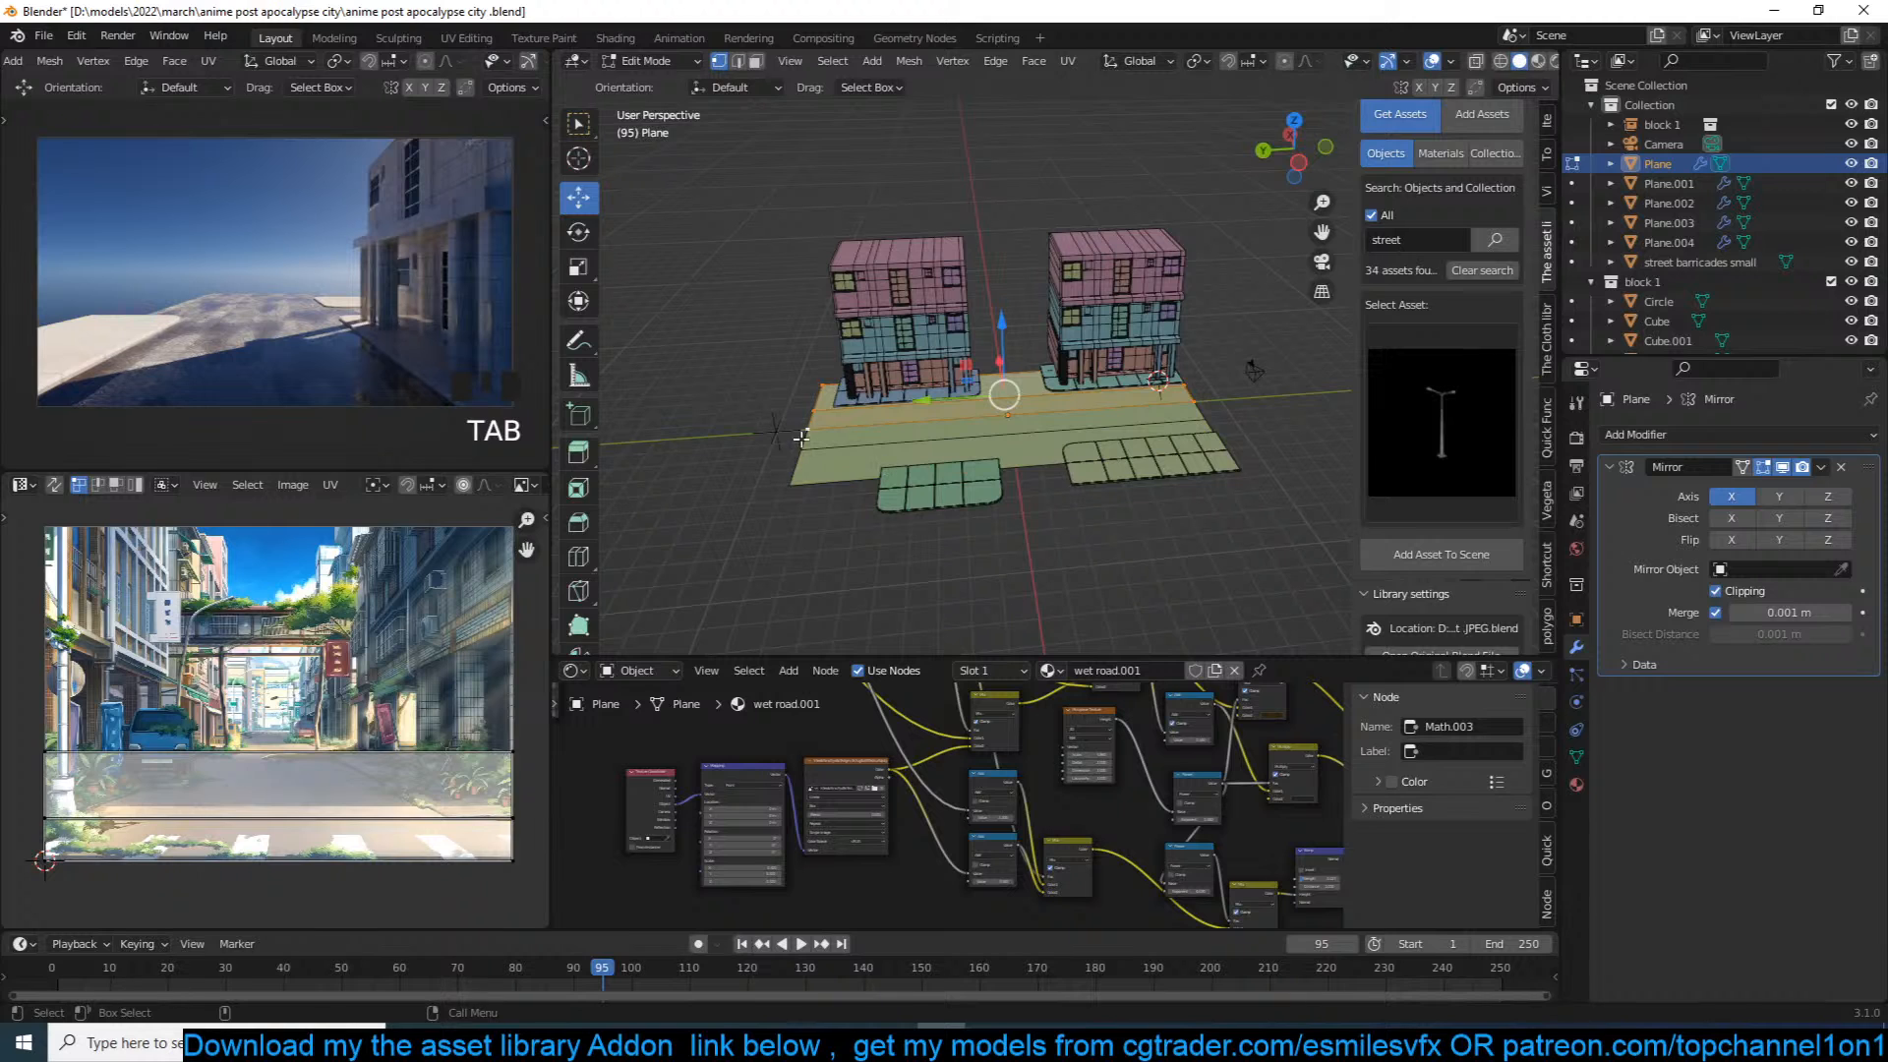
{"action": "key", "text": "Tab"}
{"action": "left_click", "coordinate": [1735, 434]}
{"action": "left_click", "coordinate": [1479, 494]}
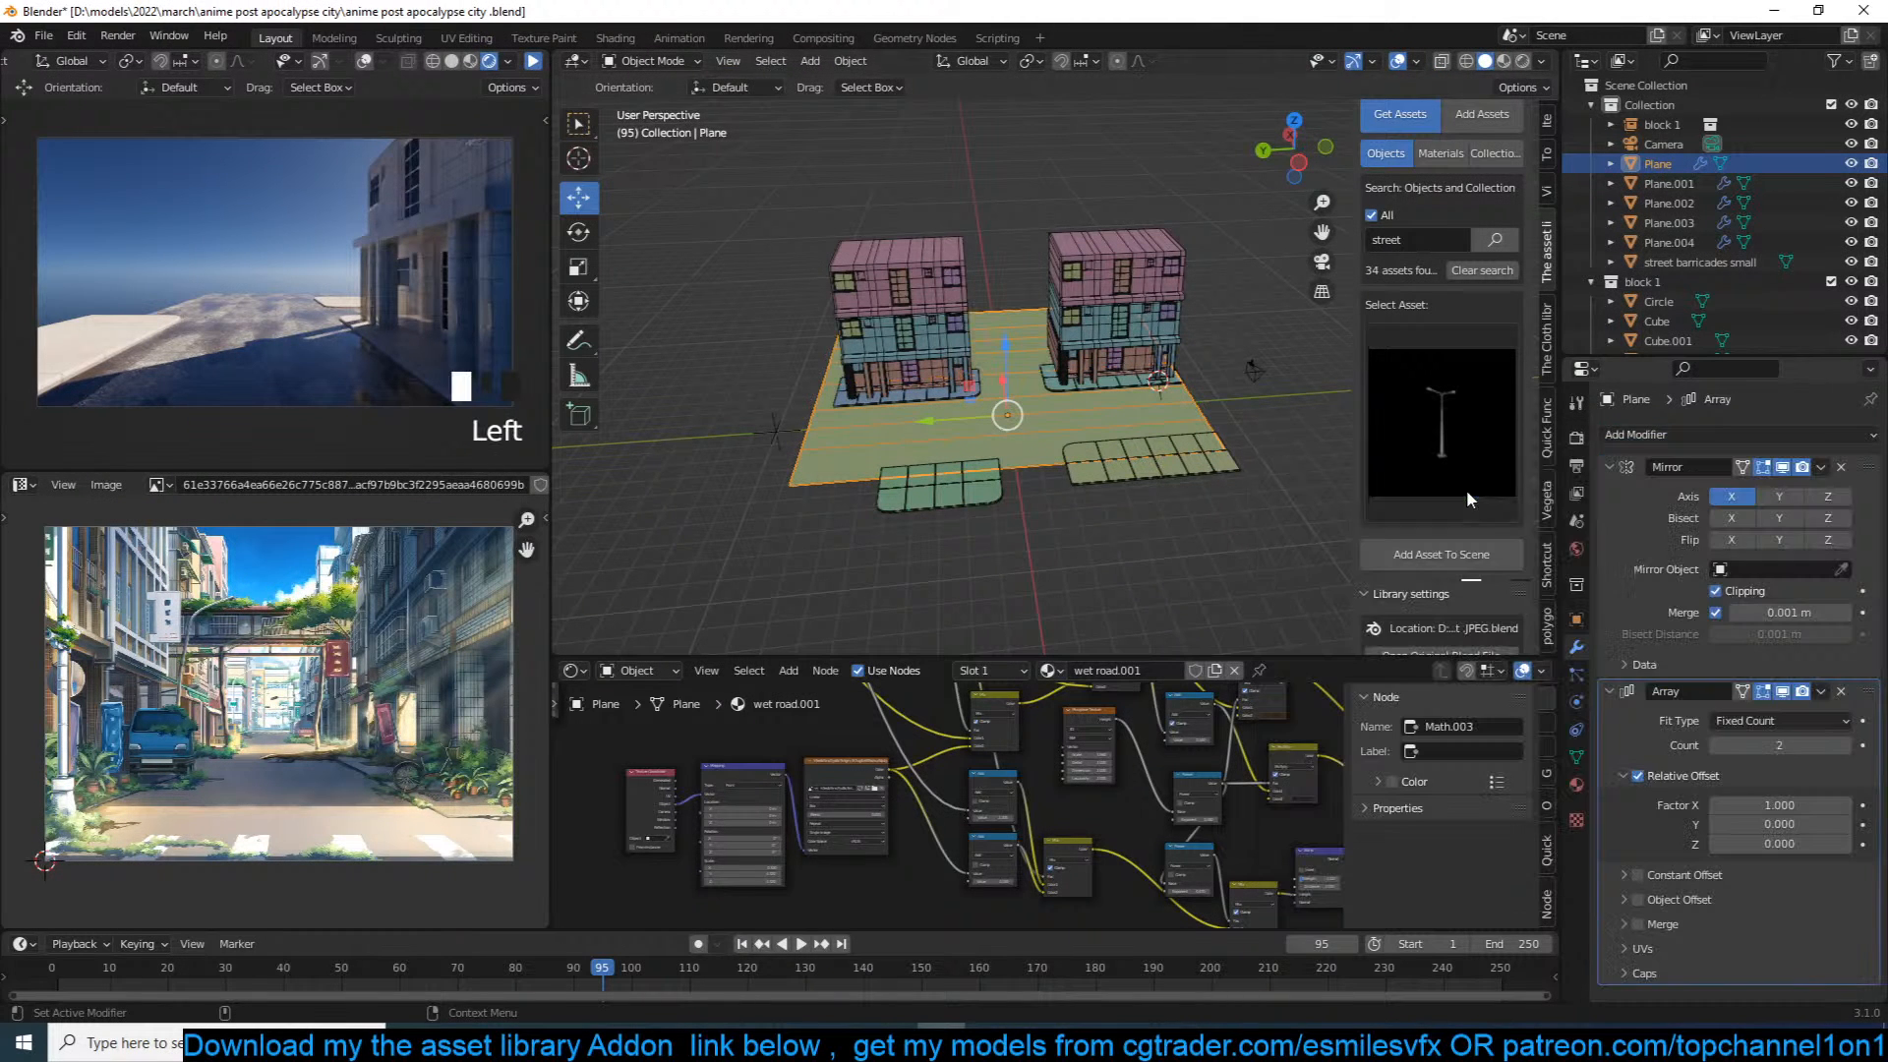
Step: Set the road array's relative offset to X 0 and Y 1 and raise its count to lengthen the road
{"action": "left_click", "coordinate": [1778, 824]}
{"action": "type", "text": "11.0"}
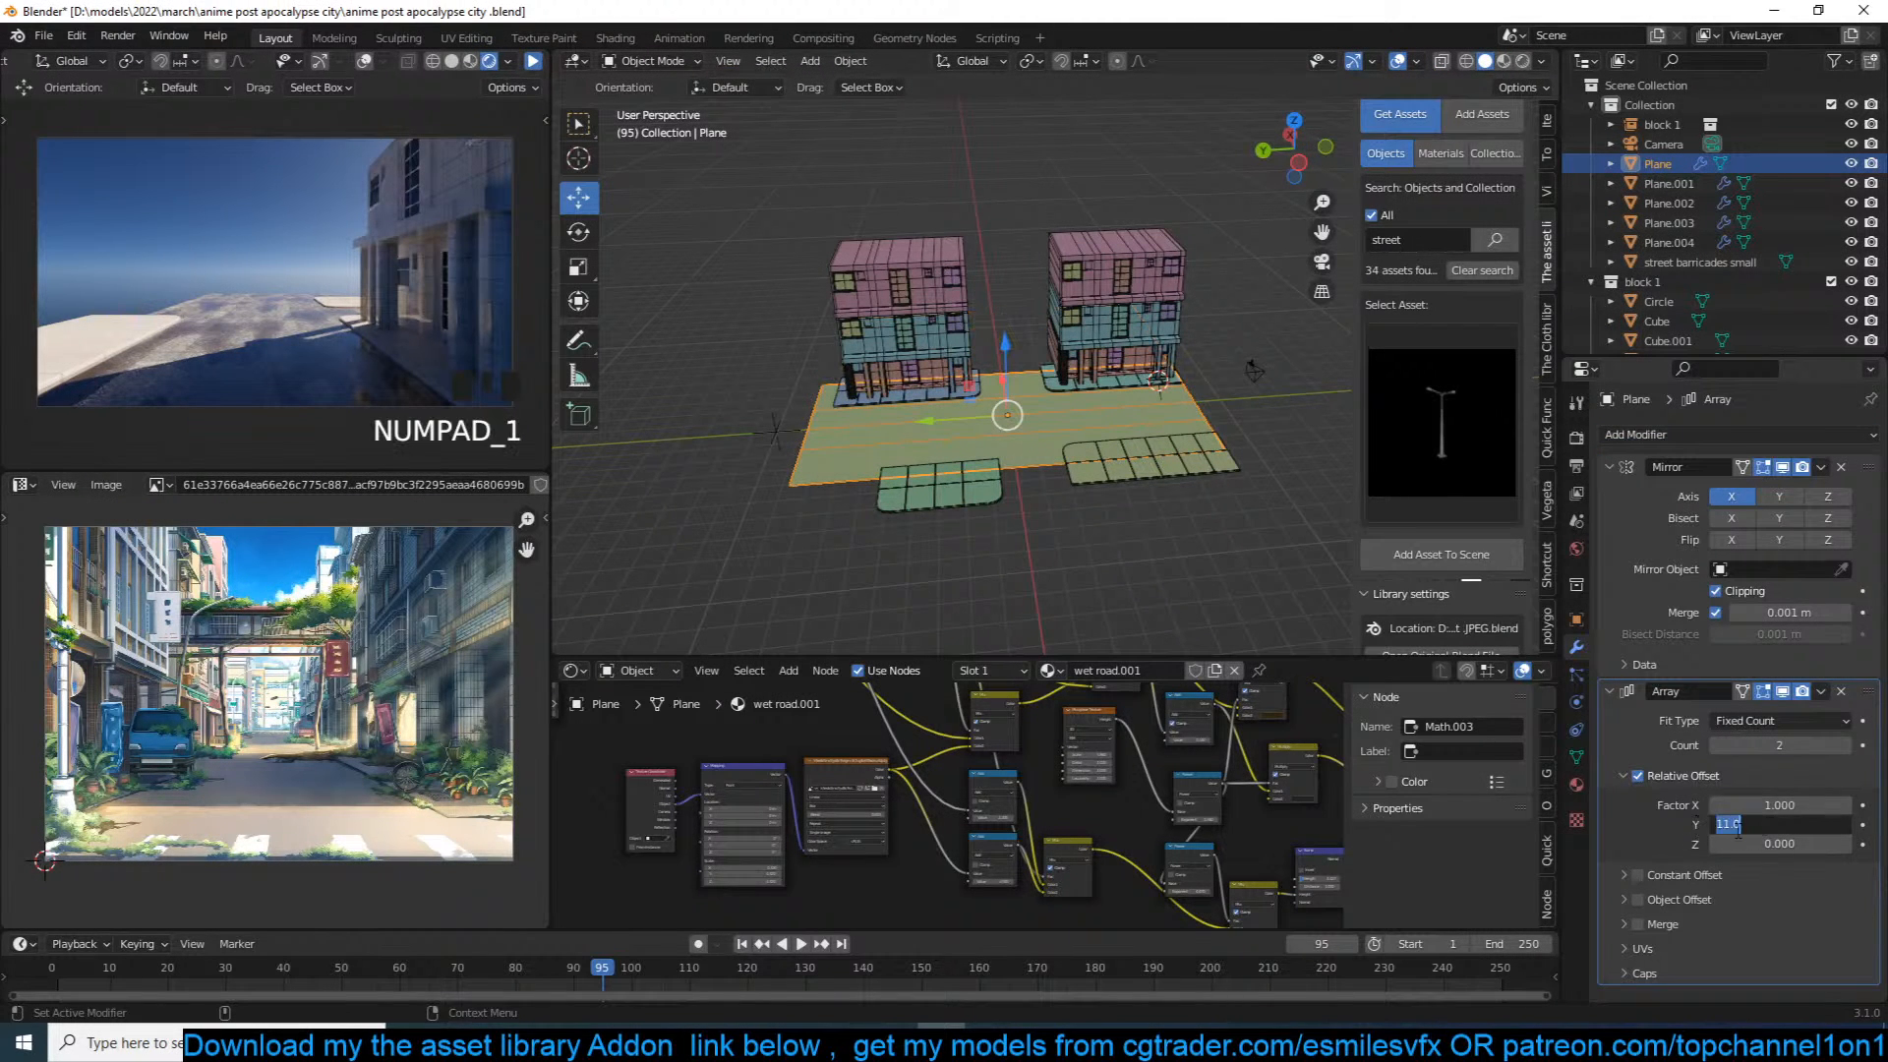
{"action": "left_click", "coordinate": [1771, 772]}
{"action": "left_click_drag", "start_coordinate": [1791, 805], "coordinate": [1715, 805]}
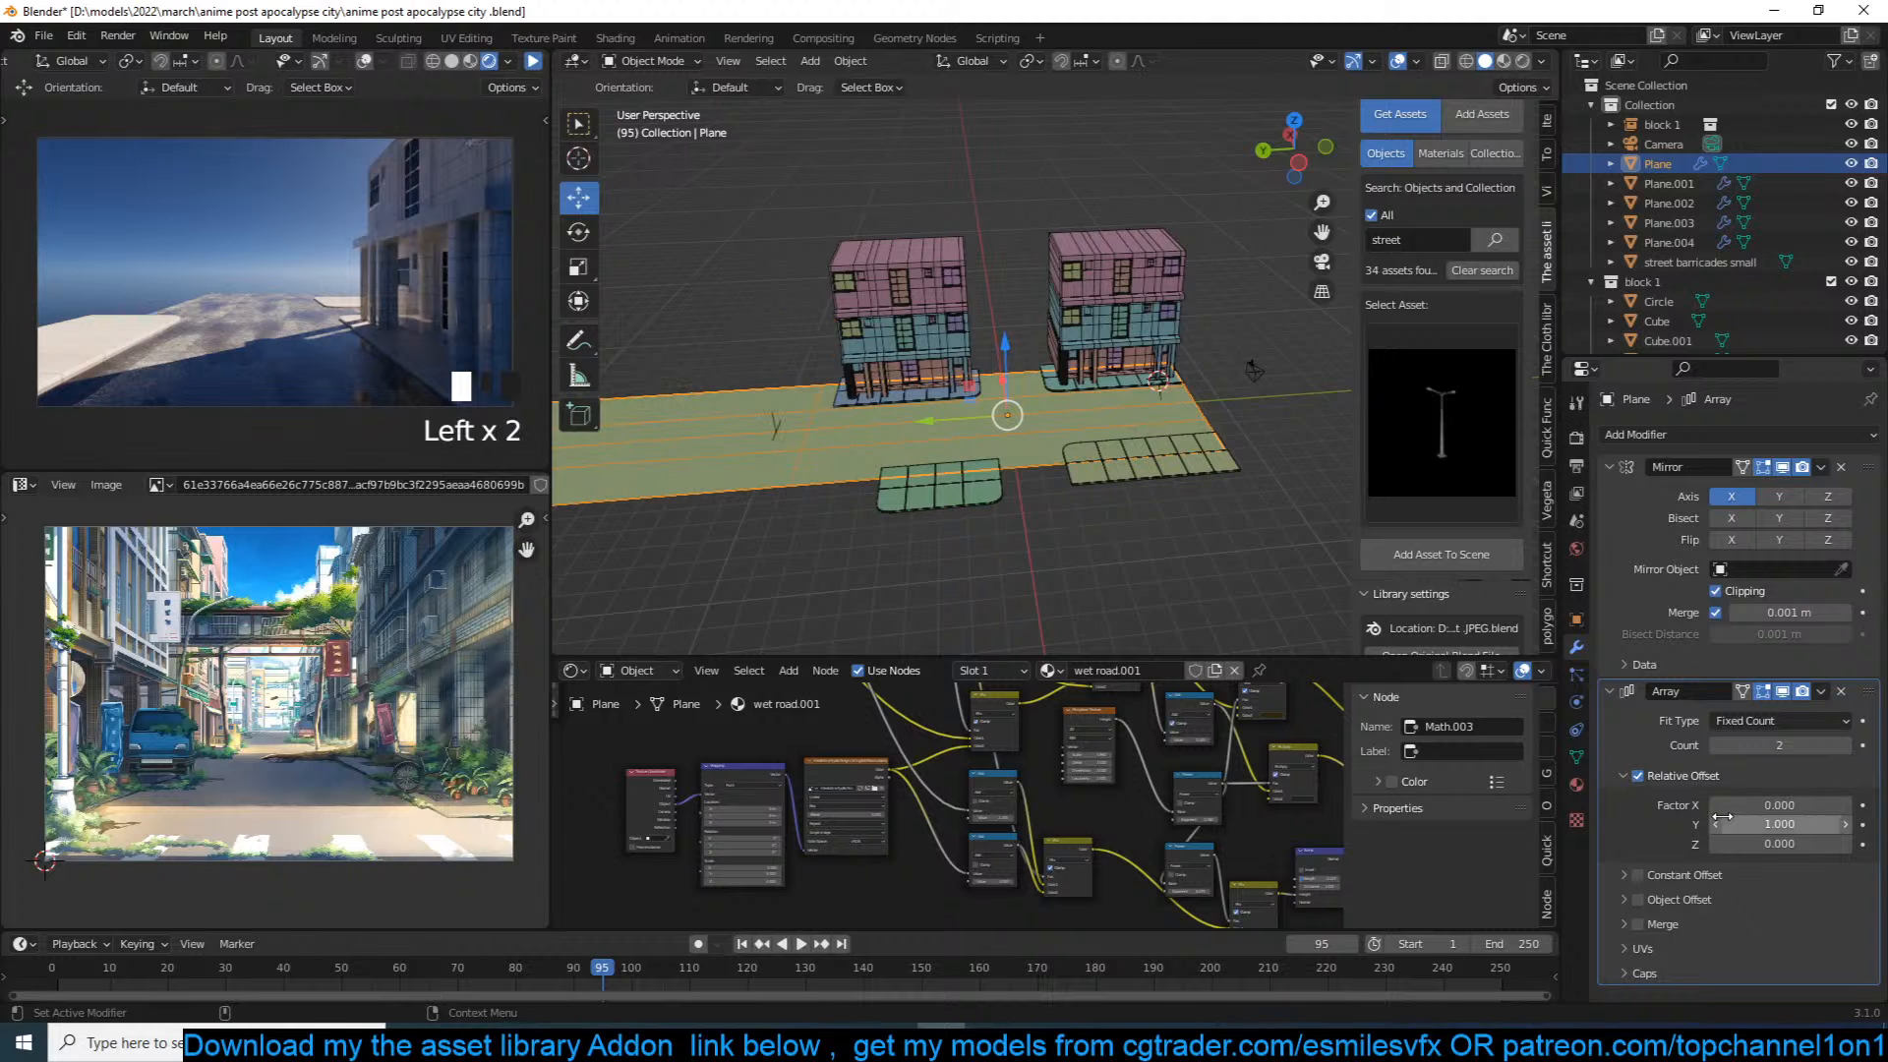
{"action": "left_click_drag", "start_coordinate": [1785, 745], "coordinate": [1806, 748]}
Step: Make linked duplicates of the farther building block and place one further down the road at about X -0.09 m, Y 25.2 m
{"action": "middle_click_drag", "start_coordinate": [968, 500], "coordinate": [1043, 514], "text": "shift"}
{"action": "left_click", "coordinate": [1046, 515]}
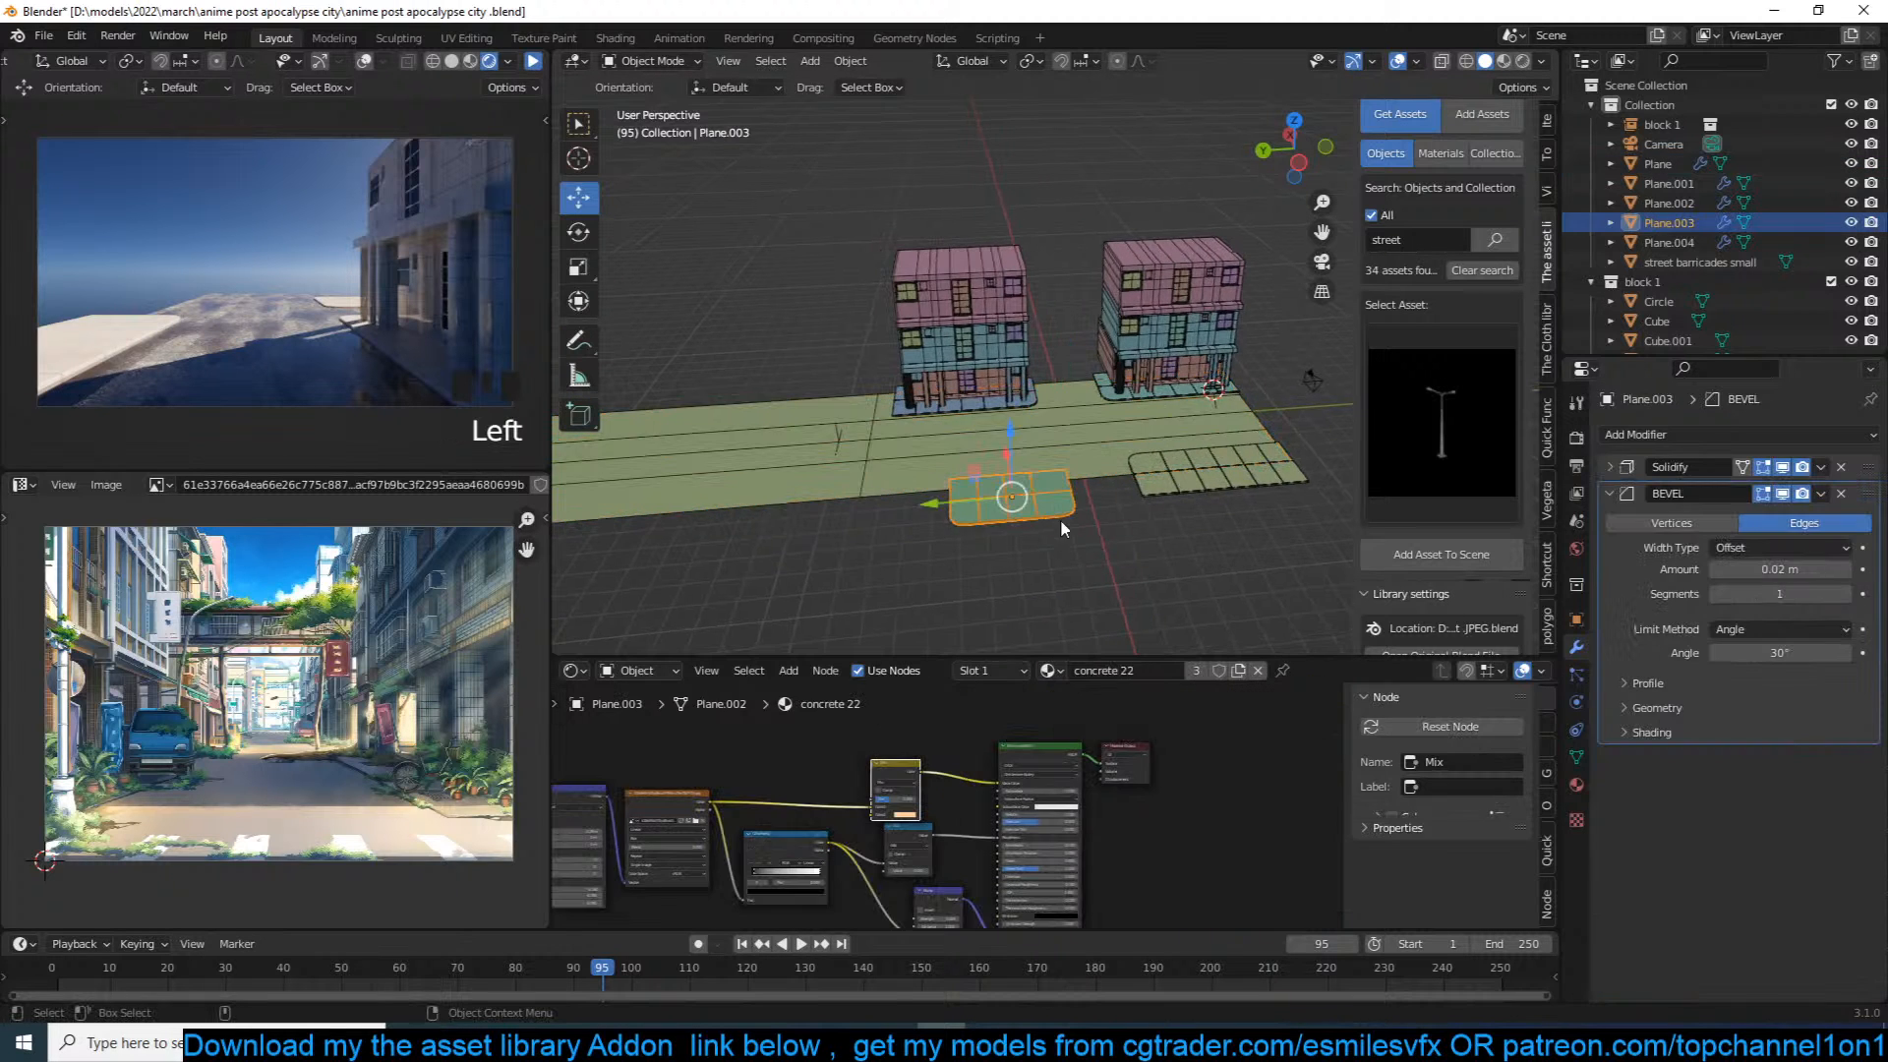
{"action": "key", "text": "alt+a"}
{"action": "scroll", "coordinate": [1048, 429], "scroll_direction": "up", "scroll_amount": 2}
{"action": "left_click", "coordinate": [908, 358]}
{"action": "middle_click_drag", "start_coordinate": [910, 364], "coordinate": [1027, 407], "text": "shift"}
{"action": "key", "text": "alt+d"}
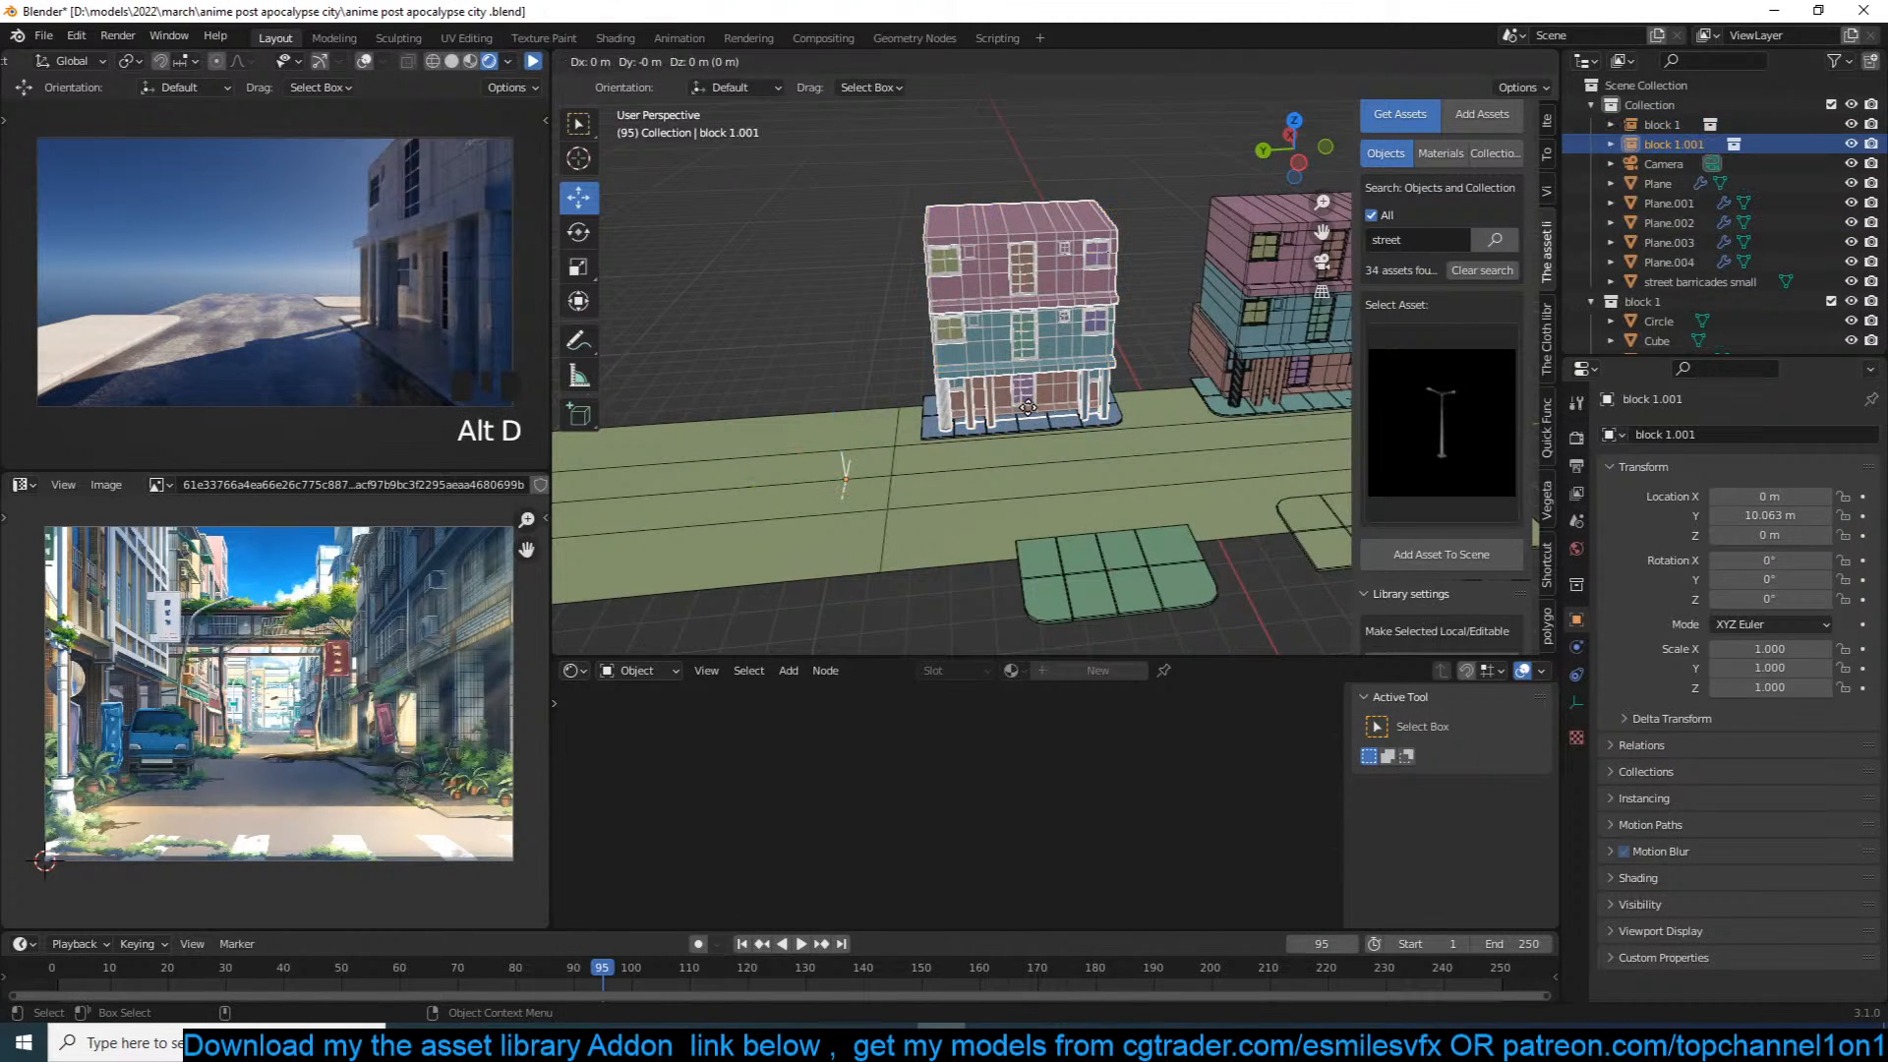
{"action": "right_click", "coordinate": [1029, 413]}
{"action": "key", "text": "KP_7"}
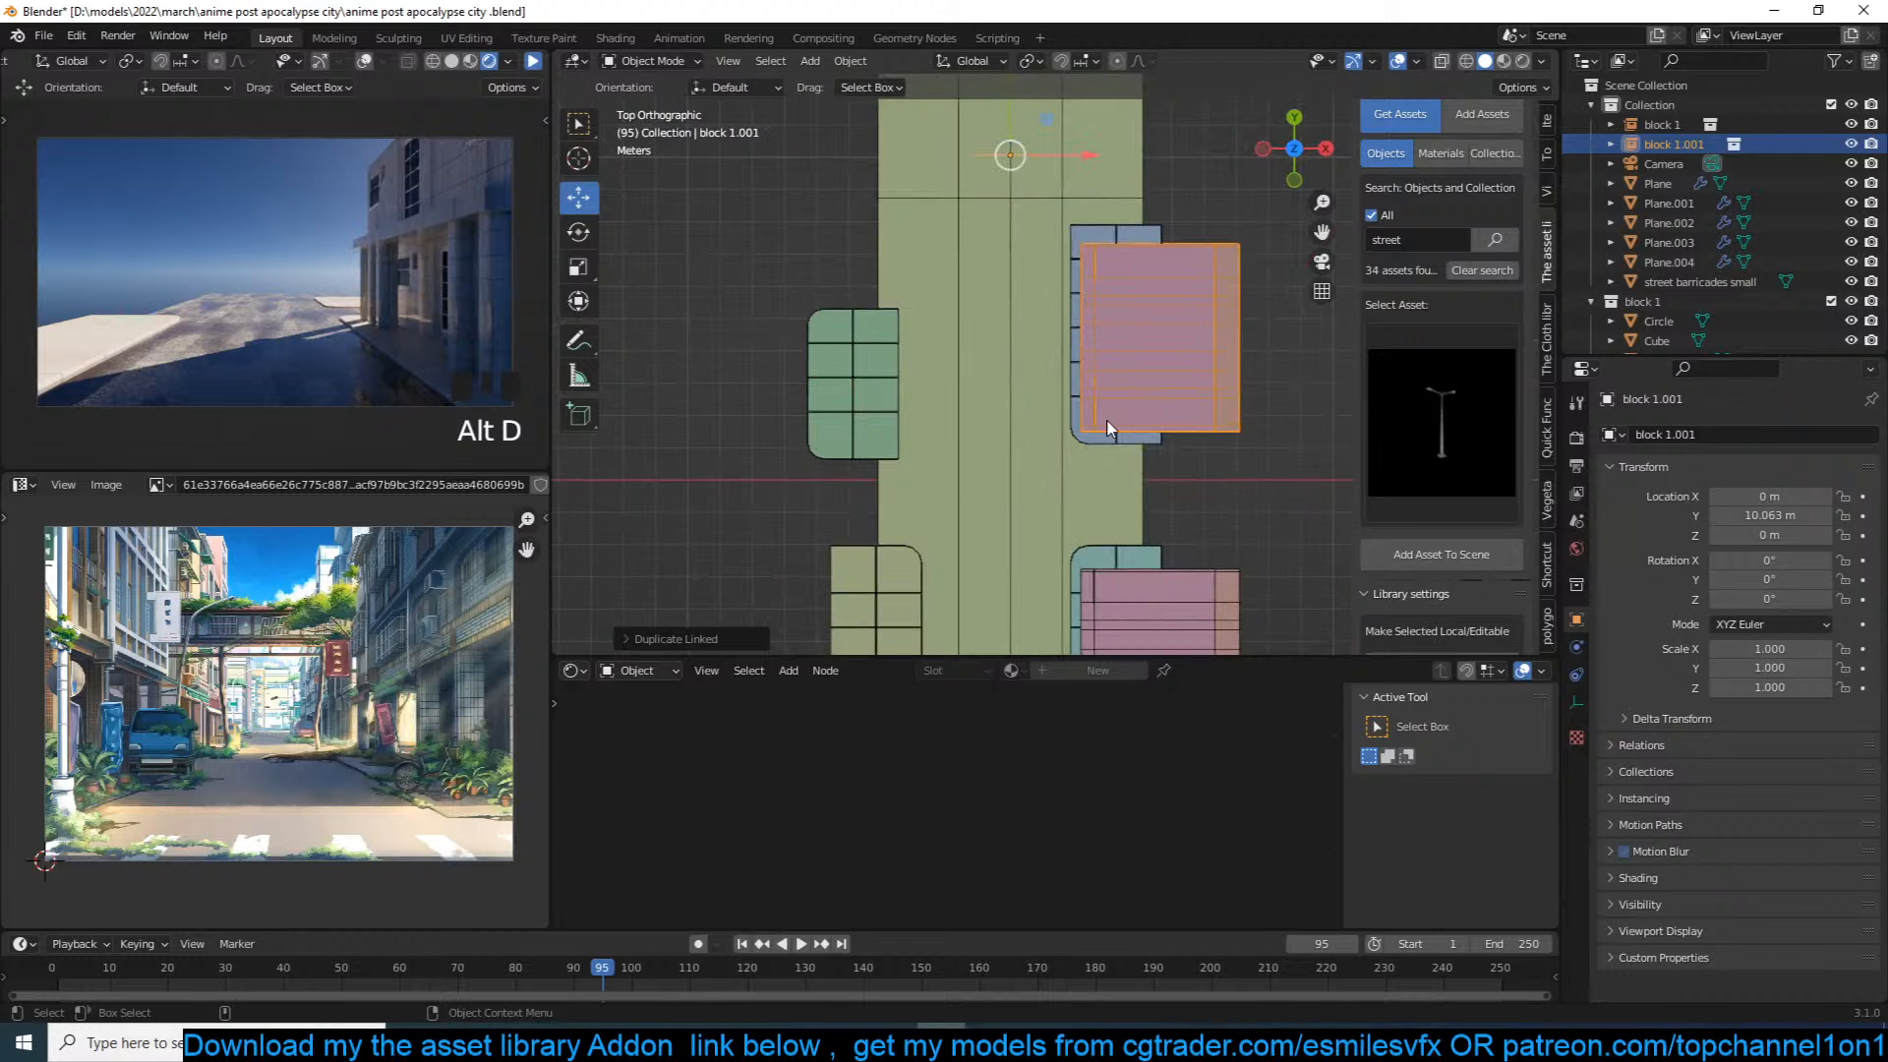
{"action": "scroll", "coordinate": [1107, 427], "scroll_direction": "down", "scroll_amount": 6}
{"action": "middle_click_drag", "start_coordinate": [1108, 428], "coordinate": [1065, 509], "text": "shift"}
{"action": "key", "text": "alt+d"}
{"action": "left_click", "coordinate": [1083, 304]}
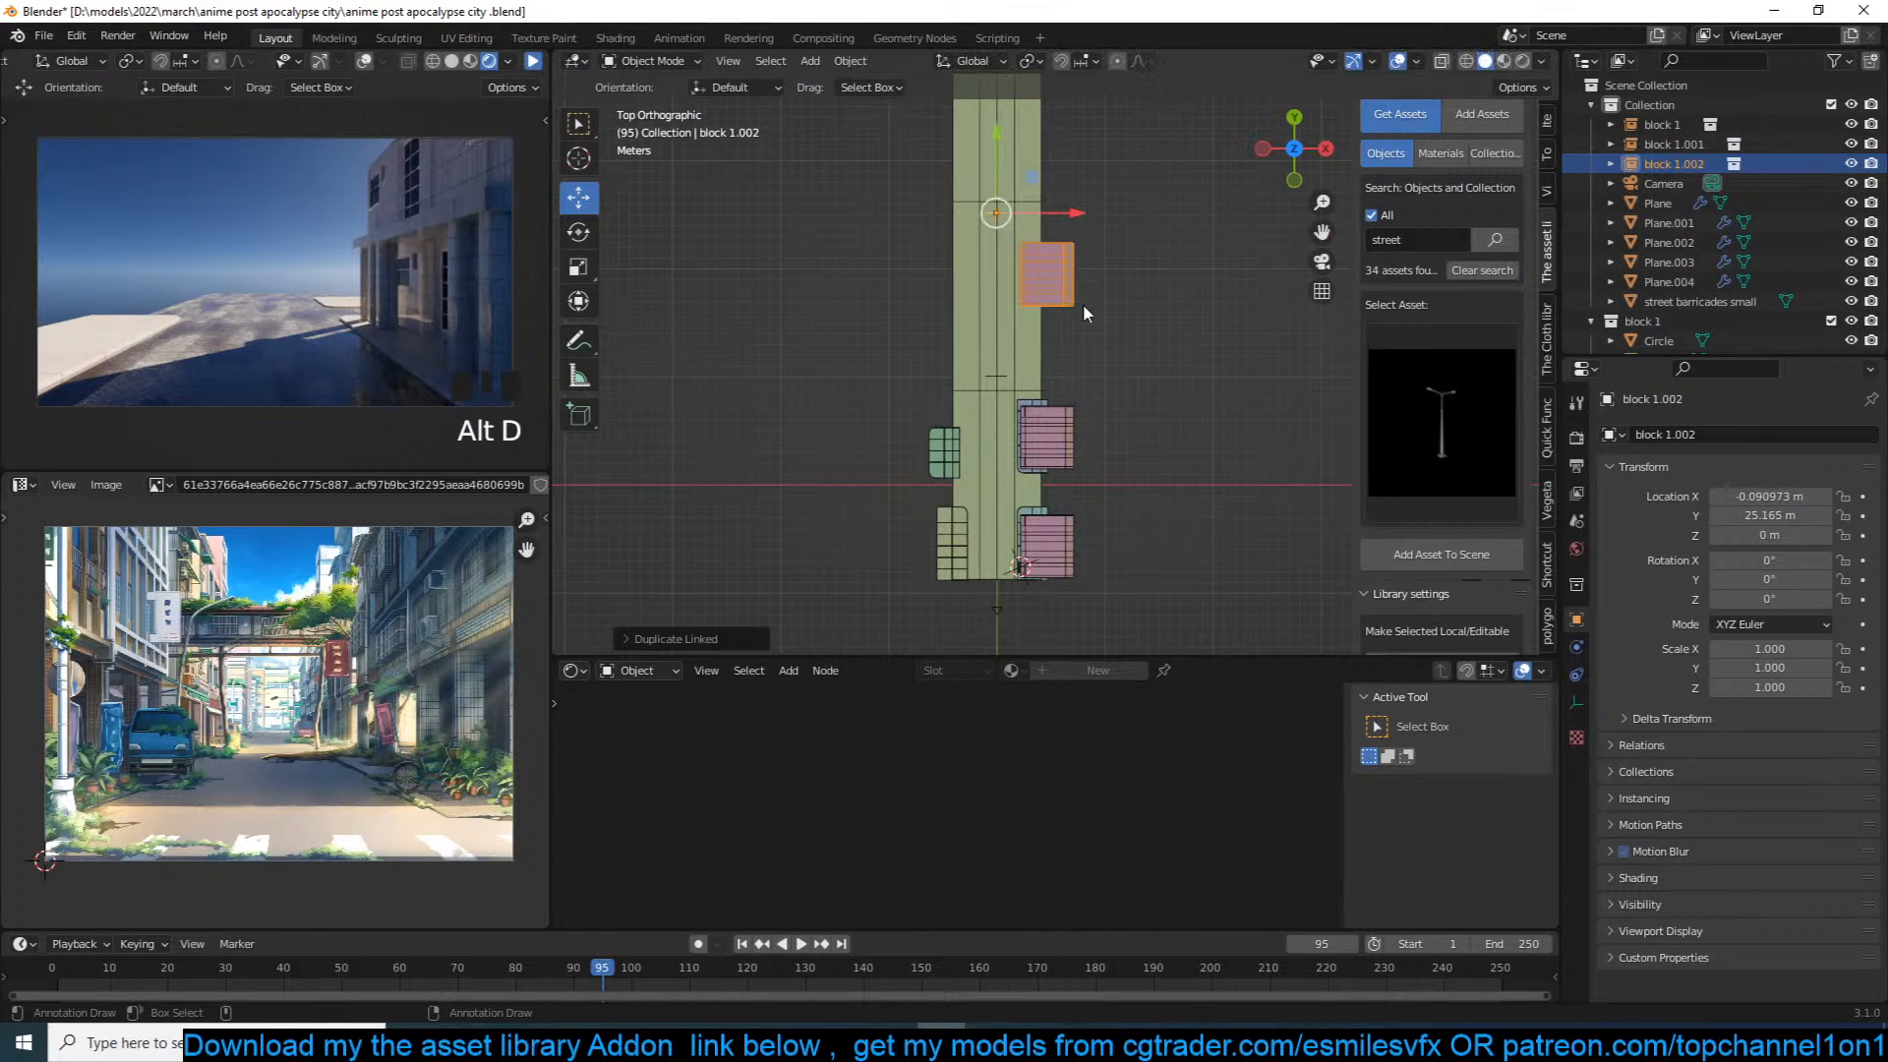
Step: Stack a linked duplicate of the block on top of it by raising it along Z to about 5.94 m
{"action": "key", "text": "KP_0"}
{"action": "key", "text": "alt+d"}
{"action": "key", "text": "z"}
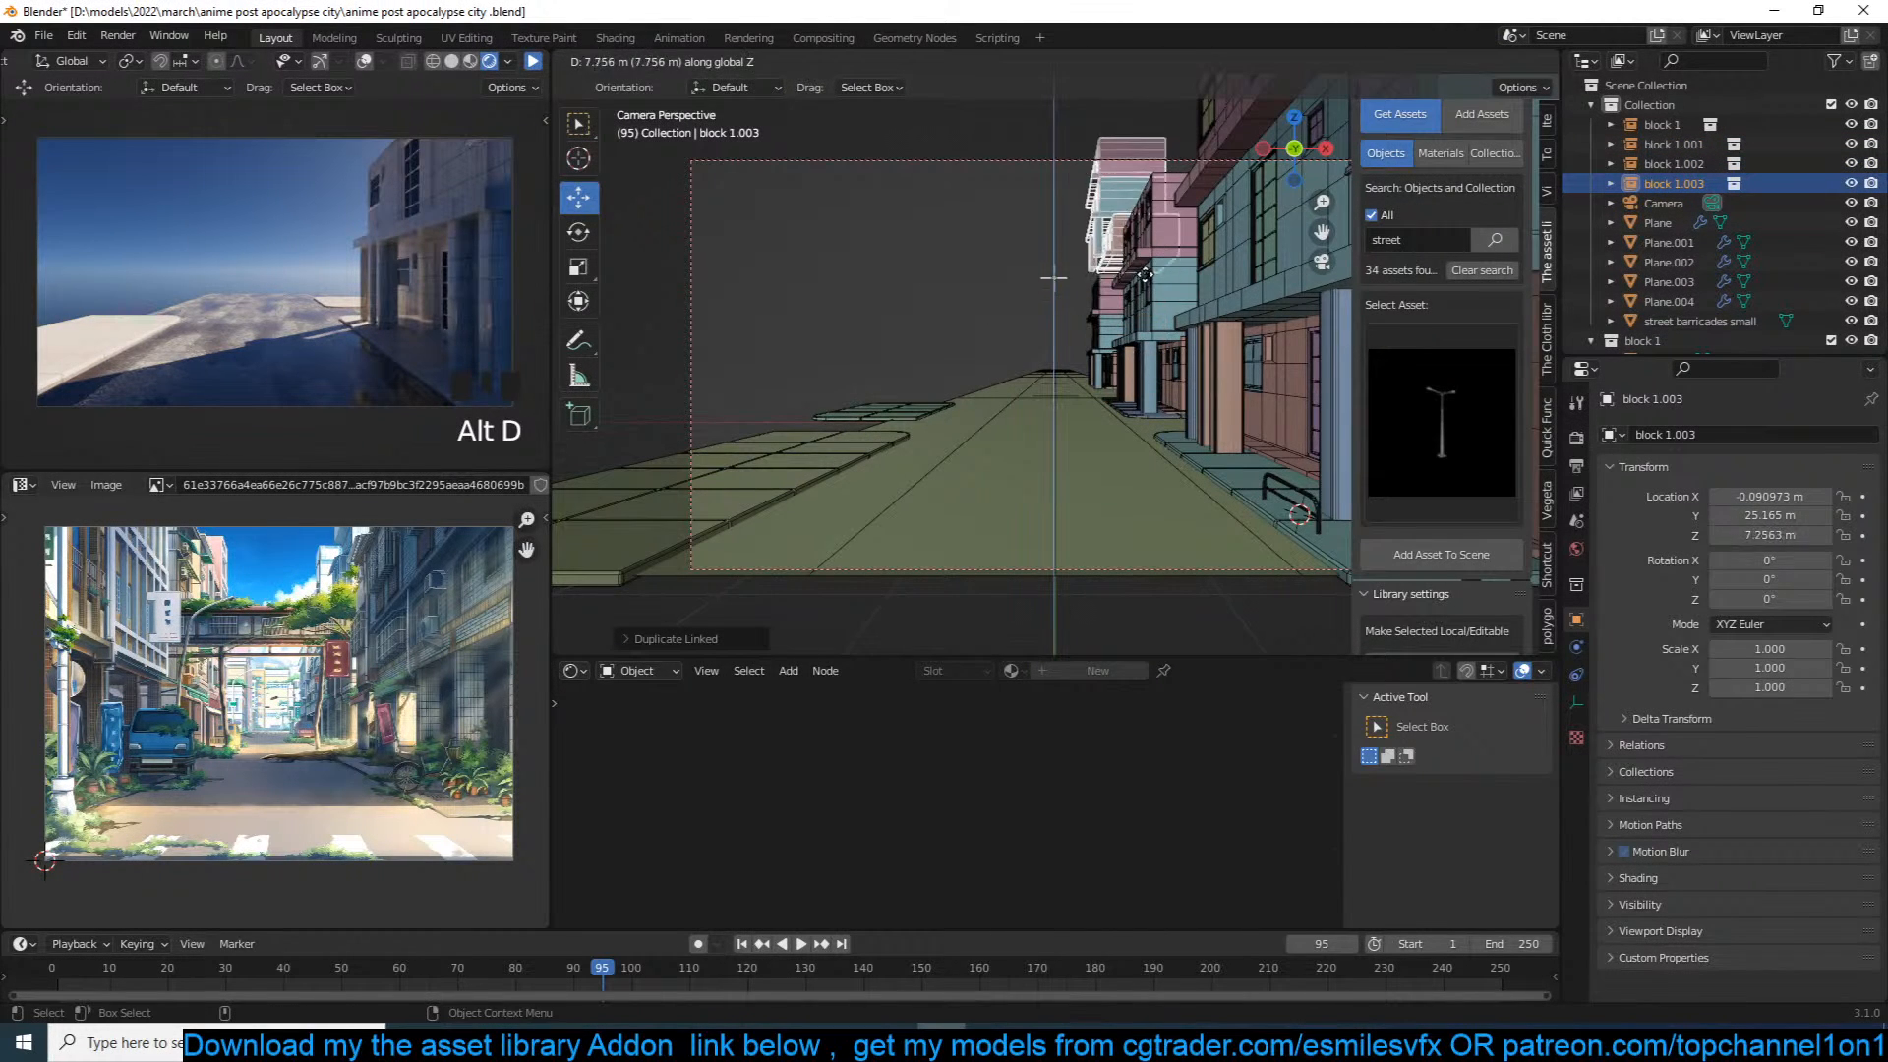
{"action": "left_click", "coordinate": [1146, 297]}
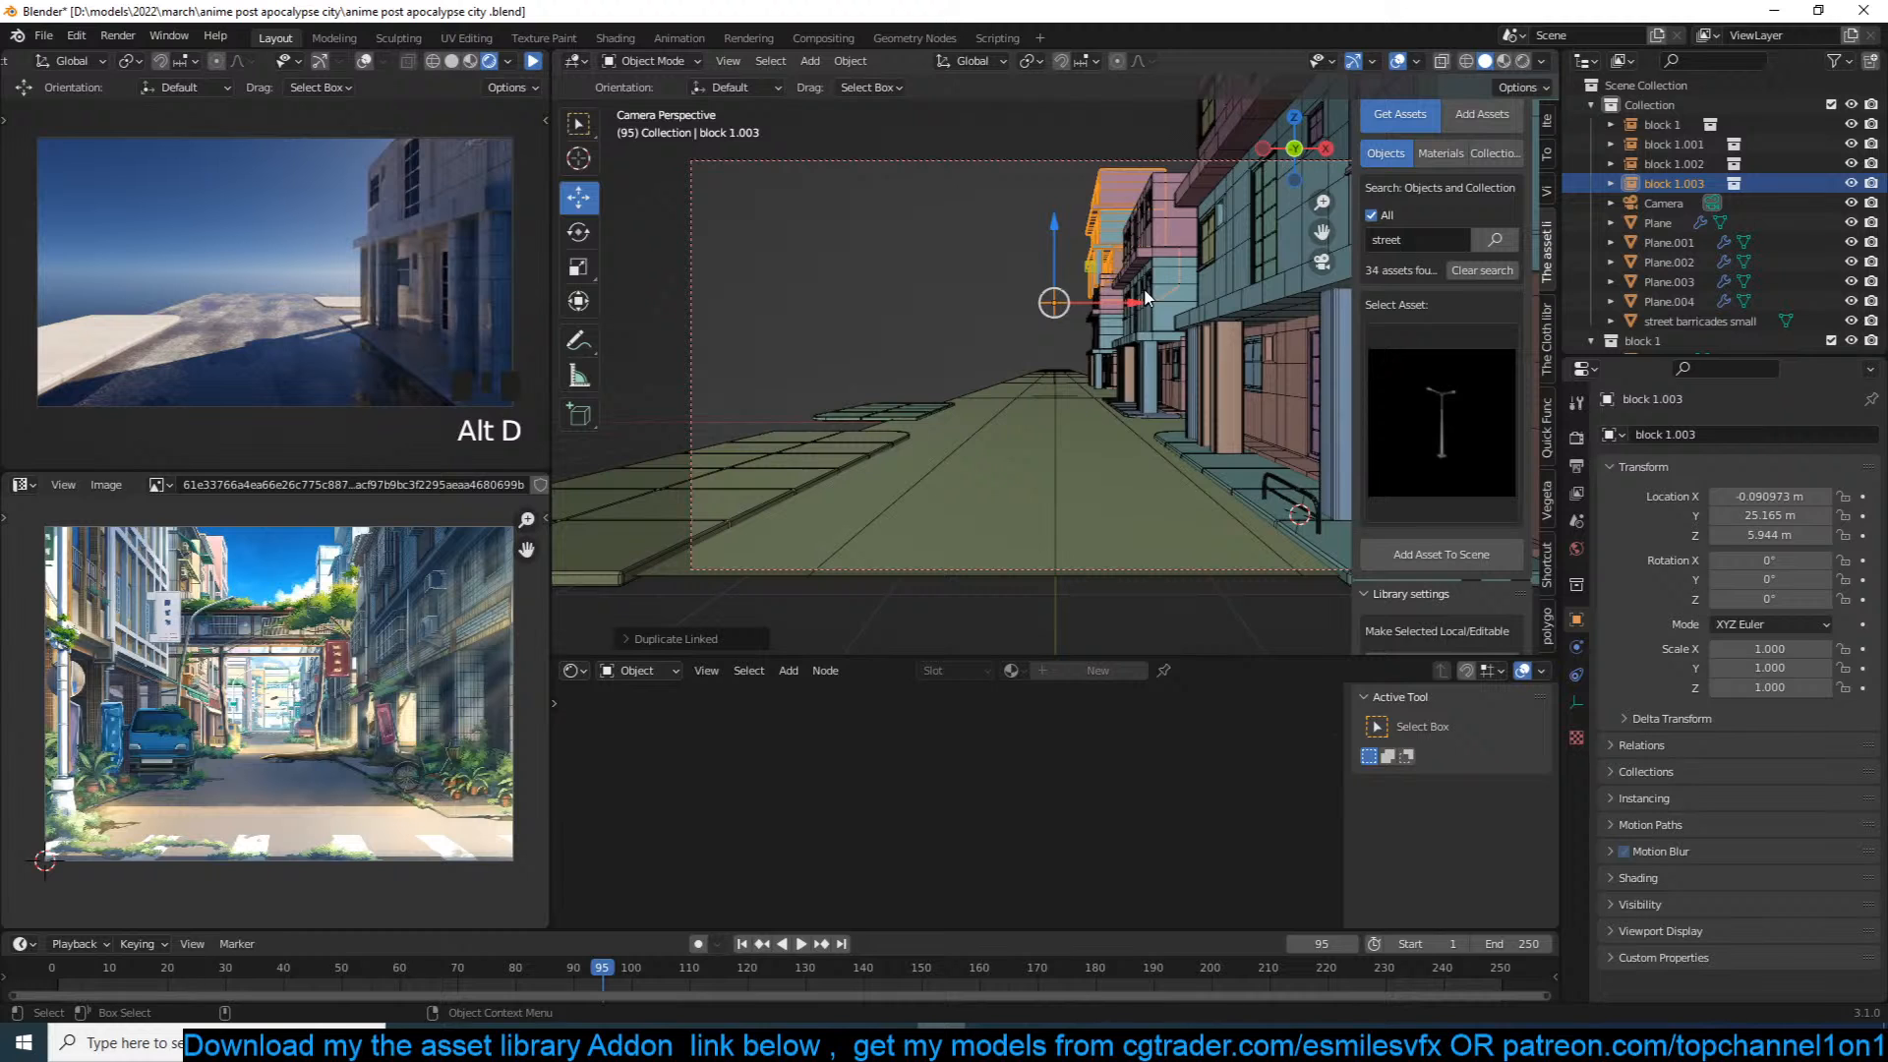
Step: Rotate the stacked block 90° about Z and move it back over the building beneath it
{"action": "scroll", "coordinate": [1145, 297], "scroll_direction": "up", "scroll_amount": 2}
{"action": "type", "text": "rz"}
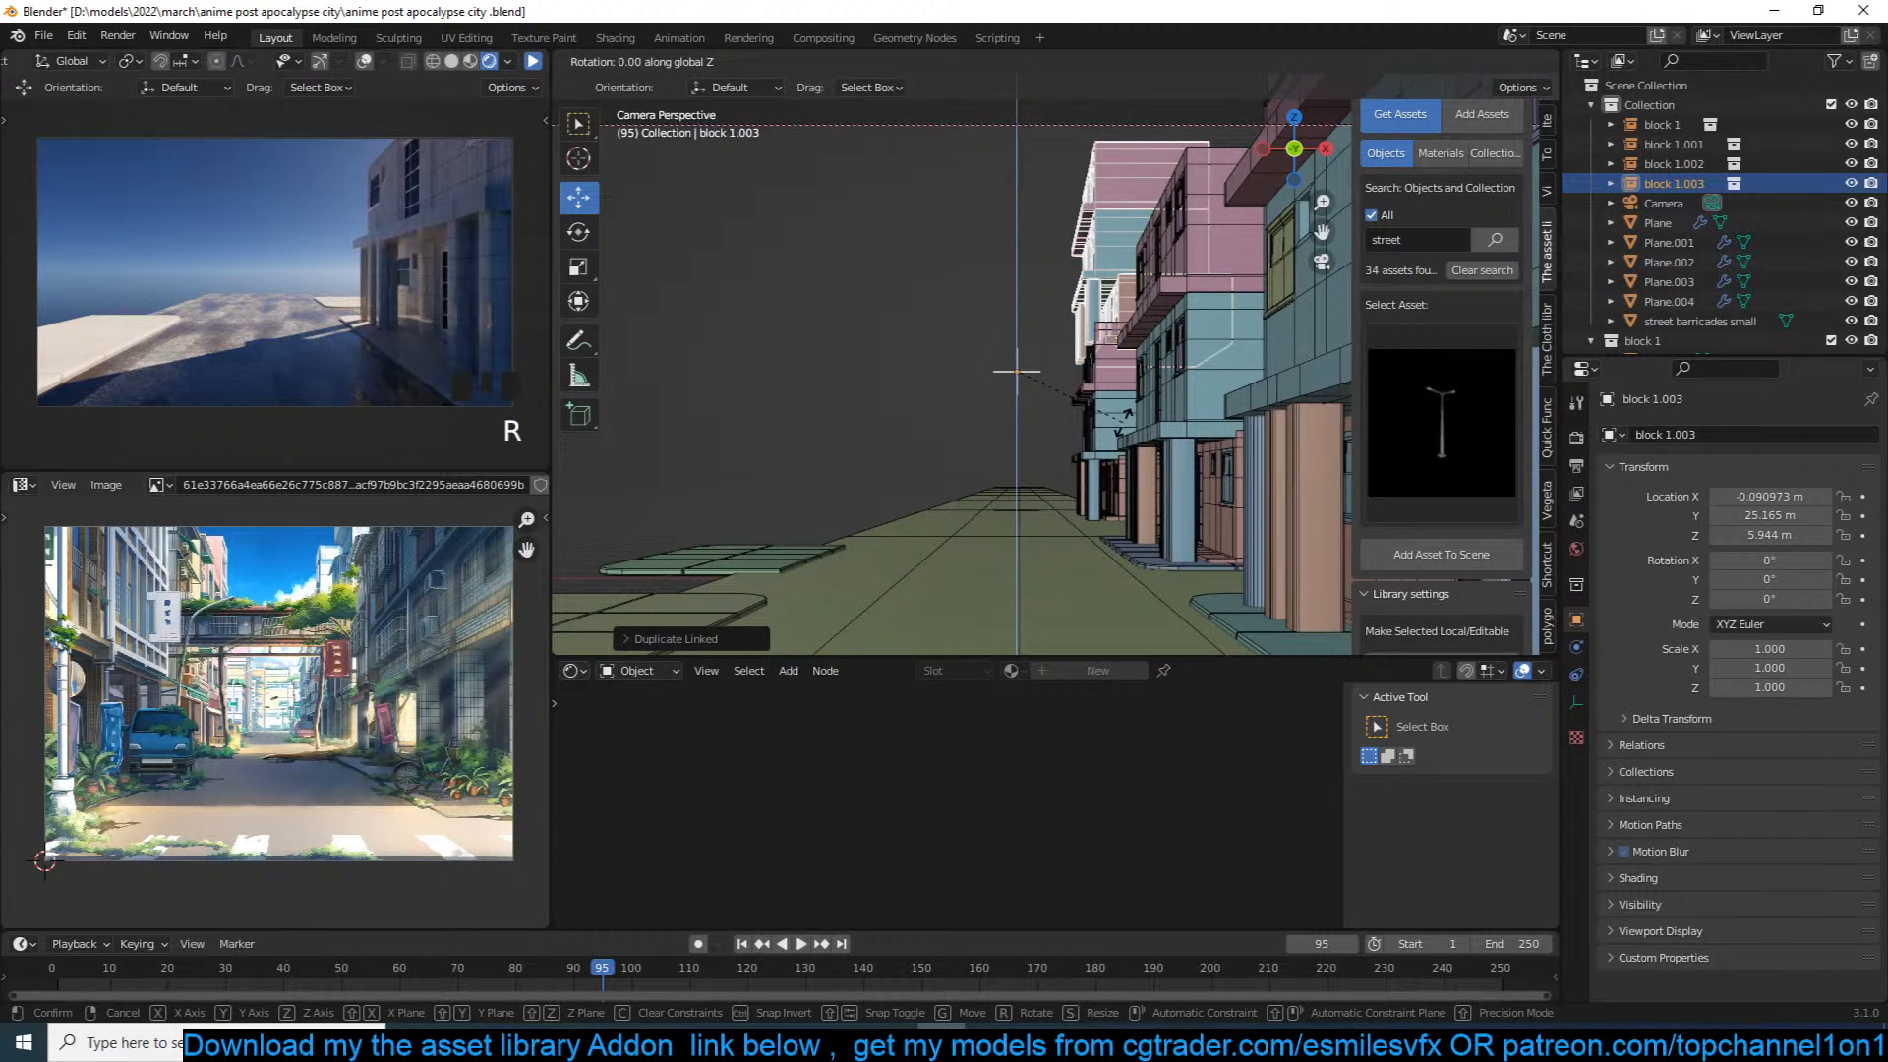
{"action": "type", "text": "90"}
{"action": "key", "text": "Return"}
{"action": "key", "text": "KP_7"}
{"action": "scroll", "coordinate": [1142, 316], "scroll_direction": "up", "scroll_amount": 3}
{"action": "key", "text": "g"}
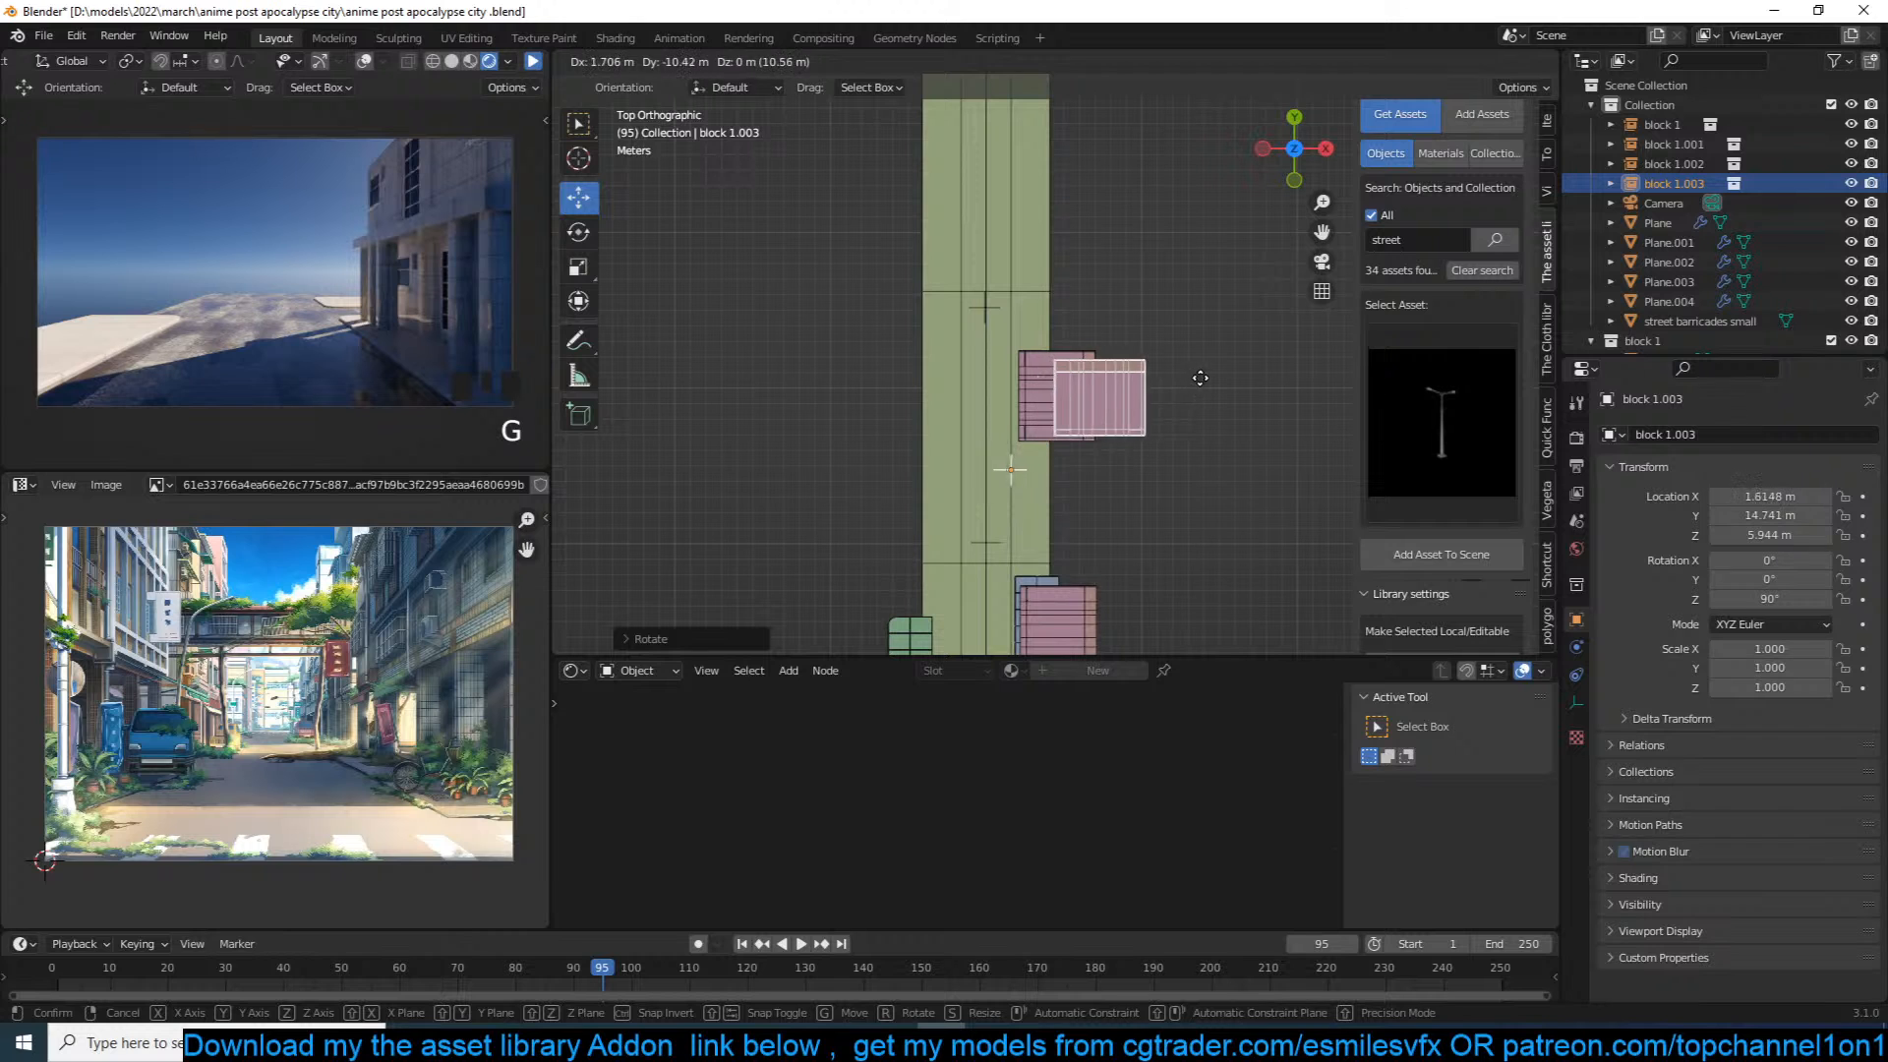
{"action": "left_click", "coordinate": [1213, 396]}
Step: Make a linked duplicate of the stacked block, turn it to 0° about Z and place it at about X -0.22 m, Y 25.1 m
{"action": "key", "text": "alt+d"}
{"action": "left_click", "coordinate": [896, 457]}
{"action": "type", "text": "r90"}
{"action": "key", "text": "Return"}
{"action": "key", "text": "g"}
{"action": "left_click", "coordinate": [1174, 209]}
{"action": "middle_click_drag", "start_coordinate": [1174, 211], "coordinate": [1250, 182]}
{"action": "middle_click_drag", "start_coordinate": [1145, 264], "coordinate": [1136, 222]}
{"action": "key", "text": "KP_7"}
{"action": "scroll", "coordinate": [1124, 396], "scroll_direction": "up", "scroll_amount": 3}
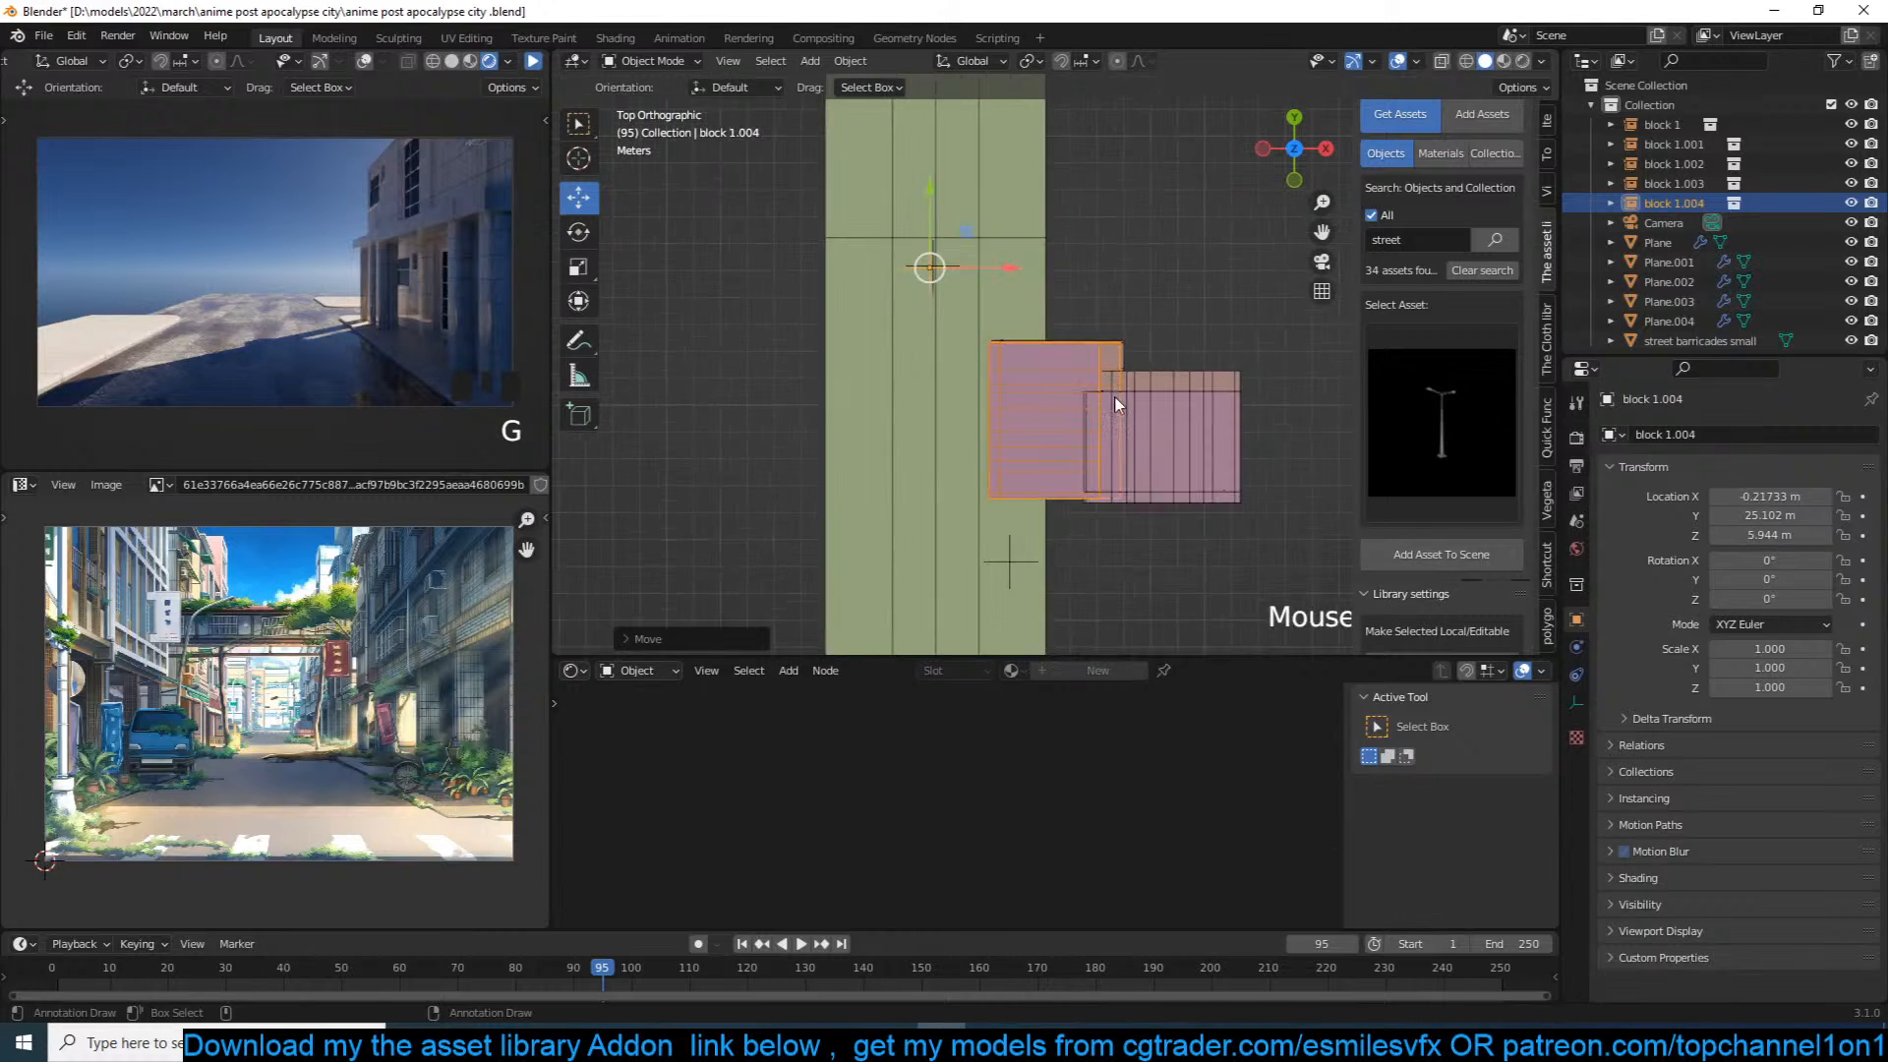
Step: Line up the unrotated upper block over the building and shift the rotated one to about X -0.68 m, Y 14.36 m
{"action": "middle_click_drag", "start_coordinate": [1122, 397], "coordinate": [1149, 340], "text": "shift"}
{"action": "key", "text": "g"}
{"action": "key", "text": "y"}
{"action": "left_click", "coordinate": [1154, 288]}
{"action": "key", "text": "g"}
{"action": "left_click", "coordinate": [1159, 296]}
{"action": "left_click", "coordinate": [1222, 359]}
{"action": "key", "text": "g"}
{"action": "left_click", "coordinate": [1122, 351]}
Step: Move the rotated upper block about 1.04 m along X, away from the road, and save the file
{"action": "key", "text": "alt+a"}
{"action": "middle_click_drag", "start_coordinate": [1131, 344], "coordinate": [1194, 263]}
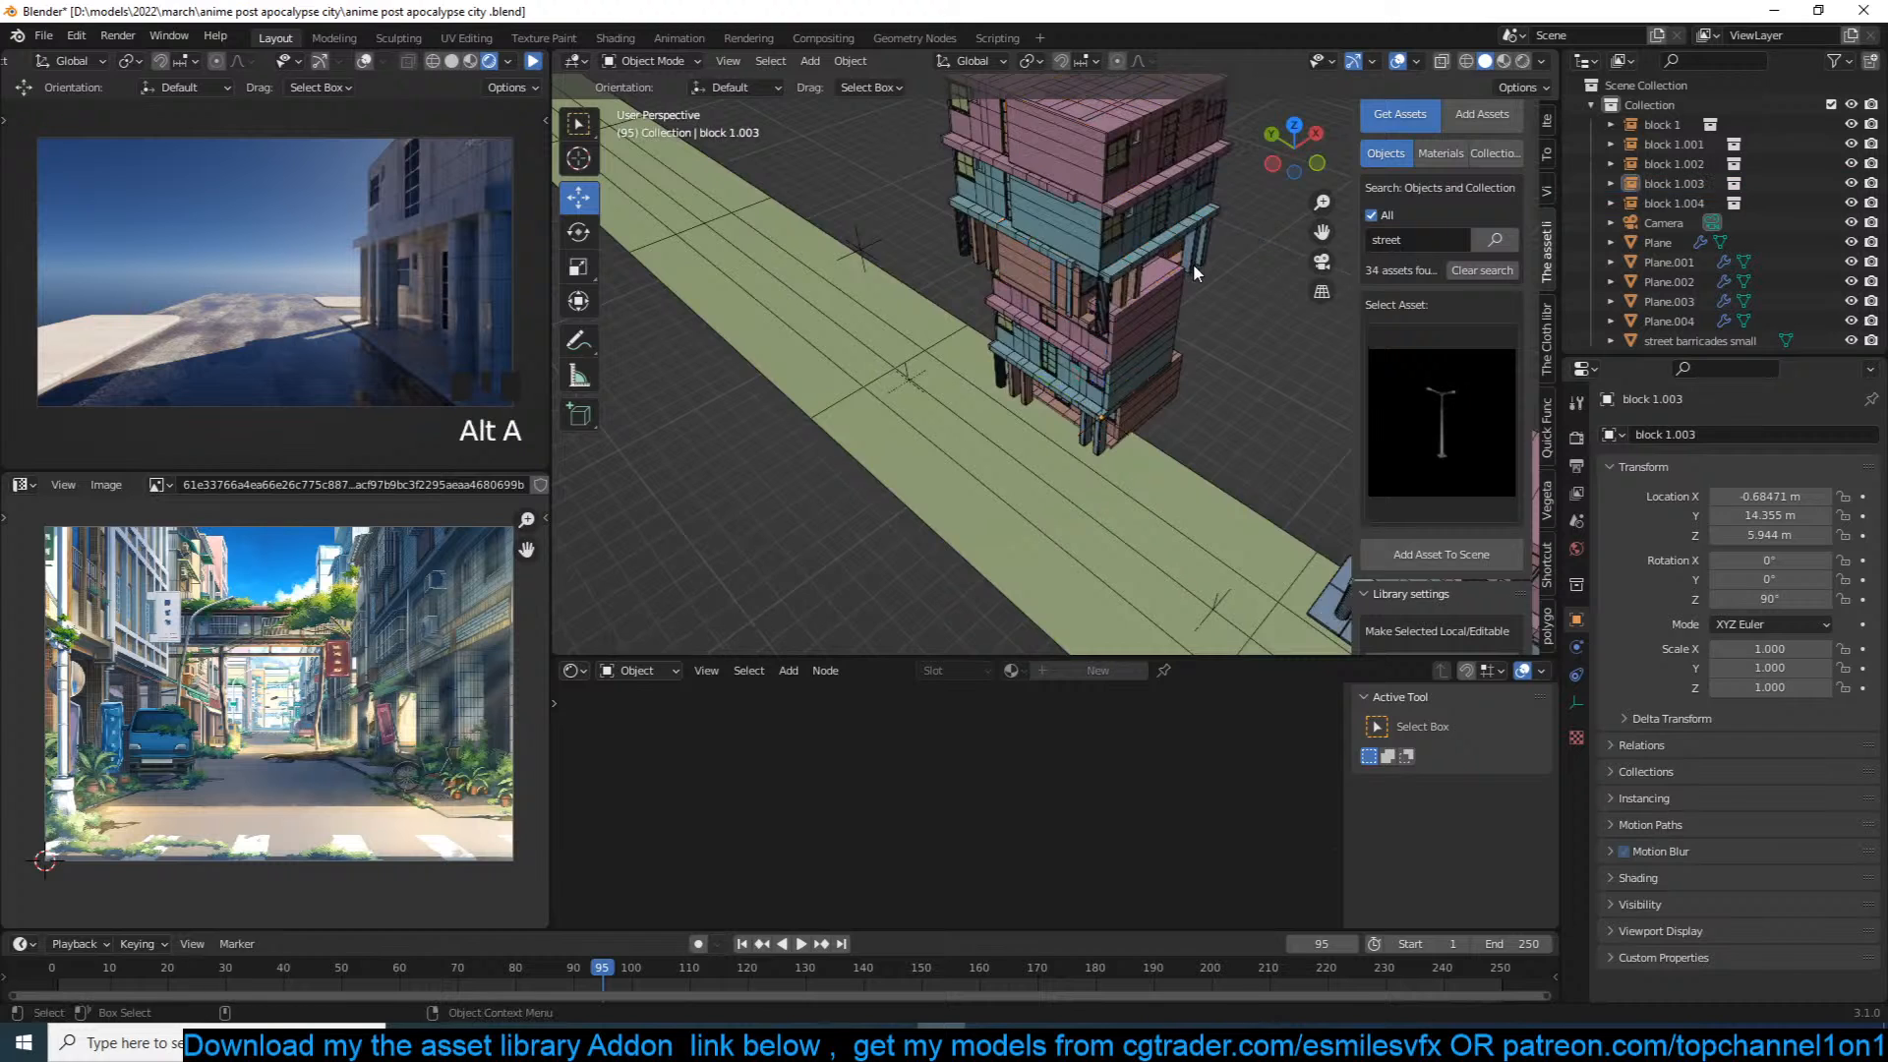
{"action": "key", "text": "KP_0"}
{"action": "left_click", "coordinate": [1141, 263]}
{"action": "left_click", "coordinate": [1124, 263]}
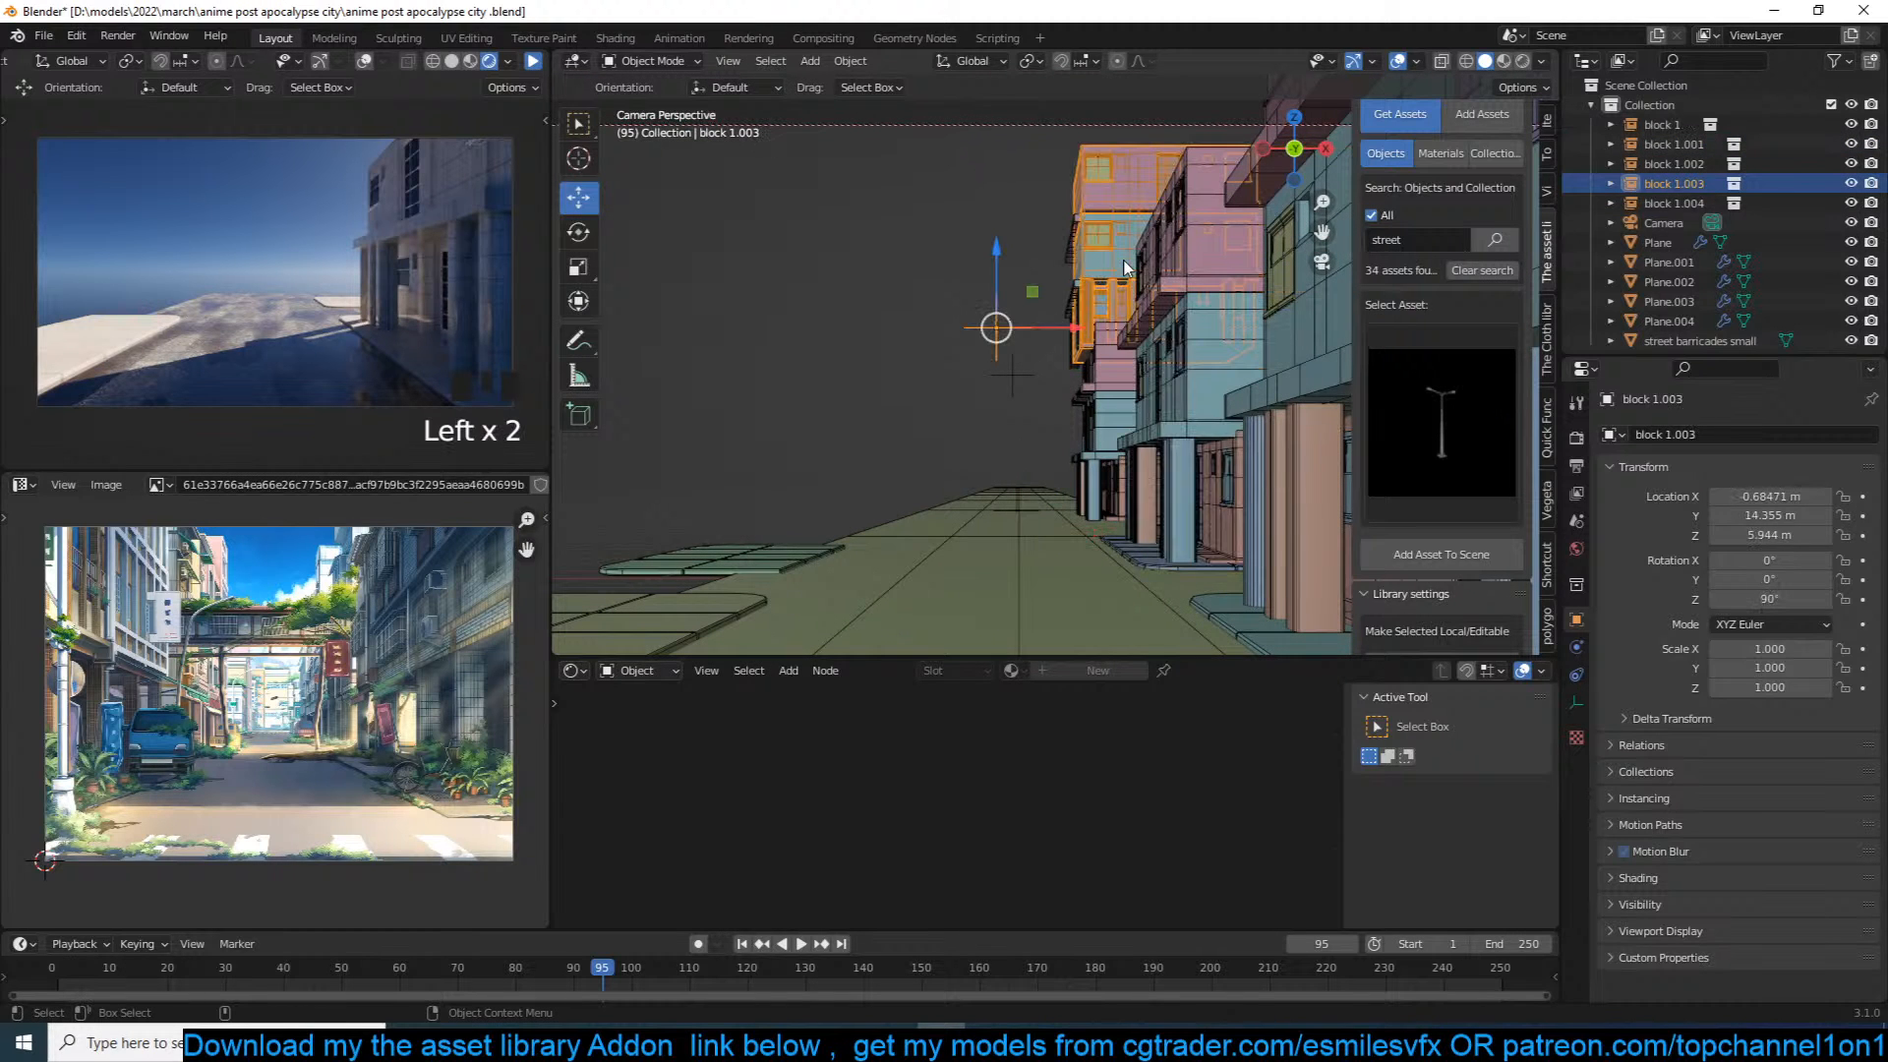
{"action": "left_click_drag", "start_coordinate": [1074, 343], "coordinate": [1101, 356]}
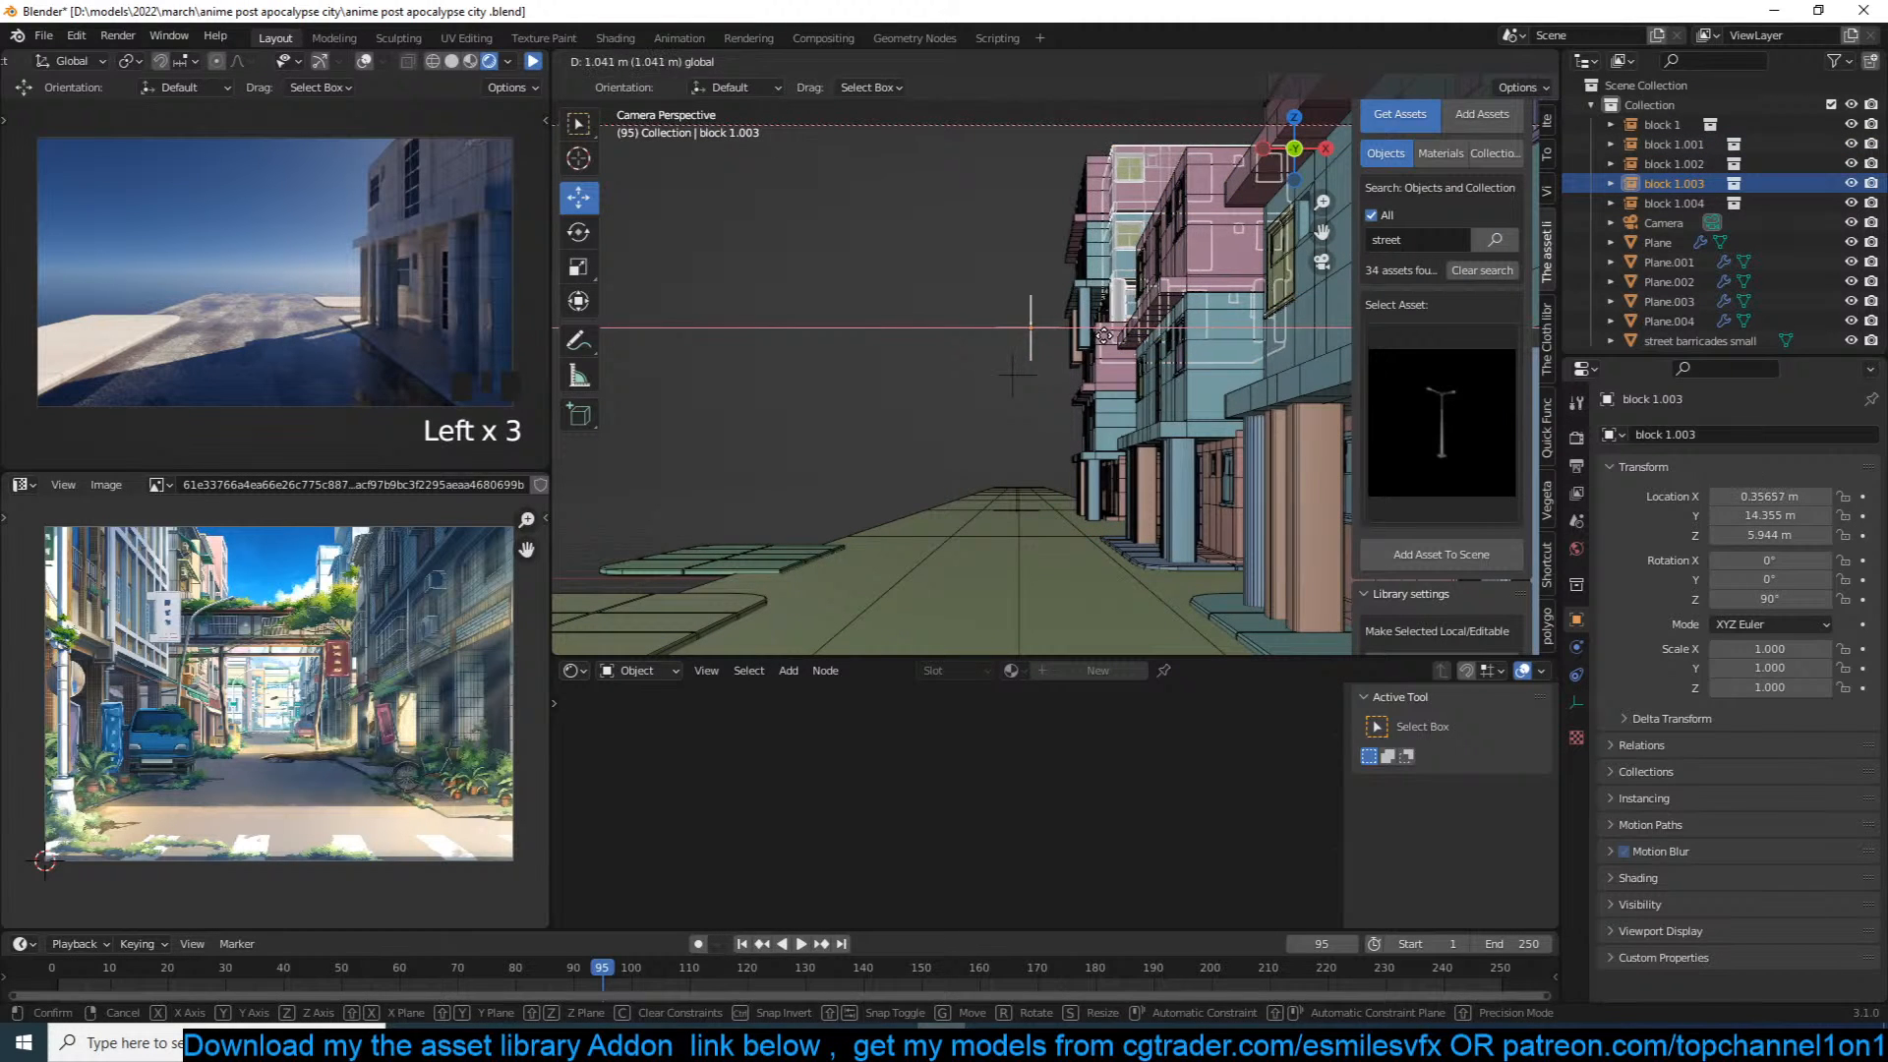
{"action": "key", "text": "alt+a"}
{"action": "scroll", "coordinate": [1104, 366], "scroll_direction": "down", "scroll_amount": 2}
{"action": "scroll", "coordinate": [1104, 365], "scroll_direction": "down", "scroll_amount": 2}
{"action": "key", "text": "ctrl+s"}
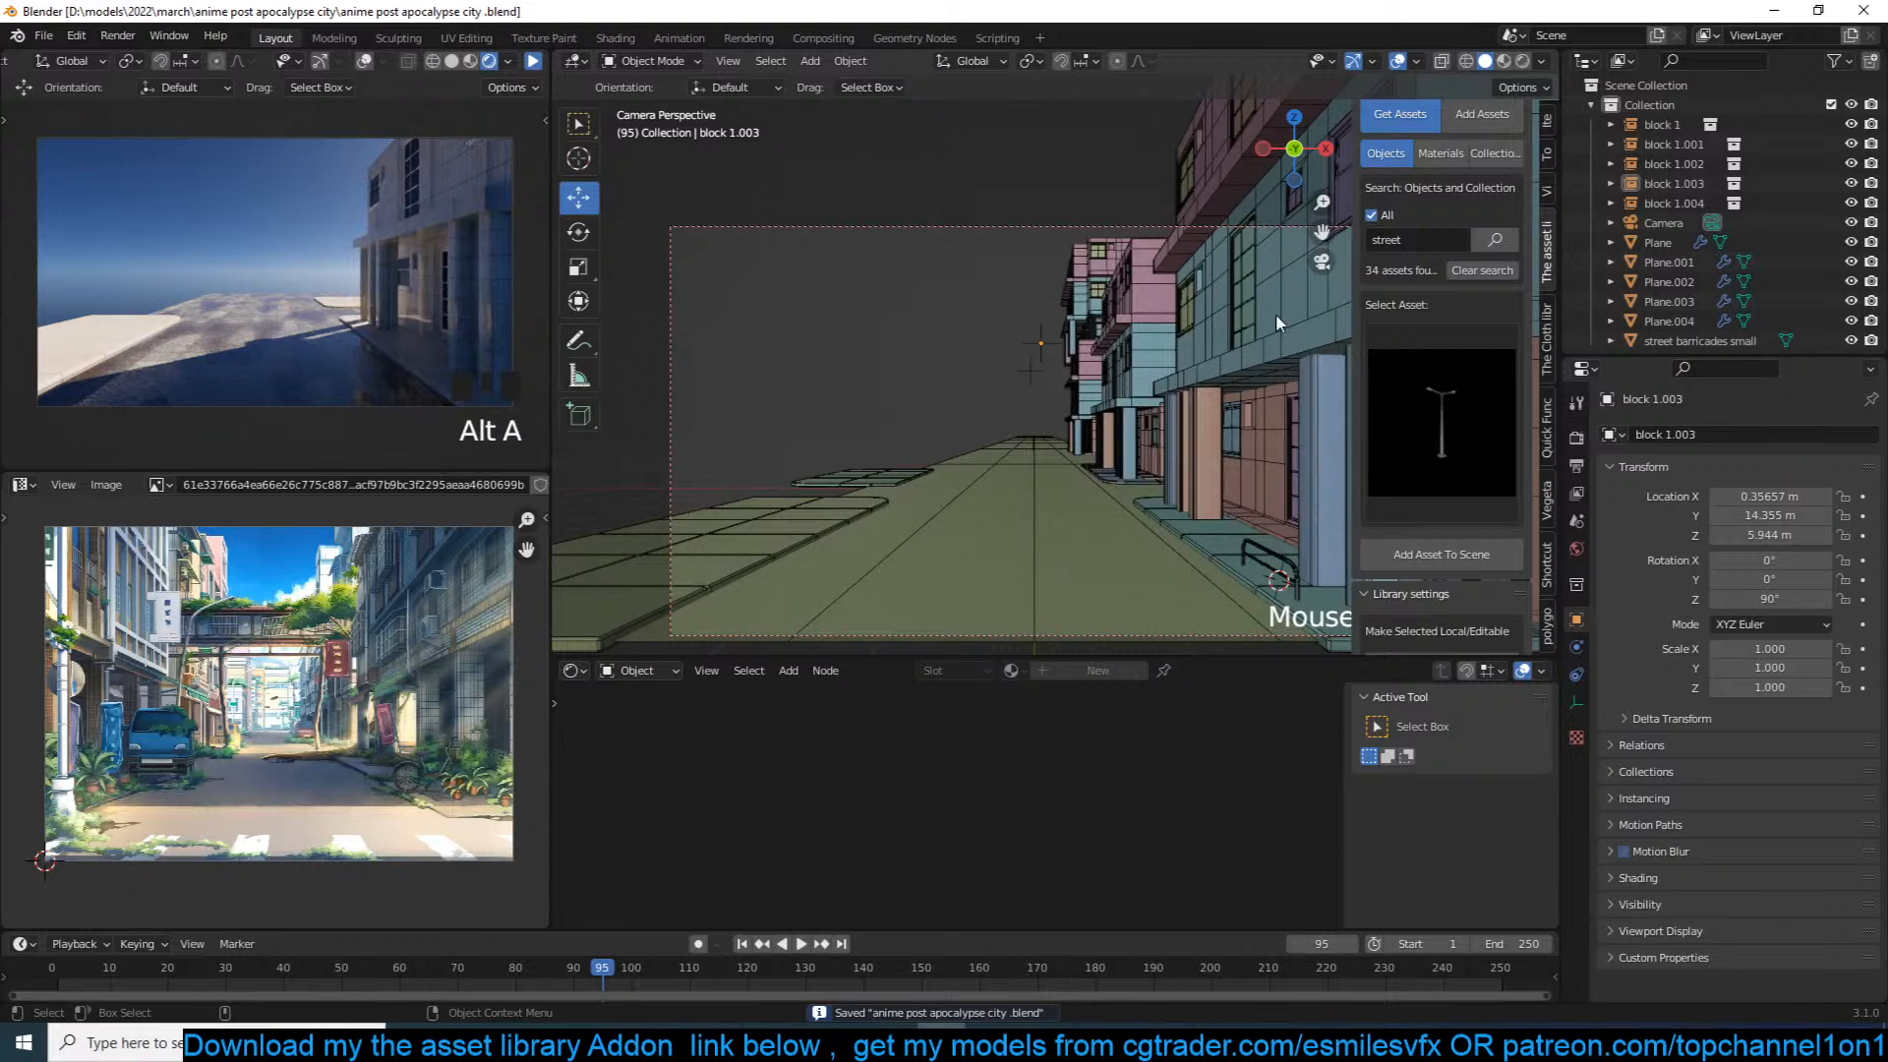
Step: Add the planked traffic barricade from the street assets at the 3D cursor in the middle of the road
{"action": "scroll", "coordinate": [1133, 406], "scroll_direction": "up", "scroll_amount": 3}
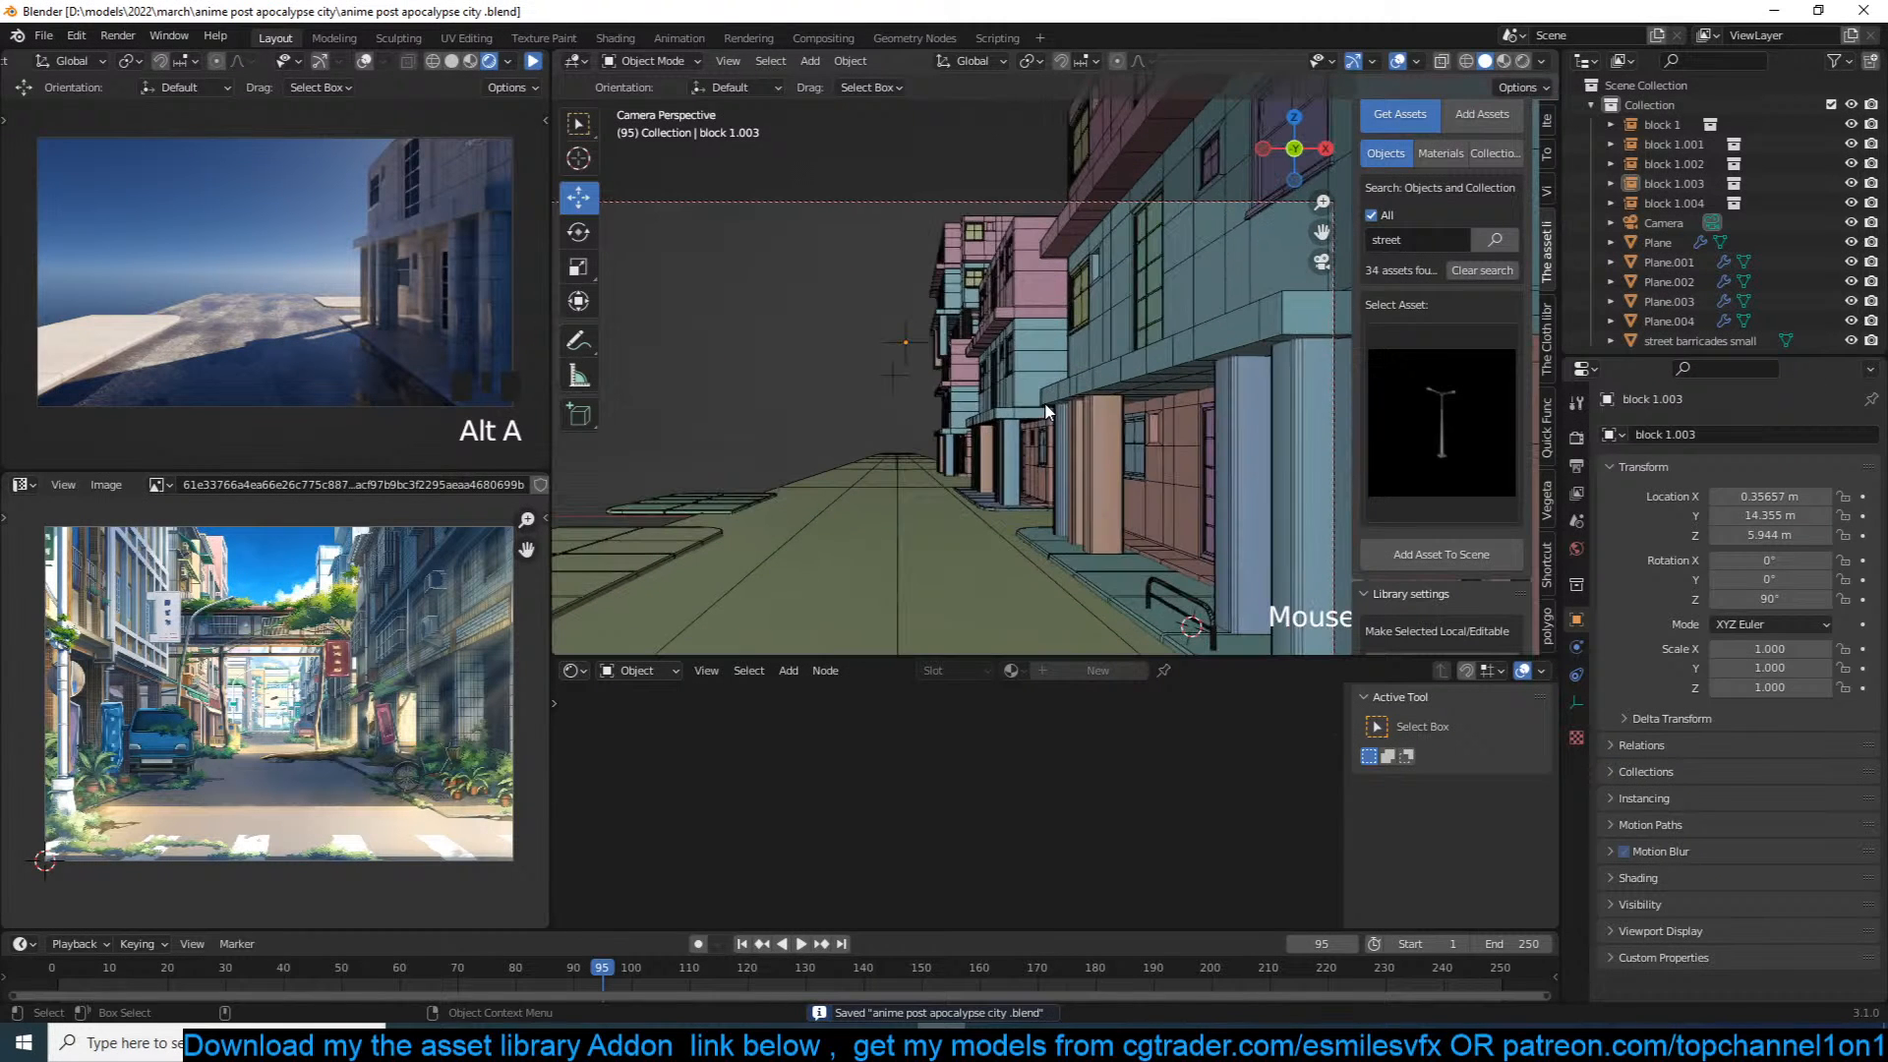
{"action": "left_click", "coordinate": [1463, 499]}
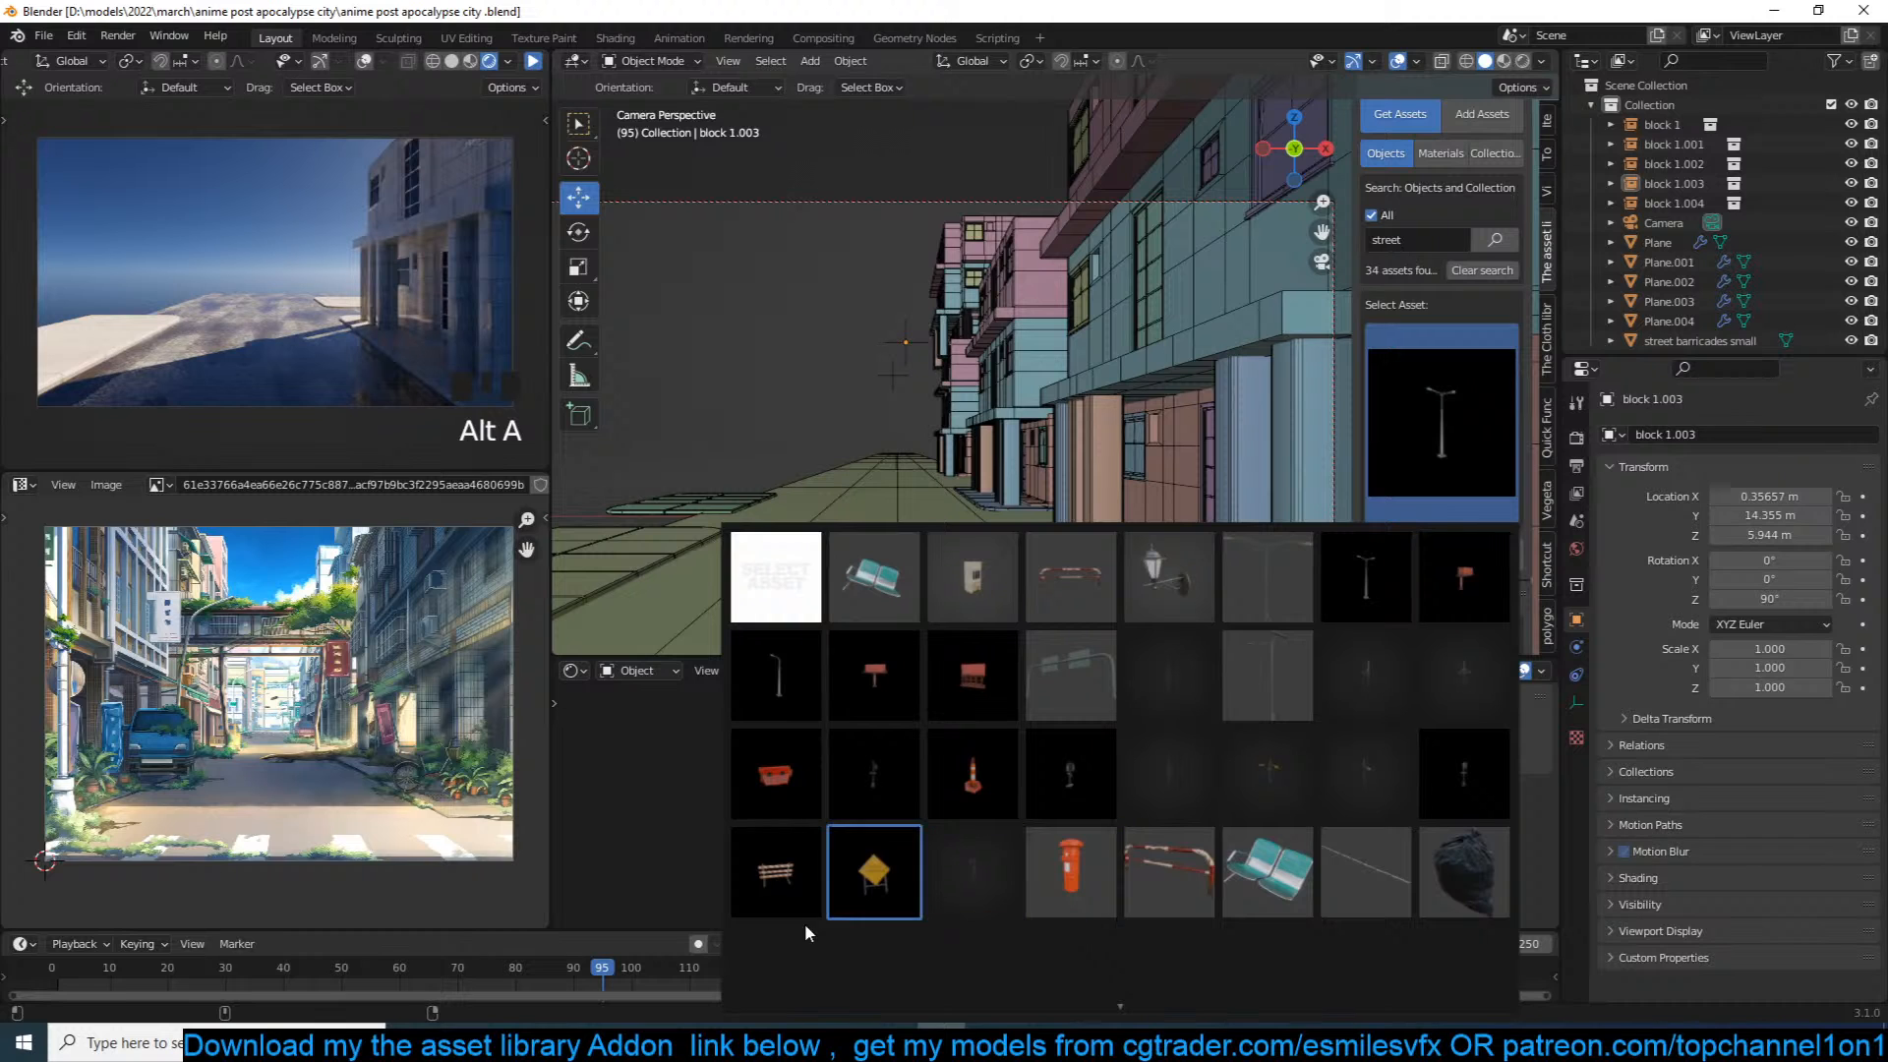
{"action": "left_click", "coordinate": [775, 871]}
{"action": "right_click", "coordinate": [899, 592], "text": "shift"}
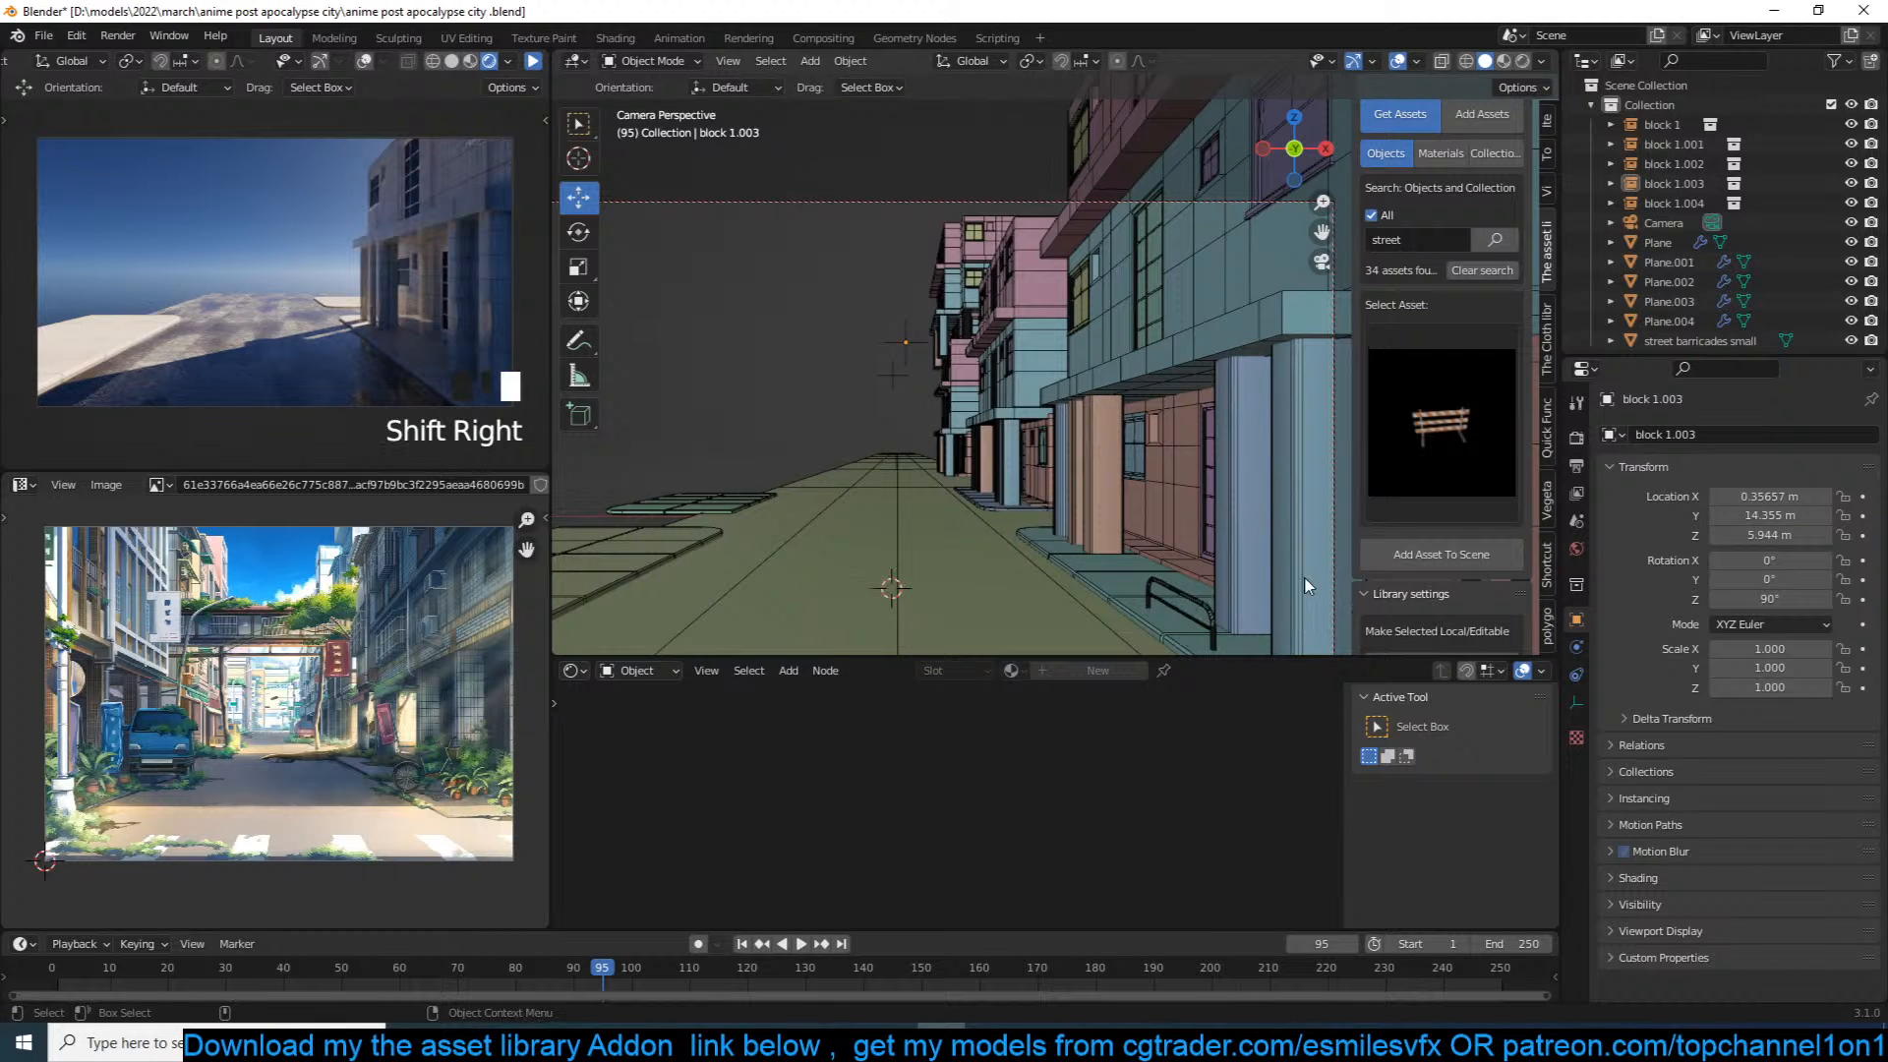
{"action": "left_click", "coordinate": [1440, 553]}
Step: Scale the planked barricade down to street size and rotate it about Z to stand across the road
{"action": "key", "text": "s"}
{"action": "key", "text": "s"}
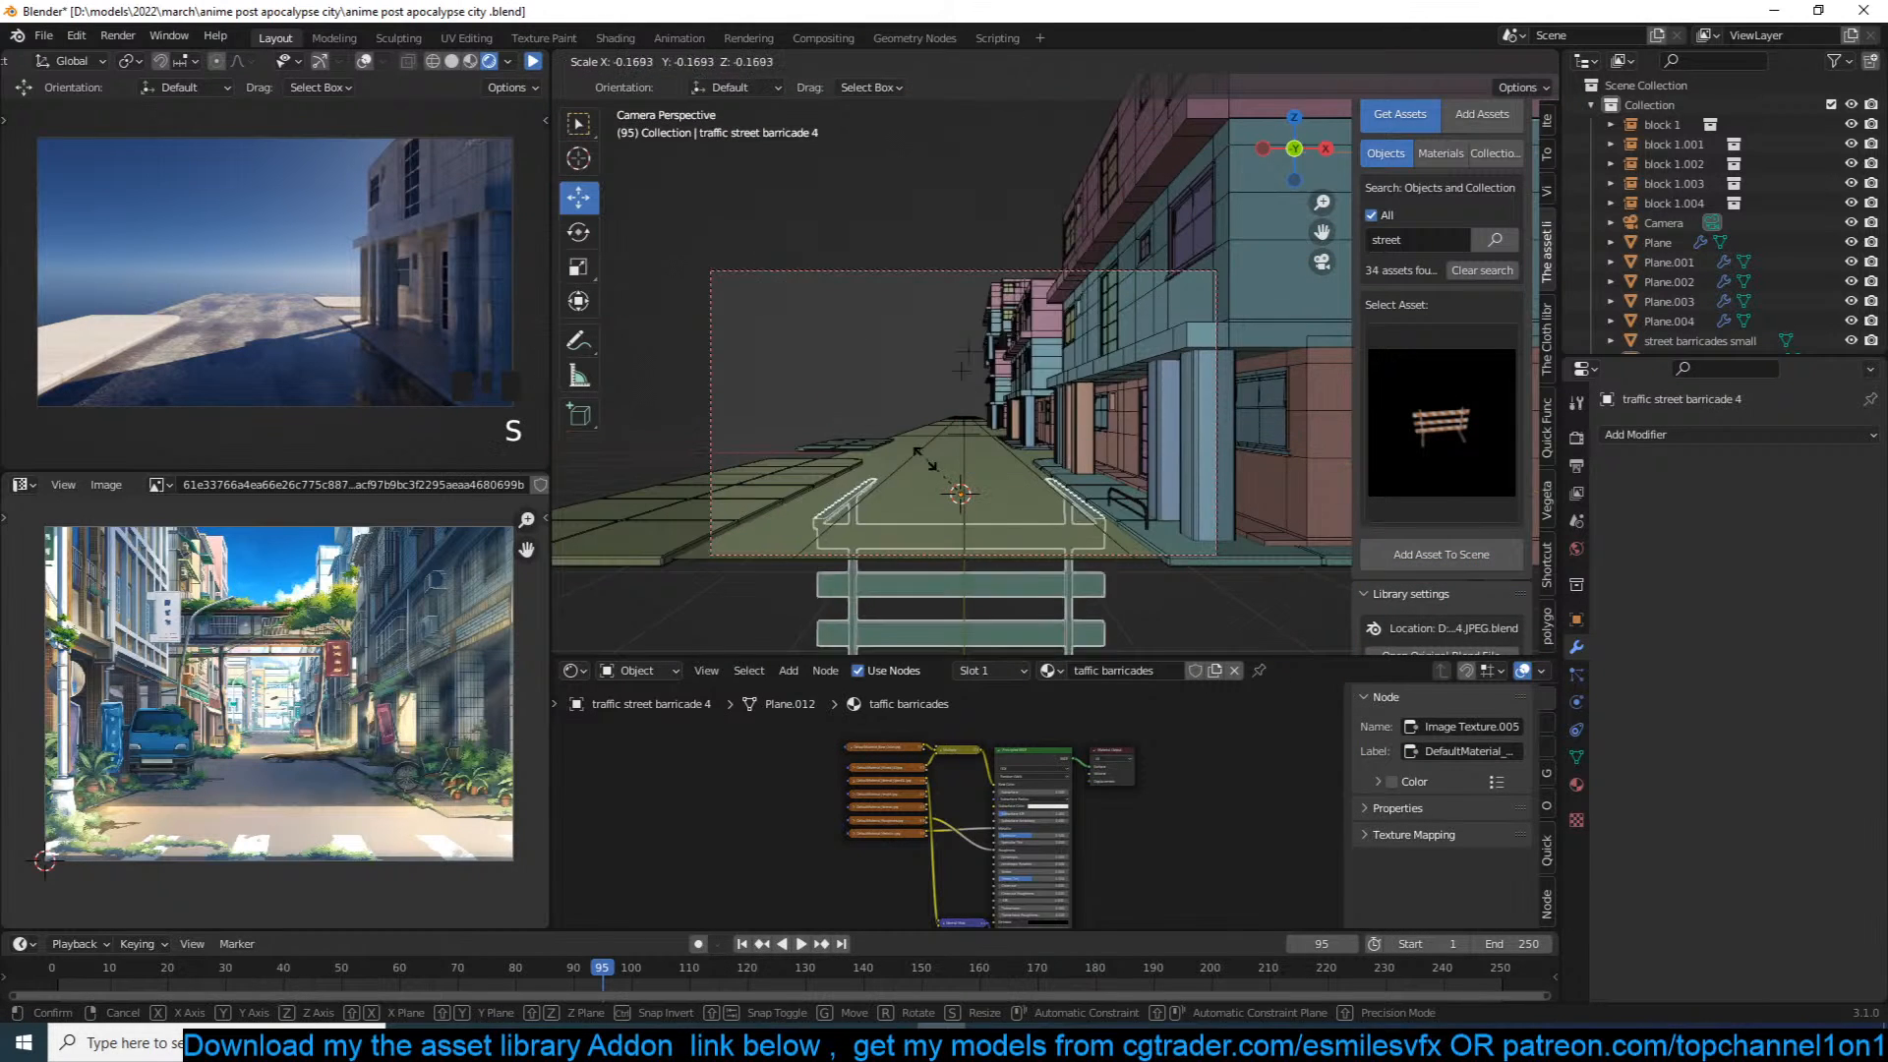
{"action": "left_click", "coordinate": [1069, 440]}
{"action": "key", "text": "r"}
{"action": "key", "text": "z"}
{"action": "left_click", "coordinate": [1058, 417]}
{"action": "key", "text": "s"}
{"action": "left_click", "coordinate": [1023, 450]}
Step: Add the yellow road sign asset at the 3D cursor on the road beside the planked barricade
{"action": "left_click", "coordinate": [1374, 425]}
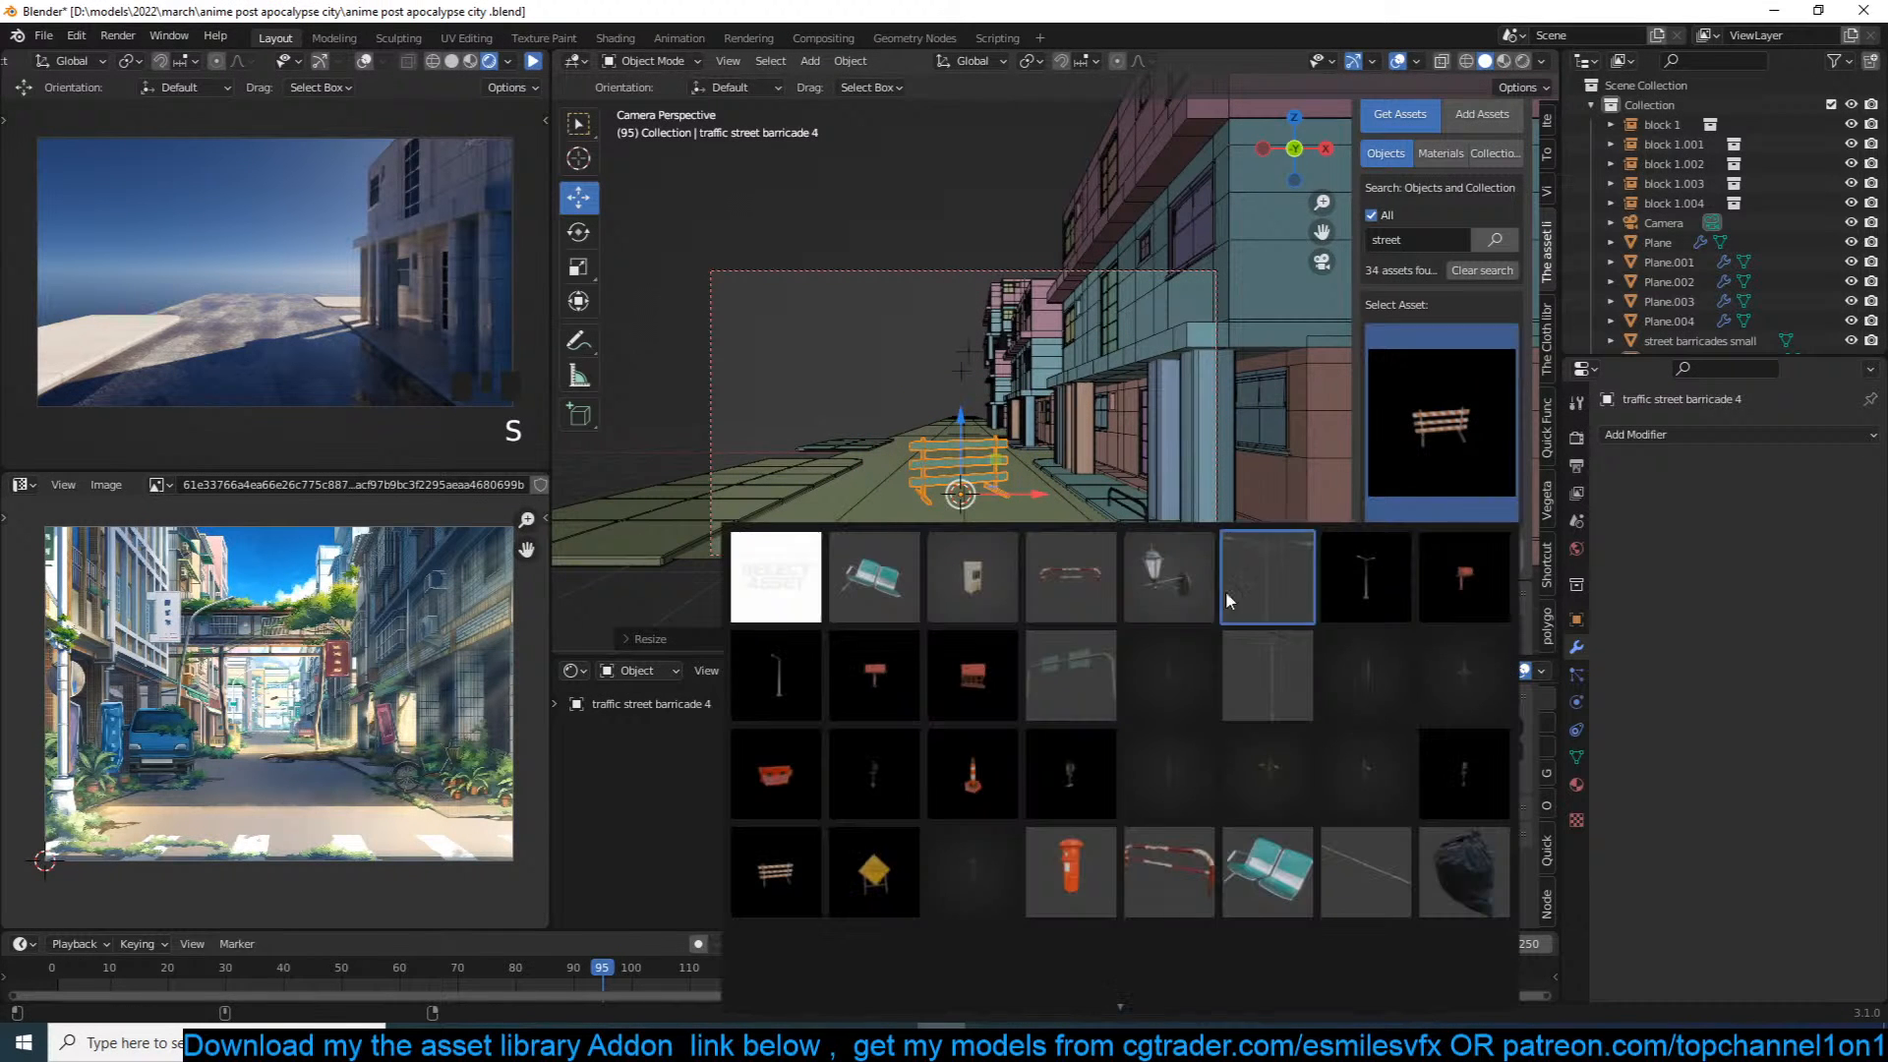
{"action": "left_click", "coordinate": [869, 869]}
{"action": "right_click", "coordinate": [856, 492], "text": "shift"}
{"action": "left_click", "coordinate": [1465, 555]}
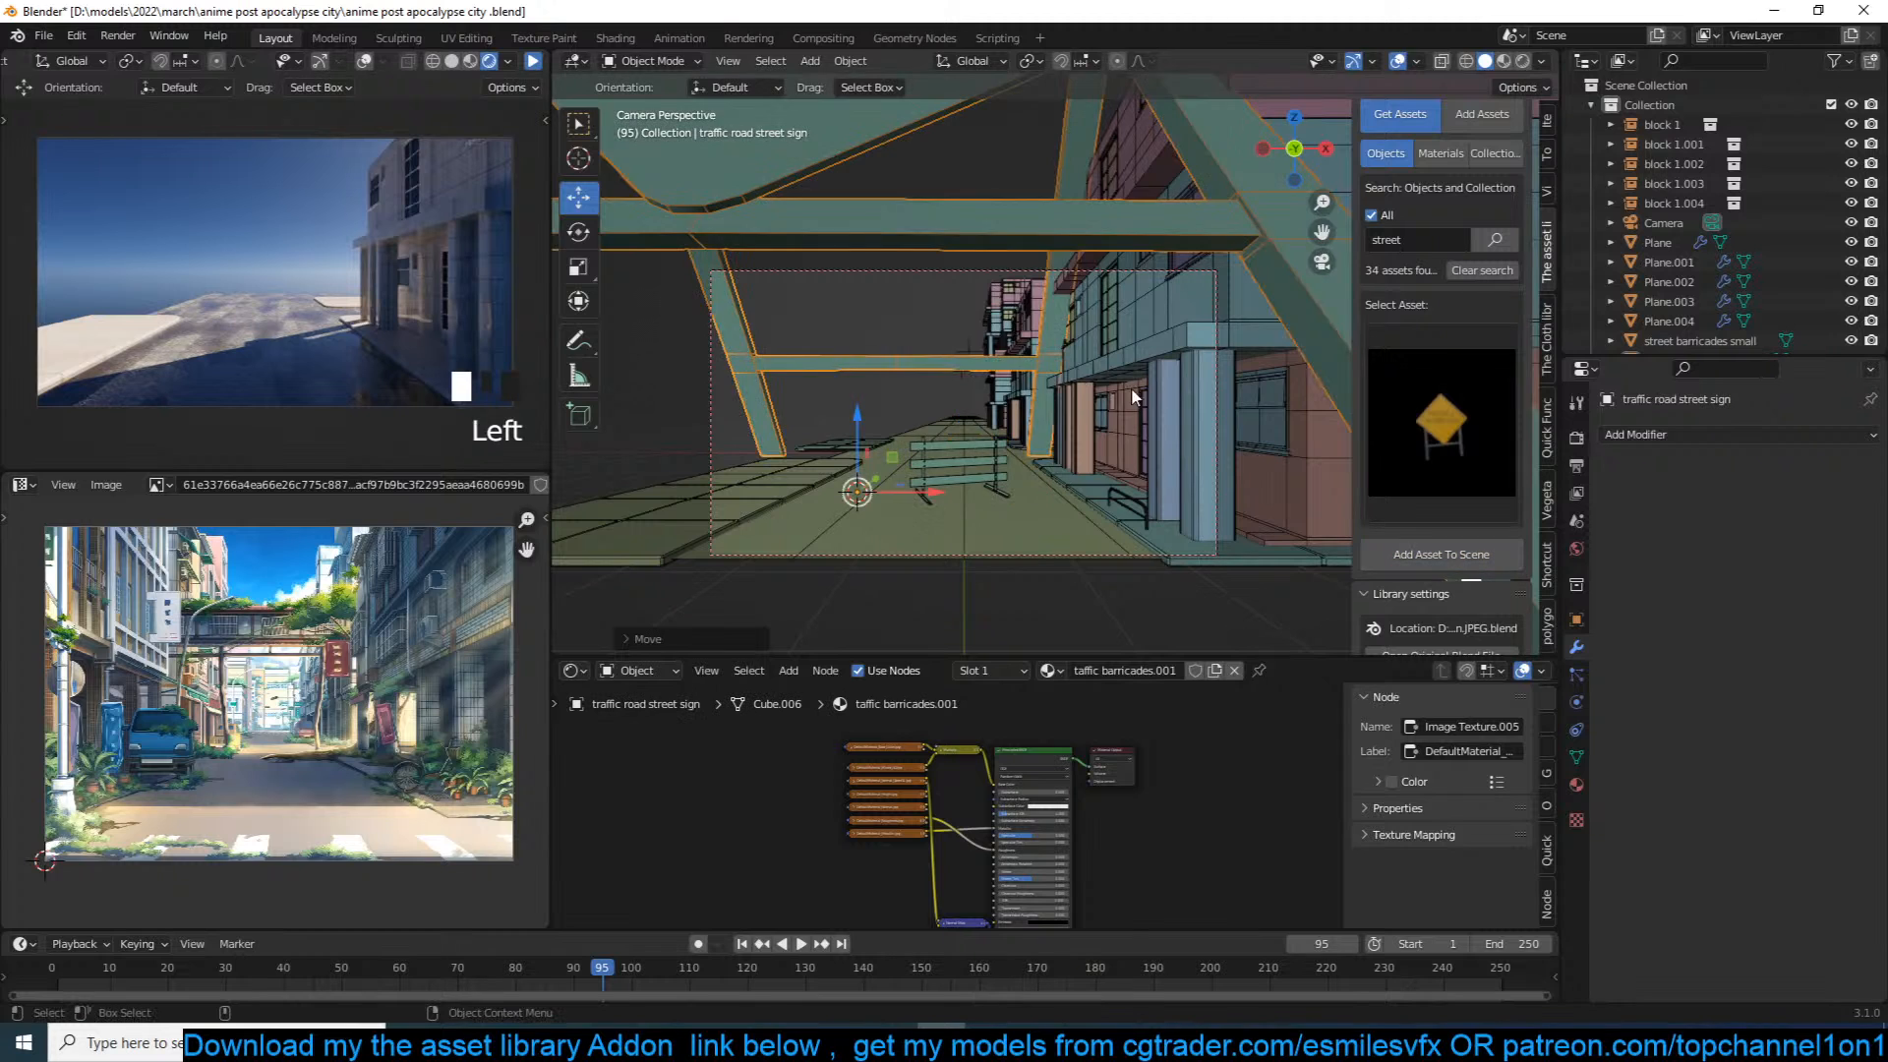
Step: Scale the road sign down, turn it at an angle about Z beside the barricade, and save the file
{"action": "key", "text": "s"}
{"action": "key", "text": "s"}
{"action": "left_click", "coordinate": [945, 468]}
{"action": "key", "text": "r"}
{"action": "key", "text": "z"}
{"action": "left_click", "coordinate": [1033, 539]}
{"action": "key", "text": "s"}
{"action": "left_click", "coordinate": [1016, 509]}
{"action": "key", "text": "ctrl+s"}
{"action": "key", "text": "alt+a"}
Step: Add the broken street chair asset, then scale, rotate and move it onto the pavement by the columns
{"action": "left_click", "coordinate": [1445, 413]}
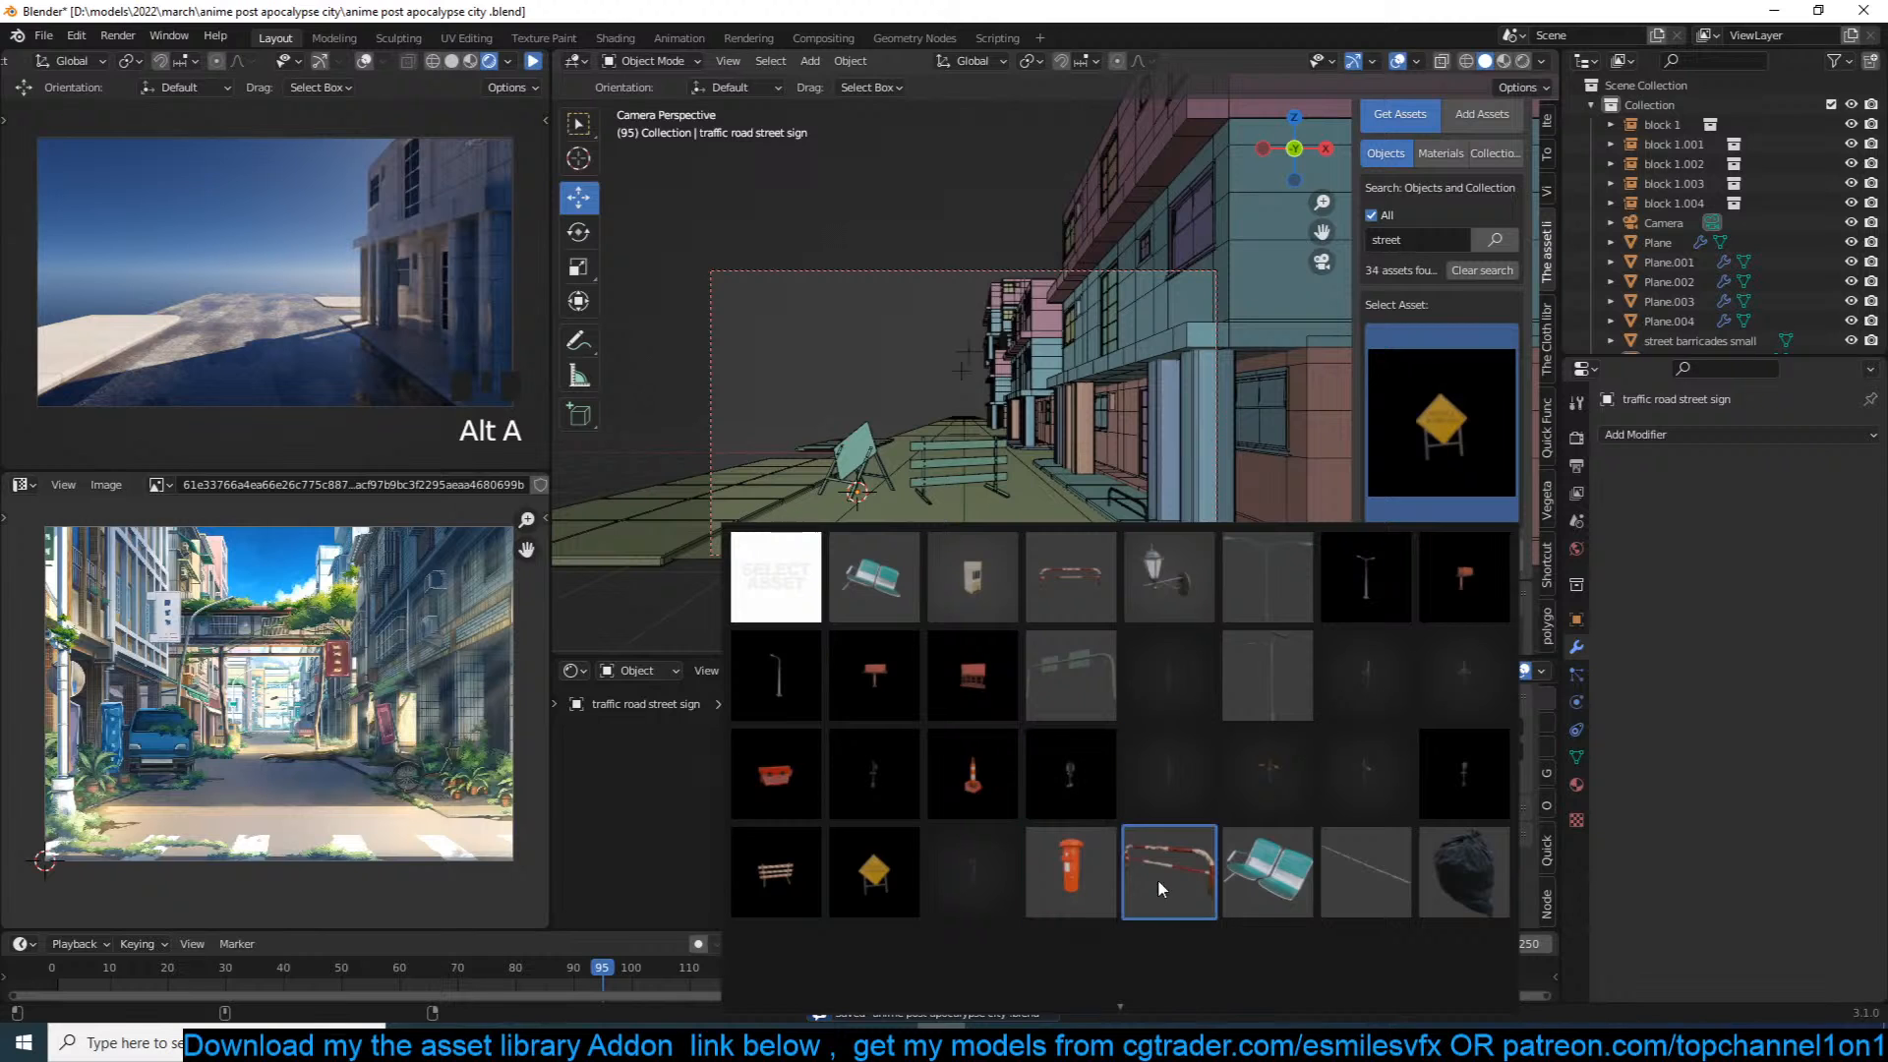
{"action": "left_click", "coordinate": [1267, 871]}
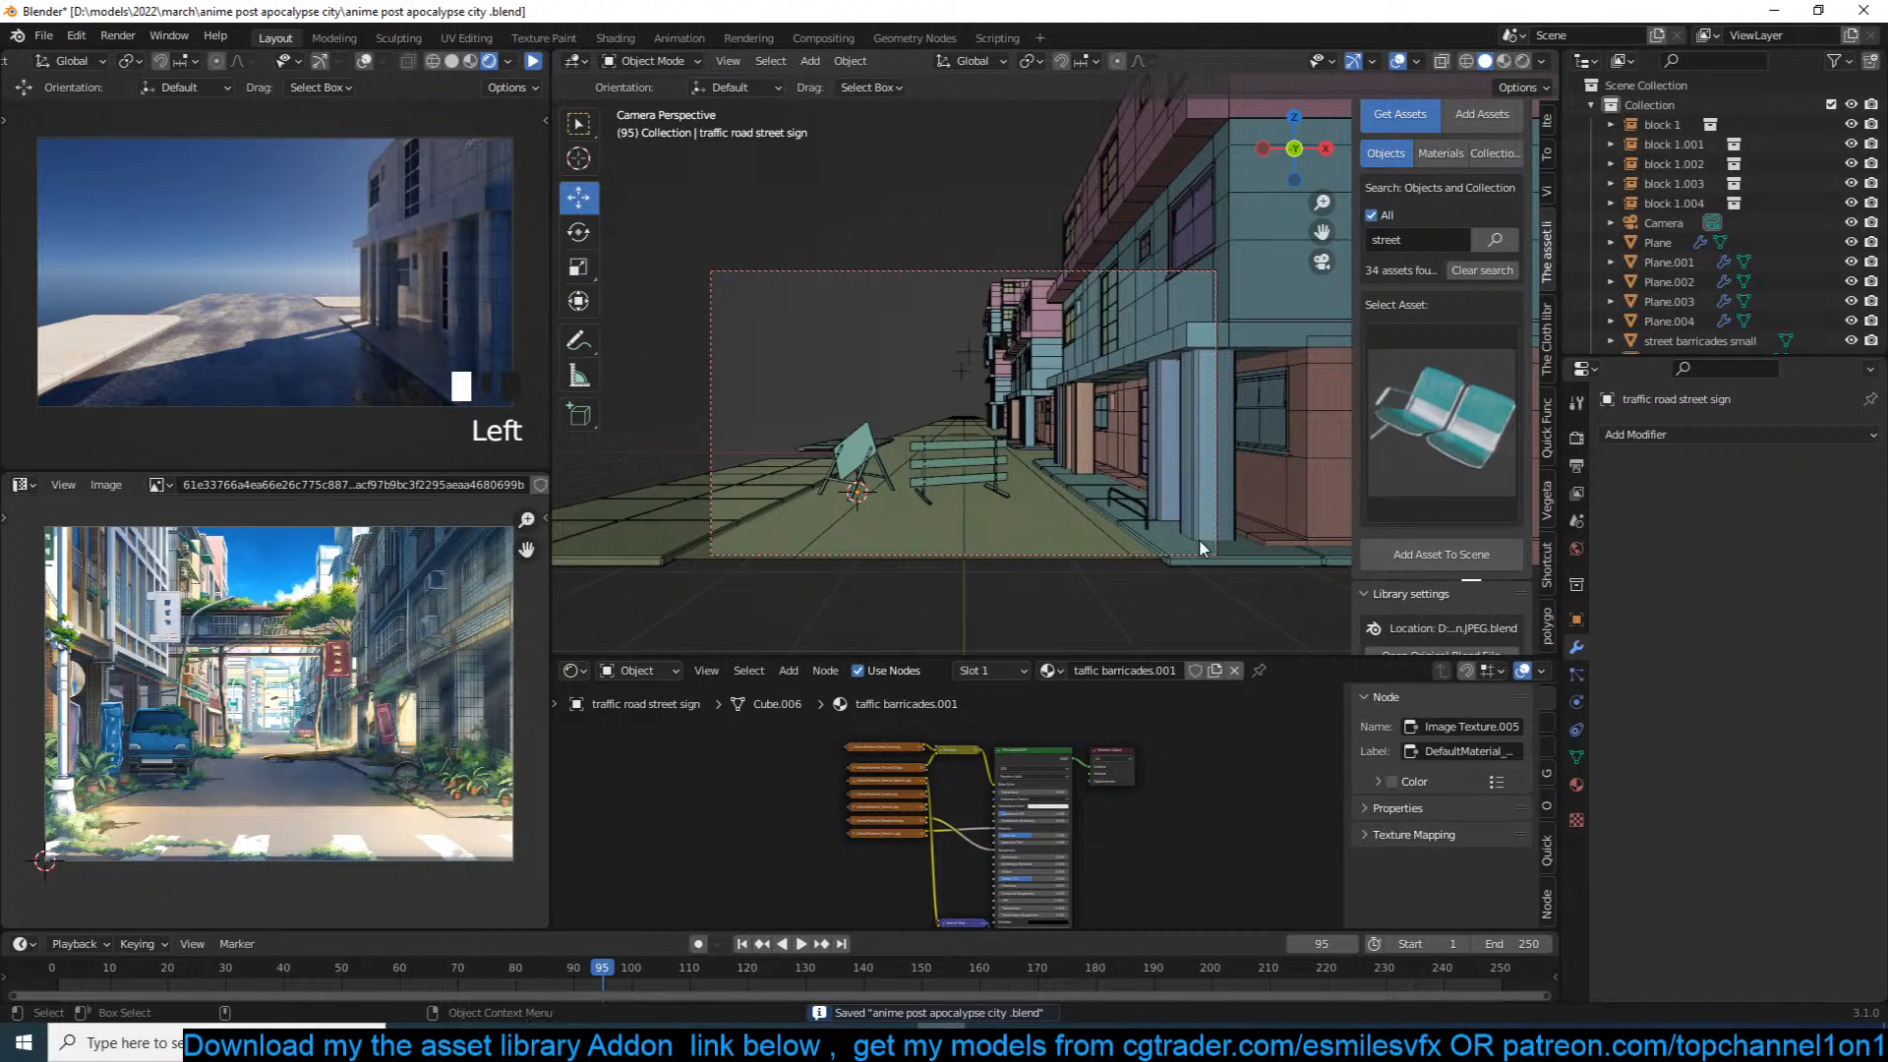
{"action": "right_click", "coordinate": [1032, 500], "text": "shift"}
{"action": "key", "text": "s"}
{"action": "left_click", "coordinate": [1109, 503]}
{"action": "key", "text": "r"}
{"action": "key", "text": "z"}
{"action": "key", "text": "g"}
{"action": "left_click", "coordinate": [1266, 531]}
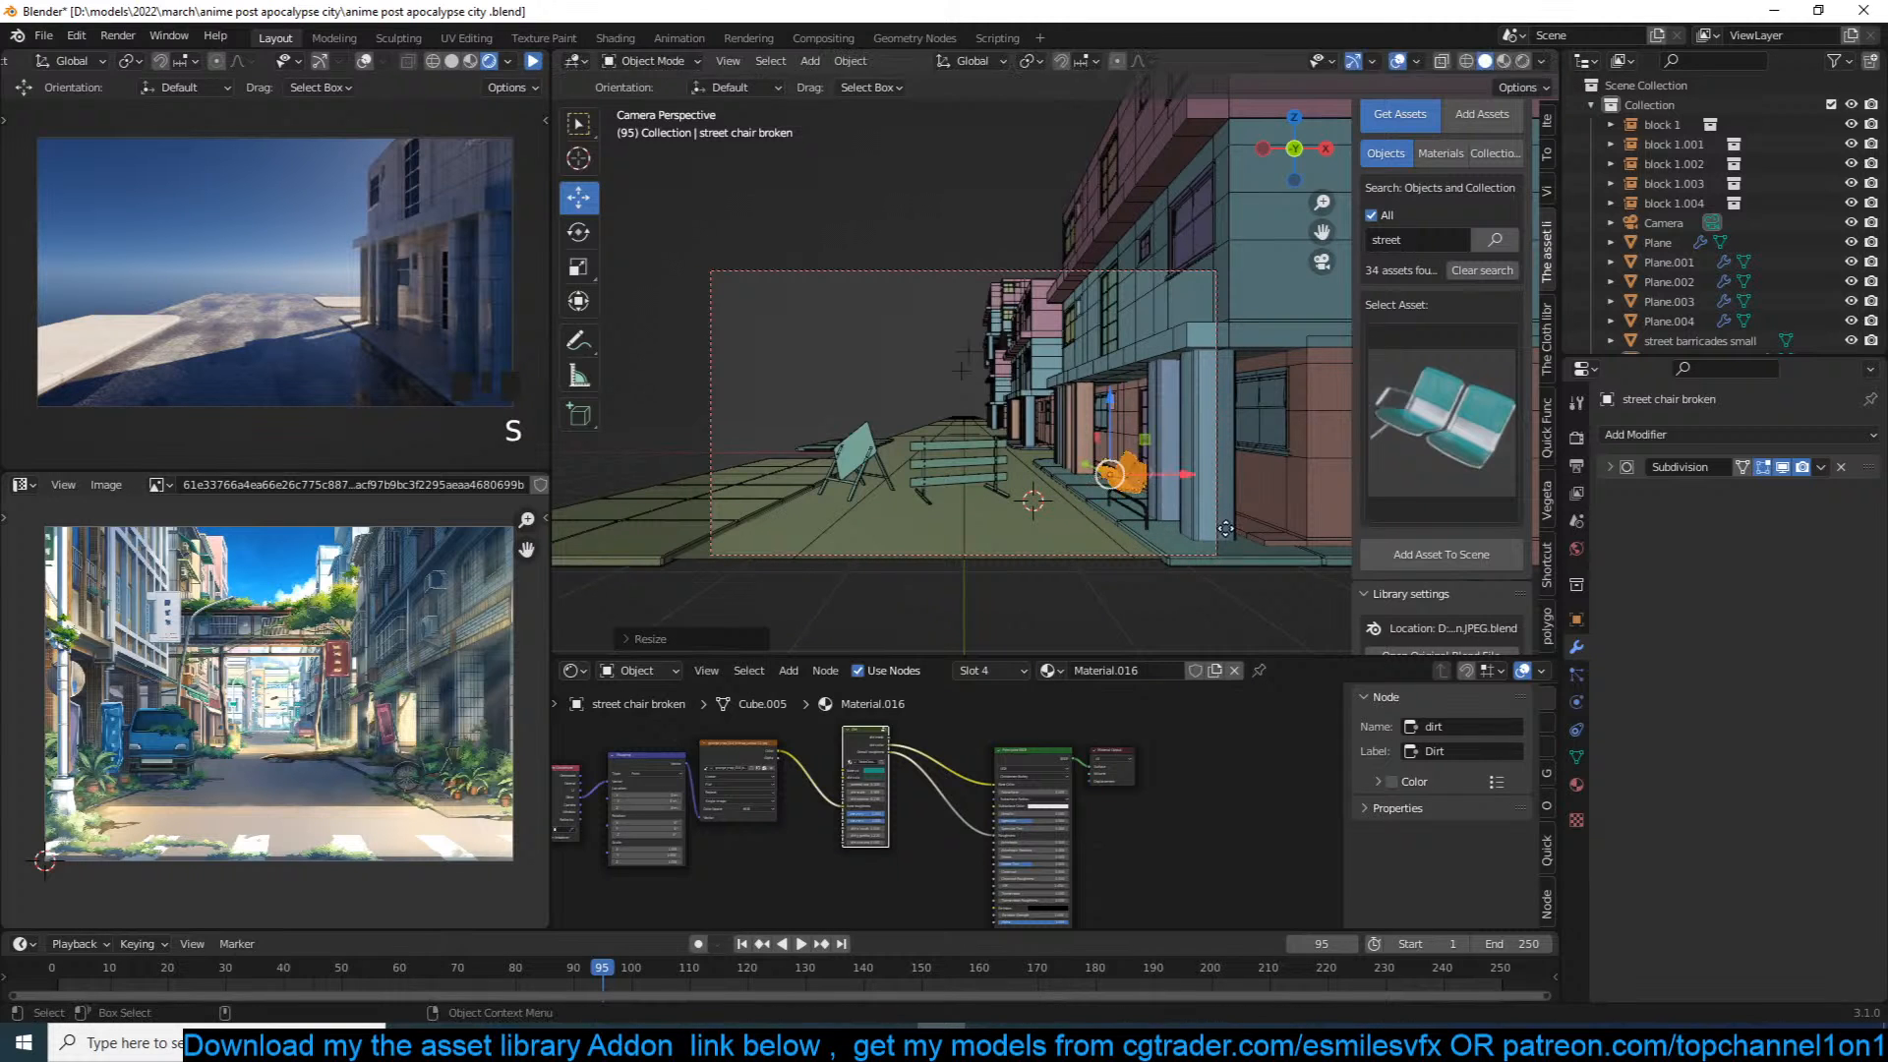
Step: Add the black garbage bag asset on the pavement beside the chair, scale and rotate it, and save the file
{"action": "left_click", "coordinate": [1448, 467]}
{"action": "left_click", "coordinate": [1463, 871]}
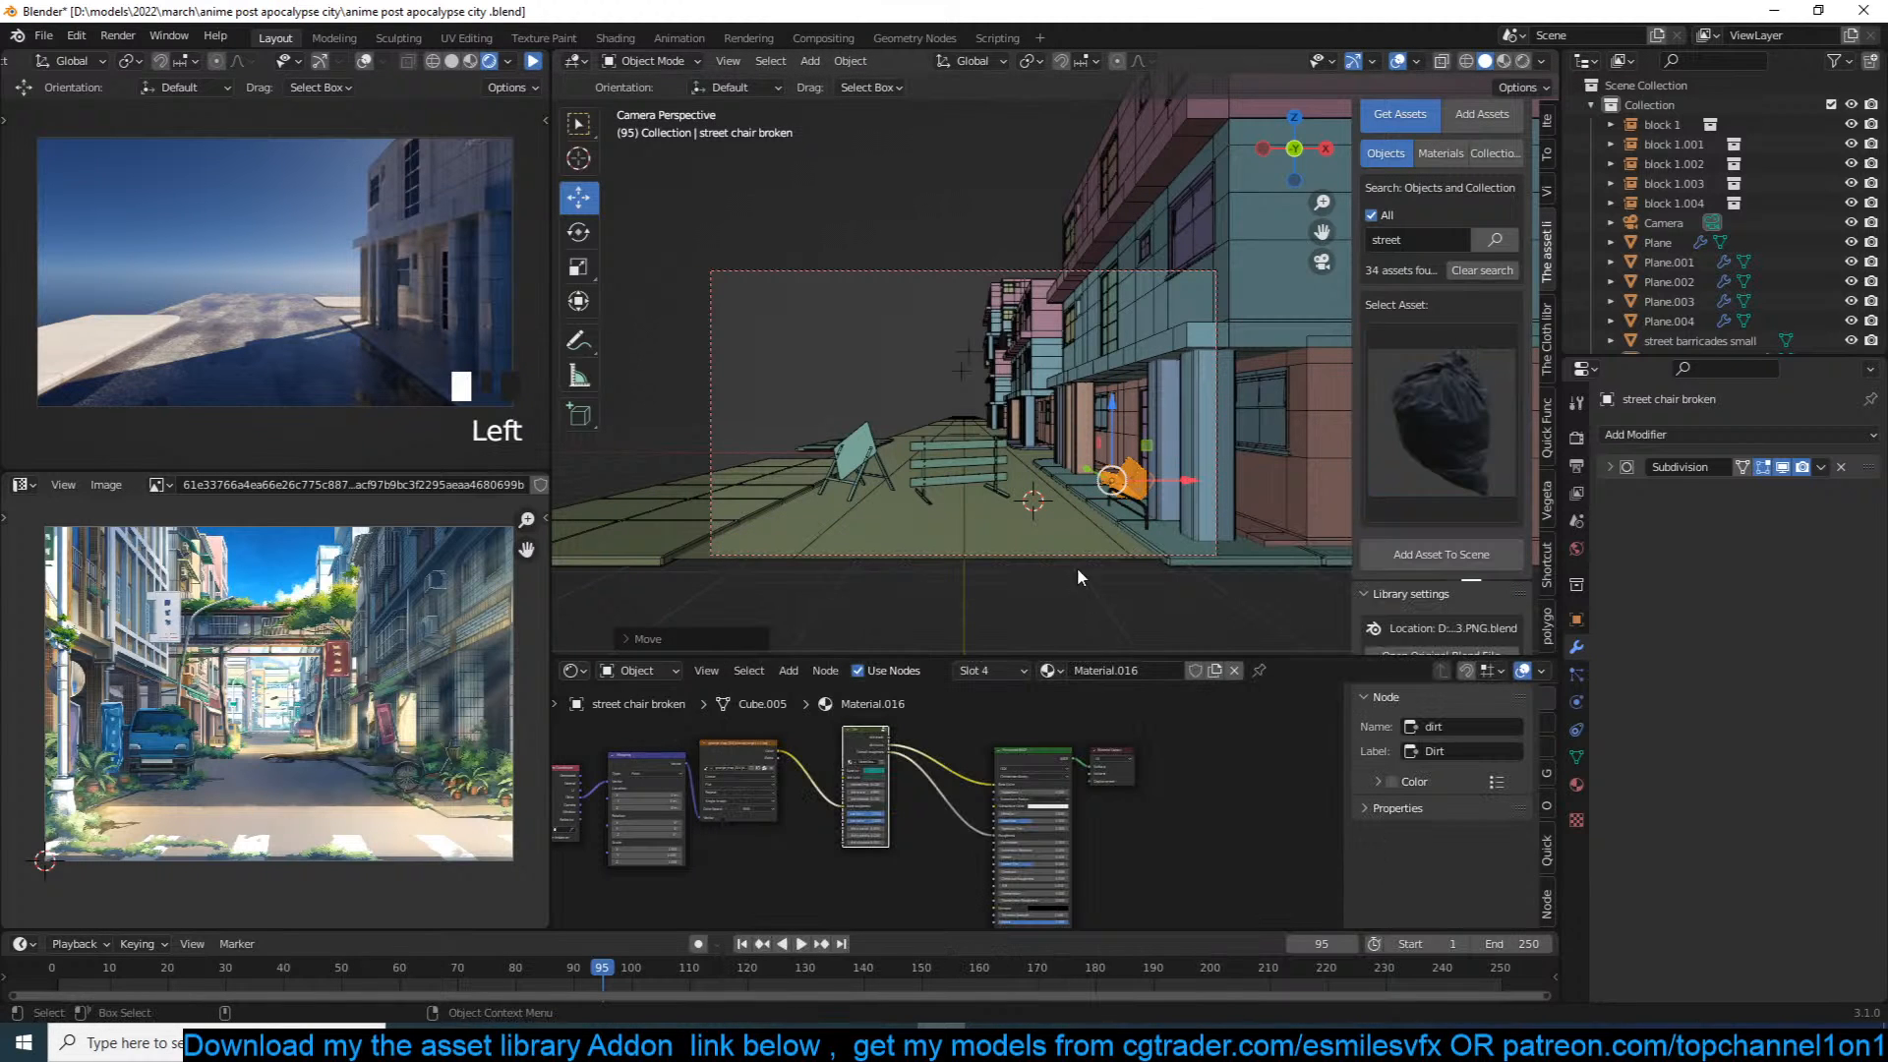
{"action": "right_click", "coordinate": [1169, 521], "text": "shift"}
{"action": "left_click", "coordinate": [1441, 554]}
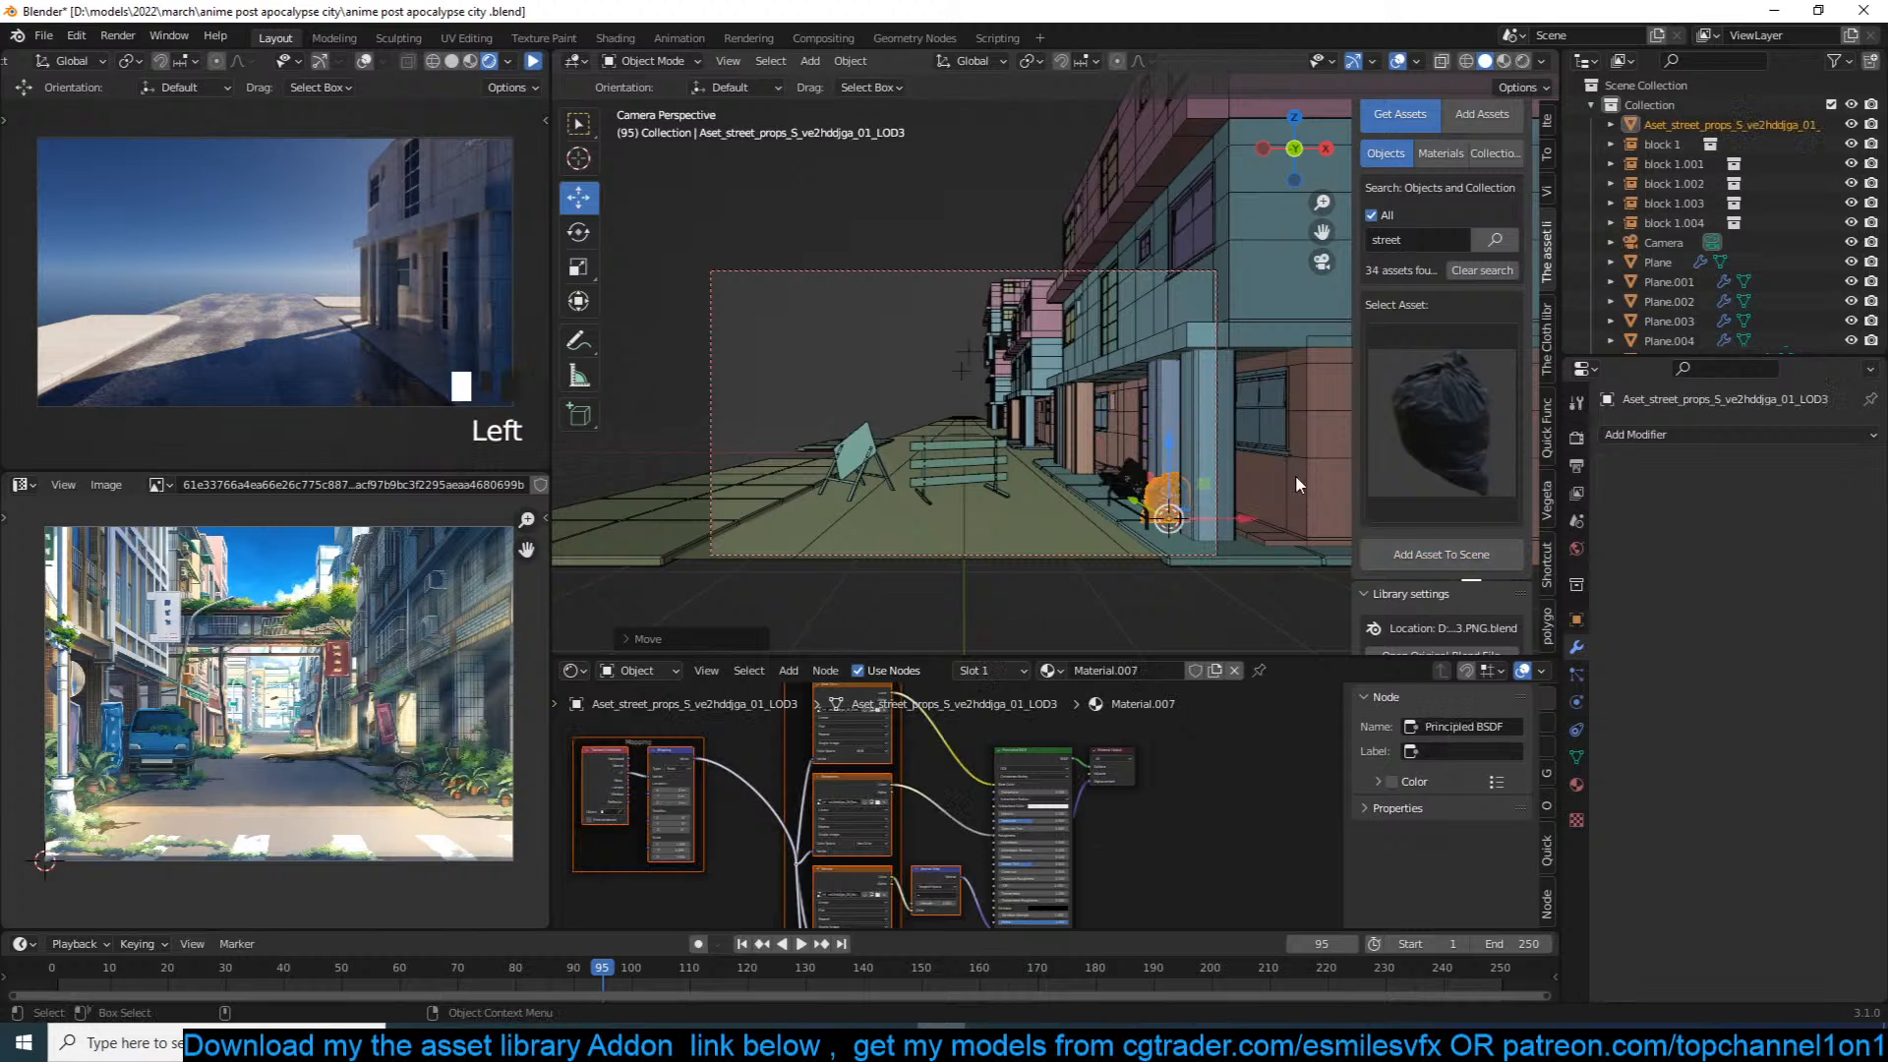
{"action": "key", "text": "s"}
{"action": "key", "text": "r"}
{"action": "key", "text": "alt+a"}
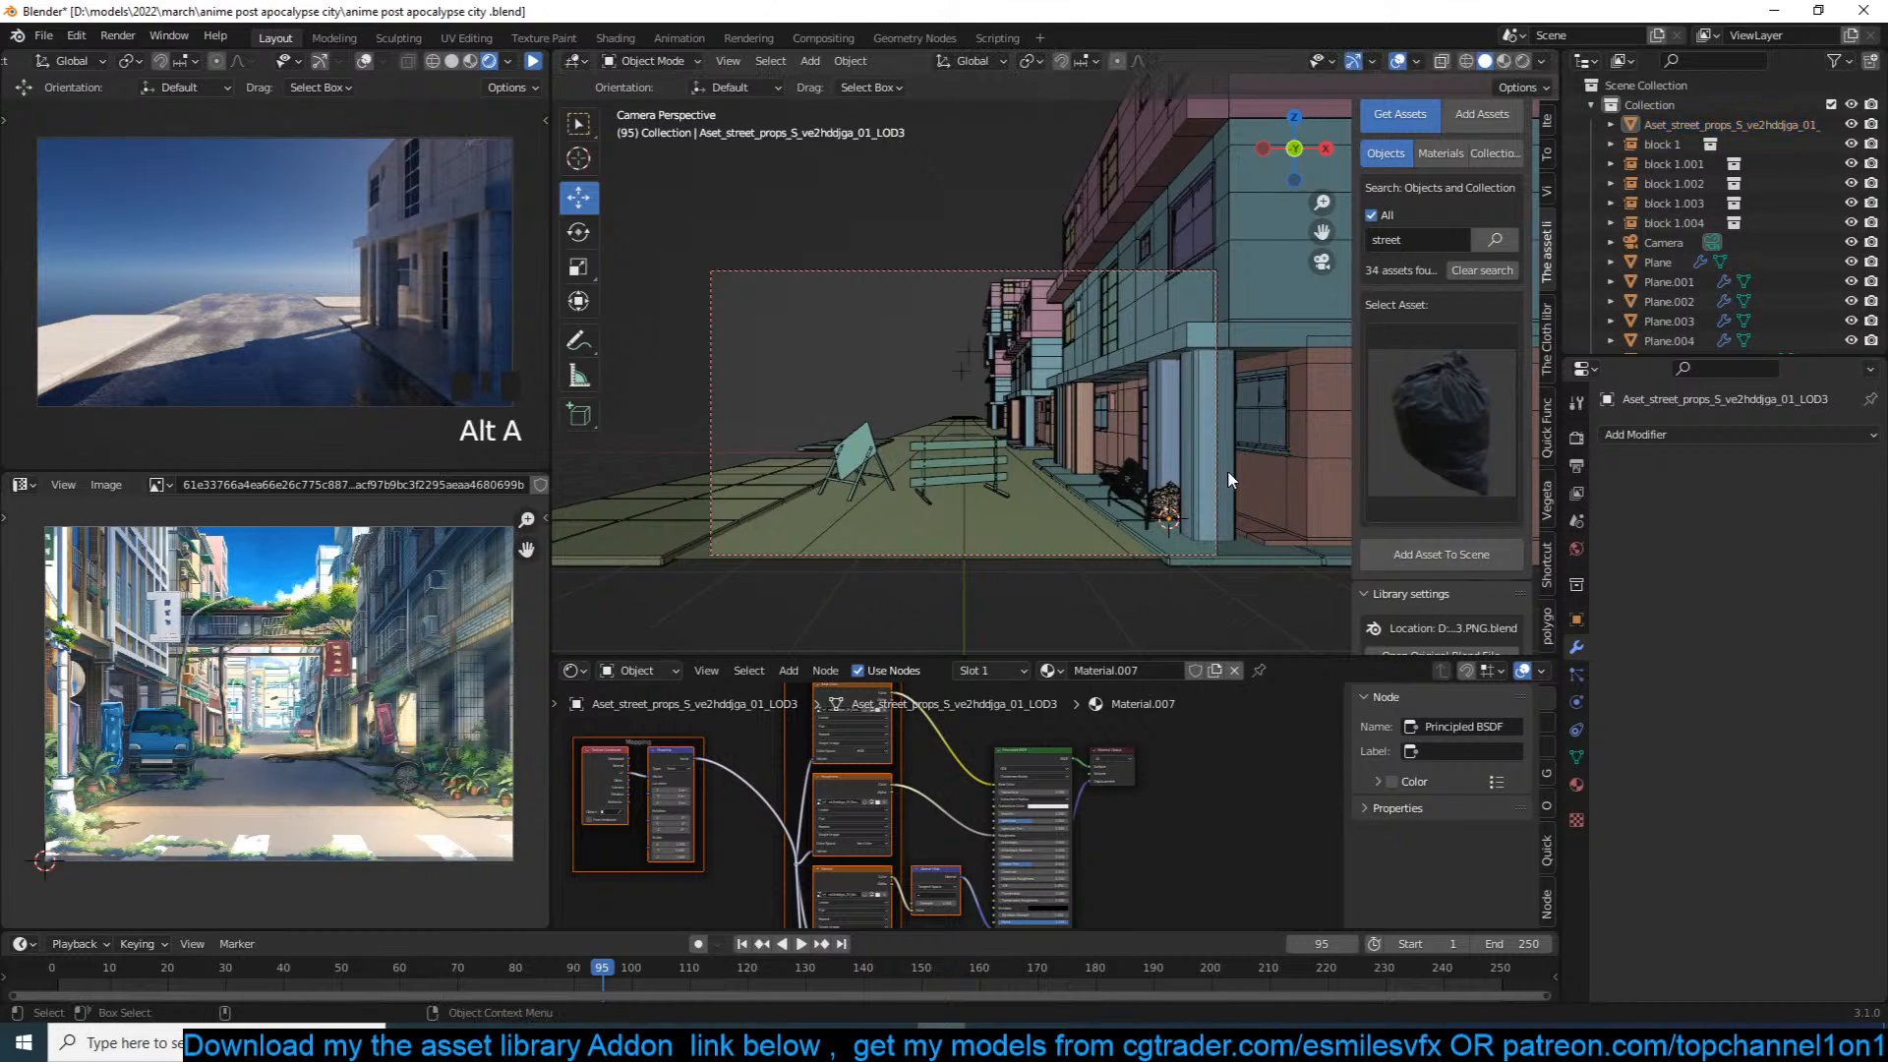
{"action": "key", "text": "ctrl+s"}
{"action": "scroll", "coordinate": [1142, 480], "scroll_direction": "up", "scroll_amount": 2}
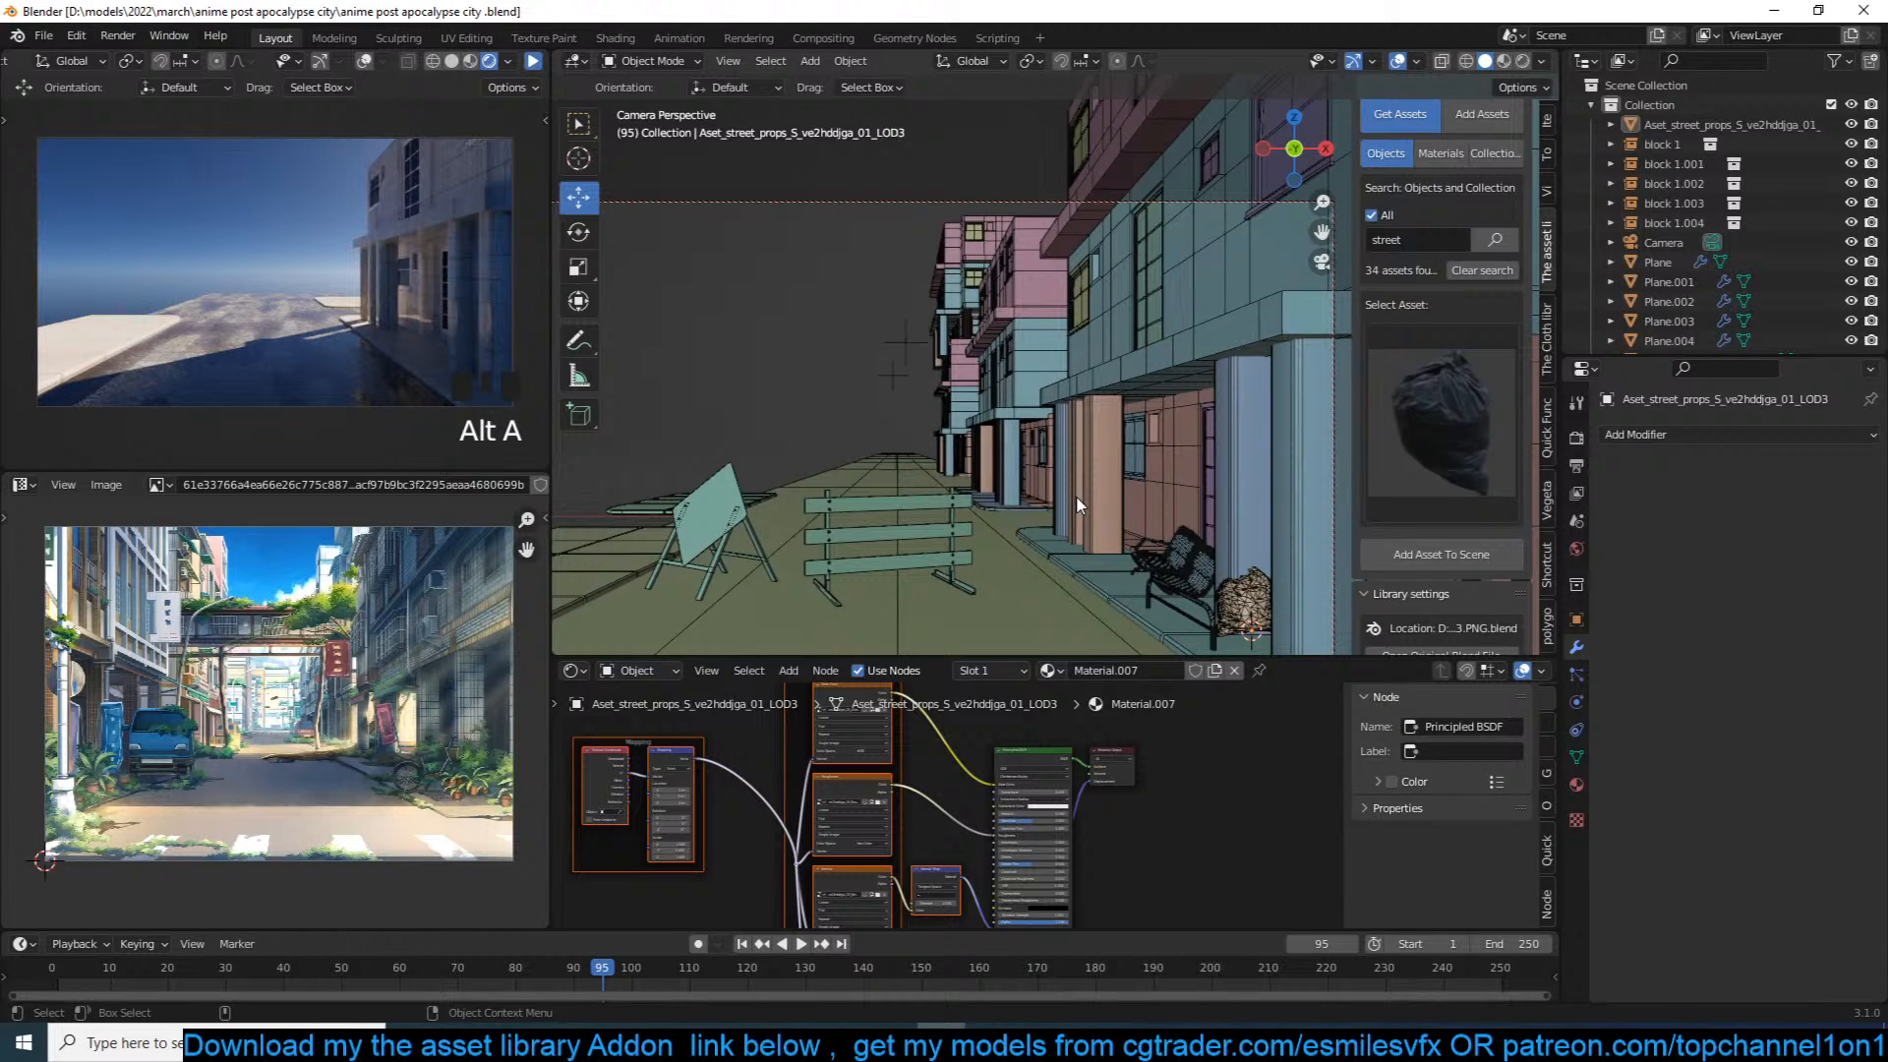
{"action": "scroll", "coordinate": [1125, 458], "scroll_direction": "down", "scroll_amount": 2}
{"action": "key", "text": "ctrl+s"}
{"action": "scroll", "coordinate": [1068, 475], "scroll_direction": "down", "scroll_amount": 2}
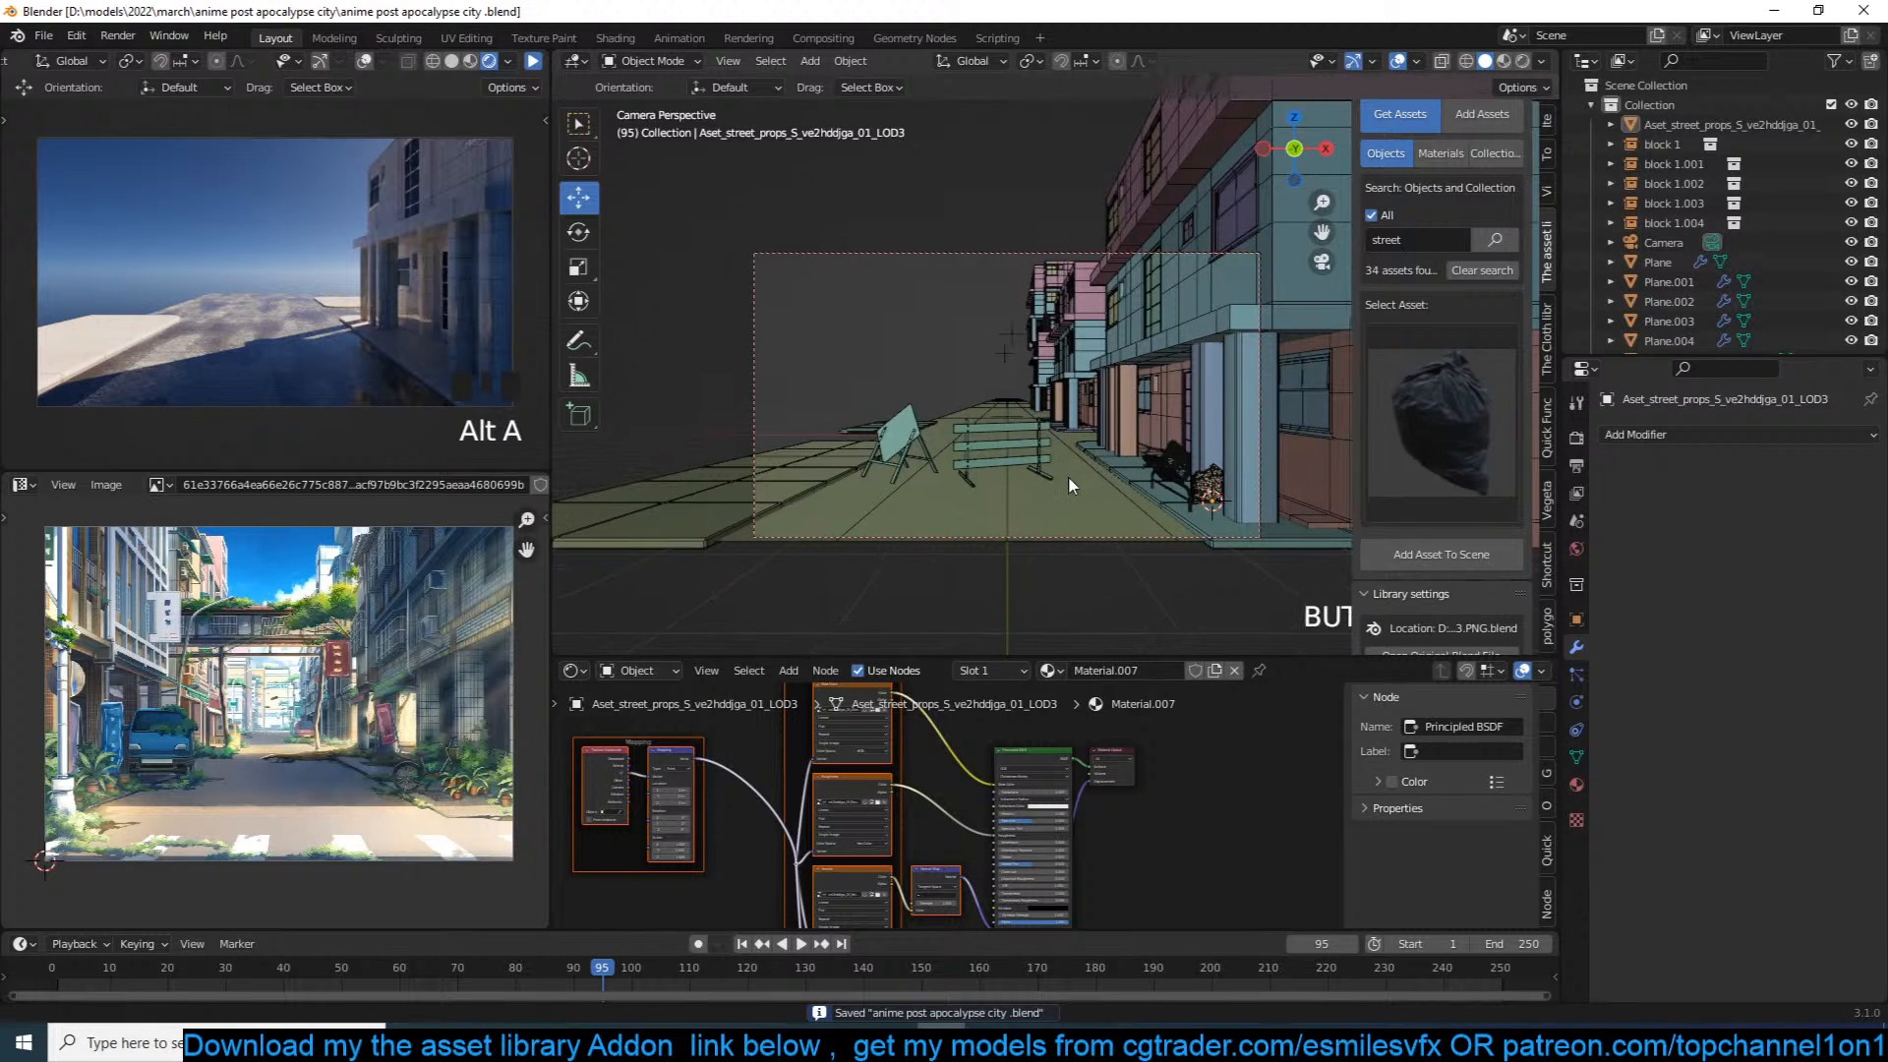
Step: Add the city street traffic light asset on the pavement corner before the columns and scale it down
{"action": "left_click", "coordinate": [1422, 424]}
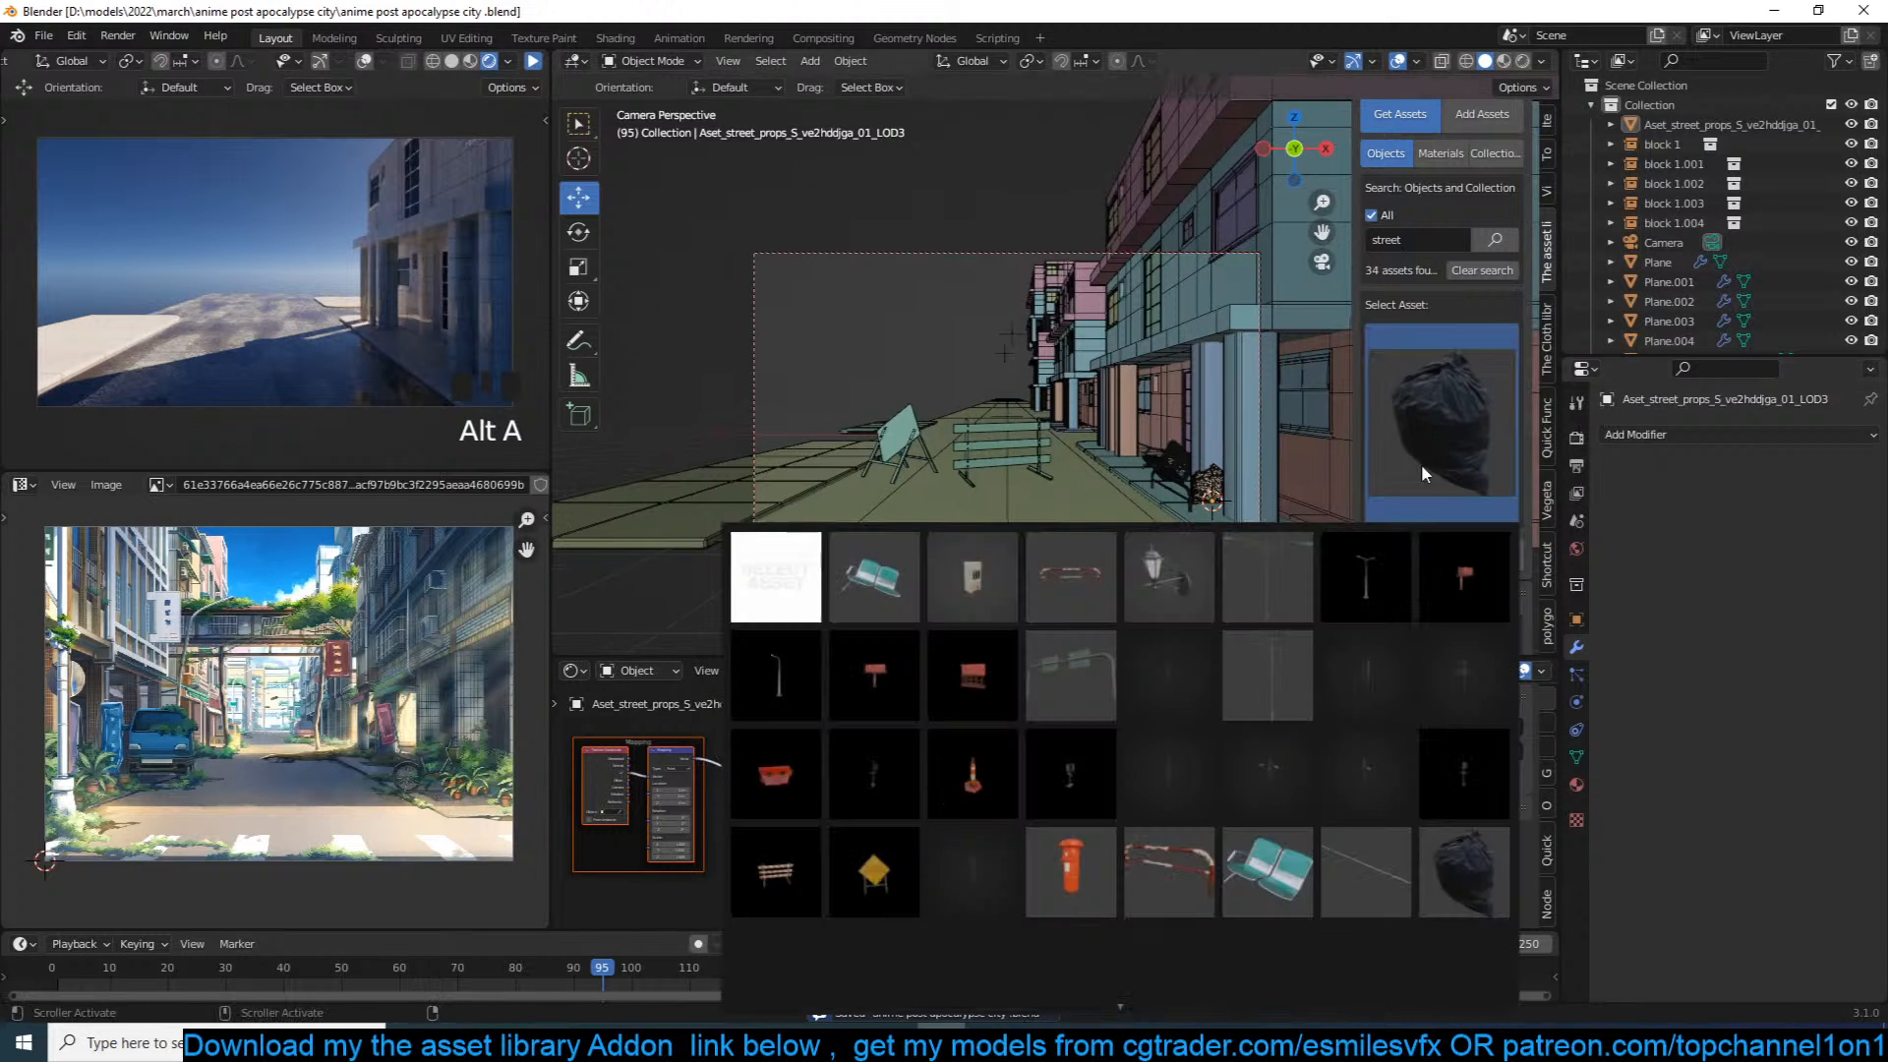
{"action": "left_click", "coordinate": [1400, 794]}
{"action": "scroll", "coordinate": [949, 409], "scroll_direction": "up", "scroll_amount": 3}
{"action": "scroll", "coordinate": [948, 411], "scroll_direction": "up", "scroll_amount": 1}
{"action": "middle_click_drag", "start_coordinate": [934, 470], "coordinate": [819, 417], "text": "shift"}
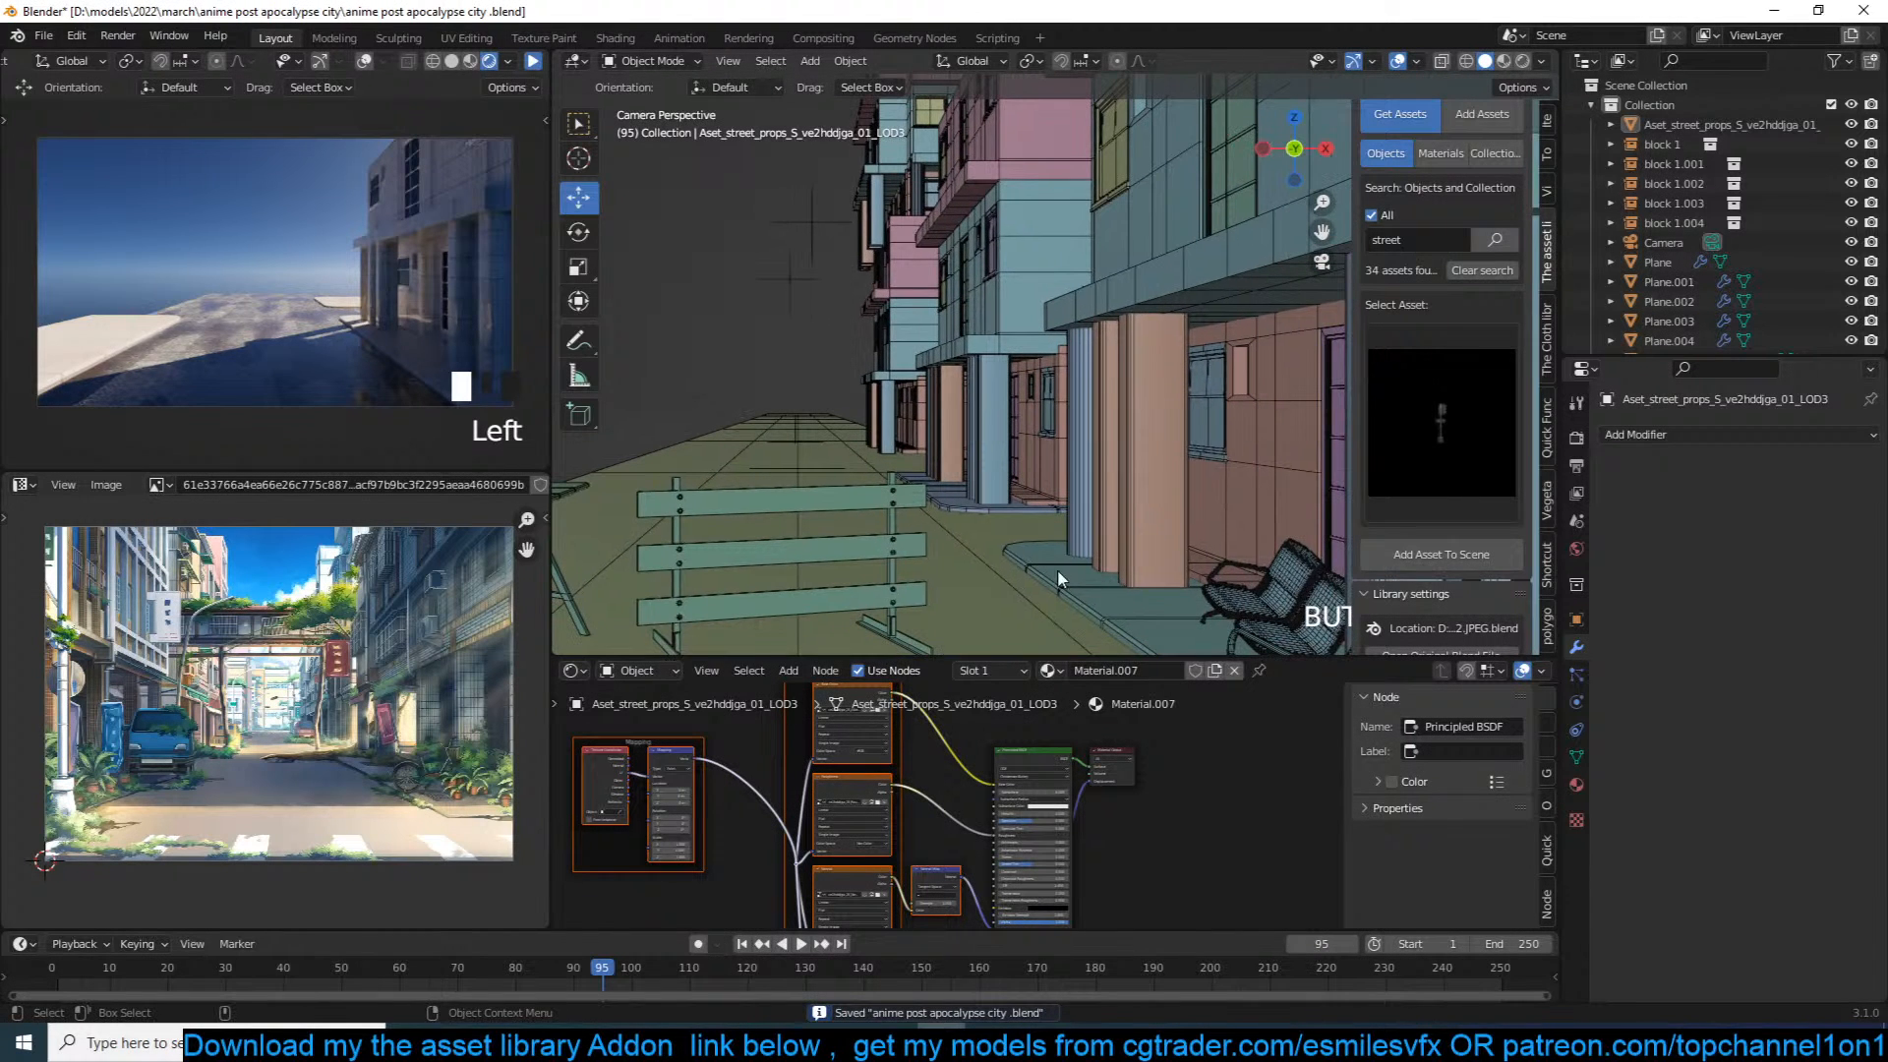
{"action": "right_click", "coordinate": [1020, 551], "text": "shift"}
{"action": "left_click", "coordinate": [1440, 553]}
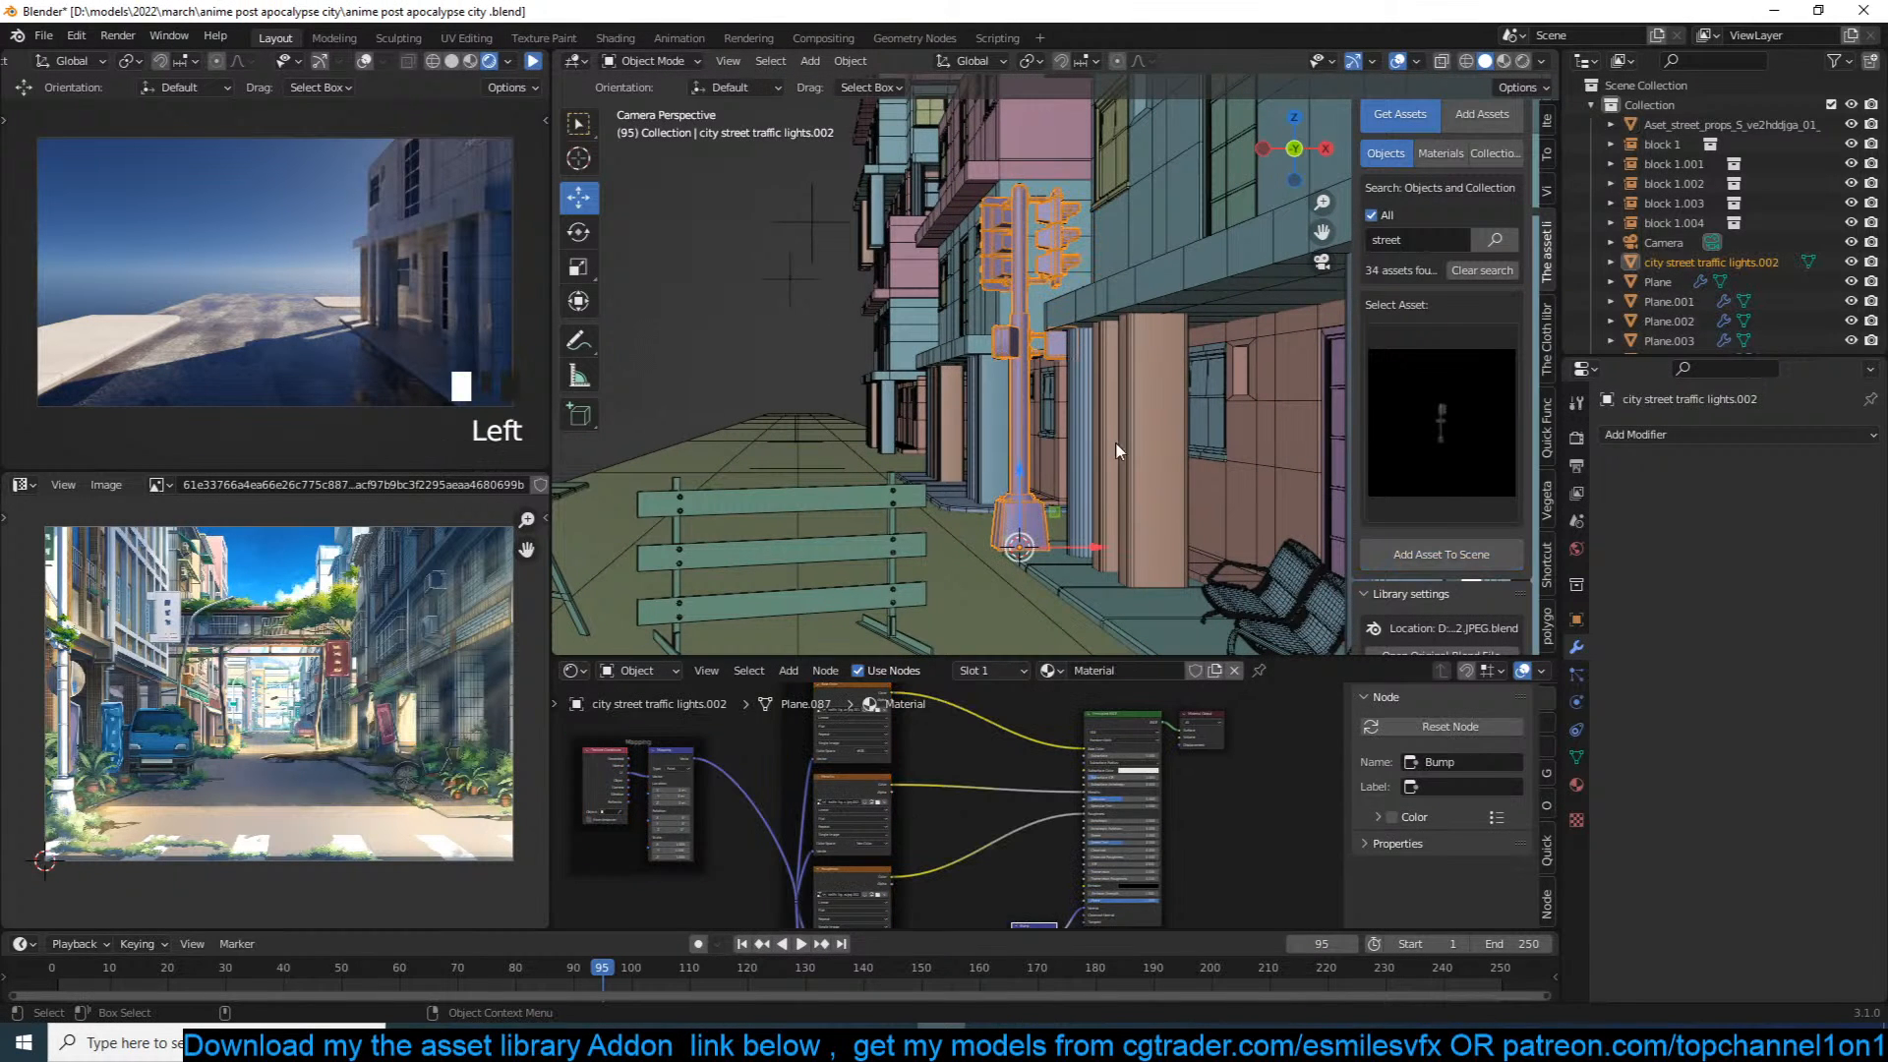
{"action": "key", "text": "s"}
{"action": "left_click", "coordinate": [1101, 459]}
Step: Lengthen the traffic light's pole by raising all its mesh above the base along Z in Edit Mode
{"action": "key", "text": "Tab"}
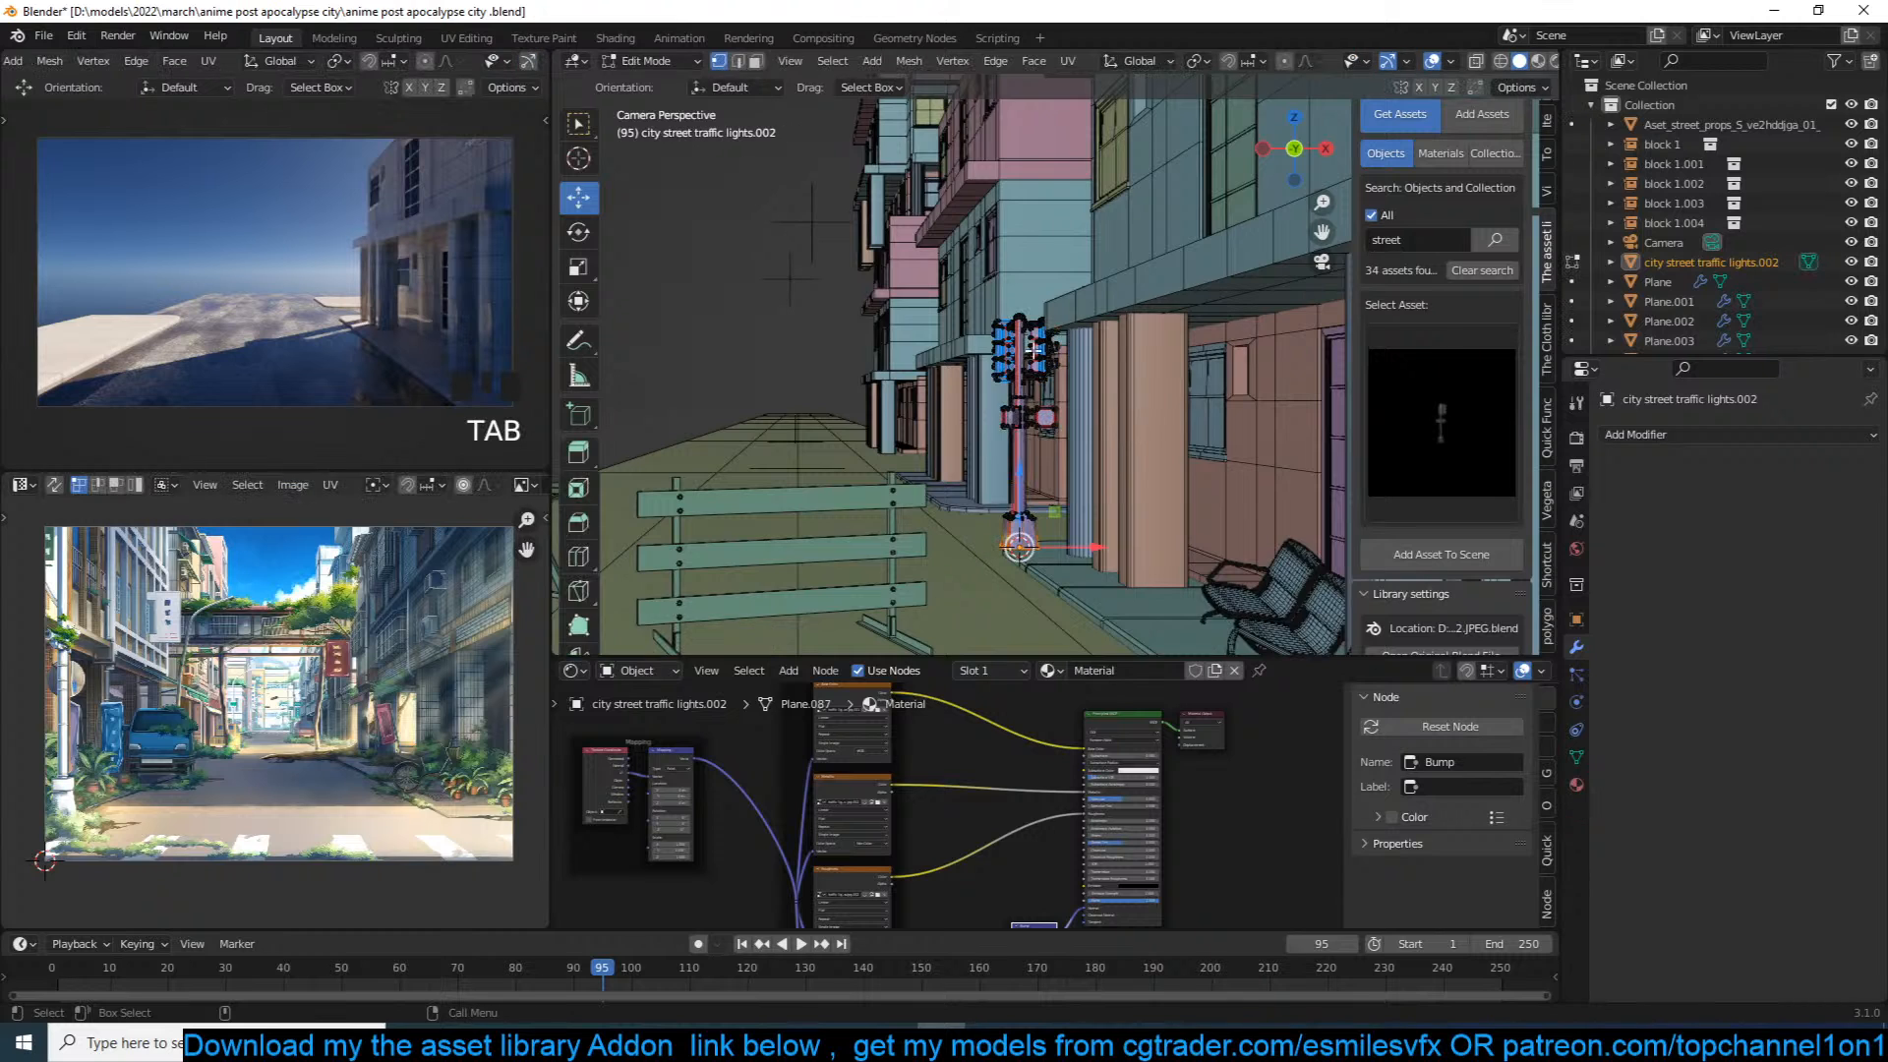
{"action": "key", "text": "alt+z"}
{"action": "key", "text": "a"}
{"action": "key", "text": "g"}
{"action": "key", "text": "z"}
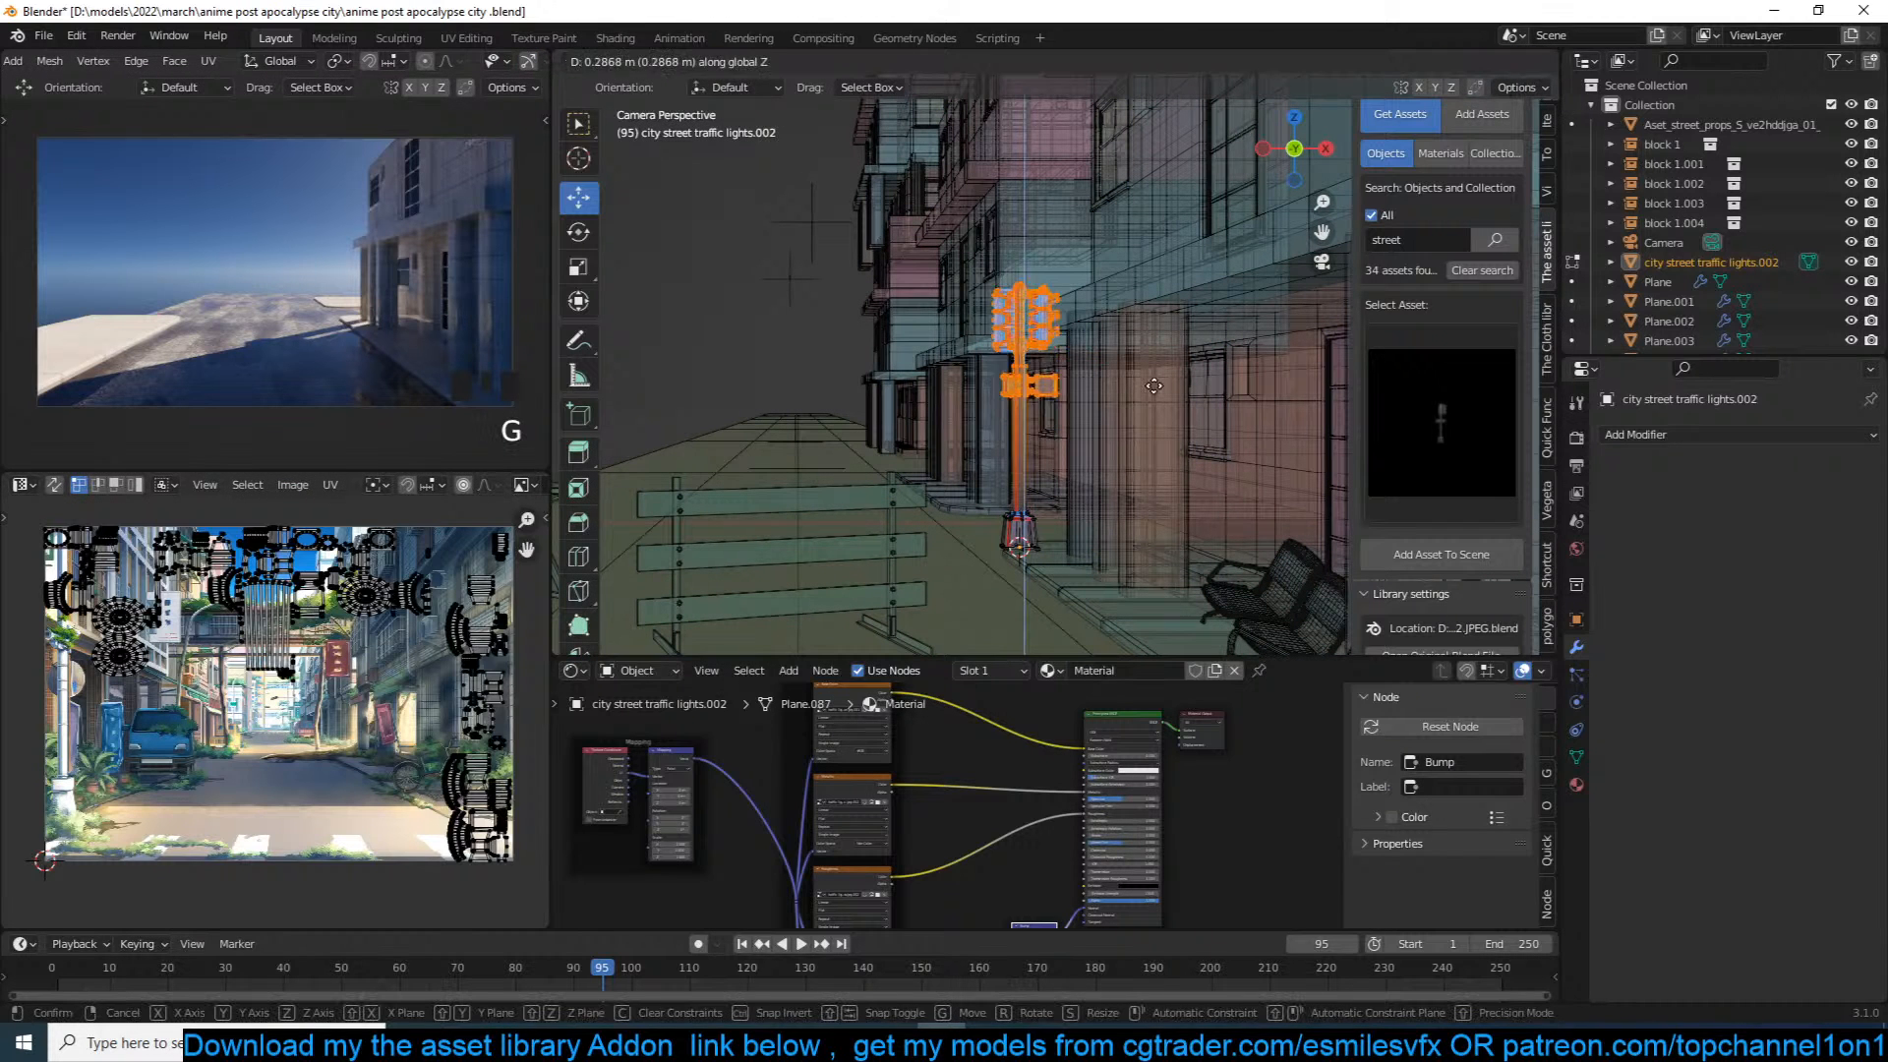
{"action": "left_click", "coordinate": [1182, 318]}
{"action": "key", "text": "alt+z"}
{"action": "key", "text": "Tab"}
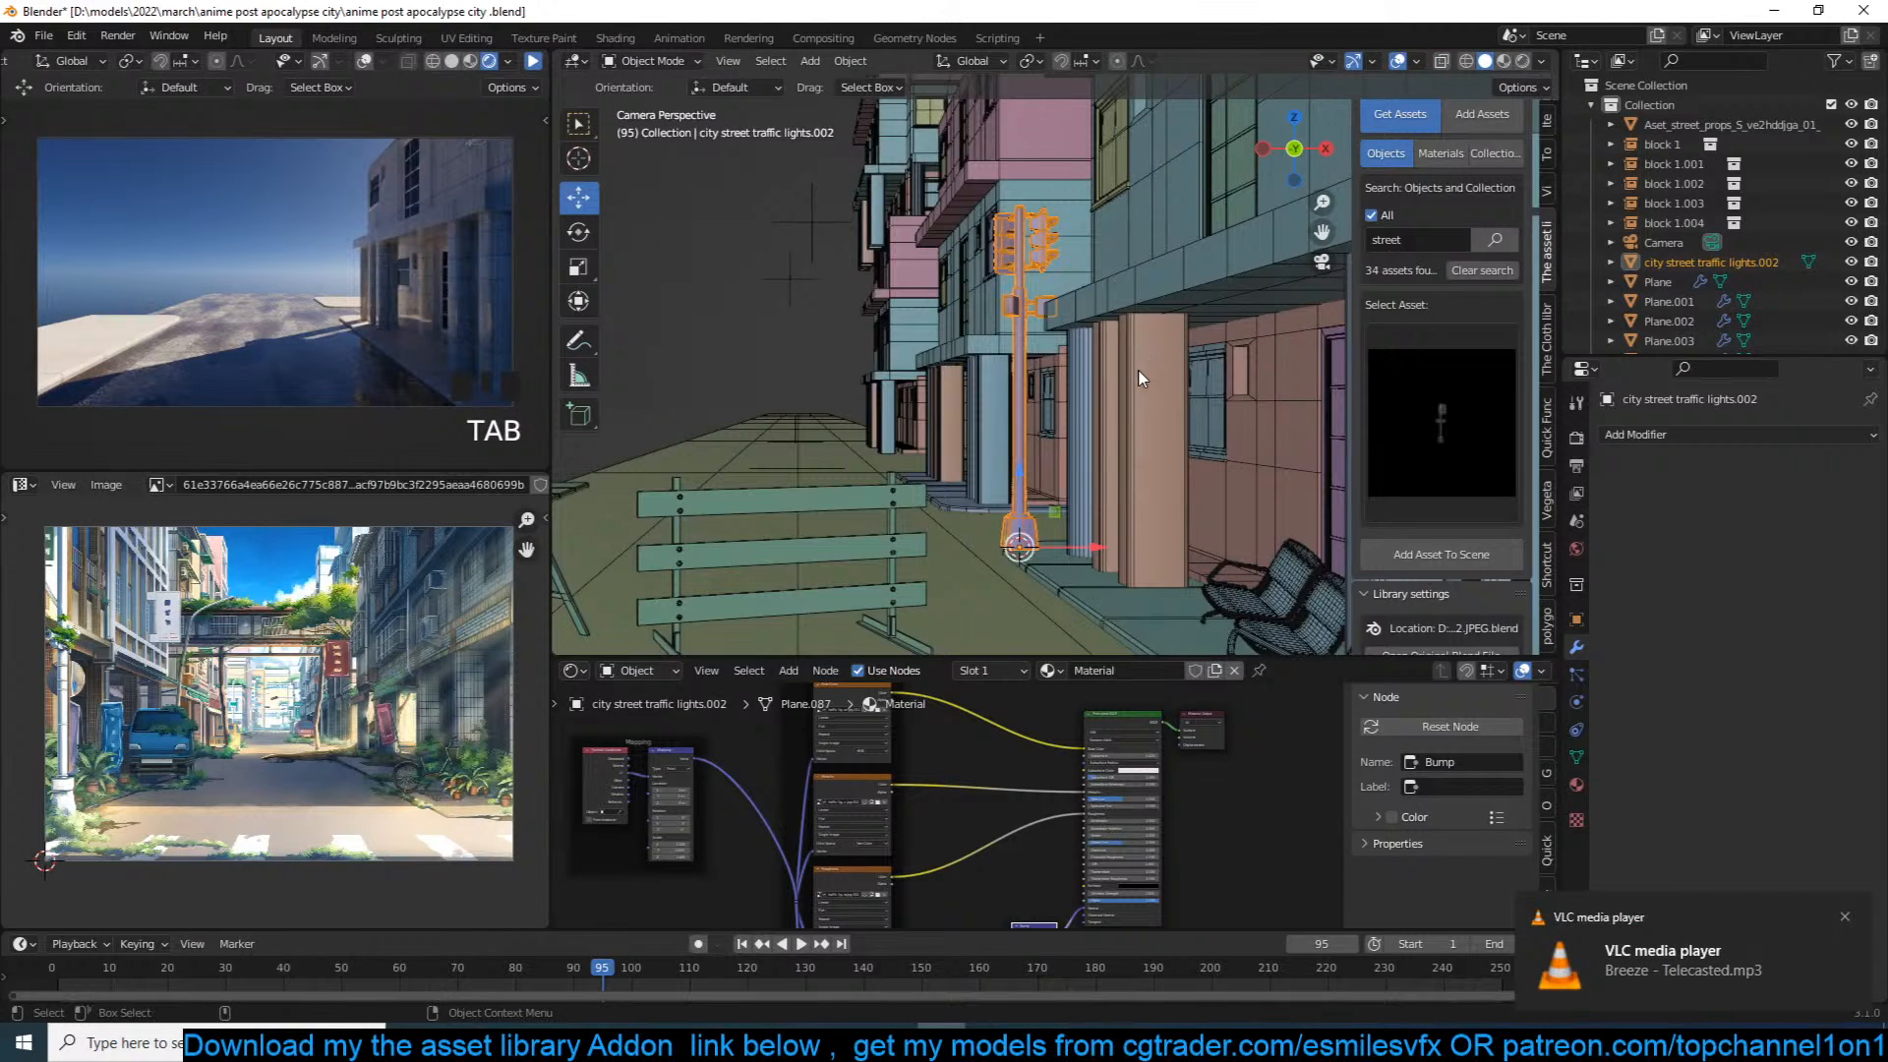
Step: Rotate the traffic light 180° about the Z axis after trying 90°, and save the file
{"action": "type", "text": "rz"}
{"action": "type", "text": "90"}
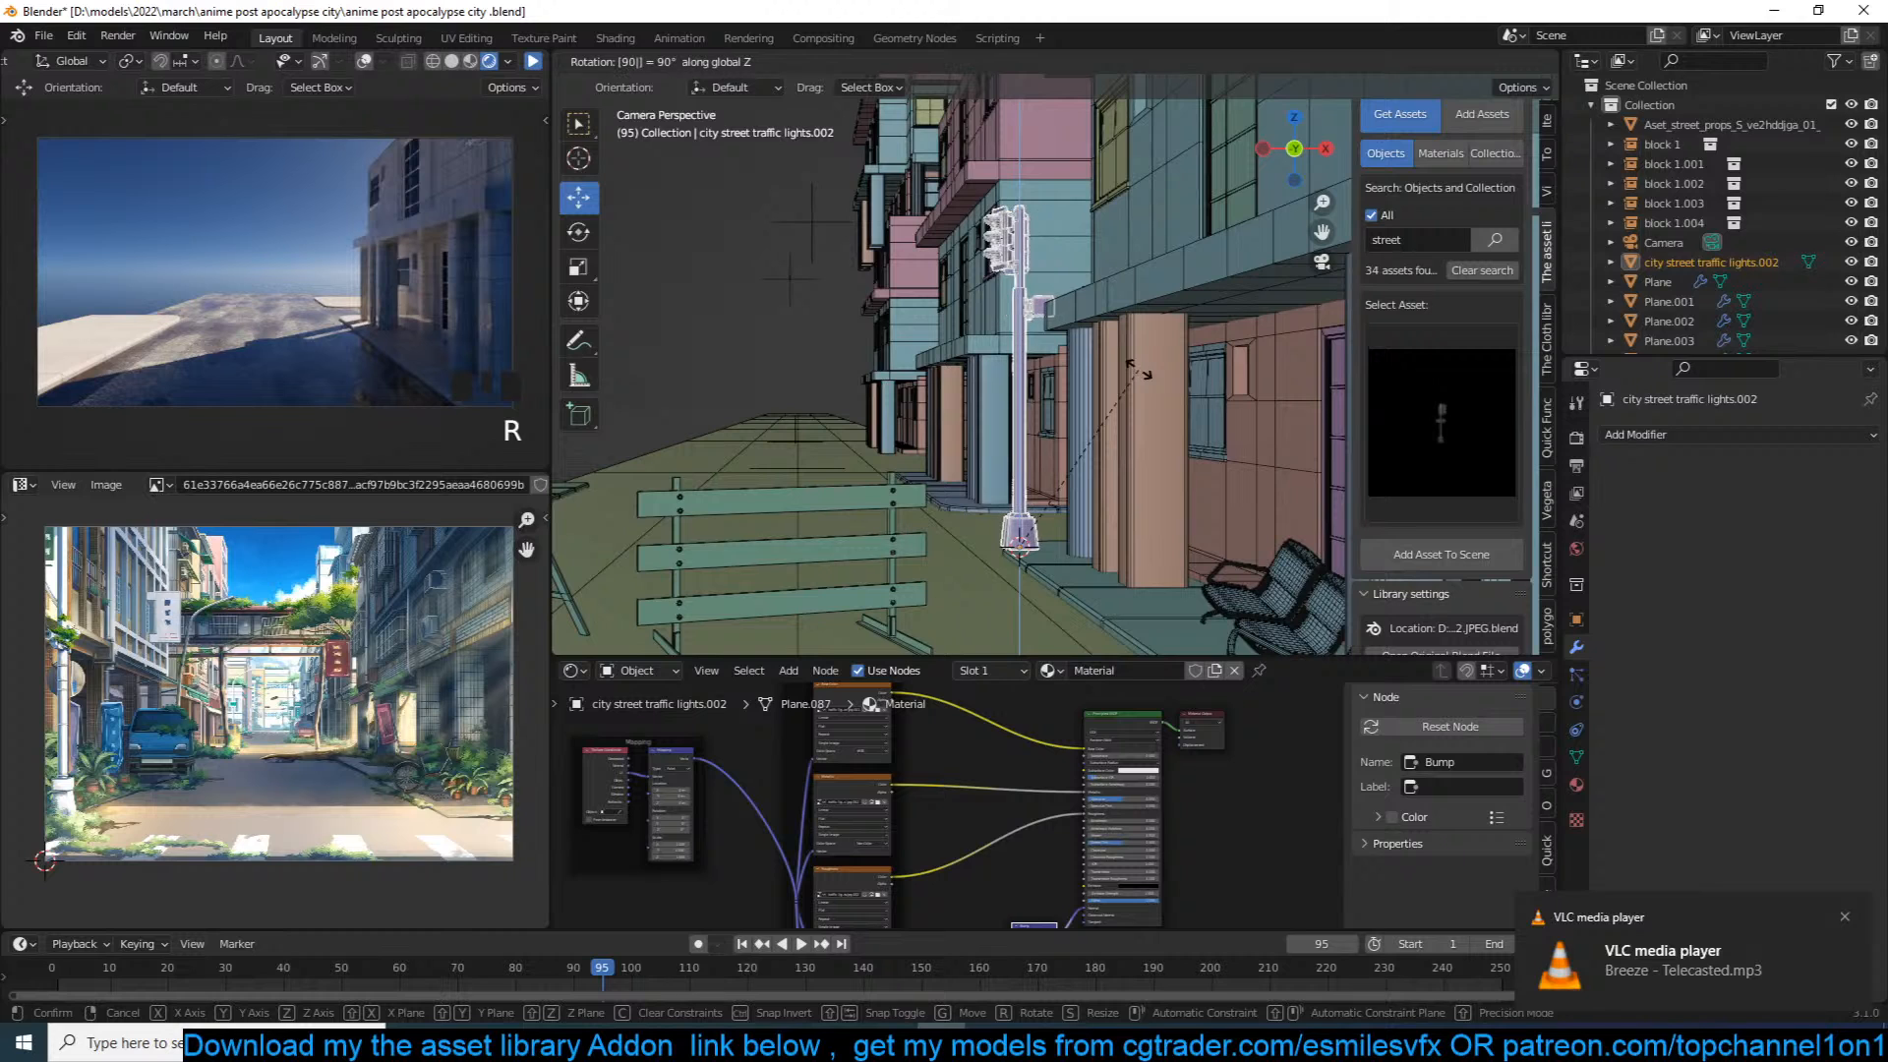
{"action": "type", "text": "r"}
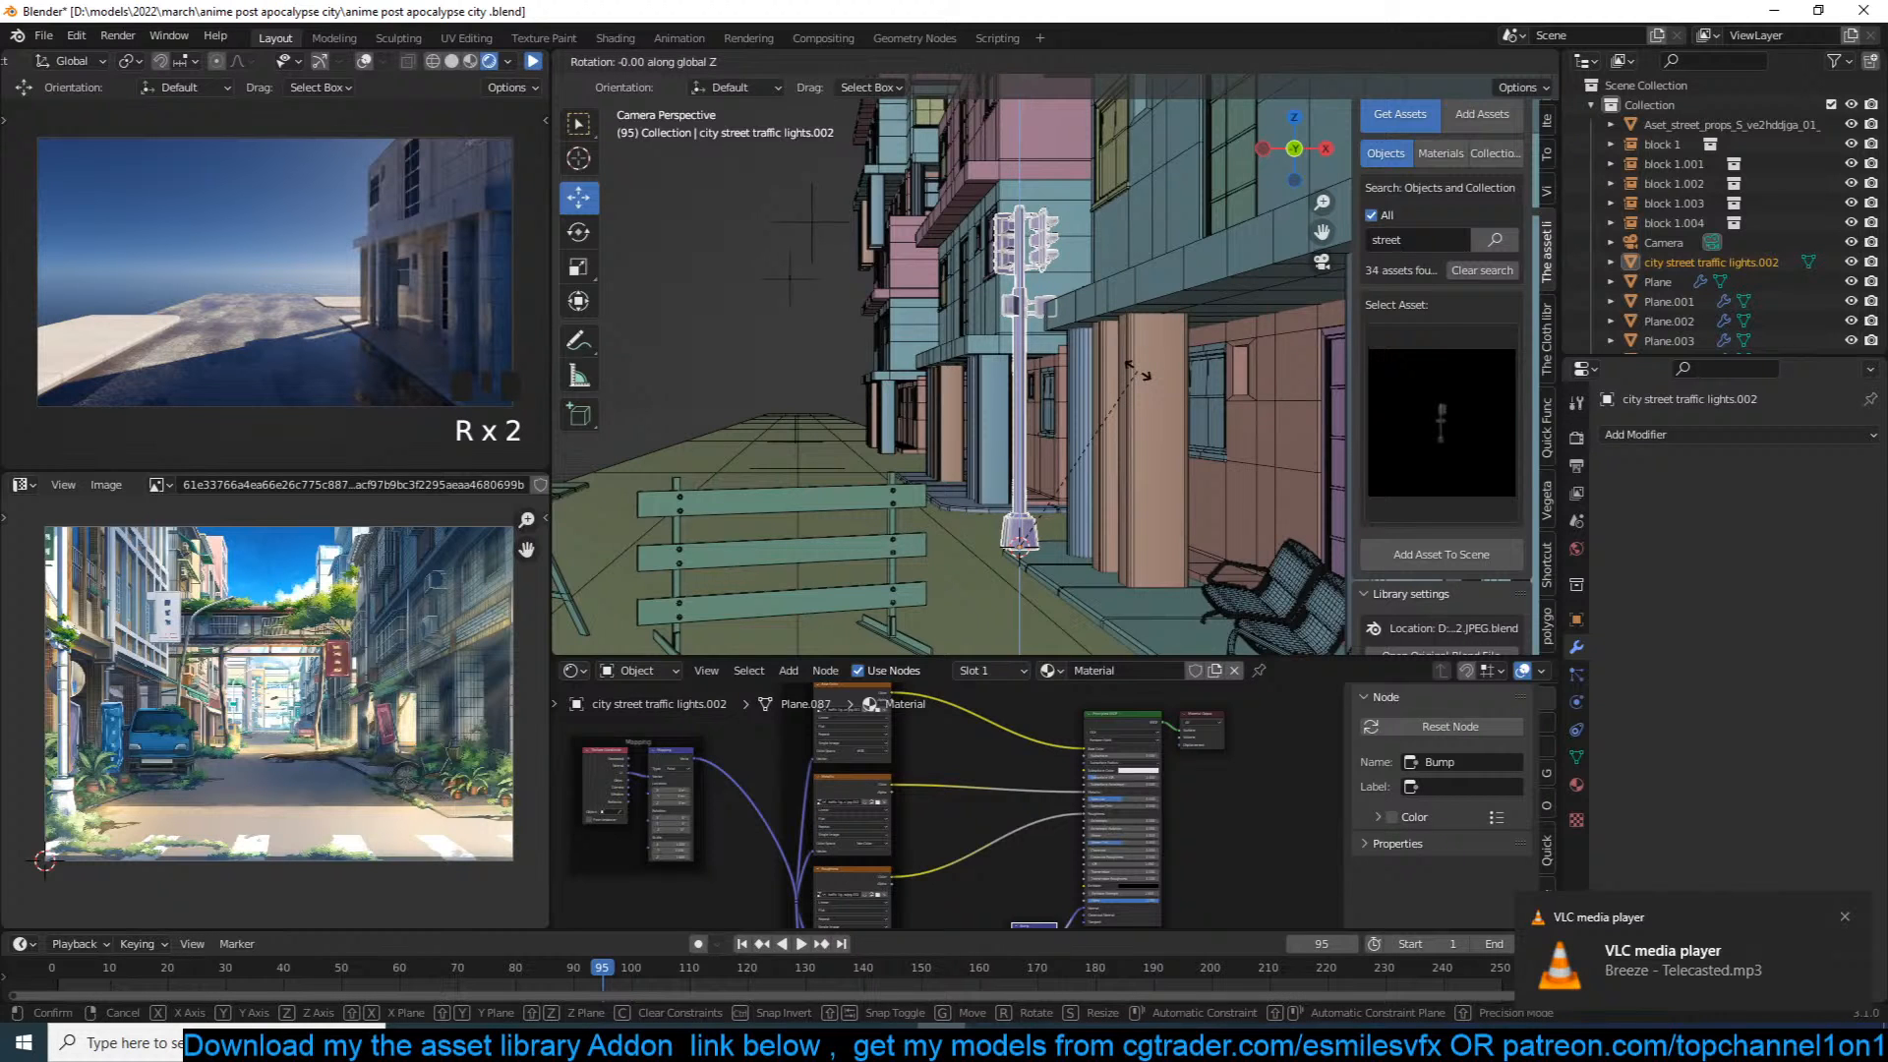
{"action": "type", "text": "r180"}
{"action": "key", "text": "Return"}
{"action": "key", "text": "alt+a"}
{"action": "middle_click_drag", "start_coordinate": [1078, 433], "coordinate": [1139, 430], "text": "shift"}
{"action": "key", "text": "ctrl+s"}
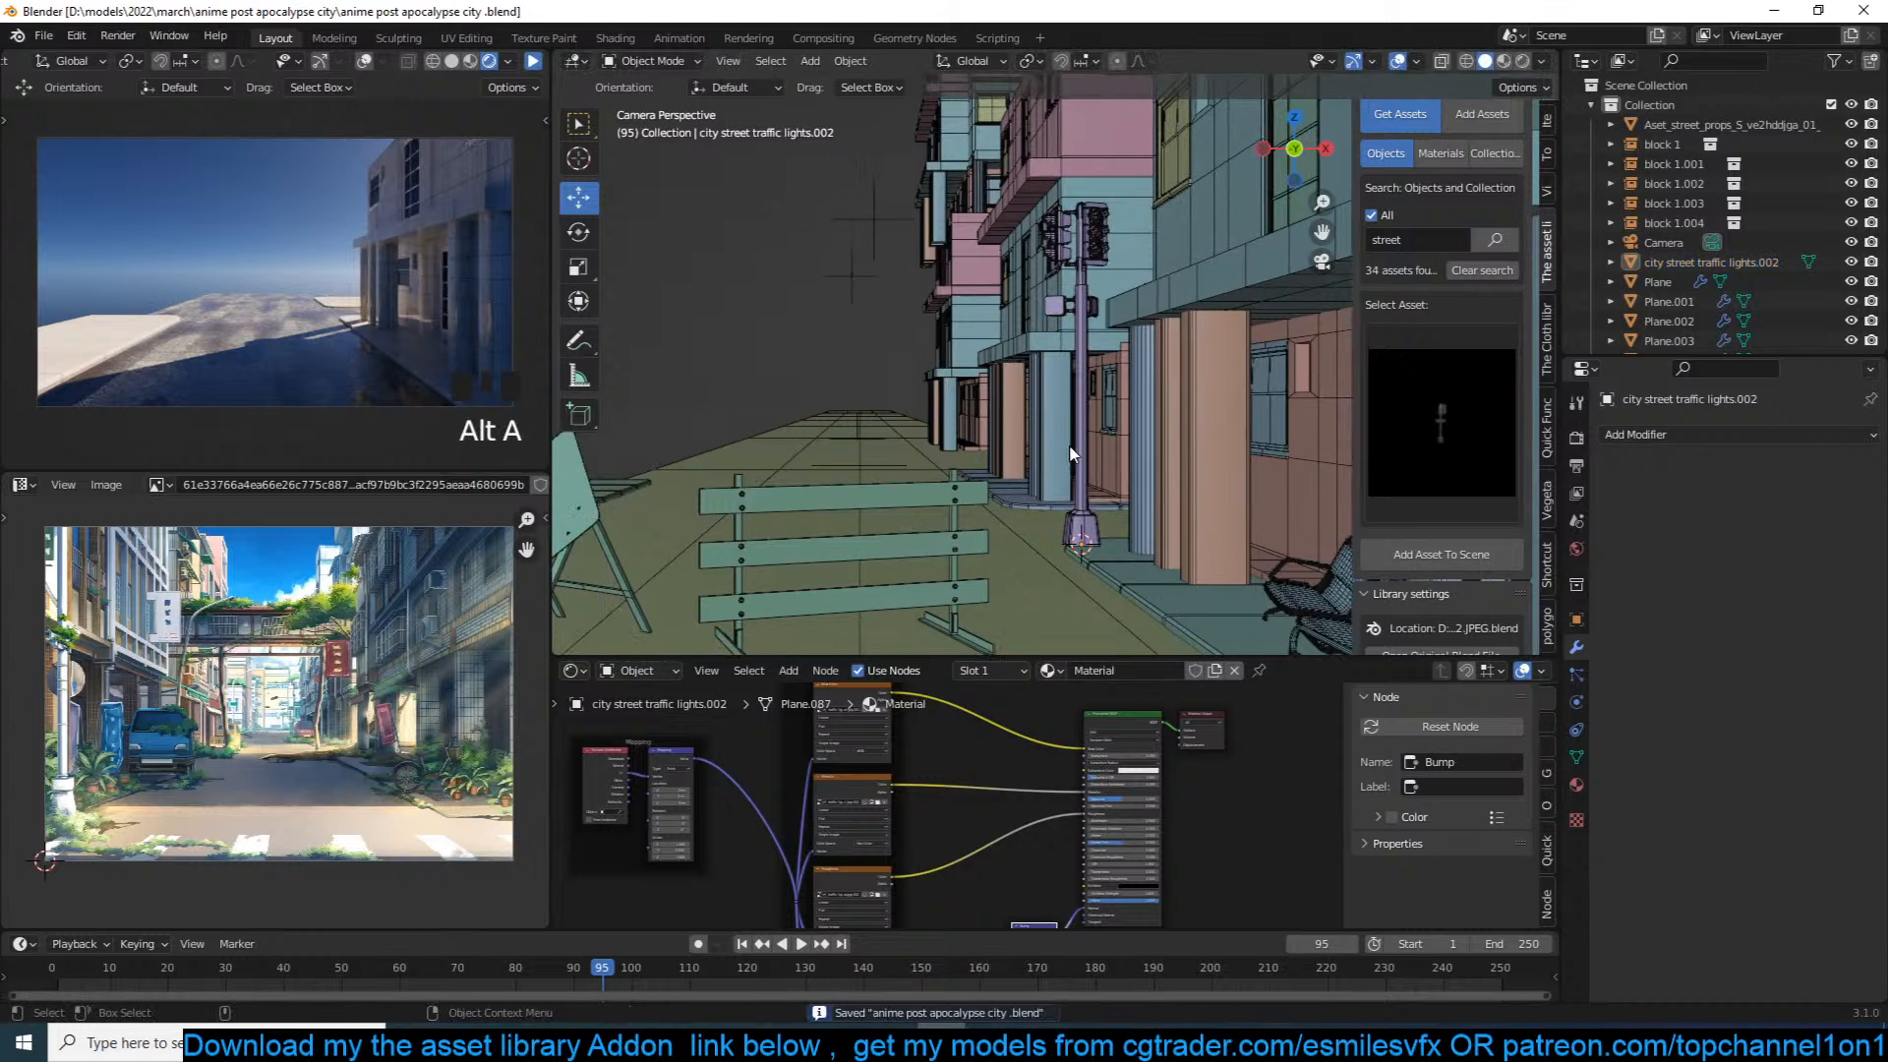
Step: Add the city street traffic signal lights pole asset at the road edge beside the distant building block
{"action": "scroll", "coordinate": [1071, 452], "scroll_direction": "down", "scroll_amount": 2}
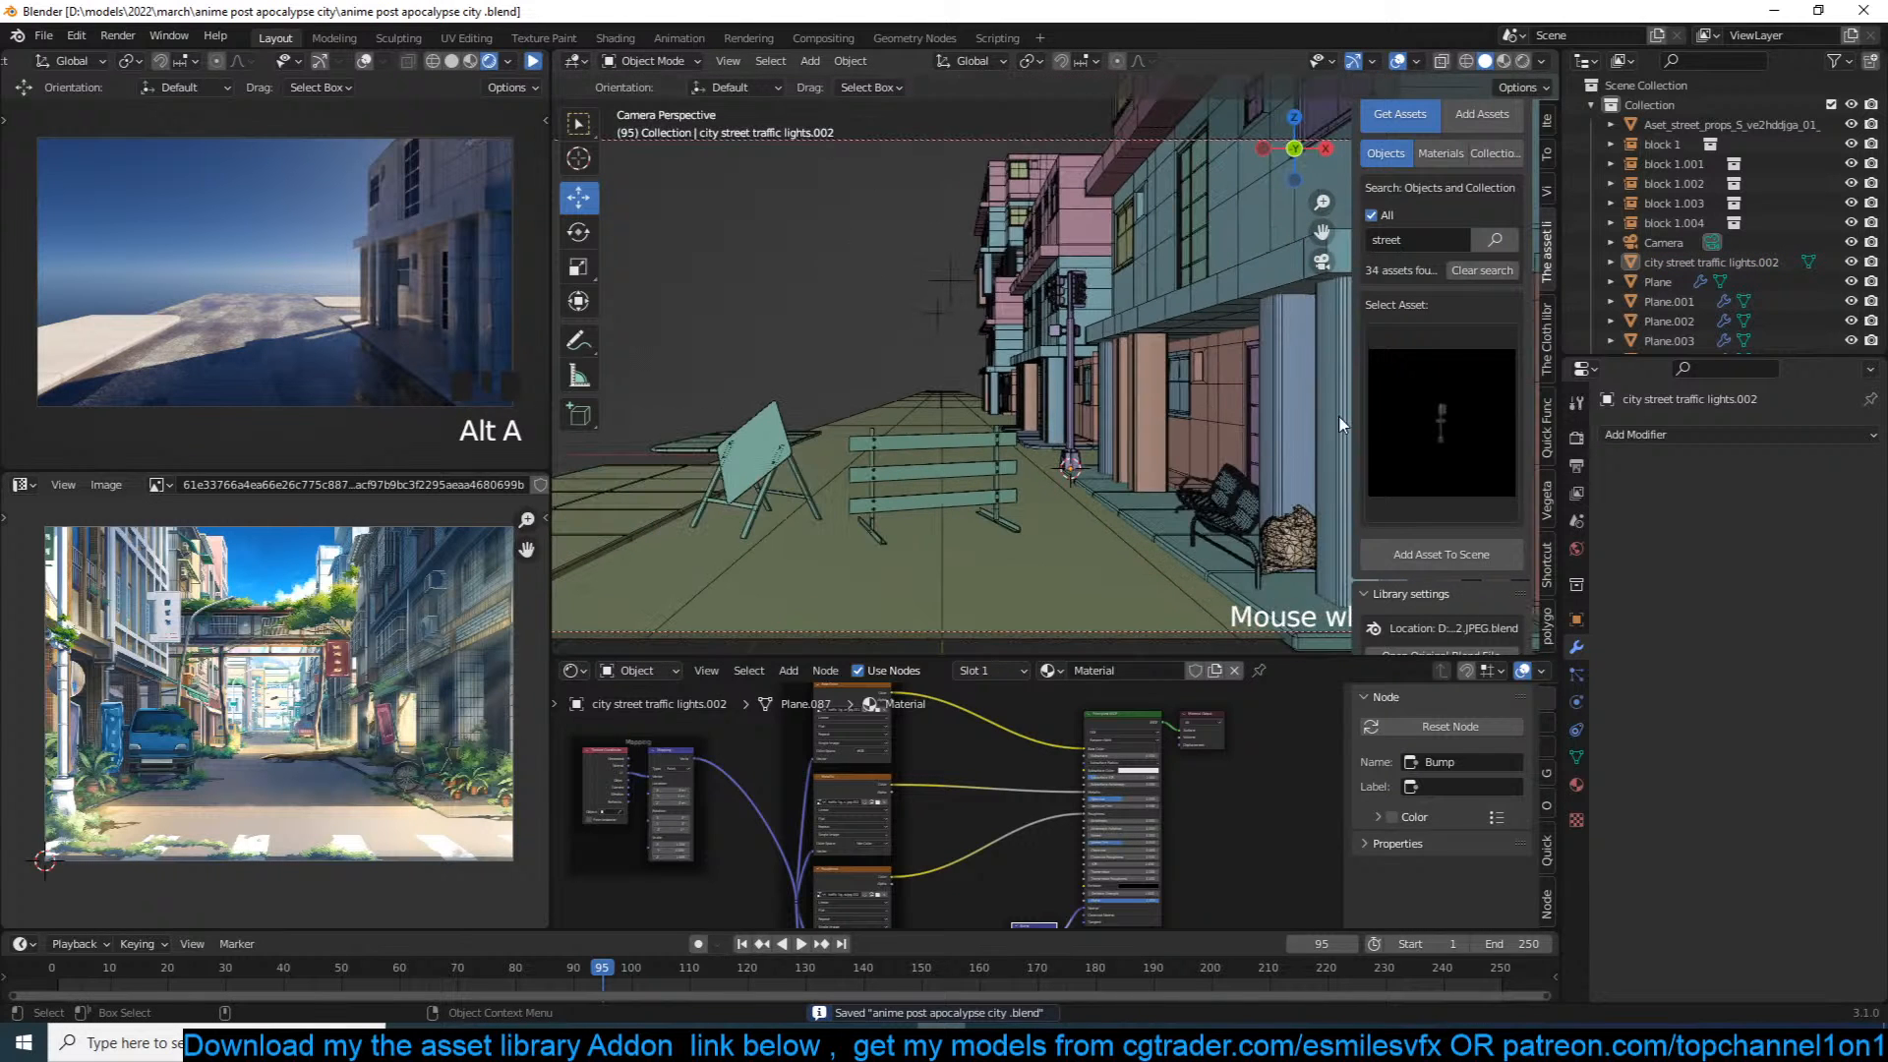
{"action": "left_click", "coordinate": [1410, 413]}
{"action": "left_click", "coordinate": [1258, 777]}
{"action": "scroll", "coordinate": [1080, 523], "scroll_direction": "up", "scroll_amount": 5}
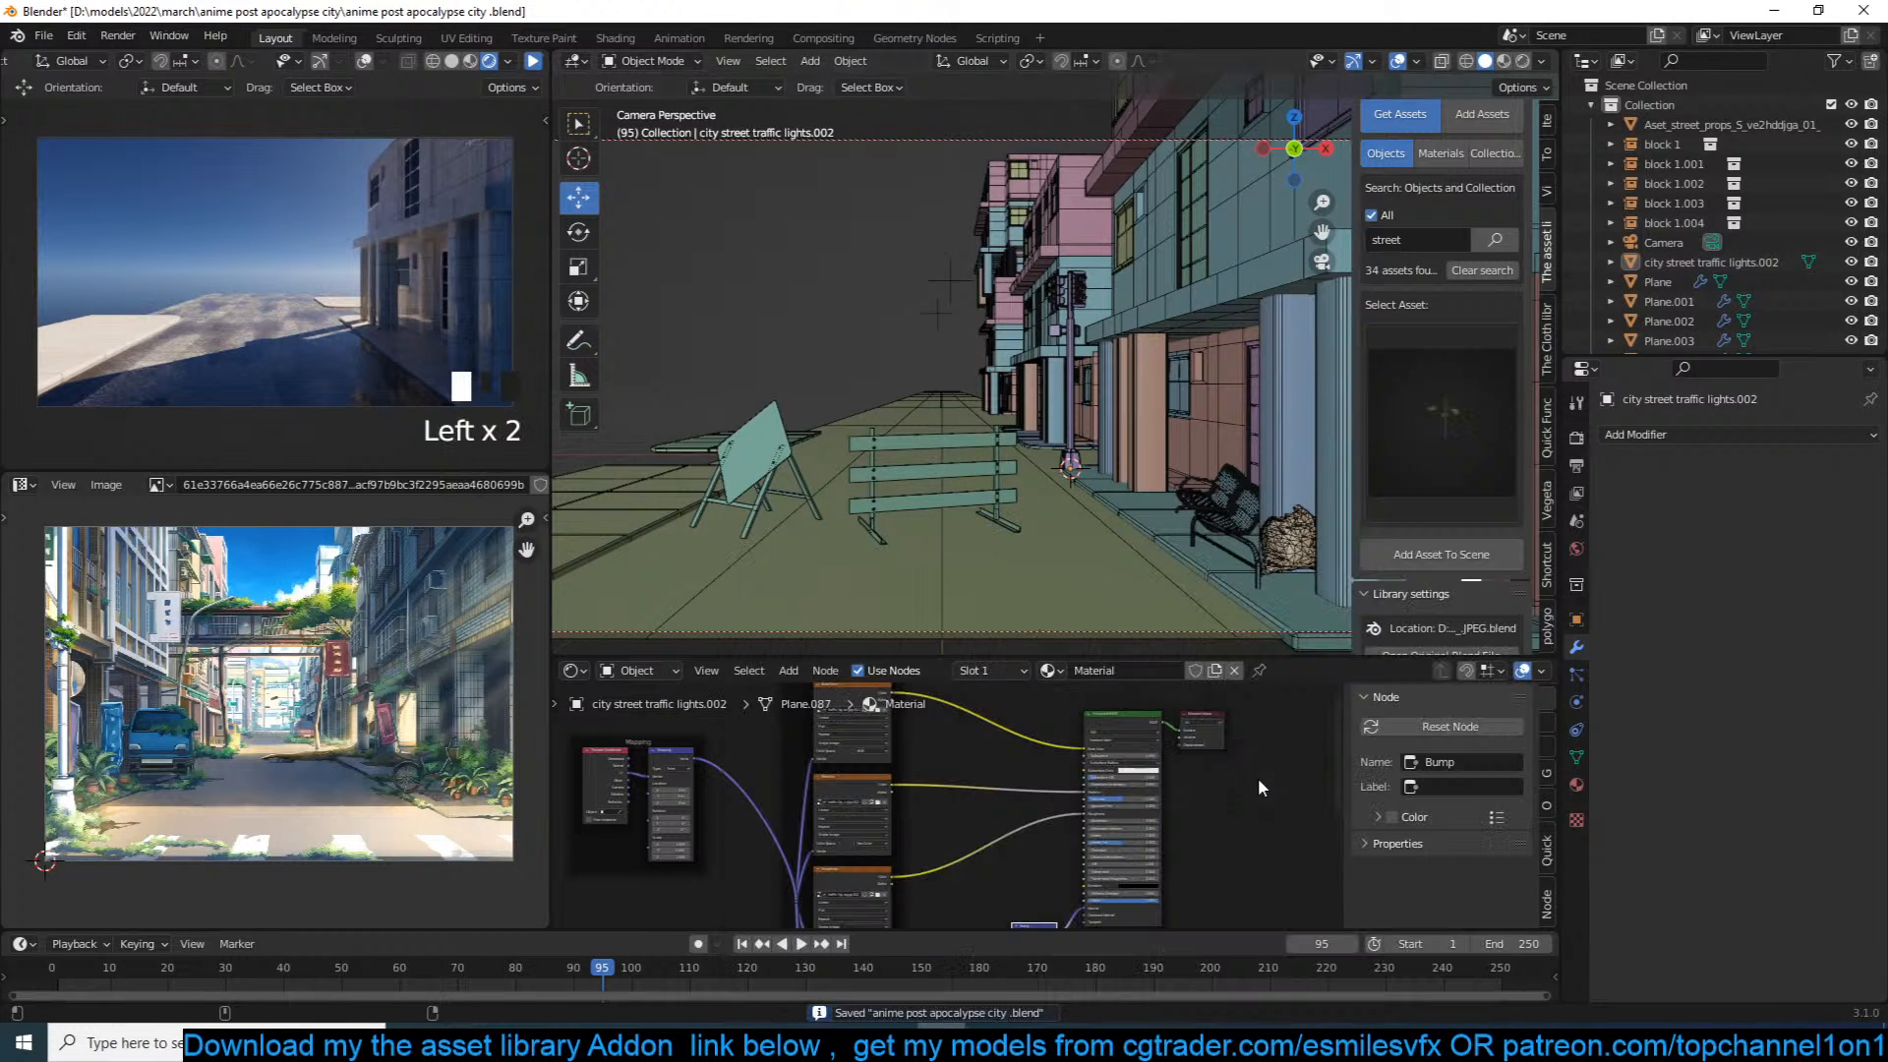
{"action": "scroll", "coordinate": [1012, 555], "scroll_direction": "down", "scroll_amount": 3}
{"action": "middle_click_drag", "start_coordinate": [1016, 536], "coordinate": [1153, 423]}
{"action": "scroll", "coordinate": [1263, 365], "scroll_direction": "down", "scroll_amount": 3}
{"action": "scroll", "coordinate": [1153, 423], "scroll_direction": "up", "scroll_amount": 3}
{"action": "right_click", "coordinate": [1075, 356], "text": "shift"}
{"action": "right_click", "coordinate": [1077, 354], "text": "shift"}
{"action": "left_click", "coordinate": [1440, 553]}
{"action": "scroll", "coordinate": [1121, 383], "scroll_direction": "down", "scroll_amount": 2}
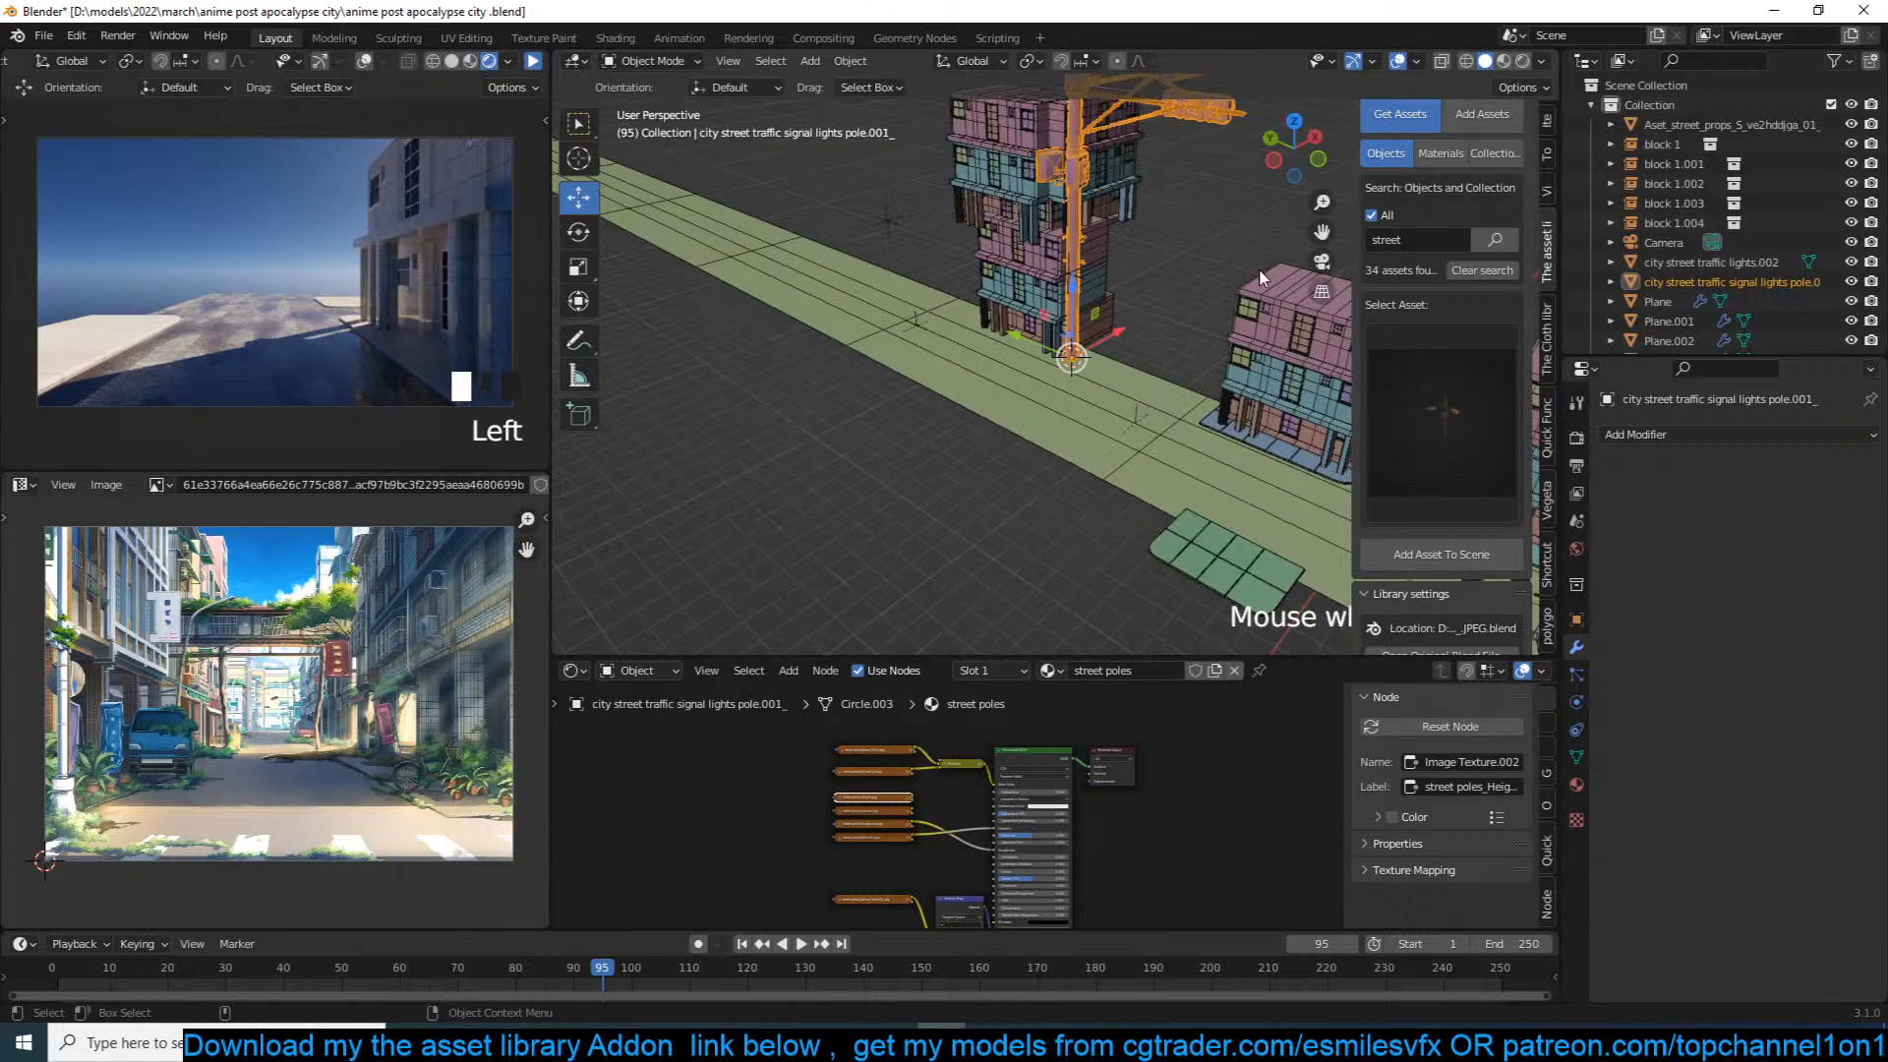
Step: Scale down the traffic signal lights pole, rotate it 180° about Z, adjust its size again and save the file
{"action": "key", "text": "s"}
{"action": "left_click", "coordinate": [1148, 321]}
{"action": "key", "text": "KP_0"}
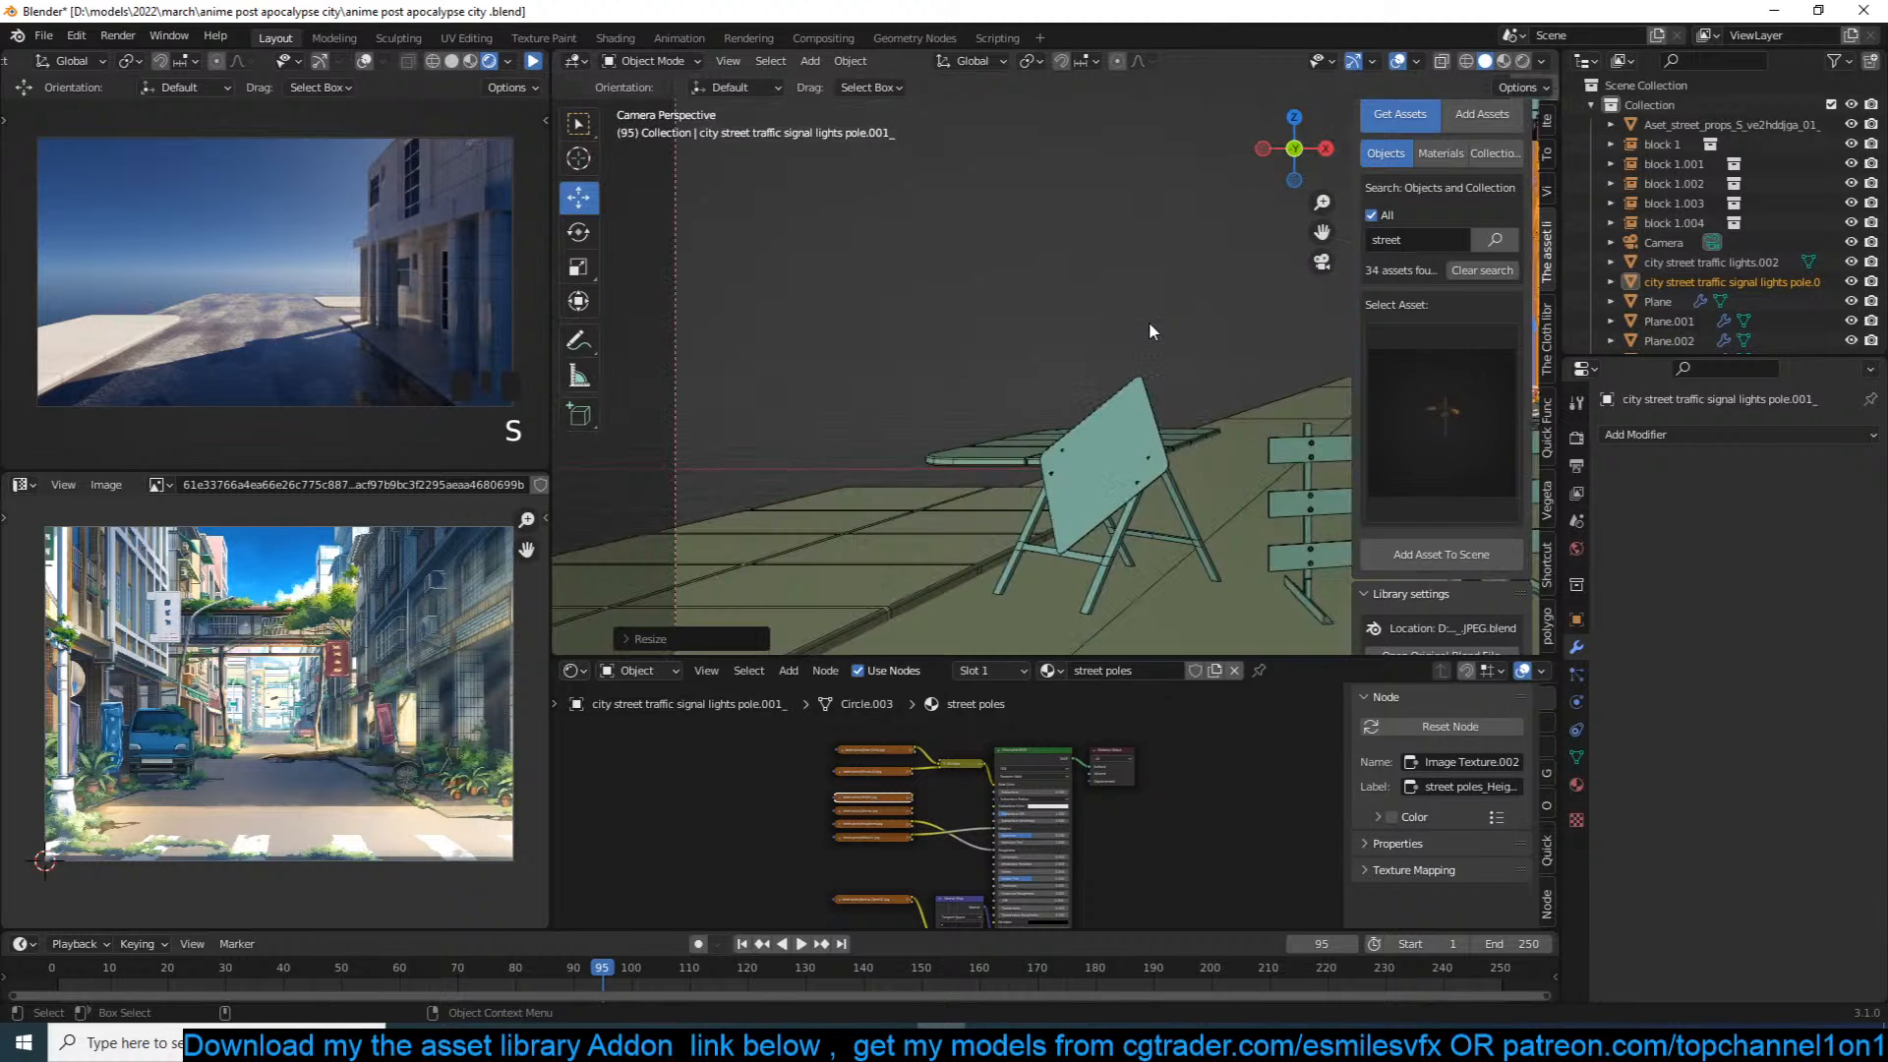
{"action": "scroll", "coordinate": [1148, 322], "scroll_direction": "down", "scroll_amount": 4}
{"action": "middle_click_drag", "start_coordinate": [1149, 321], "coordinate": [971, 387], "text": "shift"}
{"action": "scroll", "coordinate": [971, 387], "scroll_direction": "up", "scroll_amount": 3}
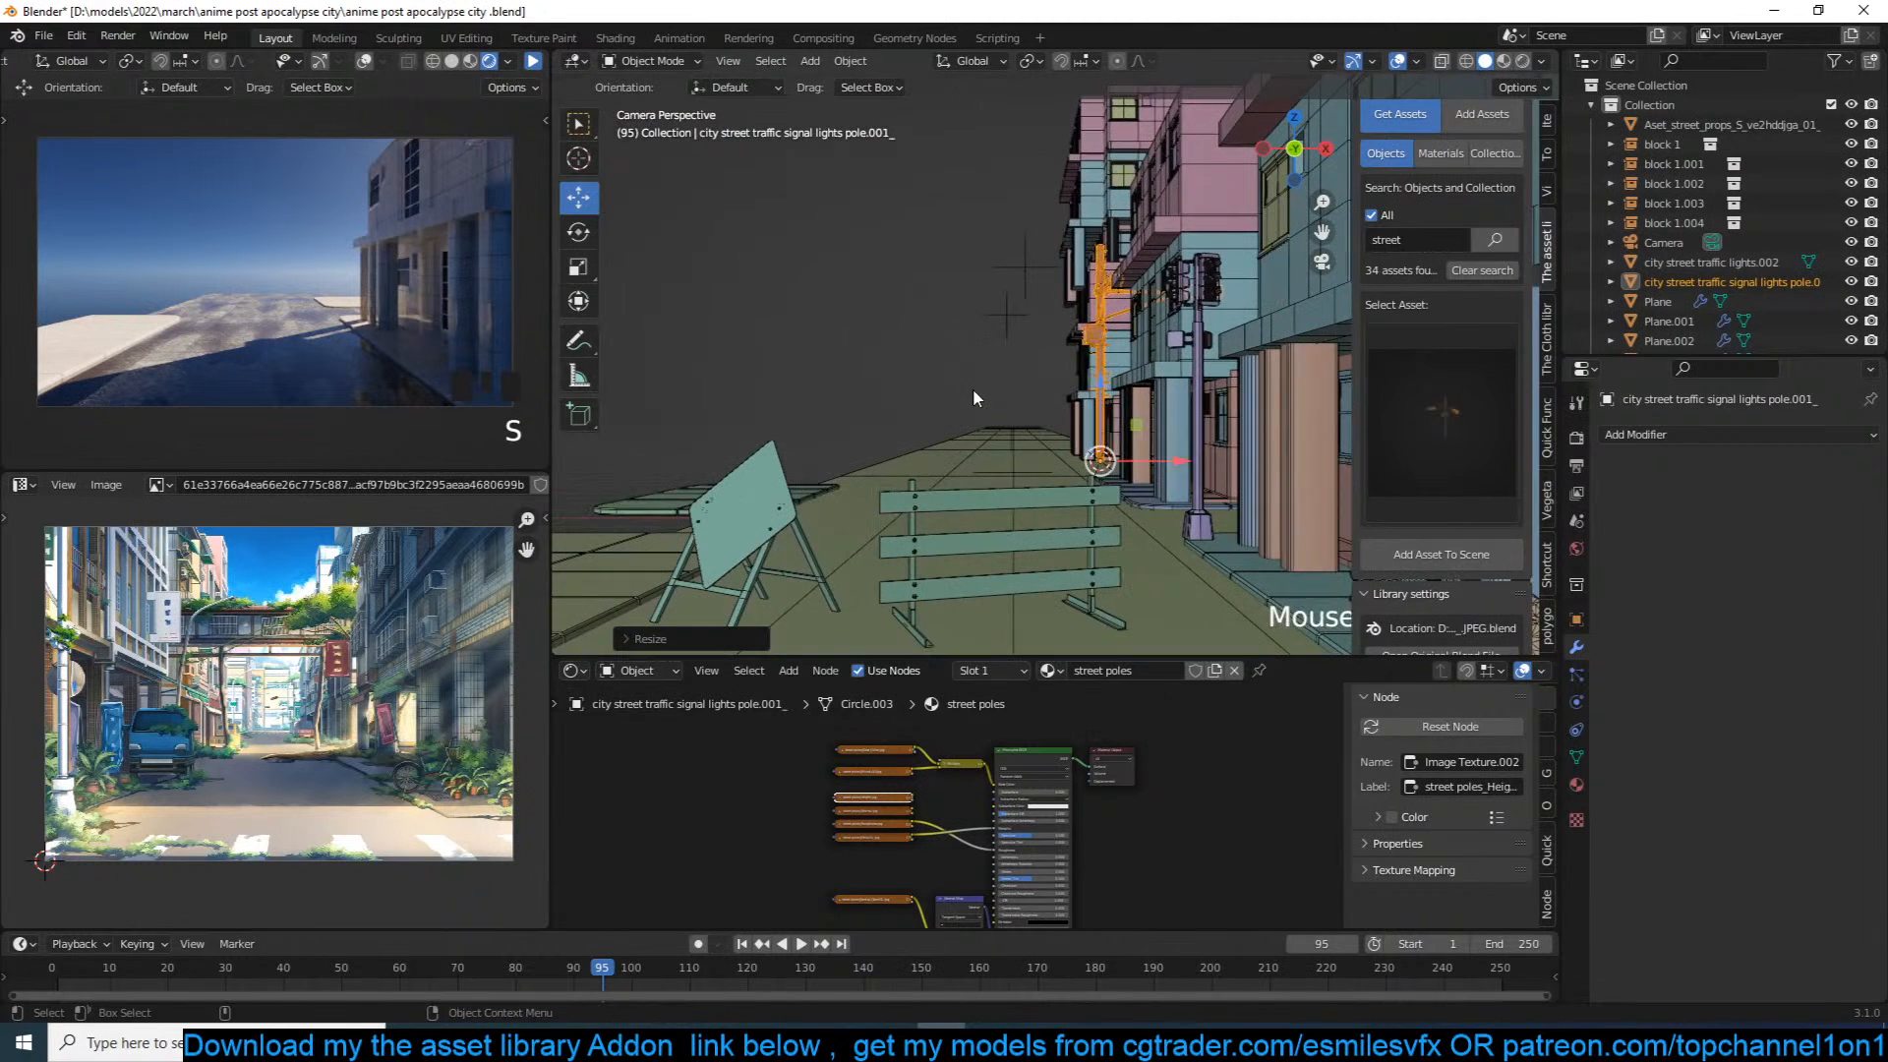
{"action": "type", "text": "r"}
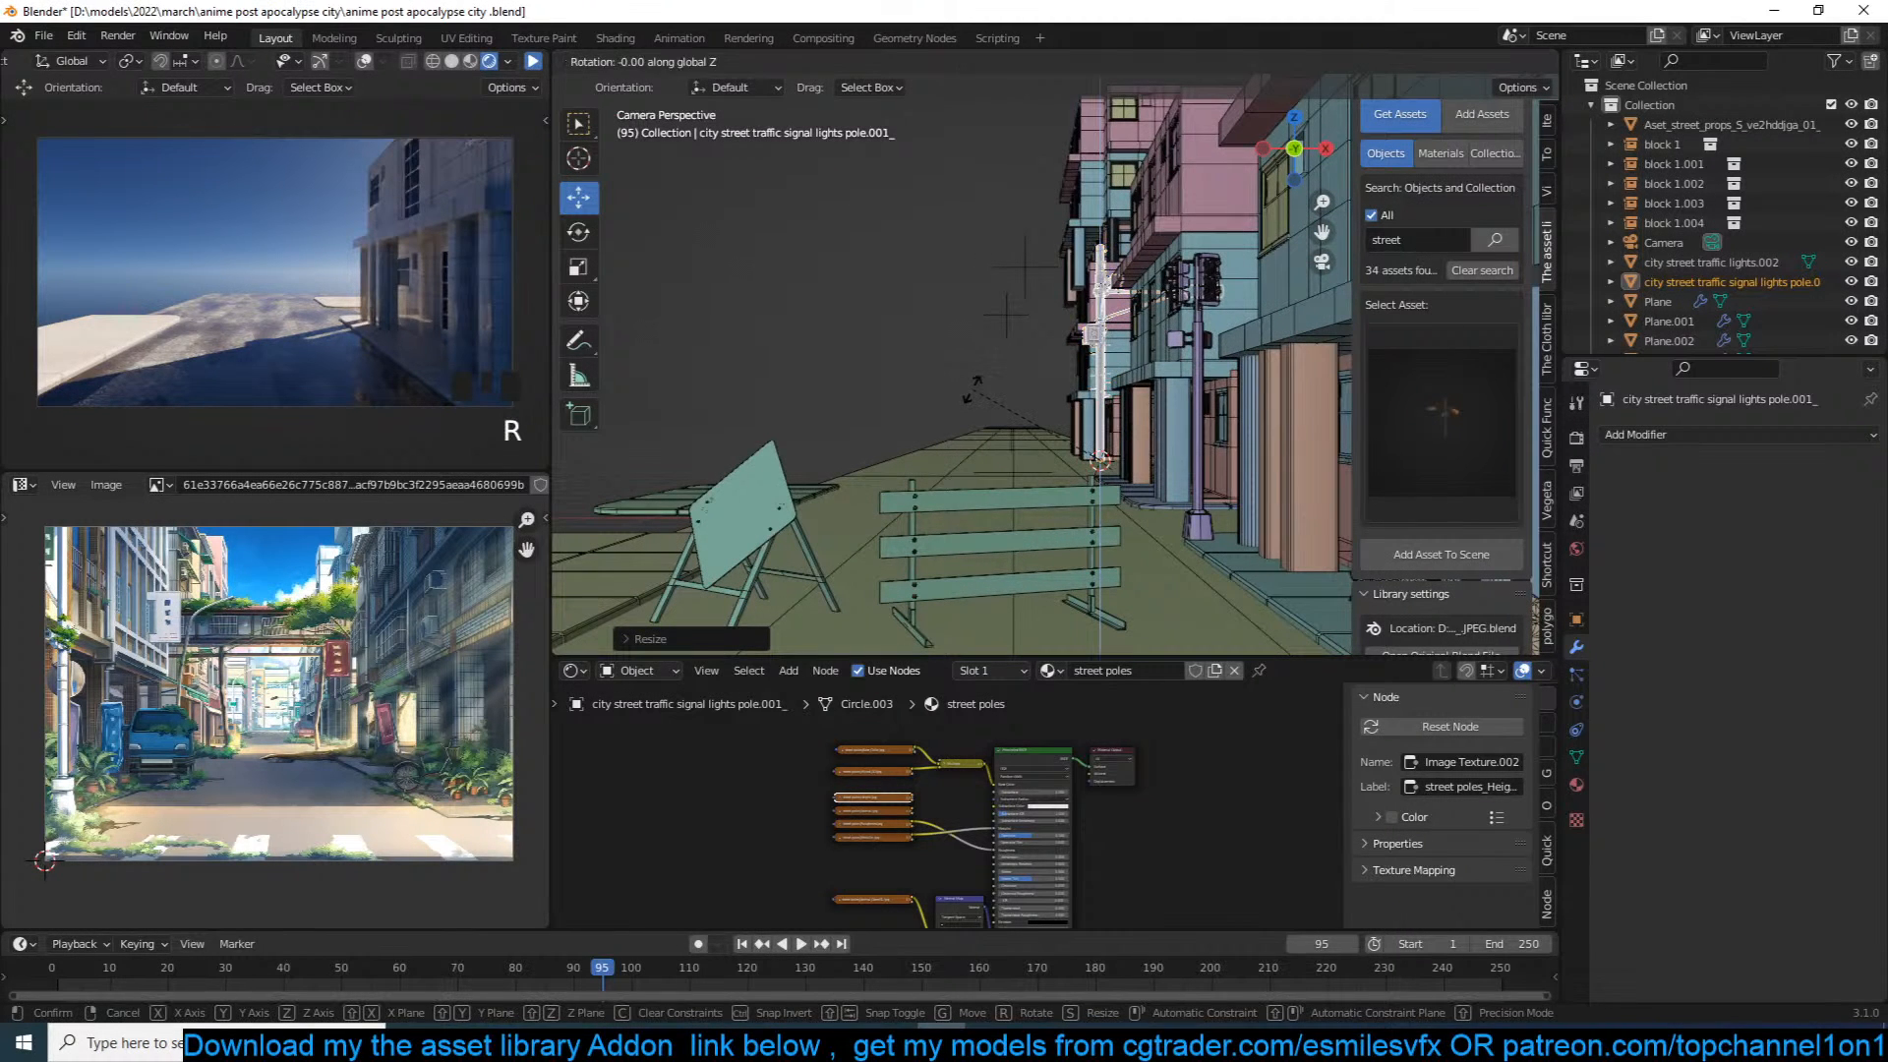
{"action": "type", "text": "z180"}
{"action": "left_click", "coordinate": [998, 383]}
{"action": "key", "text": "s"}
{"action": "left_click", "coordinate": [1190, 289]}
{"action": "key", "text": "alt+a"}
{"action": "key", "text": "ctrl+s"}
{"action": "left_click", "coordinate": [1430, 404]}
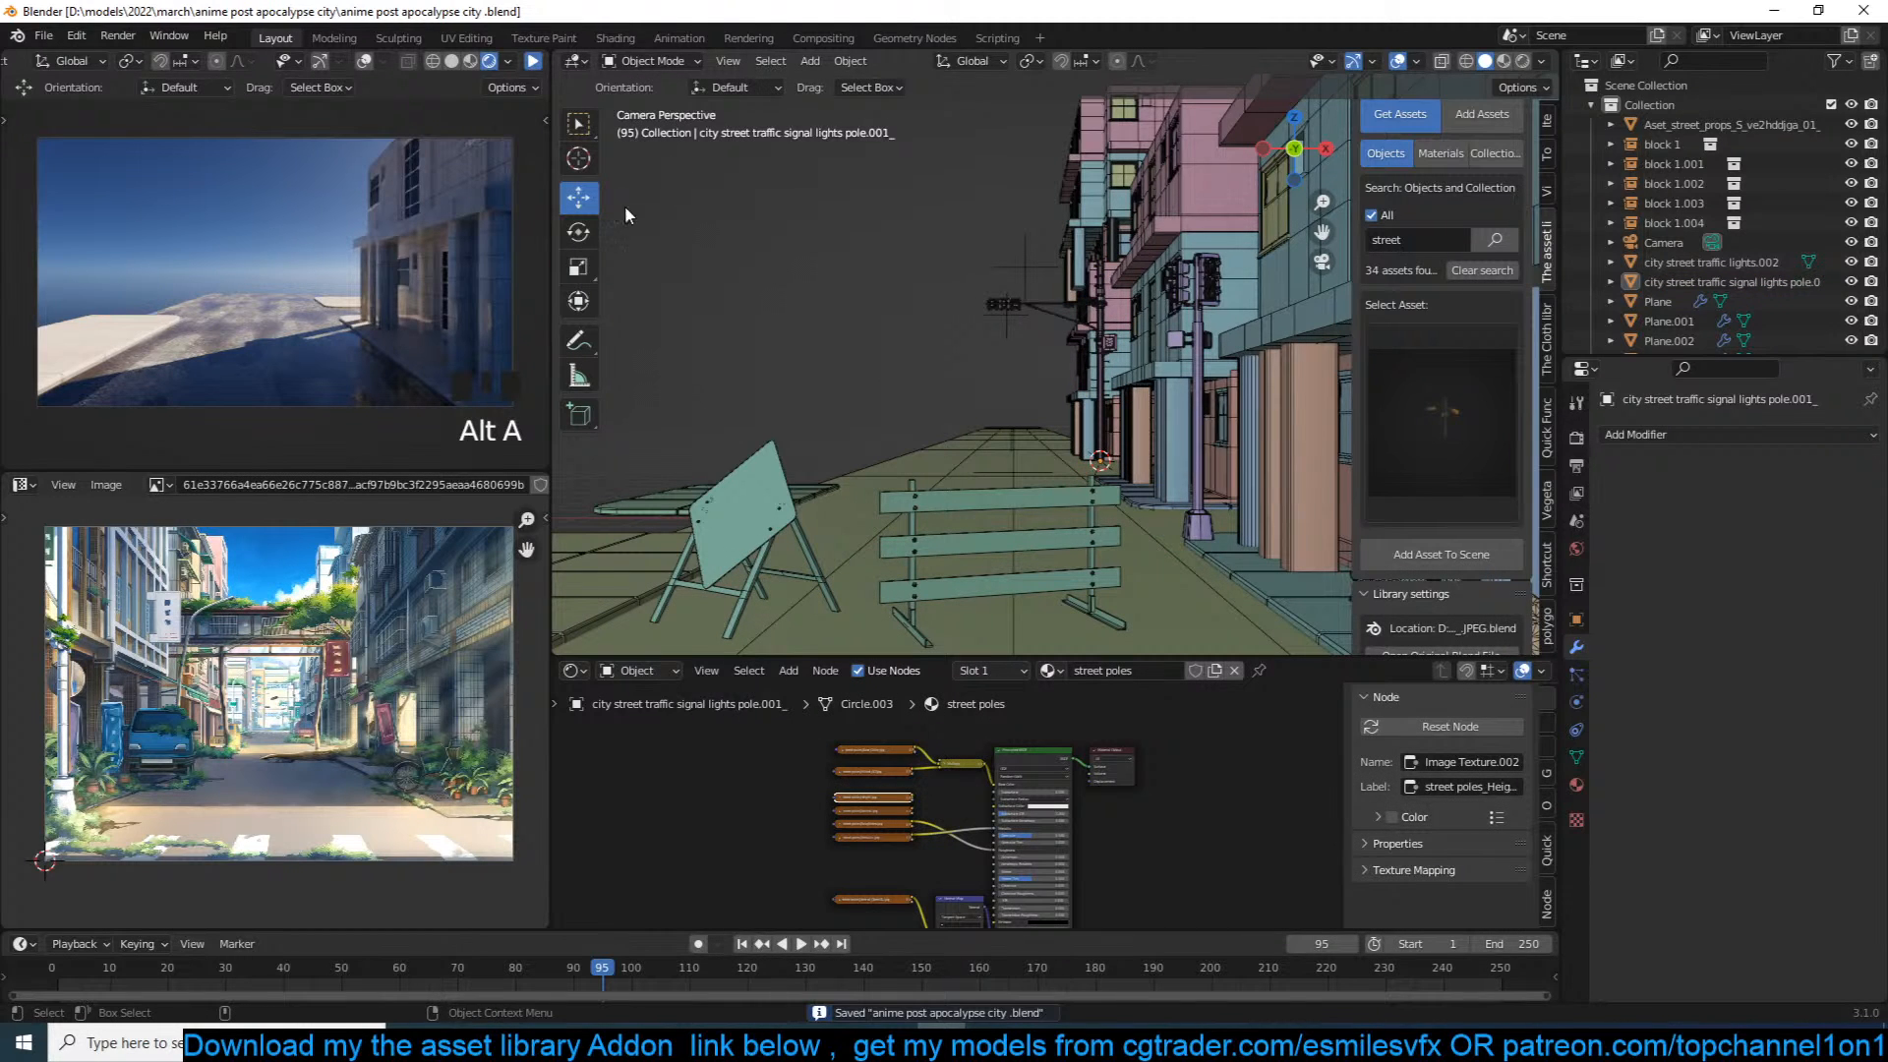
Step: Resume the rendered preview, save the file and examine the anime street reference image against the scene
{"action": "left_click", "coordinate": [532, 63]}
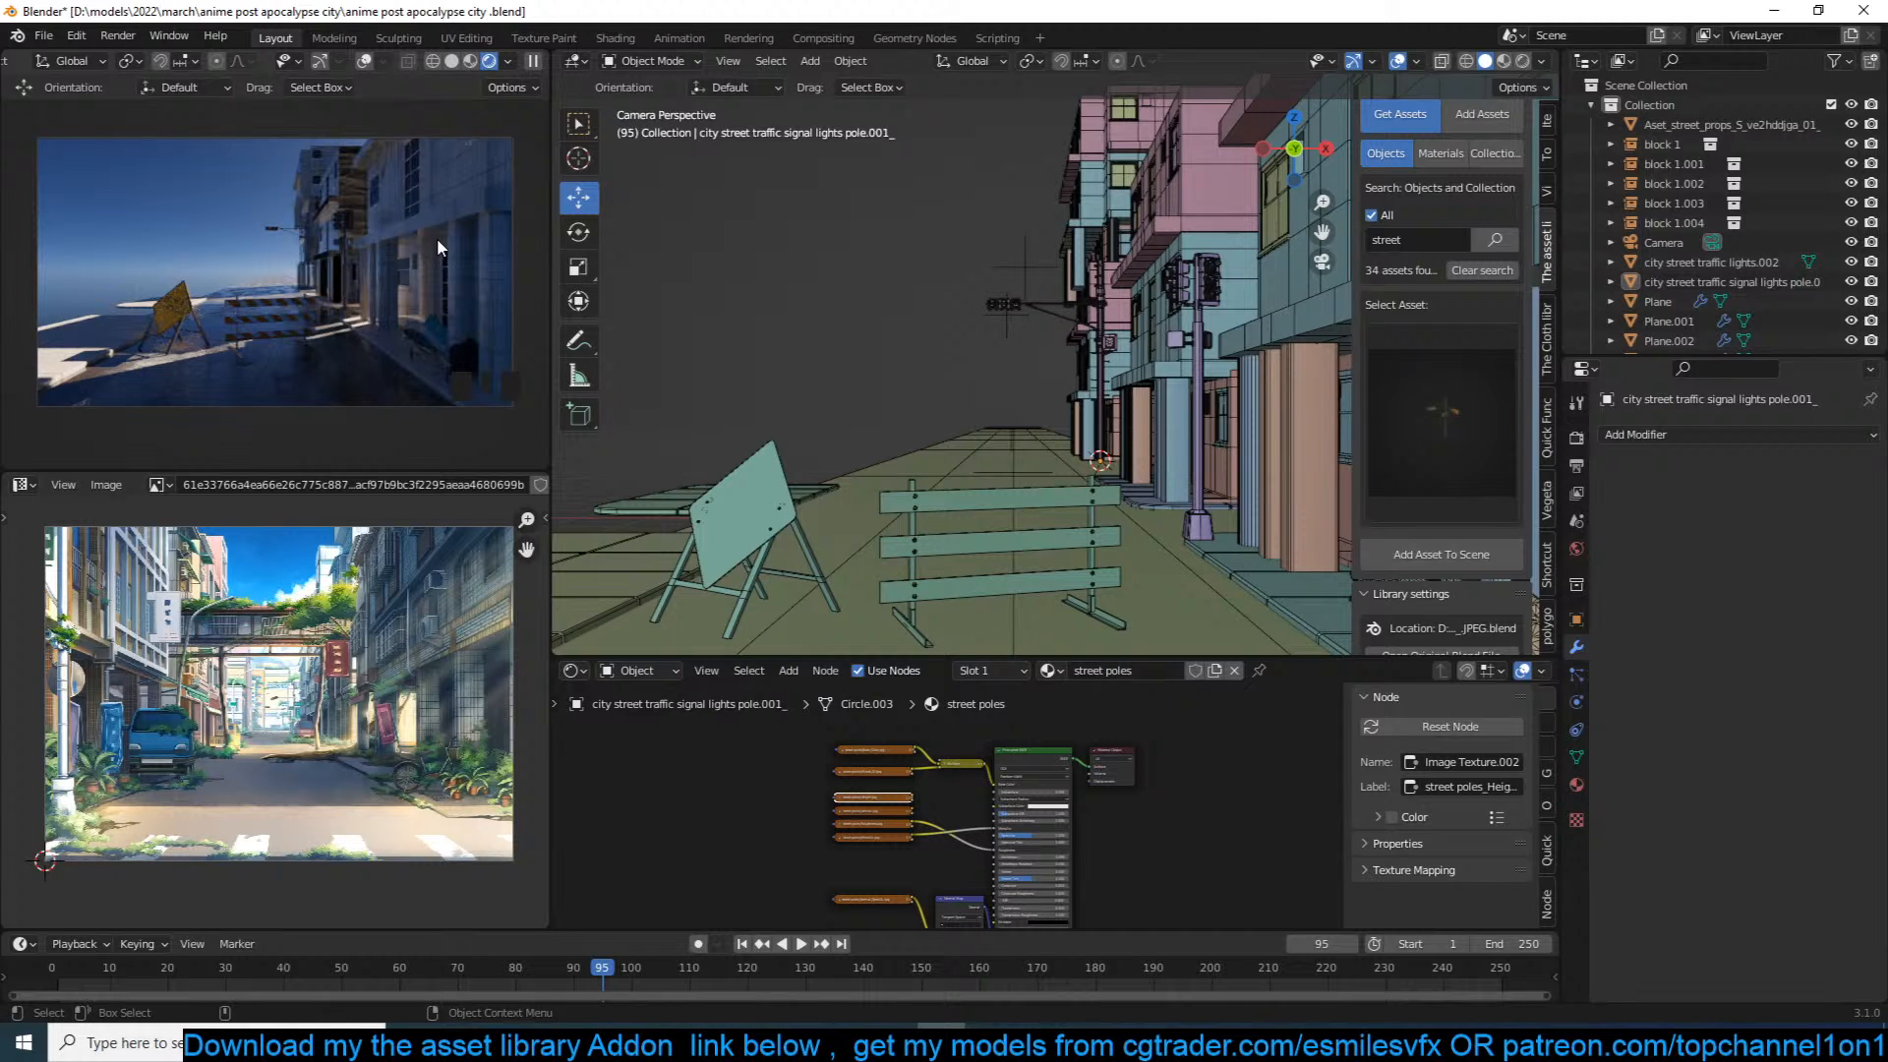
{"action": "key", "text": "ctrl+s"}
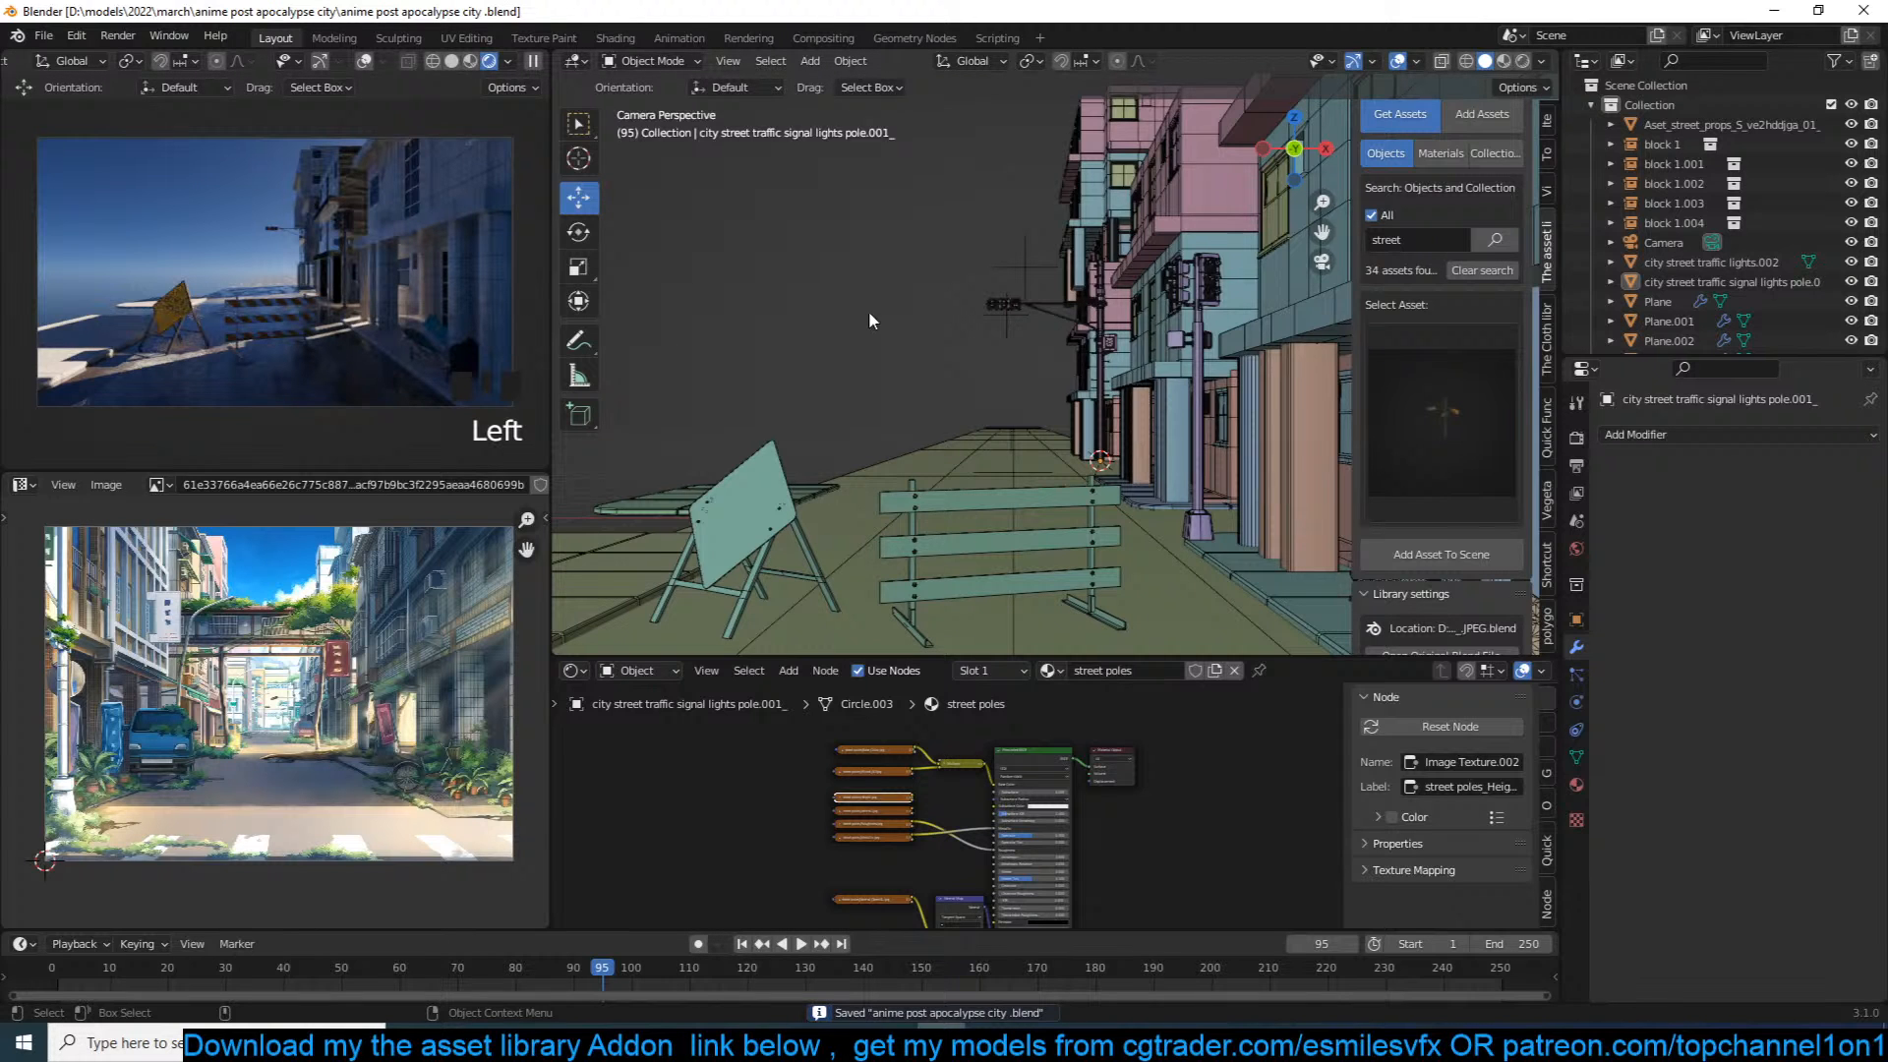
{"action": "scroll", "coordinate": [869, 321], "scroll_direction": "down", "scroll_amount": 3}
{"action": "scroll", "coordinate": [239, 668], "scroll_direction": "up", "scroll_amount": 4}
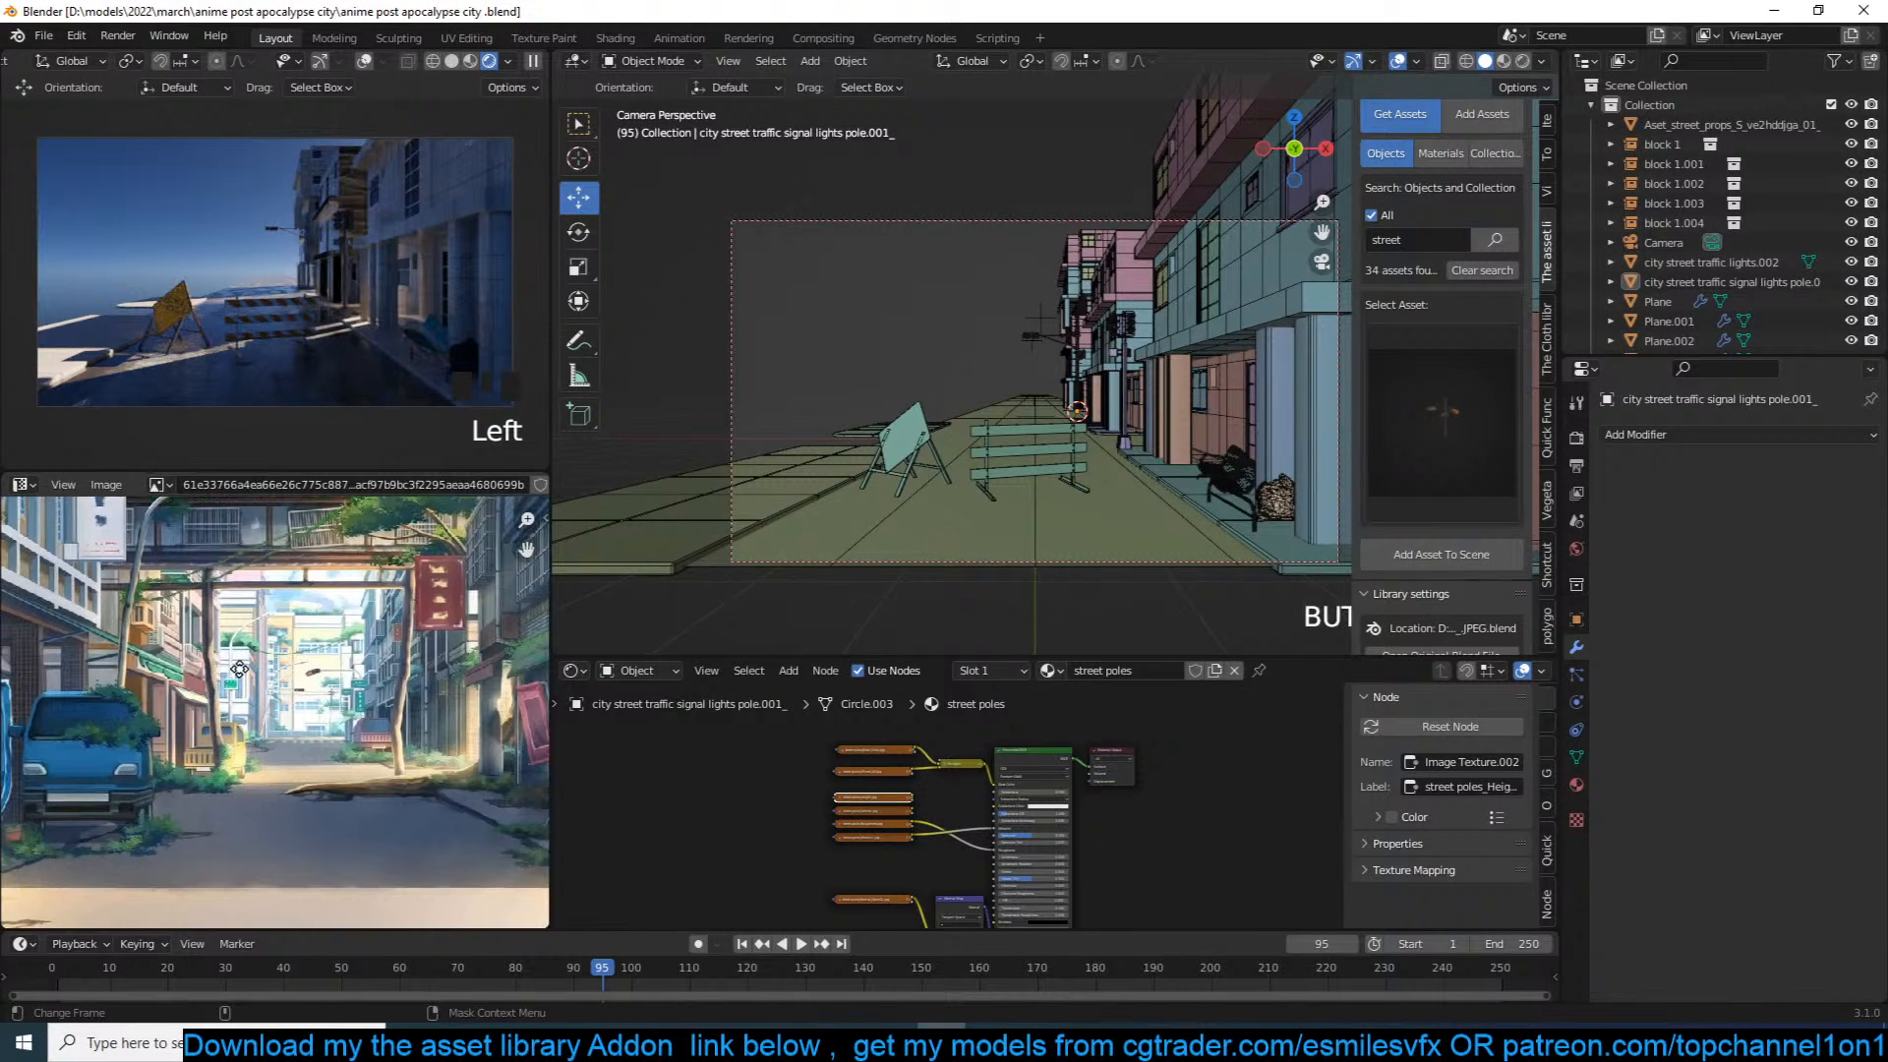
{"action": "scroll", "coordinate": [239, 669], "scroll_direction": "down", "scroll_amount": 2}
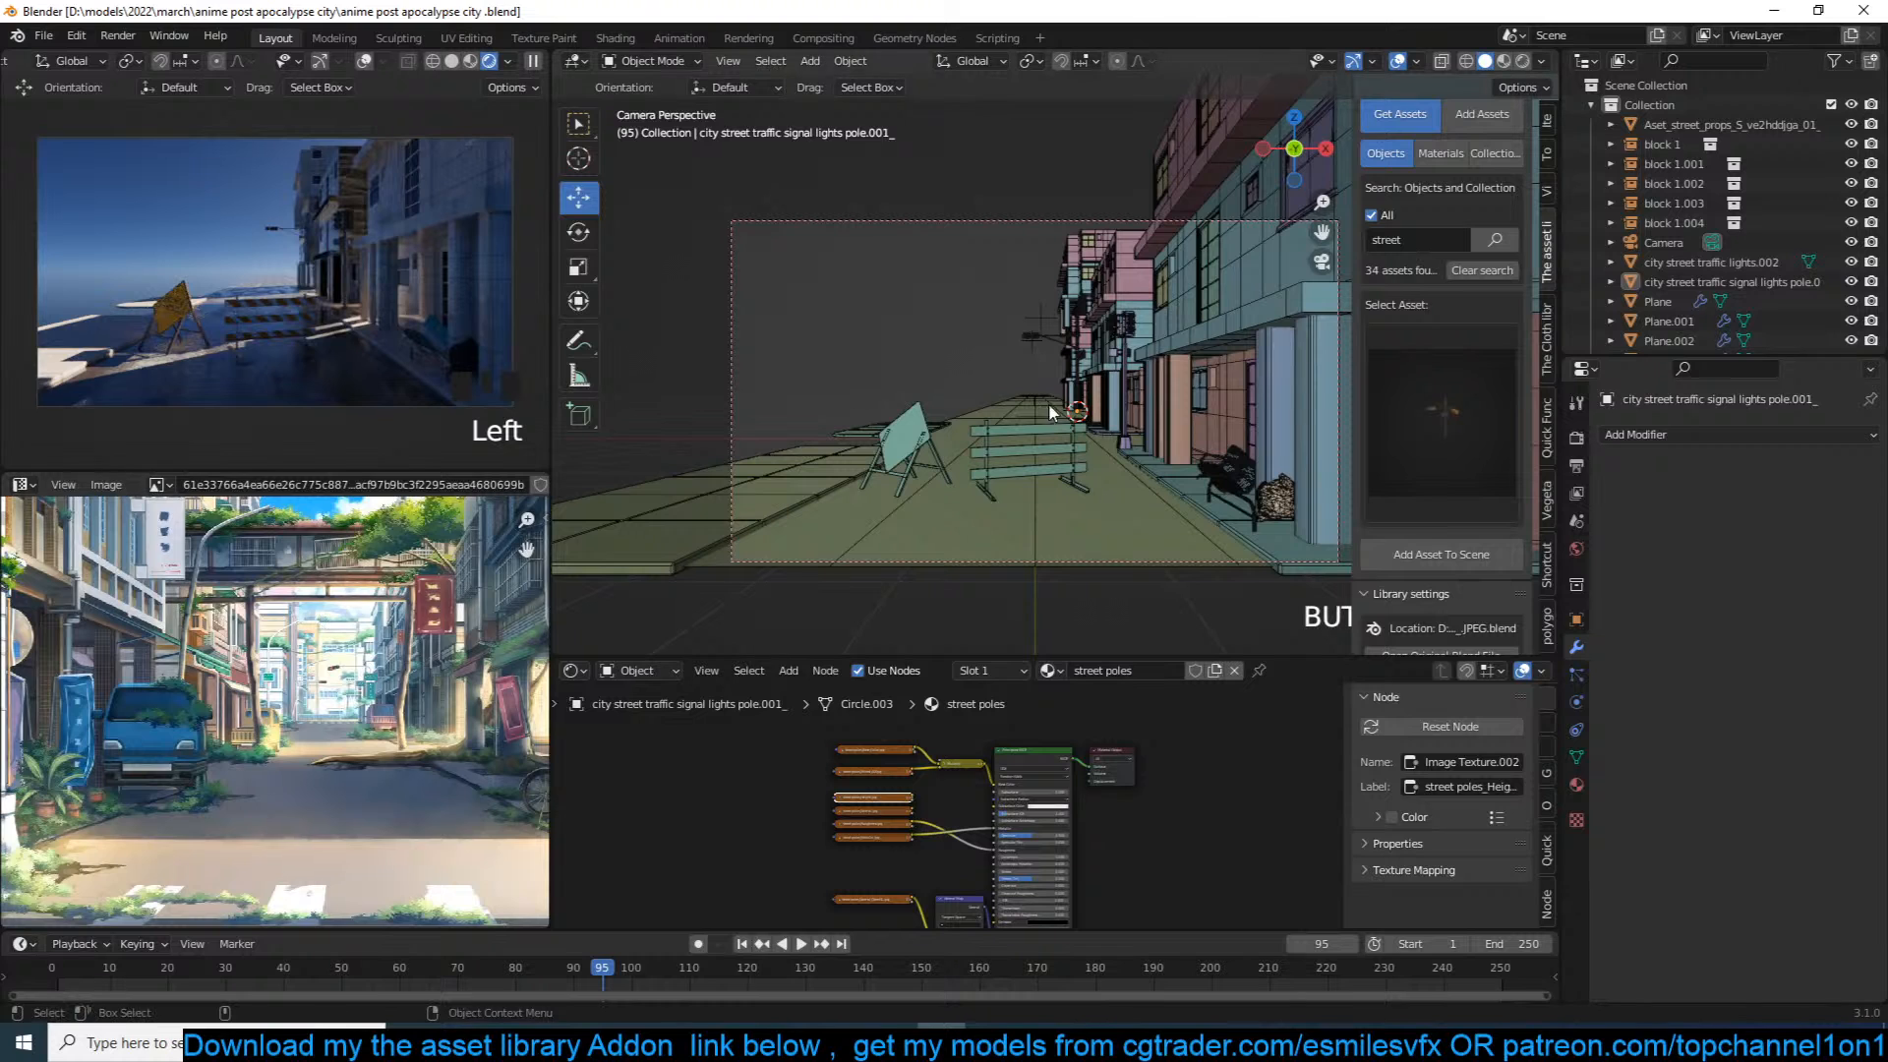
{"action": "scroll", "coordinate": [271, 727], "scroll_direction": "down", "scroll_amount": 2}
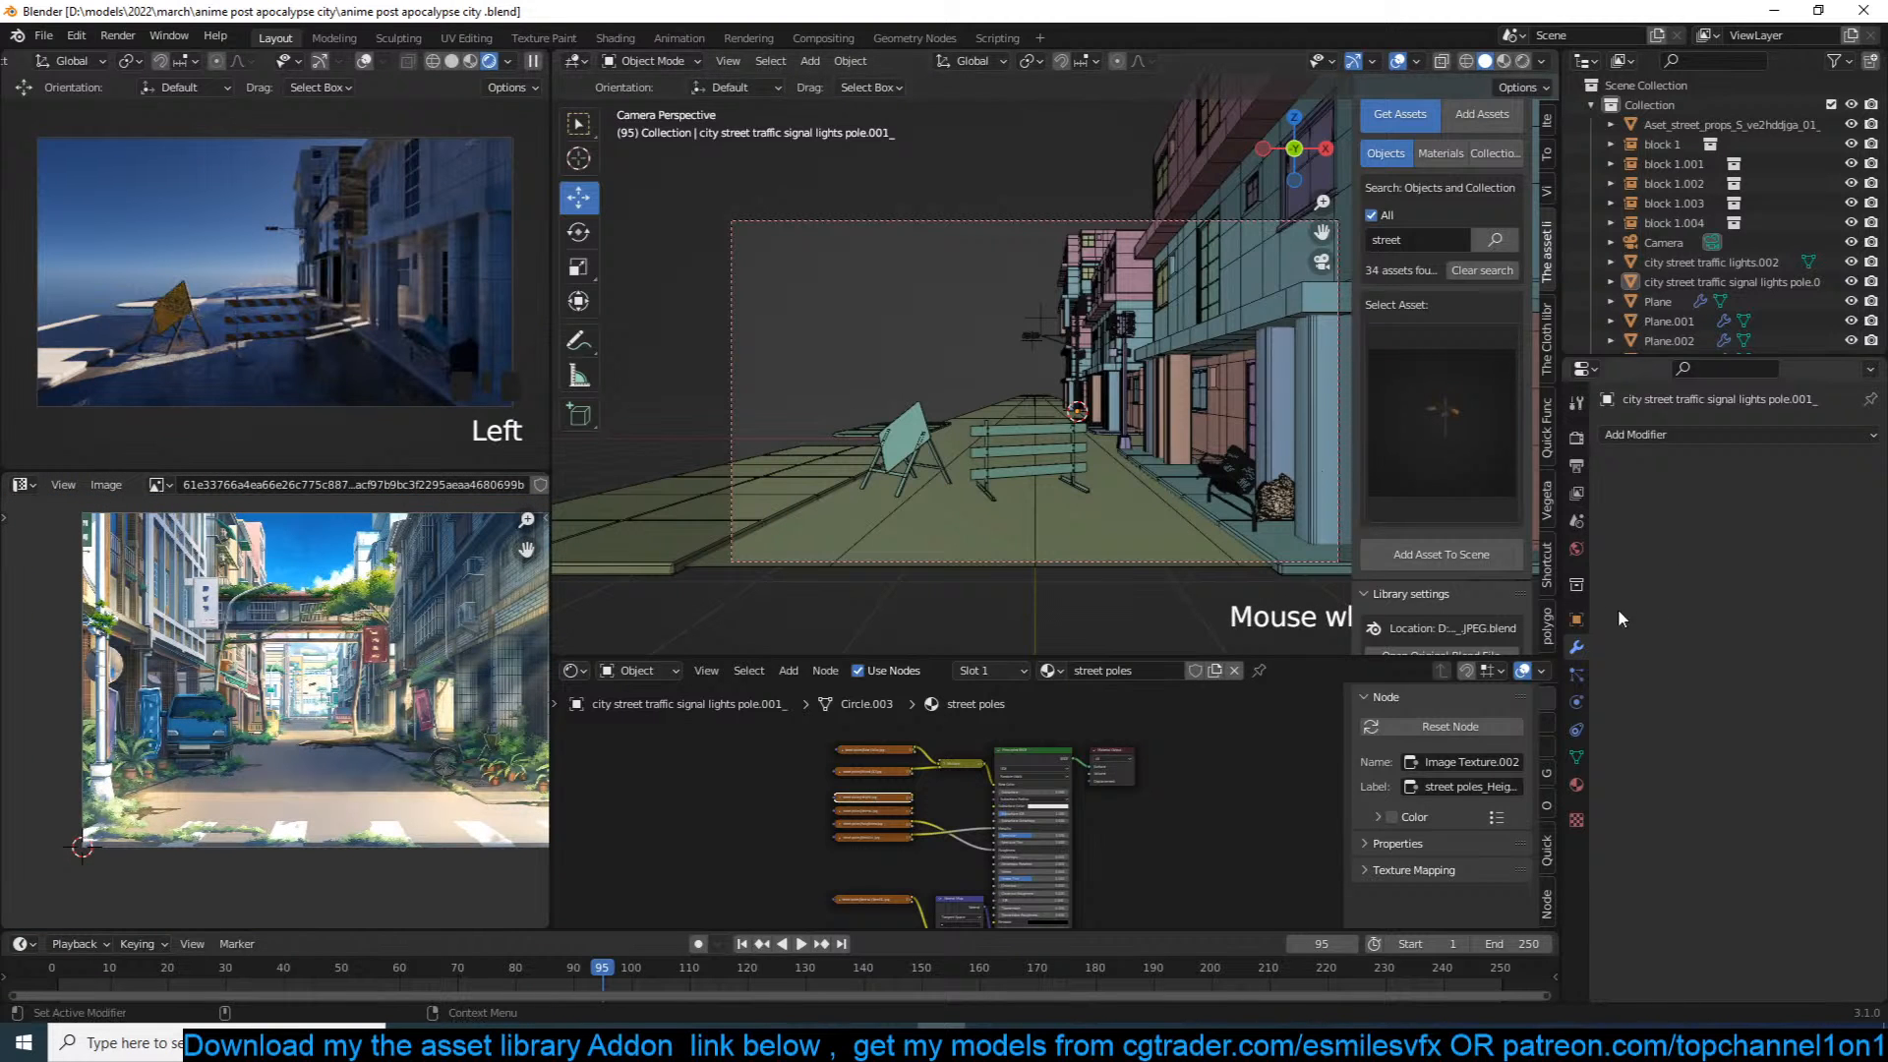
Step: Set the world sky texture's sun elevation to 80° after trying 90°, and save the file
{"action": "left_click", "coordinate": [1576, 548]}
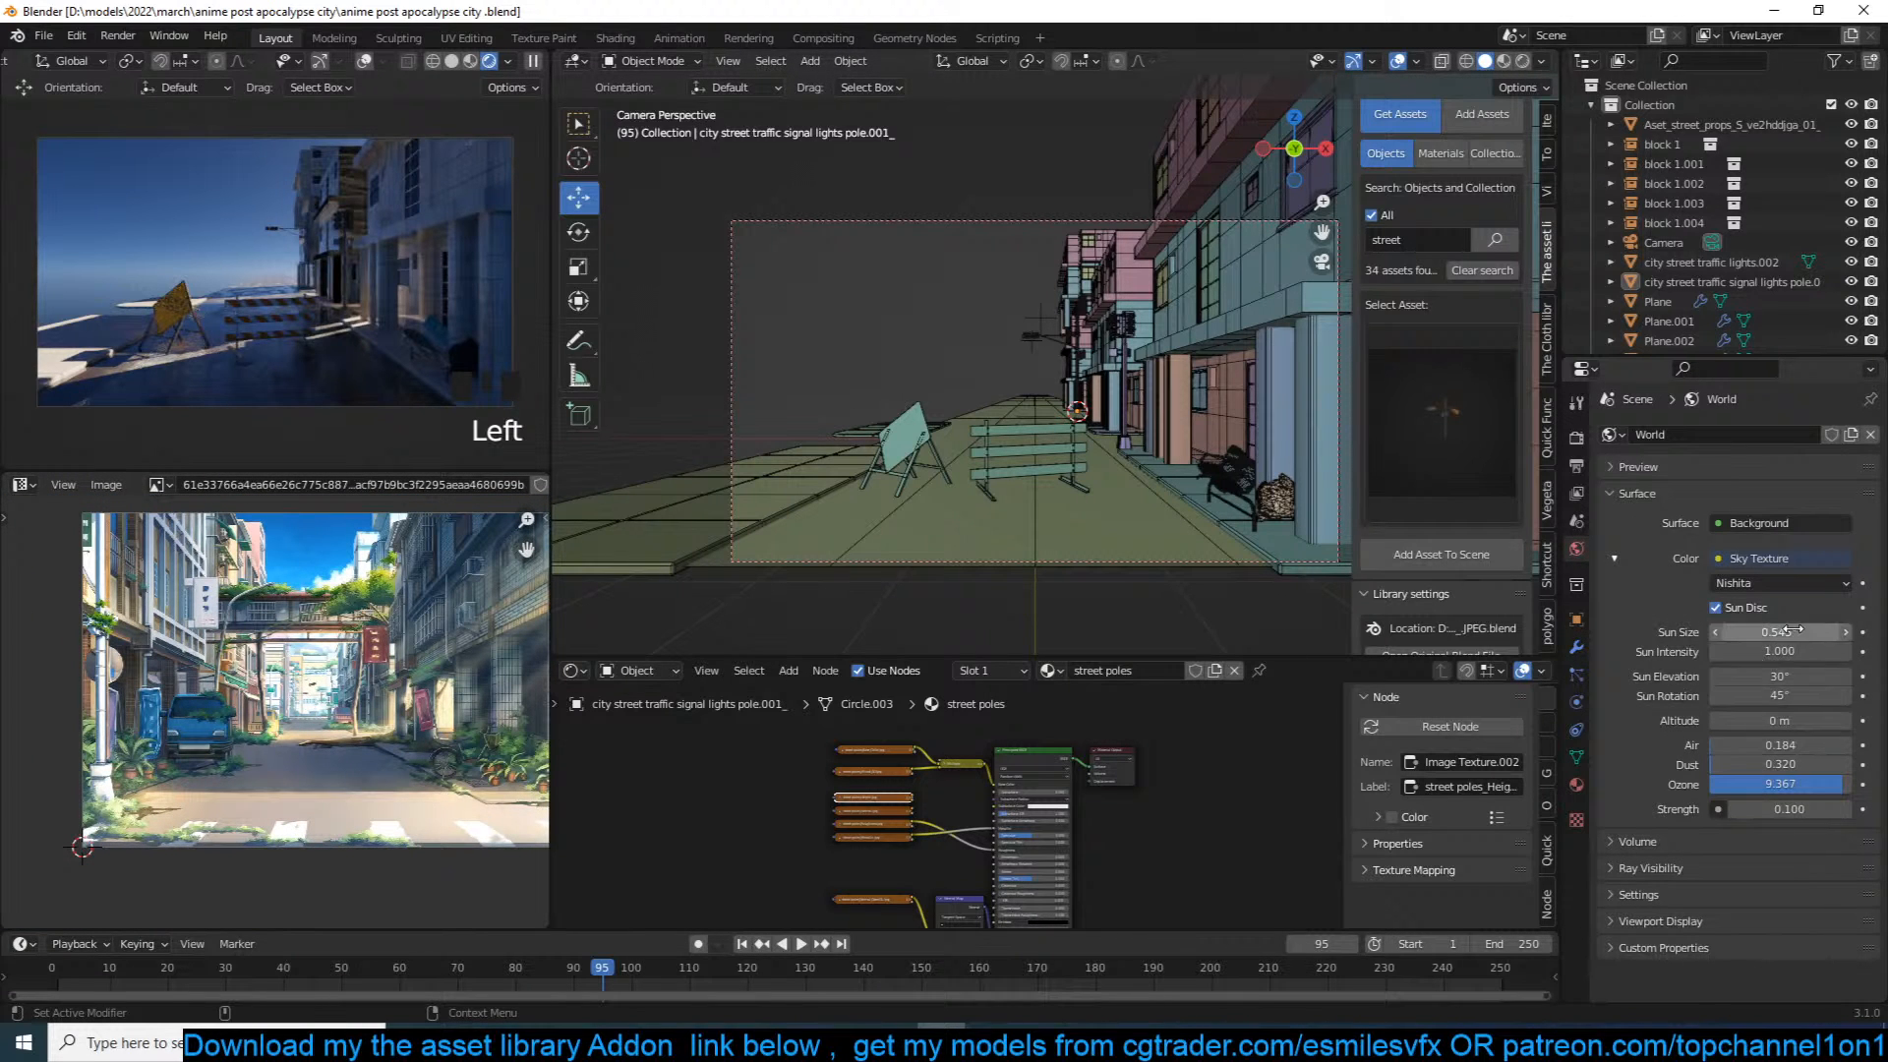
{"action": "left_click", "coordinate": [1784, 676]}
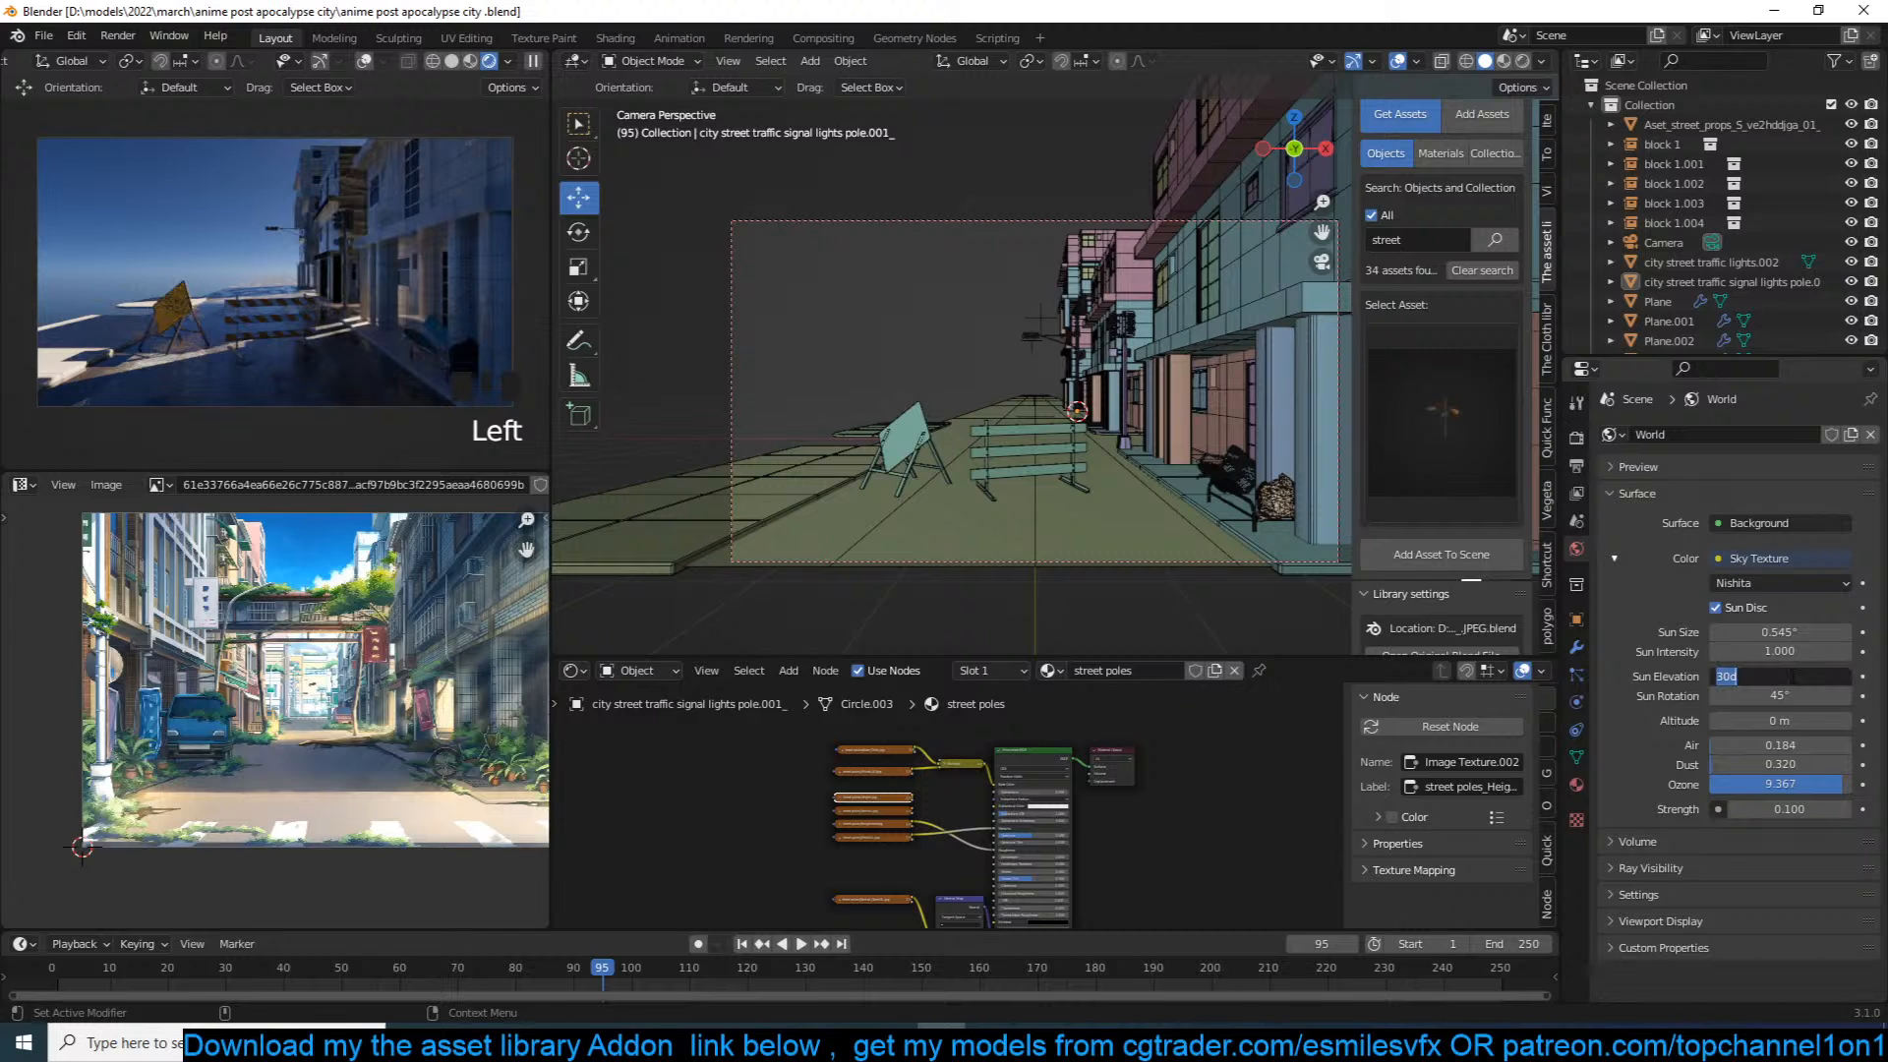
{"action": "type", "text": "90"}
{"action": "key", "text": "Return"}
{"action": "left_click", "coordinate": [1791, 677]}
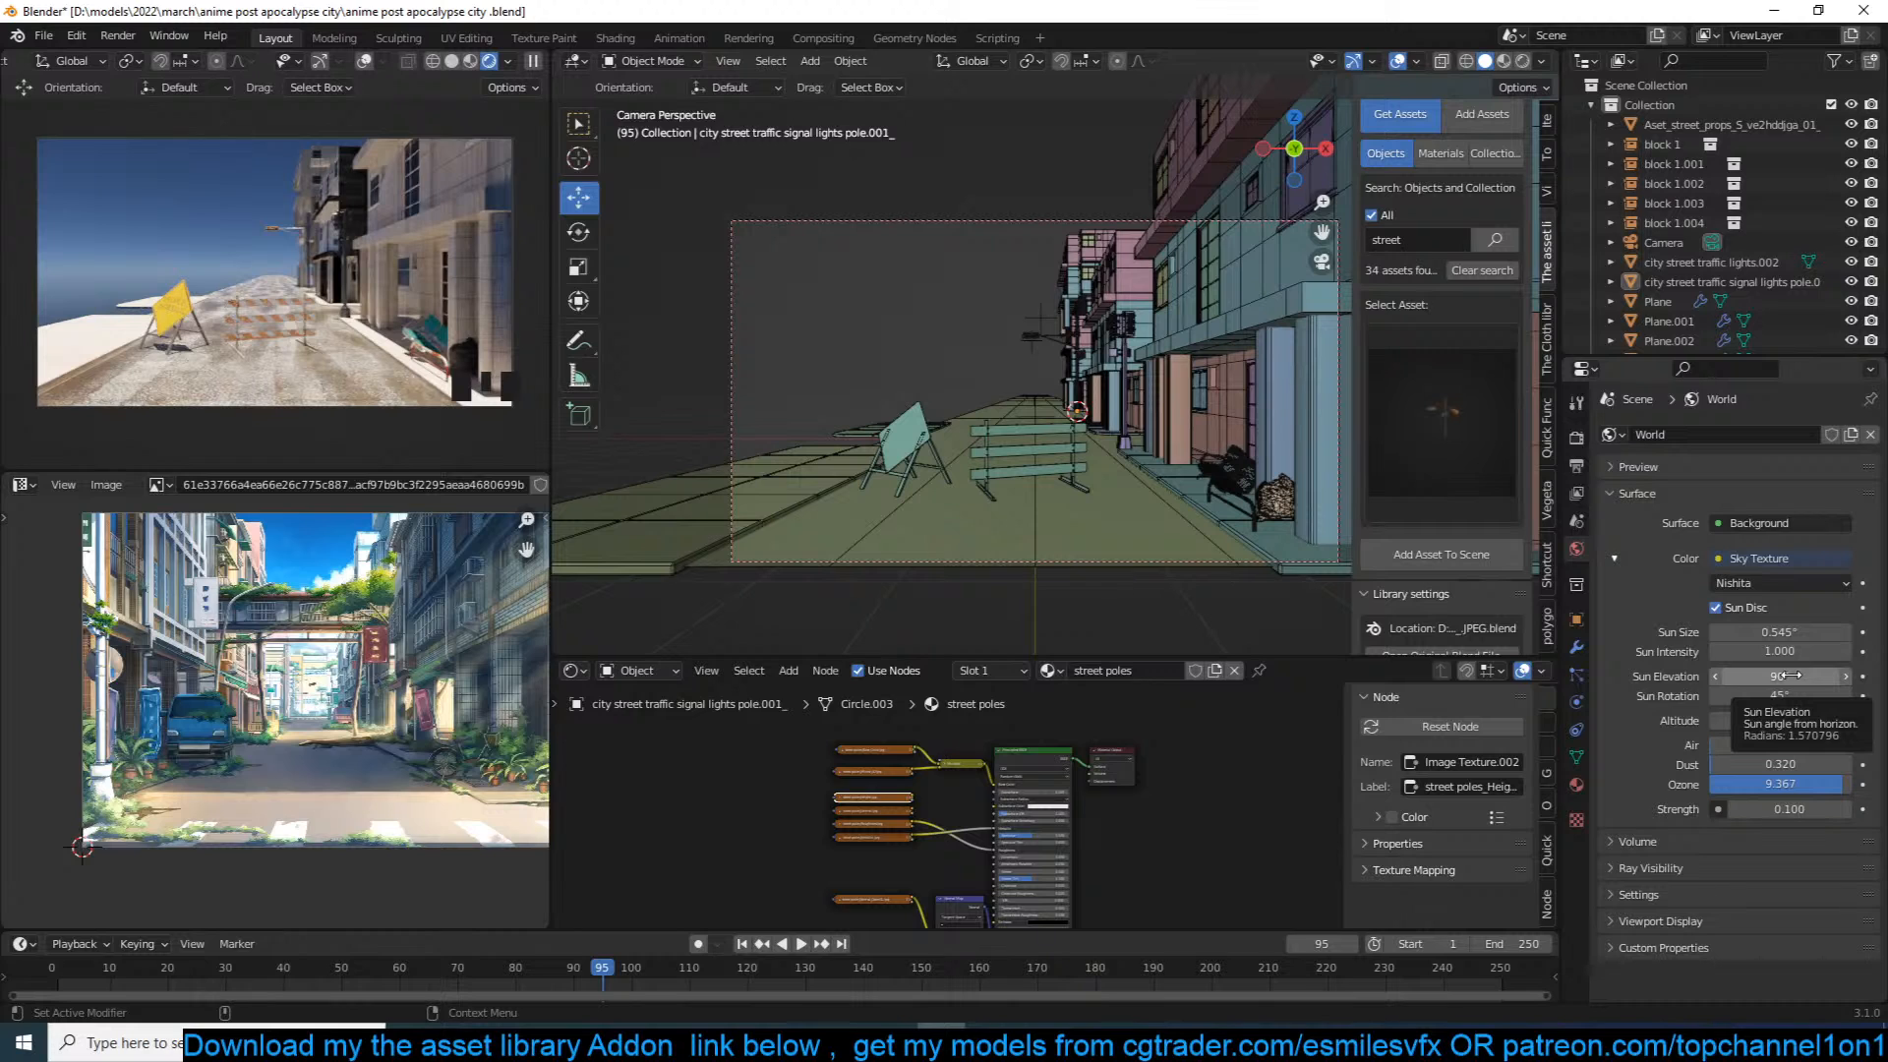
{"action": "left_click", "coordinate": [1790, 676]}
{"action": "type", "text": "80"}
{"action": "left_click", "coordinate": [1787, 674]}
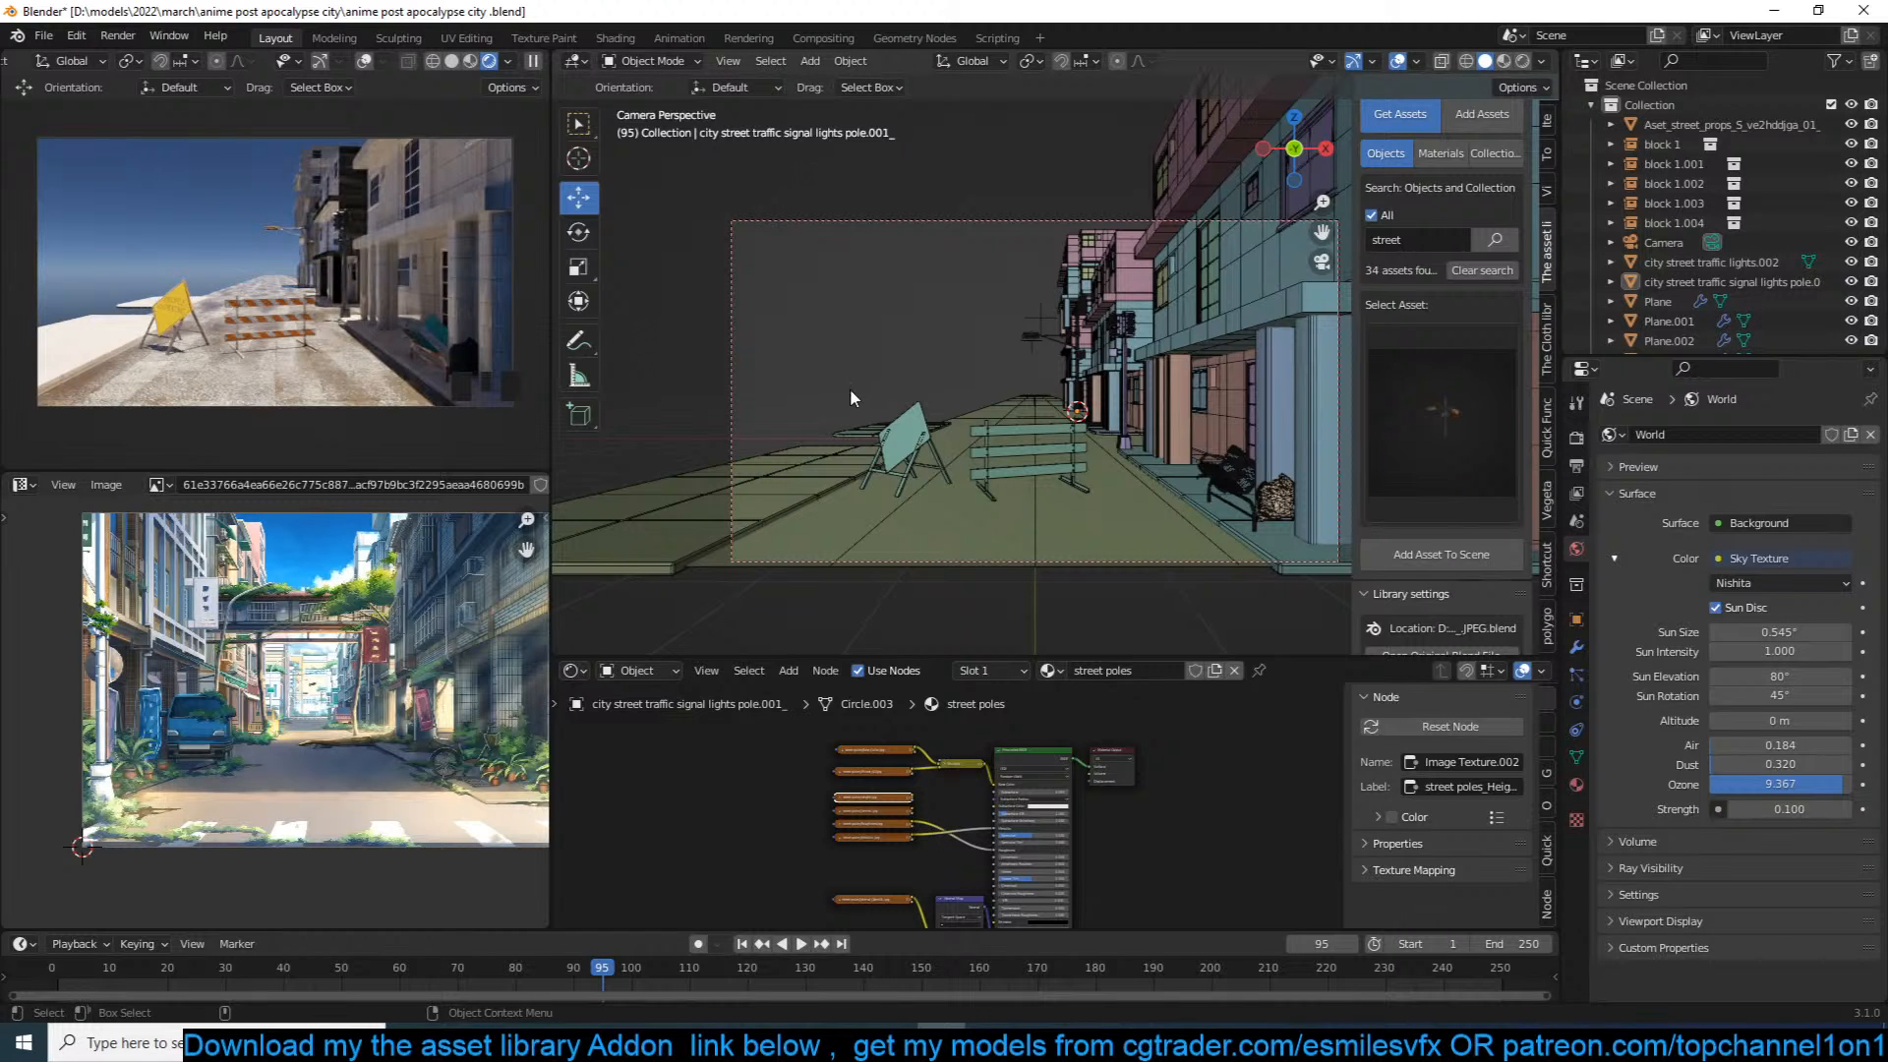
{"action": "key", "text": "ctrl+s"}
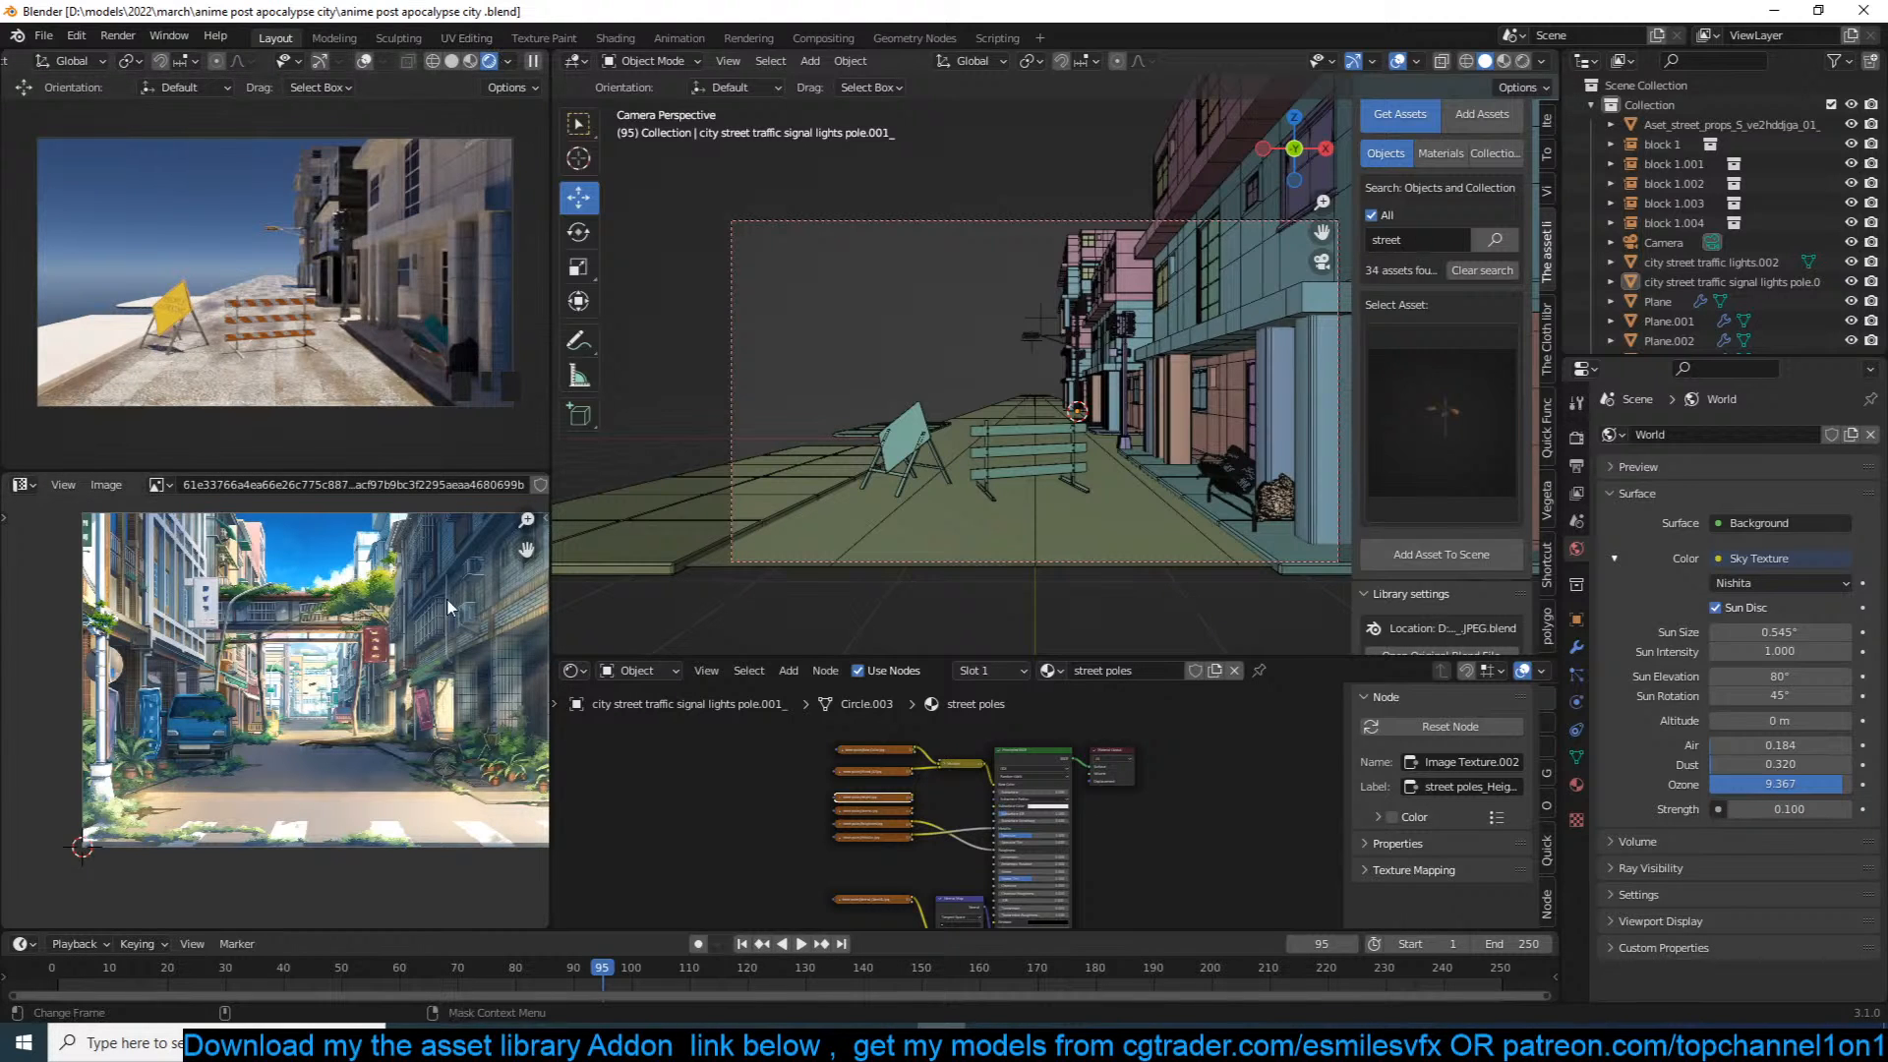
Step: Pause the rendered preview, save the file and pick a god rays asset from an asset library search for "god"
{"action": "left_click", "coordinate": [534, 62]}
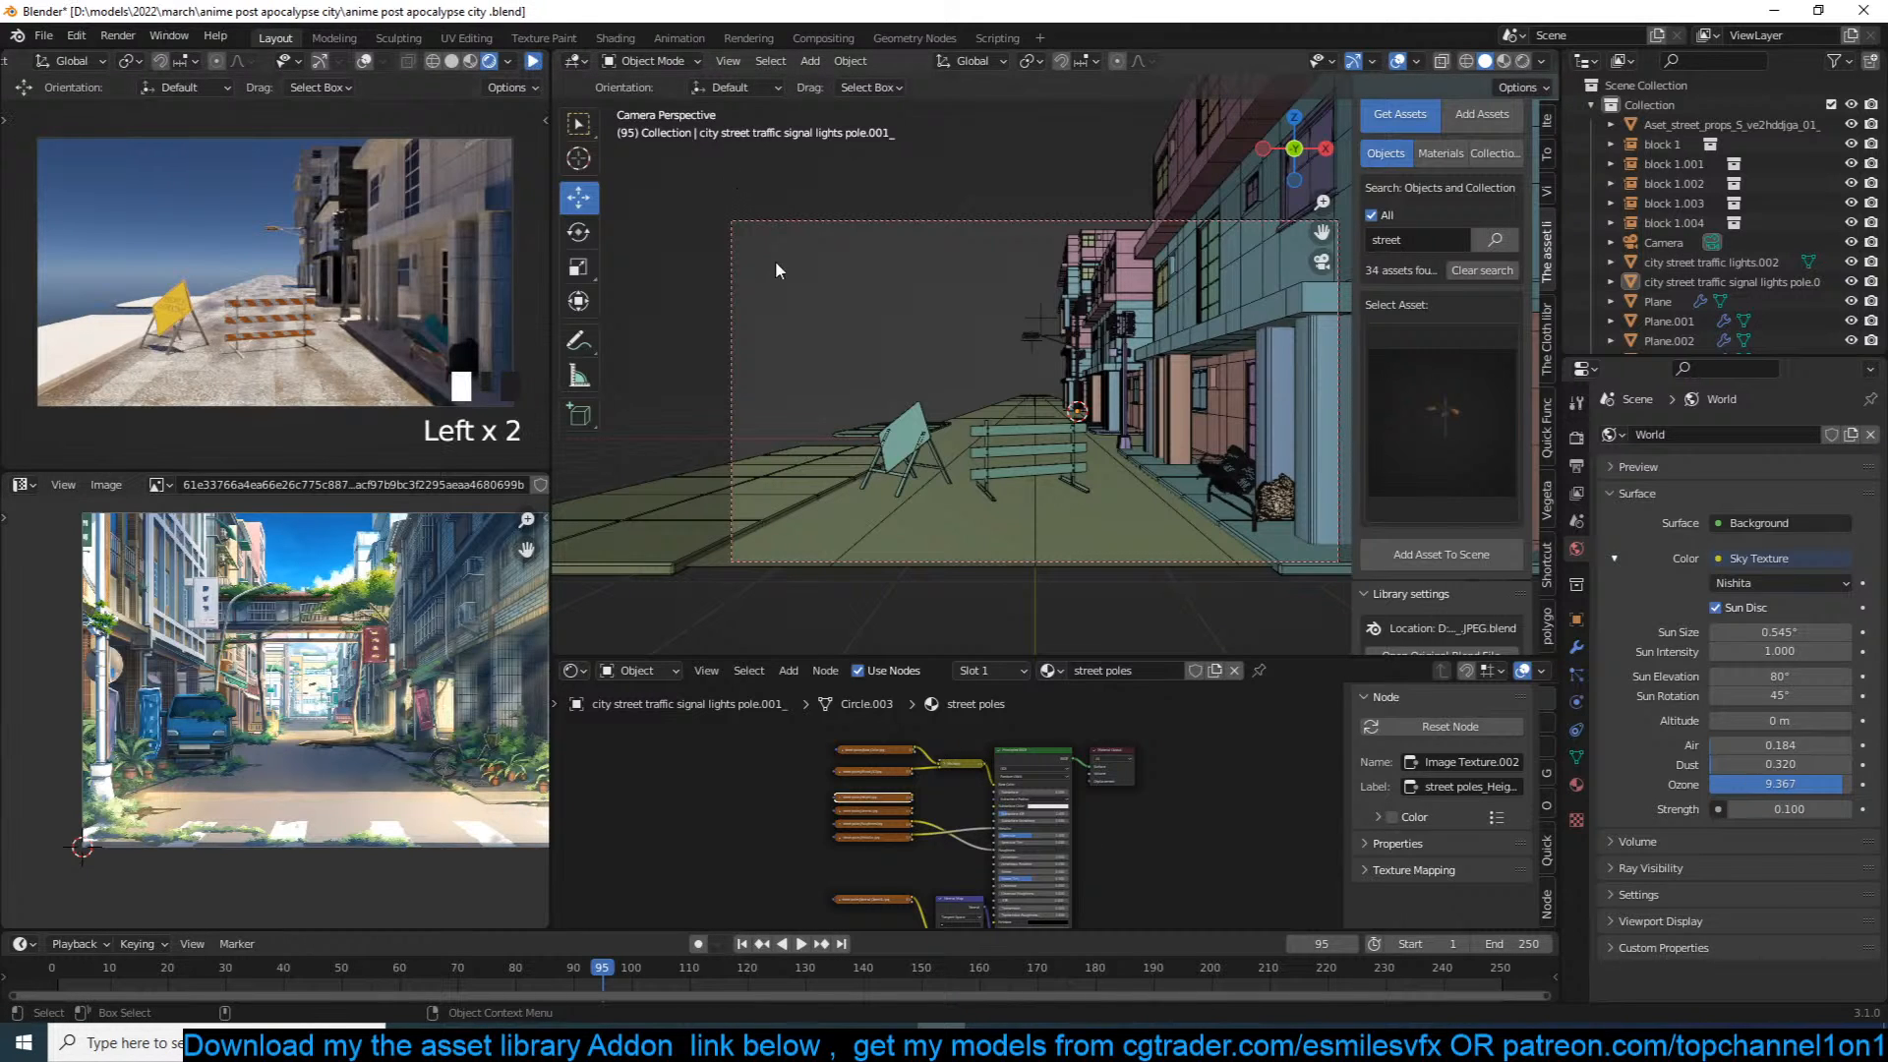
{"action": "key", "text": "ctrl+s"}
{"action": "left_click", "coordinate": [1431, 240]}
{"action": "type", "text": "r"}
{"action": "type", "text": "od"}
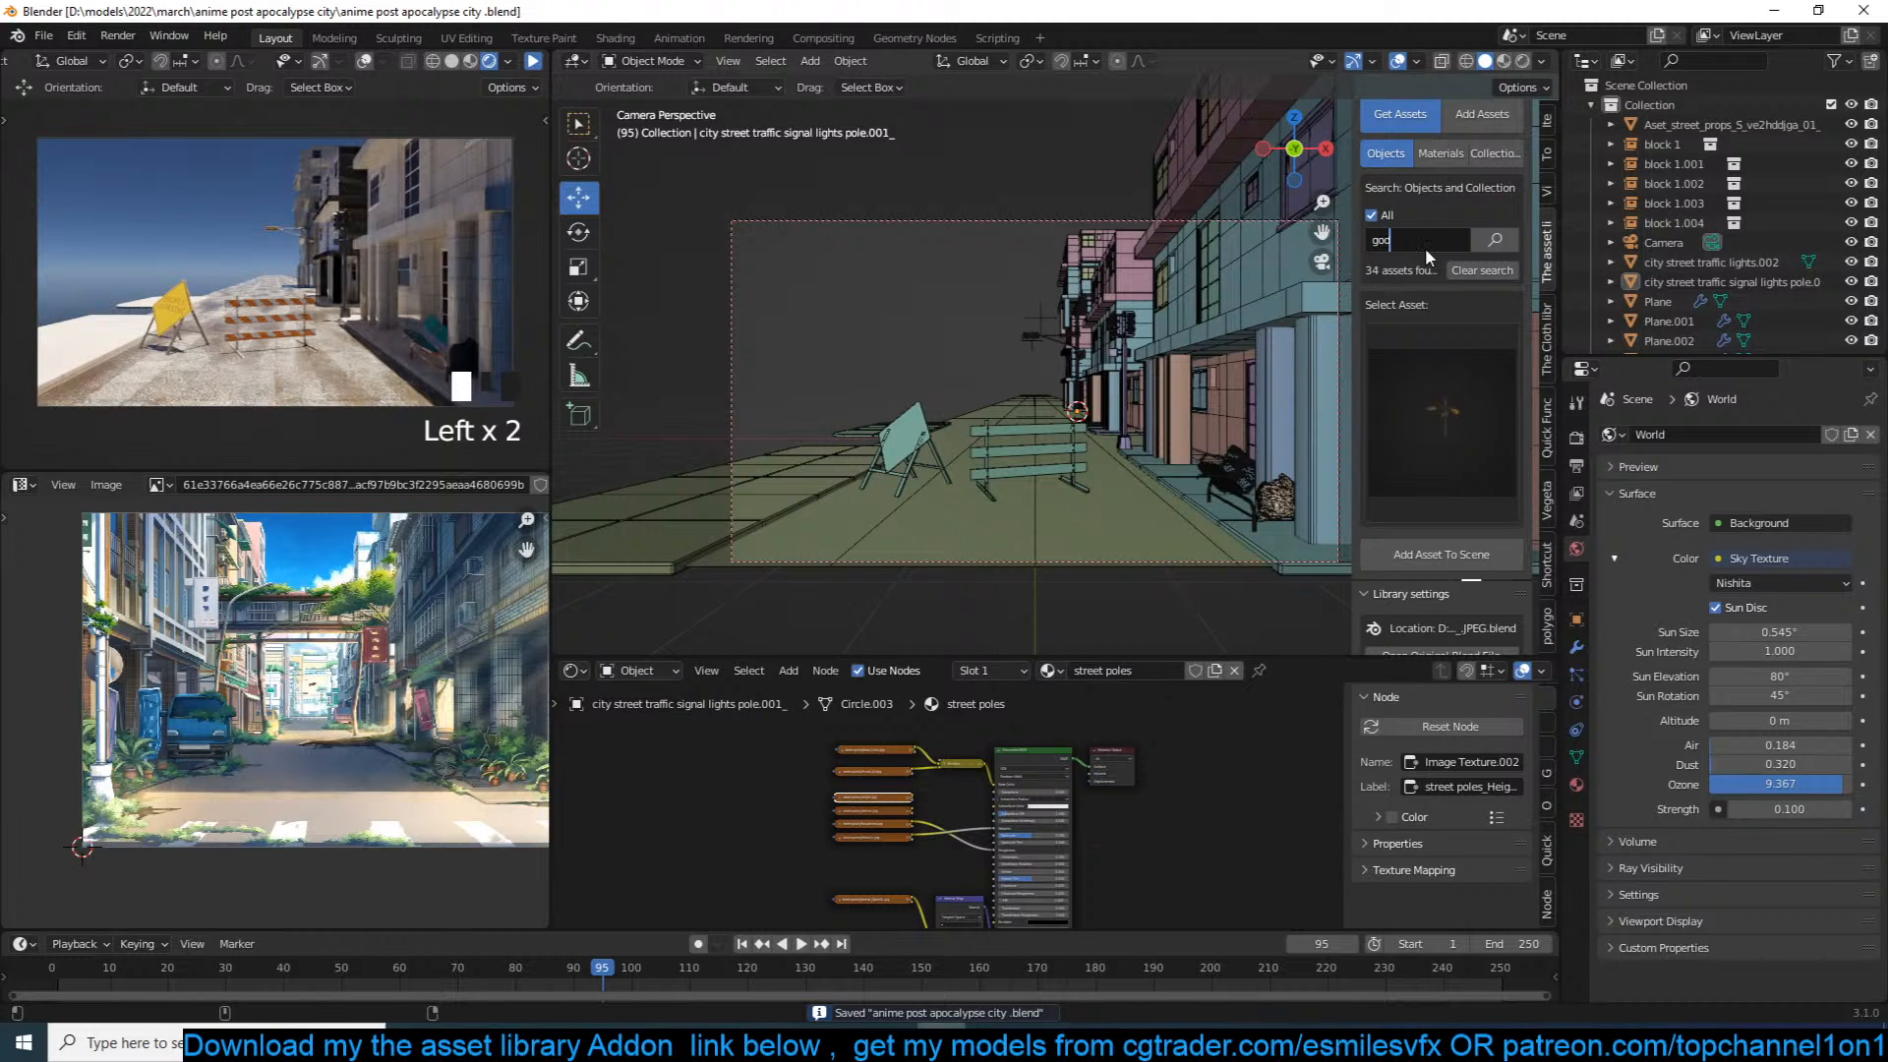
{"action": "key", "text": "Return"}
{"action": "left_click", "coordinate": [1474, 442]}
{"action": "left_click", "coordinate": [1612, 572]}
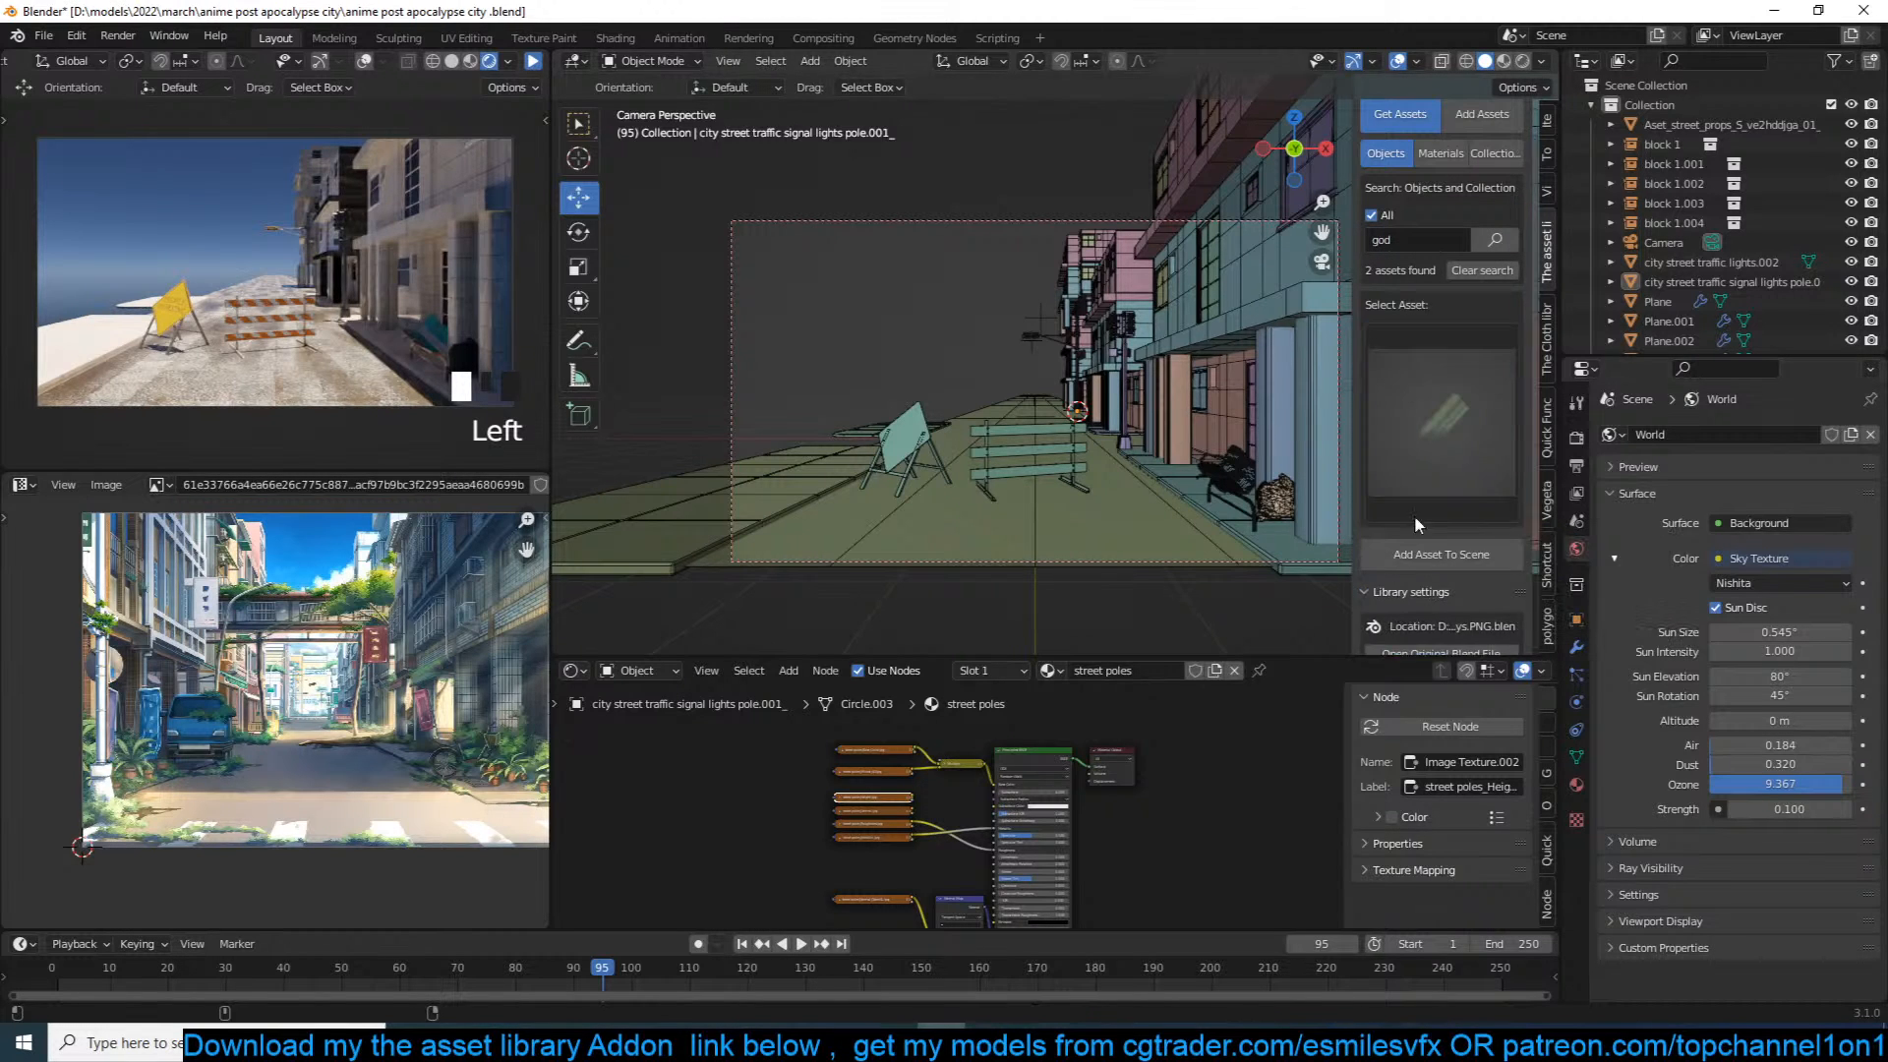
{"action": "left_click", "coordinate": [1460, 417]}
{"action": "left_click", "coordinate": [1509, 565]}
Step: Add the god rays asset at the street barricades, then move and scale it
{"action": "right_click", "coordinate": [1003, 452], "text": "shift"}
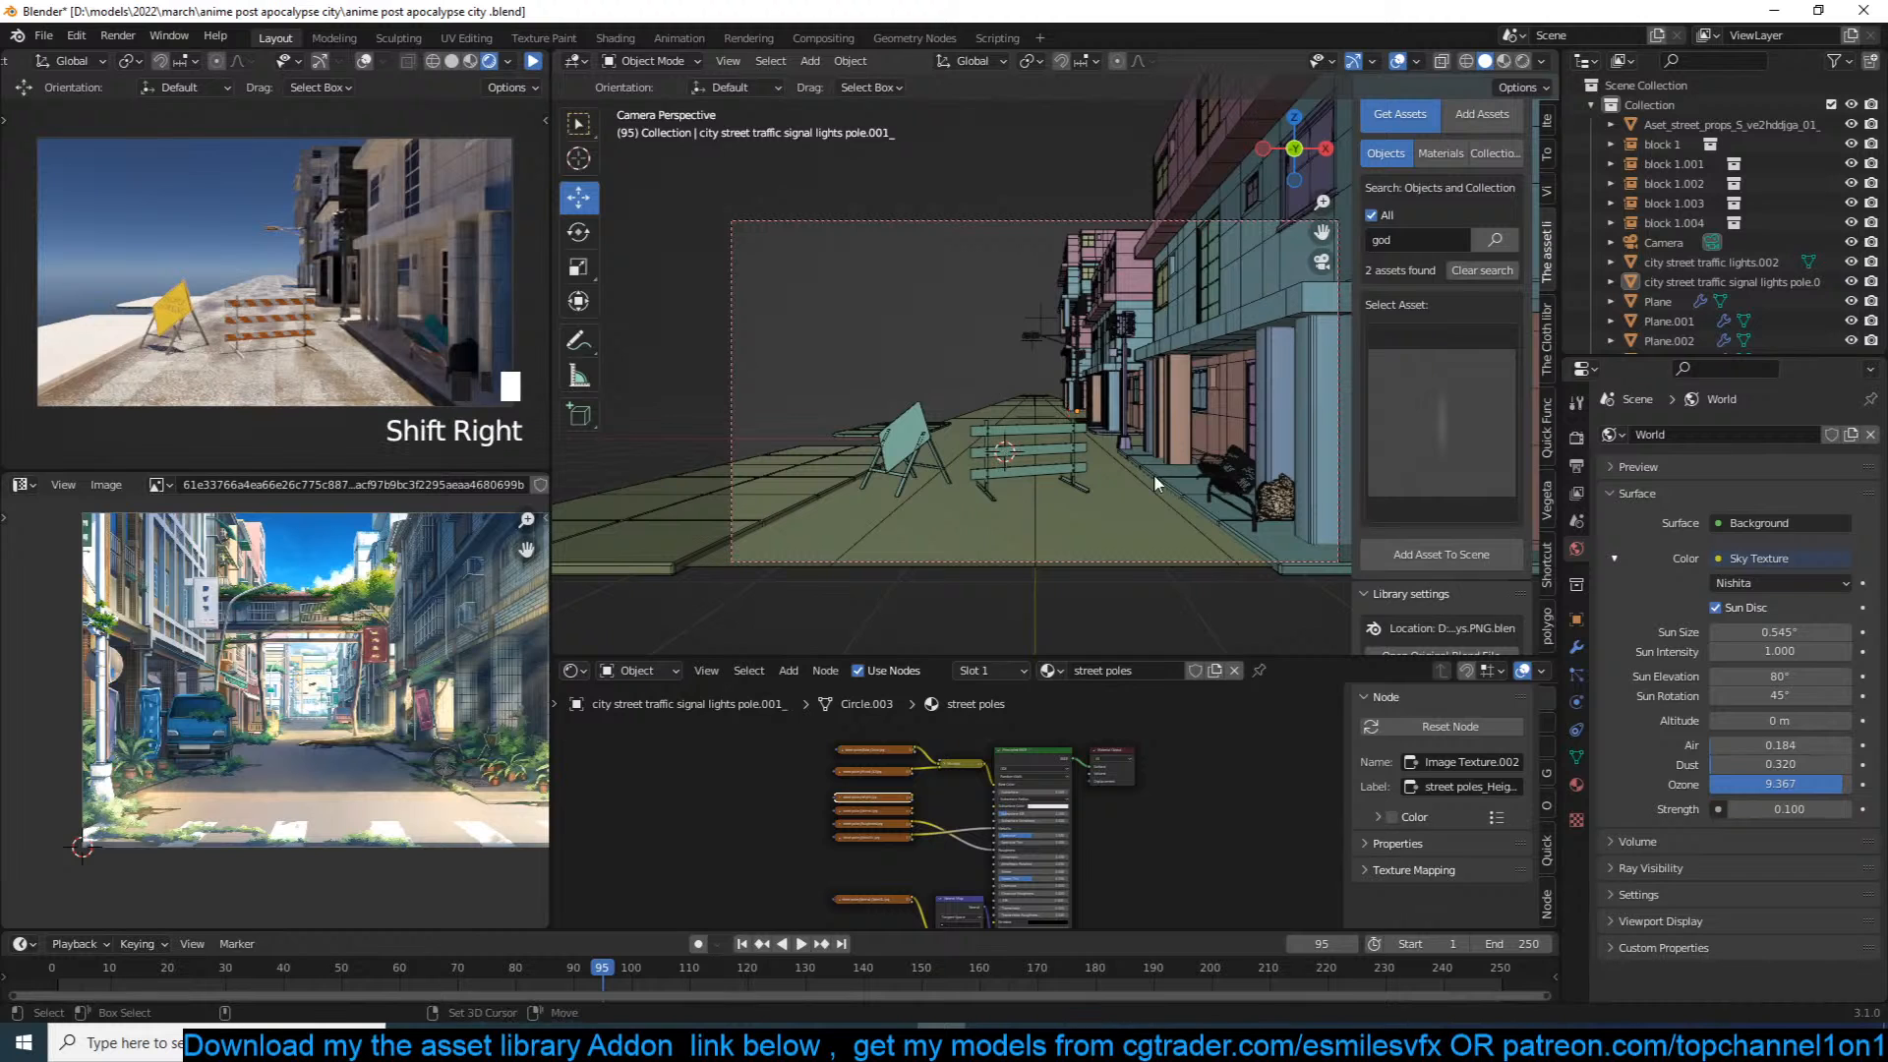
{"action": "left_click", "coordinate": [1440, 553]}
{"action": "key", "text": "g"}
{"action": "left_click", "coordinate": [1169, 367]}
{"action": "key", "text": "s"}
{"action": "left_click", "coordinate": [1243, 372]}
Step: Reposition the god rays plane along the street, scale it to about 1.93 × 5.46 × 1.10 in camera view, and save
{"action": "scroll", "coordinate": [1158, 378], "scroll_direction": "down", "scroll_amount": 2}
{"action": "key", "text": "KP_7"}
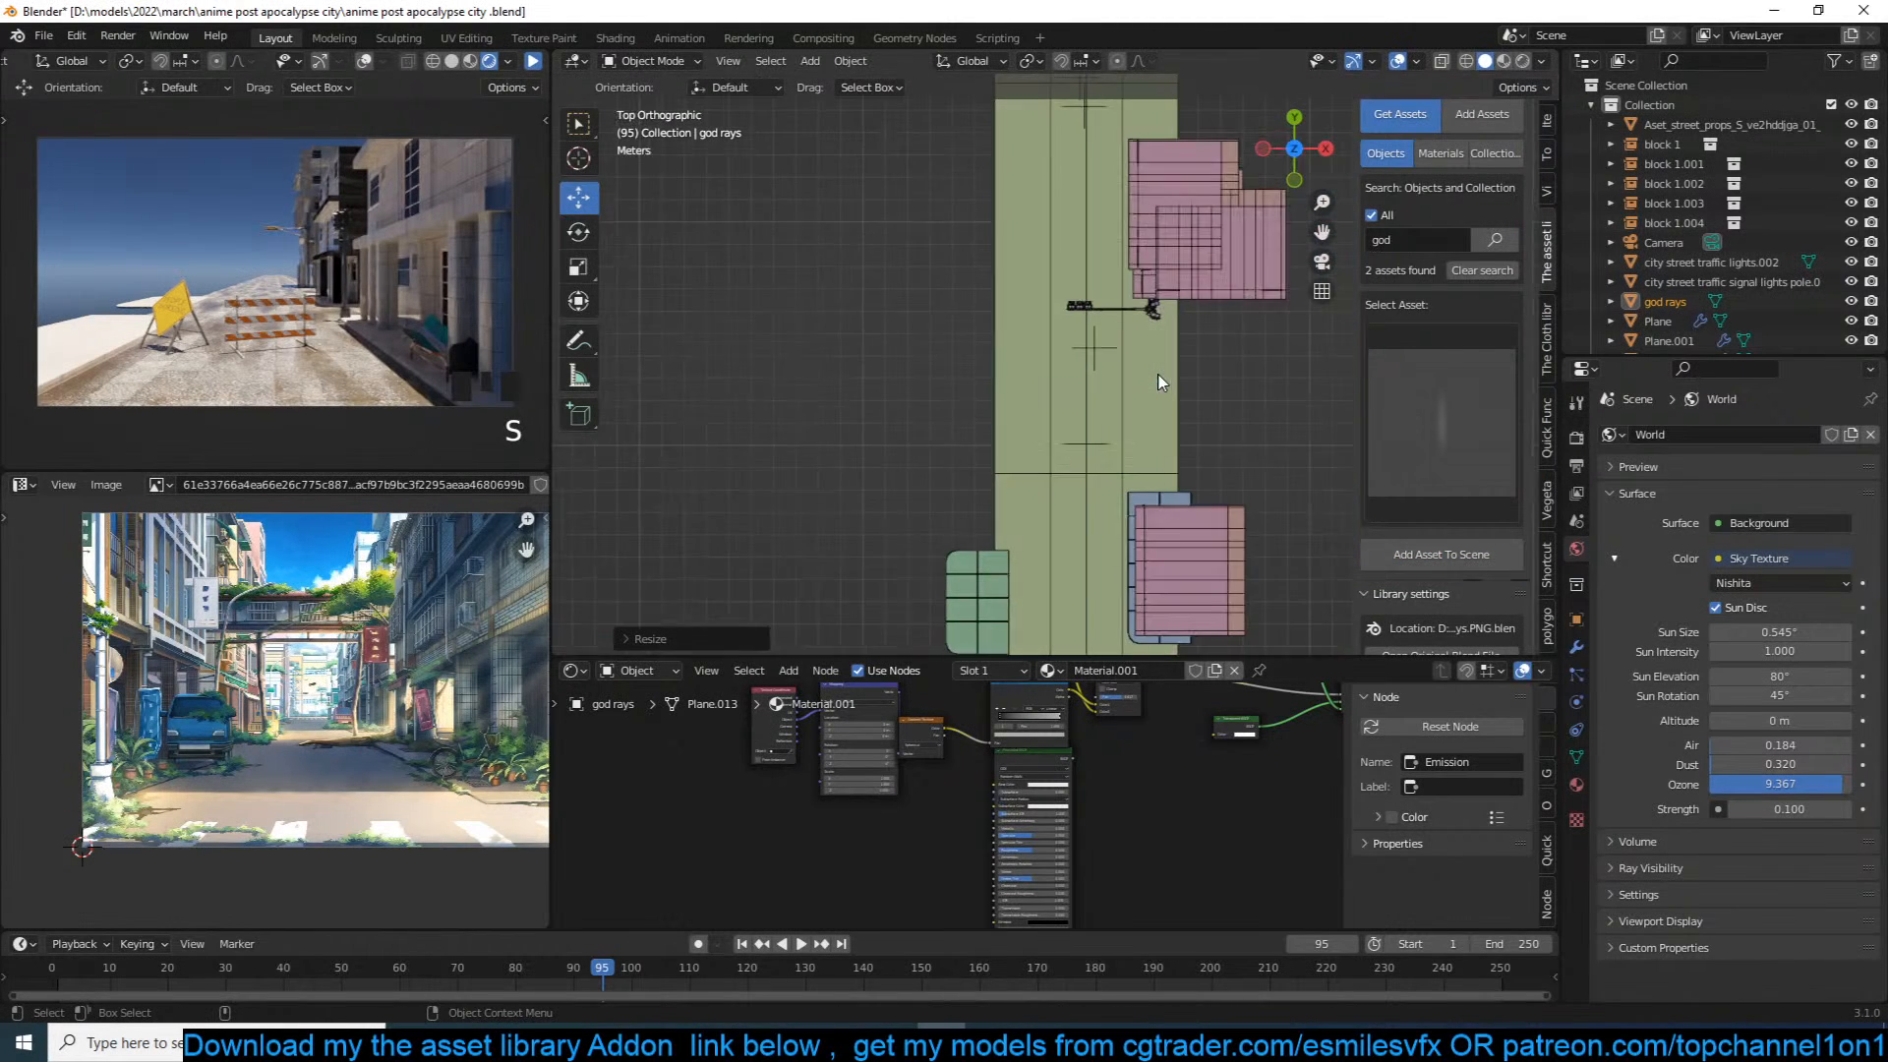
{"action": "scroll", "coordinate": [1158, 382], "scroll_direction": "down", "scroll_amount": 4}
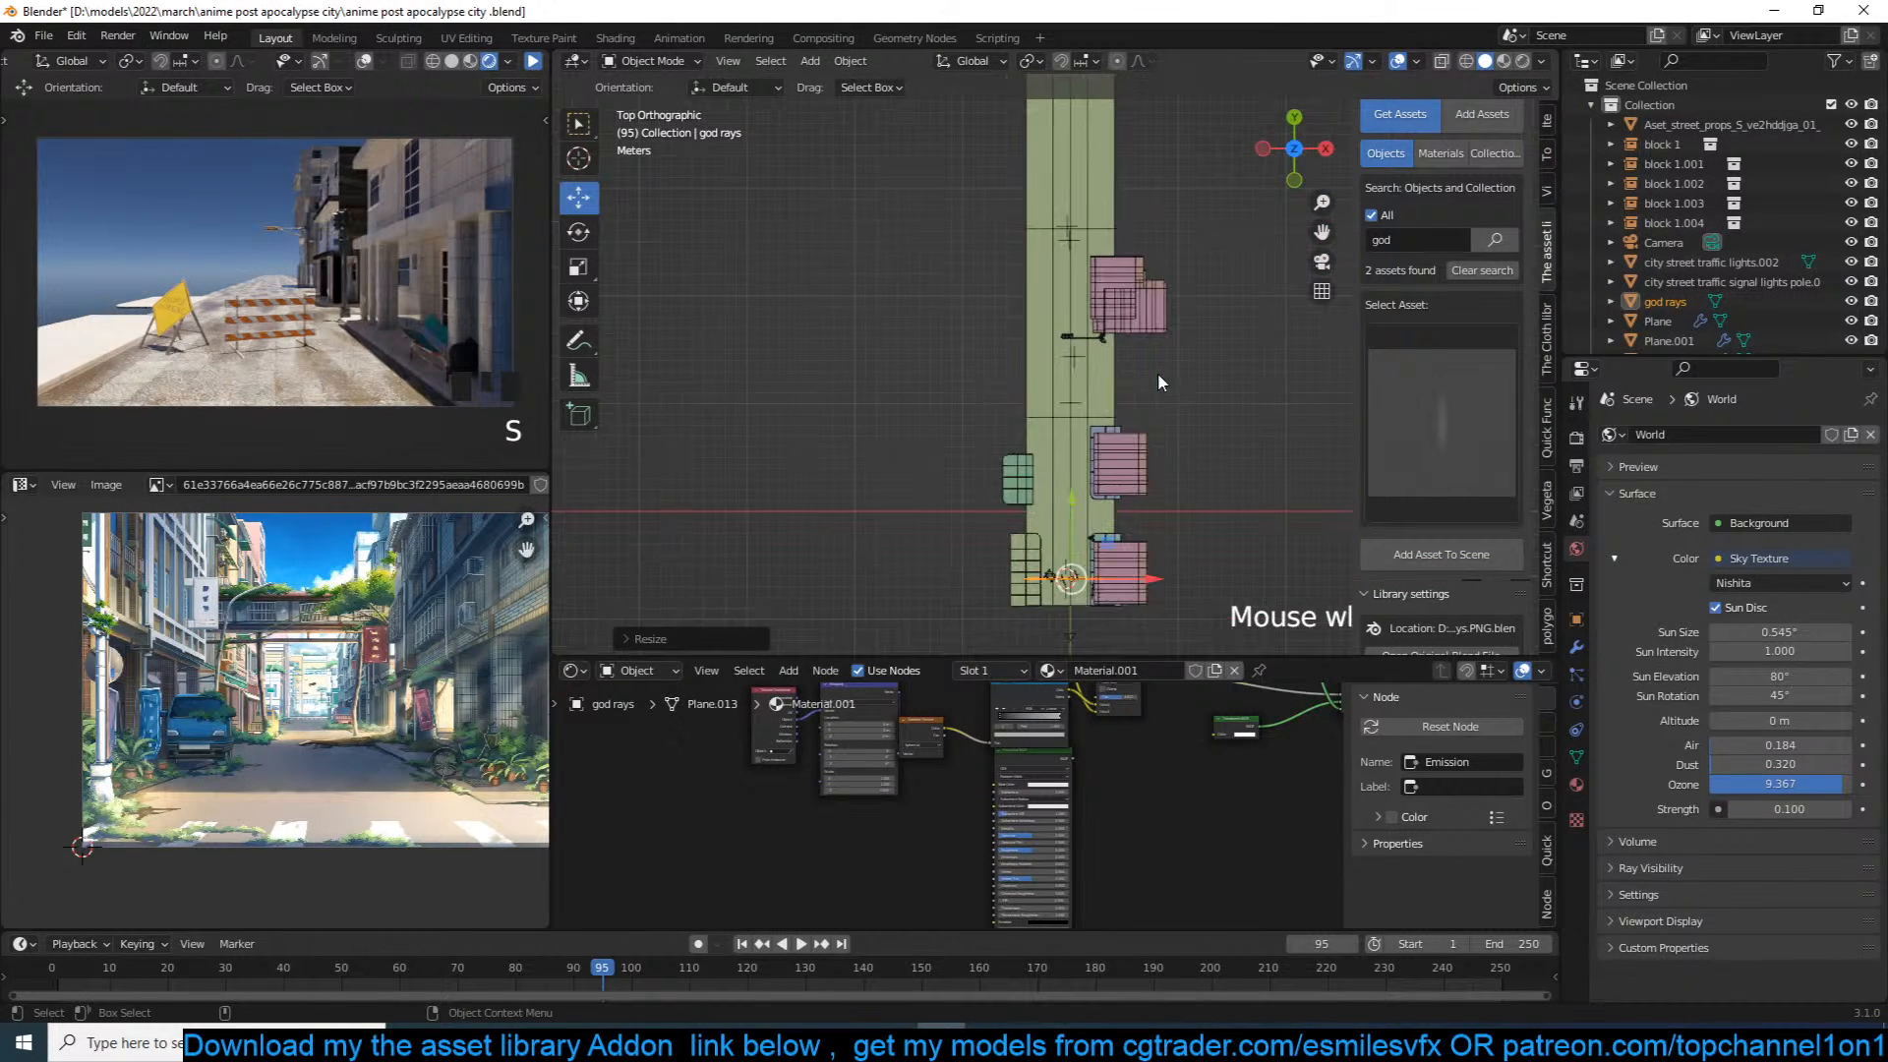
{"action": "key", "text": "g"}
{"action": "left_click", "coordinate": [1163, 332]}
{"action": "key", "text": "KP_0"}
{"action": "key", "text": "s"}
{"action": "left_click", "coordinate": [1197, 338]}
{"action": "key", "text": "g"}
{"action": "left_click", "coordinate": [1209, 332]}
{"action": "key", "text": "ctrl+s"}
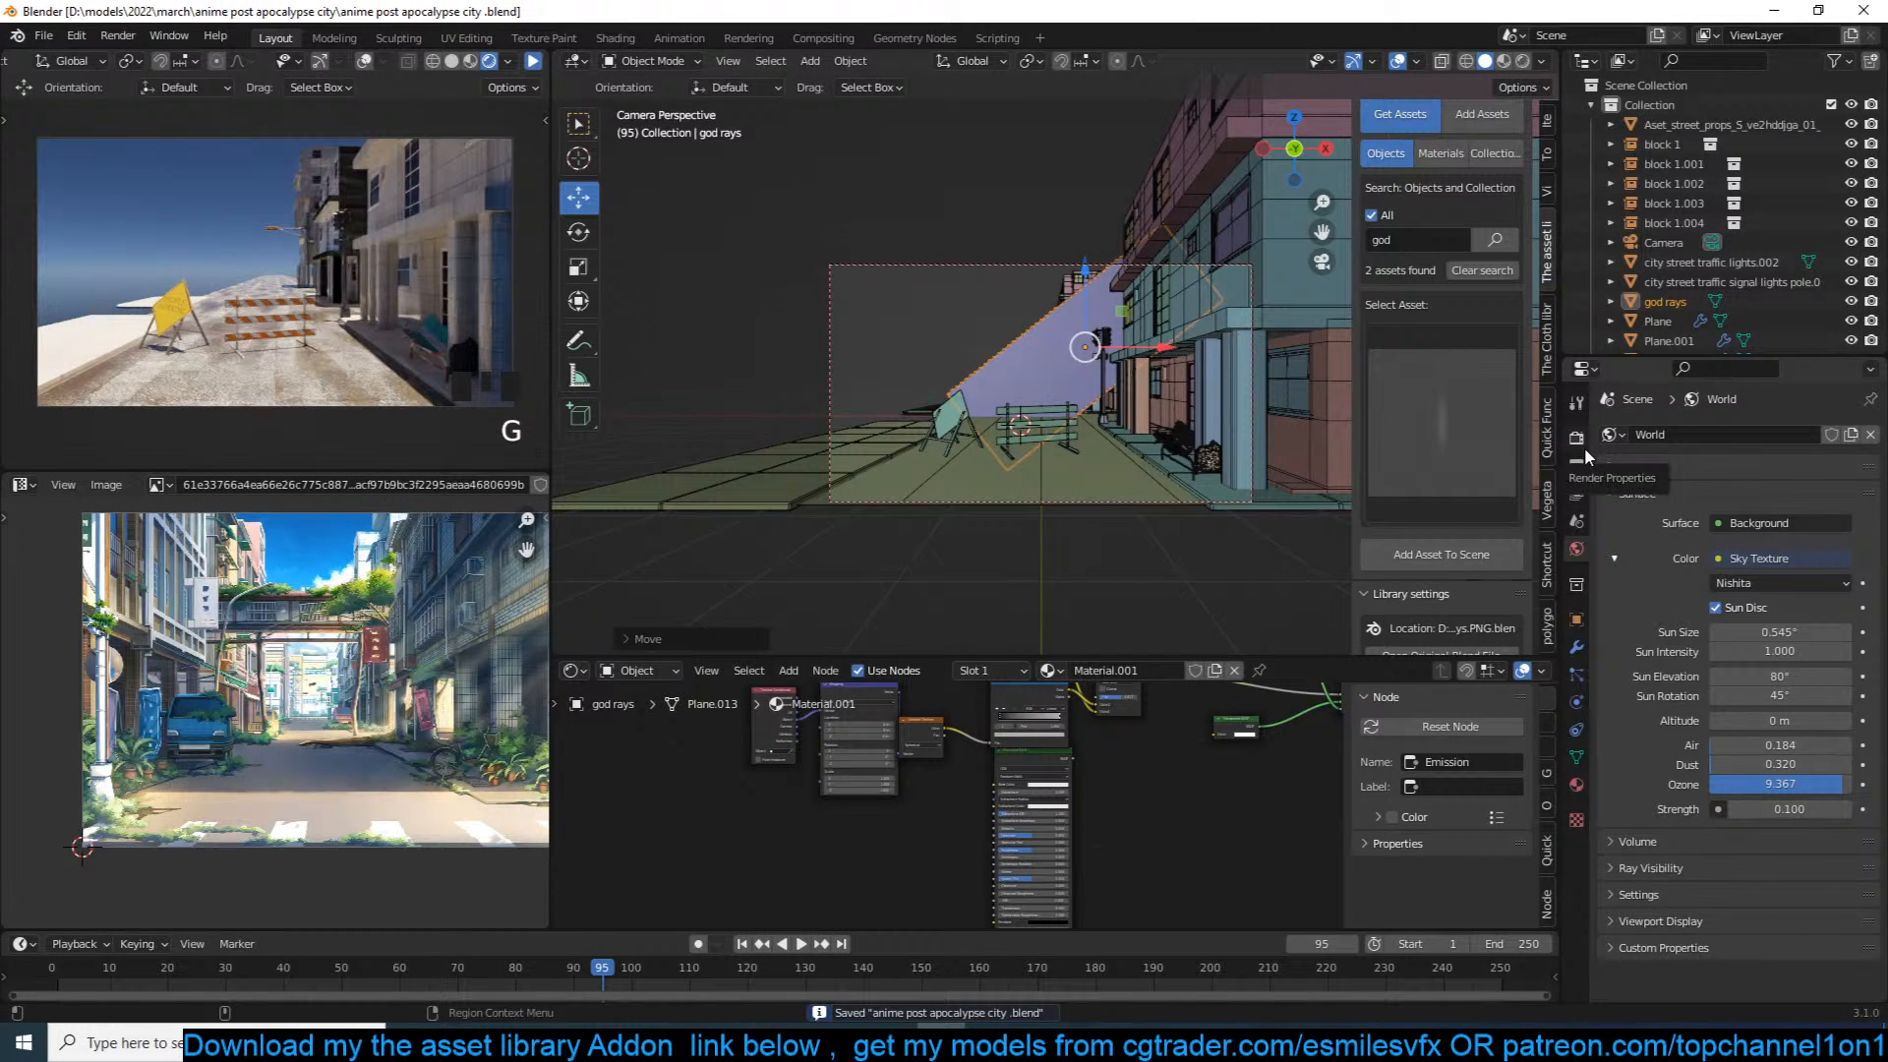
Step: Set the god rays object's viewport display to Wire, deselect it and save the file
{"action": "left_click", "coordinate": [1576, 619]}
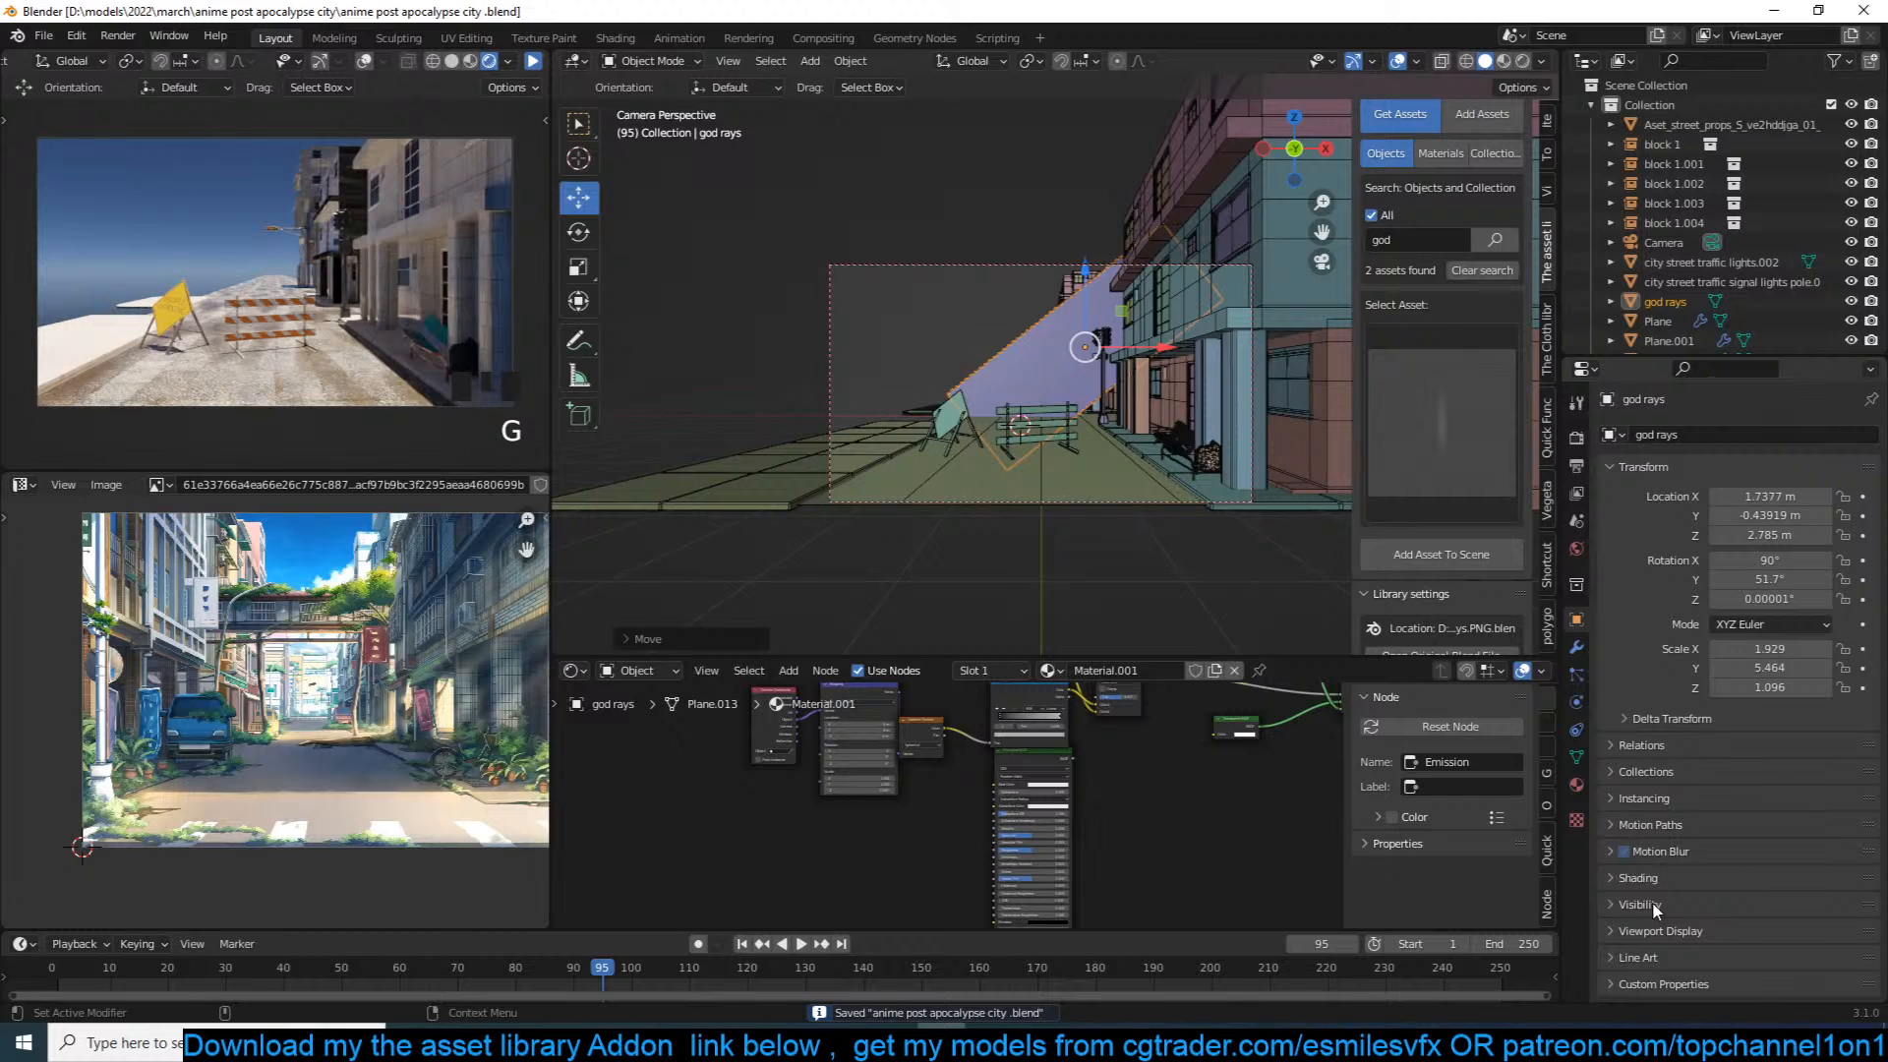
{"action": "left_click", "coordinate": [1657, 930]}
{"action": "scroll", "coordinate": [1657, 930], "scroll_direction": "down", "scroll_amount": 5}
{"action": "left_click", "coordinate": [1781, 905]}
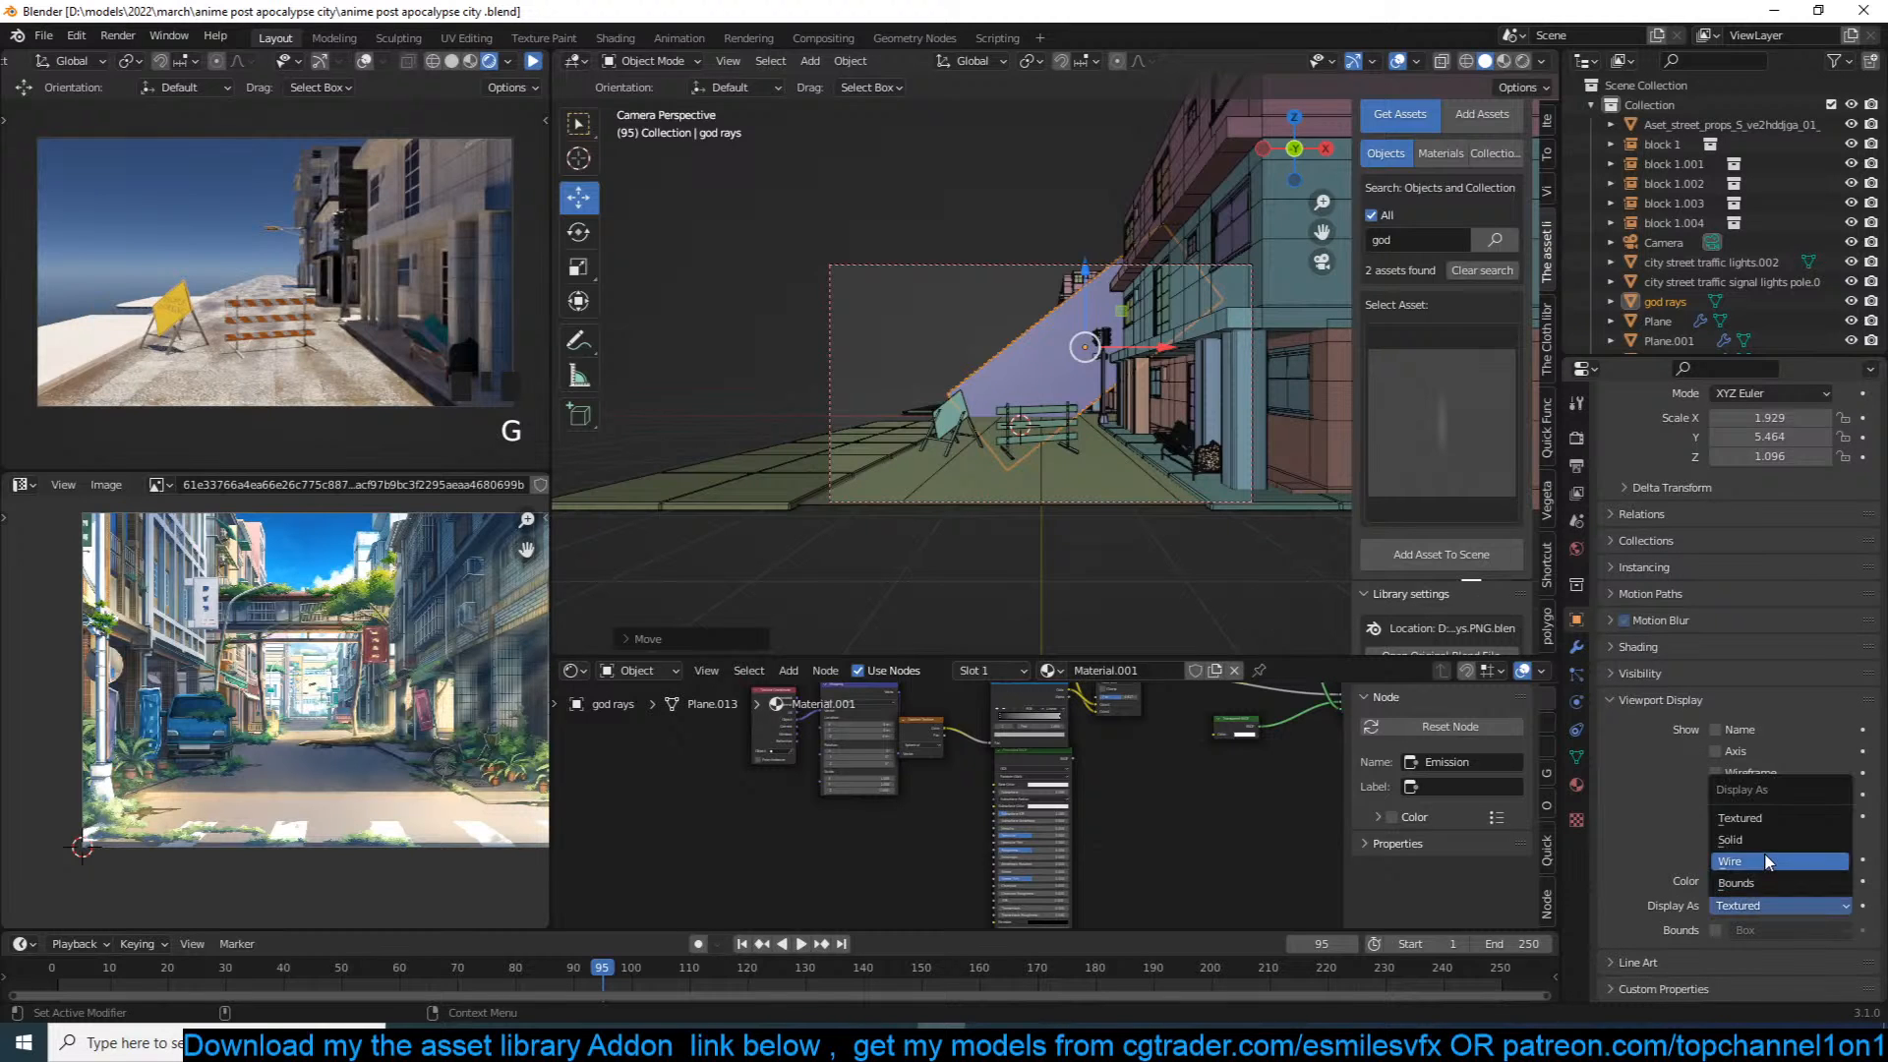
{"action": "left_click", "coordinate": [1750, 857]}
{"action": "key", "text": "ctrl+s"}
{"action": "key", "text": "alt+a"}
{"action": "key", "text": "ctrl+s"}
Step: Resume the rendered preview, then enlarge the god rays plane to a scale of about 3.15 × 8.92 × 1.79 and reposition it over the street
{"action": "left_click", "coordinate": [532, 63]}
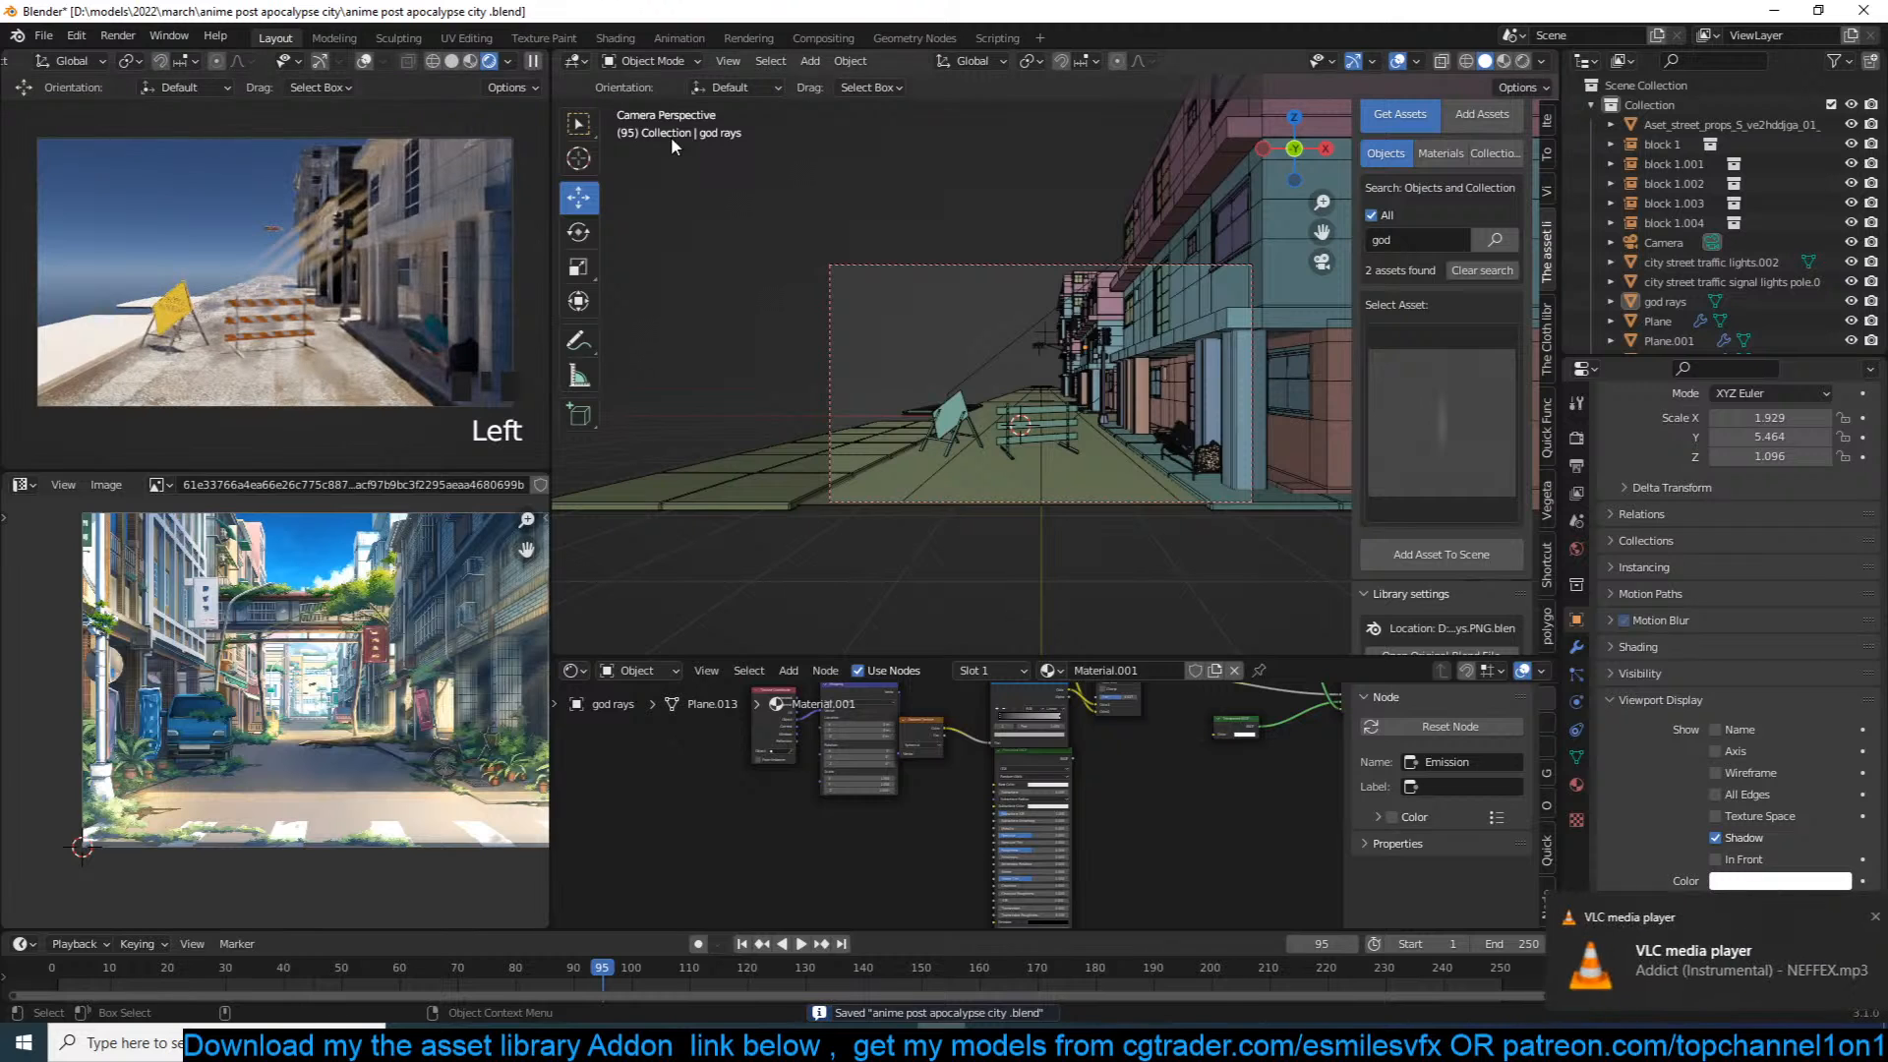
{"action": "key", "text": "s"}
{"action": "left_click", "coordinate": [1028, 340]}
{"action": "key", "text": "s"}
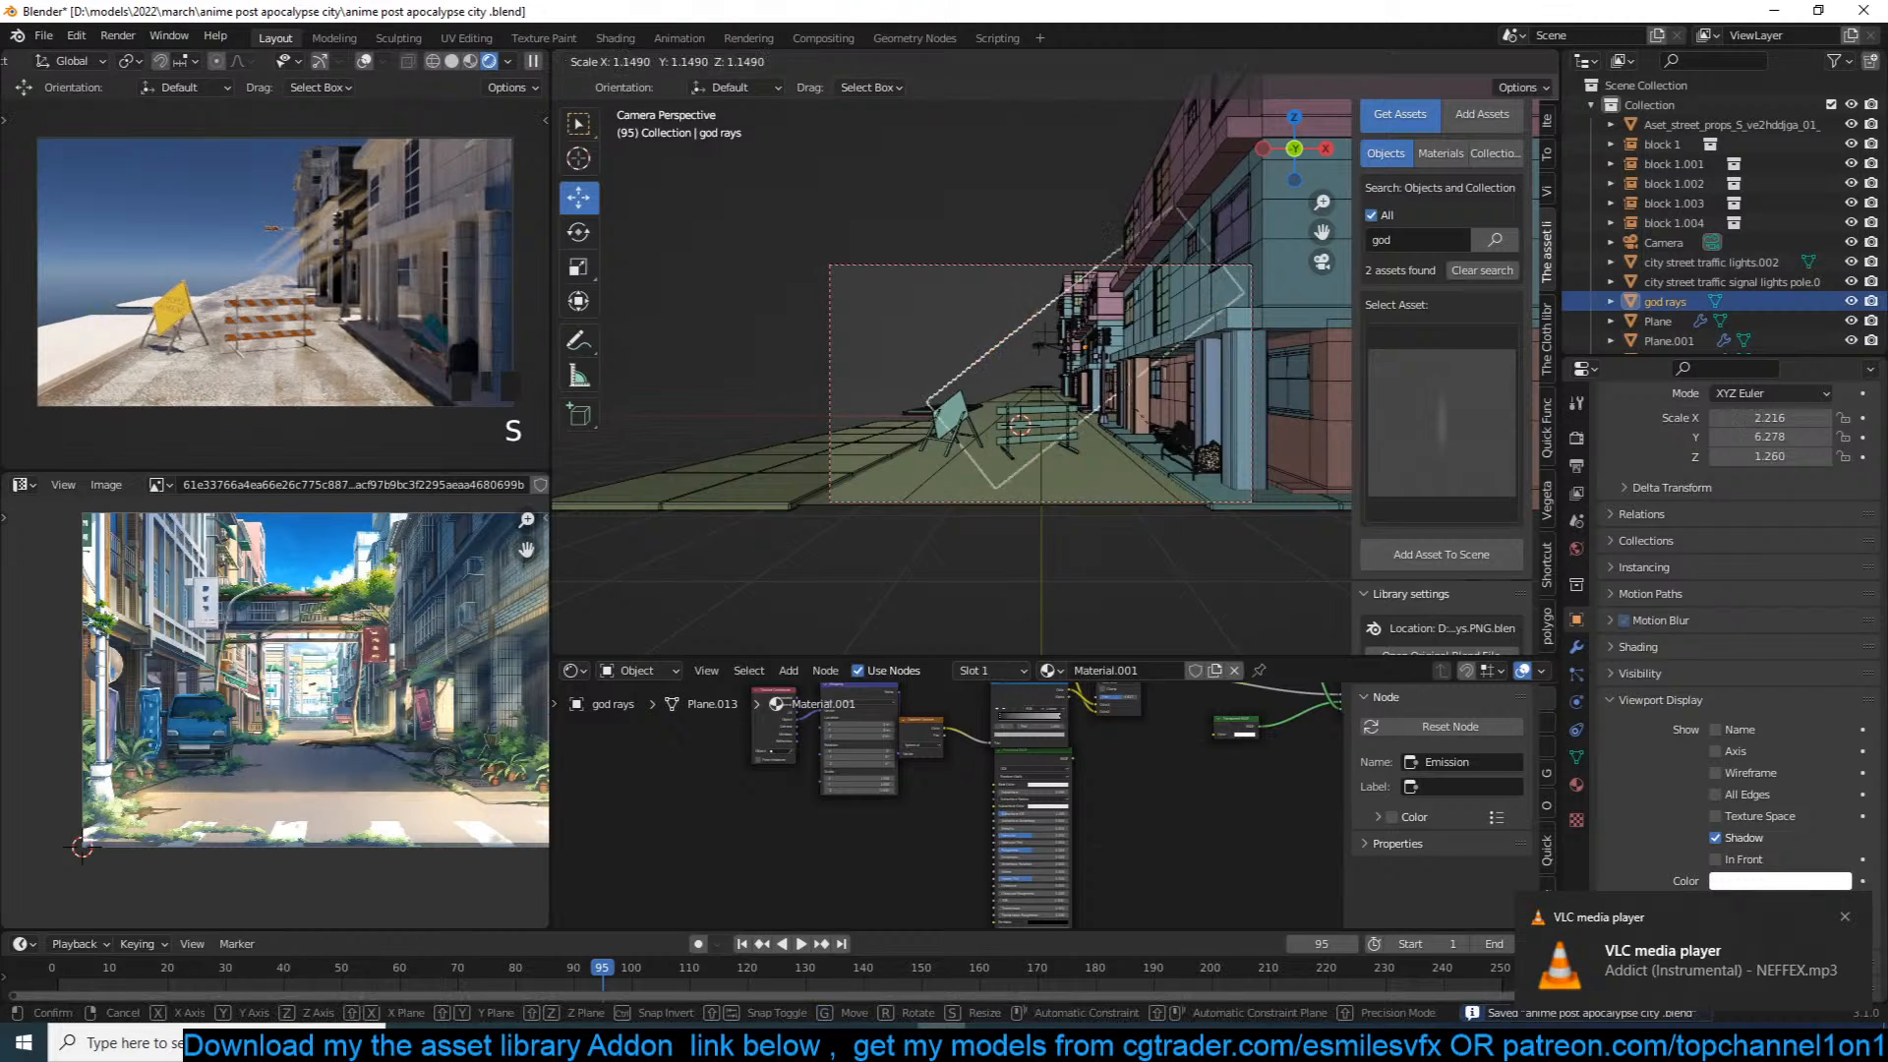
{"action": "left_click", "coordinate": [1180, 418]}
{"action": "key", "text": "g"}
{"action": "left_click", "coordinate": [1200, 396]}
Step: Examine the god rays material's node network around the Color Burn mix, Transparent BSDF and Mix Shader nodes
{"action": "scroll", "coordinate": [995, 797], "scroll_direction": "up", "scroll_amount": 6}
{"action": "middle_click_drag", "start_coordinate": [1071, 732], "coordinate": [668, 912]}
{"action": "scroll", "coordinate": [922, 611], "scroll_direction": "up", "scroll_amount": 2}
{"action": "scroll", "coordinate": [1052, 823], "scroll_direction": "up", "scroll_amount": 3}
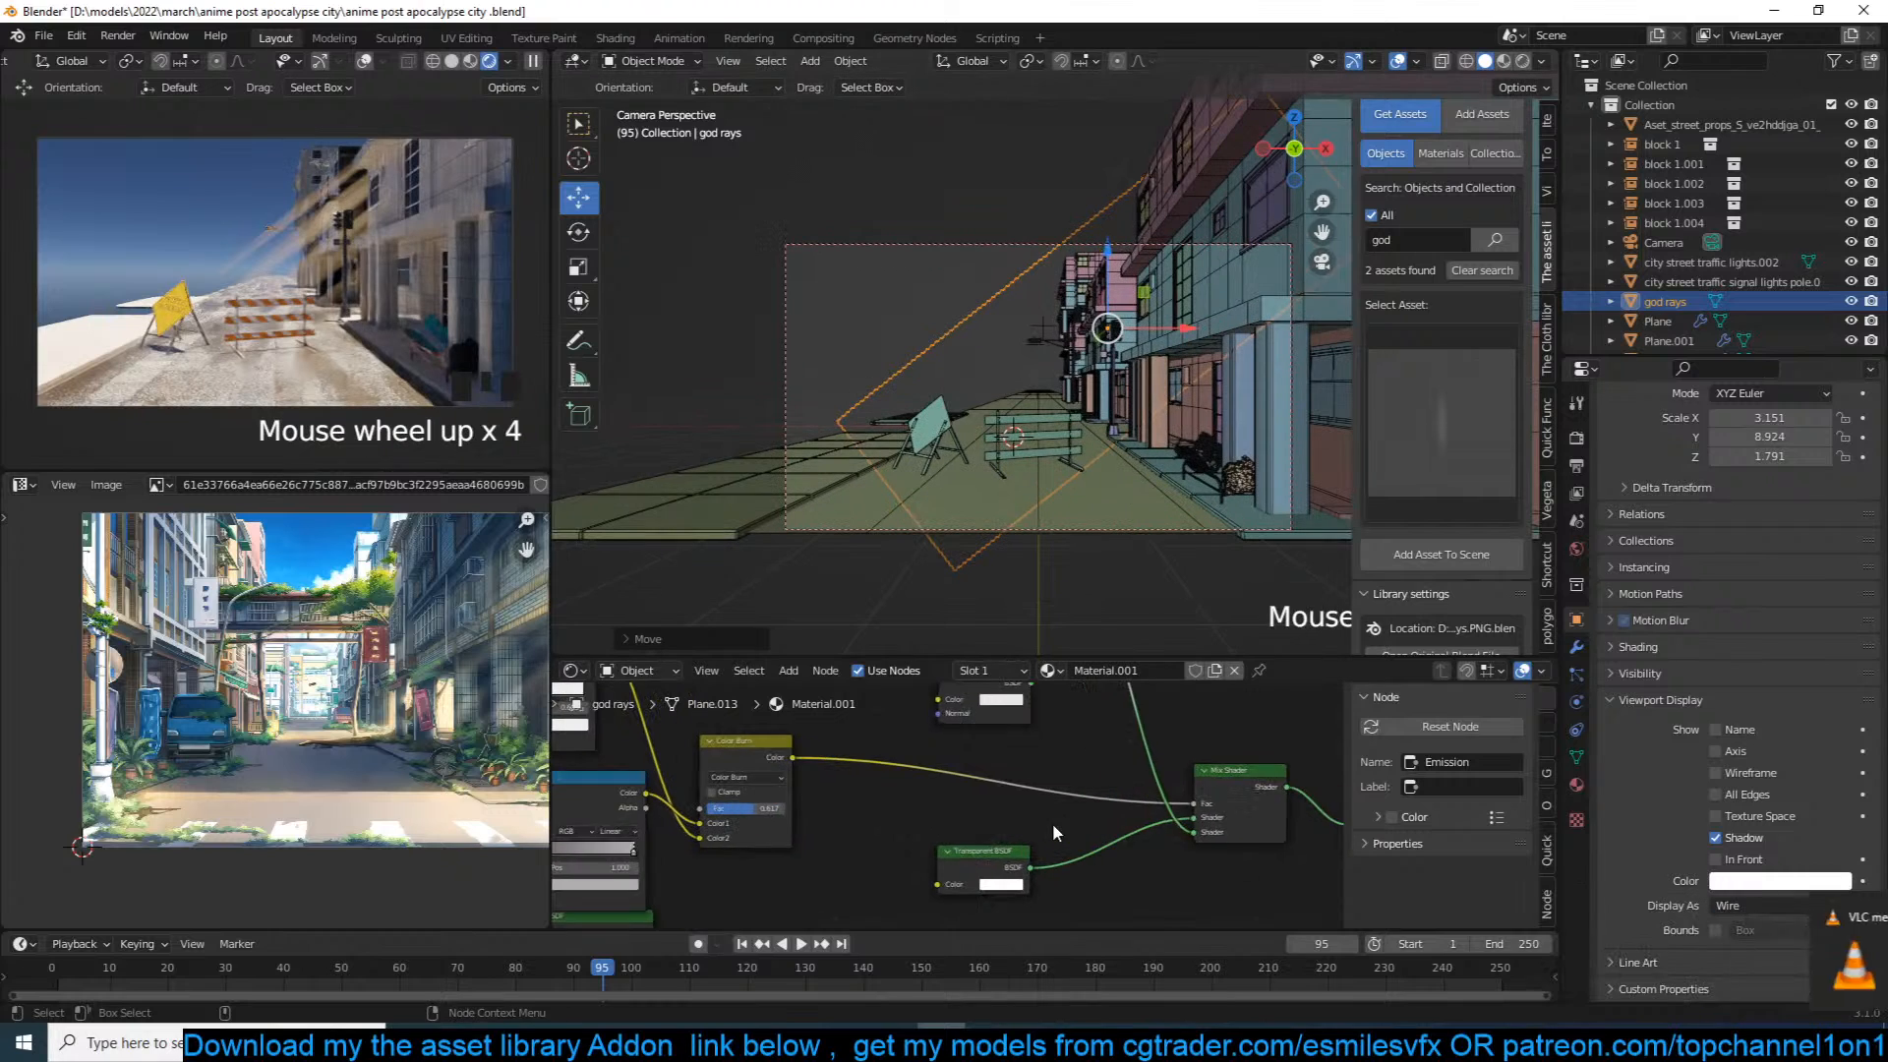
{"action": "scroll", "coordinate": [1118, 763], "scroll_direction": "down", "scroll_amount": 3}
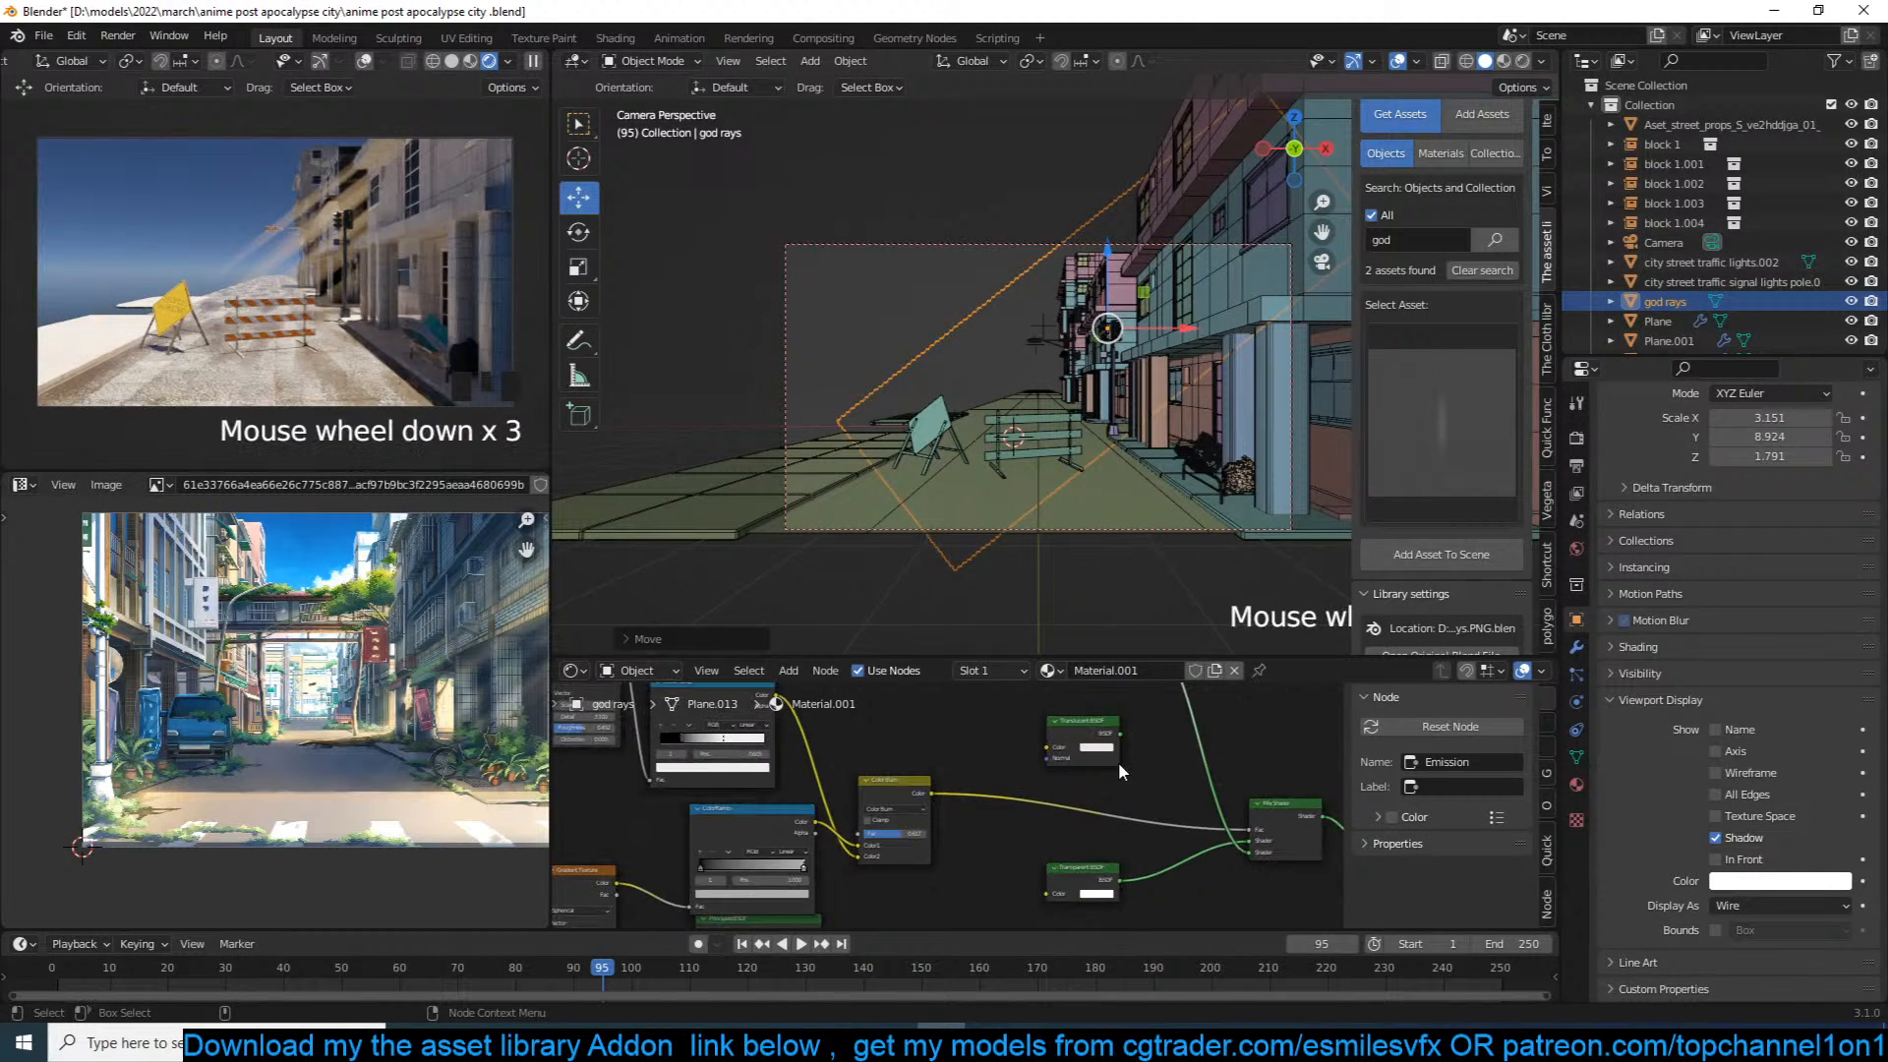
{"action": "mouse_move", "coordinate": [1118, 763]}
{"action": "middle_mouse_down"}
{"action": "mouse_move", "coordinate": [1103, 789]}
{"action": "mouse_move", "coordinate": [1143, 746]}
{"action": "middle_mouse_up"}
{"action": "scroll", "coordinate": [1103, 789], "scroll_direction": "up", "scroll_amount": 1}
{"action": "scroll", "coordinate": [930, 818], "scroll_direction": "up", "scroll_amount": 1}
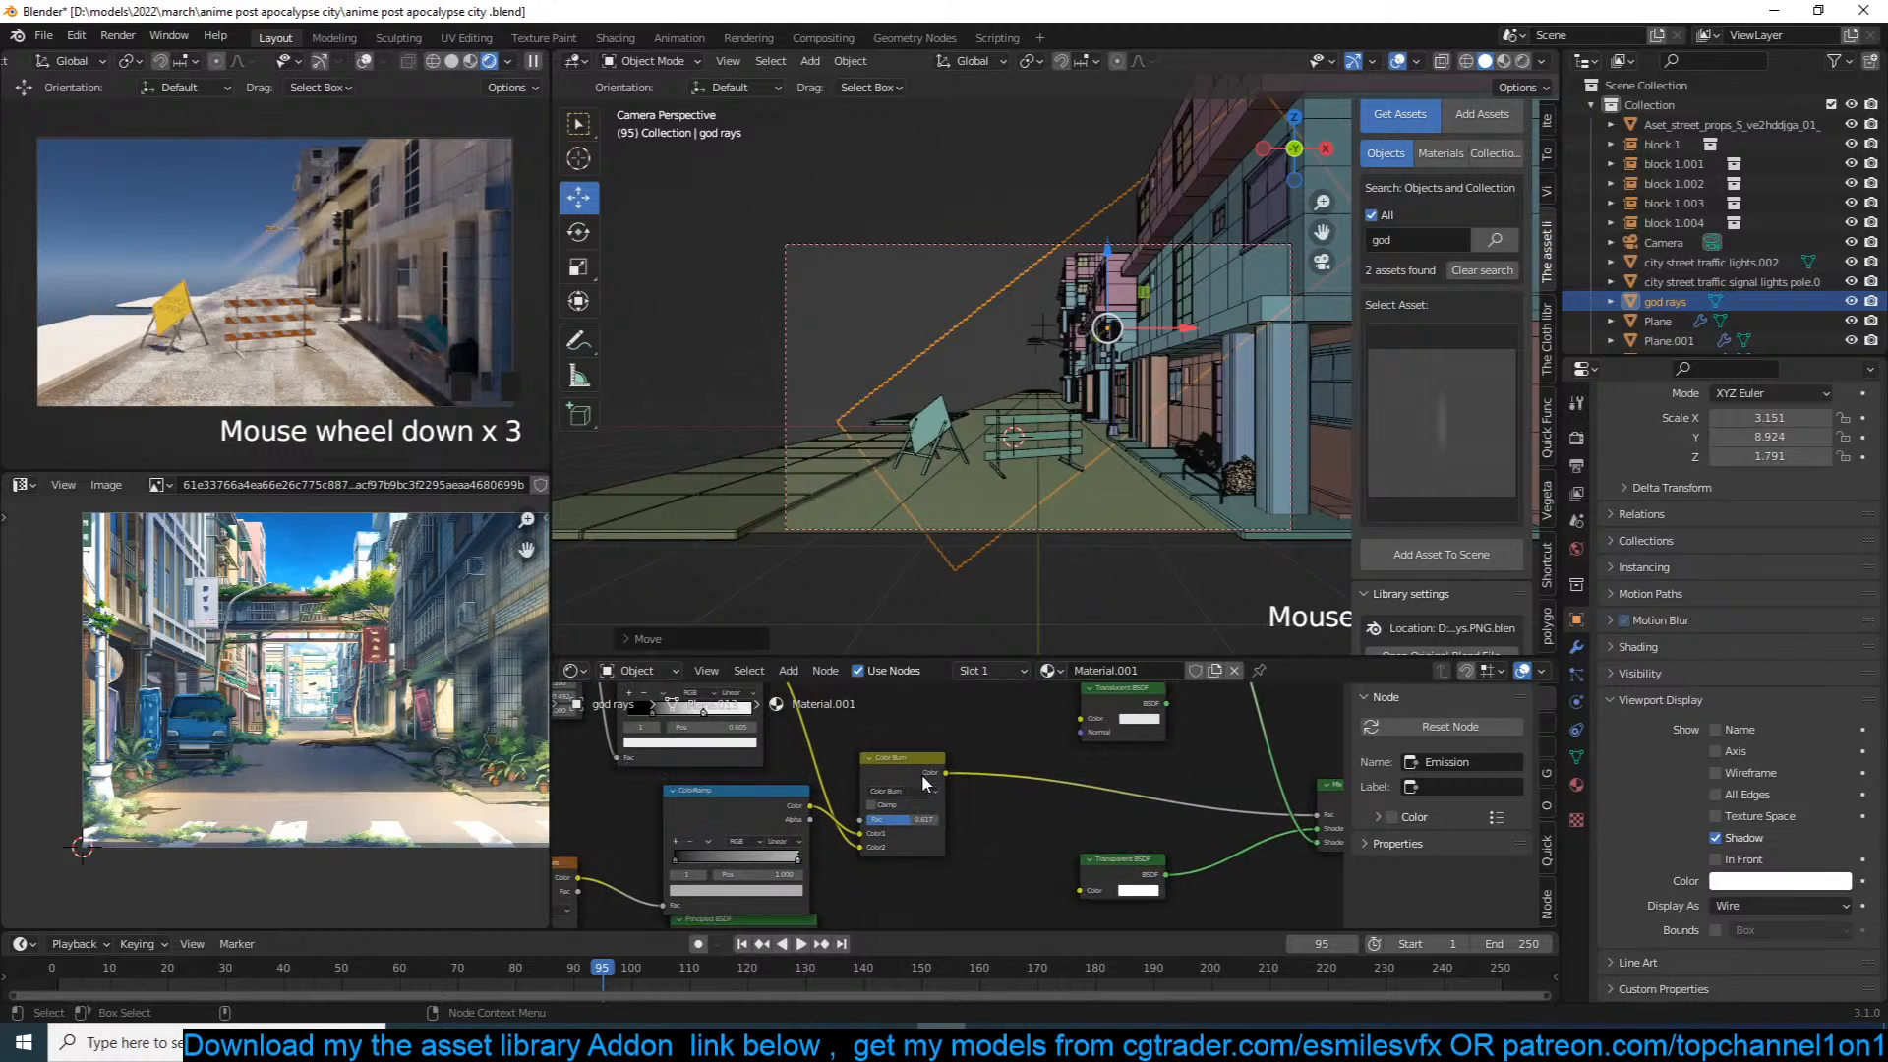
{"action": "left_click", "coordinate": [916, 770]}
{"action": "scroll", "coordinate": [1068, 774], "scroll_direction": "down", "scroll_amount": 1}
{"action": "middle_click_drag", "start_coordinate": [1069, 775], "coordinate": [998, 798]}
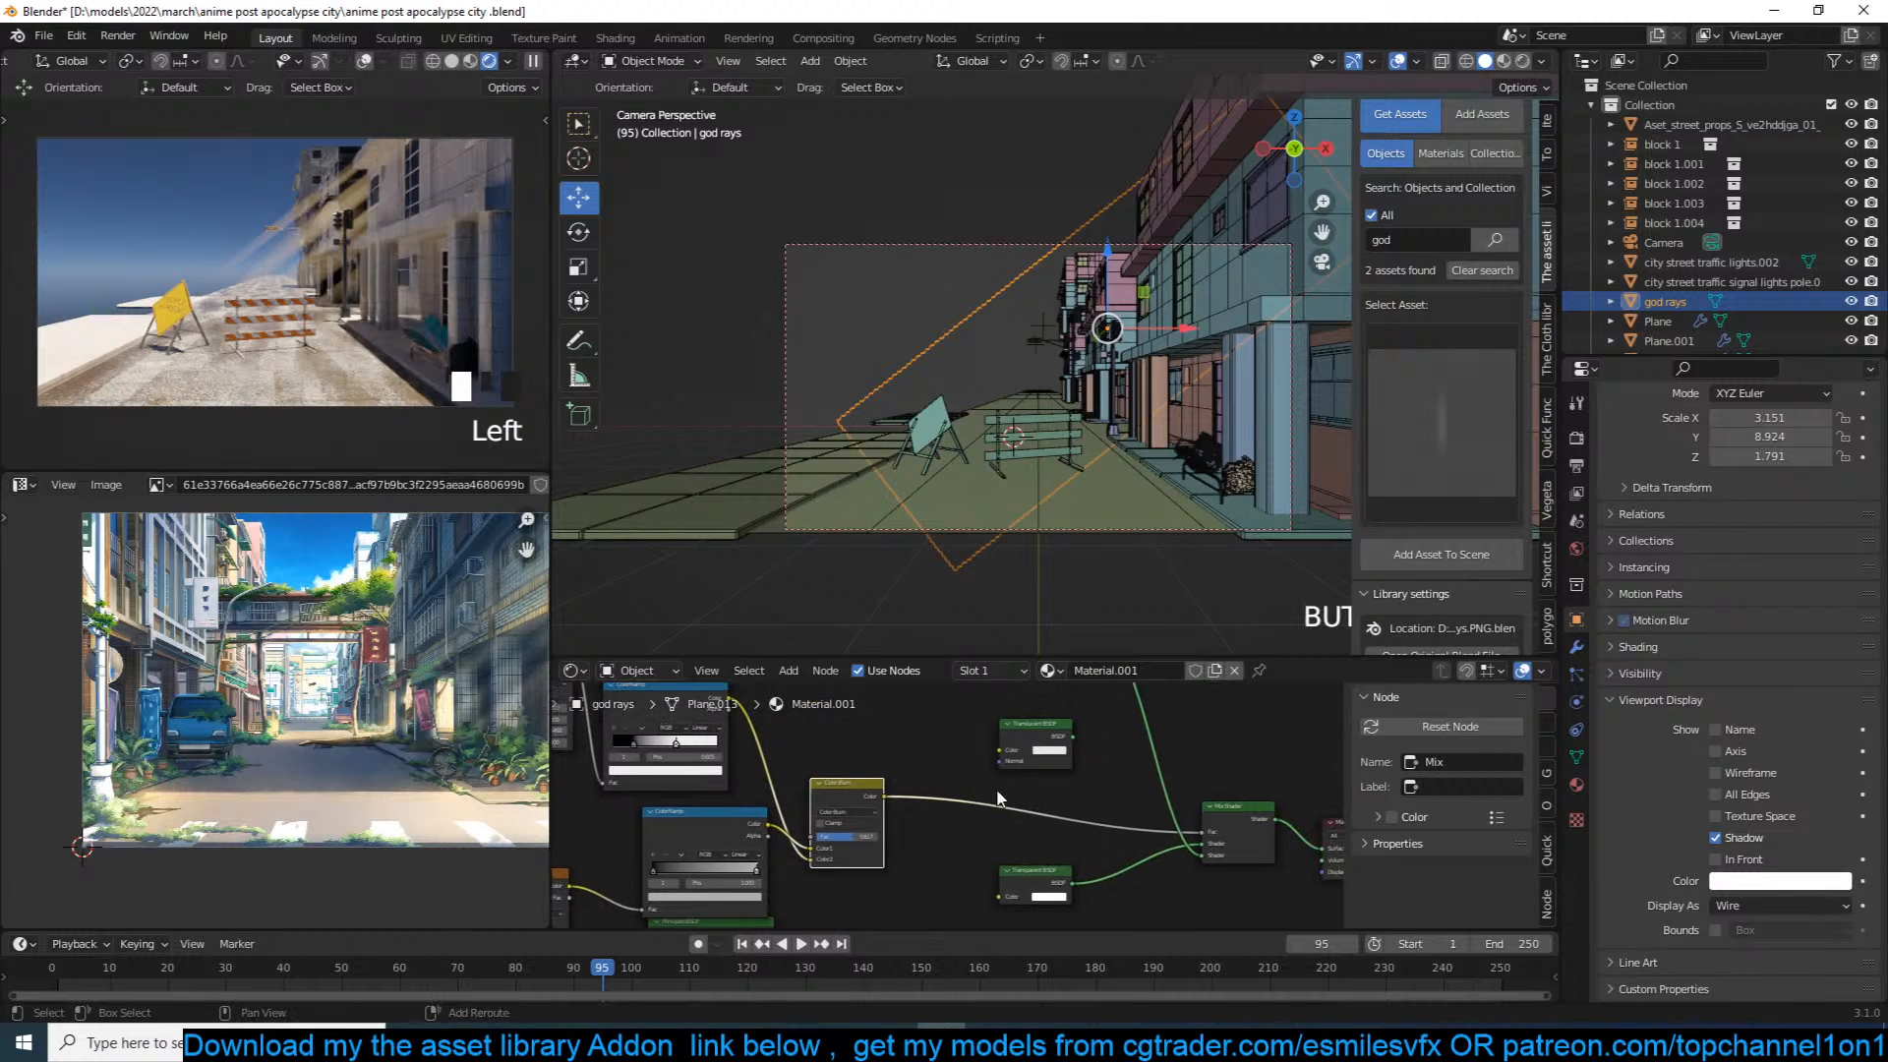
Step: Duplicate the Color Burn node, insert the copy before the Mix Shader's Fac input, and set it to Mix blending with Fac 1.000
{"action": "key", "text": "shift+d"}
{"action": "left_click", "coordinate": [1022, 821]}
{"action": "scroll", "coordinate": [983, 819], "scroll_direction": "up", "scroll_amount": 3}
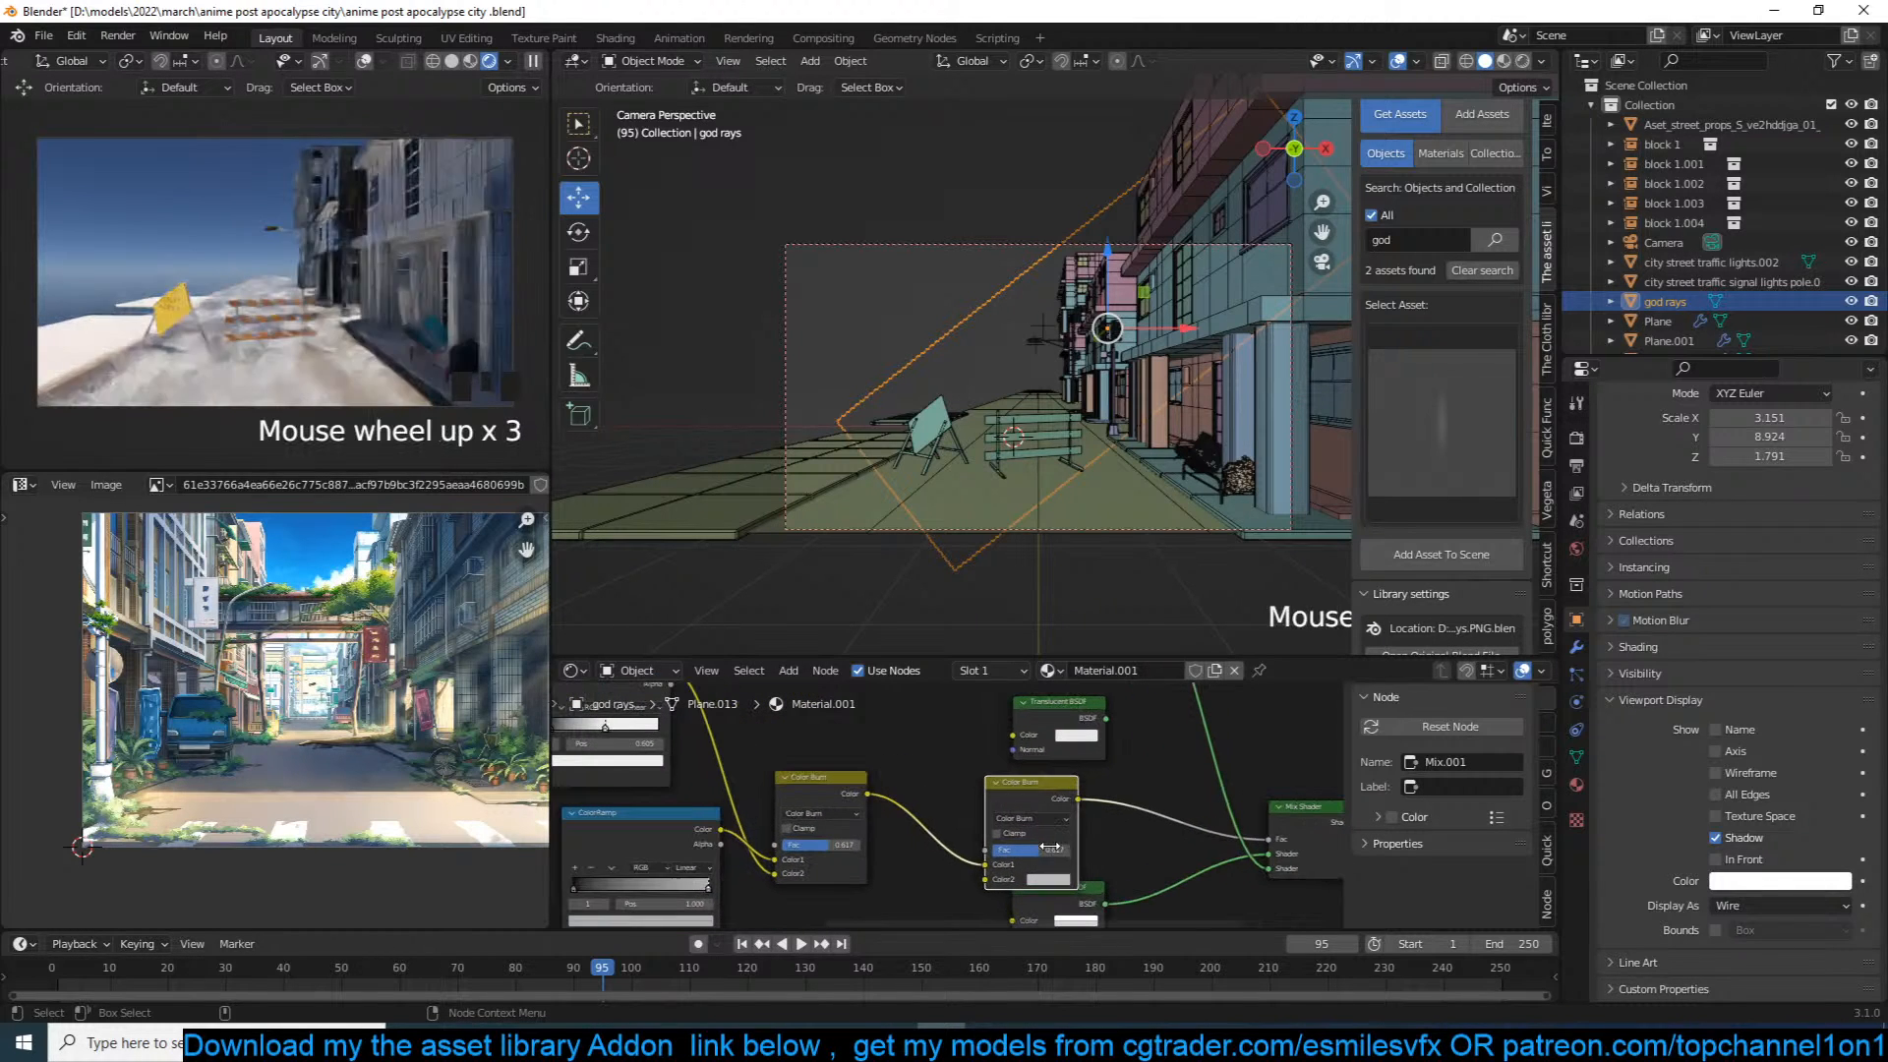
{"action": "left_click", "coordinate": [1062, 818]}
{"action": "left_click", "coordinate": [1032, 807]}
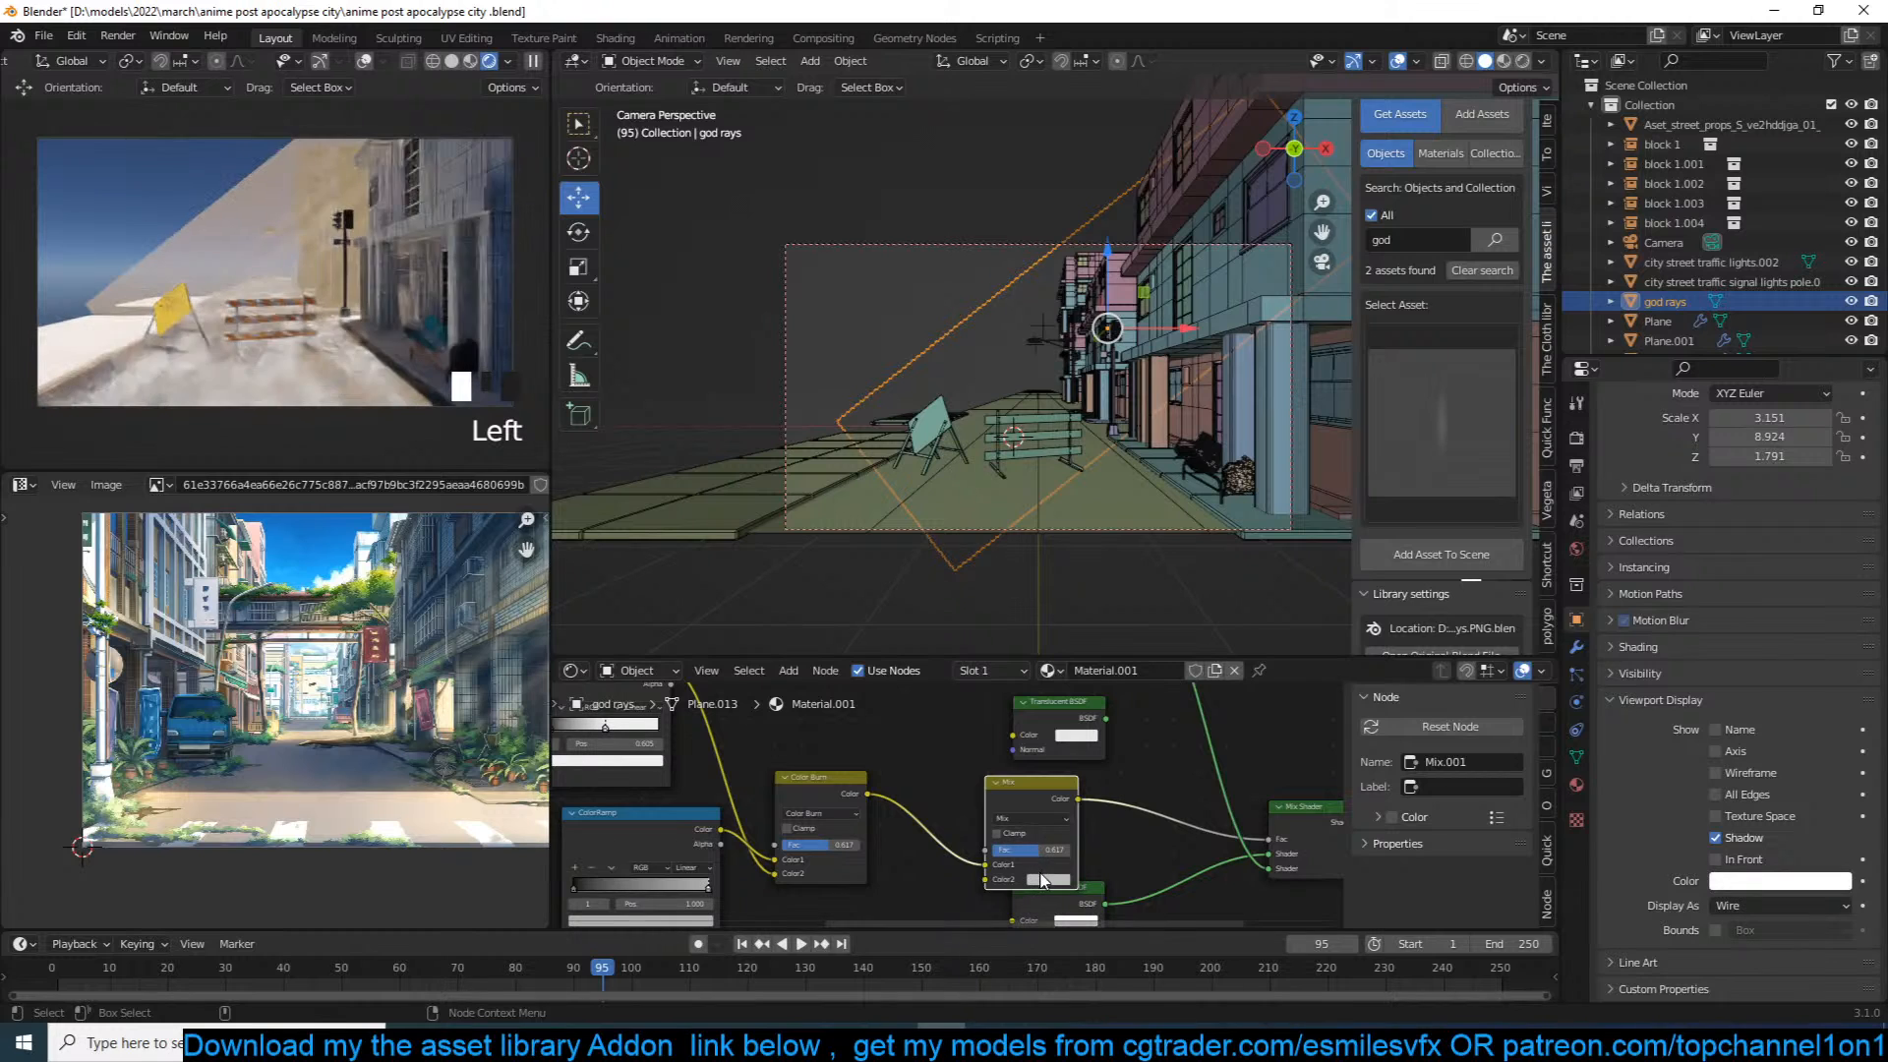
{"action": "left_click_drag", "start_coordinate": [1042, 852], "coordinate": [1002, 852]}
Step: Set the inserted Mix node's second colour to black and lower its Fac slightly
{"action": "left_click", "coordinate": [1048, 879]}
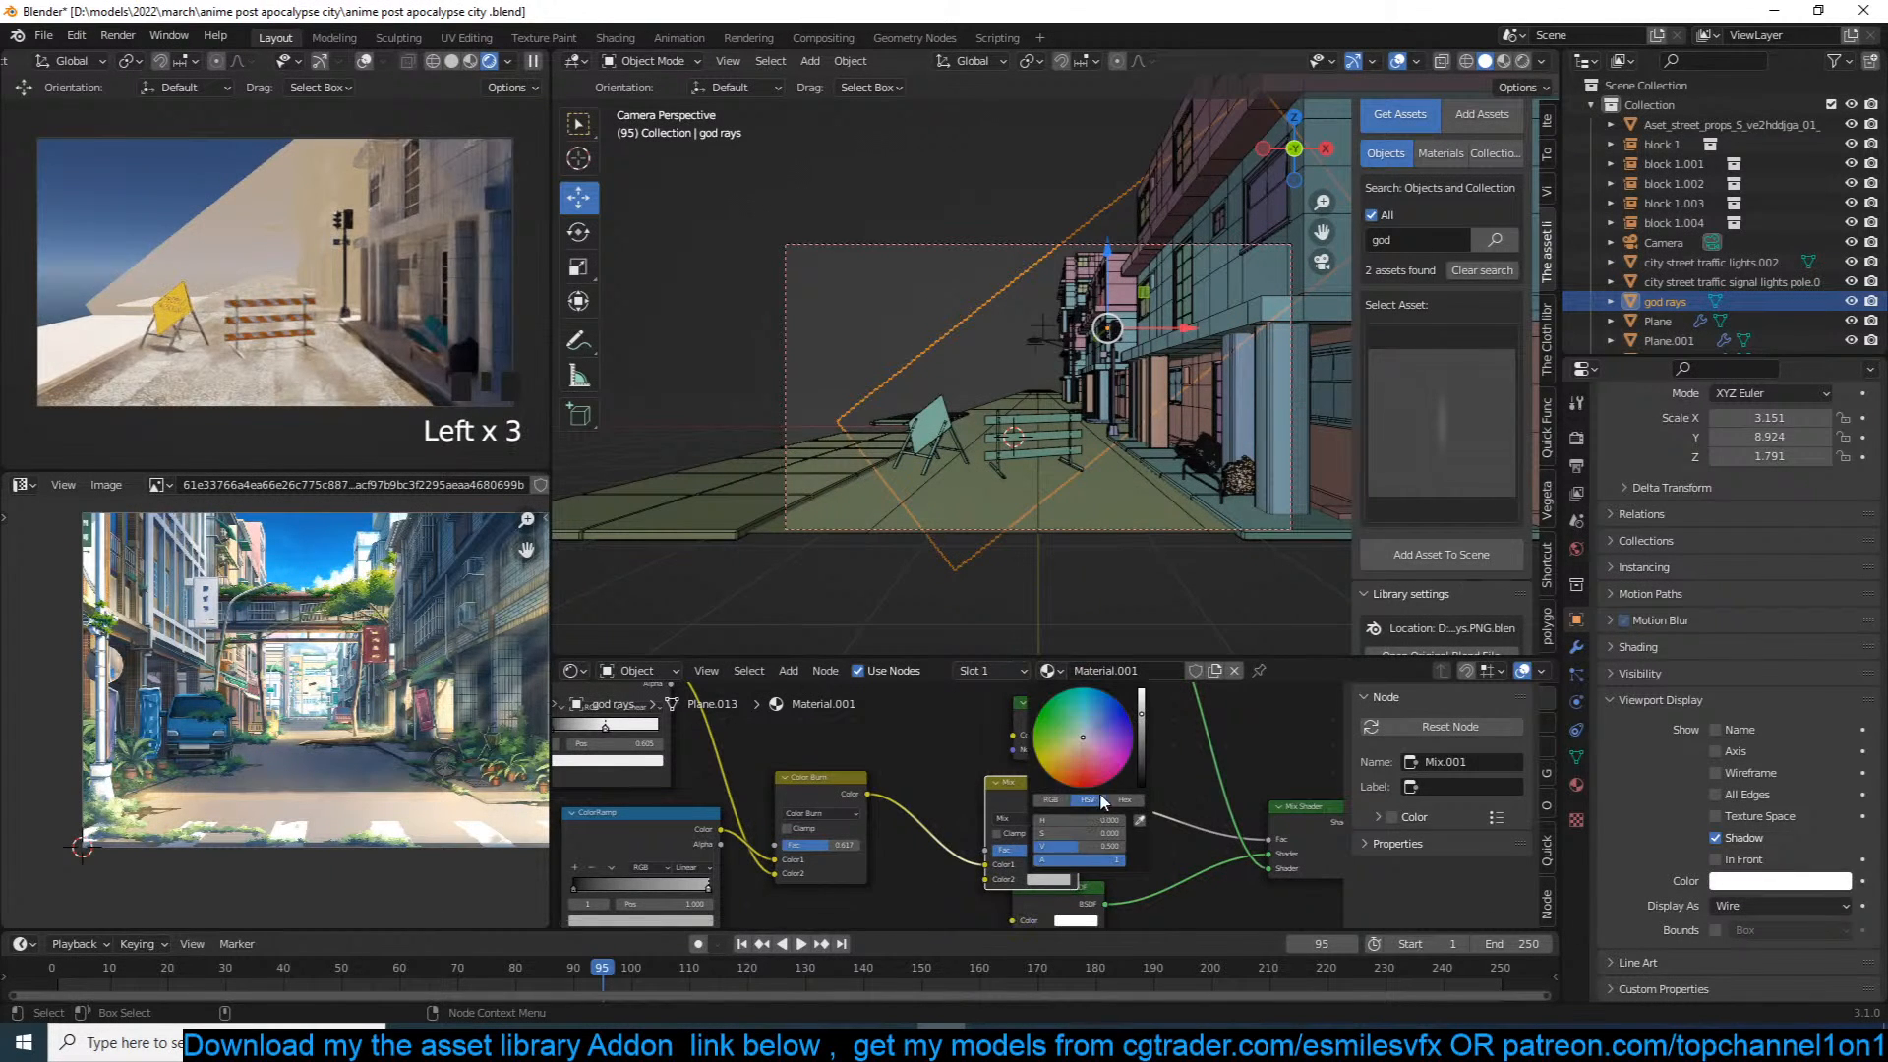
{"action": "left_click", "coordinate": [1142, 781]}
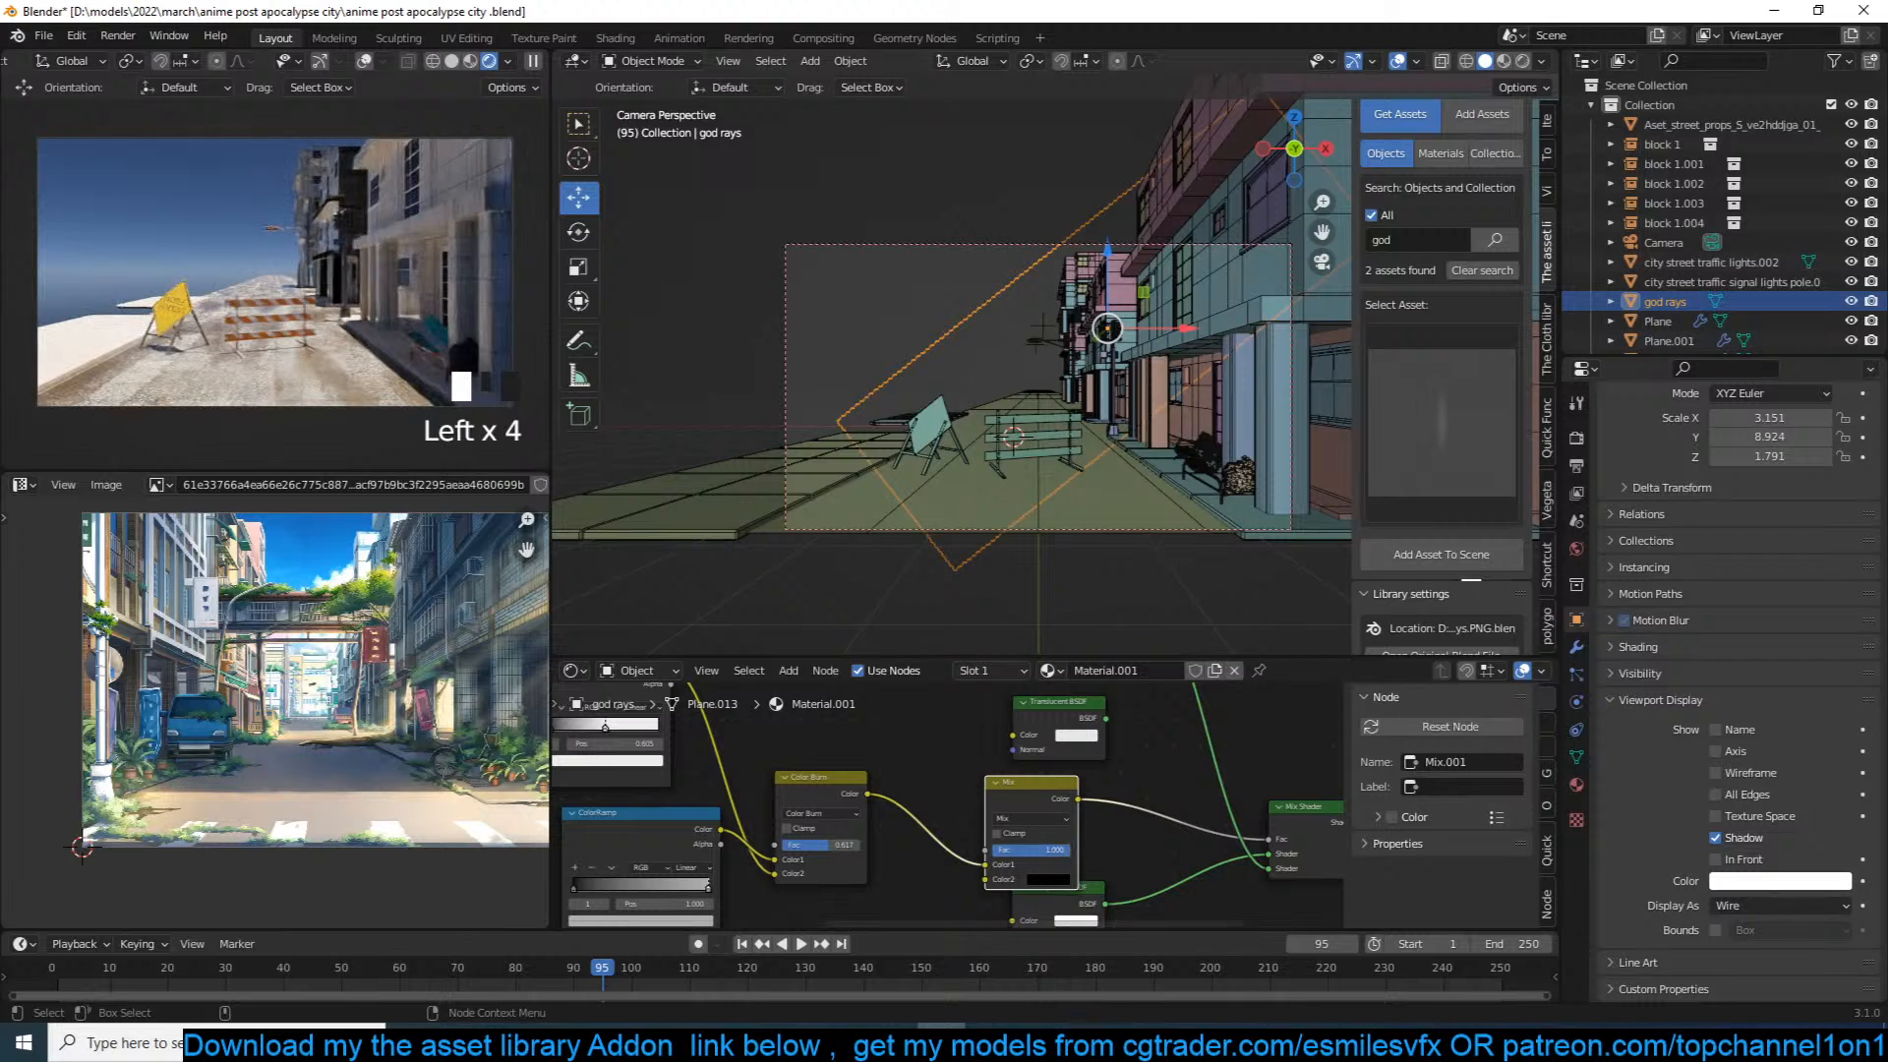
{"action": "left_click_drag", "start_coordinate": [1052, 851], "coordinate": [1063, 851]}
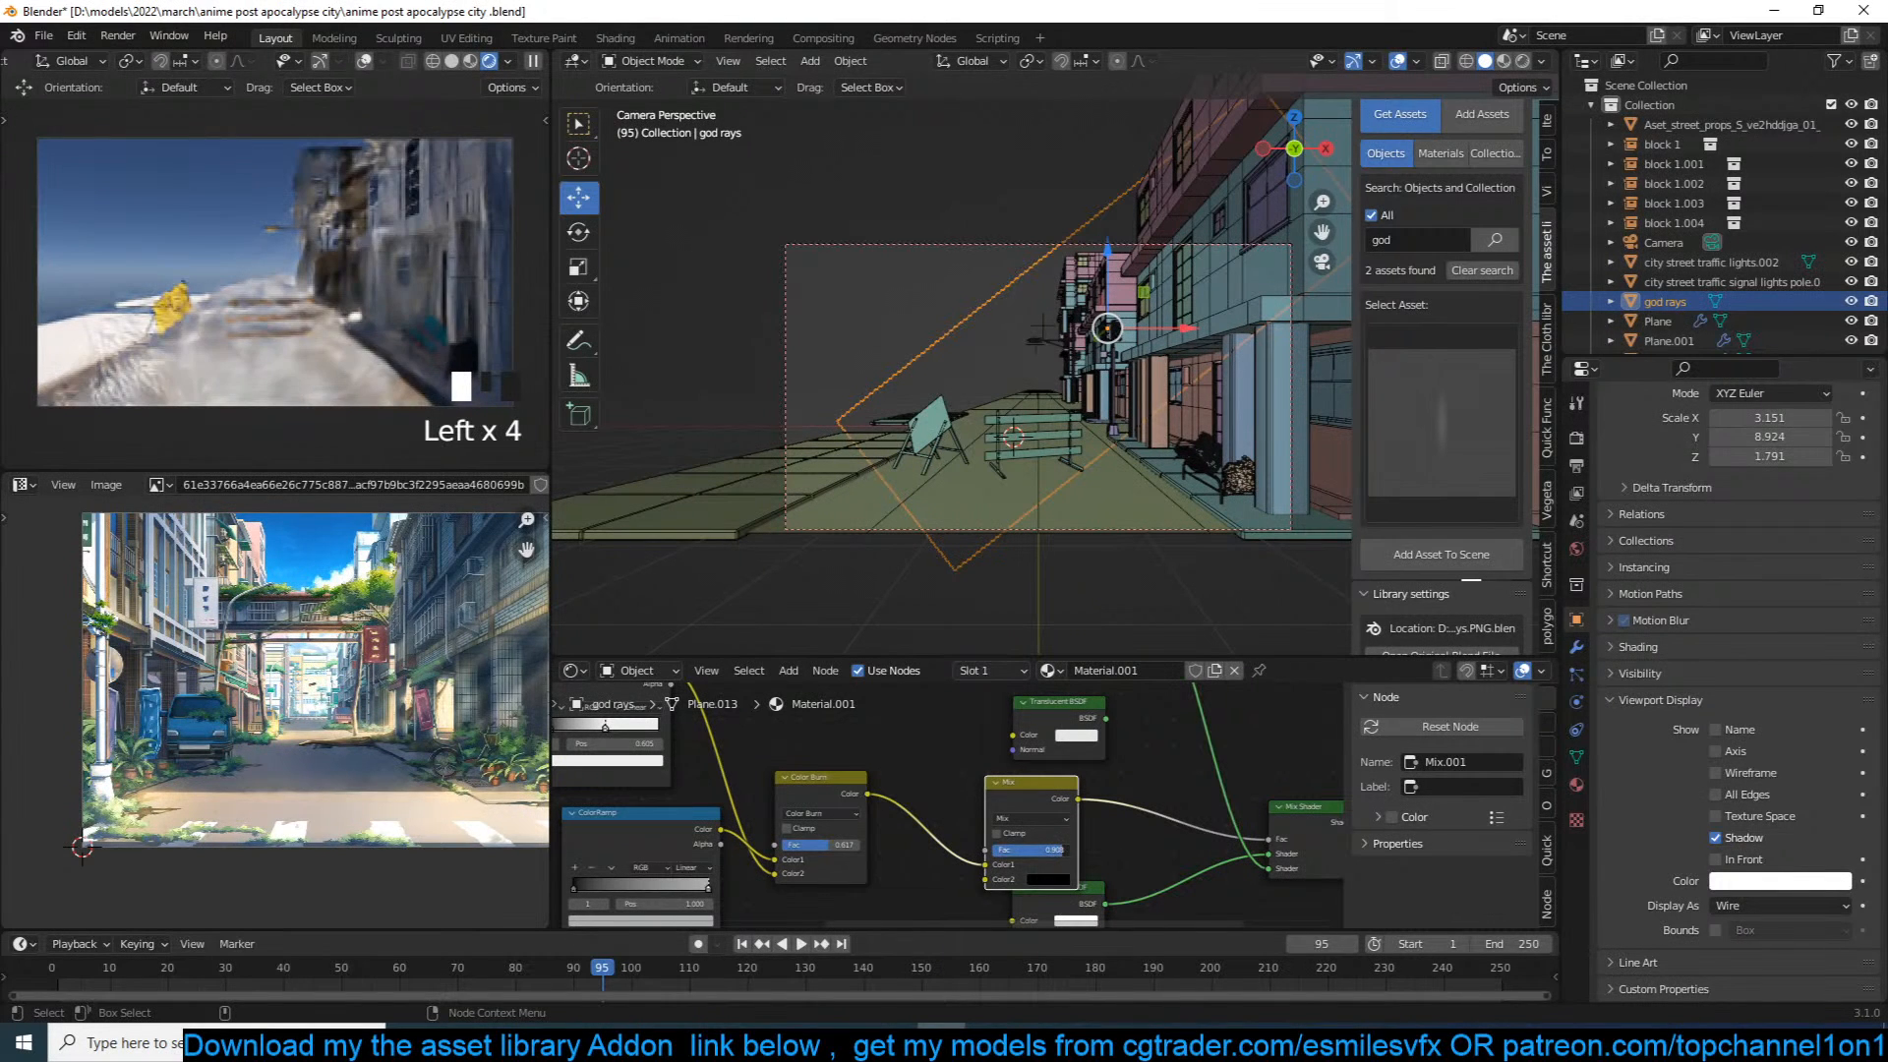
Step: Delete the god rays plane from the scene, pause the rendered preview and save the file
{"action": "key", "text": "x"}
{"action": "left_click", "coordinate": [1136, 434]}
{"action": "key", "text": "ctrl+s"}
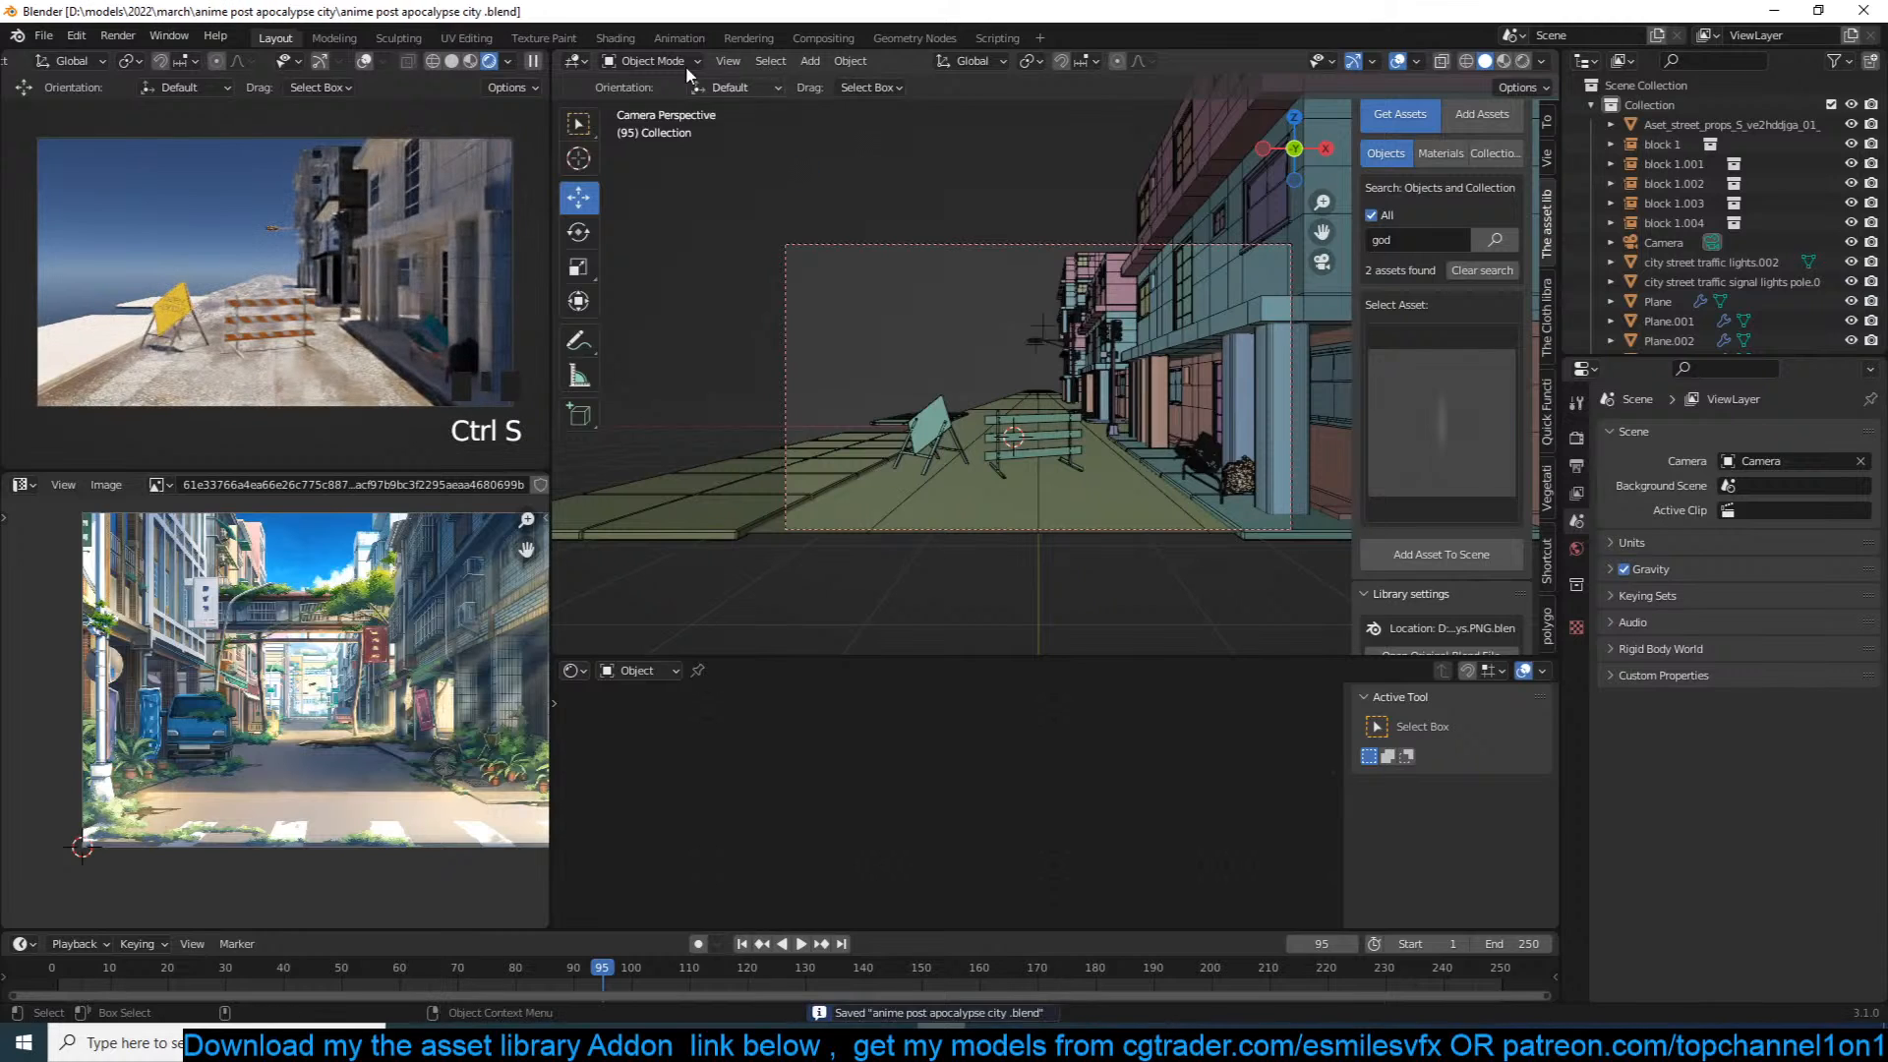
{"action": "left_click", "coordinate": [534, 60]}
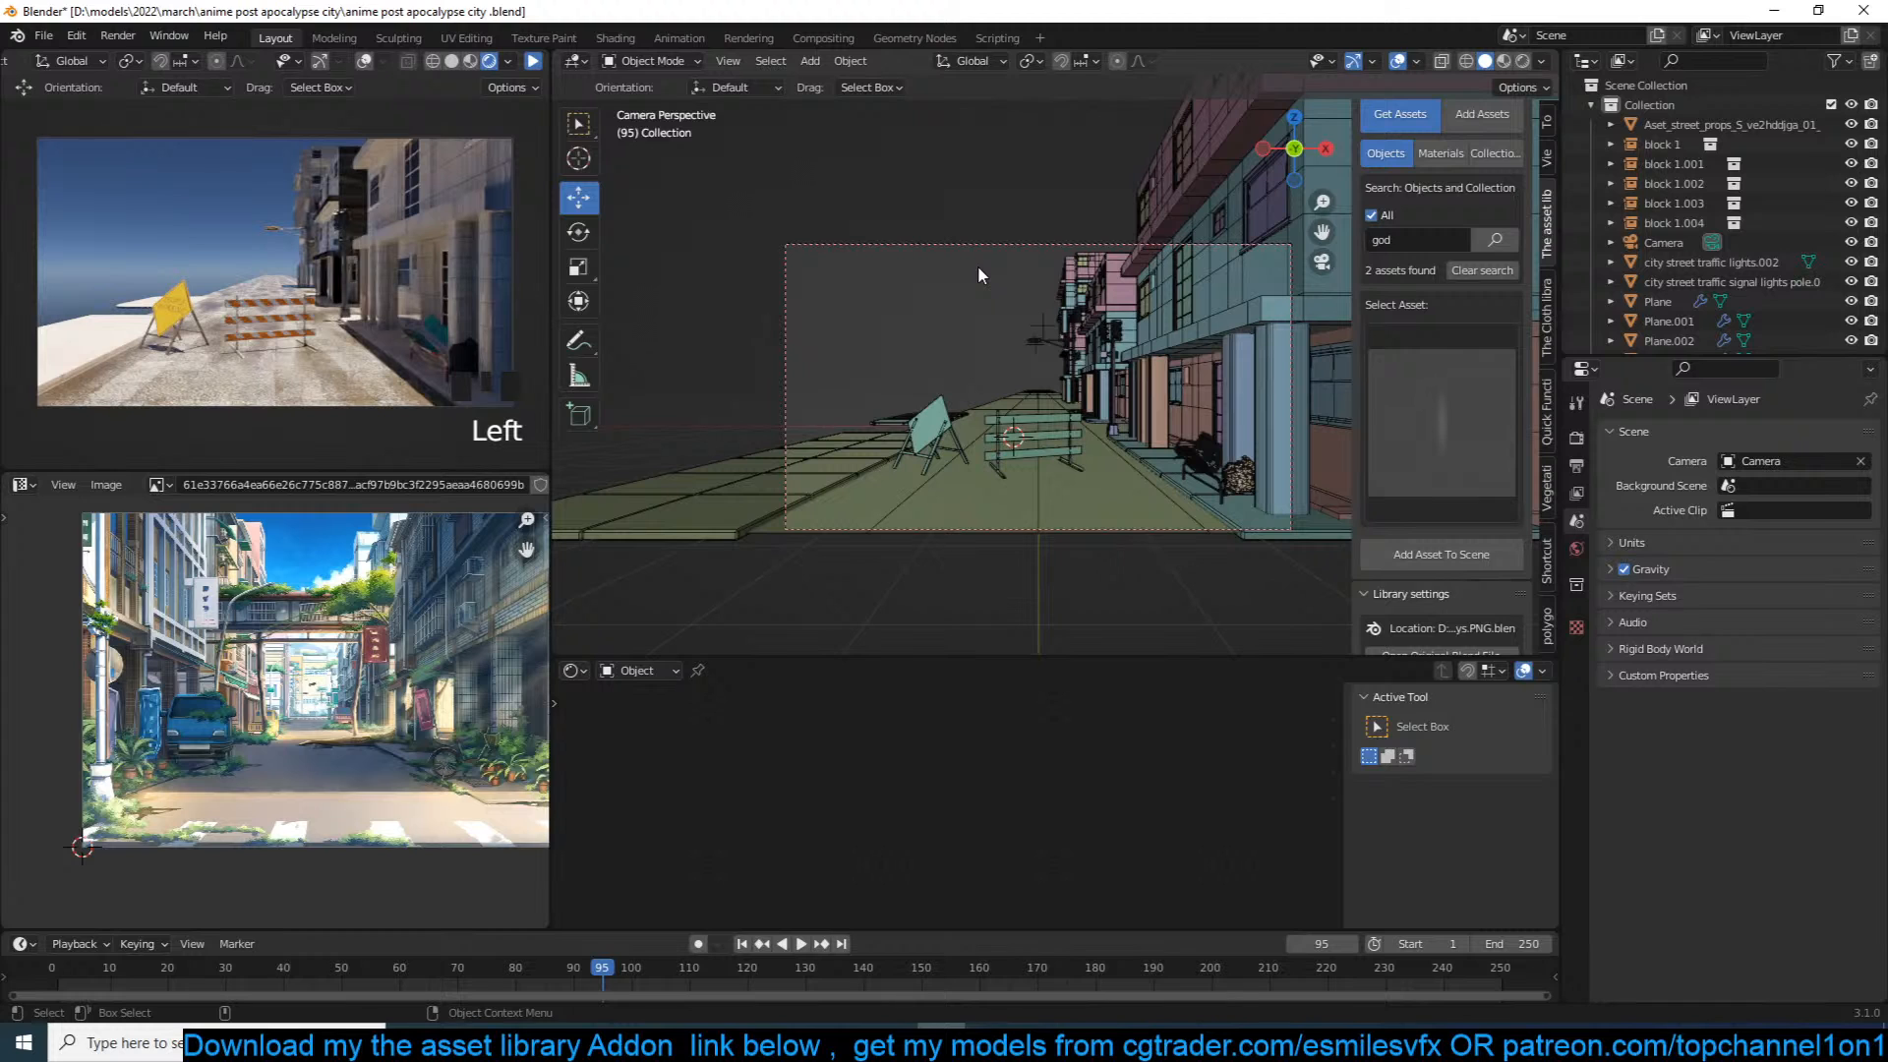
{"action": "key", "text": "ctrl+s"}
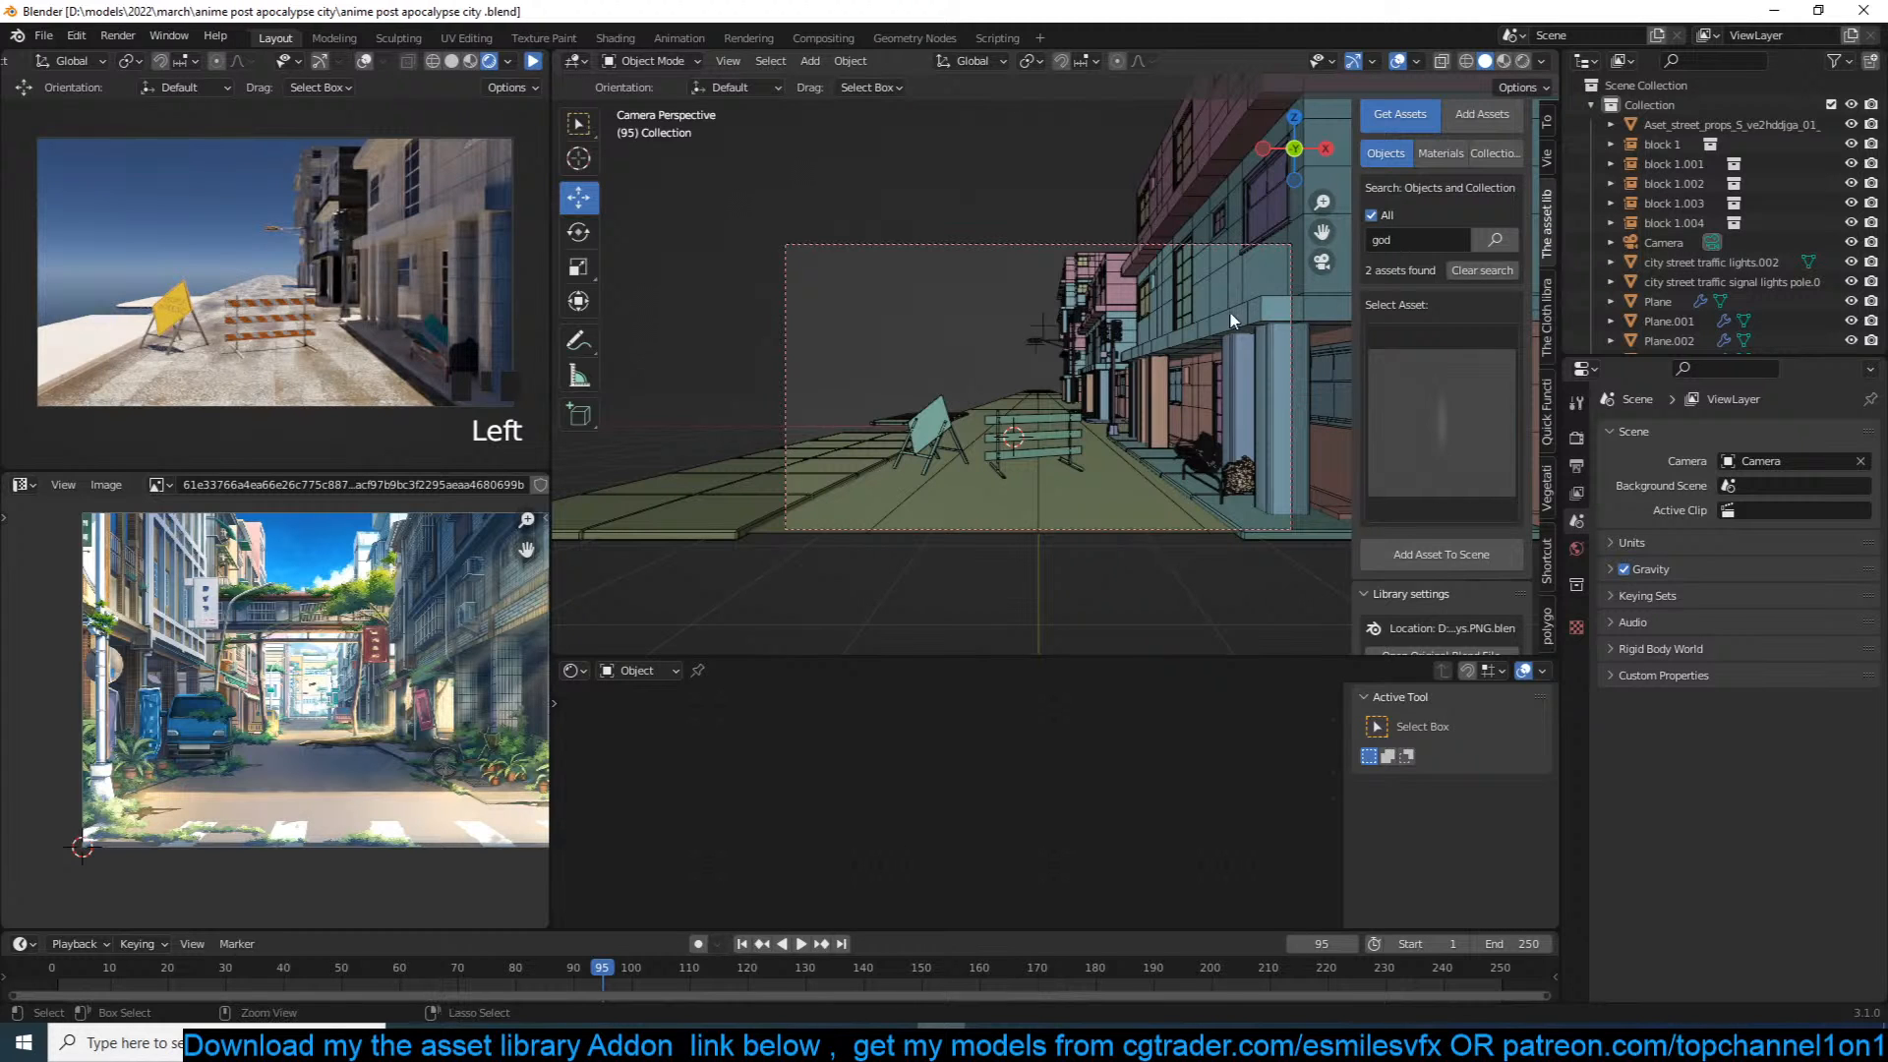
Step: Choose the diagonal god rays asset, place the 3D cursor beside the barricade and add the asset to the scene
{"action": "left_click", "coordinate": [1368, 387]}
{"action": "left_click", "coordinate": [1604, 557]}
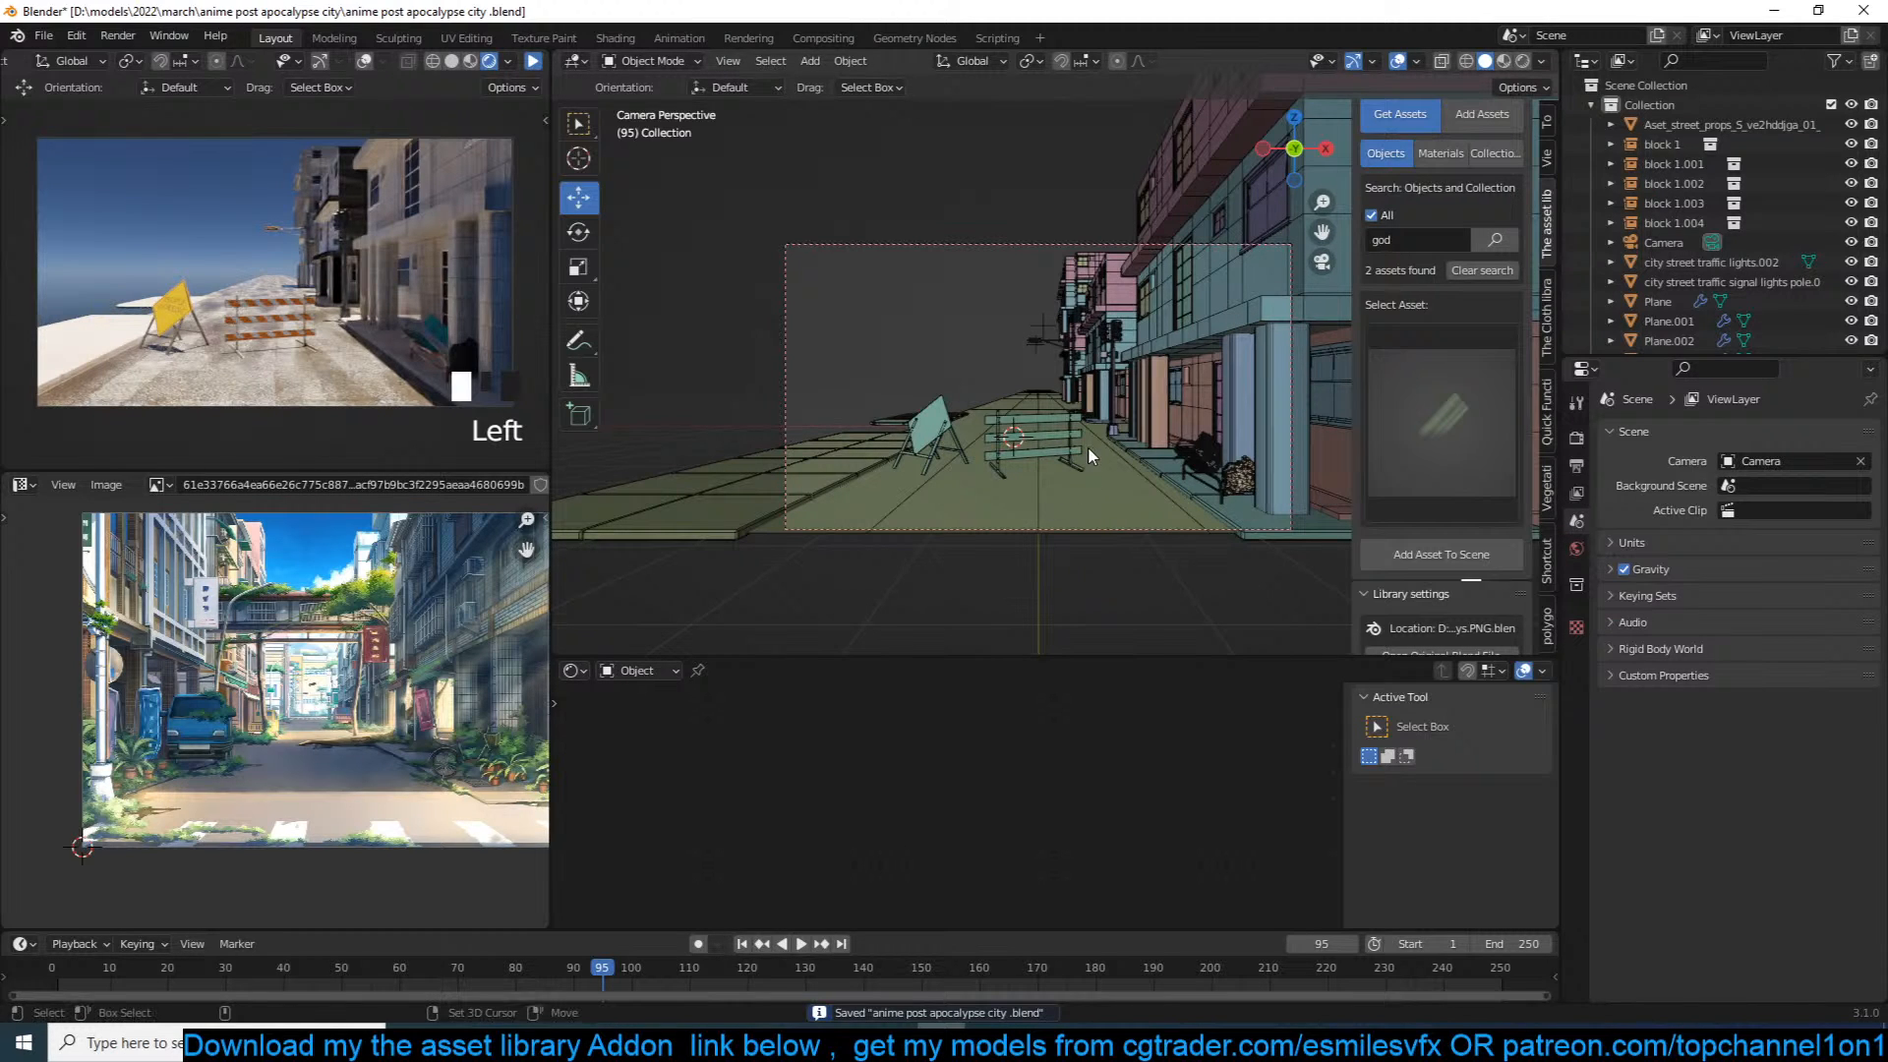
{"action": "right_click", "coordinate": [1079, 439], "text": "shift"}
{"action": "left_click", "coordinate": [1423, 555]}
{"action": "key", "text": "s"}
{"action": "right_click", "coordinate": [1214, 491]}
Step: Select the new god rays plane and raise it over the street to a height of about 4.7 m
{"action": "mouse_move", "coordinate": [1284, 539]}
{"action": "middle_mouse_down"}
{"action": "mouse_move", "coordinate": [1206, 505]}
{"action": "mouse_move", "coordinate": [1288, 511]}
{"action": "middle_mouse_up"}
{"action": "scroll", "coordinate": [1206, 499], "scroll_direction": "down", "scroll_amount": 4}
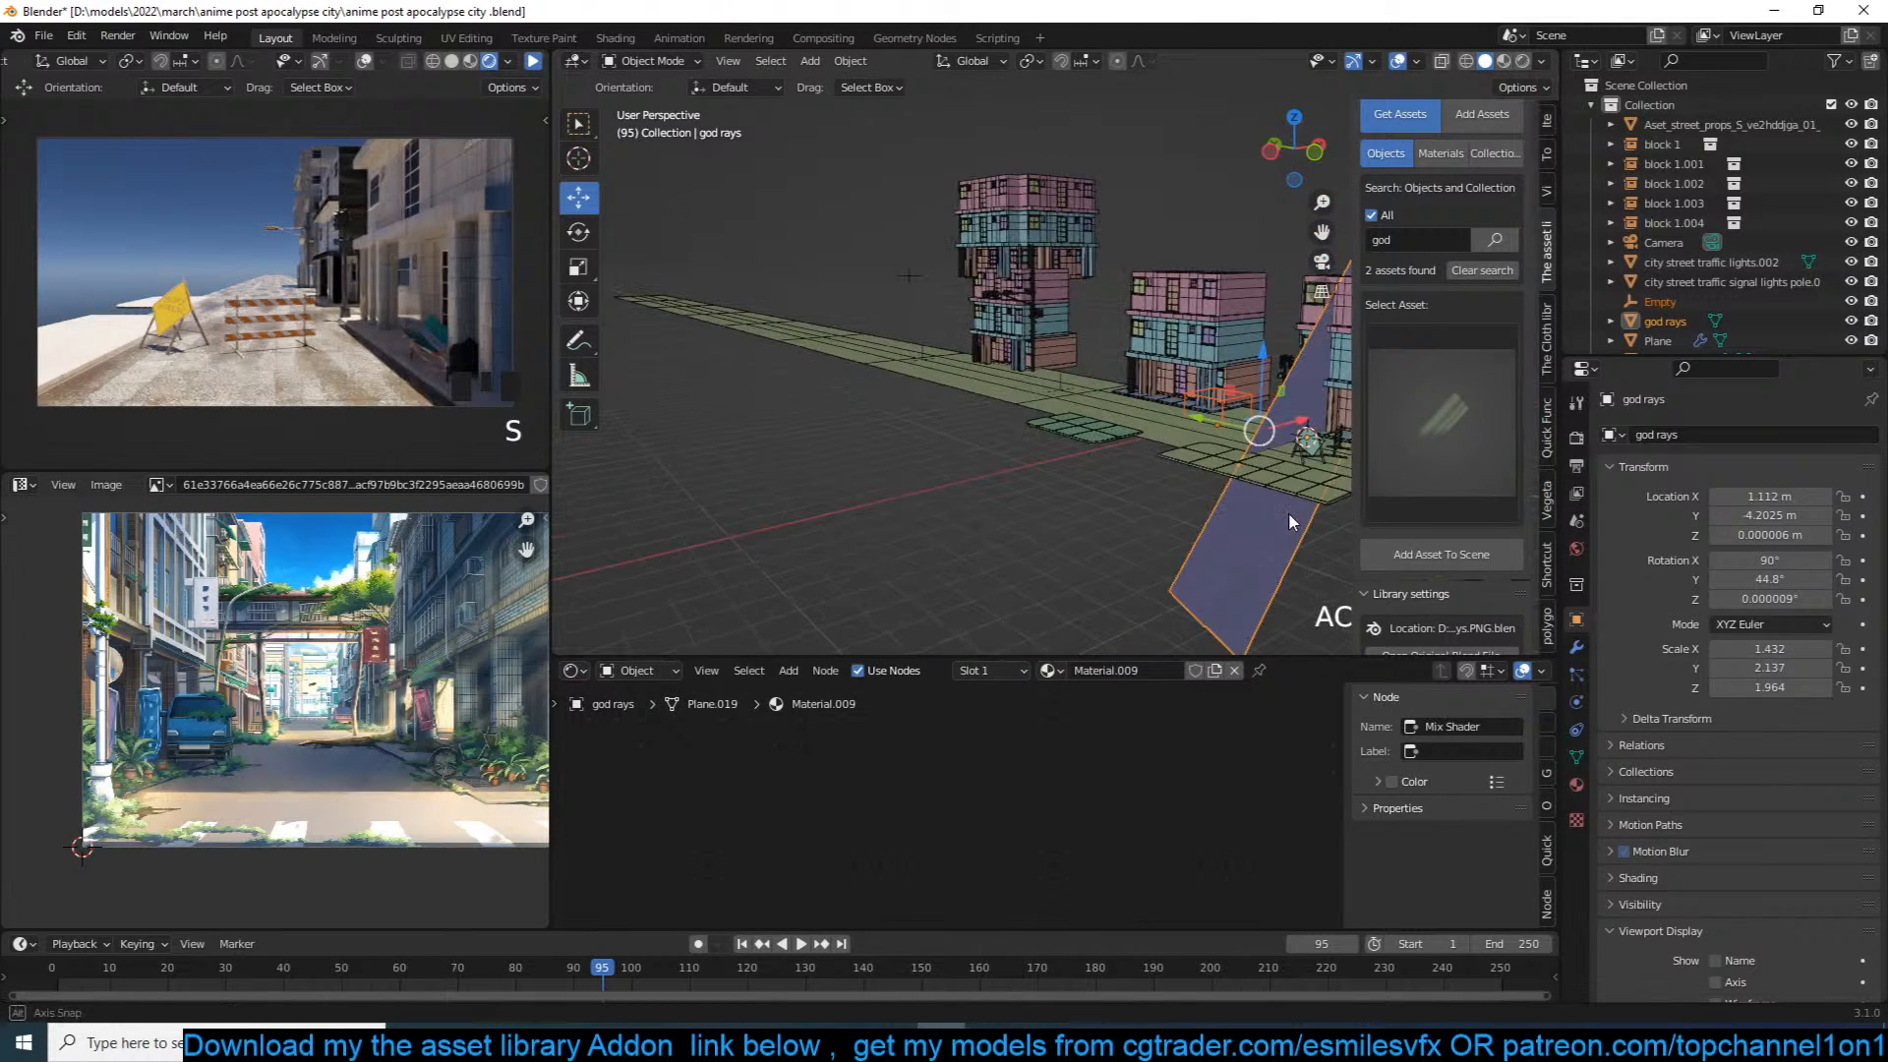
{"action": "left_click", "coordinate": [1301, 391]}
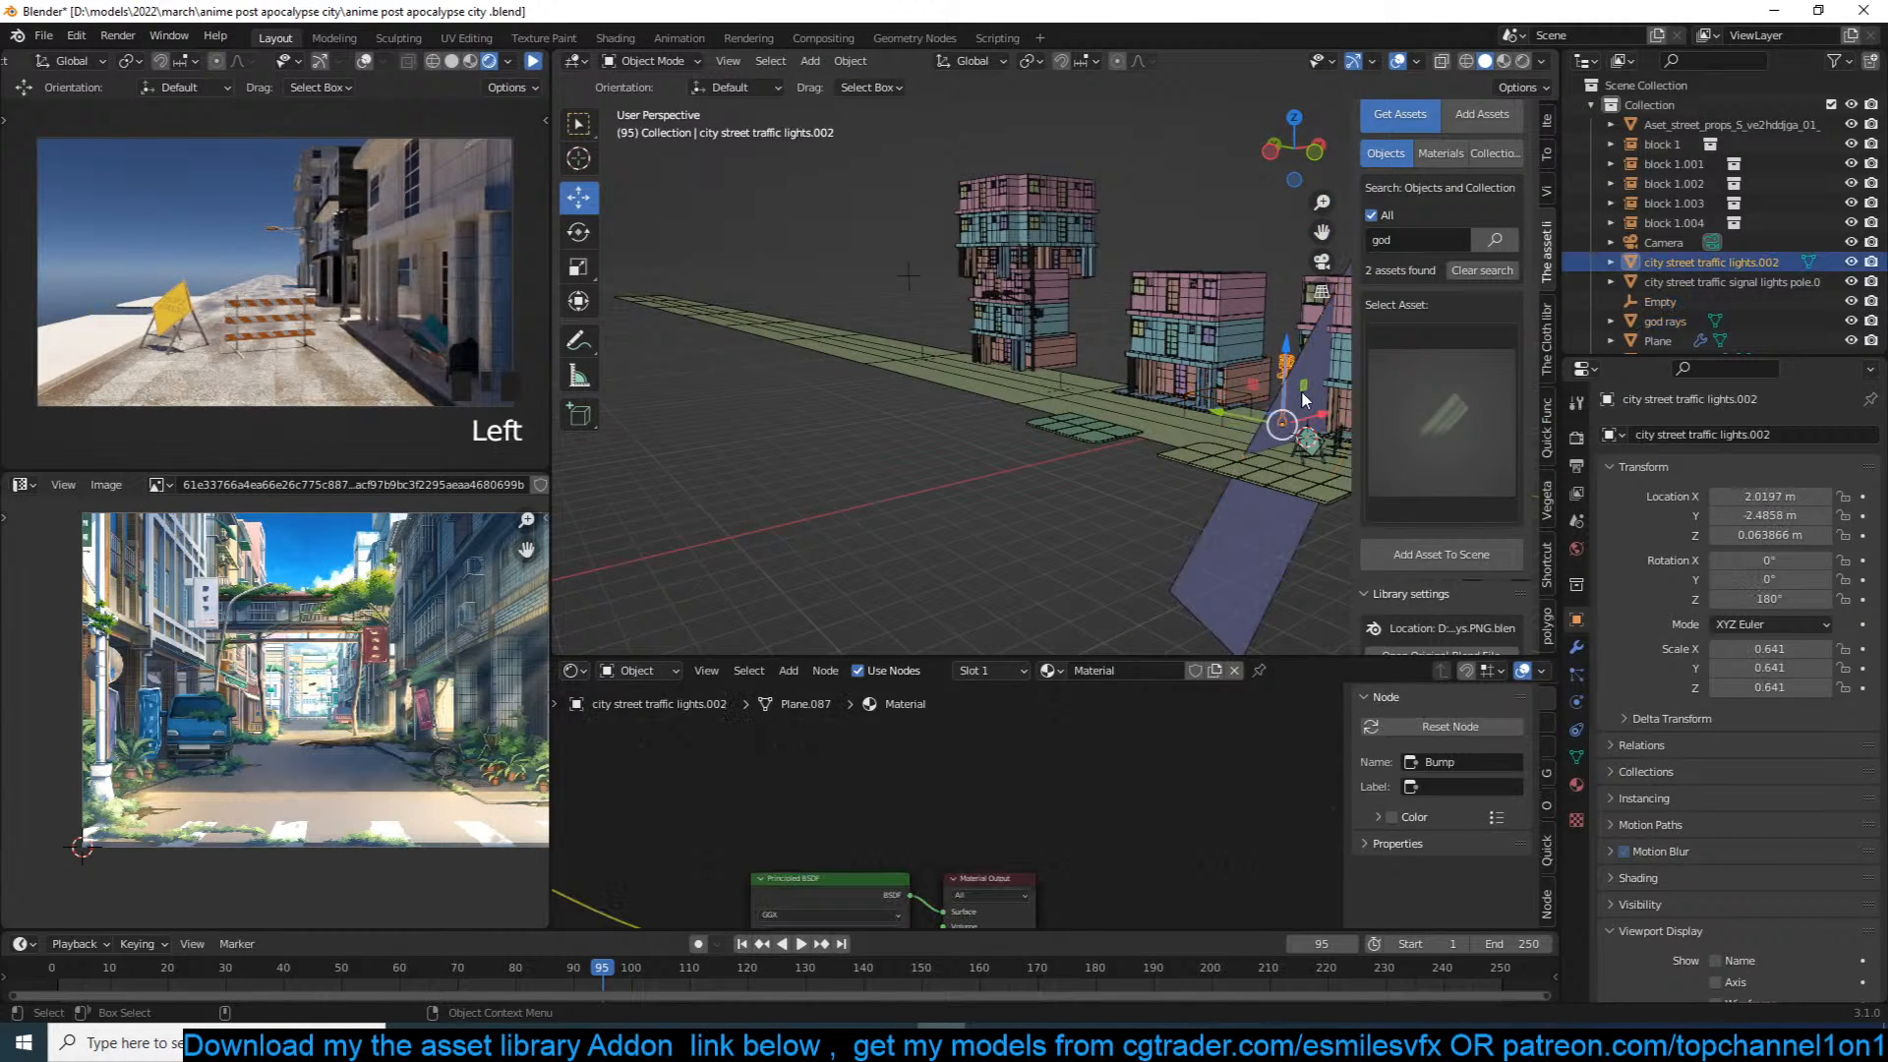
{"action": "left_click", "coordinate": [1306, 389]}
{"action": "key", "text": "g"}
{"action": "left_click", "coordinate": [1237, 282]}
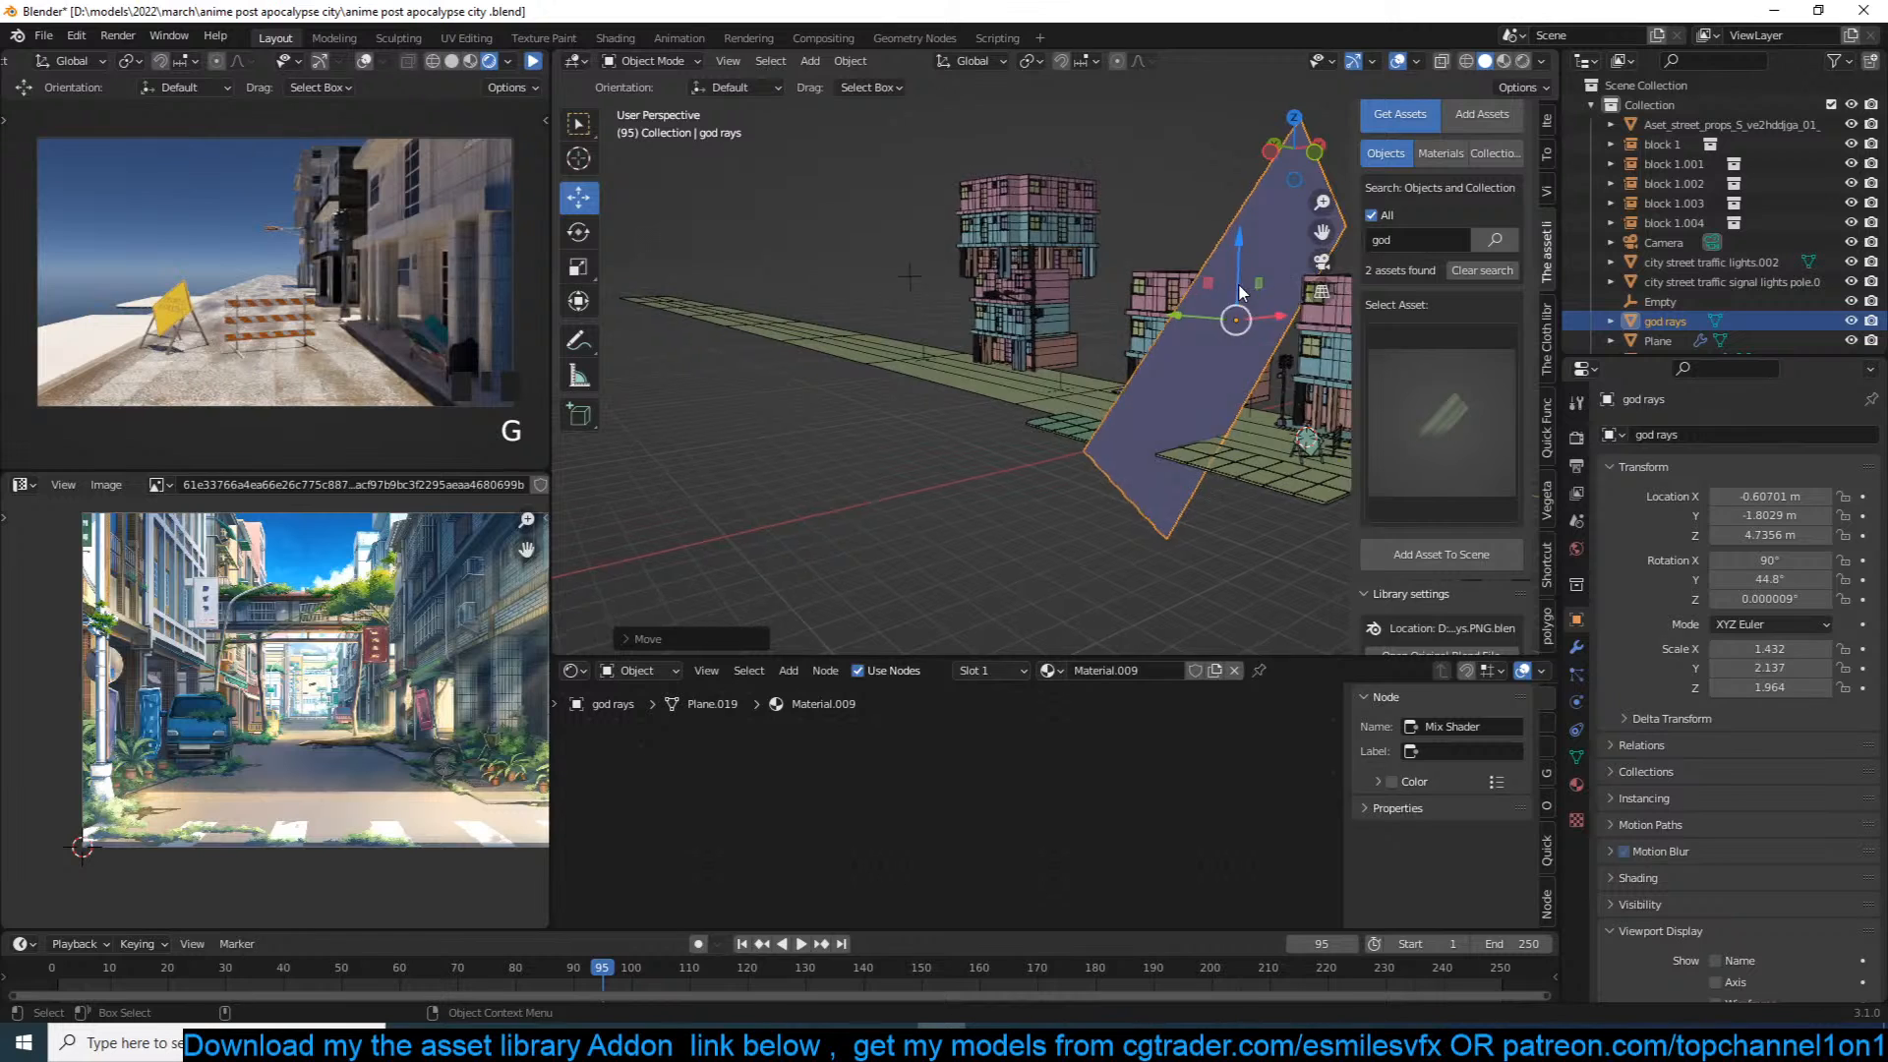
Step: In camera view, scale the god rays plane to about 0.995 × 1.485 × 1.364, reposition it over the street, save and resume the rendered preview
{"action": "key", "text": "KP_0"}
{"action": "key", "text": "s"}
{"action": "key", "text": "g"}
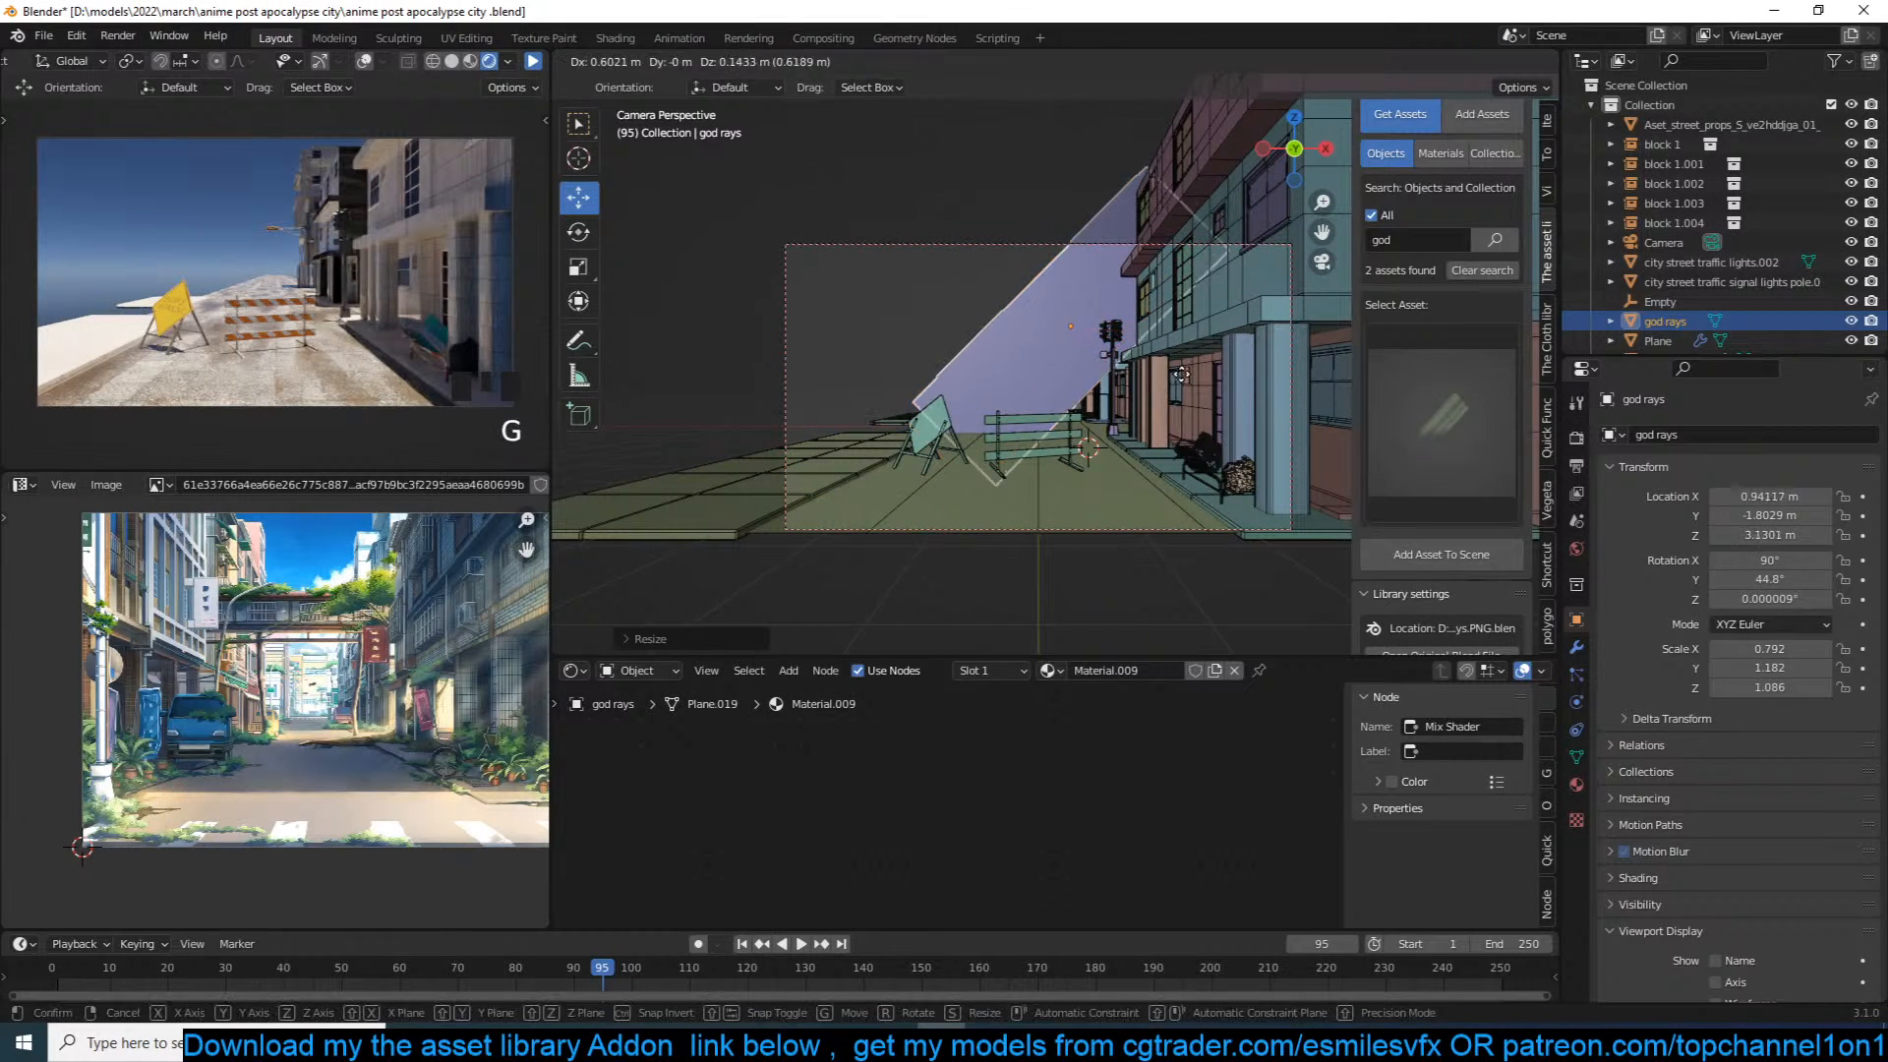
{"action": "key", "text": "Return"}
{"action": "key", "text": "ctrl+s"}
{"action": "left_click", "coordinate": [538, 61]}
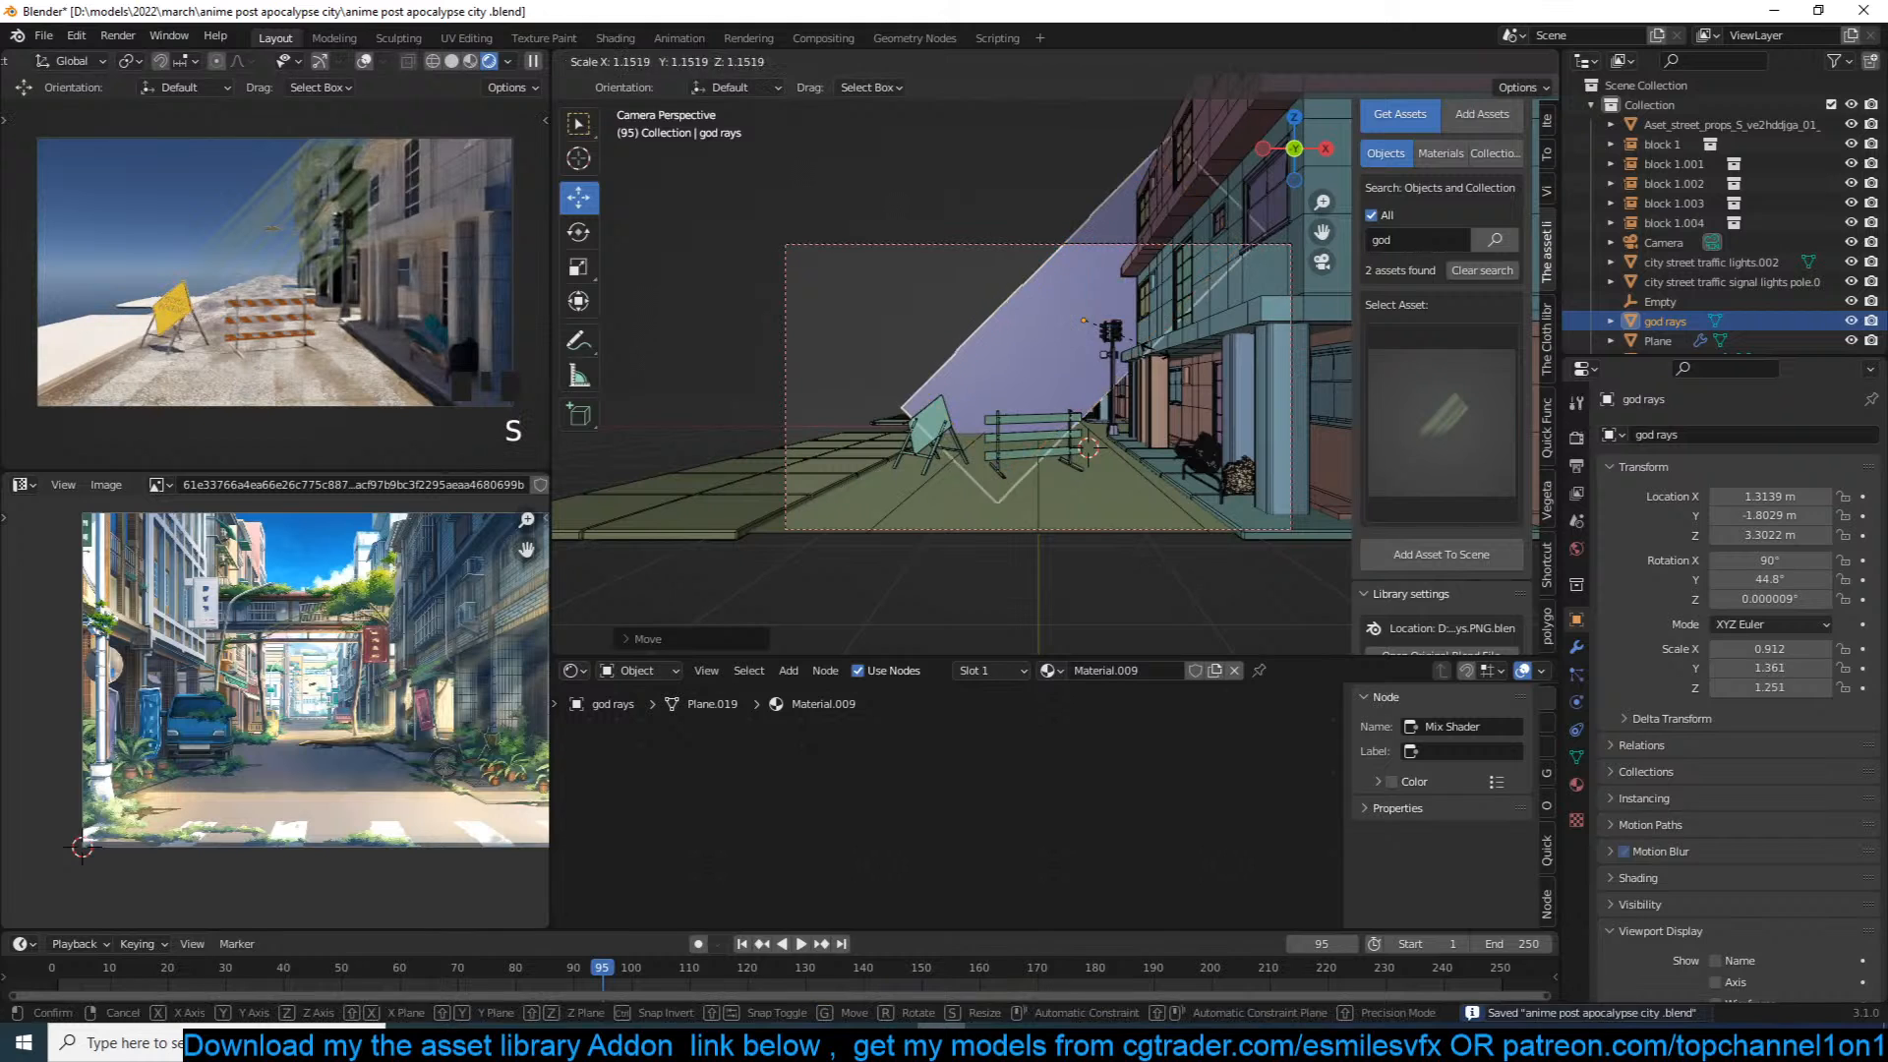
{"action": "left_click", "coordinate": [1048, 344]}
{"action": "left_click", "coordinate": [1048, 344]}
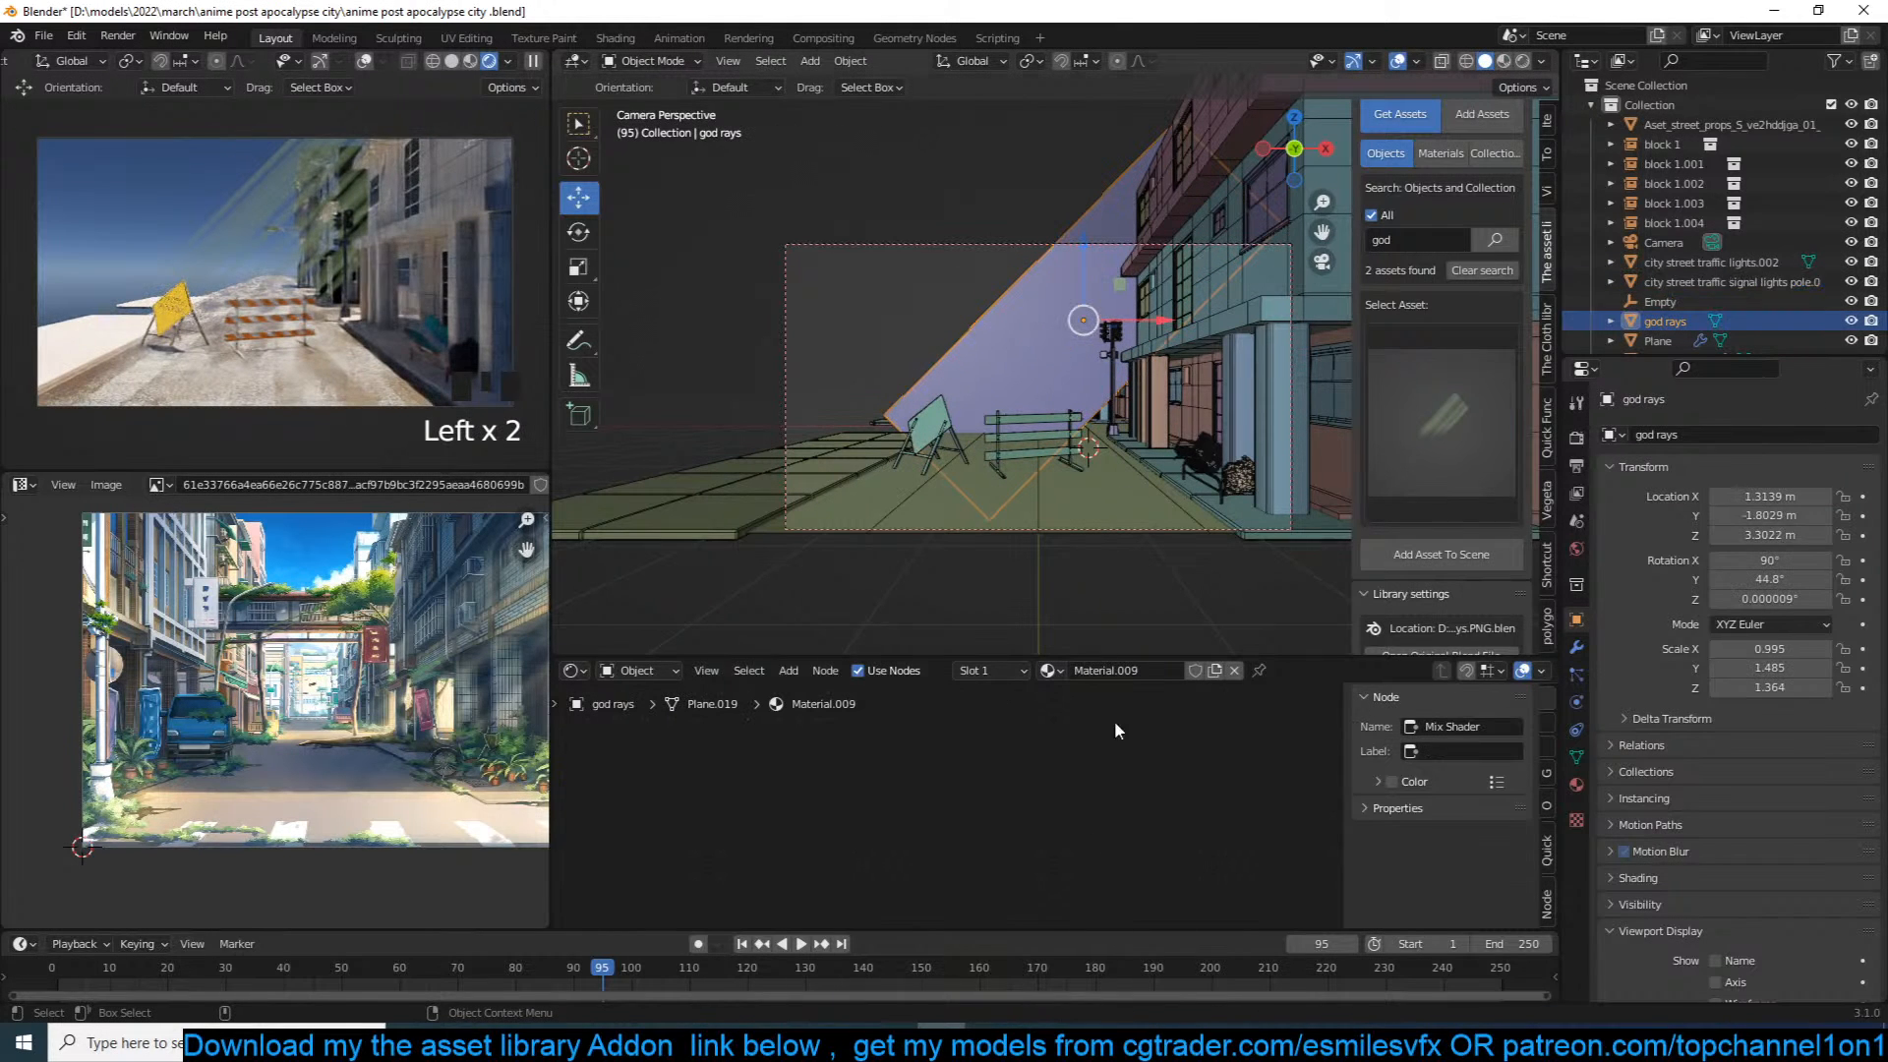
Step: Change the god rays material's Emission colour to a pale warm orange, about hue 0.097 and saturation 0.439
{"action": "key", "text": "KP_Decimal"}
{"action": "left_click", "coordinate": [1140, 787]}
{"action": "scroll", "coordinate": [1151, 816], "scroll_direction": "up", "scroll_amount": 12}
{"action": "scroll", "coordinate": [798, 854], "scroll_direction": "up", "scroll_amount": 4}
{"action": "middle_click_drag", "start_coordinate": [800, 853], "coordinate": [909, 853]}
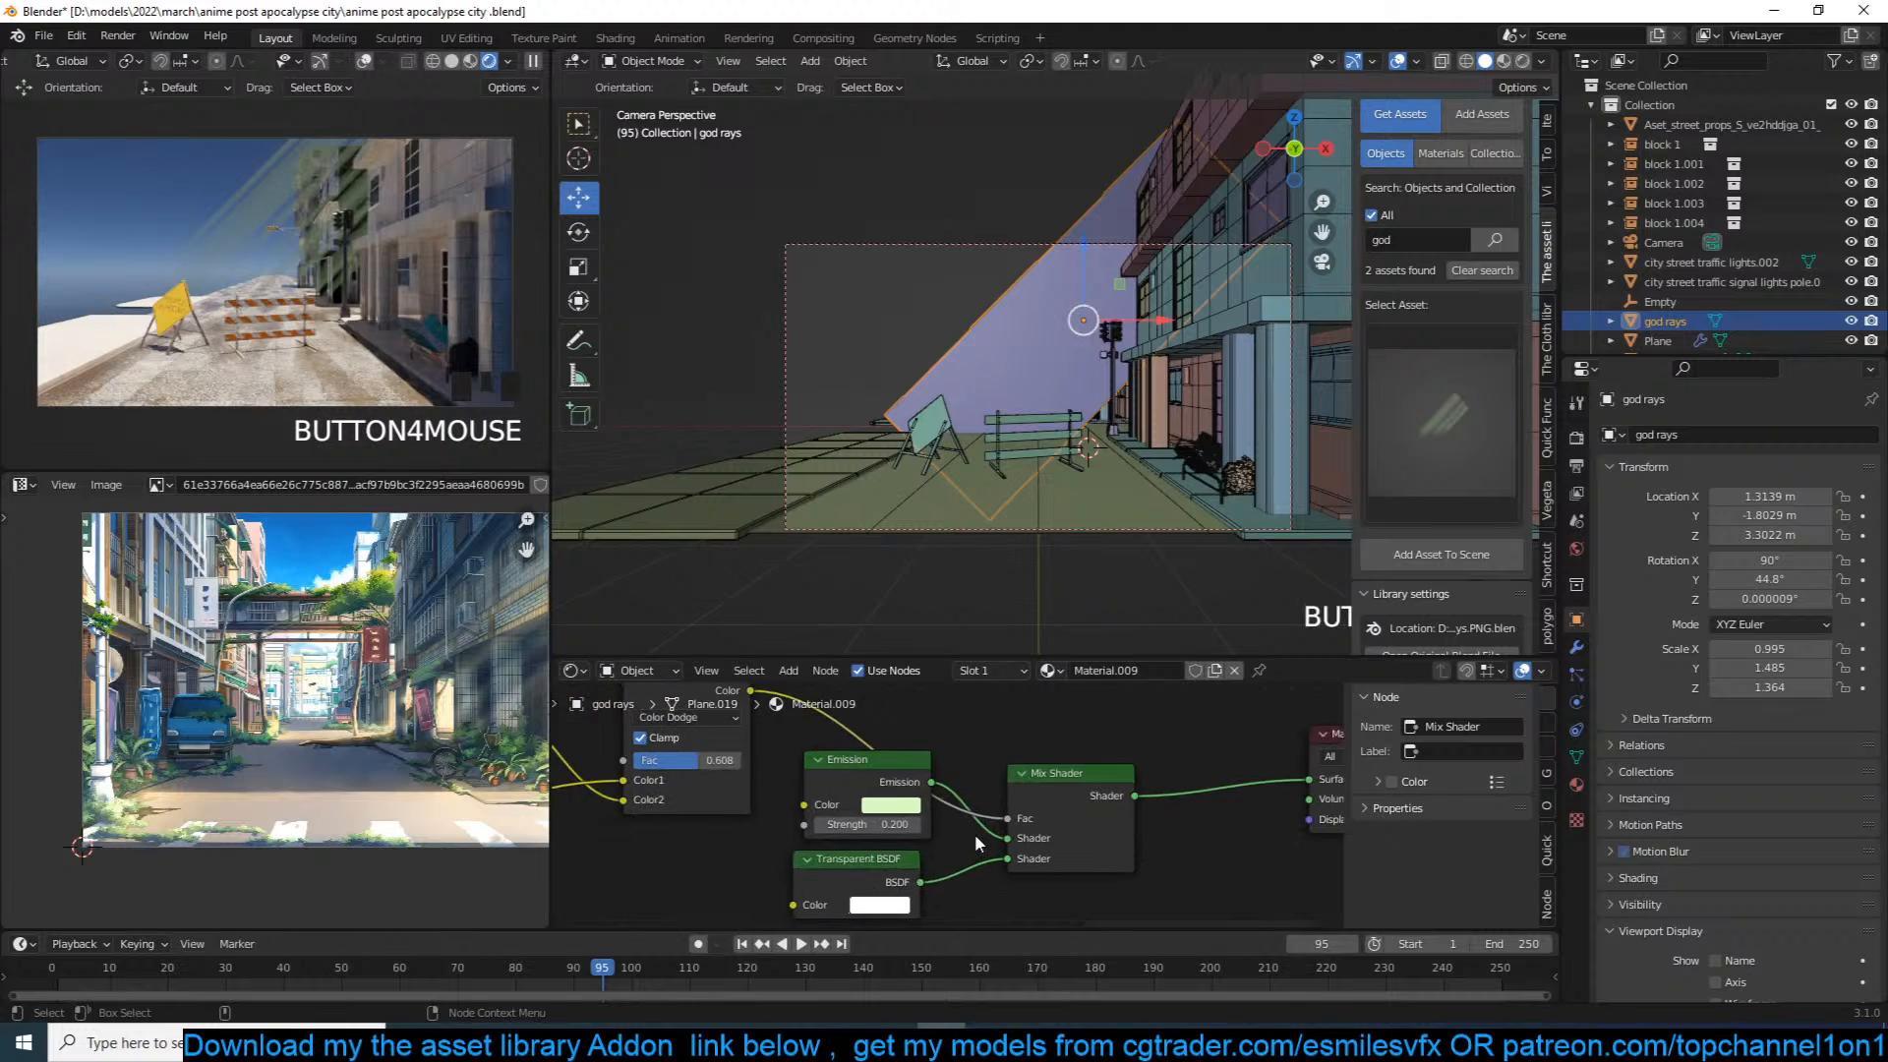
{"action": "left_click", "coordinate": [910, 804]}
{"action": "left_click_drag", "start_coordinate": [922, 620], "coordinate": [928, 622]}
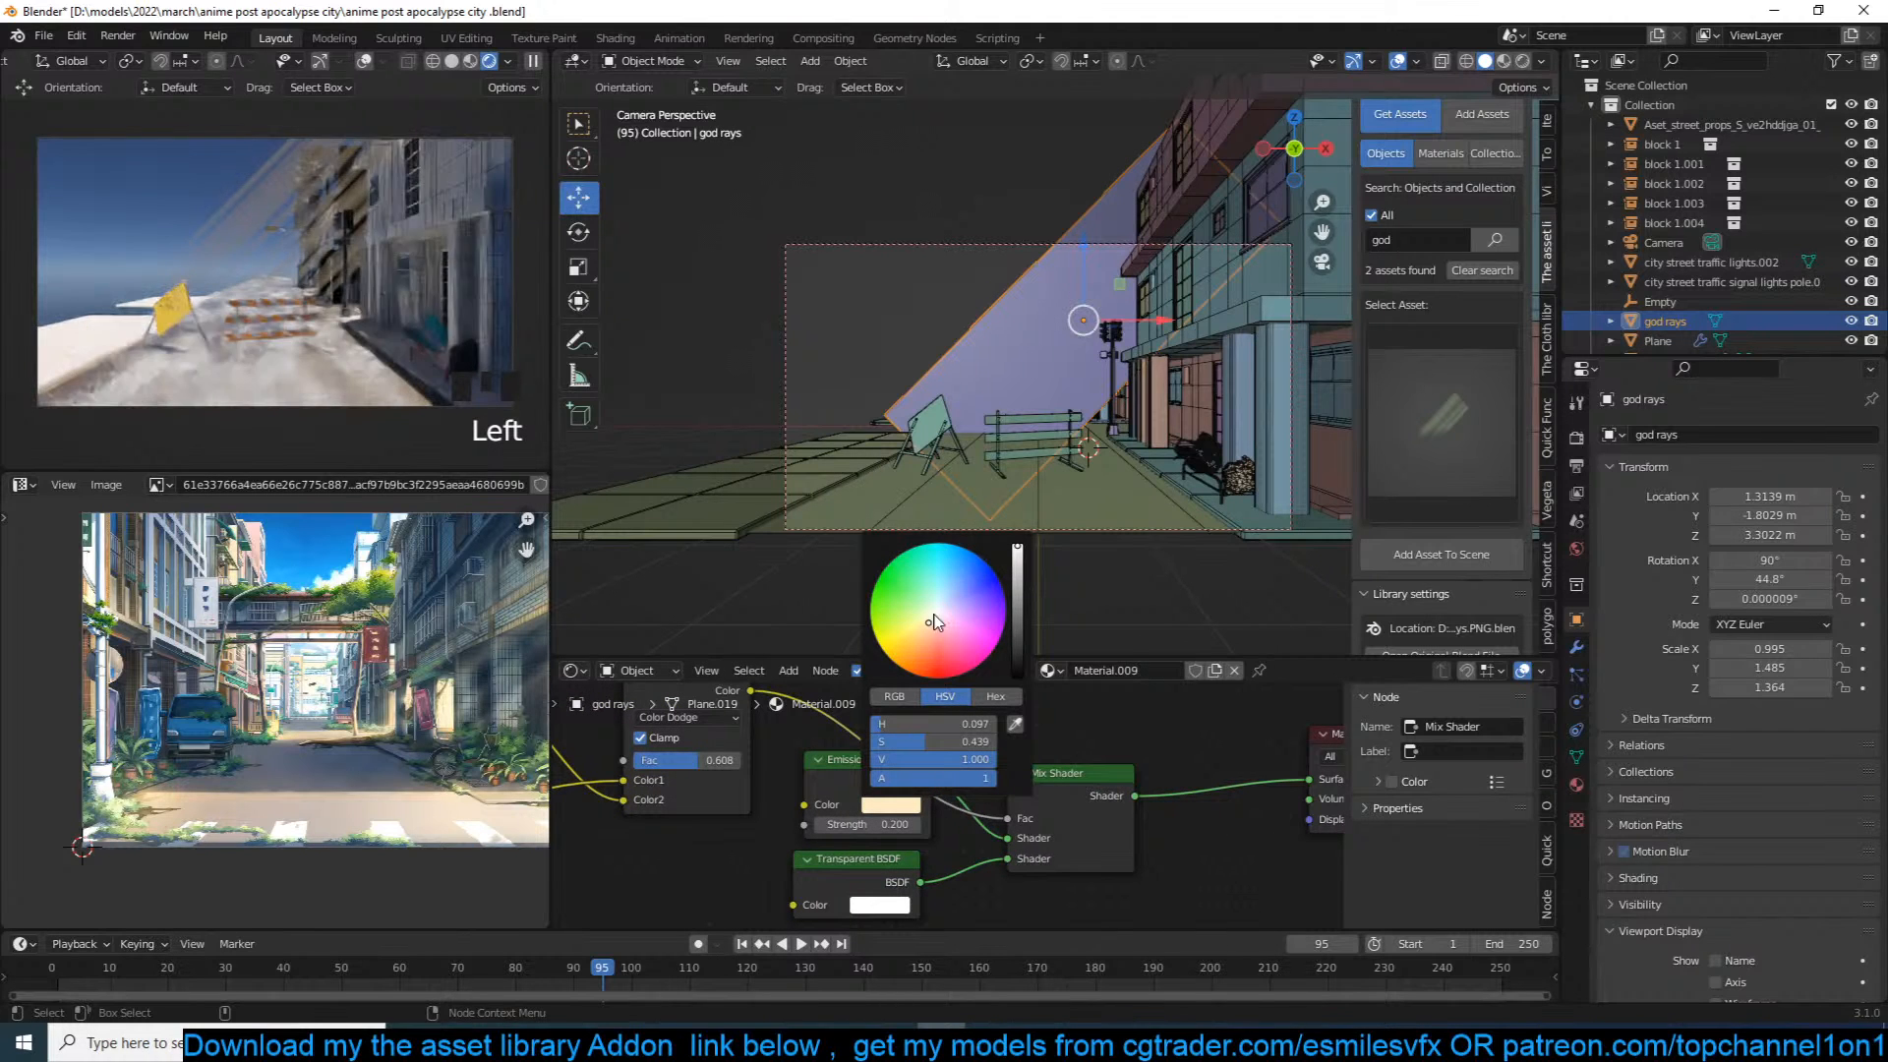
Step: Try a Scale of 10 on the god rays material's Noise Texture node, then set it to 1
{"action": "middle_click_drag", "start_coordinate": [925, 708], "coordinate": [560, 760]}
{"action": "middle_click_drag", "start_coordinate": [86, 842], "coordinate": [2, 884]}
{"action": "middle_click_drag", "start_coordinate": [930, 857], "coordinate": [1172, 802]}
{"action": "scroll", "coordinate": [1170, 802], "scroll_direction": "down", "scroll_amount": 3}
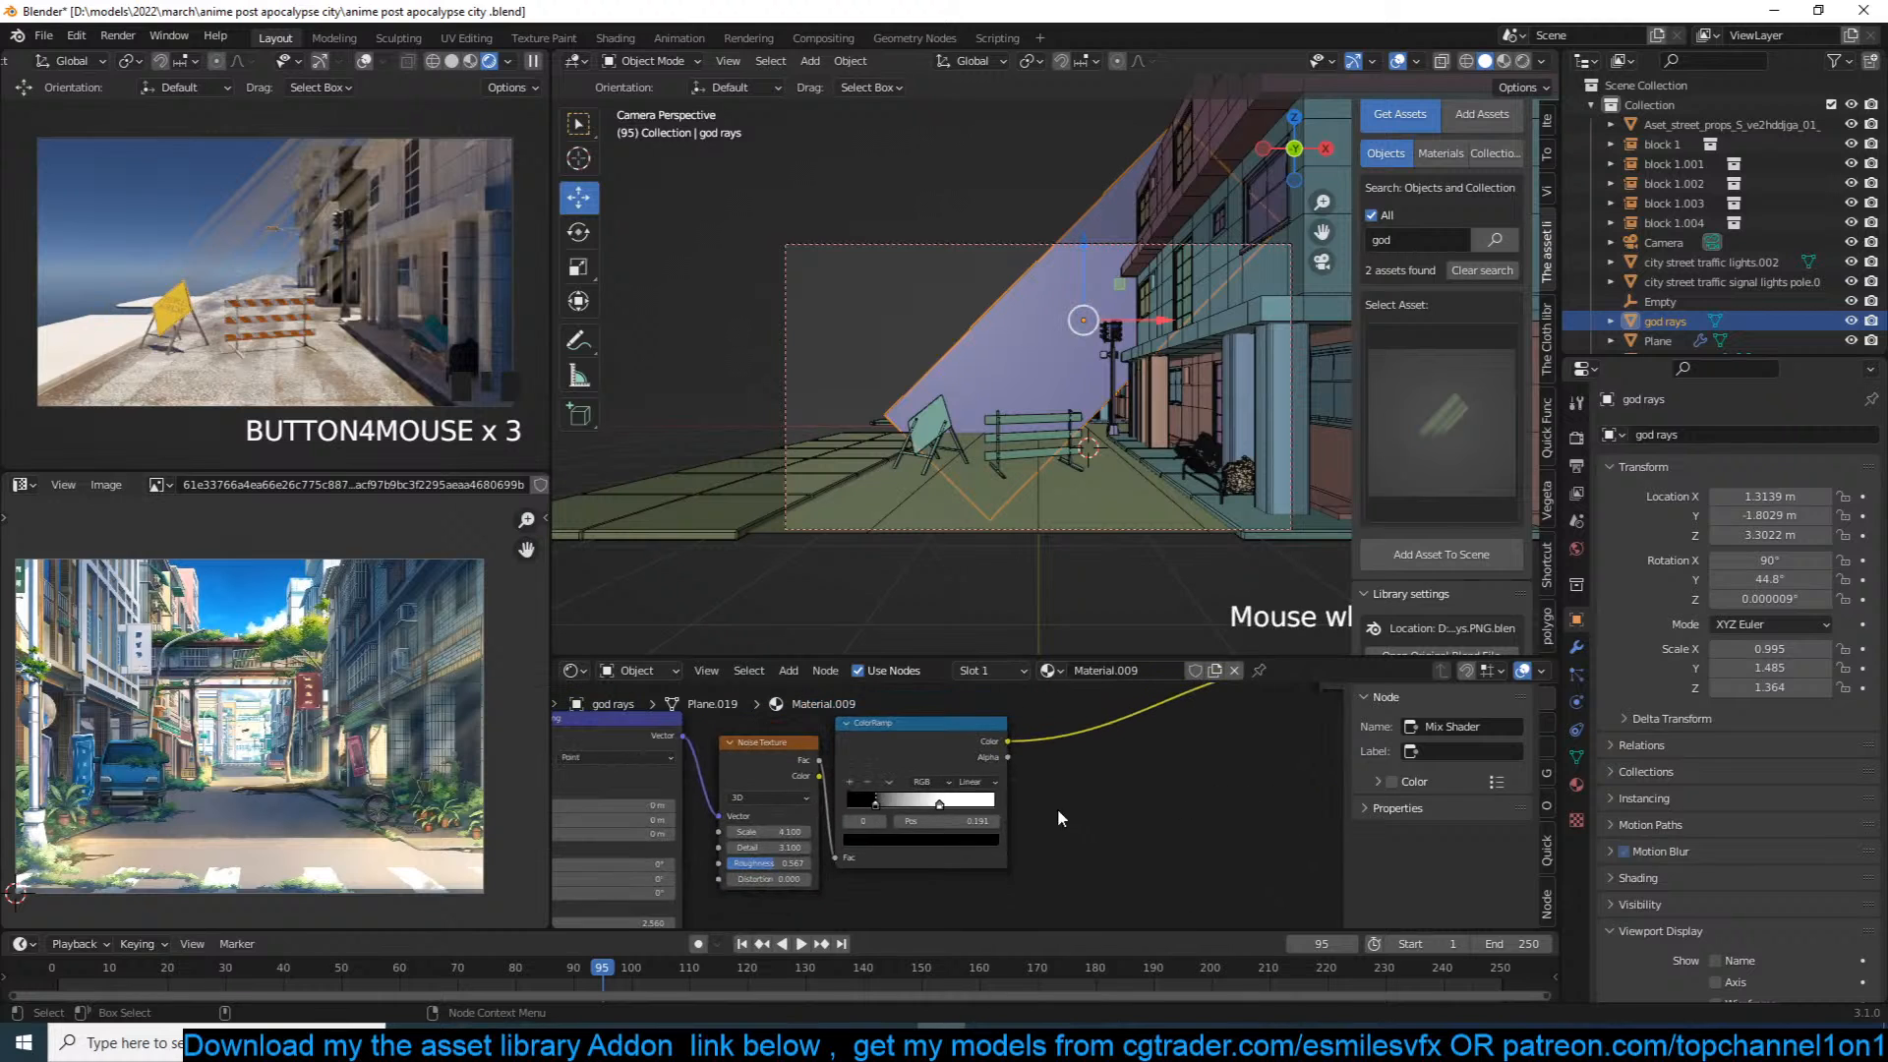
{"action": "scroll", "coordinate": [945, 815], "scroll_direction": "up", "scroll_amount": 2}
{"action": "left_click", "coordinate": [772, 854]}
{"action": "left_click", "coordinate": [976, 864]}
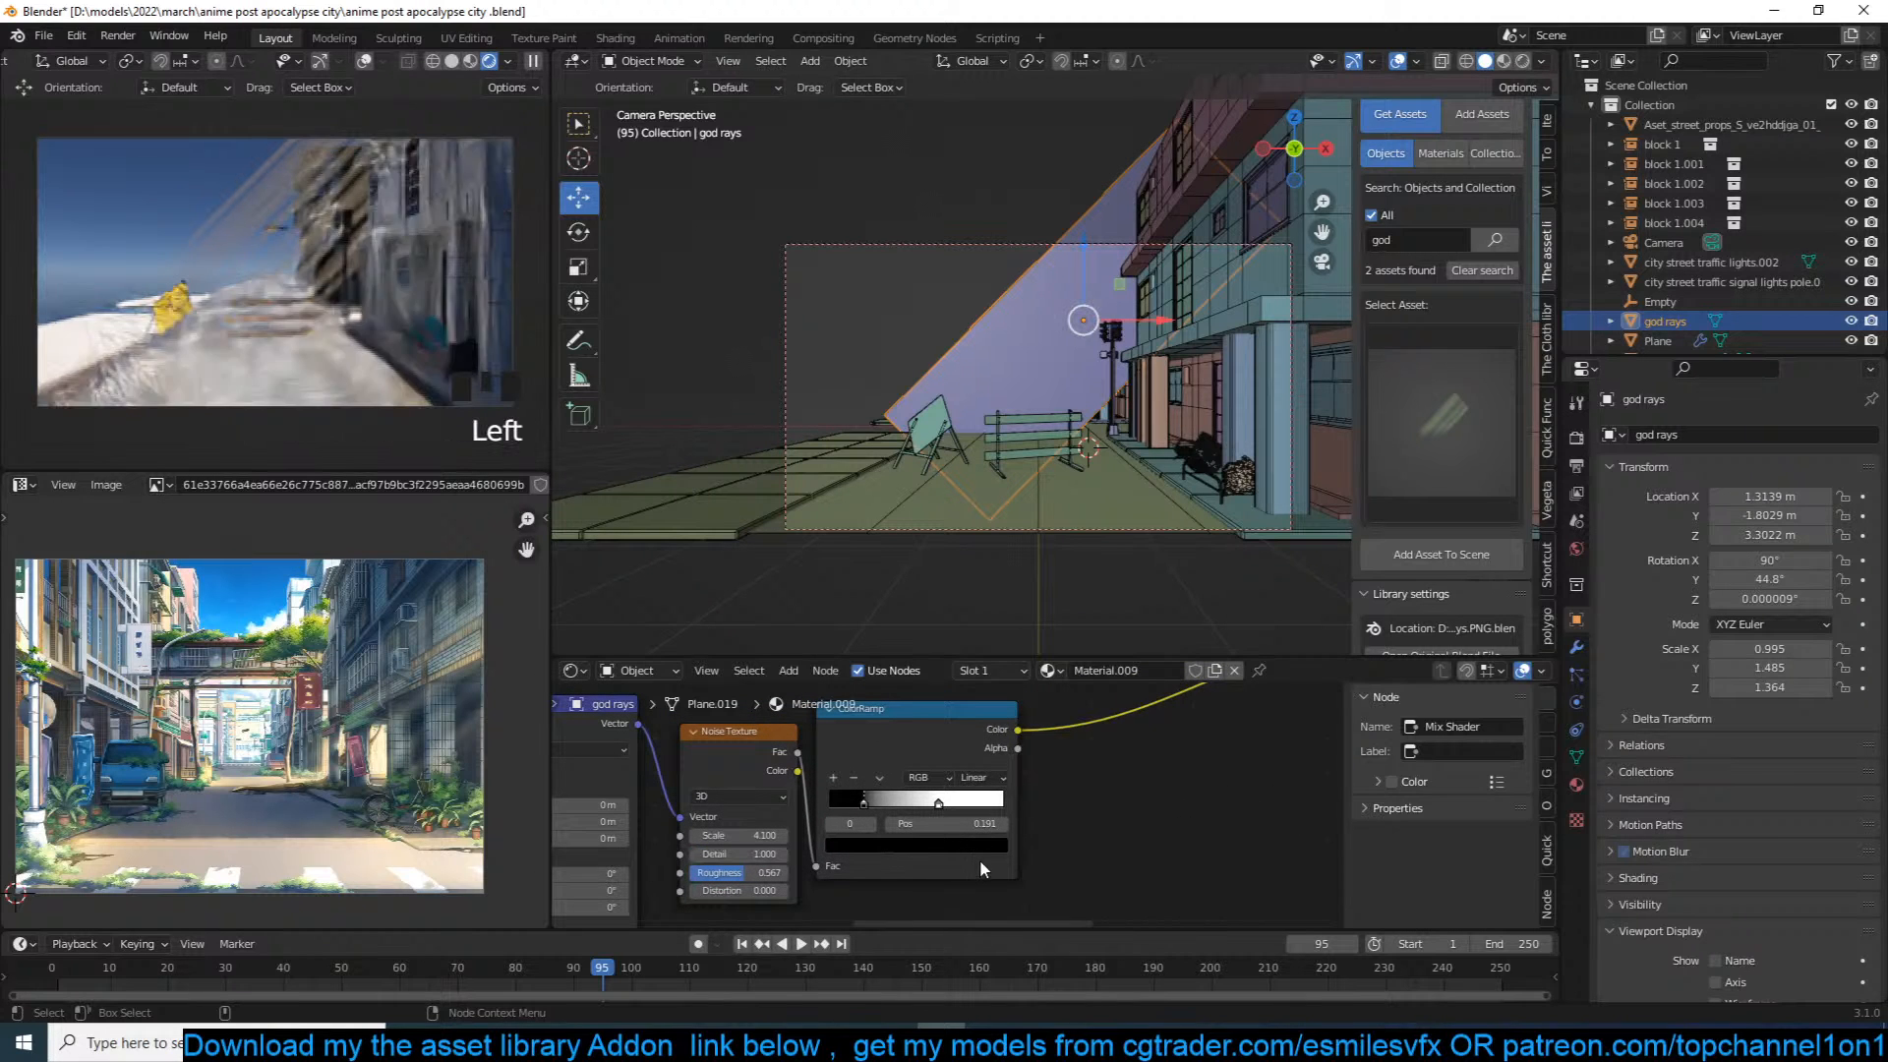
{"action": "left_click", "coordinate": [754, 836]}
{"action": "type", "text": "10"}
{"action": "left_click", "coordinate": [857, 829]}
{"action": "left_click", "coordinate": [758, 836]}
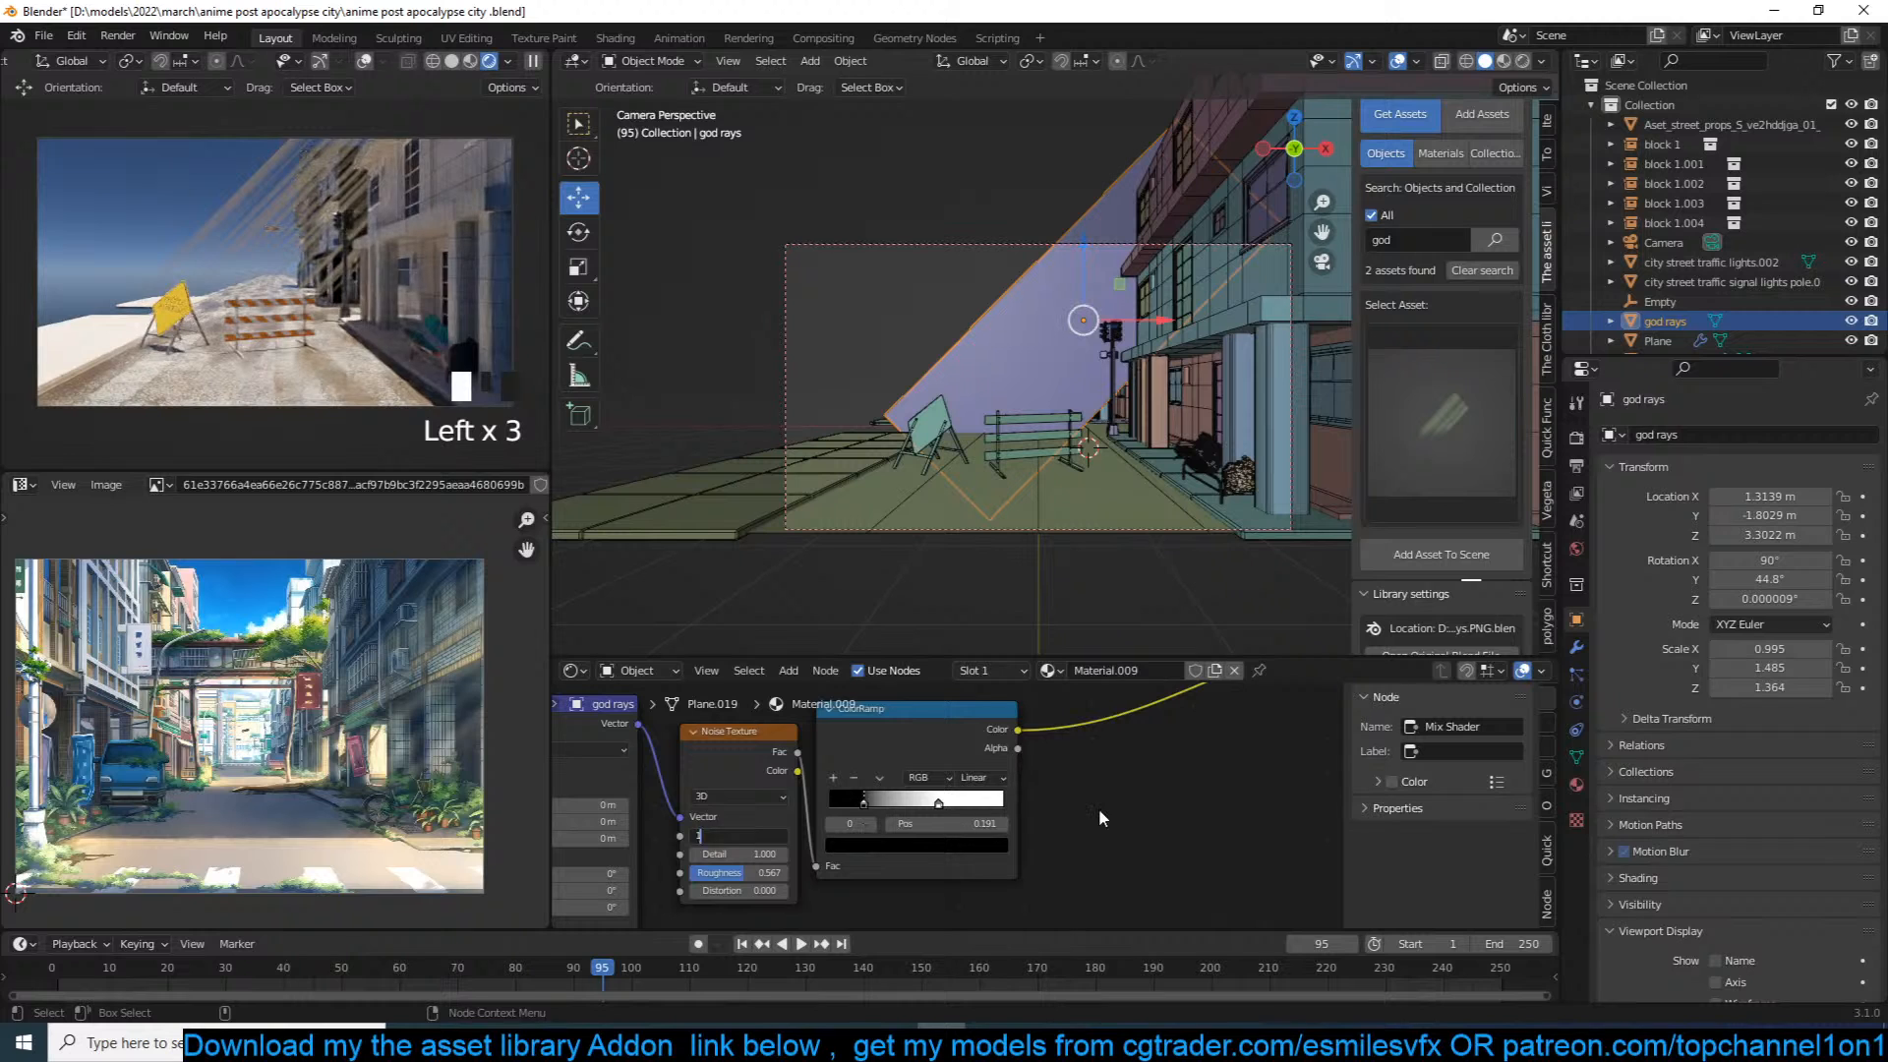
{"action": "type", "text": "1"}
{"action": "key", "text": "Return"}
Step: Move the Emission, Transparent BSDF and Color Dodge nodes apart to make room before the Mix Shader
{"action": "scroll", "coordinate": [1219, 811], "scroll_direction": "down", "scroll_amount": 6}
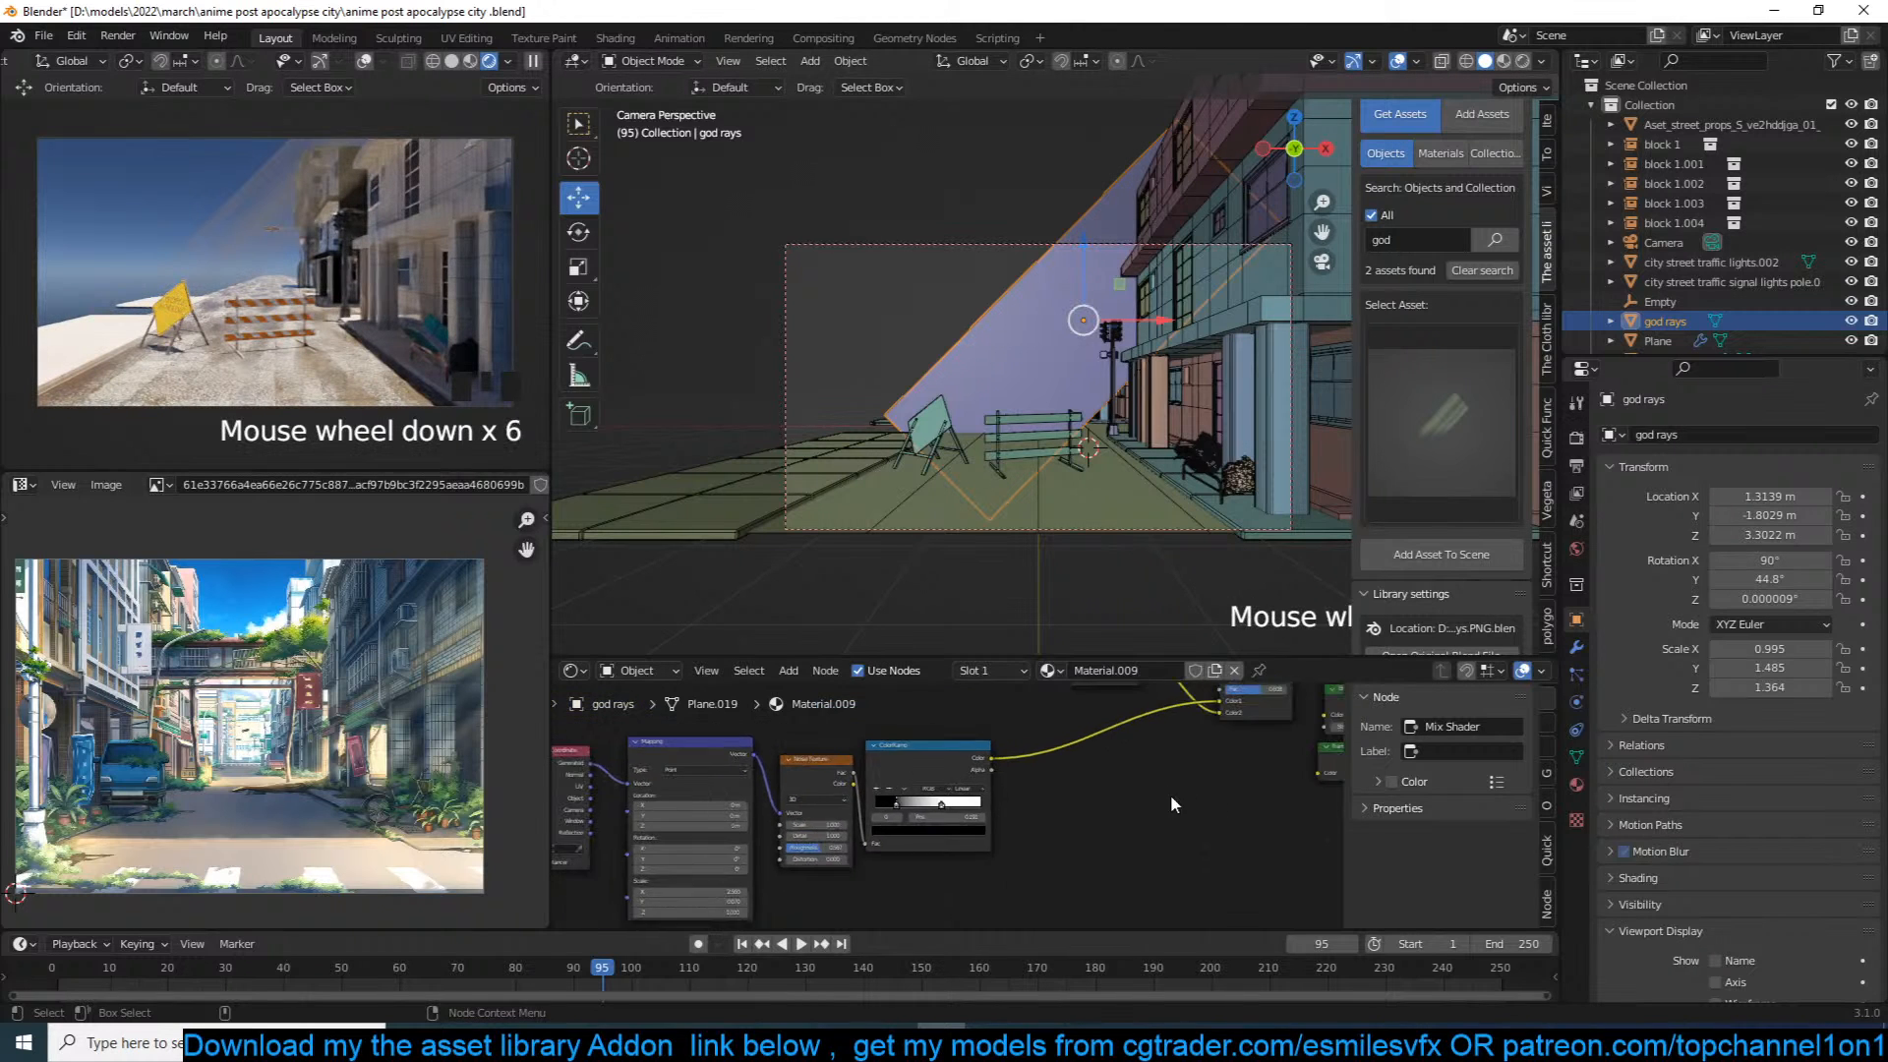
{"action": "scroll", "coordinate": [1034, 791], "scroll_direction": "up", "scroll_amount": 7}
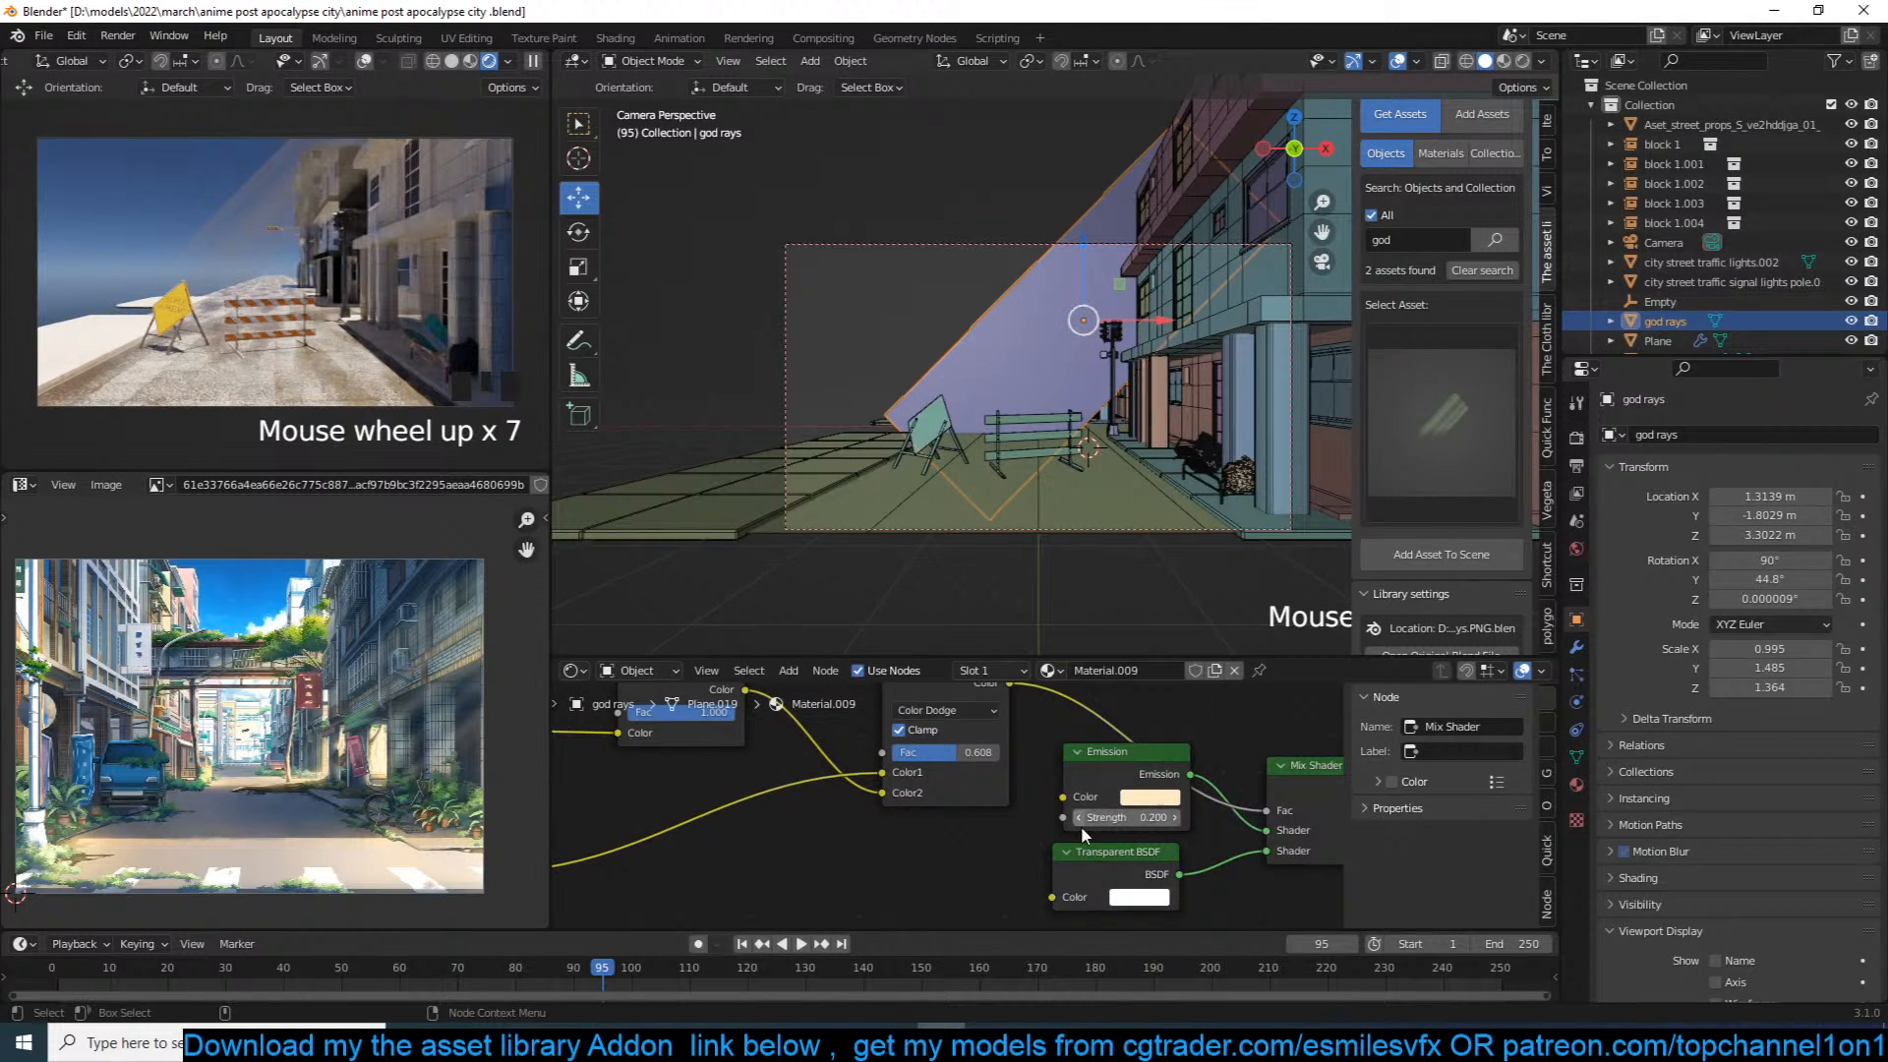
{"action": "middle_click_drag", "start_coordinate": [1082, 820], "coordinate": [1070, 822]}
{"action": "scroll", "coordinate": [1064, 796], "scroll_direction": "down", "scroll_amount": 2}
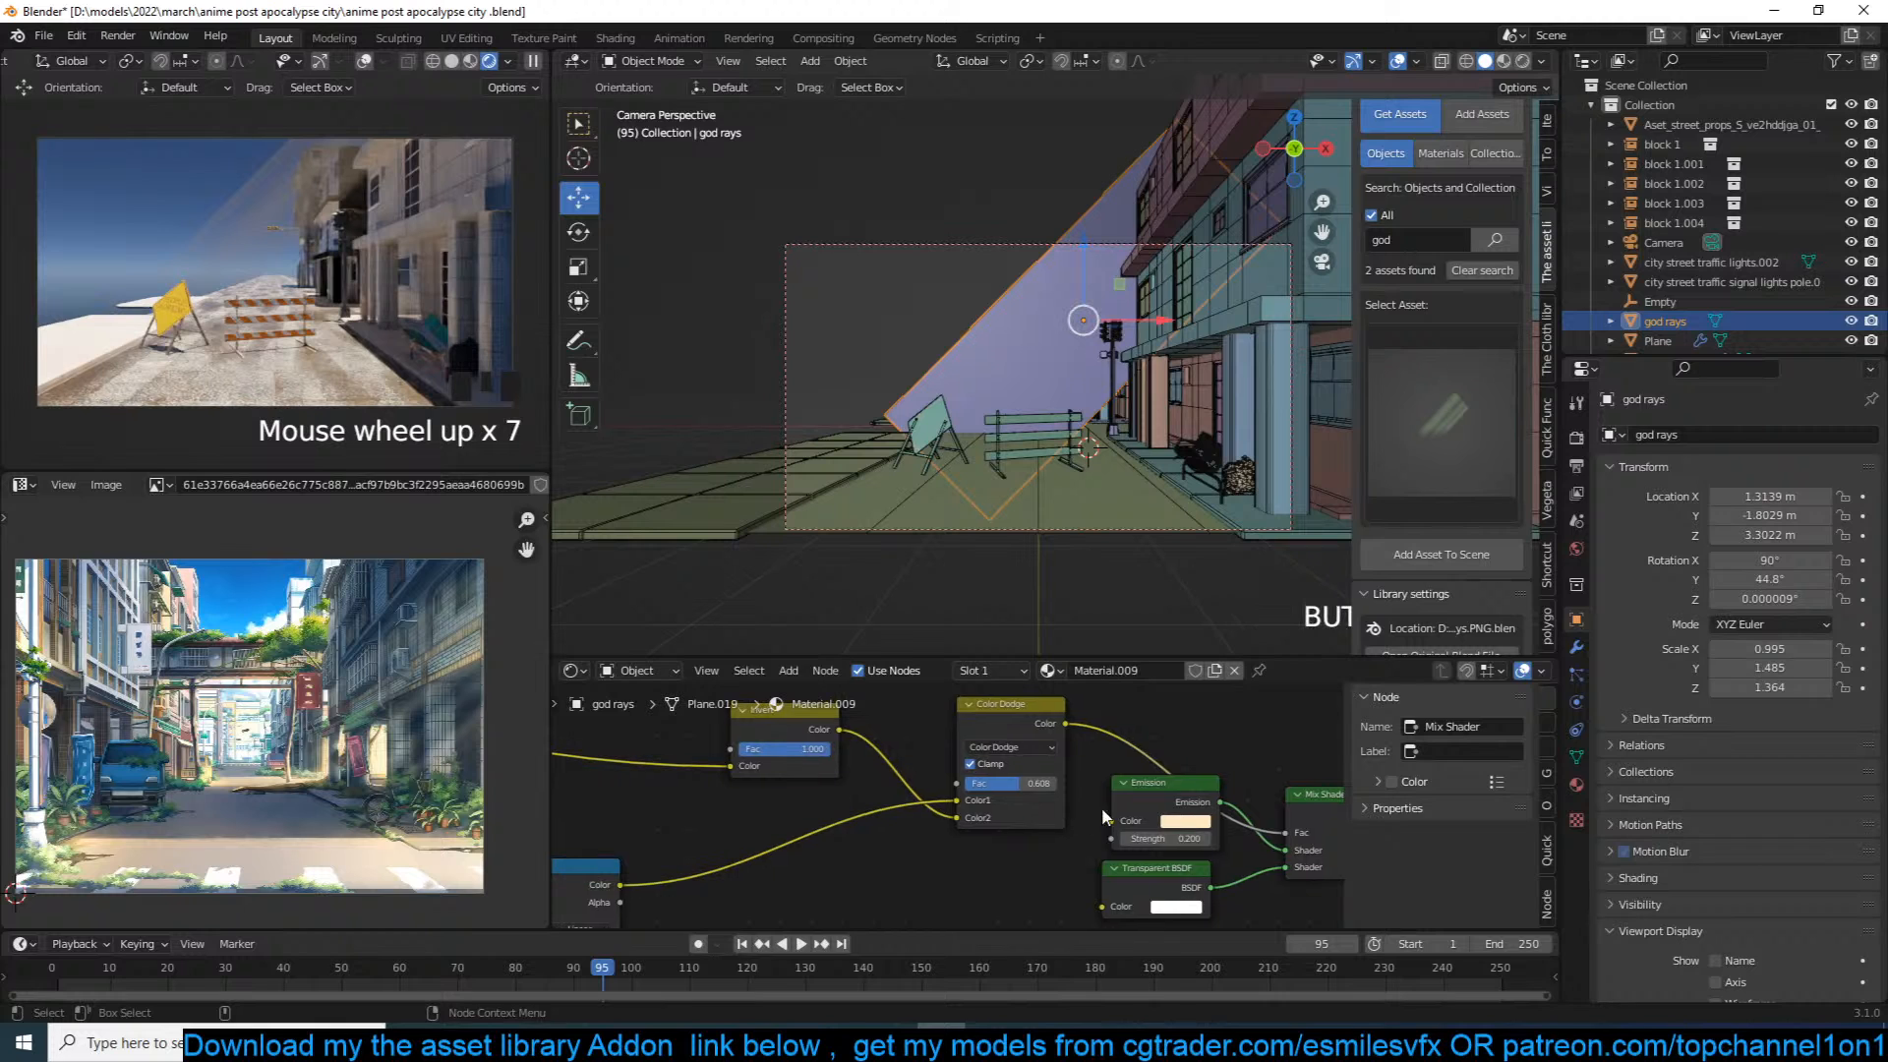
{"action": "left_click_drag", "start_coordinate": [1099, 763], "coordinate": [1196, 922]}
{"action": "left_click_drag", "start_coordinate": [1143, 781], "coordinate": [1212, 896]}
{"action": "left_click", "coordinate": [1130, 775]}
{"action": "left_click_drag", "start_coordinate": [1050, 704], "coordinate": [993, 714]}
Step: Duplicate the Color Dodge node, insert the copy before the Mix Shader, disable its clamping and set it to Mix blending with Fac 1.000
{"action": "key", "text": "shift+d"}
{"action": "left_click", "coordinate": [1129, 749]}
{"action": "left_click", "coordinate": [1130, 767]}
{"action": "left_click", "coordinate": [1136, 773]}
{"action": "left_click", "coordinate": [1101, 783]}
{"action": "left_click", "coordinate": [1133, 820]}
{"action": "left_click_drag", "start_coordinate": [1131, 802], "coordinate": [1177, 802]}
Step: Set the Mix node's second colour to black and try its Fac at 0.025 and 1.000
{"action": "left_click", "coordinate": [1146, 837]}
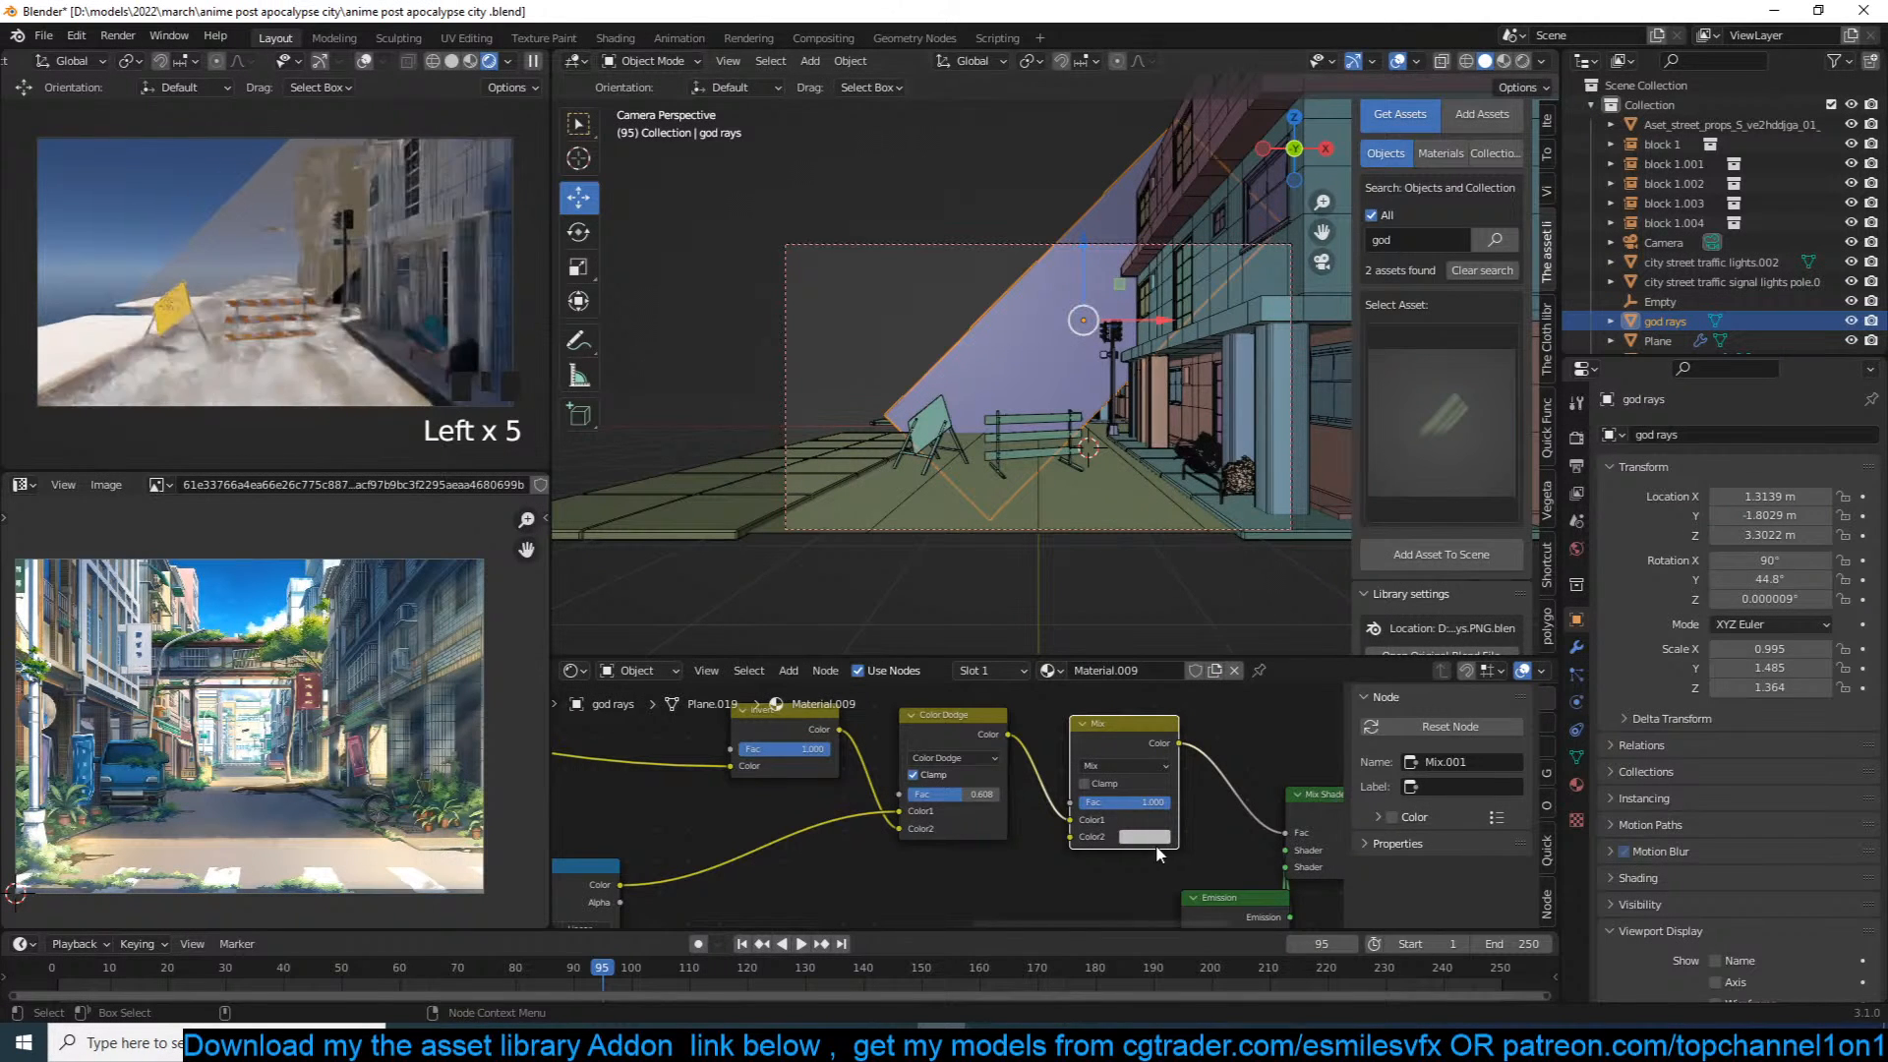
{"action": "left_click", "coordinate": [1145, 836]}
{"action": "left_click", "coordinate": [1252, 728]}
{"action": "left_click_drag", "start_coordinate": [1109, 803], "coordinate": [1084, 803]}
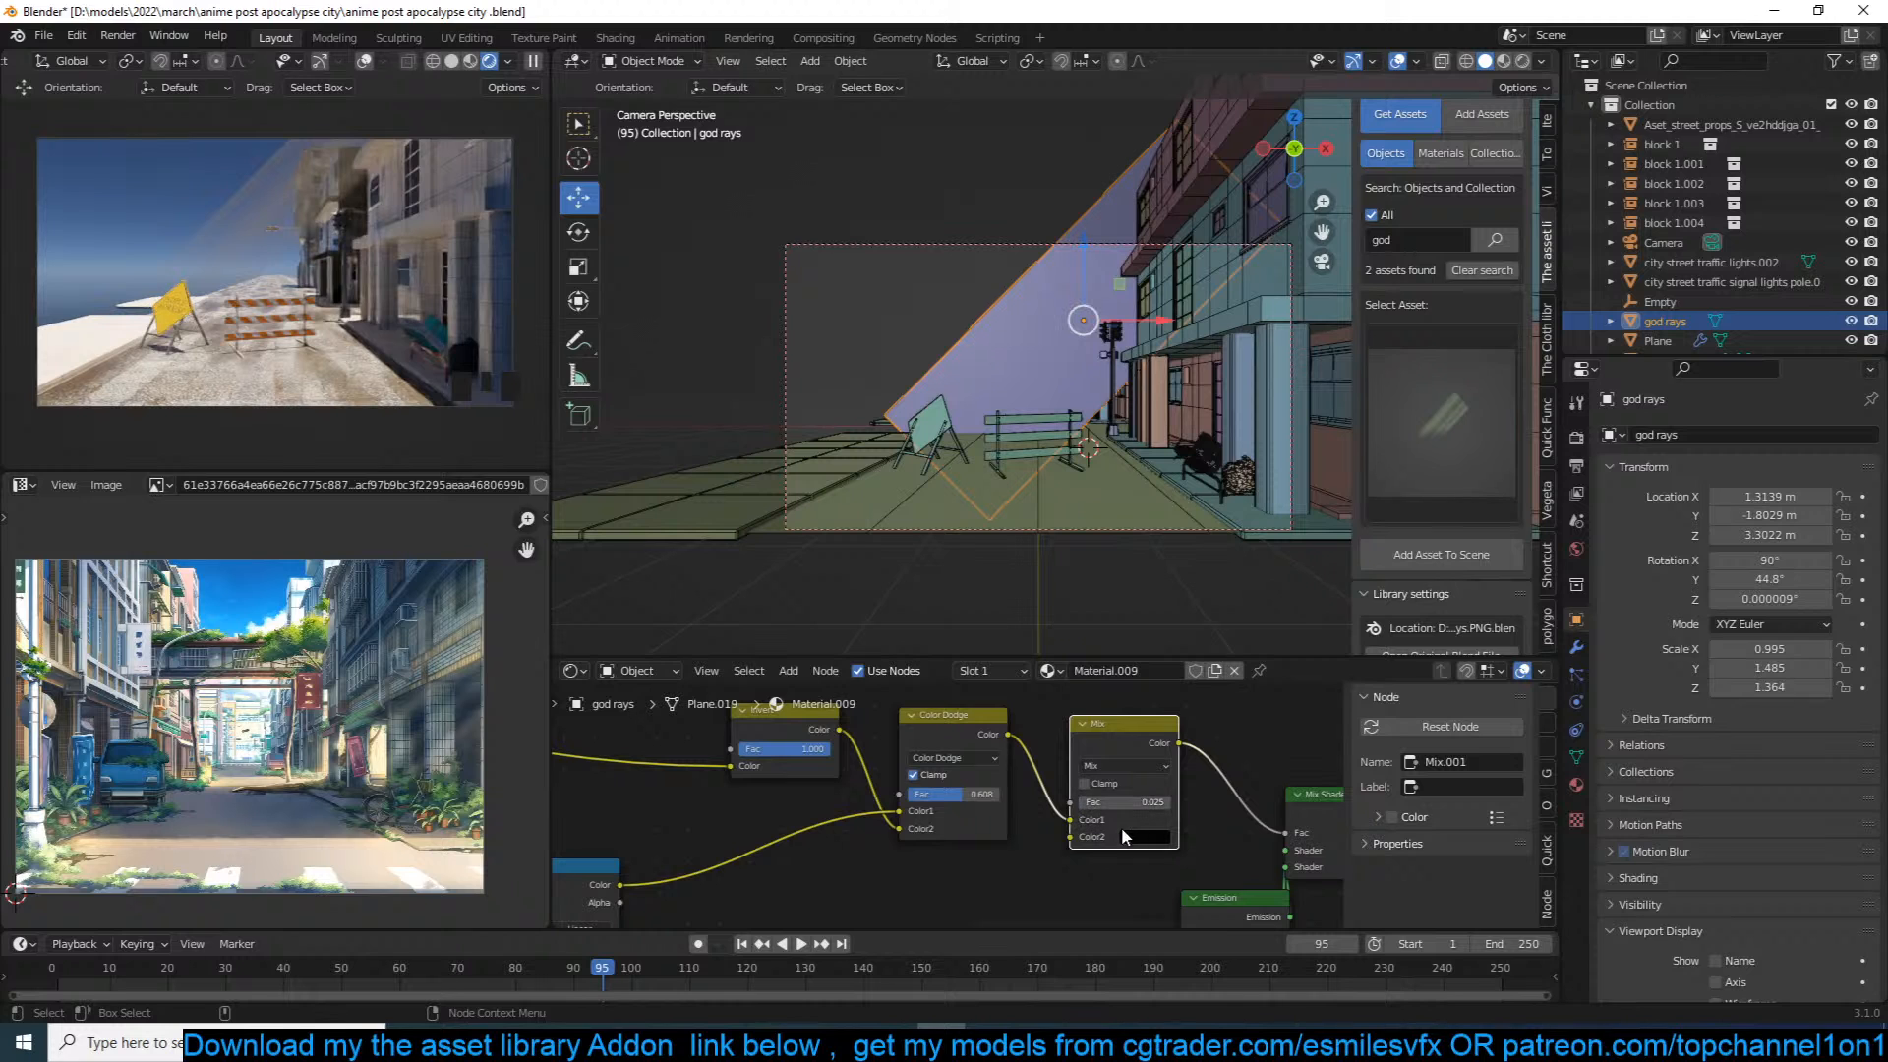
{"action": "left_click_drag", "start_coordinate": [1103, 805], "coordinate": [1152, 834]}
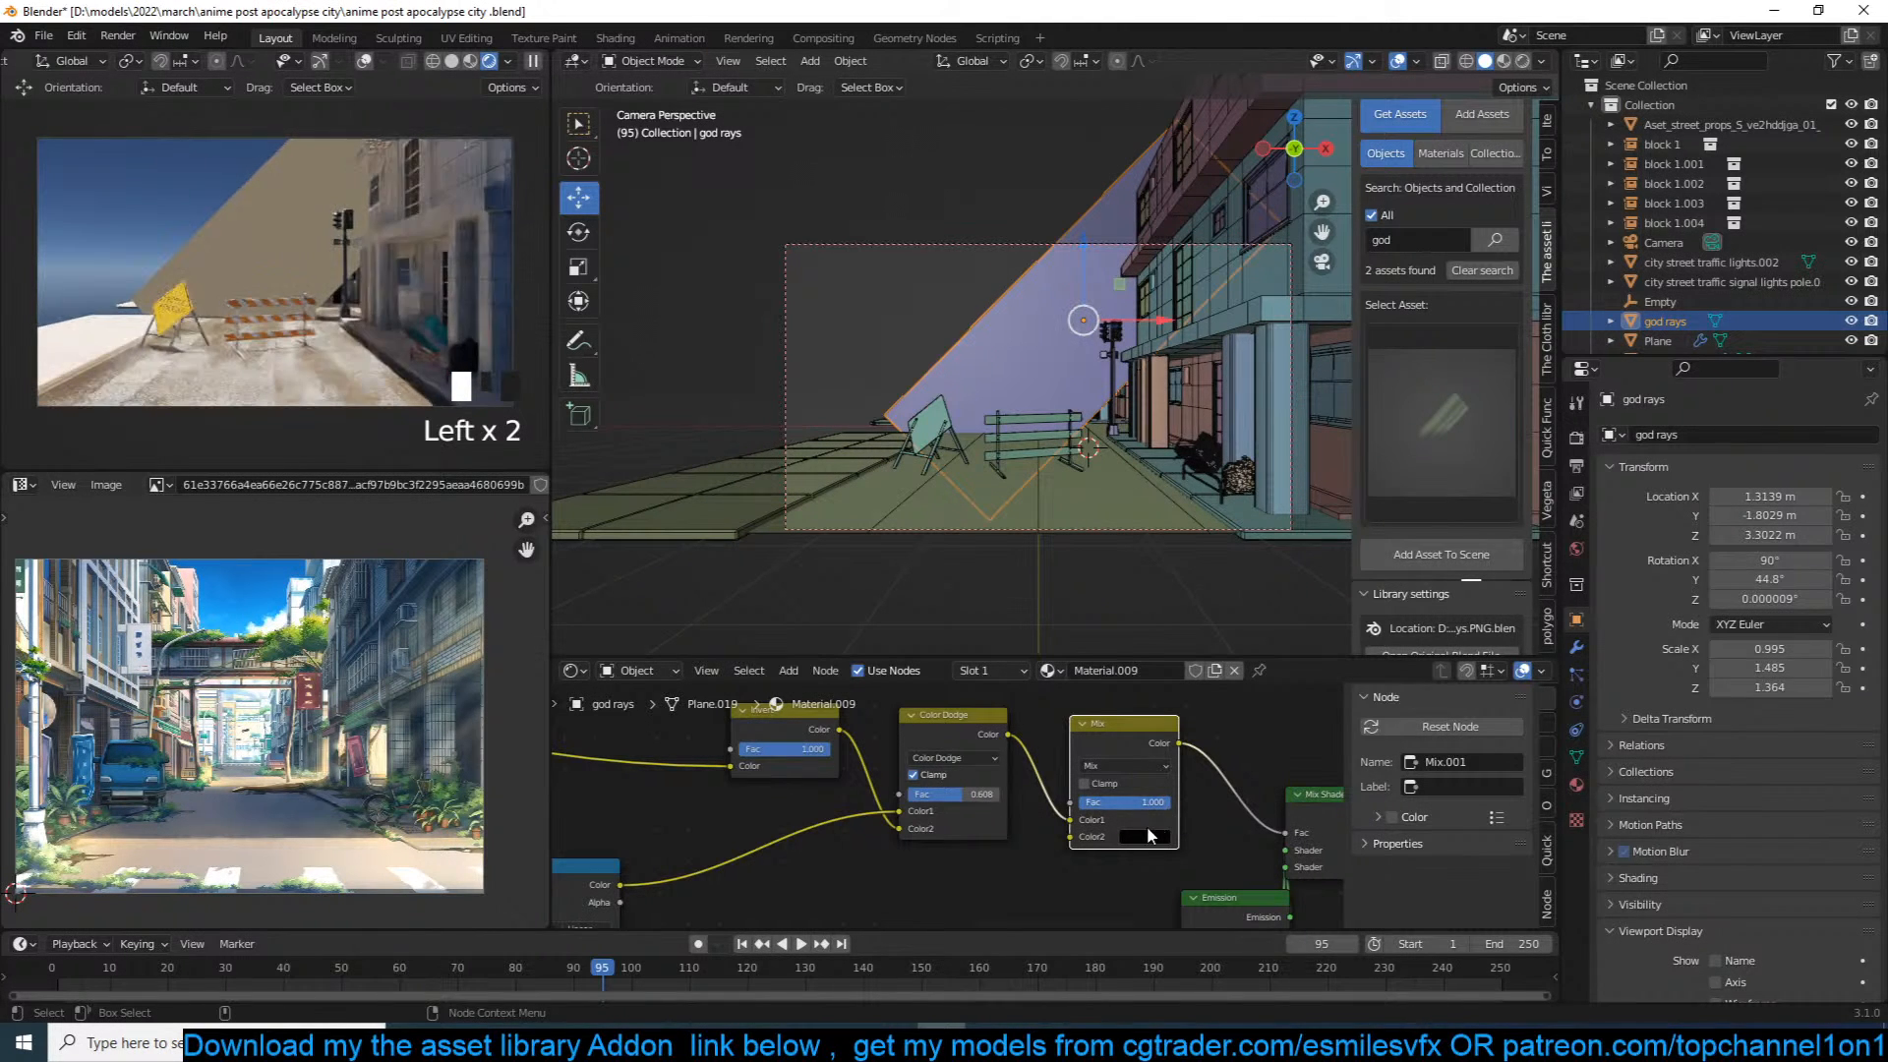
Step: Try Emission in the Mix Shader's second Shader input with the Mix node's Fac at 0.900, then restore the original shader order
{"action": "middle_click_drag", "start_coordinate": [1264, 850], "coordinate": [1187, 781]}
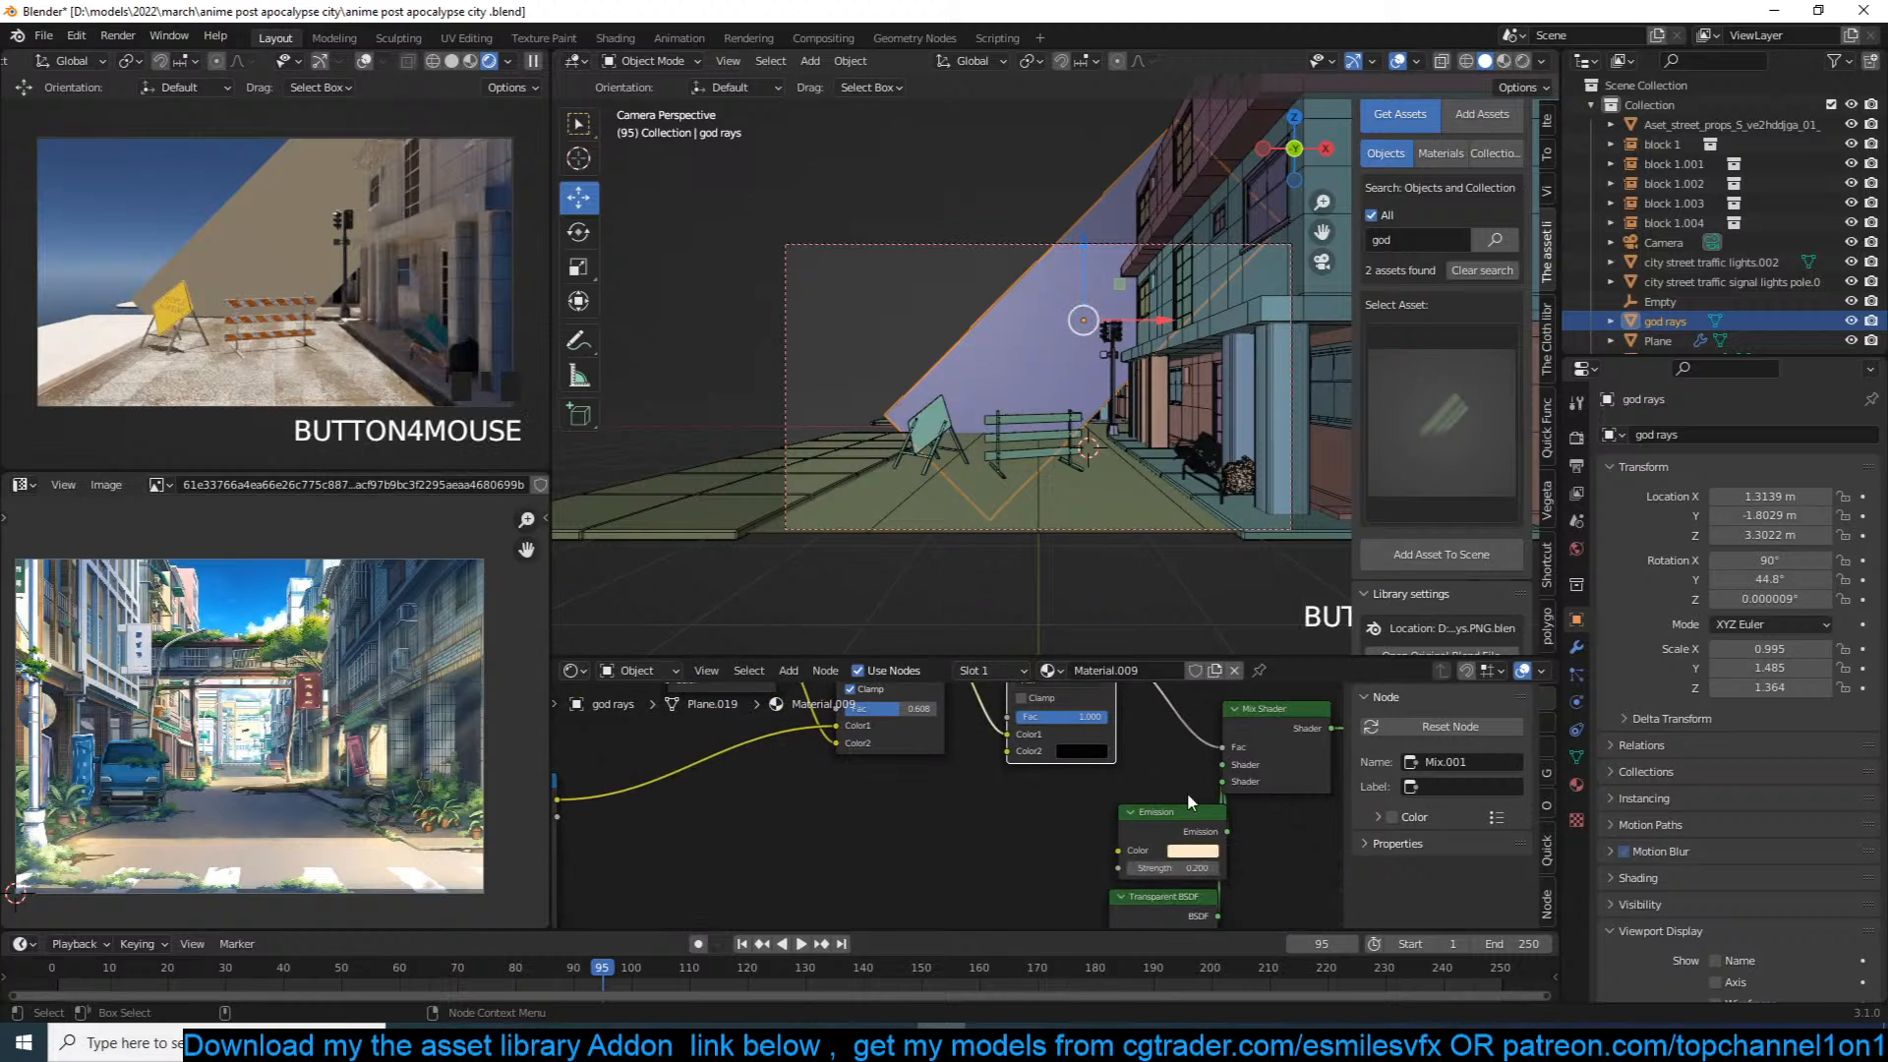
{"action": "left_click_drag", "start_coordinate": [1162, 819], "coordinate": [1037, 816]}
{"action": "left_click", "coordinate": [1225, 777]}
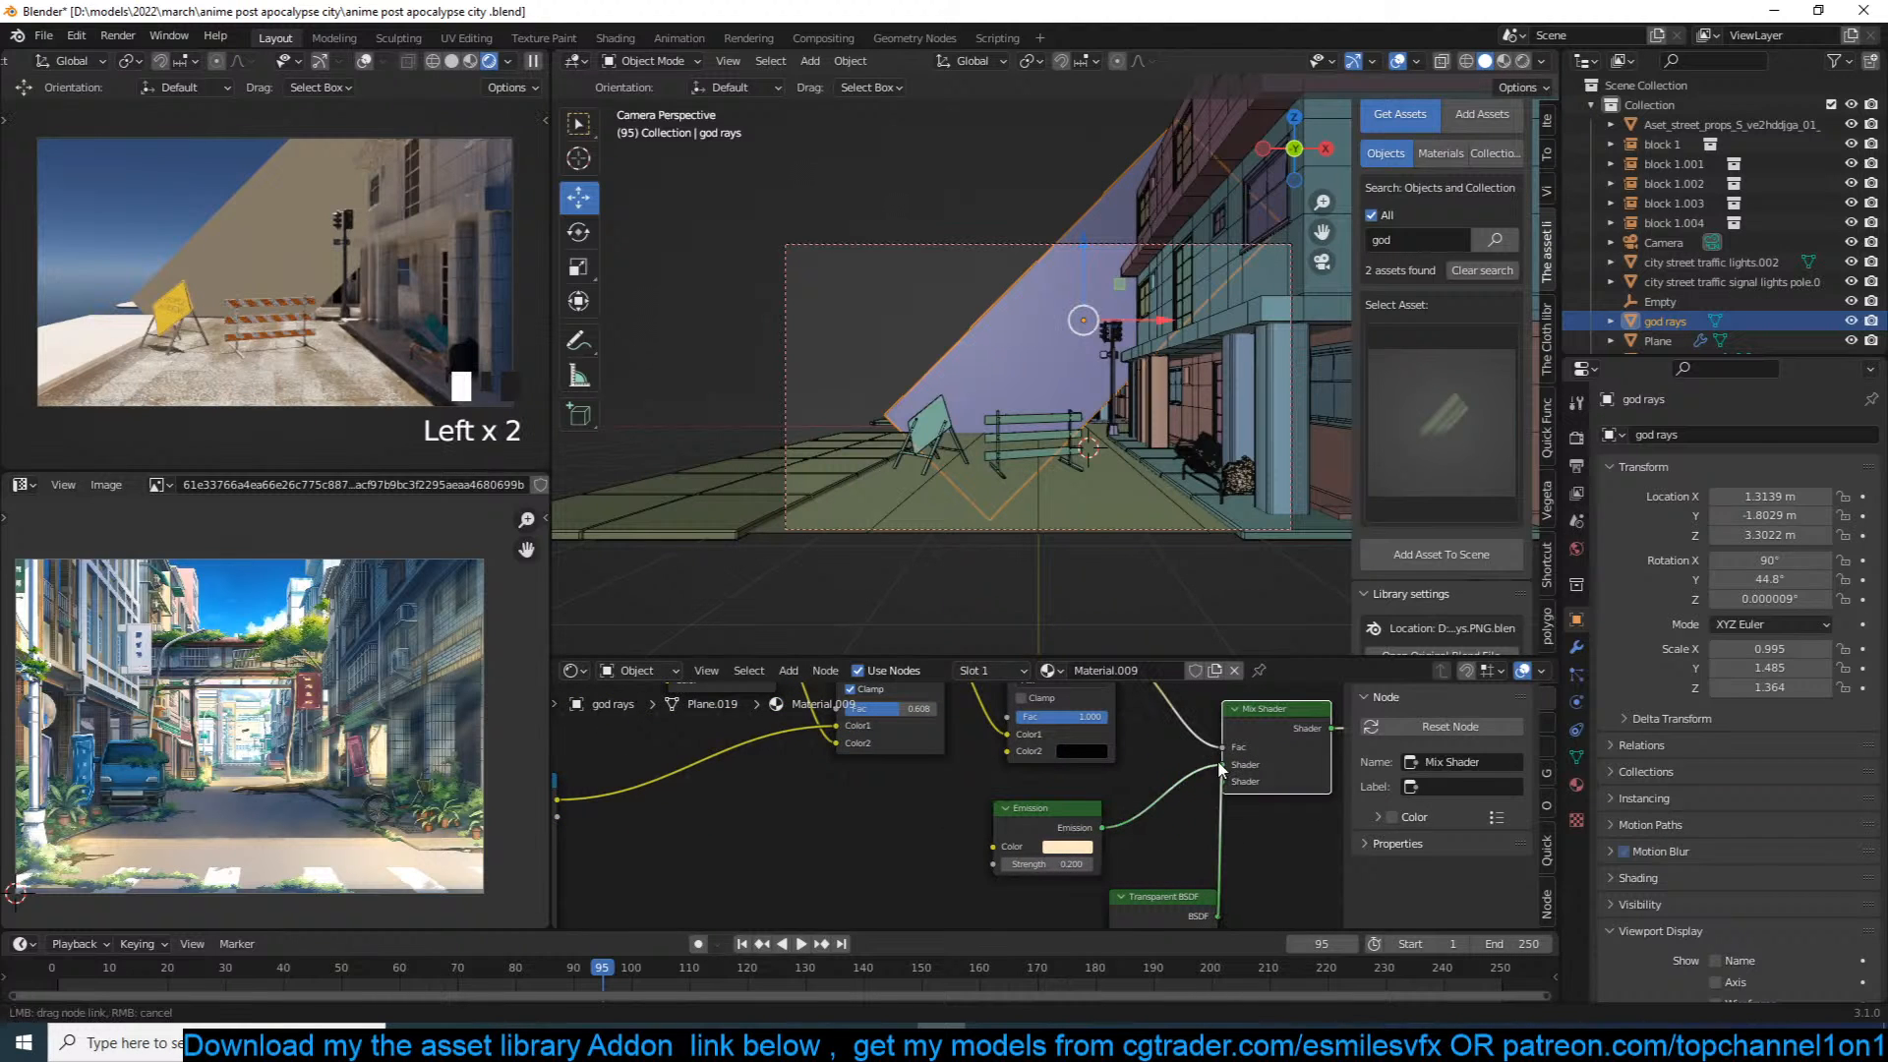
{"action": "mouse_move", "coordinate": [1065, 716]}
{"action": "left_mouse_down"}
{"action": "mouse_move", "coordinate": [1042, 717]}
{"action": "mouse_move", "coordinate": [1097, 716]}
{"action": "left_mouse_up"}
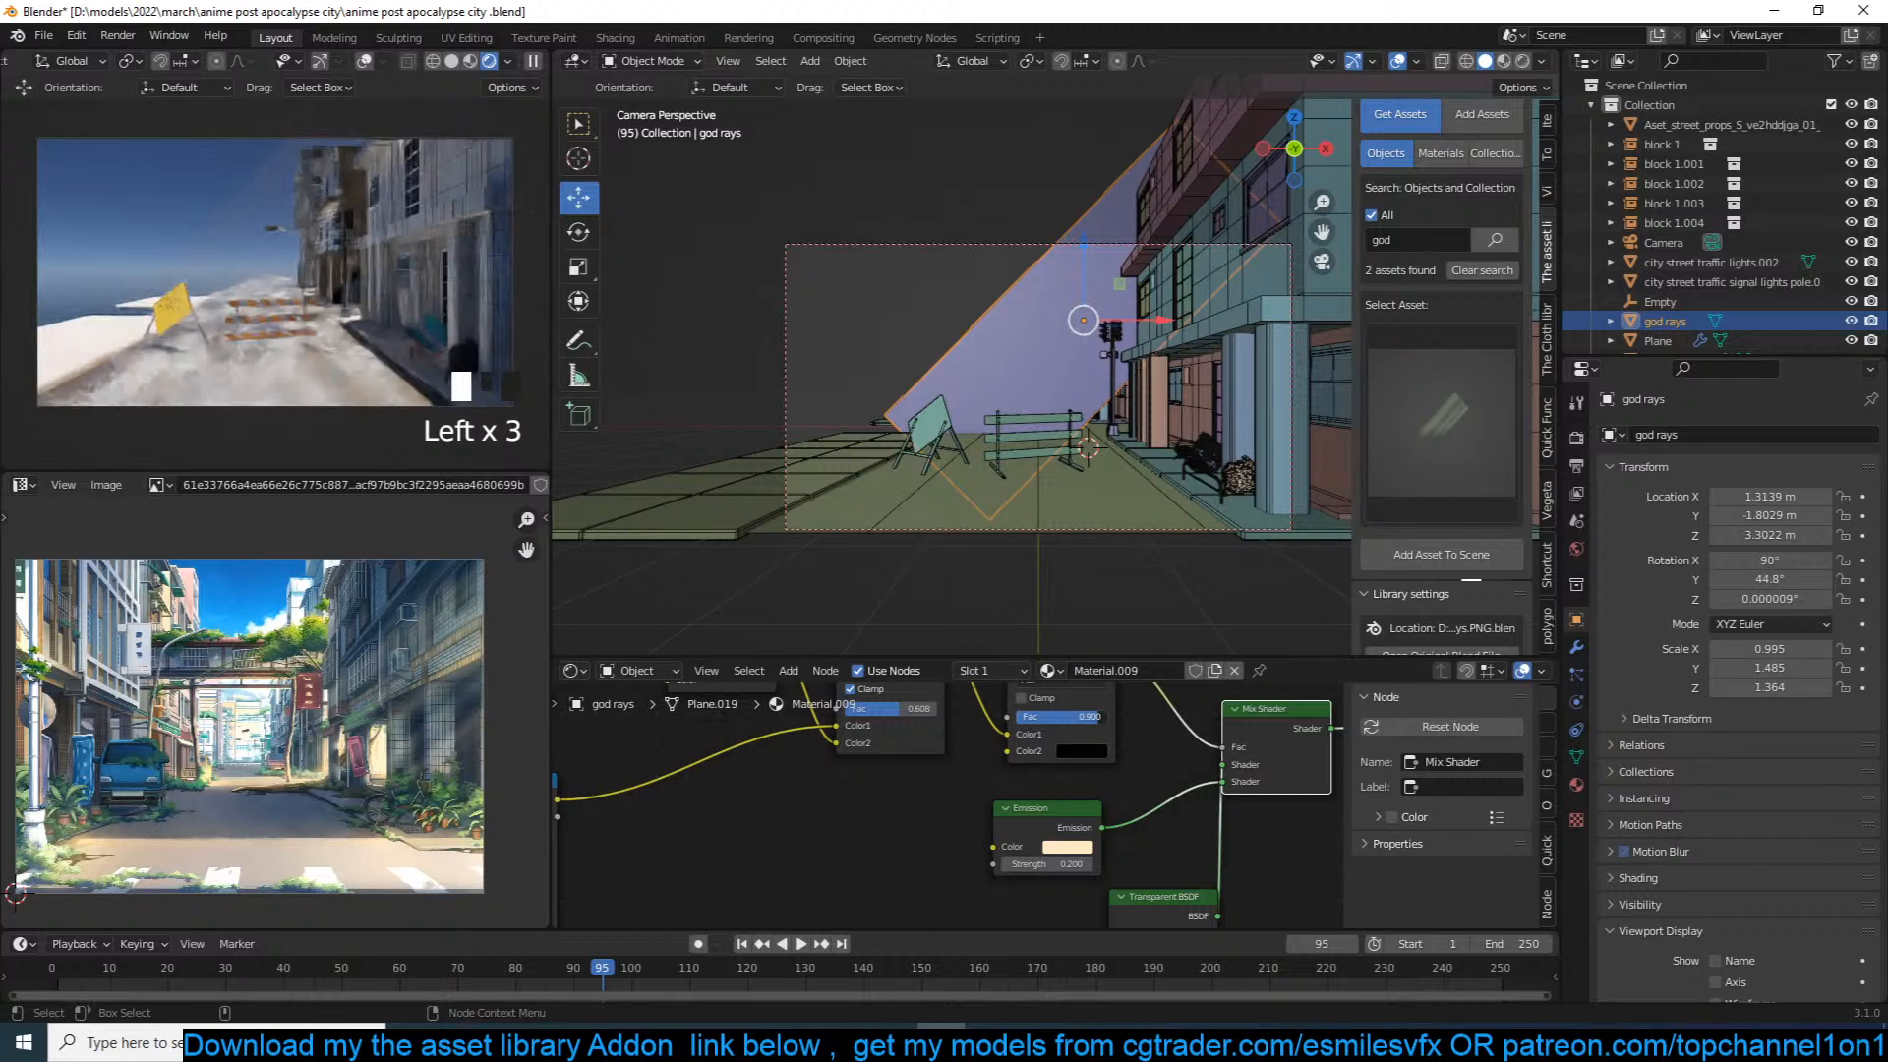
{"action": "left_click_drag", "start_coordinate": [1252, 759], "coordinate": [1273, 815]}
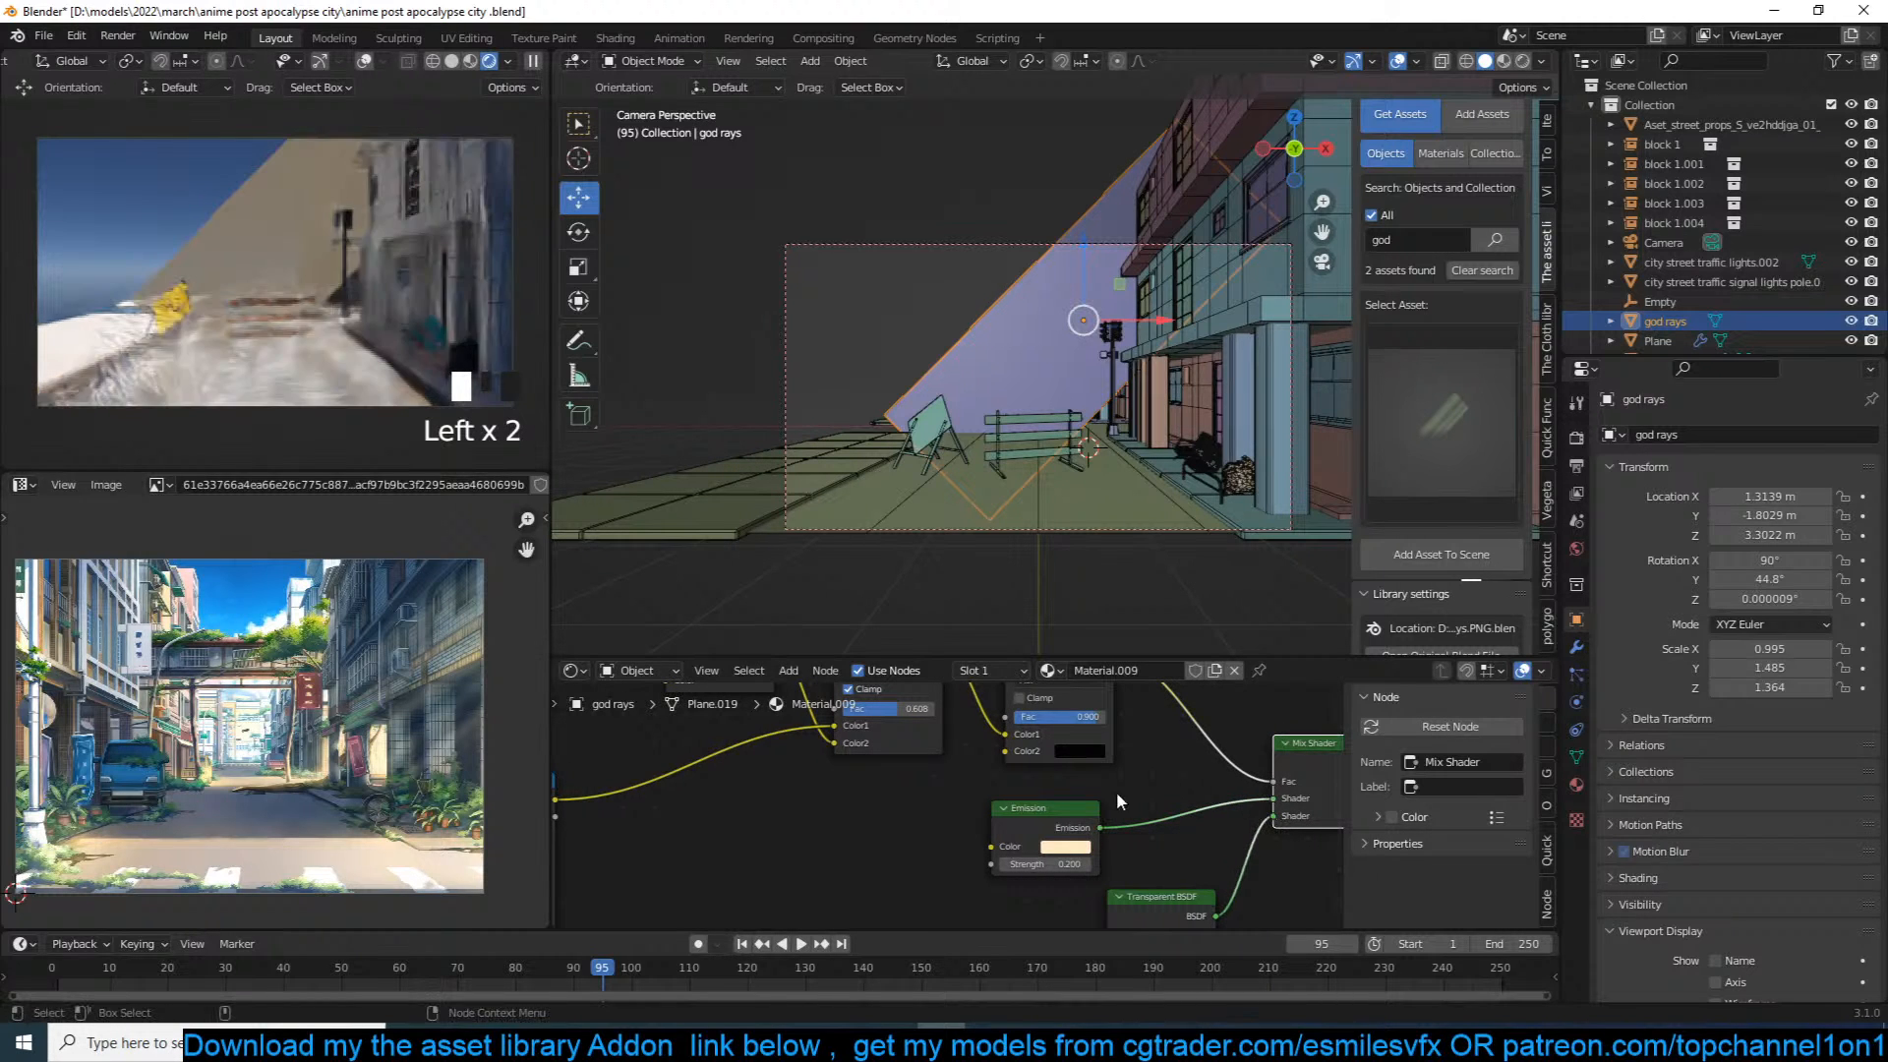
Step: Remove the inserted Mix node while keeping Color Dodge connected to the Mix Shader's Fac, and save the file
{"action": "middle_click_drag", "start_coordinate": [1107, 775], "coordinate": [1105, 819]}
{"action": "key", "text": "ctrl+x"}
{"action": "middle_click_drag", "start_coordinate": [1050, 702], "coordinate": [1089, 706]}
{"action": "key", "text": "ctrl+s"}
Step: Raise the Color Dodge node's Fac to about 0.882, pause the rendered preview, deselect the god rays plane and save
{"action": "left_click_drag", "start_coordinate": [919, 756], "coordinate": [954, 756]}
{"action": "key", "text": "ctrl+s"}
{"action": "key", "text": "alt+a"}
{"action": "key", "text": "ctrl+s"}
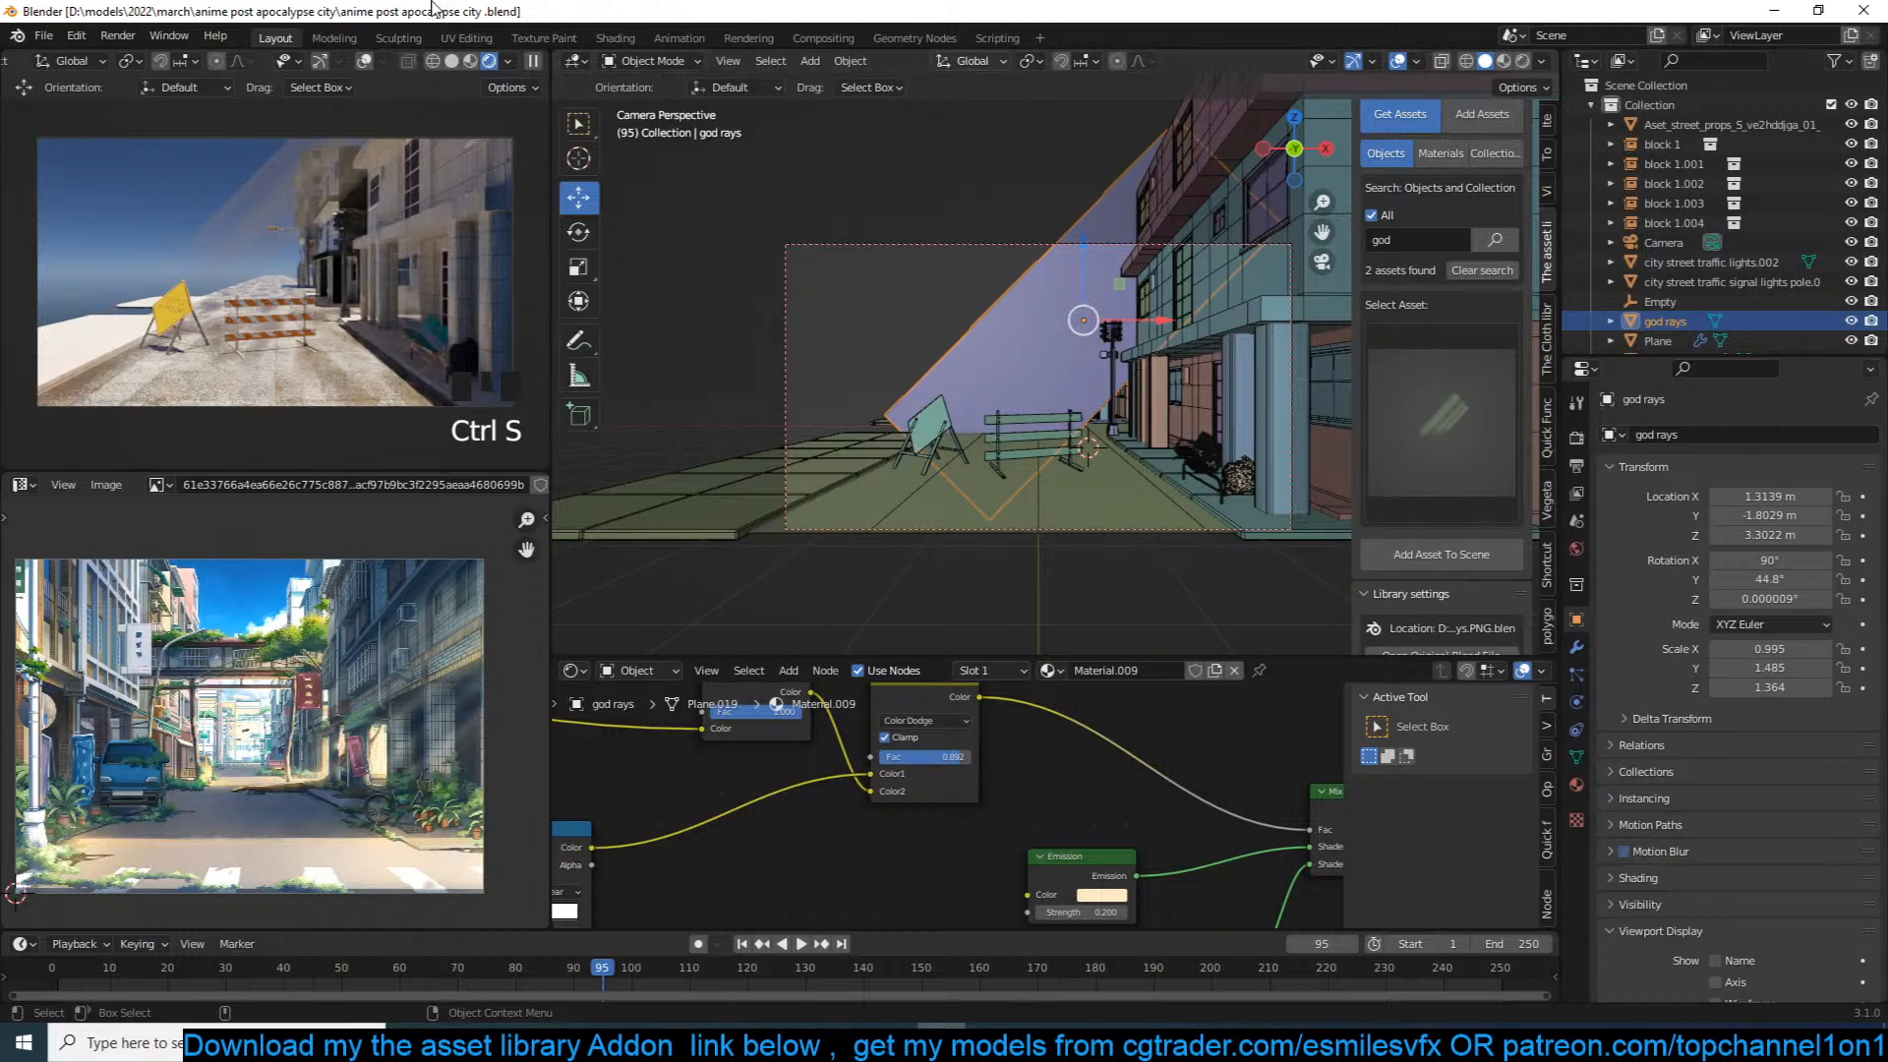
{"action": "left_click", "coordinate": [534, 61]}
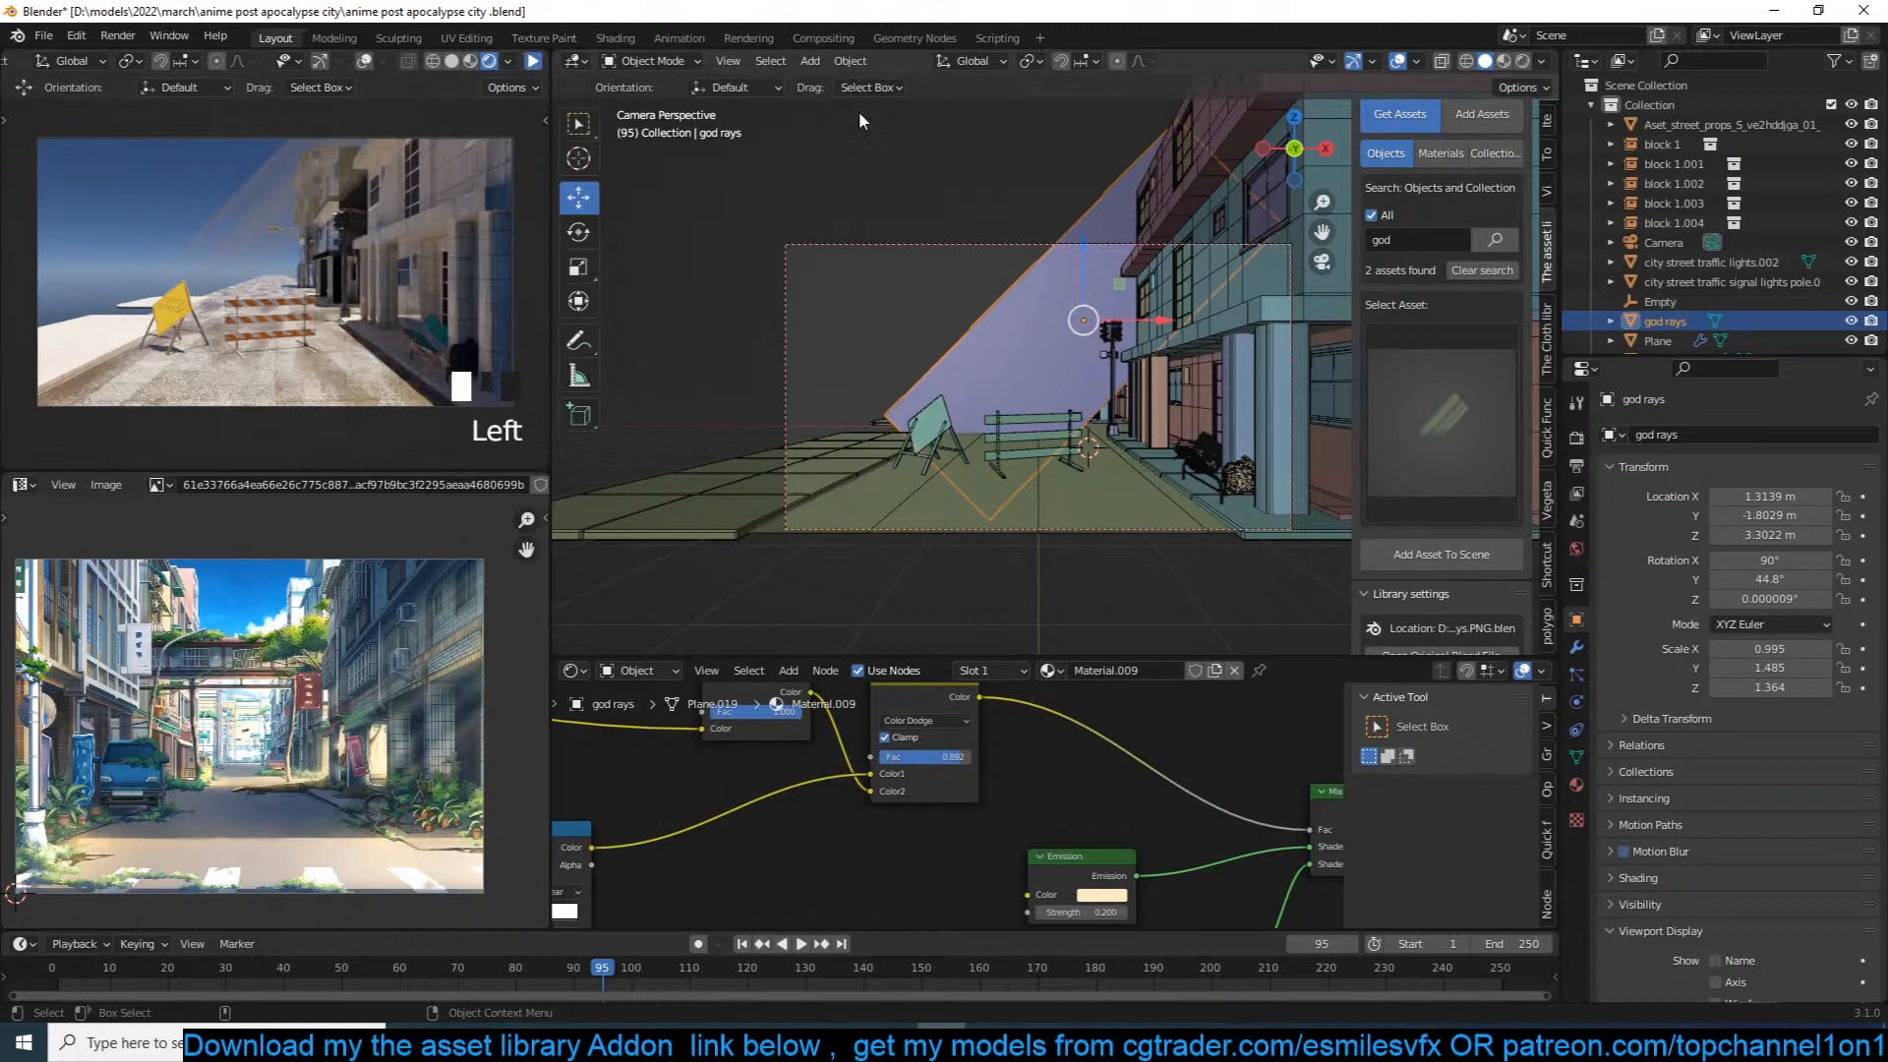
{"action": "left_click", "coordinate": [875, 131]}
{"action": "key", "text": "ctrl+s"}
Step: Examine the reference image's left side and the street scene around the barricade and the building's porch
{"action": "scroll", "coordinate": [1161, 364], "scroll_direction": "down", "scroll_amount": 4}
{"action": "scroll", "coordinate": [234, 704], "scroll_direction": "up", "scroll_amount": 4}
{"action": "scroll", "coordinate": [301, 696], "scroll_direction": "down", "scroll_amount": 4}
{"action": "middle_click_drag", "start_coordinate": [279, 706], "coordinate": [320, 700]}
{"action": "scroll", "coordinate": [236, 704], "scroll_direction": "up", "scroll_amount": 3}
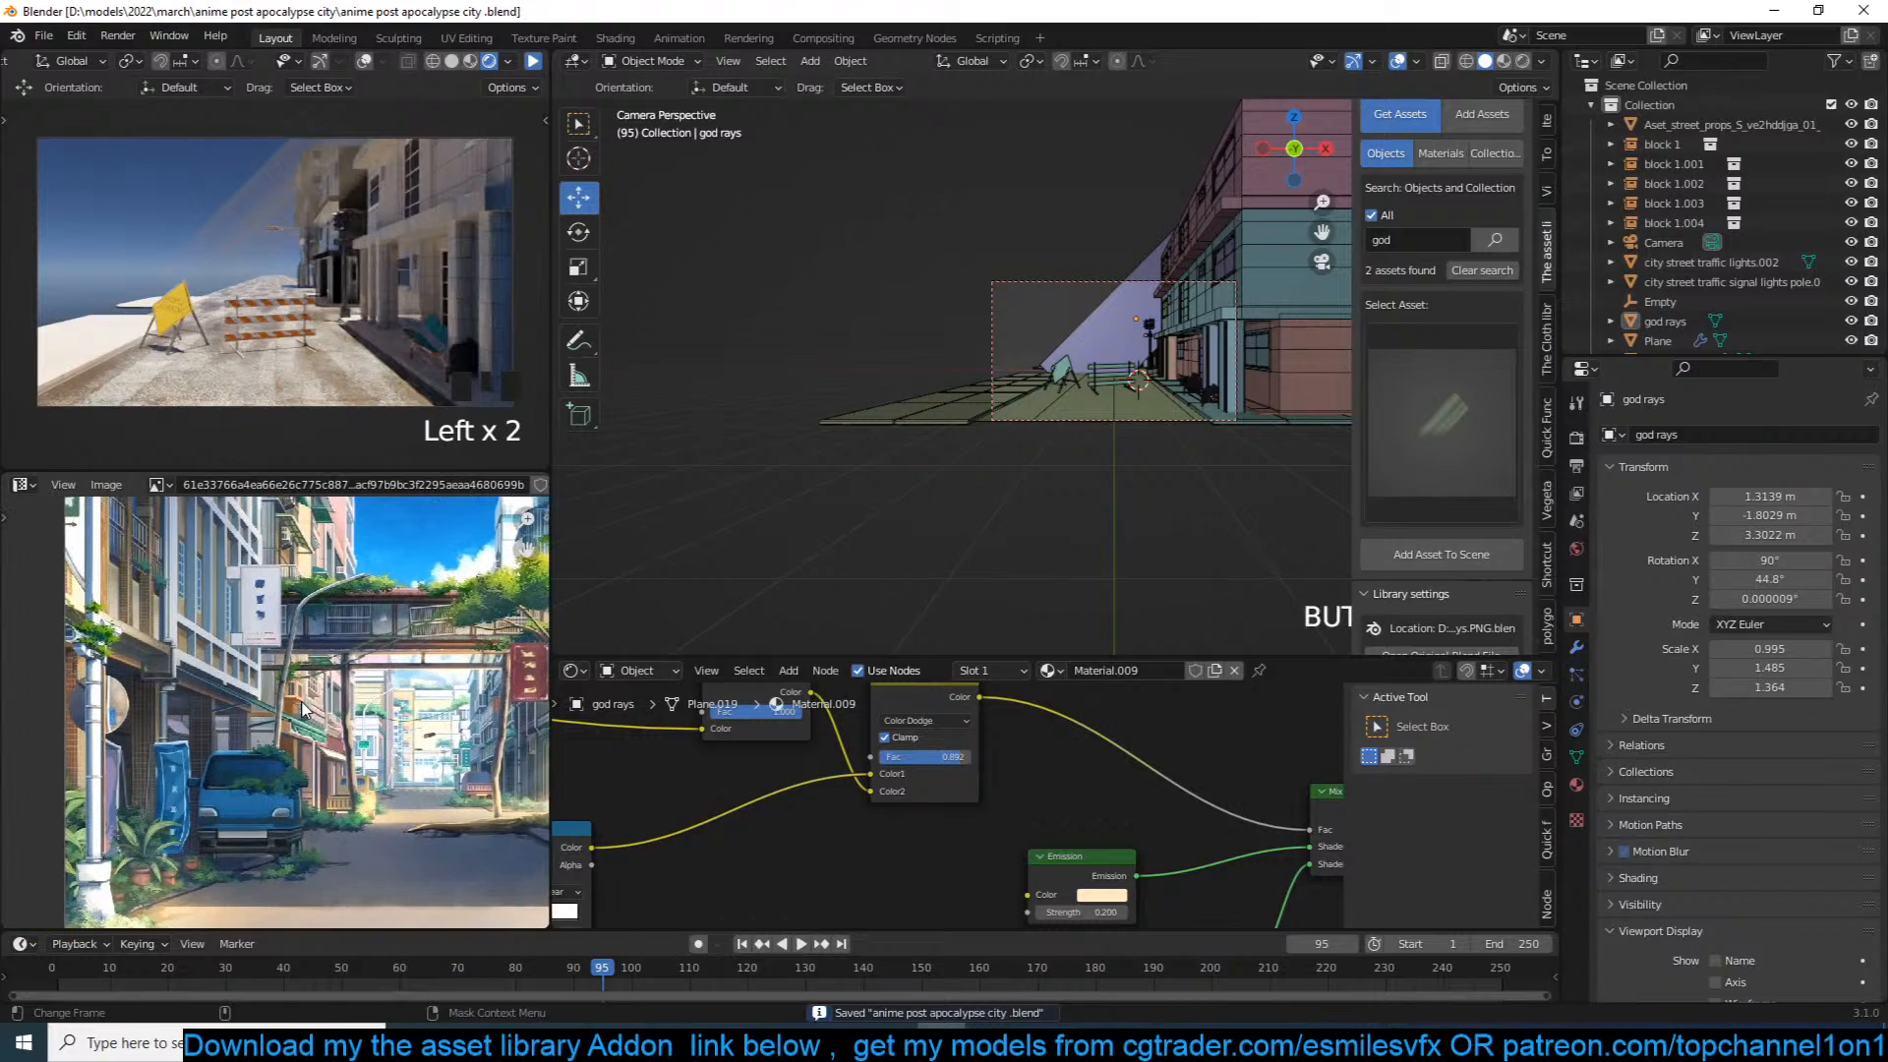
{"action": "middle_click_drag", "start_coordinate": [1126, 290], "coordinate": [894, 370], "text": "shift"}
{"action": "scroll", "coordinate": [941, 433], "scroll_direction": "down", "scroll_amount": 2}
{"action": "scroll", "coordinate": [1131, 389], "scroll_direction": "up", "scroll_amount": 2}
{"action": "scroll", "coordinate": [1079, 358], "scroll_direction": "up", "scroll_amount": 4}
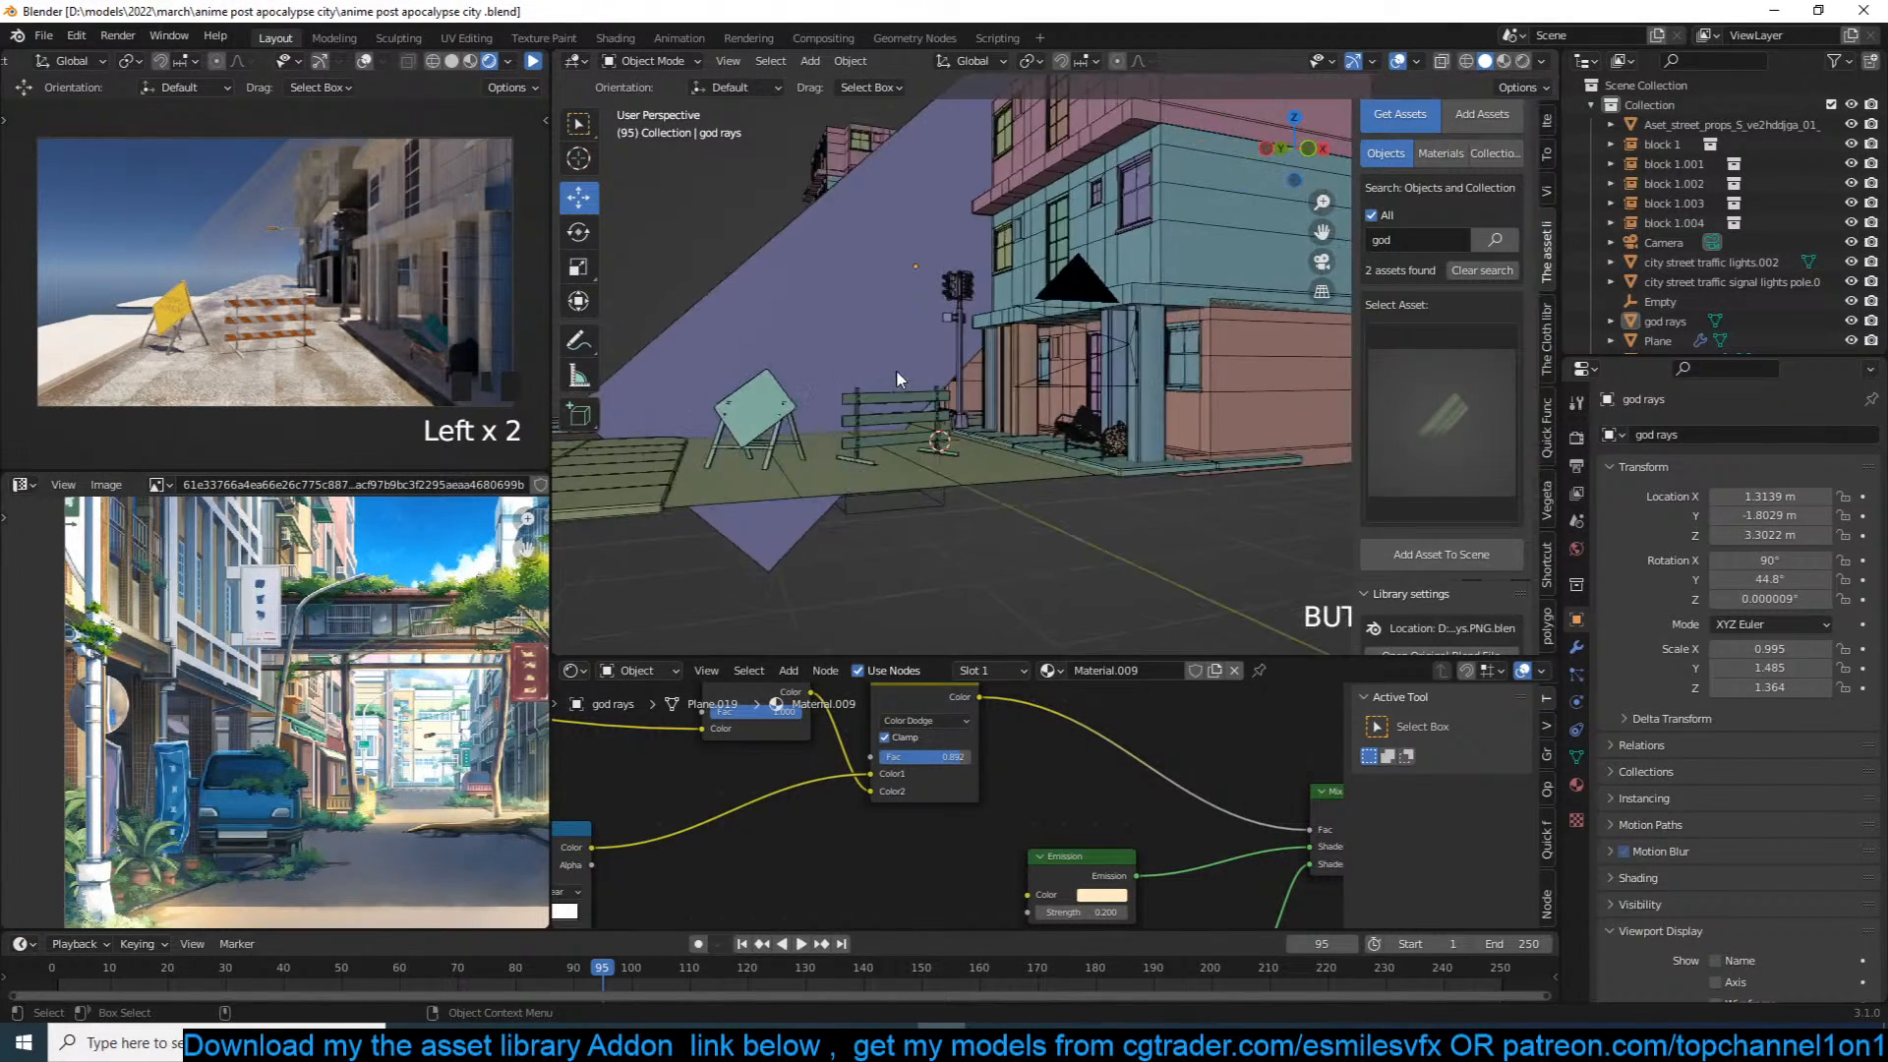
{"action": "scroll", "coordinate": [1061, 362], "scroll_direction": "up", "scroll_amount": 3}
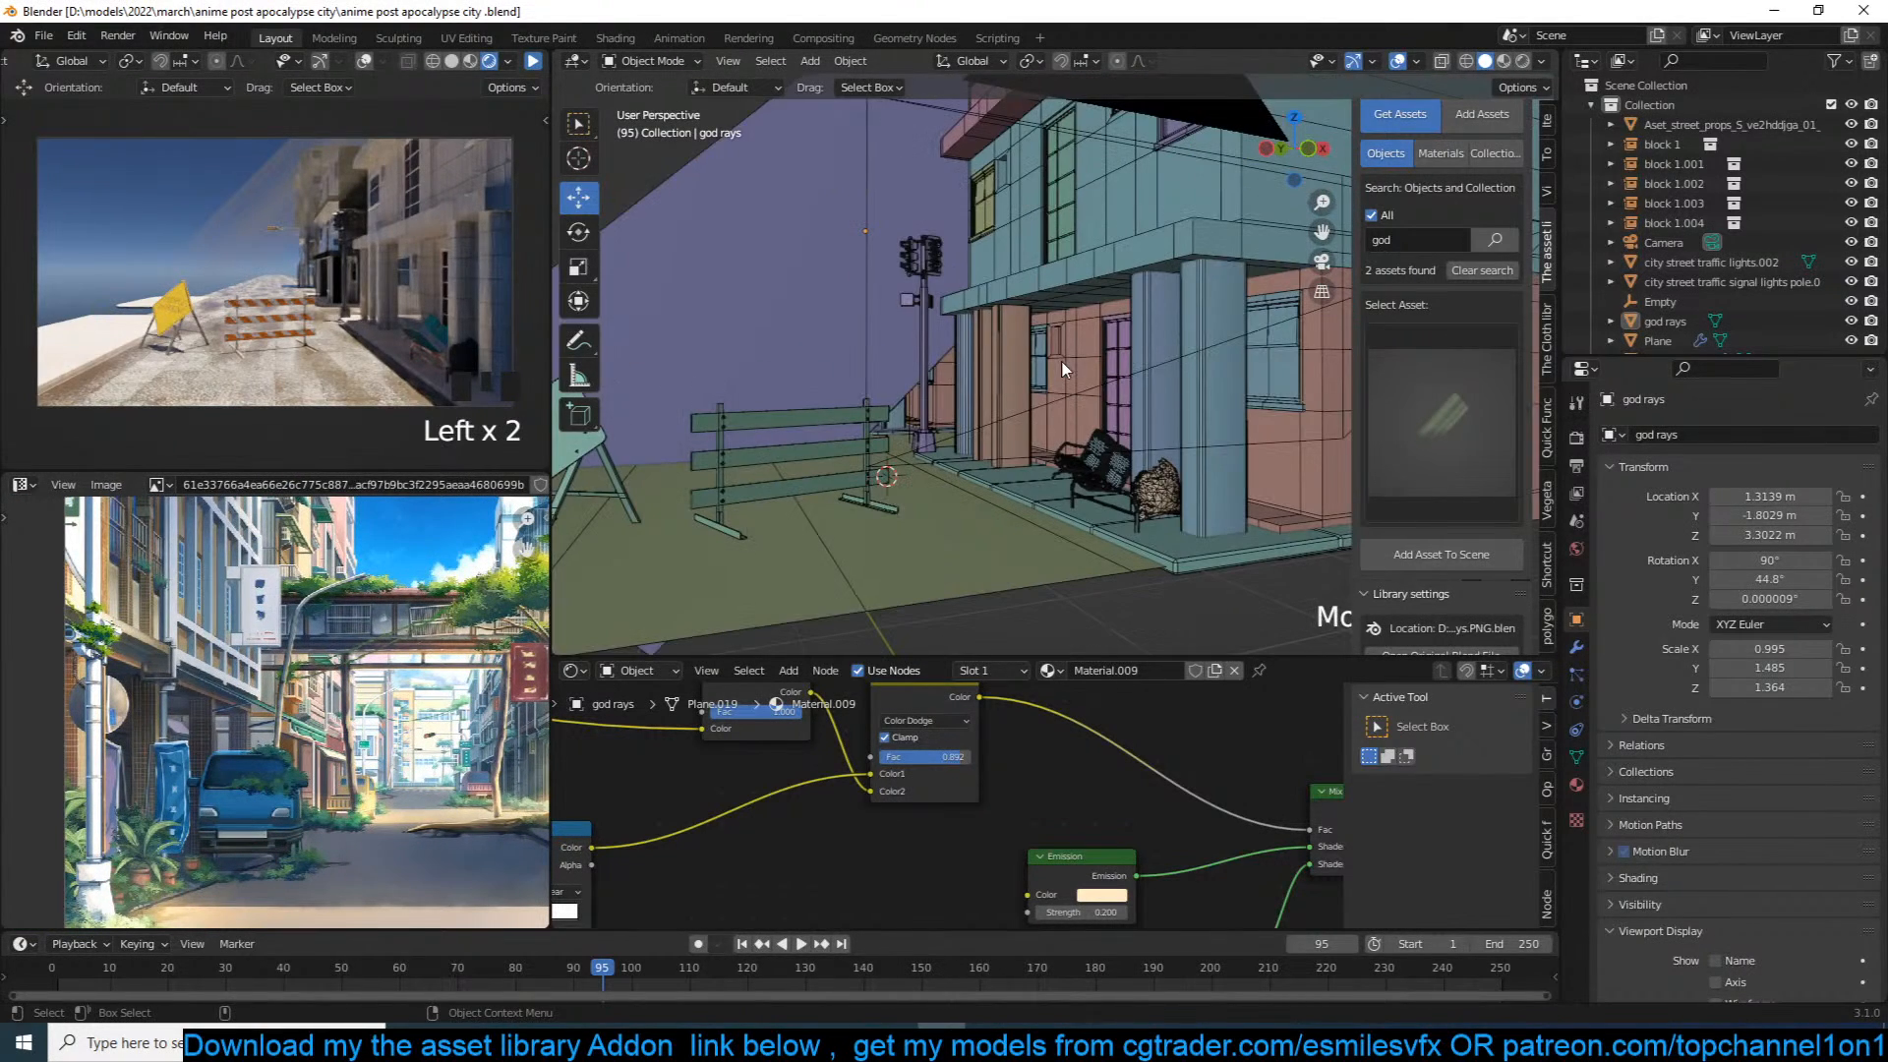
Step: Add a plane over the sidewalk opposite the porch building and scale it up by about 1.95
{"action": "left_click", "coordinate": [1208, 341]}
{"action": "scroll", "coordinate": [1131, 369], "scroll_direction": "down", "scroll_amount": 6}
{"action": "middle_click_drag", "start_coordinate": [1036, 415], "coordinate": [1028, 479]}
{"action": "key", "text": "grave"}
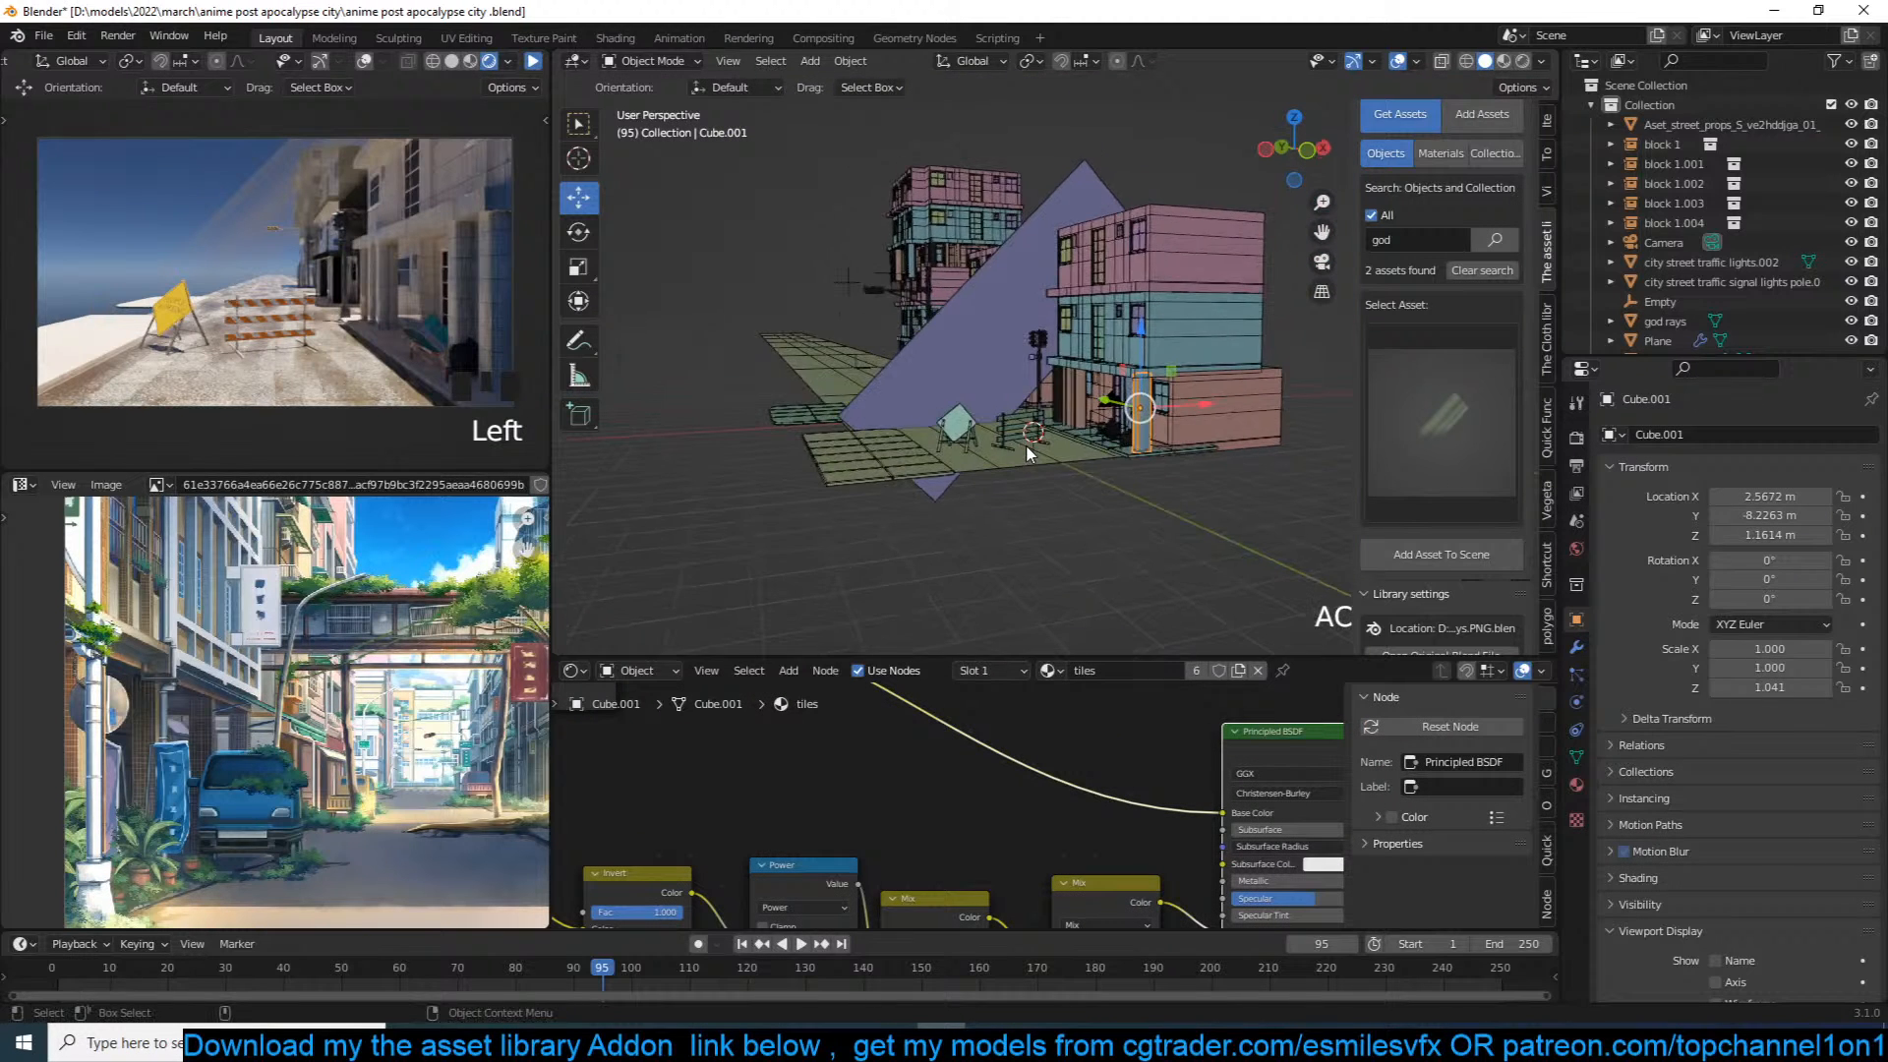
{"action": "left_click", "coordinate": [1027, 447]}
{"action": "middle_click_drag", "start_coordinate": [311, 739], "coordinate": [341, 725]}
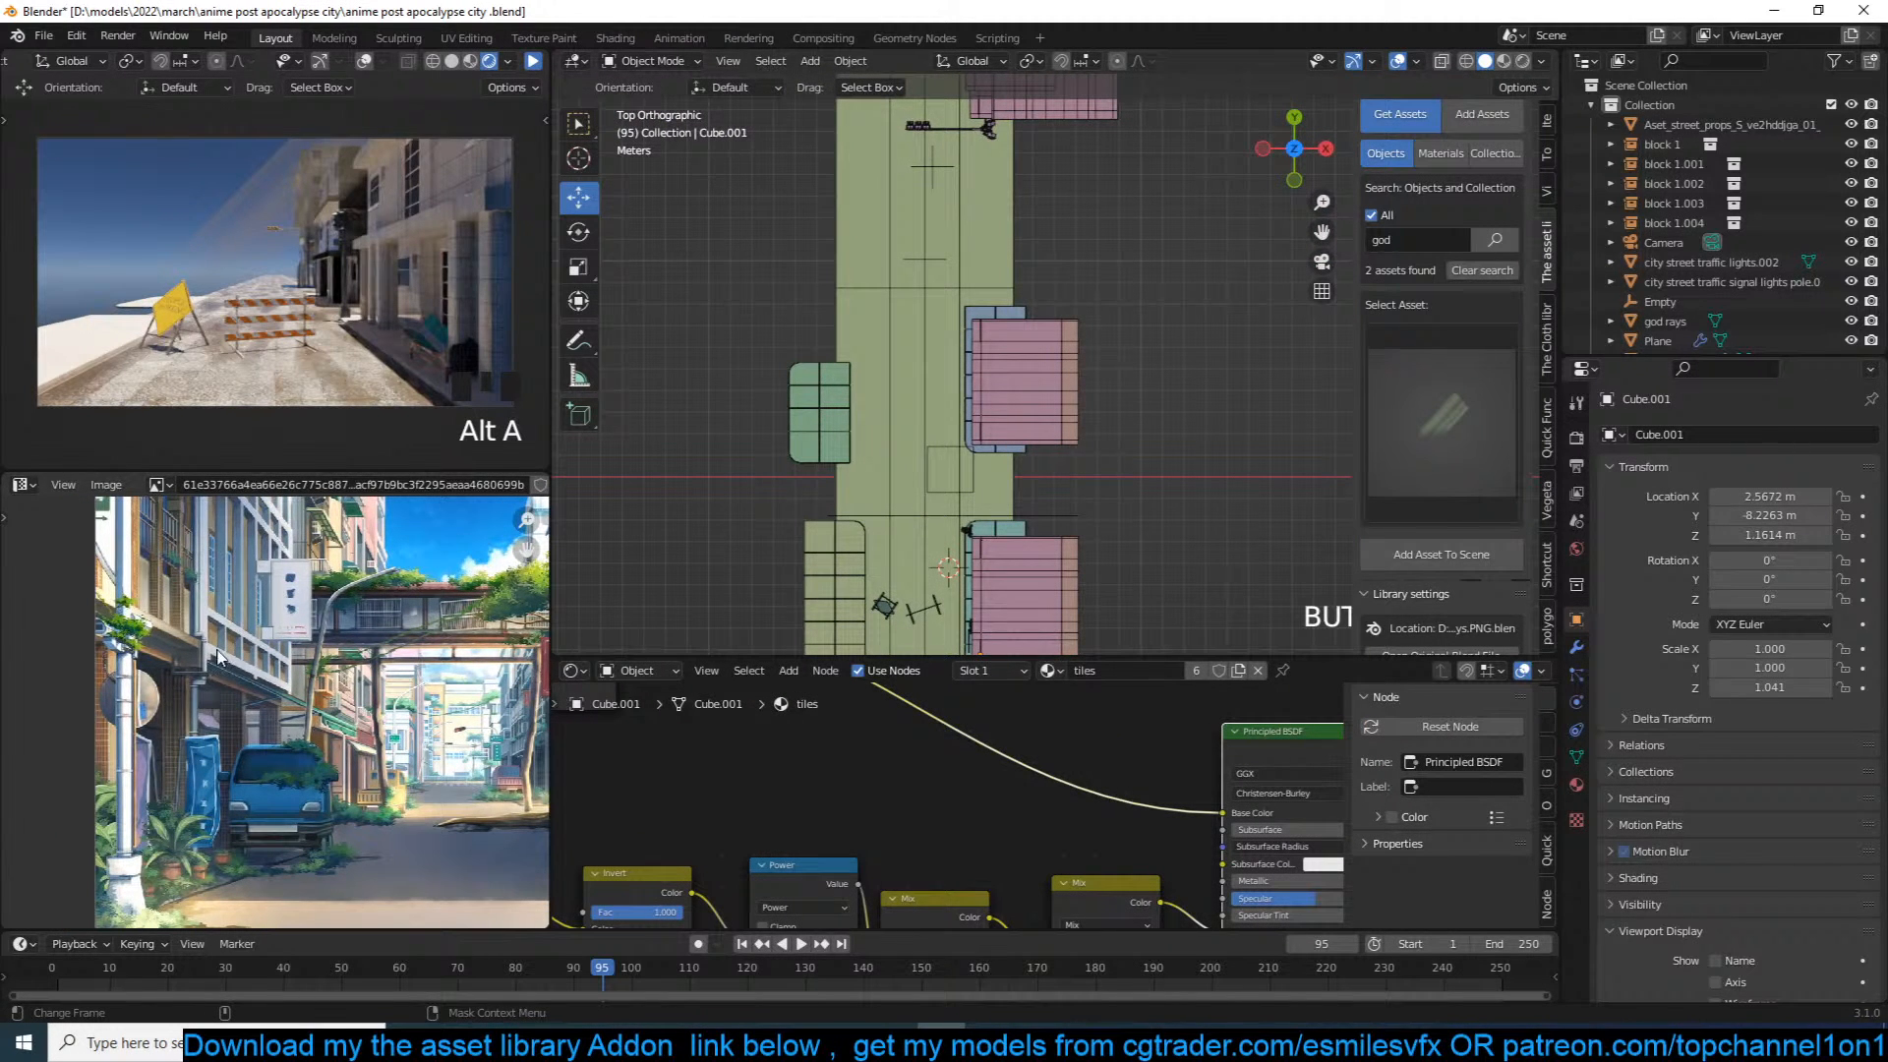
{"action": "scroll", "coordinate": [272, 700], "scroll_direction": "up", "scroll_amount": 1}
{"action": "middle_click_drag", "start_coordinate": [918, 481], "coordinate": [969, 345], "text": "shift"}
{"action": "scroll", "coordinate": [836, 423], "scroll_direction": "up", "scroll_amount": 3}
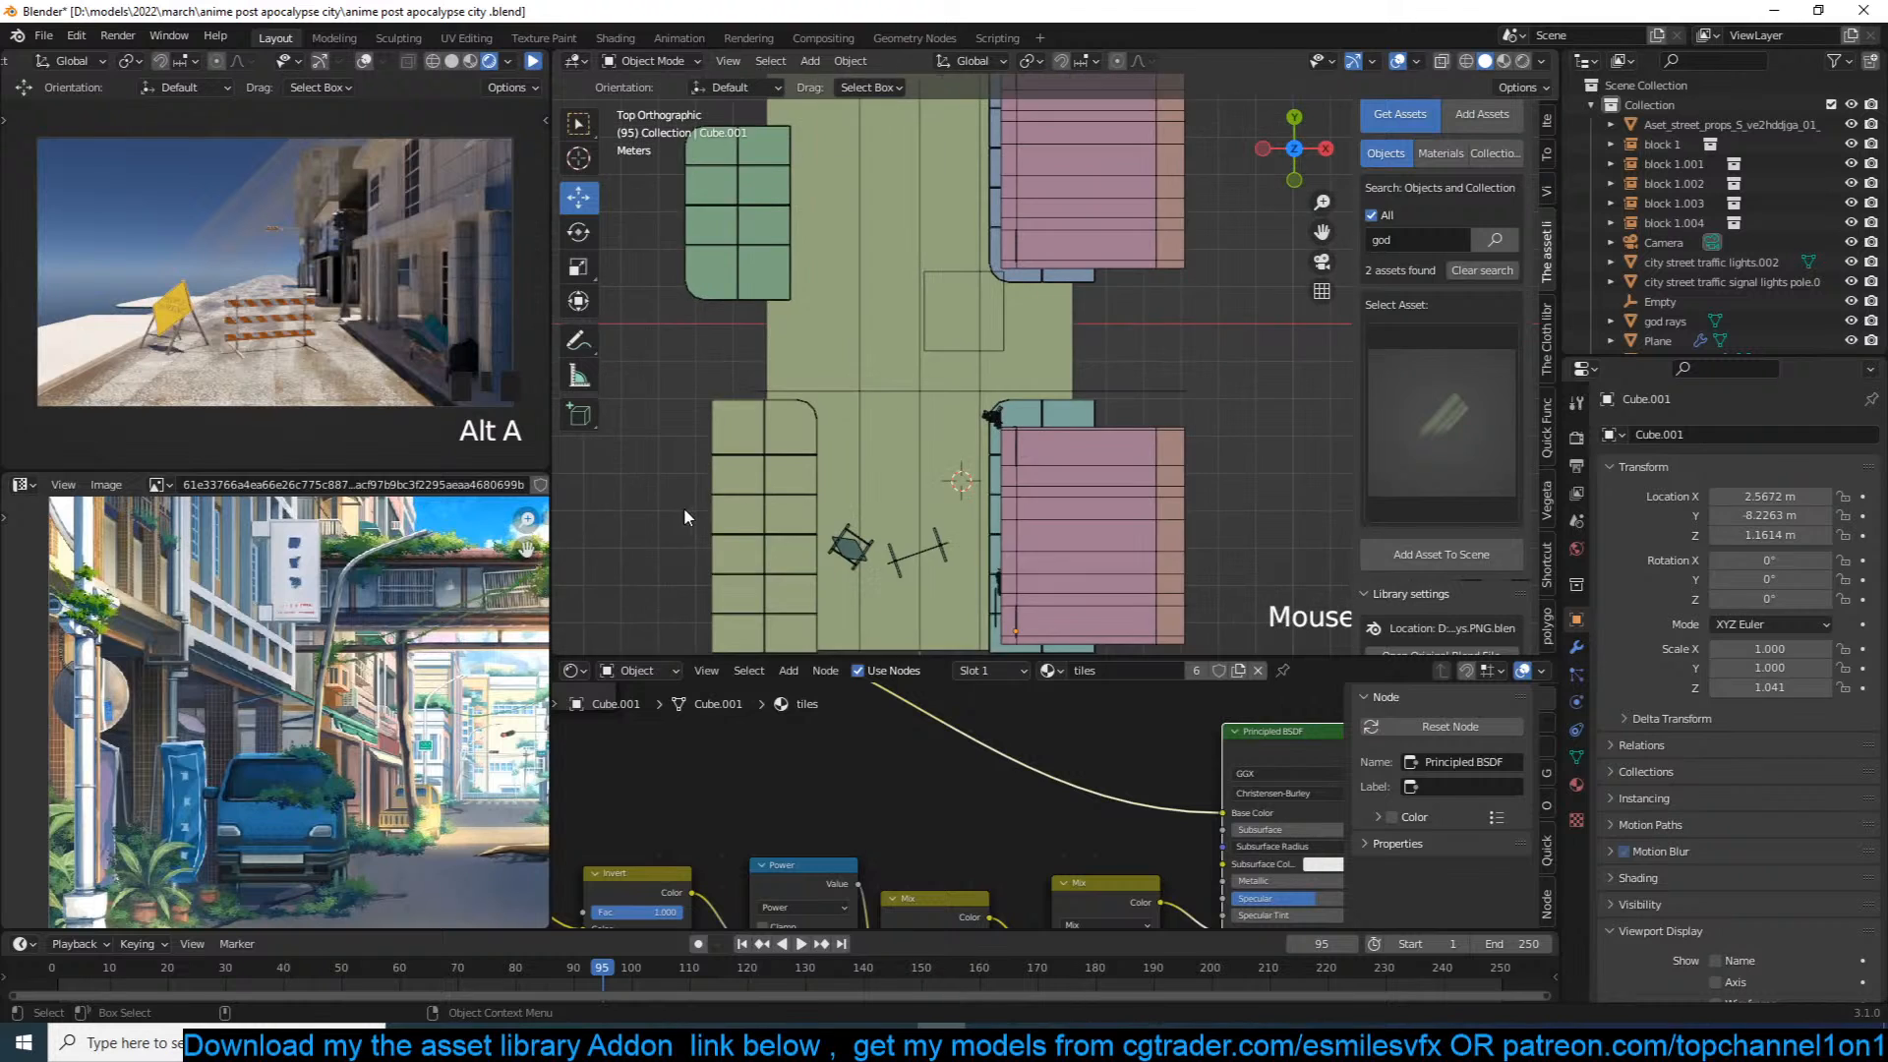
{"action": "middle_click_drag", "start_coordinate": [683, 508], "coordinate": [832, 429], "text": "shift"}
{"action": "right_click", "coordinate": [889, 424], "text": "shift"}
{"action": "key", "text": "shift+a"}
{"action": "mouse_move", "coordinate": [747, 75]}
{"action": "left_click", "coordinate": [914, 79]}
{"action": "key", "text": "s"}
{"action": "left_click", "coordinate": [1091, 294]}
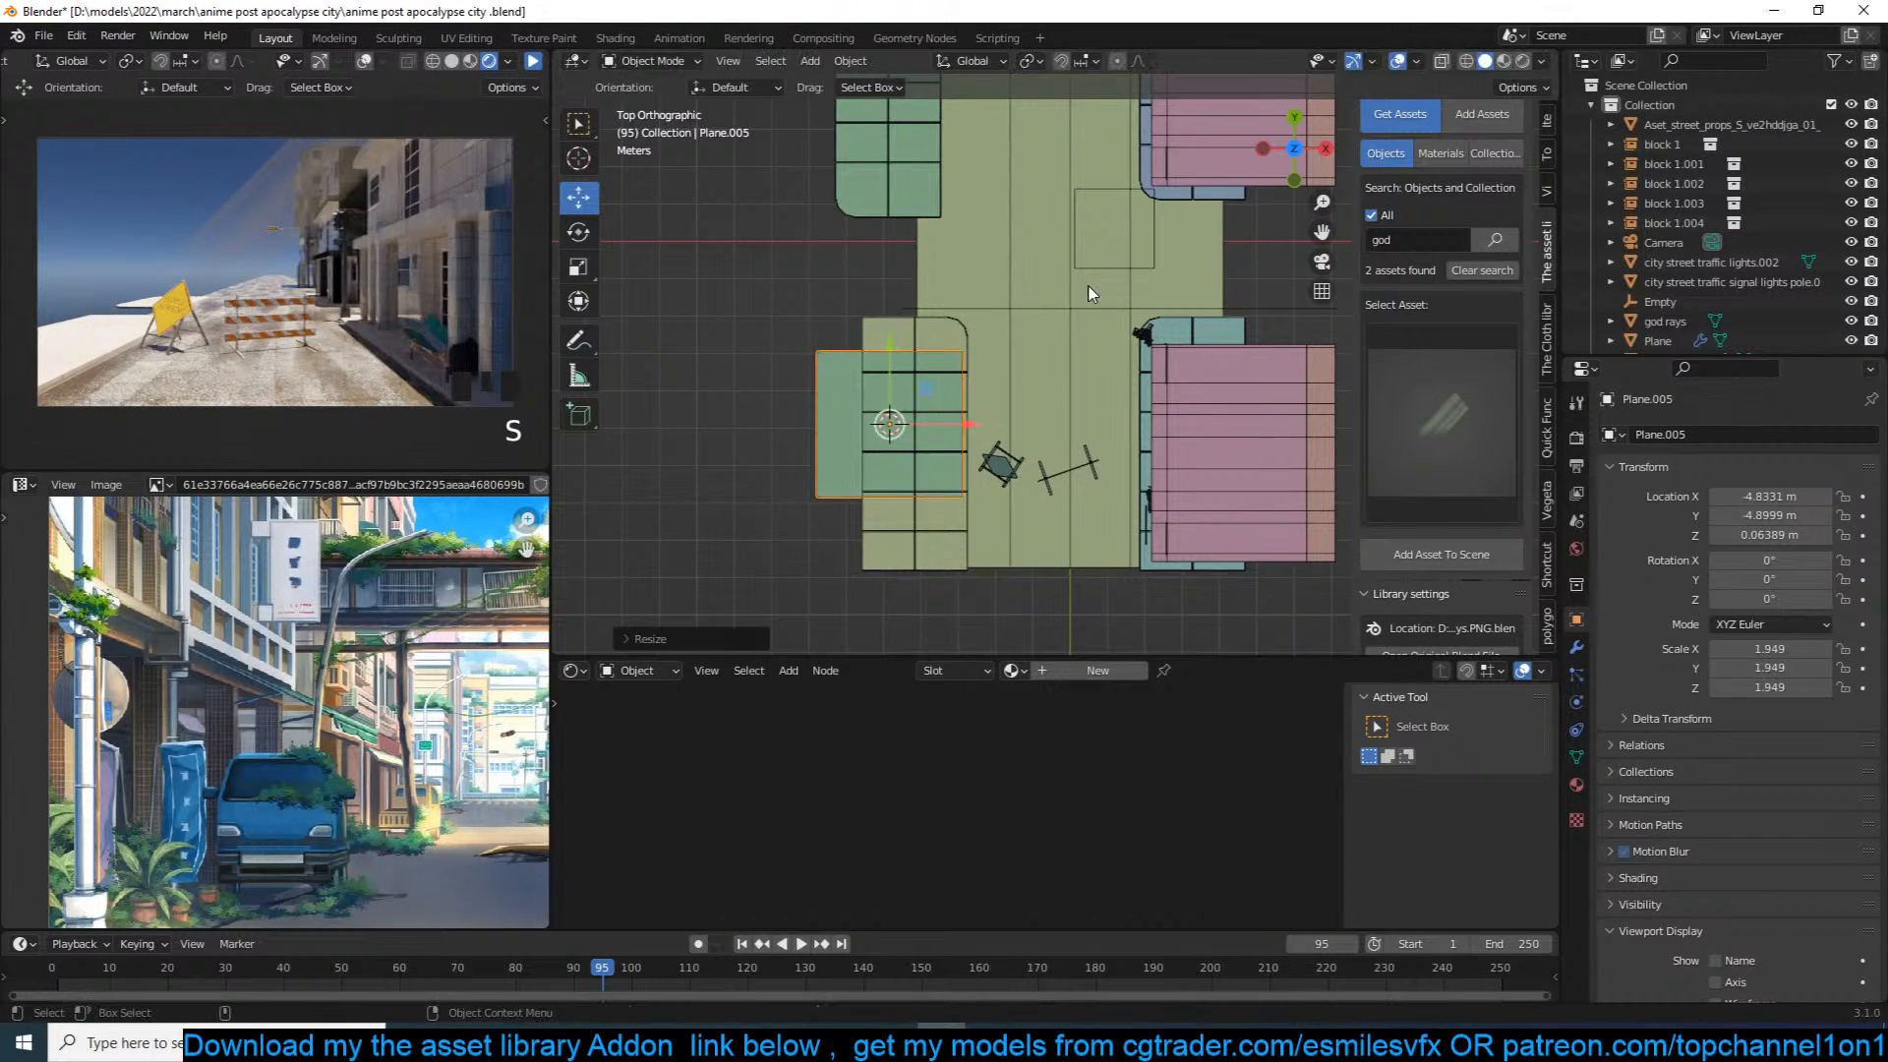
Step: Raise the plane to about Z 2.79 m and move it away from the street to about X -8.06 m
{"action": "key", "text": "KP_1"}
{"action": "scroll", "coordinate": [1092, 294], "scroll_direction": "down", "scroll_amount": 2}
{"action": "key", "text": "g"}
{"action": "key", "text": "g"}
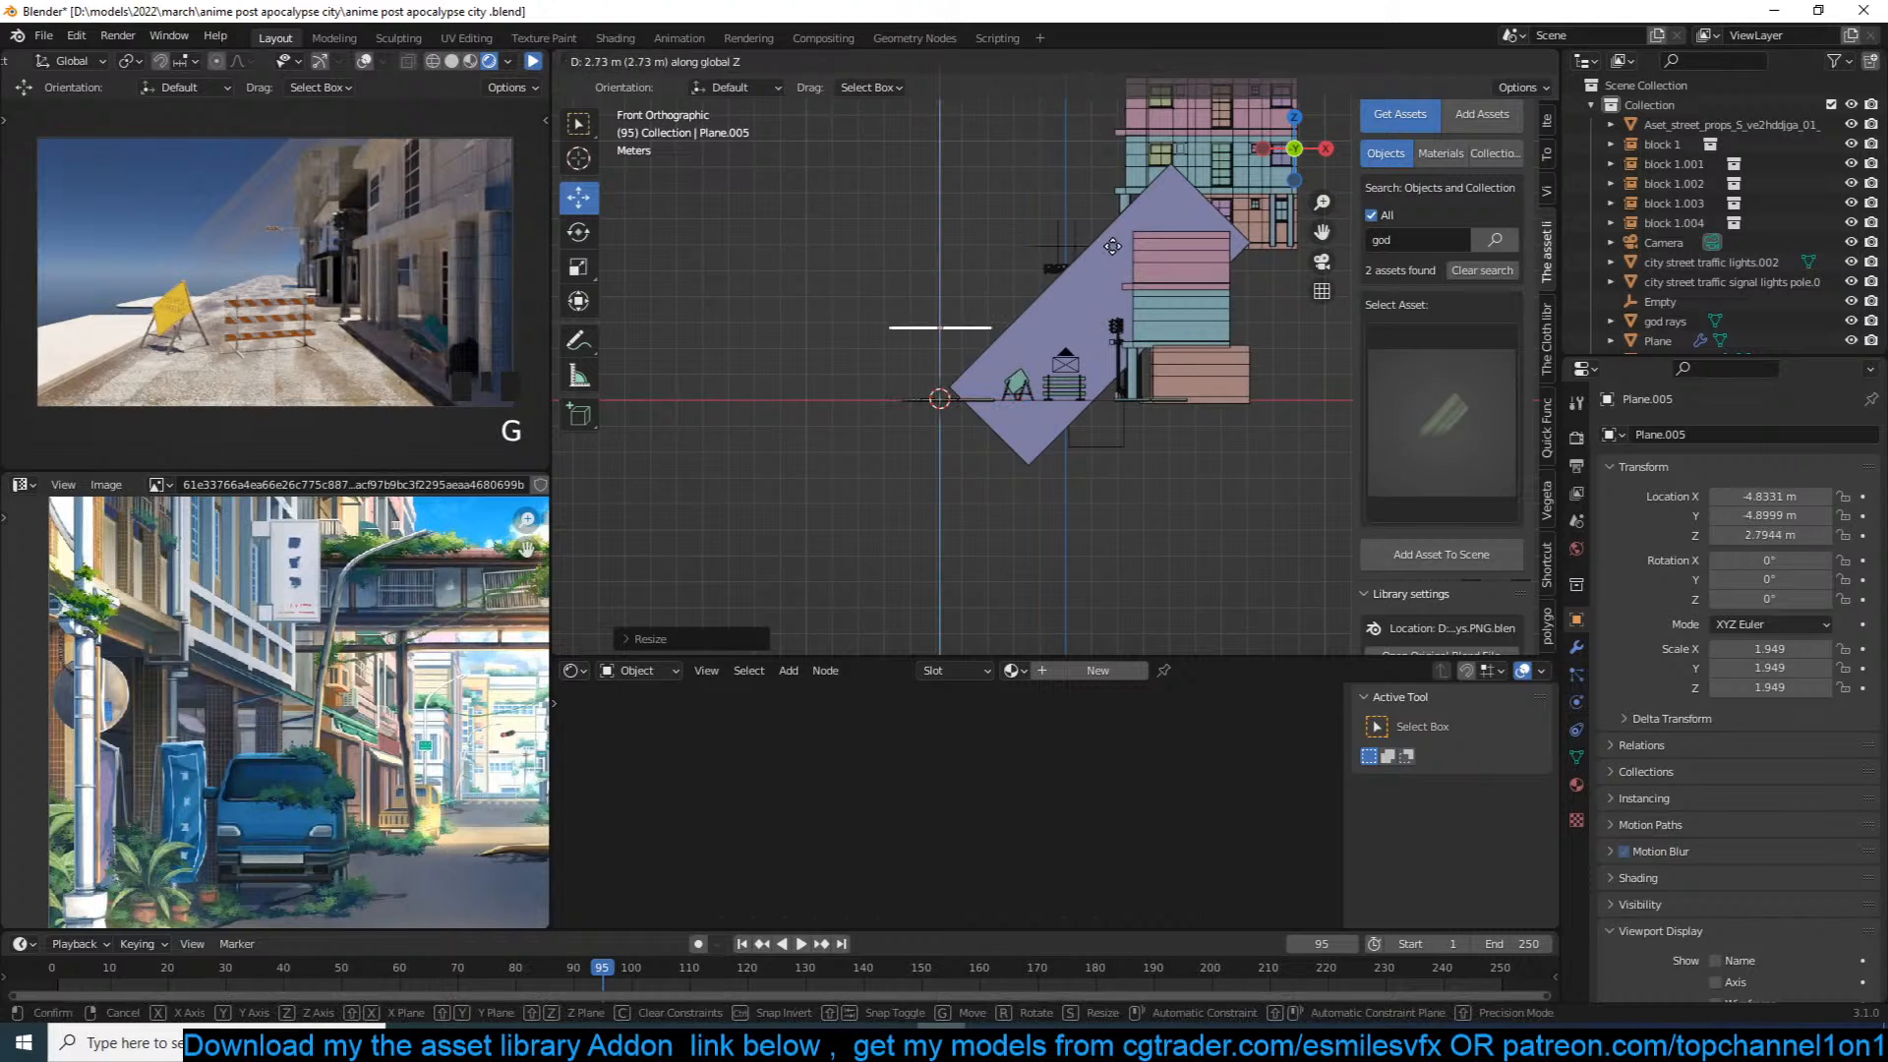
{"action": "left_click", "coordinate": [994, 250]}
Step: Extrude the plane vertically into a thin slab and lengthen it along Y past both ends of the sidewalk
{"action": "key", "text": "Tab"}
{"action": "key", "text": "e"}
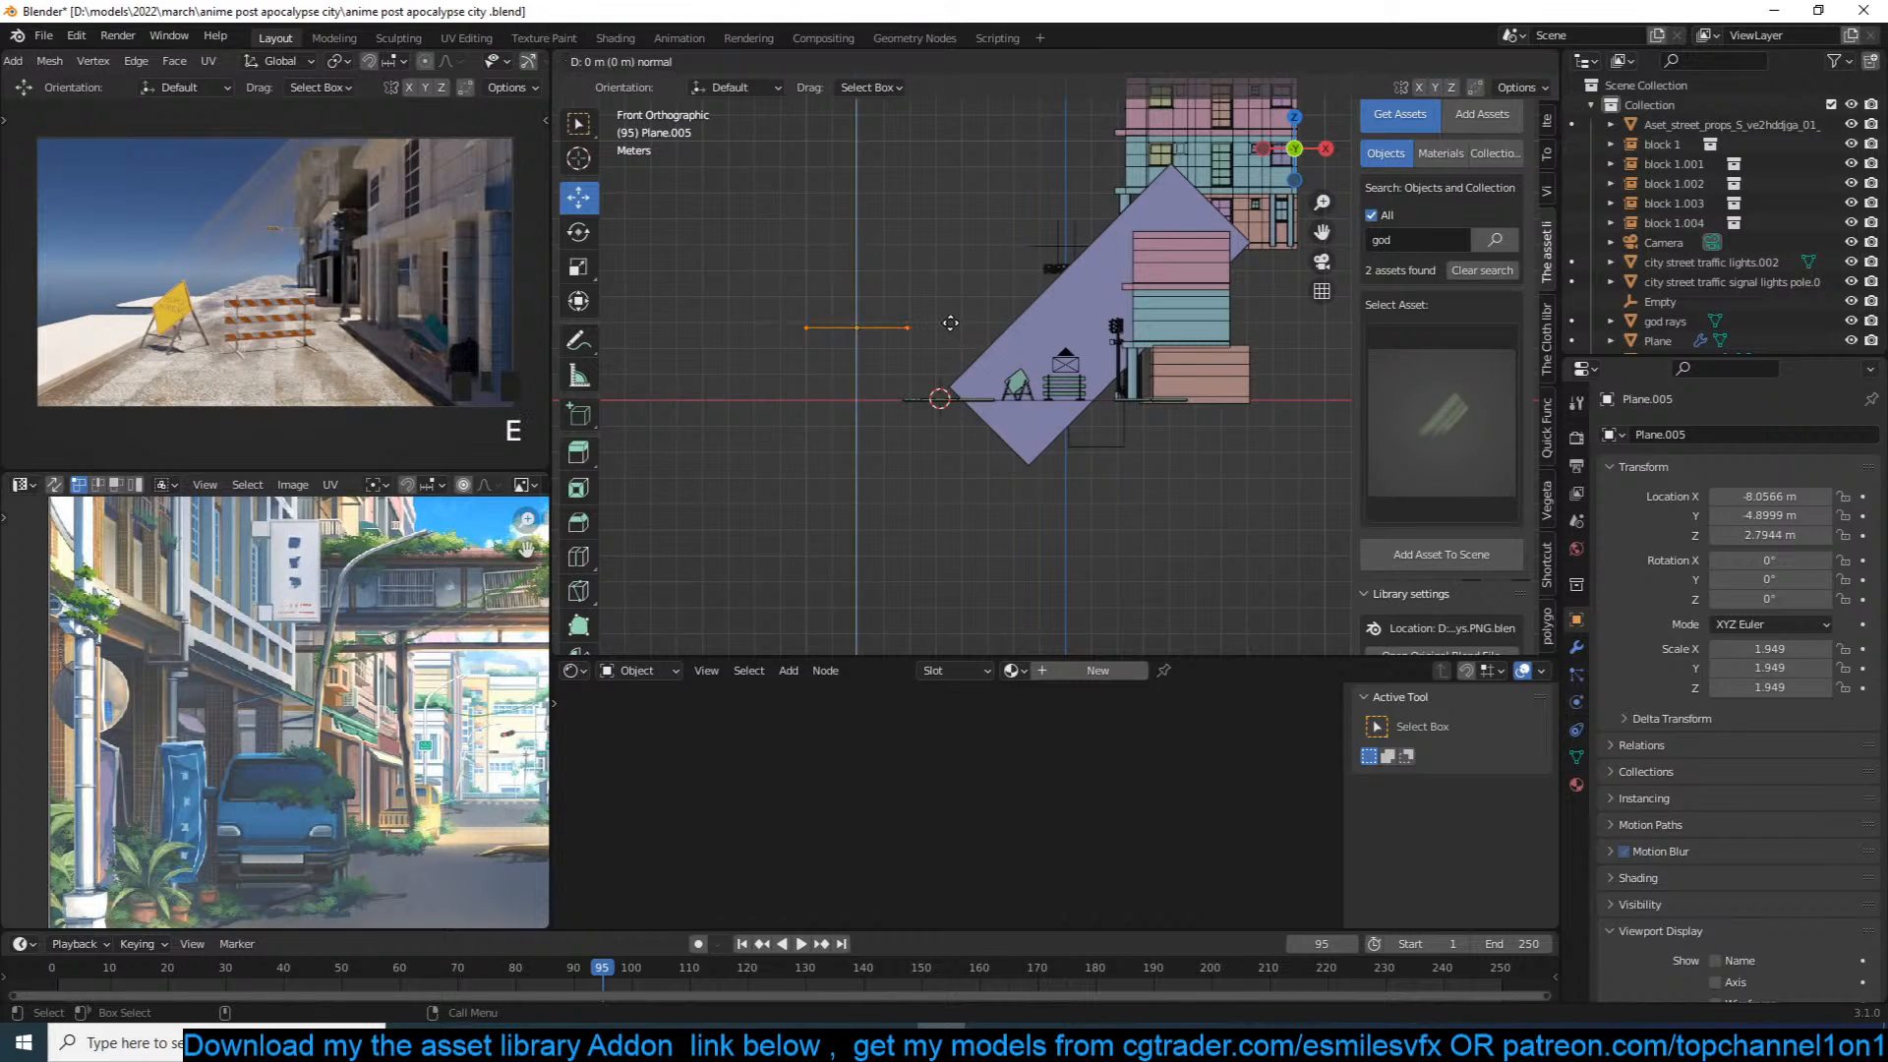
{"action": "key", "text": "z"}
{"action": "left_click", "coordinate": [953, 327]}
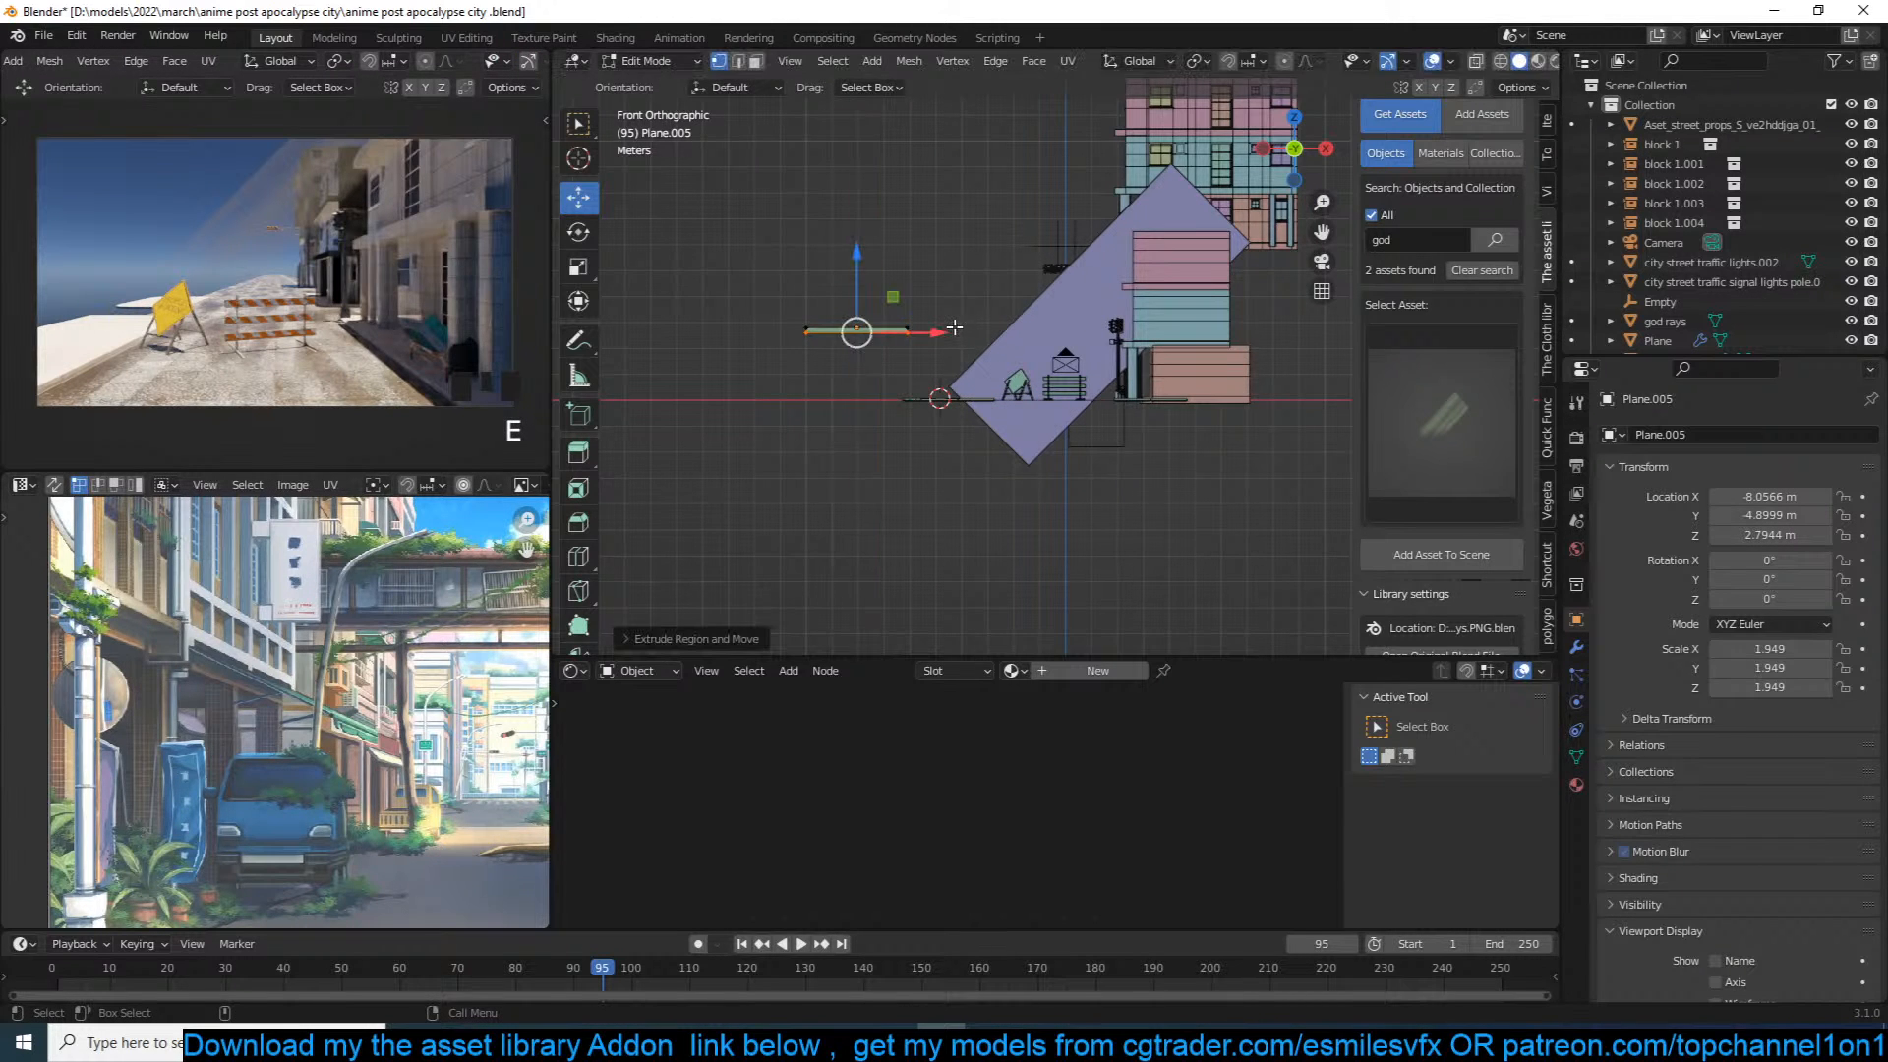
{"action": "key", "text": "KP_7"}
{"action": "key", "text": "s"}
{"action": "key", "text": "y"}
{"action": "left_click", "coordinate": [1081, 251]}
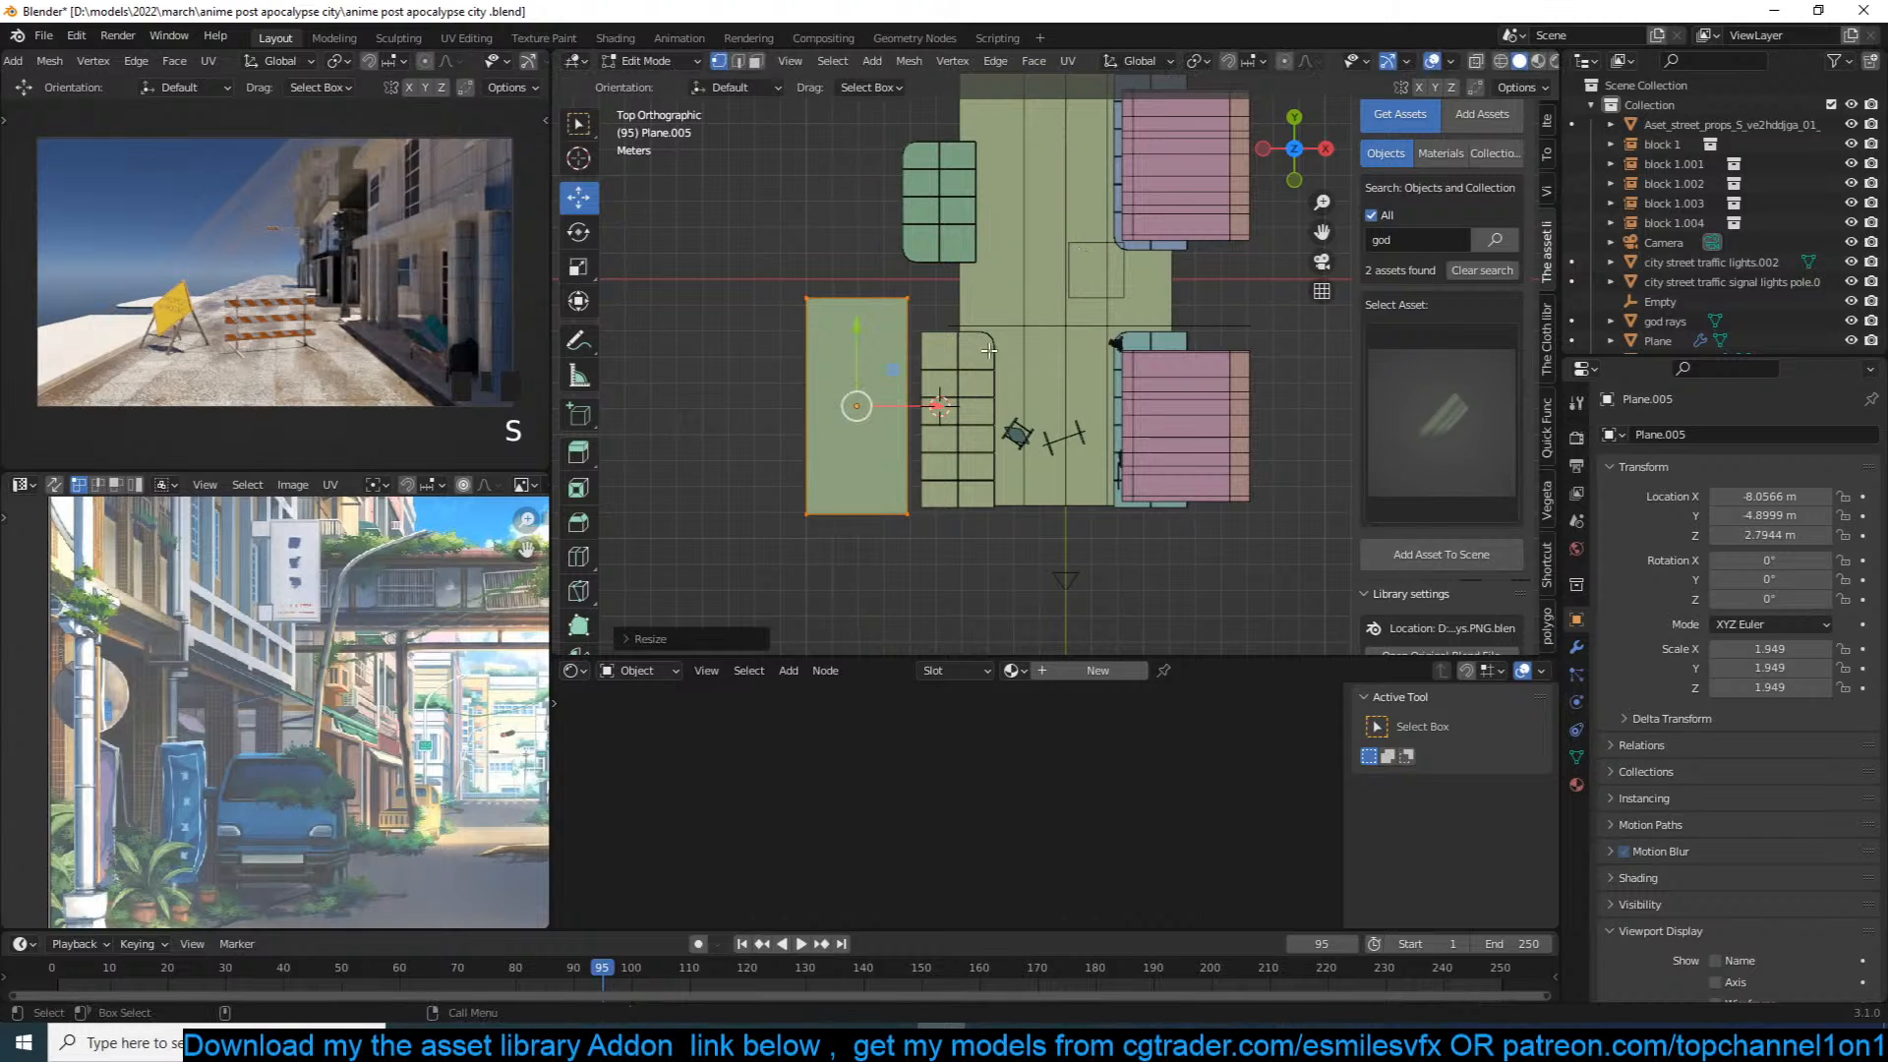
Step: Duplicate the slab in place within the mesh and shrink the copy horizontally into a small block
{"action": "key", "text": "shift+d"}
{"action": "right_click", "coordinate": [908, 449]}
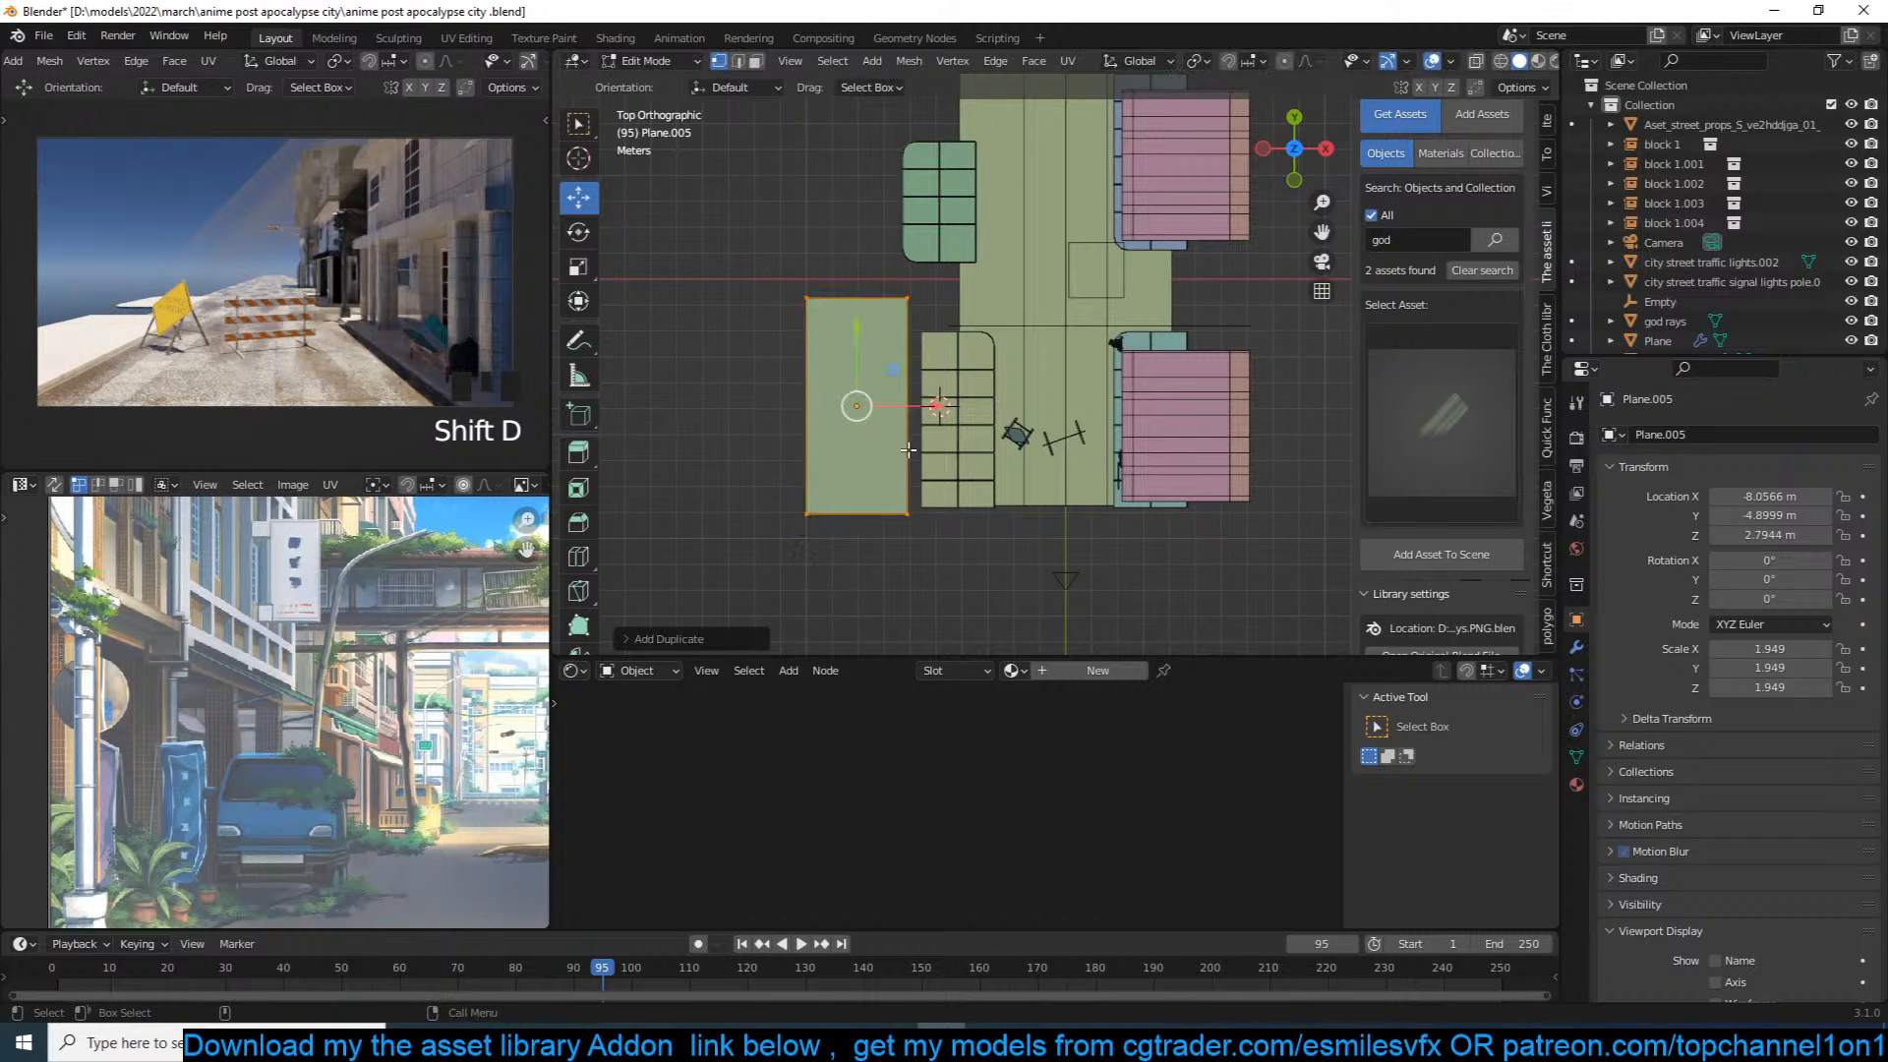
{"action": "key", "text": "s"}
{"action": "right_click", "coordinate": [1082, 420]}
{"action": "key", "text": "s"}
{"action": "key", "text": "shift+z"}
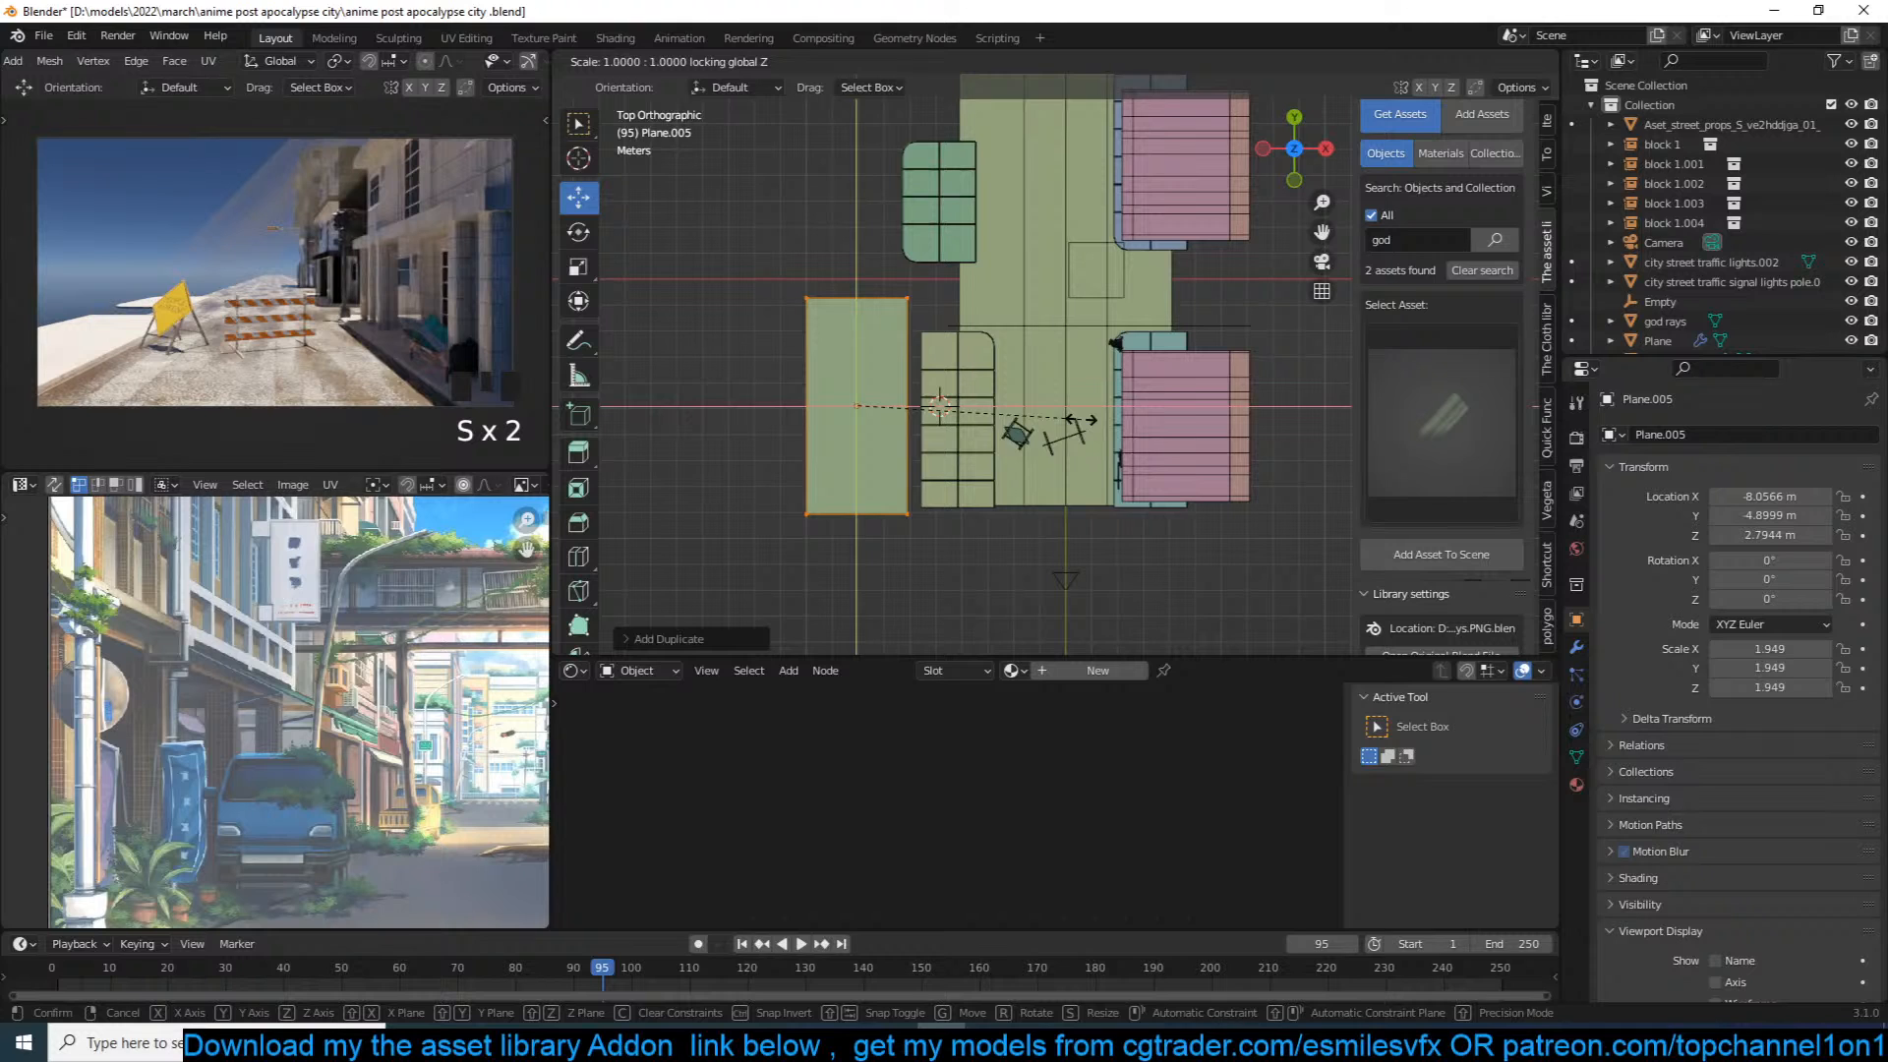
{"action": "right_click", "coordinate": [1081, 420]}
{"action": "key", "text": "s"}
{"action": "left_click", "coordinate": [971, 434]}
{"action": "key", "text": "s"}
{"action": "key", "text": "y"}
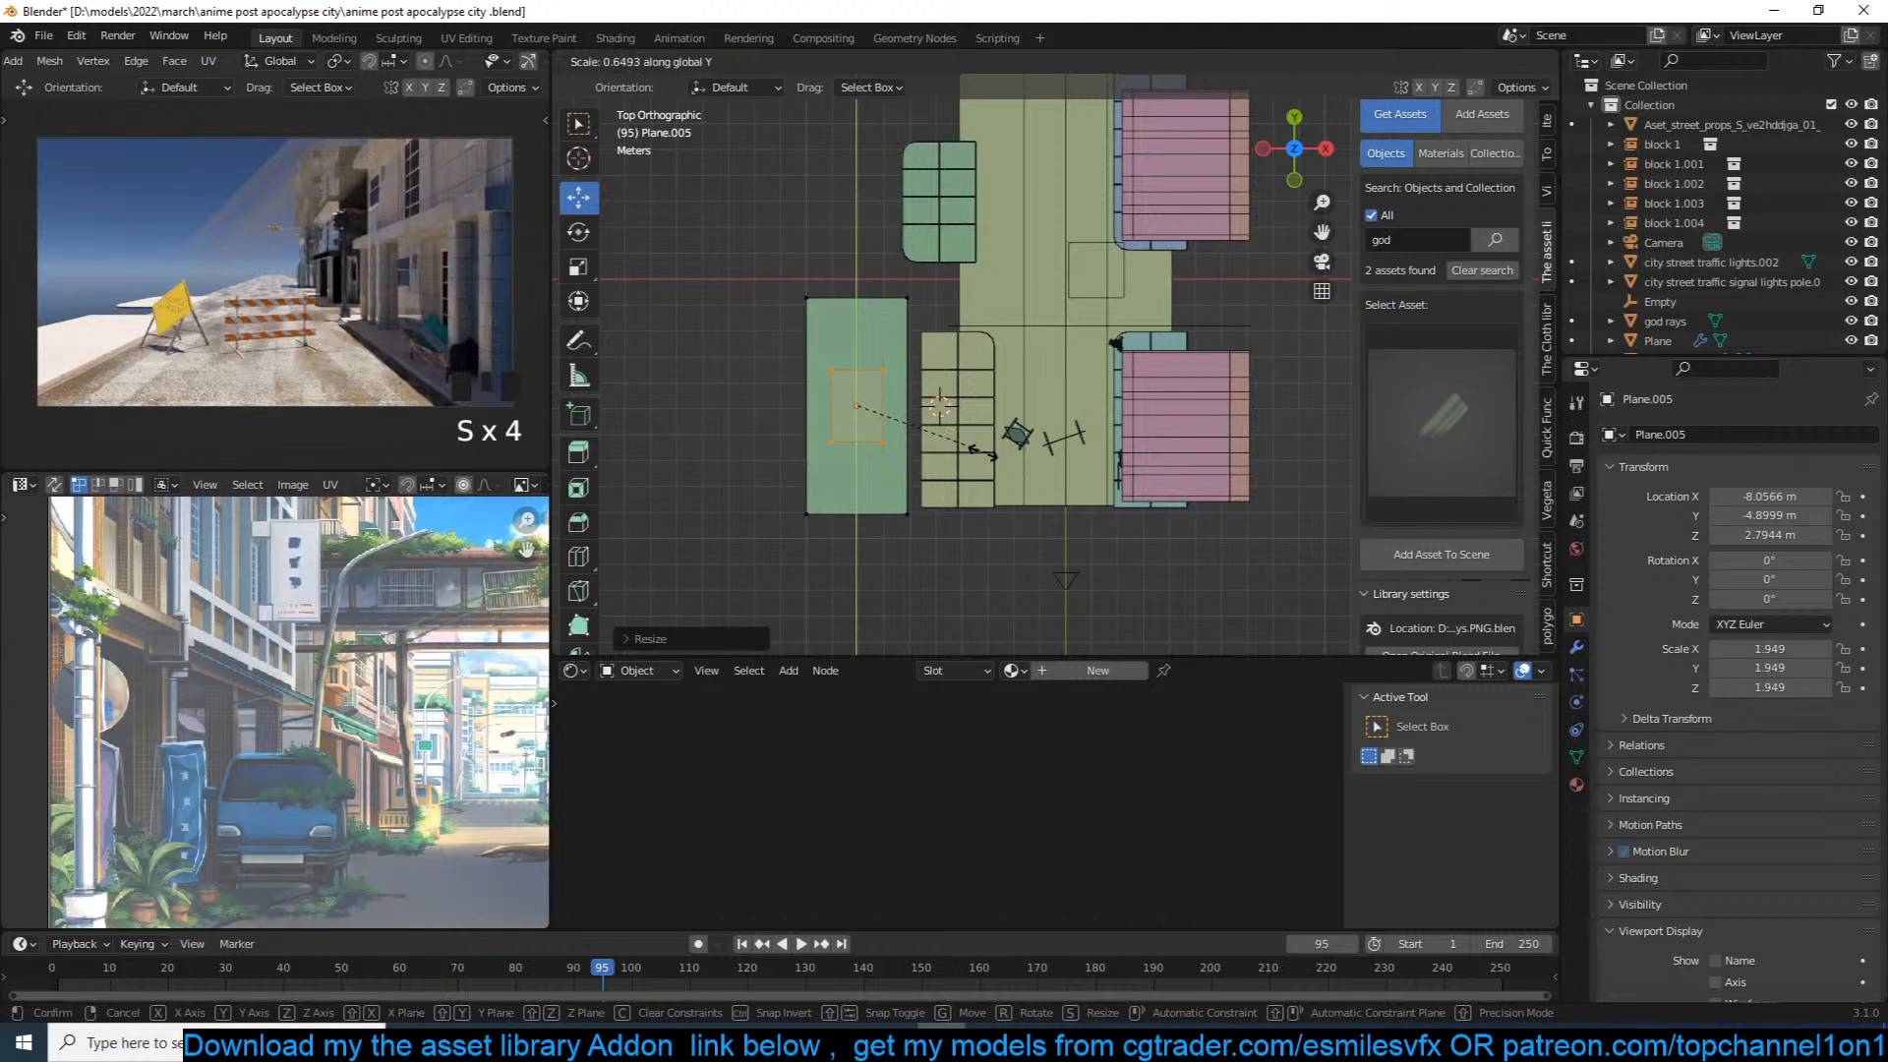
{"action": "right_click", "coordinate": [936, 448]}
{"action": "key", "text": "s"}
{"action": "key", "text": "shift+z"}
{"action": "left_click", "coordinate": [878, 418]}
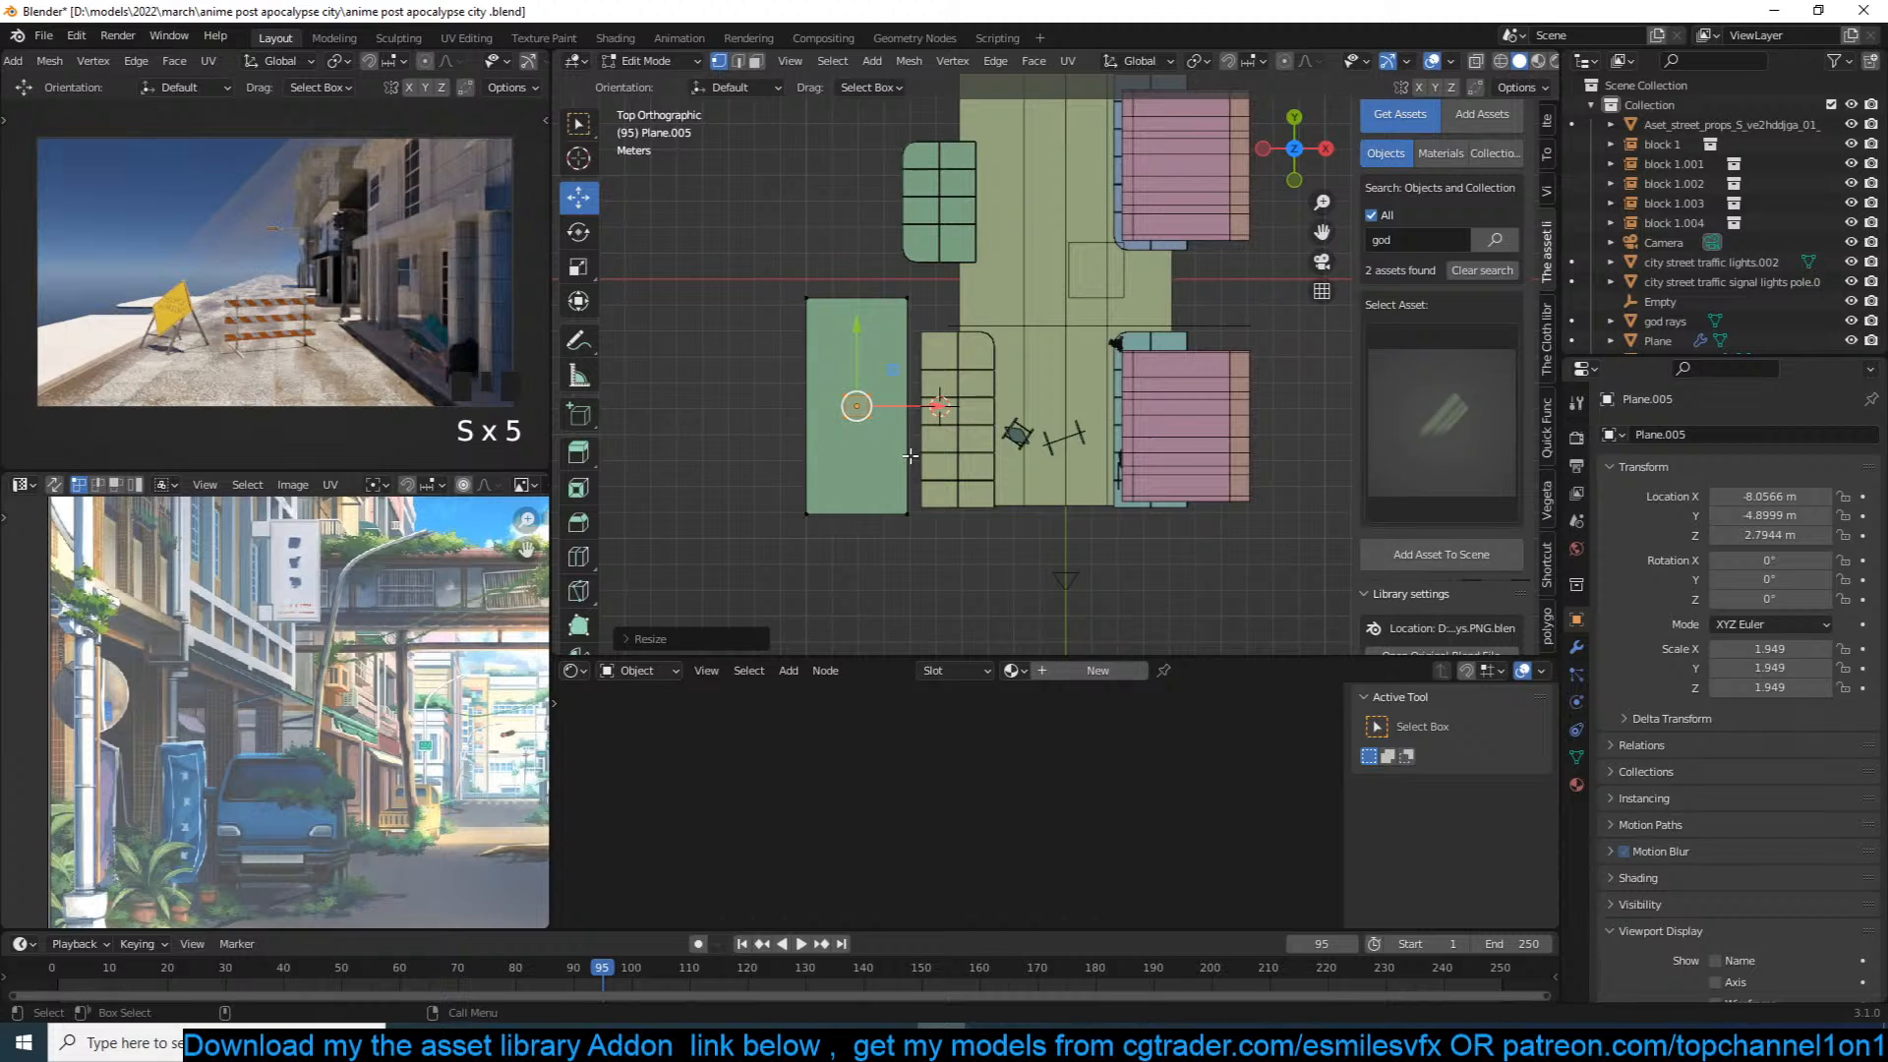
Step: Enlarge the small block, move it to the slab's street-side edge, and apply the object's scale
{"action": "key", "text": "KP_1"}
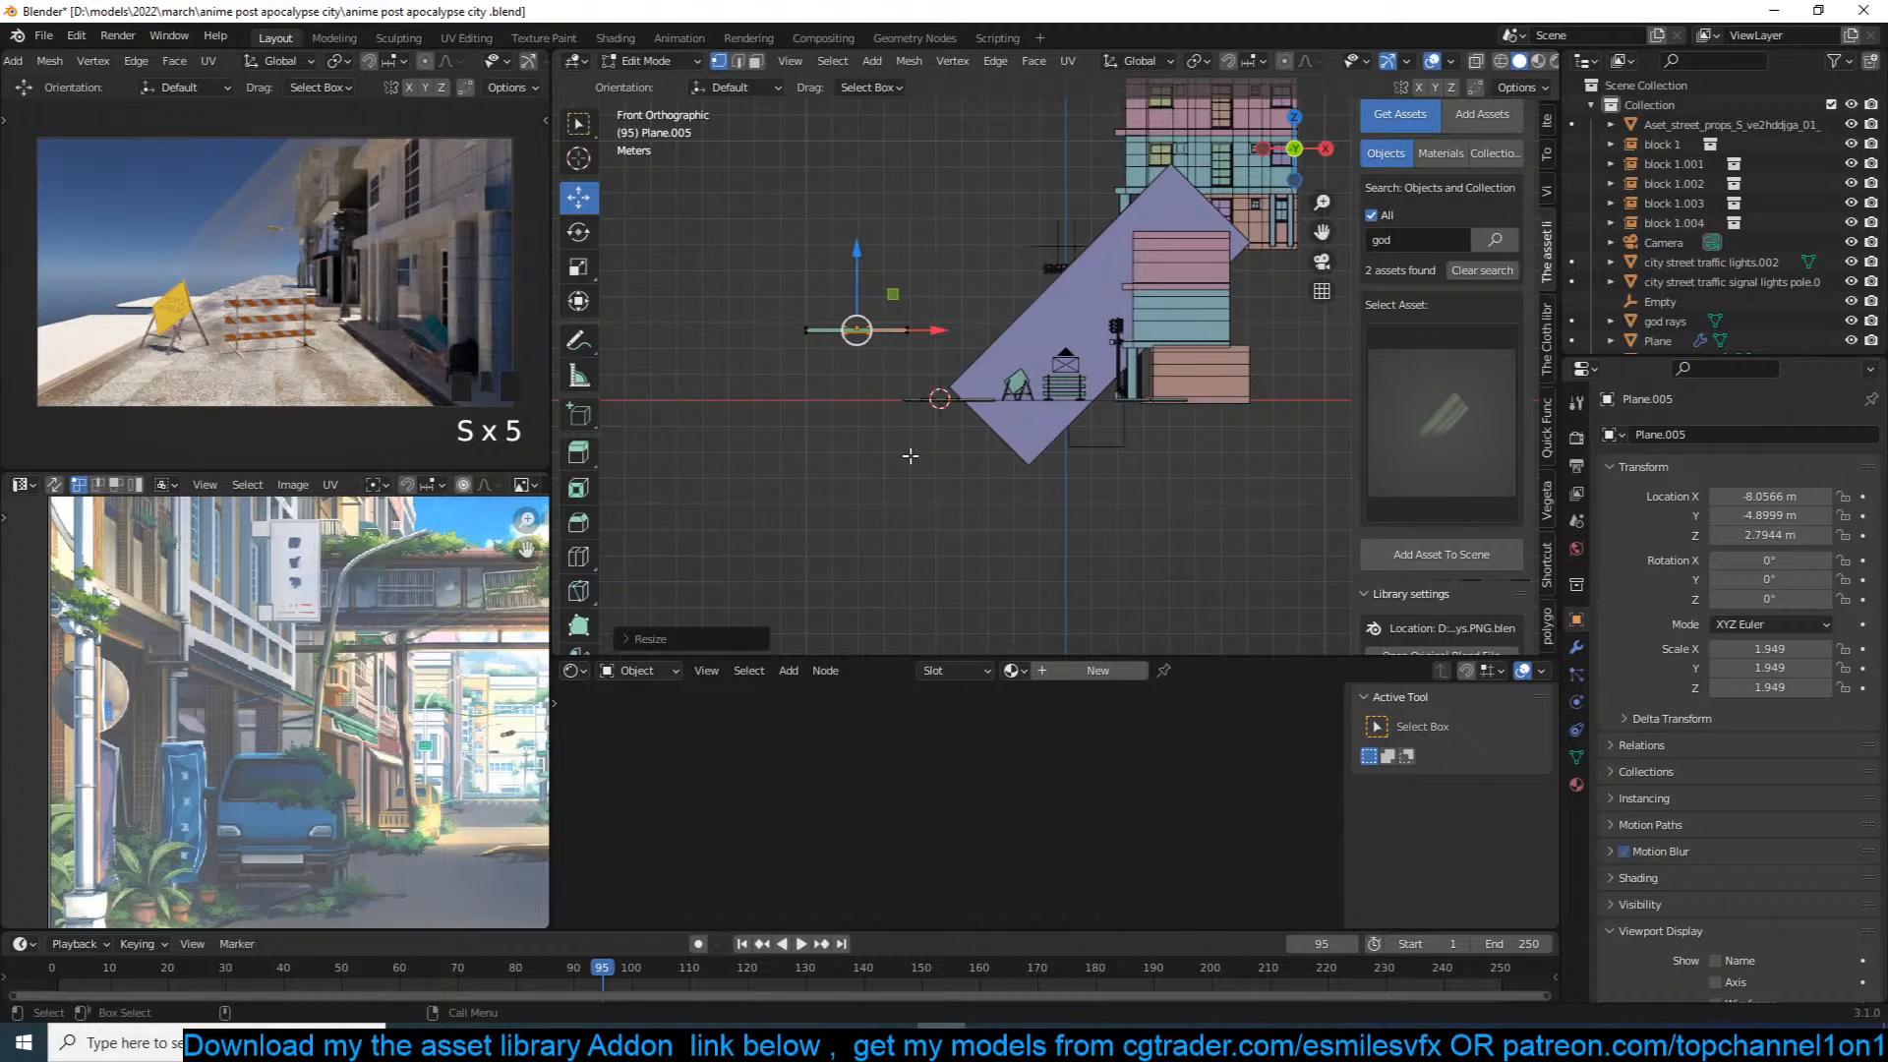
{"action": "scroll", "coordinate": [779, 370], "scroll_direction": "up", "scroll_amount": 4}
{"action": "key", "text": "g"}
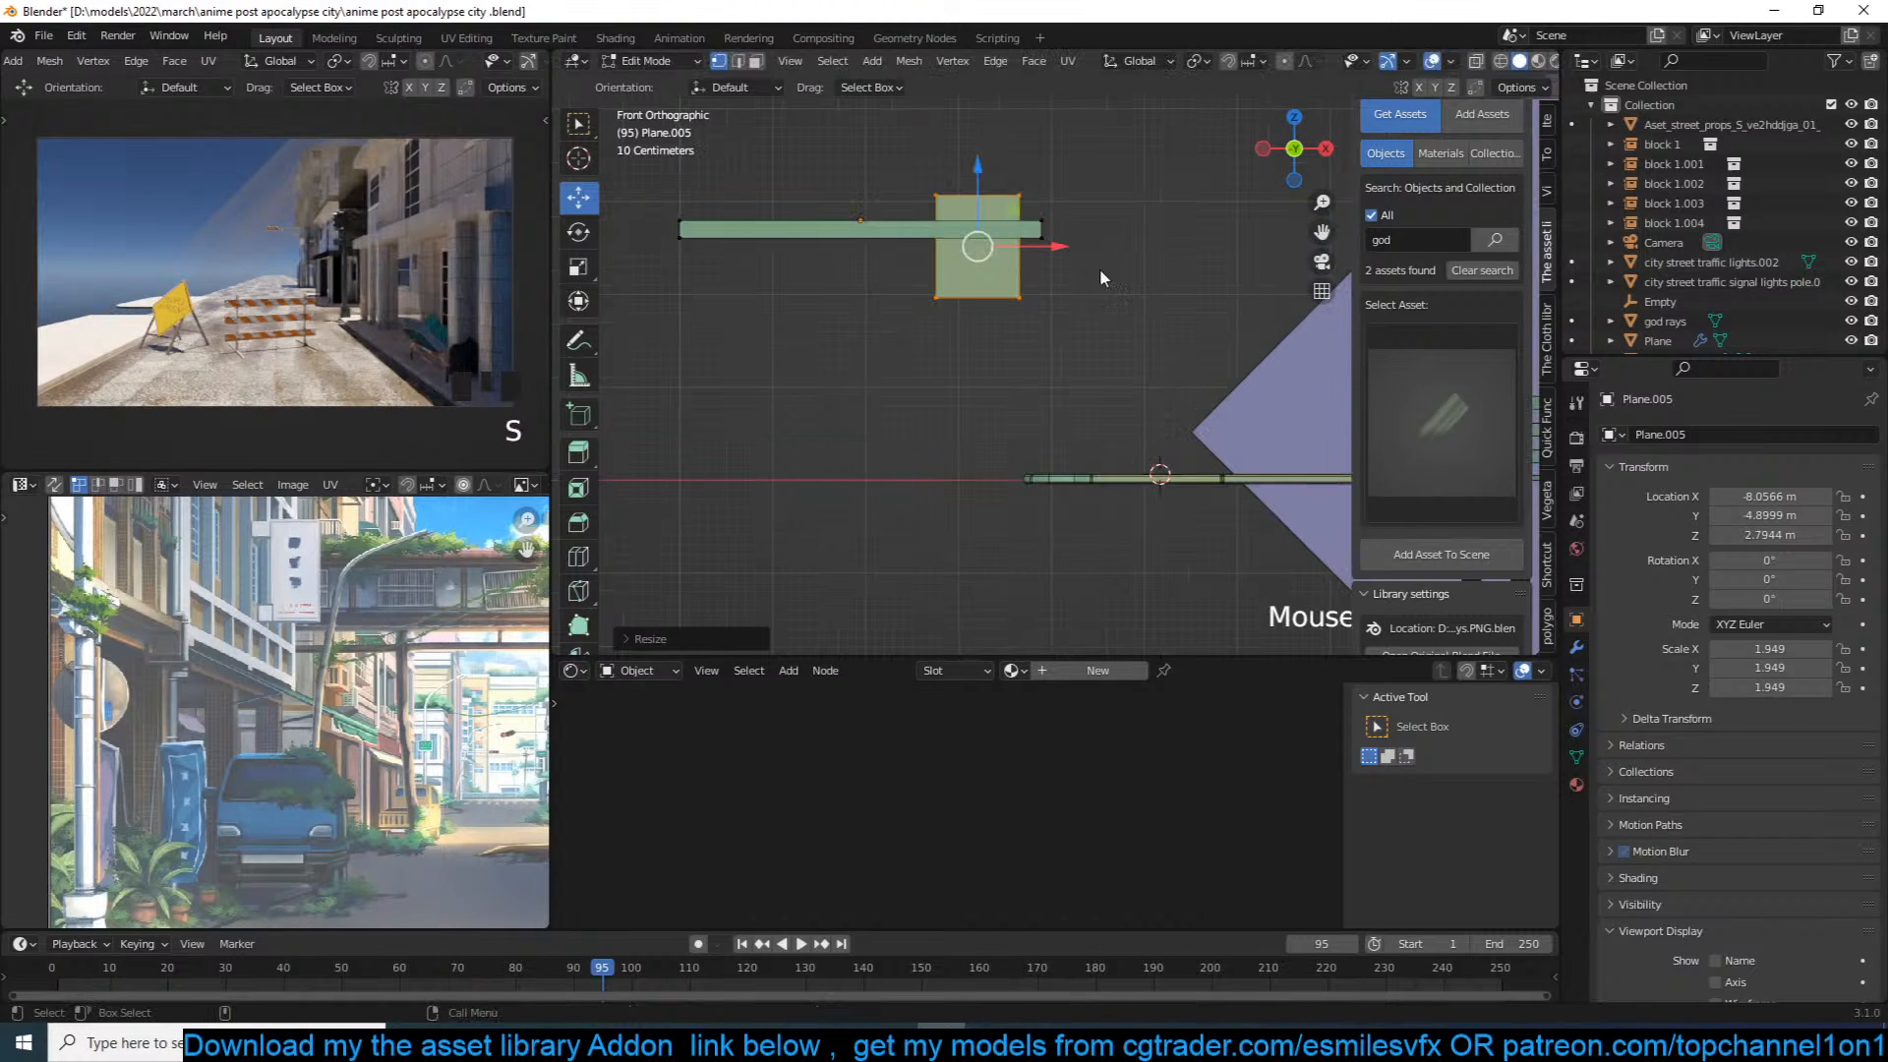
{"action": "key", "text": "Tab"}
{"action": "key", "text": "ctrl+a"}
{"action": "left_click", "coordinate": [1093, 271]}
{"action": "key", "text": "Tab"}
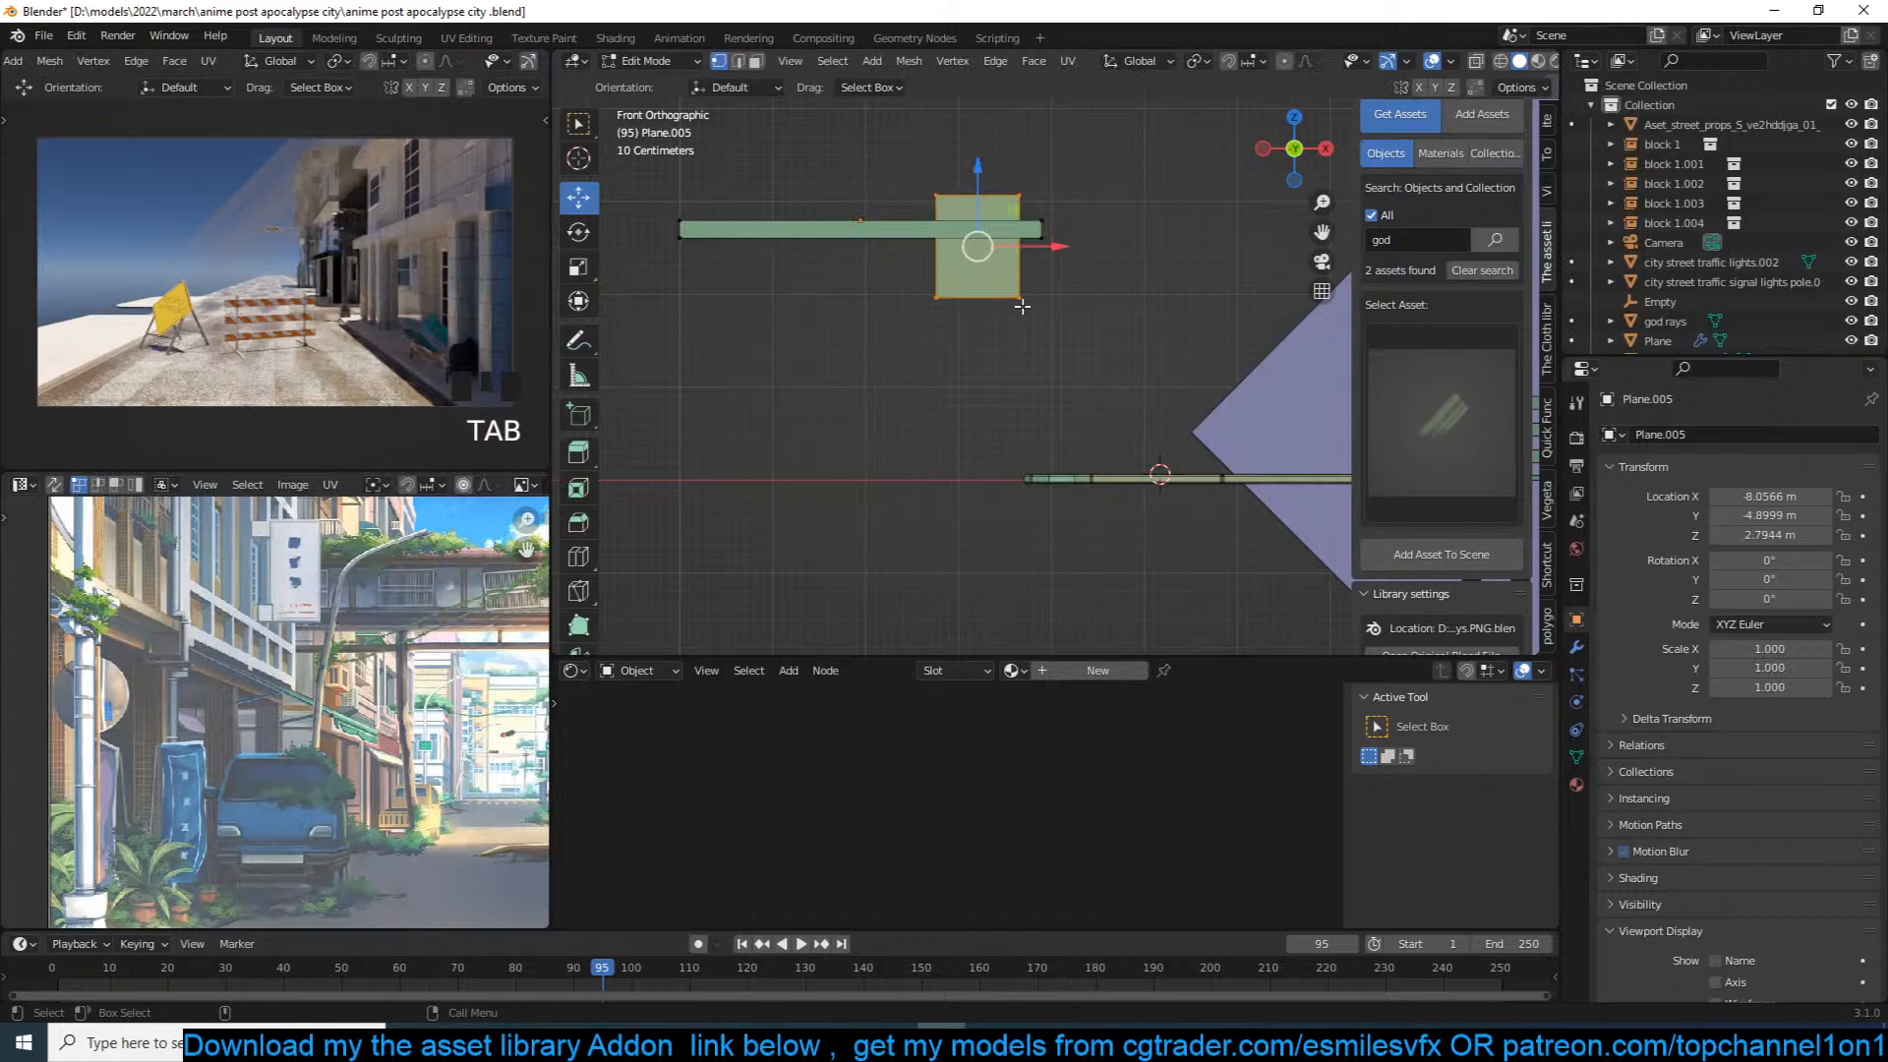
Step: Stretch the block vertically and slim it into a tall pillar, then position it across the slab's street-side end
{"action": "key", "text": "s"}
{"action": "key", "text": "z"}
{"action": "left_click", "coordinate": [1062, 503]}
{"action": "key", "text": "s"}
{"action": "left_click", "coordinate": [1082, 350]}
{"action": "key", "text": "g"}
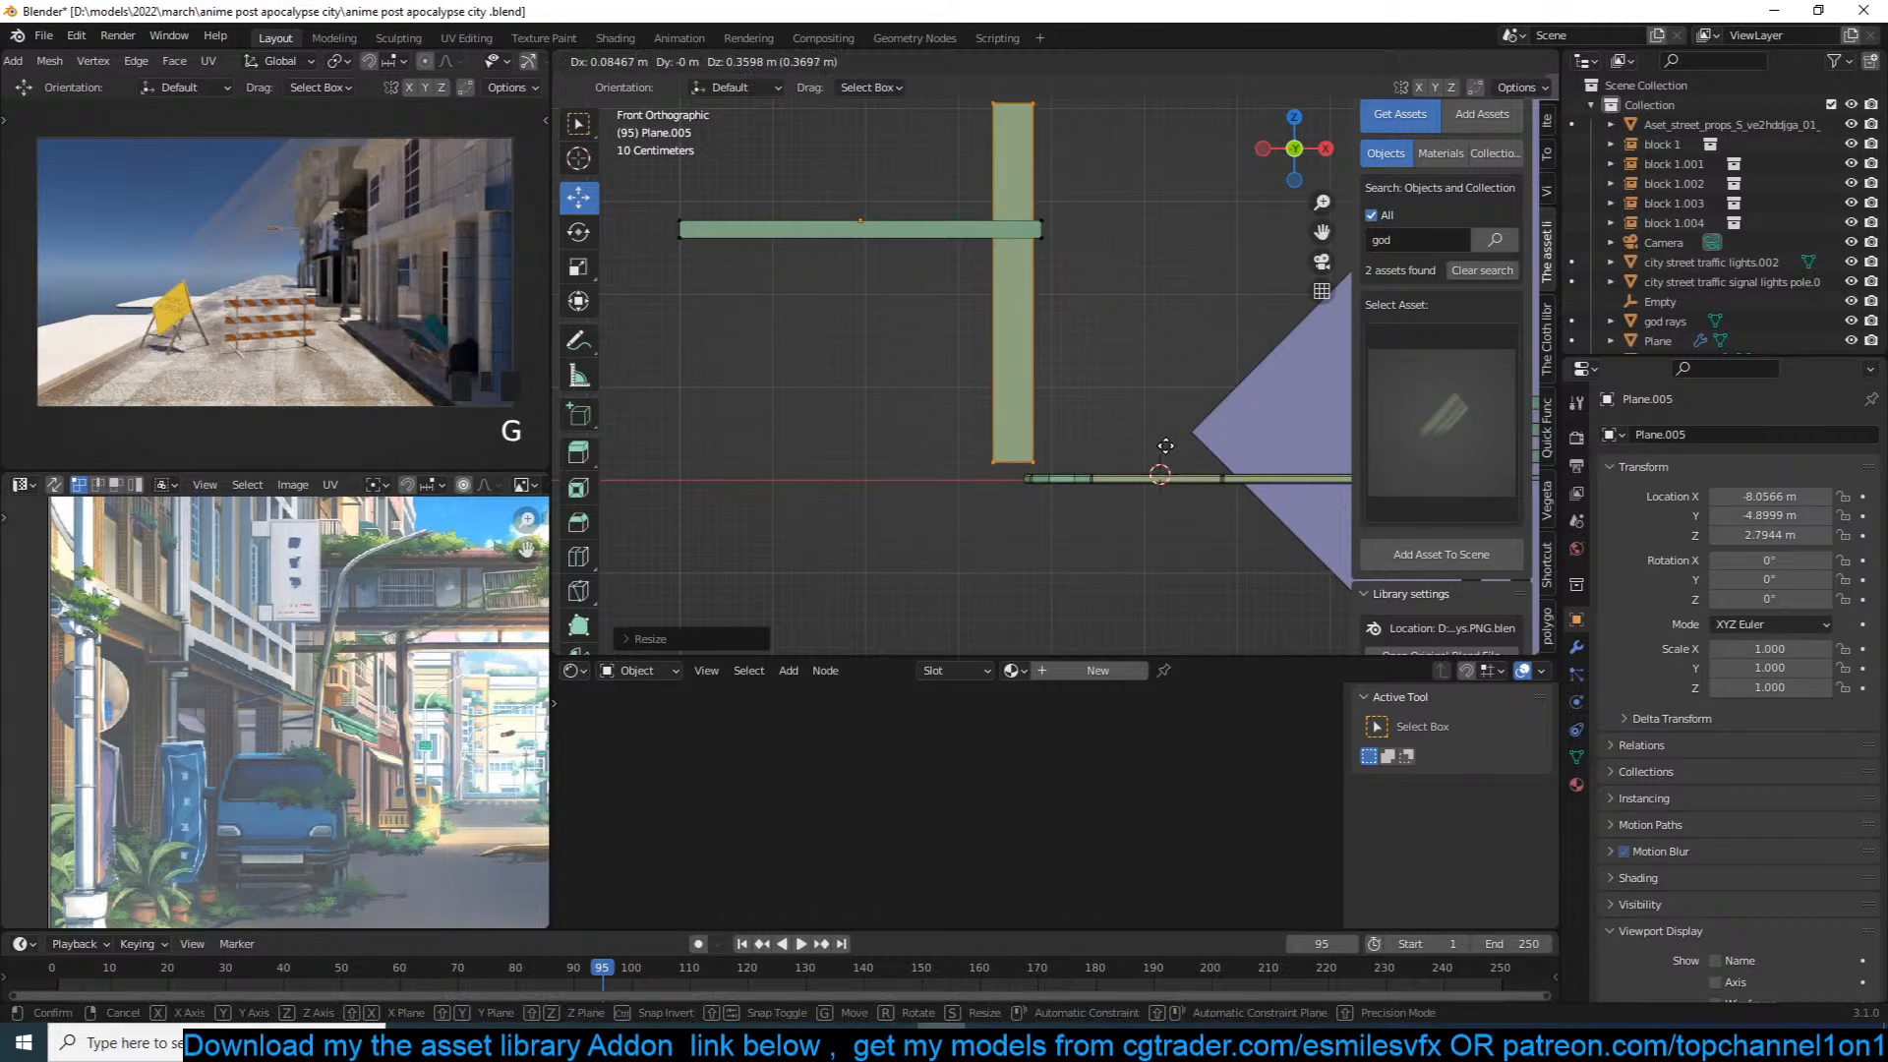
{"action": "left_click", "coordinate": [1163, 457]}
Step: Scale the pillar down and move it vertically beneath the slab
{"action": "key", "text": "s"}
{"action": "left_click", "coordinate": [1111, 299]}
{"action": "key", "text": "g"}
{"action": "key", "text": "z"}
{"action": "left_click", "coordinate": [1105, 333]}
{"action": "key", "text": "s"}
{"action": "right_click", "coordinate": [1107, 334]}
Step: Move the pillar's bottom vertices vertically to ground level
{"action": "left_click_drag", "start_coordinate": [927, 379], "coordinate": [1119, 441]}
{"action": "key", "text": "g"}
{"action": "key", "text": "z"}
{"action": "left_click", "coordinate": [1134, 485]}
{"action": "key", "text": "Tab"}
Step: Select the whole pillar and move it along Y to the slab's near end
{"action": "middle_click_drag", "start_coordinate": [1108, 308], "coordinate": [995, 346]}
{"action": "key", "text": "Tab"}
{"action": "key", "text": "ctrl+l"}
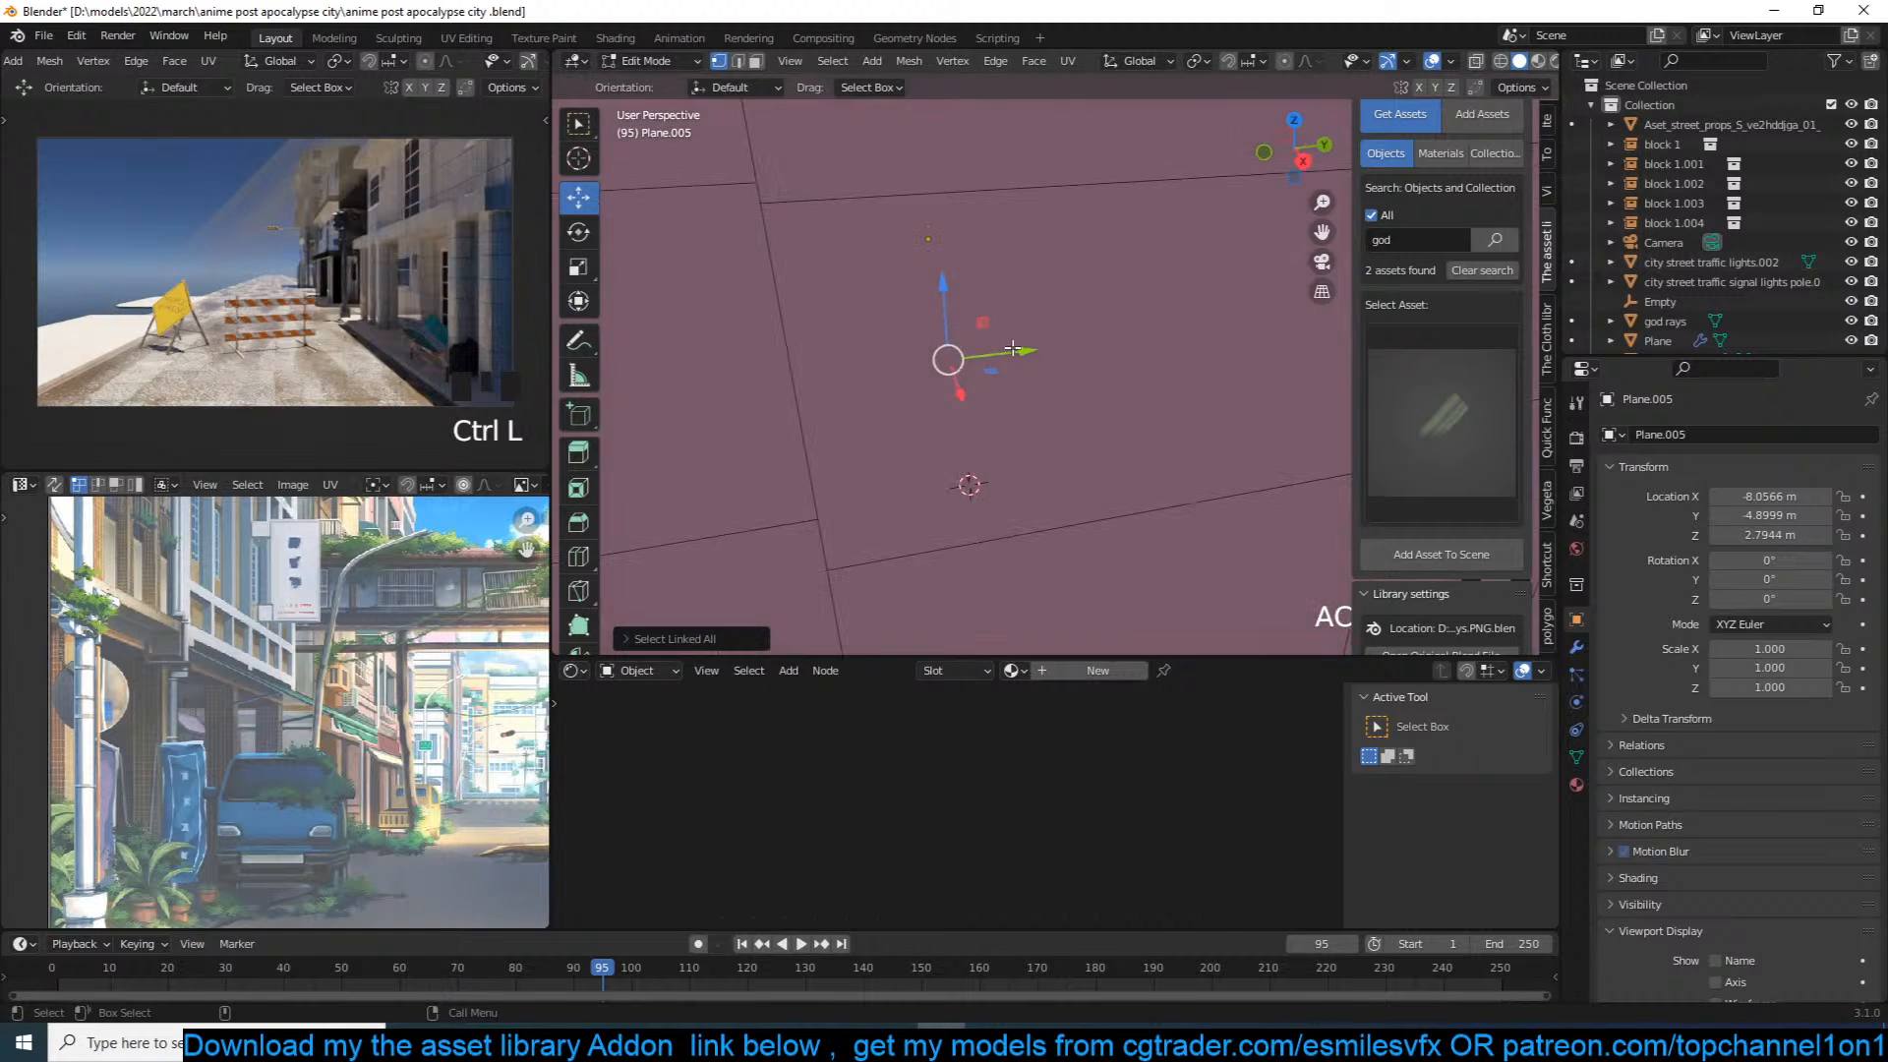
{"action": "scroll", "coordinate": [1013, 345], "scroll_direction": "up", "scroll_amount": 3}
{"action": "middle_click_drag", "start_coordinate": [1117, 342], "coordinate": [1140, 342]}
{"action": "scroll", "coordinate": [1141, 342], "scroll_direction": "up", "scroll_amount": 1}
{"action": "scroll", "coordinate": [1140, 342], "scroll_direction": "down", "scroll_amount": 2}
{"action": "middle_click_drag", "start_coordinate": [1017, 360], "coordinate": [1123, 328]}
{"action": "left_click_drag", "start_coordinate": [1100, 355], "coordinate": [1048, 358]}
{"action": "middle_click_drag", "start_coordinate": [1048, 357], "coordinate": [995, 395]}
{"action": "left_click_drag", "start_coordinate": [1040, 339], "coordinate": [798, 418]}
{"action": "scroll", "coordinate": [885, 398], "scroll_direction": "down", "scroll_amount": 3}
{"action": "middle_click_drag", "start_coordinate": [951, 384], "coordinate": [981, 381]}
{"action": "left_click_drag", "start_coordinate": [968, 380], "coordinate": [927, 396]}
Step: Duplicate the pillar along Y and repeat the duplication to form a row of four evenly spaced pillars
{"action": "key", "text": "shift+d"}
{"action": "key", "text": "y"}
{"action": "left_click", "coordinate": [1009, 366]}
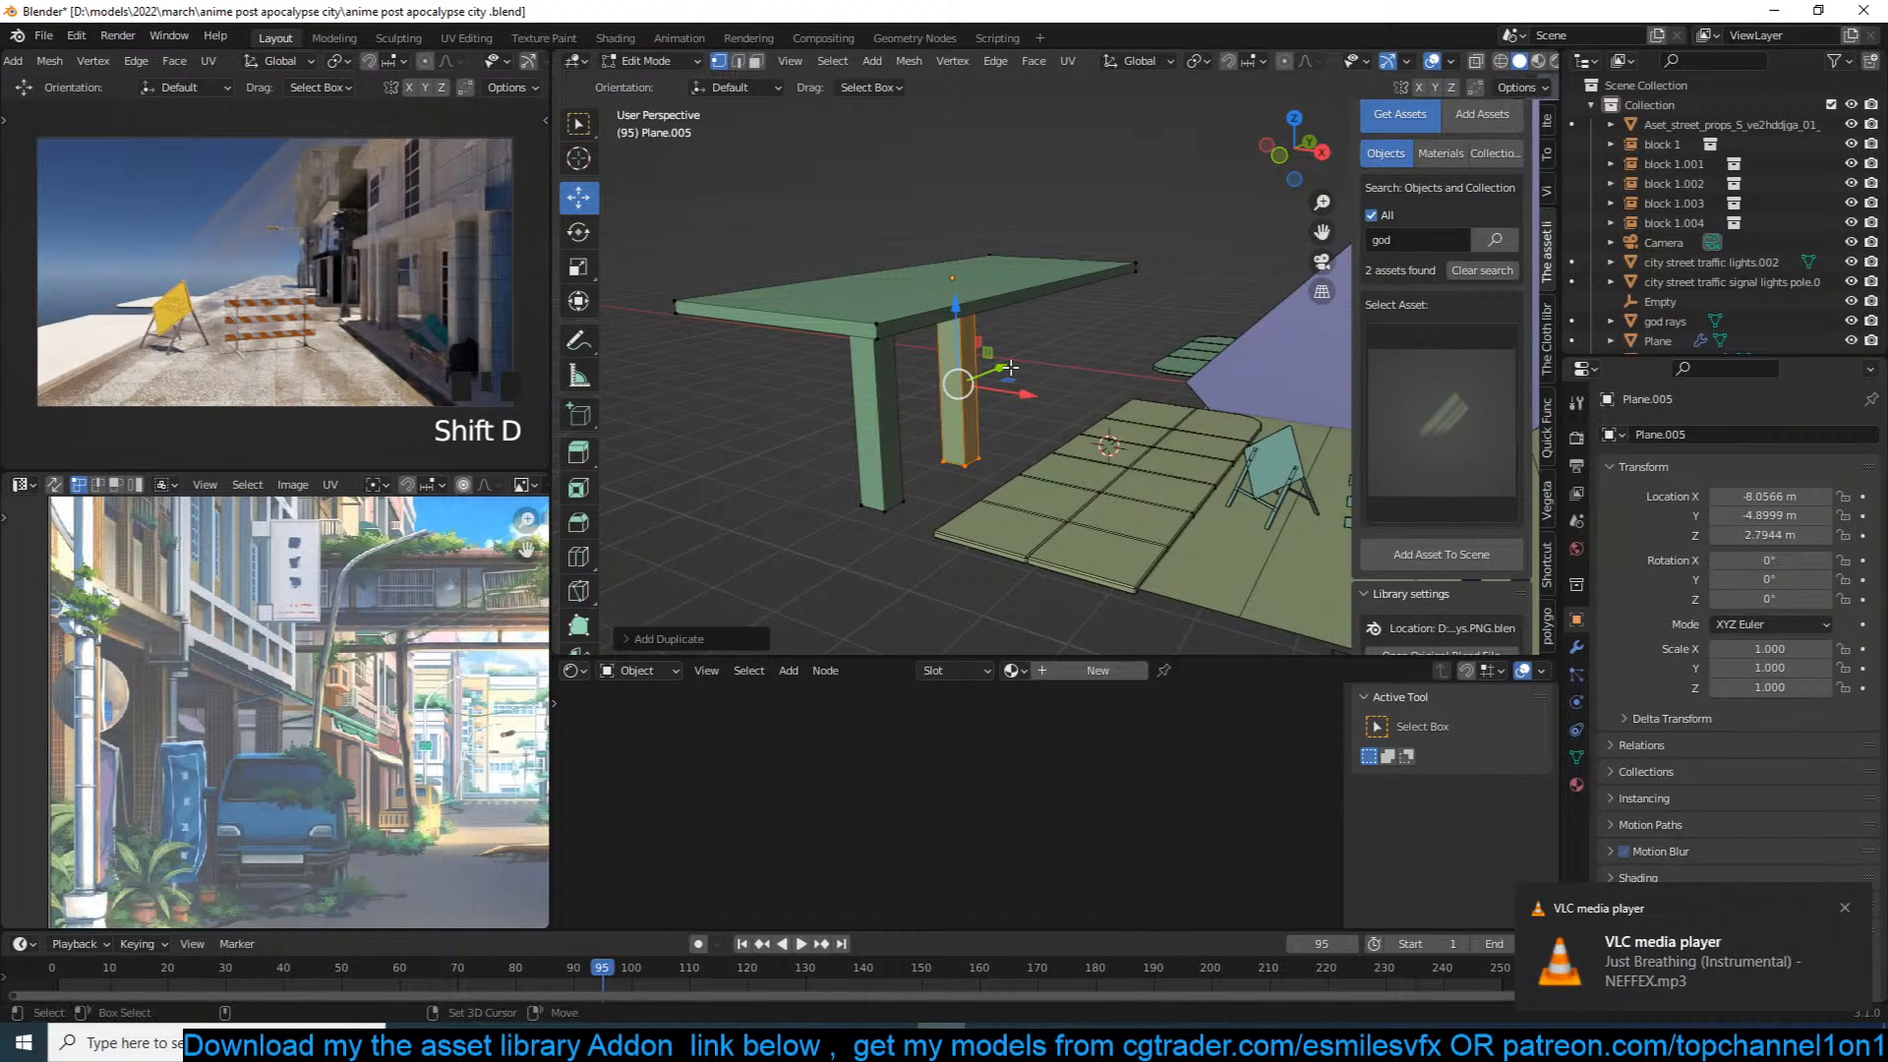
{"action": "key", "text": "shift+r"}
{"action": "key", "text": "shift+r"}
{"action": "key", "text": "shift+r"}
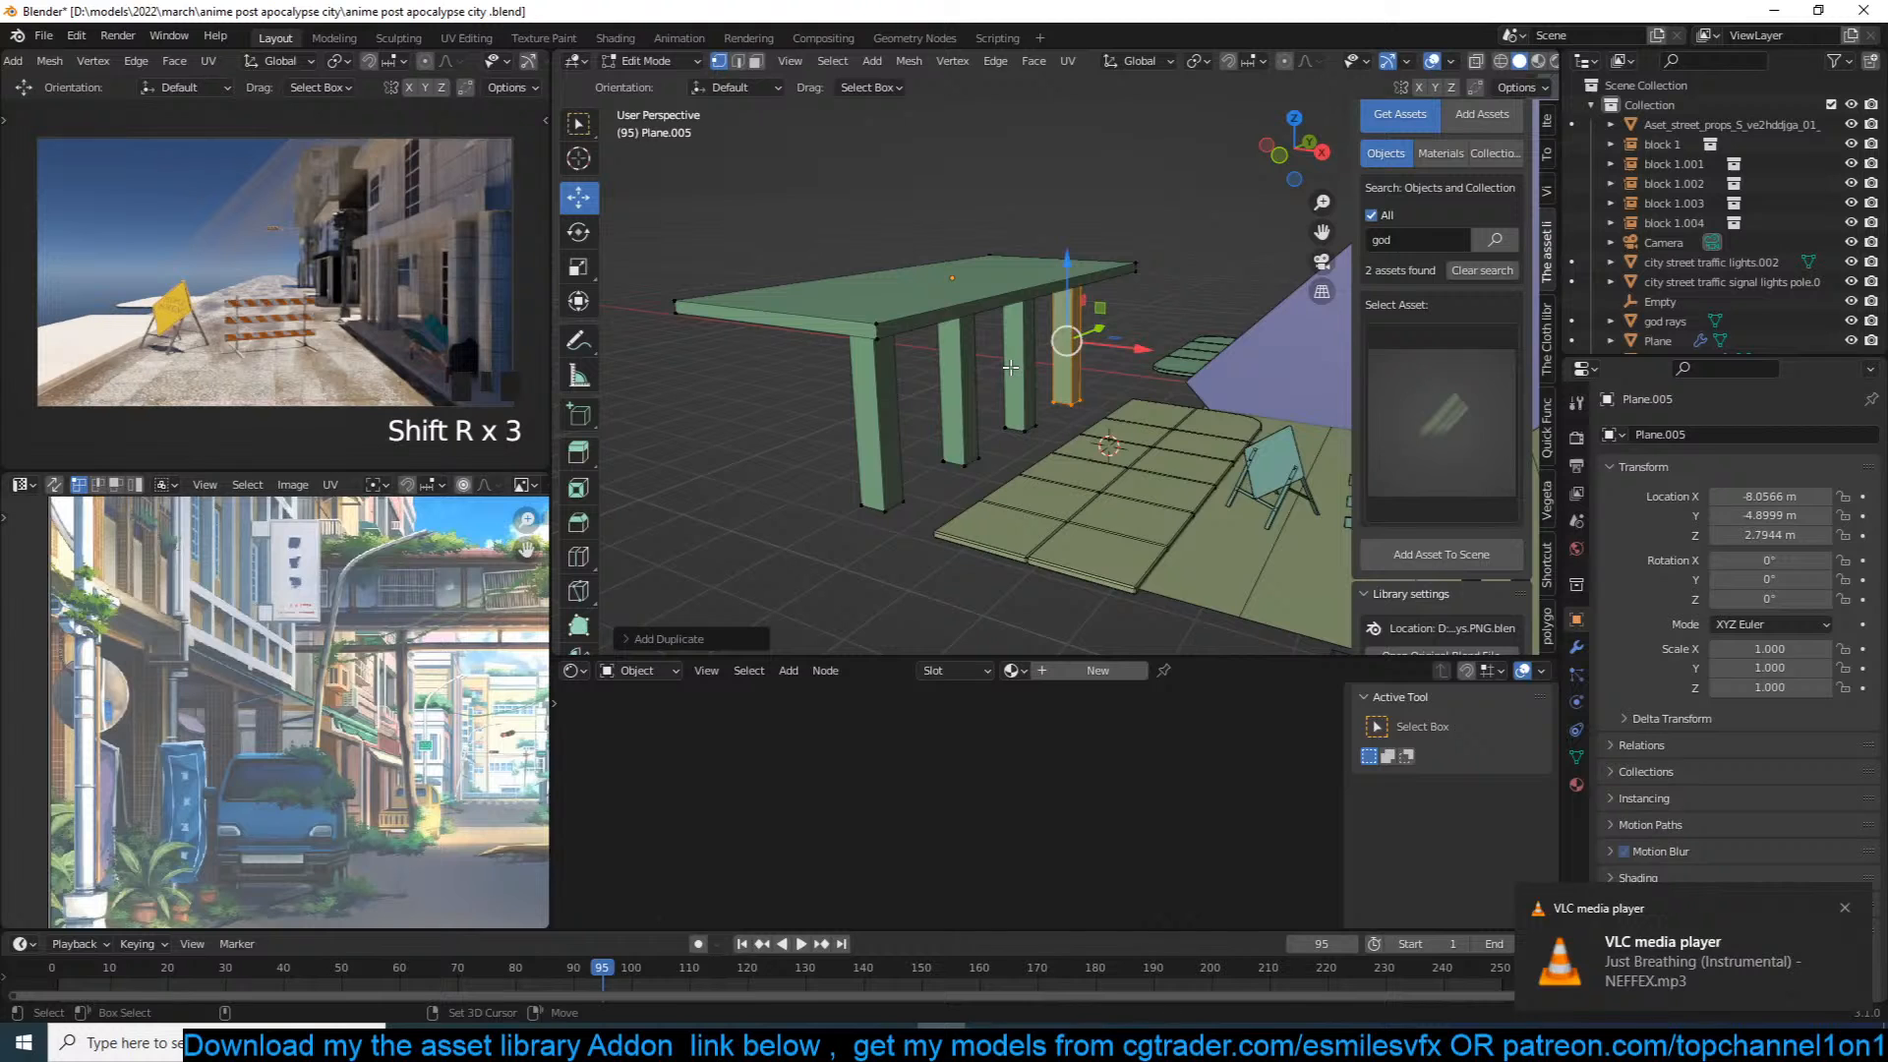
Step: Copy a pillar to the street side of the row, scale it to about 0.52, and rotate it 90° about X
{"action": "key", "text": "KP_1"}
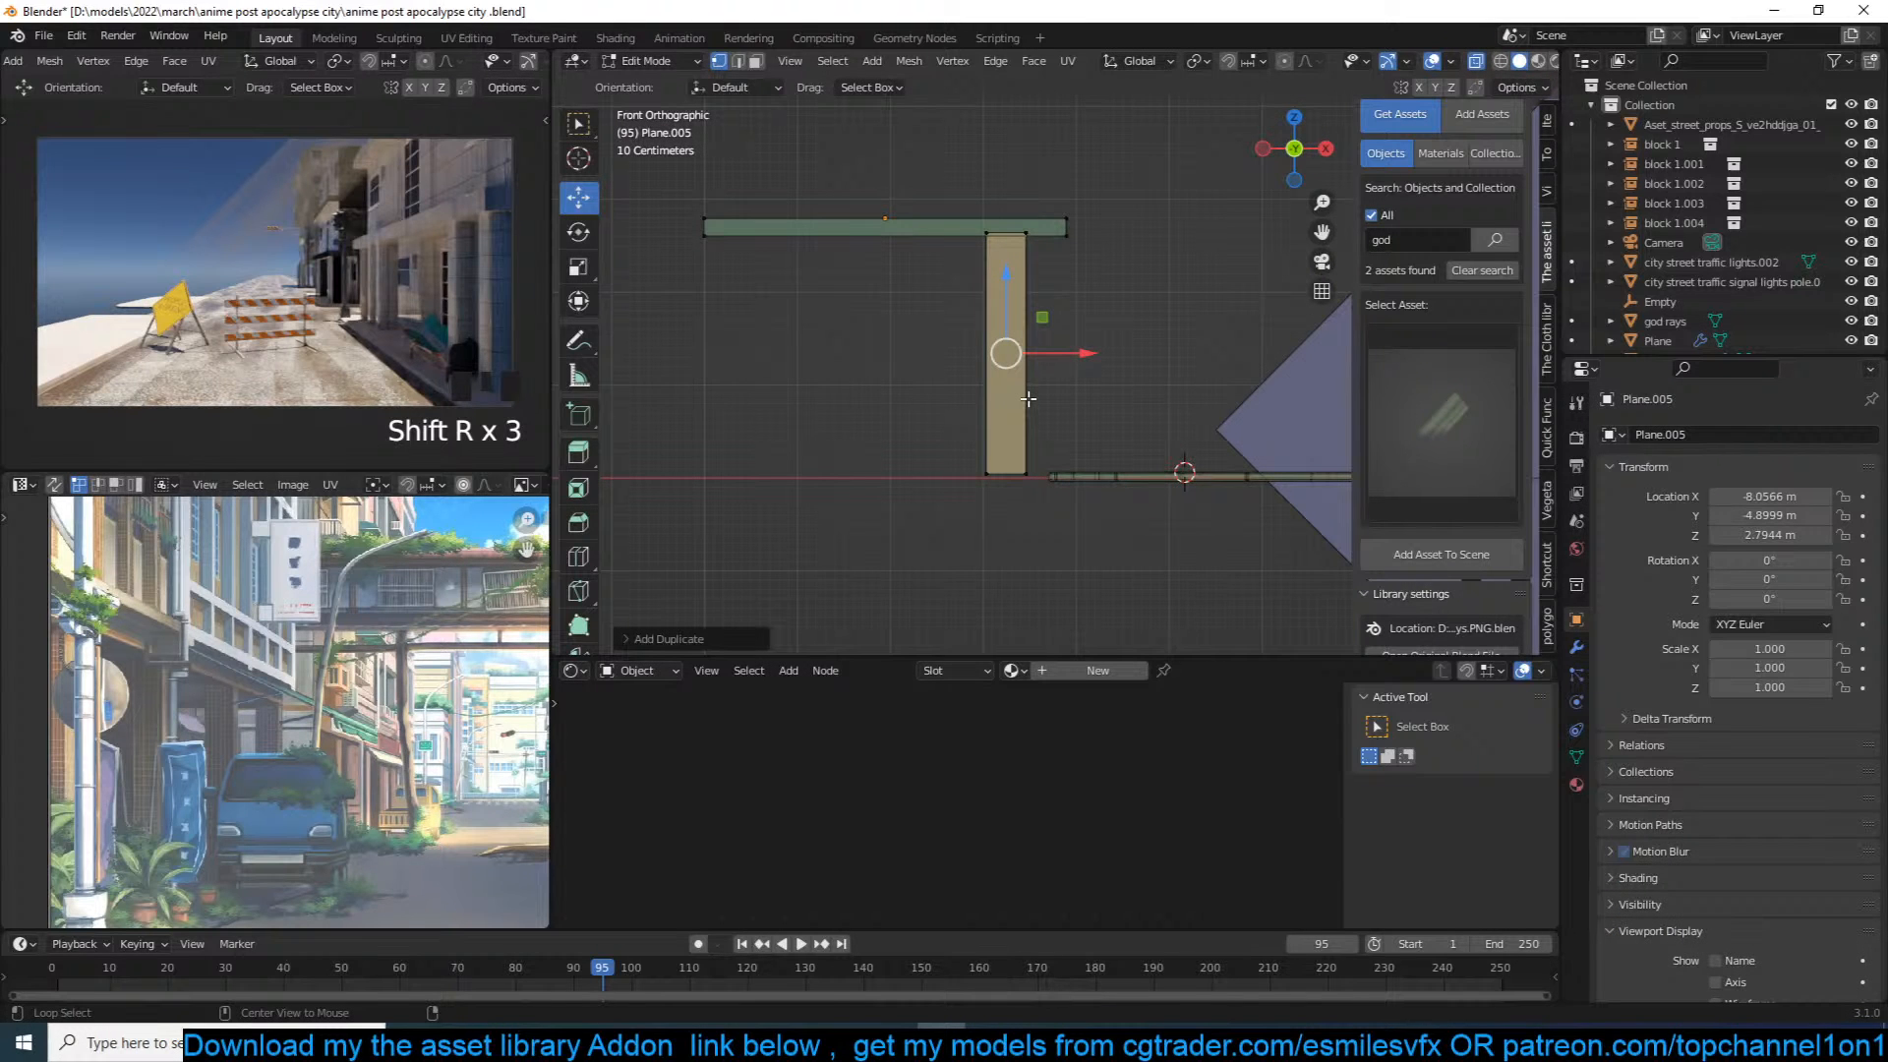
{"action": "key", "text": "s"}
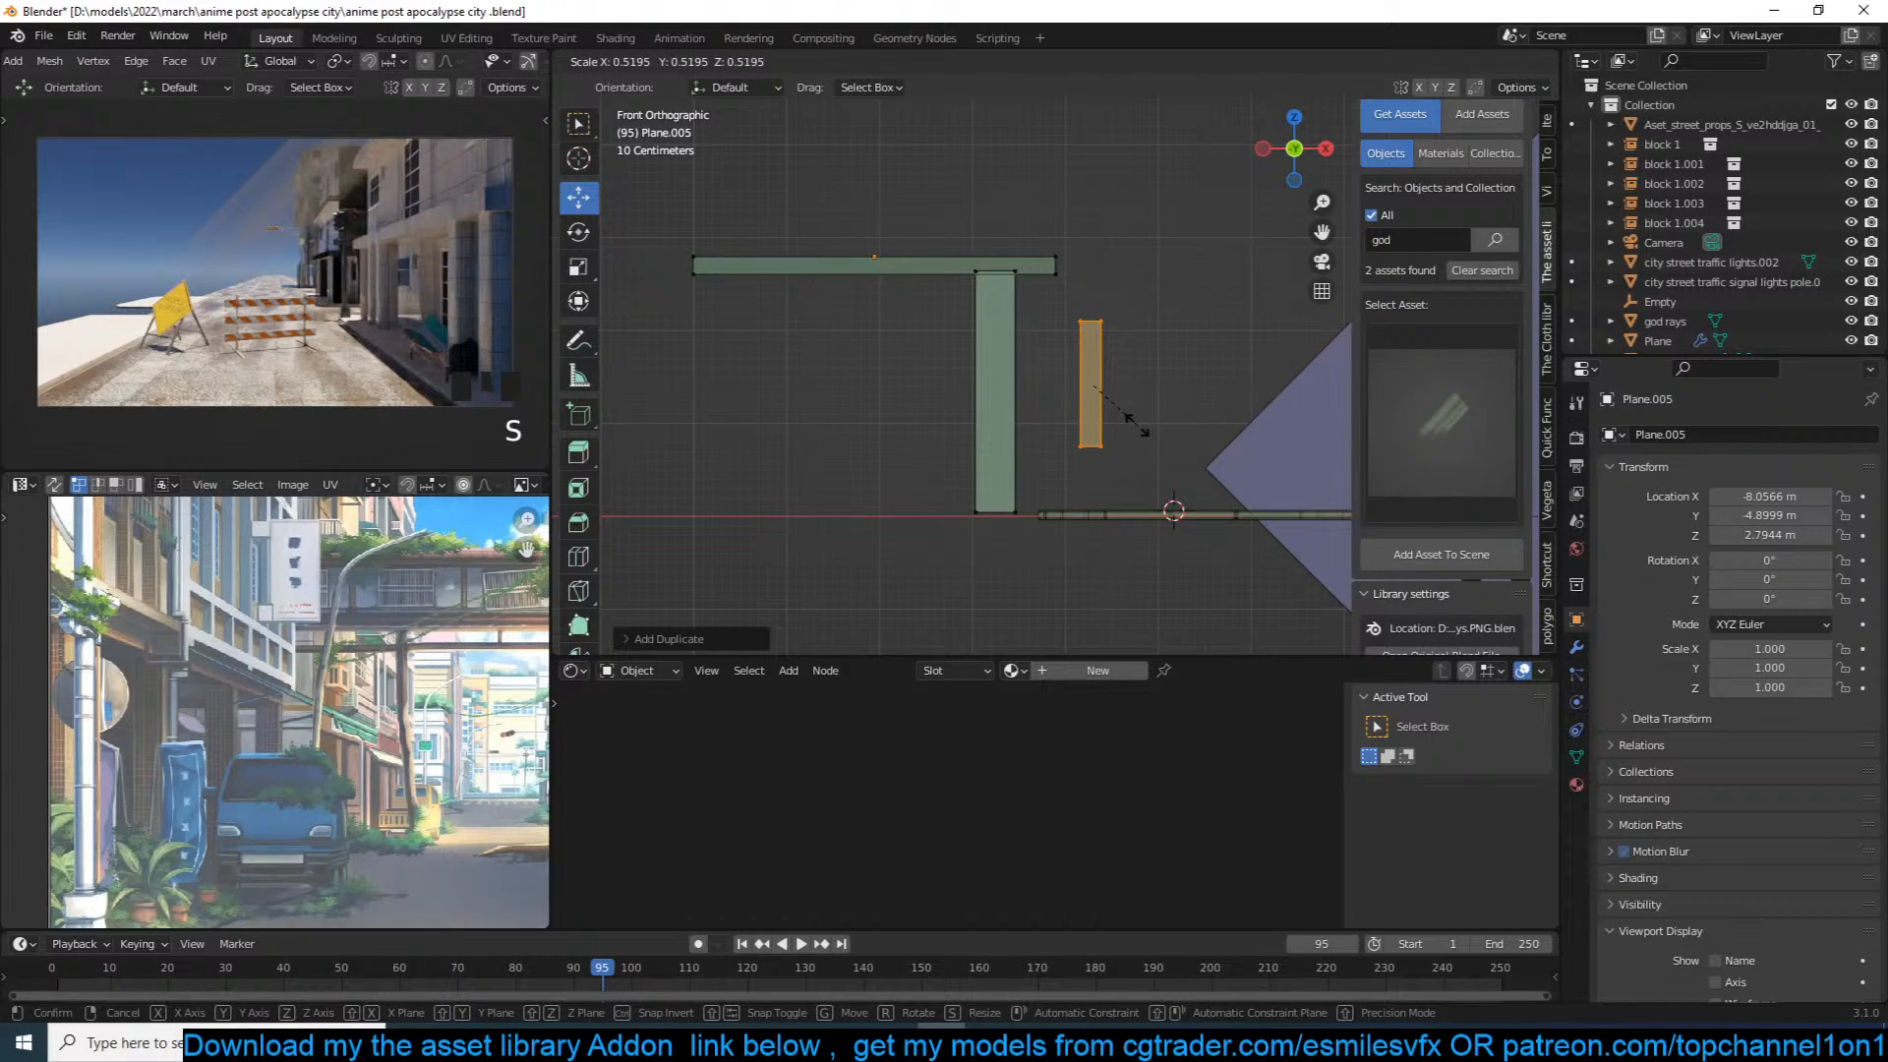
{"action": "left_click", "coordinate": [1138, 425]}
{"action": "key", "text": "r"}
{"action": "key", "text": "x"}
{"action": "key", "text": "9"}
{"action": "key", "text": "0"}
{"action": "key", "text": "Return"}
Step: Shrink the horizontal bar and place it under the slab against the street side of the pillars
{"action": "scroll", "coordinate": [1200, 391], "scroll_direction": "up", "scroll_amount": 3}
{"action": "key", "text": "s"}
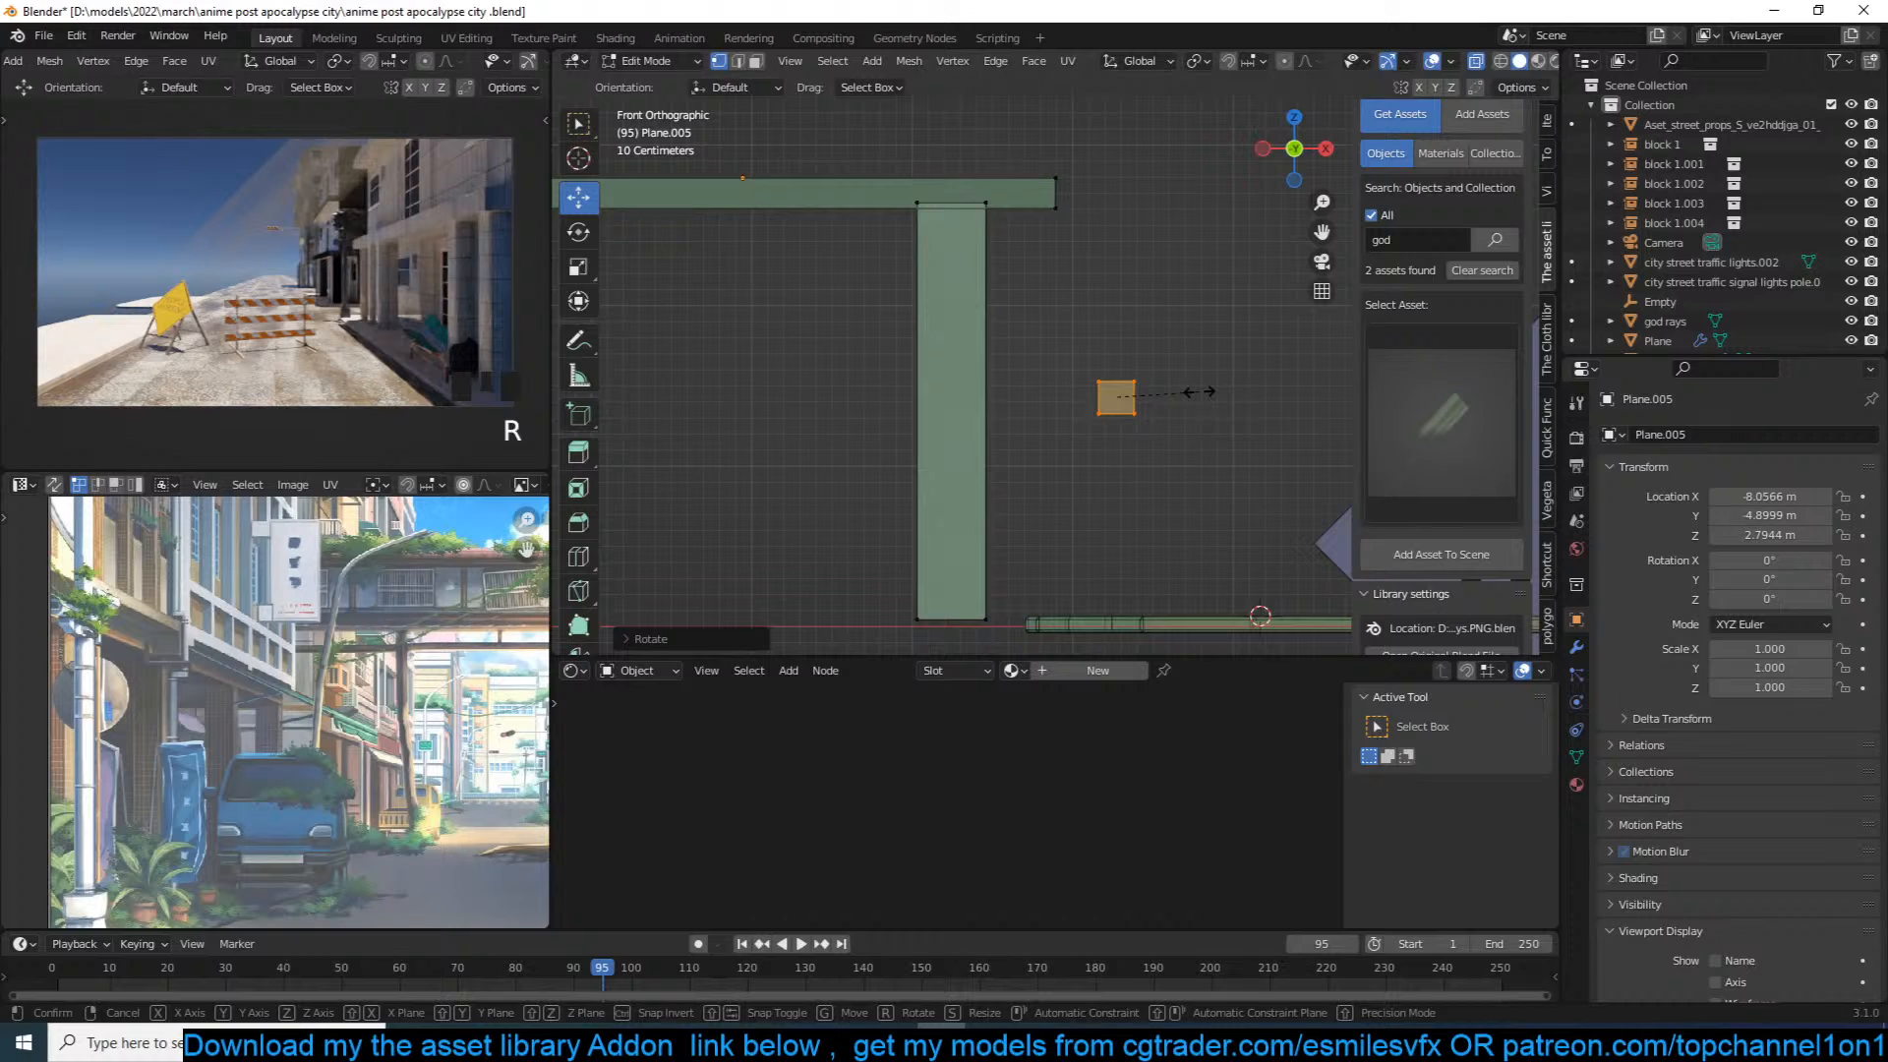
{"action": "left_click", "coordinate": [1169, 389]}
{"action": "key", "text": "g"}
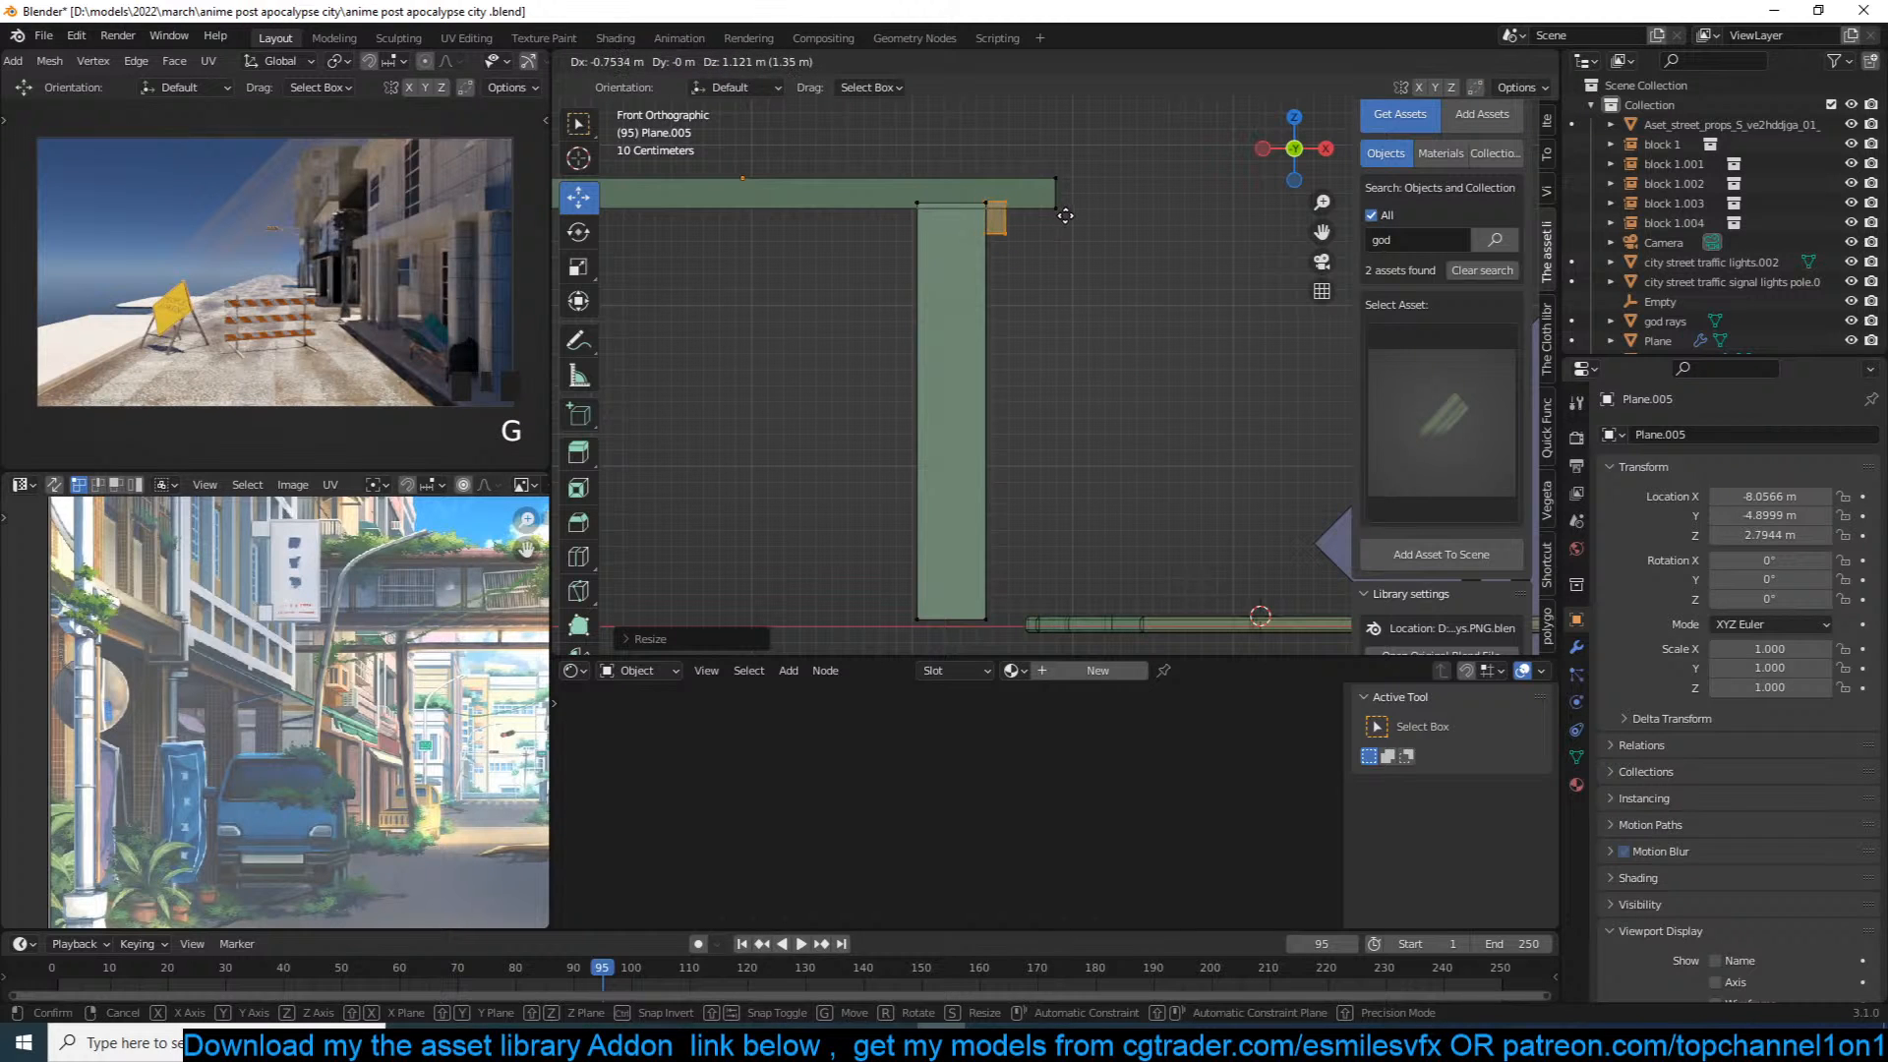
{"action": "left_click", "coordinate": [1012, 210]}
Step: Lengthen the bar along Y into a beam and shift it toward the middle of the pillar row
{"action": "key", "text": "KP_7"}
{"action": "scroll", "coordinate": [1045, 308], "scroll_direction": "down", "scroll_amount": 3}
{"action": "key", "text": "s"}
{"action": "key", "text": "y"}
{"action": "left_click", "coordinate": [1099, 383]}
{"action": "scroll", "coordinate": [1121, 393], "scroll_direction": "up", "scroll_amount": 3}
{"action": "key", "text": "g"}
{"action": "key", "text": "y"}
{"action": "left_click", "coordinate": [1175, 382]}
Step: Stretch the beam further along Y and slide it so it spans nearly the slab's full length
{"action": "key", "text": "s"}
{"action": "key", "text": "y"}
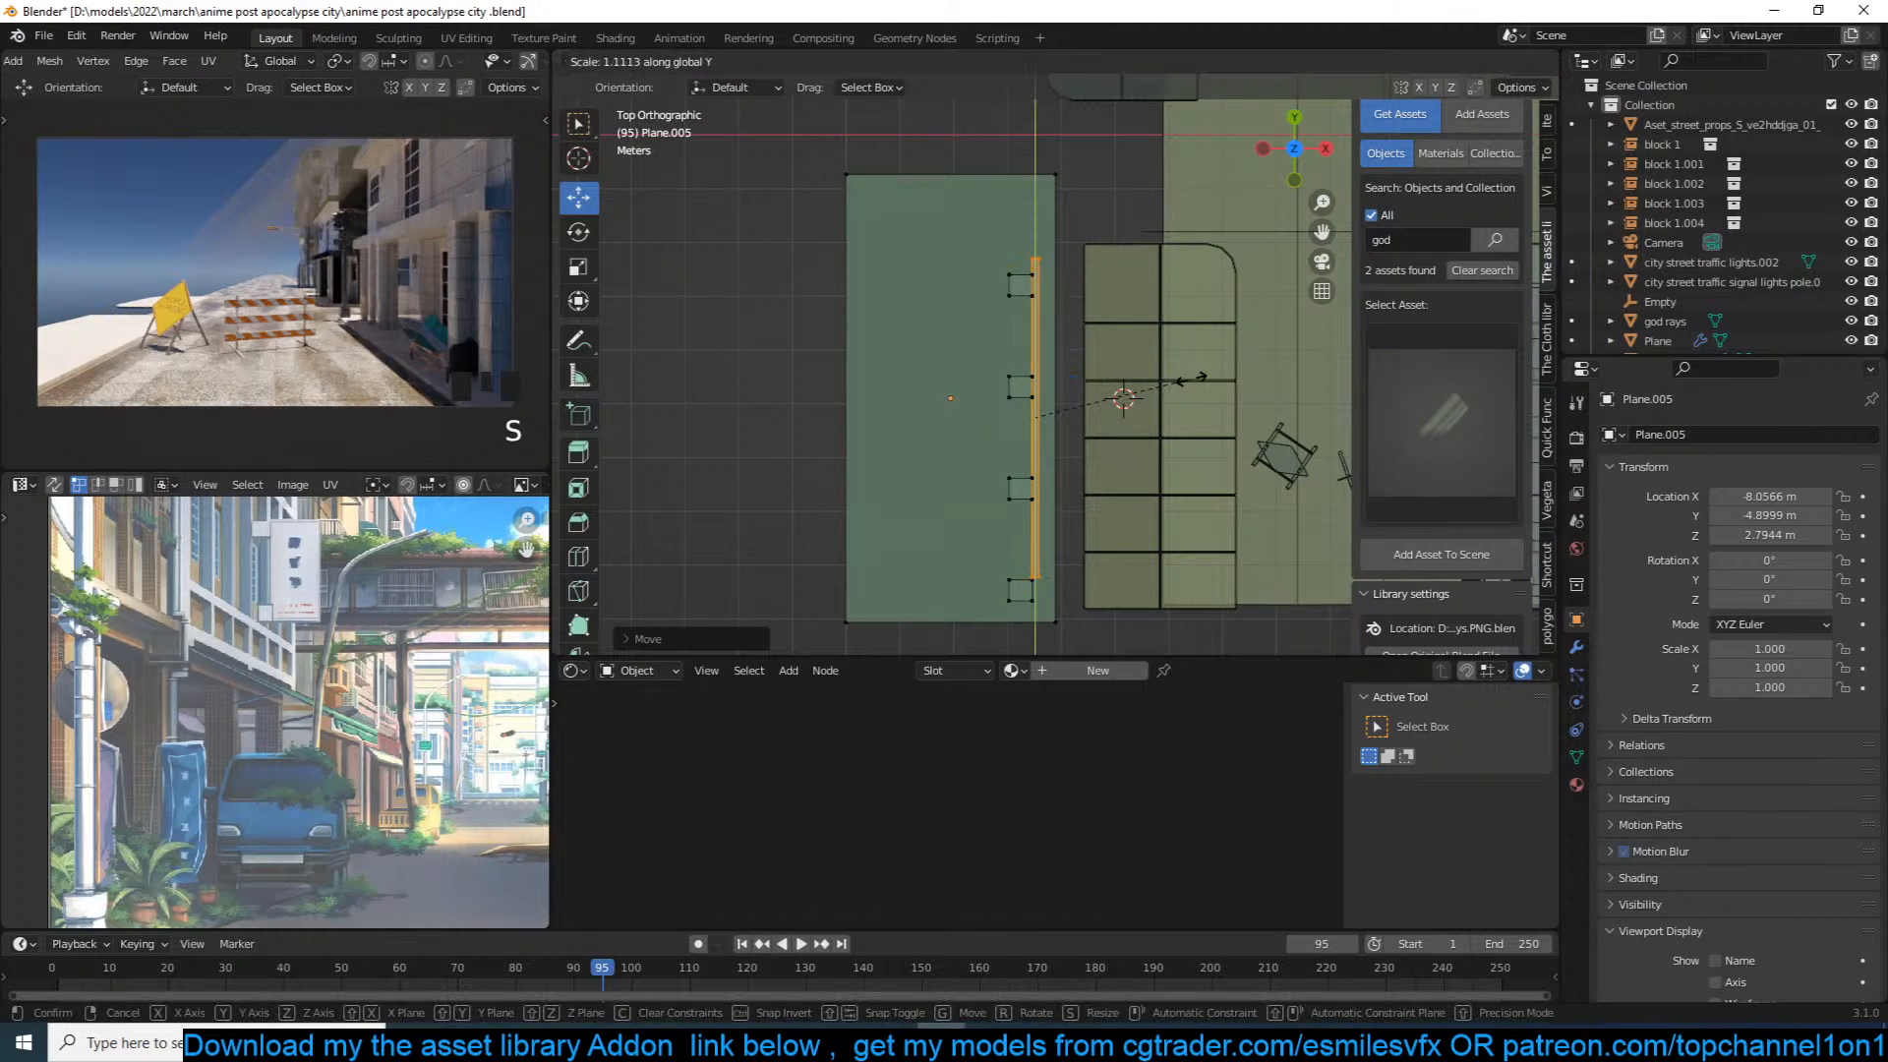
{"action": "left_click", "coordinate": [1240, 364]}
{"action": "key", "text": "g"}
{"action": "key", "text": "y"}
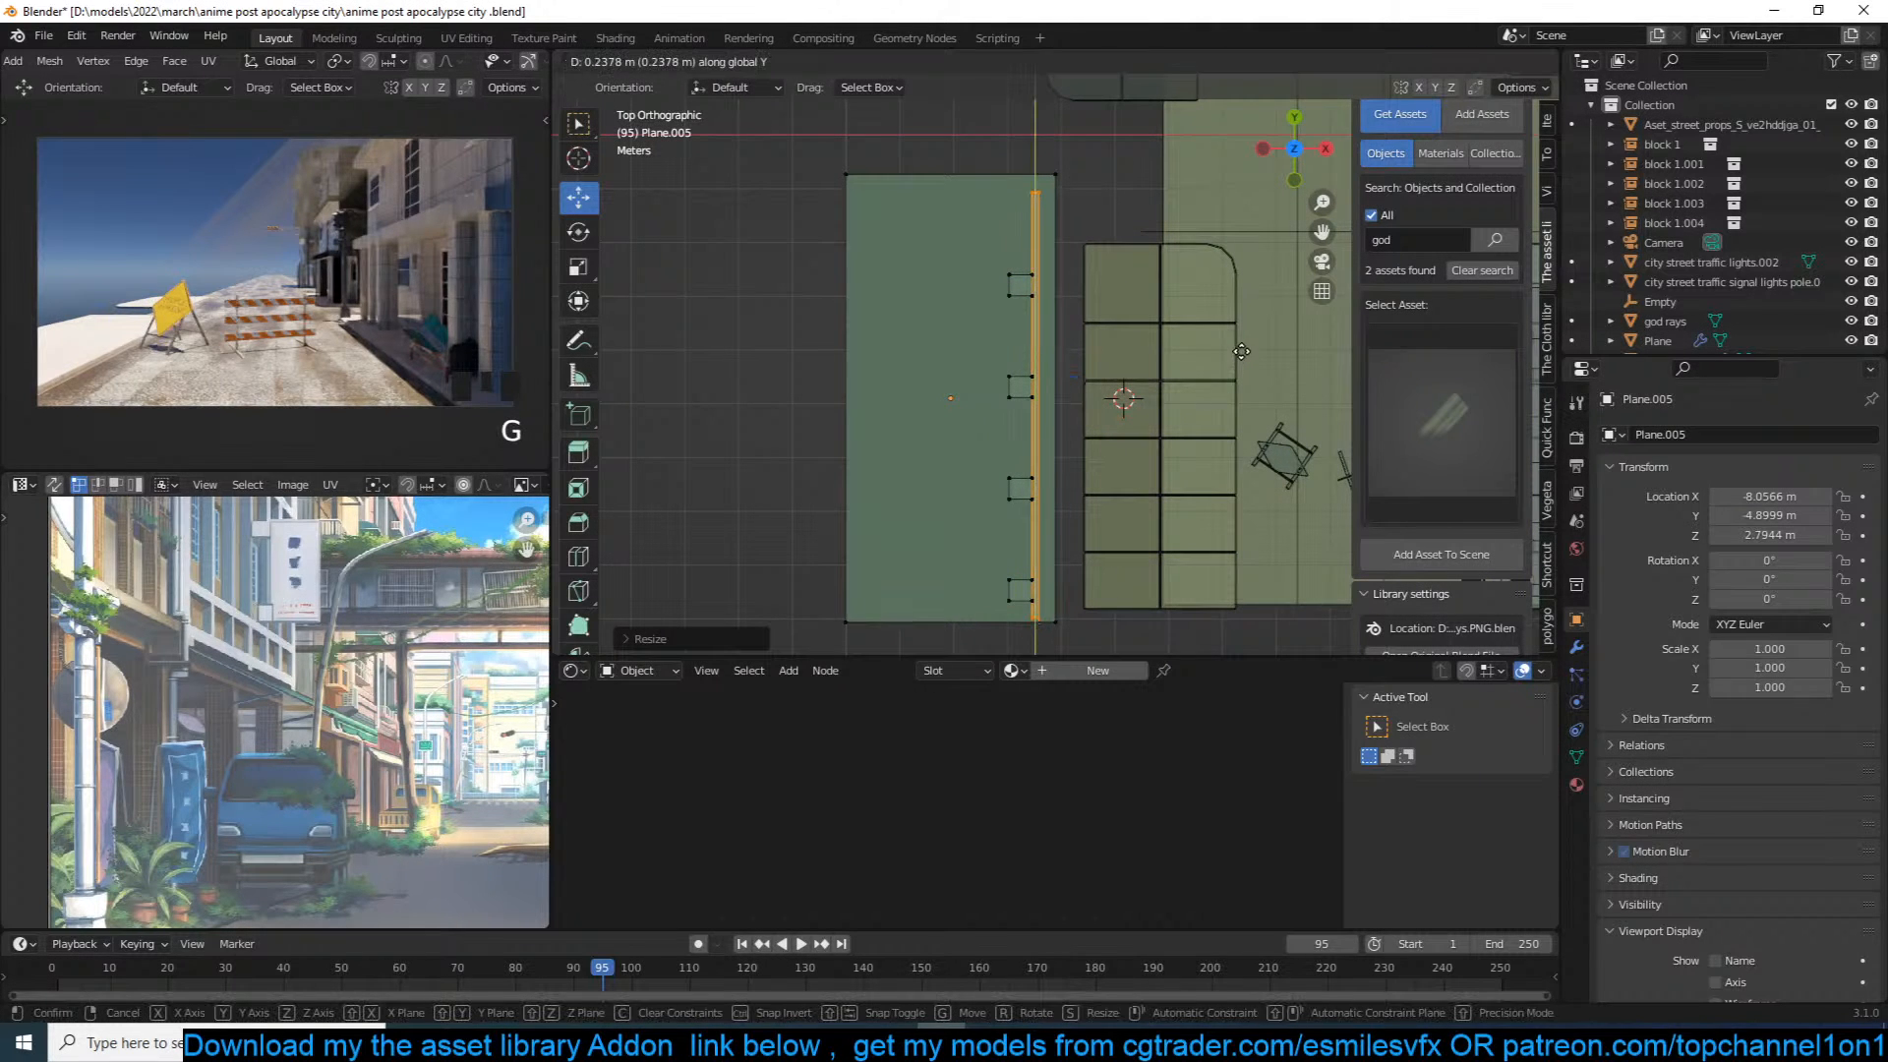
{"action": "left_click", "coordinate": [1247, 354]}
Step: Return to Object Mode, check the pillars and beam from below, and save the file
{"action": "key", "text": "Tab"}
{"action": "key", "text": "grave"}
{"action": "middle_click_drag", "start_coordinate": [1230, 385], "coordinate": [1070, 228]}
{"action": "scroll", "coordinate": [1073, 221], "scroll_direction": "up", "scroll_amount": 3}
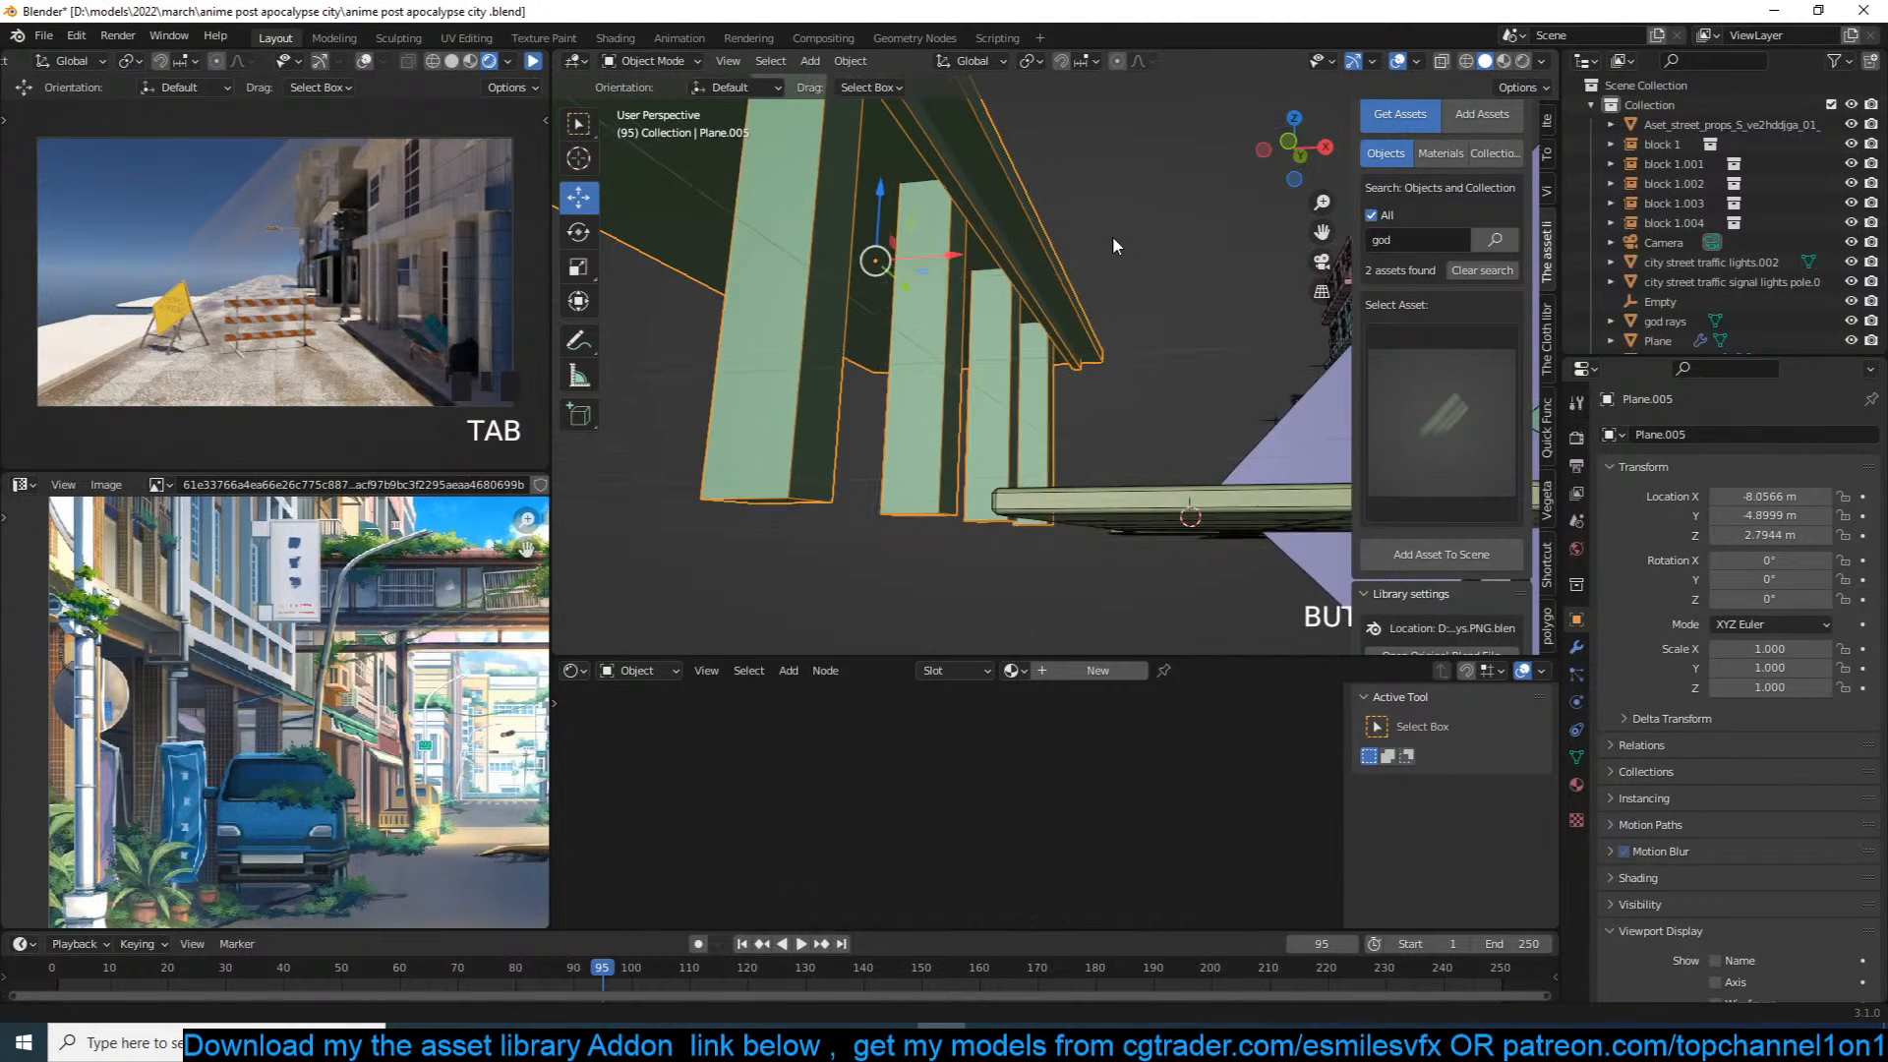
{"action": "scroll", "coordinate": [1112, 234], "scroll_direction": "up", "scroll_amount": 2}
{"action": "key", "text": "ctrl+s"}
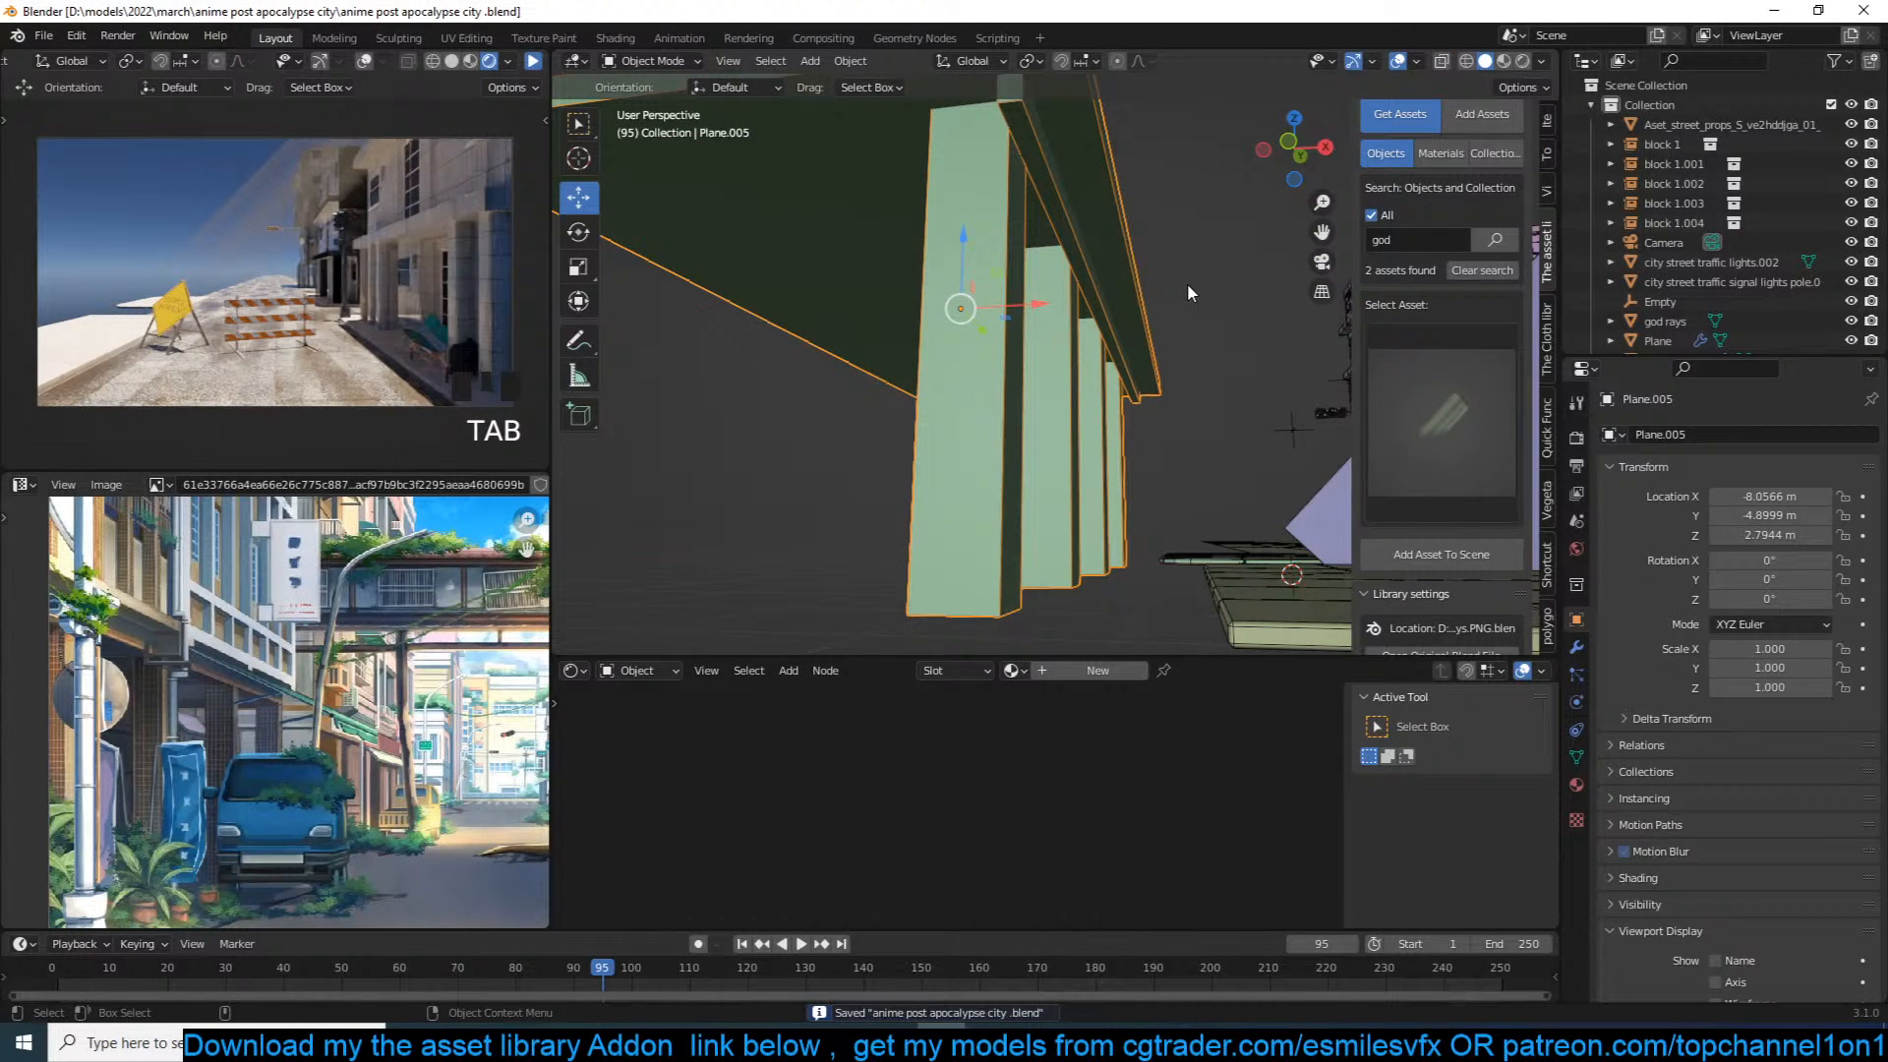
Step: Link the tiles material from the porch building's pillar to the new pillared structure
{"action": "middle_click_drag", "start_coordinate": [1188, 283], "coordinate": [1249, 318]}
{"action": "scroll", "coordinate": [1387, 335], "scroll_direction": "down", "scroll_amount": 2}
{"action": "scroll", "coordinate": [1048, 476], "scroll_direction": "down", "scroll_amount": 7}
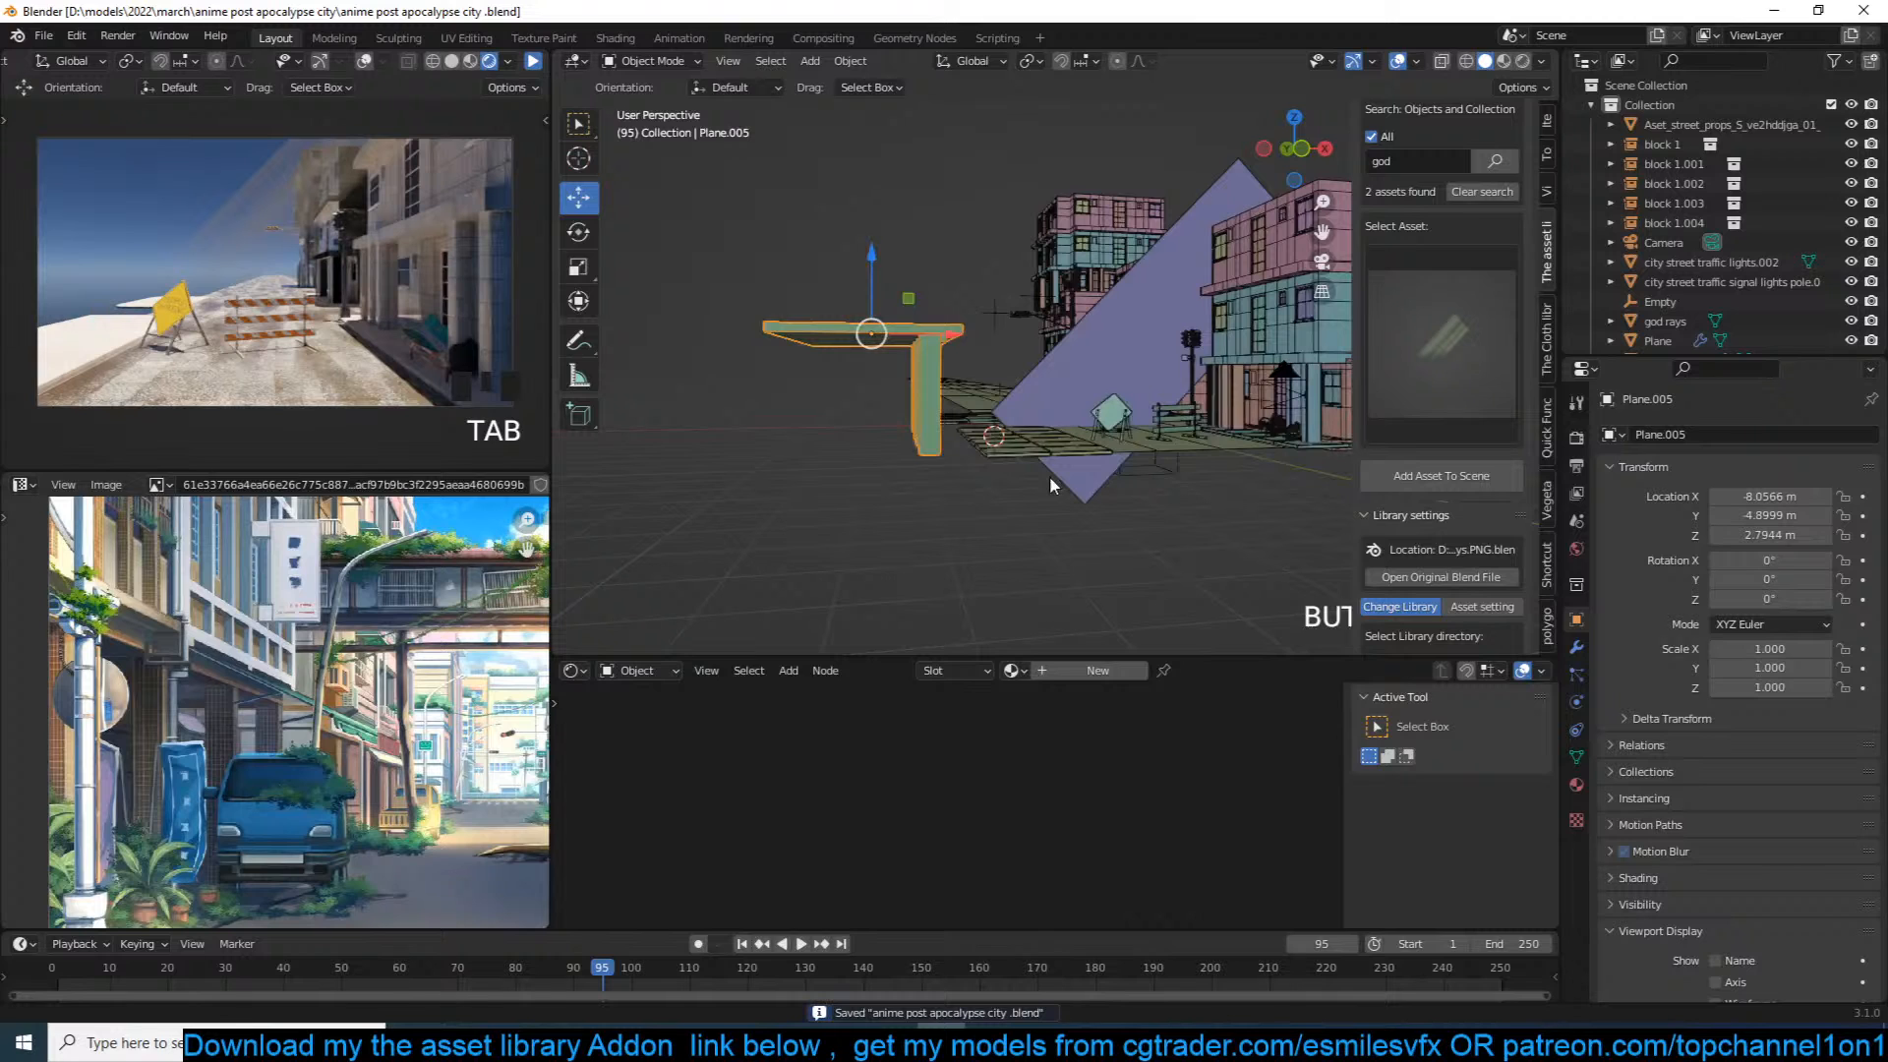
{"action": "scroll", "coordinate": [1048, 475], "scroll_direction": "up", "scroll_amount": 3}
{"action": "left_click", "coordinate": [1290, 409], "text": "shift"}
{"action": "key", "text": "ctrl+l"}
{"action": "left_click", "coordinate": [1289, 407]}
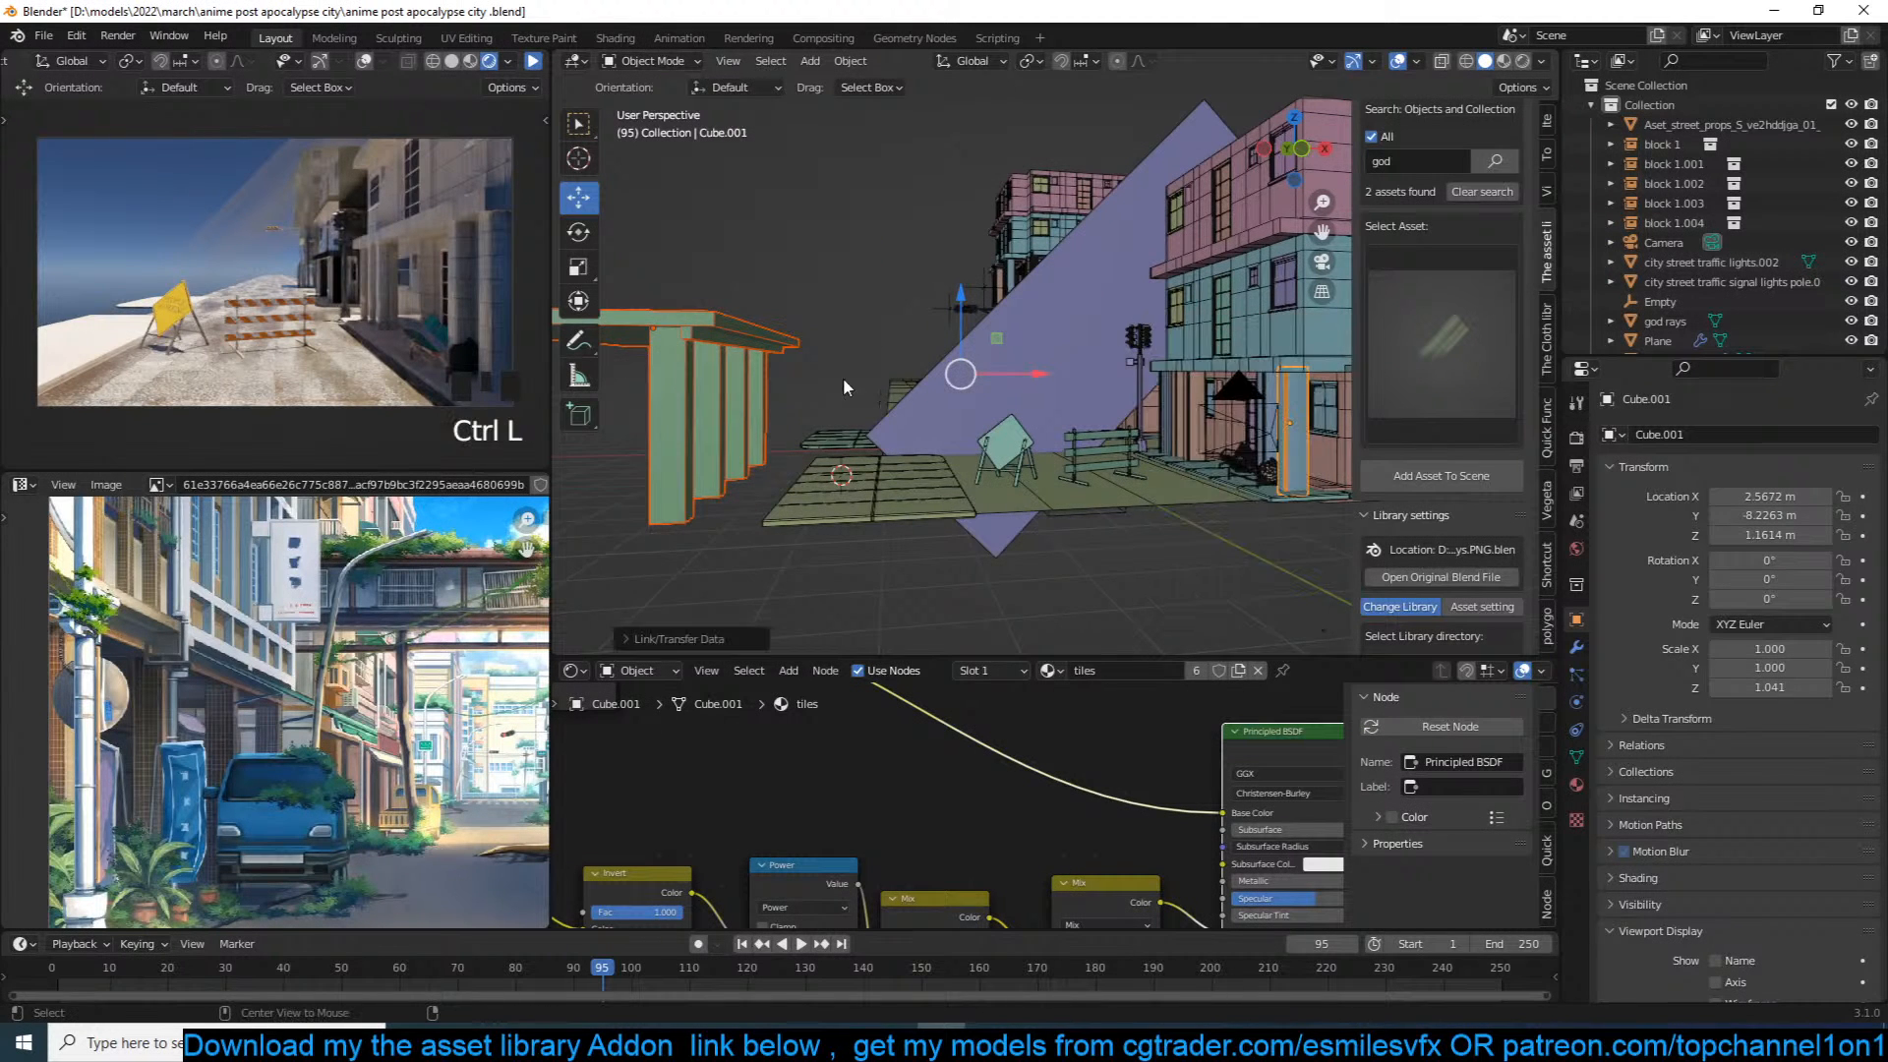
Step: Save the file and move the pillared structure toward the street to about X -6.37 m
{"action": "key", "text": "alt+a"}
{"action": "left_click", "coordinate": [817, 362]}
{"action": "key", "text": "ctrl+s"}
{"action": "left_click_drag", "start_coordinate": [770, 329], "coordinate": [870, 336]}
{"action": "mouse_move", "coordinate": [870, 332]}
{"action": "middle_mouse_down"}
{"action": "mouse_move", "coordinate": [1011, 348]}
{"action": "mouse_move", "coordinate": [870, 320]}
{"action": "middle_mouse_up"}
{"action": "scroll", "coordinate": [1011, 348], "scroll_direction": "up", "scroll_amount": 3}
Step: Extrude the slab's top face slightly upward and the new street-facing side face outward as a ledge
{"action": "key", "text": "Tab"}
{"action": "key", "text": "3"}
{"action": "left_click", "coordinate": [870, 319]}
{"action": "key", "text": "e"}
{"action": "left_click", "coordinate": [874, 323]}
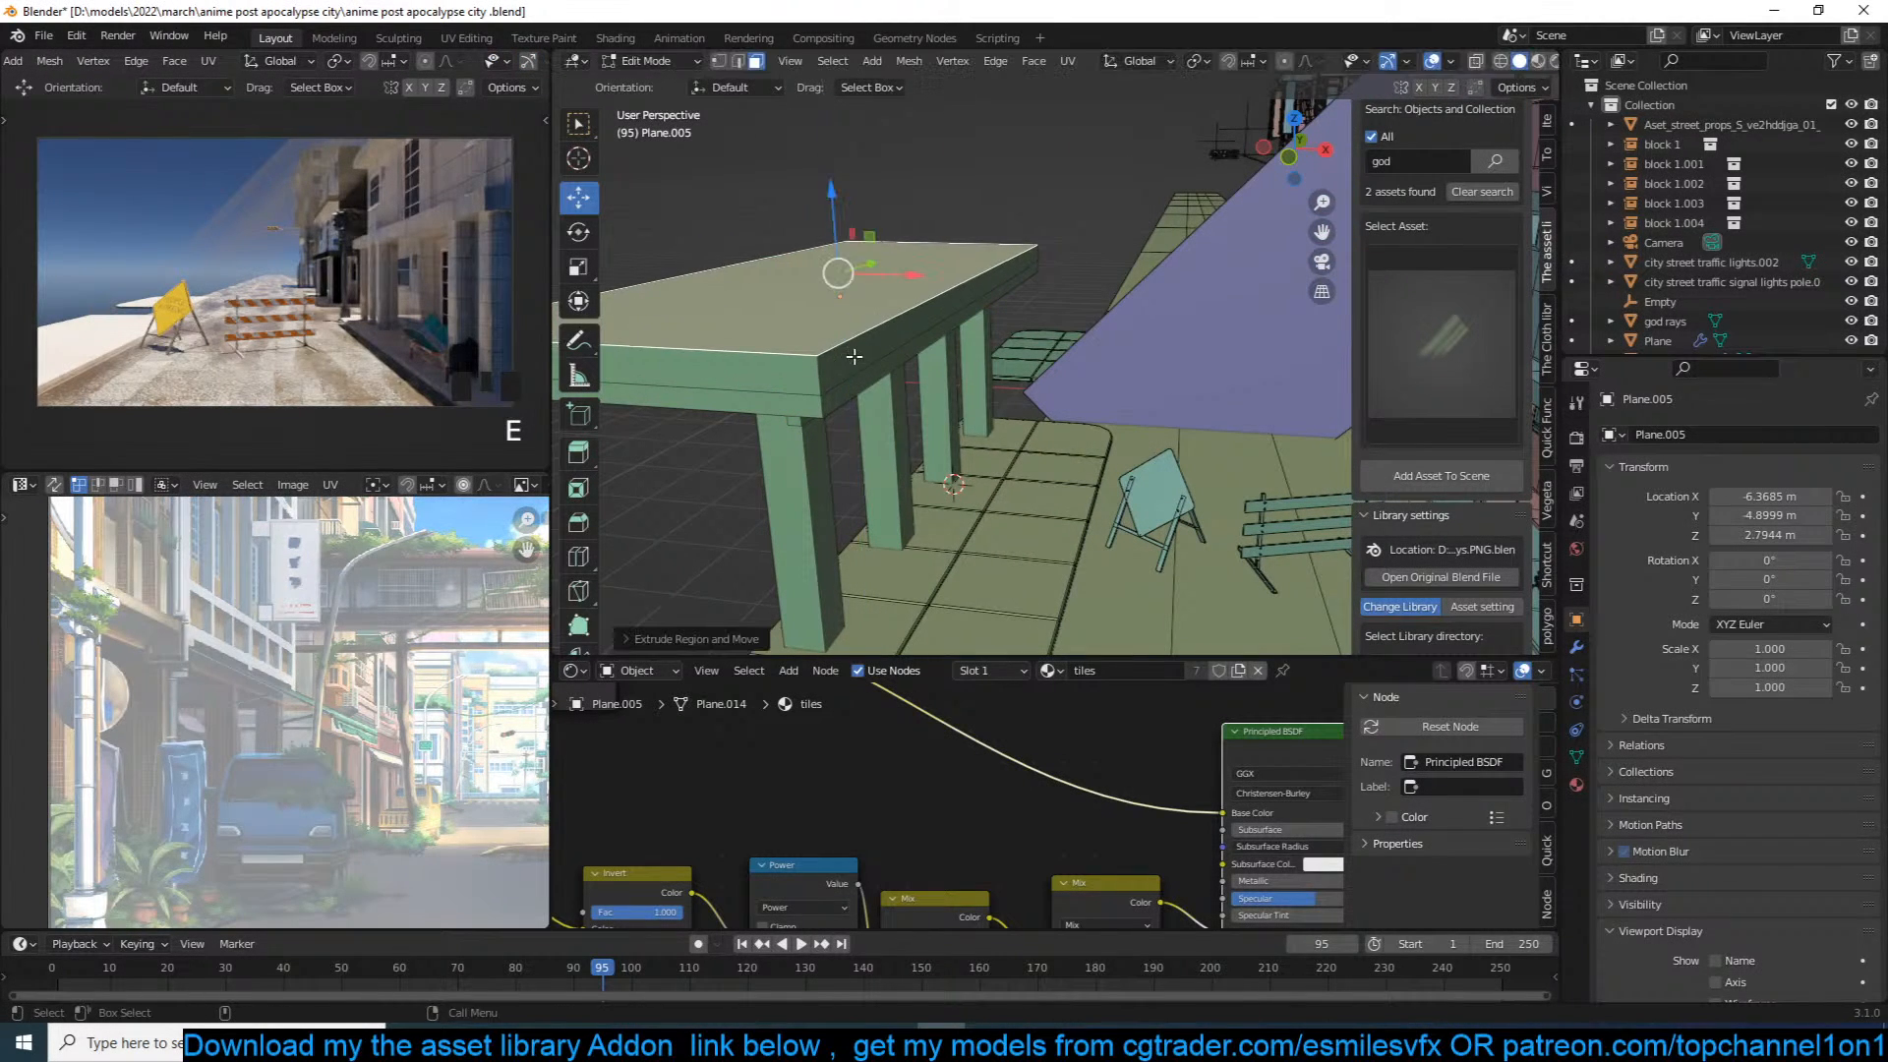
{"action": "left_click", "coordinate": [864, 357]}
{"action": "key", "text": "e"}
{"action": "left_click", "coordinate": [908, 363]}
Step: Add a lengthwise loop cut near the slab top's street edge and extrude the face behind it into a tall upper storey
{"action": "left_click", "coordinate": [833, 334]}
{"action": "middle_click_drag", "start_coordinate": [833, 334], "coordinate": [861, 354]}
{"action": "key", "text": "ctrl+r"}
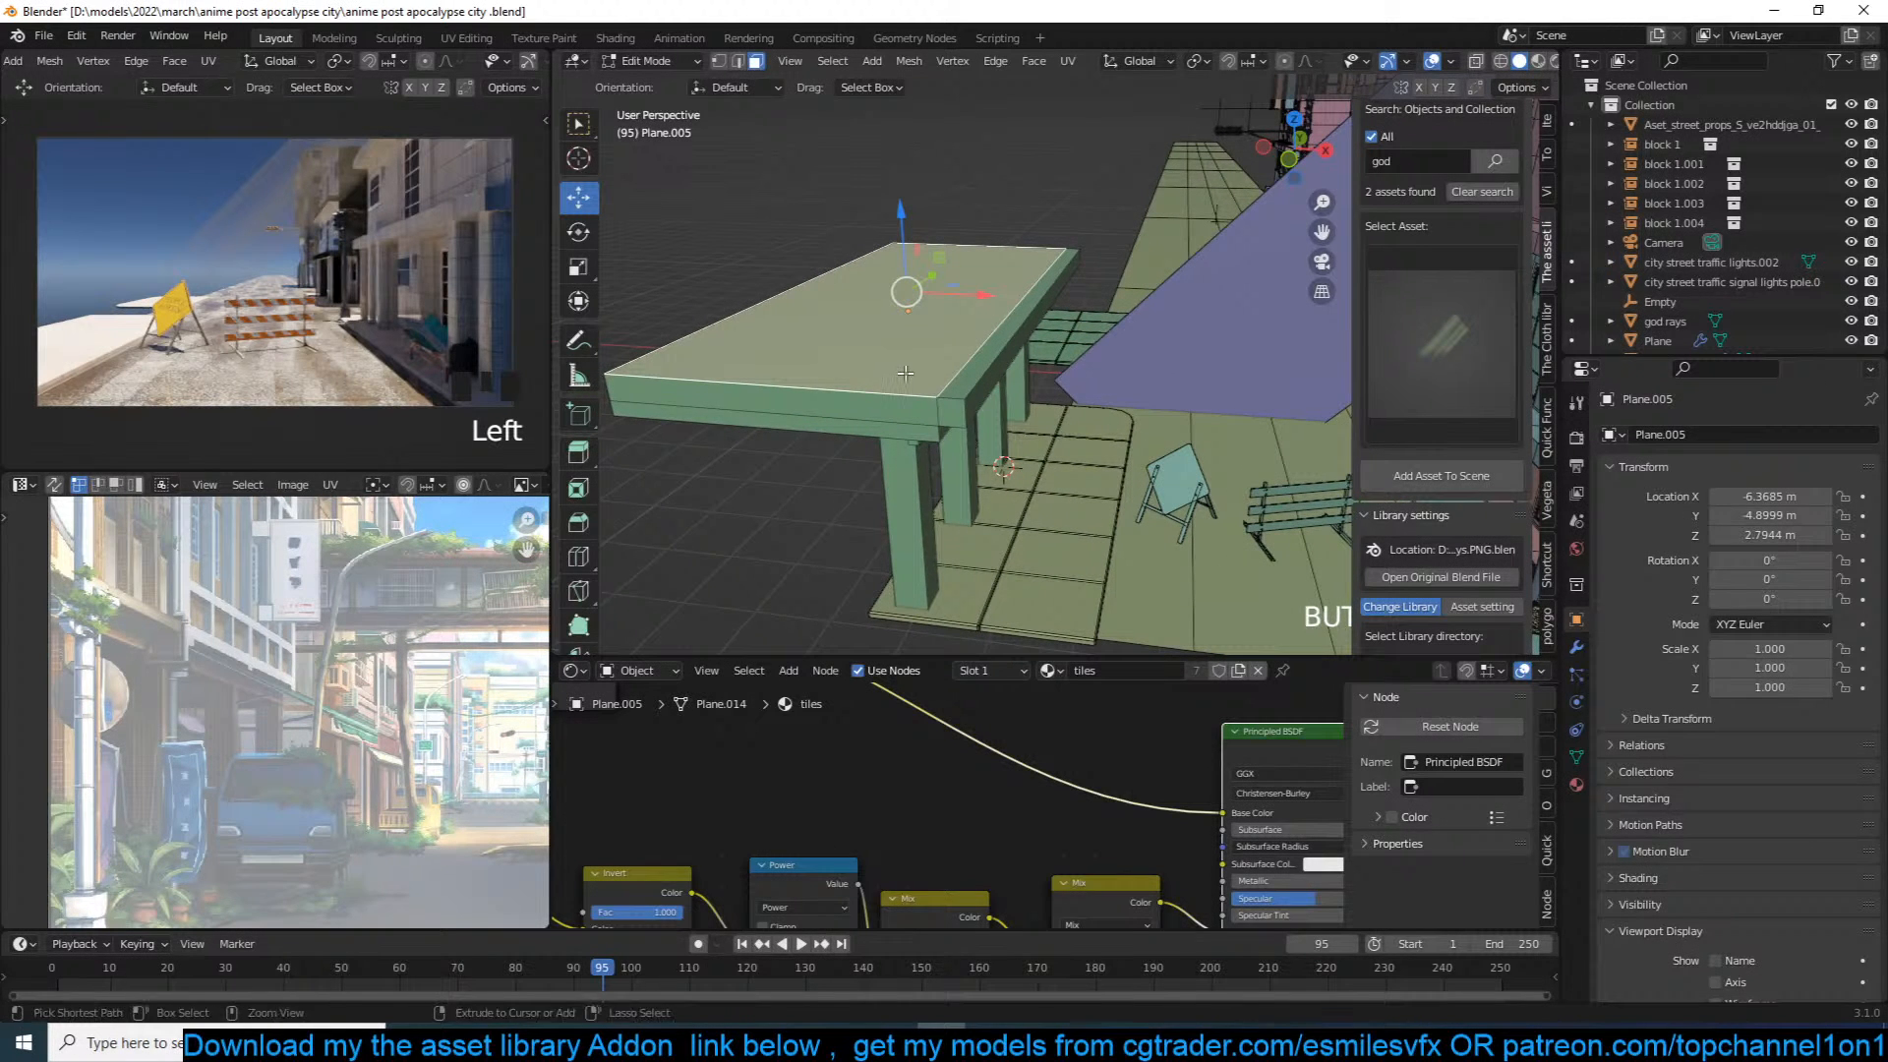
{"action": "left_click", "coordinate": [904, 373]}
{"action": "left_click", "coordinate": [1022, 381]}
{"action": "key", "text": "3"}
{"action": "left_click", "coordinate": [889, 355]}
{"action": "key", "text": "e"}
{"action": "left_click", "coordinate": [980, 168]}
Step: Duplicate the front corner pillar and place the copy up against the upper storey
{"action": "middle_click_drag", "start_coordinate": [980, 168], "coordinate": [885, 118]}
{"action": "left_click", "coordinate": [851, 408]}
{"action": "middle_click_drag", "start_coordinate": [852, 408], "coordinate": [857, 438]}
{"action": "key", "text": "ctrl+l"}
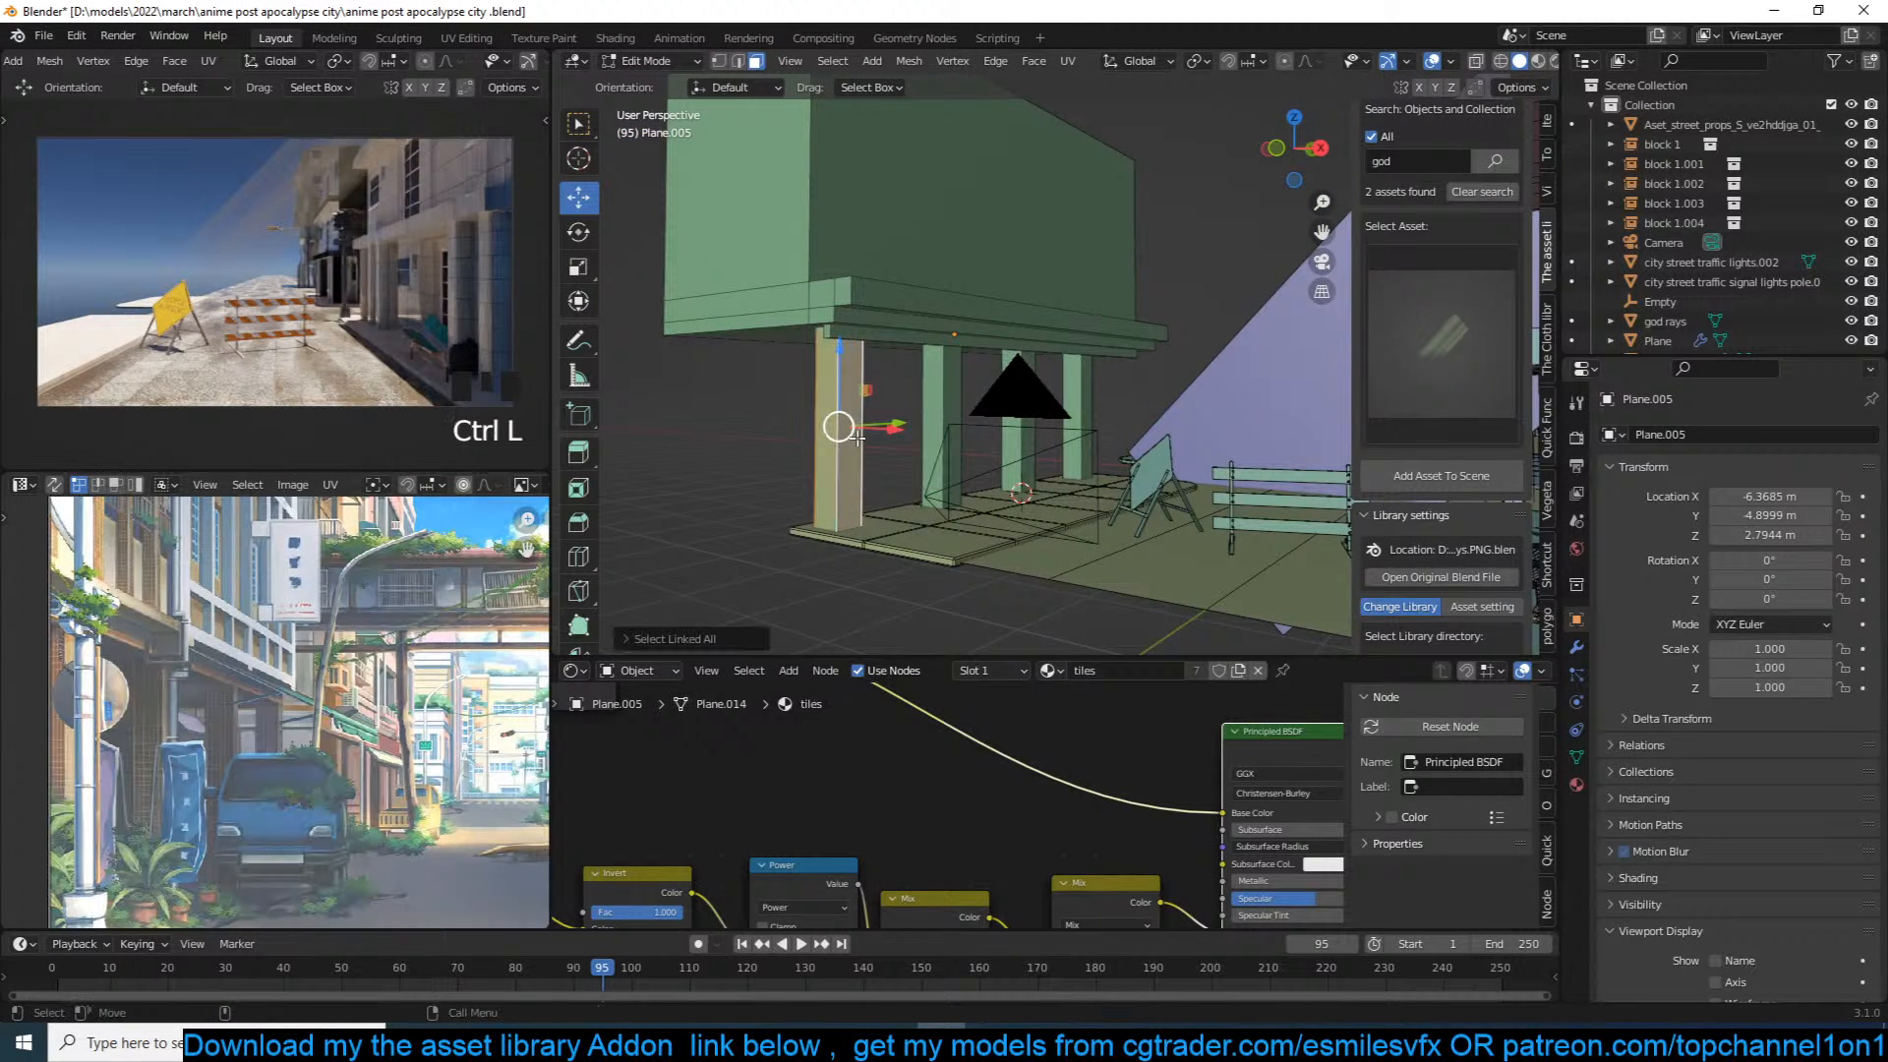
{"action": "key", "text": "KP_1"}
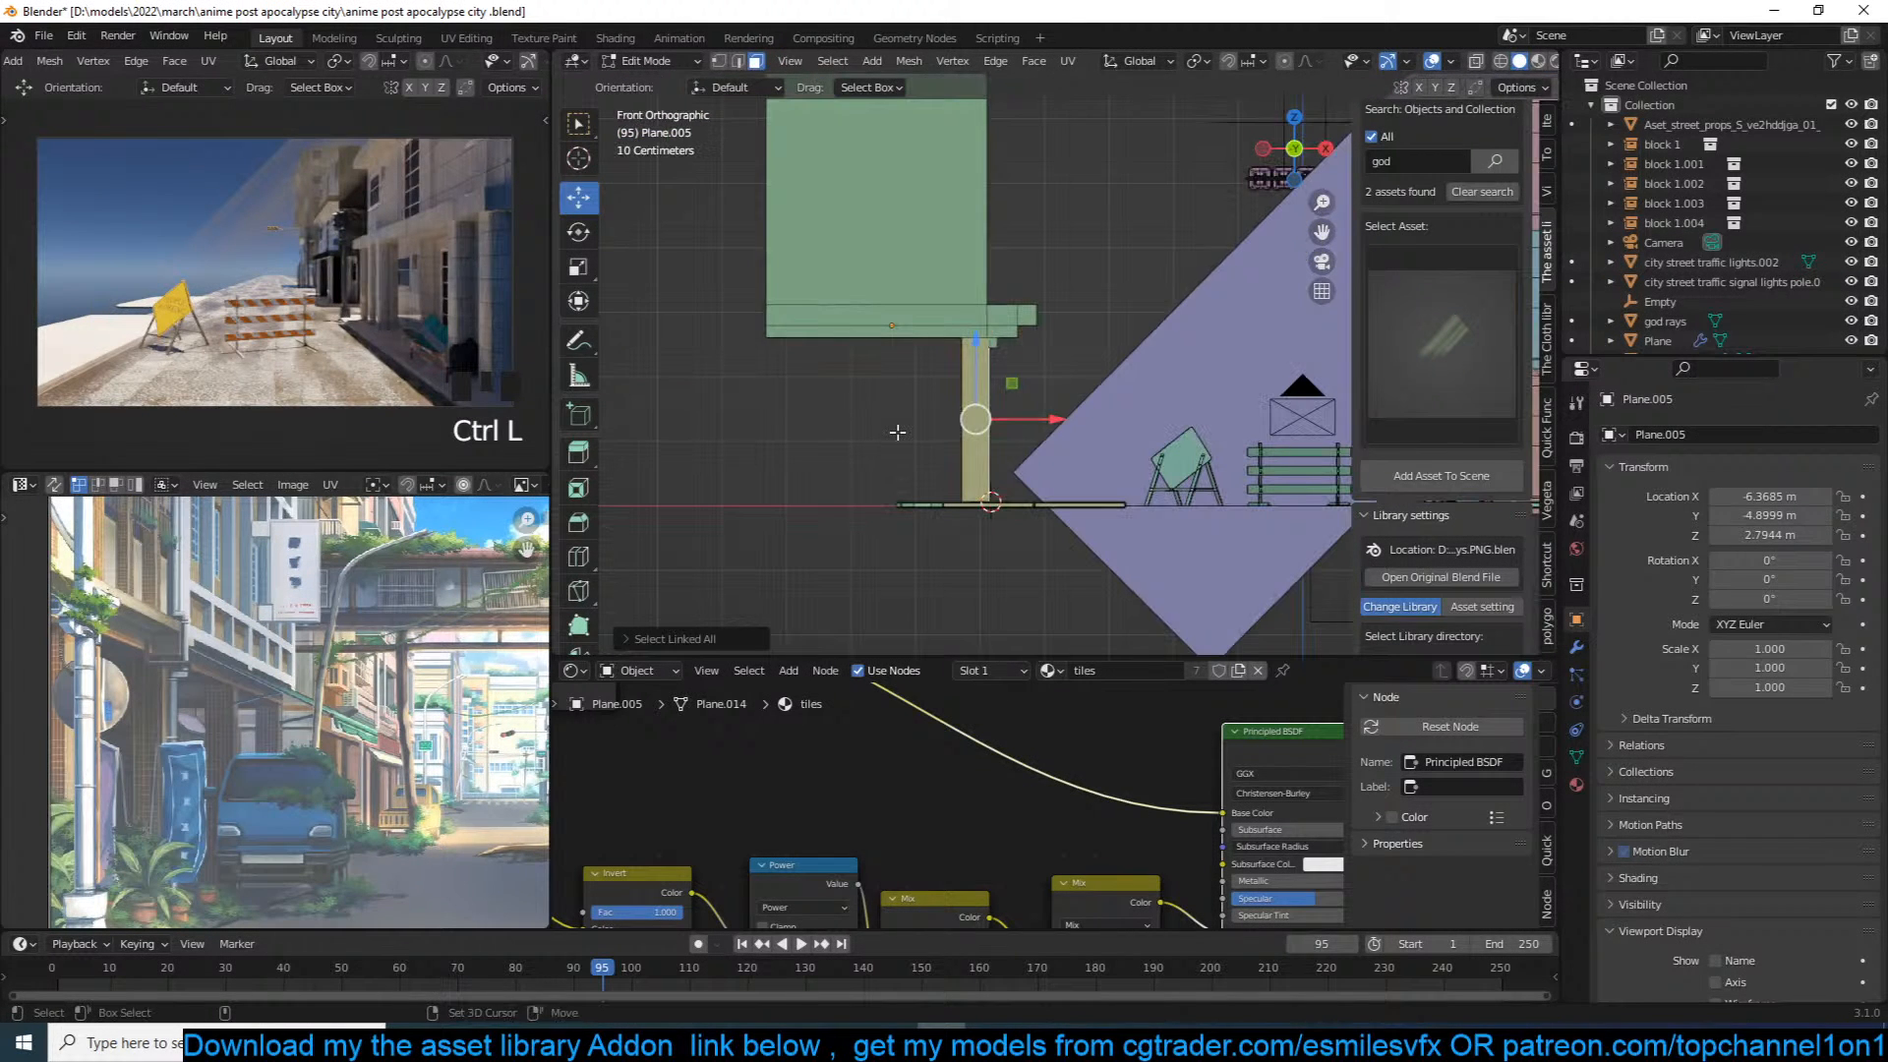
{"action": "key", "text": "shift+d"}
{"action": "left_click", "coordinate": [932, 243]}
Step: Show the model see-through and scale the pillar copy slimmer in plan, including along Y
{"action": "key", "text": "KP_7"}
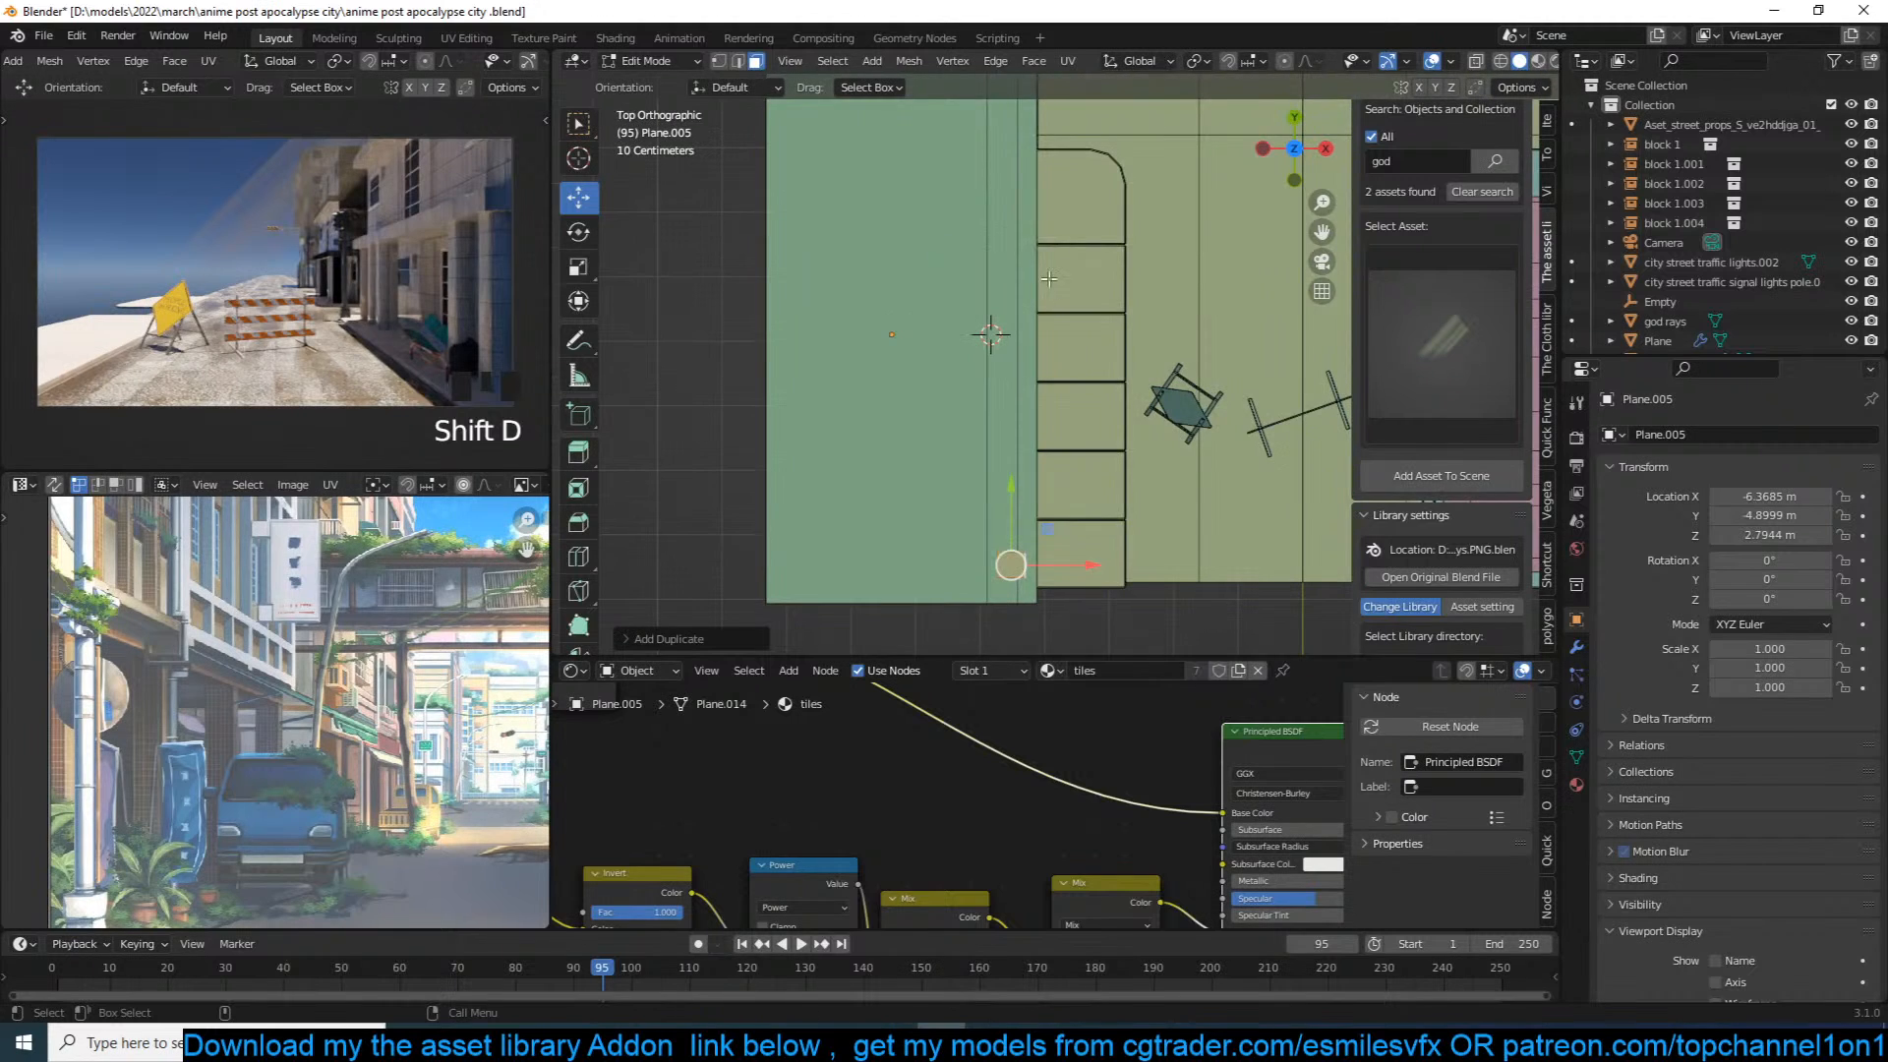
{"action": "key", "text": "alt+z"}
{"action": "key", "text": "s"}
{"action": "left_click", "coordinate": [1108, 445]}
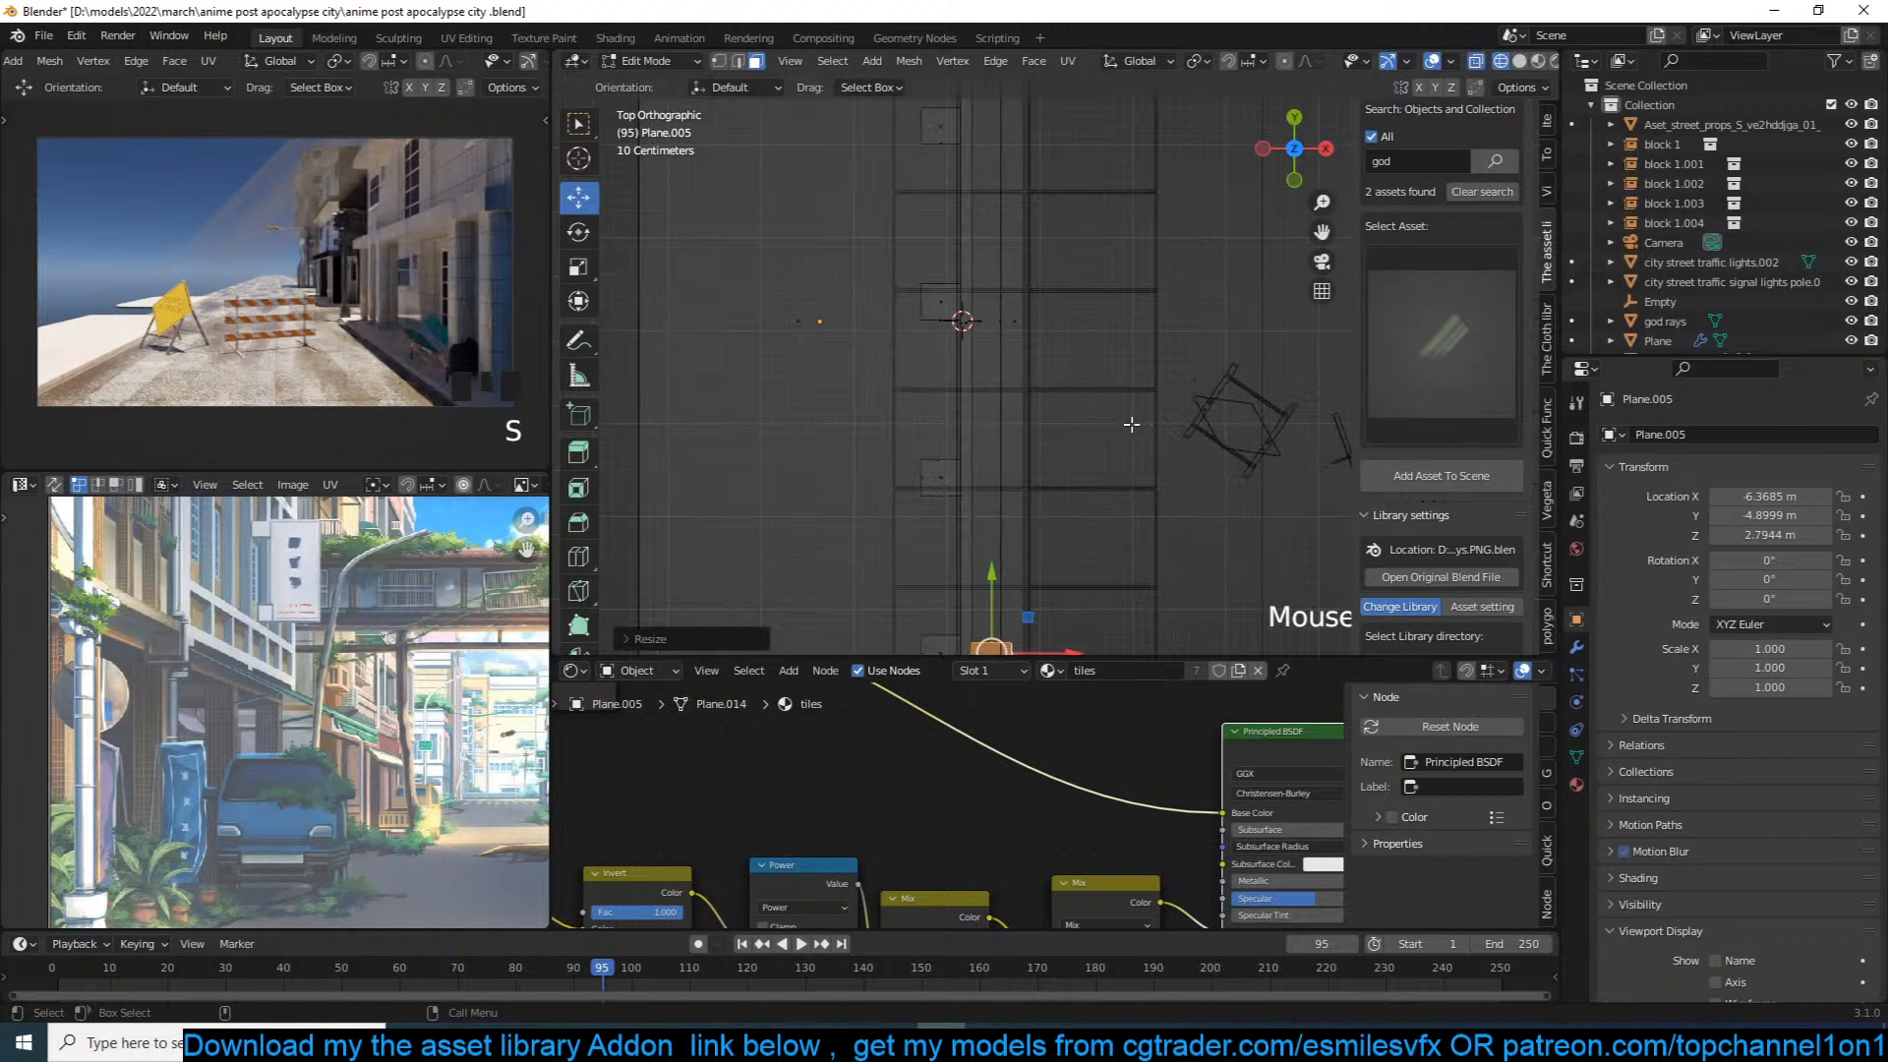
{"action": "key", "text": "s"}
{"action": "key", "text": "y"}
{"action": "left_click", "coordinate": [1099, 472]}
Step: Align the slim pillar copy with the upper storey's street-facing wall, standing on the slab
{"action": "key", "text": "KP_1"}
{"action": "scroll", "coordinate": [1118, 451], "scroll_direction": "down", "scroll_amount": 3}
{"action": "middle_click_drag", "start_coordinate": [1093, 365], "coordinate": [1066, 468], "text": "shift"}
{"action": "scroll", "coordinate": [1114, 392], "scroll_direction": "up", "scroll_amount": 2}
{"action": "left_click_drag", "start_coordinate": [1019, 361], "coordinate": [989, 352]}
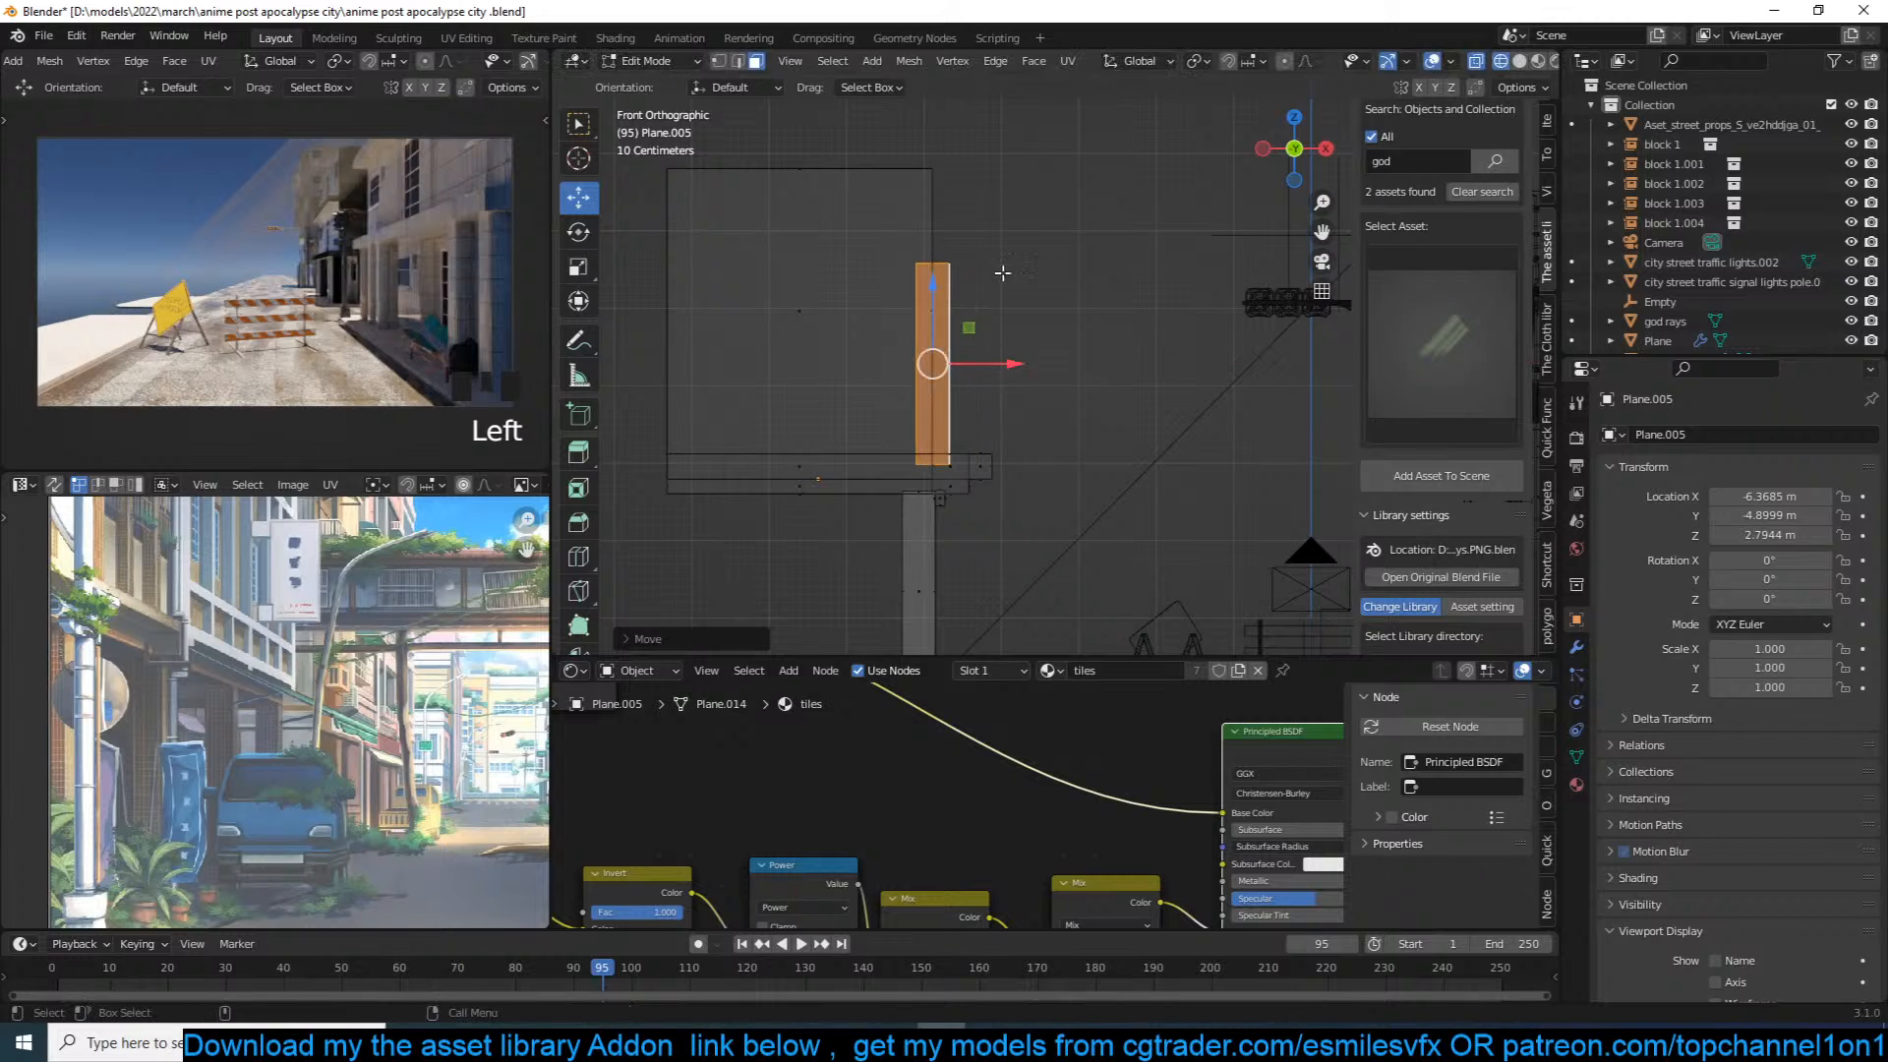
Step: Raise the slim pillar's top vertices about 1.19 m to reach the top of the upper storey
{"action": "middle_click_drag", "start_coordinate": [1018, 297], "coordinate": [1033, 358], "text": "shift"}
{"action": "key", "text": "1"}
{"action": "left_click_drag", "start_coordinate": [865, 297], "coordinate": [968, 336]}
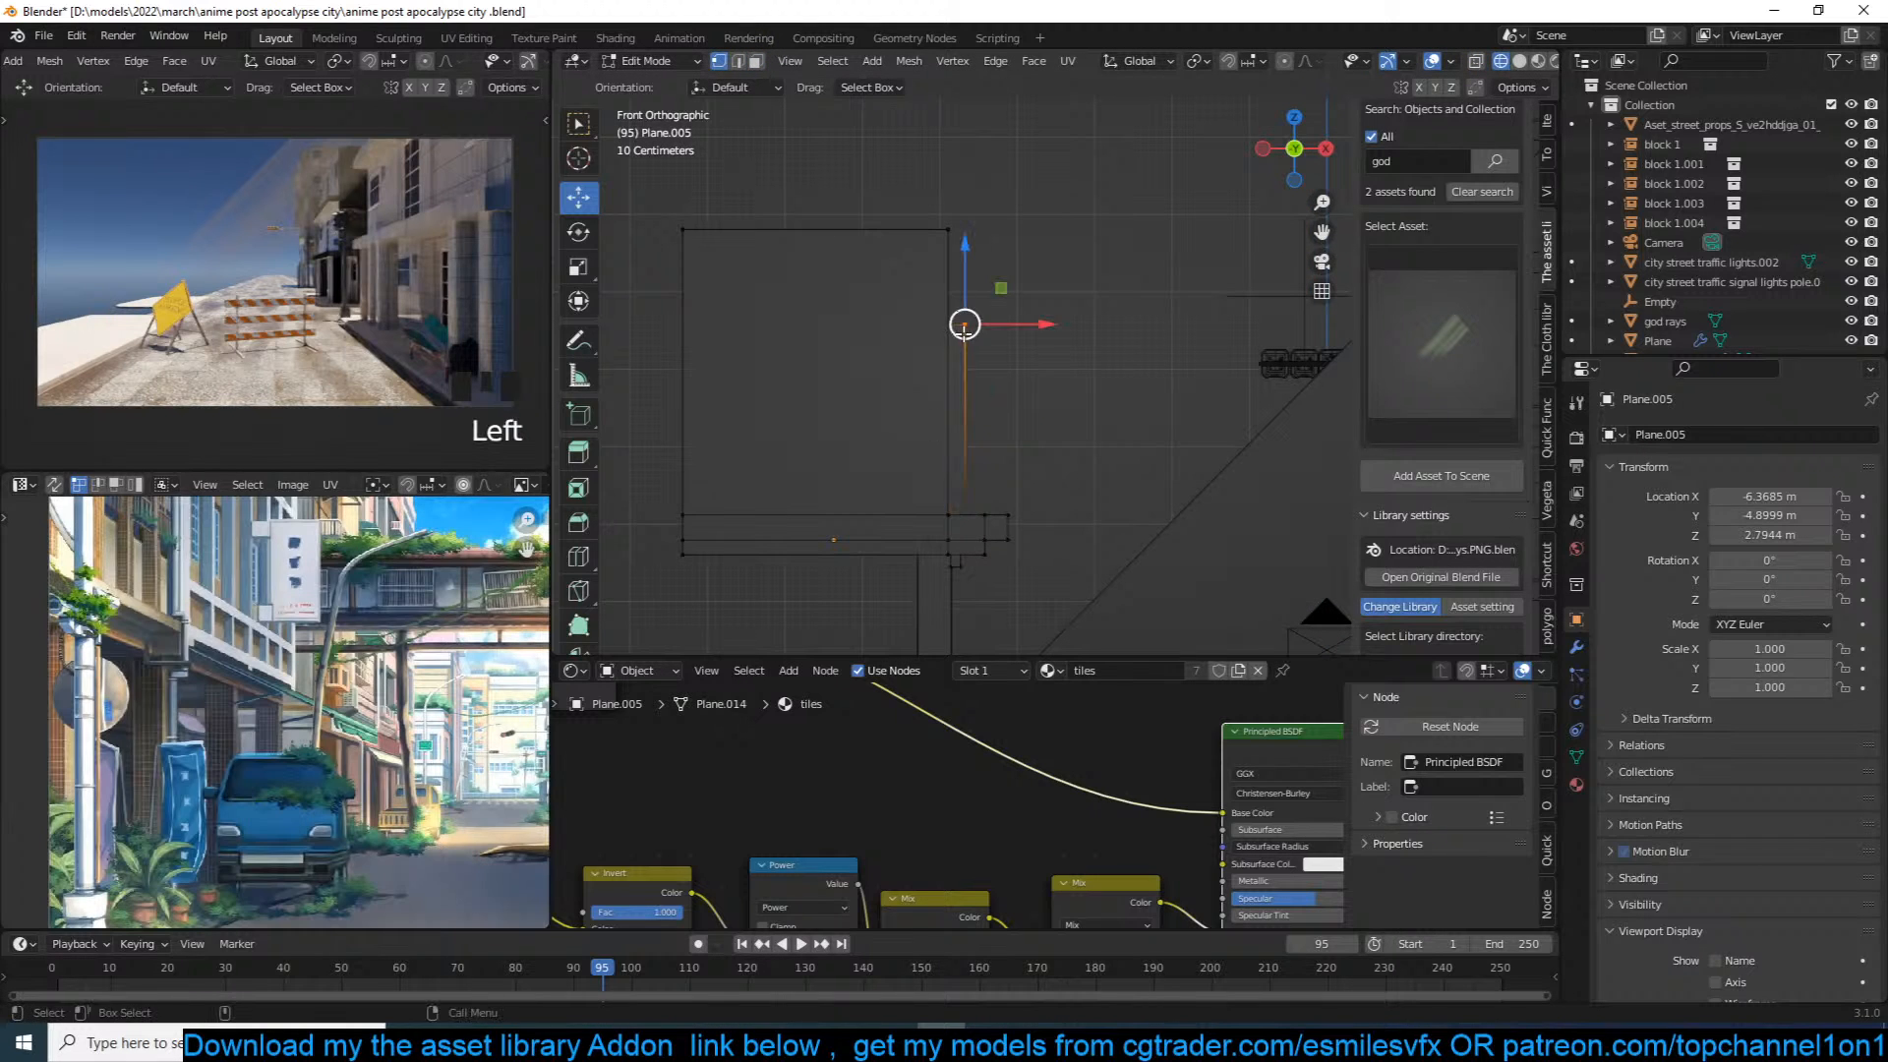
{"action": "key", "text": "g"}
{"action": "key", "text": "z"}
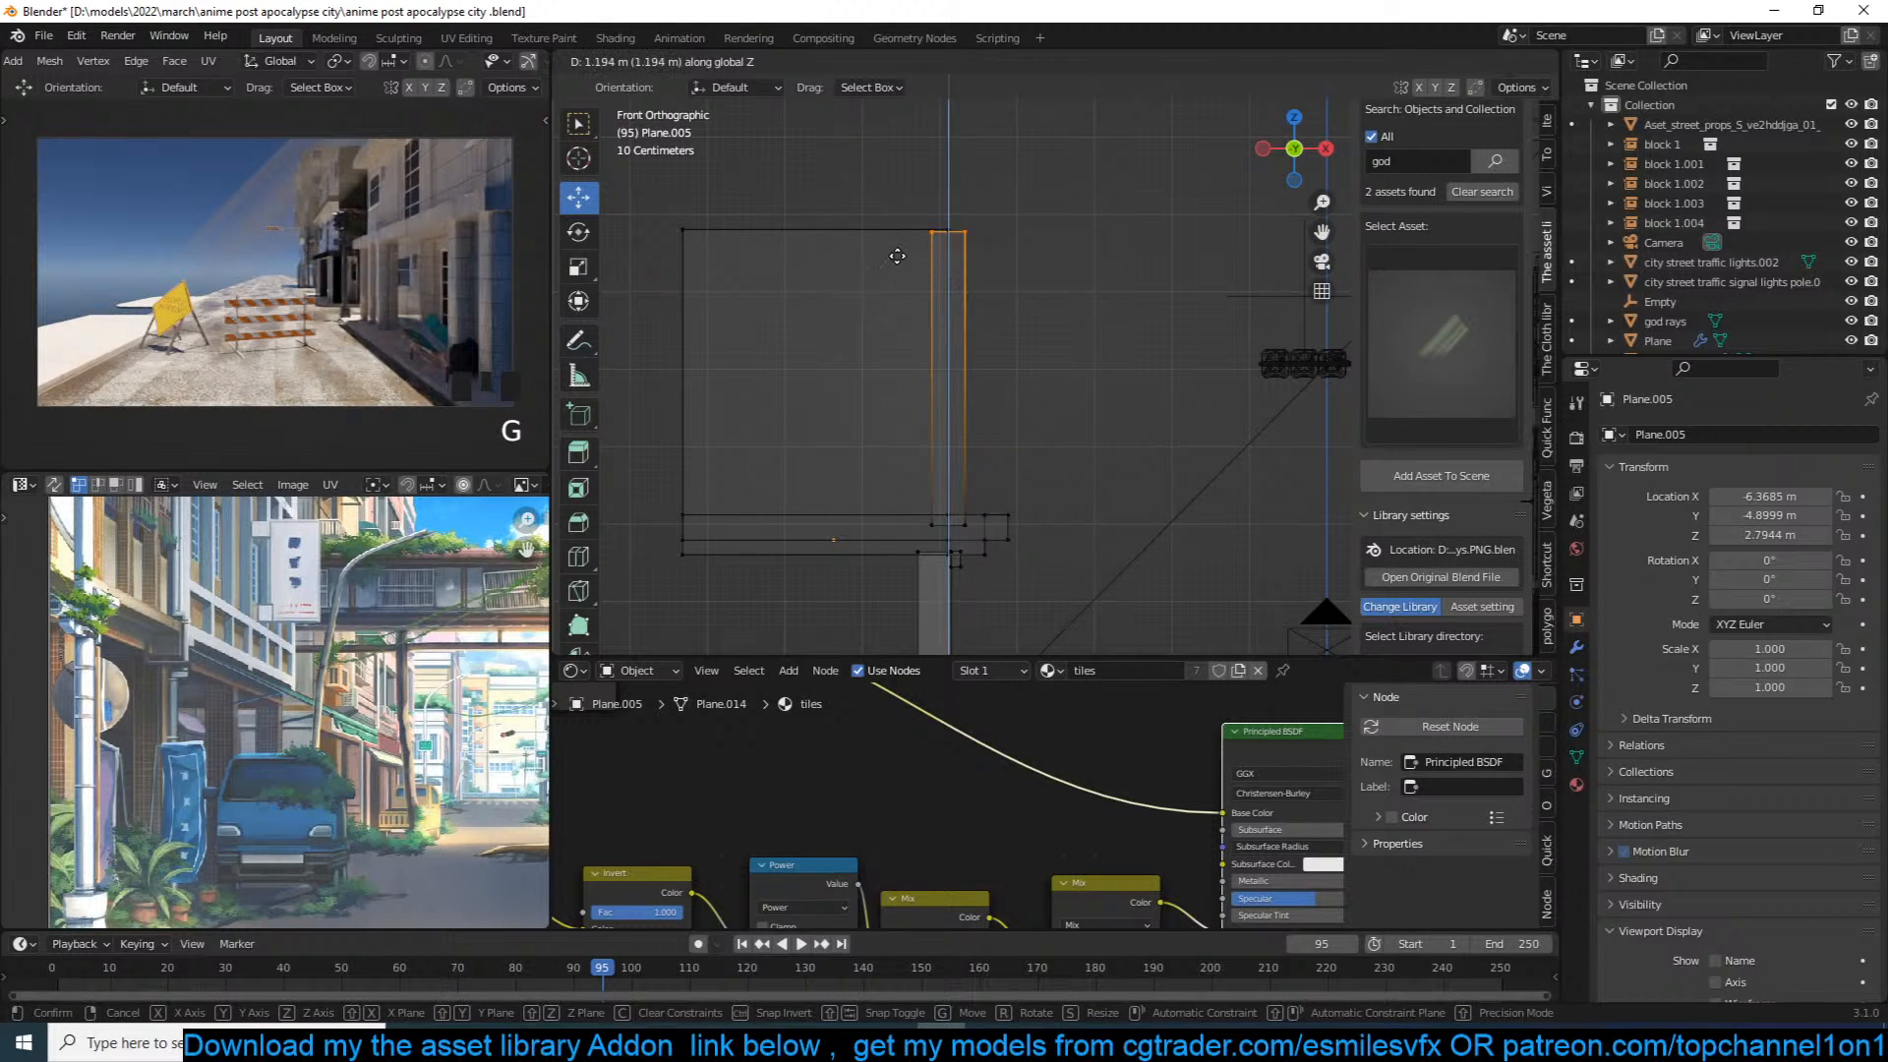
{"action": "left_click", "coordinate": [896, 256]}
Step: Duplicate the whole slim pillar about 2 m along Y and repeat the duplication twice along the facade
{"action": "key", "text": "ctrl+l"}
{"action": "middle_click_drag", "start_coordinate": [896, 256], "coordinate": [837, 370]}
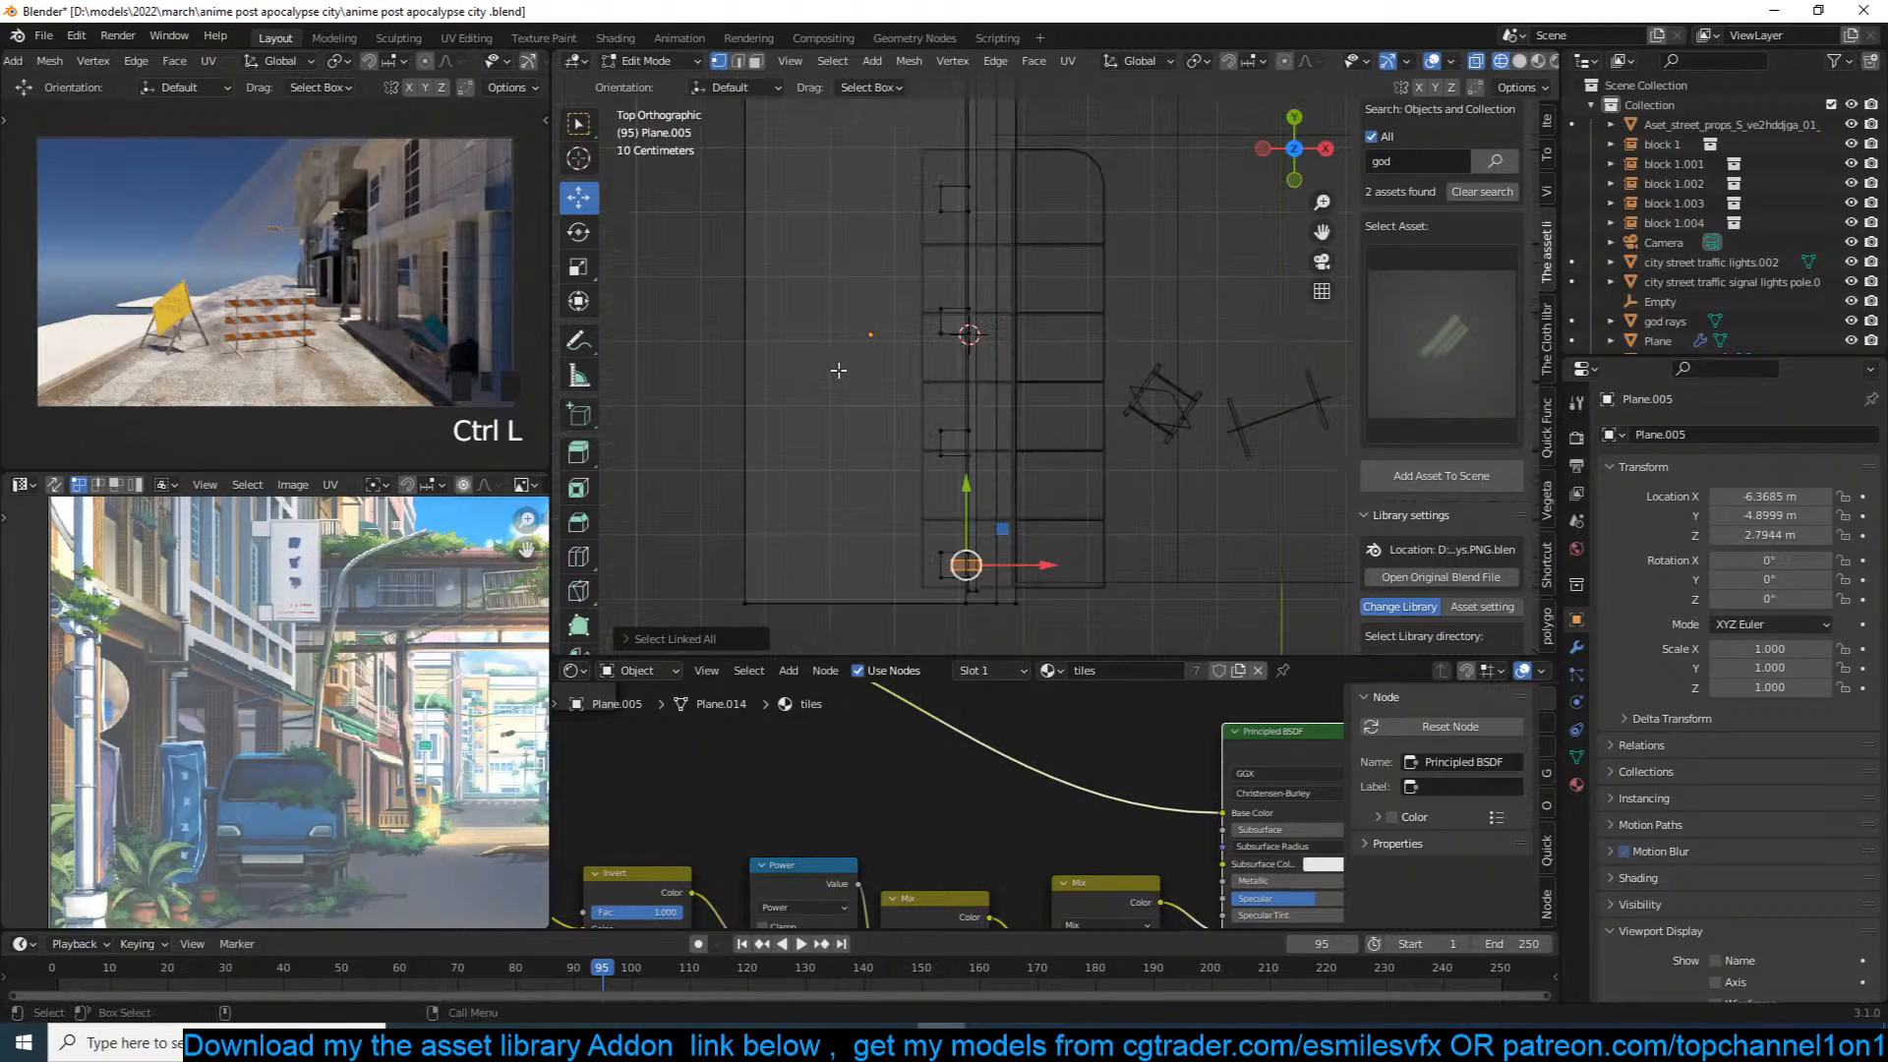
{"action": "key", "text": "shift+d"}
{"action": "key", "text": "y"}
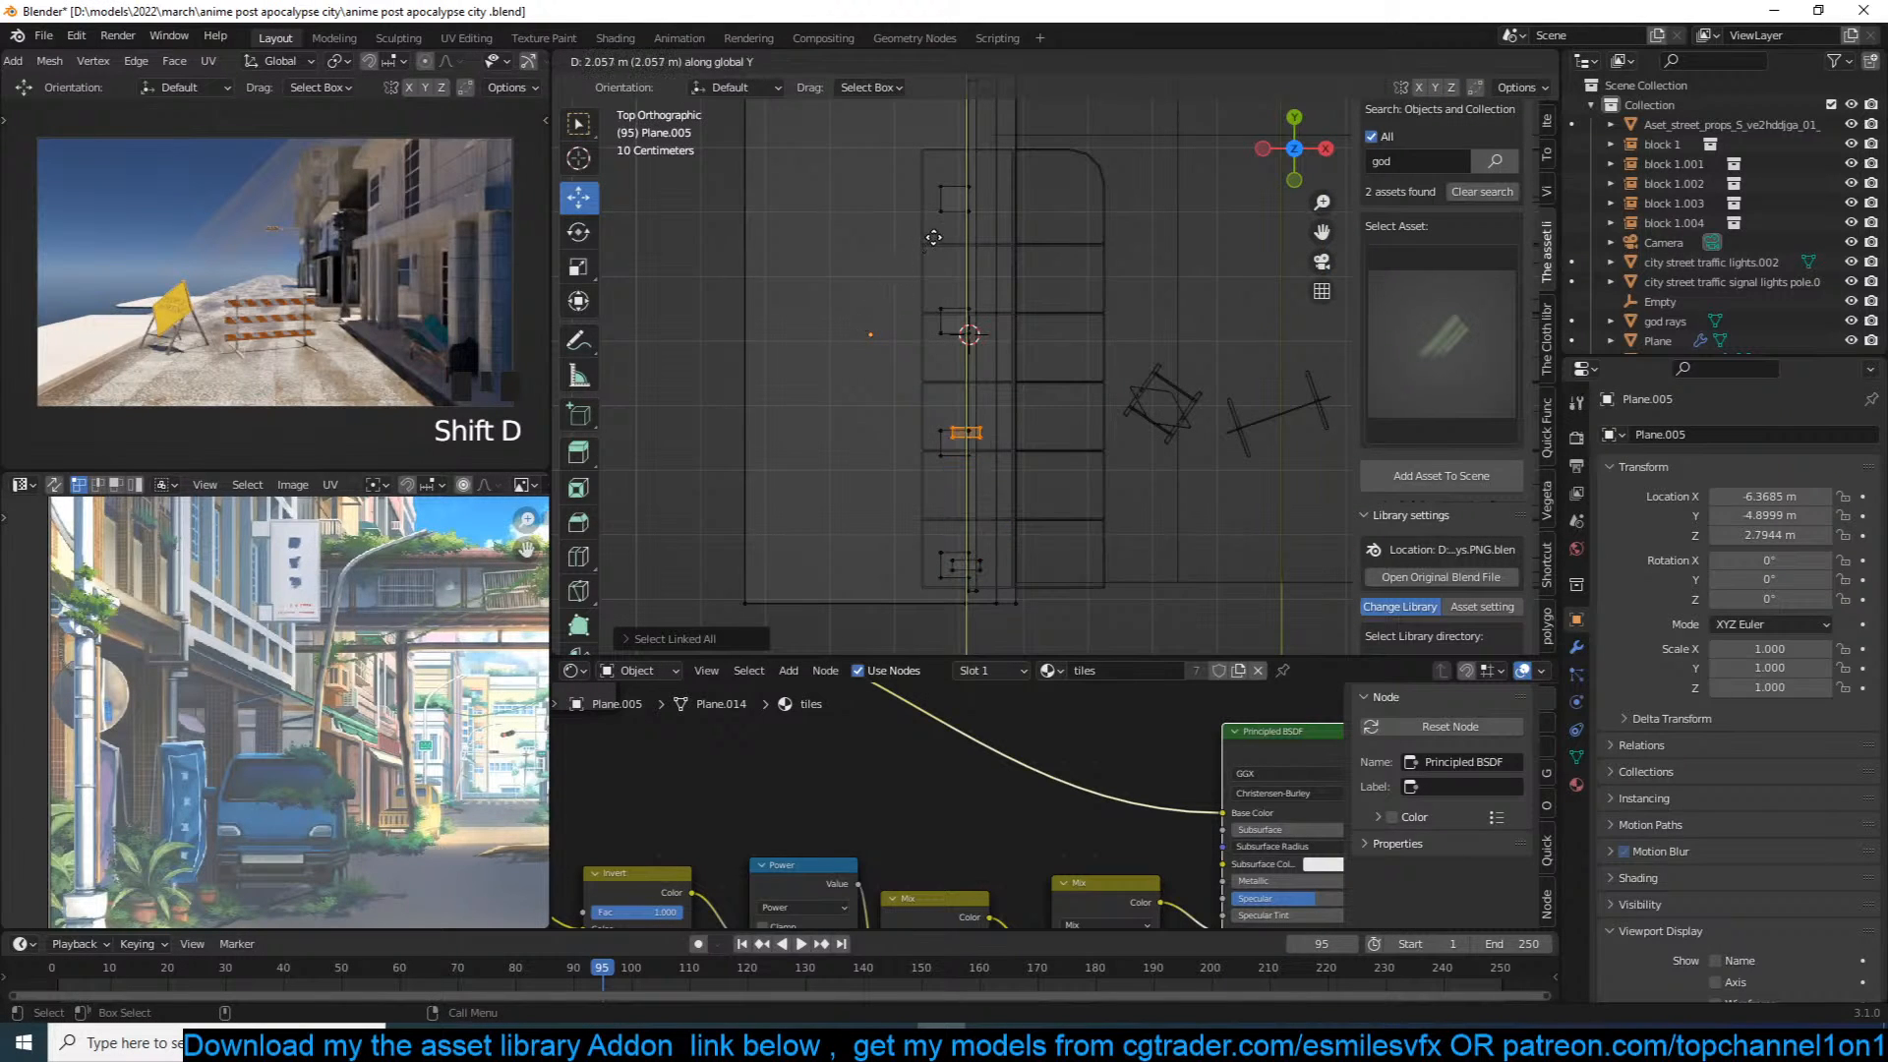
{"action": "left_click", "coordinate": [937, 248]}
{"action": "key", "text": "shift+r"}
{"action": "key", "text": "shift+r"}
Step: Switch to solid shading and duplicate the last slim pillar about 0.95 m back along Y into the gap
{"action": "key", "text": "Tab"}
{"action": "mouse_move", "coordinate": [1018, 374]}
{"action": "middle_mouse_down"}
{"action": "mouse_move", "coordinate": [894, 215]}
{"action": "mouse_move", "coordinate": [1128, 232]}
{"action": "mouse_move", "coordinate": [1163, 215]}
{"action": "middle_mouse_up"}
{"action": "key", "text": "z"}
{"action": "left_click", "coordinate": [1323, 227]}
{"action": "mouse_move", "coordinate": [1323, 227]}
{"action": "middle_mouse_down"}
{"action": "mouse_move", "coordinate": [1138, 380]}
{"action": "mouse_move", "coordinate": [1147, 312]}
{"action": "mouse_move", "coordinate": [1235, 311]}
{"action": "middle_mouse_up"}
{"action": "key", "text": "Tab"}
{"action": "key", "text": "shift+d"}
{"action": "key", "text": "y"}
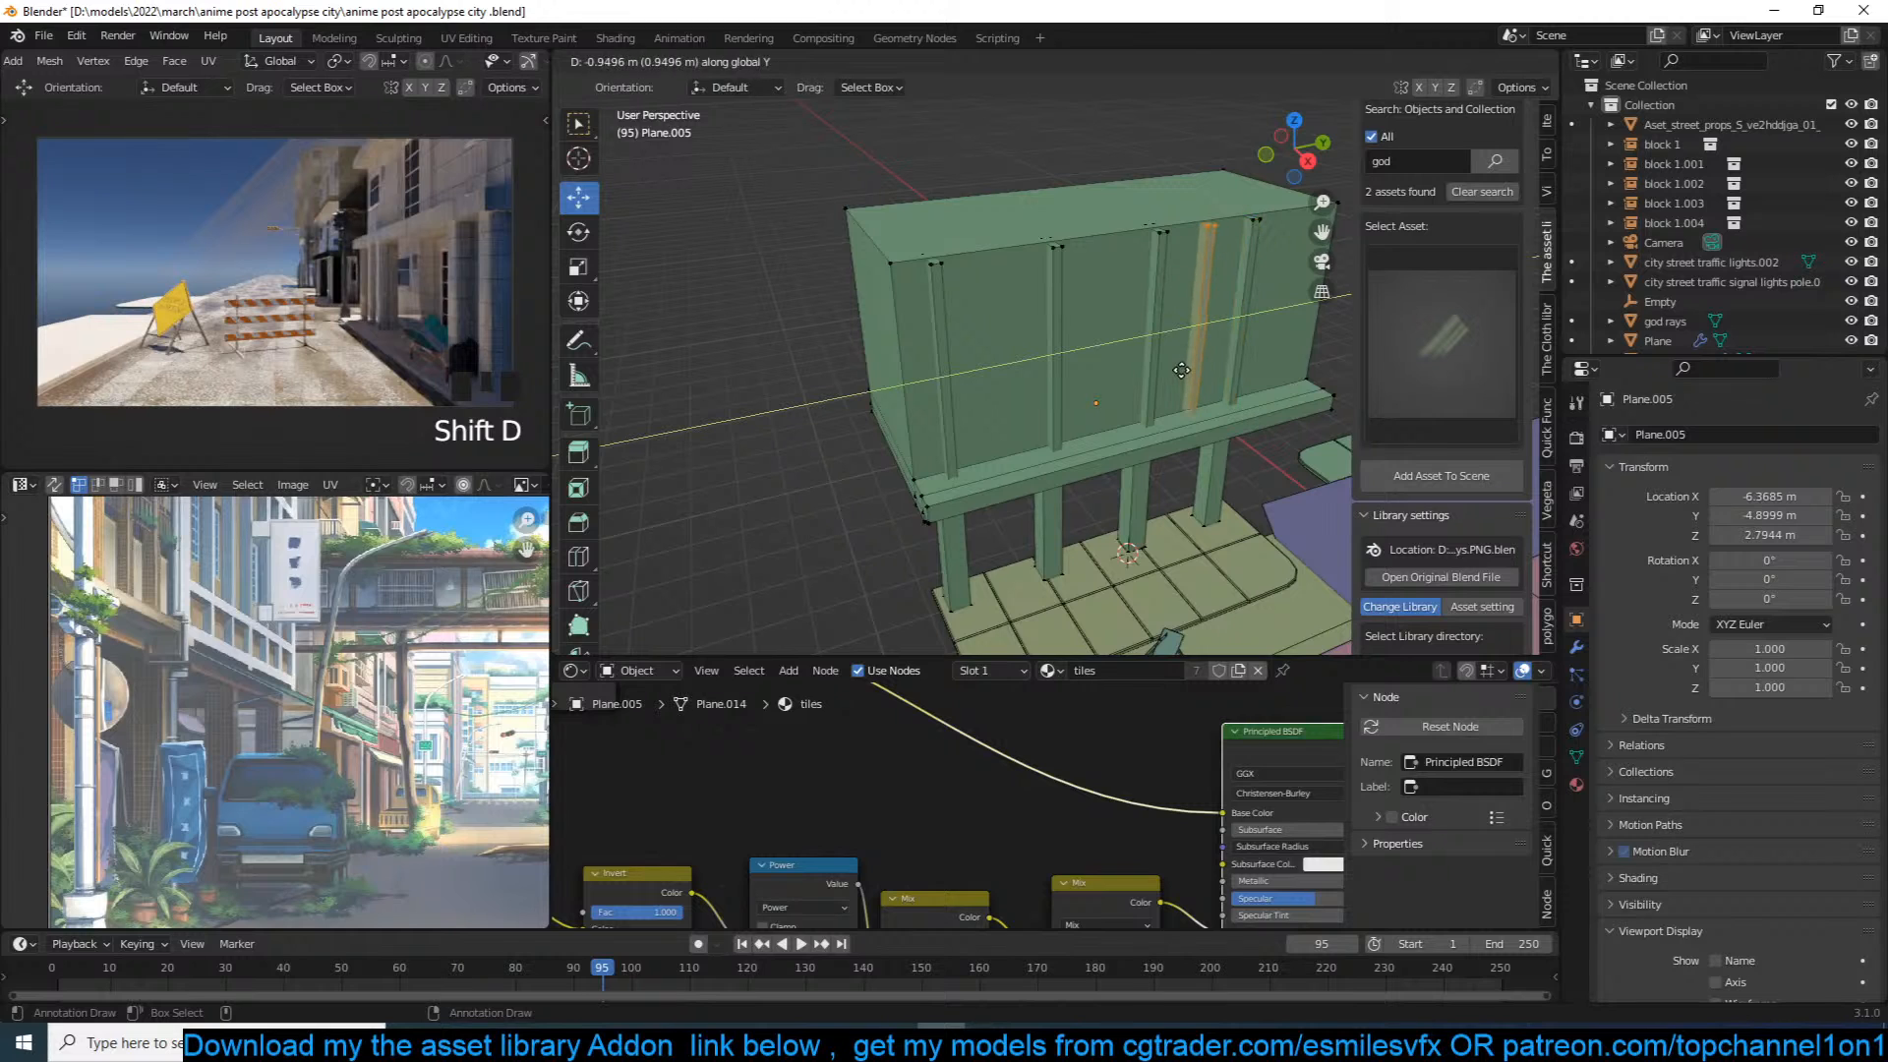
{"action": "left_click", "coordinate": [1180, 370]}
Step: Duplicate the in-between slim pillar along Y into the next gap and repeat the duplication
{"action": "key", "text": "shift+d"}
{"action": "key", "text": "y"}
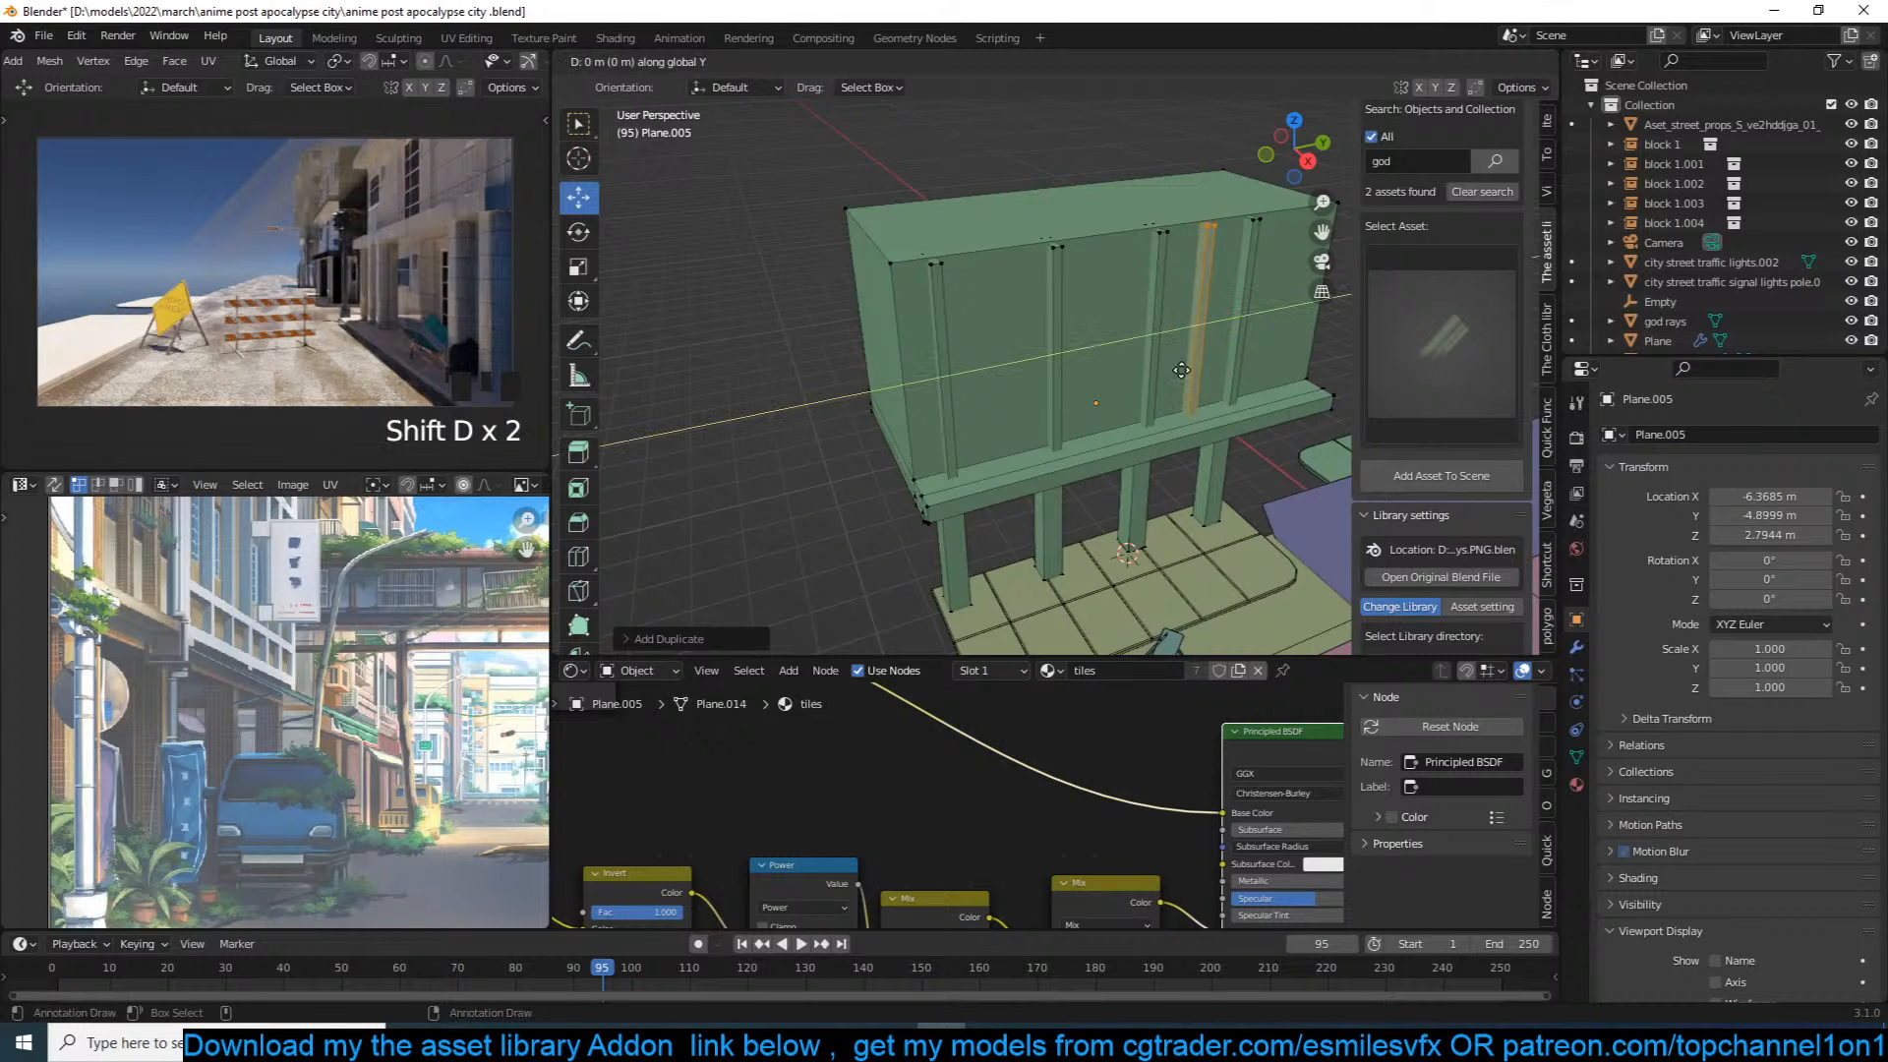
{"action": "left_click", "coordinate": [1092, 396]}
{"action": "key", "text": "shift+r"}
Step: Duplicate the slim pillar once more, slide the copy along the facade toward its far end and save the file
{"action": "middle_click_drag", "start_coordinate": [1121, 369], "coordinate": [906, 372]}
{"action": "key", "text": "shift+d"}
{"action": "right_click", "coordinate": [915, 369]}
{"action": "left_click_drag", "start_coordinate": [950, 357], "coordinate": [1327, 360]}
{"action": "key", "text": "shift+d"}
{"action": "right_click", "coordinate": [1293, 356]}
{"action": "key", "text": "Tab"}
{"action": "middle_click_drag", "start_coordinate": [1224, 348], "coordinate": [985, 376]}
{"action": "key", "text": "ctrl+s"}
Step: Try to inset the upper storey's street-facing wall as one panel, lowering it and scaling it along Z
{"action": "key", "text": "Tab"}
{"action": "key", "text": "alt+a"}
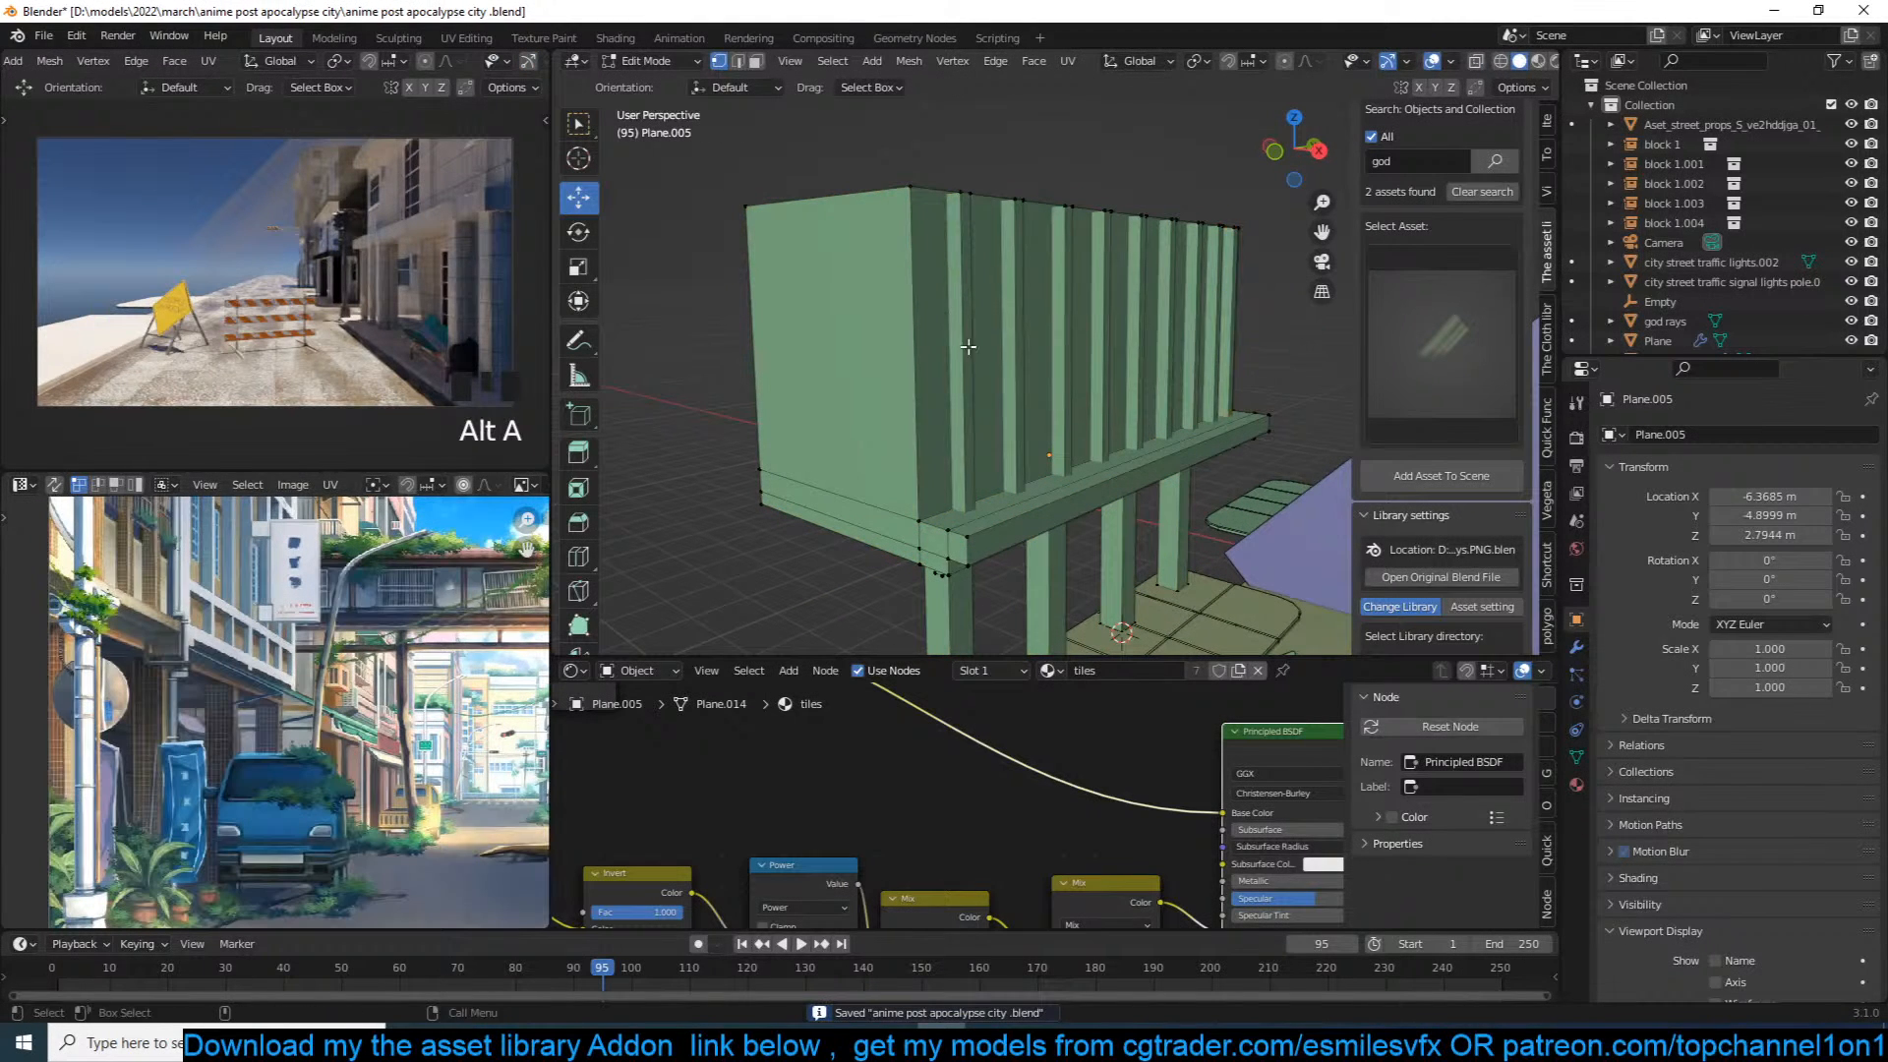
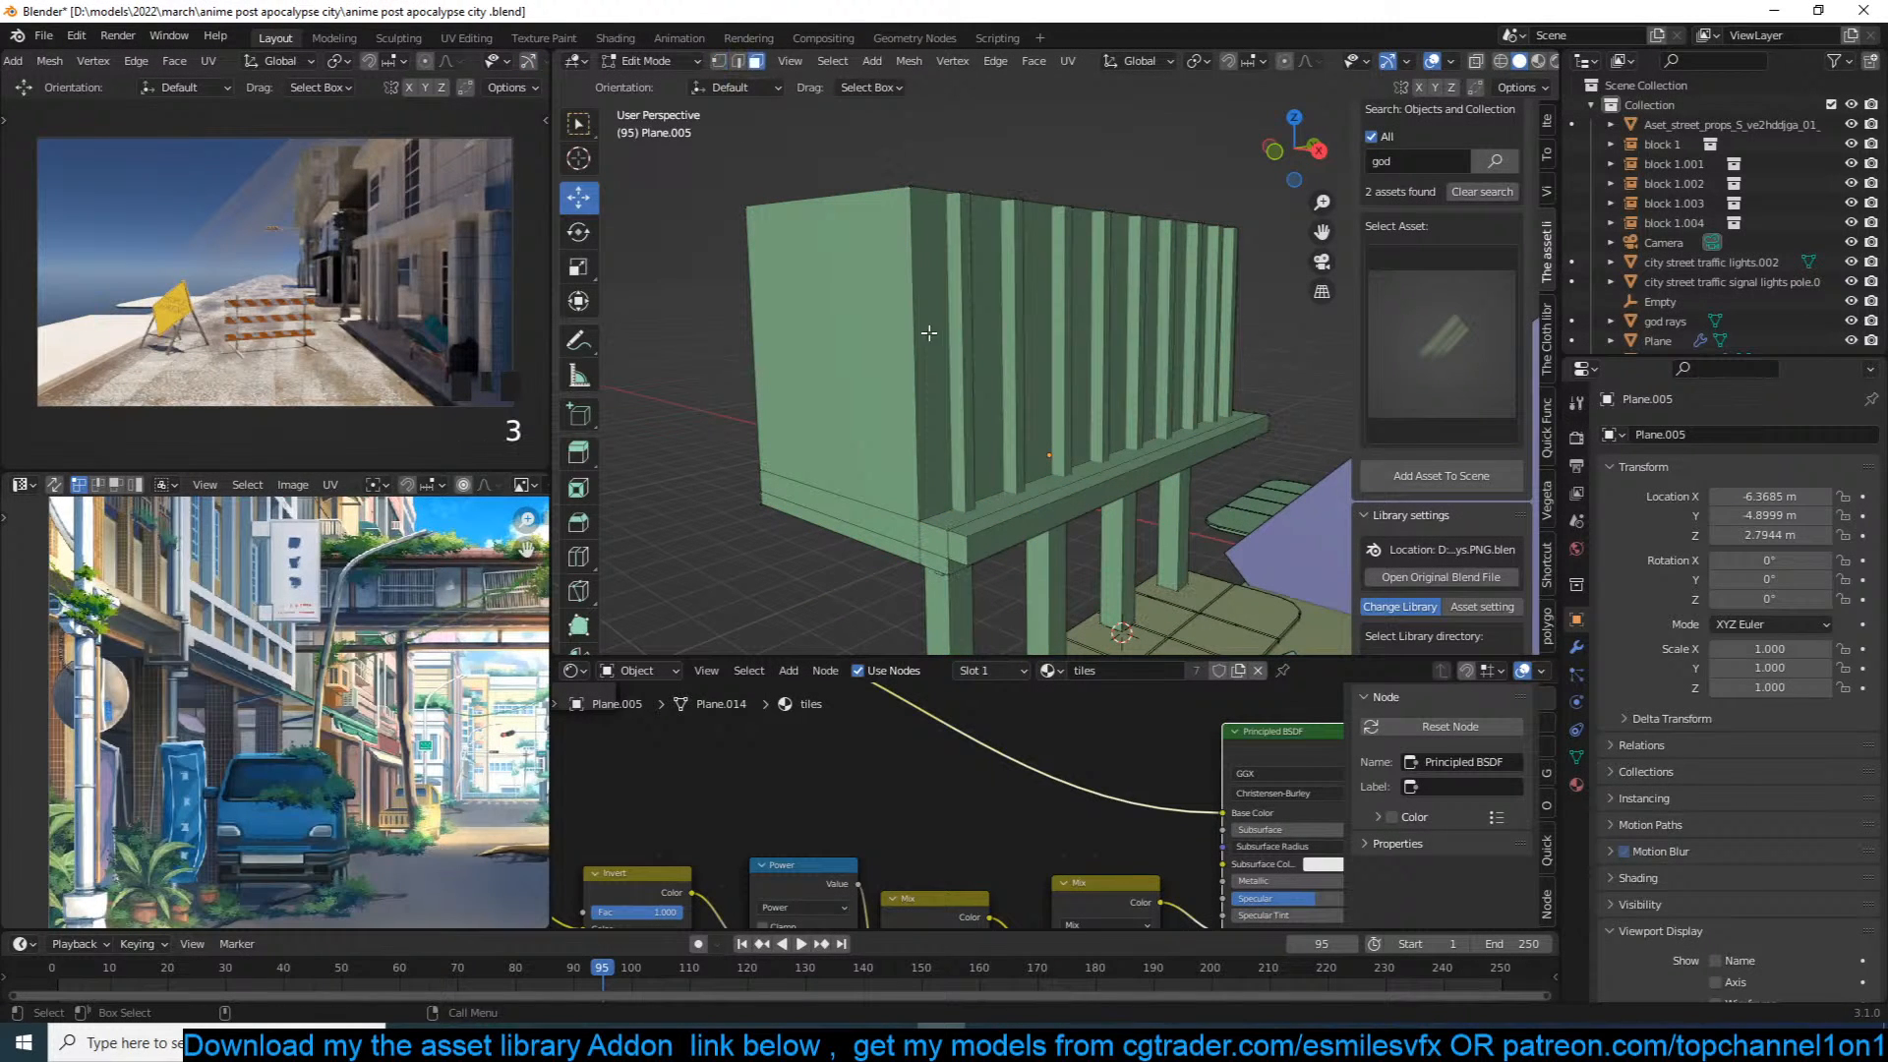
{"action": "left_click", "coordinate": [928, 332], "text": "alt"}
{"action": "right_click", "coordinate": [1216, 265]}
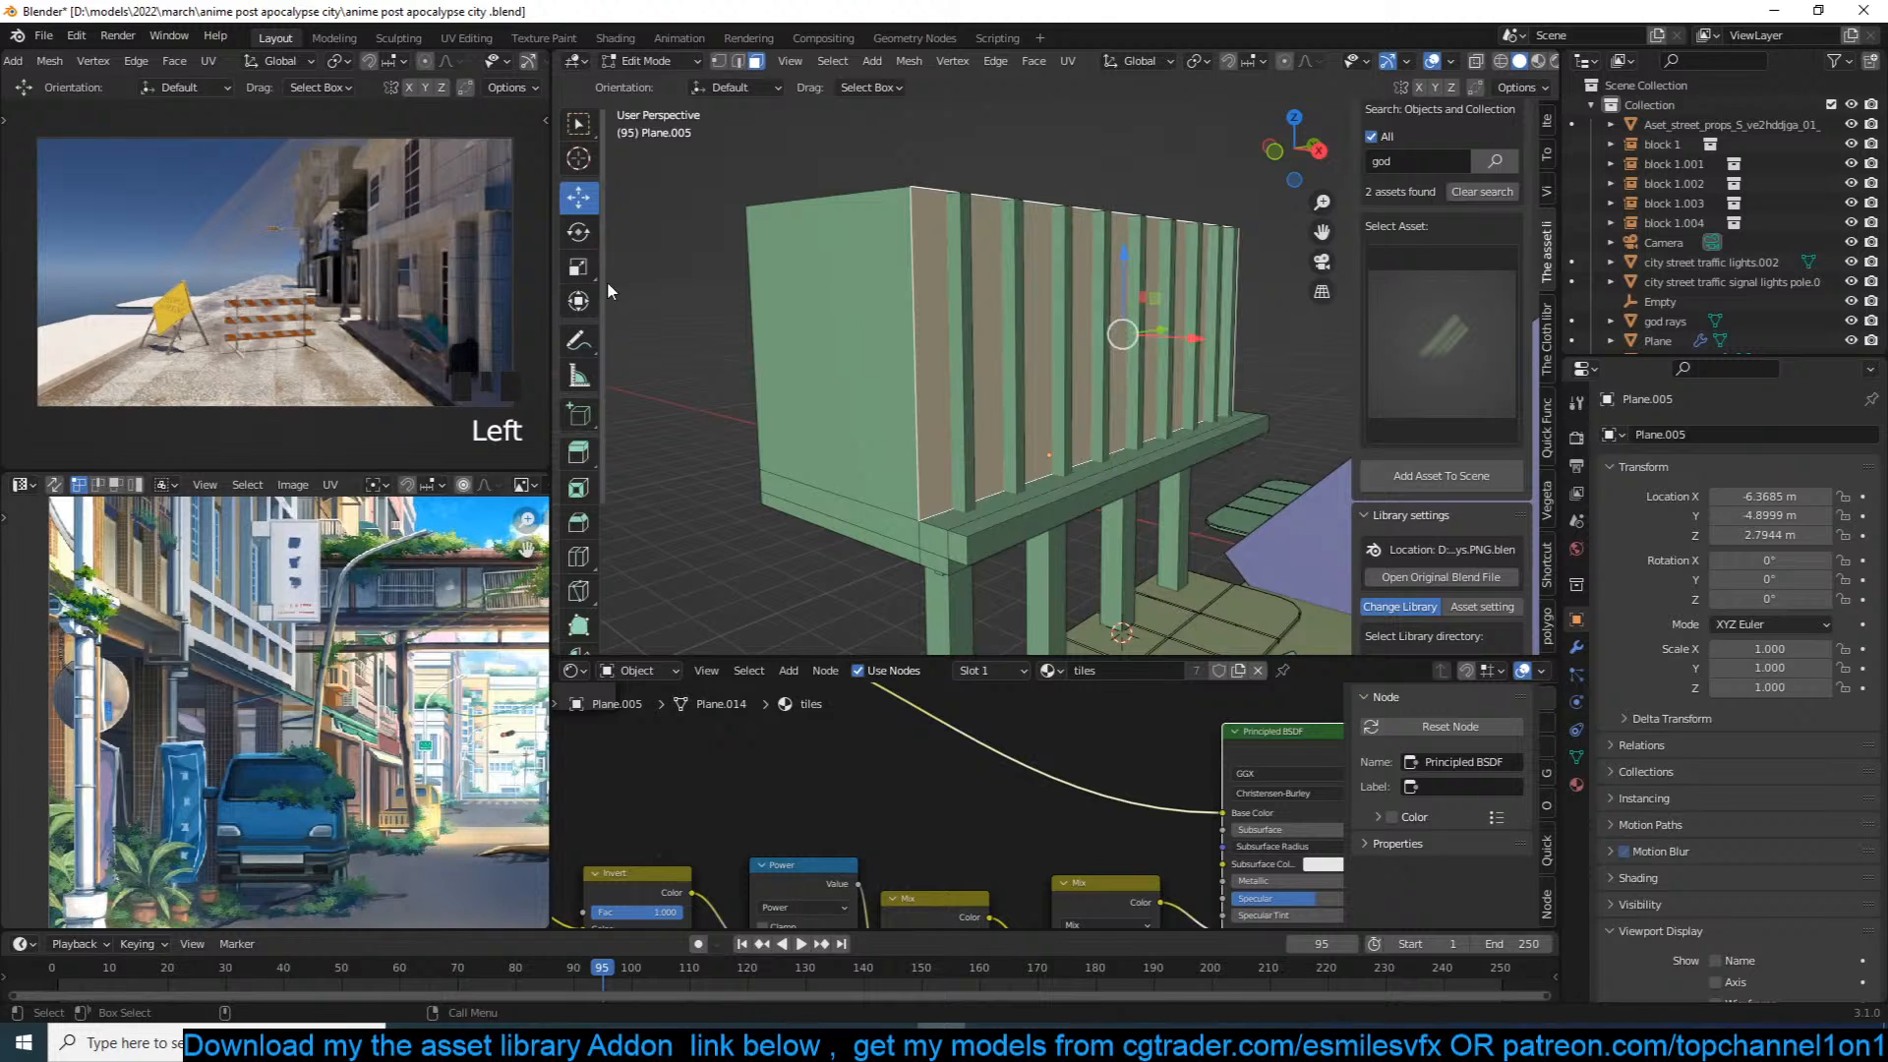
{"action": "key", "text": "i"}
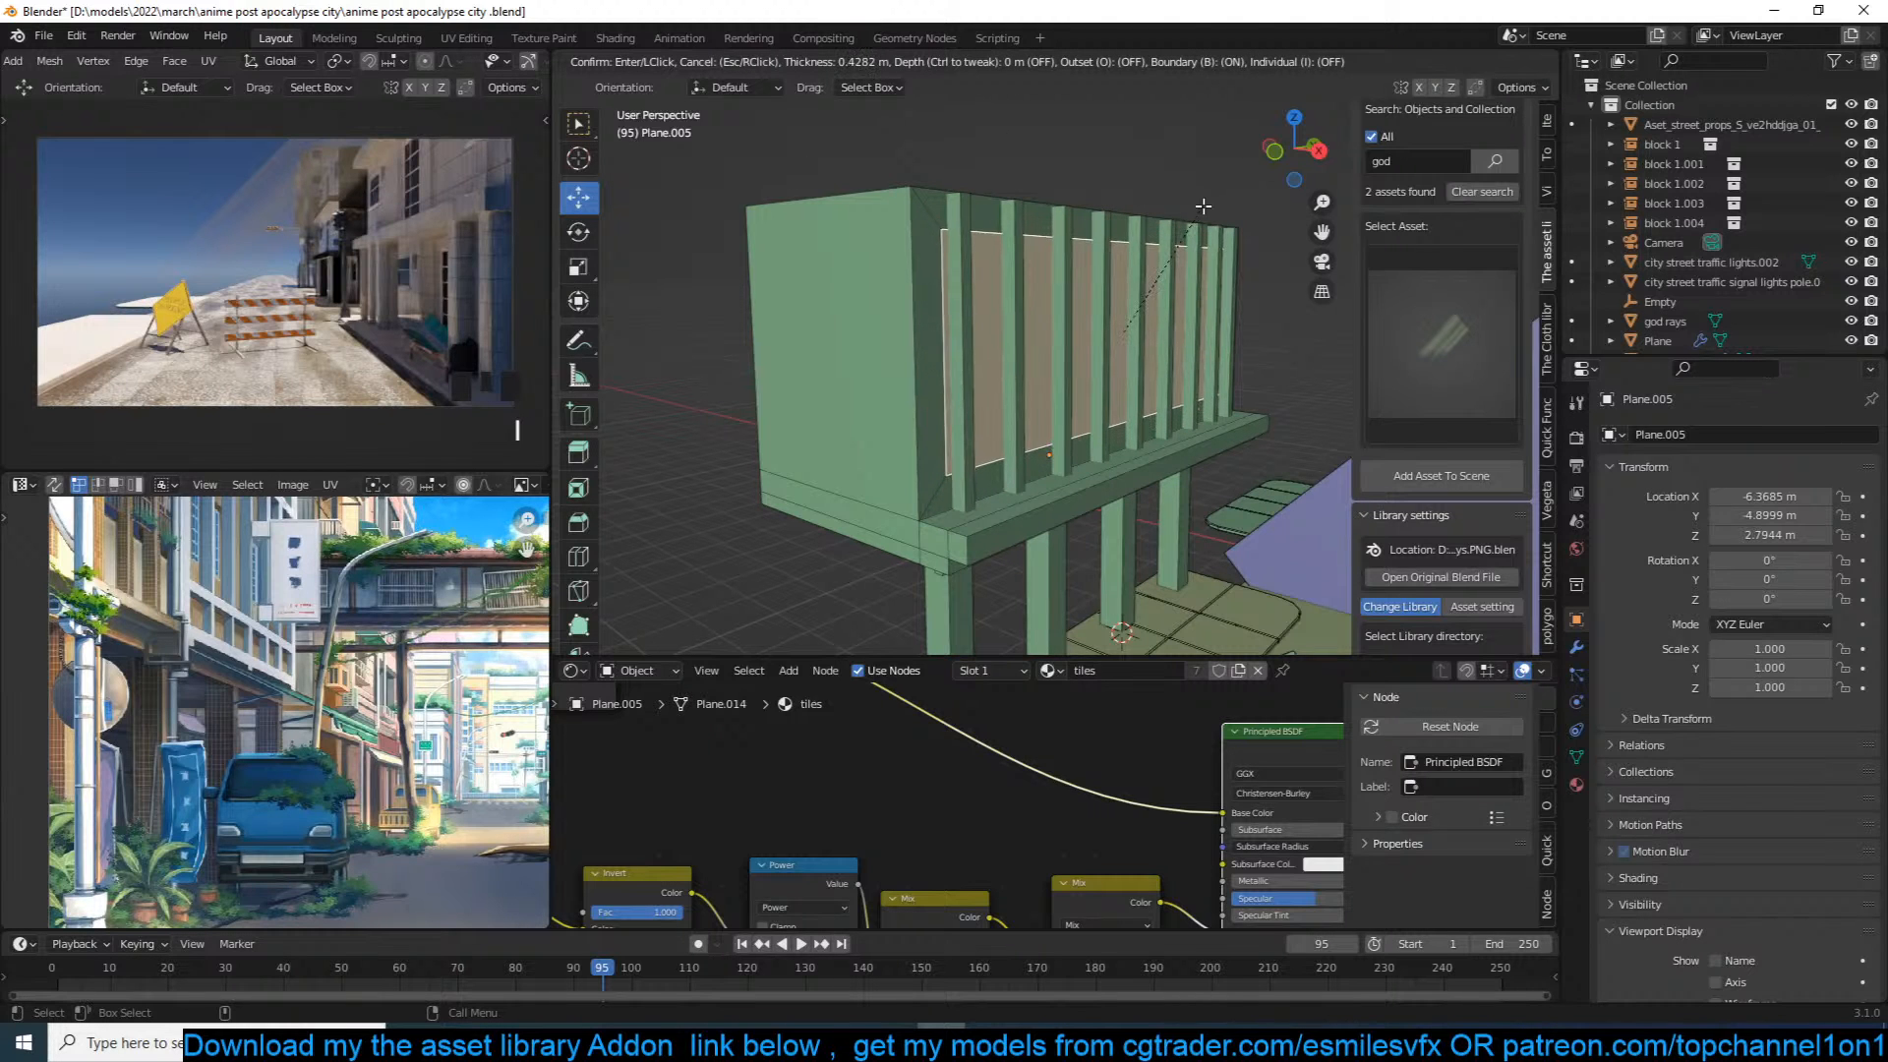
{"action": "left_click", "coordinate": [1201, 212]}
{"action": "mouse_move", "coordinate": [1204, 185]}
{"action": "middle_mouse_down"}
{"action": "mouse_move", "coordinate": [1176, 187]}
{"action": "mouse_move", "coordinate": [1209, 193]}
{"action": "middle_mouse_up"}
{"action": "left_click_drag", "start_coordinate": [1122, 252], "coordinate": [1123, 276]}
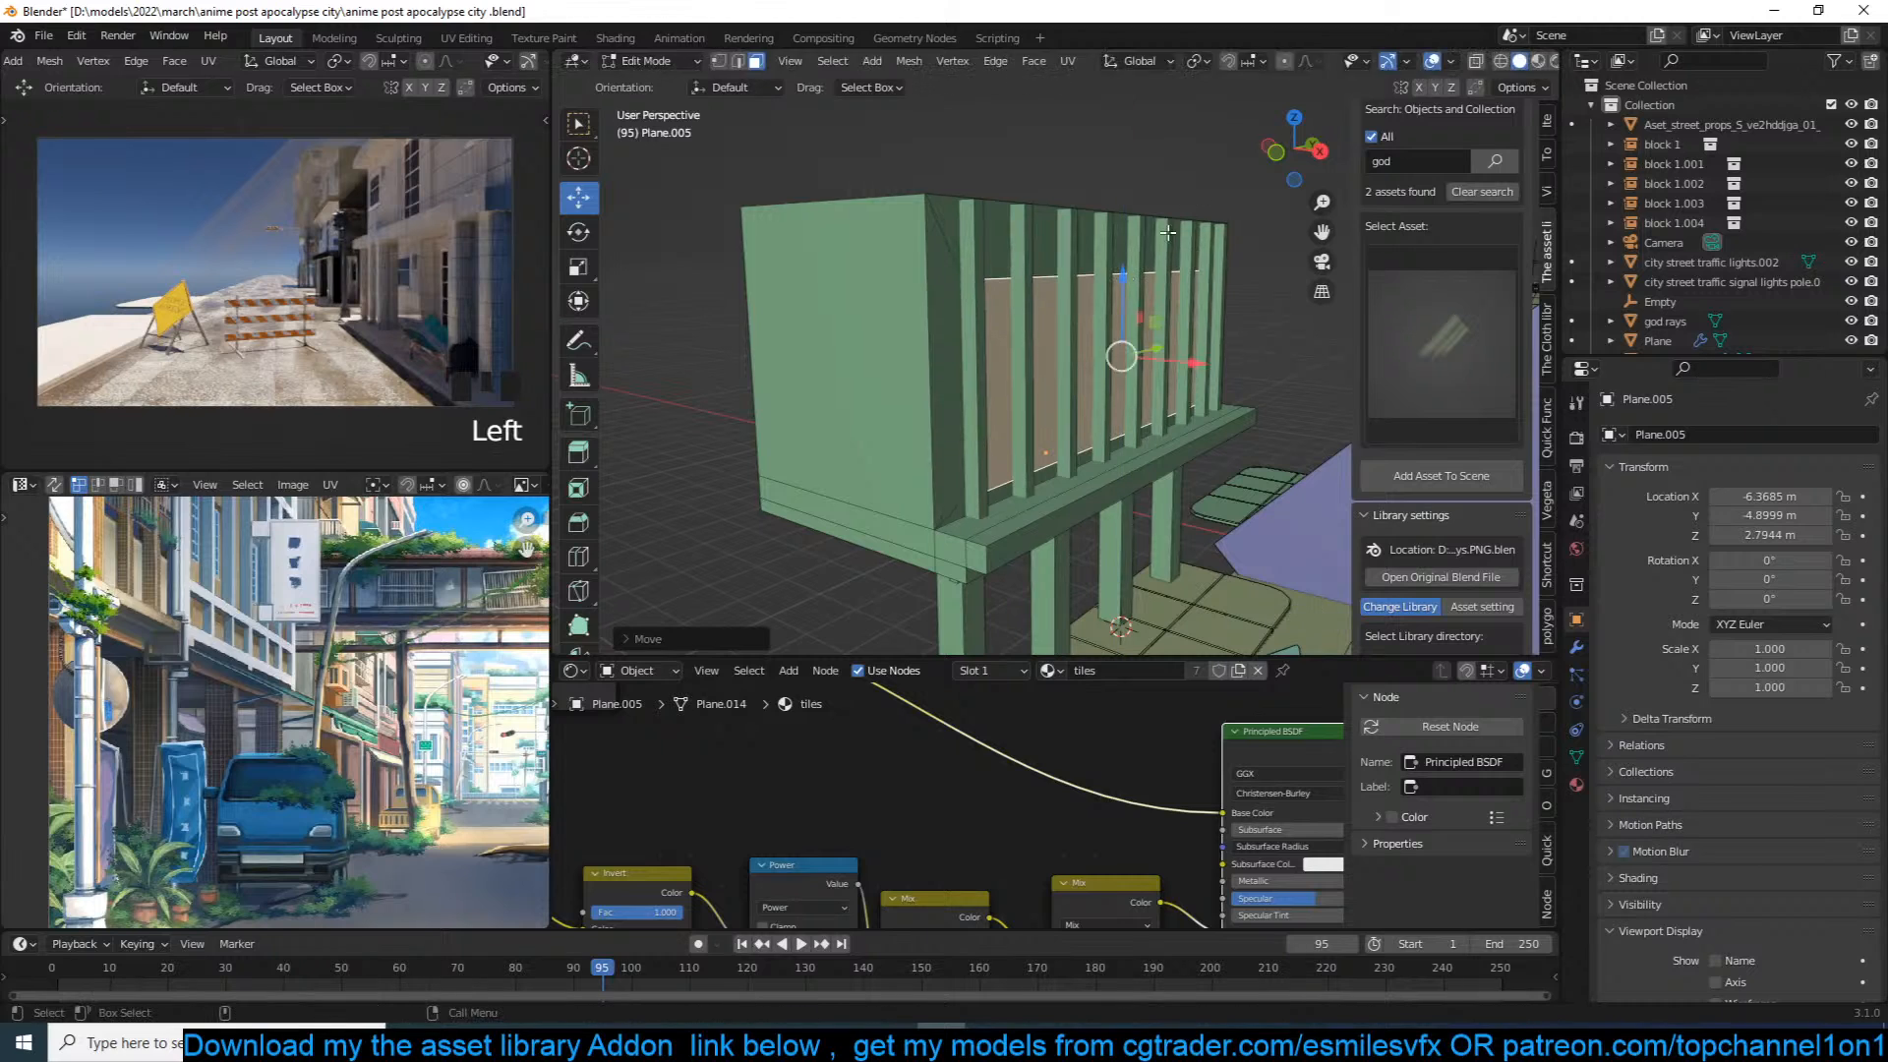
{"action": "key", "text": "s"}
{"action": "key", "text": "z"}
{"action": "left_click", "coordinate": [1145, 283]}
Step: Undo the scaling, move and inset of the street-facing wall panel
{"action": "key", "text": "ctrl+z"}
{"action": "key", "text": "ctrl+z"}
{"action": "key", "text": "ctrl+z"}
{"action": "key", "text": "ctrl+z"}
{"action": "key", "text": "ctrl+z"}
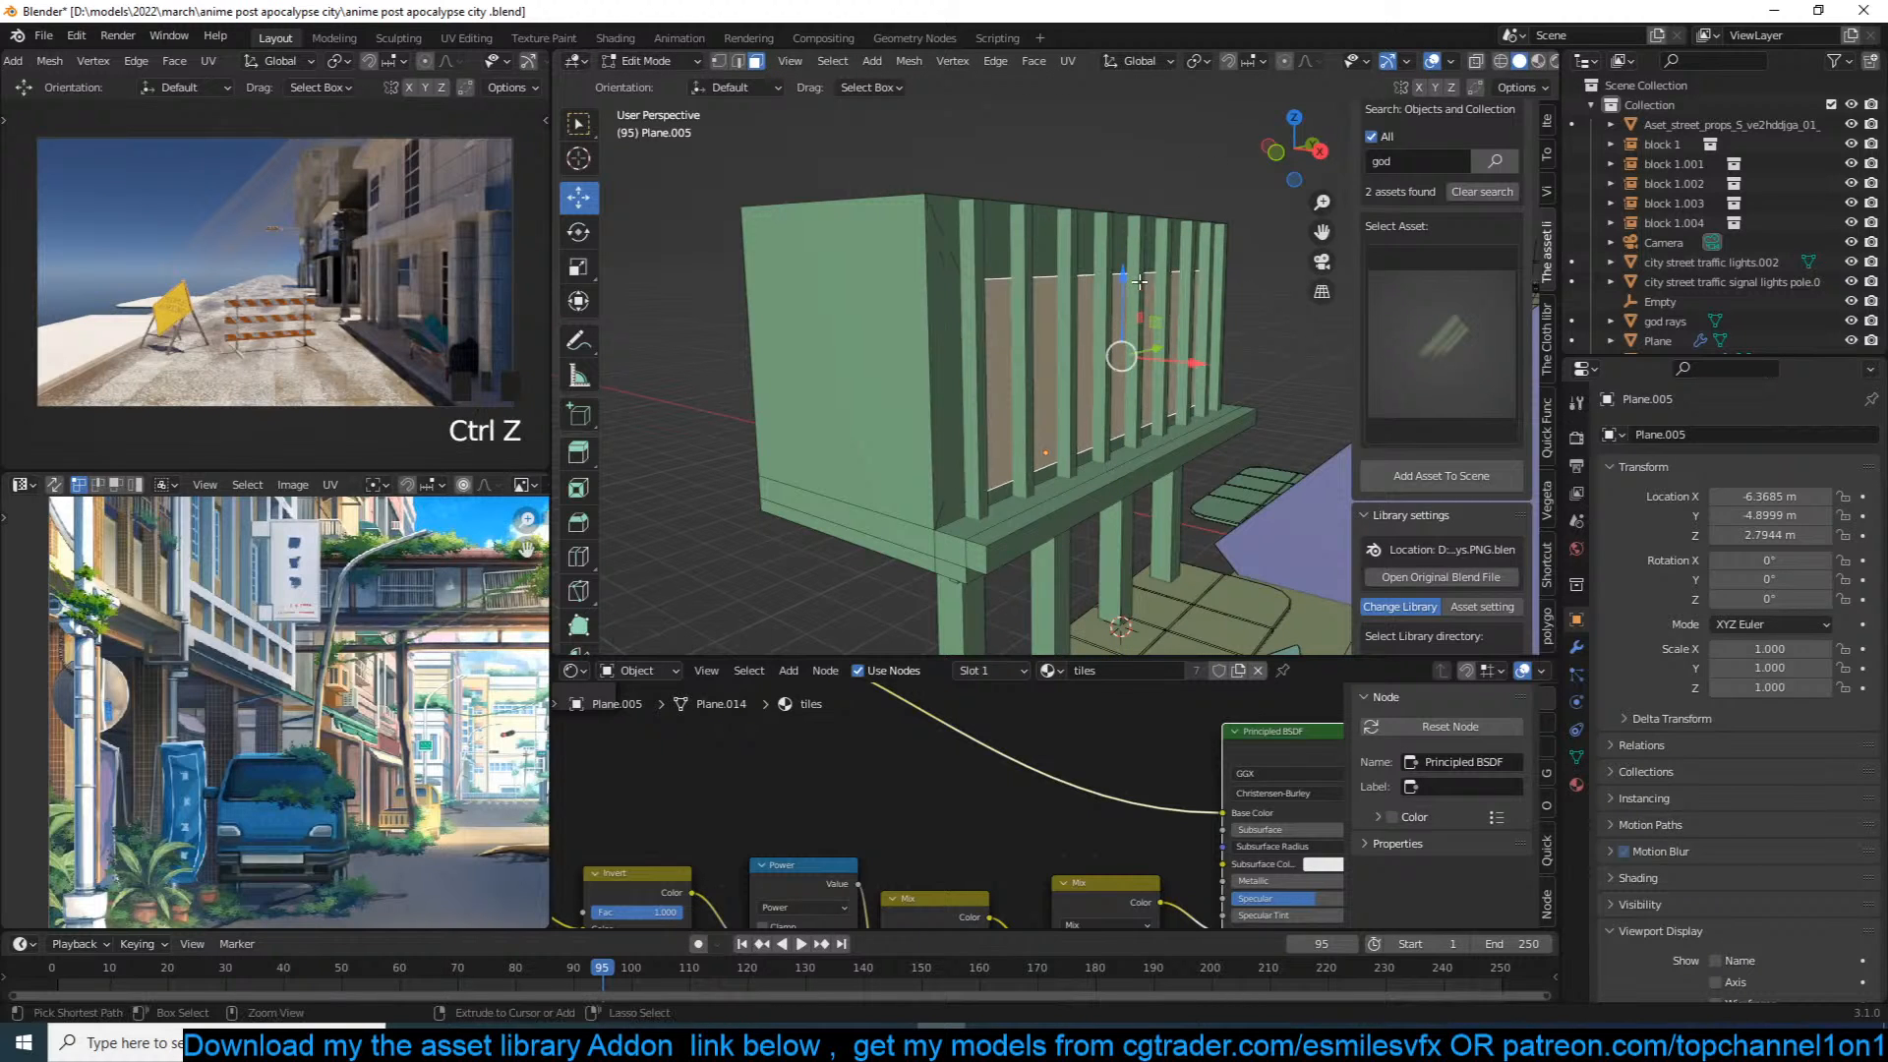
Step: Add a horizontal loop cut around the middle of the upper storey
{"action": "key", "text": "ctrl+r"}
{"action": "left_click", "coordinate": [944, 346]}
{"action": "right_click", "coordinate": [944, 344]}
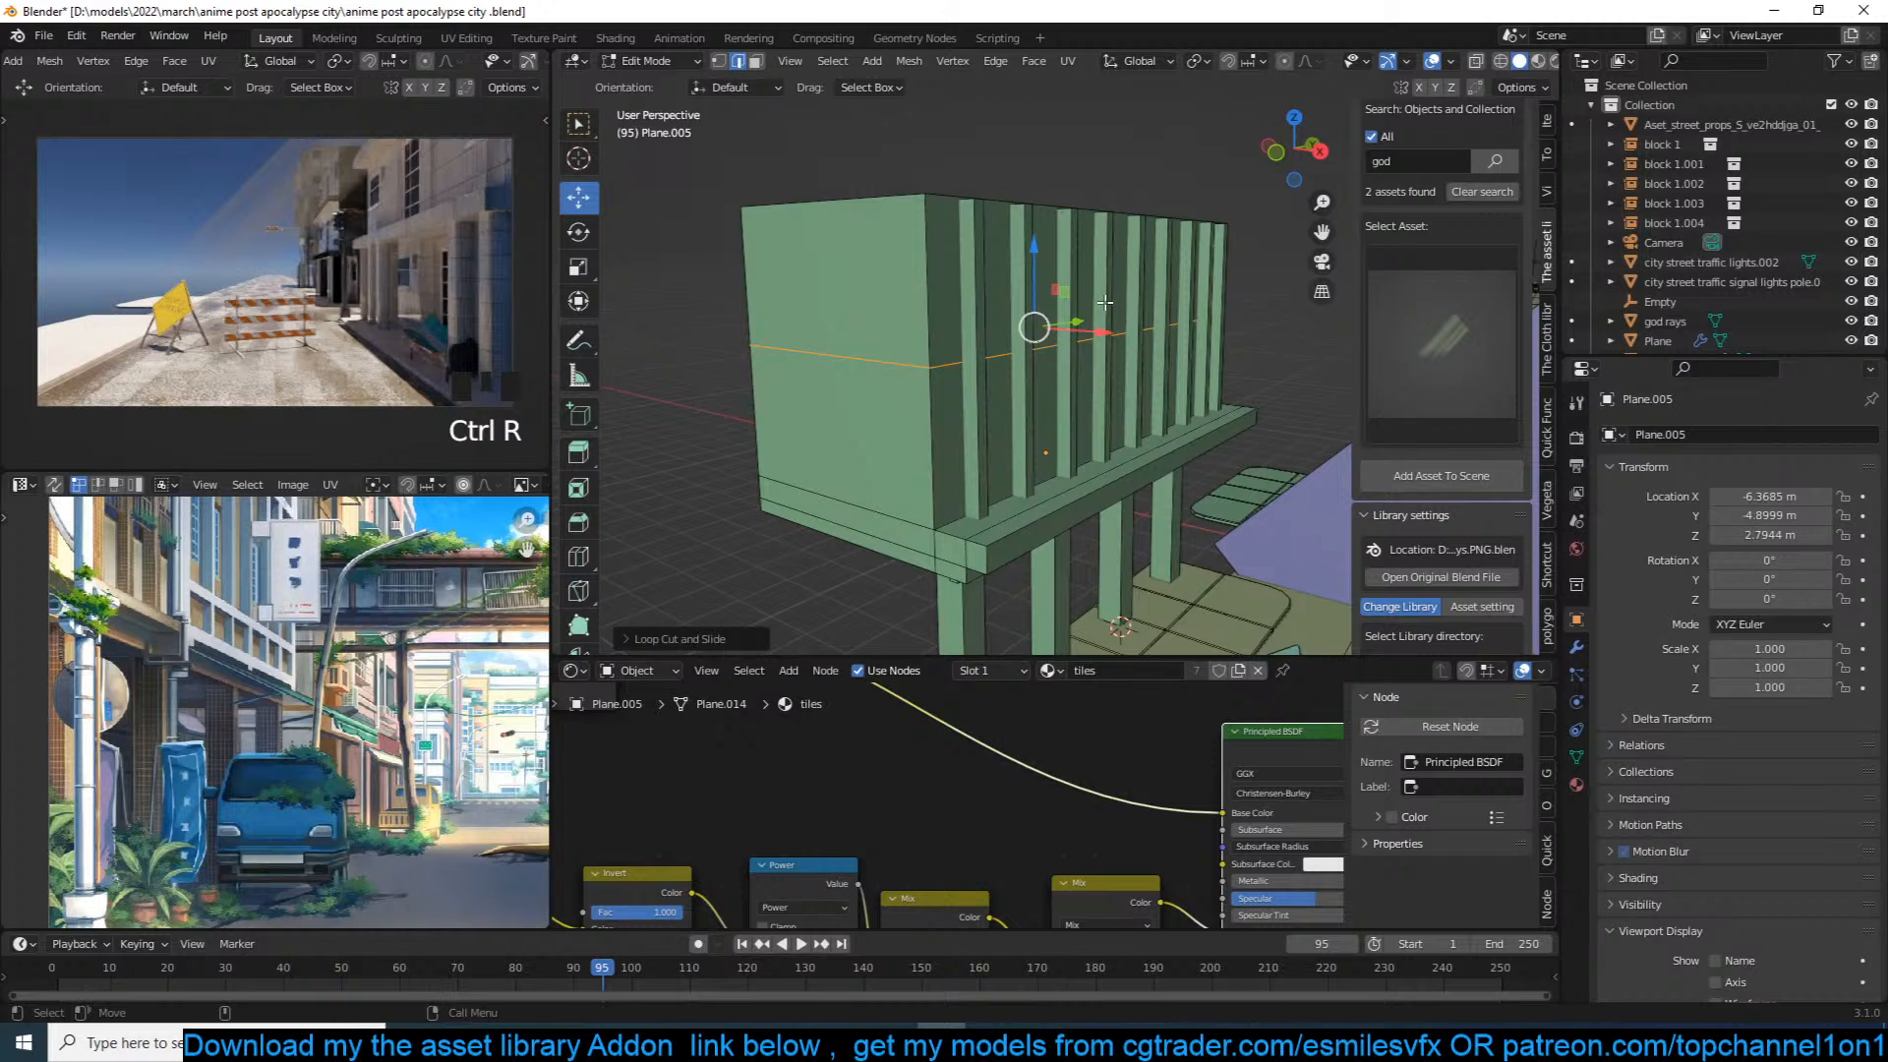
Step: Inset the upper and lower street-facing wall faces individually by about 0.69 m
{"action": "key", "text": "3"}
{"action": "double_click", "coordinate": [1102, 304]}
{"action": "left_click", "coordinate": [1115, 369], "text": "shift"}
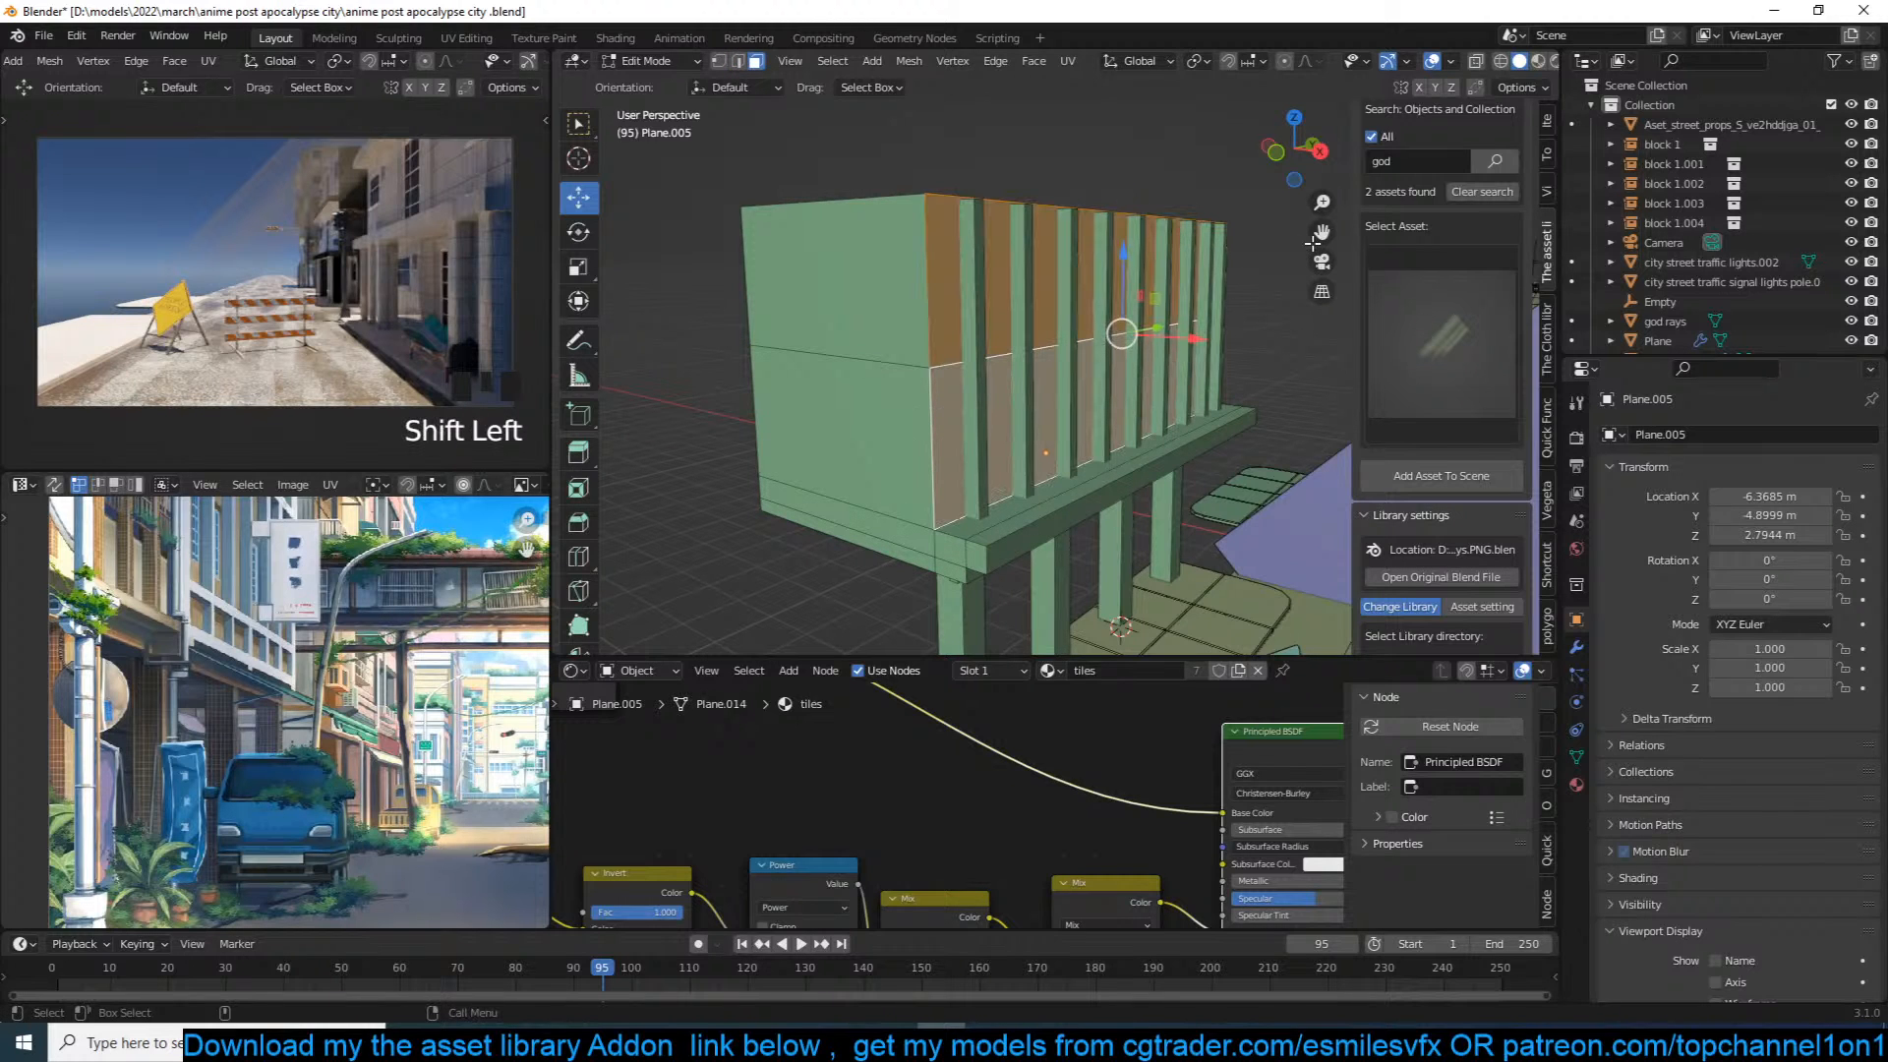
{"action": "key", "text": "i"}
{"action": "key", "text": "i"}
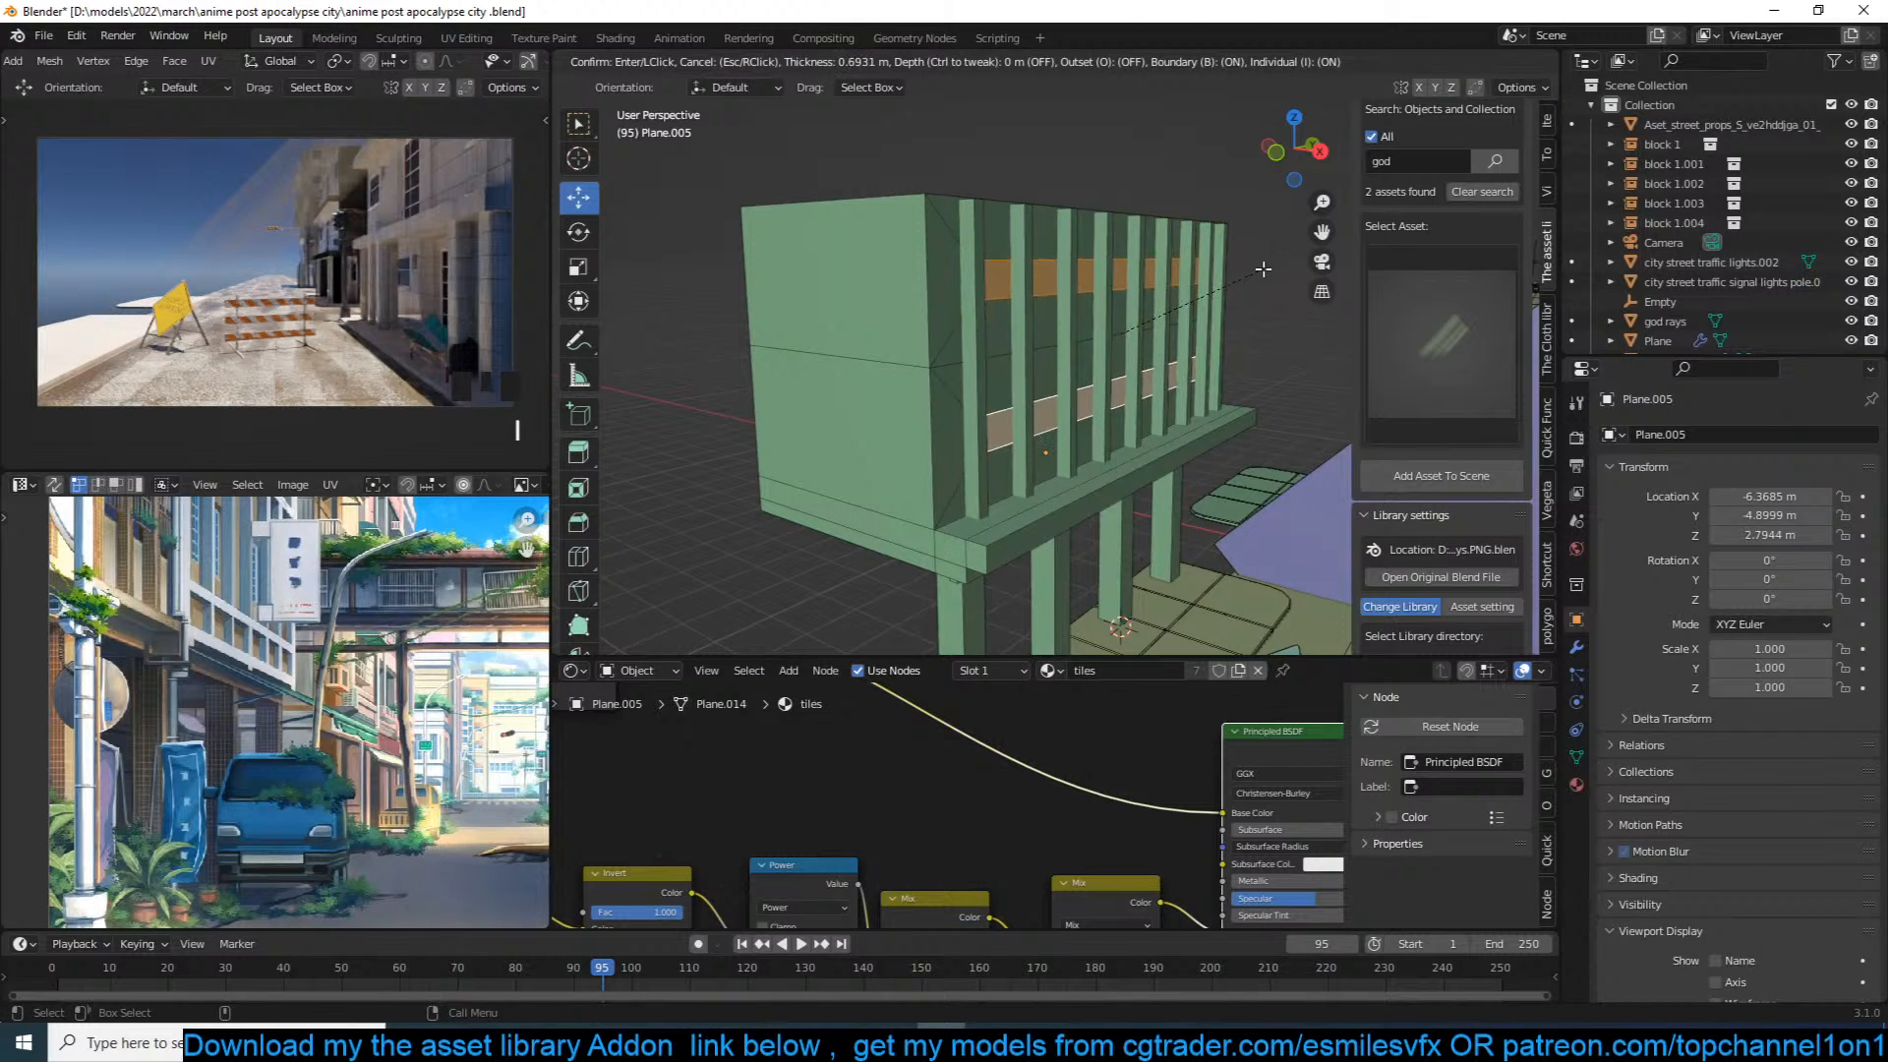
{"action": "left_click", "coordinate": [1280, 262]}
Step: Set the pivot to Individual Origins and stretch both inset faces along Z to nearly fill each half
{"action": "key", "text": "s"}
{"action": "key", "text": "z"}
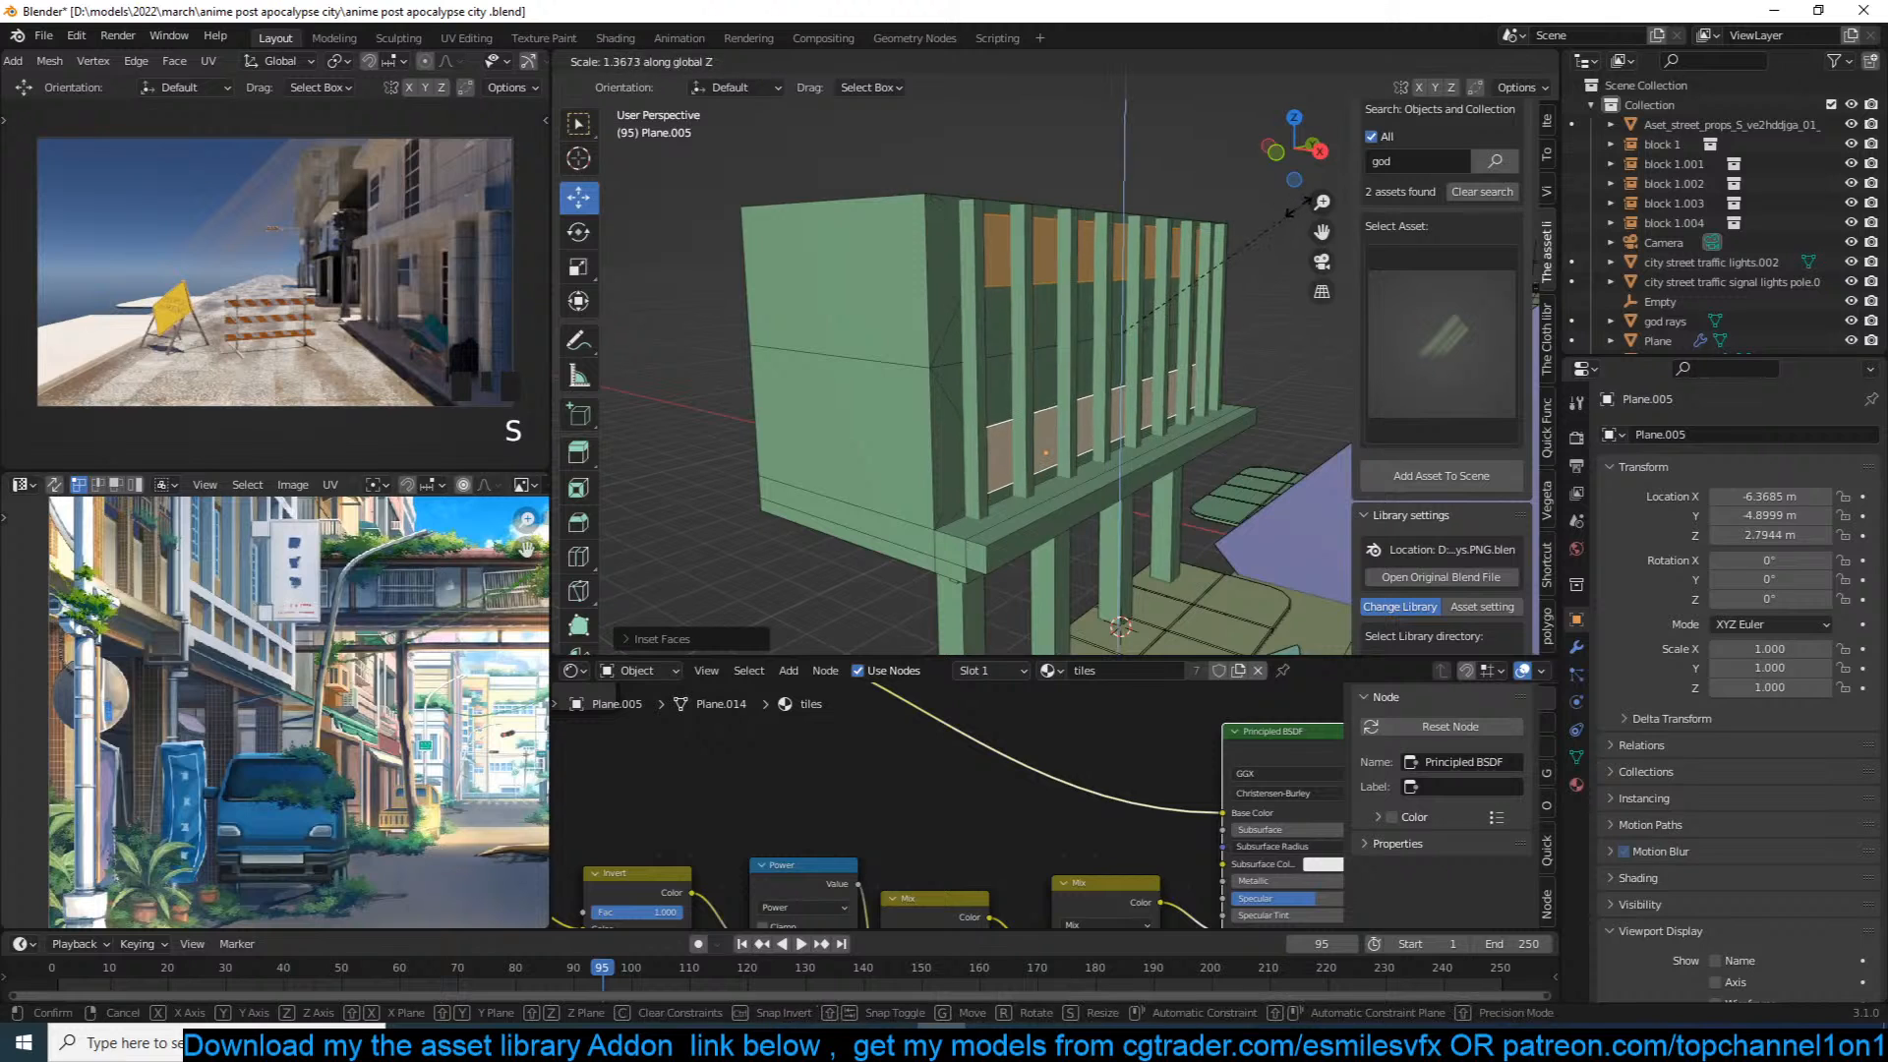
{"action": "right_click", "coordinate": [1282, 218]}
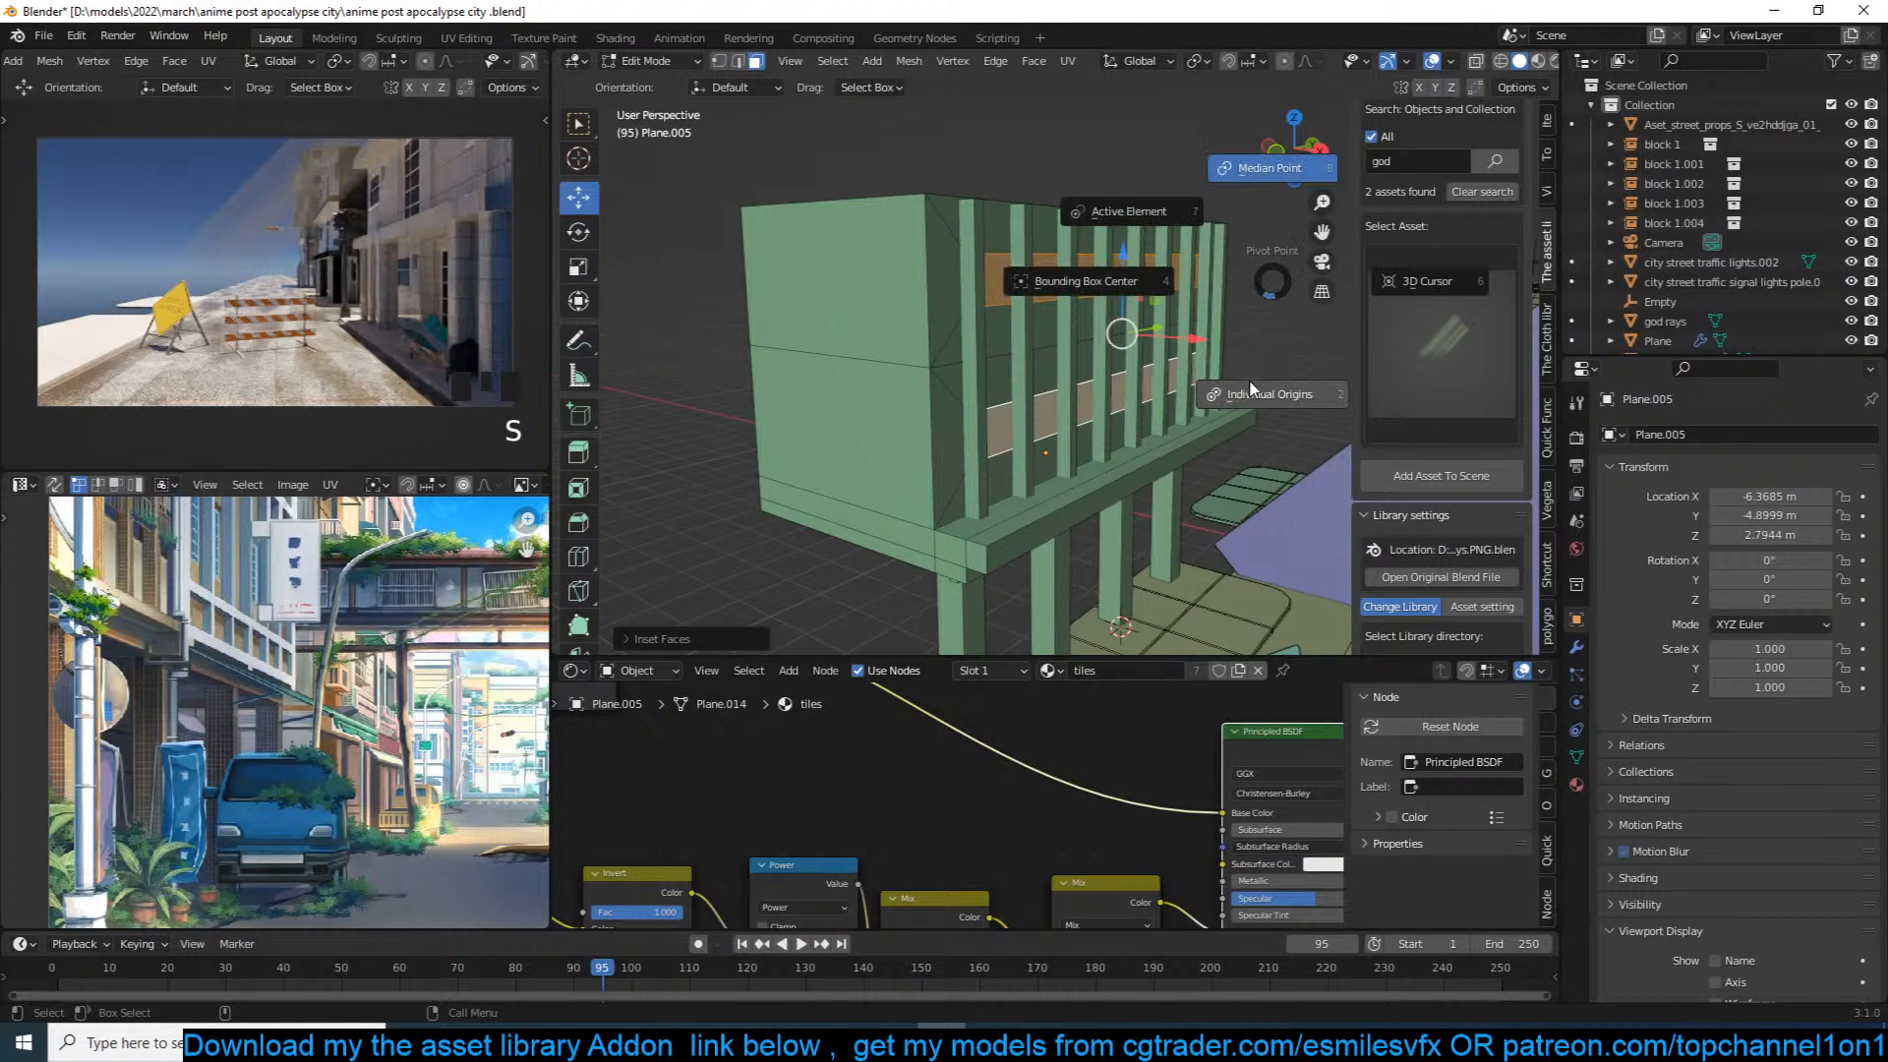
{"action": "left_click", "coordinate": [1251, 393]}
{"action": "key", "text": "s"}
{"action": "key", "text": "z"}
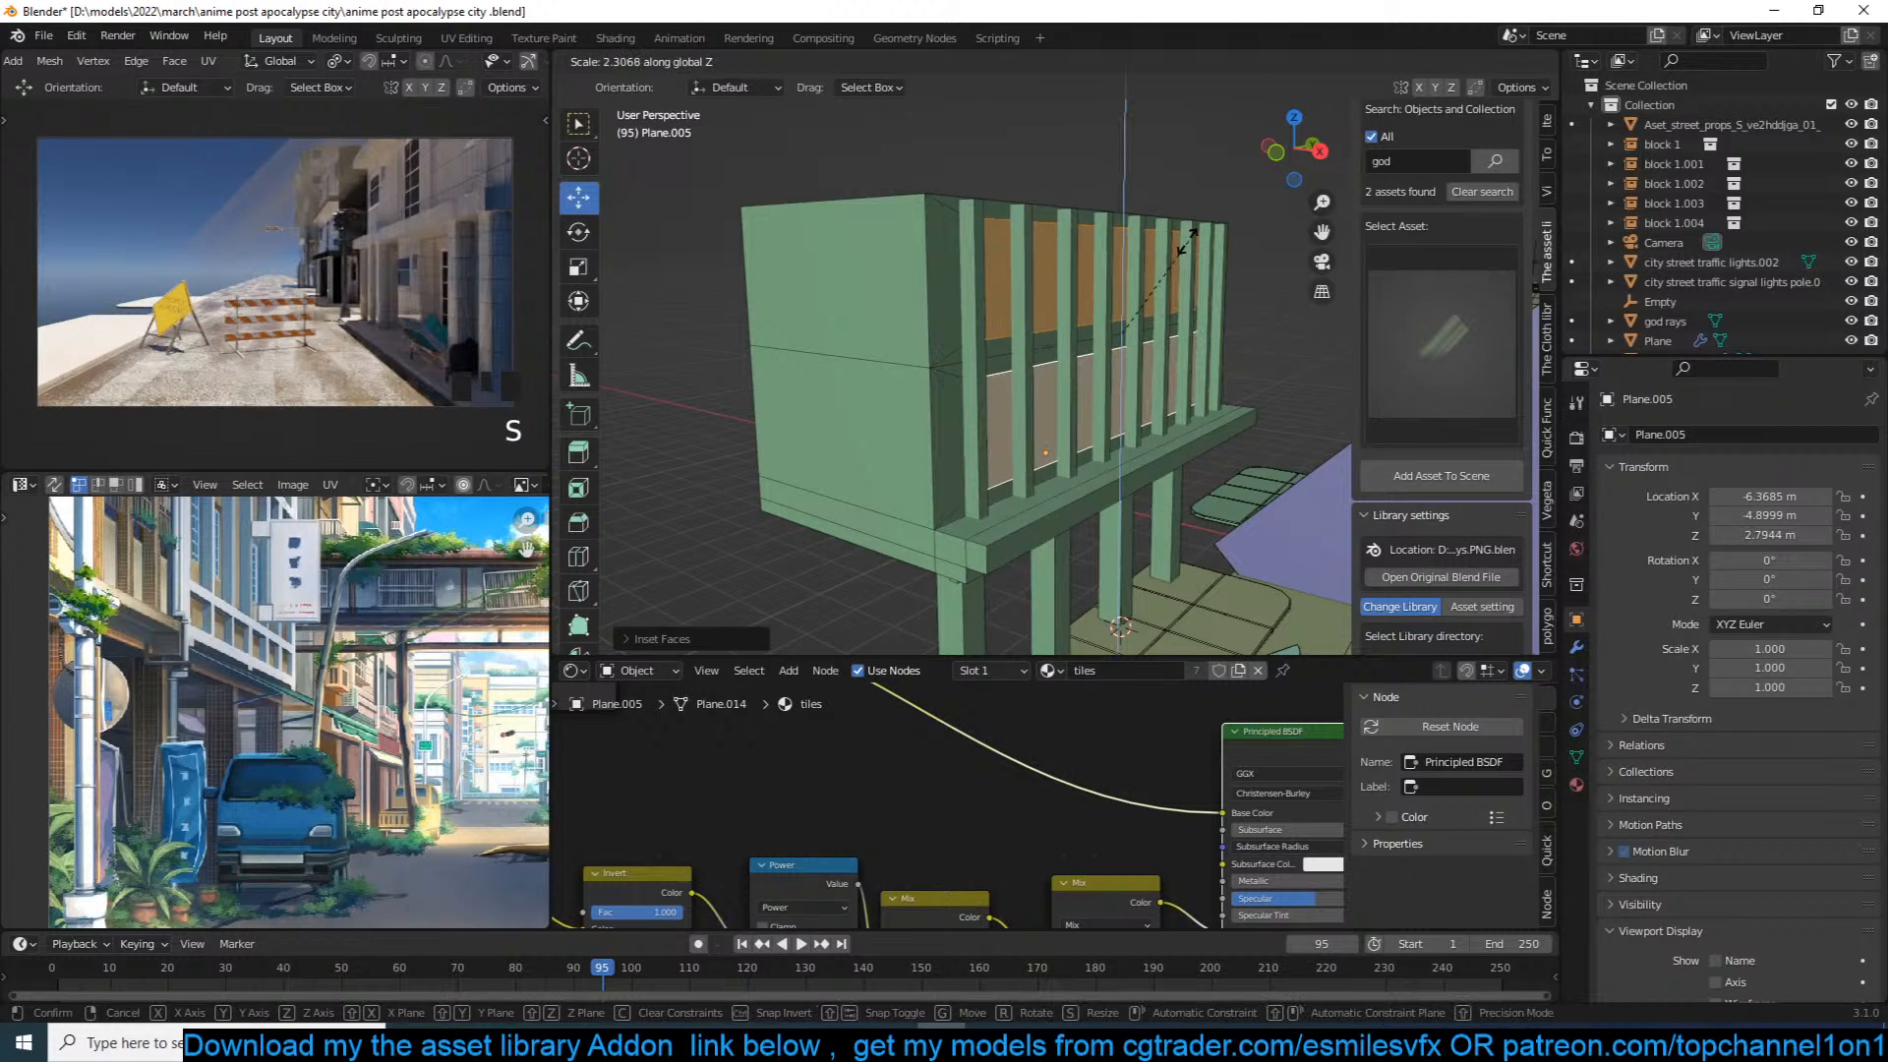
{"action": "left_click", "coordinate": [1180, 255]}
Step: Extrude the two inset faces inward as recessed window bands and save the file
{"action": "middle_click_drag", "start_coordinate": [1178, 258], "coordinate": [1084, 221]}
{"action": "key", "text": "e"}
{"action": "left_click", "coordinate": [1206, 268]}
{"action": "scroll", "coordinate": [1042, 269], "scroll_direction": "up", "scroll_amount": 5}
{"action": "key", "text": "Tab"}
{"action": "scroll", "coordinate": [1042, 269], "scroll_direction": "down", "scroll_amount": 5}
{"action": "middle_click_drag", "start_coordinate": [983, 287], "coordinate": [1039, 285]}
{"action": "key", "text": "ctrl+s"}
Step: Duplicate the connected upper-storey block and move the copy down behind the ground-floor pillars
{"action": "key", "text": "Tab"}
{"action": "left_click", "coordinate": [1039, 360]}
{"action": "mouse_move", "coordinate": [1047, 360]}
{"action": "middle_mouse_down"}
{"action": "mouse_move", "coordinate": [1096, 334]}
{"action": "mouse_move", "coordinate": [1023, 364]}
{"action": "middle_mouse_up"}
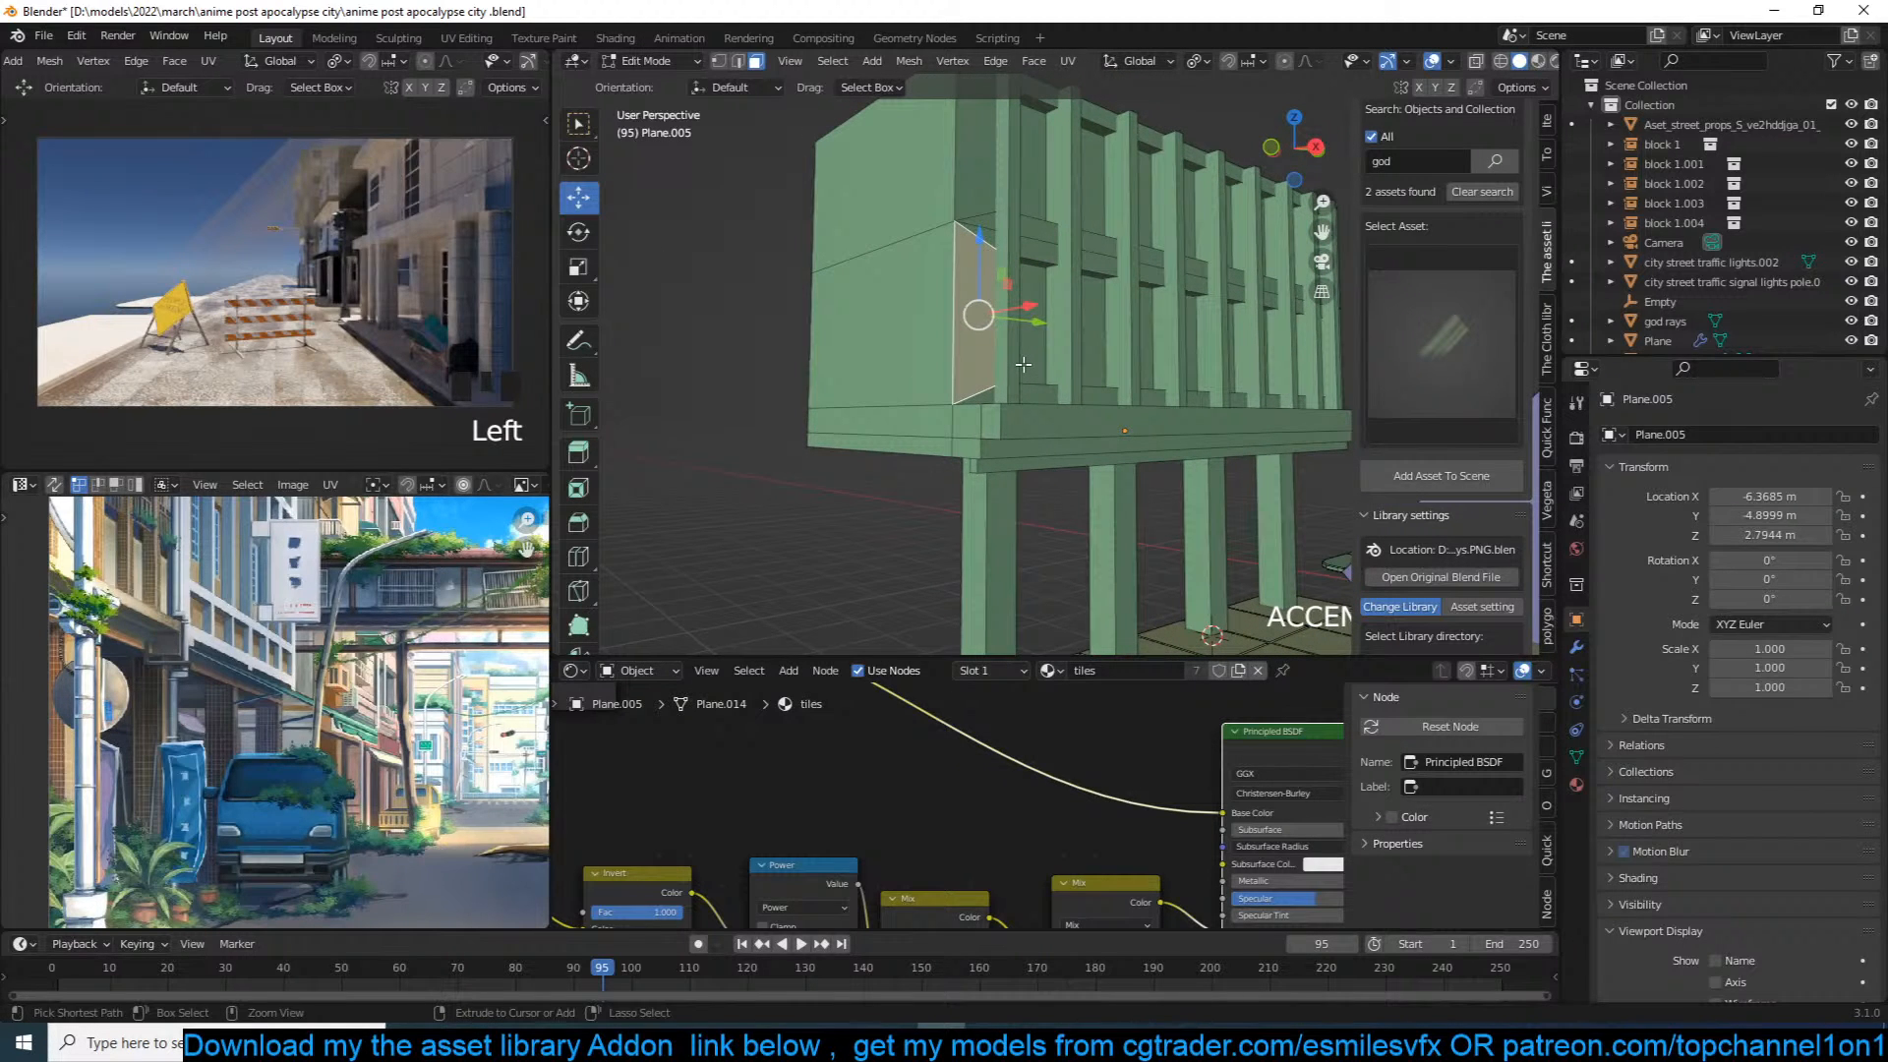
{"action": "key", "text": "ctrl+l"}
{"action": "middle_click_drag", "start_coordinate": [1023, 364], "coordinate": [1105, 332]}
{"action": "key", "text": "shift+d"}
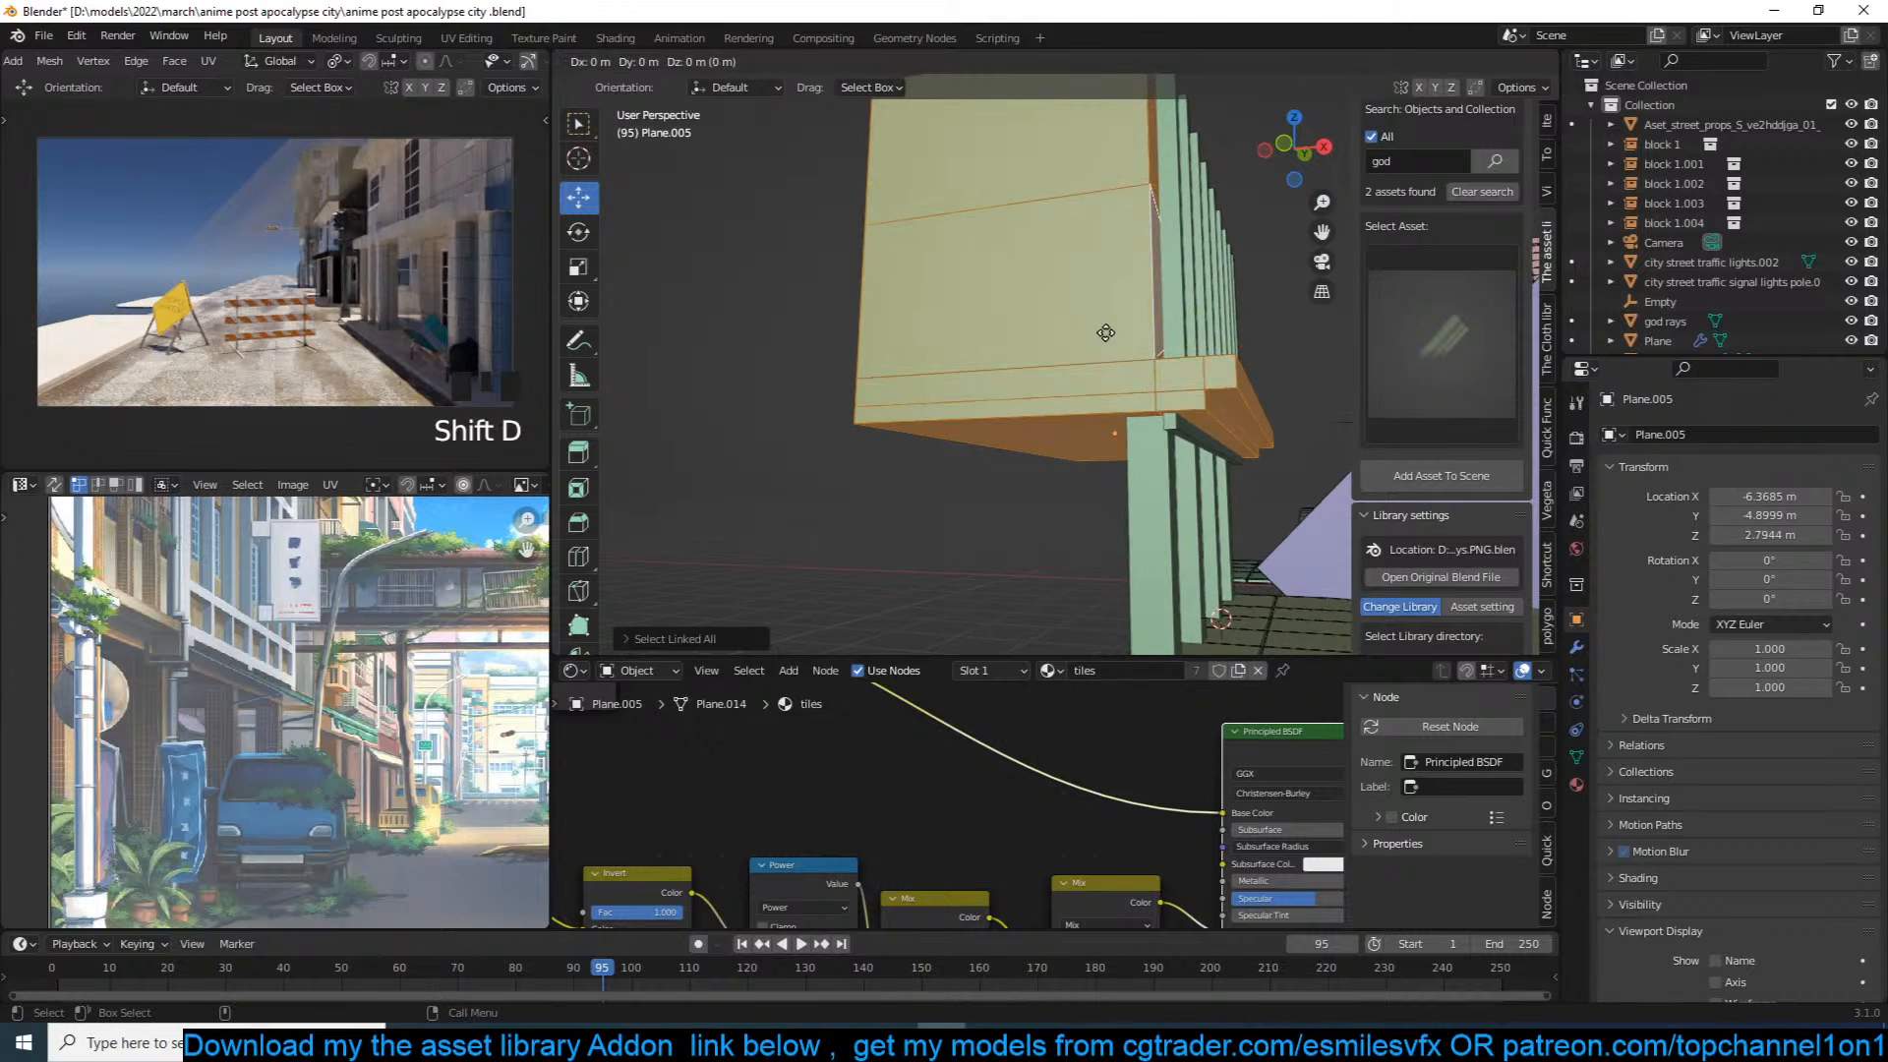
{"action": "right_click", "coordinate": [1105, 333]}
{"action": "scroll", "coordinate": [1131, 349], "scroll_direction": "down", "scroll_amount": 3}
{"action": "key", "text": "KP_1"}
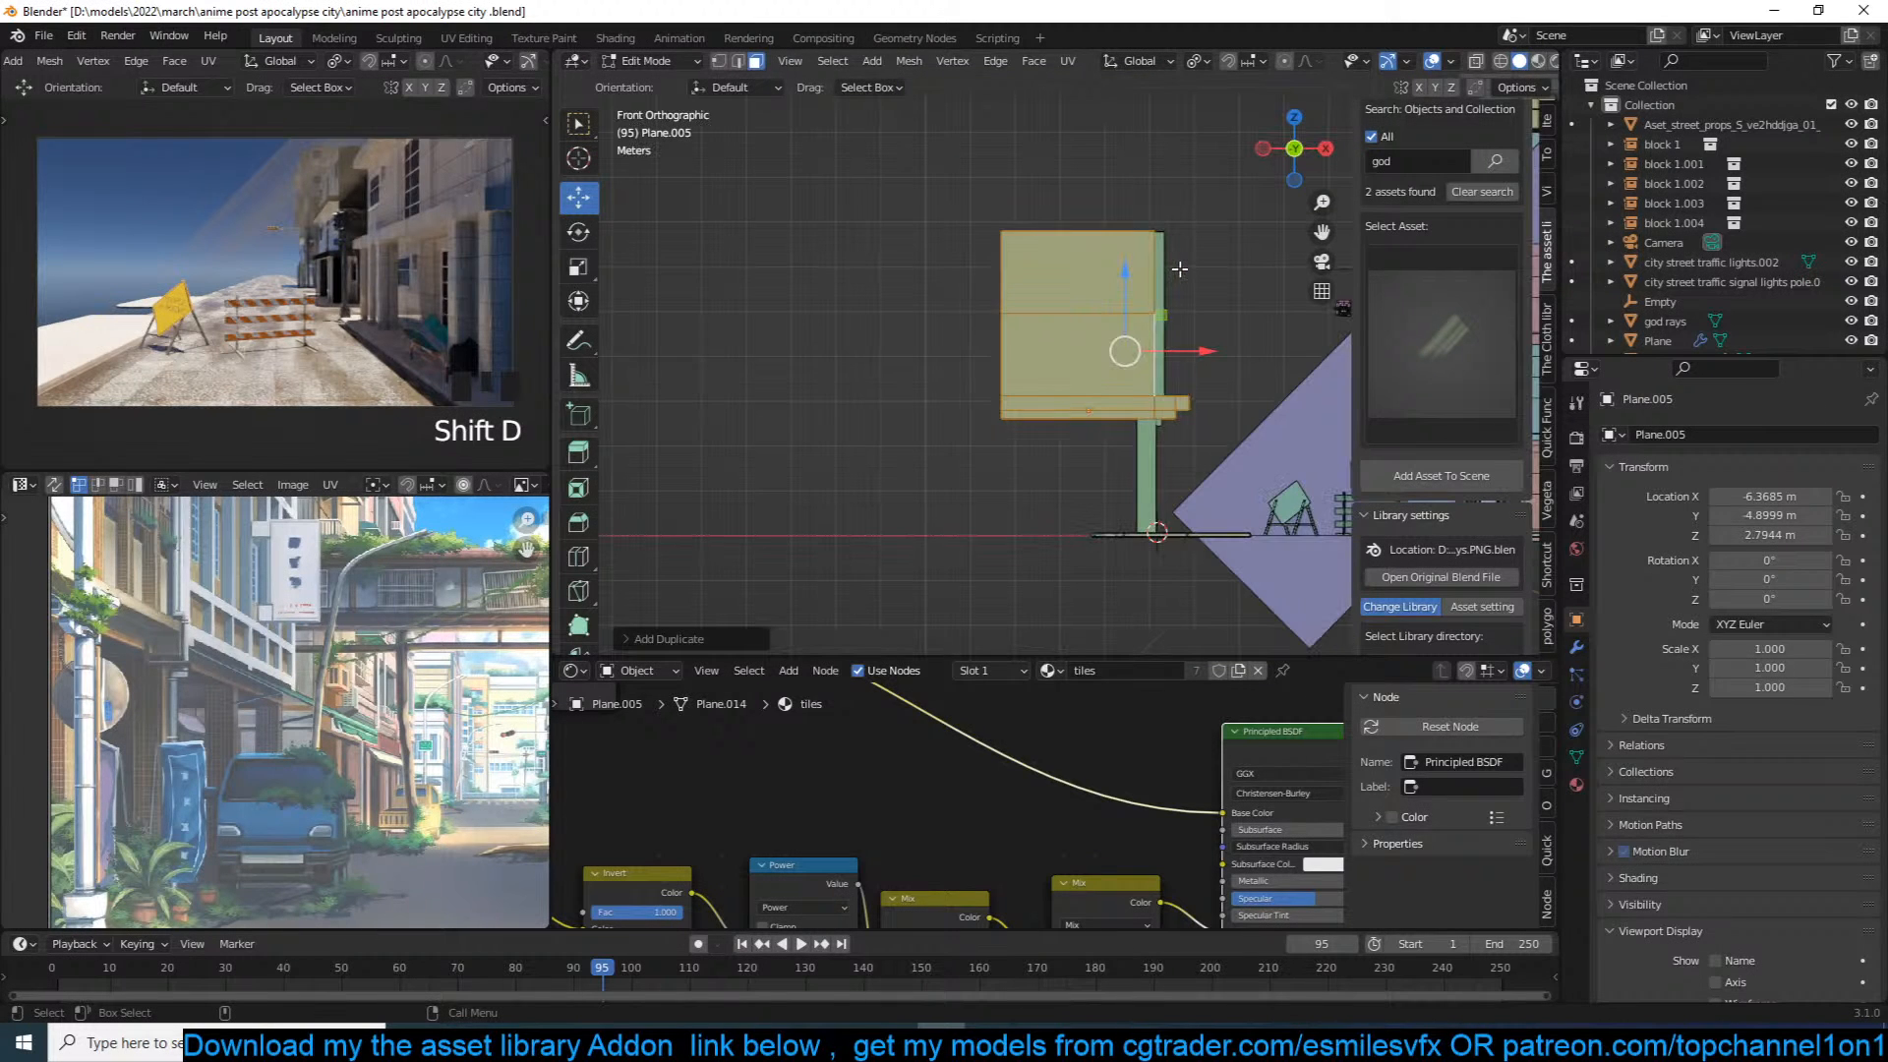
{"action": "key", "text": "g"}
{"action": "left_click", "coordinate": [1110, 404]}
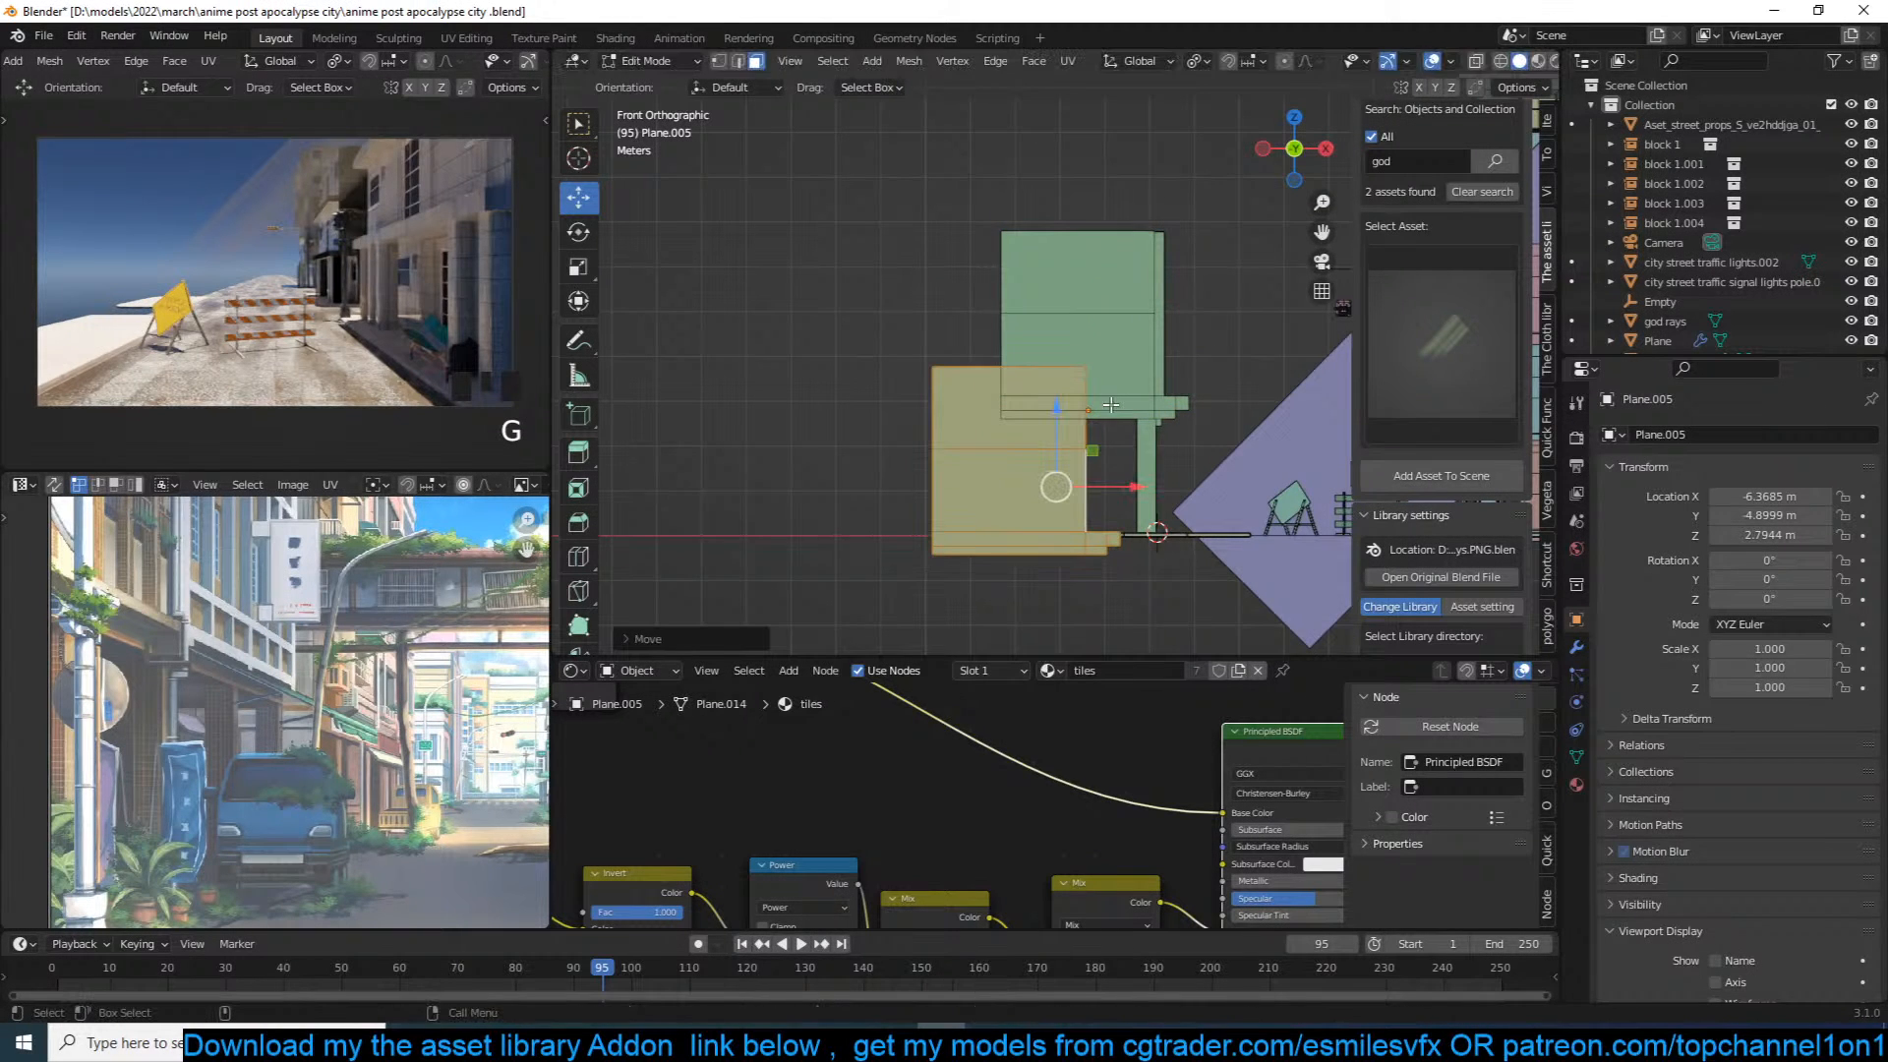
Step: Delete the upper half's vertices from the copied block and fill the open top with a face
{"action": "key", "text": "1"}
{"action": "left_click_drag", "start_coordinate": [967, 401], "coordinate": [1099, 440]}
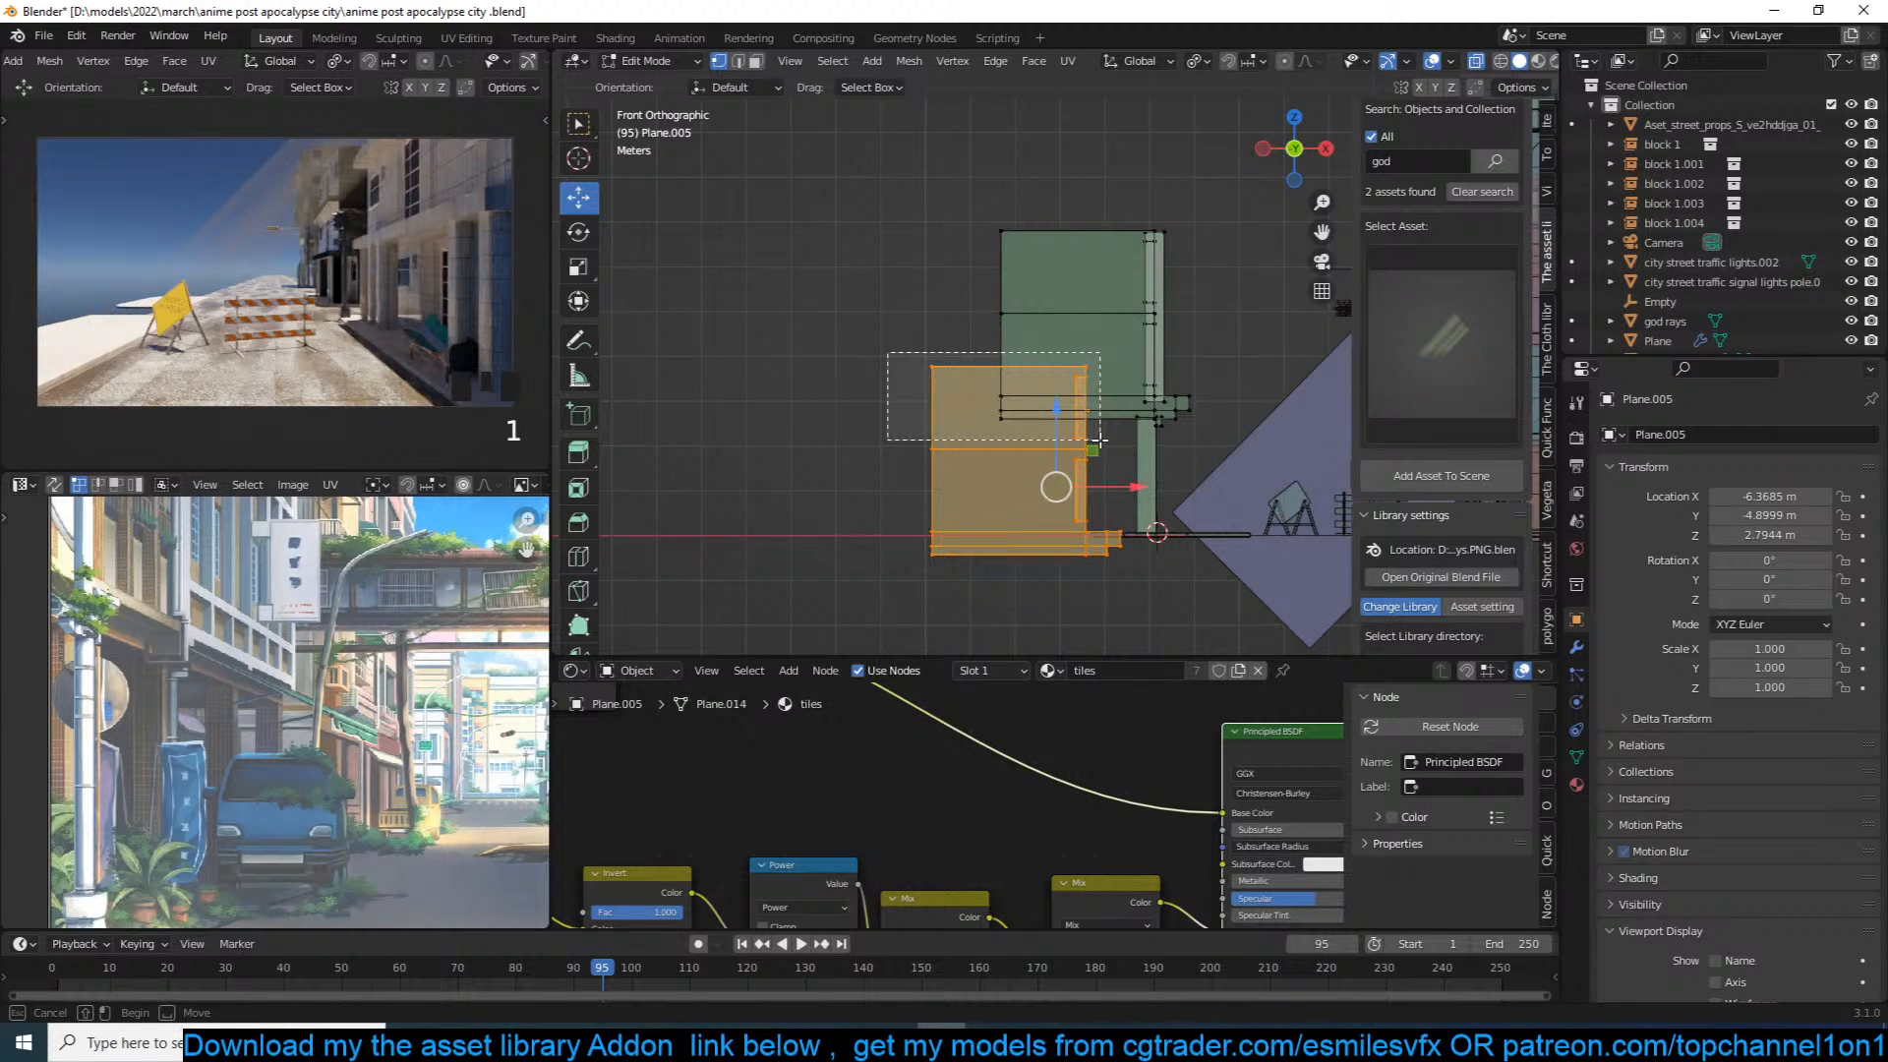
{"action": "left_click_drag", "start_coordinate": [1100, 439], "coordinate": [1097, 442]}
{"action": "key", "text": "n"}
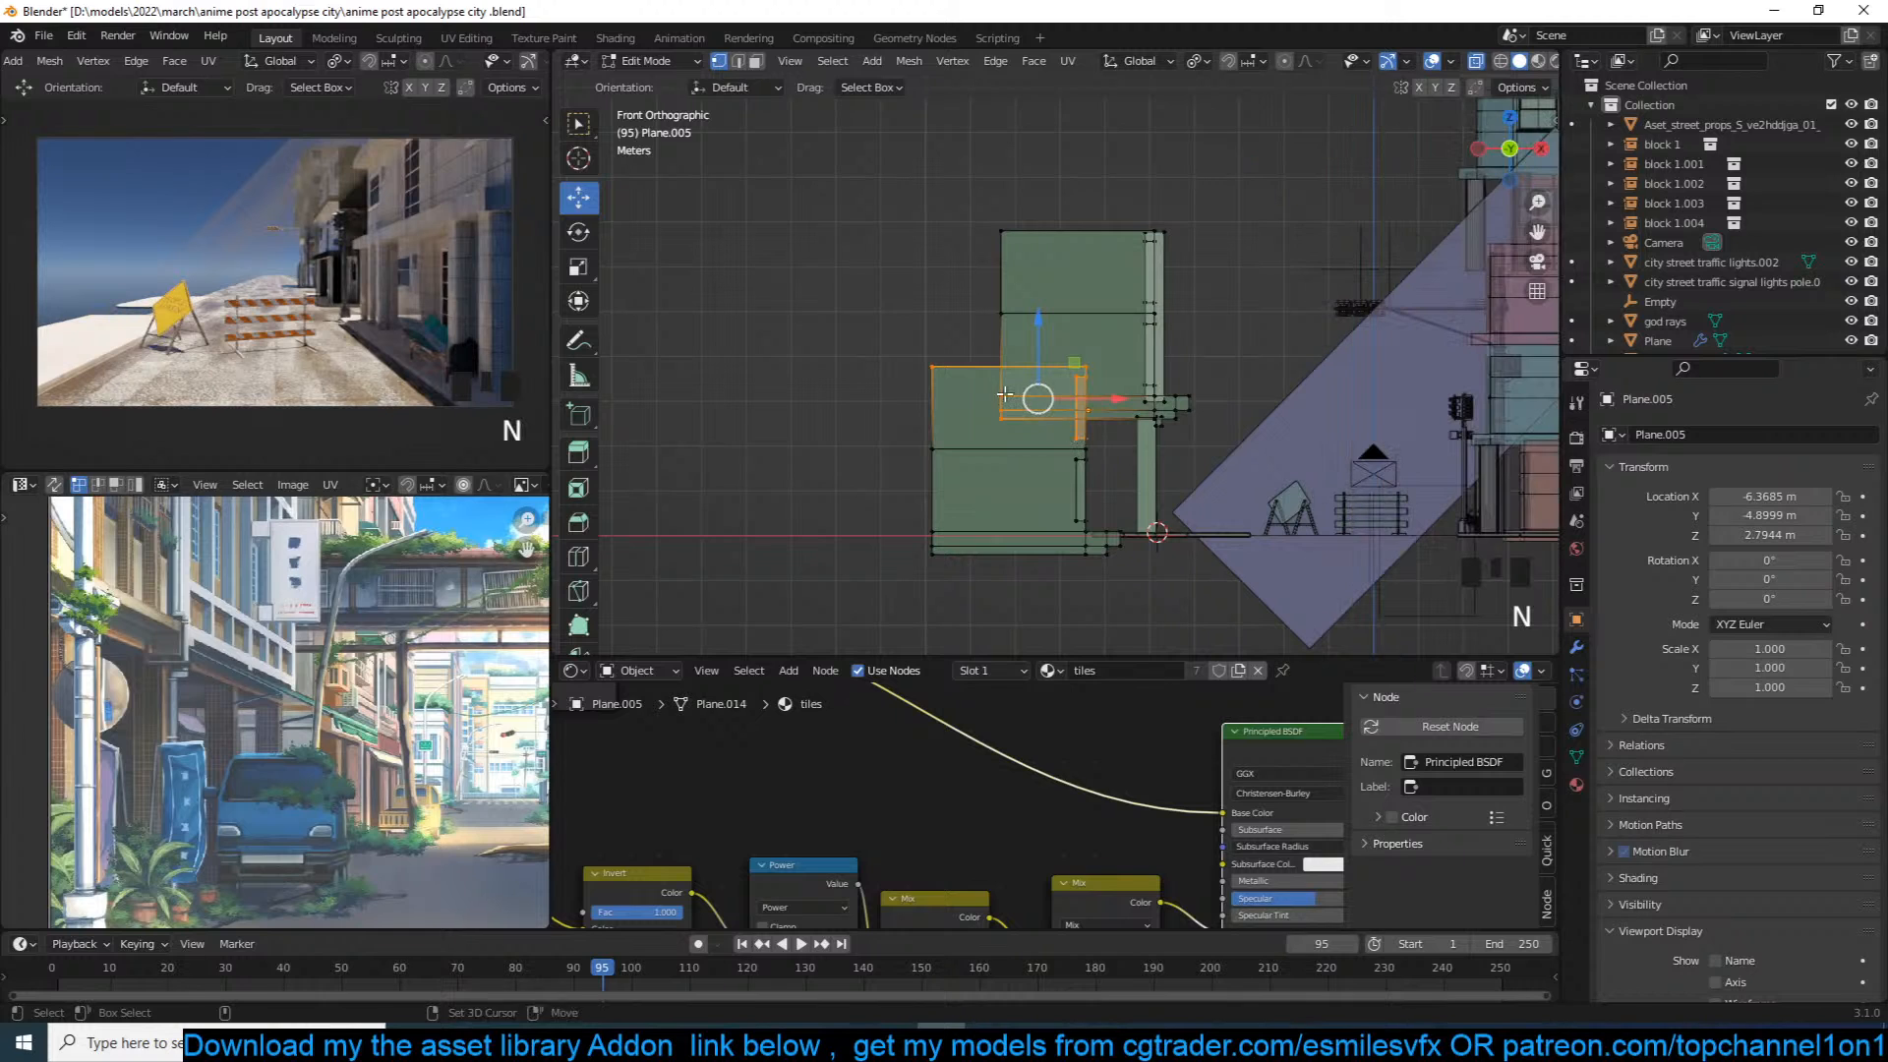
{"action": "key", "text": "b"}
{"action": "middle_click_drag", "start_coordinate": [984, 387], "coordinate": [1042, 431]}
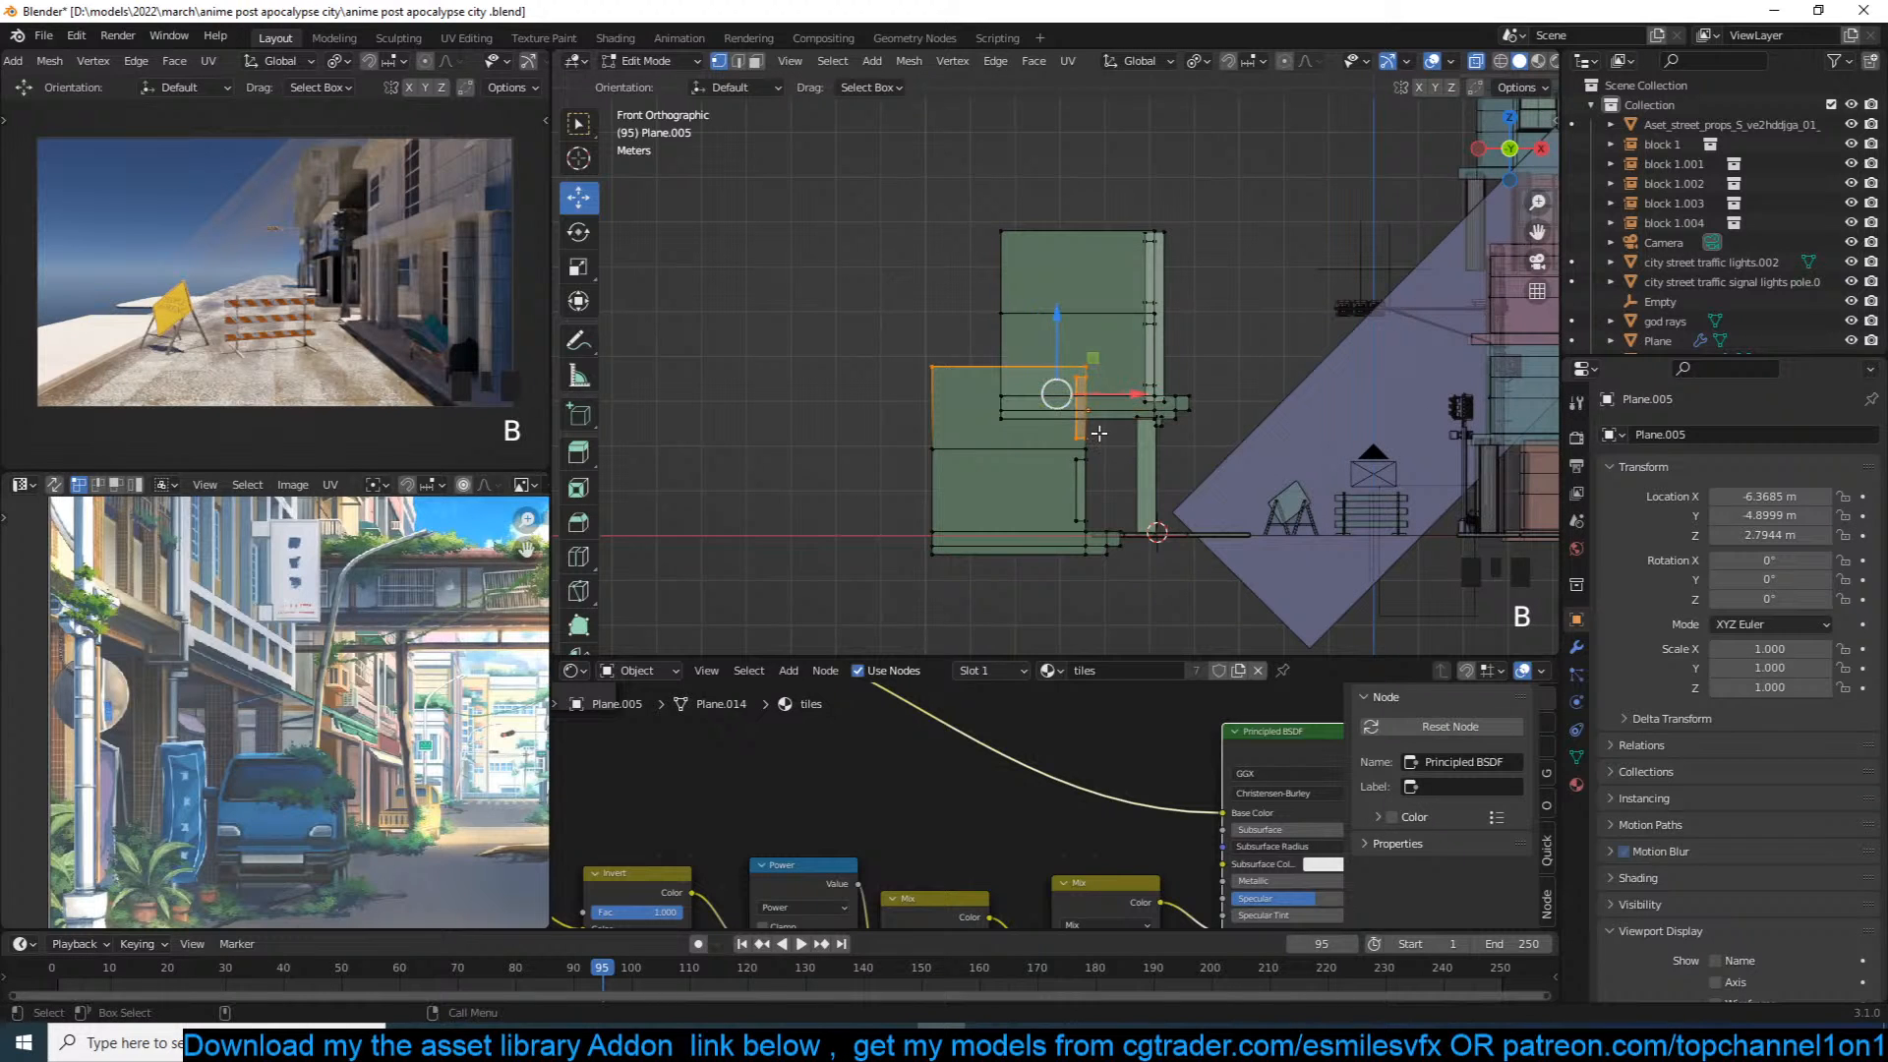
{"action": "key", "text": "x"}
{"action": "left_click", "coordinate": [1123, 411]}
{"action": "key", "text": "f"}
Step: Move the whole shortened block up about 0.4 m so its base sits at ground level
{"action": "key", "text": "ctrl+l"}
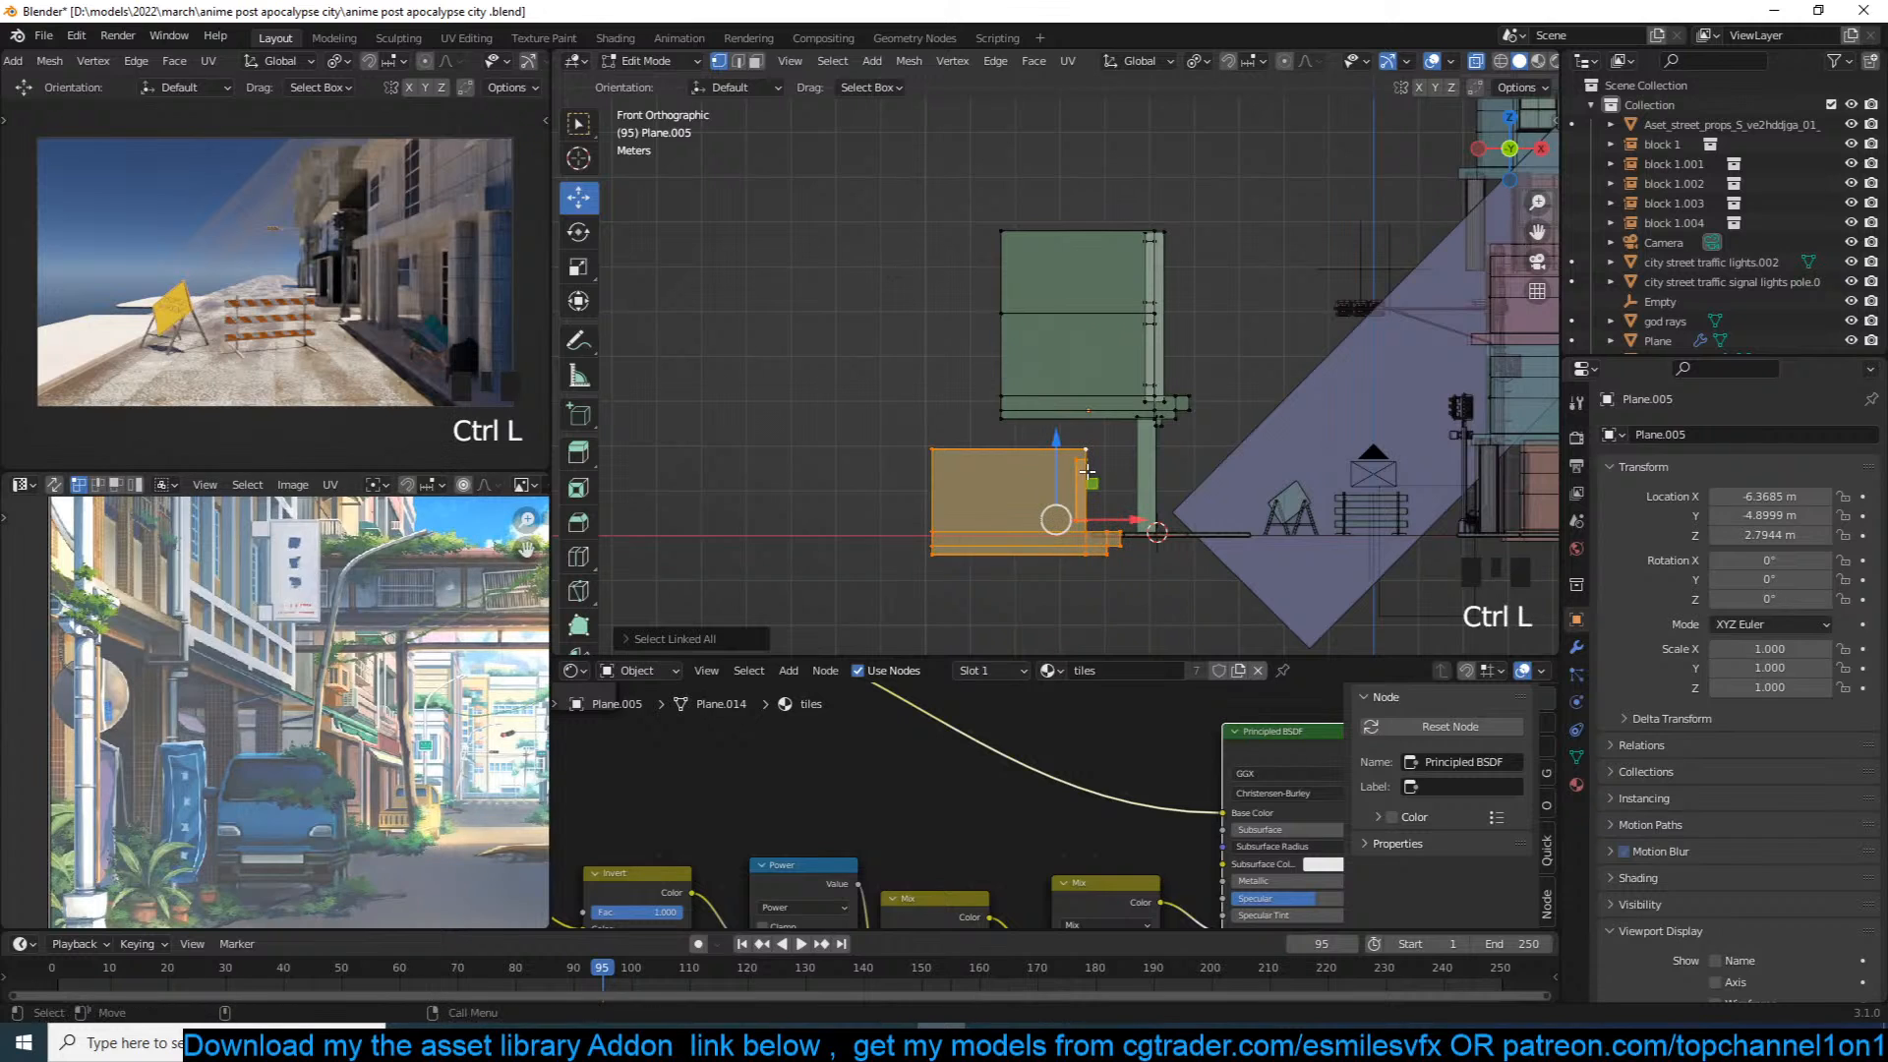
{"action": "key", "text": "g"}
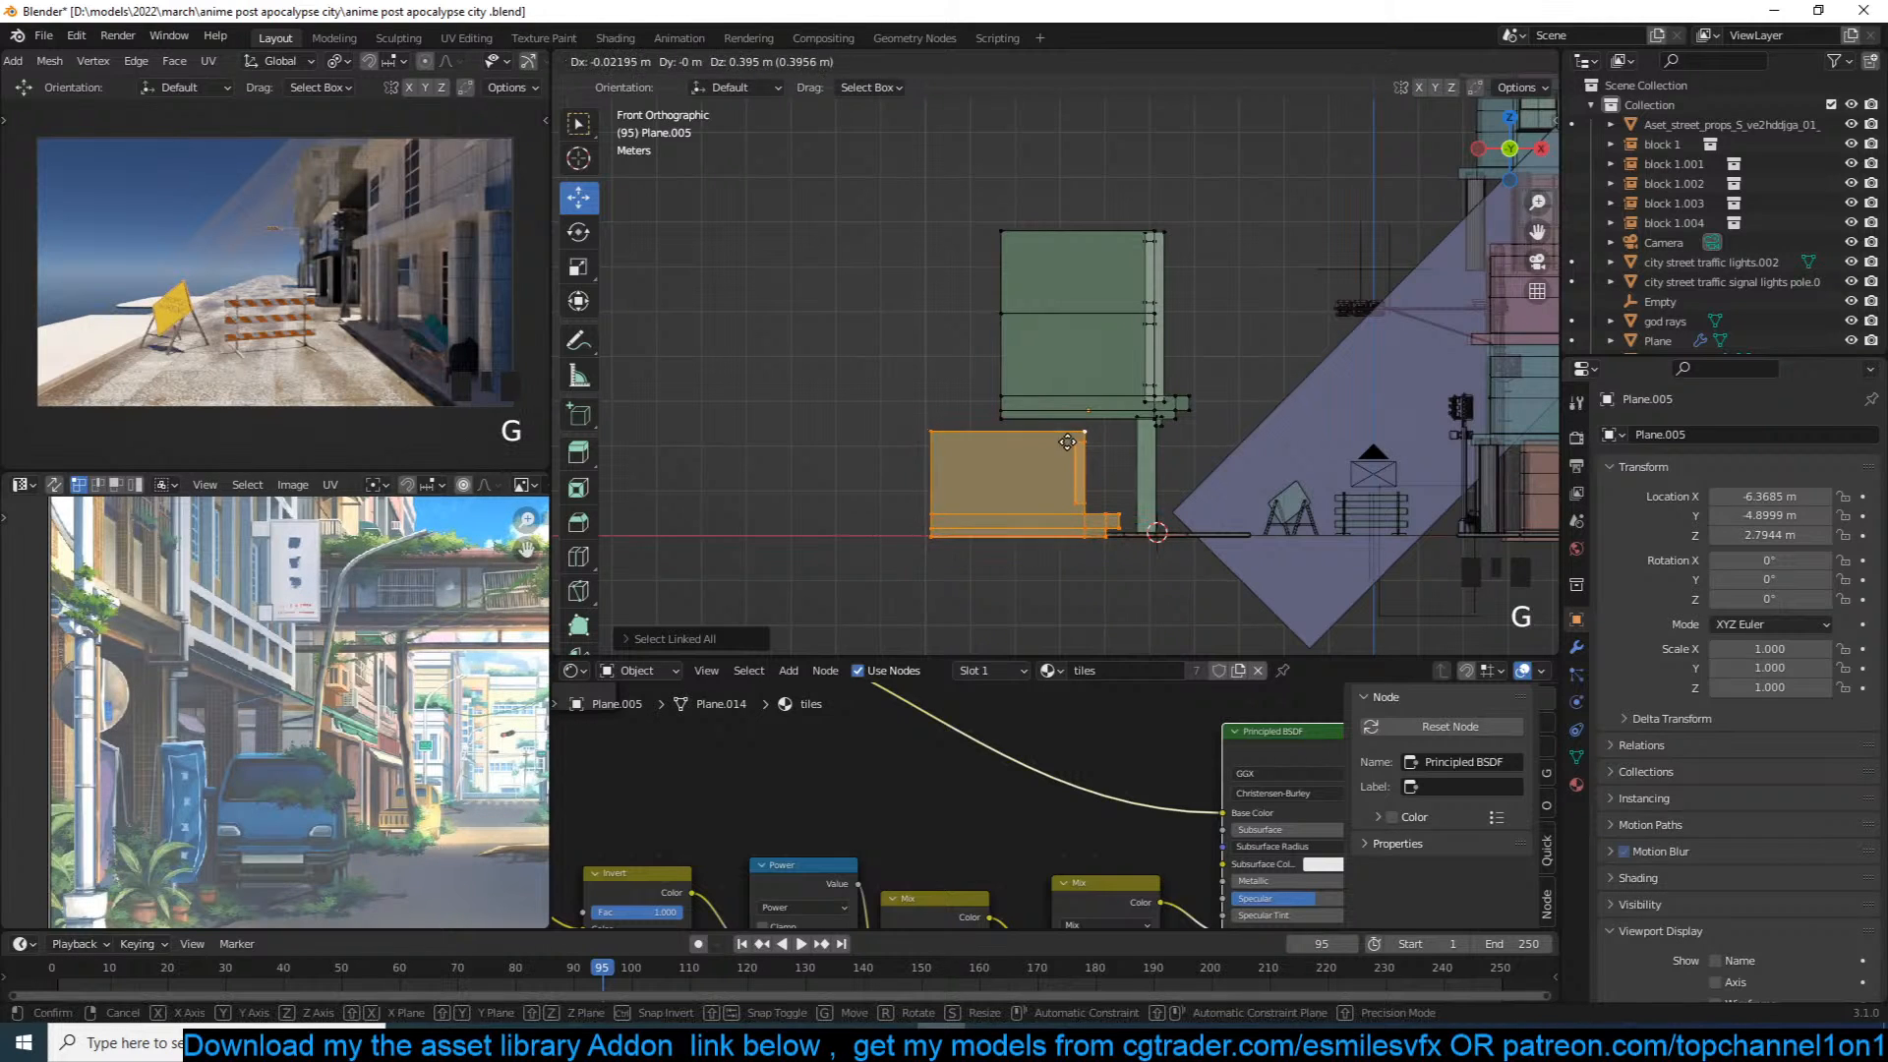
{"action": "left_click", "coordinate": [1056, 432]}
Step: Try to raise the ground-floor block's top vertices to meet the slab above
{"action": "left_click_drag", "start_coordinate": [898, 419], "coordinate": [1109, 466]}
{"action": "left_click_drag", "start_coordinate": [1039, 377], "coordinate": [1042, 362]}
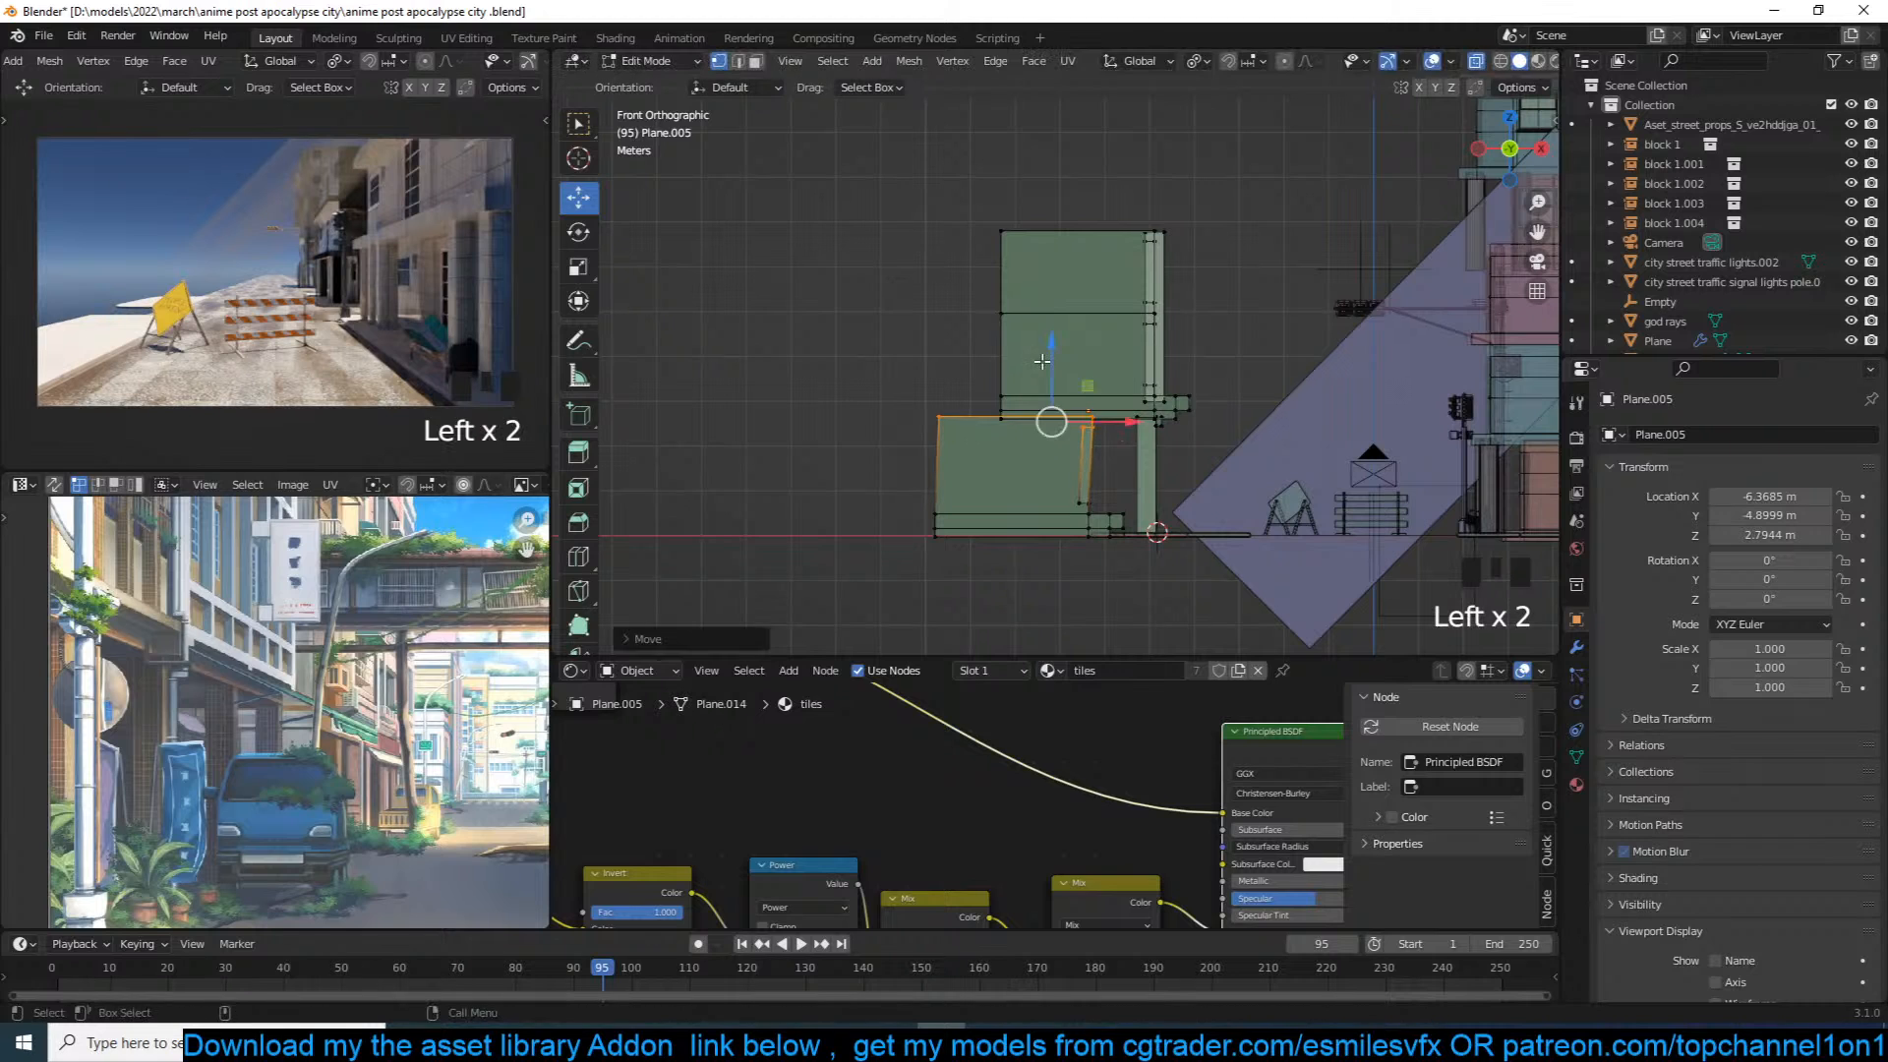
{"action": "key", "text": "ctrl+z"}
{"action": "left_click", "coordinate": [1043, 361]}
{"action": "key", "text": "ctrl+z"}
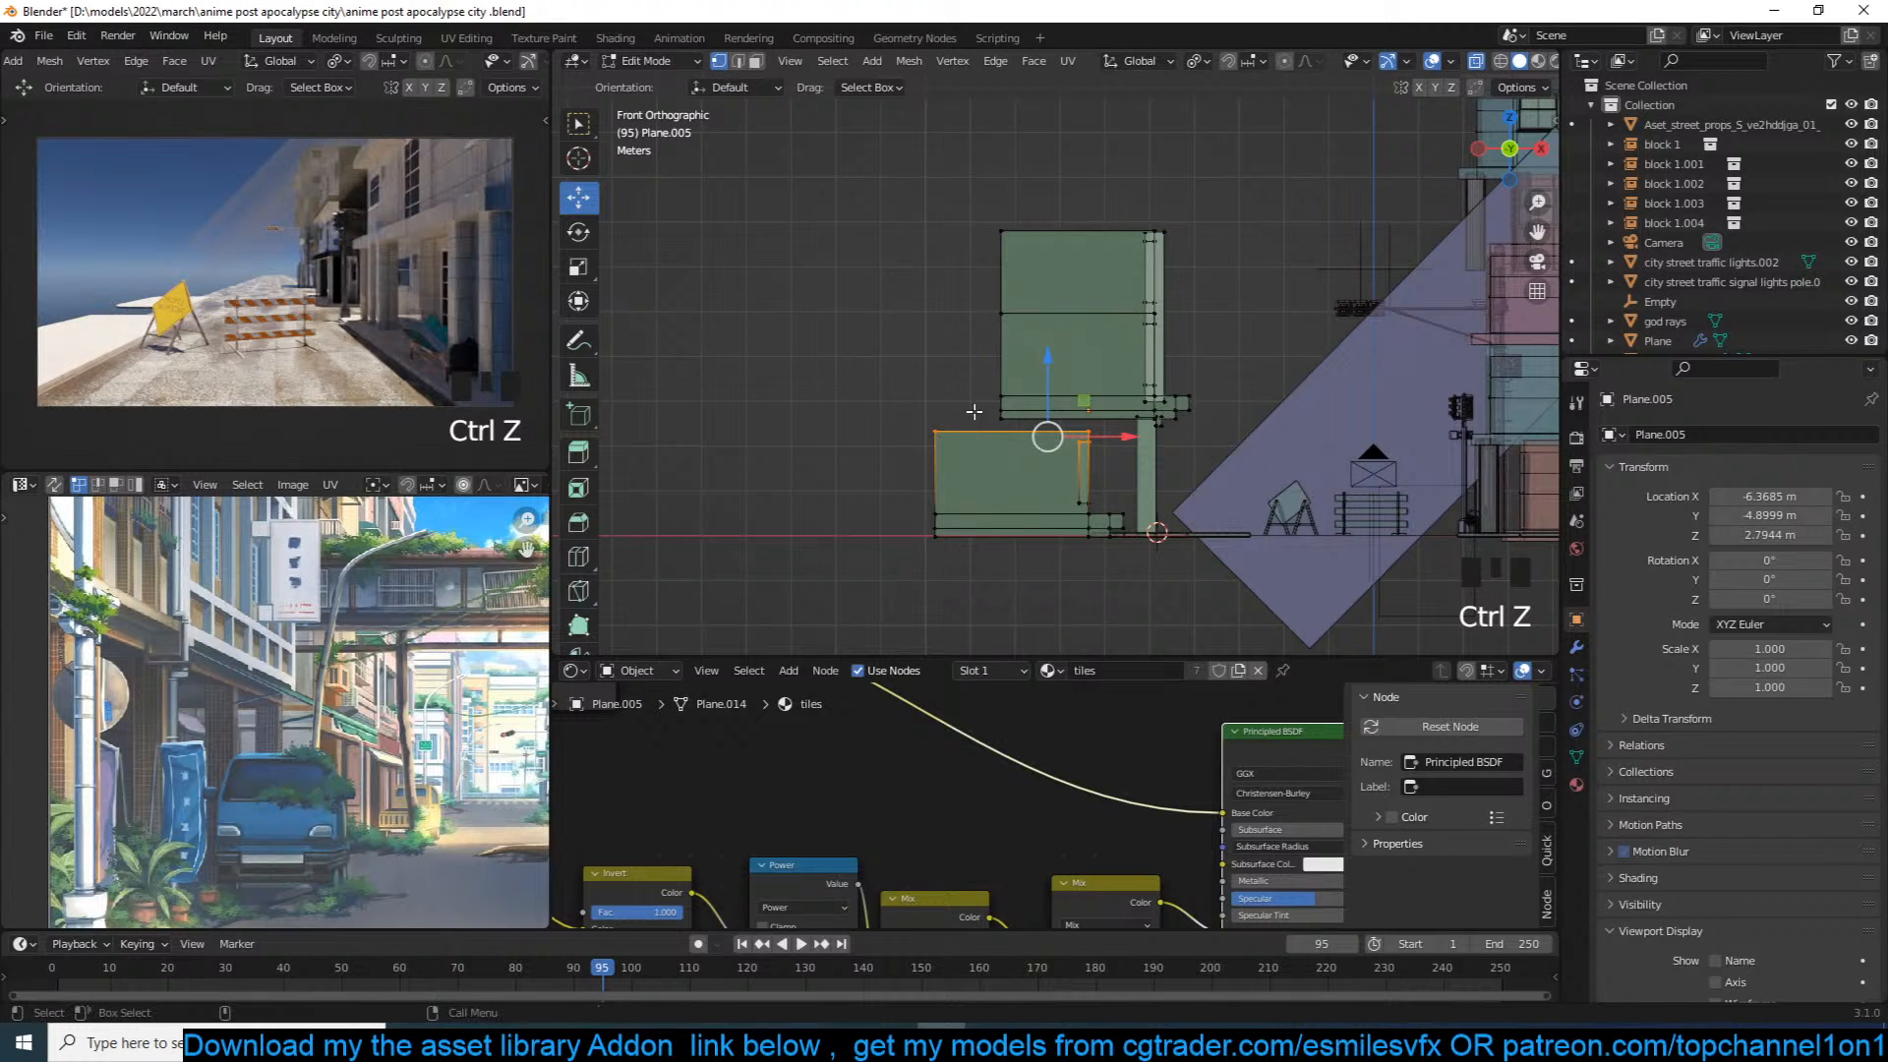
Step: Raise the ground-floor block's top vertices to the slab above, and rescale and reposition its base ledge vertically at ground level
{"action": "key", "text": "g"}
{"action": "left_click", "coordinate": [1048, 370]}
{"action": "key", "text": "alt+a"}
{"action": "left_click_drag", "start_coordinate": [924, 512], "coordinate": [1128, 552]}
{"action": "key", "text": "s"}
{"action": "key", "text": "z"}
{"action": "left_click", "coordinate": [1097, 539]}
{"action": "key", "text": "g"}
{"action": "key", "text": "z"}
{"action": "left_click", "coordinate": [1089, 546]}
Step: Shift the selected face of the recessed ground-floor block along the X axis, and save the file
{"action": "key", "text": "Tab"}
{"action": "key", "text": "grave"}
{"action": "middle_click_drag", "start_coordinate": [1154, 535], "coordinate": [923, 451]}
{"action": "scroll", "coordinate": [1070, 531], "scroll_direction": "up", "scroll_amount": 2}
{"action": "key", "text": "Tab"}
{"action": "key", "text": "grave"}
{"action": "key", "text": "3"}
{"action": "left_click", "coordinate": [1071, 588]}
{"action": "left_click", "coordinate": [1069, 588]}
{"action": "key", "text": "grave"}
{"action": "key", "text": "g"}
{"action": "key", "text": "x"}
{"action": "left_click", "coordinate": [1145, 561]}
{"action": "key", "text": "Tab"}
{"action": "key", "text": "grave"}
{"action": "key", "text": "alt+a"}
{"action": "key", "text": "grave"}
{"action": "key", "text": "ctrl+s"}
Step: Duplicate the wooden glass door on the blue storey opposite and snap the copy into the pillared building's first upper window recess
{"action": "scroll", "coordinate": [1160, 480], "scroll_direction": "up", "scroll_amount": 2}
{"action": "key", "text": "grave"}
{"action": "scroll", "coordinate": [1192, 482], "scroll_direction": "up", "scroll_amount": 2}
{"action": "key", "text": "grave"}
{"action": "key", "text": "grave"}
{"action": "key", "text": "grave"}
{"action": "right_click", "coordinate": [920, 438], "text": "shift"}
{"action": "key", "text": "grave"}
{"action": "scroll", "coordinate": [1239, 433], "scroll_direction": "down", "scroll_amount": 3}
{"action": "scroll", "coordinate": [1146, 403], "scroll_direction": "up", "scroll_amount": 2}
{"action": "left_click", "coordinate": [1344, 409]}
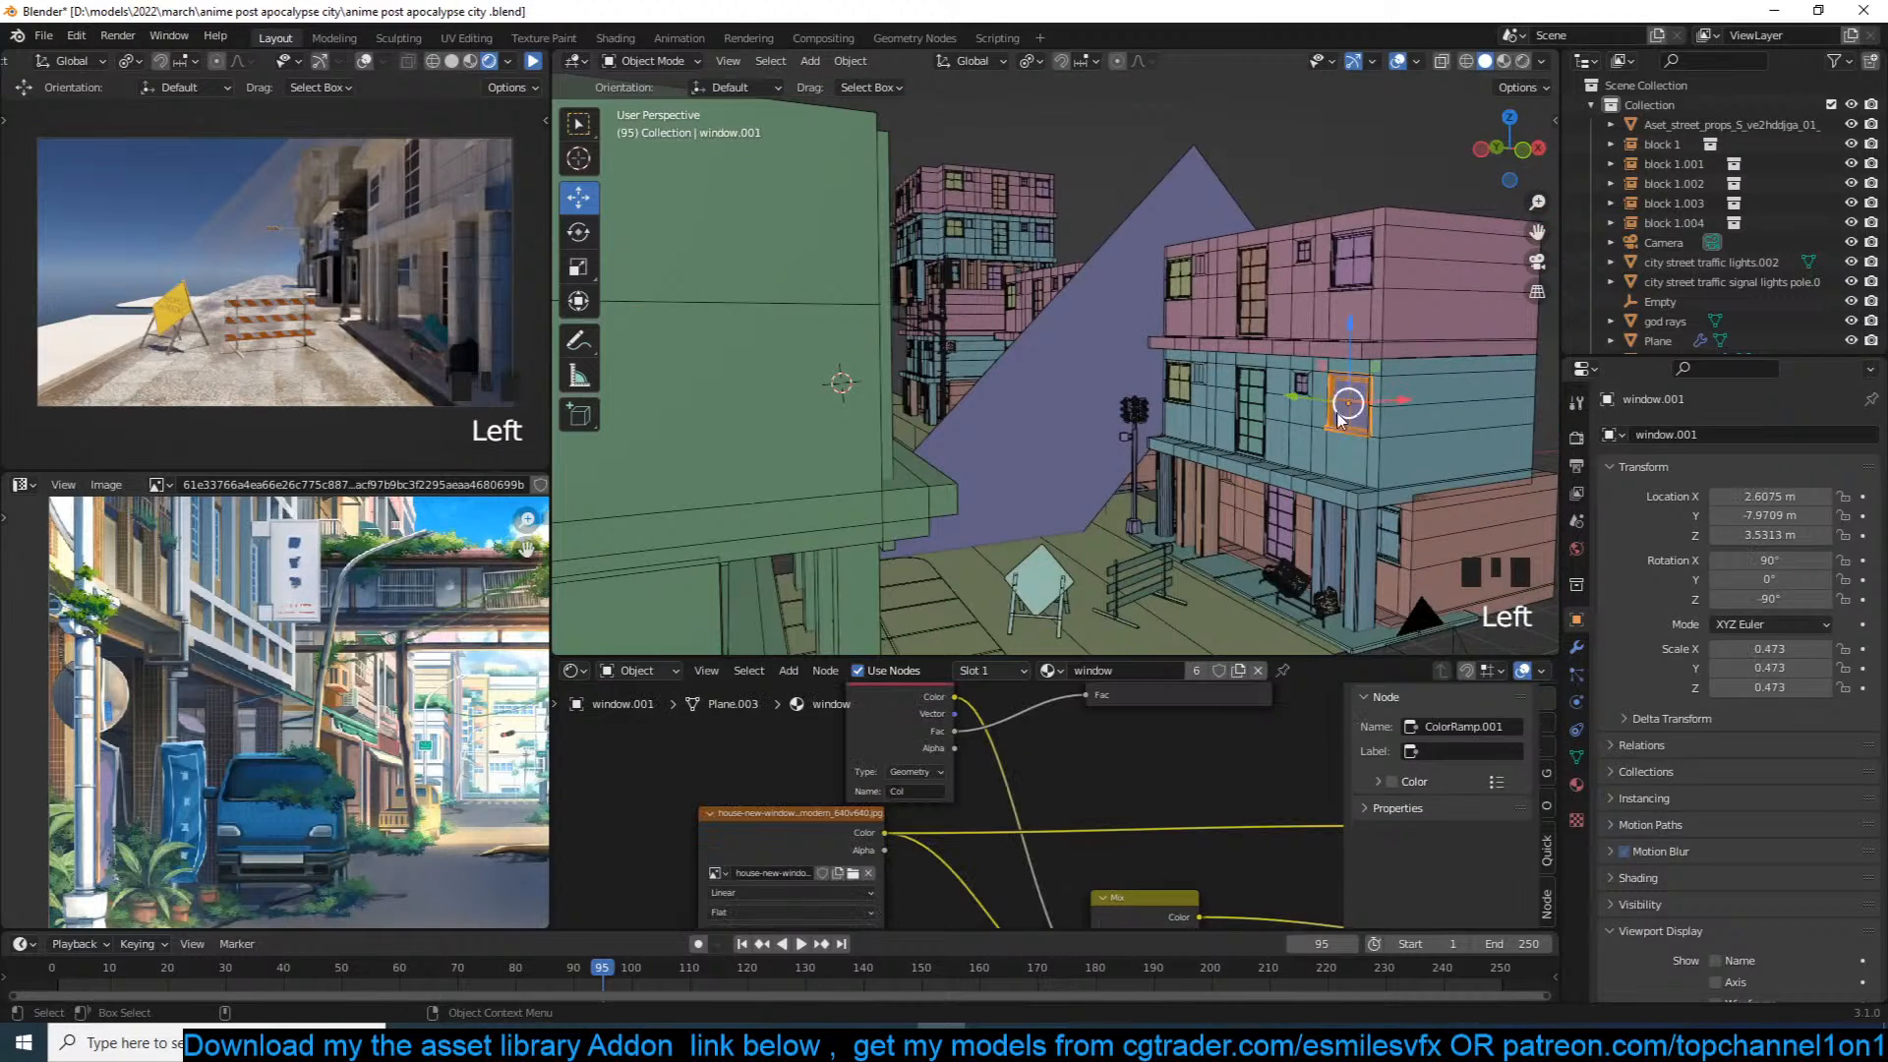
{"action": "scroll", "coordinate": [1337, 433], "scroll_direction": "up", "scroll_amount": 3}
{"action": "left_click", "coordinate": [1365, 393]}
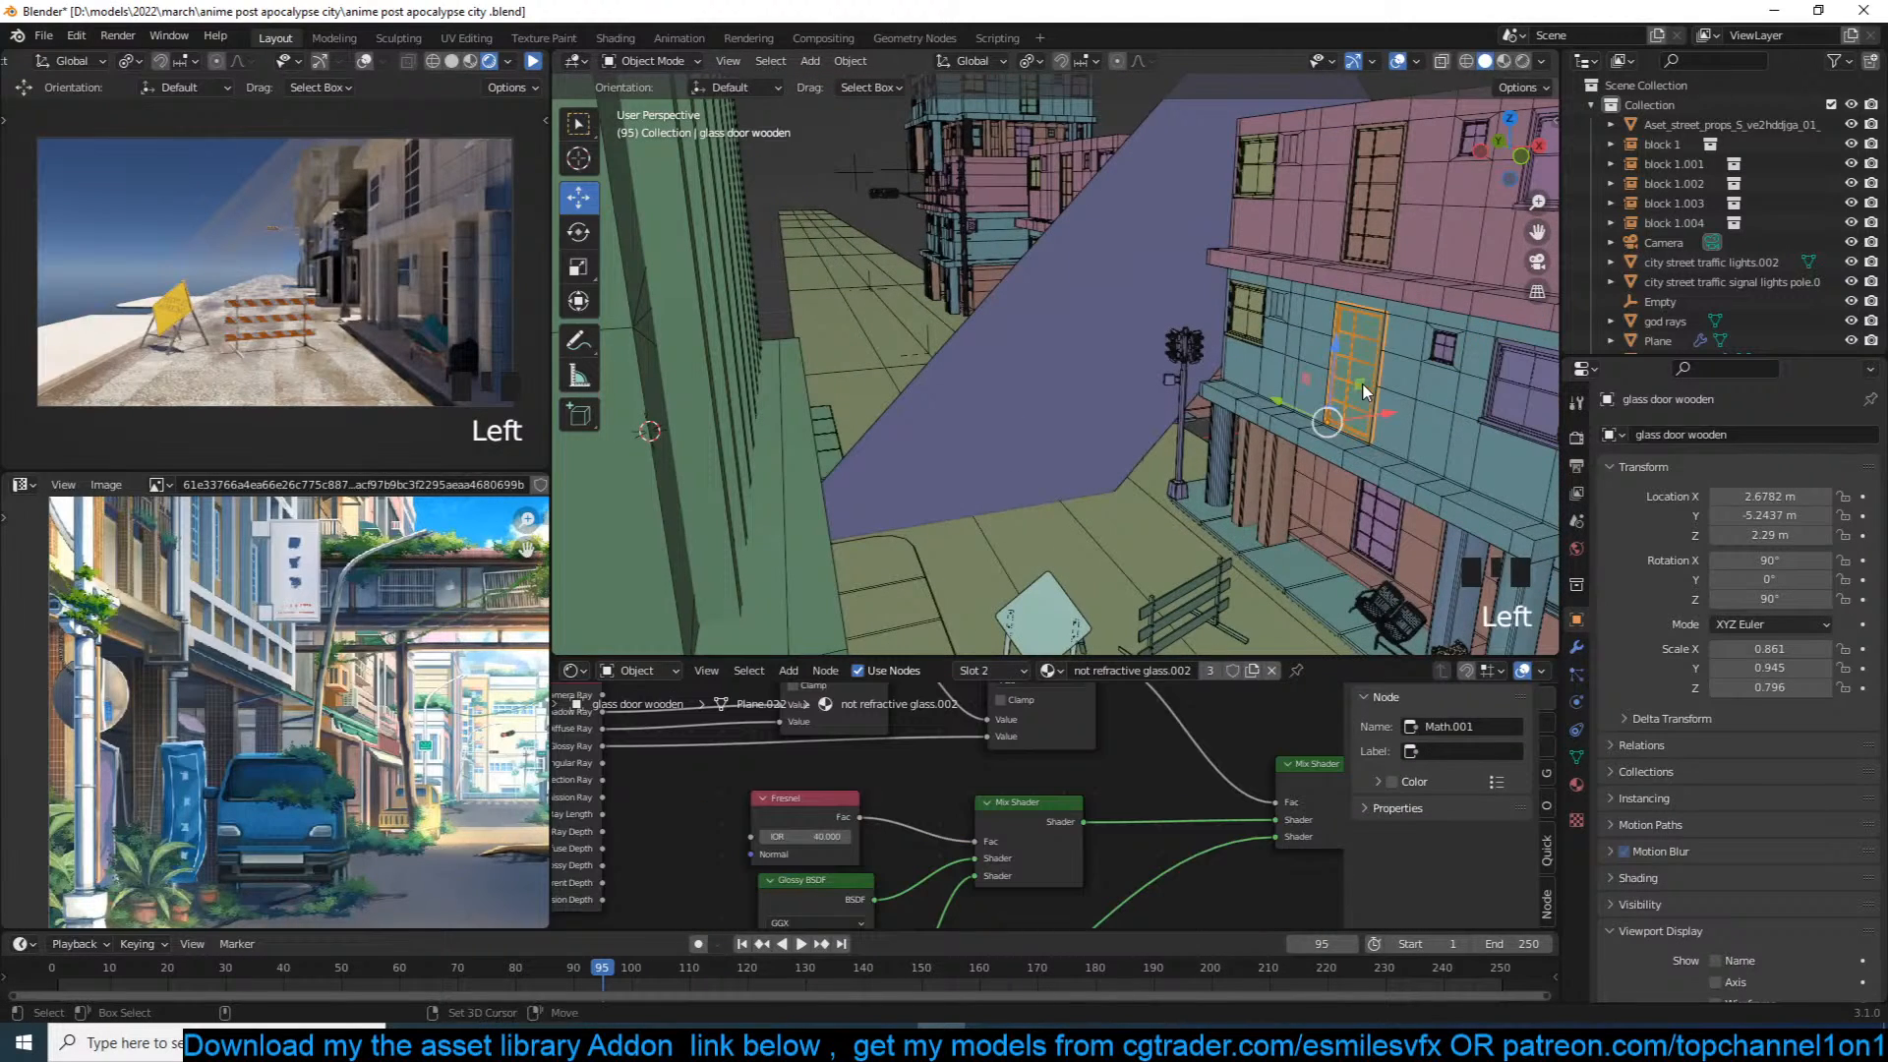
{"action": "key", "text": "shift+d"}
{"action": "key", "text": "grave"}
{"action": "scroll", "coordinate": [1196, 375], "scroll_direction": "up", "scroll_amount": 2}
{"action": "right_click", "coordinate": [1152, 352], "text": "shift"}
{"action": "right_click", "coordinate": [1069, 325], "text": "shift"}
{"action": "right_click", "coordinate": [1117, 293], "text": "shift"}
{"action": "key", "text": "shift+s"}
Step: Scale the door copy down to about 0.88 of its size and position it to fit inside the recess
{"action": "key", "text": "s"}
{"action": "left_click", "coordinate": [1200, 270]}
{"action": "left_click_drag", "start_coordinate": [1166, 259], "coordinate": [1207, 342]}
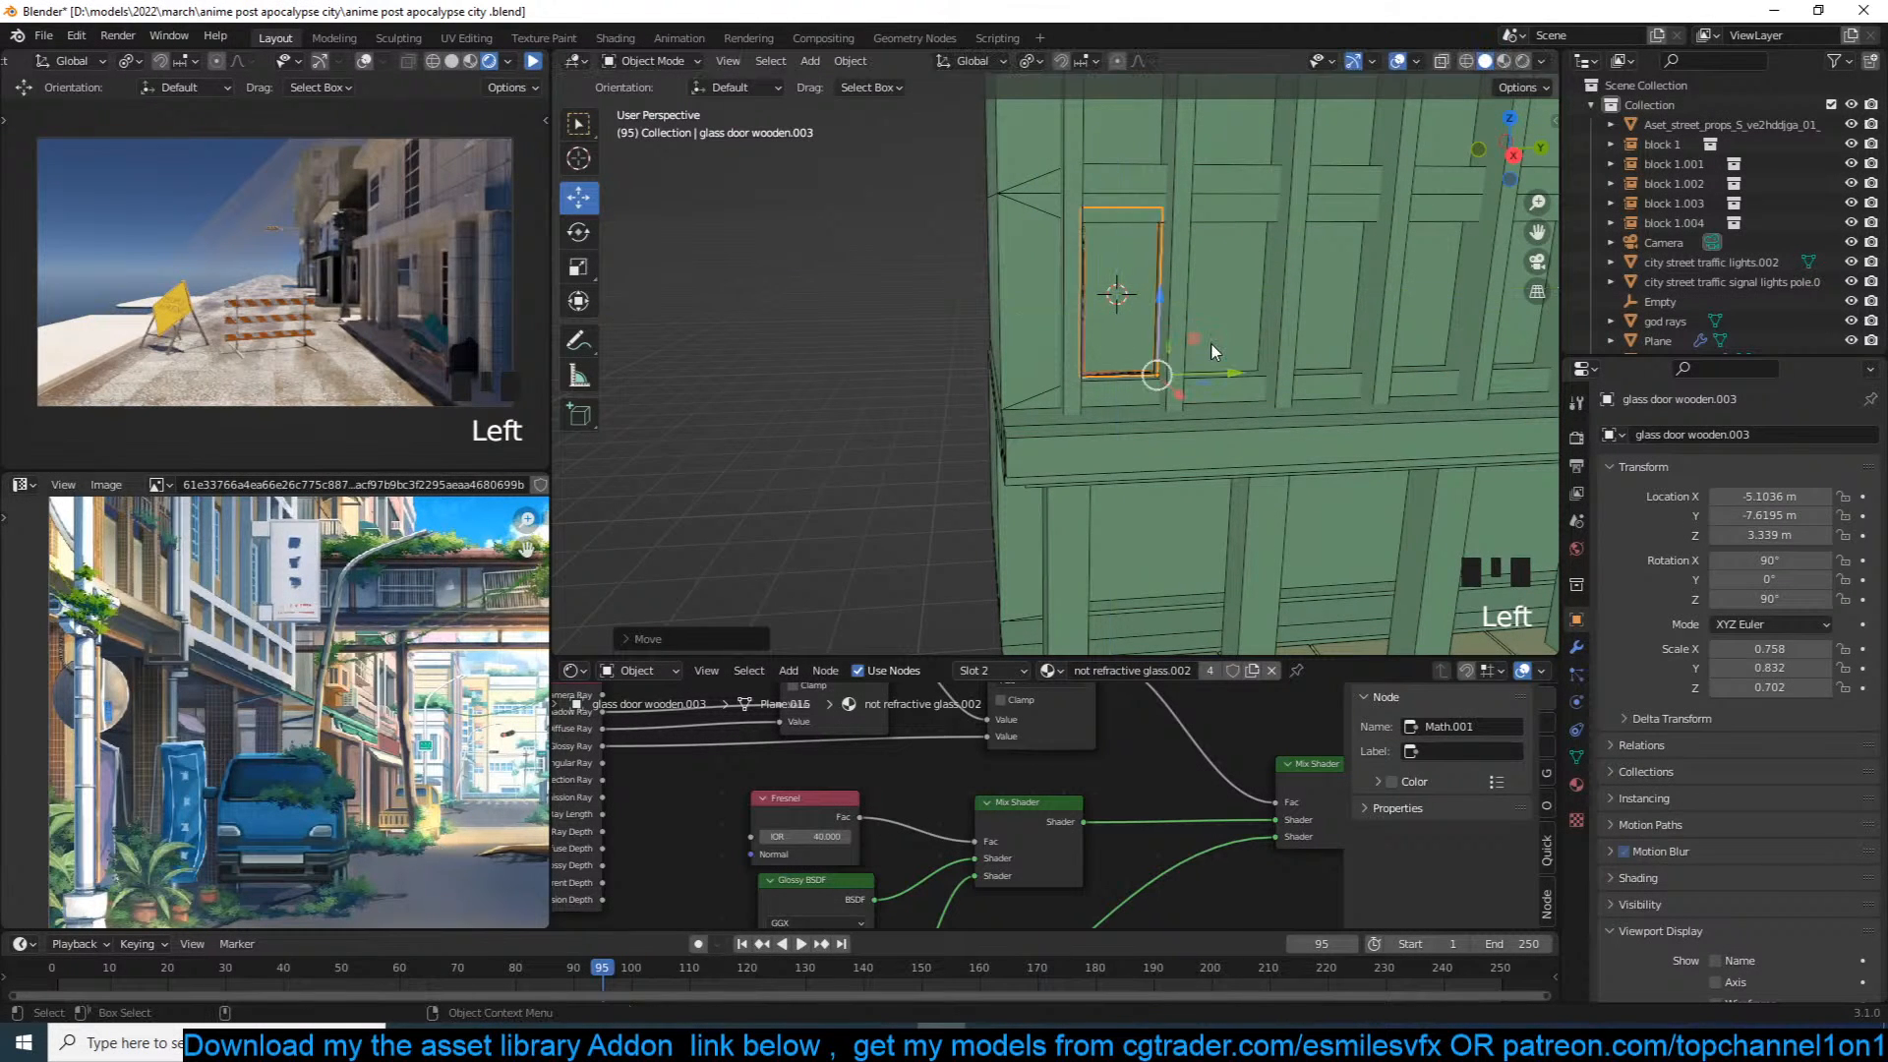
{"action": "key", "text": "KP_Decimal"}
{"action": "key", "text": "grave"}
{"action": "left_click_drag", "start_coordinate": [1208, 539], "coordinate": [1172, 588]}
{"action": "scroll", "coordinate": [1121, 777], "scroll_direction": "down", "scroll_amount": 11}
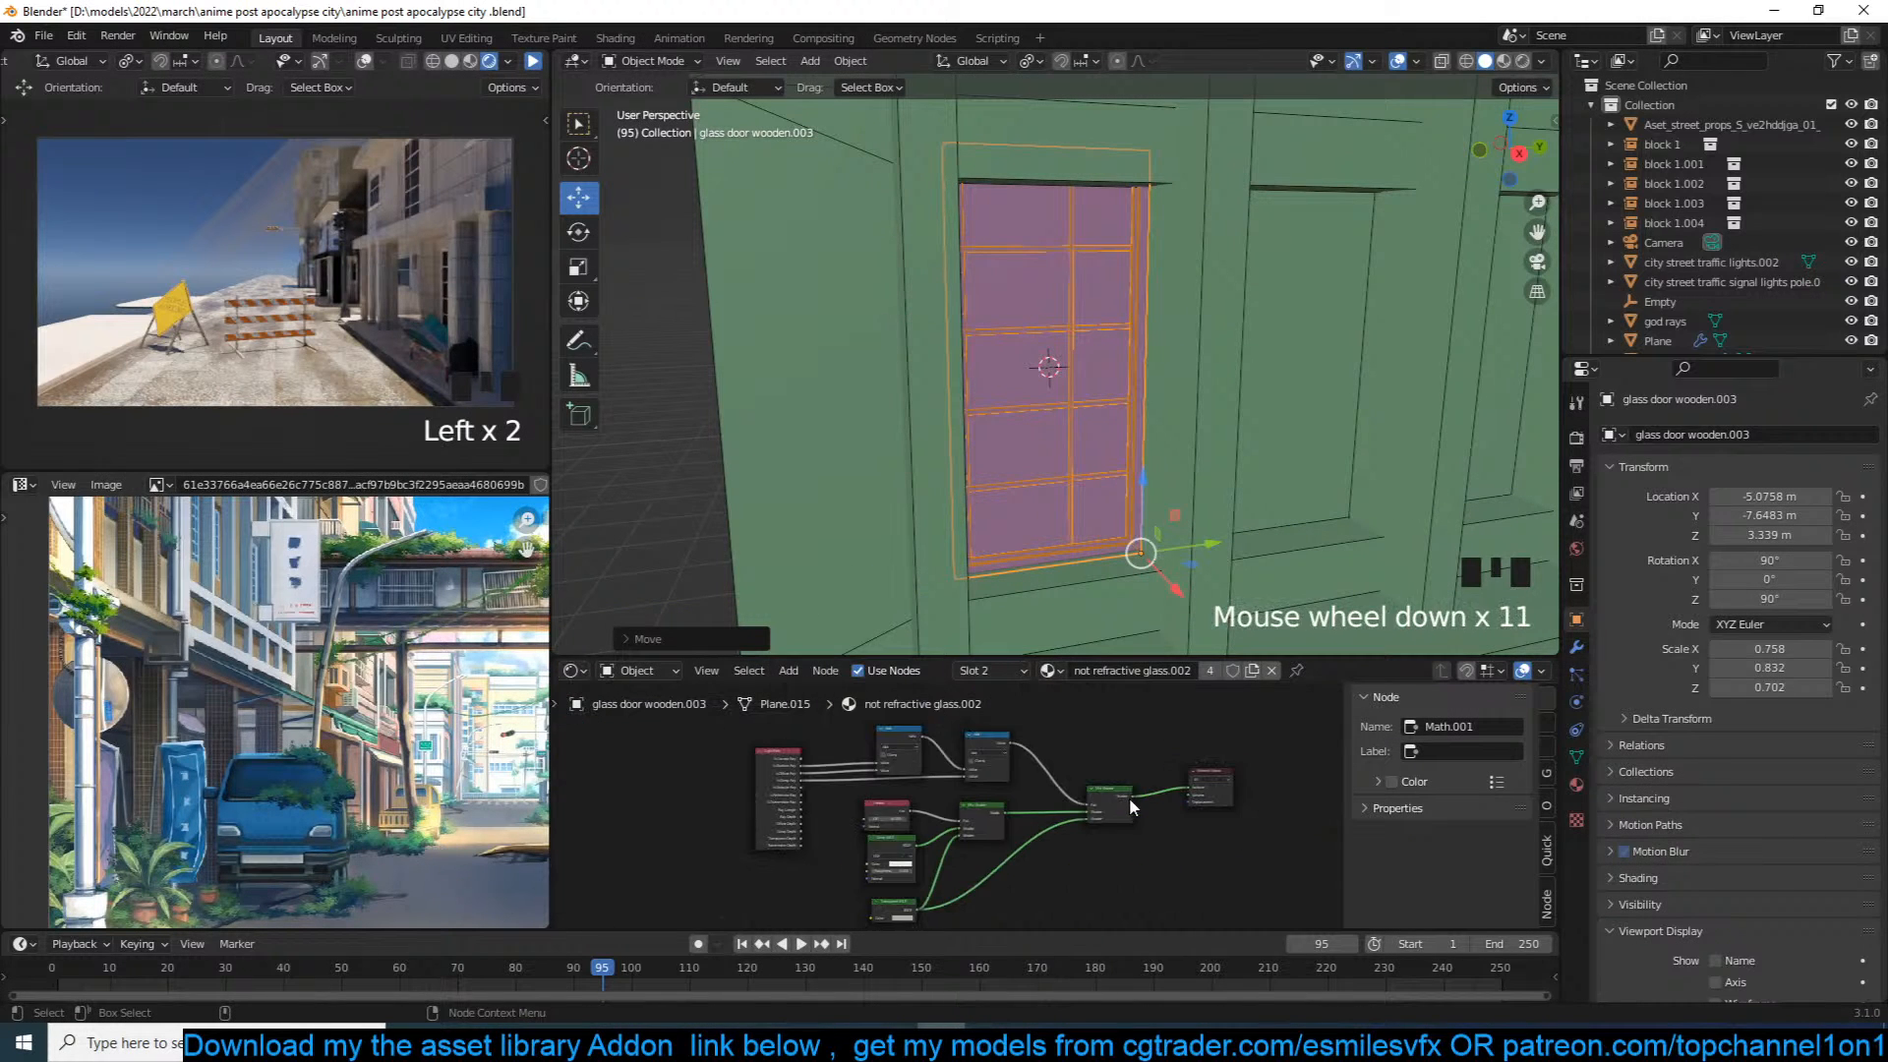
Step: Save the file and delete all shader nodes except the output from the door's not refractive glass.002 material
{"action": "key", "text": "ctrl+s"}
{"action": "left_click", "coordinate": [1576, 785]}
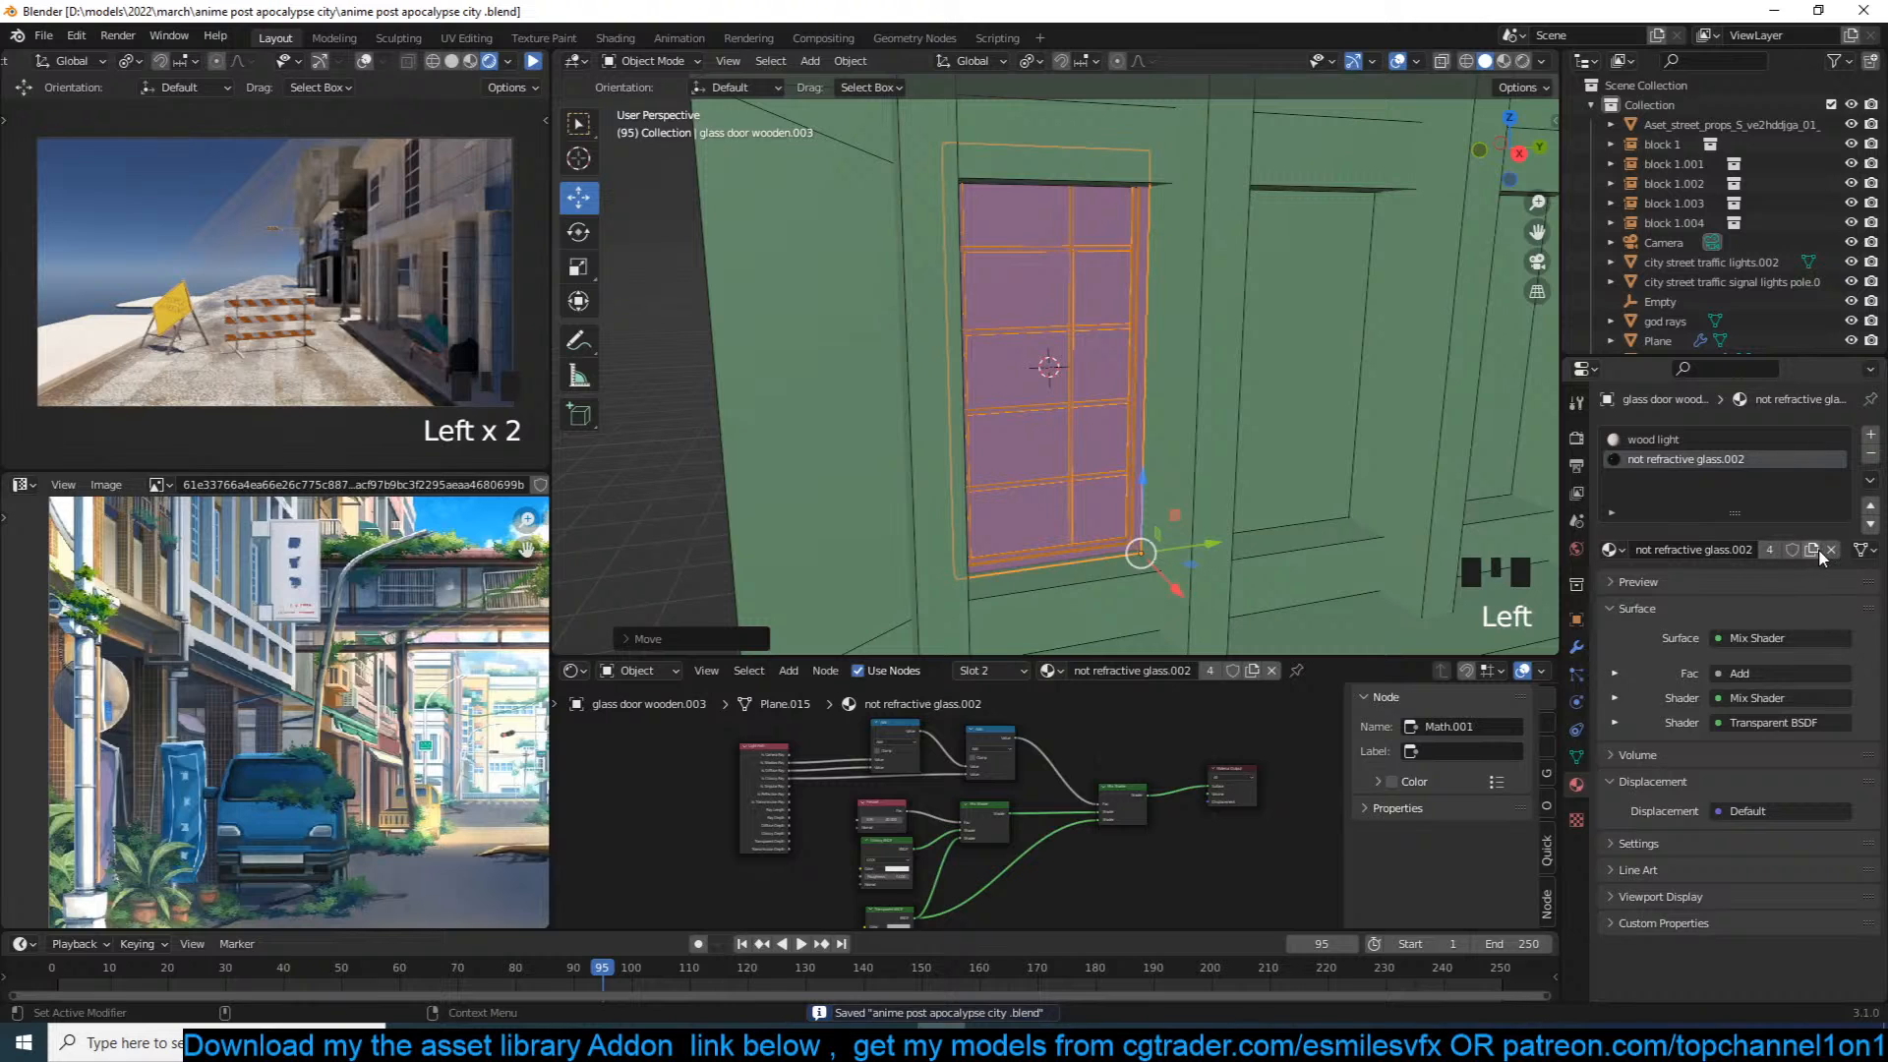
{"action": "scroll", "coordinate": [1154, 786], "scroll_direction": "up", "scroll_amount": 4}
{"action": "scroll", "coordinate": [1127, 733], "scroll_direction": "down", "scroll_amount": 5}
{"action": "left_click_drag", "start_coordinate": [1133, 716], "coordinate": [711, 920]}
{"action": "key", "text": "x"}
Step: Add a Glossy BSDF to the glass material, connect it to the Material Output, and save the file
{"action": "key", "text": "shift+a"}
{"action": "mouse_move", "coordinate": [872, 863]}
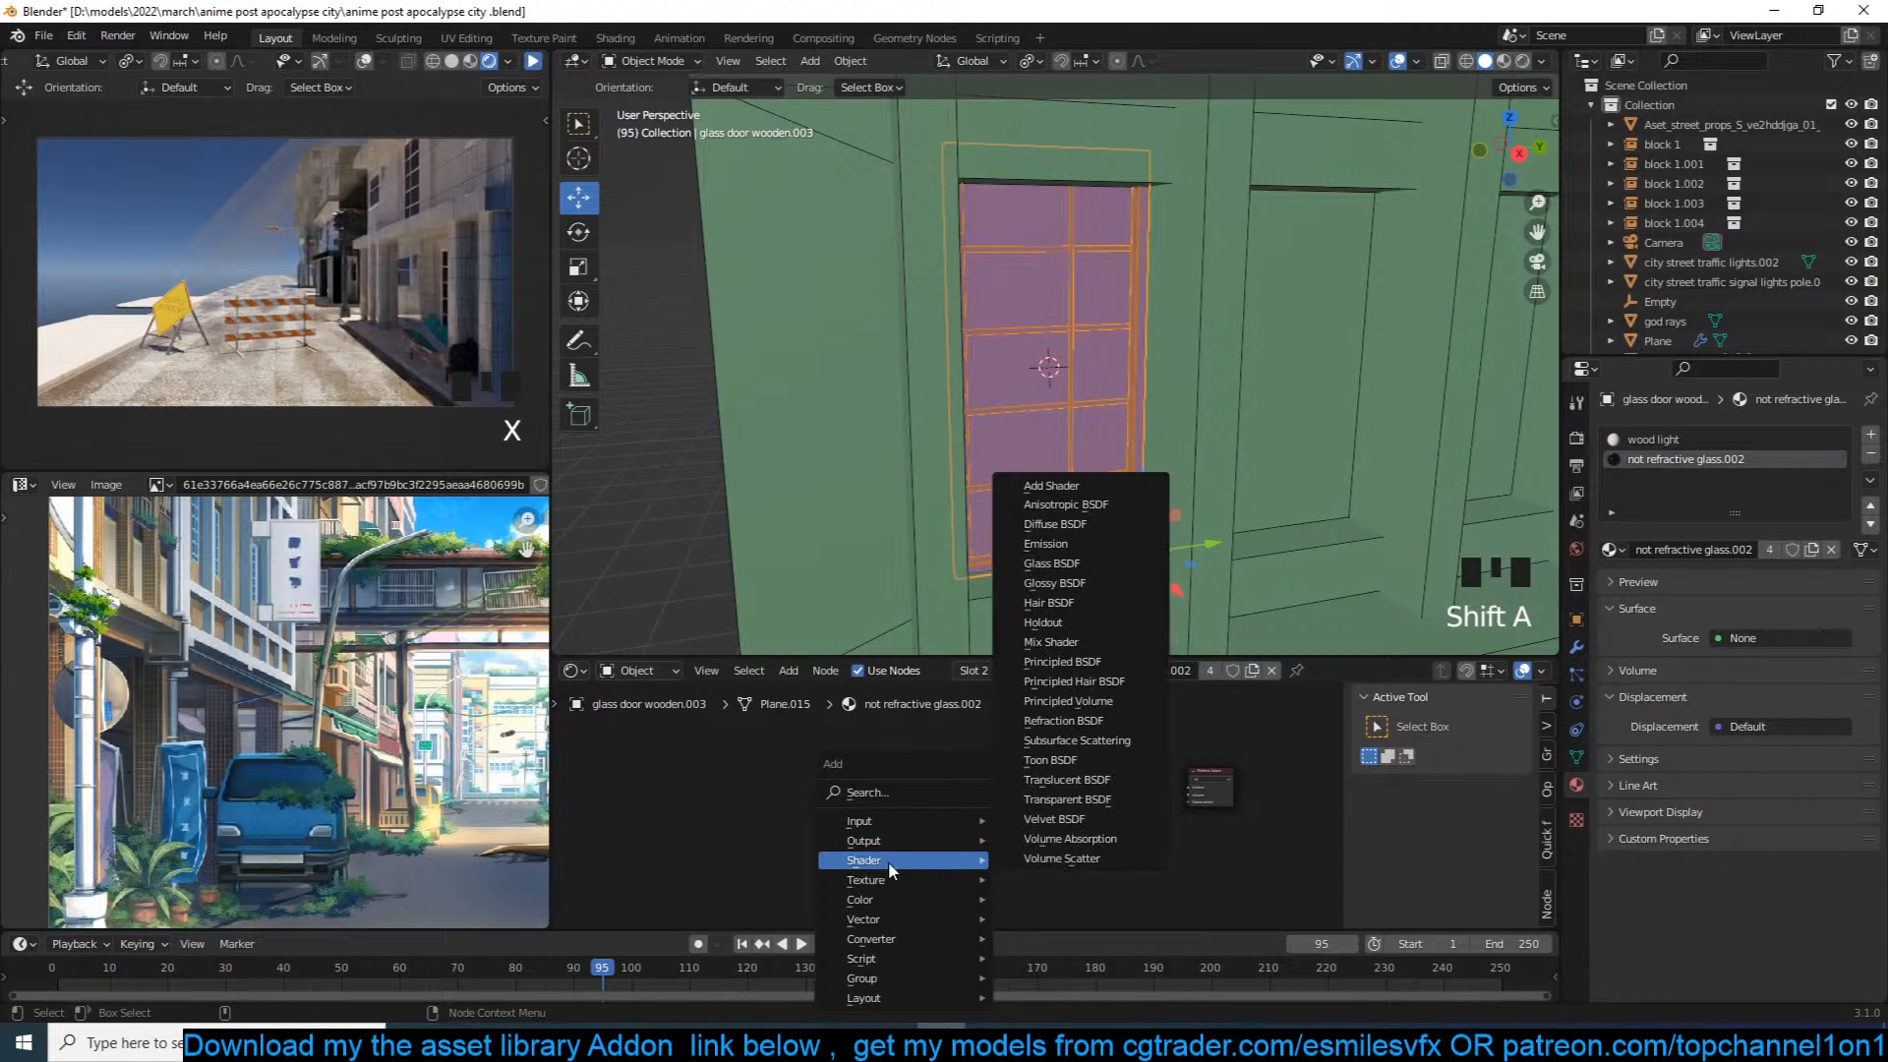
{"action": "left_click", "coordinate": [1096, 583]}
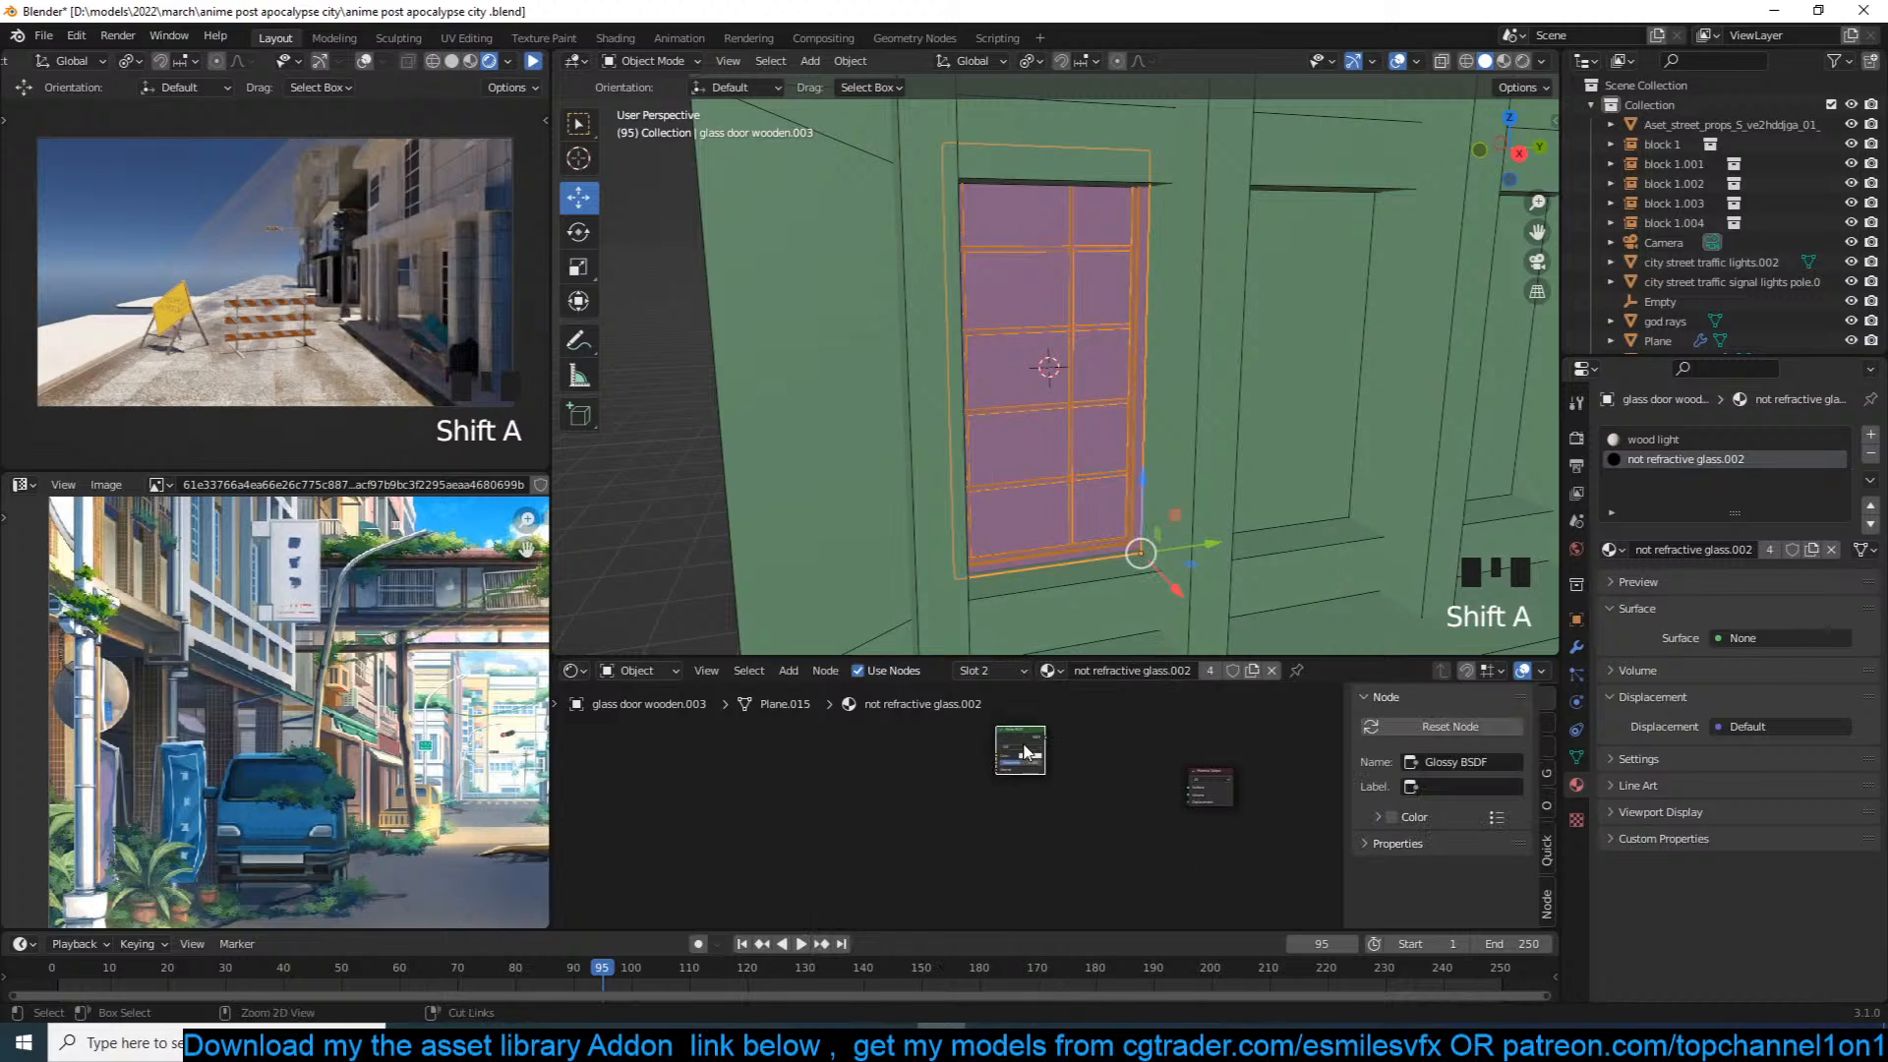
{"action": "left_click", "coordinate": [1069, 771], "text": "ctrl+shift"}
{"action": "left_click", "coordinate": [1041, 749], "text": "ctrl+shift"}
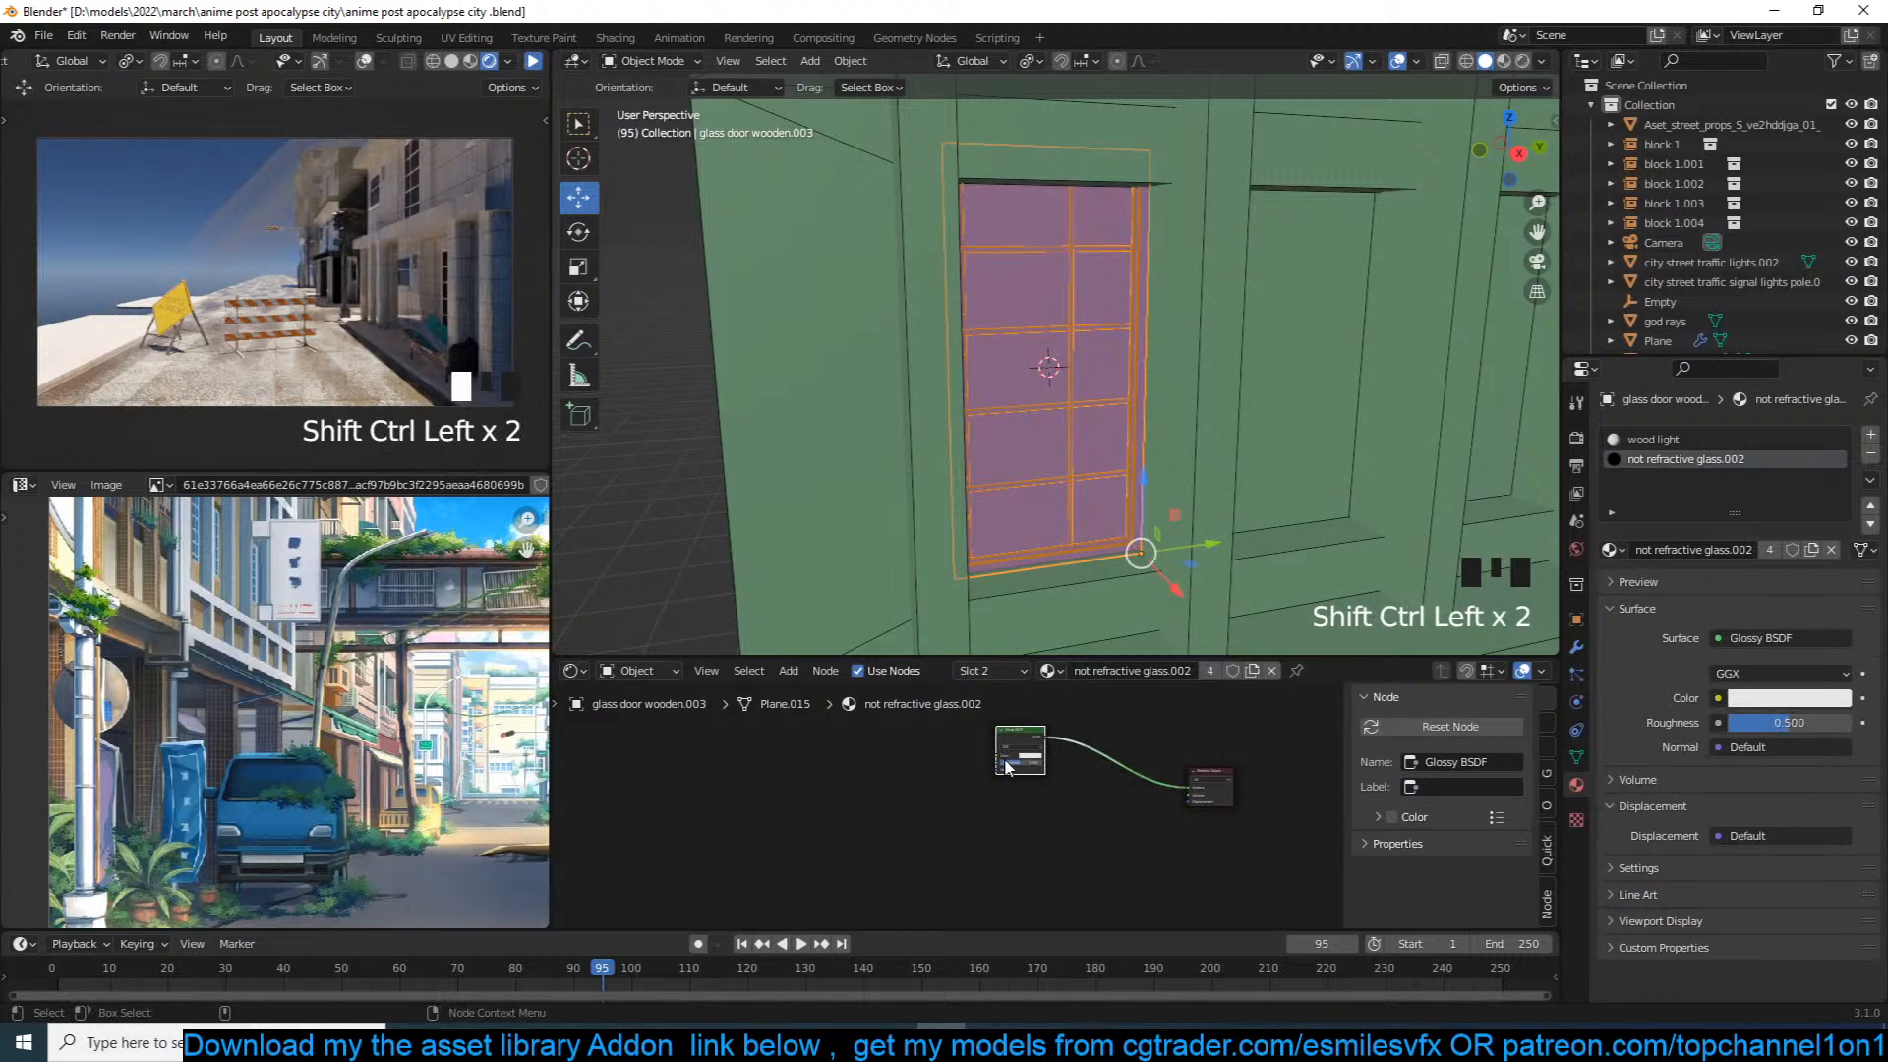
{"action": "scroll", "coordinate": [1066, 781], "scroll_direction": "up", "scroll_amount": 5}
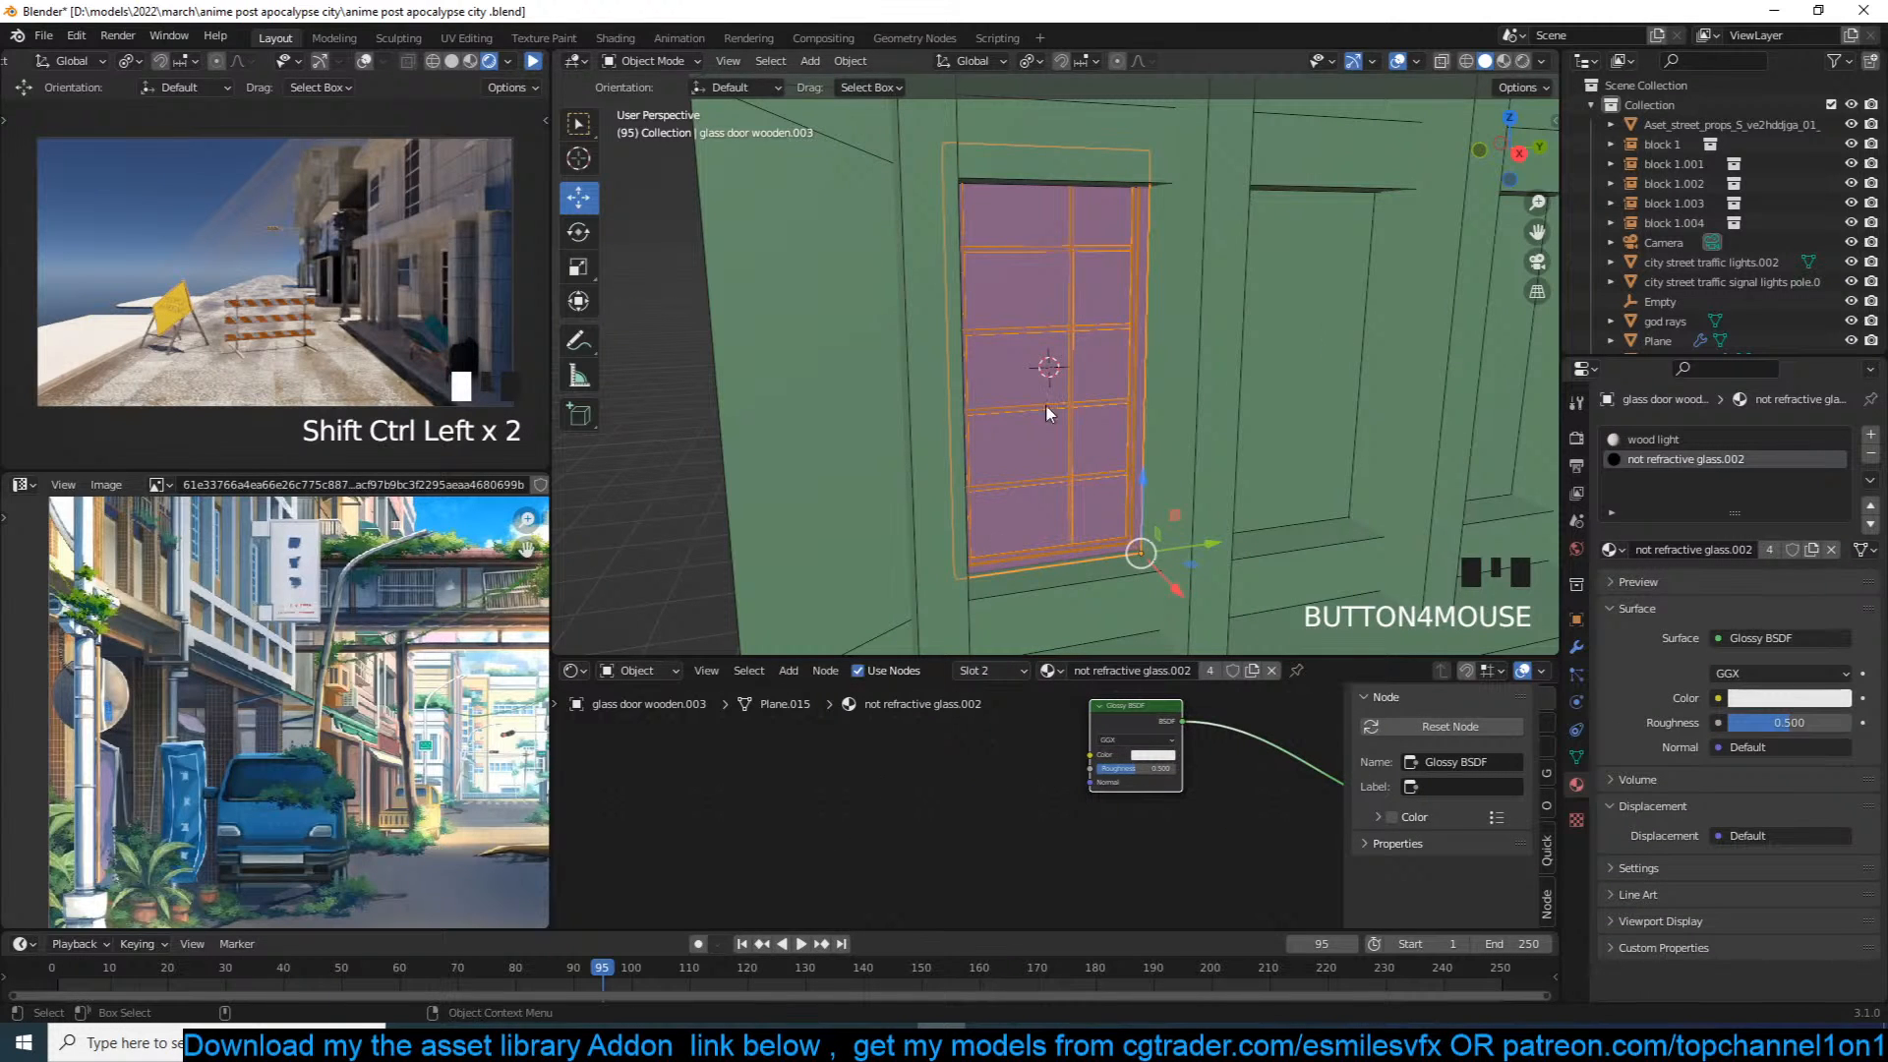
{"action": "key", "text": "ctrl+s"}
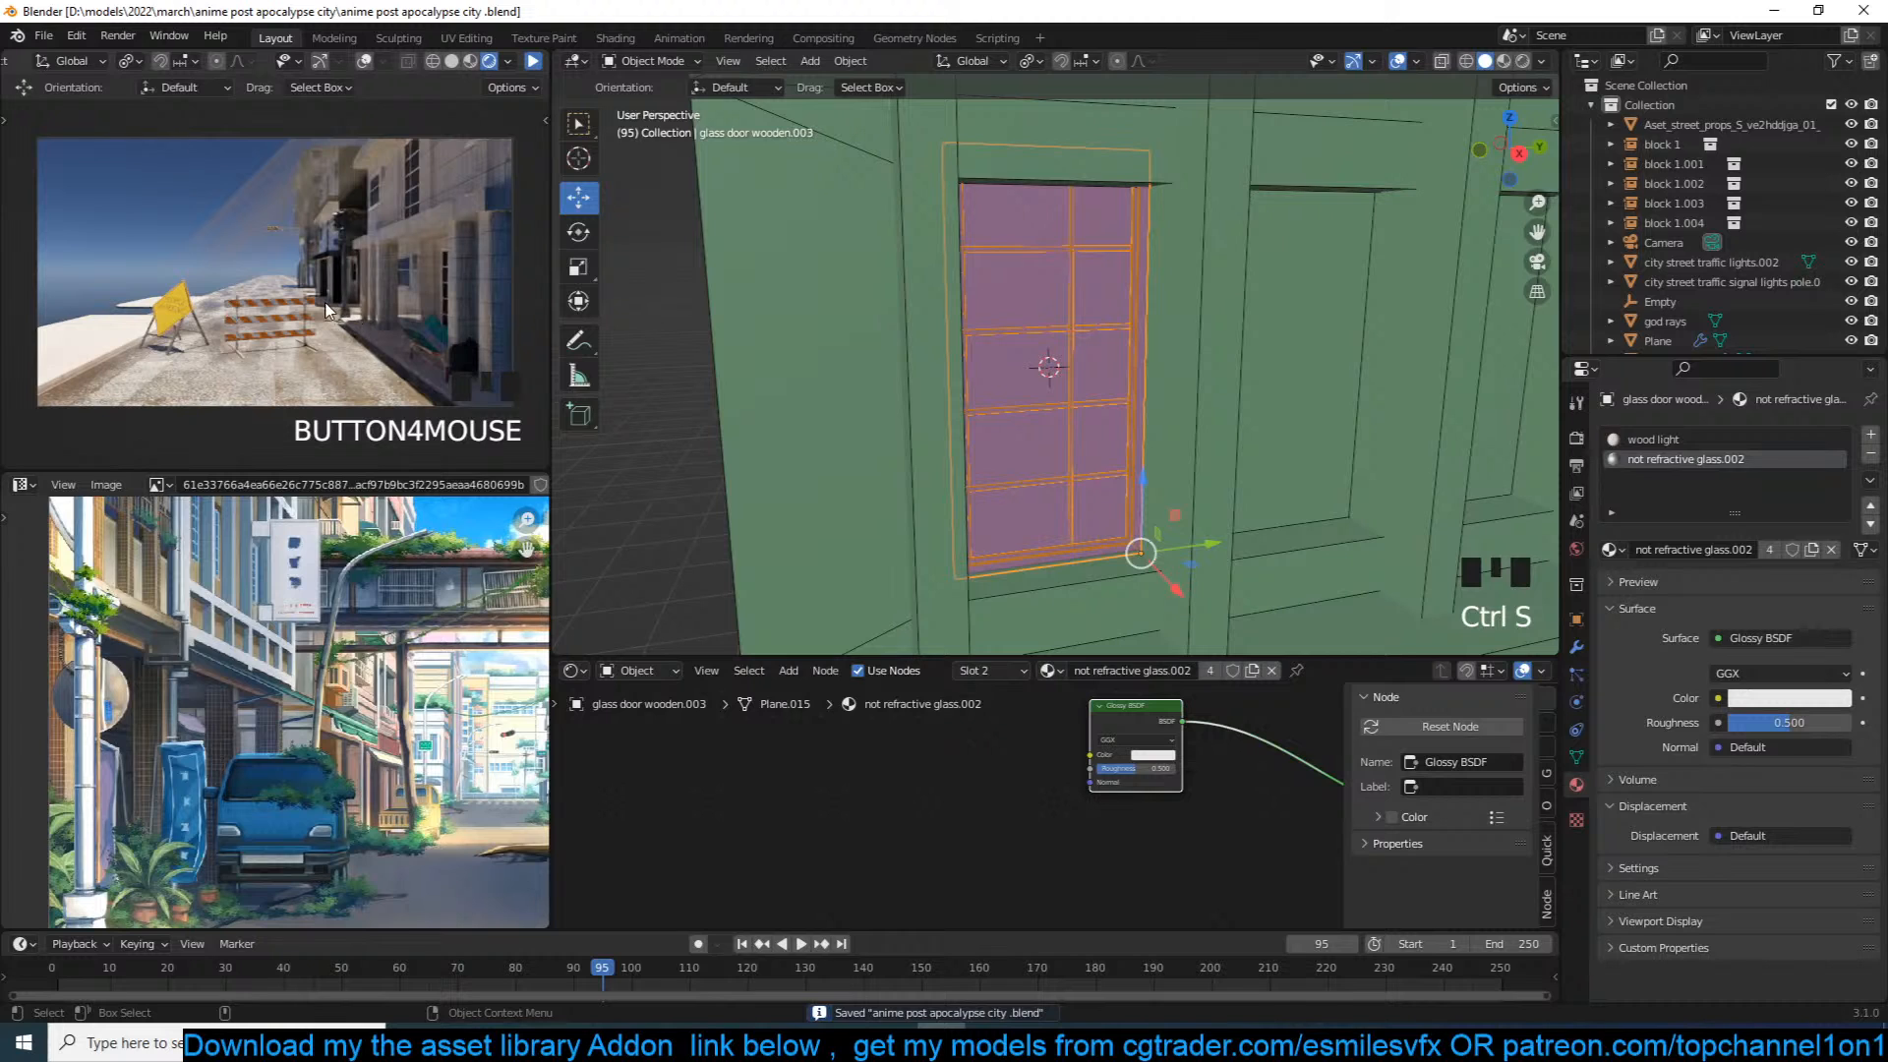
Step: Isolate the door copy in the rendered preview, resume live rendering there, and save the file
{"action": "key", "text": "slash"}
{"action": "left_click", "coordinate": [532, 61]}
{"action": "key", "text": "grave"}
{"action": "key", "text": "grave"}
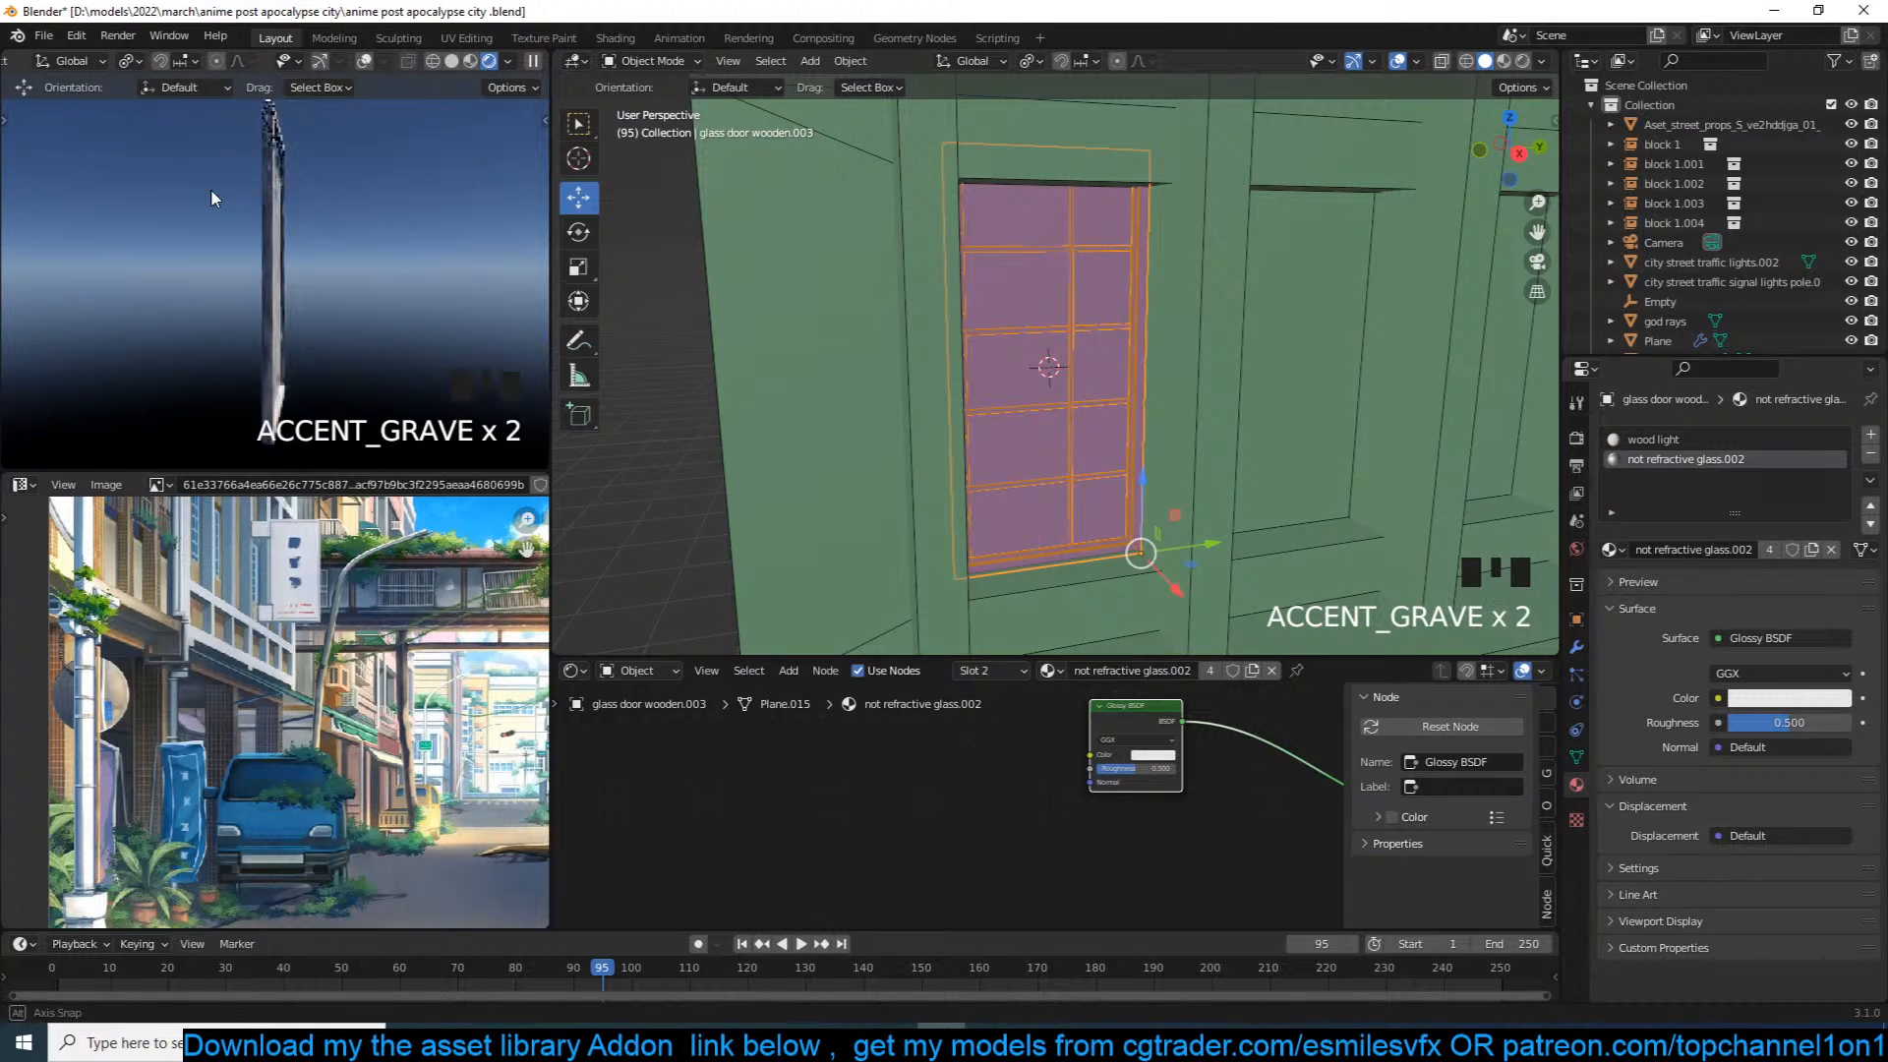
{"action": "middle_click_drag", "start_coordinate": [211, 187], "coordinate": [186, 187]}
{"action": "scroll", "coordinate": [826, 732], "scroll_direction": "up", "scroll_amount": 3}
{"action": "middle_click_drag", "start_coordinate": [845, 732], "coordinate": [815, 742]}
{"action": "key", "text": "ctrl+s"}
Step: Add a Gradient Texture node to the glass material and preview it on the door's panes
{"action": "key", "text": "shift+a"}
{"action": "mouse_move", "coordinate": [851, 714]}
{"action": "left_click", "coordinate": [914, 546]}
{"action": "left_click", "coordinate": [776, 754]}
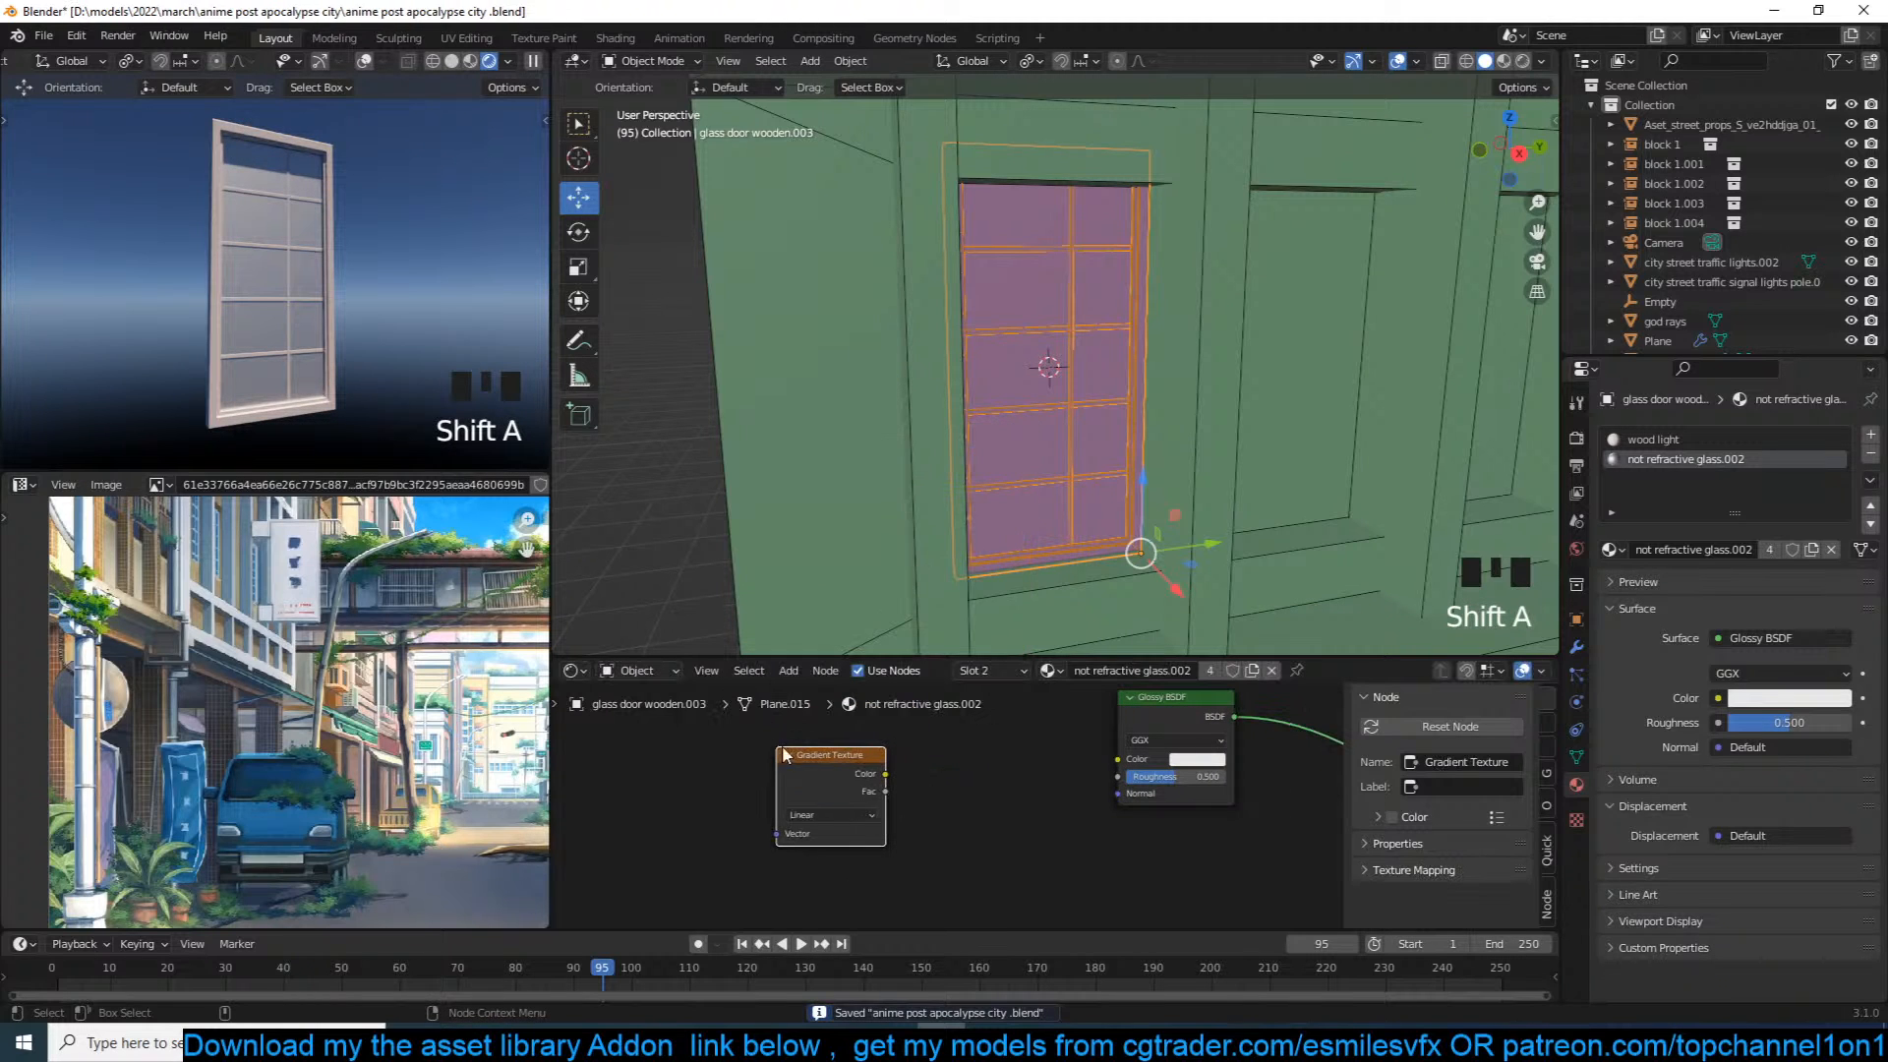
{"action": "left_click", "coordinate": [841, 775], "text": "ctrl+shift"}
Step: Try the Spherical gradient type on the panes and switch back to Linear
{"action": "left_click", "coordinate": [834, 814]}
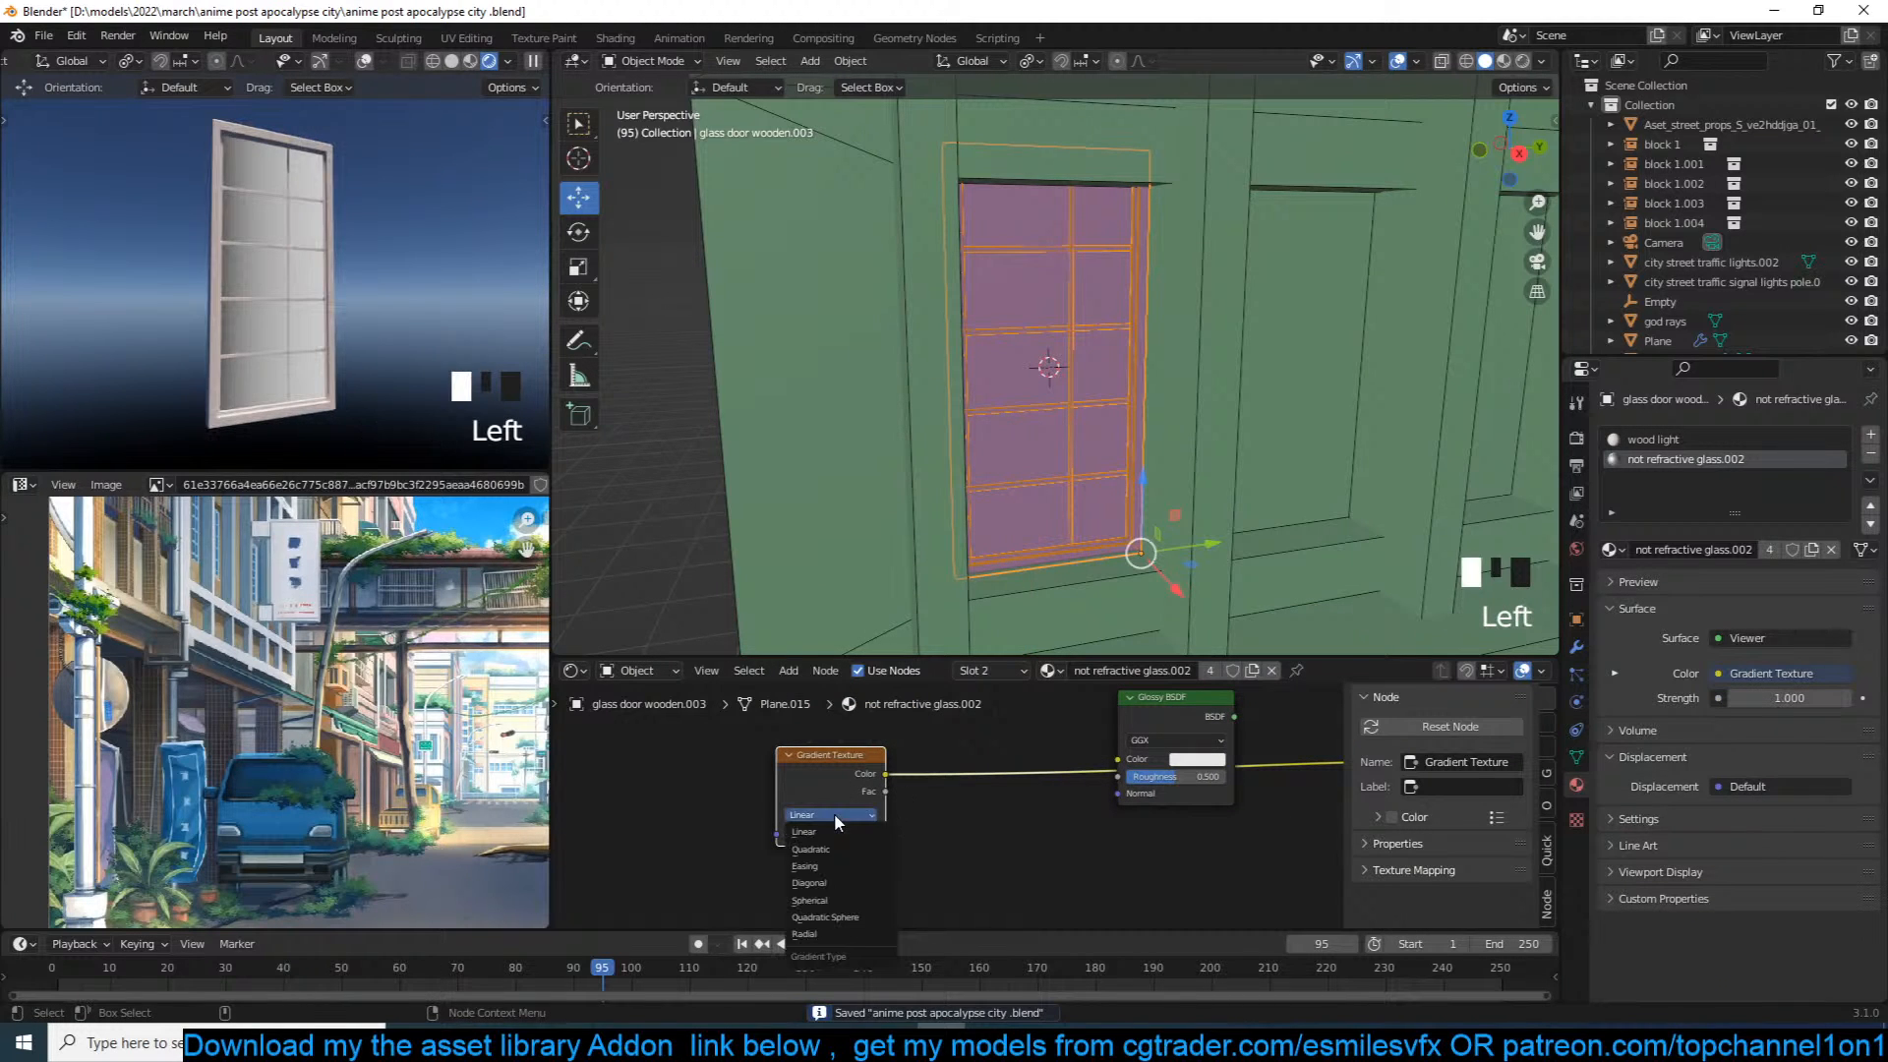
{"action": "left_click", "coordinate": [809, 900]}
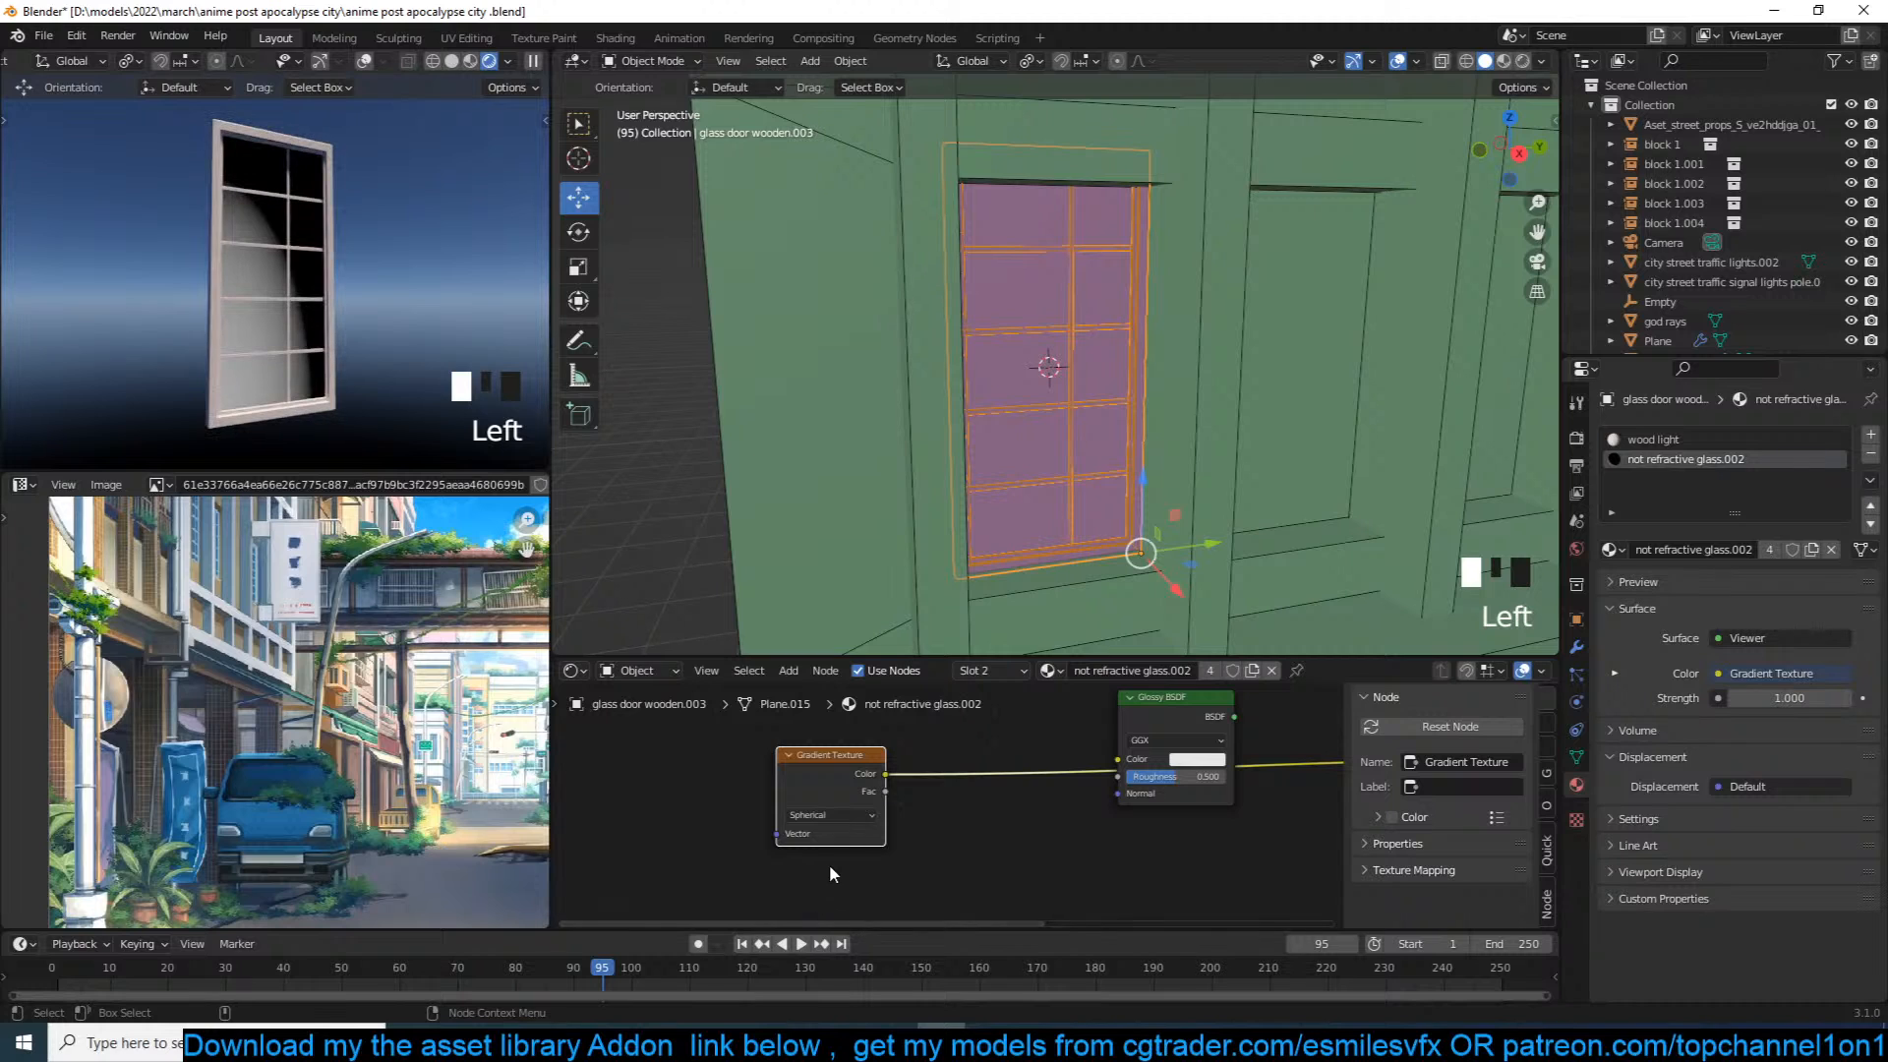
{"action": "left_click", "coordinate": [834, 815]}
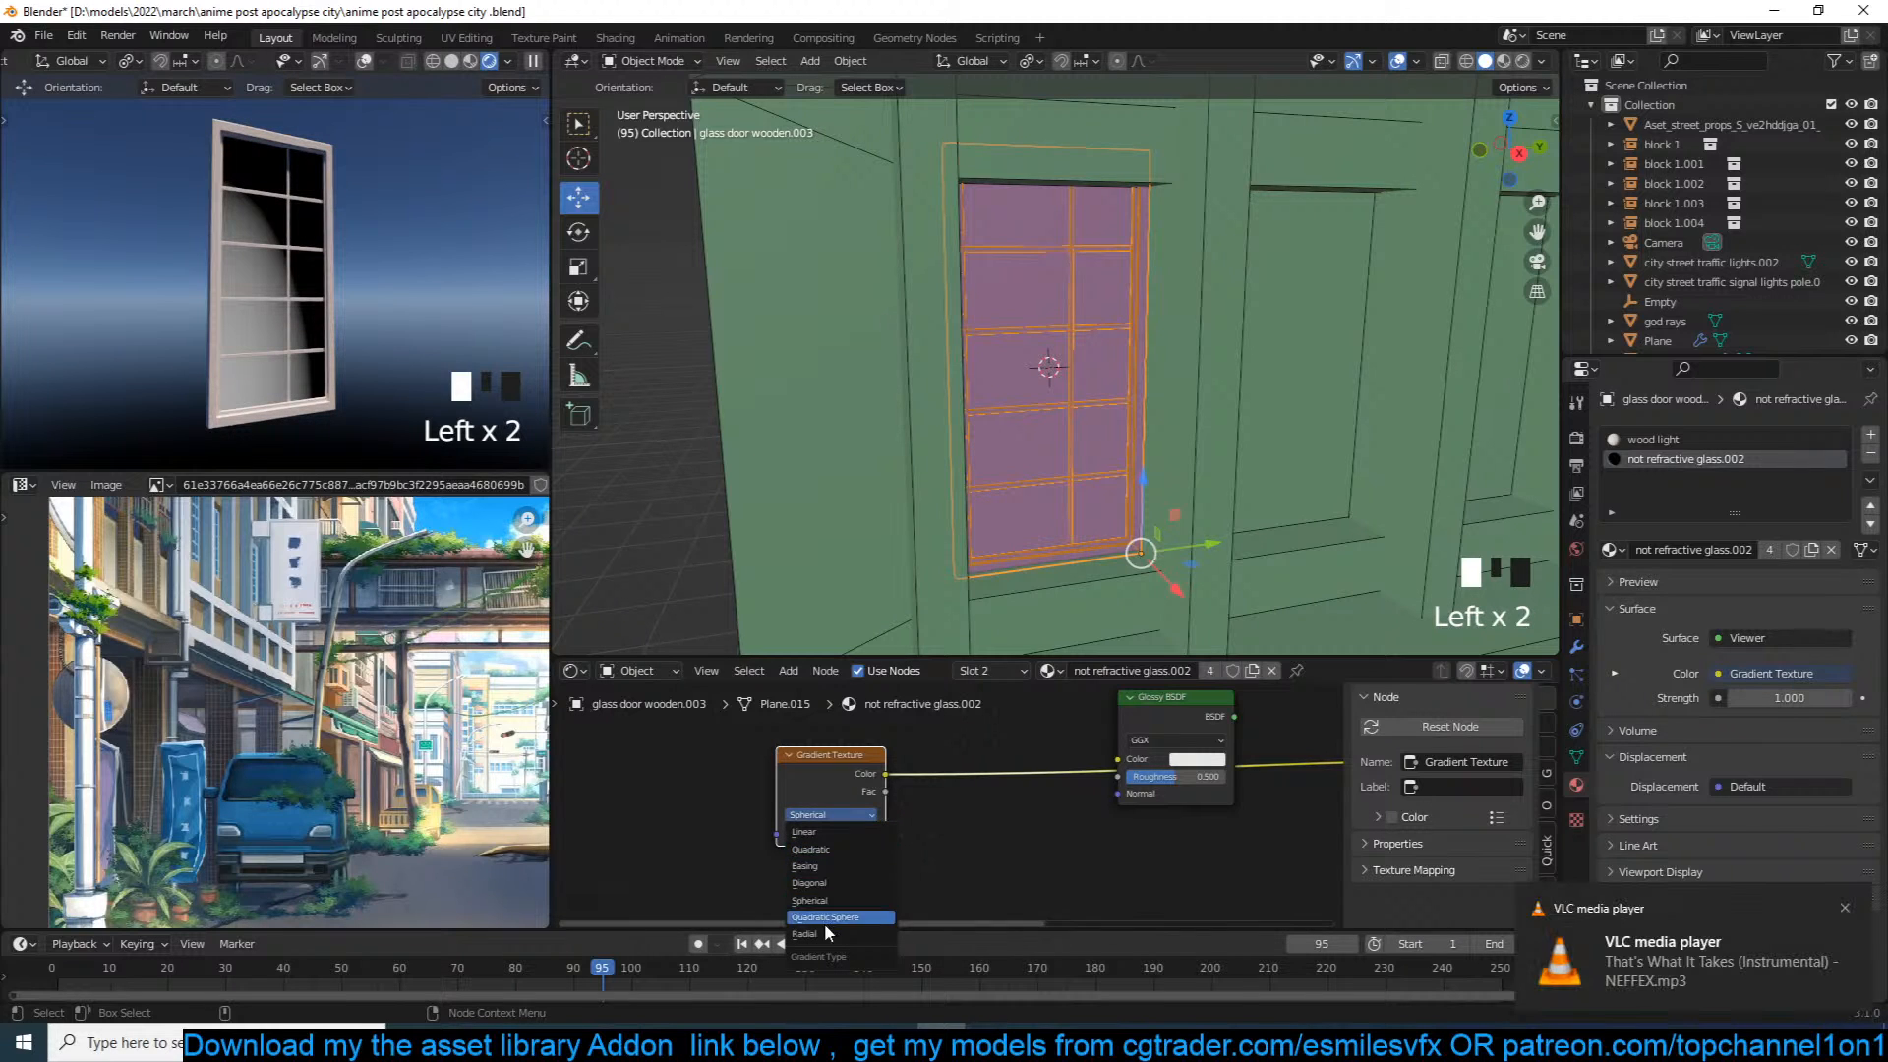
{"action": "left_click", "coordinate": [853, 832]}
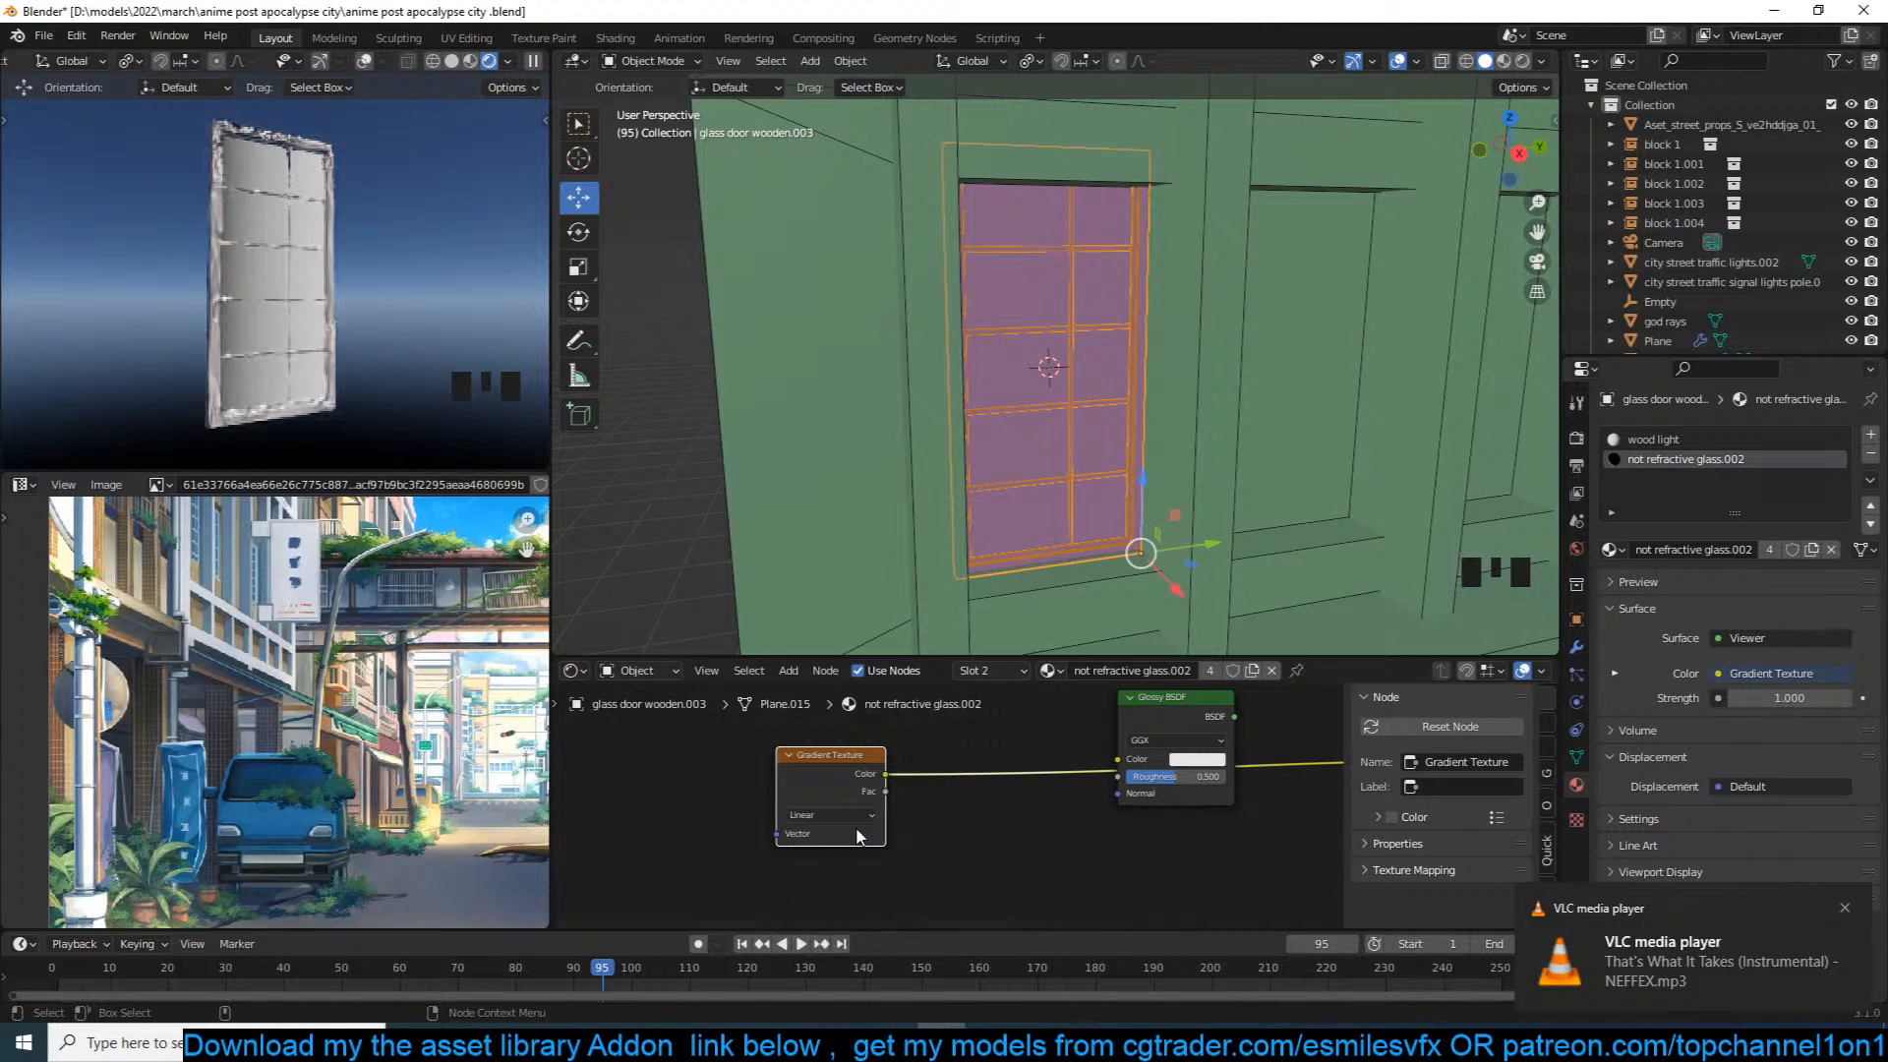
Step: Add Texture Coordinate and Mapping nodes to the gradient, set the Y rotation to 45°, and change the scale on all axes
{"action": "key", "text": "ctrl+t"}
{"action": "middle_click_drag", "start_coordinate": [794, 782], "coordinate": [1079, 757]}
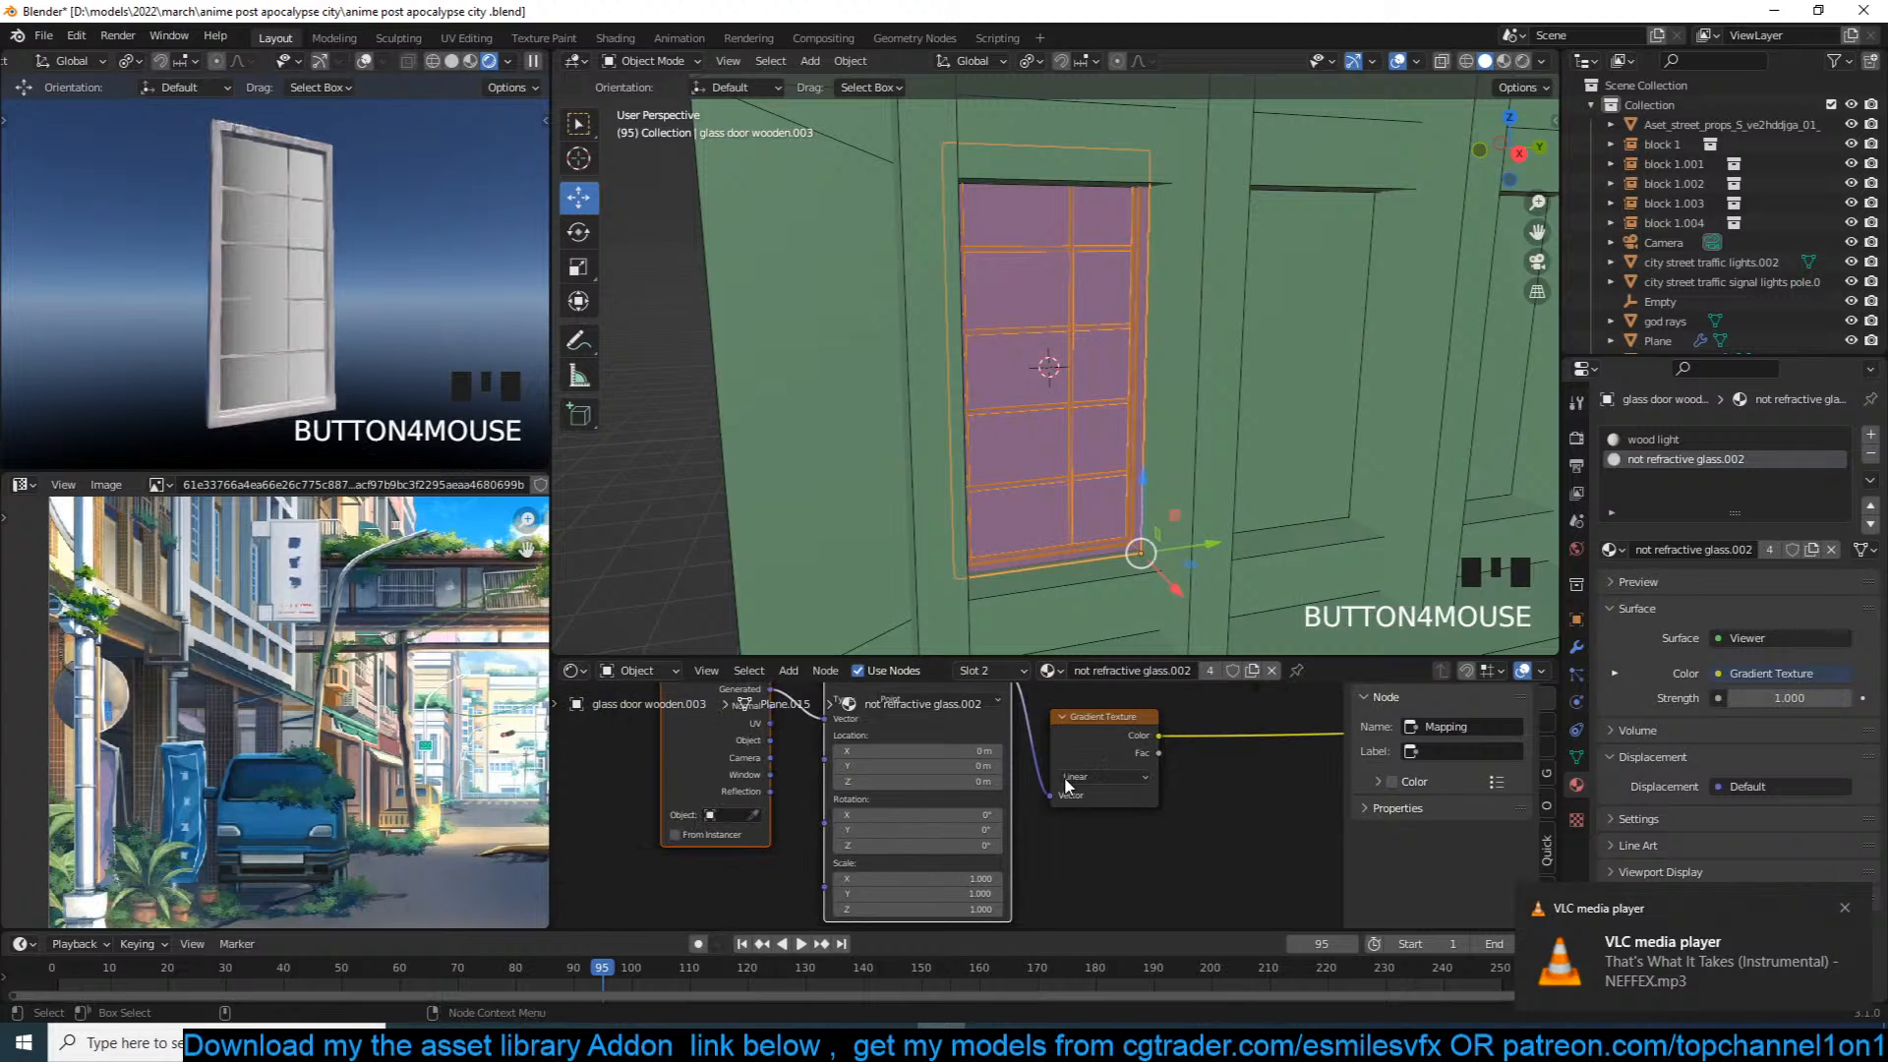
{"action": "left_click_drag", "start_coordinate": [959, 829], "coordinate": [1072, 816]}
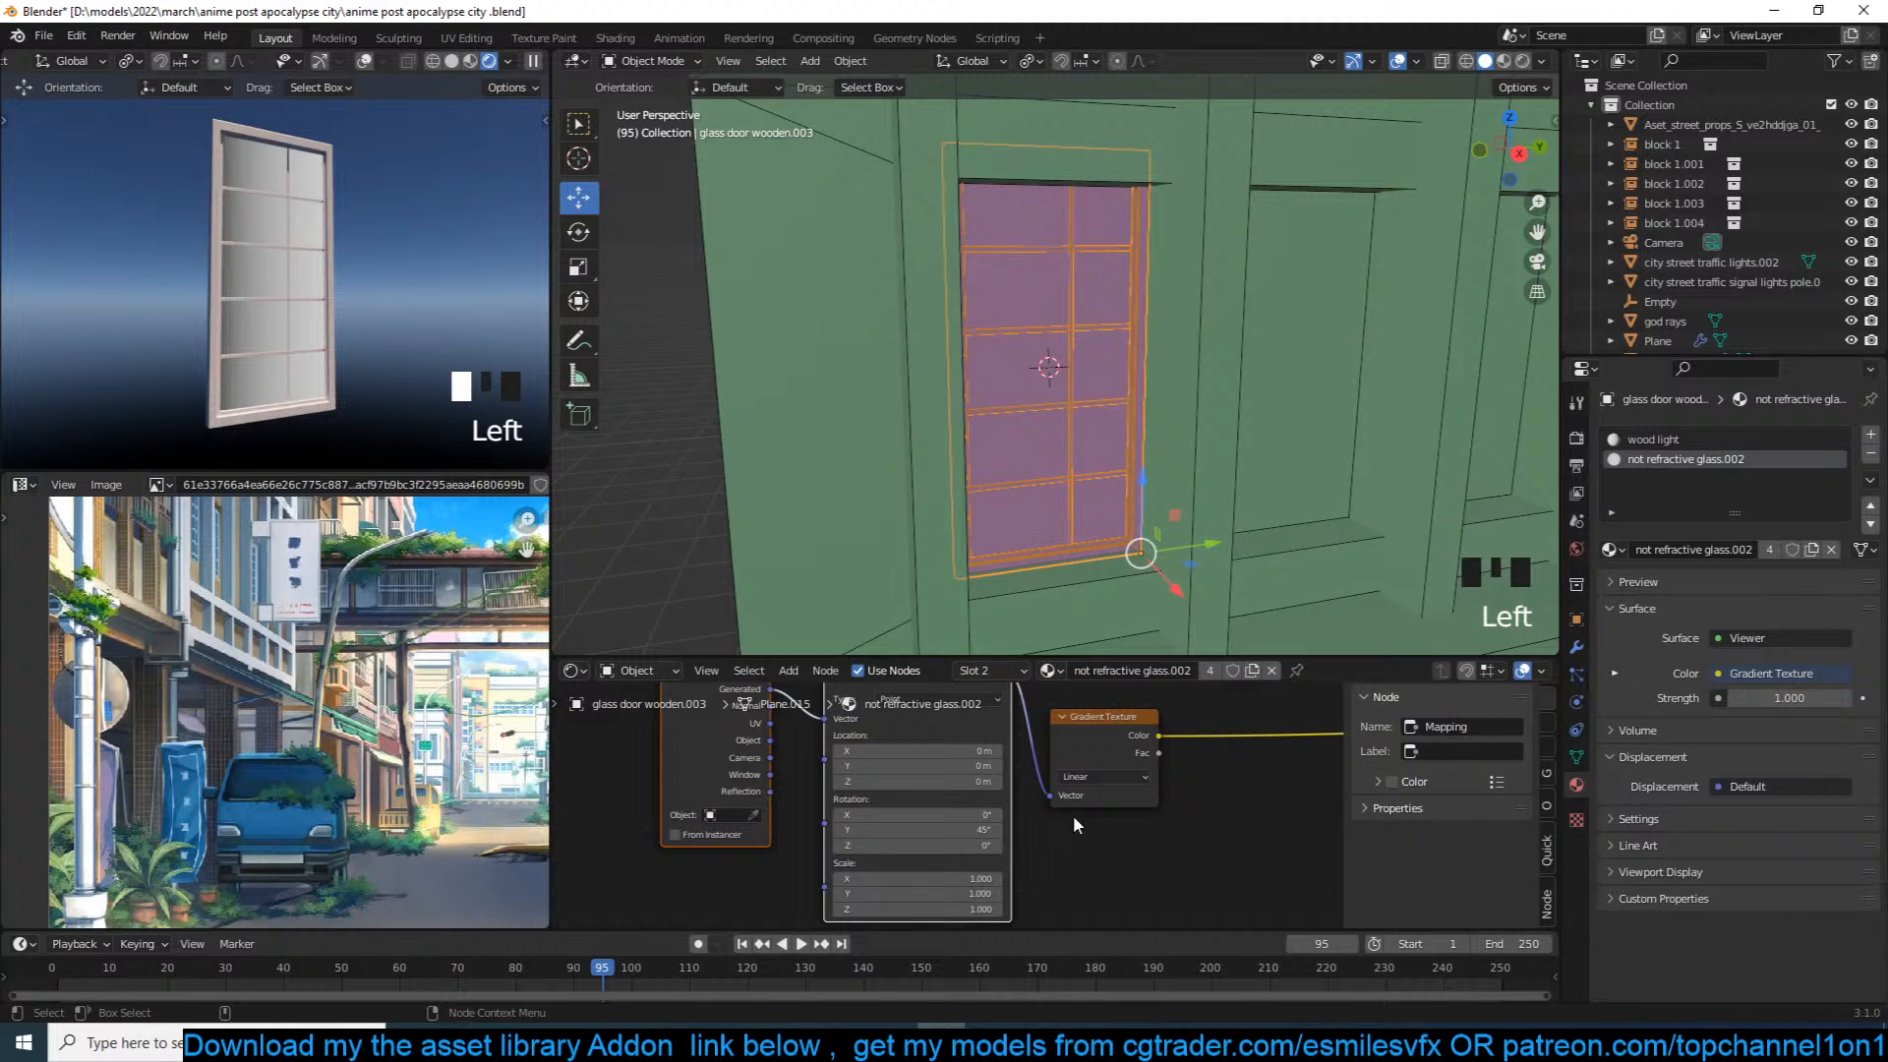
{"action": "left_click_drag", "start_coordinate": [962, 878], "coordinate": [886, 909]}
Step: Move the gradient's nodes aside and insert a ColorRamp after the Gradient Texture
{"action": "scroll", "coordinate": [1188, 816], "scroll_direction": "down", "scroll_amount": 4}
{"action": "middle_click_drag", "start_coordinate": [1187, 816], "coordinate": [1039, 837]}
{"action": "scroll", "coordinate": [1040, 838], "scroll_direction": "up", "scroll_amount": 3}
{"action": "scroll", "coordinate": [1042, 839], "scroll_direction": "down", "scroll_amount": 4}
{"action": "left_click_drag", "start_coordinate": [1033, 854], "coordinate": [582, 752]}
{"action": "left_click_drag", "start_coordinate": [946, 771], "coordinate": [725, 793]}
{"action": "key", "text": "shift+a"}
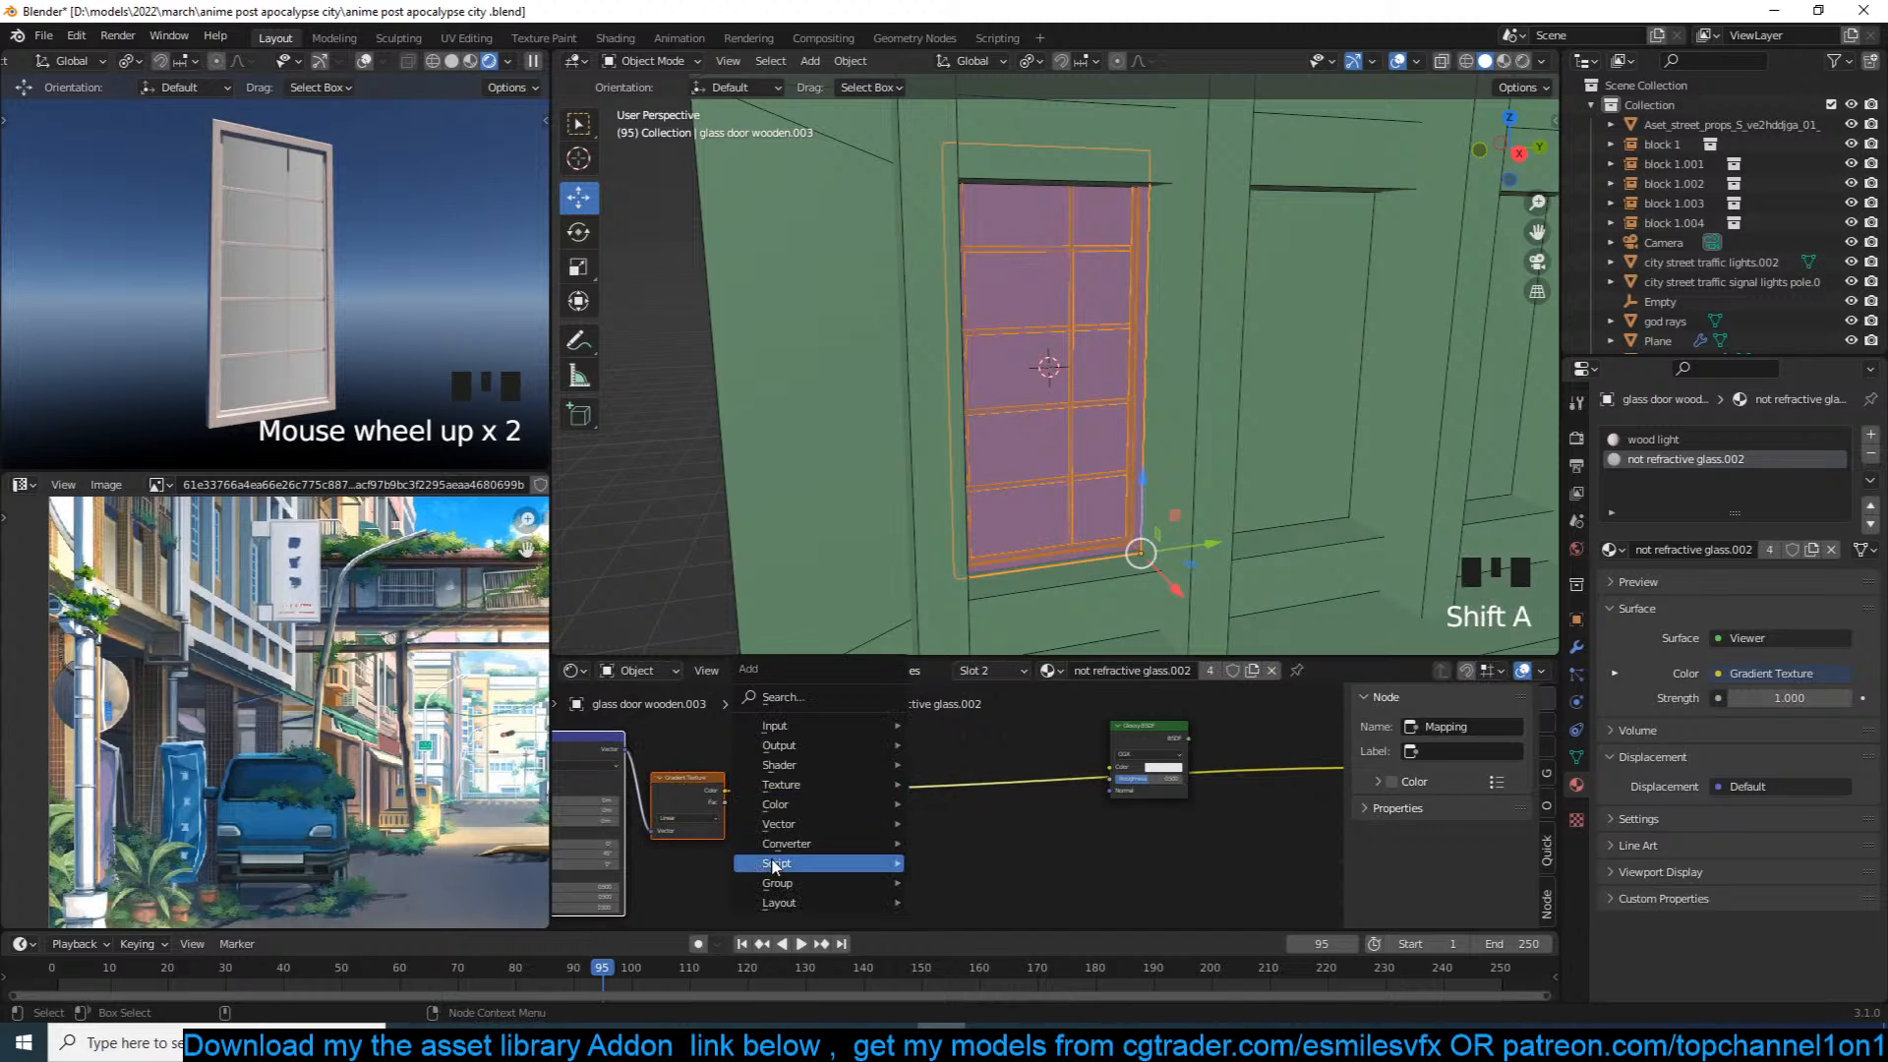
{"action": "mouse_move", "coordinate": [786, 843]}
{"action": "left_click", "coordinate": [1020, 606]}
{"action": "scroll", "coordinate": [865, 845], "scroll_direction": "up", "scroll_amount": 4}
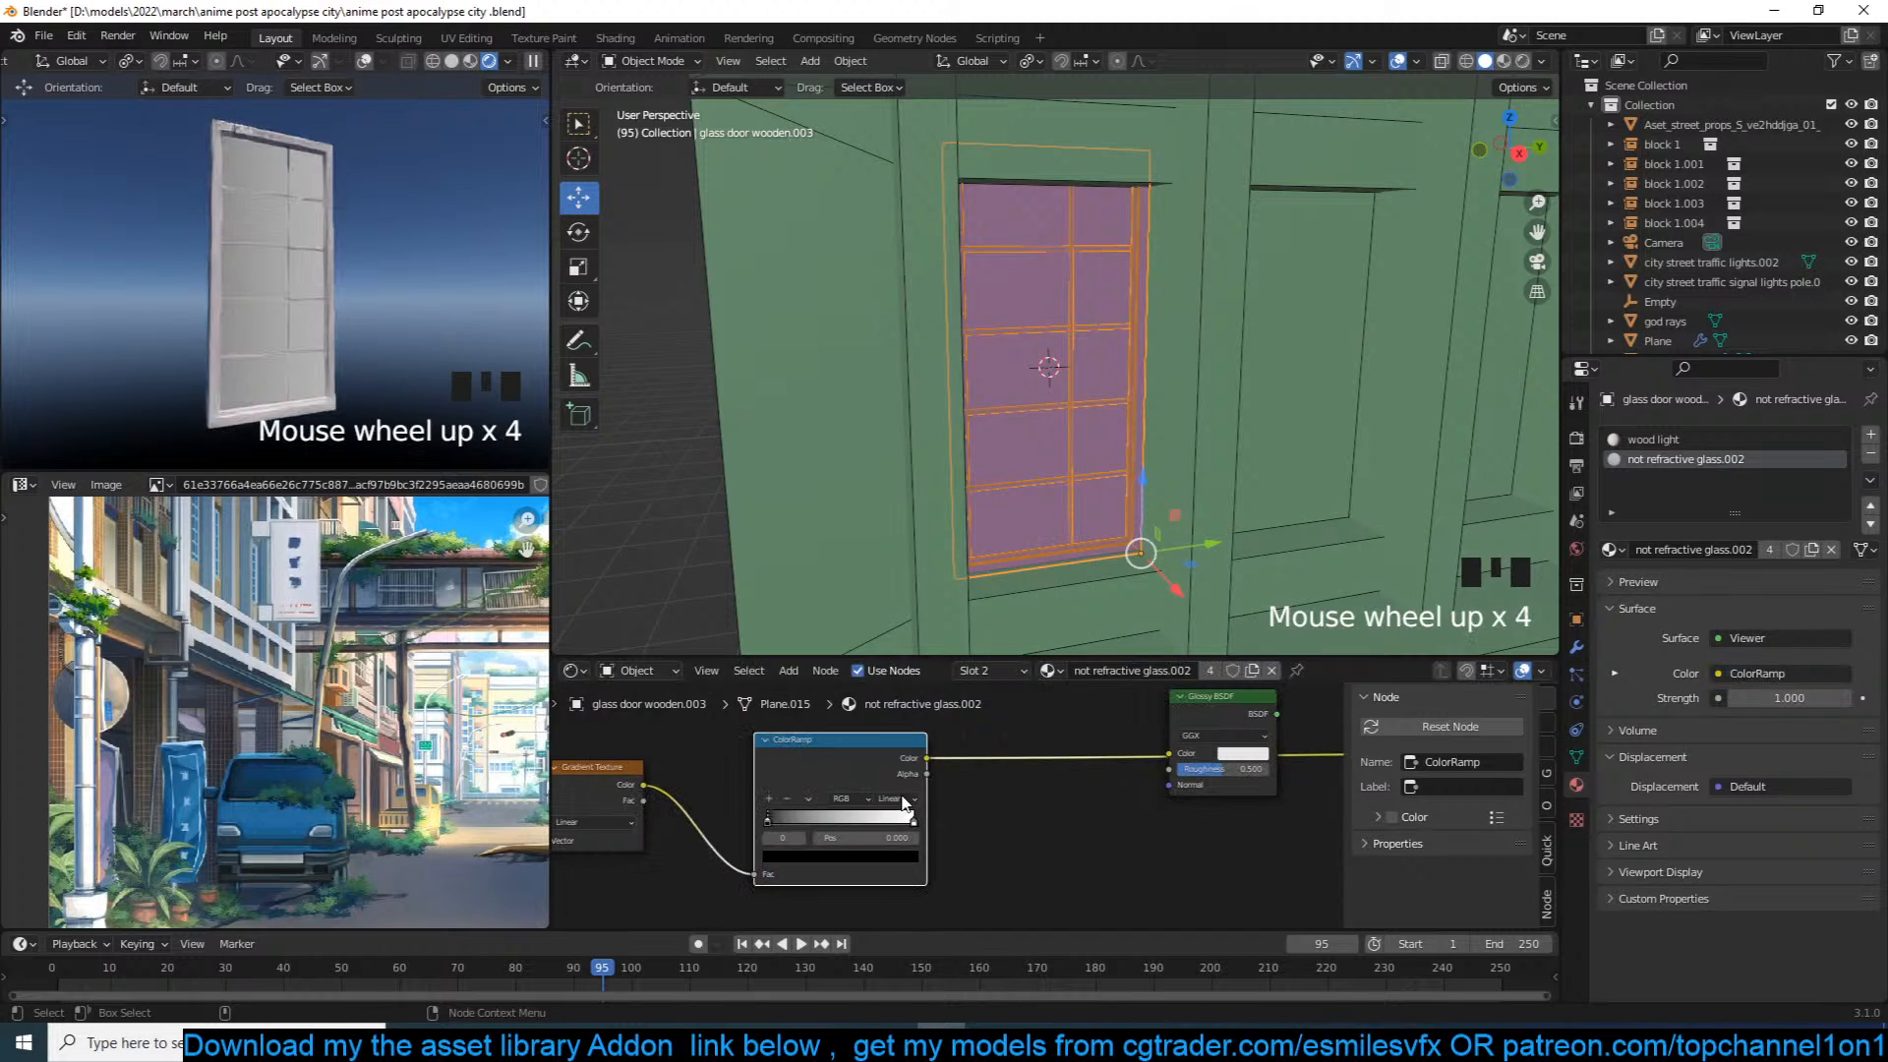
Step: Colour the ramp's white end stop saturated blue and move its black stop to about 0.13
{"action": "left_click", "coordinate": [869, 854]}
{"action": "left_click", "coordinate": [870, 854]}
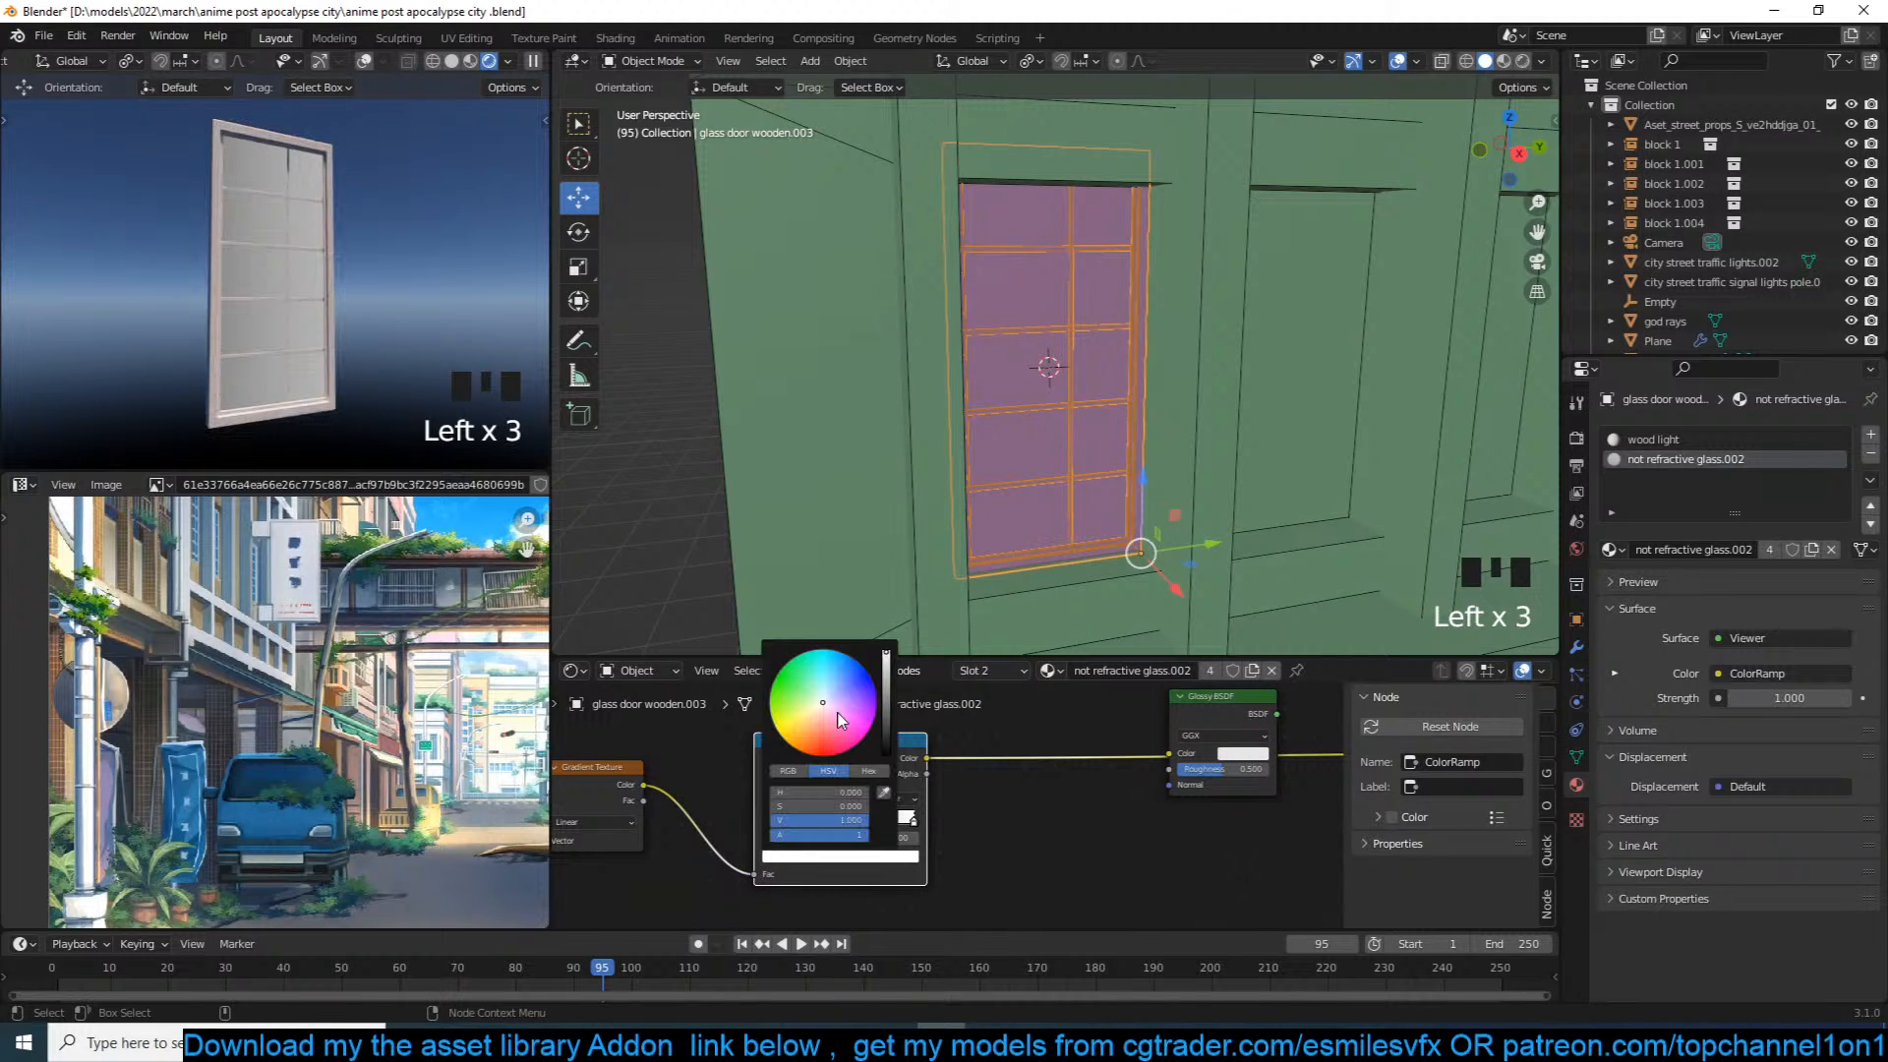
{"action": "left_click", "coordinate": [855, 674]}
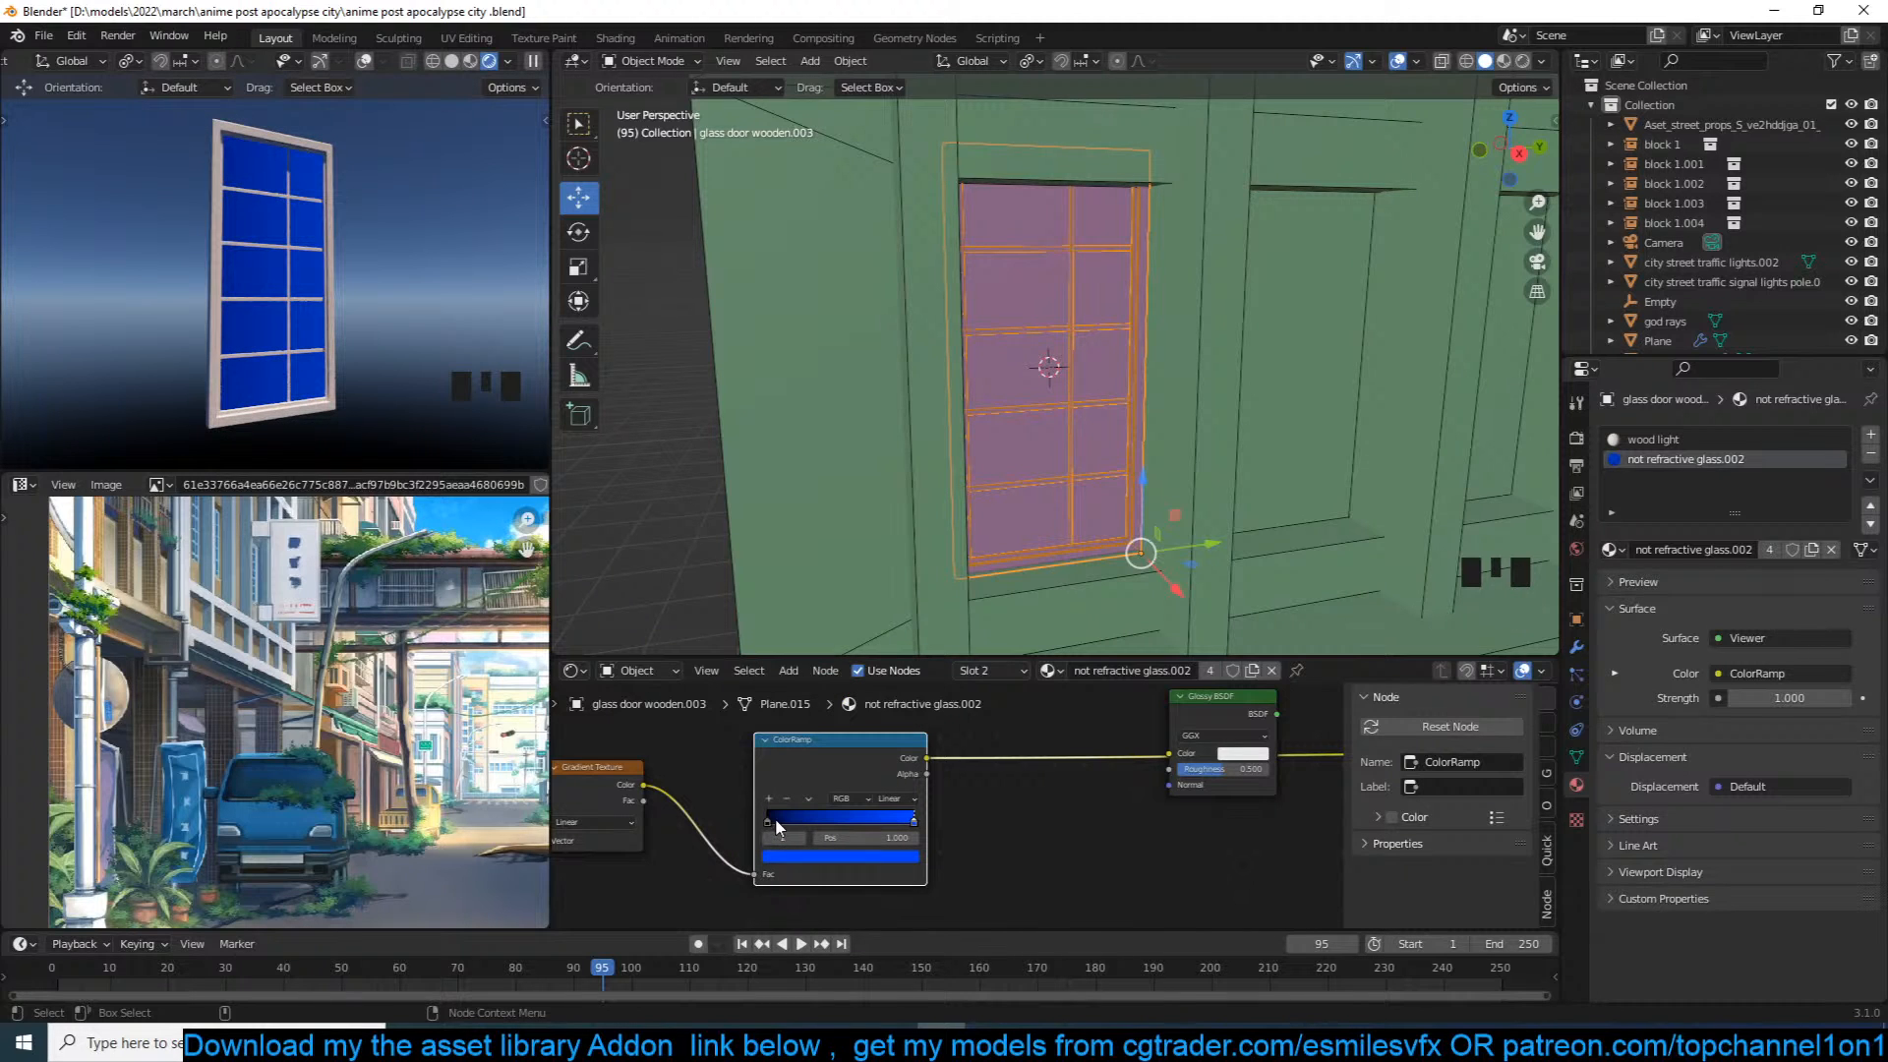
{"action": "left_click_drag", "start_coordinate": [774, 821], "coordinate": [786, 817]}
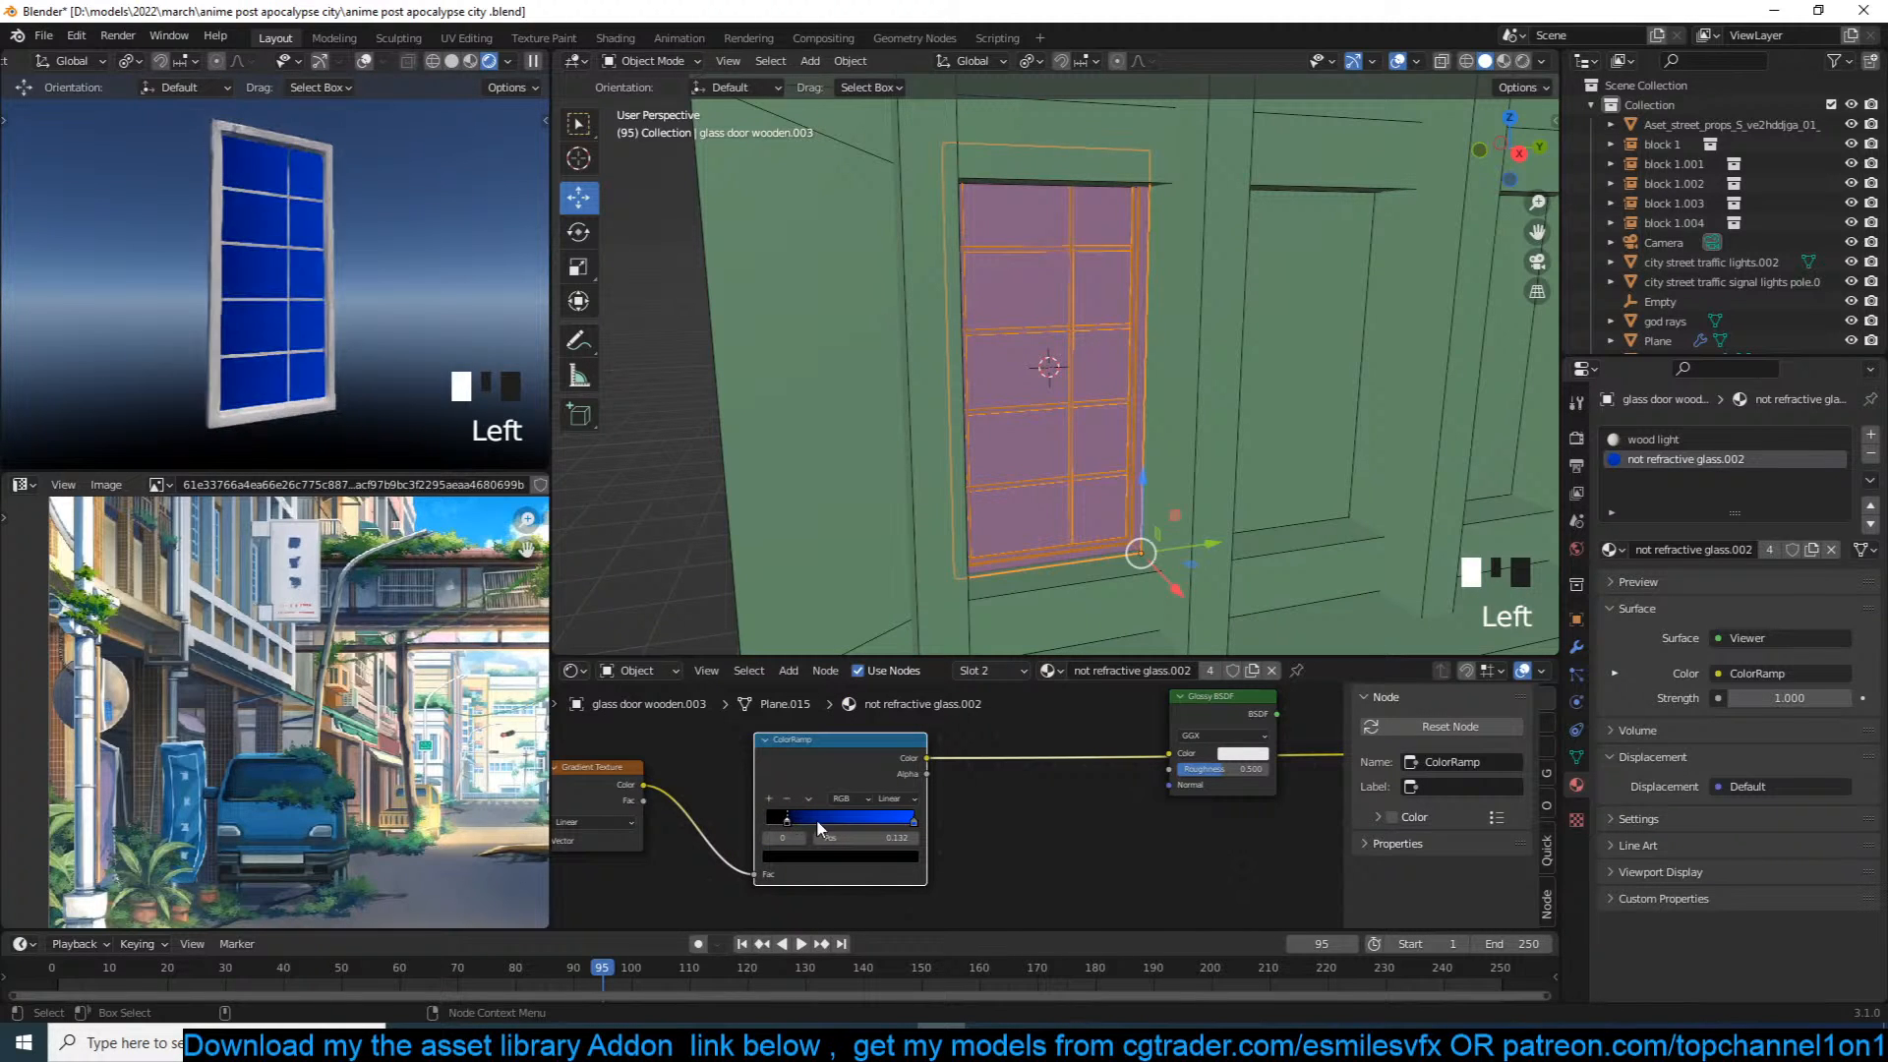
Step: Feed the ColorRamp into the Glossy BSDF's colour, set its roughness to about 0.077, and output the shader again
{"action": "left_click_drag", "start_coordinate": [927, 759], "coordinate": [1192, 771]}
{"action": "left_click", "coordinate": [1206, 704], "text": "ctrl+shift"}
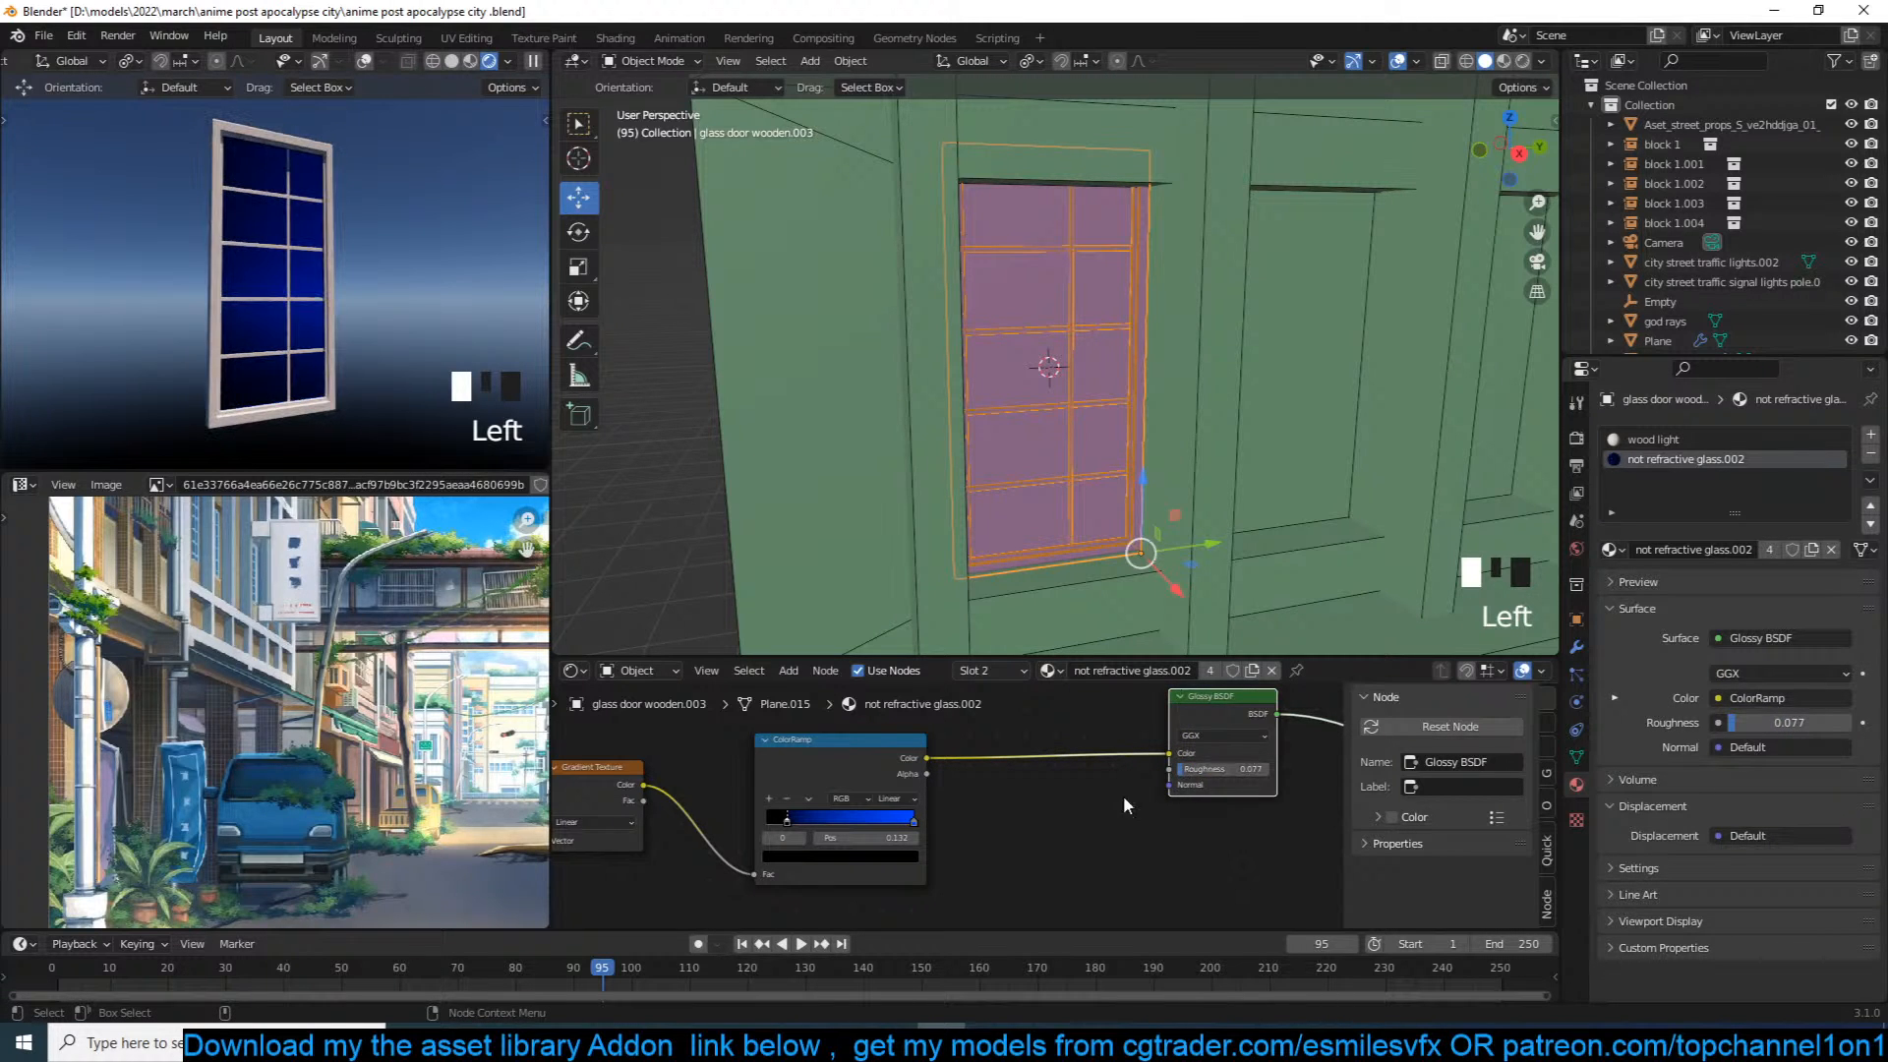
Step: Change the ramp's blue stop to a pale blue with hue about 0.60 and full brightness, and save the file
{"action": "middle_click_drag", "start_coordinate": [1033, 813], "coordinate": [1067, 785]}
{"action": "left_click", "coordinate": [949, 793]}
{"action": "left_click", "coordinate": [874, 827]}
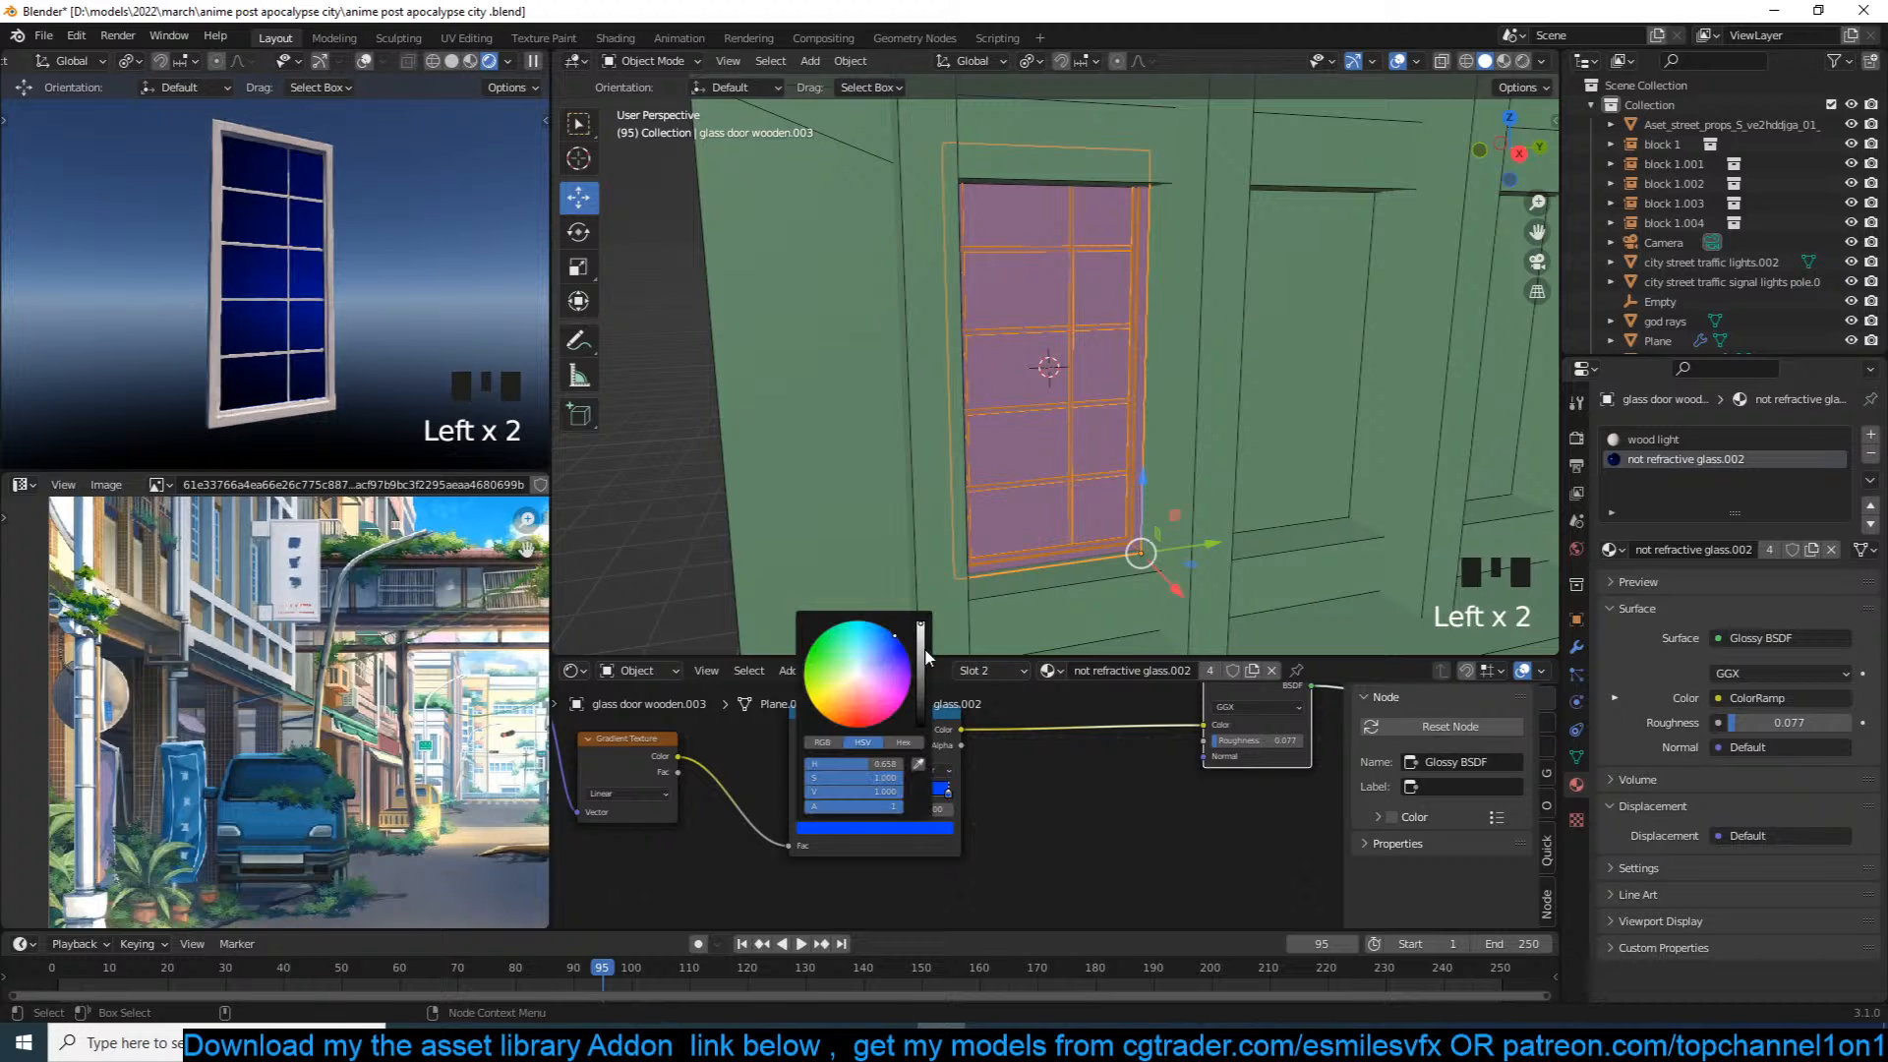
{"action": "left_click_drag", "start_coordinate": [873, 651], "coordinate": [878, 661]}
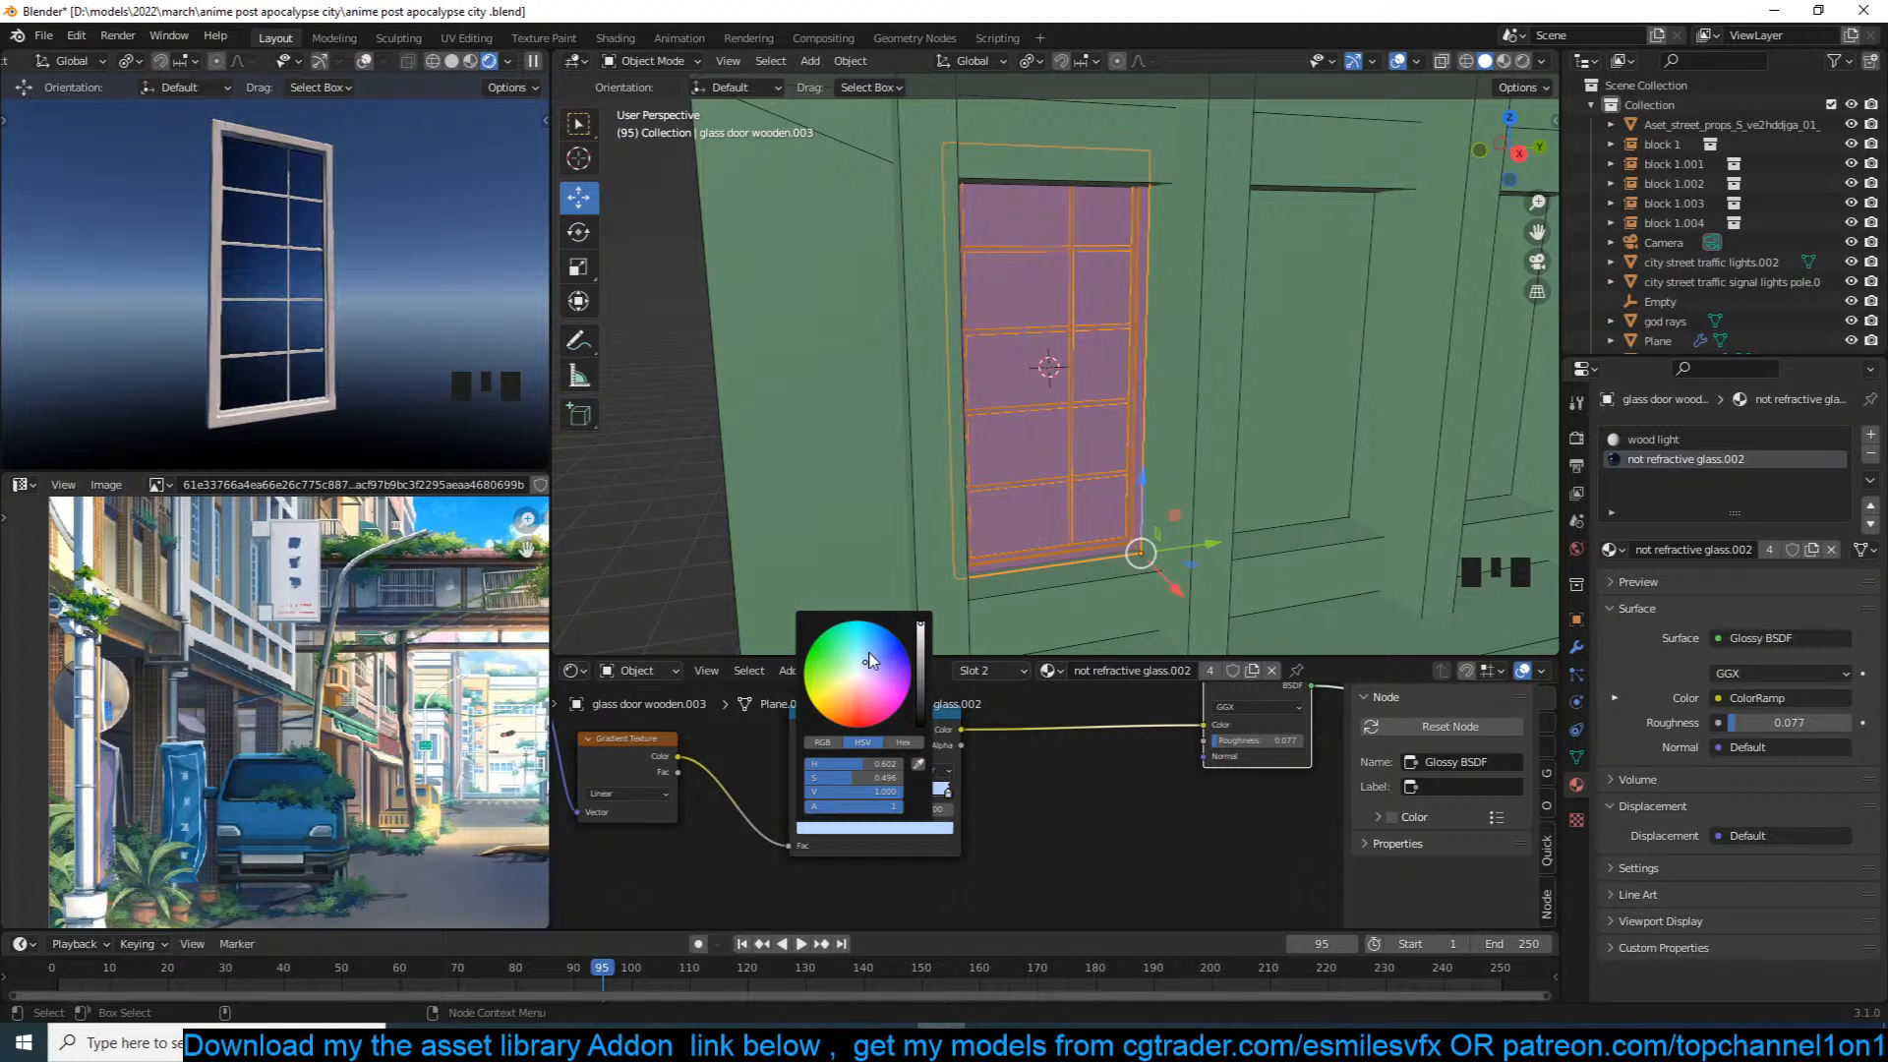
{"action": "scroll", "coordinate": [1134, 700], "scroll_direction": "down", "scroll_amount": 3}
{"action": "key", "text": "ctrl+s"}
Step: Examine the node setup of the door's wood light material and return to the glass material
{"action": "key", "text": "grave"}
{"action": "key", "text": "grave"}
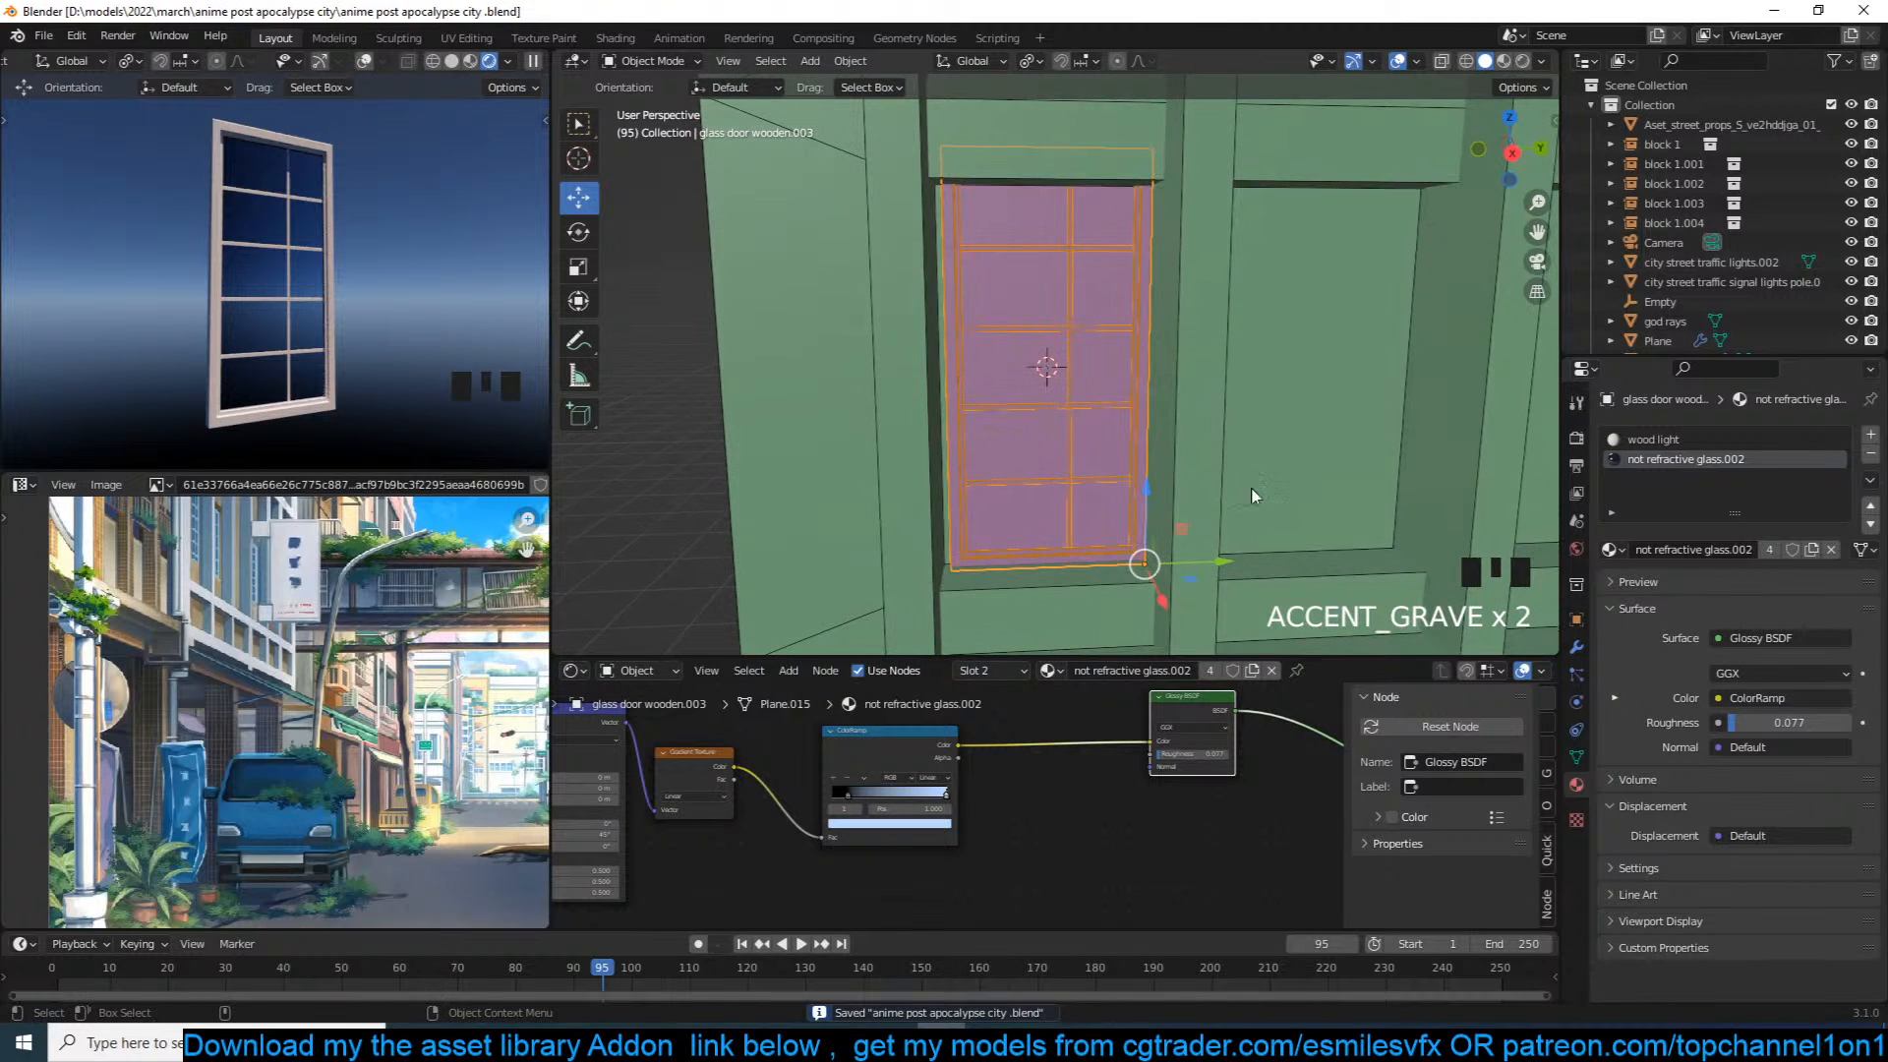
{"action": "left_click", "coordinate": [1730, 437]}
{"action": "scroll", "coordinate": [1123, 704], "scroll_direction": "down", "scroll_amount": 8}
{"action": "scroll", "coordinate": [1124, 705], "scroll_direction": "down", "scroll_amount": 2}
{"action": "left_click_drag", "start_coordinate": [1124, 705], "coordinate": [859, 877]}
{"action": "left_click", "coordinate": [1044, 607]}
{"action": "left_click", "coordinate": [1060, 515]}
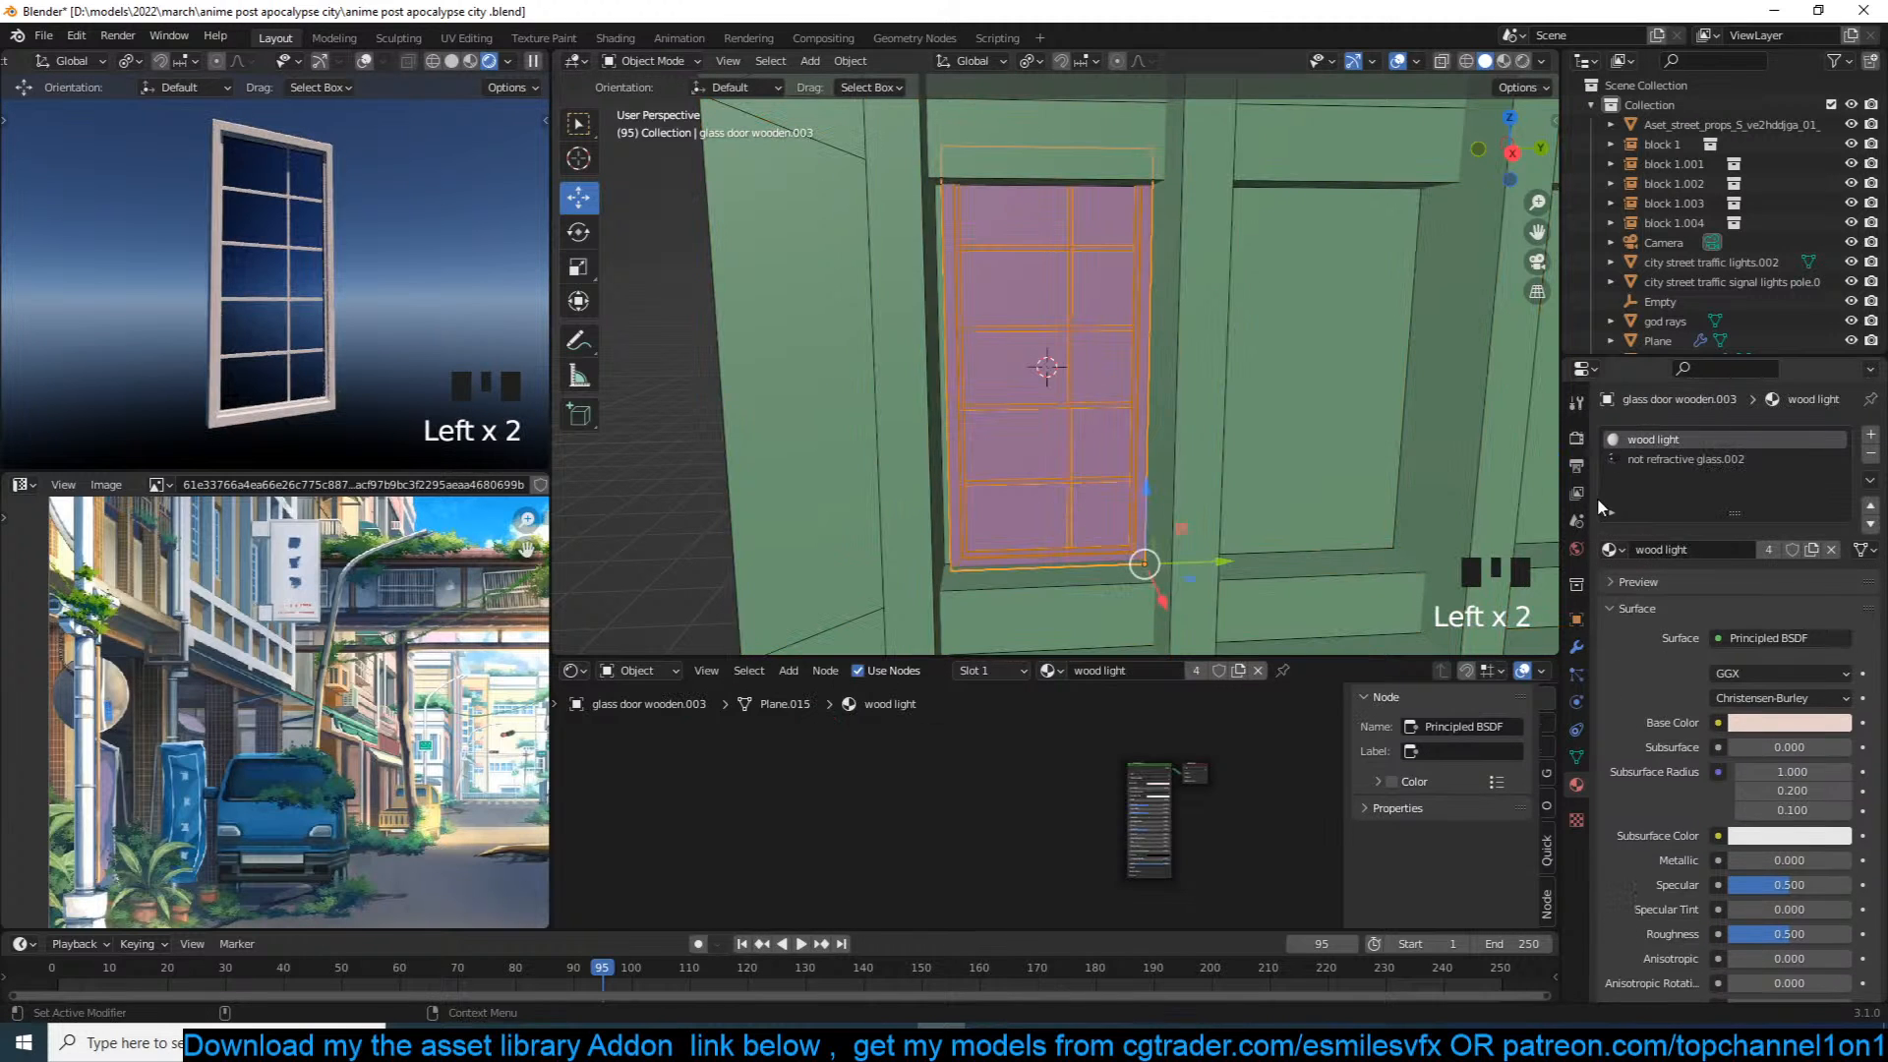
{"action": "left_click", "coordinate": [1665, 459]}
{"action": "scroll", "coordinate": [954, 742], "scroll_direction": "up", "scroll_amount": 4}
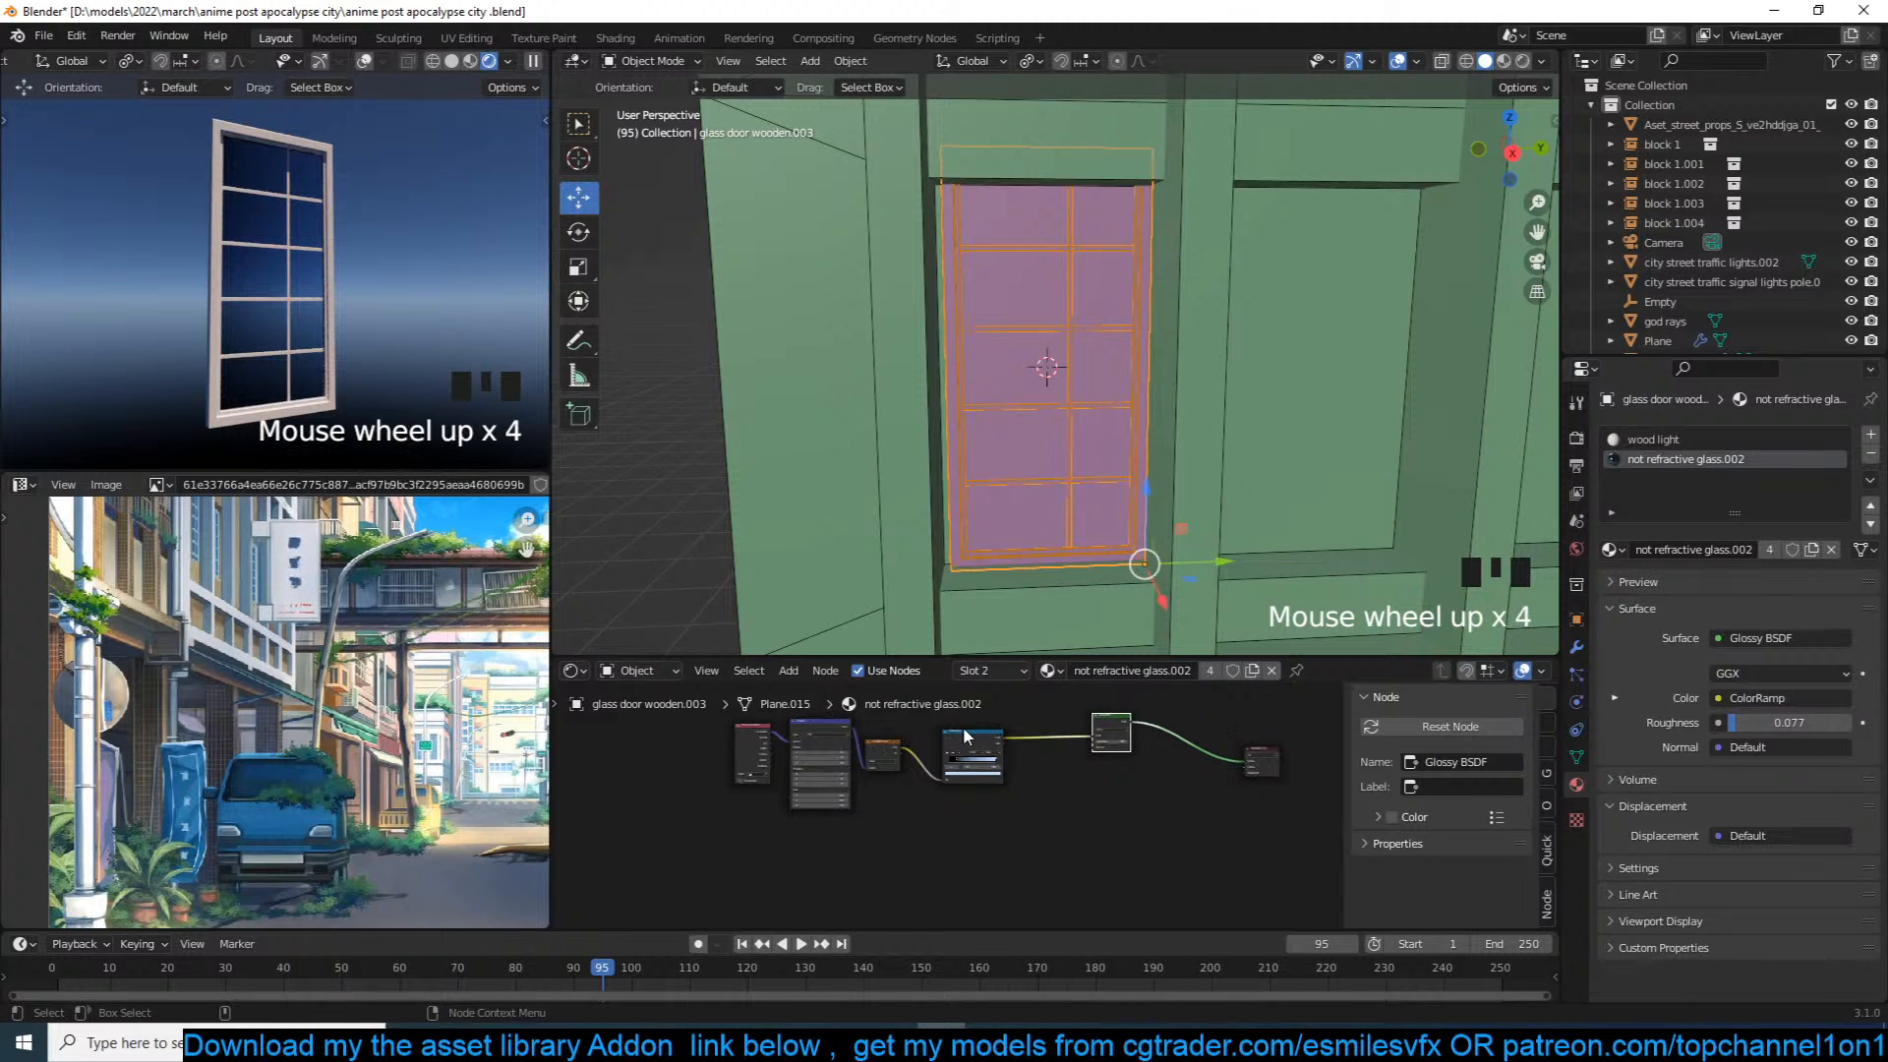
Step: Try to copy the glass material's nodes into the wood light material
{"action": "left_click", "coordinate": [964, 727]}
{"action": "left_click", "coordinate": [1005, 741], "text": "shift"}
{"action": "key", "text": "ctrl+c"}
{"action": "left_click", "coordinate": [1671, 440]}
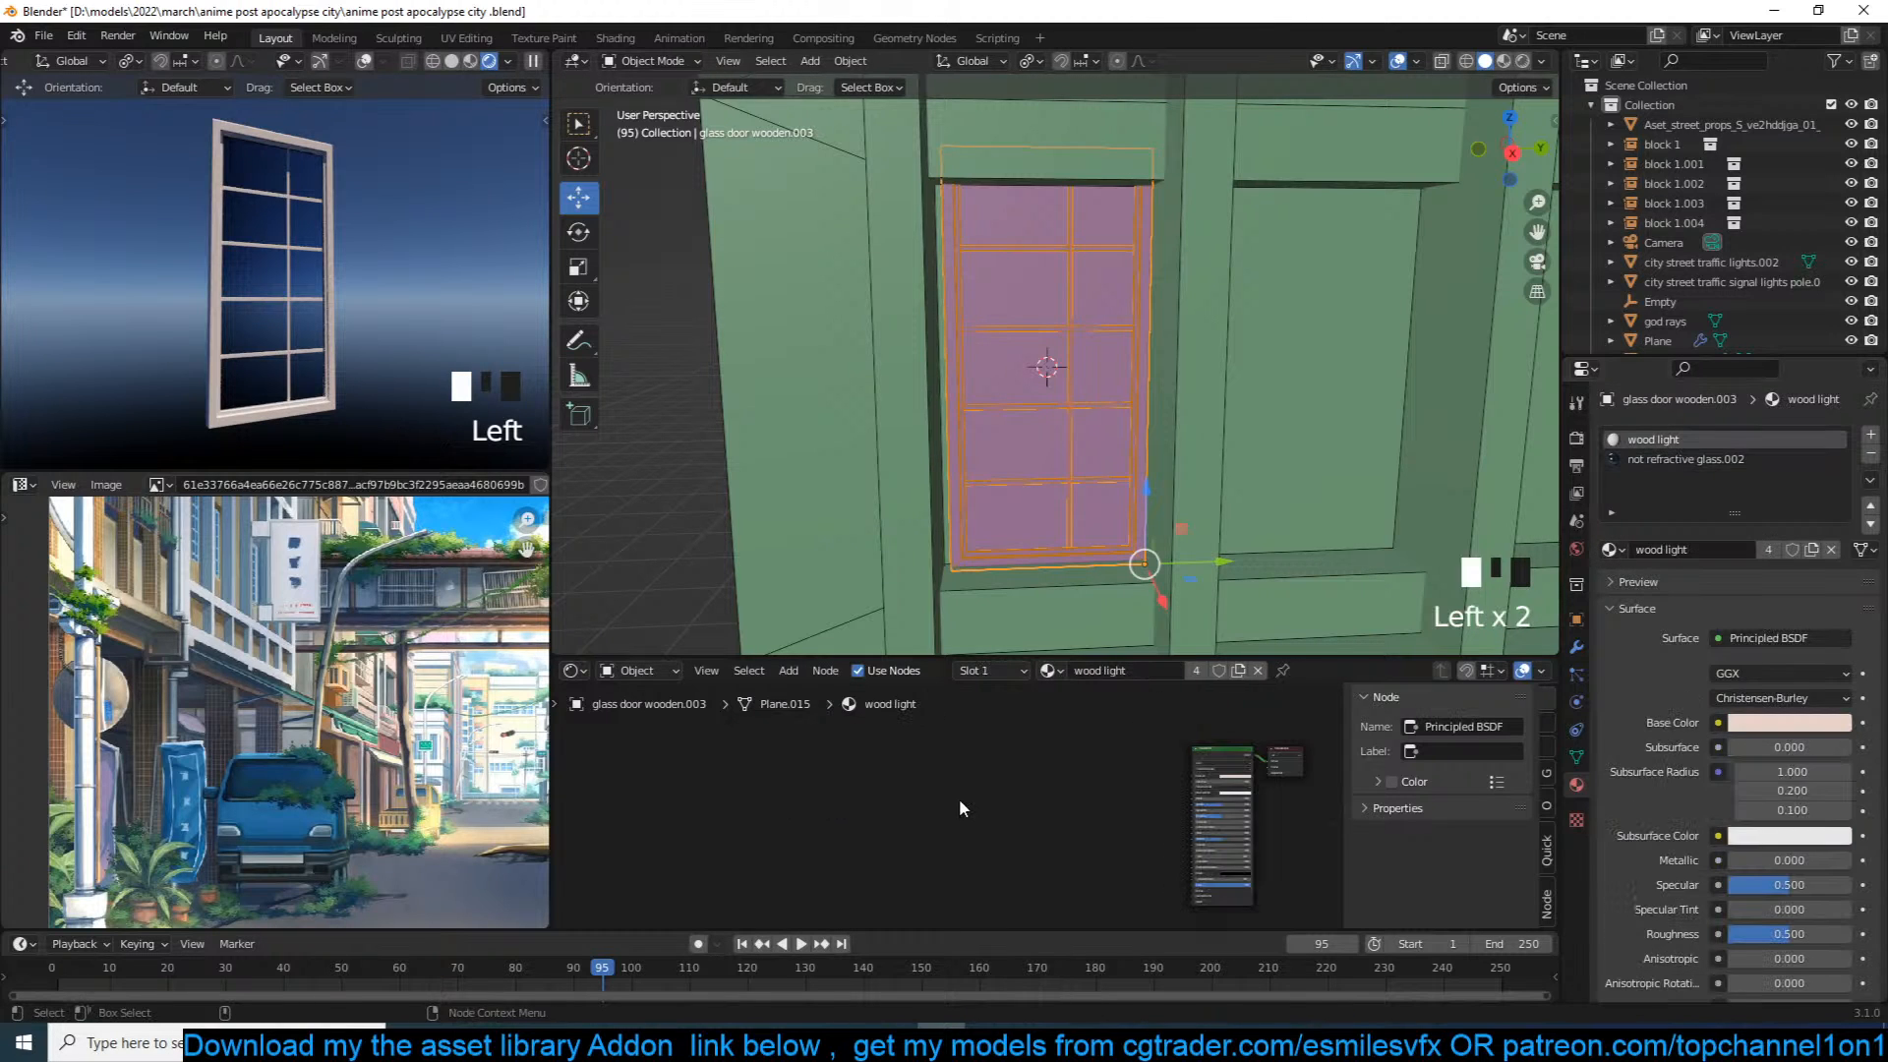
{"action": "scroll", "coordinate": [1015, 782], "scroll_direction": "up", "scroll_amount": 3}
{"action": "key", "text": "ctrl+v"}
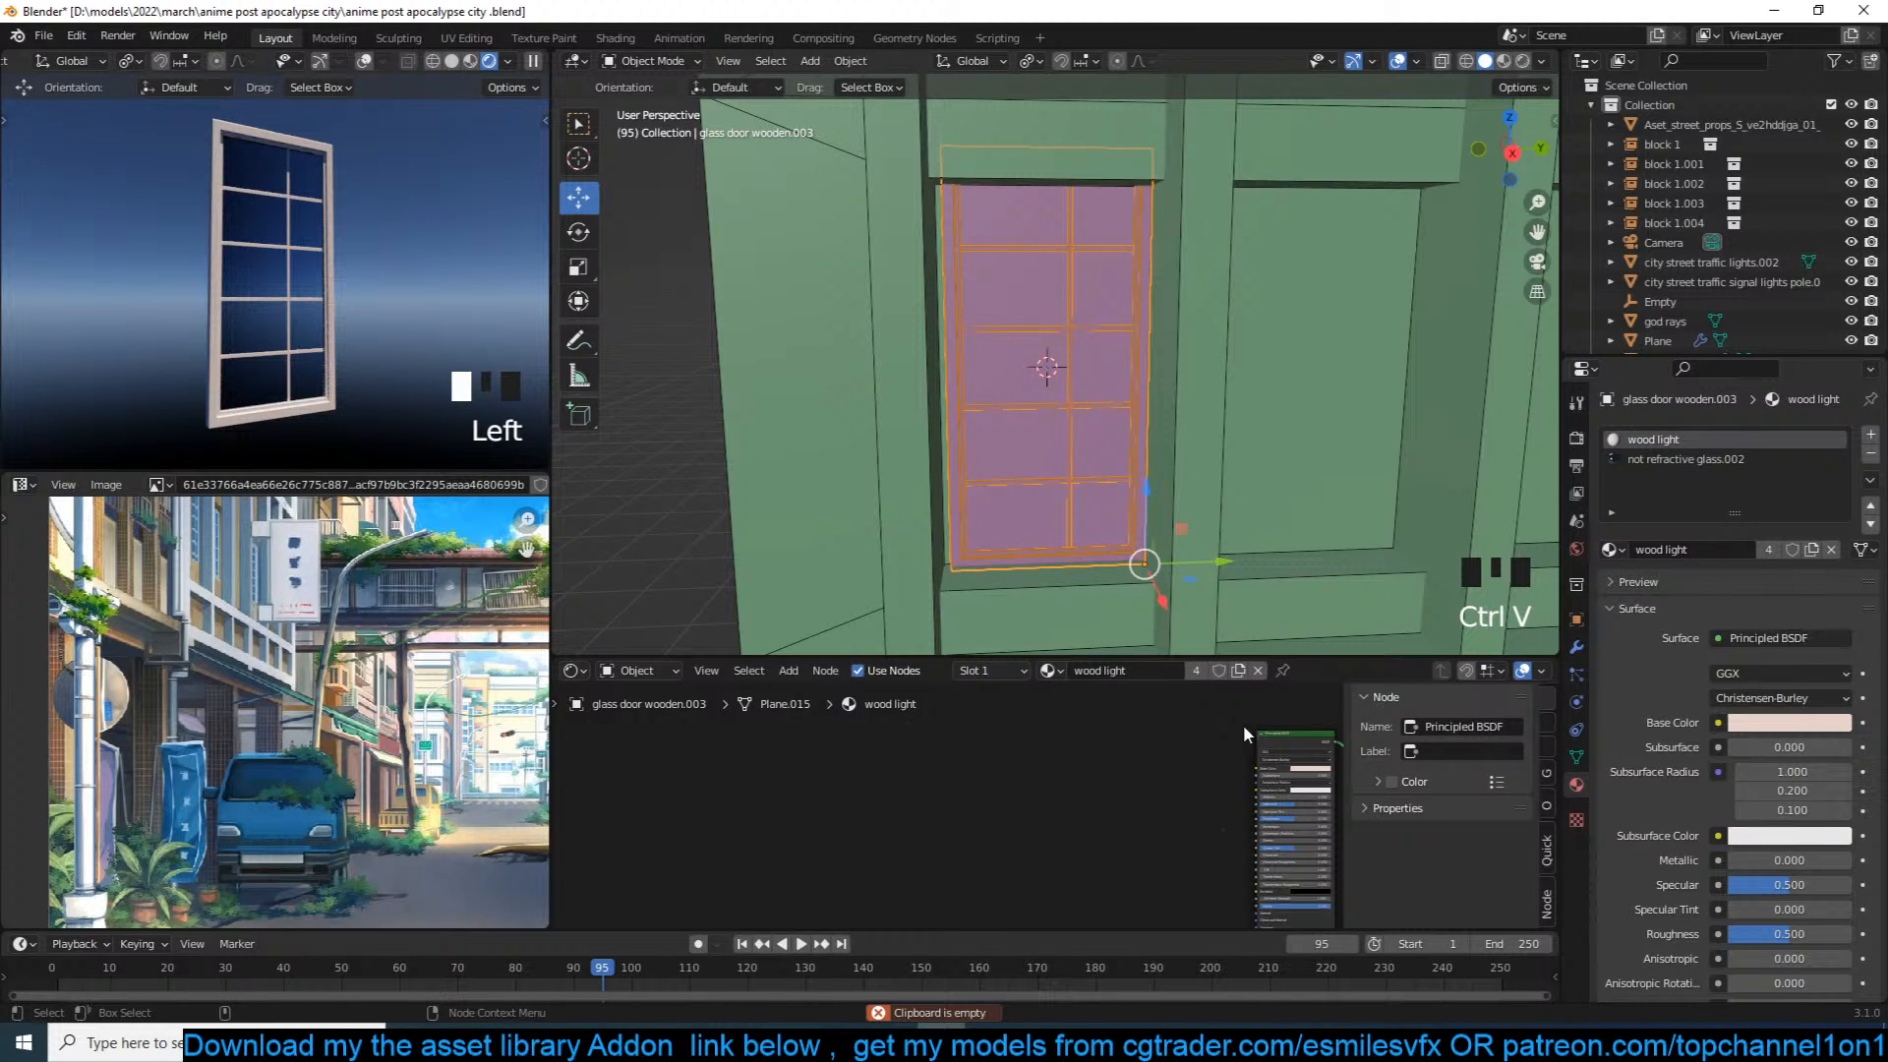
Step: Copy the glass material's whole node chain, from Texture Coordinate to Glossy BSDF, and paste it into the wood light material
{"action": "left_click", "coordinate": [1671, 459]}
{"action": "left_click", "coordinate": [1013, 724], "text": "shift"}
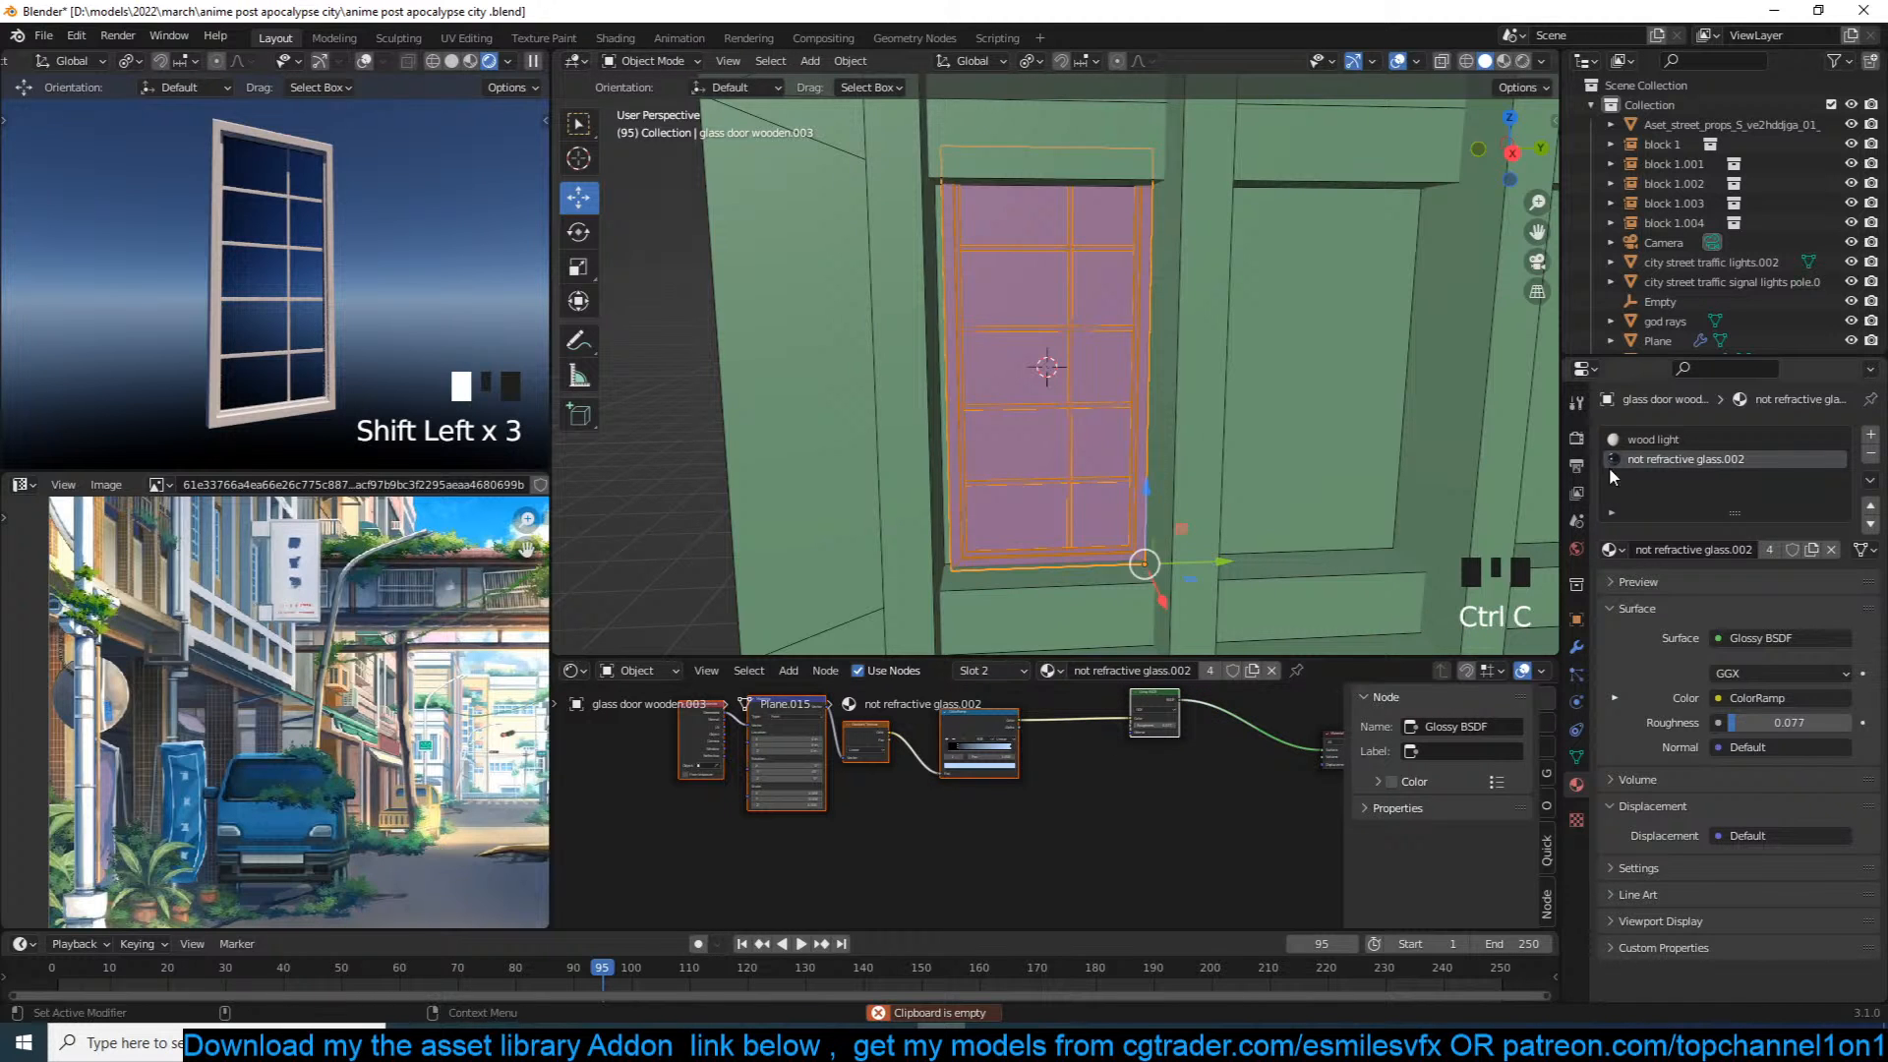
{"action": "left_click", "coordinate": [1662, 439]}
{"action": "left_click", "coordinate": [1087, 757]}
{"action": "key", "text": "ctrl+v"}
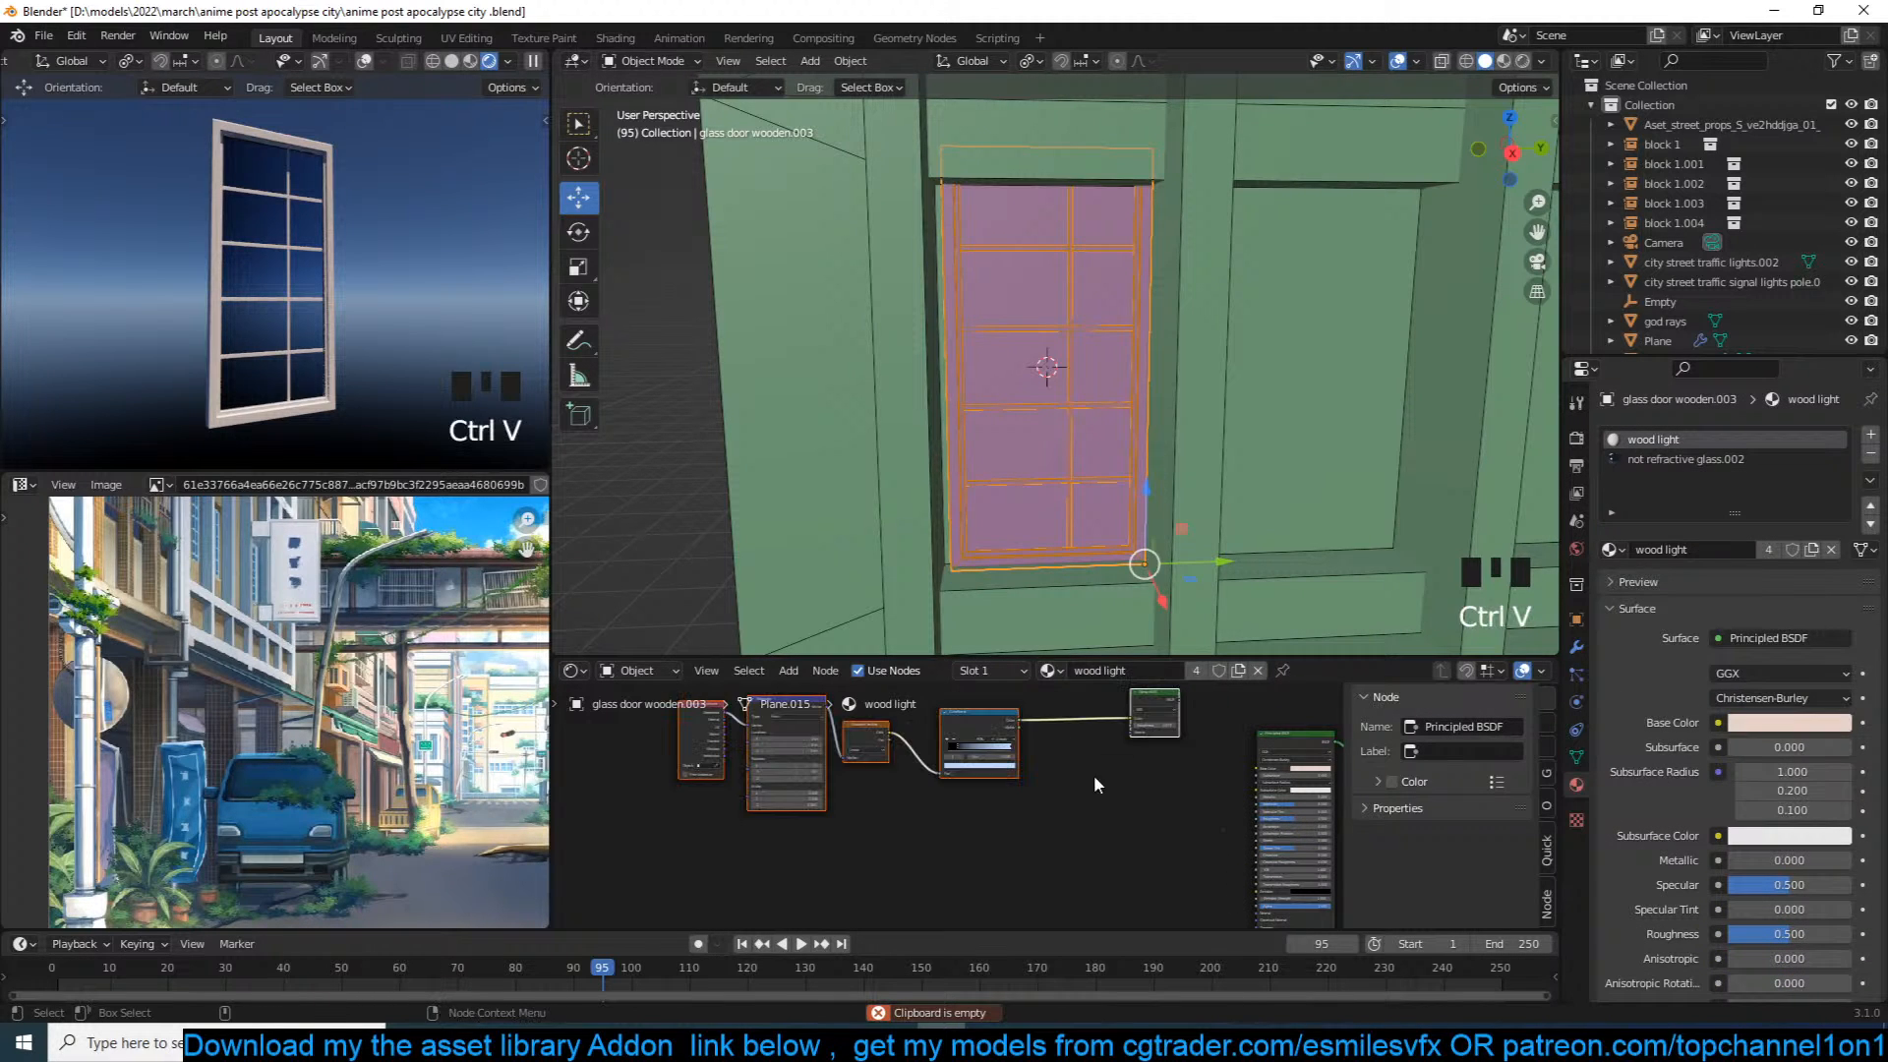
Step: Delete the Principled BSDF from wood light, connect the pasted Glossy BSDF to the Material Output, and save the file
{"action": "middle_click_drag", "start_coordinate": [1155, 776], "coordinate": [1108, 810]}
{"action": "left_click", "coordinate": [1108, 810]}
{"action": "left_click", "coordinate": [1276, 775]}
{"action": "key", "text": "x"}
{"action": "left_click", "coordinate": [1083, 753], "text": "ctrl+shift"}
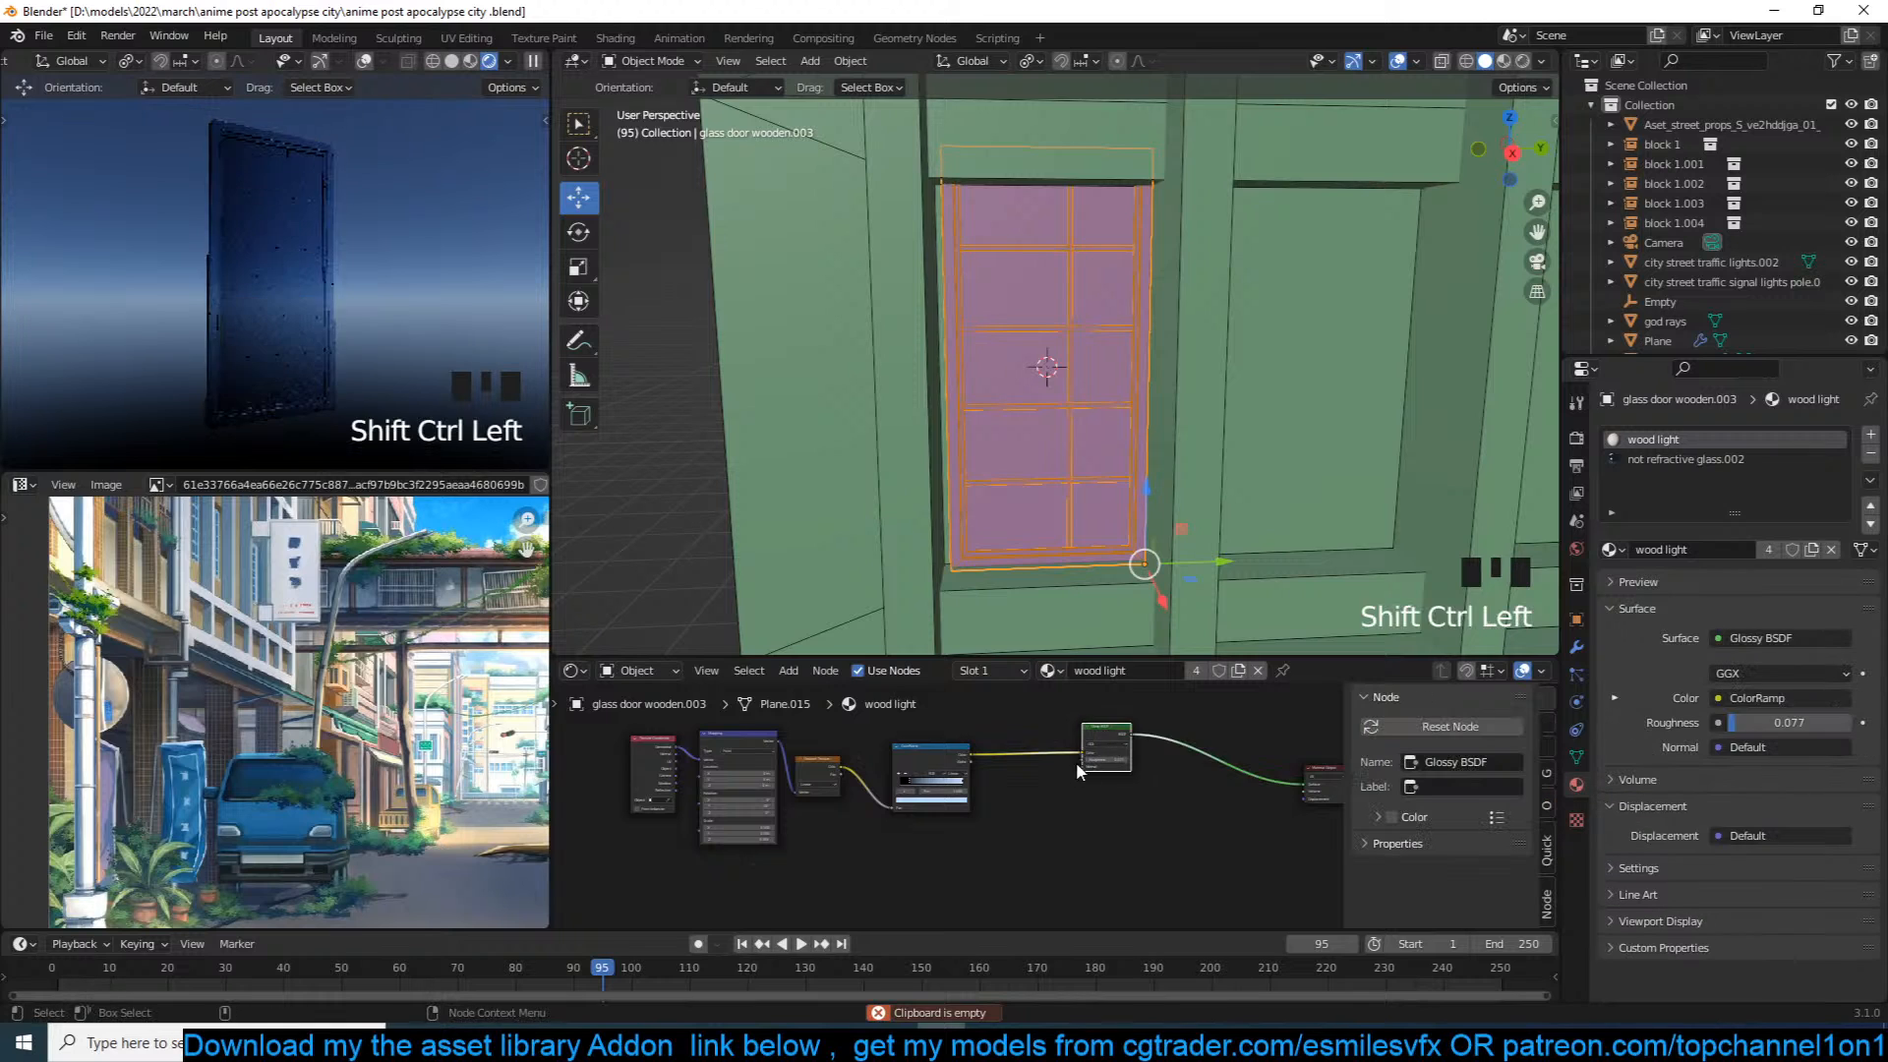
{"action": "scroll", "coordinate": [960, 828], "scroll_direction": "up", "scroll_amount": 5}
{"action": "key", "text": "ctrl+s"}
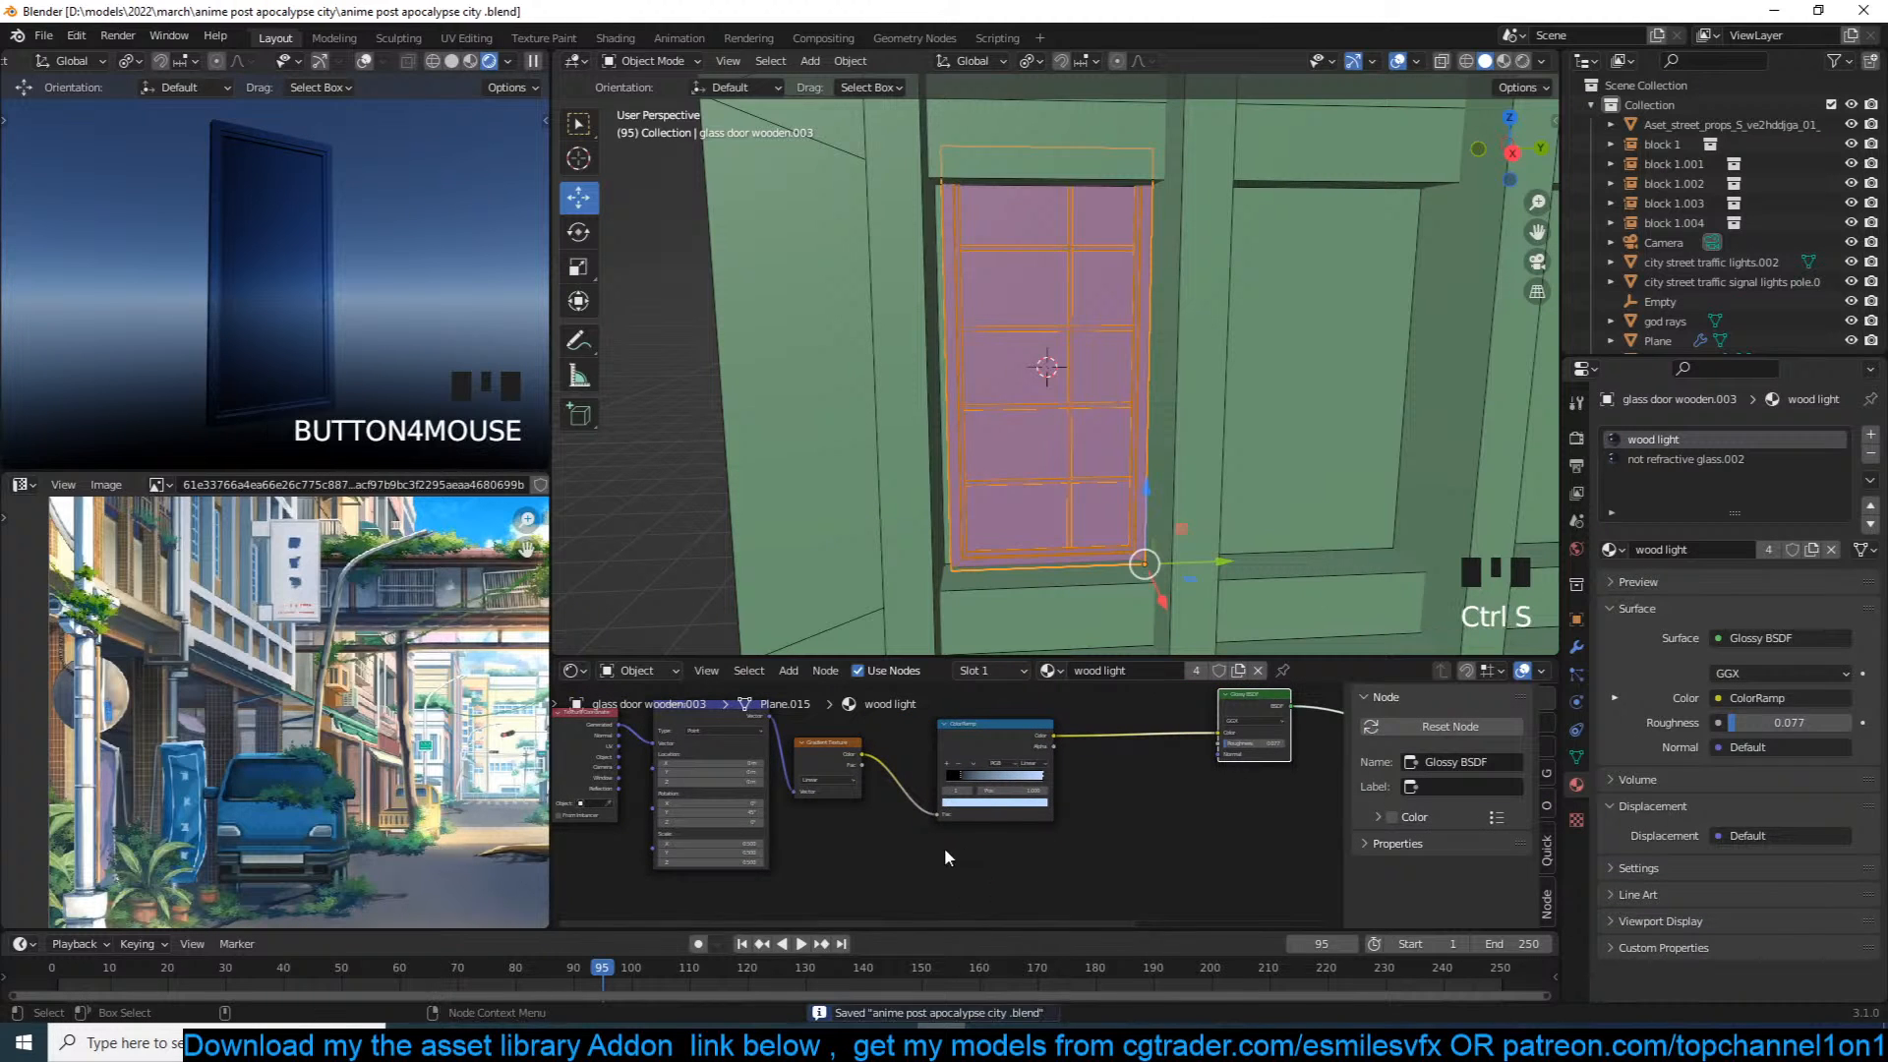
Step: Move the Glossy BSDF node farther from the ColorRamp to make room in the wood light node chain
{"action": "scroll", "coordinate": [946, 857], "scroll_direction": "up", "scroll_amount": 4}
{"action": "scroll", "coordinate": [1129, 816], "scroll_direction": "down", "scroll_amount": 3}
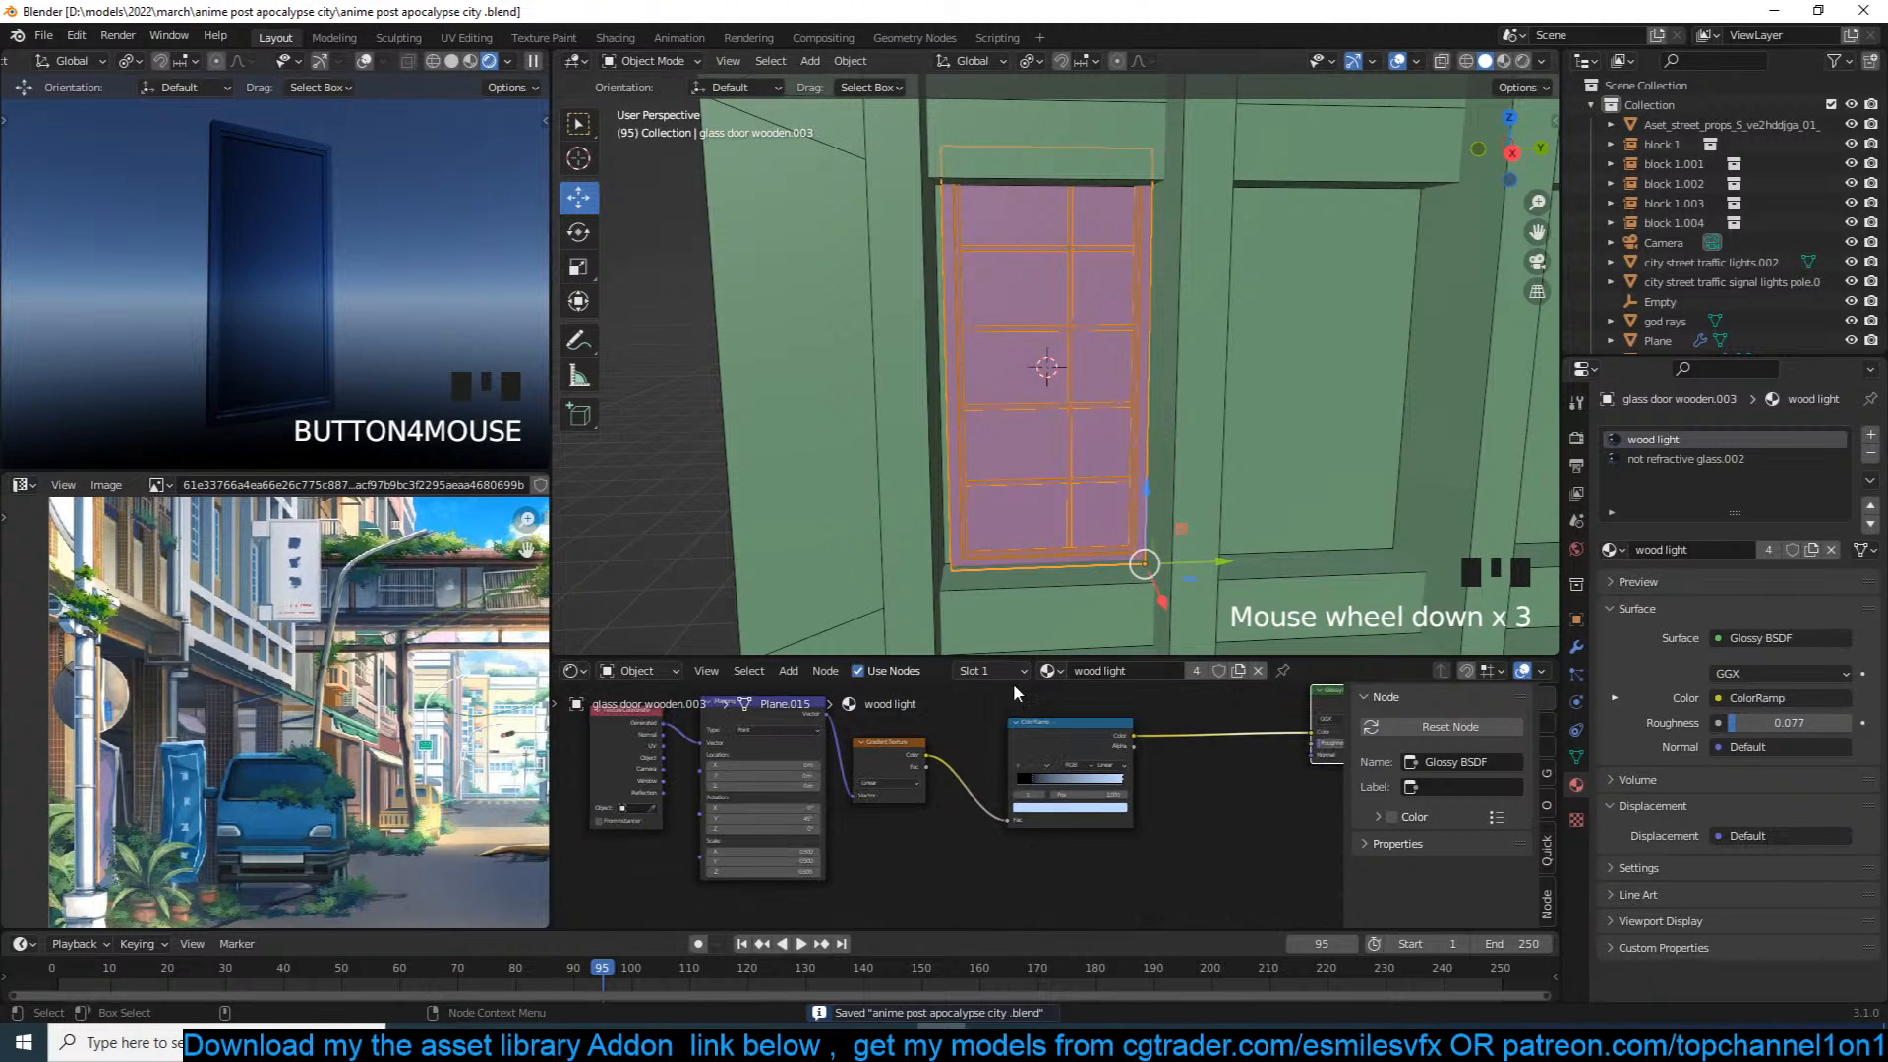
{"action": "middle_click_drag", "start_coordinate": [867, 824], "coordinate": [710, 853]}
{"action": "scroll", "coordinate": [1166, 766], "scroll_direction": "up", "scroll_amount": 1}
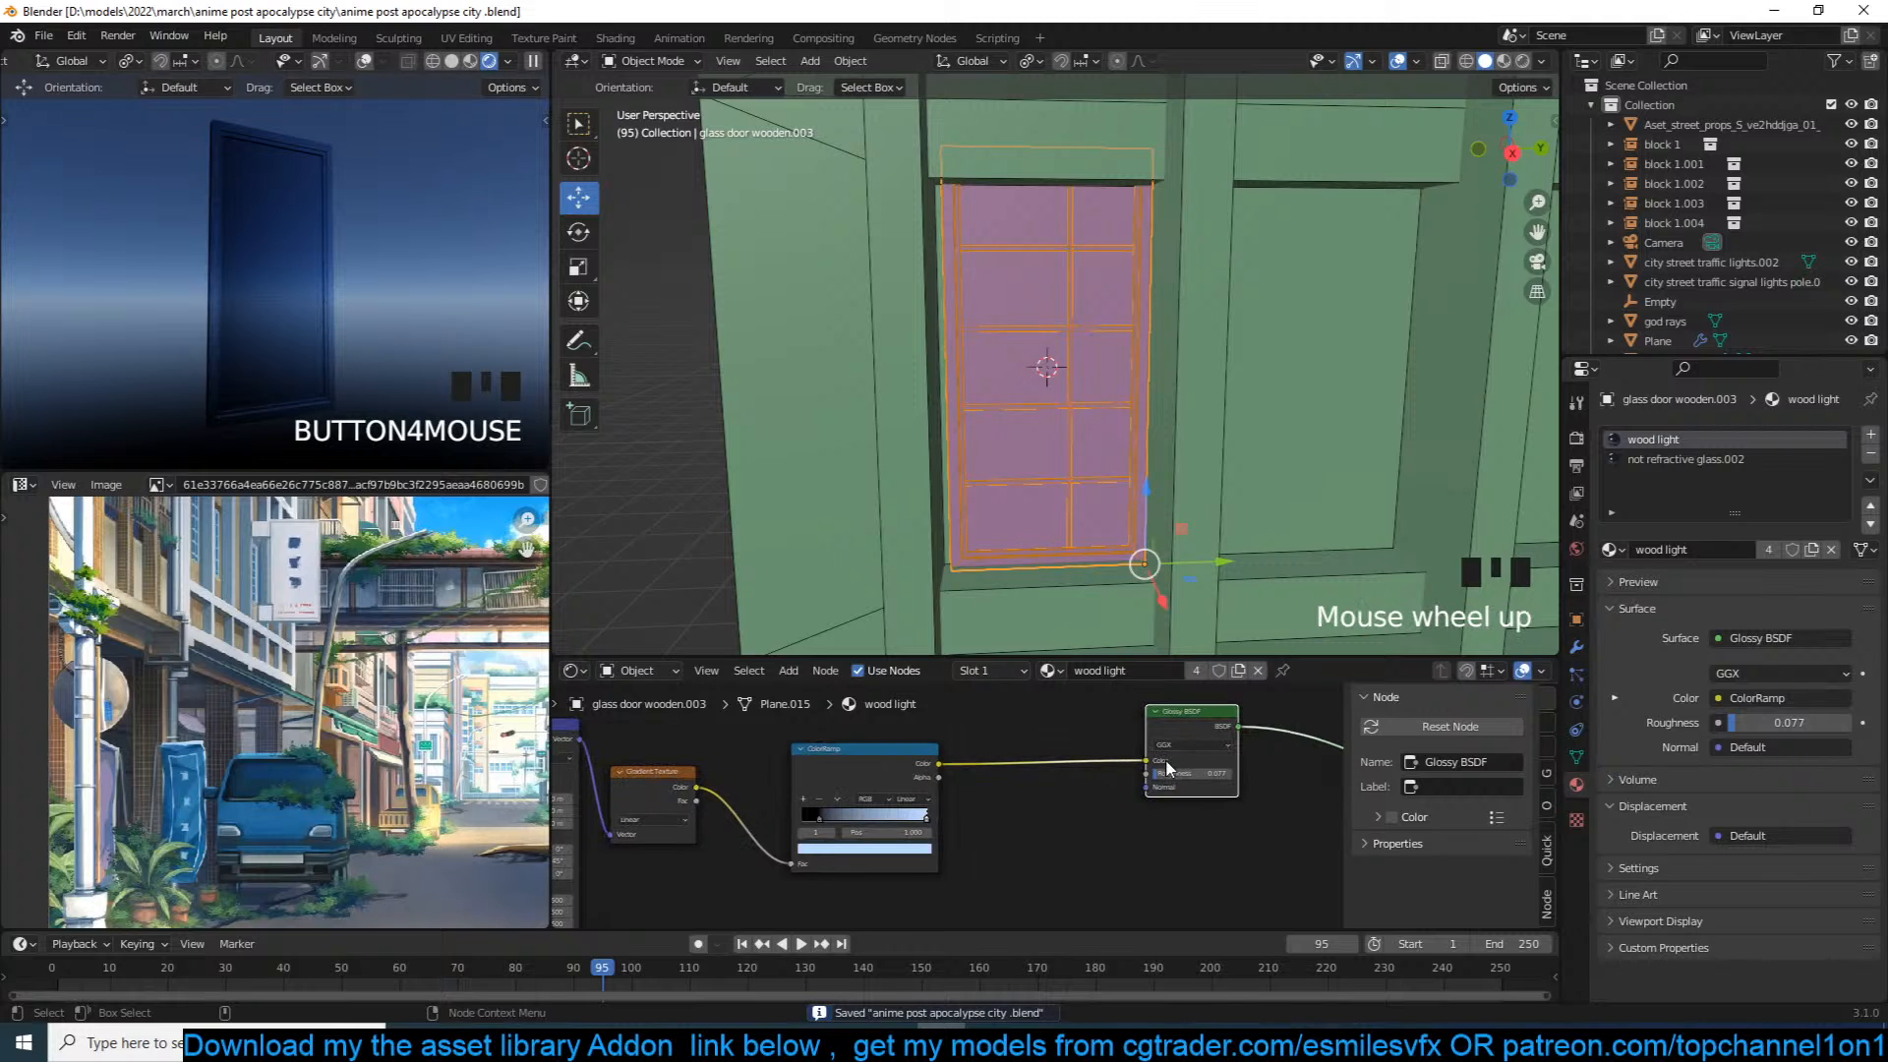
{"action": "left_click_drag", "start_coordinate": [1188, 738], "coordinate": [1225, 807]}
{"action": "middle_click_drag", "start_coordinate": [1060, 813], "coordinate": [1105, 788]}
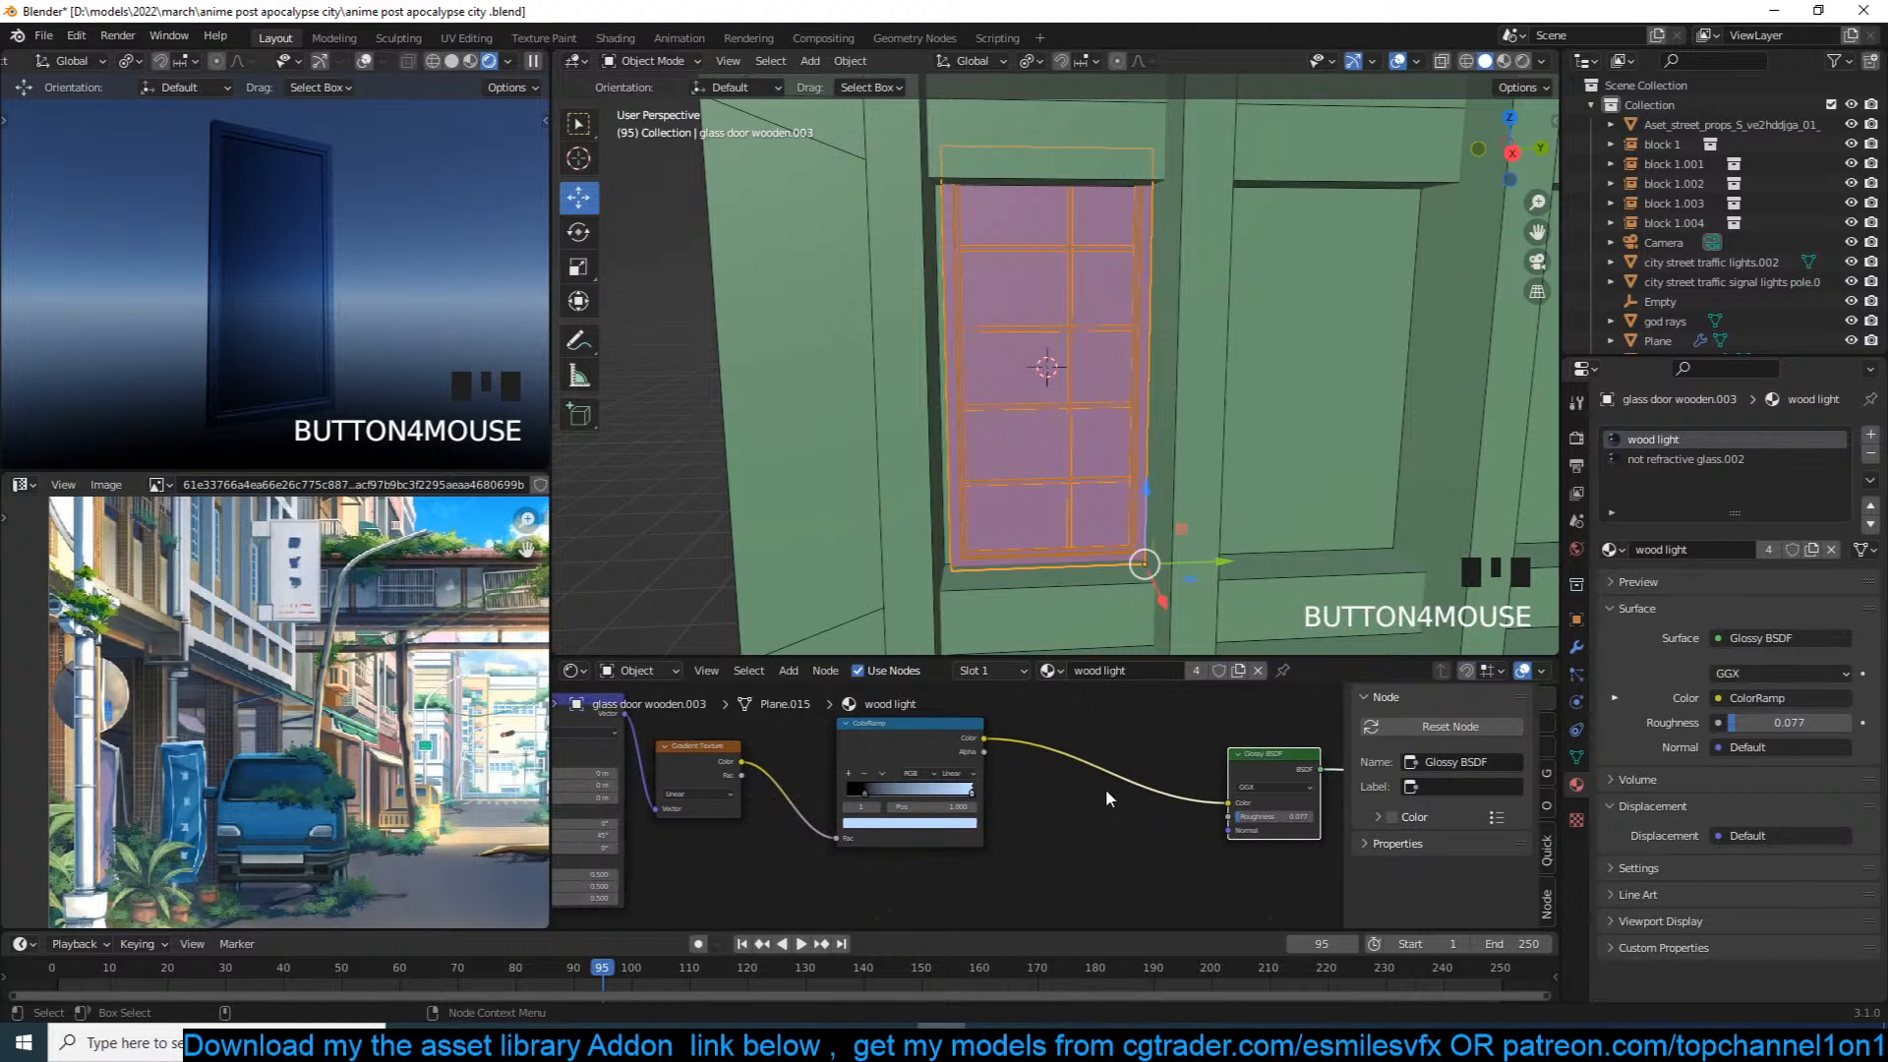
Step: Insert a Hue/Saturation node between the ColorRamp and Glossy BSDF of wood light and set its Value to 2
{"action": "key", "text": "shift+a"}
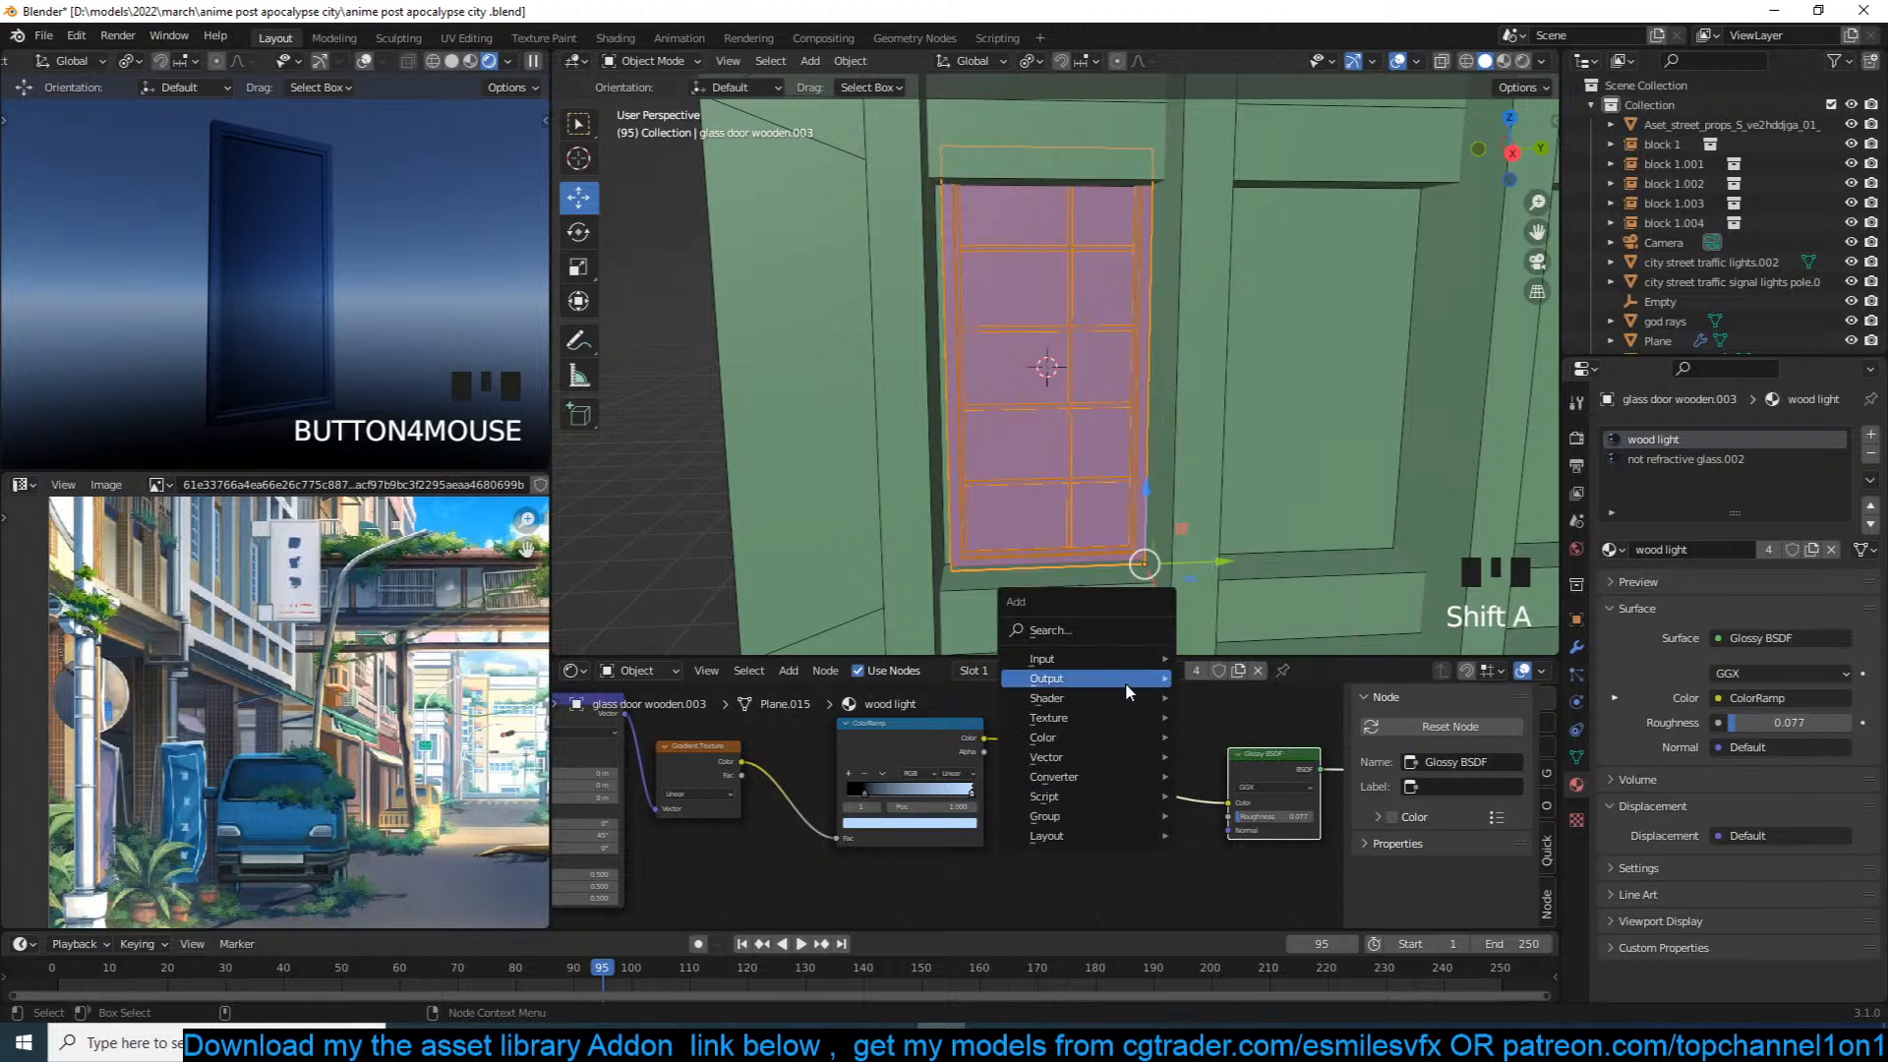
{"action": "mouse_move", "coordinate": [1099, 696]}
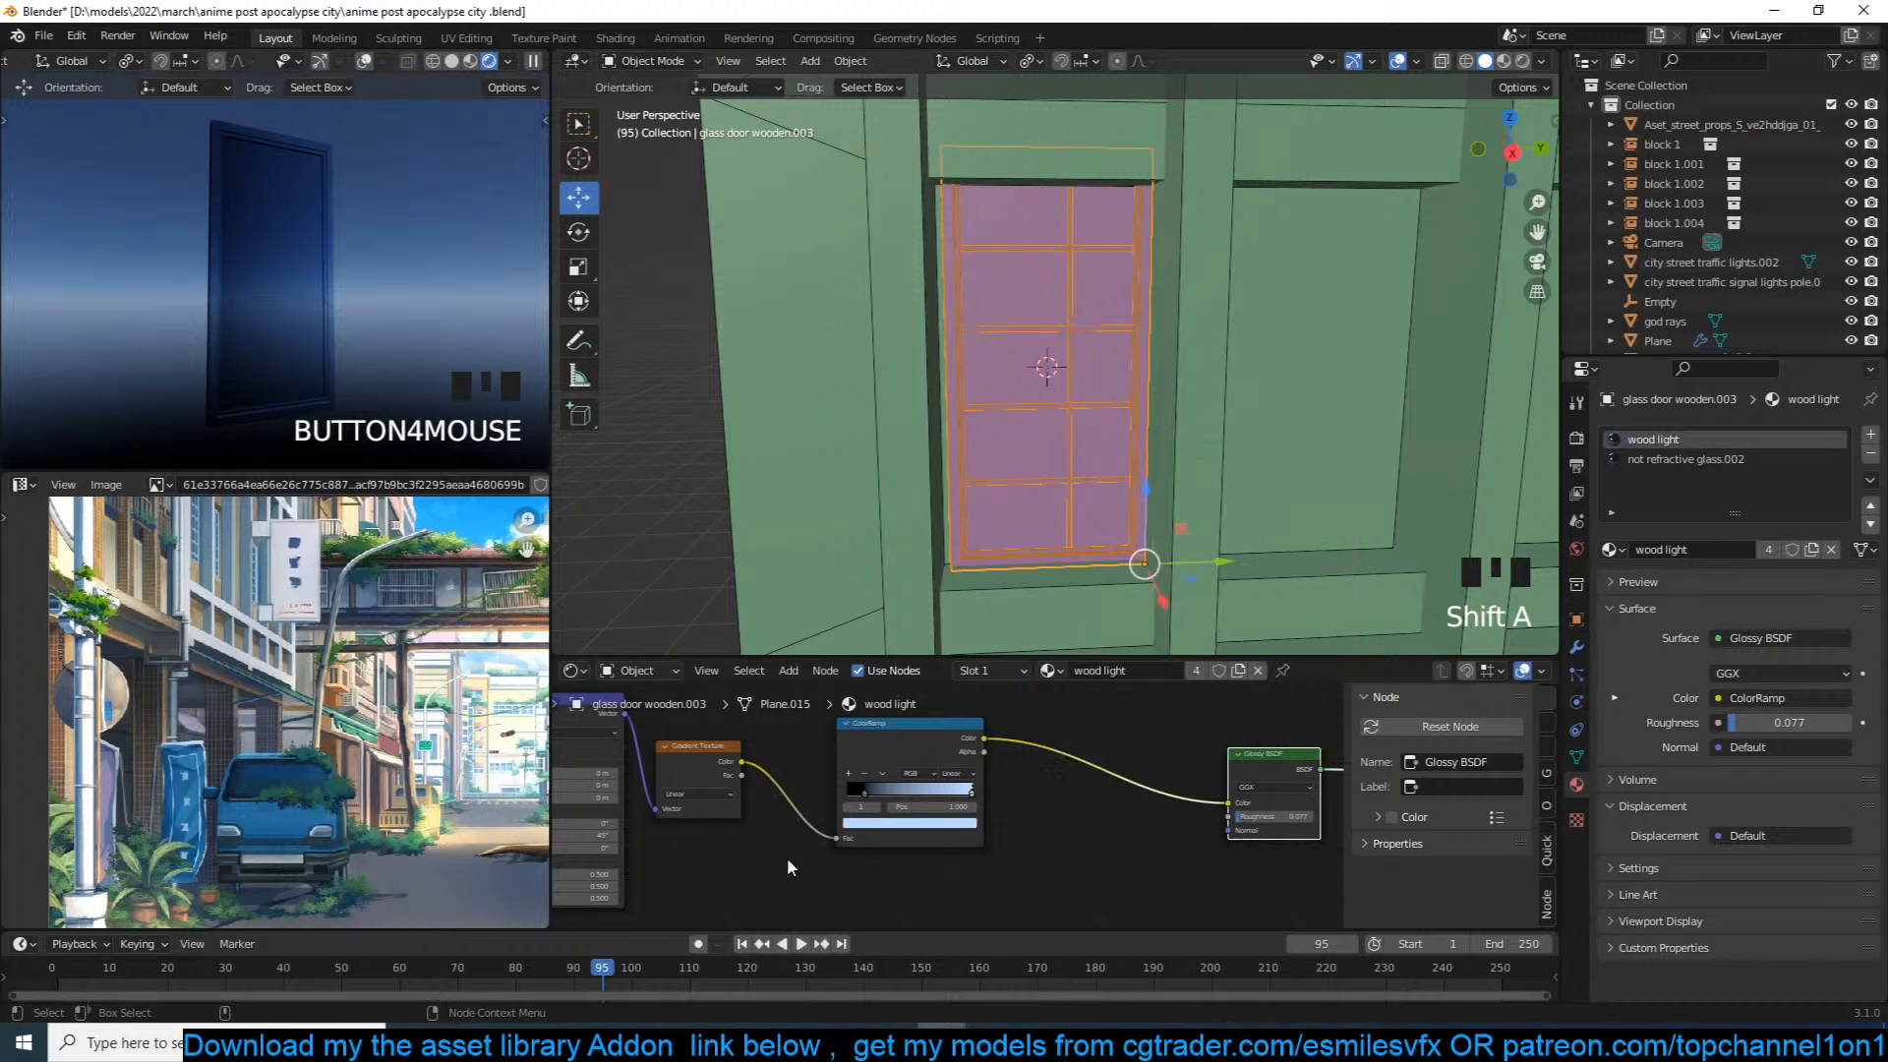
{"action": "key", "text": "shift+a"}
{"action": "key", "text": "shift+a"}
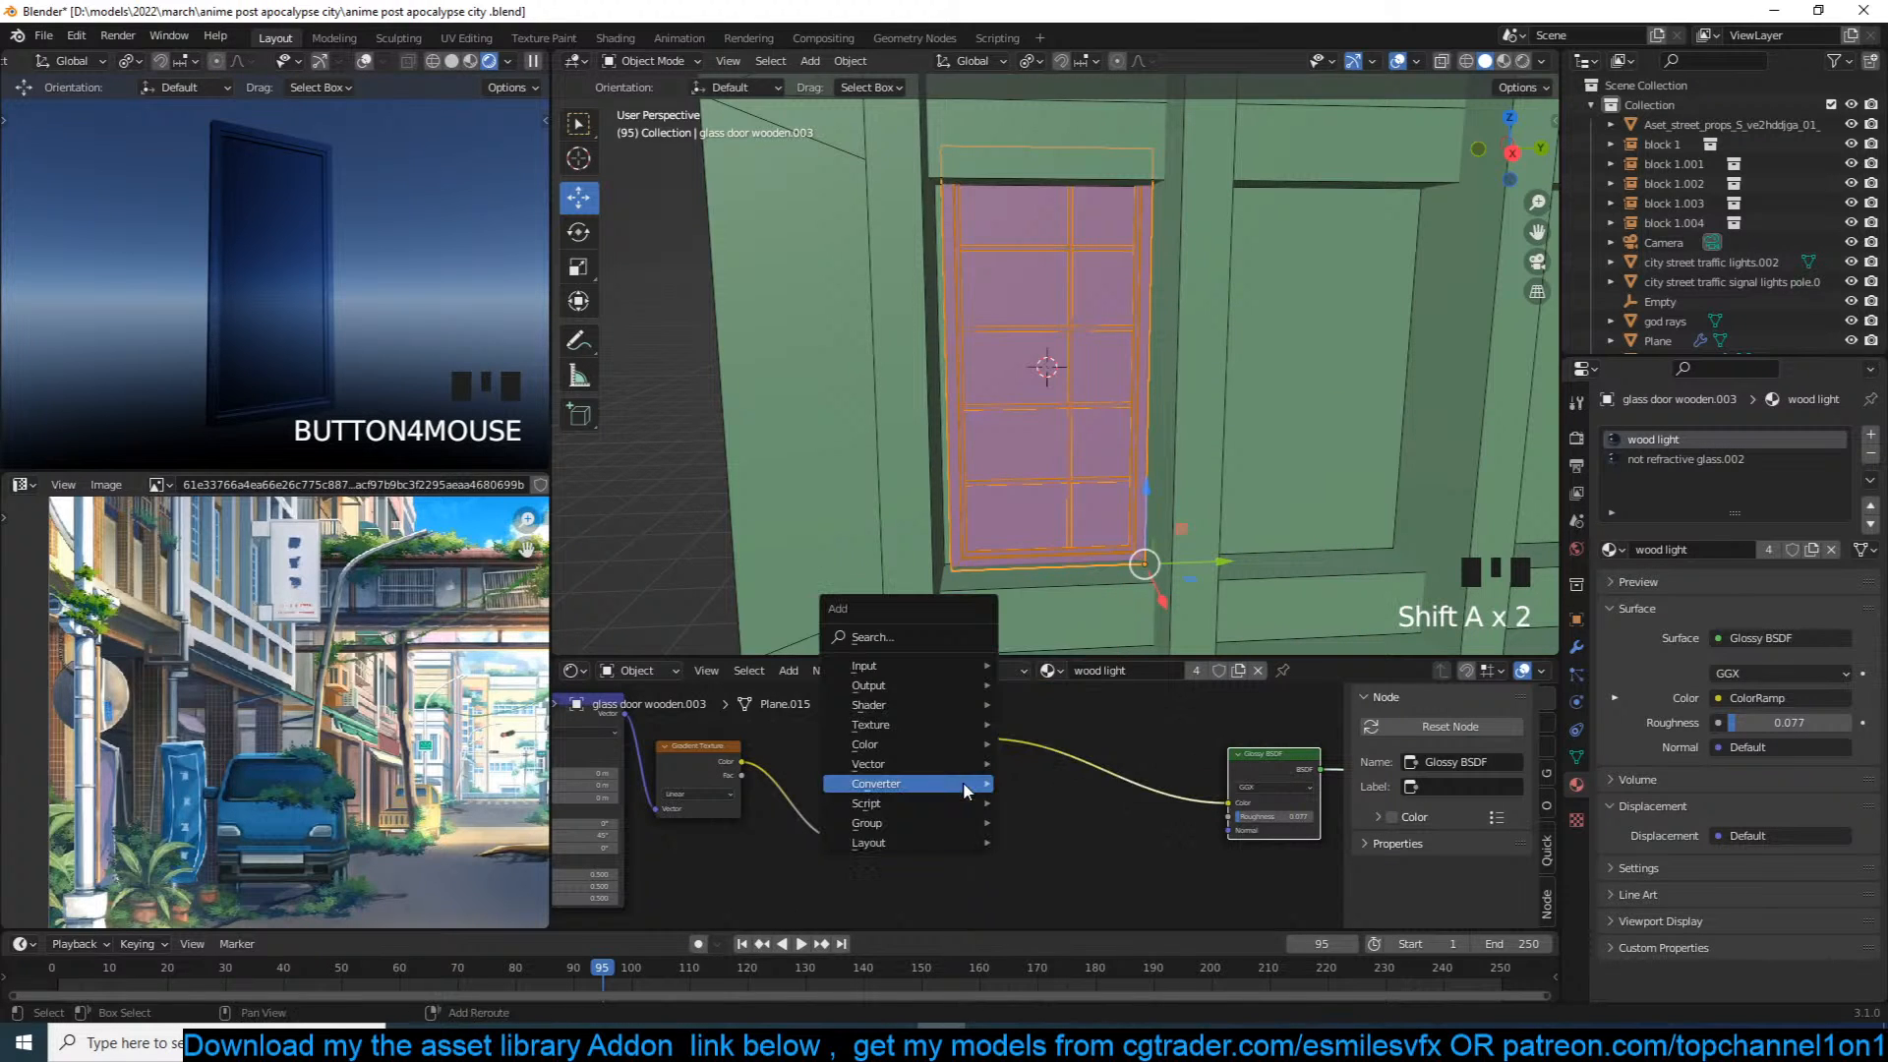
{"action": "mouse_move", "coordinate": [885, 747]}
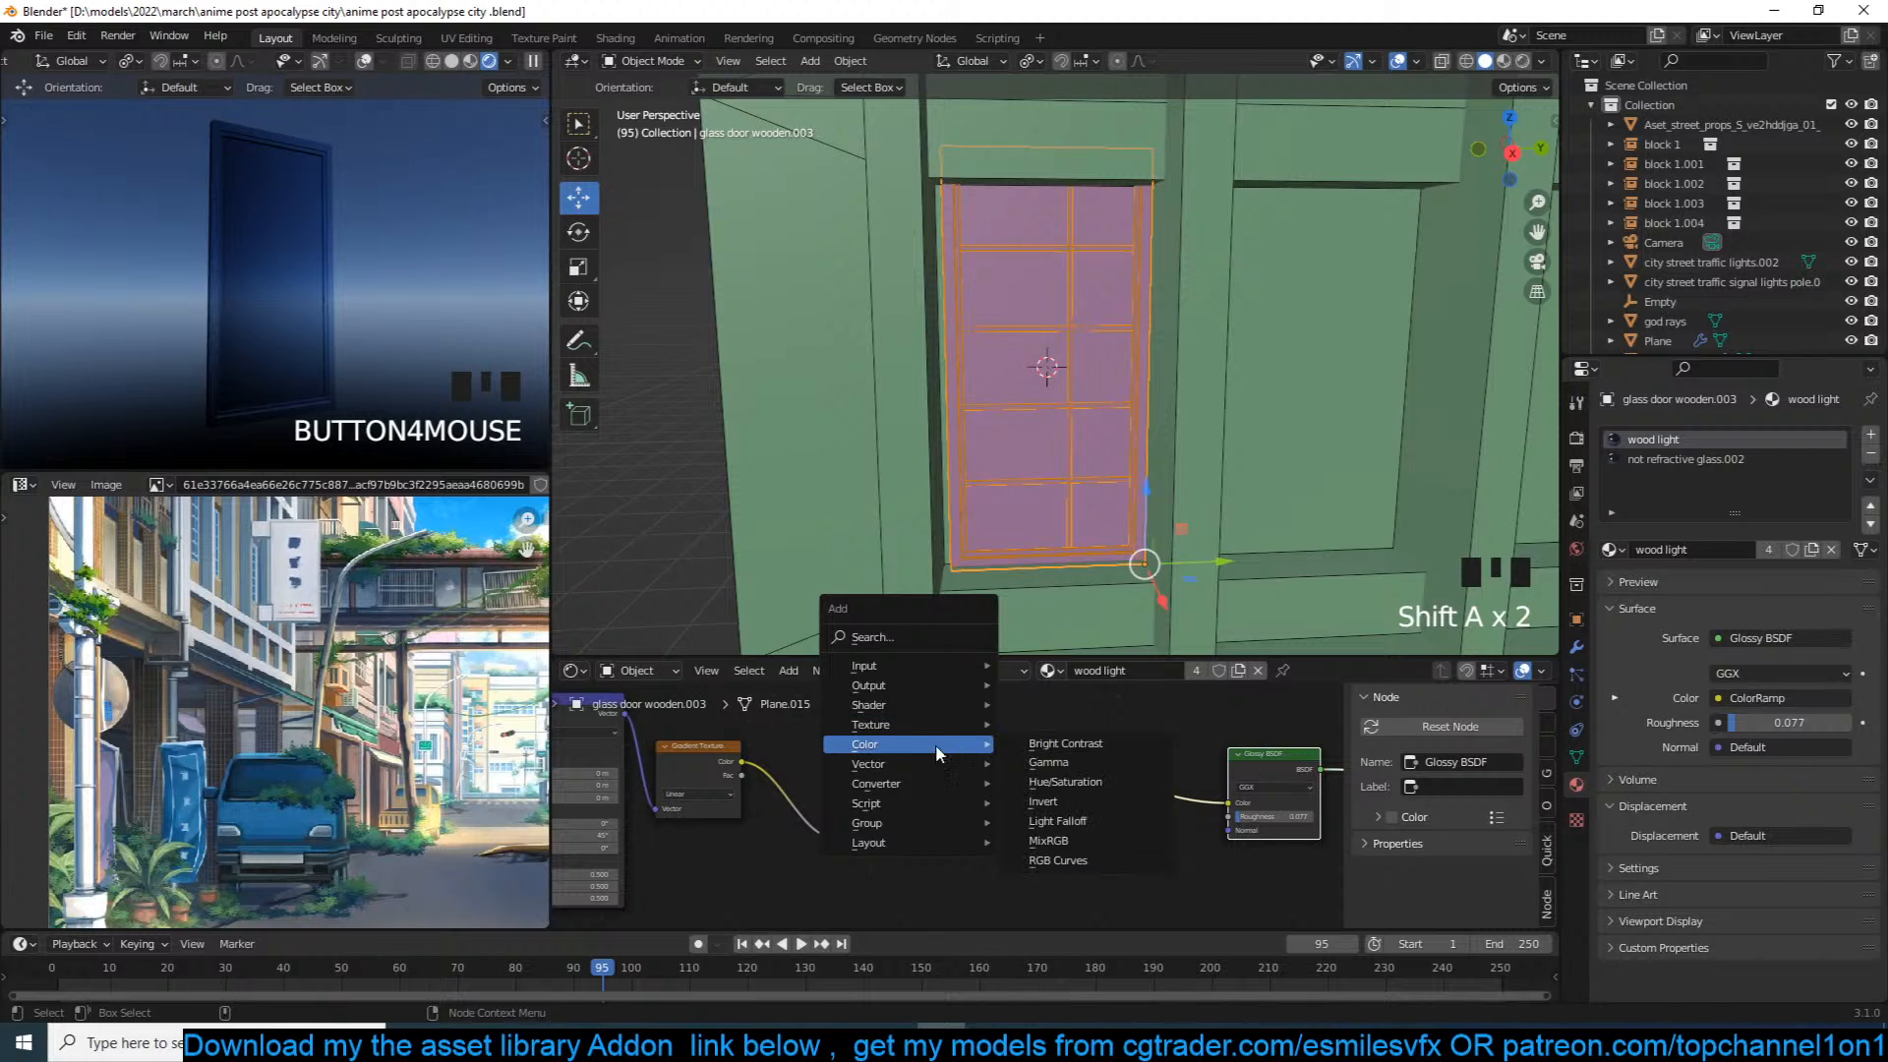
{"action": "left_click", "coordinate": [1064, 781]}
{"action": "left_click", "coordinate": [1111, 802]}
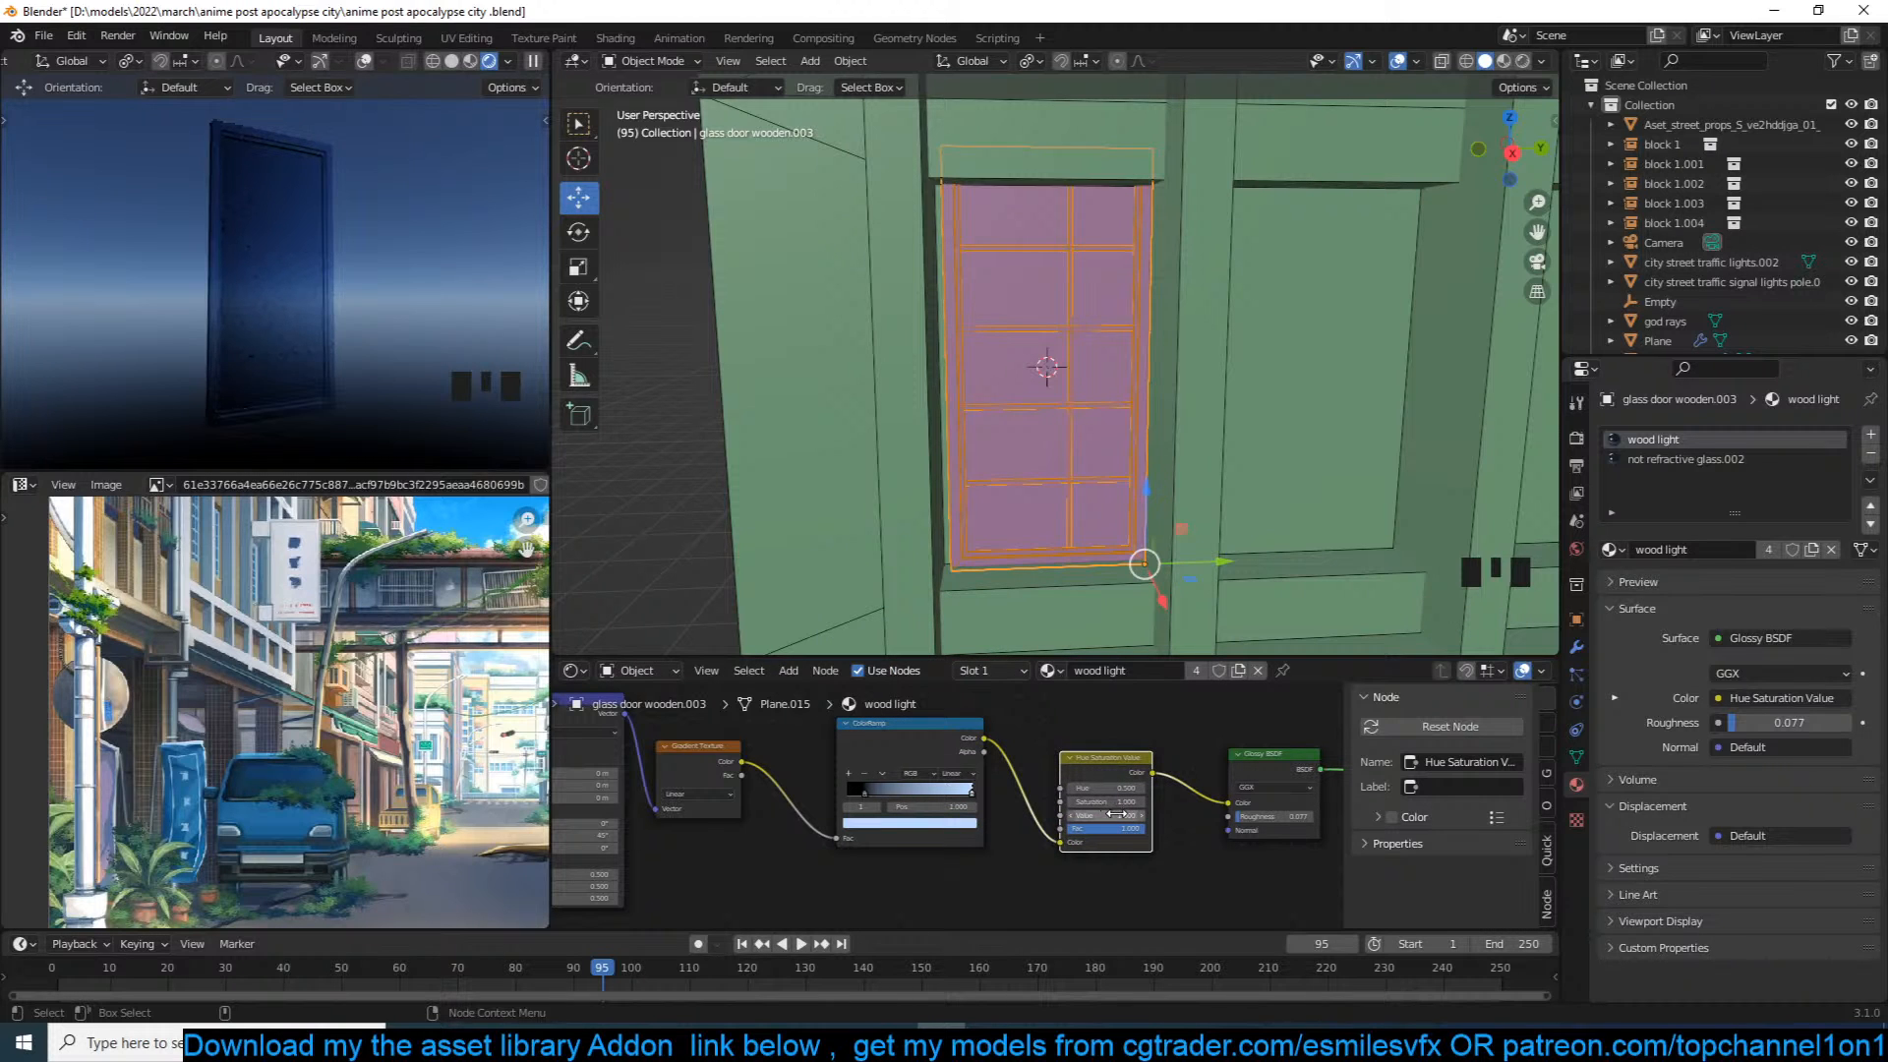
{"action": "key", "text": "Return"}
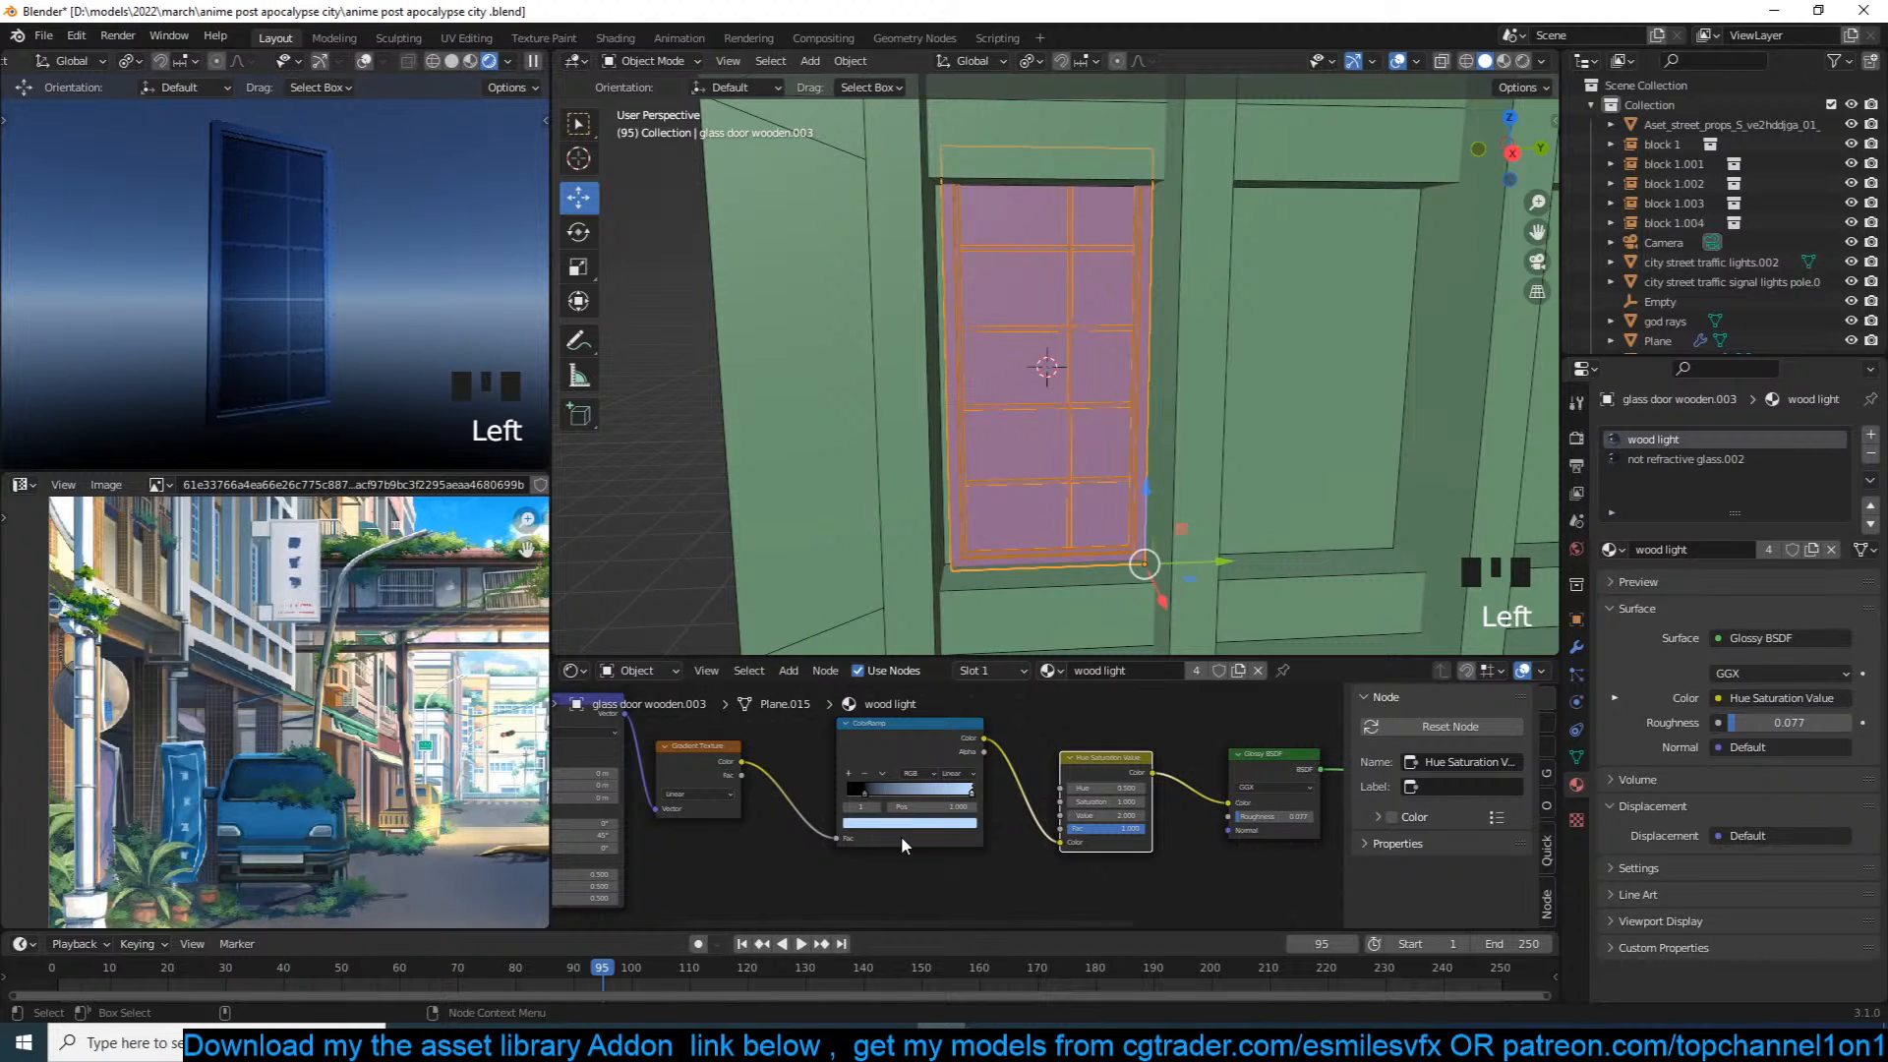
Step: Set the Saturation of wood light's Hue/Saturation node to 0.1 and save the file
{"action": "key", "text": "ctrl+s"}
{"action": "scroll", "coordinate": [929, 824], "scroll_direction": "up", "scroll_amount": 2}
{"action": "left_click", "coordinate": [972, 794]}
{"action": "left_click", "coordinate": [1125, 802]}
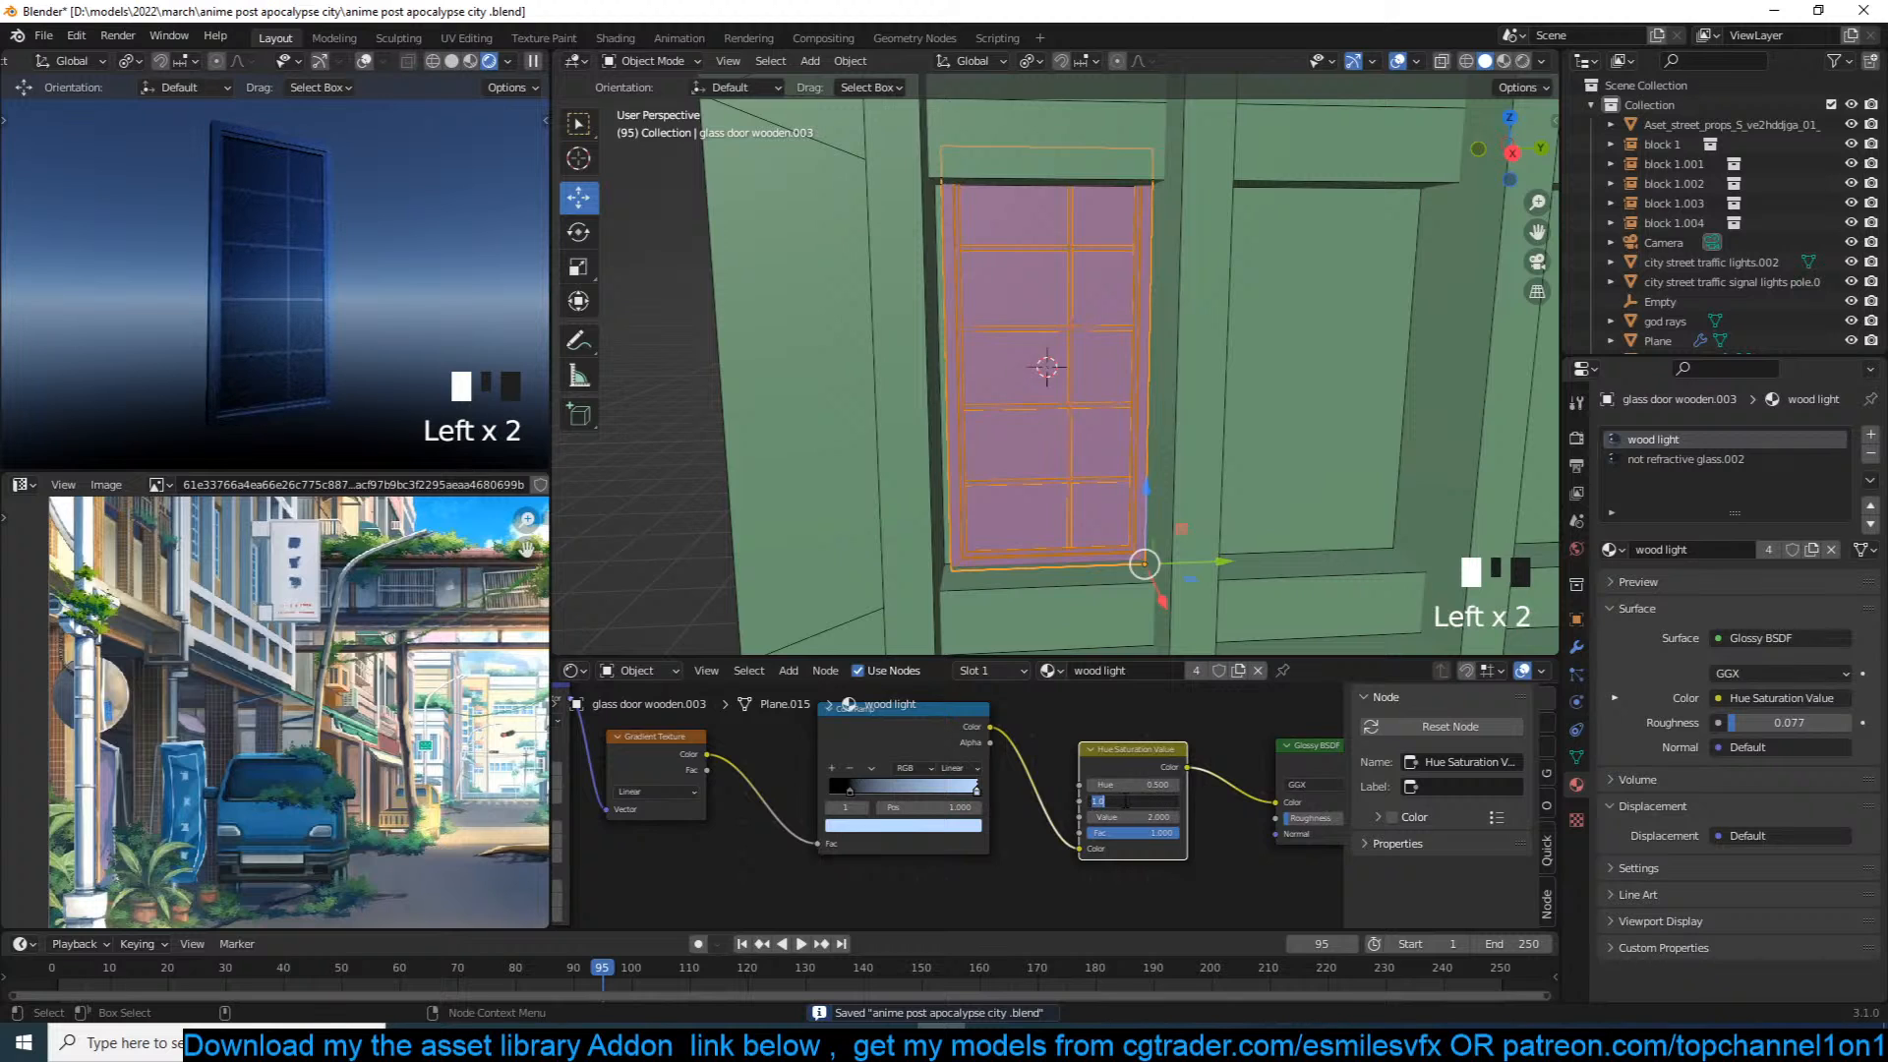
{"action": "key", "text": "ctrl+s"}
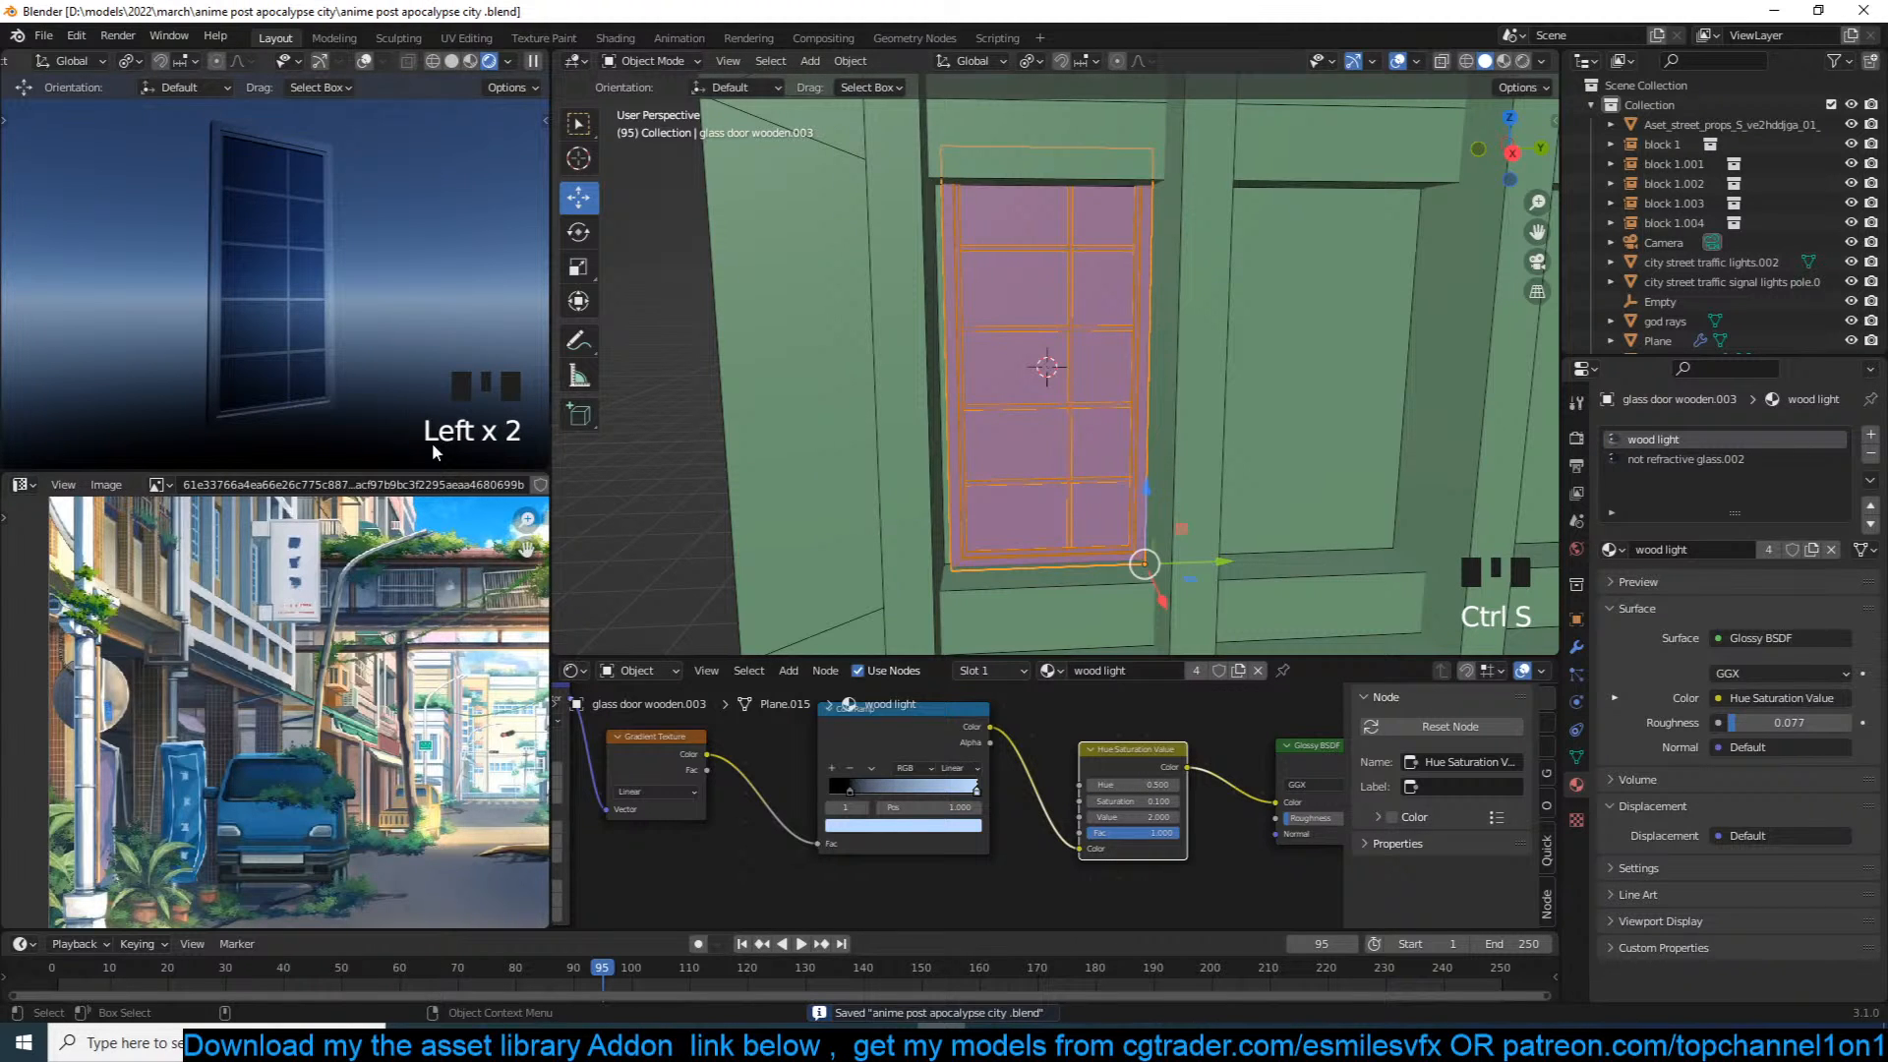
{"action": "key", "text": "ctrl+s"}
Step: Scale the wooden glass door along global Y and Z to fit the recess, pausing the rendered preview meanwhile, and save the file
{"action": "key", "text": "grave"}
{"action": "key", "text": "grave"}
{"action": "key", "text": "grave"}
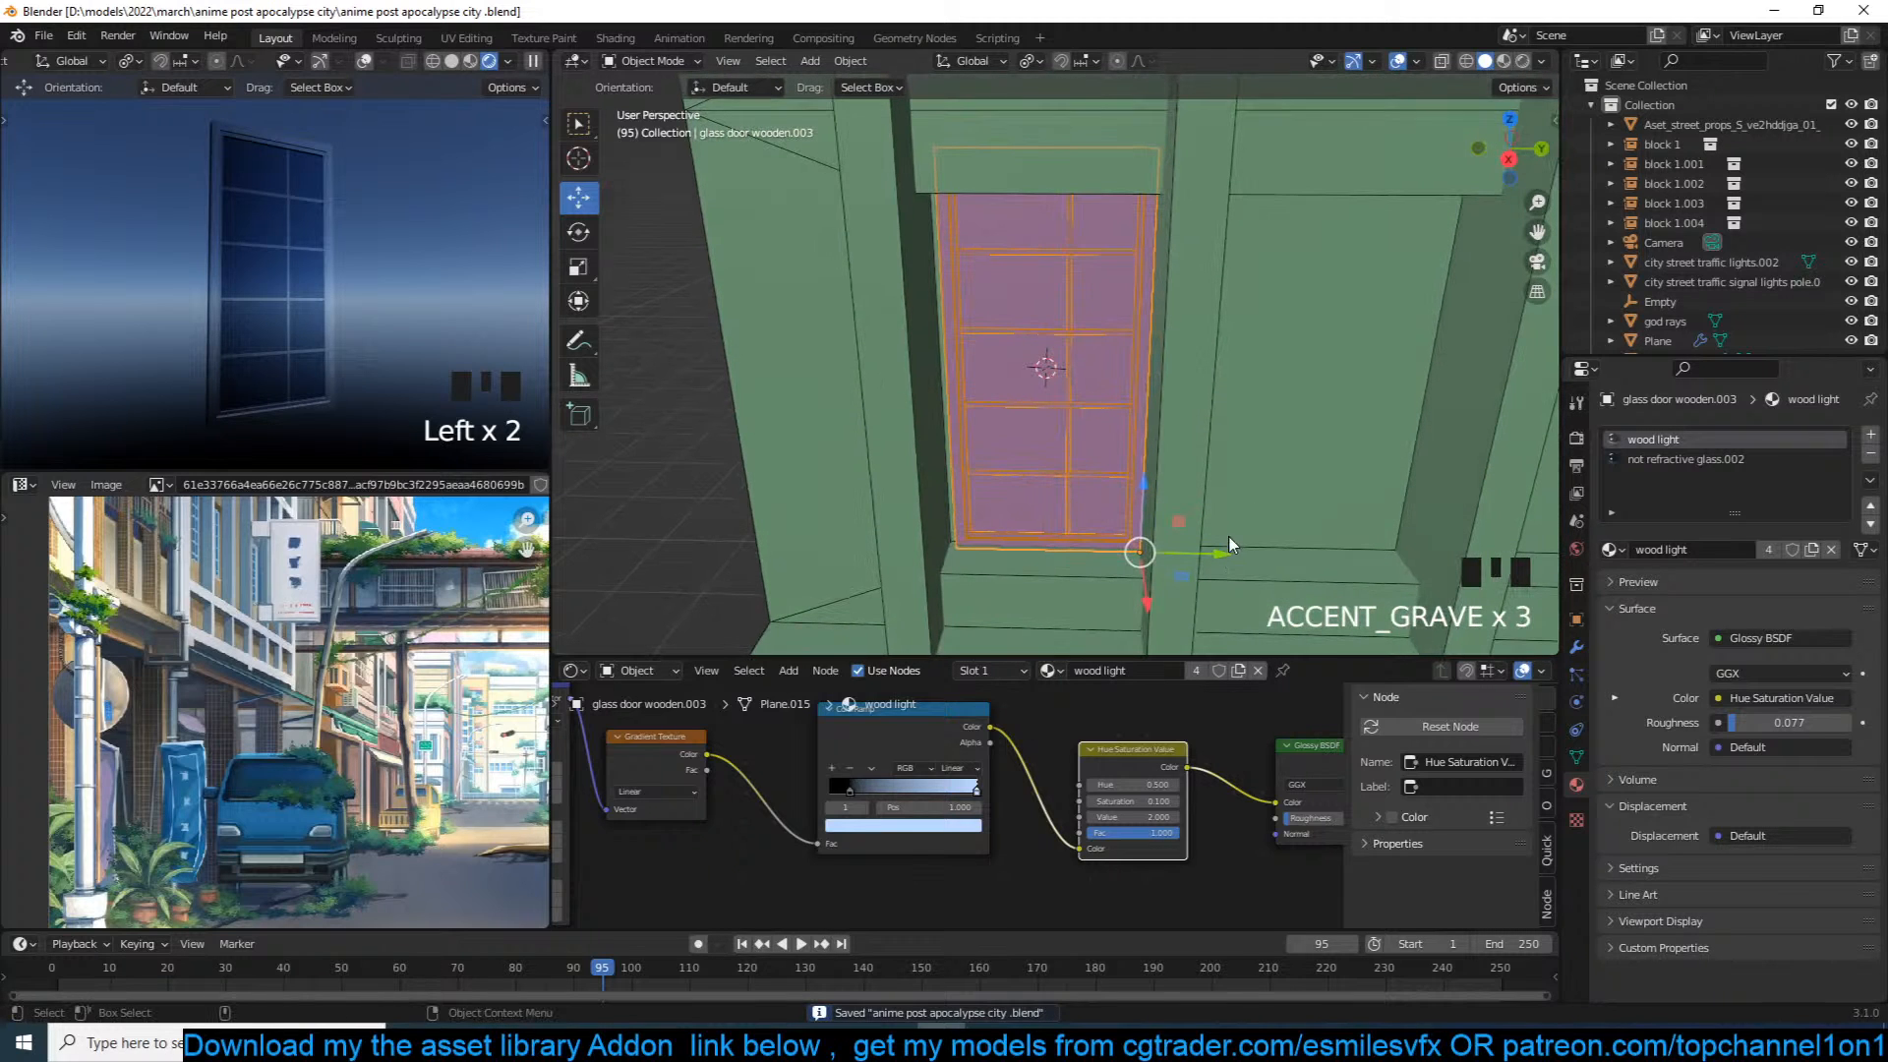
{"action": "left_click", "coordinate": [535, 62]}
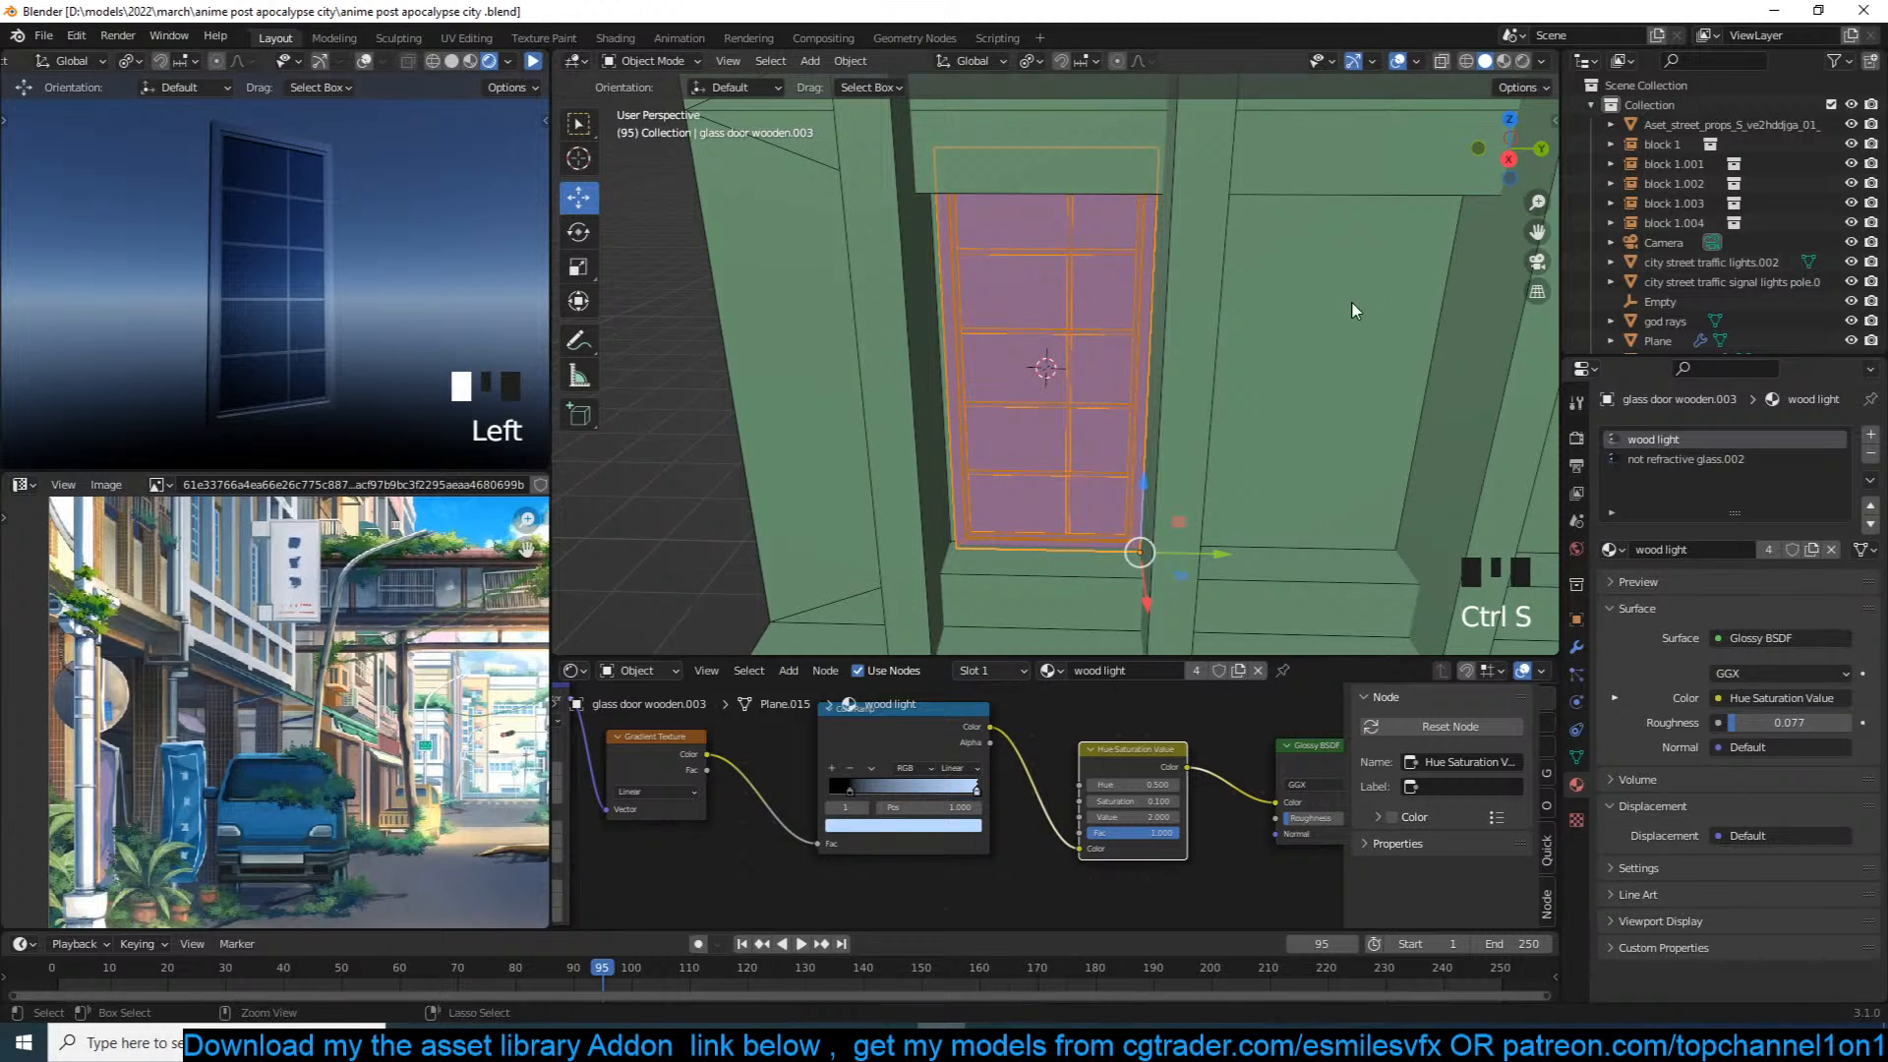
{"action": "key", "text": "s"}
{"action": "key", "text": "x"}
{"action": "key", "text": "y"}
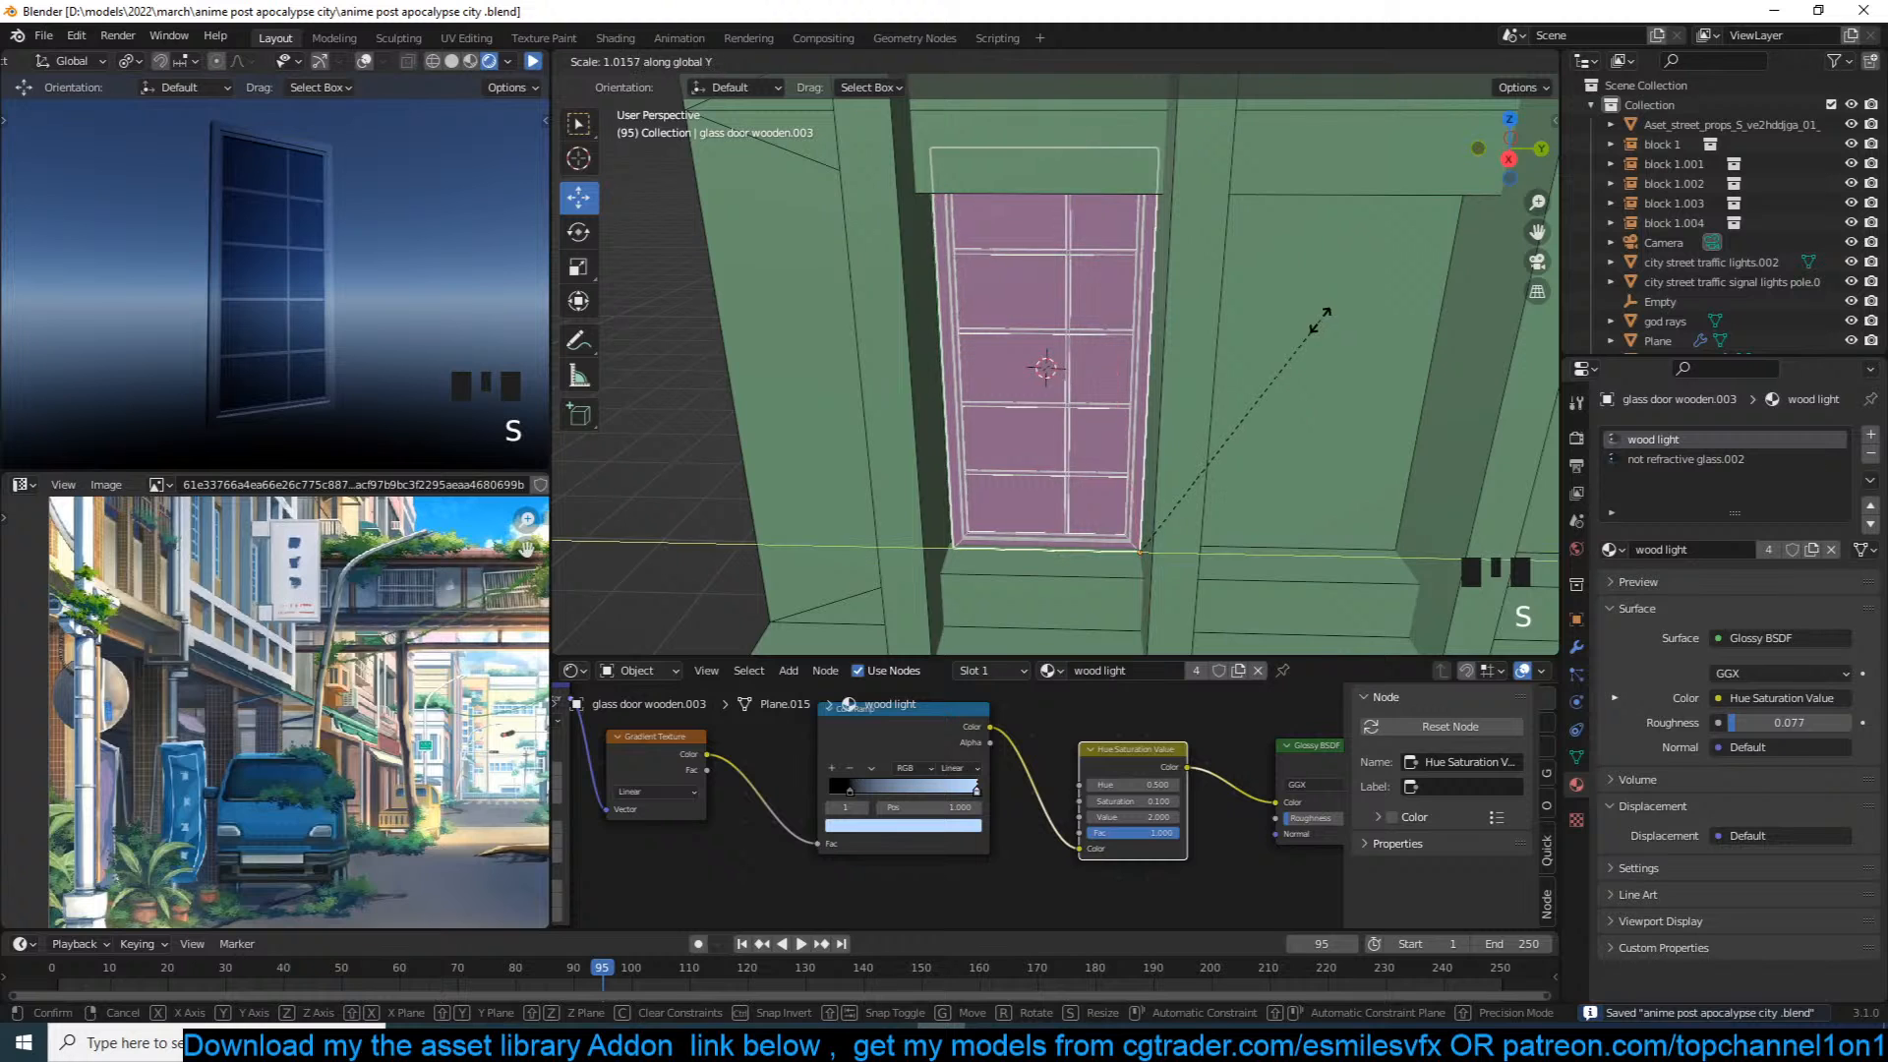
{"action": "left_click", "coordinate": [1338, 320]}
{"action": "key", "text": "grave"}
{"action": "key", "text": "s"}
{"action": "key", "text": "z"}
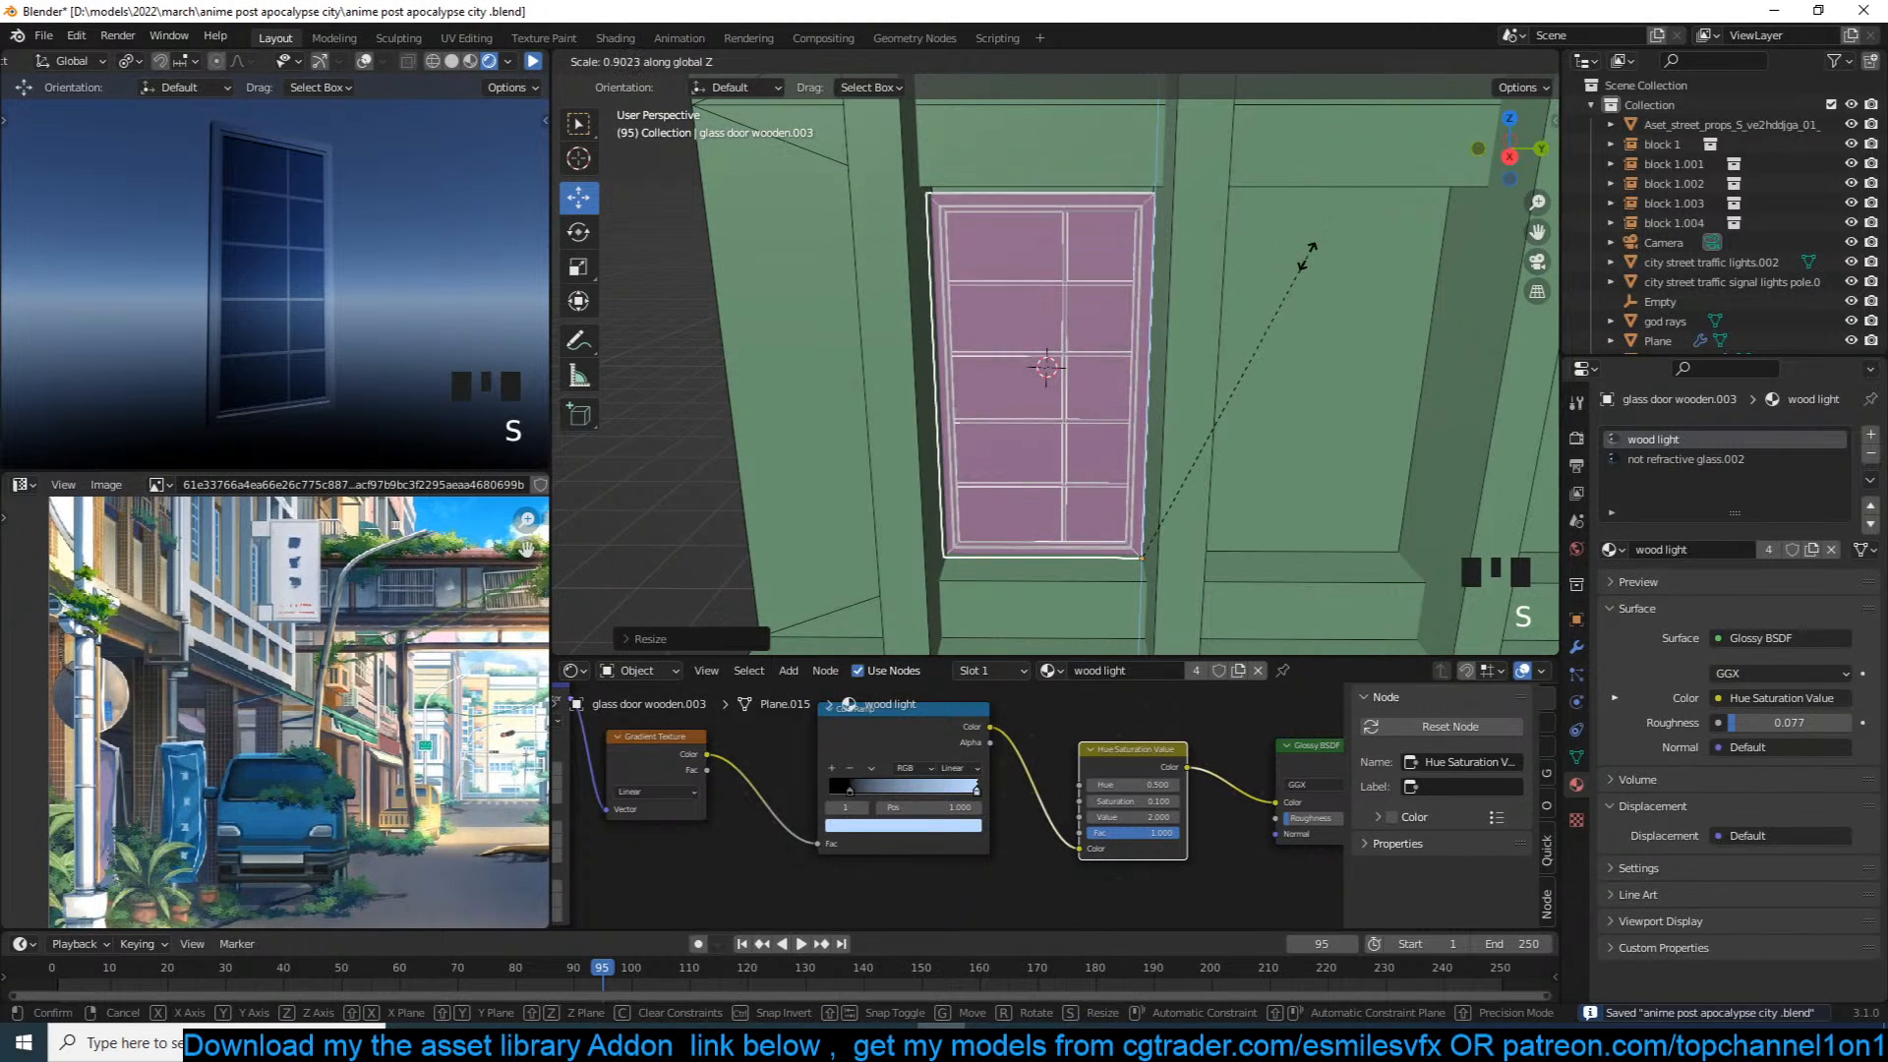
{"action": "left_click", "coordinate": [1312, 254]}
{"action": "key", "text": "ctrl+s"}
{"action": "left_click", "coordinate": [532, 62]}
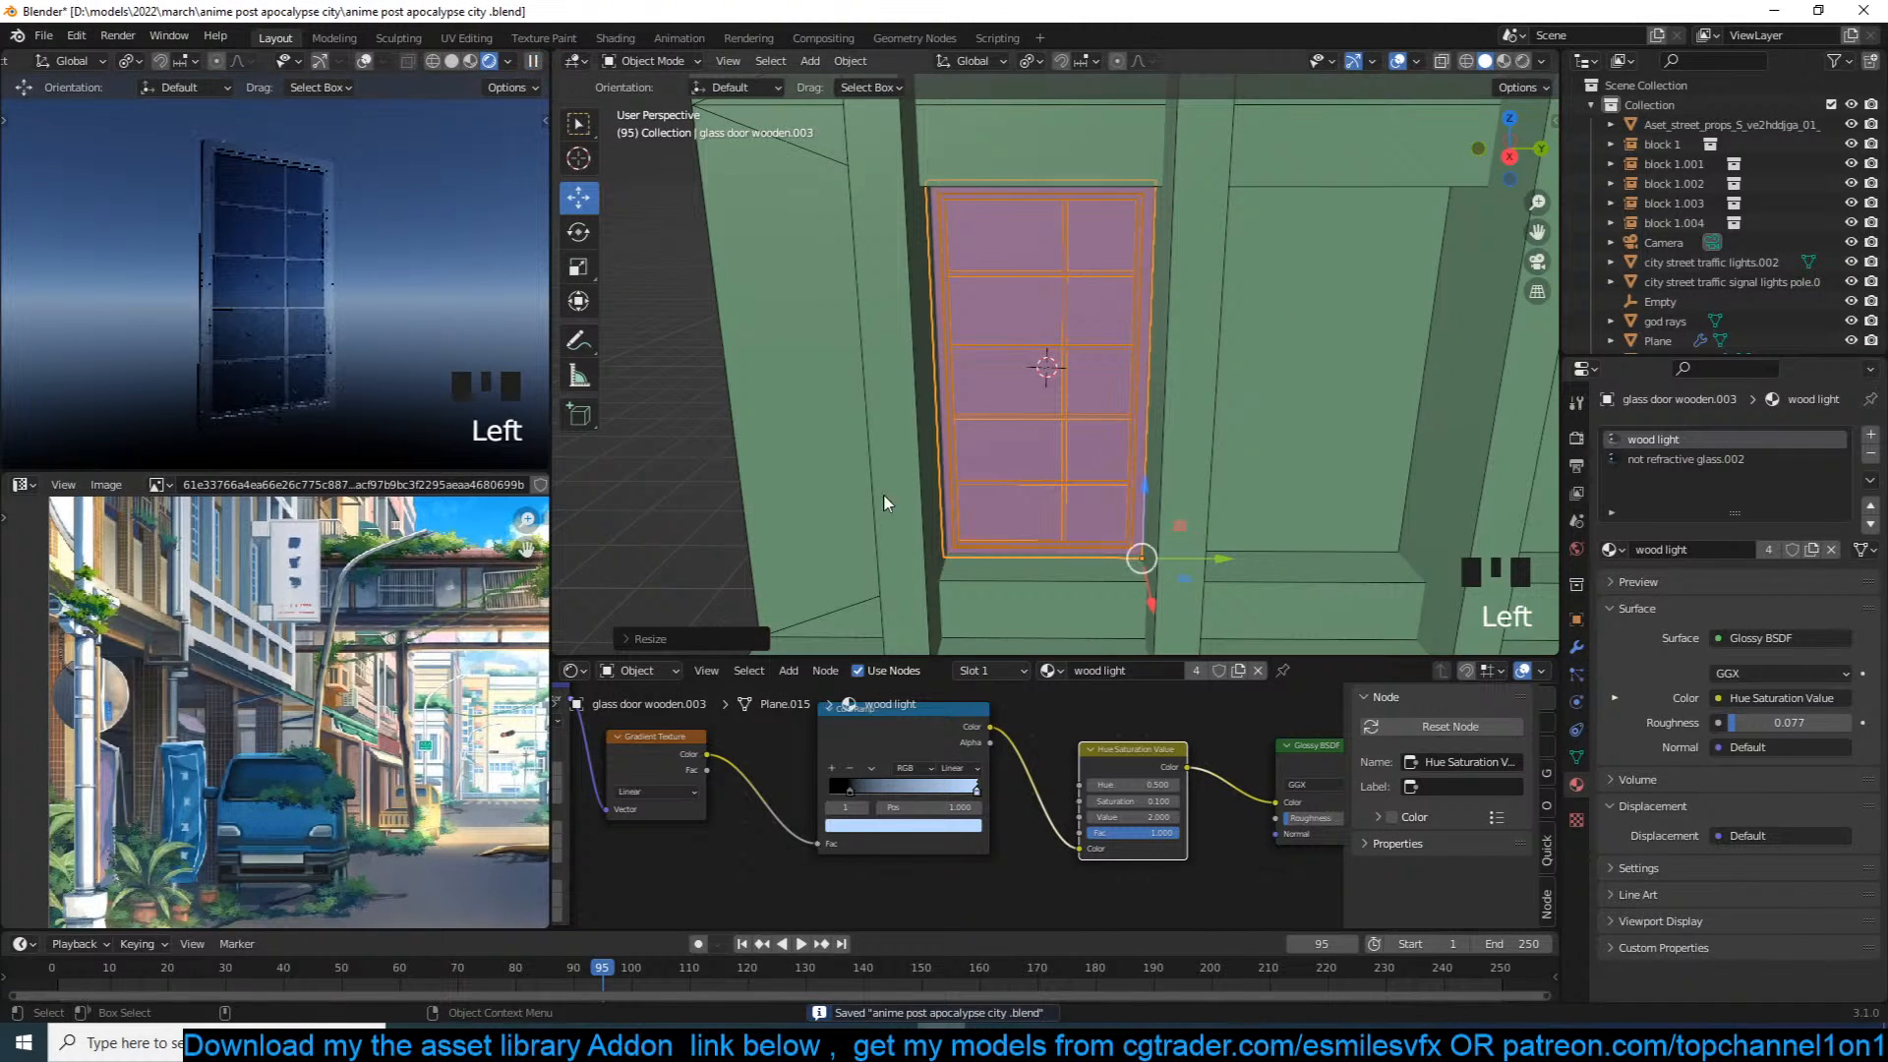
Step: Add a middle stop to wood light's ColorRamp and darken the end stop to near black
{"action": "scroll", "coordinate": [988, 786], "scroll_direction": "up", "scroll_amount": 3}
{"action": "mouse_move", "coordinate": [988, 786]}
{"action": "left_mouse_down"}
{"action": "mouse_move", "coordinate": [900, 779]}
{"action": "mouse_move", "coordinate": [1001, 790]}
{"action": "left_mouse_up"}
{"action": "left_click", "coordinate": [777, 750]}
{"action": "left_click", "coordinate": [949, 834]}
{"action": "left_click", "coordinate": [927, 835]}
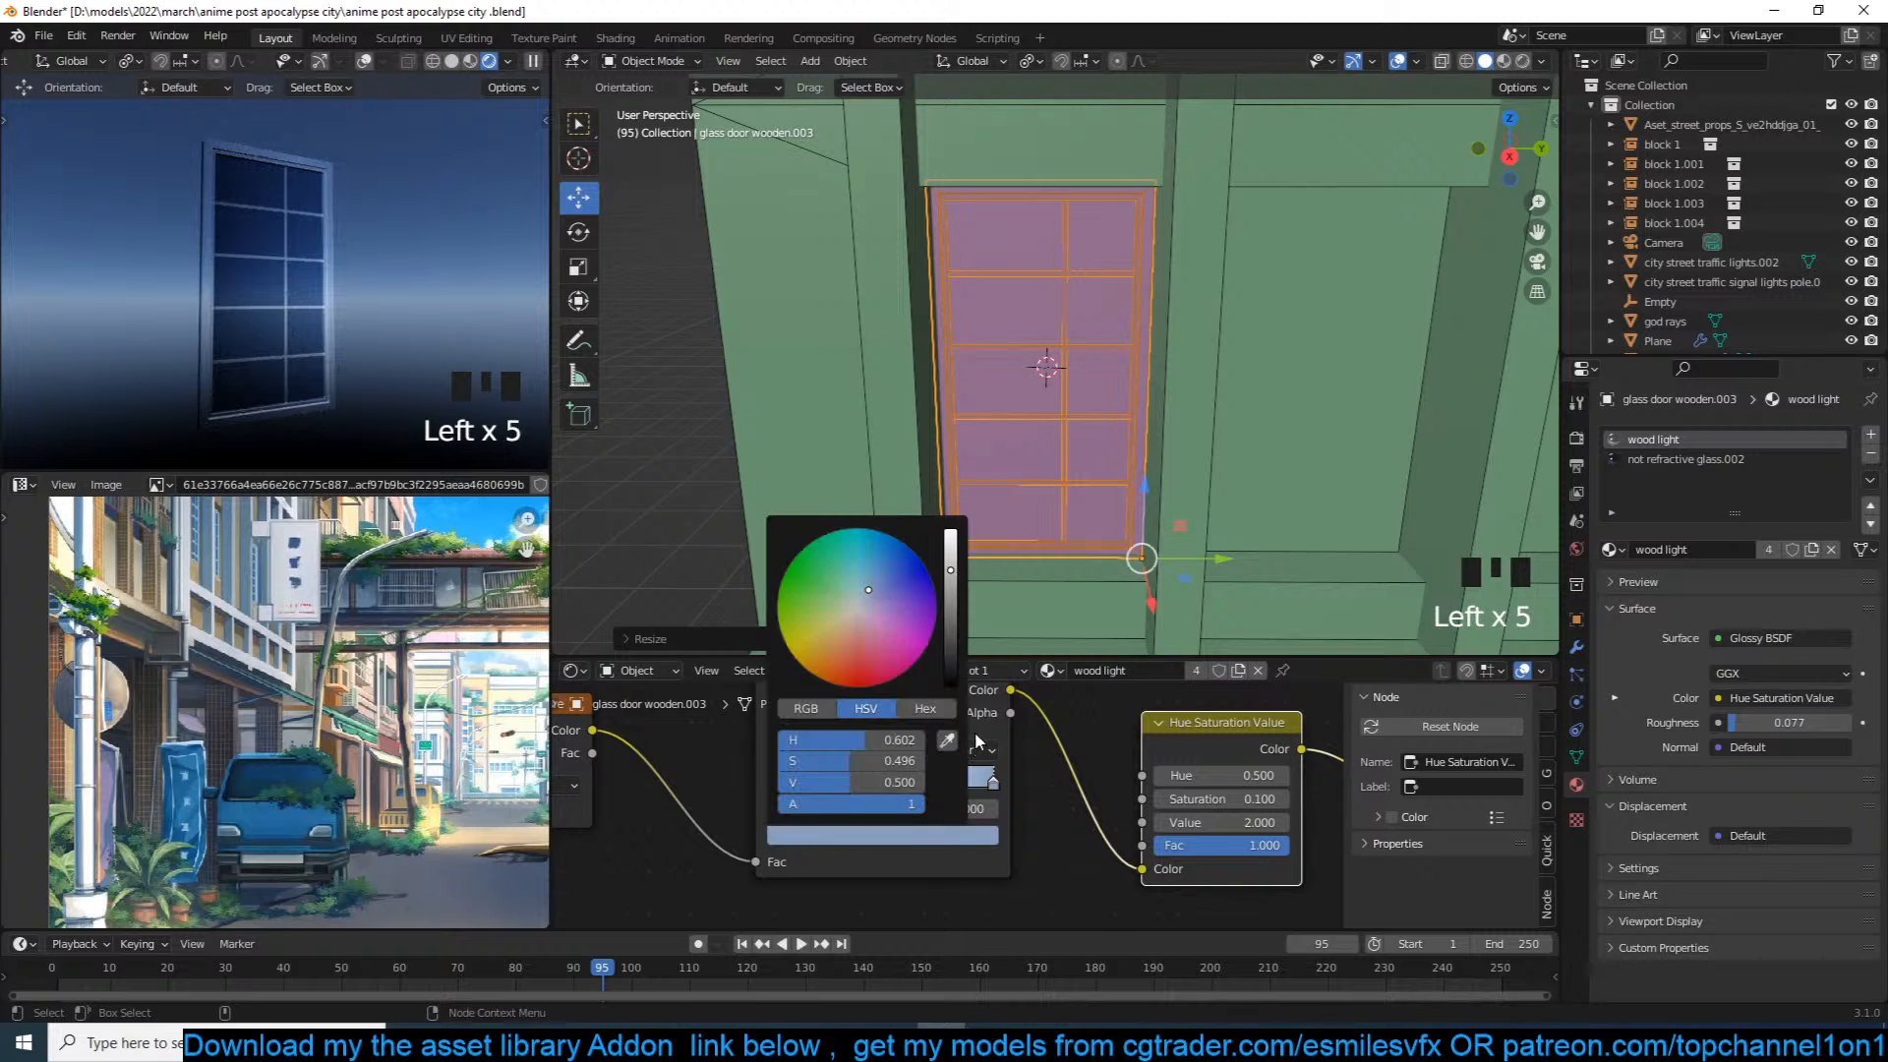
{"action": "left_click", "coordinate": [946, 653]}
{"action": "left_click", "coordinate": [948, 676]}
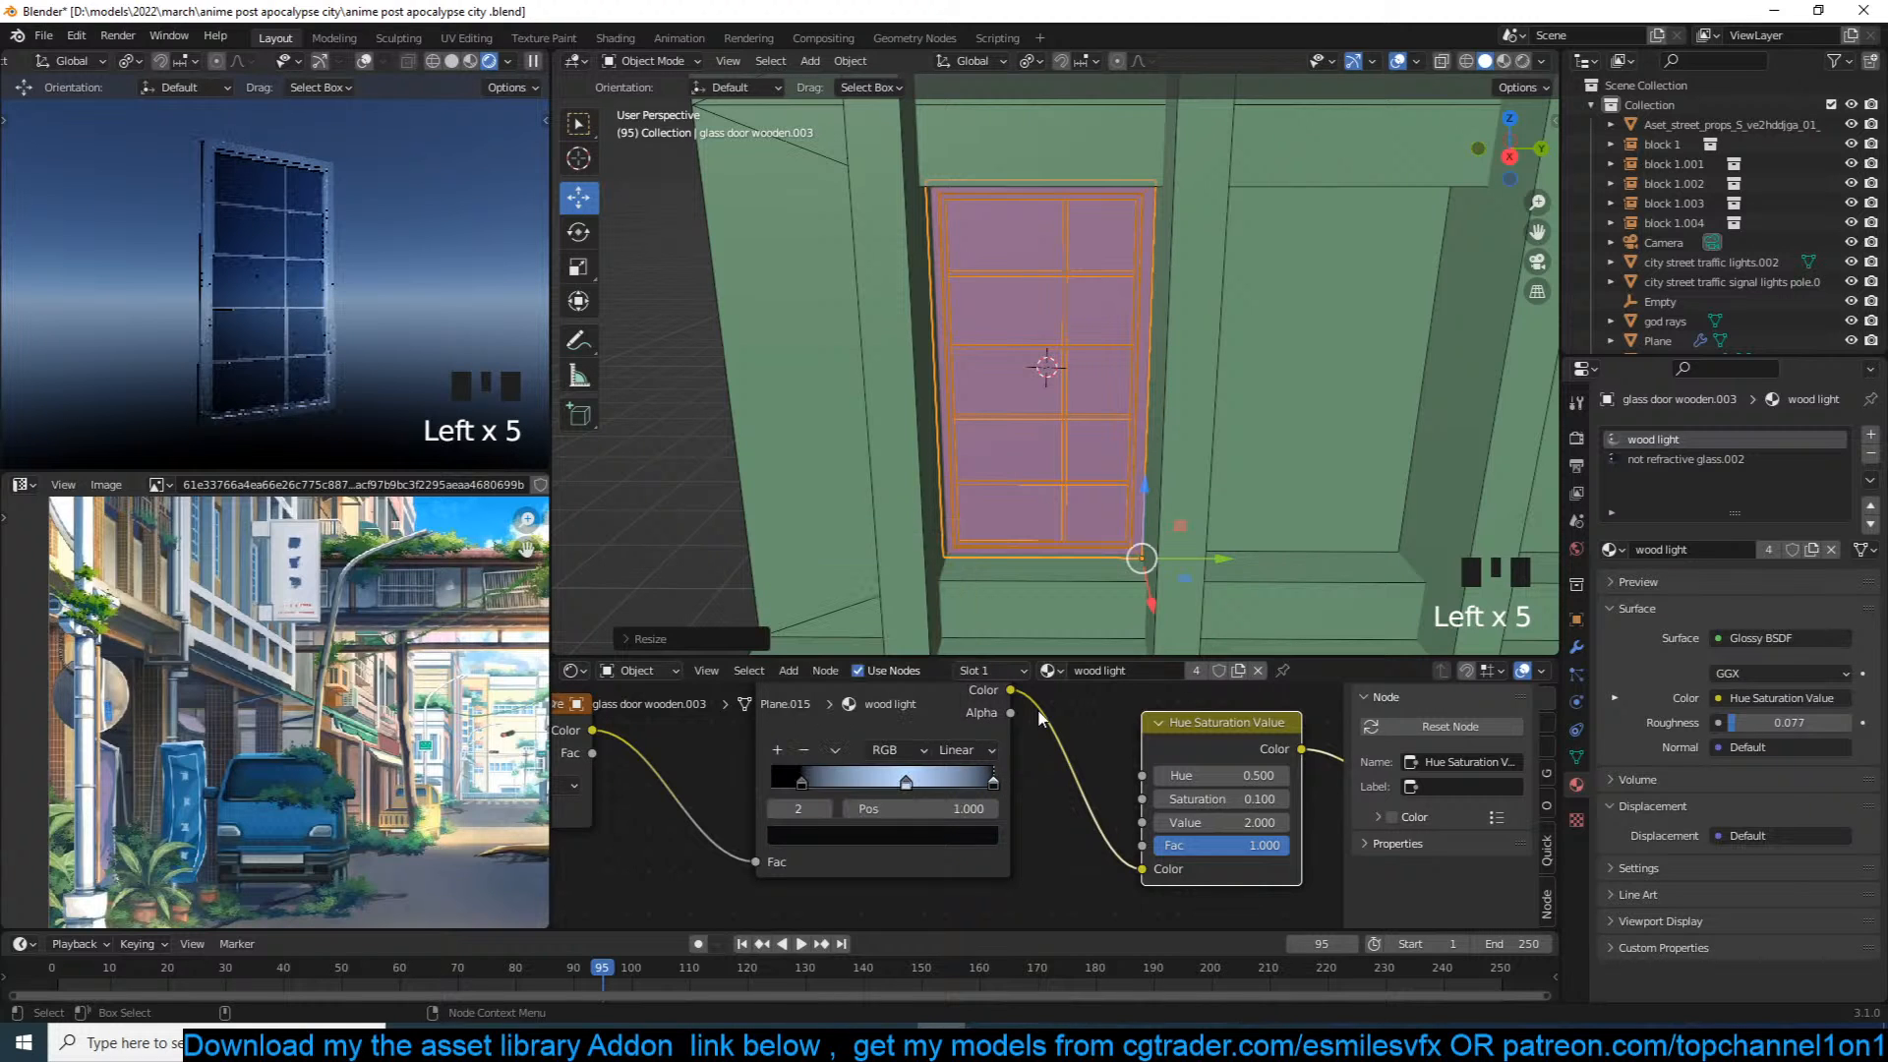
Step: Preview wood light's ColorRamp output directly, set the Mapping node's scale to 0.940 on all axes, and save the file
{"action": "left_click", "coordinate": [940, 743], "text": "ctrl+shift"}
{"action": "mouse_move", "coordinate": [894, 834]}
{"action": "left_mouse_down"}
{"action": "mouse_move", "coordinate": [974, 834]}
{"action": "mouse_move", "coordinate": [898, 818]}
{"action": "mouse_move", "coordinate": [918, 818]}
{"action": "left_mouse_up"}
{"action": "middle_click_drag", "start_coordinate": [802, 811], "coordinate": [1035, 756]}
{"action": "middle_click_drag", "start_coordinate": [906, 782], "coordinate": [1077, 743]}
{"action": "middle_click_drag", "start_coordinate": [808, 900], "coordinate": [946, 789]}
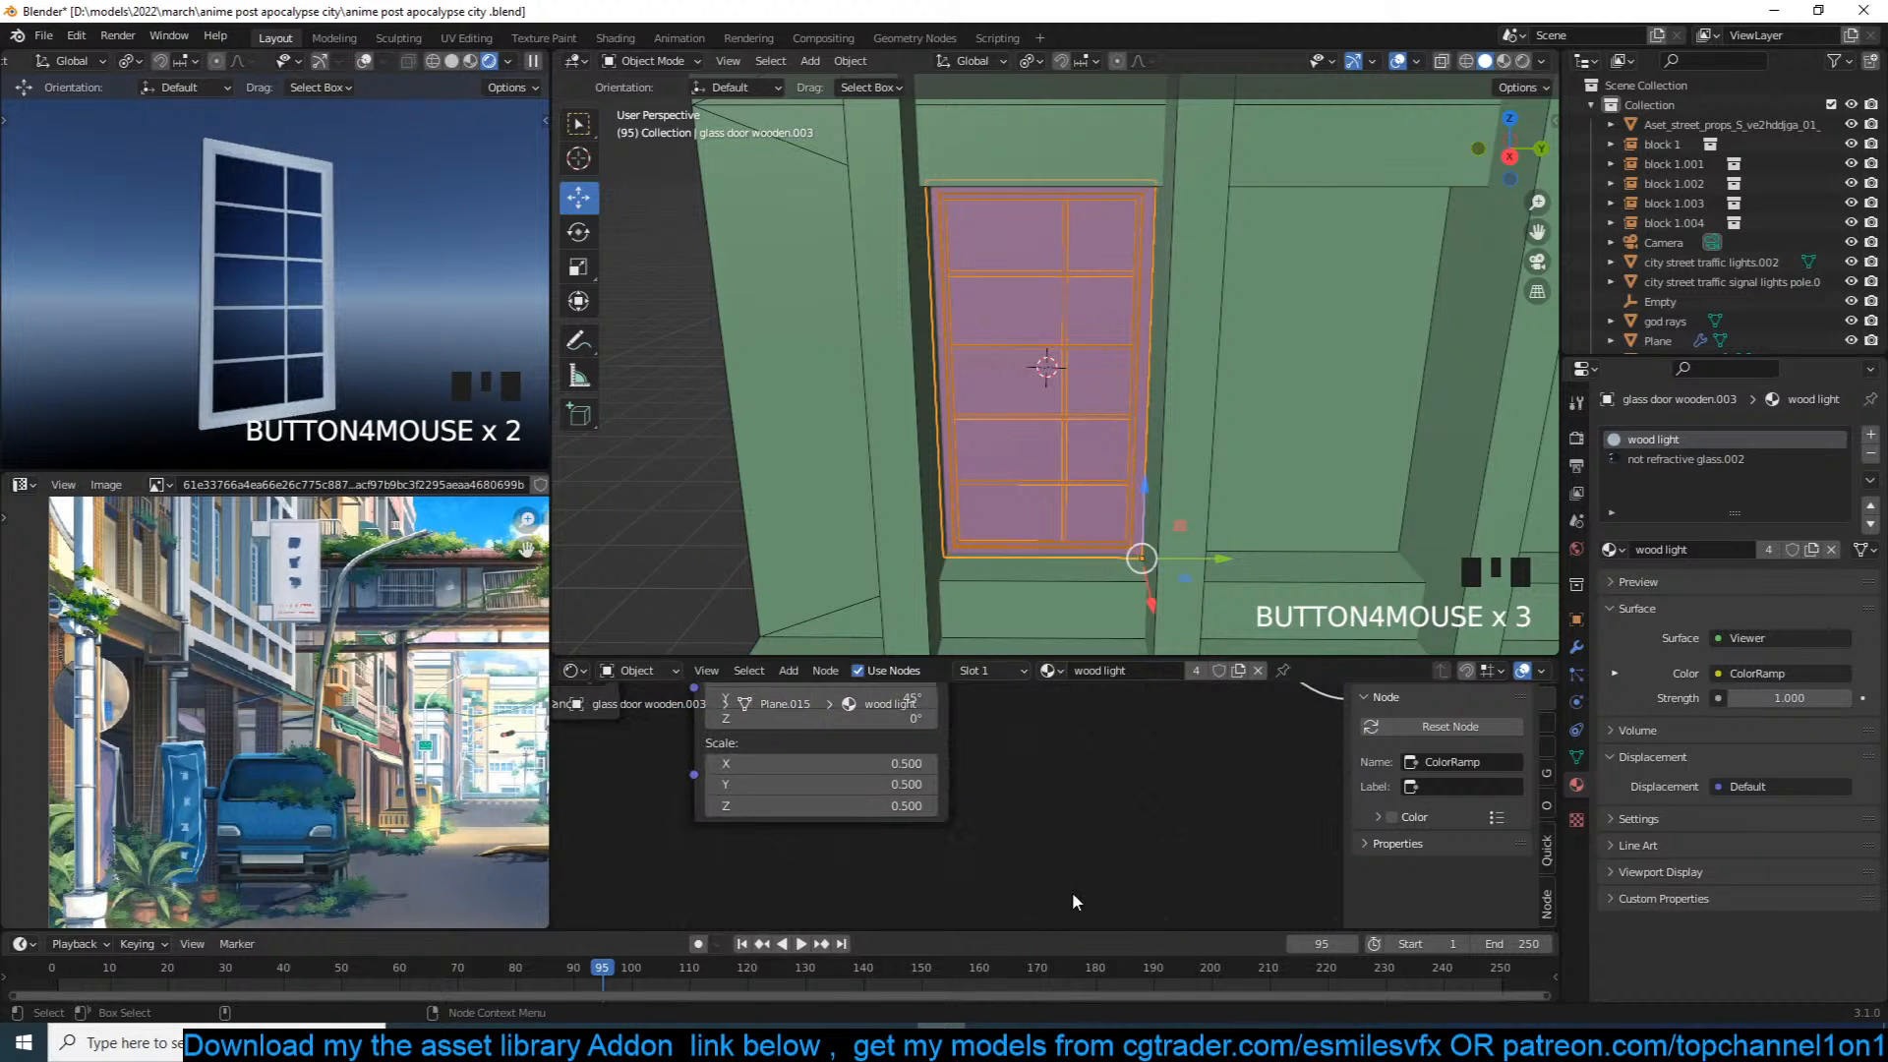
{"action": "left_click_drag", "start_coordinate": [920, 761], "coordinate": [967, 805]}
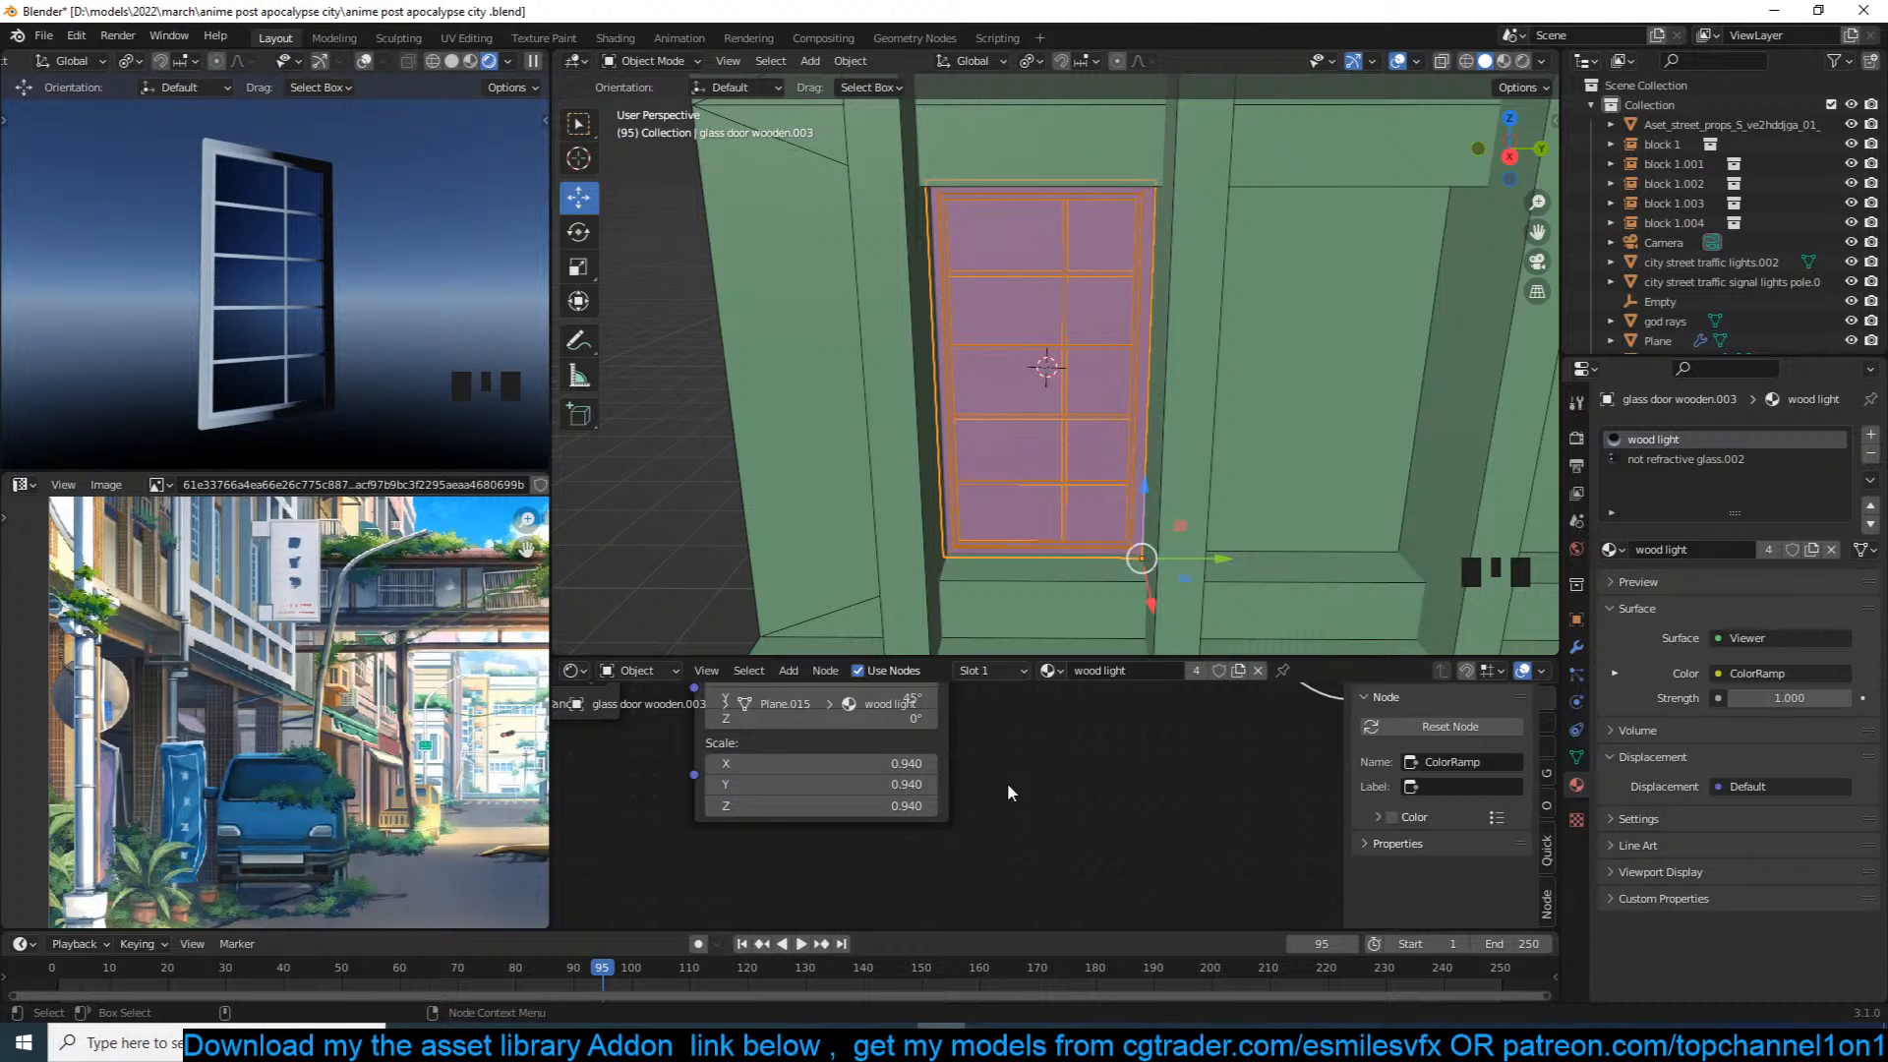
{"action": "scroll", "coordinate": [918, 795], "scroll_direction": "down", "scroll_amount": 2}
{"action": "key", "text": "ctrl+s"}
{"action": "middle_click_drag", "start_coordinate": [1036, 763], "coordinate": [923, 828]}
{"action": "key", "text": "ctrl+s"}
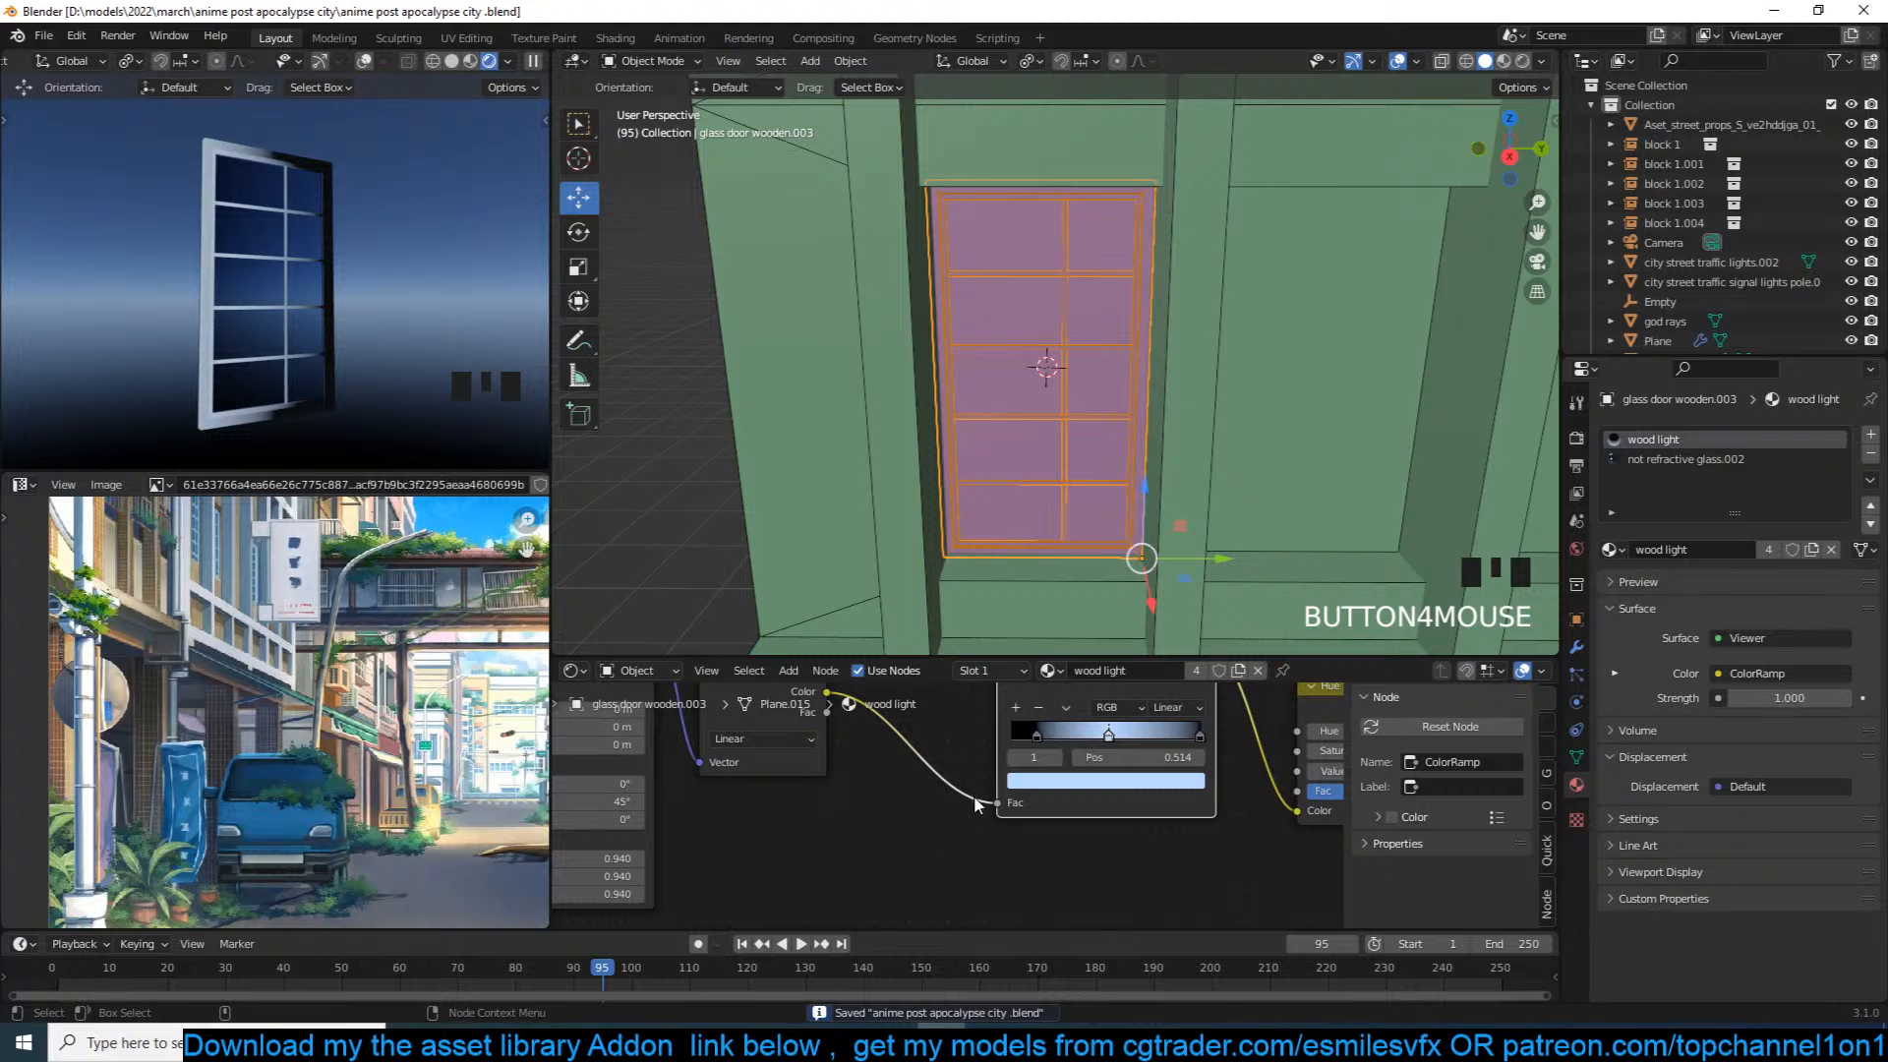
Step: Switch wood light's output from the ColorRamp preview back to the Glossy BSDF and save the file
{"action": "scroll", "coordinate": [957, 805], "scroll_direction": "up", "scroll_amount": 2}
{"action": "key", "text": "ctrl+s"}
{"action": "middle_click_drag", "start_coordinate": [1047, 794], "coordinate": [909, 832]}
{"action": "key", "text": "ctrl+s"}
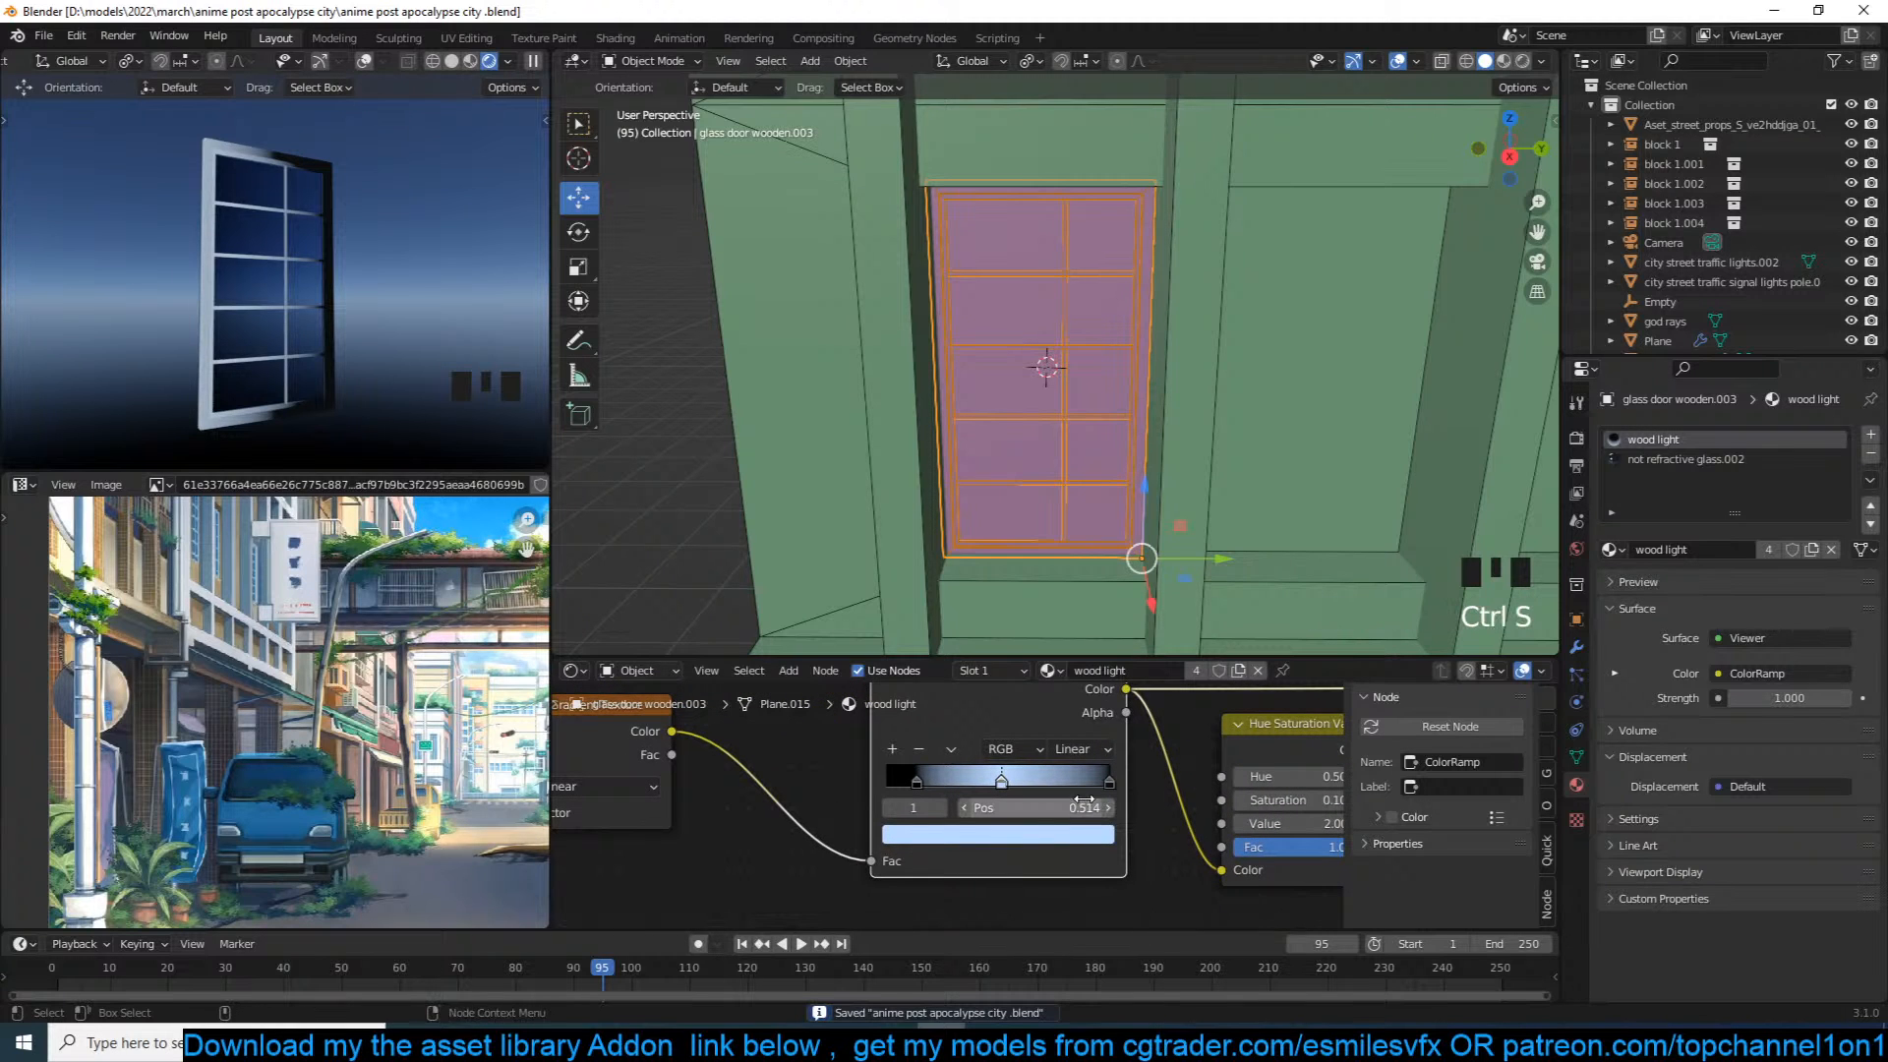
{"action": "middle_click_drag", "start_coordinate": [1083, 801], "coordinate": [945, 831]}
{"action": "scroll", "coordinate": [1200, 771], "scroll_direction": "down", "scroll_amount": 3}
{"action": "left_click", "coordinate": [1241, 777], "text": "ctrl+shift"}
{"action": "middle_click_drag", "start_coordinate": [1095, 800], "coordinate": [1041, 789]}
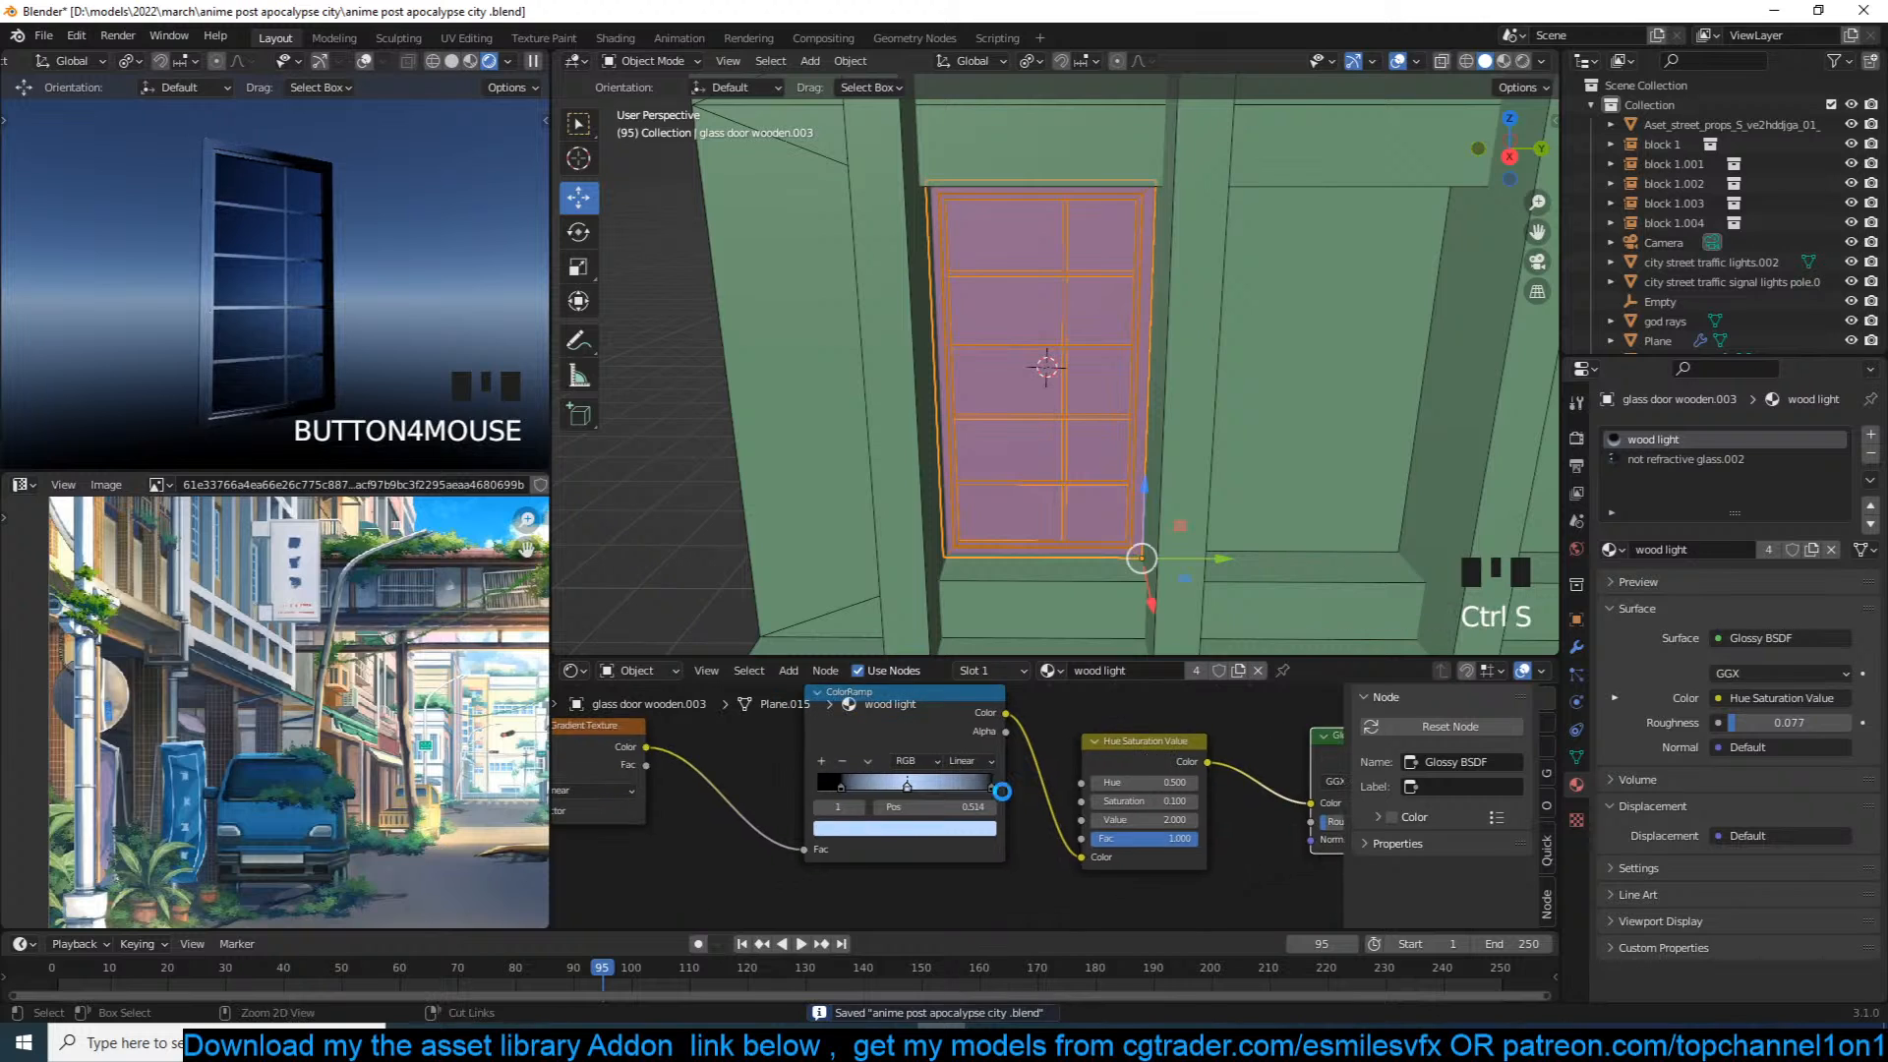
{"action": "key", "text": "ctrl+s"}
Step: Recolor wood light's ColorRamp with a grey first stop of value 0.489 and a light blue end stop of value 0.777, then save
{"action": "scroll", "coordinate": [942, 776], "scroll_direction": "up", "scroll_amount": 2}
{"action": "left_click", "coordinate": [941, 773]}
{"action": "left_click", "coordinate": [958, 825]}
{"action": "left_click", "coordinate": [1074, 587]}
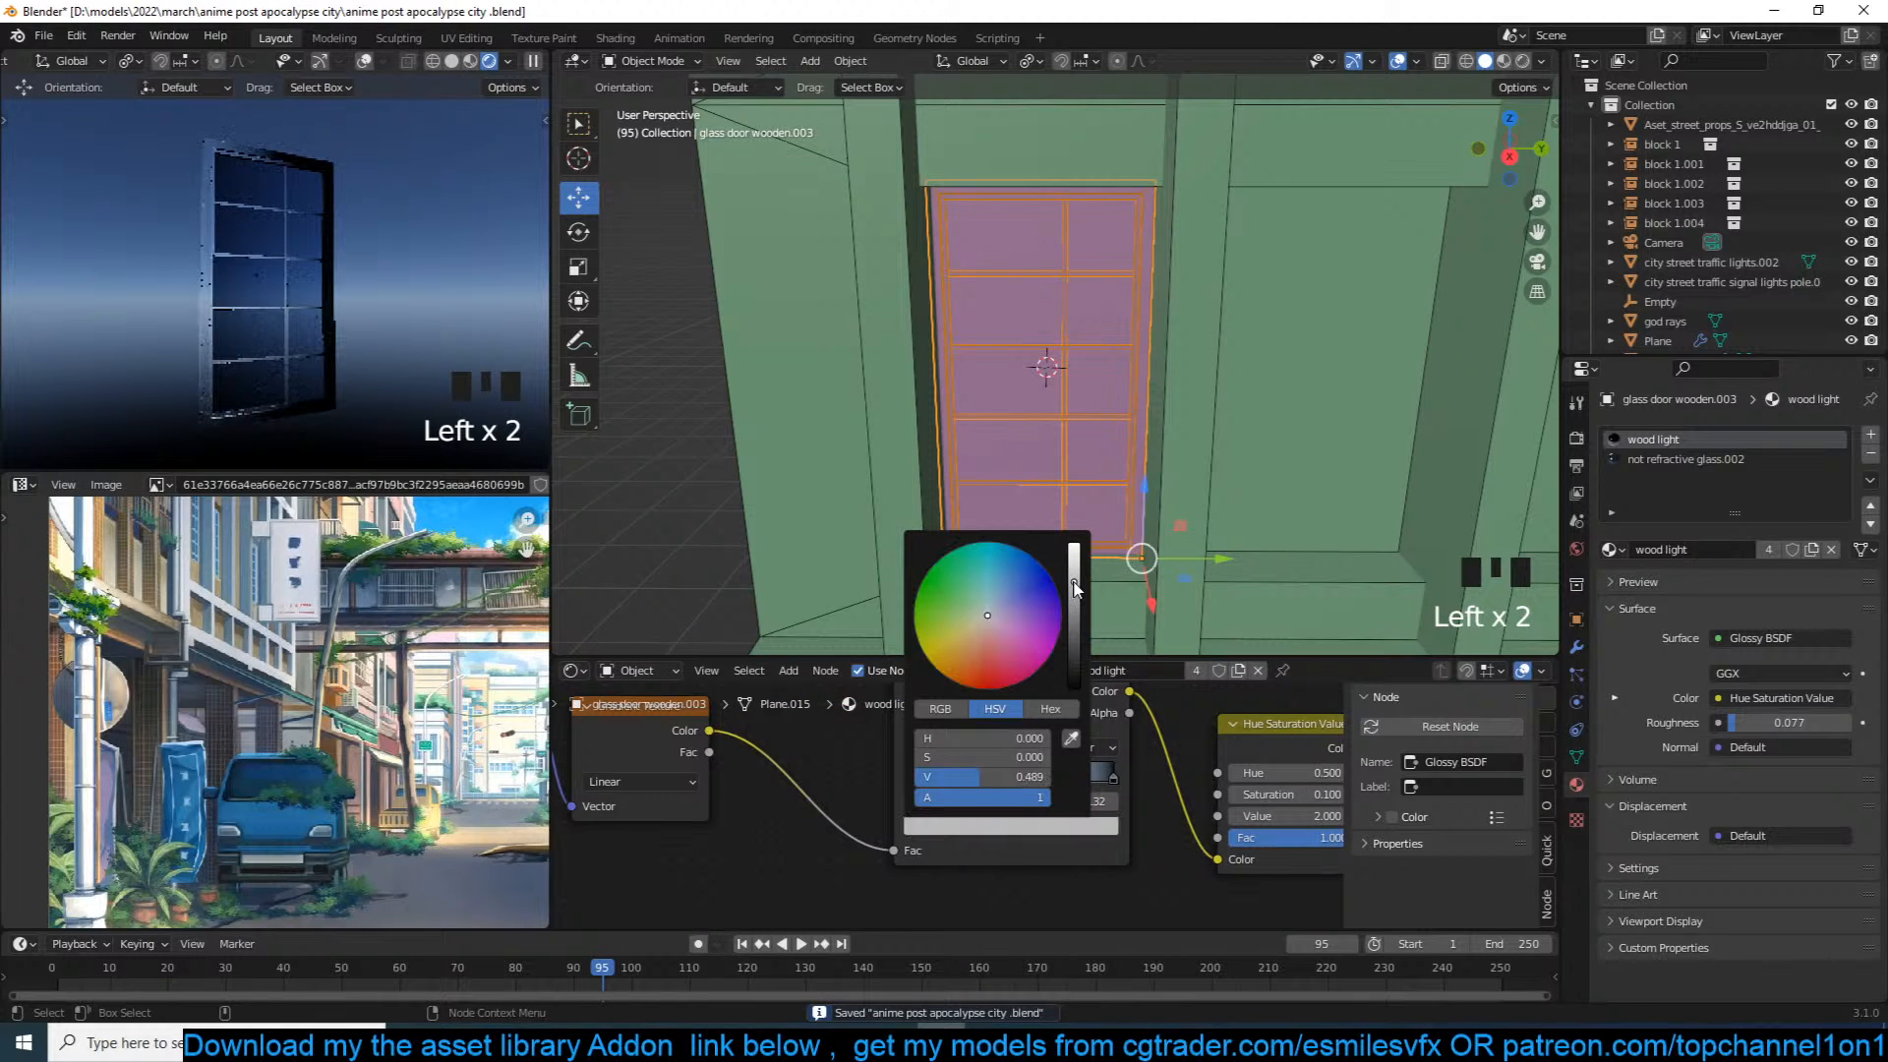
{"action": "left_click", "coordinate": [1112, 771]}
{"action": "left_click", "coordinate": [1072, 828]}
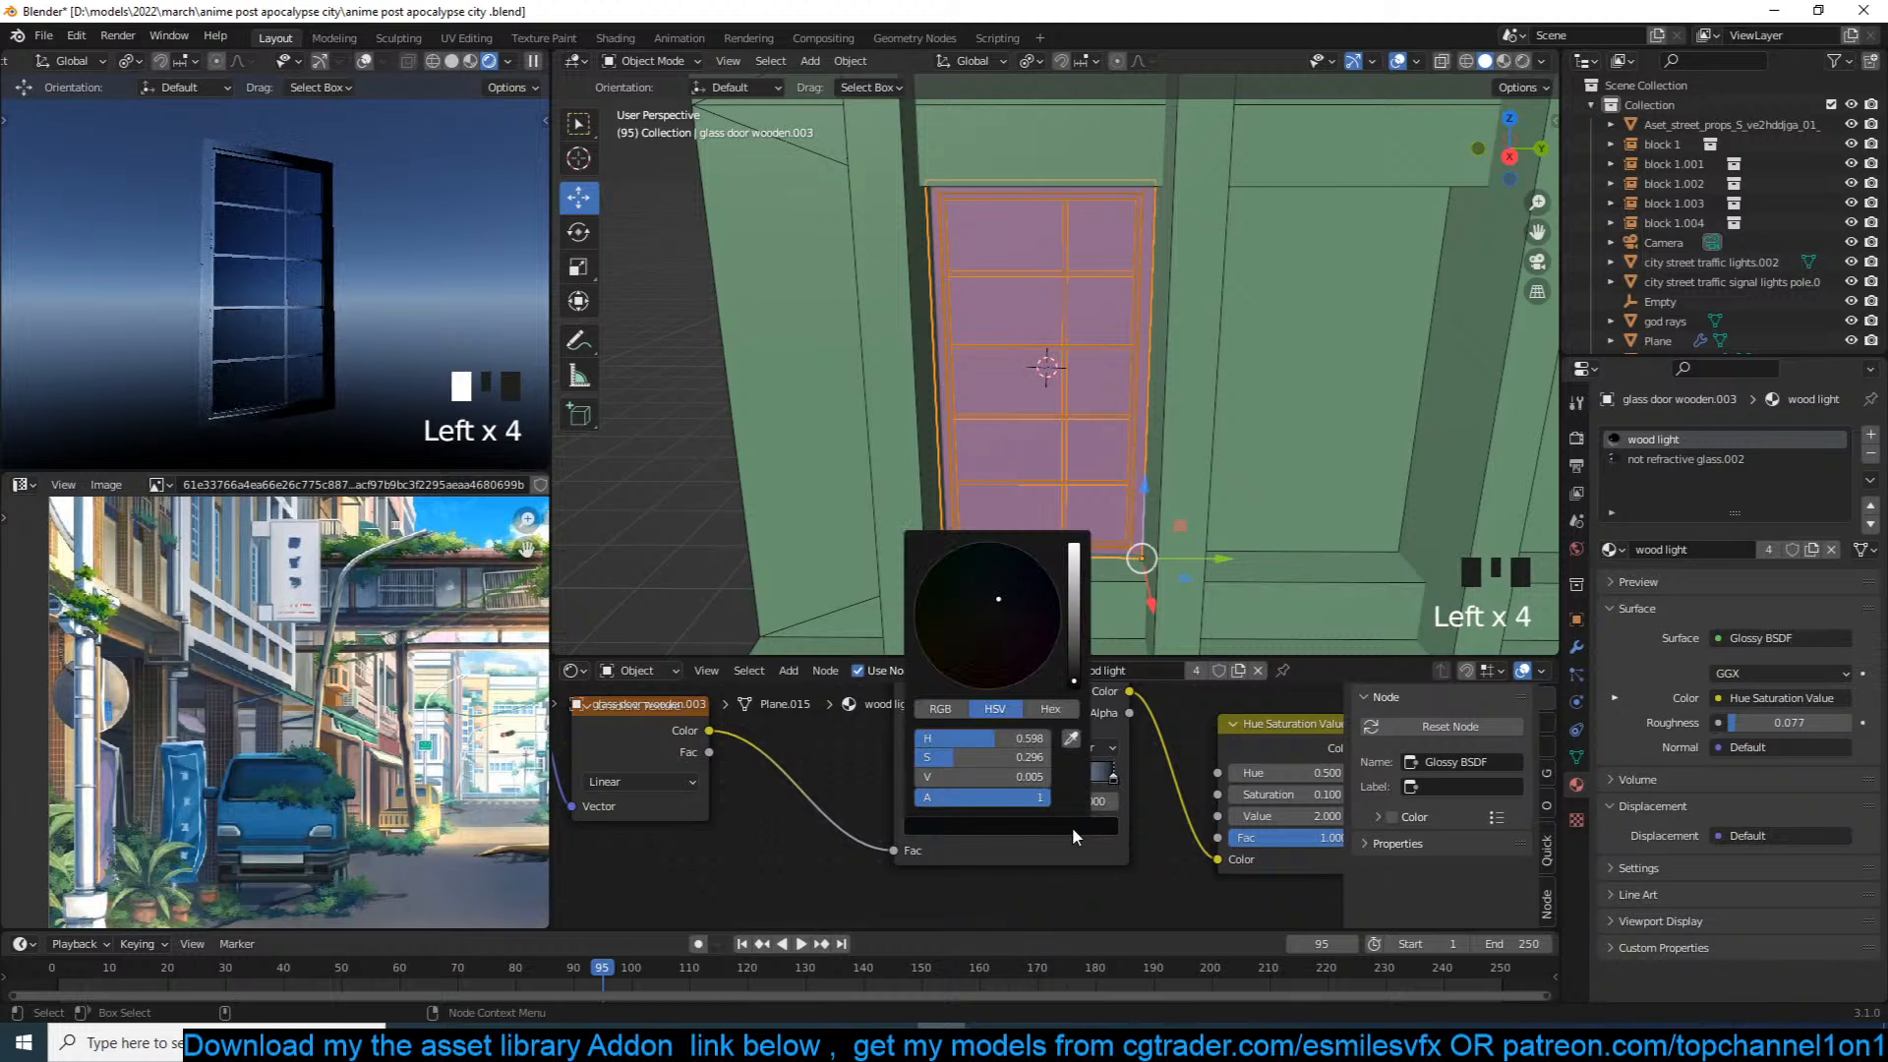
{"action": "left_click", "coordinate": [1078, 562]}
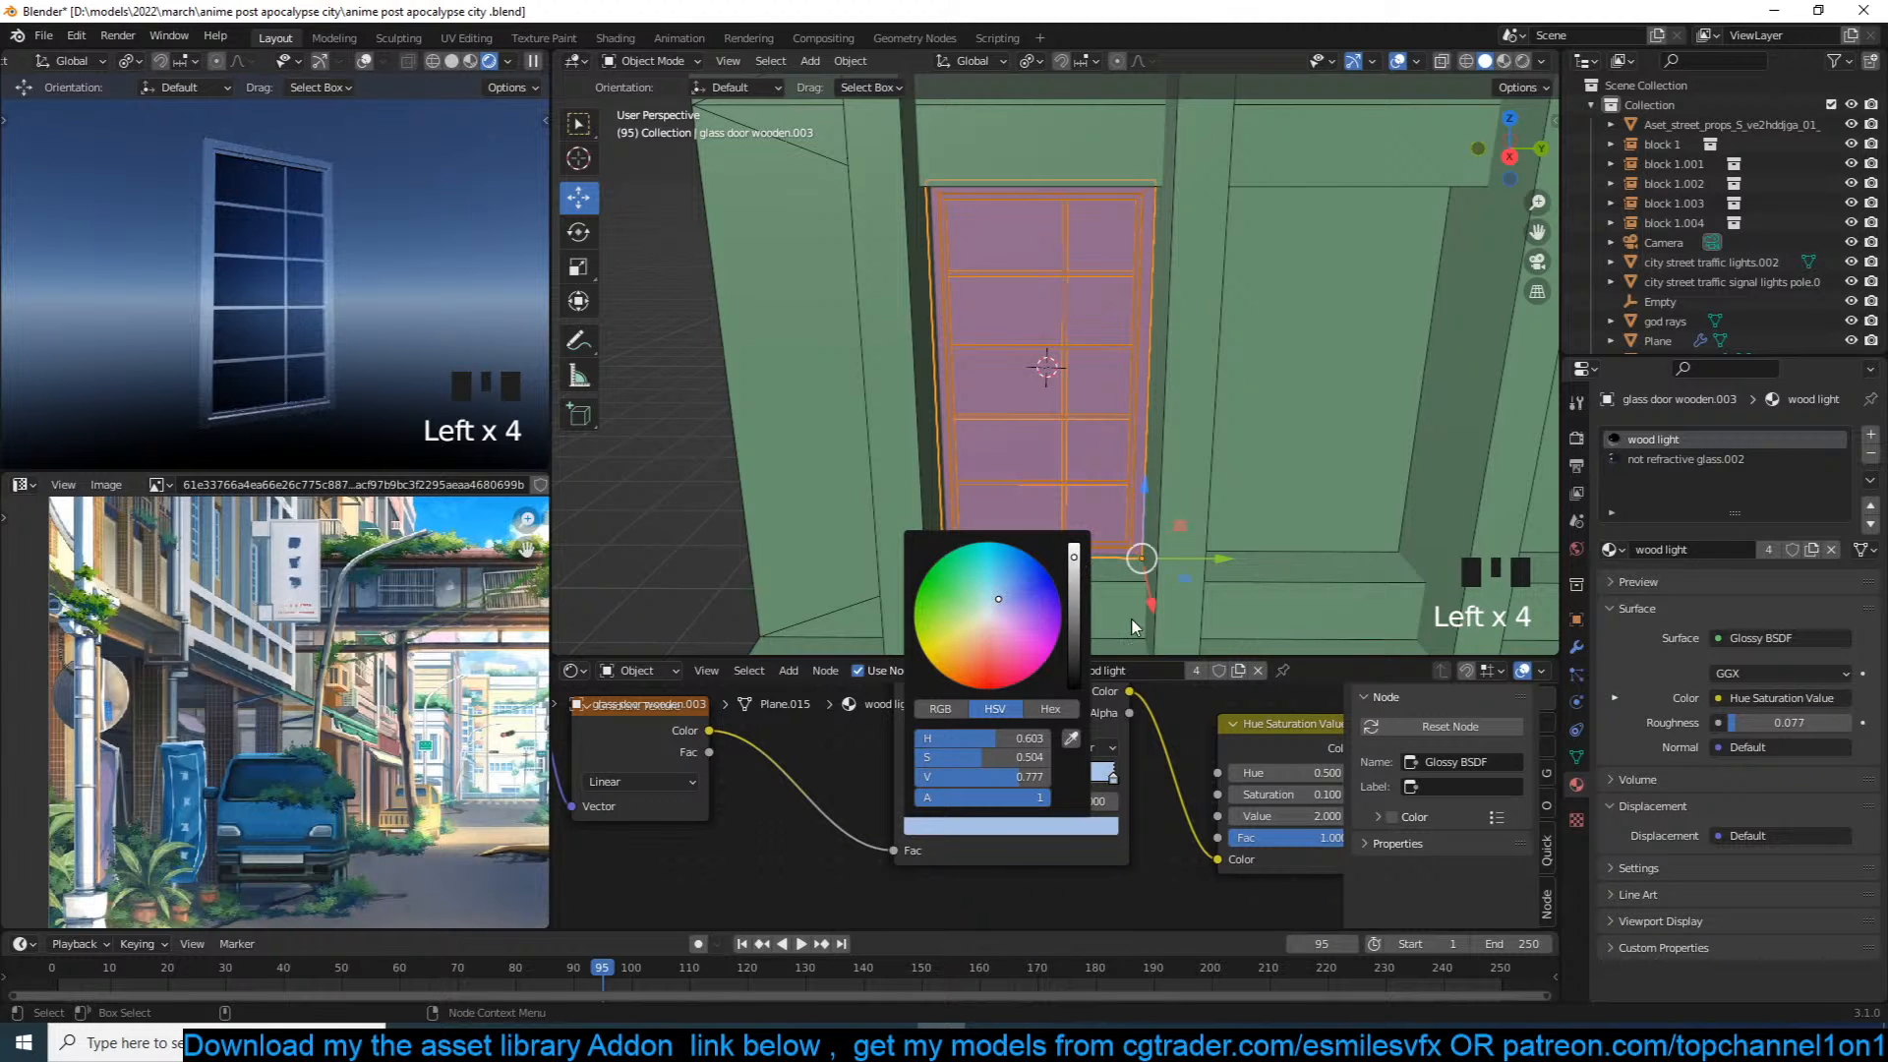
{"action": "left_click", "coordinate": [1184, 879]}
{"action": "key", "text": "ctrl+s"}
{"action": "scroll", "coordinate": [988, 795], "scroll_direction": "down", "scroll_amount": 4}
{"action": "middle_click_drag", "start_coordinate": [1211, 802], "coordinate": [1042, 808]}
{"action": "scroll", "coordinate": [1062, 810], "scroll_direction": "down", "scroll_amount": 1}
{"action": "key", "text": "ctrl+s"}
{"action": "scroll", "coordinate": [1084, 812], "scroll_direction": "down", "scroll_amount": 3}
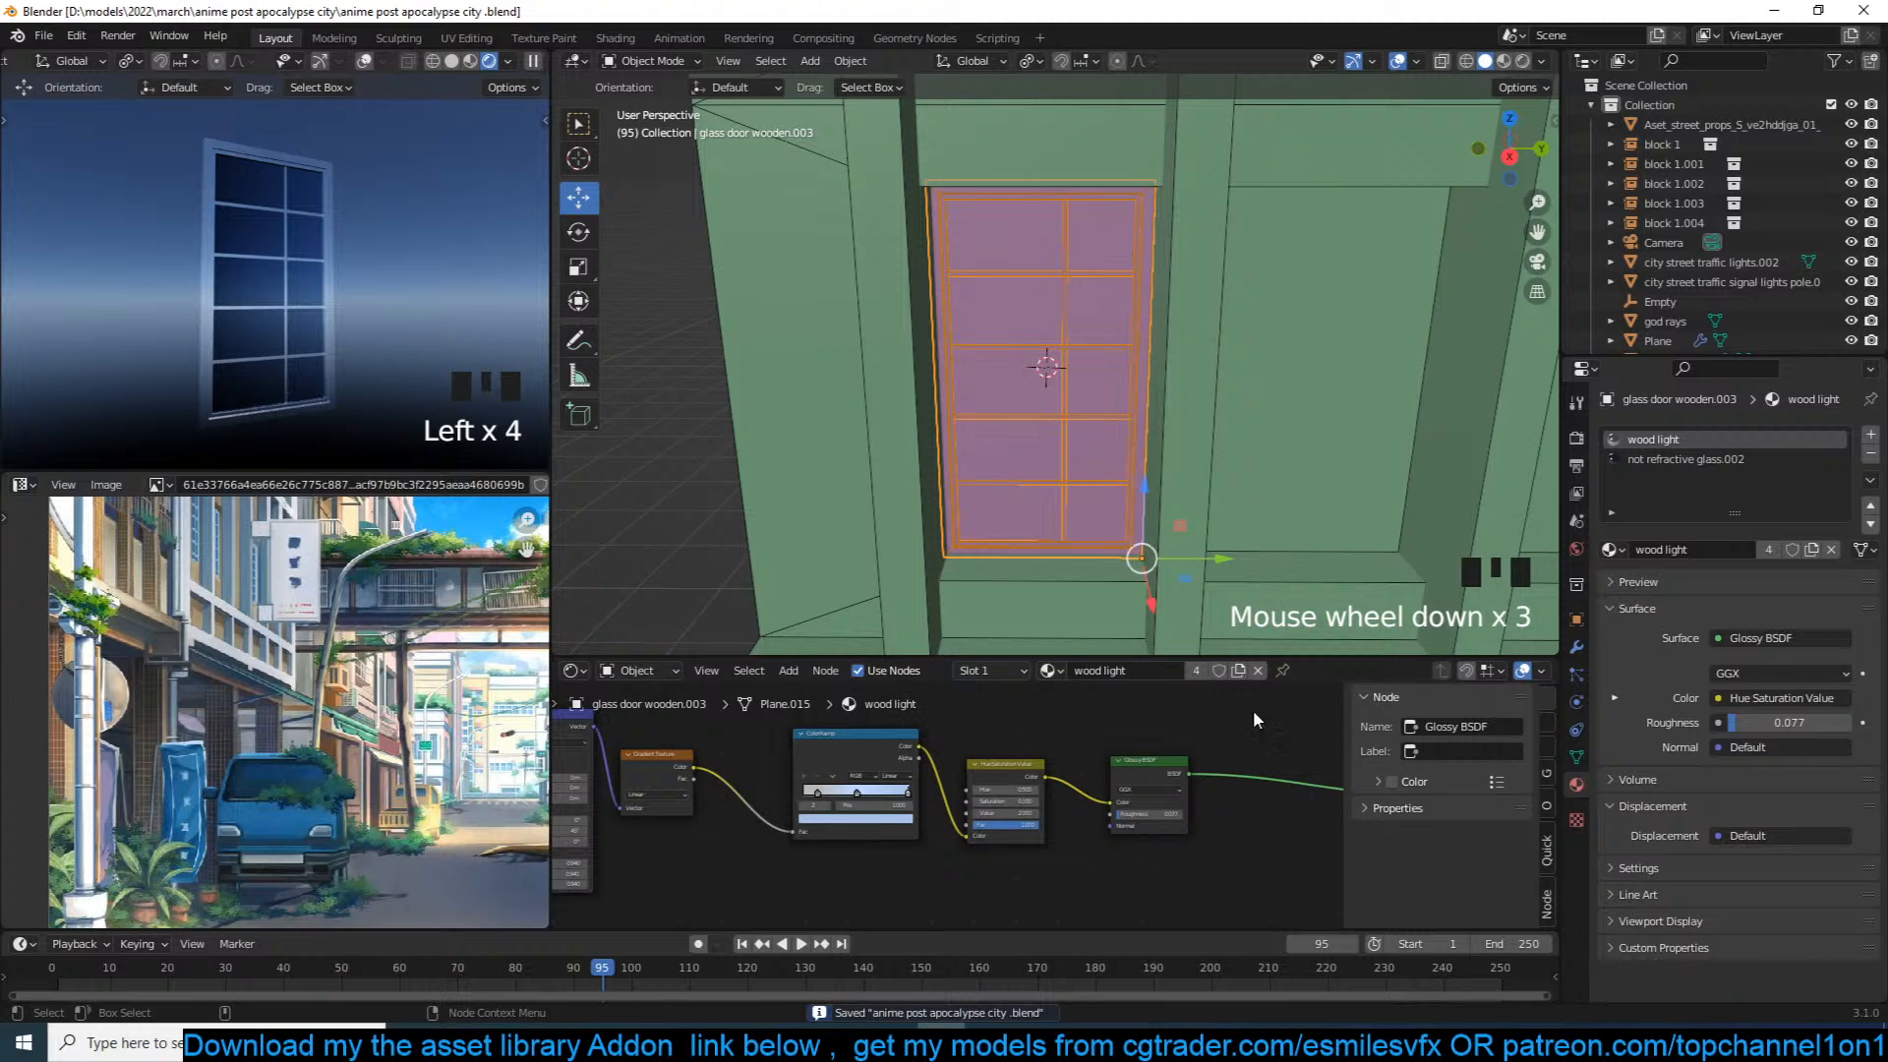
Step: Insert a Hue/Saturation node between the ColorRamp and Glossy BSDF of not refractive glass.002 and set its Value to 2
{"action": "left_click", "coordinate": [1727, 460]}
{"action": "scroll", "coordinate": [953, 791], "scroll_direction": "up", "scroll_amount": 3}
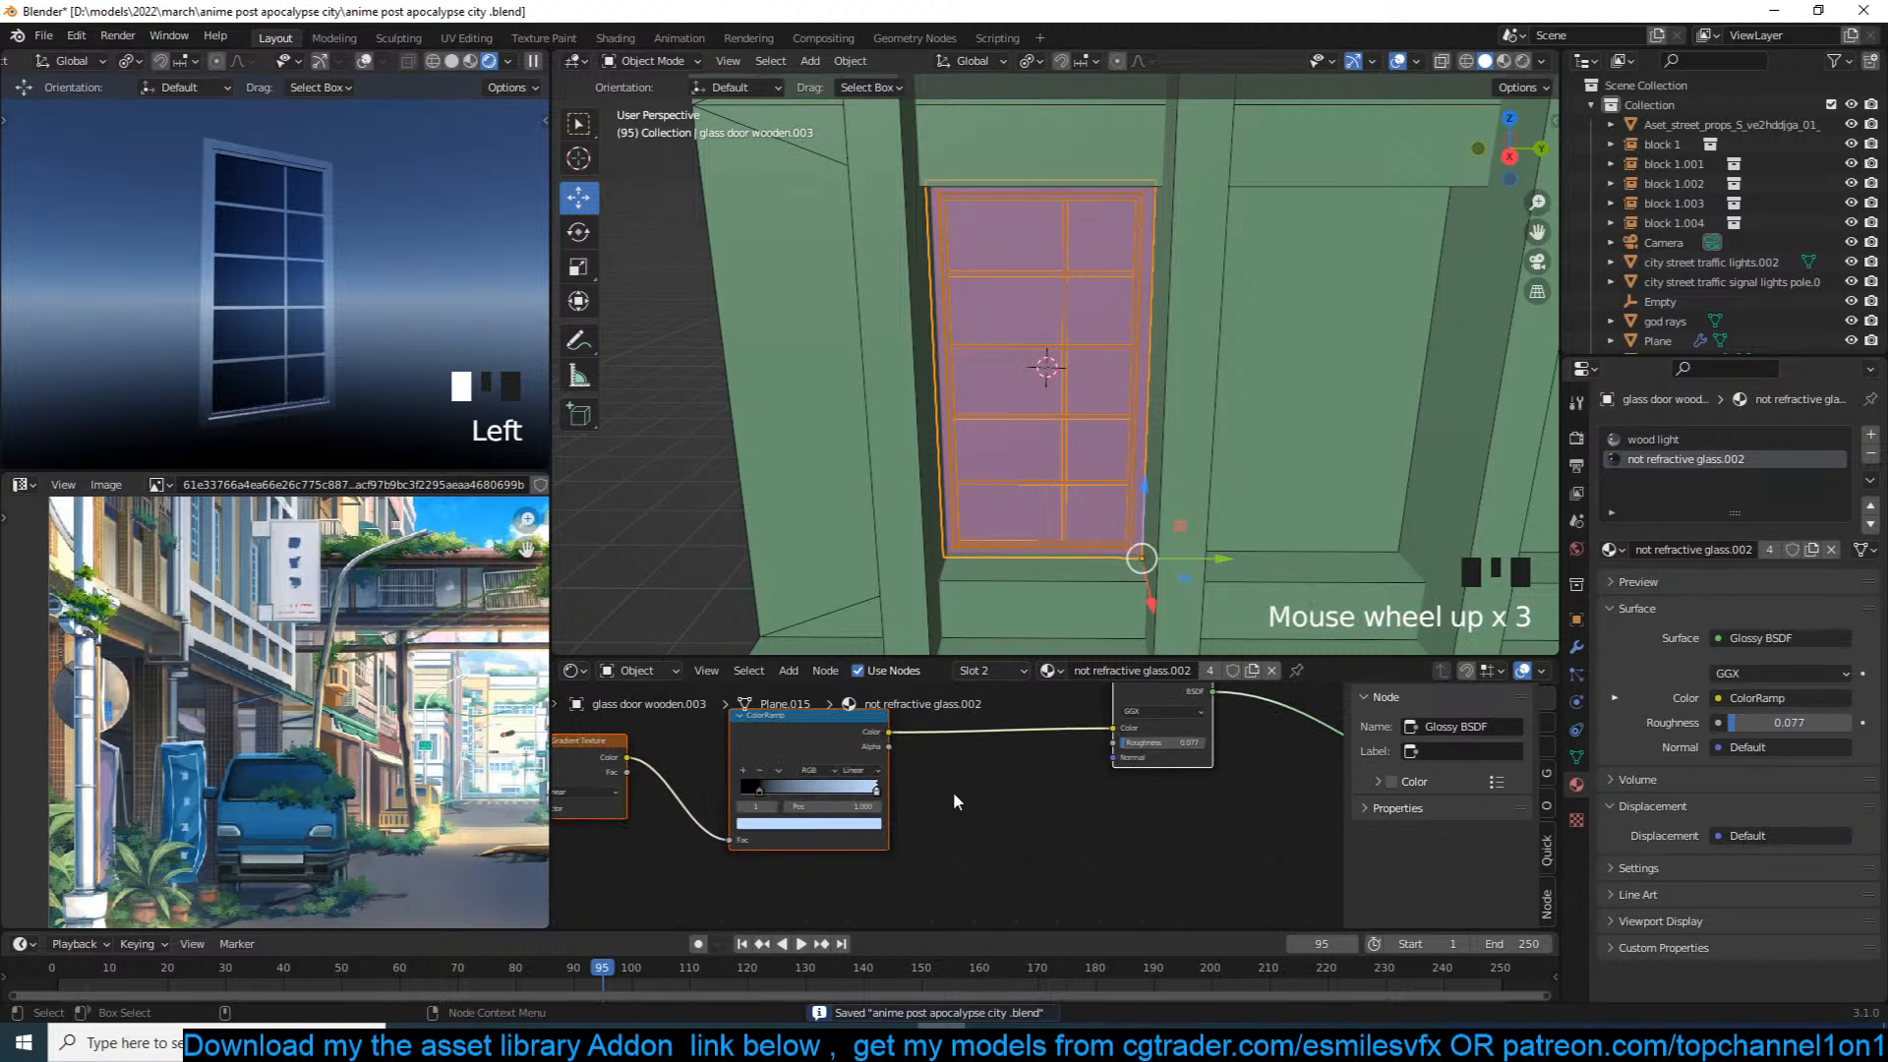
{"action": "key", "text": "shift+a"}
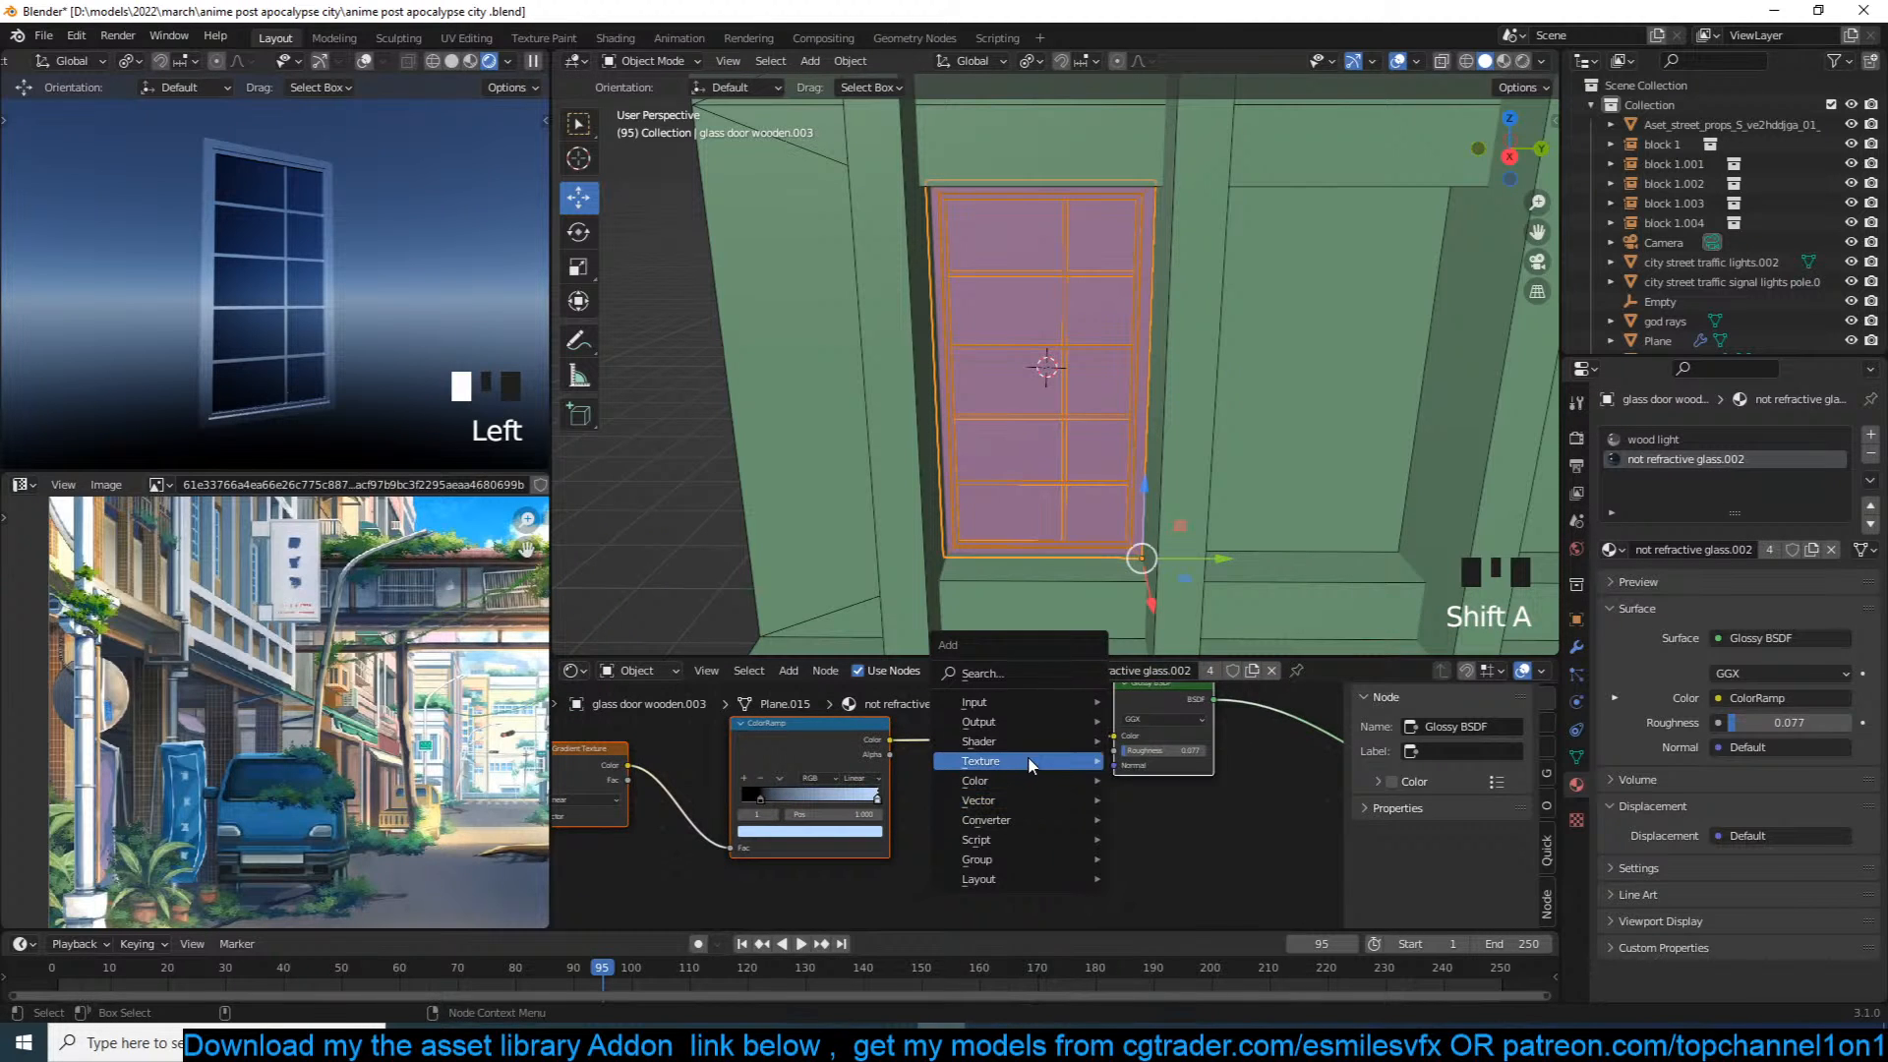
{"action": "mouse_move", "coordinate": [1015, 759]}
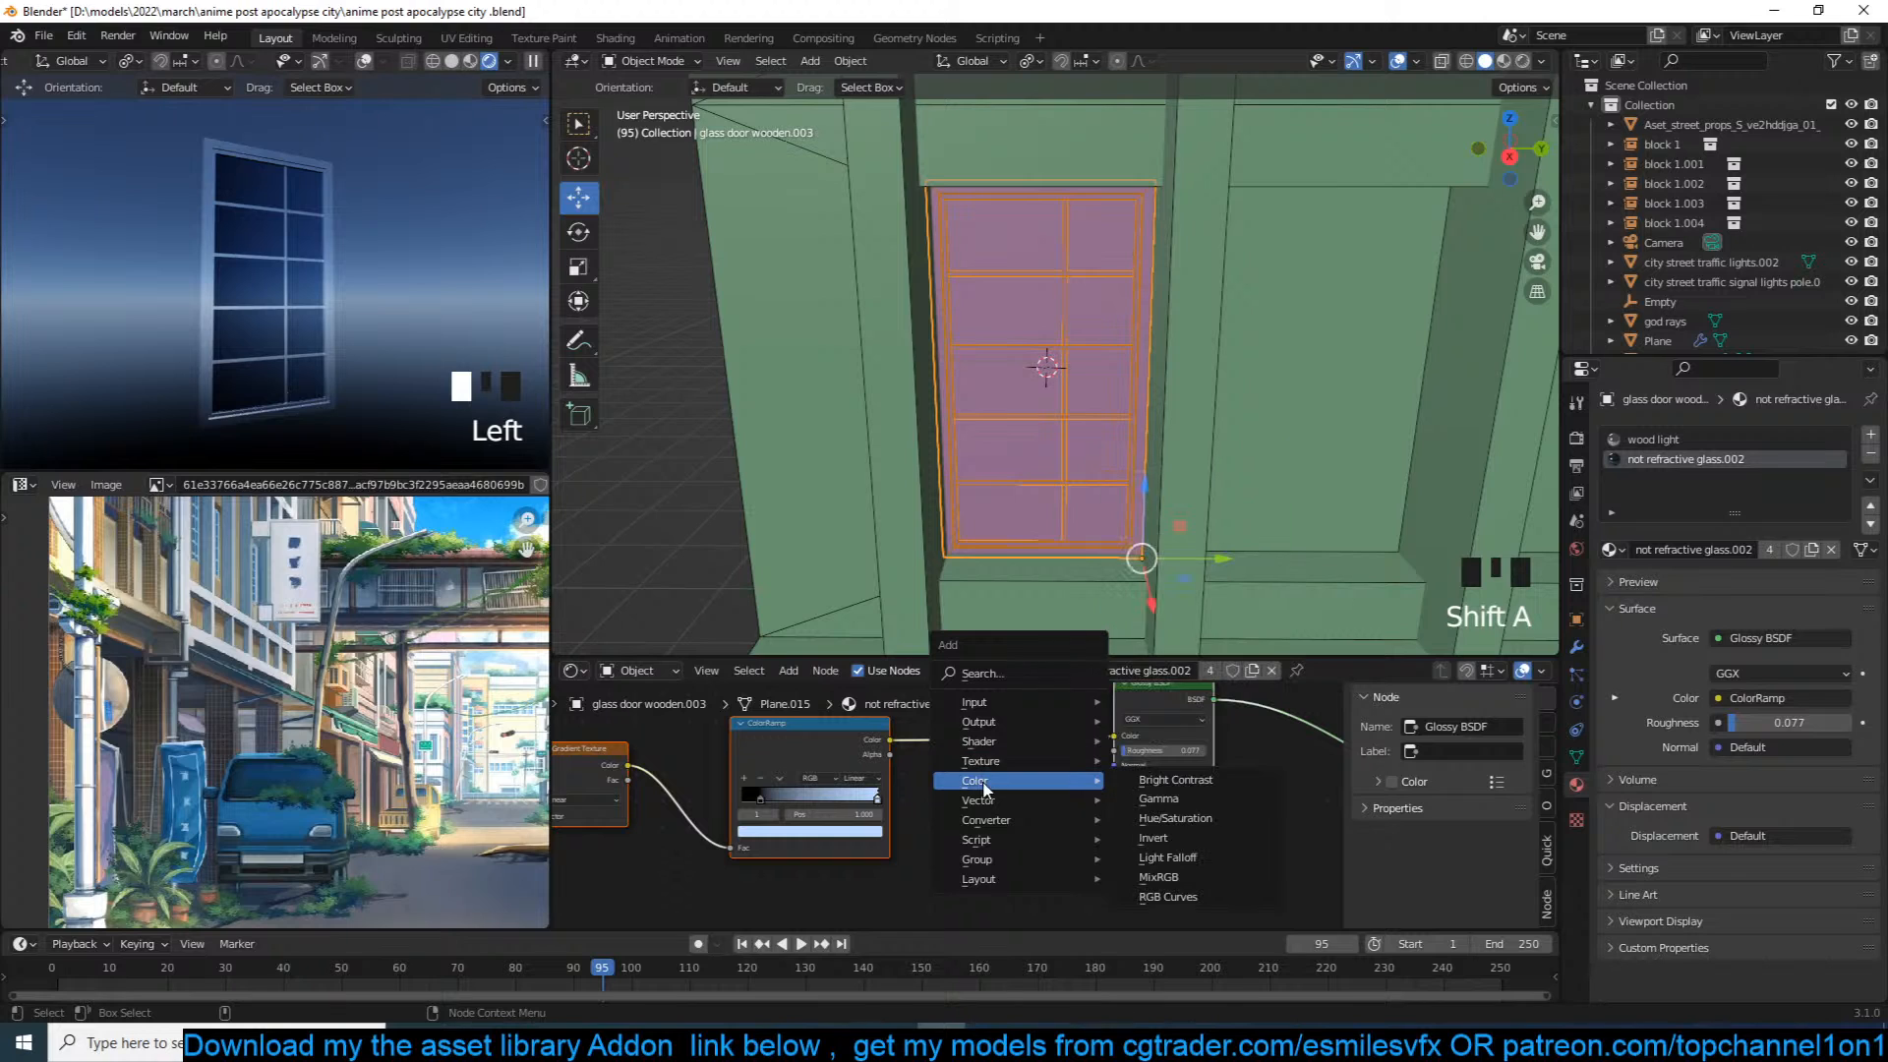
{"action": "left_click", "coordinate": [846, 832]}
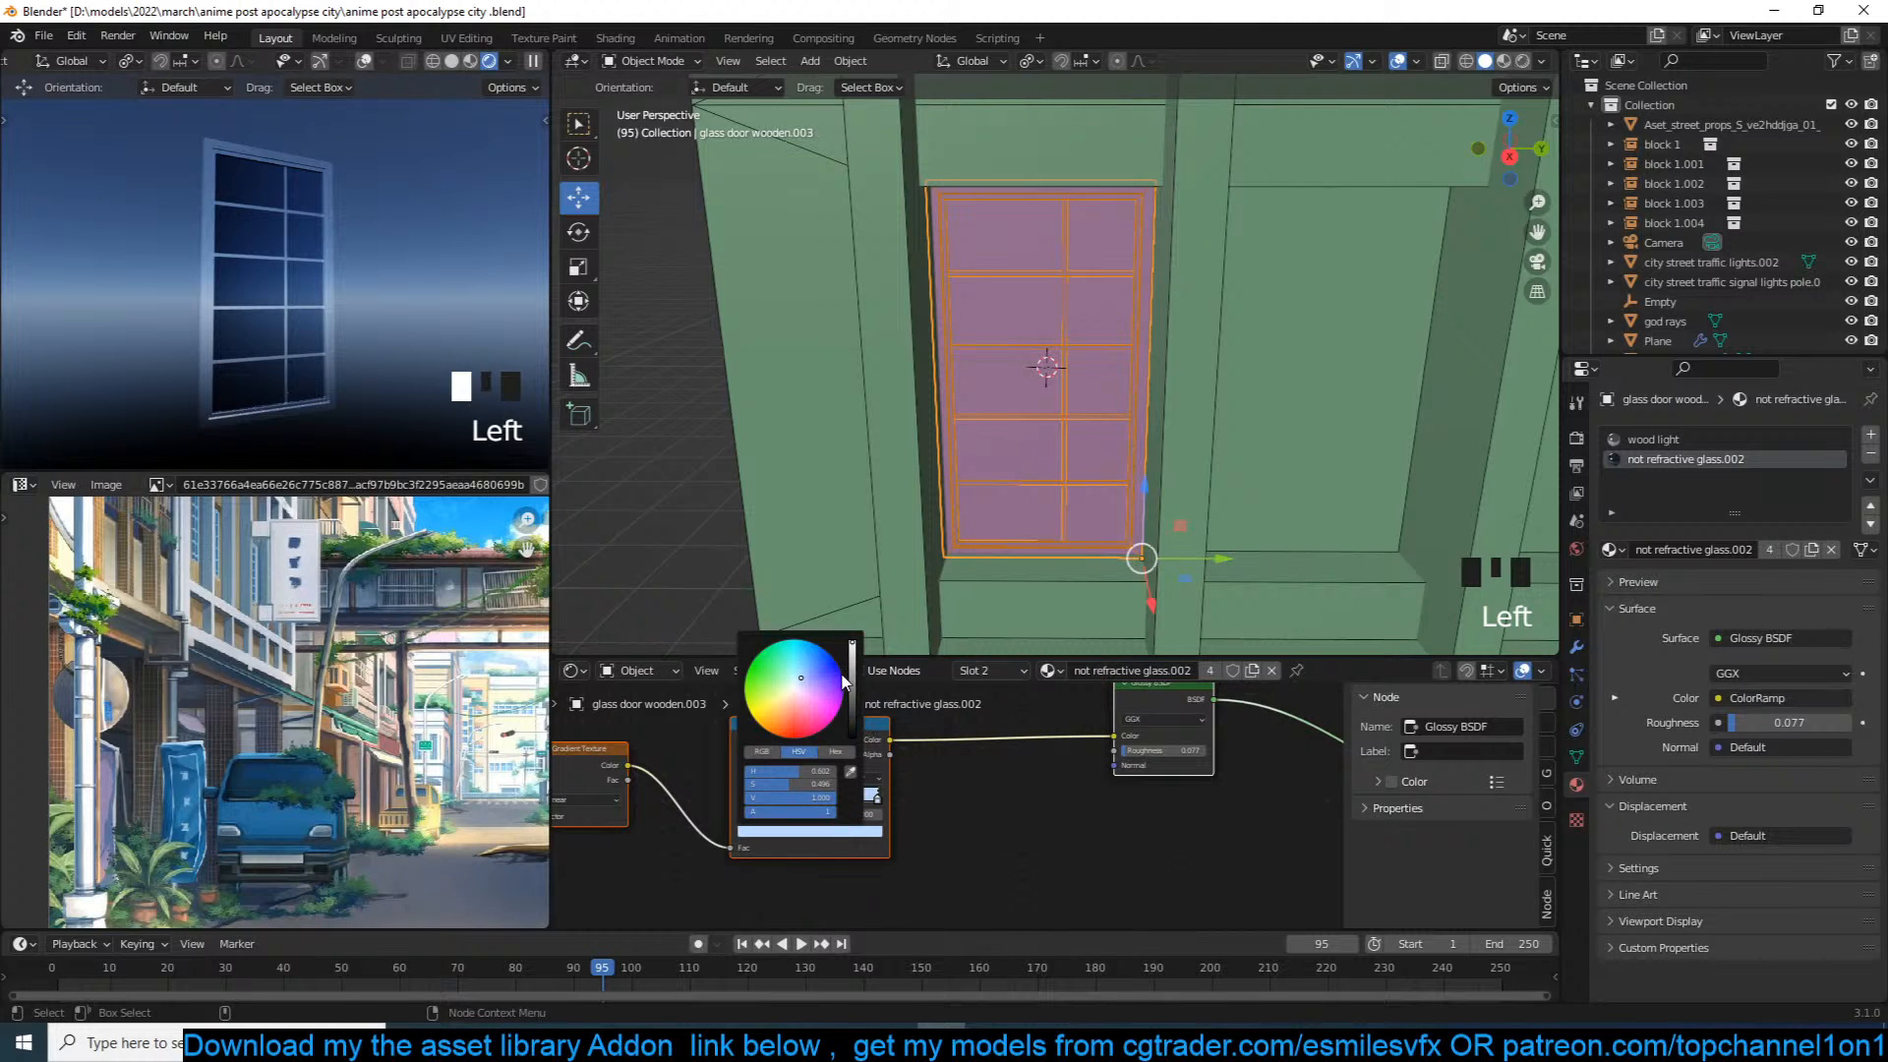
{"action": "key", "text": "shift+a"}
{"action": "mouse_move", "coordinate": [978, 801]}
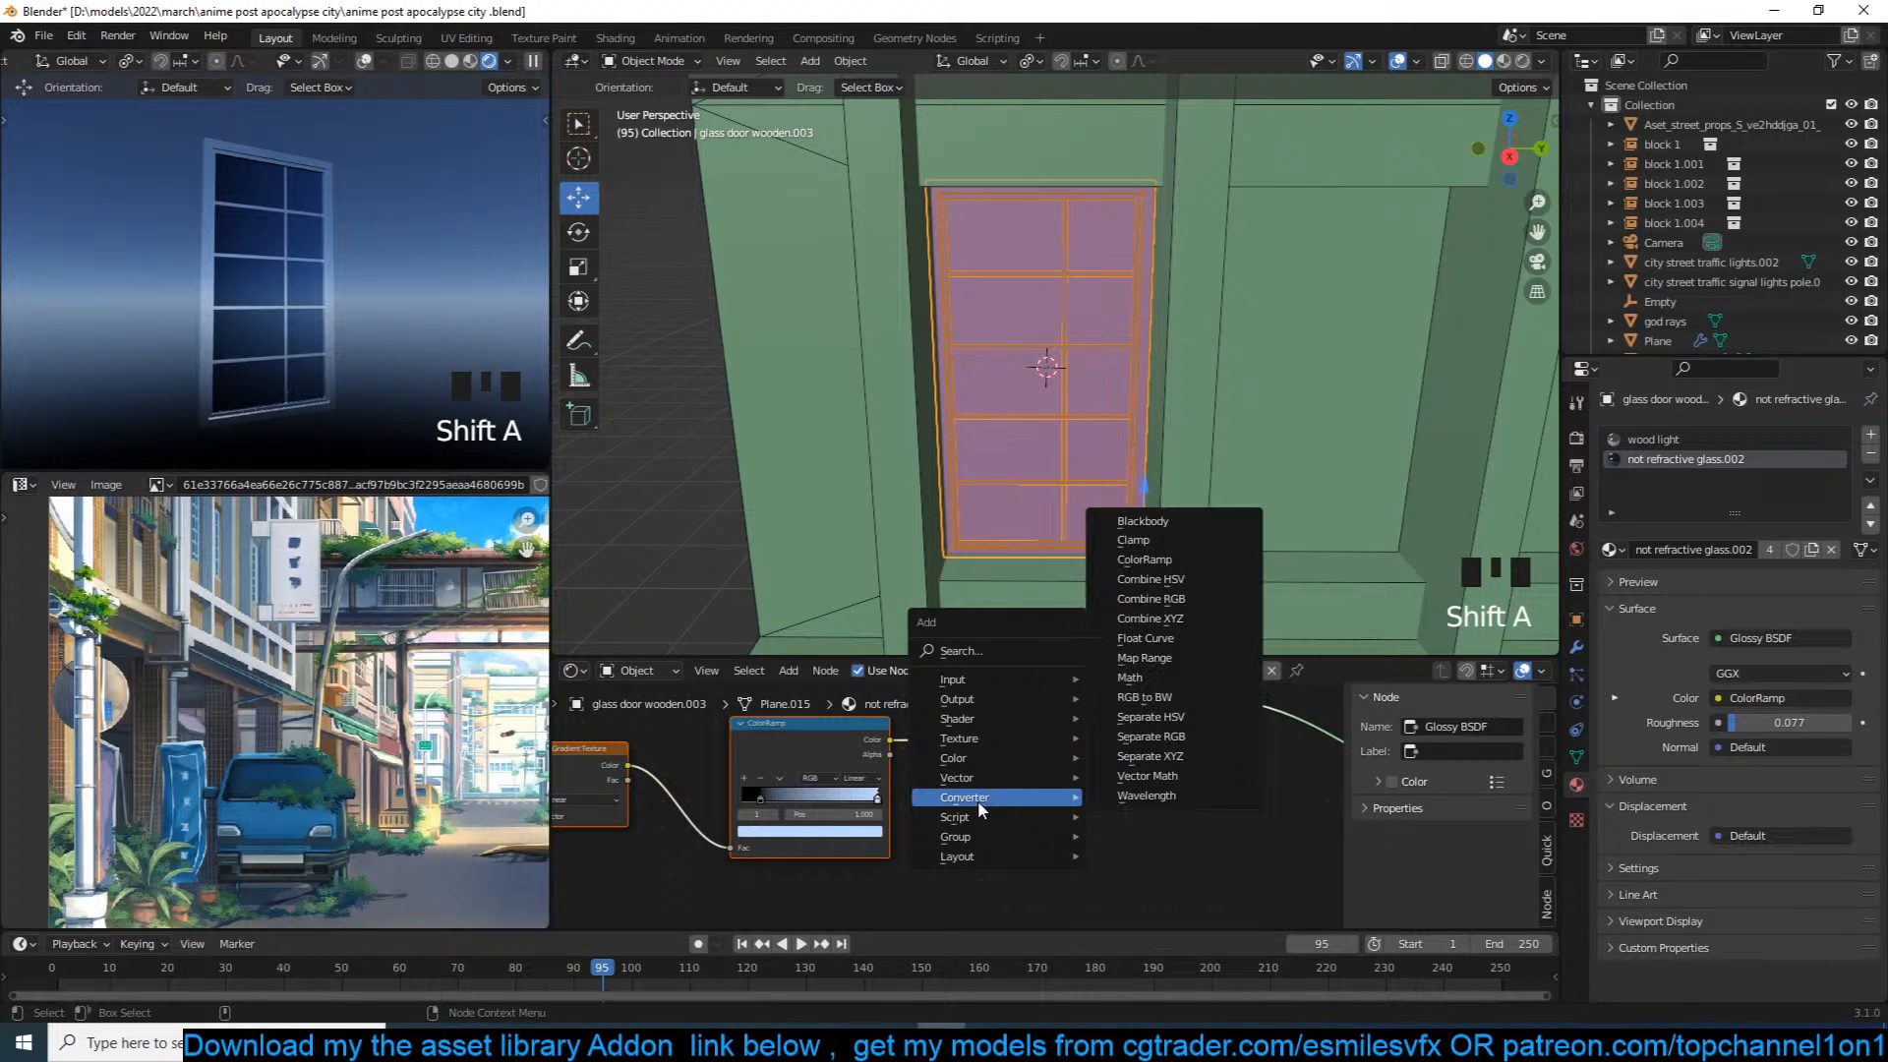
{"action": "mouse_move", "coordinate": [970, 755]}
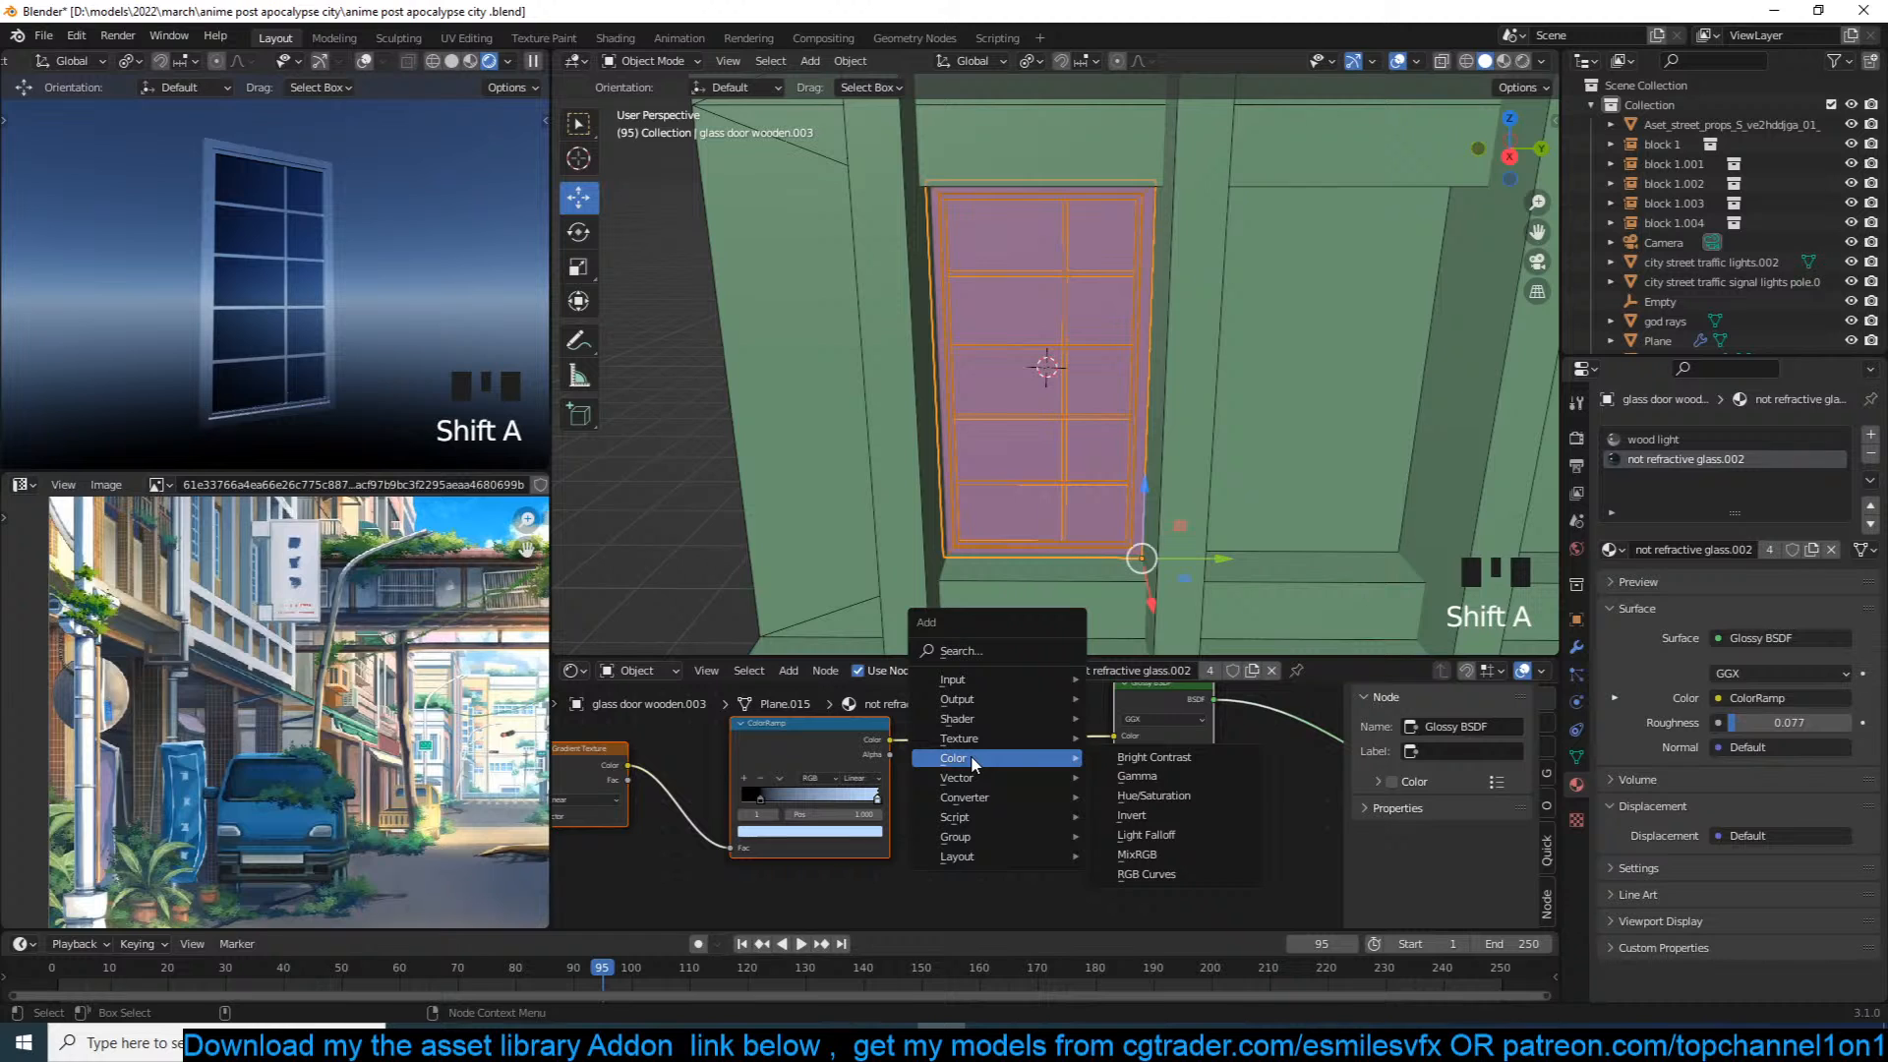
{"action": "left_click", "coordinate": [1118, 796]}
{"action": "left_click", "coordinate": [1003, 816]}
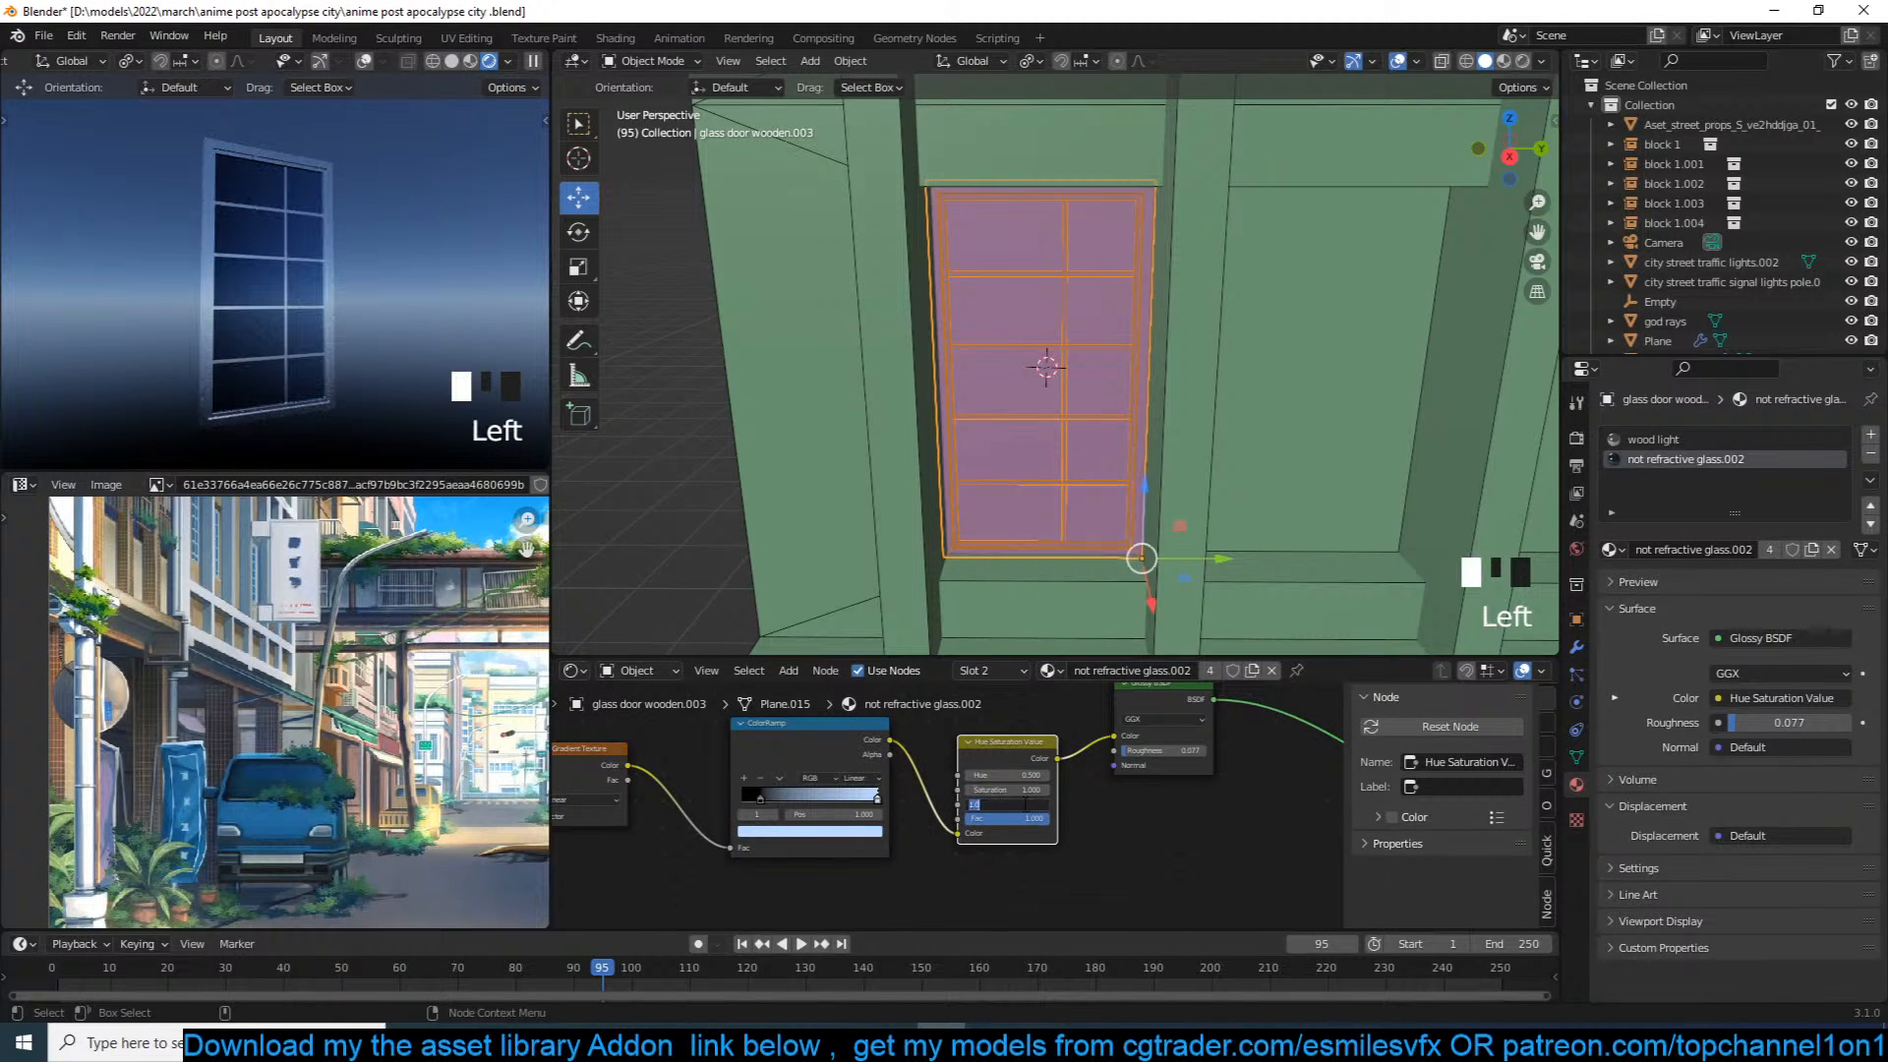
{"action": "key", "text": "Return"}
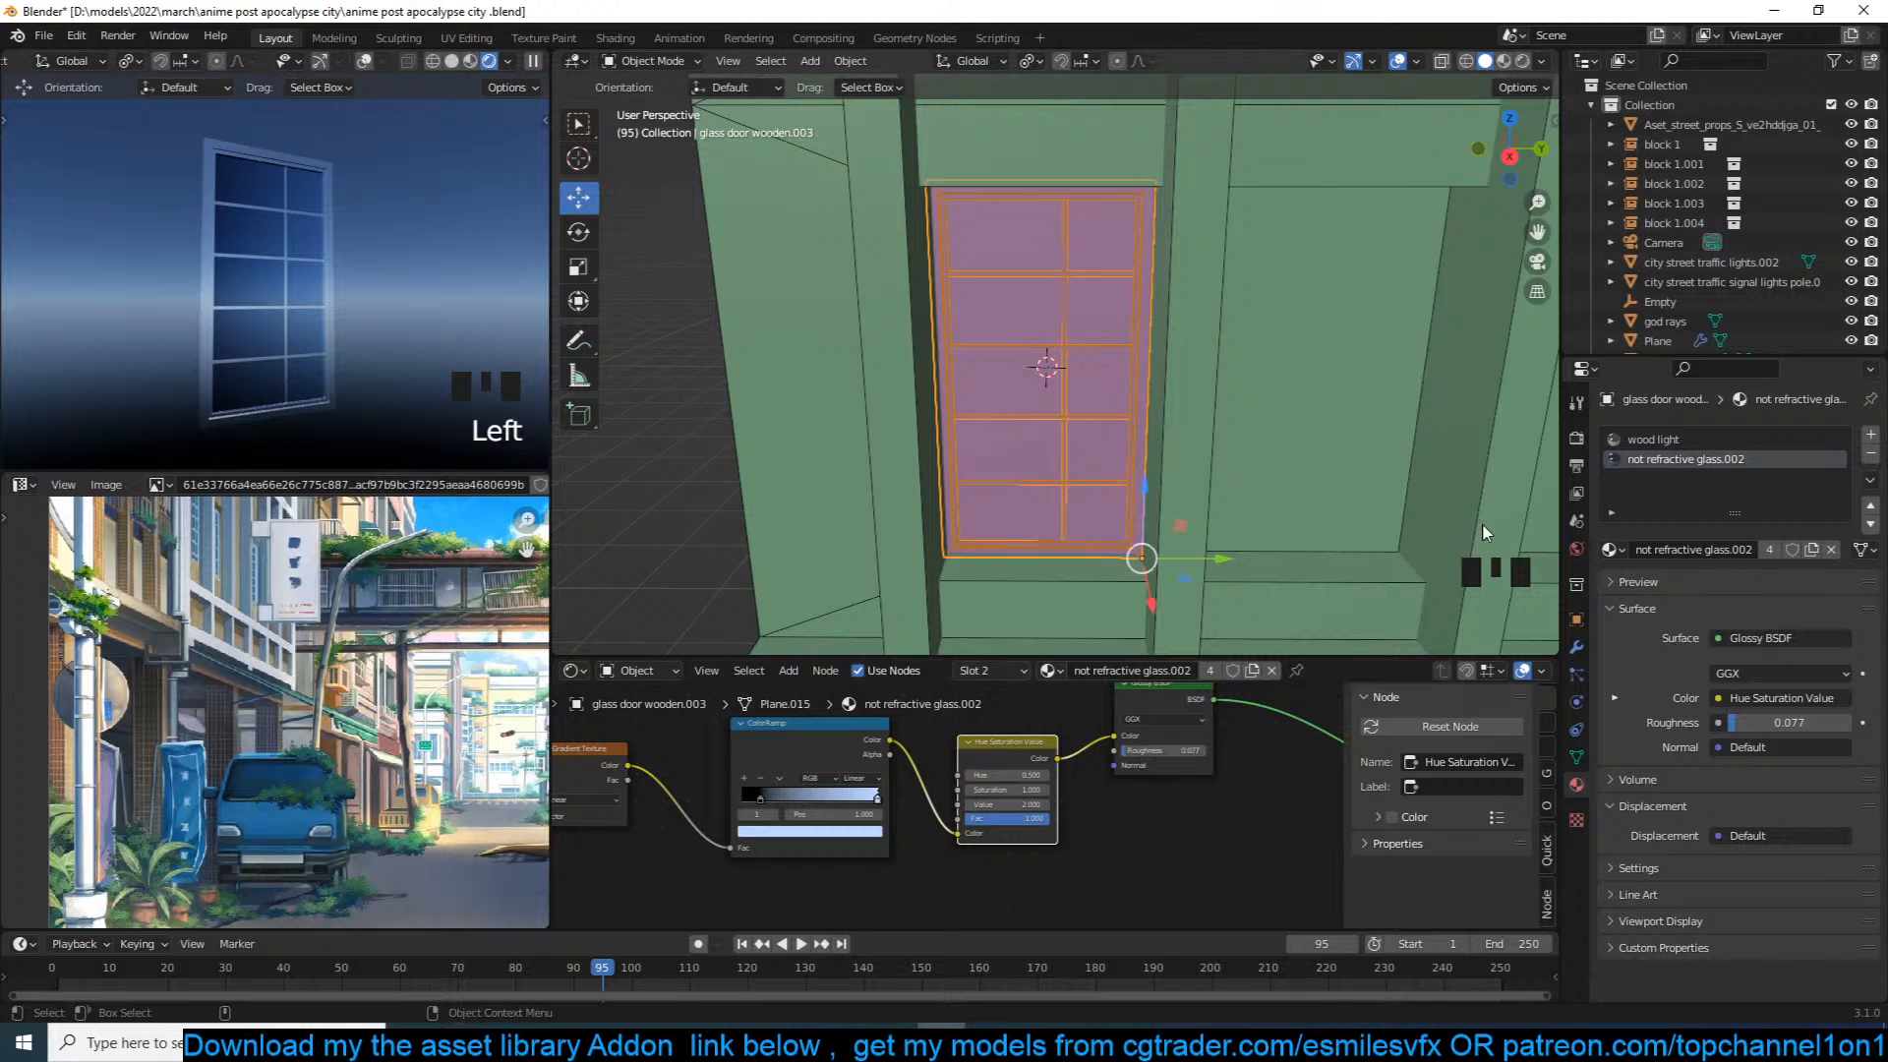
Step: Save the file and leave the door's isolated view to bring back the whole street scene
{"action": "key", "text": "ctrl+s"}
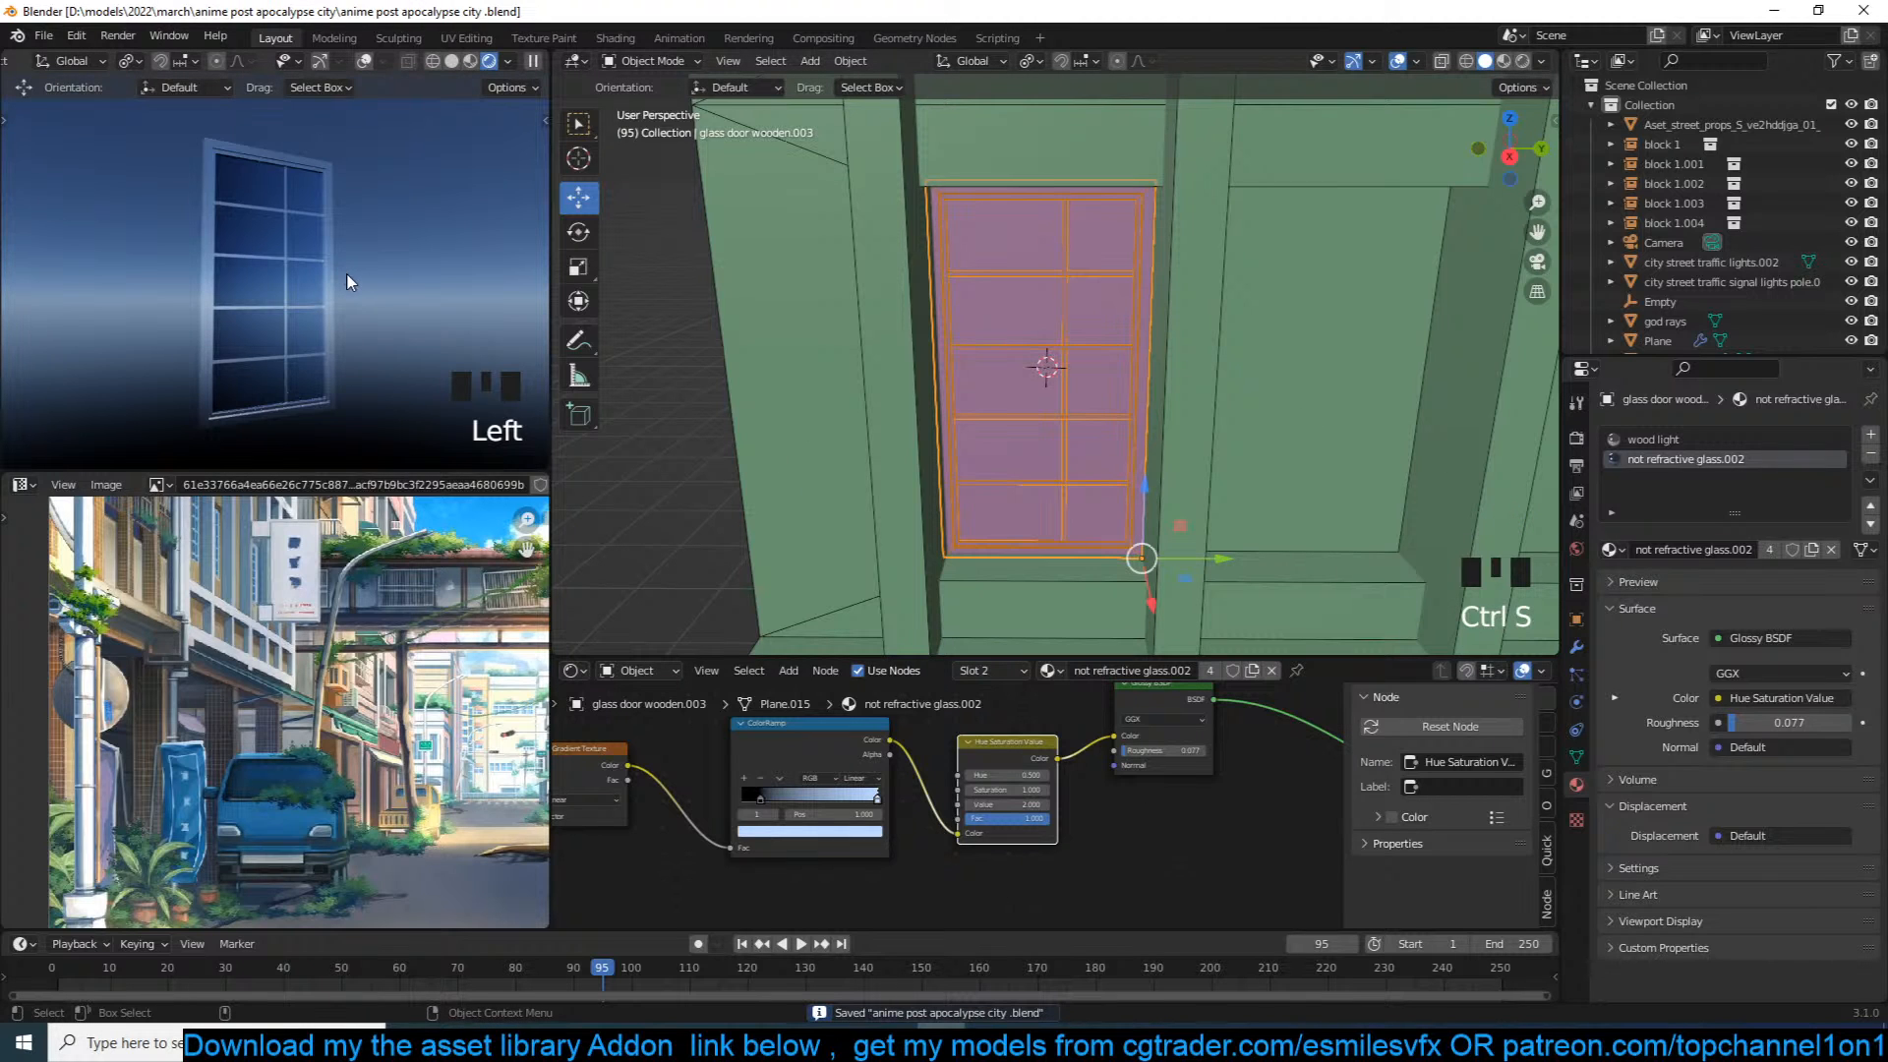
{"action": "key", "text": "slash"}
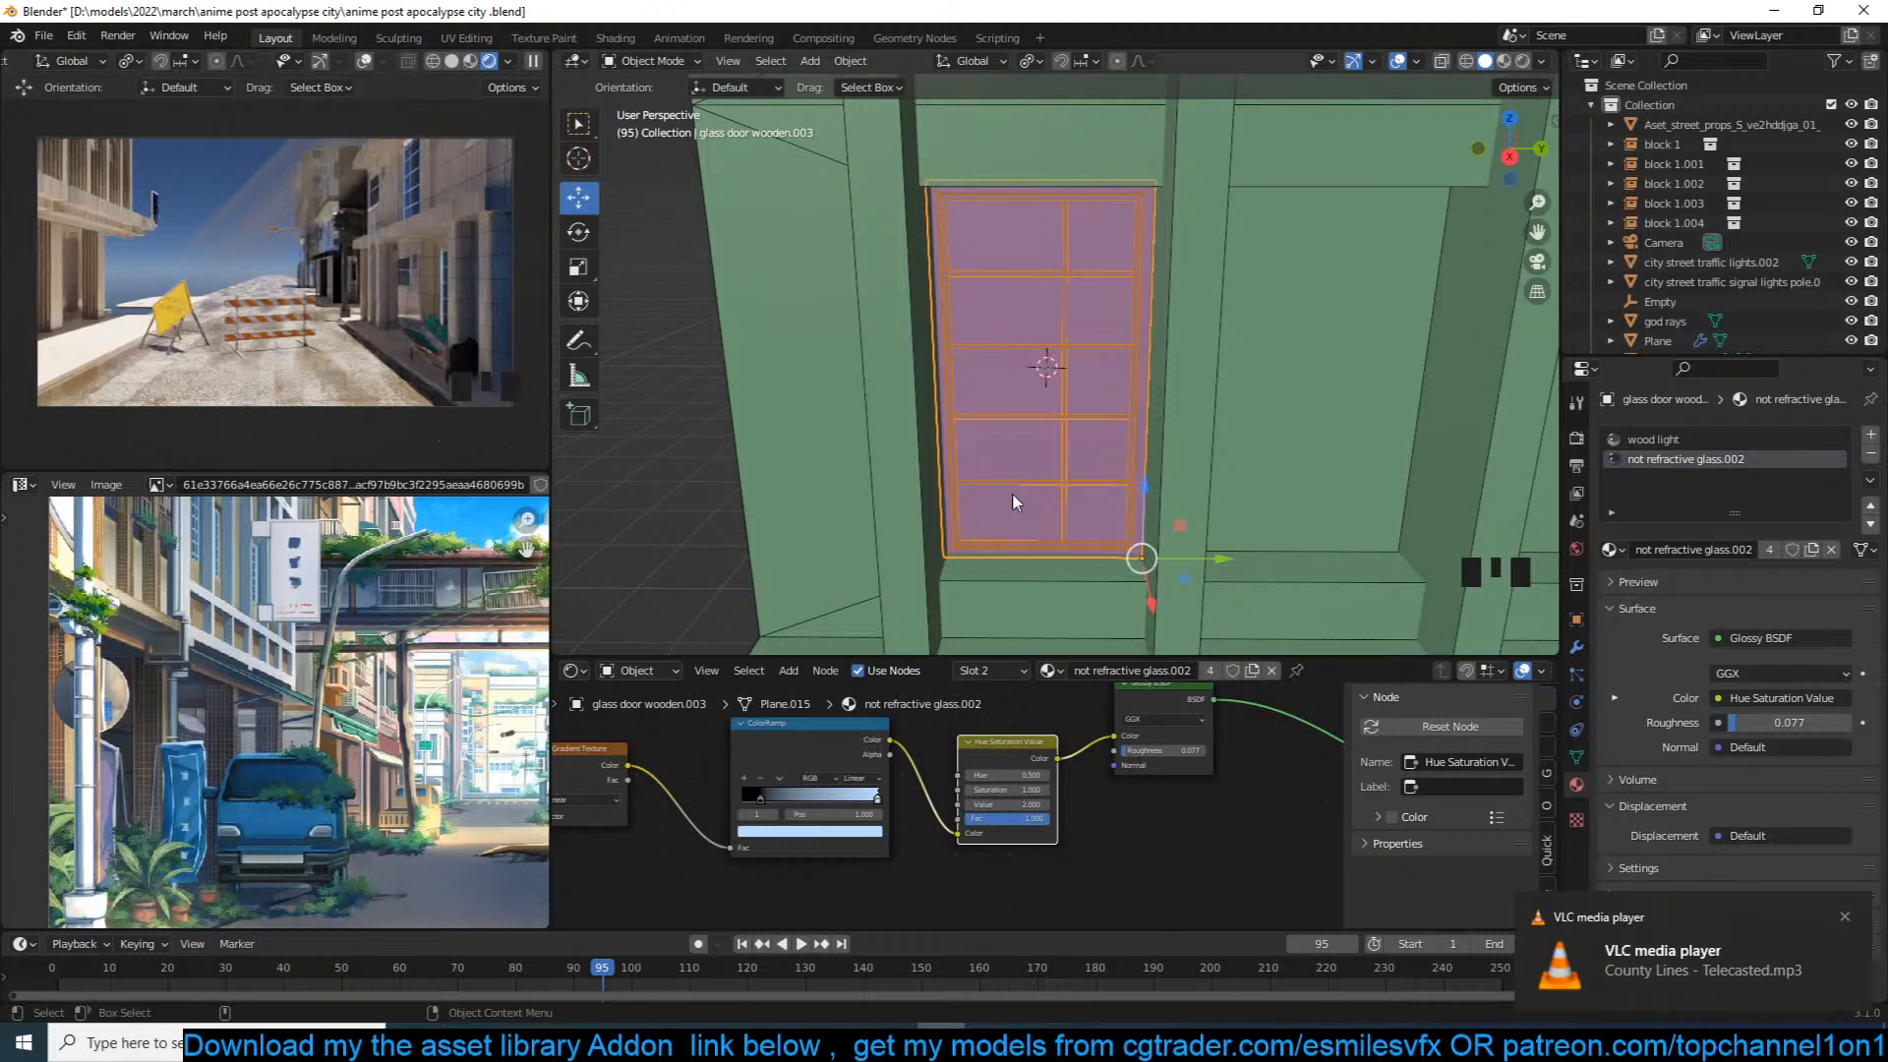
{"action": "scroll", "coordinate": [1147, 836], "scroll_direction": "down", "scroll_amount": 4}
{"action": "scroll", "coordinate": [1016, 809], "scroll_direction": "up", "scroll_amount": 4}
{"action": "key", "text": "ctrl+s"}
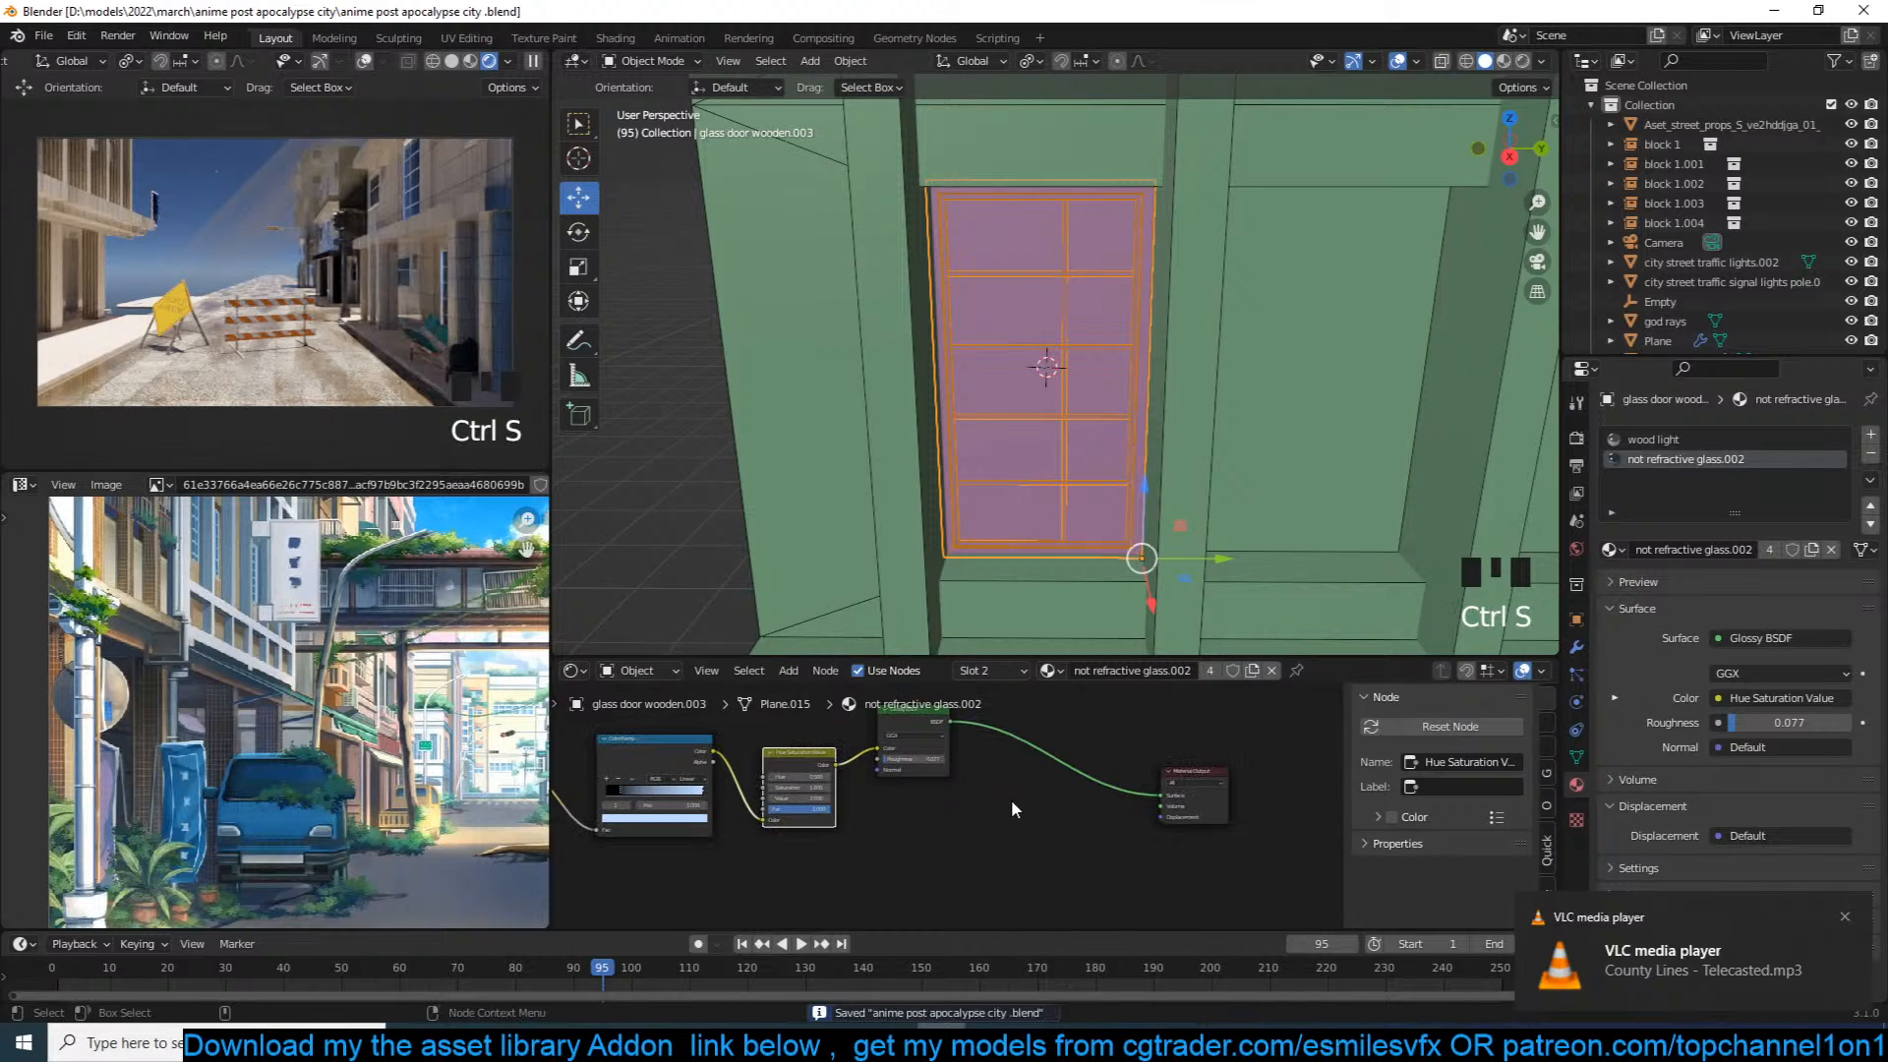
{"action": "key", "text": "ctrl+s"}
{"action": "scroll", "coordinate": [397, 671], "scroll_direction": "down", "scroll_amount": 3}
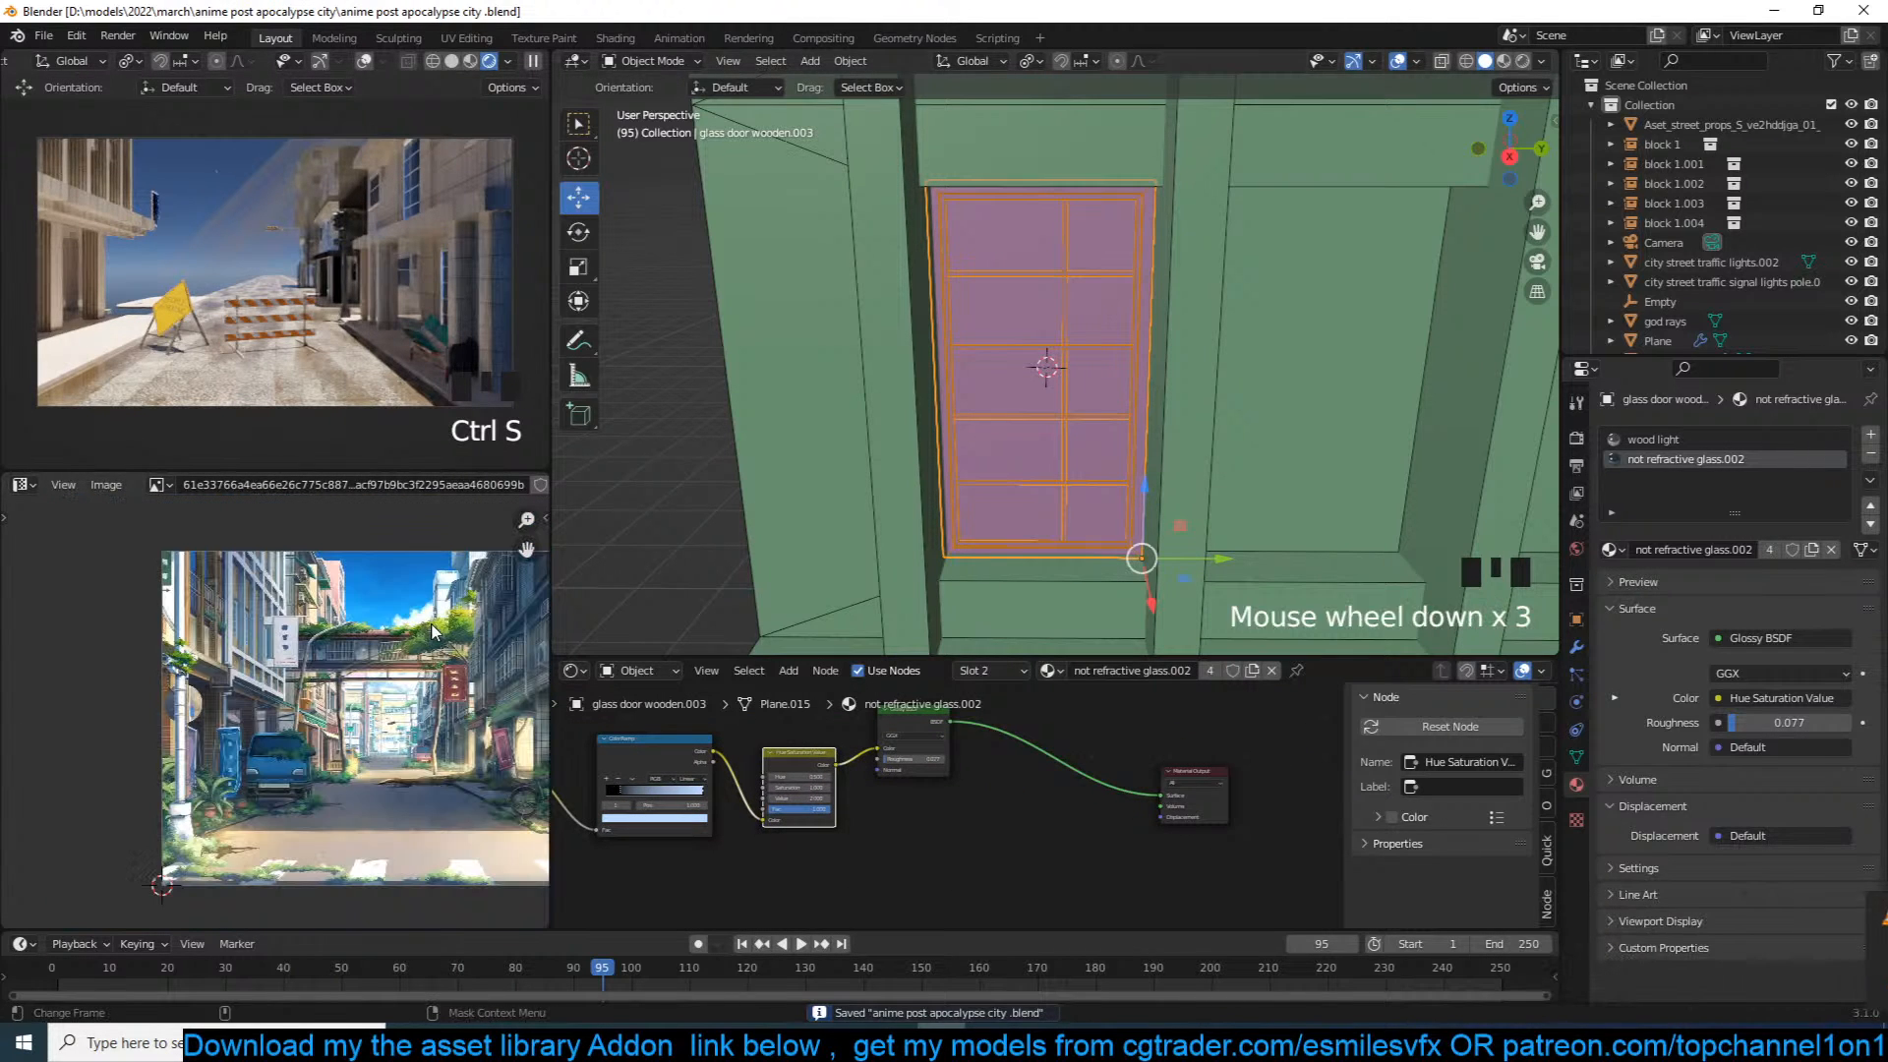
{"action": "scroll", "coordinate": [792, 757], "scroll_direction": "up", "scroll_amount": 8}
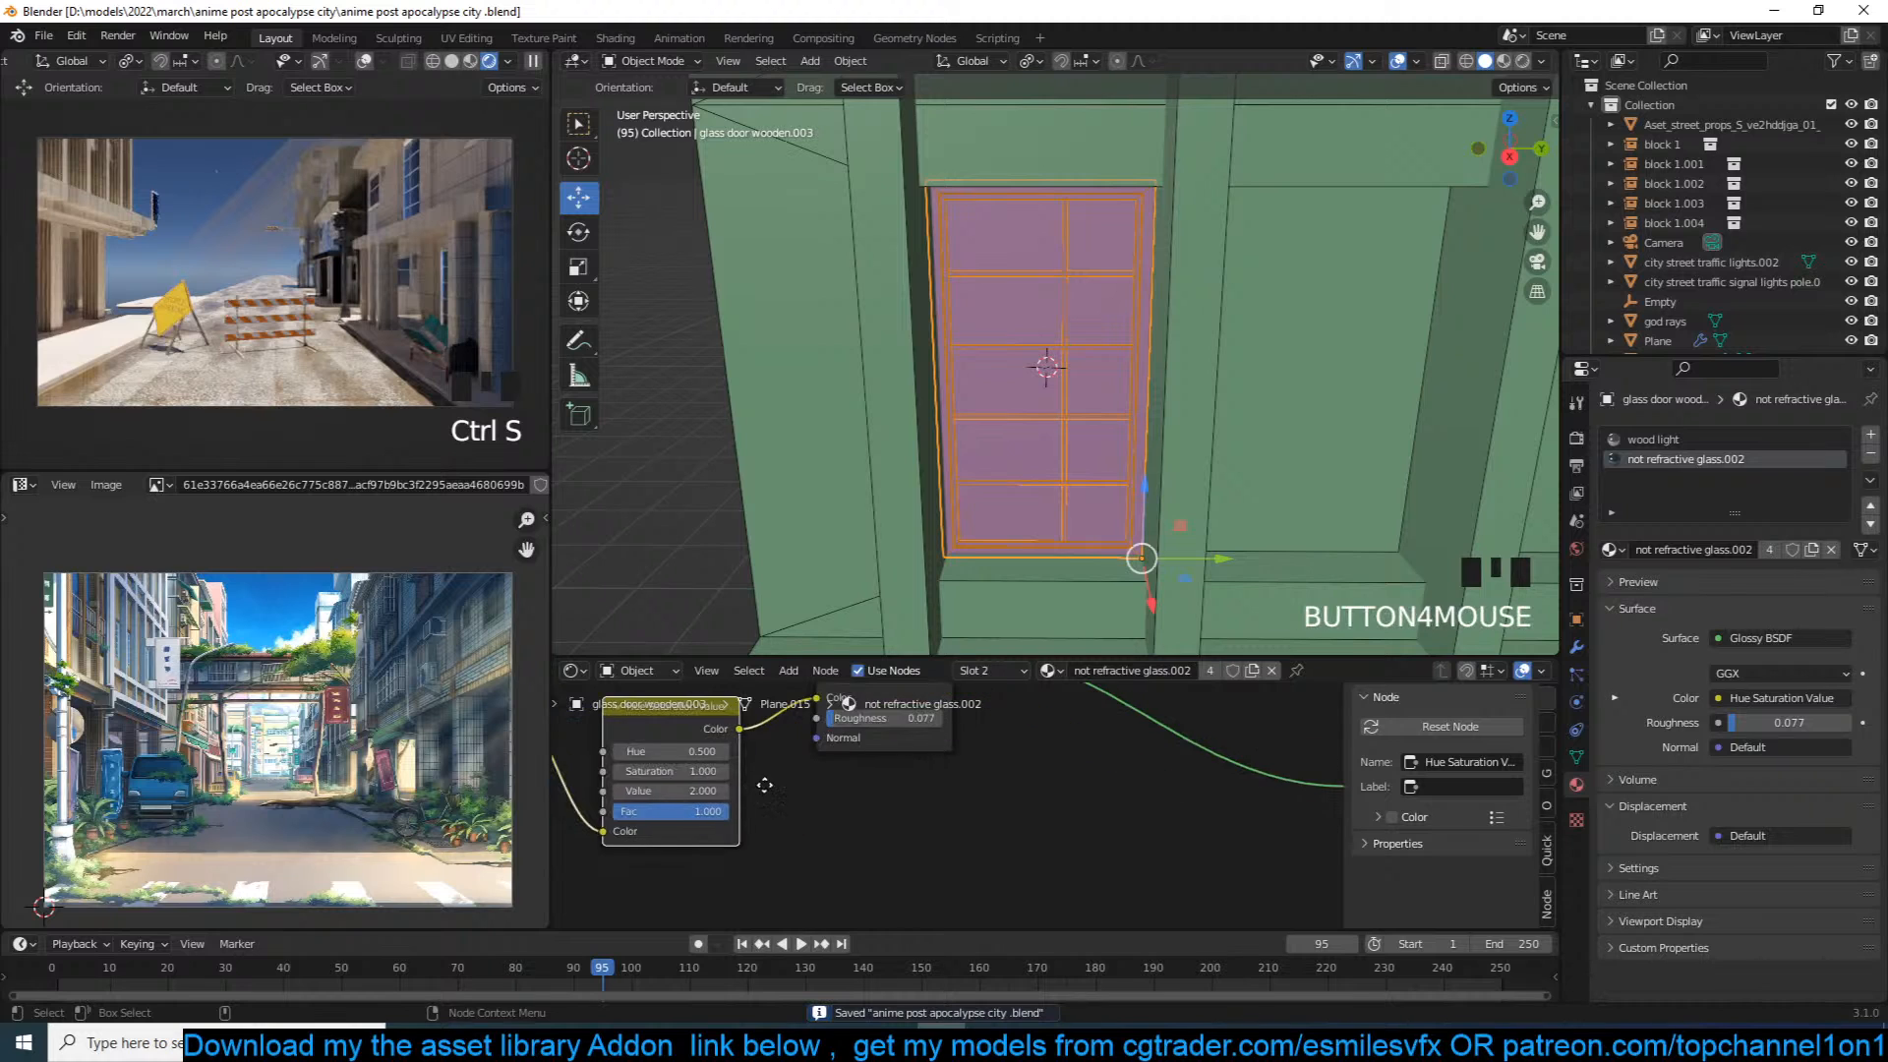
Step: Set the Value of wood light's Hue/Saturation node to 1, deselect the door, and save the file
{"action": "left_click", "coordinate": [876, 808]}
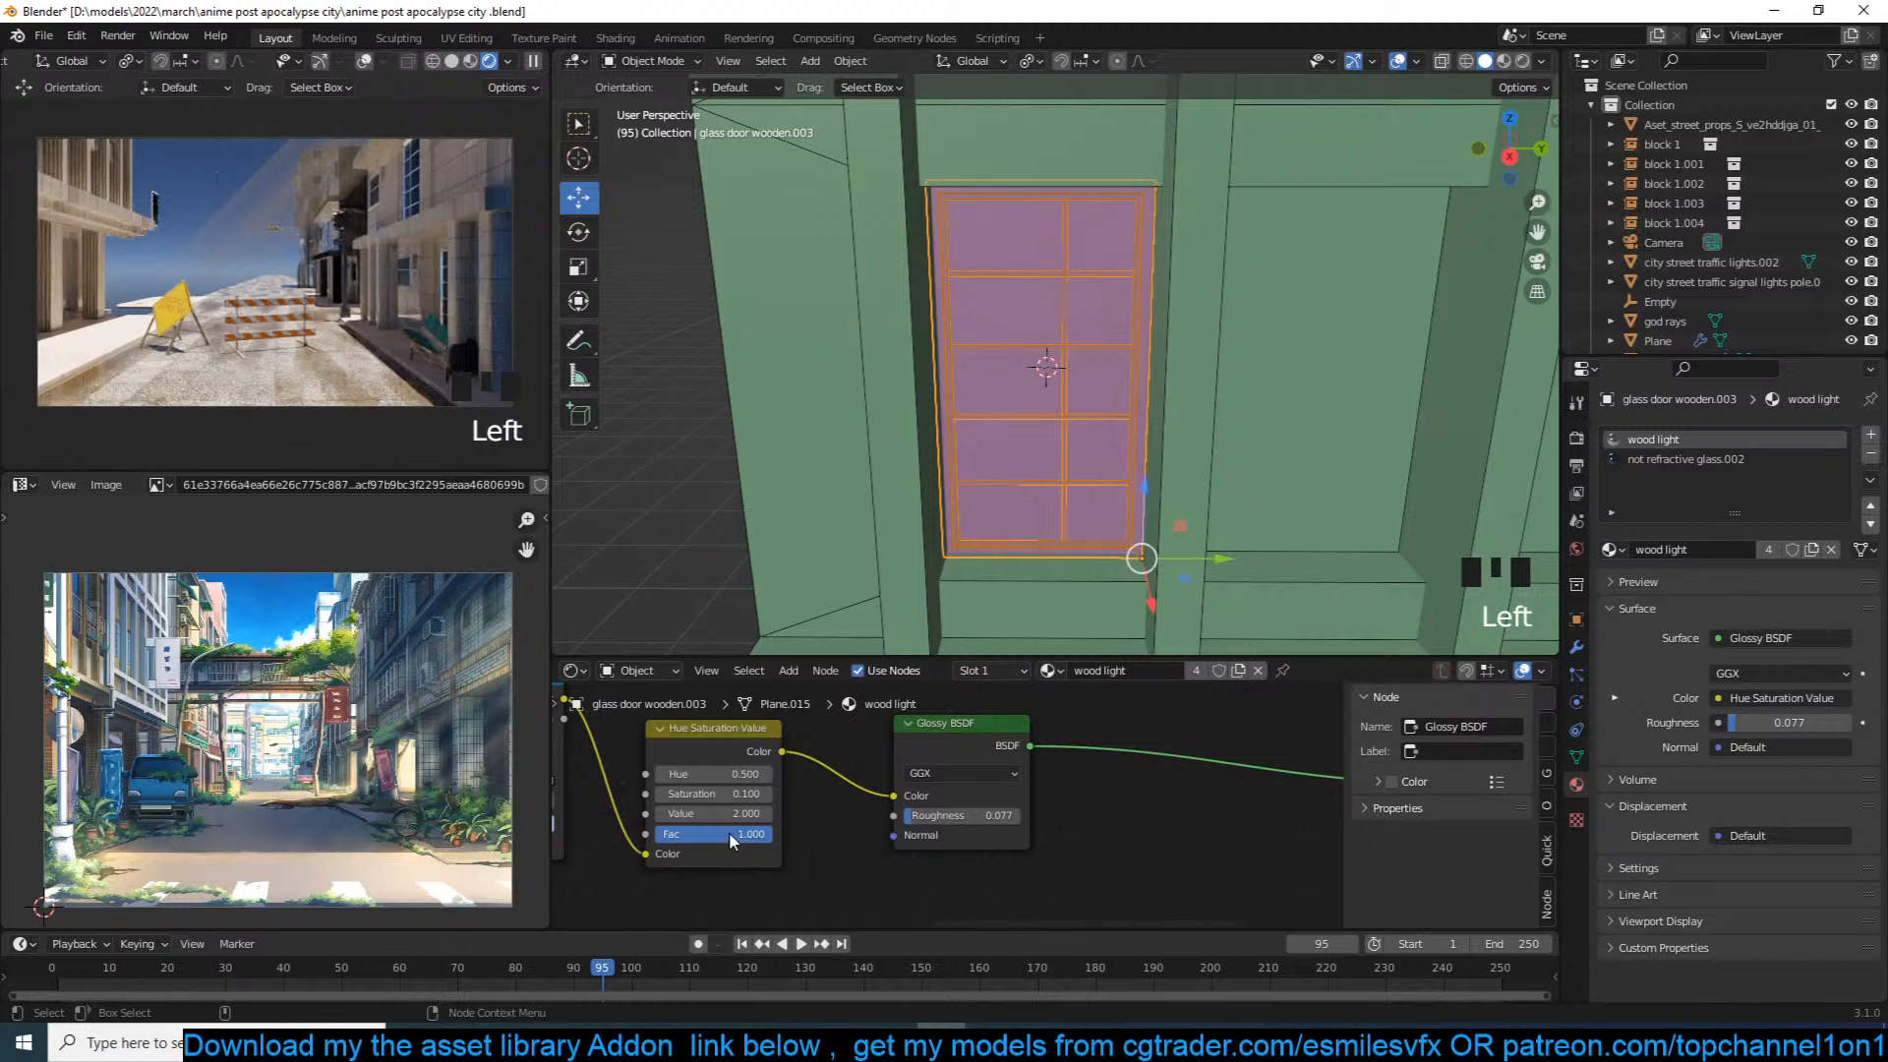
{"action": "double_click", "coordinate": [742, 813]}
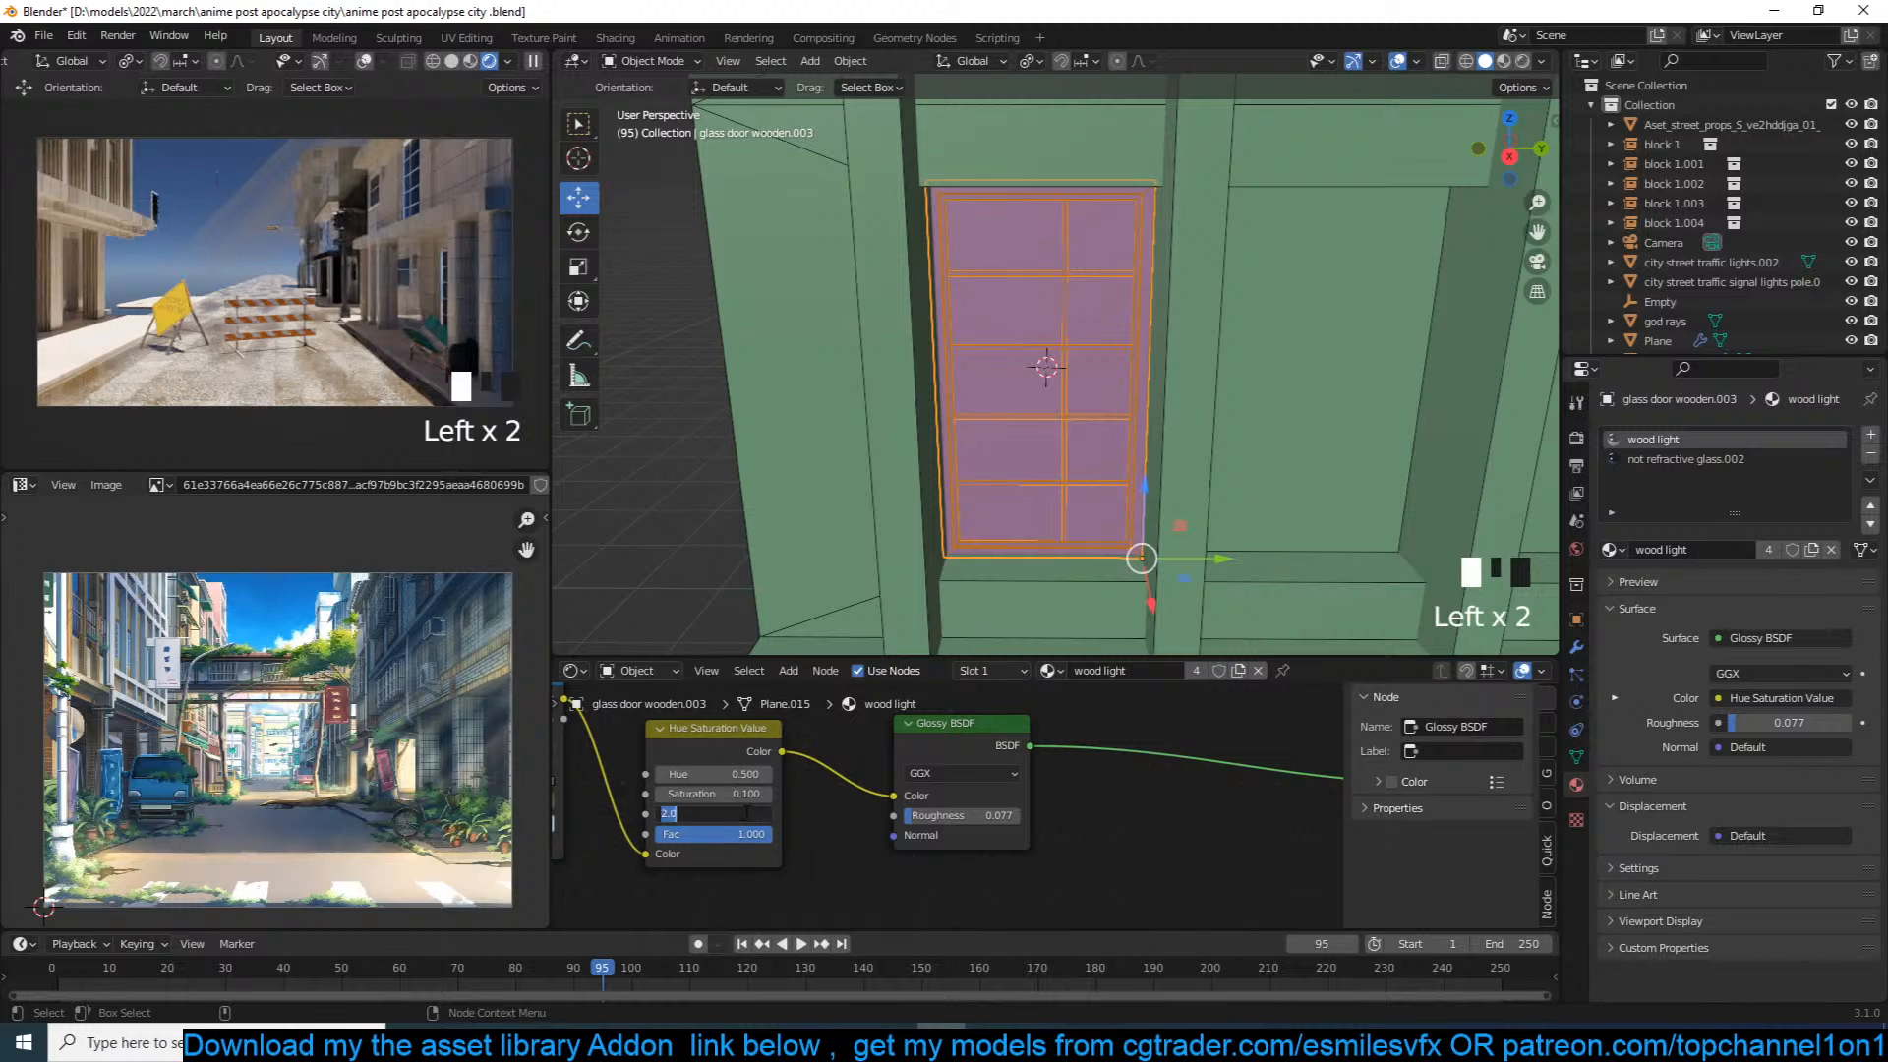
{"action": "key", "text": "ctrl+s"}
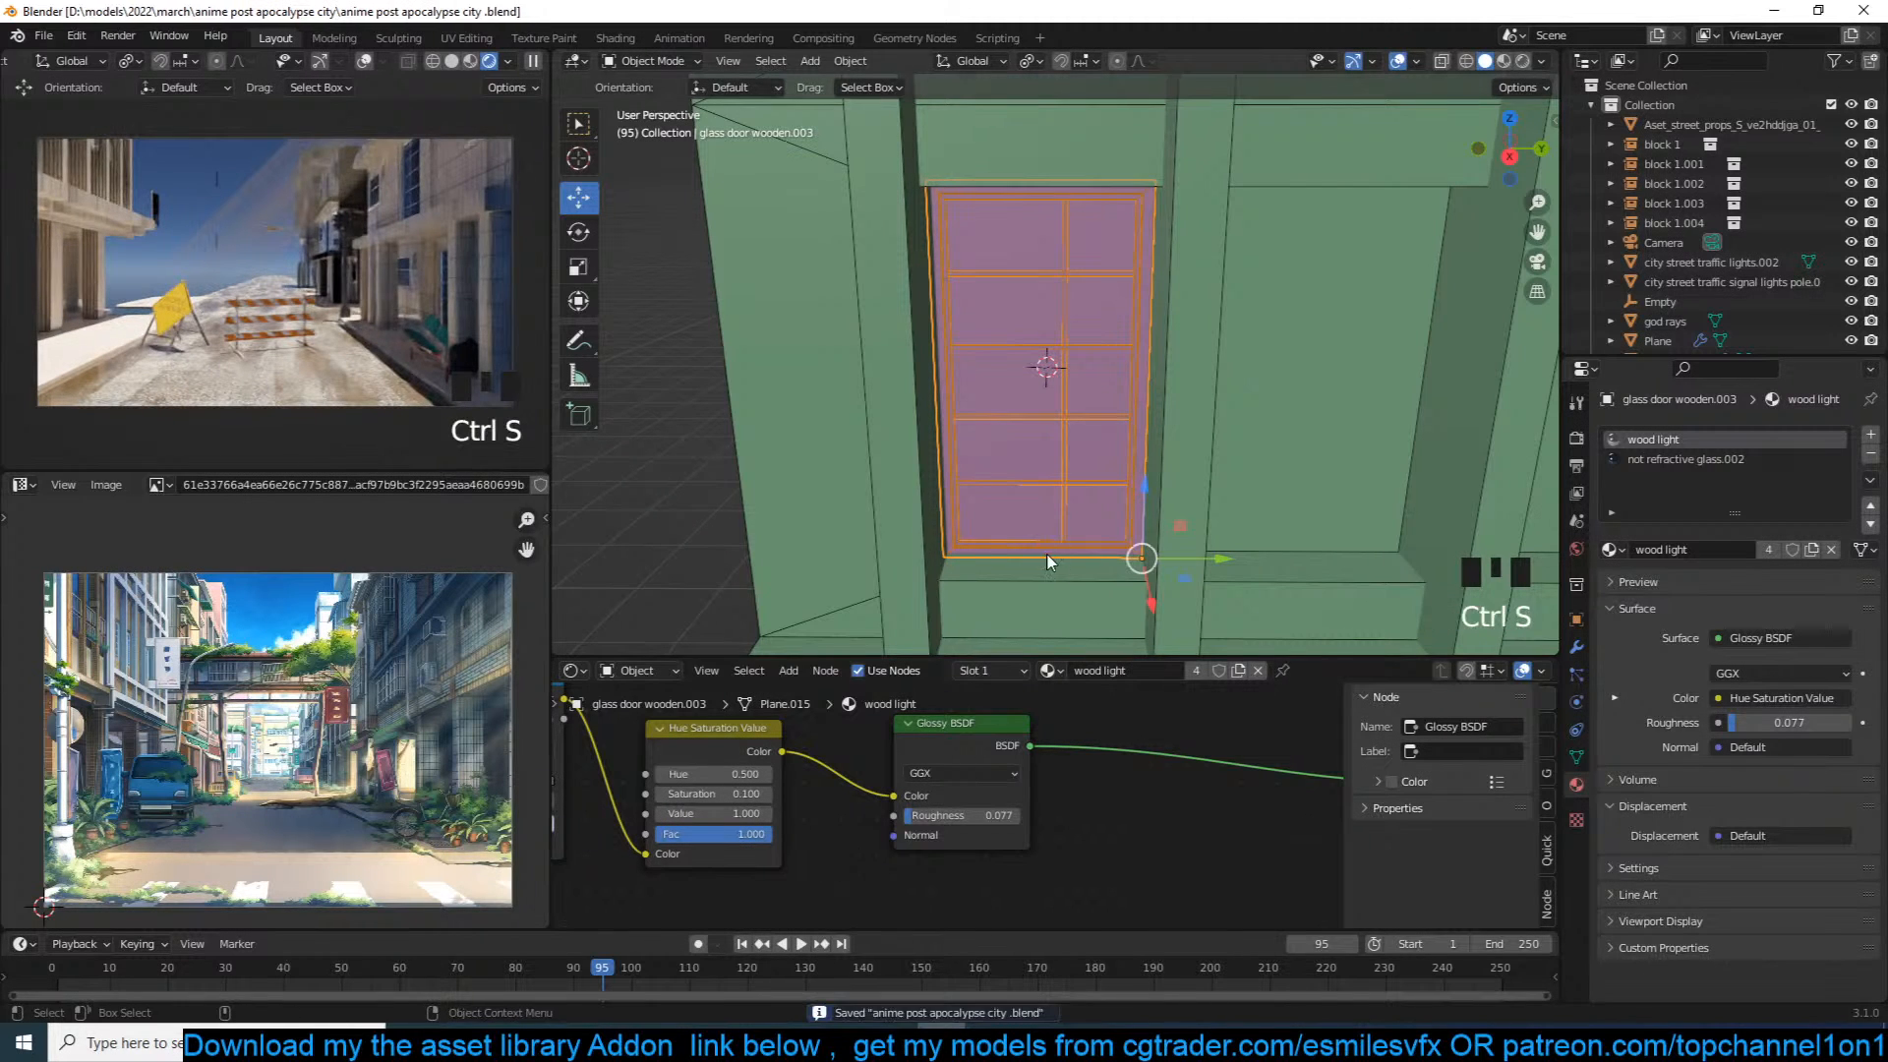
{"action": "scroll", "coordinate": [1067, 566], "scroll_direction": "down", "scroll_amount": 2}
{"action": "key", "text": "ctrl+s"}
{"action": "key", "text": "alt+a"}
{"action": "key", "text": "ctrl+s"}
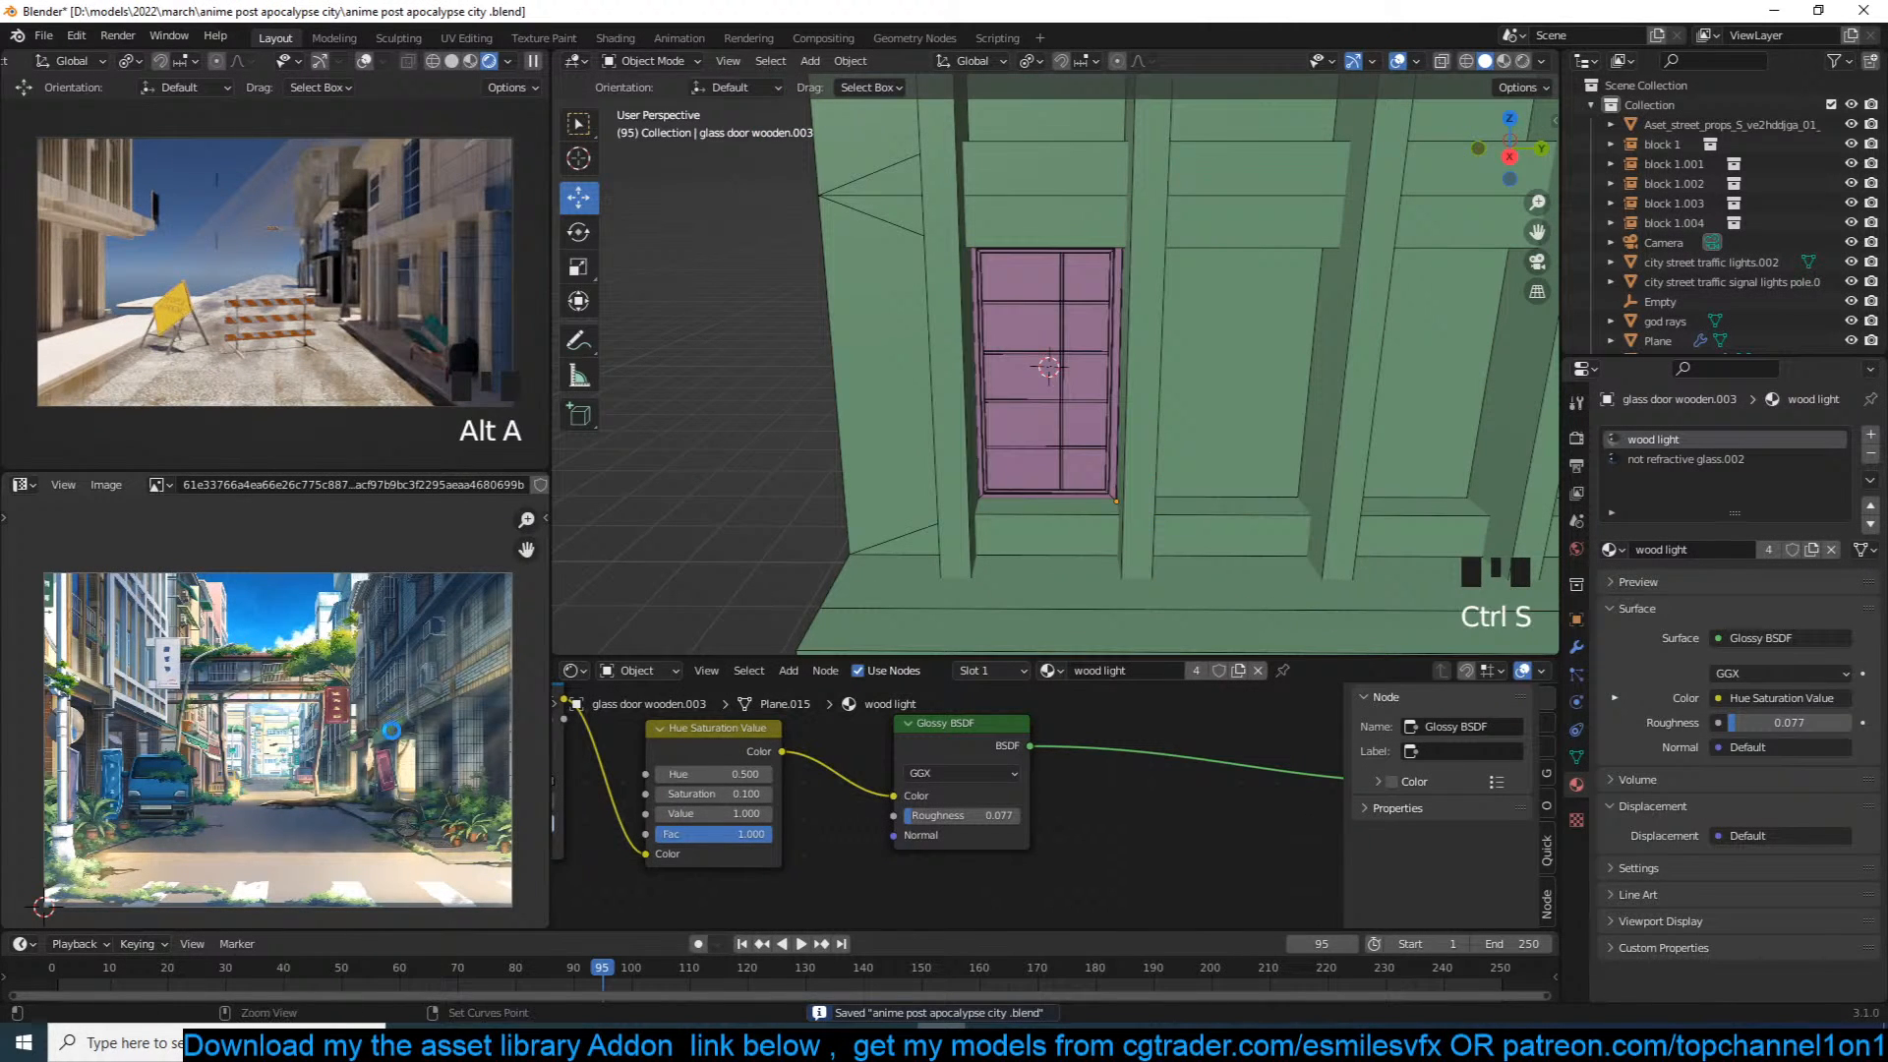
{"action": "scroll", "coordinate": [894, 769], "scroll_direction": "down", "scroll_amount": 2}
{"action": "key", "text": "ctrl+s"}
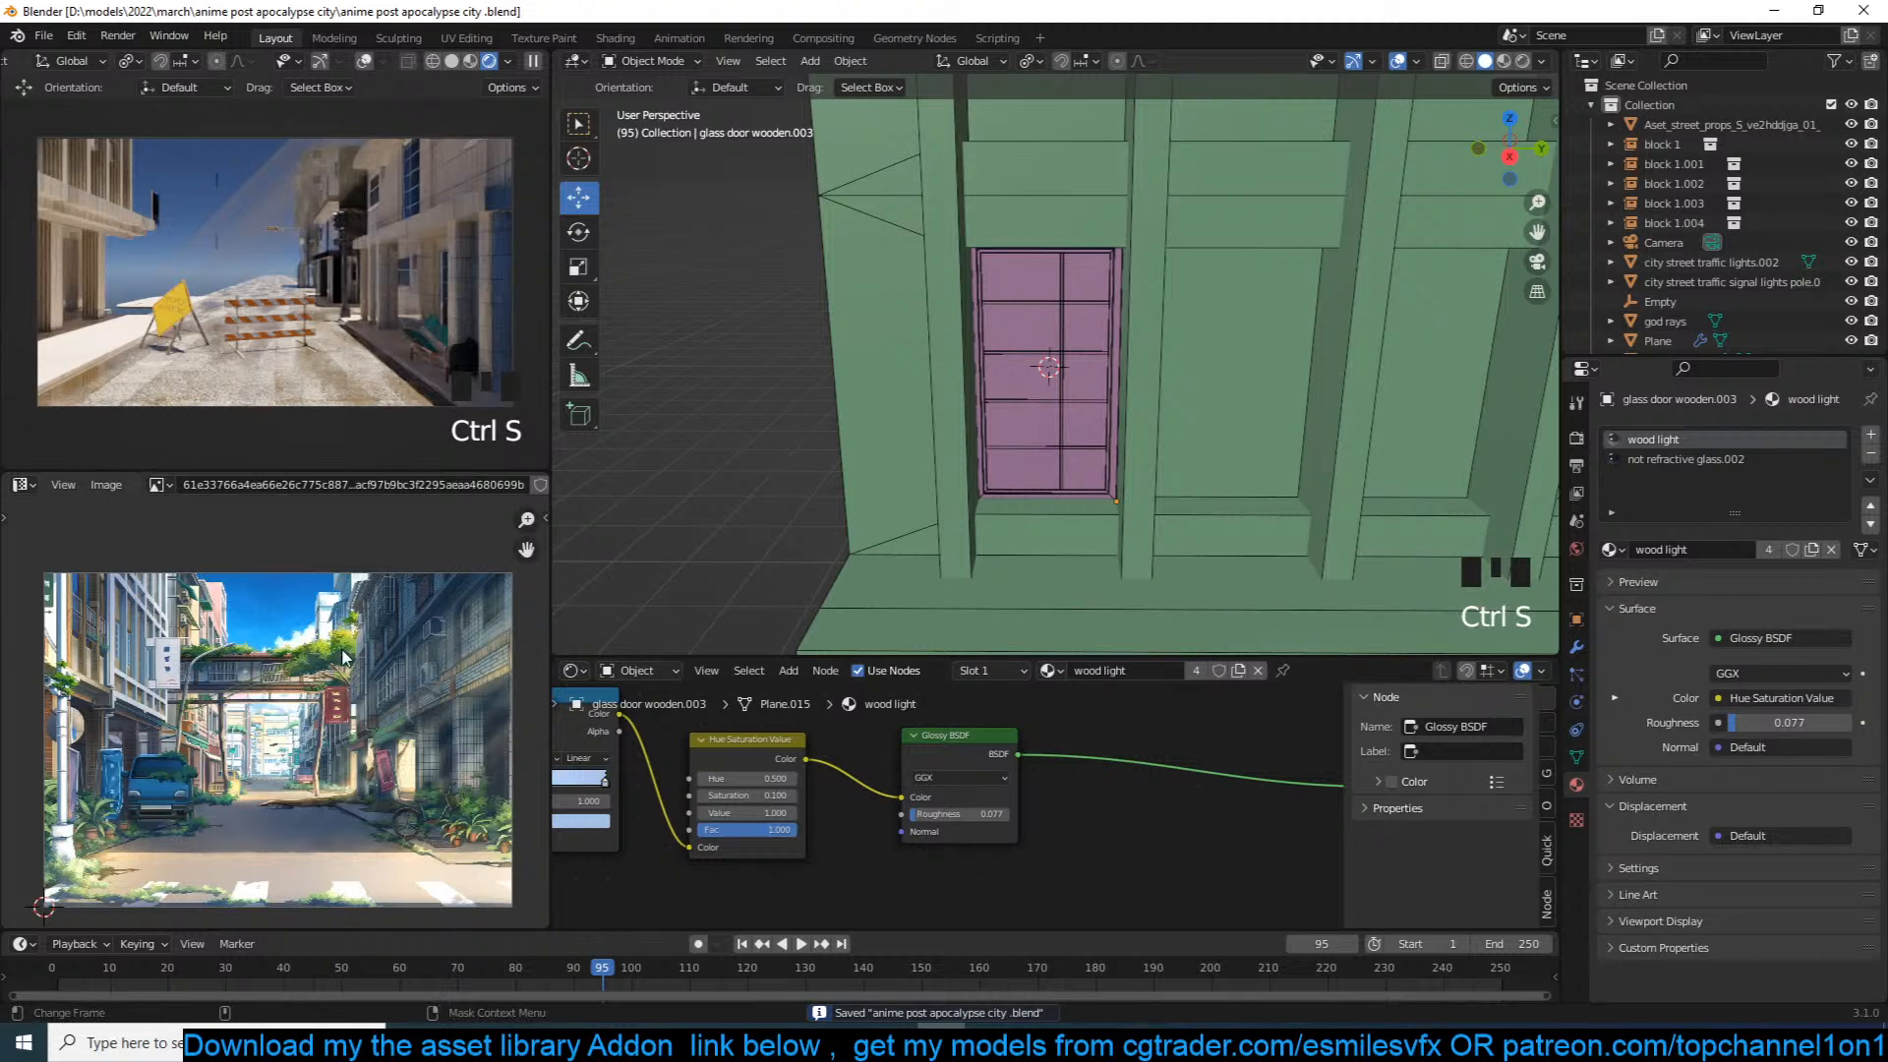
Step: Unwrap the pillared building's entire mesh with Smart UV Project at a 66° angle limit and save the file
{"action": "left_click", "coordinate": [1175, 468]}
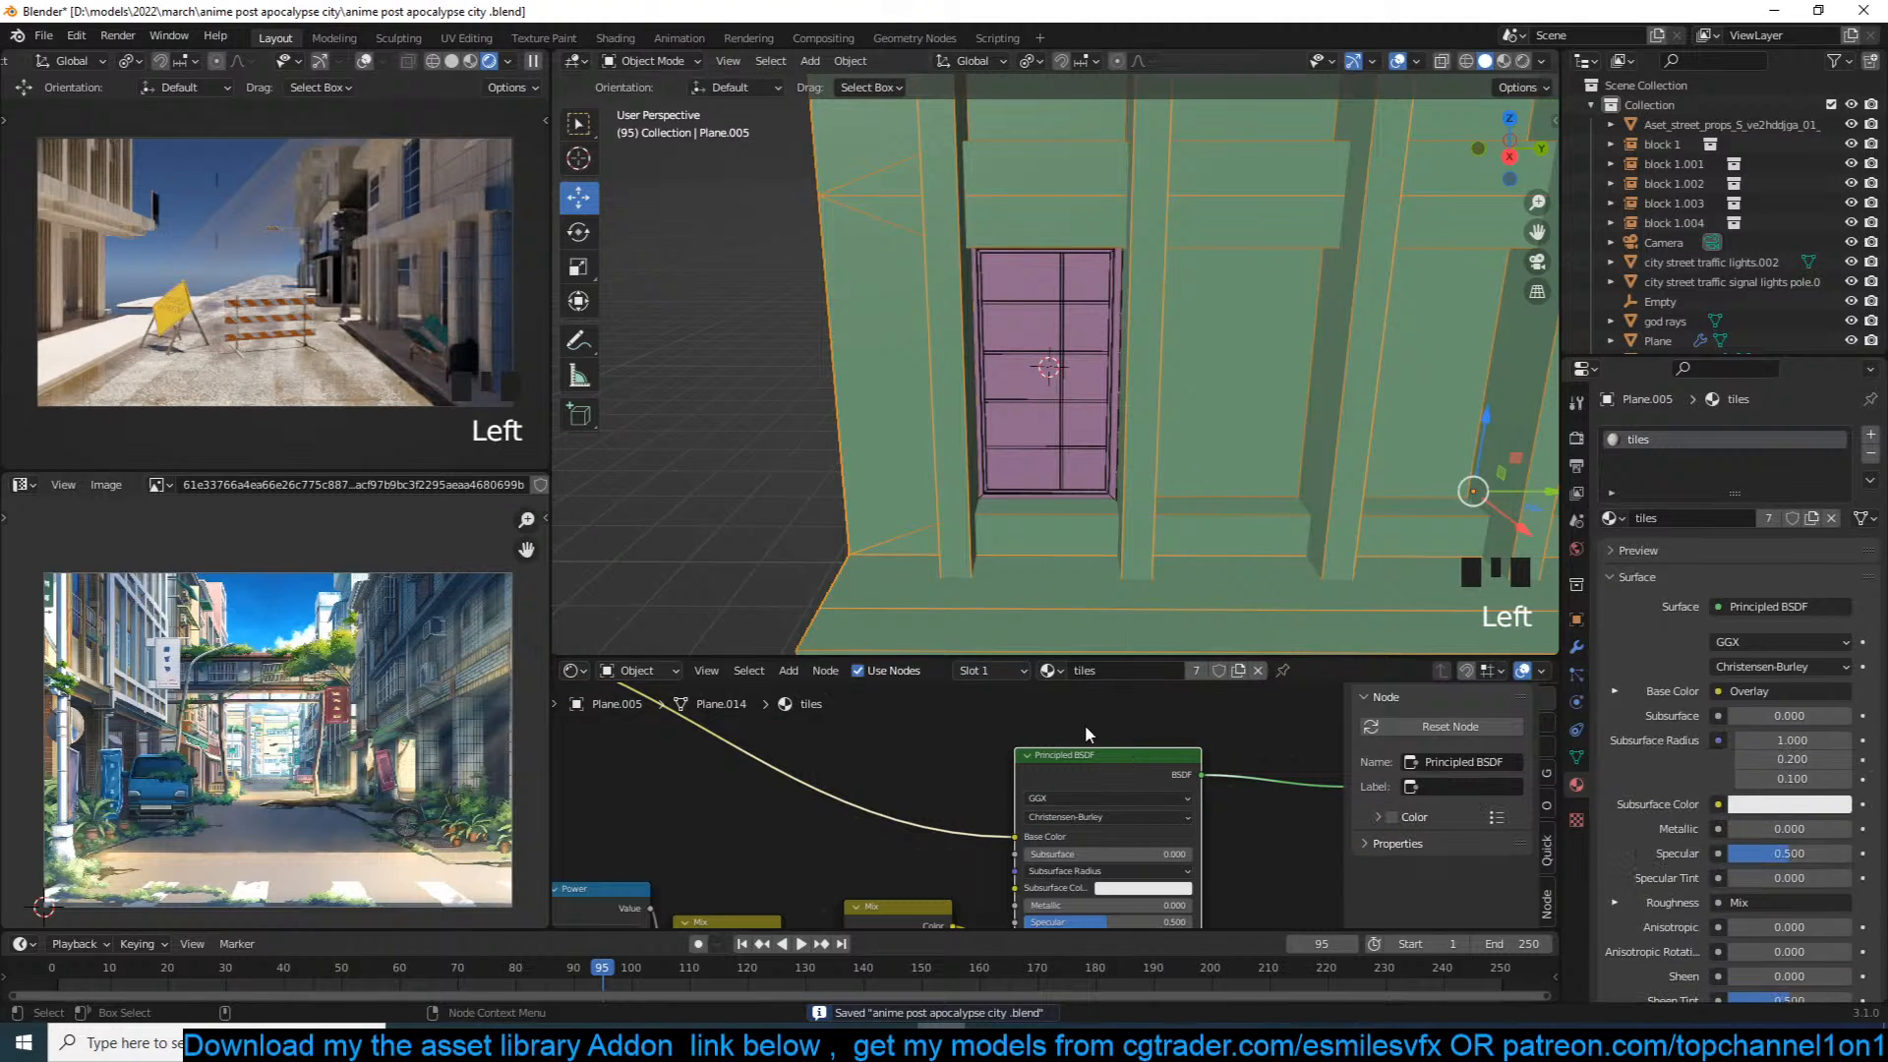
{"action": "scroll", "coordinate": [1044, 495], "scroll_direction": "down", "scroll_amount": 2}
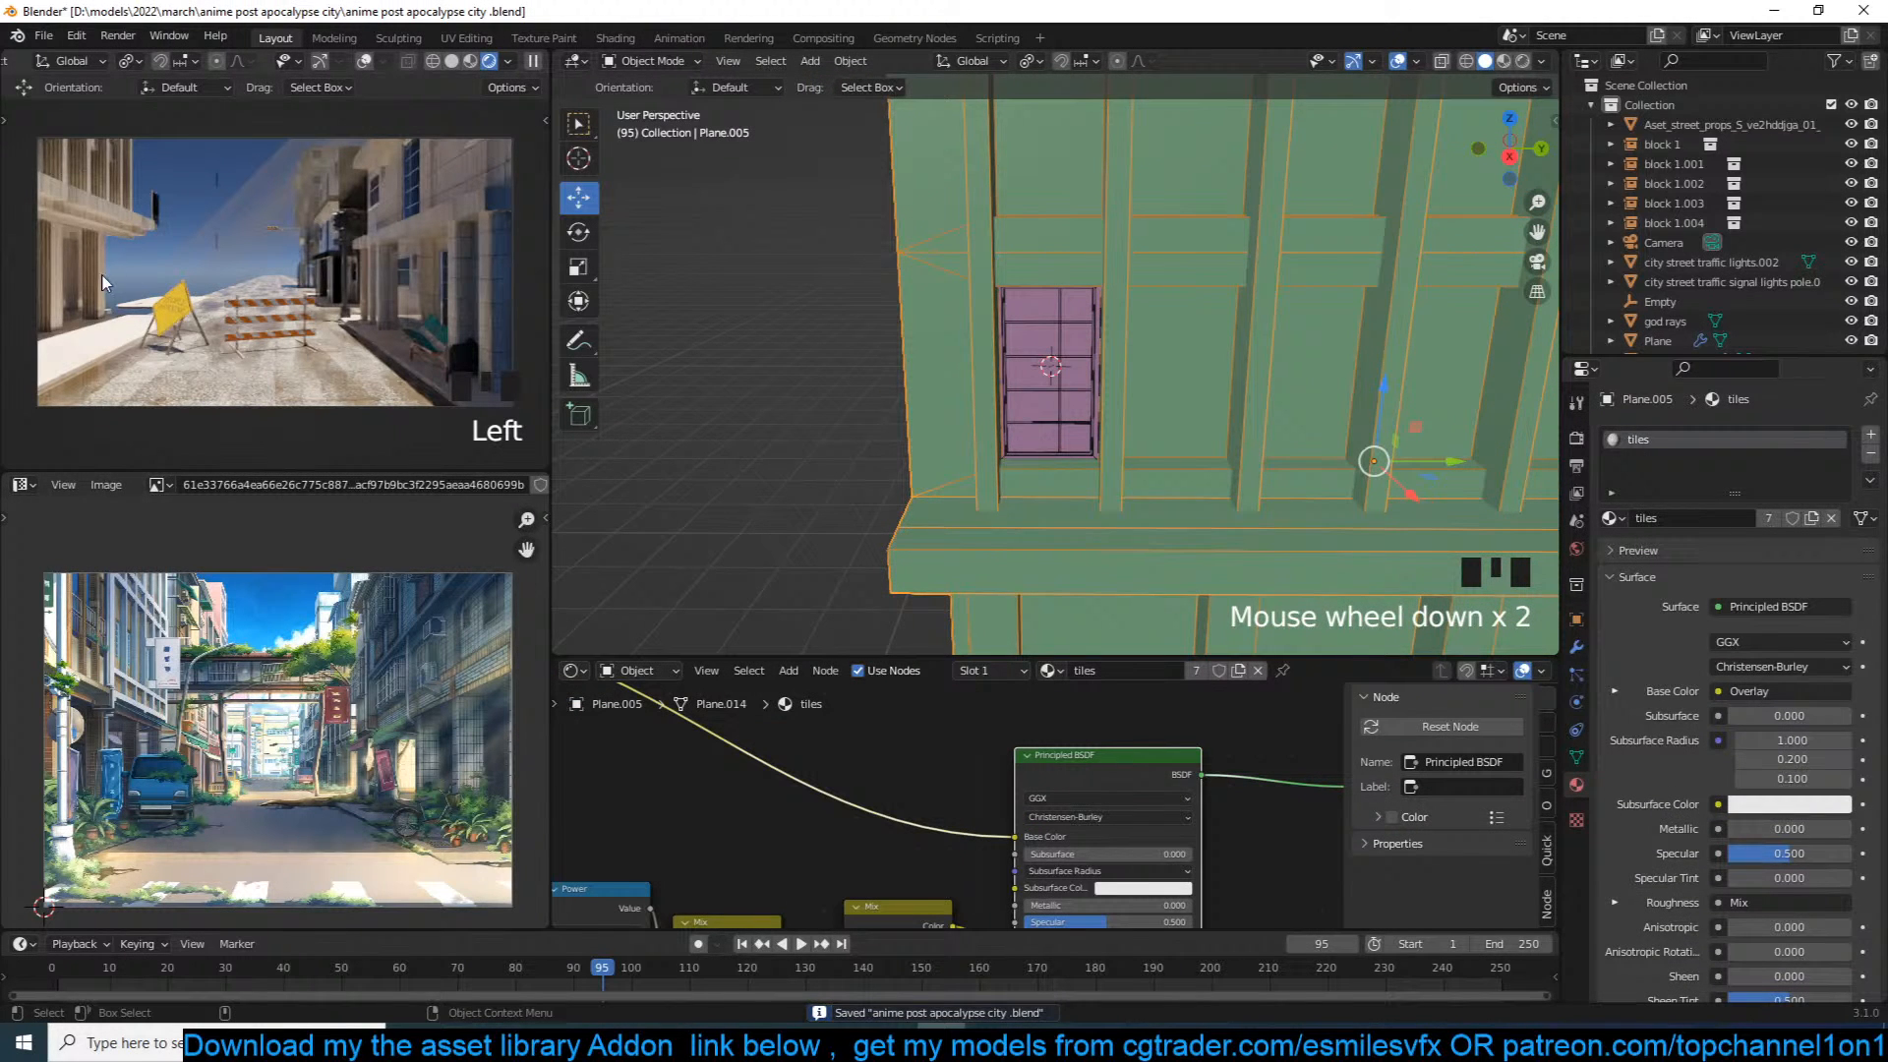
{"action": "scroll", "coordinate": [1104, 370], "scroll_direction": "down", "scroll_amount": 2}
{"action": "middle_click_drag", "start_coordinate": [1104, 371], "coordinate": [1155, 286]}
{"action": "key", "text": "ctrl+s"}
{"action": "key", "text": "KP_0"}
{"action": "scroll", "coordinate": [1161, 283], "scroll_direction": "up", "scroll_amount": 8}
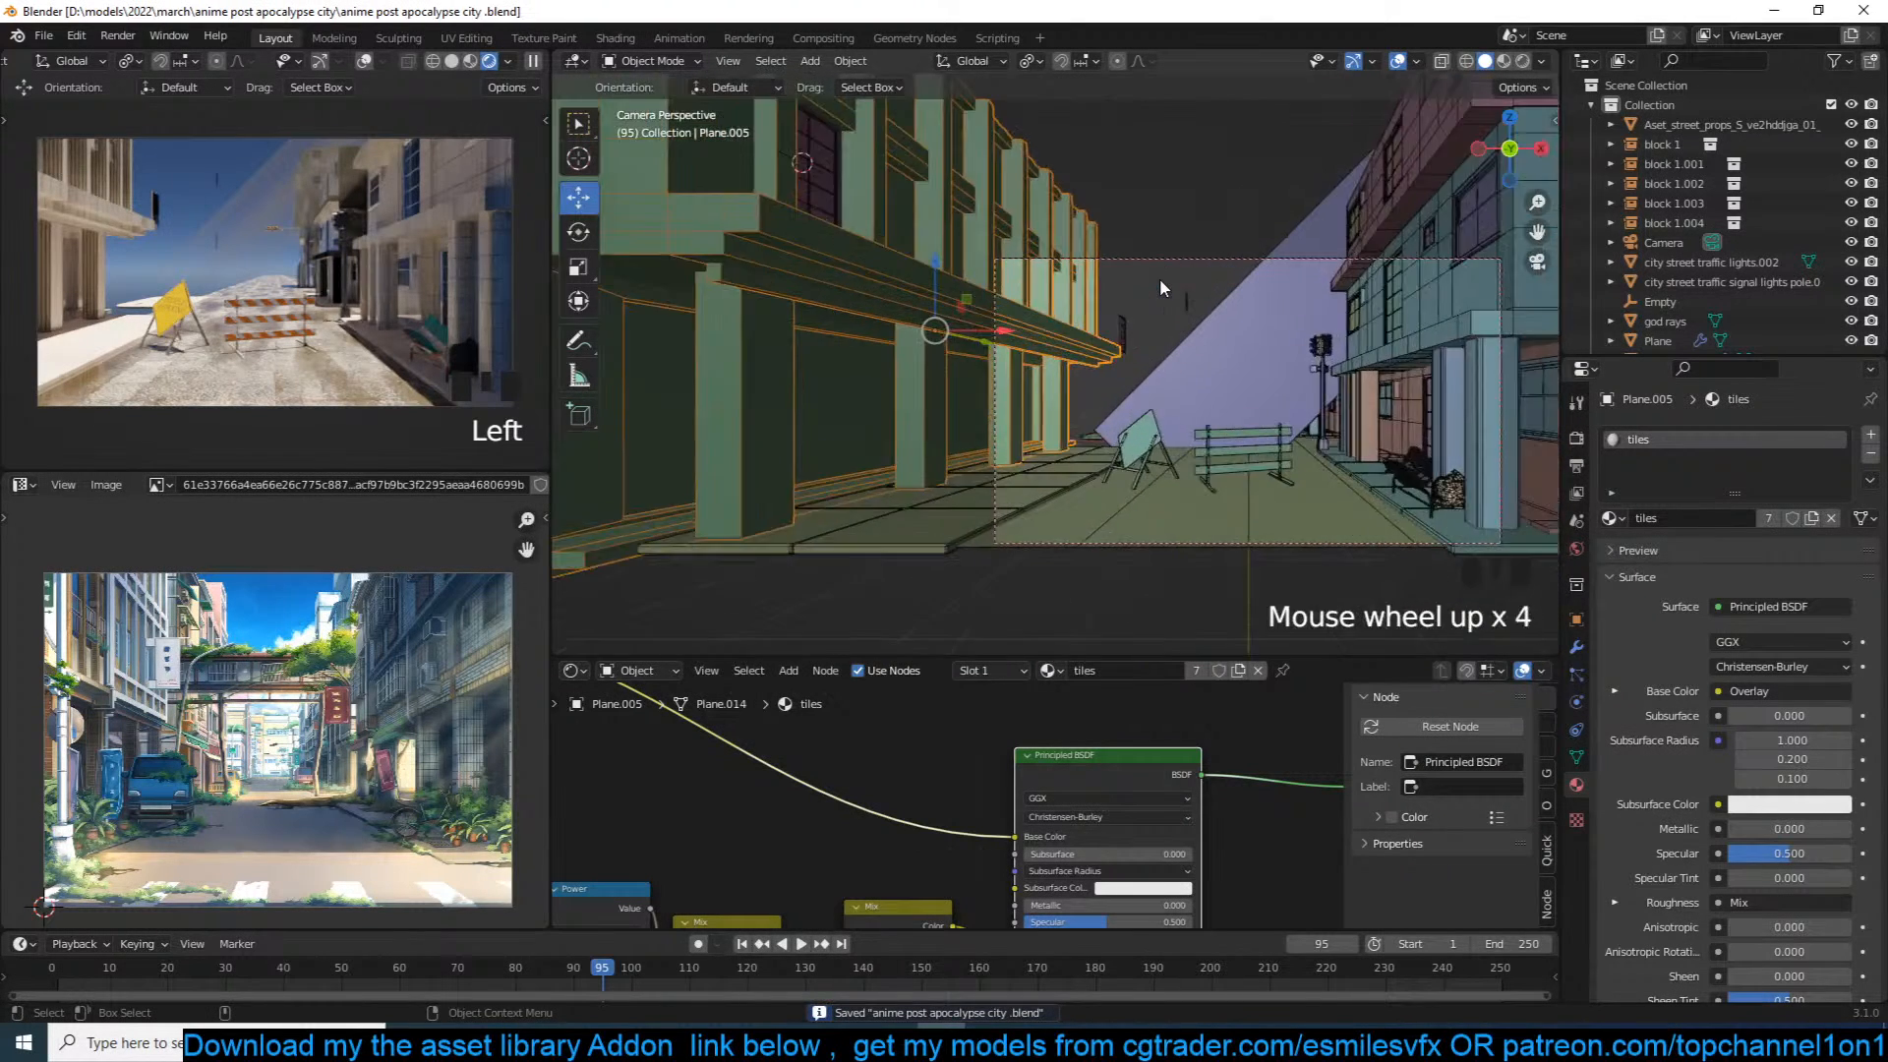
{"action": "key", "text": "Tab"}
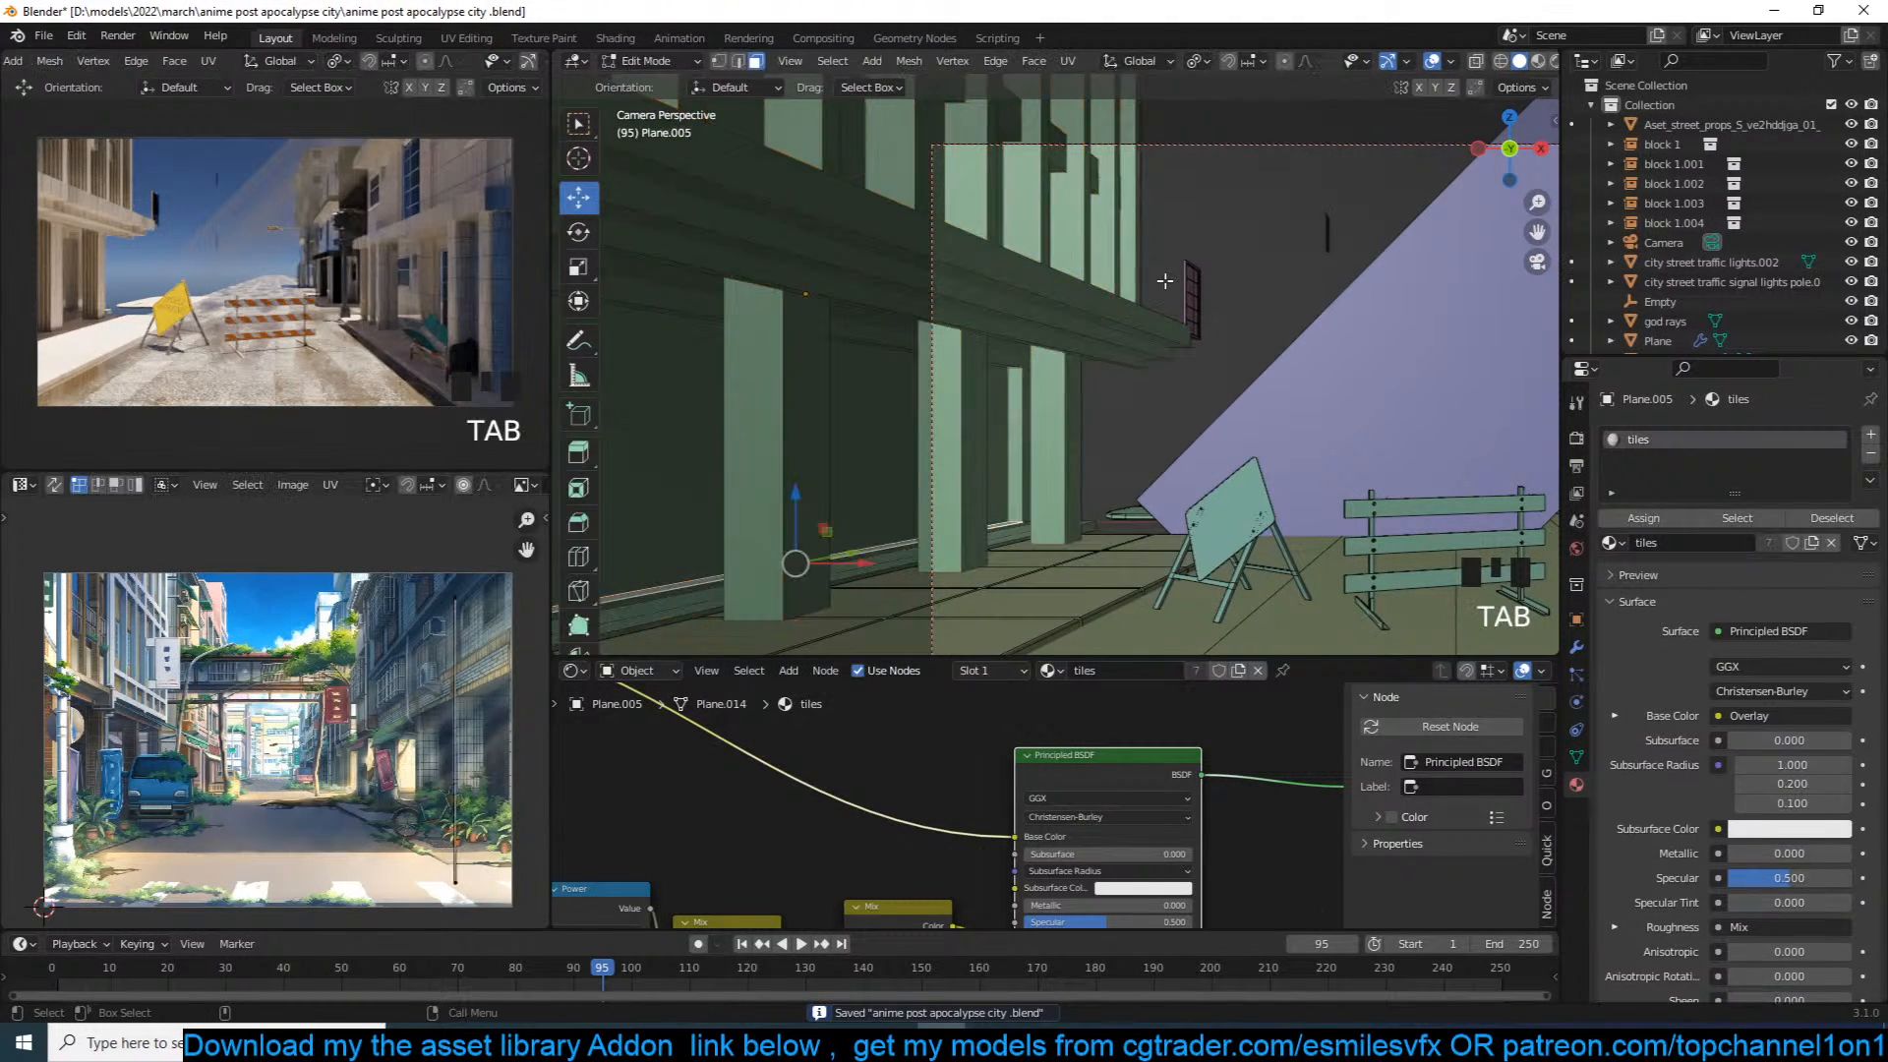
{"action": "key", "text": "a"}
{"action": "key", "text": "u"}
{"action": "left_click", "coordinate": [1168, 281]}
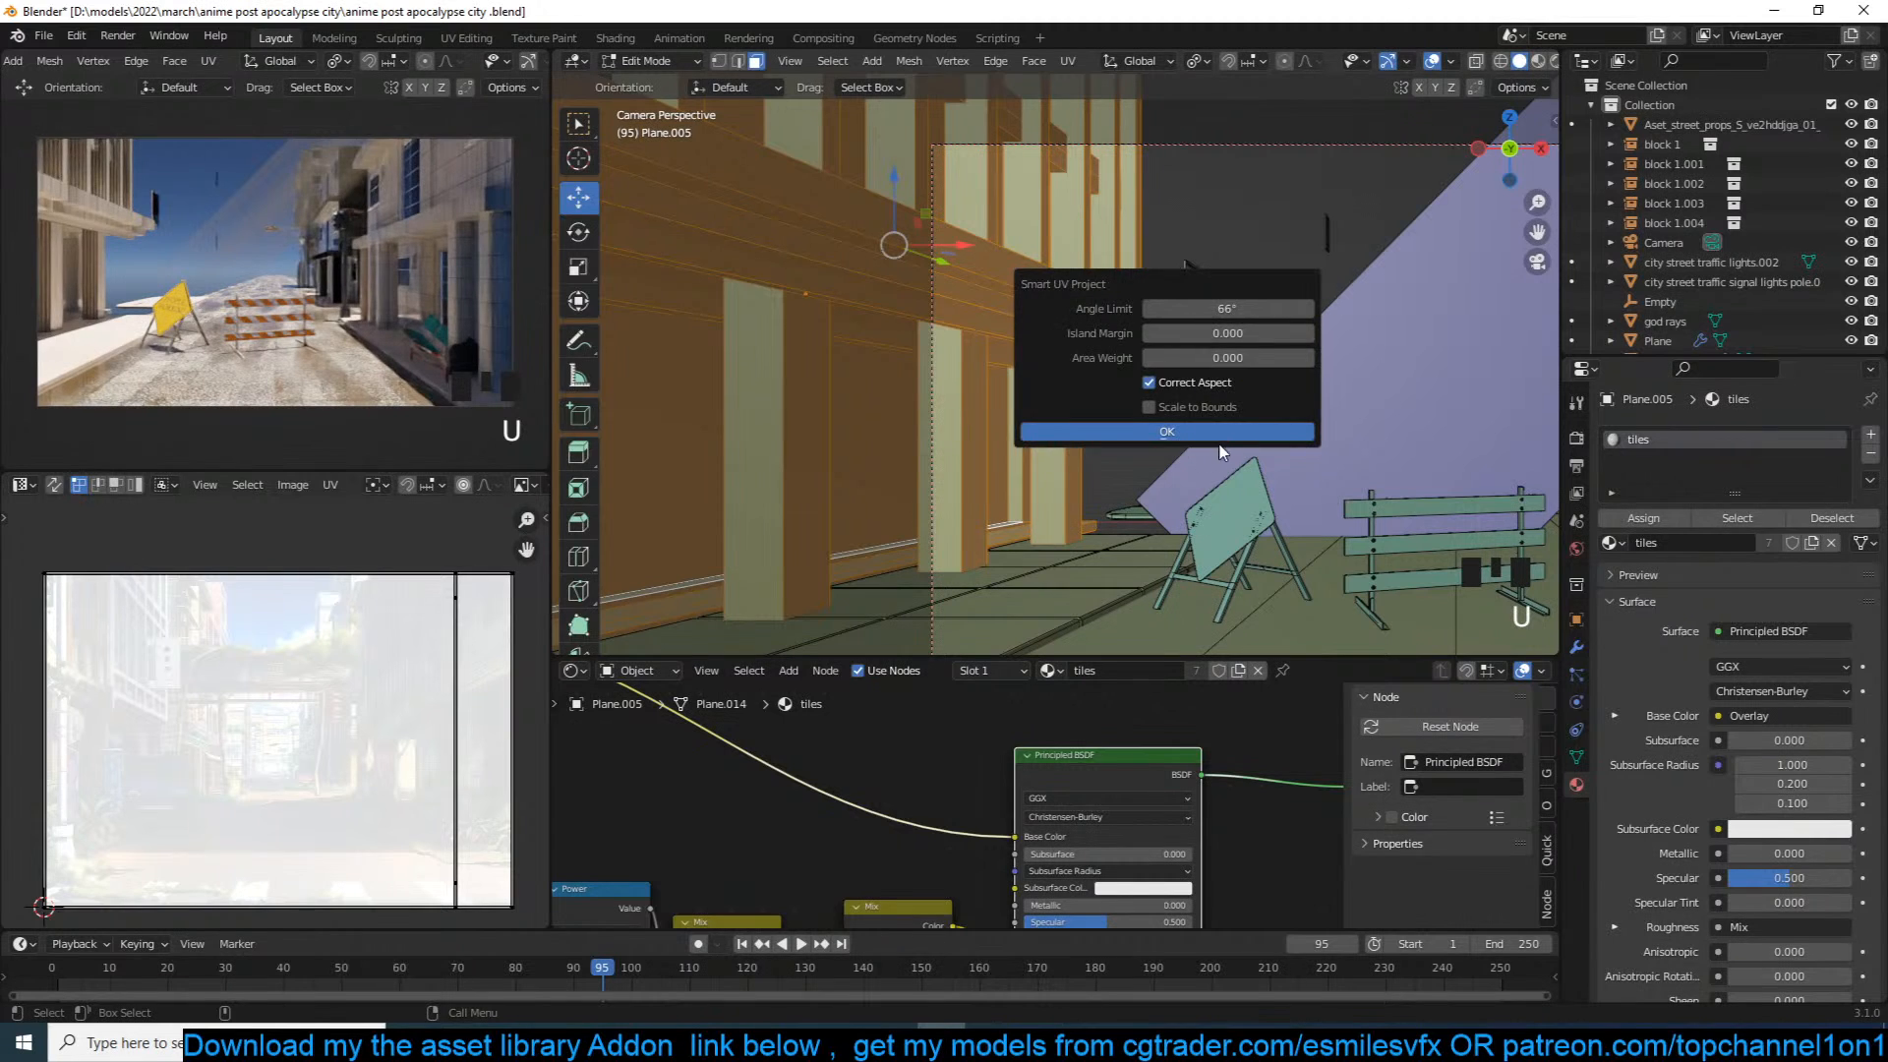
{"action": "left_click", "coordinate": [1219, 434]}
{"action": "key", "text": "Tab"}
{"action": "key", "text": "ctrl+s"}
Step: Scale up all of the pillared building's UV islands well beyond the image bounds and save the file
{"action": "key", "text": "Tab"}
{"action": "key", "text": "a"}
{"action": "scroll", "coordinate": [356, 755], "scroll_direction": "down", "scroll_amount": 2}
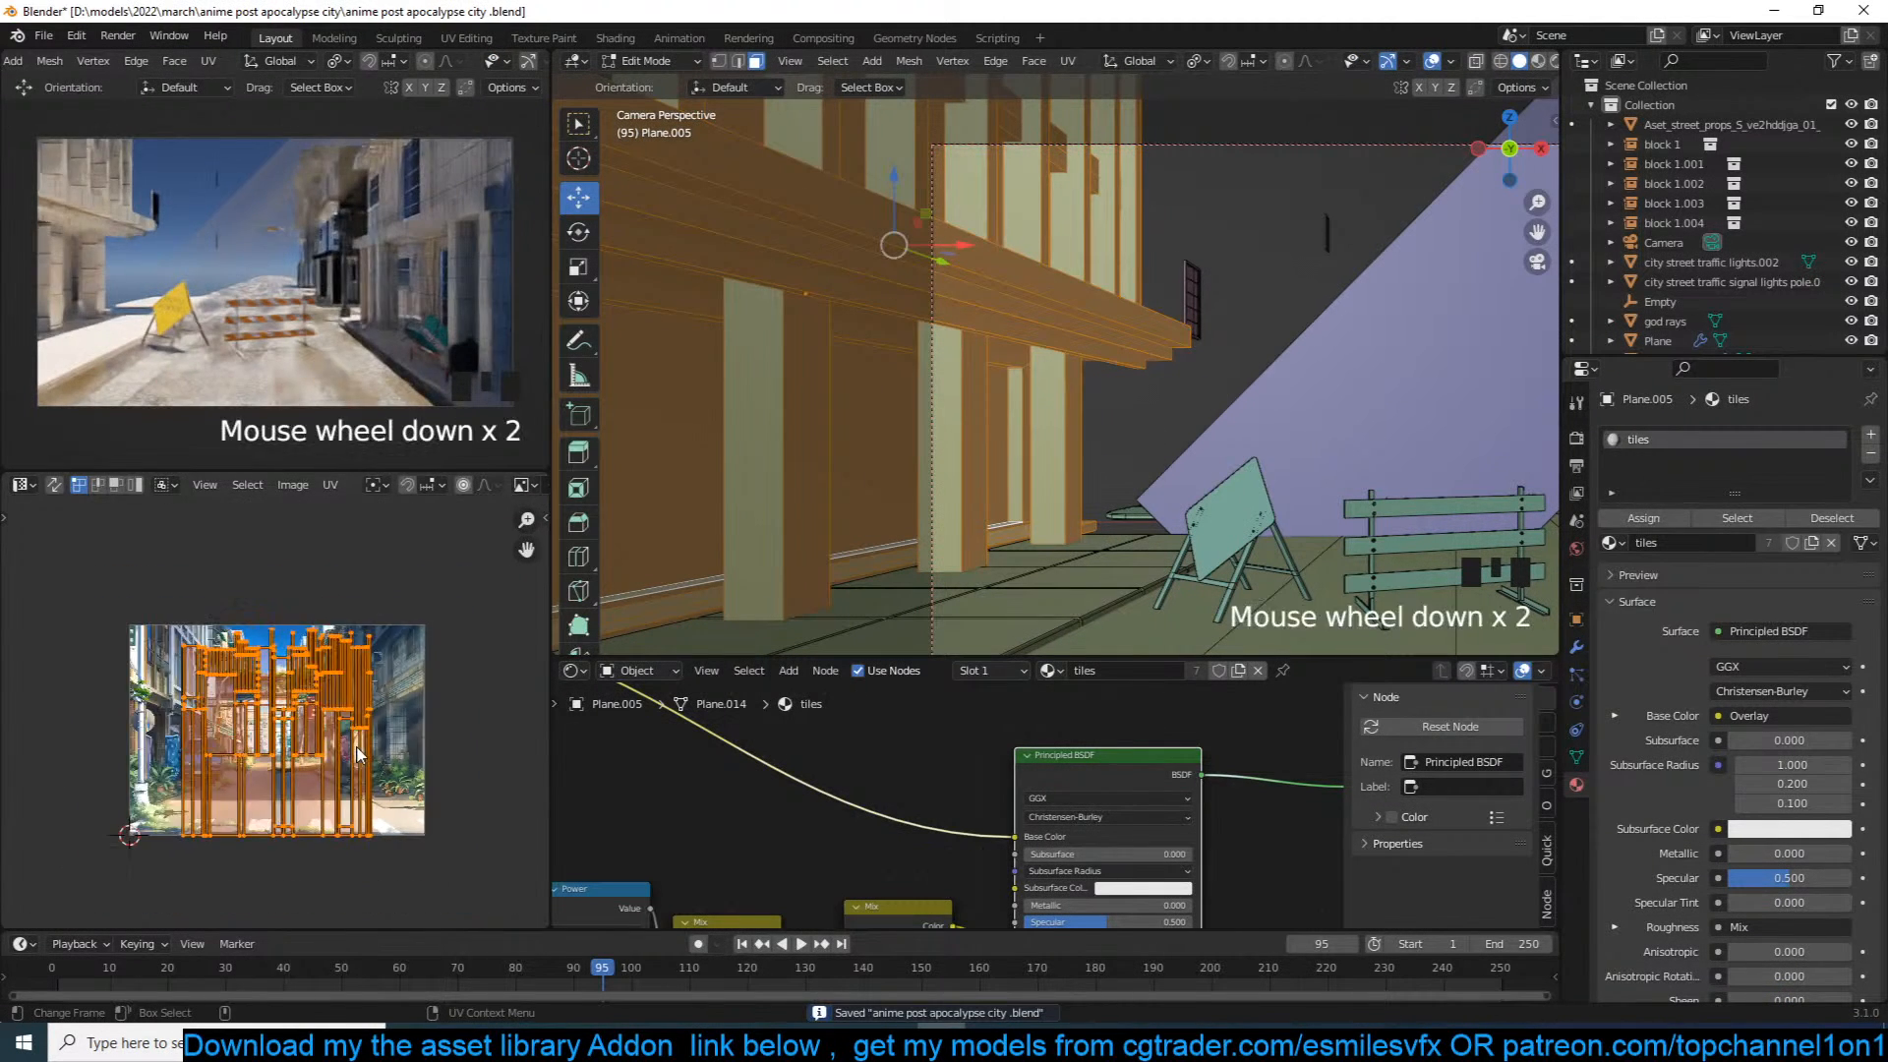
{"action": "key", "text": "s"}
{"action": "left_click", "coordinate": [293, 700]}
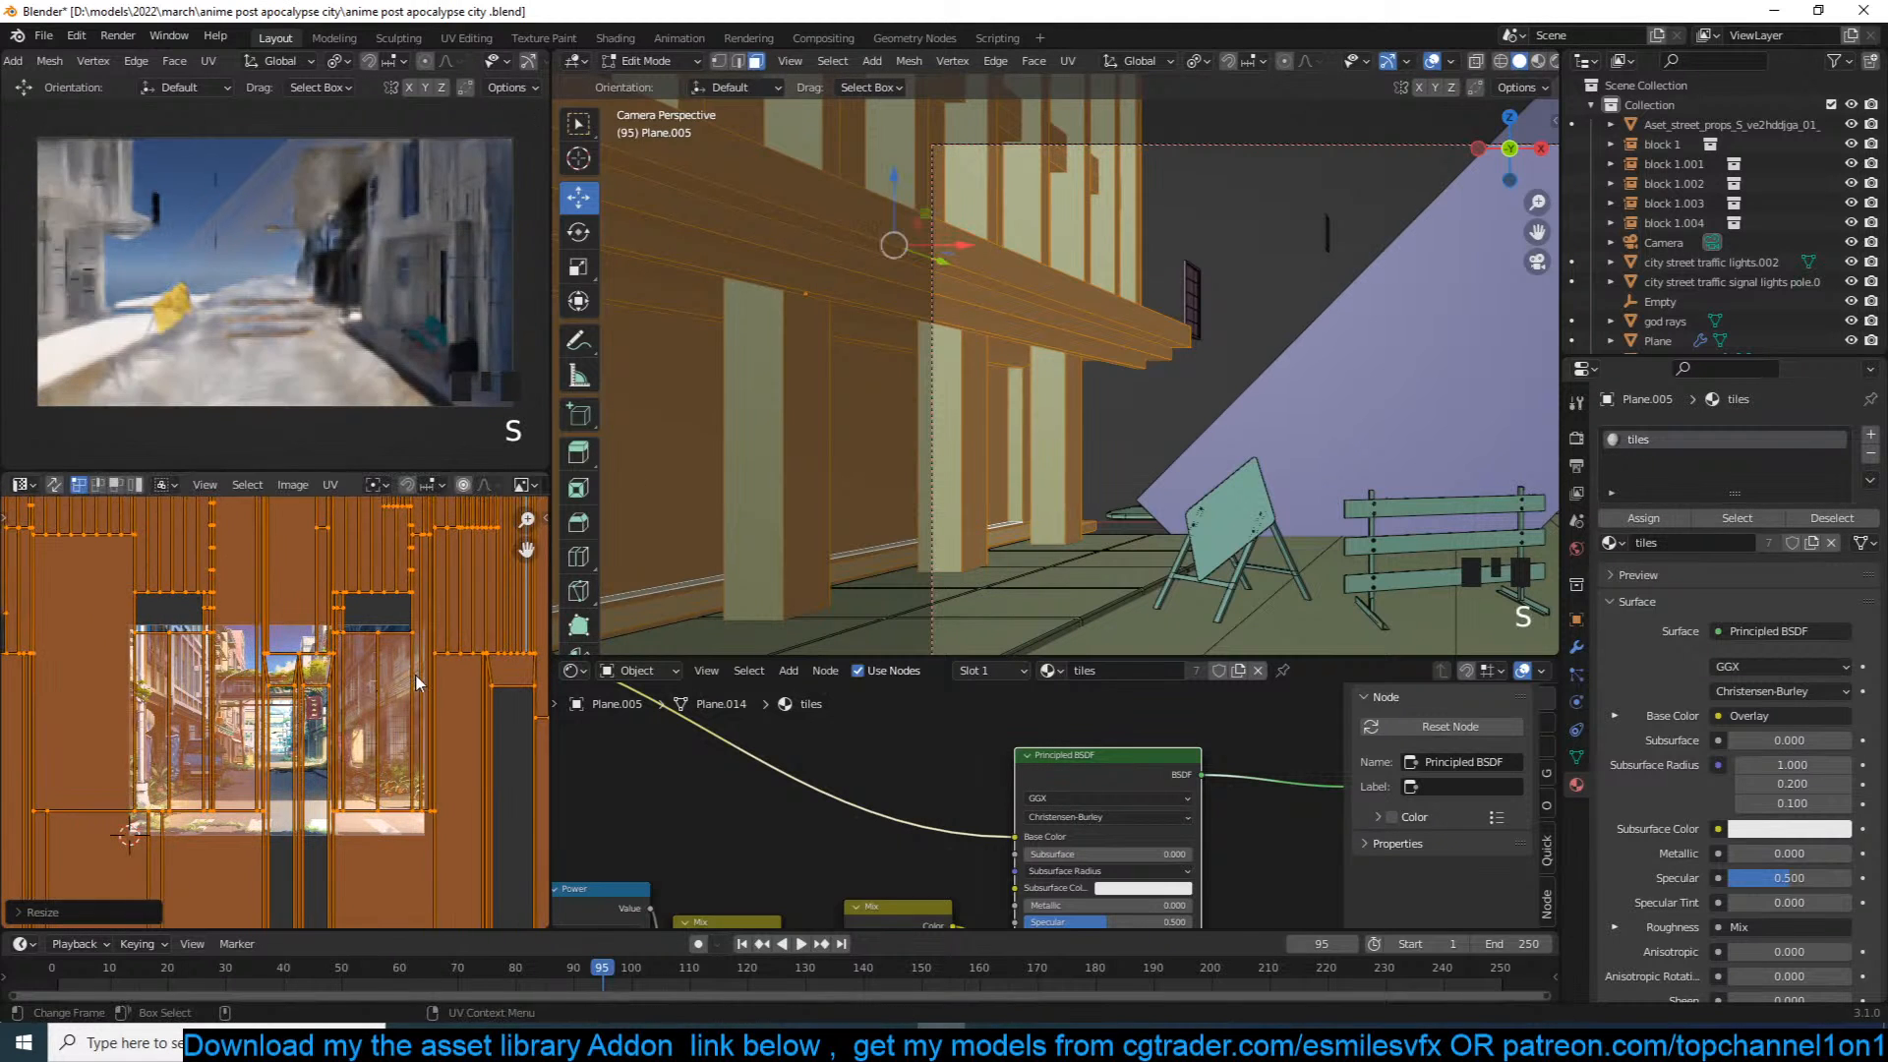
{"action": "key", "text": "Tab"}
{"action": "key", "text": "ctrl+s"}
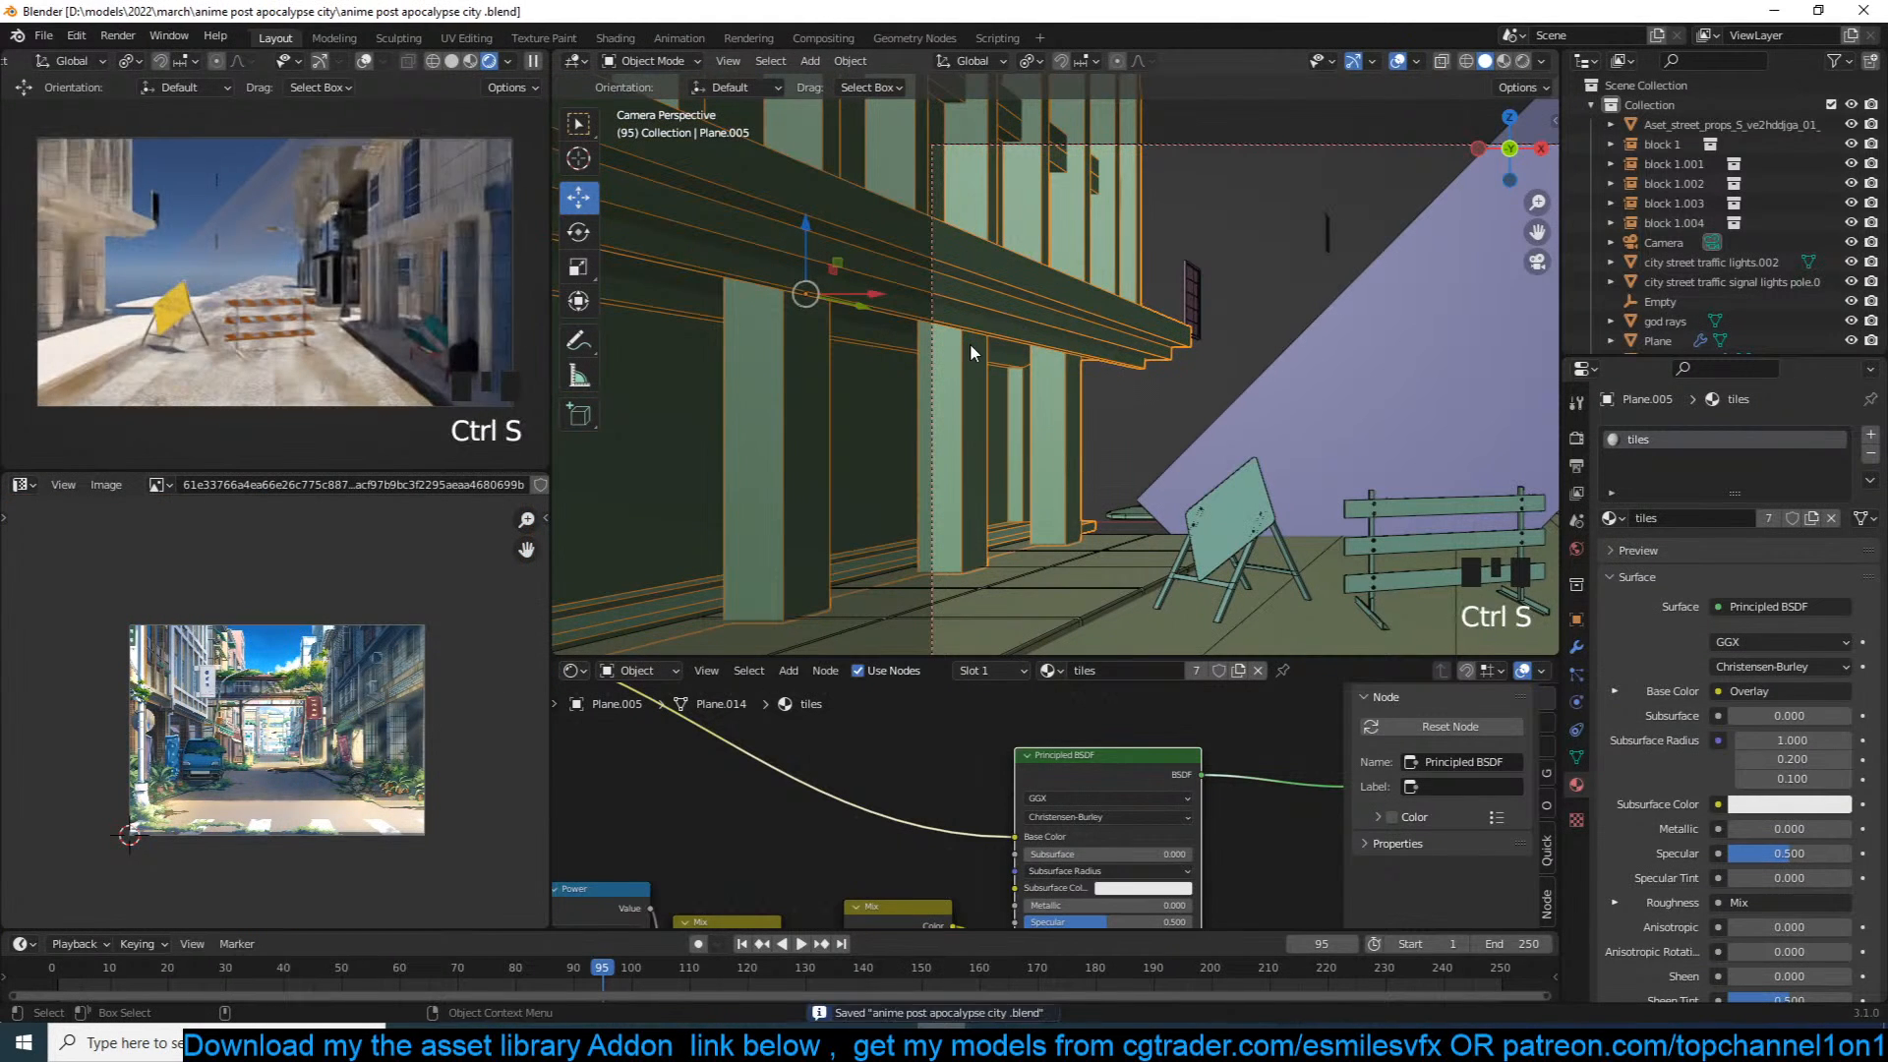
Step: Examine the pillared building's facade and ground-floor recesses through the camera and from outside
{"action": "middle_click_drag", "start_coordinate": [970, 344], "coordinate": [980, 349]}
{"action": "scroll", "coordinate": [275, 713], "scroll_direction": "up", "scroll_amount": 5}
{"action": "scroll", "coordinate": [275, 713], "scroll_direction": "down", "scroll_amount": 1}
{"action": "key", "text": "ctrl+s"}
{"action": "scroll", "coordinate": [202, 669], "scroll_direction": "down", "scroll_amount": 2}
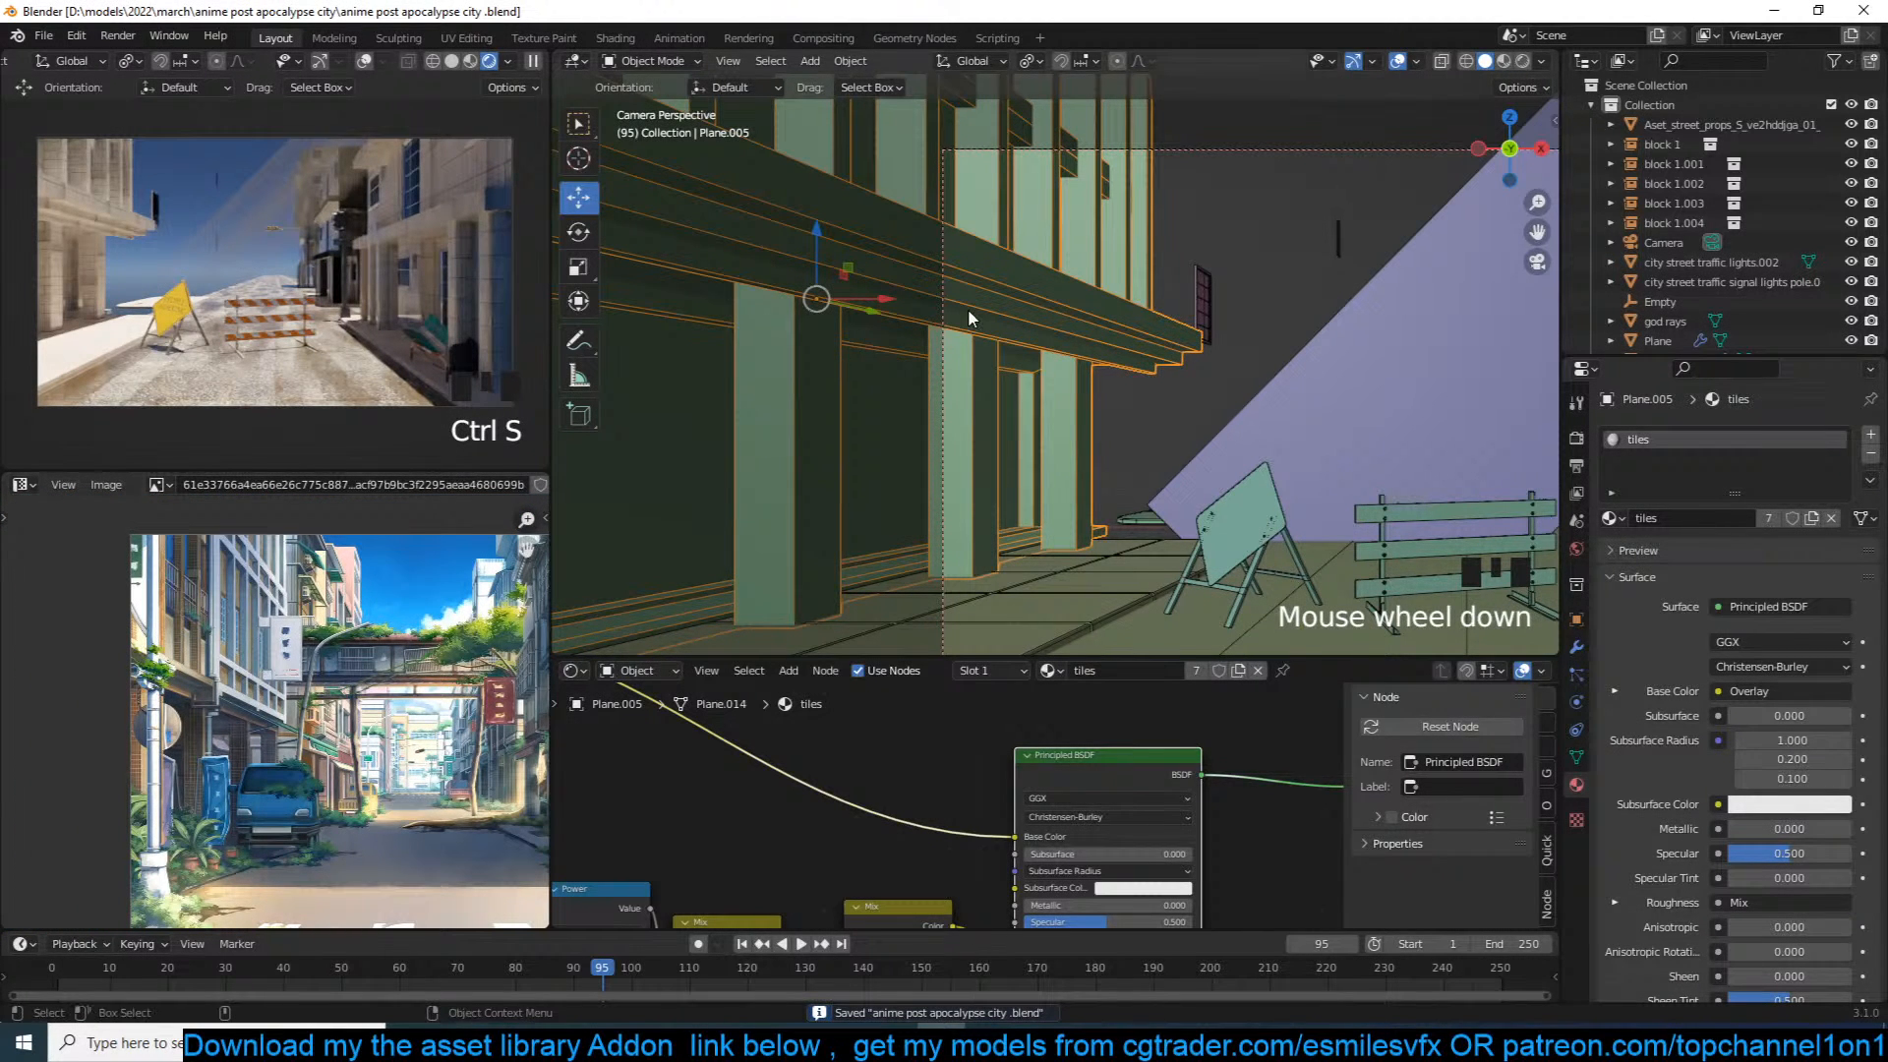
{"action": "middle_click_drag", "start_coordinate": [967, 308], "coordinate": [977, 374]}
{"action": "scroll", "coordinate": [978, 373], "scroll_direction": "down", "scroll_amount": 2}
{"action": "key", "text": "grave"}
{"action": "scroll", "coordinate": [900, 388], "scroll_direction": "down", "scroll_amount": 5}
{"action": "key", "text": "KP_0"}
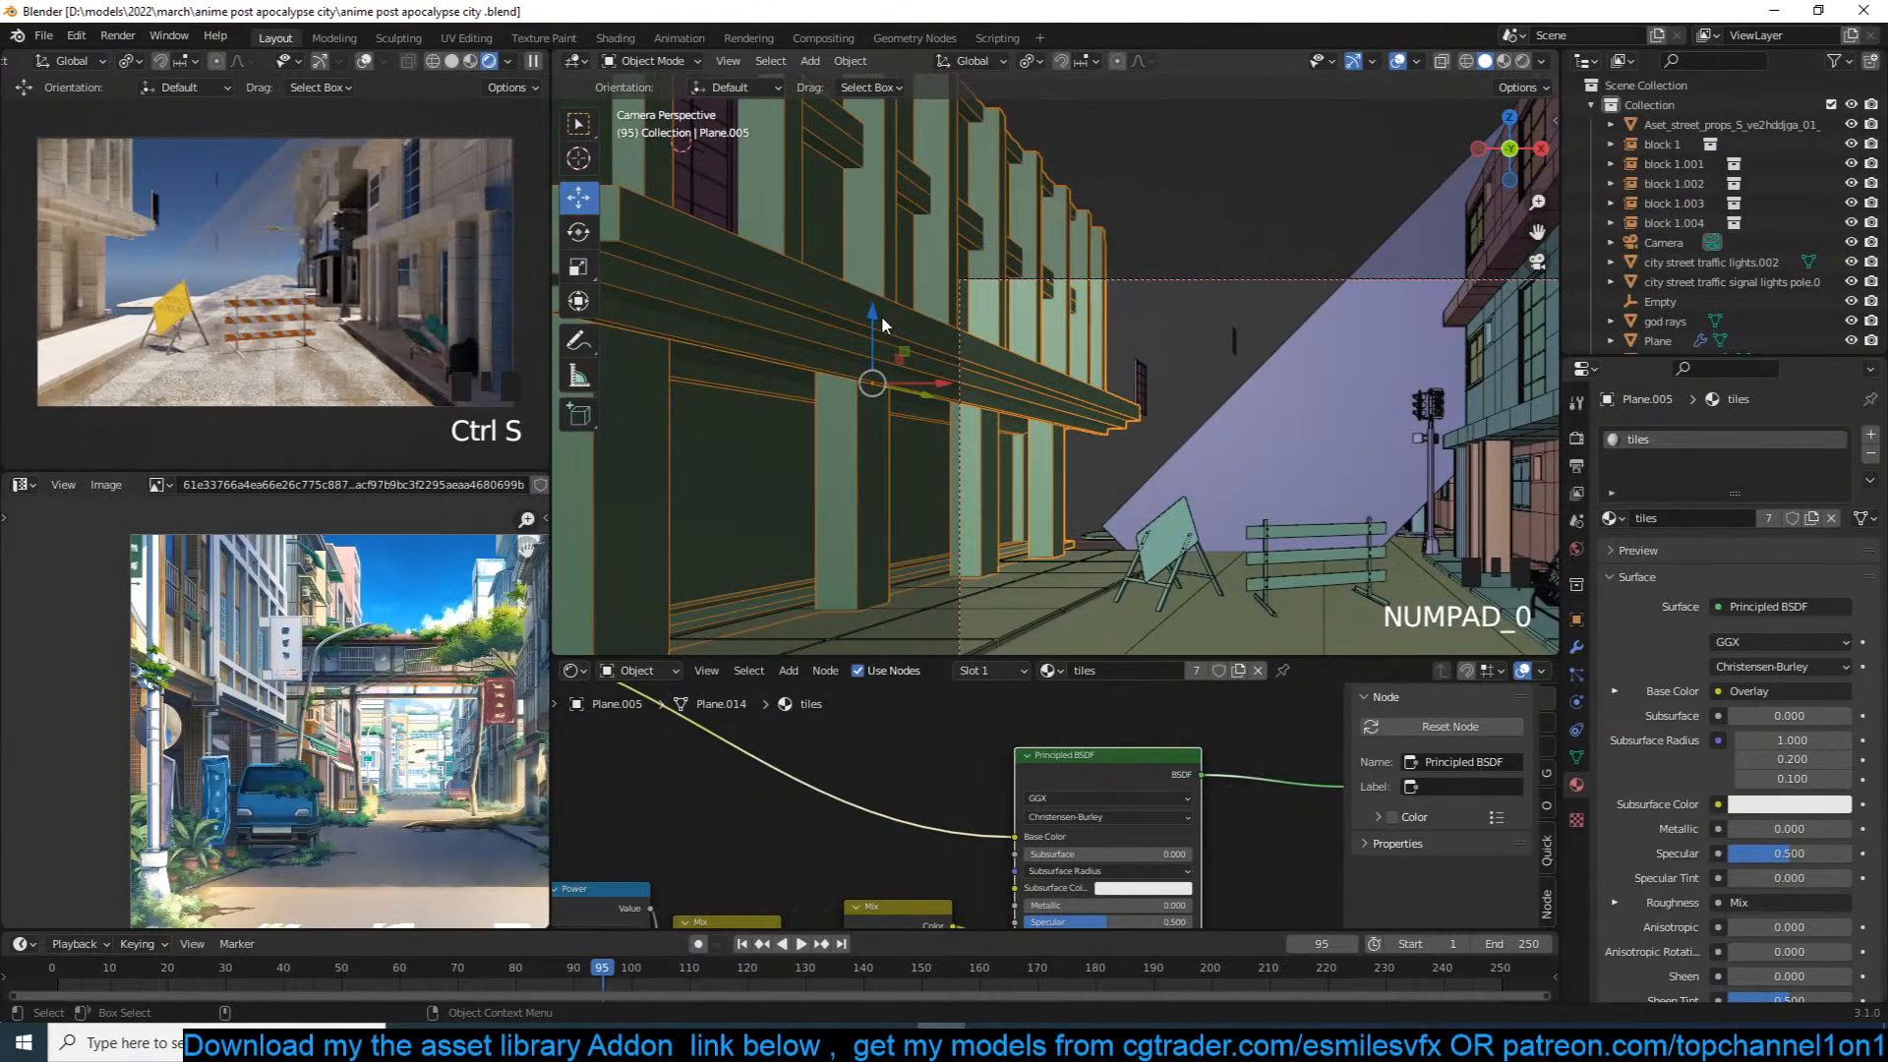
{"action": "scroll", "coordinate": [987, 324], "scroll_direction": "down", "scroll_amount": 3}
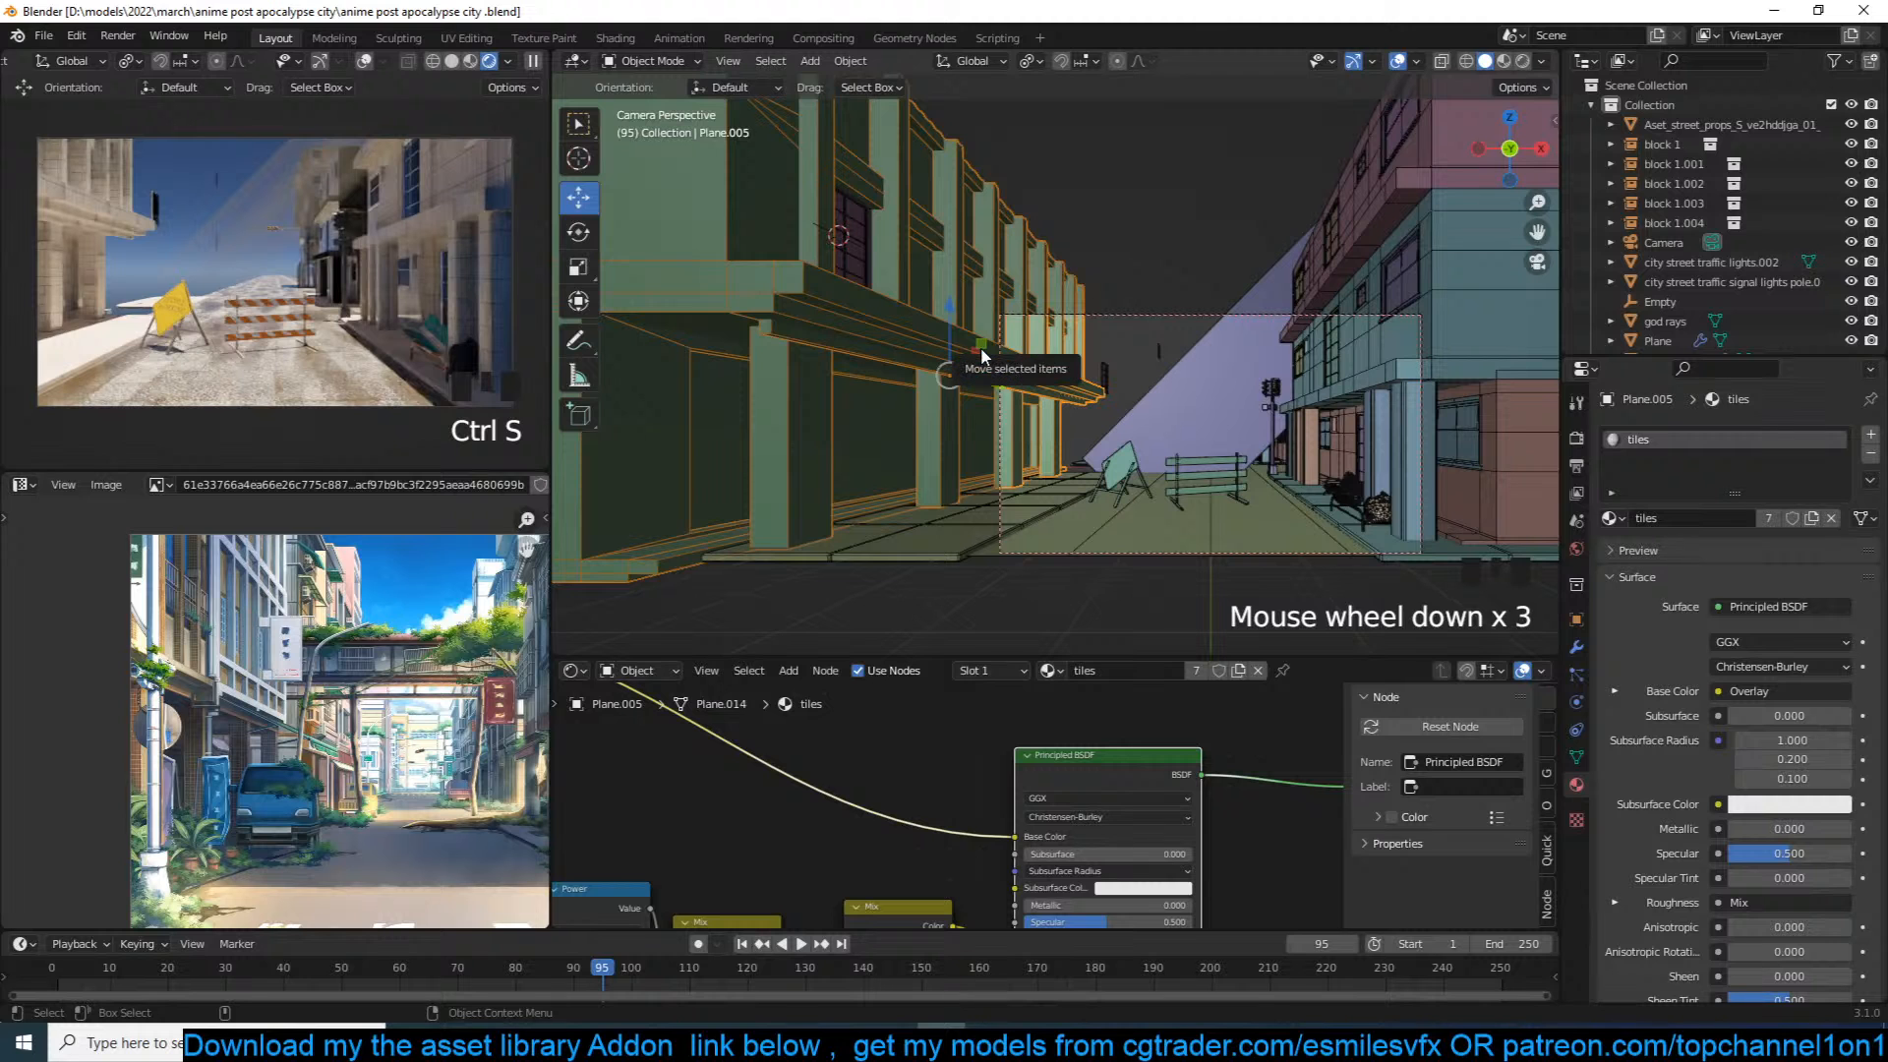
{"action": "scroll", "coordinate": [980, 372], "scroll_direction": "down", "scroll_amount": 2}
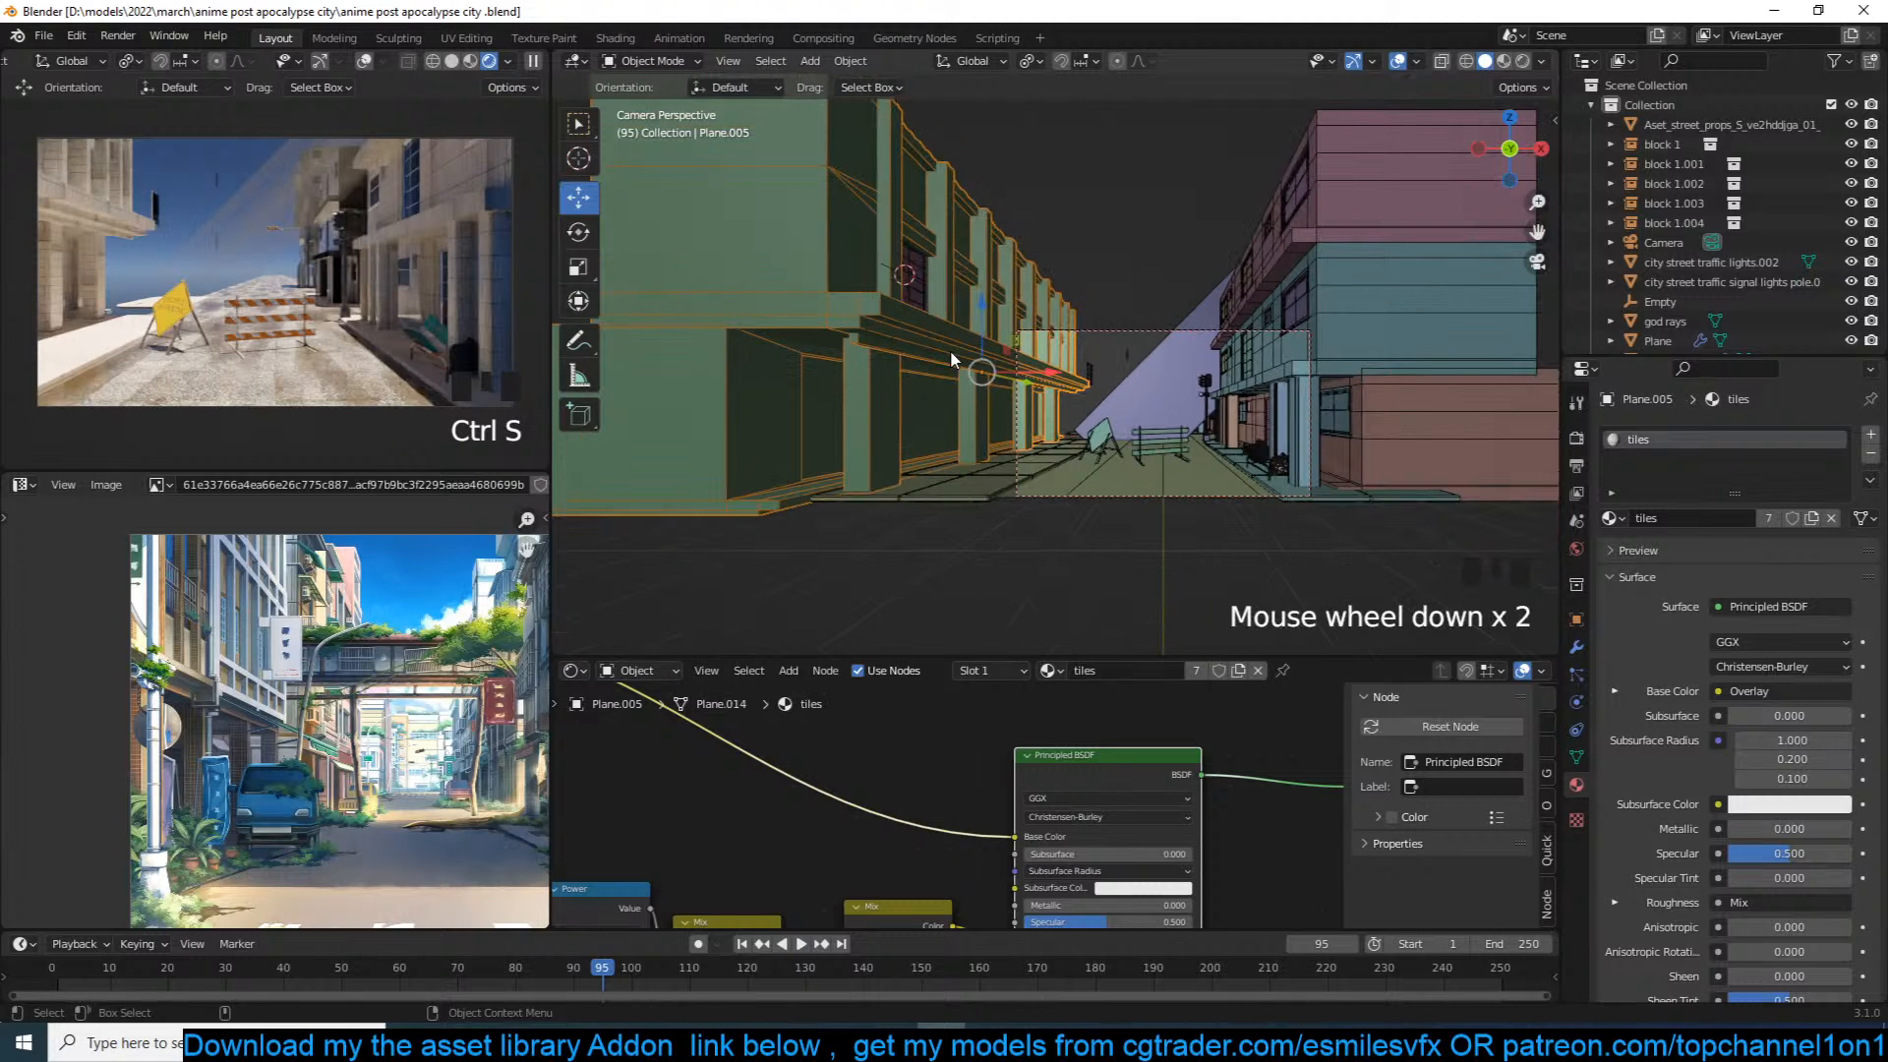
{"action": "middle_click_drag", "start_coordinate": [980, 371], "coordinate": [1072, 488]}
{"action": "scroll", "coordinate": [1028, 413], "scroll_direction": "down", "scroll_amount": 3}
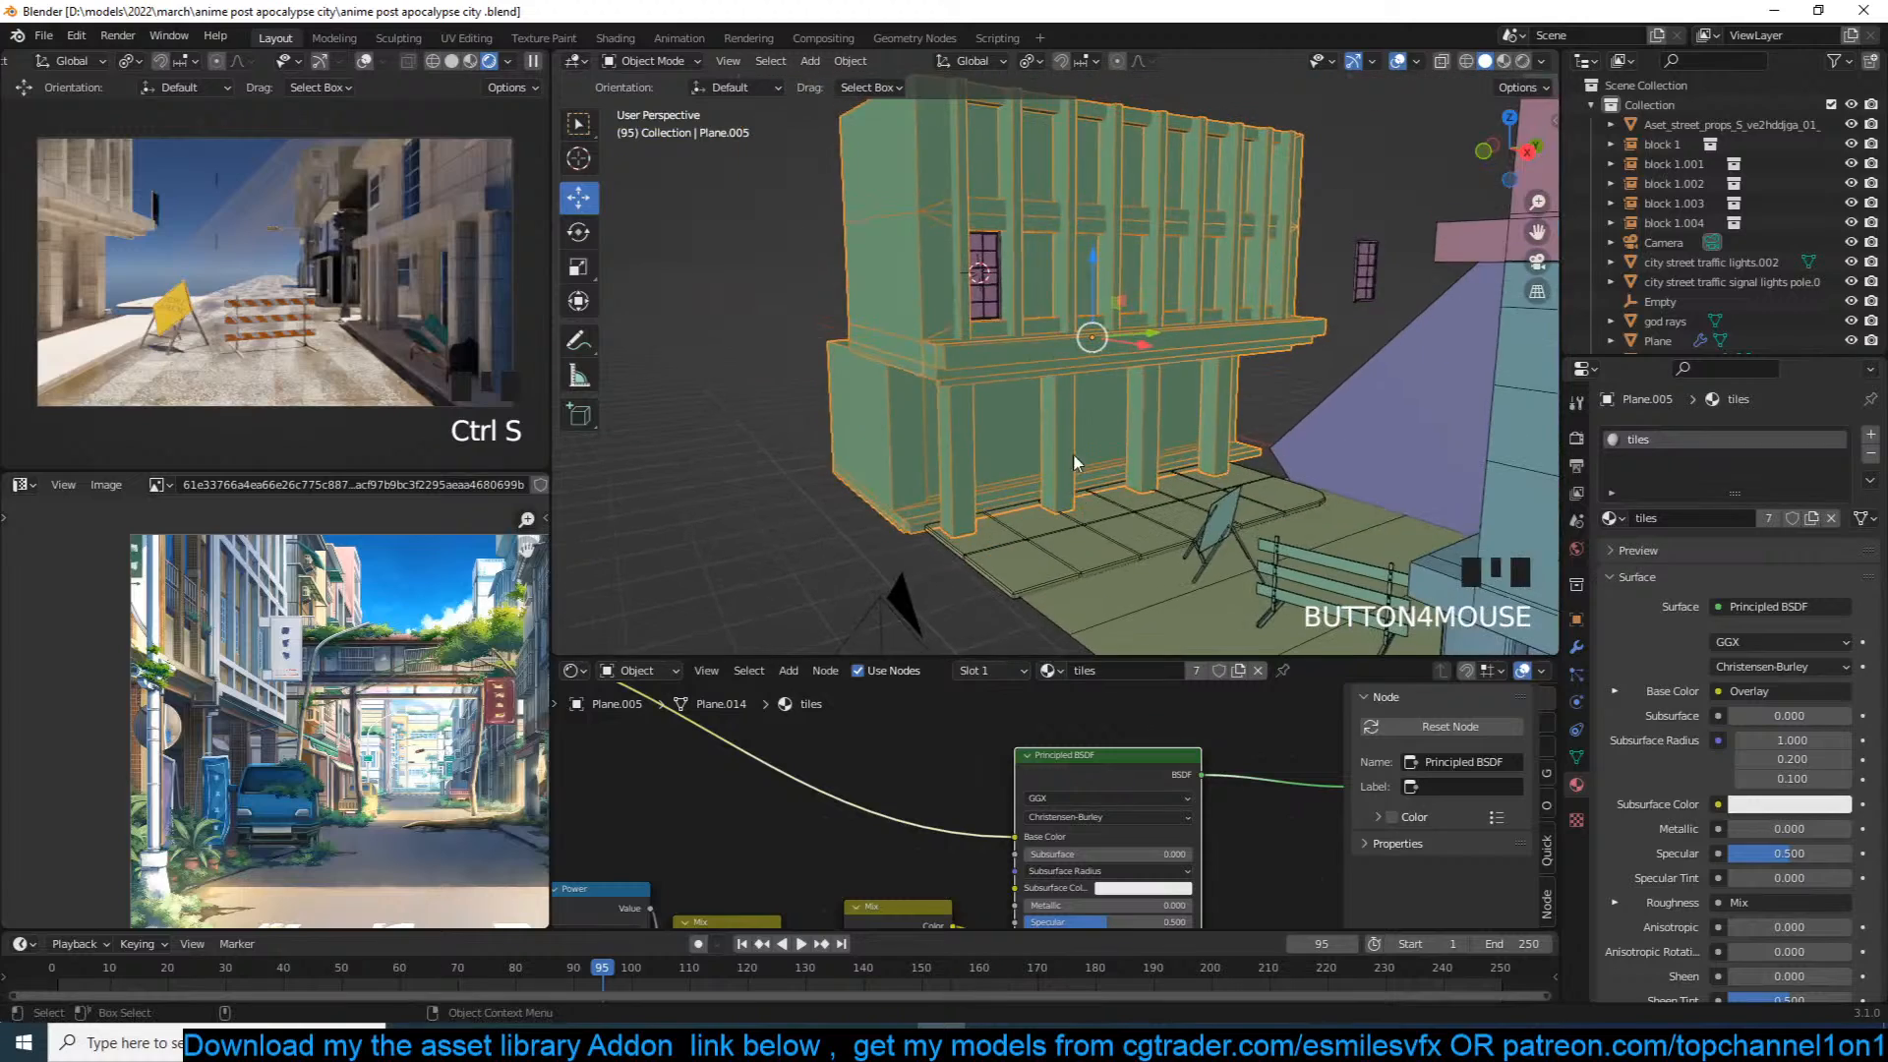
Step: Duplicate the upper-floor wooden glass door and snap the copy to the 3D cursor placed at the ground-floor recess
{"action": "left_click", "coordinate": [992, 304]}
{"action": "scroll", "coordinate": [992, 307], "scroll_direction": "up", "scroll_amount": 3}
{"action": "middle_click_drag", "start_coordinate": [992, 309], "coordinate": [975, 399]}
{"action": "key", "text": "KP_Decimal"}
{"action": "scroll", "coordinate": [843, 385], "scroll_direction": "down", "scroll_amount": 8}
{"action": "mouse_move", "coordinate": [975, 399]}
{"action": "middle_mouse_down", "text": "shift"}
{"action": "mouse_move", "coordinate": [993, 333]}
{"action": "mouse_move", "coordinate": [986, 416]}
{"action": "middle_mouse_up", "text": "shift"}
{"action": "scroll", "coordinate": [993, 330], "scroll_direction": "up", "scroll_amount": 4}
{"action": "key", "text": "shift+d"}
{"action": "right_click", "coordinate": [993, 322]}
{"action": "right_click", "coordinate": [1004, 580], "text": "shift"}
{"action": "key", "text": "shift+s"}
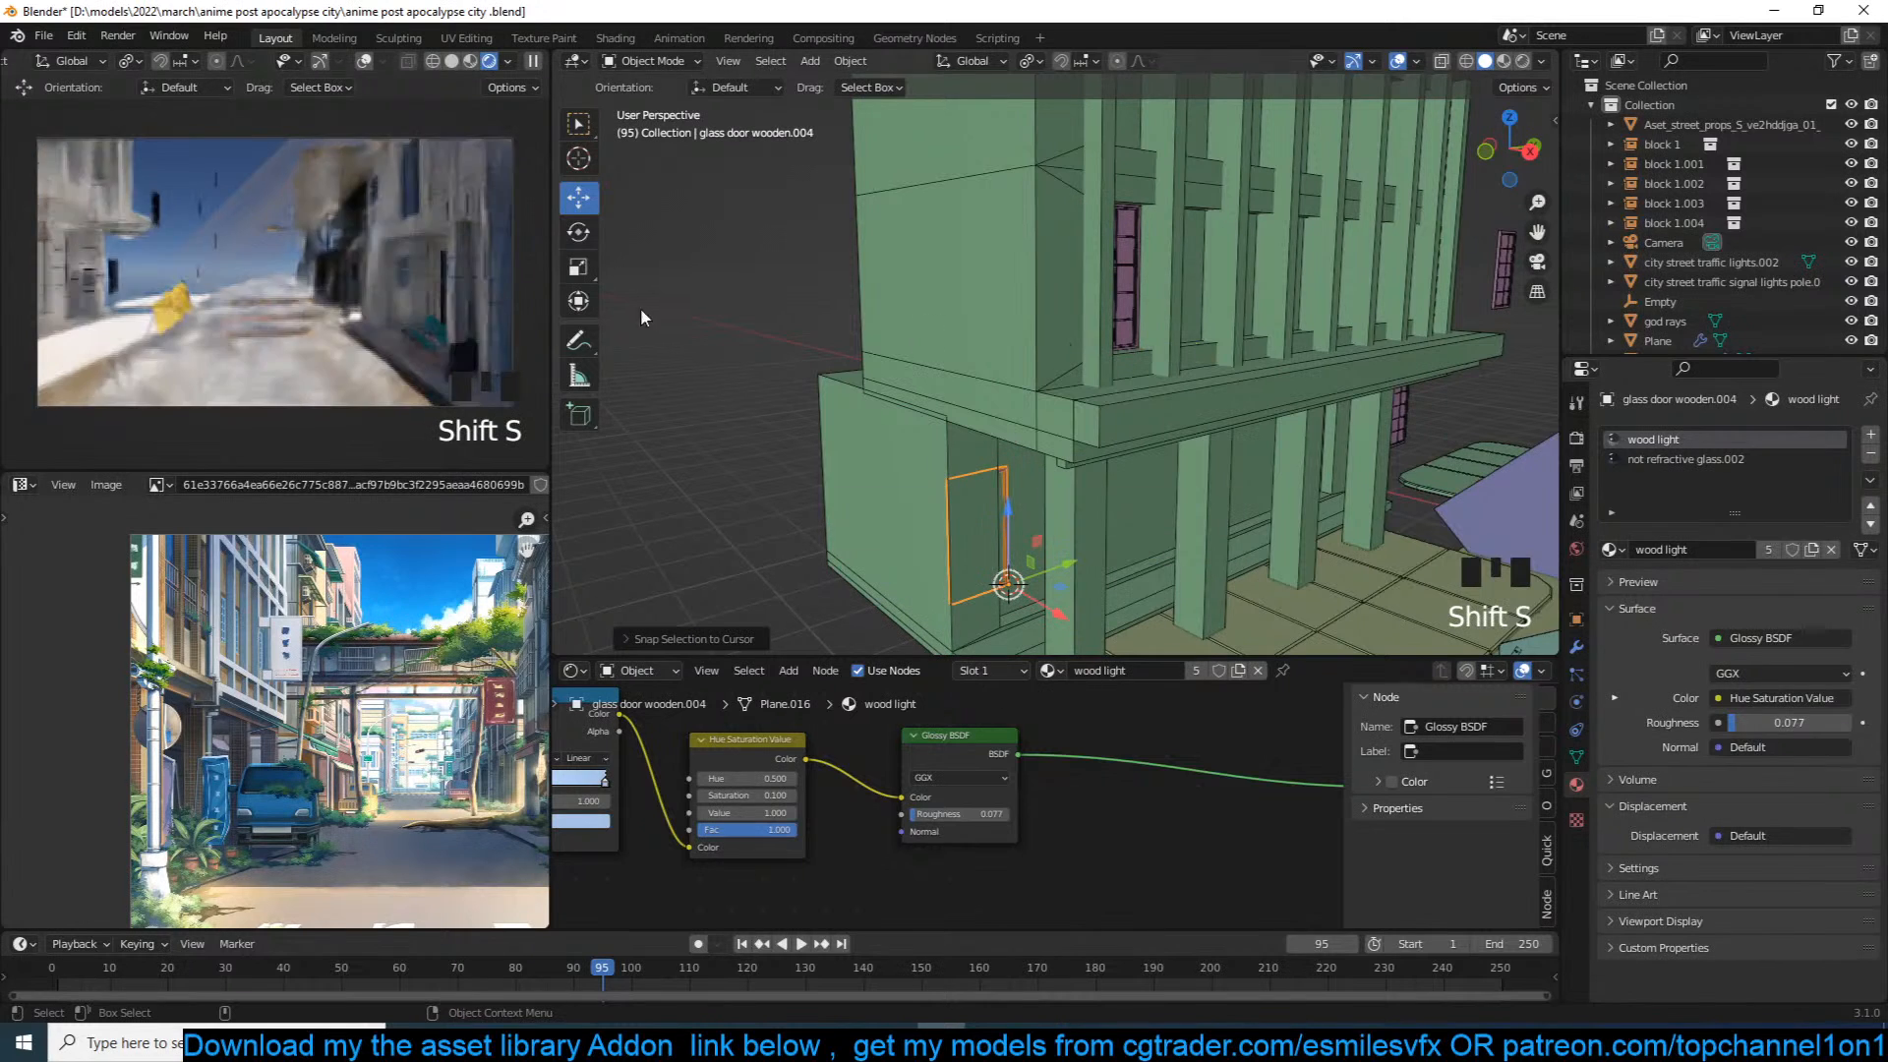
Step: Pause the viewport render, resize the duplicated door, move it into the ground-floor recess behind the pillars, and save
{"action": "left_click", "coordinate": [537, 64]}
{"action": "middle_click_drag", "start_coordinate": [1254, 454], "coordinate": [1057, 482]}
{"action": "middle_click_drag", "start_coordinate": [1130, 413], "coordinate": [1081, 335], "text": "shift"}
{"action": "key", "text": "s"}
{"action": "left_click", "coordinate": [1137, 468]}
{"action": "left_click_drag", "start_coordinate": [1064, 518], "coordinate": [1154, 536]}
{"action": "key", "text": "ctrl+s"}
Step: Nudge the ground-floor door slightly to refine its position within the recess
{"action": "scroll", "coordinate": [1146, 476], "scroll_direction": "up", "scroll_amount": 2}
{"action": "middle_click_drag", "start_coordinate": [1095, 476], "coordinate": [1257, 380]}
{"action": "scroll", "coordinate": [1218, 418], "scroll_direction": "up", "scroll_amount": 3}
{"action": "scroll", "coordinate": [1218, 441], "scroll_direction": "down", "scroll_amount": 3}
{"action": "key", "text": "grave"}
{"action": "scroll", "coordinate": [1213, 417], "scroll_direction": "up", "scroll_amount": 1}
{"action": "scroll", "coordinate": [1238, 381], "scroll_direction": "up", "scroll_amount": 4}
{"action": "scroll", "coordinate": [1278, 437], "scroll_direction": "down", "scroll_amount": 2}
{"action": "left_click_drag", "start_coordinate": [1255, 581], "coordinate": [1267, 585]}
{"action": "key", "text": "grave"}
{"action": "middle_click_drag", "start_coordinate": [1285, 489], "coordinate": [1259, 458]}
{"action": "scroll", "coordinate": [1259, 458], "scroll_direction": "down", "scroll_amount": 3}
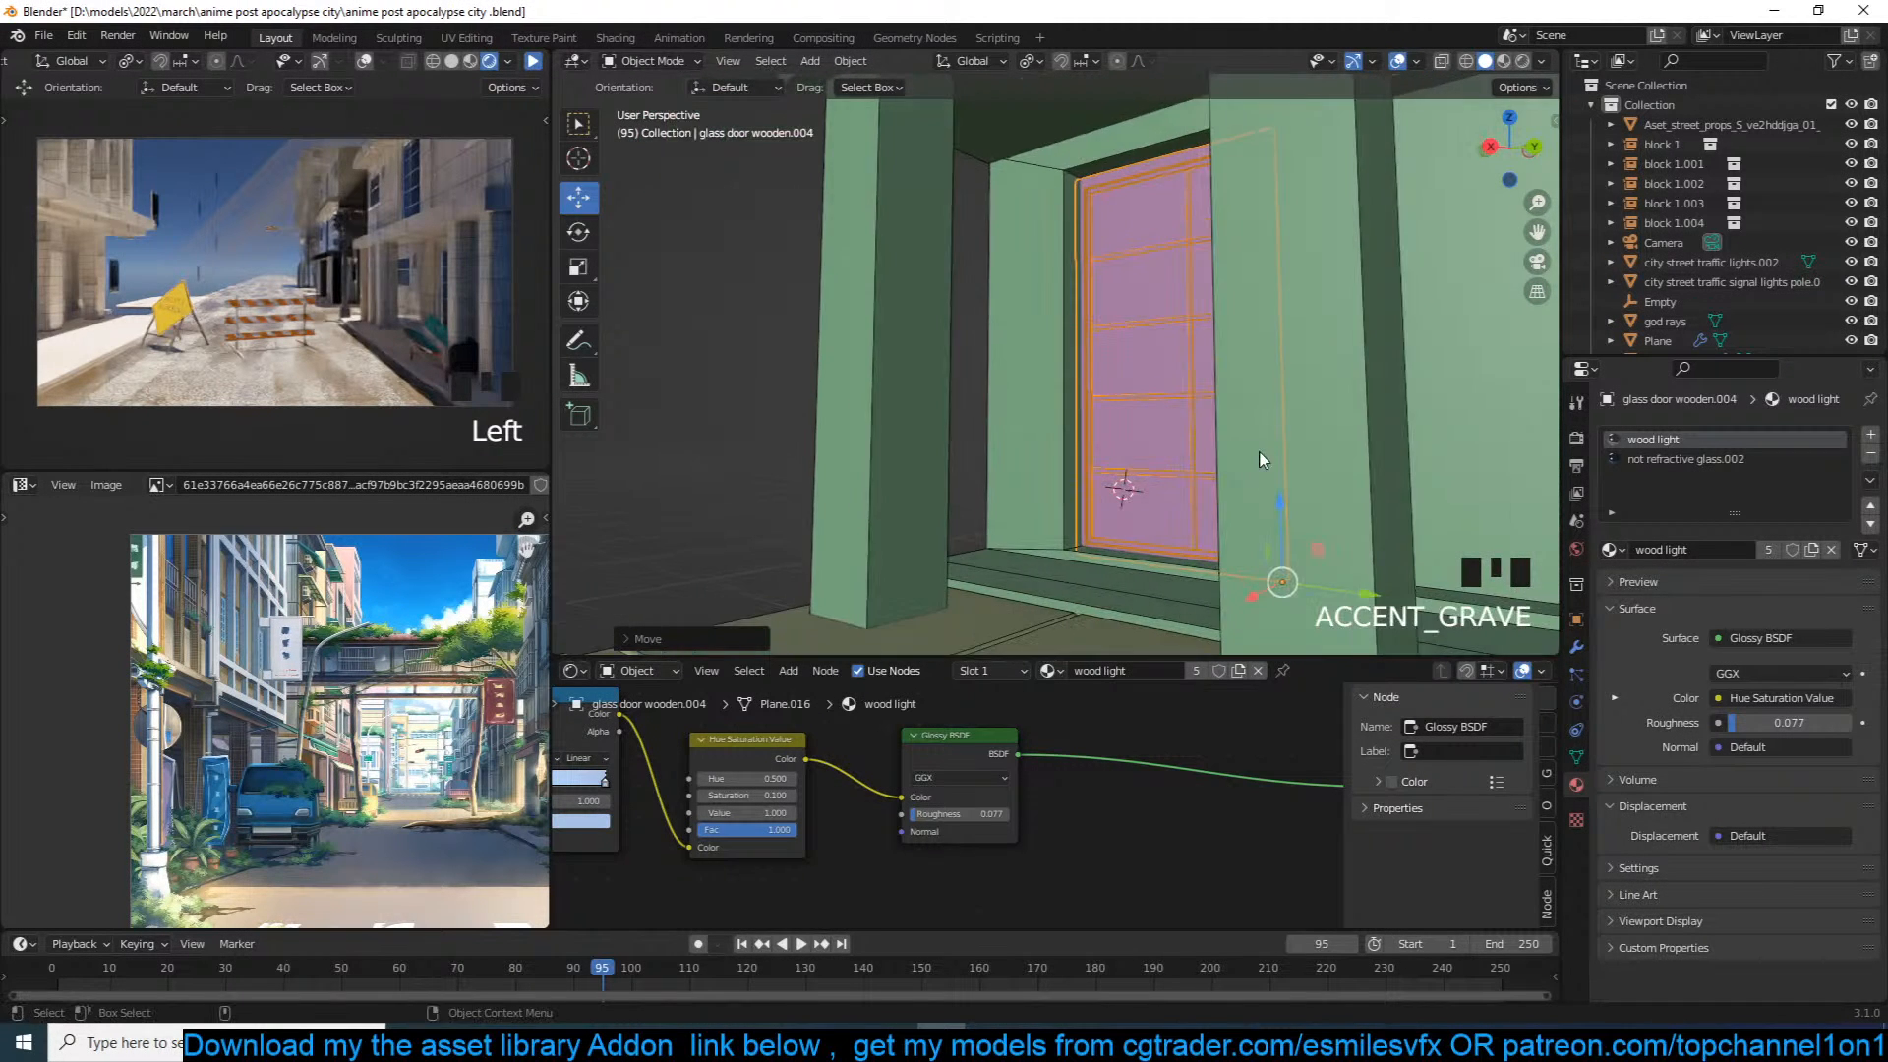
Step: Add a Mirror modifier on the X axis to the ground-floor door
{"action": "left_click", "coordinate": [1576, 647]}
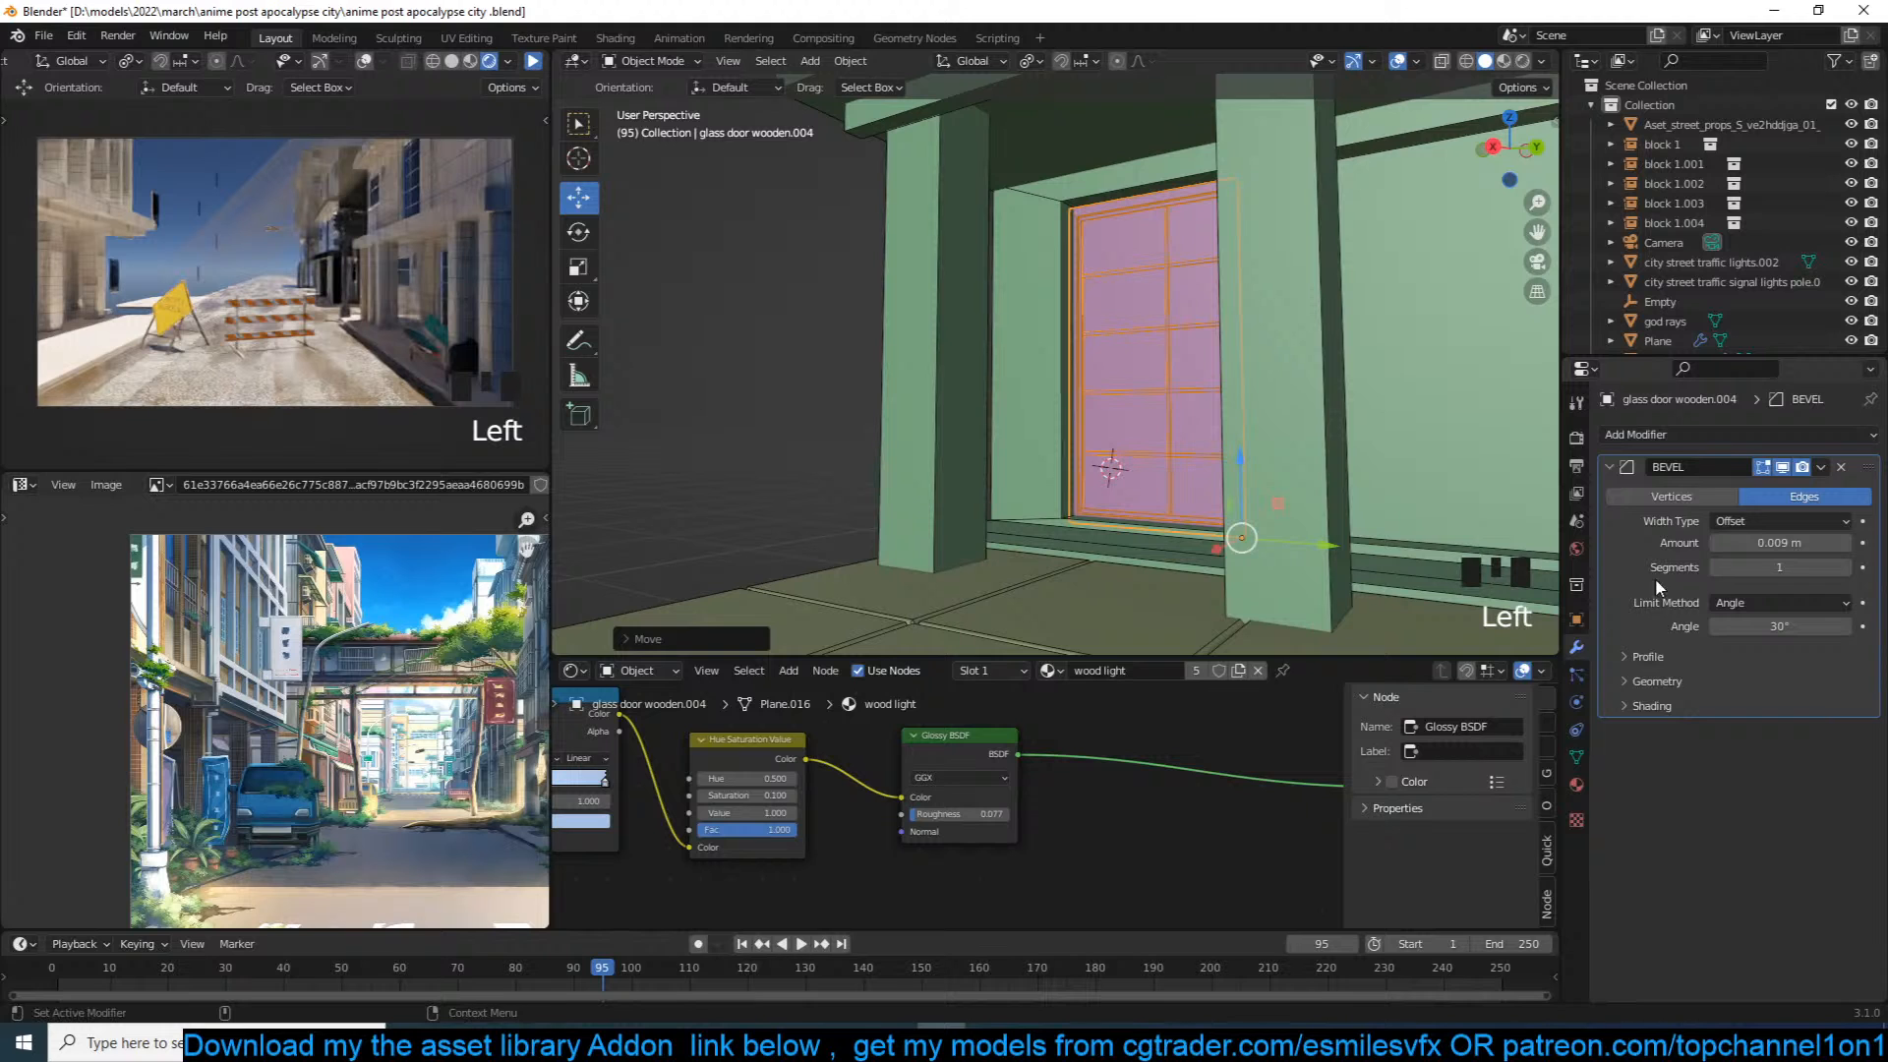
{"action": "left_click", "coordinate": [1736, 438]}
{"action": "left_click", "coordinate": [1477, 663]}
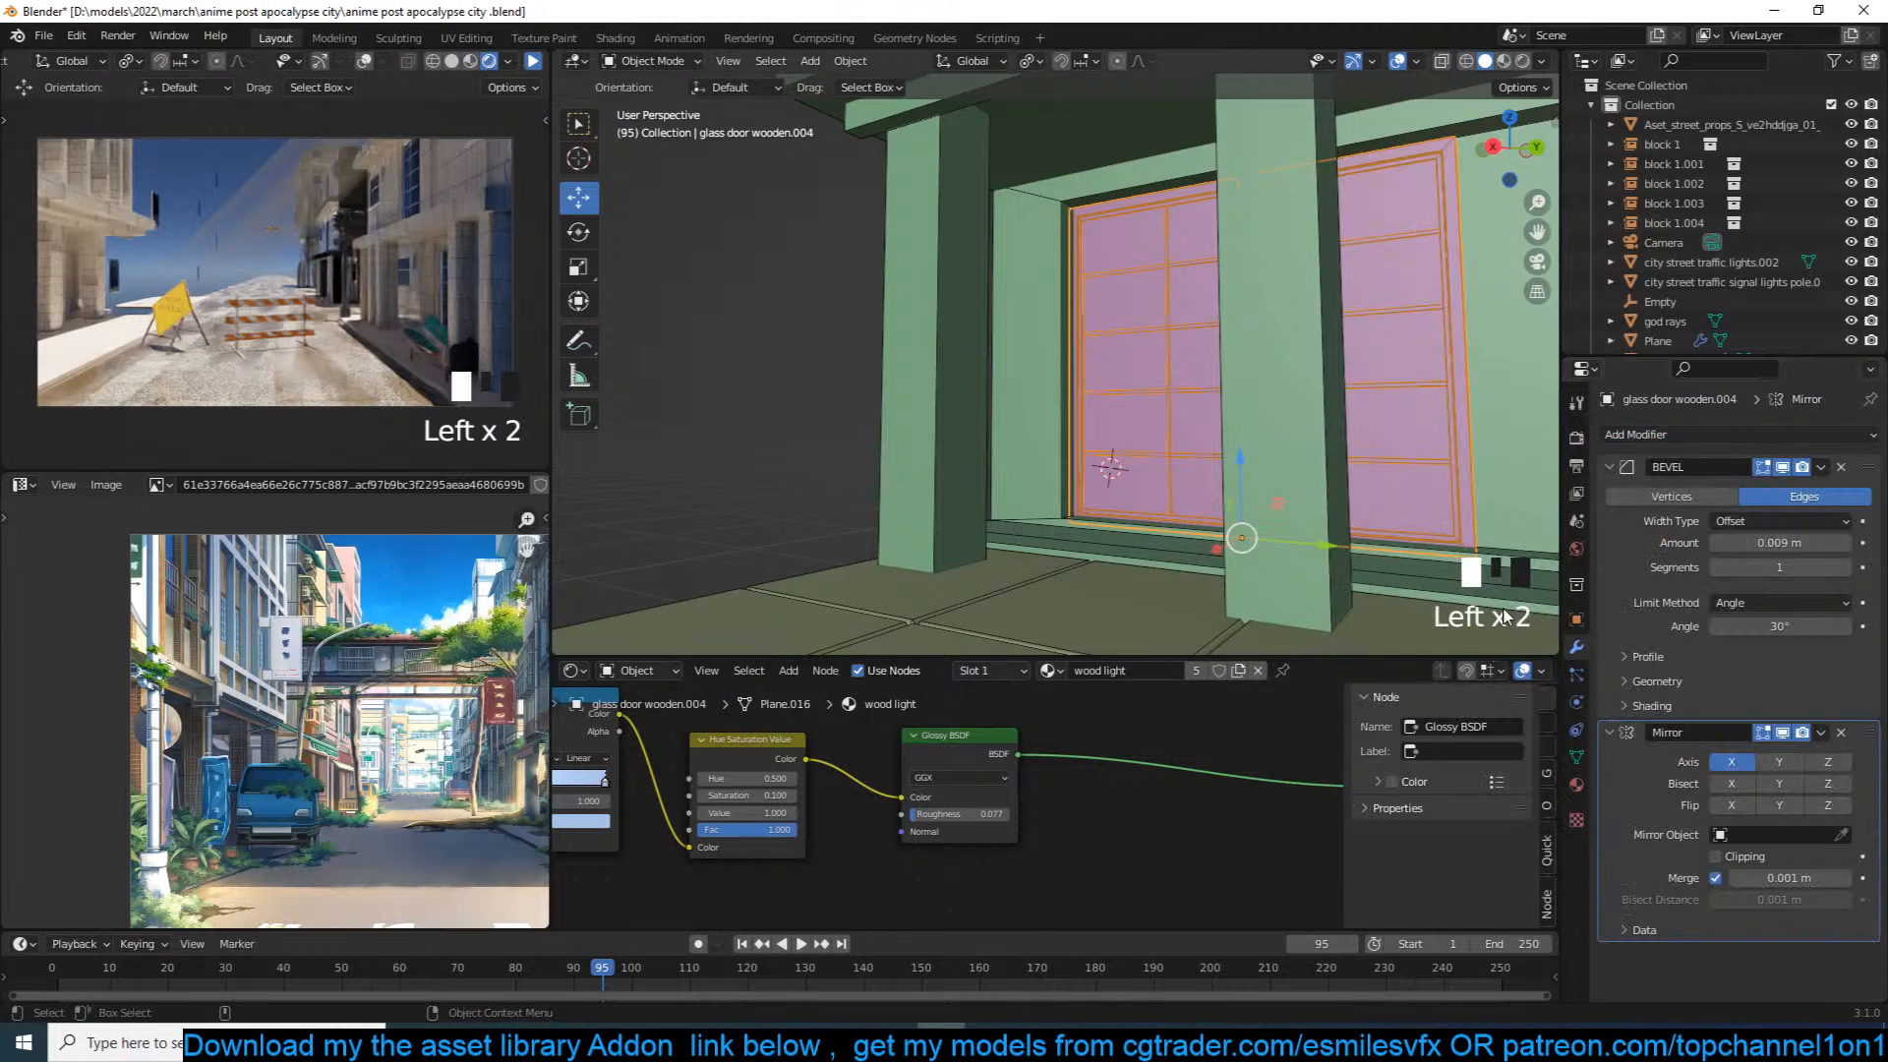
{"action": "left_click", "coordinate": [1622, 466]}
Step: Add an Array modifier with a count of 3 to the ground-floor door
{"action": "left_click", "coordinate": [1737, 433]}
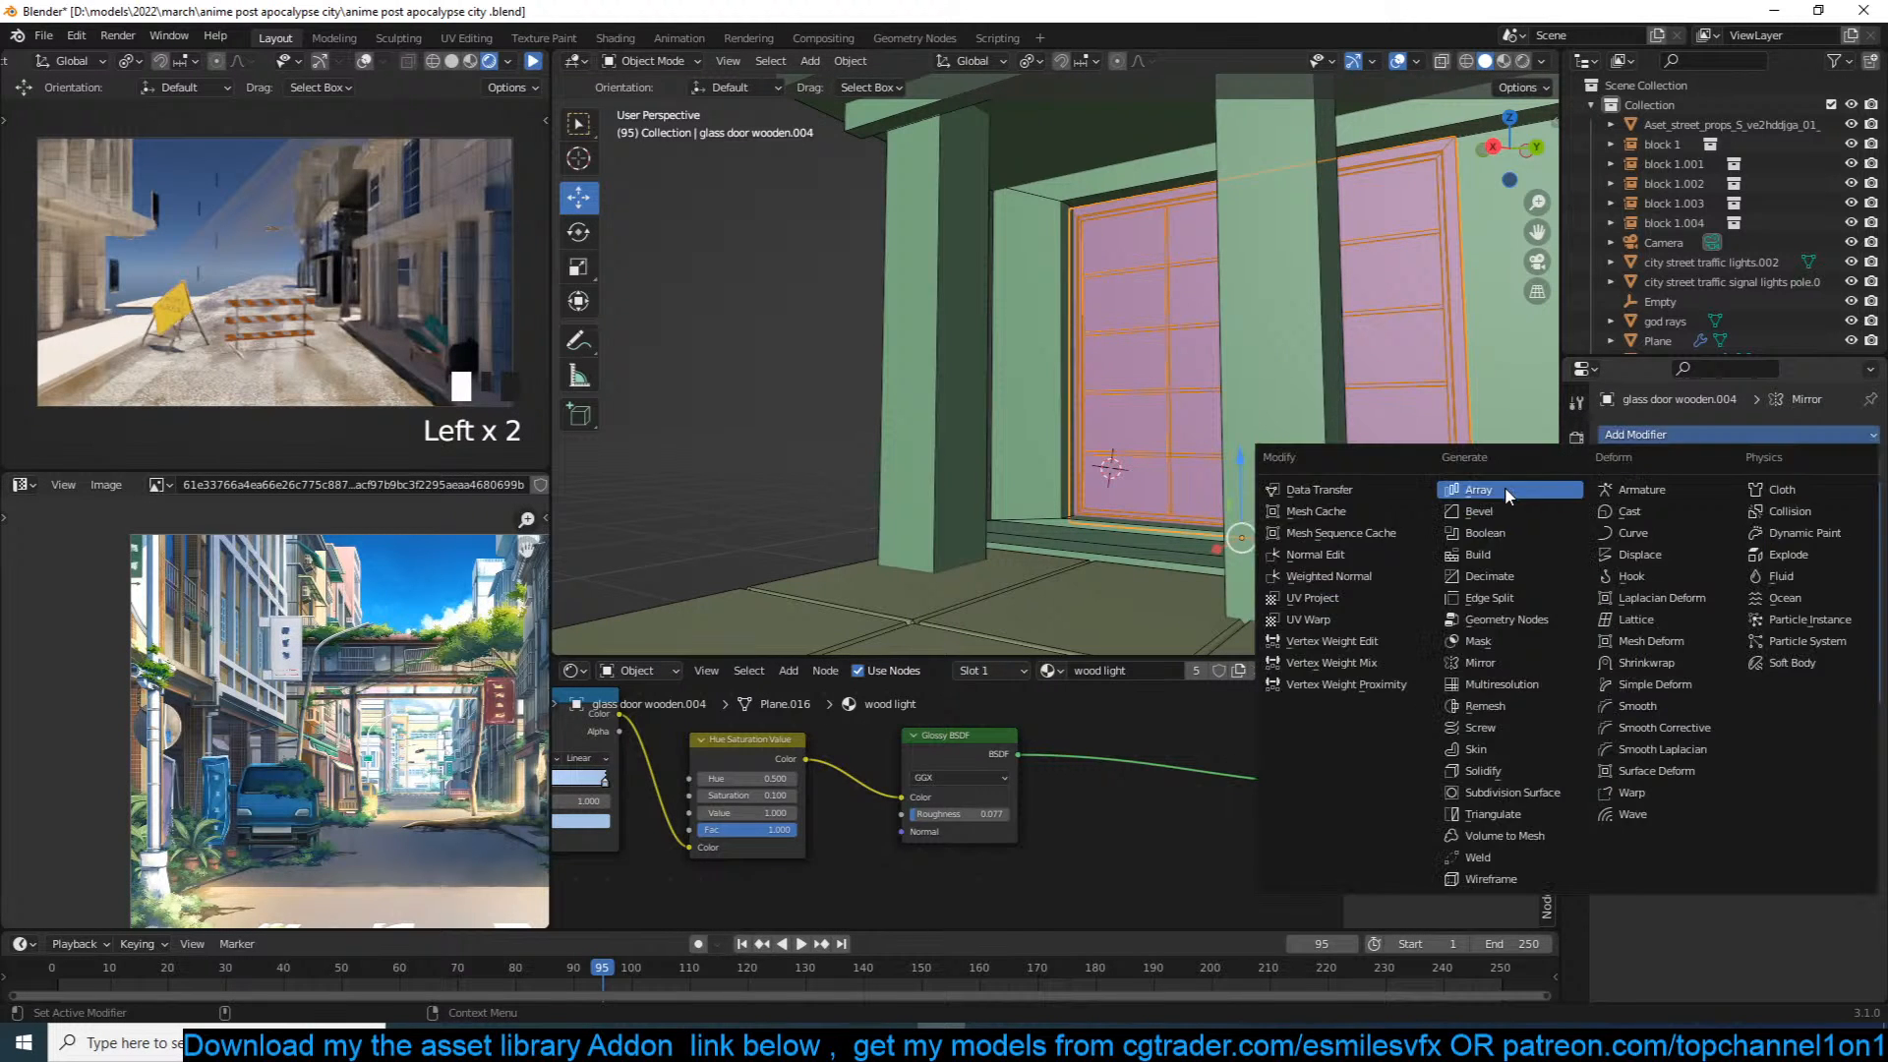
{"action": "left_click", "coordinate": [1495, 487]}
{"action": "middle_click_drag", "start_coordinate": [1189, 431], "coordinate": [1547, 407]}
{"action": "left_click", "coordinate": [1844, 774]}
Step: Scale the arrayed ground-floor doors along the Y axis to fit the recess and save the file
{"action": "scroll", "coordinate": [1265, 411], "scroll_direction": "up", "scroll_amount": 3}
{"action": "scroll", "coordinate": [1452, 381], "scroll_direction": "down", "scroll_amount": 2}
{"action": "scroll", "coordinate": [1457, 403], "scroll_direction": "up", "scroll_amount": 3}
{"action": "key", "text": "s"}
{"action": "key", "text": "y"}
{"action": "left_click", "coordinate": [1482, 403]}
{"action": "key", "text": "grave"}
{"action": "scroll", "coordinate": [1248, 452], "scroll_direction": "down", "scroll_amount": 3}
{"action": "key", "text": "grave"}
{"action": "middle_click_drag", "start_coordinate": [1268, 422], "coordinate": [1281, 489]}
{"action": "key", "text": "ctrl+s"}
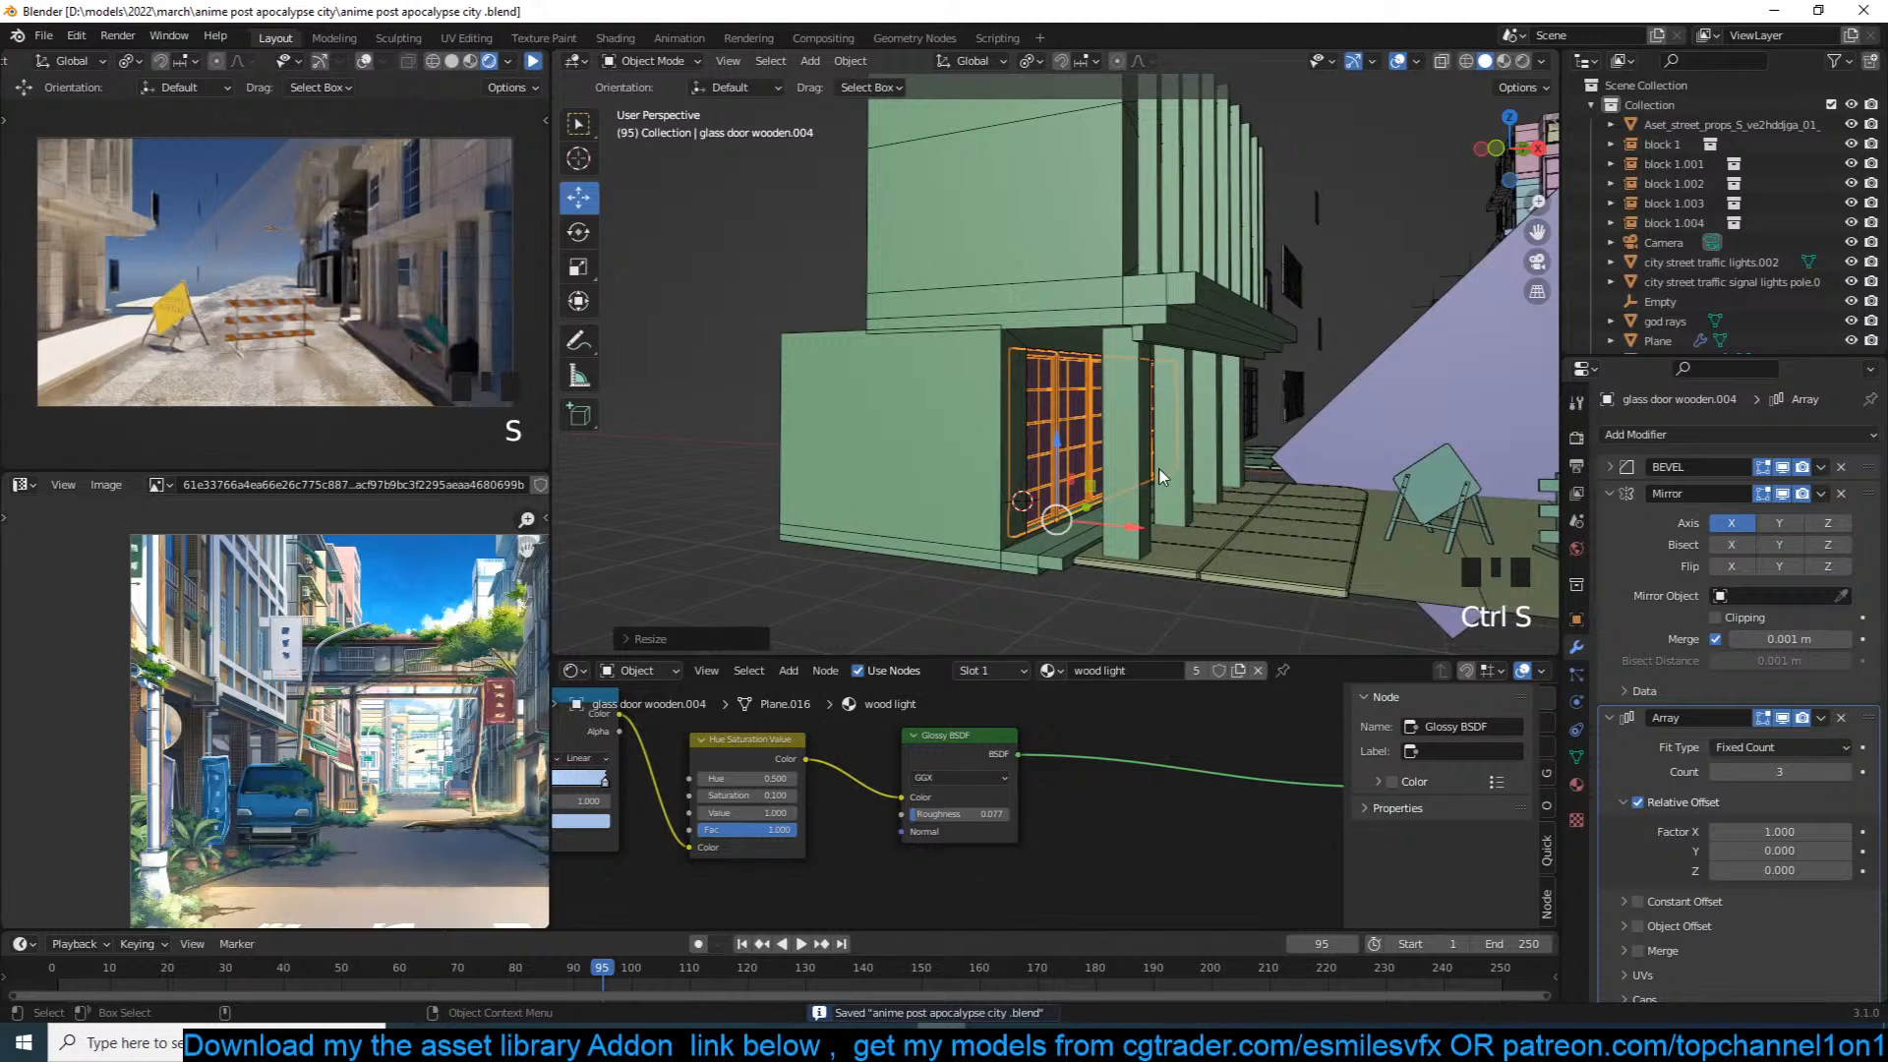
Step: Select the pillared building and make its tiles material a single-user copy
{"action": "scroll", "coordinate": [1170, 477], "scroll_direction": "up", "scroll_amount": 2}
{"action": "left_click", "coordinate": [1126, 571]}
{"action": "scroll", "coordinate": [1166, 782], "scroll_direction": "down", "scroll_amount": 10}
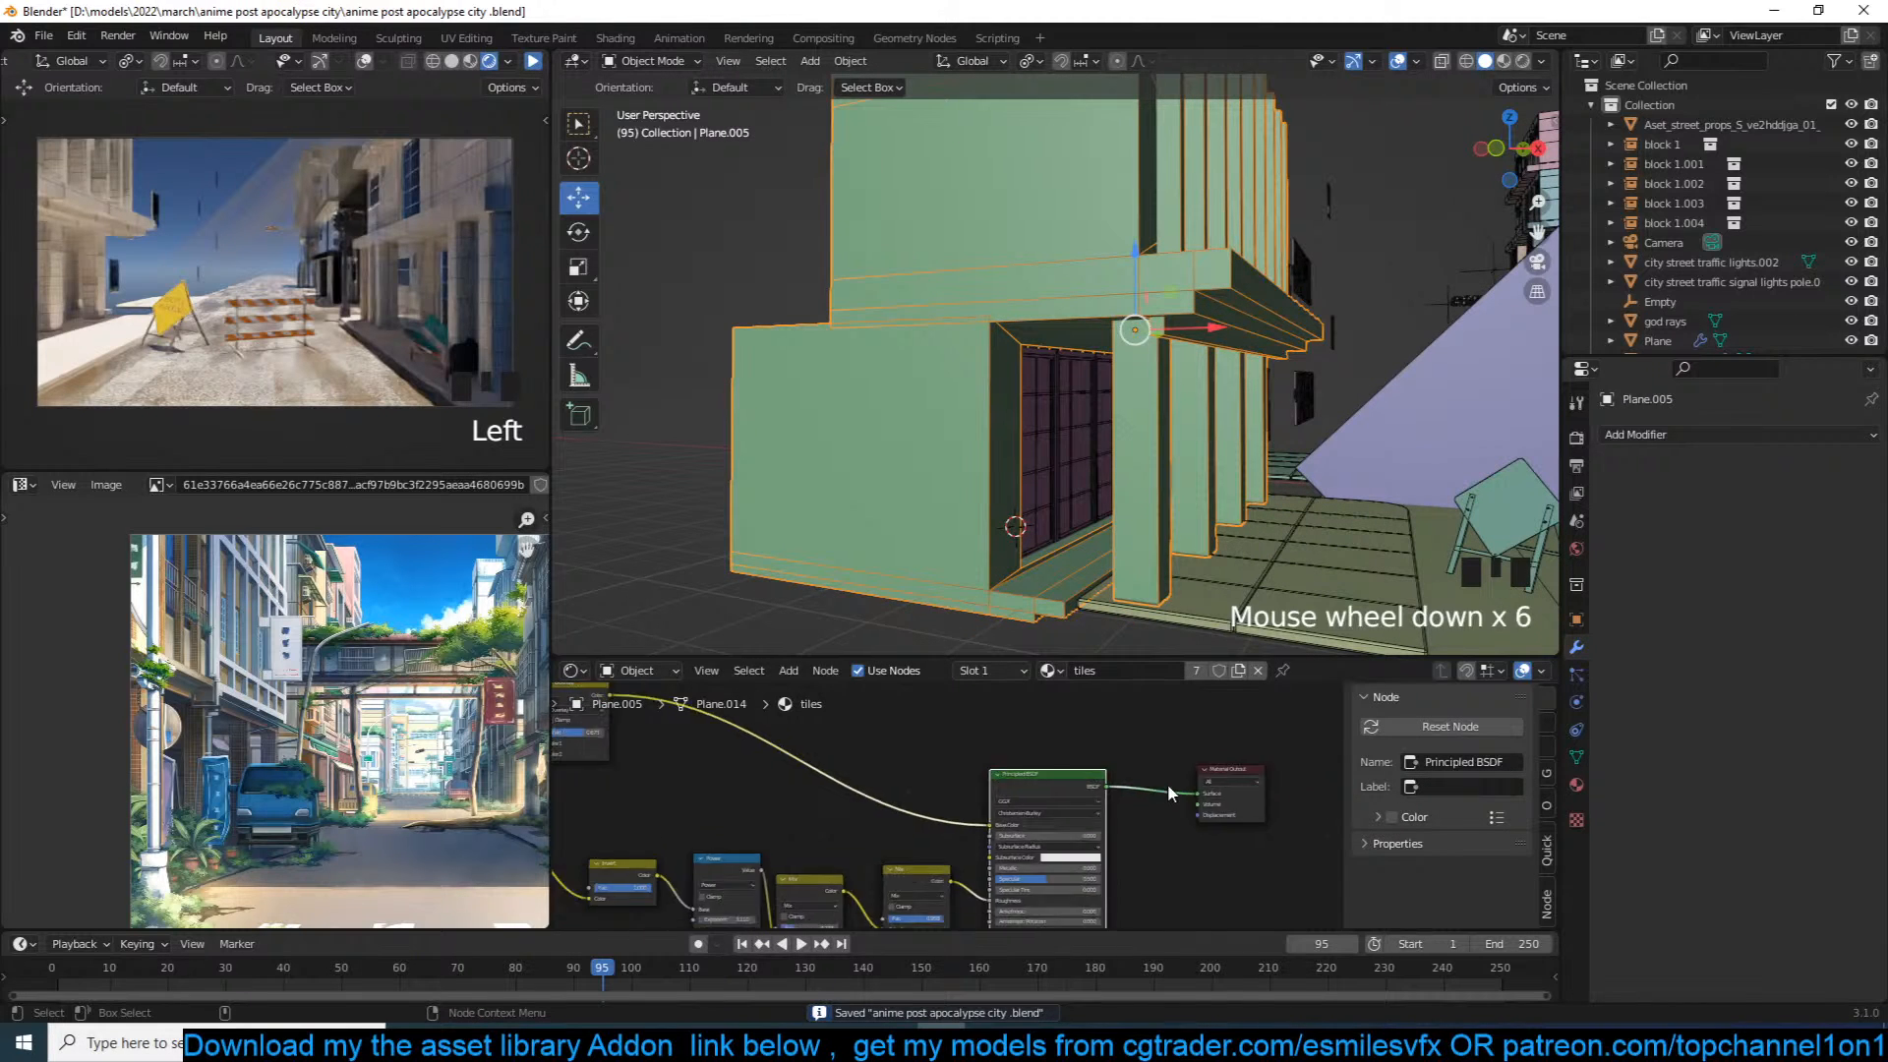
{"action": "left_click", "coordinate": [1195, 670]}
Step: Insert a MixRGB node before tiles.001's Principled BSDF Base Color, set its Color2 to orange, and resume the viewport render
{"action": "scroll", "coordinate": [1121, 765], "scroll_direction": "up", "scroll_amount": 7}
{"action": "key", "text": "shift+a"}
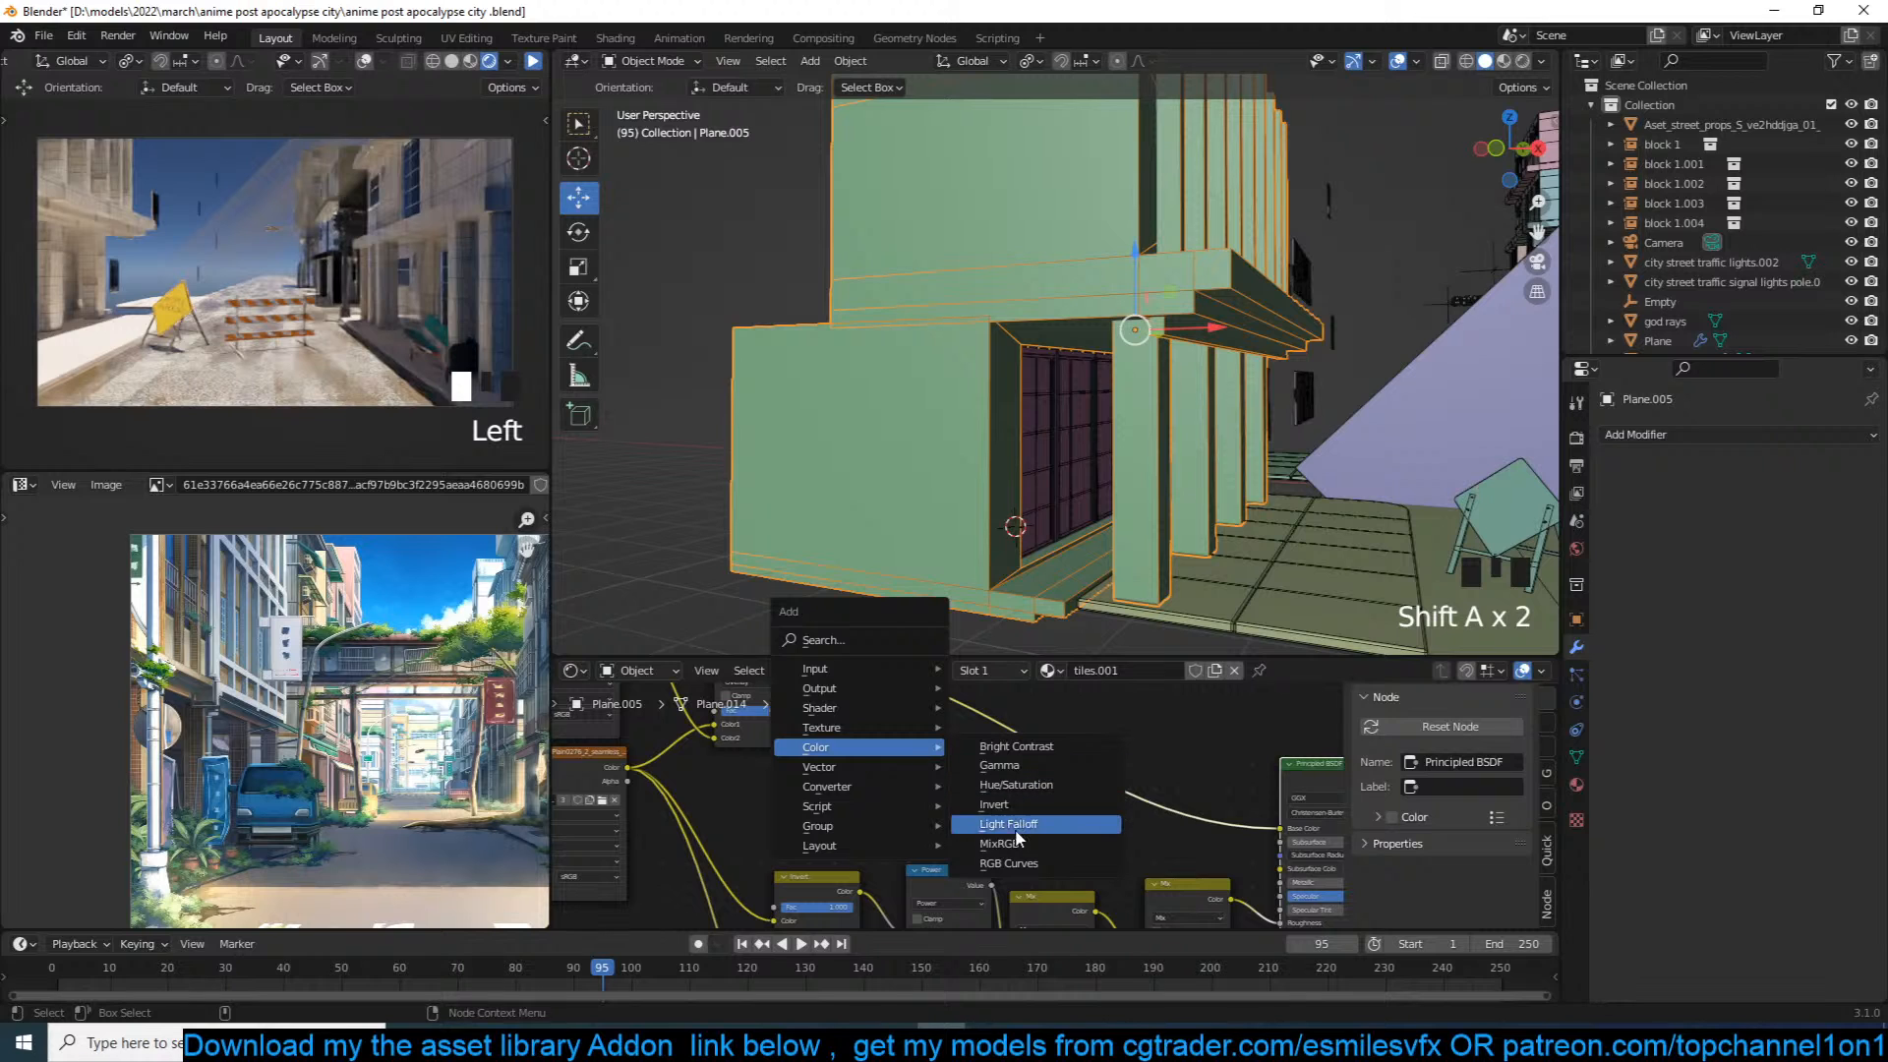
{"action": "left_click", "coordinate": [999, 844]}
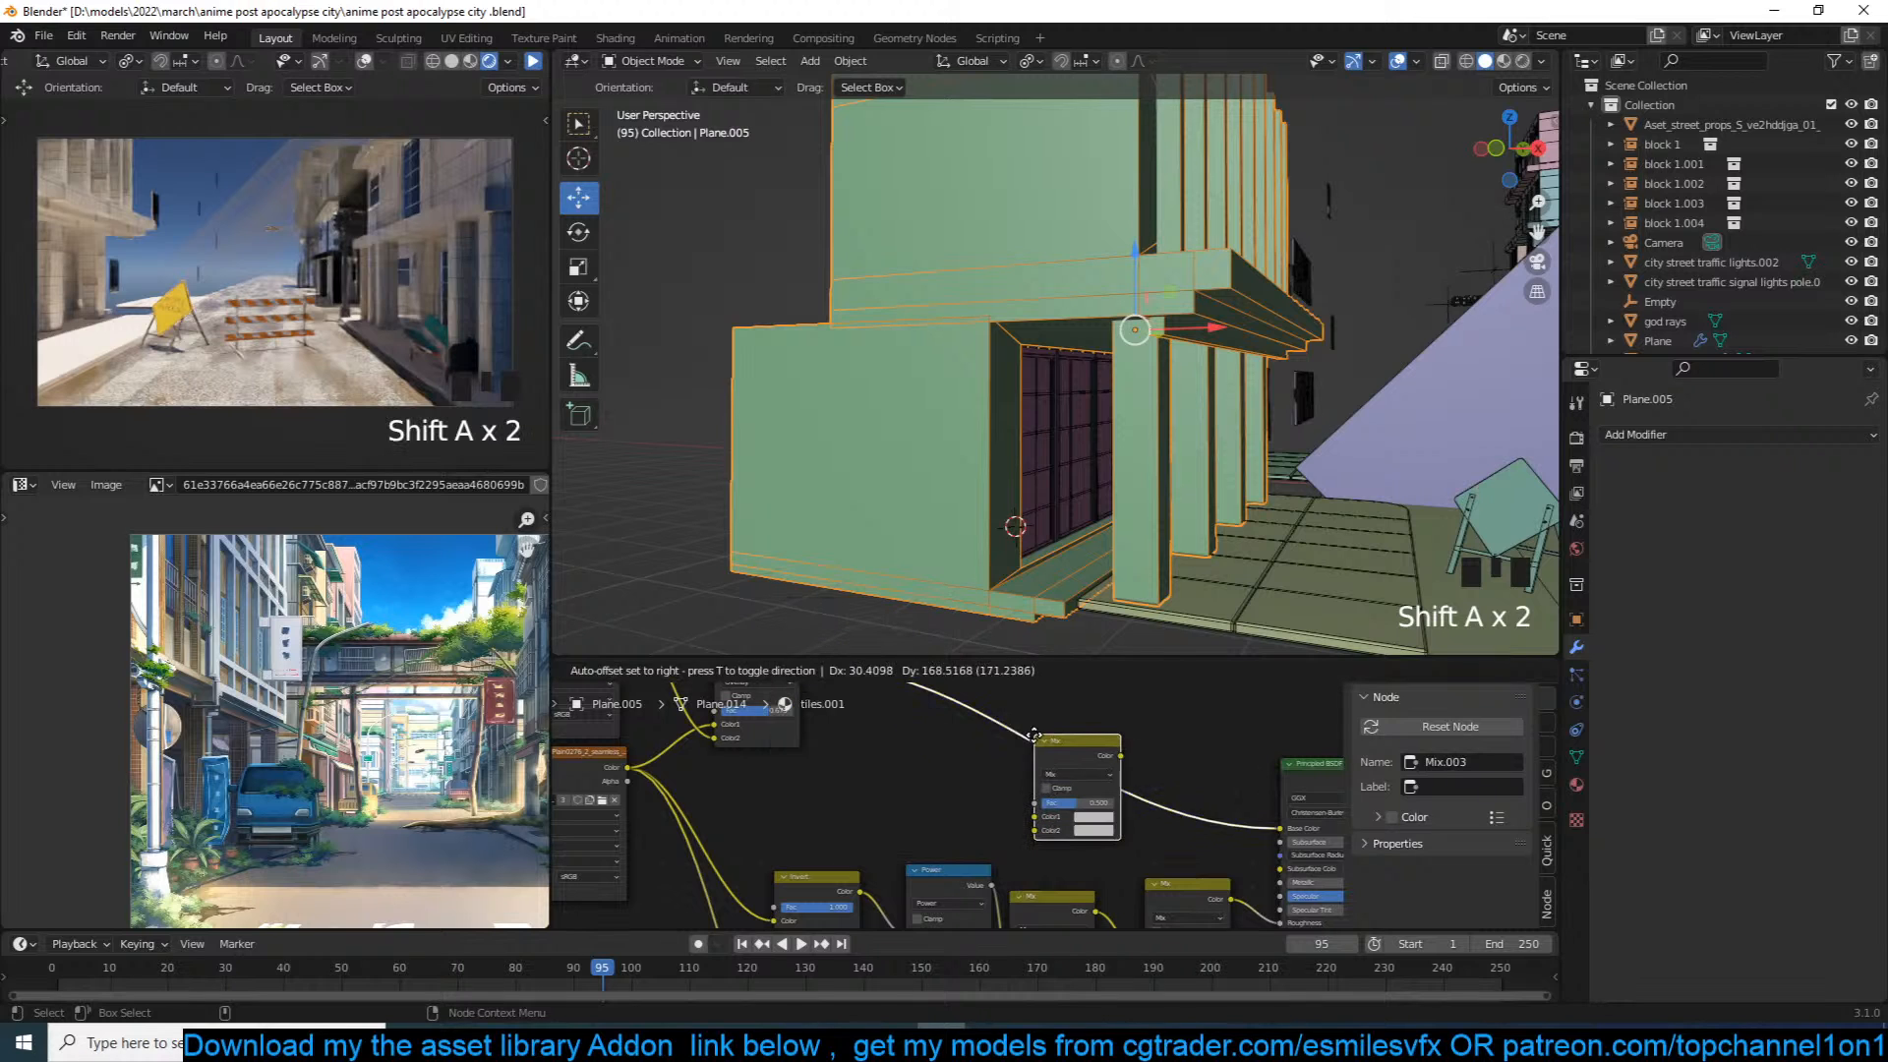
{"action": "left_click", "coordinate": [1095, 834]}
{"action": "left_click", "coordinate": [1126, 732]}
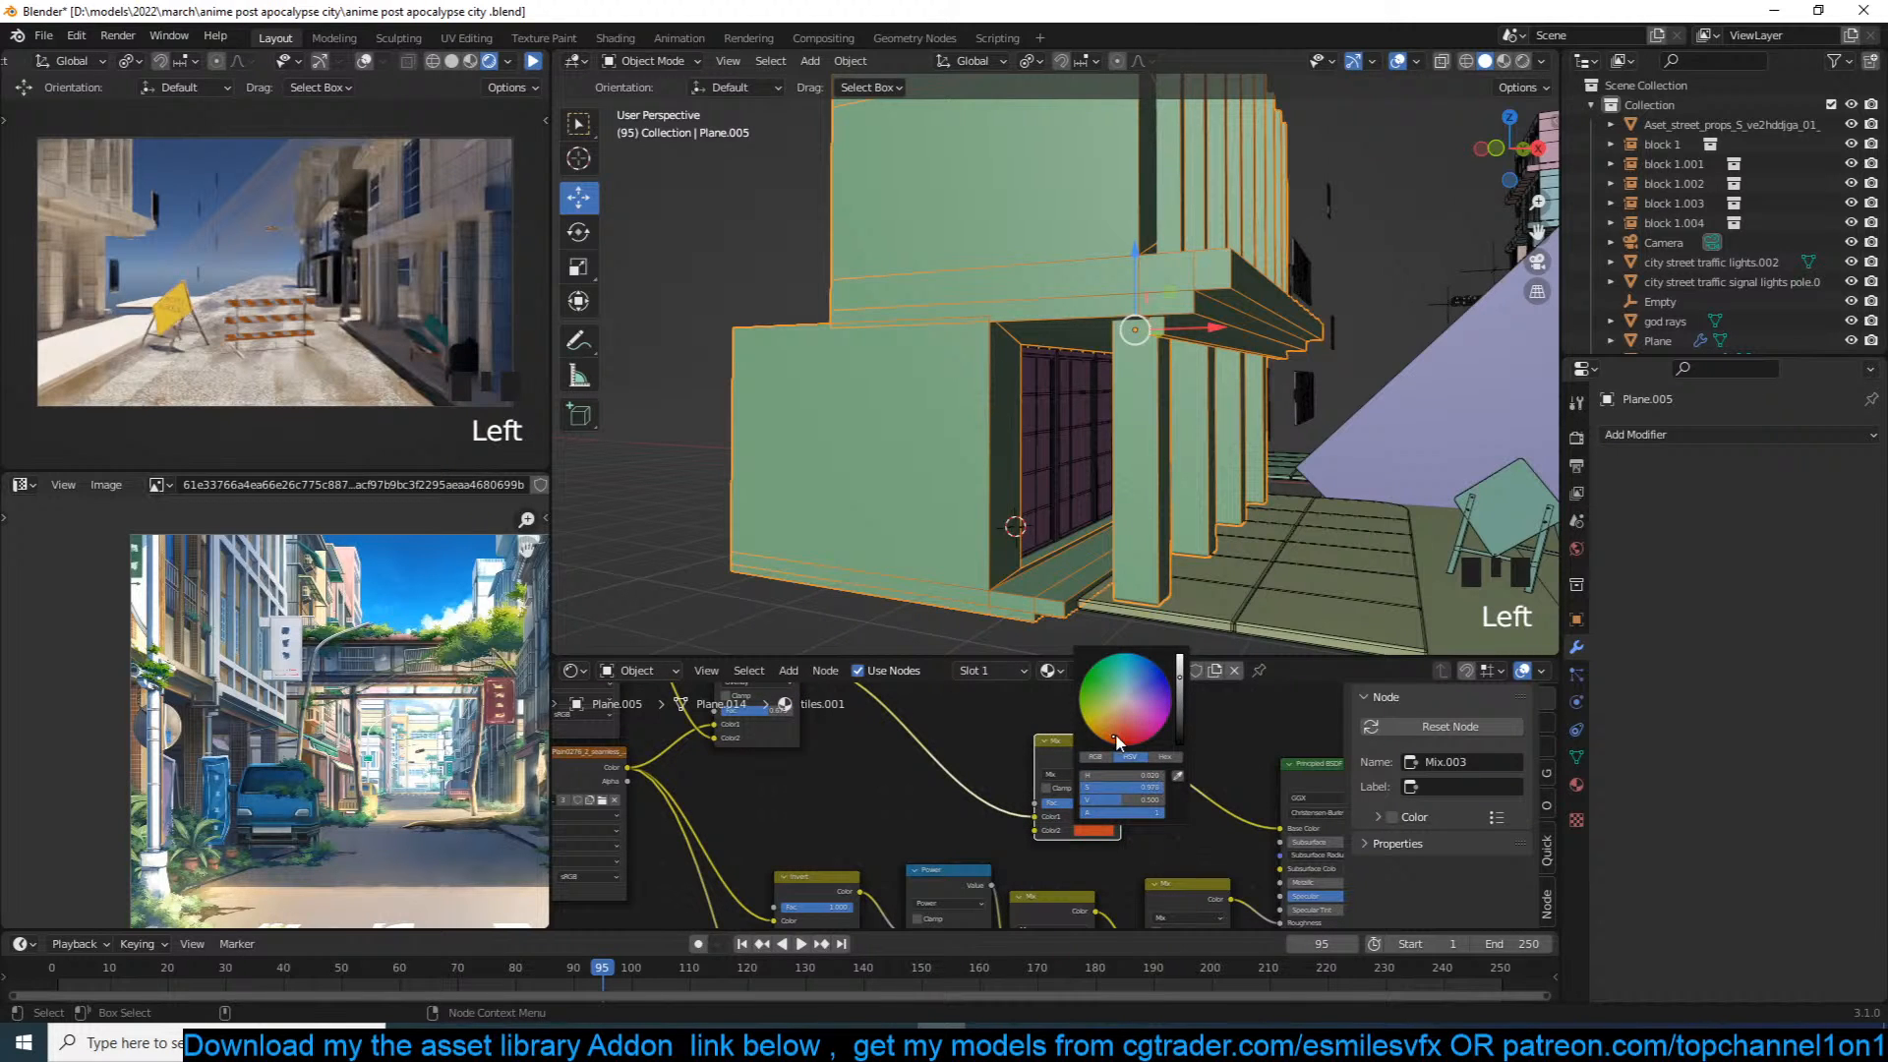
{"action": "left_click", "coordinate": [534, 61]}
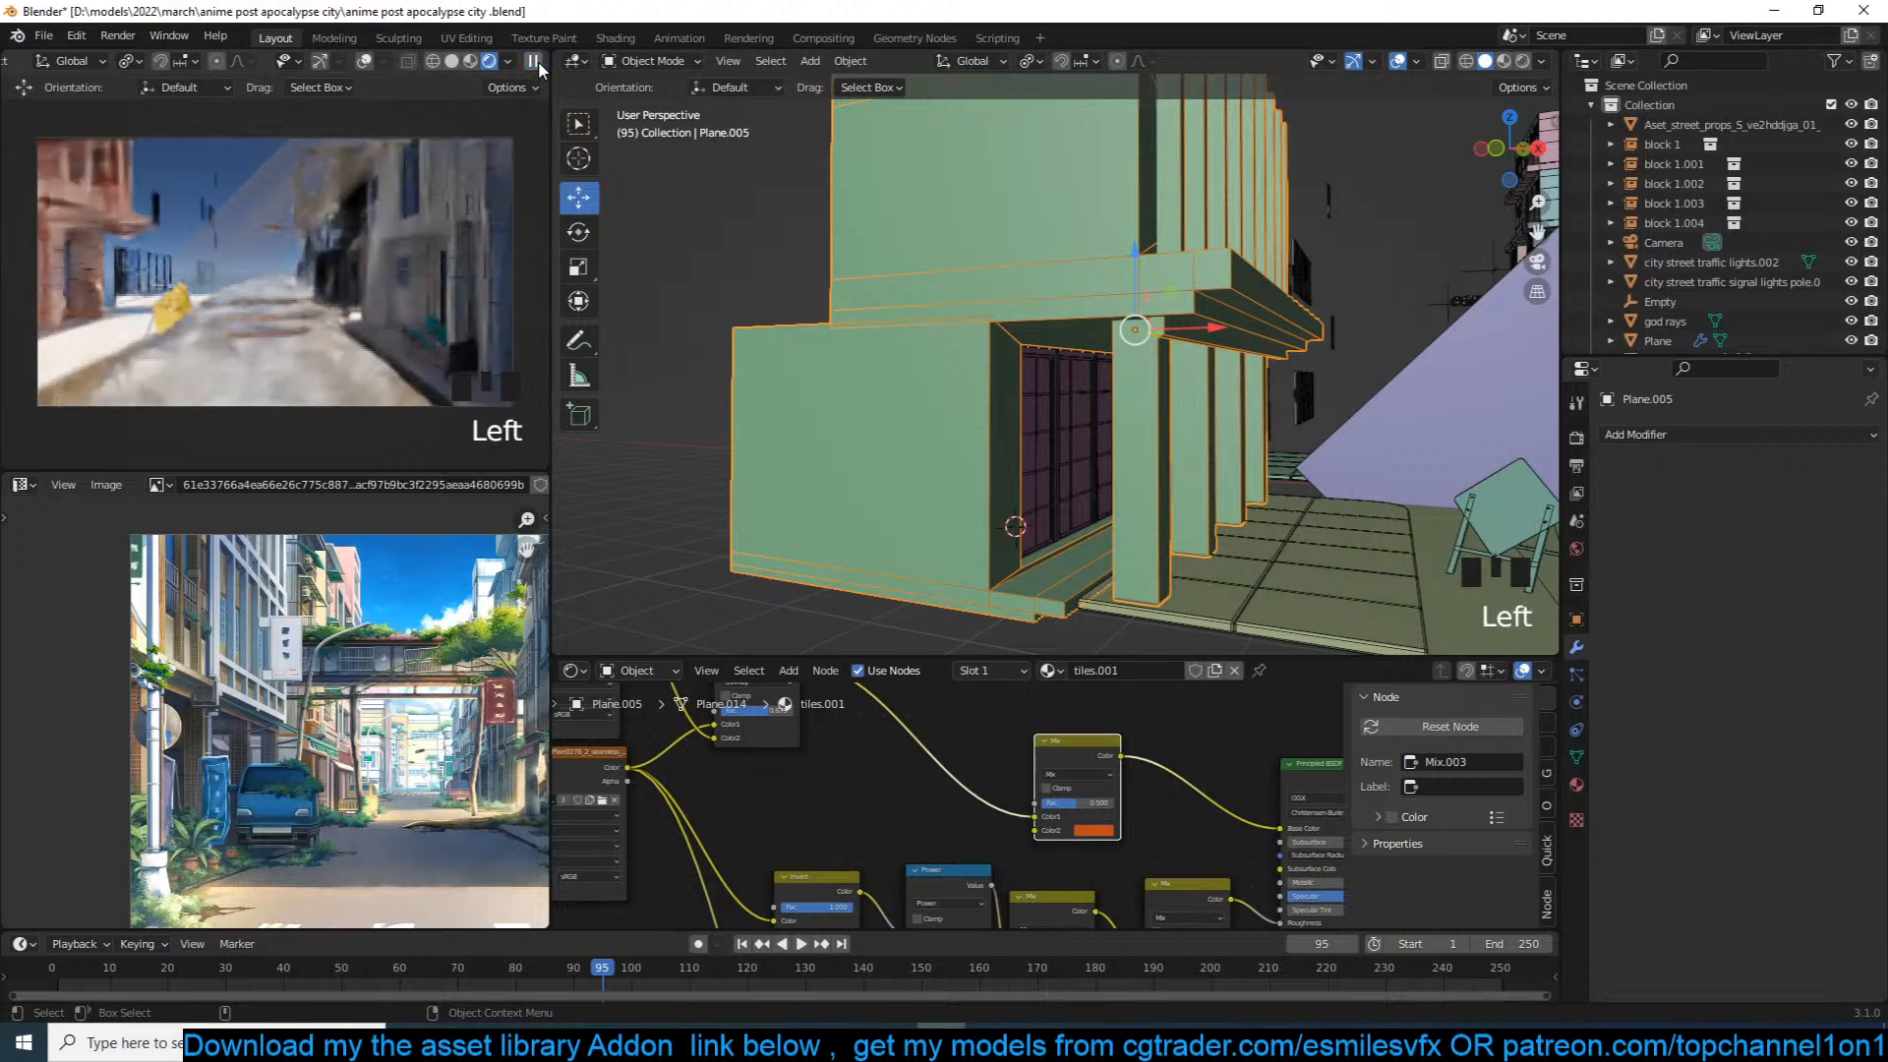
{"action": "scroll", "coordinate": [1084, 787], "scroll_direction": "up", "scroll_amount": 9}
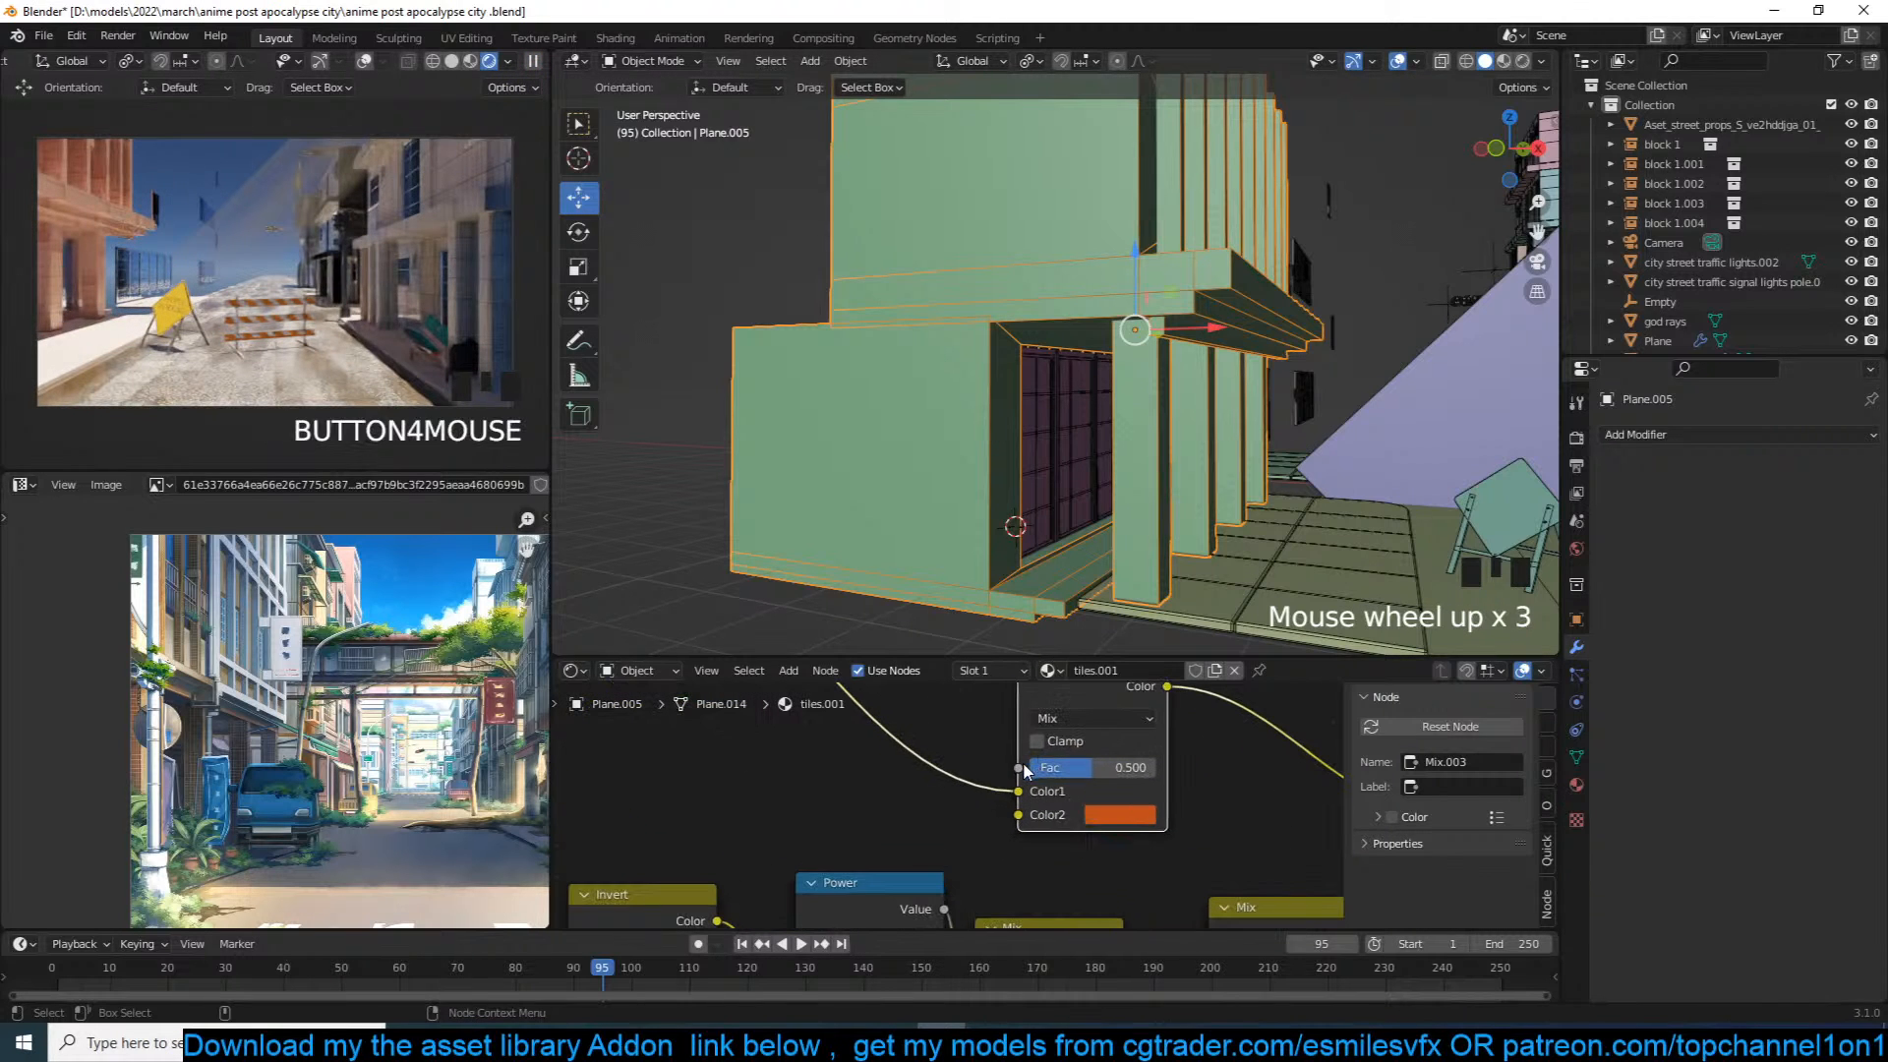
Step: Set the tiles.001 Mix node's Color2 to dark red and its factor to 0.800, and save the file
{"action": "left_click", "coordinate": [1120, 819]}
{"action": "left_click", "coordinate": [1168, 655]}
{"action": "left_click", "coordinate": [1270, 611]}
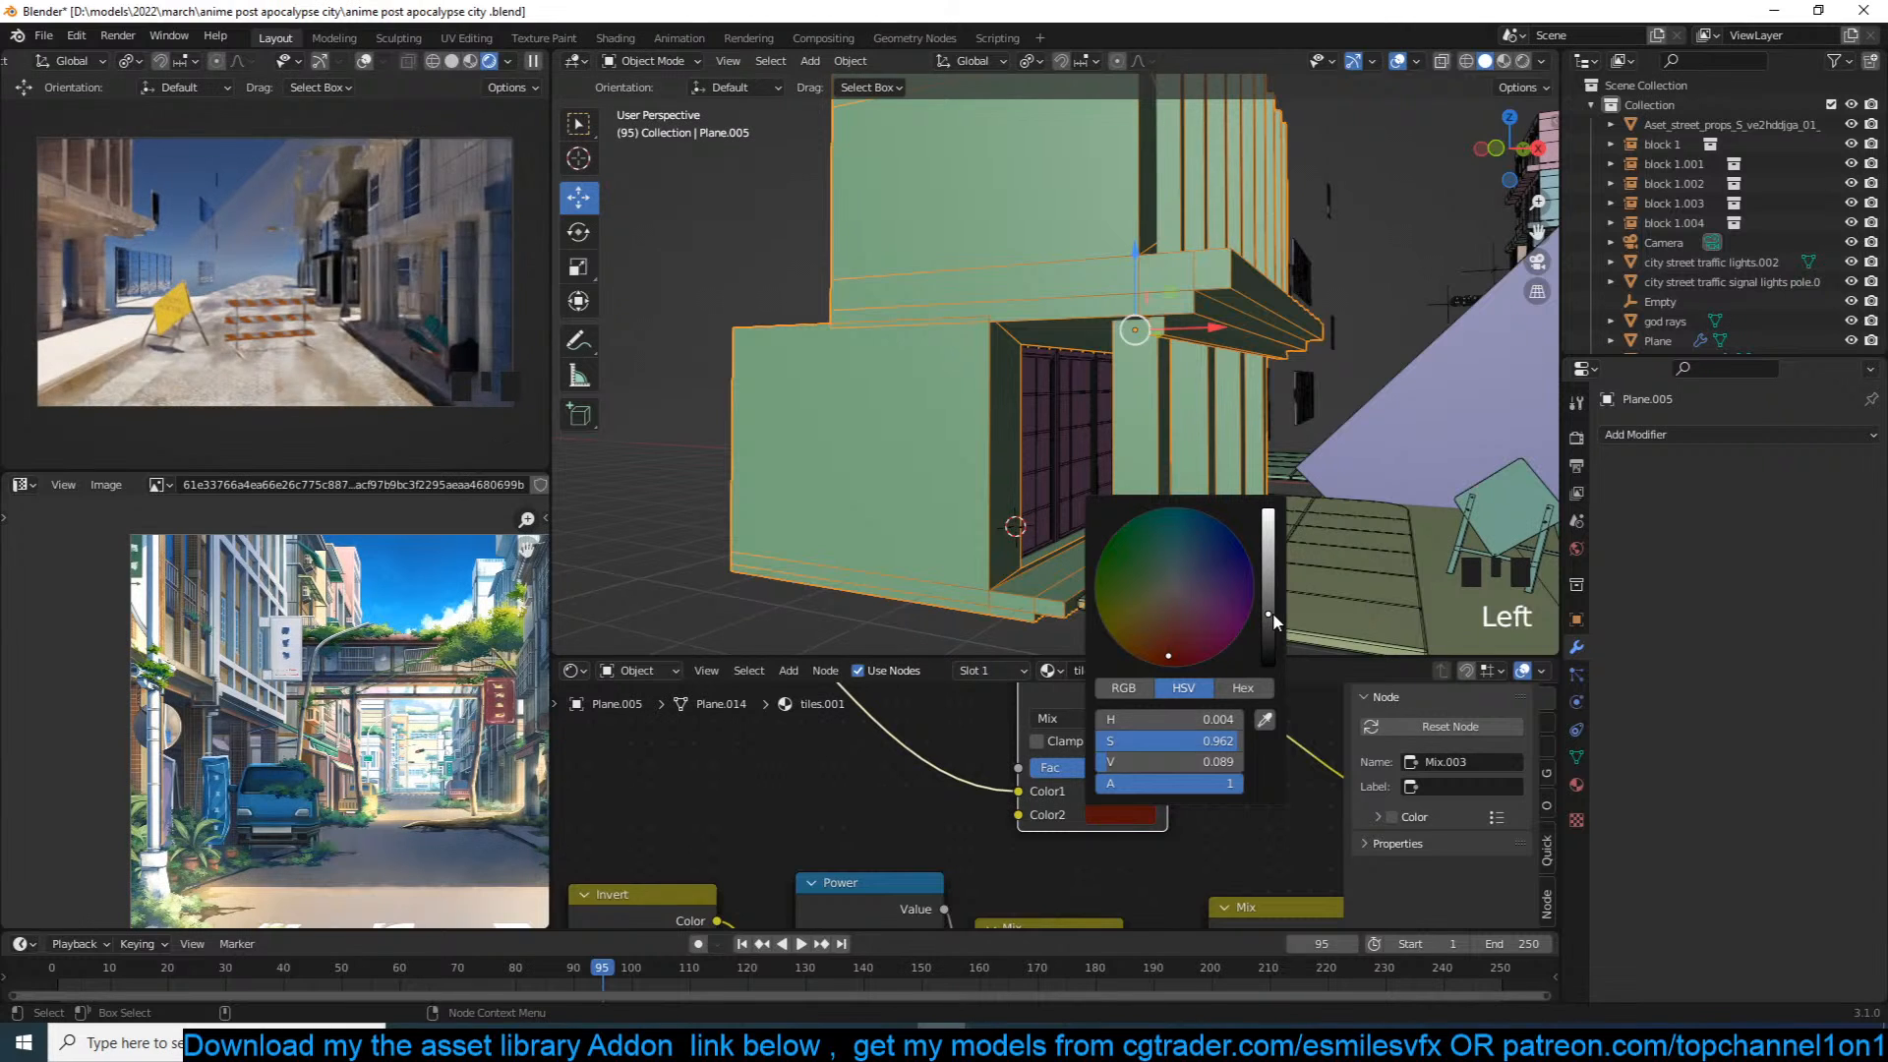
{"action": "left_click_drag", "start_coordinate": [1111, 777], "coordinate": [1130, 786]}
{"action": "left_click", "coordinate": [1125, 776]}
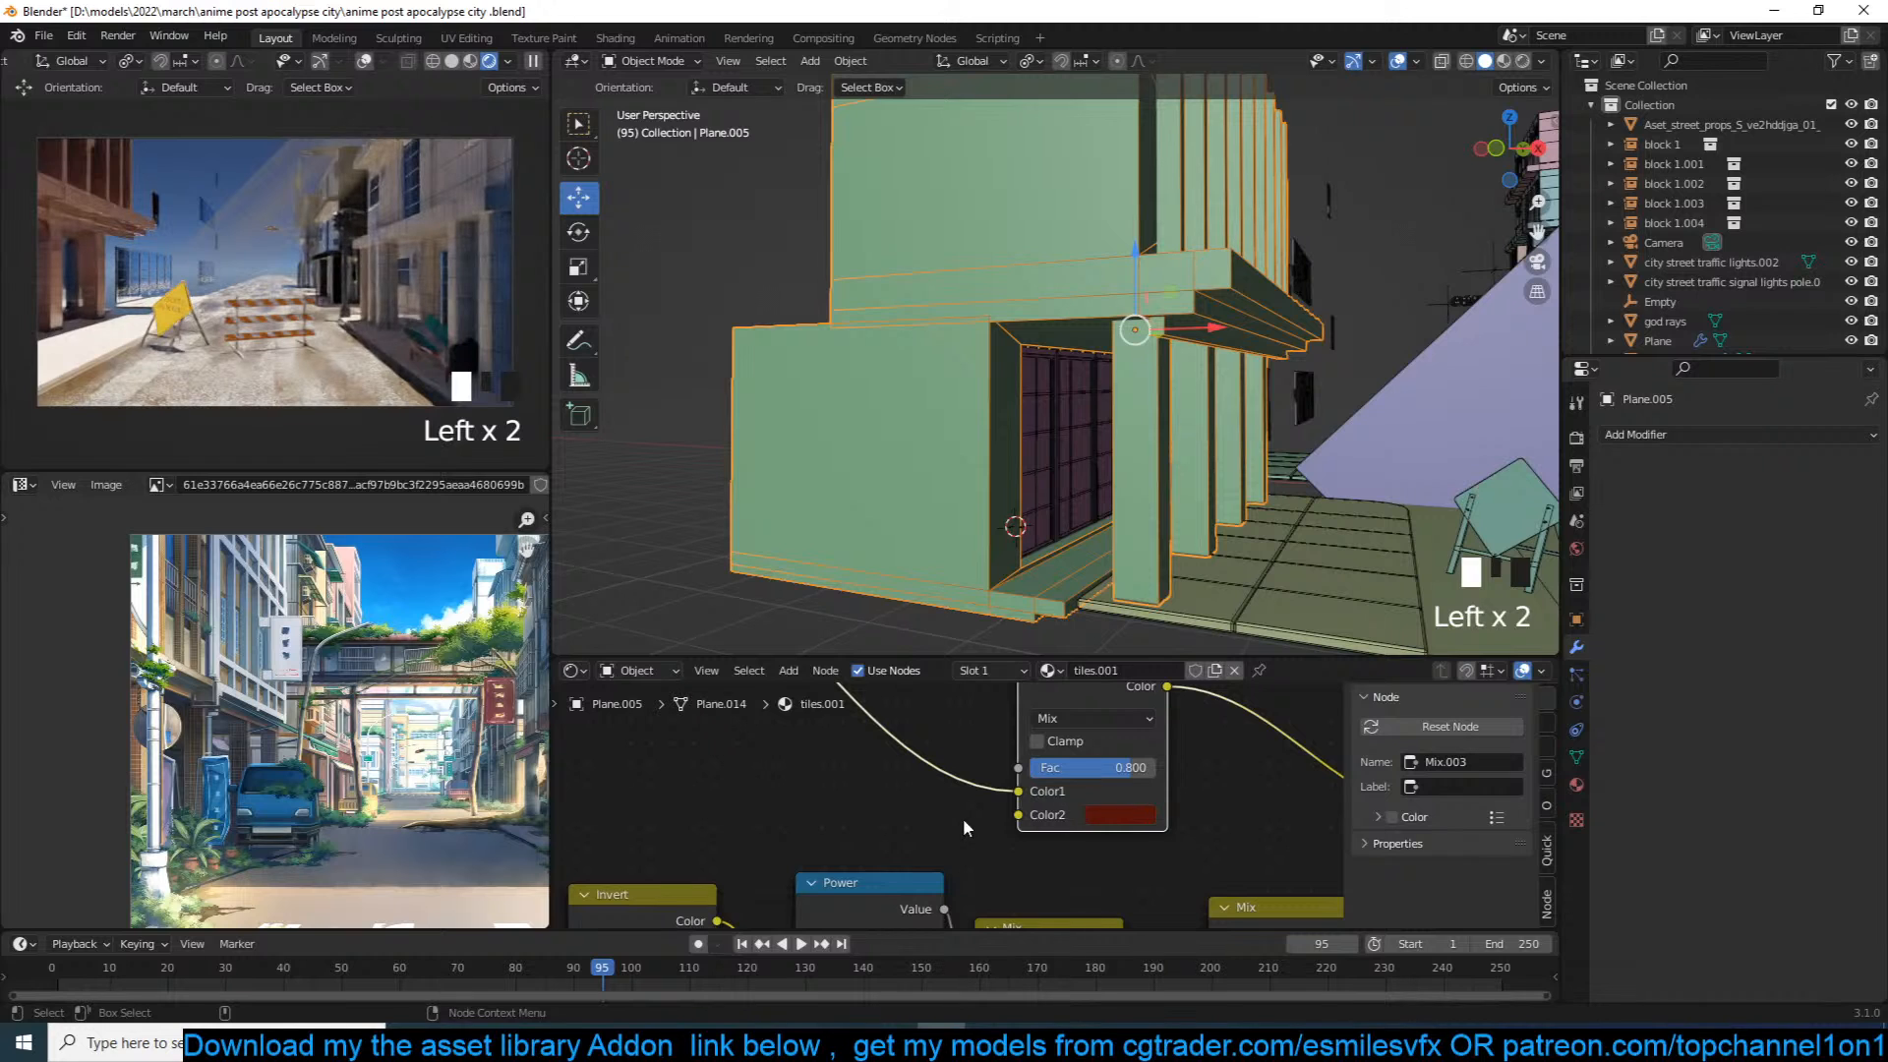
{"action": "key", "text": "ctrl+s"}
{"action": "key", "text": "alt+a"}
Step: Change the Mix node's Color2 to a dark orange-brown and save the file
{"action": "left_click", "coordinate": [1102, 816]}
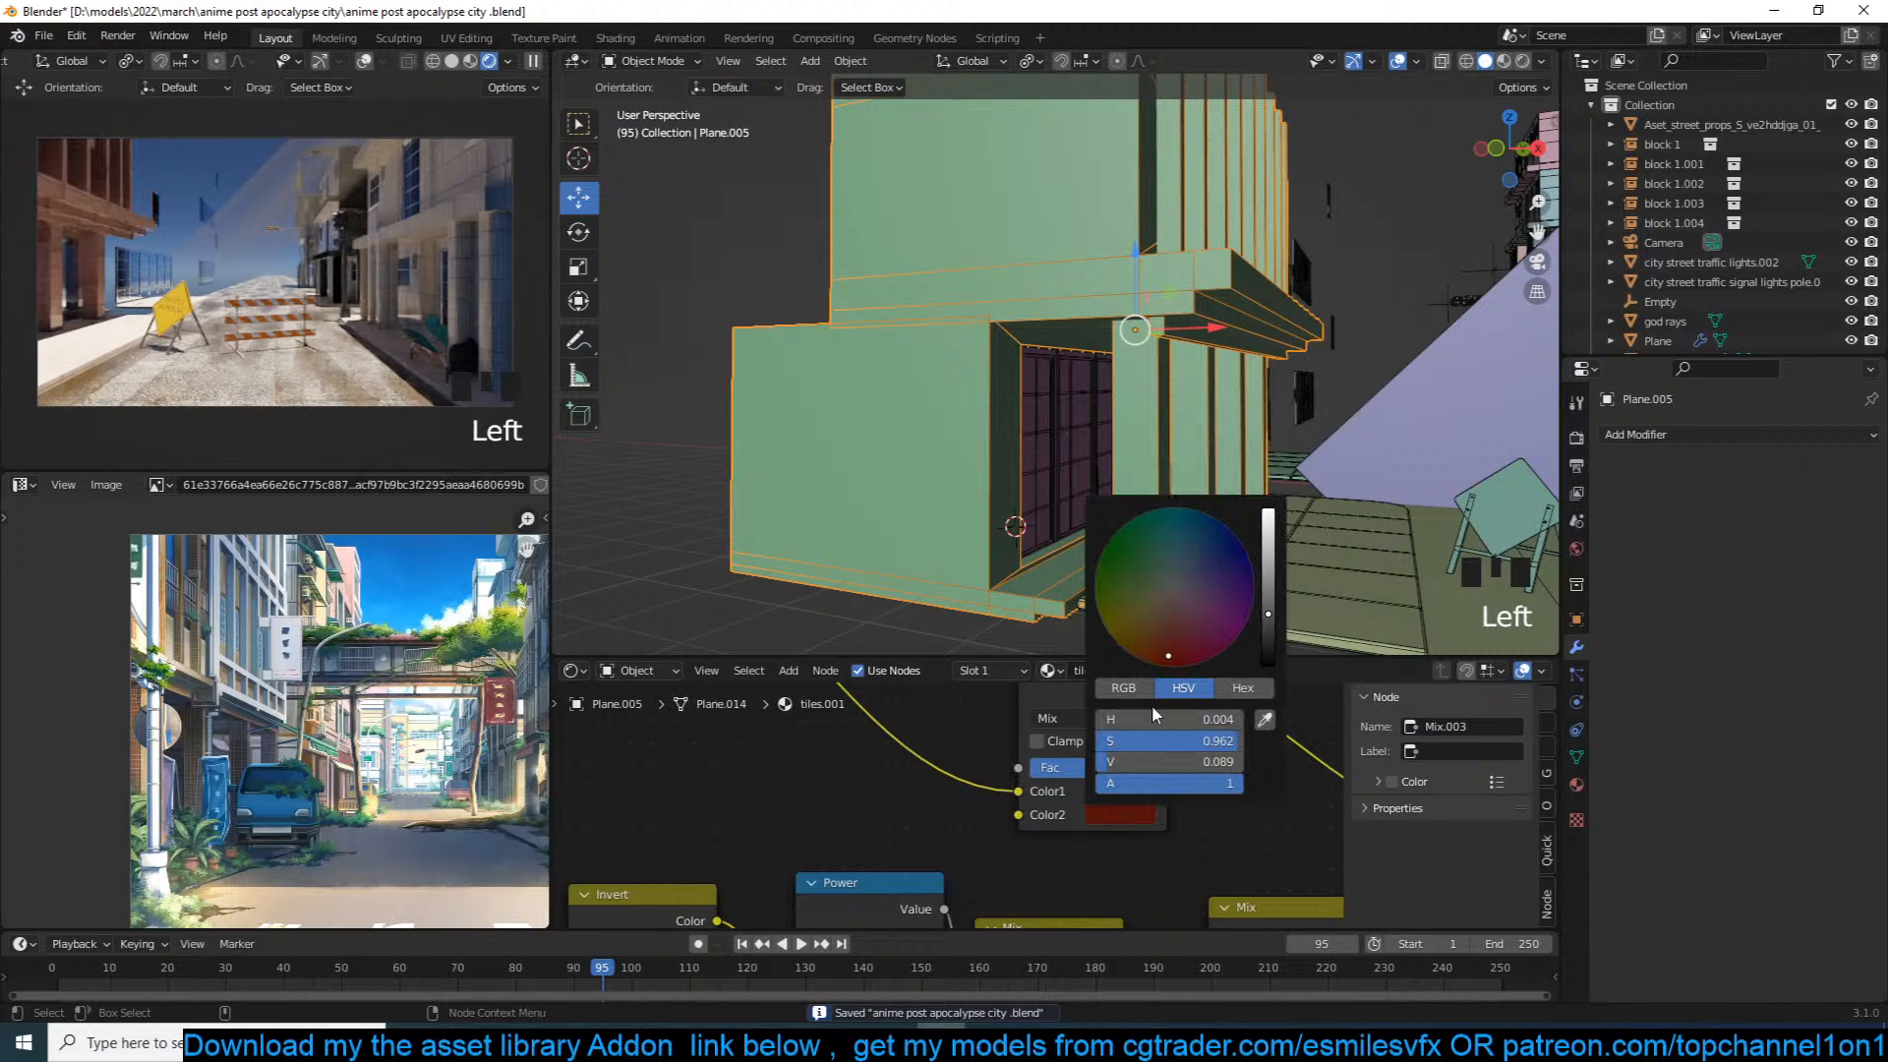
{"action": "left_click", "coordinate": [1147, 641]}
{"action": "key", "text": "ctrl+s"}
{"action": "key", "text": "ctrl+s"}
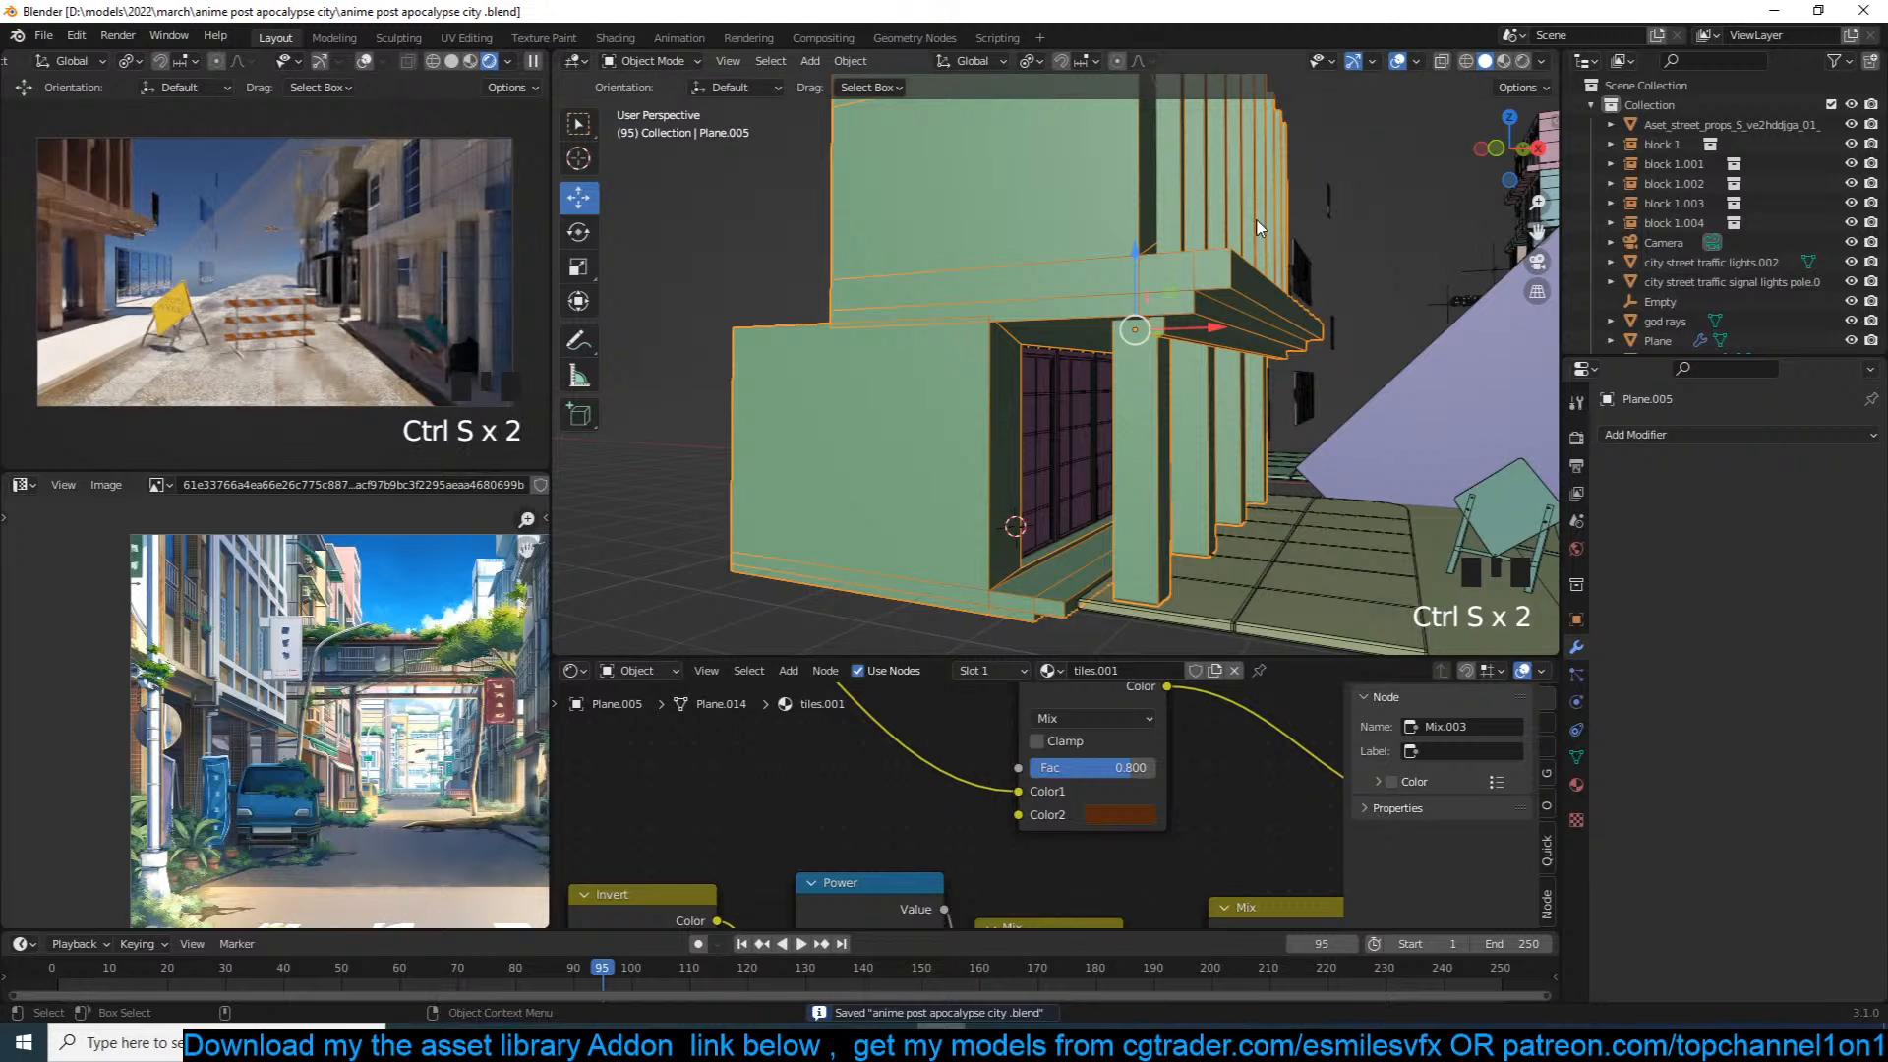
Step: Select the wooden glass door on the pillared building's upper floor and save the file
{"action": "scroll", "coordinate": [1249, 267], "scroll_direction": "down", "scroll_amount": 2}
{"action": "middle_click_drag", "start_coordinate": [1250, 267], "coordinate": [1119, 403]}
{"action": "scroll", "coordinate": [1117, 417], "scroll_direction": "up", "scroll_amount": 3}
{"action": "key", "text": "ctrl+s"}
{"action": "scroll", "coordinate": [1146, 429], "scroll_direction": "up", "scroll_amount": 1}
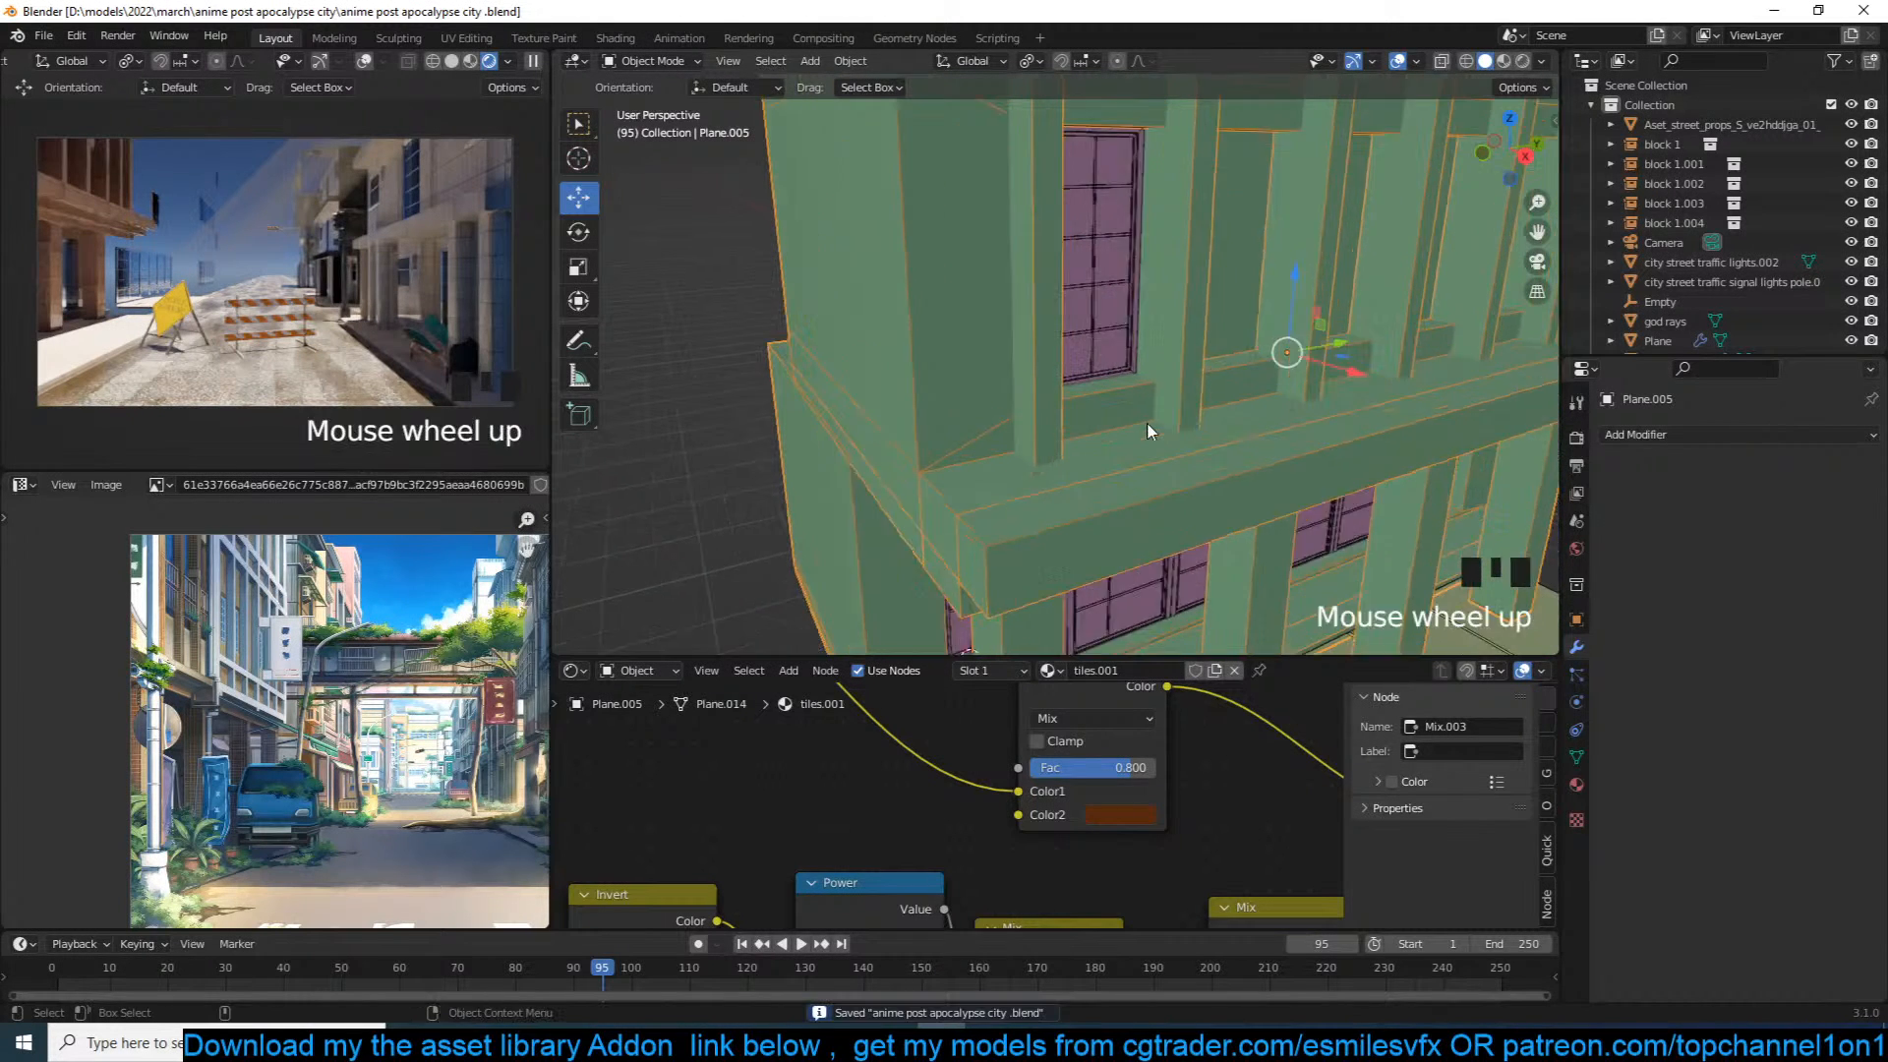
{"action": "scroll", "coordinate": [1149, 430], "scroll_direction": "up", "scroll_amount": 1}
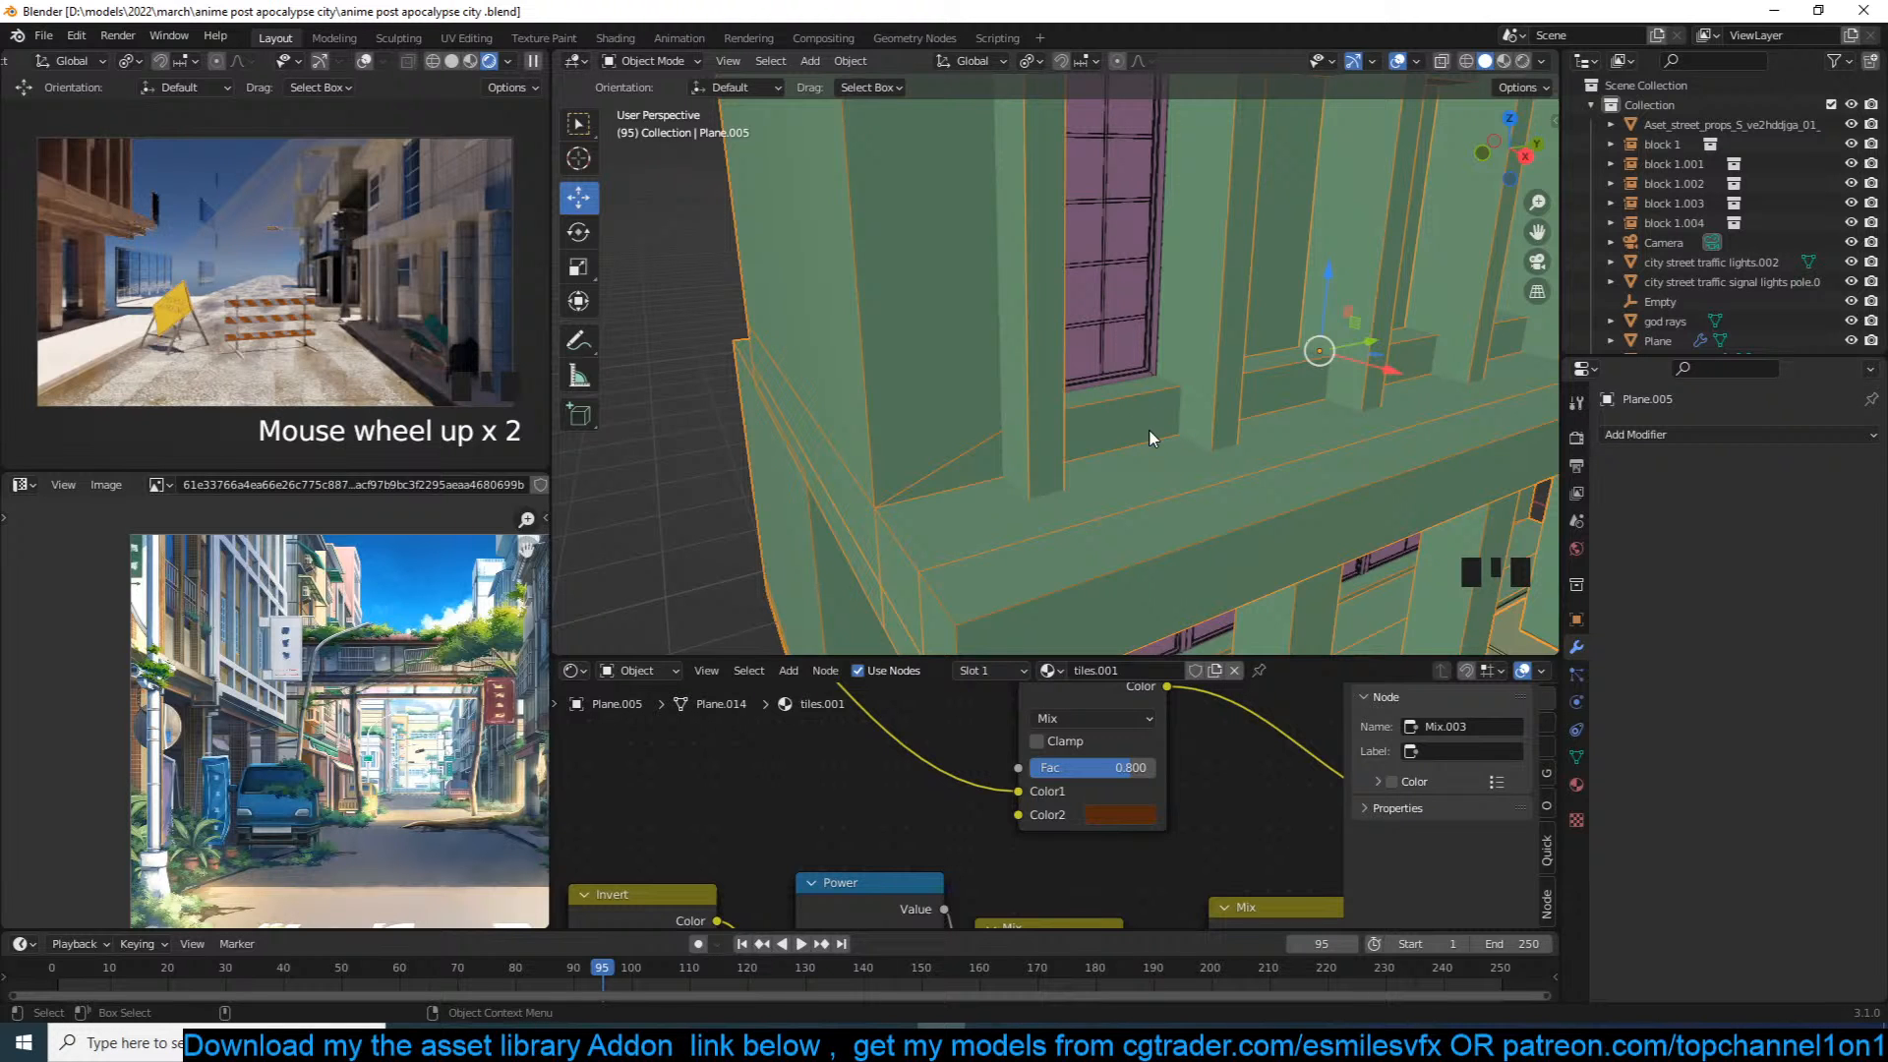
{"action": "scroll", "coordinate": [1152, 438], "scroll_direction": "down", "scroll_amount": 2}
{"action": "key", "text": "ctrl+s"}
{"action": "middle_click_drag", "start_coordinate": [1256, 389], "coordinate": [971, 344]}
{"action": "key", "text": "grave"}
{"action": "left_click", "coordinate": [968, 340]}
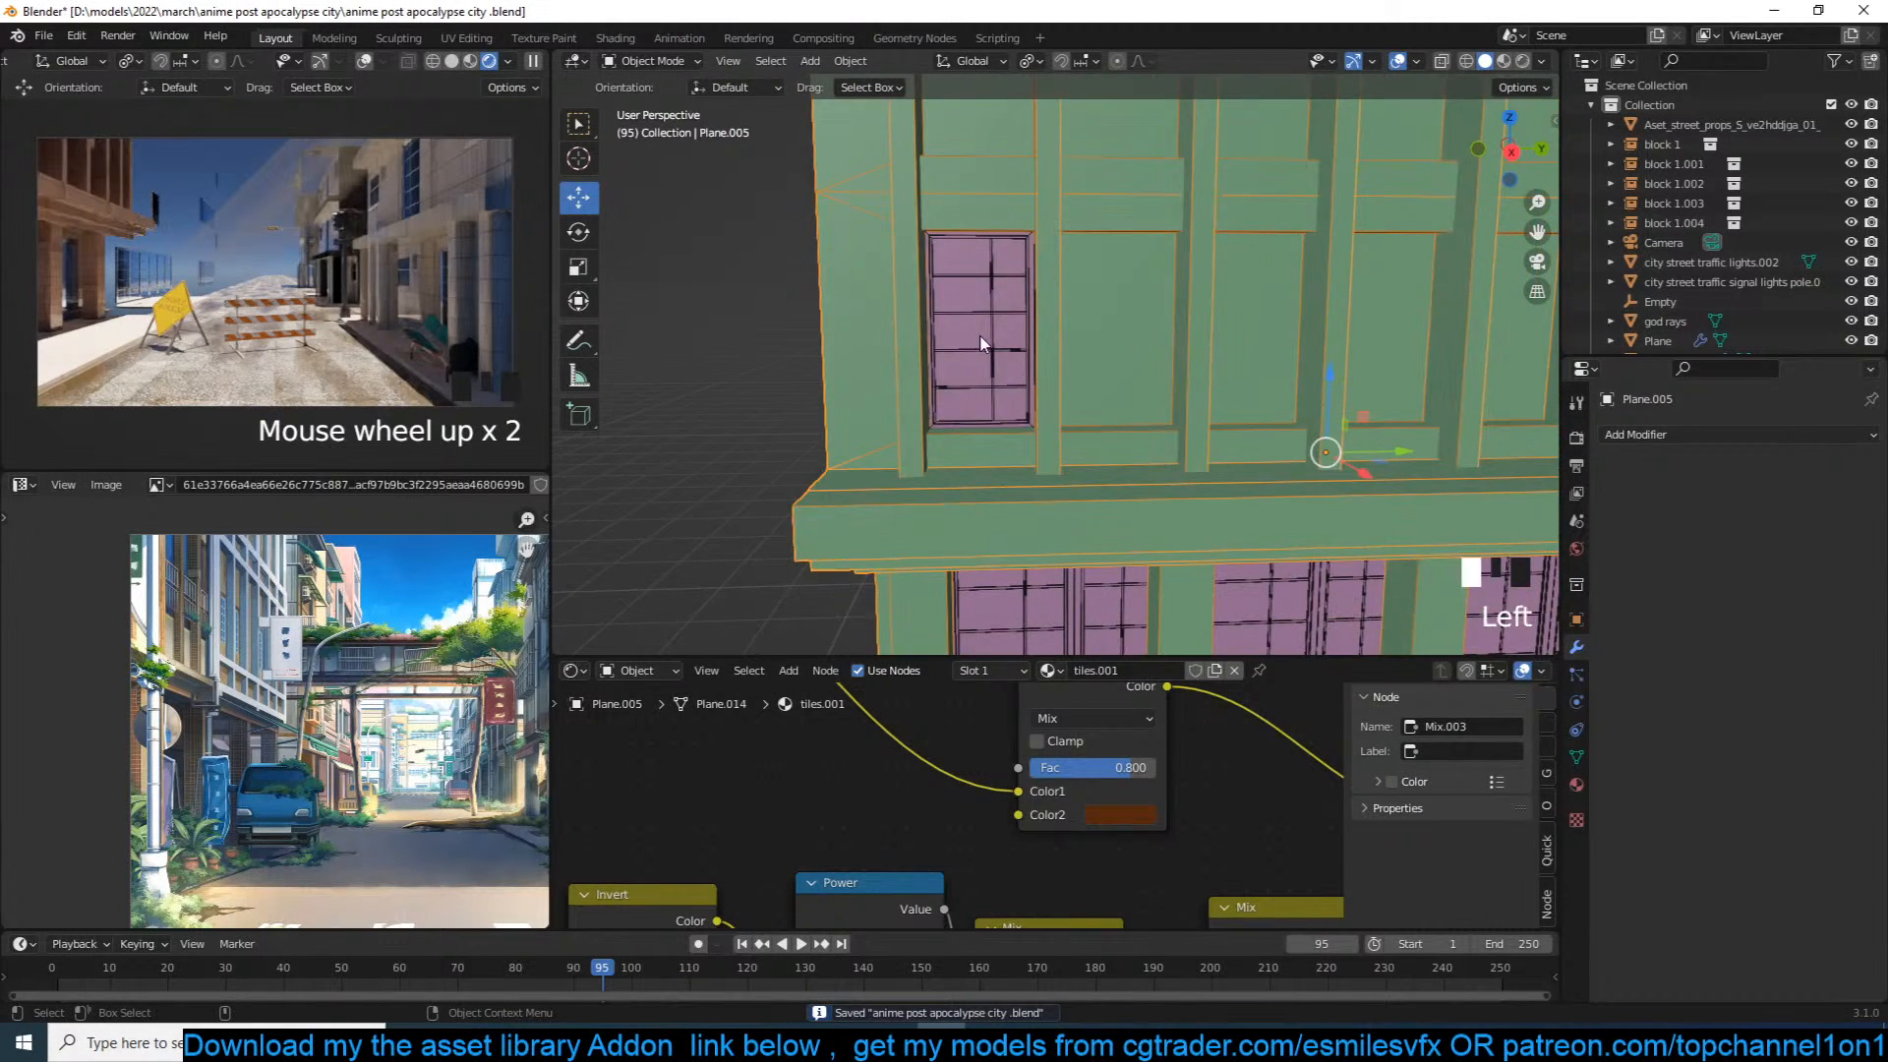
{"action": "middle_click_drag", "start_coordinate": [1204, 373], "coordinate": [1155, 403], "text": "shift"}
{"action": "key", "text": "ctrl+s"}
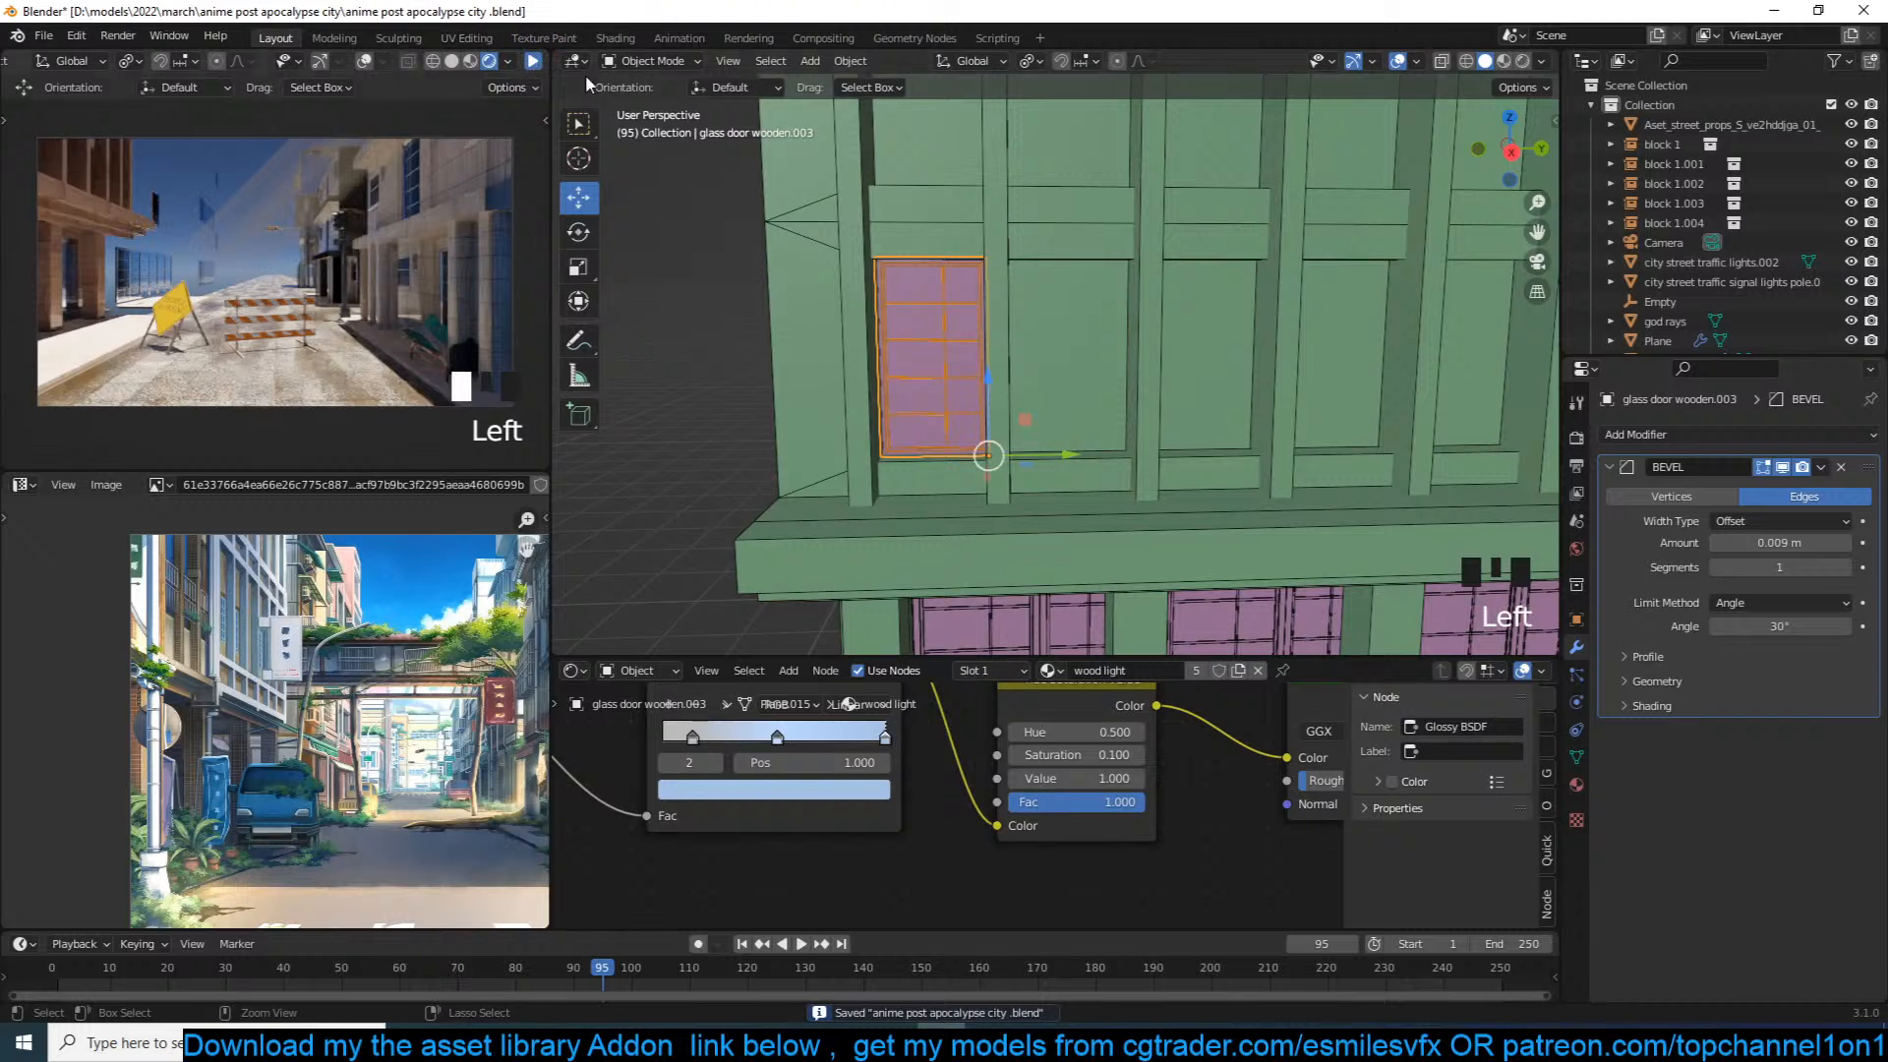
Step: Place three linked duplicates of the upper-floor glass door along Y in the neighbouring bays
{"action": "key", "text": "alt+d"}
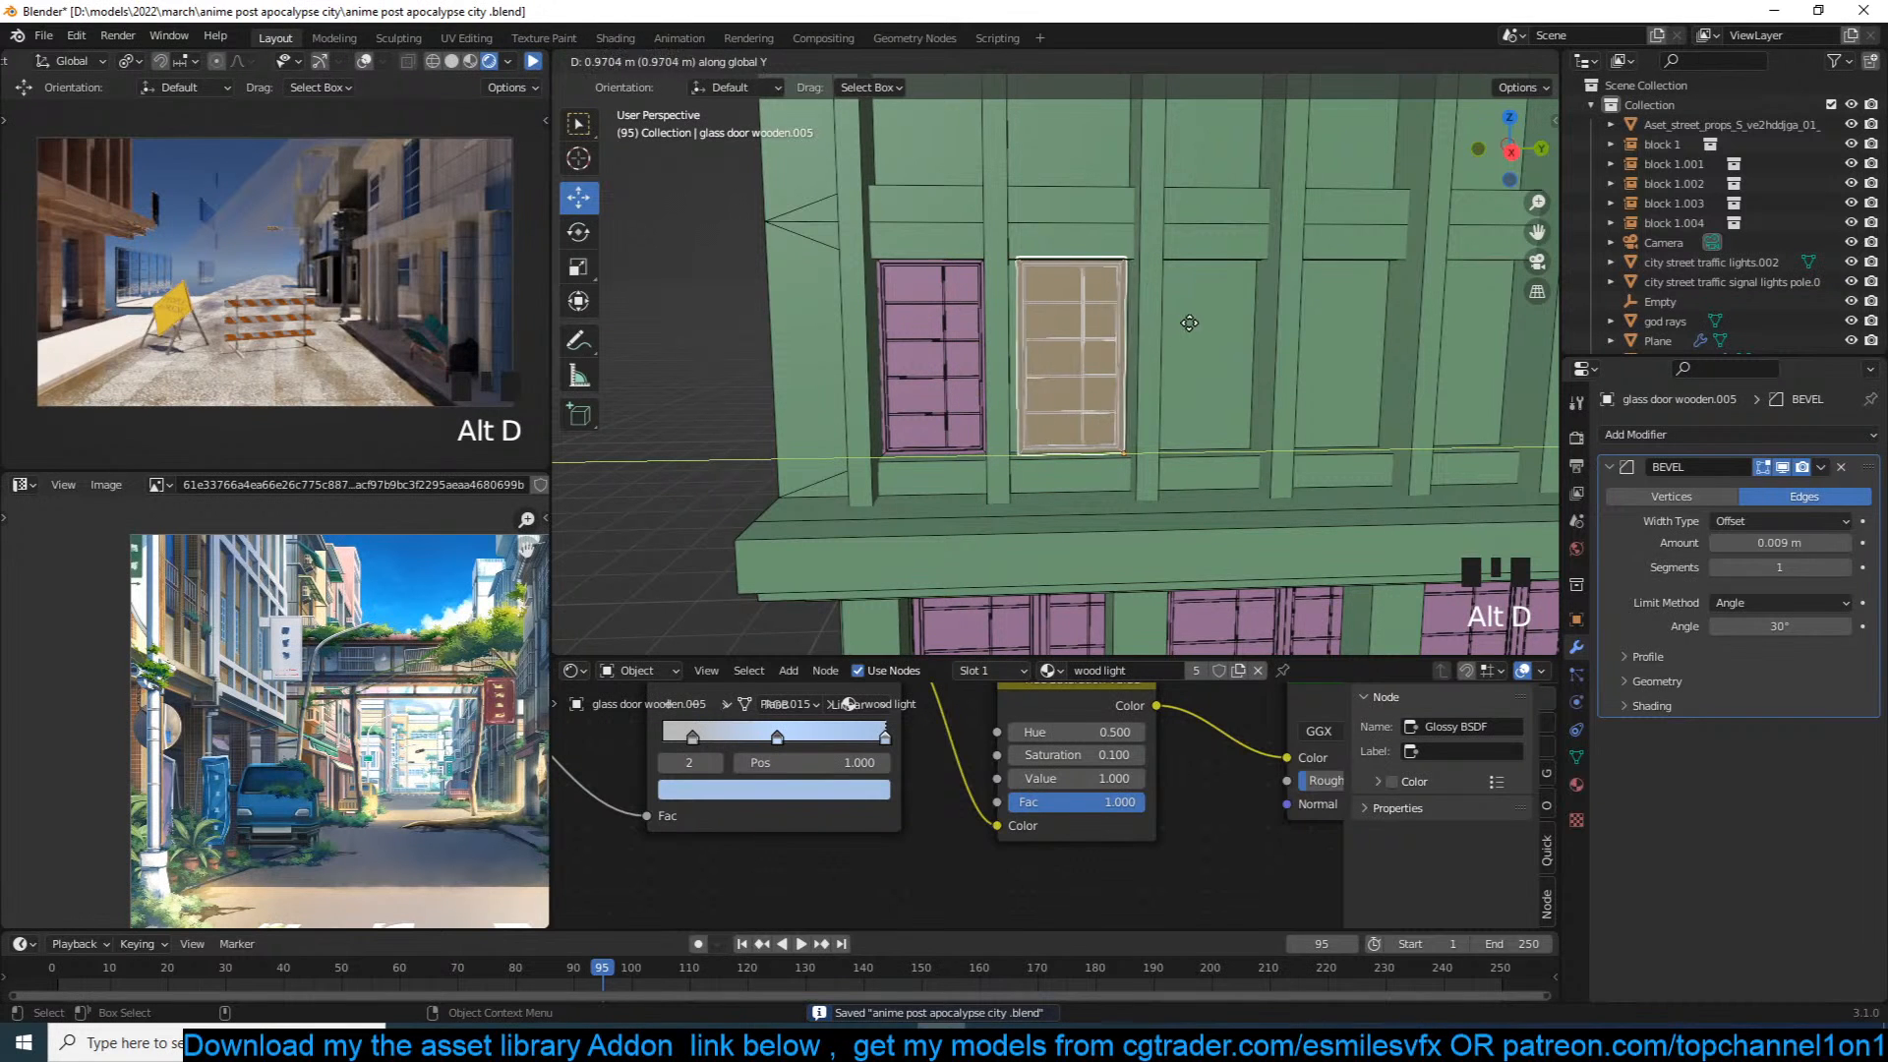
{"action": "key", "text": "s"}
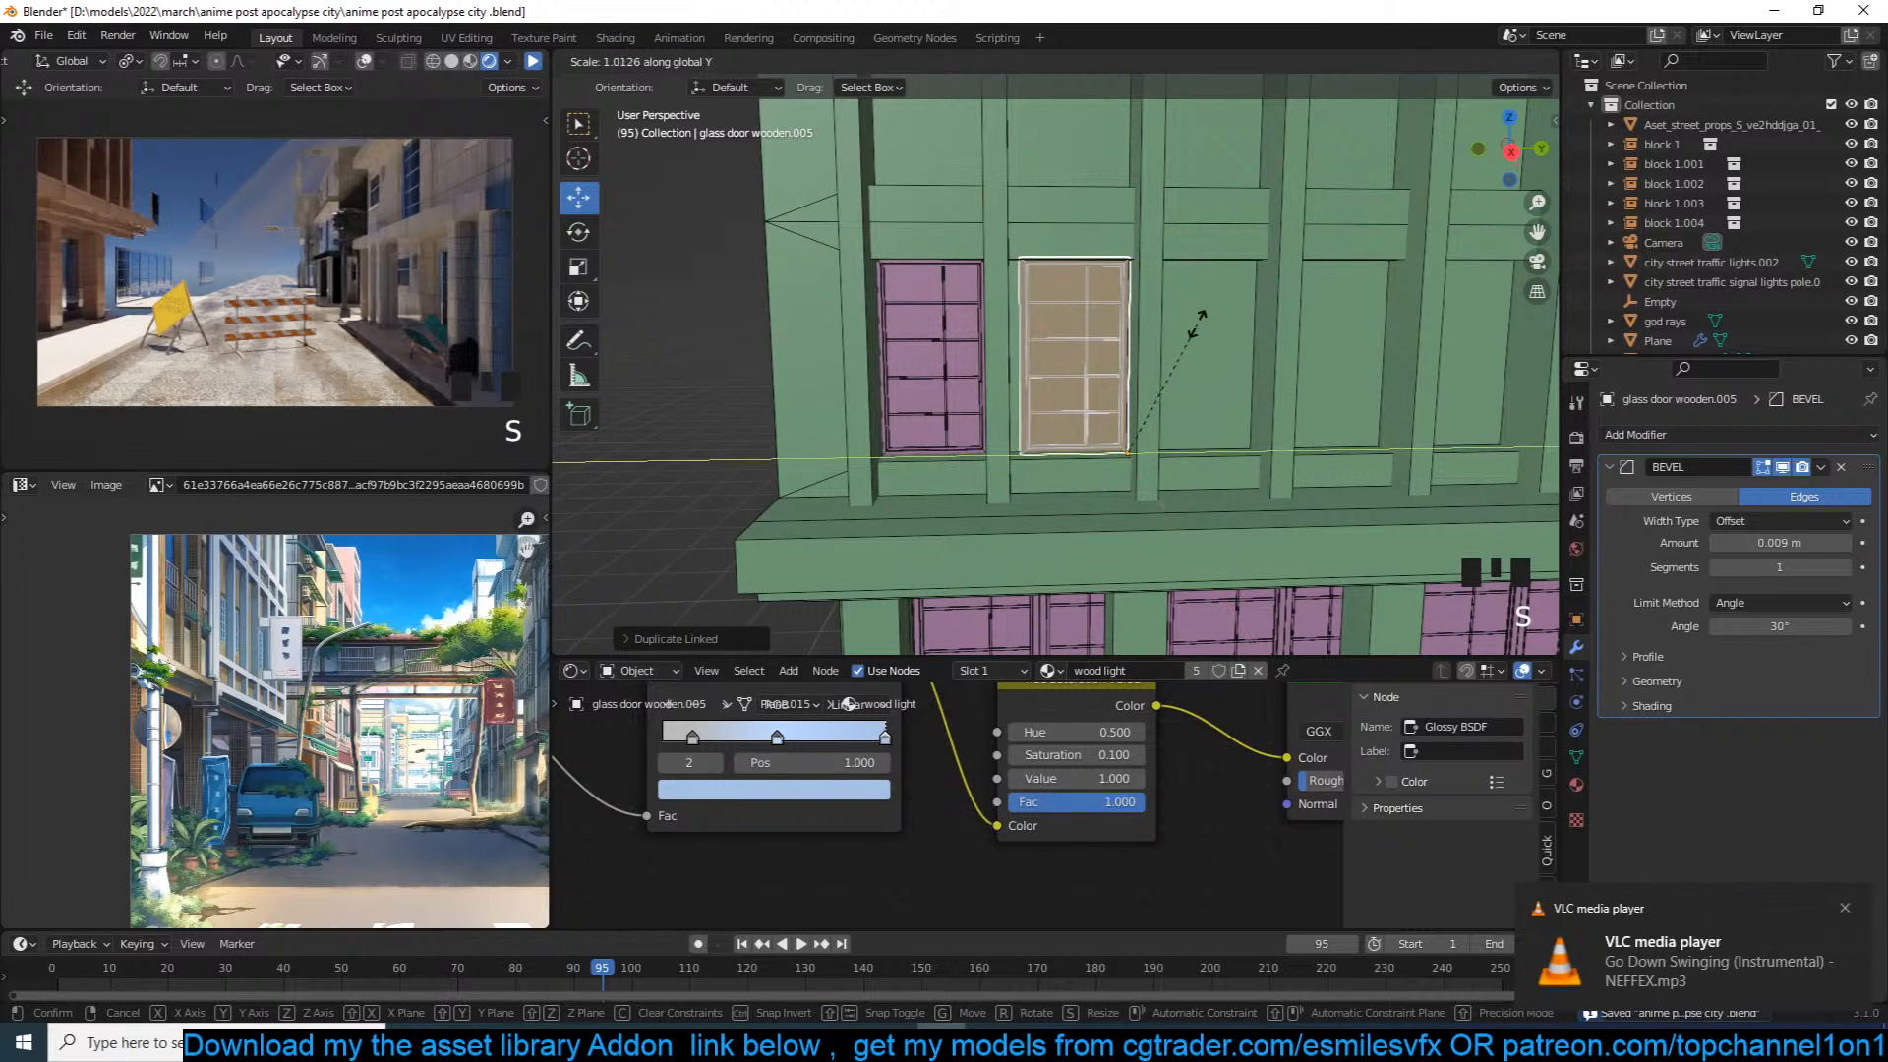
{"action": "left_click", "coordinate": [1126, 447]}
{"action": "middle_click_drag", "start_coordinate": [1126, 448], "coordinate": [1105, 452]}
{"action": "key", "text": "alt+d"}
{"action": "key", "text": "y"}
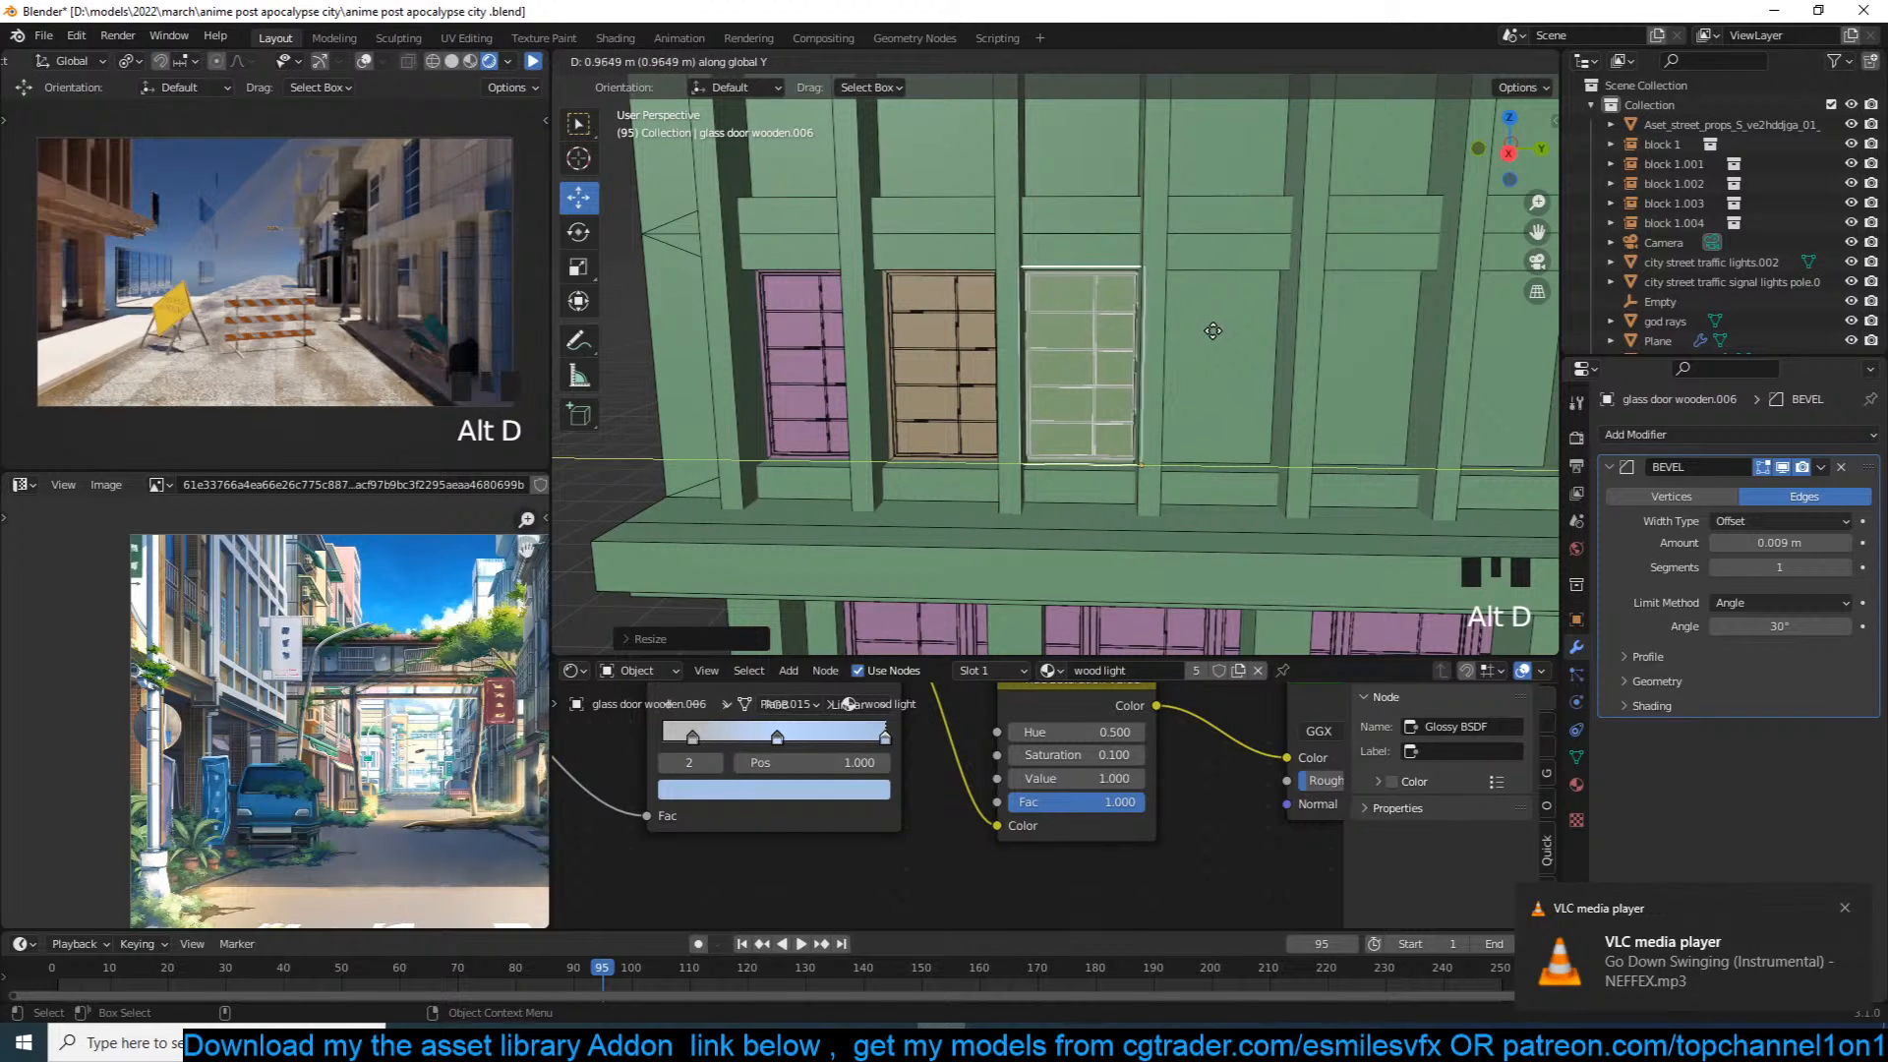
{"action": "left_click", "coordinate": [1192, 387]}
{"action": "middle_click_drag", "start_coordinate": [1193, 387], "coordinate": [1130, 384]}
{"action": "key", "text": "alt+d"}
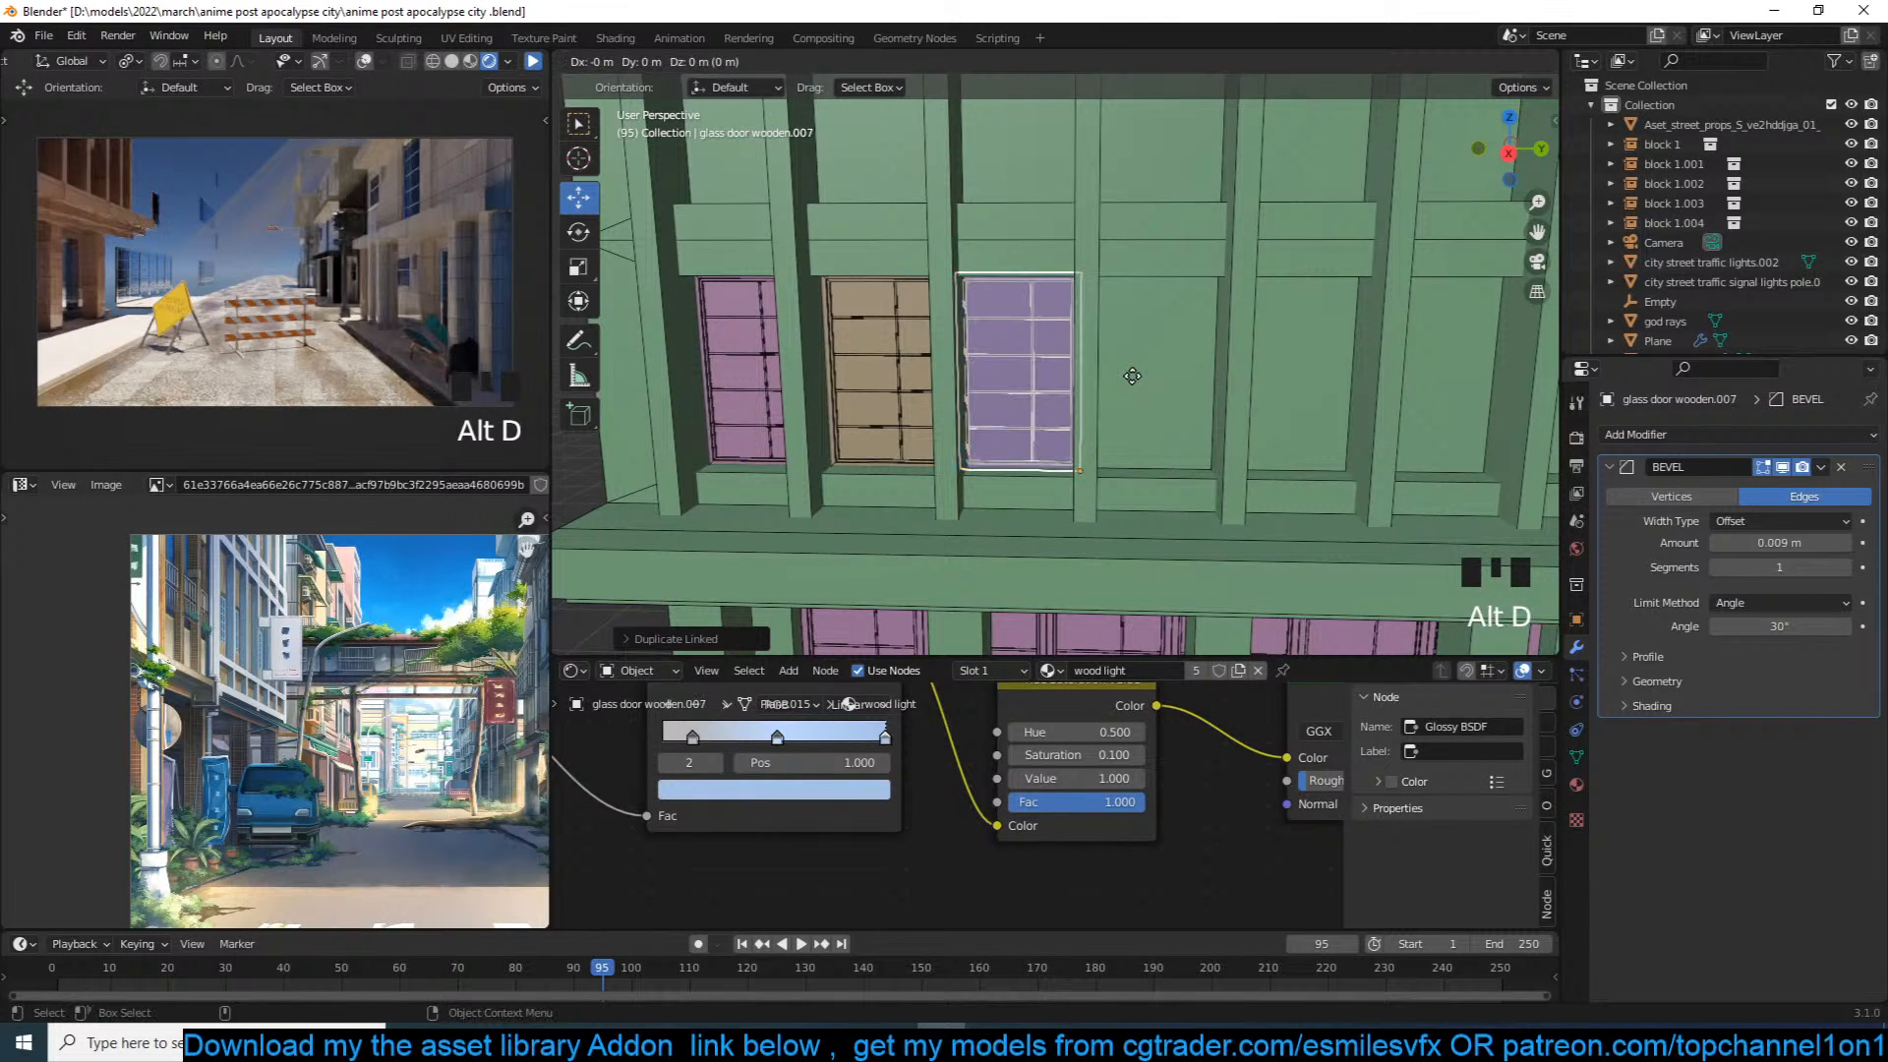
{"action": "key", "text": "y"}
{"action": "left_click", "coordinate": [1260, 370]}
Step: Delete the three linked copies of the upper-floor glass door
{"action": "key", "text": "x"}
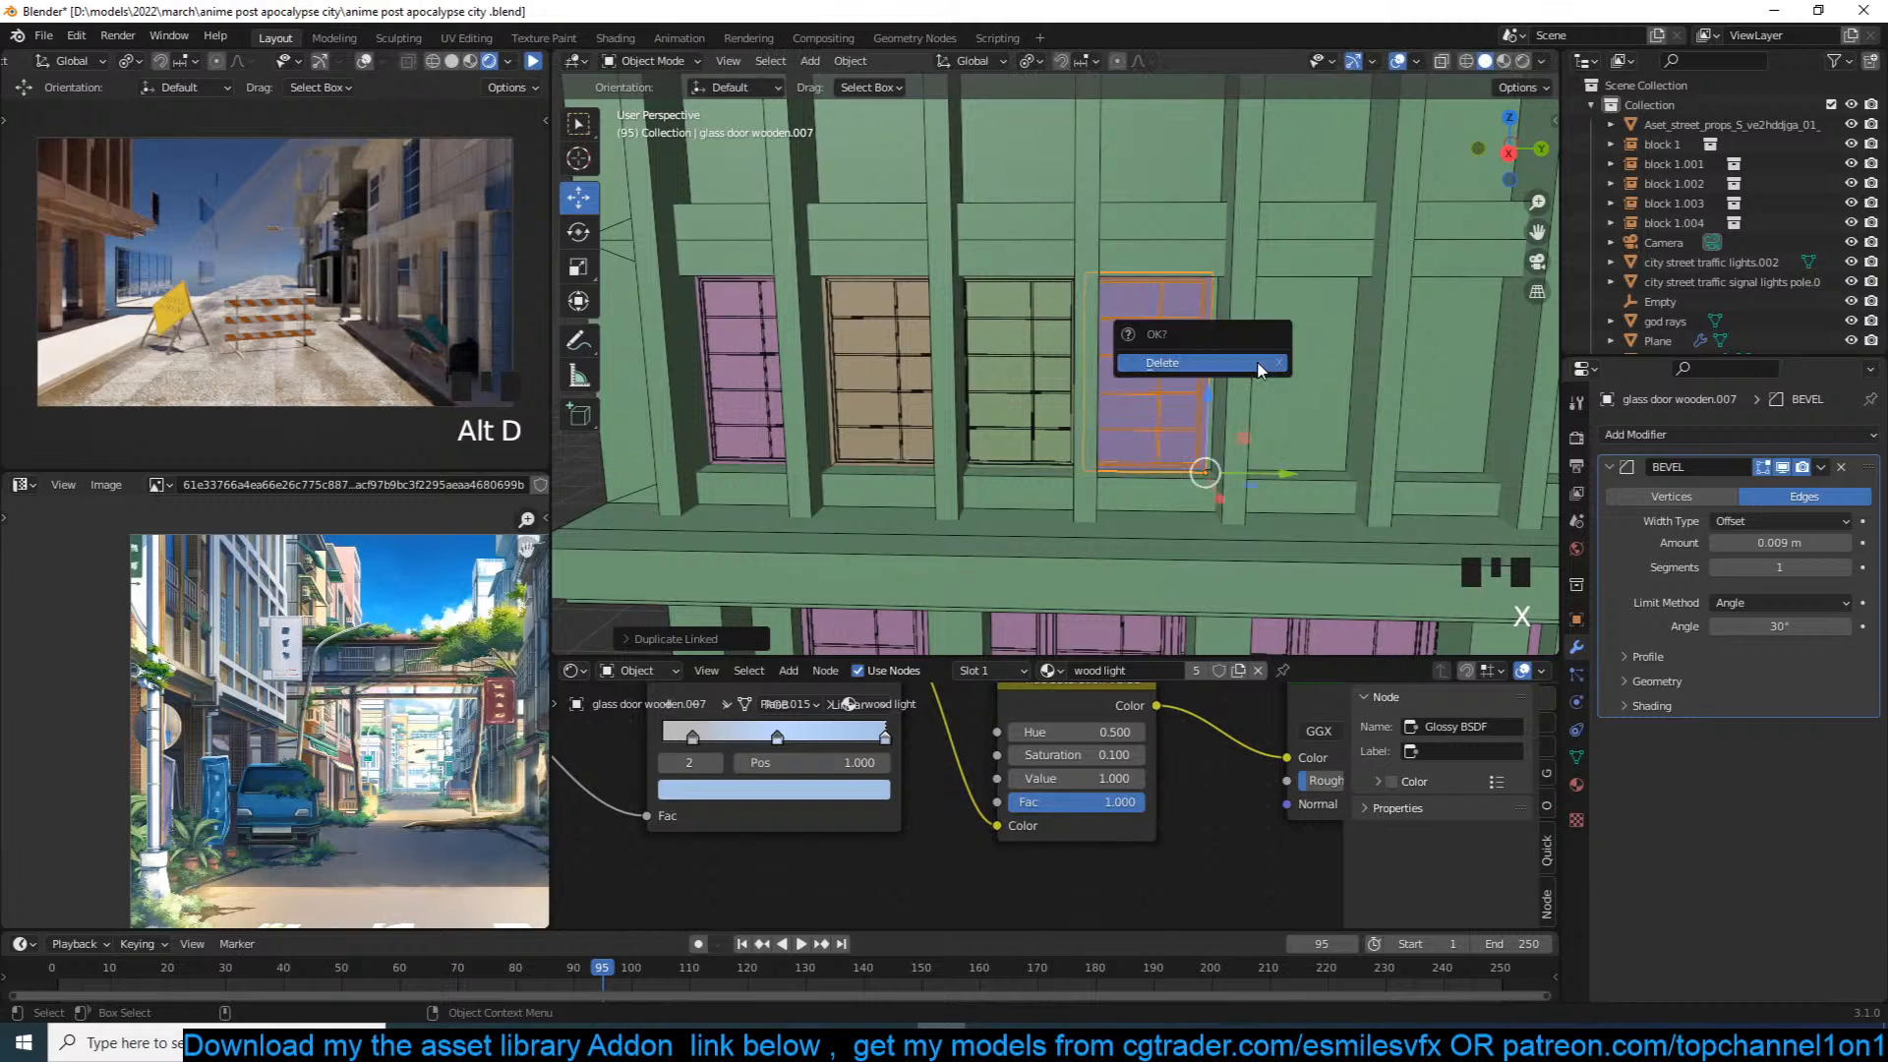
{"action": "left_click", "coordinate": [1255, 368]}
{"action": "left_click", "coordinate": [1033, 370]}
{"action": "left_click", "coordinate": [905, 392], "text": "shift"}
{"action": "key", "text": "x"}
{"action": "left_click", "coordinate": [905, 392]}
Step: Add an Array modifier to the remaining upper-floor glass door and remove its Bevel modifier
{"action": "left_click", "coordinate": [767, 393]}
{"action": "left_click", "coordinate": [1701, 437]}
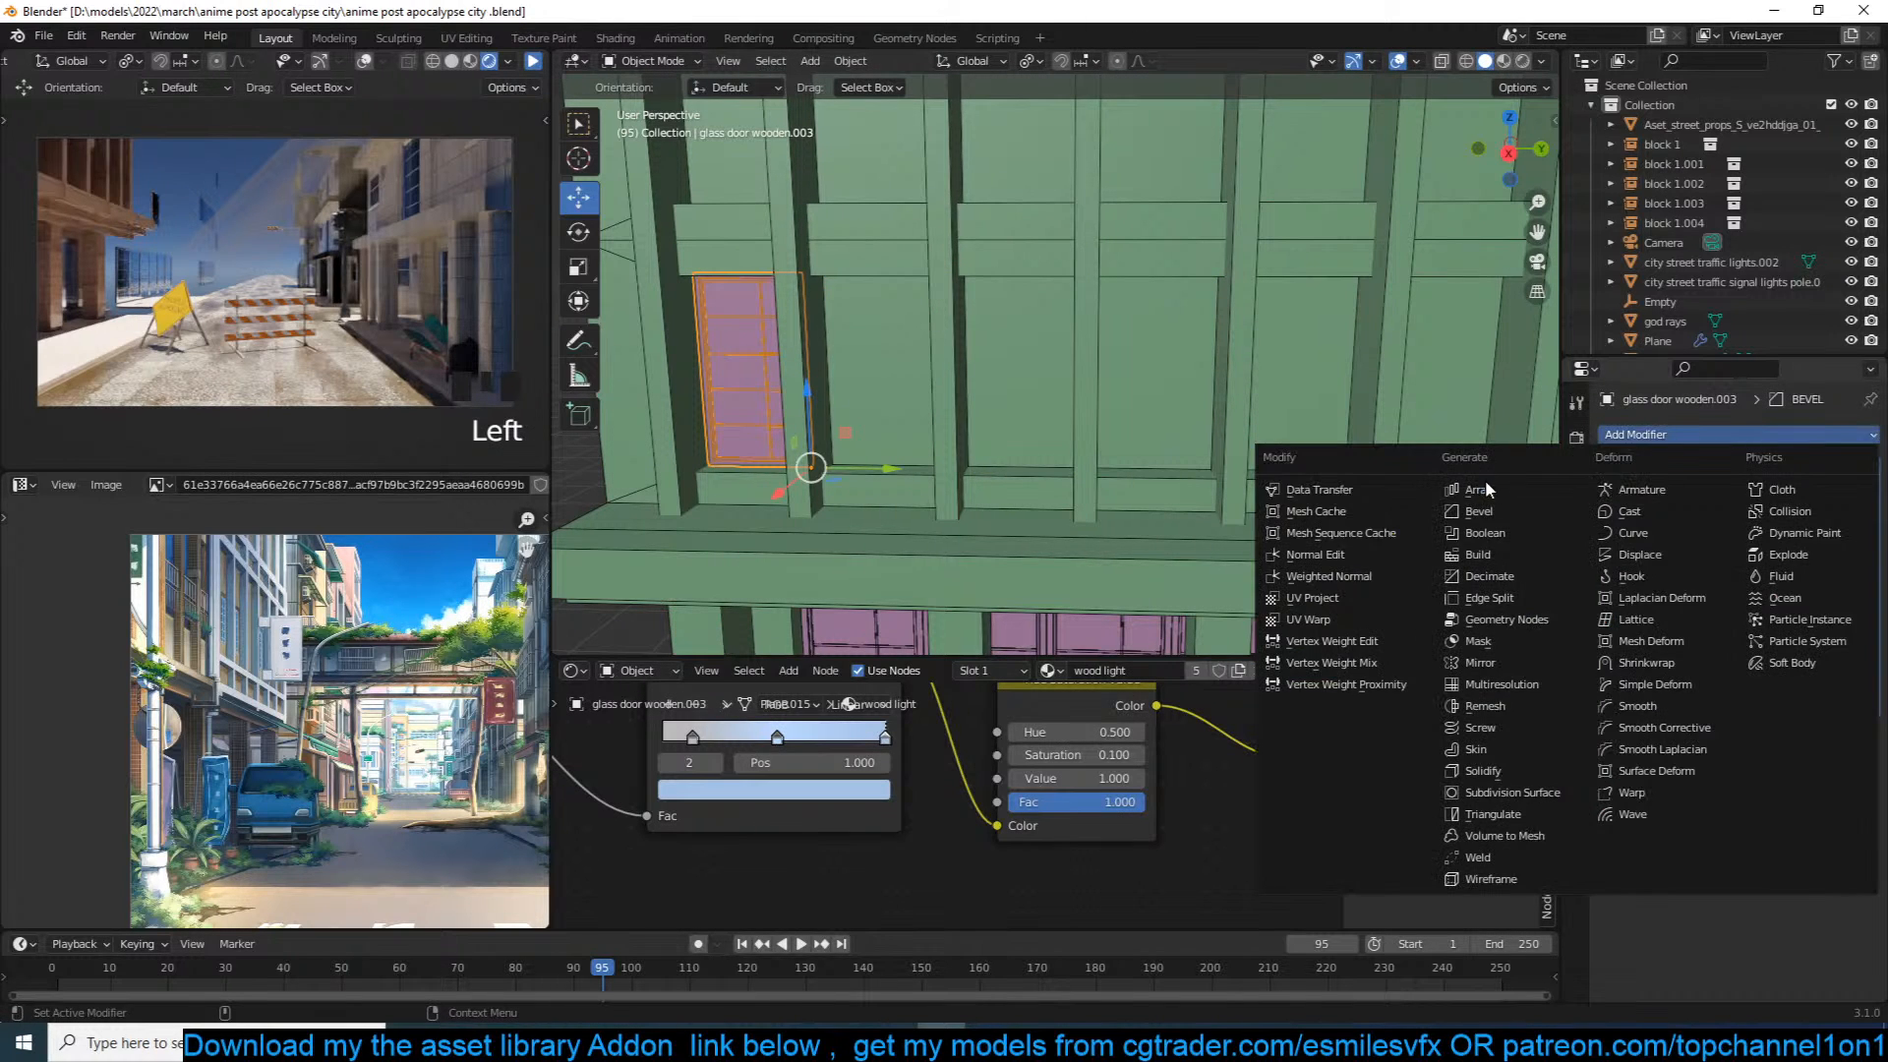
{"action": "left_click", "coordinate": [1490, 481]}
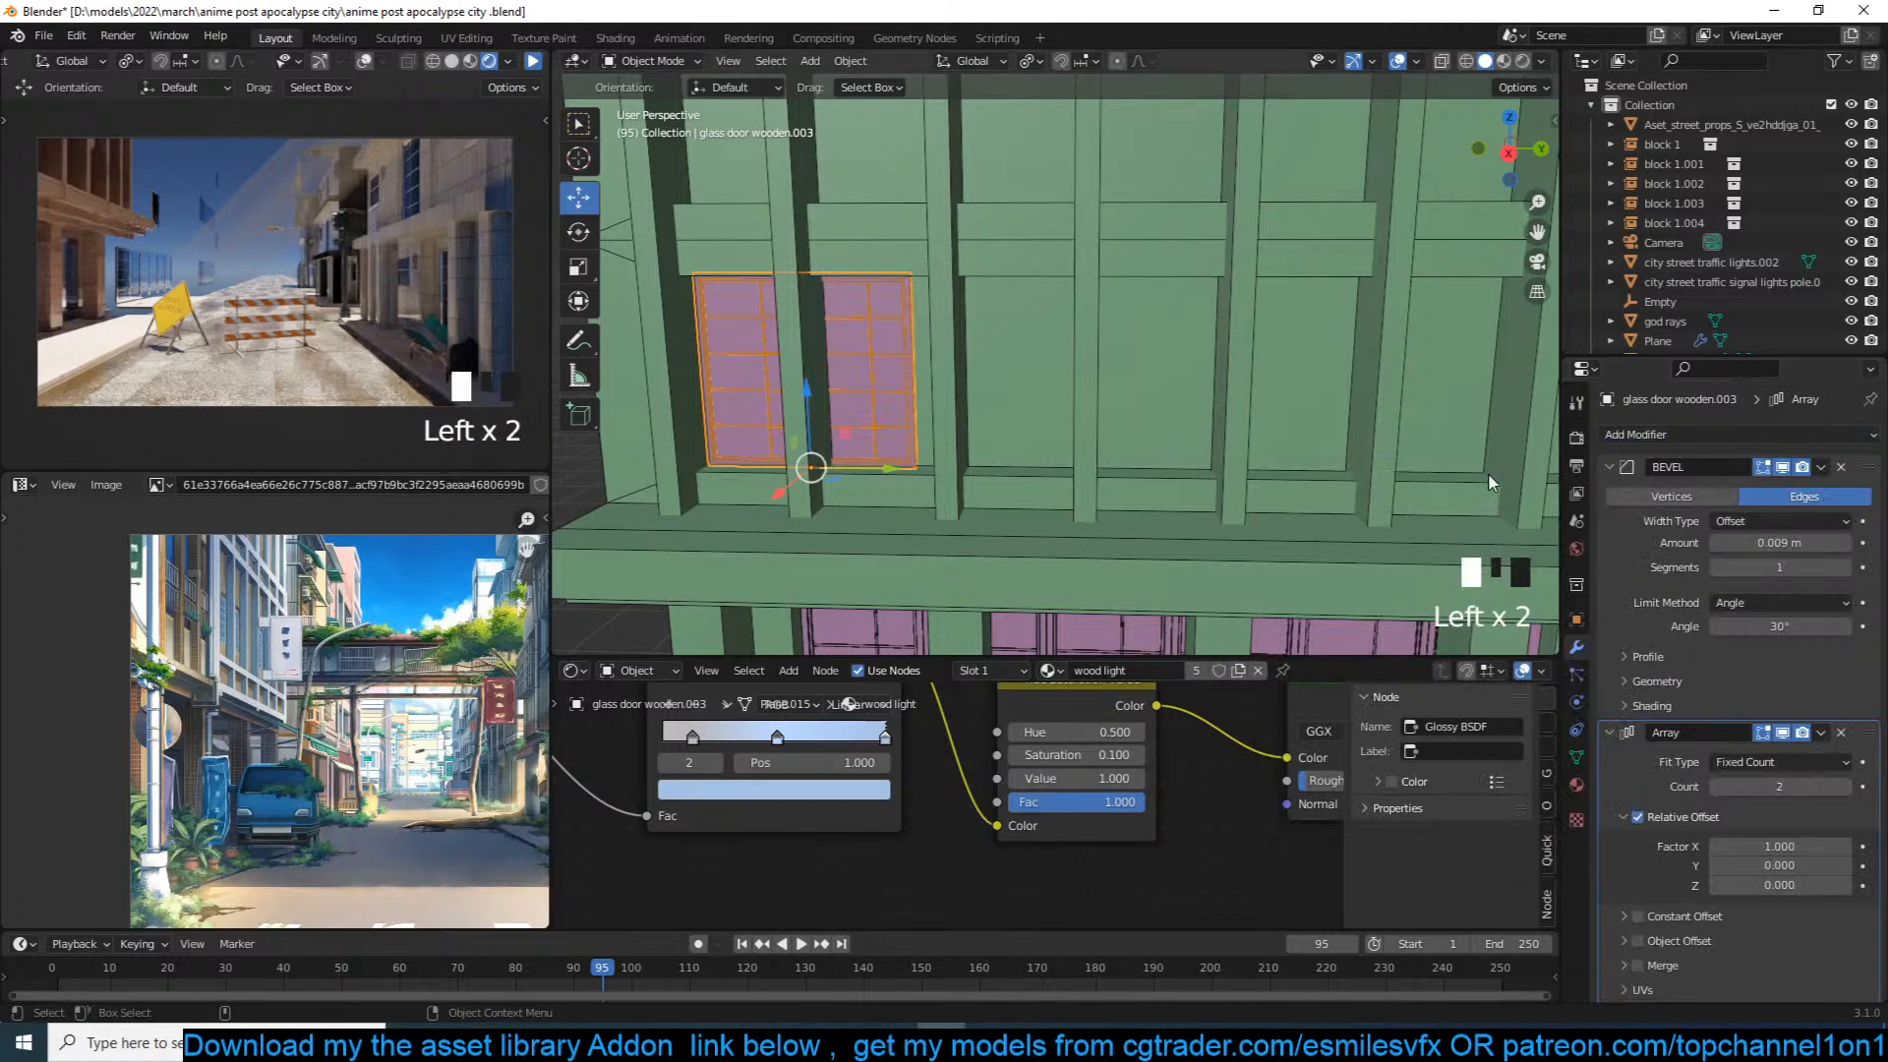
{"action": "left_click", "coordinate": [1842, 466]}
Step: Set the door array's relative offset Factor X to 1.240 and its count to 6
{"action": "left_click_drag", "start_coordinate": [1760, 580], "coordinate": [1819, 580], "text": "shift"}
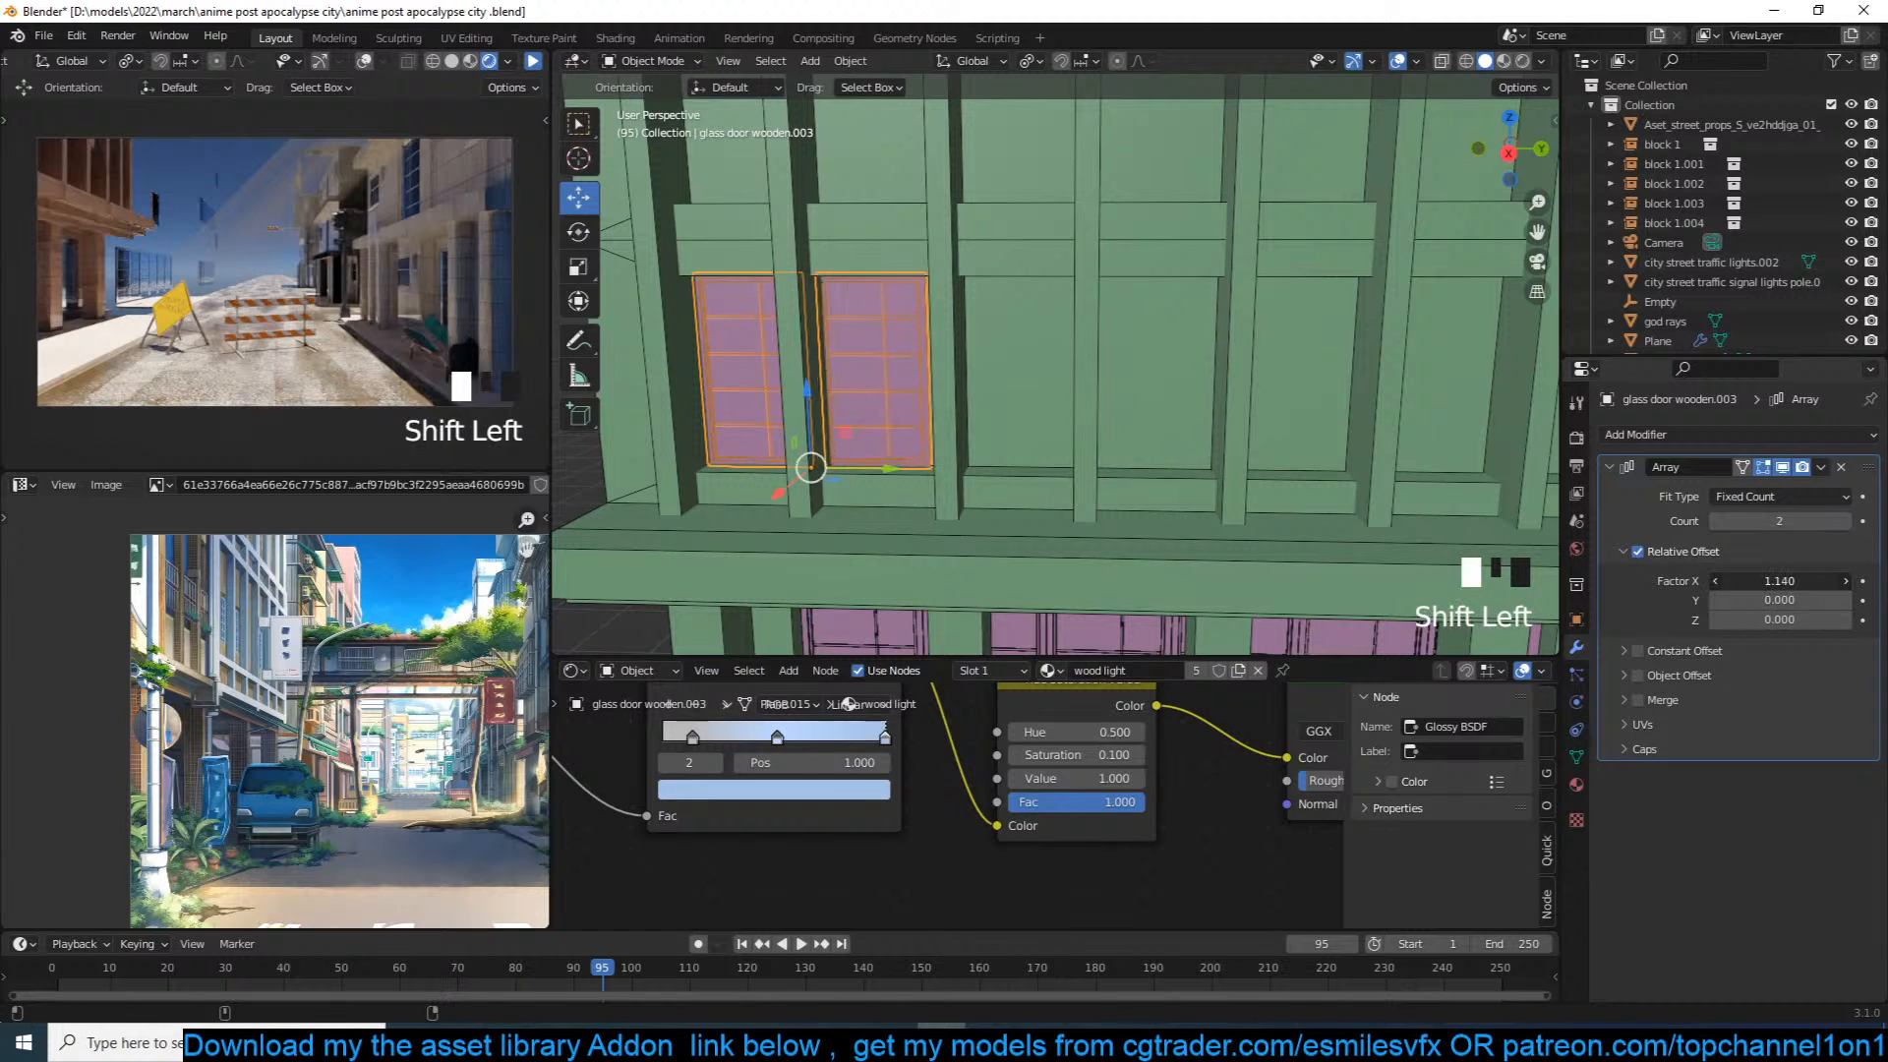
{"action": "left_click", "coordinate": [1844, 523]}
{"action": "left_click", "coordinate": [1845, 523]}
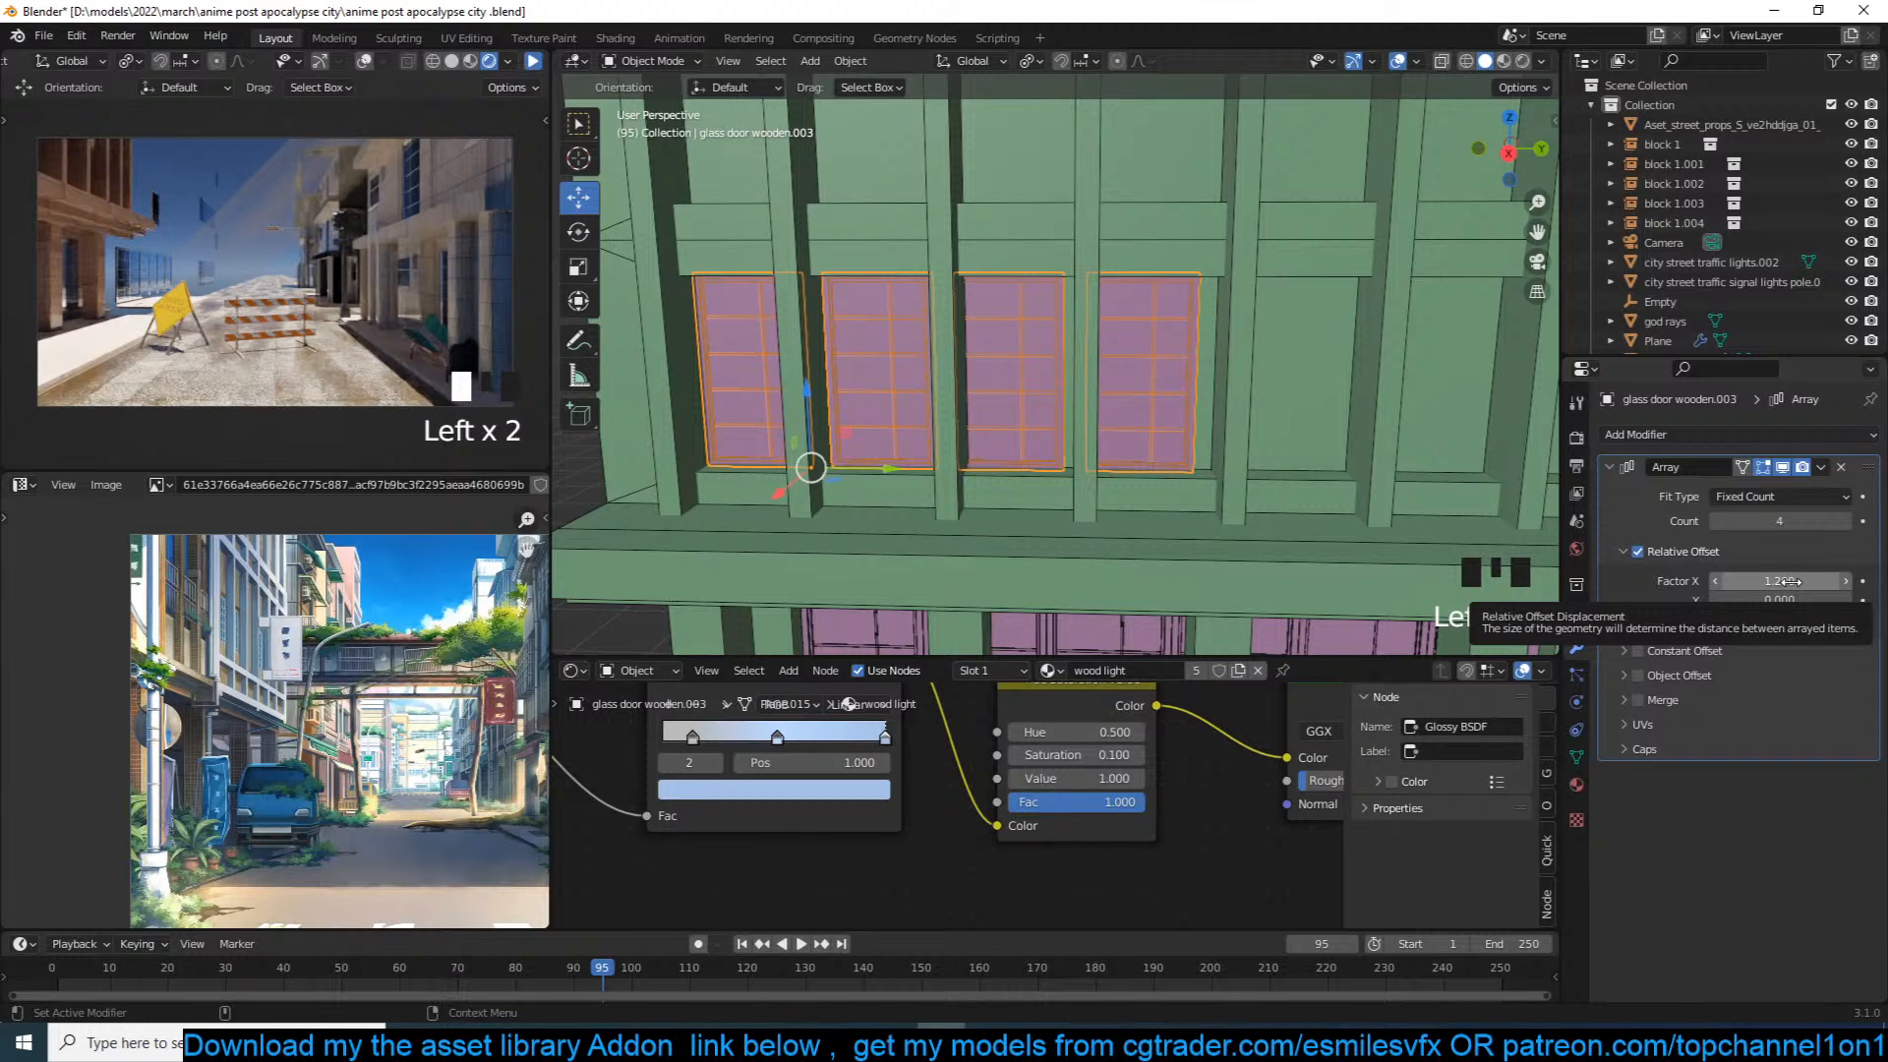
{"action": "left_click_drag", "start_coordinate": [1796, 581], "coordinate": [1812, 572]}
{"action": "left_click", "coordinate": [1844, 521]}
{"action": "left_click", "coordinate": [1844, 521]}
{"action": "key", "text": "grave"}
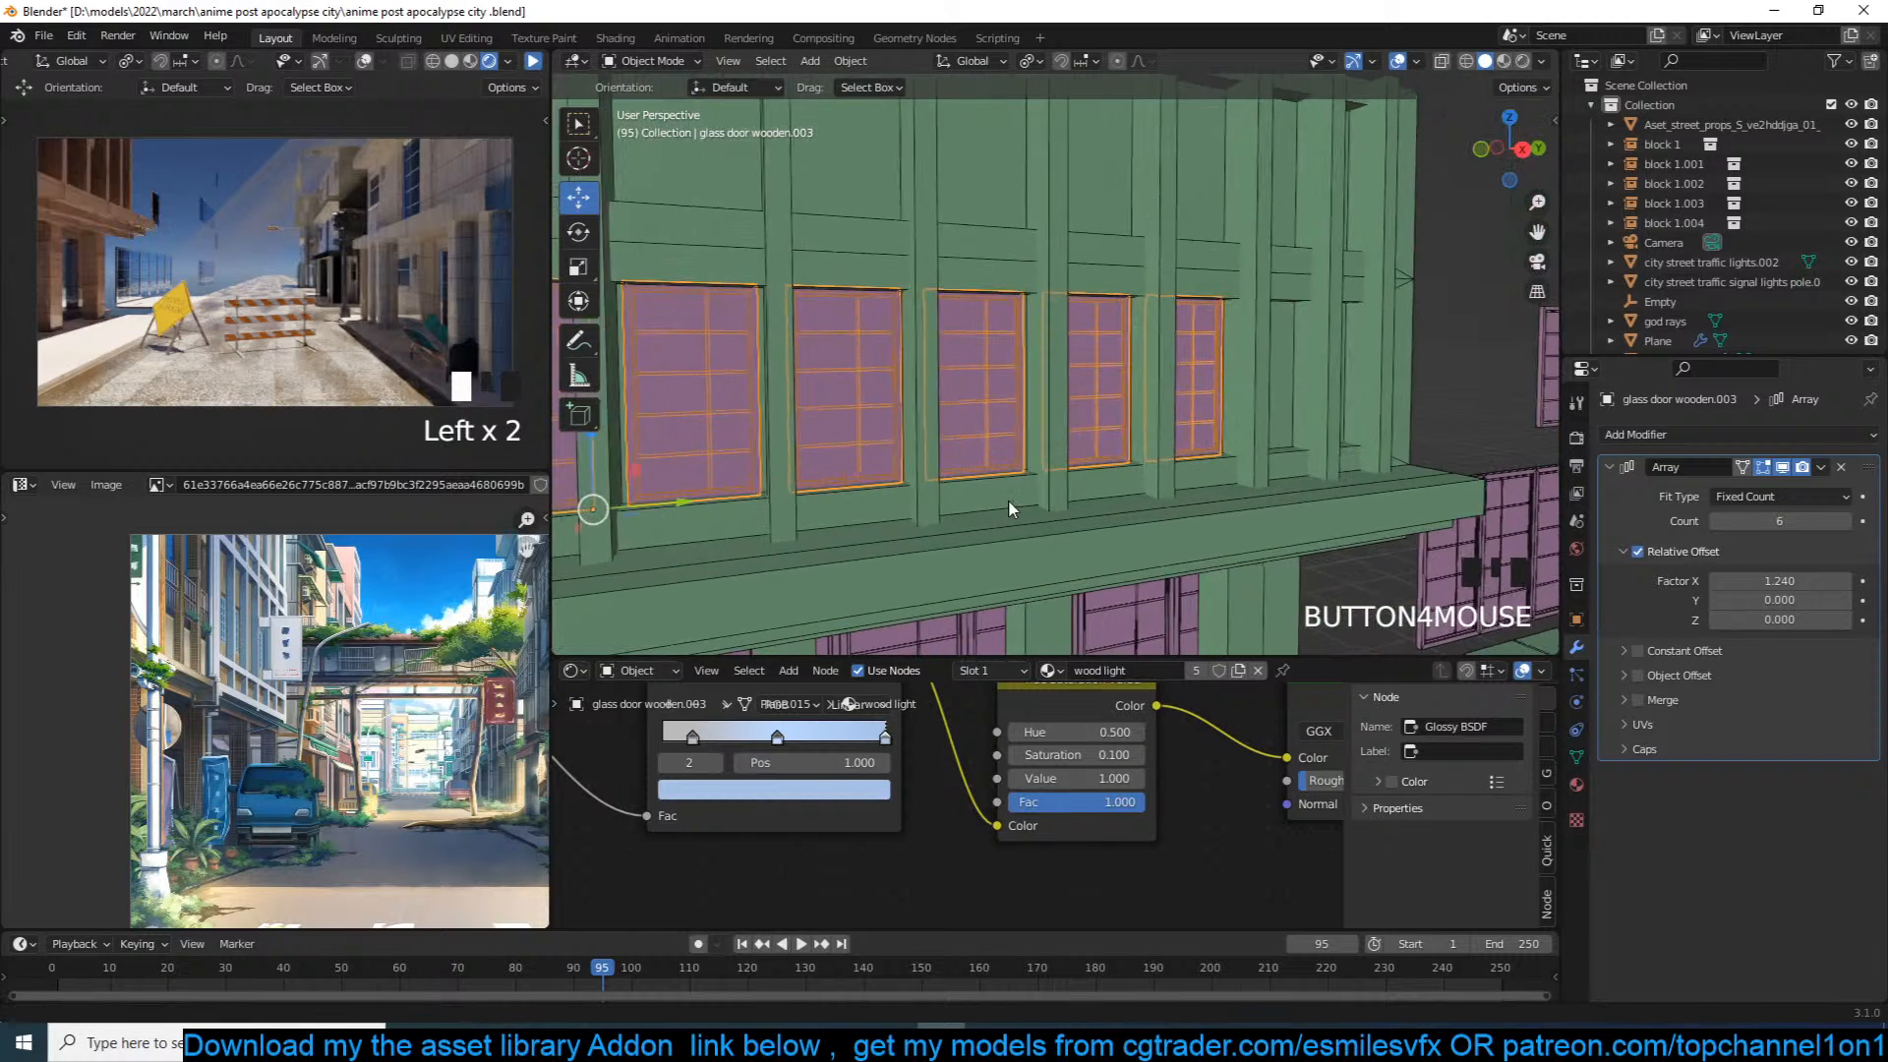
Step: Raise the door array's count to 8 while keeping the relative offset Factor X at 1.240
{"action": "left_click", "coordinate": [1844, 521]}
{"action": "left_click", "coordinate": [1844, 521]}
{"action": "scroll", "coordinate": [1130, 388], "scroll_direction": "down", "scroll_amount": 2}
{"action": "key", "text": "grave"}
{"action": "scroll", "coordinate": [1061, 433], "scroll_direction": "up", "scroll_amount": 2}
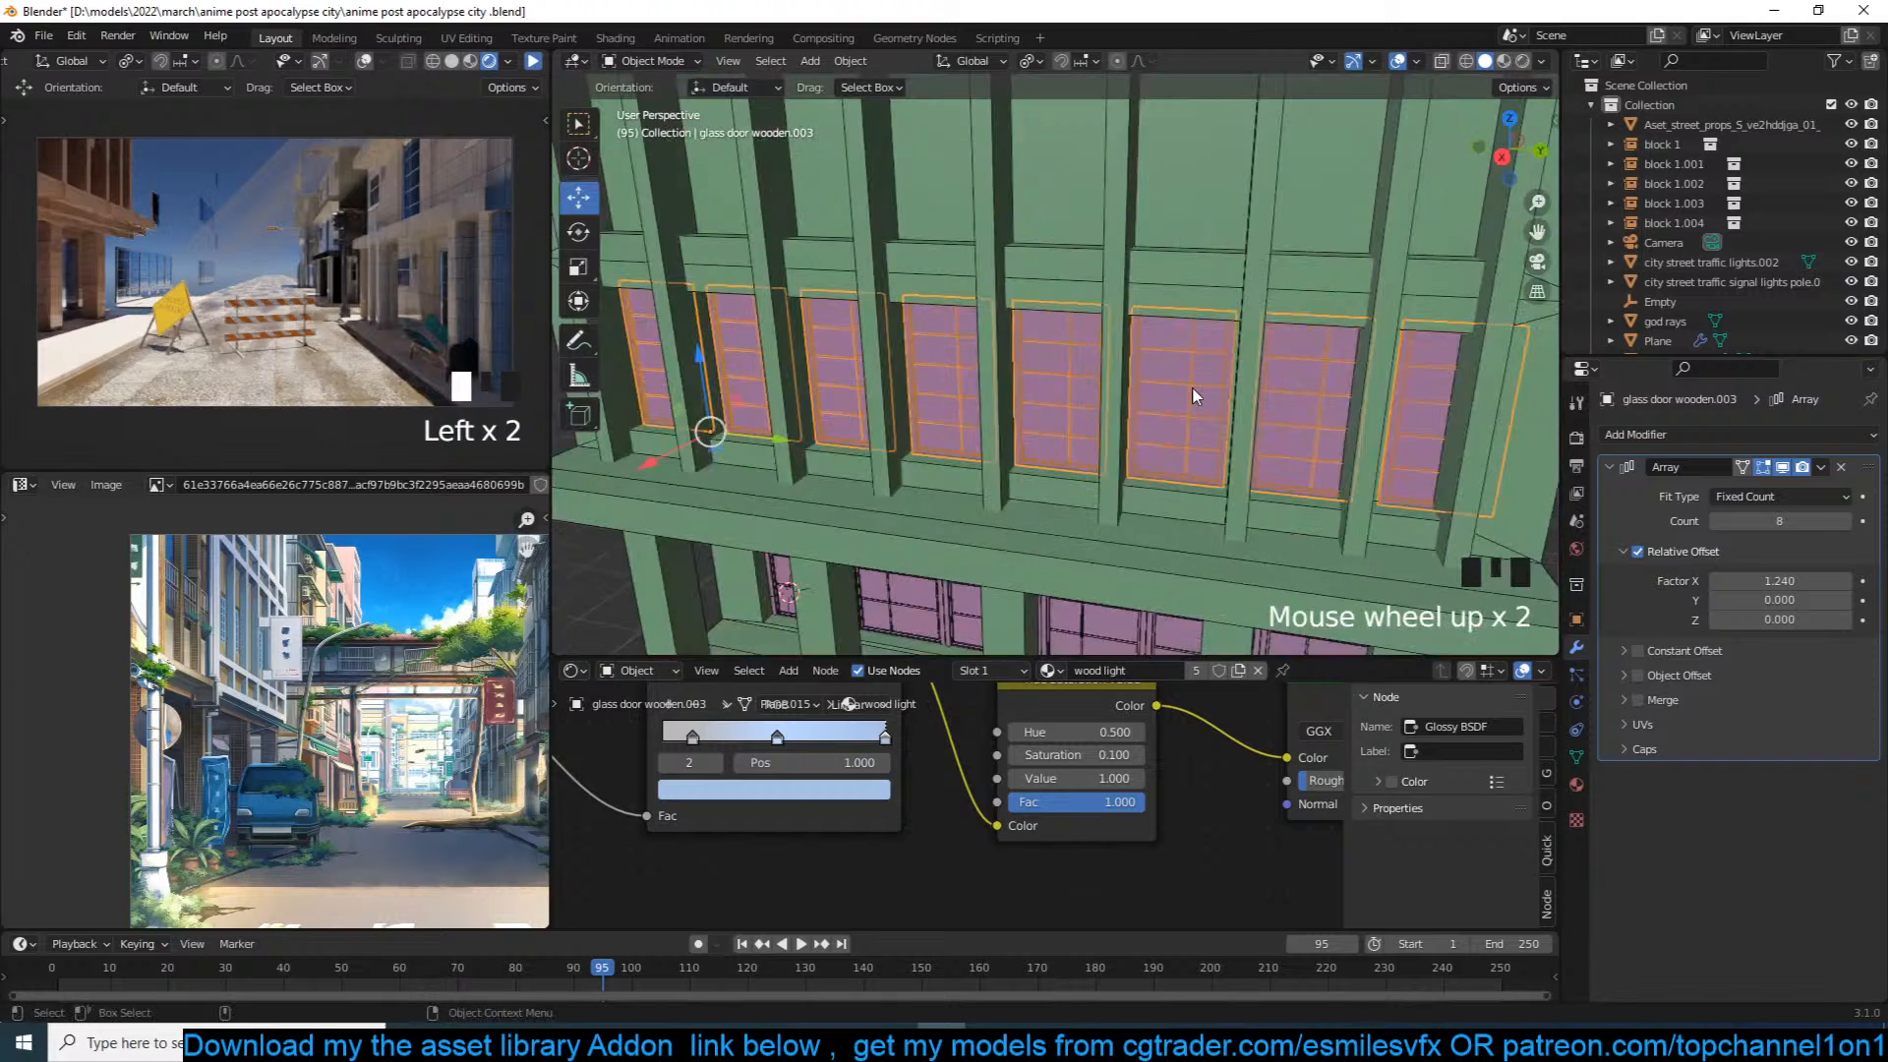
{"action": "left_click_drag", "start_coordinate": [1747, 574], "coordinate": [1755, 574], "text": "shift"}
{"action": "key", "text": "grave"}
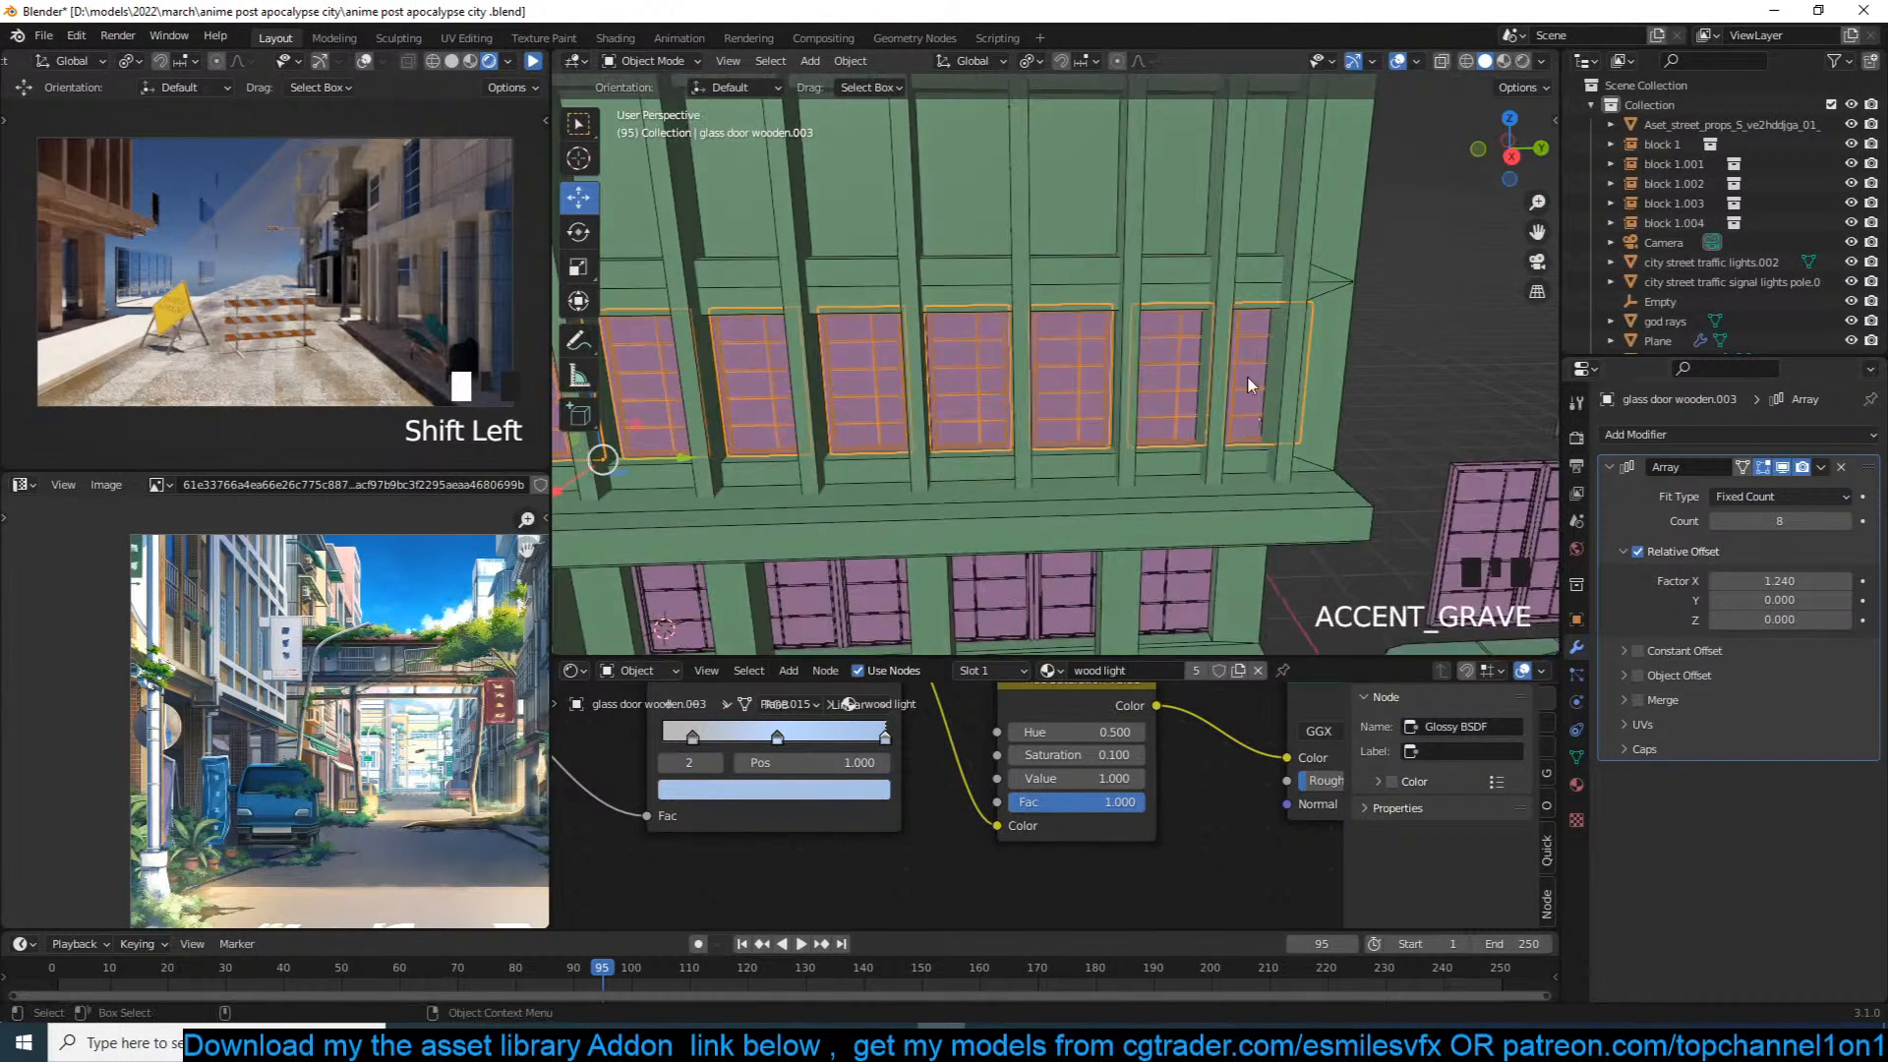
Step: Shift the building's far-end upper-floor pillar slightly along Y in Edit Mode and save the file
{"action": "left_click", "coordinate": [1261, 335]}
{"action": "key", "text": "Tab"}
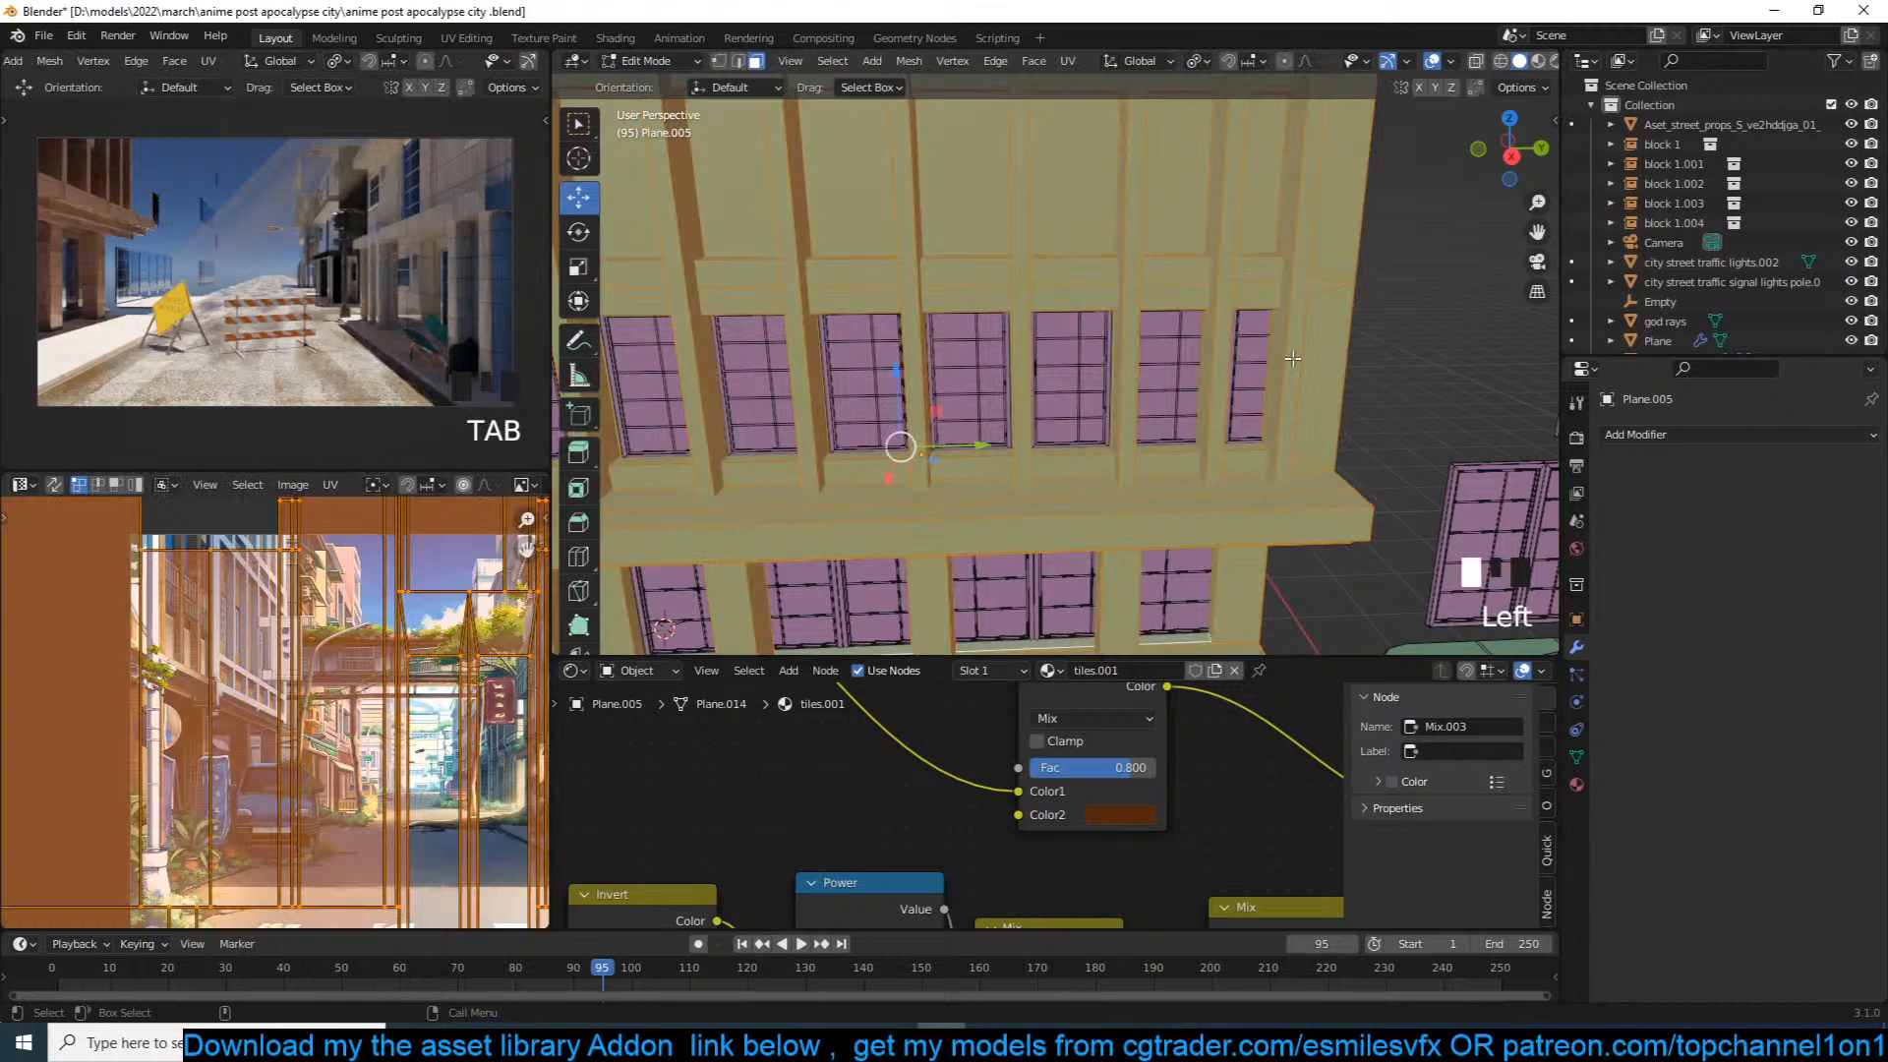
{"action": "left_click", "coordinate": [1291, 359]}
{"action": "key", "text": "ctrl+semicolon"}
{"action": "left_click_drag", "start_coordinate": [1370, 291], "coordinate": [1383, 294]}
{"action": "key", "text": "Tab"}
{"action": "middle_click_drag", "start_coordinate": [1376, 285], "coordinate": [1276, 267]}
{"action": "middle_click_drag", "start_coordinate": [1276, 266], "coordinate": [1360, 303], "text": "shift"}
{"action": "key", "text": "ctrl+s"}
Step: Select the eight upper-floor pillars of the building in Edit Mode, including all of their linked faces
{"action": "middle_click_drag", "start_coordinate": [1155, 358], "coordinate": [1245, 377]}
{"action": "key", "text": "grave"}
{"action": "key", "text": "Left"}
{"action": "key", "text": "Left"}
{"action": "key", "text": "Tab"}
{"action": "scroll", "coordinate": [1141, 384], "scroll_direction": "down", "scroll_amount": 3}
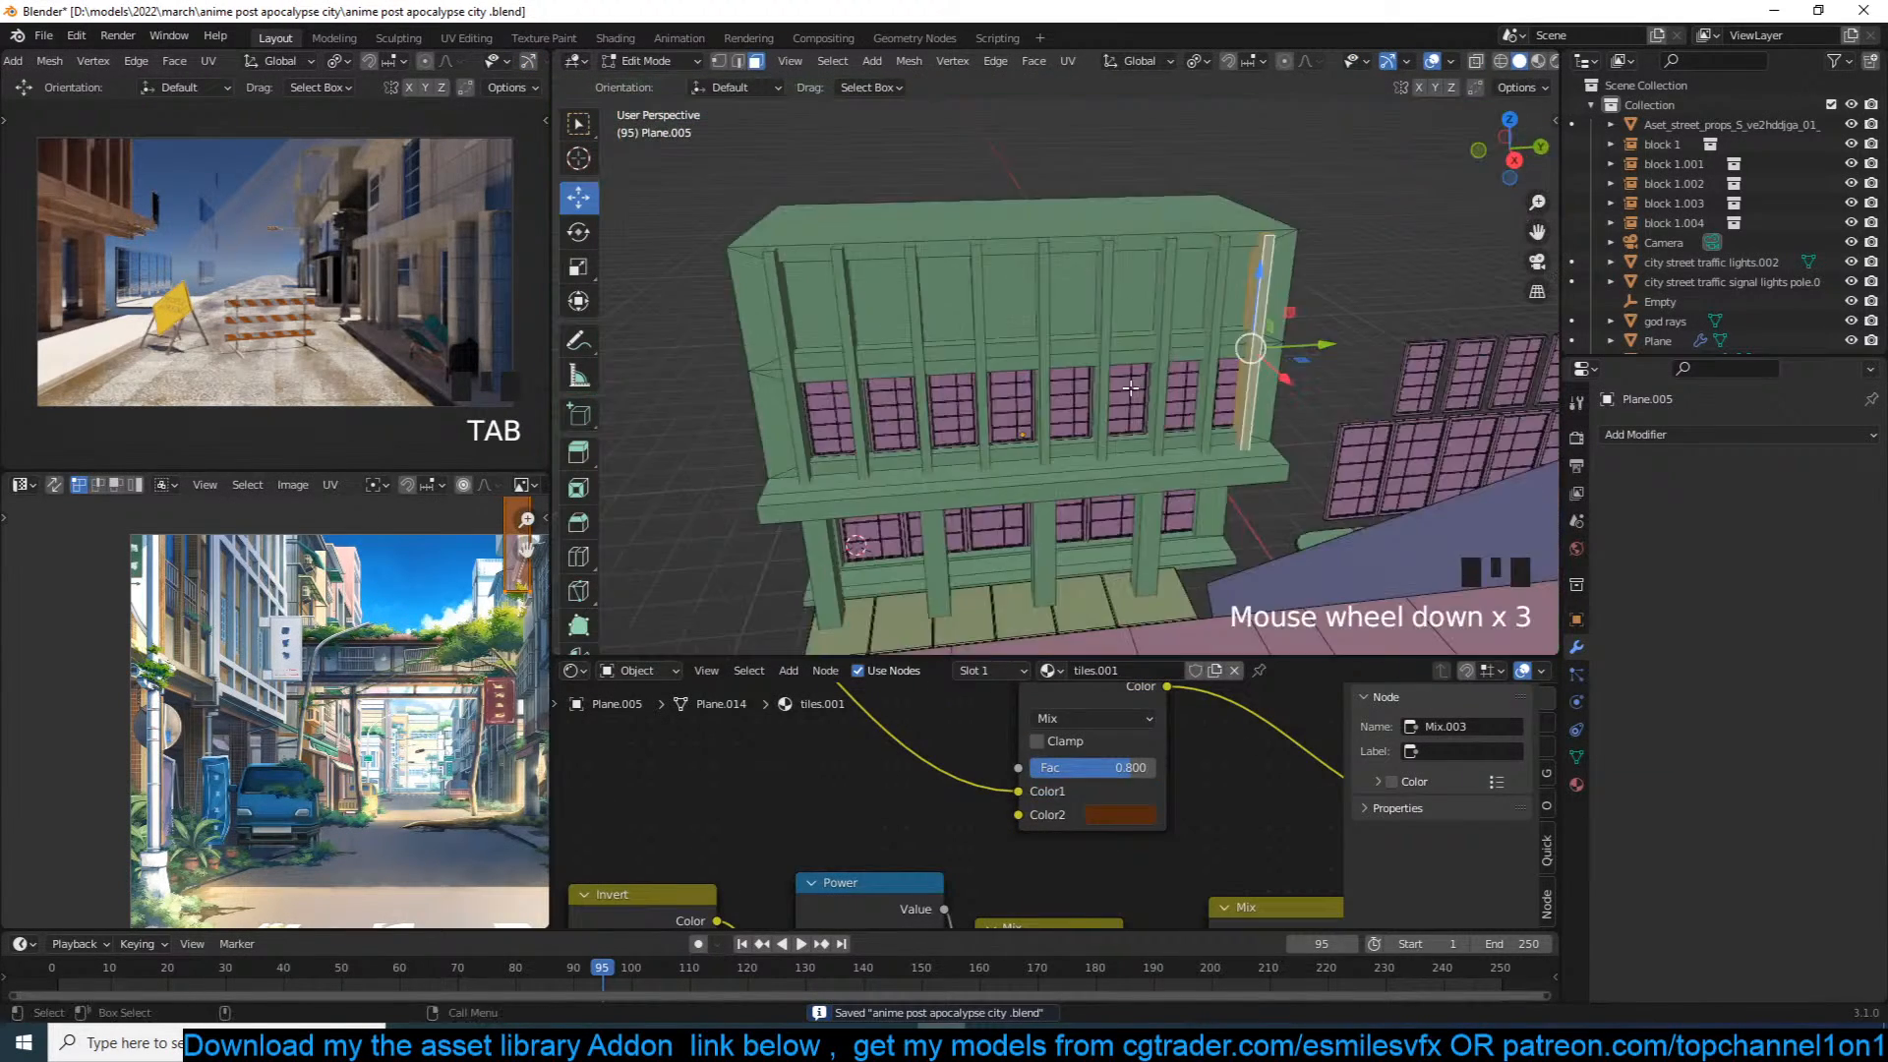
{"action": "key", "text": "grave"}
{"action": "scroll", "coordinate": [1224, 339], "scroll_direction": "up", "scroll_amount": 2}
{"action": "left_click", "coordinate": [1201, 337], "text": "shift"}
{"action": "left_click", "coordinate": [1170, 335], "text": "shift"}
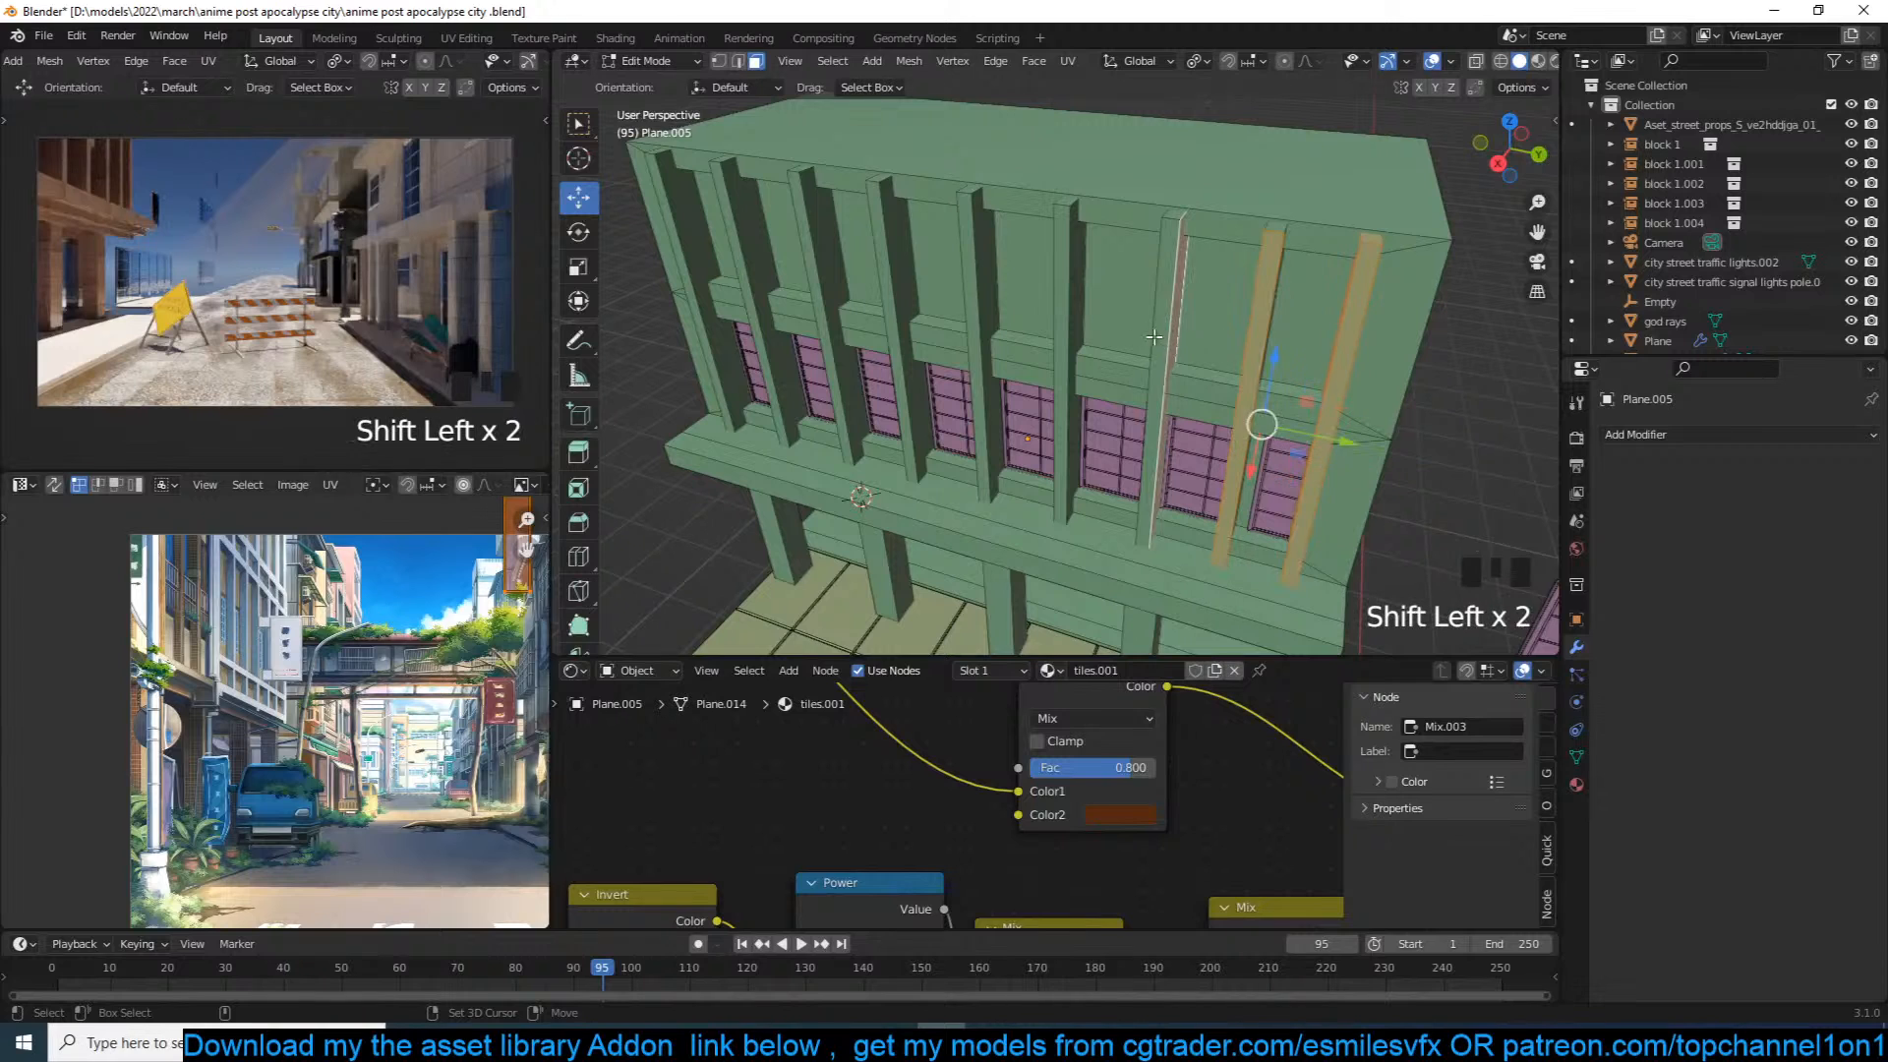
{"action": "left_click", "coordinate": [1063, 333], "text": "shift"}
{"action": "left_click", "coordinate": [988, 336], "text": "shift"}
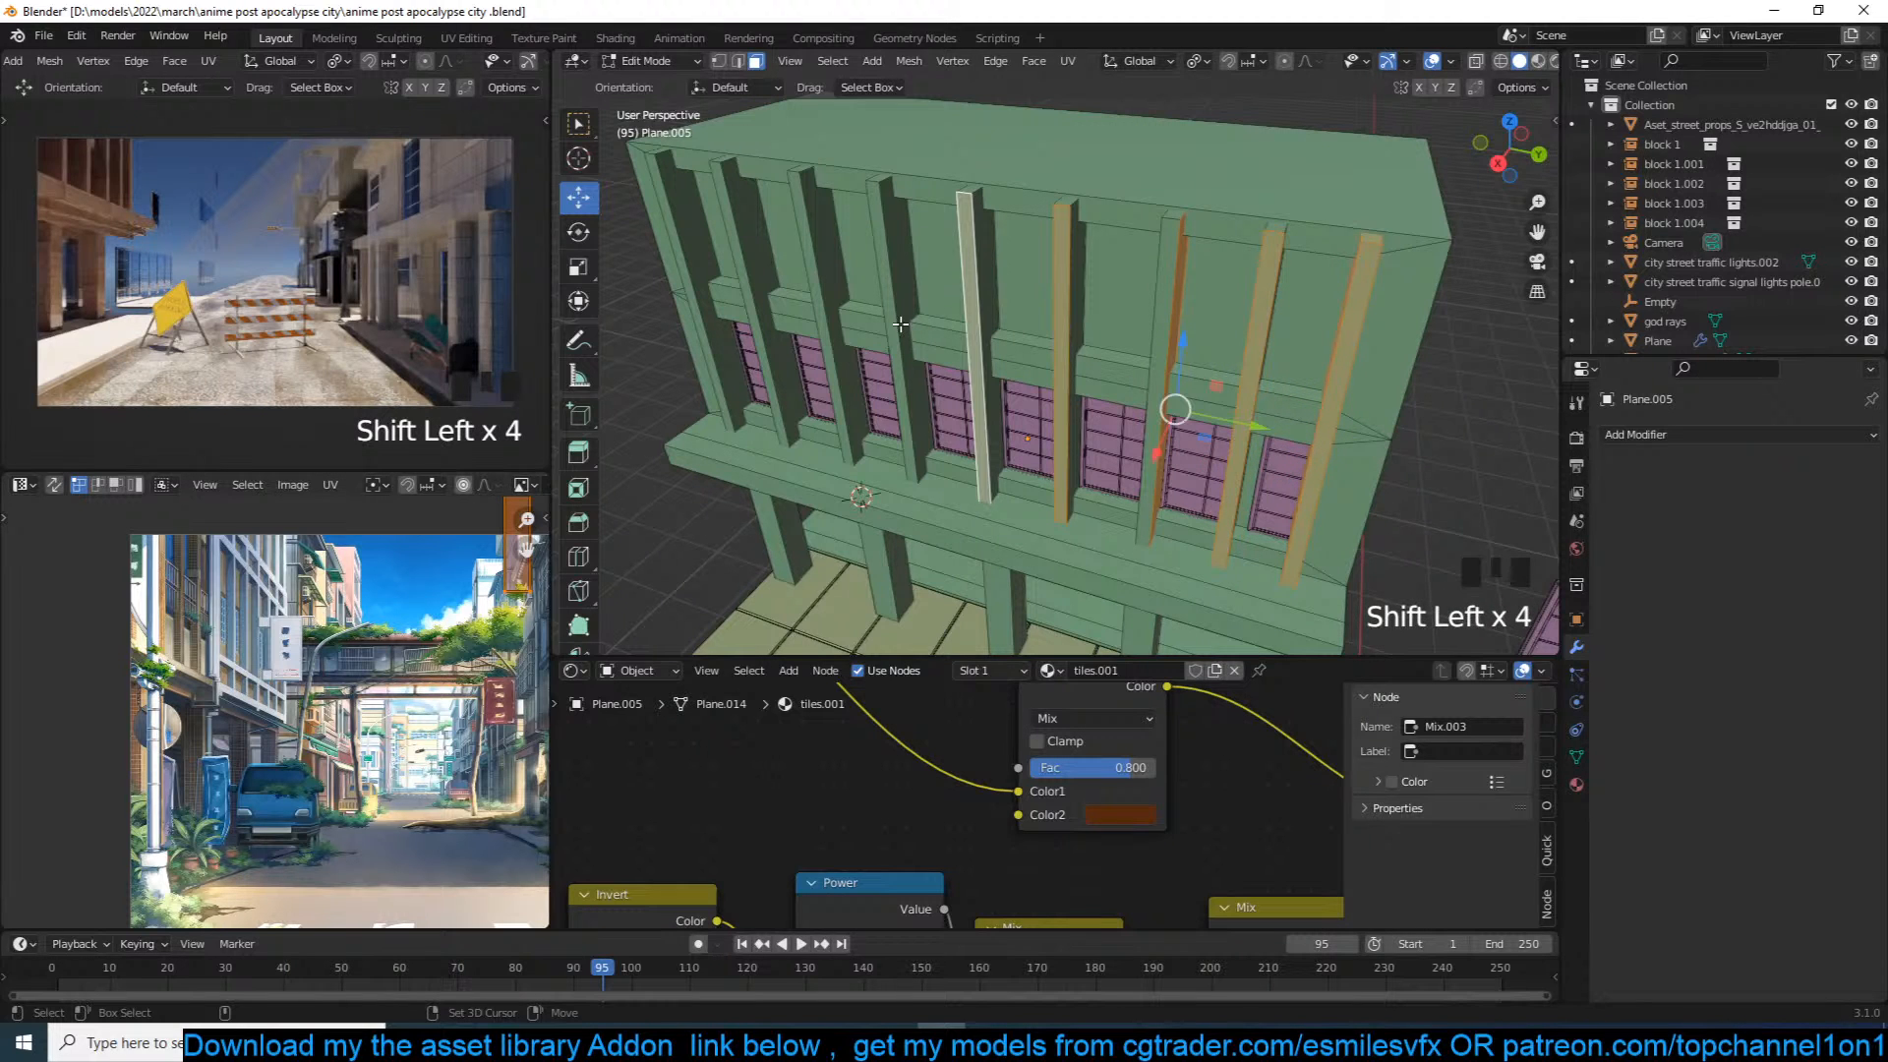
{"action": "left_click", "coordinate": [900, 324], "text": "shift"}
{"action": "left_click", "coordinate": [823, 293], "text": "shift"}
{"action": "left_click", "coordinate": [749, 295], "text": "shift"}
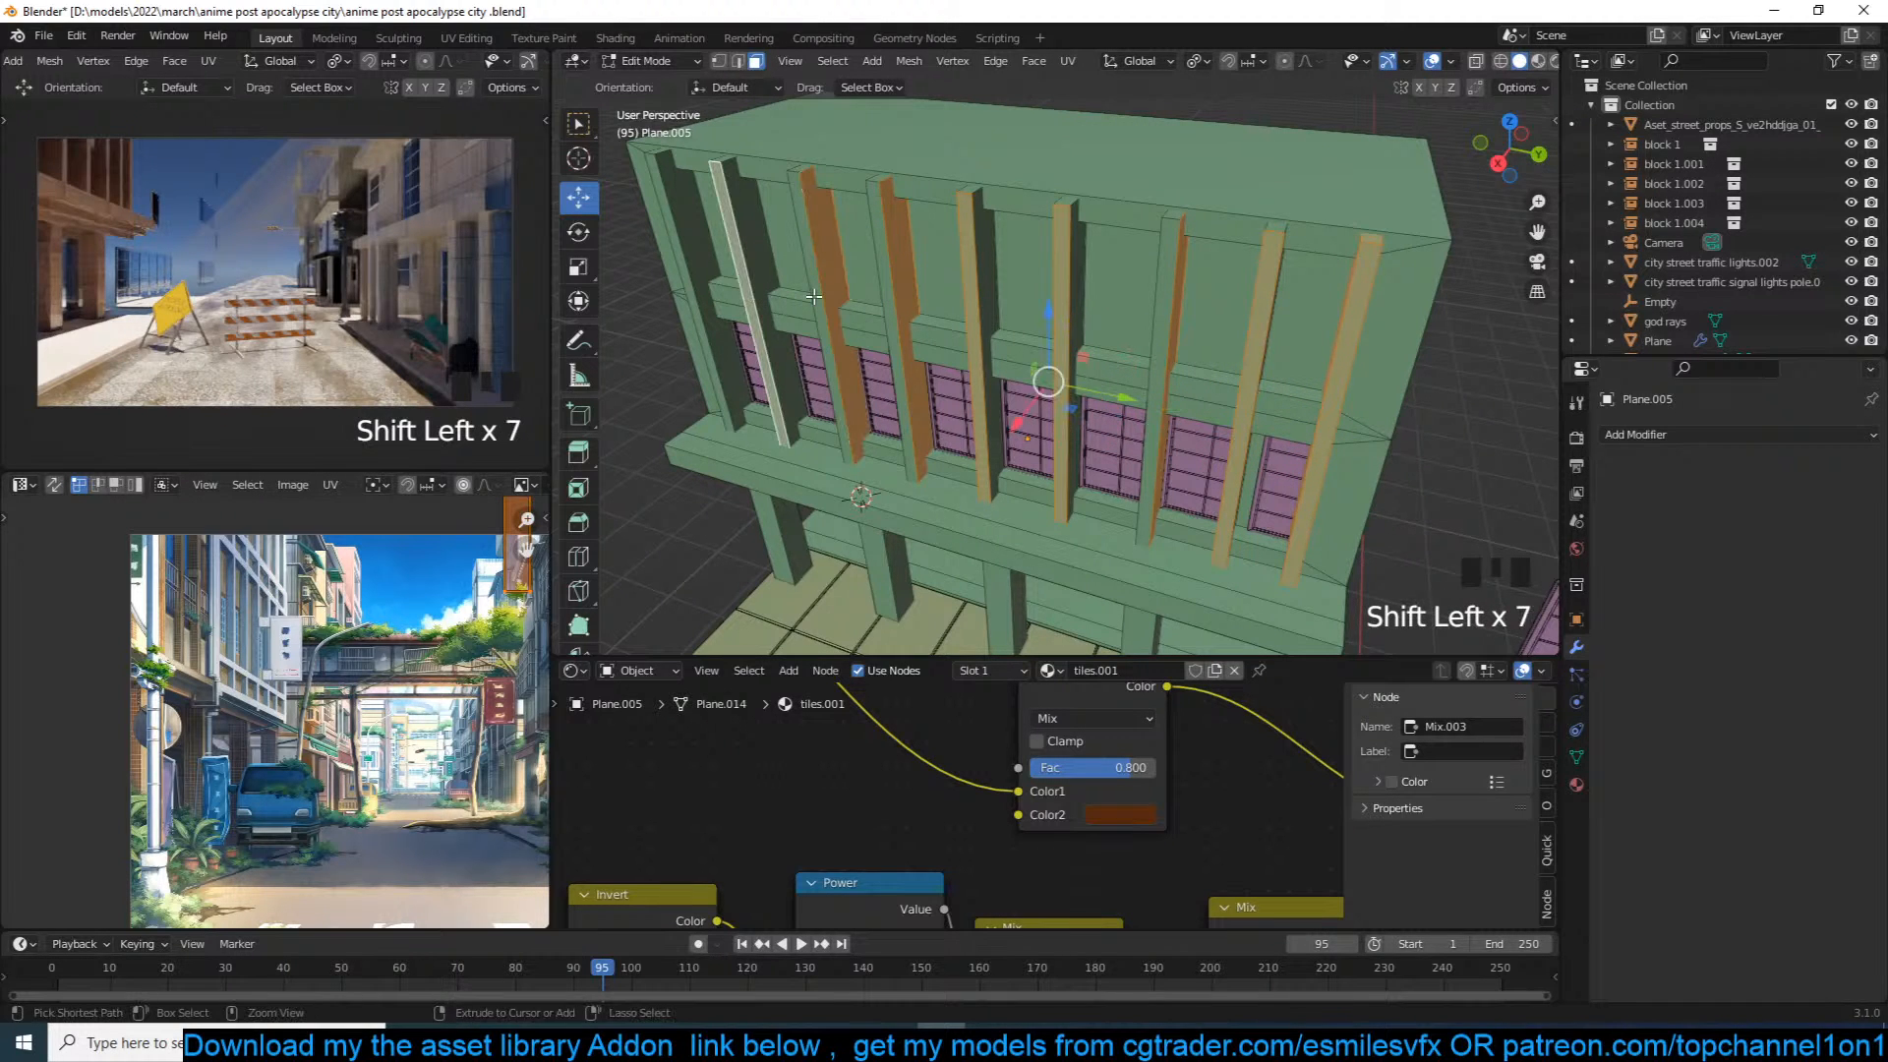
{"action": "key", "text": "ctrl+l"}
Step: Scale the selected upper-floor pillars along the X axis and reposition them against the facade
{"action": "key", "text": "s"}
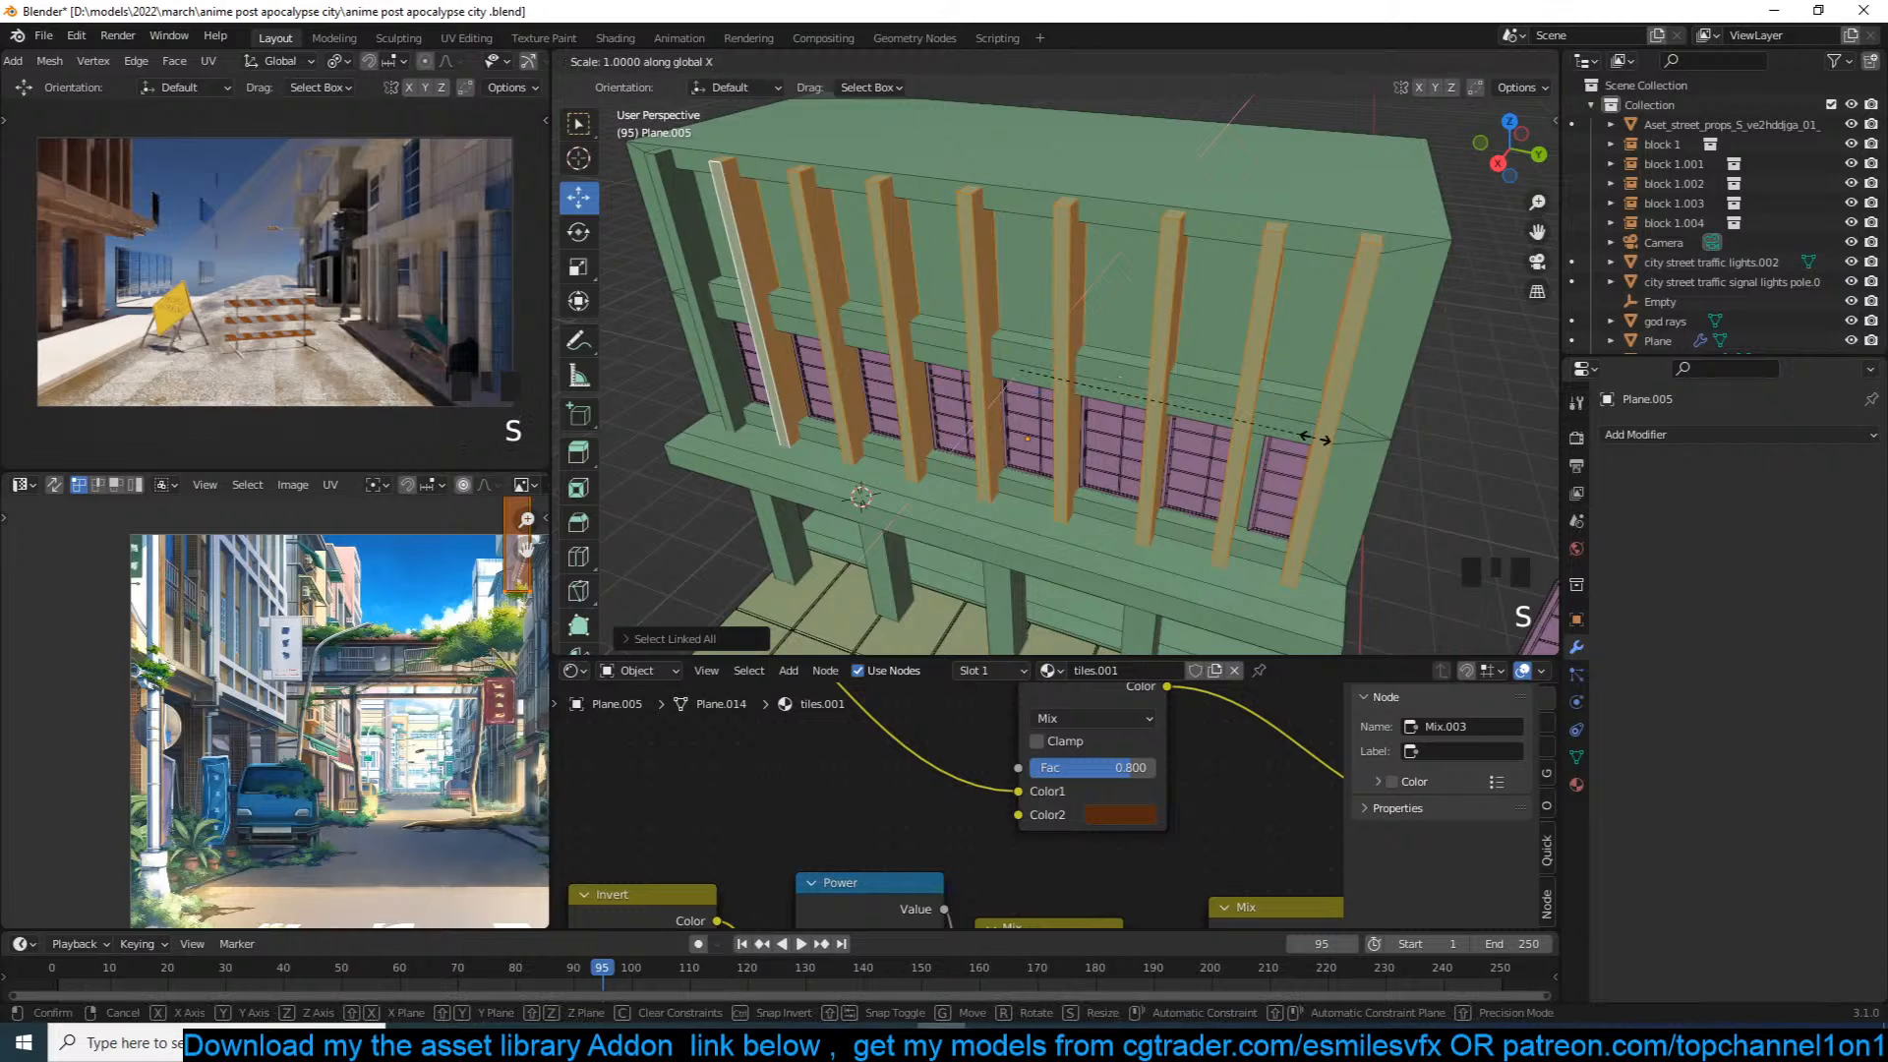
{"action": "left_click", "coordinate": [1140, 401]}
{"action": "key", "text": "grave"}
{"action": "middle_click_drag", "start_coordinate": [1144, 401], "coordinate": [1072, 374]}
{"action": "left_click_drag", "start_coordinate": [930, 363], "coordinate": [1025, 378]}
{"action": "key", "text": "grave"}
{"action": "middle_click_drag", "start_coordinate": [1027, 378], "coordinate": [1130, 319]}
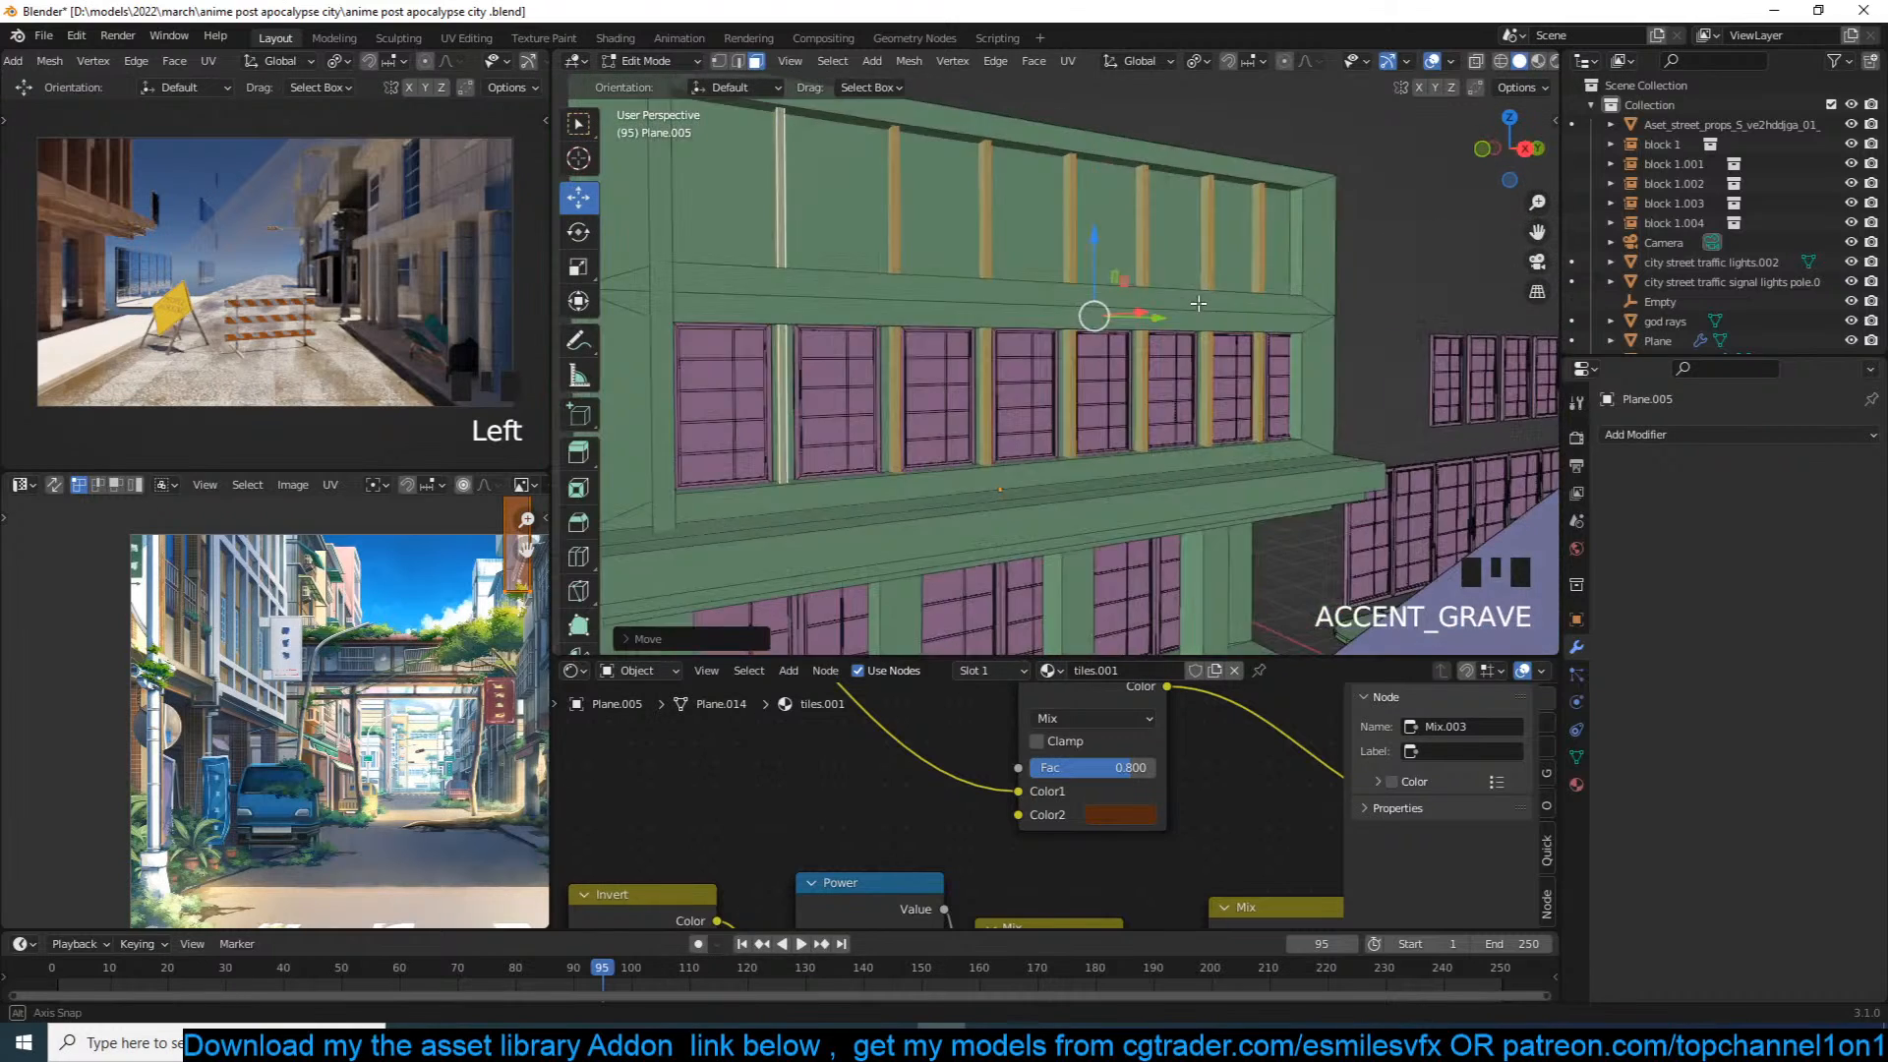
Step: Set the upper-floor door array's relative offset Factor X to 1.140
{"action": "key", "text": "Tab"}
{"action": "left_click", "coordinate": [851, 395]}
{"action": "key", "text": "grave"}
{"action": "middle_click_drag", "start_coordinate": [852, 395], "coordinate": [814, 398]}
{"action": "left_click_drag", "start_coordinate": [1765, 578], "coordinate": [1723, 578], "text": "shift"}
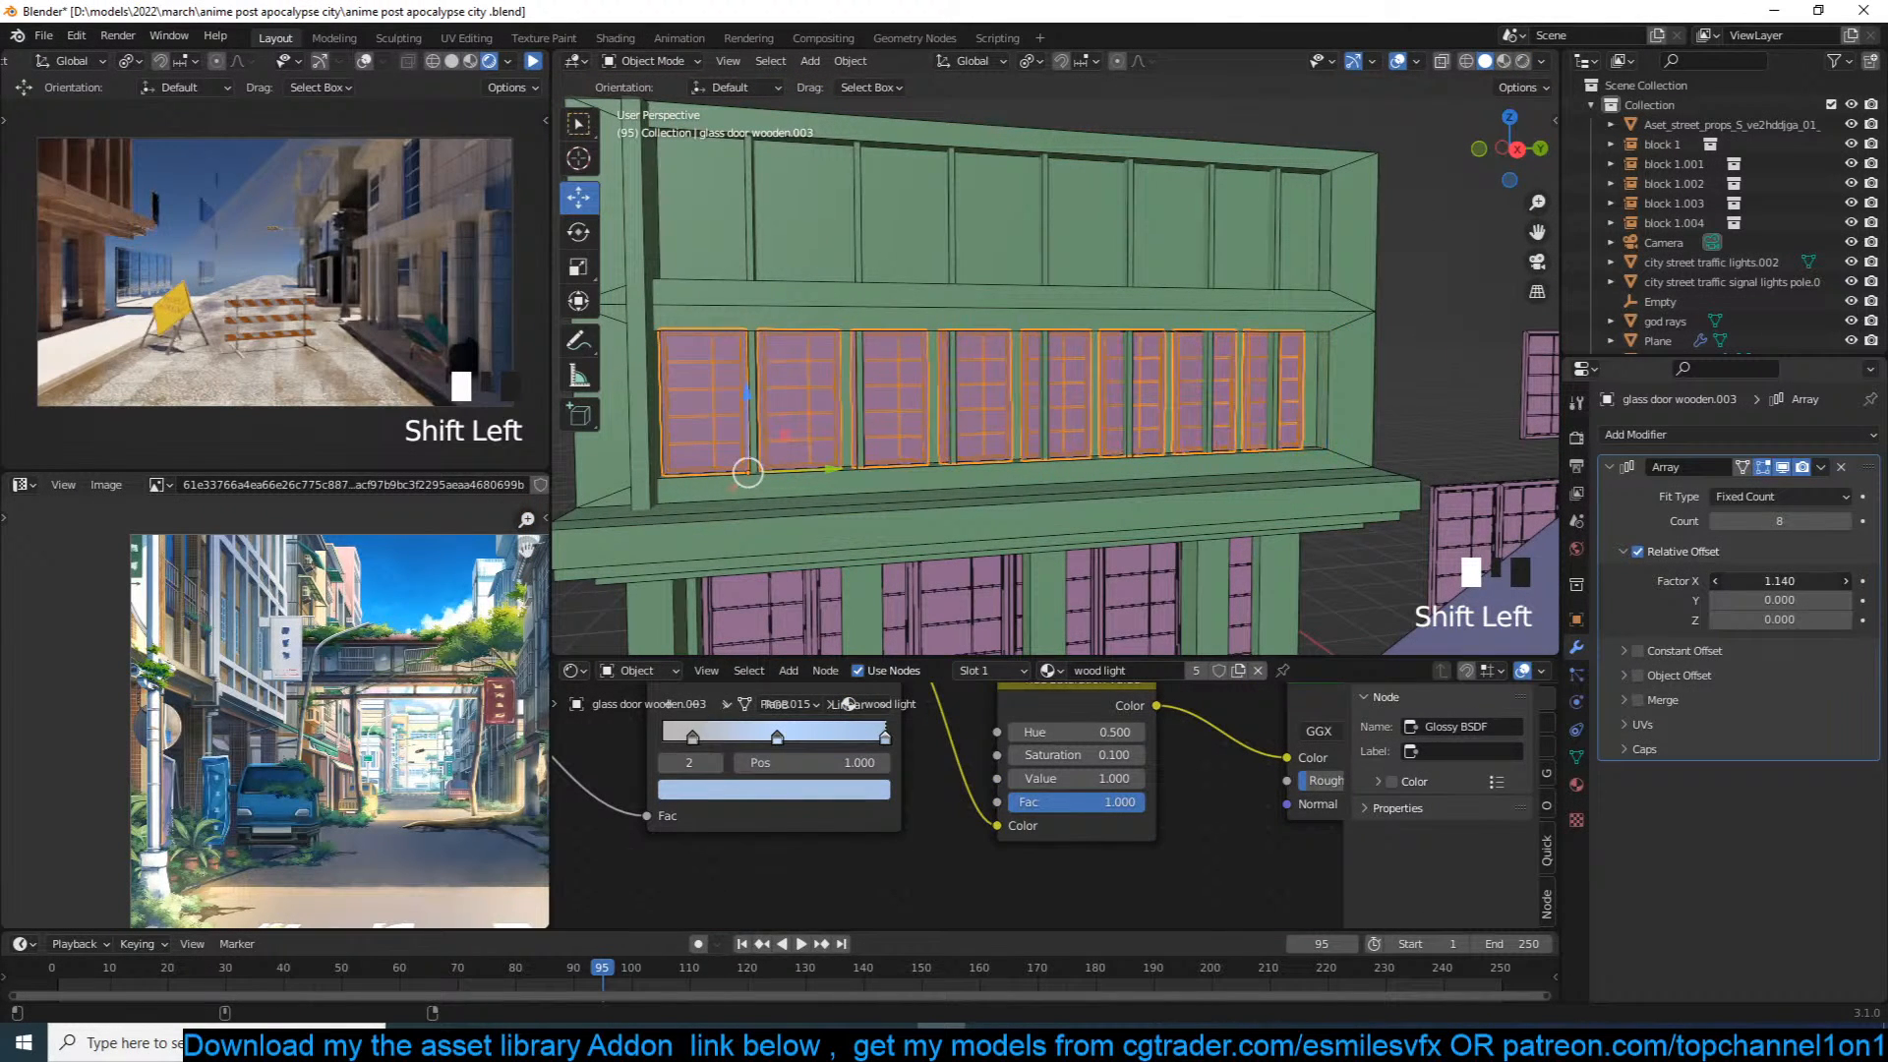
{"action": "key", "text": "Tab"}
{"action": "key", "text": "Tab"}
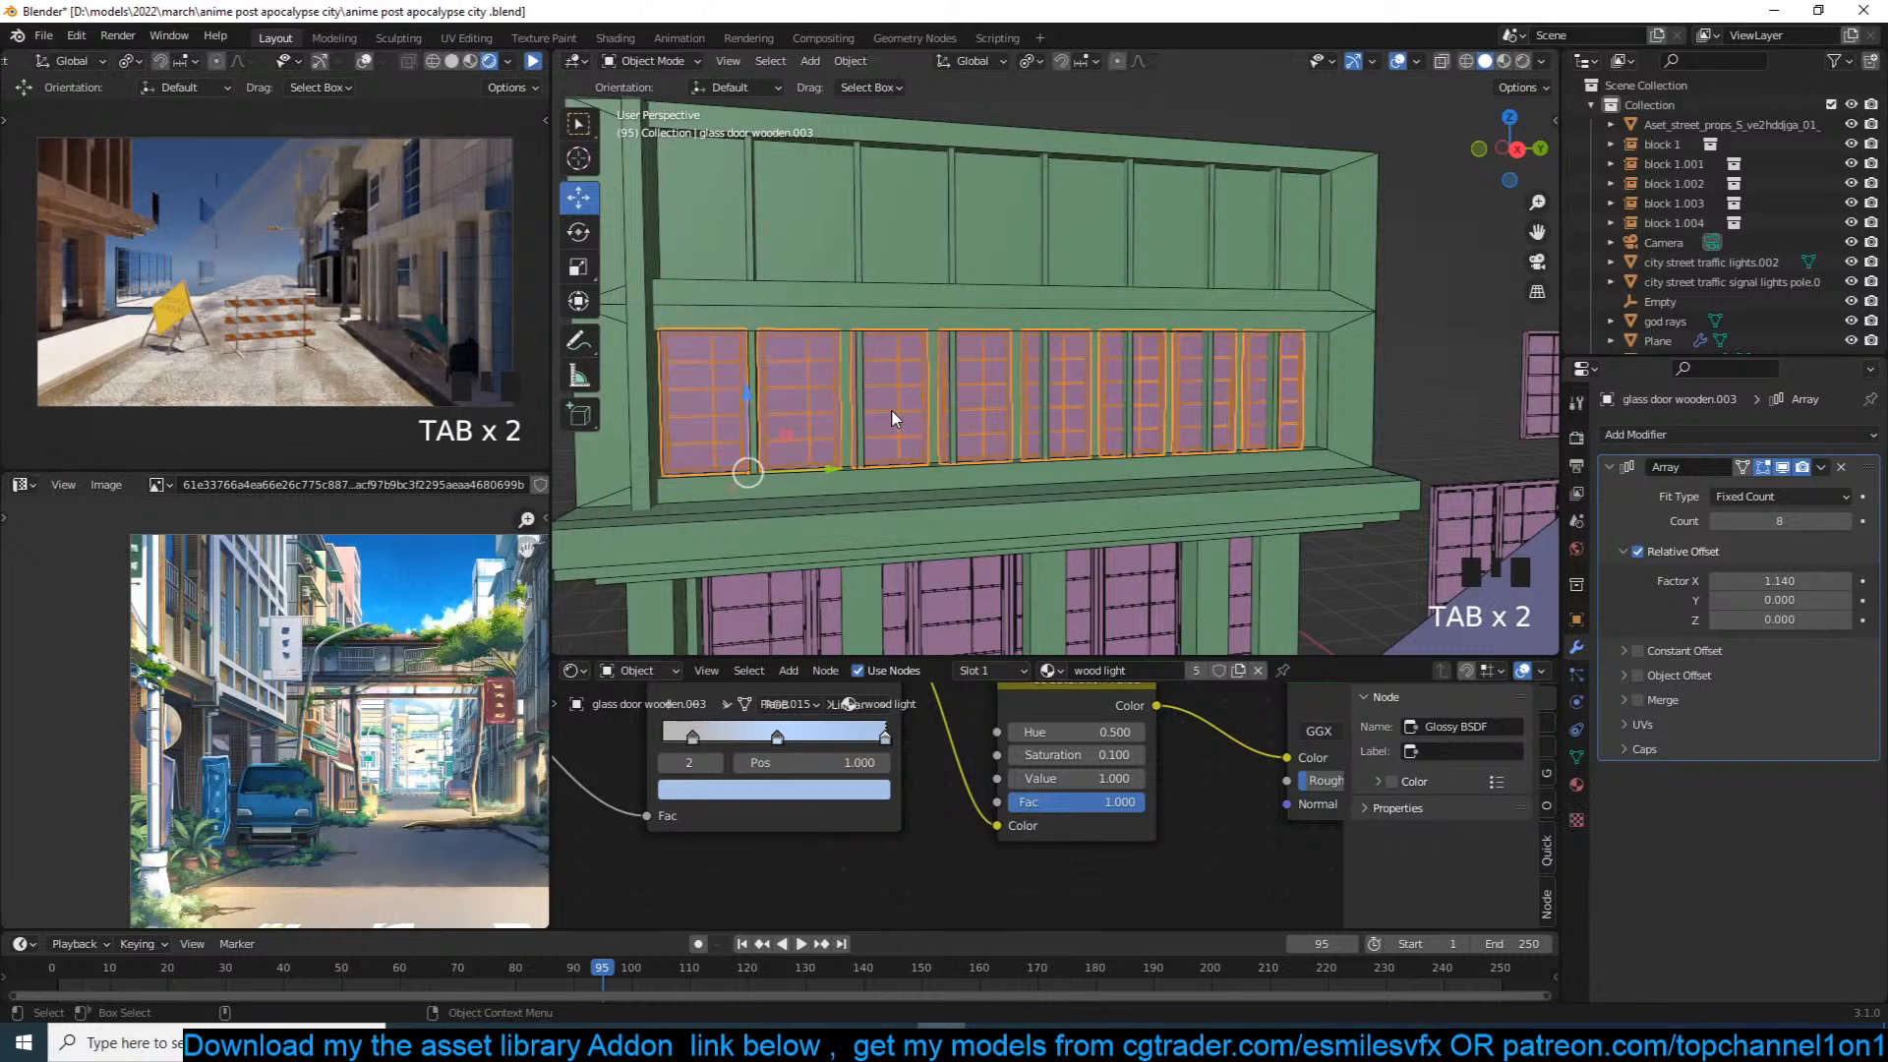
Step: Move the second thin upper-floor pillar along Y into the gap between the second and third doors
{"action": "key", "text": "grave"}
{"action": "middle_click_drag", "start_coordinate": [888, 420], "coordinate": [979, 421]}
{"action": "key", "text": "grave"}
{"action": "left_click", "coordinate": [975, 401]}
{"action": "key", "text": "Tab"}
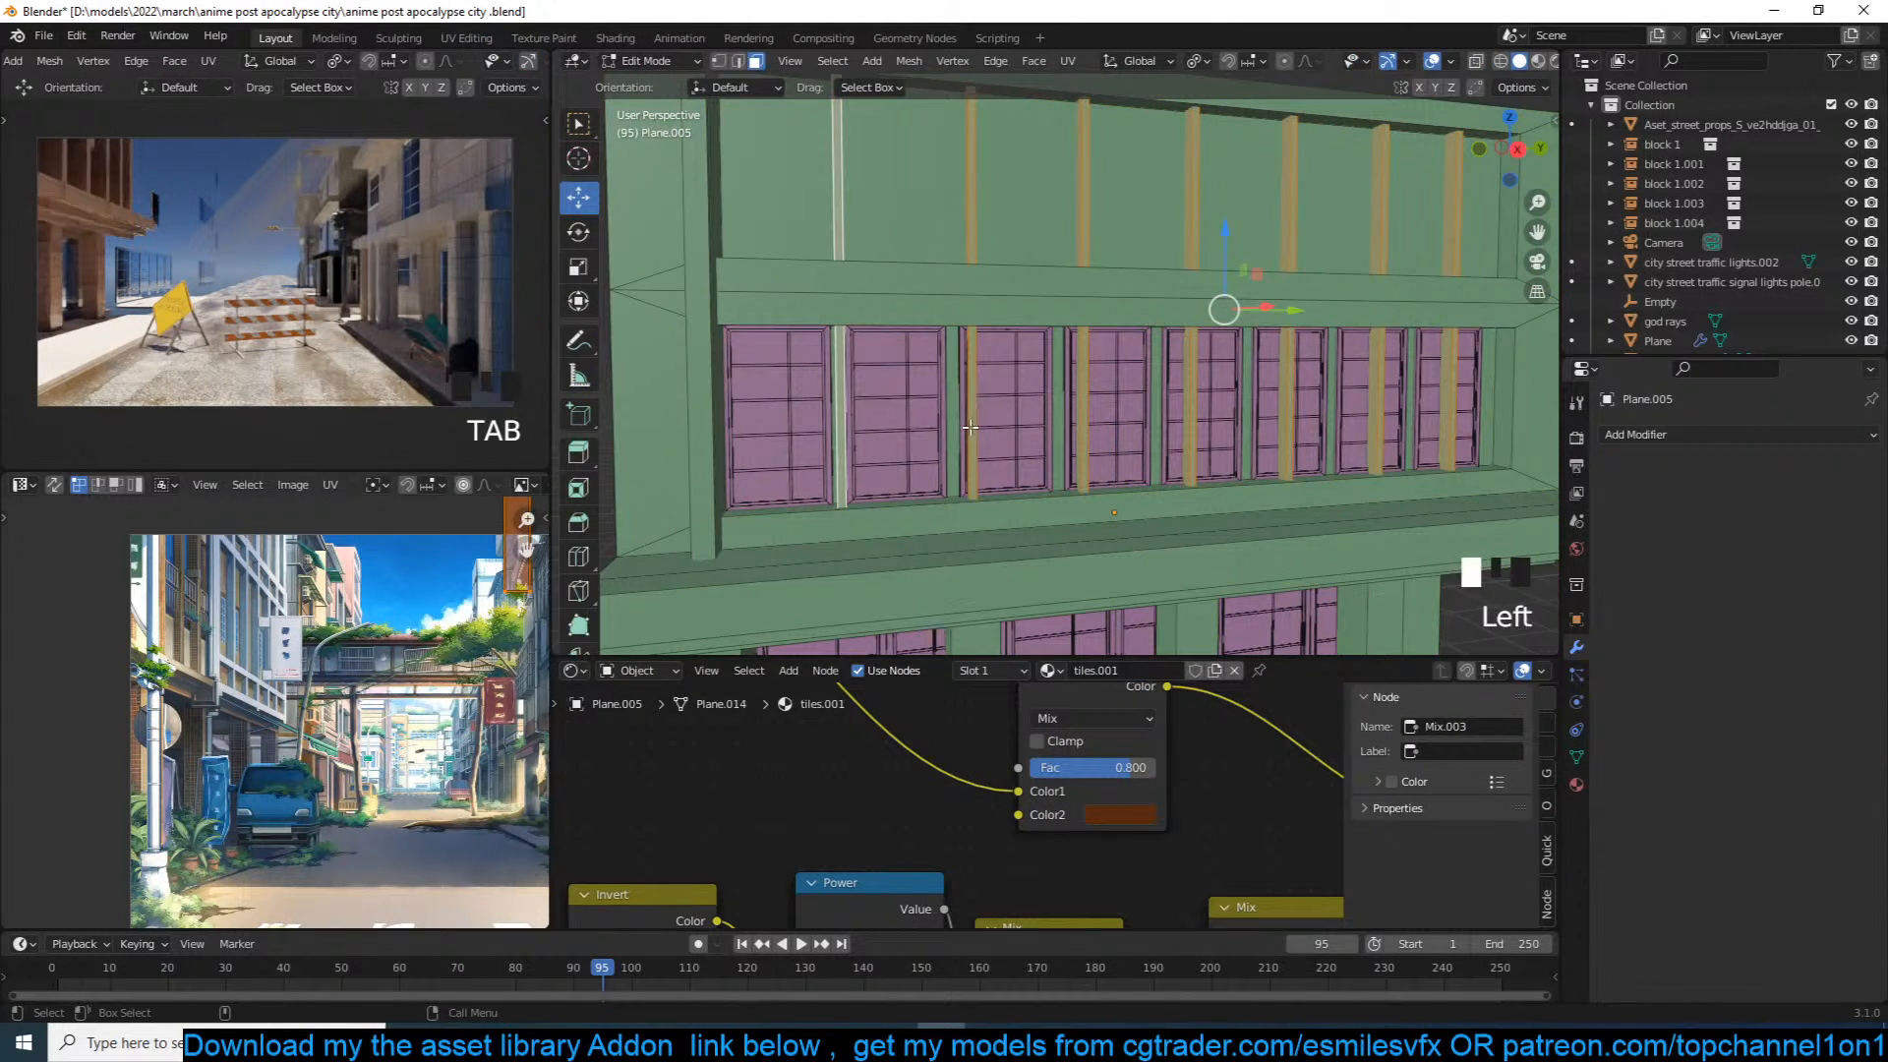
{"action": "left_click", "coordinate": [971, 426]}
{"action": "key", "text": "ctrl+l"}
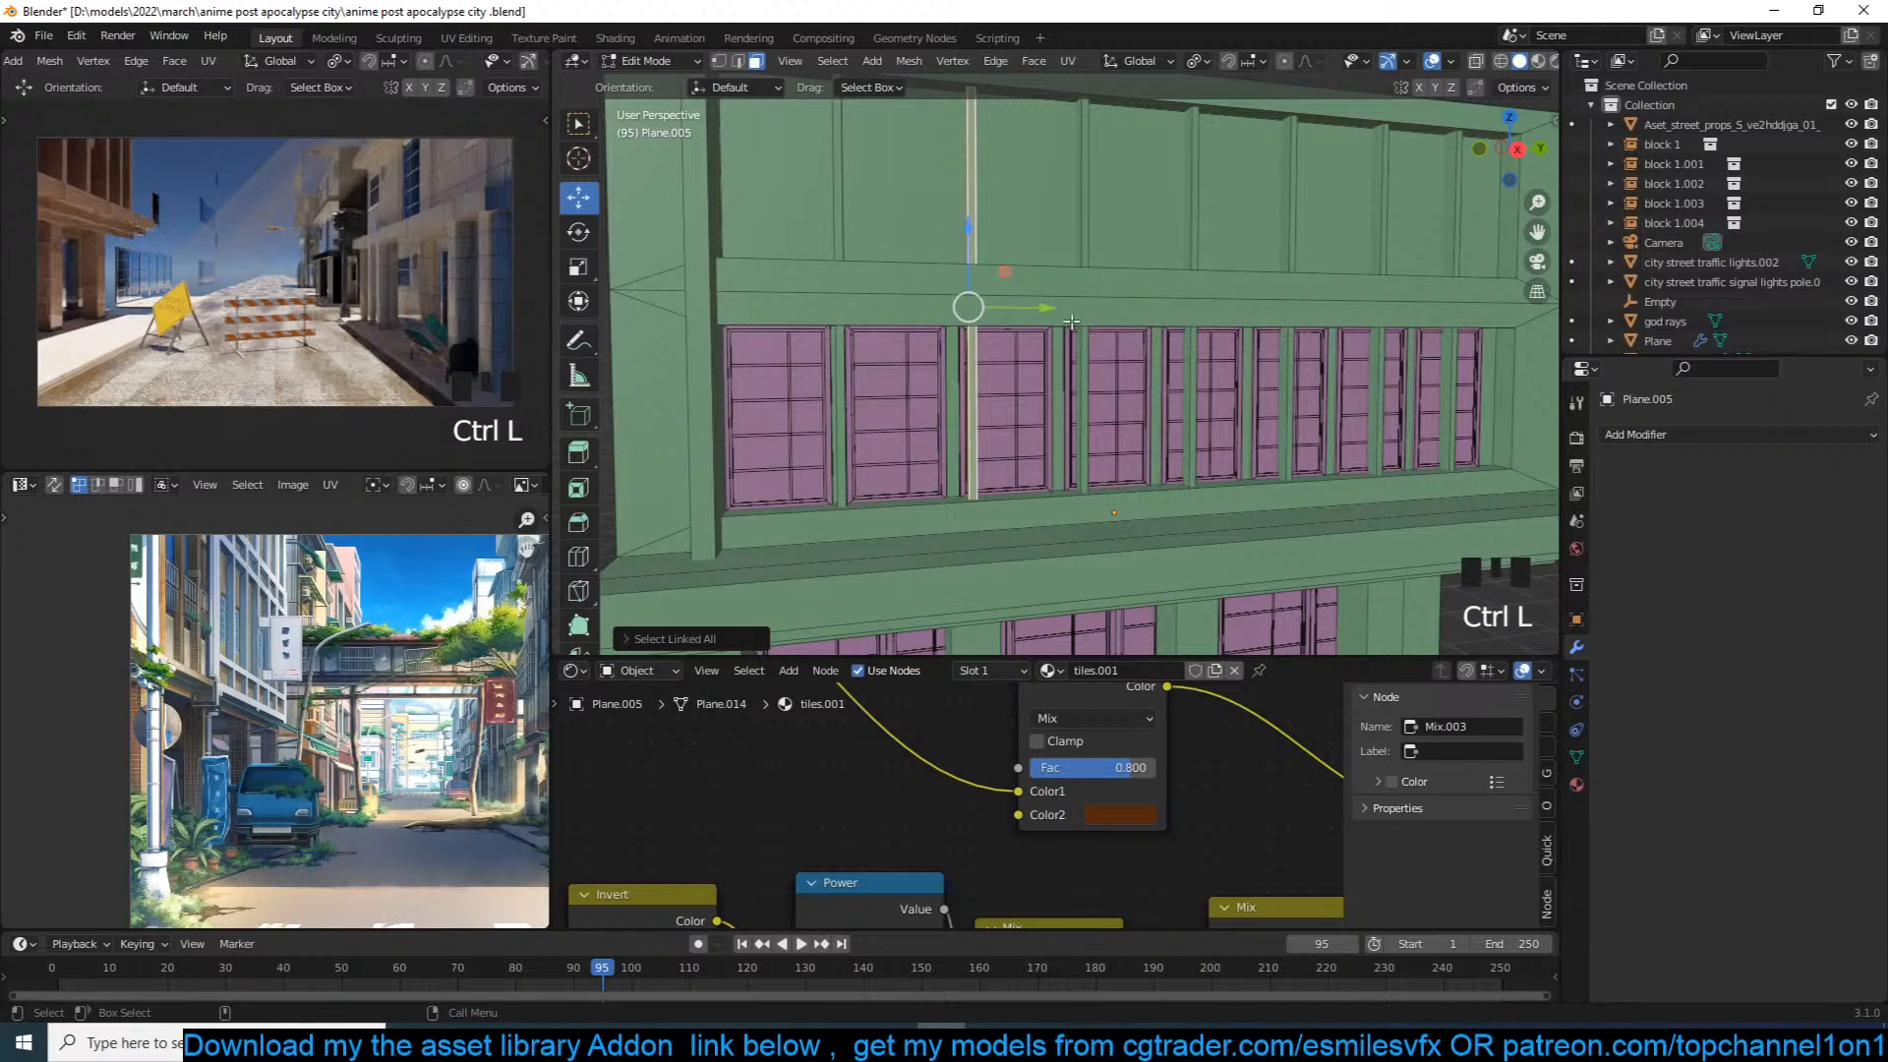
{"action": "left_click_drag", "start_coordinate": [1037, 308], "coordinate": [1016, 309]}
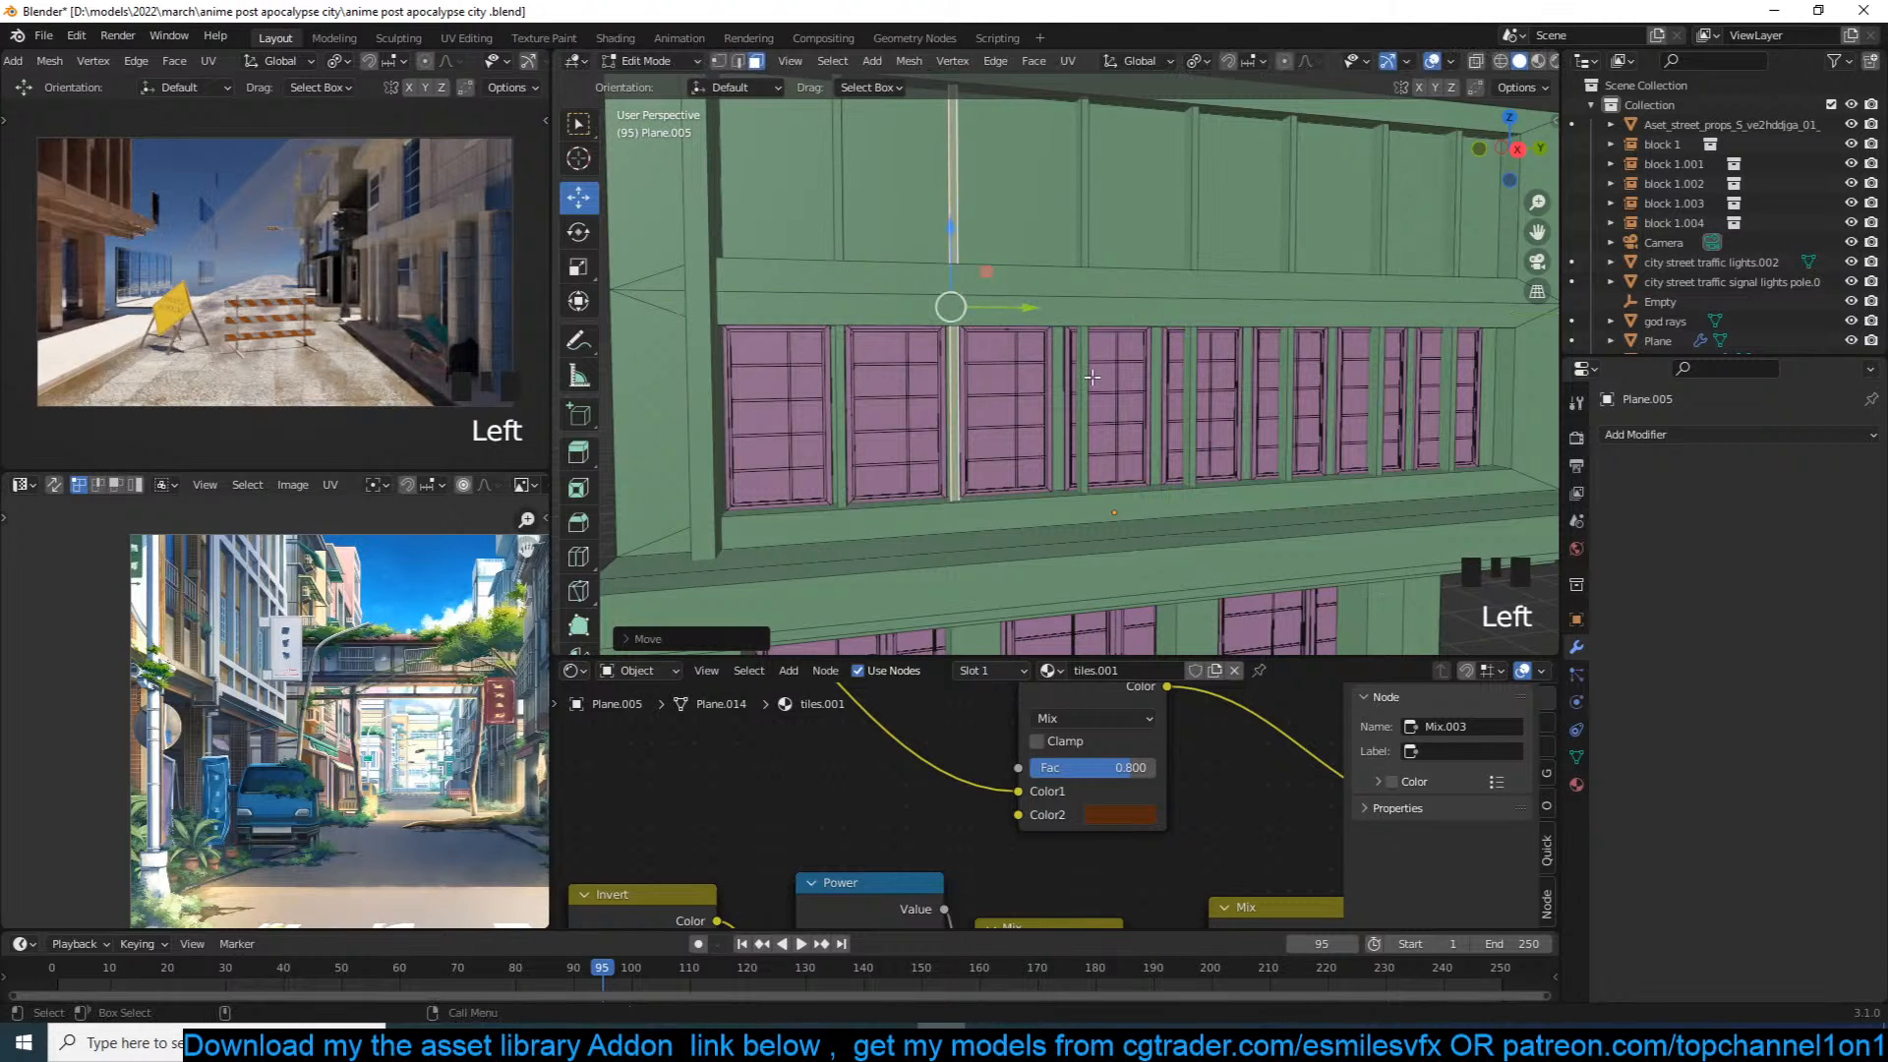
Step: Select the third thin upper-floor pillar of the building and save the file
{"action": "key", "text": "grave"}
{"action": "middle_click_drag", "start_coordinate": [1092, 377], "coordinate": [1011, 394]}
{"action": "scroll", "coordinate": [1011, 393], "scroll_direction": "up", "scroll_amount": 2}
{"action": "left_click", "coordinate": [1014, 395]}
{"action": "key", "text": "ctrl+semicolon"}
{"action": "key", "text": "ctrl+semicolon"}
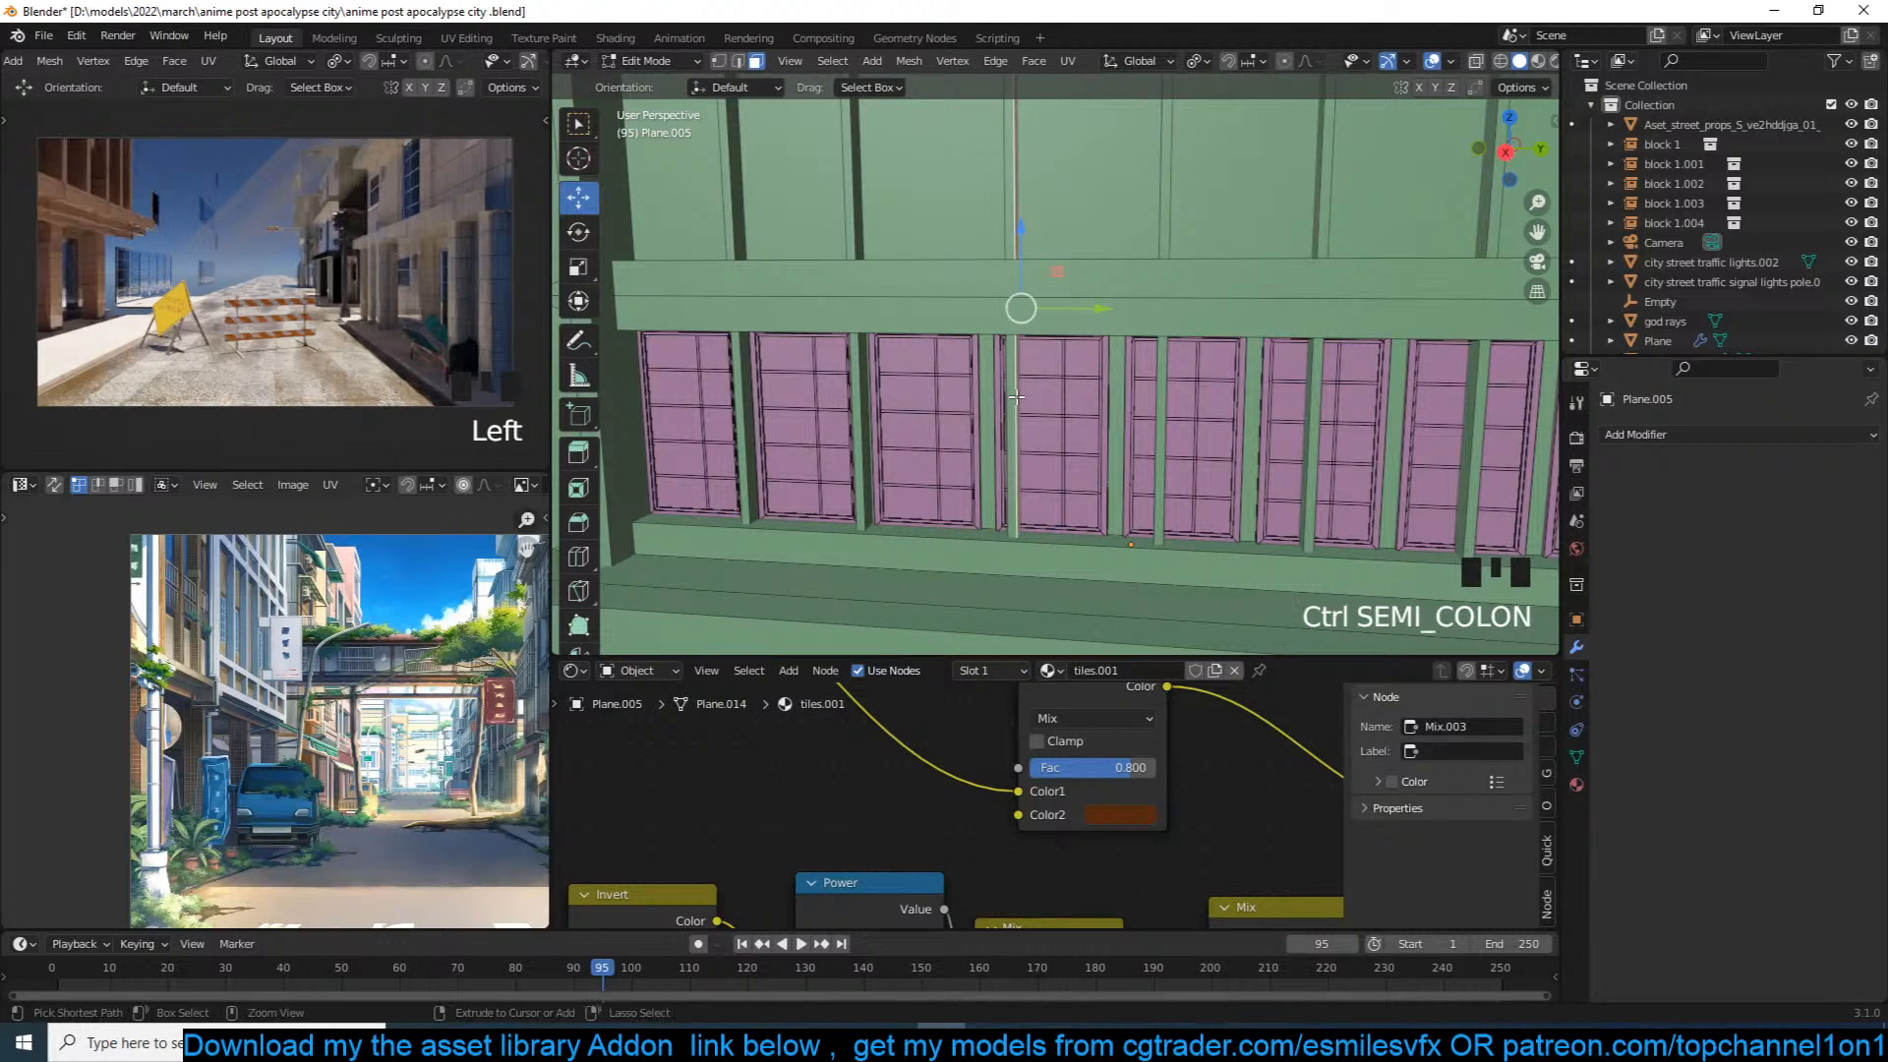
{"action": "left_click", "coordinate": [987, 427]}
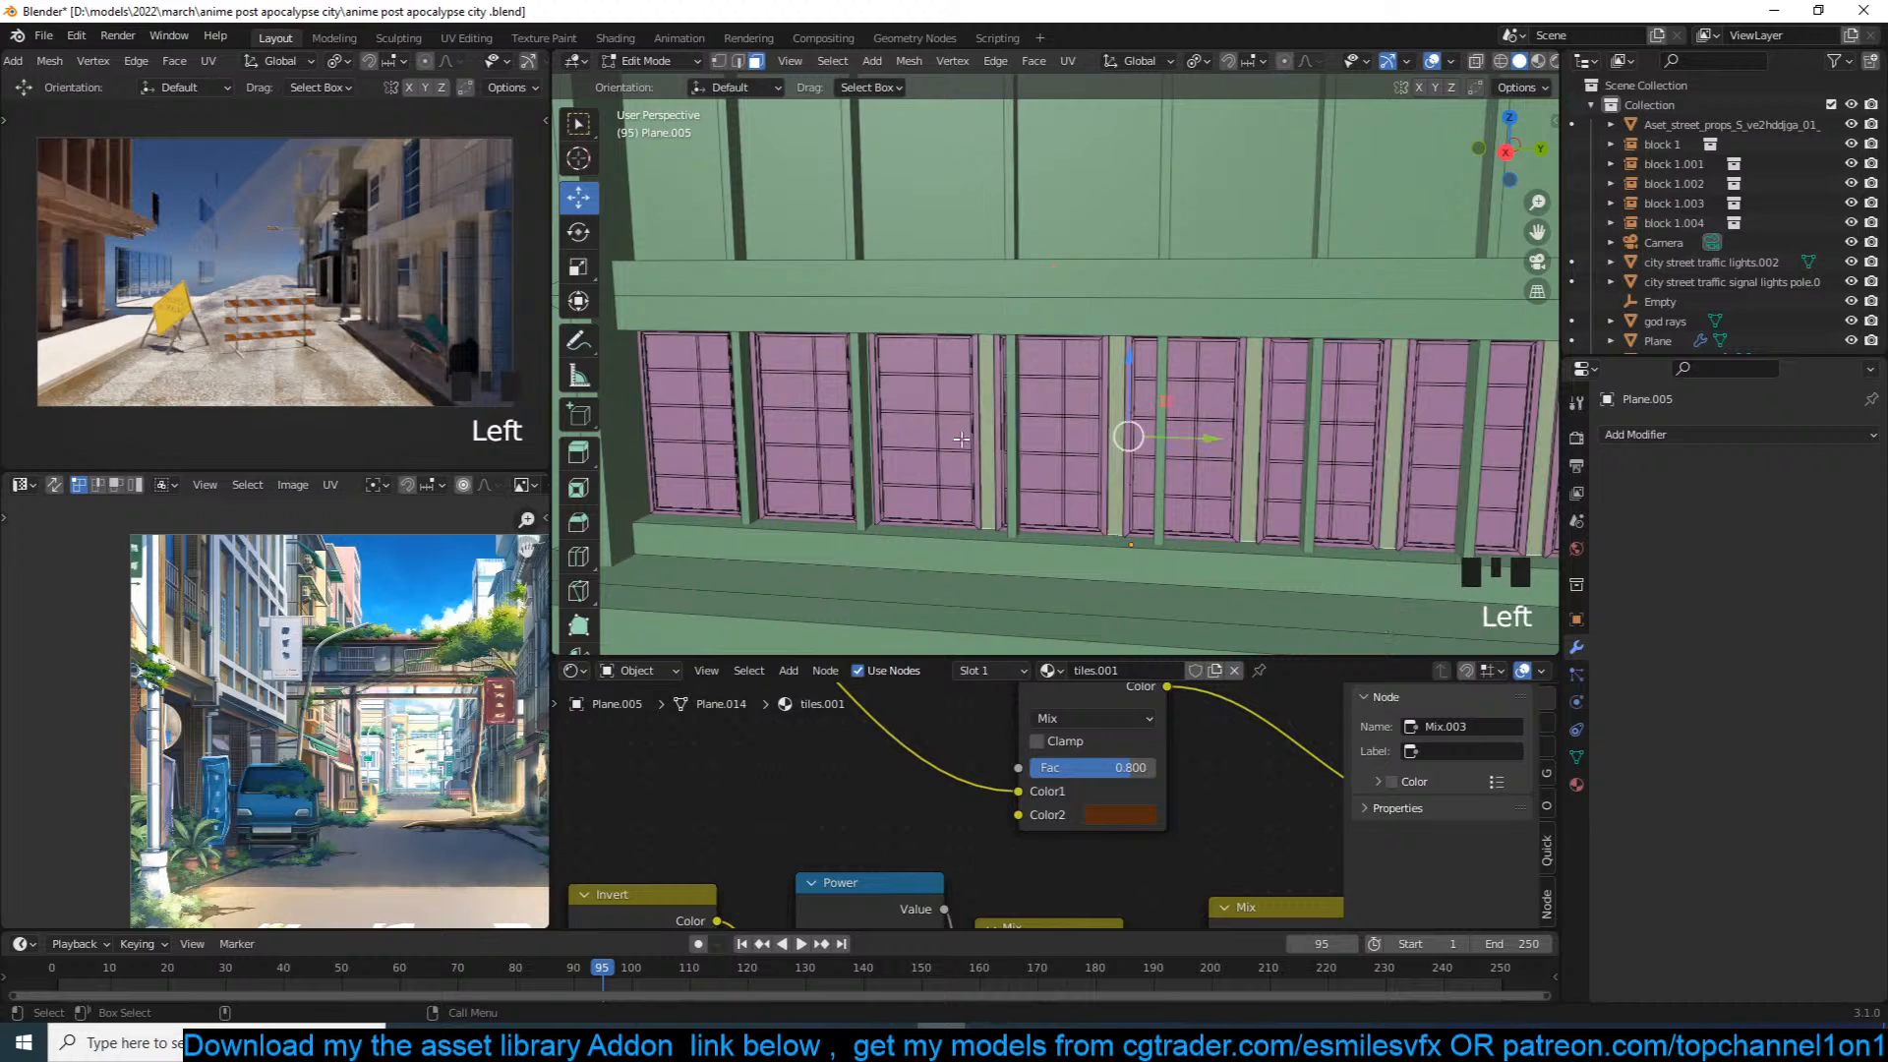
{"action": "left_click", "coordinate": [1017, 431]}
{"action": "scroll", "coordinate": [1016, 430], "scroll_direction": "up", "scroll_amount": 2}
{"action": "key", "text": "ctrl+s"}
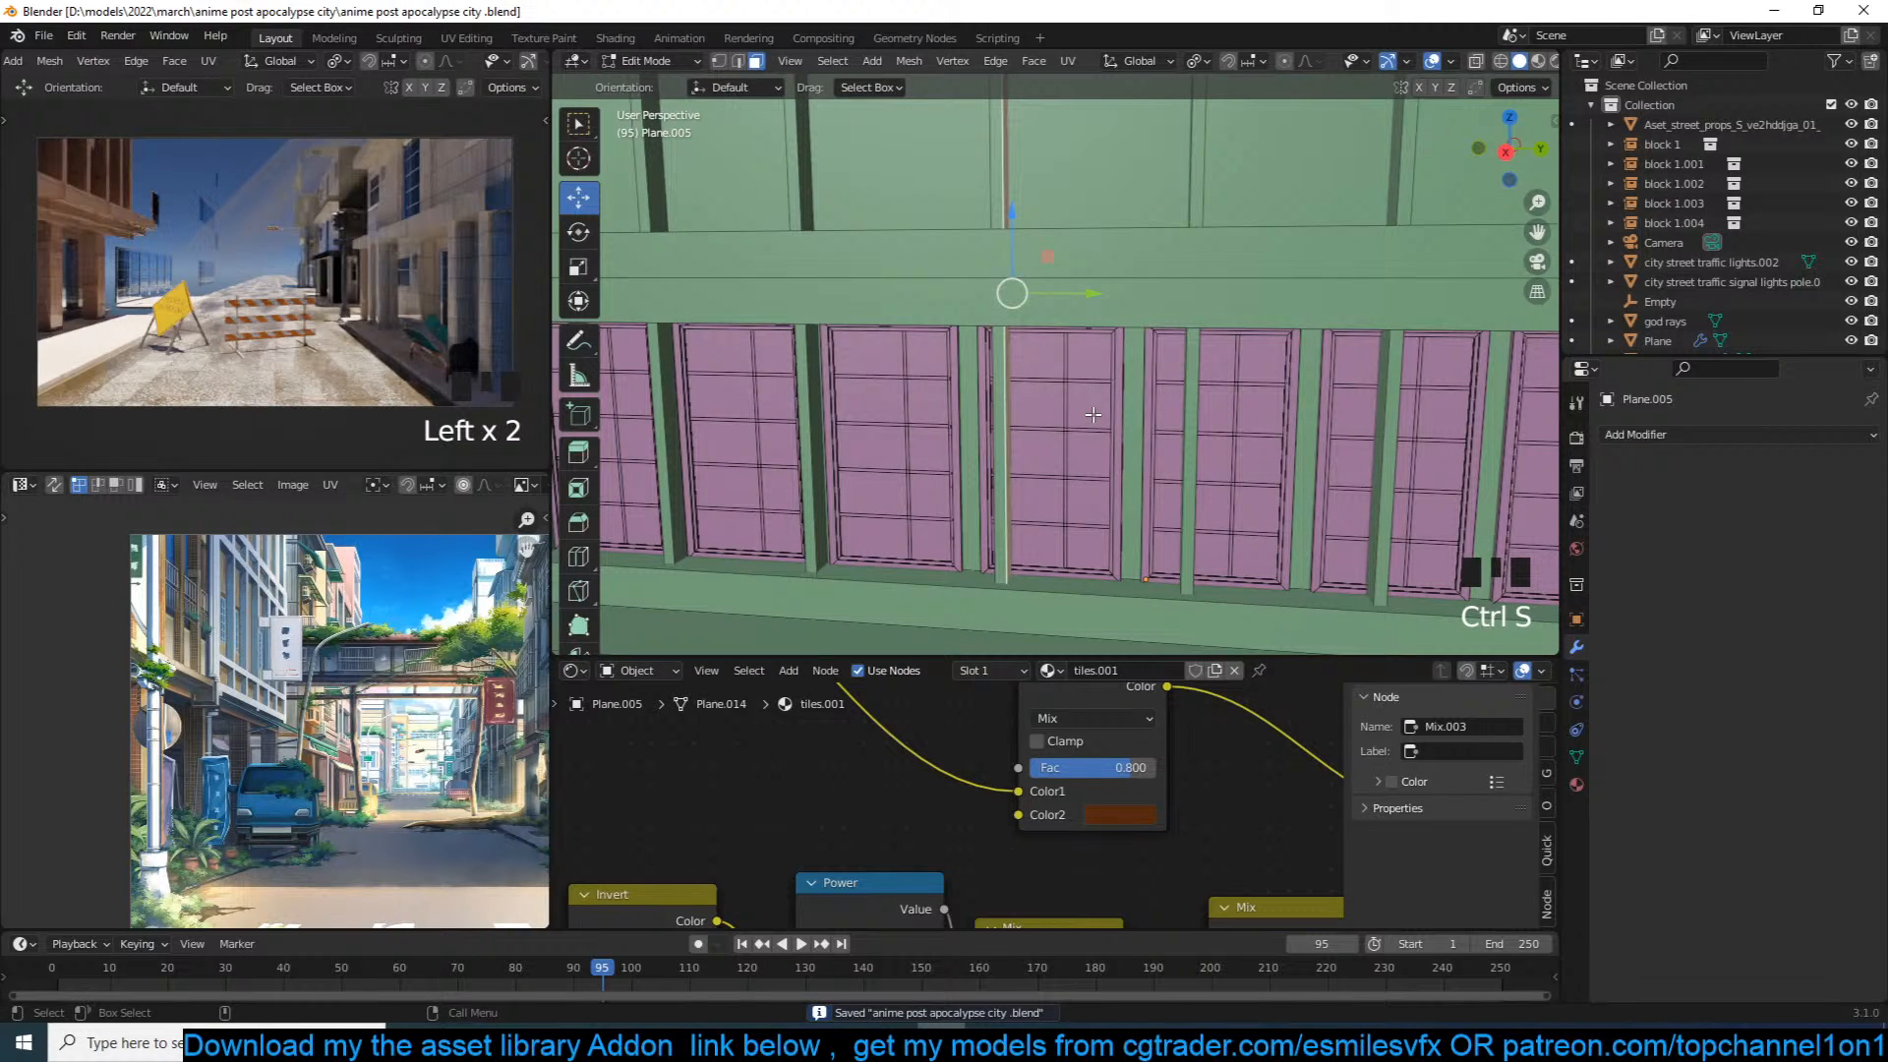
{"action": "key", "text": "grave"}
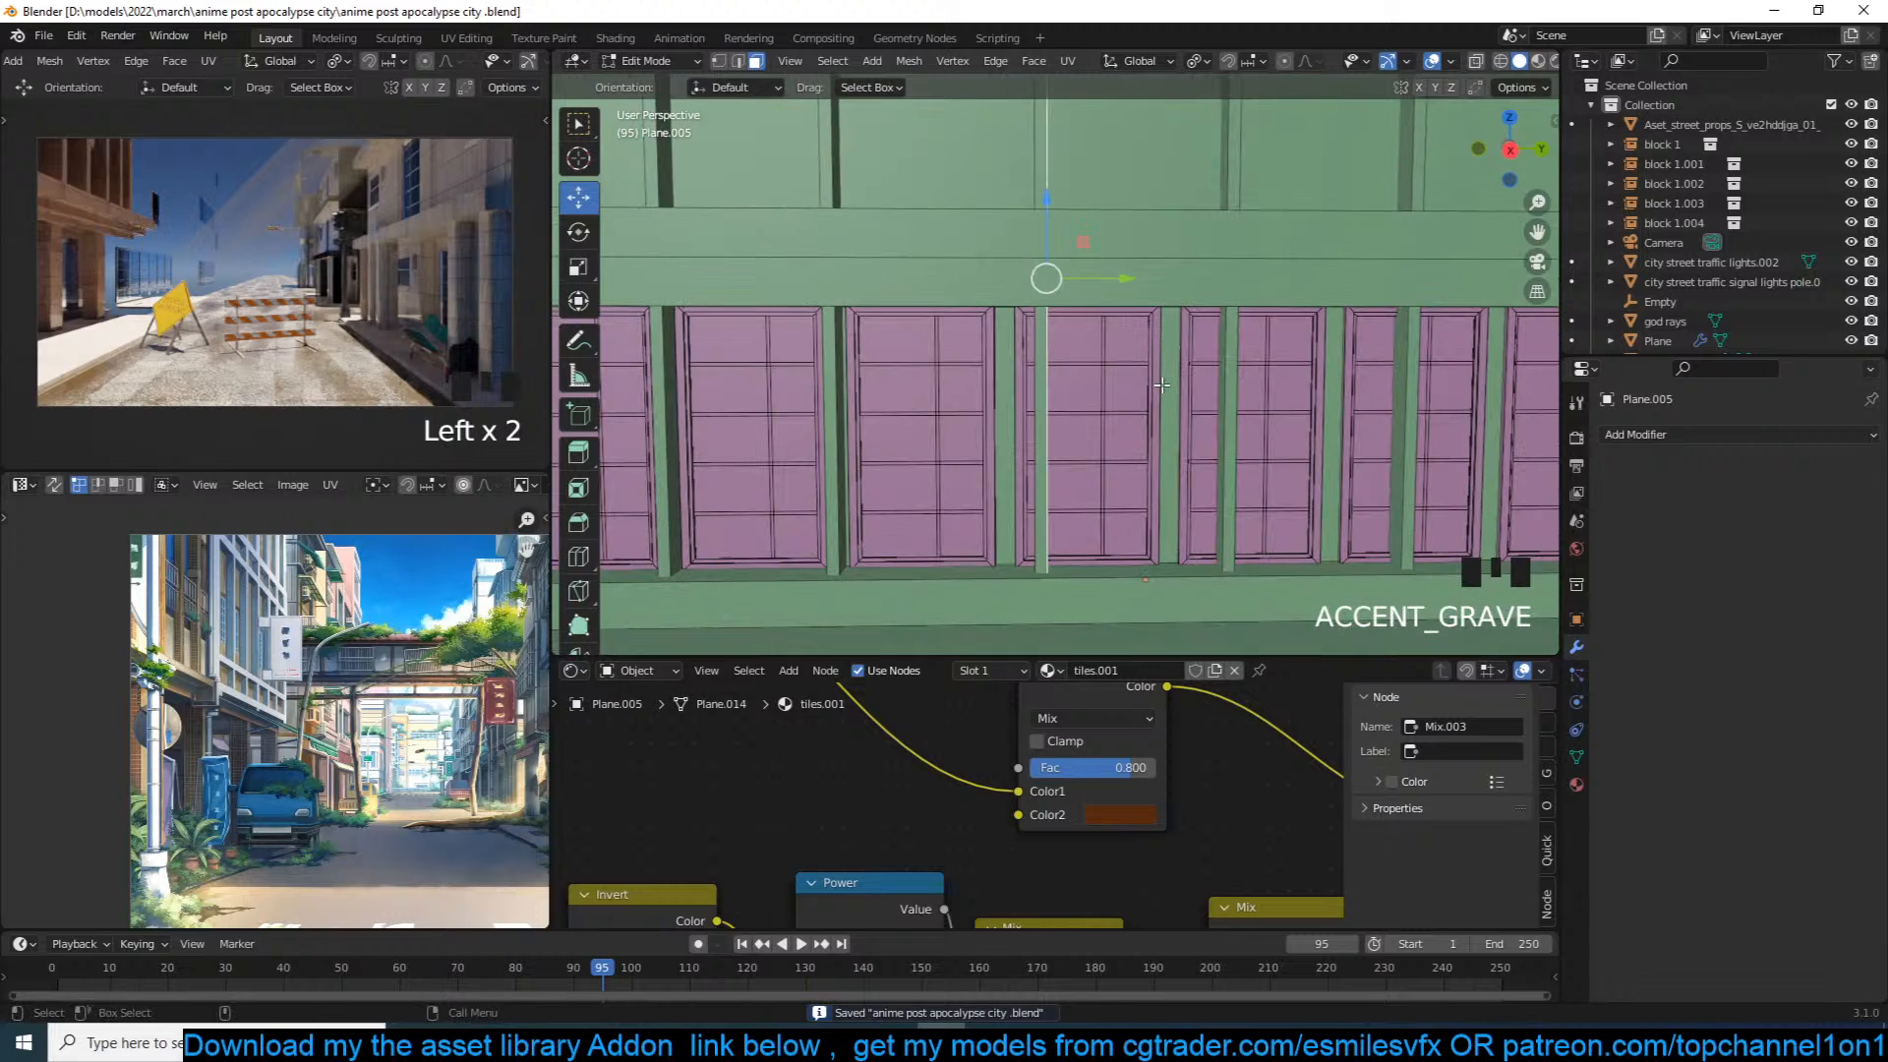
Step: Move the first three vertical pillars that cross windows along Y into the gaps between the lower-row windows
{"action": "key", "text": "ctrl+l"}
{"action": "left_click_drag", "start_coordinate": [1122, 278], "coordinate": [1088, 278]}
{"action": "left_click", "coordinate": [1229, 376]}
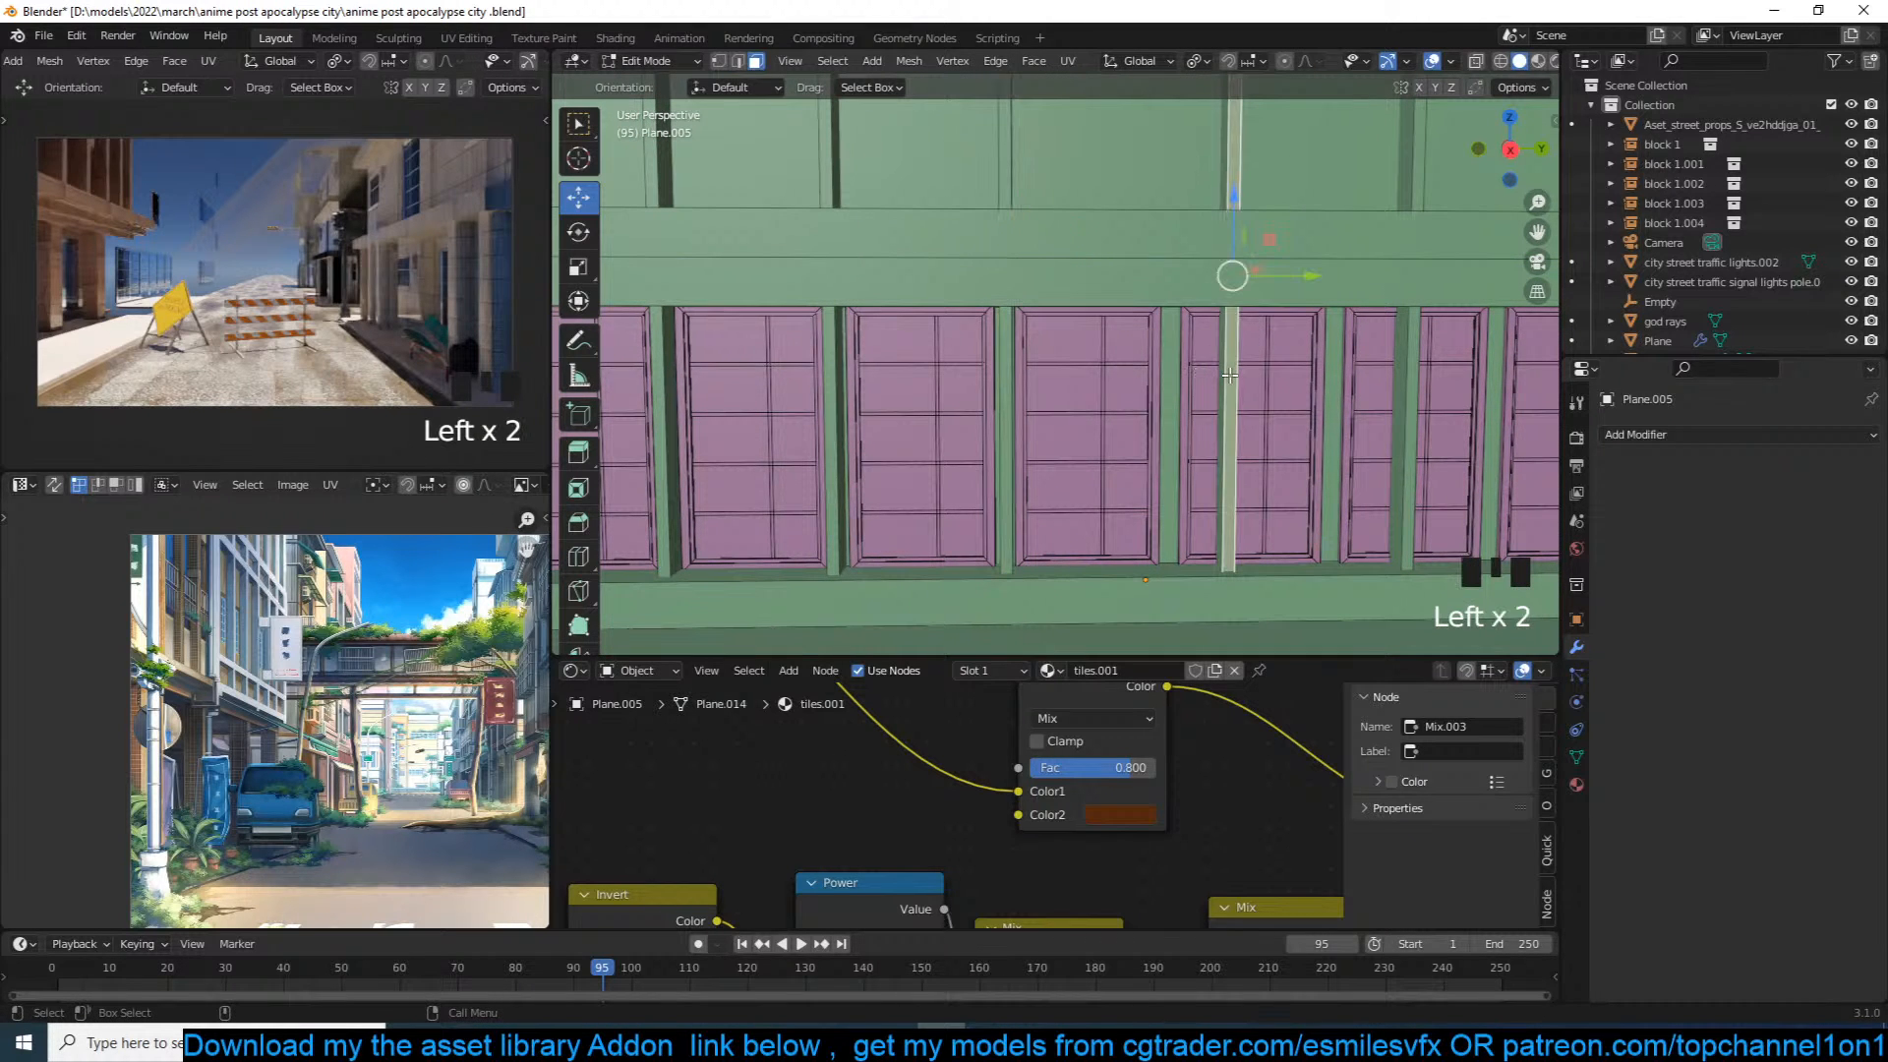
{"action": "key", "text": "ctrl+l"}
{"action": "left_click_drag", "start_coordinate": [1301, 274], "coordinate": [1236, 275]}
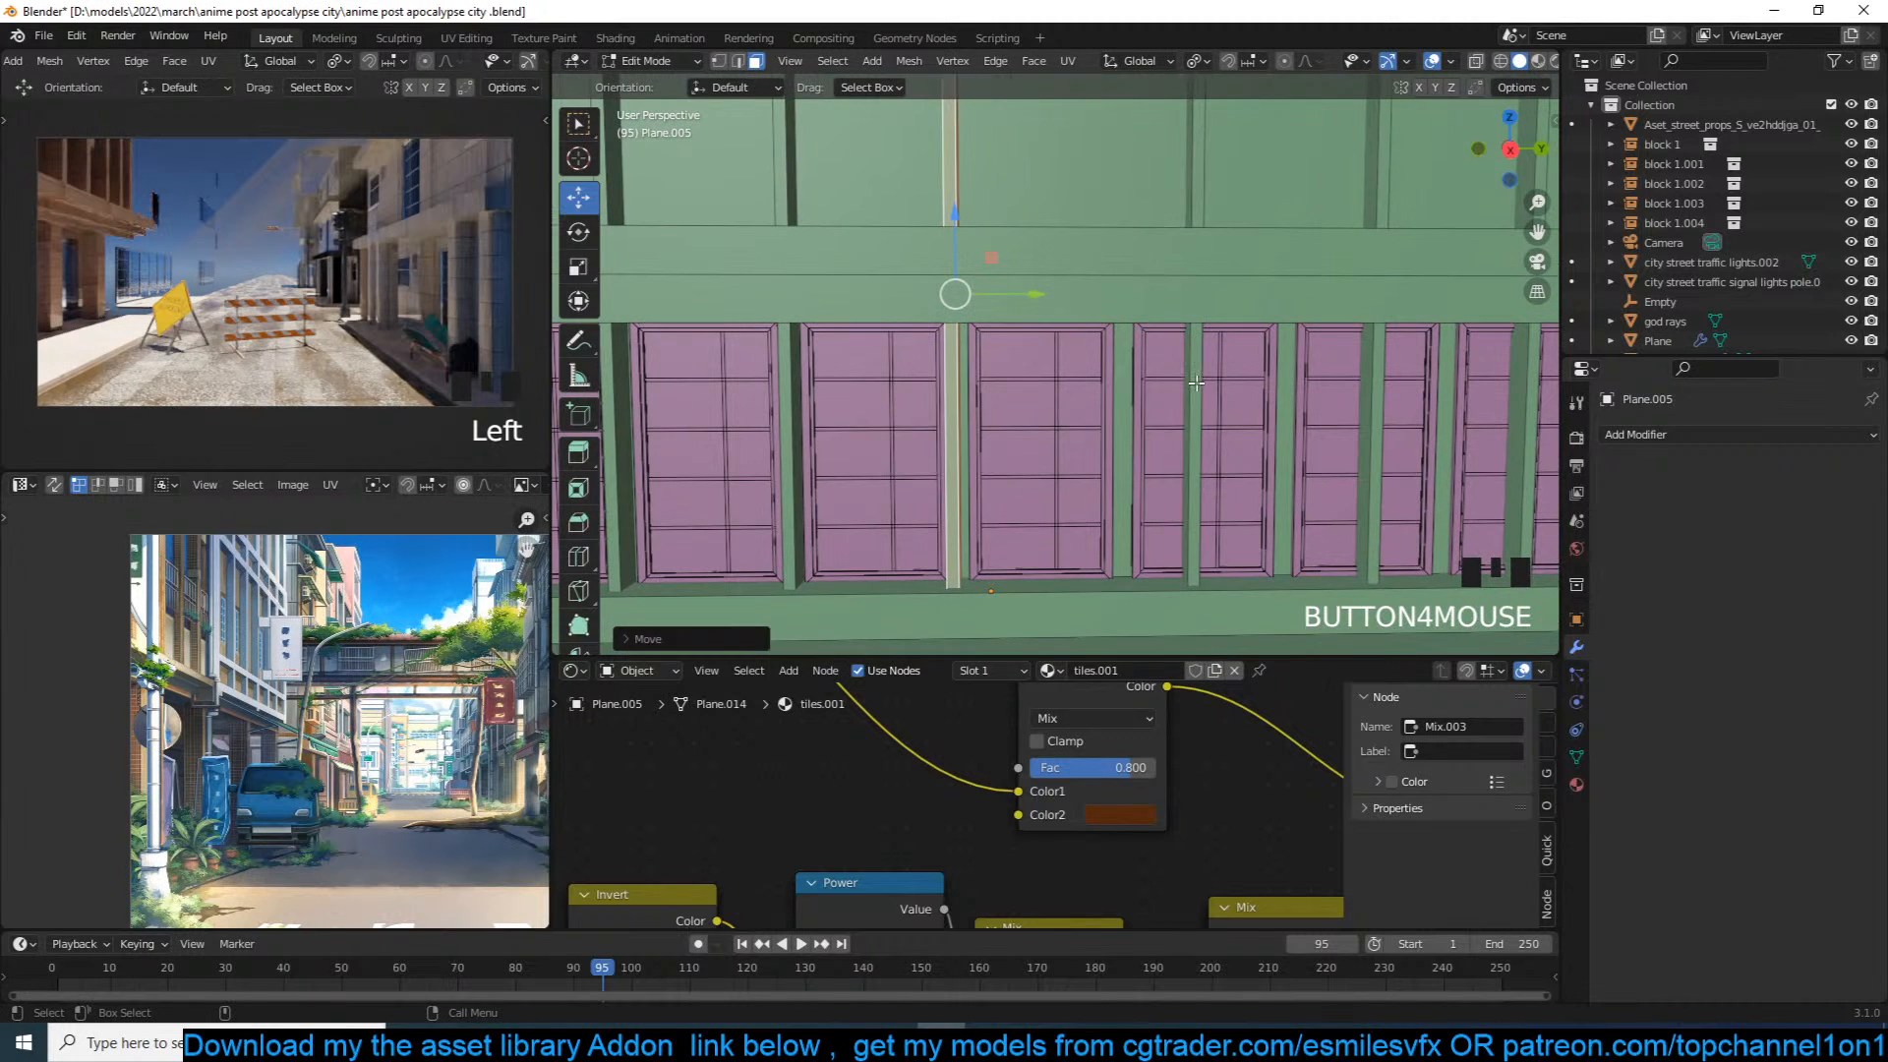
{"action": "left_click", "coordinate": [1196, 381]}
{"action": "key", "text": "ctrl+l"}
{"action": "left_click_drag", "start_coordinate": [1278, 315], "coordinate": [1236, 334]}
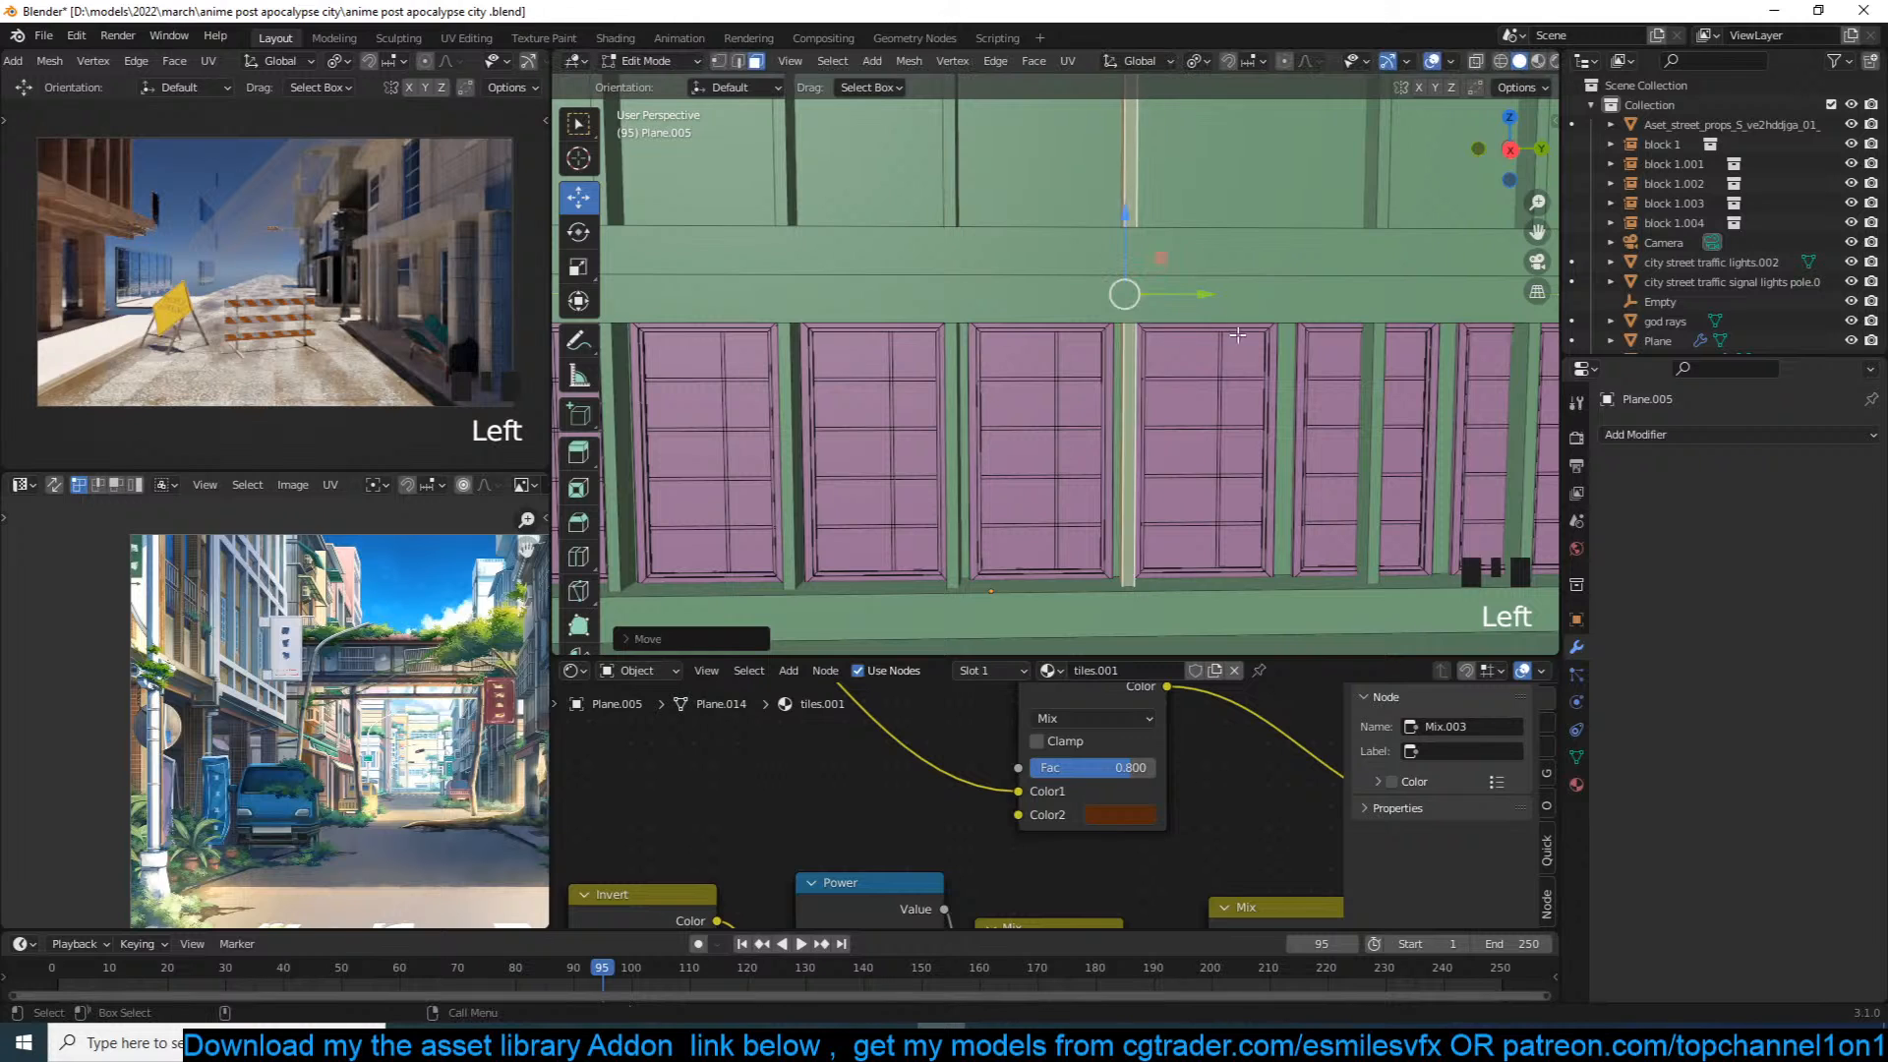
Step: Shift the remaining two misaligned pillars near the facade's far end along Y into their window gaps
{"action": "left_click", "coordinate": [1374, 407]}
{"action": "key", "text": "ctrl+l"}
{"action": "left_click_drag", "start_coordinate": [1446, 295], "coordinate": [1358, 307]}
{"action": "middle_click_drag", "start_coordinate": [1526, 351], "coordinate": [1361, 365], "text": "shift"}
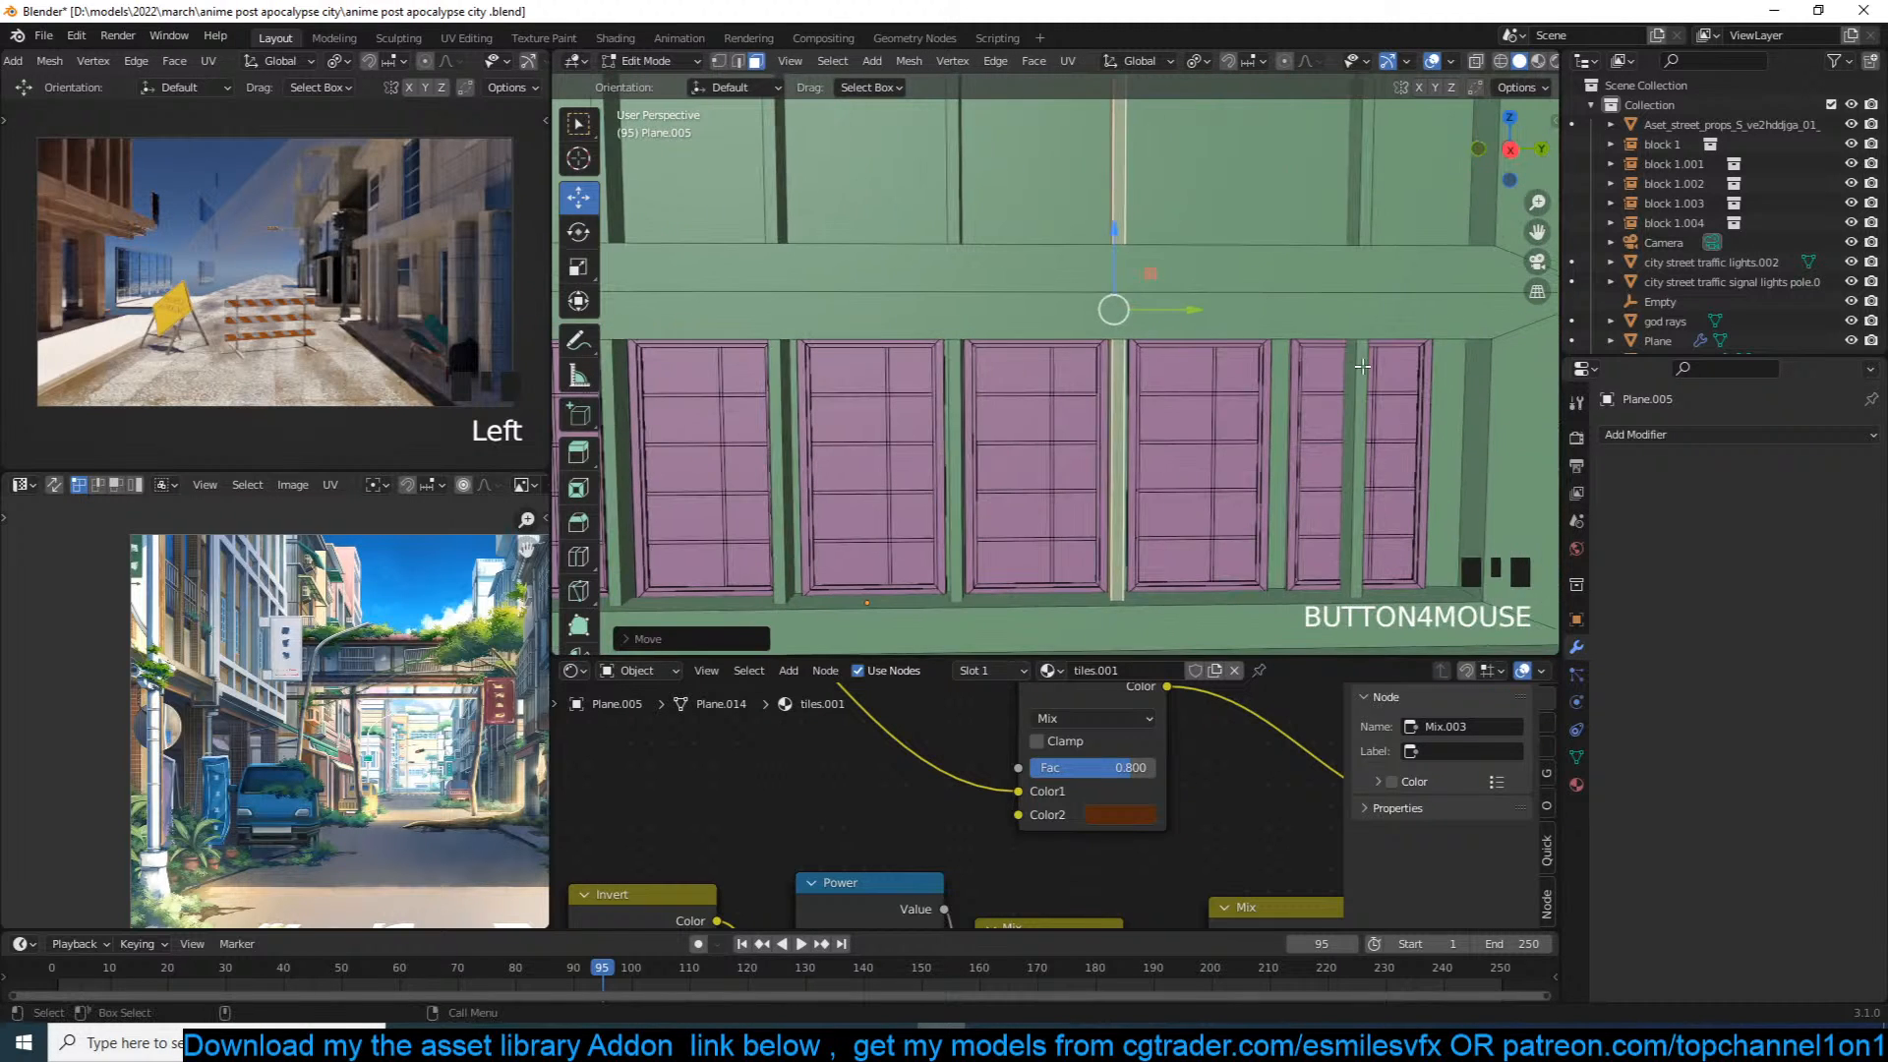
{"action": "left_click", "coordinate": [1360, 372]}
{"action": "key", "text": "ctrl+l"}
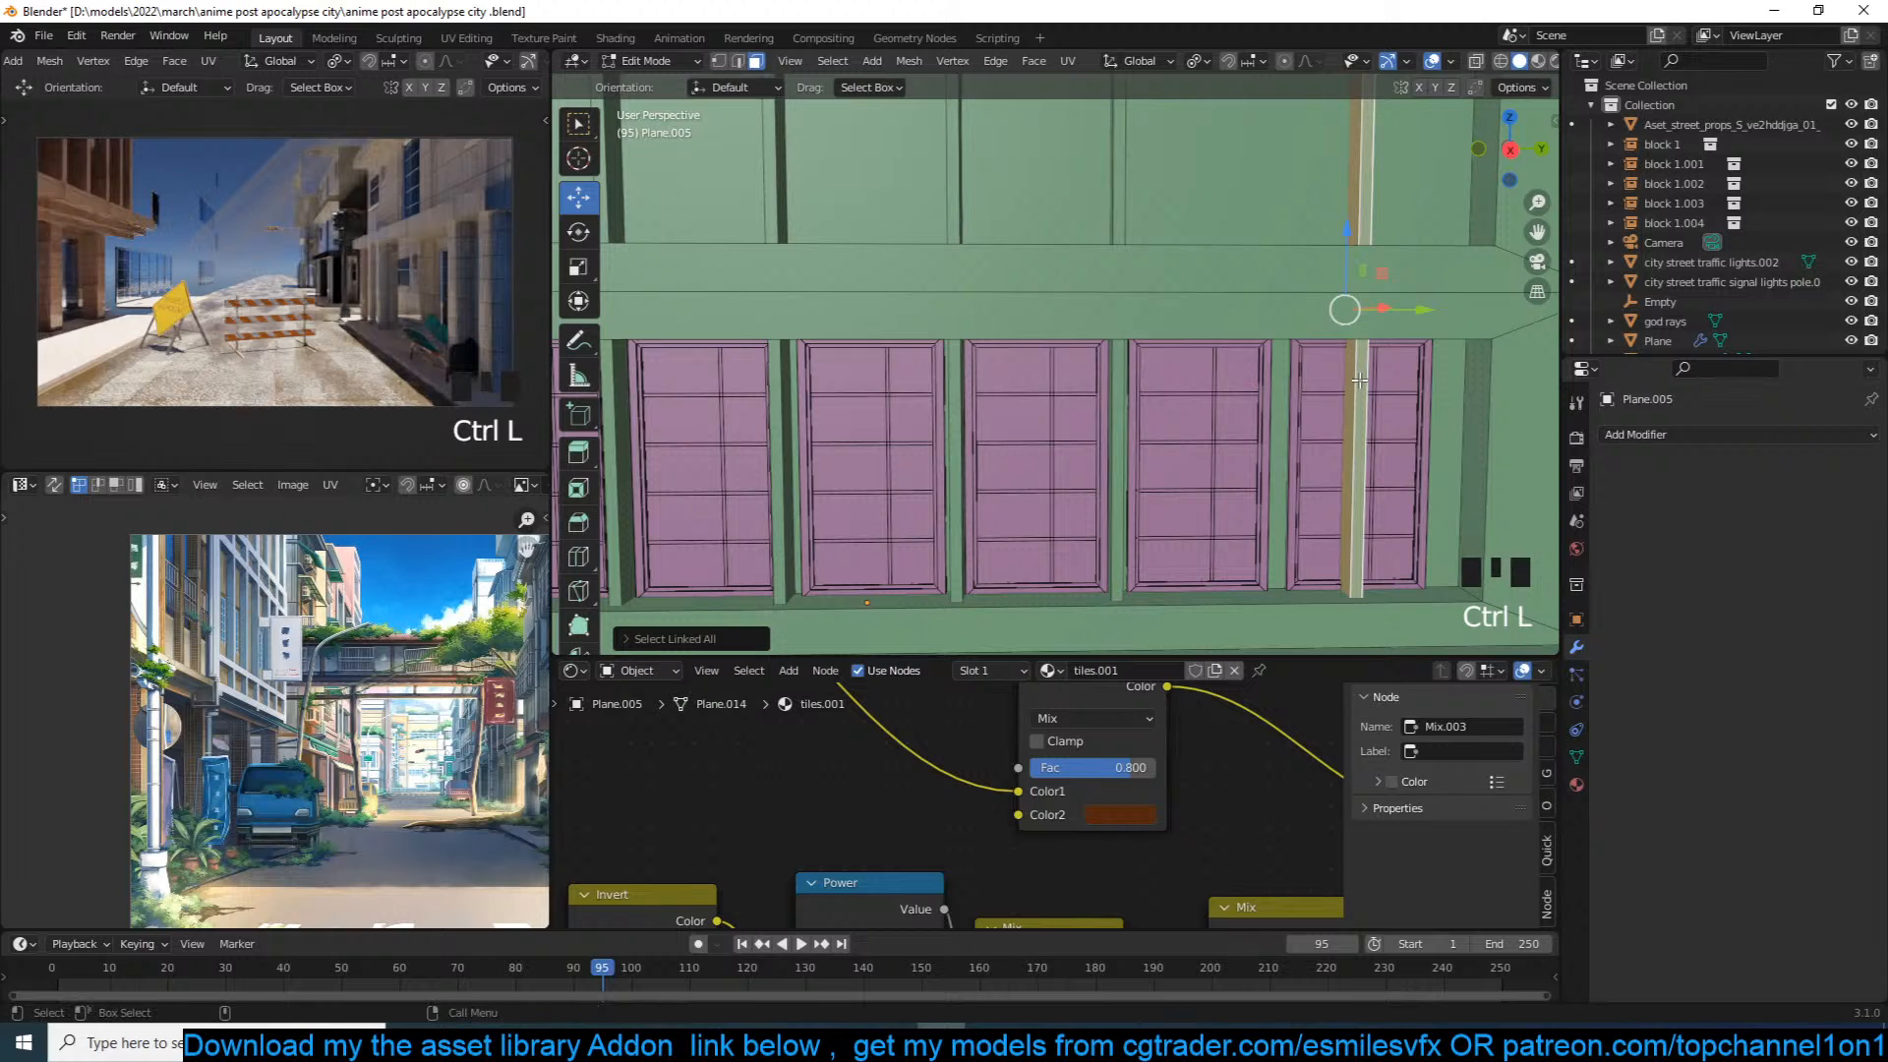
{"action": "left_click_drag", "start_coordinate": [1428, 304], "coordinate": [1345, 310]}
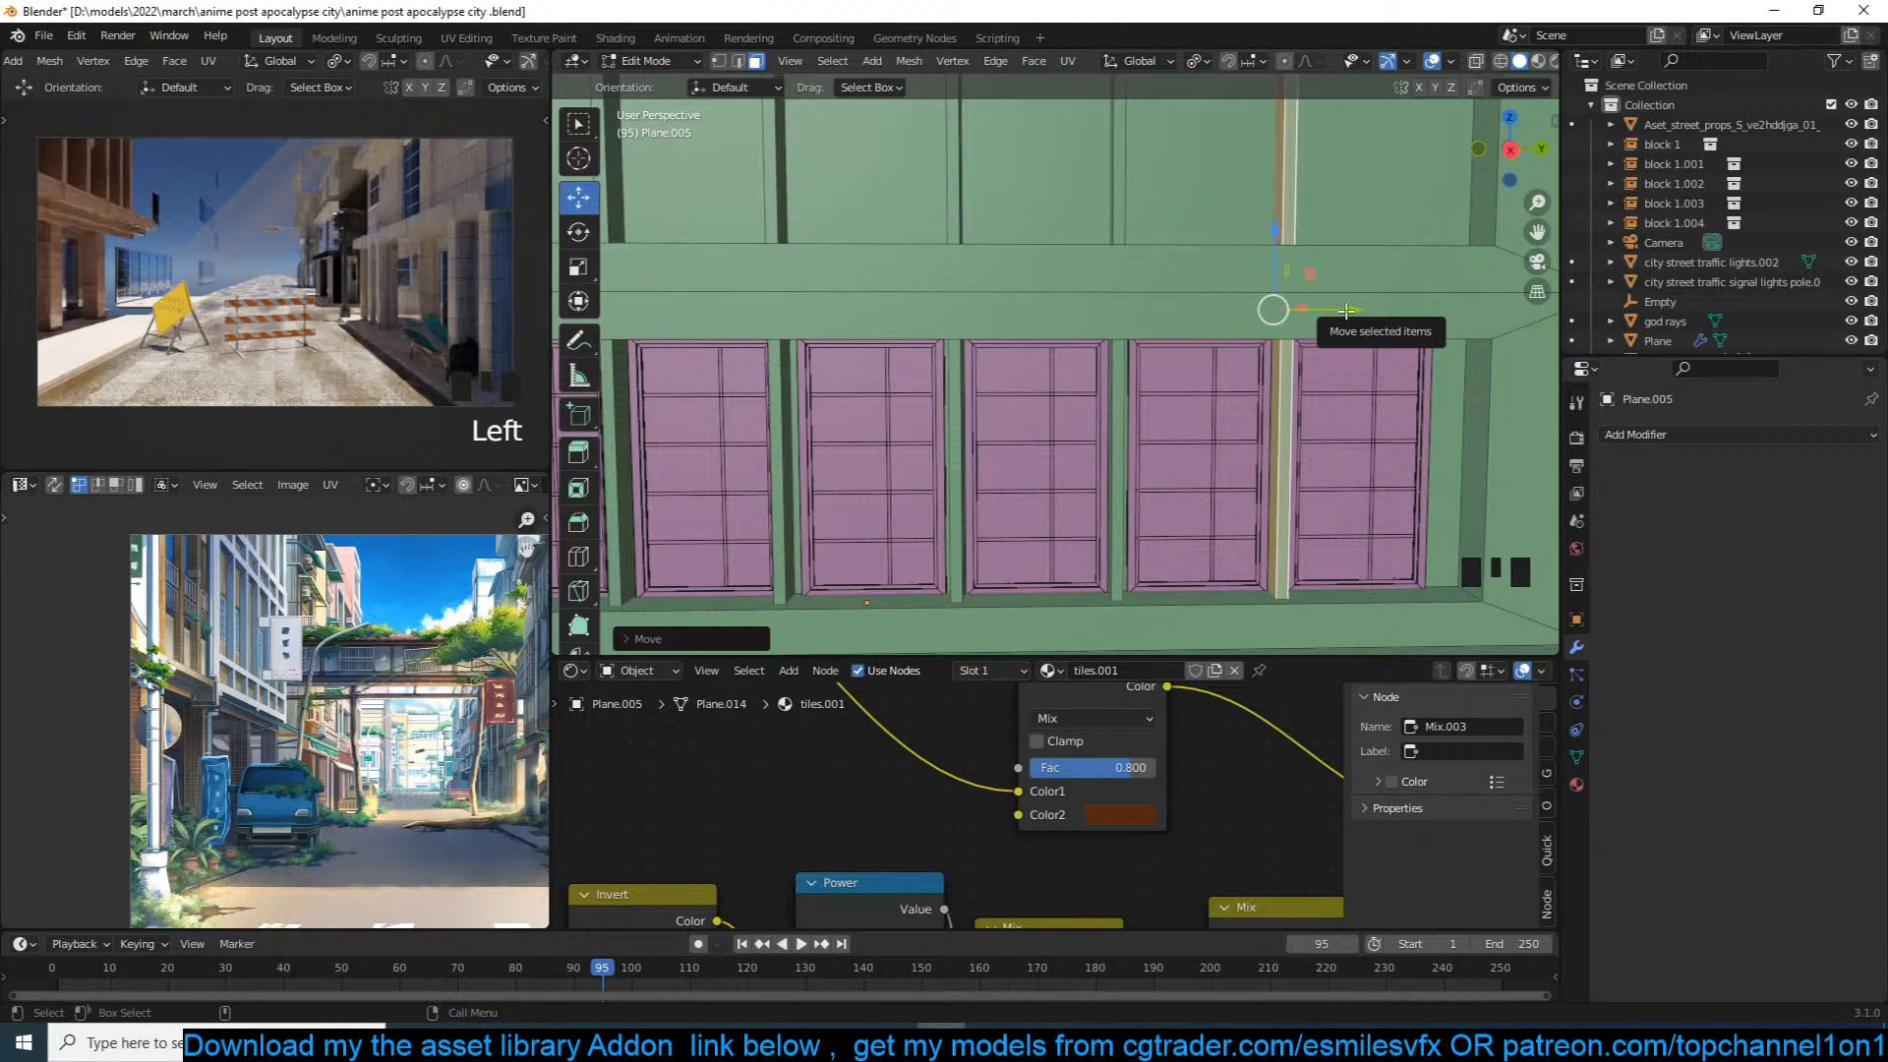
Step: Duplicate the last pillar, move the copy along Y past the end window, leave mesh editing and save the file
{"action": "middle_click_drag", "start_coordinate": [1367, 388], "coordinate": [1238, 424], "text": "shift"}
{"action": "key", "text": "shift+d"}
{"action": "right_click", "coordinate": [1237, 425]}
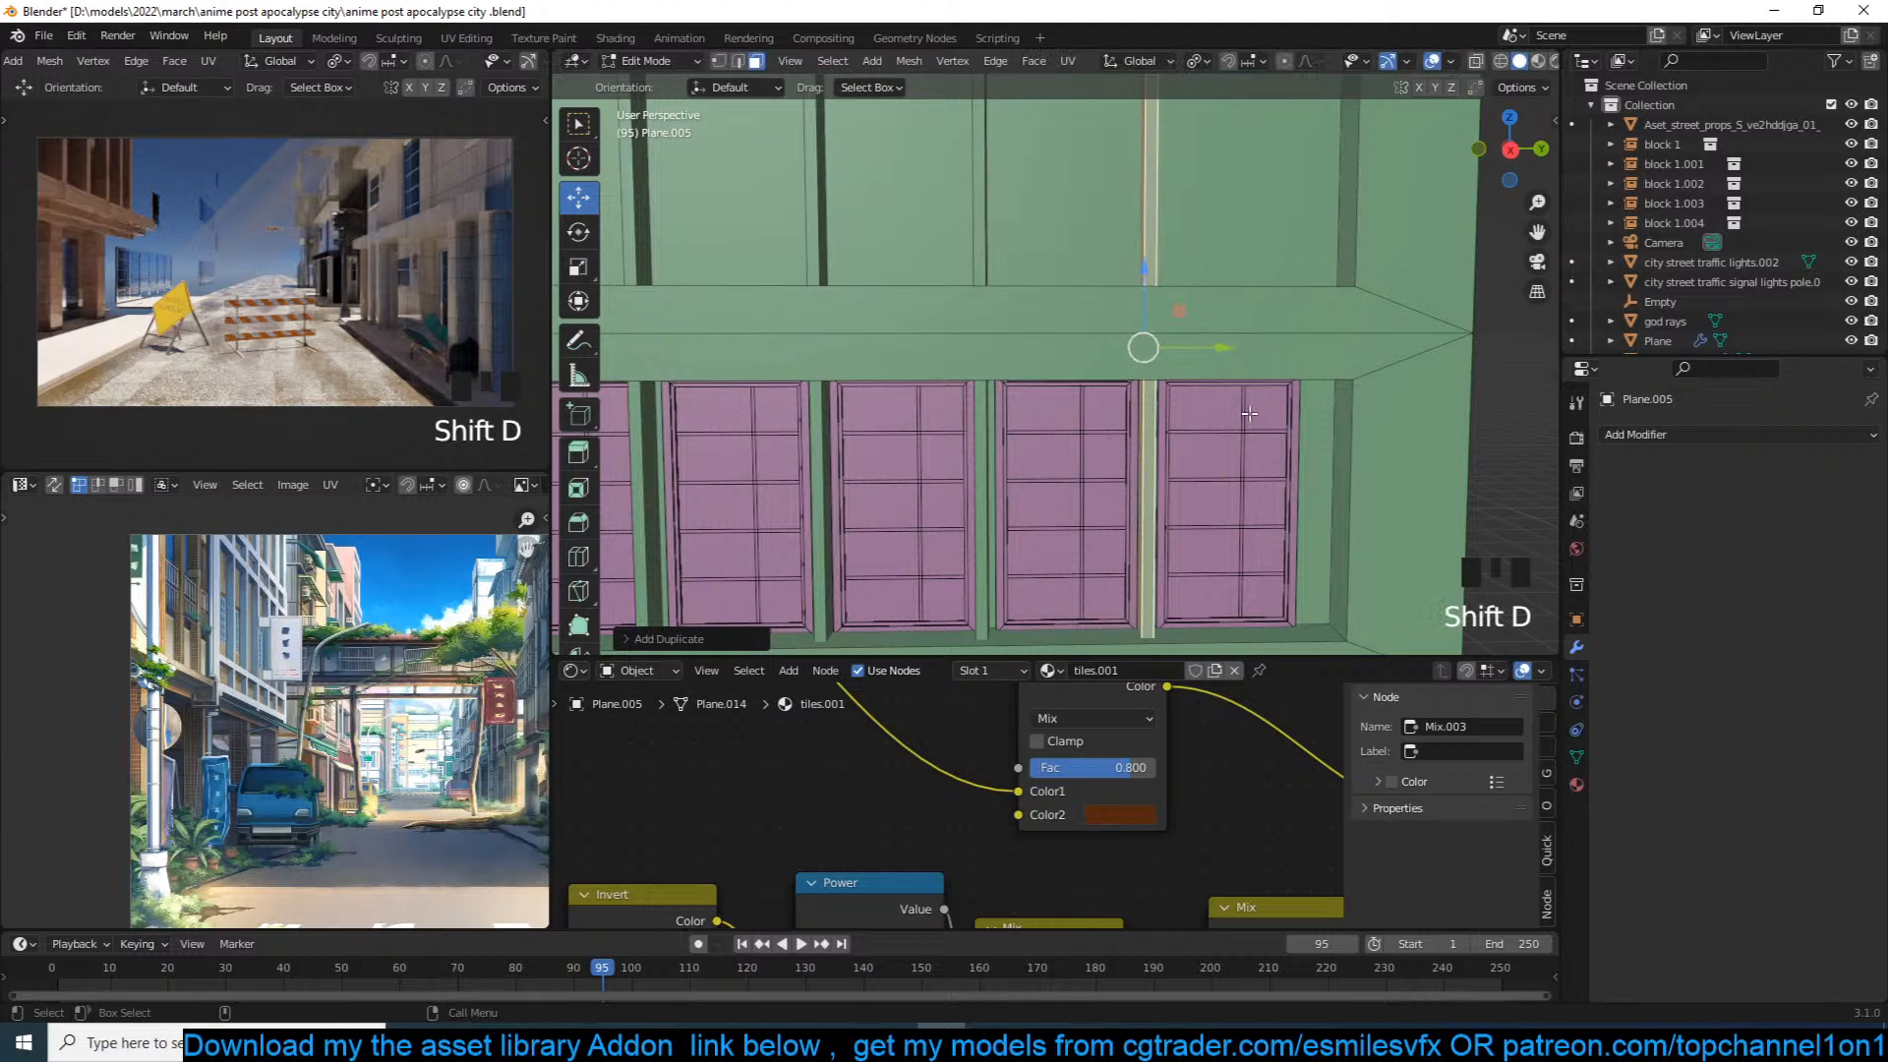
{"action": "left_click_drag", "start_coordinate": [1214, 347], "coordinate": [1374, 349]}
{"action": "key", "text": "Tab"}
{"action": "middle_click_drag", "start_coordinate": [1052, 366], "coordinate": [1187, 391]}
{"action": "key", "text": "ctrl+s"}
Step: Add a second Array modifier to the row of wooden glass windows
{"action": "left_click", "coordinate": [1119, 452]}
{"action": "key", "text": "ctrl+s"}
{"action": "left_click", "coordinate": [1662, 466]}
{"action": "left_click", "coordinate": [1661, 440]}
{"action": "left_click", "coordinate": [1514, 494]}
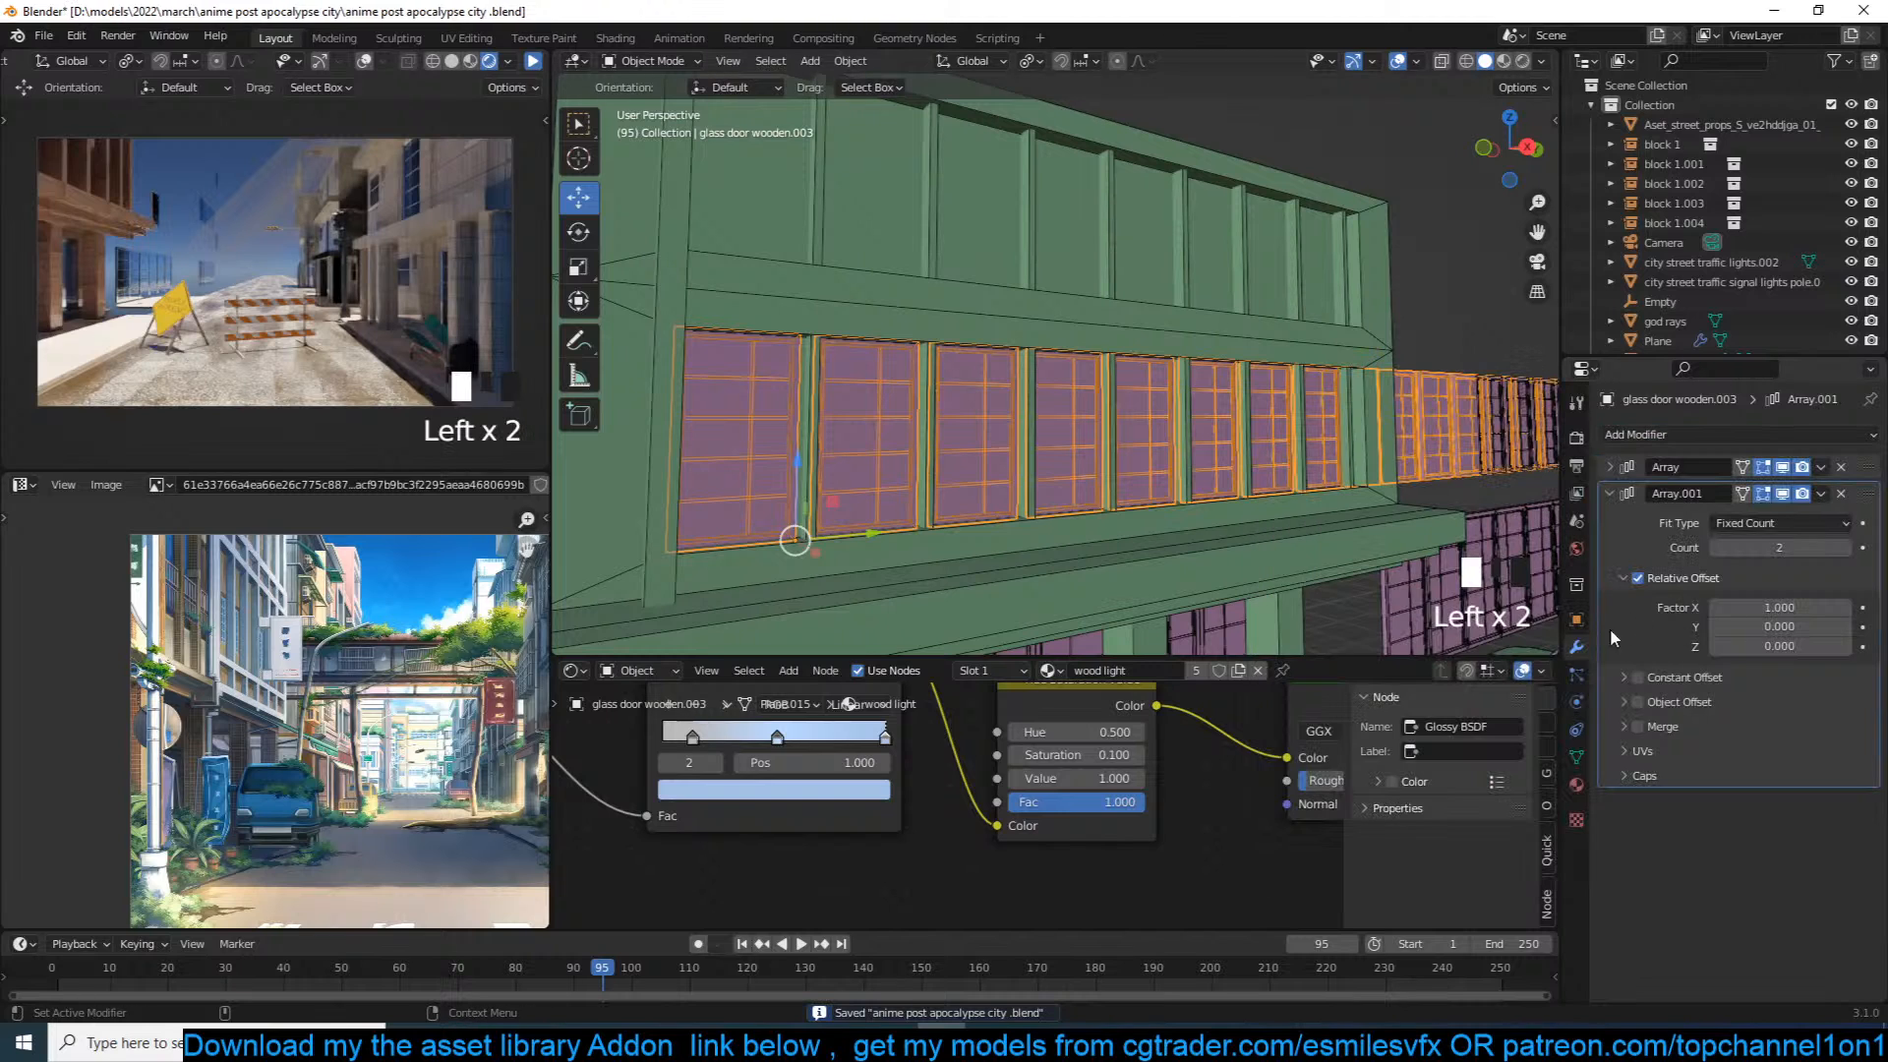
Step: Set the second array's relative offset to X 0, Y 0 and Z 1
{"action": "left_click", "coordinate": [1764, 644]}
{"action": "type", "text": "1"}
{"action": "key", "text": "Return"}
{"action": "left_click", "coordinate": [1772, 627]}
{"action": "type", "text": "0"}
{"action": "key", "text": "Return"}
{"action": "left_click", "coordinate": [1782, 607]}
{"action": "type", "text": "0"}
{"action": "left_click", "coordinate": [1715, 631]}
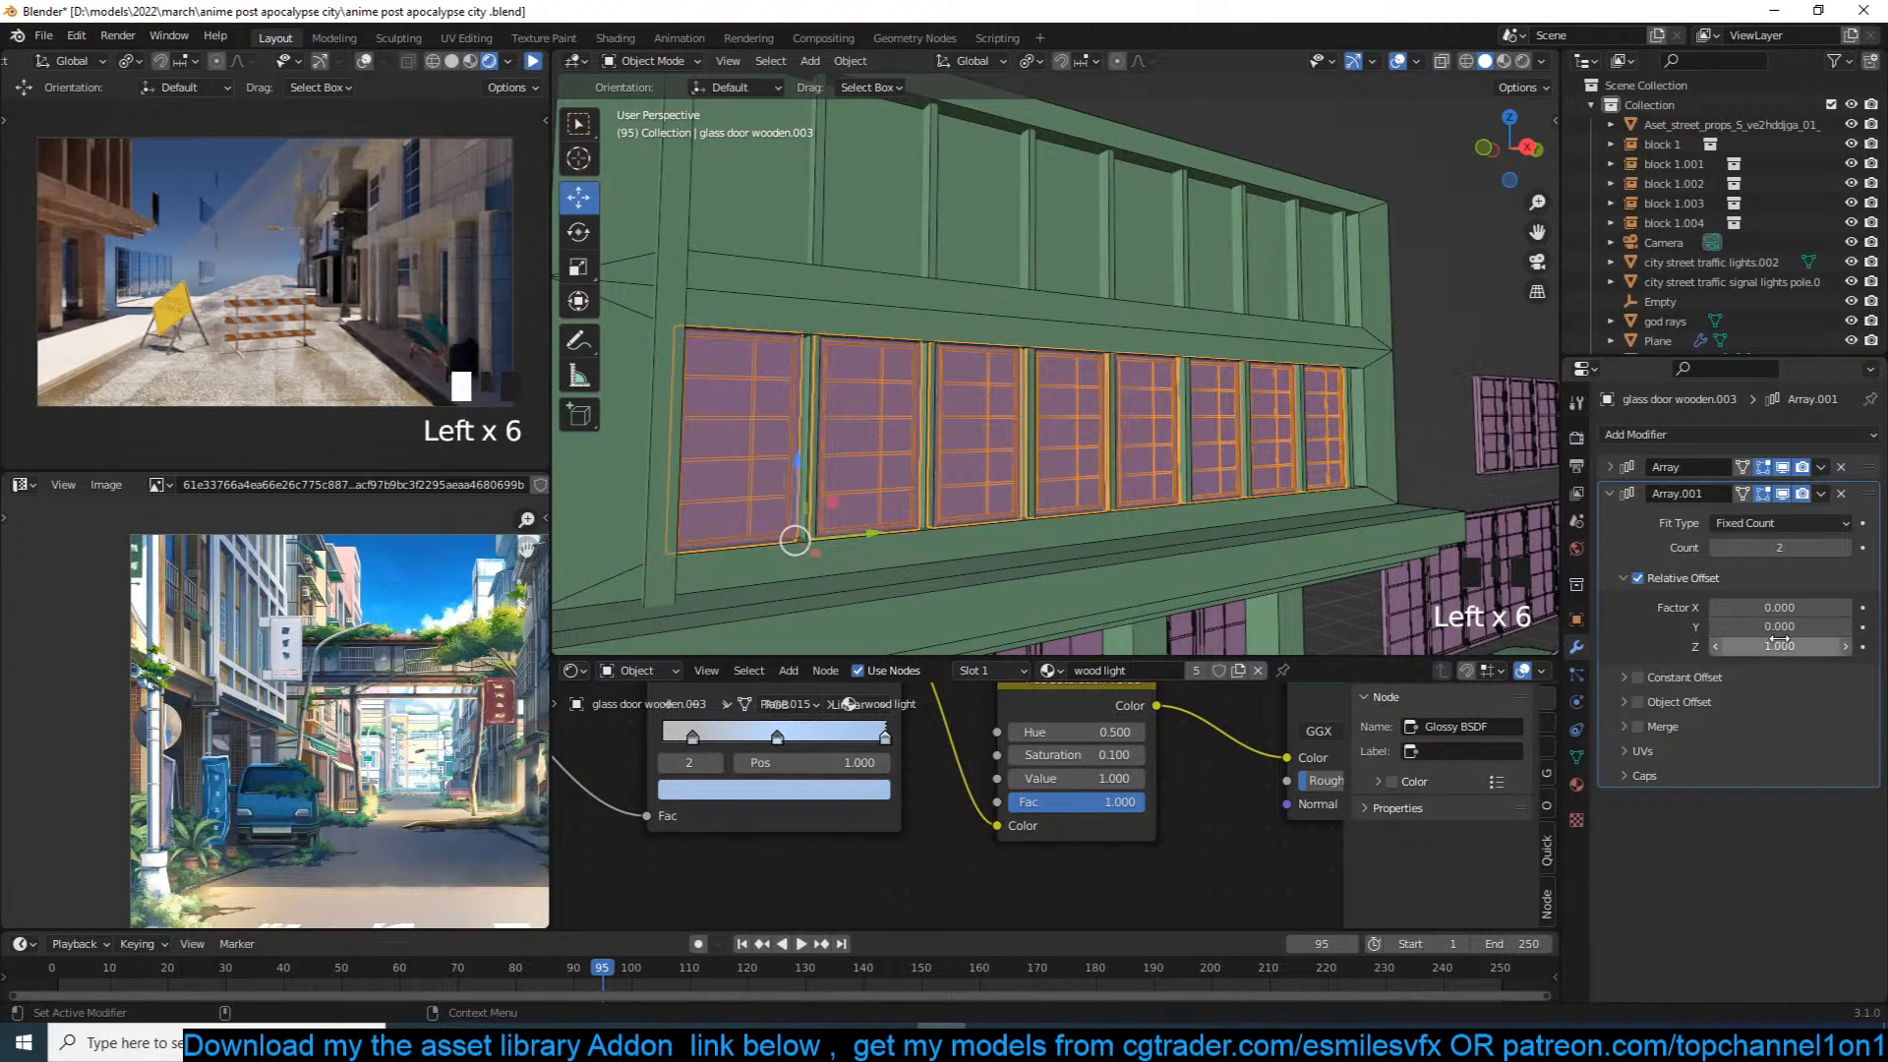
Step: Apply the window object's transform and save the file
{"action": "key", "text": "ctrl+a"}
{"action": "left_click", "coordinate": [1337, 489]}
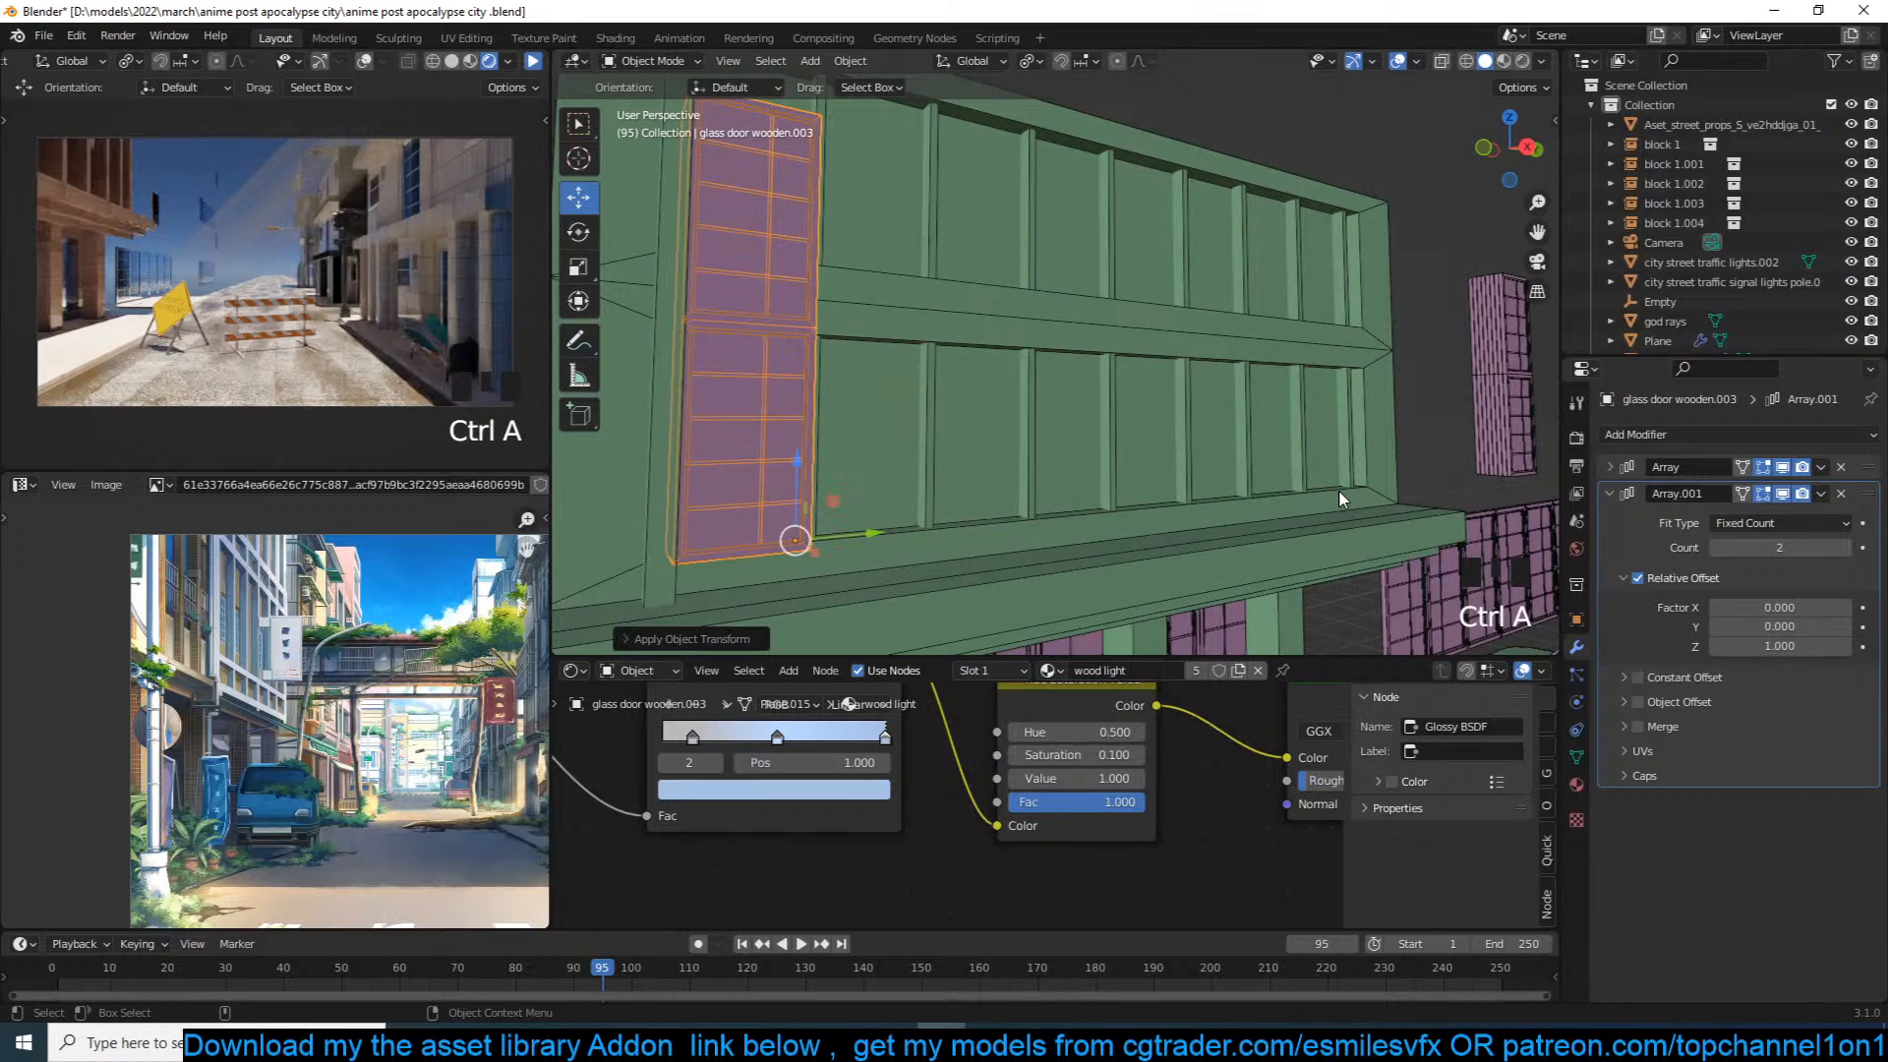
{"action": "key", "text": "ctrl+s"}
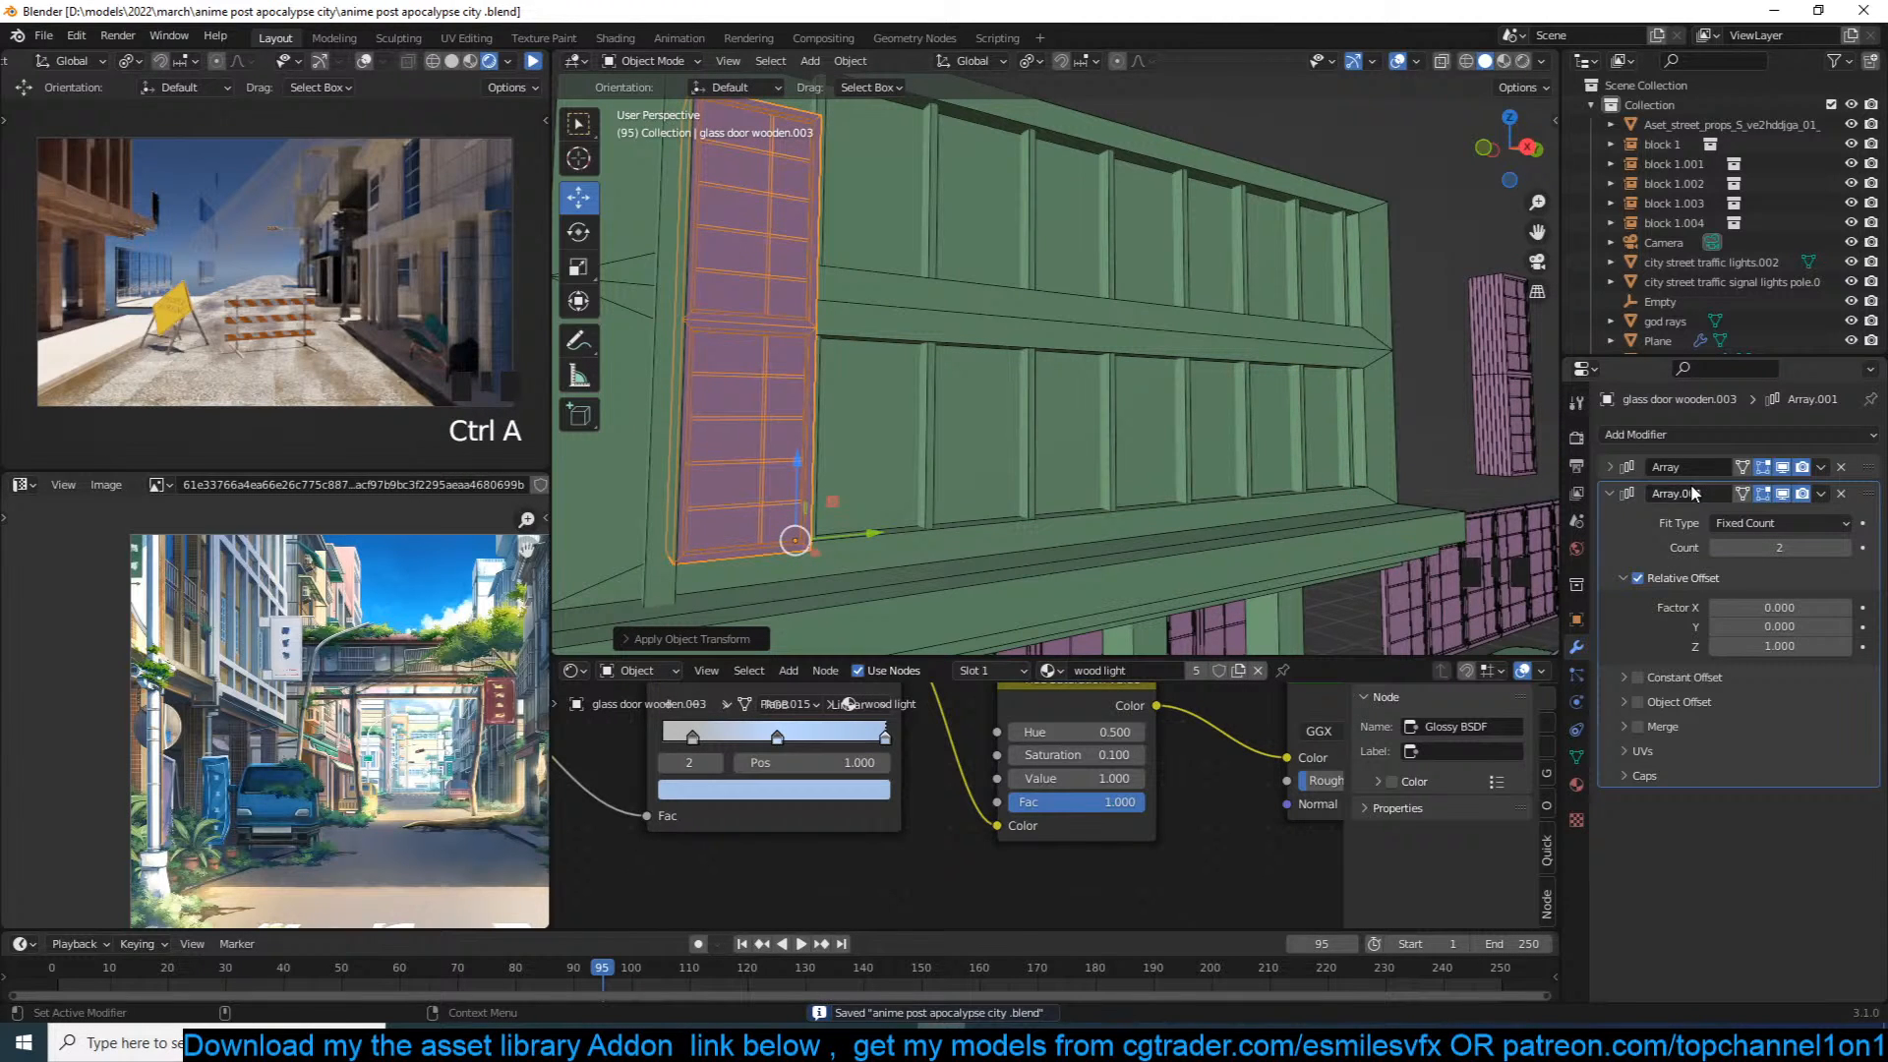
Step: Change the first array's relative offset to X 0 and Y 1.14 so the windows repeat along the facade
{"action": "left_click", "coordinate": [1608, 467]}
{"action": "double_click", "coordinate": [1796, 580]}
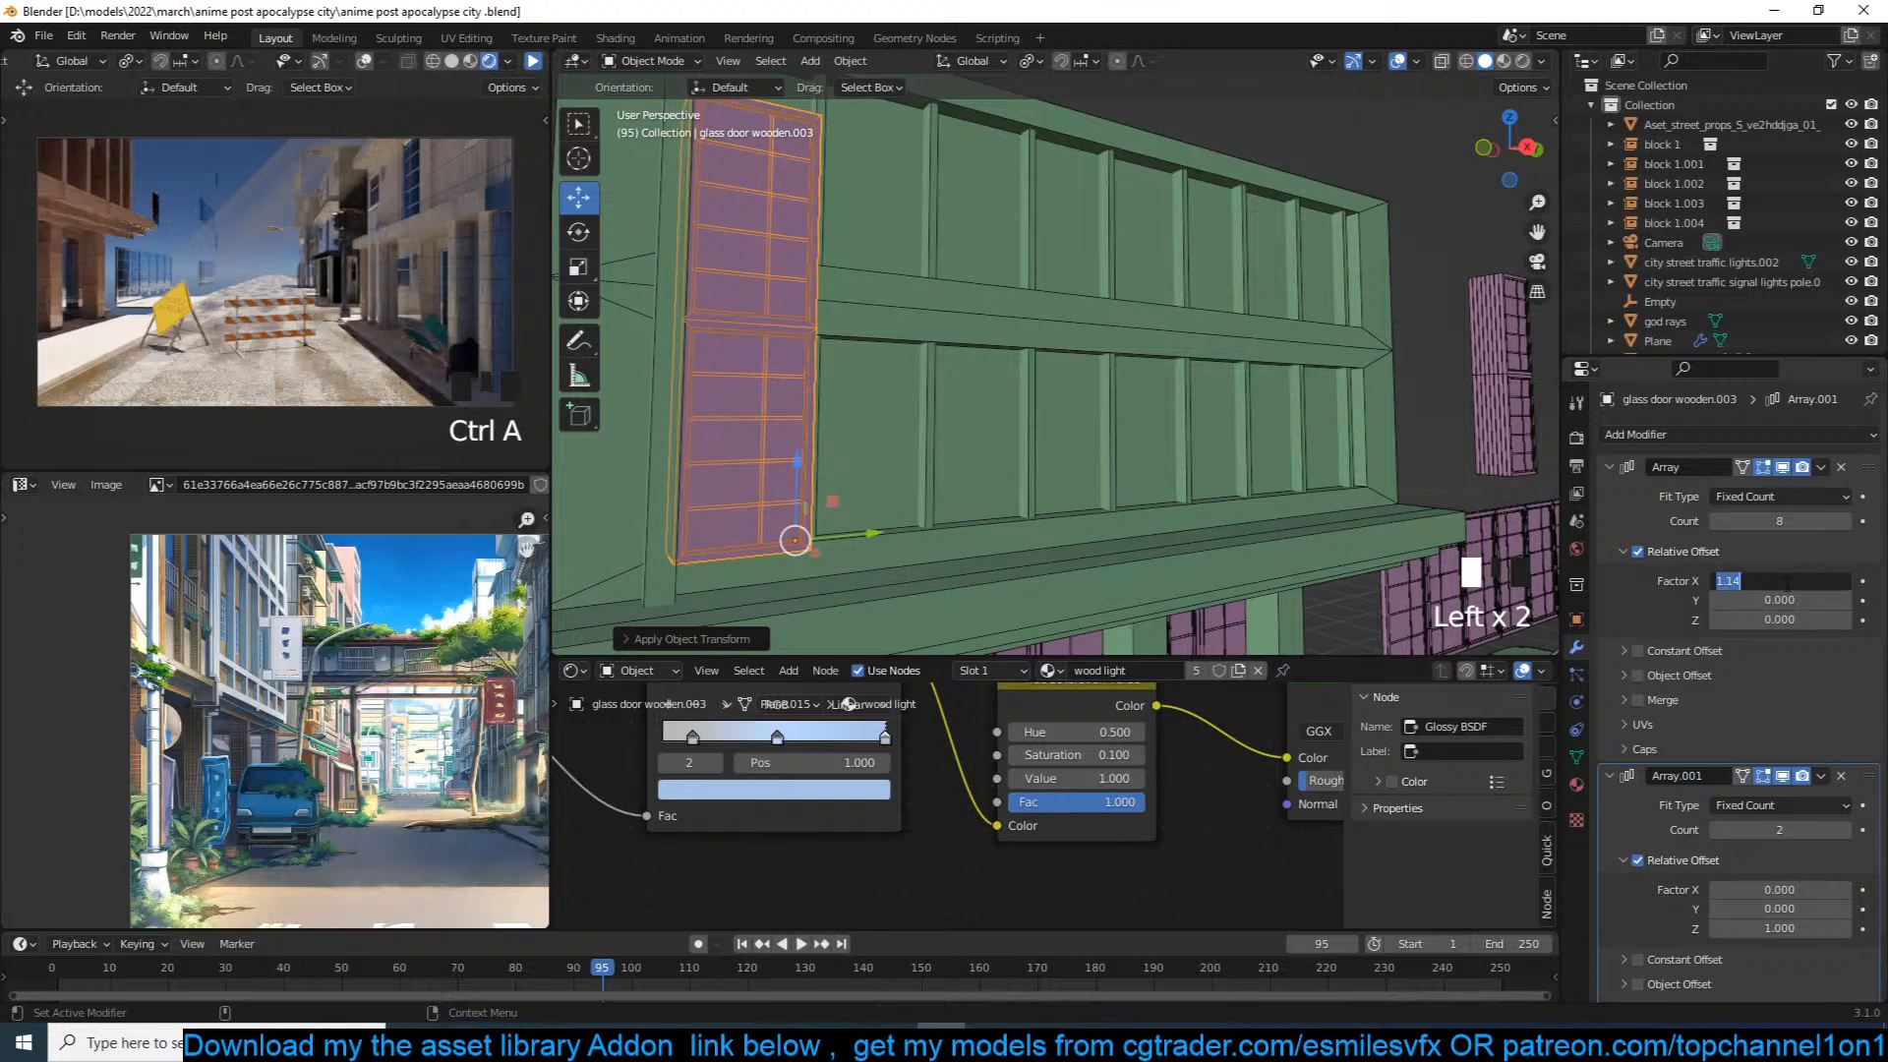
{"action": "left_click", "coordinate": [1659, 607]}
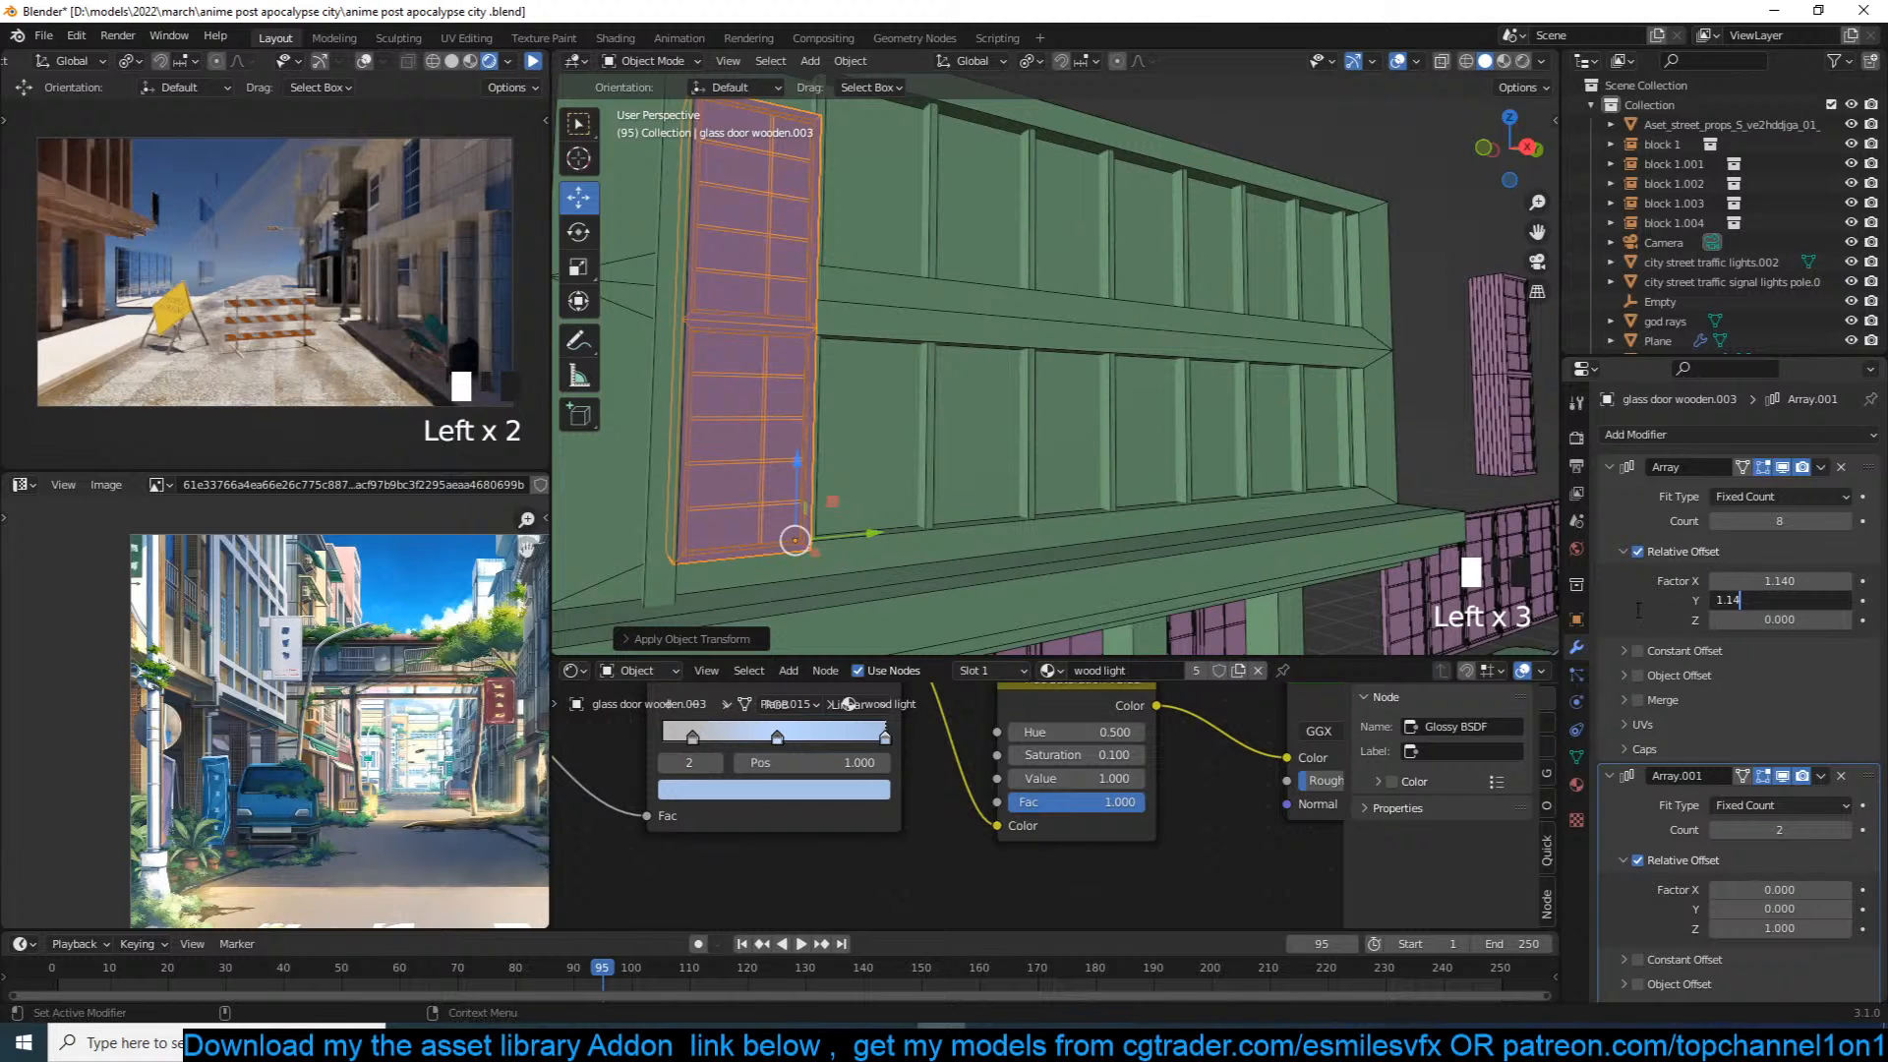
{"action": "left_click", "coordinate": [1639, 611]}
{"action": "left_click", "coordinate": [1758, 582]}
{"action": "type", "text": "0"}
{"action": "left_click", "coordinate": [1671, 598]}
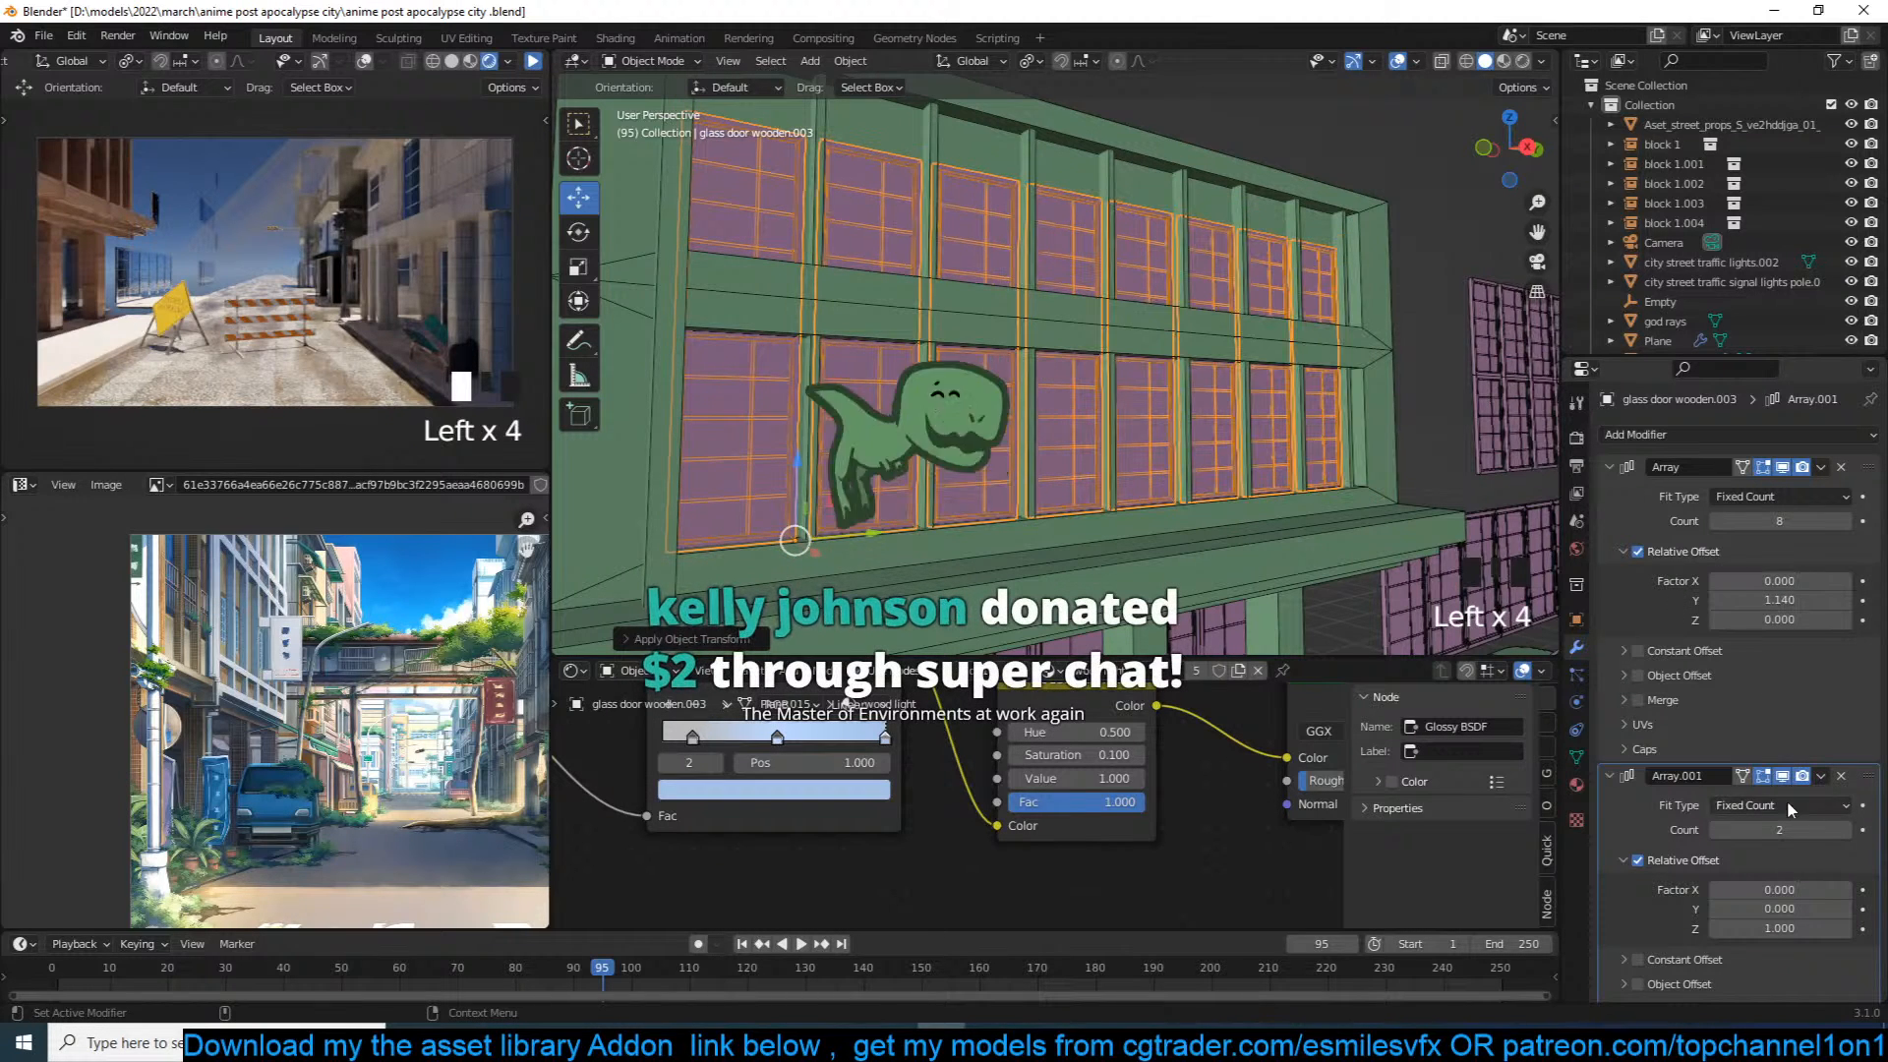
Step: Set the second array's relative Z offset to 1.340 to line the copied windows up with the upper floor, and deselect
{"action": "left_click", "coordinate": [1609, 467]}
{"action": "left_click_drag", "start_coordinate": [1789, 645], "coordinate": [1828, 646], "text": "shift"}
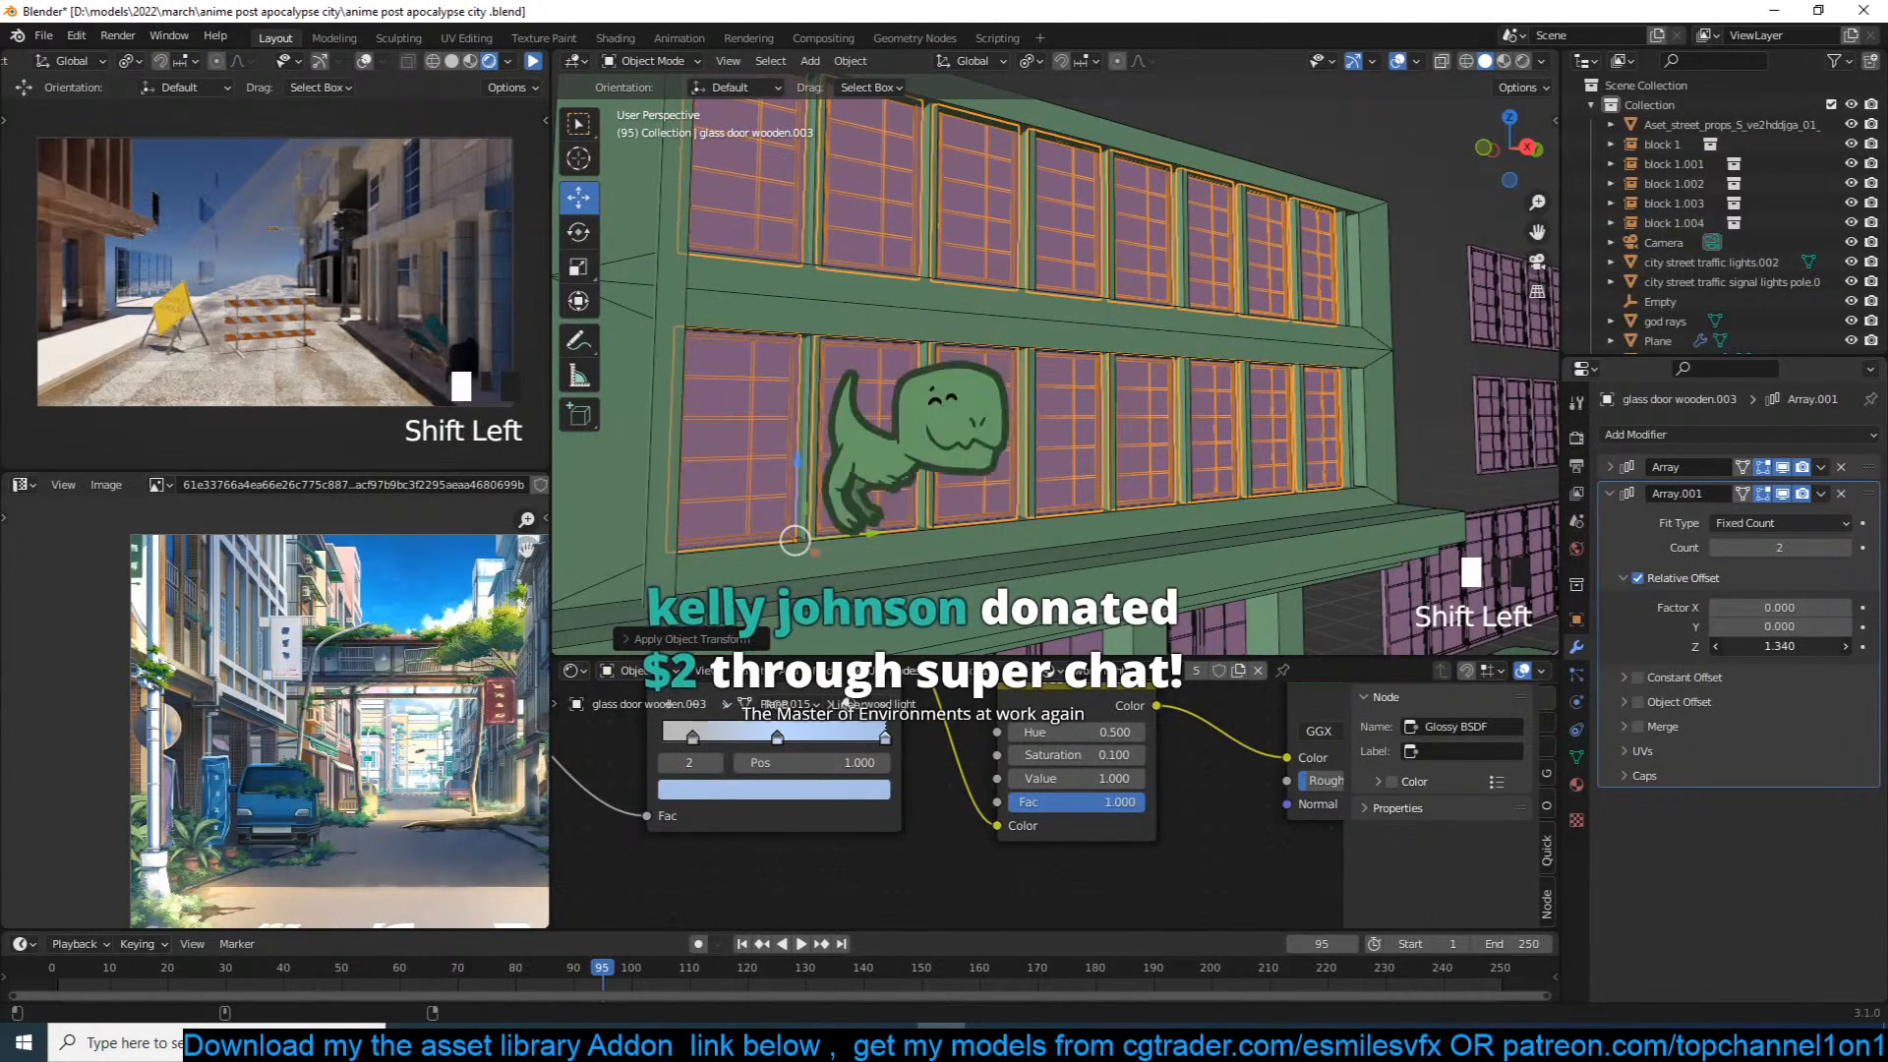
{"action": "key", "text": "alt+a"}
Step: Examine the green building's two window rows and its placement beside the street from several angles
{"action": "key", "text": "grave"}
{"action": "key", "text": "grave"}
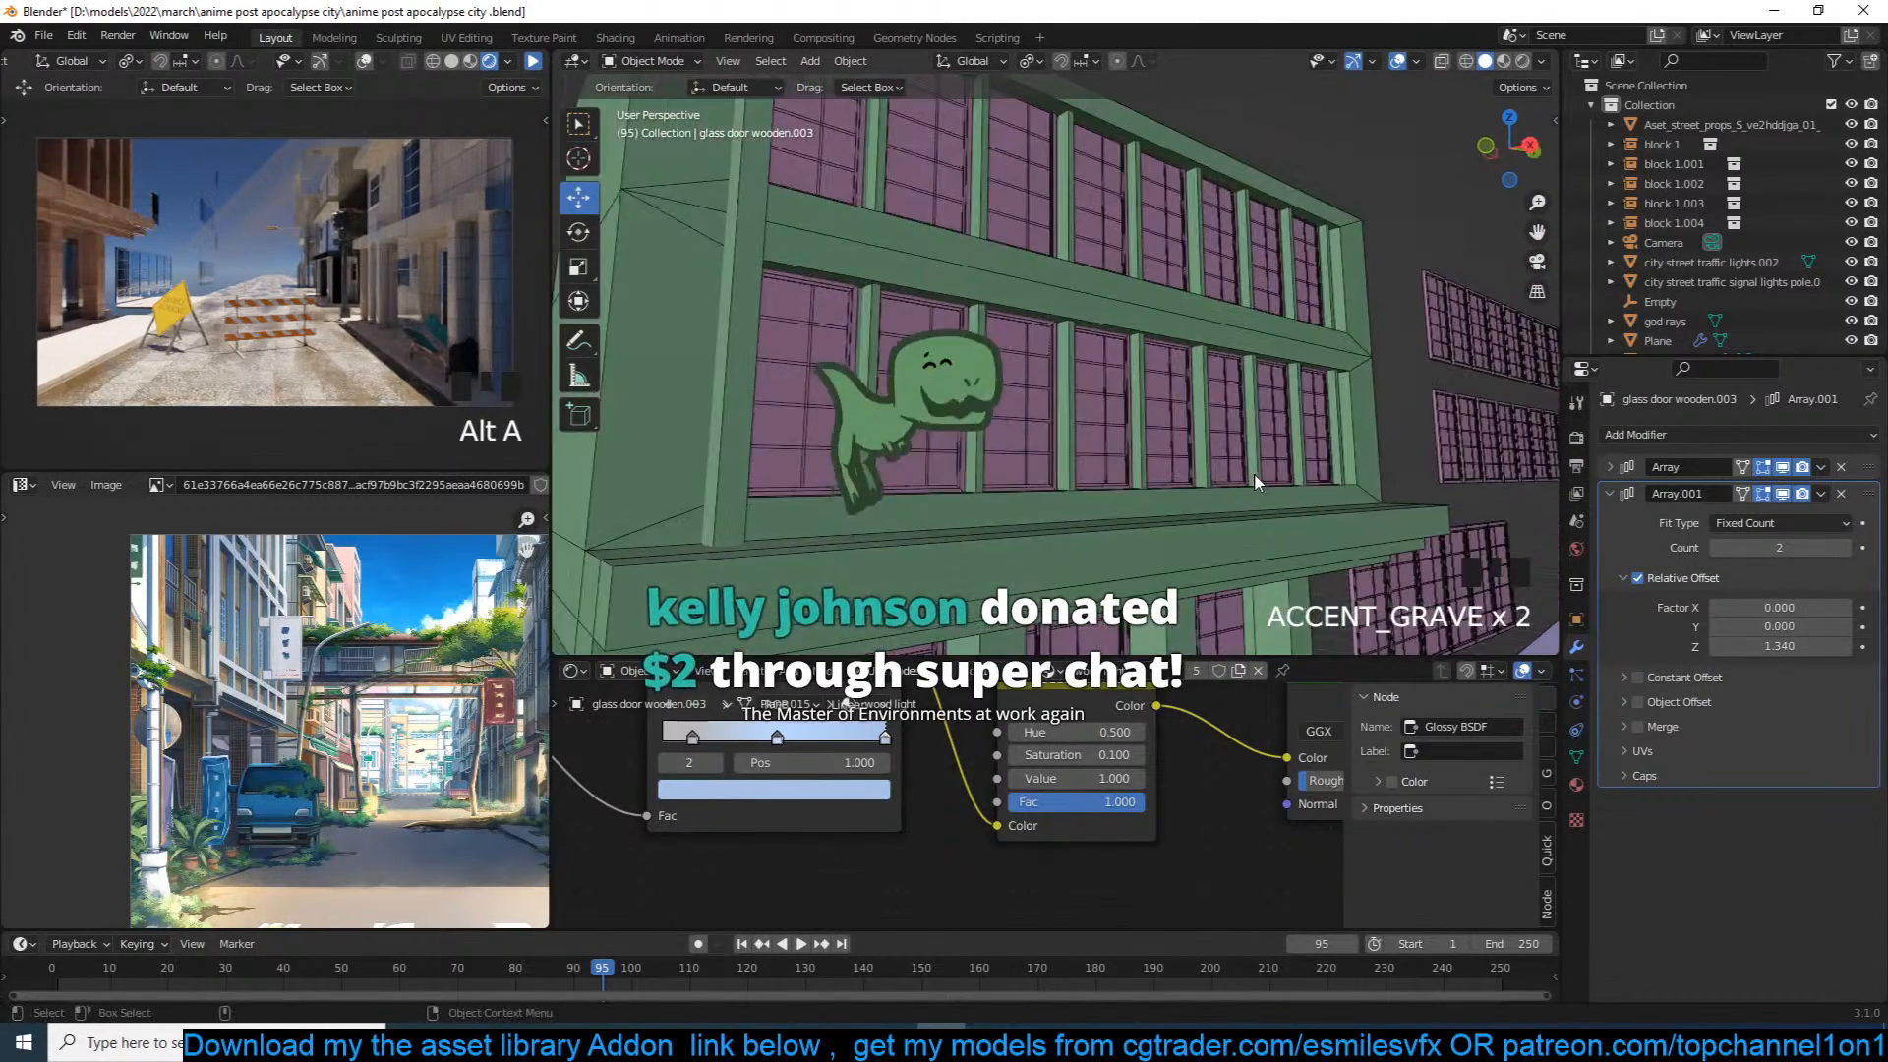
{"action": "key", "text": "grave"}
{"action": "left_click", "coordinate": [1431, 418]}
{"action": "key", "text": "grave"}
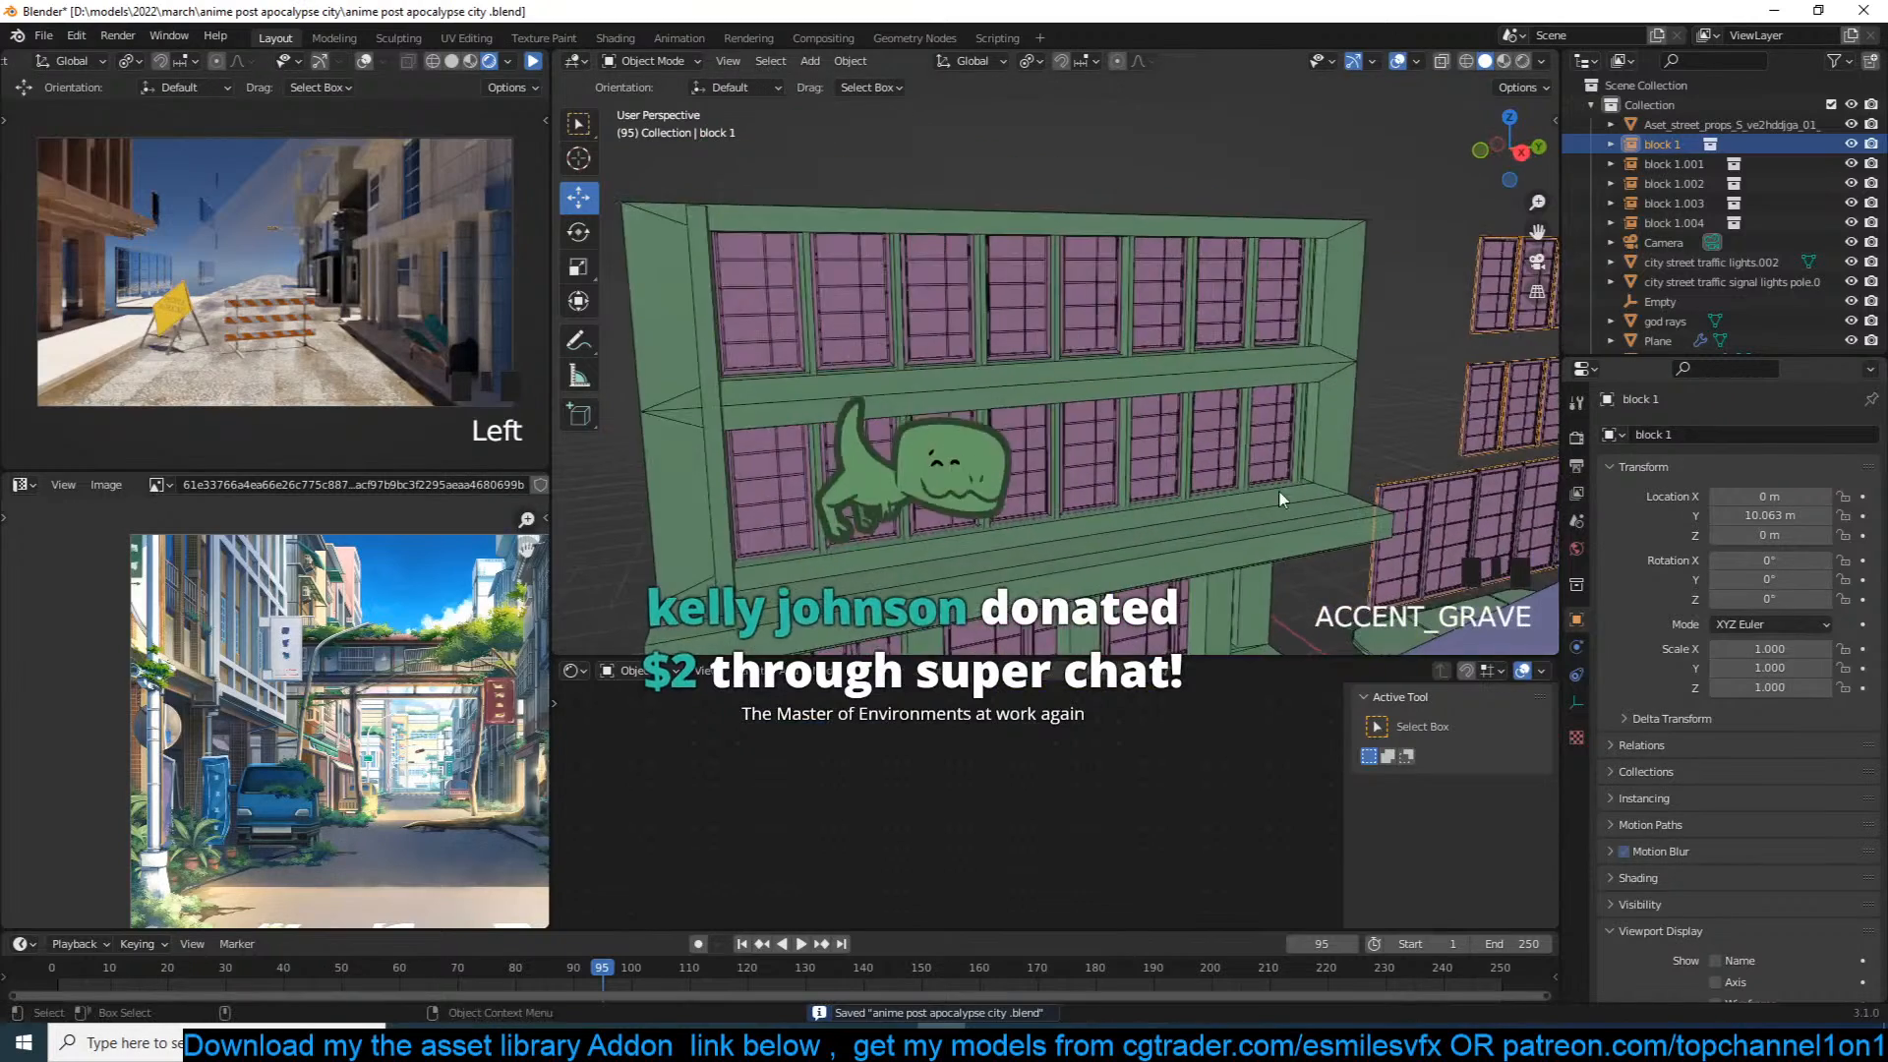
{"action": "scroll", "coordinate": [1269, 494], "scroll_direction": "down", "scroll_amount": 2}
{"action": "key", "text": "grave"}
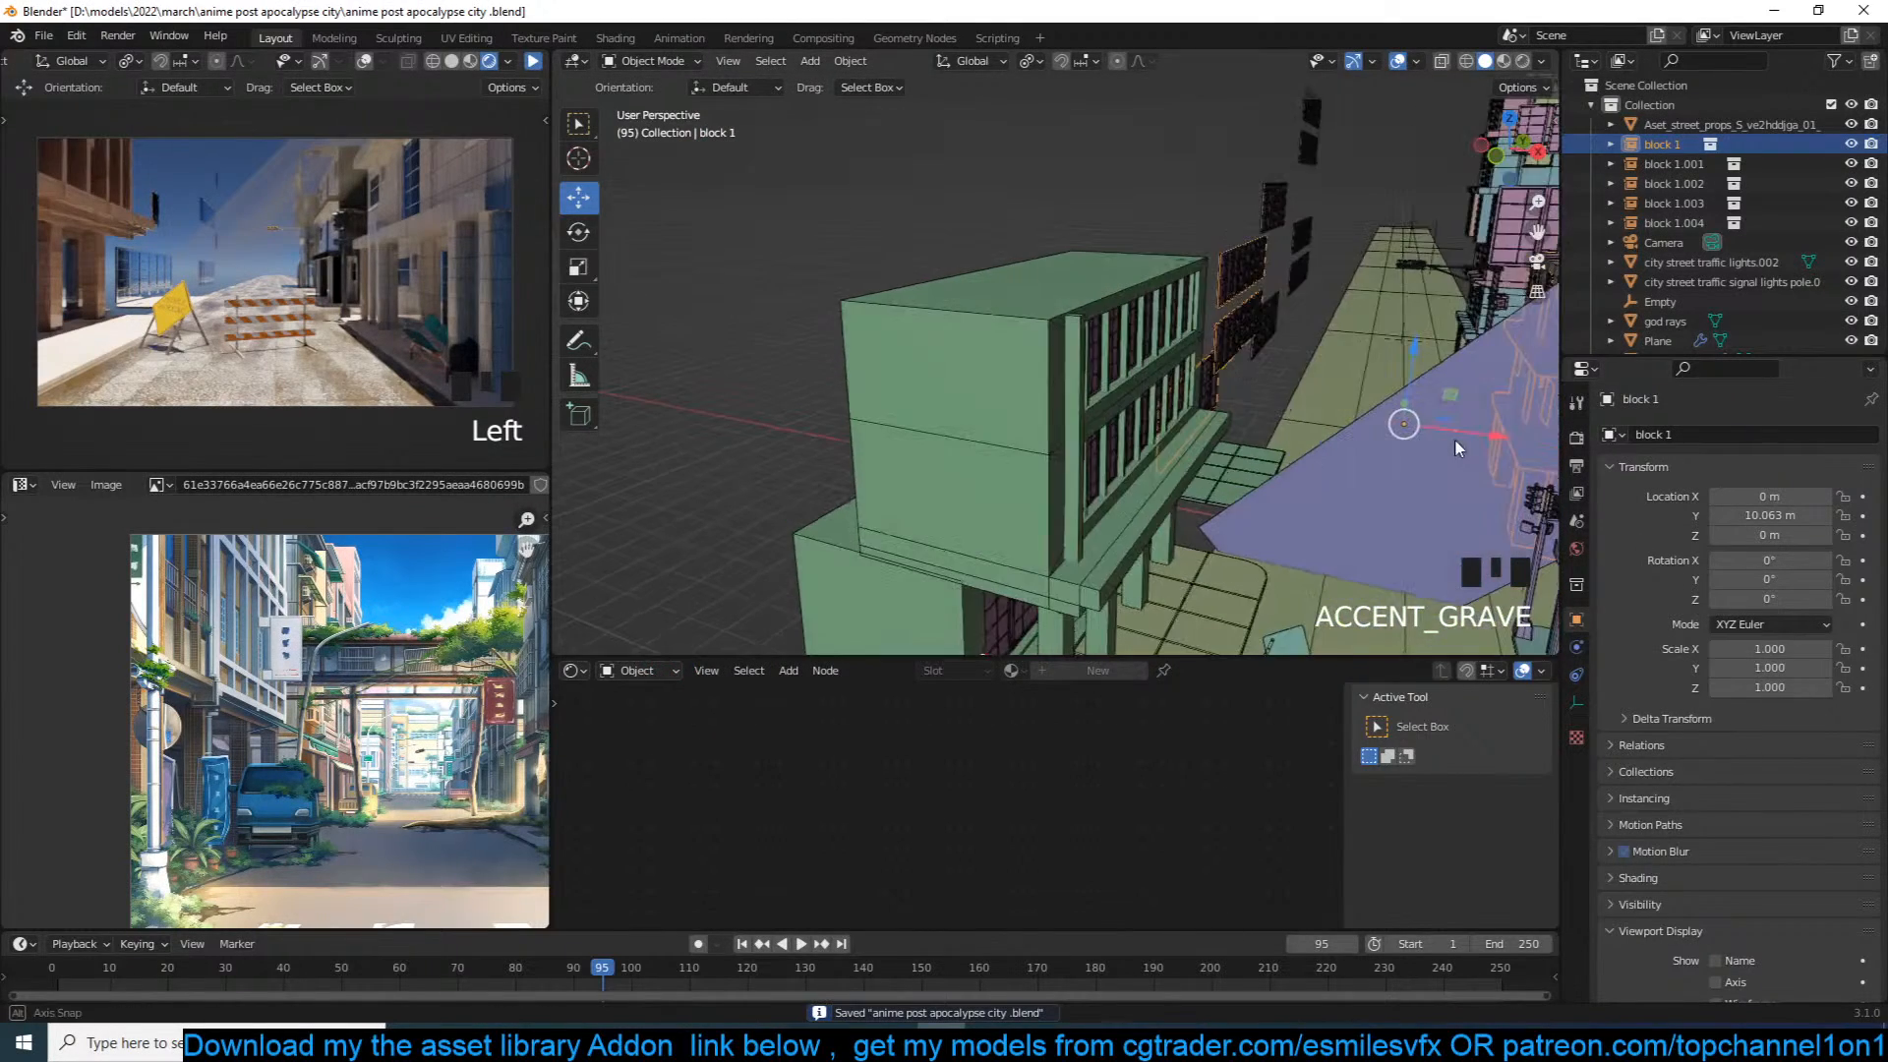
{"action": "key", "text": "grave"}
{"action": "key", "text": "grave"}
{"action": "scroll", "coordinate": [1131, 447], "scroll_direction": "down", "scroll_amount": 2}
Step: Select the green building's parts using a see-through front view and move them to a new collection named block 2
{"action": "left_click_drag", "start_coordinate": [931, 176], "coordinate": [1038, 384]}
{"action": "key", "text": "grave"}
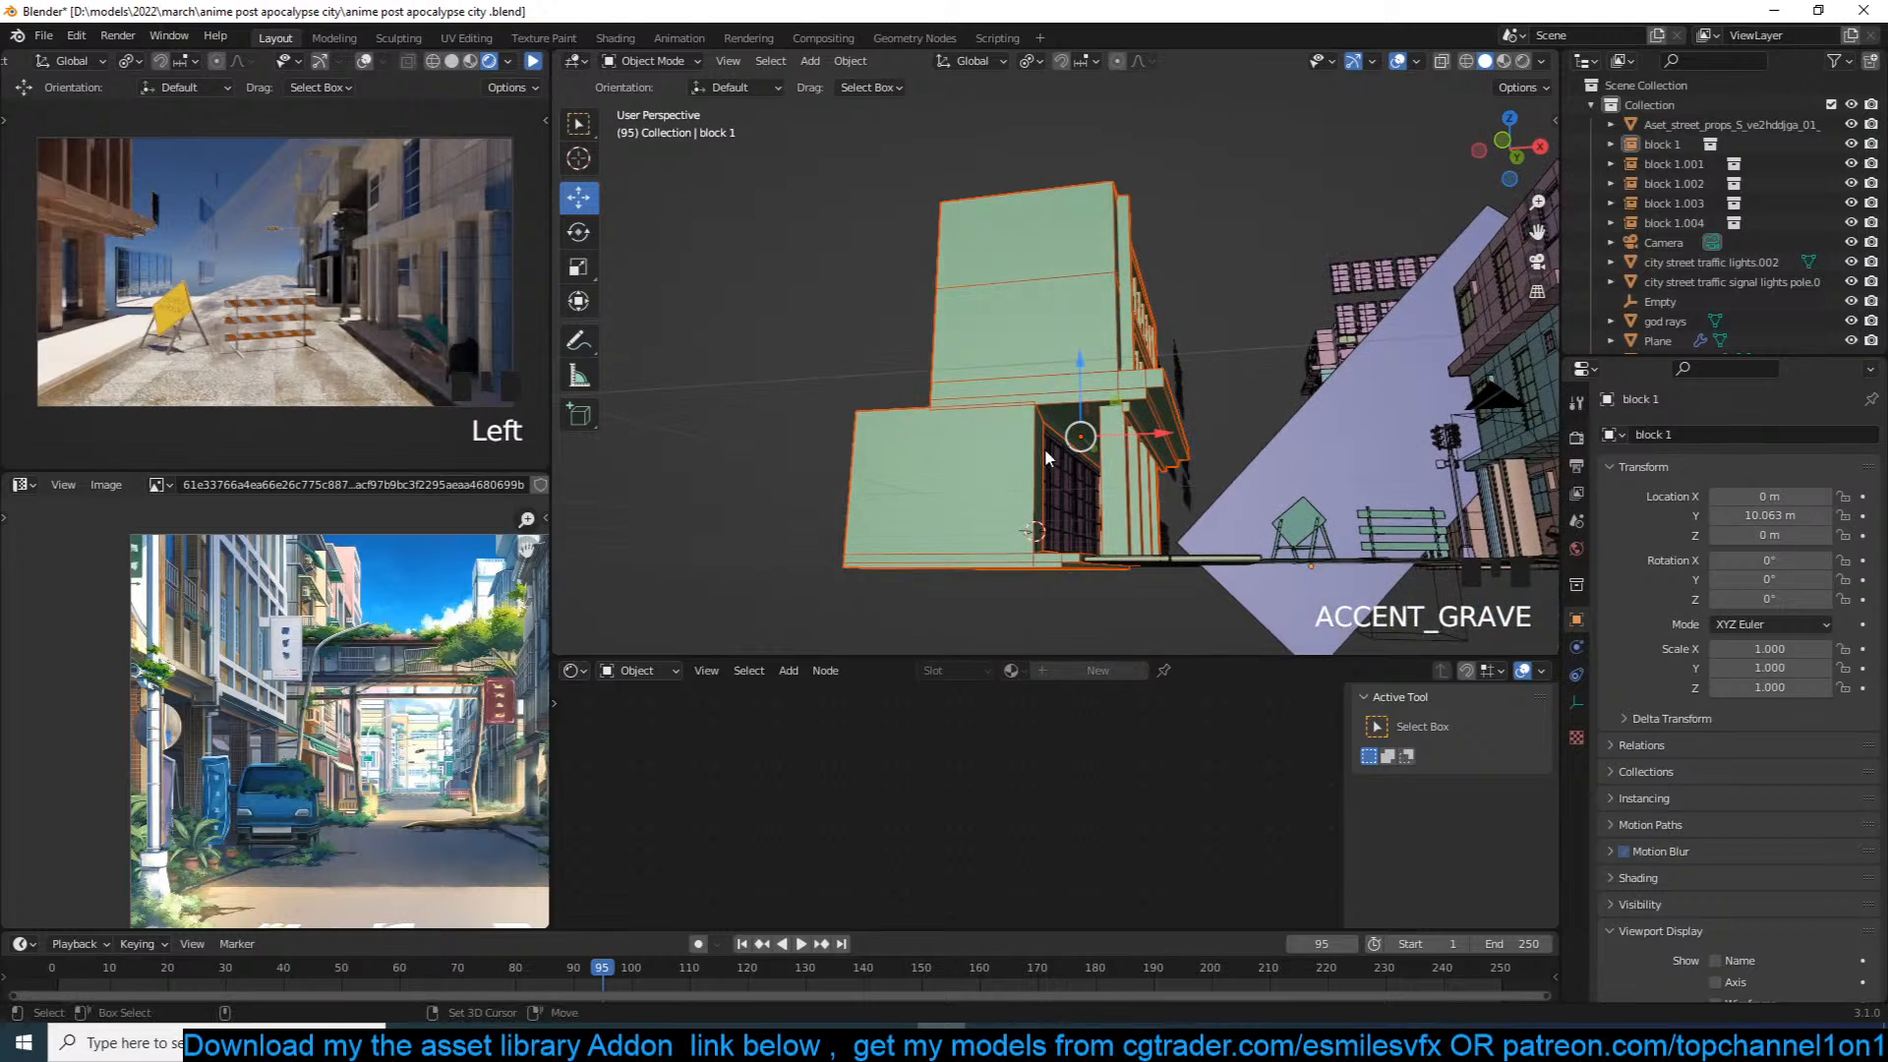
{"action": "key", "text": "KP_1"}
{"action": "key", "text": "alt+z"}
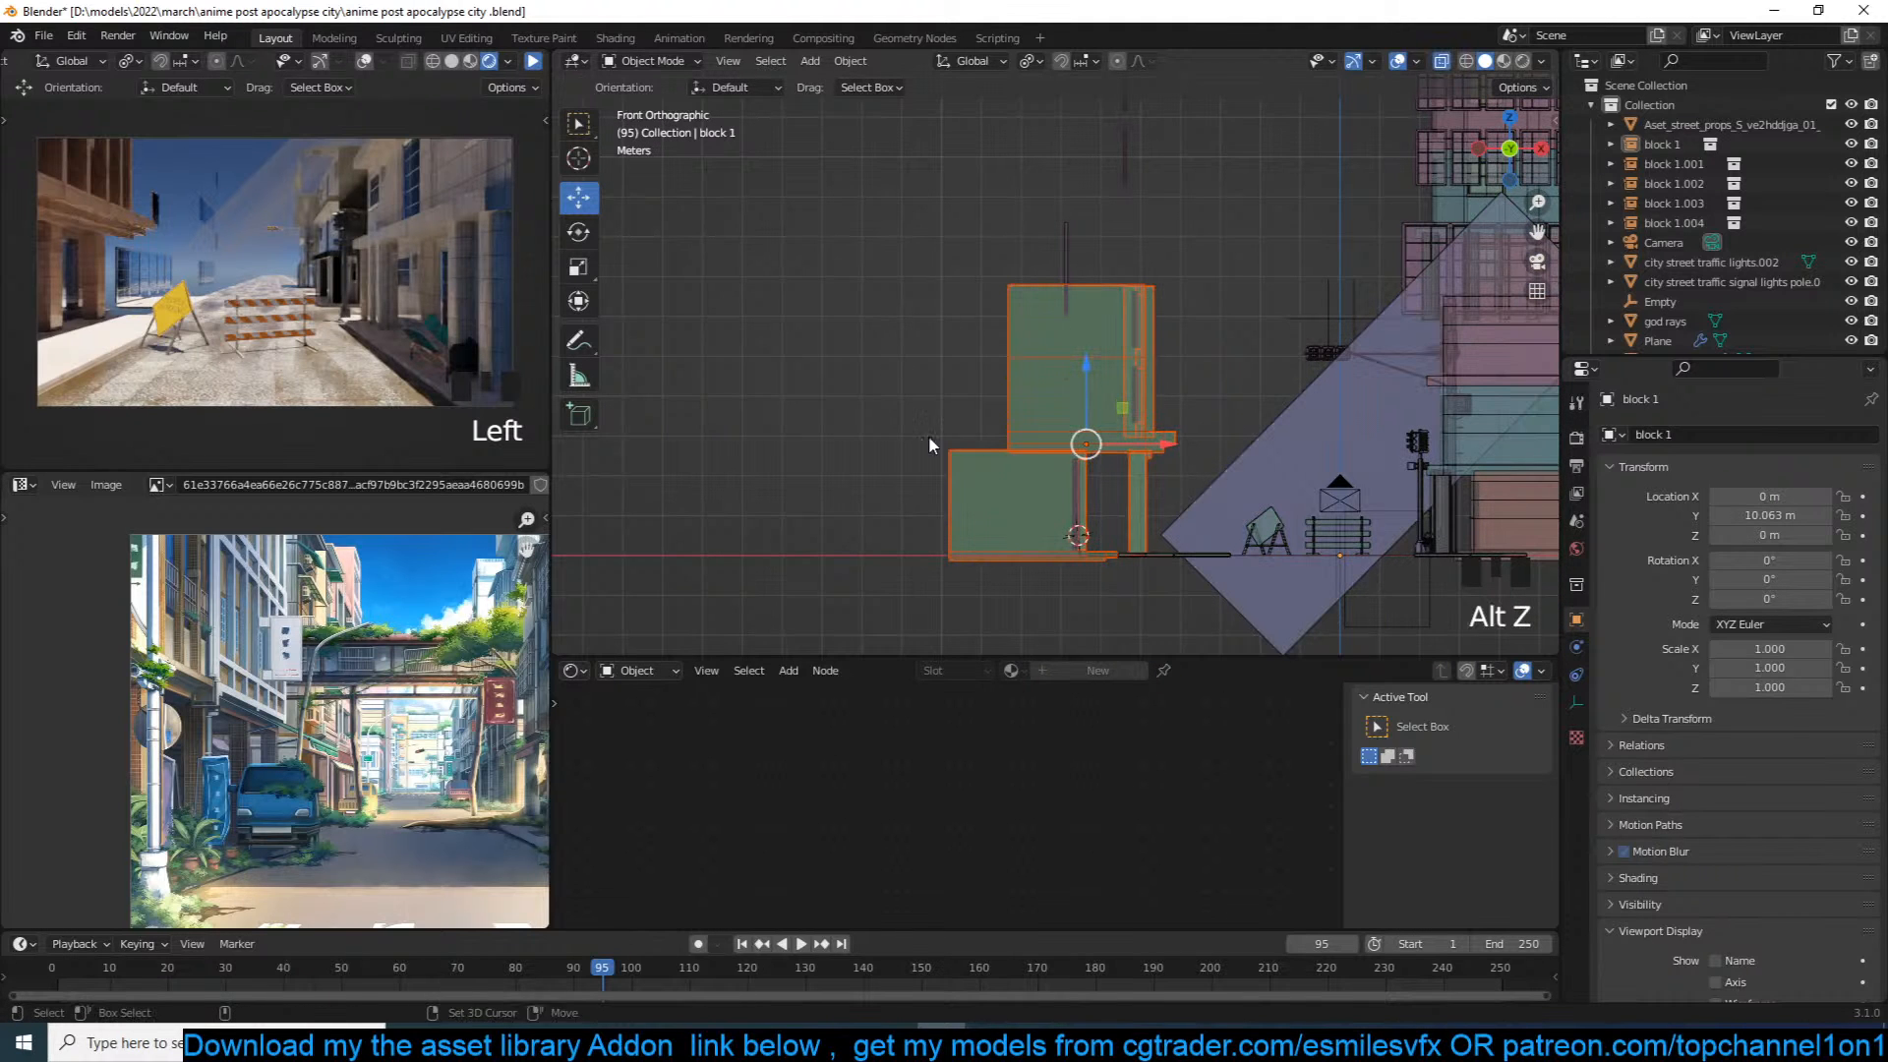
{"action": "left_click", "coordinate": [1111, 457], "text": "shift"}
{"action": "left_click", "coordinate": [1138, 422], "text": "shift"}
{"action": "key", "text": "grave"}
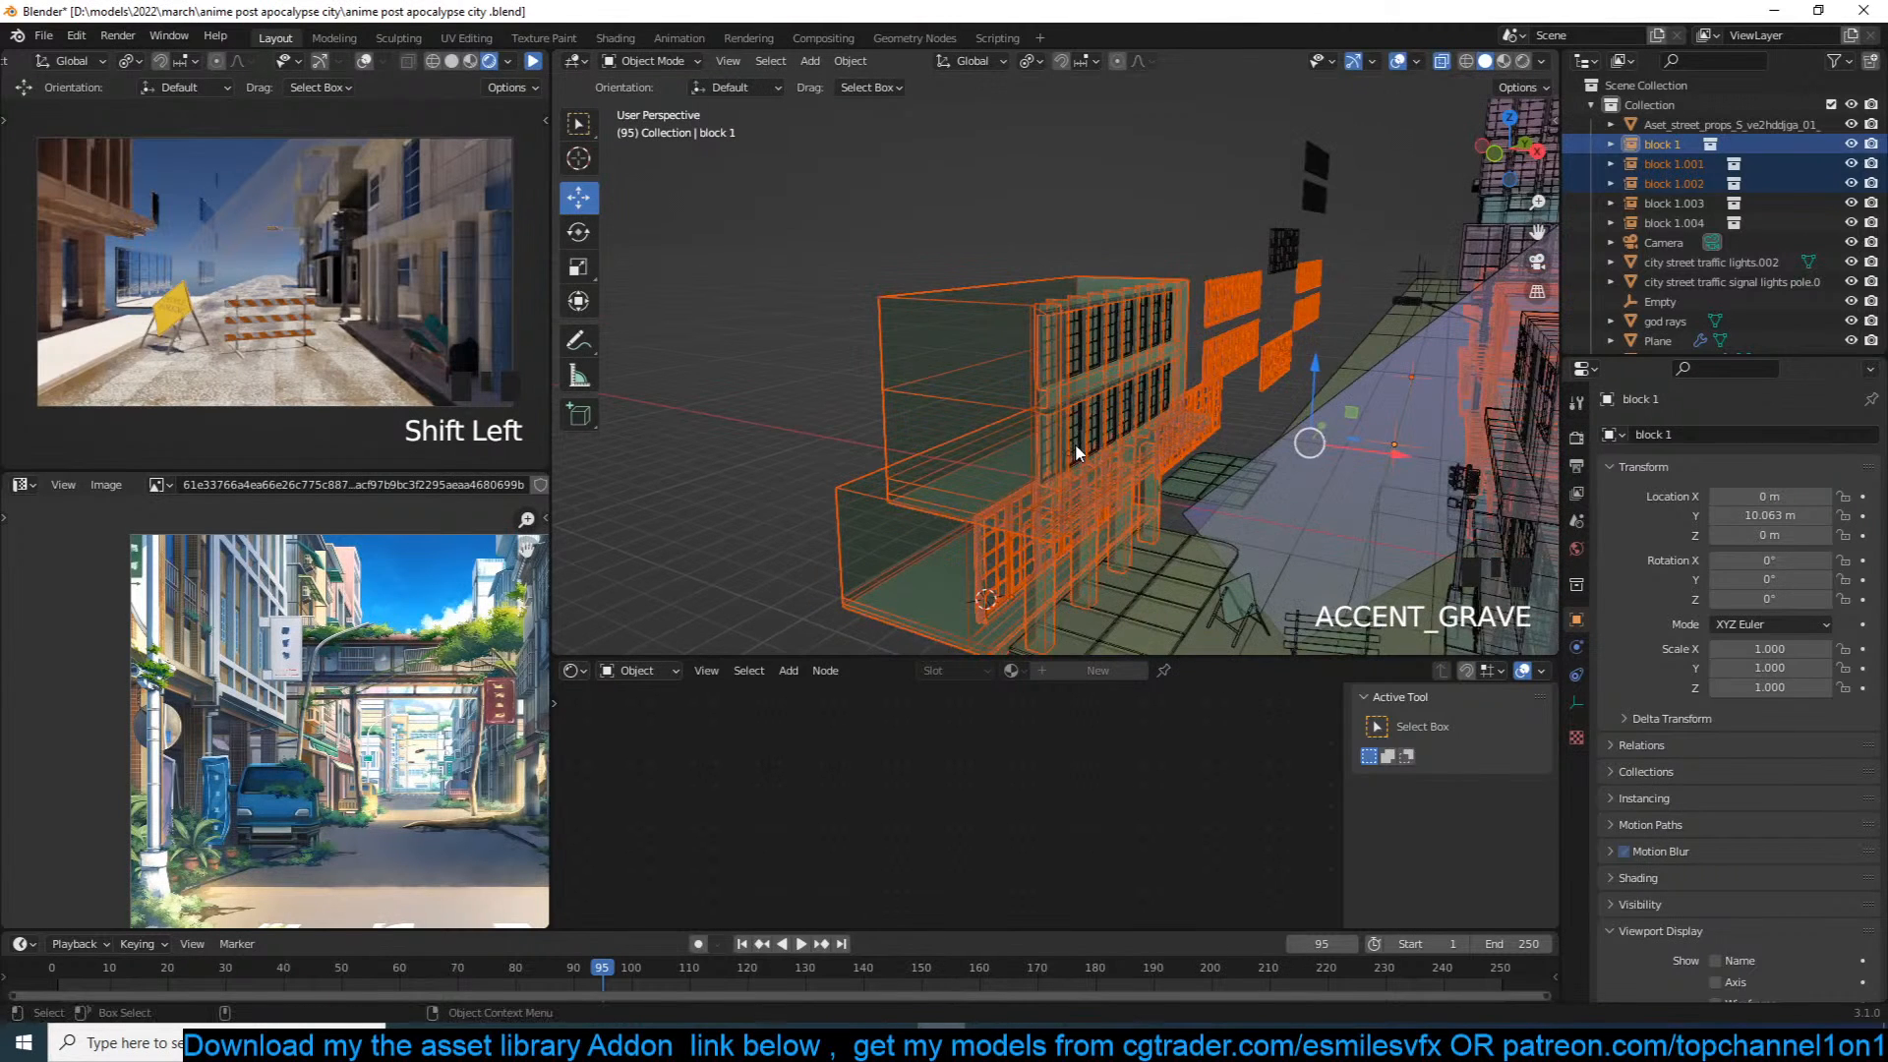
{"action": "key", "text": "m"}
{"action": "left_click", "coordinate": [1075, 445]}
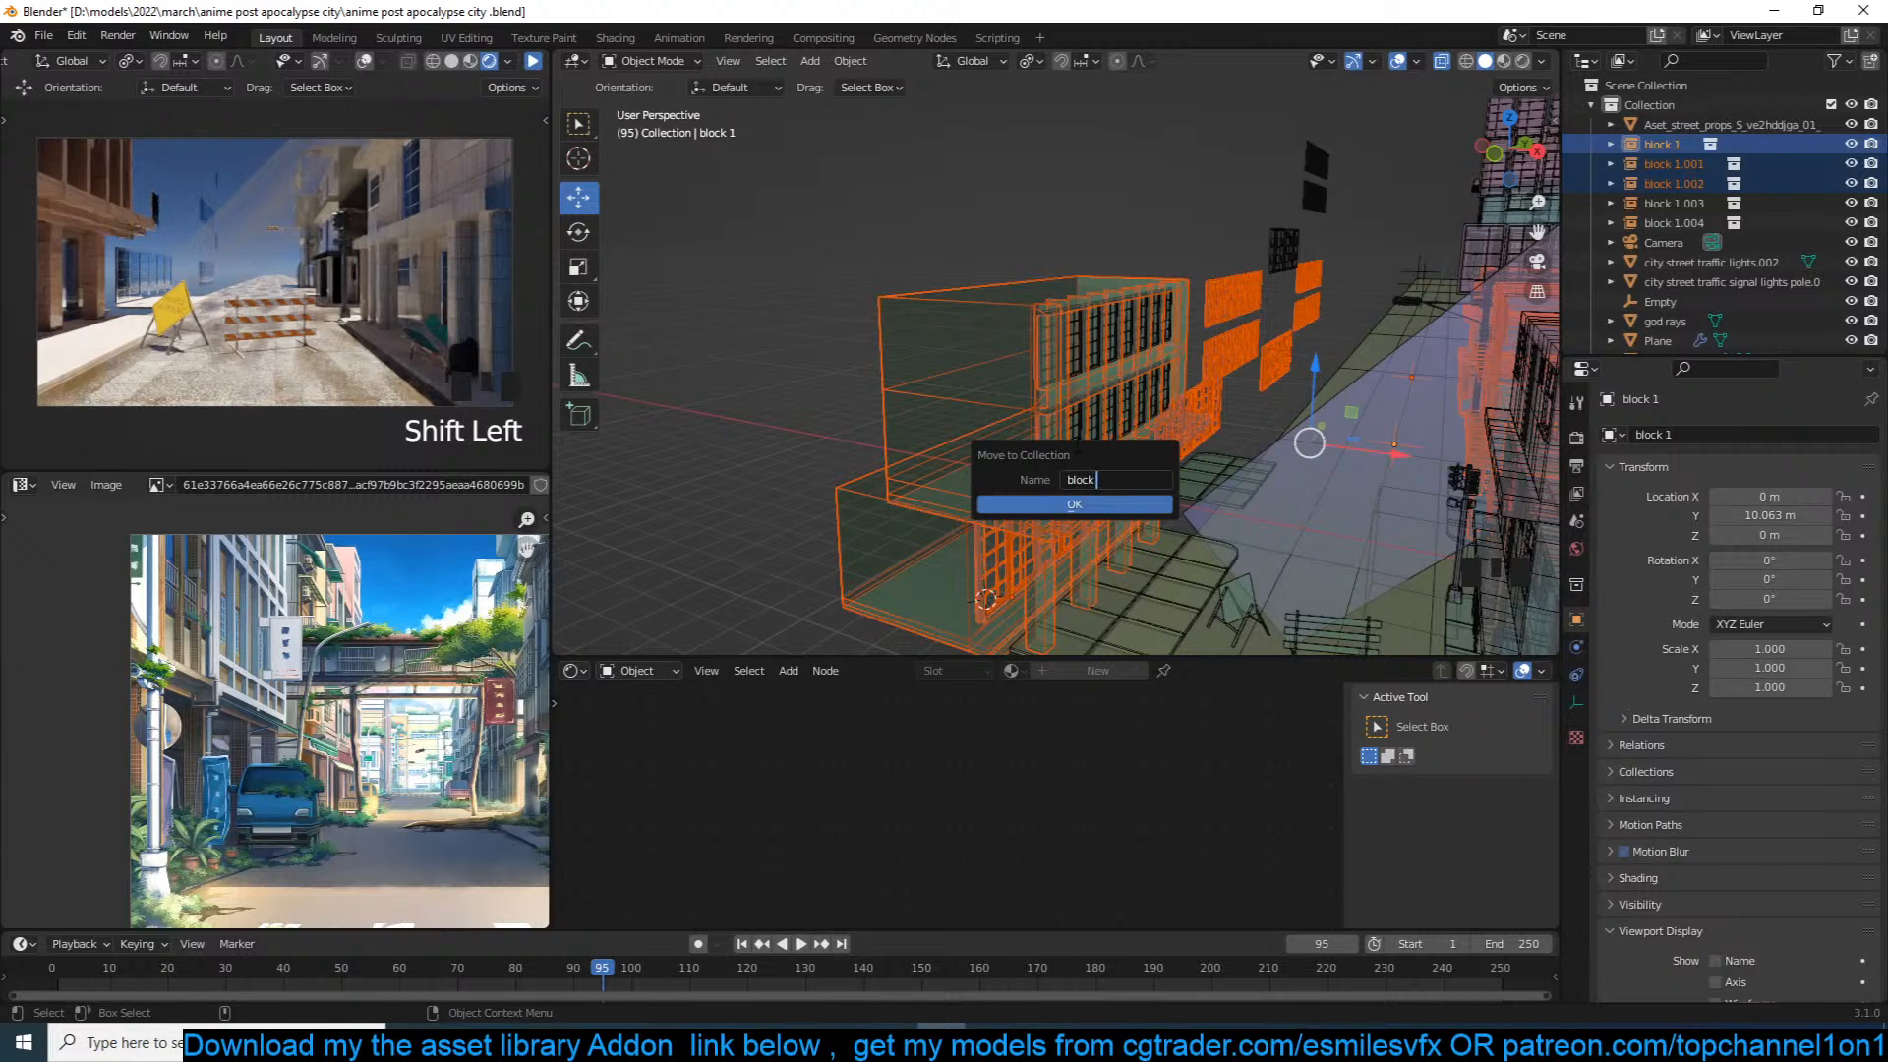
{"action": "left_click", "coordinate": [1058, 499]}
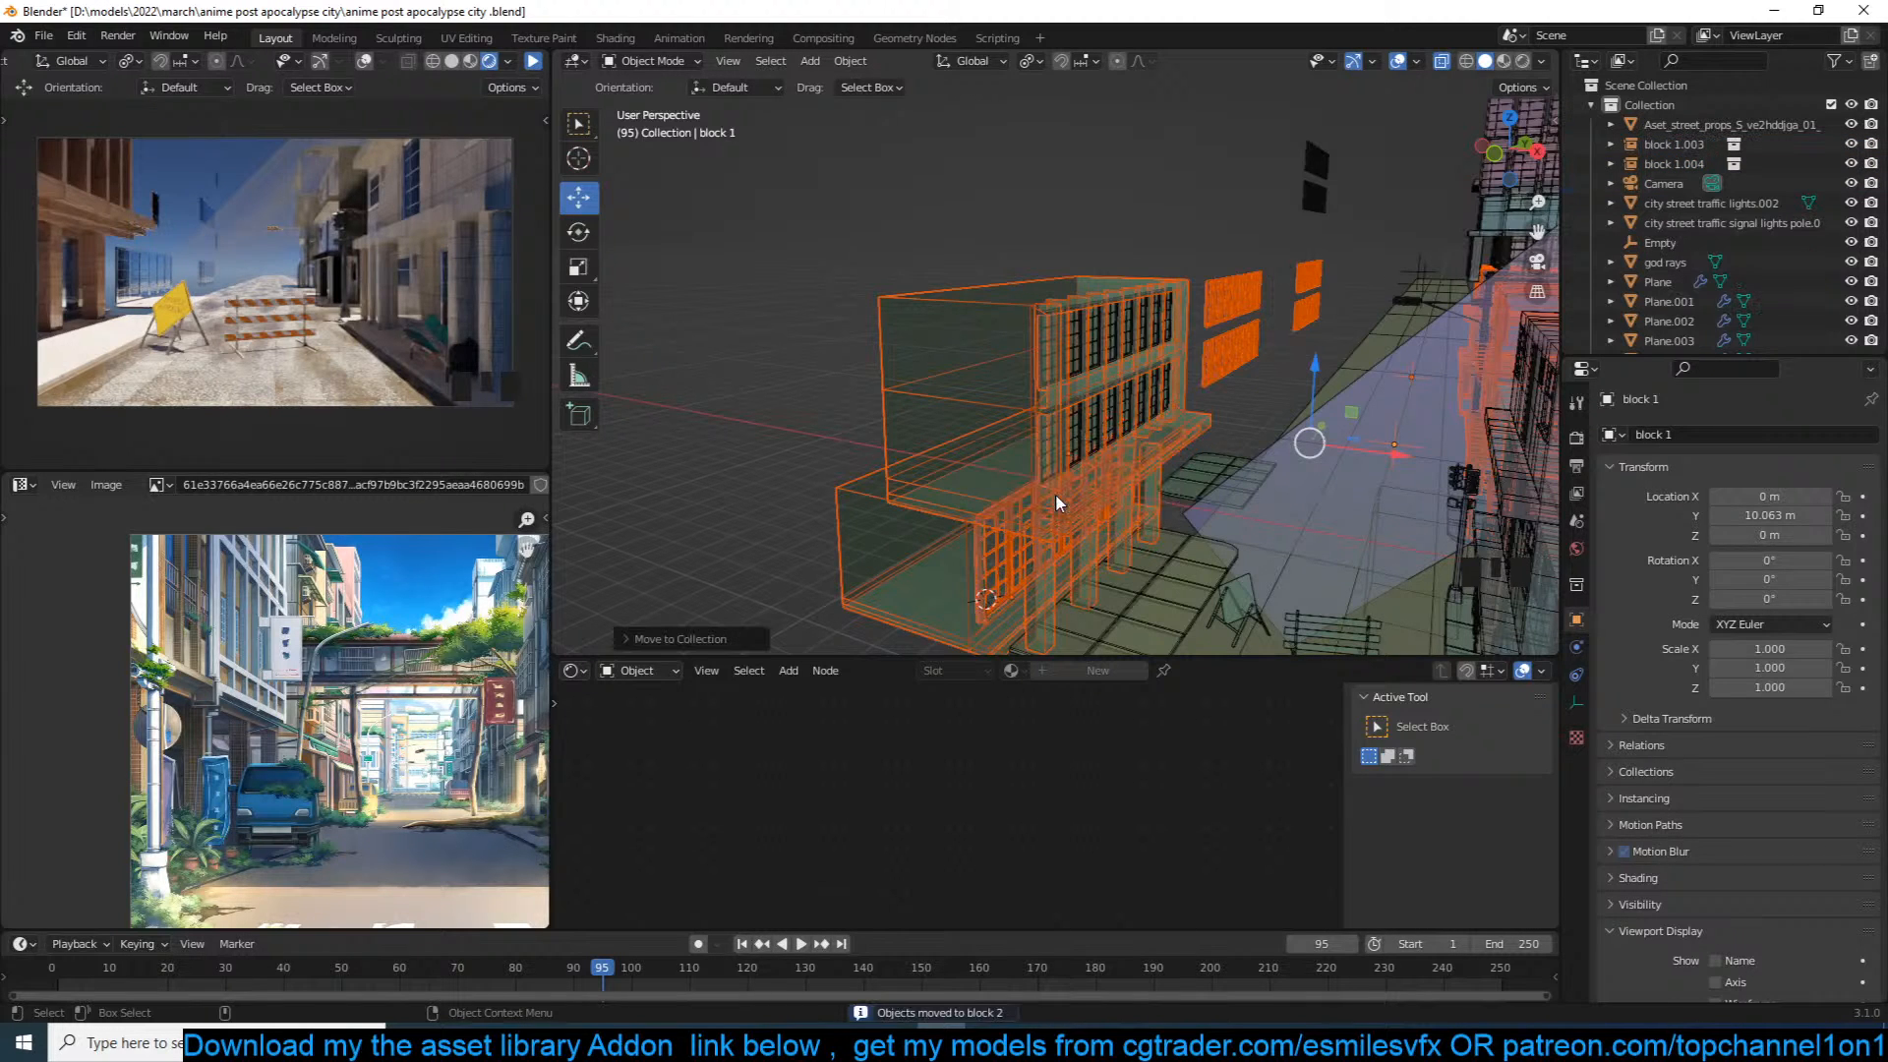
Step: Turn off the see-through display, deselect everything and save the file
{"action": "key", "text": "alt+z"}
{"action": "key", "text": "grave"}
{"action": "key", "text": "alt+a"}
{"action": "scroll", "coordinate": [1099, 415], "scroll_direction": "up", "scroll_amount": 2}
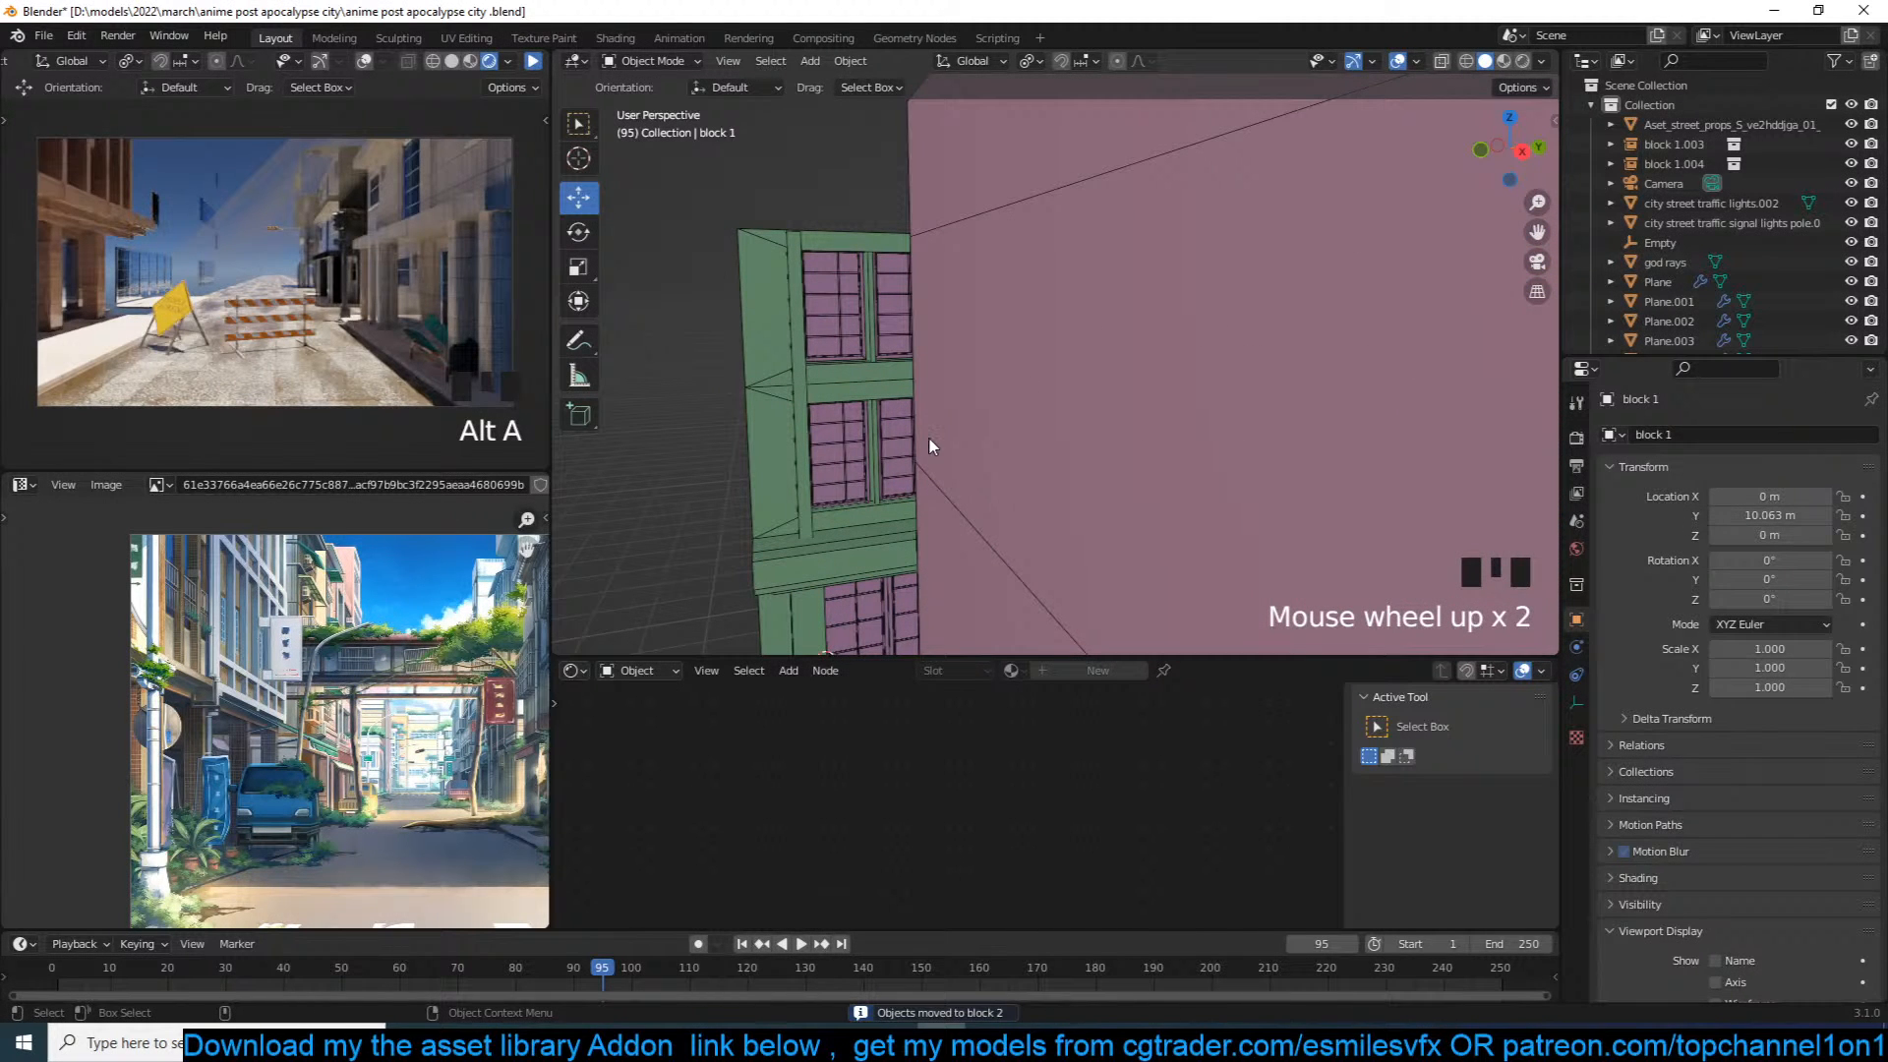
{"action": "key", "text": "grave"}
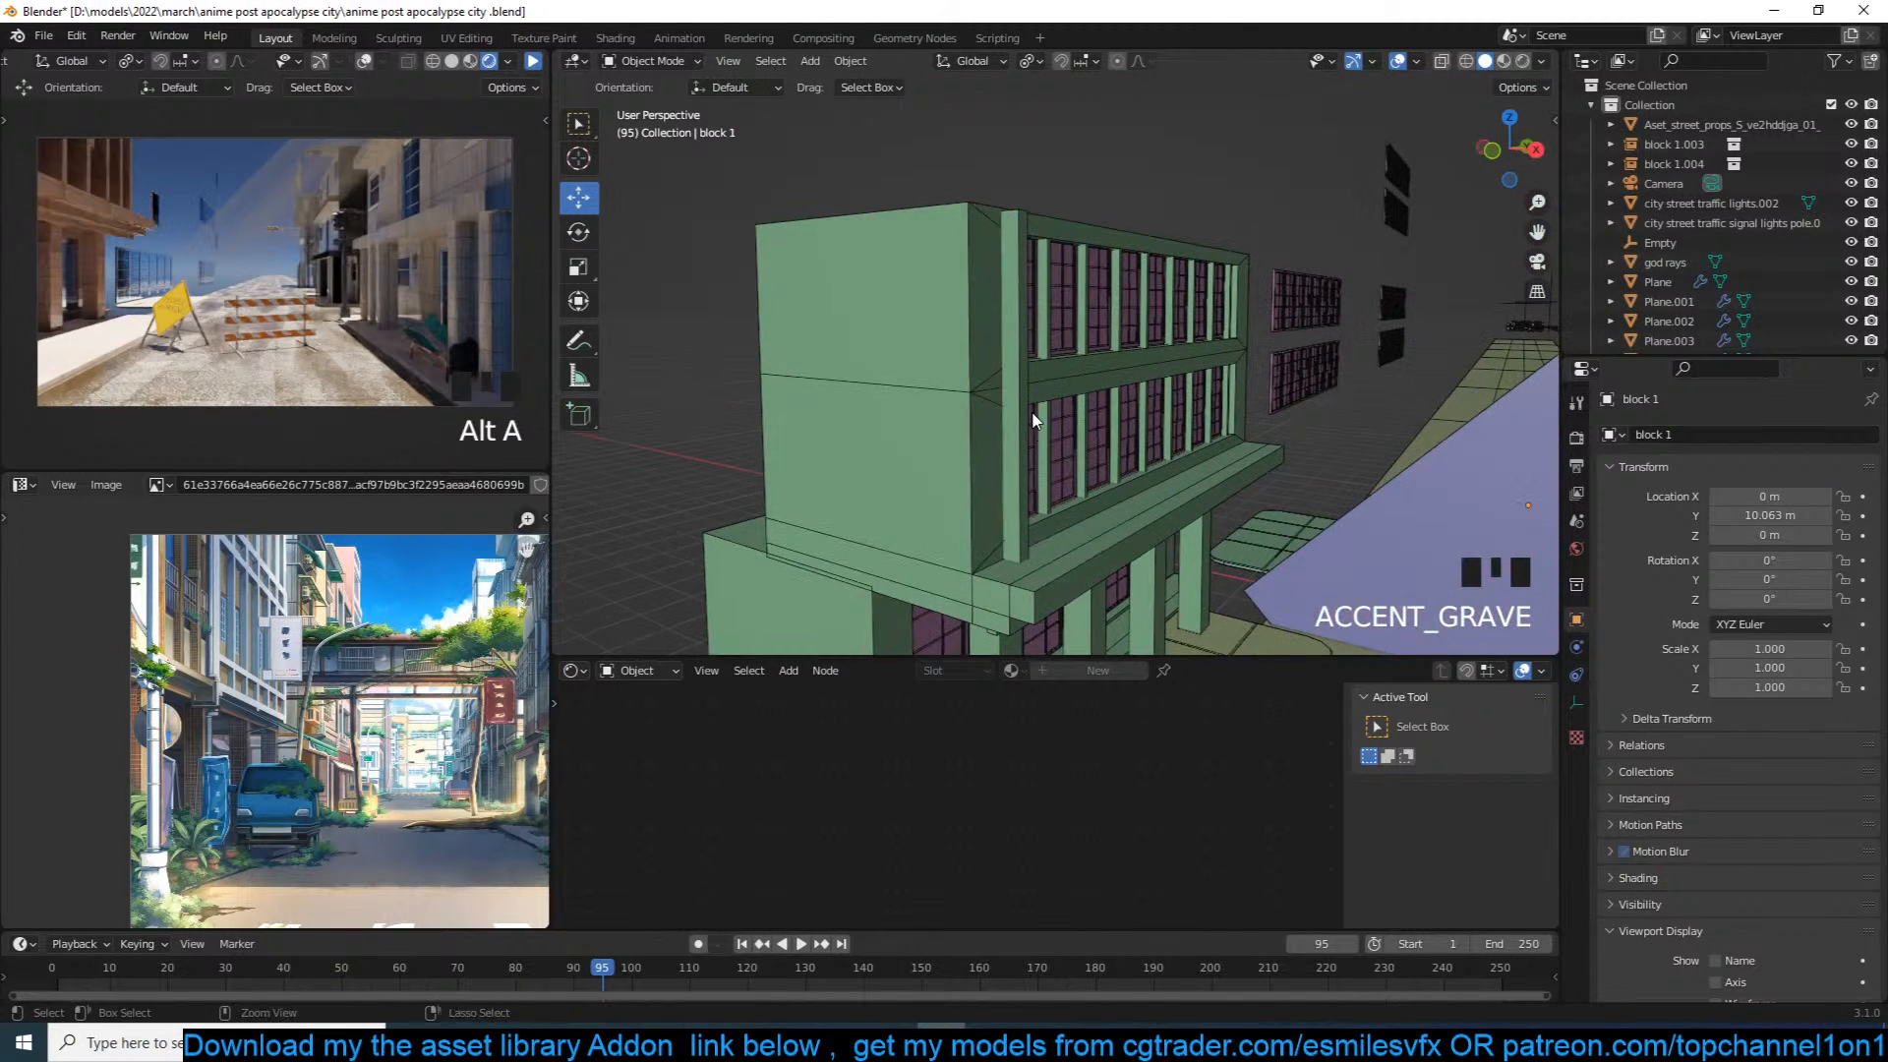
{"action": "key", "text": "ctrl+s"}
{"action": "key", "text": "grave"}
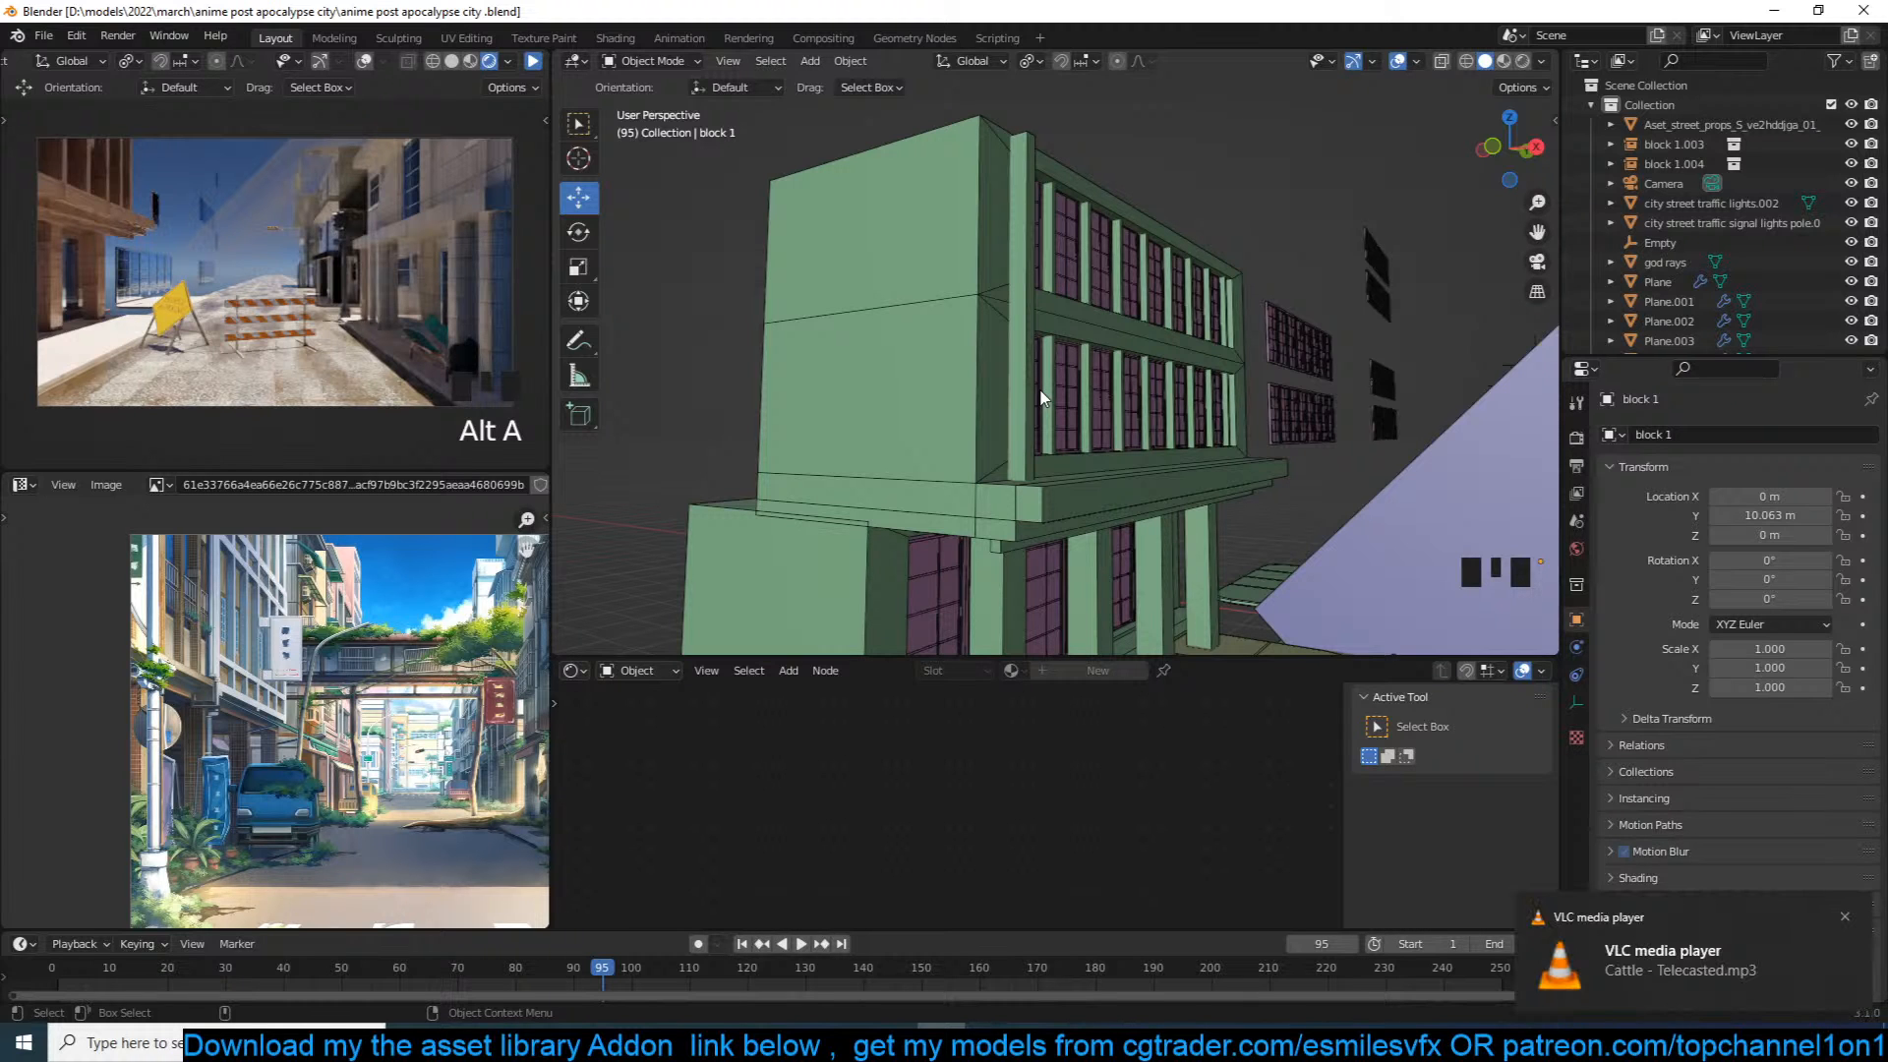
Step: Check the upper-floor windows of the green building from the street side
{"action": "left_click", "coordinate": [1157, 421]}
{"action": "key", "text": "grave"}
{"action": "key", "text": "alt+a"}
{"action": "key", "text": "grave"}
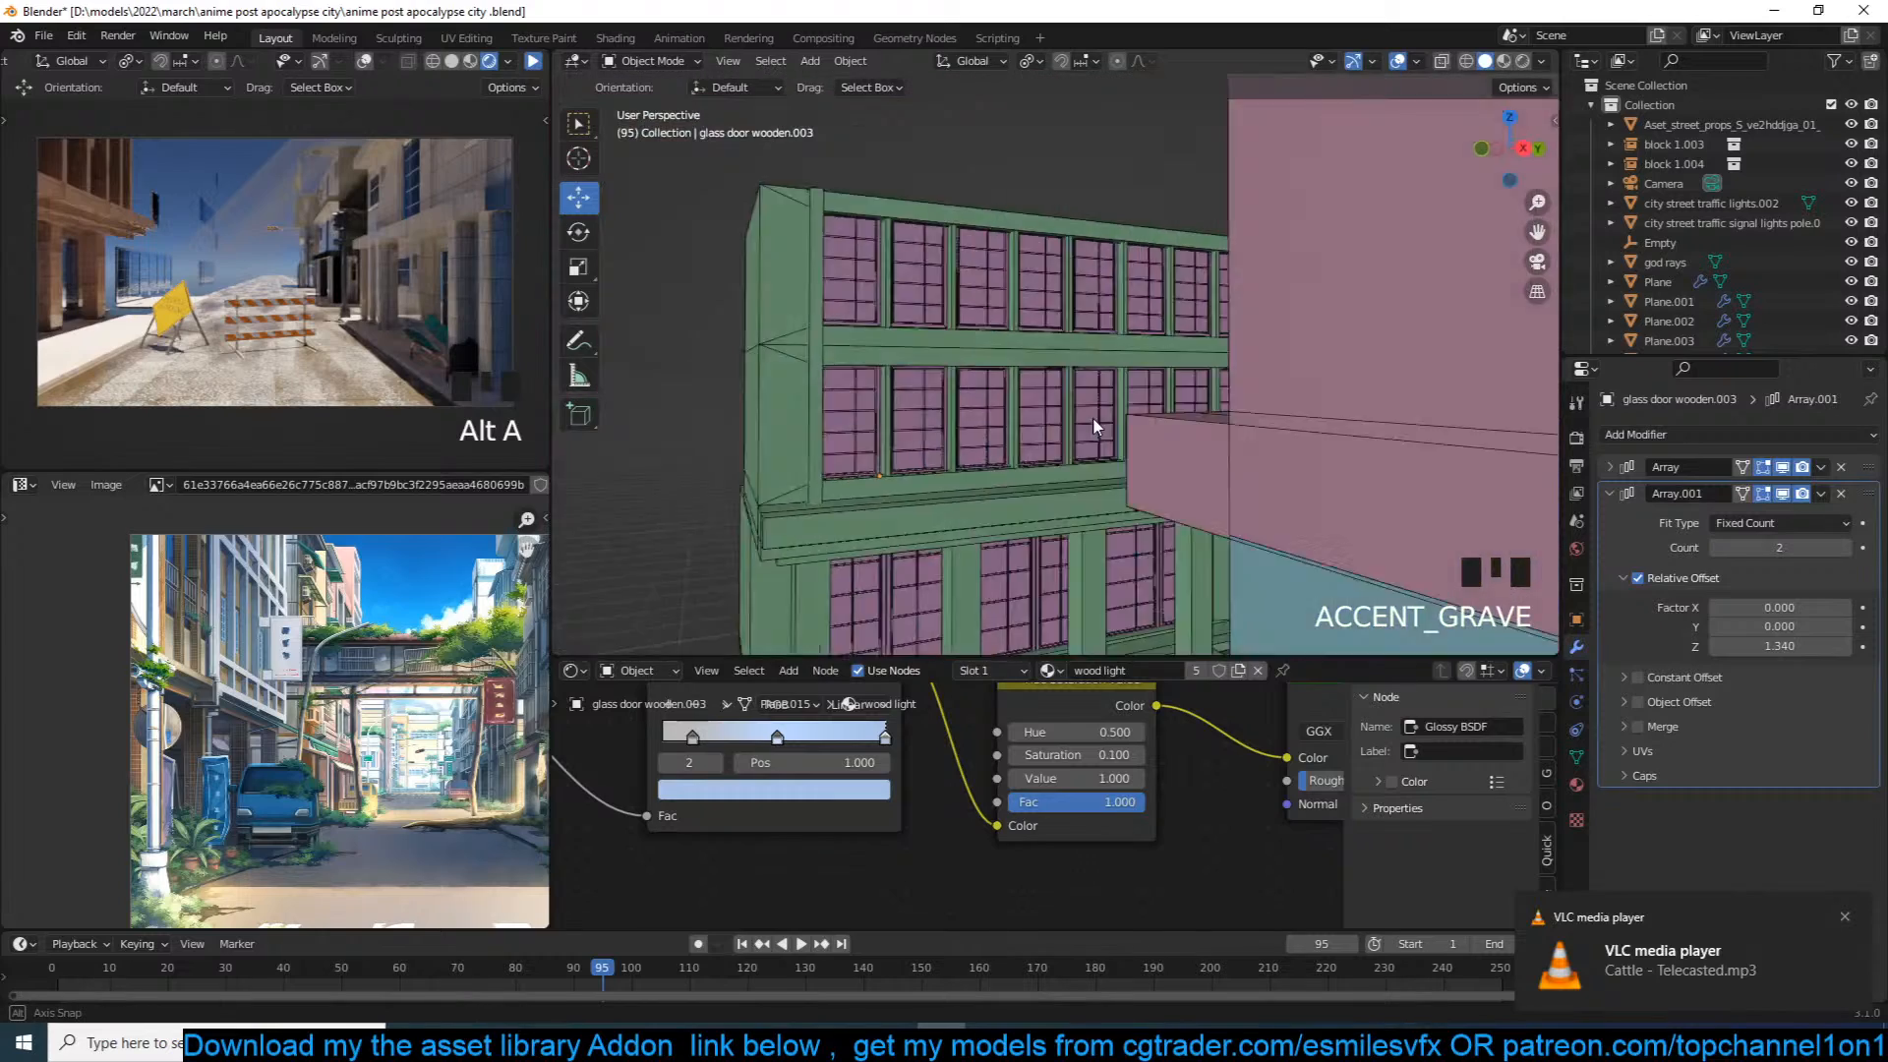
{"action": "scroll", "coordinate": [1142, 391], "scroll_direction": "up", "scroll_amount": 2}
{"action": "key", "text": "grave"}
{"action": "key", "text": "grave"}
Step: Move the upper-floor window array into the block 2 collection, deselect it and save the file
{"action": "left_click", "coordinate": [1205, 422]}
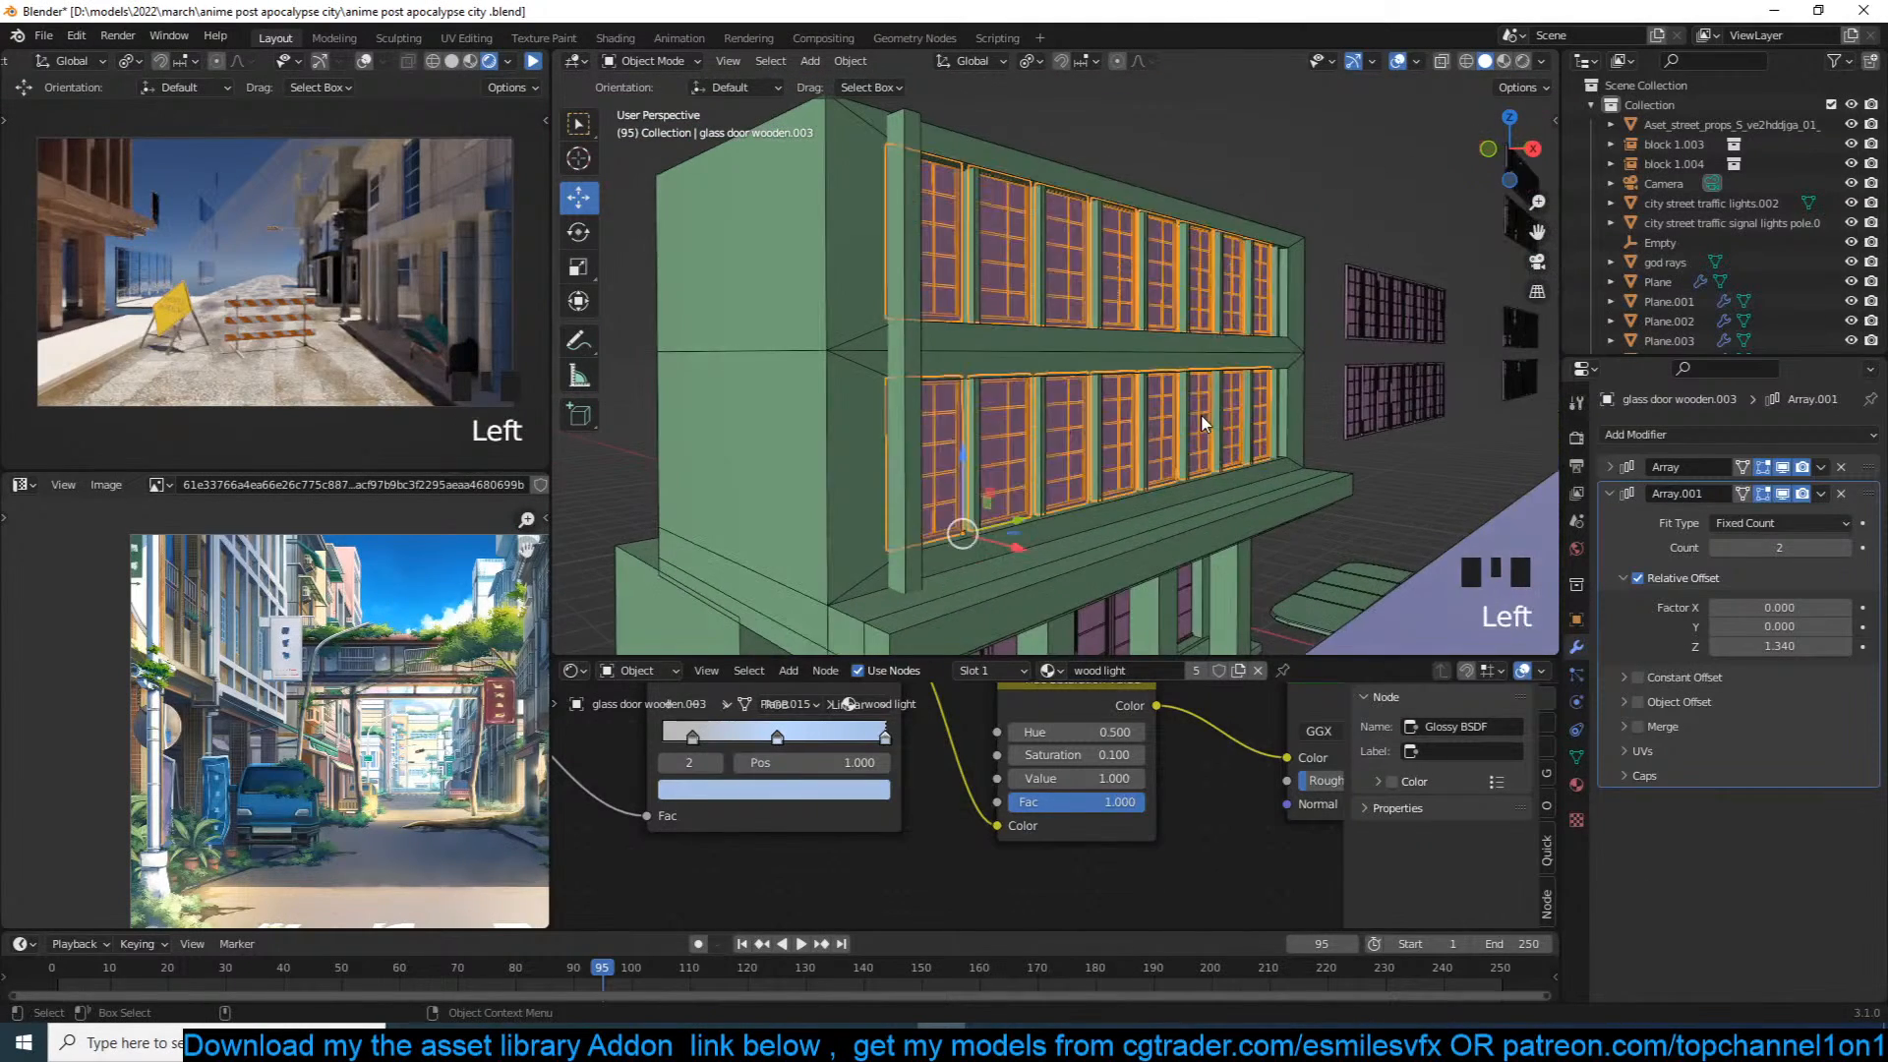
{"action": "scroll", "coordinate": [1229, 428], "scroll_direction": "down", "scroll_amount": 1}
{"action": "key", "text": "grave"}
{"action": "key", "text": "grave"}
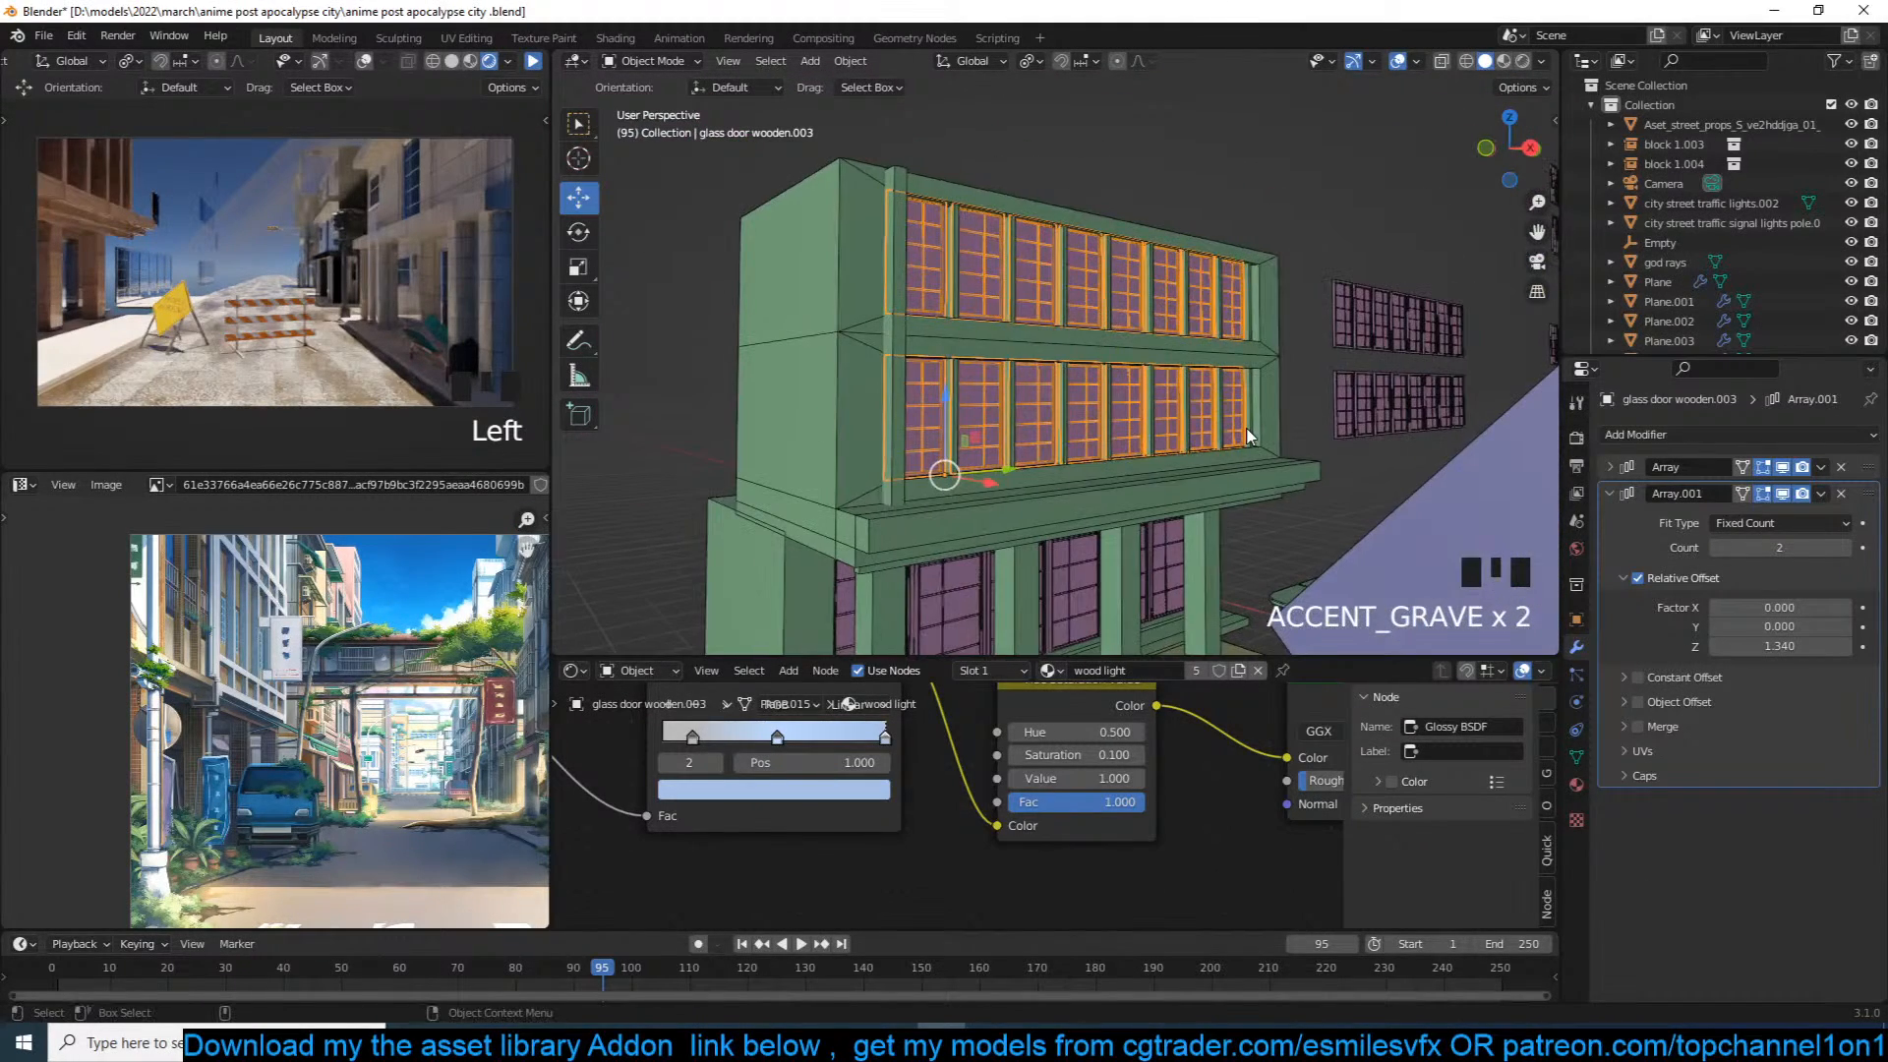
{"action": "key", "text": "m"}
{"action": "left_click", "coordinate": [1192, 518]}
{"action": "scroll", "coordinate": [1184, 492], "scroll_direction": "down", "scroll_amount": 2}
{"action": "key", "text": "grave"}
{"action": "key", "text": "alt+a"}
{"action": "key", "text": "ctrl+s"}
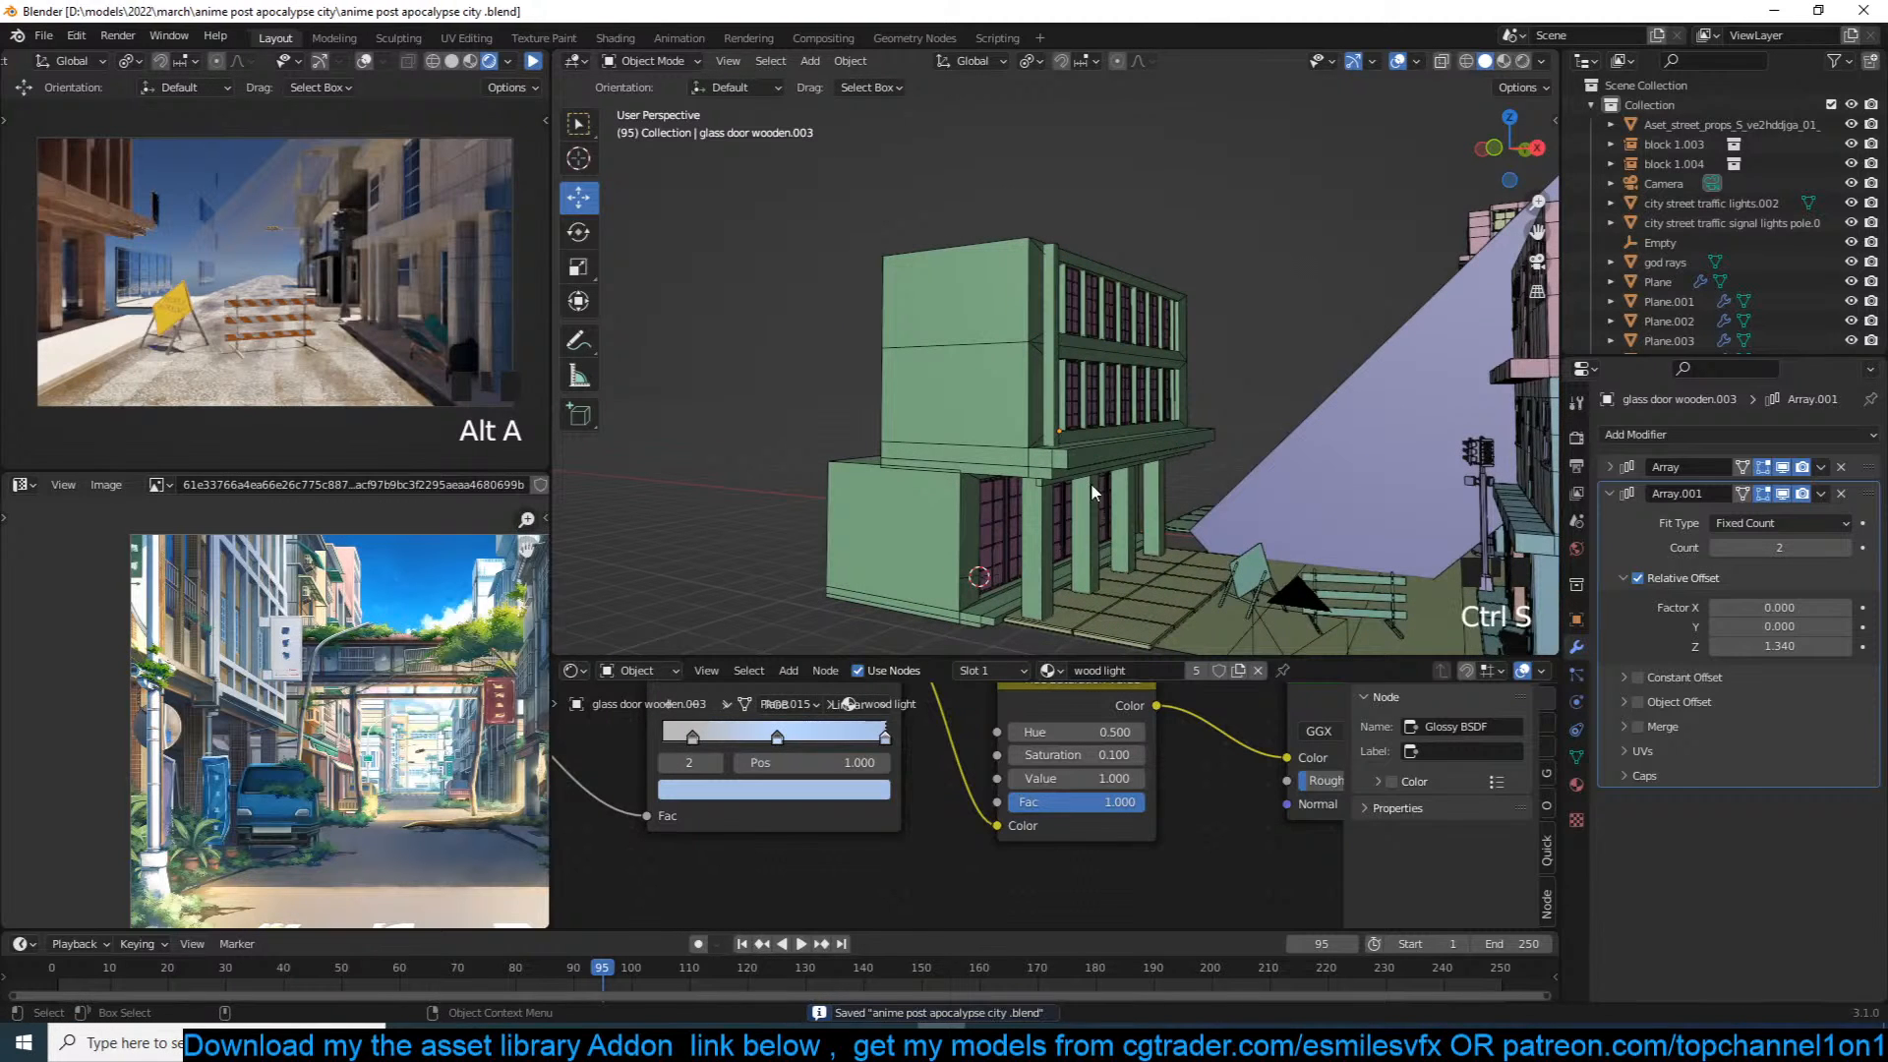
Step: Add a collection instance of block 2 to the scene
{"action": "key", "text": "grave"}
{"action": "left_click", "coordinate": [1119, 438]}
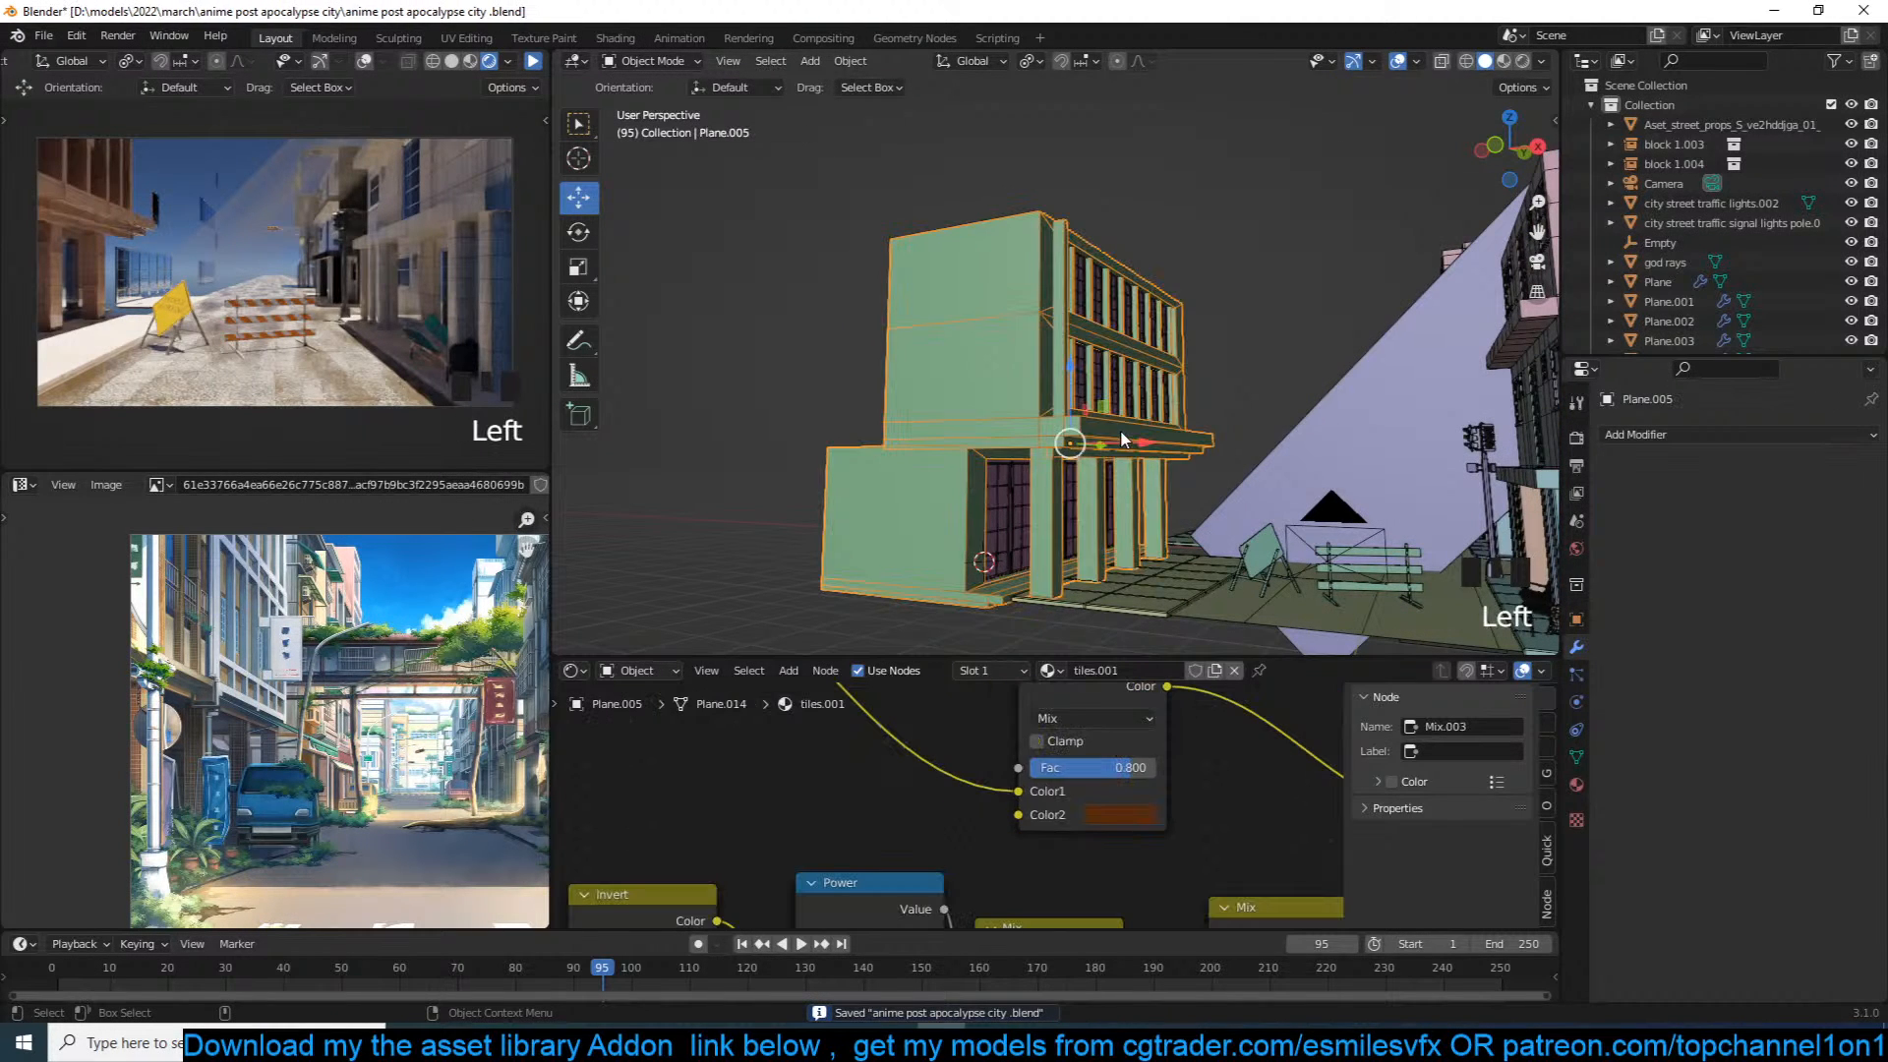
{"action": "key", "text": "shift+a"}
{"action": "mouse_move", "coordinate": [1083, 811]}
{"action": "left_click", "coordinate": [1229, 802]}
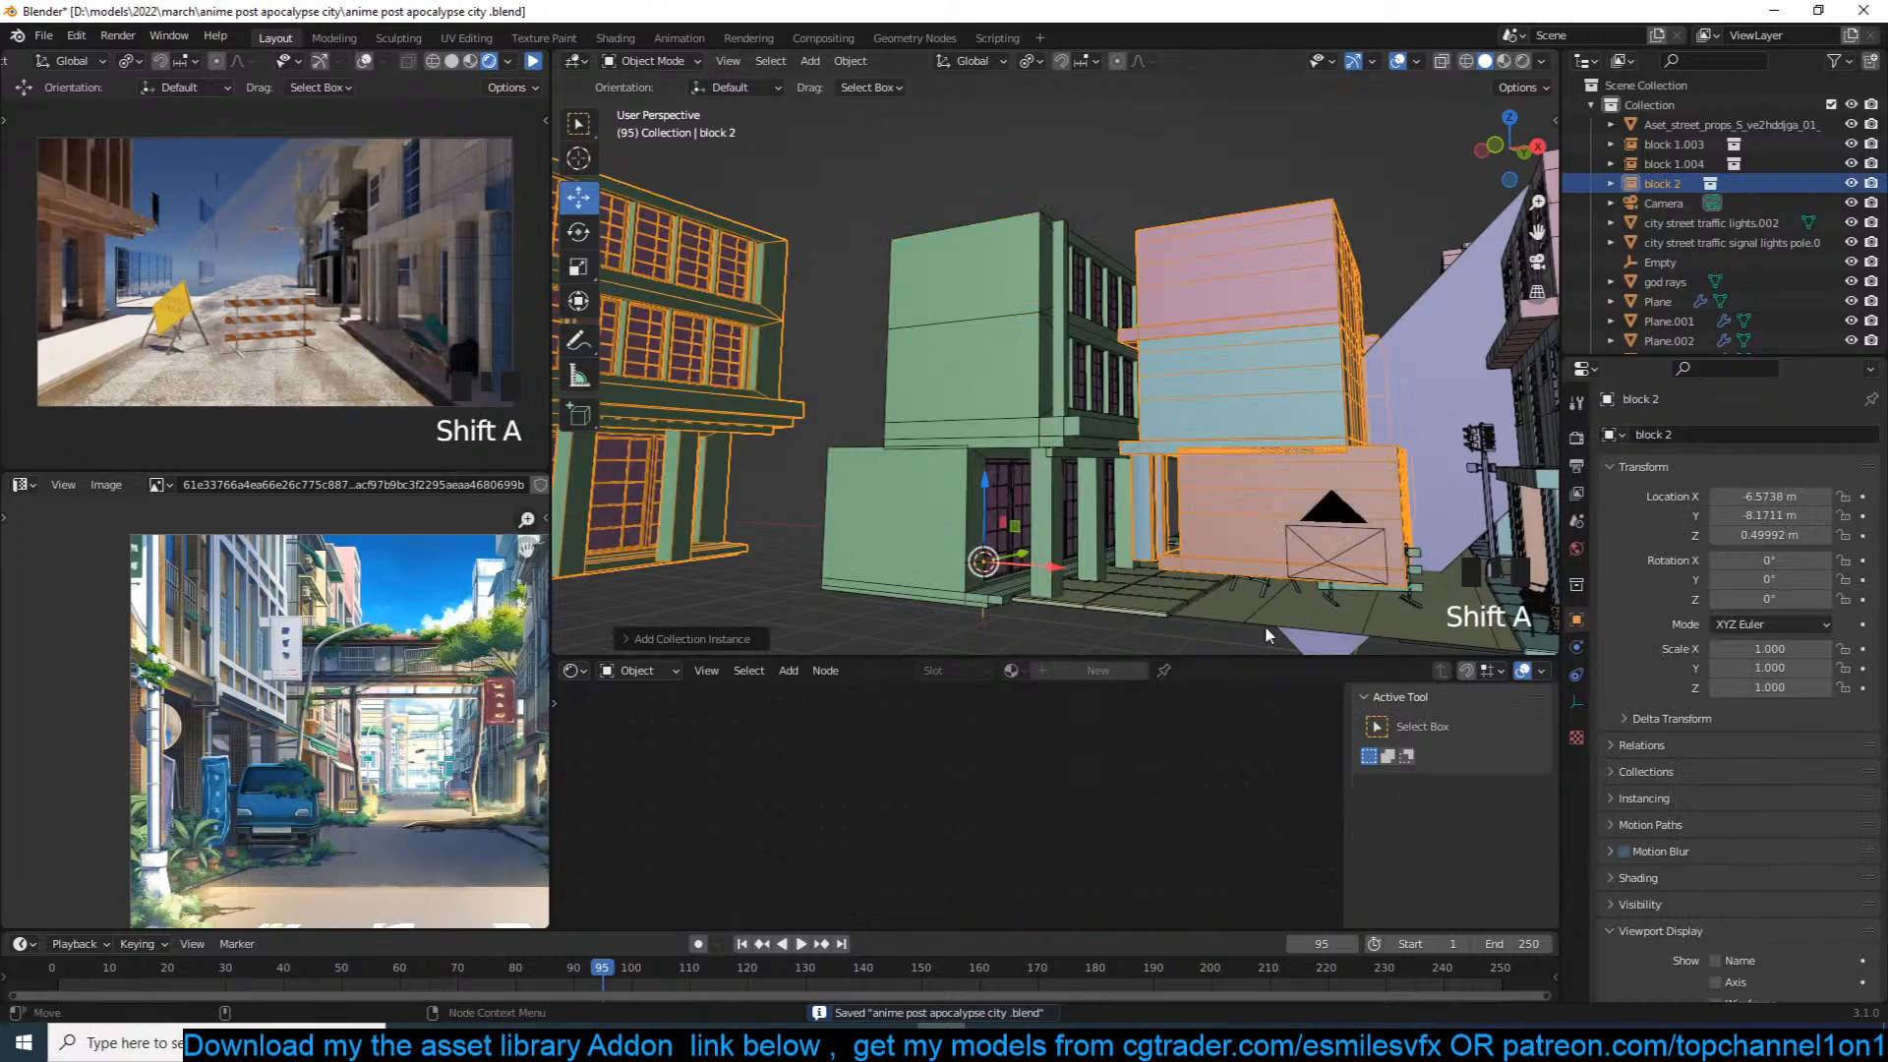
Step: Move the block 2 instance away from the street and delete it
{"action": "scroll", "coordinate": [1237, 383], "scroll_direction": "down", "scroll_amount": 5}
{"action": "key", "text": "grave"}
{"action": "key", "text": "grave"}
{"action": "key", "text": "g"}
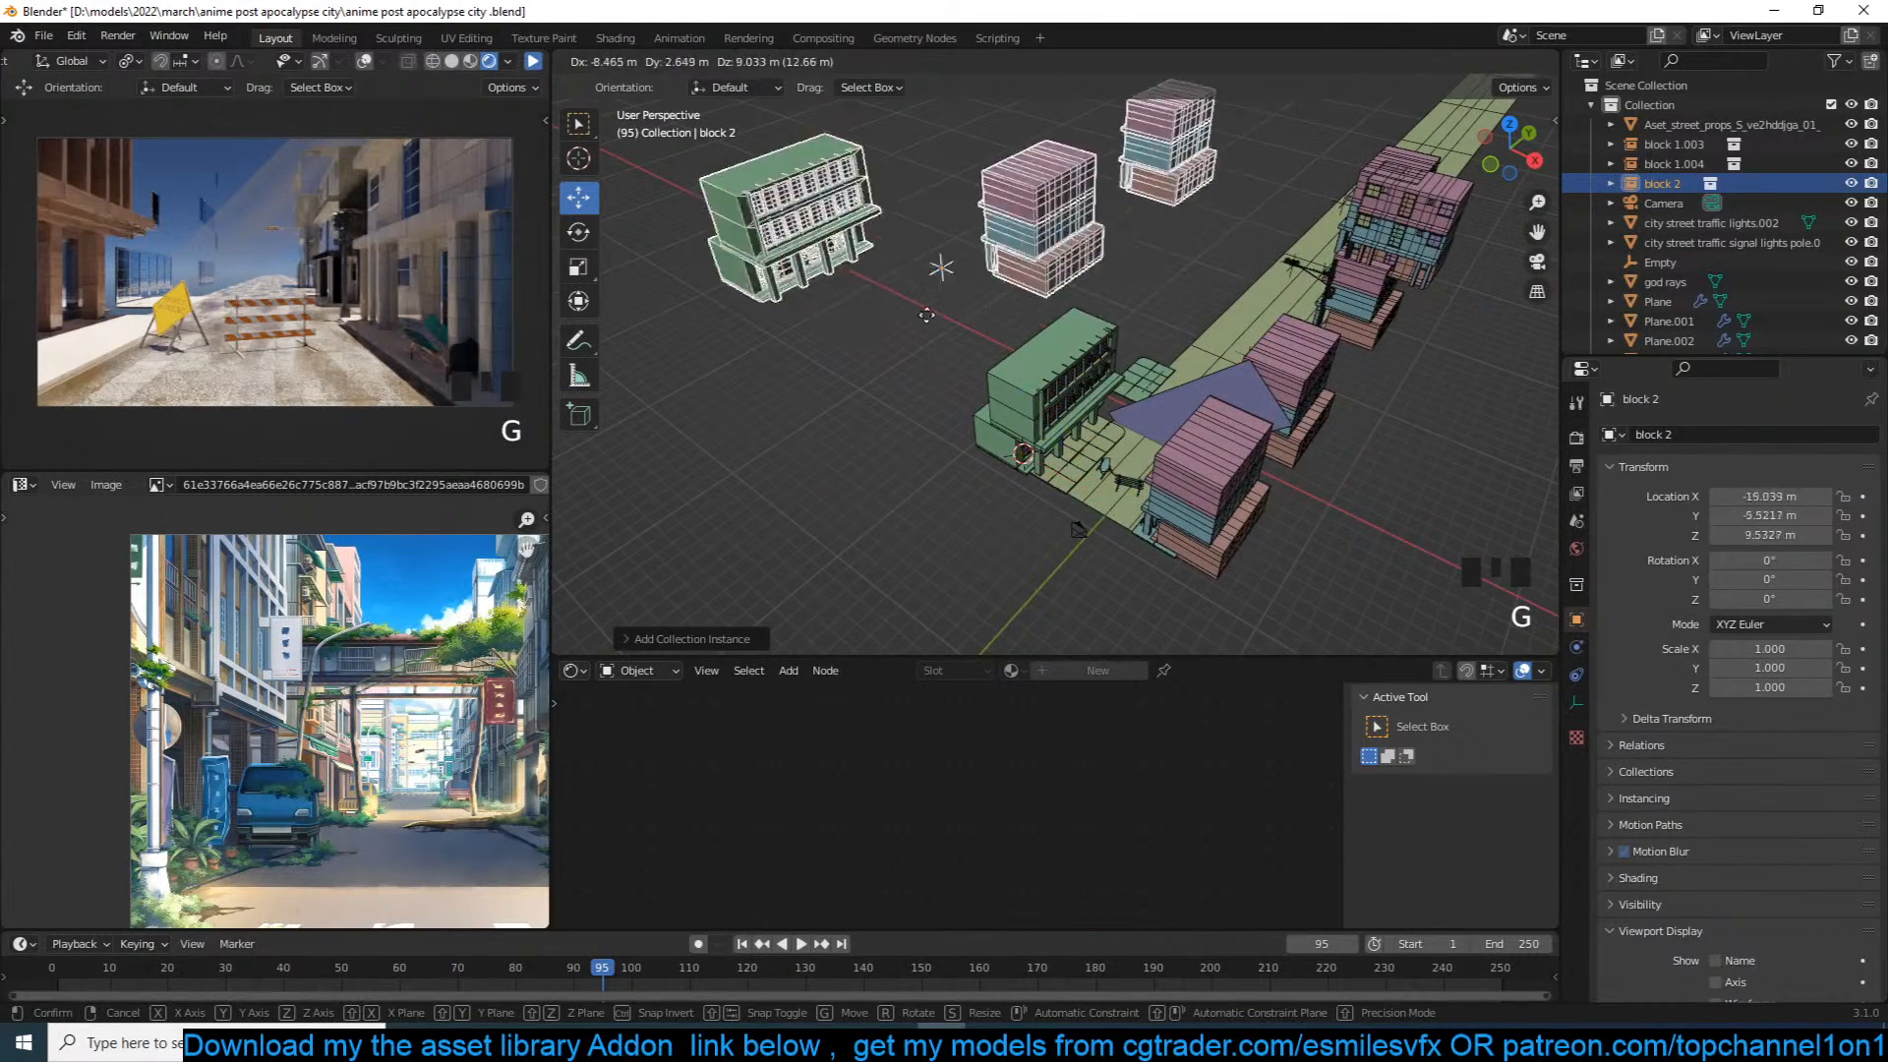
{"action": "left_click", "coordinate": [1062, 324]}
{"action": "key", "text": "x"}
{"action": "left_click", "coordinate": [1166, 309]}
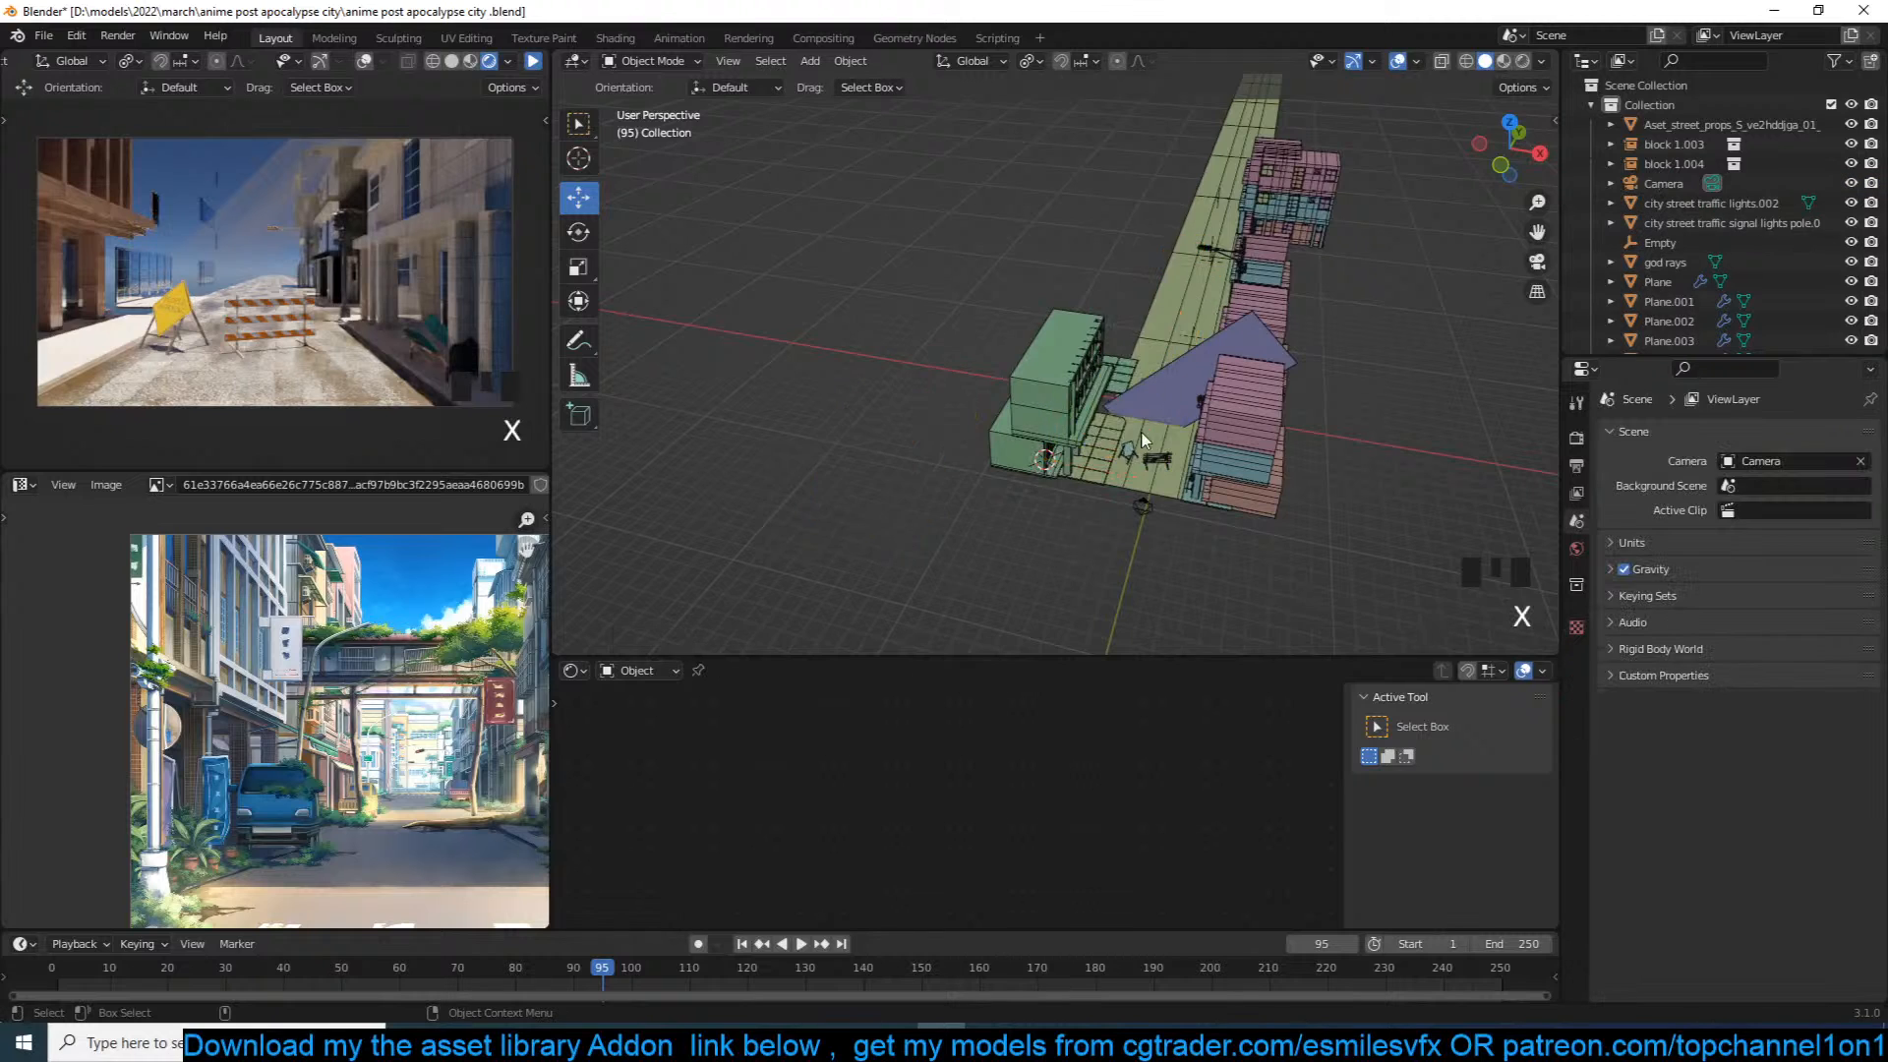
Step: Move the three block 1 instances out of the block 2 collection to the top level of the scene collection
{"action": "key", "text": "grave"}
{"action": "key", "text": "grave"}
{"action": "scroll", "coordinate": [1802, 283], "scroll_direction": "down", "scroll_amount": 13}
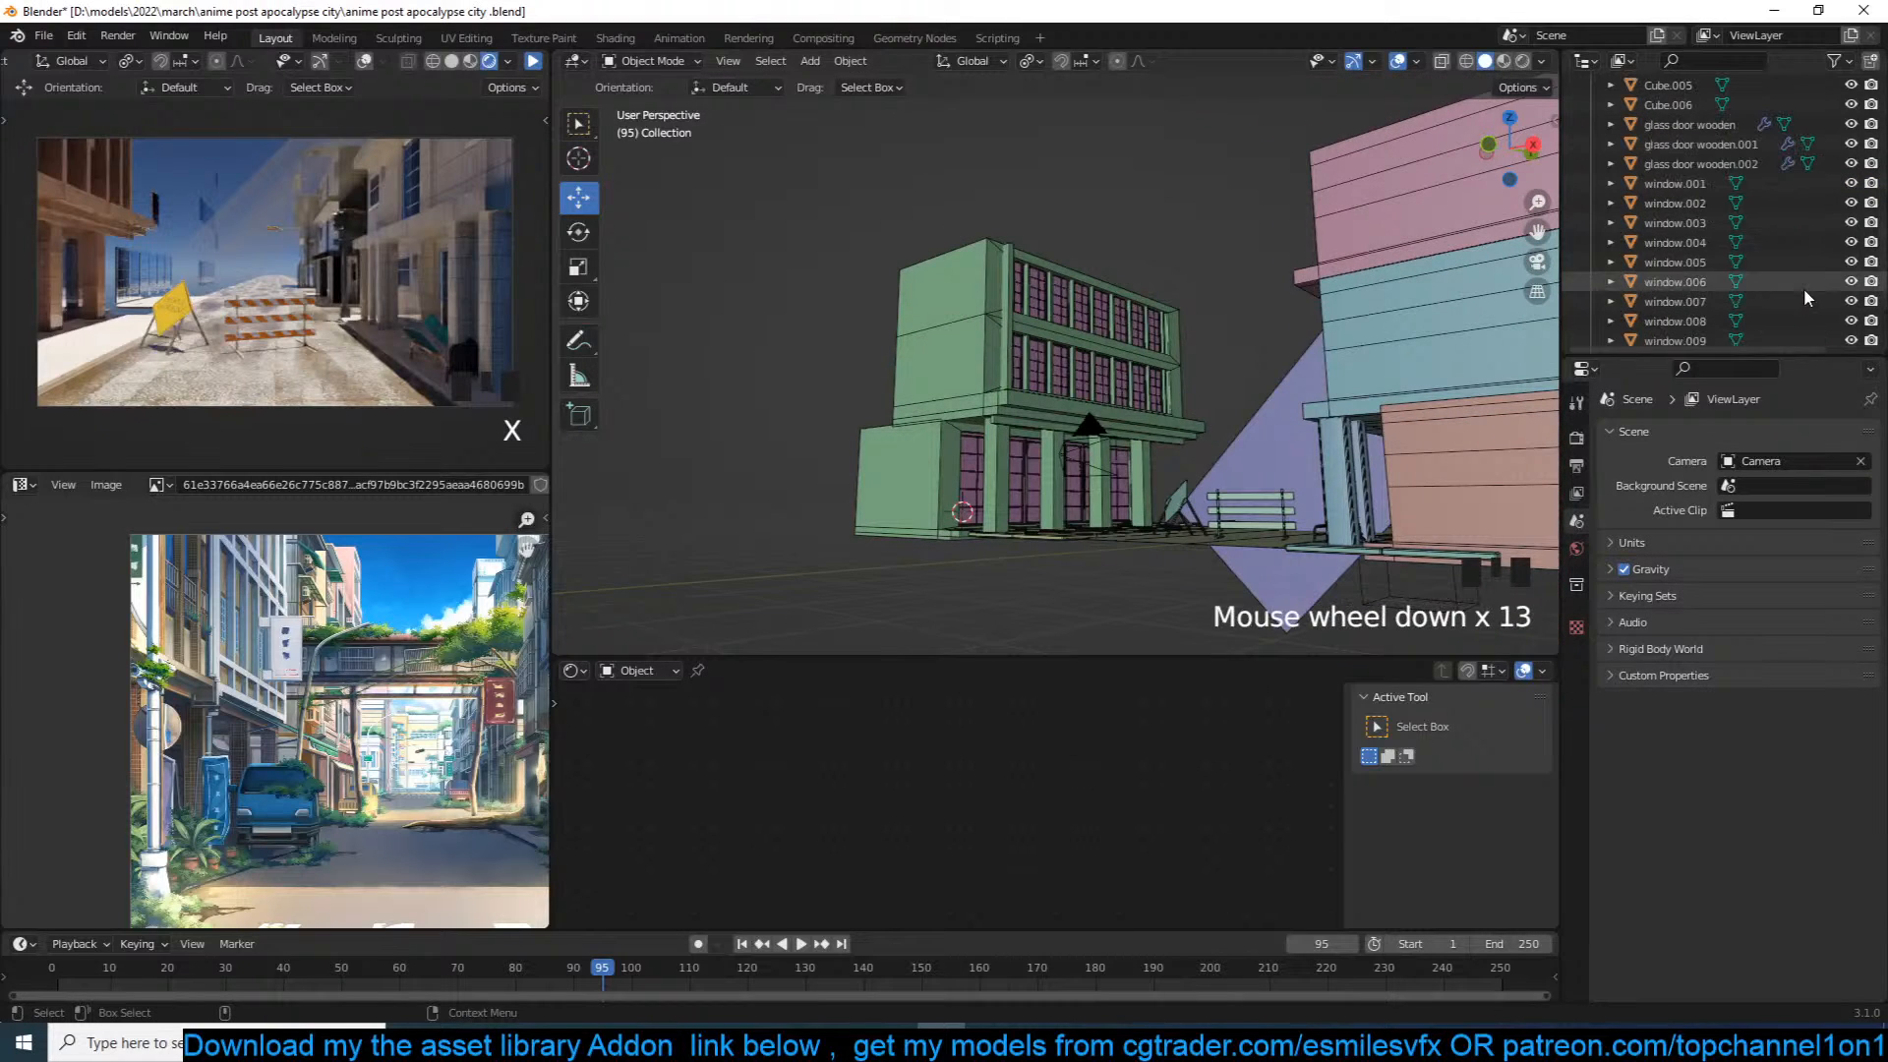
{"action": "scroll", "coordinate": [1244, 334], "scroll_direction": "down", "scroll_amount": 3}
{"action": "key", "text": "grave"}
{"action": "scroll", "coordinate": [1646, 257], "scroll_direction": "down", "scroll_amount": 9}
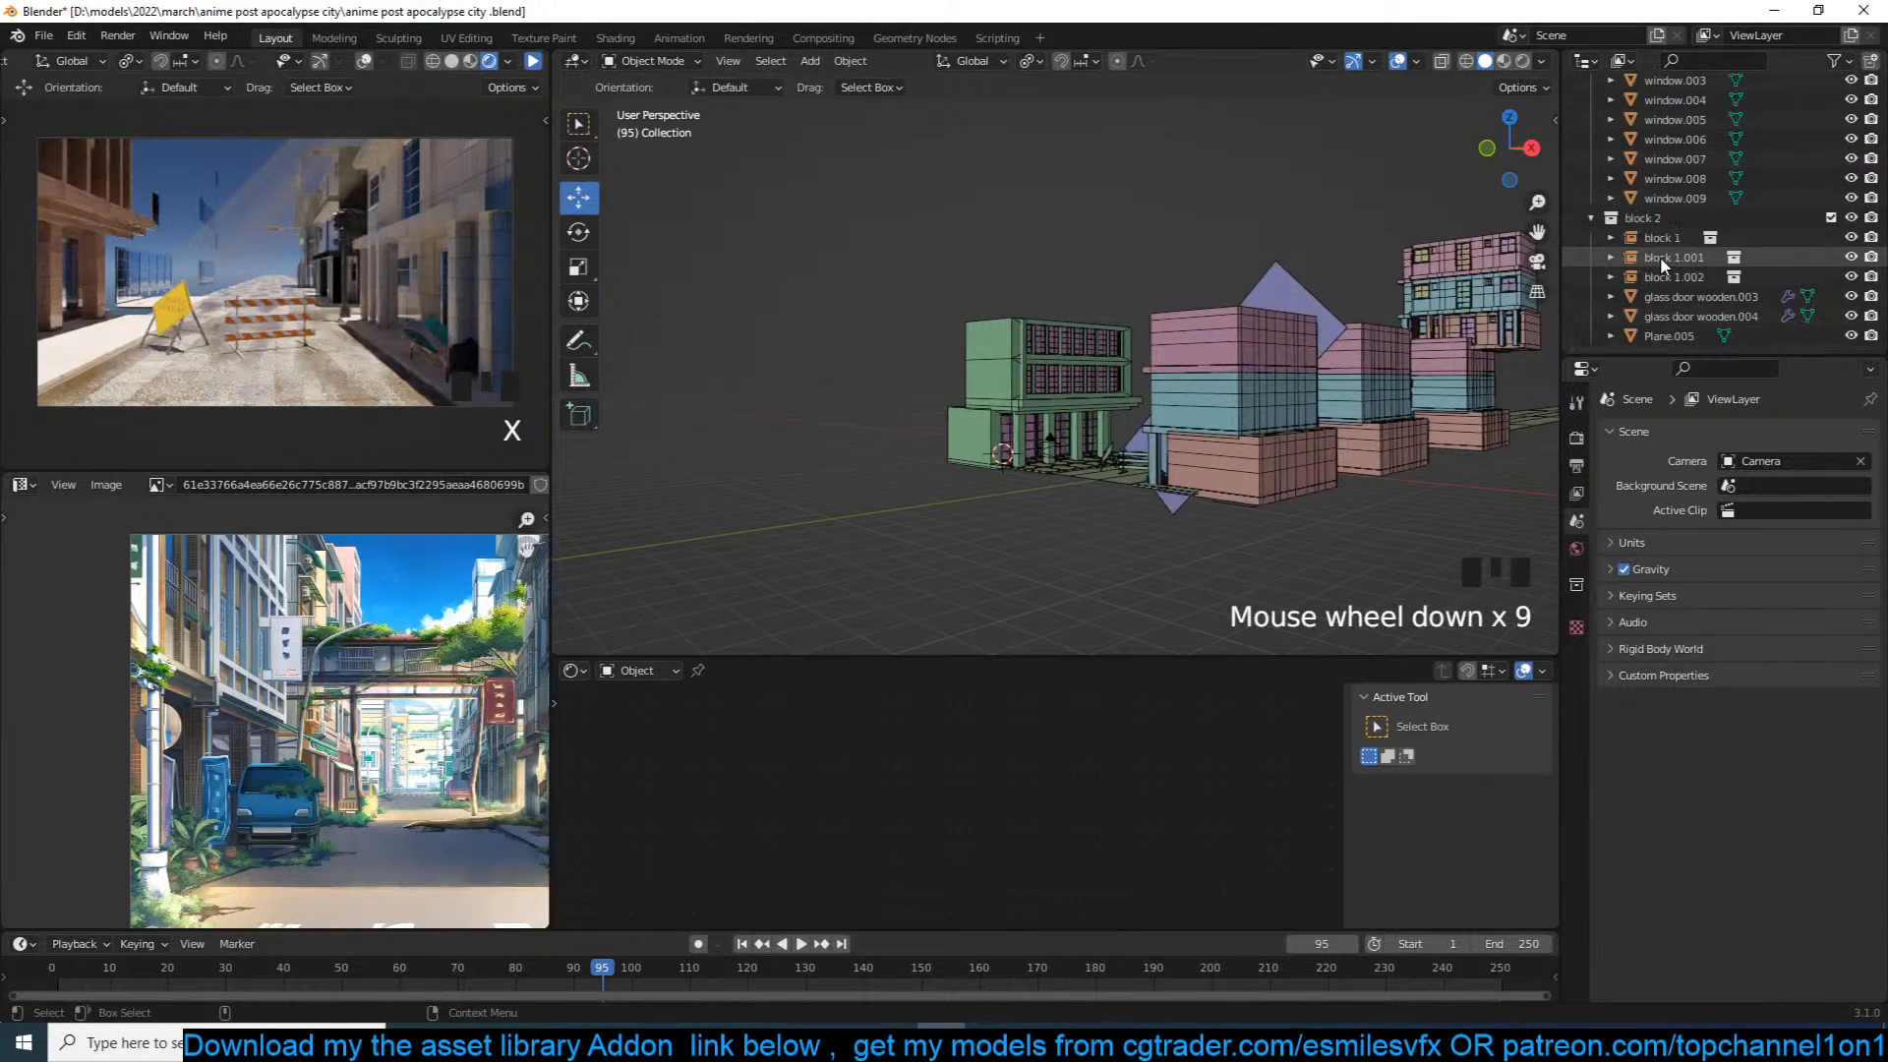
{"action": "left_click", "coordinate": [1668, 257]}
{"action": "left_click", "coordinate": [1667, 260]}
{"action": "left_click", "coordinate": [1667, 246]}
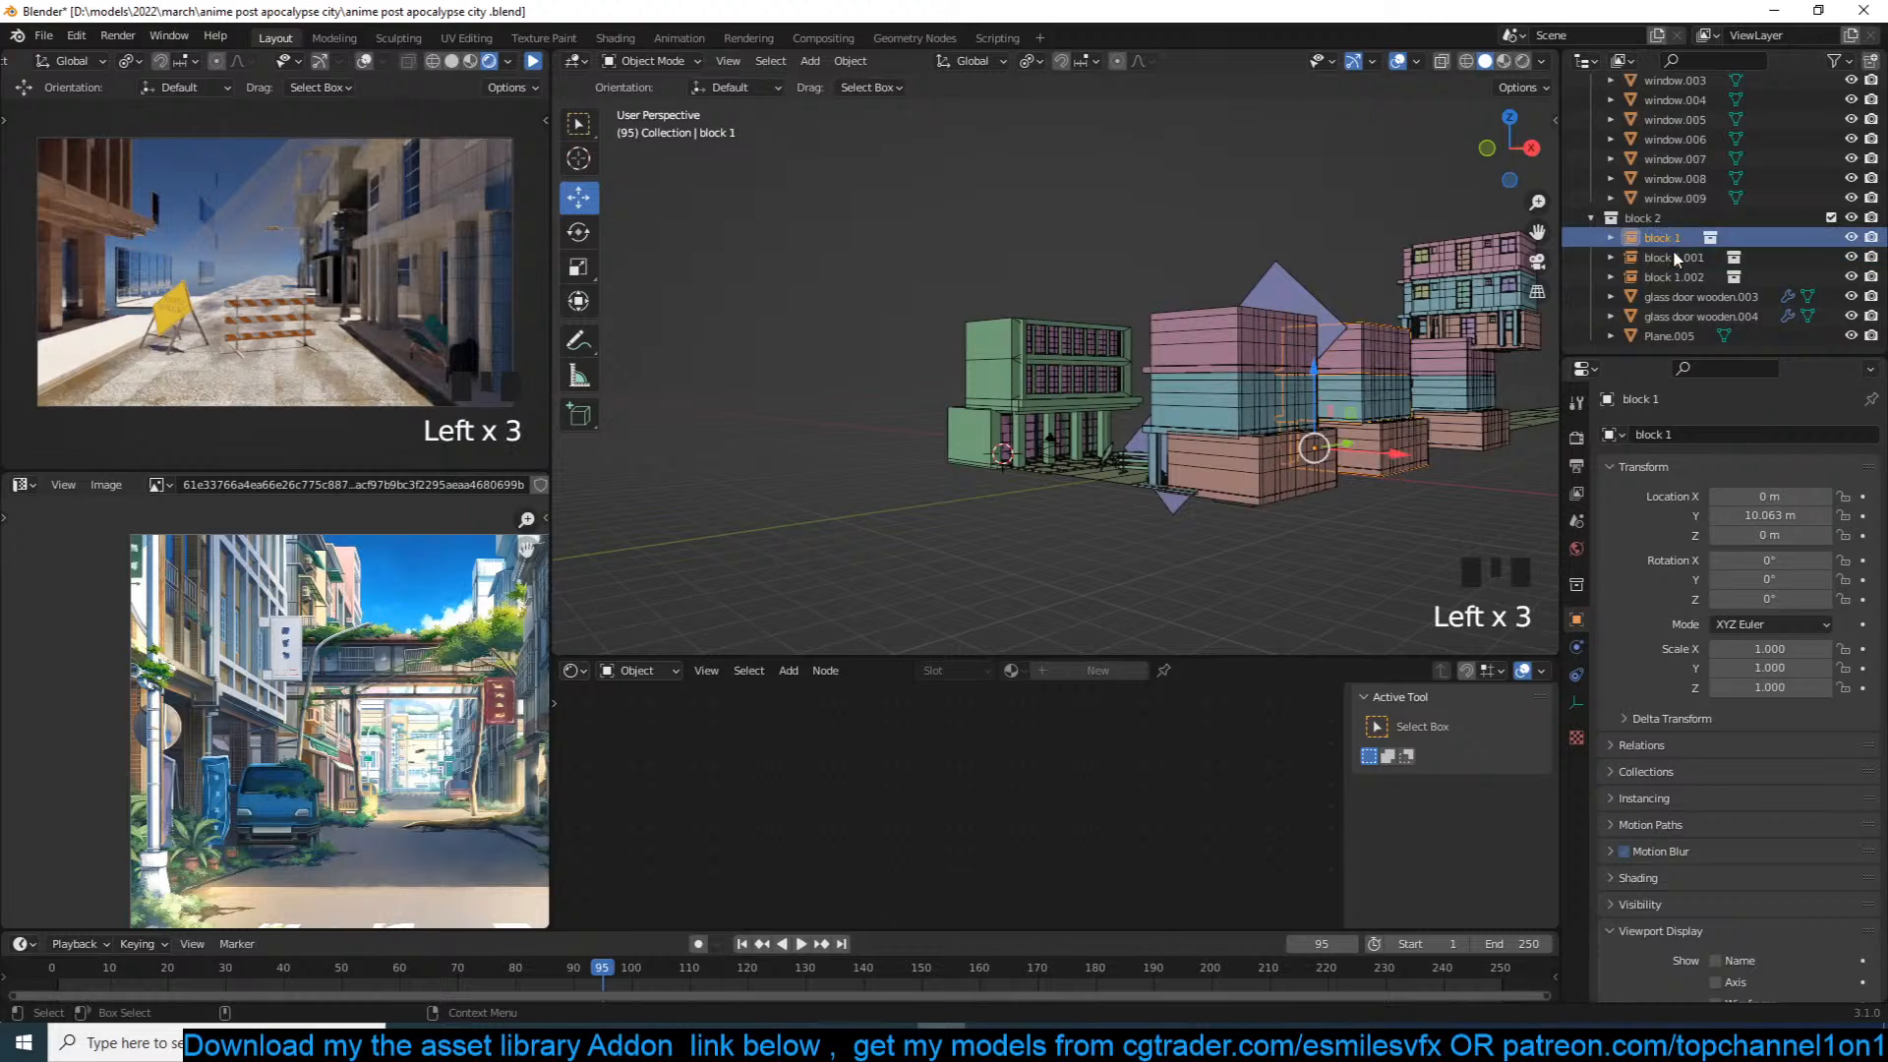
{"action": "left_click", "coordinate": [1671, 261], "text": "shift"}
{"action": "left_click", "coordinate": [1665, 262]}
{"action": "left_click_drag", "start_coordinate": [1666, 262], "coordinate": [1661, 421]}
{"action": "scroll", "coordinate": [1657, 256], "scroll_direction": "down", "scroll_amount": 3}
{"action": "left_click_drag", "start_coordinate": [1663, 298], "coordinate": [1655, 409]}
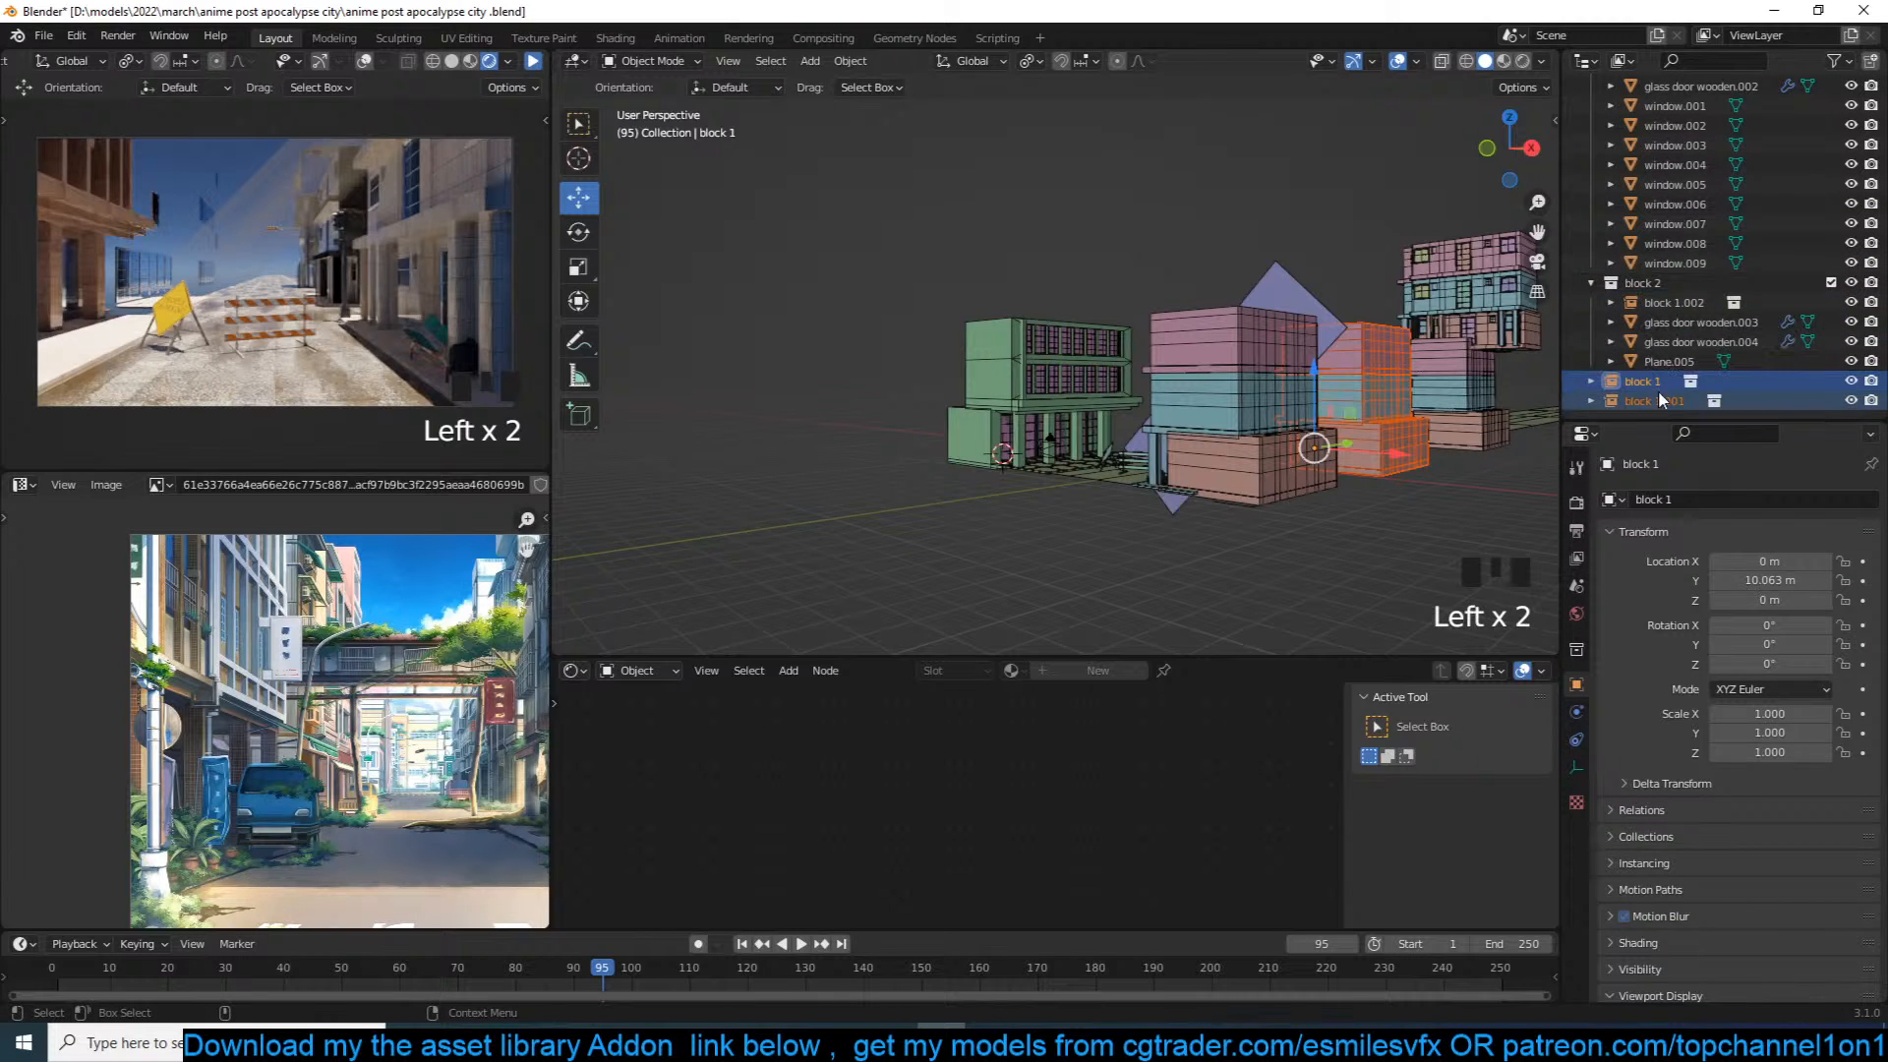
{"action": "left_click_drag", "start_coordinate": [1651, 302], "coordinate": [1656, 401]}
Step: Add a collection instance of block 2 to the scene
{"action": "key", "text": "grave"}
{"action": "key", "text": "grave"}
{"action": "left_click", "coordinate": [1251, 359]}
{"action": "left_click", "coordinate": [1455, 349]}
{"action": "key", "text": "shift+a"}
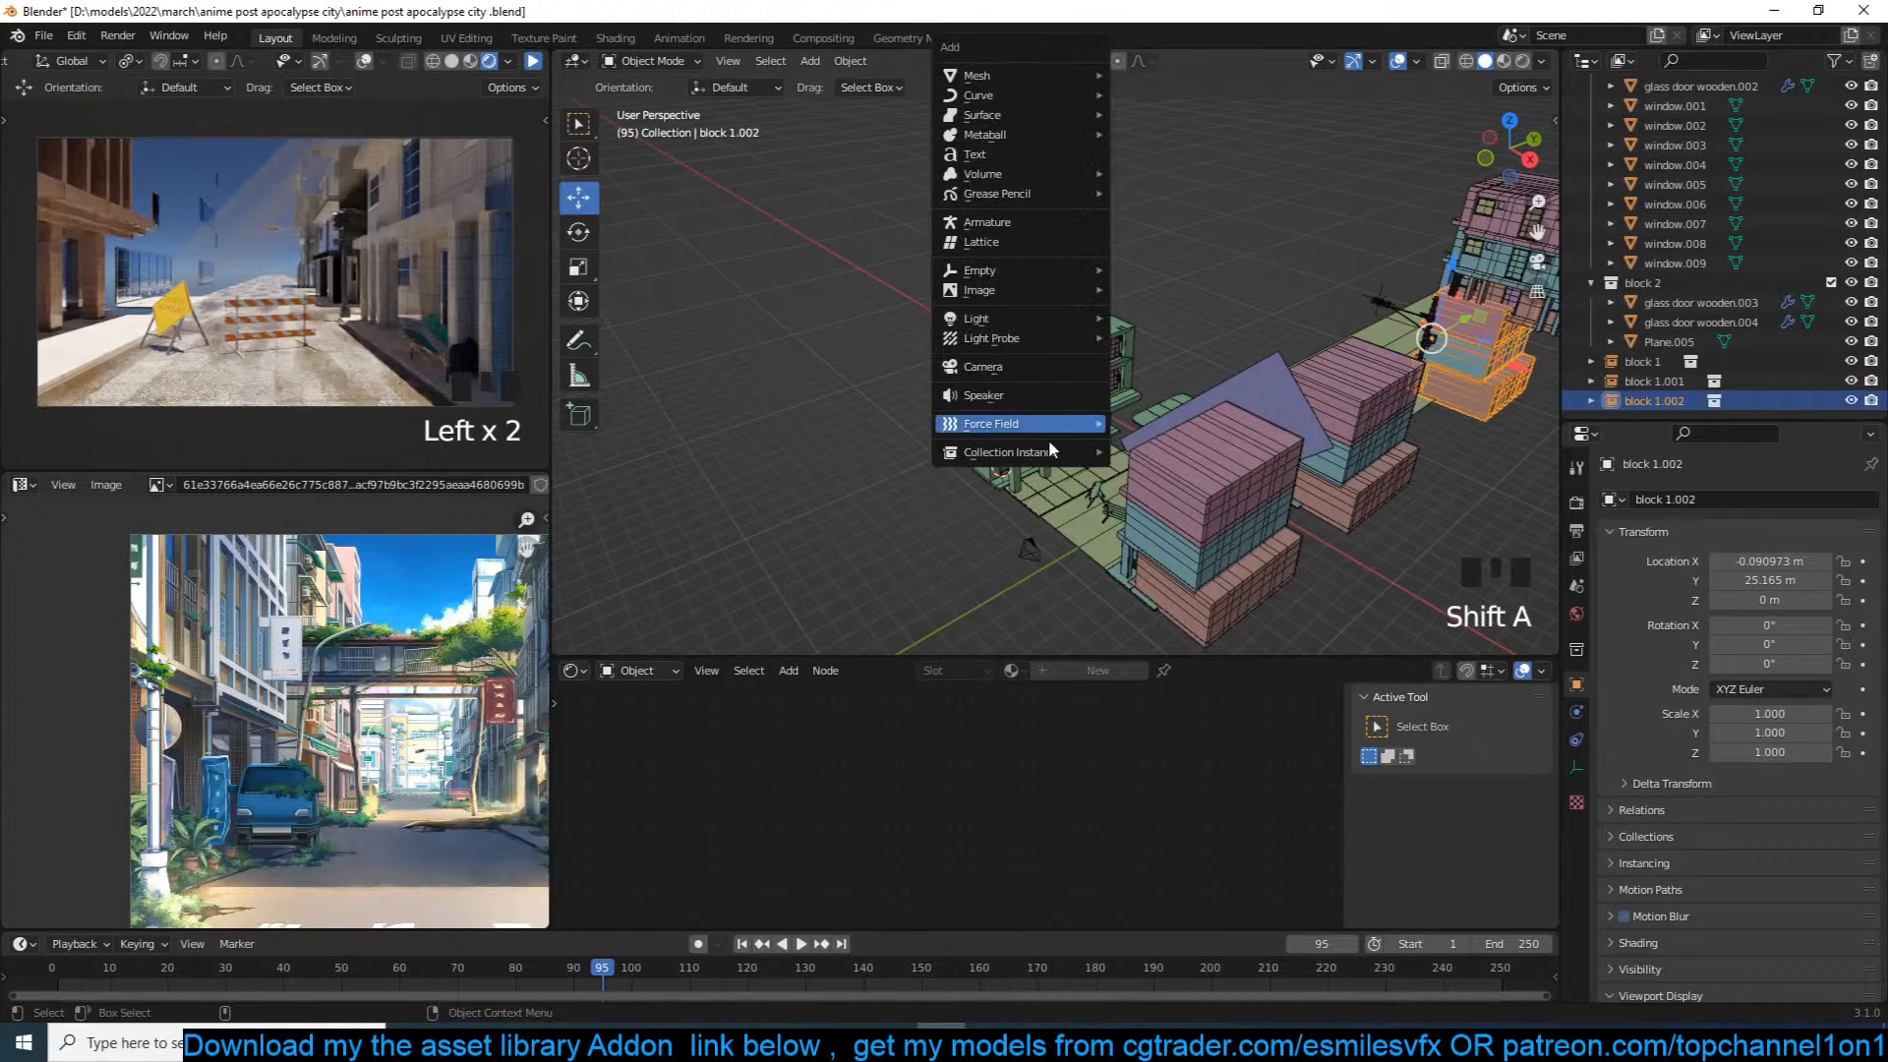
{"action": "mouse_move", "coordinate": [1044, 451]}
{"action": "left_click", "coordinate": [1158, 473]}
Step: Place the block 2 instance farther down the green building's side of the street, at about X 0.64 m, Y 11.07 m
{"action": "key", "text": "grave"}
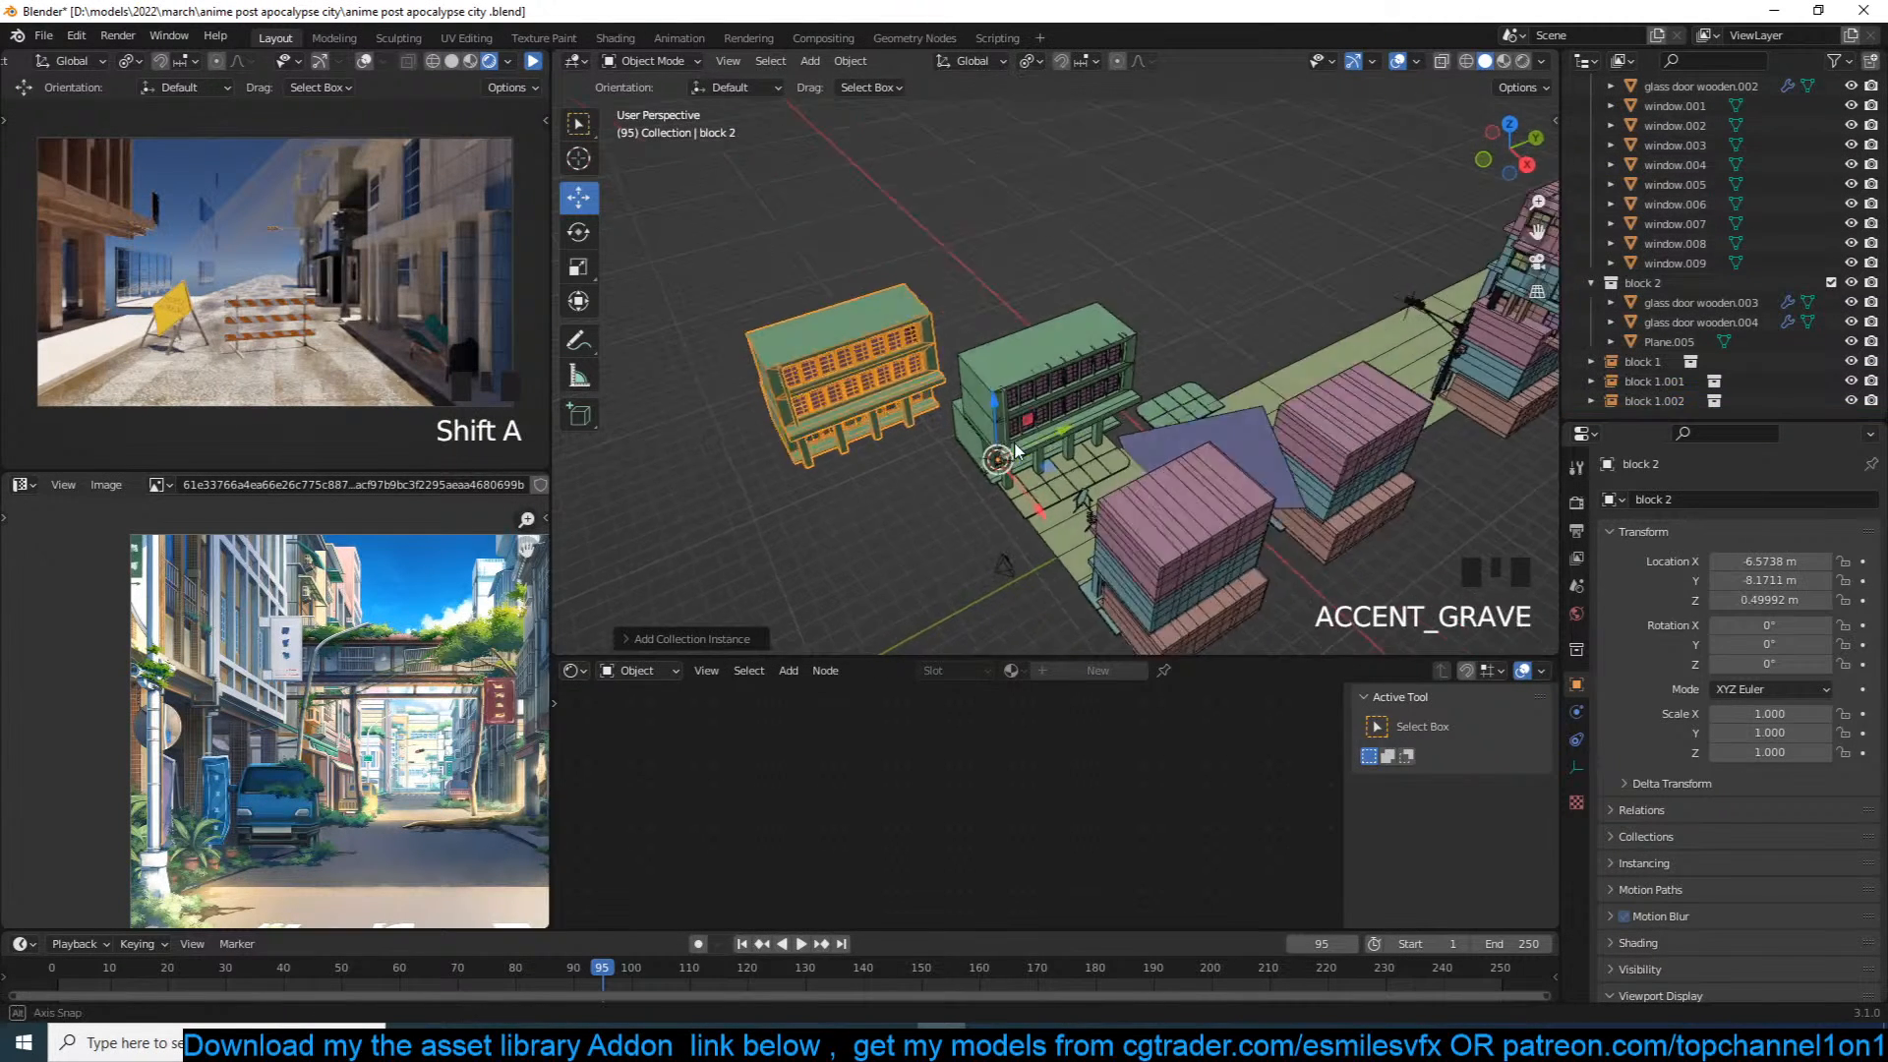
{"action": "key", "text": "KP_7"}
{"action": "key", "text": "g"}
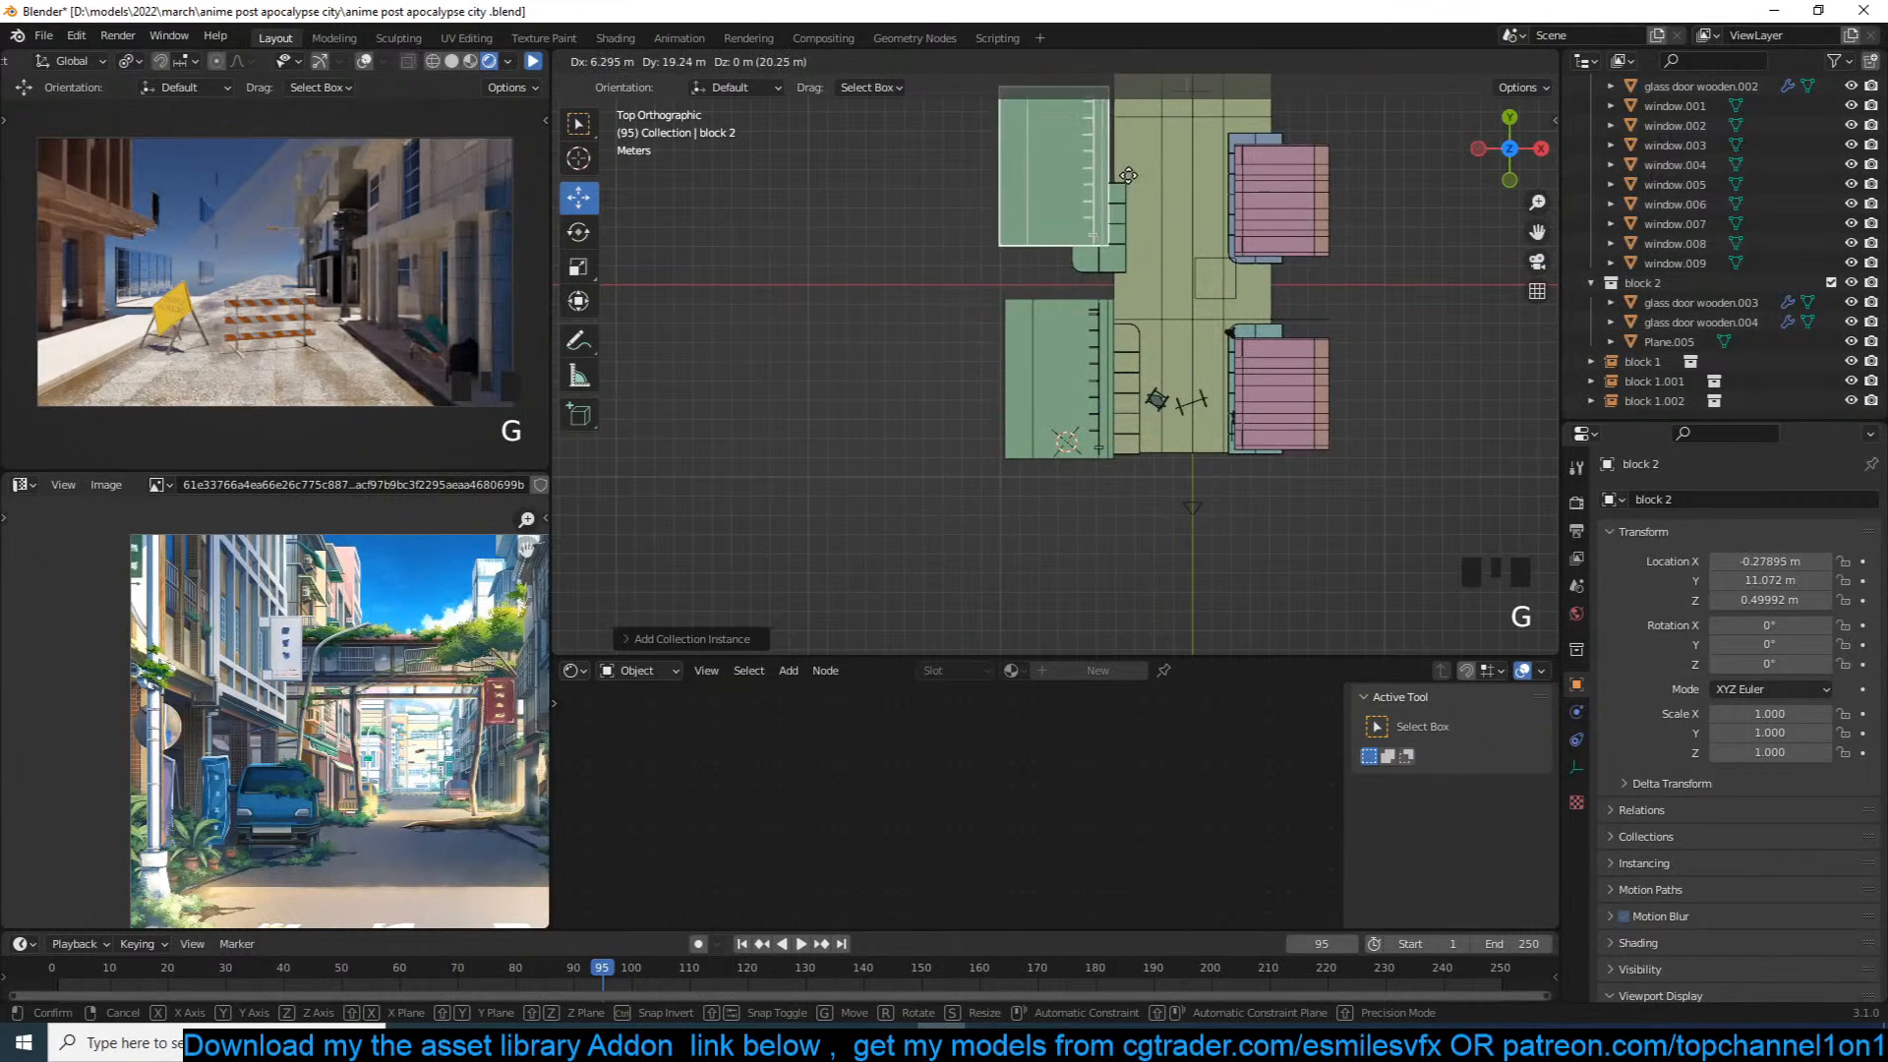
{"action": "left_click", "coordinate": [1146, 176]}
Step: Stack a linked duplicate of the block 2 instance about 6.6 m above it along Z and deselect it
{"action": "key", "text": "KP_0"}
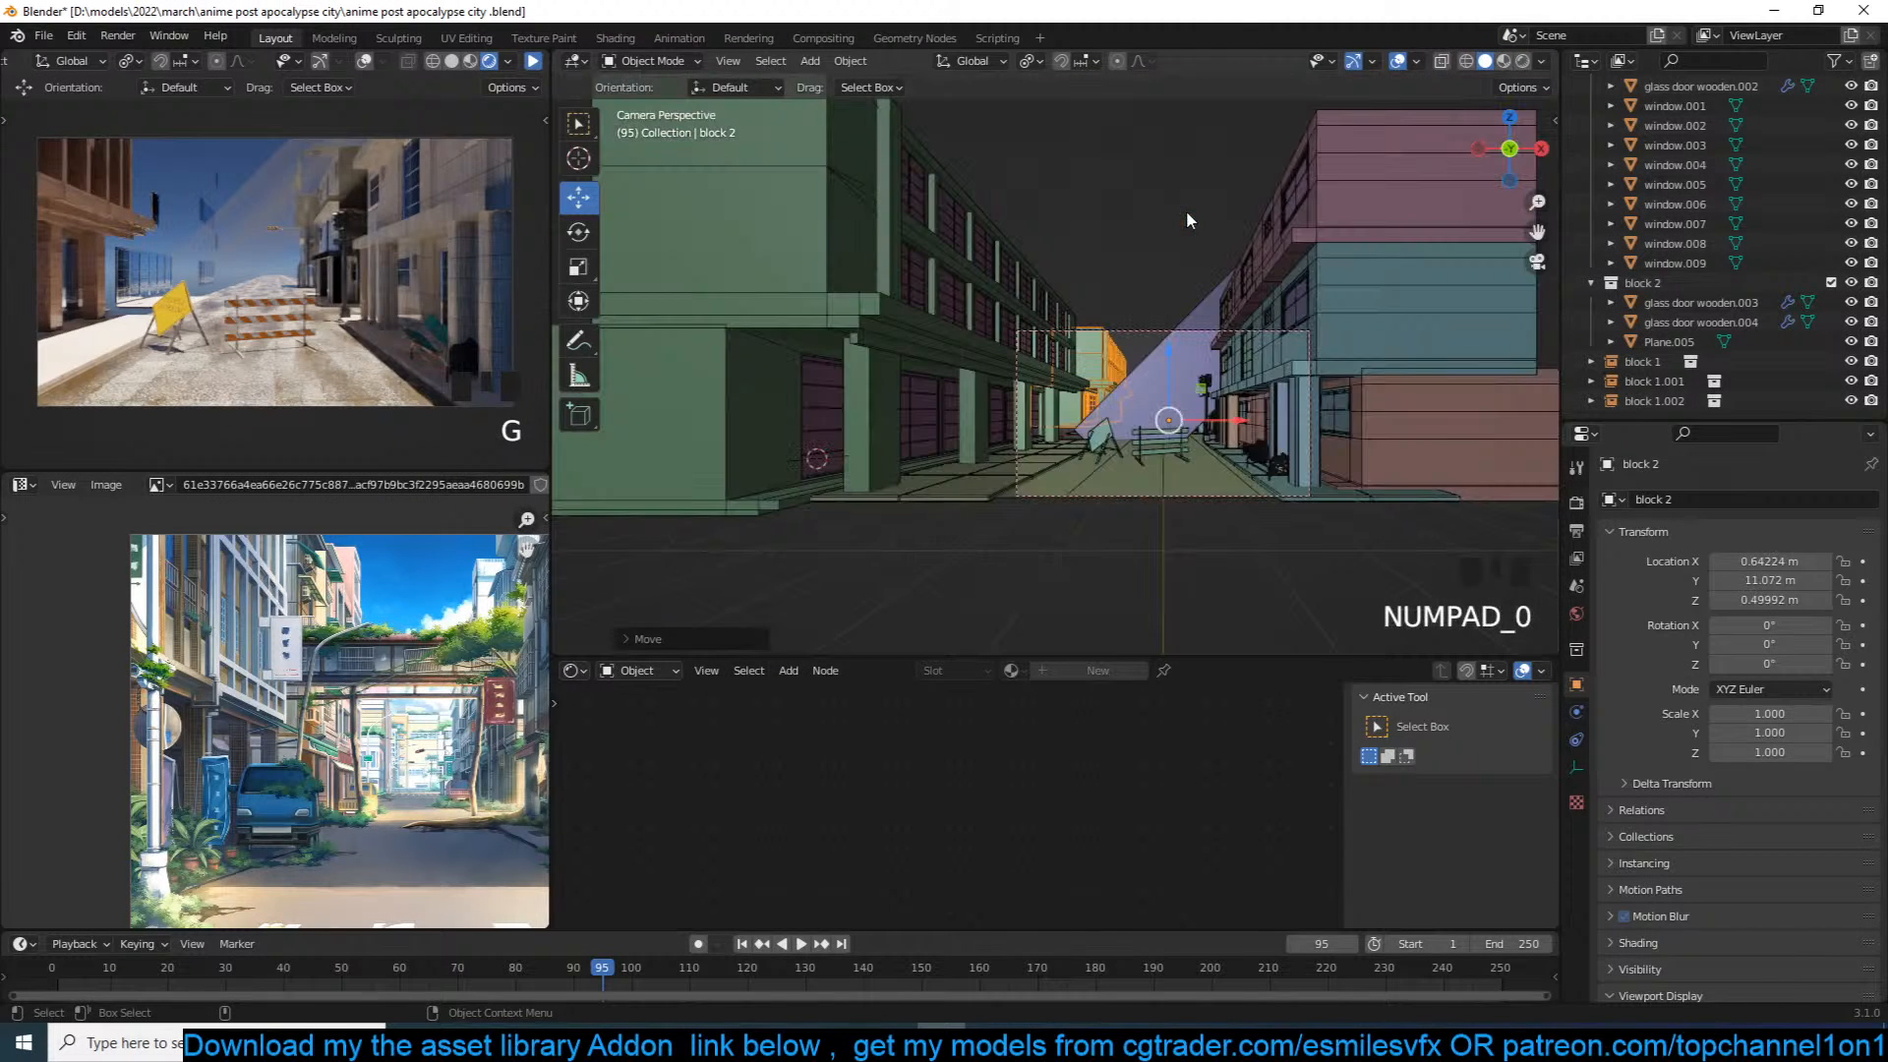
{"action": "scroll", "coordinate": [1143, 373], "scroll_direction": "up", "scroll_amount": 4}
{"action": "scroll", "coordinate": [1143, 374], "scroll_direction": "up", "scroll_amount": 3}
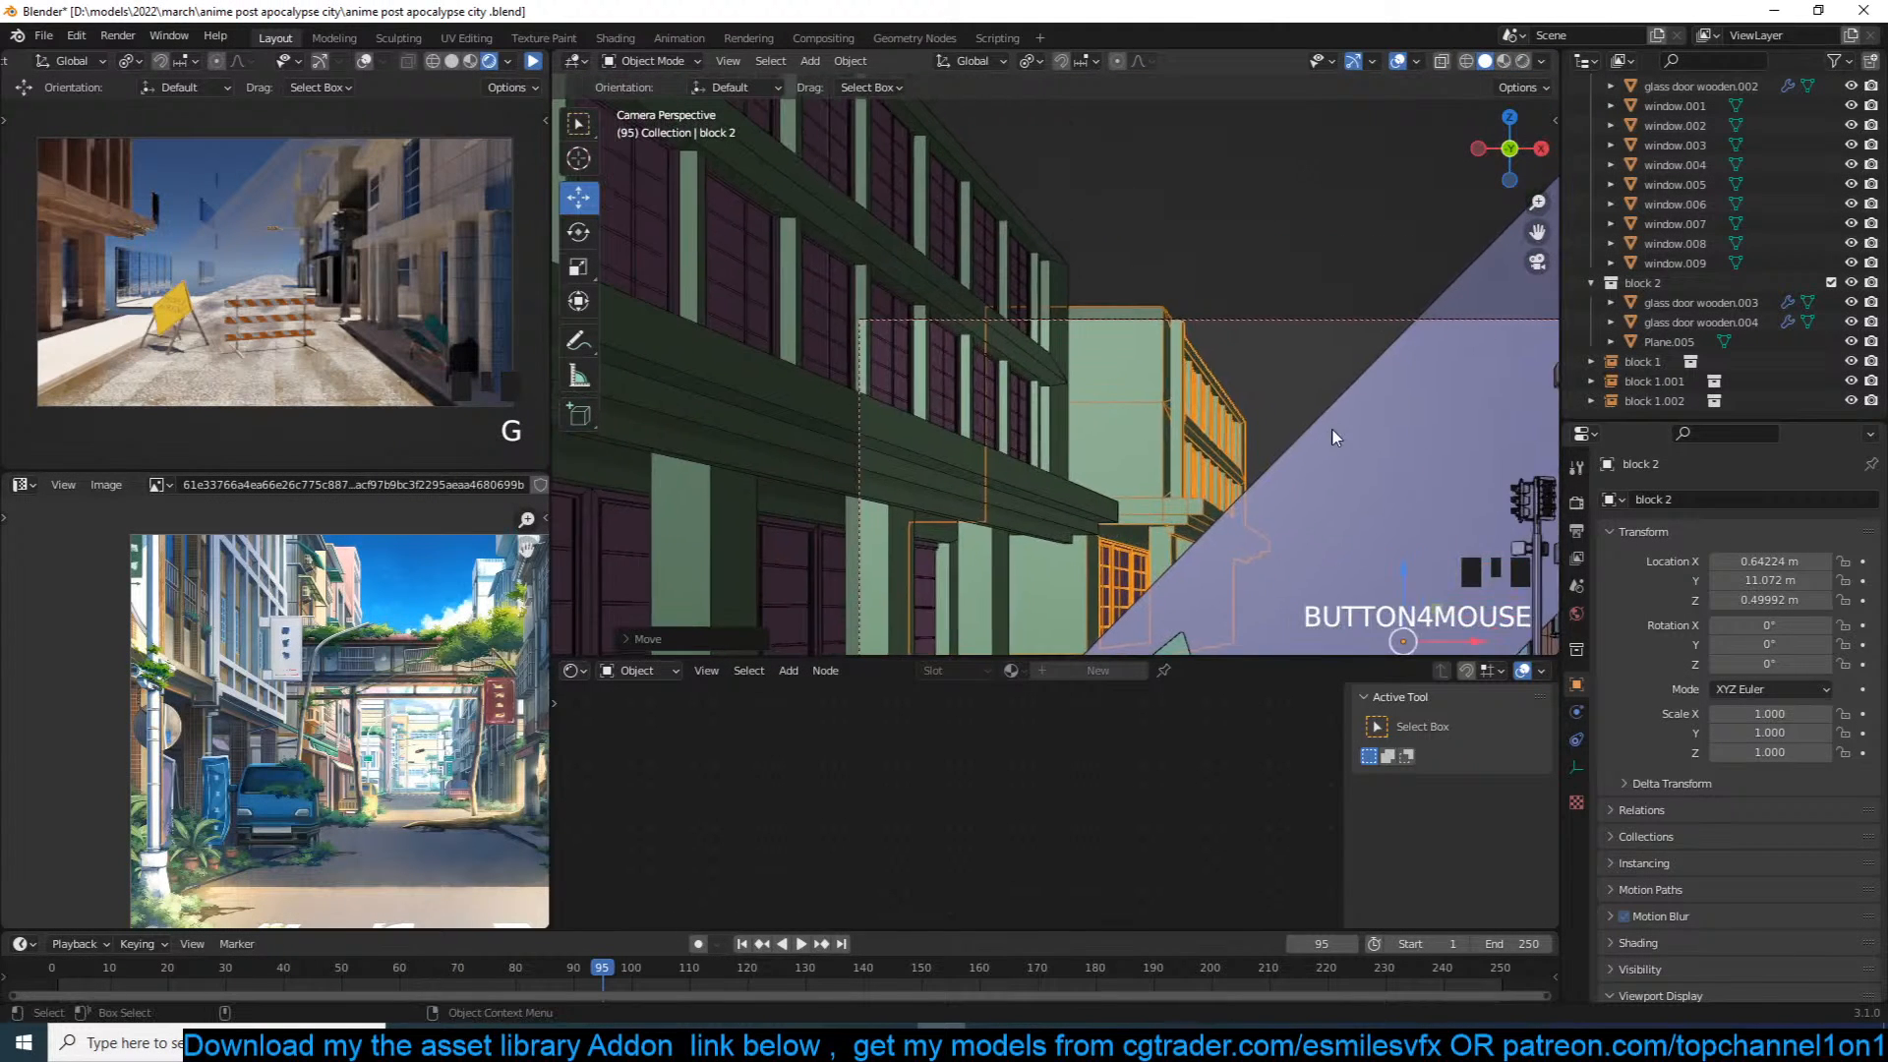
{"action": "key", "text": "alt+d"}
{"action": "key", "text": "z"}
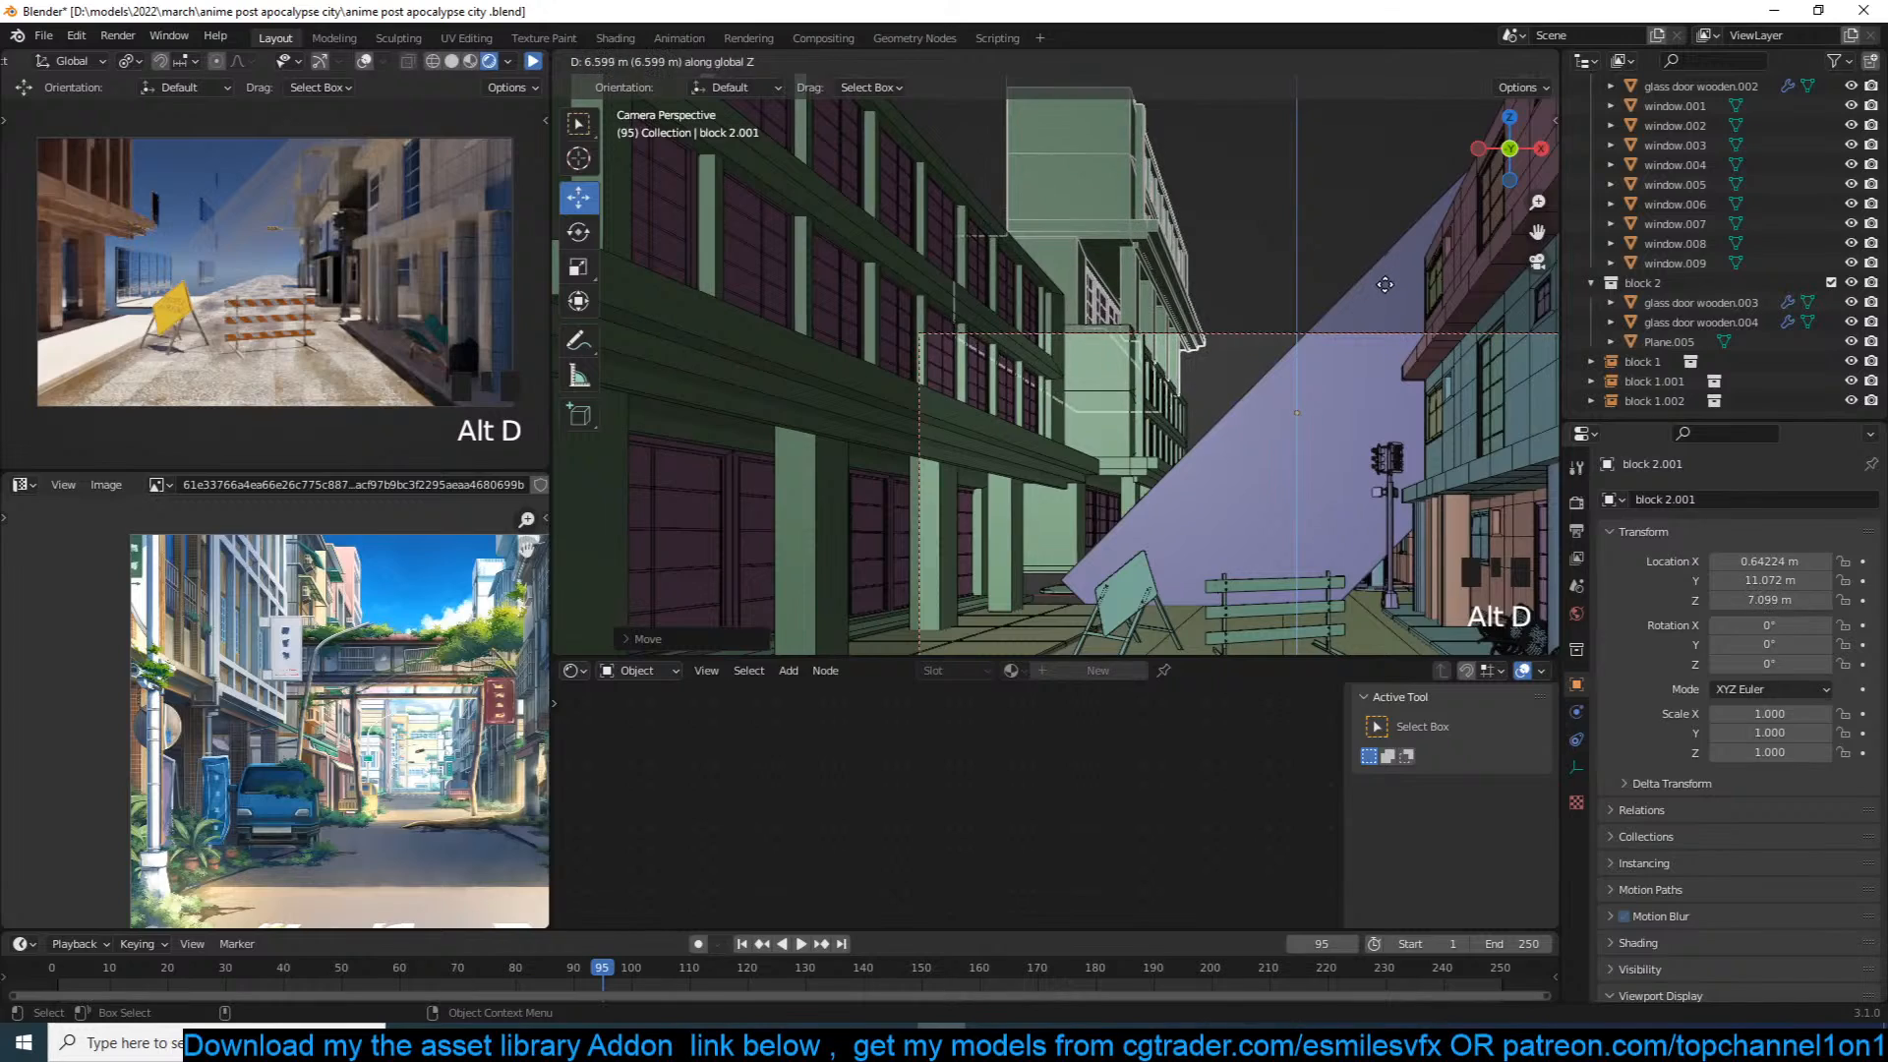
{"action": "left_click", "coordinate": [1384, 284]}
{"action": "key", "text": "alt+a"}
Step: Create a linked duplicate of the road plane and place it sideways beneath and behind the green buildings
{"action": "scroll", "coordinate": [1289, 243], "scroll_direction": "down", "scroll_amount": 7}
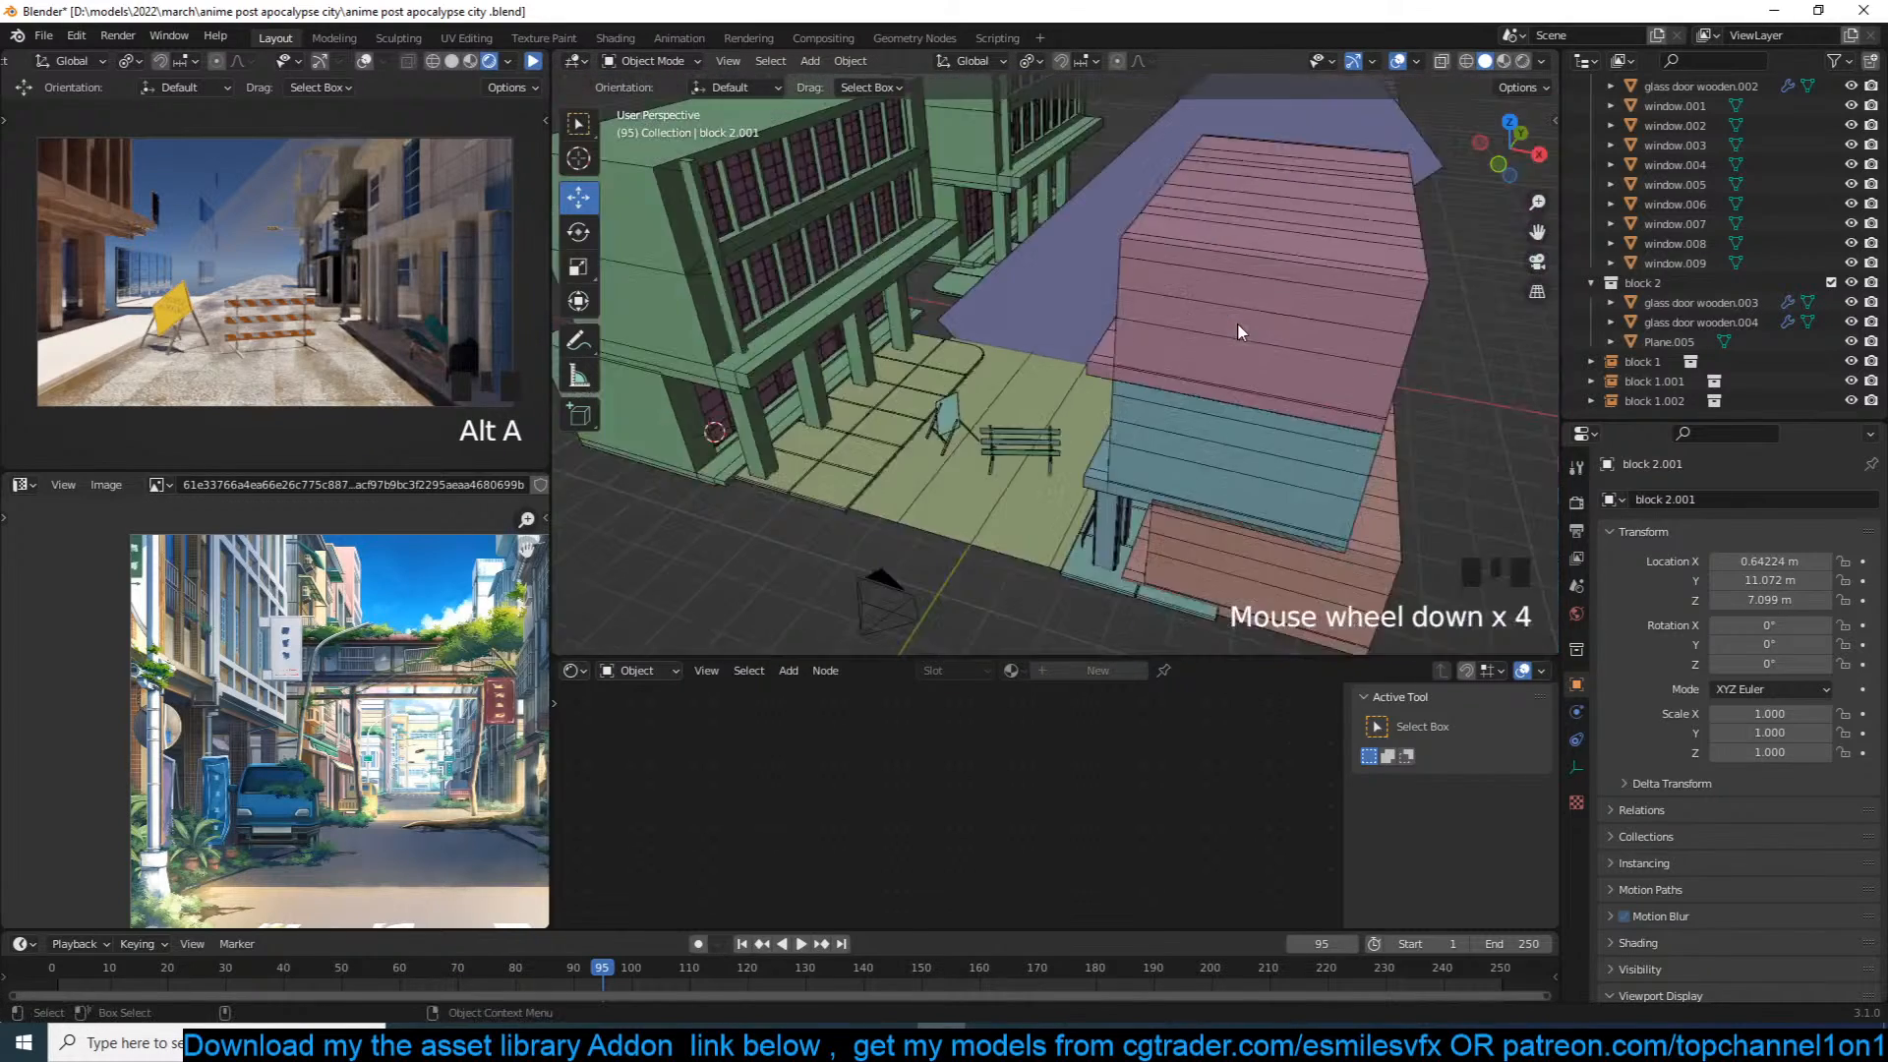
{"action": "middle_click_drag", "start_coordinate": [1221, 340], "coordinate": [1234, 425]}
{"action": "left_click", "coordinate": [1196, 252]}
{"action": "middle_click_drag", "start_coordinate": [1197, 252], "coordinate": [1267, 292]}
{"action": "scroll", "coordinate": [1267, 292], "scroll_direction": "down", "scroll_amount": 2}
{"action": "key", "text": "alt+d"}
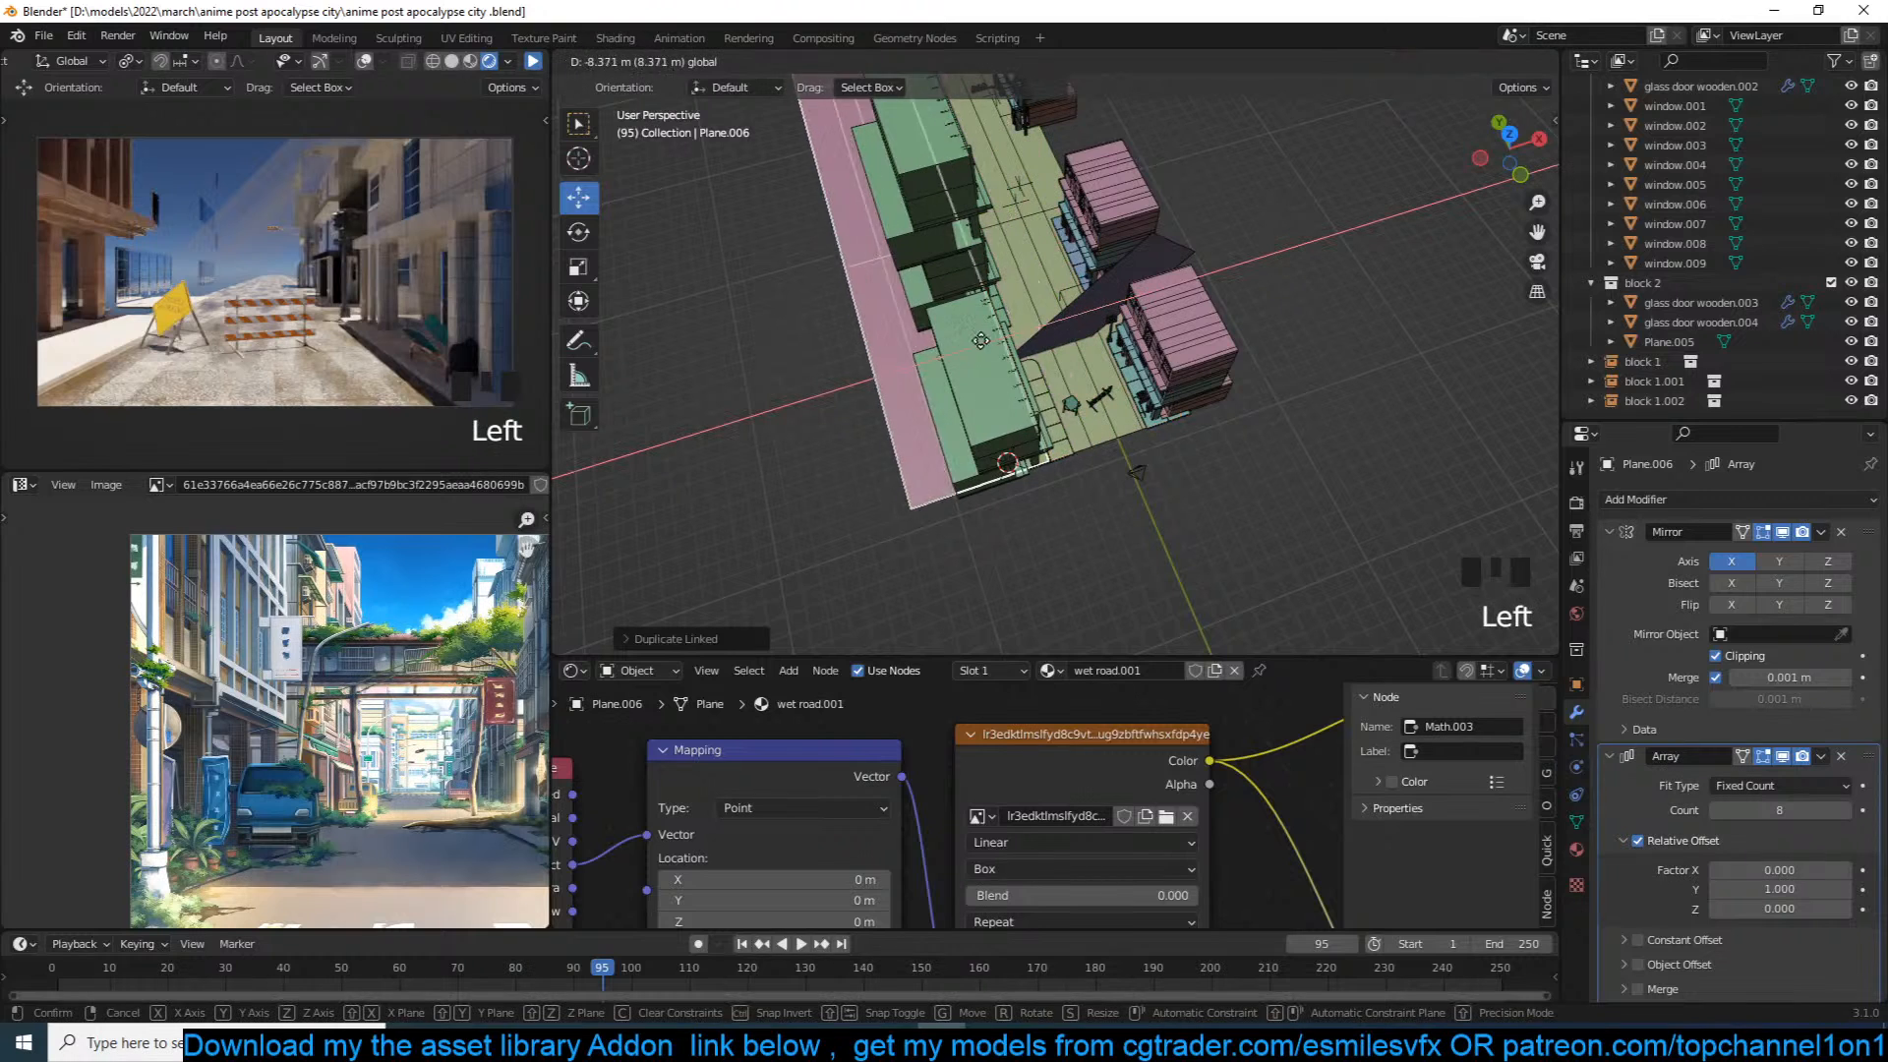
{"action": "left_click", "coordinate": [991, 347]}
Step: Place another linked duplicate of the road plane under the pink buildings on the opposite side, deselect it and save the file
{"action": "key", "text": "alt+d"}
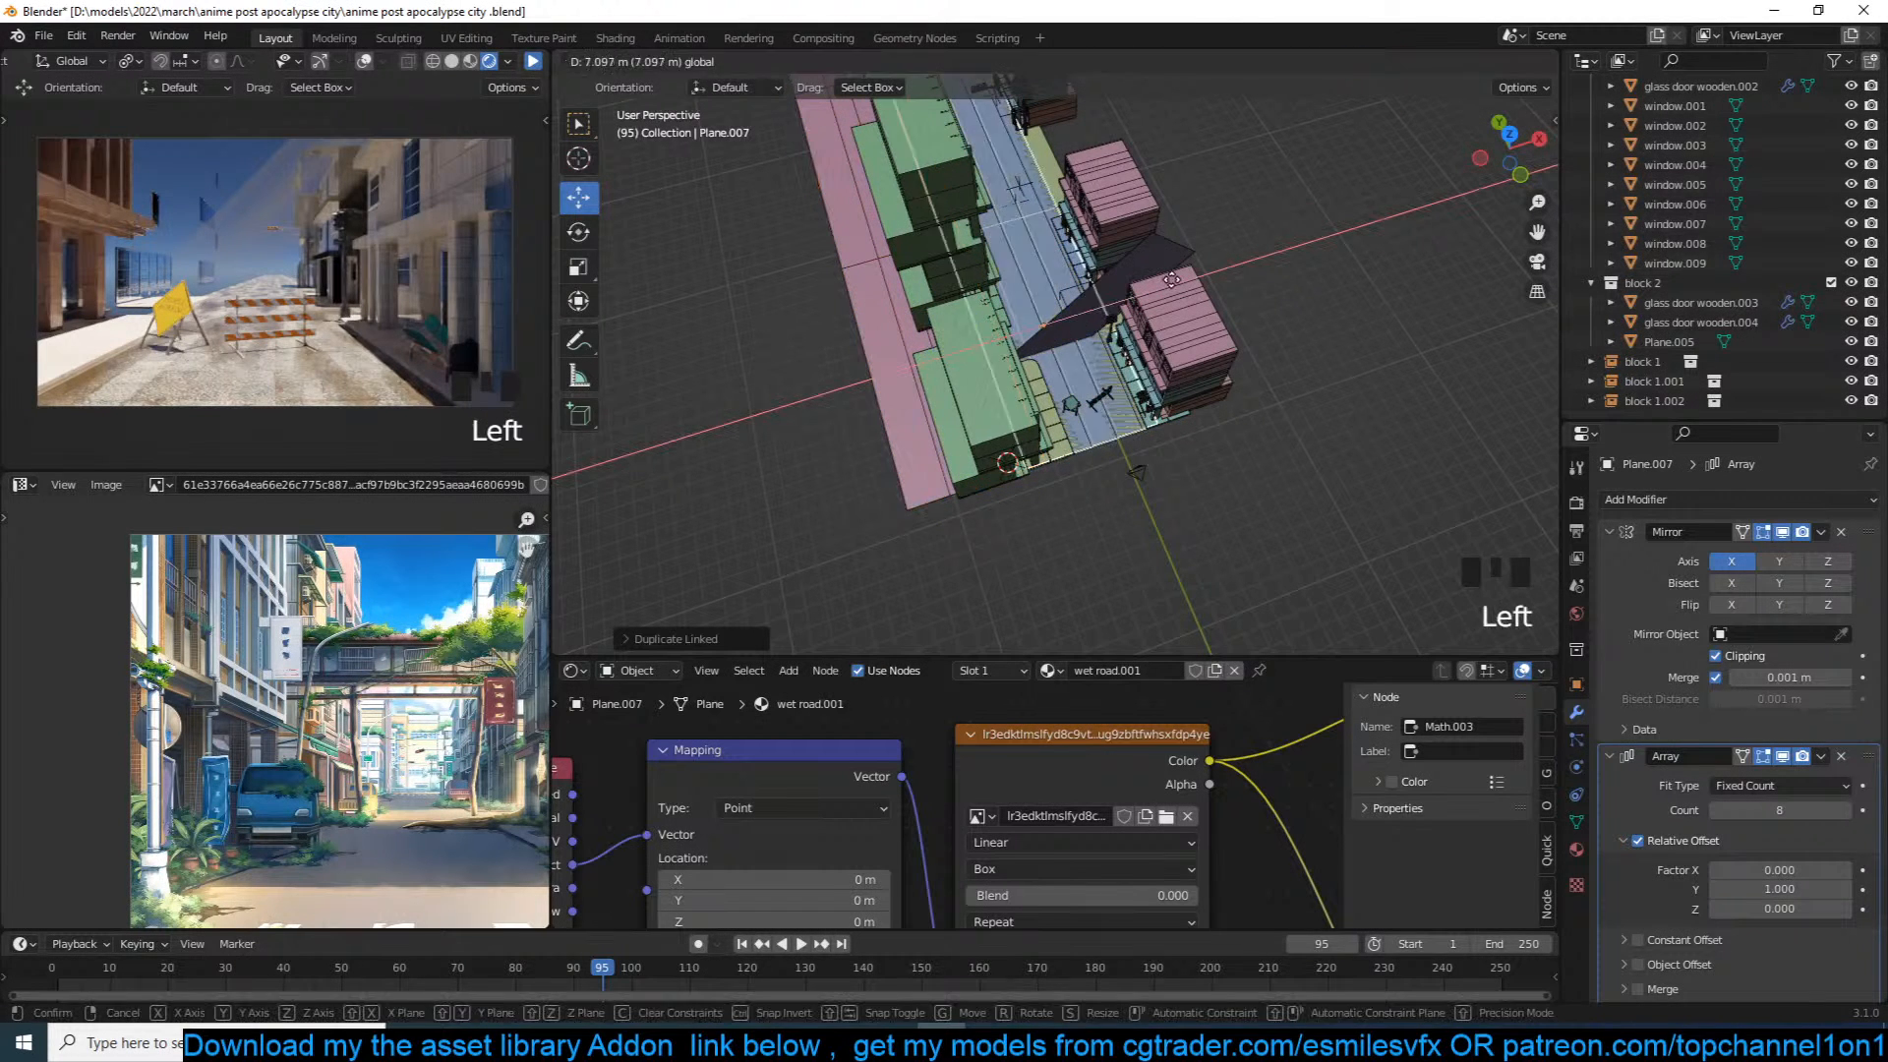
{"action": "left_click", "coordinate": [1239, 240]}
{"action": "key", "text": "alt+a"}
{"action": "key", "text": "ctrl+s"}
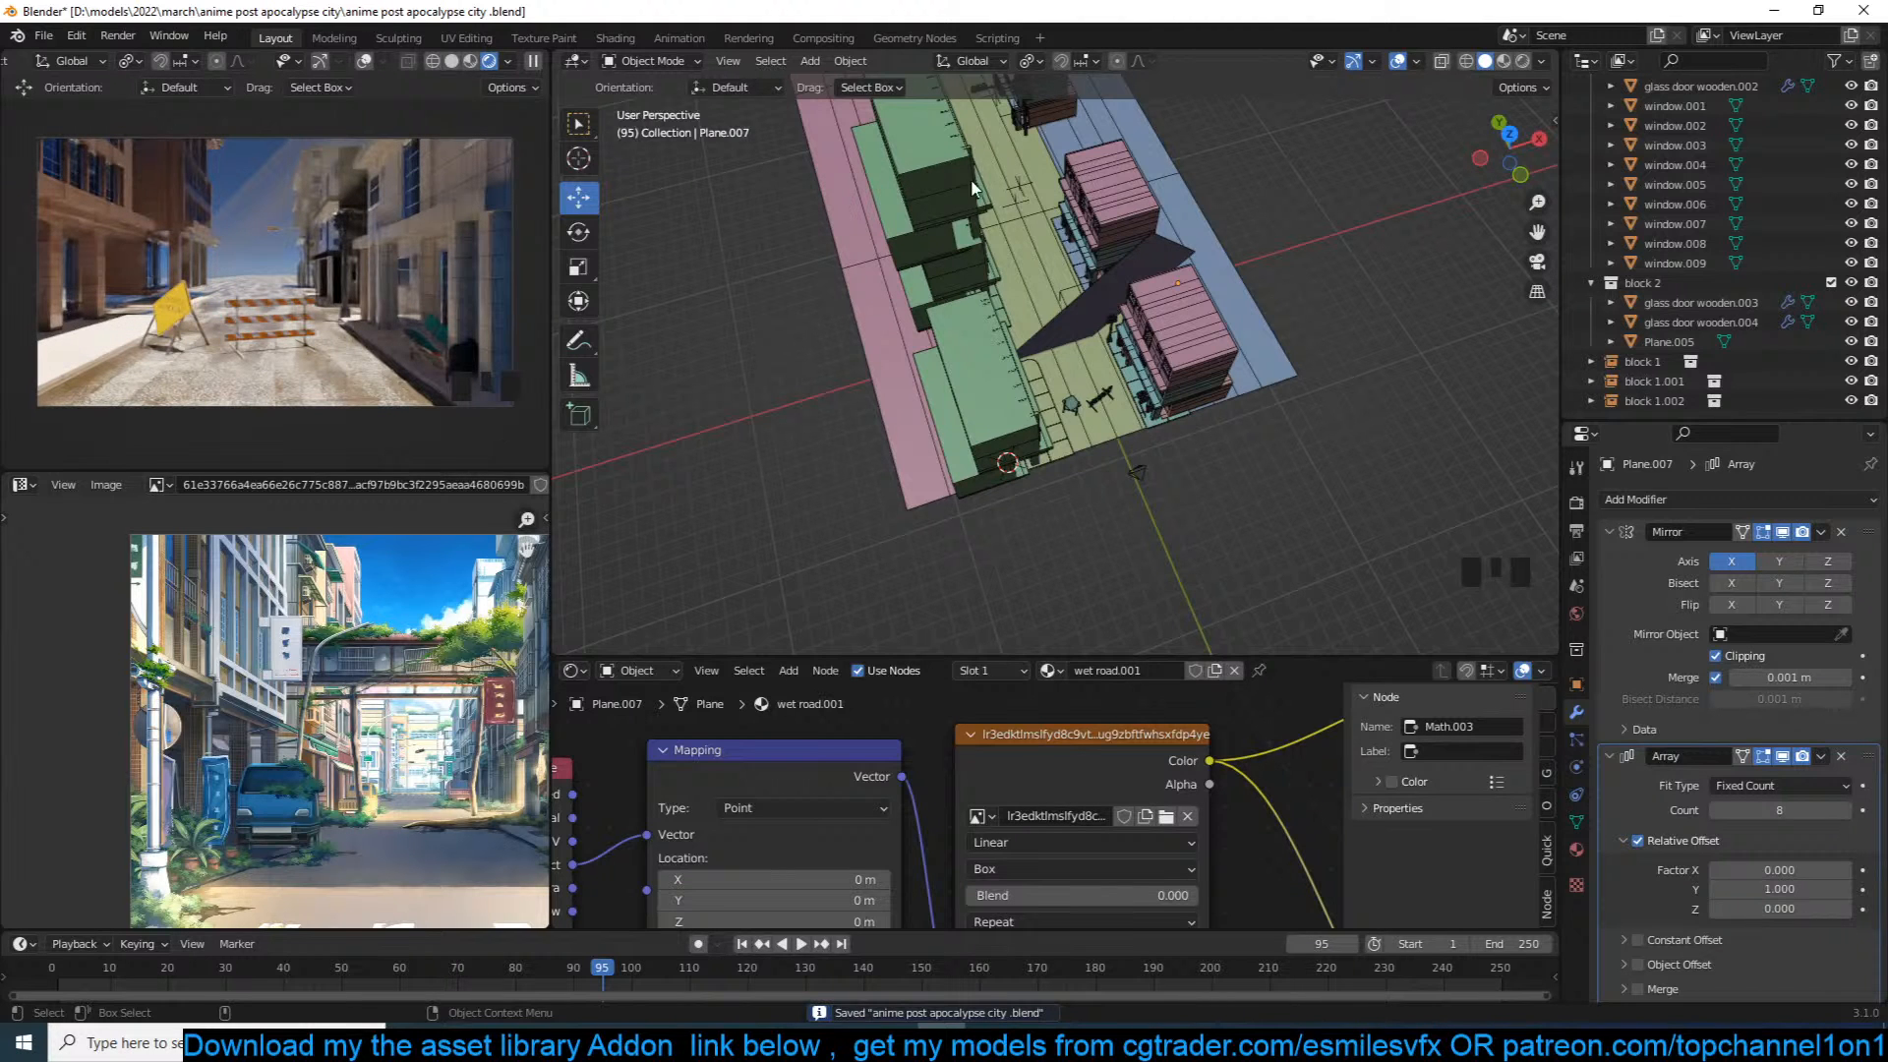
Step: Delete the purple god rays mesh that crosses the street and save the file
{"action": "scroll", "coordinate": [1023, 189], "scroll_direction": "down", "scroll_amount": 3}
{"action": "scroll", "coordinate": [1091, 320], "scroll_direction": "up", "scroll_amount": 5}
{"action": "left_click", "coordinate": [1094, 297]}
{"action": "key", "text": "x"}
{"action": "left_click", "coordinate": [1111, 282]}
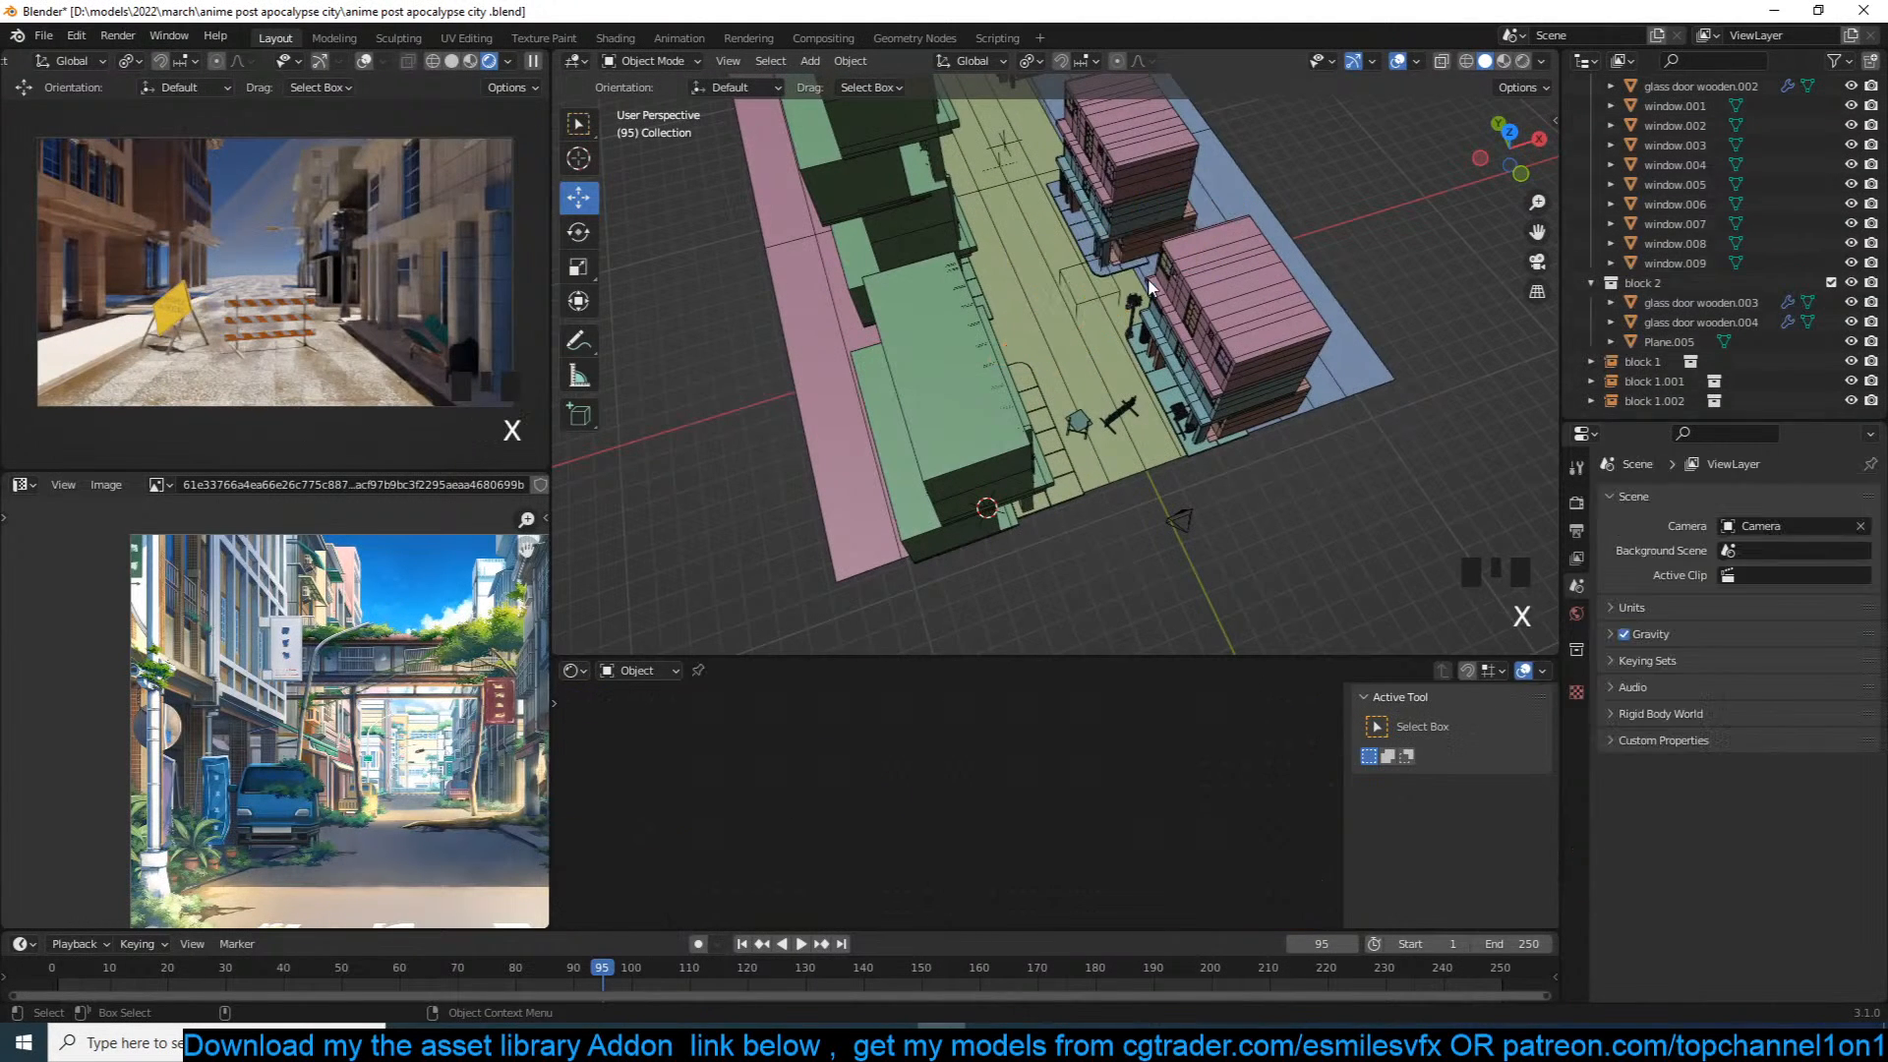
{"action": "key", "text": "ctrl+s"}
{"action": "scroll", "coordinate": [443, 619], "scroll_direction": "down", "scroll_amount": 2}
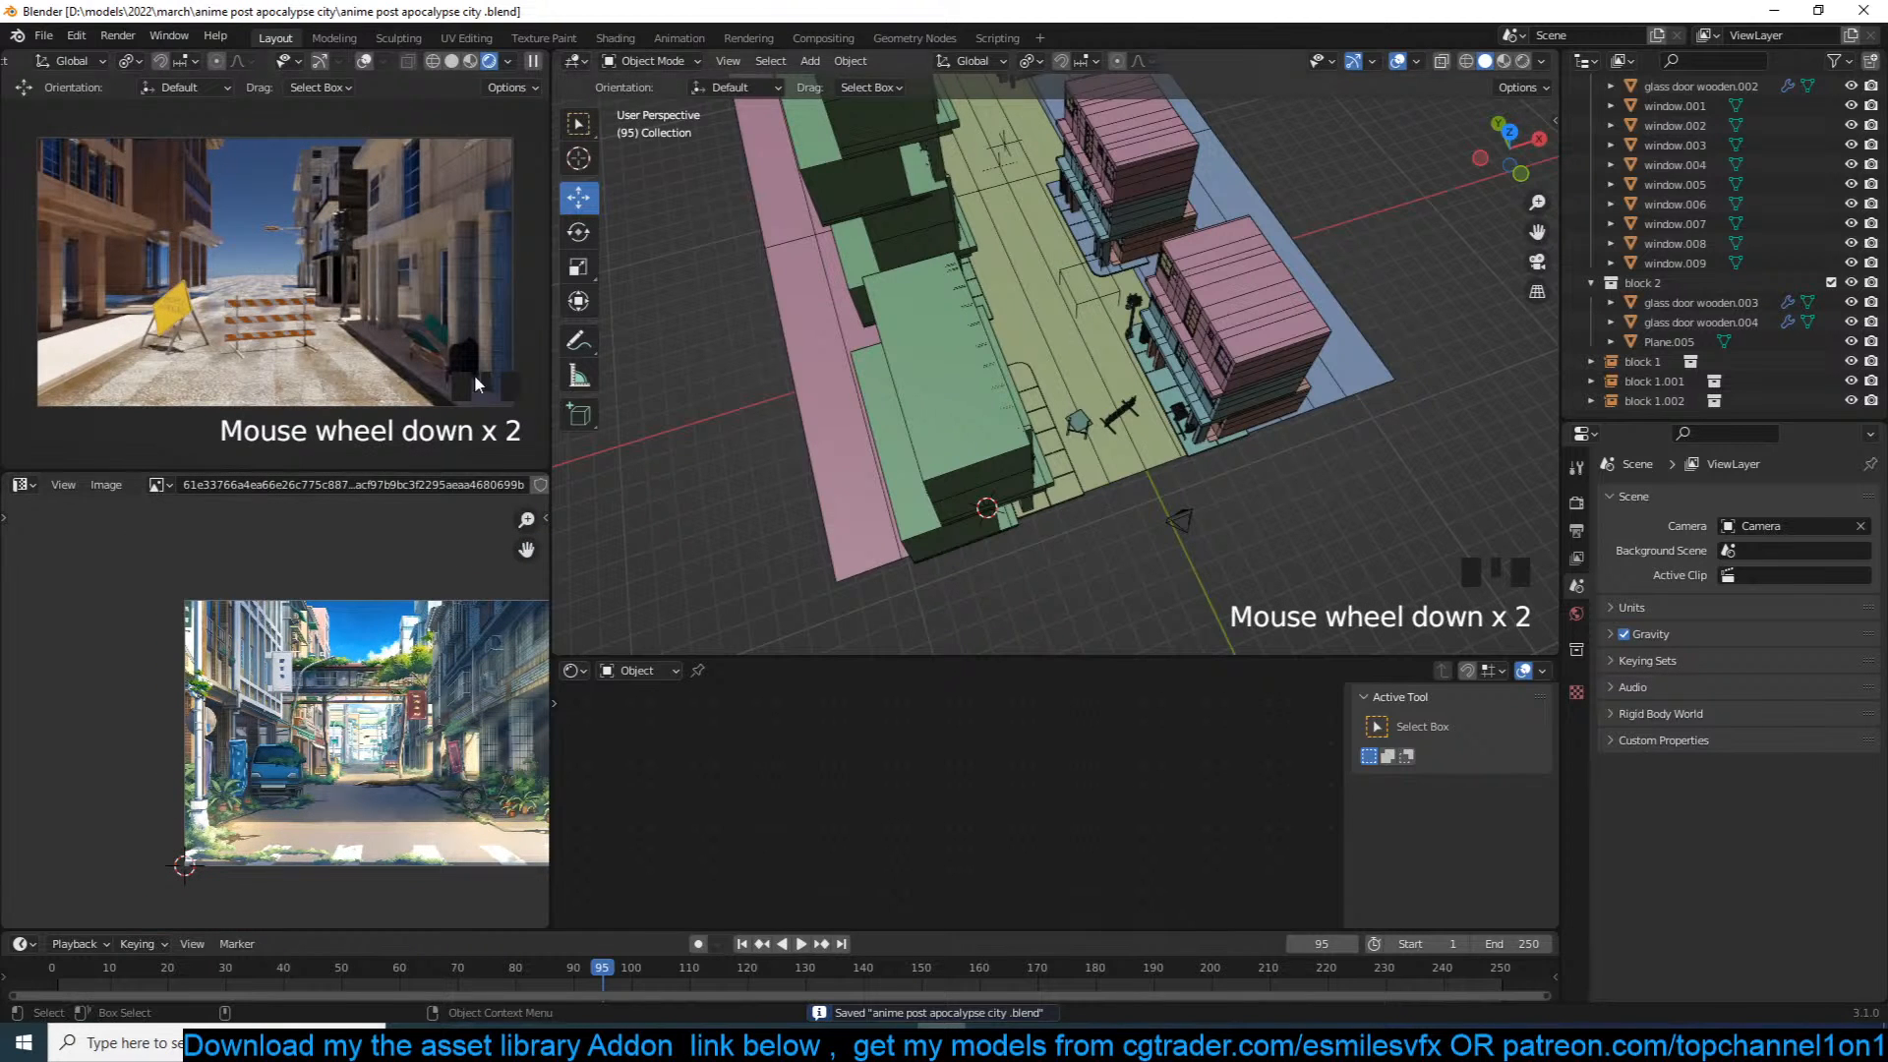
Step: Try a sun elevation of 45° for the world's Sky Texture and settle on 30°
{"action": "left_click", "coordinate": [1576, 613]}
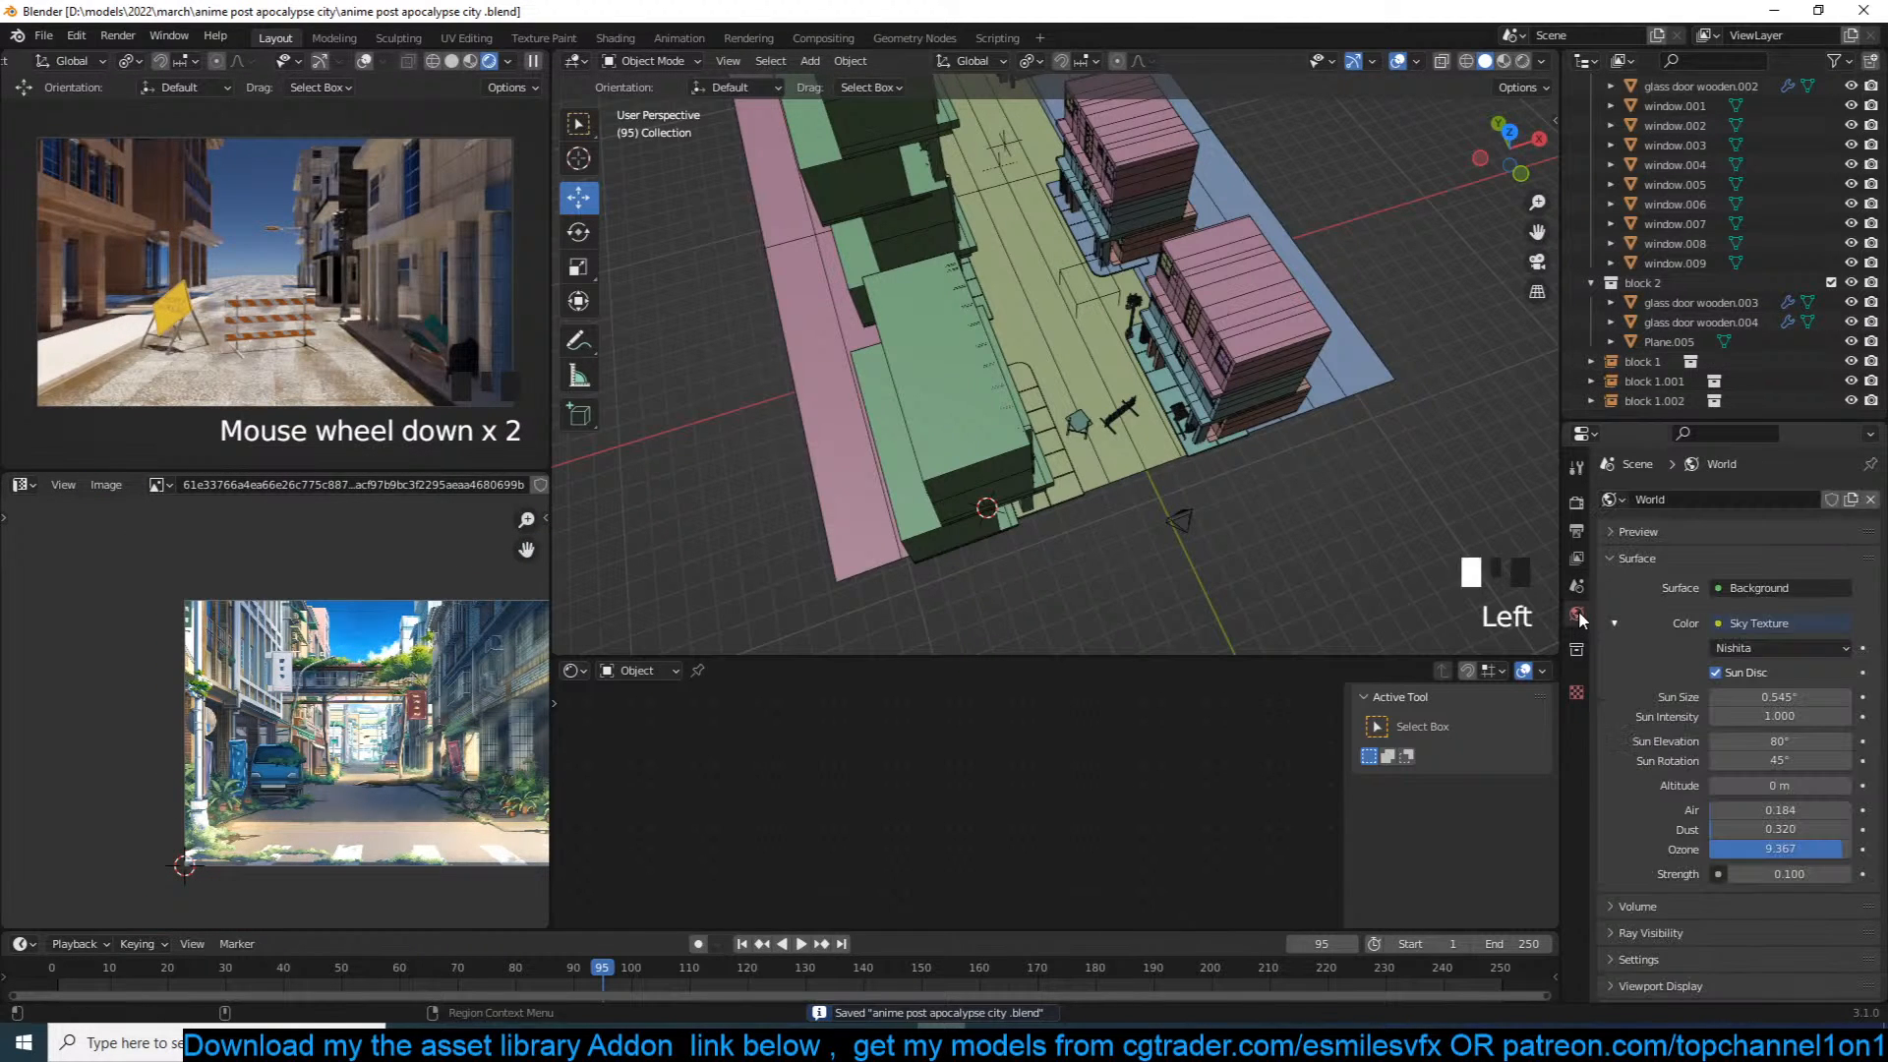
{"action": "left_click", "coordinate": [1782, 744]}
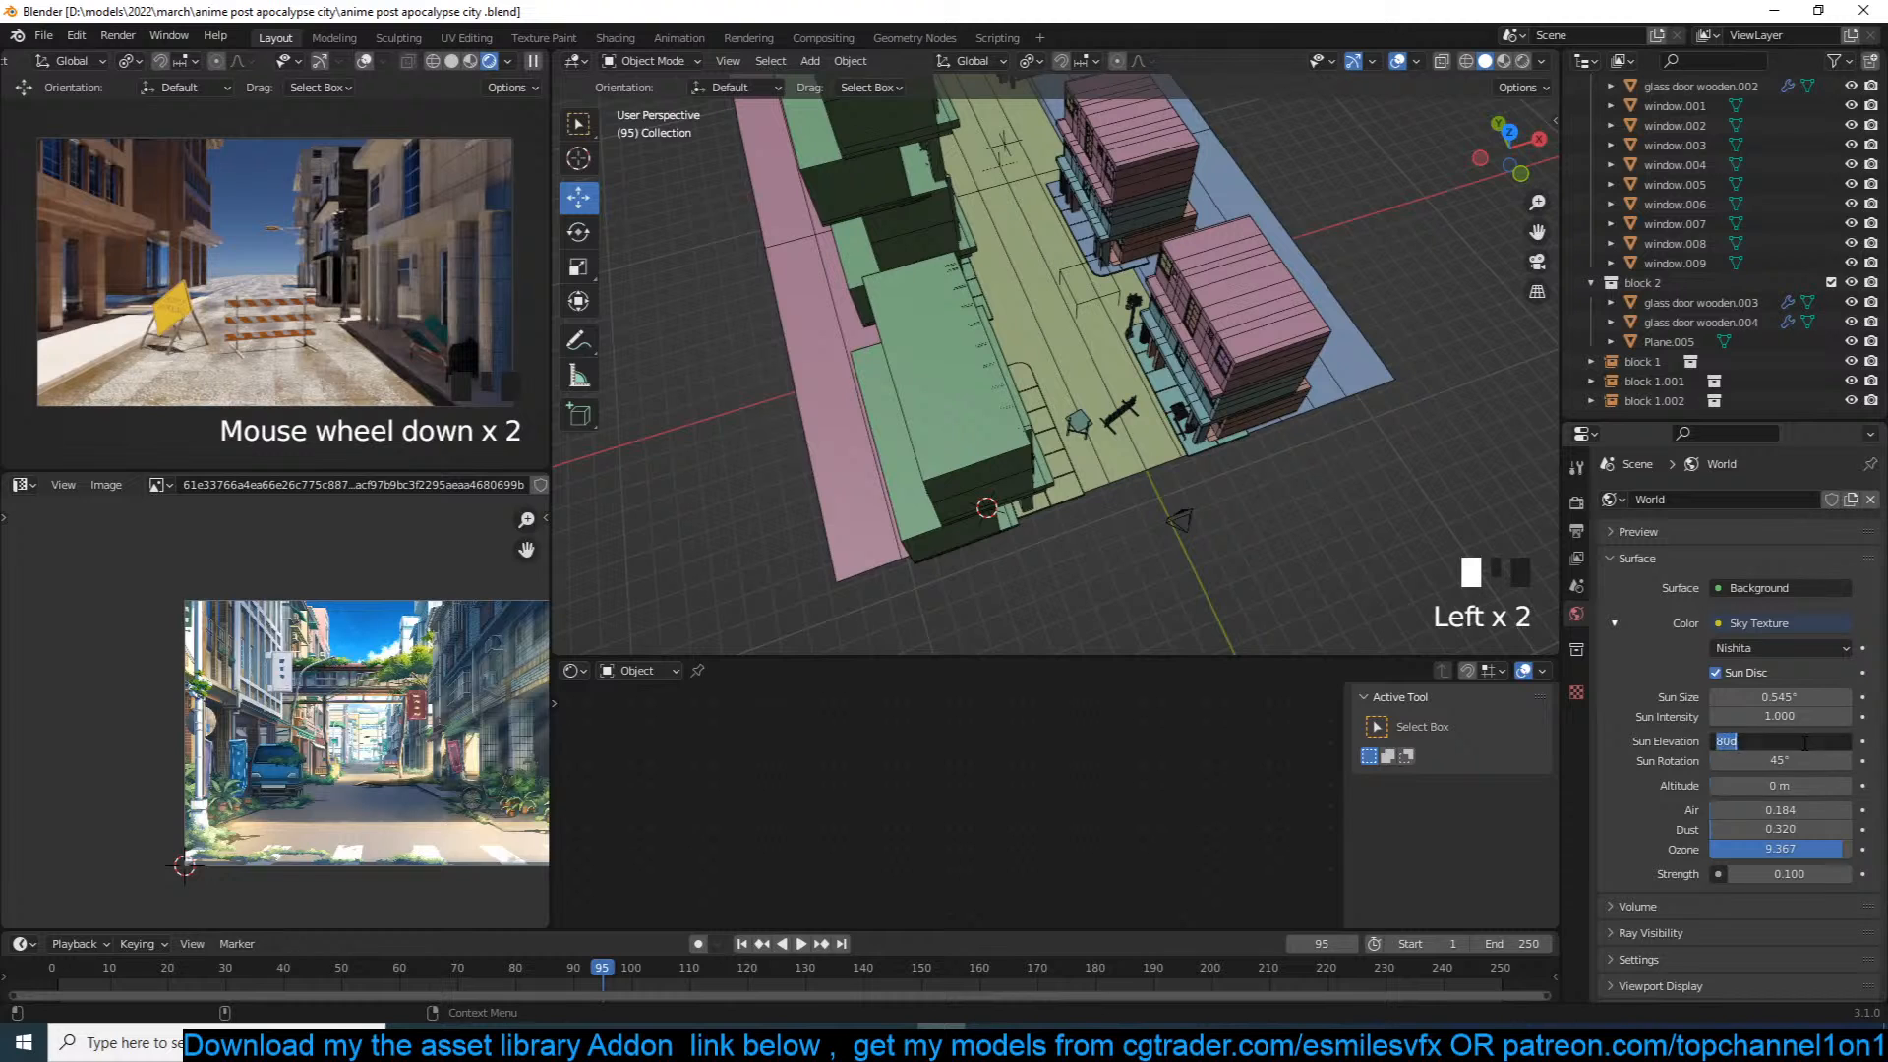
{"action": "type", "text": "45"}
{"action": "key", "text": "Return"}
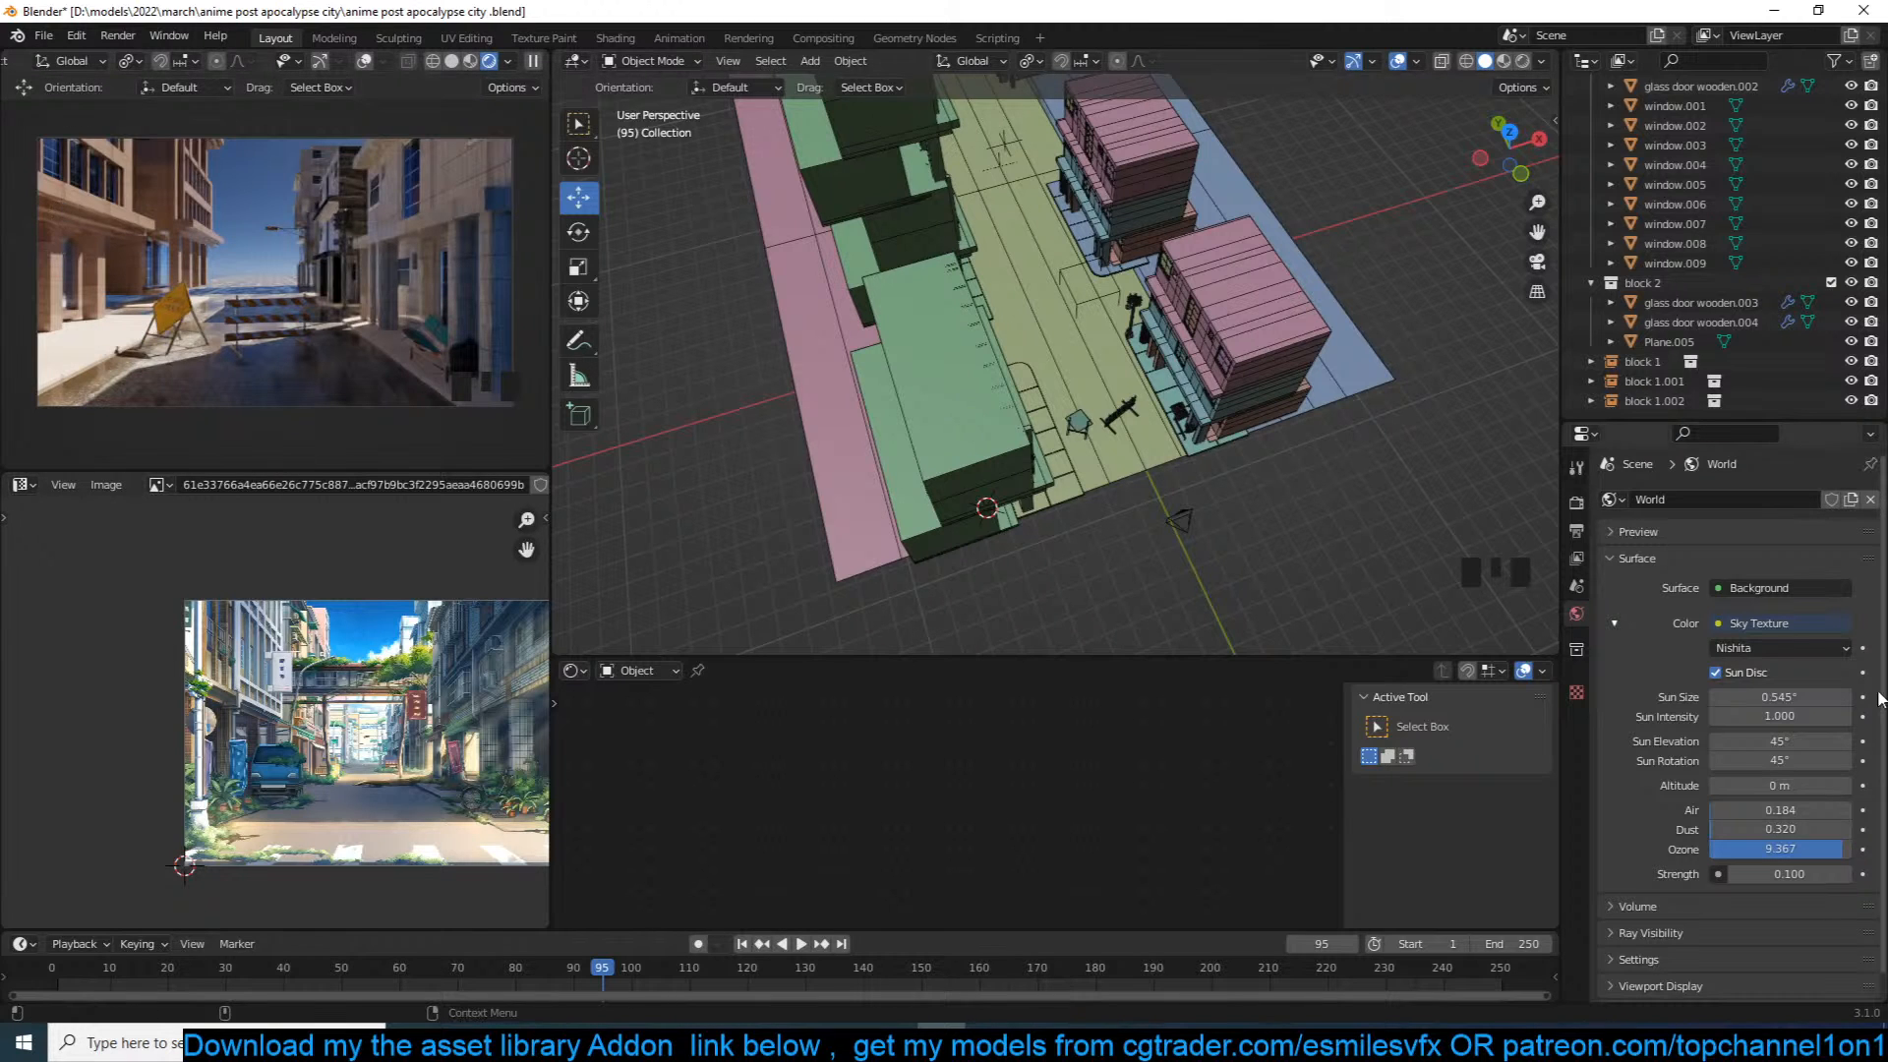
{"action": "left_click", "coordinate": [1780, 740]}
{"action": "type", "text": "30"}
{"action": "left_click", "coordinate": [1678, 758]}
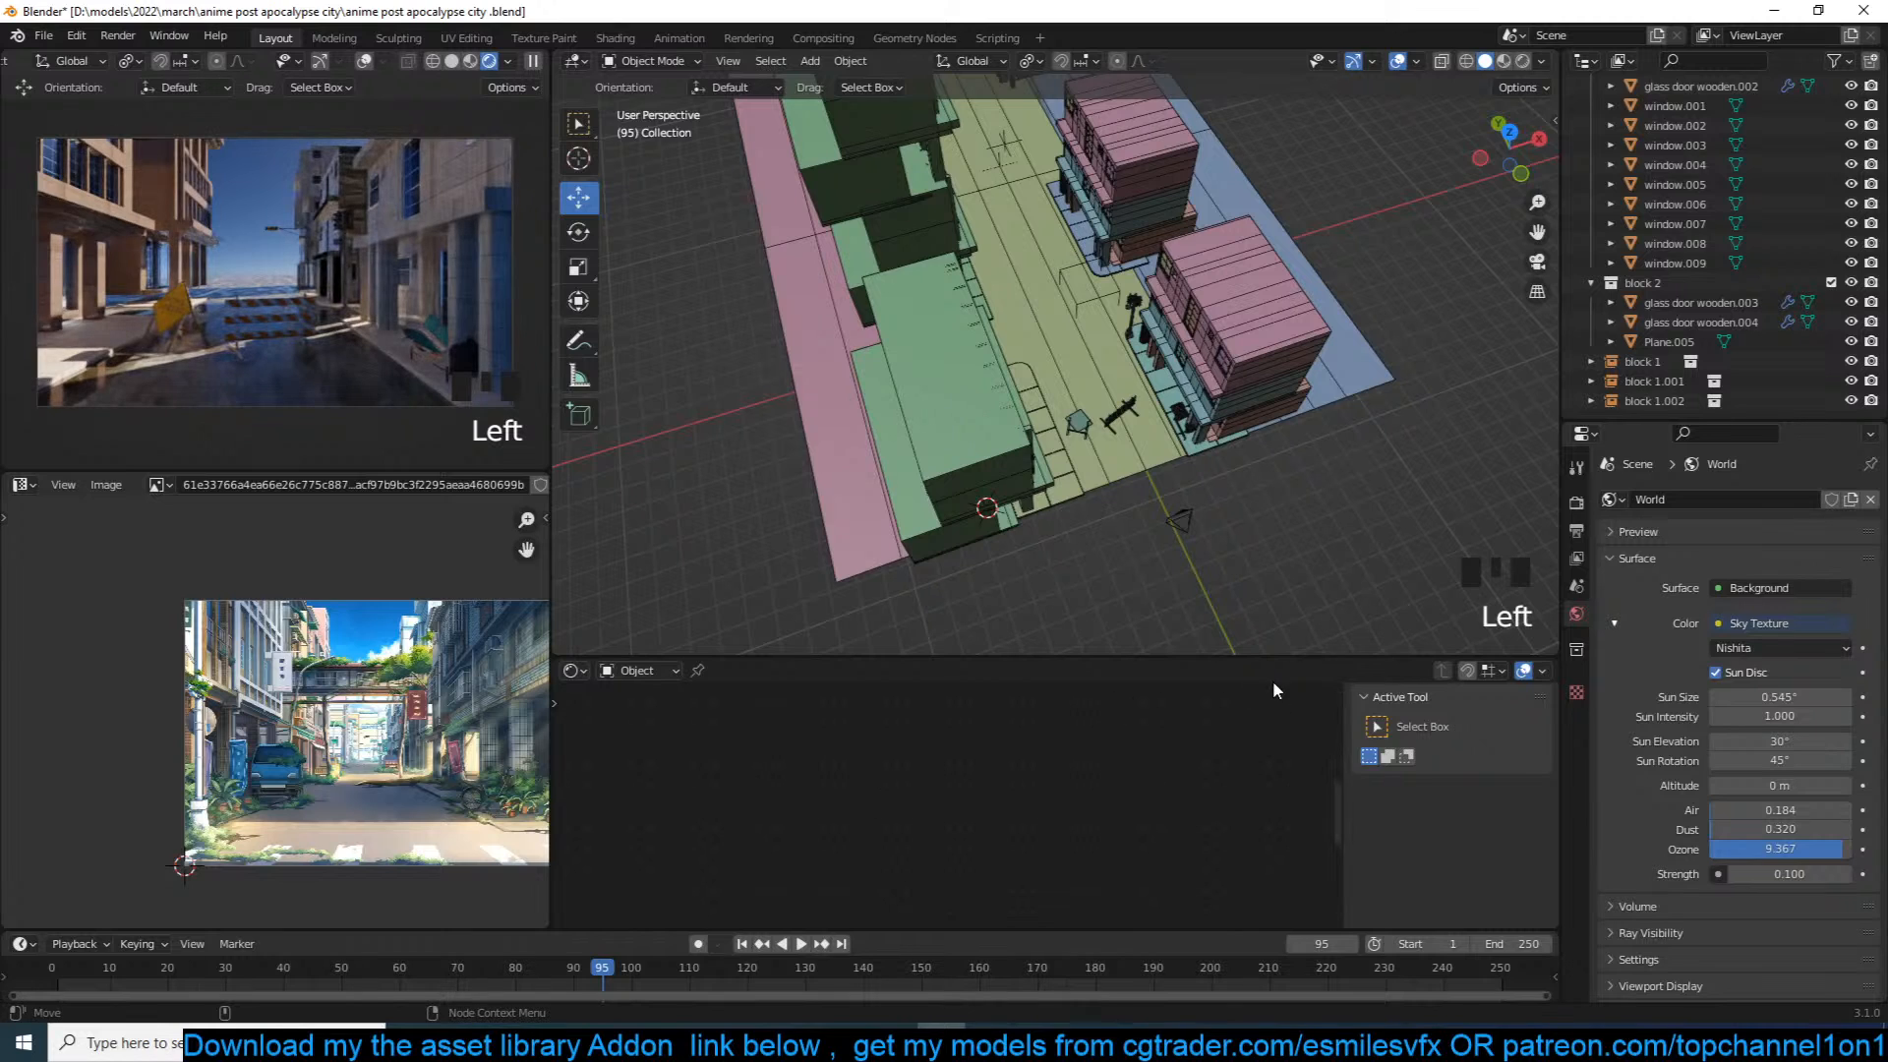
Step: Set the Sky Texture's sun size to 11° and save the file
{"action": "left_click", "coordinate": [1778, 697]}
{"action": "type", "text": "11"}
{"action": "left_click", "coordinate": [1673, 733]}
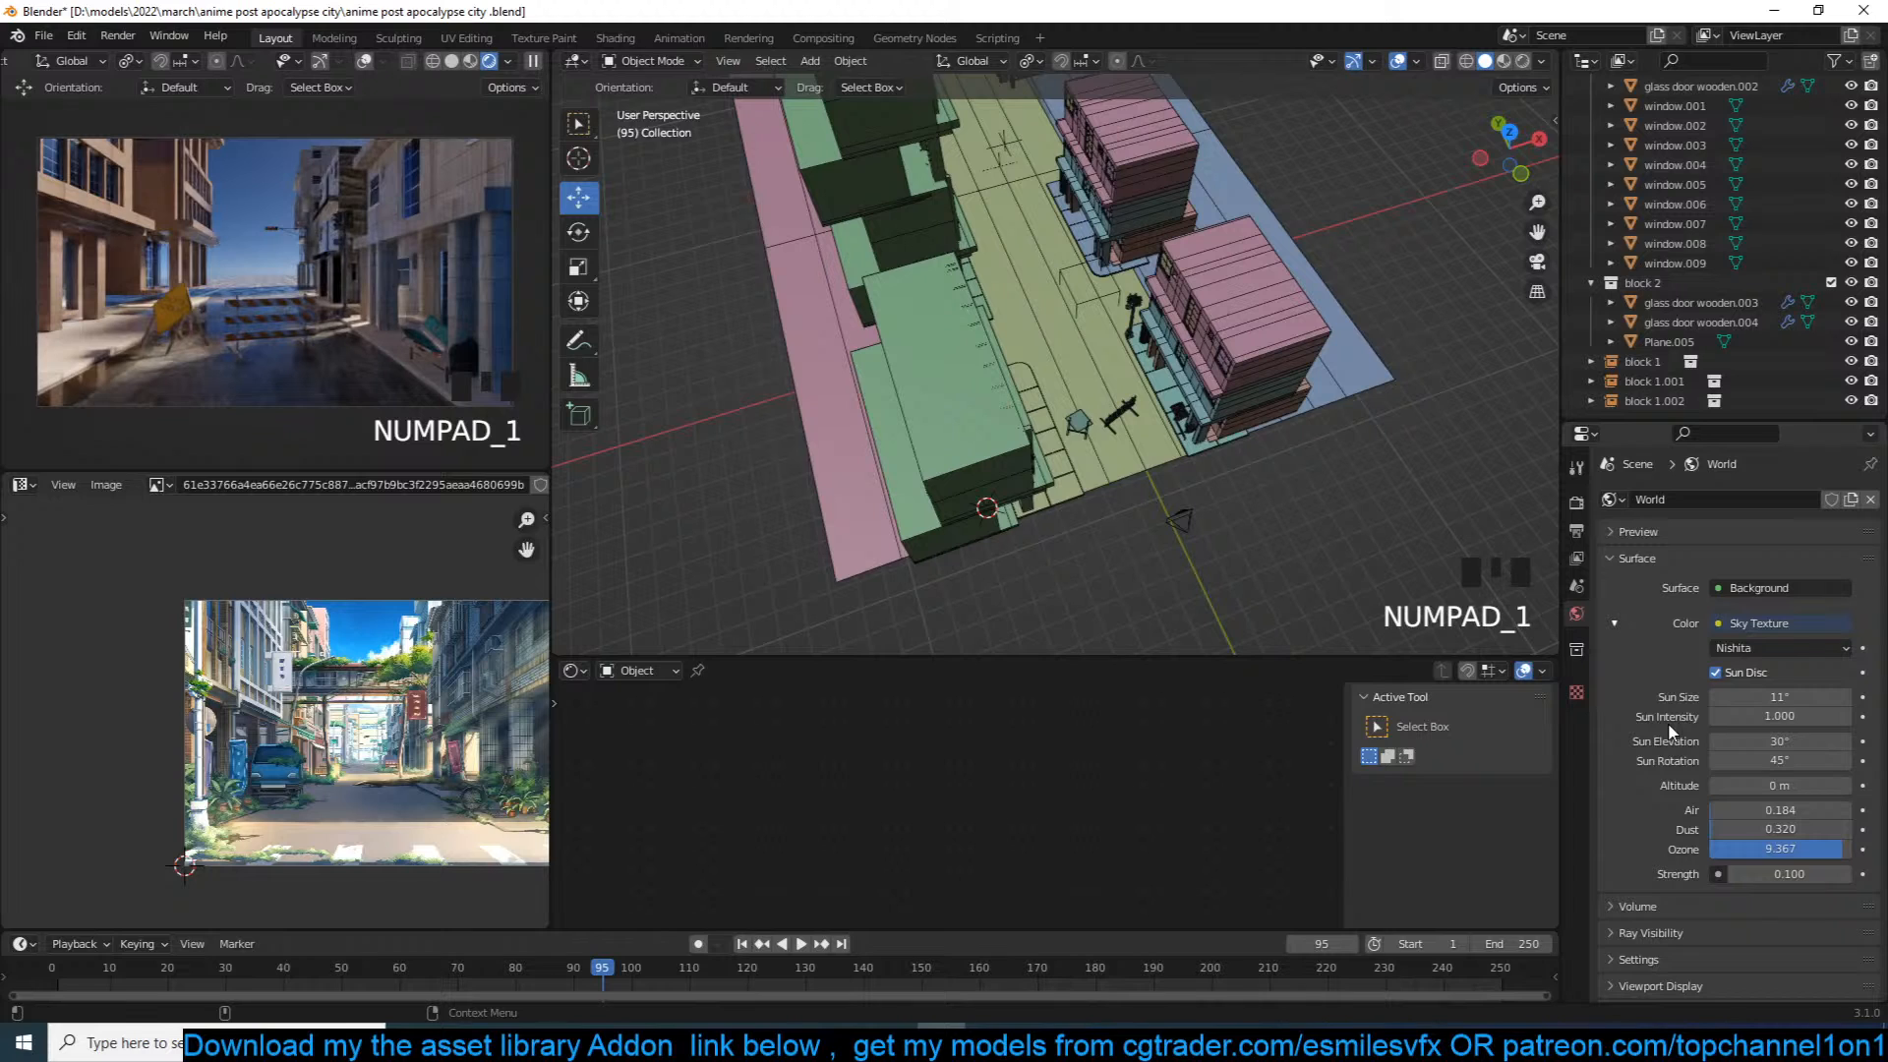
{"action": "key", "text": "ctrl+s"}
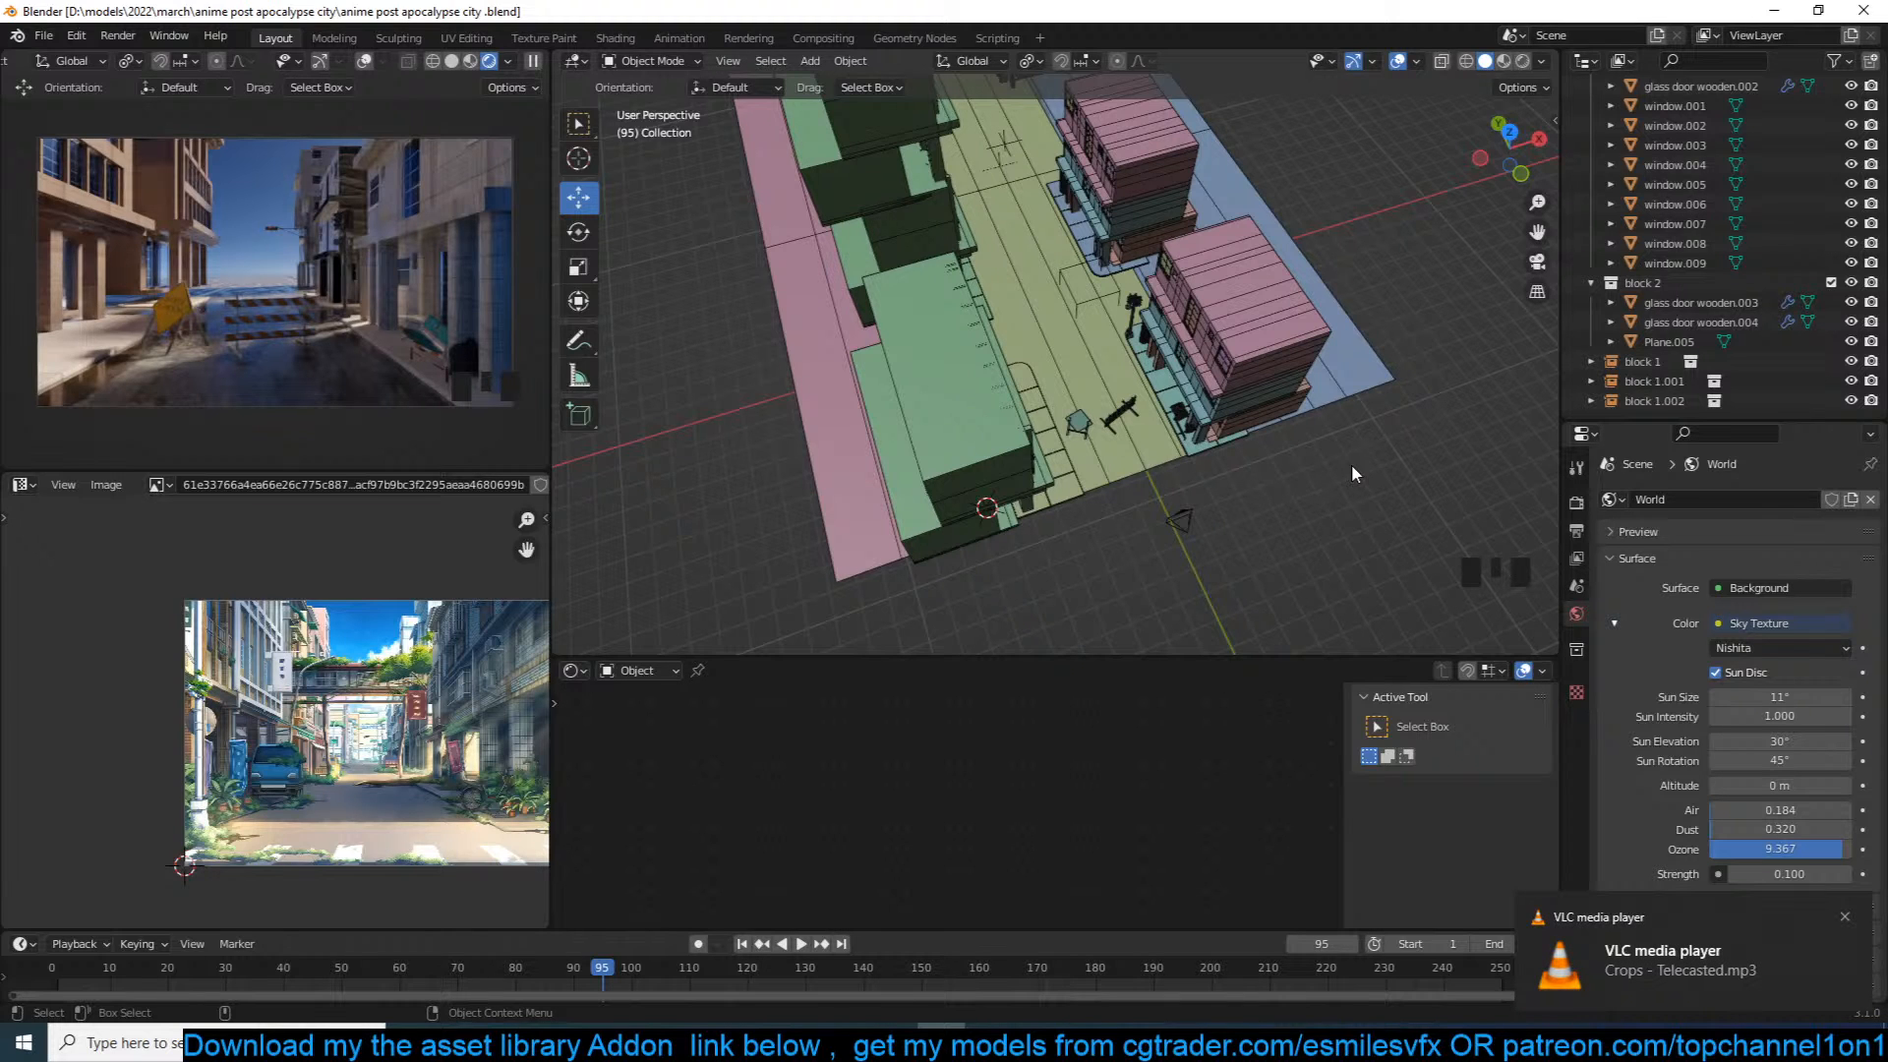
Step: Nudge the duplicated road plane behind the green buildings slightly toward the street, deselect it and save the file
{"action": "scroll", "coordinate": [1350, 473], "scroll_direction": "up", "scroll_amount": 1}
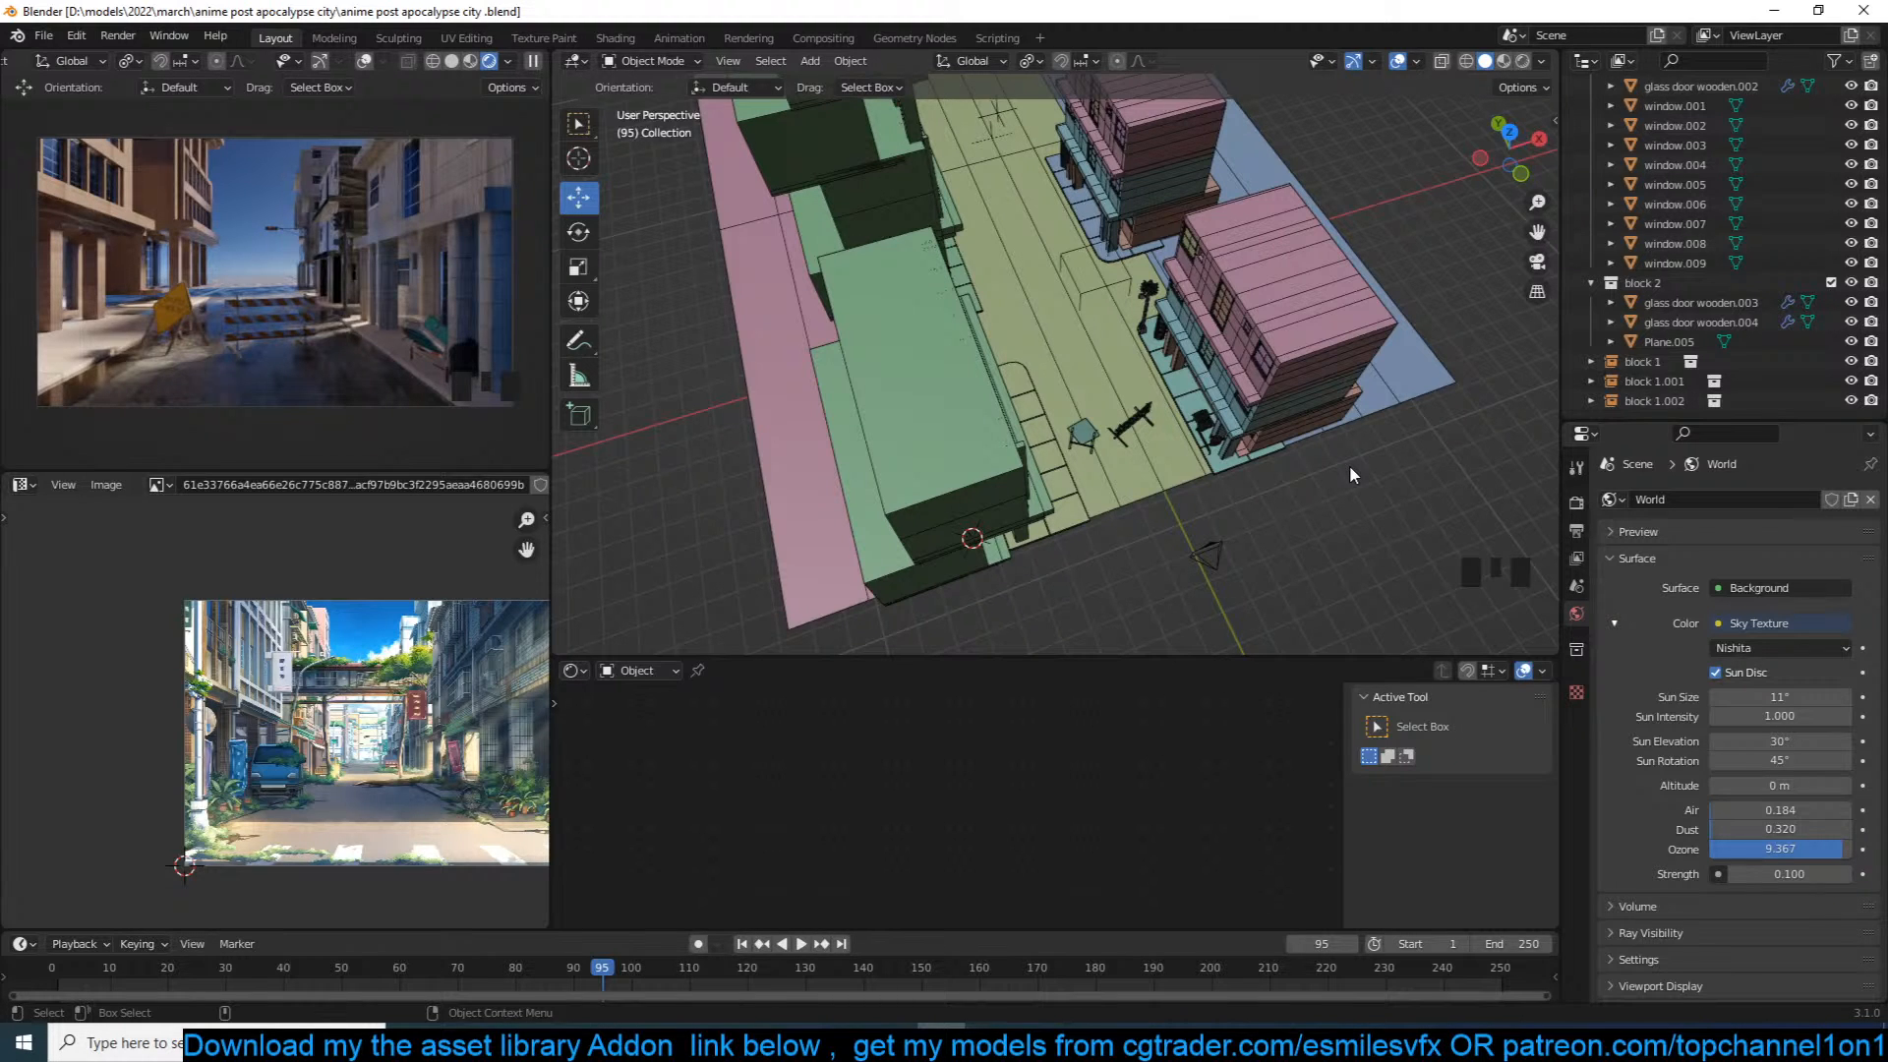
{"action": "middle_click_drag", "start_coordinate": [1314, 454], "coordinate": [1334, 517], "text": "shift"}
{"action": "key", "text": "ctrl+s"}
{"action": "key", "text": "grave"}
{"action": "key", "text": "grave"}
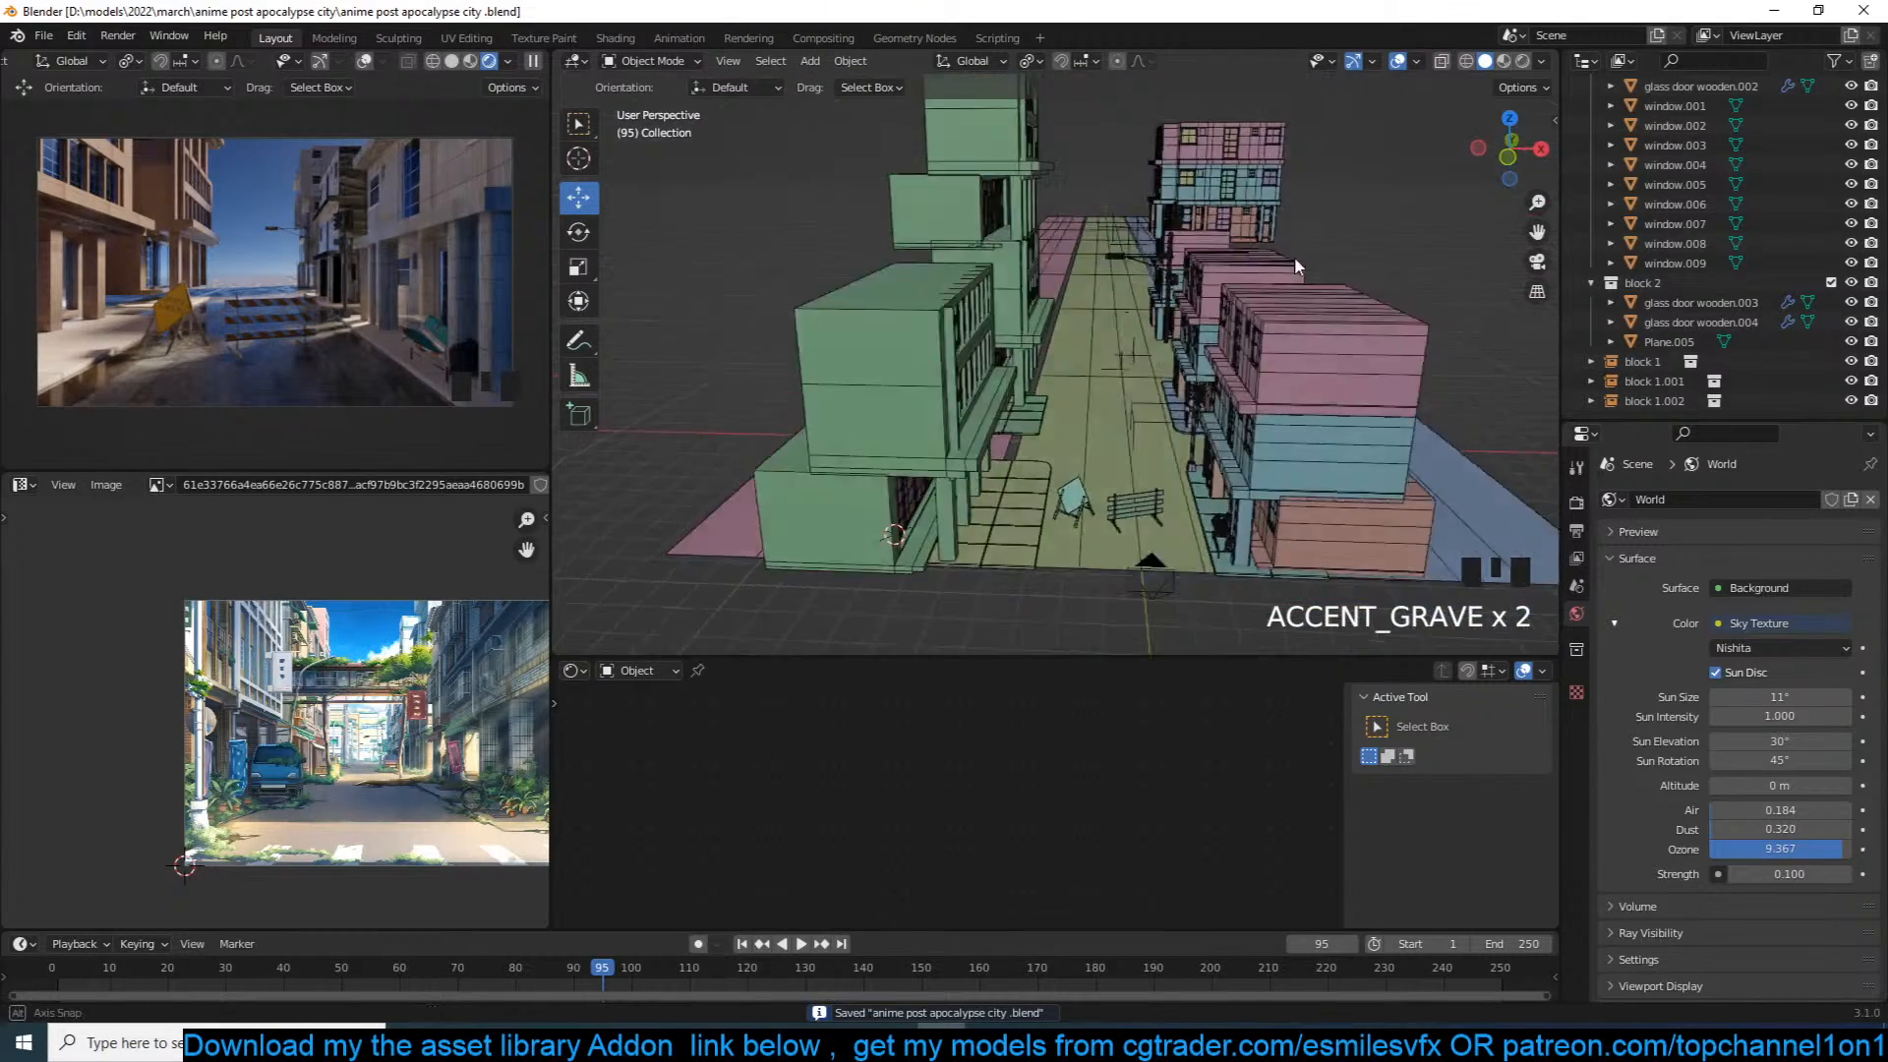
{"action": "scroll", "coordinate": [1243, 367], "scroll_direction": "up", "scroll_amount": 2}
{"action": "key", "text": "grave"}
{"action": "key", "text": "grave"}
{"action": "scroll", "coordinate": [1033, 433], "scroll_direction": "down", "scroll_amount": 4}
{"action": "left_click", "coordinate": [1028, 432]}
{"action": "left_click_drag", "start_coordinate": [1011, 410], "coordinate": [1018, 410]}
{"action": "key", "text": "alt+a"}
{"action": "key", "text": "ctrl+s"}
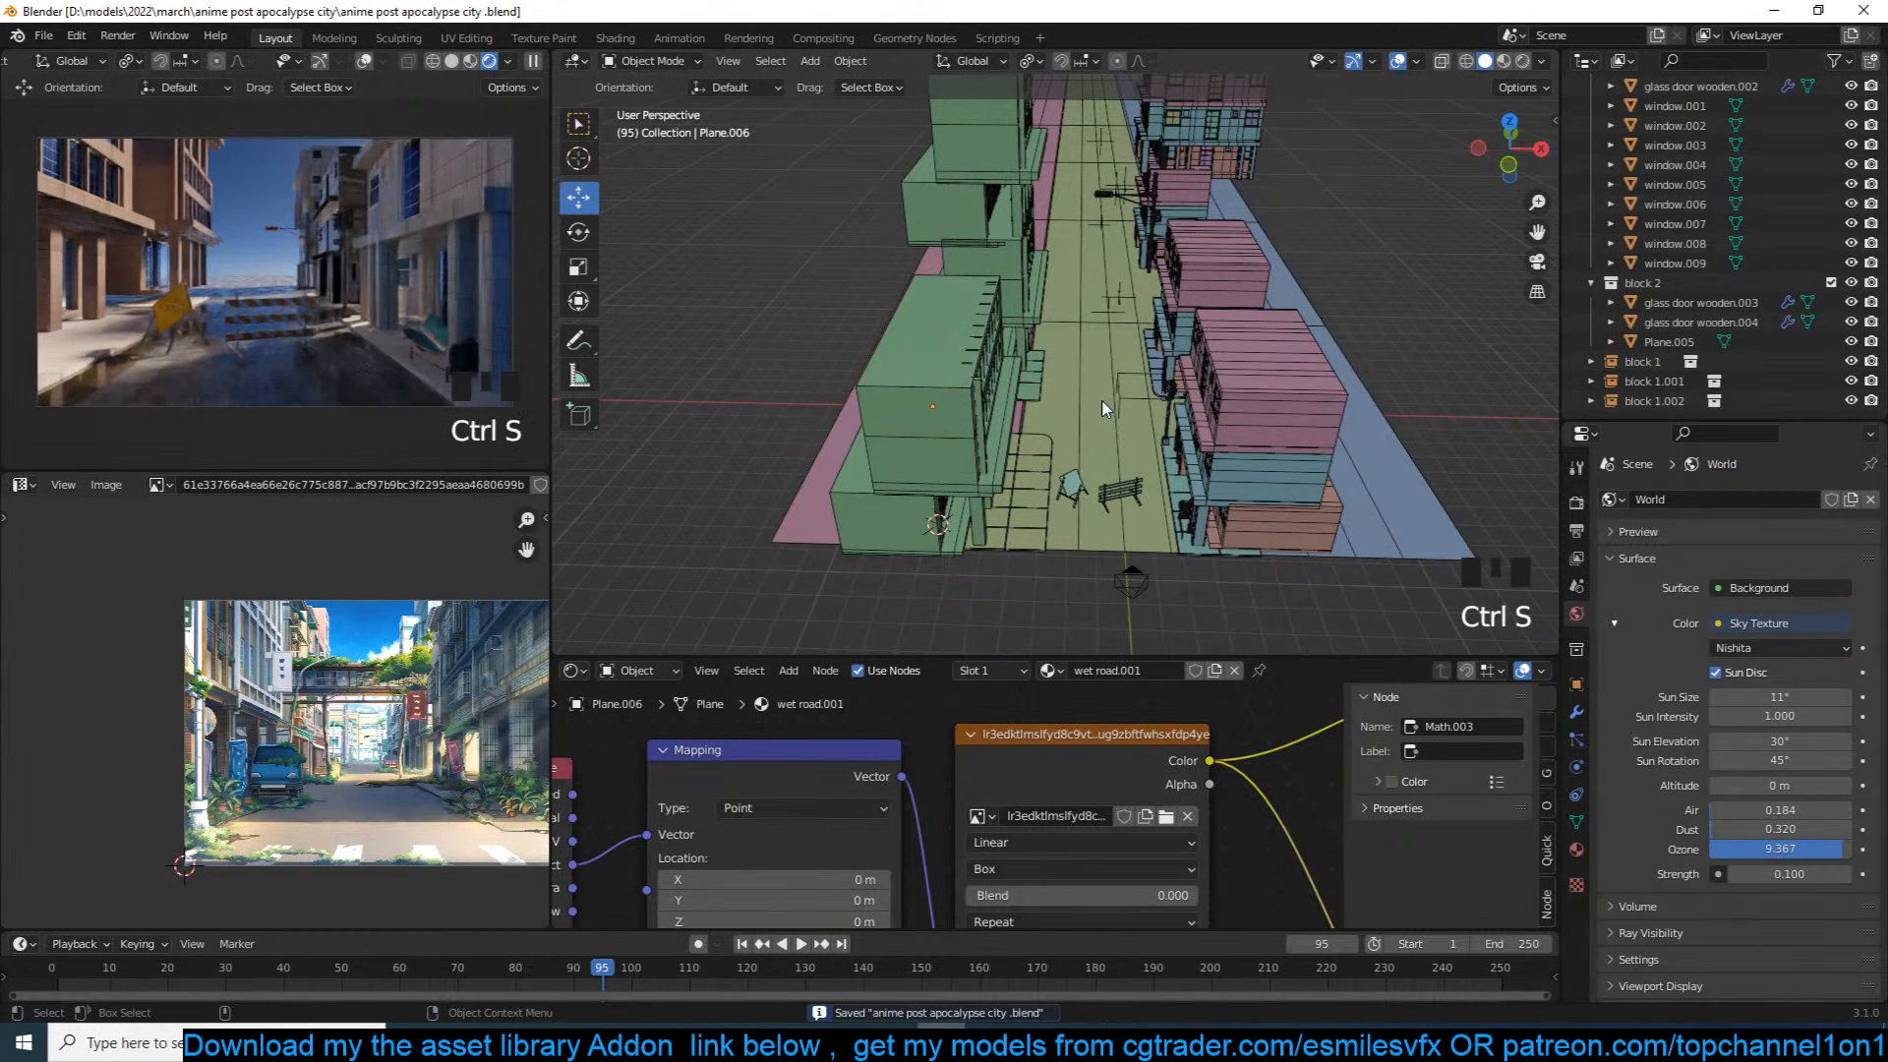
{"action": "key", "text": "ctrl+s"}
Step: Compare the modelled buildings on both sides of the street with the anime street reference image
{"action": "middle_click_drag", "start_coordinate": [1213, 415], "coordinate": [1260, 422], "text": "shift"}
{"action": "scroll", "coordinate": [1138, 437], "scroll_direction": "down", "scroll_amount": 1}
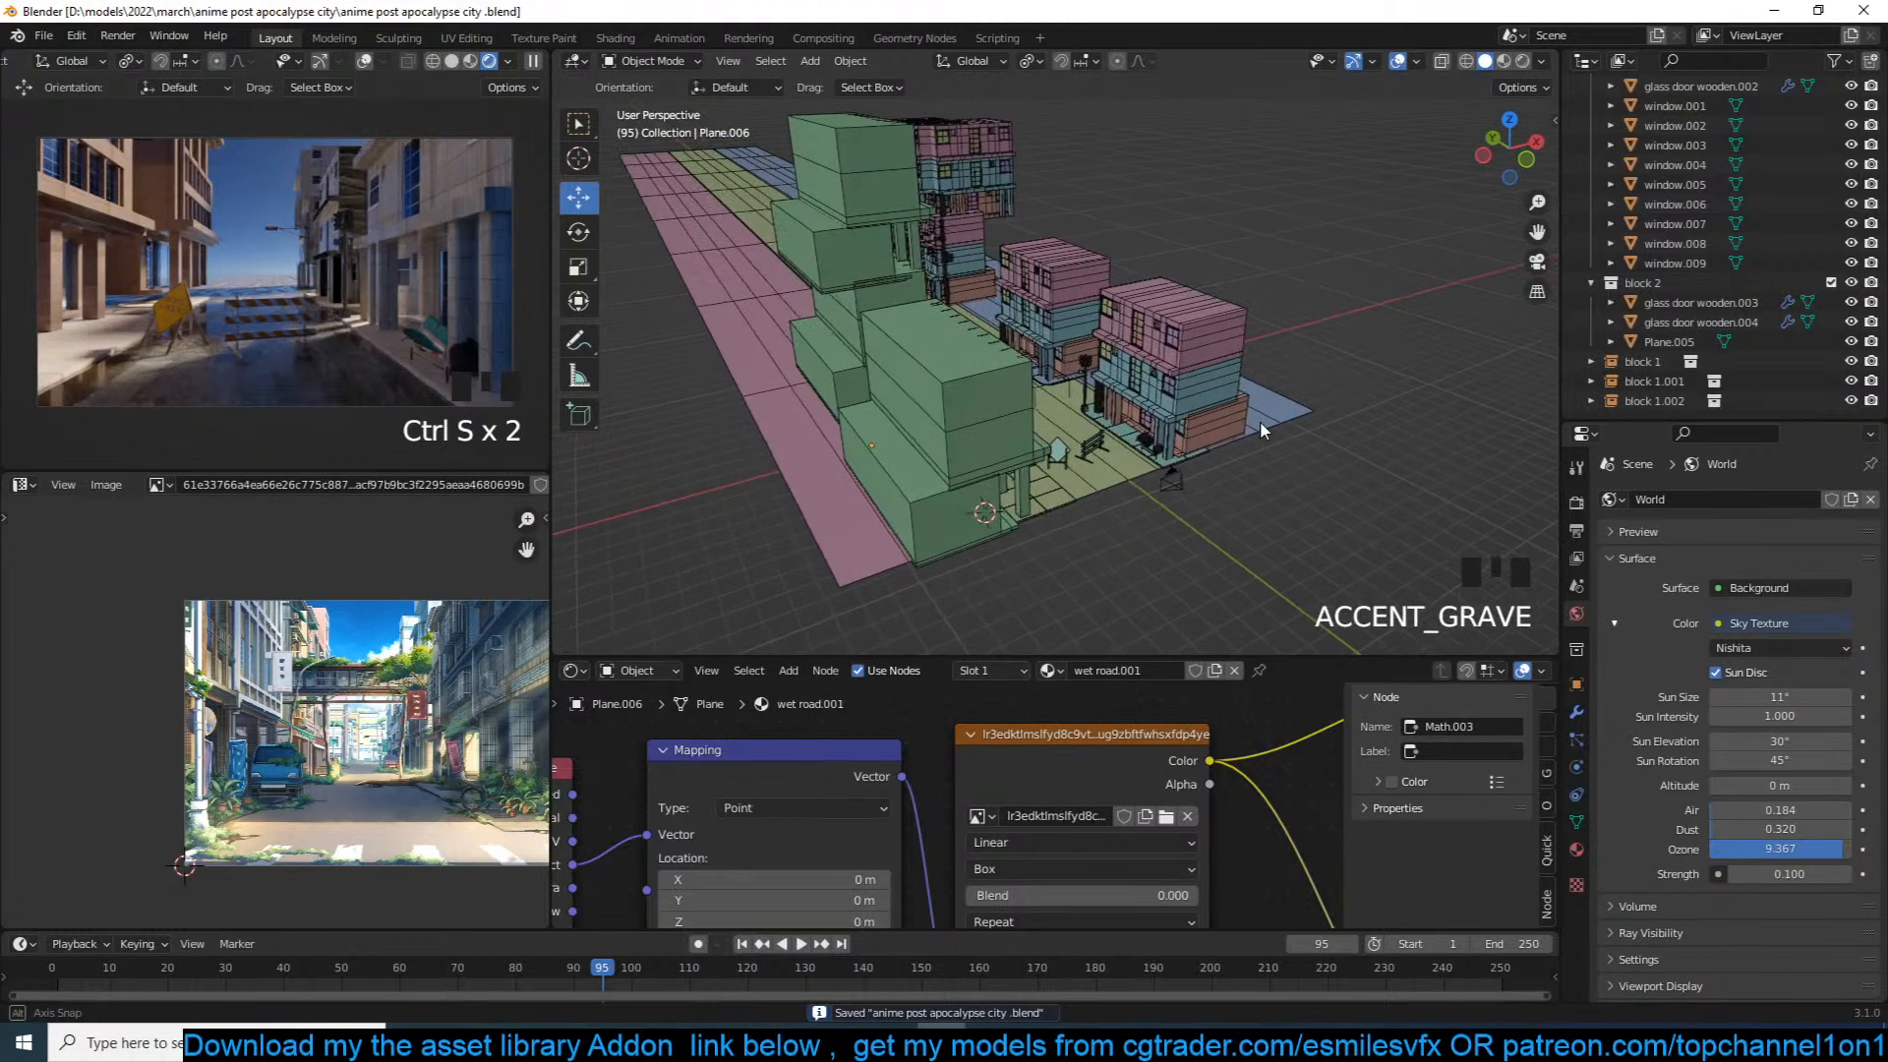
{"action": "scroll", "coordinate": [394, 748], "scroll_direction": "down", "scroll_amount": 1}
{"action": "scroll", "coordinate": [394, 742], "scroll_direction": "up", "scroll_amount": 4}
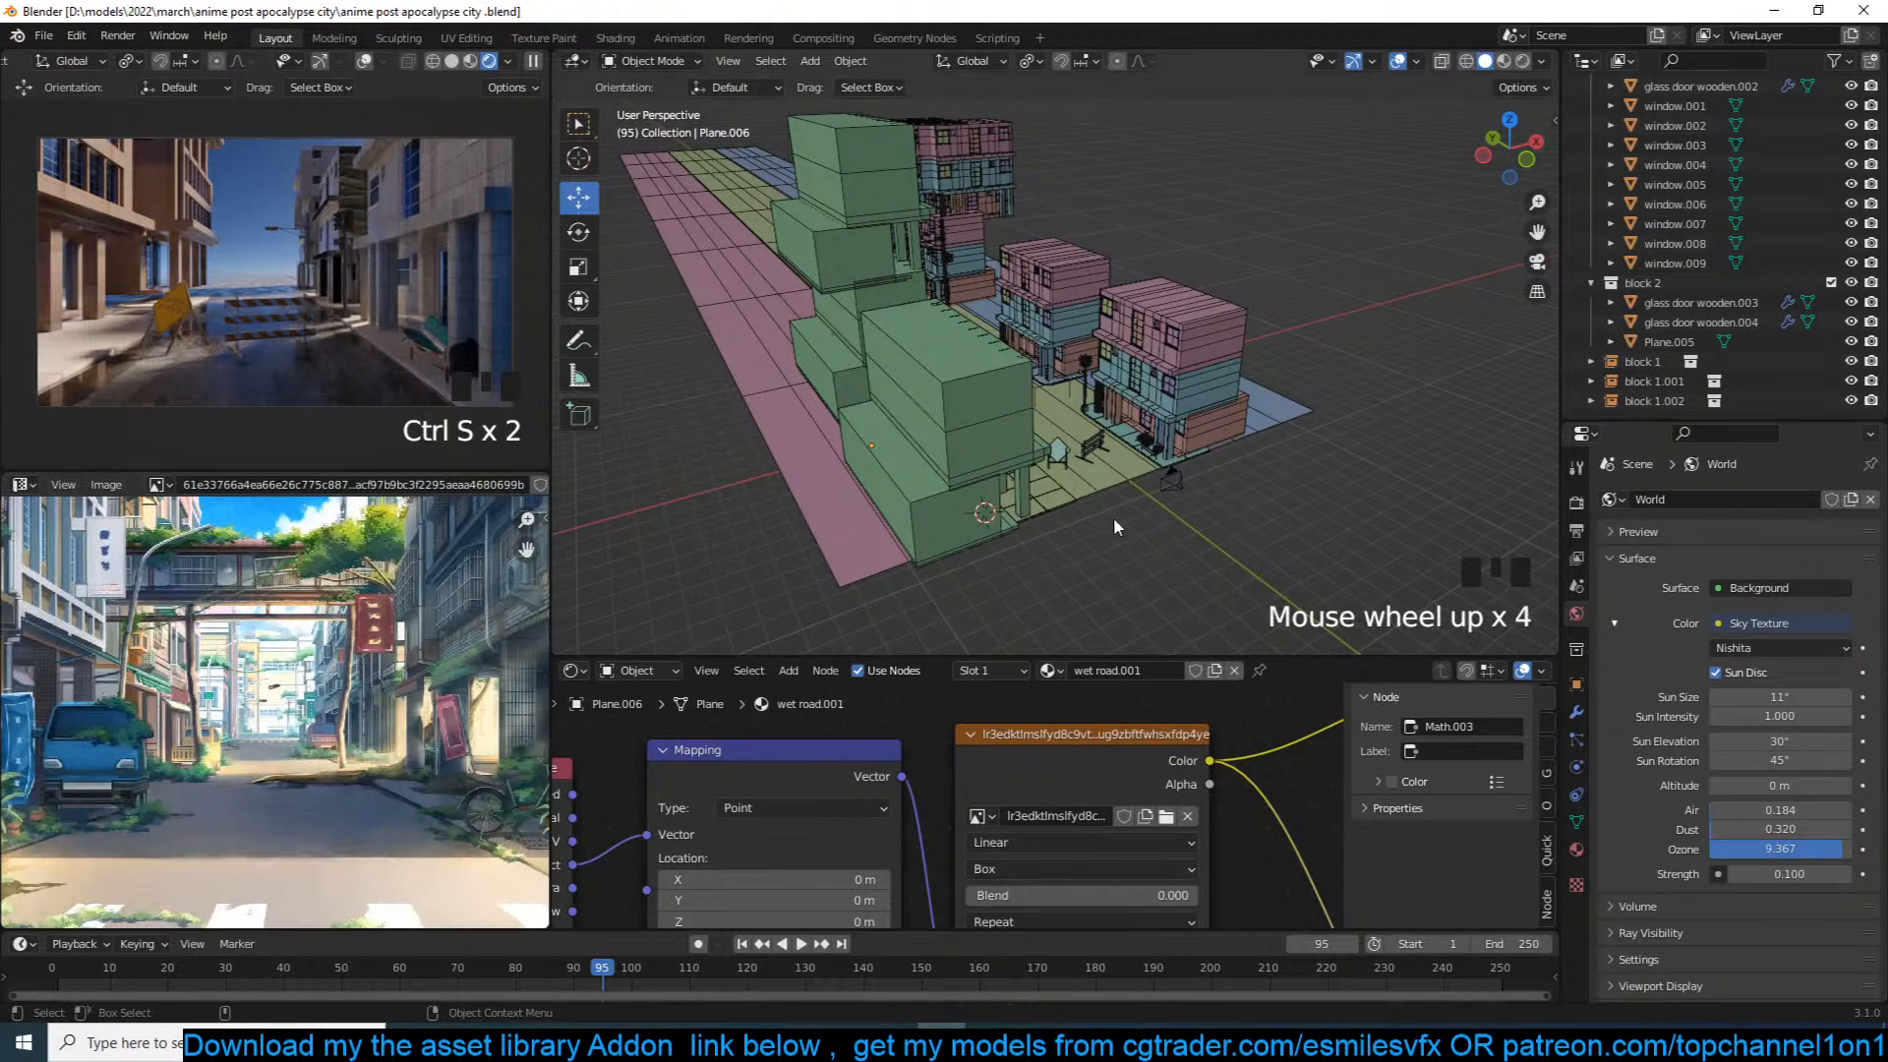
{"action": "scroll", "coordinate": [1283, 464], "scroll_direction": "up", "scroll_amount": 2}
{"action": "scroll", "coordinate": [1283, 473], "scroll_direction": "up", "scroll_amount": 1}
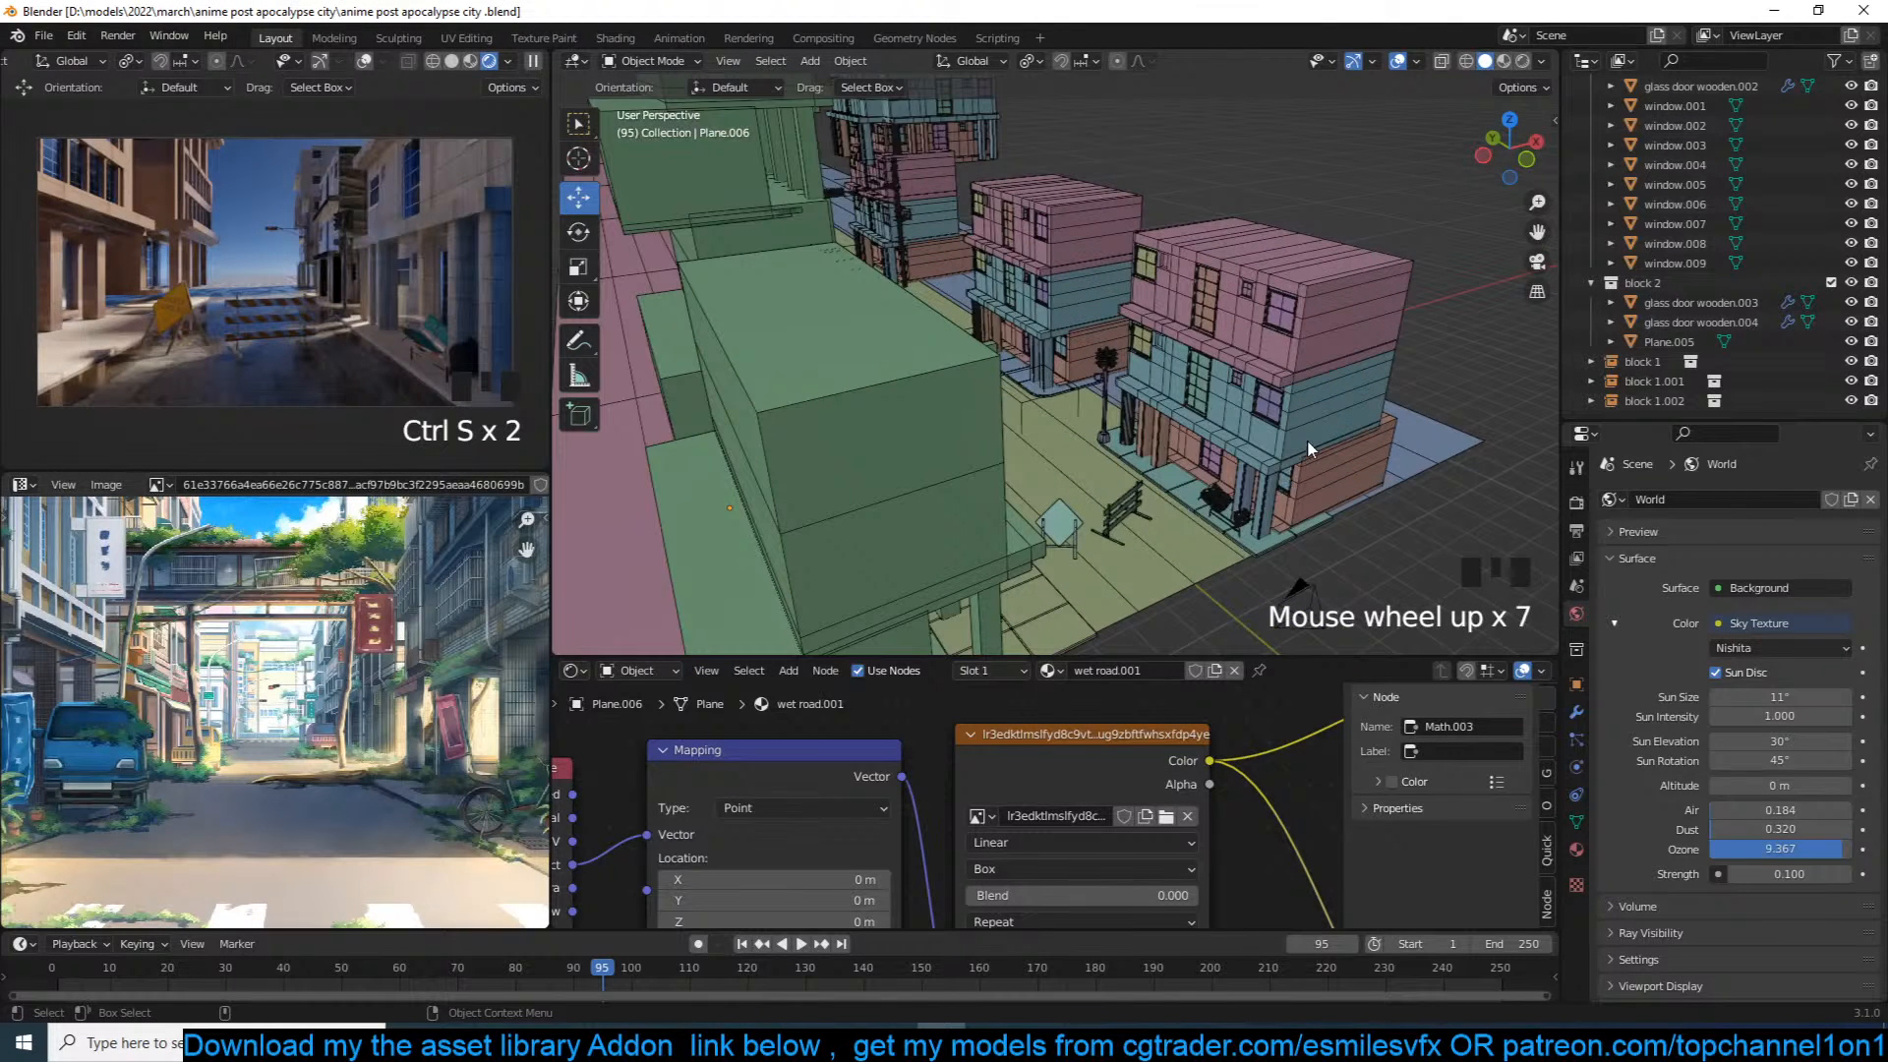
{"action": "scroll", "coordinate": [406, 791], "scroll_direction": "down", "scroll_amount": 1}
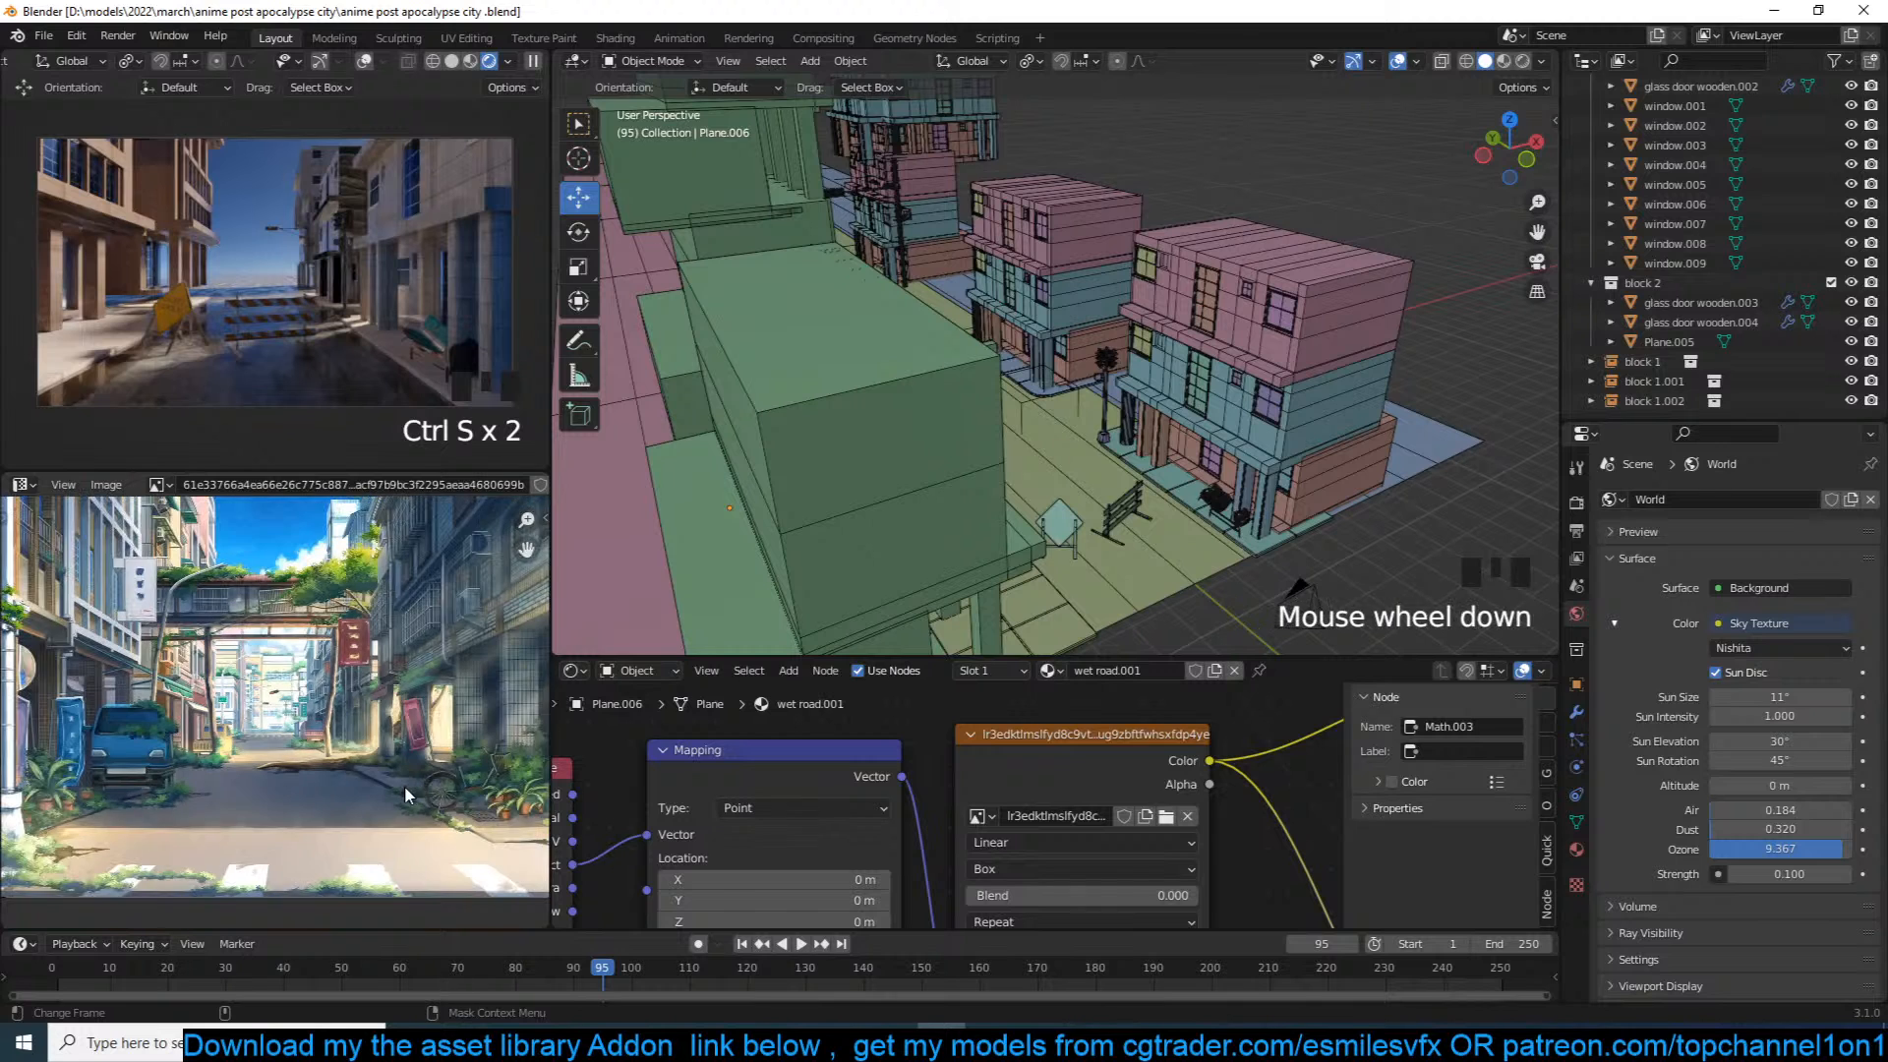
{"action": "scroll", "coordinate": [406, 791], "scroll_direction": "down", "scroll_amount": 1}
Step: Locate the front pink and blue building's collection, block 1, and exclude it from the view layer
{"action": "left_click", "coordinate": [1265, 459]}
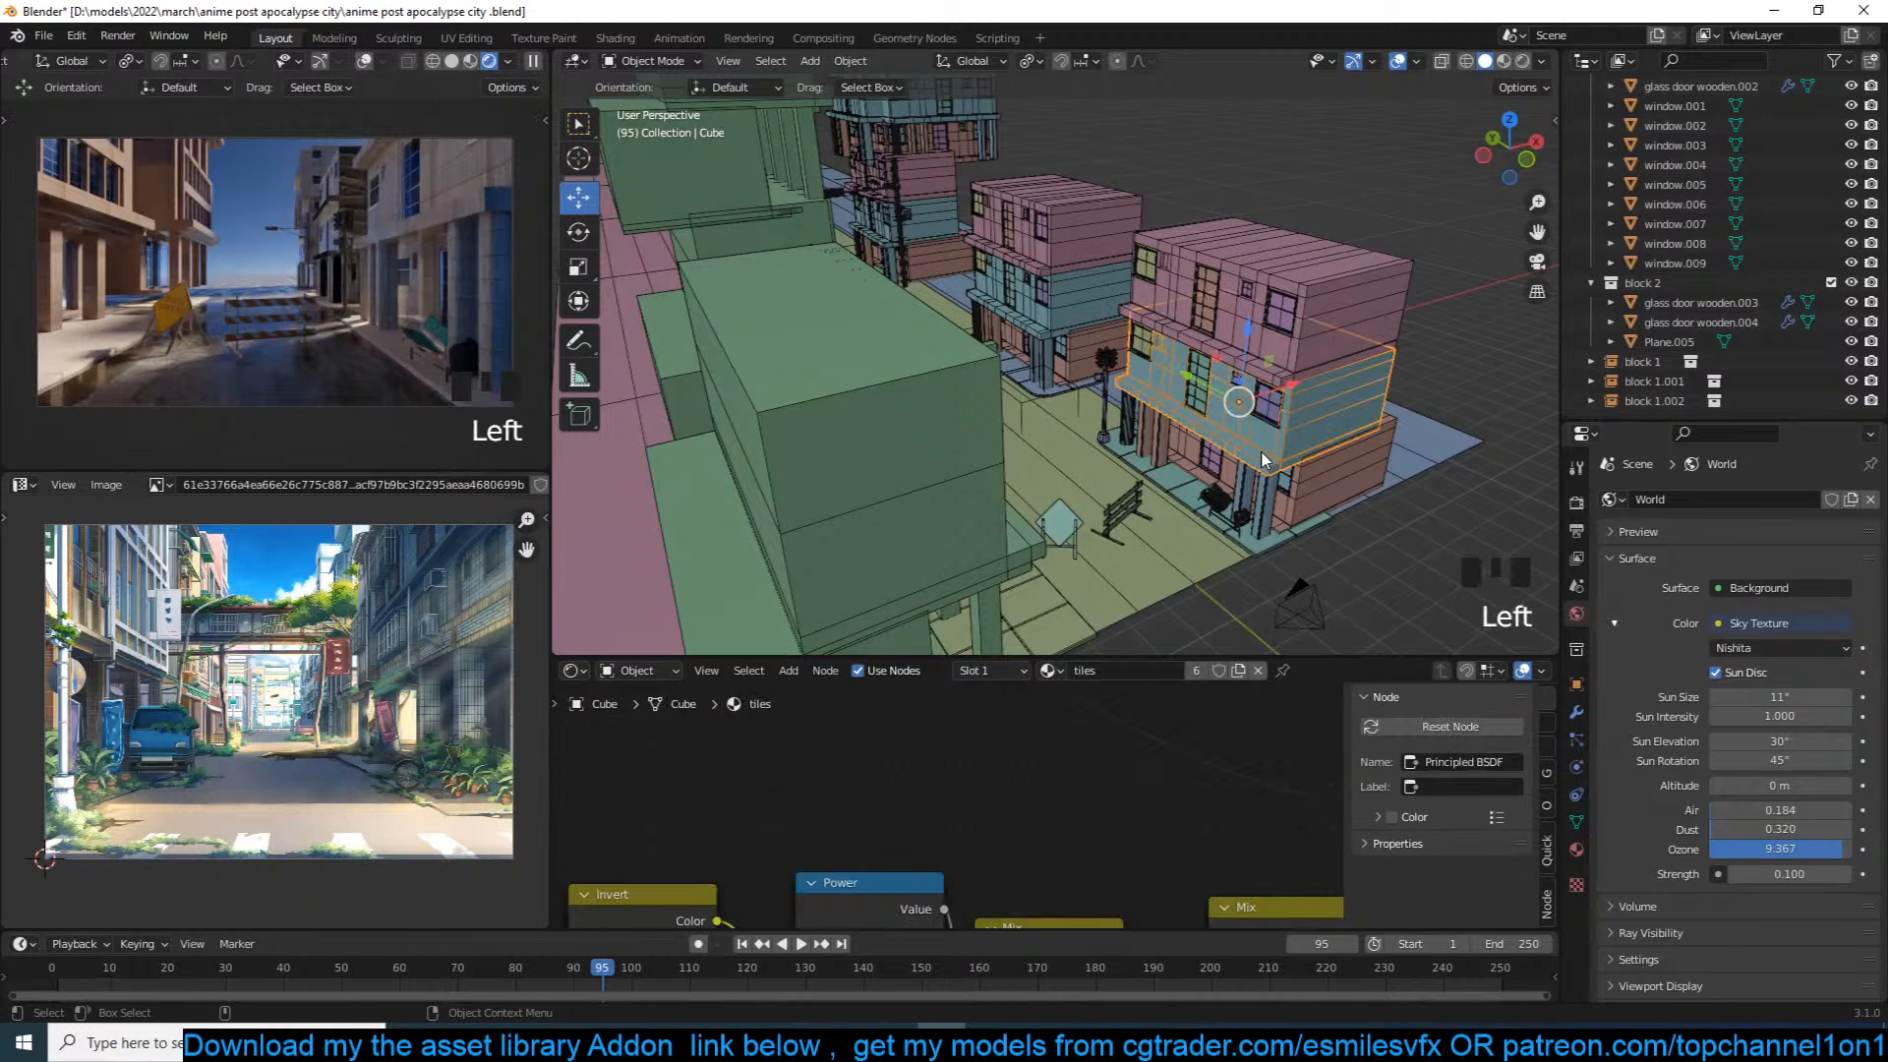
{"action": "left_click", "coordinate": [1281, 491]}
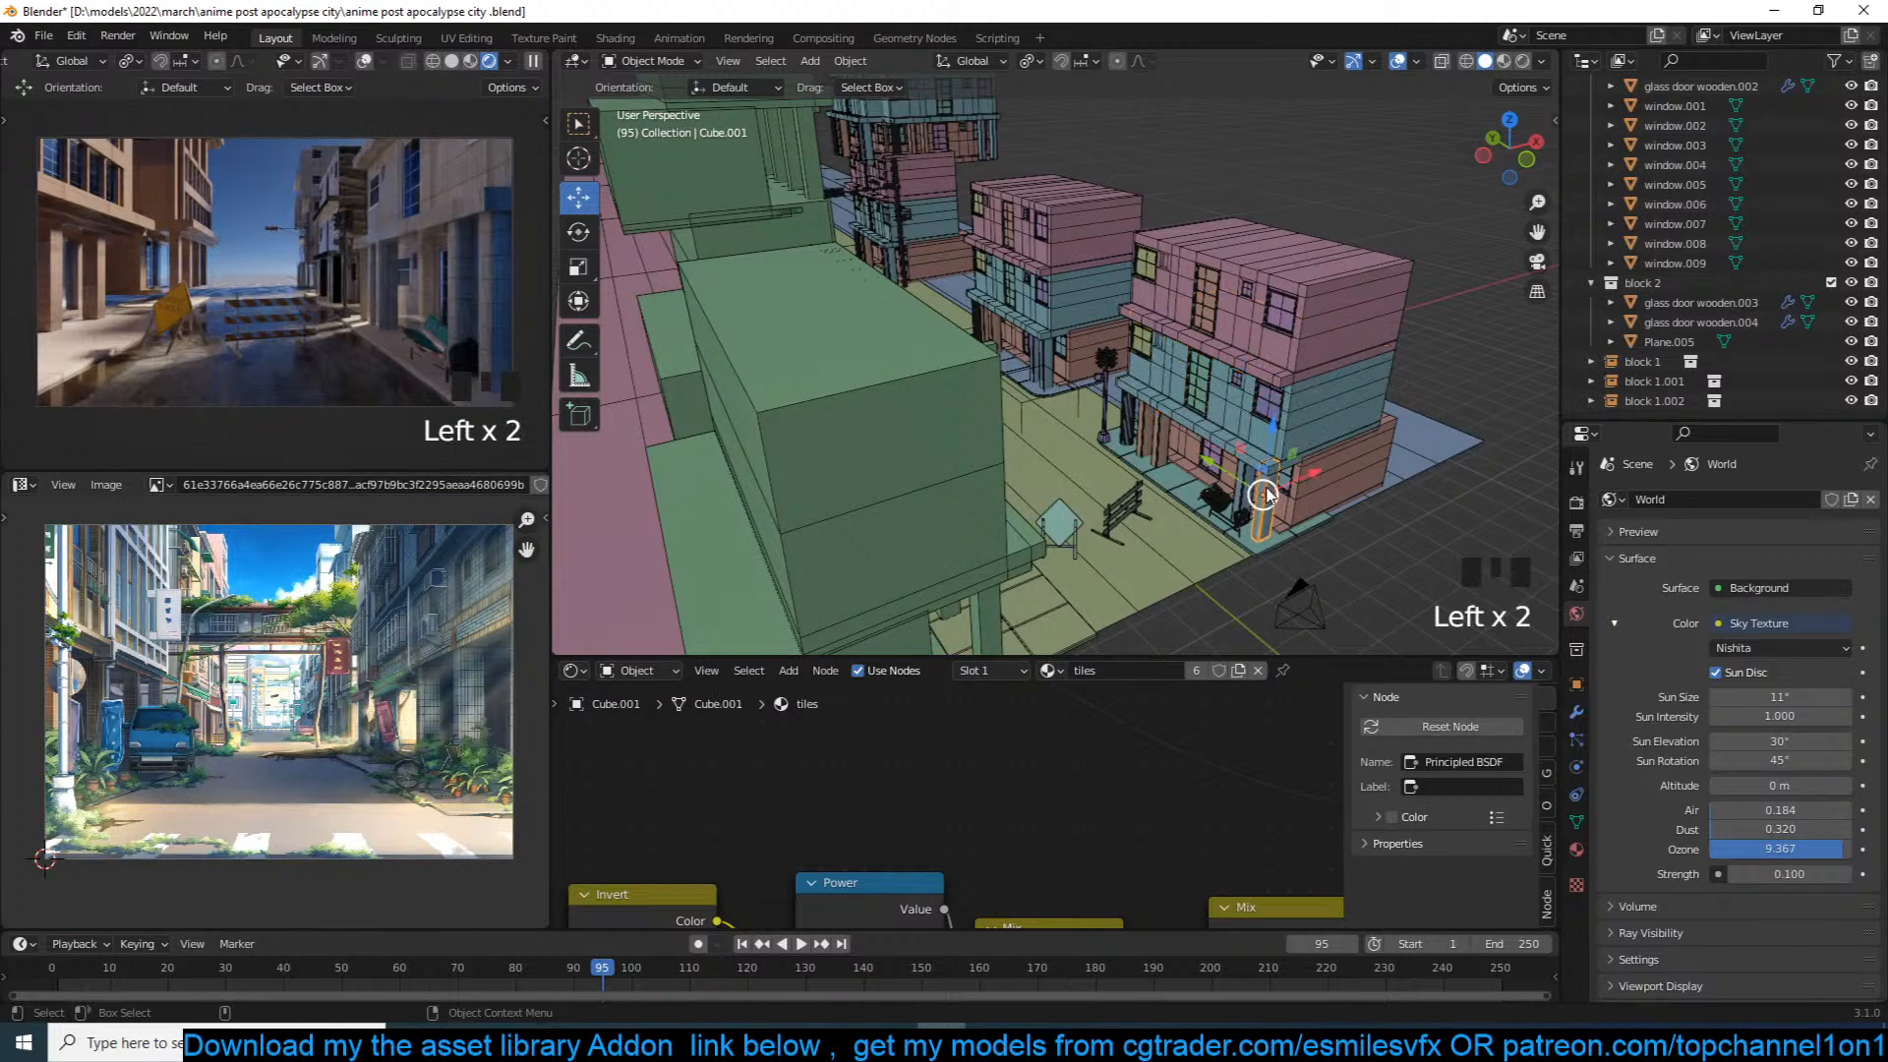
{"action": "key", "text": "grave"}
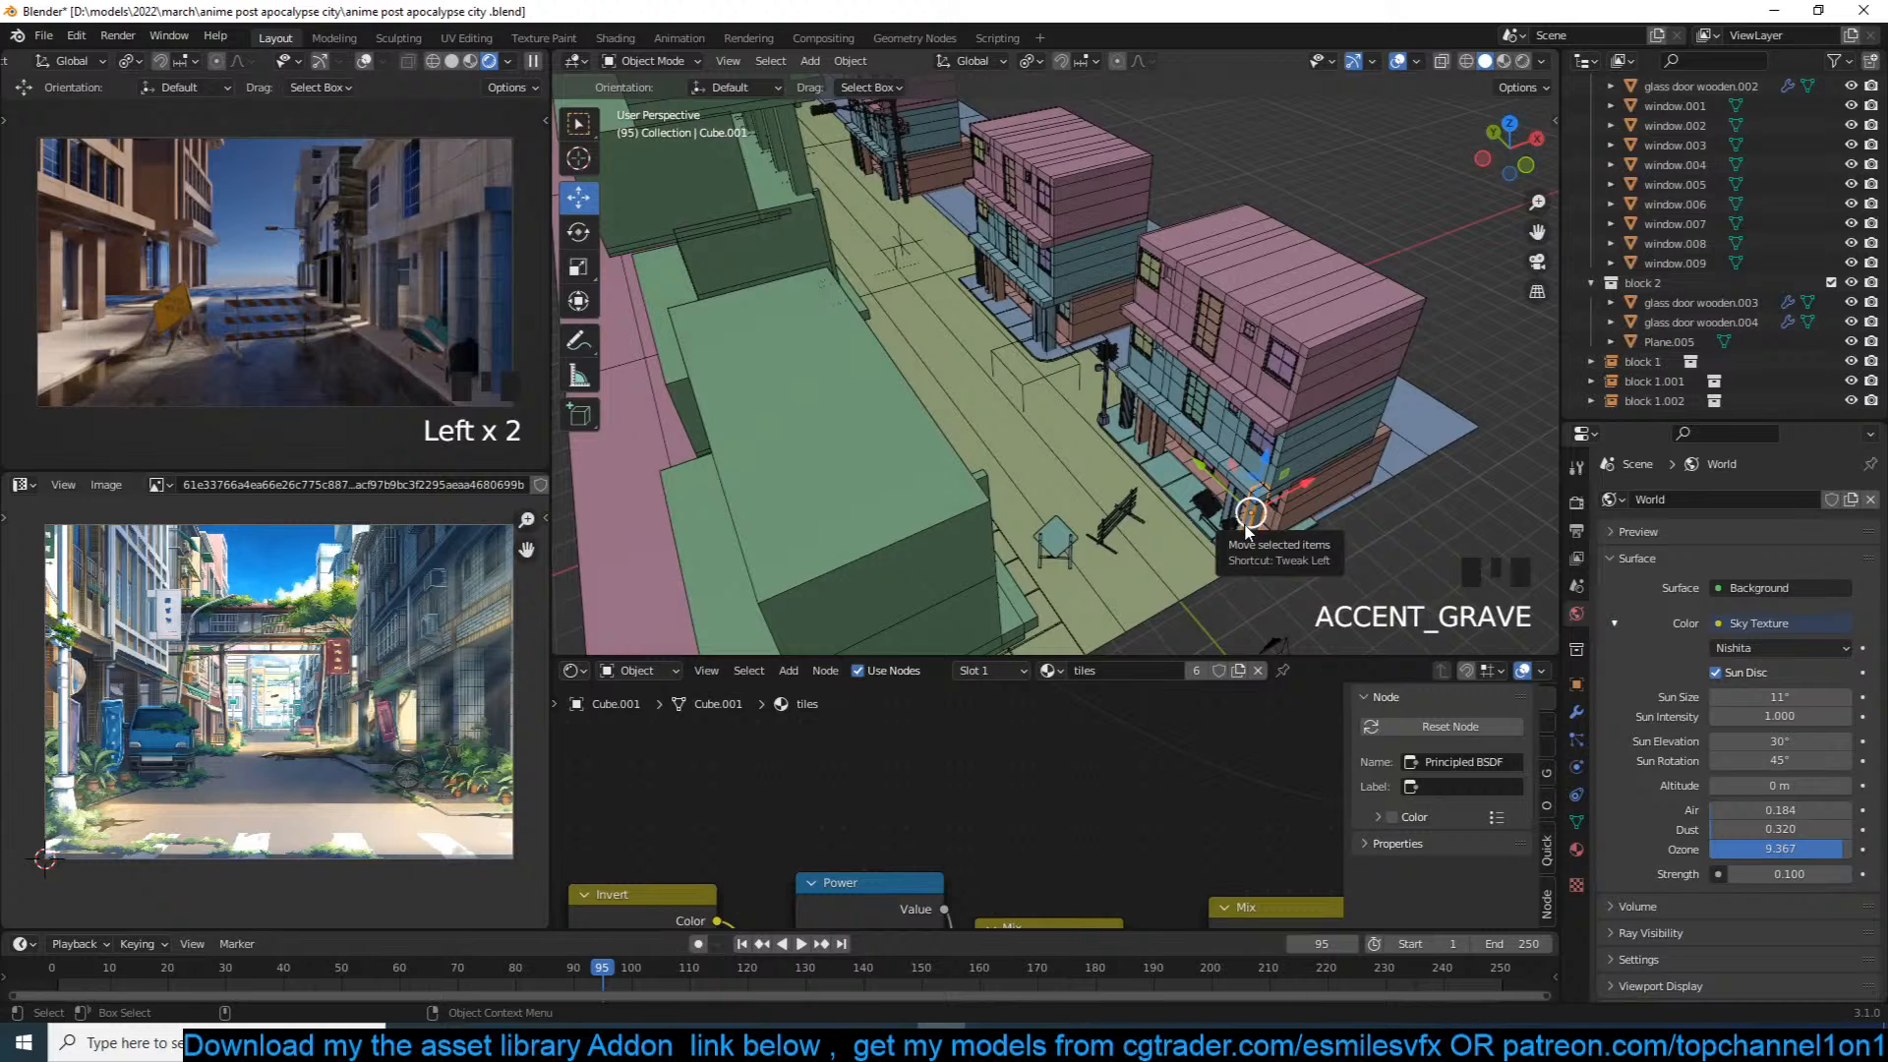
{"action": "left_click", "coordinate": [1187, 396]}
{"action": "key", "text": "KP_Decimal"}
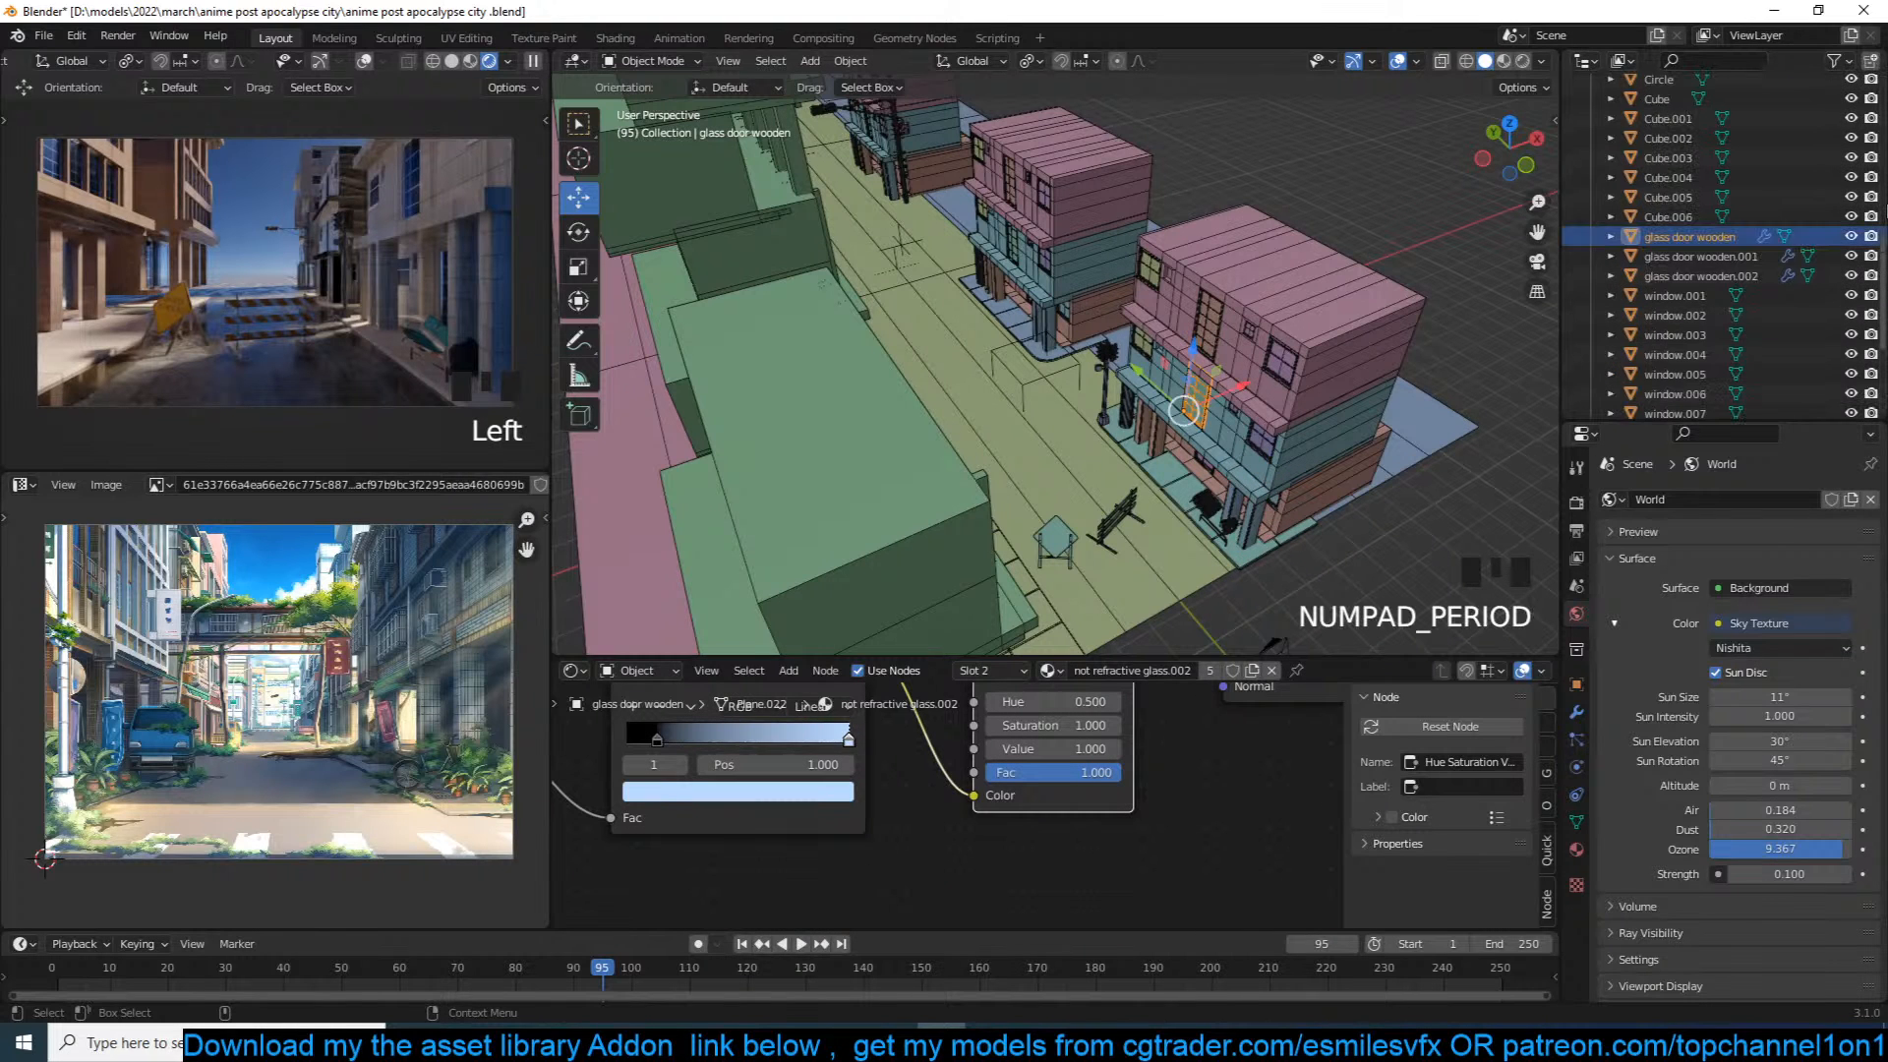
{"action": "scroll", "coordinate": [1797, 310], "scroll_direction": "up", "scroll_amount": 4}
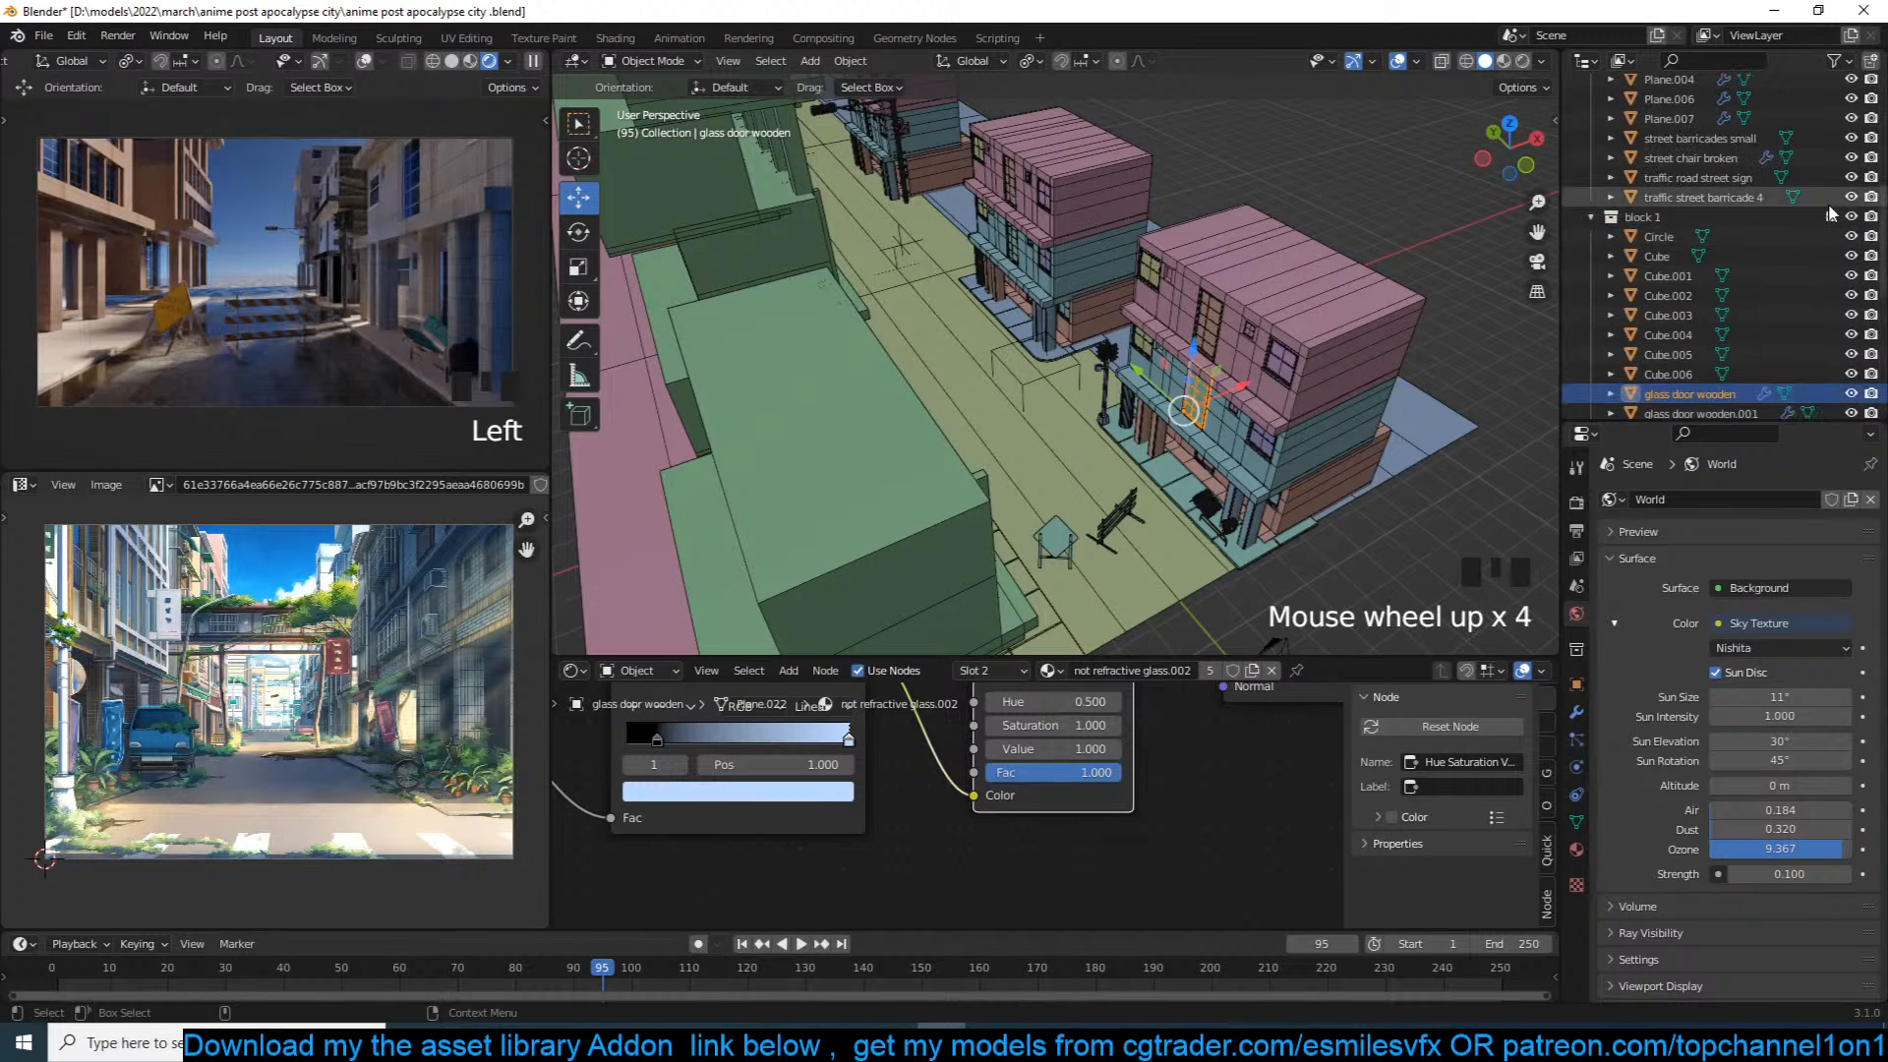
{"action": "left_click", "coordinate": [1831, 217]}
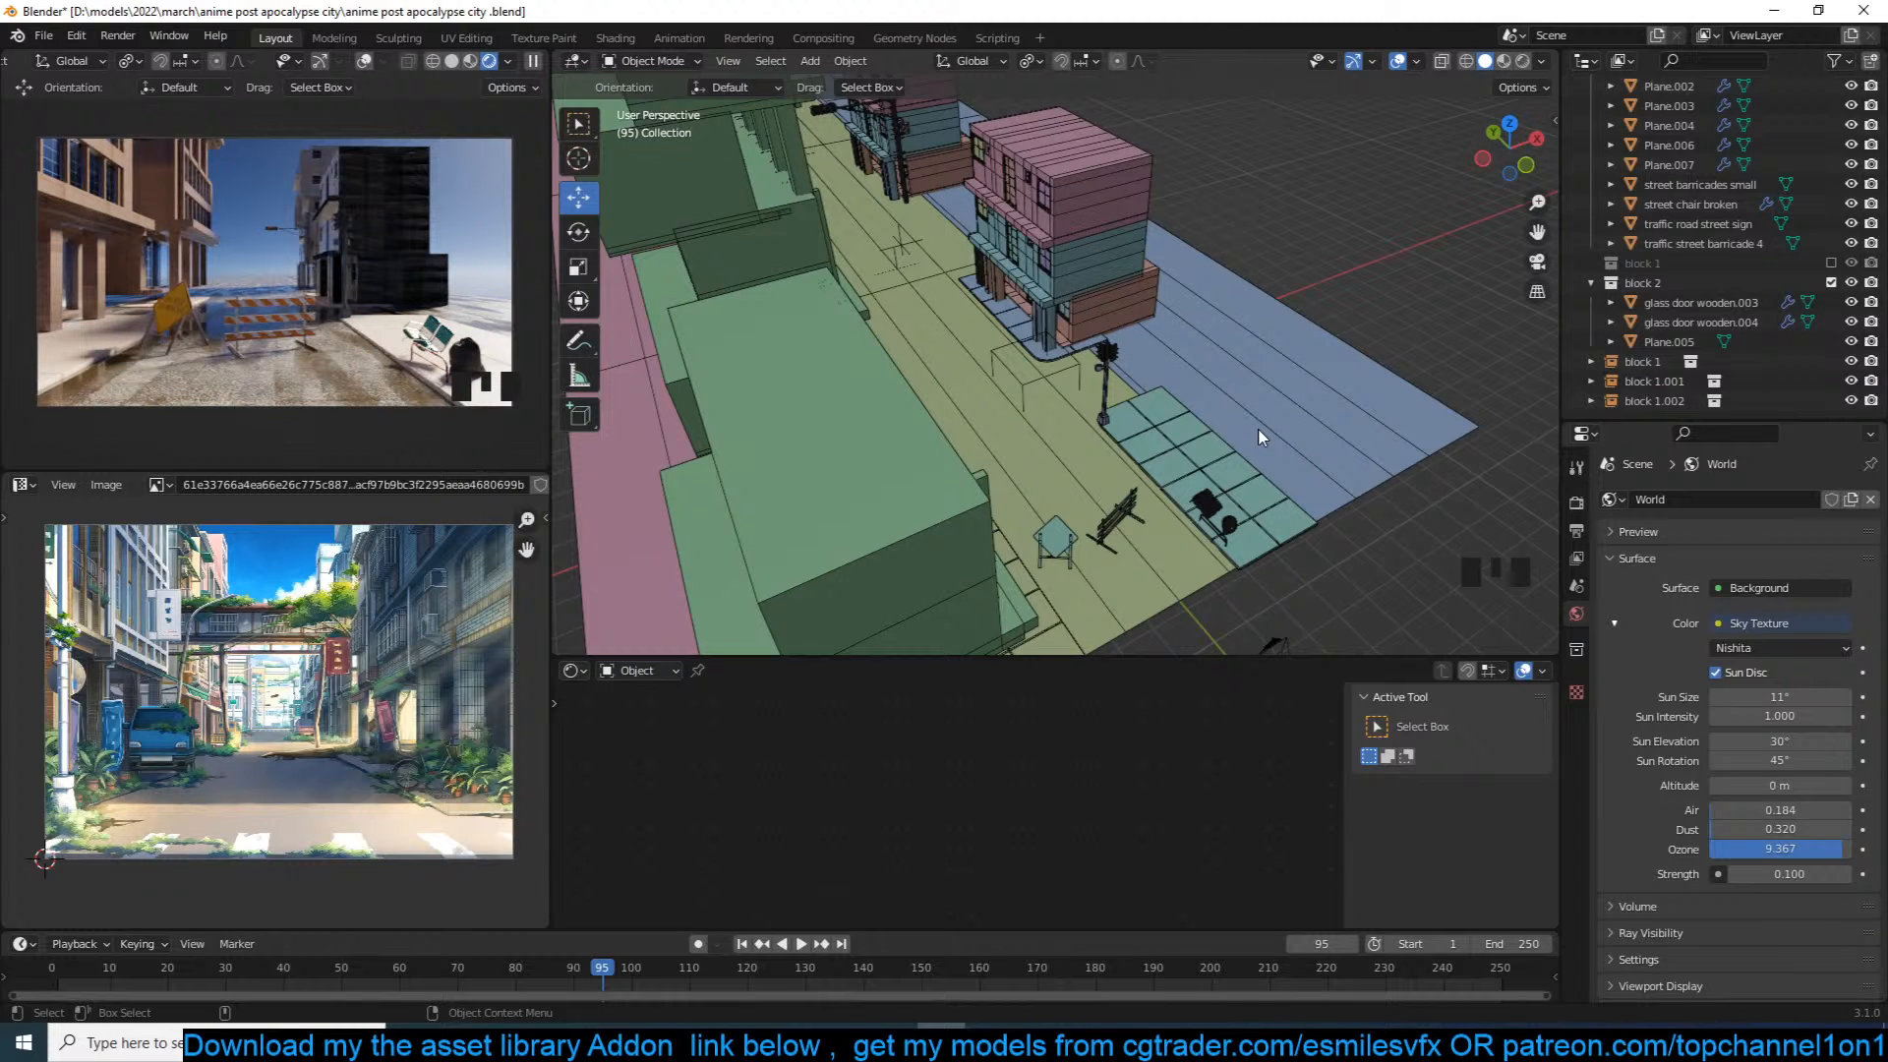
Step: Make a linked duplicate of the front pink and blue block 1 building, rotating it 90° and a further 180° in plan
{"action": "left_click", "coordinate": [1069, 310]}
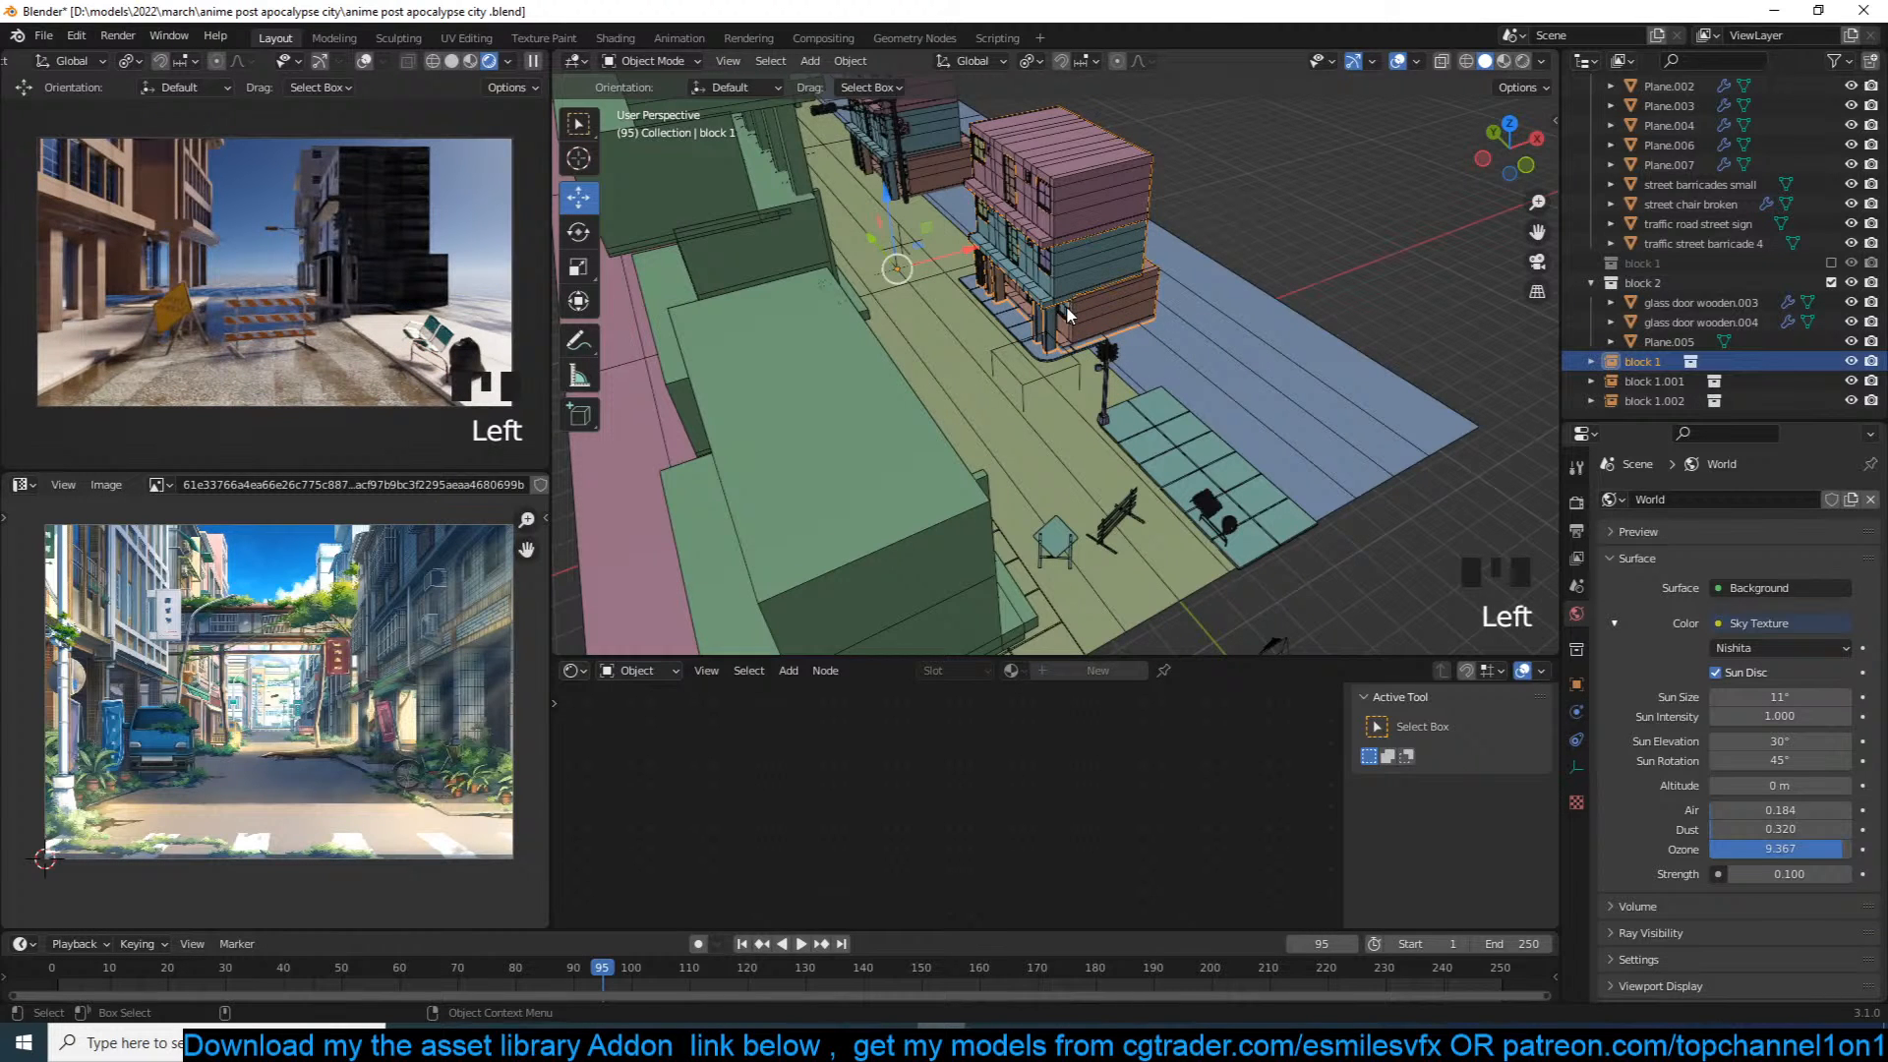
{"action": "key", "text": "KP_7"}
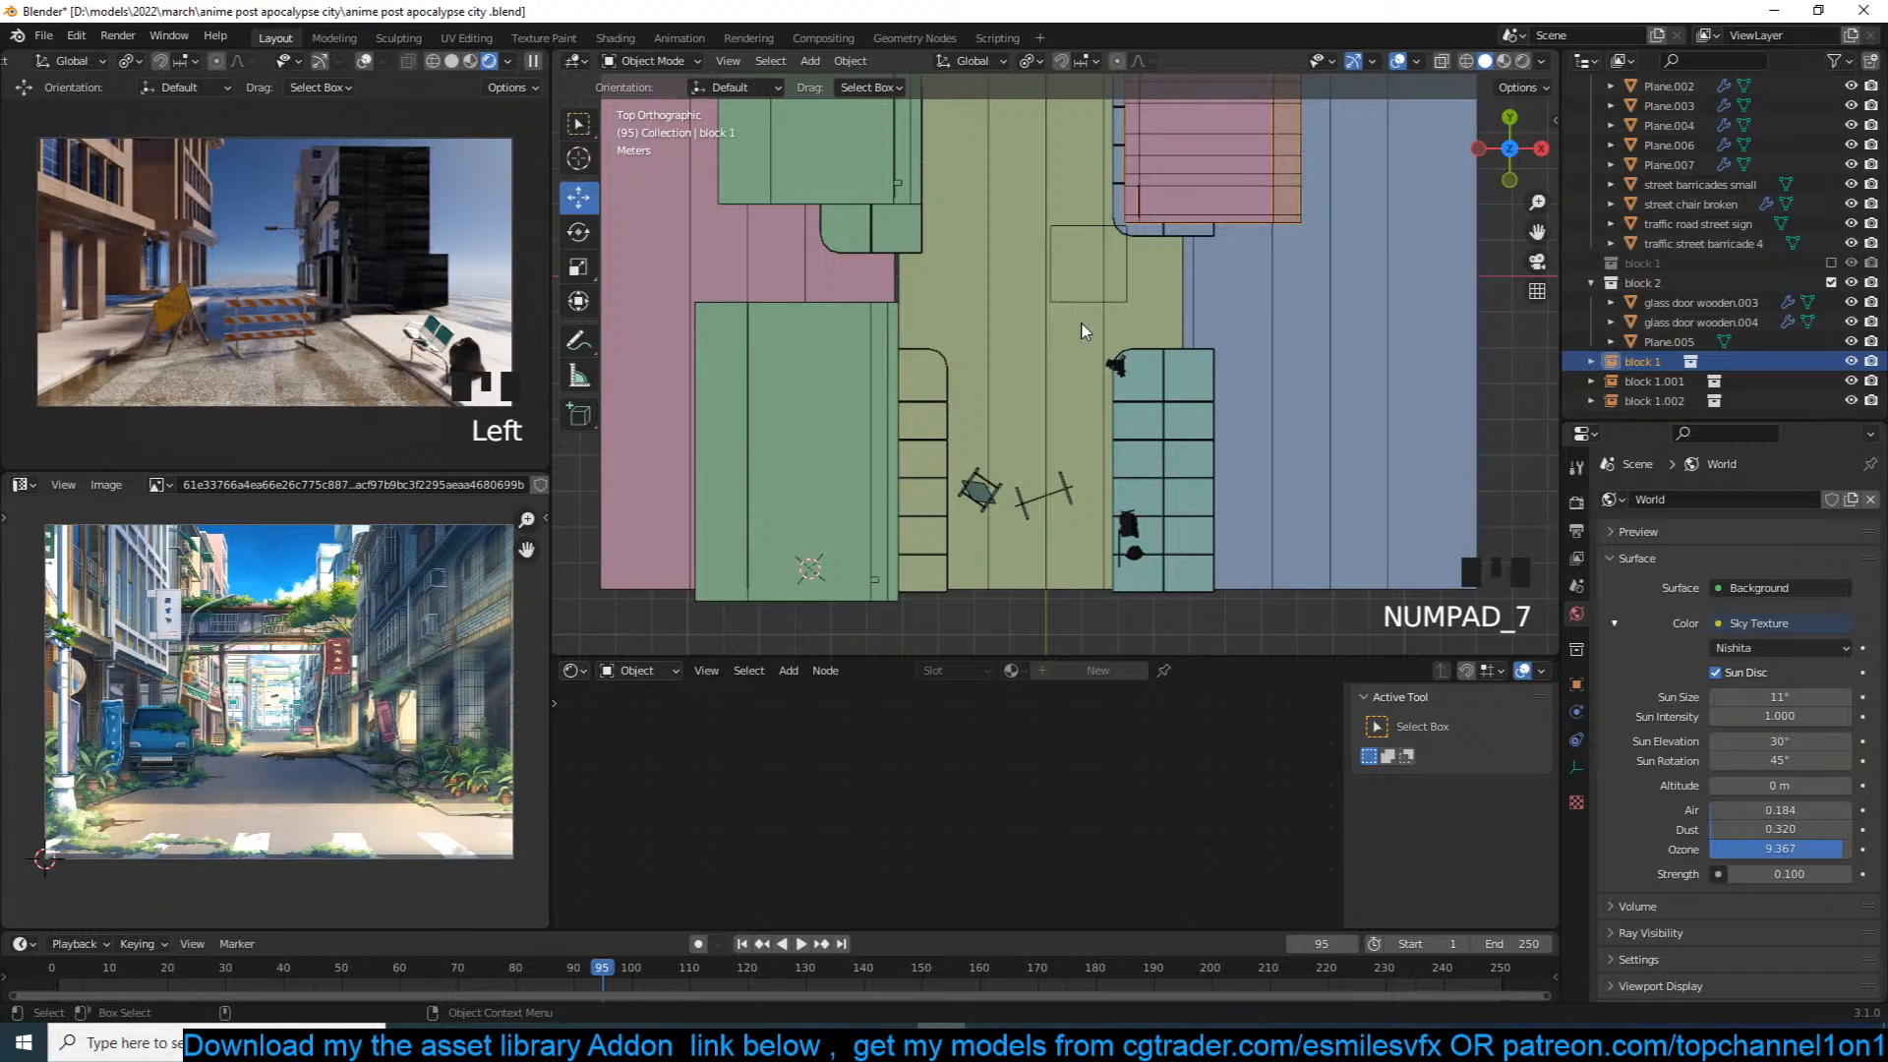
{"action": "key", "text": "alt+d"}
{"action": "type", "text": "r90"}
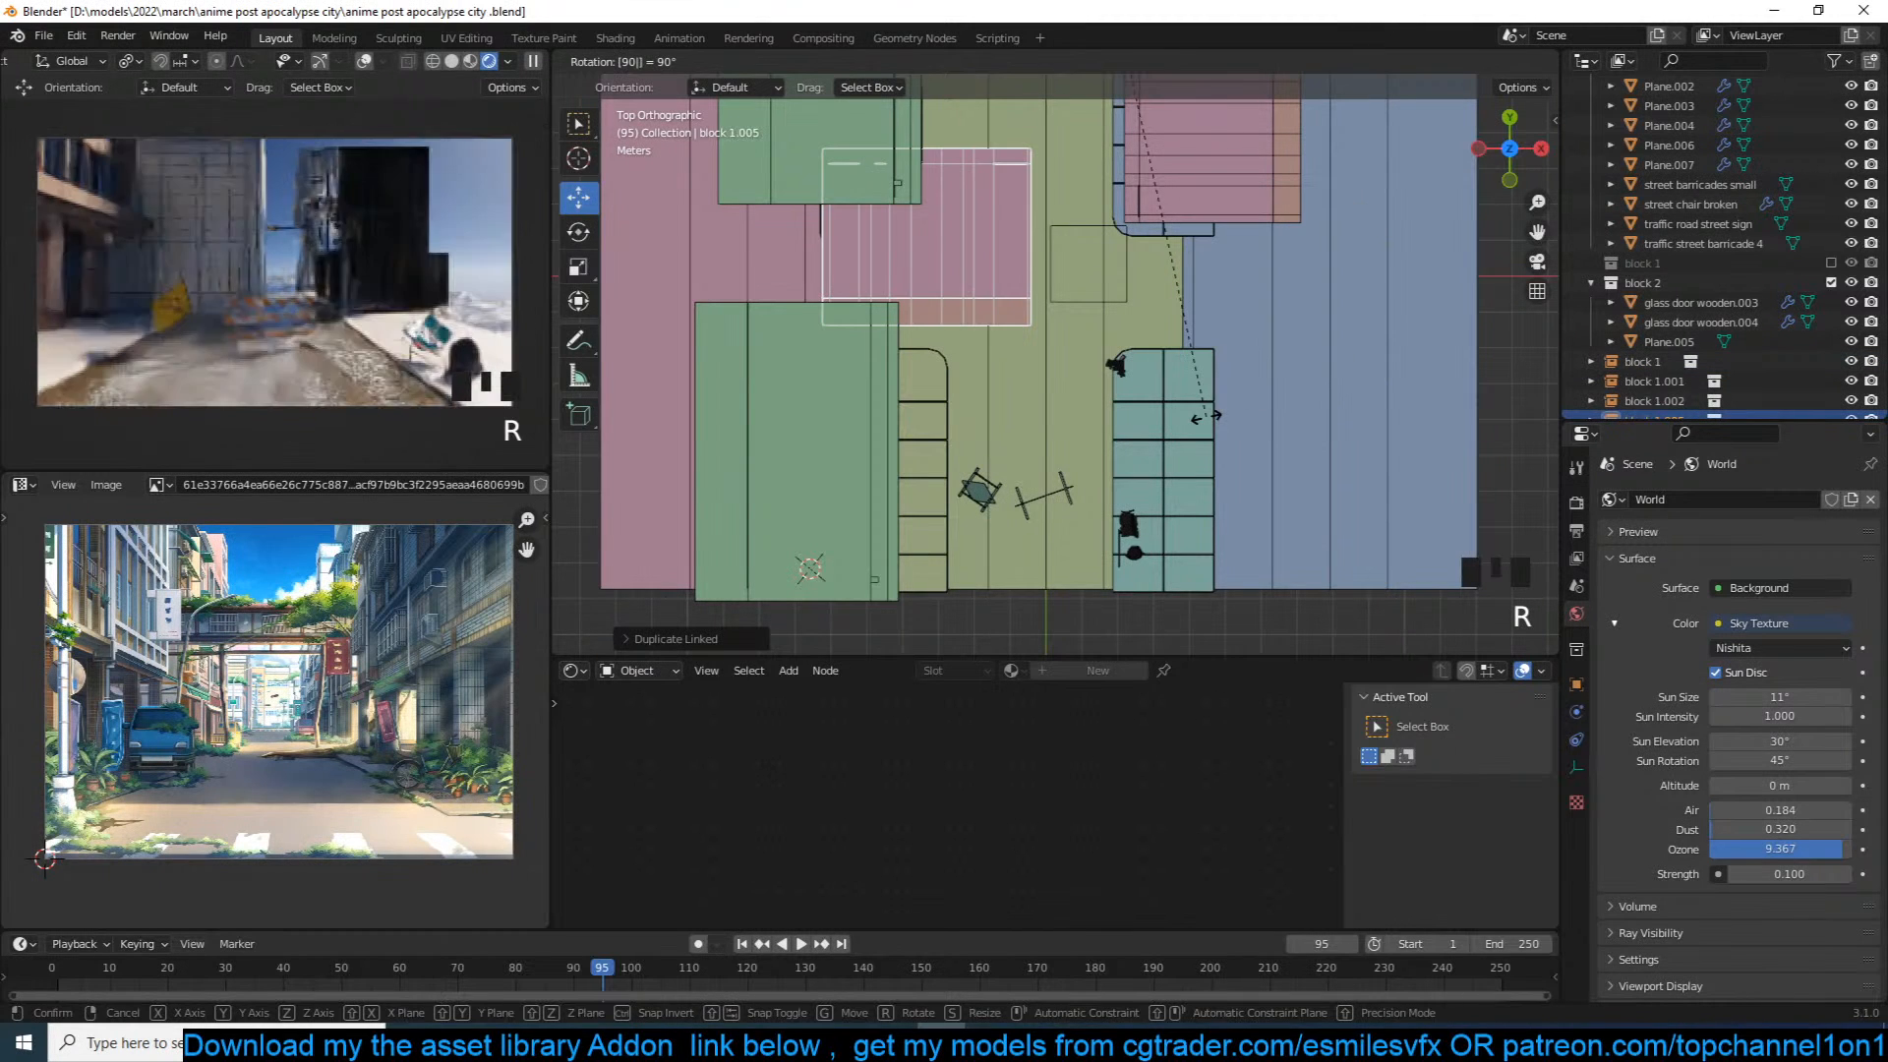
{"action": "key", "text": "Return"}
{"action": "key", "text": "g"}
{"action": "left_click", "coordinate": [1327, 464]}
{"action": "type", "text": "r180"}
{"action": "left_click", "coordinate": [1327, 445]}
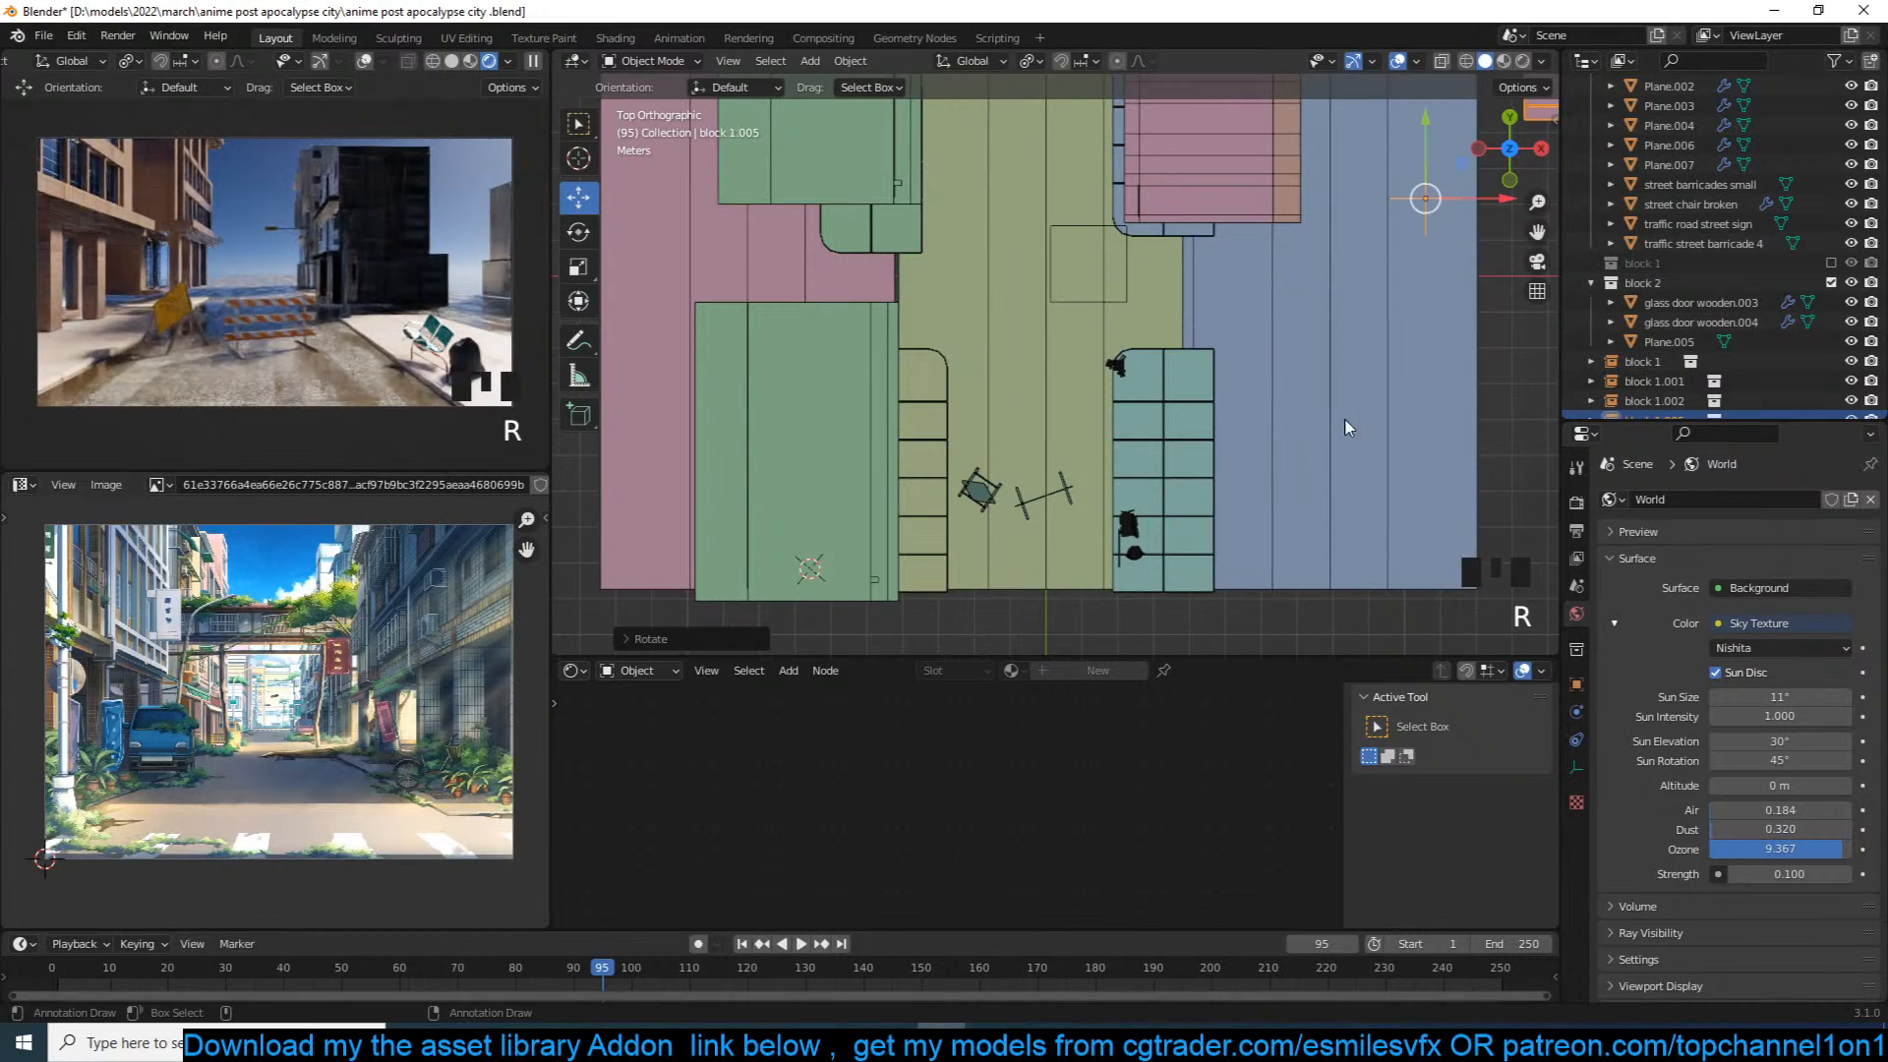
Step: Move the duplicated block 1 building in front of the original, against the edge of the tiled sidewalk near the road barriers
{"action": "key", "text": "g"}
{"action": "left_click", "coordinate": [998, 185]}
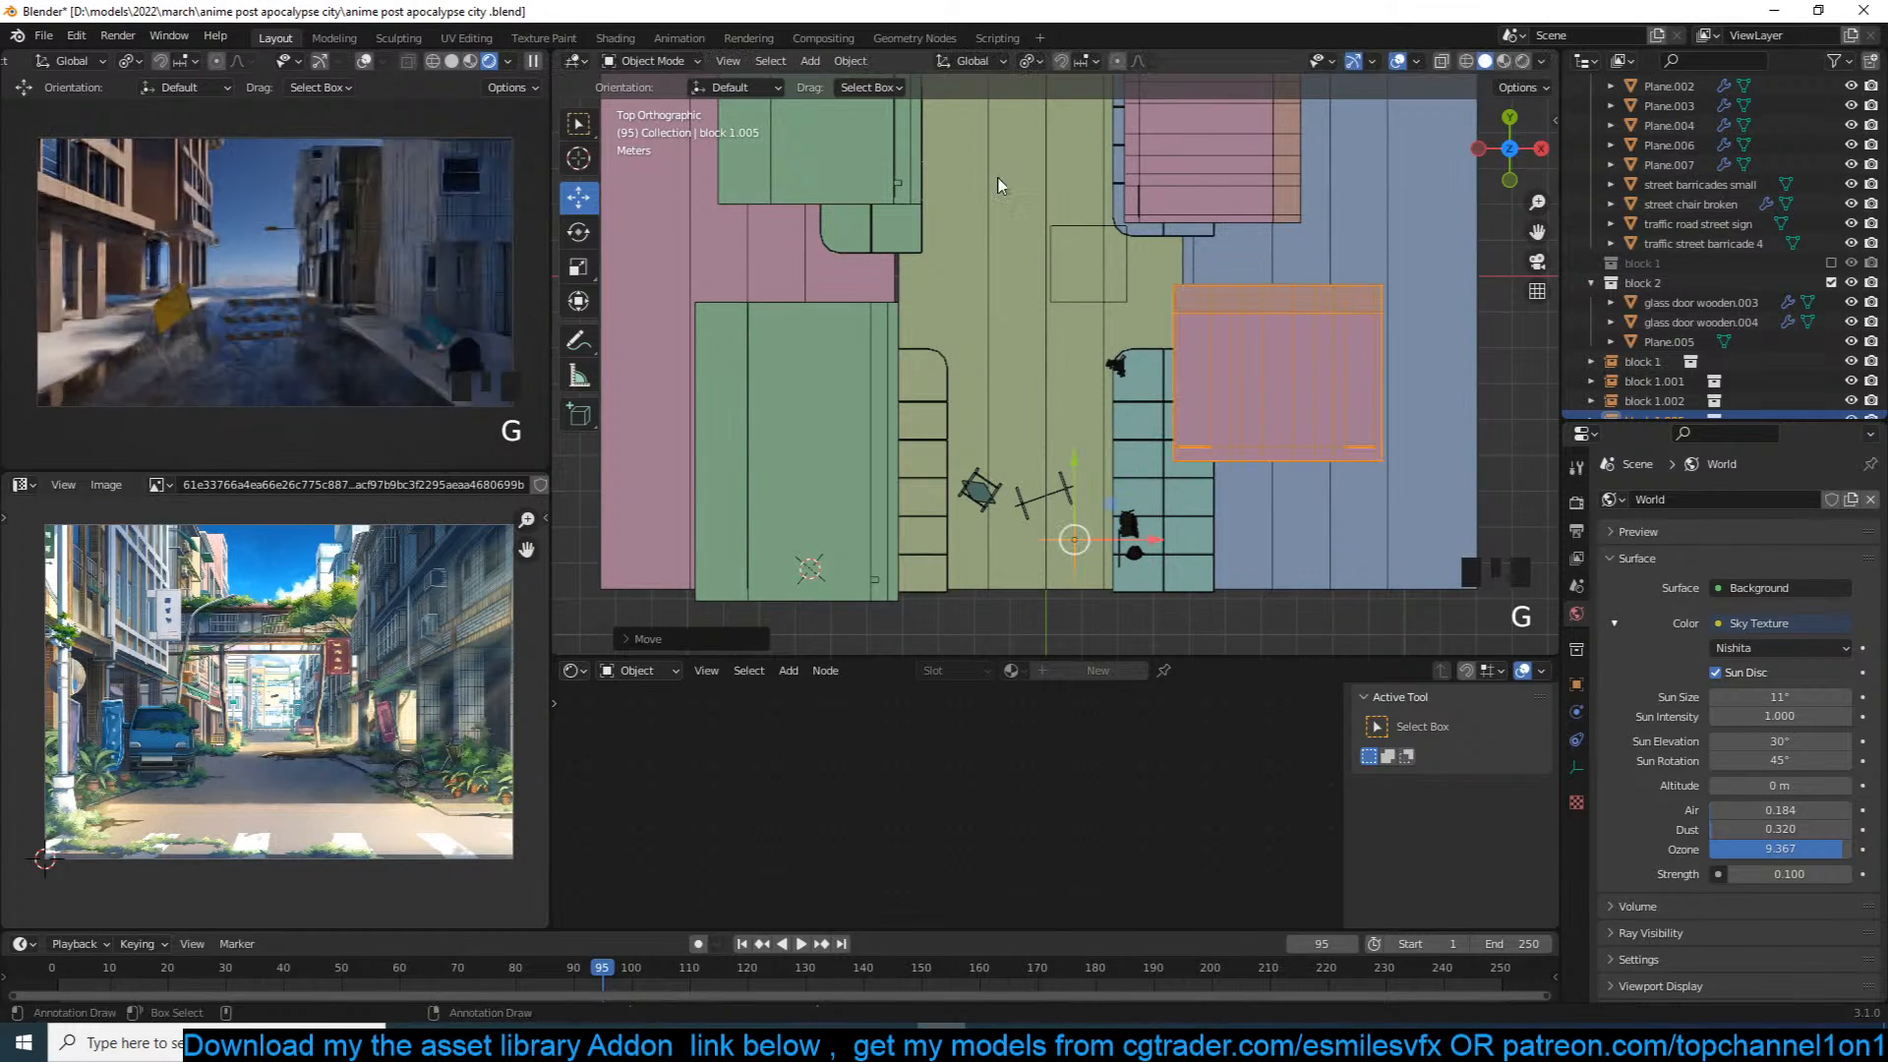
{"action": "key", "text": "g"}
{"action": "left_click", "coordinate": [1211, 271]}
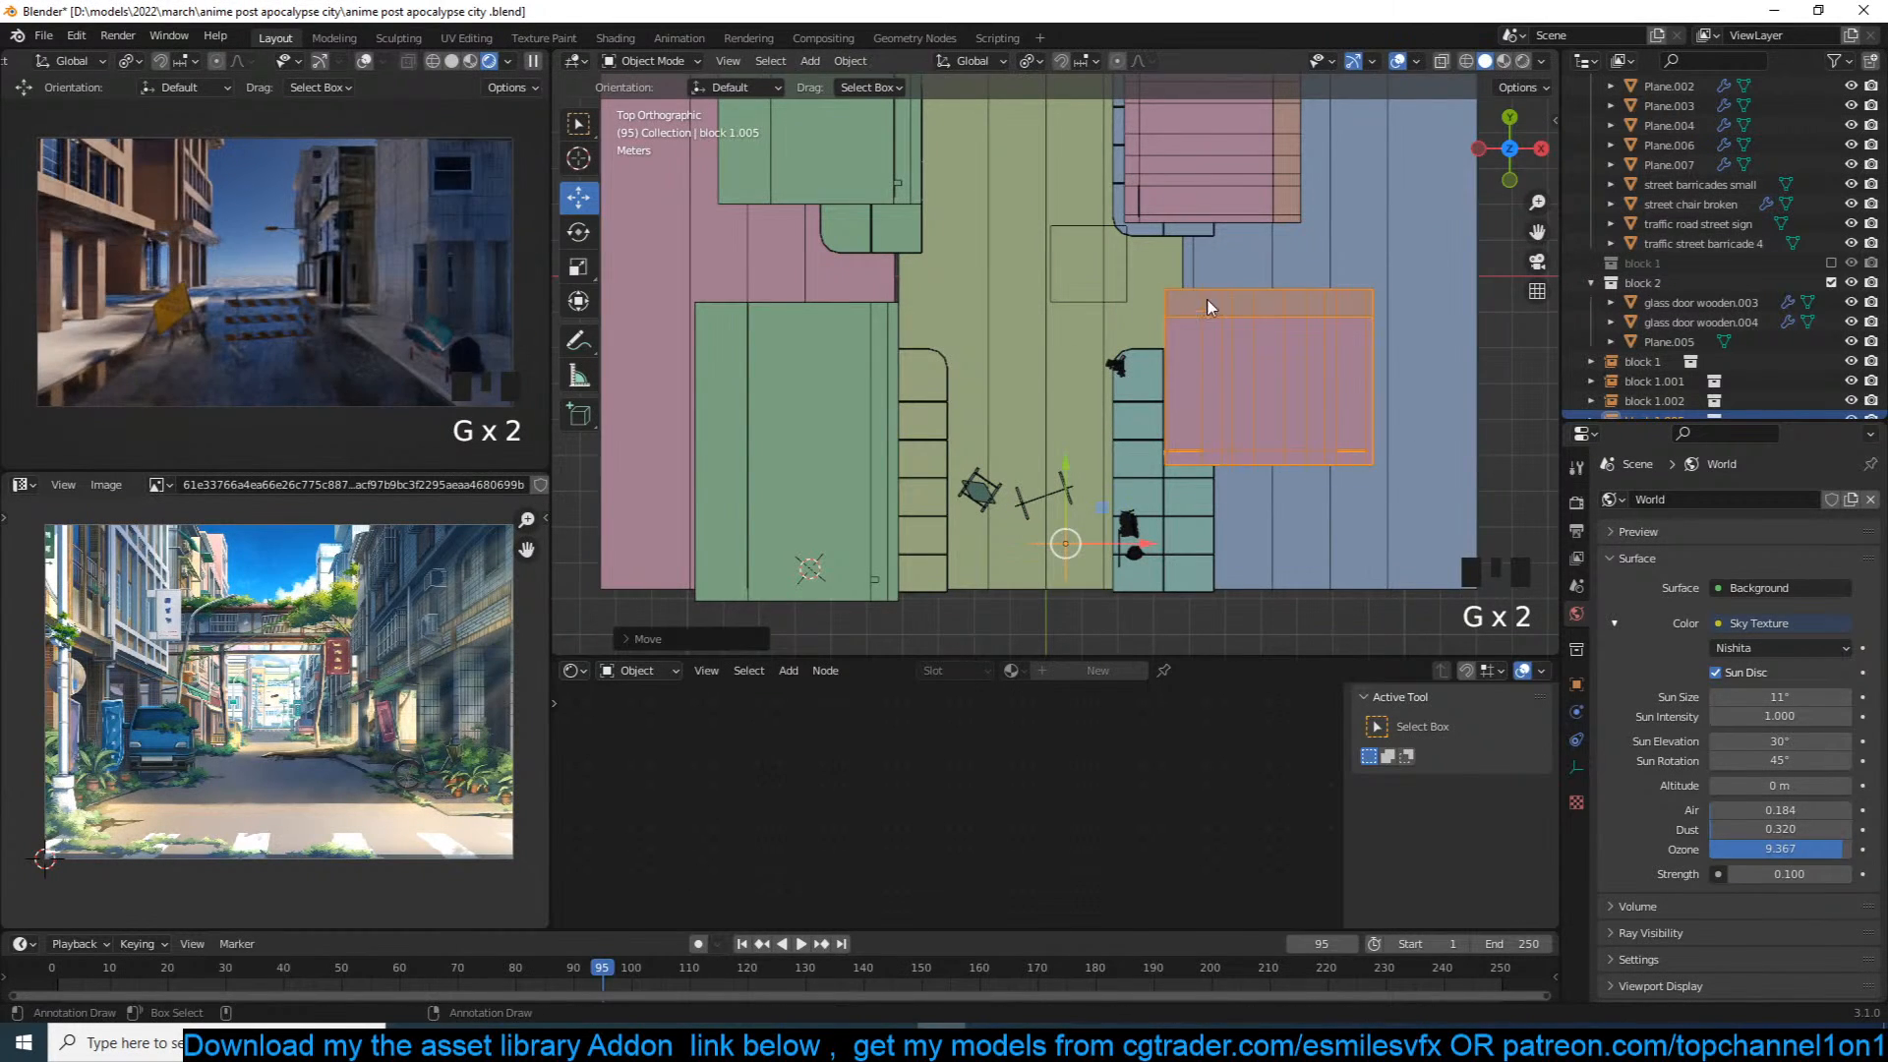
Step: Turn the tiled sidewalk beneath the new building a quarter turn in plan and move it along the building's camera-facing side
{"action": "middle_click_drag", "start_coordinate": [1209, 281], "coordinate": [1285, 152]}
{"action": "scroll", "coordinate": [1300, 224], "scroll_direction": "up", "scroll_amount": 3}
{"action": "middle_click_drag", "start_coordinate": [1300, 225], "coordinate": [1338, 237]}
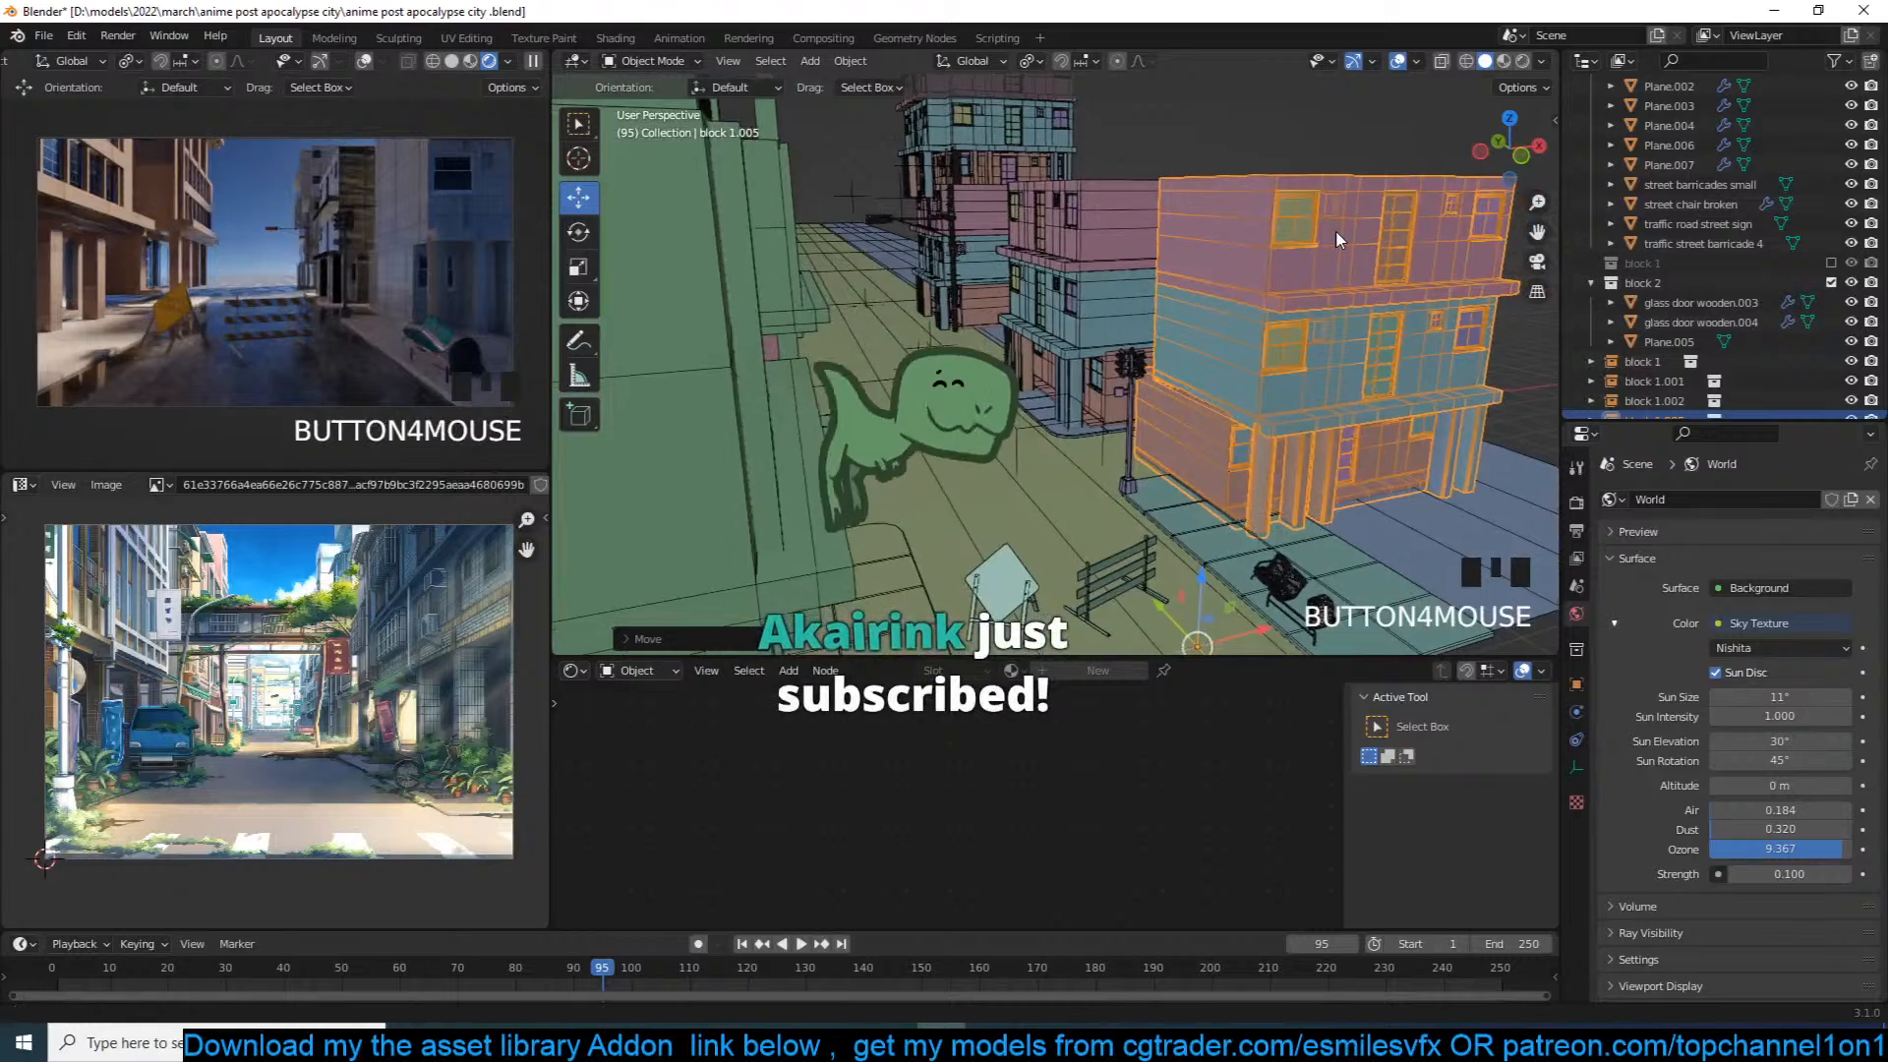
{"action": "scroll", "coordinate": [1337, 232], "scroll_direction": "down", "scroll_amount": 2}
{"action": "key", "text": "grave"}
{"action": "left_click", "coordinate": [1143, 546]}
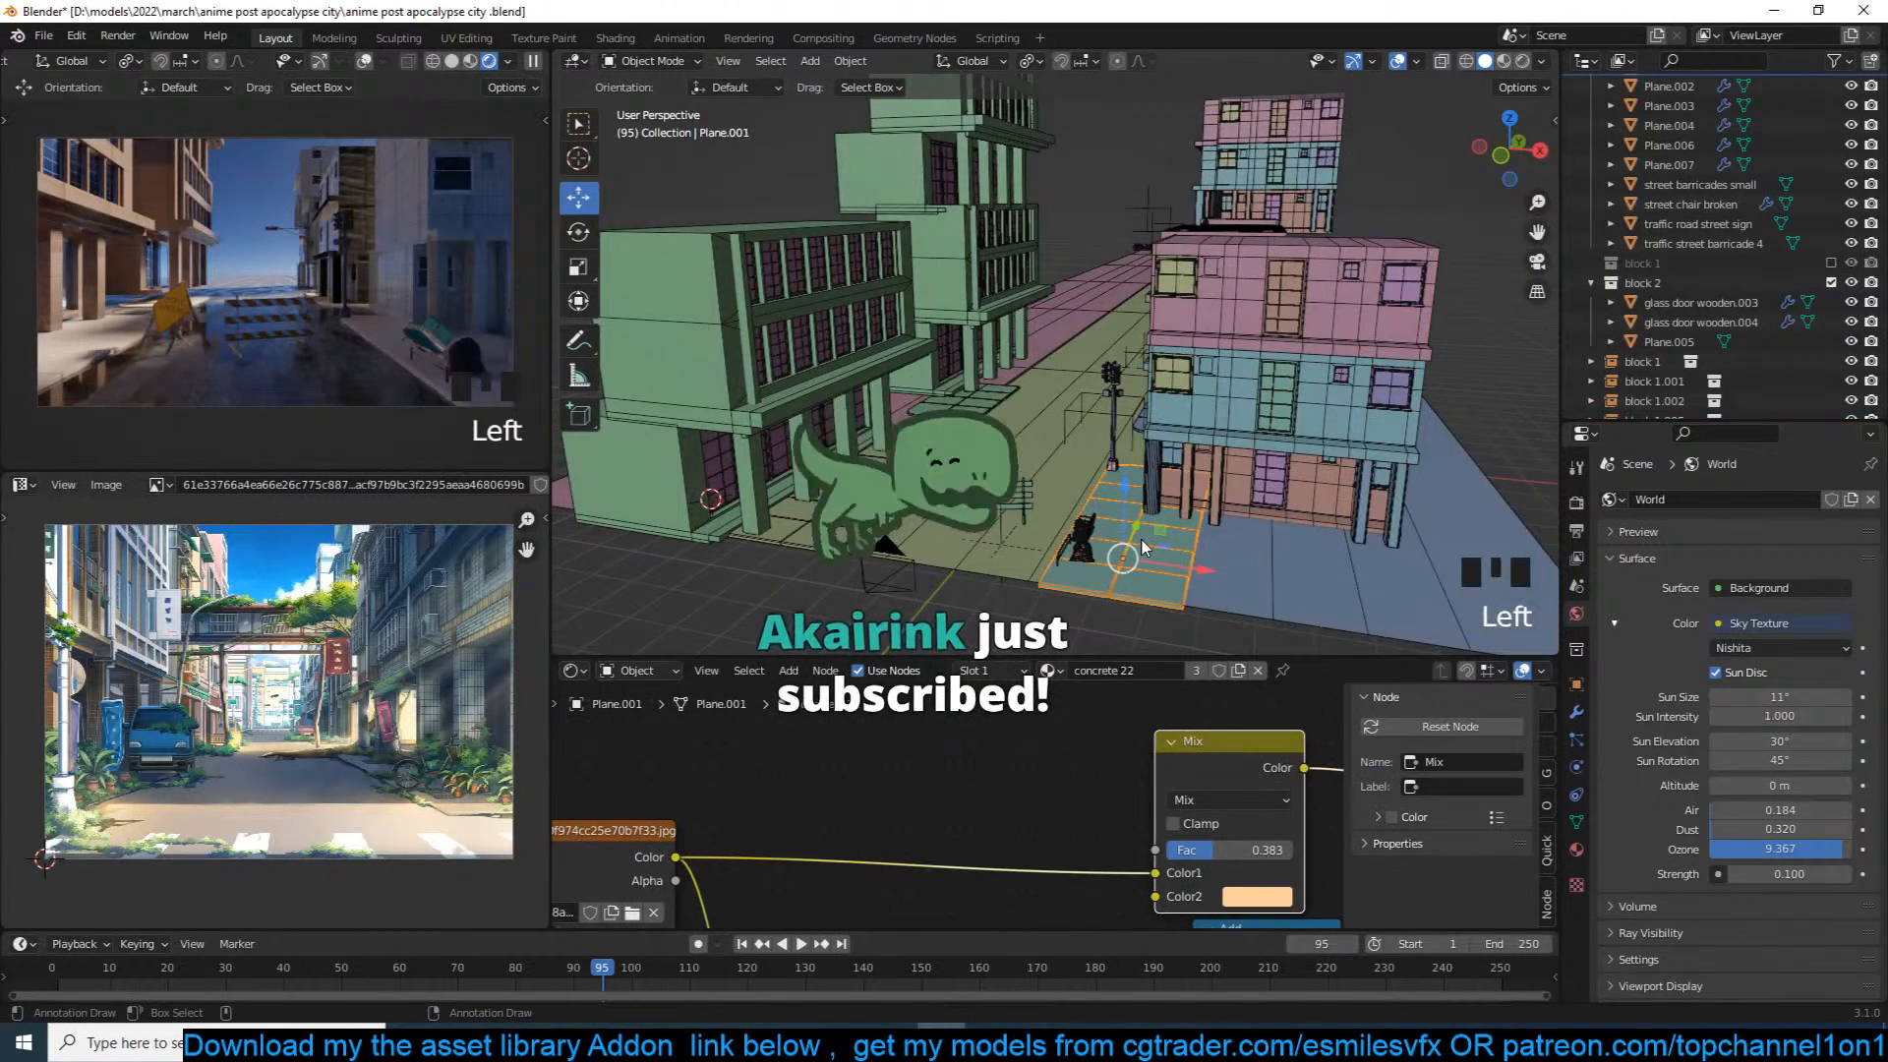
{"action": "key", "text": "KP_7"}
{"action": "key", "text": "r"}
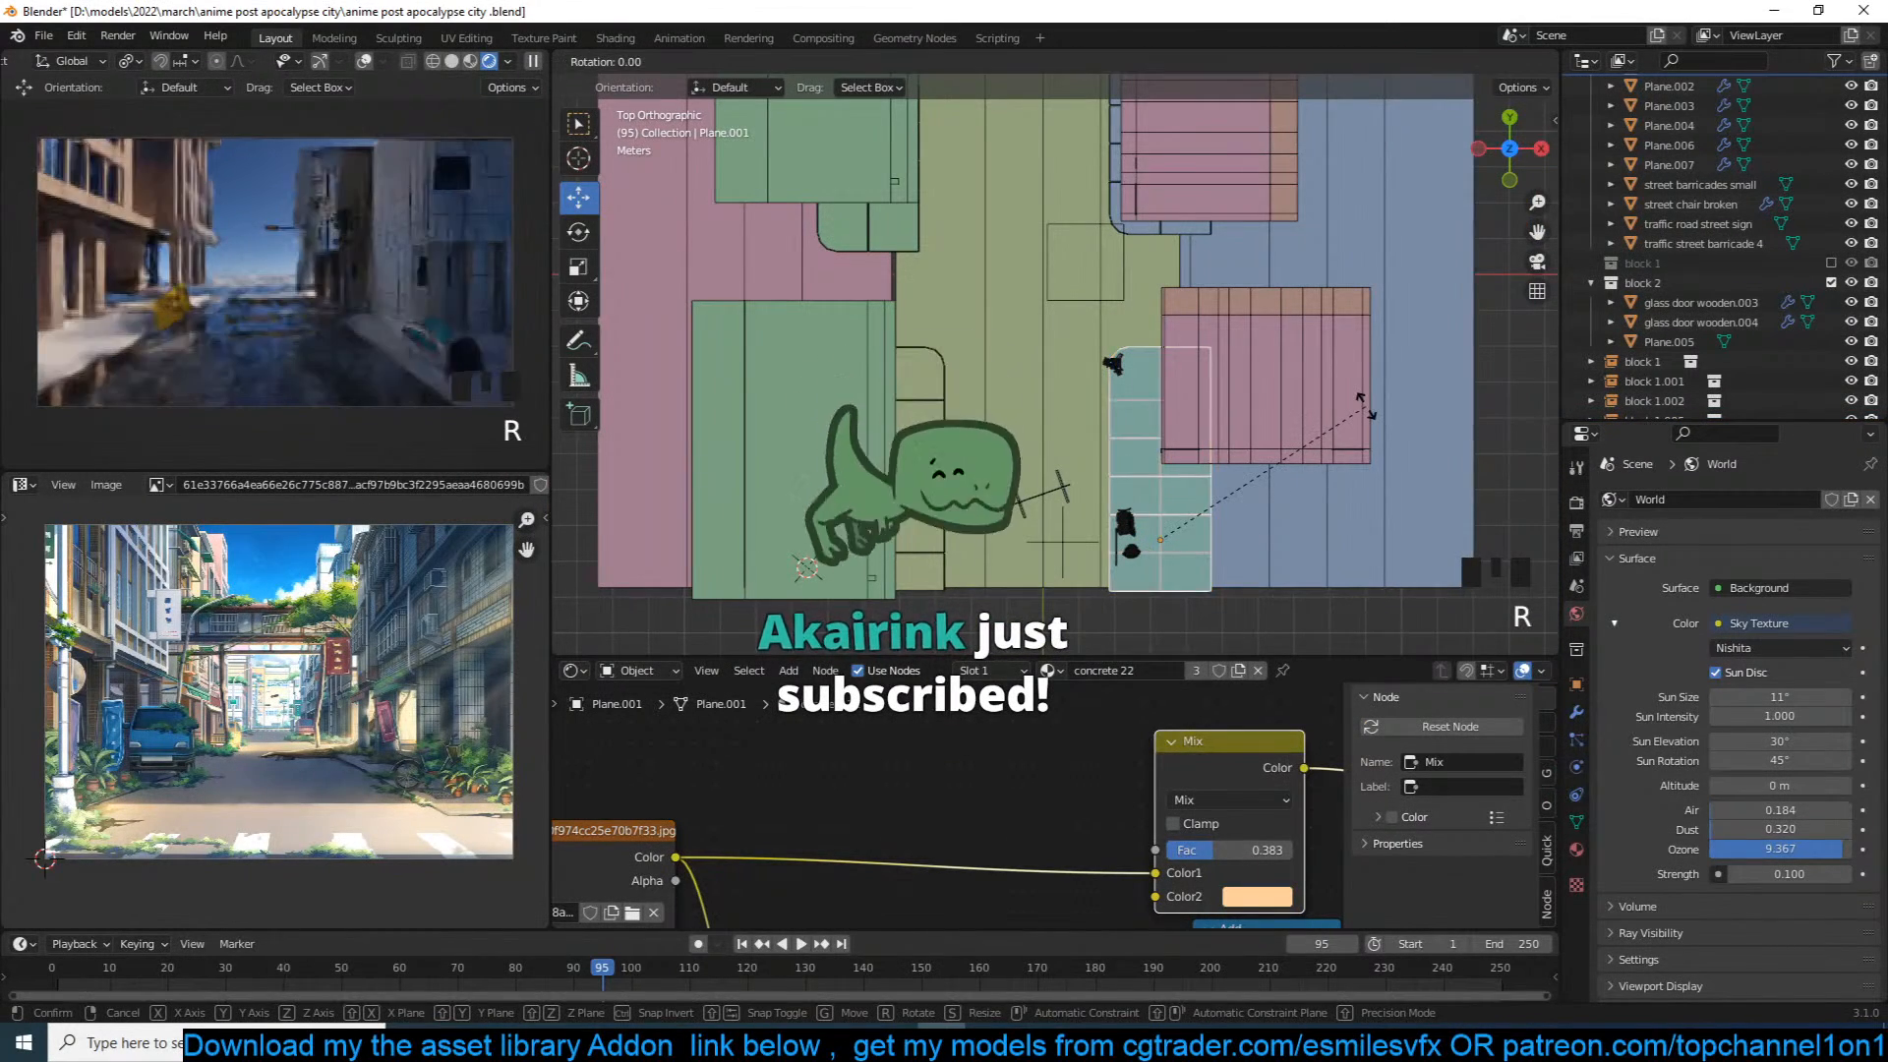
{"action": "left_click", "coordinate": [1241, 493]}
{"action": "key", "text": "g"}
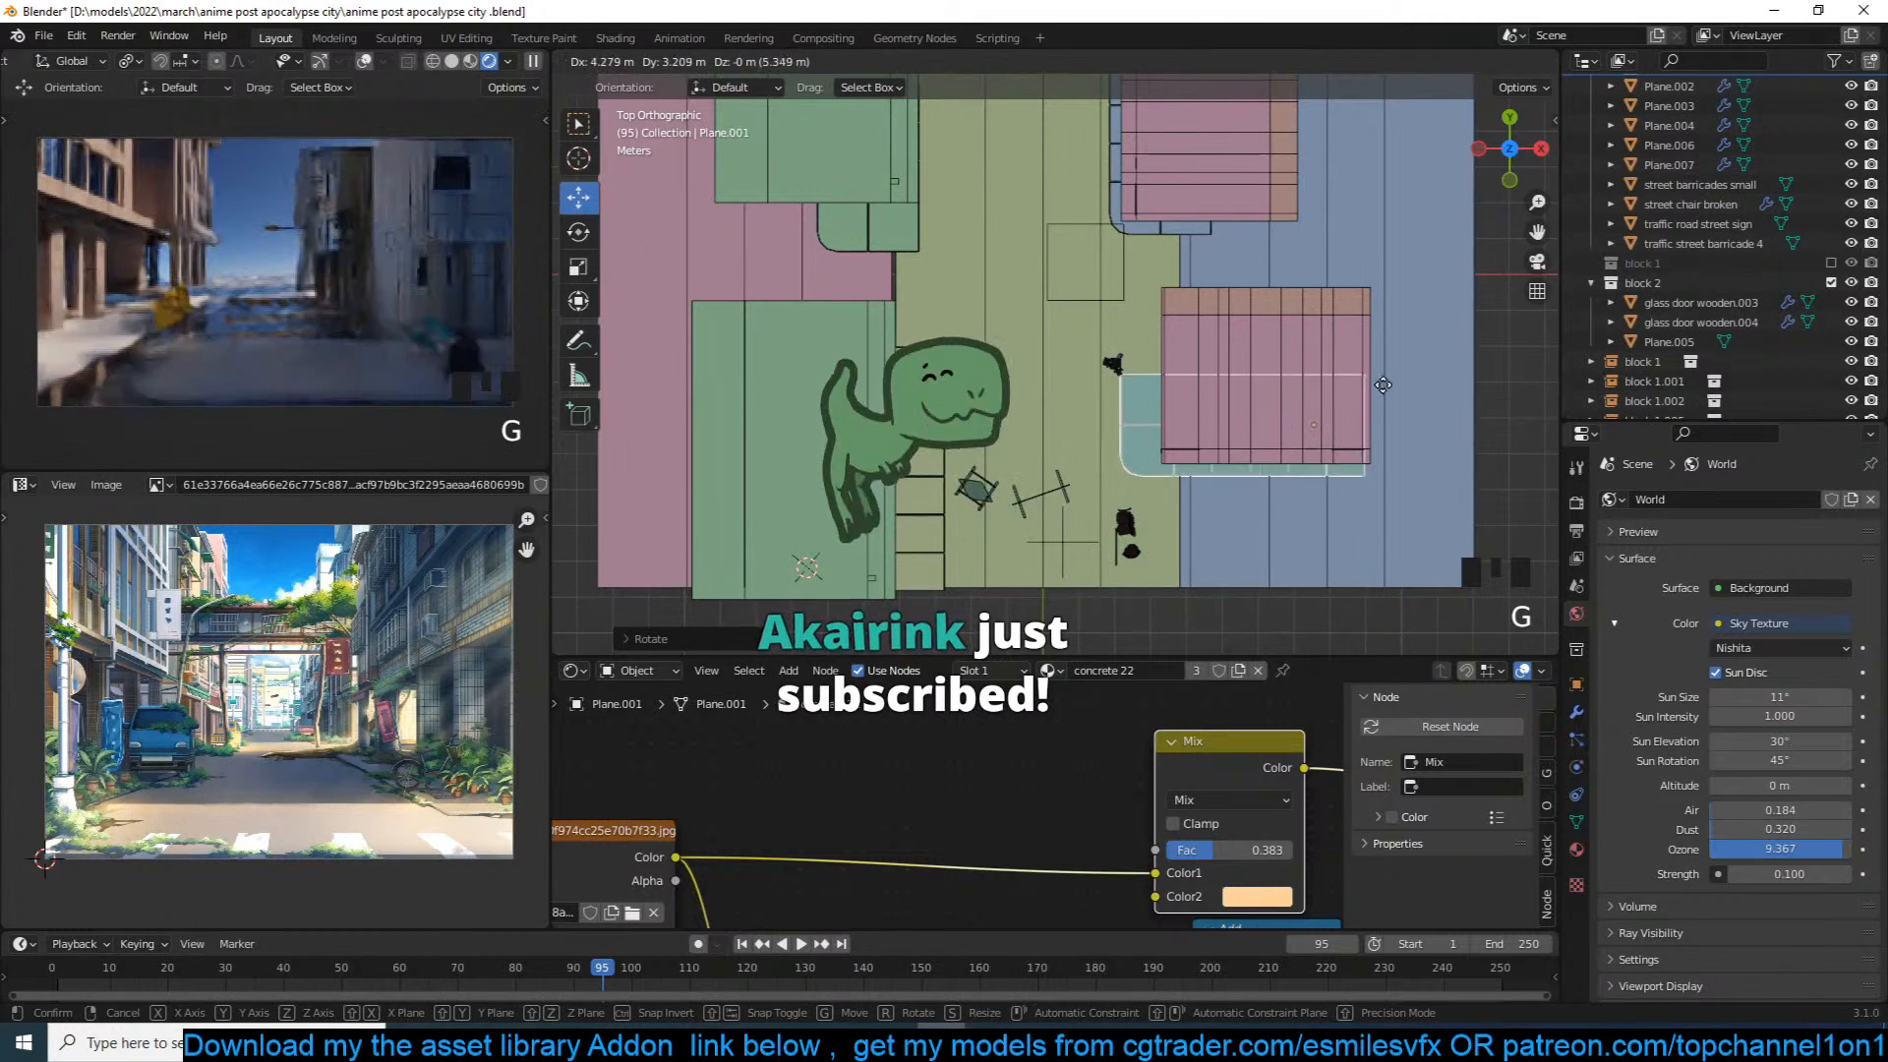
{"action": "left_click", "coordinate": [1363, 414]}
{"action": "key", "text": "g"}
{"action": "key", "text": "g"}
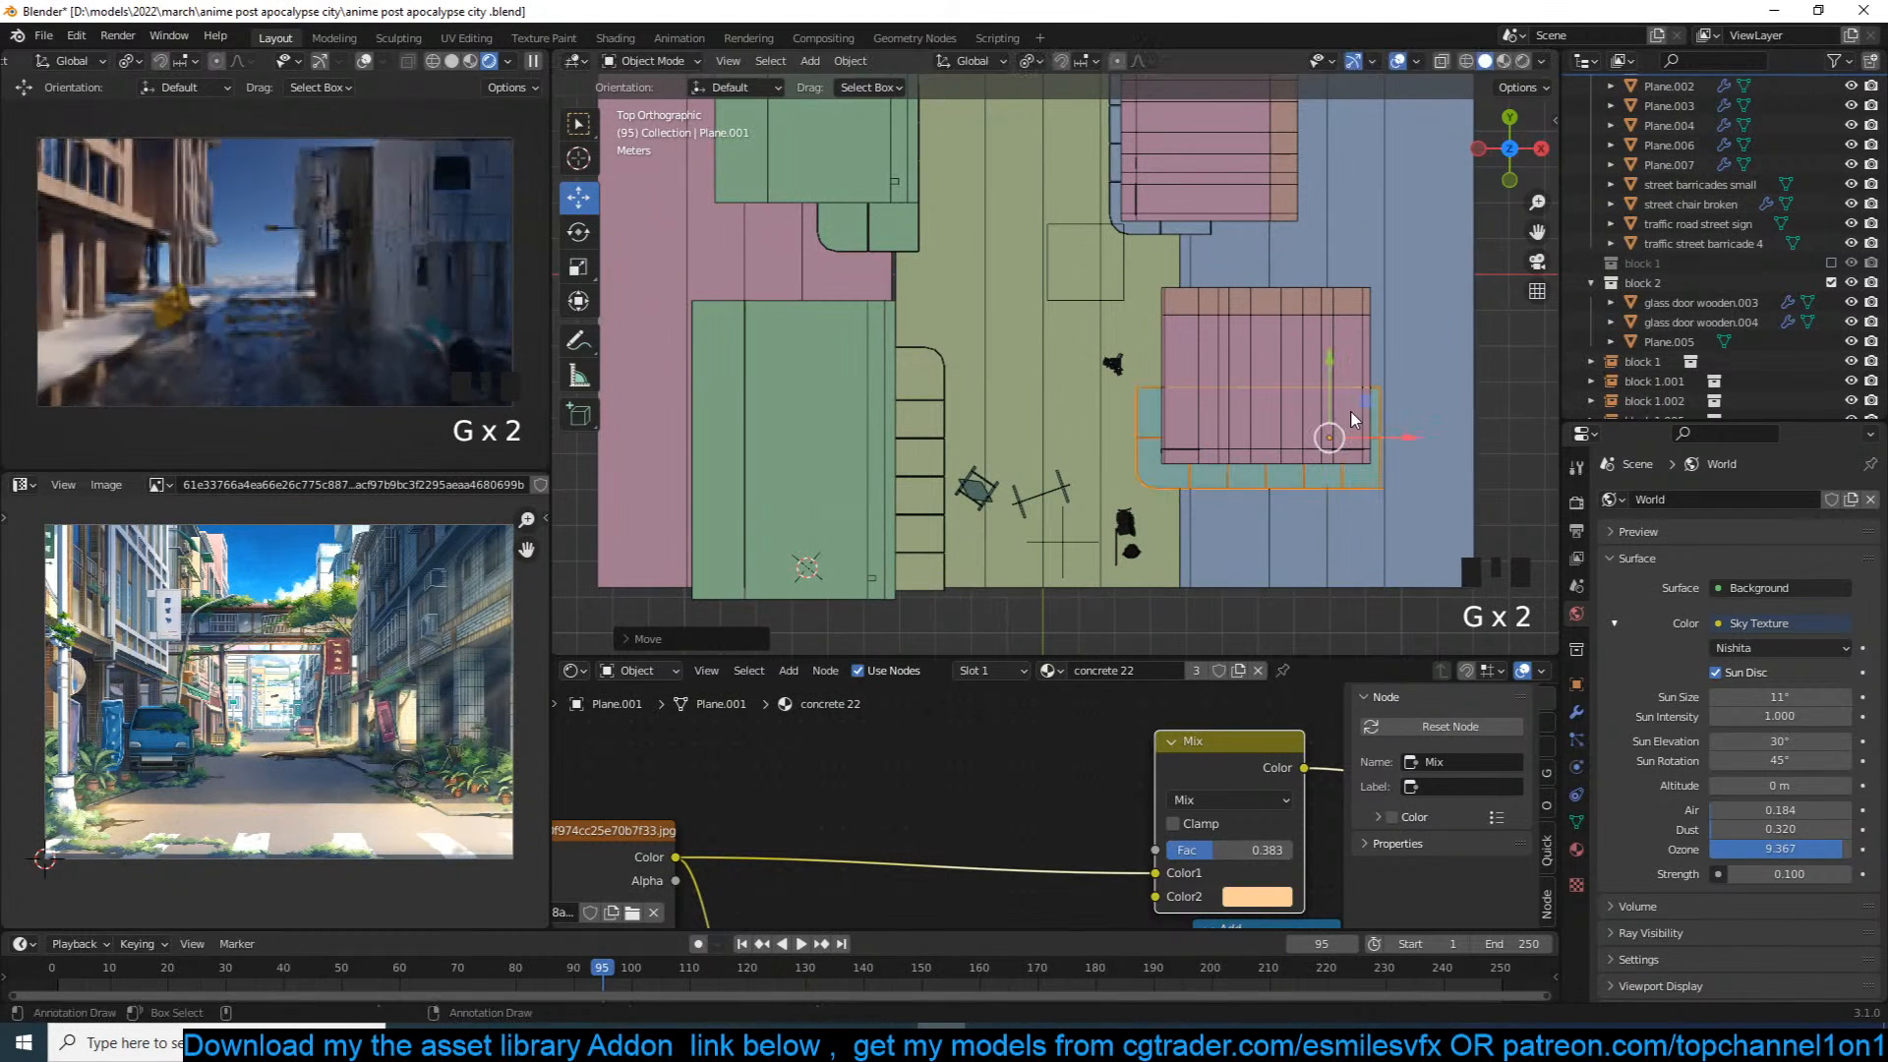
{"action": "left_click", "coordinate": [1311, 406]}
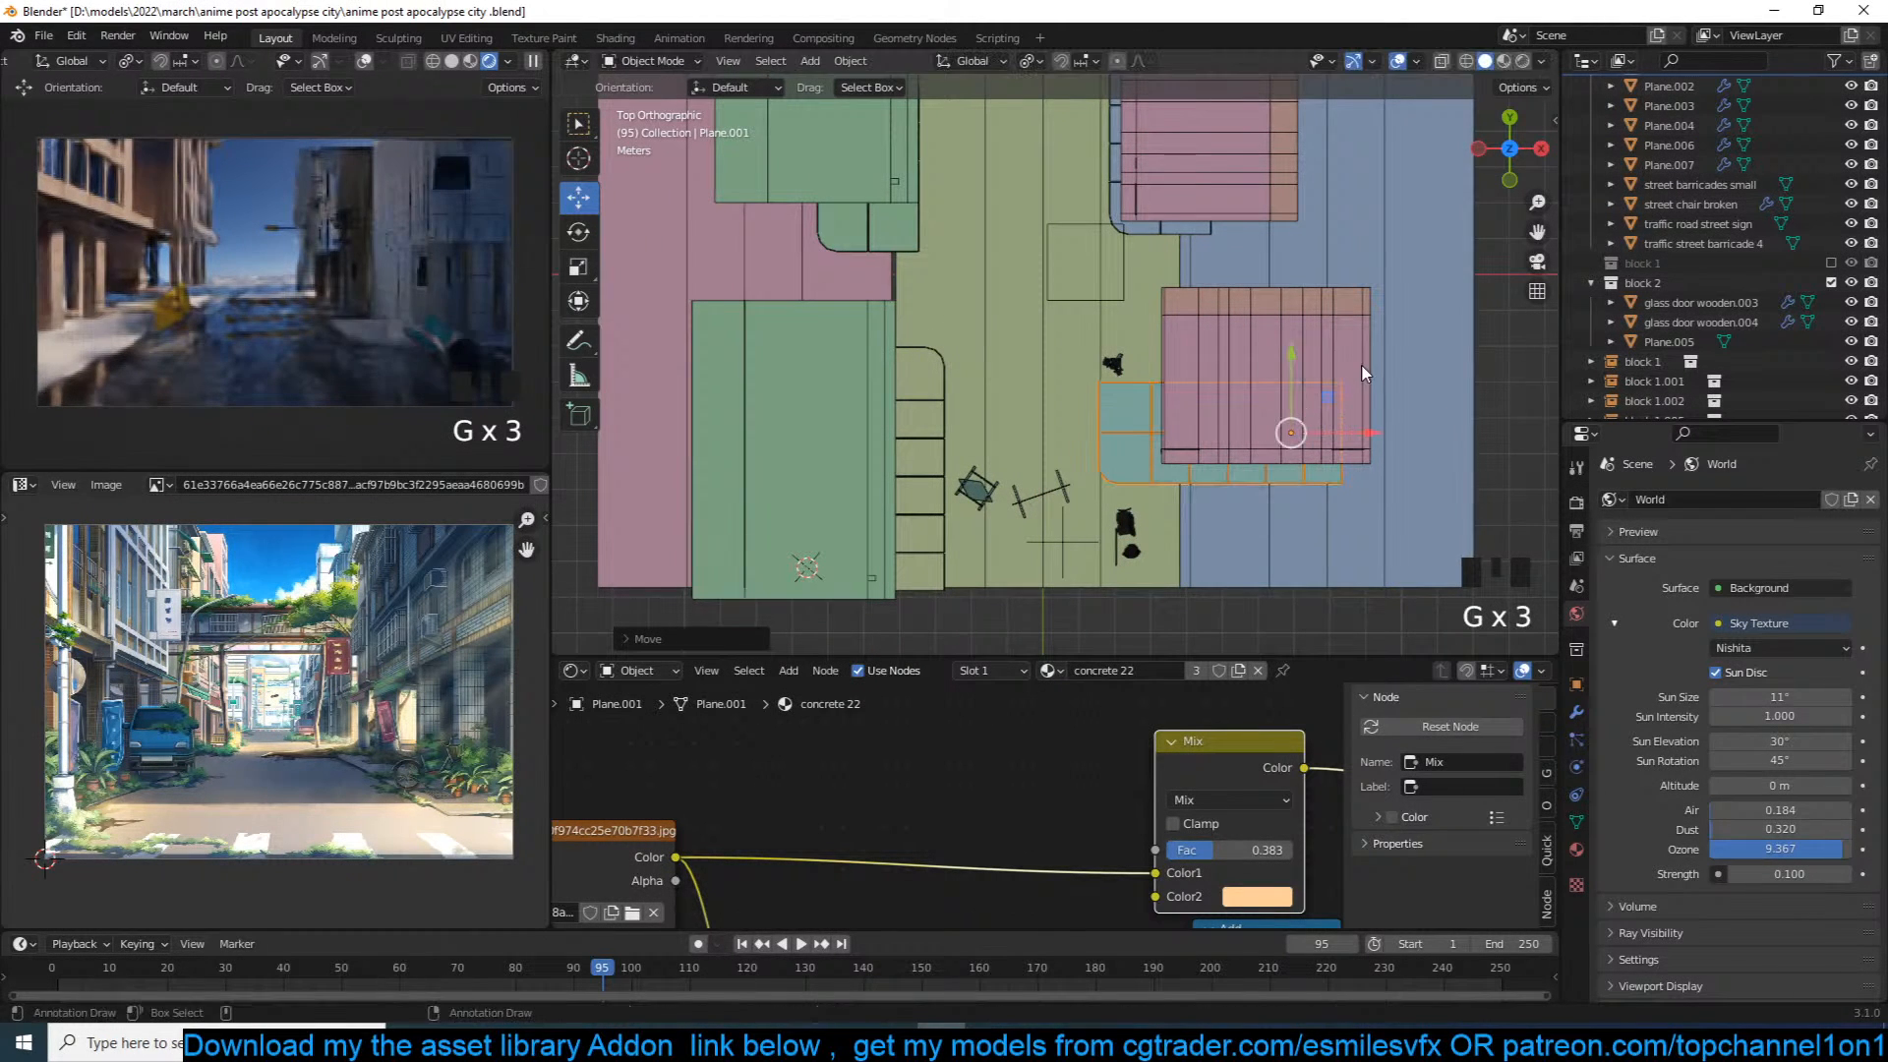
Step: Make a linked duplicate of the sidewalk, mirror it along Y and move it along Y to border the building's far side
{"action": "key", "text": "alt+d"}
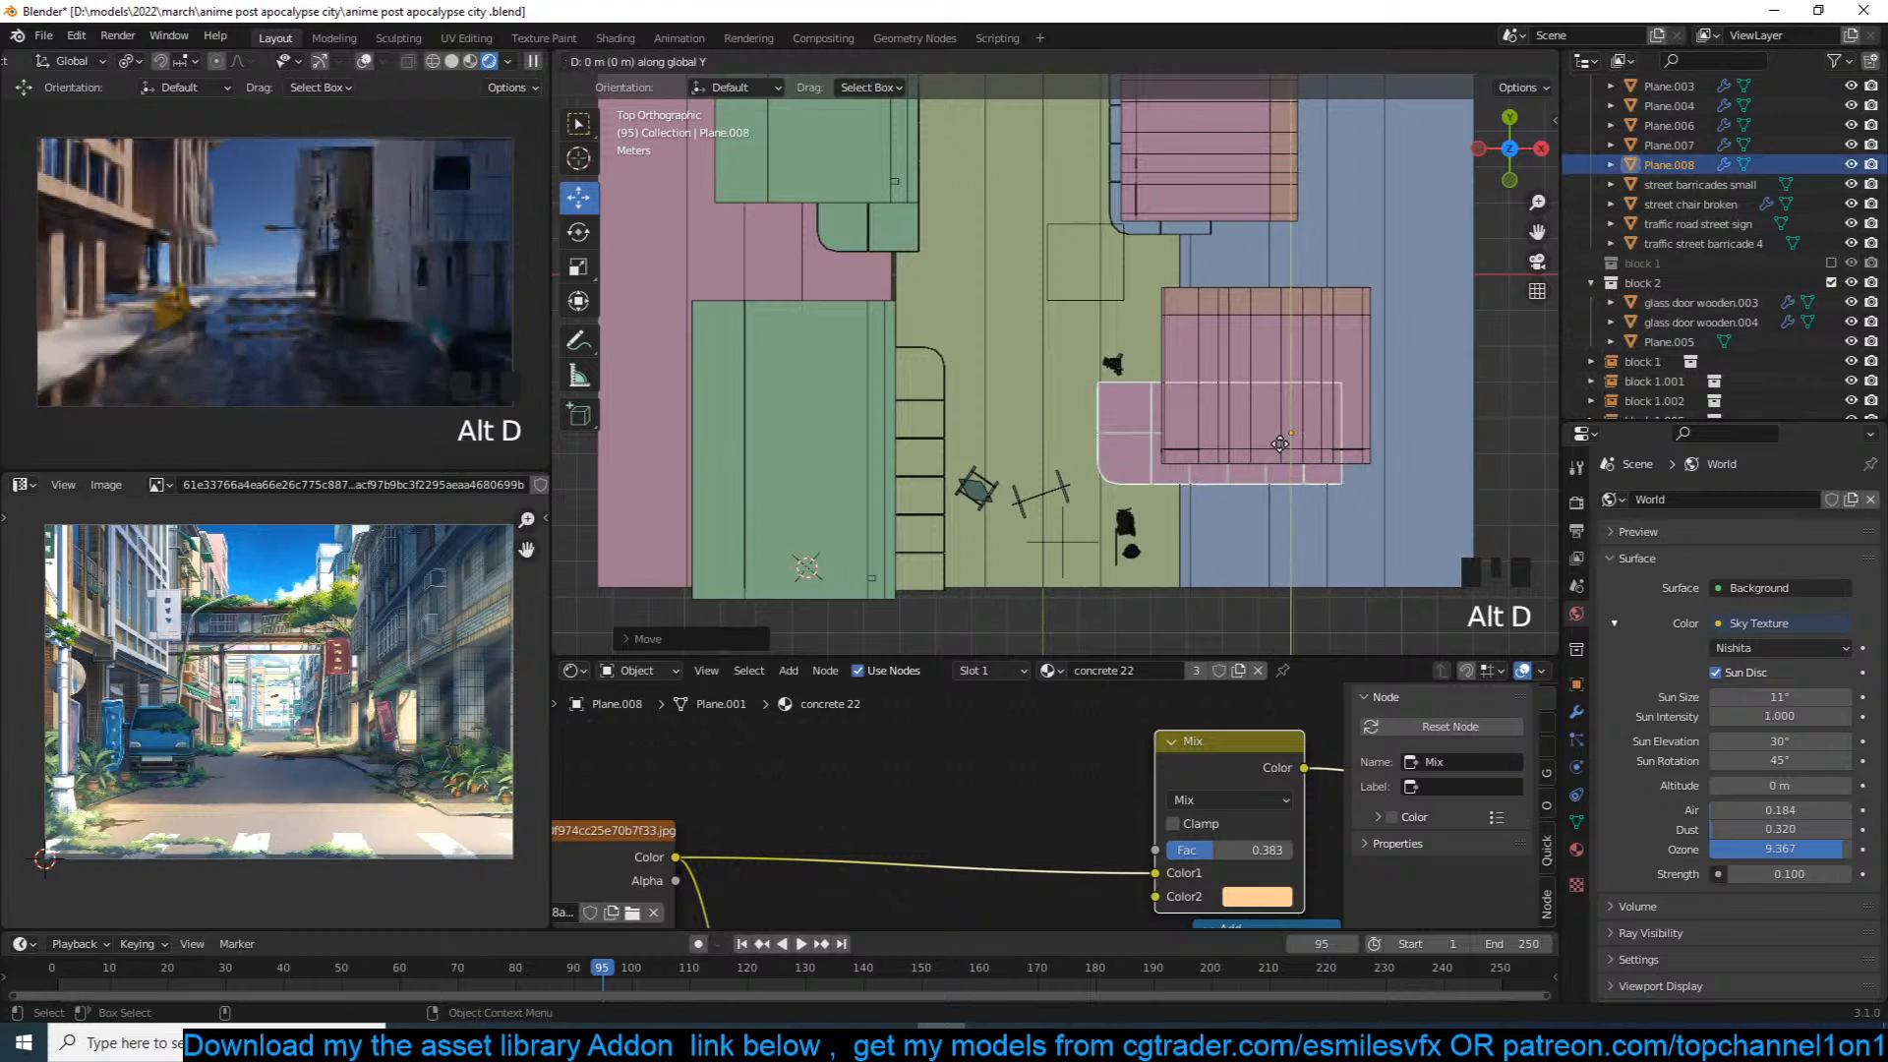
{"action": "key", "text": "ctrl+m"}
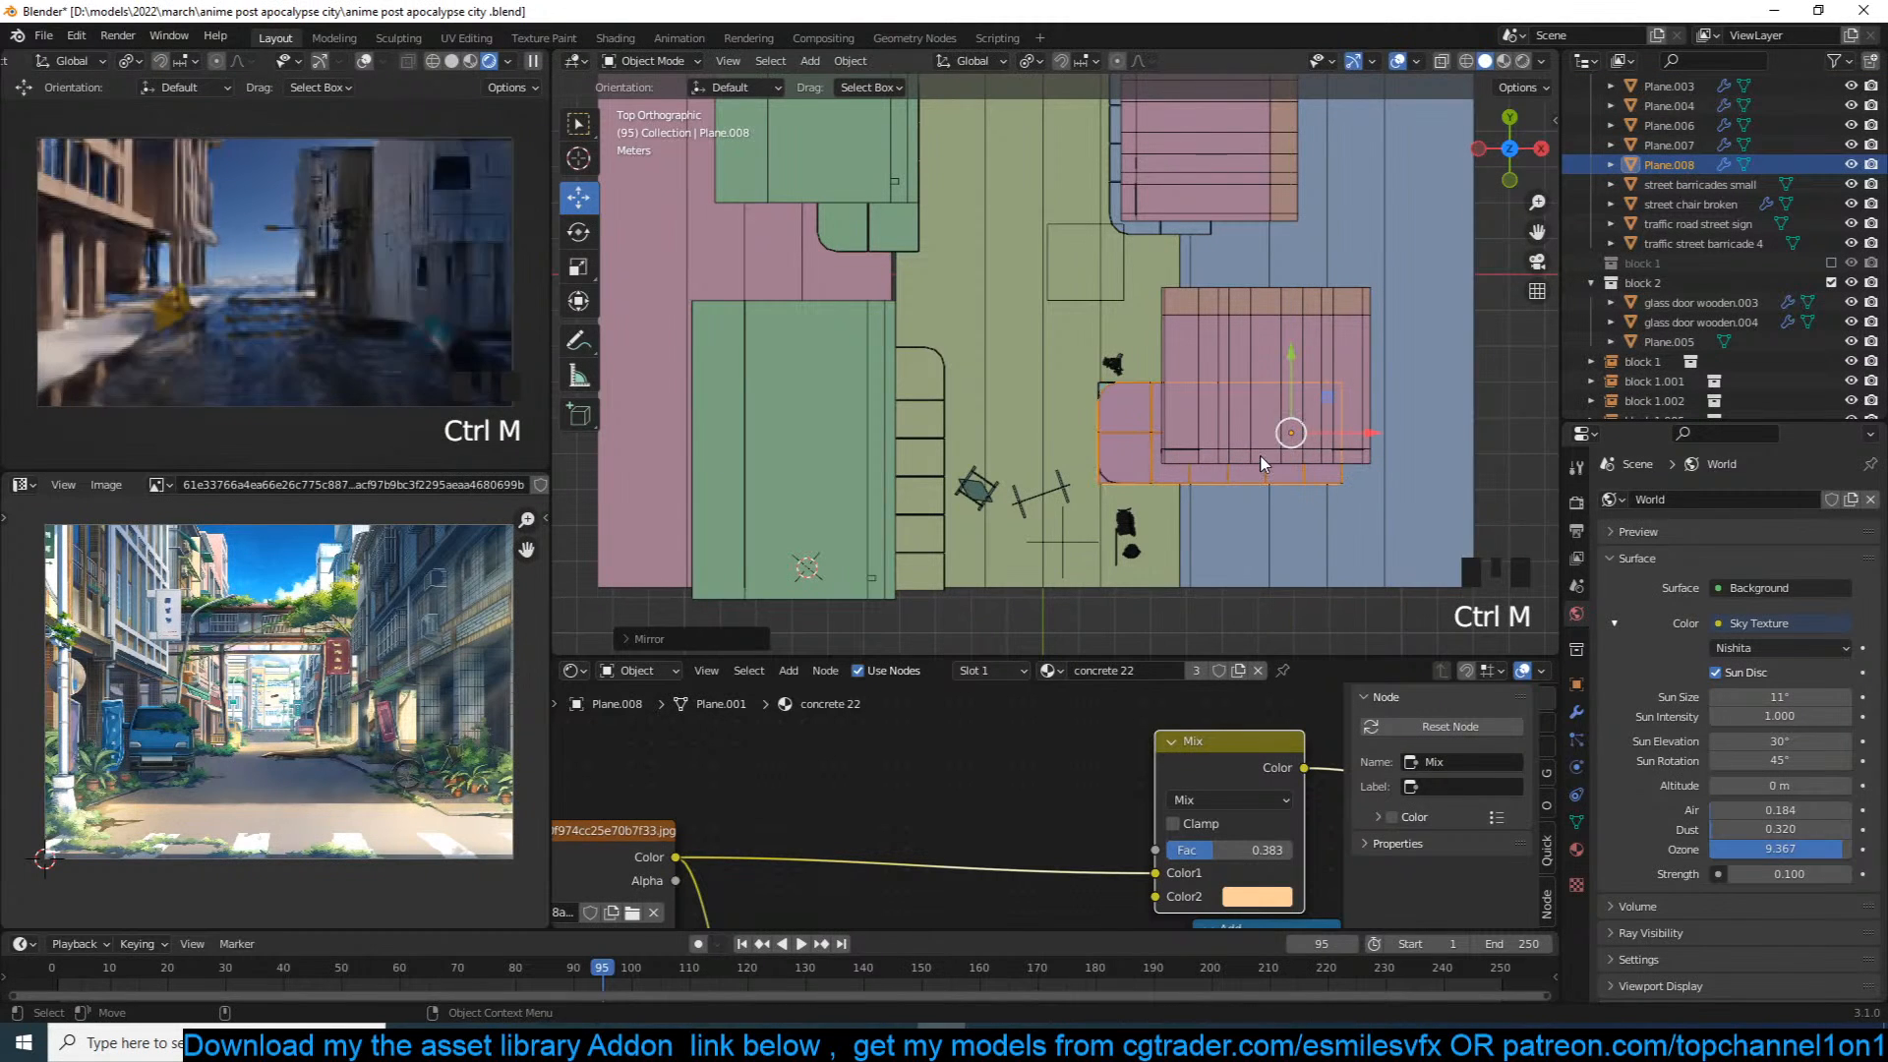
{"action": "left_click", "coordinate": [1279, 444]}
{"action": "key", "text": "g"}
{"action": "key", "text": "y"}
{"action": "left_click", "coordinate": [1317, 353]}
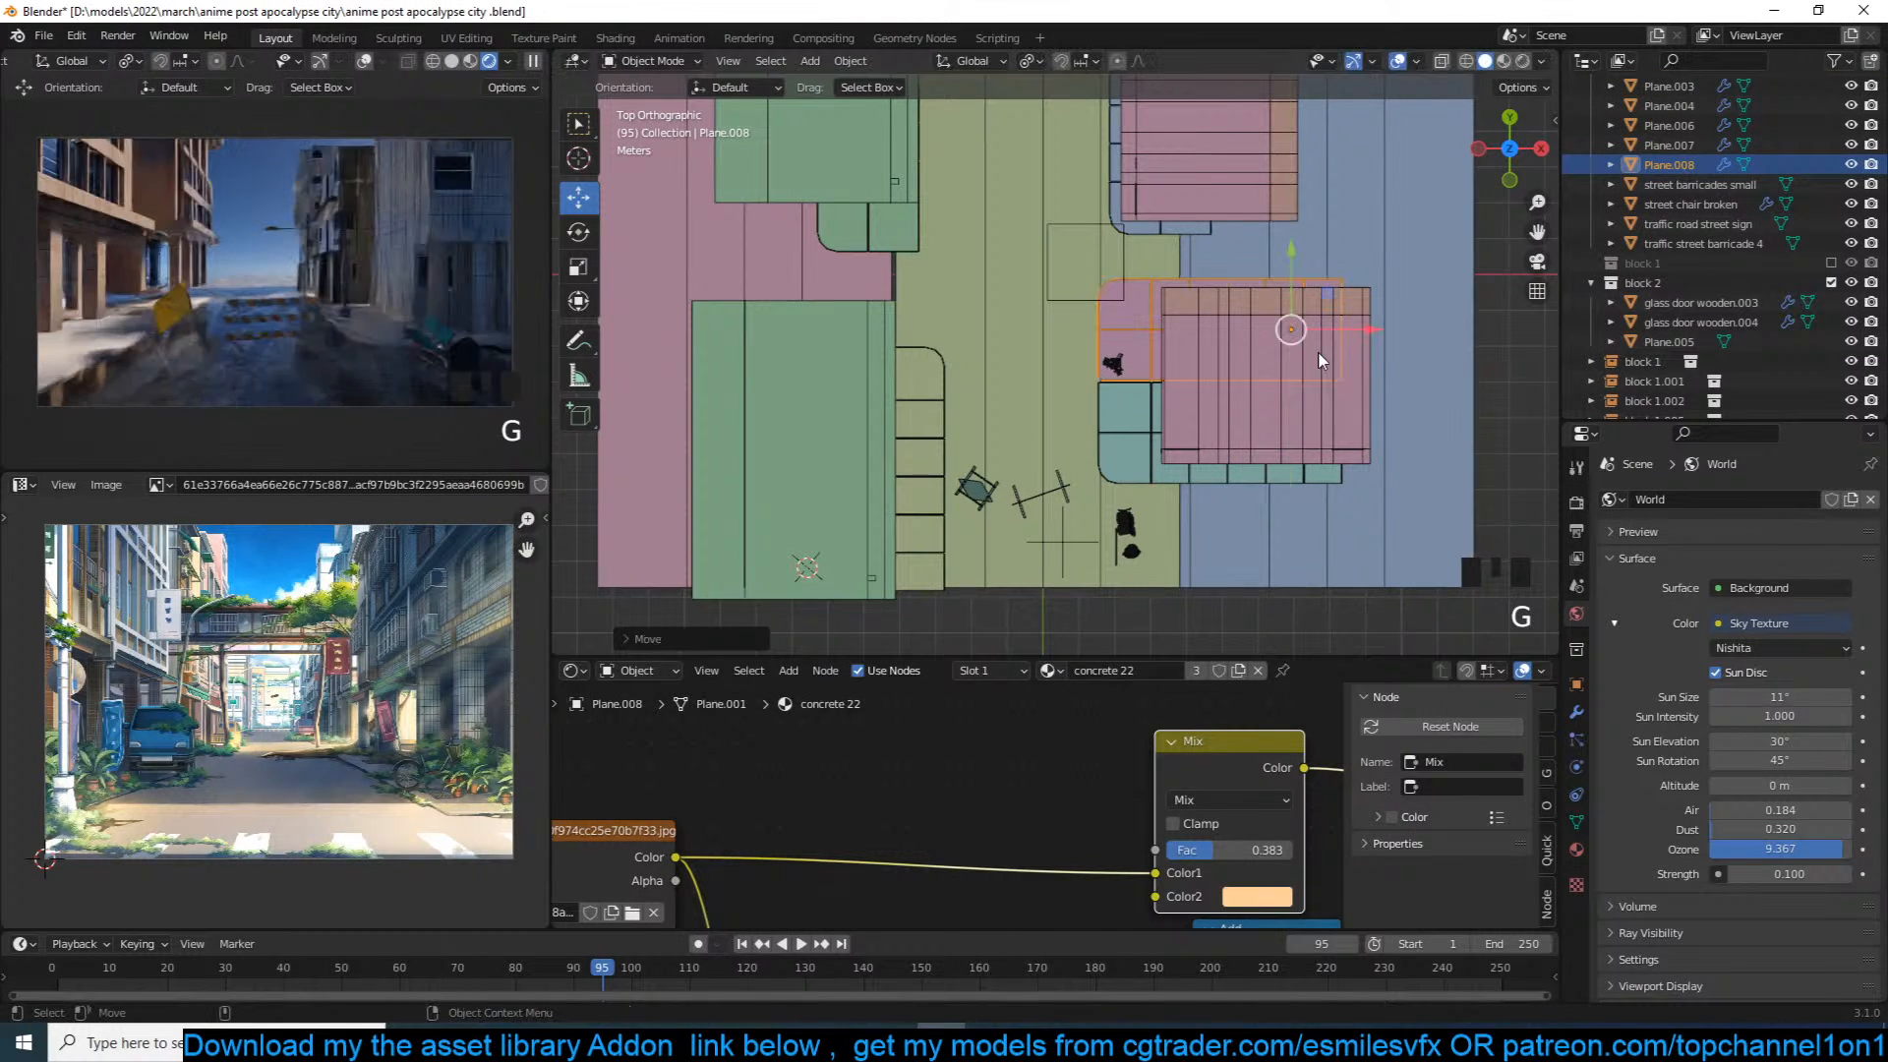
Step: Shift the new block 1 building along X toward the street so it sits on both sidewalk pieces, and deselect it
{"action": "left_click", "coordinate": [1332, 392]}
{"action": "key", "text": "g"}
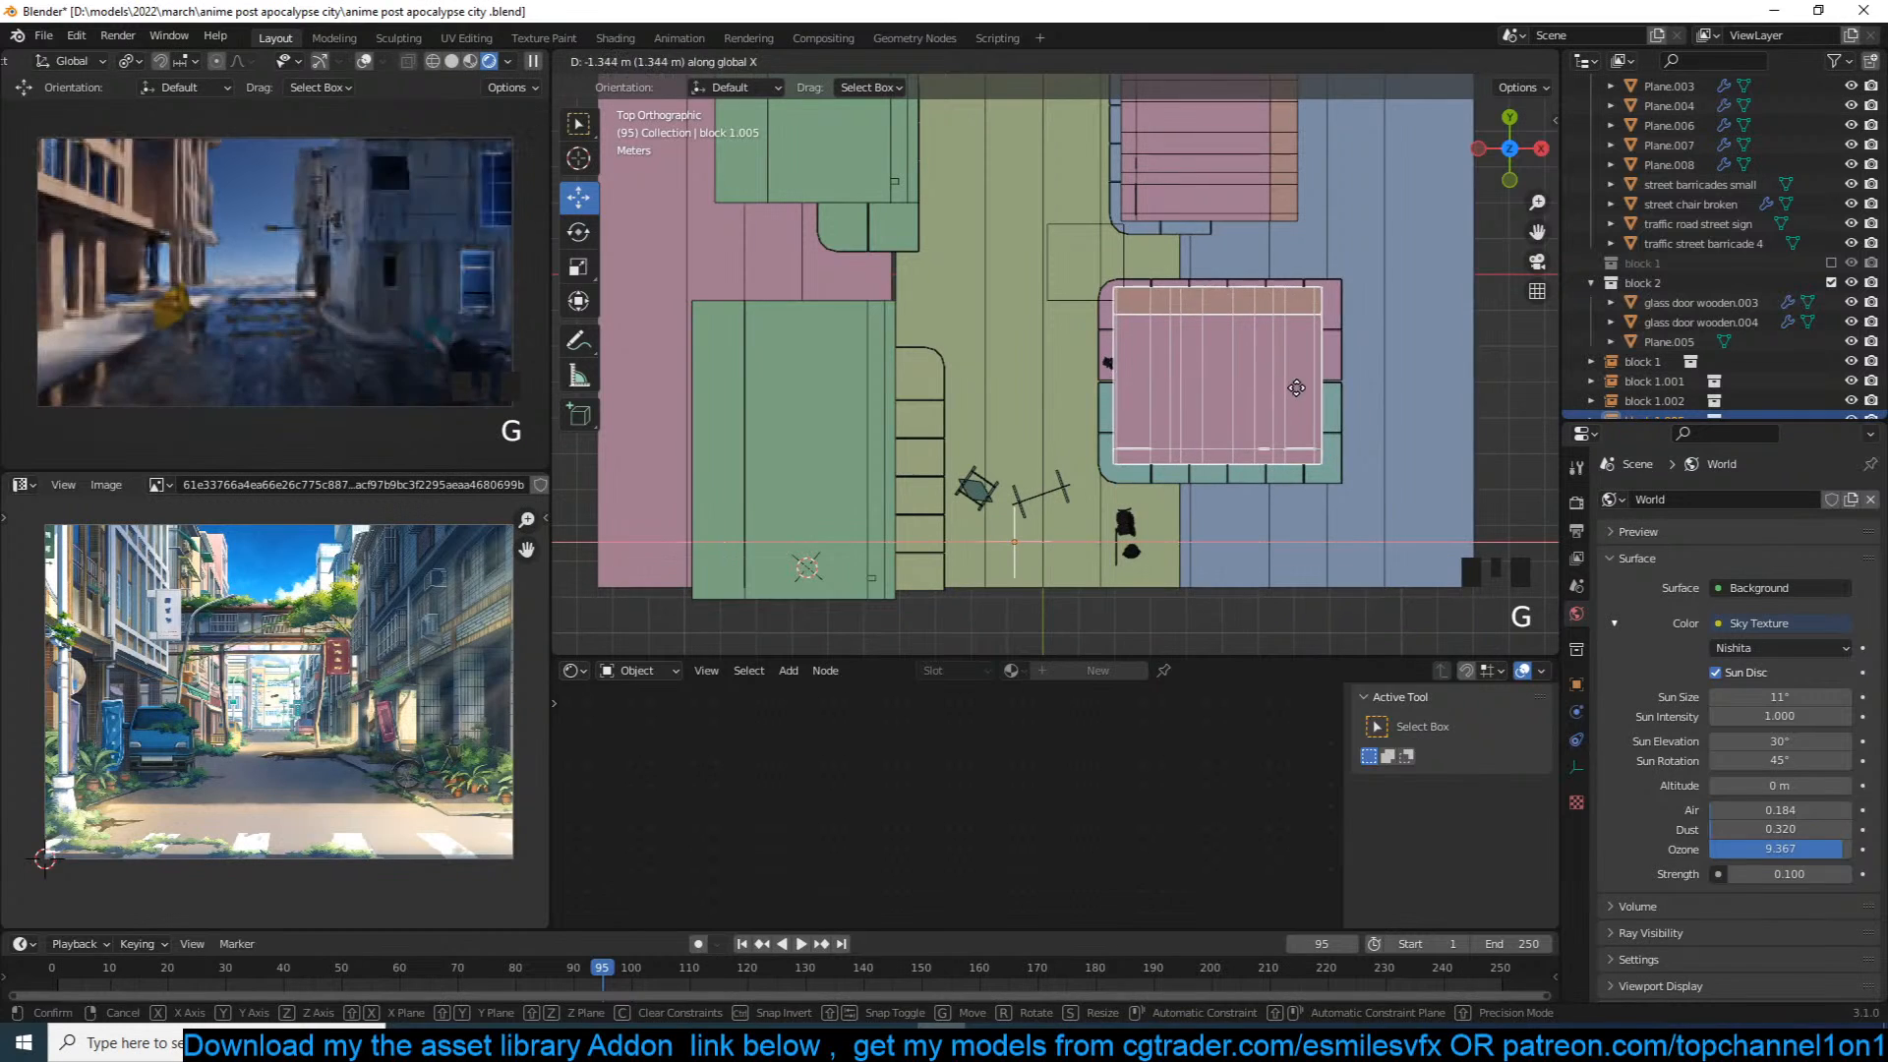
{"action": "left_click", "coordinate": [1293, 392]}
{"action": "key", "text": "alt+a"}
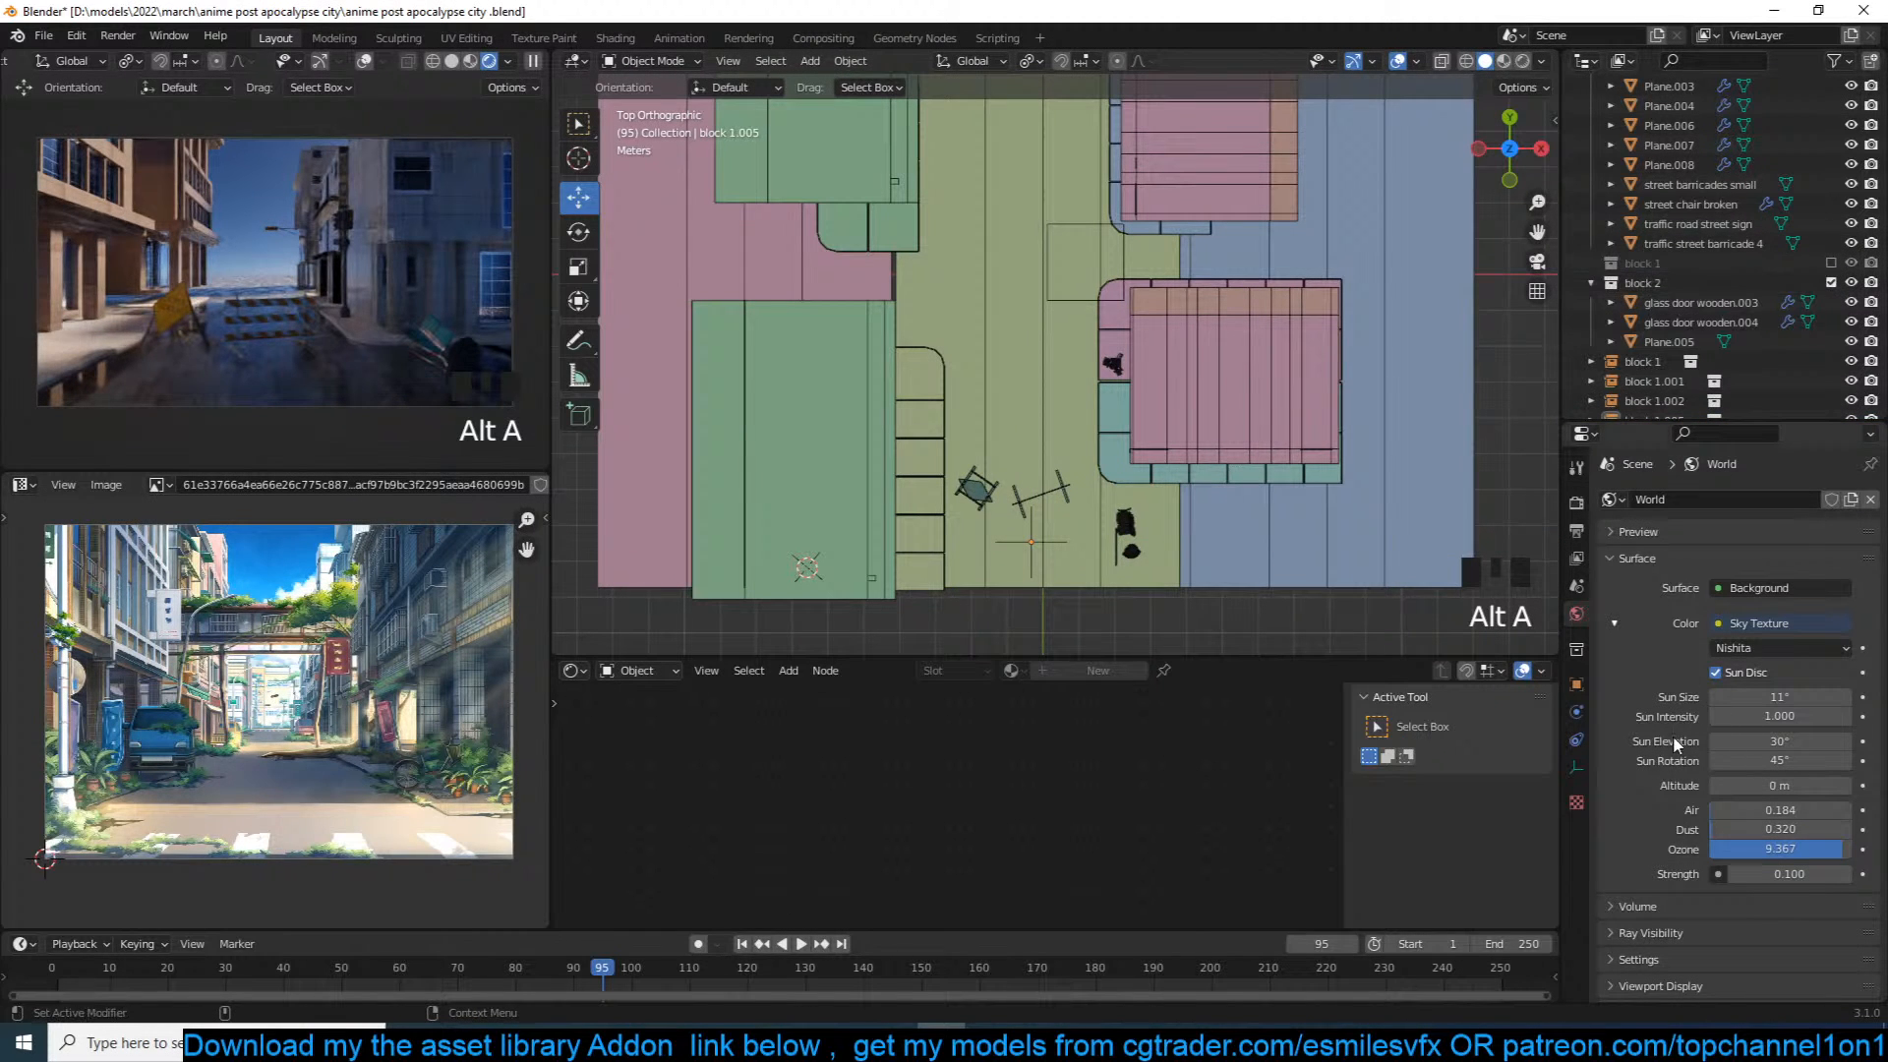
Step: Try sun rotation values of 60° and 70° for the Sky Texture
{"action": "left_click_drag", "start_coordinate": [1776, 760], "coordinate": [1776, 761]}
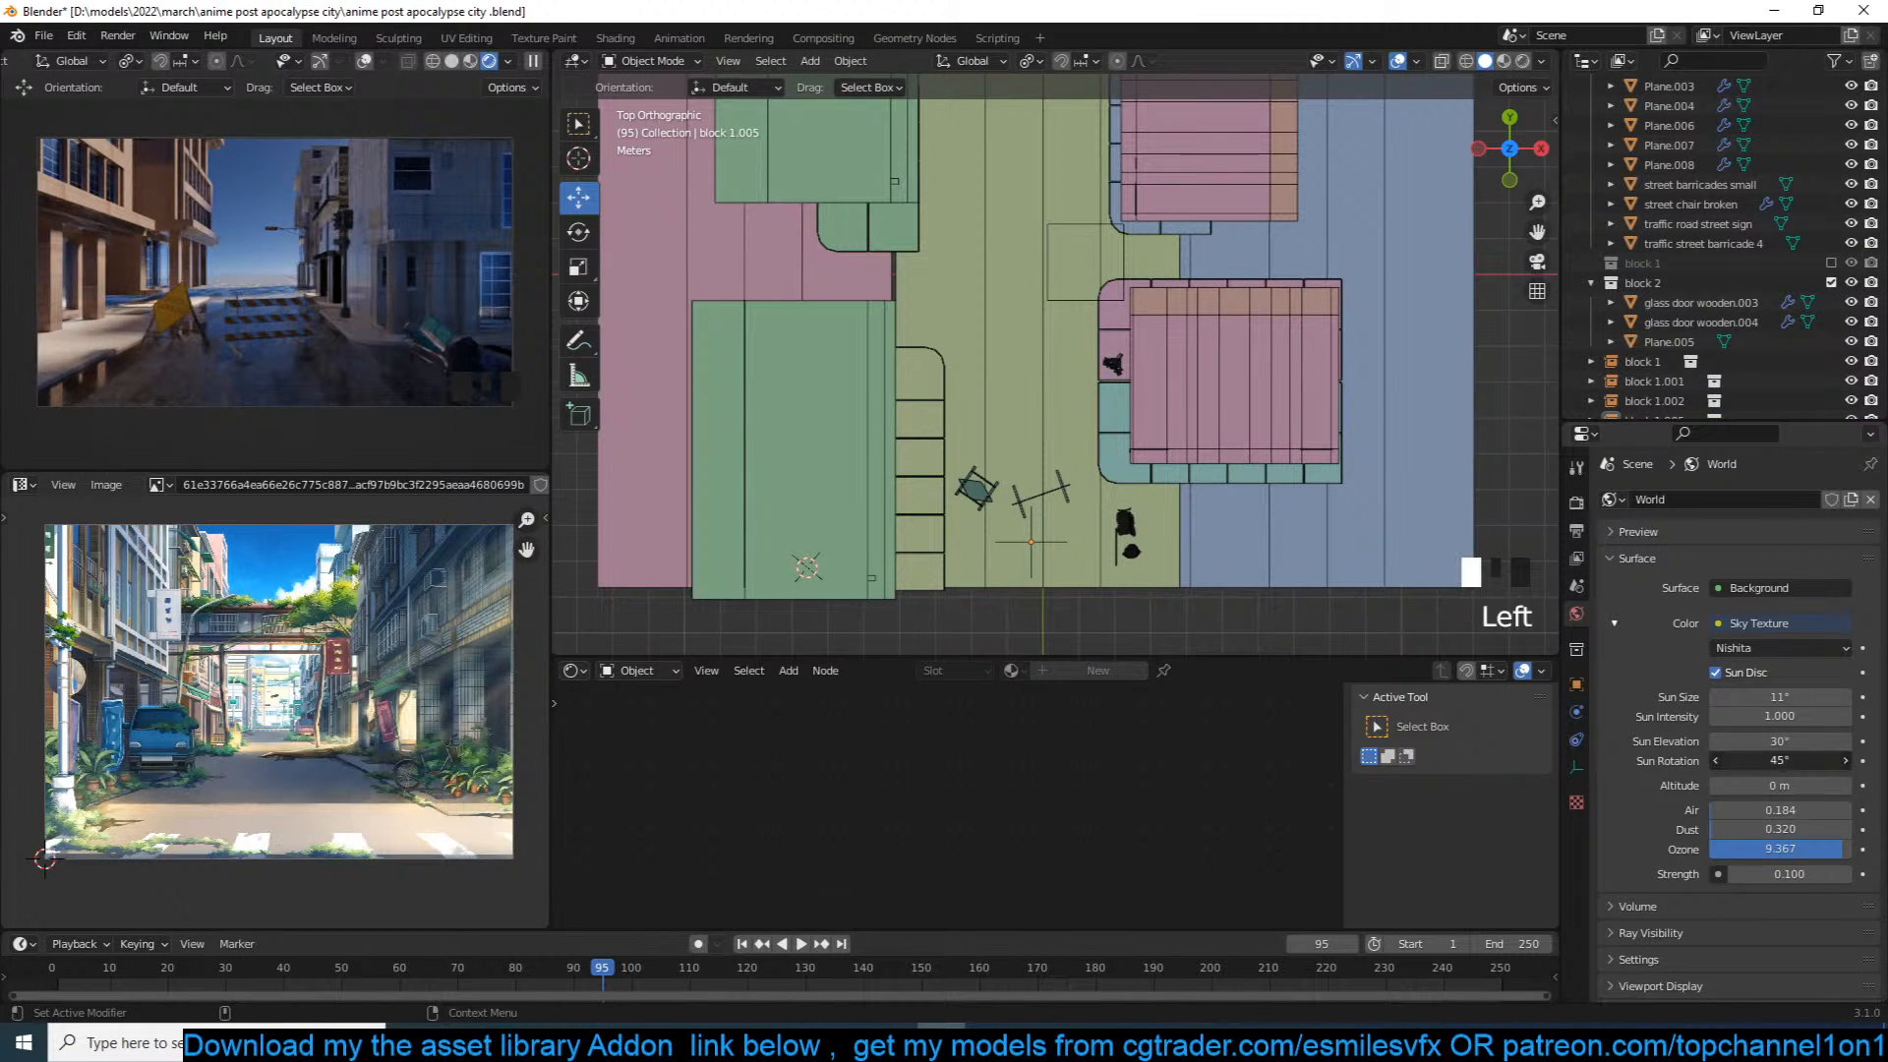
{"action": "type", "text": "60"}
{"action": "key", "text": "Return"}
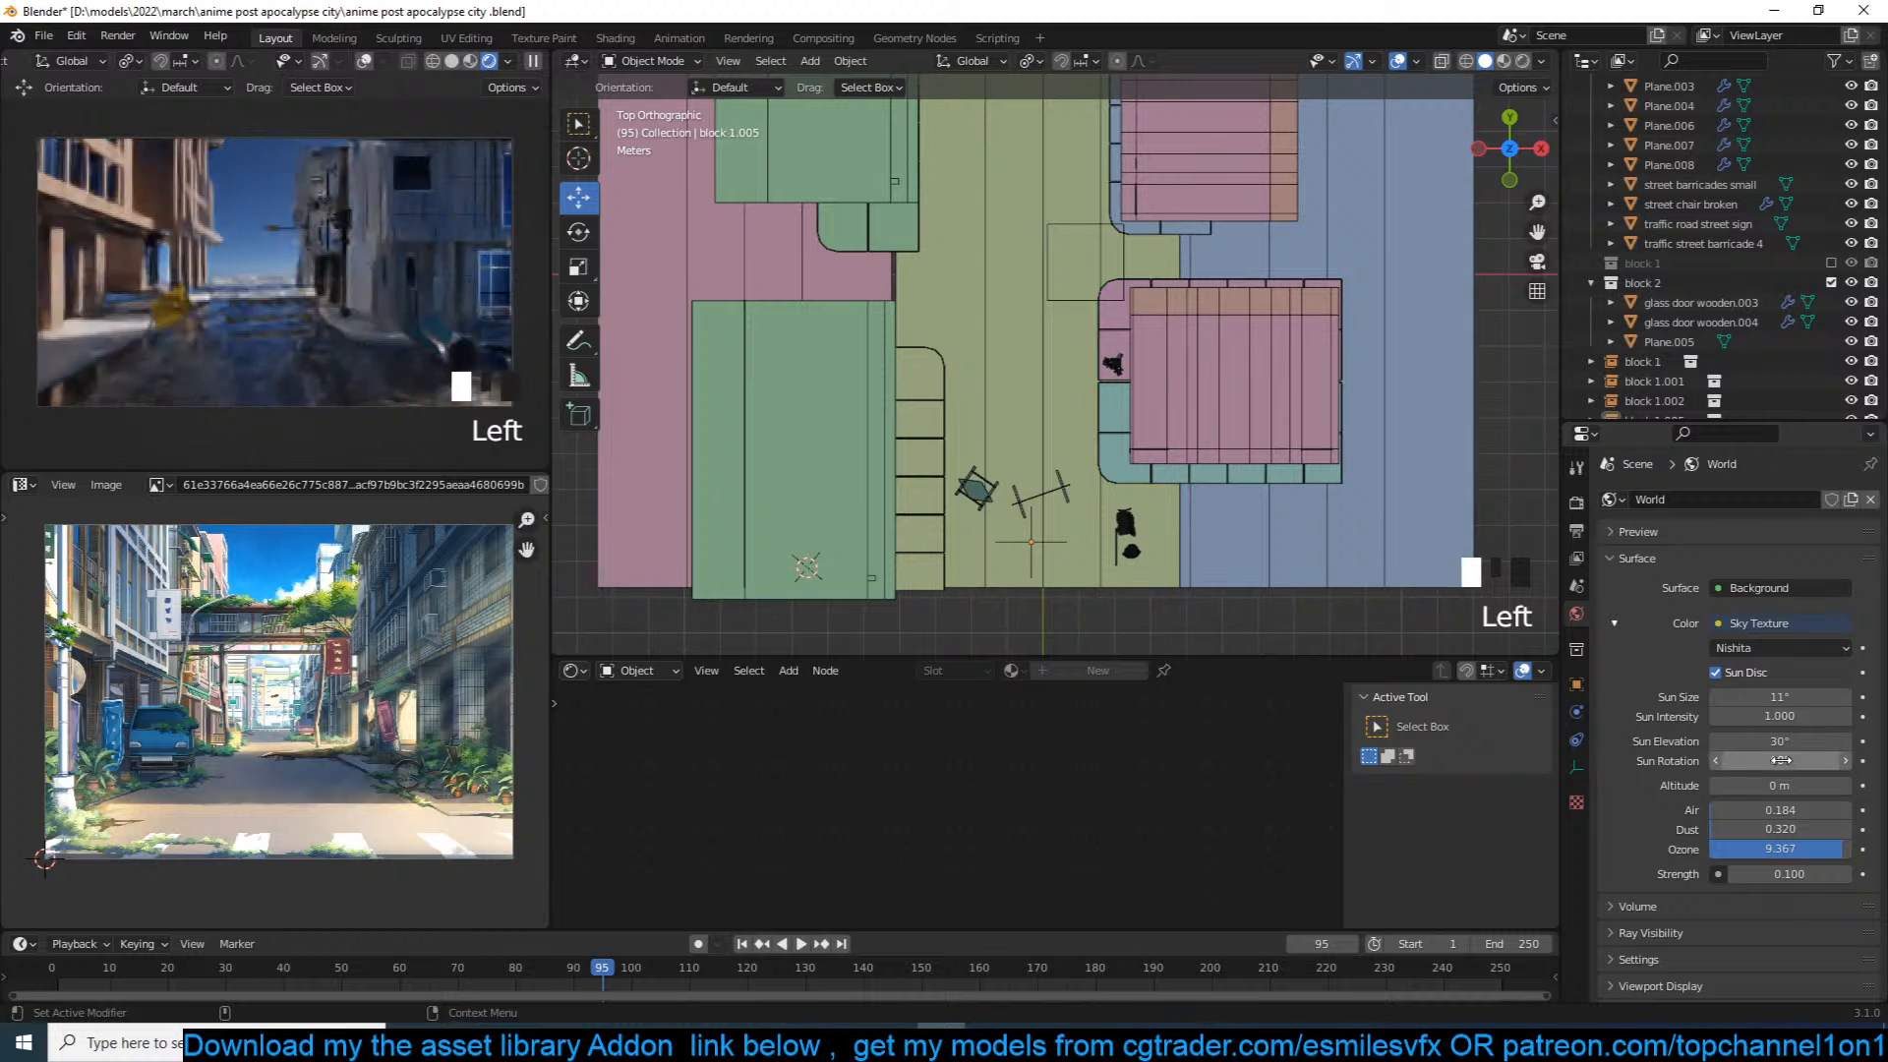
{"action": "left_click", "coordinate": [1783, 762]}
{"action": "type", "text": "7"}
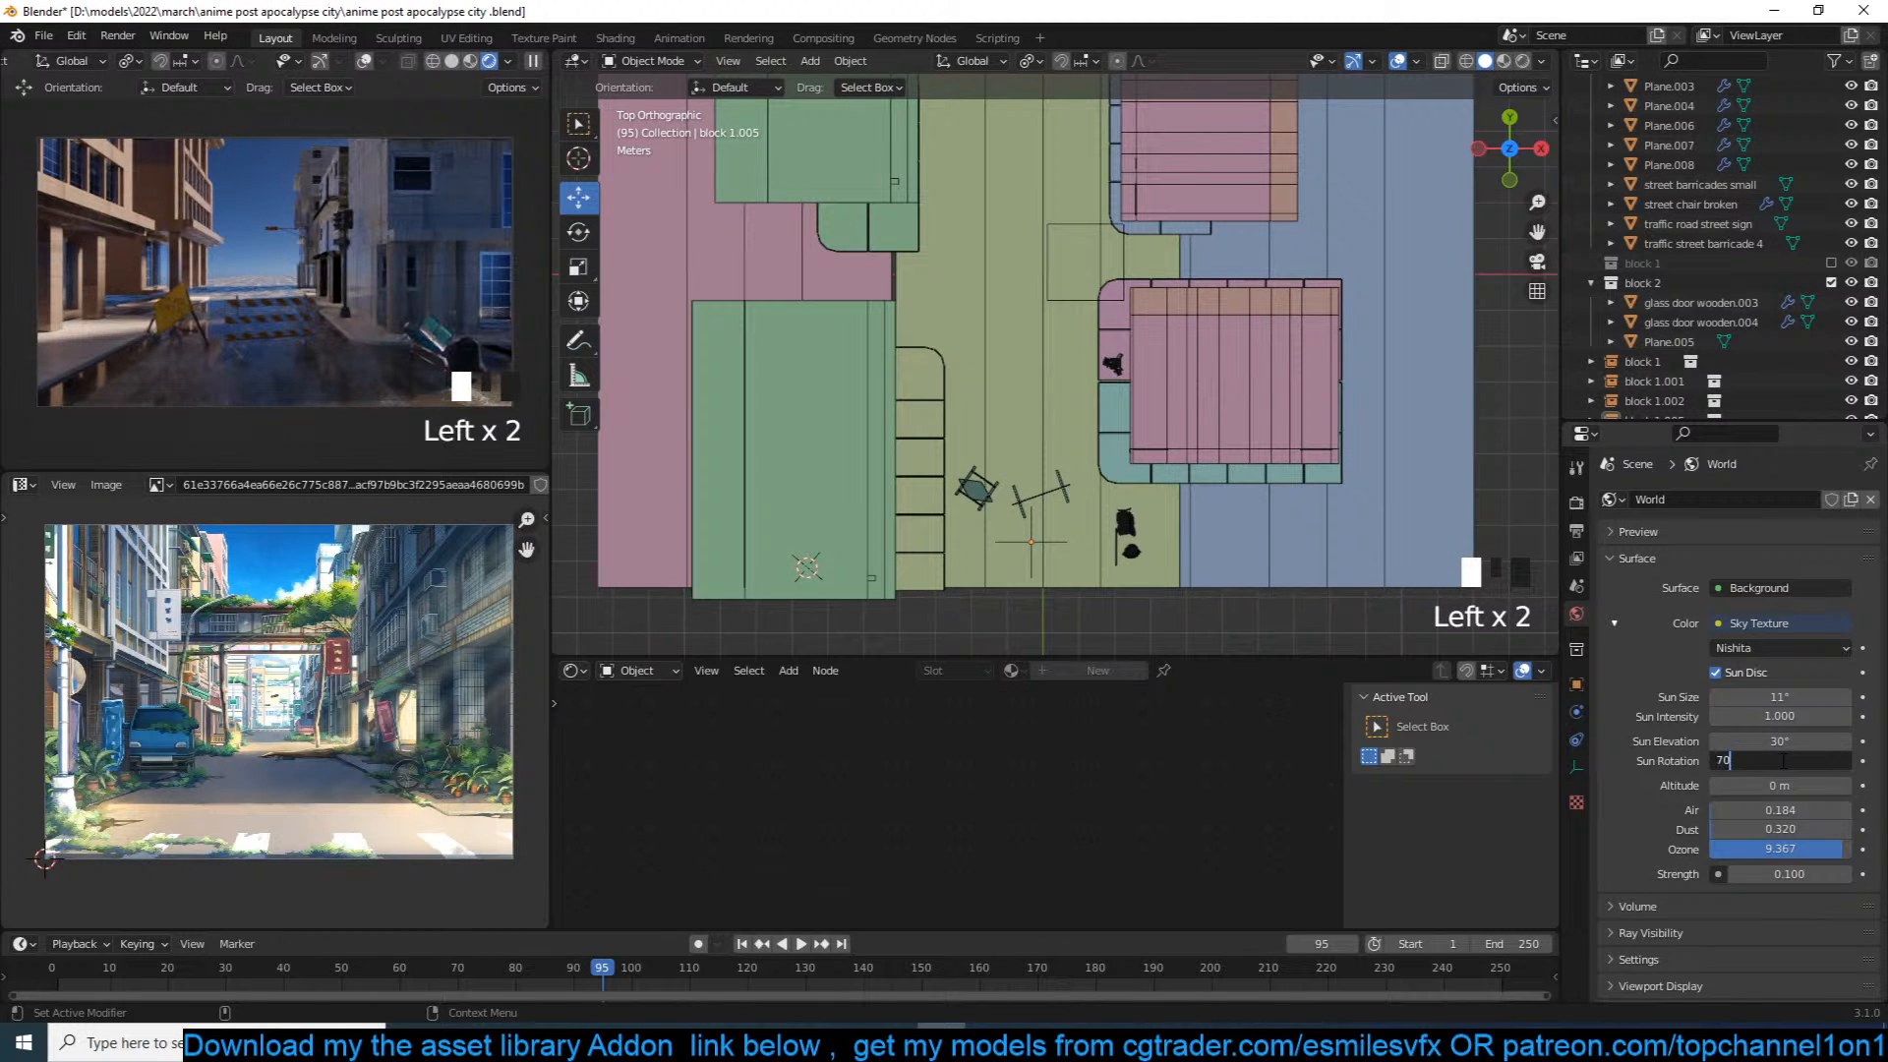
{"action": "type", "text": "0"}
{"action": "key", "text": "Return"}
Step: Set the Sky Texture's sun rotation to 120° and save the file
{"action": "left_click", "coordinate": [1783, 761]}
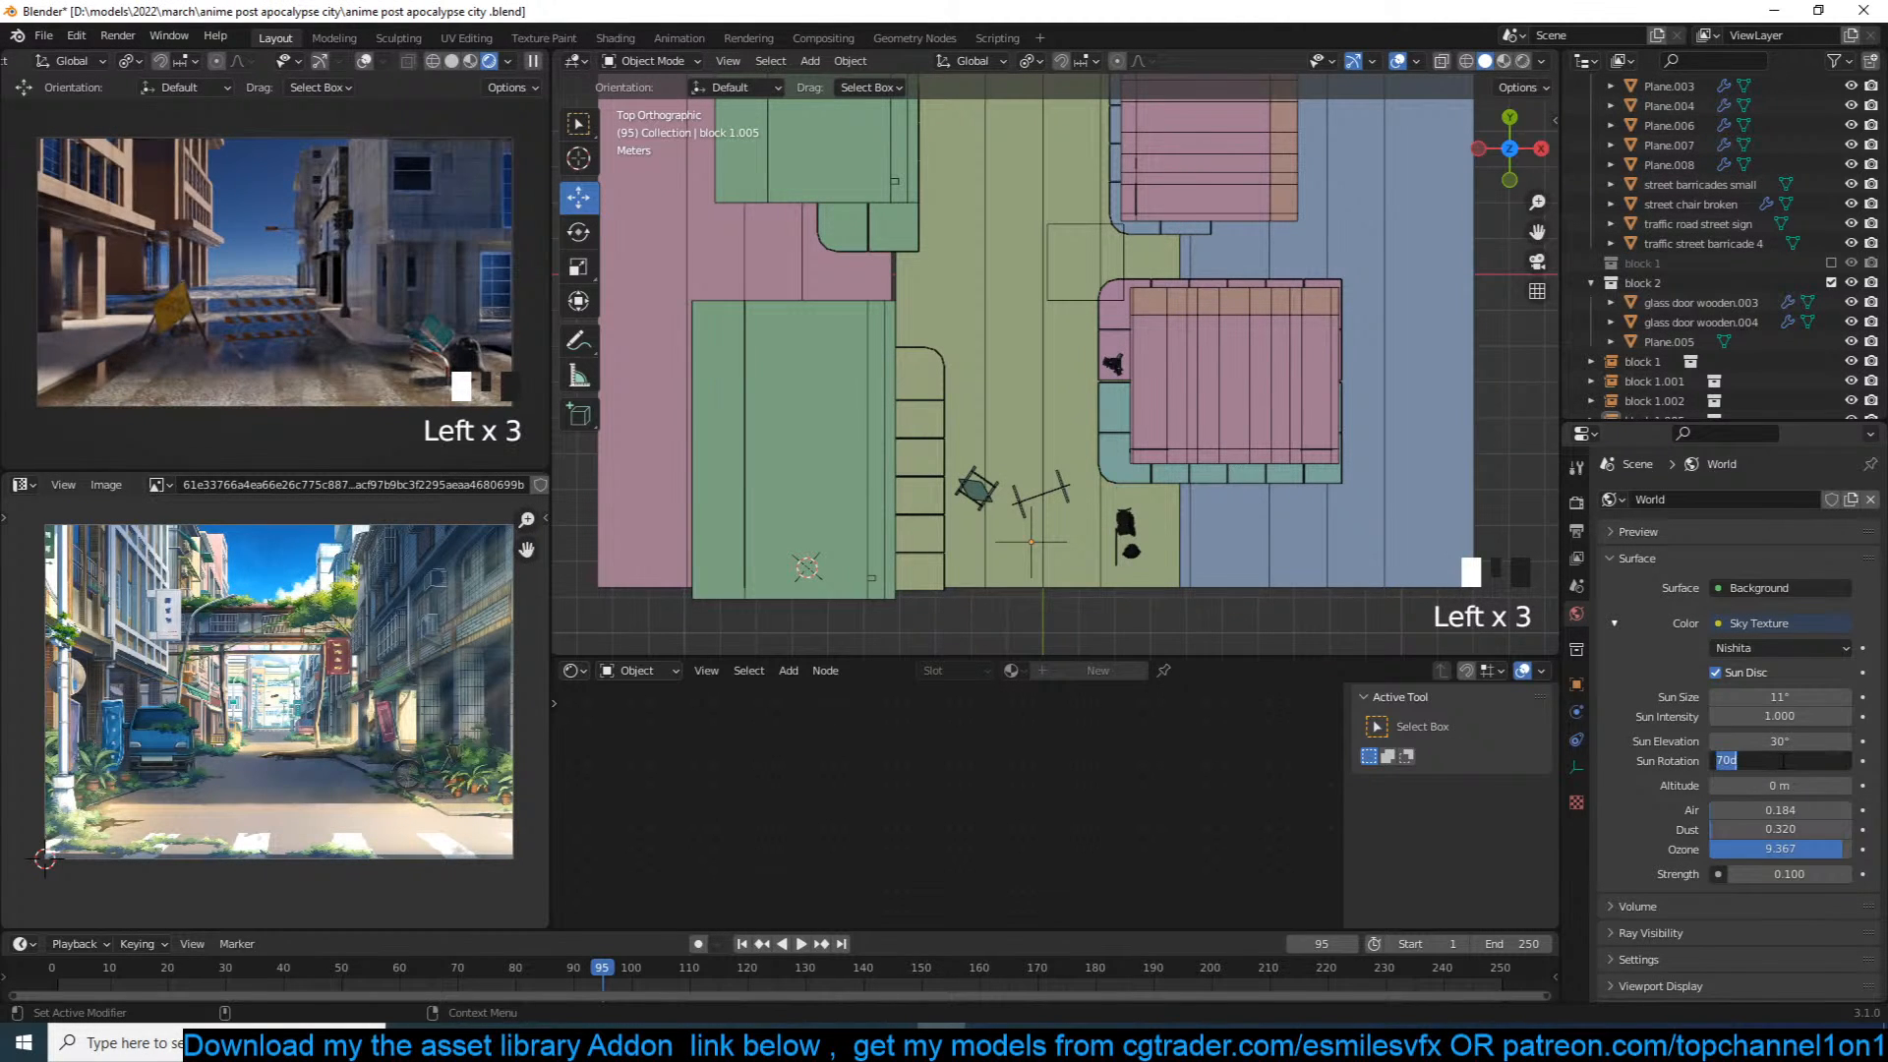
{"action": "type", "text": "180"}
{"action": "key", "text": "Return"}
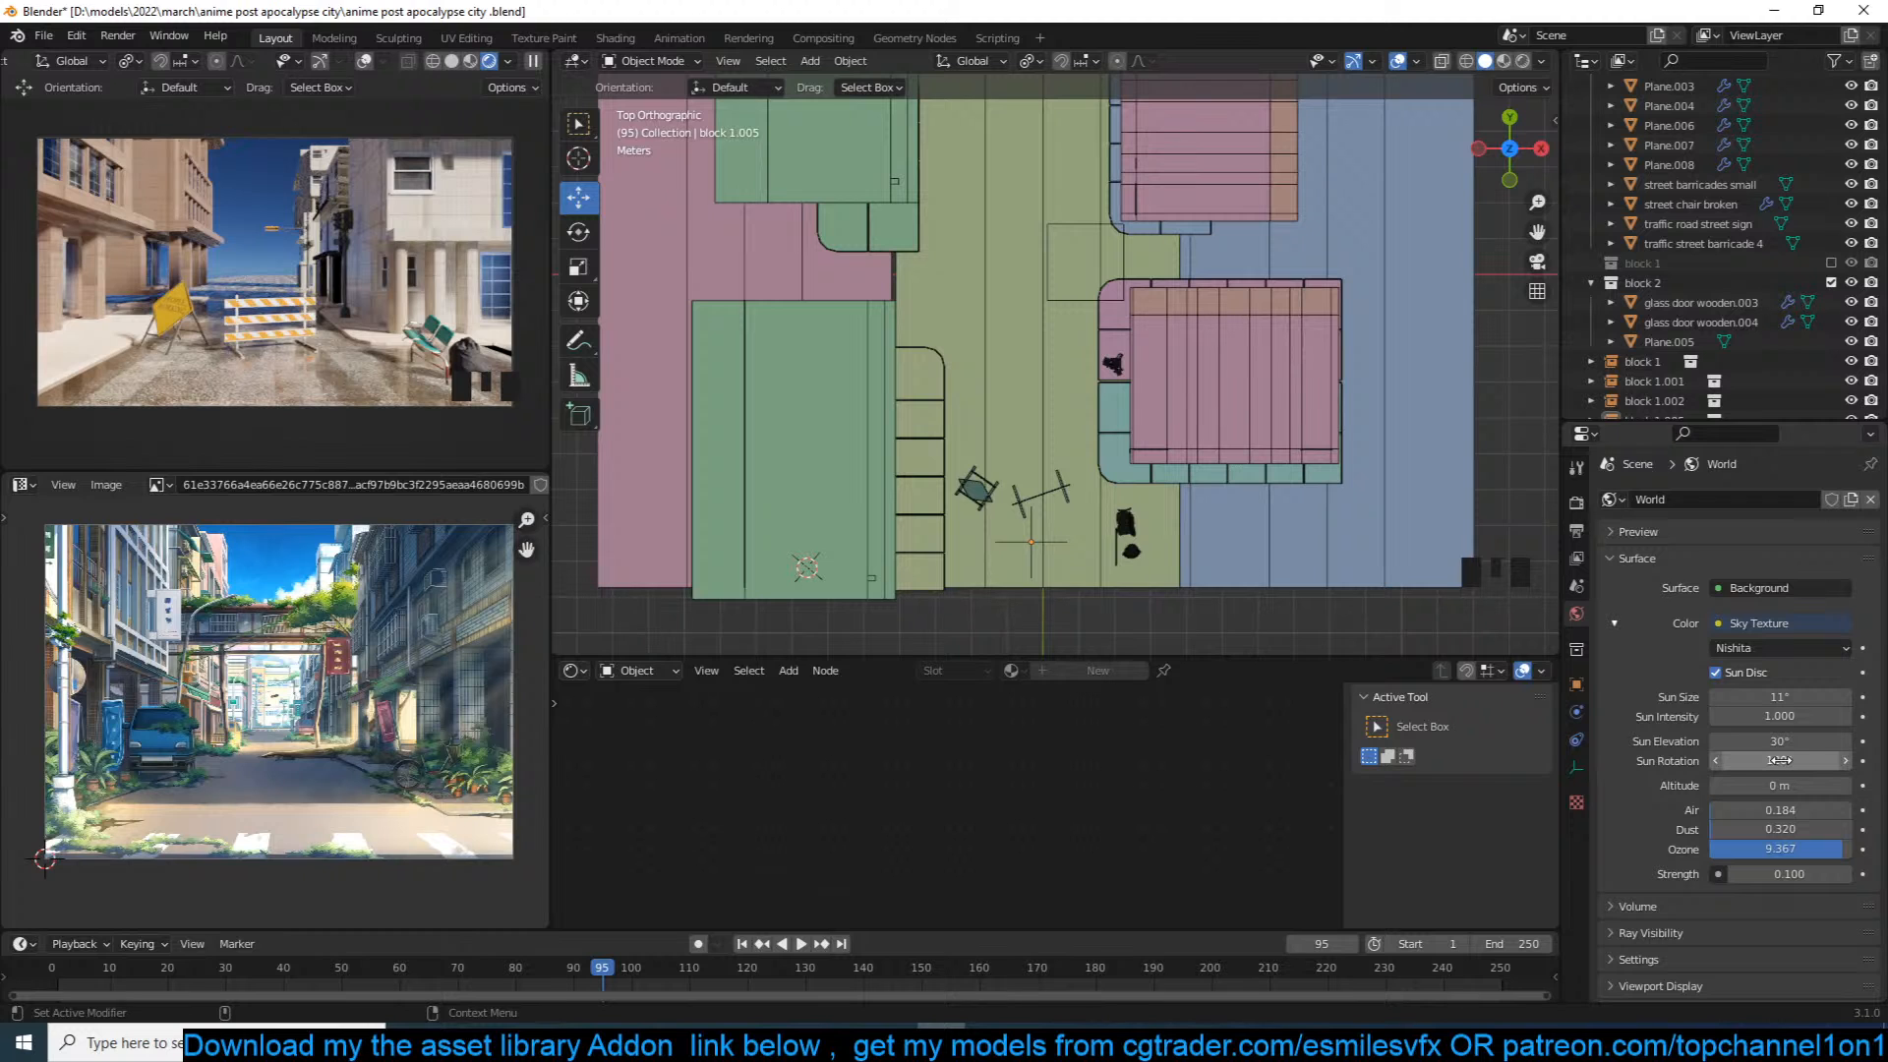
{"action": "key", "text": "ctrl+s"}
Step: Make a linked duplicate of the farther green block 2 building and place it across the street, before the nearest pink building
{"action": "left_click", "coordinate": [1204, 300]}
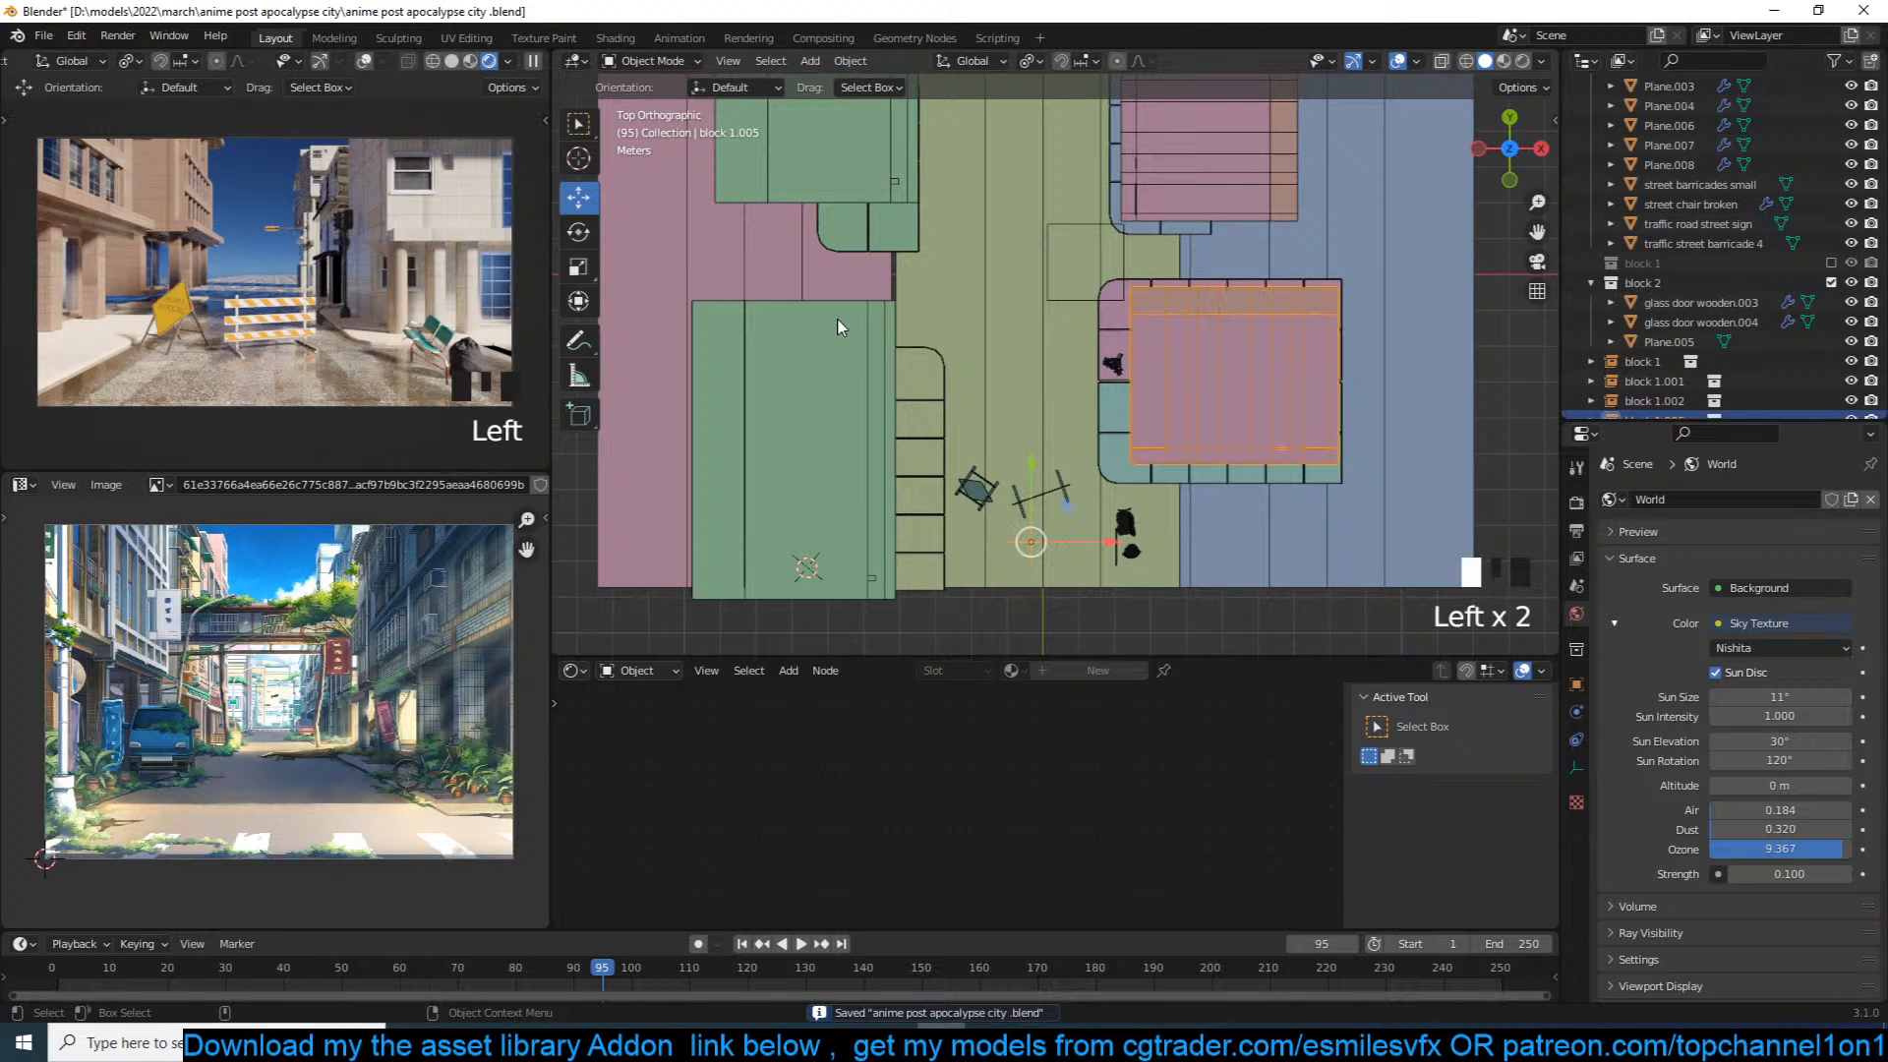
{"action": "left_click", "coordinate": [841, 328]}
{"action": "scroll", "coordinate": [840, 327], "scroll_direction": "down", "scroll_amount": 3}
{"action": "left_click", "coordinate": [958, 390]}
{"action": "scroll", "coordinate": [1111, 285], "scroll_direction": "down", "scroll_amount": 3}
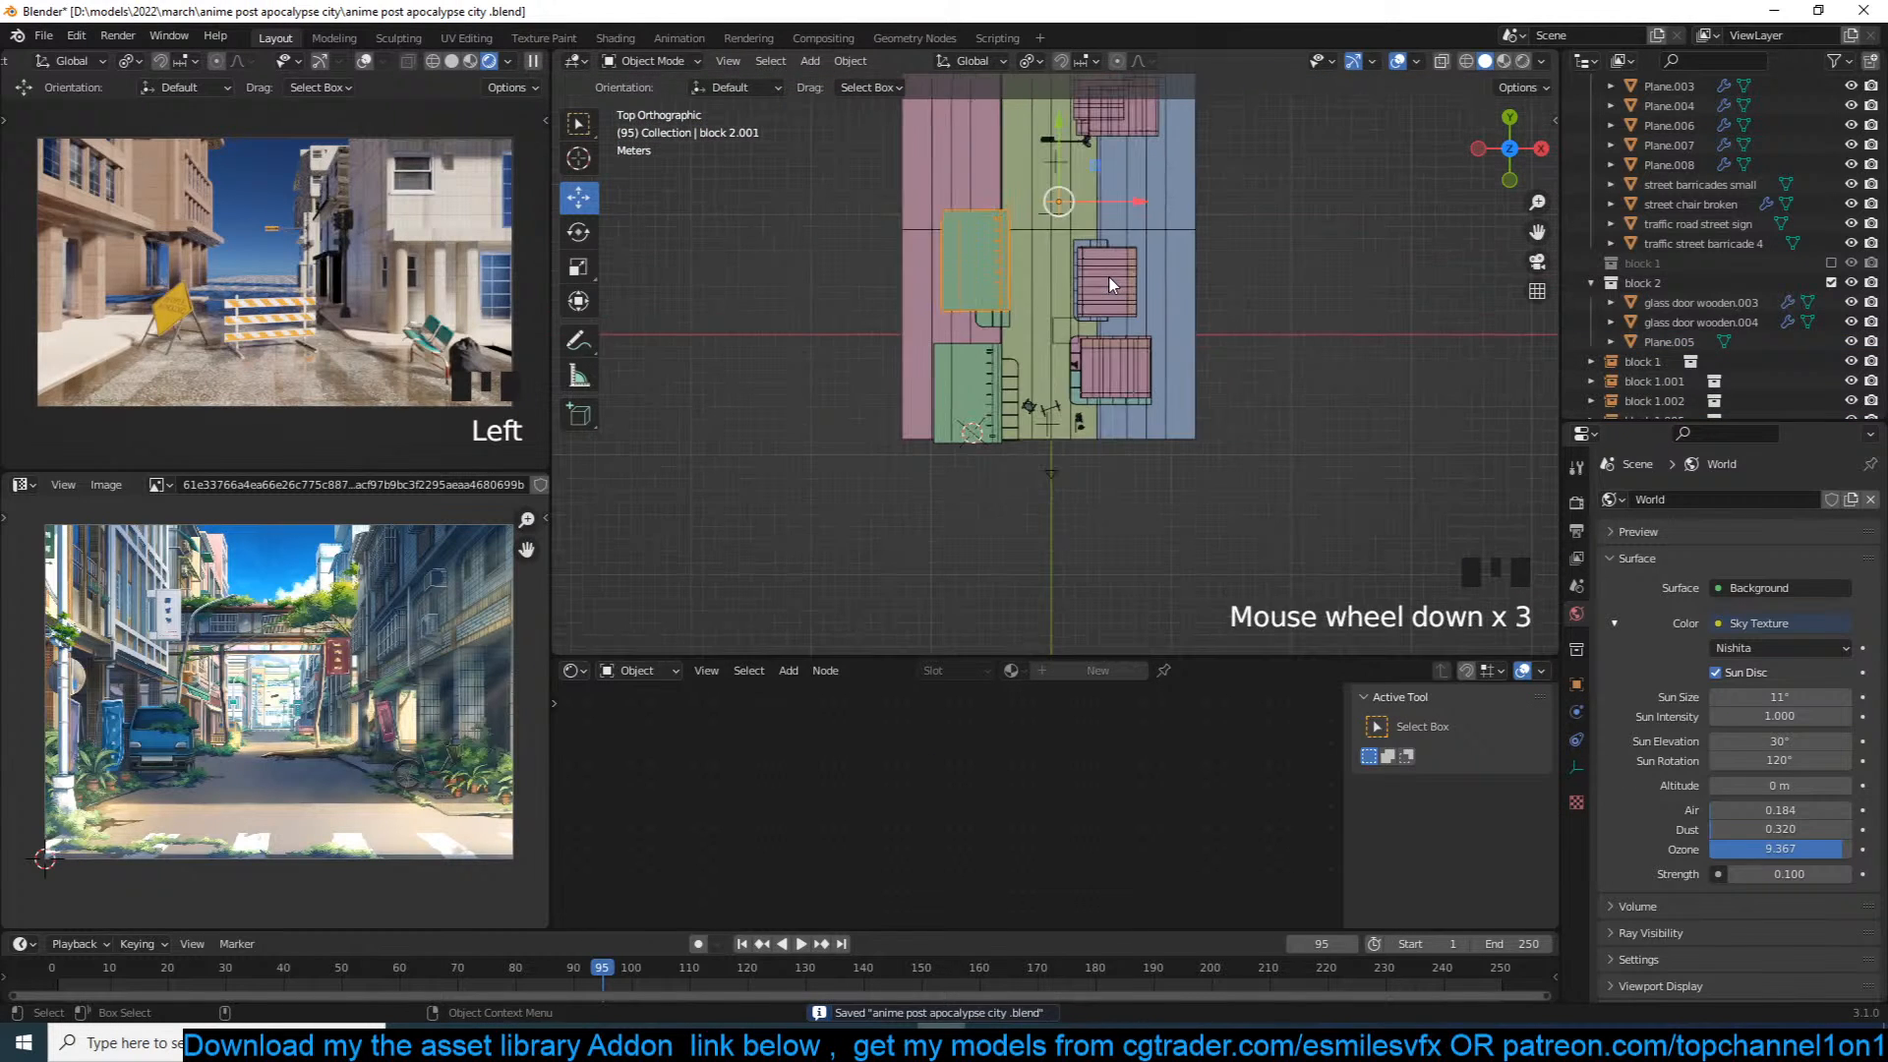
{"action": "key", "text": "alt+d"}
{"action": "left_click", "coordinate": [1262, 487]}
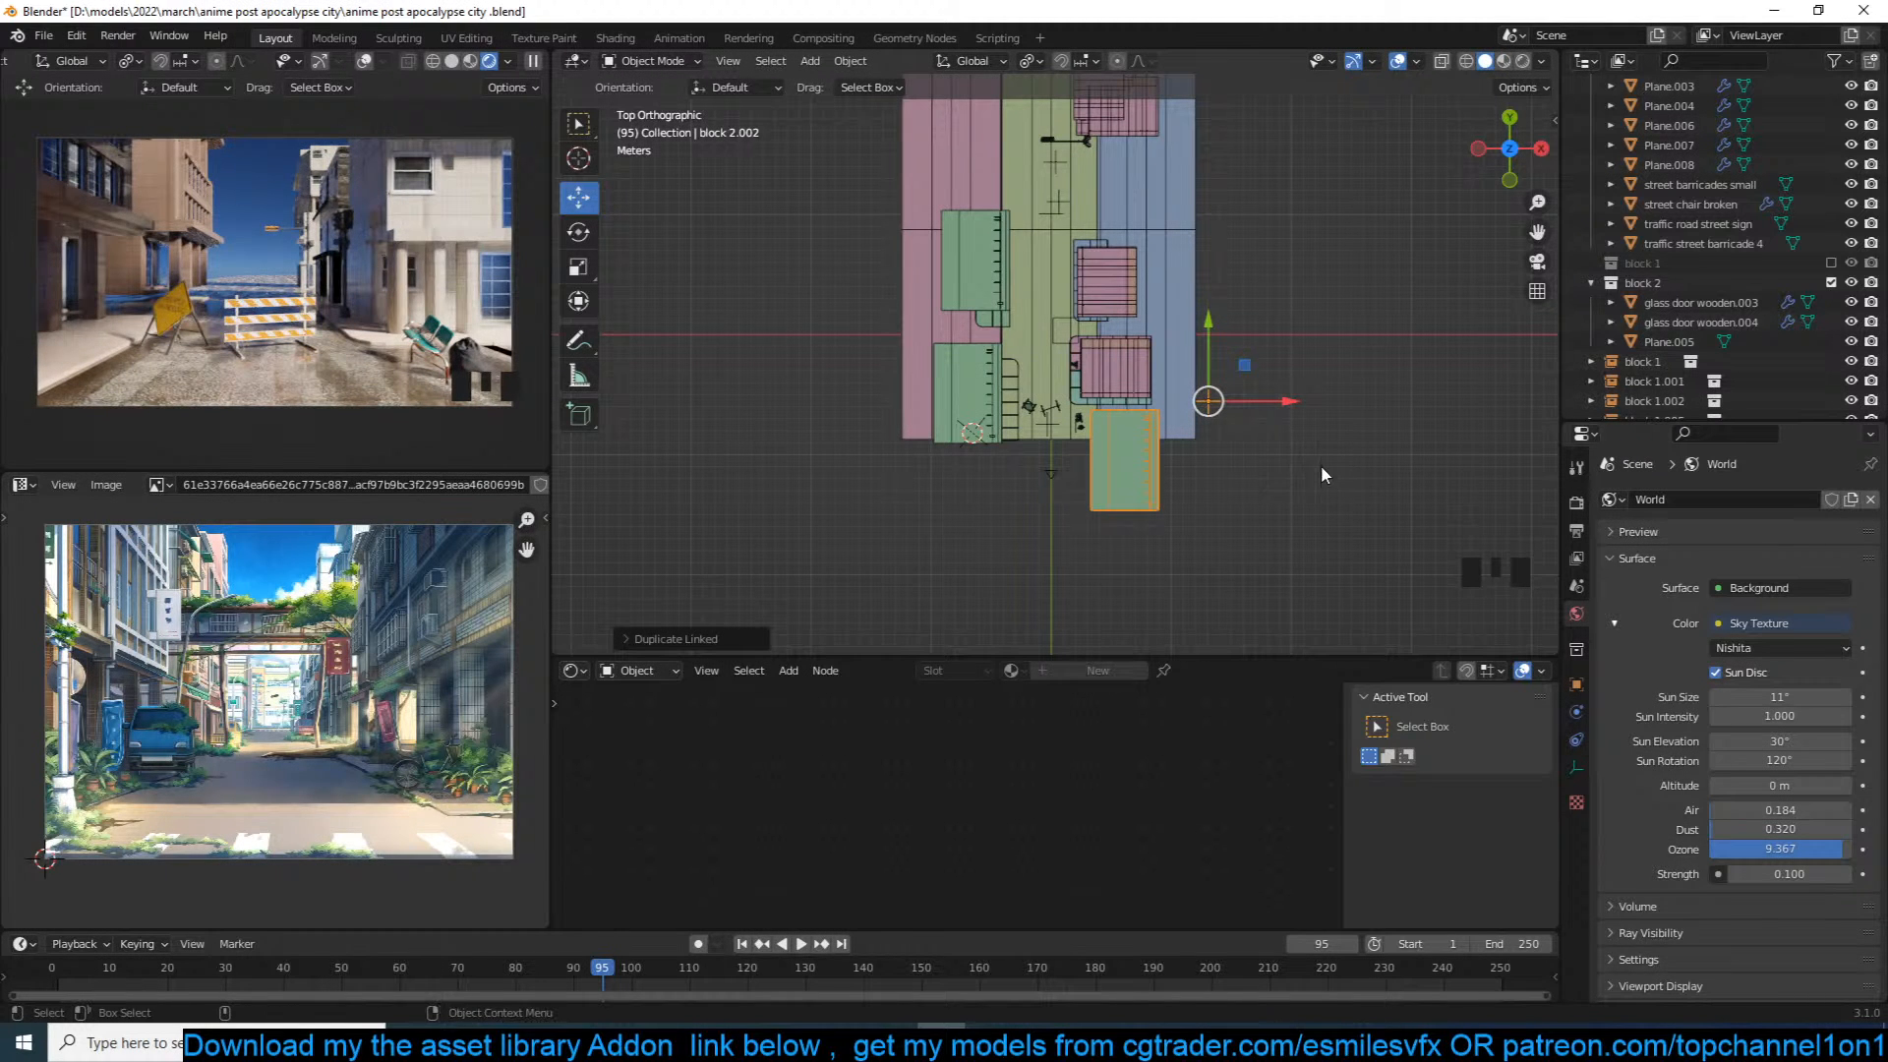
Step: Rotate the duplicated block 2 building 180° to face the street and move it in line with the pink buildings
{"action": "type", "text": "t"}
{"action": "type", "text": "r180"}
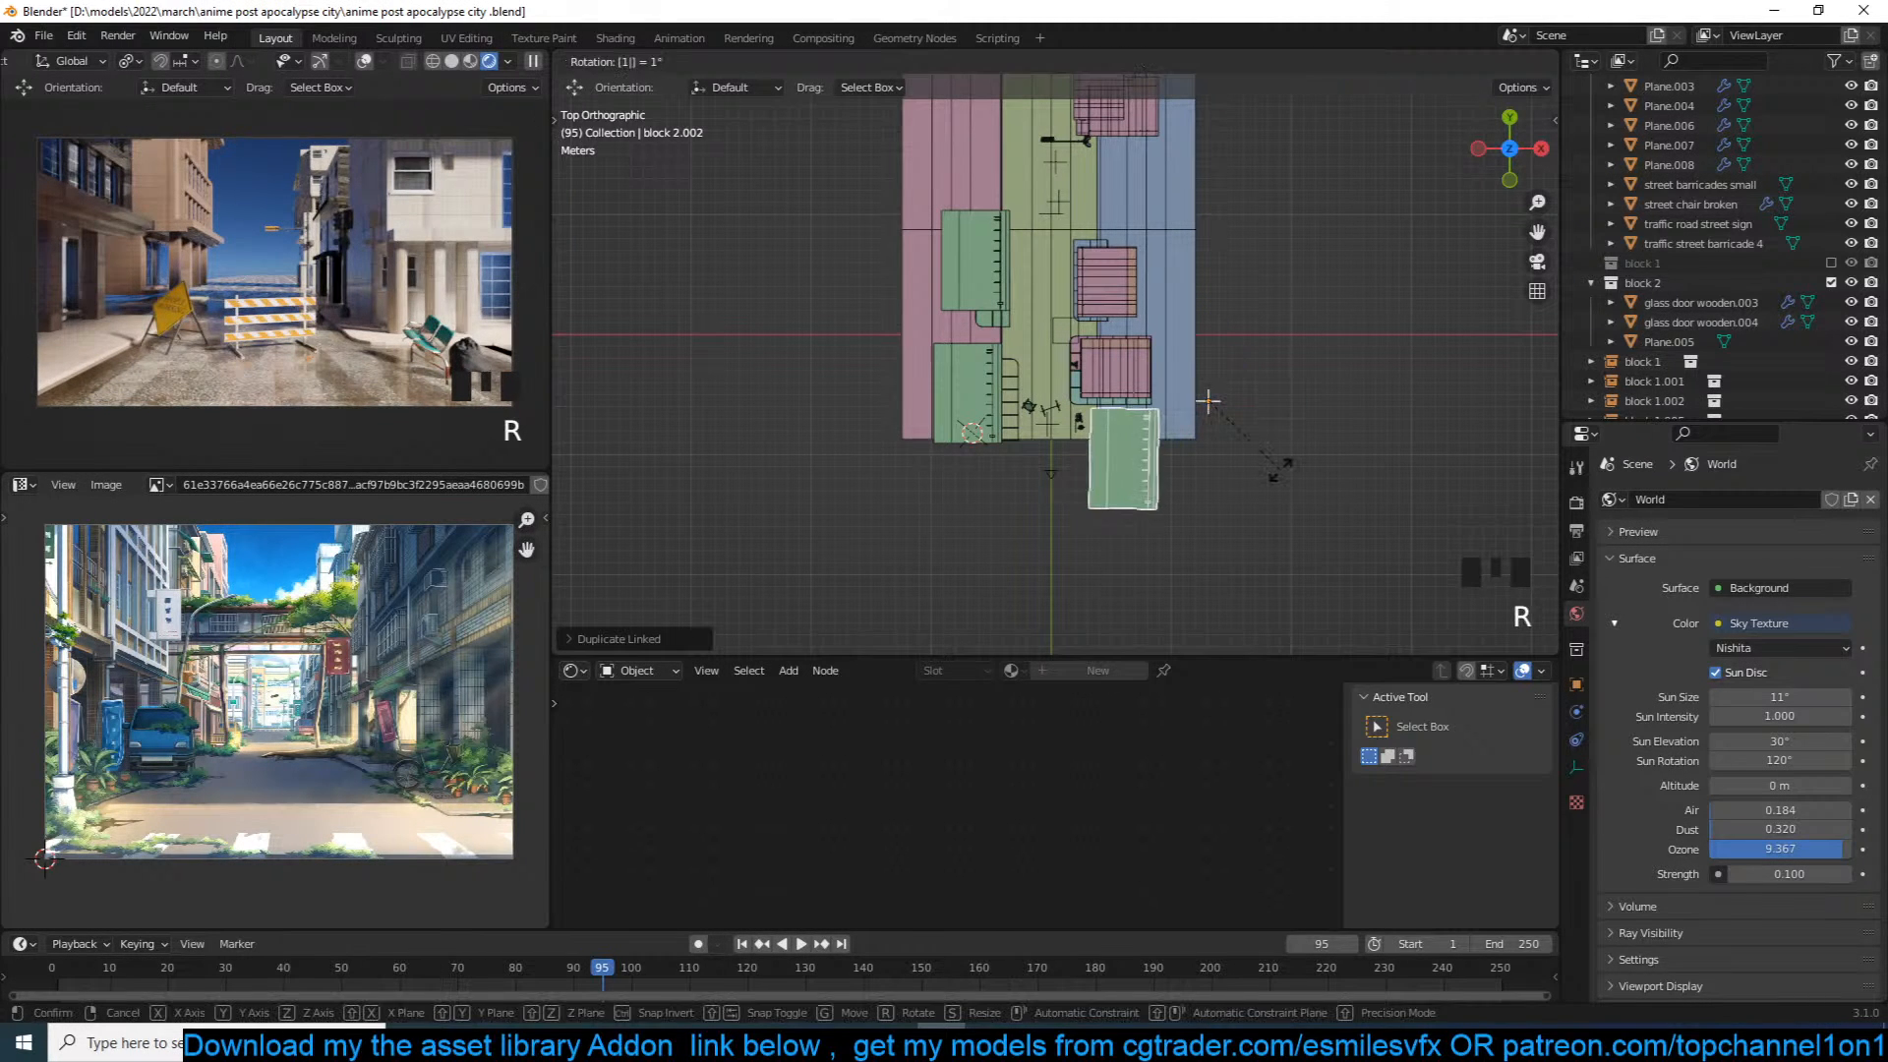
{"action": "key", "text": "Return"}
{"action": "key", "text": "g"}
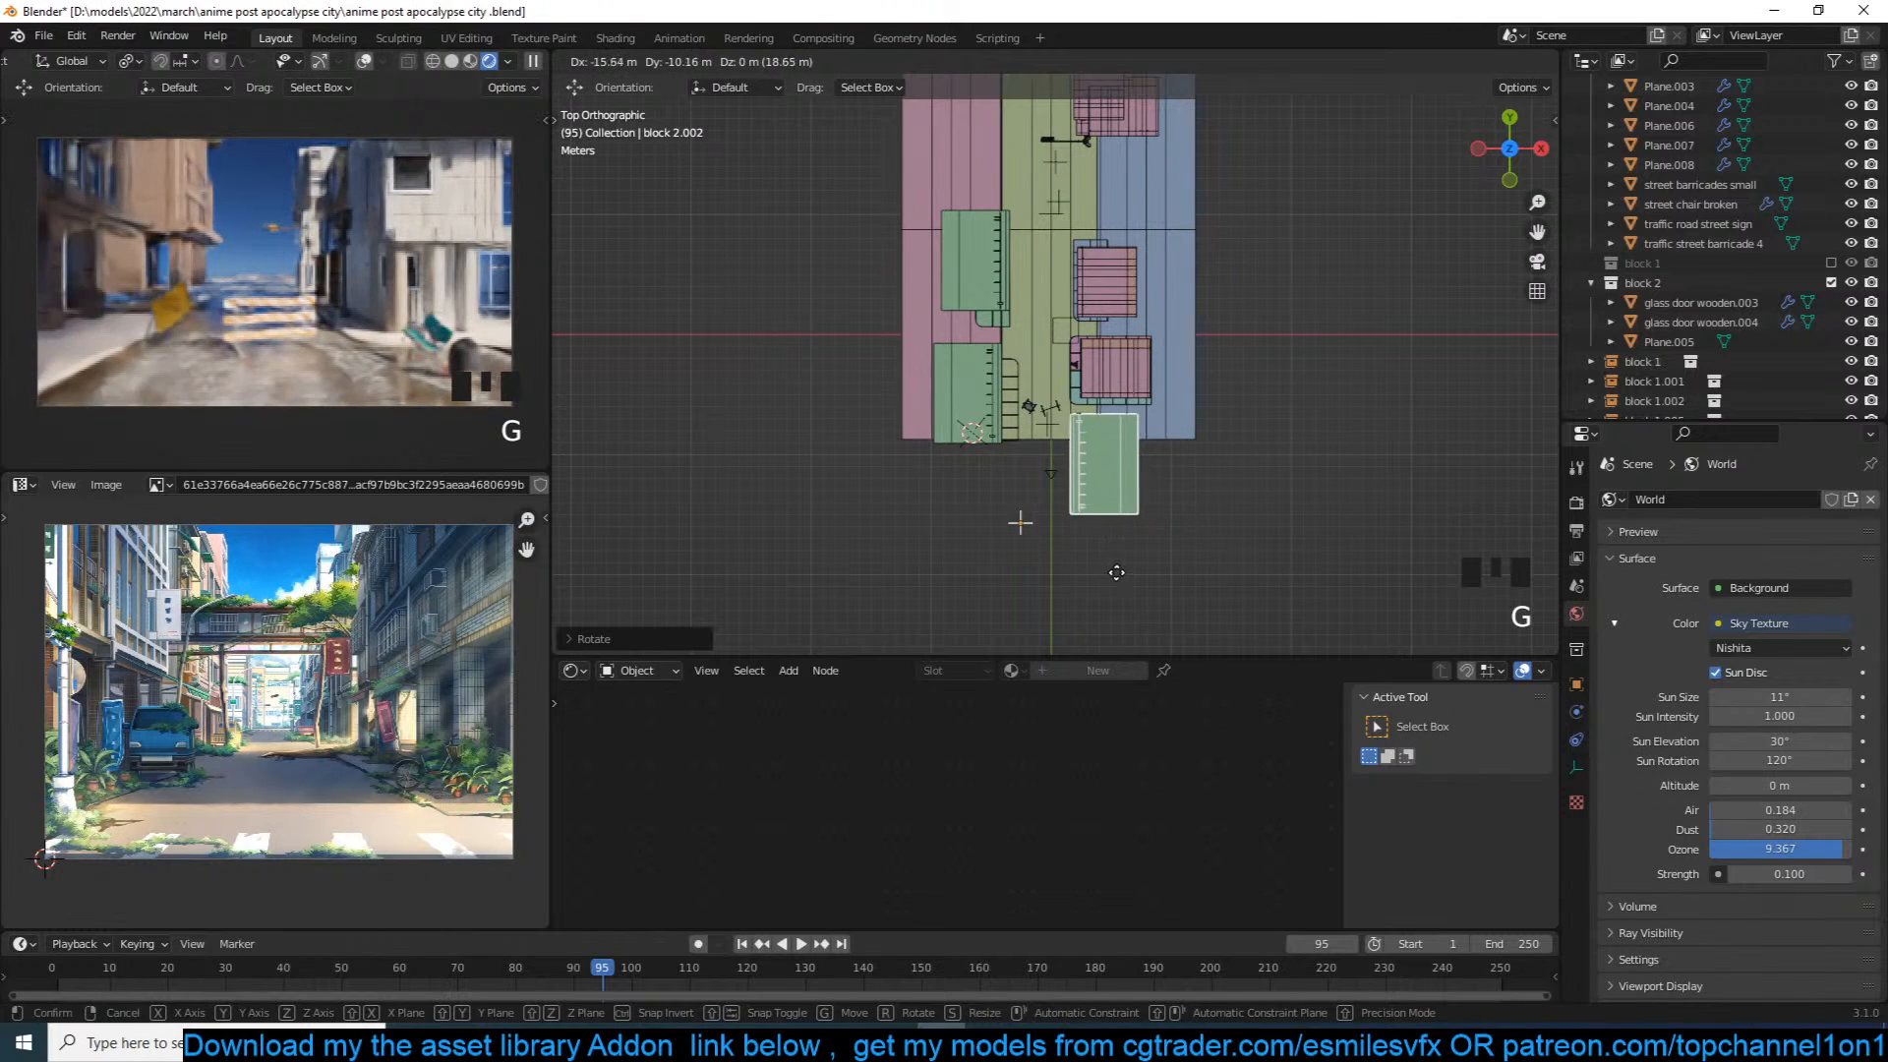
{"action": "left_click", "coordinate": [1120, 575]}
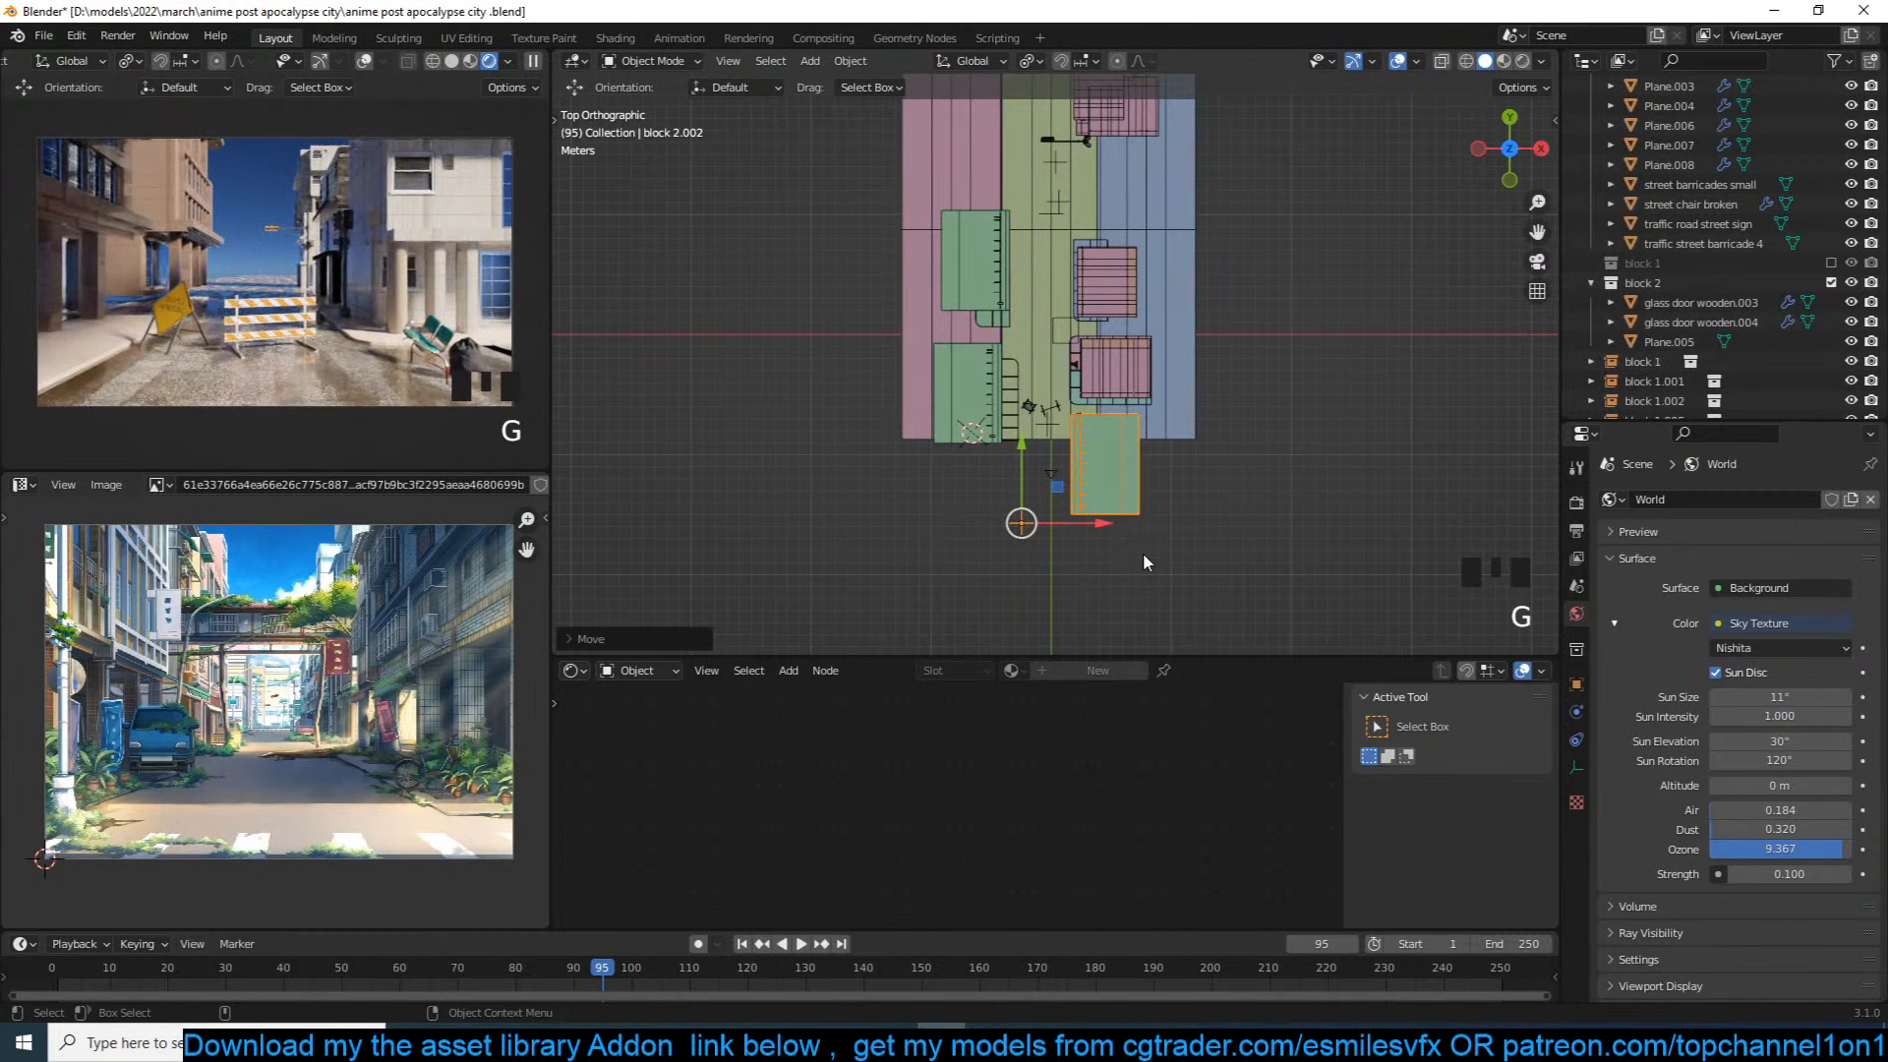
Step: Lower the duplicated block 2 building about 6.8 m along Z to bring its base to ground level
{"action": "key", "text": "KP_0"}
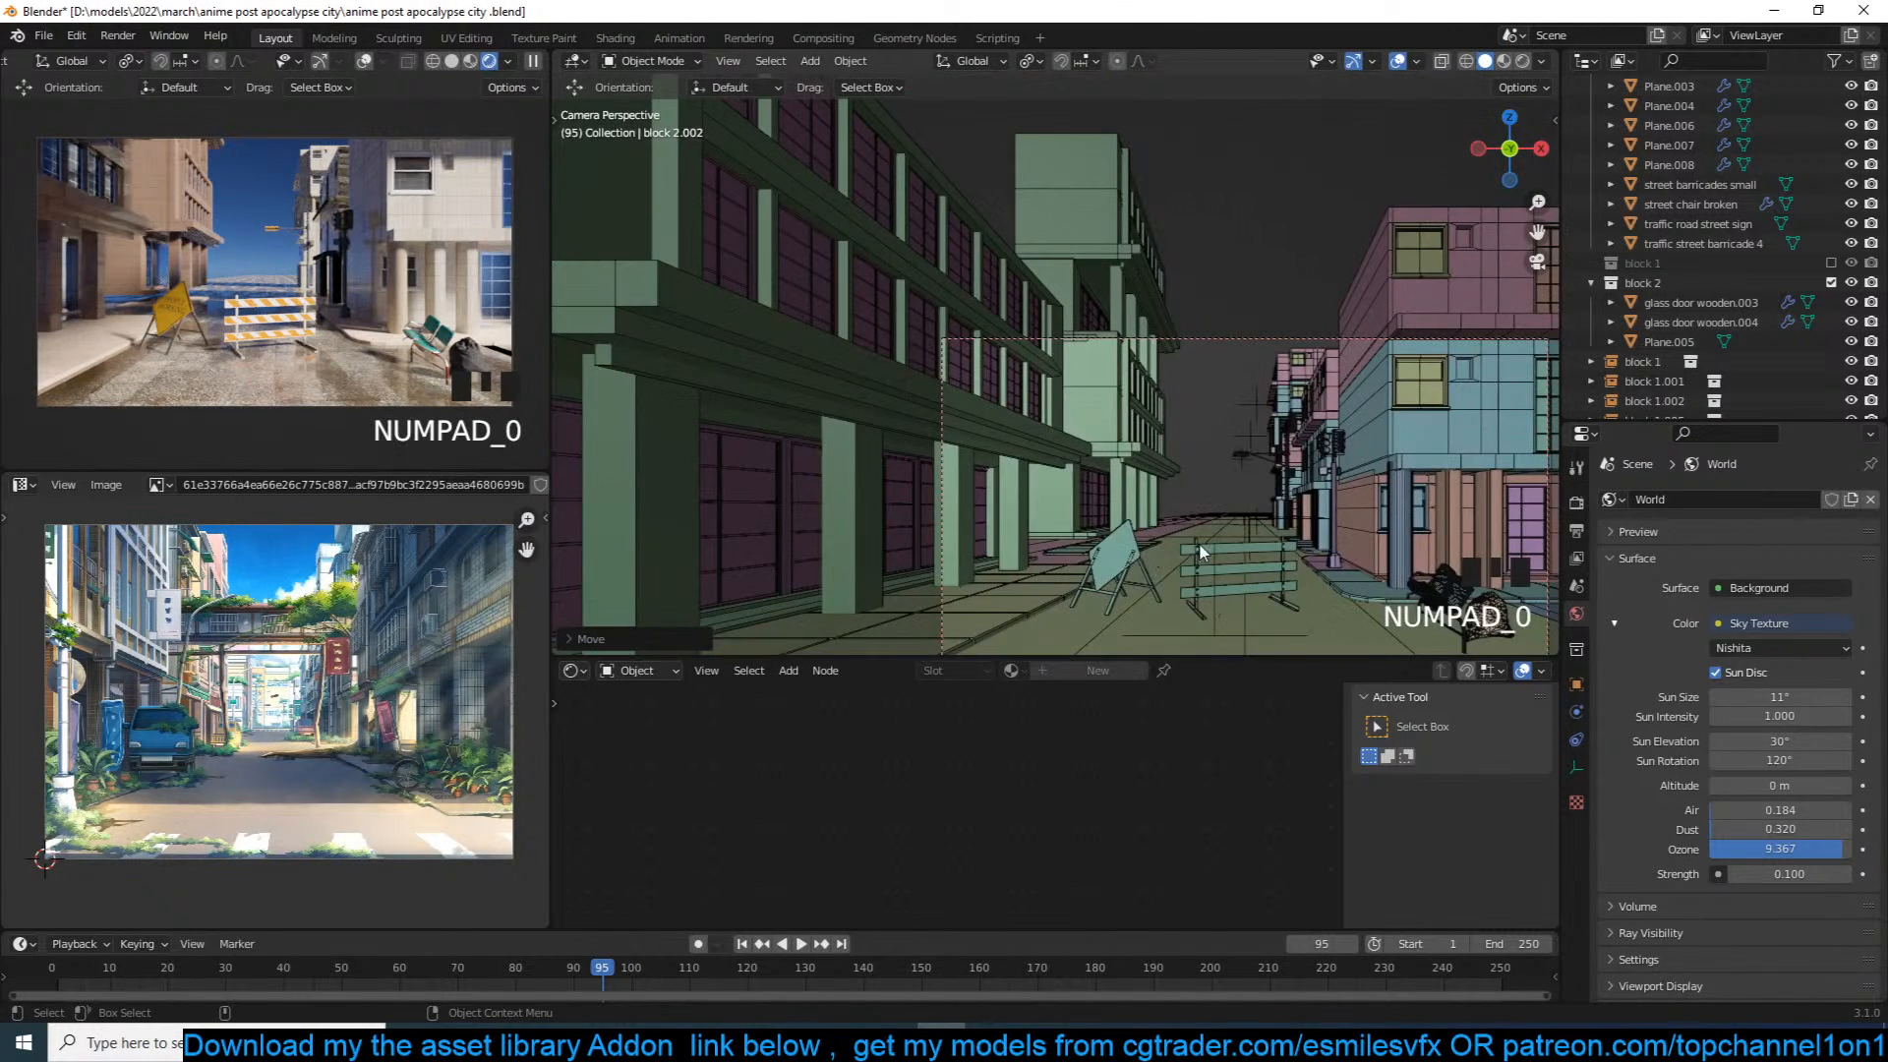
{"action": "scroll", "coordinate": [1219, 555], "scroll_direction": "down", "scroll_amount": 4}
{"action": "key", "text": "KP_1"}
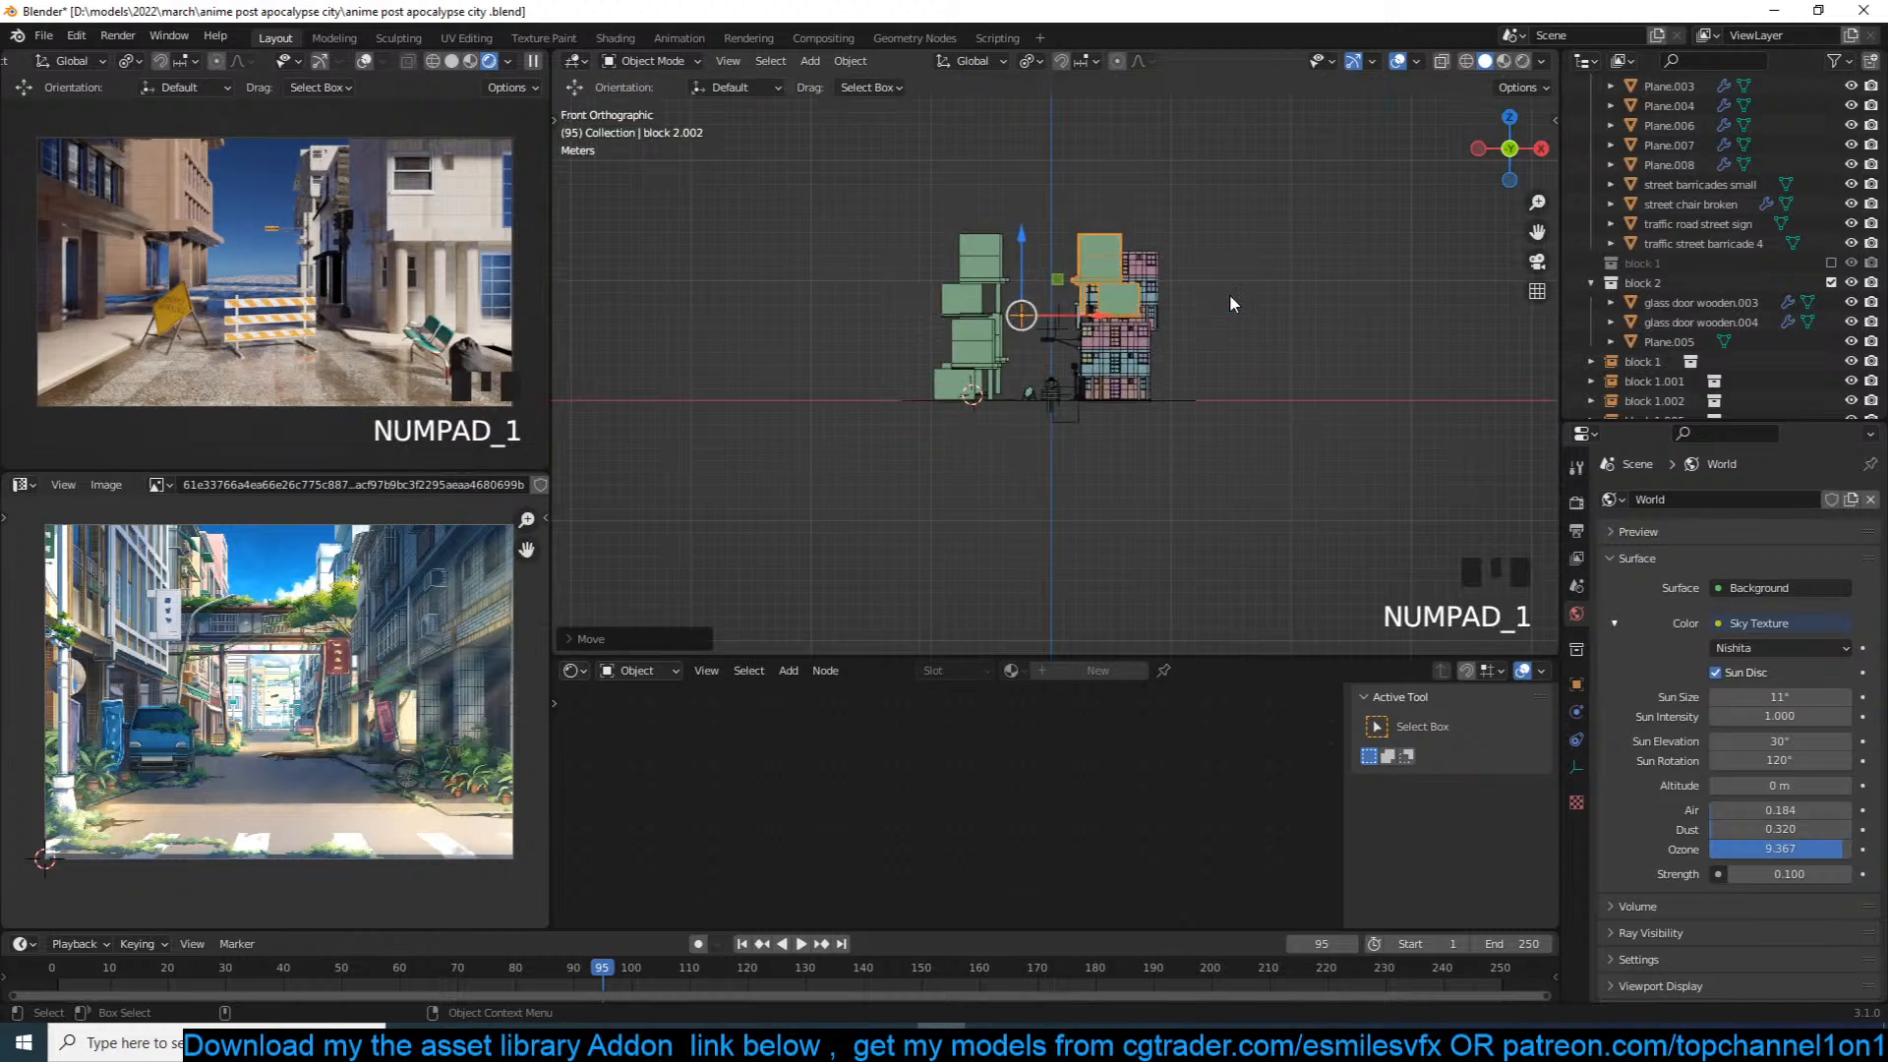
{"action": "scroll", "coordinate": [1229, 303], "scroll_direction": "up", "scroll_amount": 5}
{"action": "key", "text": "g"}
{"action": "key", "text": "z"}
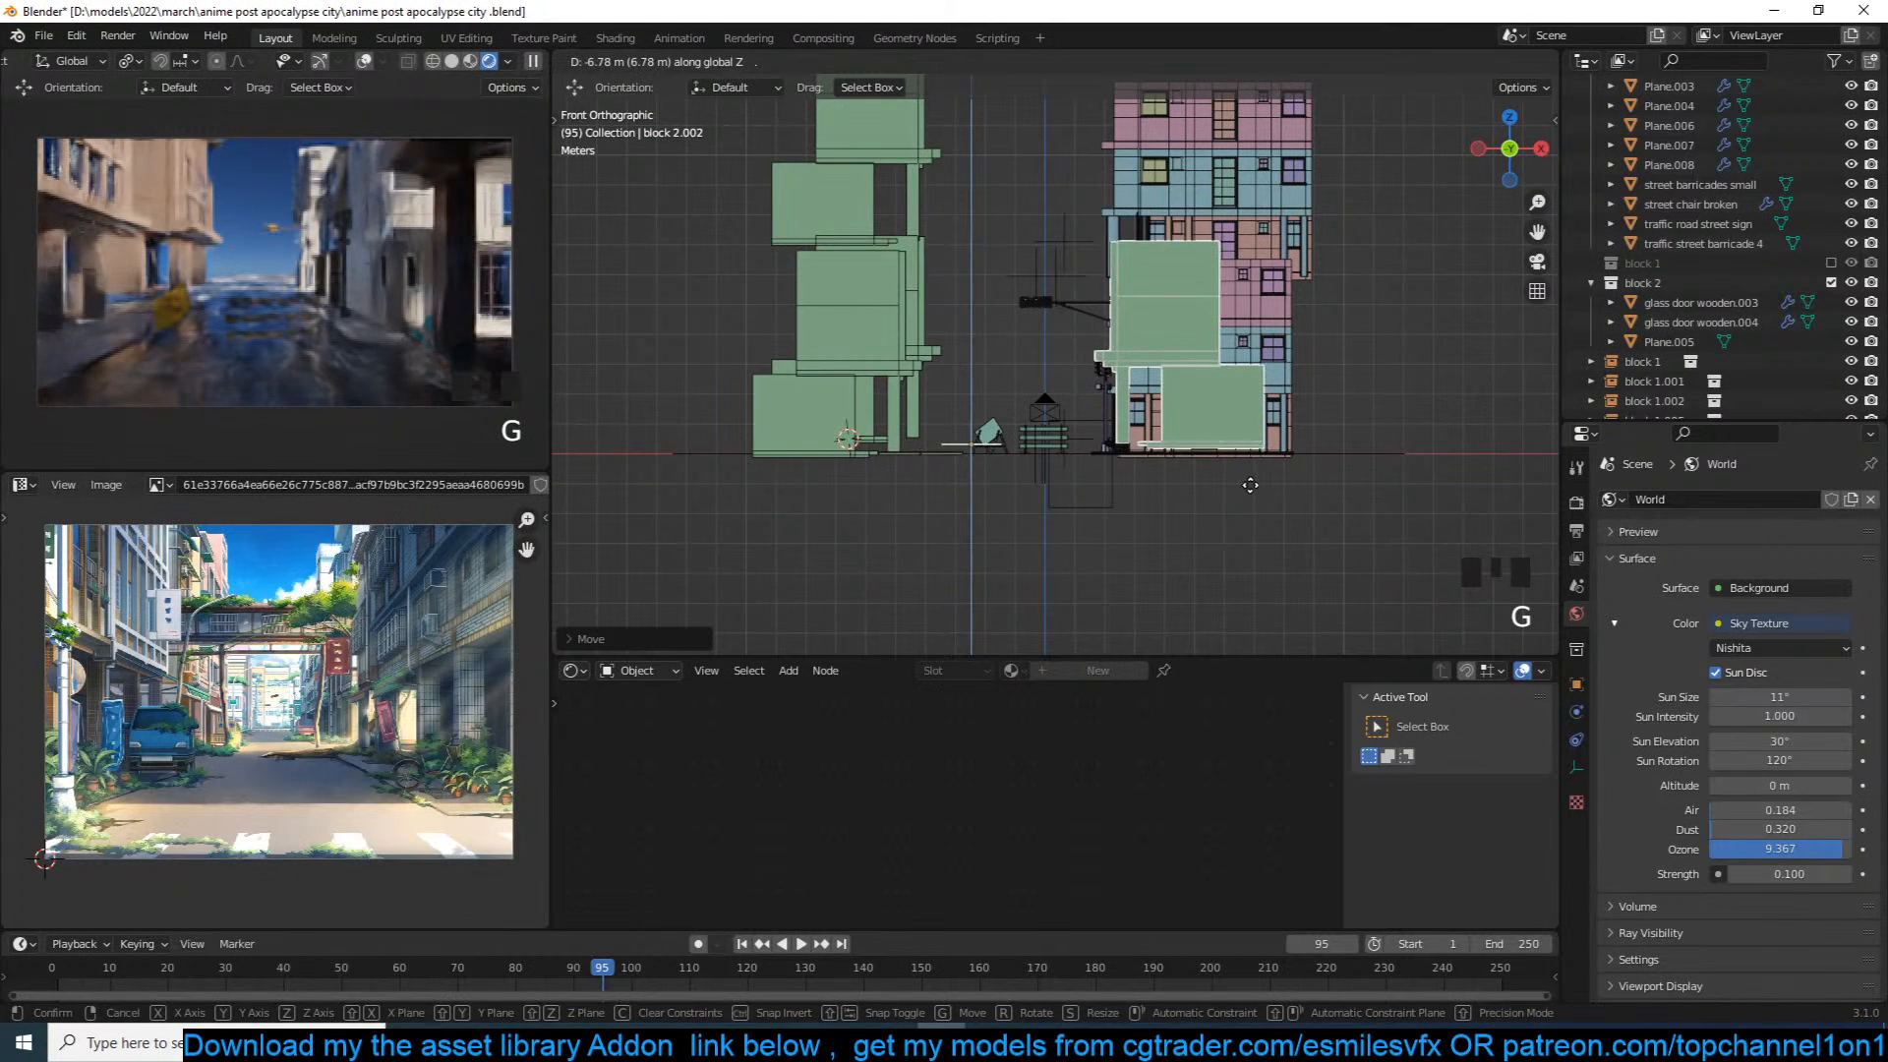
{"action": "left_click", "coordinate": [1247, 485]}
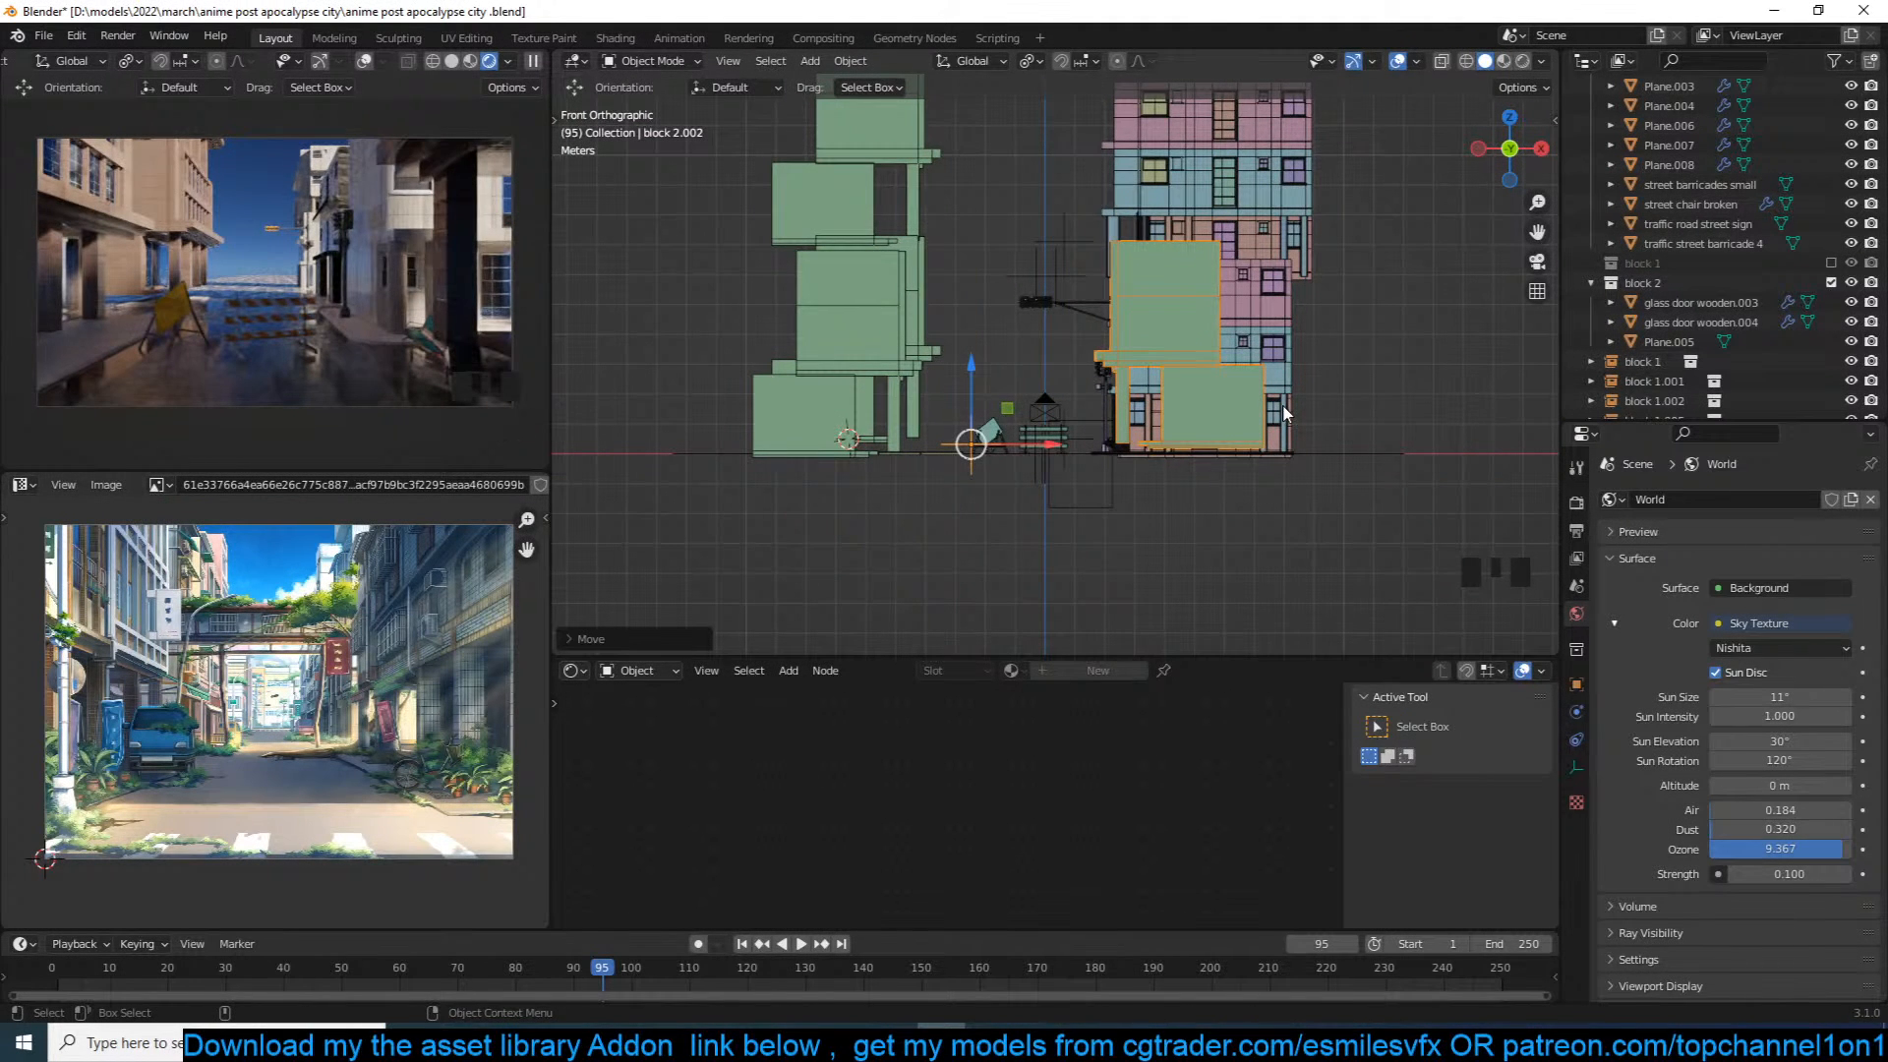
Step: Nudge the duplicated block 2 building in plan, just in front of the nearest pink building's sidewalk, and save the file
{"action": "key", "text": "KP_7"}
{"action": "key", "text": "g"}
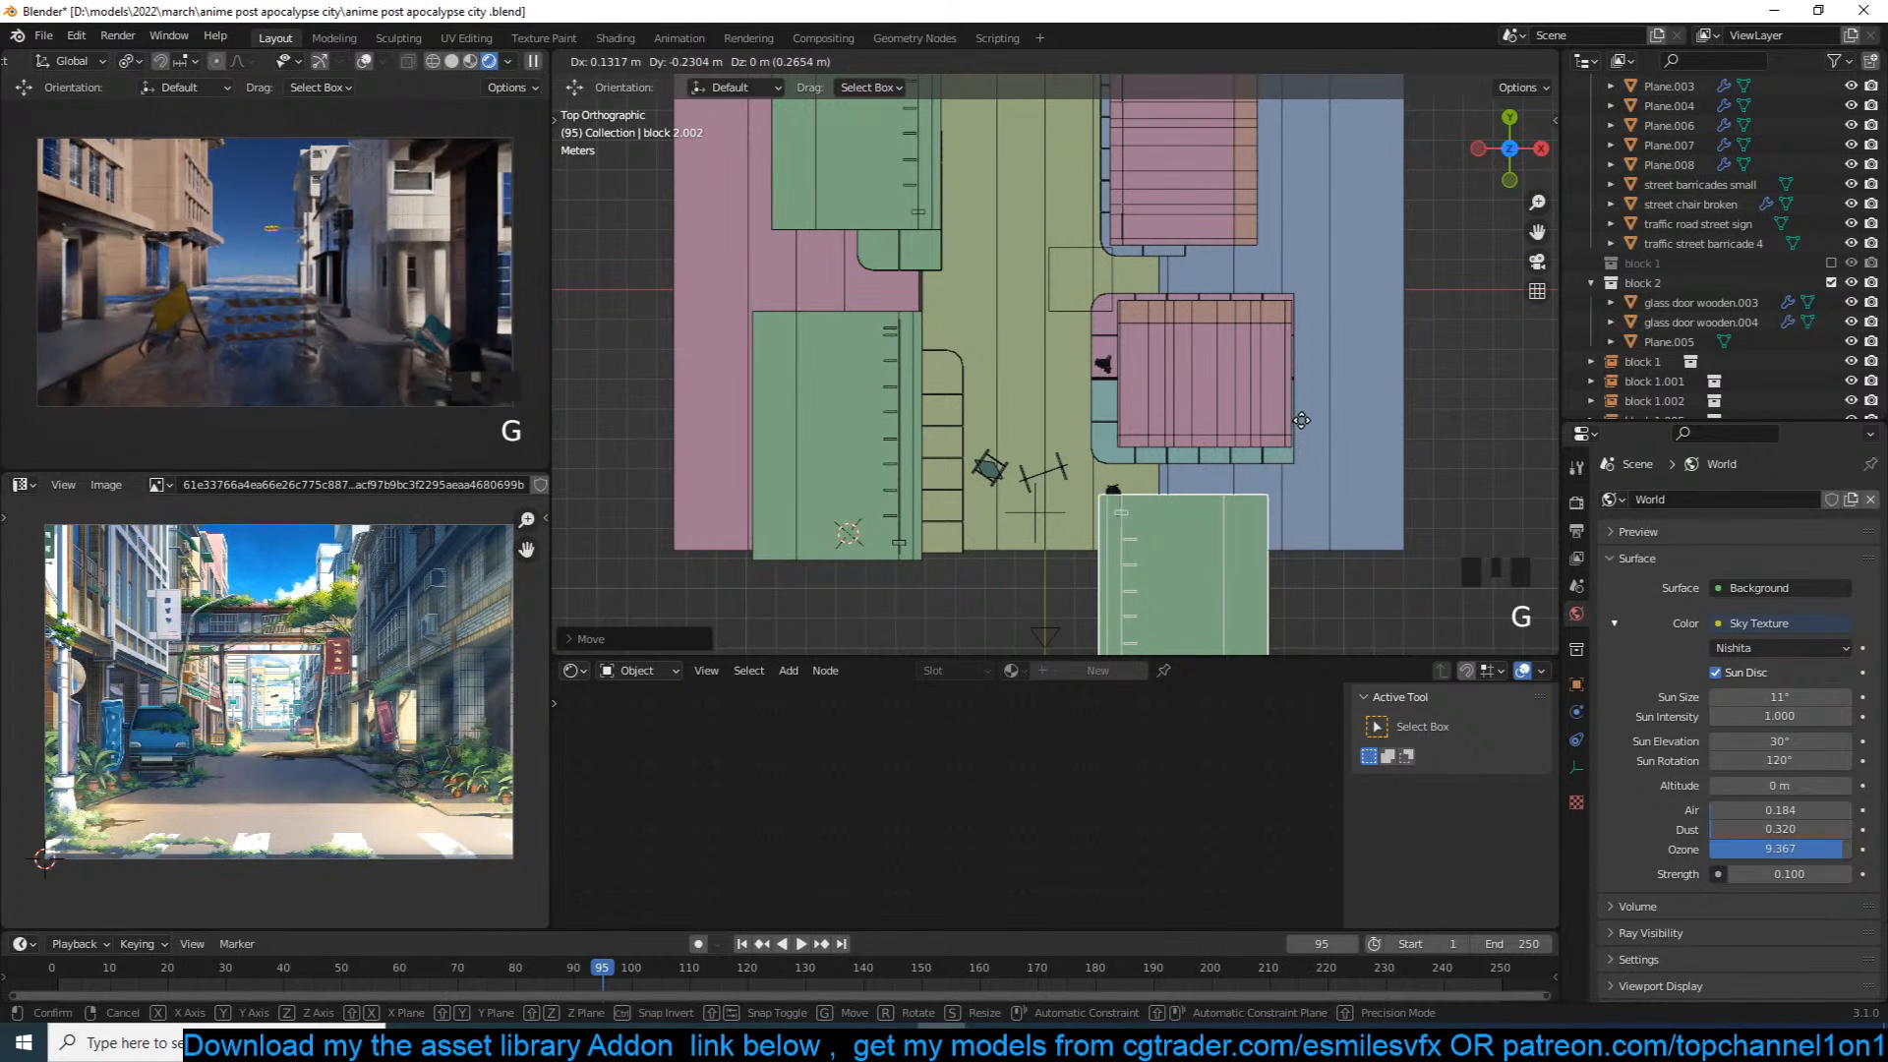
{"action": "left_click", "coordinate": [1301, 419]}
{"action": "scroll", "coordinate": [1386, 405], "scroll_direction": "up", "scroll_amount": 4}
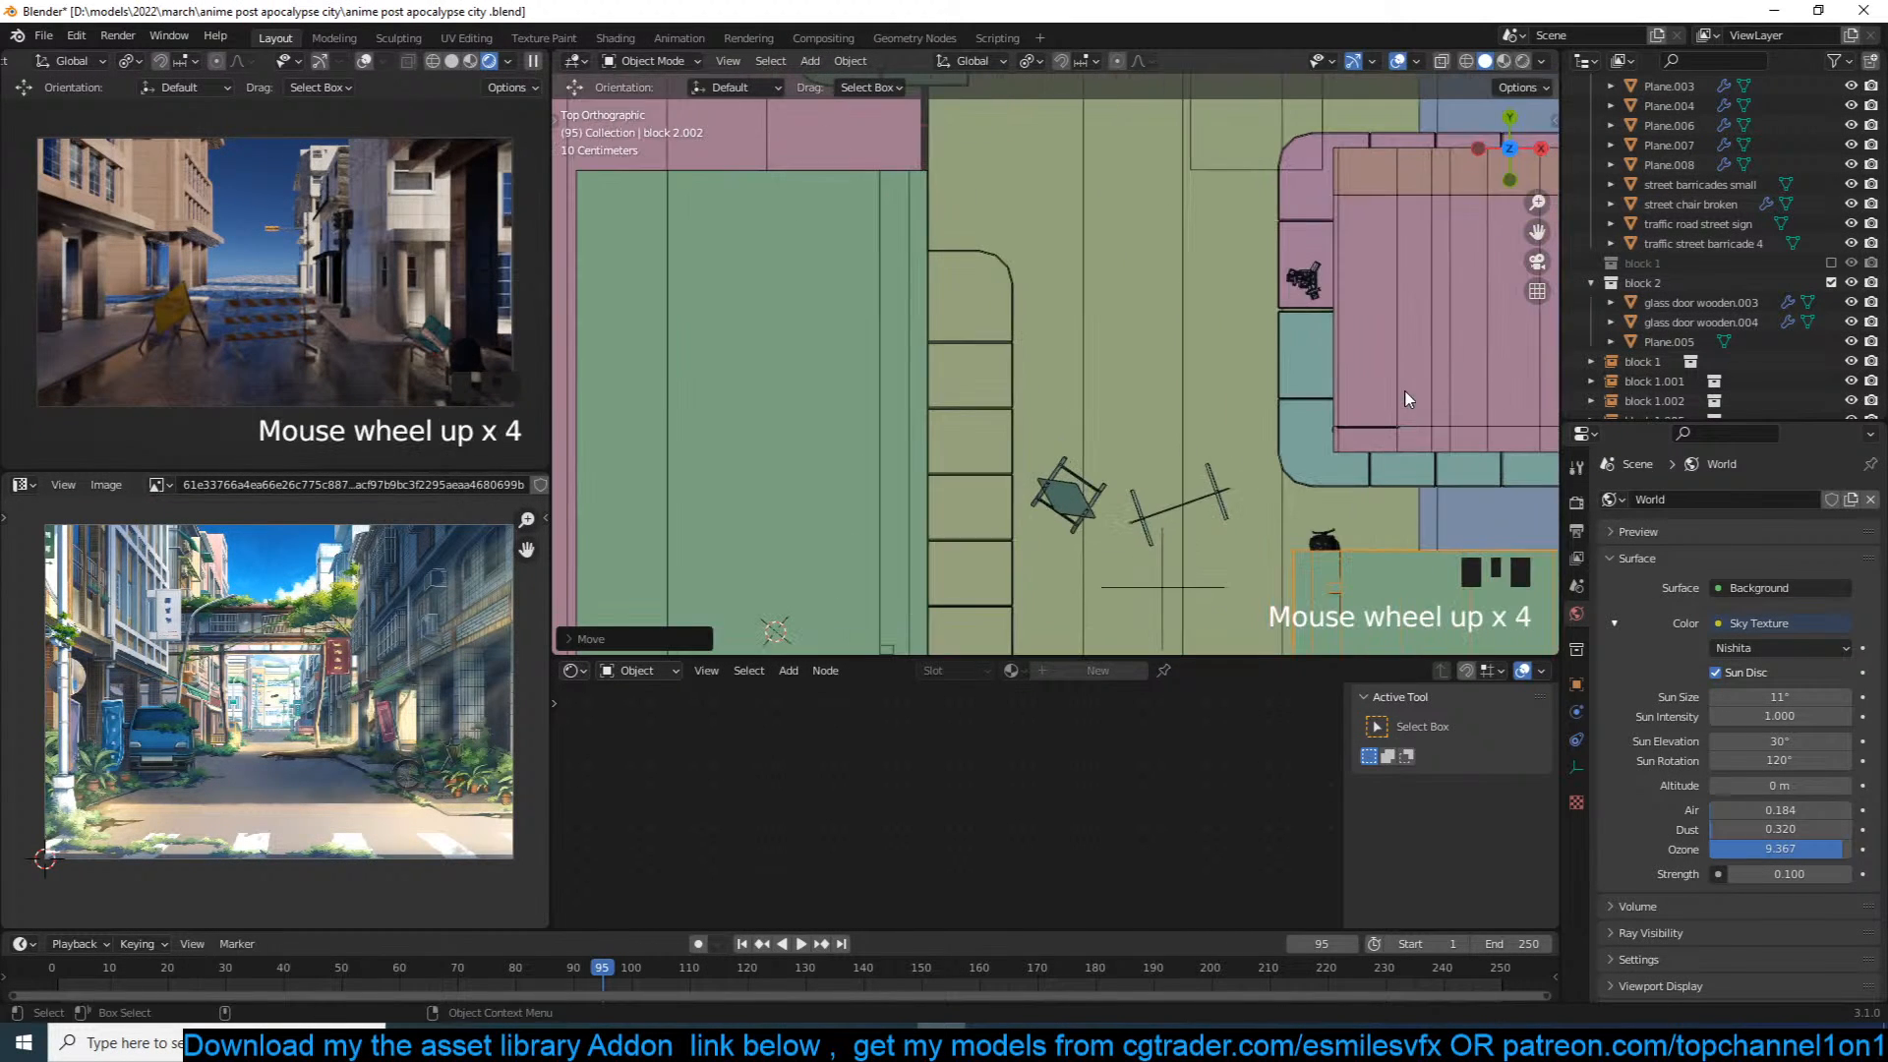
{"action": "key", "text": "ctrl+s"}
{"action": "scroll", "coordinate": [1334, 391], "scroll_direction": "down", "scroll_amount": 2}
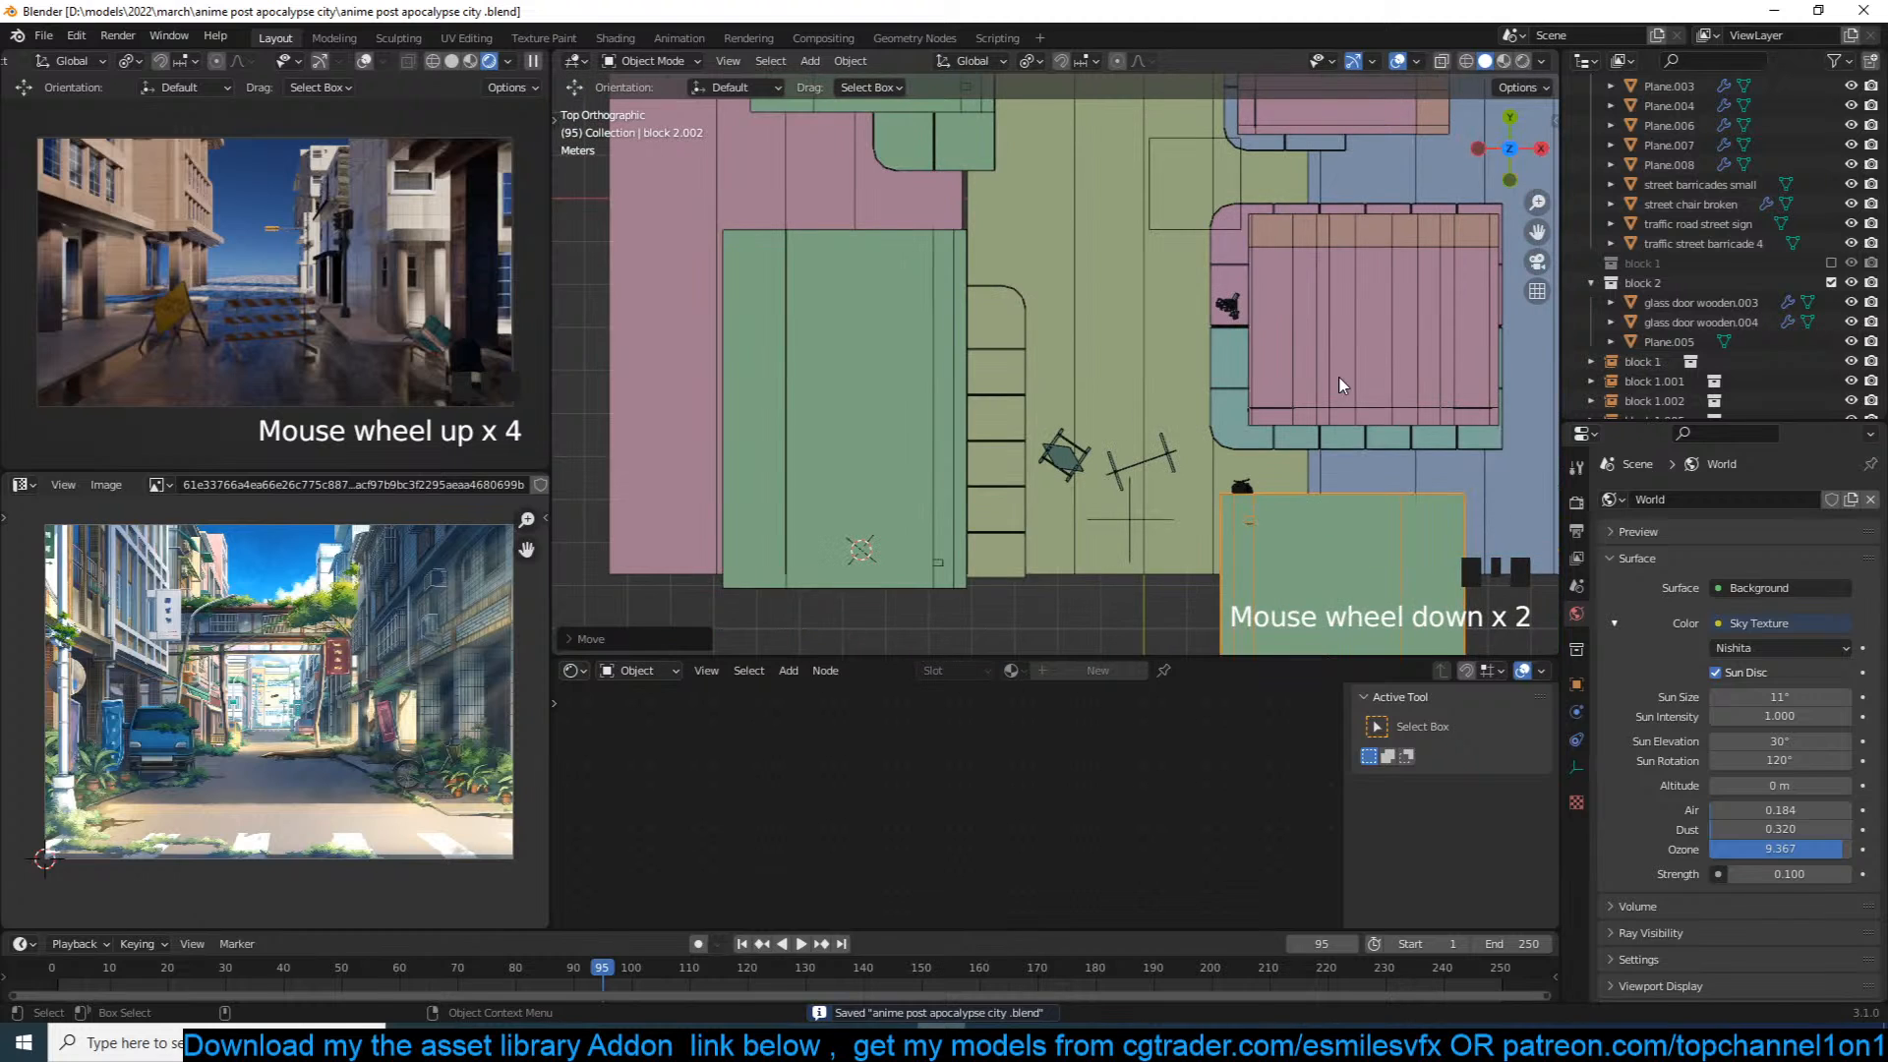
Step: Nudge the duplicated block 2 building in plan and place a linked duplicate of the nearest pink building's curved sidewalk around it
{"action": "key", "text": "g"}
{"action": "left_click", "coordinate": [1223, 356]}
{"action": "left_click", "coordinate": [1226, 346]}
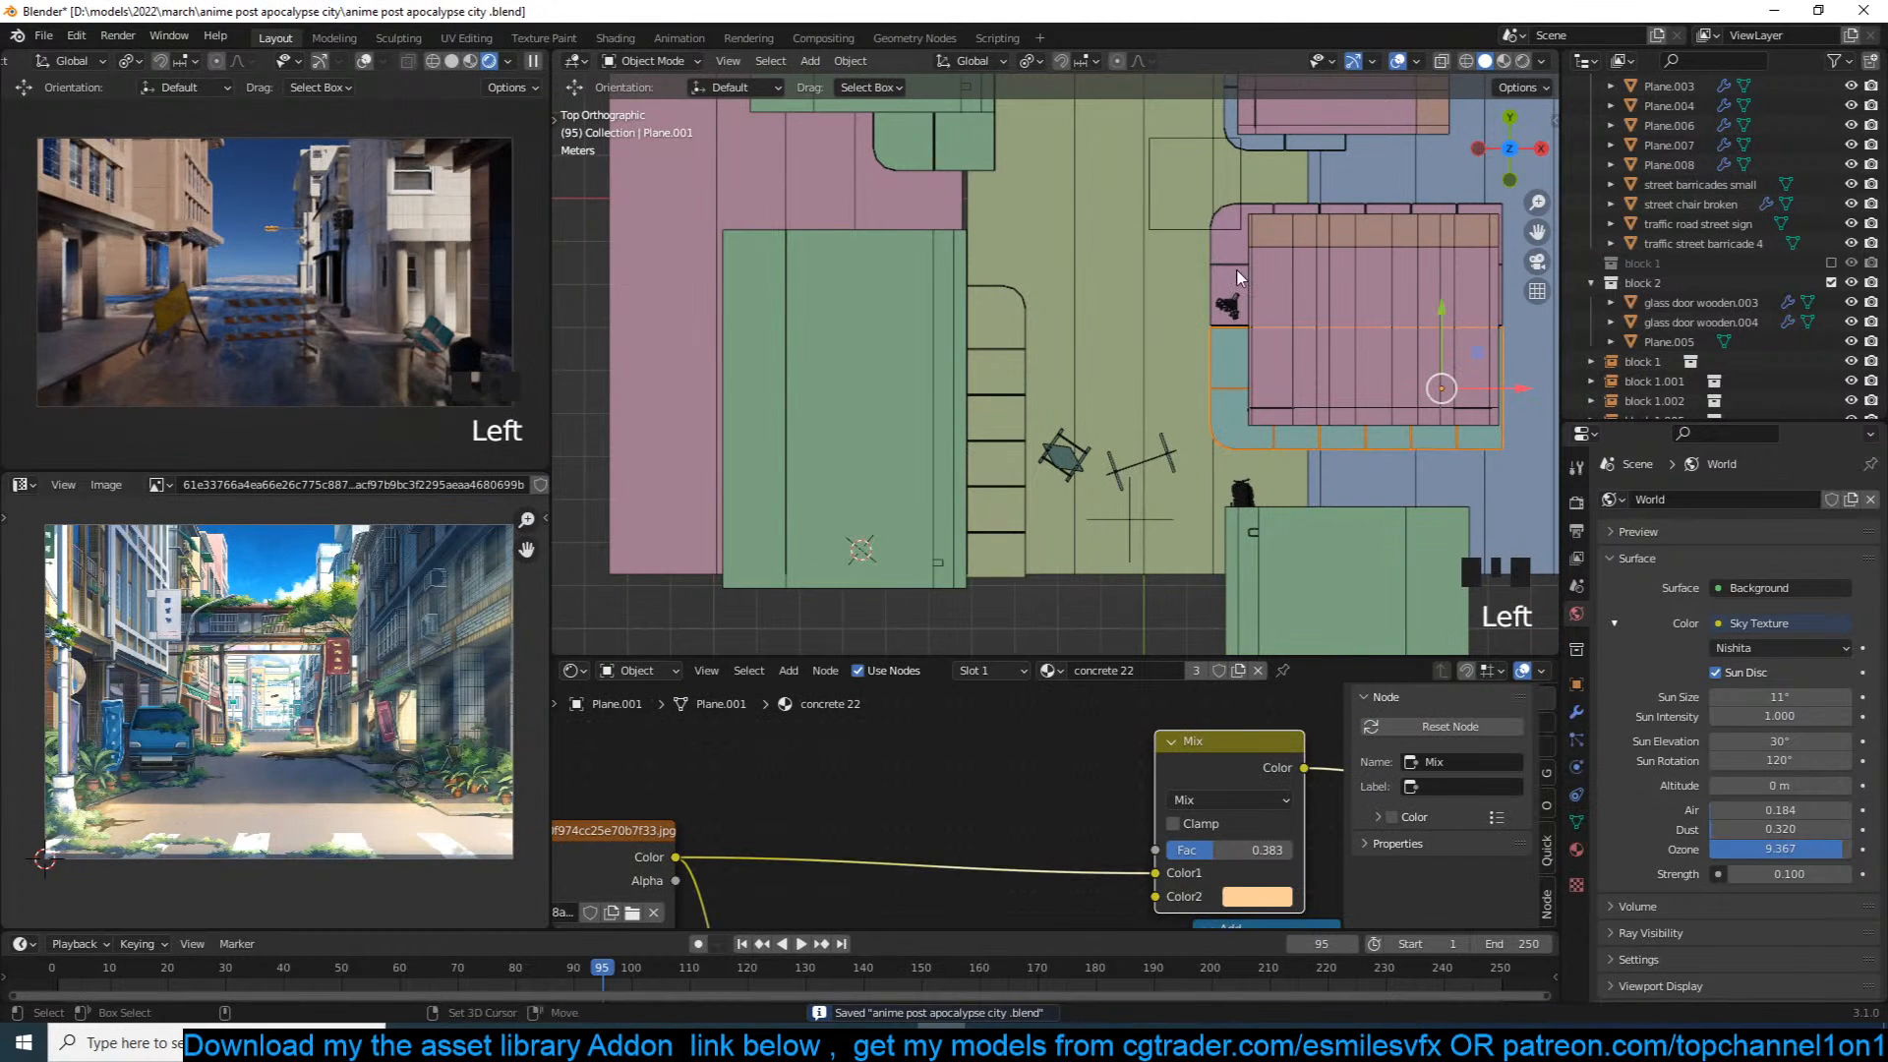
{"action": "key", "text": "alt+d"}
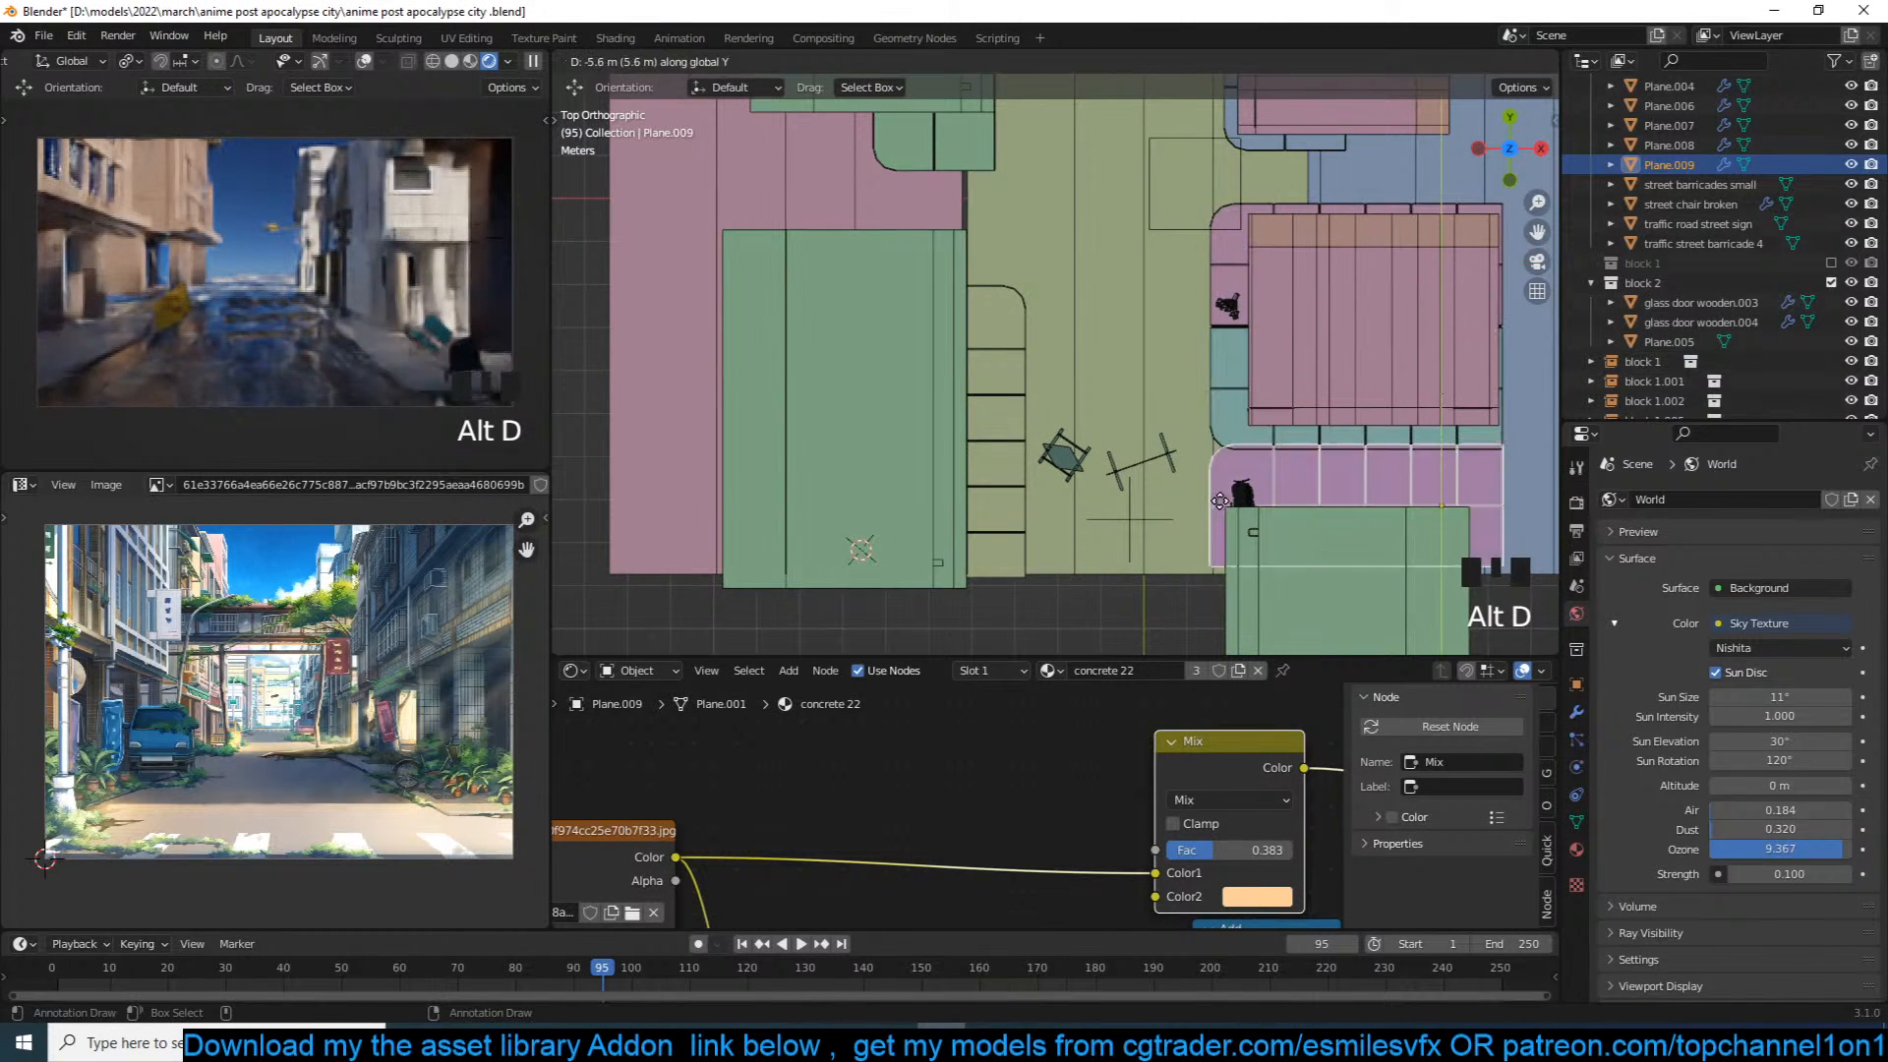
{"action": "left_click", "coordinate": [1228, 551]}
Step: Try shifting the new sidewalk together with its block 2 building in plan, then clear the selection and save the file
{"action": "left_click", "coordinate": [1228, 552], "text": "shift"}
{"action": "key", "text": "g"}
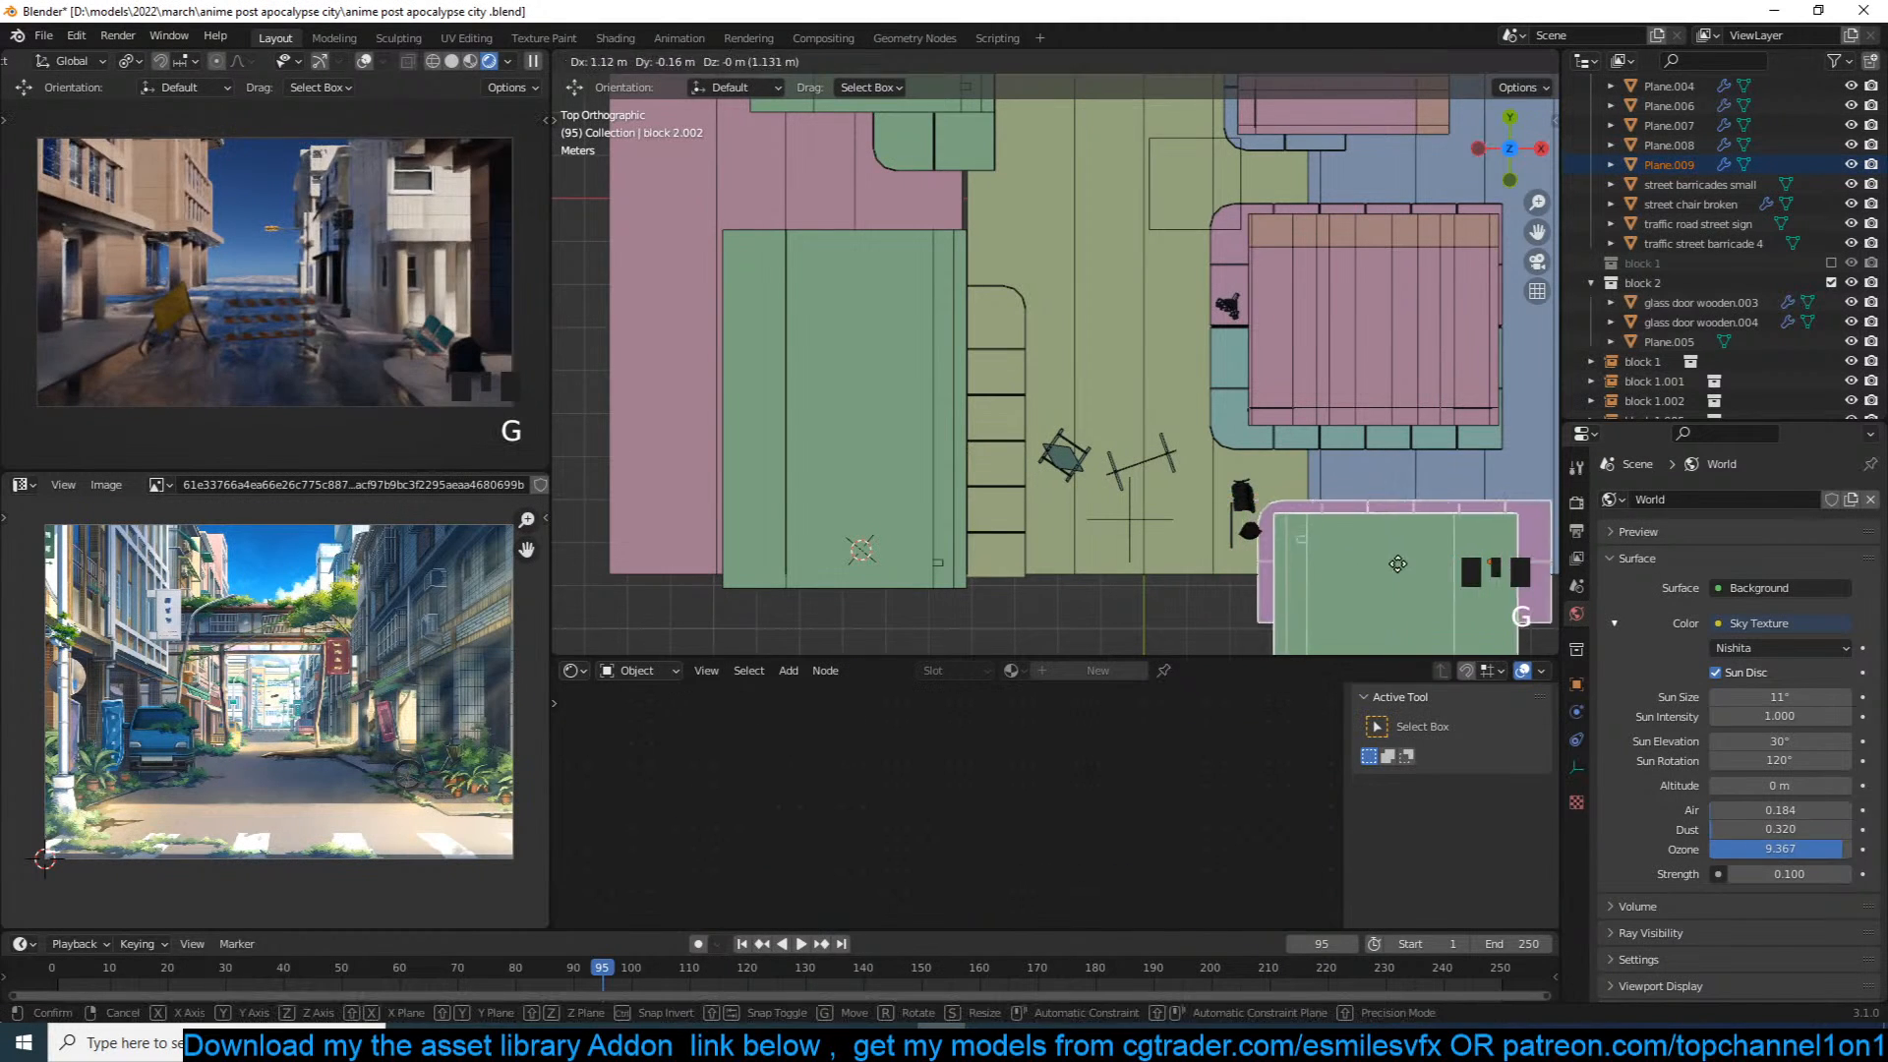
{"action": "left_click", "coordinate": [1346, 556]}
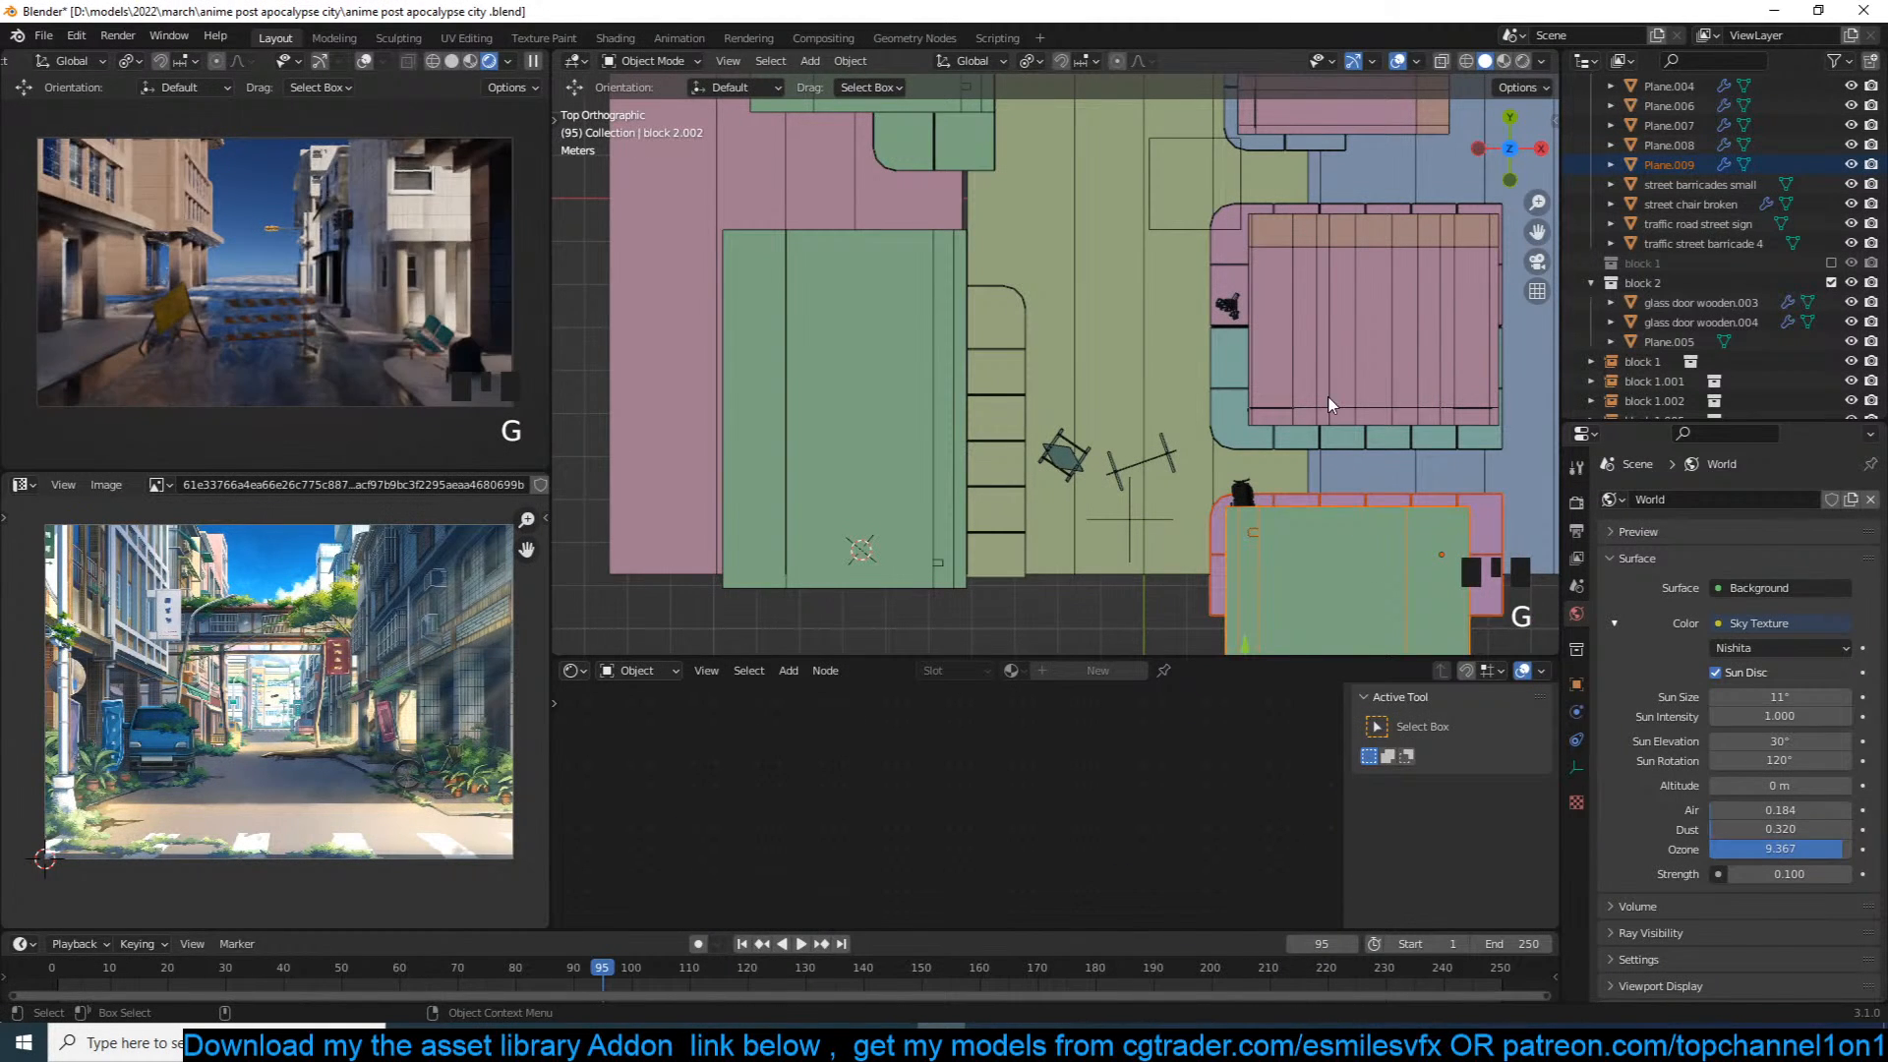
{"action": "key", "text": "alt+a"}
{"action": "key", "text": "ctrl+s"}
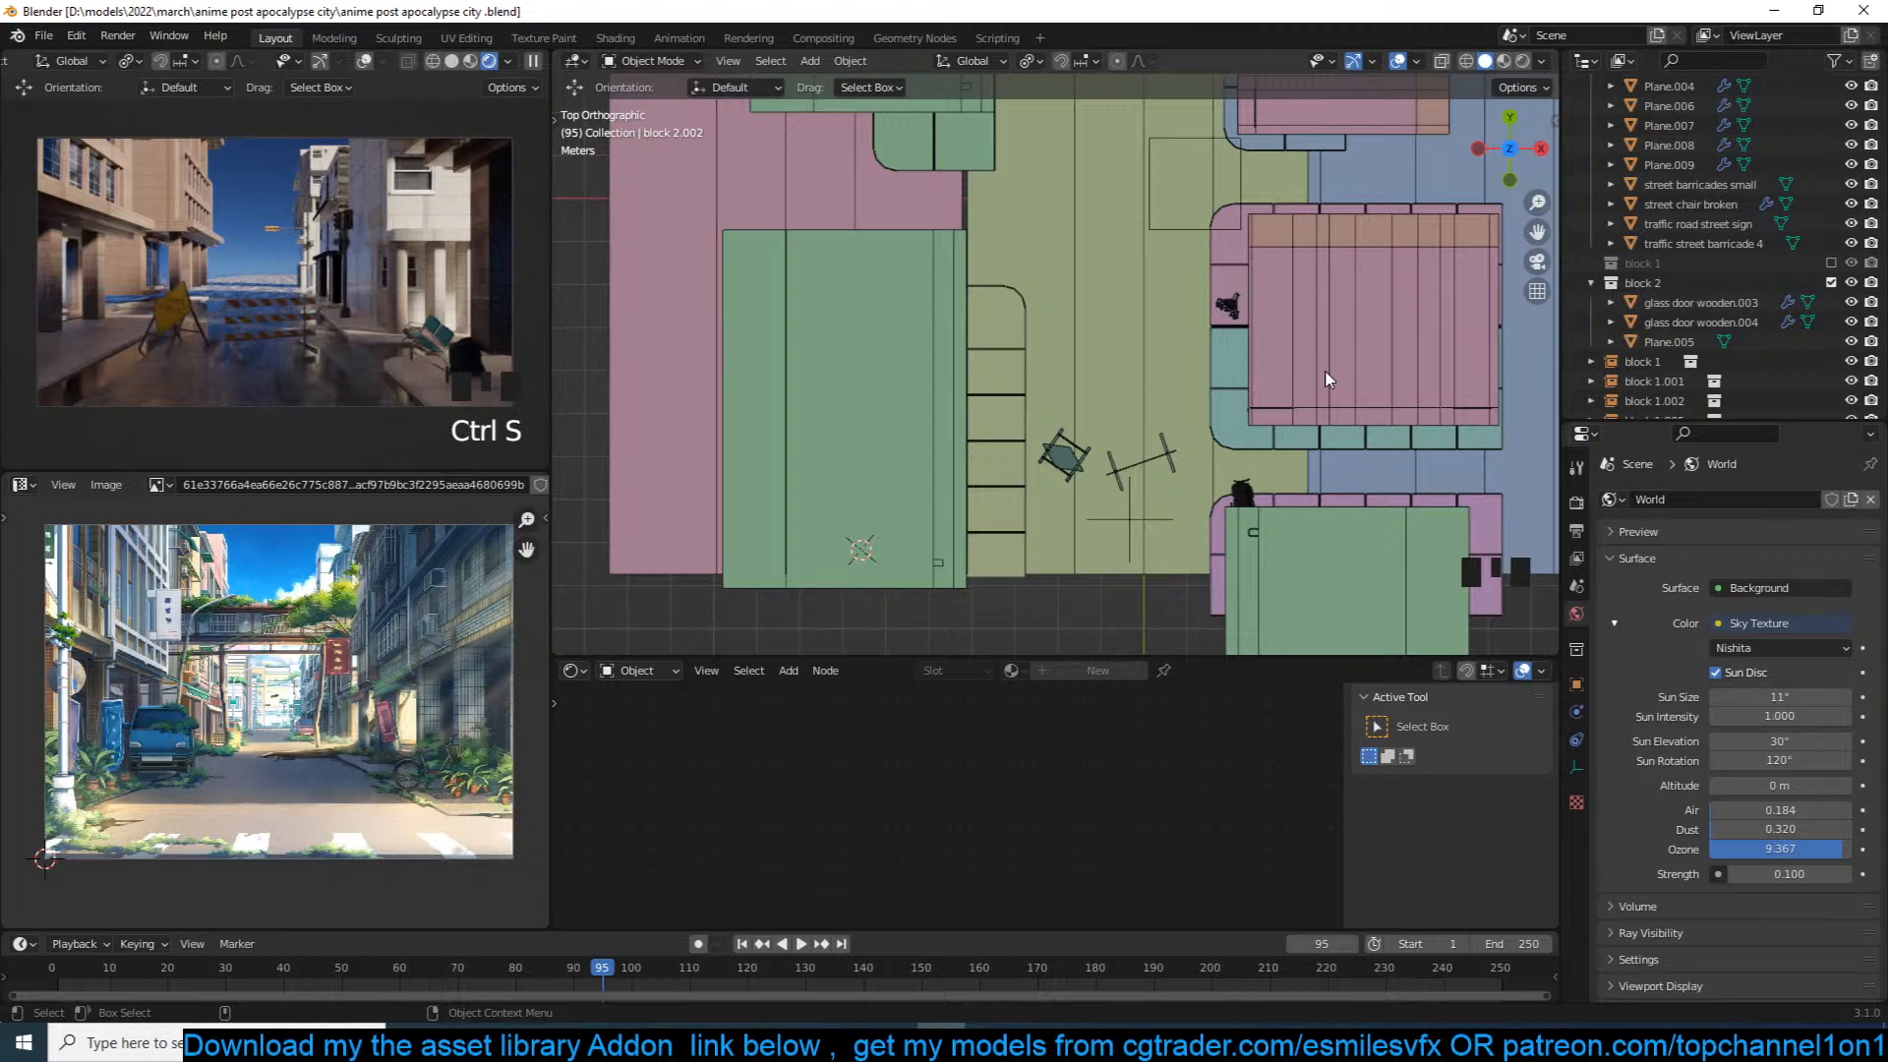
Step: Clear the object selection around the nearest green building and save the file
{"action": "scroll", "coordinate": [1255, 358], "scroll_direction": "up", "scroll_amount": 2}
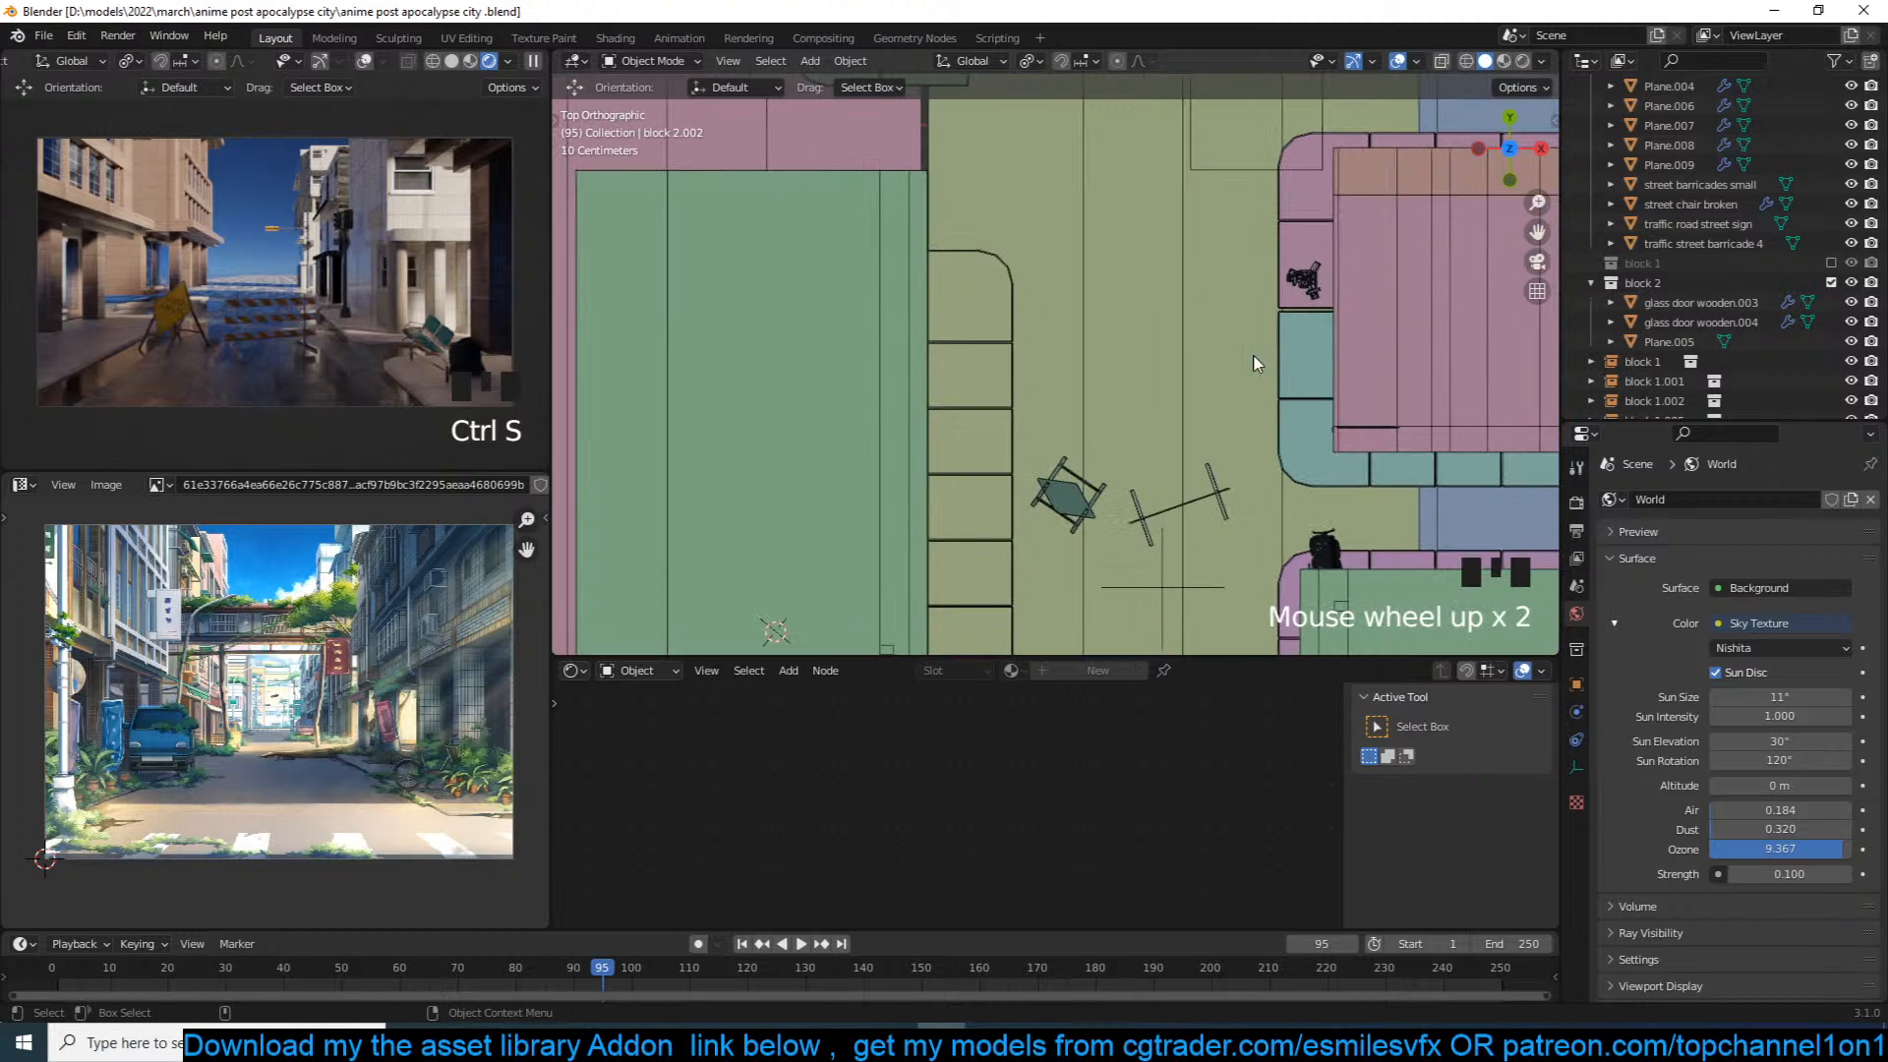
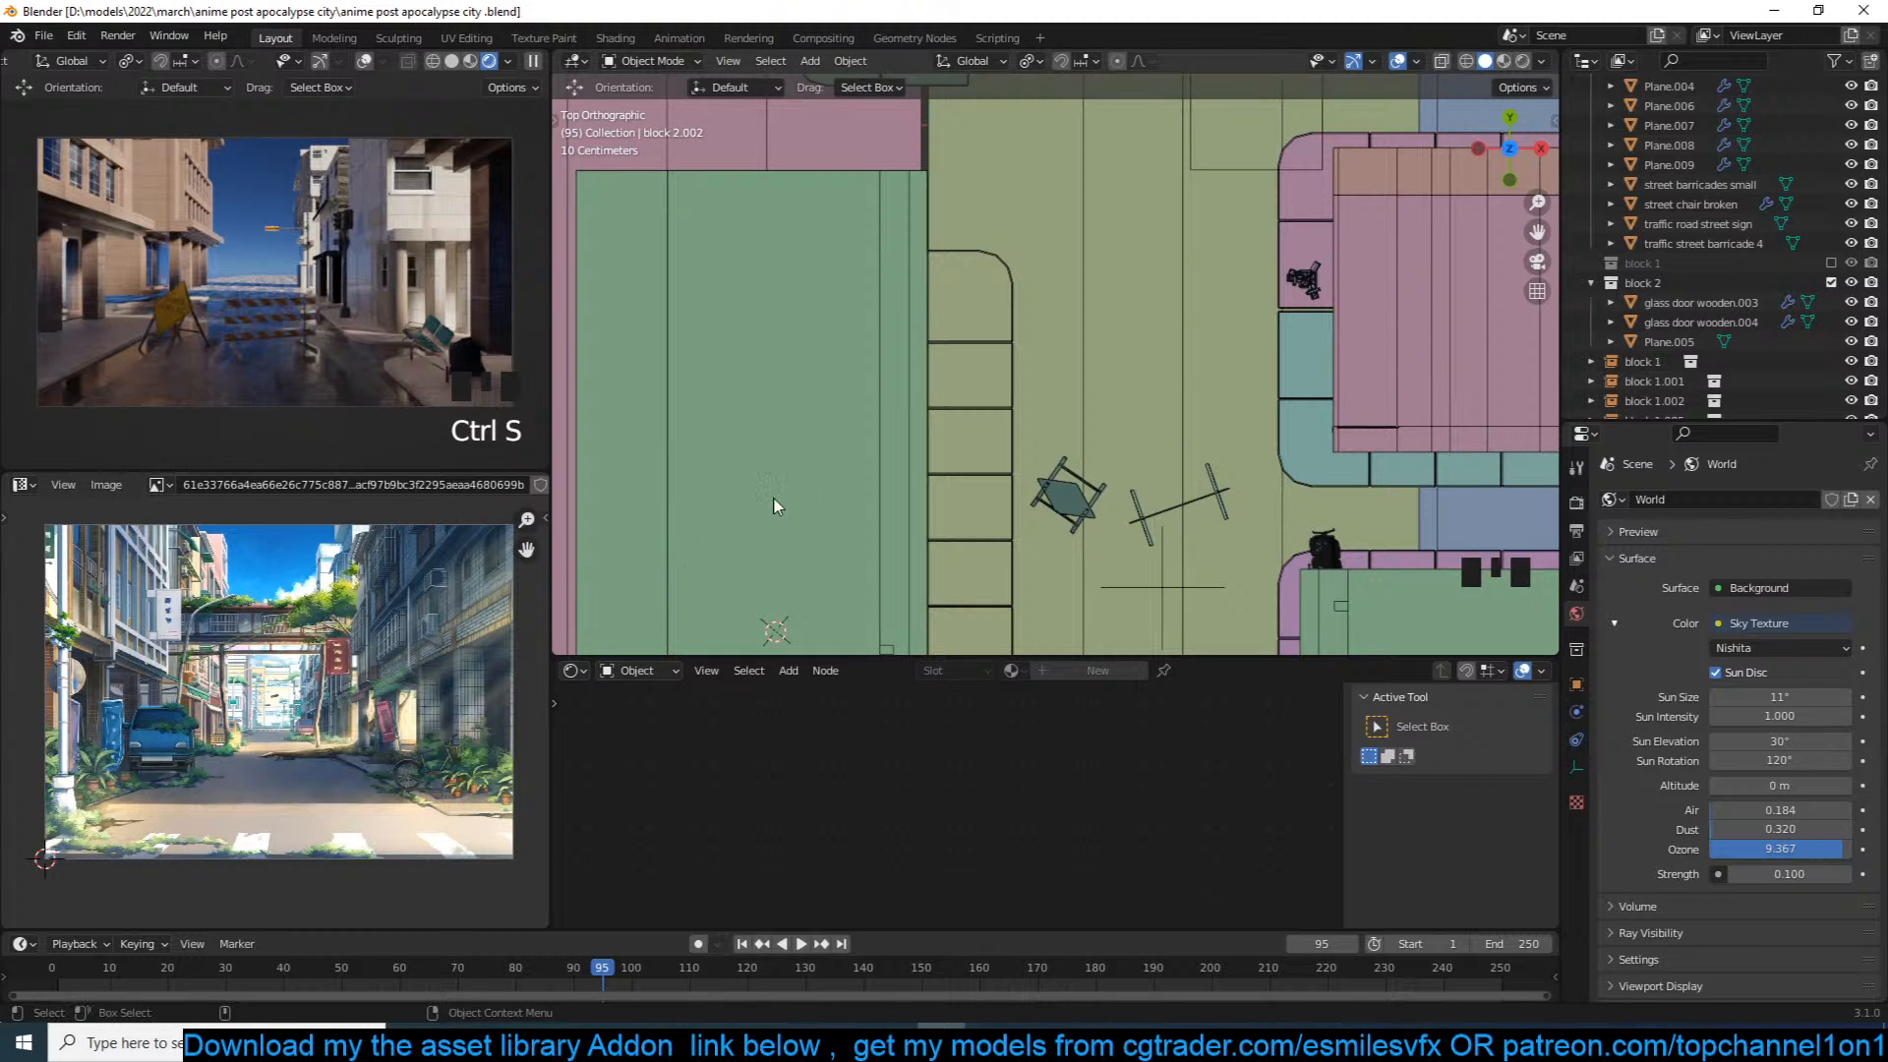
{"action": "left_click", "coordinate": [896, 489]}
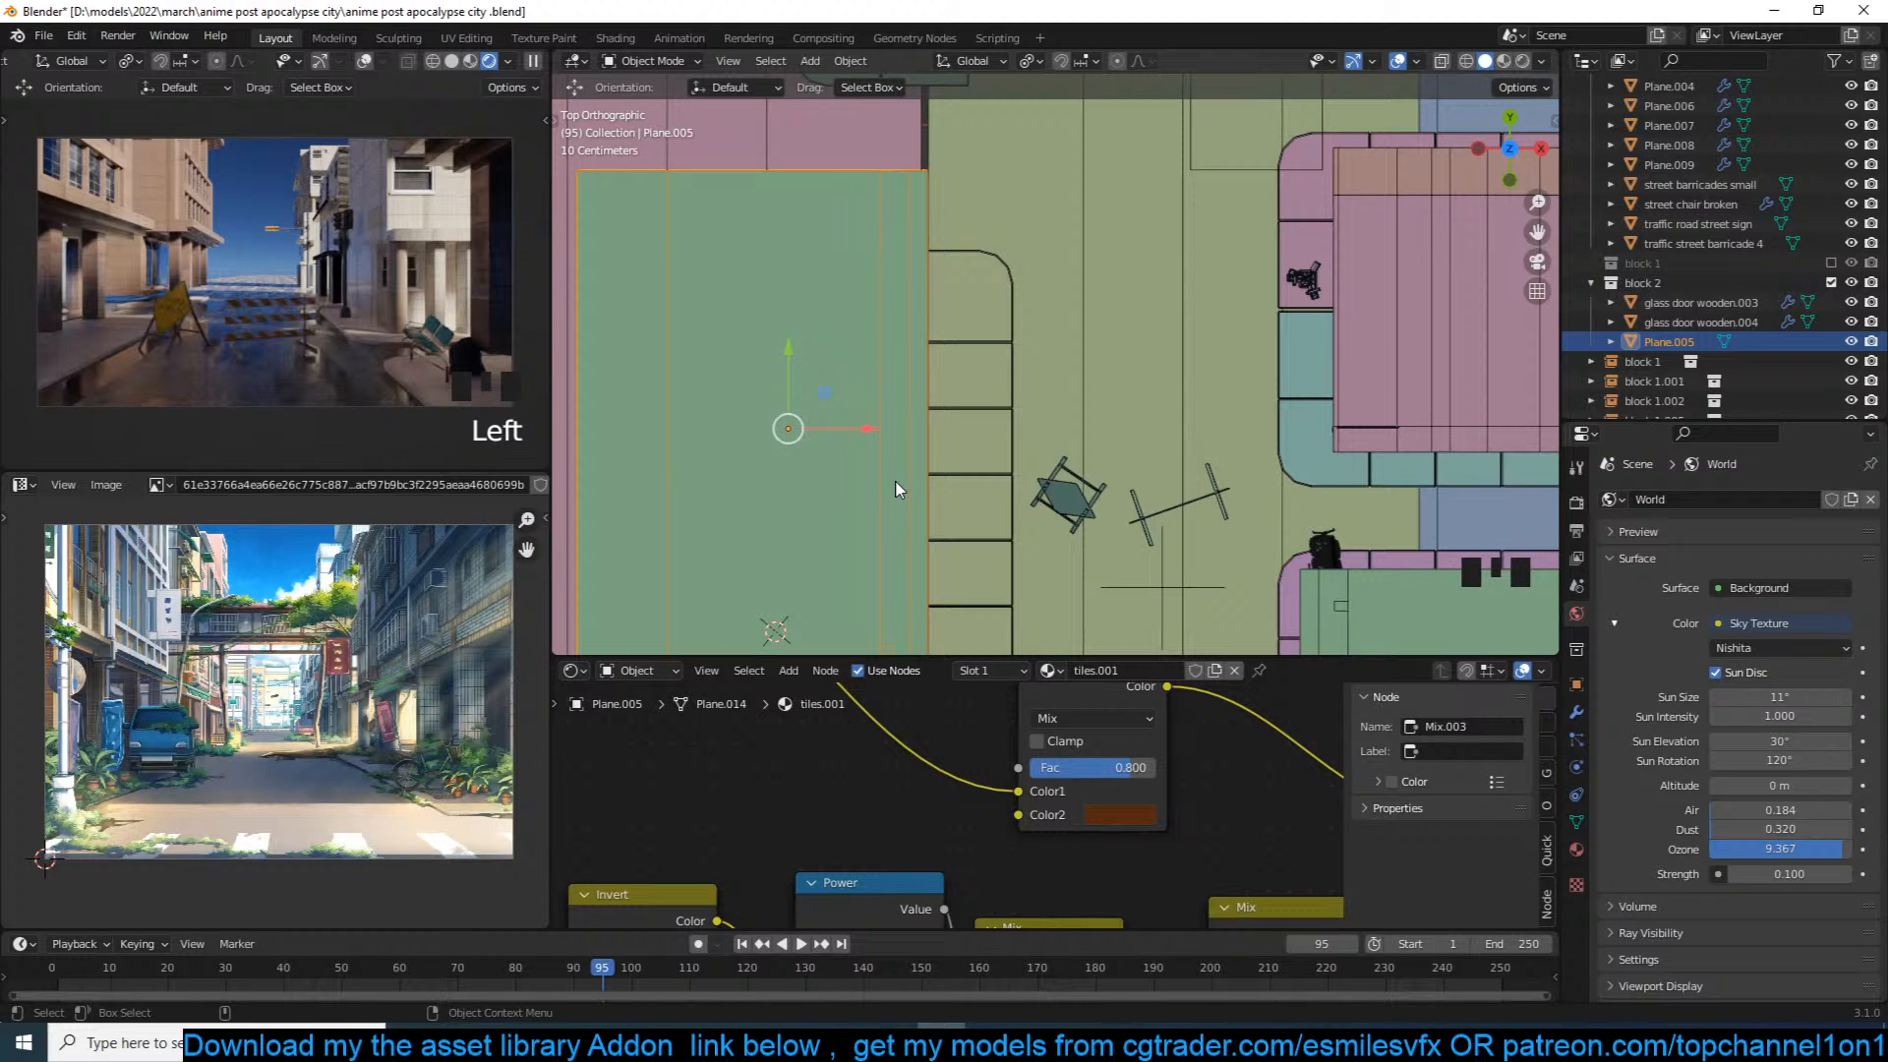
{"action": "scroll", "coordinate": [941, 440], "scroll_direction": "down", "scroll_amount": 3}
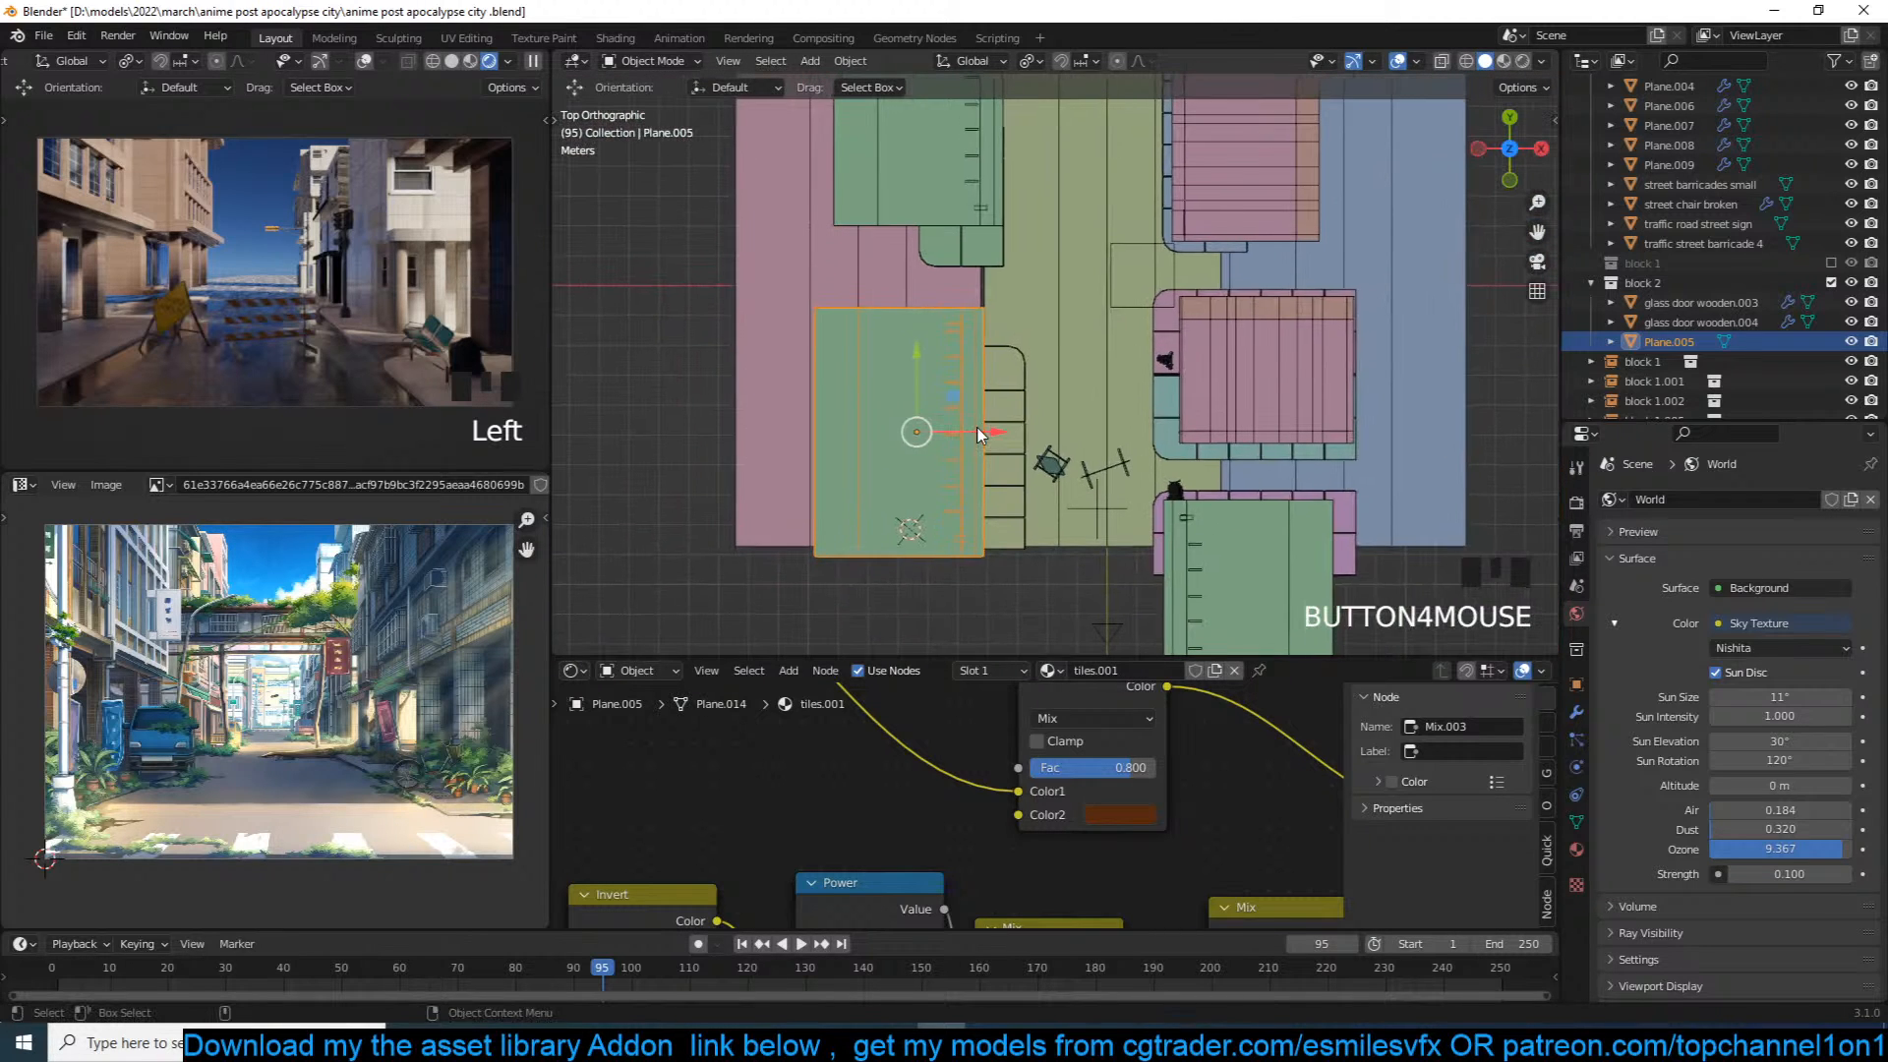
{"action": "left_click", "coordinate": [996, 437]}
{"action": "key", "text": "ctrl+s"}
{"action": "key", "text": "alt+a"}
{"action": "middle_click_drag", "start_coordinate": [1096, 401], "coordinate": [1047, 450], "text": "shift"}
{"action": "key", "text": "ctrl+s"}
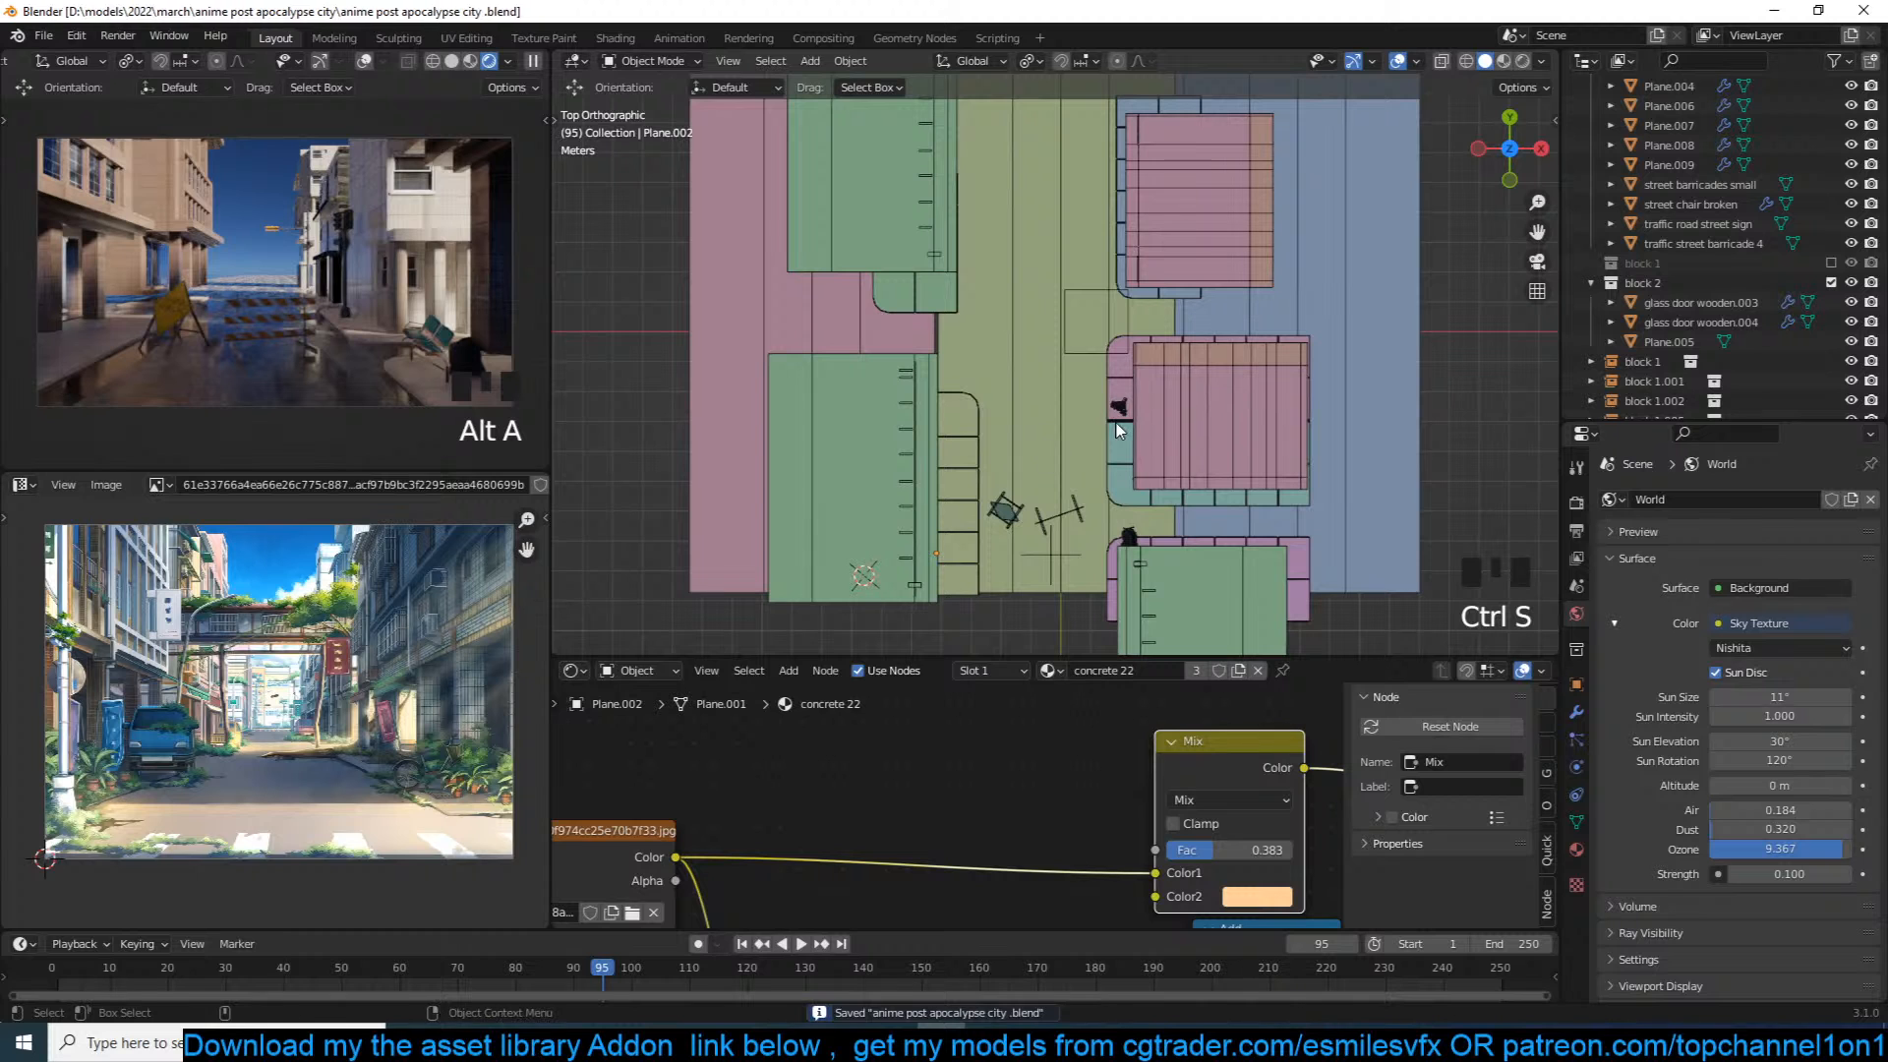
Step: Start importing an image as a plane and open the details folder inside the resouces directory
{"action": "scroll", "coordinate": [295, 621], "scroll_direction": "up", "scroll_amount": 4}
{"action": "middle_click_drag", "start_coordinate": [295, 621], "coordinate": [254, 691]}
{"action": "scroll", "coordinate": [256, 670], "scroll_direction": "down", "scroll_amount": 4}
{"action": "scroll", "coordinate": [254, 691], "scroll_direction": "up", "scroll_amount": 4}
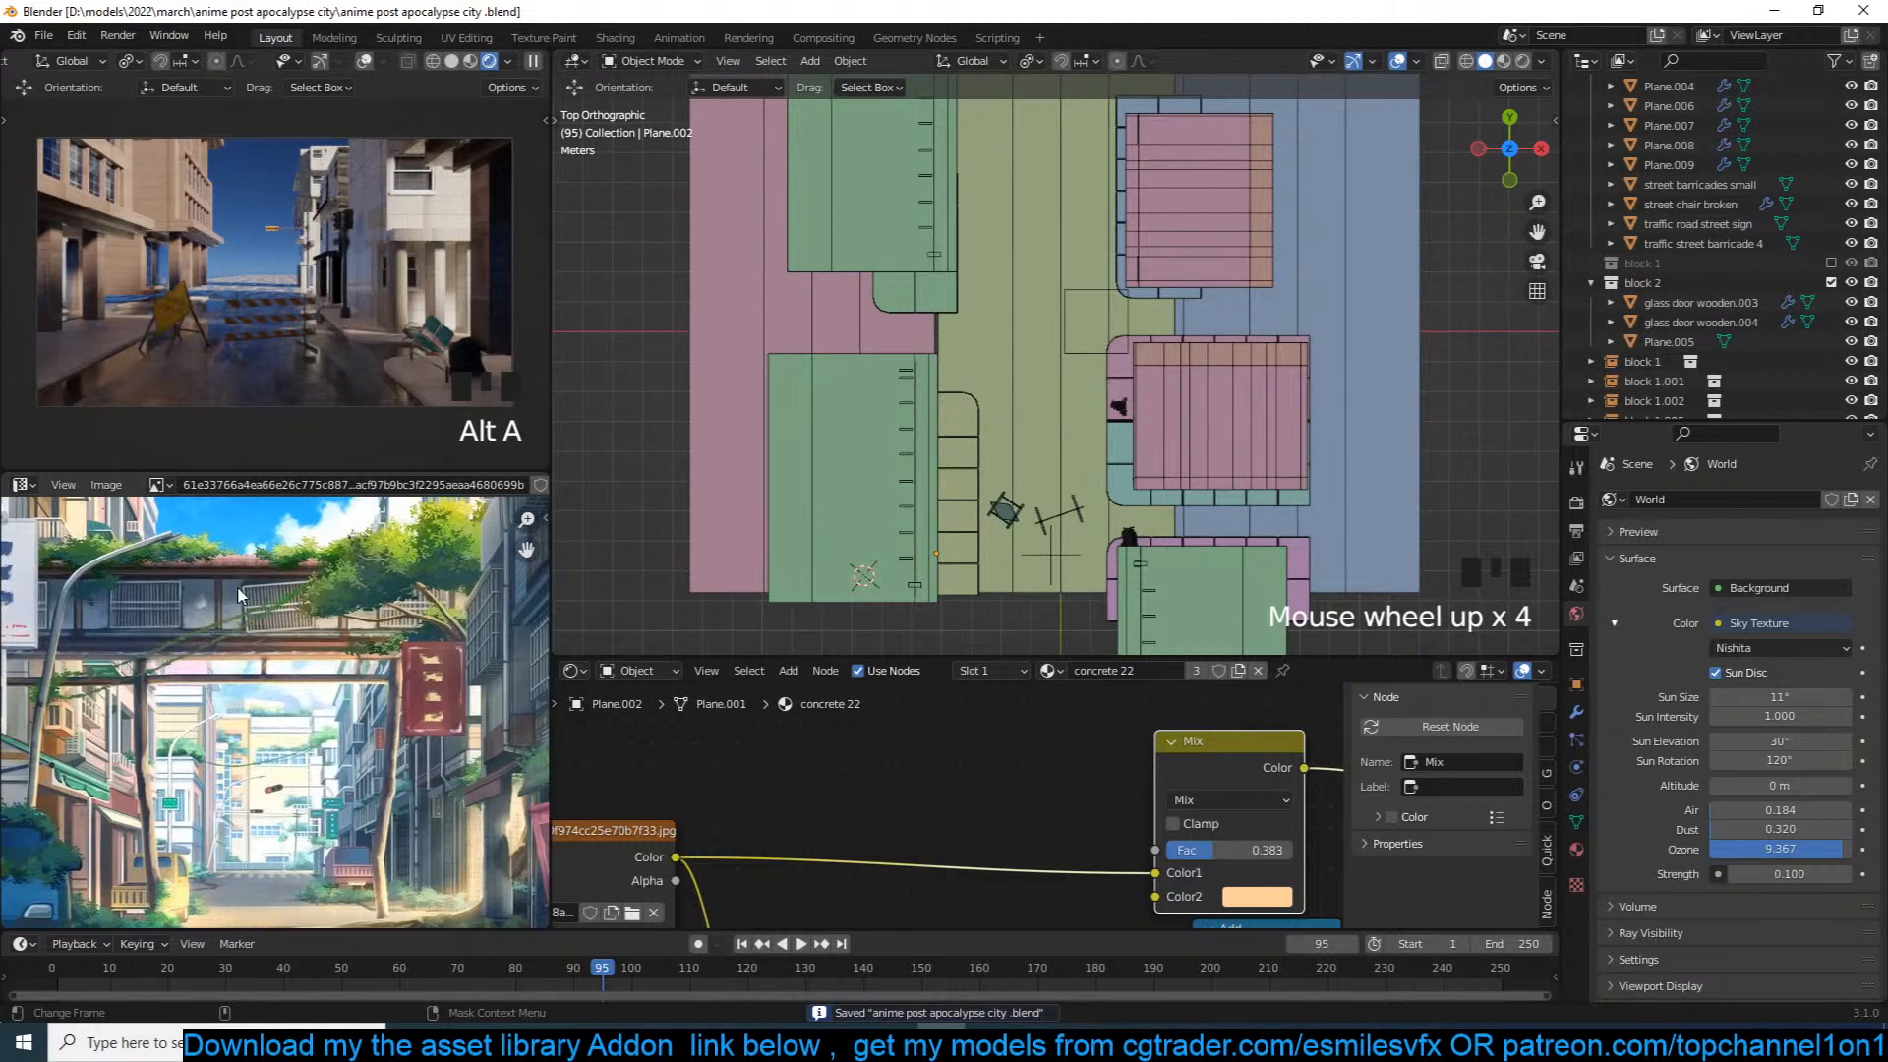
{"action": "scroll", "coordinate": [1047, 368], "scroll_direction": "down", "scroll_amount": 2}
{"action": "scroll", "coordinate": [1047, 369], "scroll_direction": "up", "scroll_amount": 3}
{"action": "key", "text": "shift+a"}
{"action": "mouse_move", "coordinate": [1015, 287]}
{"action": "left_click", "coordinate": [1160, 327]}
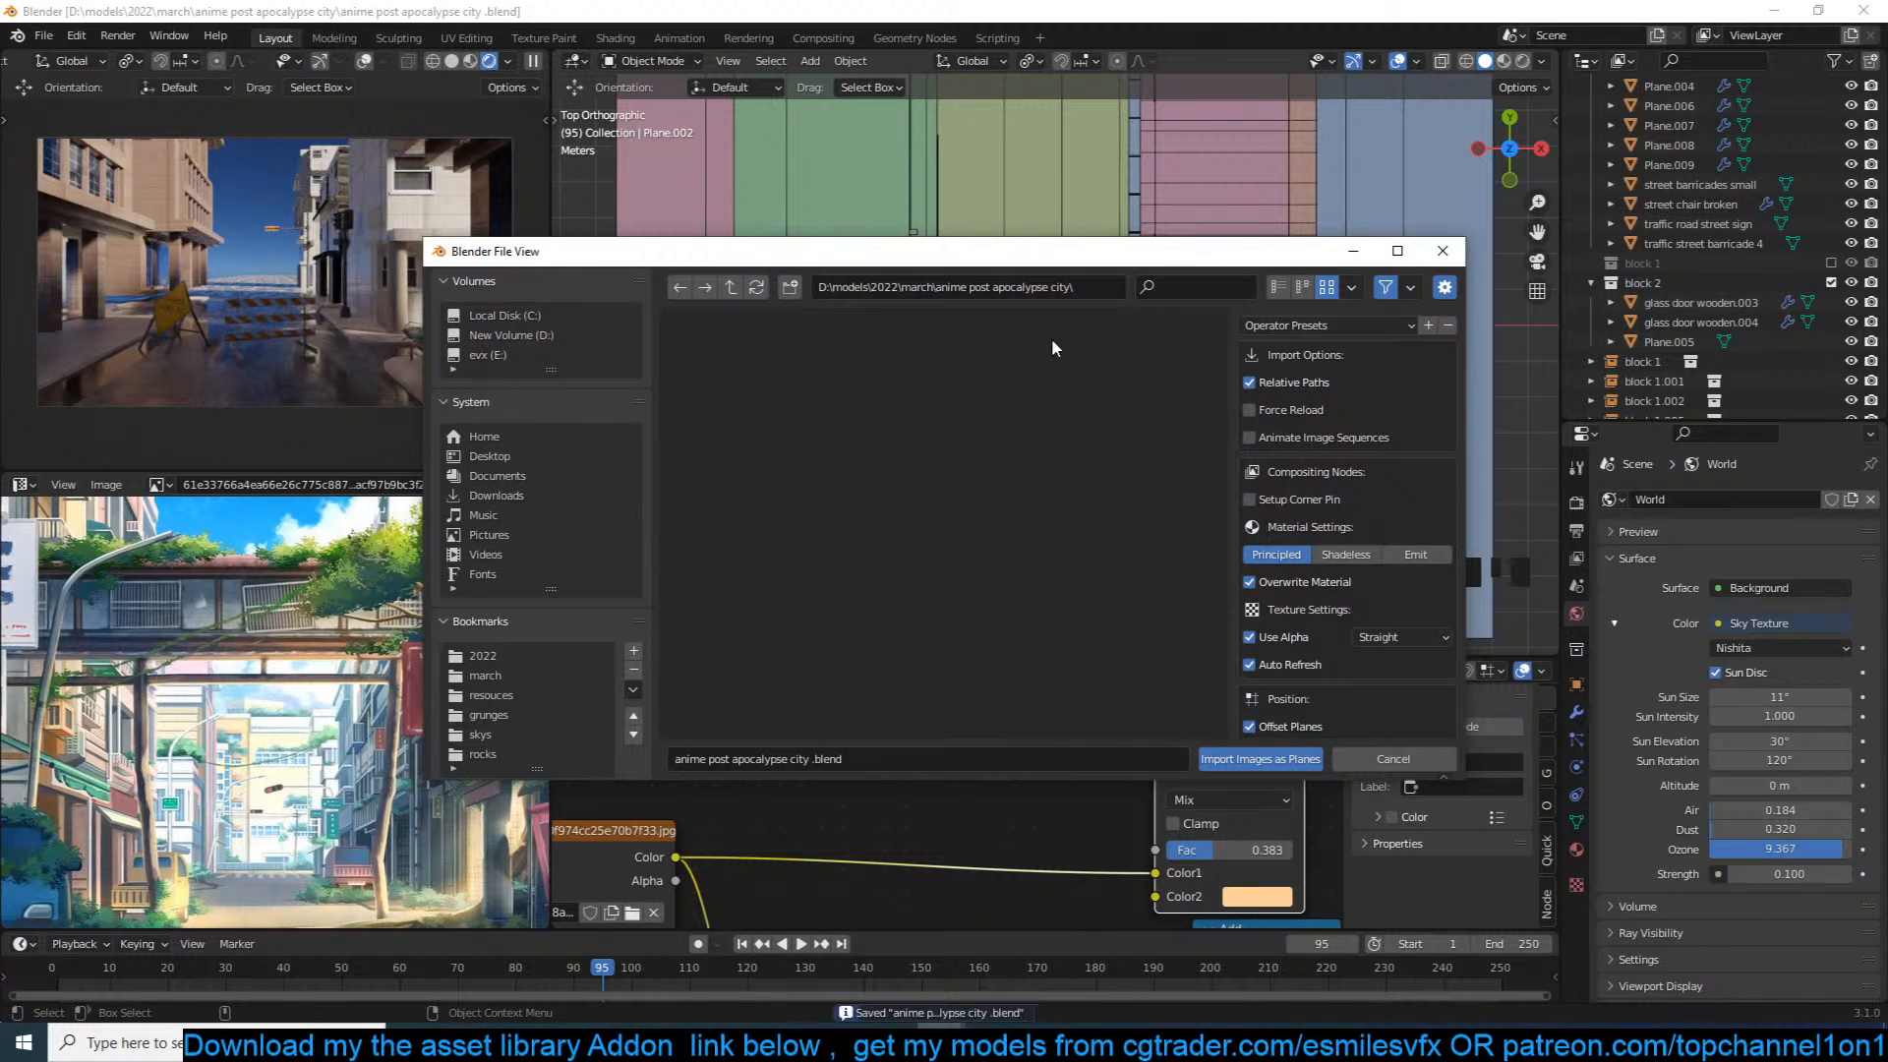
{"action": "left_click", "coordinate": [515, 696]}
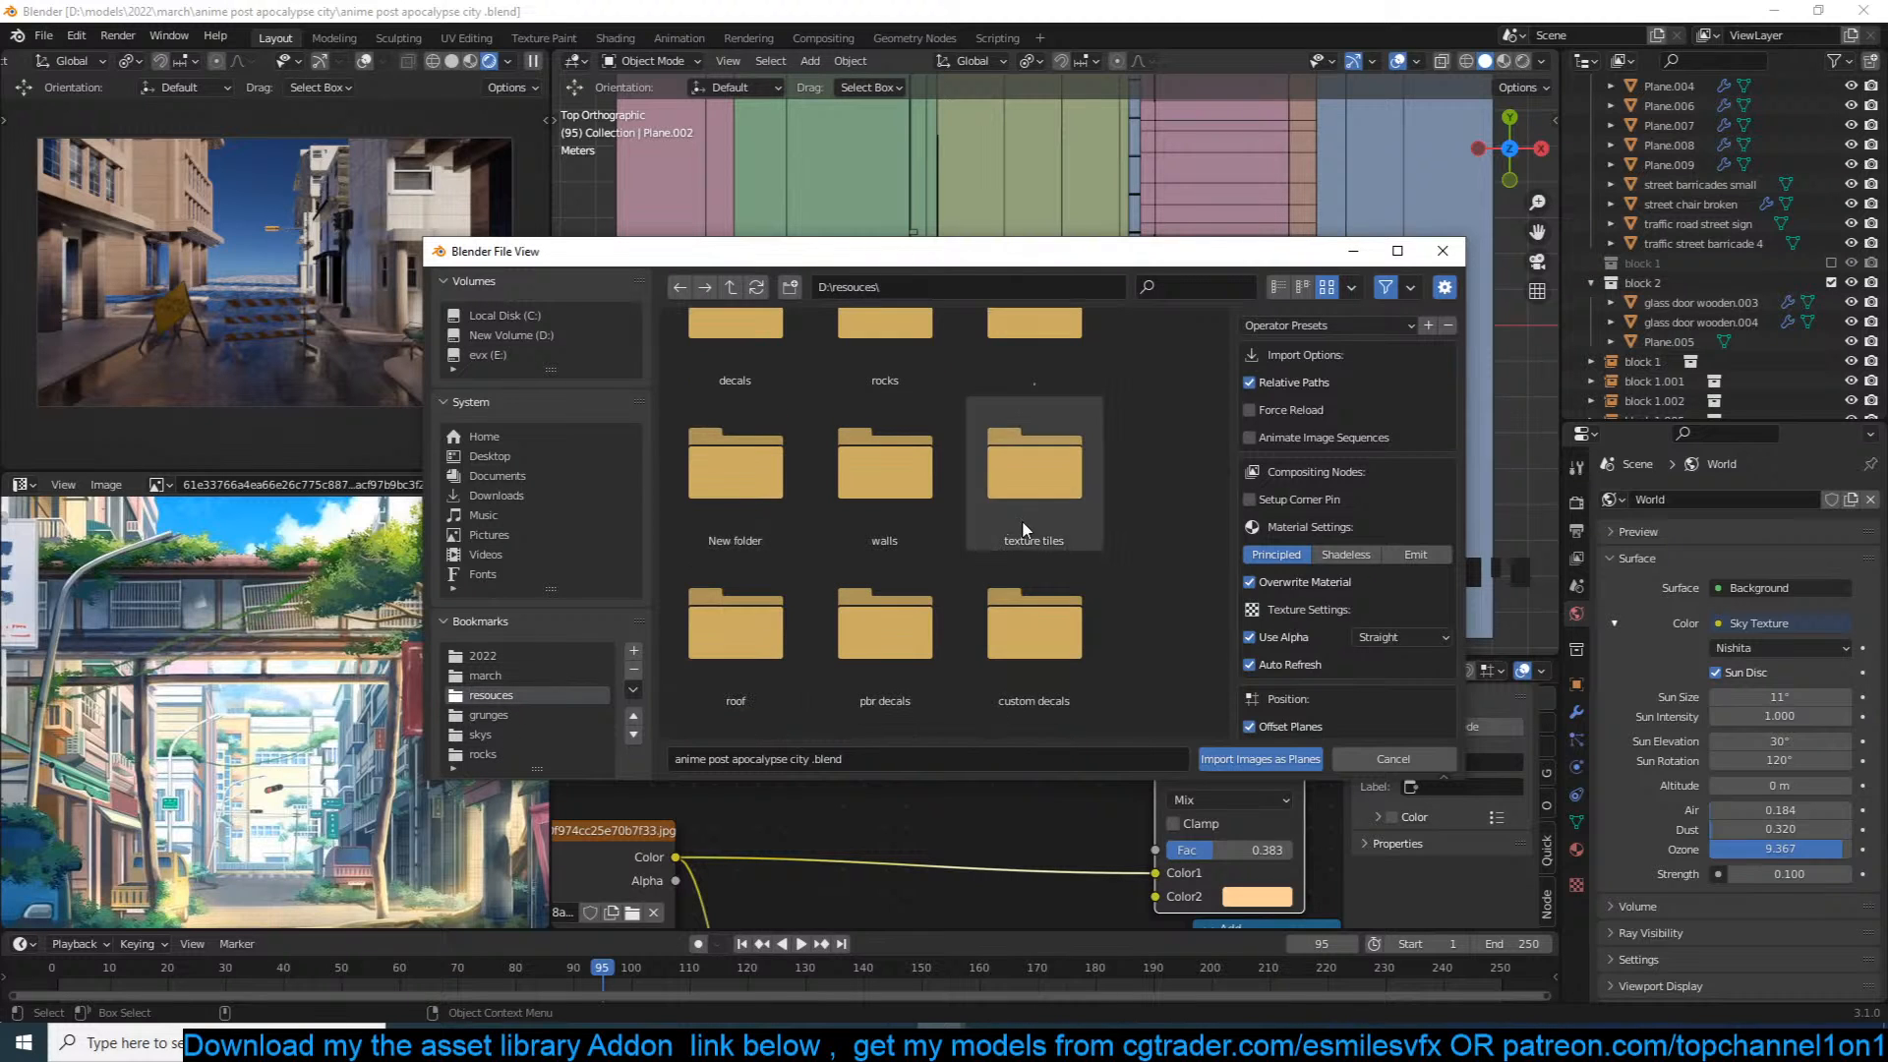
{"action": "scroll", "coordinate": [969, 558], "scroll_direction": "down", "scroll_amount": 5}
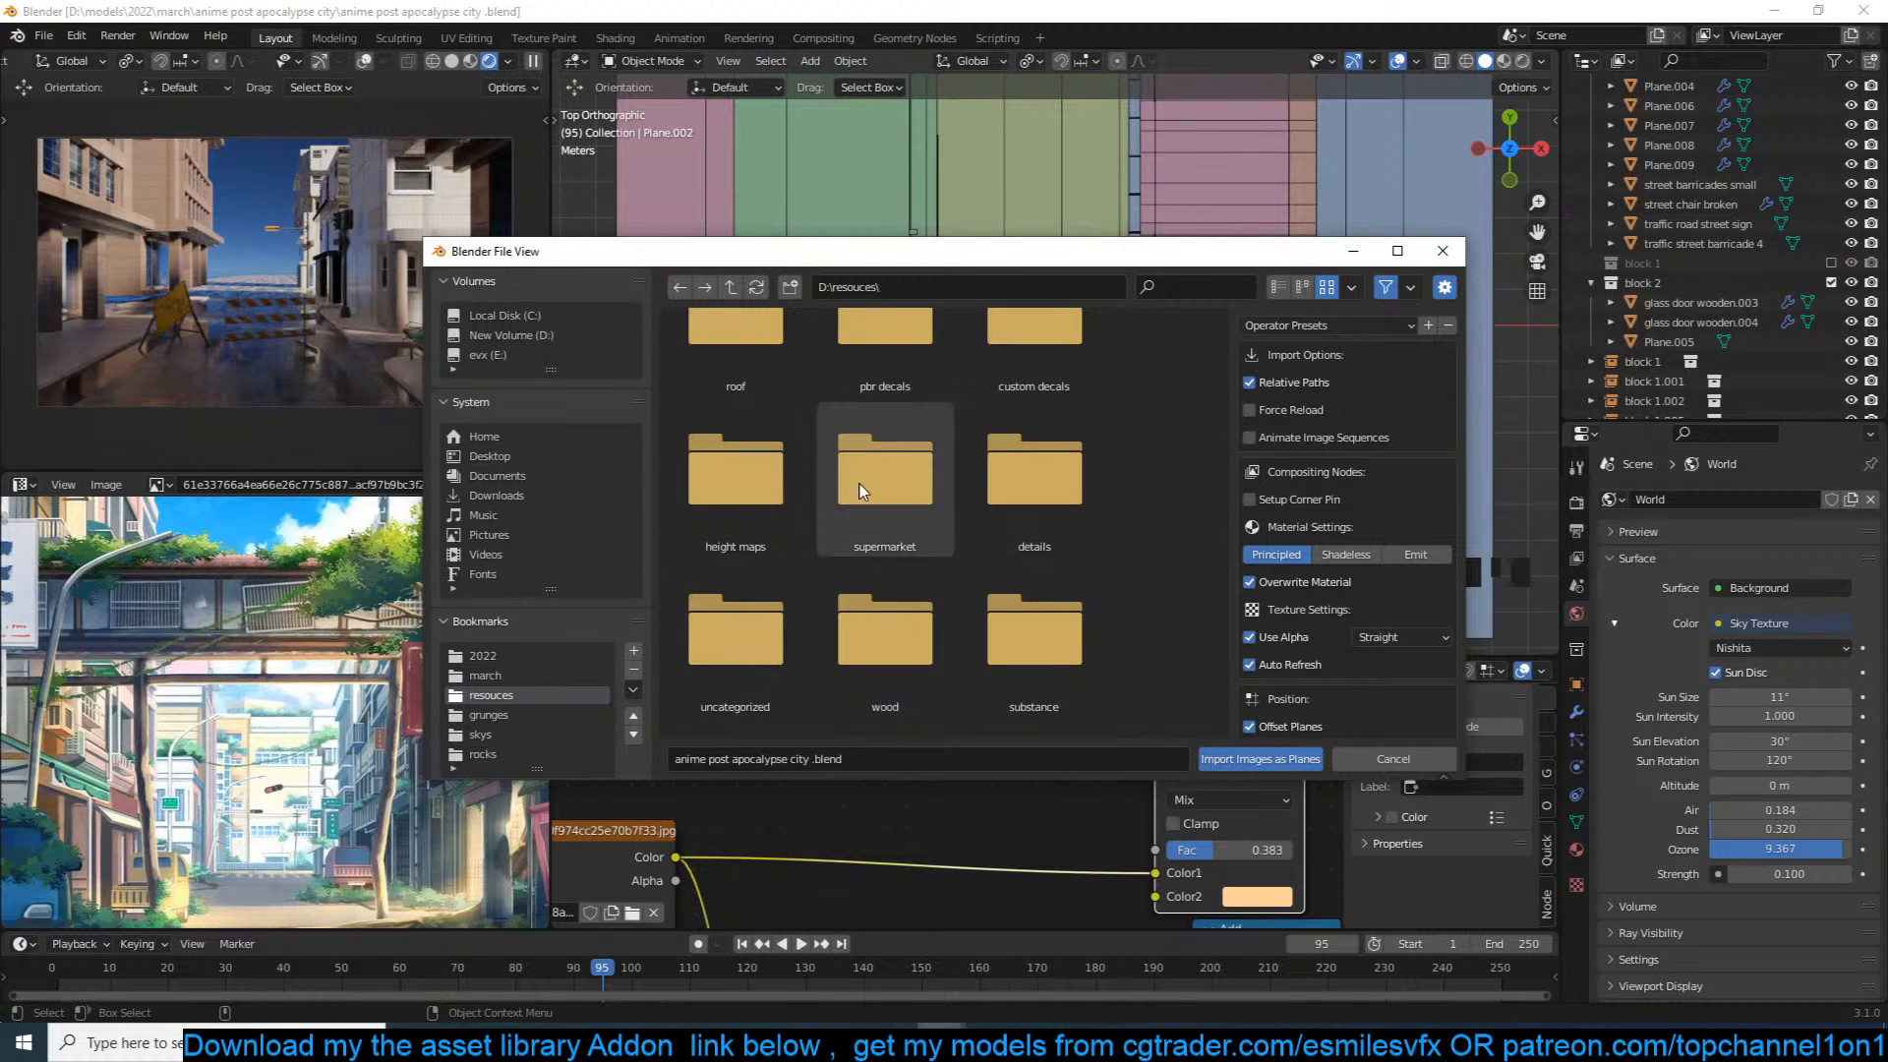
{"action": "scroll", "coordinate": [885, 639], "scroll_direction": "down", "scroll_amount": 3}
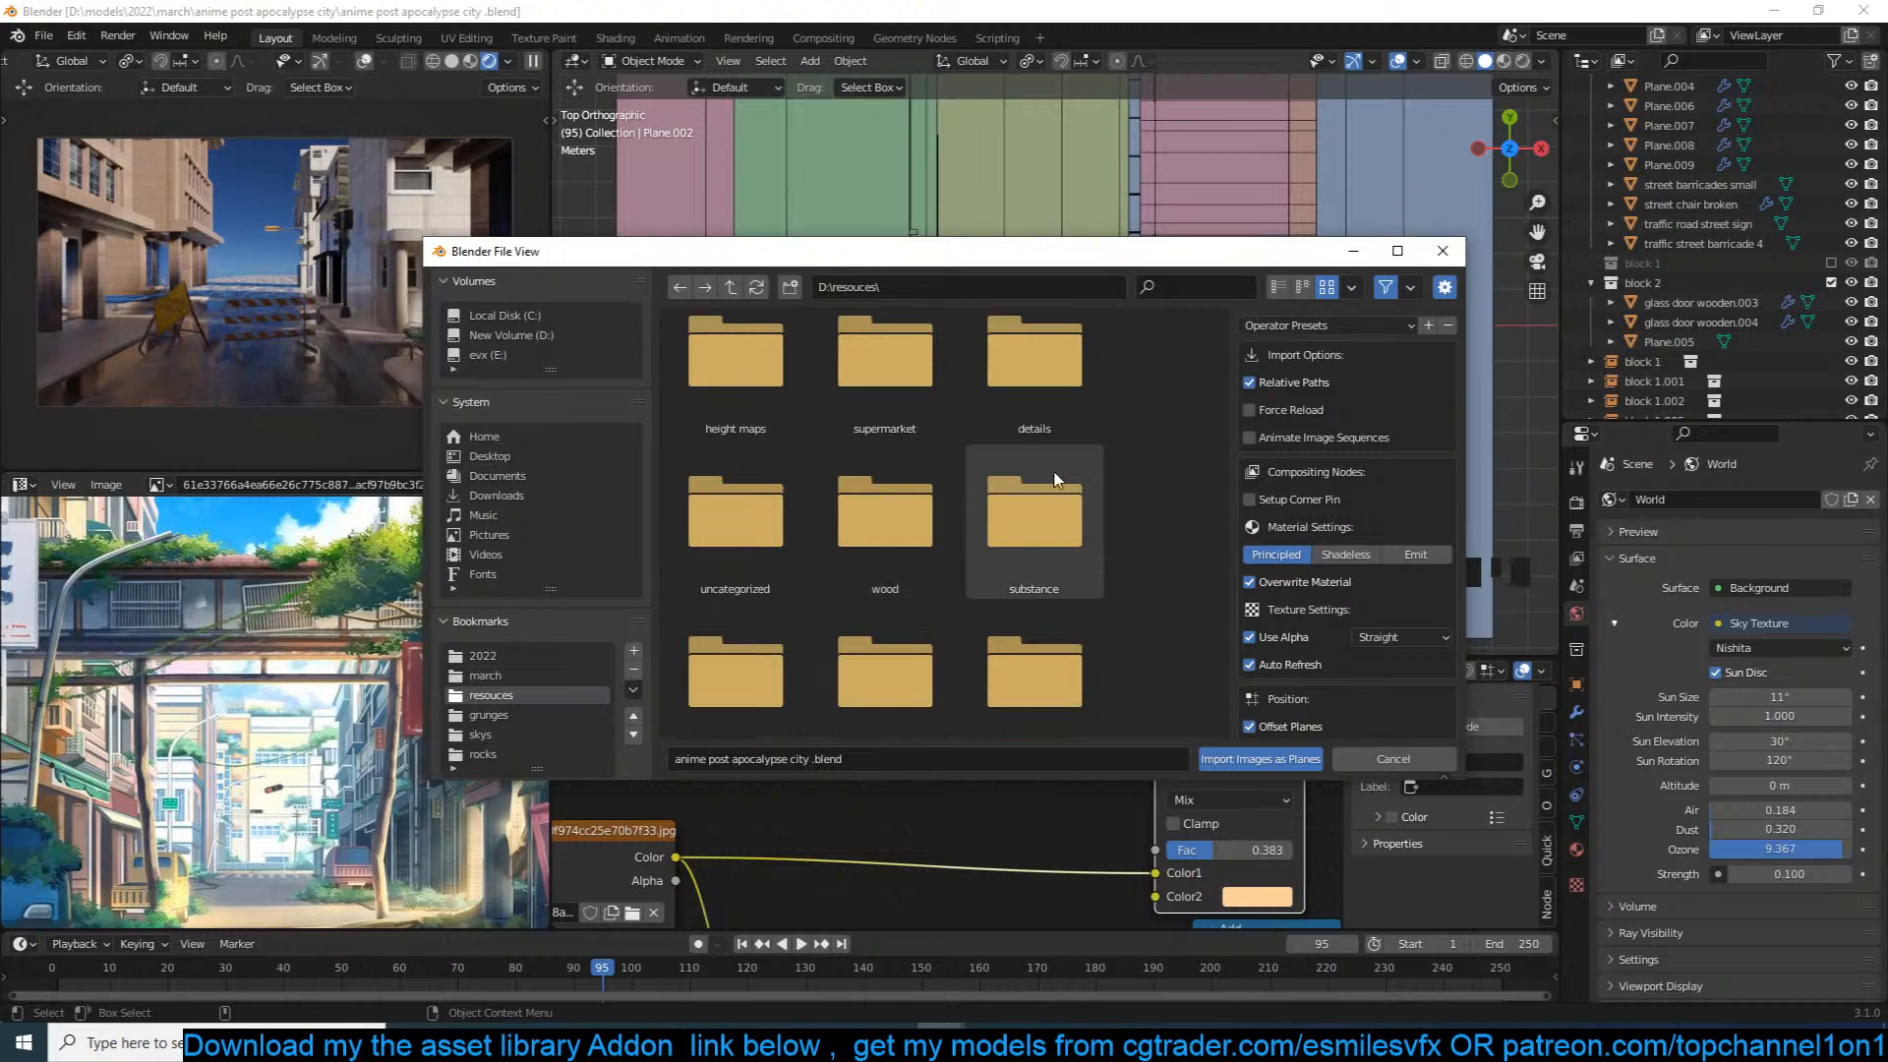
{"action": "left_click", "coordinate": [1065, 434]}
Step: Import the TexturesCom_DoorsMetalBig0261_M image as a plane and pause the camera view's rendered preview
{"action": "scroll", "coordinate": [884, 606], "scroll_direction": "down", "scroll_amount": 4}
{"action": "scroll", "coordinate": [882, 607], "scroll_direction": "down", "scroll_amount": 6}
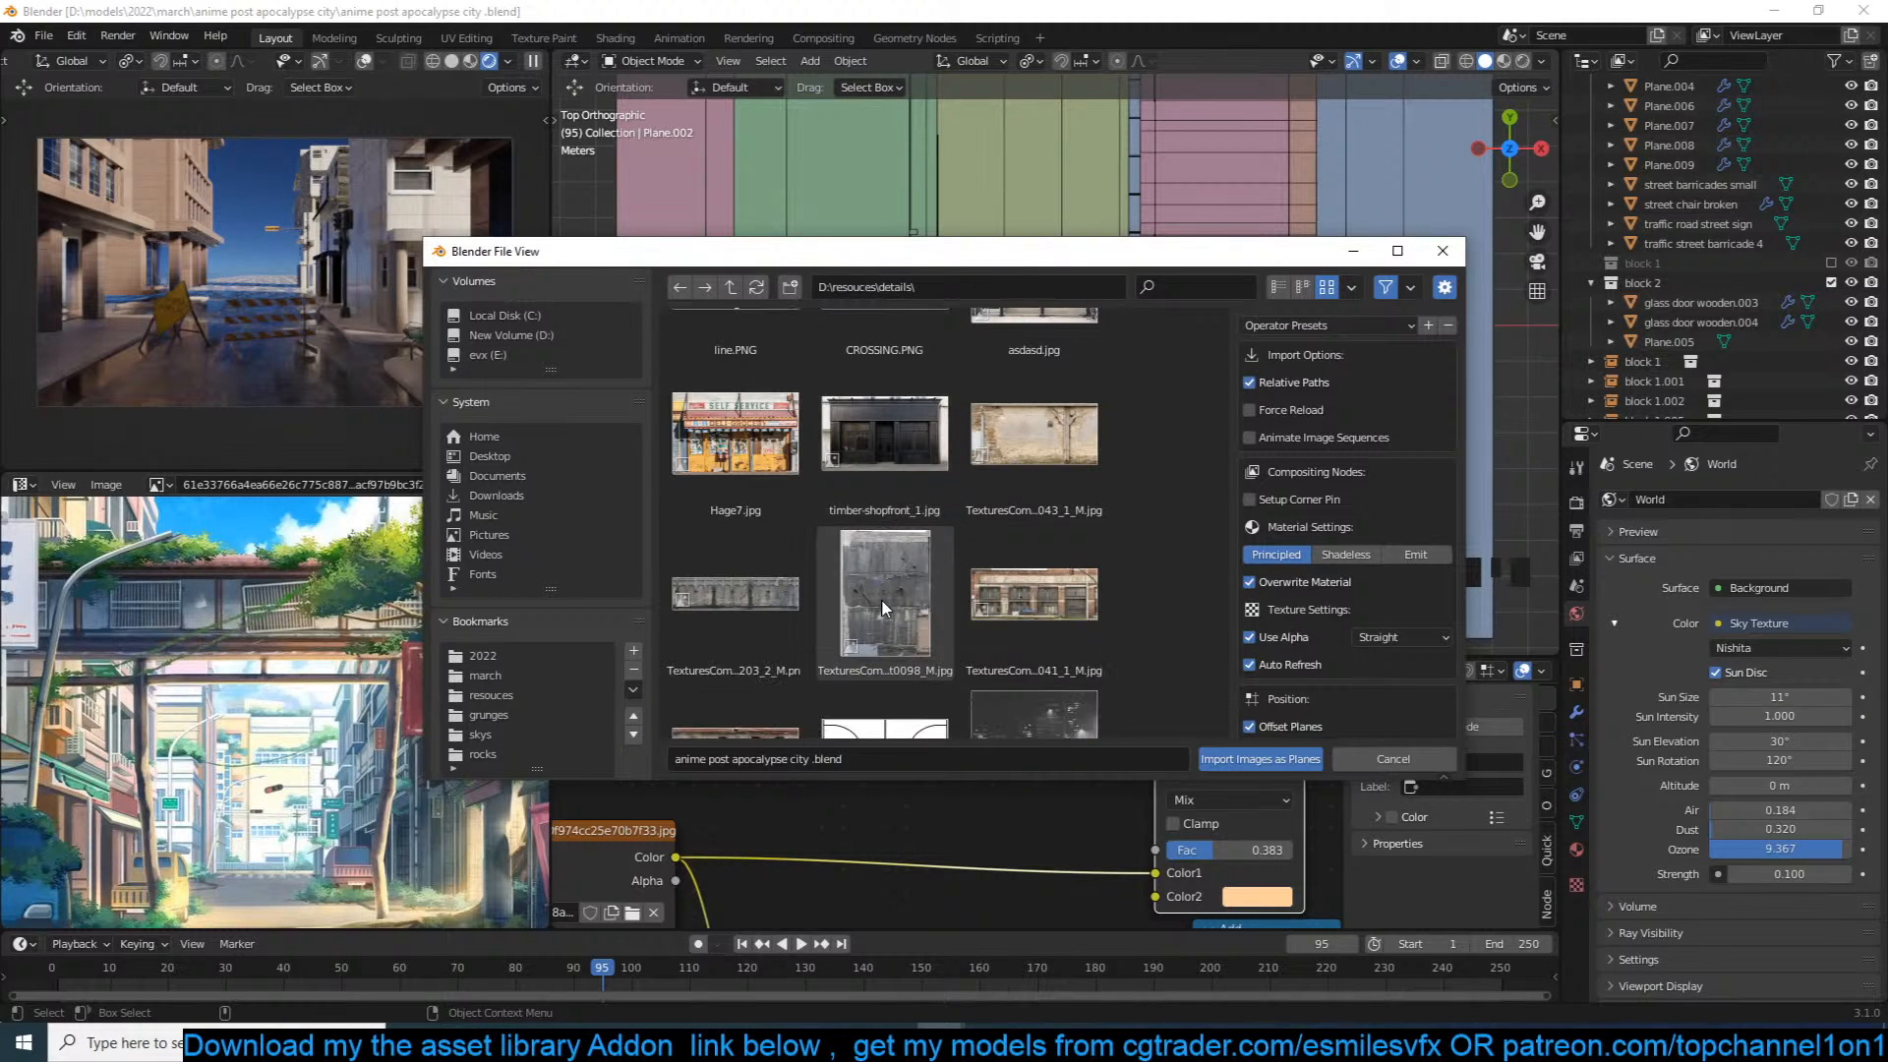
{"action": "scroll", "coordinate": [882, 607], "scroll_direction": "down", "scroll_amount": 6}
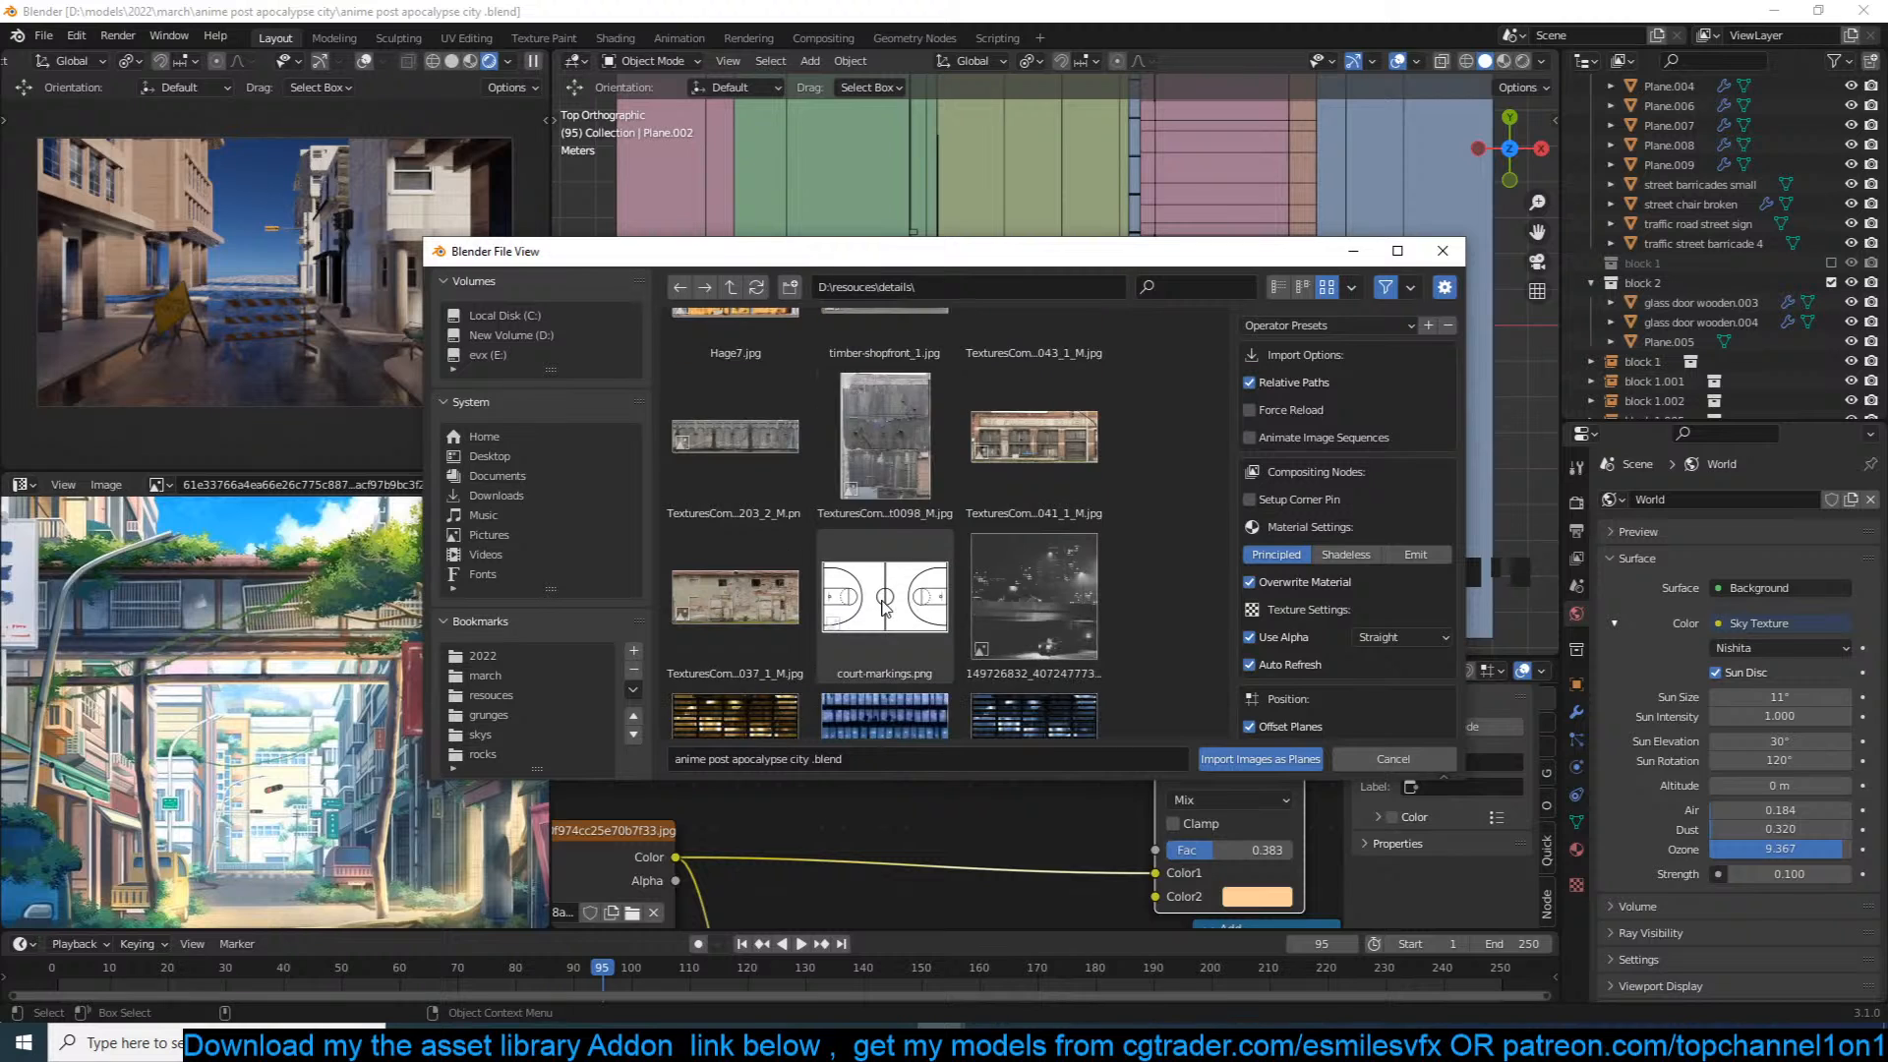
{"action": "scroll", "coordinate": [883, 607], "scroll_direction": "down", "scroll_amount": 10}
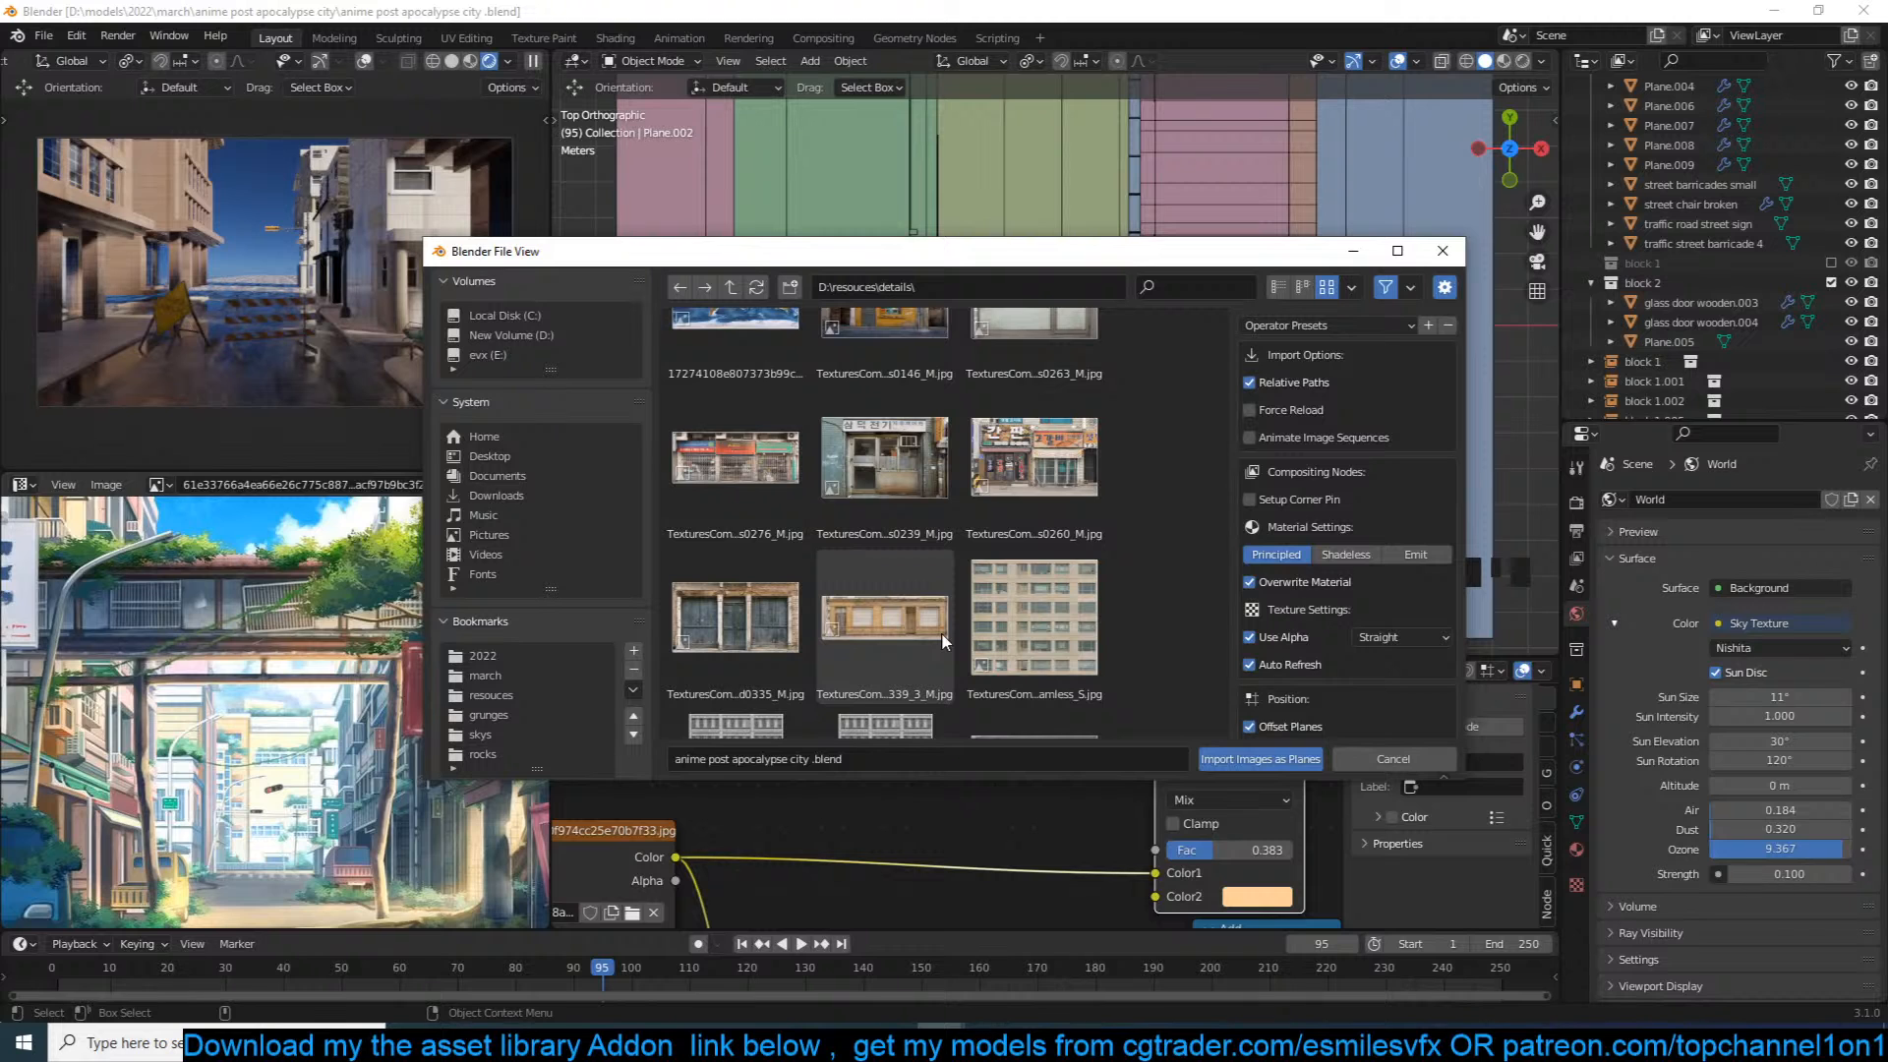
{"action": "scroll", "coordinate": [941, 637], "scroll_direction": "down", "scroll_amount": 10}
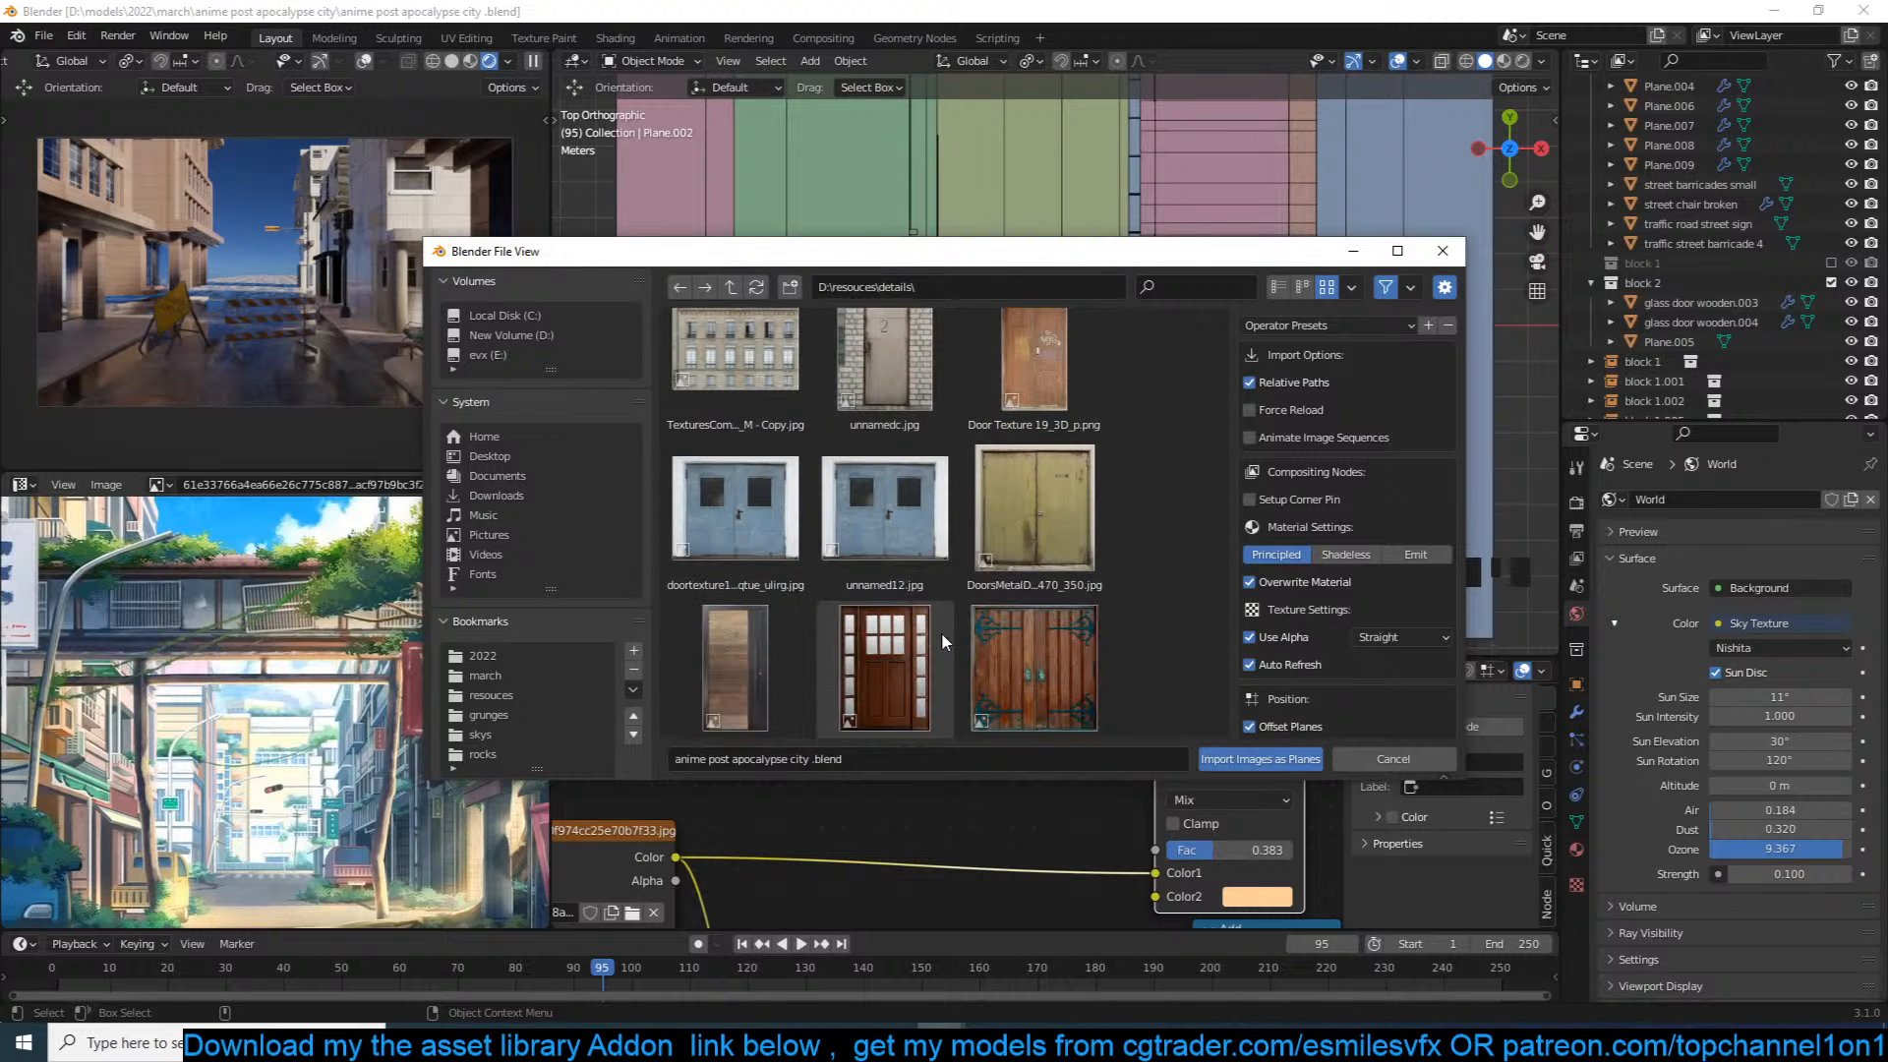
{"action": "scroll", "coordinate": [941, 637], "scroll_direction": "up", "scroll_amount": 8}
{"action": "left_click", "coordinate": [878, 403]}
{"action": "double_click", "coordinate": [878, 404]}
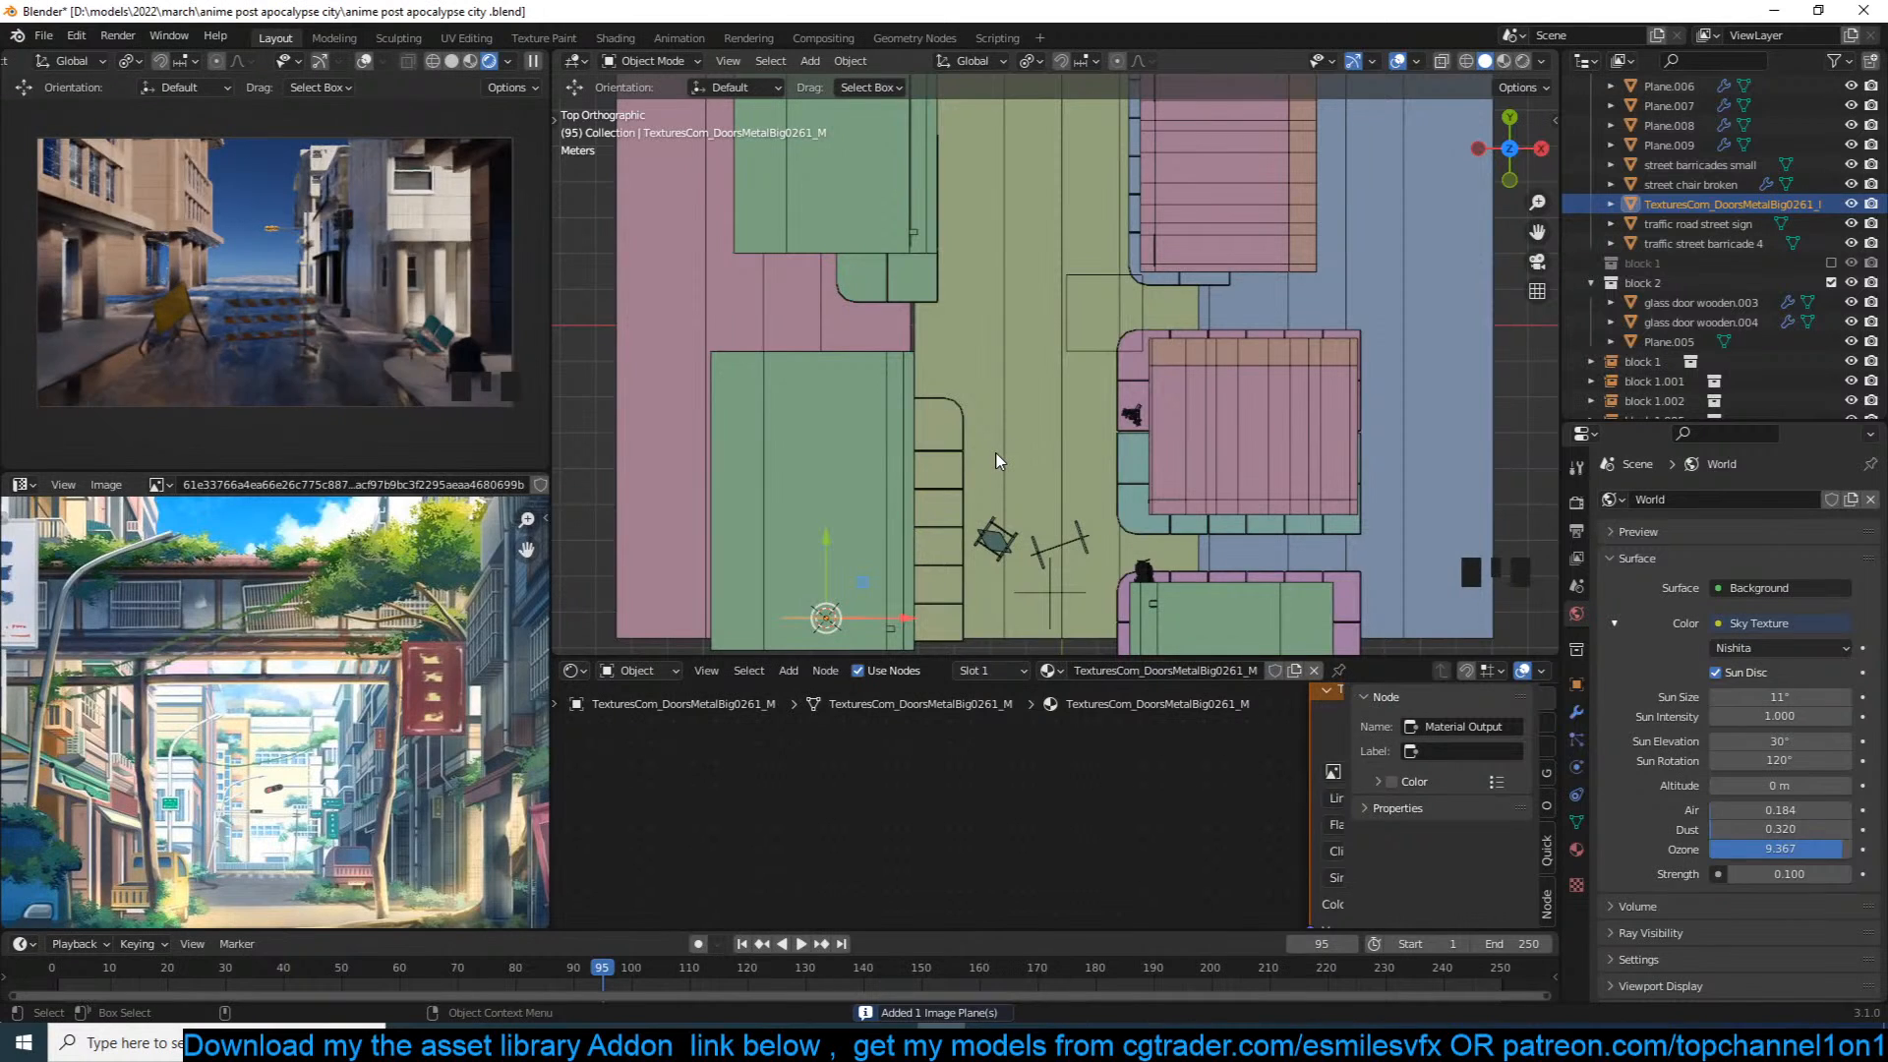
{"action": "double_click", "coordinate": [532, 61]}
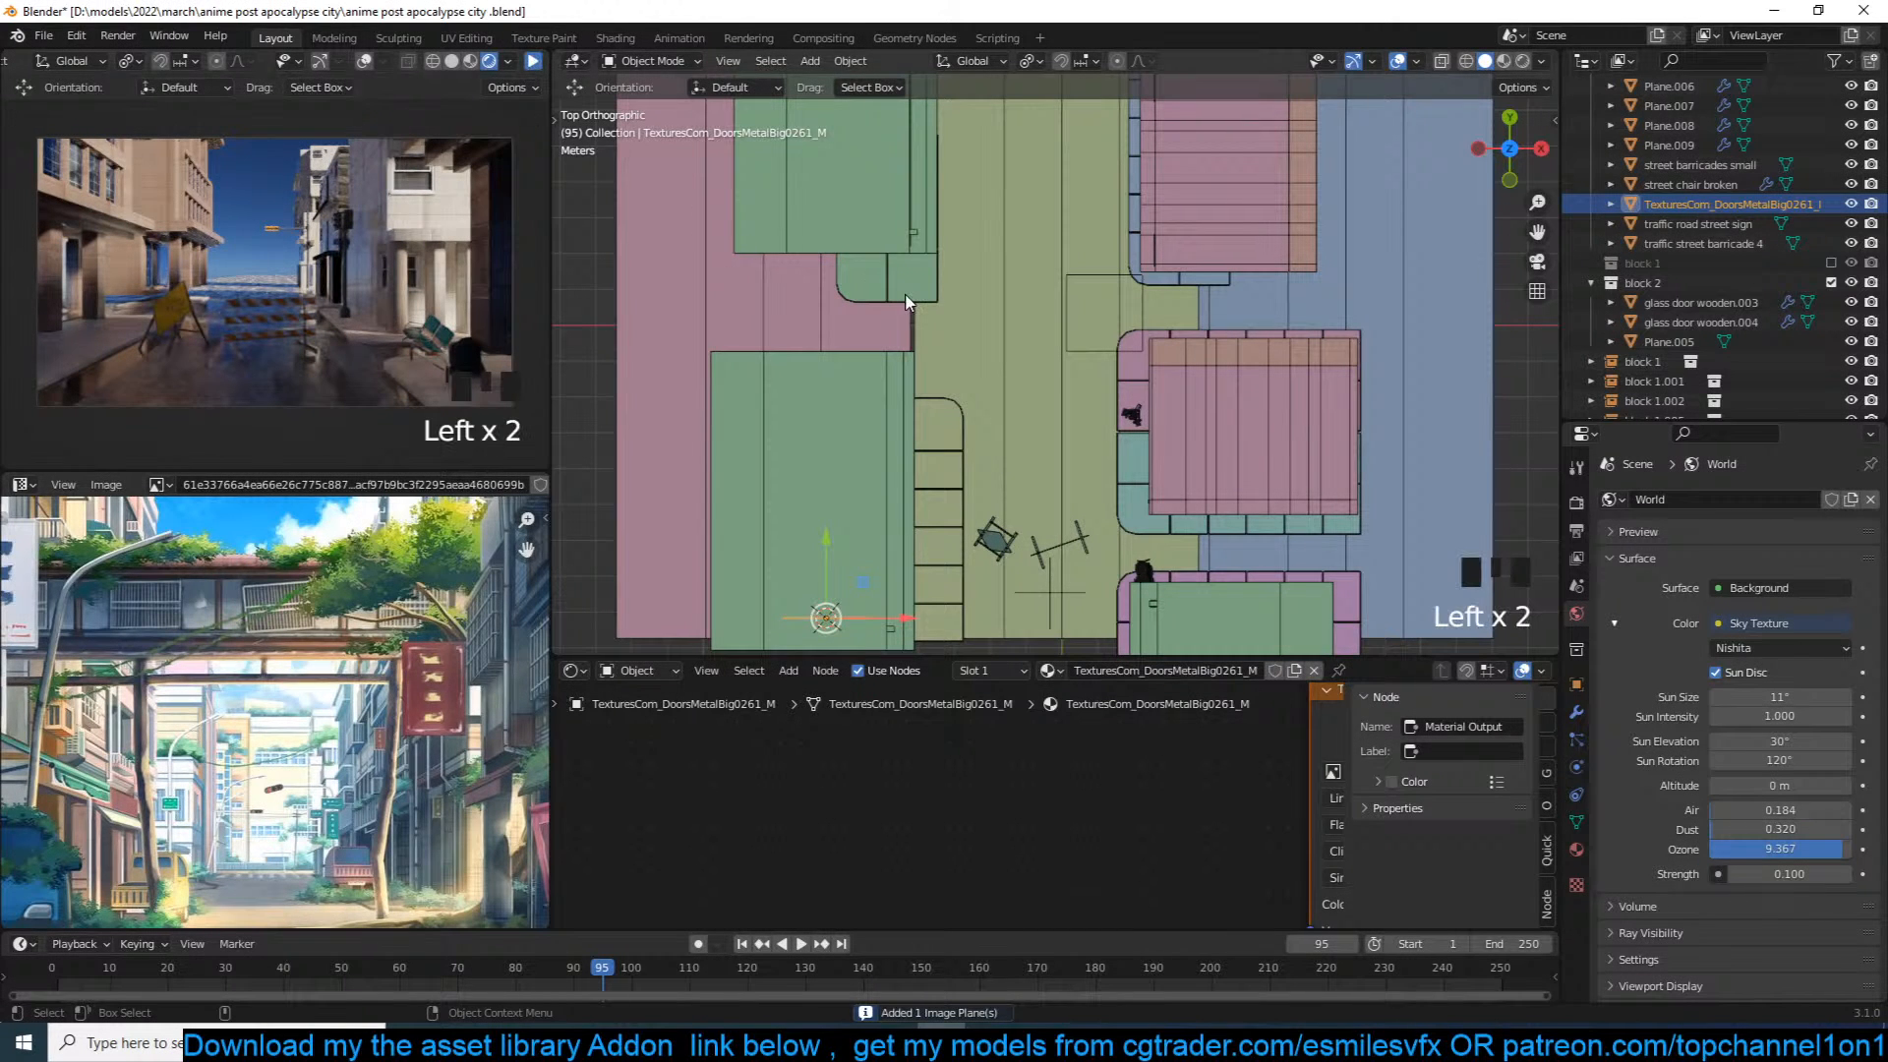
Step: Move the imported image plane into the middle of the street and raise it overhead in the camera view
{"action": "key", "text": "g"}
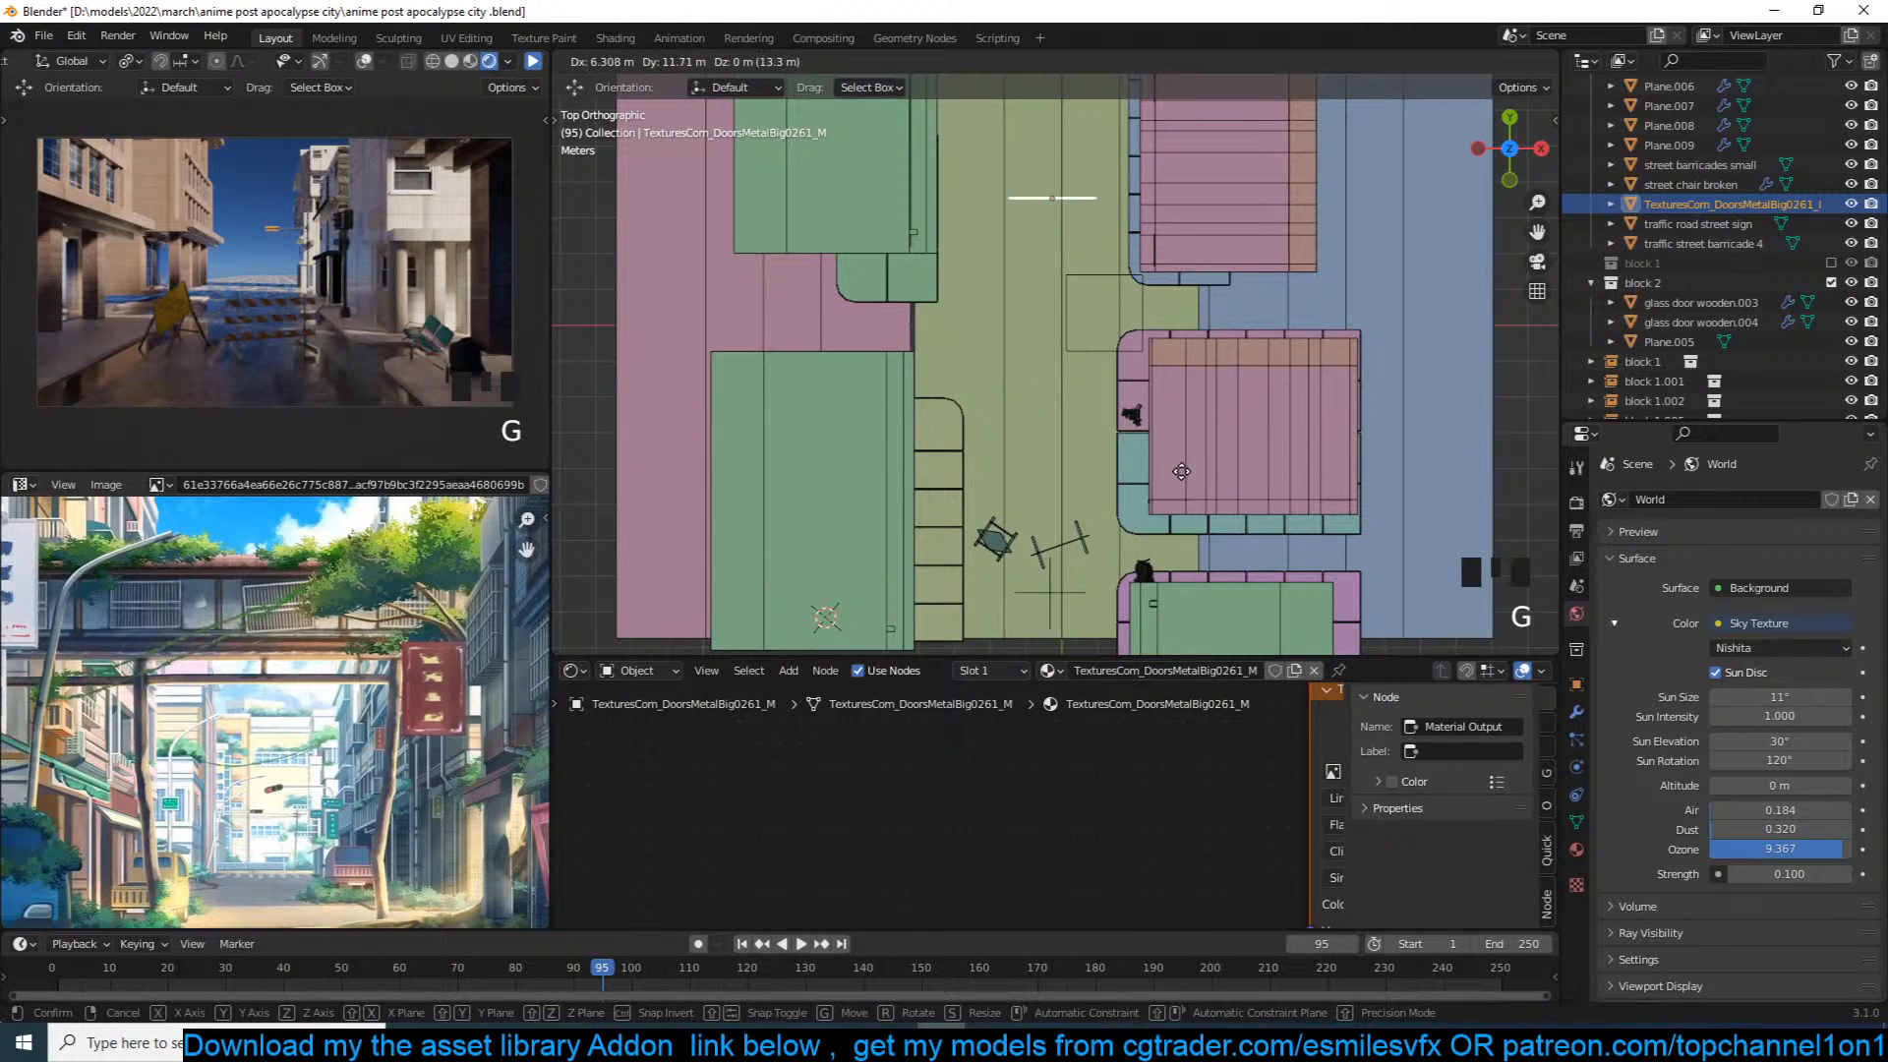
{"action": "left_click", "coordinate": [1183, 452]}
{"action": "key", "text": "KP_0"}
{"action": "scroll", "coordinate": [1130, 445], "scroll_direction": "up", "scroll_amount": 8}
{"action": "scroll", "coordinate": [1130, 444], "scroll_direction": "down", "scroll_amount": 4}
{"action": "key", "text": "g"}
{"action": "left_click", "coordinate": [1258, 332]}
Step: Enlarge the image plane and move it to span the street between the nearest green and pink buildings, then save the file
{"action": "key", "text": "s"}
{"action": "left_click", "coordinate": [1229, 305]}
{"action": "key", "text": "KP_7"}
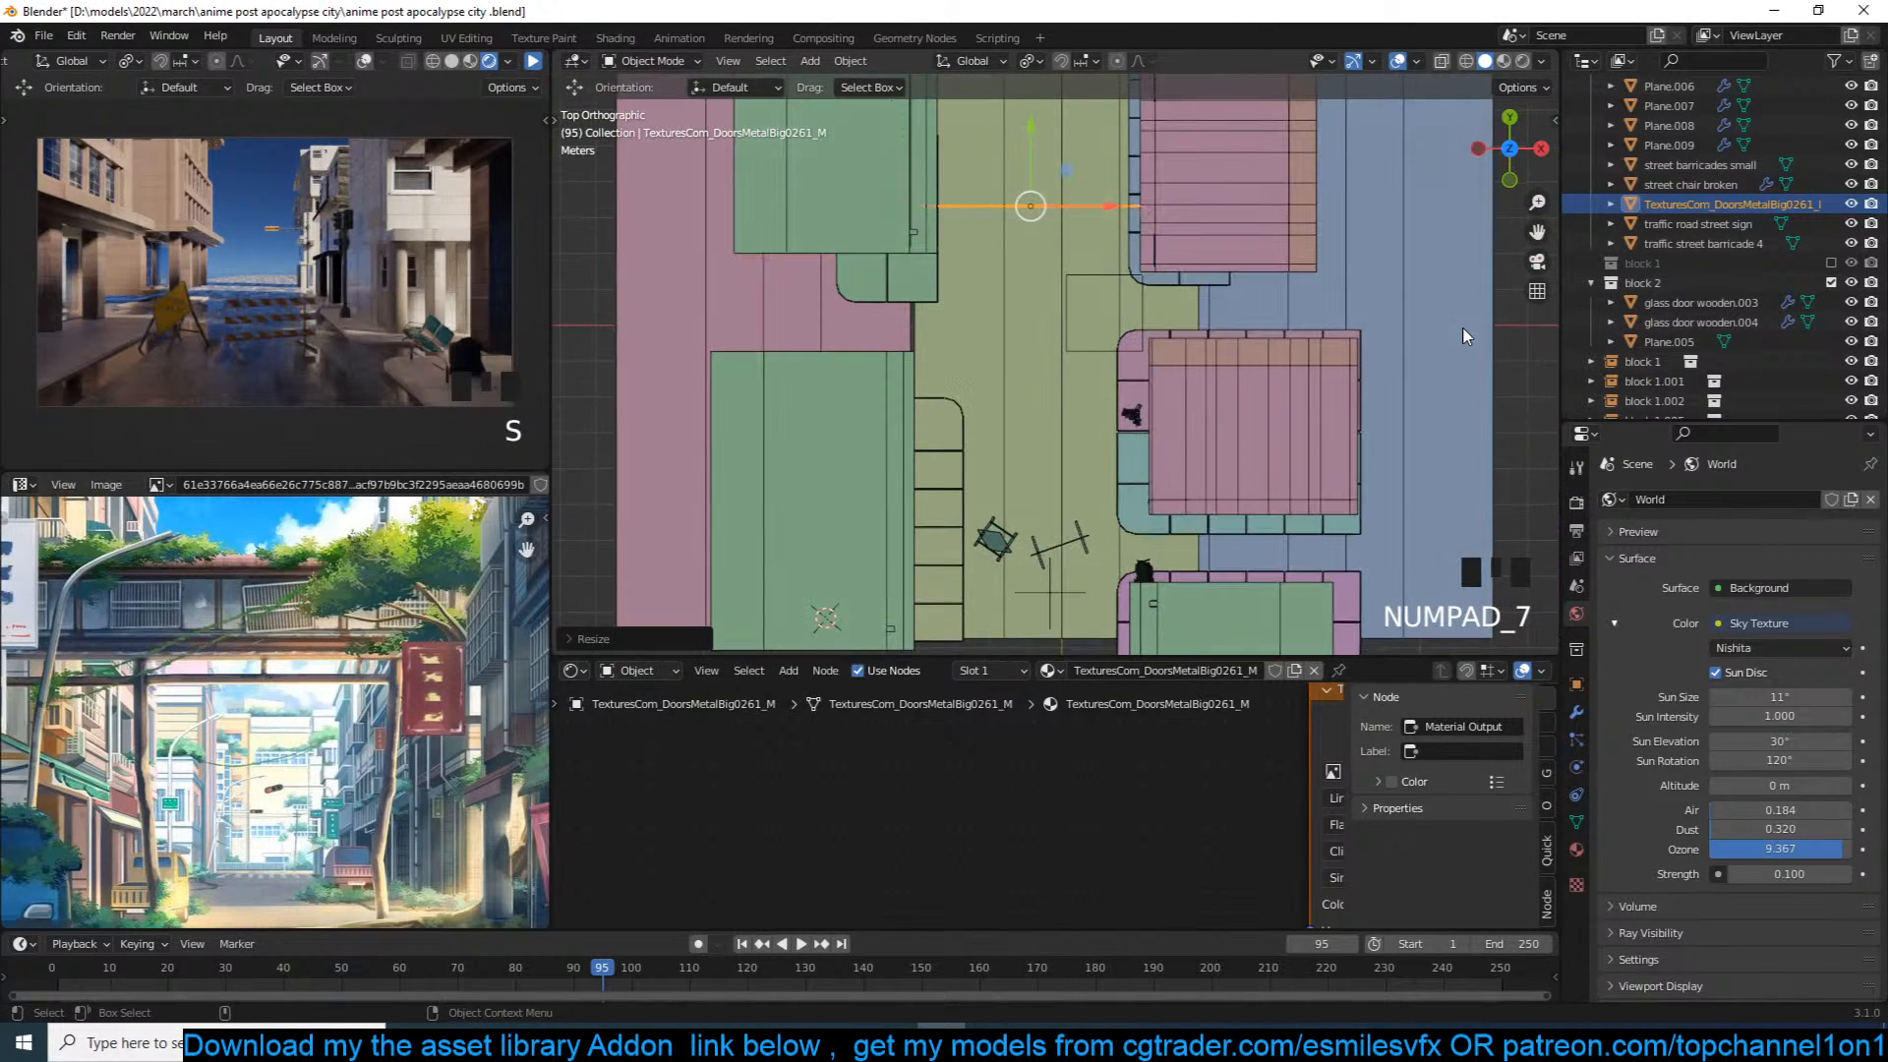
{"action": "key", "text": "g"}
{"action": "left_click", "coordinate": [1179, 325]}
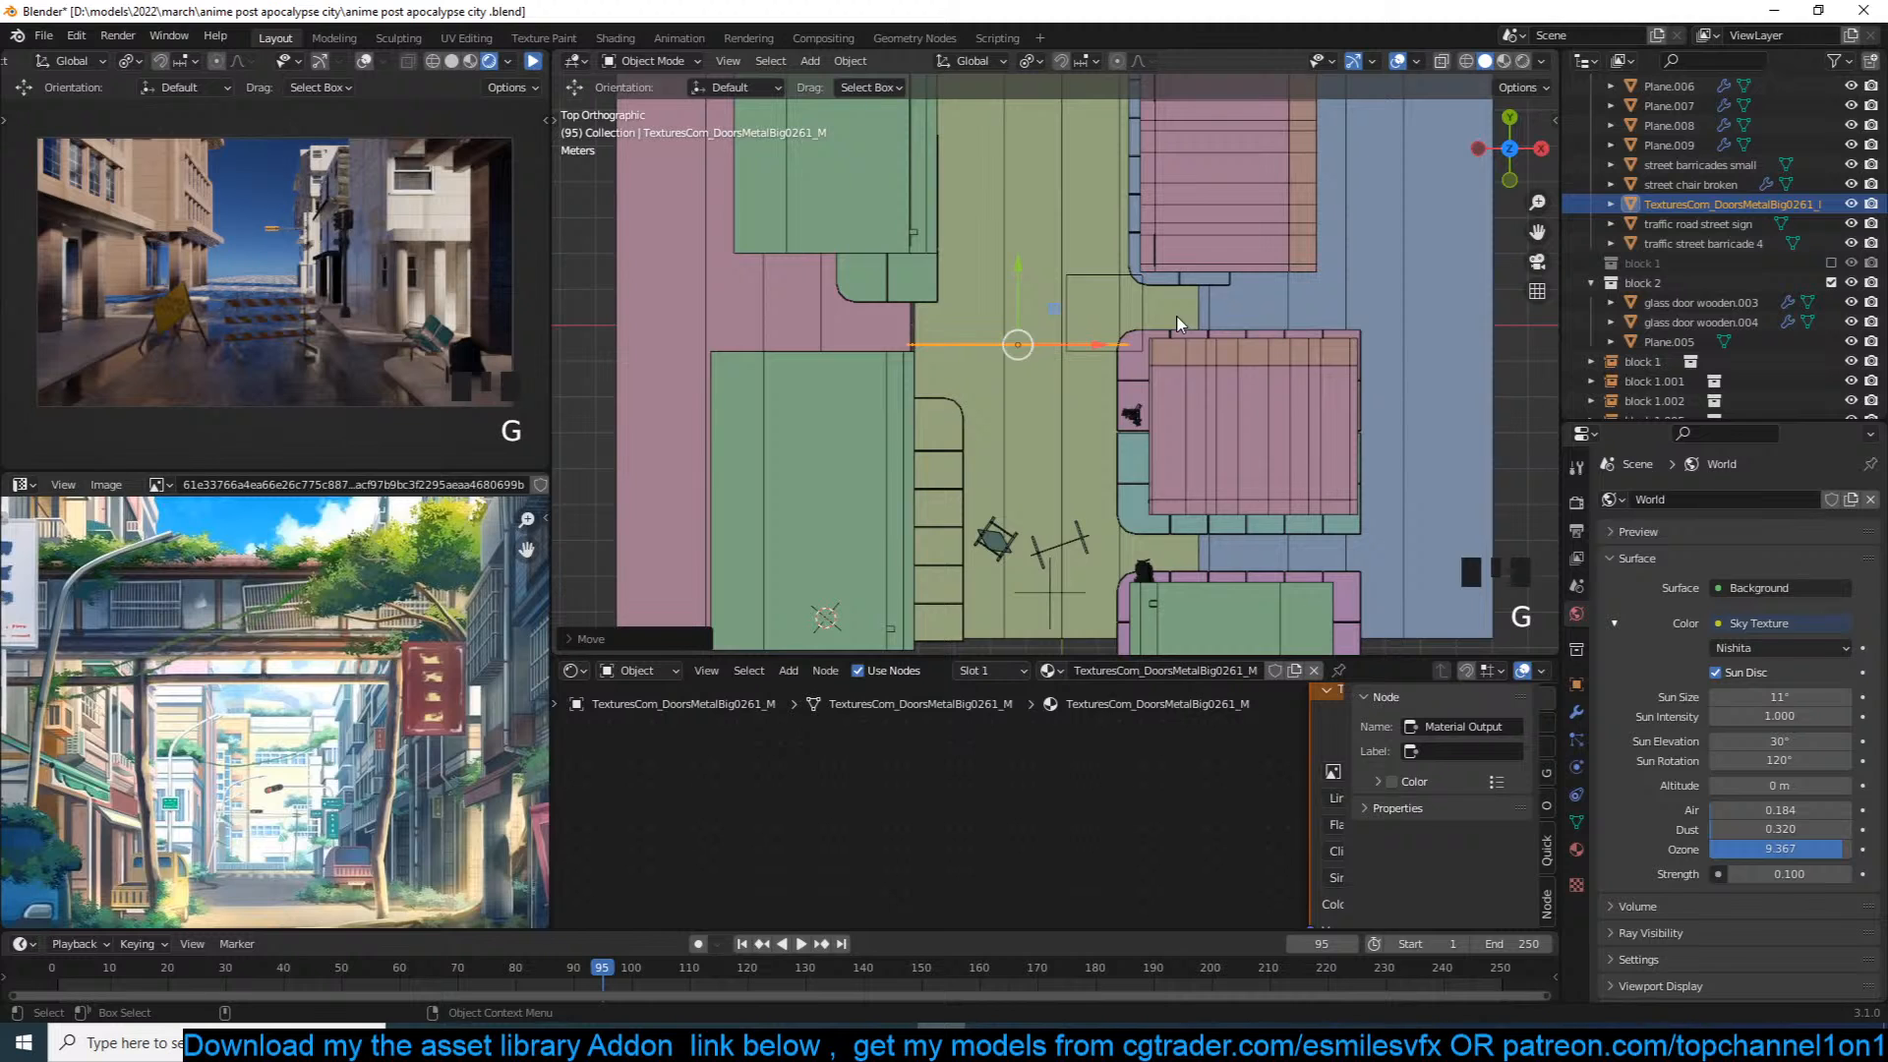
{"action": "key", "text": "KP_1"}
{"action": "key", "text": "ctrl+s"}
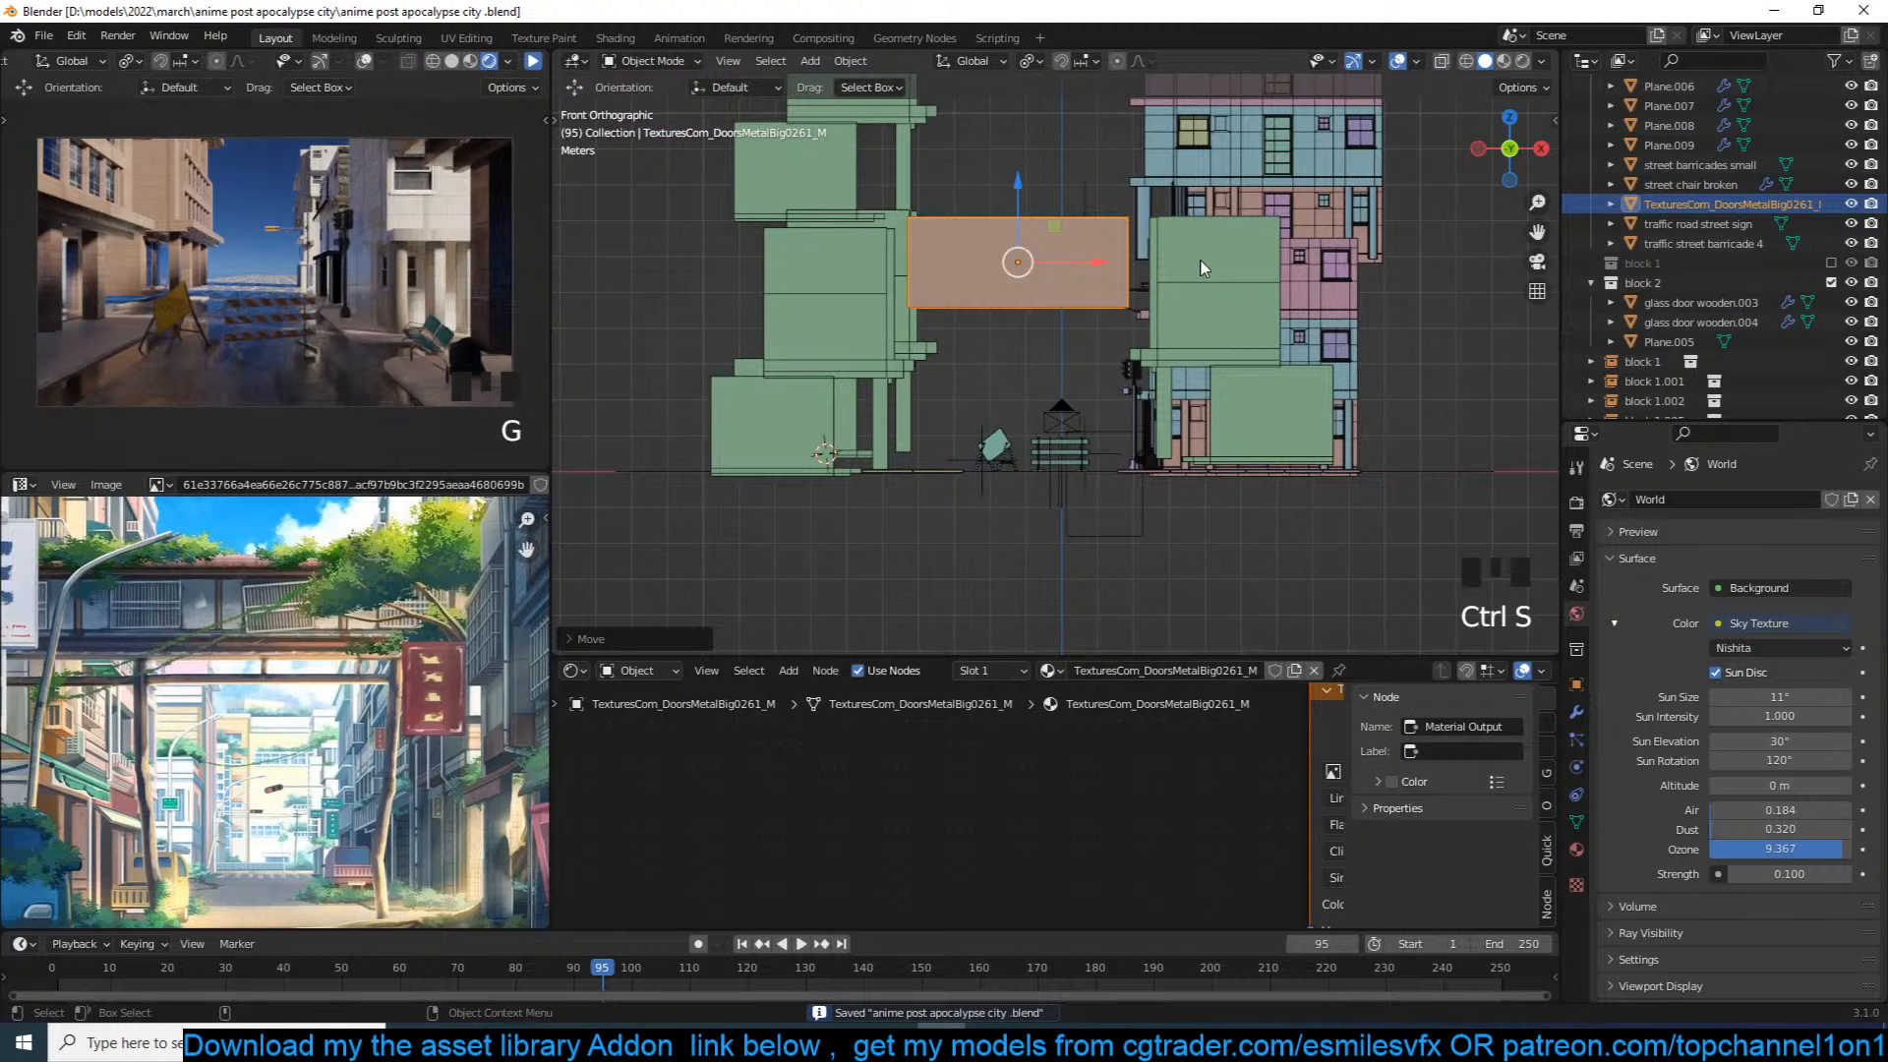
Step: Isolate the image plane in local view with material preview shading and enter Edit Mode
{"action": "key", "text": "KP_Divide"}
{"action": "left_click", "coordinate": [1503, 62]}
{"action": "key", "text": "grave"}
{"action": "key", "text": "Tab"}
{"action": "scroll", "coordinate": [1293, 285], "scroll_direction": "up", "scroll_amount": 2}
{"action": "key", "text": "grave"}
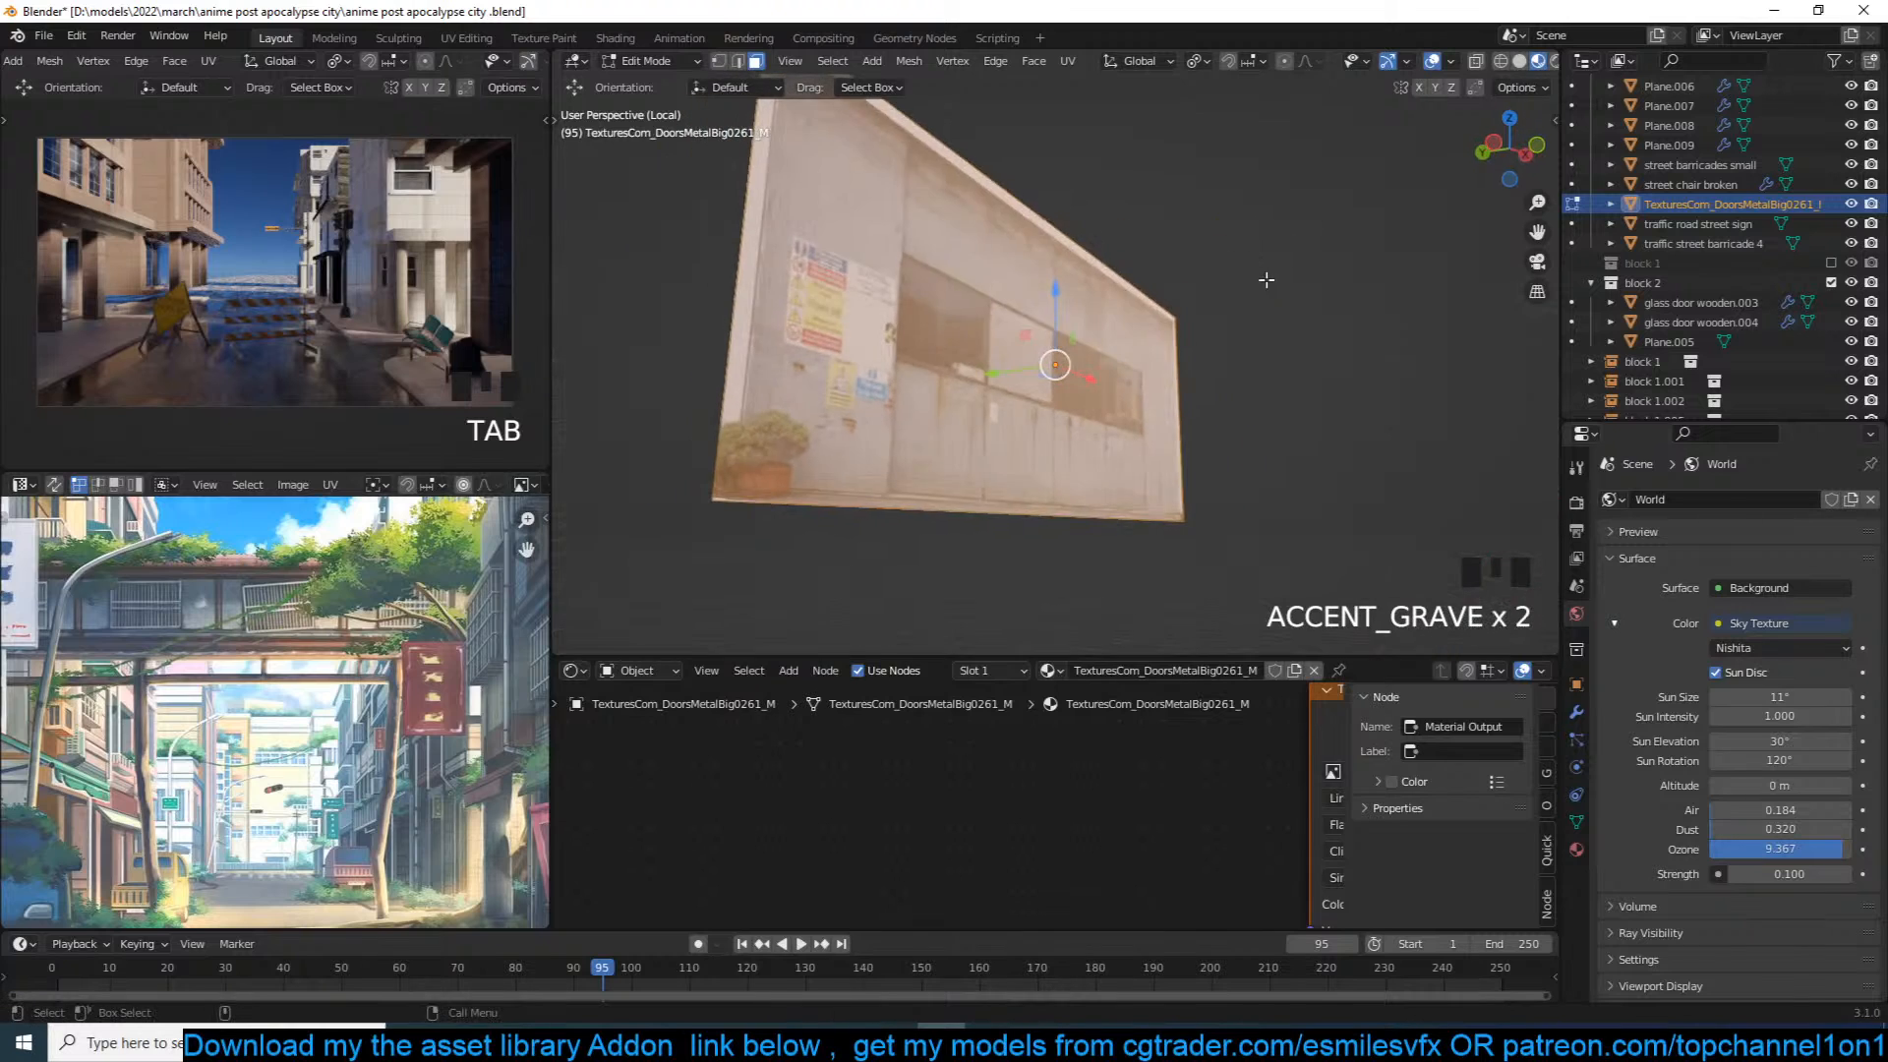
{"action": "scroll", "coordinate": [1192, 358], "scroll_direction": "down", "scroll_amount": 3}
{"action": "key", "text": "grave"}
{"action": "key", "text": "e"}
{"action": "right_click", "coordinate": [1141, 360]}
{"action": "key", "text": "ctrl+z"}
{"action": "key", "text": "grave"}
{"action": "scroll", "coordinate": [1220, 304], "scroll_direction": "up", "scroll_amount": 2}
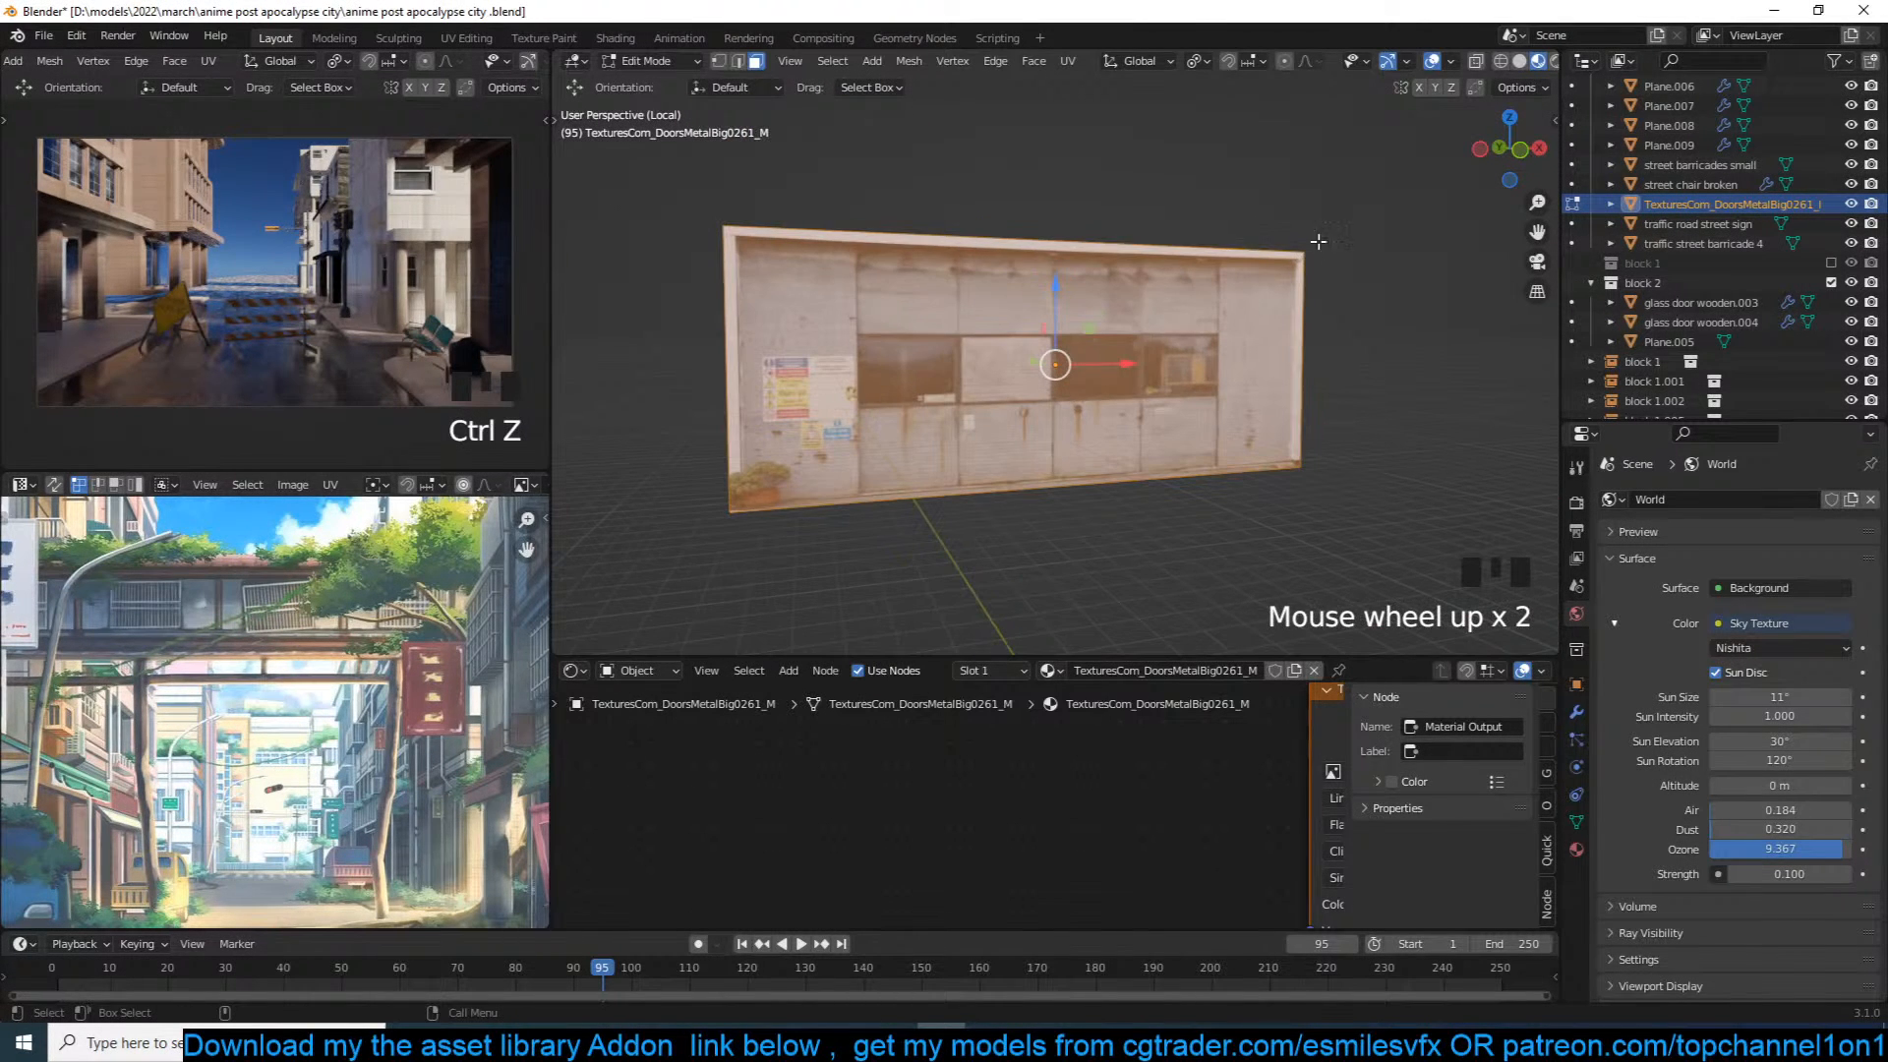
Step: Inset the plane's face by about 0.045 m and delete the outer border faces
{"action": "key", "text": "i"}
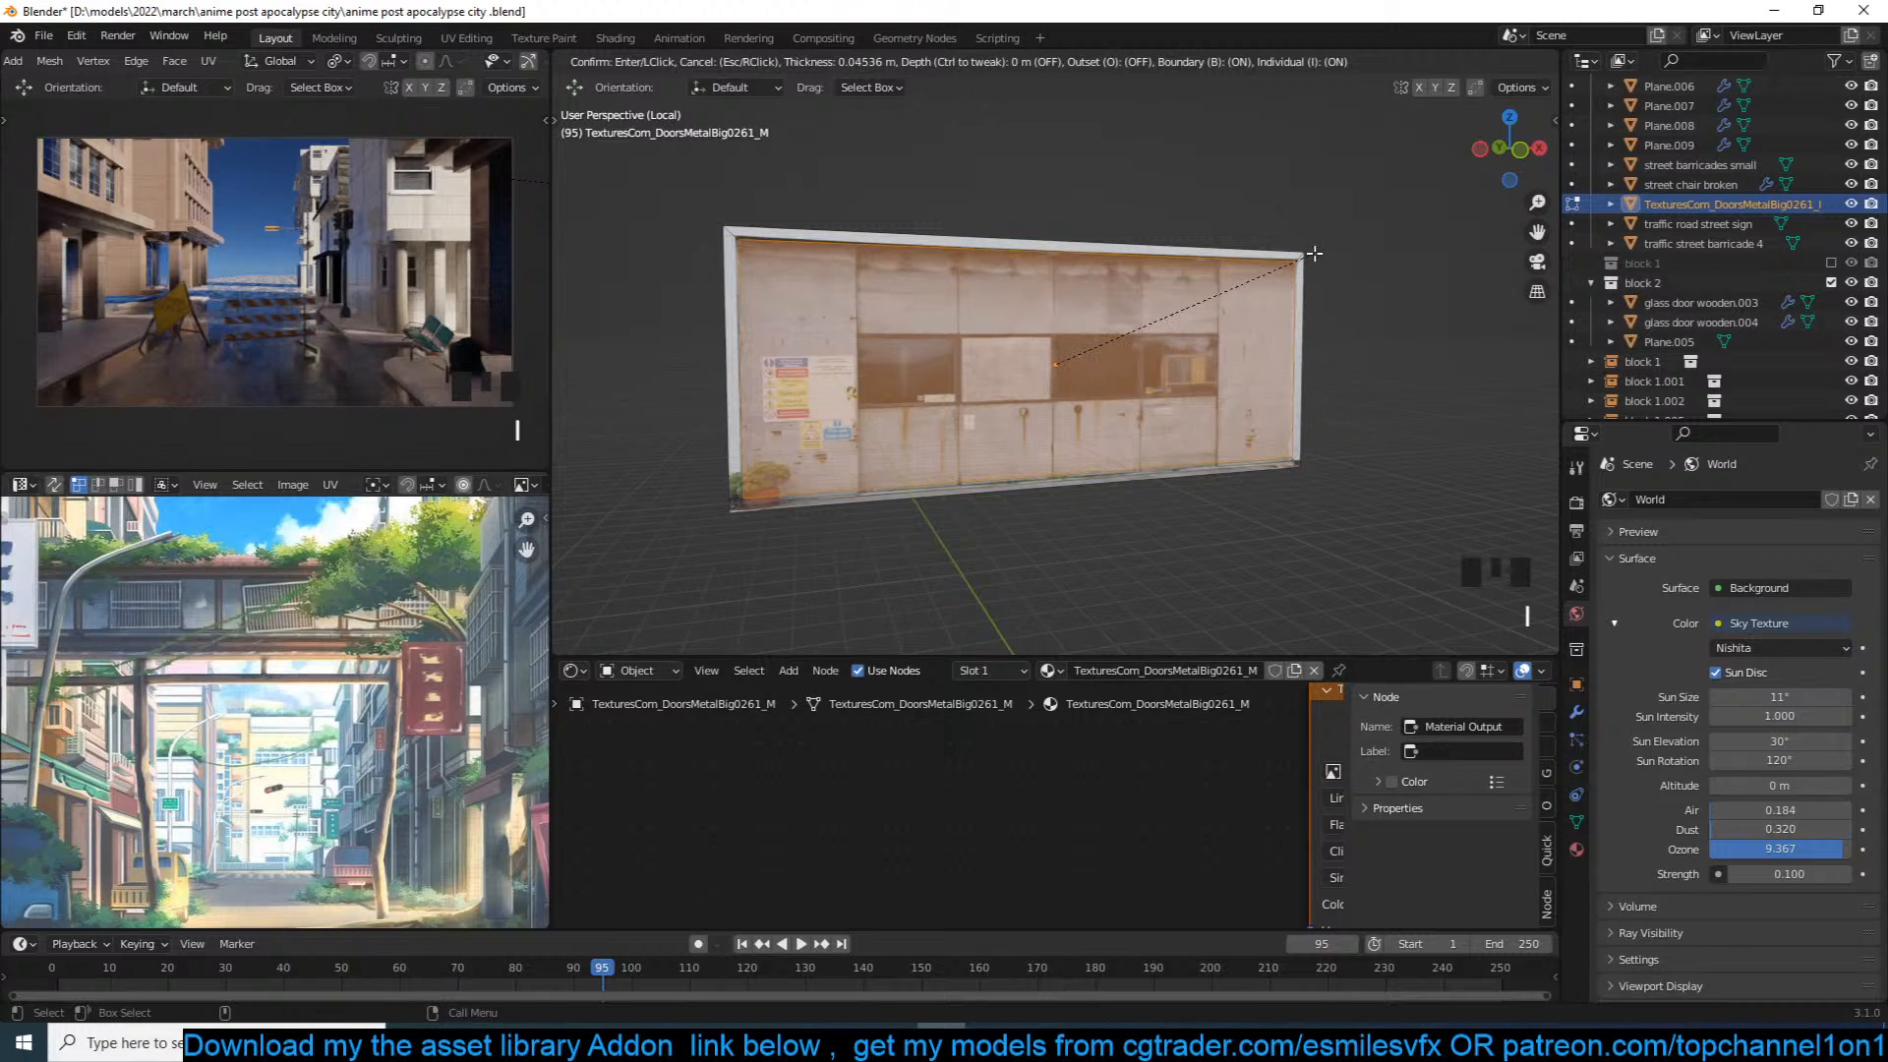
{"action": "left_click", "coordinate": [1314, 254]}
{"action": "key", "text": "ctrl+i"}
{"action": "key", "text": "x"}
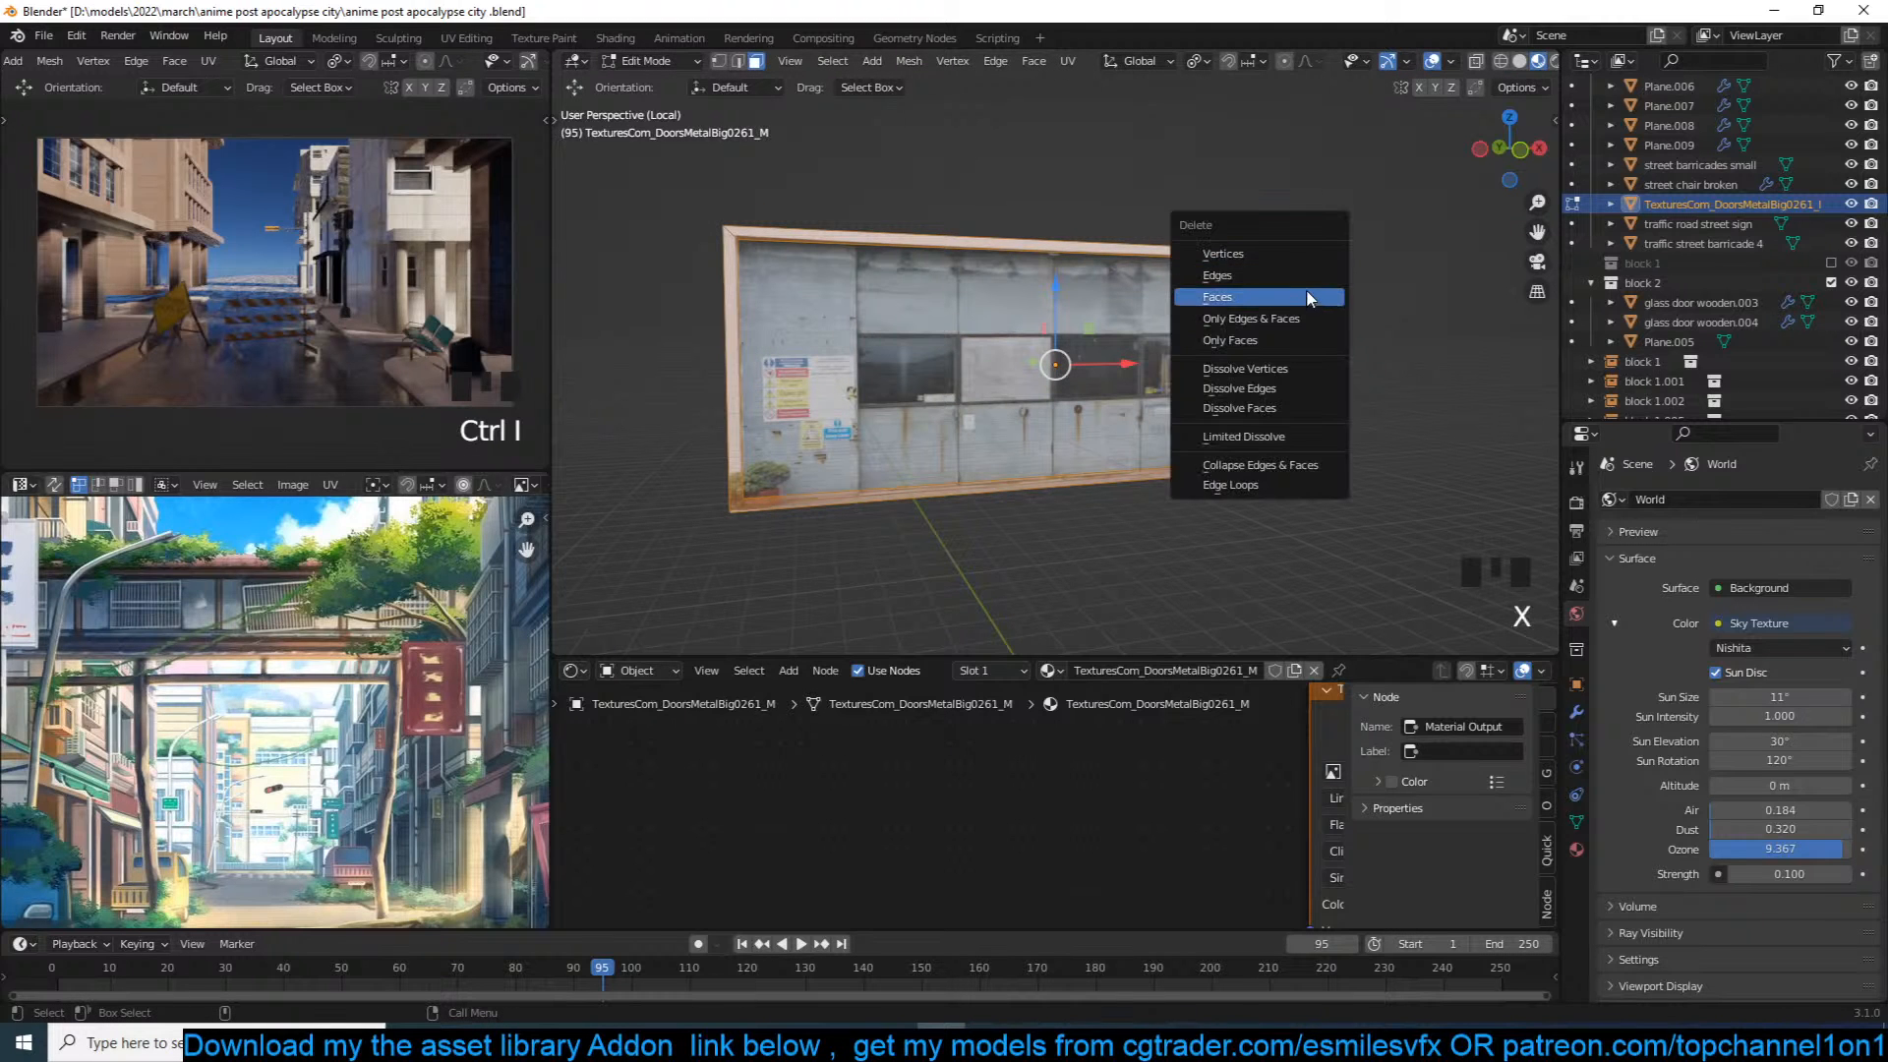
{"action": "left_click", "coordinate": [1305, 292]}
Step: Add two vertical loop cuts to the plane, one at each end of the window strip
{"action": "key", "text": "grave"}
{"action": "key", "text": "grave"}
{"action": "key", "text": "grave"}
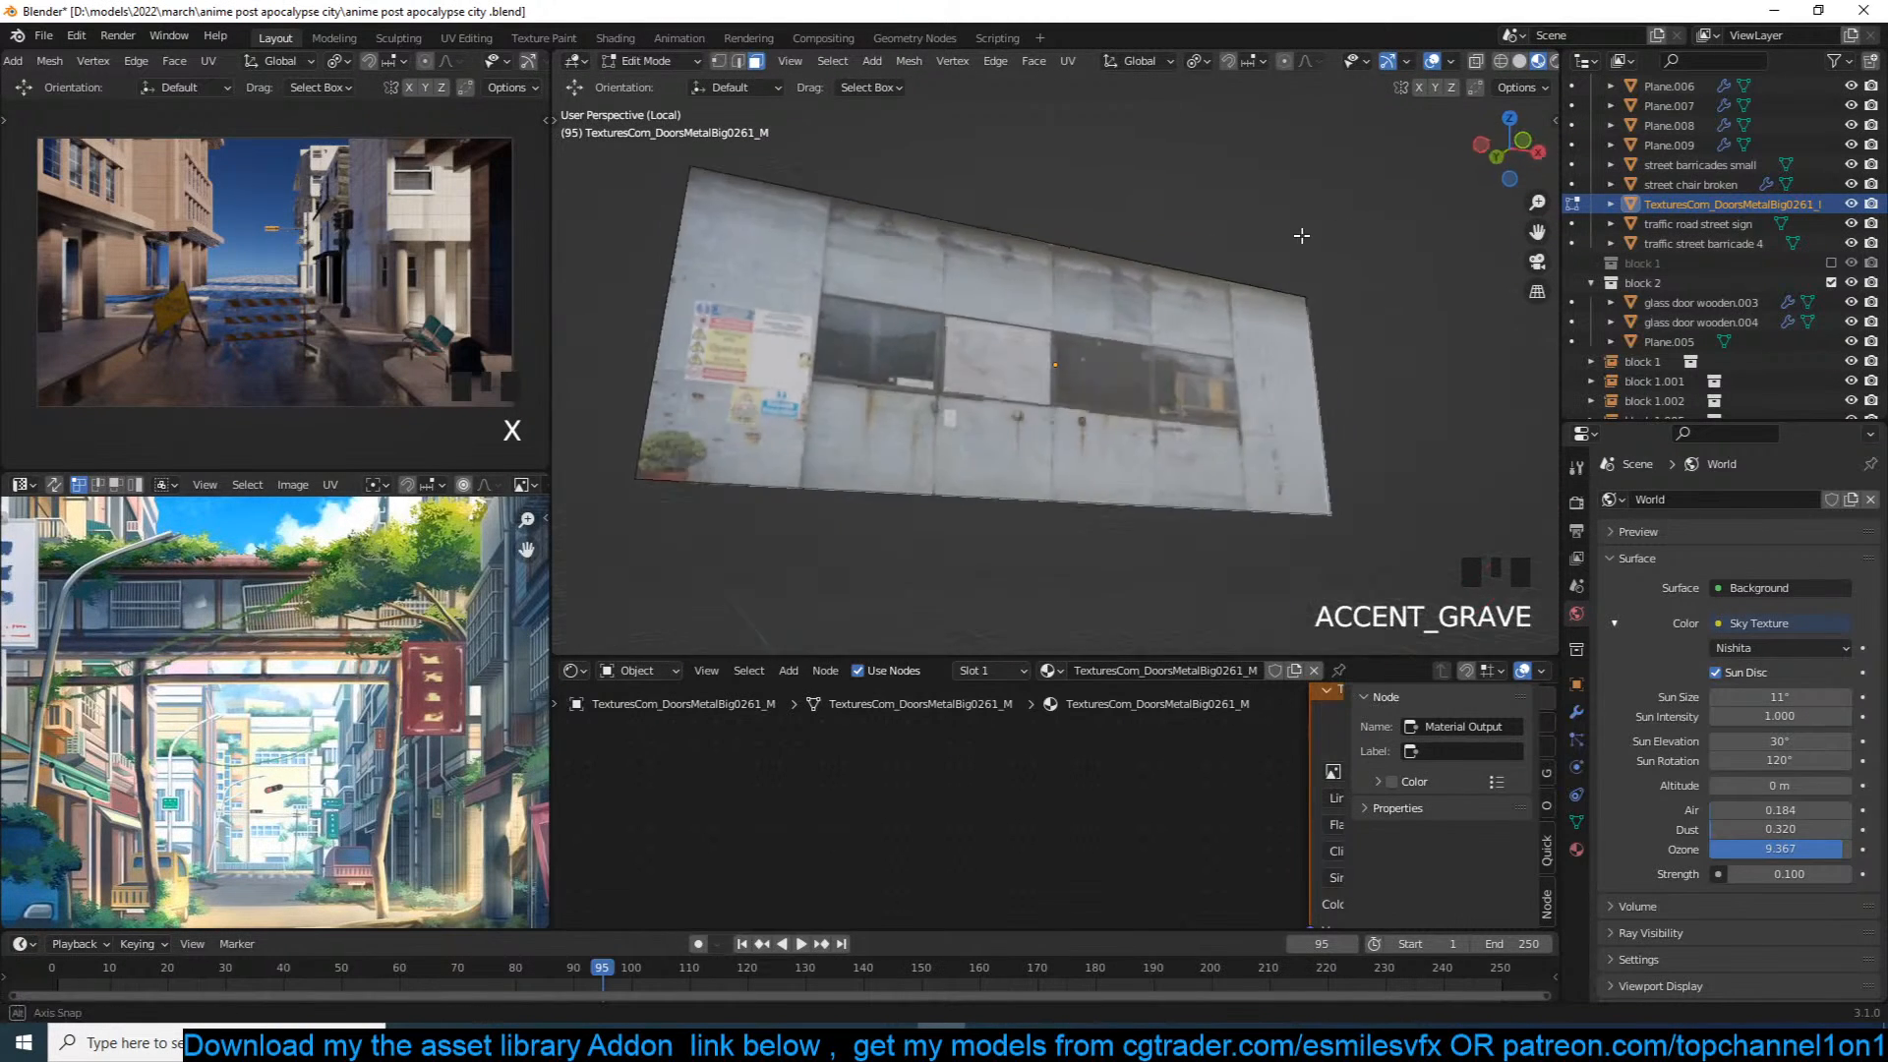
{"action": "key", "text": "grave"}
{"action": "key", "text": "ctrl+r"}
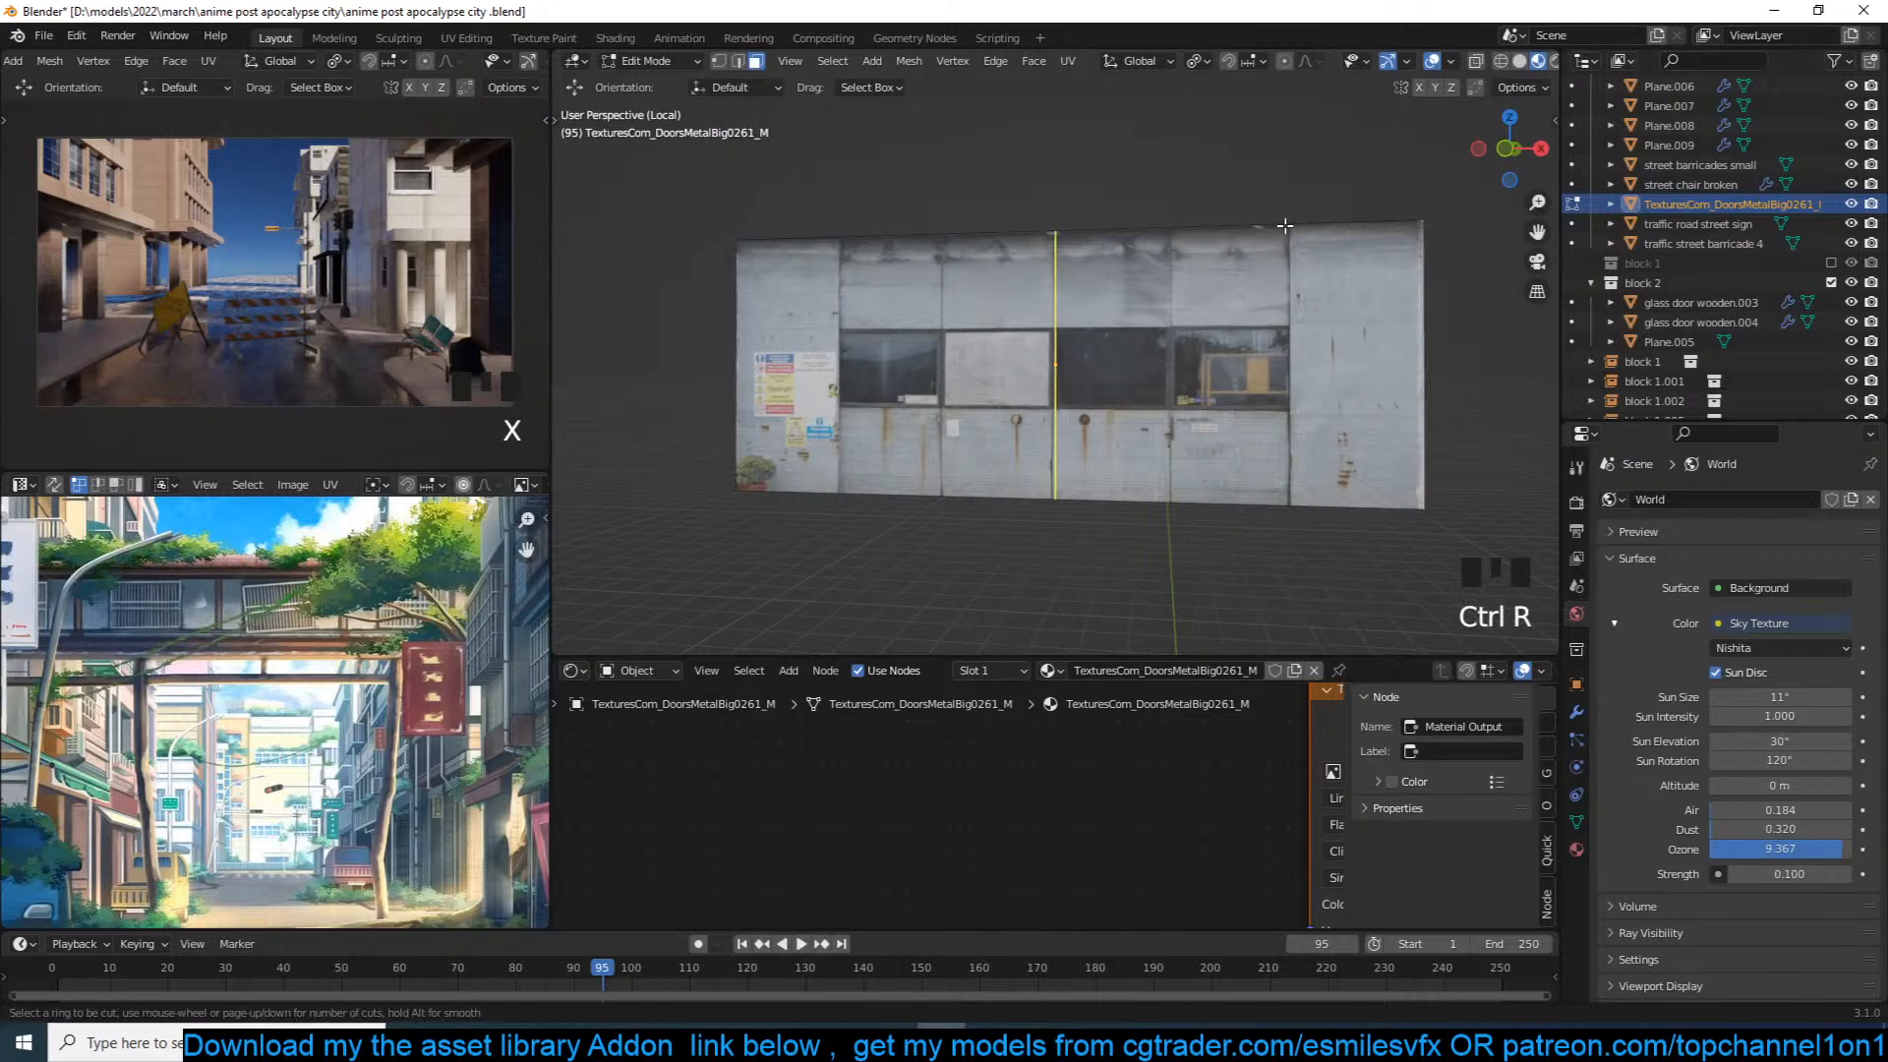
{"action": "left_click", "coordinate": [1281, 230]}
{"action": "left_click", "coordinate": [1501, 246]}
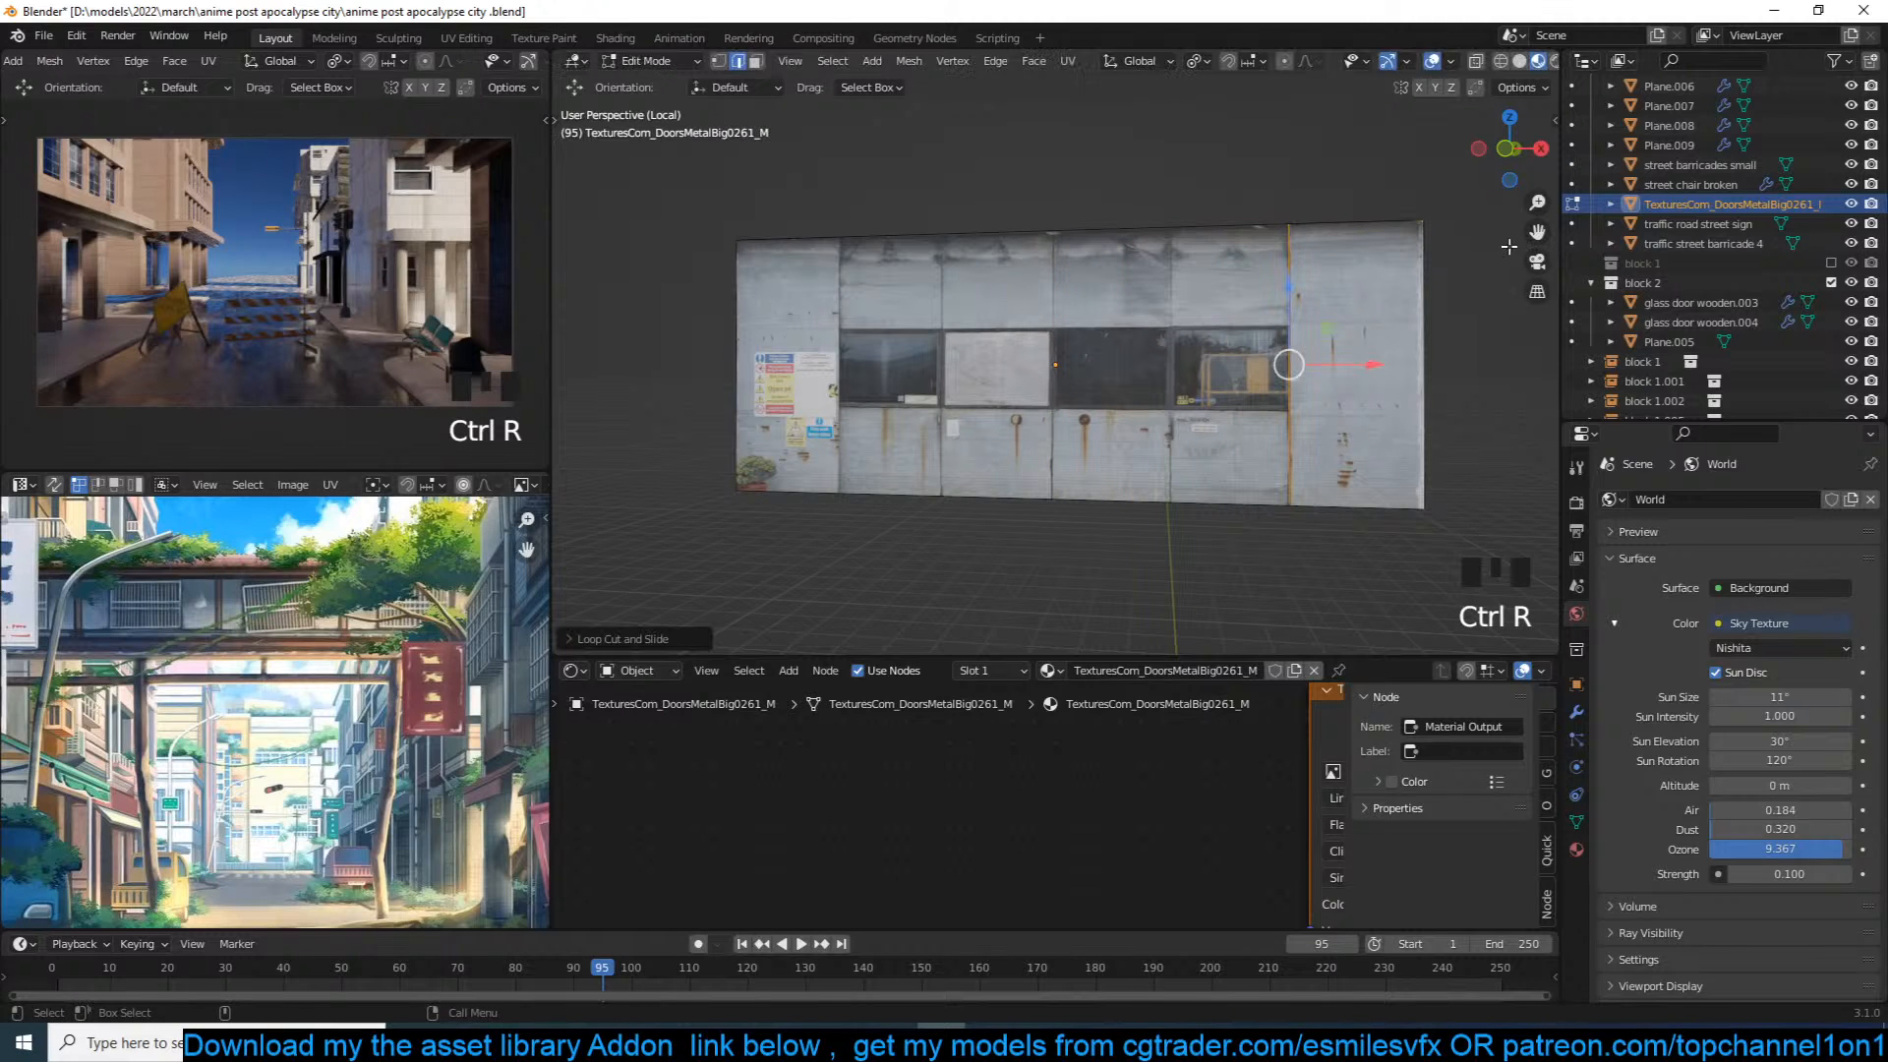
{"action": "key", "text": "ctrl+r"}
{"action": "left_click", "coordinate": [977, 226]}
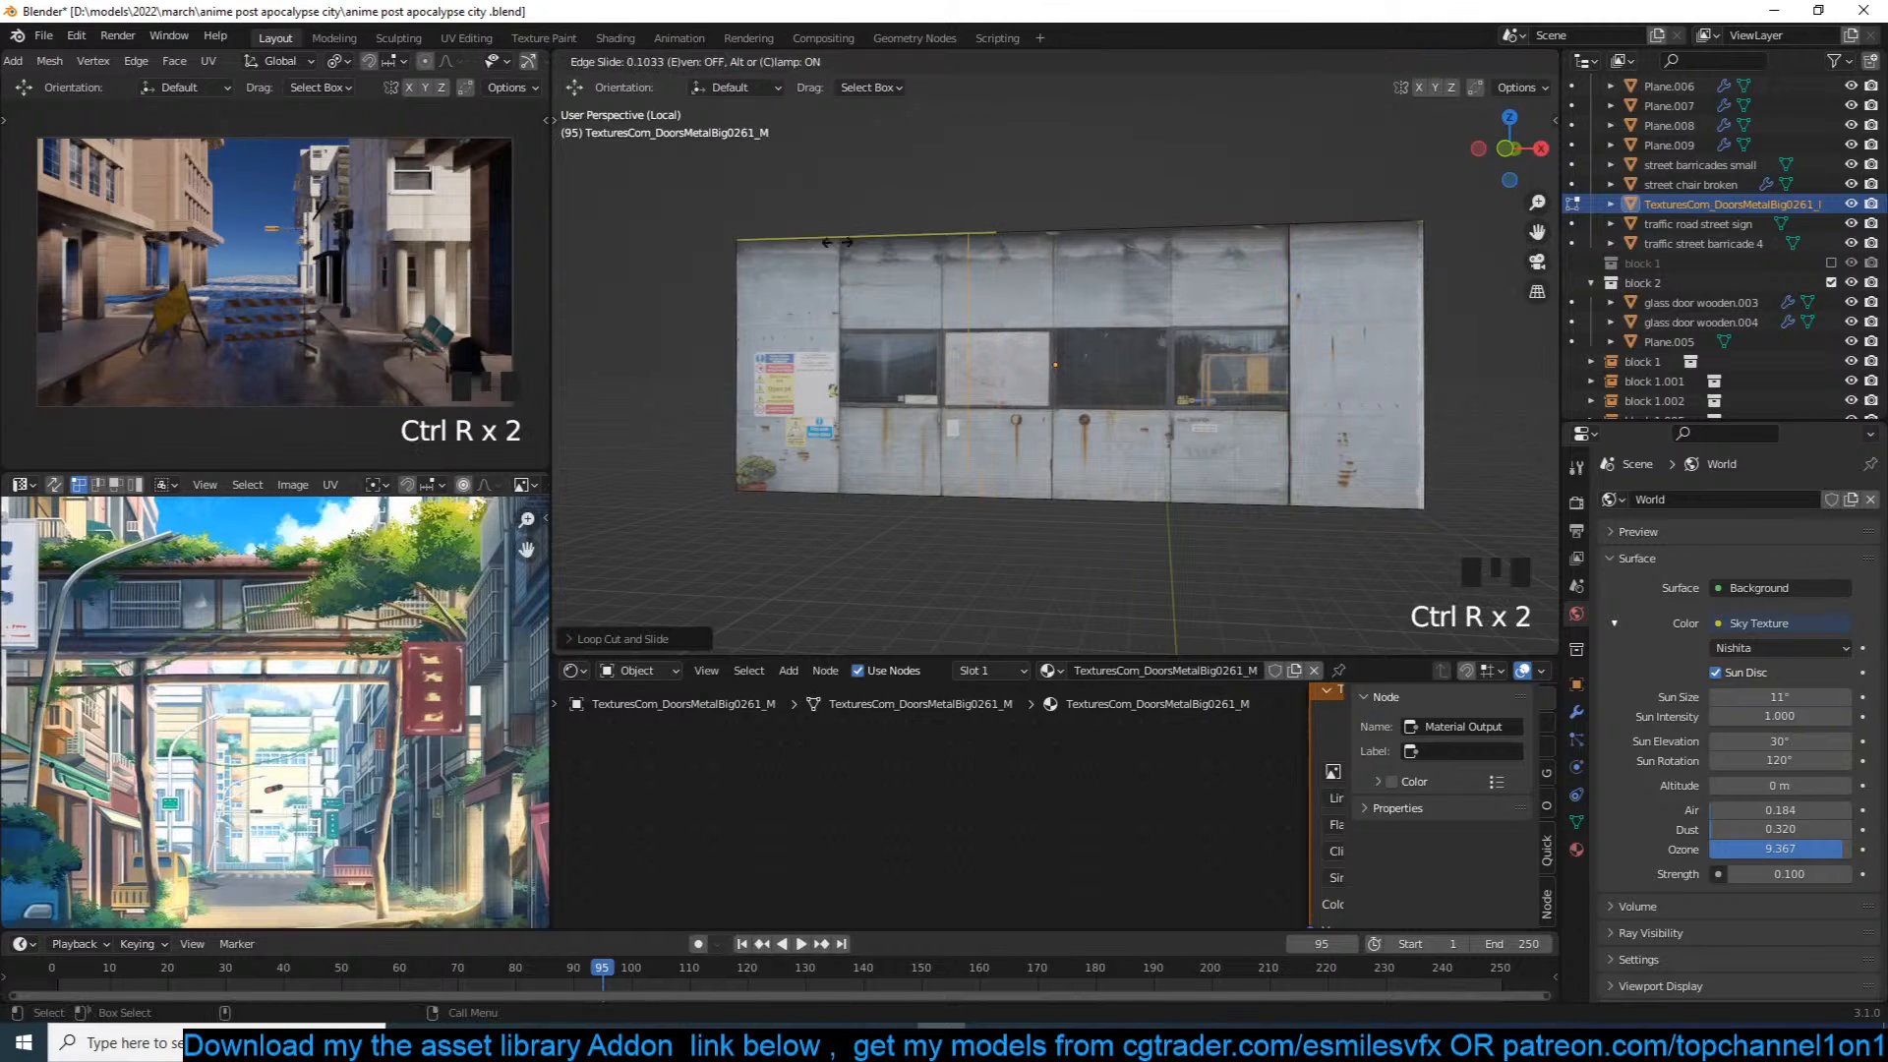
{"action": "left_click", "coordinate": [710, 249]}
Step: Extrude the middle window section about 0.52 m backward along its normal and select the extrusion's top face
{"action": "key", "text": "3"}
{"action": "left_click", "coordinate": [1062, 349]}
{"action": "key", "text": "grave"}
{"action": "key", "text": "e"}
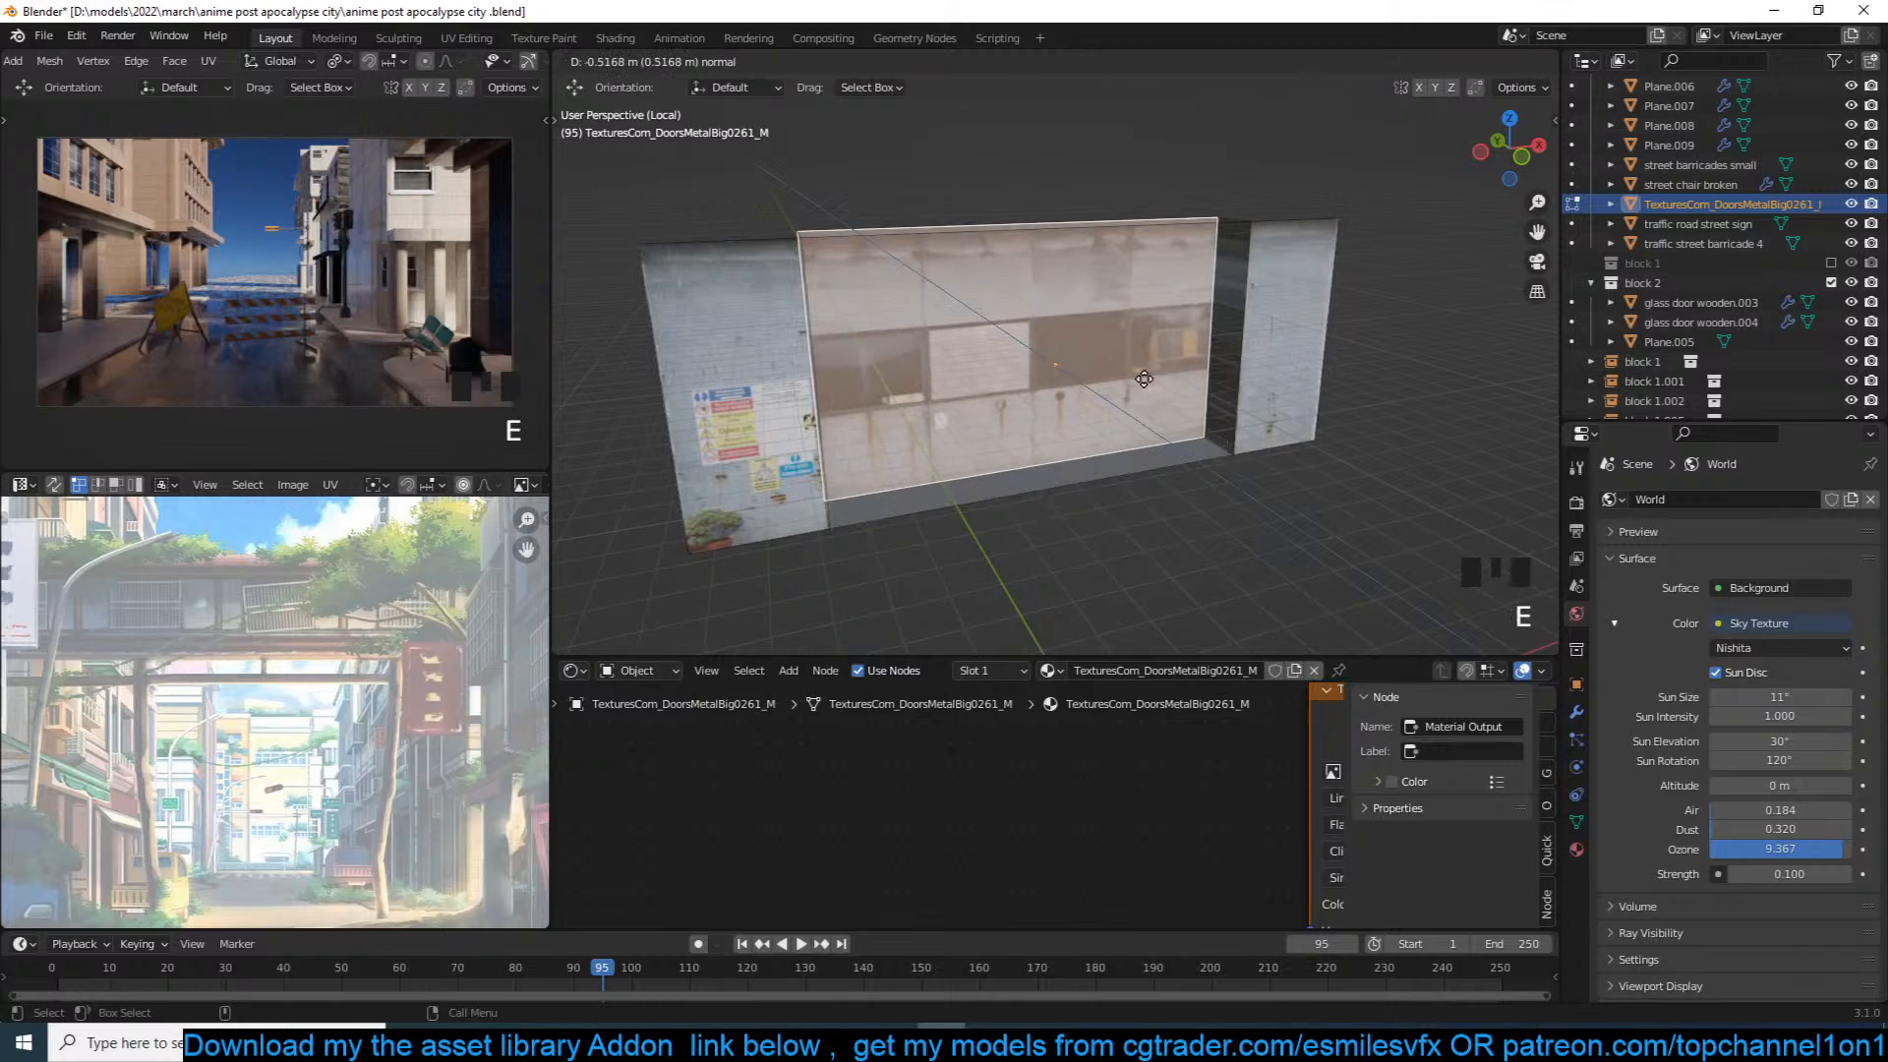
{"action": "left_click", "coordinate": [1144, 379]}
{"action": "key", "text": "grave"}
{"action": "left_click", "coordinate": [1085, 307]}
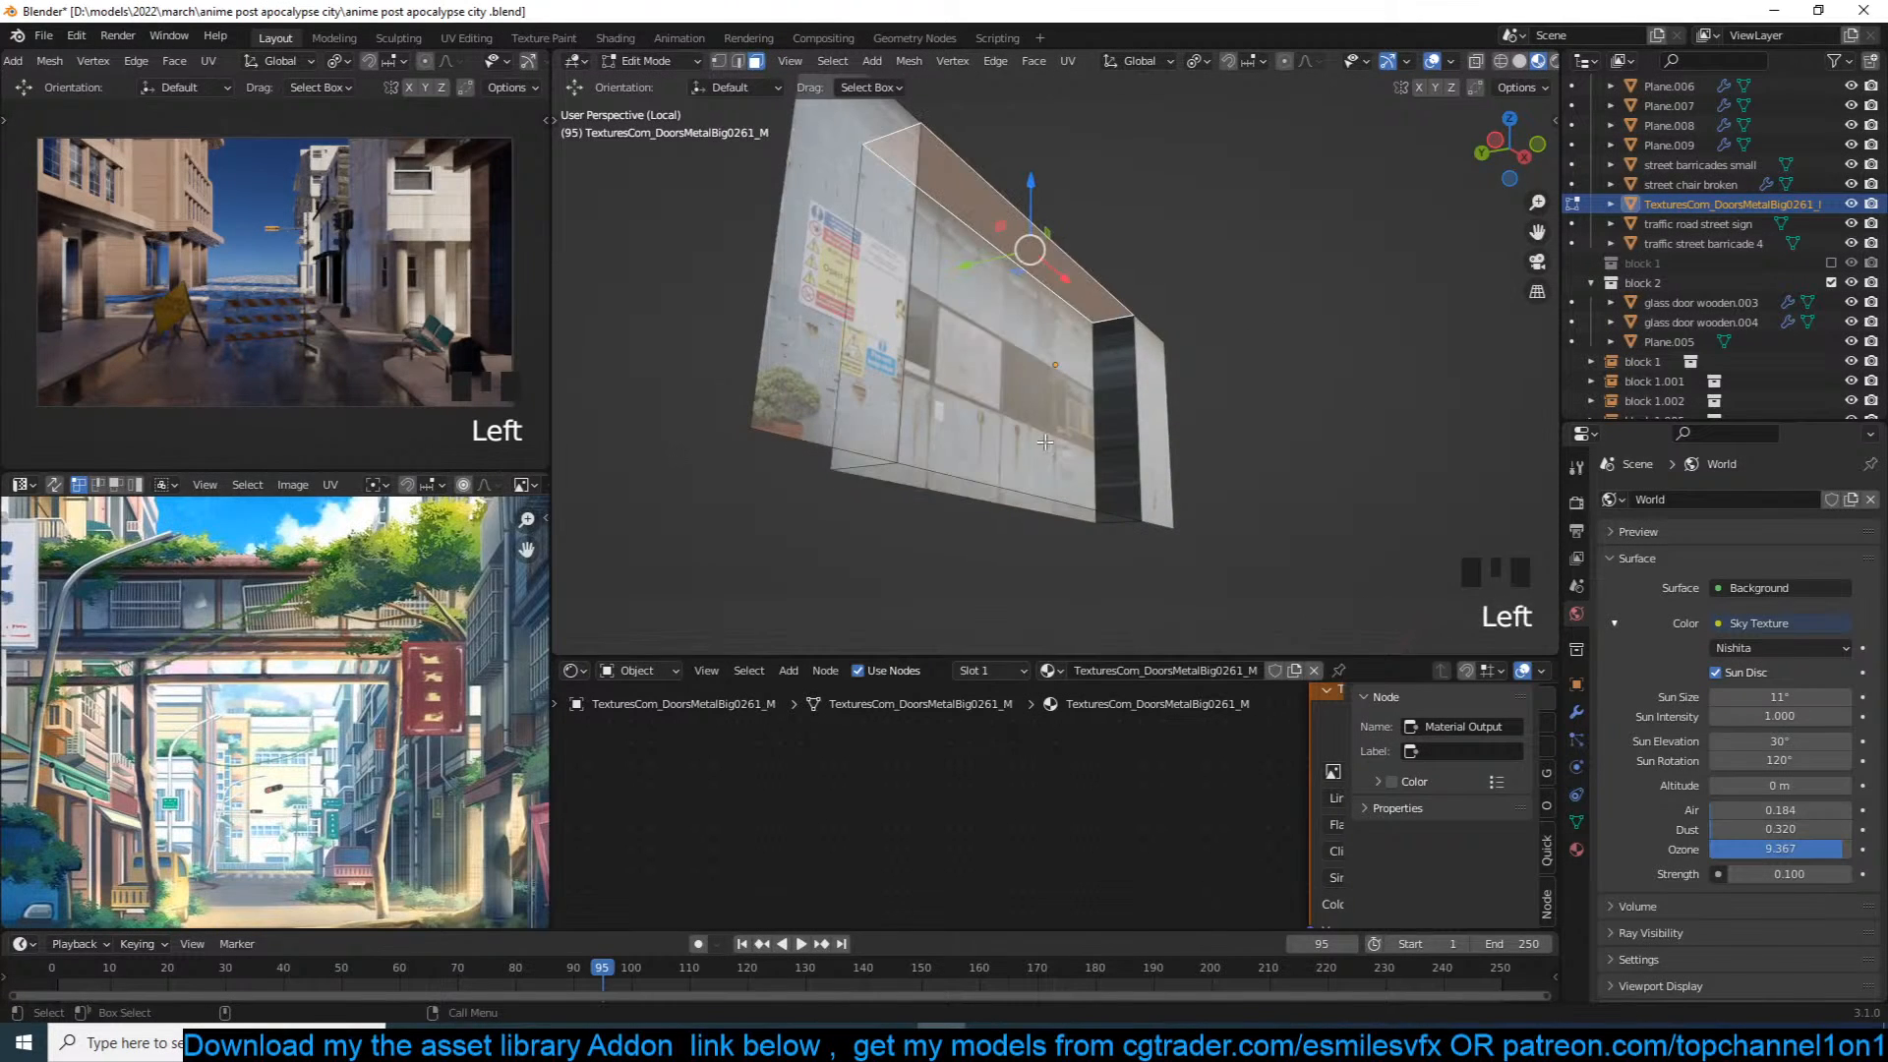
Step: Add the extrusion's bottom face to the selection and delete both the top and bottom faces
{"action": "key", "text": "grave"}
{"action": "left_click", "coordinate": [1016, 496], "text": "shift"}
{"action": "key", "text": "x"}
{"action": "left_click", "coordinate": [1019, 488]}
{"action": "key", "text": "grave"}
{"action": "key", "text": "grave"}
{"action": "key", "text": "grave"}
Step: Add two horizontal loop cuts across the wall, along the upper and lower borders of the window strip
{"action": "key", "text": "ctrl+r"}
{"action": "left_click", "coordinate": [1211, 334]}
{"action": "left_click", "coordinate": [1212, 336]}
{"action": "key", "text": "ctrl+r"}
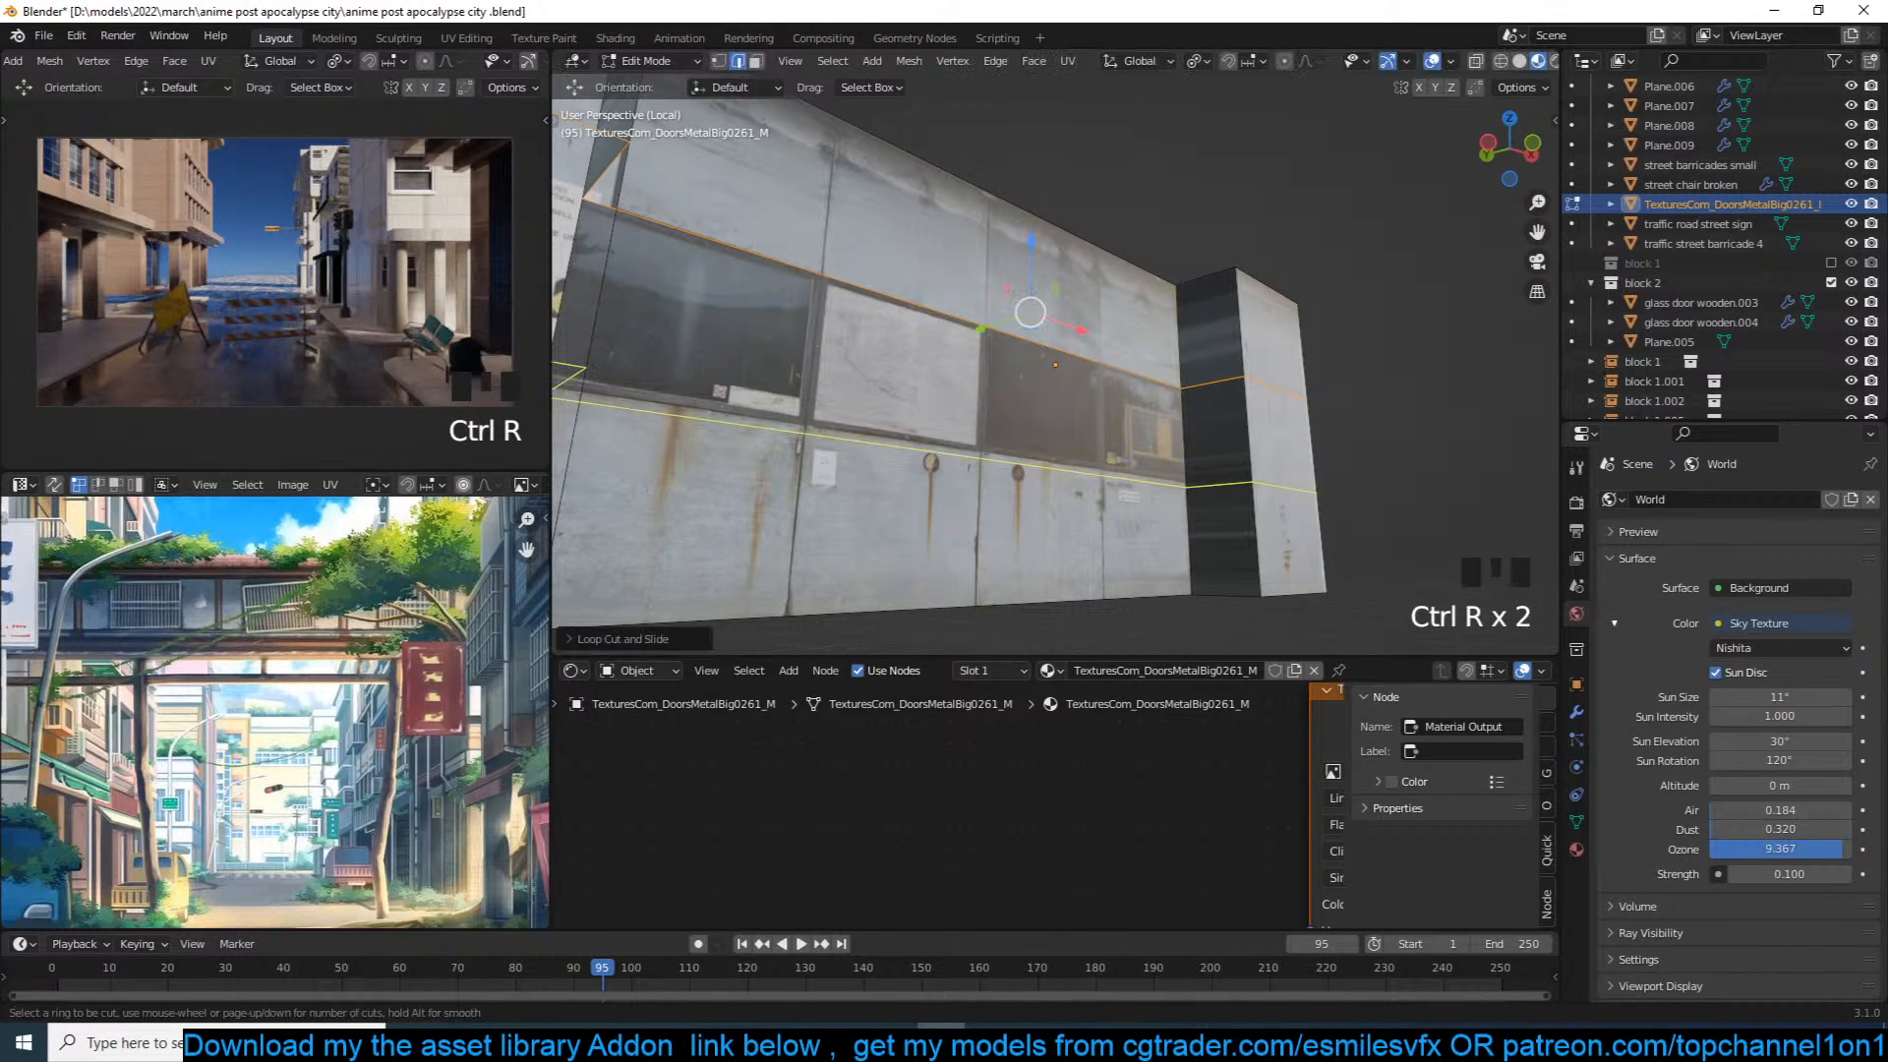
{"action": "left_click", "coordinate": [1192, 431]}
{"action": "left_click", "coordinate": [1175, 421]}
Step: Add three vertical loop cuts to the recessed wall, aligned with the dividers between the four windows
{"action": "key", "text": "3"}
{"action": "key", "text": "grave"}
{"action": "key", "text": "ctrl+r"}
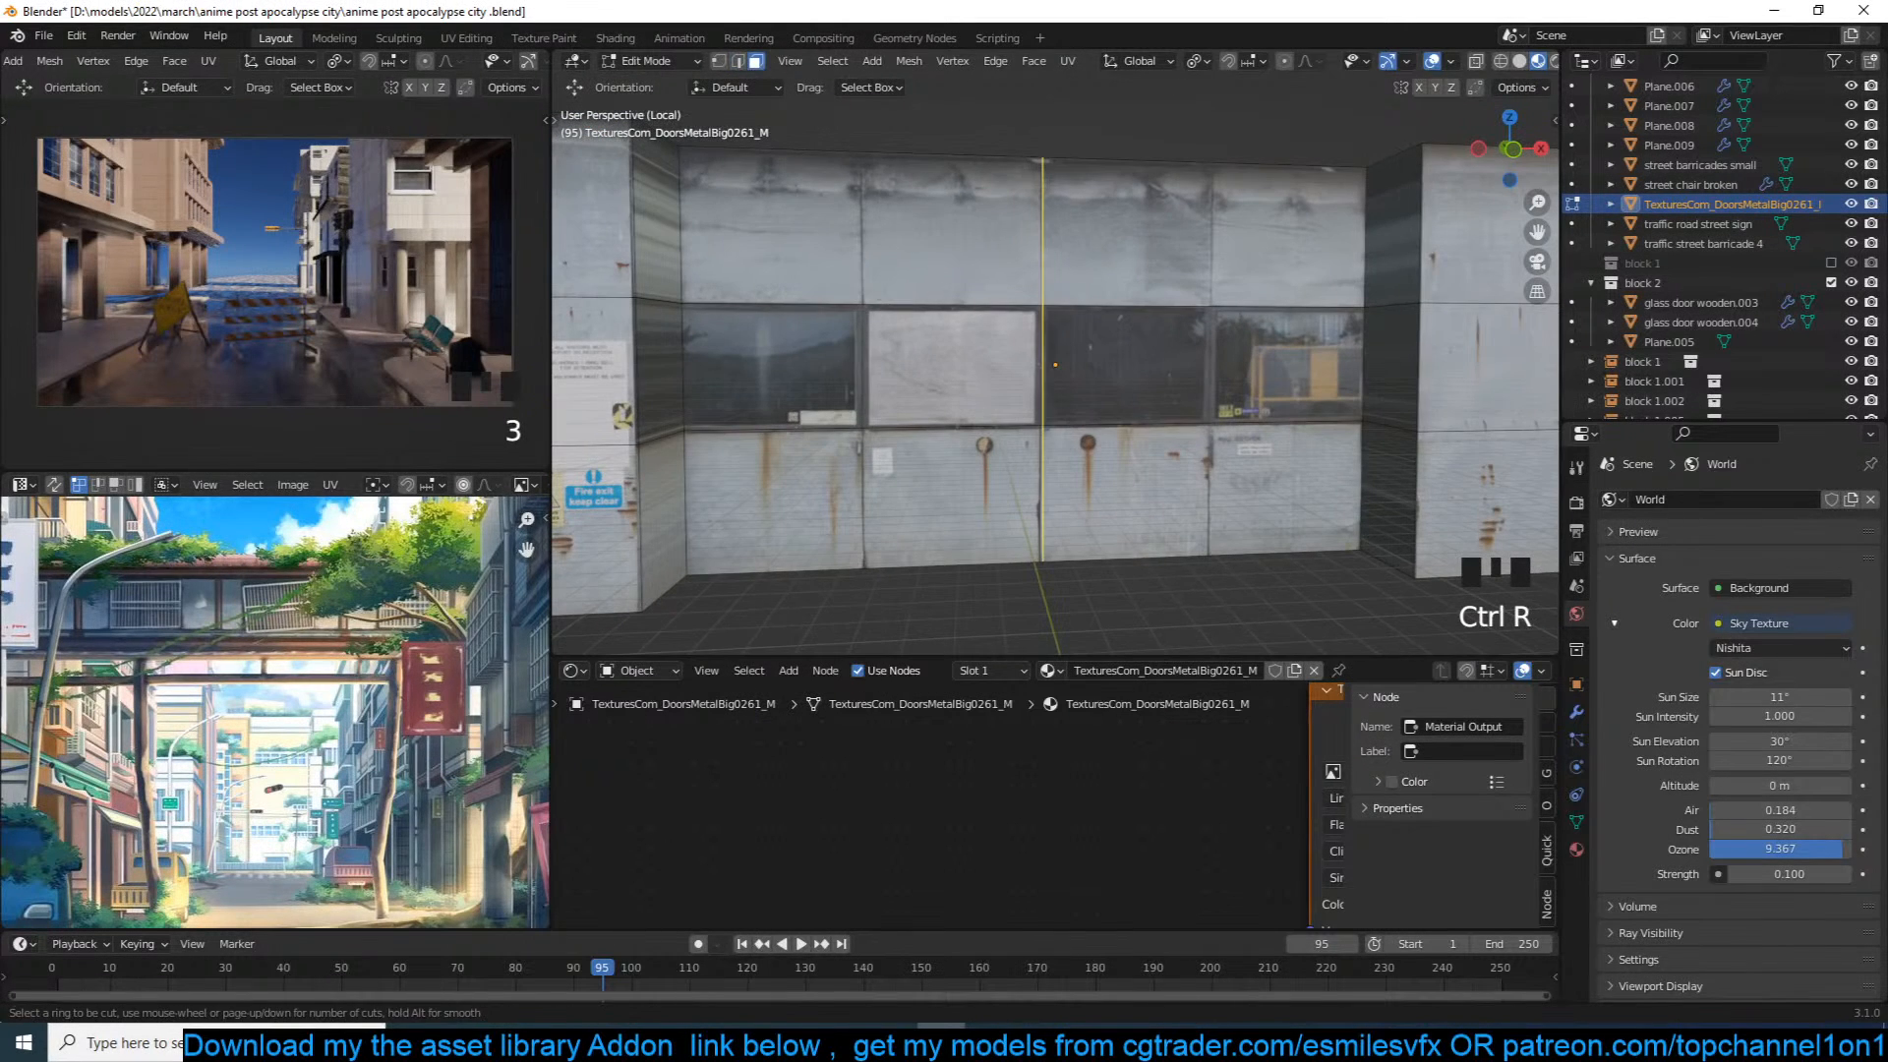
{"action": "left_click", "coordinate": [1037, 334]}
{"action": "left_click", "coordinate": [712, 361]}
{"action": "key", "text": "ctrl+r"}
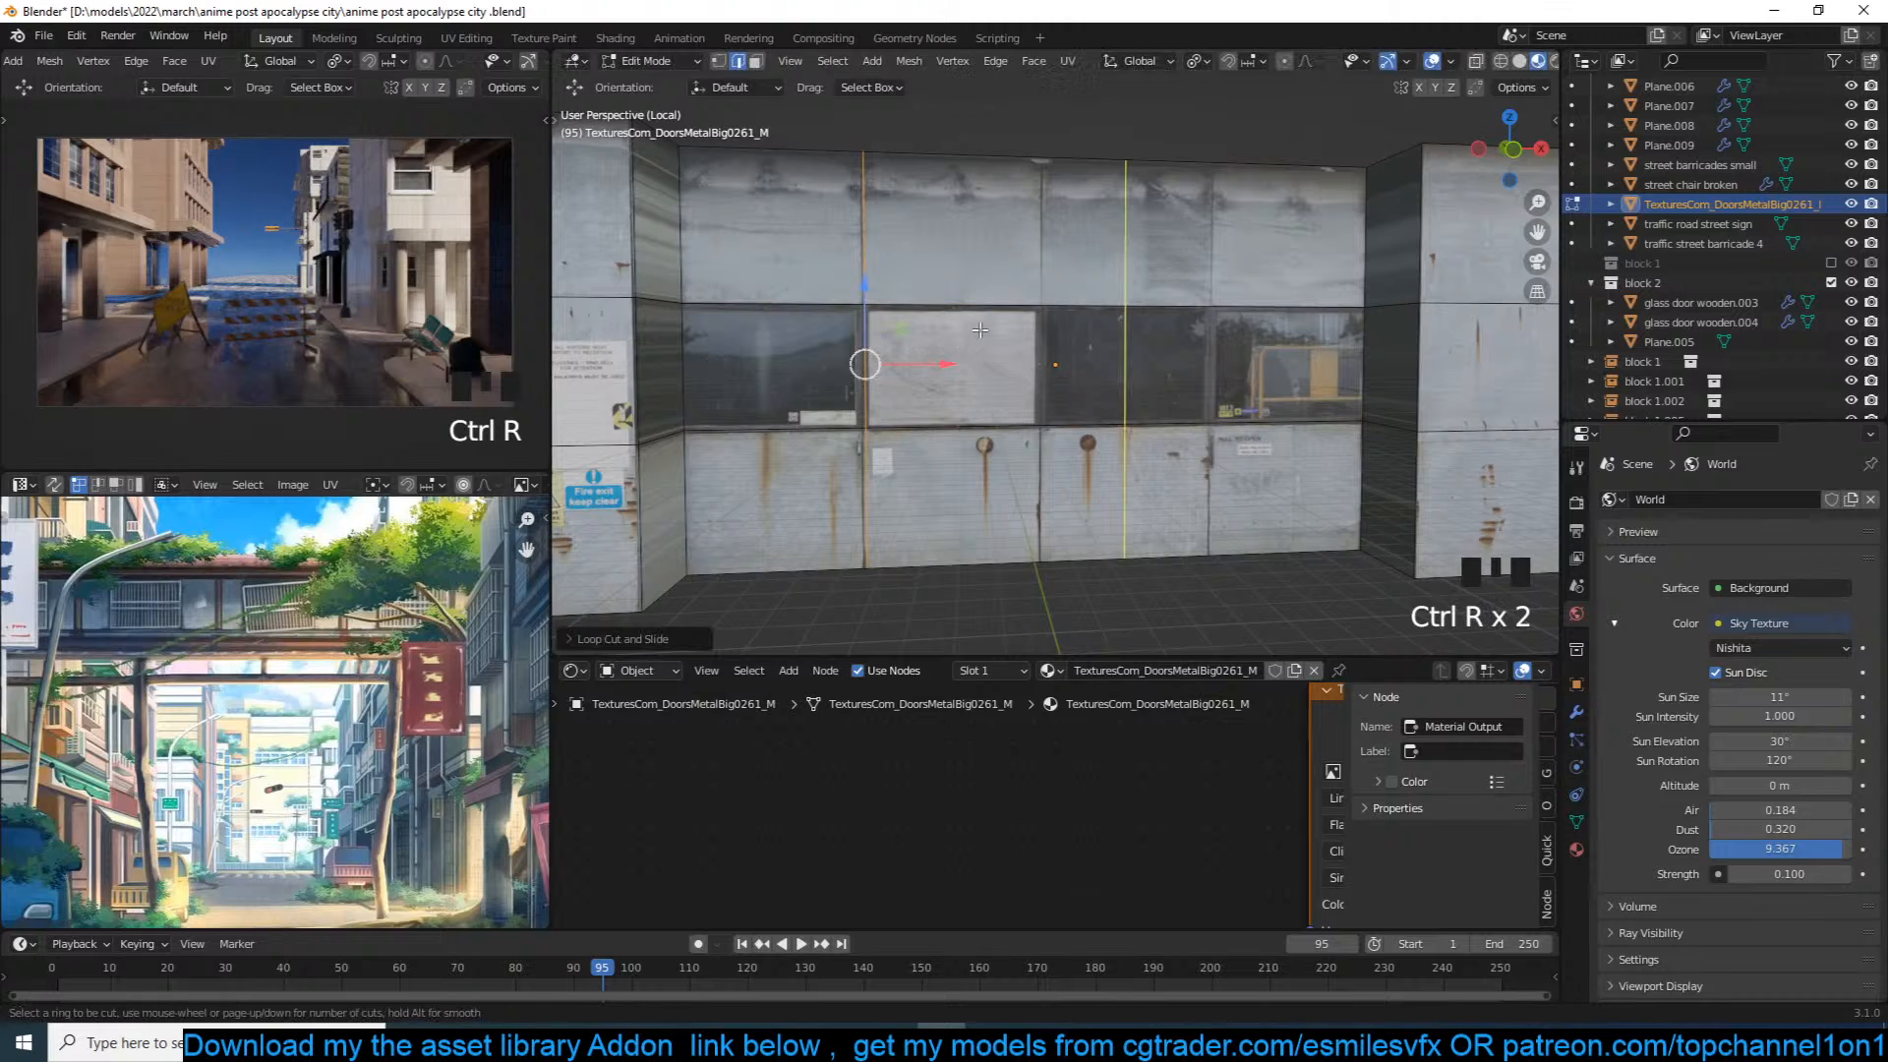
{"action": "left_click", "coordinate": [865, 349]}
{"action": "left_click", "coordinate": [890, 346]}
{"action": "key", "text": "ctrl+r"}
{"action": "left_click", "coordinate": [1200, 334]}
{"action": "left_click", "coordinate": [1192, 332]}
Step: Inset the four window faces individually by about 0.0065 m and extrude them about 0.023 m inward
{"action": "left_click", "coordinate": [1288, 364]}
{"action": "left_click", "coordinate": [1120, 364], "text": "shift"}
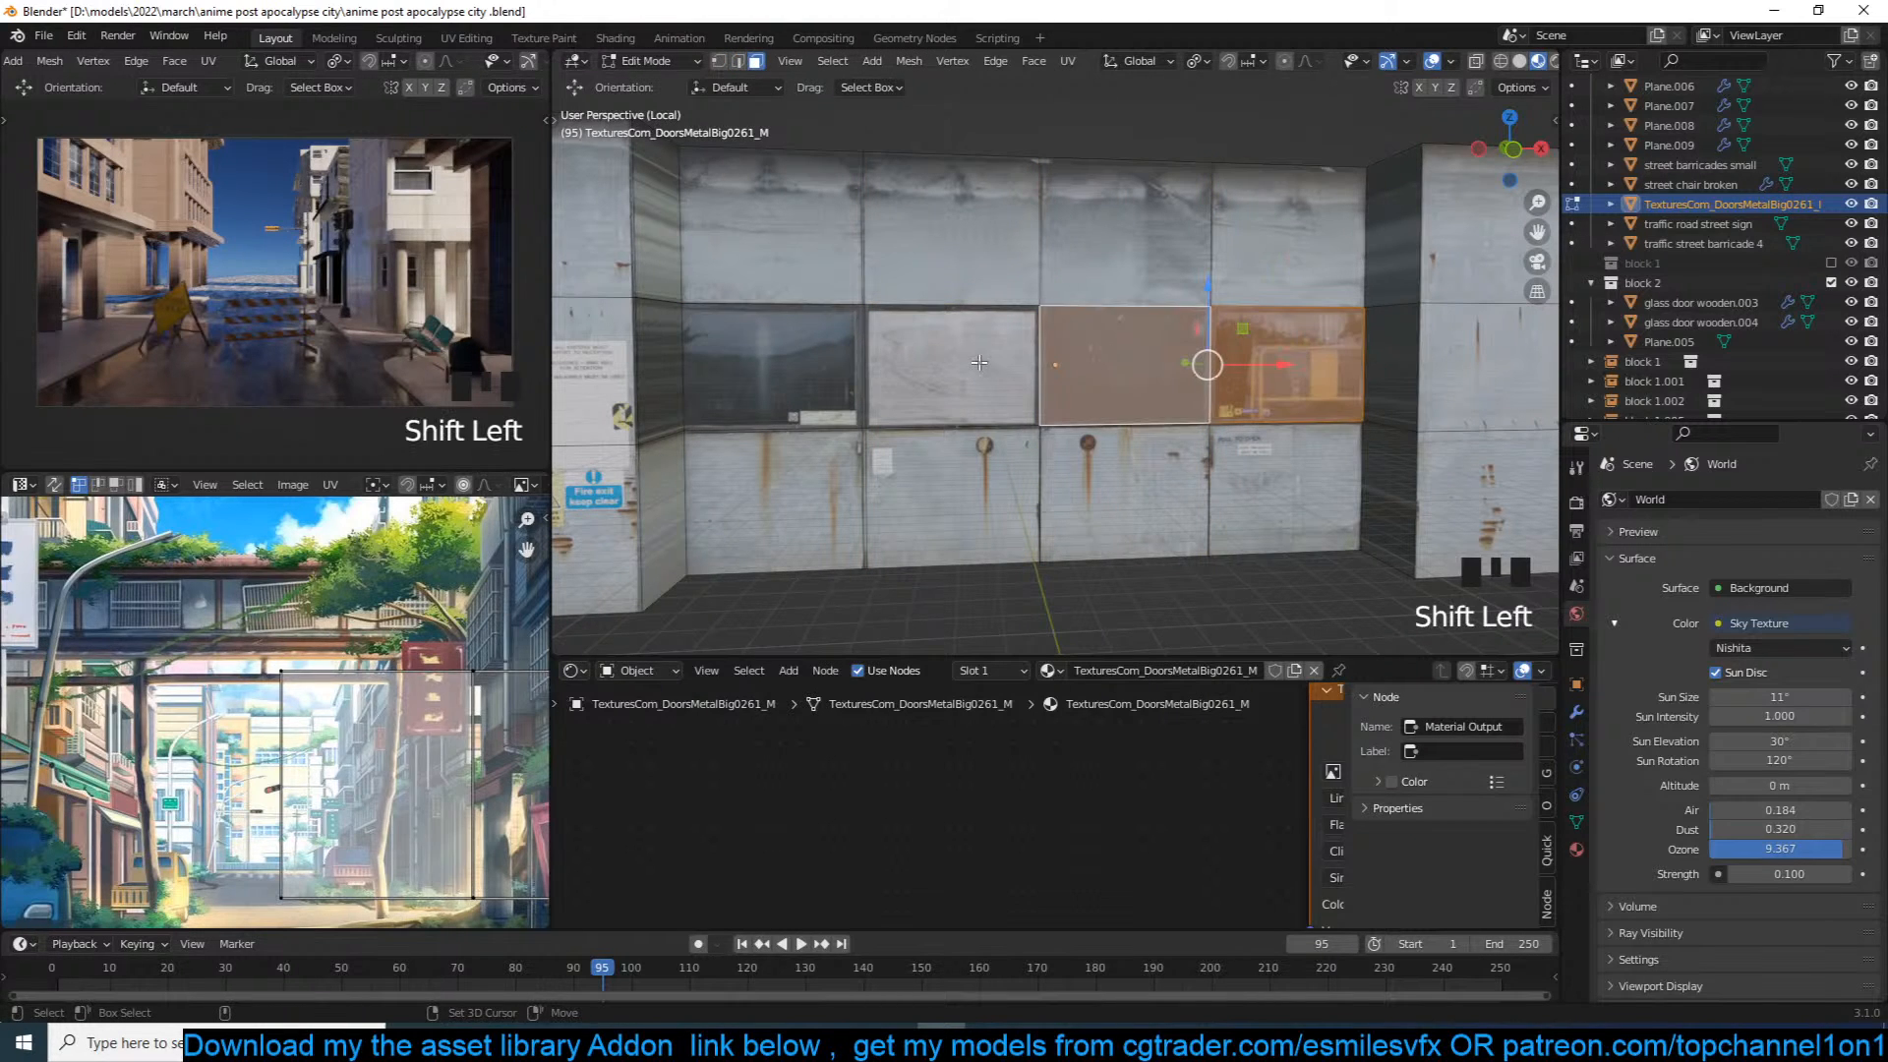
{"action": "left_click", "coordinate": [948, 366], "text": "shift"}
{"action": "left_click", "coordinate": [787, 365], "text": "shift"}
{"action": "key", "text": "i"}
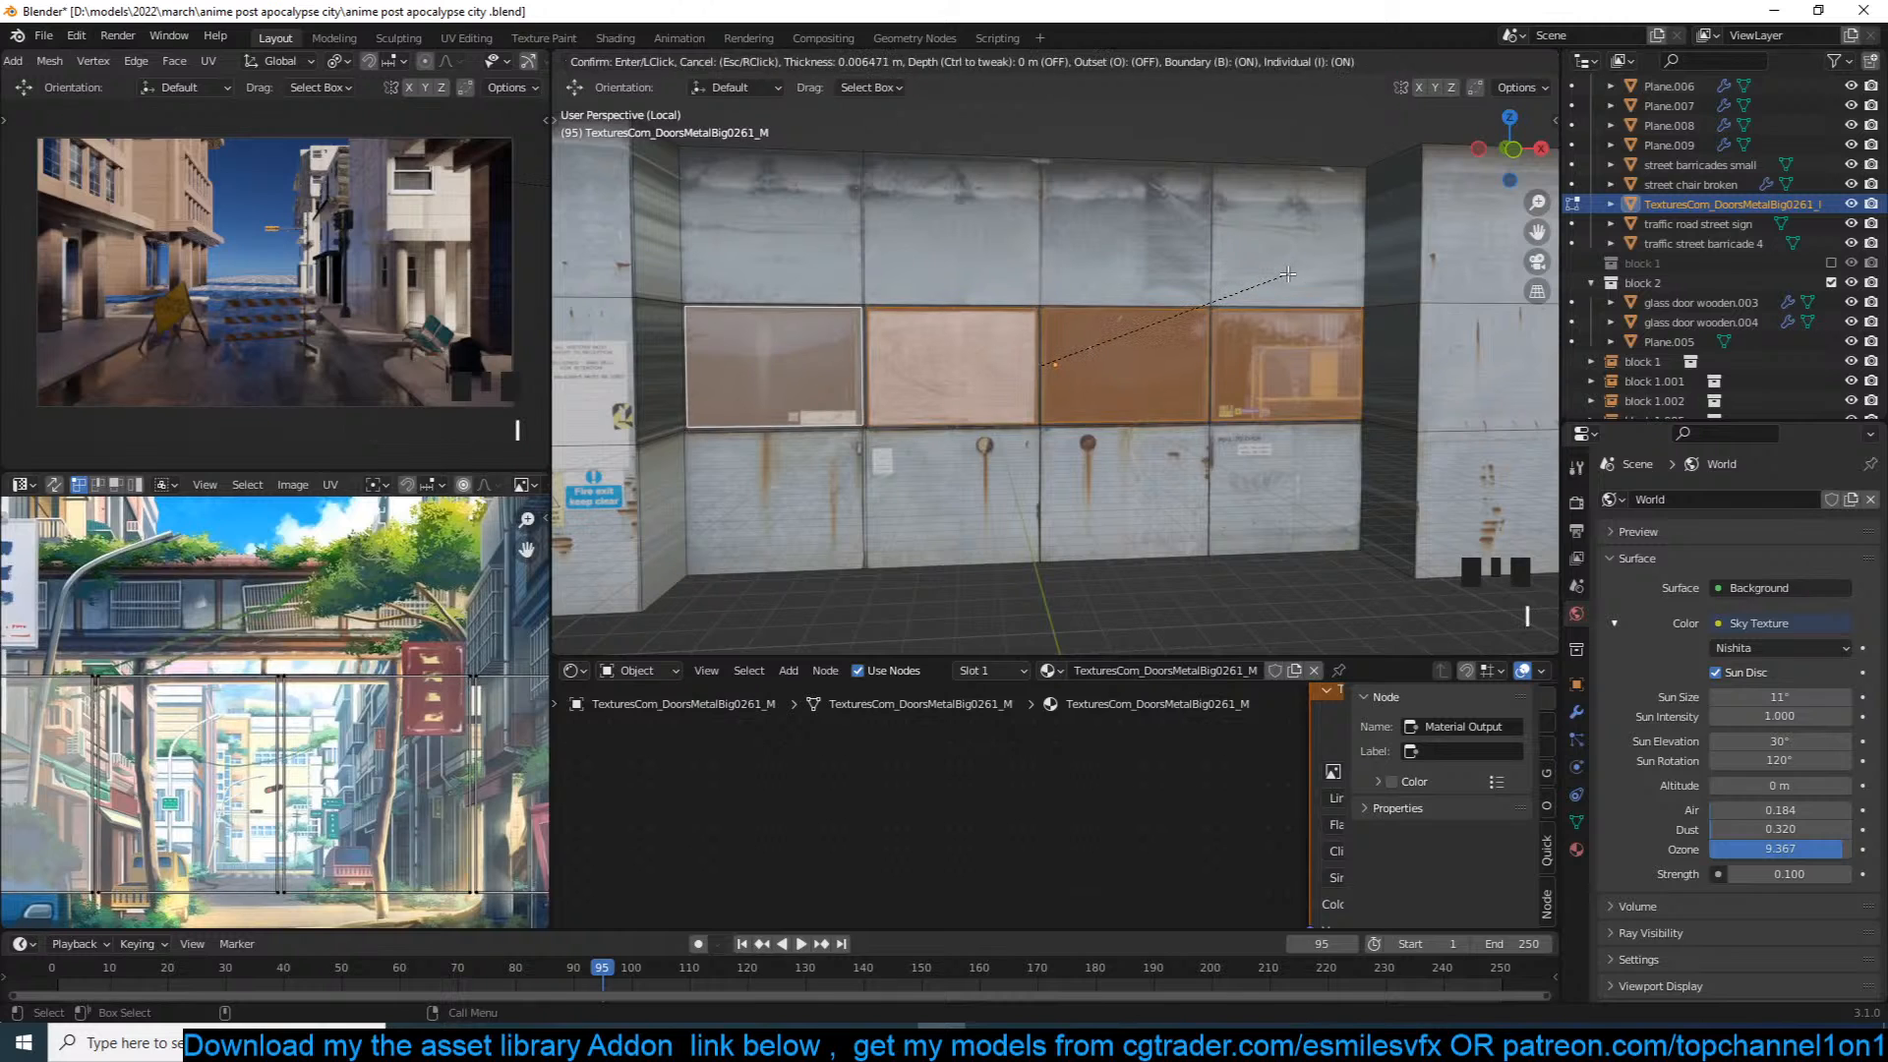
{"action": "left_click", "coordinate": [1288, 275]}
{"action": "key", "text": "grave"}
{"action": "key", "text": "e"}
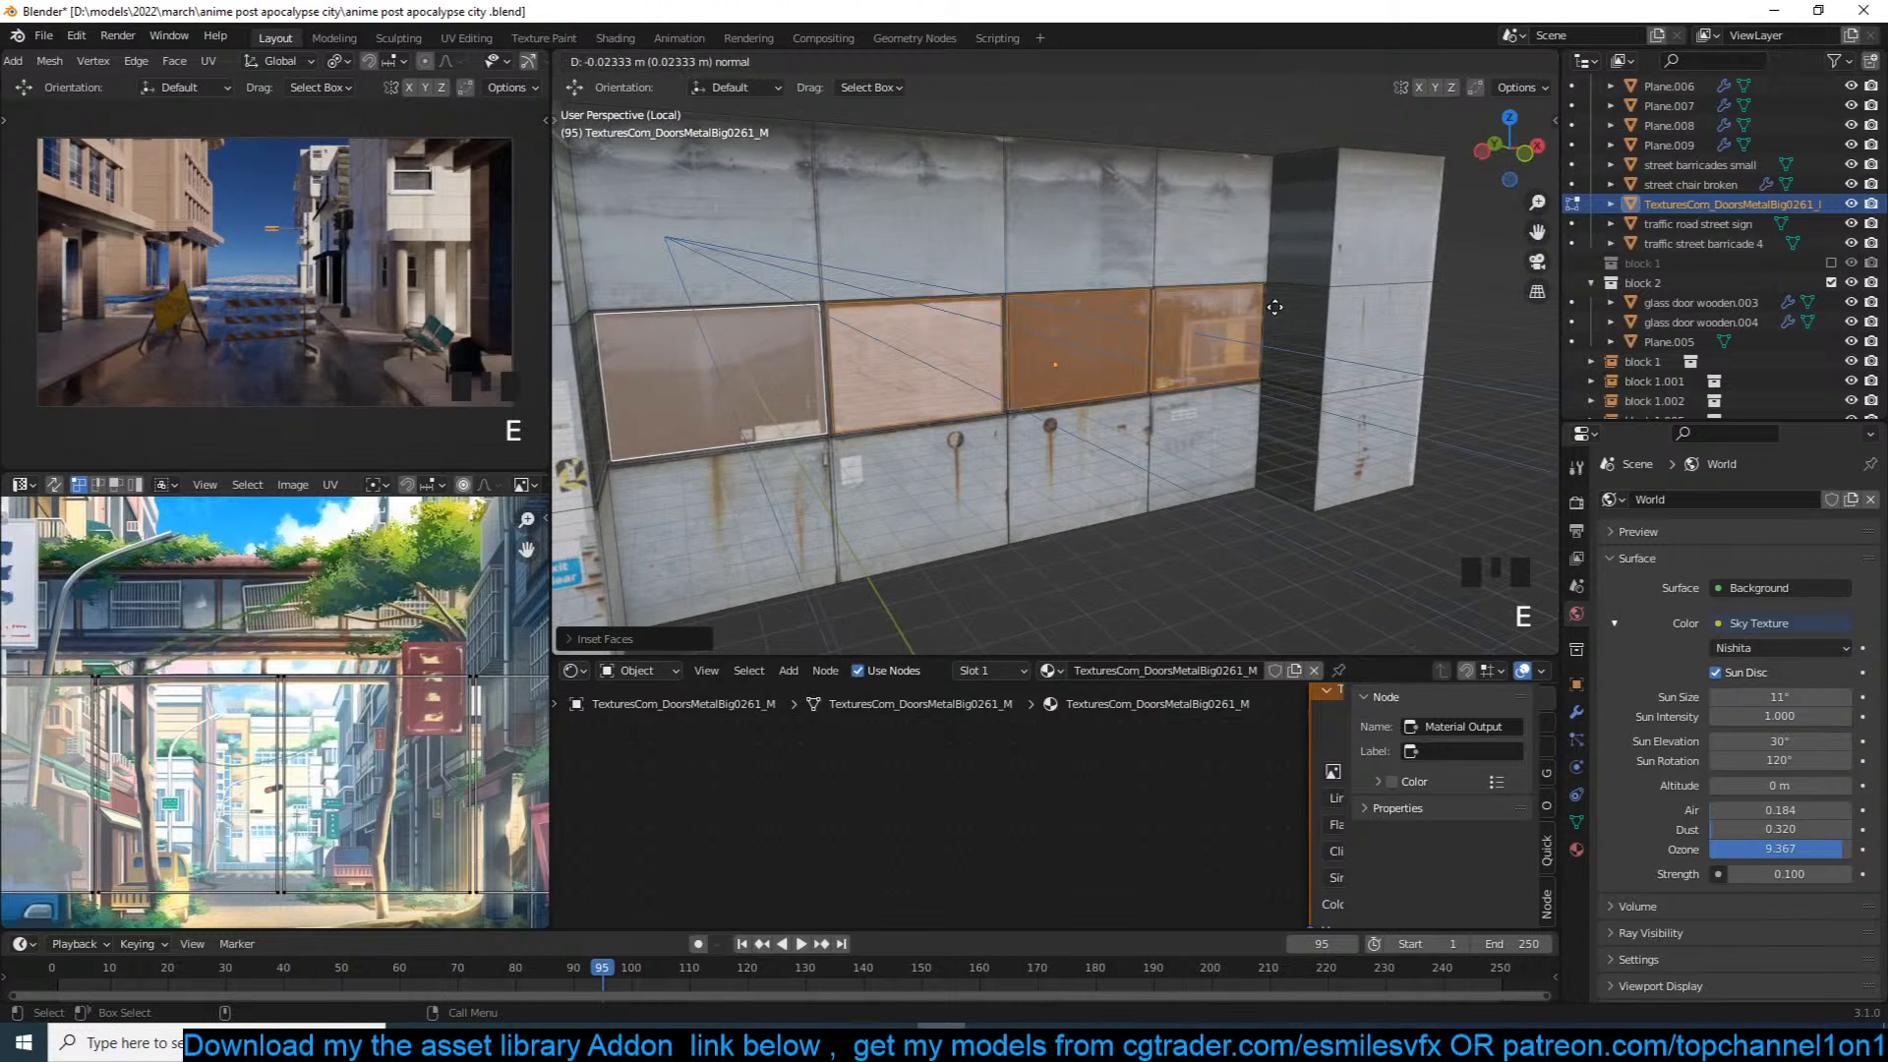
{"action": "left_click", "coordinate": [1274, 307]}
Step: Leave Edit Mode, deselect the wall and examine its recessed windows from several angles
{"action": "key", "text": "Tab"}
{"action": "key", "text": "grave"}
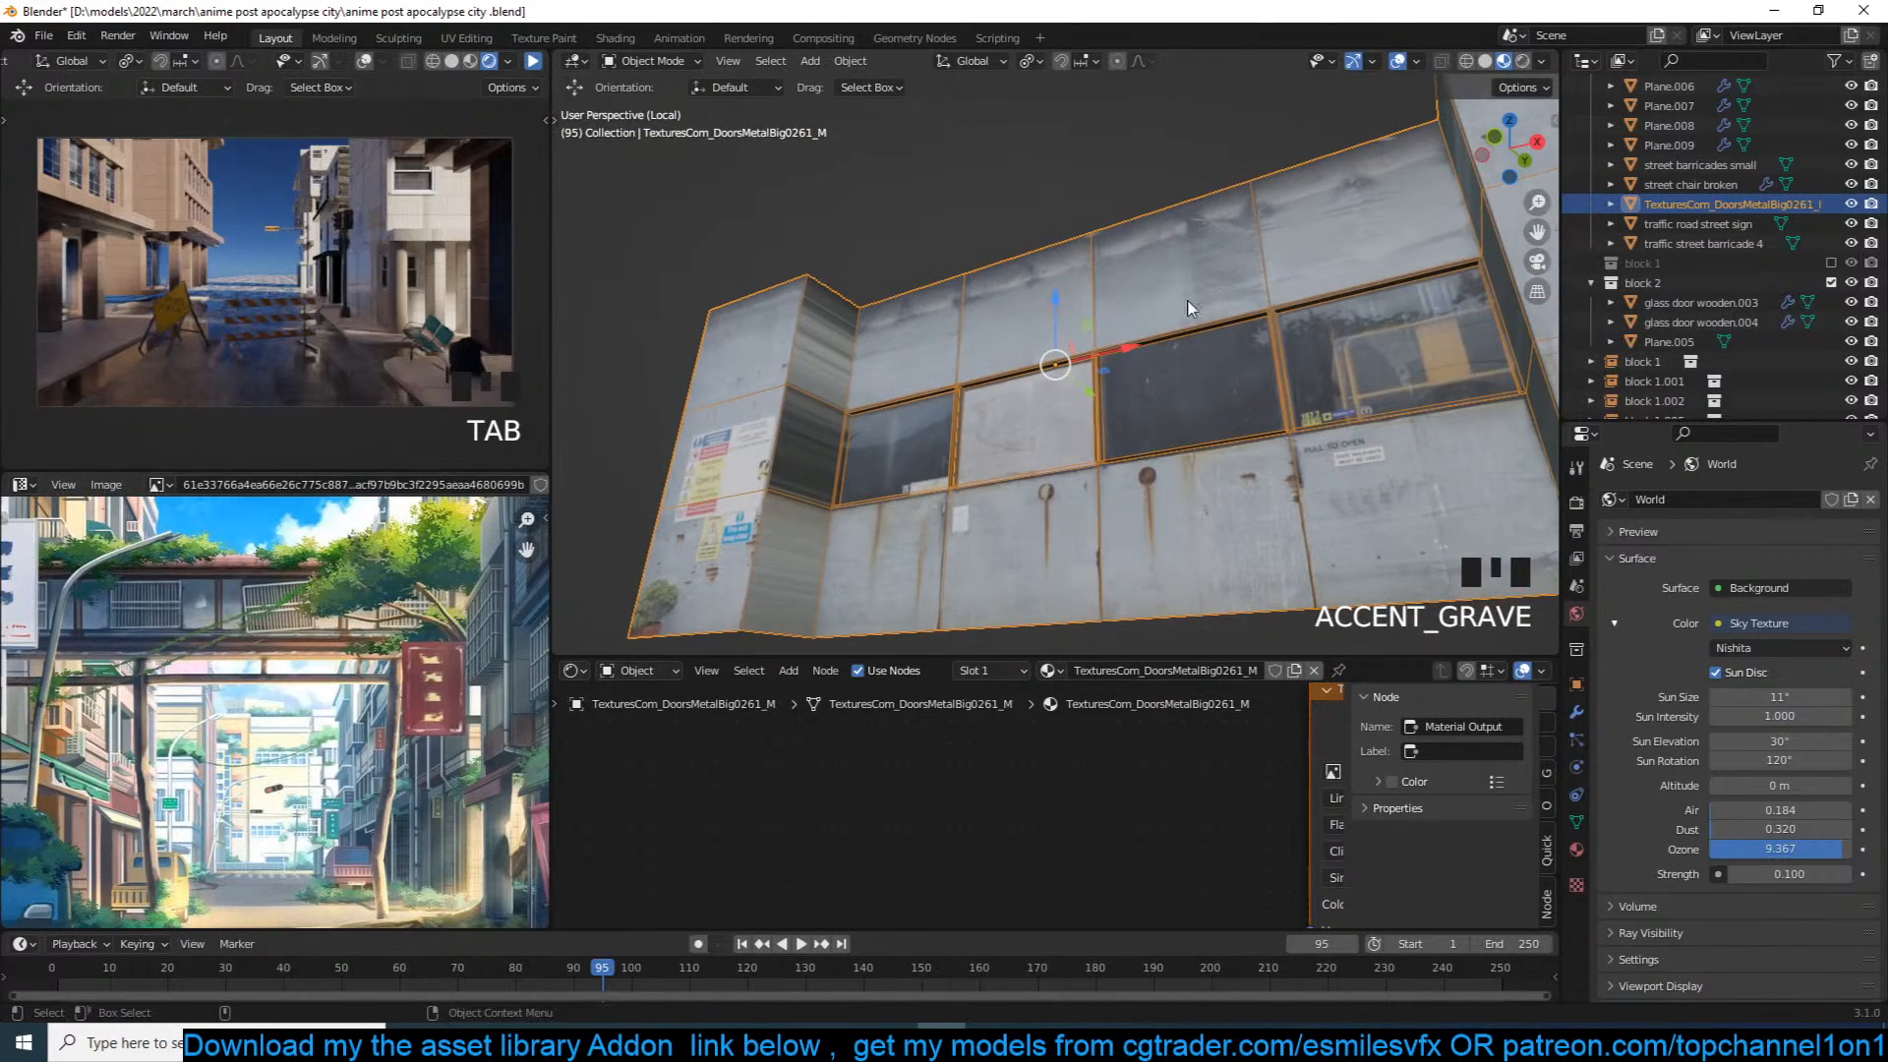
{"action": "key", "text": "grave"}
{"action": "scroll", "coordinate": [1332, 404], "scroll_direction": "down", "scroll_amount": 3}
{"action": "key", "text": "alt+a"}
{"action": "key", "text": "grave"}
{"action": "scroll", "coordinate": [1327, 389], "scroll_direction": "up", "scroll_amount": 2}
{"action": "scroll", "coordinate": [1331, 387], "scroll_direction": "down", "scroll_amount": 1}
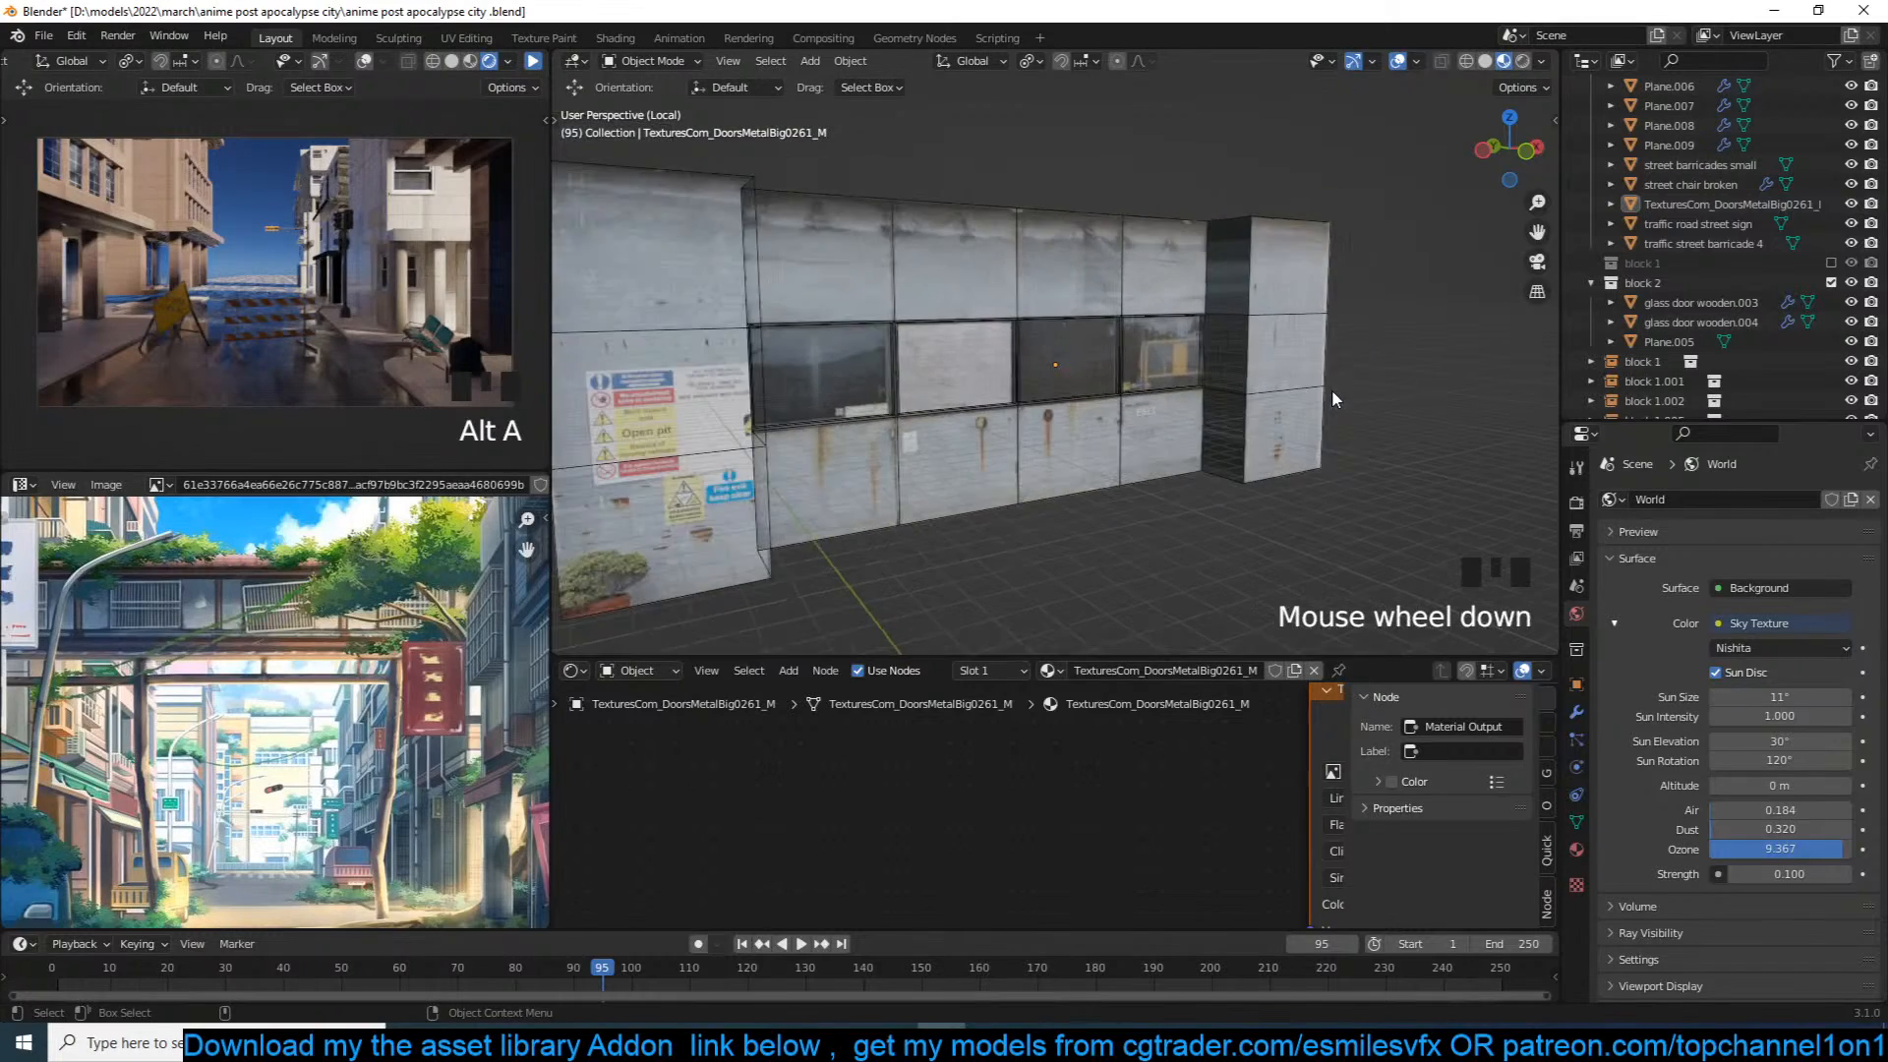
{"action": "key", "text": "grave"}
{"action": "scroll", "coordinate": [1302, 344], "scroll_direction": "down", "scroll_amount": 2}
{"action": "key", "text": "grave"}
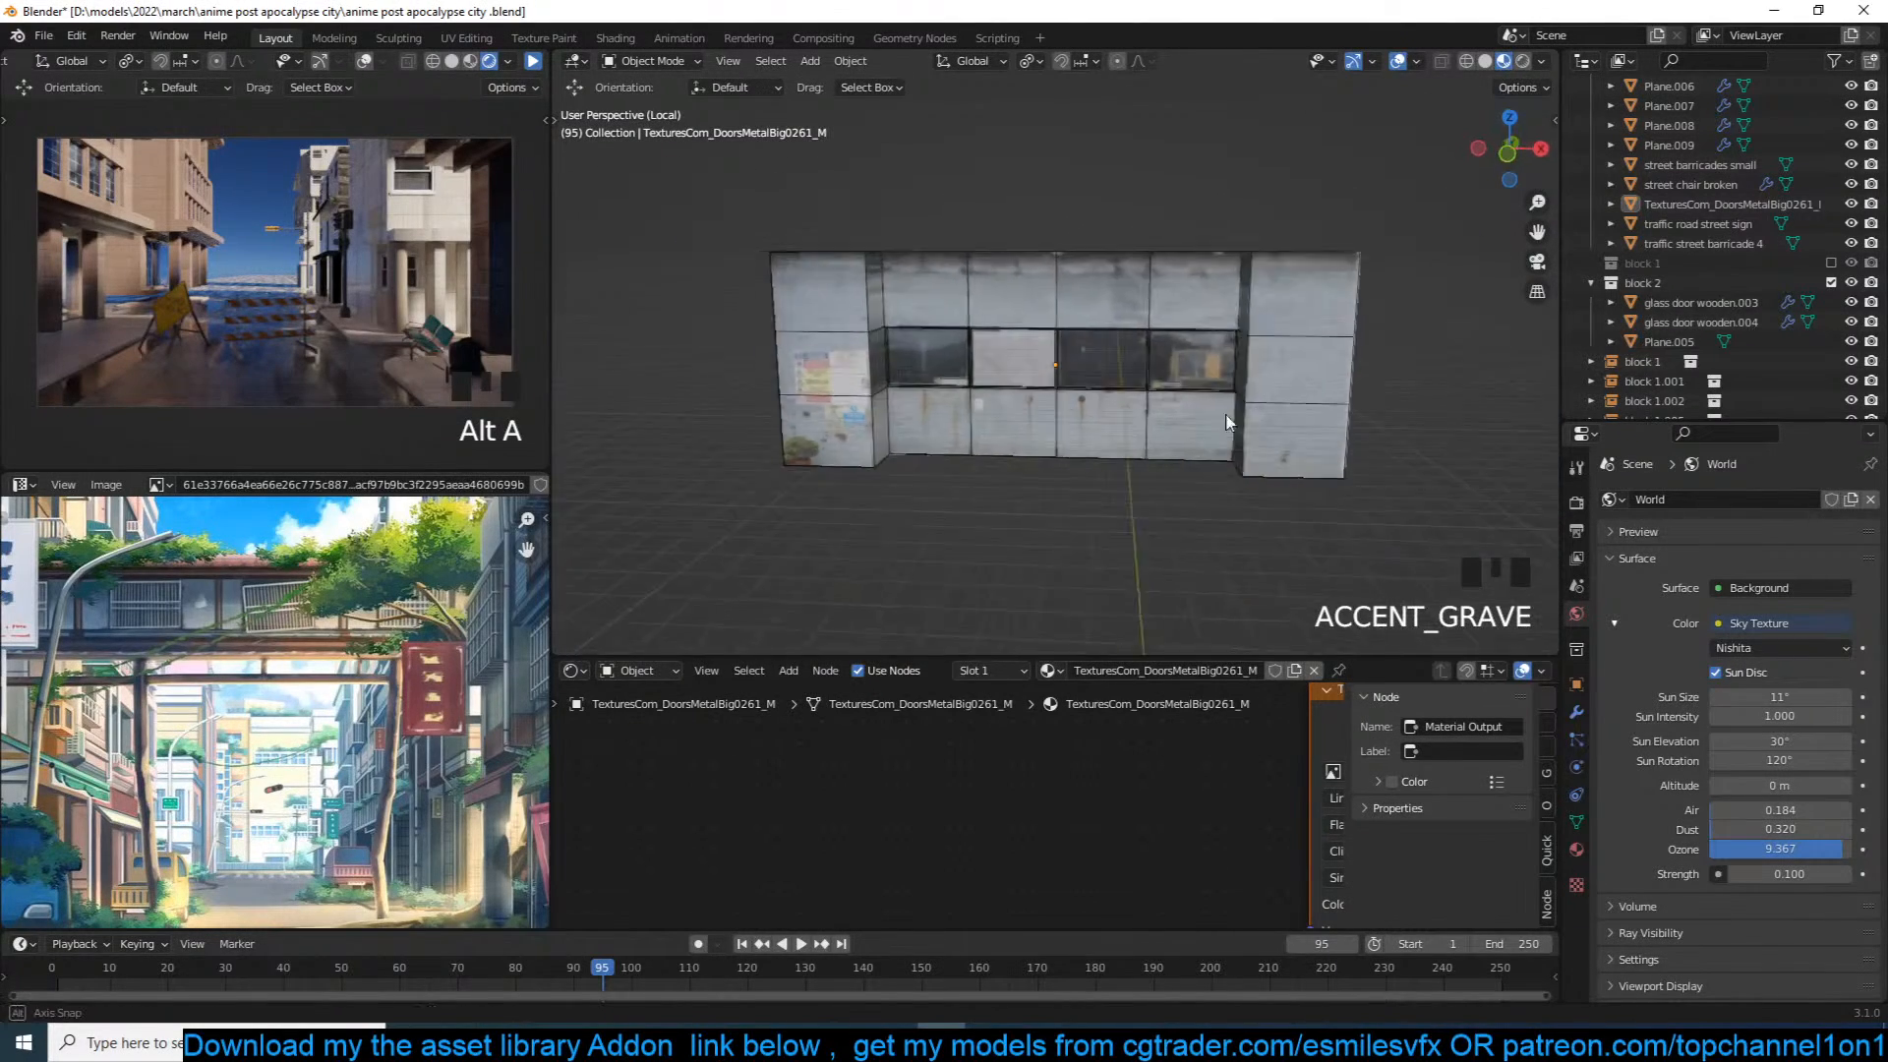
Step: In Edit Mode, extrude the recessed wall's bottom edges backward along Y to form a floor
{"action": "key", "text": "Tab"}
{"action": "key", "text": "grave"}
{"action": "scroll", "coordinate": [1223, 436], "scroll_direction": "up", "scroll_amount": 1}
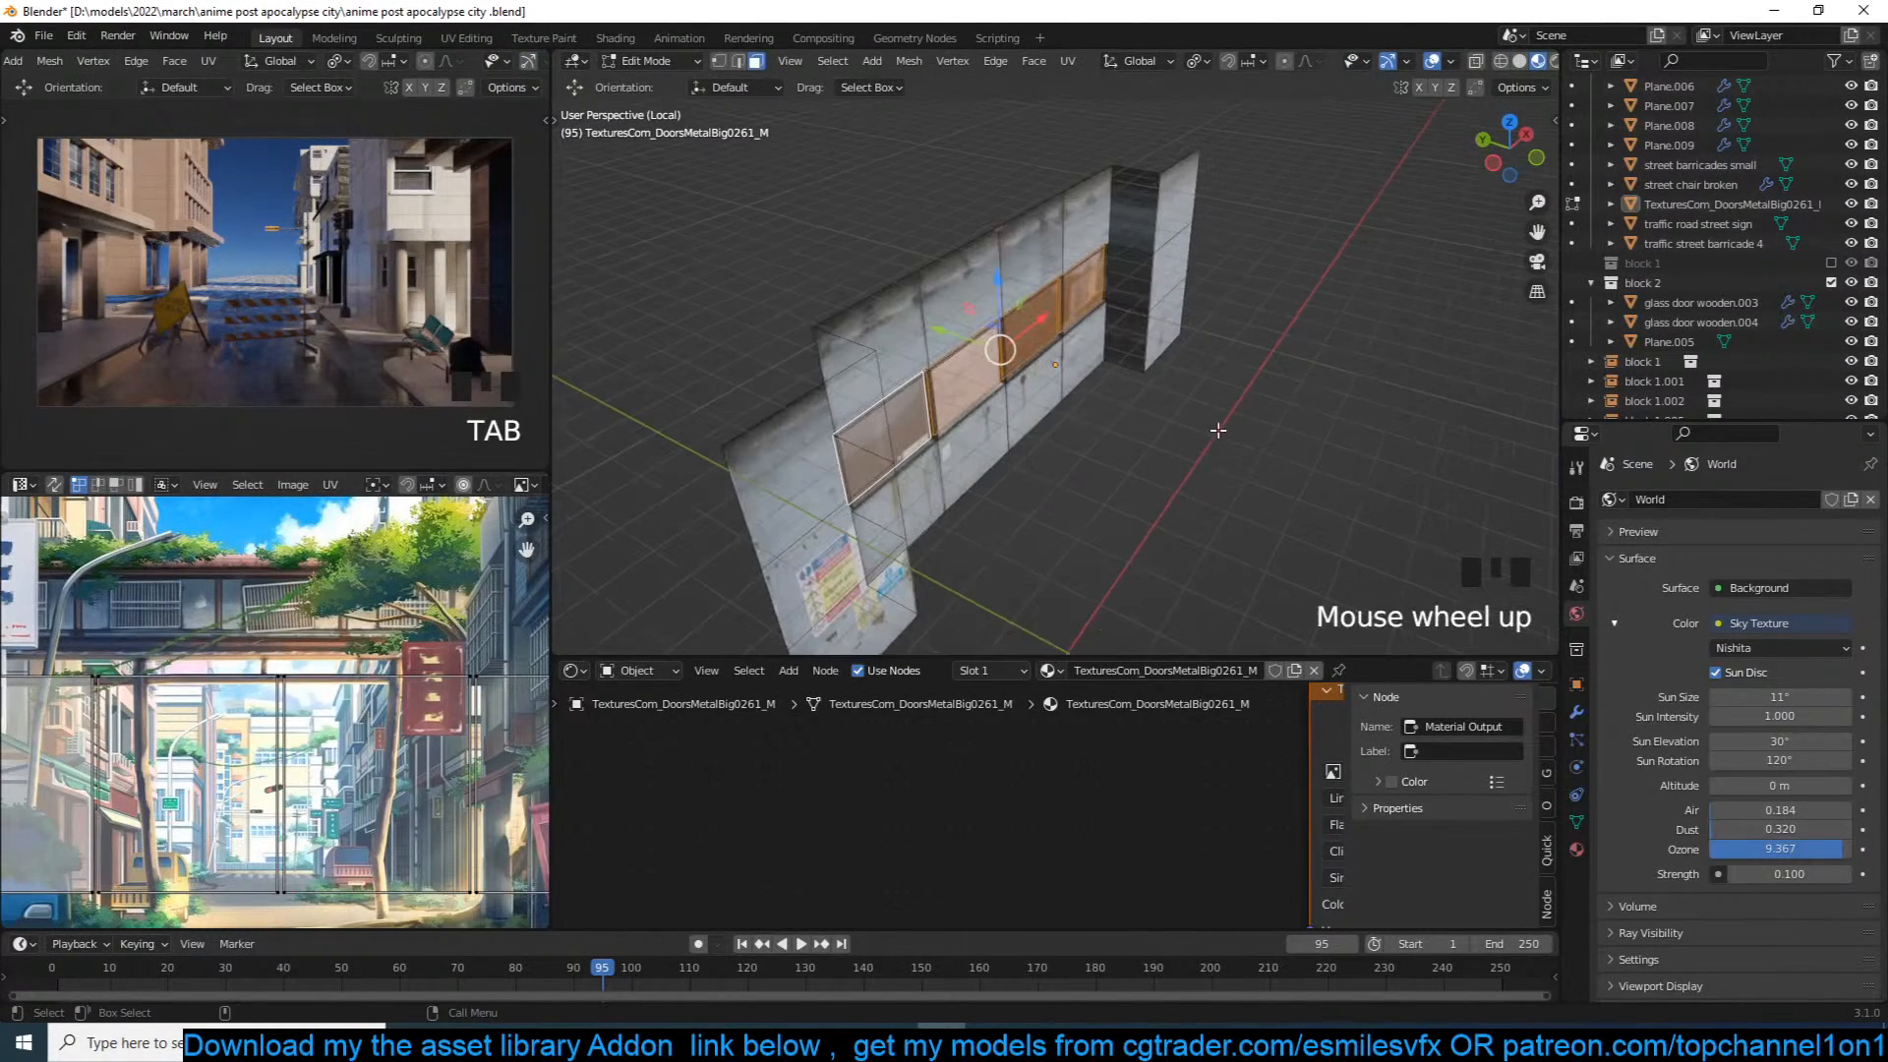
{"action": "key", "text": "a"}
{"action": "key", "text": "grave"}
{"action": "key", "text": "grave"}
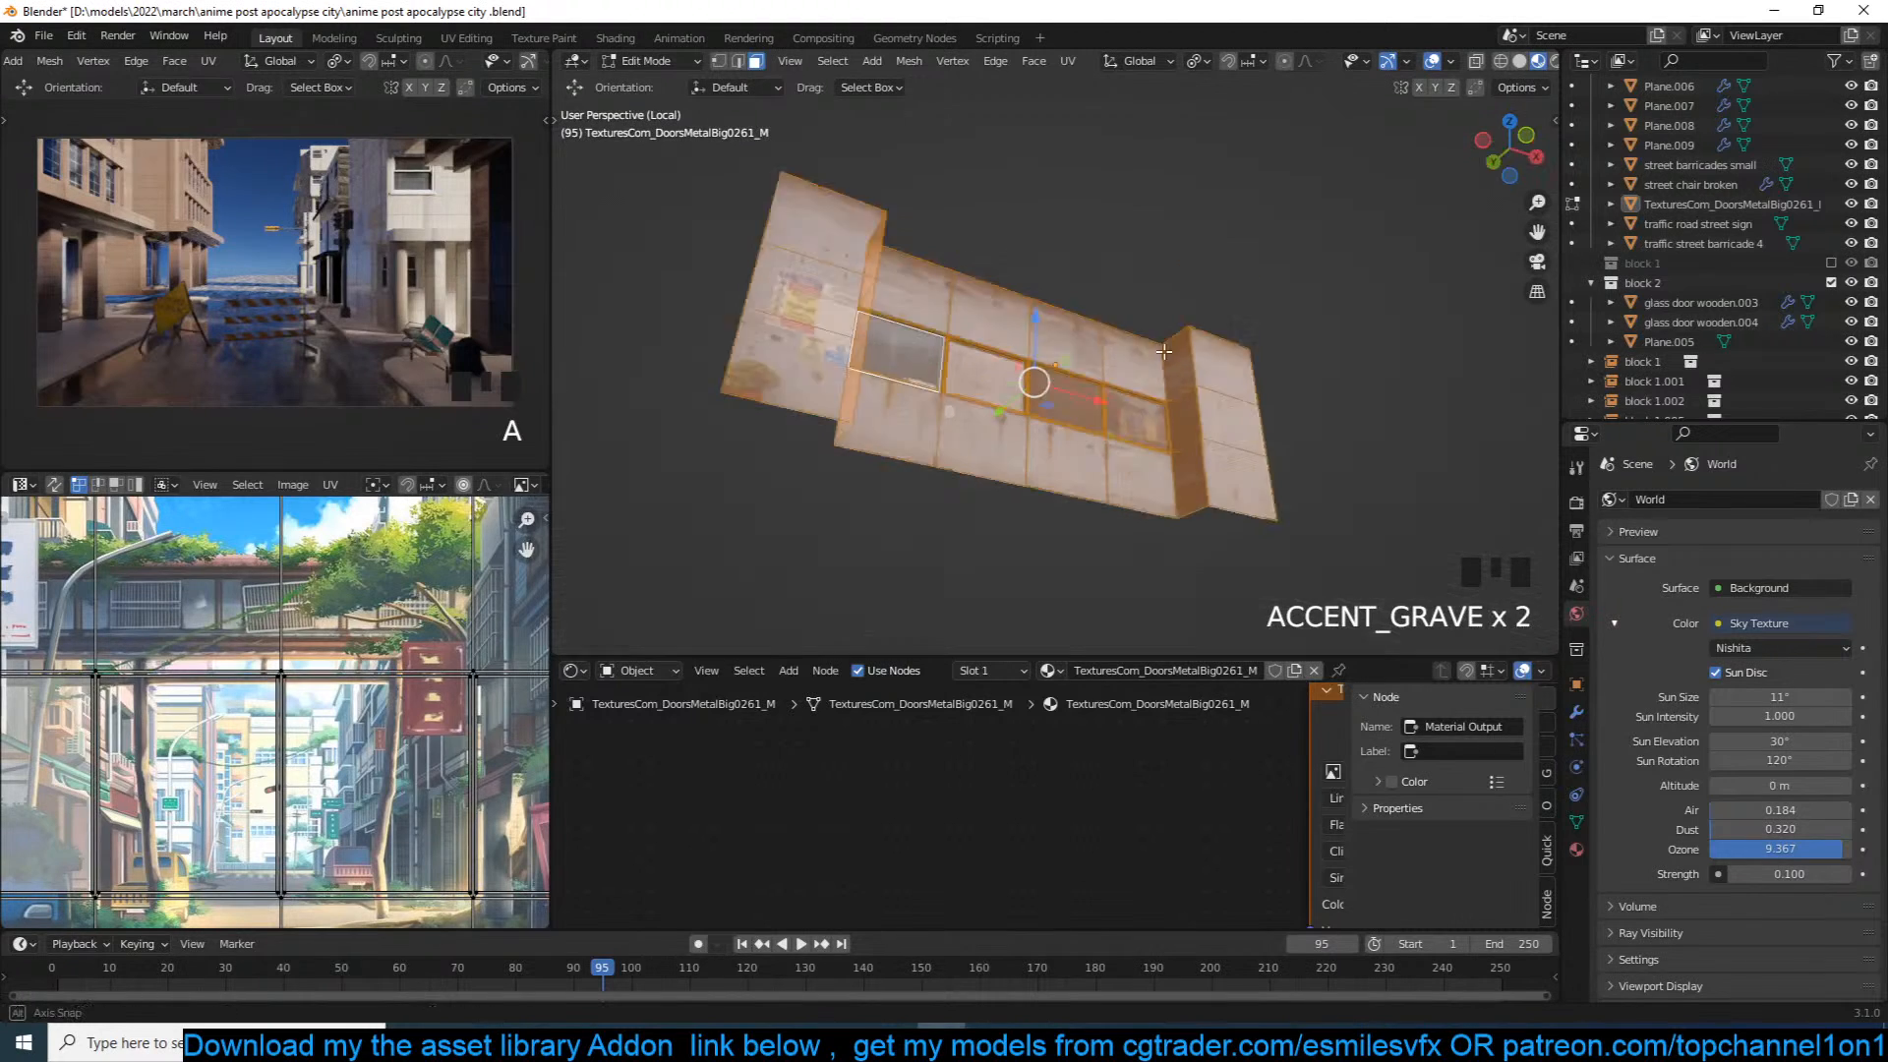
{"action": "left_click", "coordinate": [1091, 484], "text": "alt"}
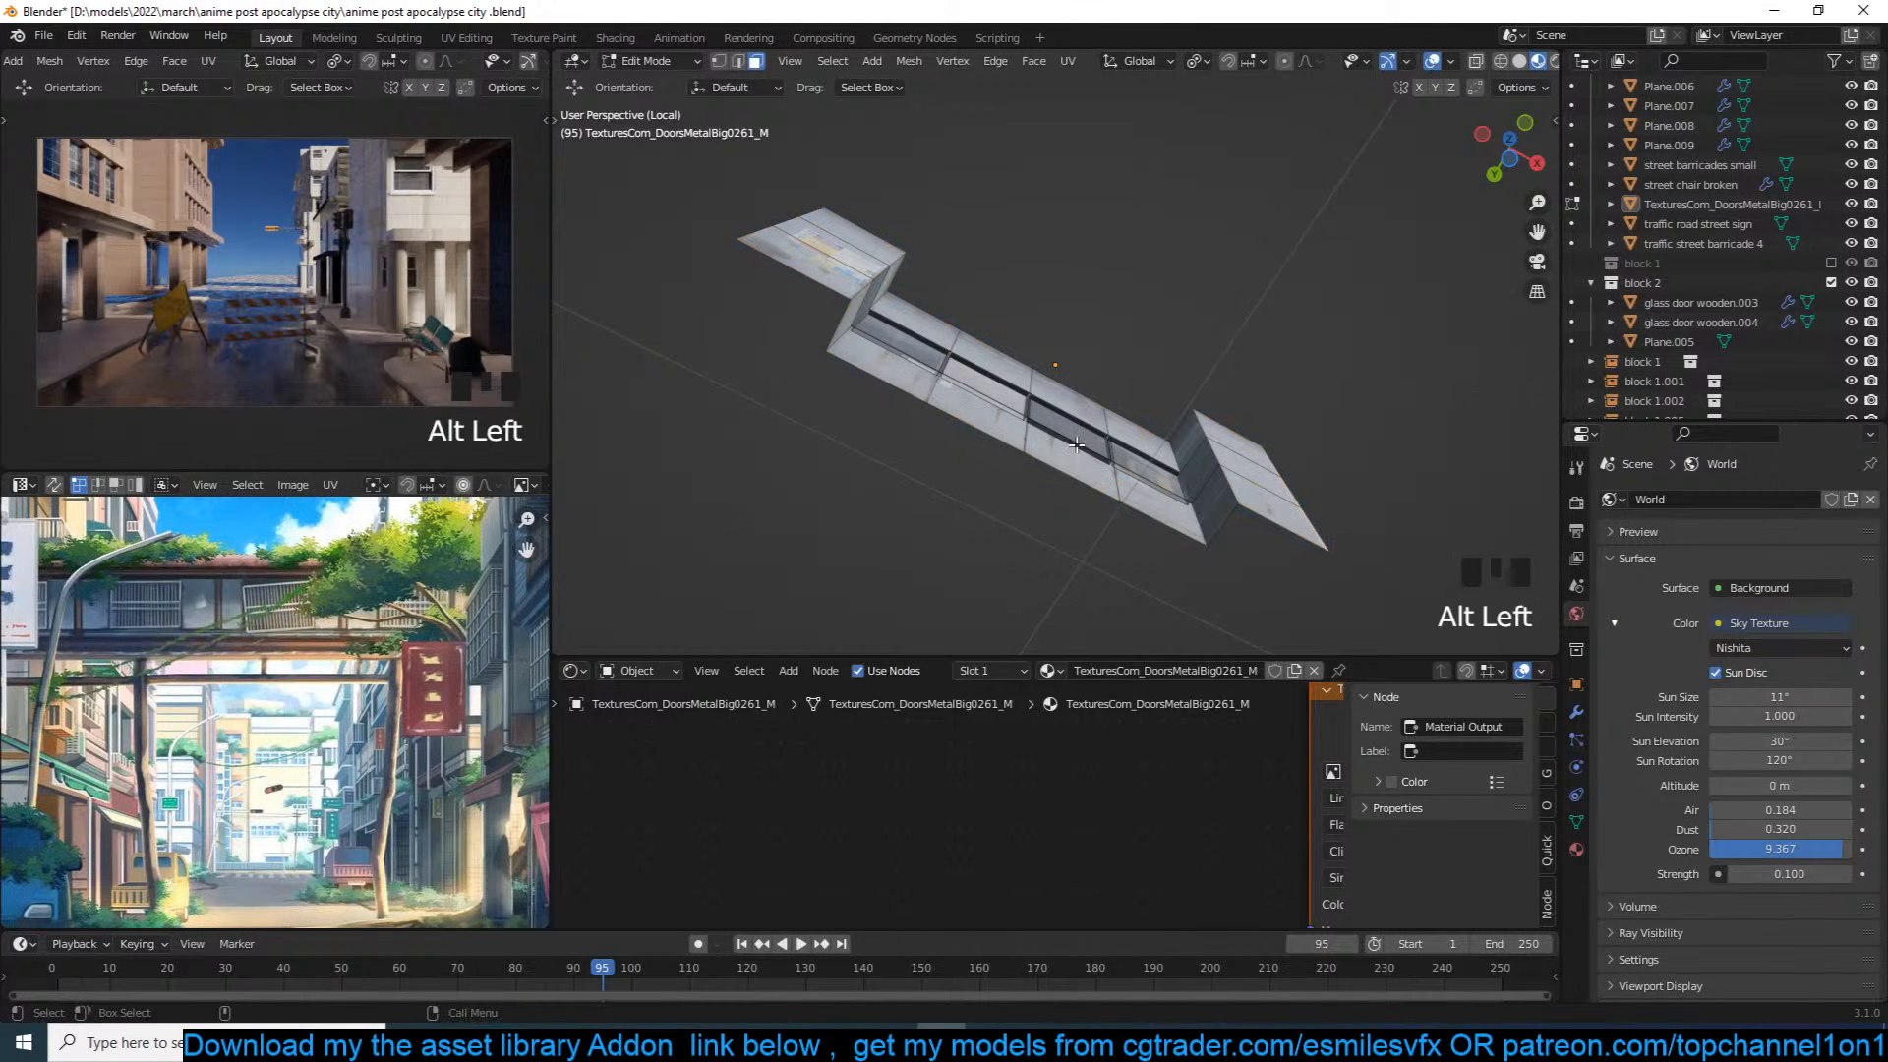
{"action": "left_click", "coordinate": [1094, 489]}
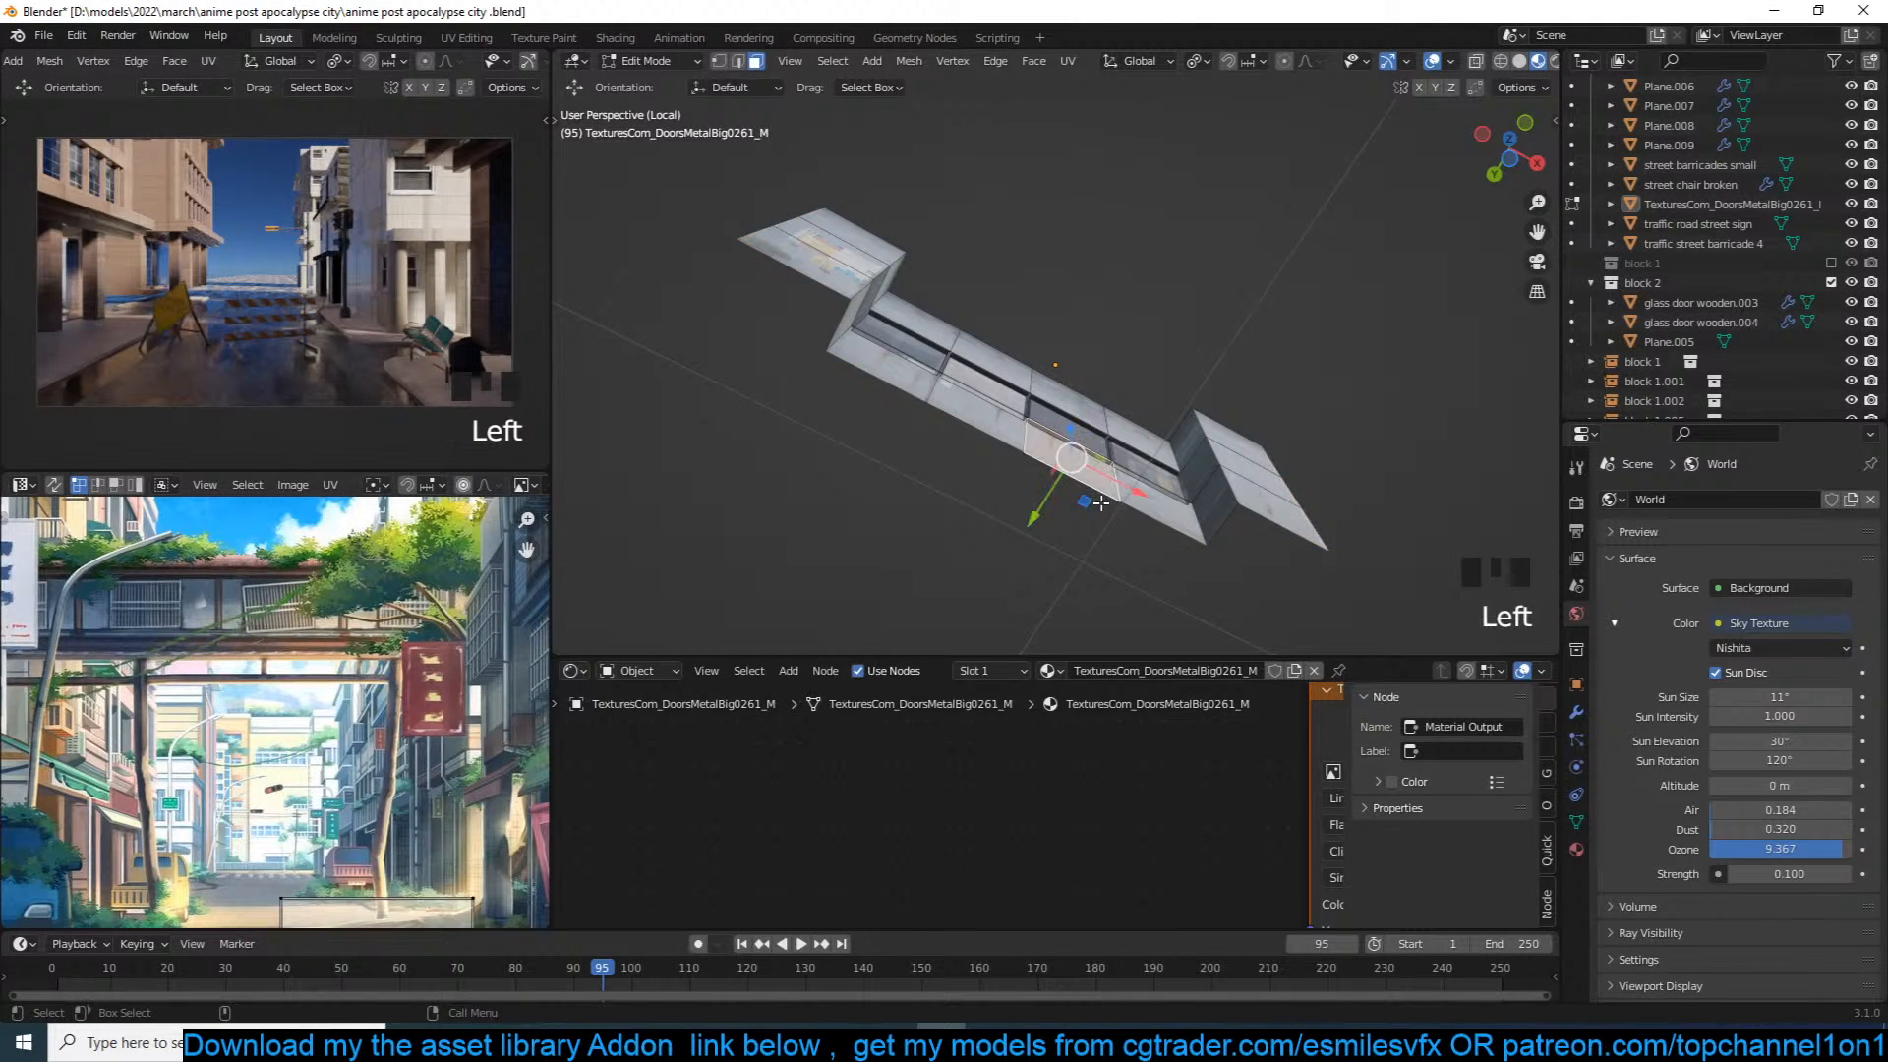
{"action": "left_click", "coordinate": [1078, 493], "text": "alt"}
{"action": "left_click", "coordinate": [1103, 499]}
{"action": "left_click", "coordinate": [1156, 522]}
{"action": "left_click", "coordinate": [905, 357], "text": "ctrl"}
{"action": "key", "text": "e"}
{"action": "left_click", "coordinate": [973, 551]}
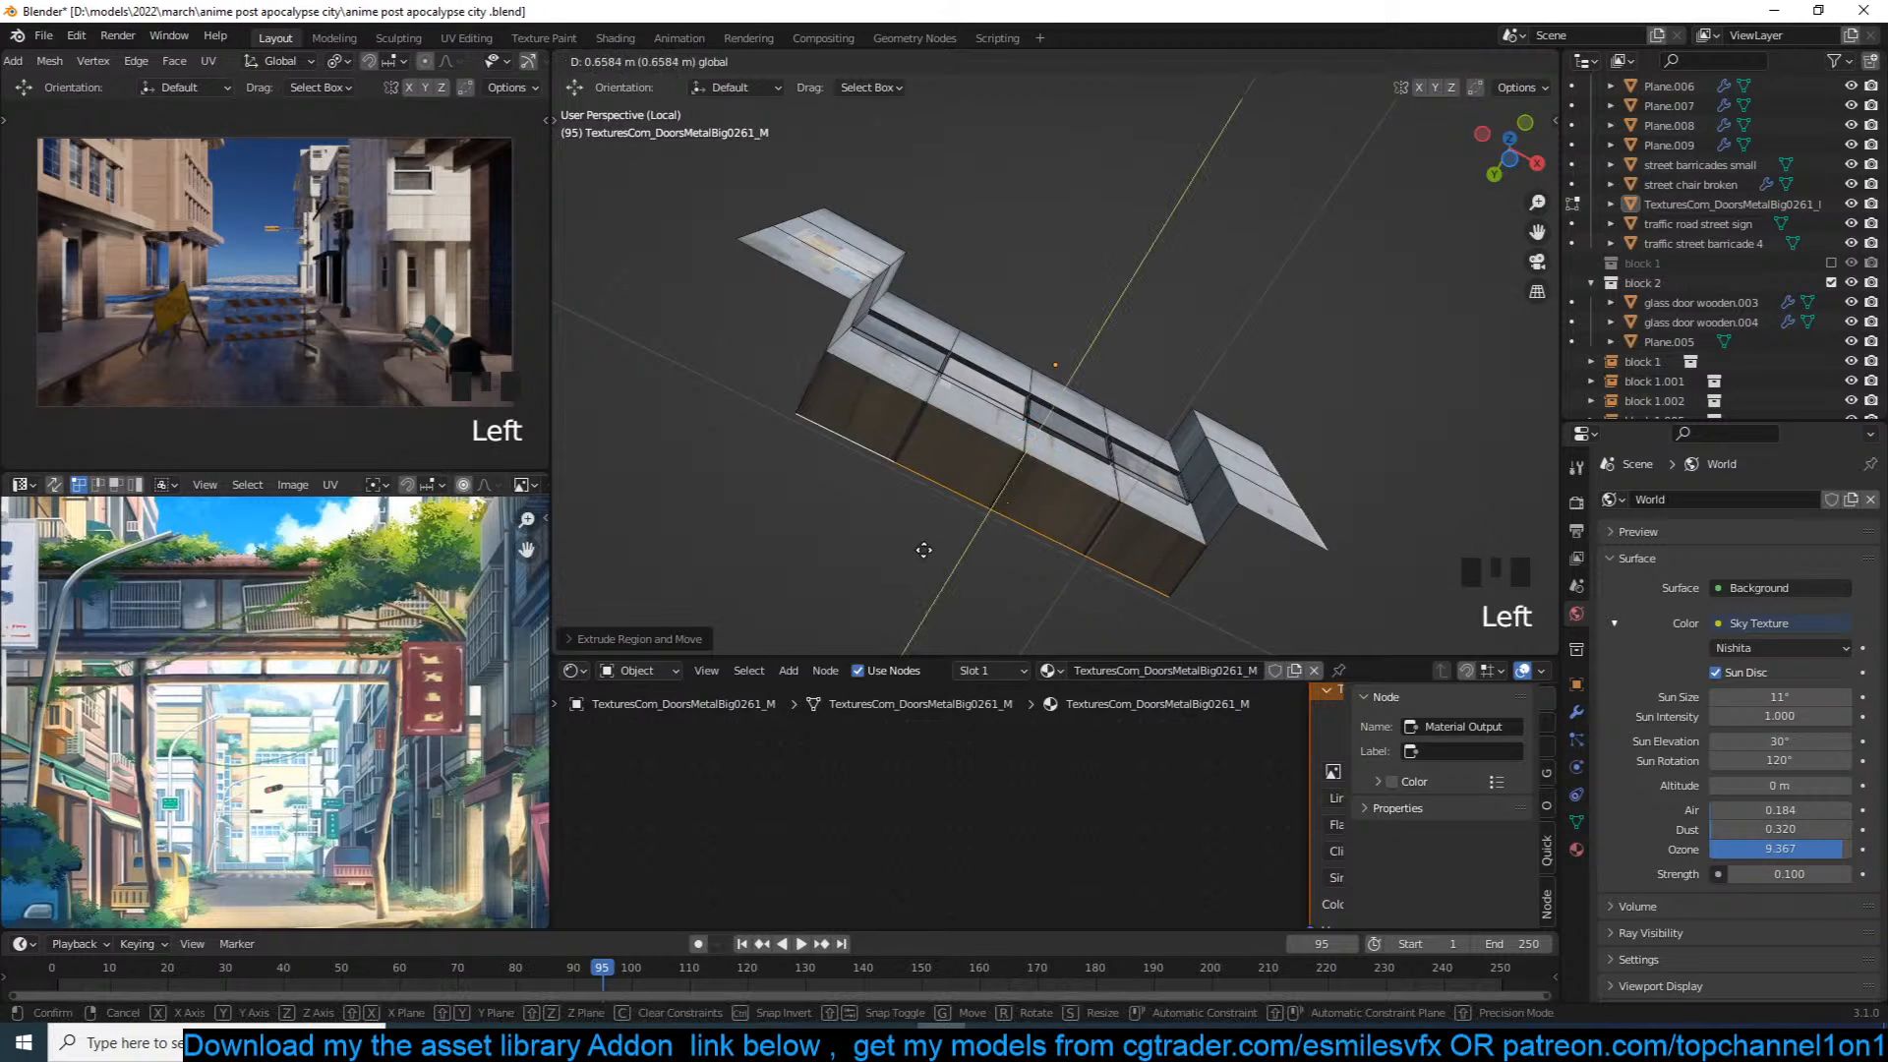
Step: Change the Outliner area to a UV Editor and select the four floor faces
{"action": "left_click", "coordinate": [1585, 64]}
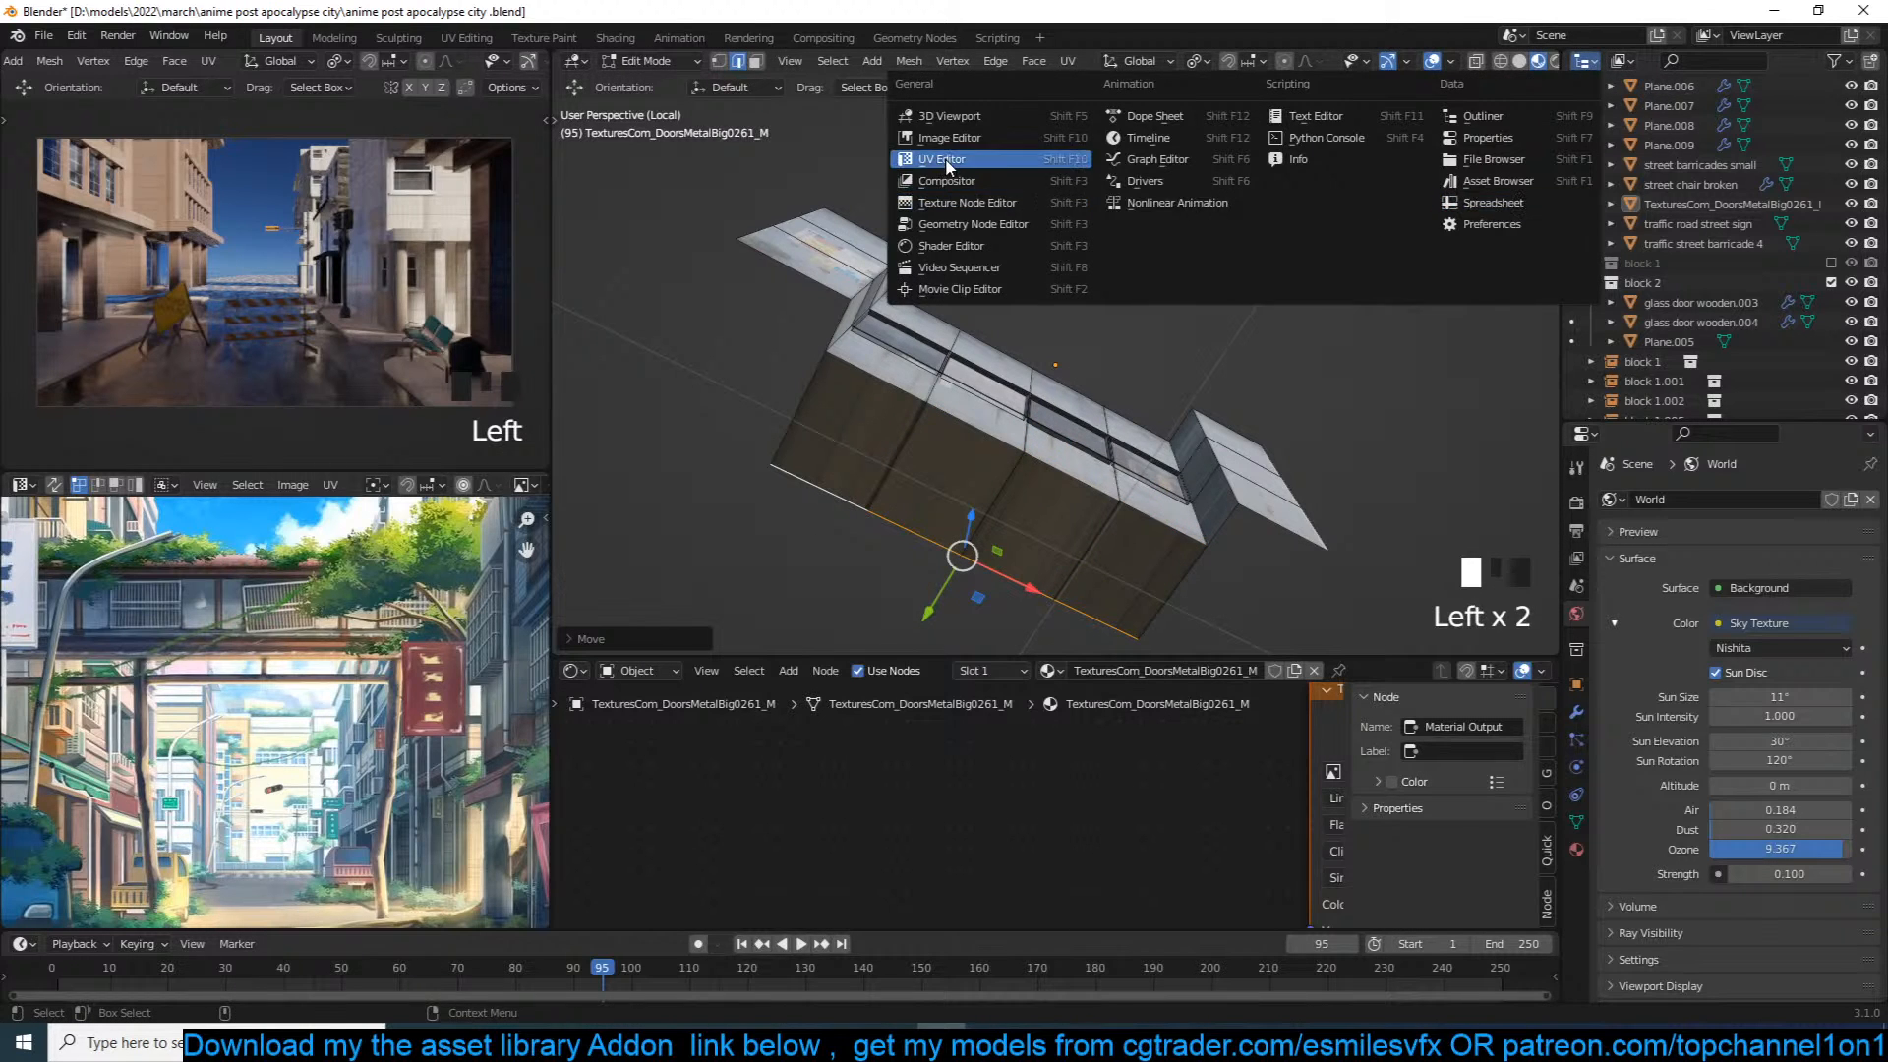
{"action": "left_click", "coordinate": [983, 168]}
{"action": "left_click", "coordinate": [854, 433]}
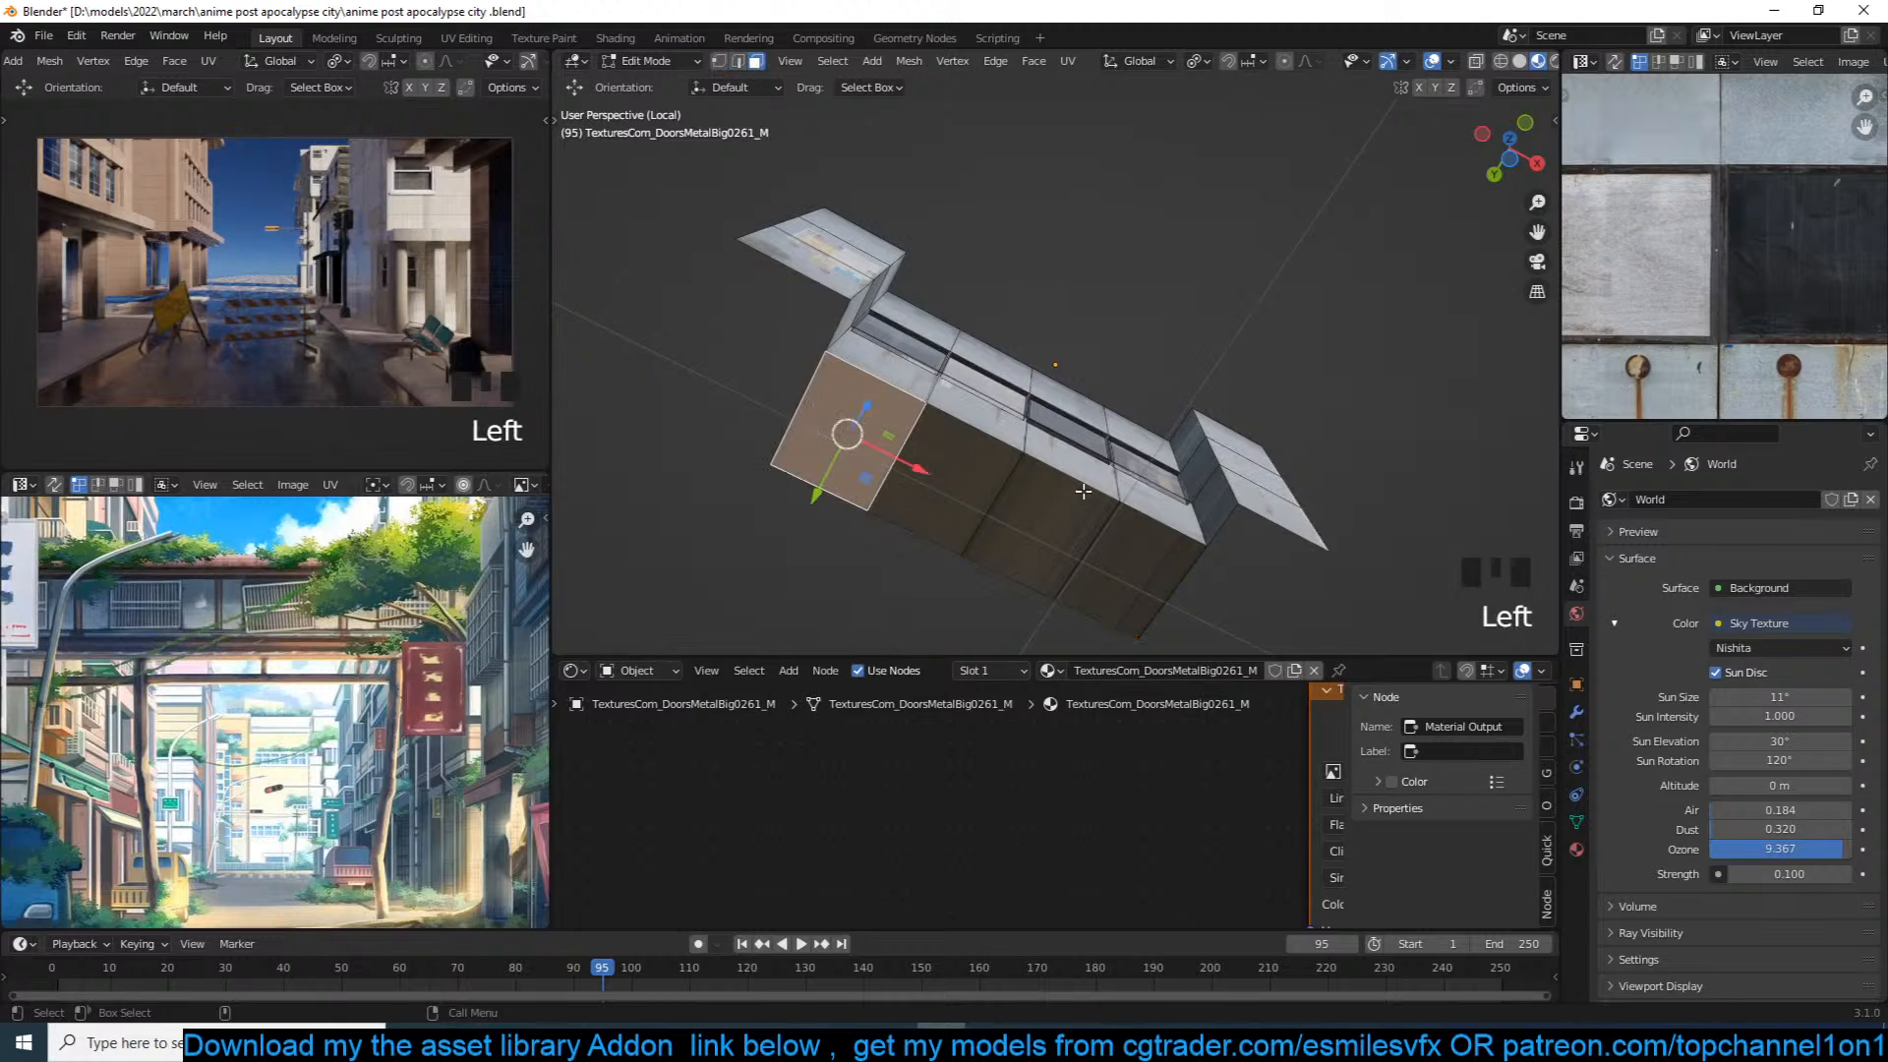
{"action": "left_click", "coordinate": [1042, 511], "text": "ctrl"}
{"action": "left_click", "coordinate": [1130, 570], "text": "ctrl"}
{"action": "scroll", "coordinate": [1595, 234], "scroll_direction": "down", "scroll_amount": 5}
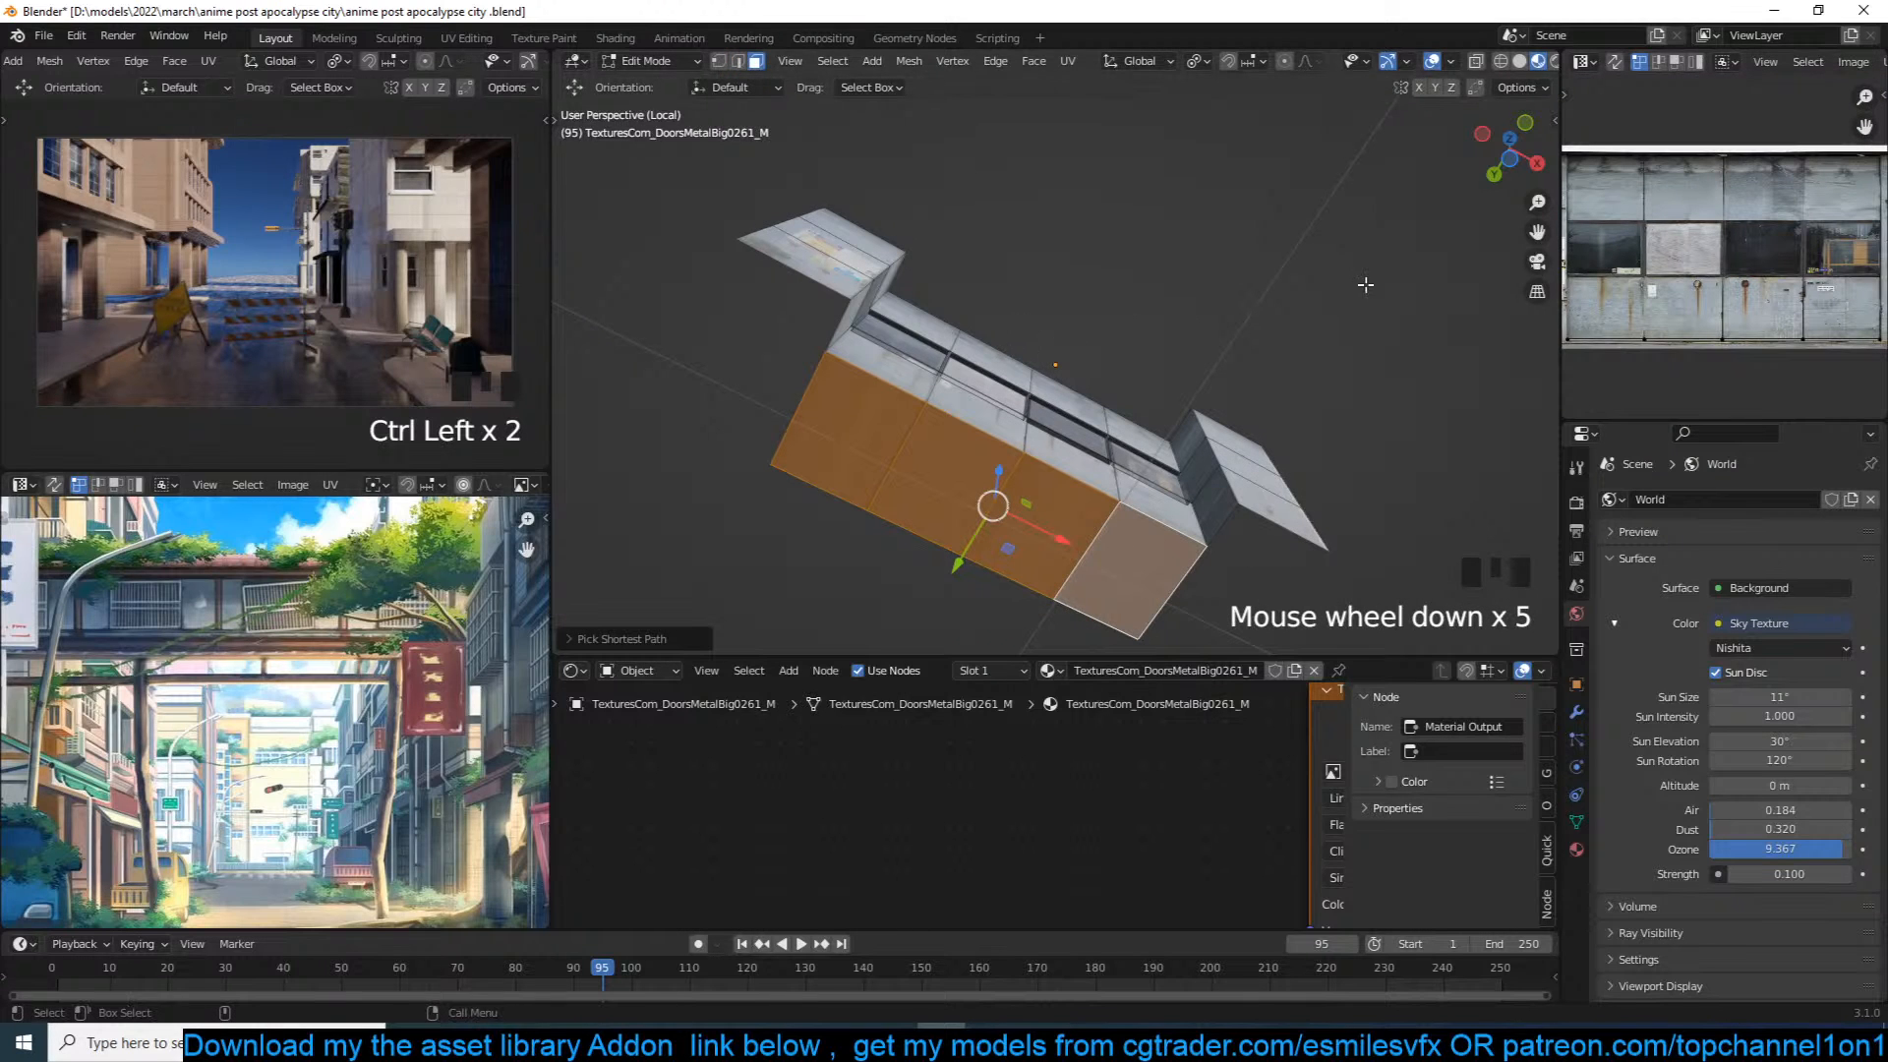
{"action": "key", "text": "1"}
{"action": "left_click", "coordinate": [1710, 347], "text": "alt"}
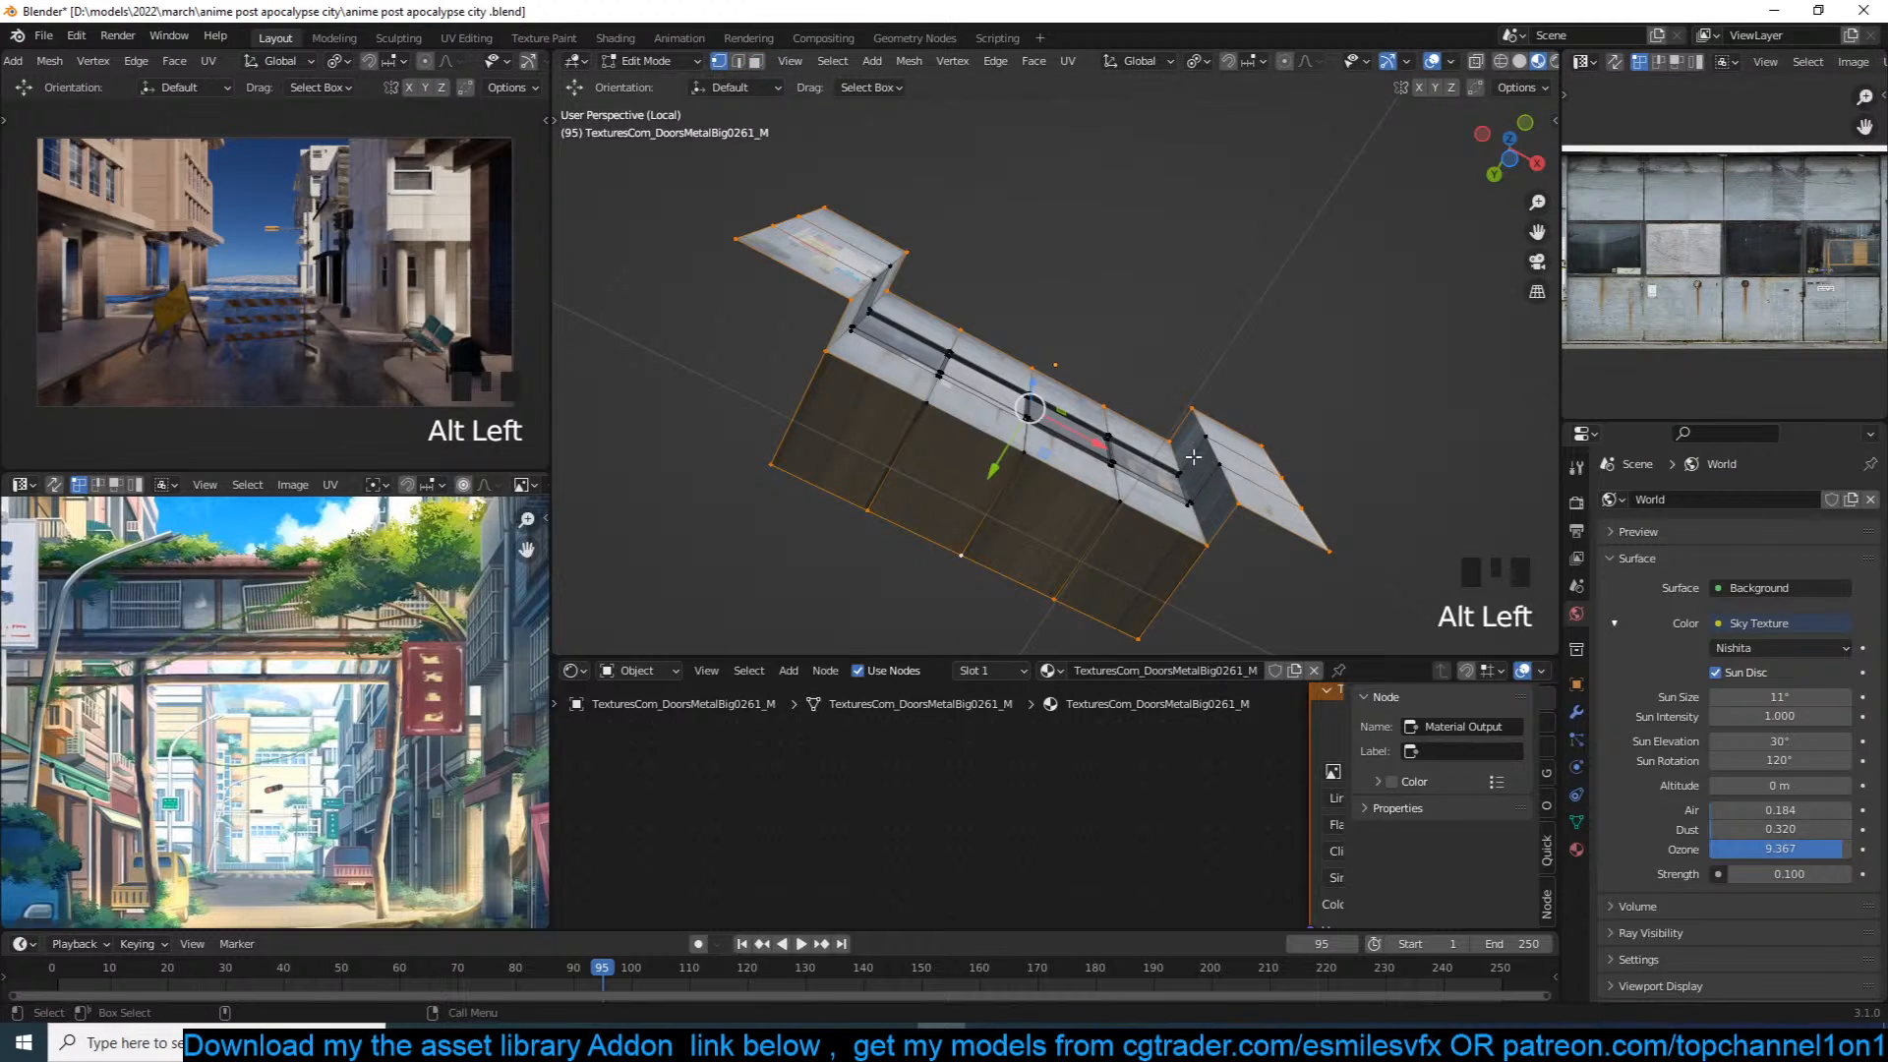
{"action": "key", "text": "3"}
{"action": "left_click", "coordinate": [855, 421]}
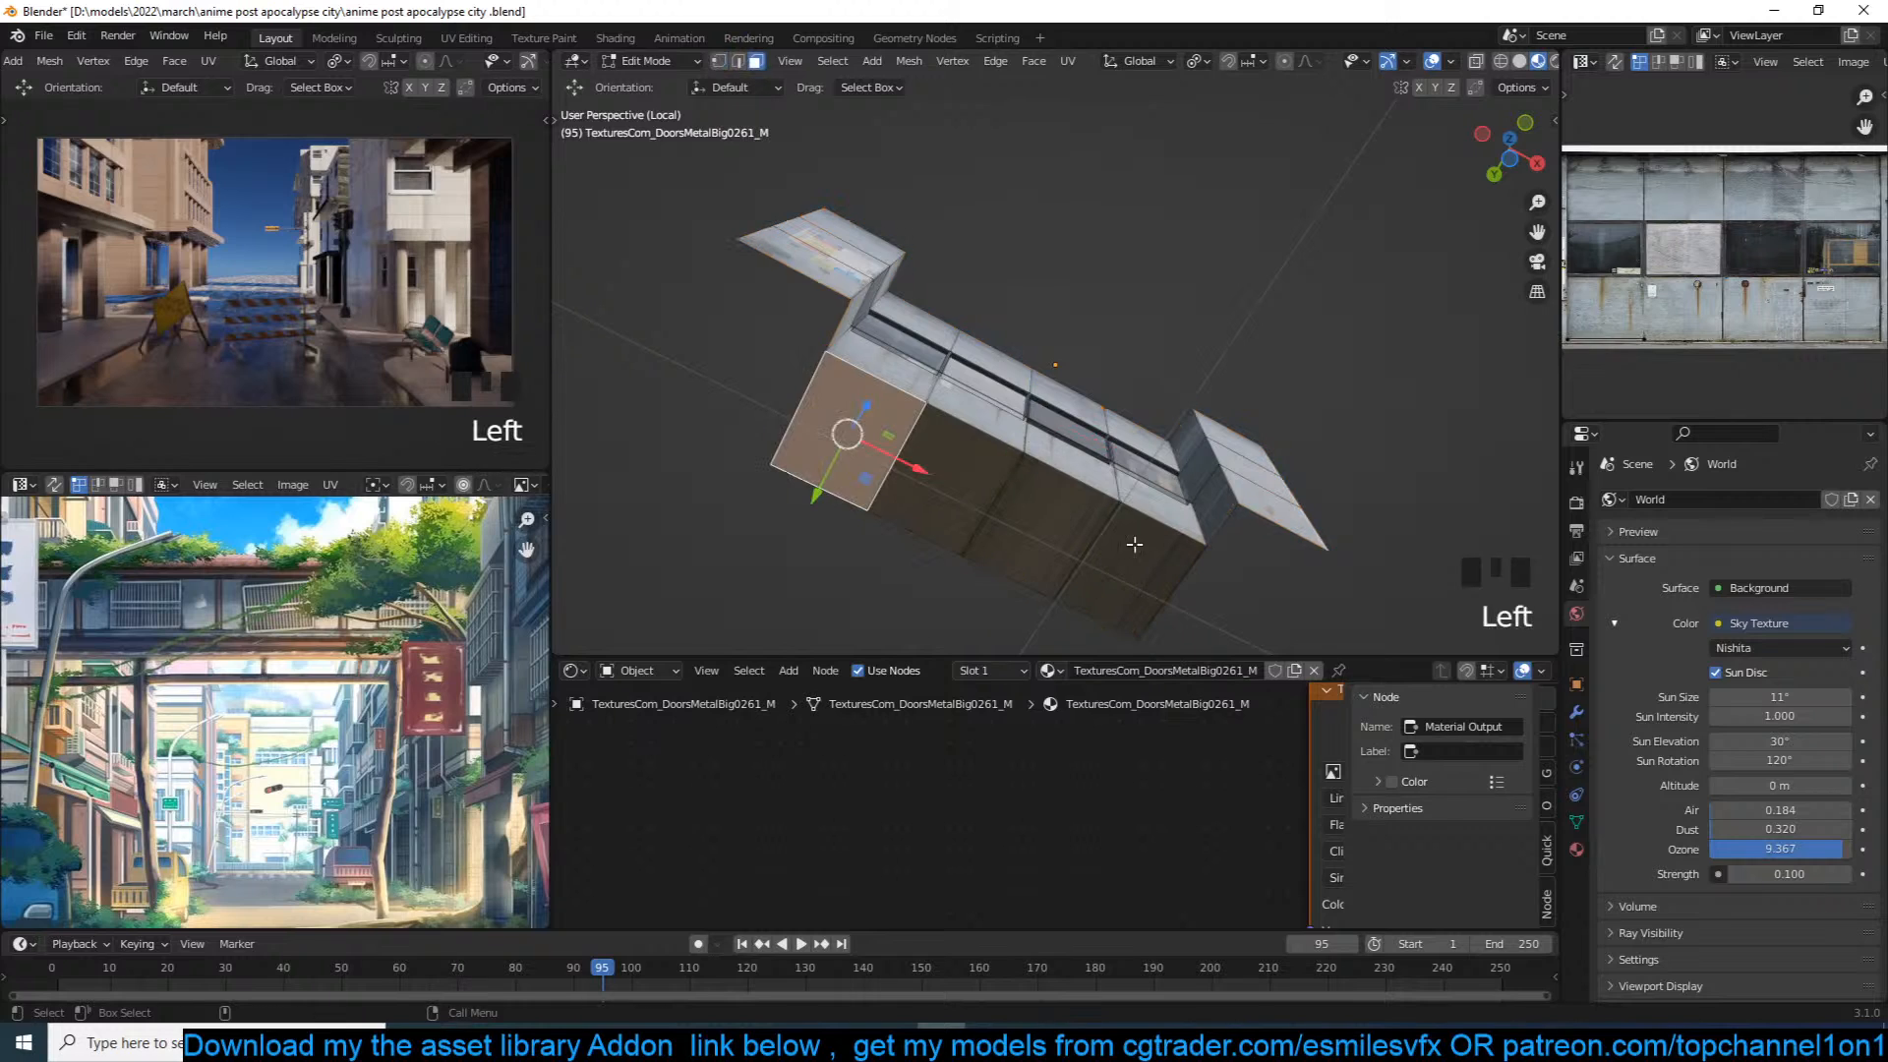
{"action": "left_click", "coordinate": [1116, 555], "text": "ctrl"}
{"action": "key", "text": "ctrl+z"}
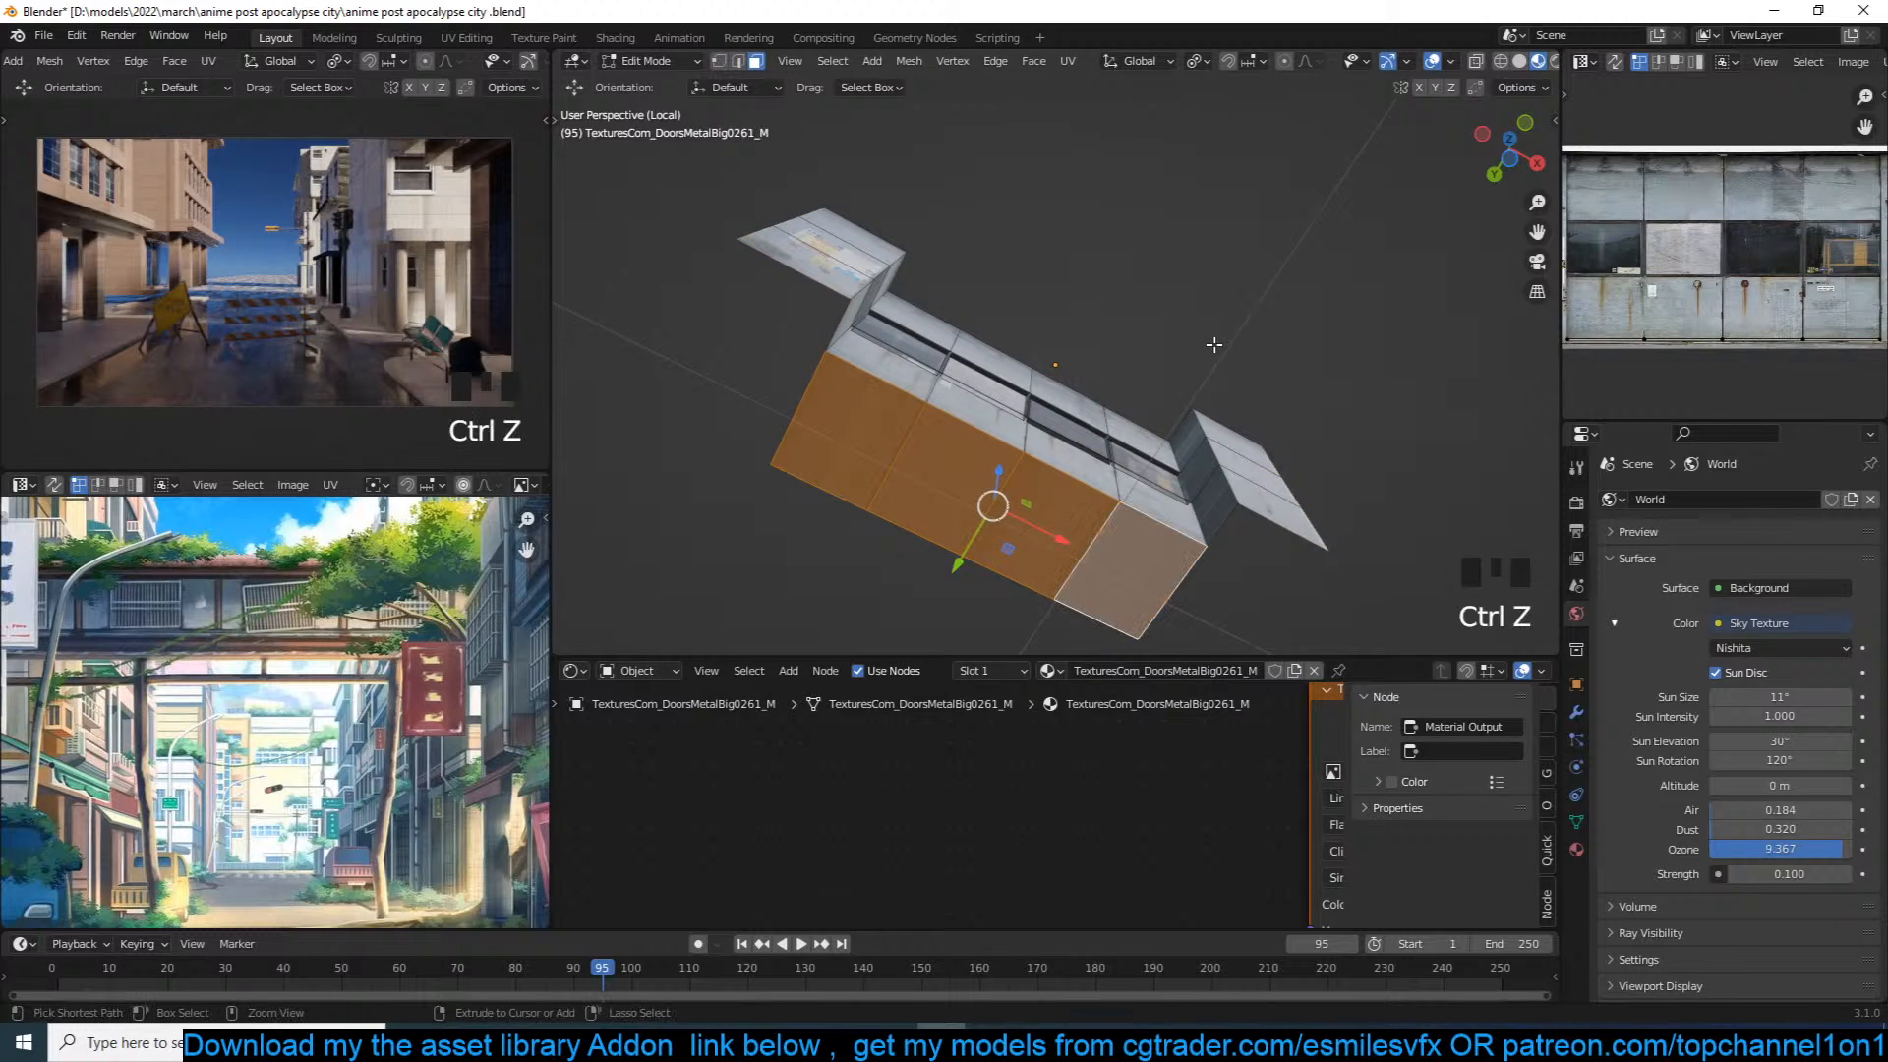
Step: Unwrap the four selected floor faces
{"action": "key", "text": "u"}
{"action": "left_click", "coordinate": [1221, 333]}
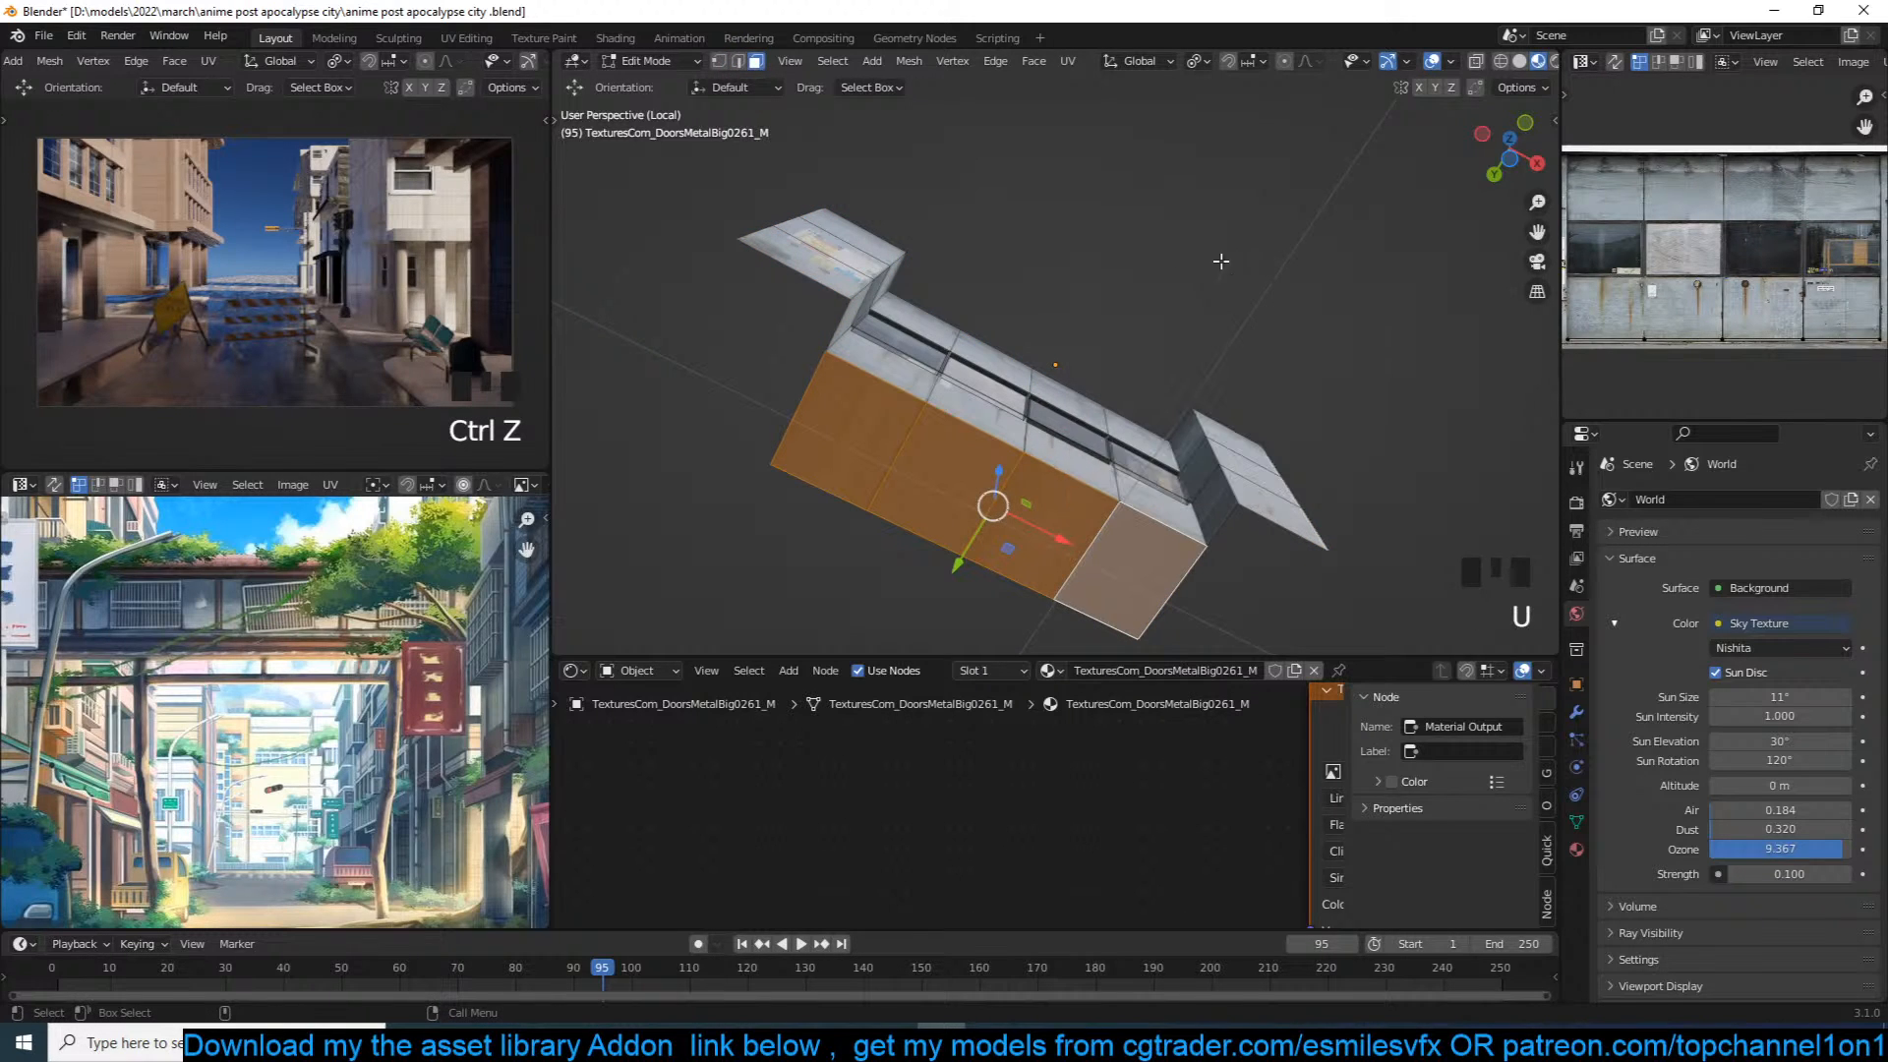
{"action": "key", "text": "u"}
{"action": "left_click", "coordinate": [1179, 210]}
Step: Rotate the floor's UVs to lie horizontally and move them onto the metal panels below the windows in the texture
{"action": "key", "text": "a"}
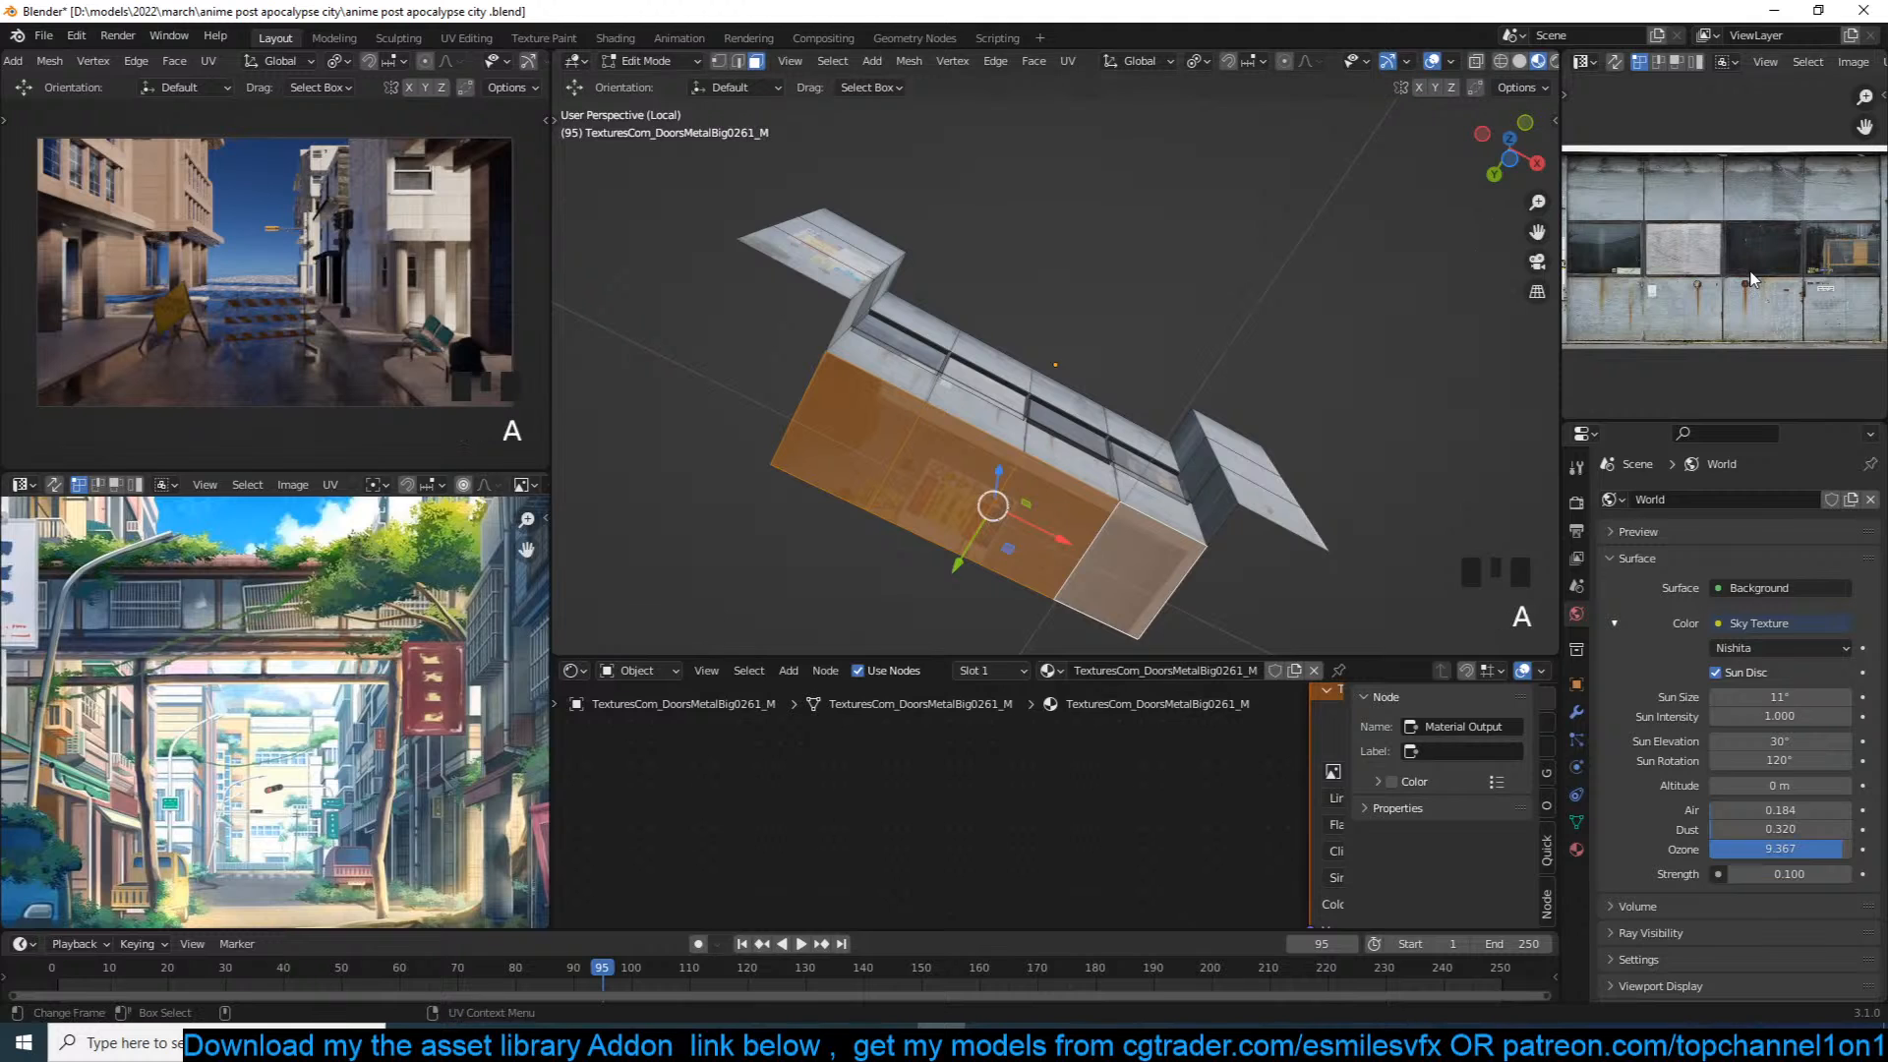
{"action": "scroll", "coordinate": [1766, 285], "scroll_direction": "down", "scroll_amount": 4}
{"action": "scroll", "coordinate": [1766, 285], "scroll_direction": "up", "scroll_amount": 2}
{"action": "key", "text": "r"}
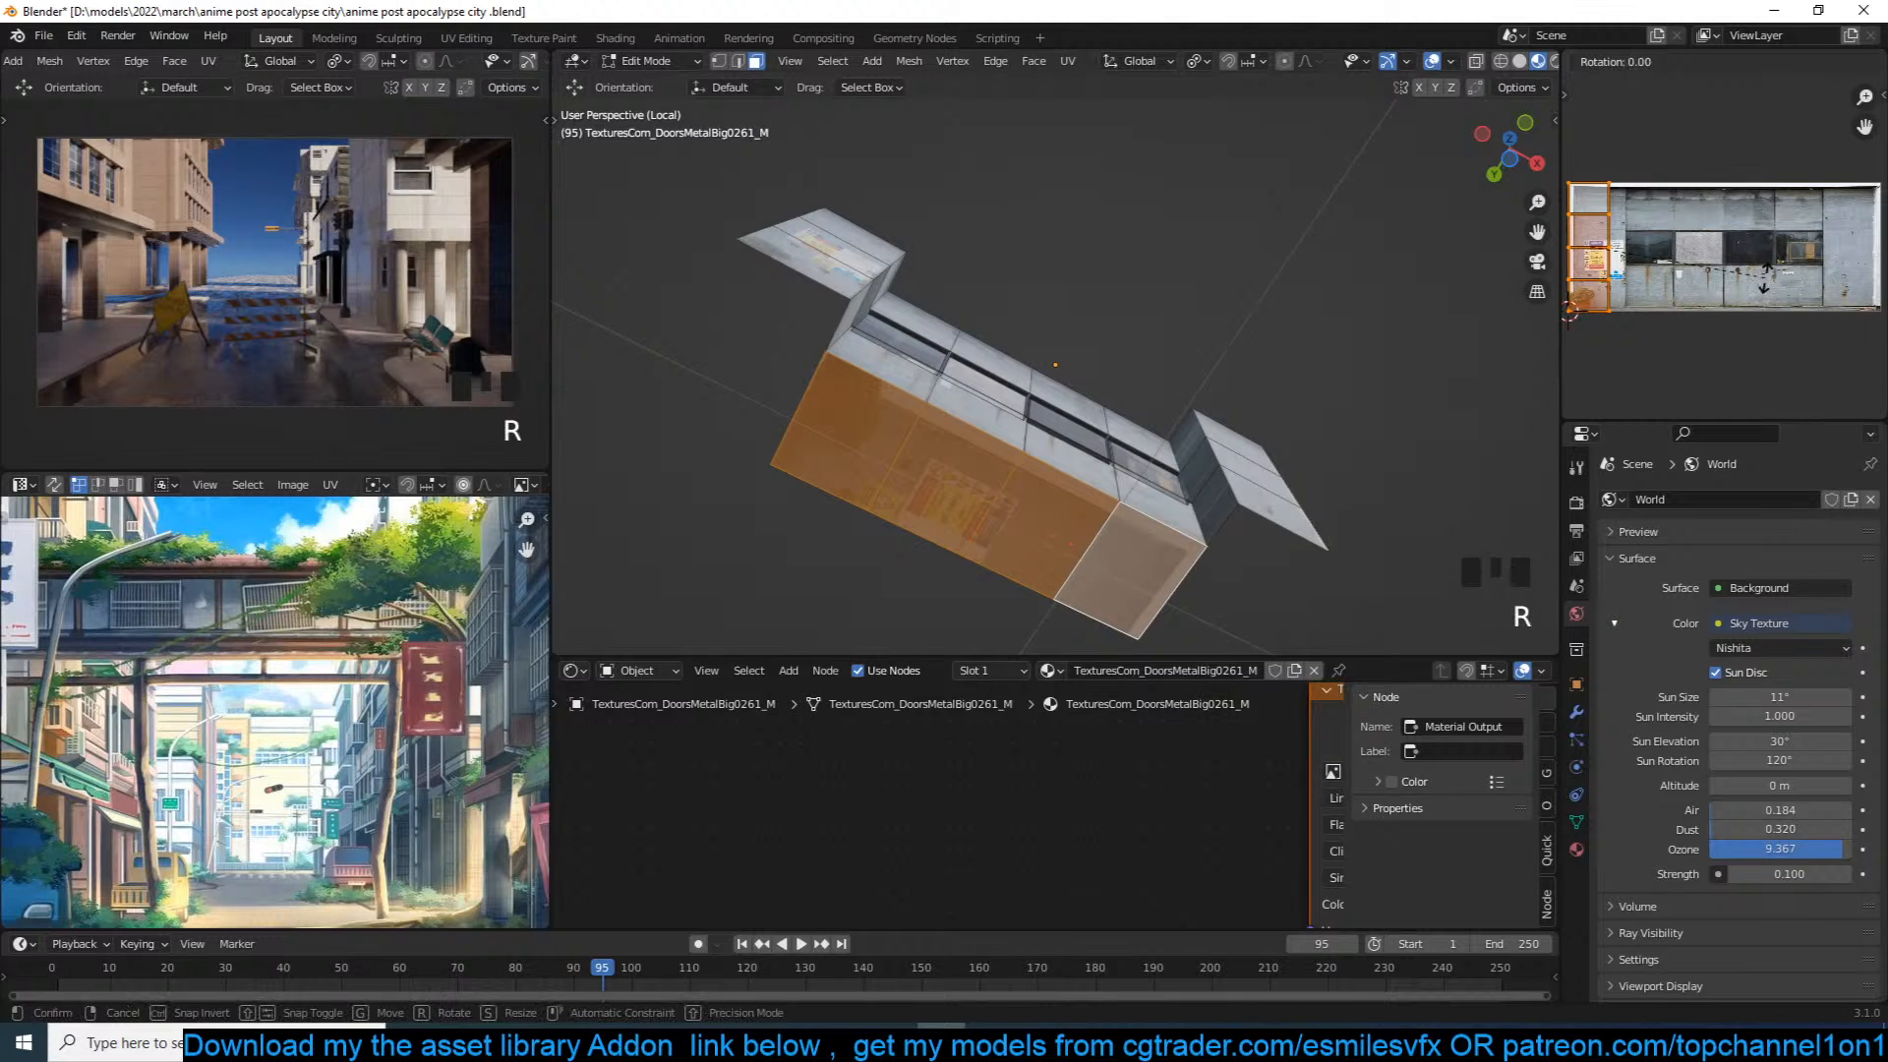
{"action": "left_click", "coordinate": [1785, 305]}
{"action": "key", "text": "g"}
{"action": "left_click", "coordinate": [1800, 330]}
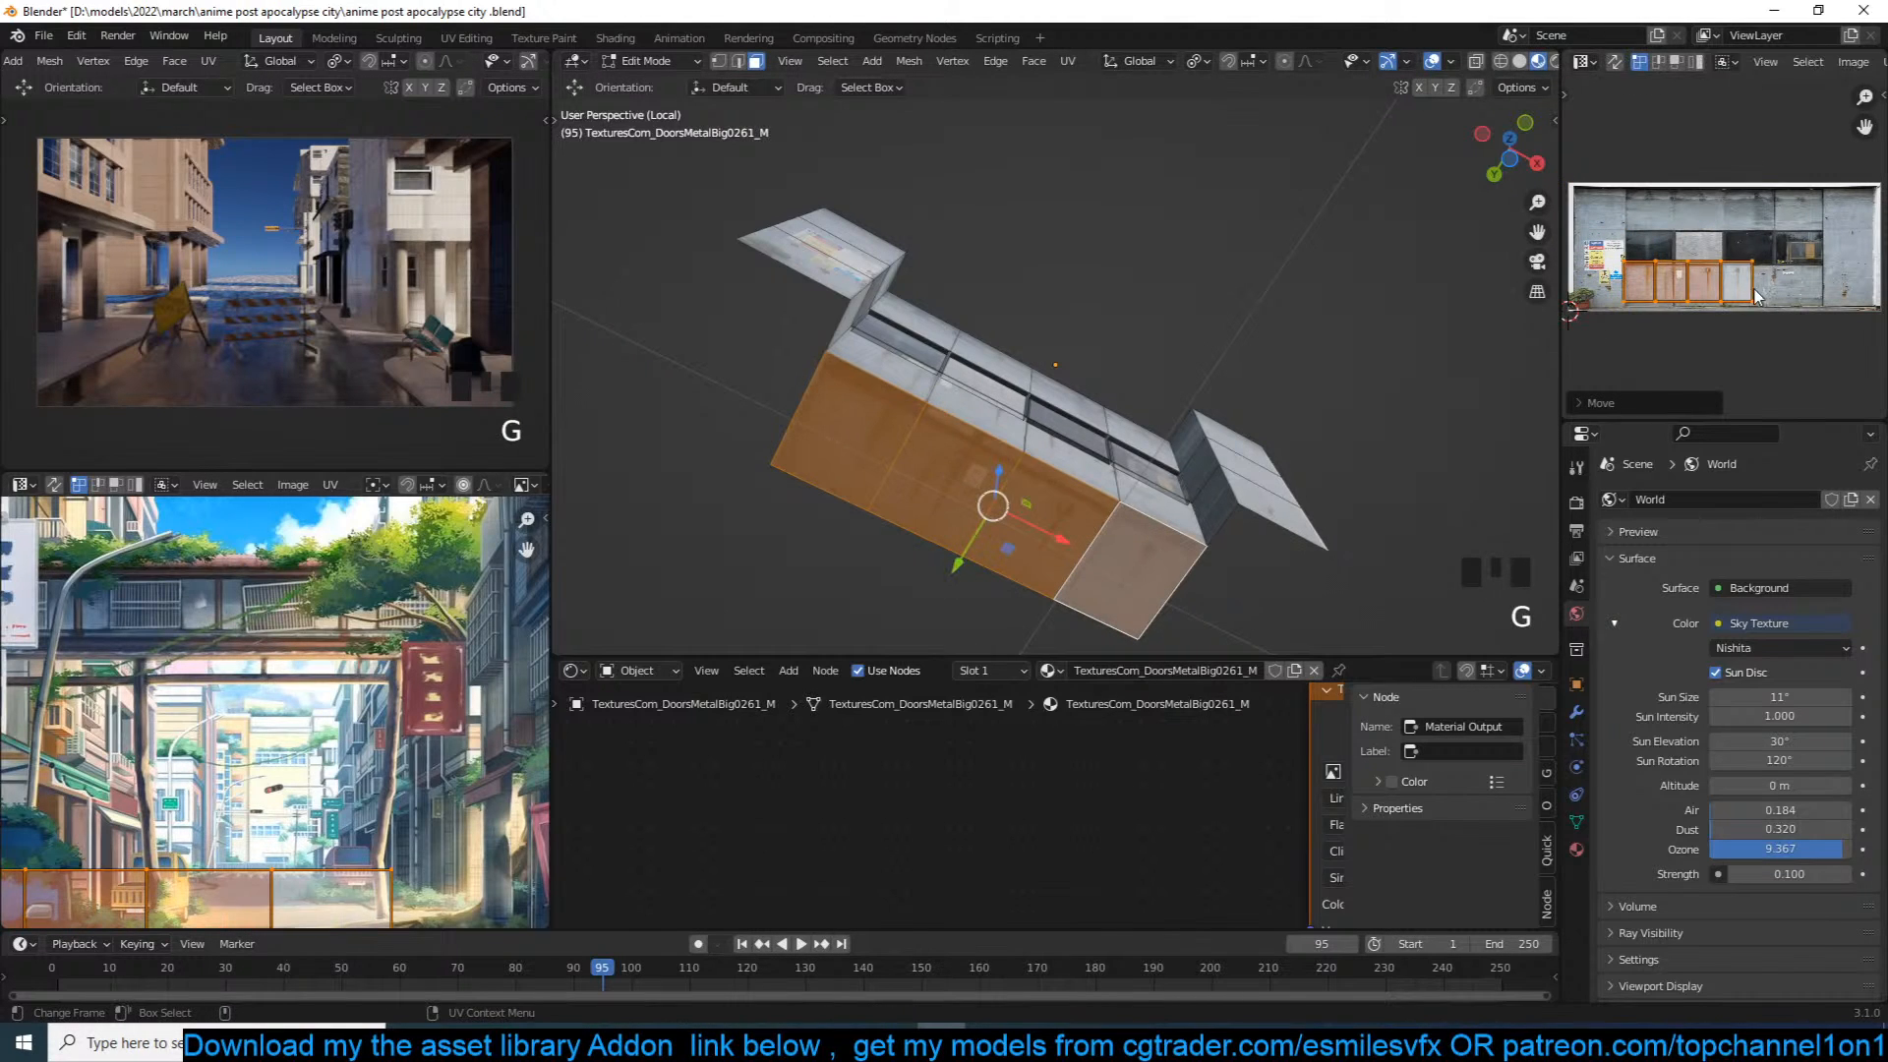
{"action": "key", "text": "g"}
{"action": "left_click", "coordinate": [1750, 308]}
Step: Examine the textured floor and wall from several angles, toggling Edit Mode and X-ray
{"action": "key", "text": "Tab"}
{"action": "key", "text": "grave"}
{"action": "middle_click_drag", "start_coordinate": [1203, 432], "coordinate": [1252, 186]}
{"action": "key", "text": "grave"}
{"action": "key", "text": "Tab"}
{"action": "key", "text": "grave"}
{"action": "key", "text": "alt+z"}
{"action": "key", "text": "grave"}
{"action": "key", "text": "alt+z"}
{"action": "key", "text": "grave"}
{"action": "middle_click_drag", "start_coordinate": [1167, 237], "coordinate": [1192, 227]}
Step: Extrude the recessed wall's top edges backward to form a roof above the floor
{"action": "key", "text": "2"}
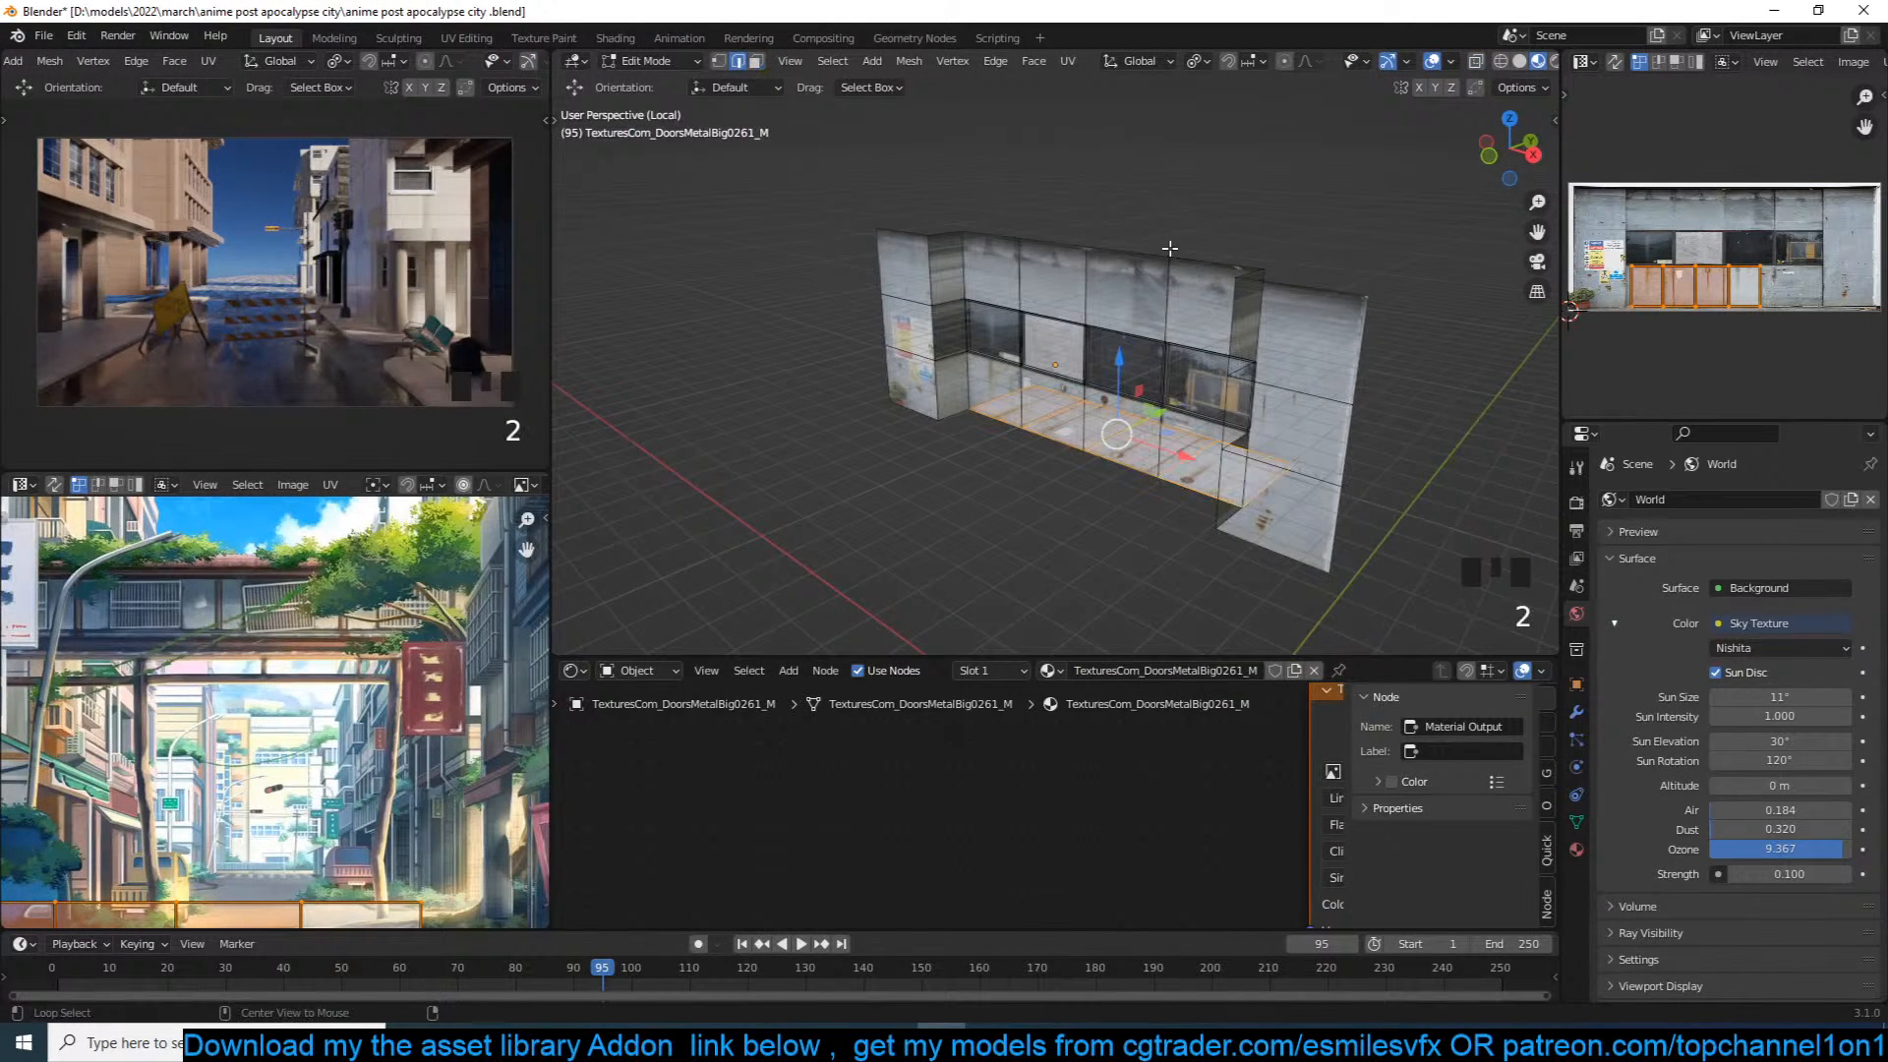
{"action": "left_click", "coordinate": [1187, 255], "text": "alt"}
{"action": "left_click", "coordinate": [1221, 262]}
{"action": "key", "text": "grave"}
{"action": "middle_click_drag", "start_coordinate": [1047, 199], "coordinate": [1078, 258]}
{"action": "key", "text": "e"}
{"action": "left_click", "coordinate": [1170, 262]}
Step: Select the four roof faces and unwrap them
{"action": "key", "text": "3"}
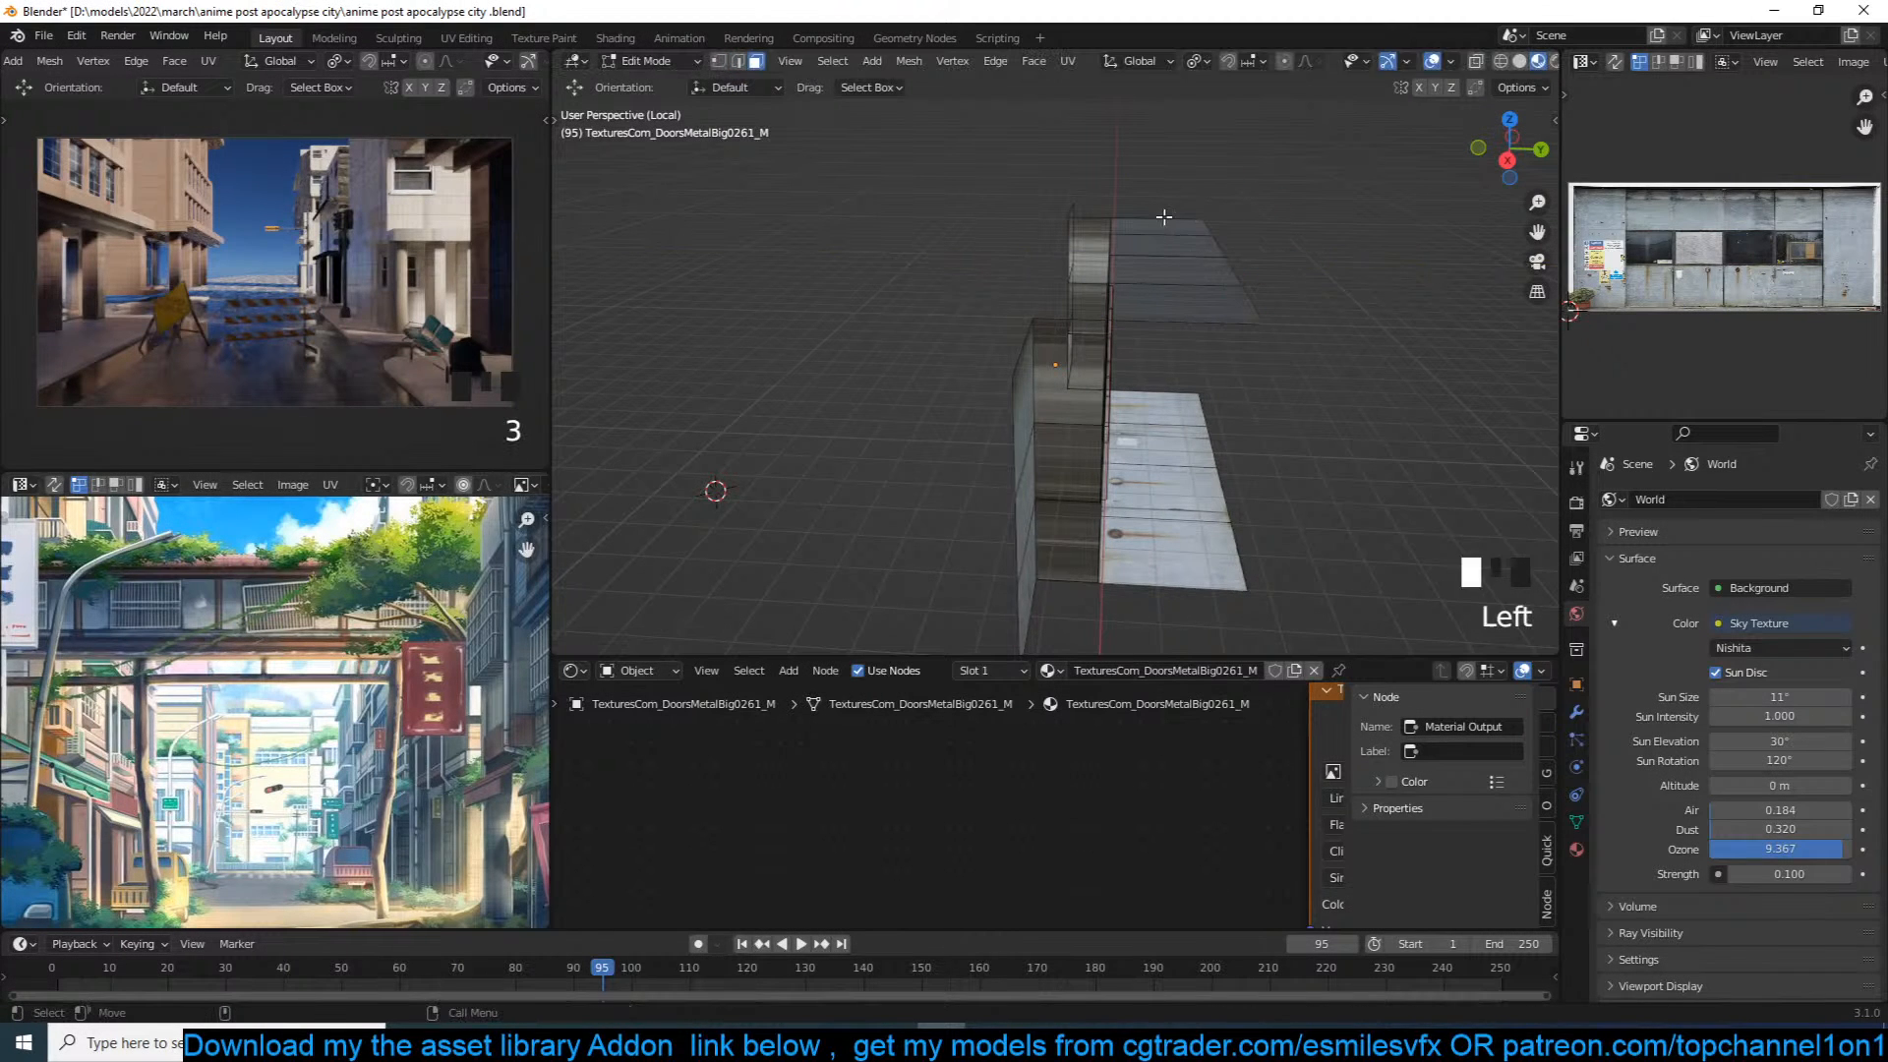
{"action": "left_click", "coordinate": [1164, 280], "text": "ctrl"}
{"action": "left_click", "coordinate": [1177, 246], "text": "alt"}
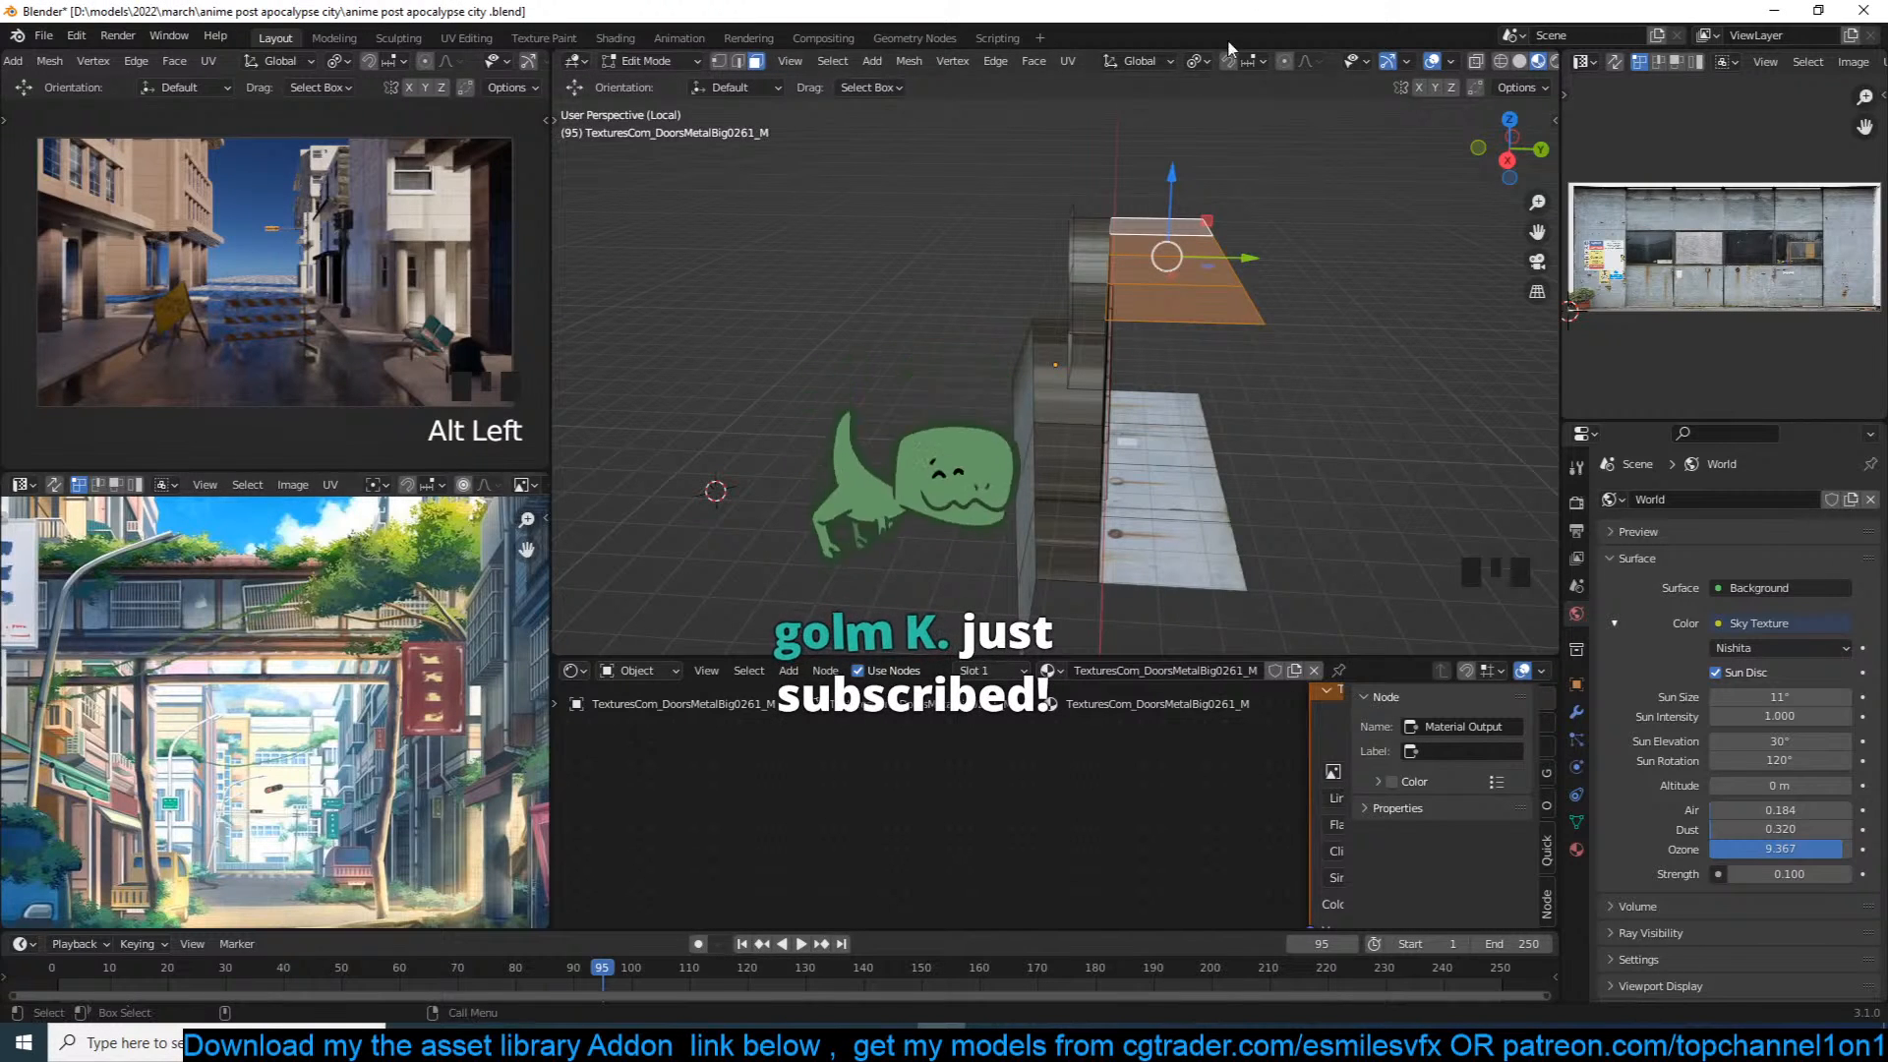
{"action": "key", "text": "u"}
{"action": "left_click", "coordinate": [1119, 307]}
Step: Scale the roof's UVs and move them onto the metal panels above the windows in the texture
{"action": "key", "text": "a"}
{"action": "key", "text": "s"}
{"action": "left_click", "coordinate": [1801, 277]}
{"action": "key", "text": "g"}
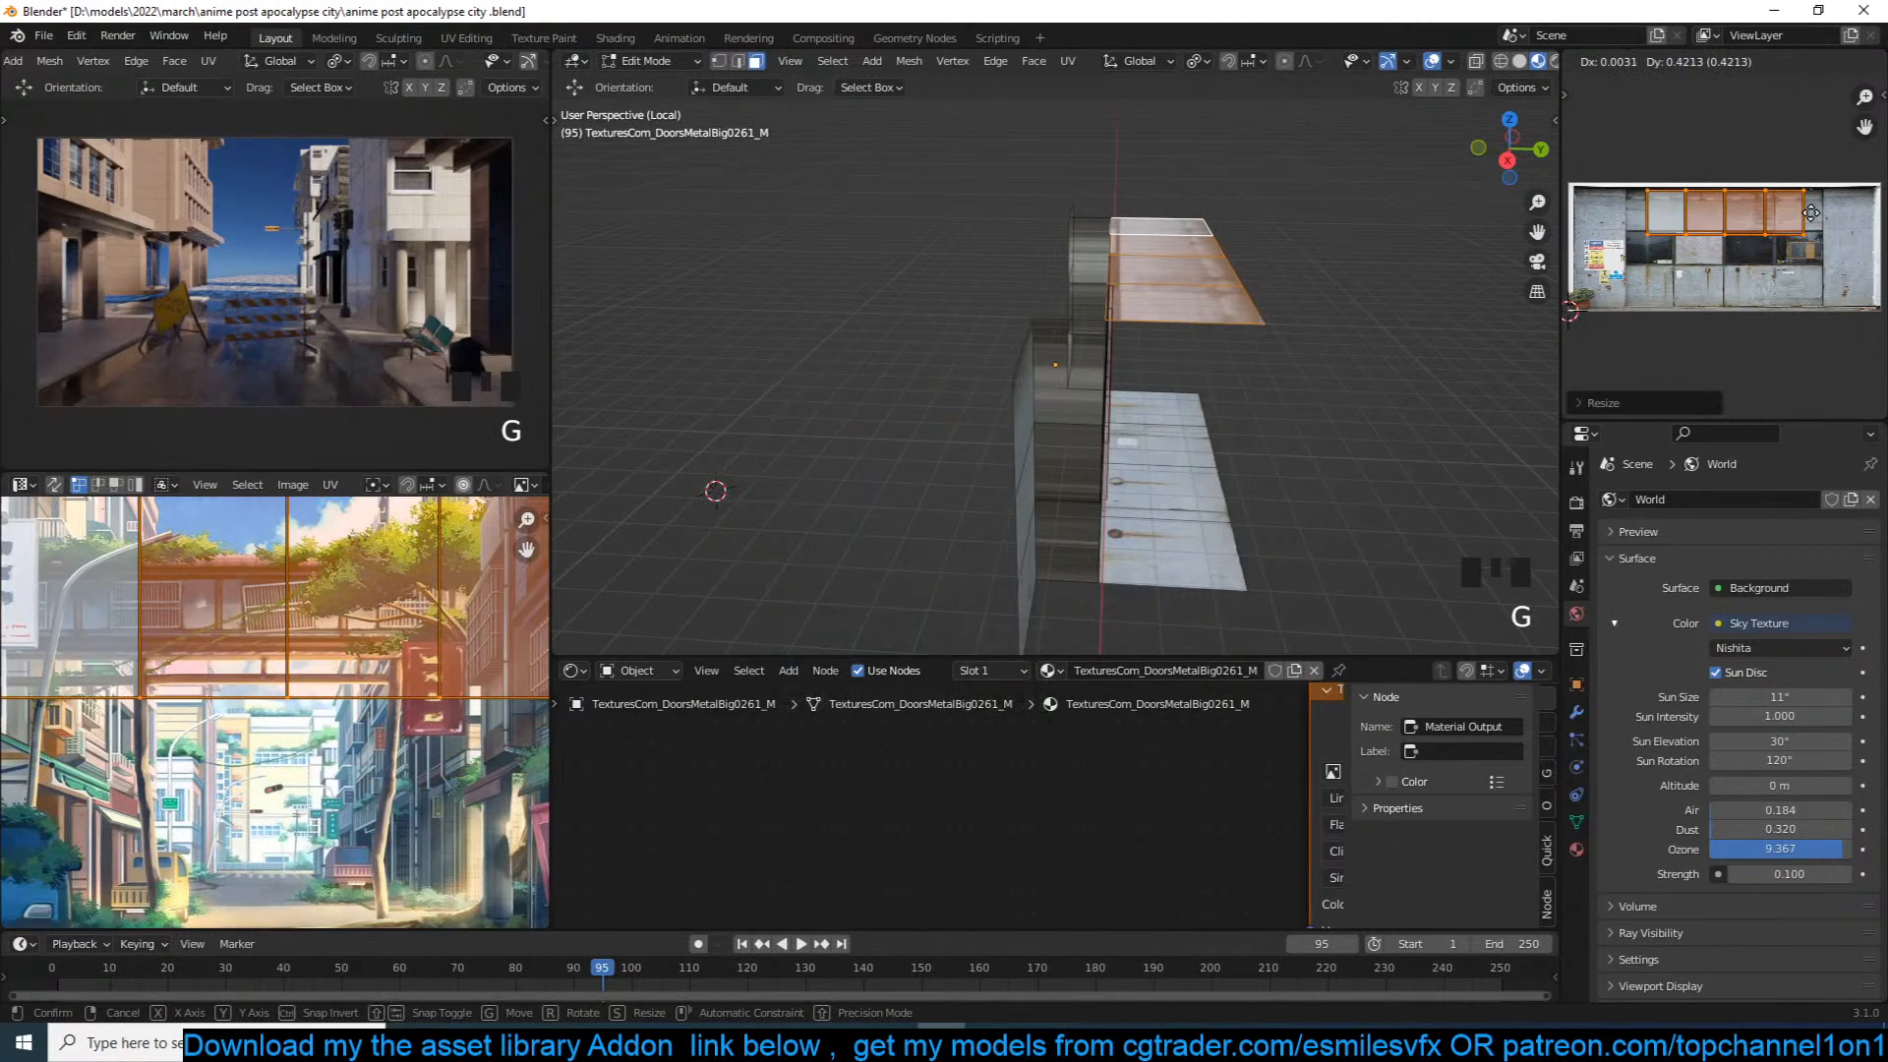
{"action": "left_click", "coordinate": [1805, 232]}
Step: Return to Object Mode, check the model with its new roof and save the file
{"action": "key", "text": "Tab"}
{"action": "key", "text": "grave"}
{"action": "middle_click_drag", "start_coordinate": [1150, 317], "coordinate": [1084, 285]}
{"action": "key", "text": "alt+z"}
{"action": "key", "text": "grave"}
{"action": "key", "text": "ctrl+s"}
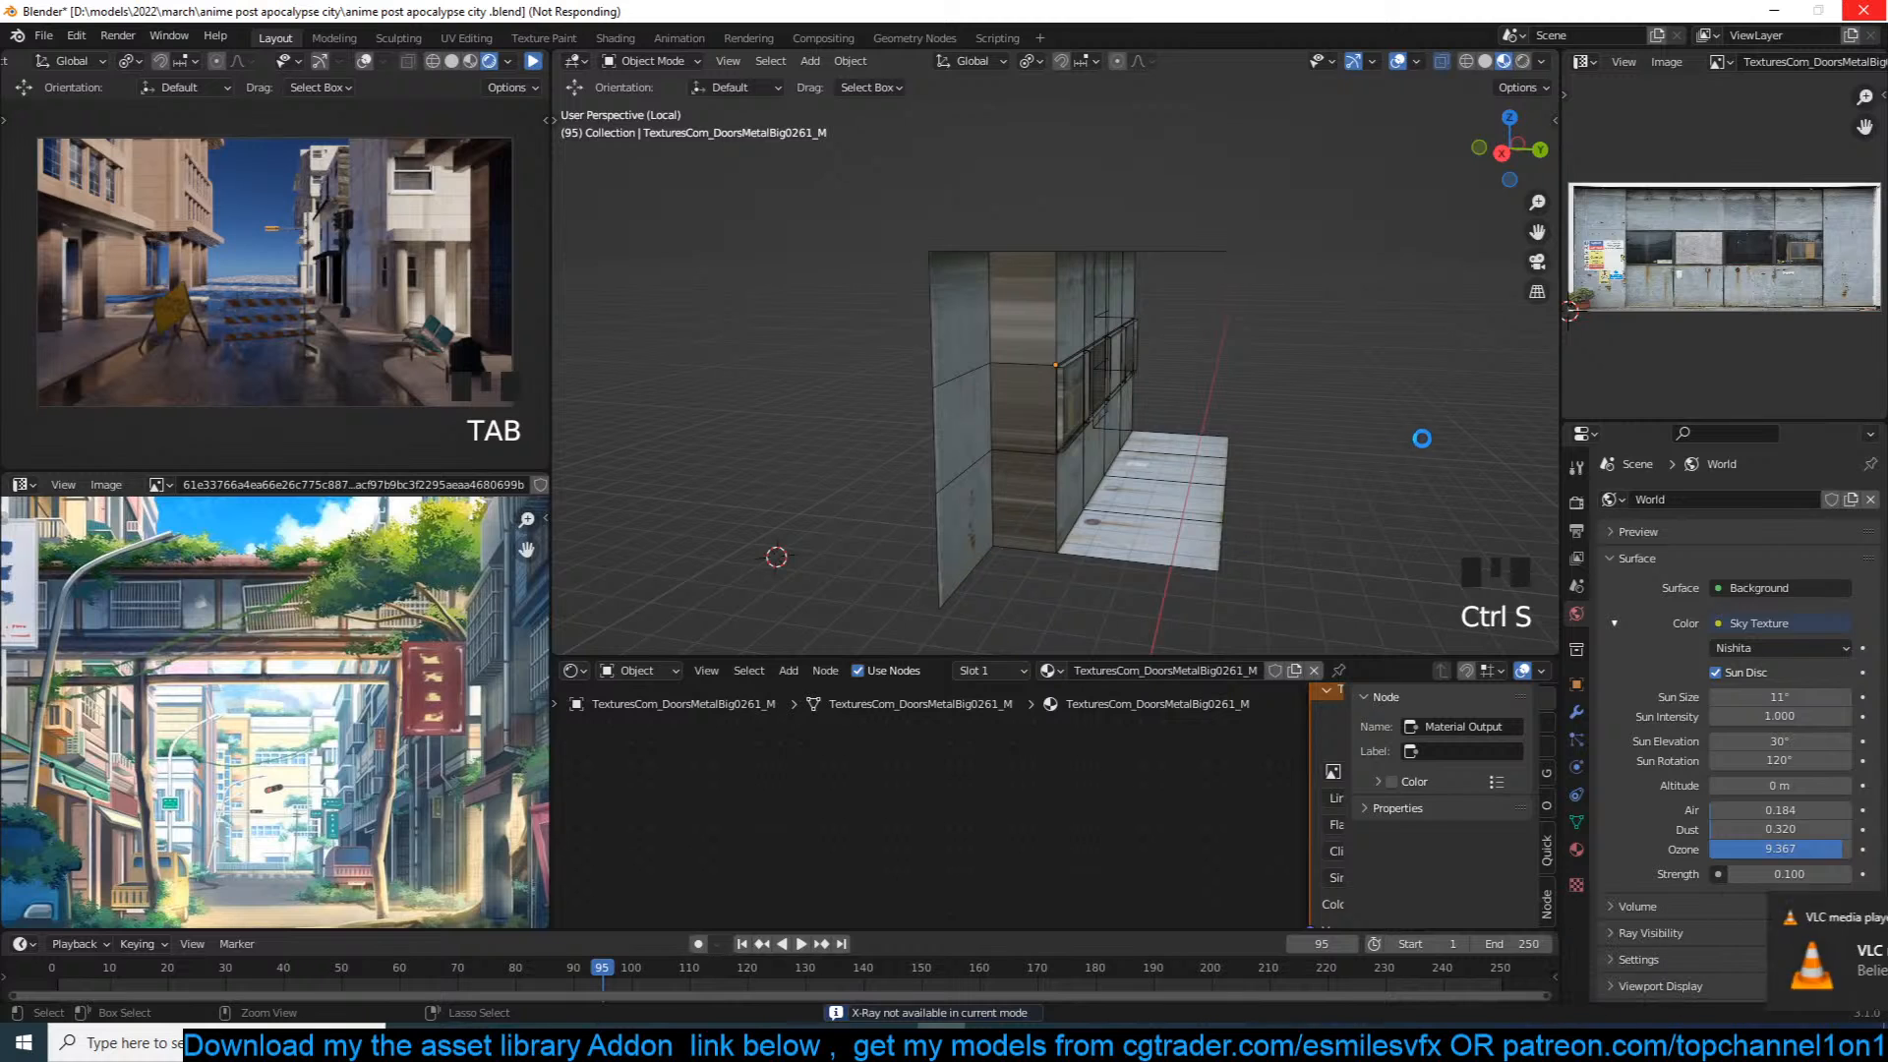
Step: Open Task Manager, end the unresponsive Blender task and relaunch Blender
{"action": "right_click", "coordinate": [1268, 1044]}
{"action": "left_click", "coordinate": [1349, 961]}
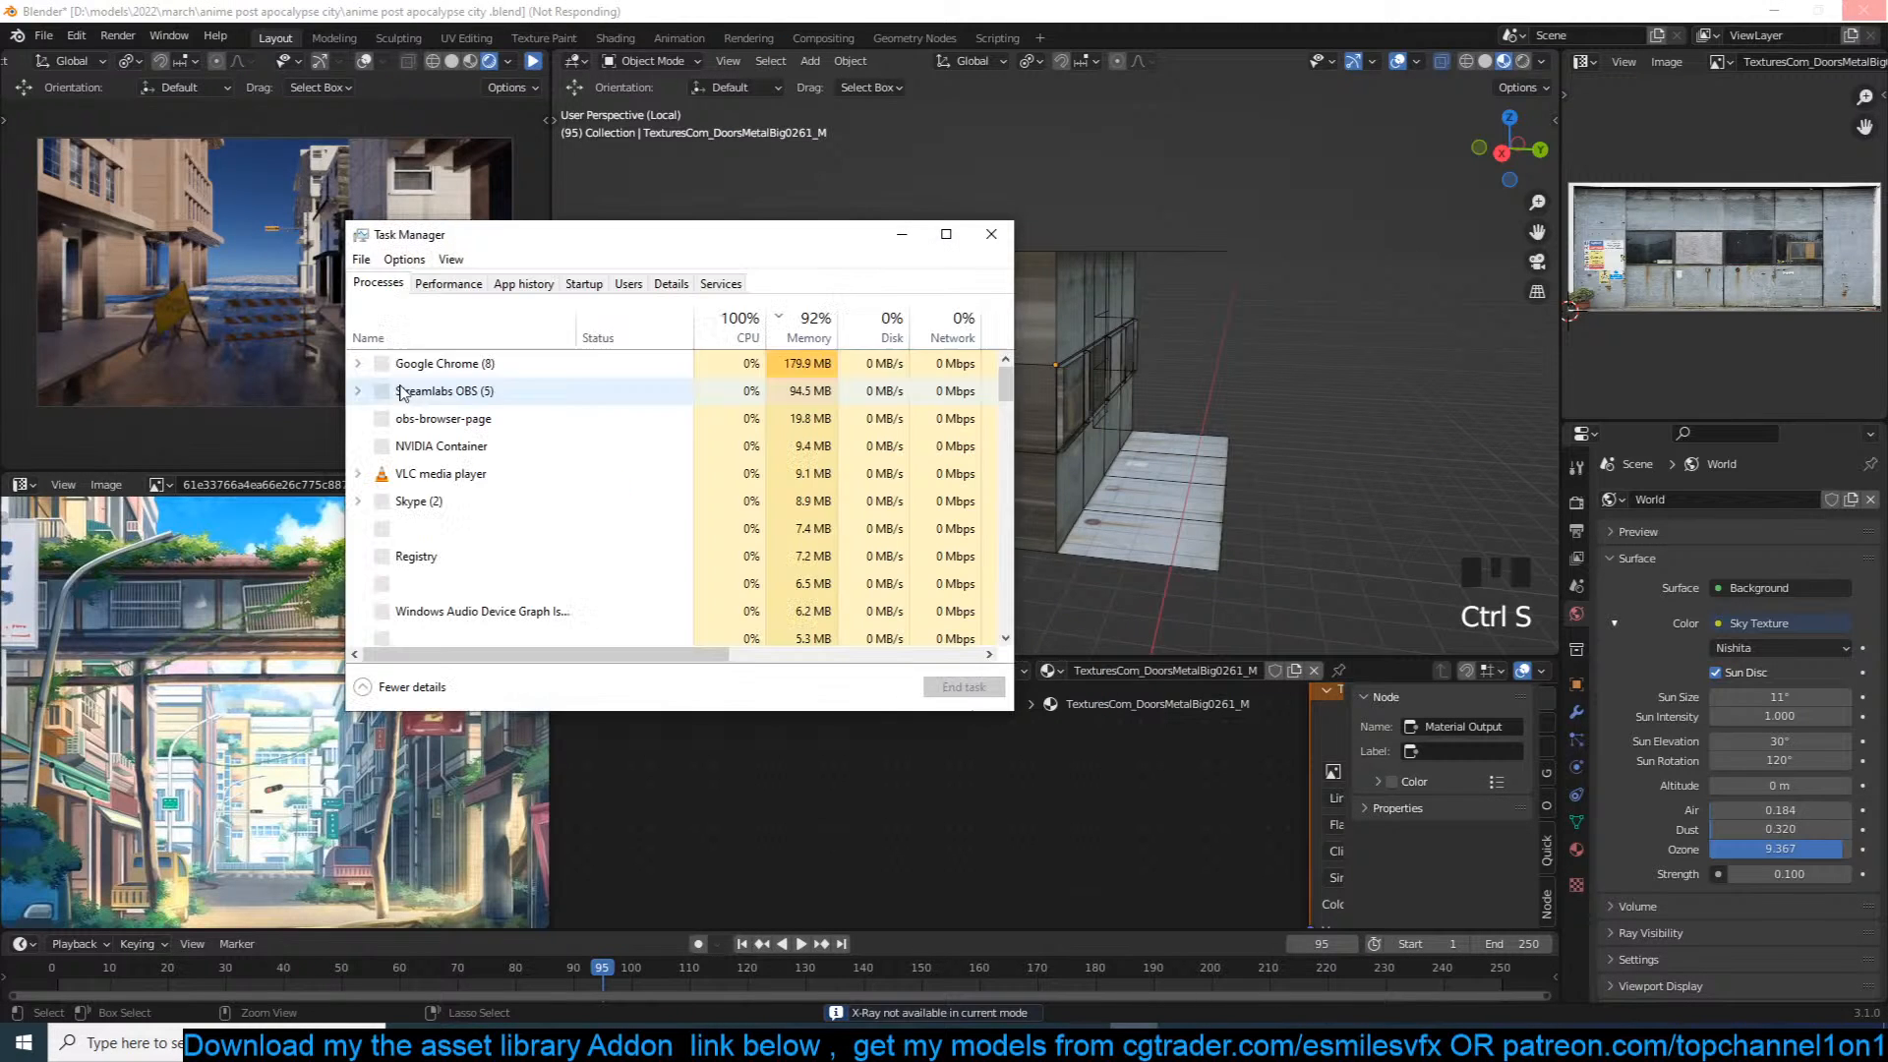
{"action": "left_click", "coordinate": [491, 390]}
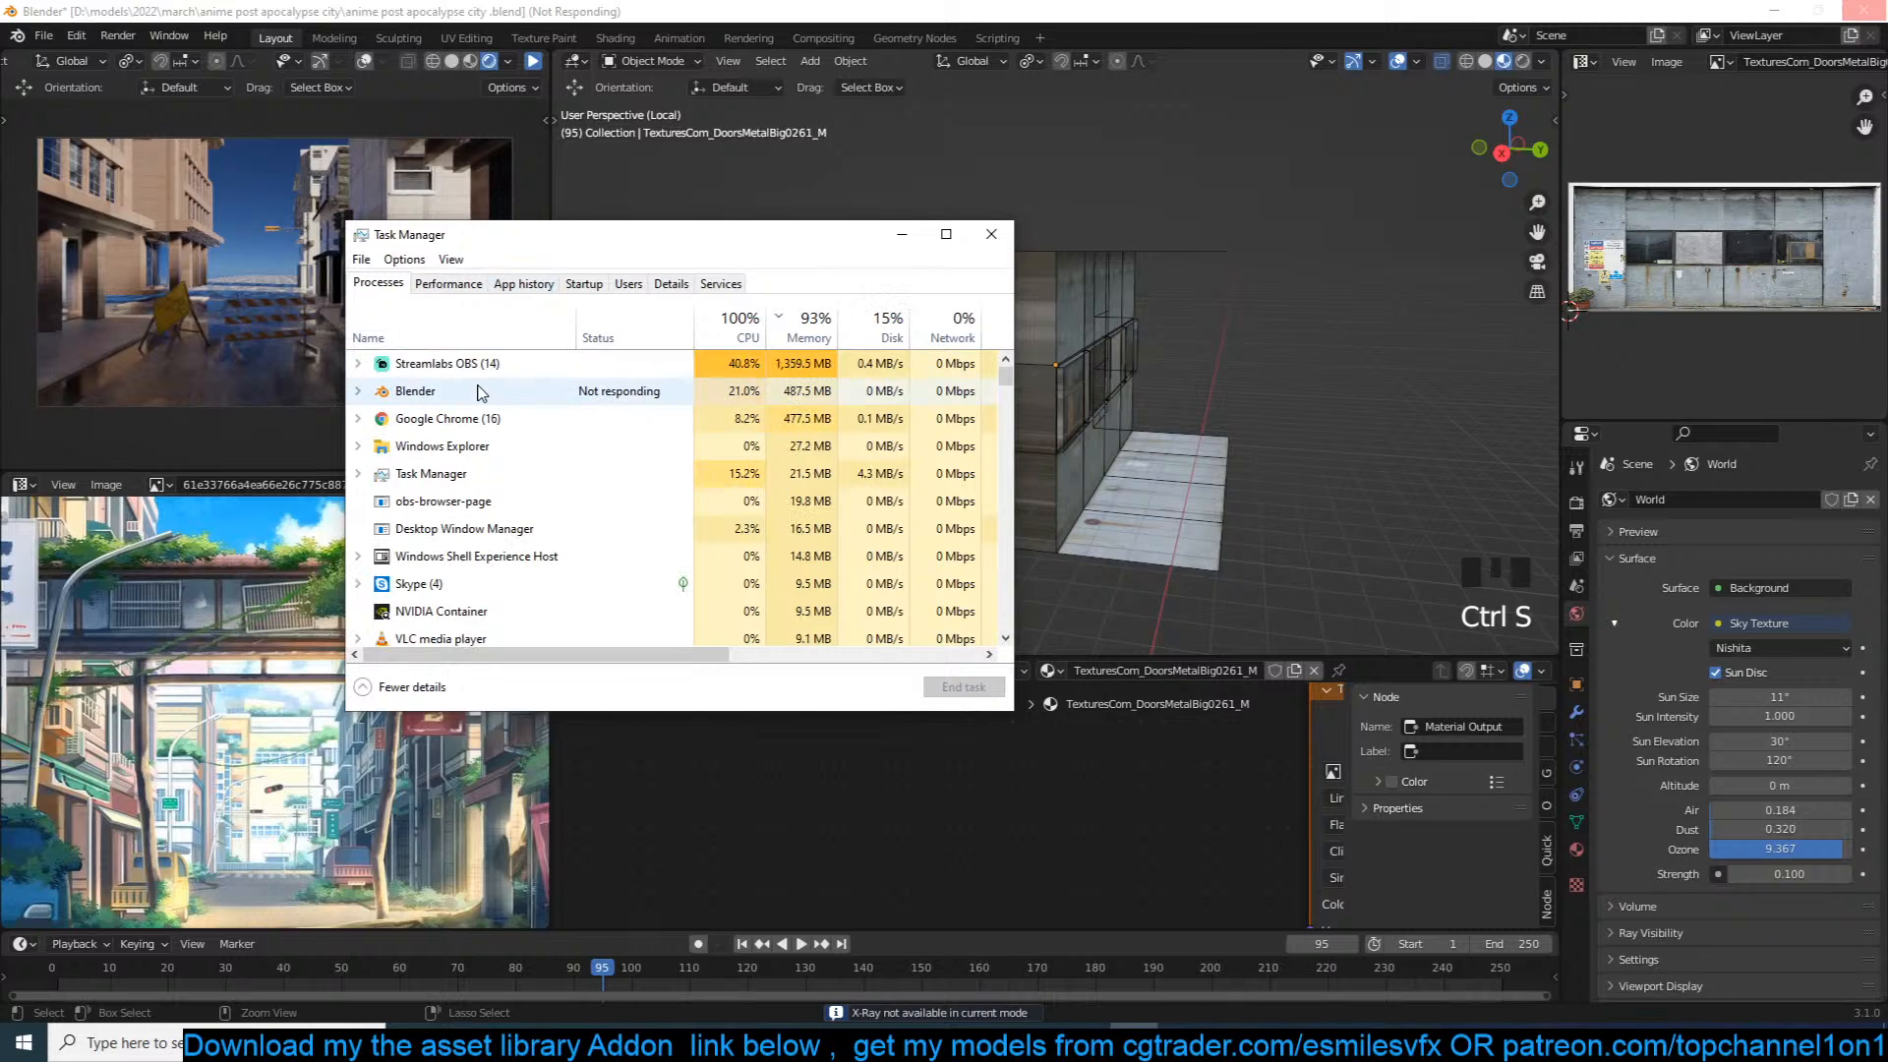
{"action": "left_click", "coordinate": [965, 685]}
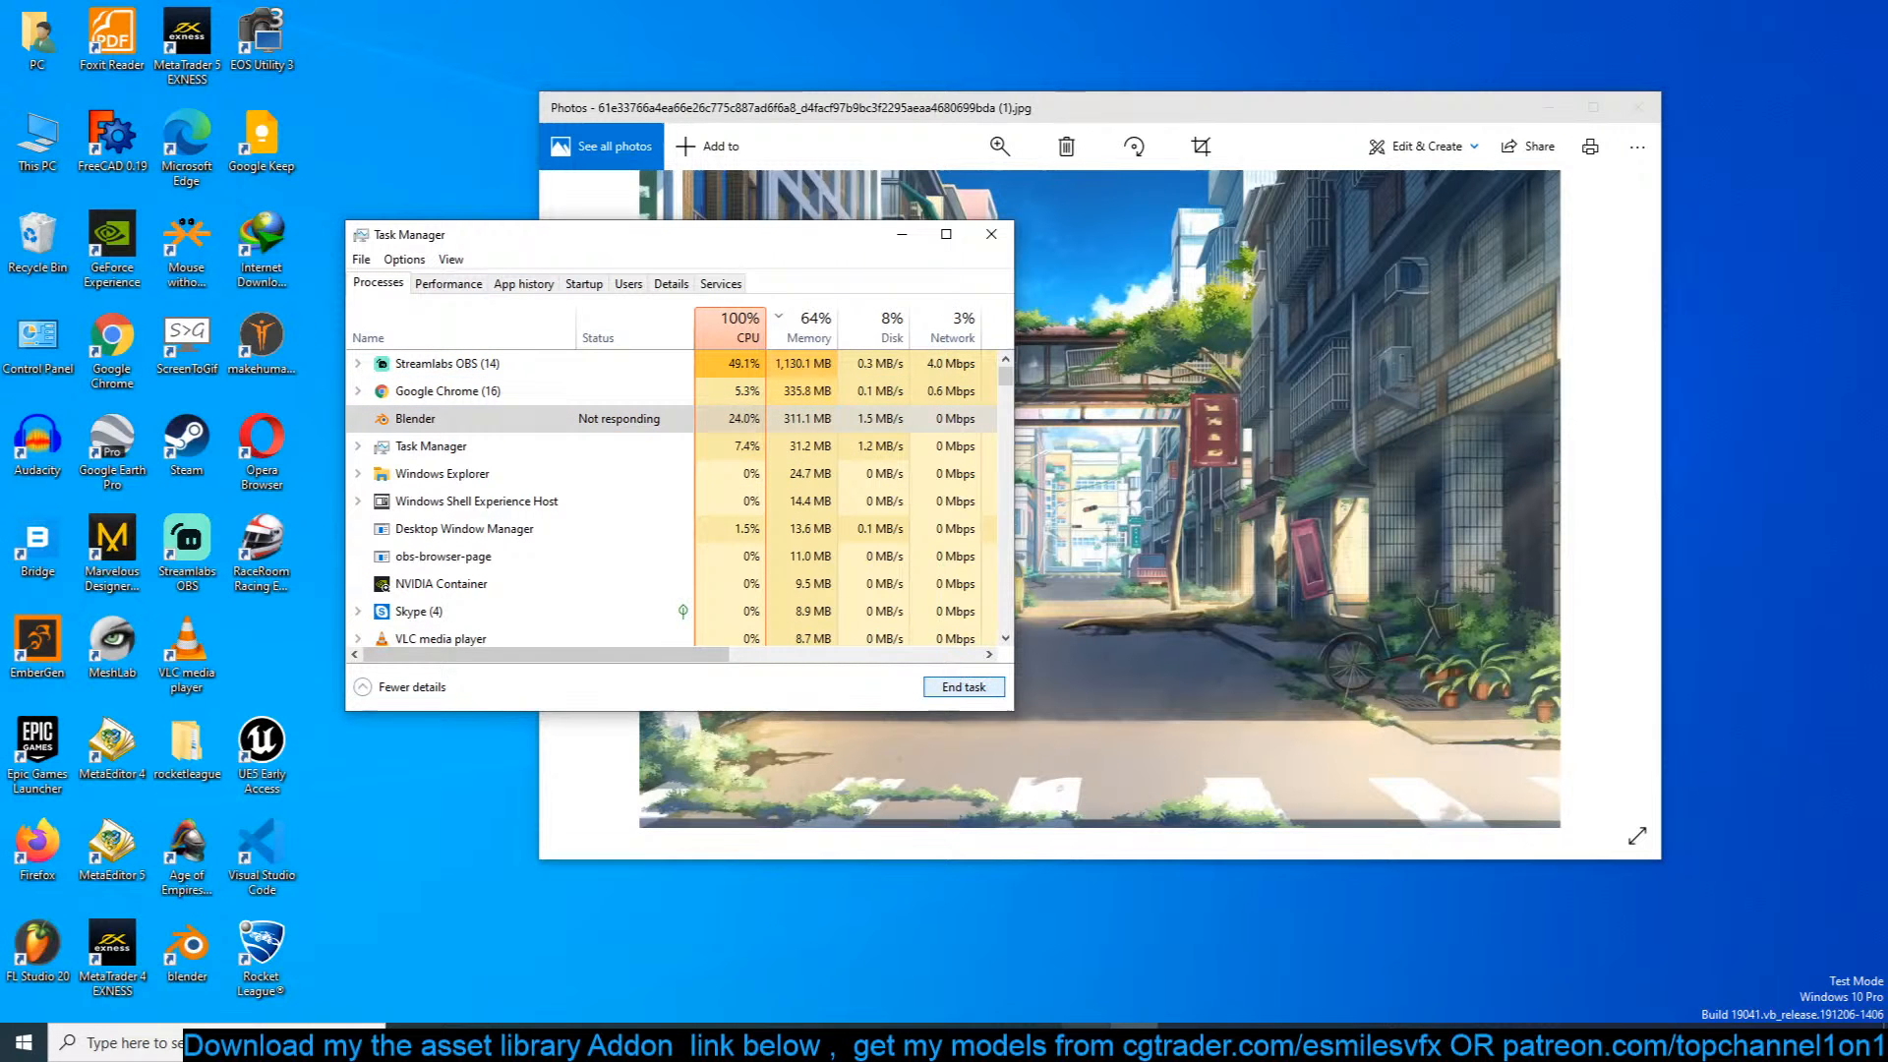
{"action": "left_click", "coordinate": [941, 1042]}
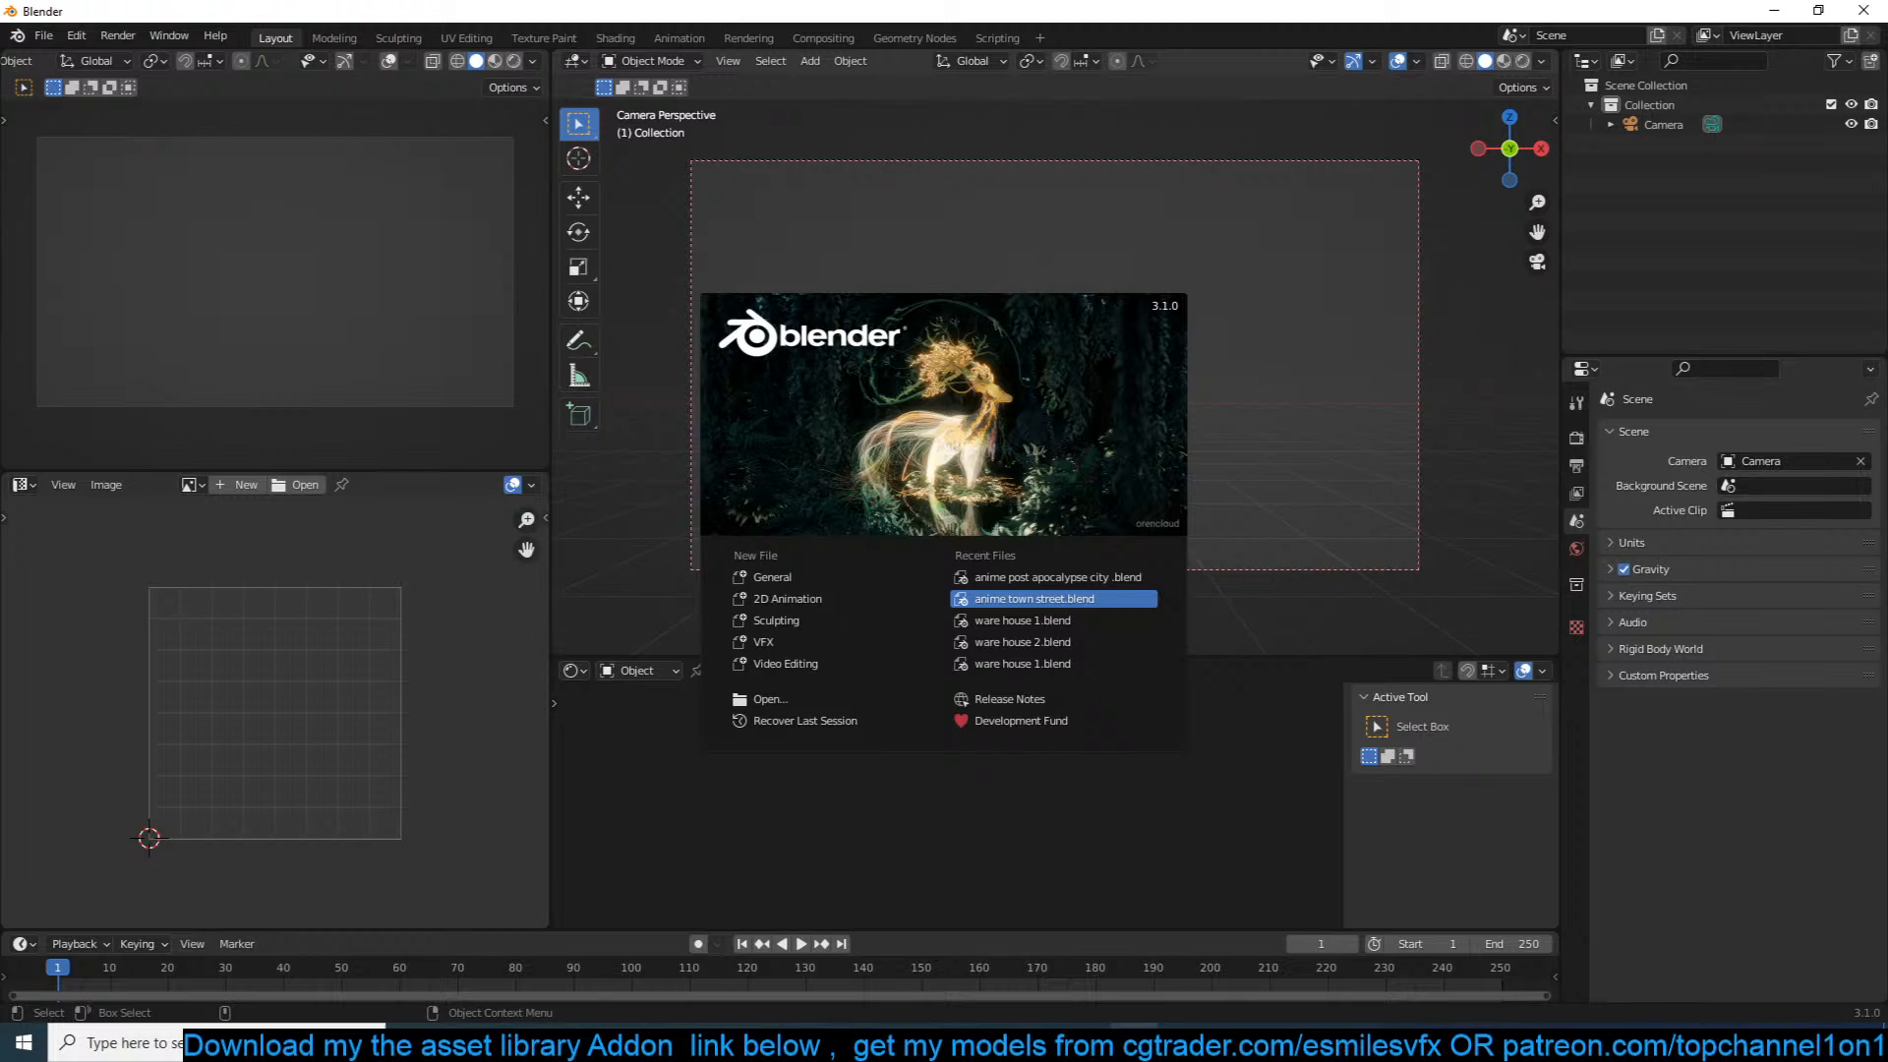
Step: Switch back to Task Manager, end the Blender (2) task and start Blender afresh
{"action": "left_click", "coordinate": [1133, 1042]}
{"action": "left_click", "coordinate": [553, 401]}
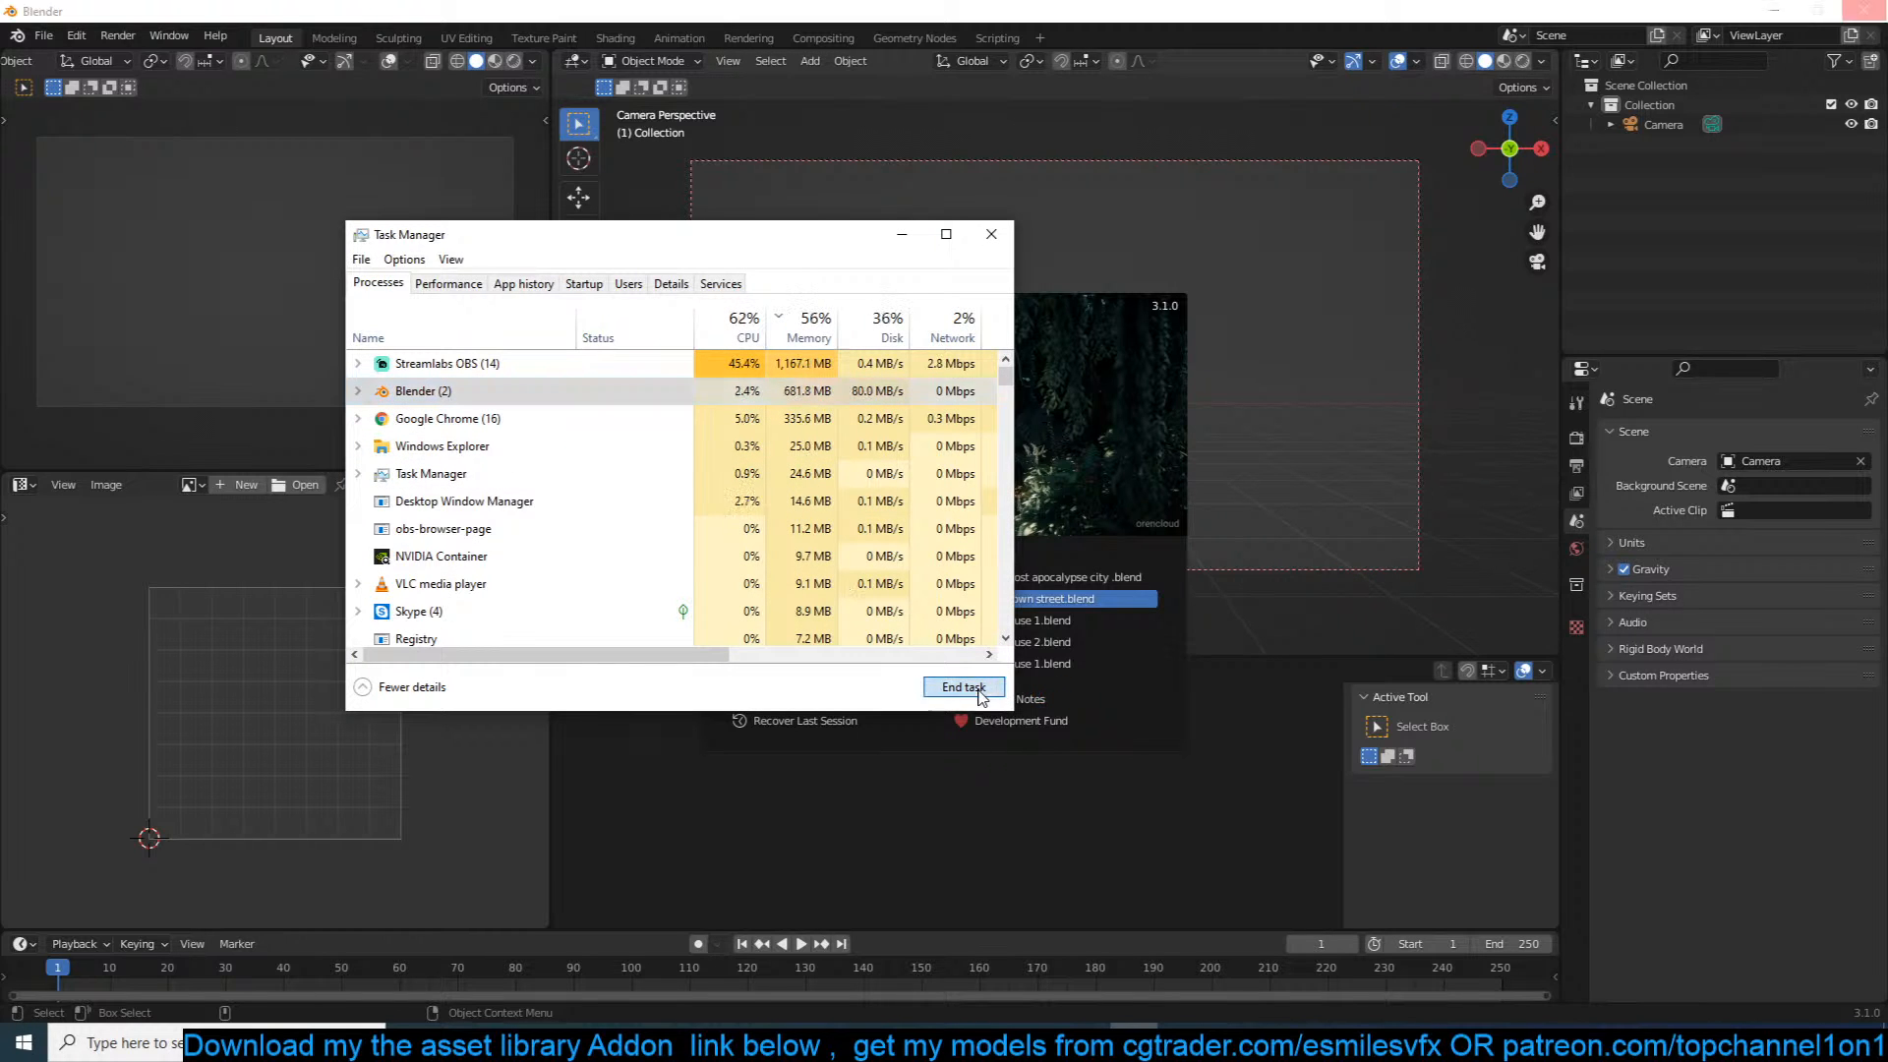
{"action": "left_click", "coordinate": [962, 687]}
{"action": "left_click", "coordinate": [946, 1042]}
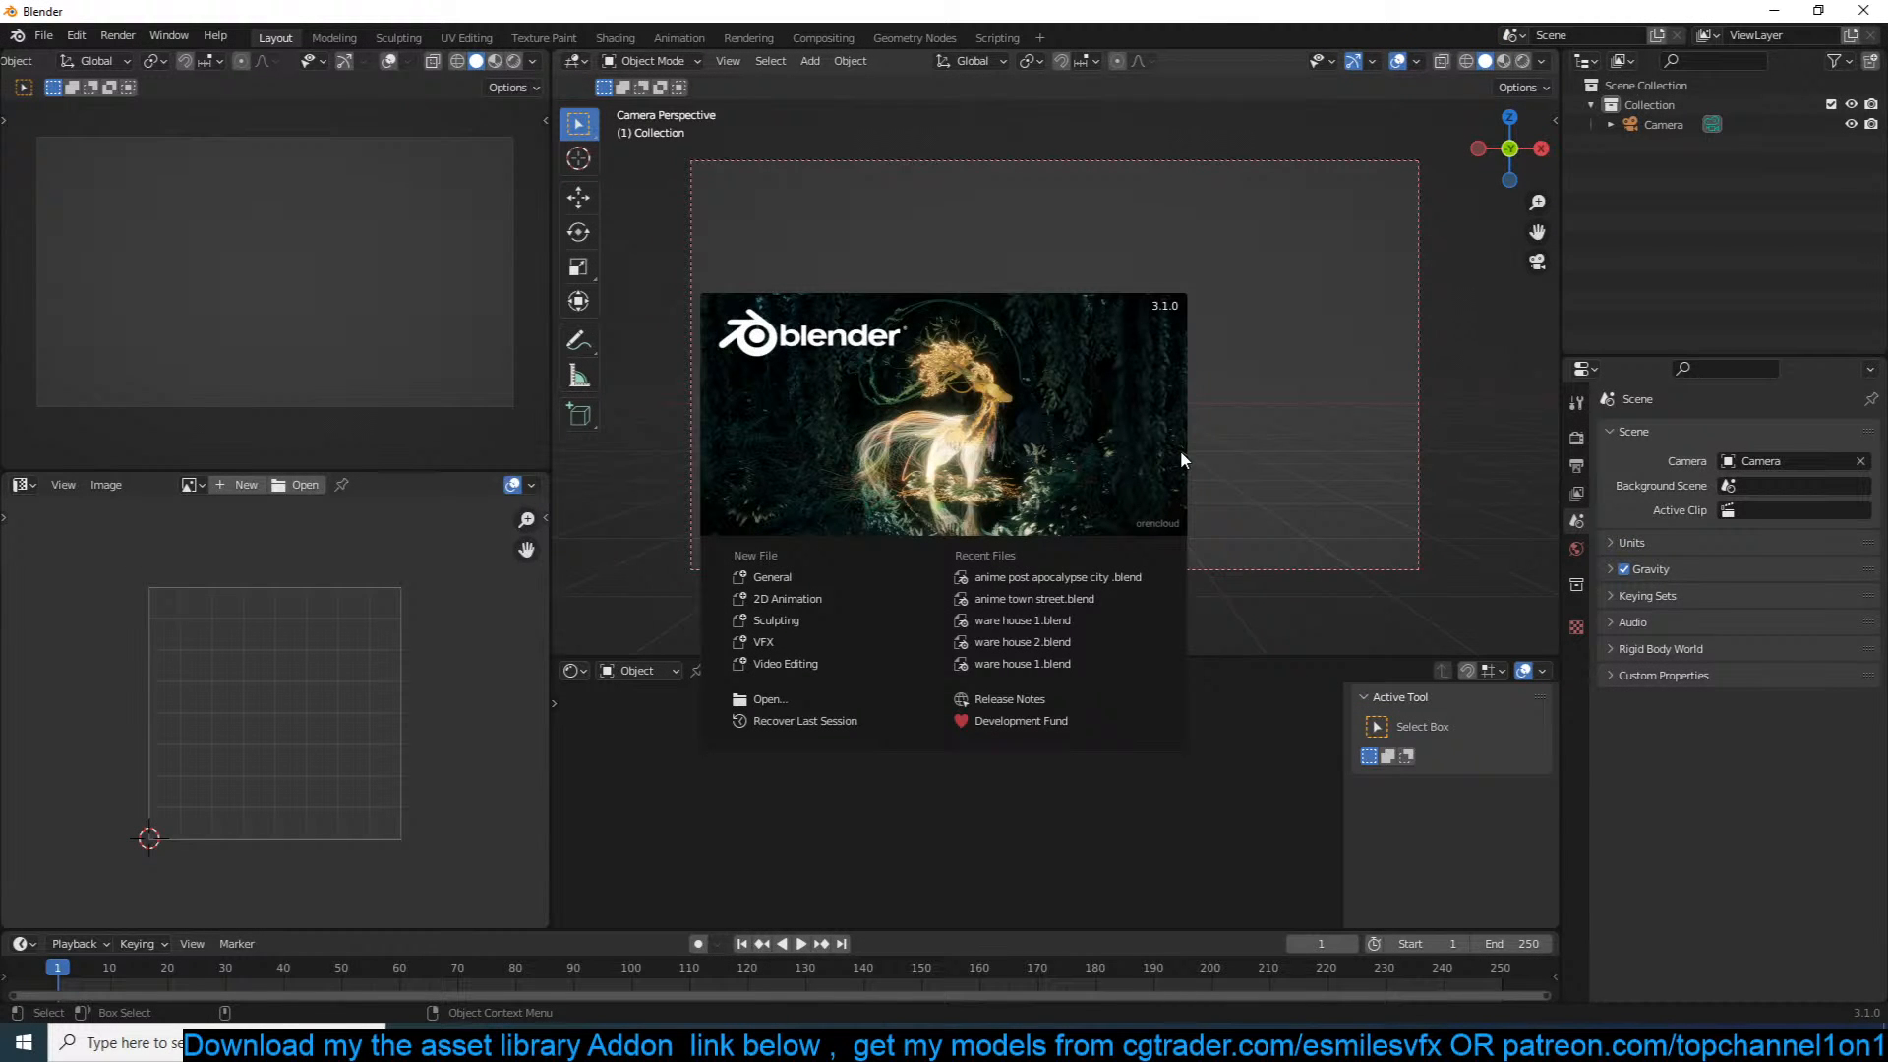
Step: Reopen the recent file anime post apocalypse city .blend and isolate the metal-doors plane in Material Preview shading
{"action": "left_click", "coordinate": [1061, 580]}
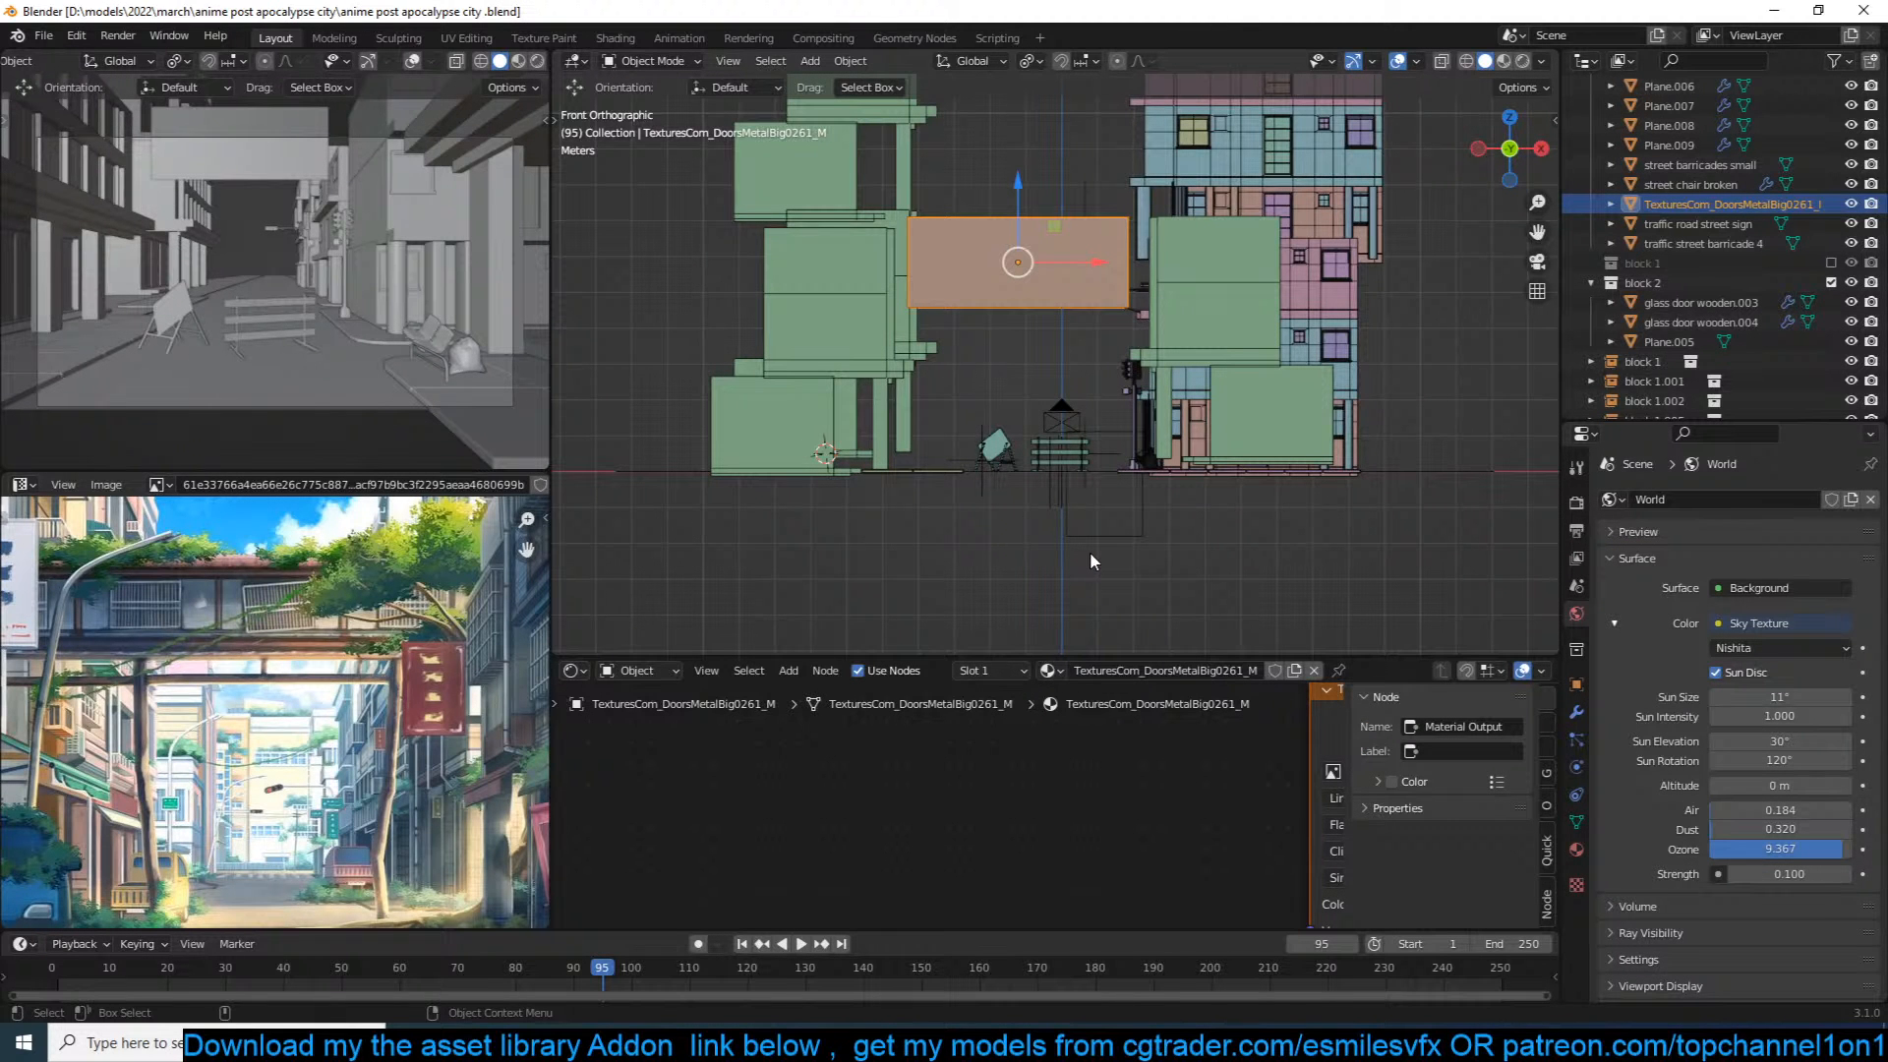
{"action": "middle_click_drag", "start_coordinate": [1129, 514], "coordinate": [1143, 433]}
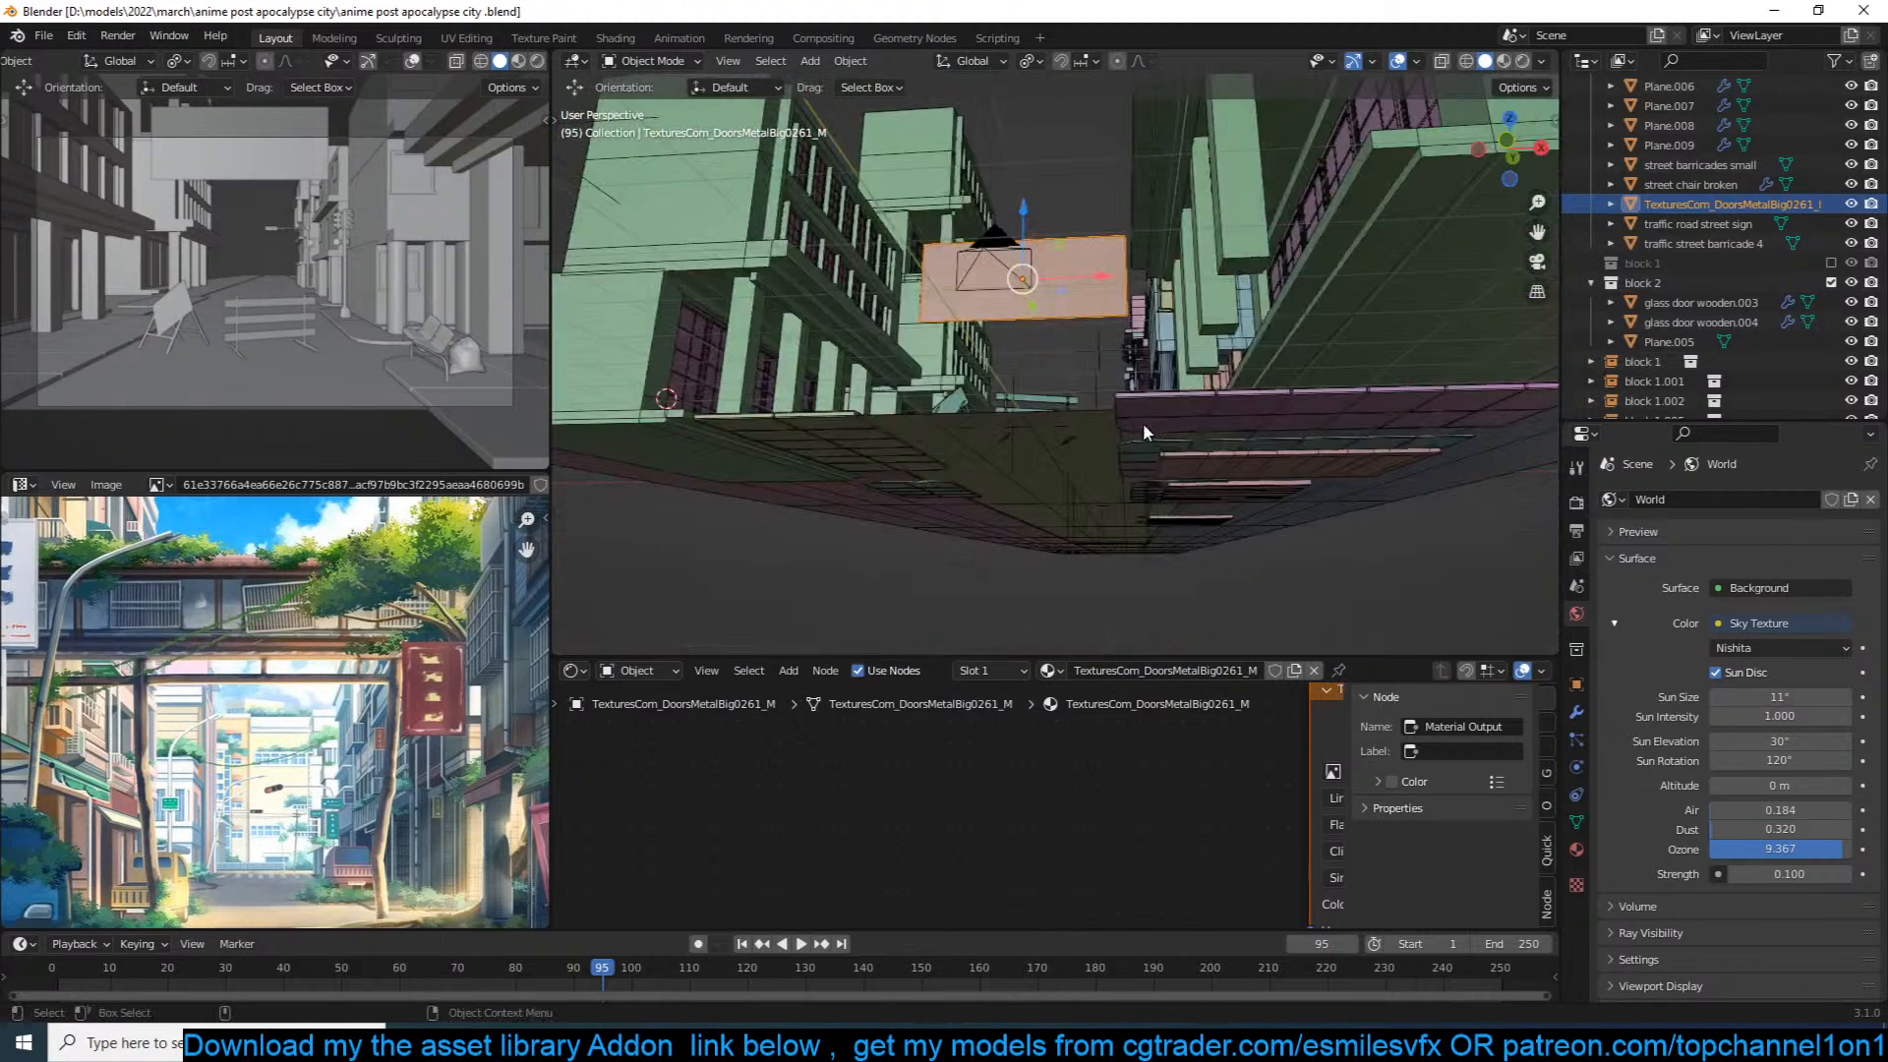
{"action": "key", "text": "KP_Divide"}
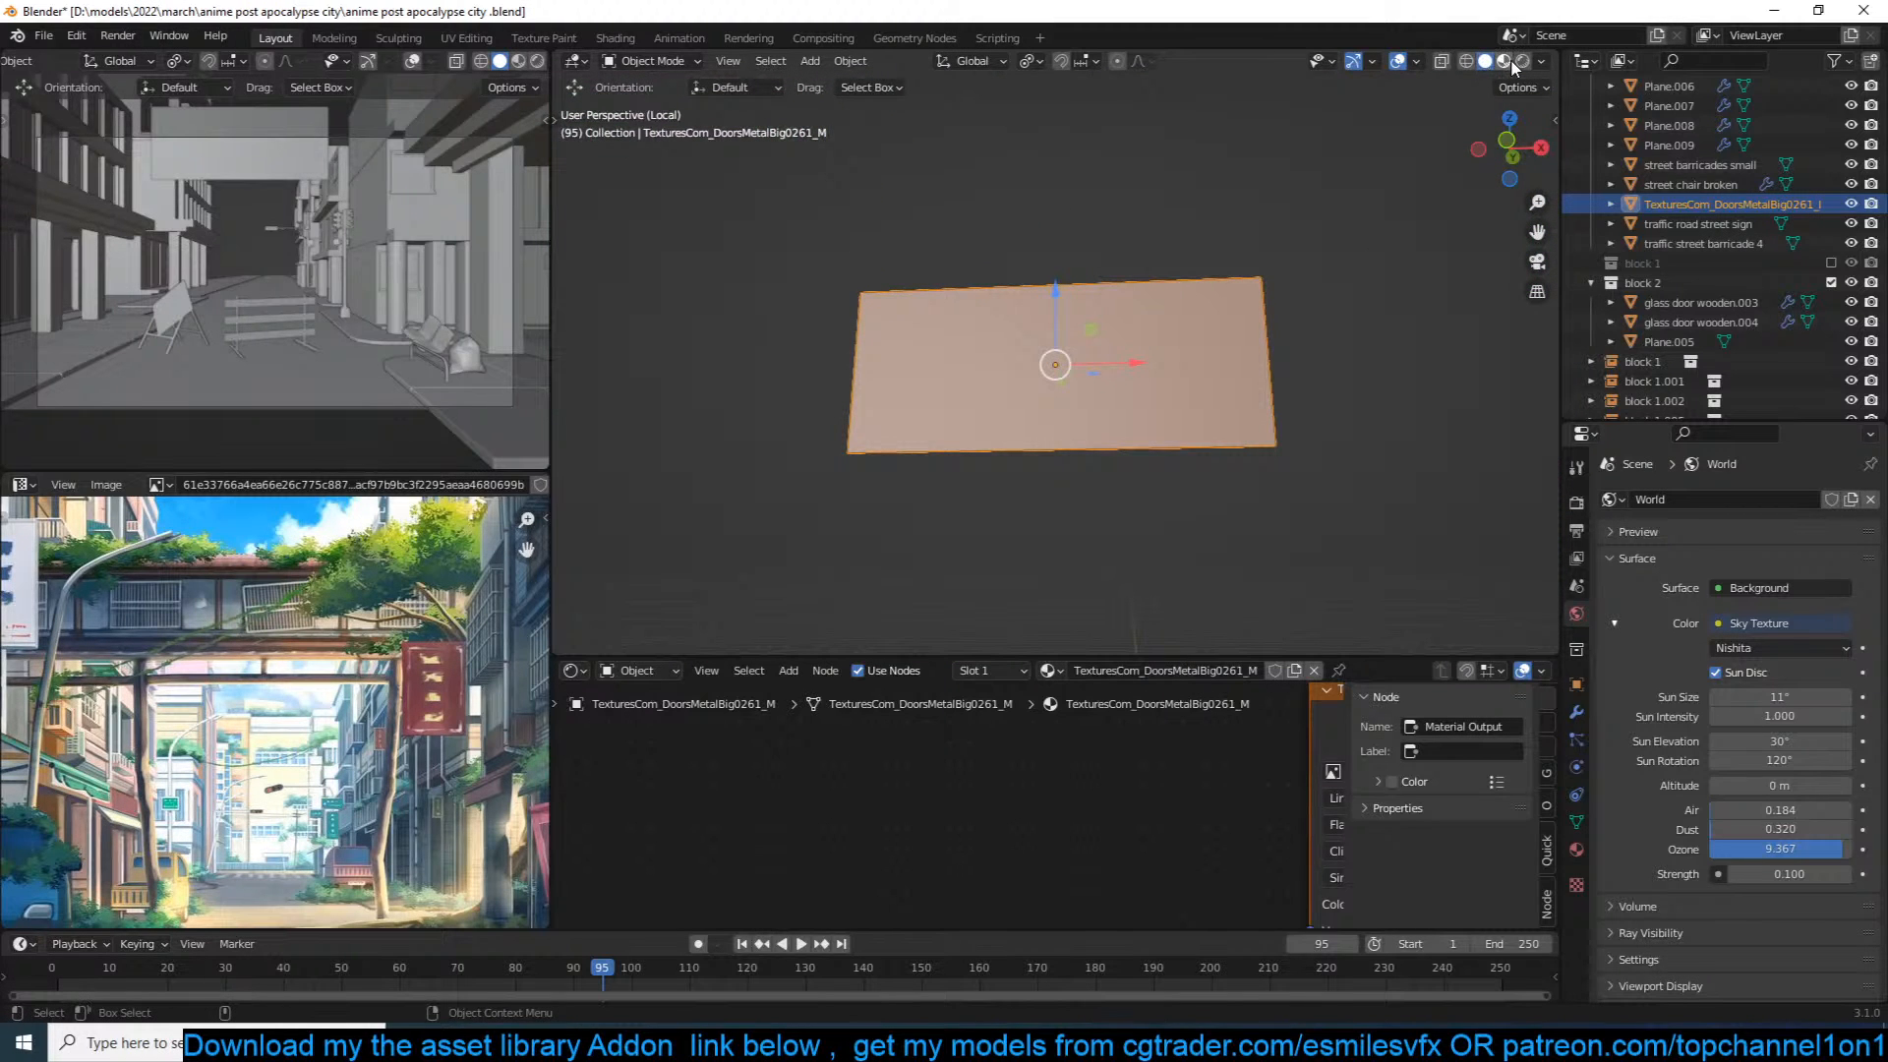
{"action": "left_click", "coordinate": [1503, 60]}
{"action": "middle_click_drag", "start_coordinate": [1131, 379], "coordinate": [1167, 361]}
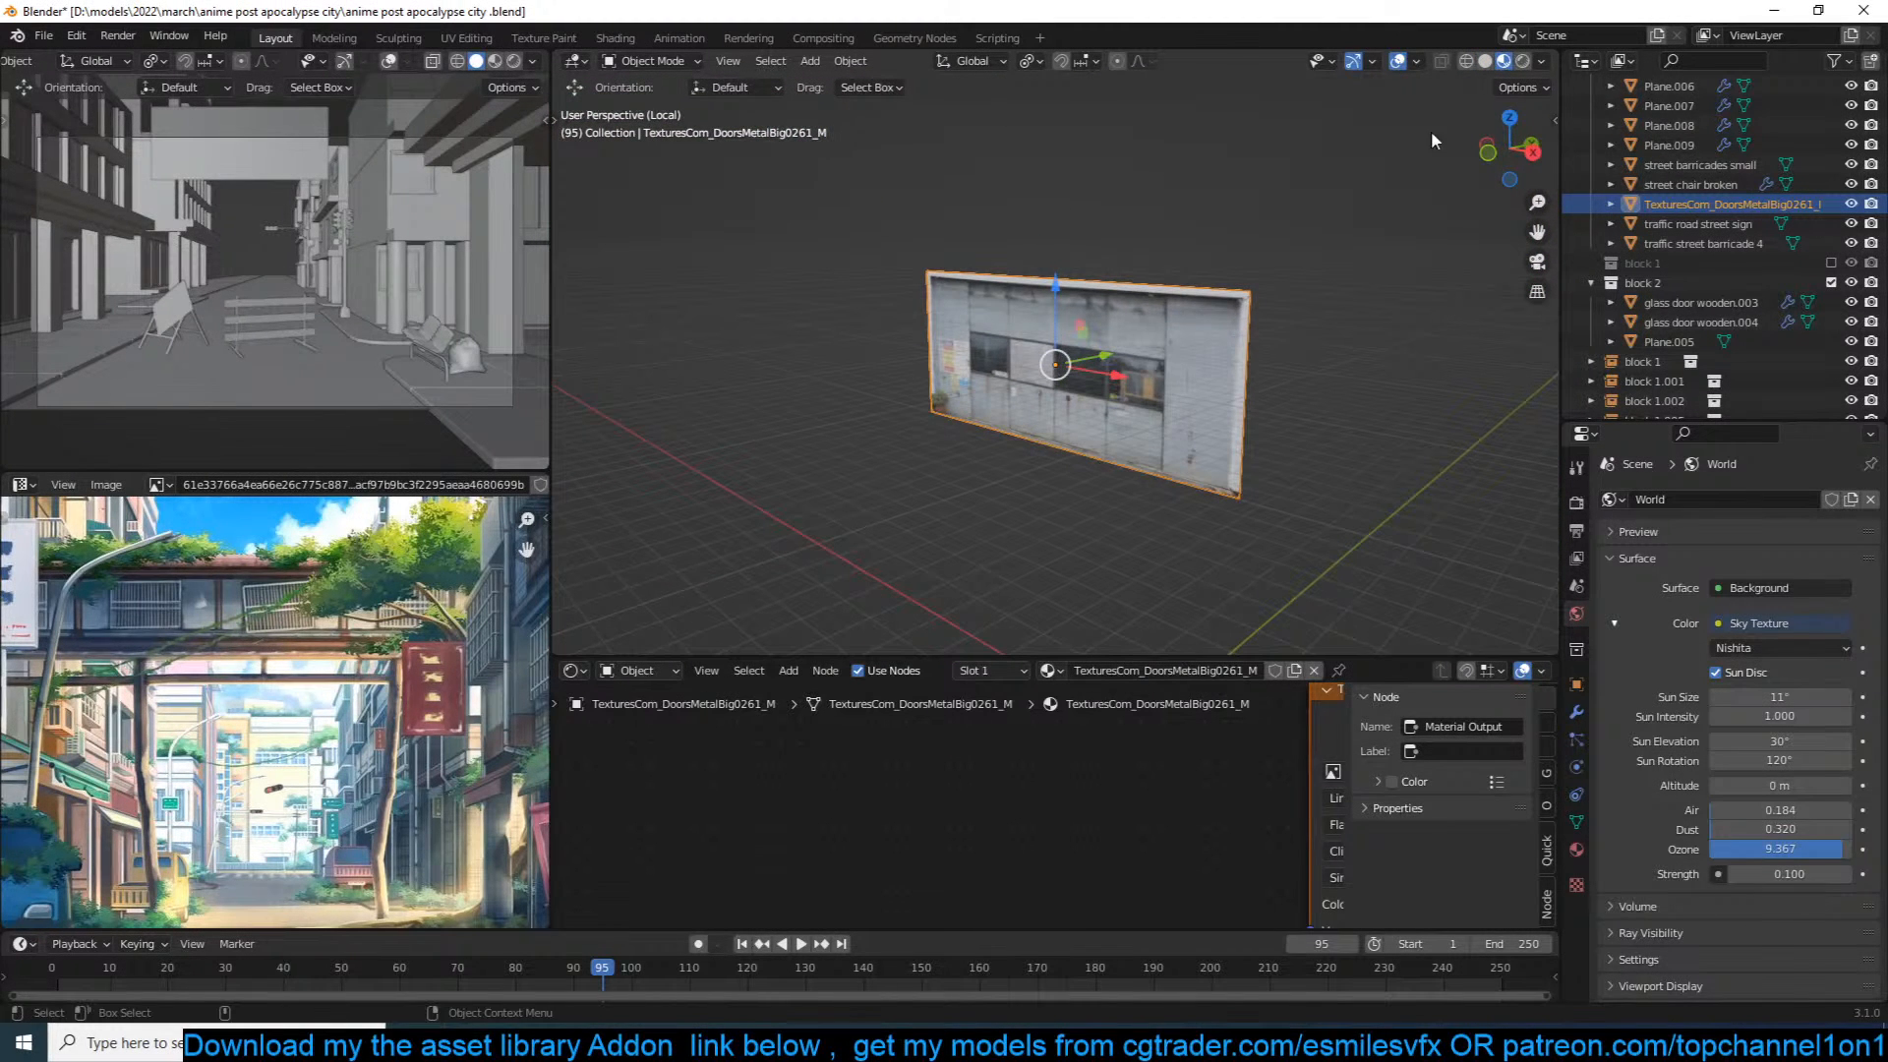
{"action": "middle_click_drag", "start_coordinate": [1182, 191], "coordinate": [1239, 242]}
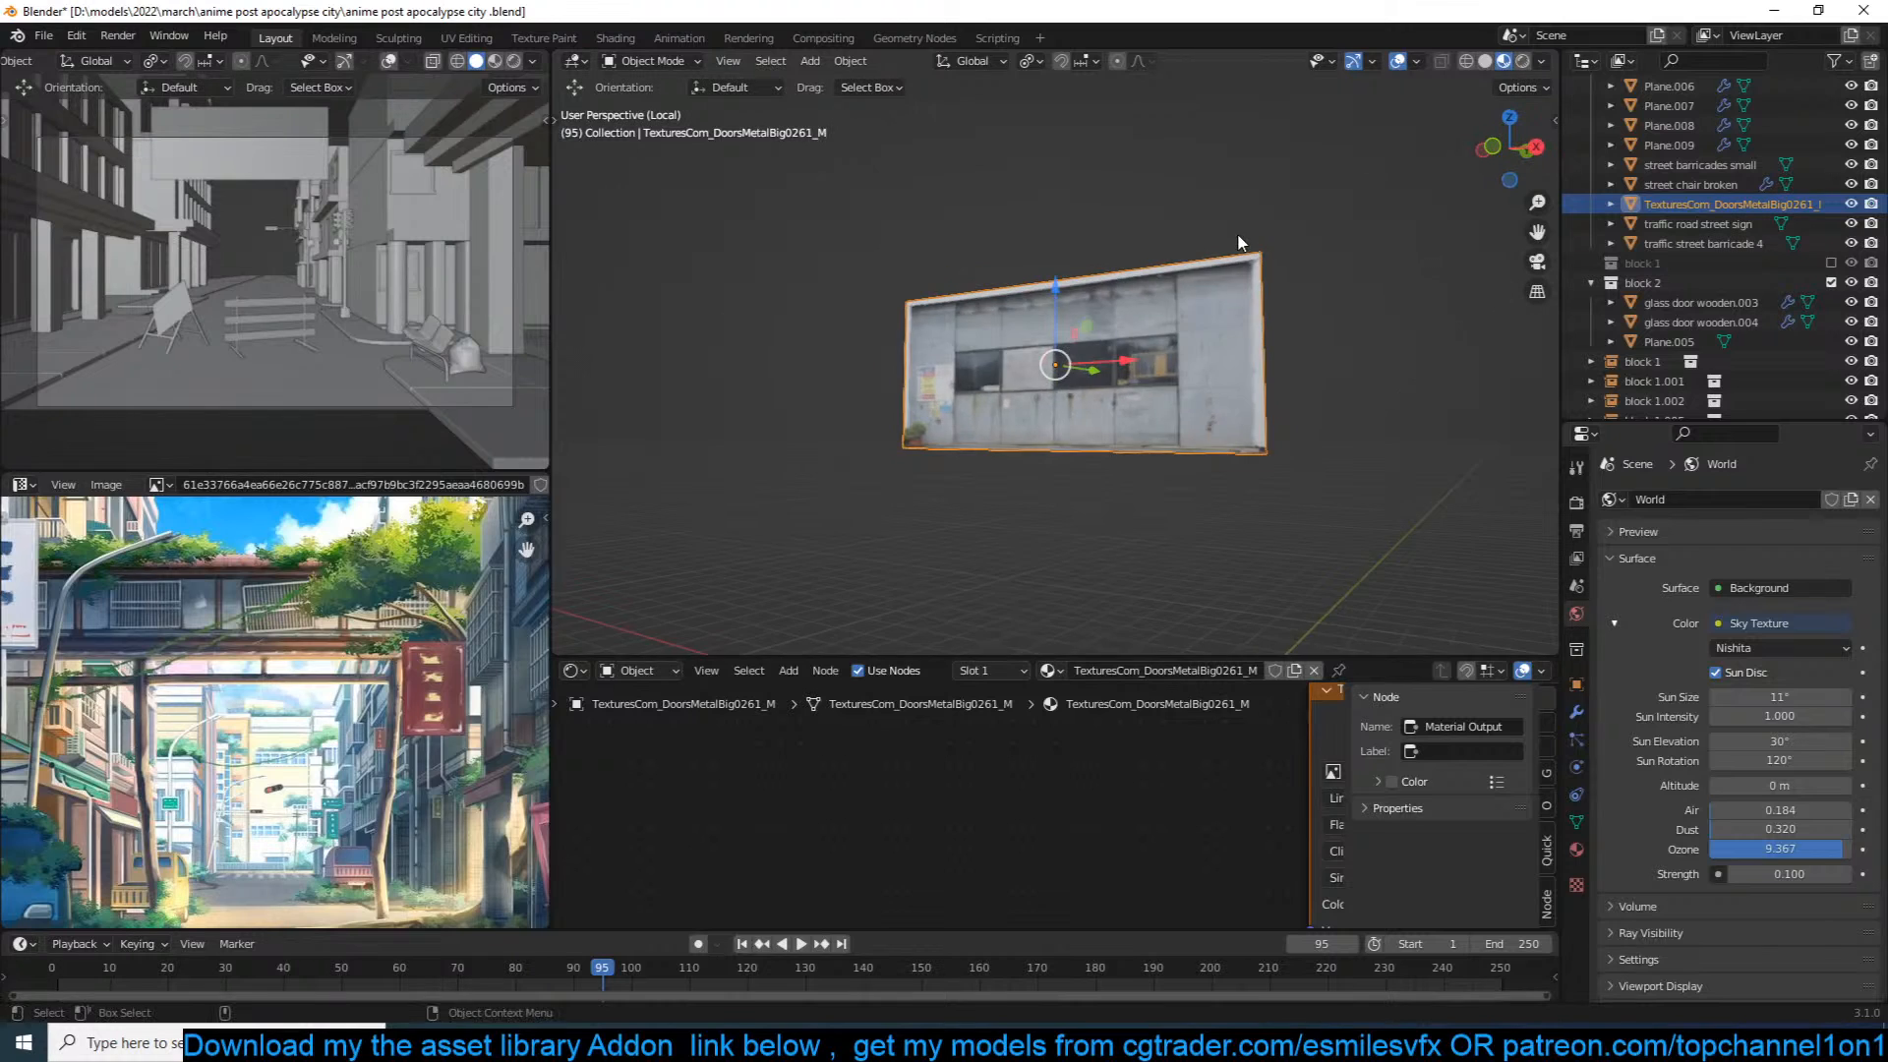
Step: Inset the metal-doors plane's face by about 0.048 m and delete the surrounding border faces
{"action": "key", "text": "Tab"}
{"action": "scroll", "coordinate": [1277, 224], "scroll_direction": "up", "scroll_amount": 3}
{"action": "key", "text": "i"}
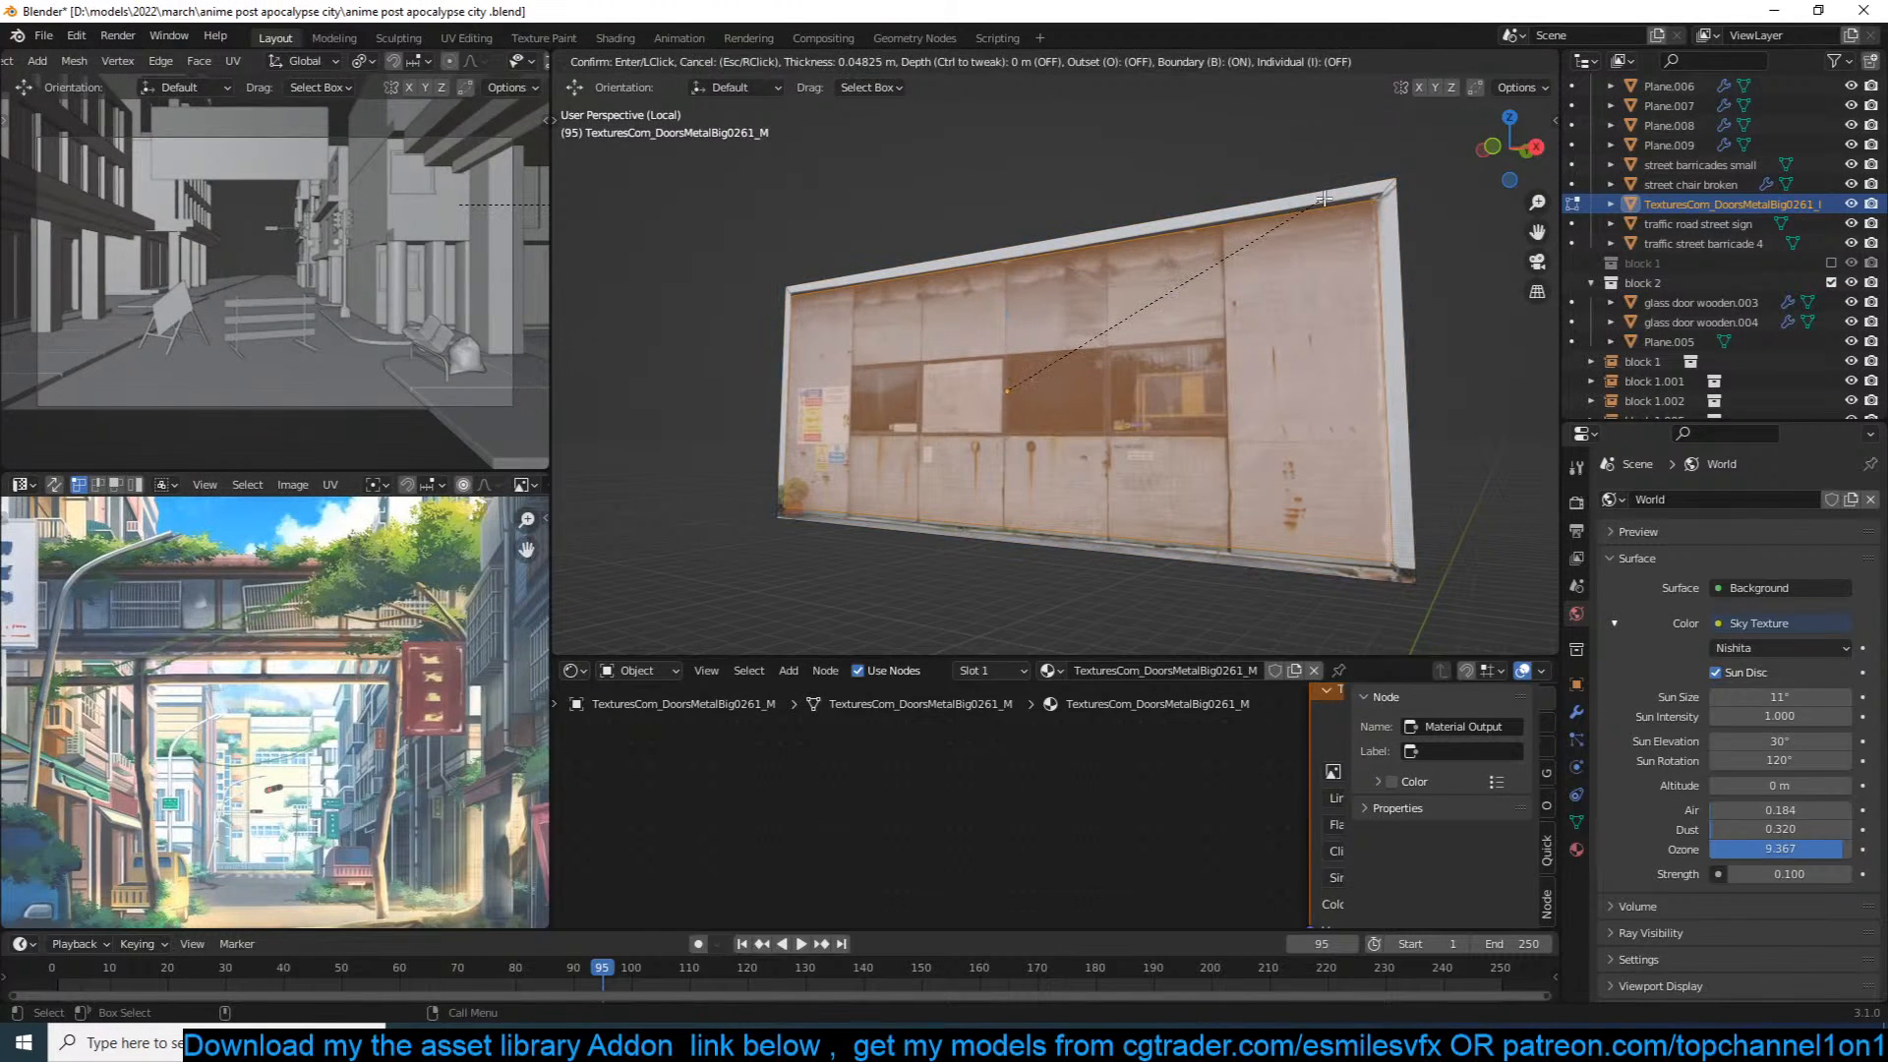
{"action": "left_click", "coordinate": [1326, 195]}
{"action": "key", "text": "ctrl+i"}
{"action": "key", "text": "x"}
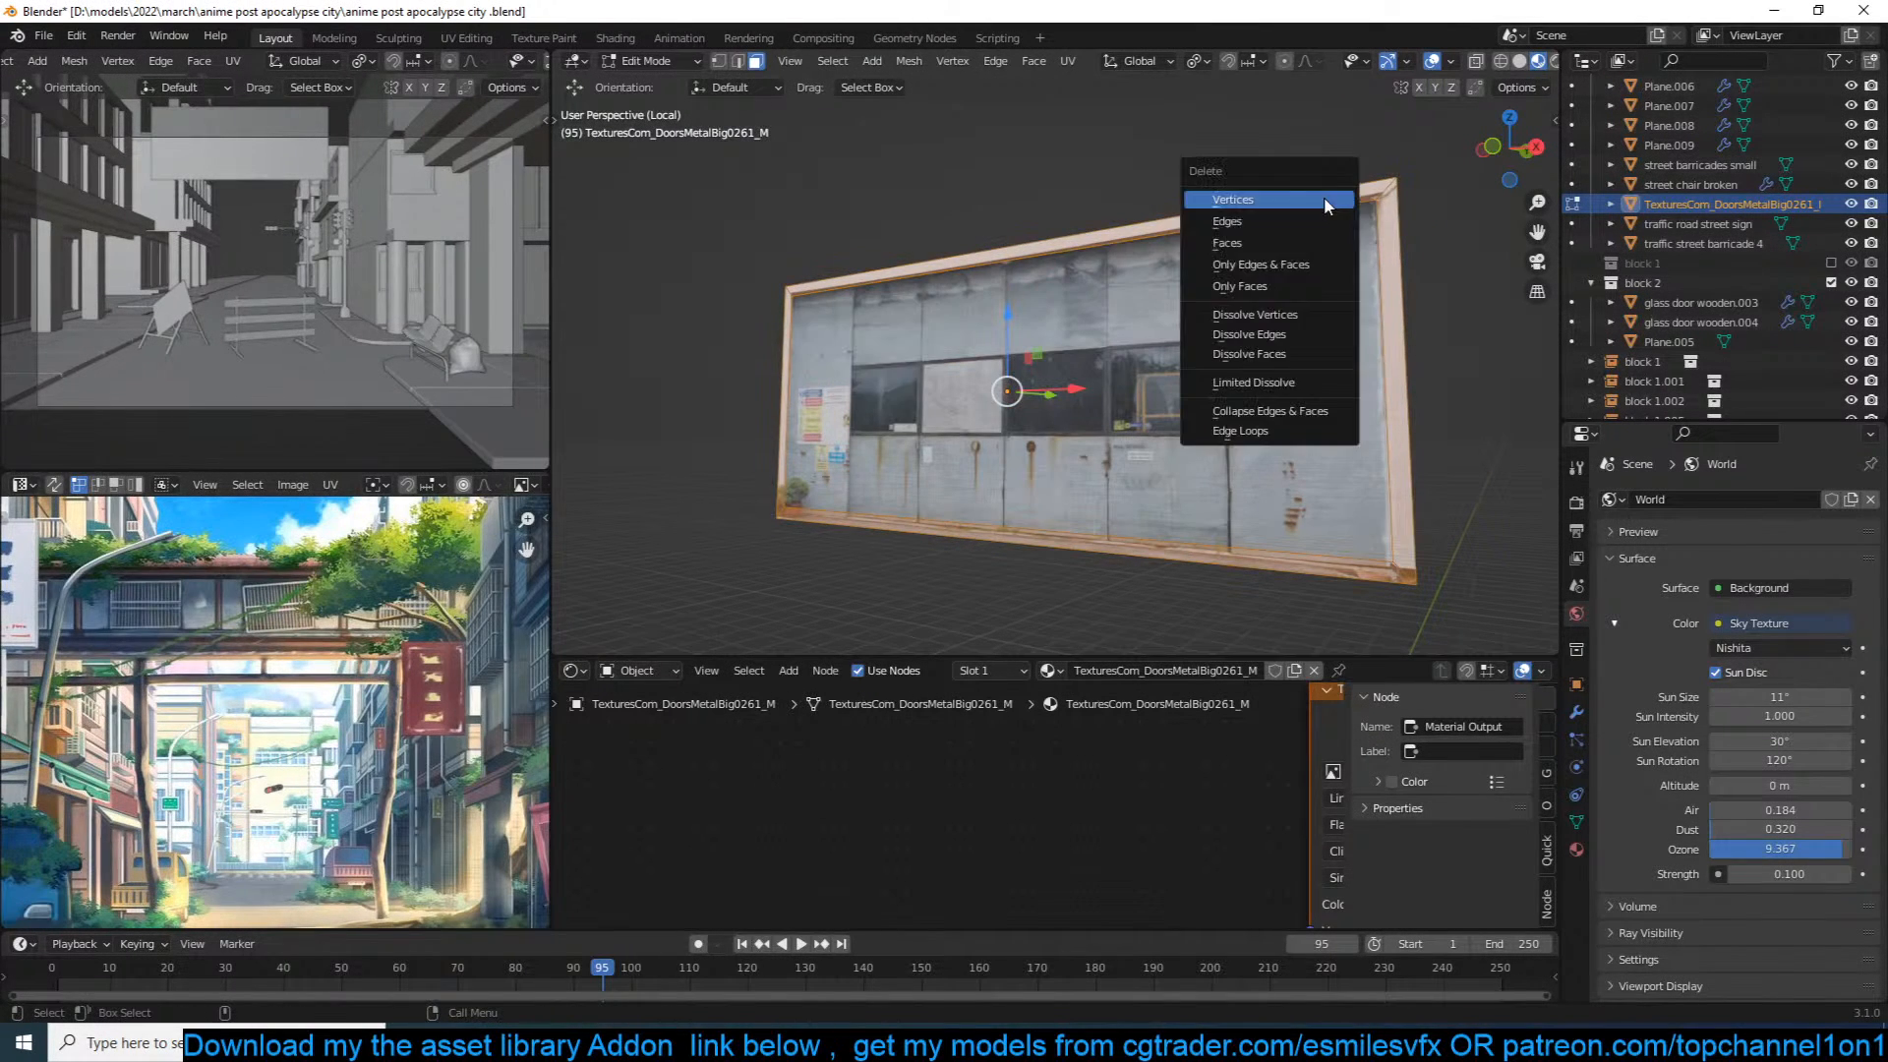
{"action": "left_click", "coordinate": [1296, 243]}
Step: Change the Outliner area to a UV Editor and extrude the whole metal-doors panel backwards into a deep box
{"action": "left_click", "coordinate": [1585, 61]}
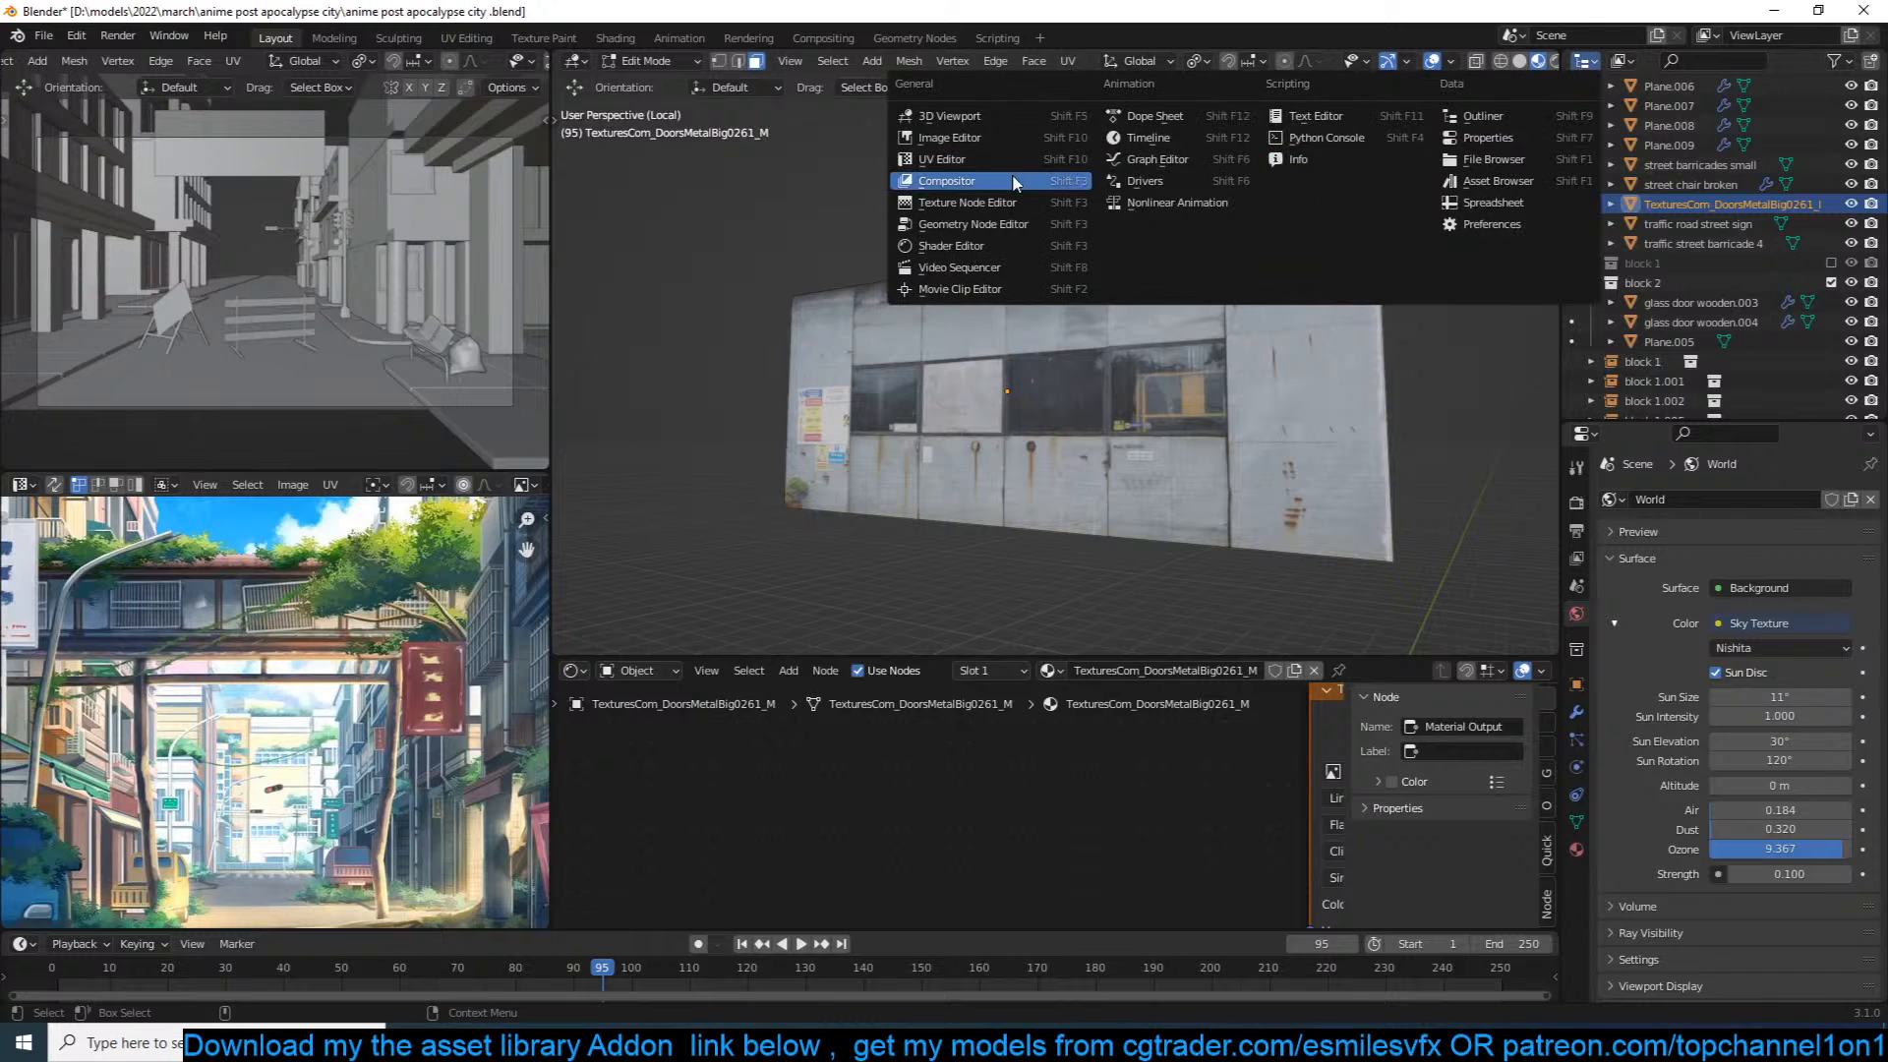
{"action": "left_click", "coordinate": [934, 159]}
{"action": "key", "text": "a"}
{"action": "mouse_move", "coordinate": [1163, 308]}
{"action": "middle_mouse_down"}
{"action": "mouse_move", "coordinate": [1087, 344]}
{"action": "mouse_move", "coordinate": [1191, 325]}
{"action": "middle_mouse_up"}
{"action": "key", "text": "e"}
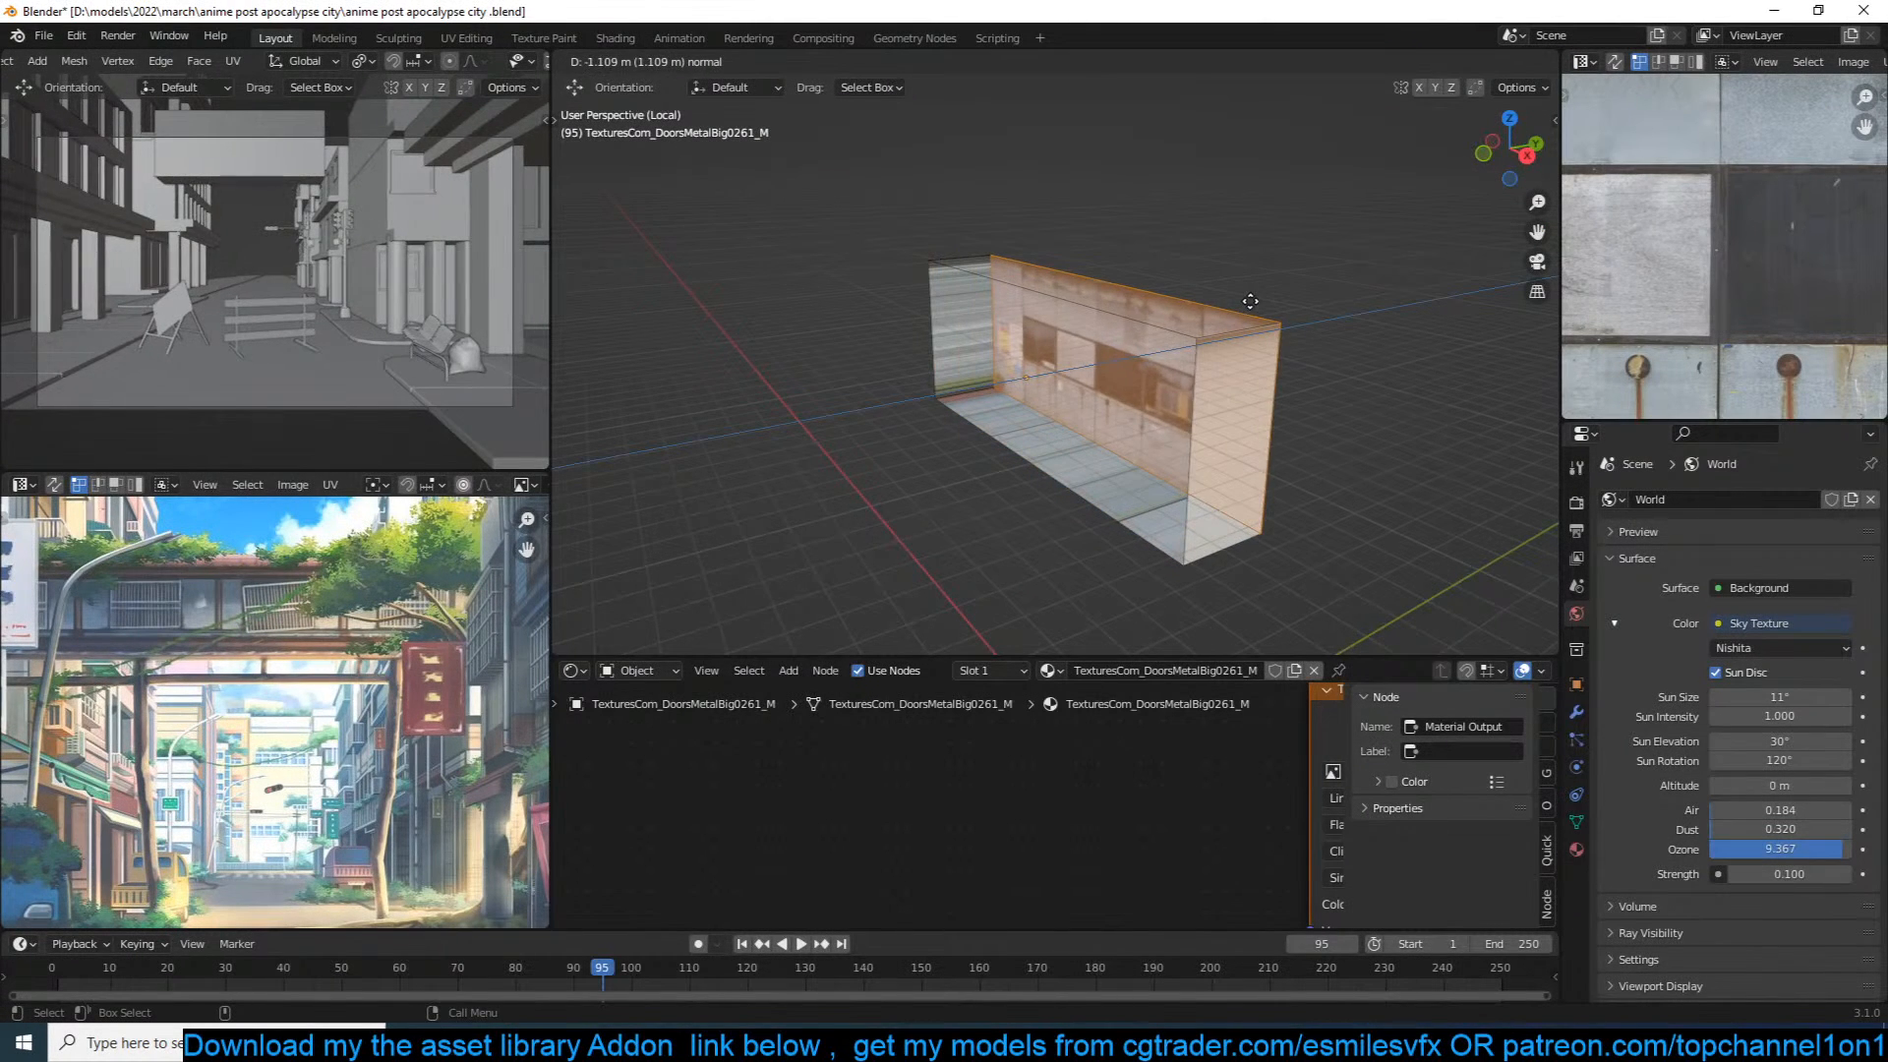
{"action": "left_click", "coordinate": [1264, 292]}
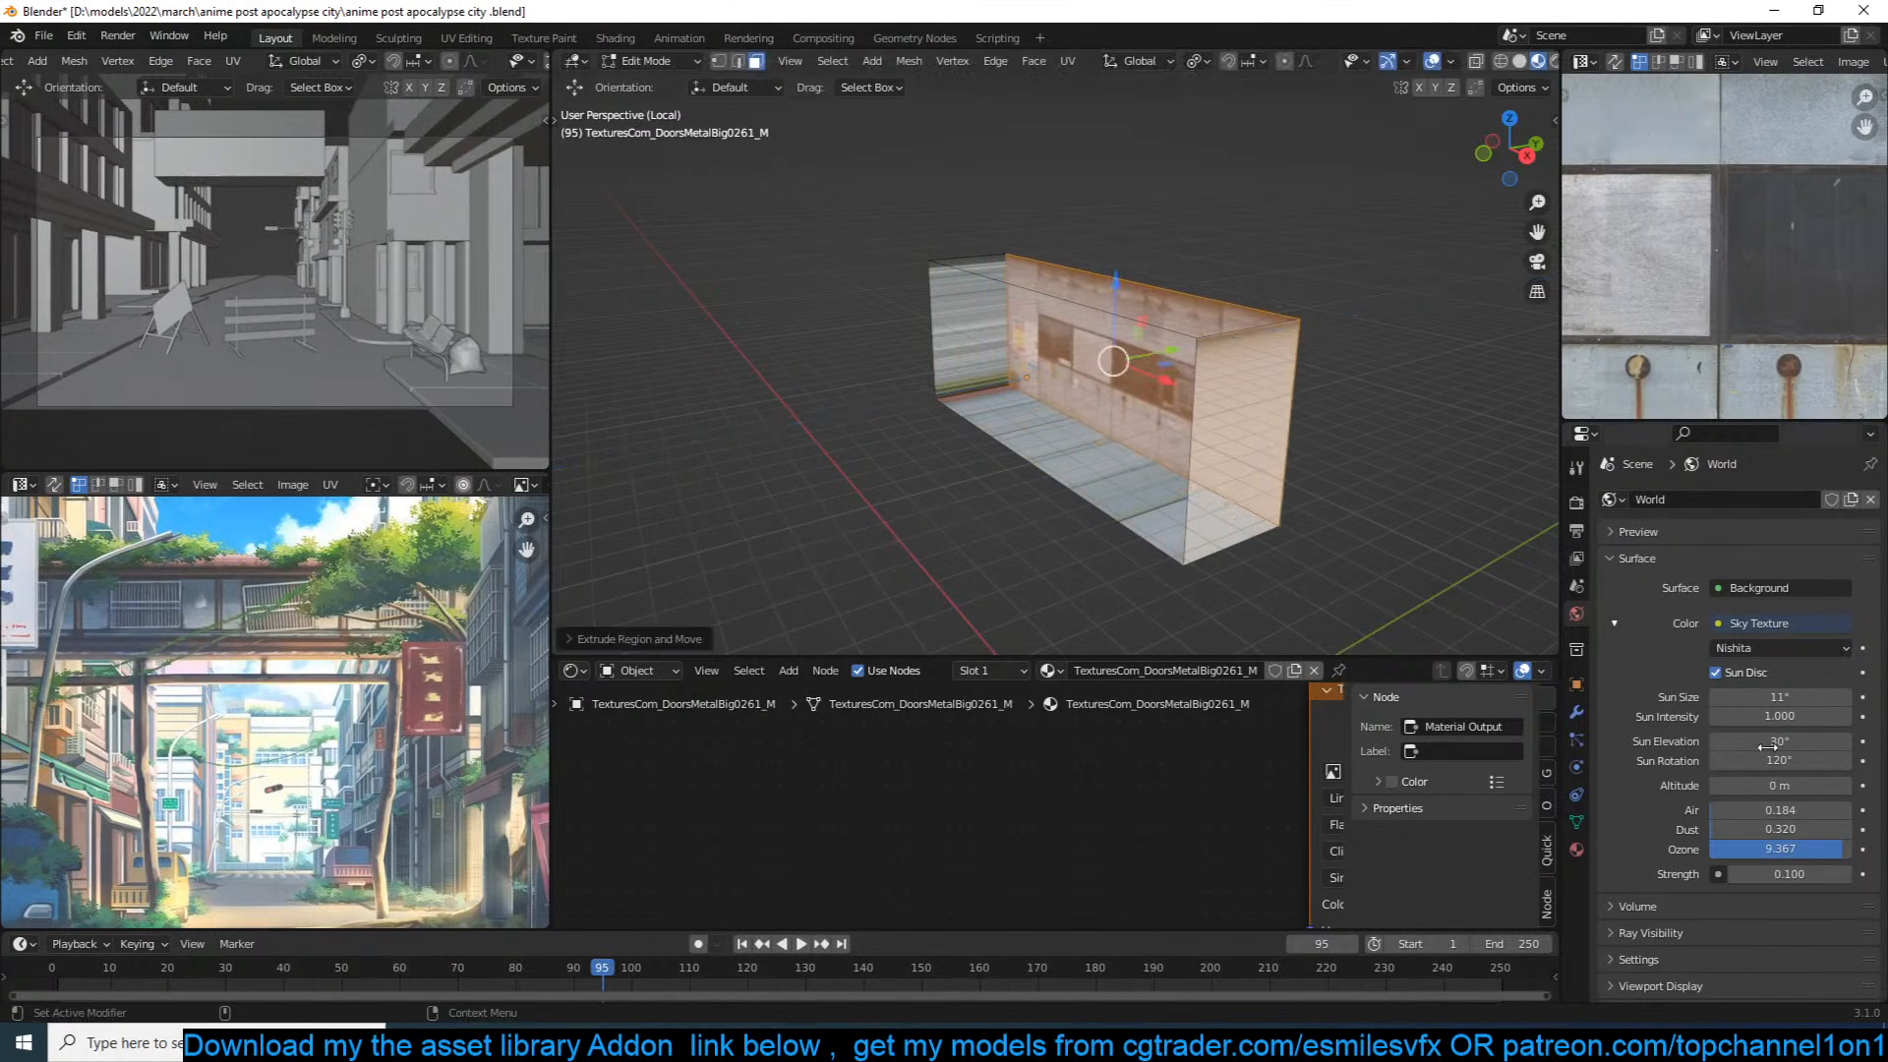
Step: Switch the render engine to Eevee so that the material's blend options can be edited
{"action": "left_click", "coordinate": [1576, 850]}
{"action": "scroll", "coordinate": [1747, 799], "scroll_direction": "down", "scroll_amount": 10}
{"action": "key", "text": "Tab"}
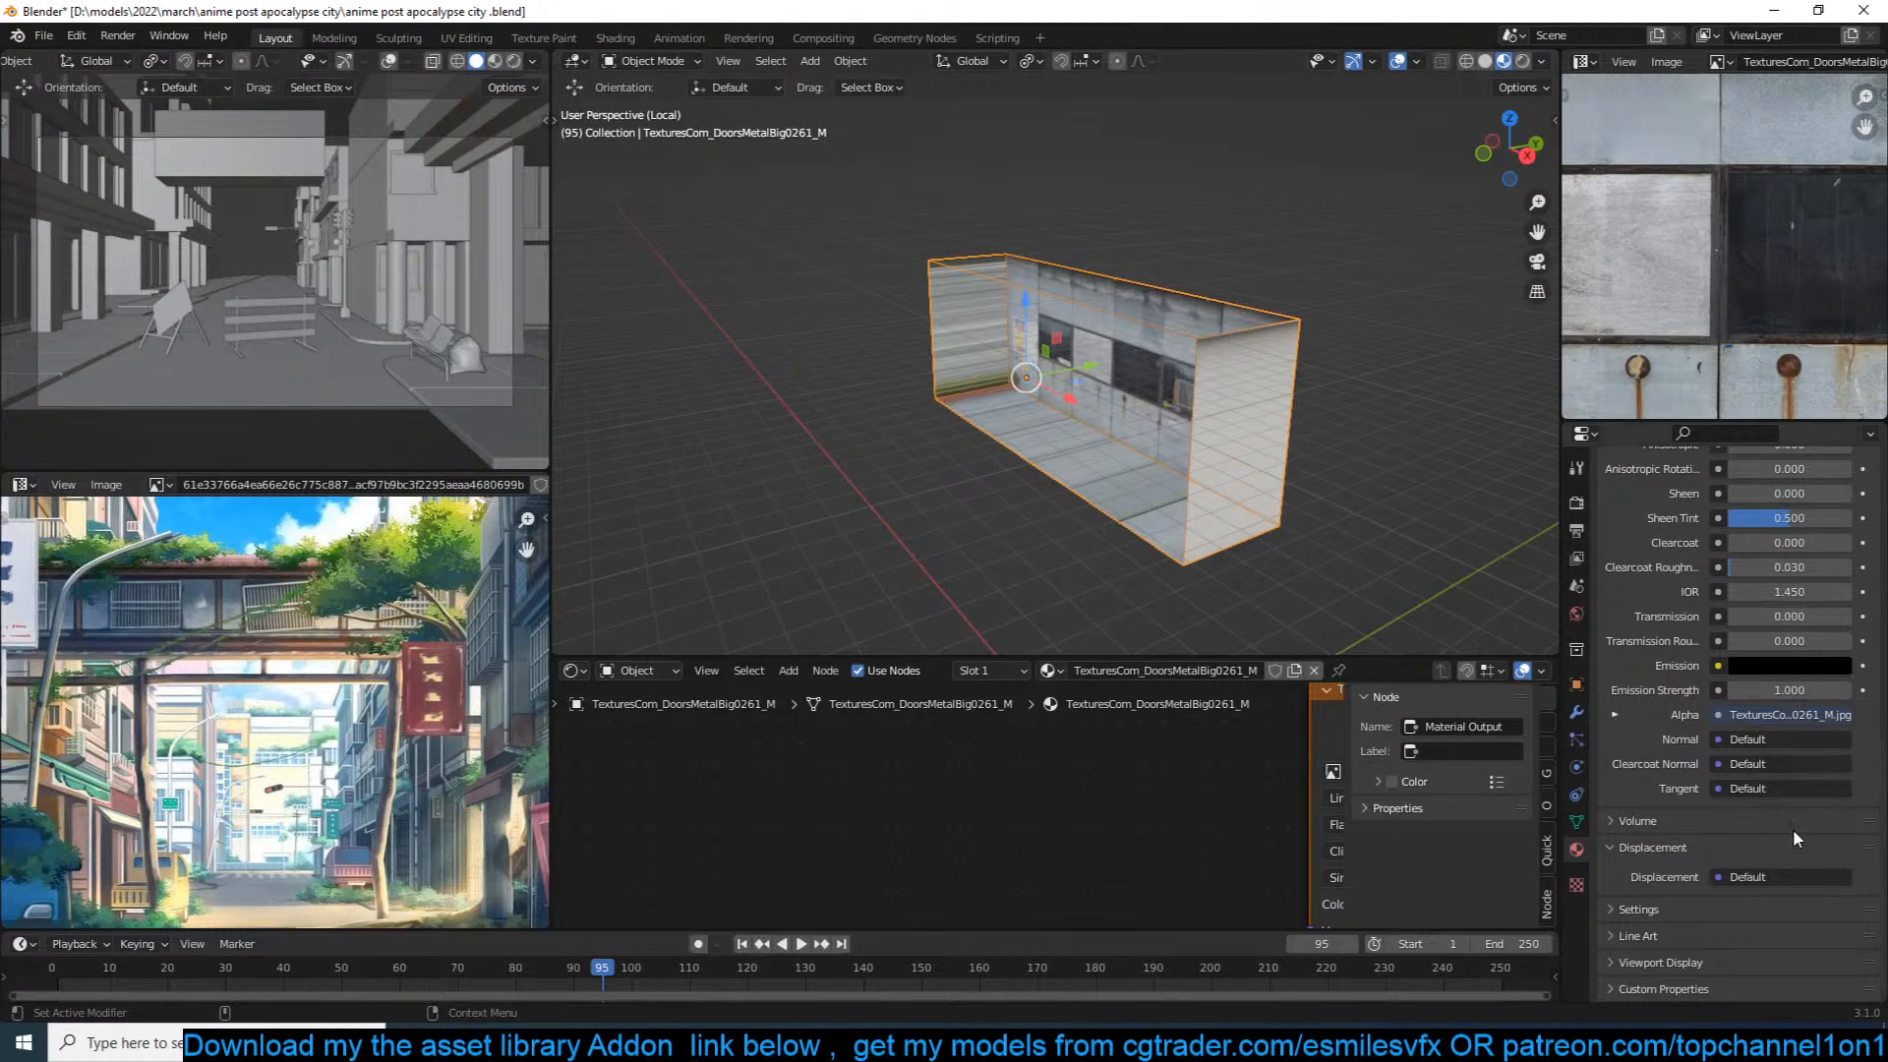
{"action": "scroll", "coordinate": [1671, 510], "scroll_direction": "up", "scroll_amount": 10}
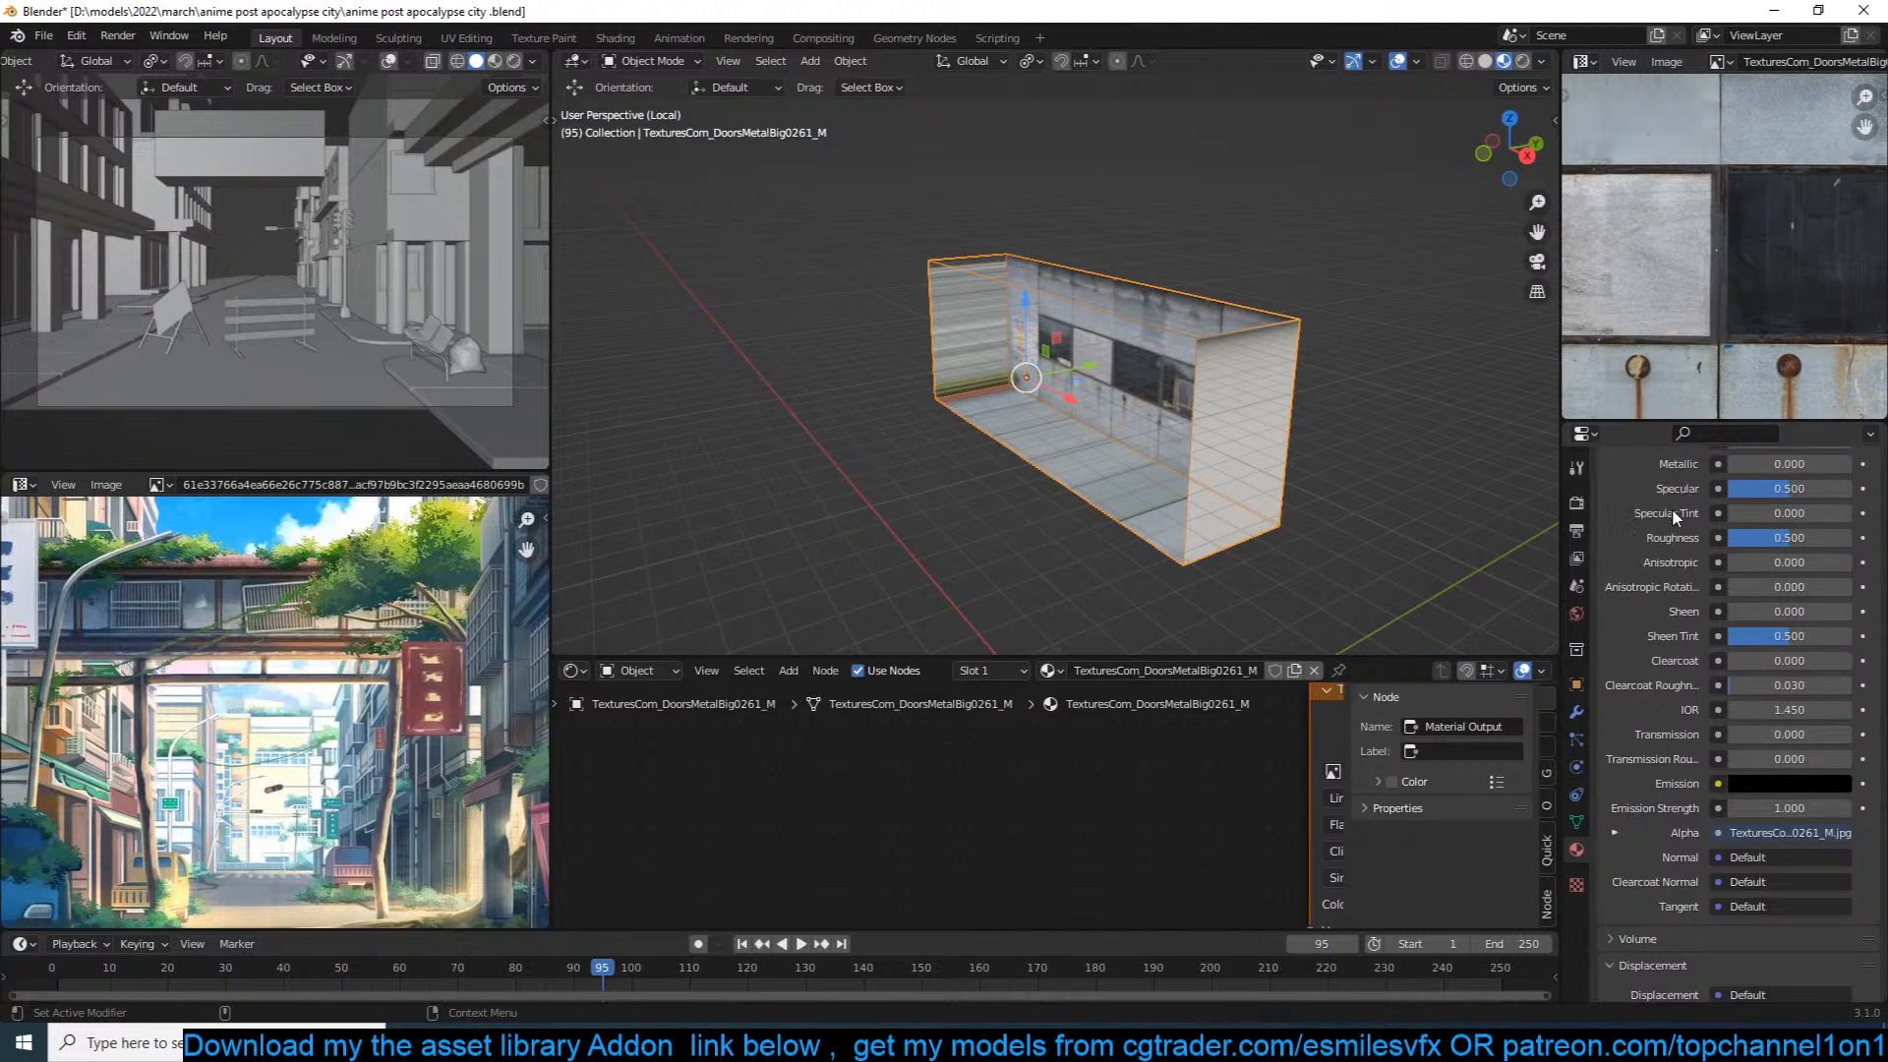
{"action": "scroll", "coordinate": [1648, 517], "scroll_direction": "up", "scroll_amount": 3}
{"action": "left_click", "coordinate": [1576, 502]}
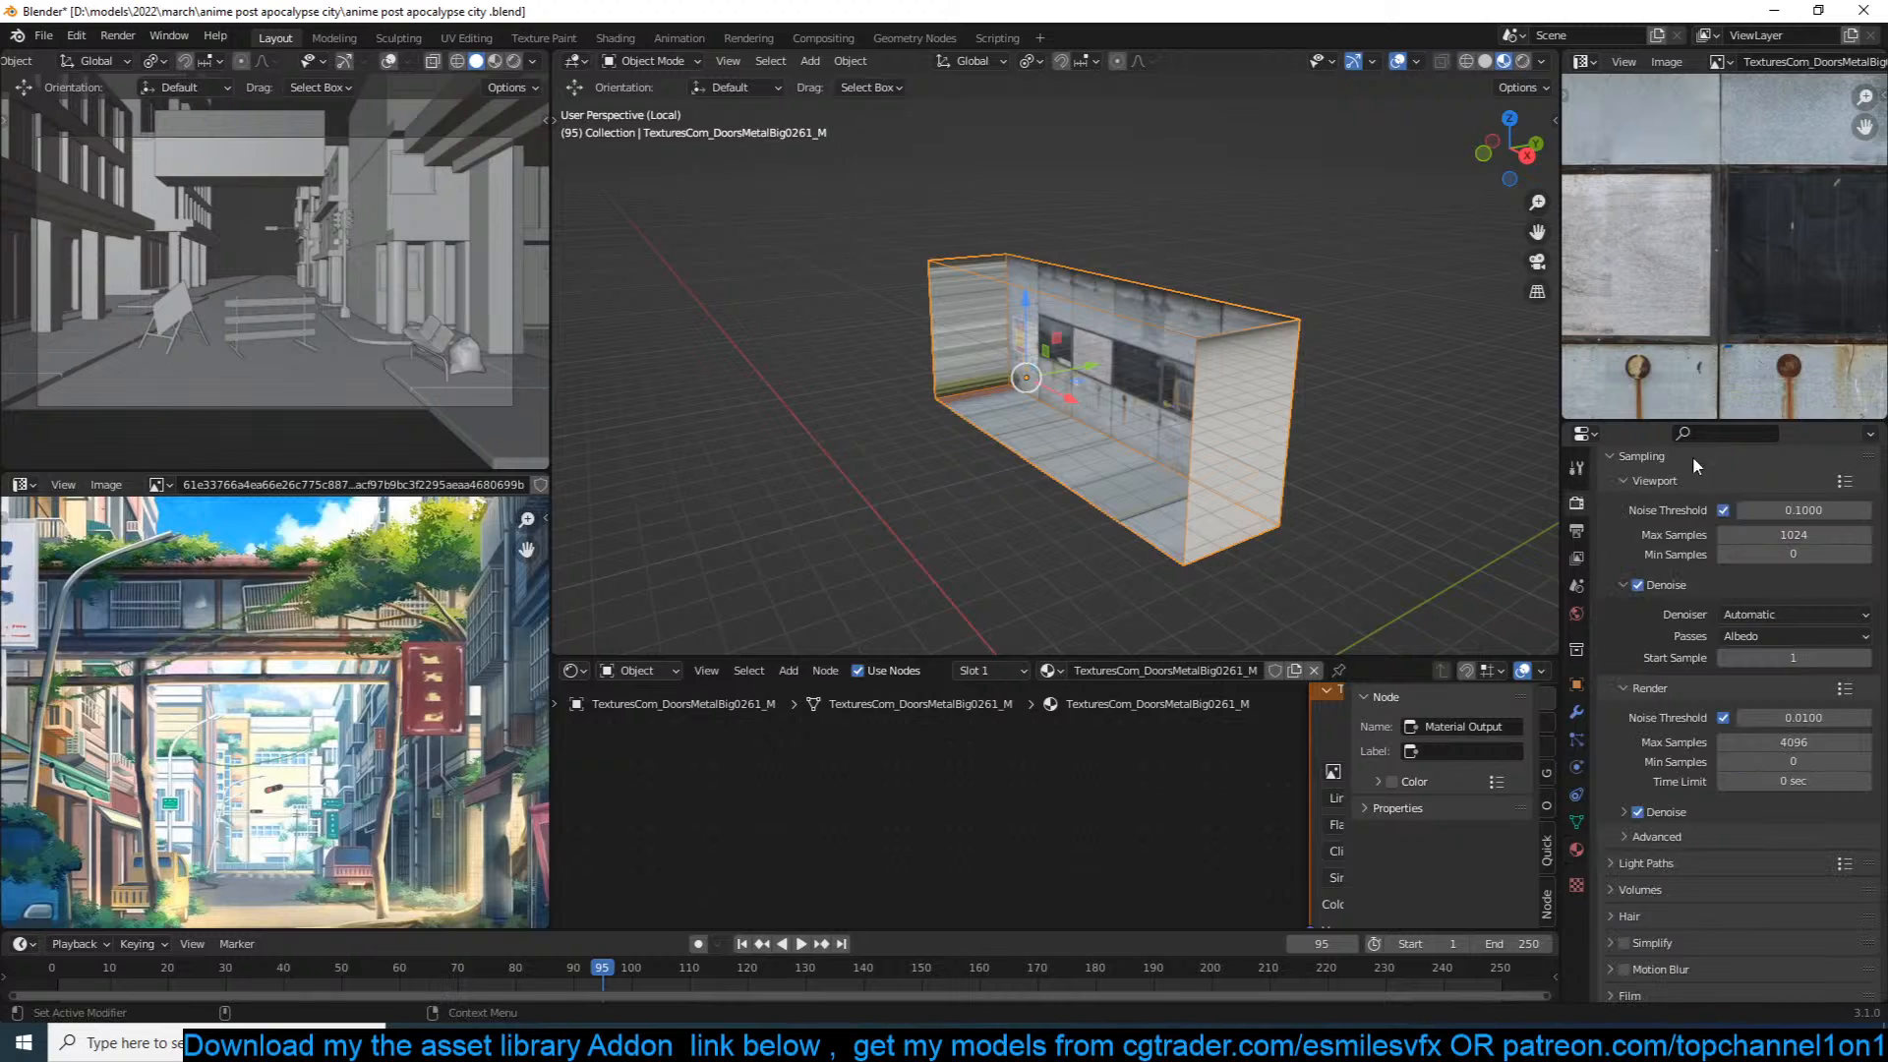
{"action": "left_click", "coordinate": [1794, 500]}
{"action": "left_click", "coordinate": [1760, 524]}
Step: Set the metal-doors material's Blend Mode to Opaque and check the box in Rendered and Material Preview shading
{"action": "left_click", "coordinate": [1576, 850]}
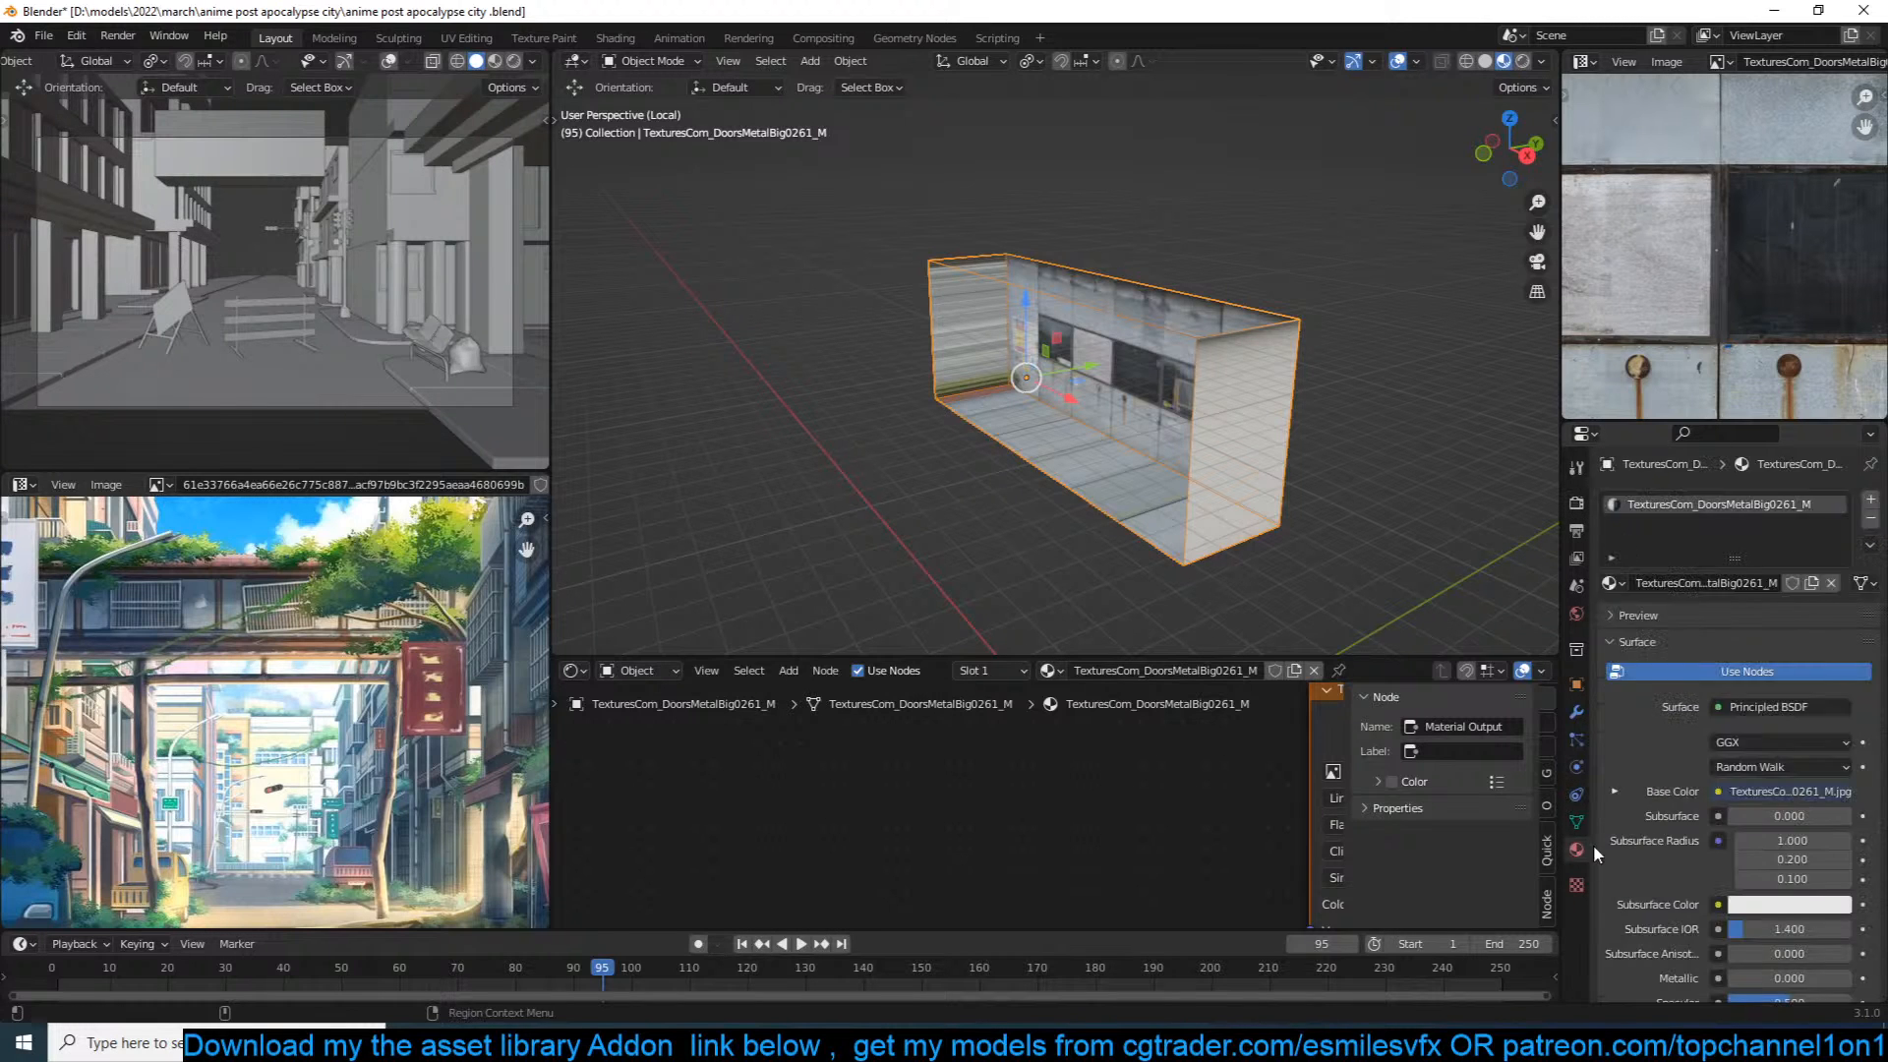
{"action": "scroll", "coordinate": [1672, 807], "scroll_direction": "down", "scroll_amount": 15}
{"action": "left_click", "coordinate": [1819, 732]}
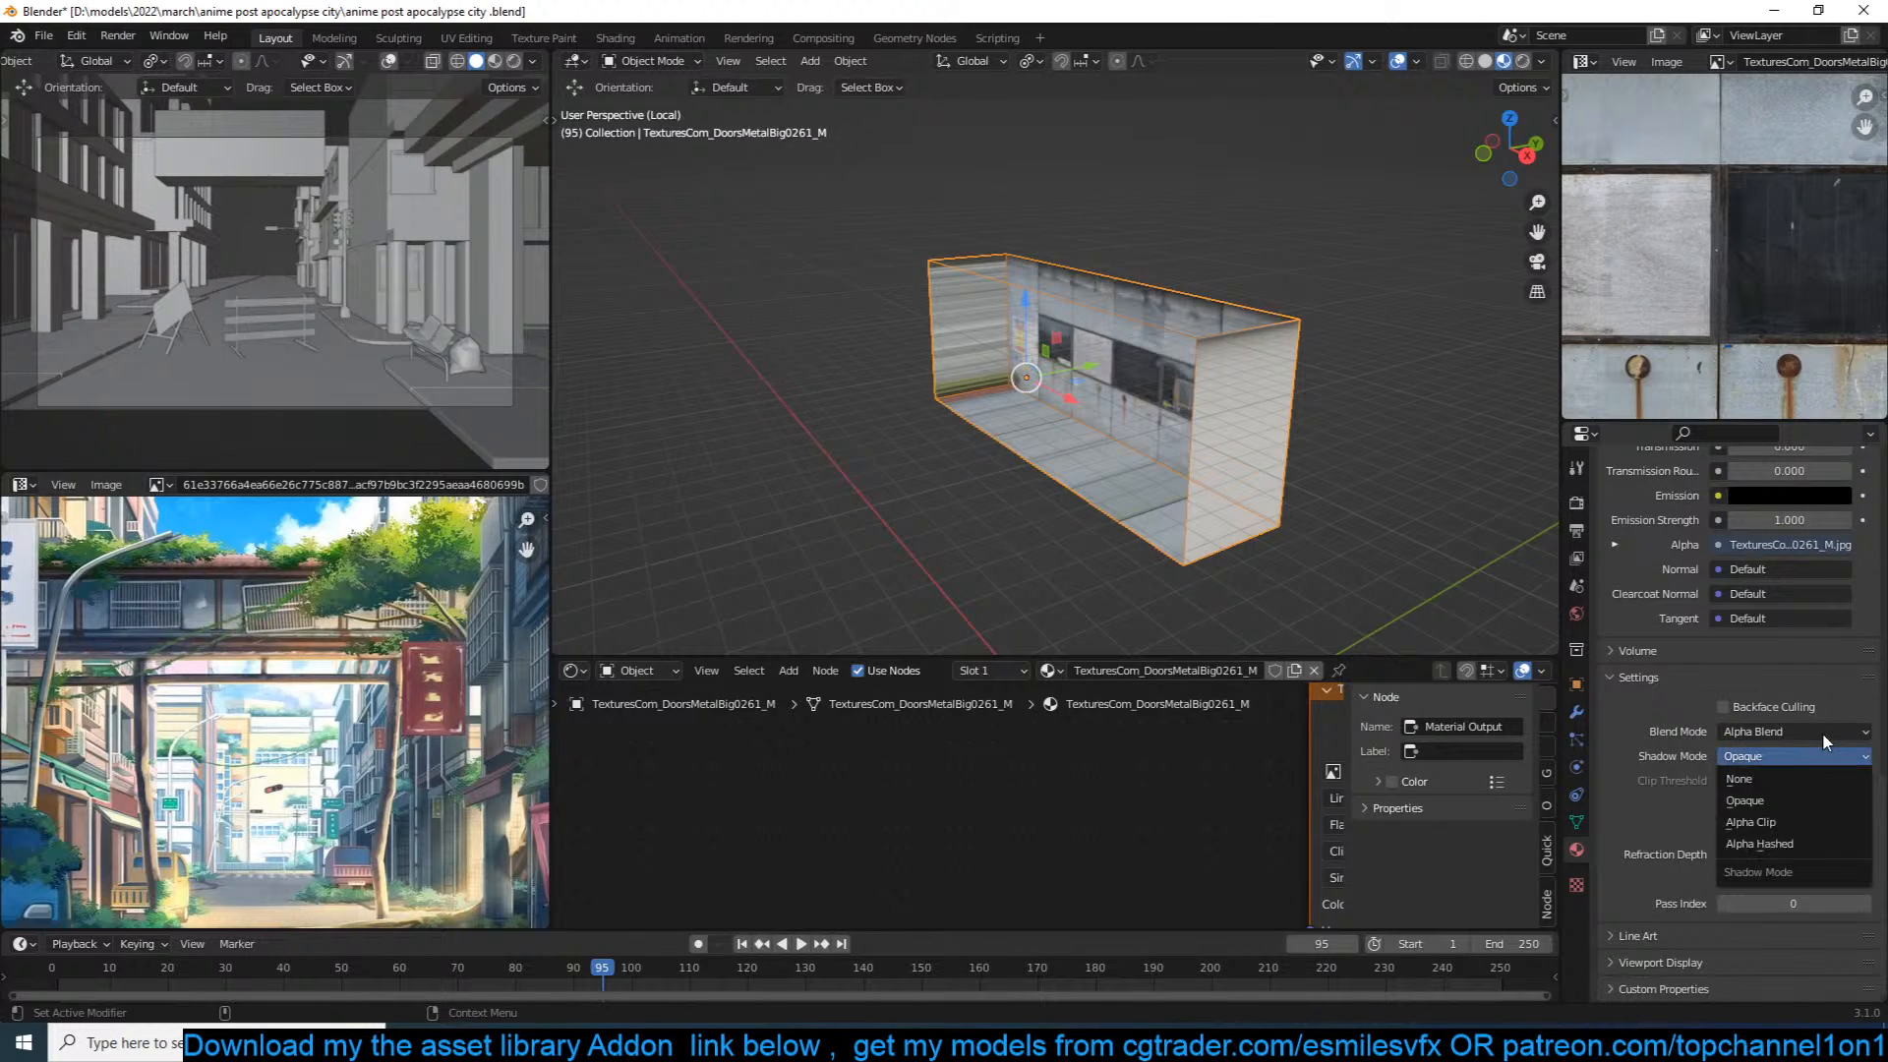
{"action": "left_click", "coordinate": [1794, 749]}
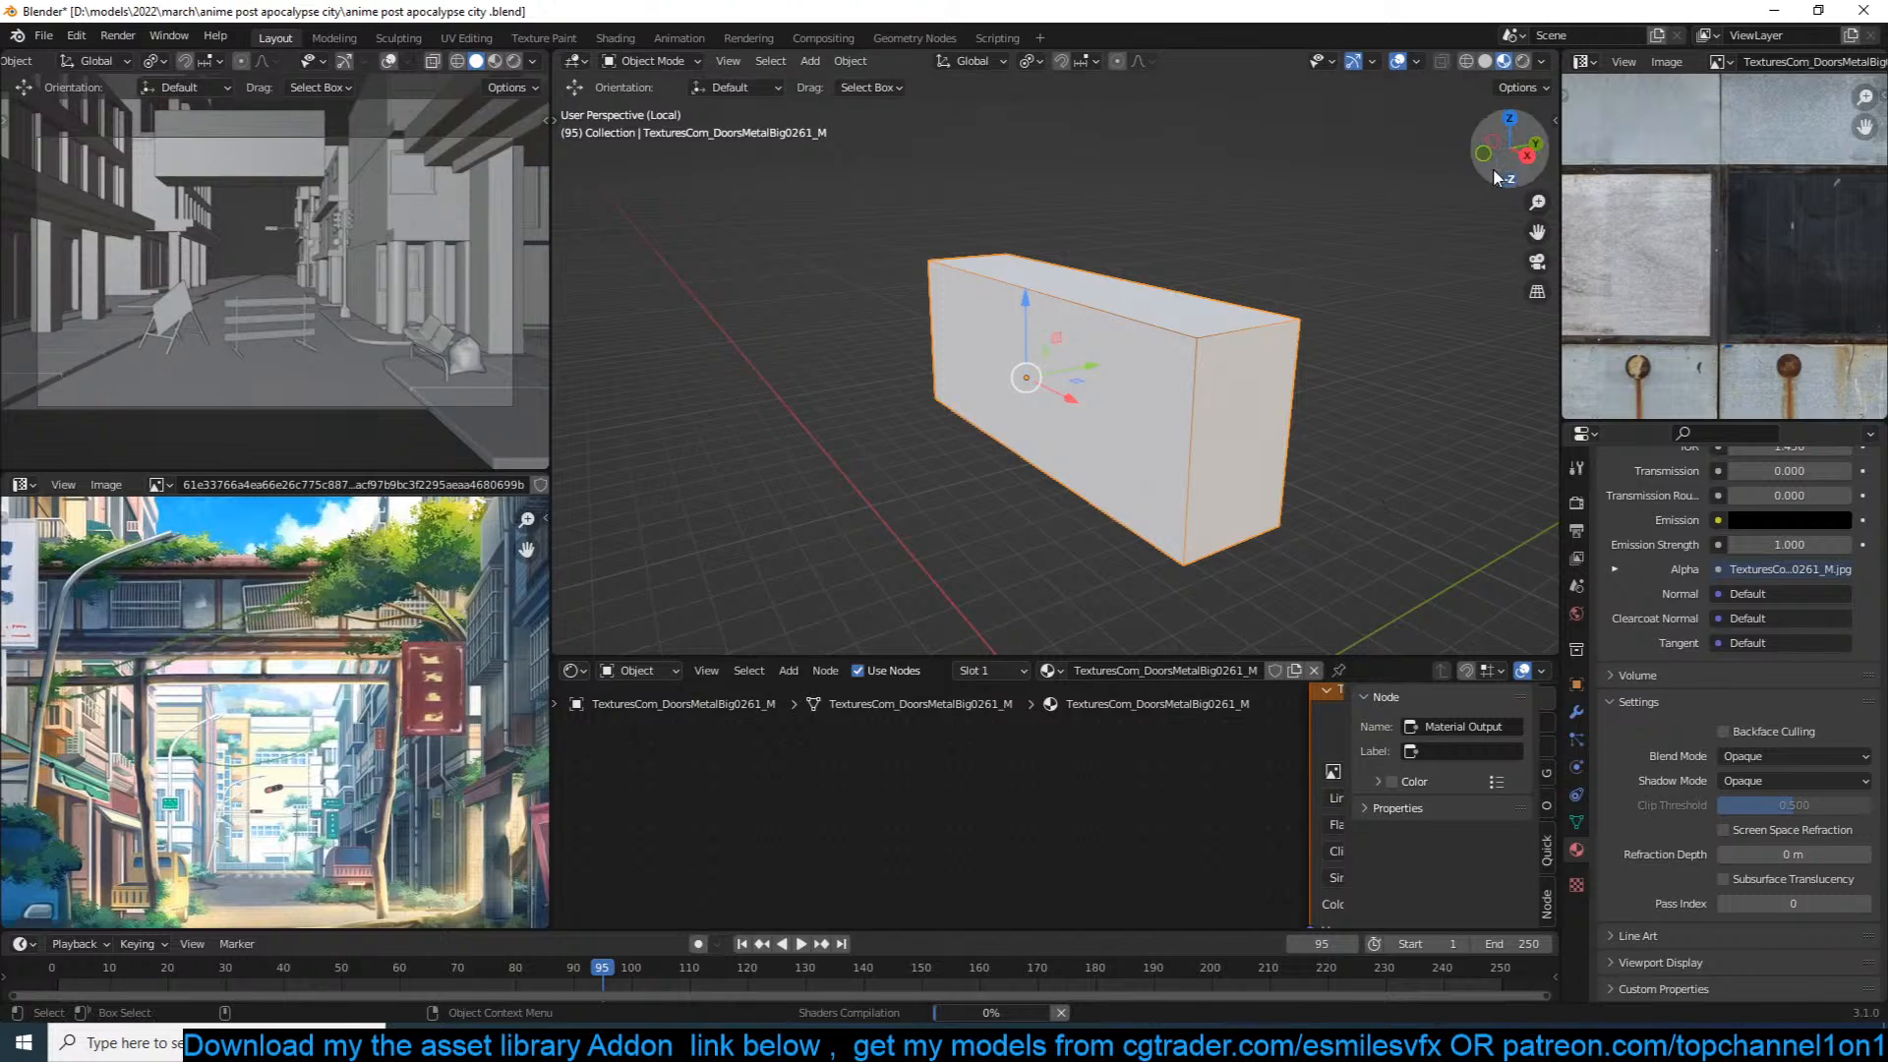
{"action": "left_click", "coordinate": [1523, 61]}
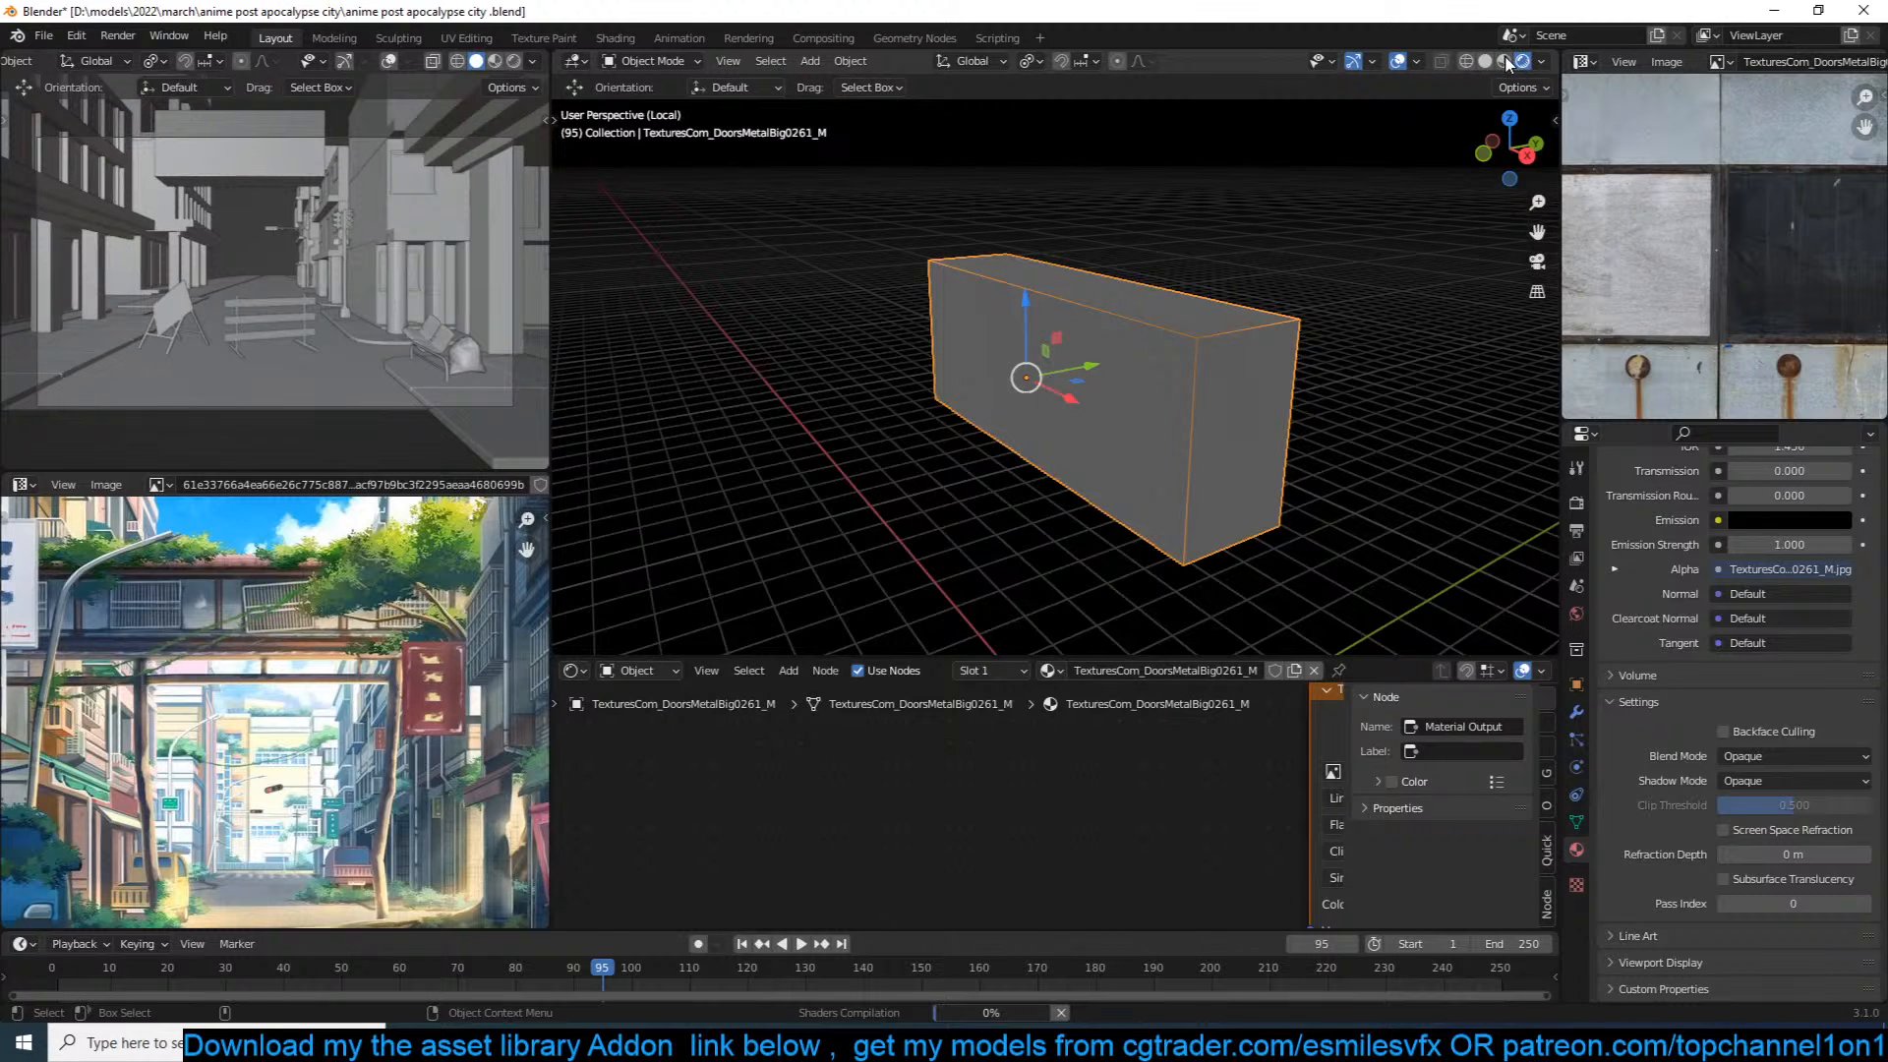
{"action": "left_click", "coordinate": [1505, 61]}
{"action": "middle_click_drag", "start_coordinate": [1113, 221], "coordinate": [743, 123]}
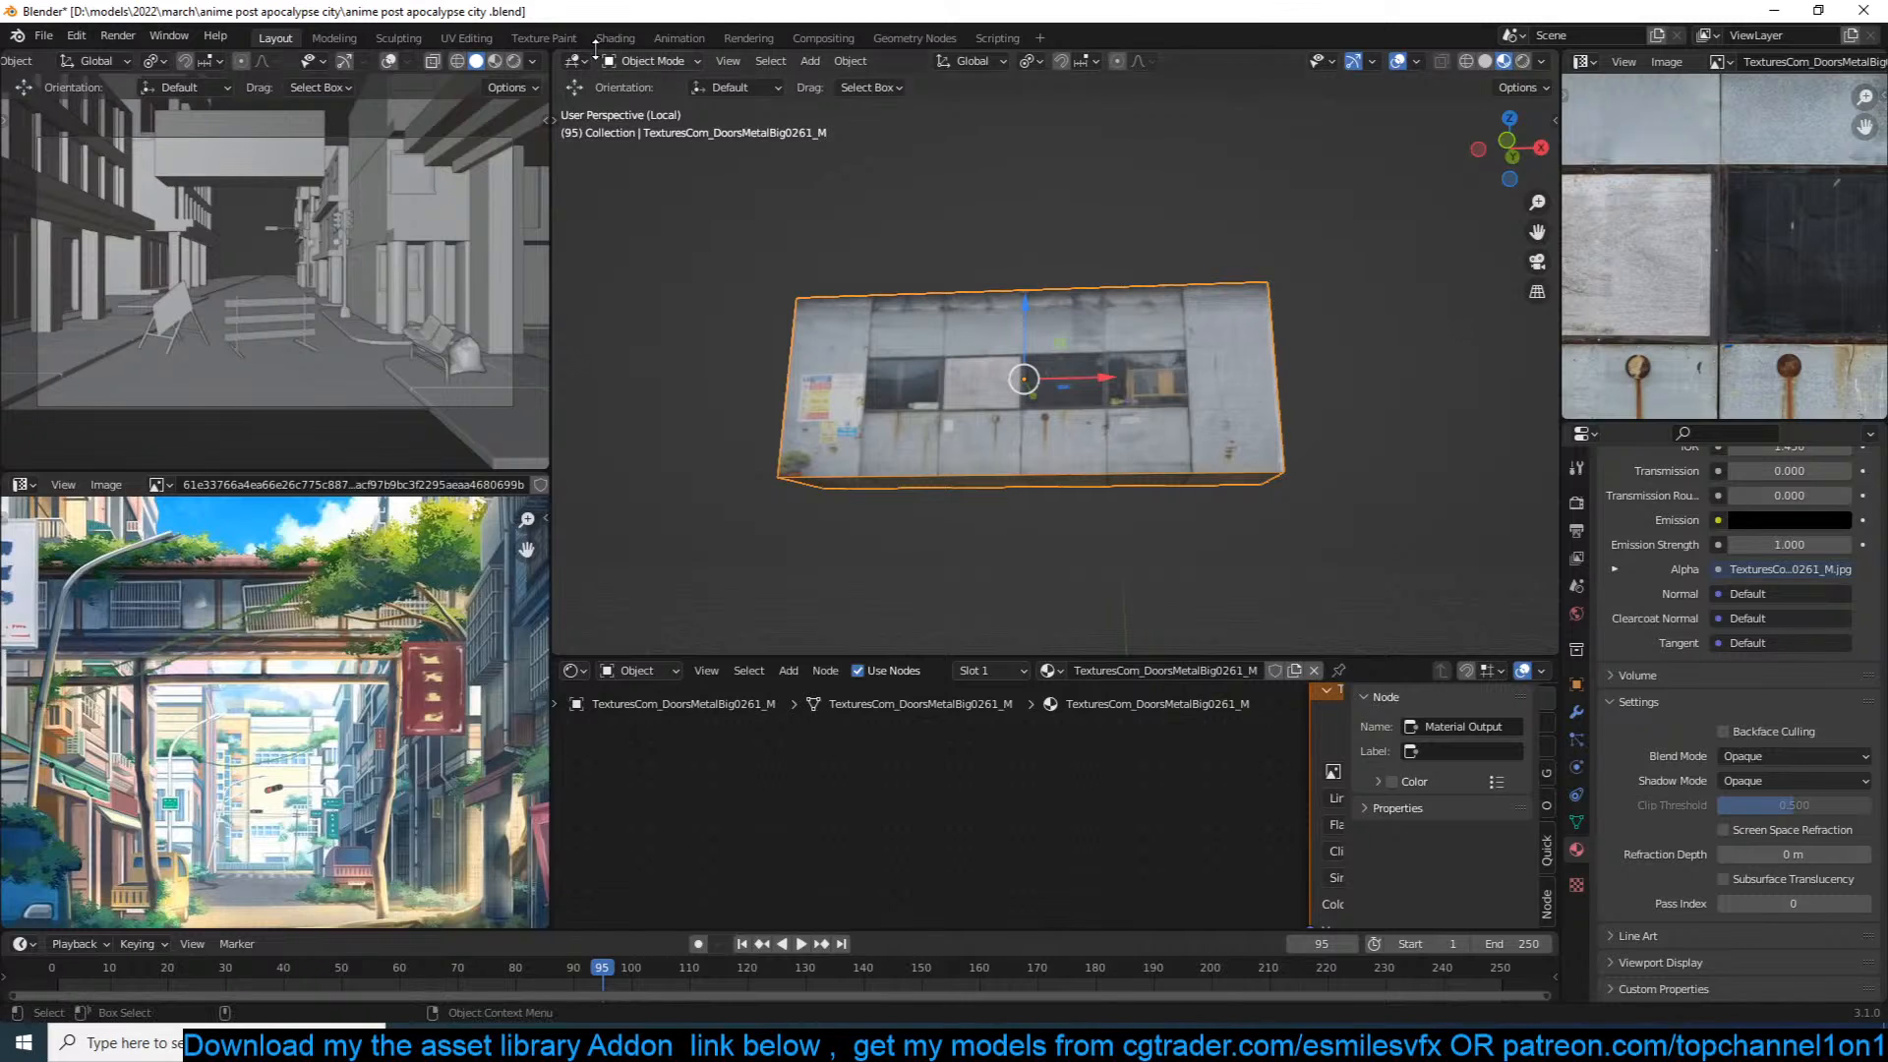
Step: Add two vertical loop cuts and slide them onto the panel seams at either end of the window section
{"action": "scroll", "coordinate": [1144, 288], "scroll_direction": "up", "scroll_amount": 3}
{"action": "middle_click_drag", "start_coordinate": [1146, 304], "coordinate": [1242, 266]}
{"action": "key", "text": "Tab"}
{"action": "middle_click_drag", "start_coordinate": [1293, 333], "coordinate": [1098, 397]}
{"action": "key", "text": "ctrl+r"}
{"action": "left_click", "coordinate": [1103, 383]}
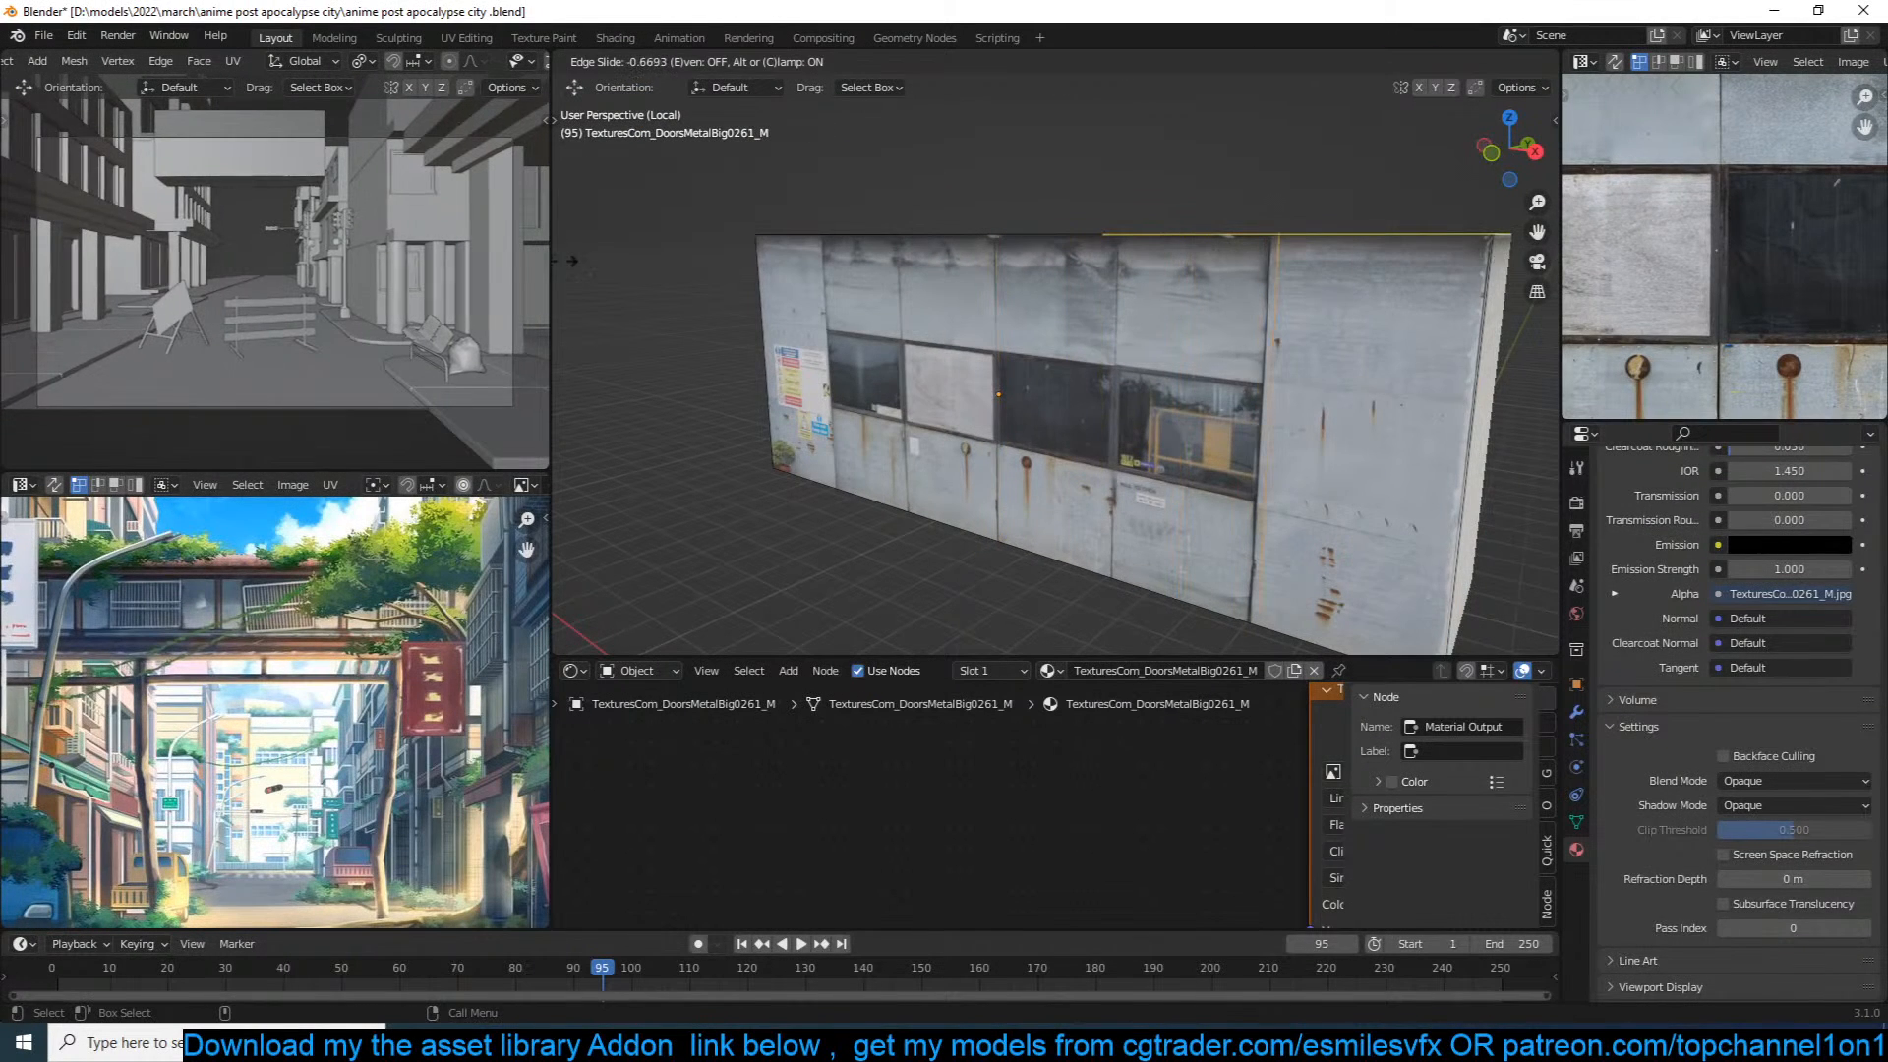
{"action": "right_click", "coordinate": [1277, 329]}
{"action": "middle_click_drag", "start_coordinate": [1254, 325], "coordinate": [1281, 346]}
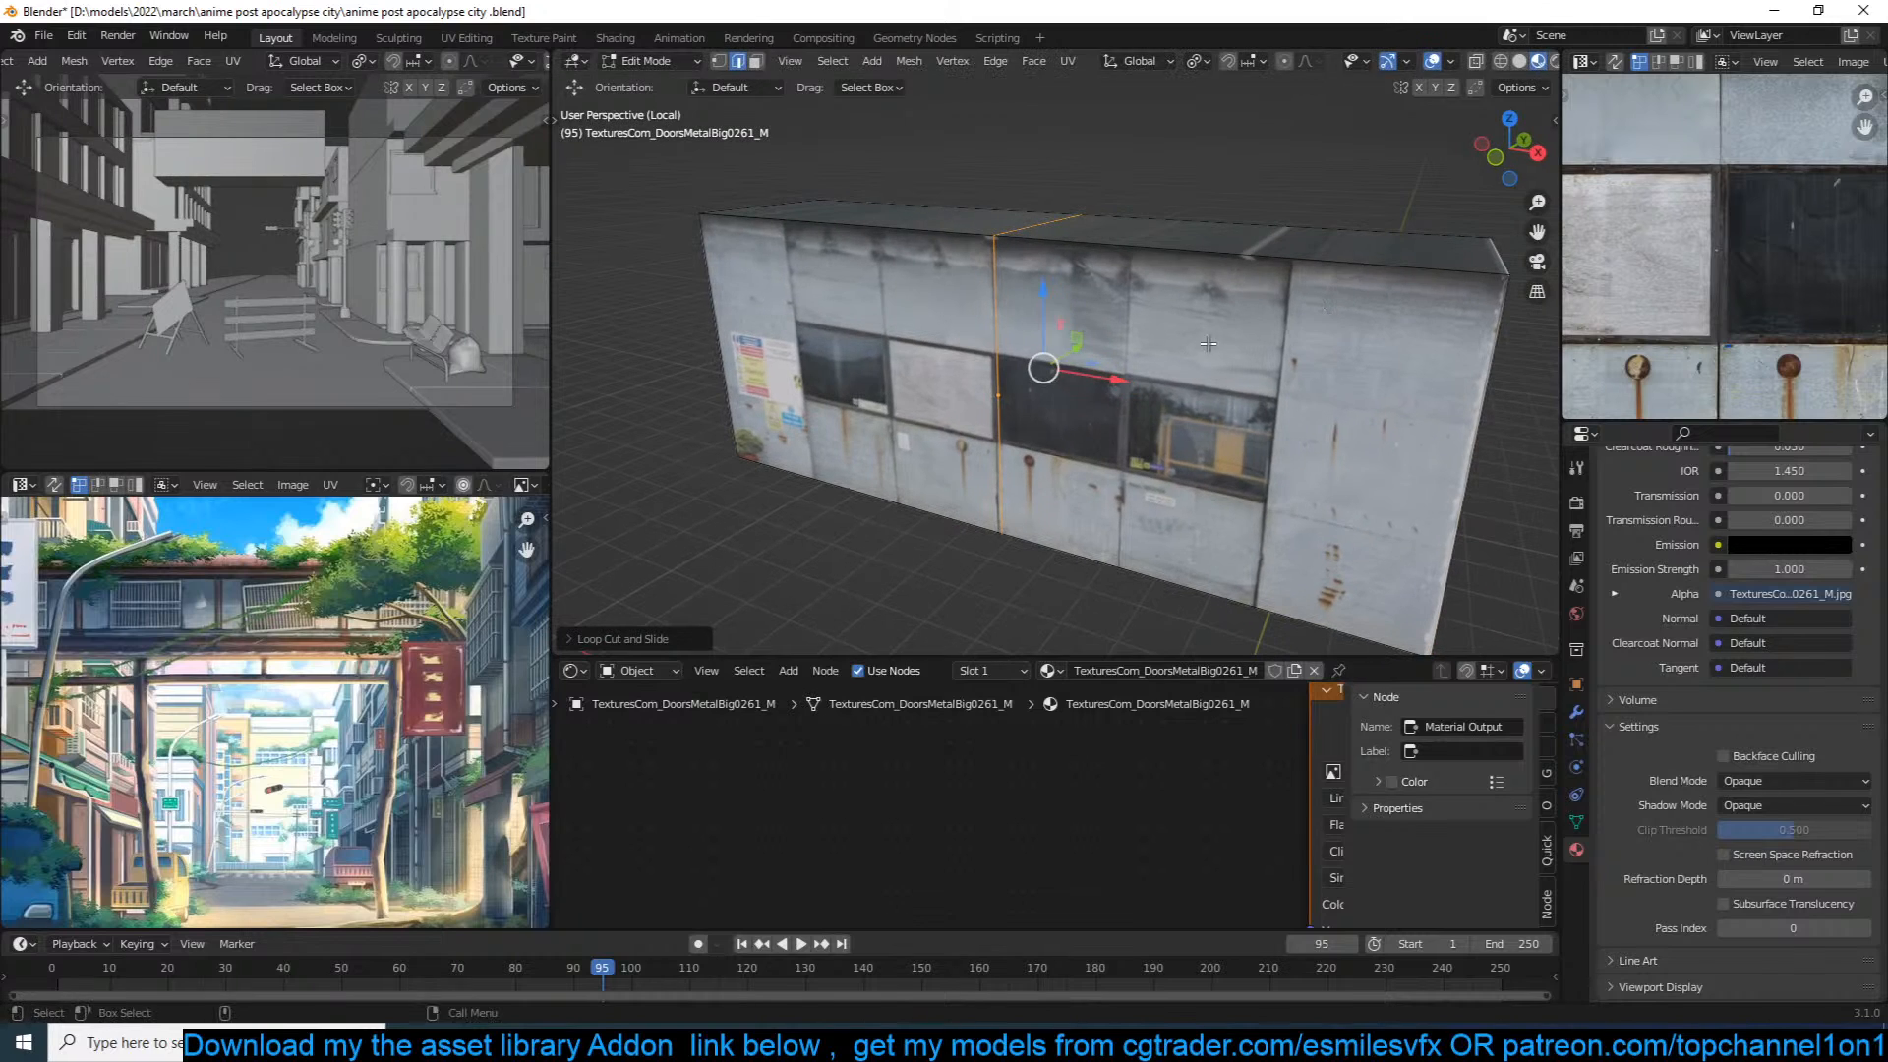
{"action": "key", "text": "g"}
{"action": "key", "text": "g"}
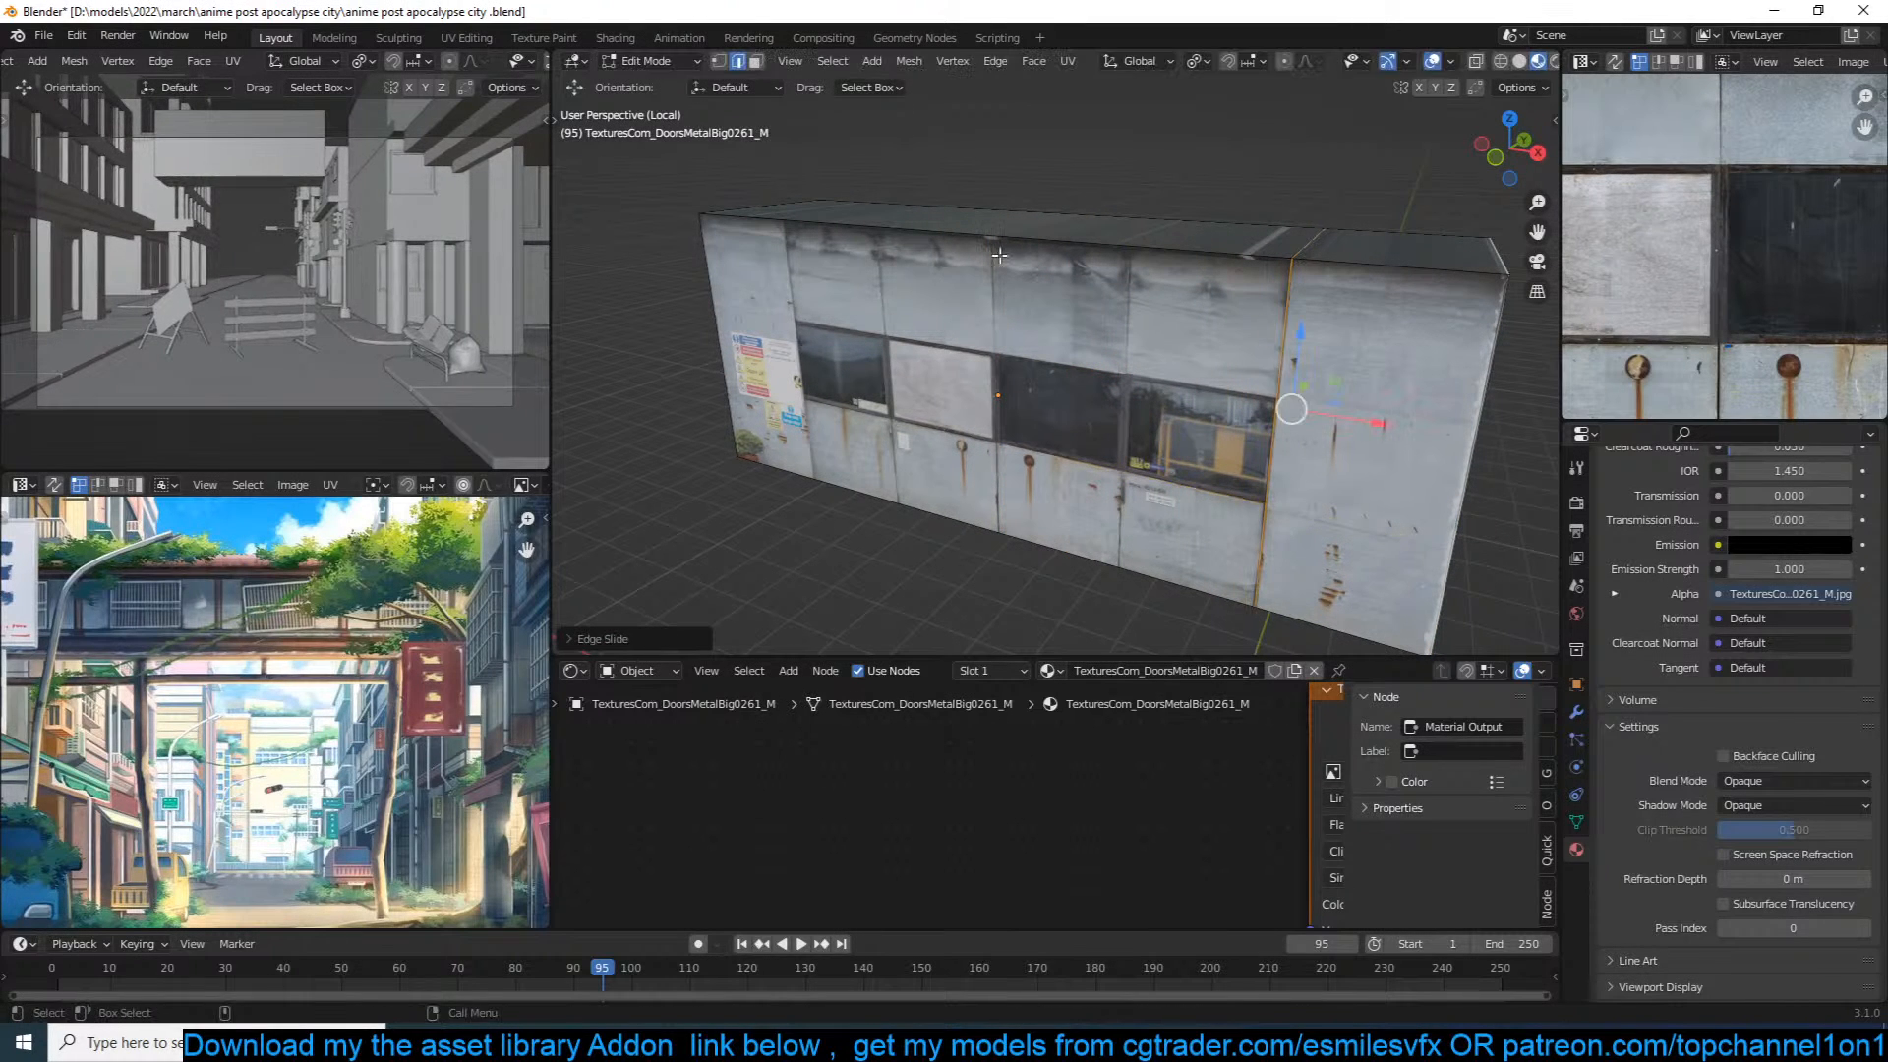
{"action": "left_click", "coordinate": [777, 253]}
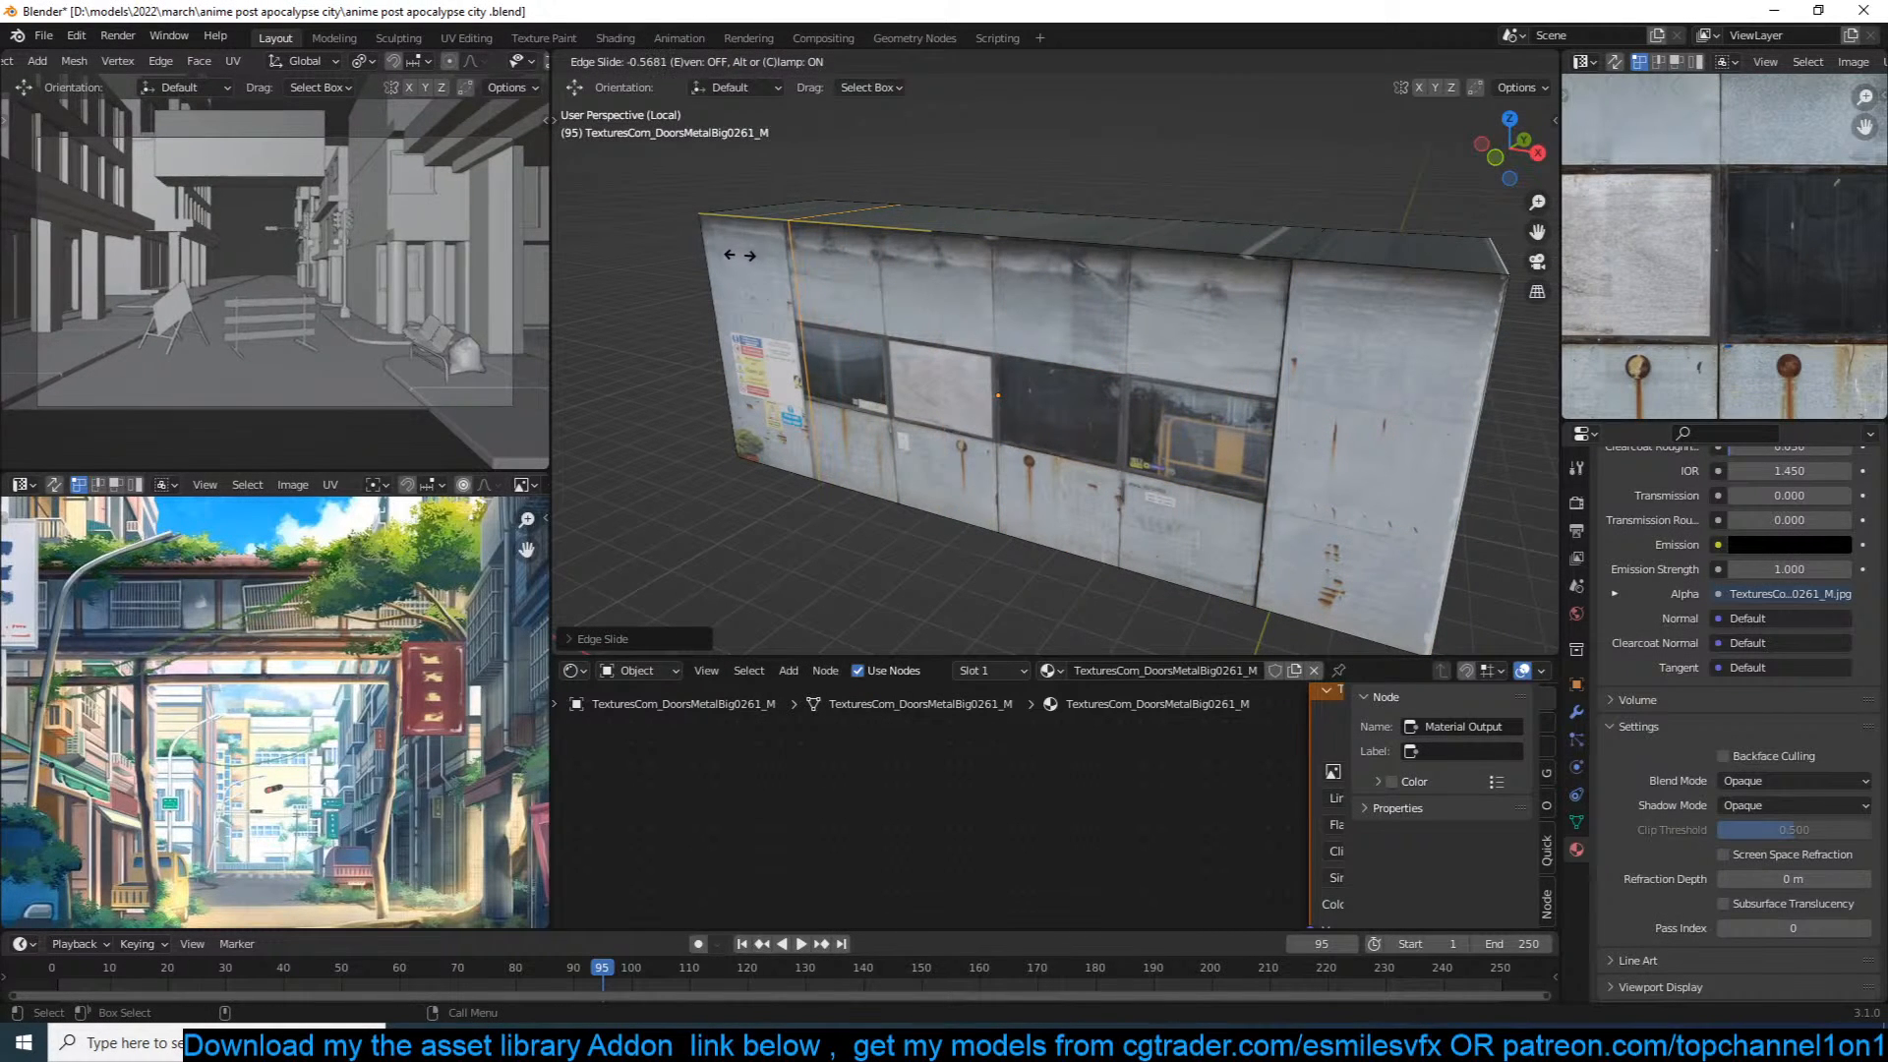
{"action": "left_click", "coordinate": [734, 254]}
Step: Push the middle front face with the windows inwards using Extrude Manifold
{"action": "key", "text": "3"}
{"action": "left_click", "coordinate": [1086, 337]}
{"action": "middle_click_drag", "start_coordinate": [1085, 337], "coordinate": [1006, 360]}
{"action": "key", "text": "alt+e"}
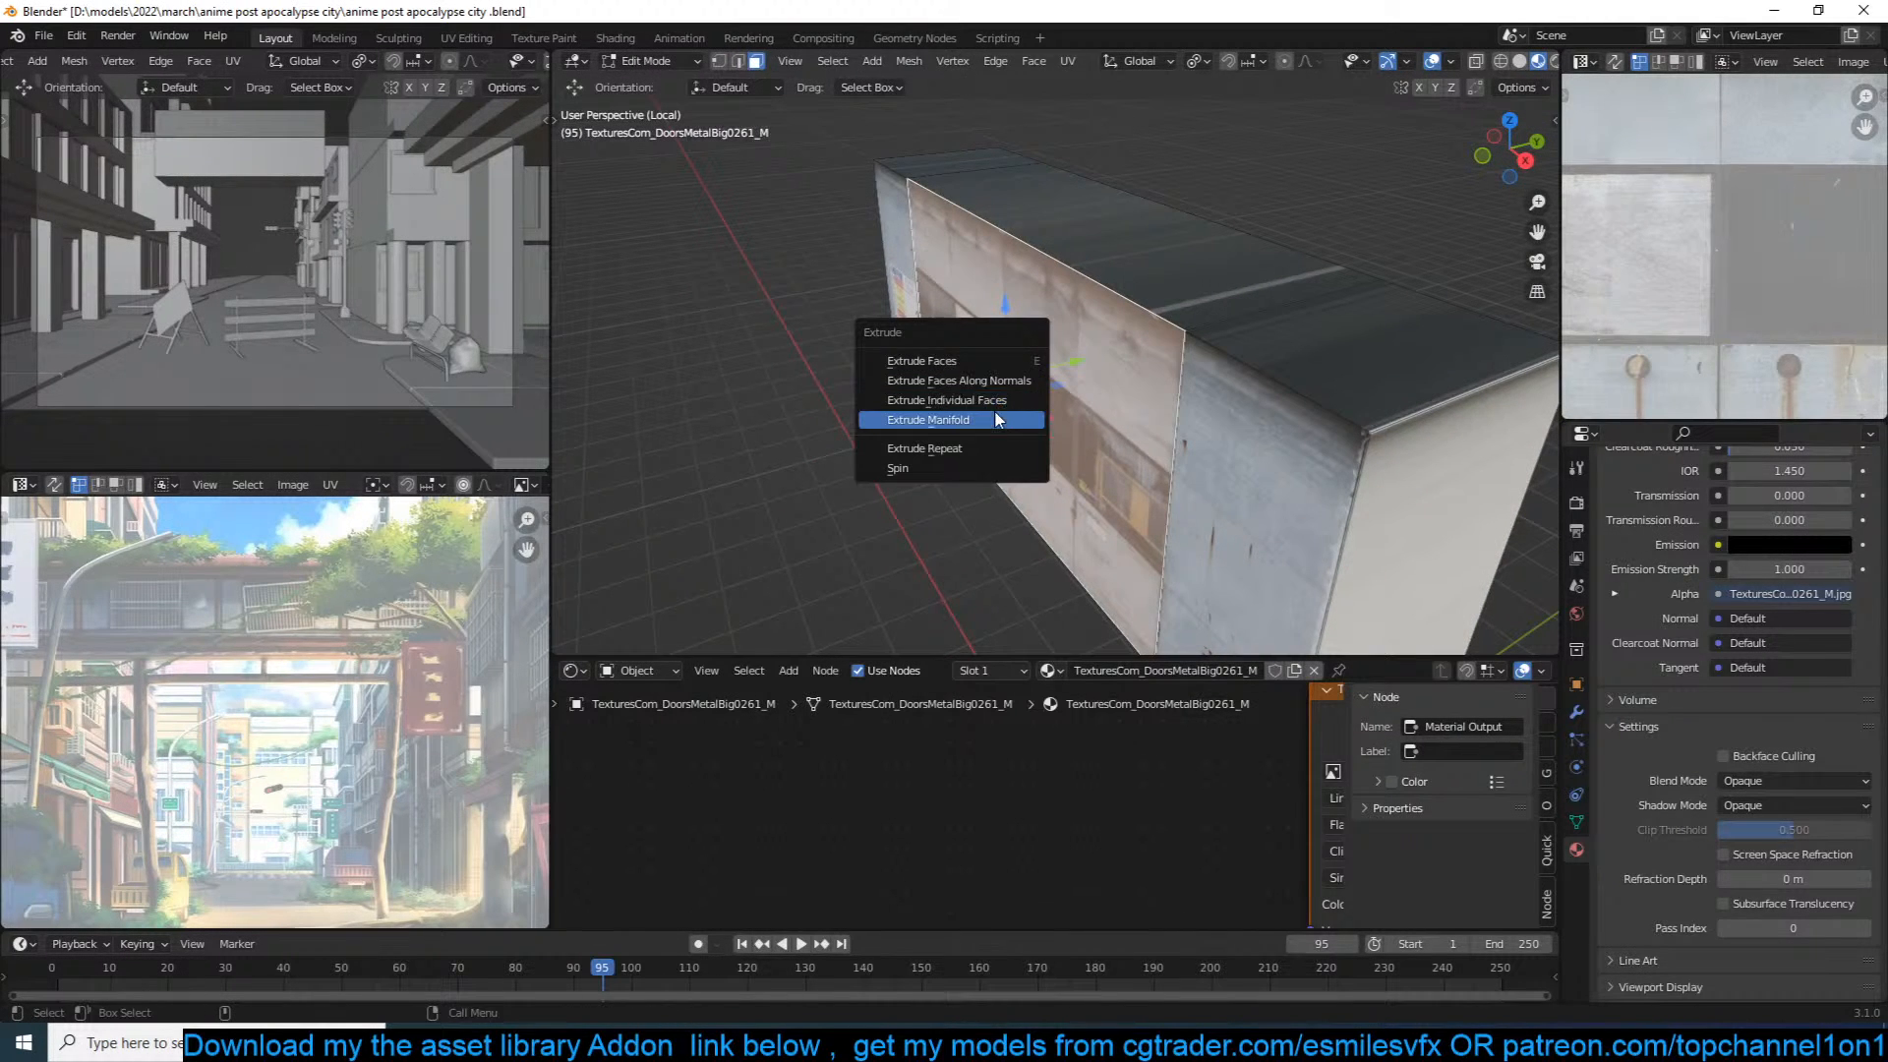
{"action": "left_click", "coordinate": [999, 419]}
{"action": "left_click", "coordinate": [1040, 391]}
Step: Add two horizontal loop cuts and slide them onto the upper and lower edges of the window row
{"action": "middle_click_drag", "start_coordinate": [1040, 390], "coordinate": [1249, 366]}
{"action": "key", "text": "ctrl+r"}
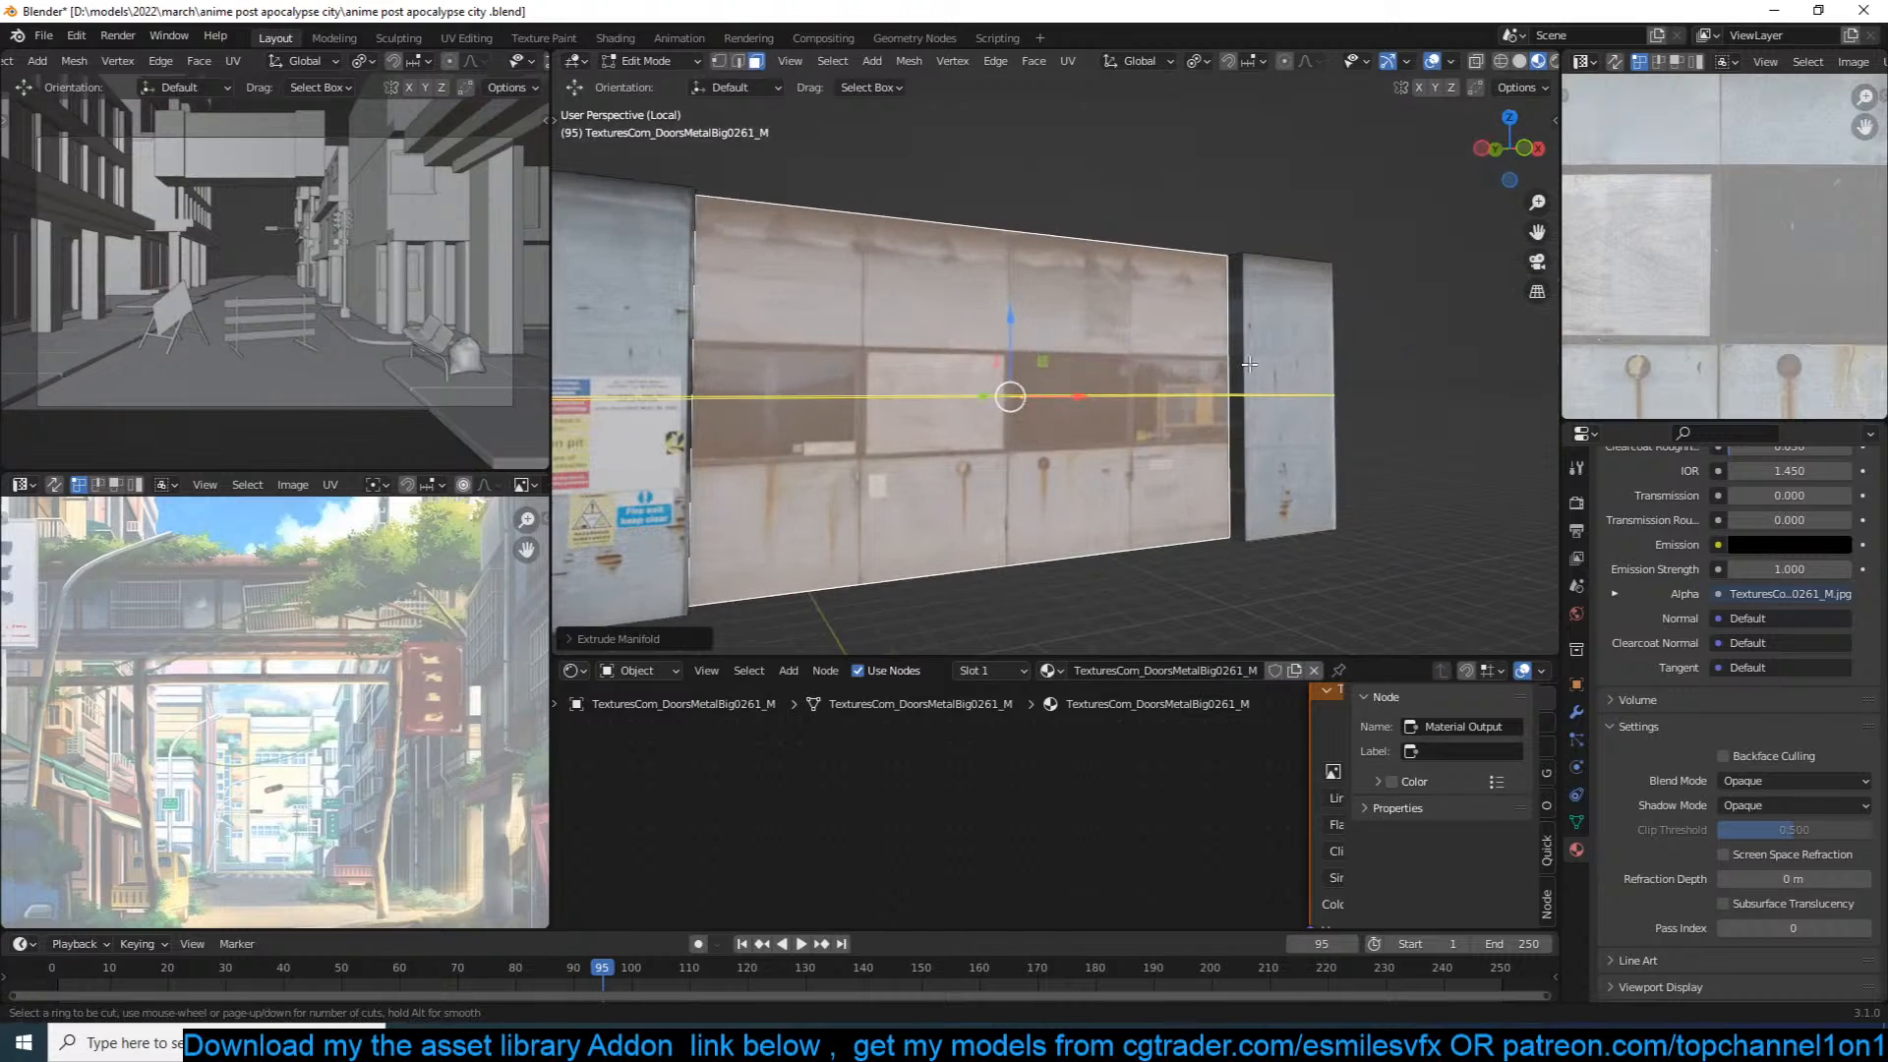
{"action": "left_click", "coordinate": [1249, 366]}
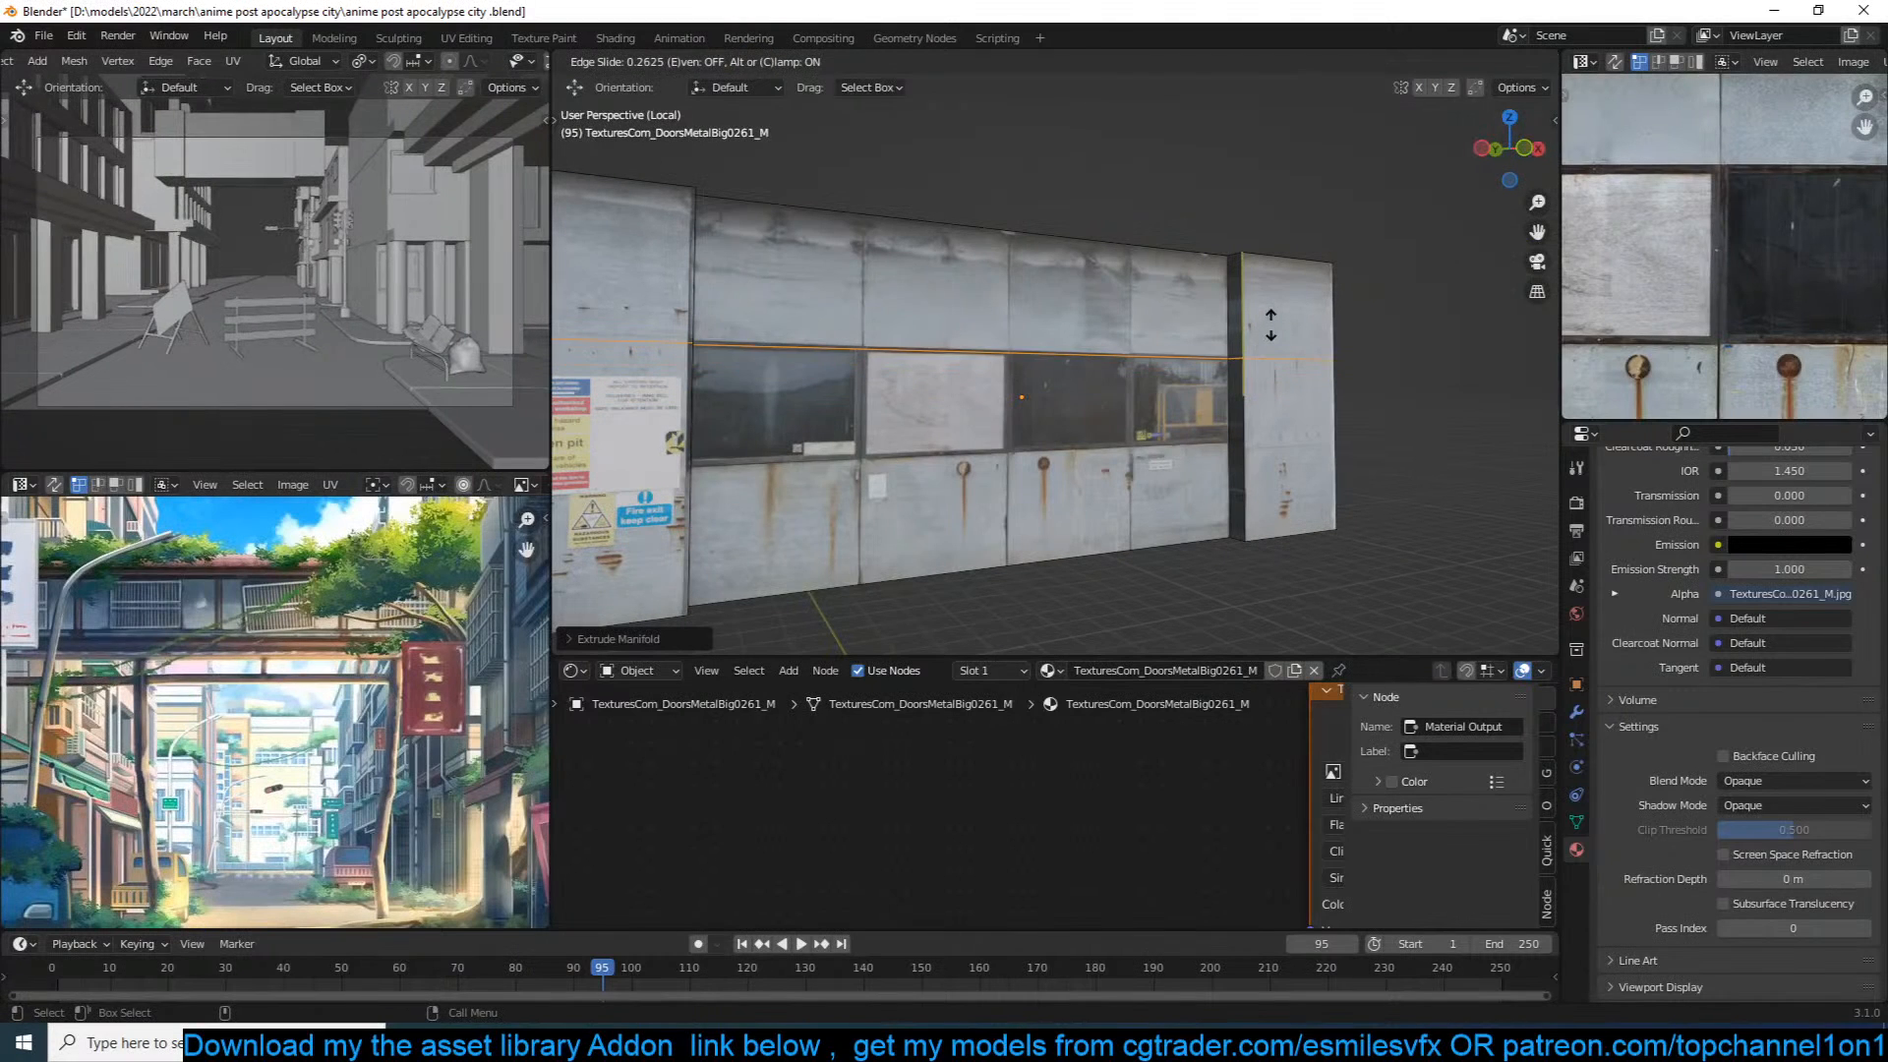
{"action": "left_click", "coordinate": [1254, 369]}
{"action": "key", "text": "ctrl+r"}
{"action": "left_click", "coordinate": [1246, 430]}
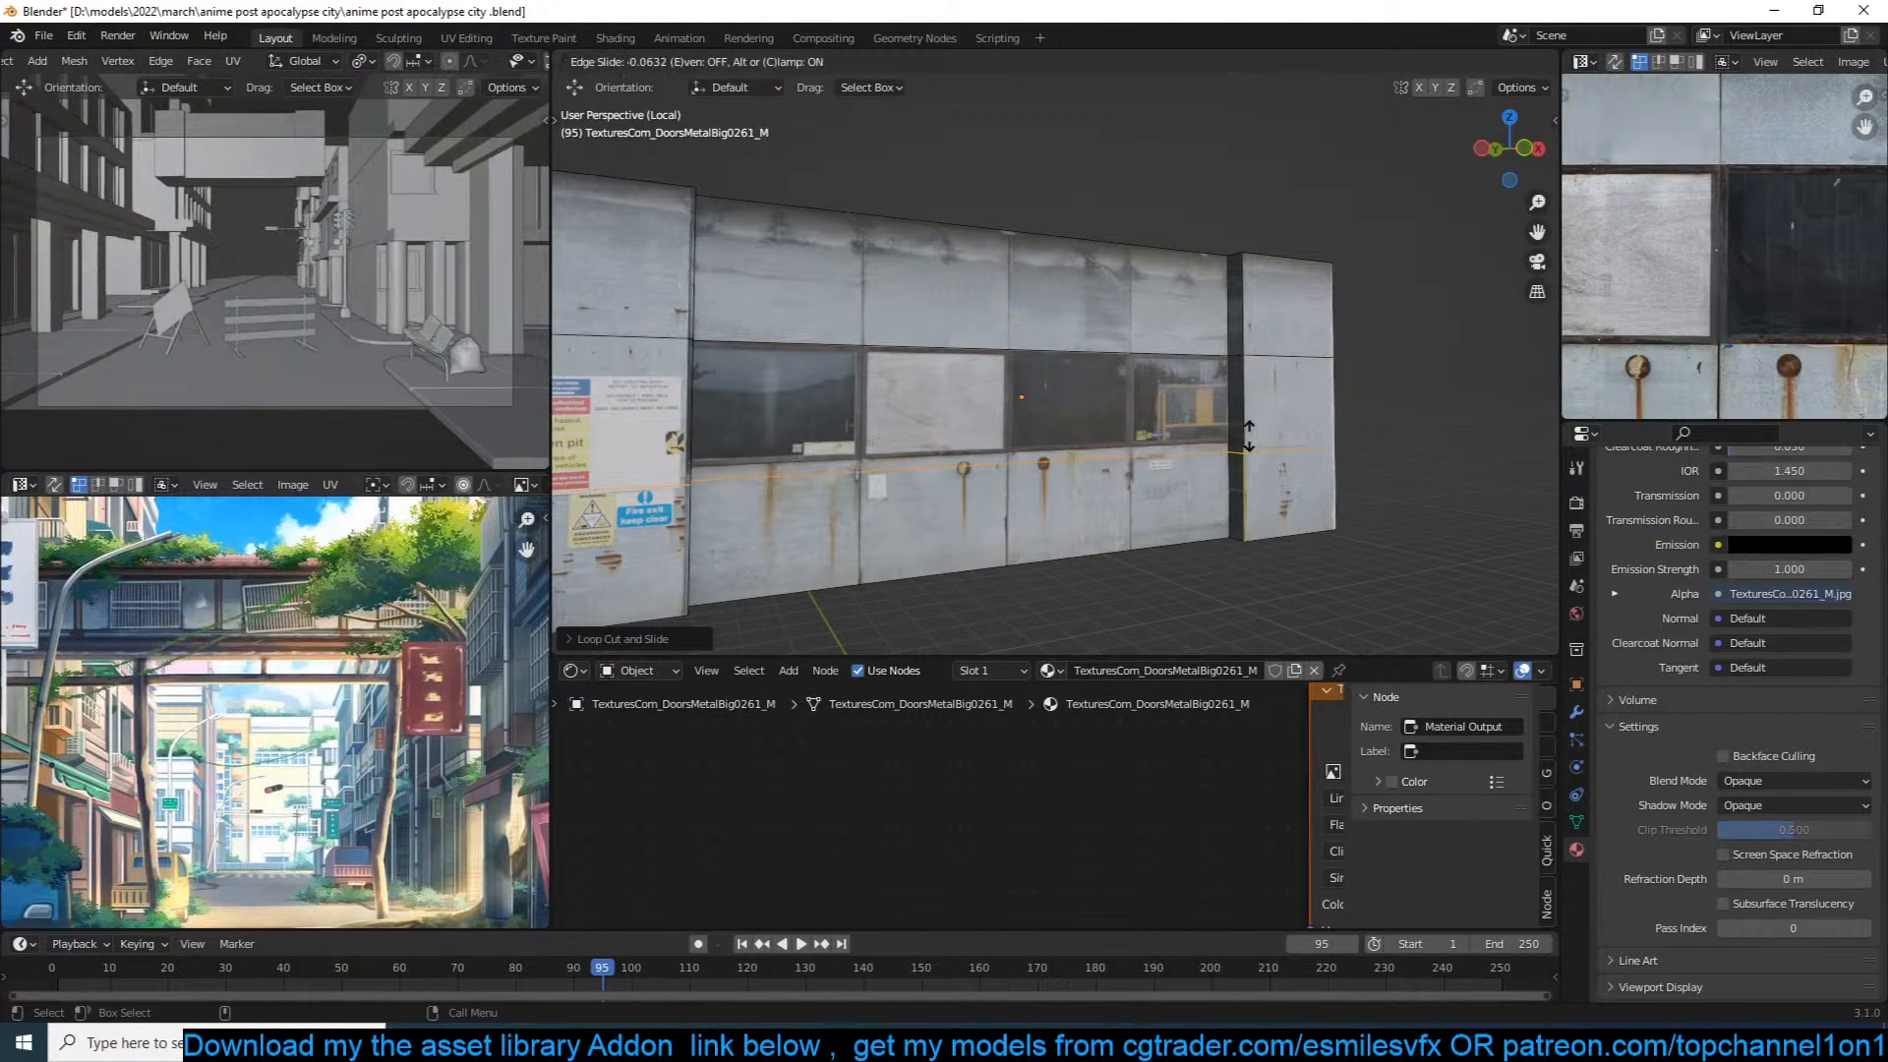
{"action": "left_click", "coordinate": [1251, 423]}
{"action": "key", "text": "g"}
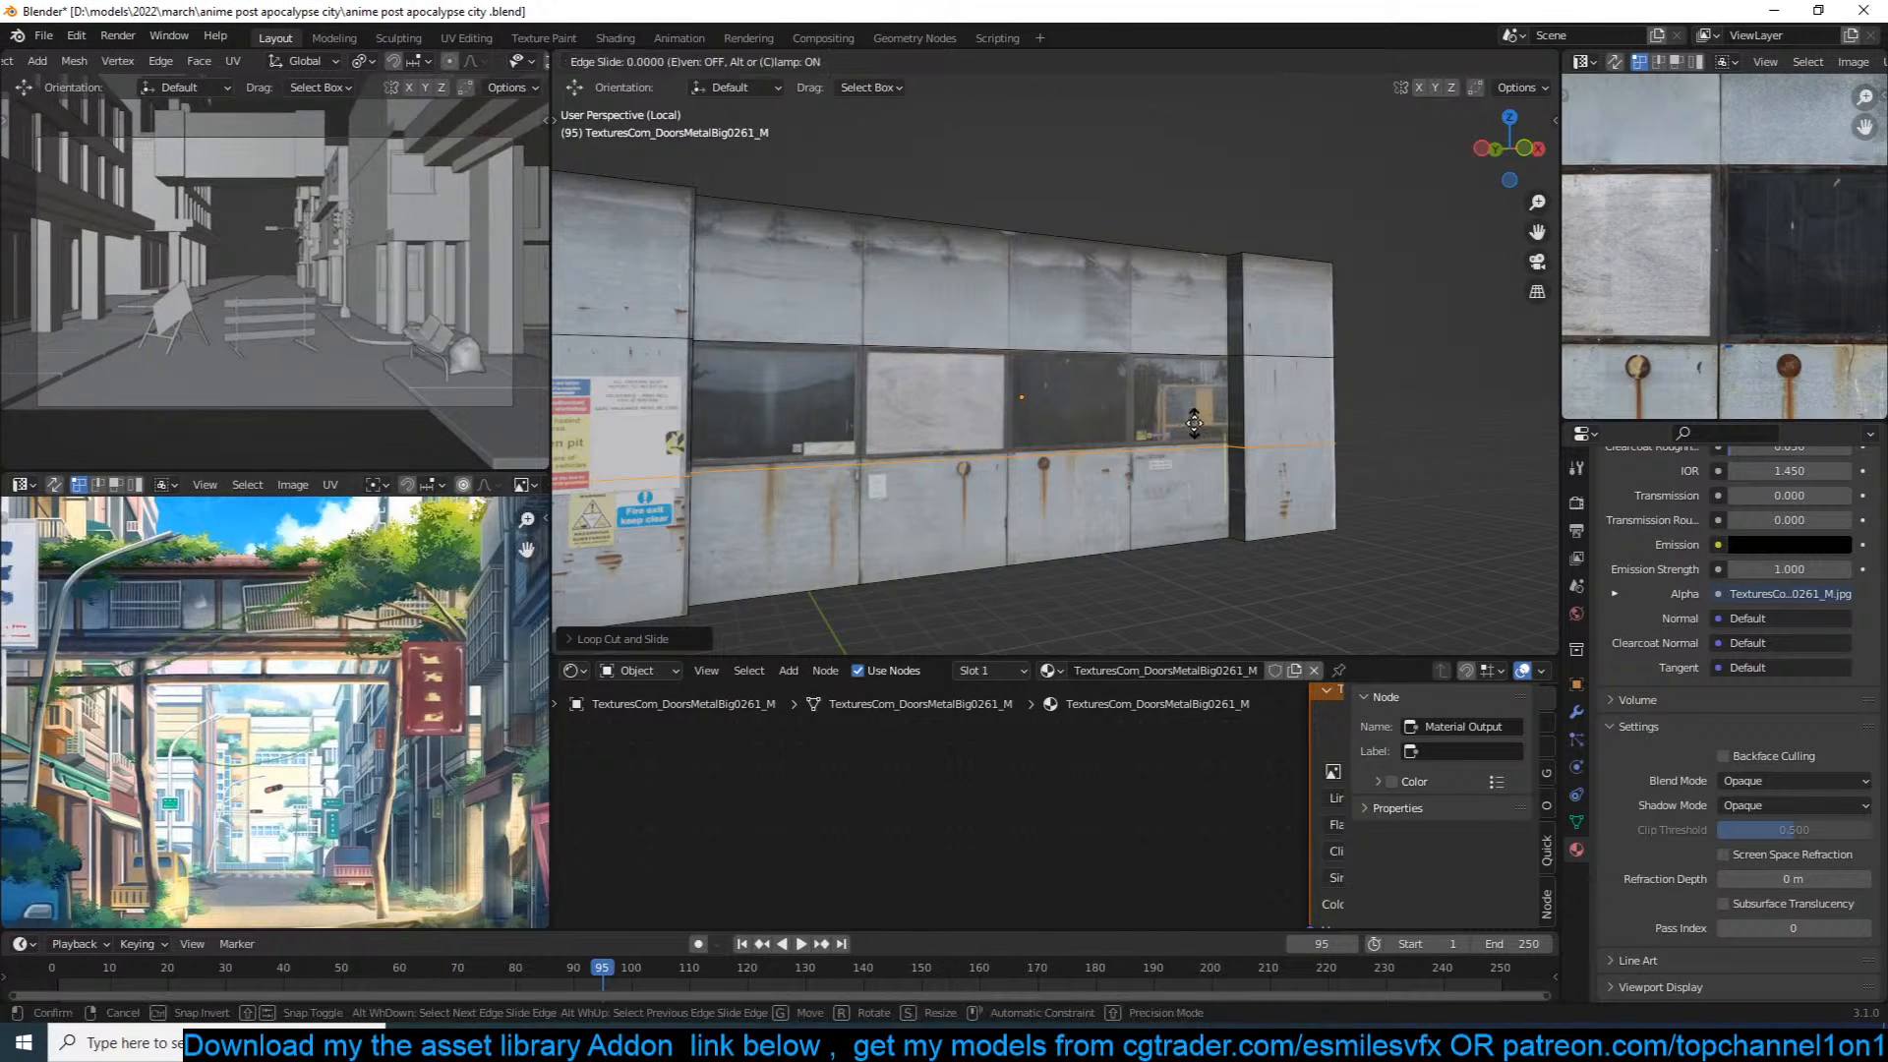
{"action": "key", "text": "g"}
{"action": "left_click", "coordinate": [1195, 412]}
Step: Add three vertical loop cuts on the seams between the four window panels
{"action": "middle_click_drag", "start_coordinate": [1196, 412], "coordinate": [1223, 411]}
{"action": "key", "text": "ctrl+r"}
{"action": "left_click", "coordinate": [1143, 324]}
{"action": "left_click", "coordinate": [1143, 324]}
{"action": "key", "text": "ctrl+r"}
{"action": "left_click", "coordinate": [1140, 356]}
{"action": "left_click", "coordinate": [1140, 357]}
{"action": "key", "text": "ctrl+r"}
{"action": "left_click", "coordinate": [855, 347]}
{"action": "left_click", "coordinate": [851, 347]}
Step: Inset the four window faces individually by about 0.016 m and extrude them inwards
{"action": "key", "text": "3"}
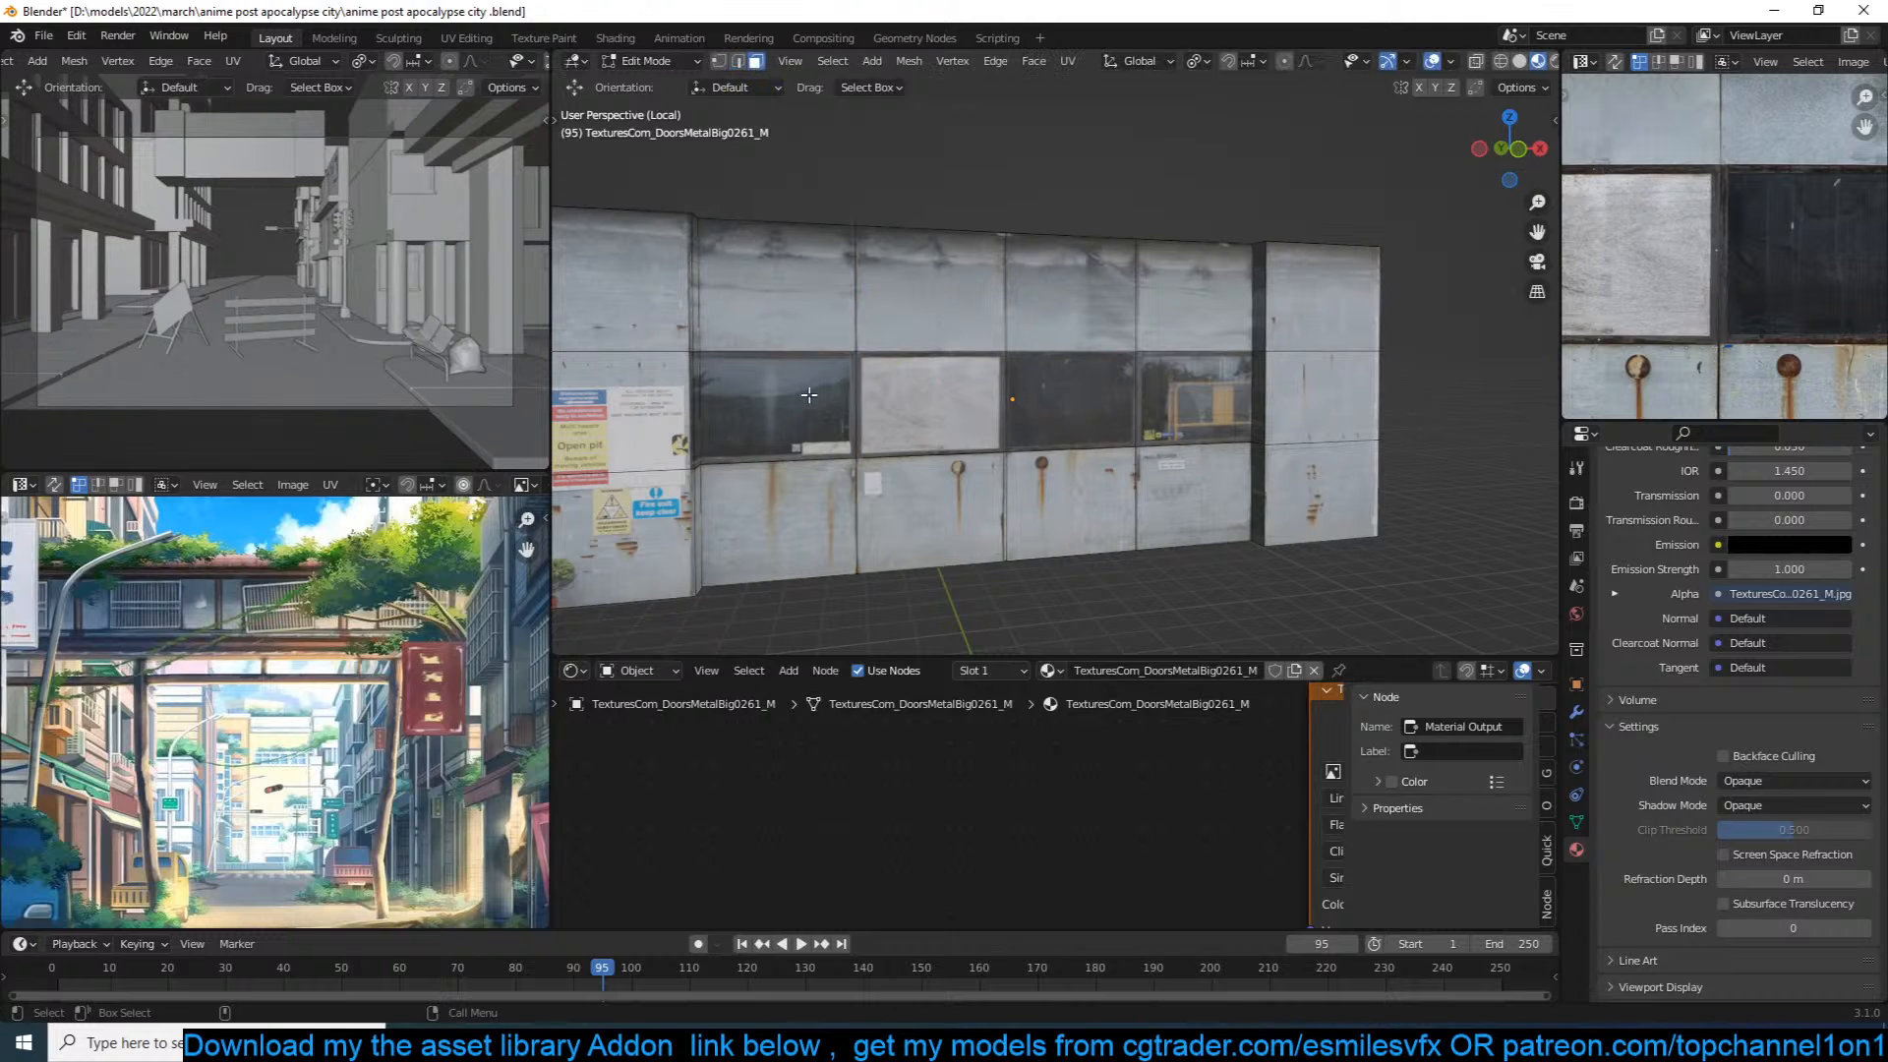
{"action": "left_click", "coordinate": [797, 390]}
{"action": "left_click", "coordinate": [926, 391], "text": "shift"}
{"action": "left_click", "coordinate": [1053, 389], "text": "shift"}
{"action": "left_click", "coordinate": [1165, 390], "text": "shift"}
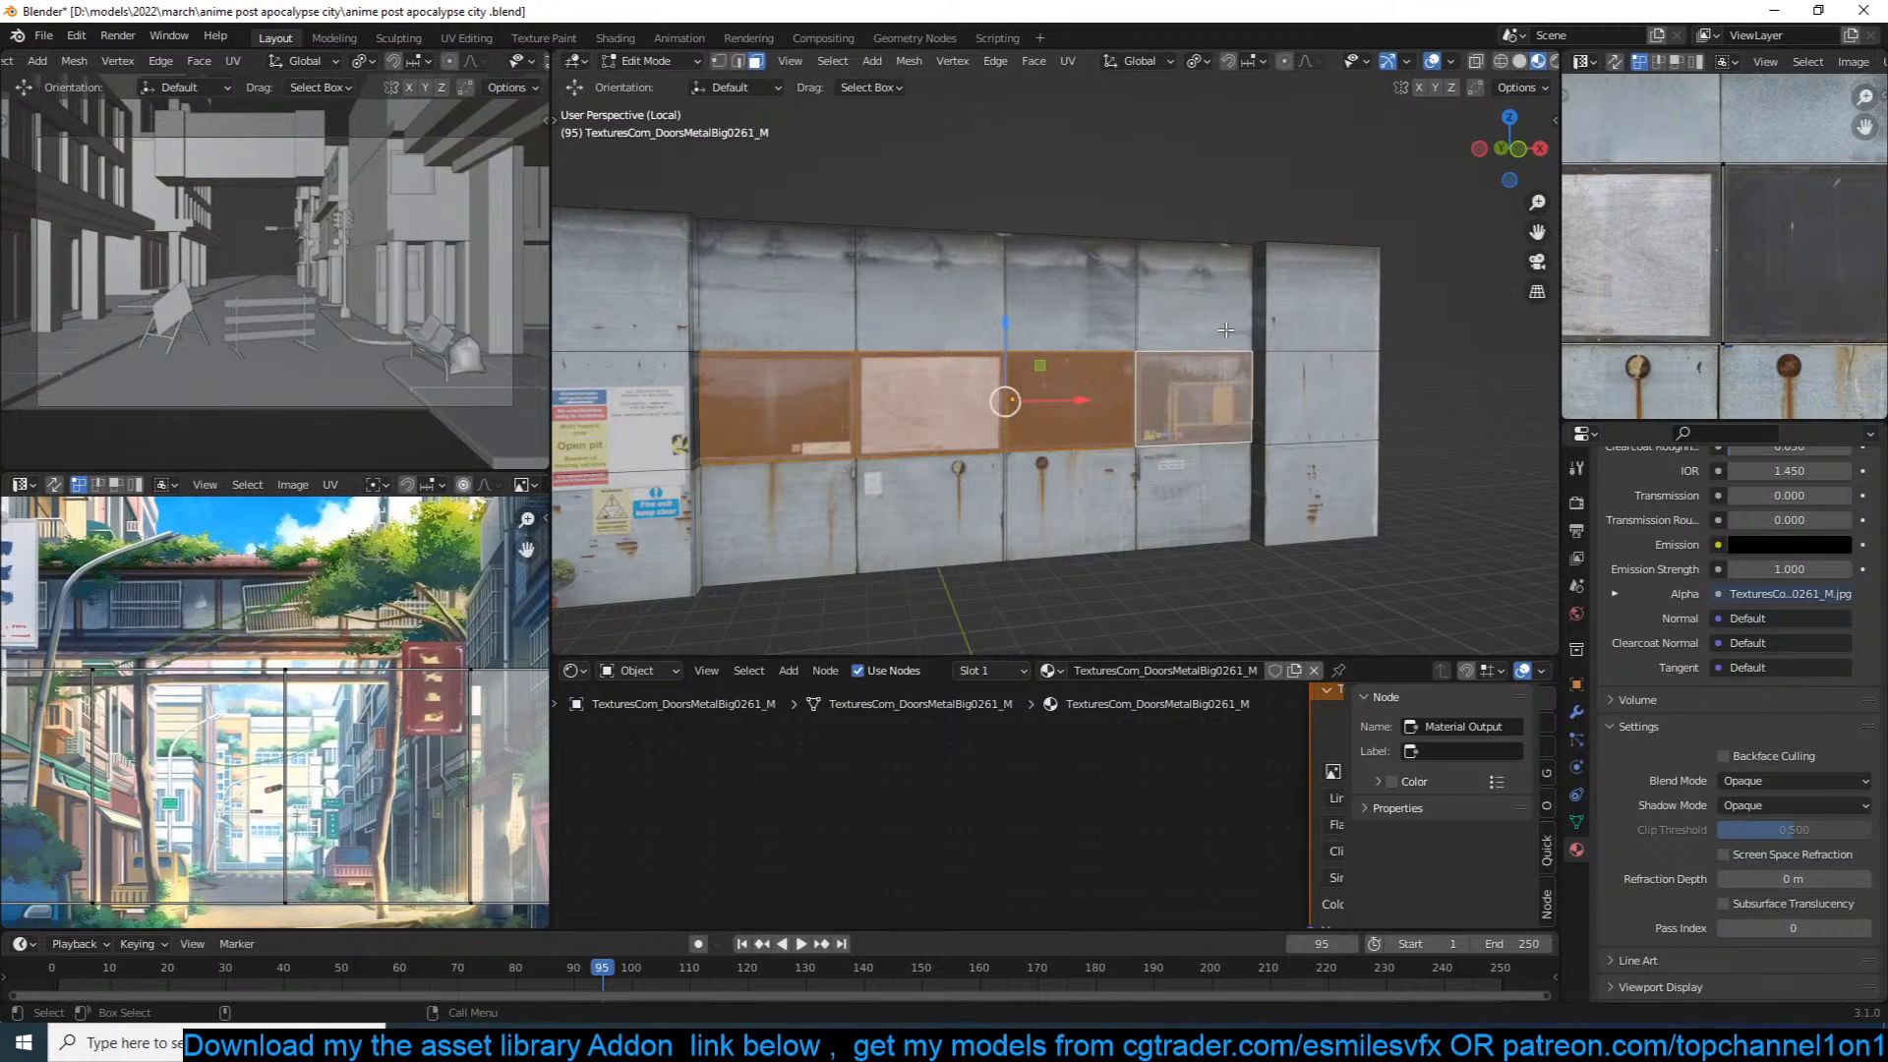
{"action": "key", "text": "i"}
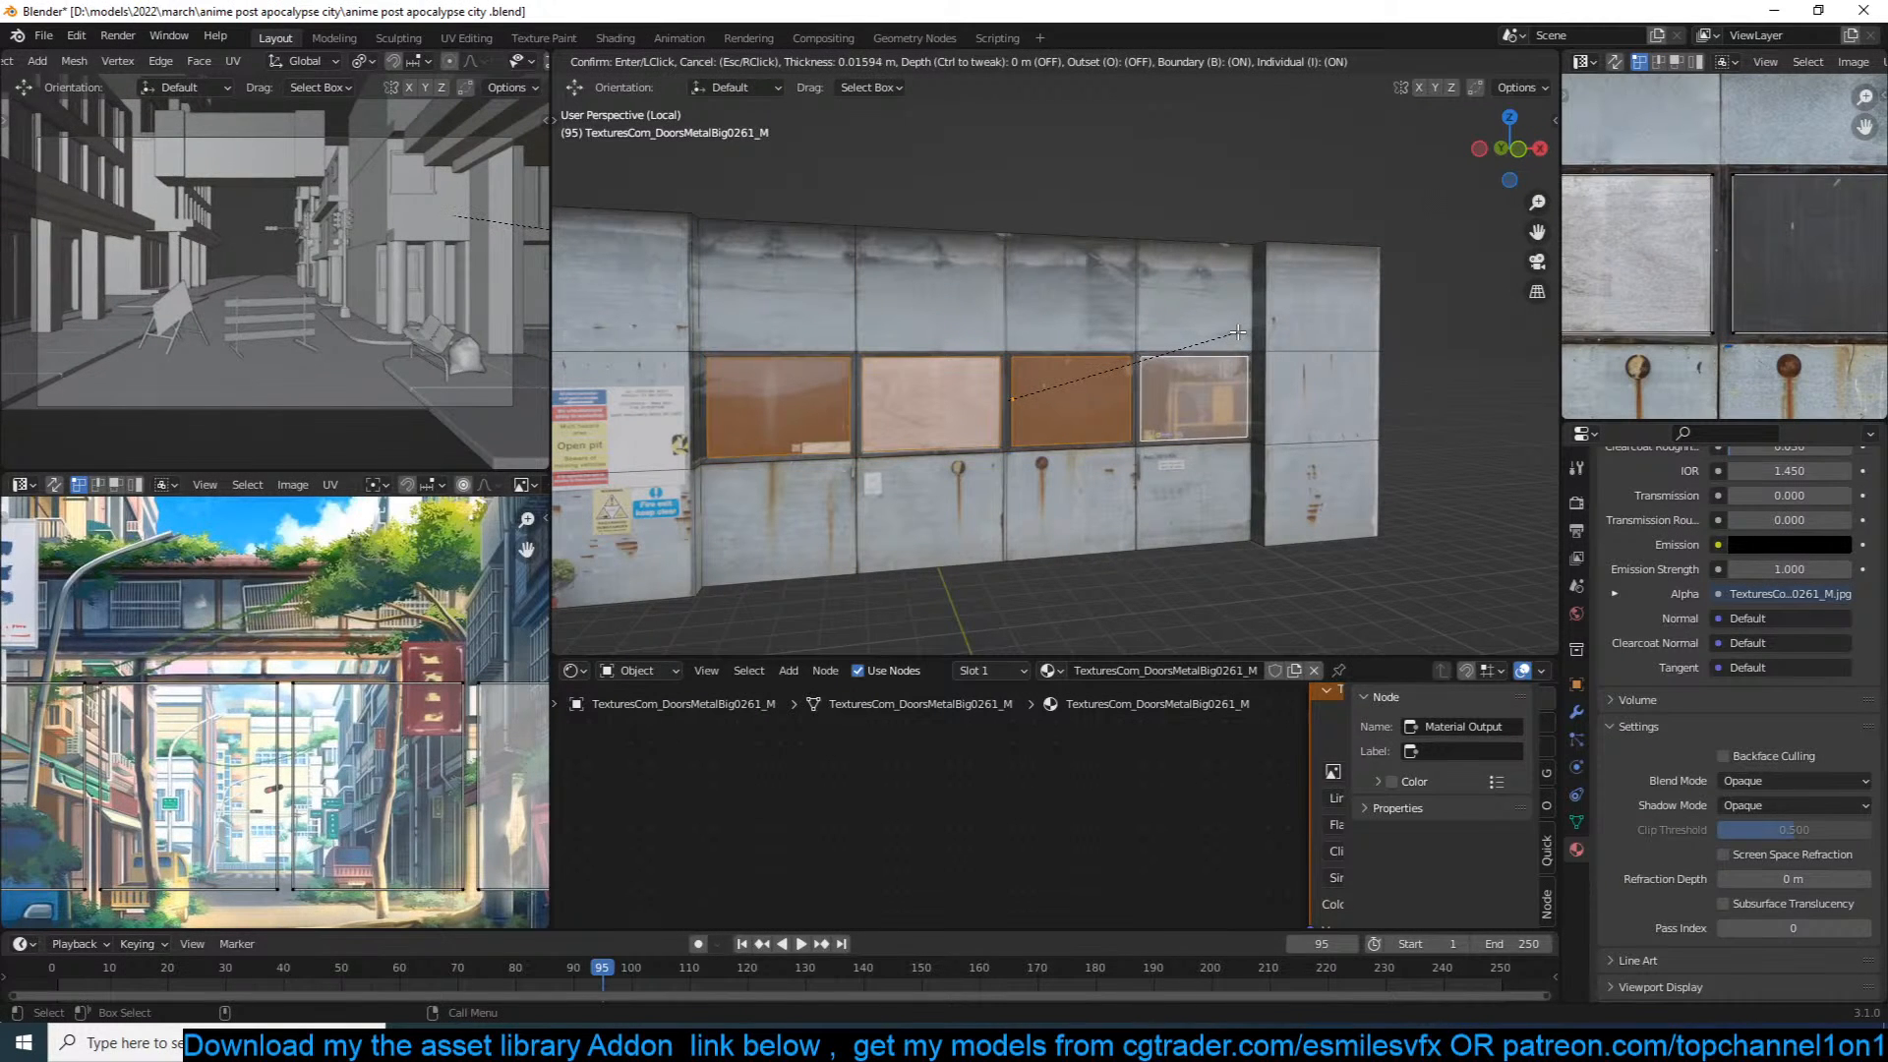
{"action": "left_click", "coordinate": [1236, 335]}
{"action": "middle_click_drag", "start_coordinate": [1235, 337], "coordinate": [1107, 265]}
{"action": "key", "text": "e"}
{"action": "left_click", "coordinate": [1237, 340]}
Step: Bevel the three vertical seams between the window panels and sink their centre lines inwards as grooves
{"action": "key", "text": "Tab"}
{"action": "key", "text": "Tab"}
{"action": "key", "text": "alt+a"}
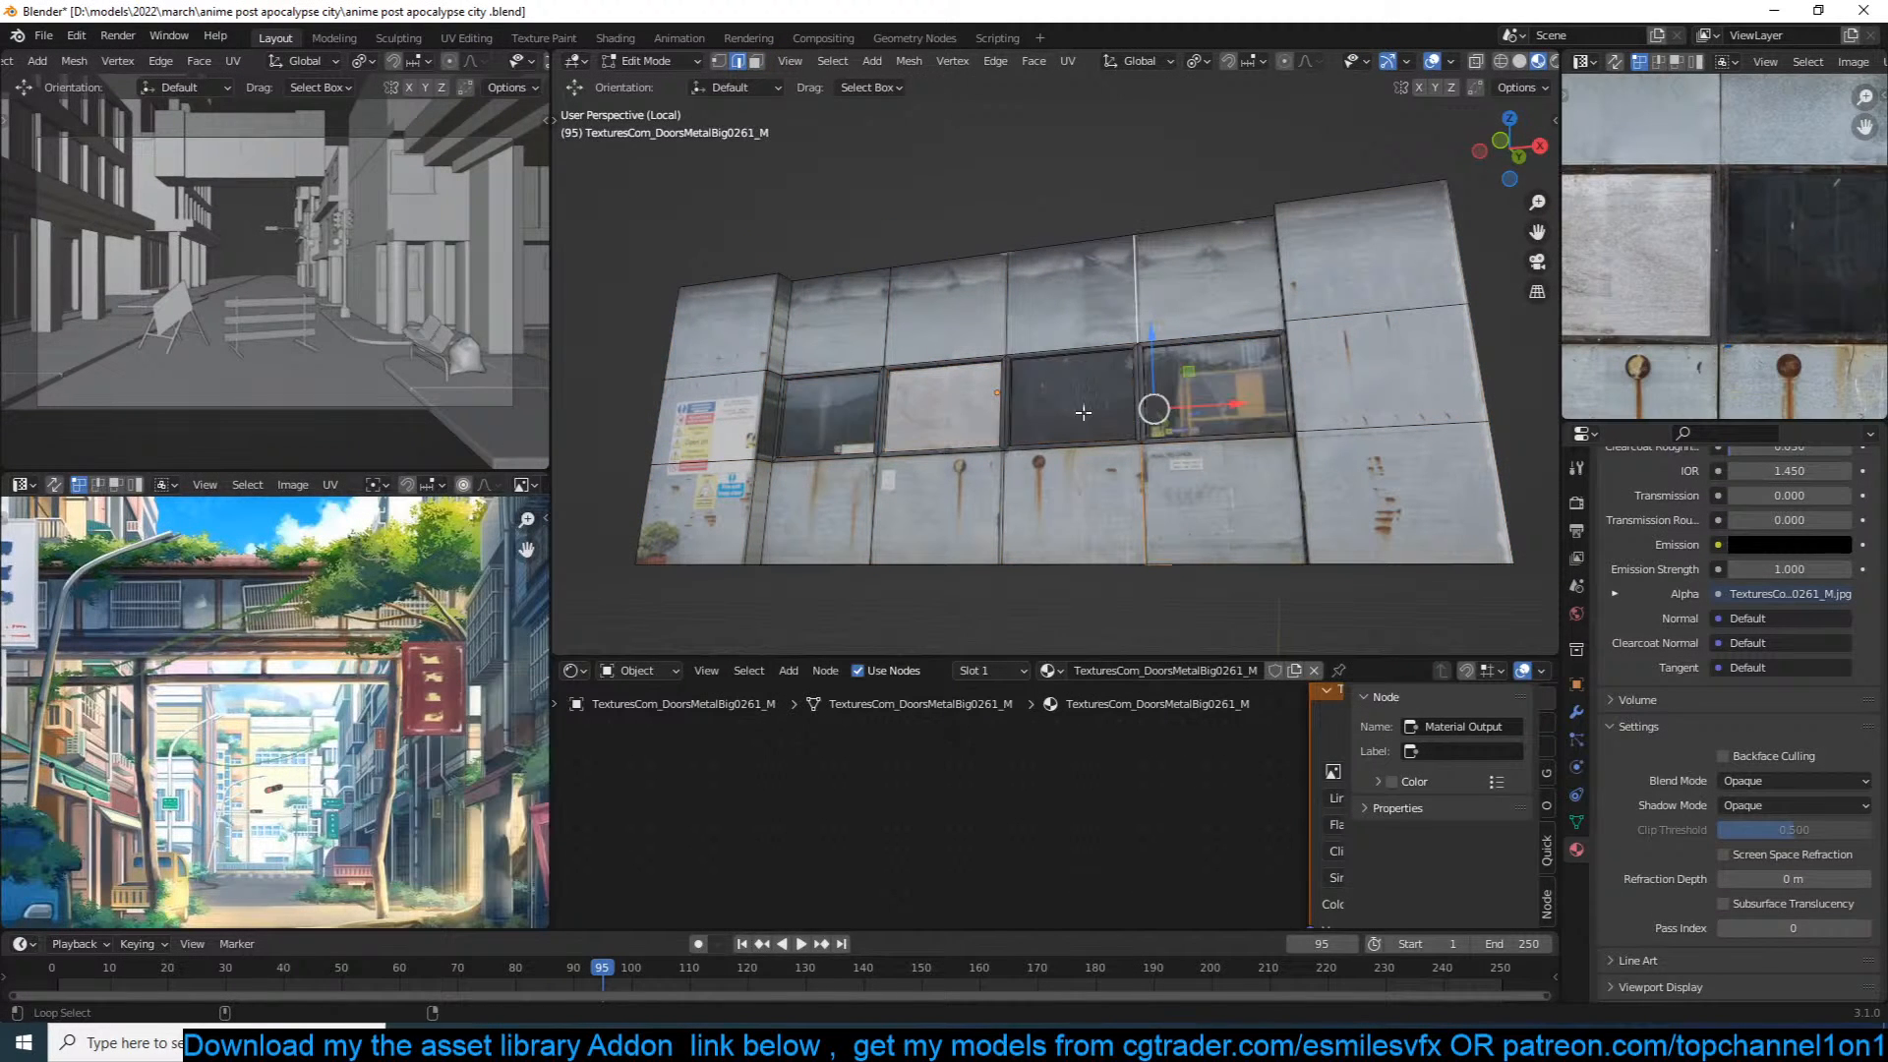
{"action": "scroll", "coordinate": [1119, 365], "scroll_direction": "up", "scroll_amount": 3}
{"action": "left_click", "coordinate": [1195, 365], "text": "alt"}
{"action": "left_click", "coordinate": [962, 350], "text": "alt+shift"}
{"action": "left_click", "coordinate": [781, 323], "text": "alt+shift"}
{"action": "key", "text": "ctrl+b"}
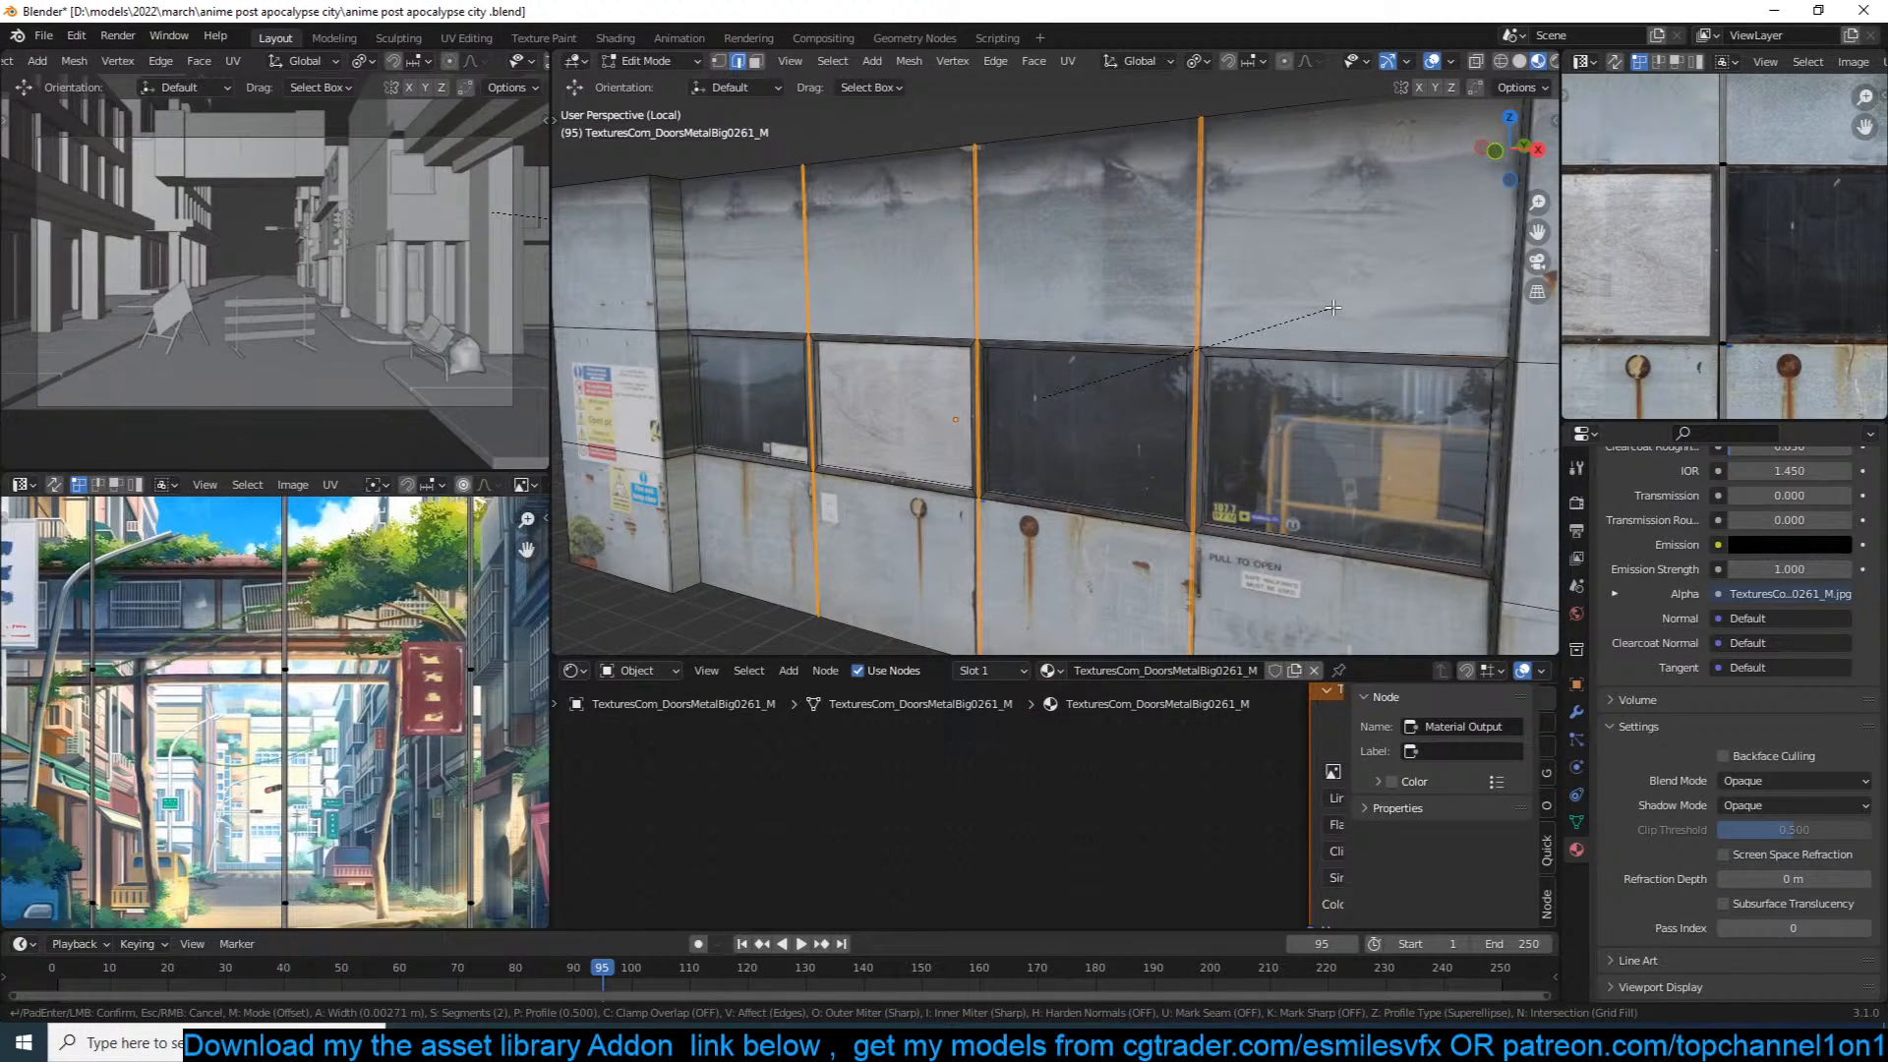
{"action": "left_click", "coordinate": [1333, 308]}
{"action": "key", "text": "ctrl+KP_Subtract"}
{"action": "key", "text": "alt+s"}
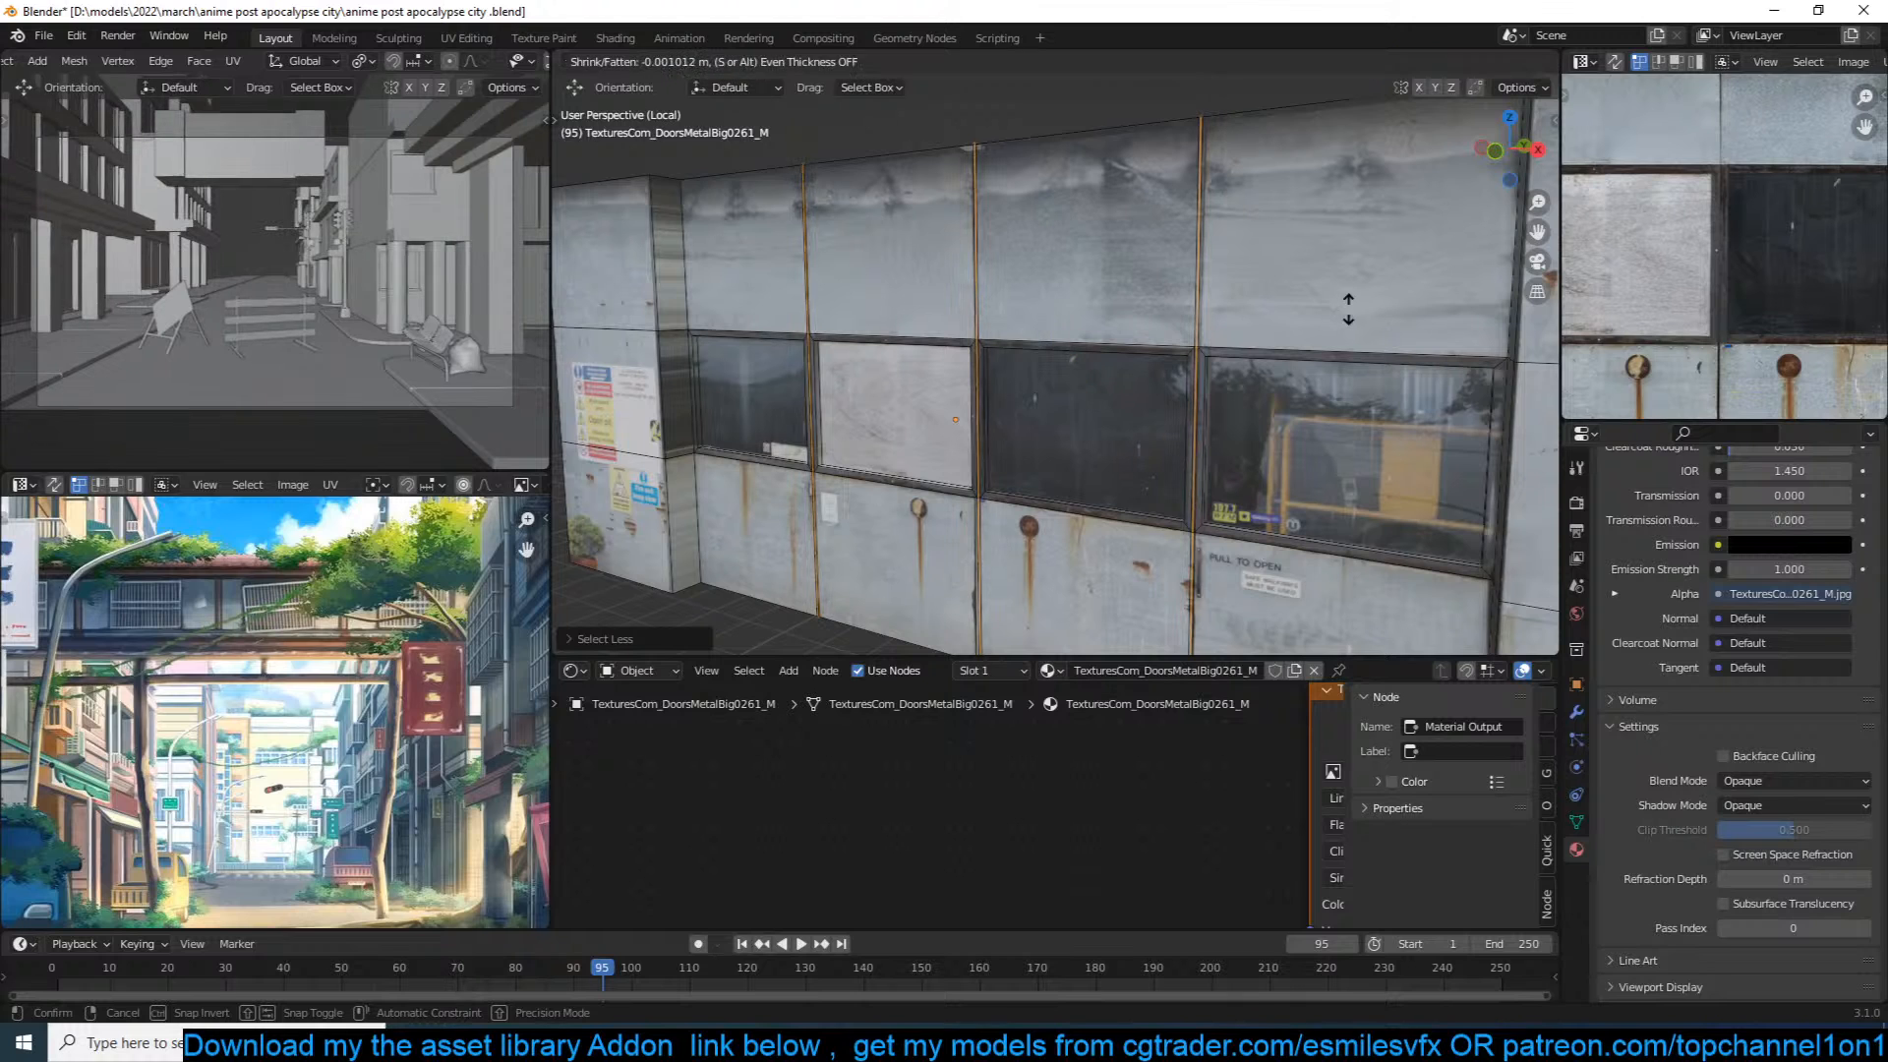
{"action": "left_click", "coordinate": [1358, 304]}
Step: Check the model from behind by selecting faces across its rear wall and return to Object Mode to review the front
{"action": "key", "text": "Tab"}
{"action": "scroll", "coordinate": [1230, 329], "scroll_direction": "down", "scroll_amount": 3}
{"action": "middle_click_drag", "start_coordinate": [1230, 328], "coordinate": [1010, 454]}
{"action": "key", "text": "Tab"}
{"action": "key", "text": "3"}
{"action": "left_click", "coordinate": [1047, 322]}
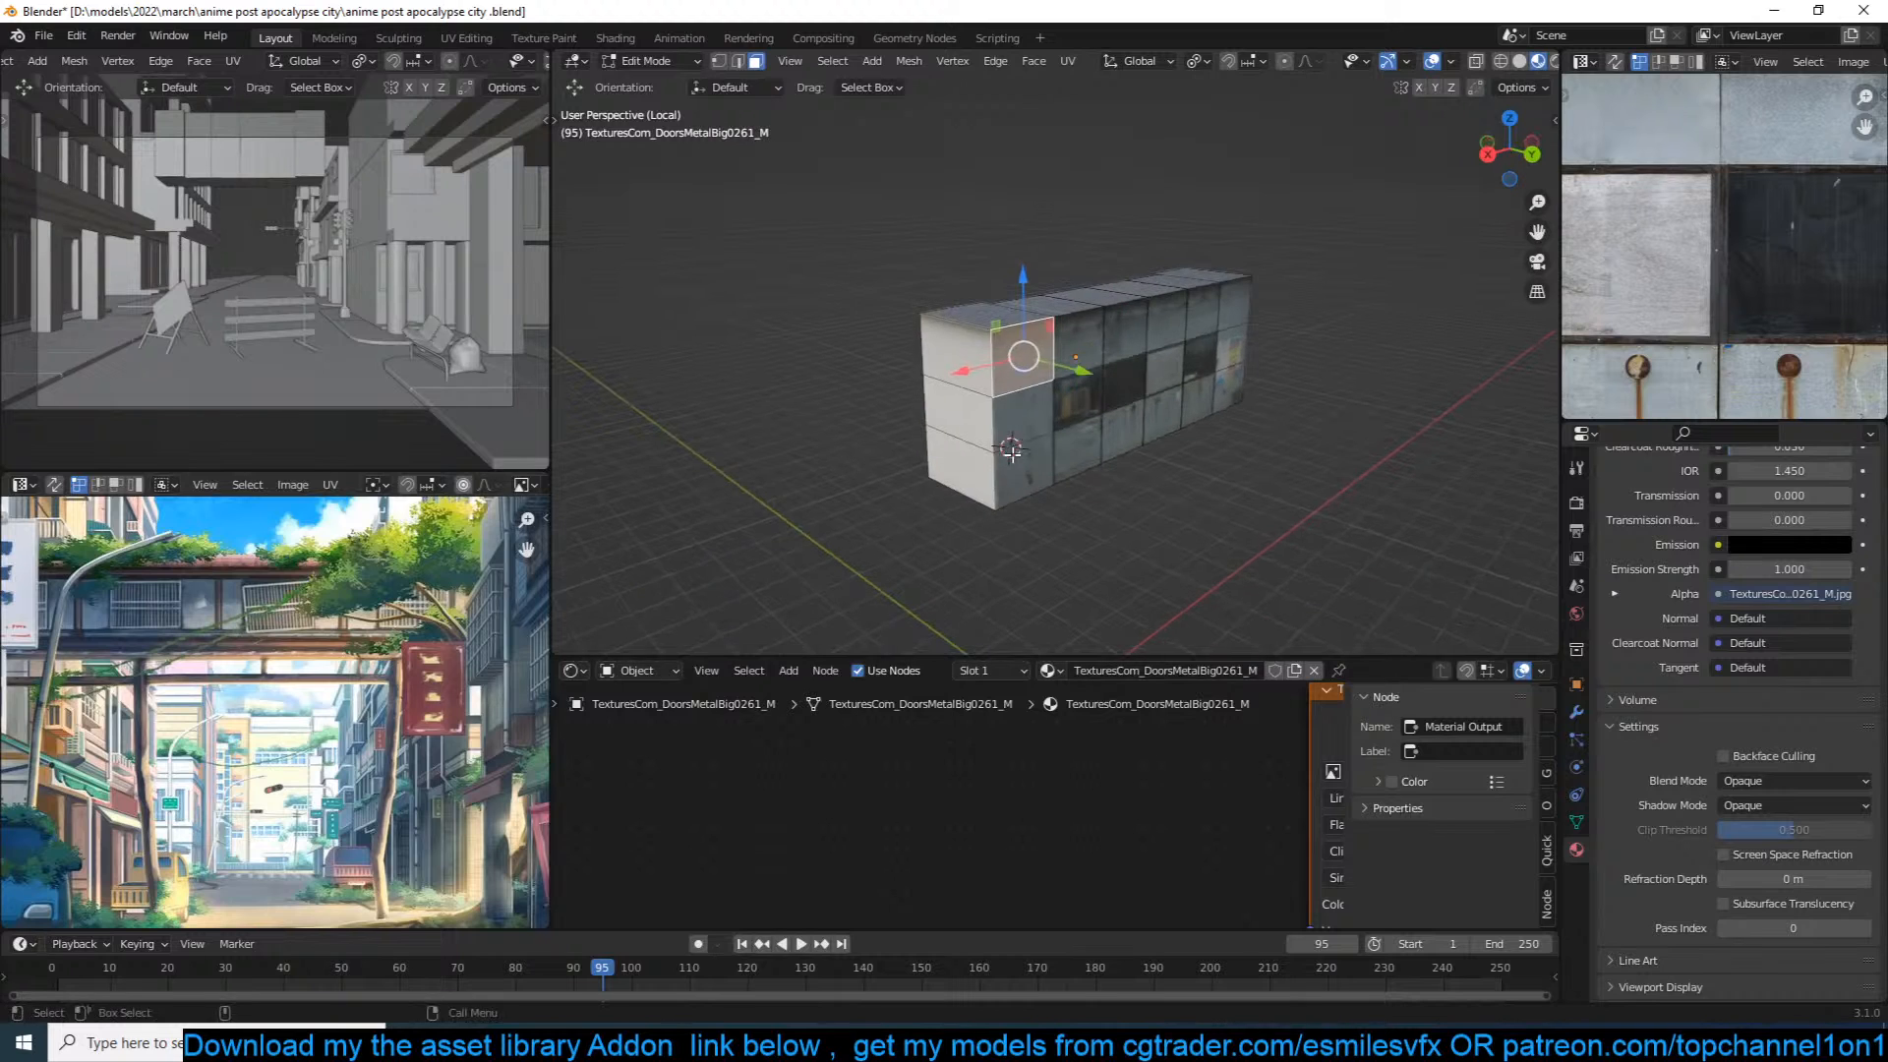
{"action": "left_click", "coordinate": [1017, 460], "text": "ctrl"}
{"action": "left_click", "coordinate": [1220, 400], "text": "ctrl"}
{"action": "left_click", "coordinate": [1238, 313], "text": "ctrl"}
{"action": "left_click", "coordinate": [1094, 348], "text": "ctrl"}
{"action": "left_click", "coordinate": [1097, 400], "text": "ctrl"}
{"action": "left_click", "coordinate": [1096, 400], "text": "ctrl"}
{"action": "left_click", "coordinate": [1196, 373], "text": "ctrl"}
{"action": "left_click", "coordinate": [1085, 398], "text": "ctrl"}
{"action": "left_click_drag", "start_coordinate": [1209, 392], "coordinate": [1235, 417]}
{"action": "key", "text": "Tab"}
{"action": "middle_click_drag", "start_coordinate": [1235, 417], "coordinate": [1370, 336]}
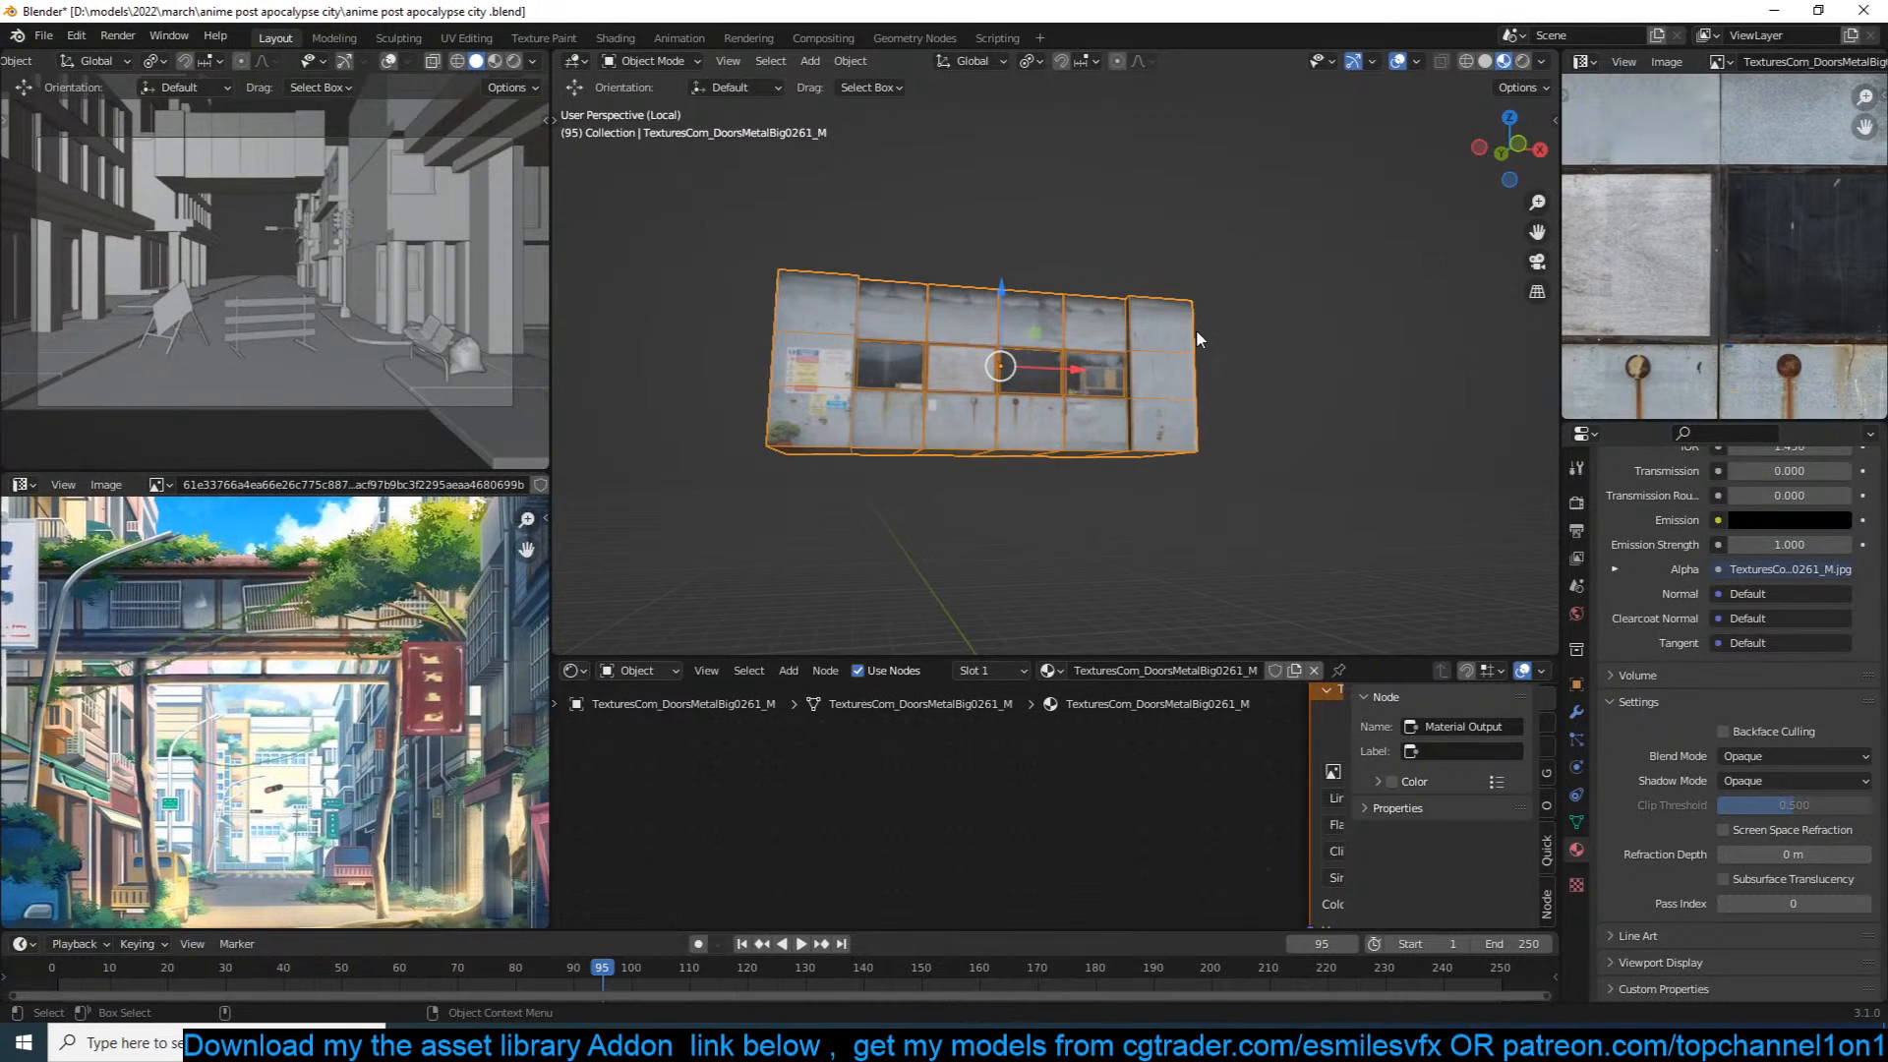
Step: End the frozen Blender process from Task Manager and restart the program with the city file
{"action": "middle_click_drag", "start_coordinate": [1196, 338], "coordinate": [1283, 317]}
{"action": "scroll", "coordinate": [1283, 317], "scroll_direction": "up", "scroll_amount": 2}
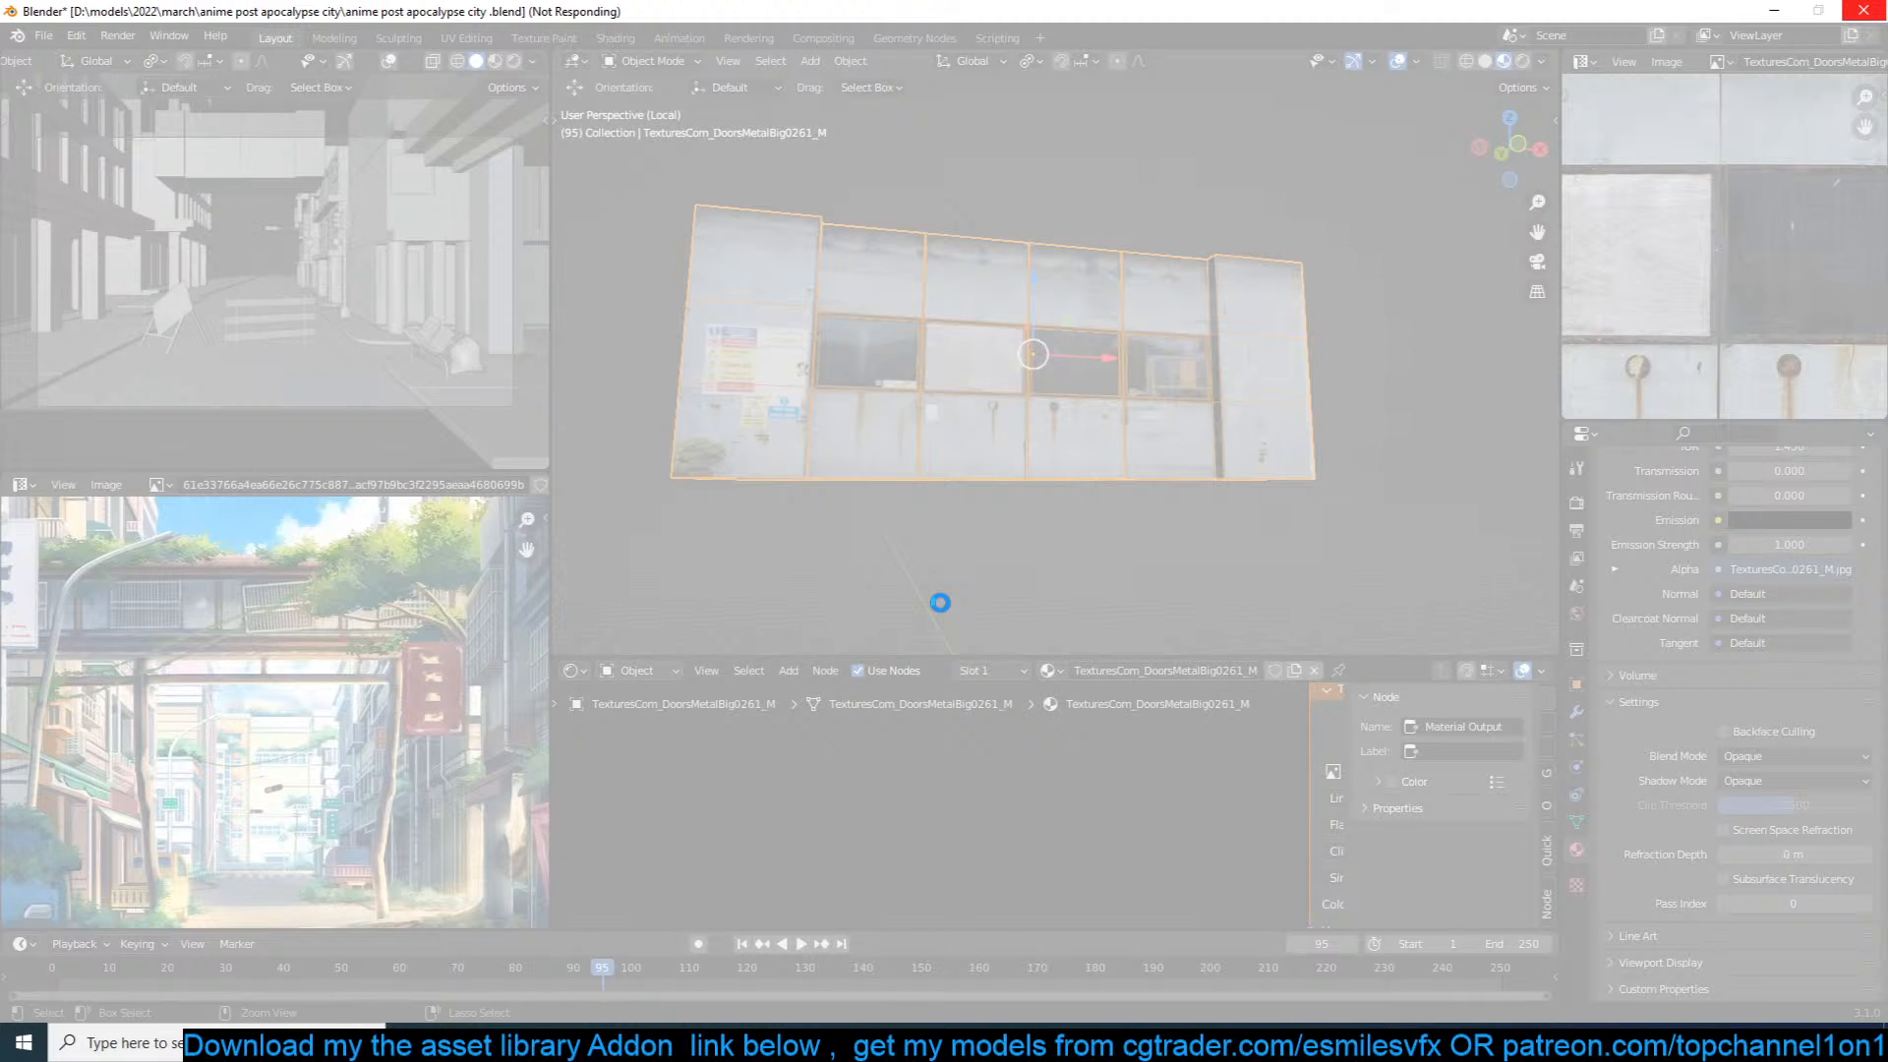
{"action": "key", "text": "ctrl+shift+Escape"}
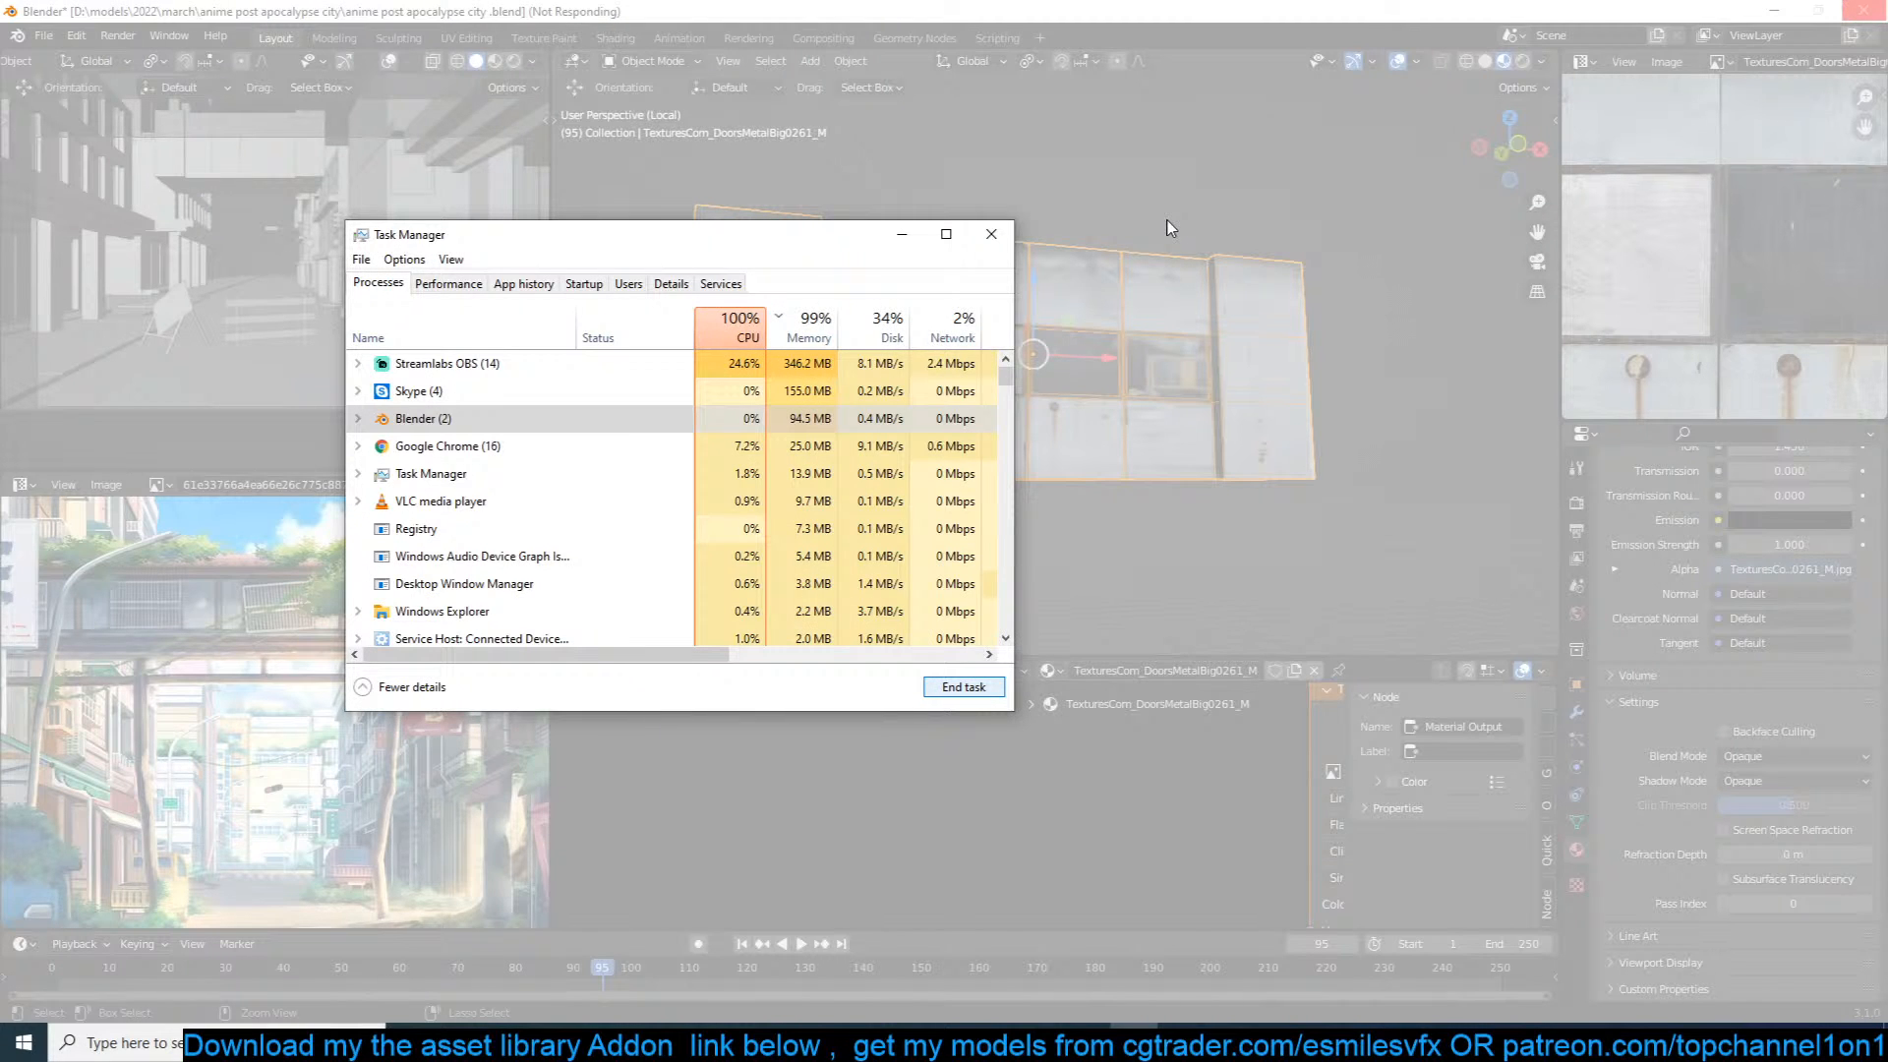
{"action": "left_click", "coordinate": [621, 426]}
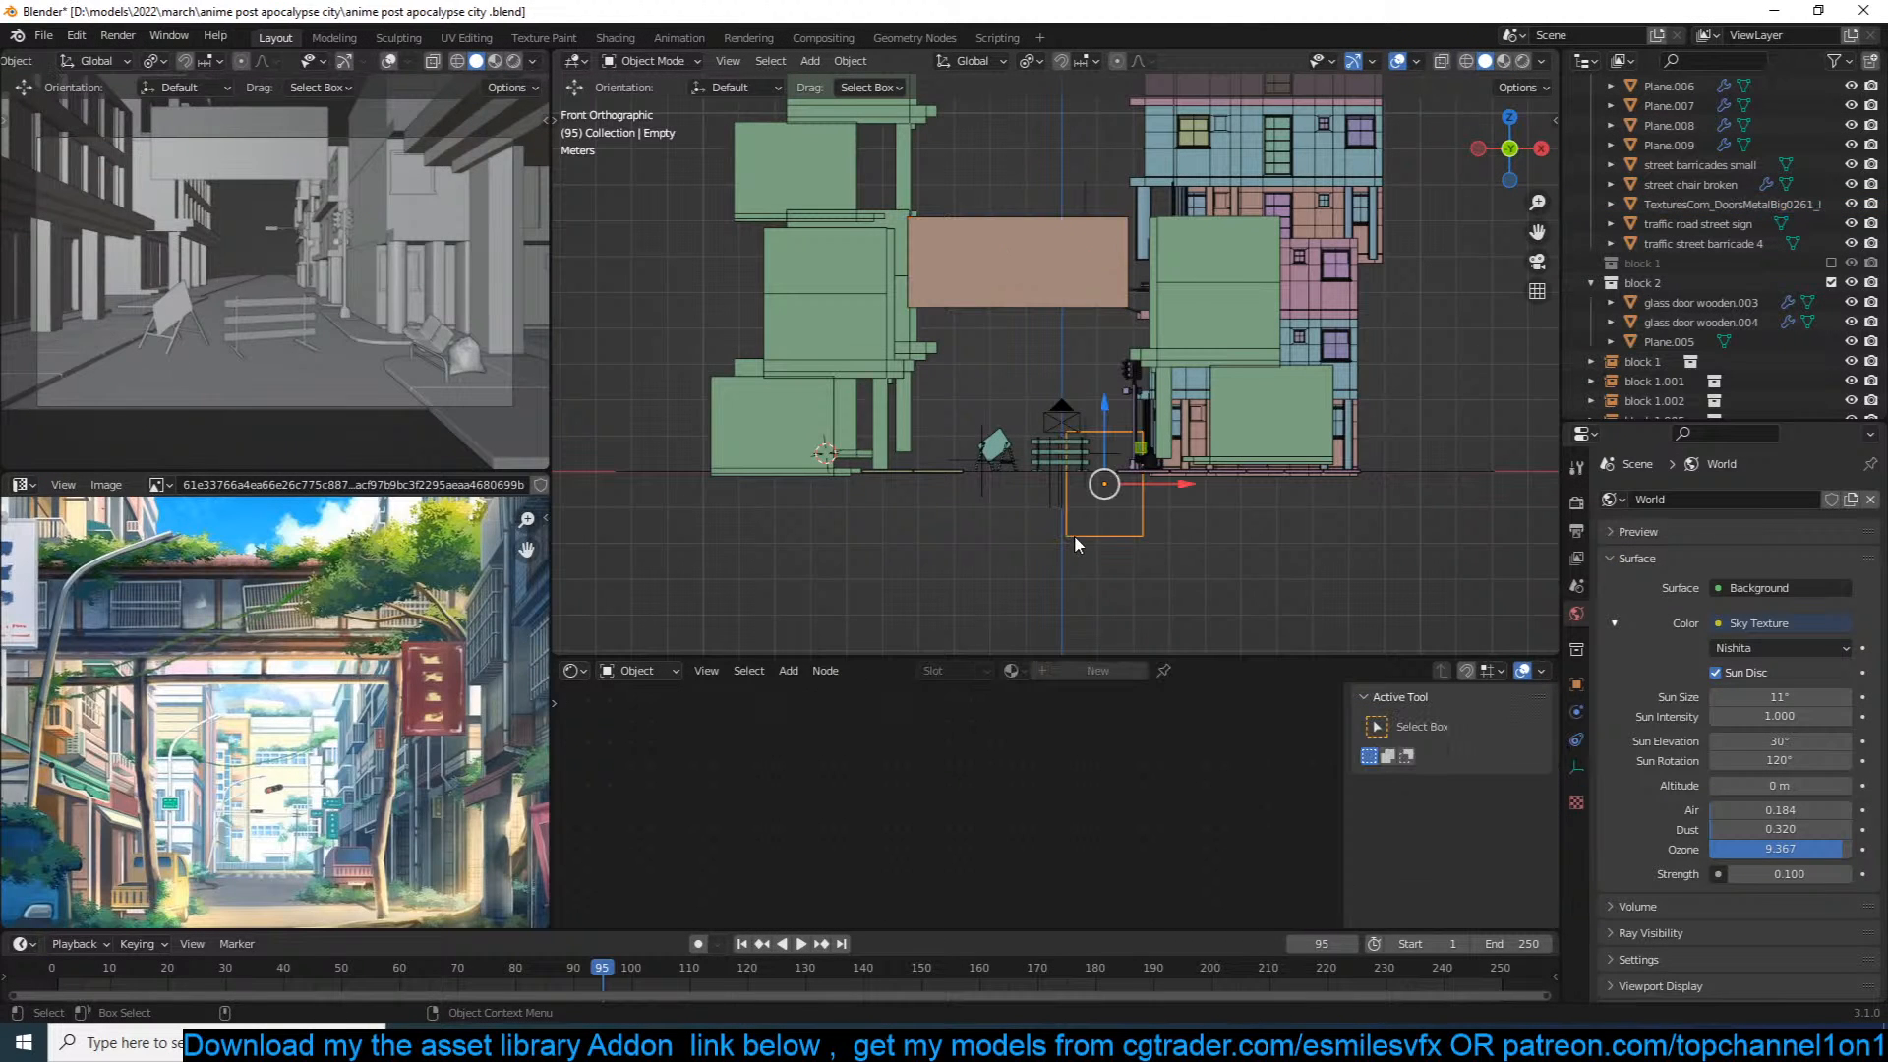
Step: Save the reopened city file and isolate the metal-doors image plane in local view
{"action": "key", "text": "ctrl+s"}
{"action": "middle_click_drag", "start_coordinate": [1028, 534], "coordinate": [1096, 567]}
{"action": "scroll", "coordinate": [1094, 577], "scroll_direction": "up", "scroll_amount": 4}
{"action": "left_click", "coordinate": [1064, 549]}
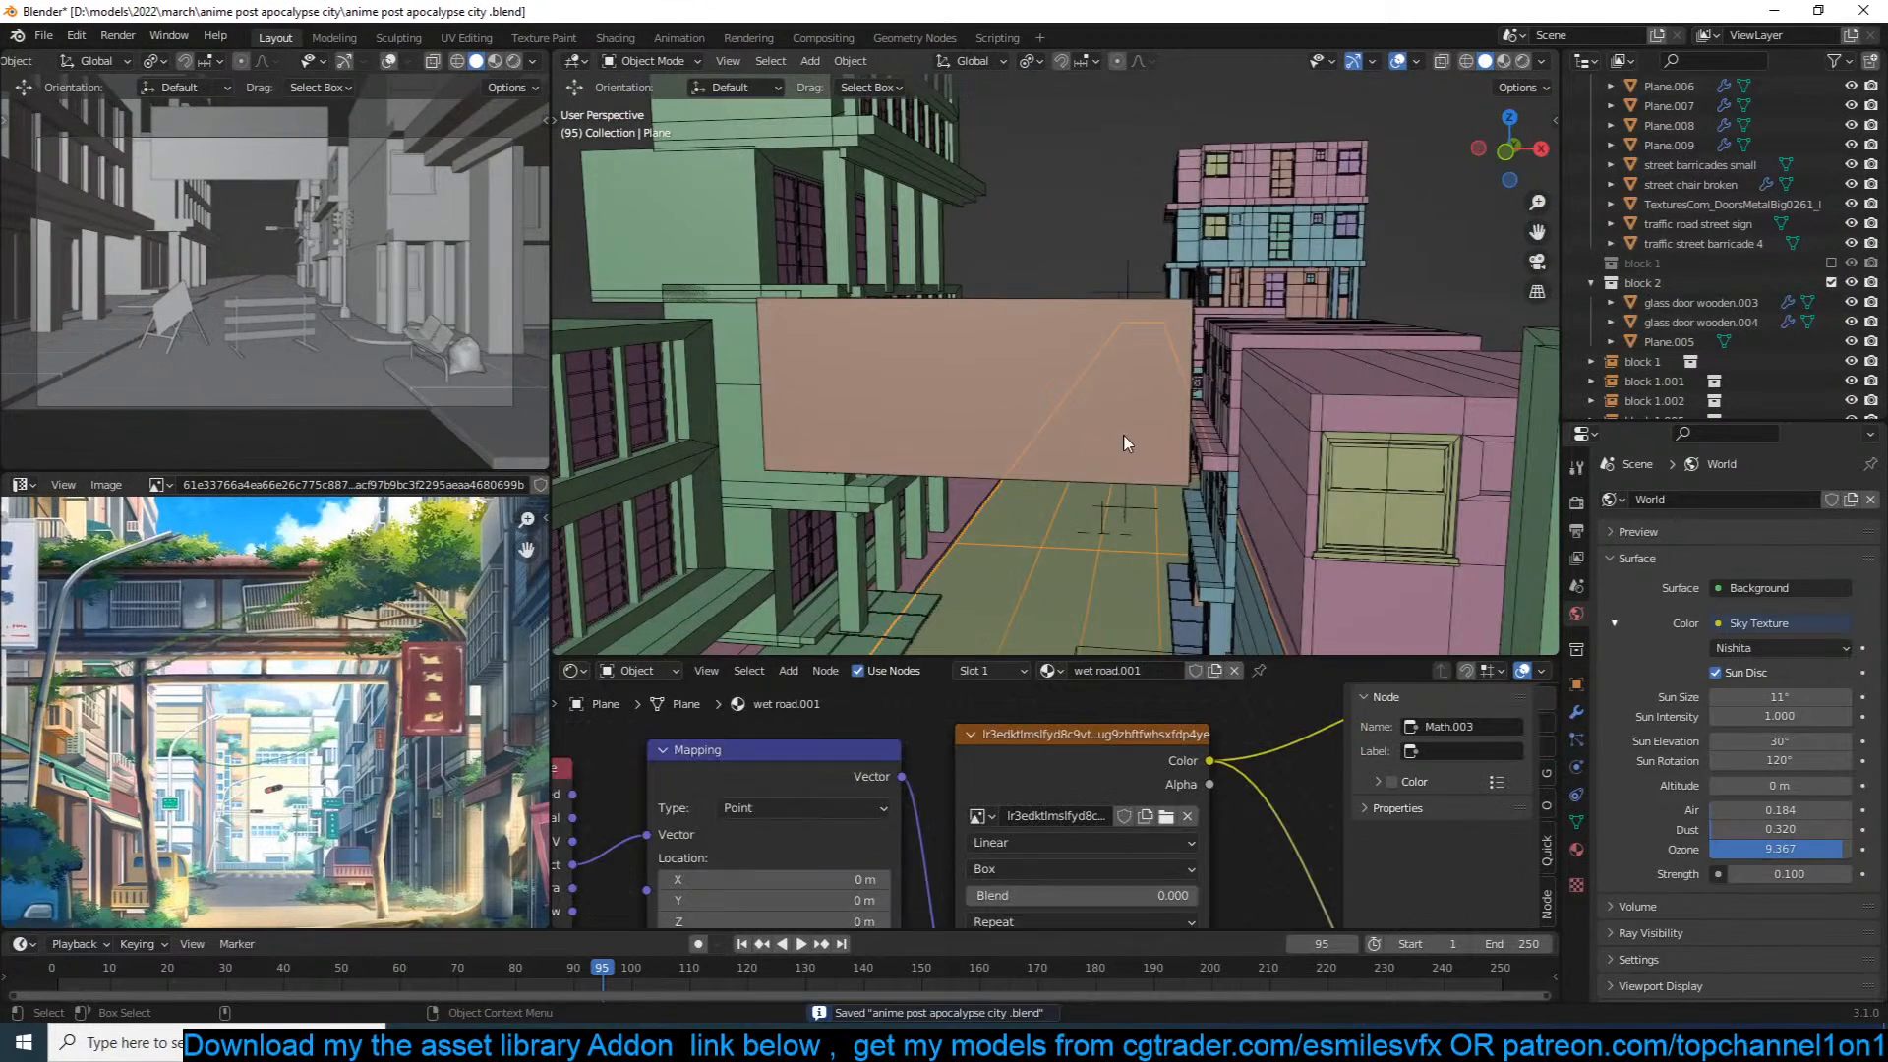
{"action": "left_click", "coordinate": [1125, 438]}
{"action": "middle_click_drag", "start_coordinate": [1125, 437], "coordinate": [985, 481]}
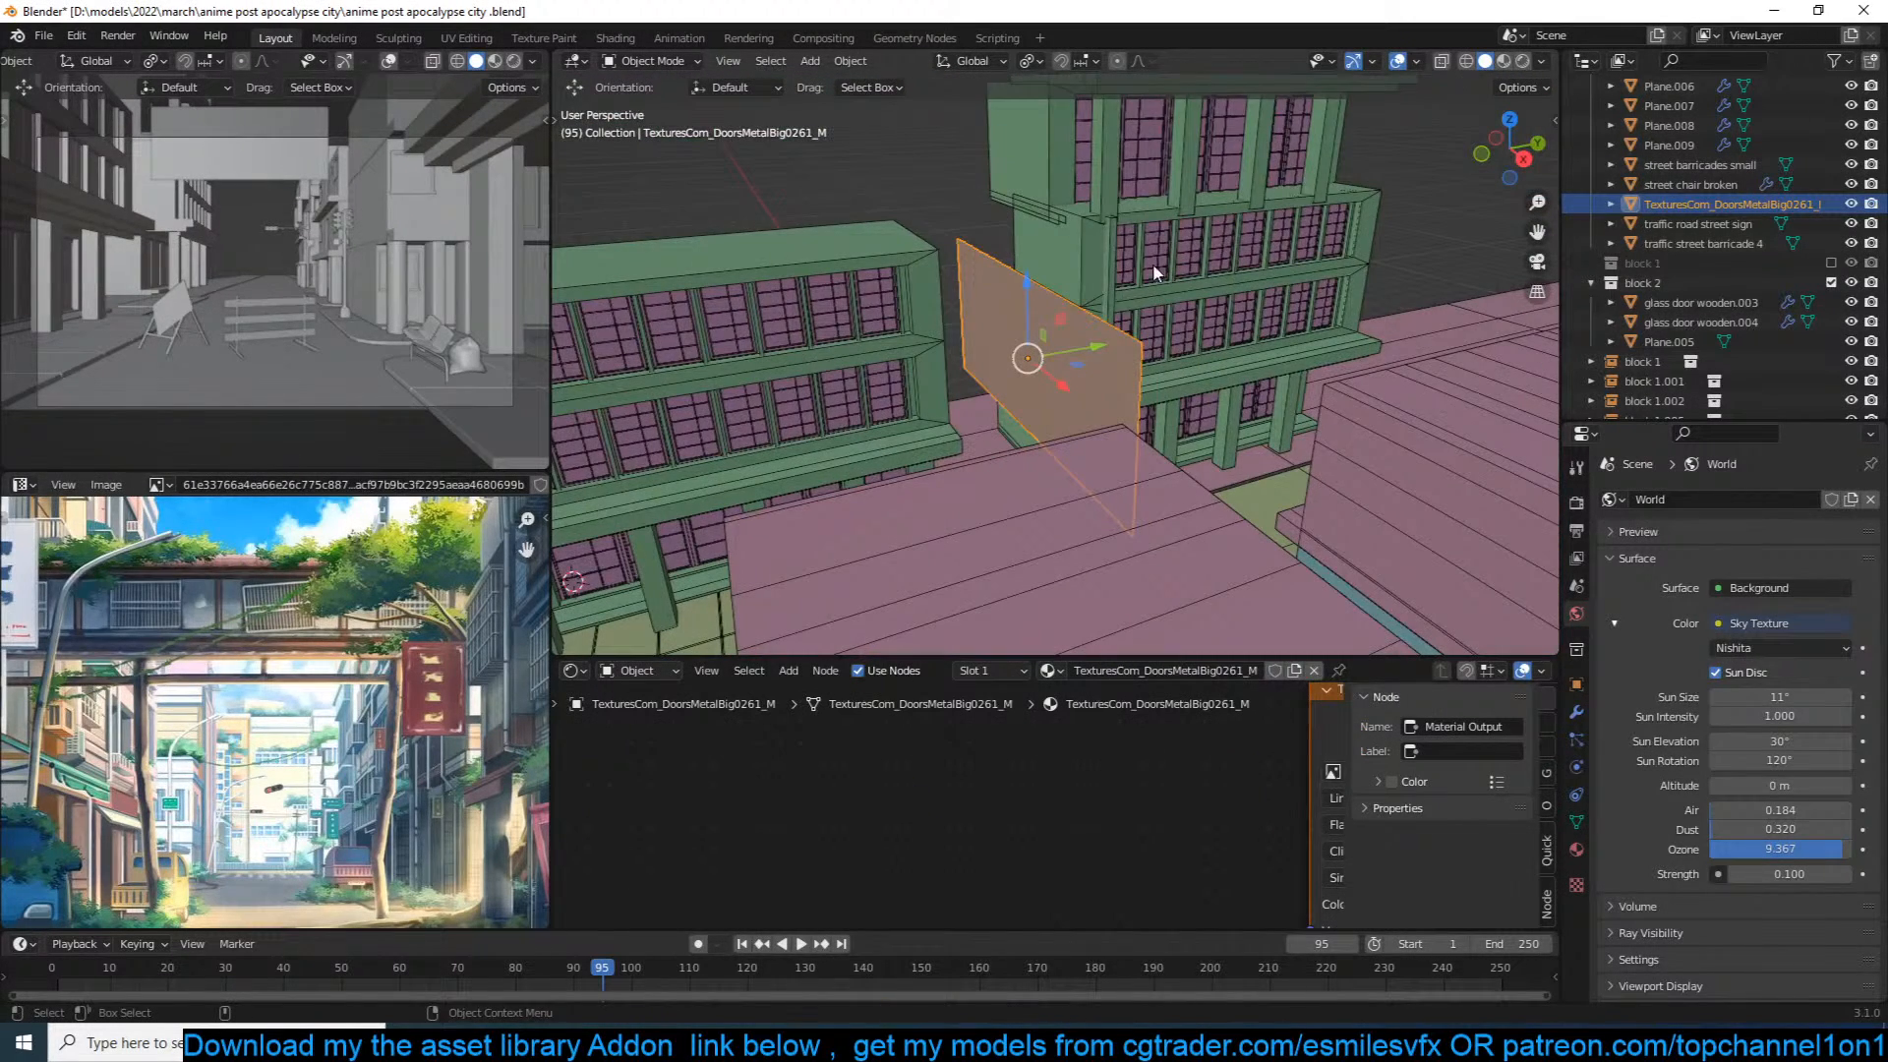
{"action": "key", "text": "KP_Divide"}
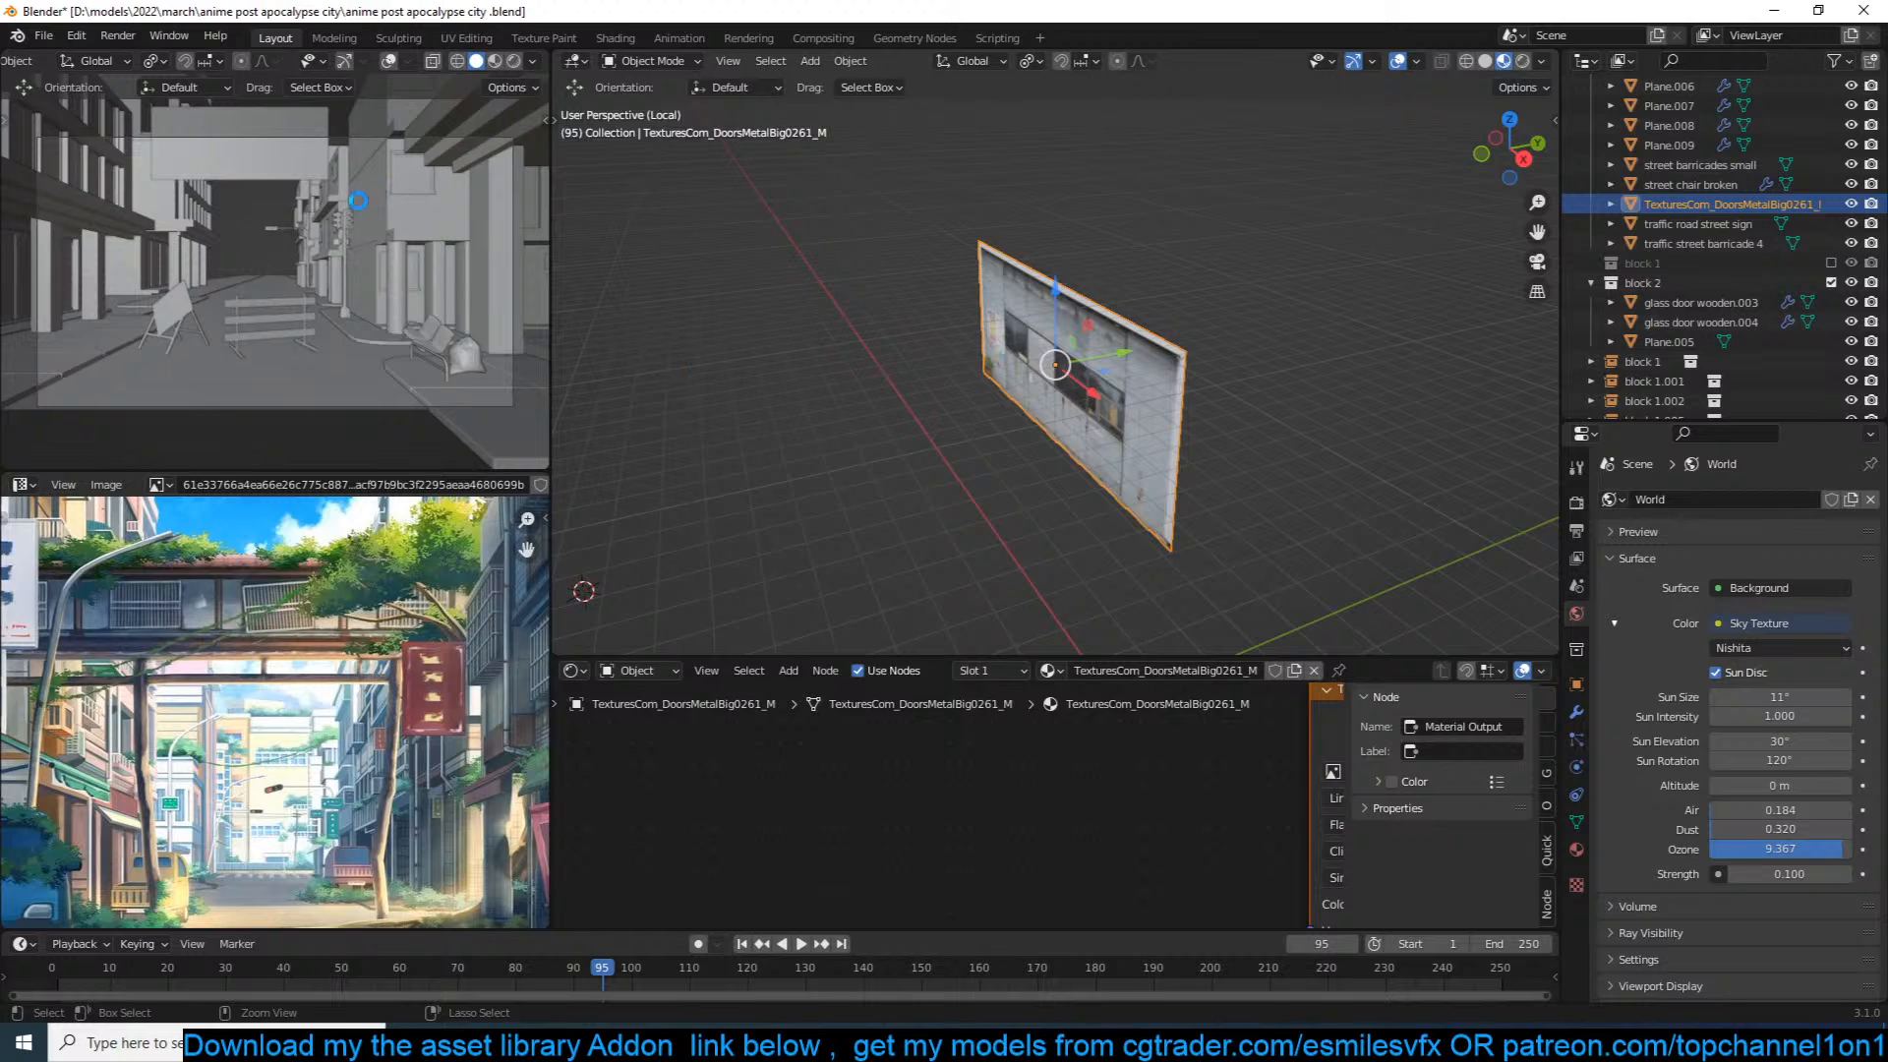
Step: End the hanging Blender task and reopen the recent file "anime post apocalypse city .blend"
{"action": "key", "text": "ctrl+shift+Escape"}
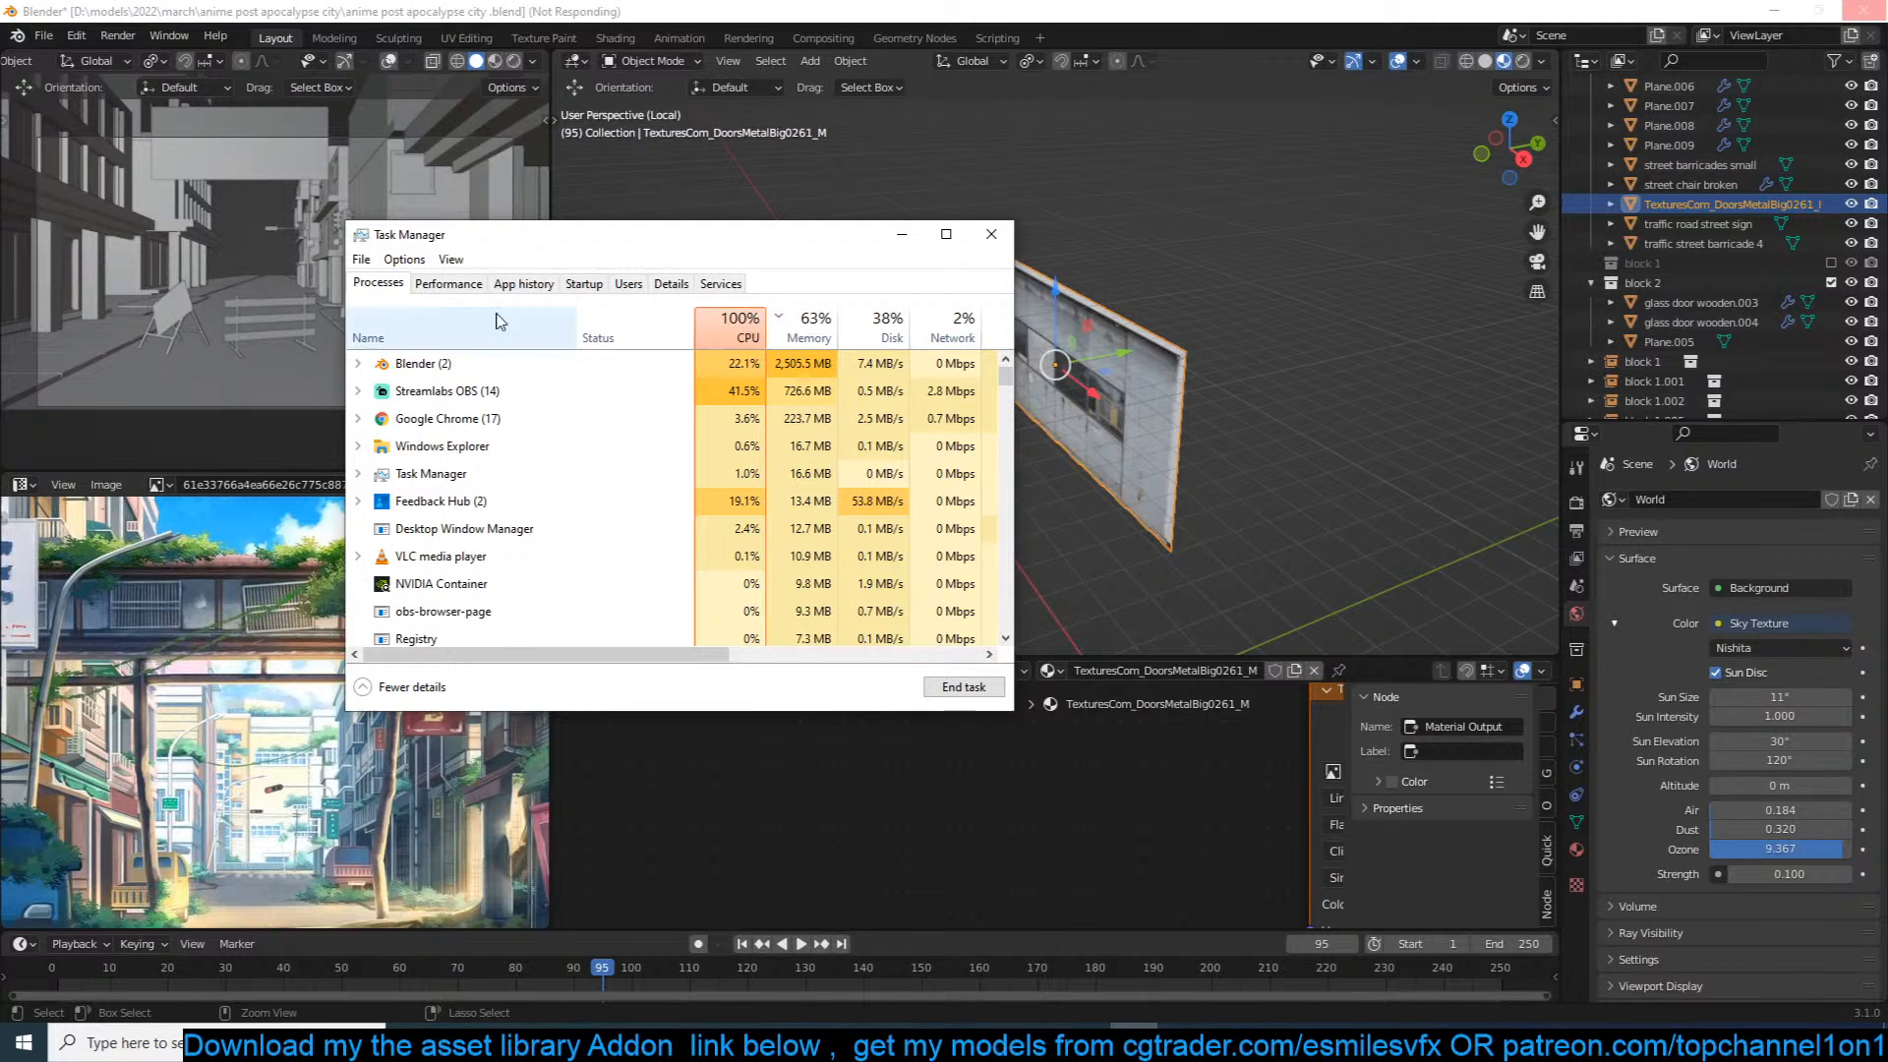
{"action": "left_click", "coordinate": [411, 364]}
{"action": "left_click", "coordinate": [987, 686]}
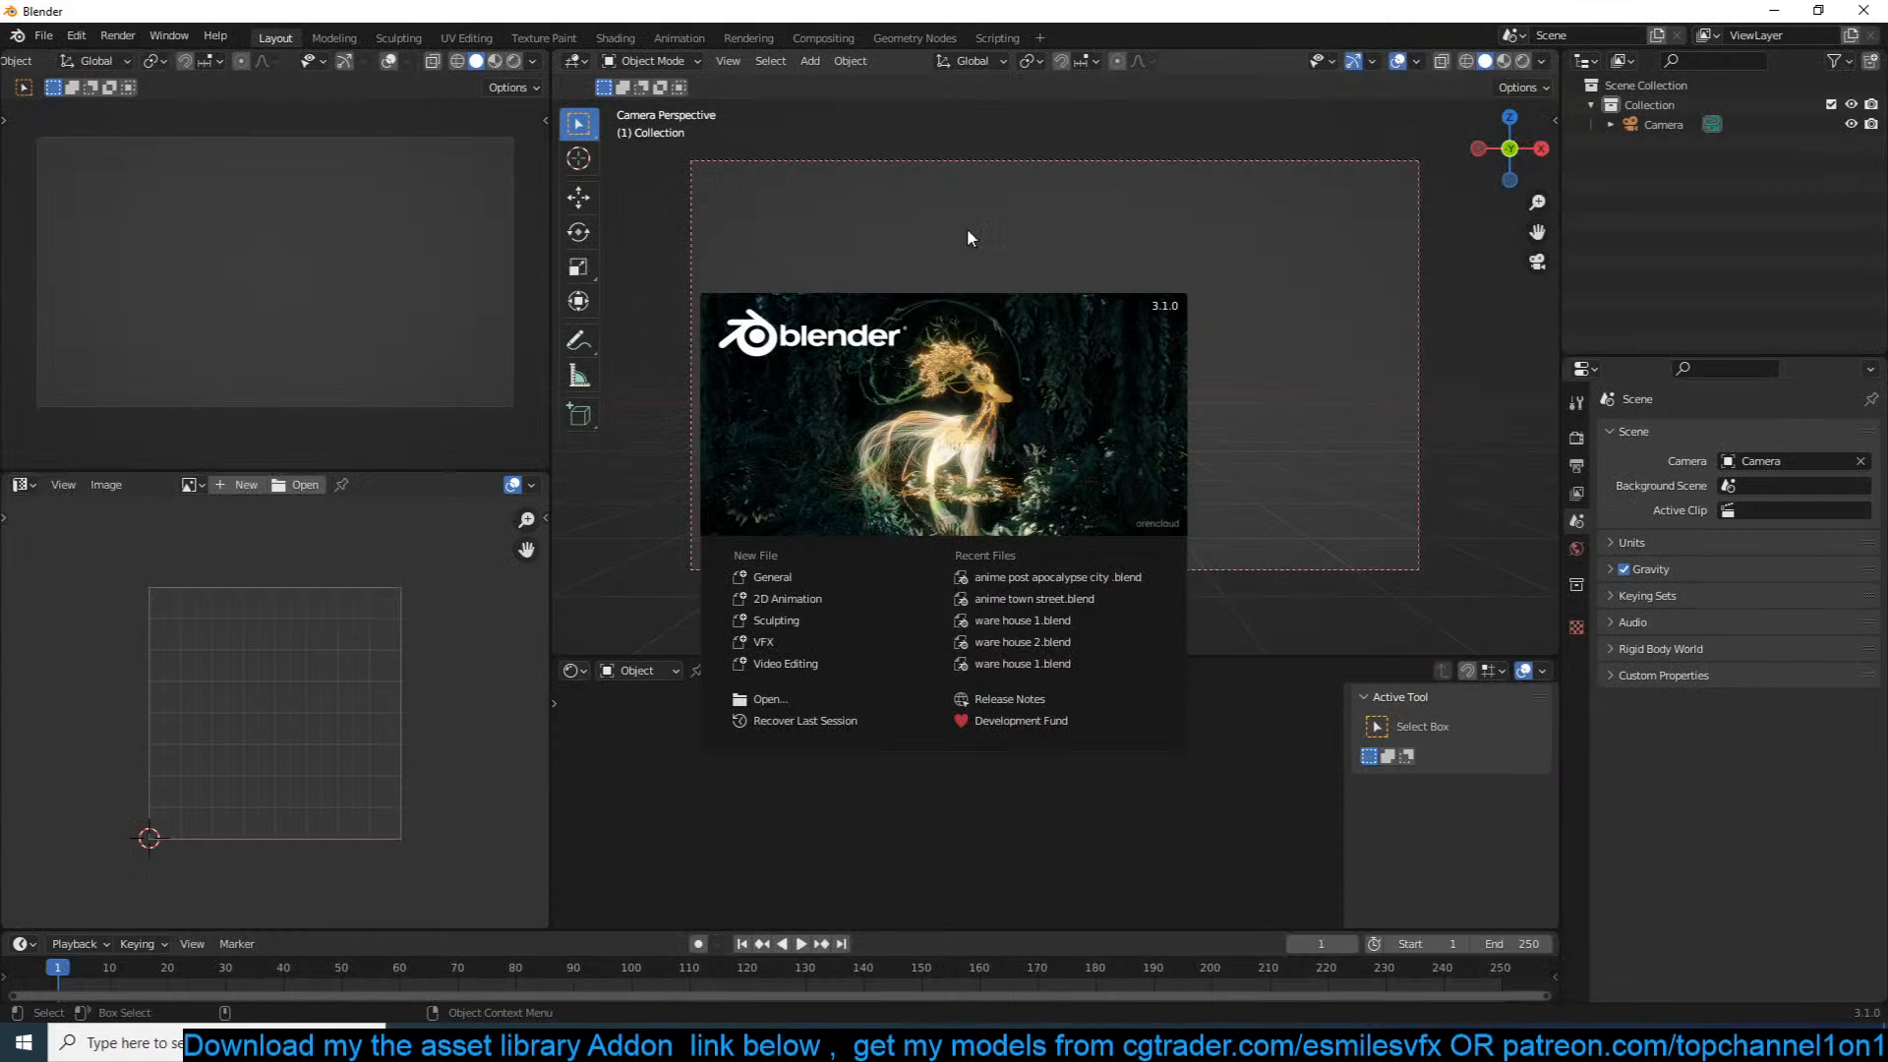
{"action": "left_click", "coordinate": [1008, 577]}
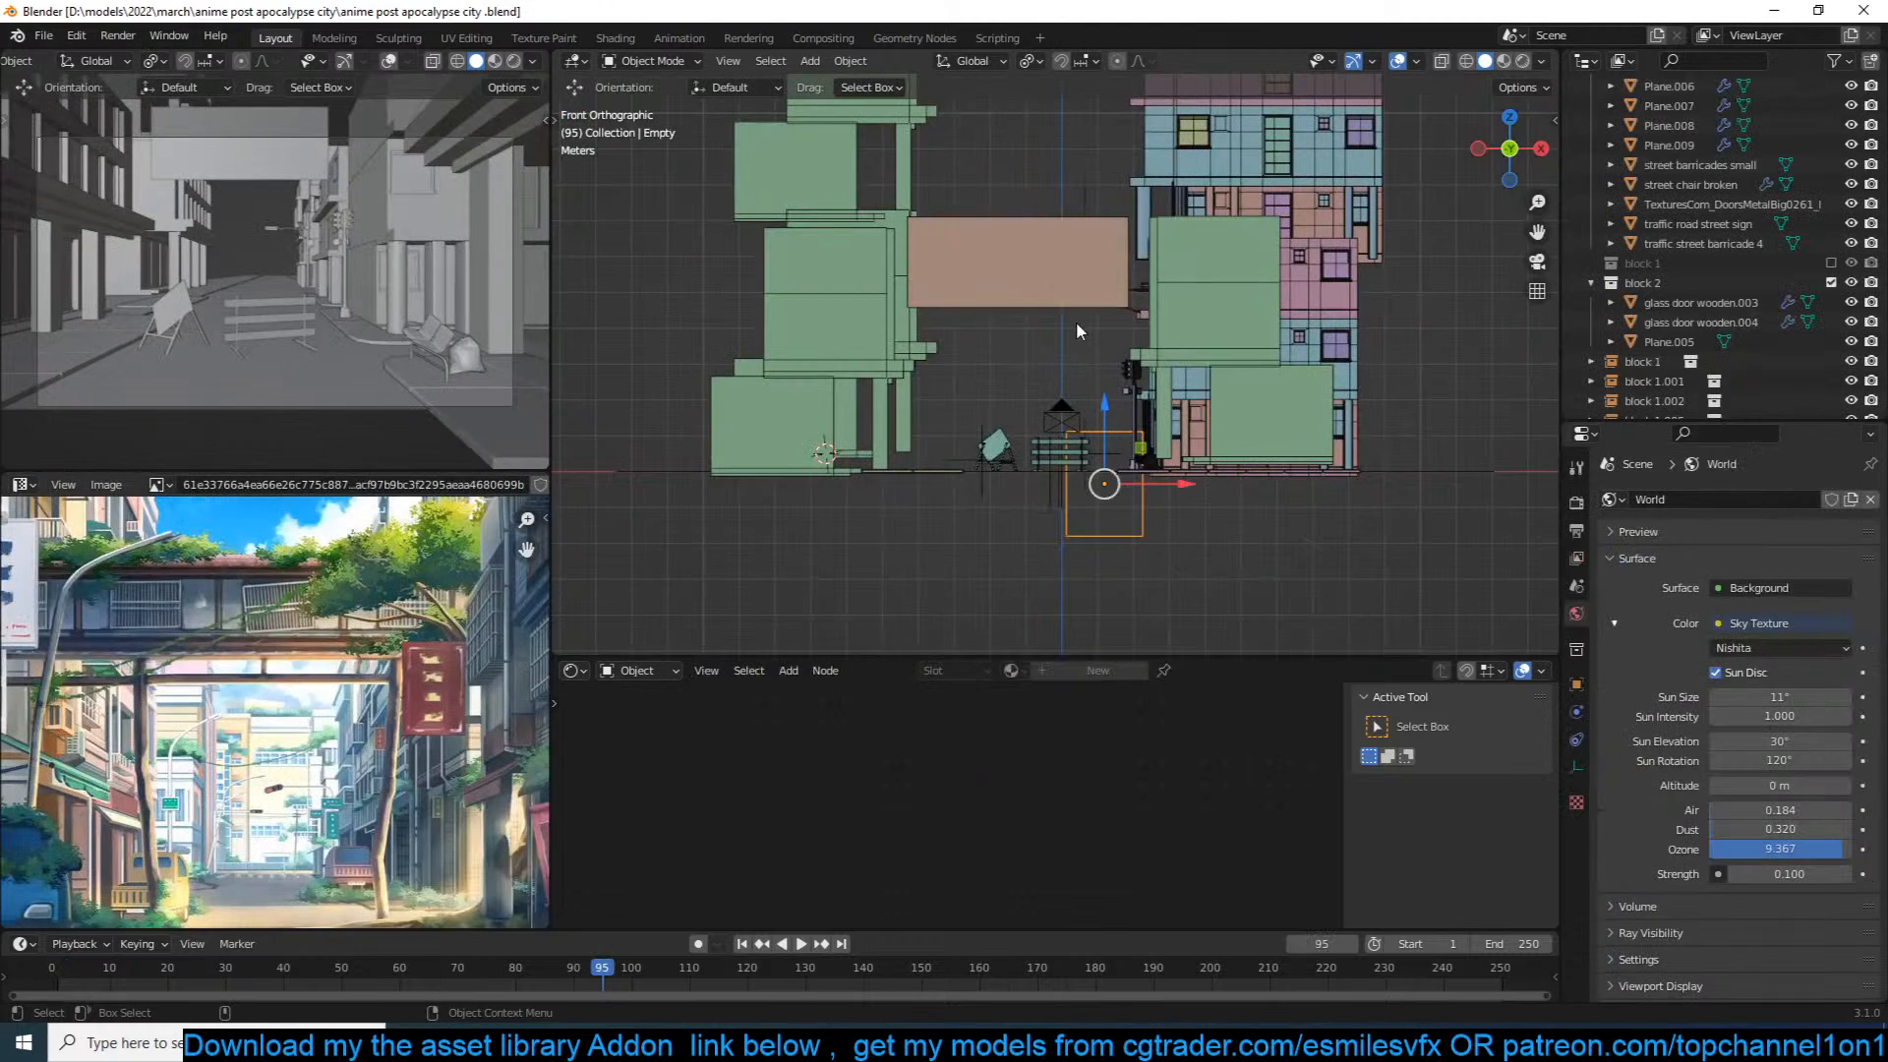
Step: Save the scene as a new incremented copy named "anime post apocalypse city 1.blend"
{"action": "key", "text": "ctrl+shift+s"}
{"action": "left_click", "coordinate": [1175, 758]}
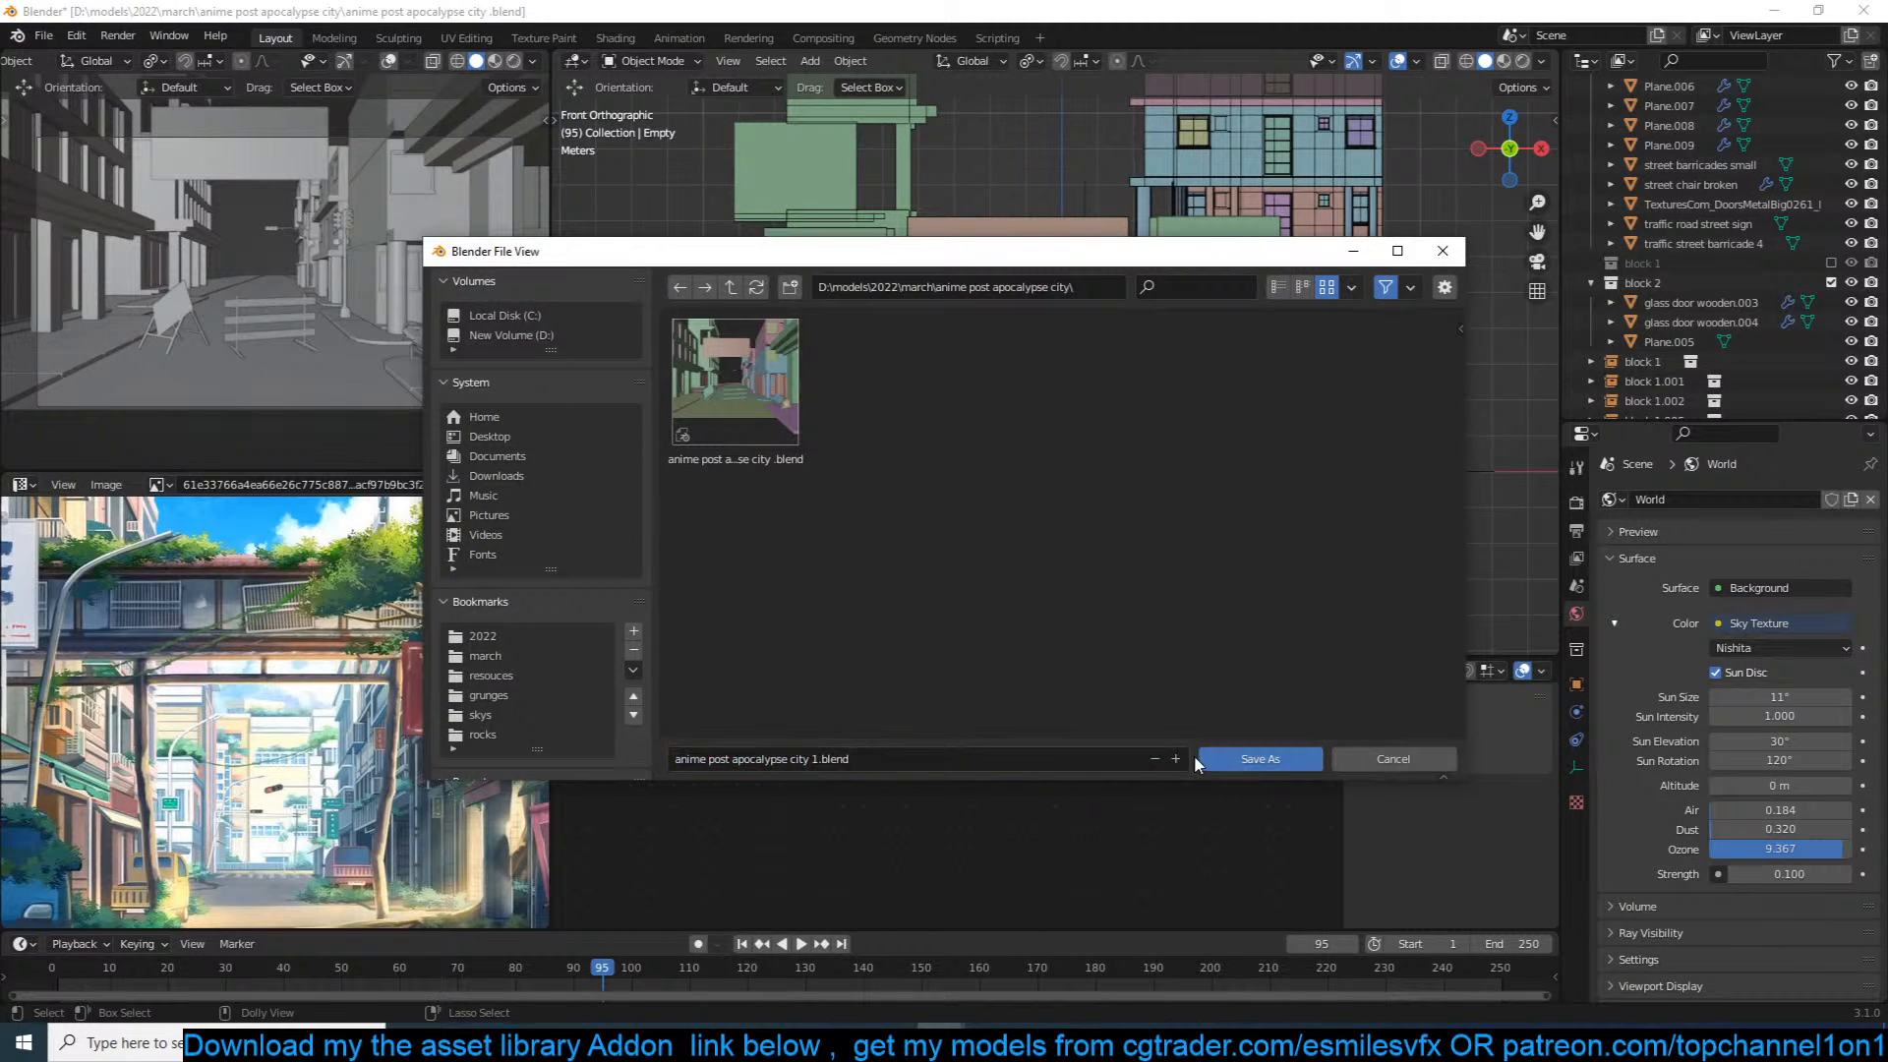
{"action": "left_click", "coordinate": [1228, 760]}
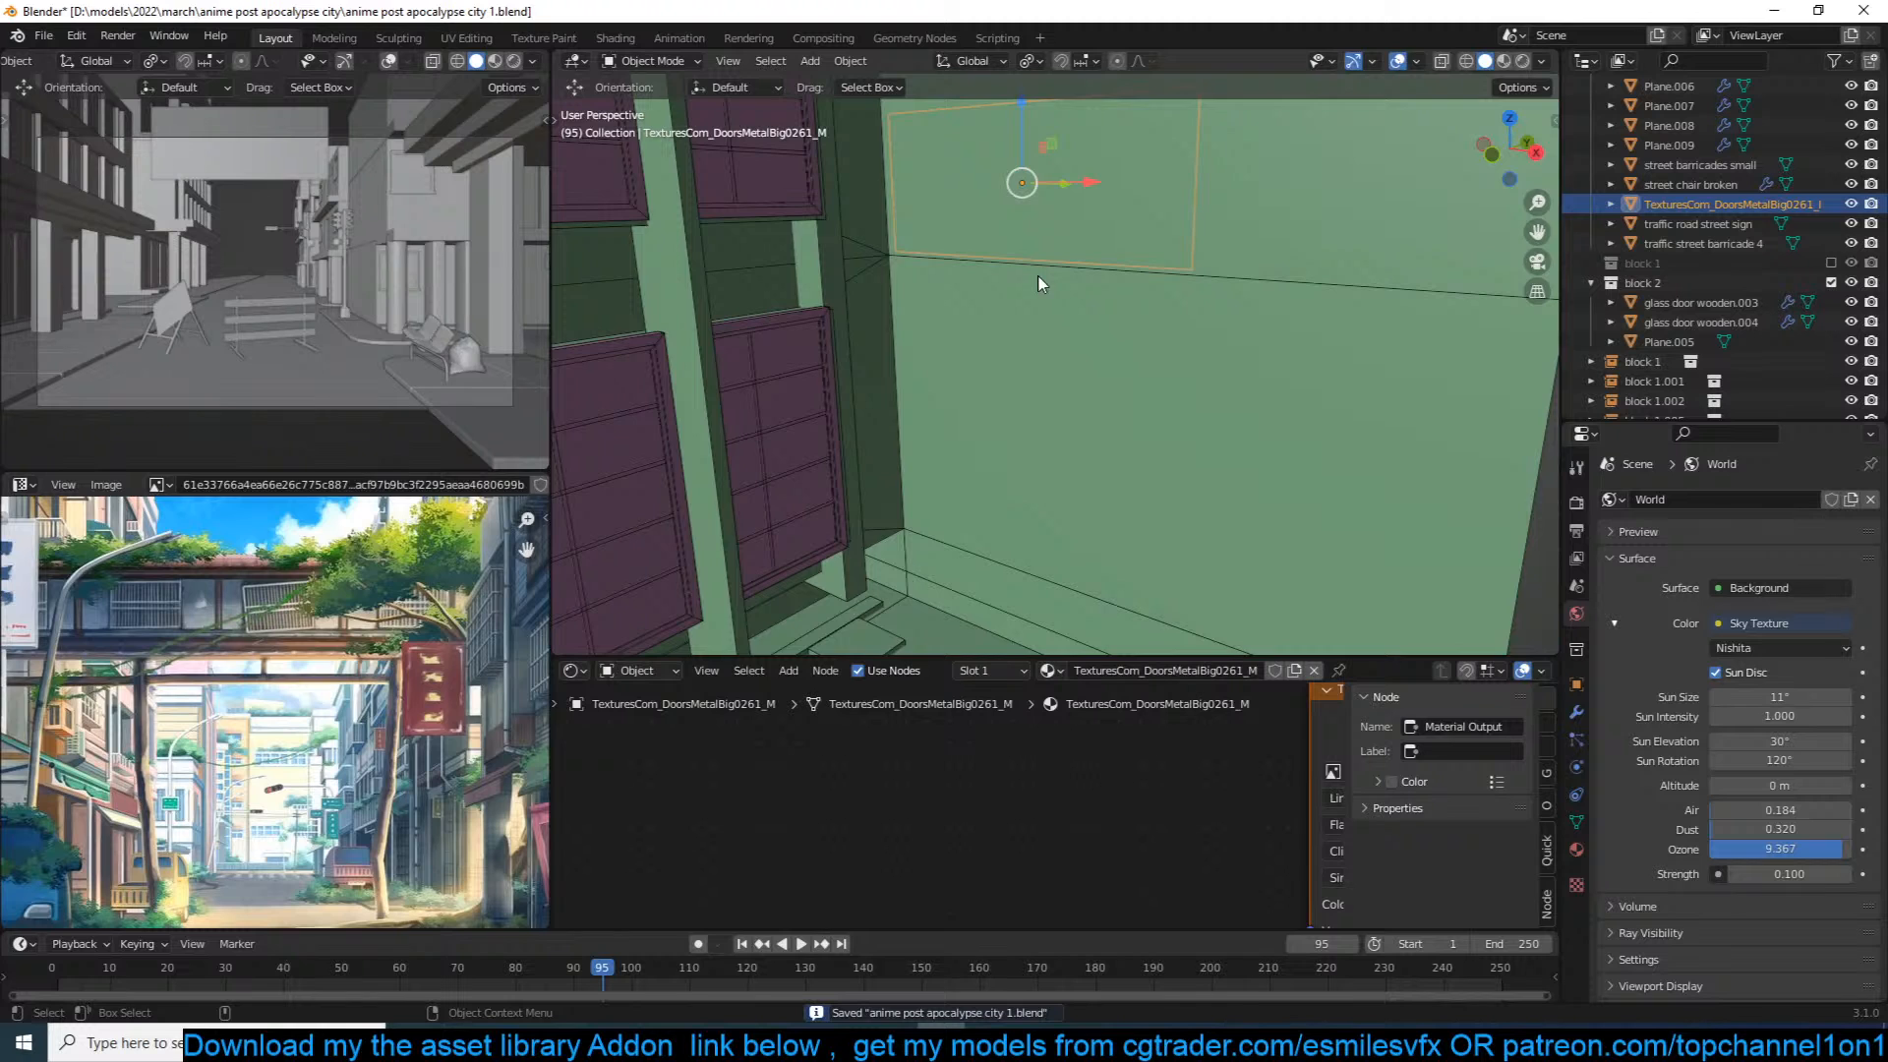
Step: Isolate the metal-doors image plane in local view and show its texture in Material Preview
{"action": "key", "text": "KP_Divide"}
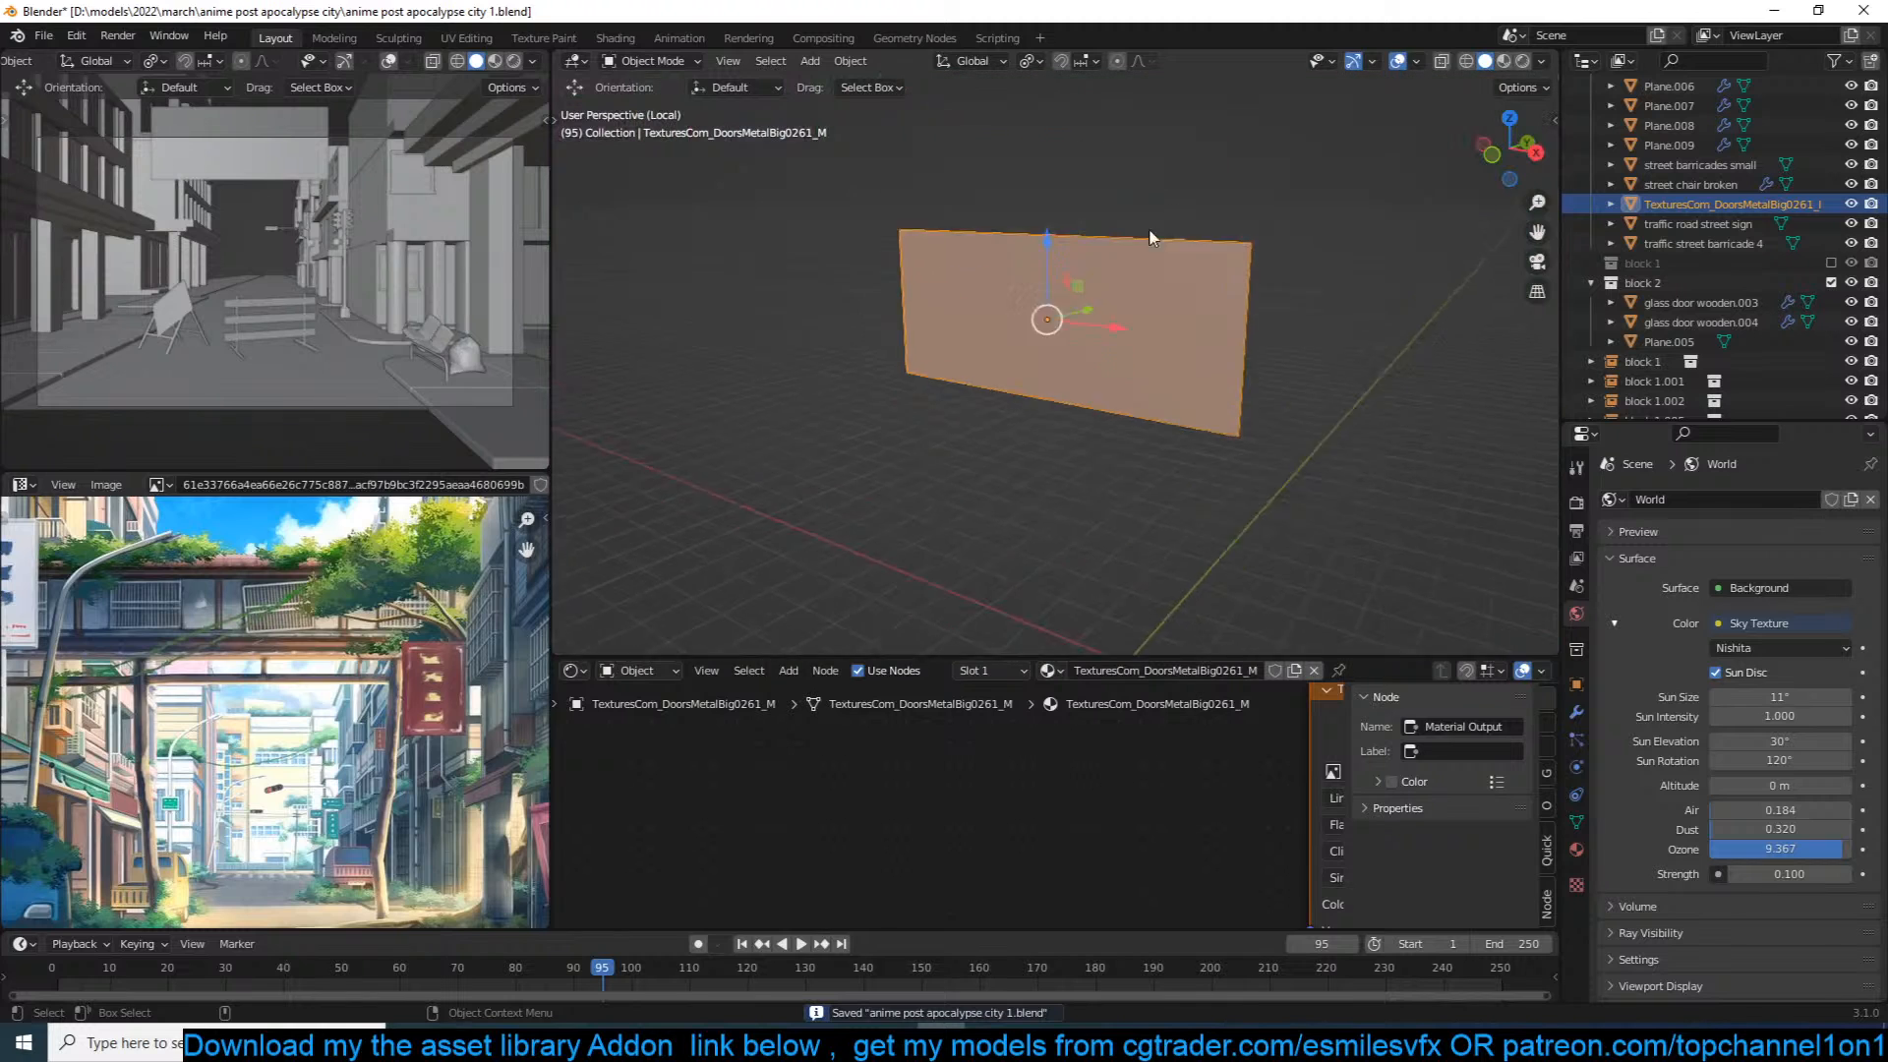
{"action": "key", "text": "z"}
{"action": "middle_click_drag", "start_coordinate": [1334, 182], "coordinate": [1329, 266]}
{"action": "scroll", "coordinate": [1329, 266], "scroll_direction": "up", "scroll_amount": 4}
Step: Inset the image plane's face by a thin margin and delete the surrounding border faces
{"action": "key", "text": "Tab"}
{"action": "scroll", "coordinate": [1329, 267], "scroll_direction": "down", "scroll_amount": 1}
{"action": "key", "text": "i"}
{"action": "left_click", "coordinate": [1349, 243]}
{"action": "key", "text": "ctrl+i"}
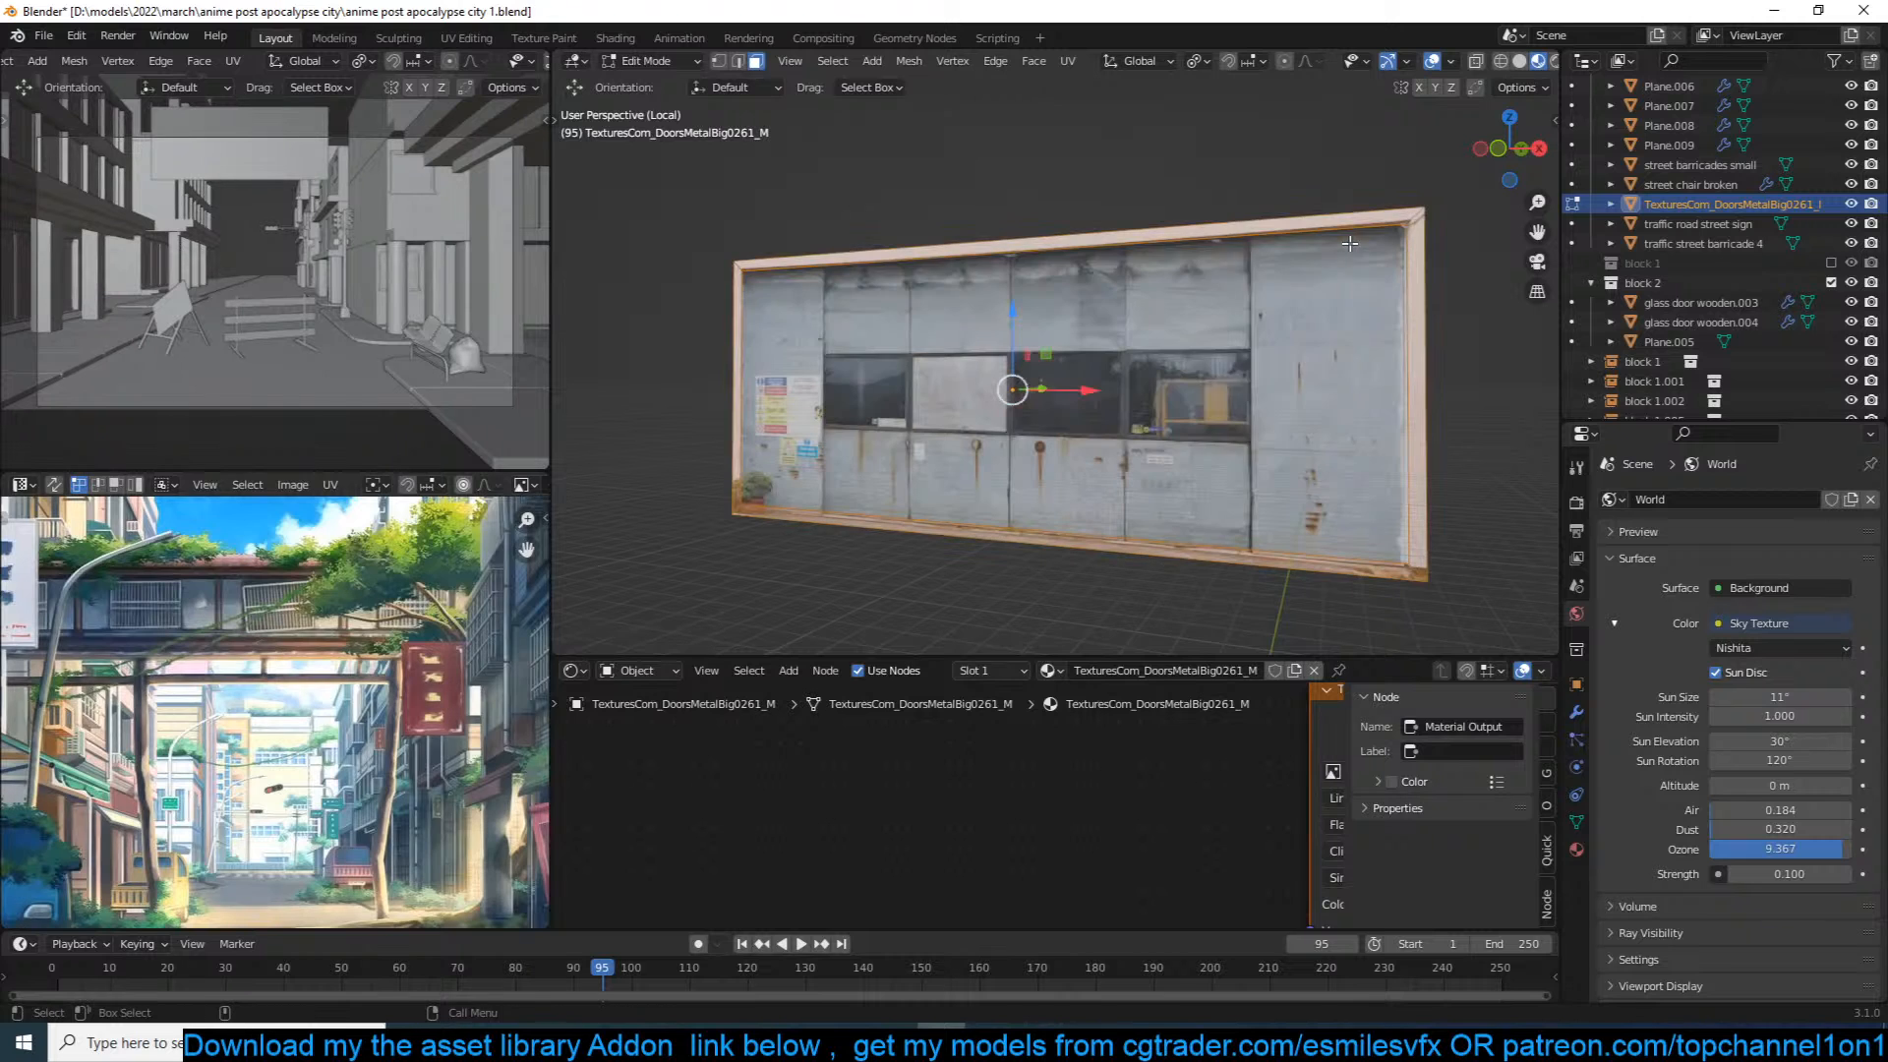
{"action": "key", "text": "x"}
{"action": "left_click", "coordinate": [1331, 285]}
Step: Extrude the whole metal-doors plane backwards into a deep box and return to Object Mode
{"action": "key", "text": "a"}
{"action": "middle_click_drag", "start_coordinate": [1330, 284], "coordinate": [1191, 317]}
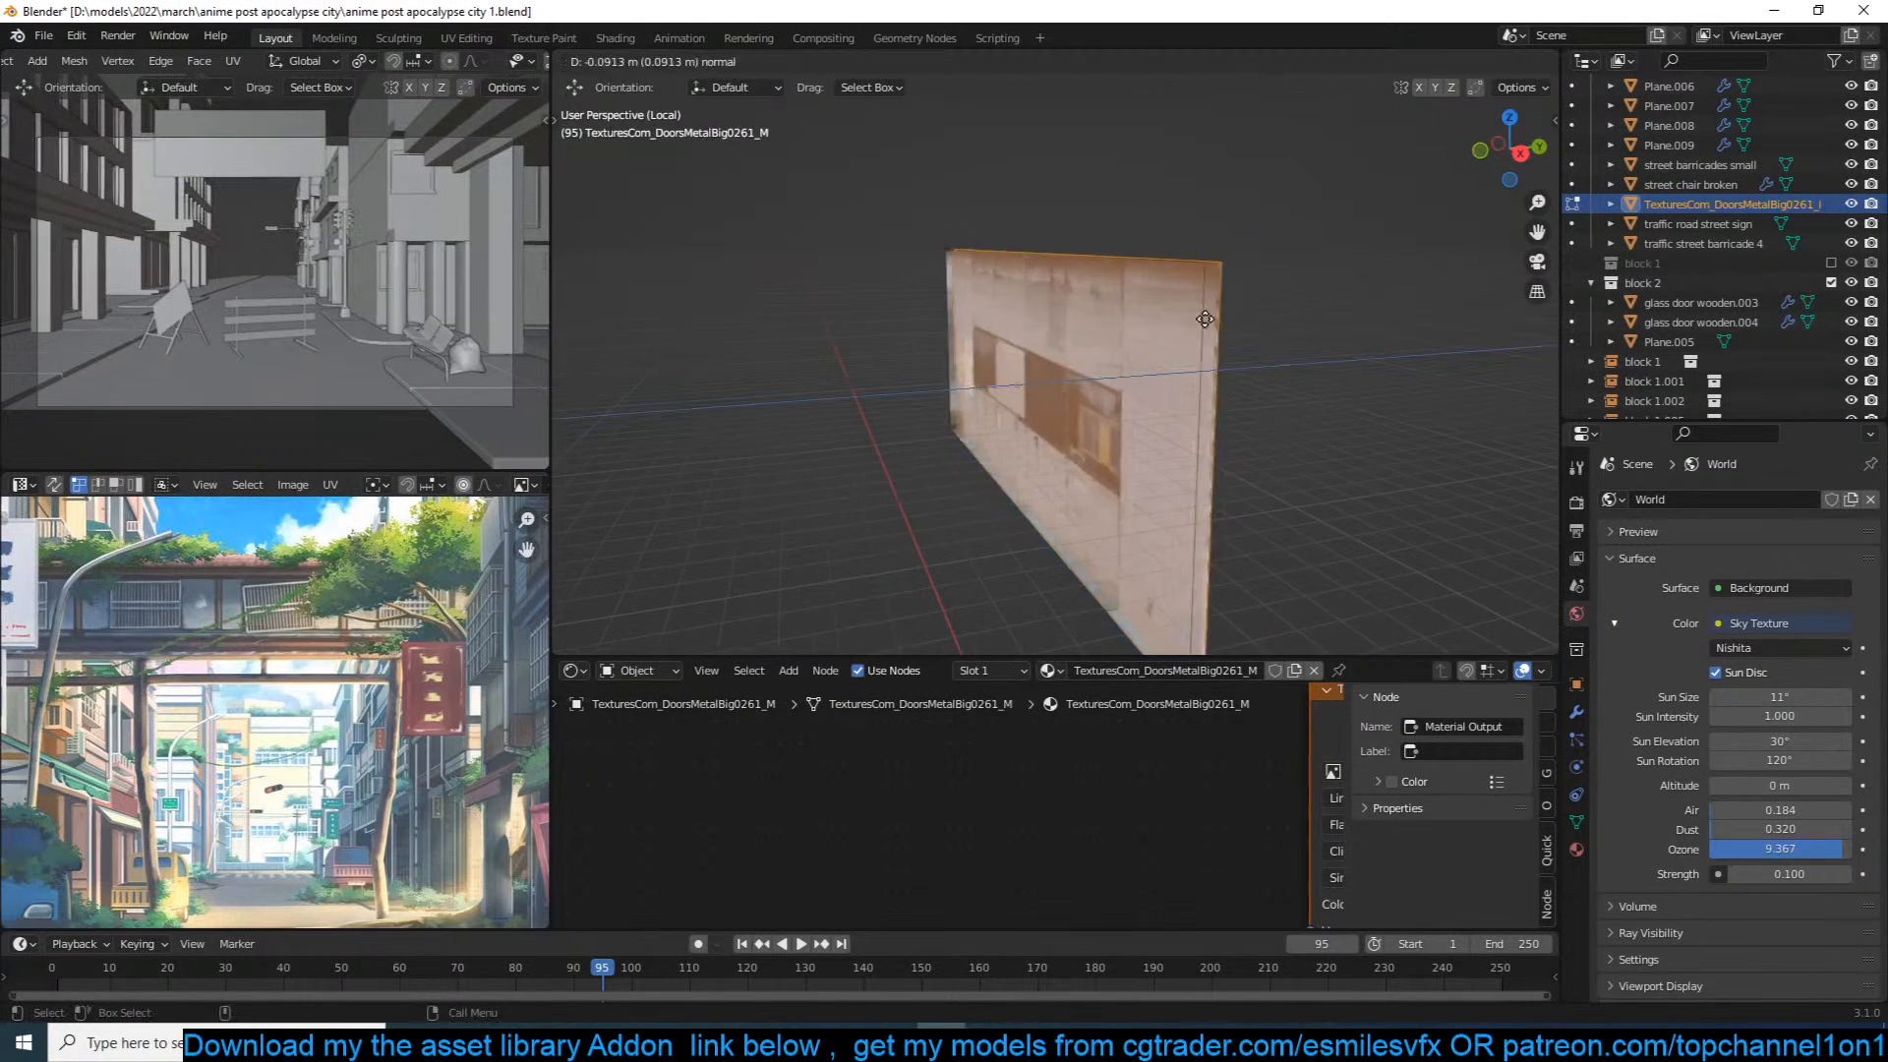
{"action": "key", "text": "e"}
{"action": "left_click", "coordinate": [1386, 333]}
{"action": "key", "text": "Tab"}
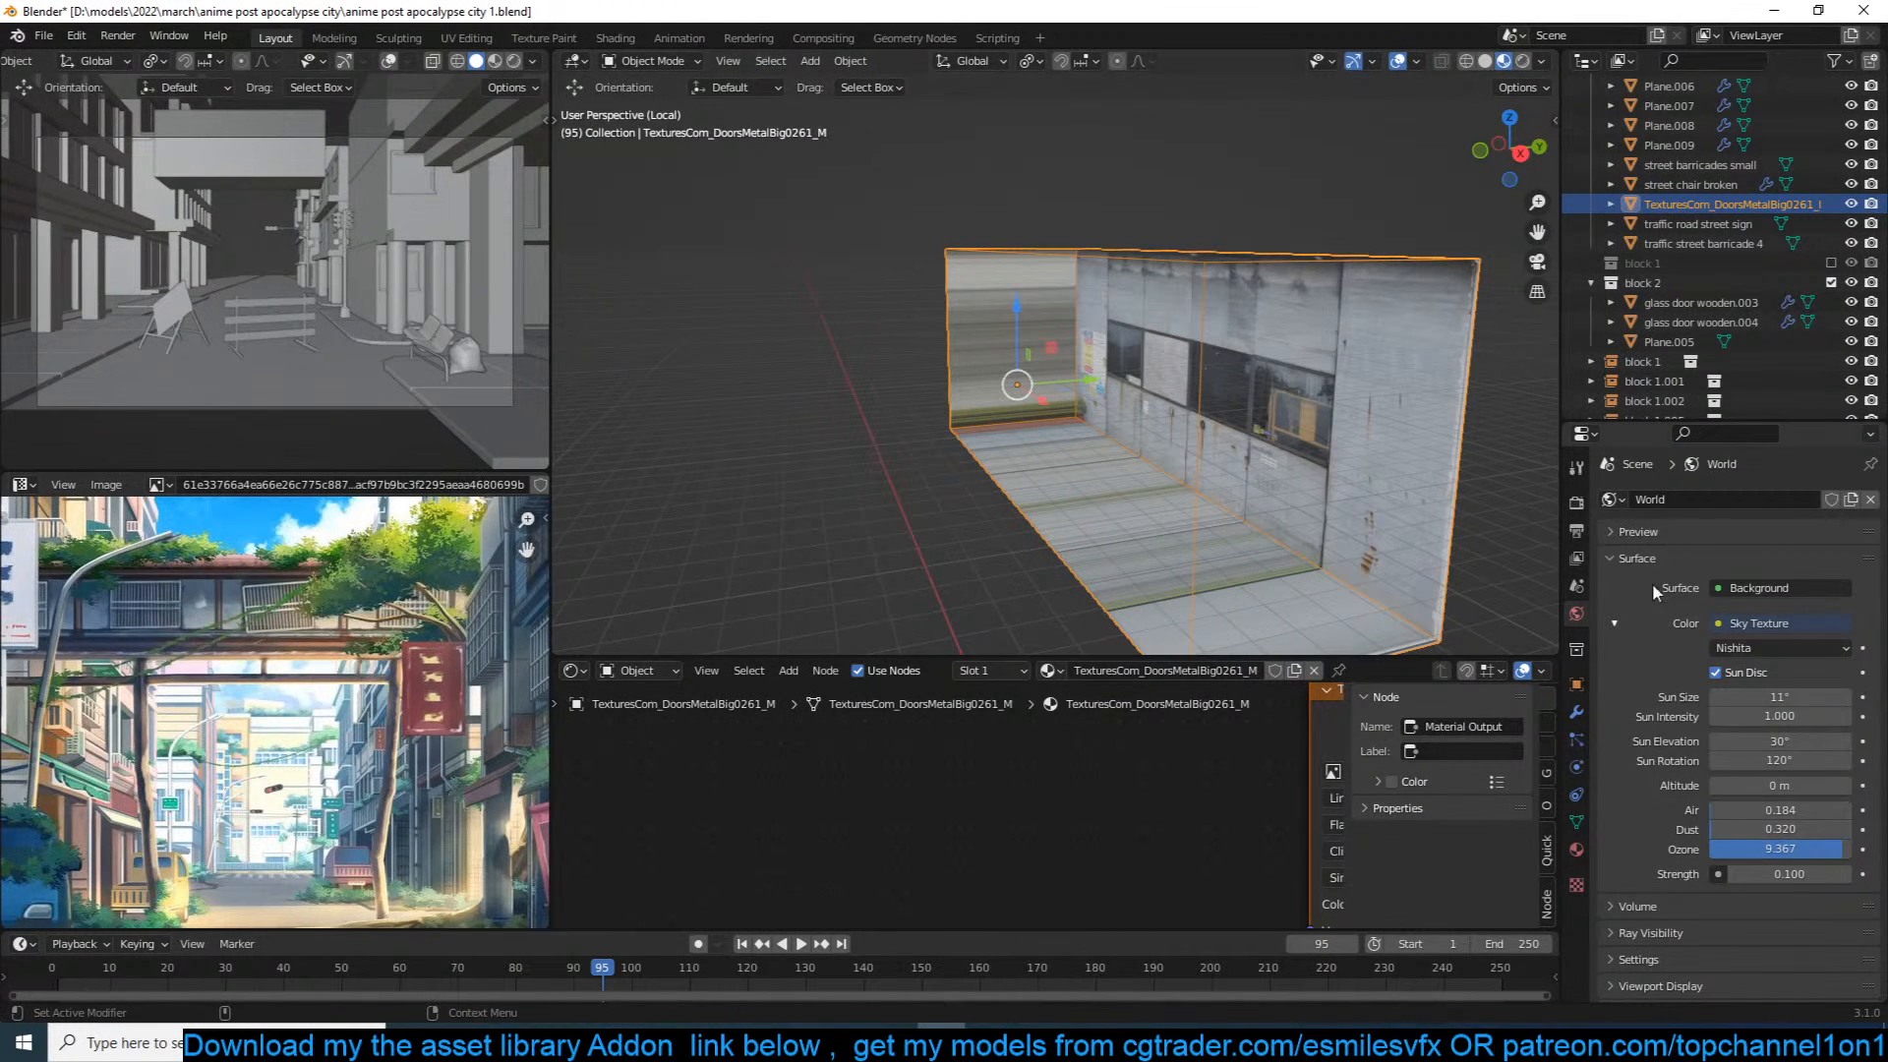
Step: Switch the scene's render engine from Cycles to Eevee
{"action": "left_click", "coordinate": [1576, 501]}
{"action": "left_click", "coordinate": [1735, 498]}
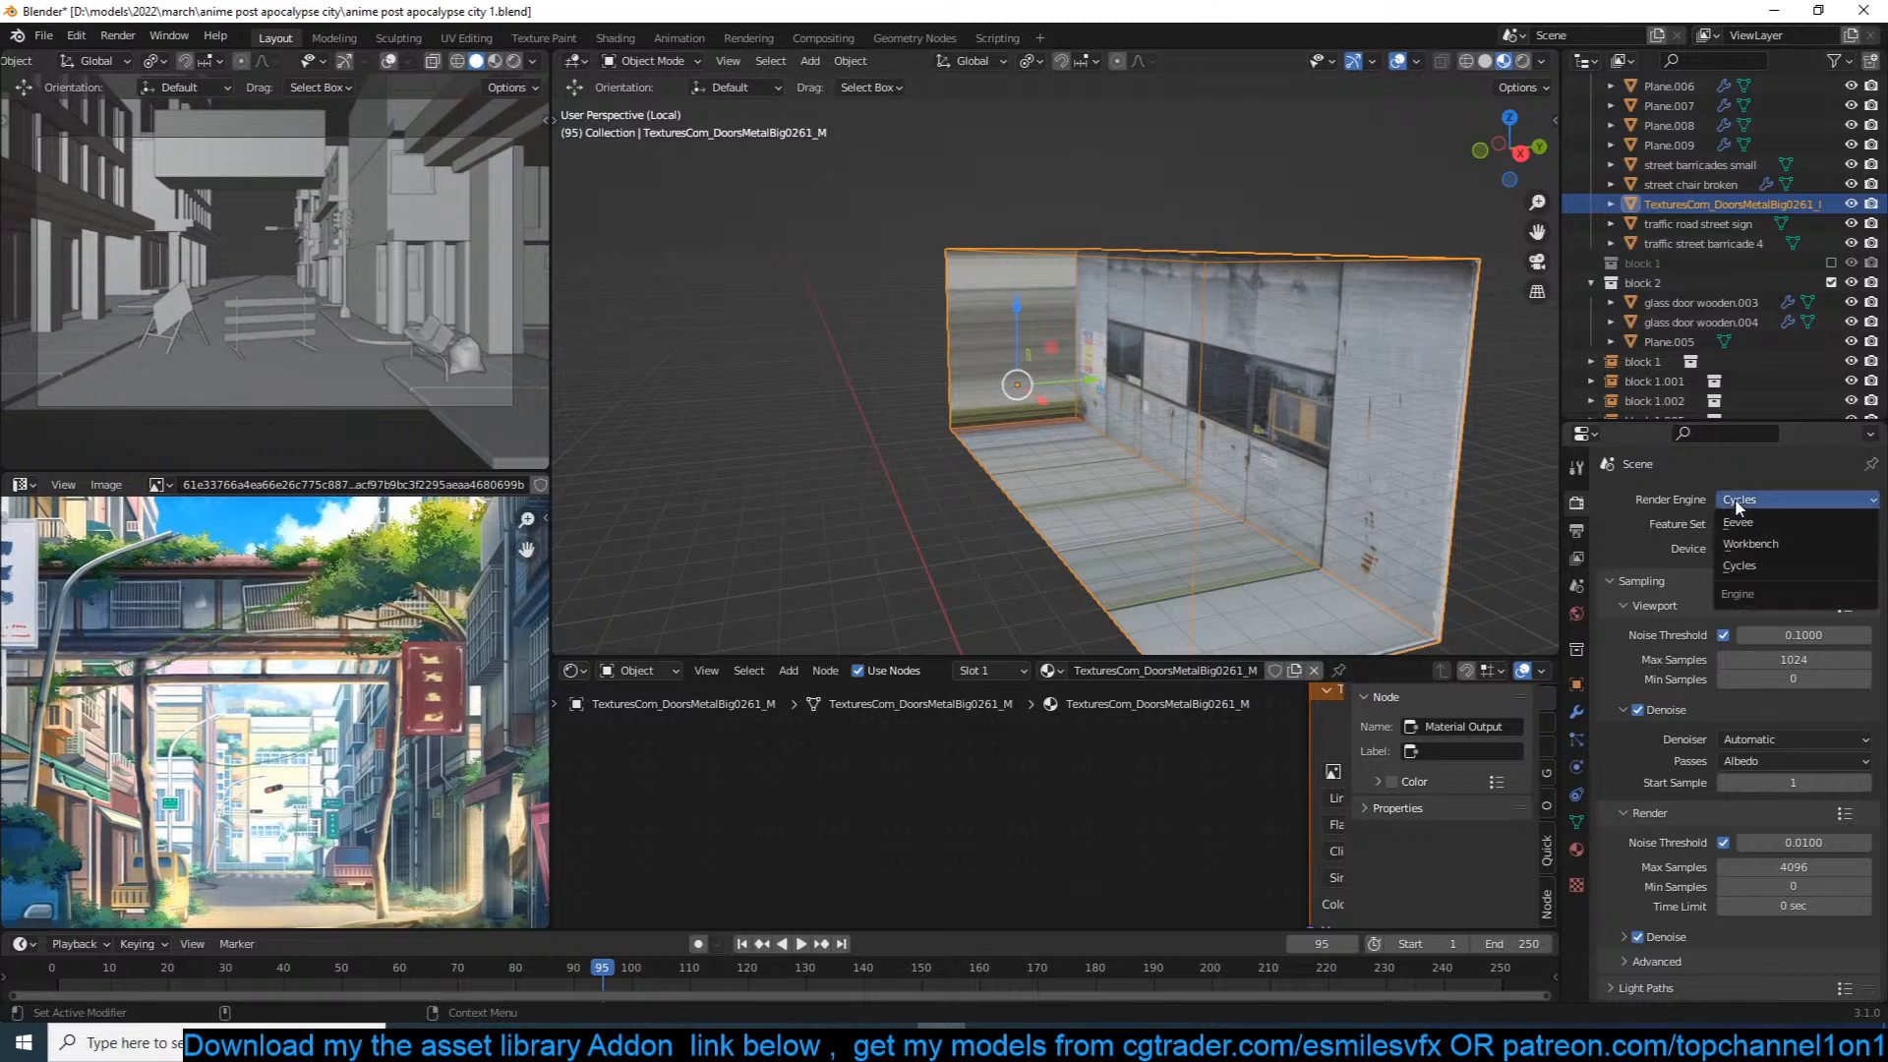
{"action": "left_click", "coordinate": [1740, 518]}
{"action": "scroll", "coordinate": [1690, 769], "scroll_direction": "down", "scroll_amount": 1}
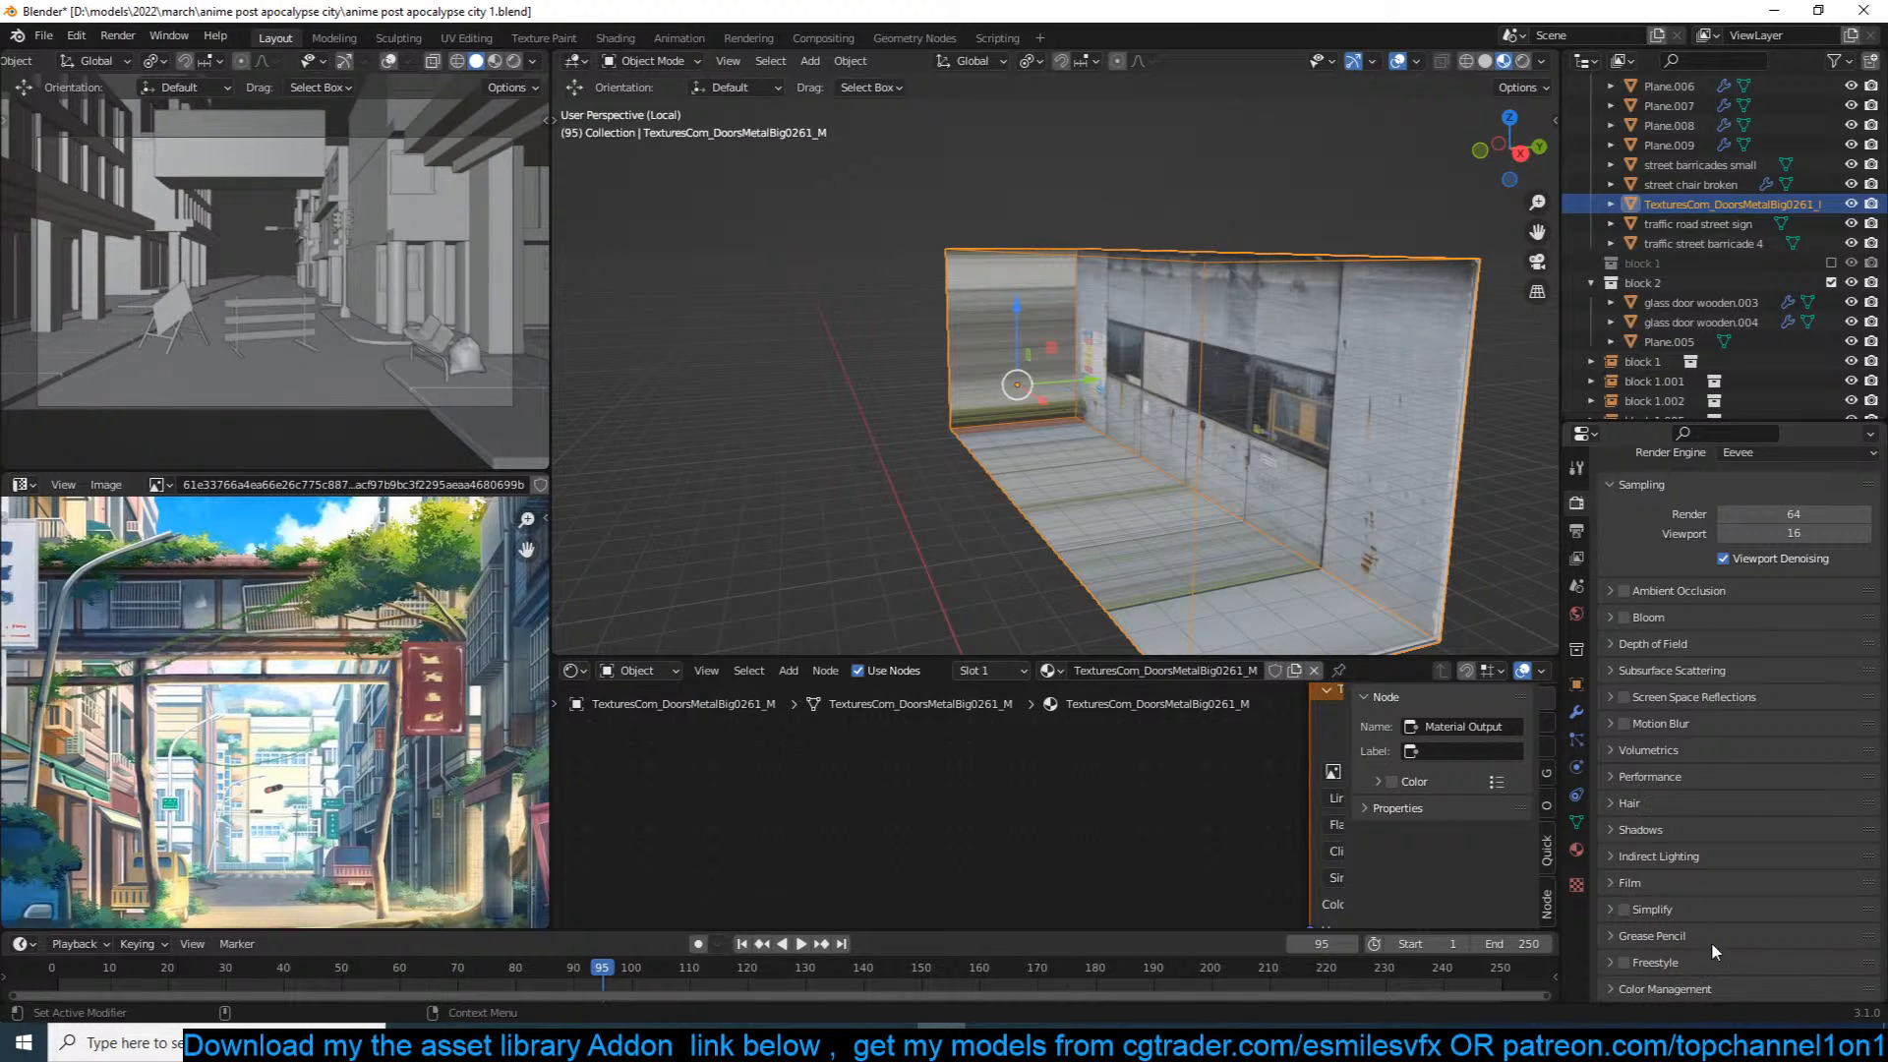
Step: Set the Blend Mode of the metal-doors material to Opaque
{"action": "left_click", "coordinate": [1576, 849]}
{"action": "scroll", "coordinate": [1622, 885], "scroll_direction": "down", "scroll_amount": 10}
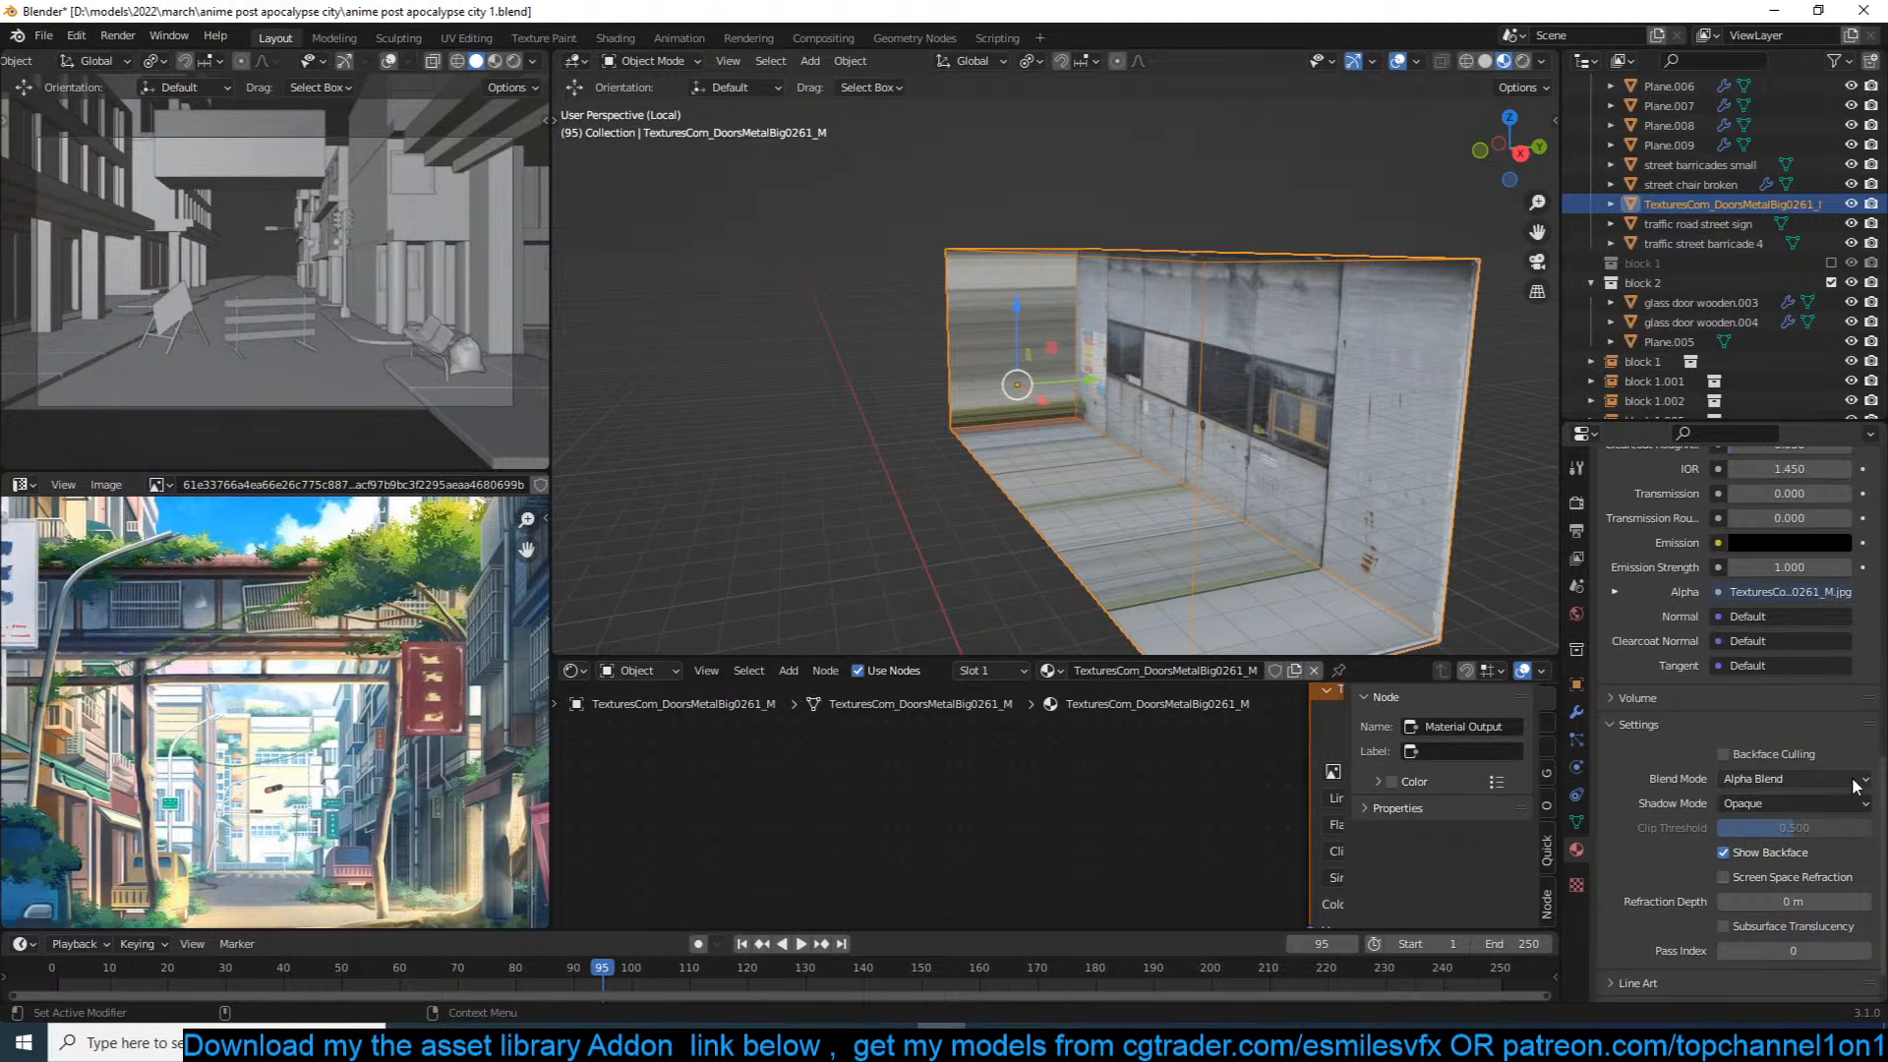
{"action": "left_click", "coordinate": [1791, 778]}
{"action": "left_click", "coordinate": [1792, 806]}
Step: Add two vertical loop cuts to the box, aligned with the inner edges of the outermost wall panels
{"action": "middle_click_drag", "start_coordinate": [1286, 426], "coordinate": [1376, 404]}
{"action": "key", "text": "Tab"}
{"action": "key", "text": "ctrl+r"}
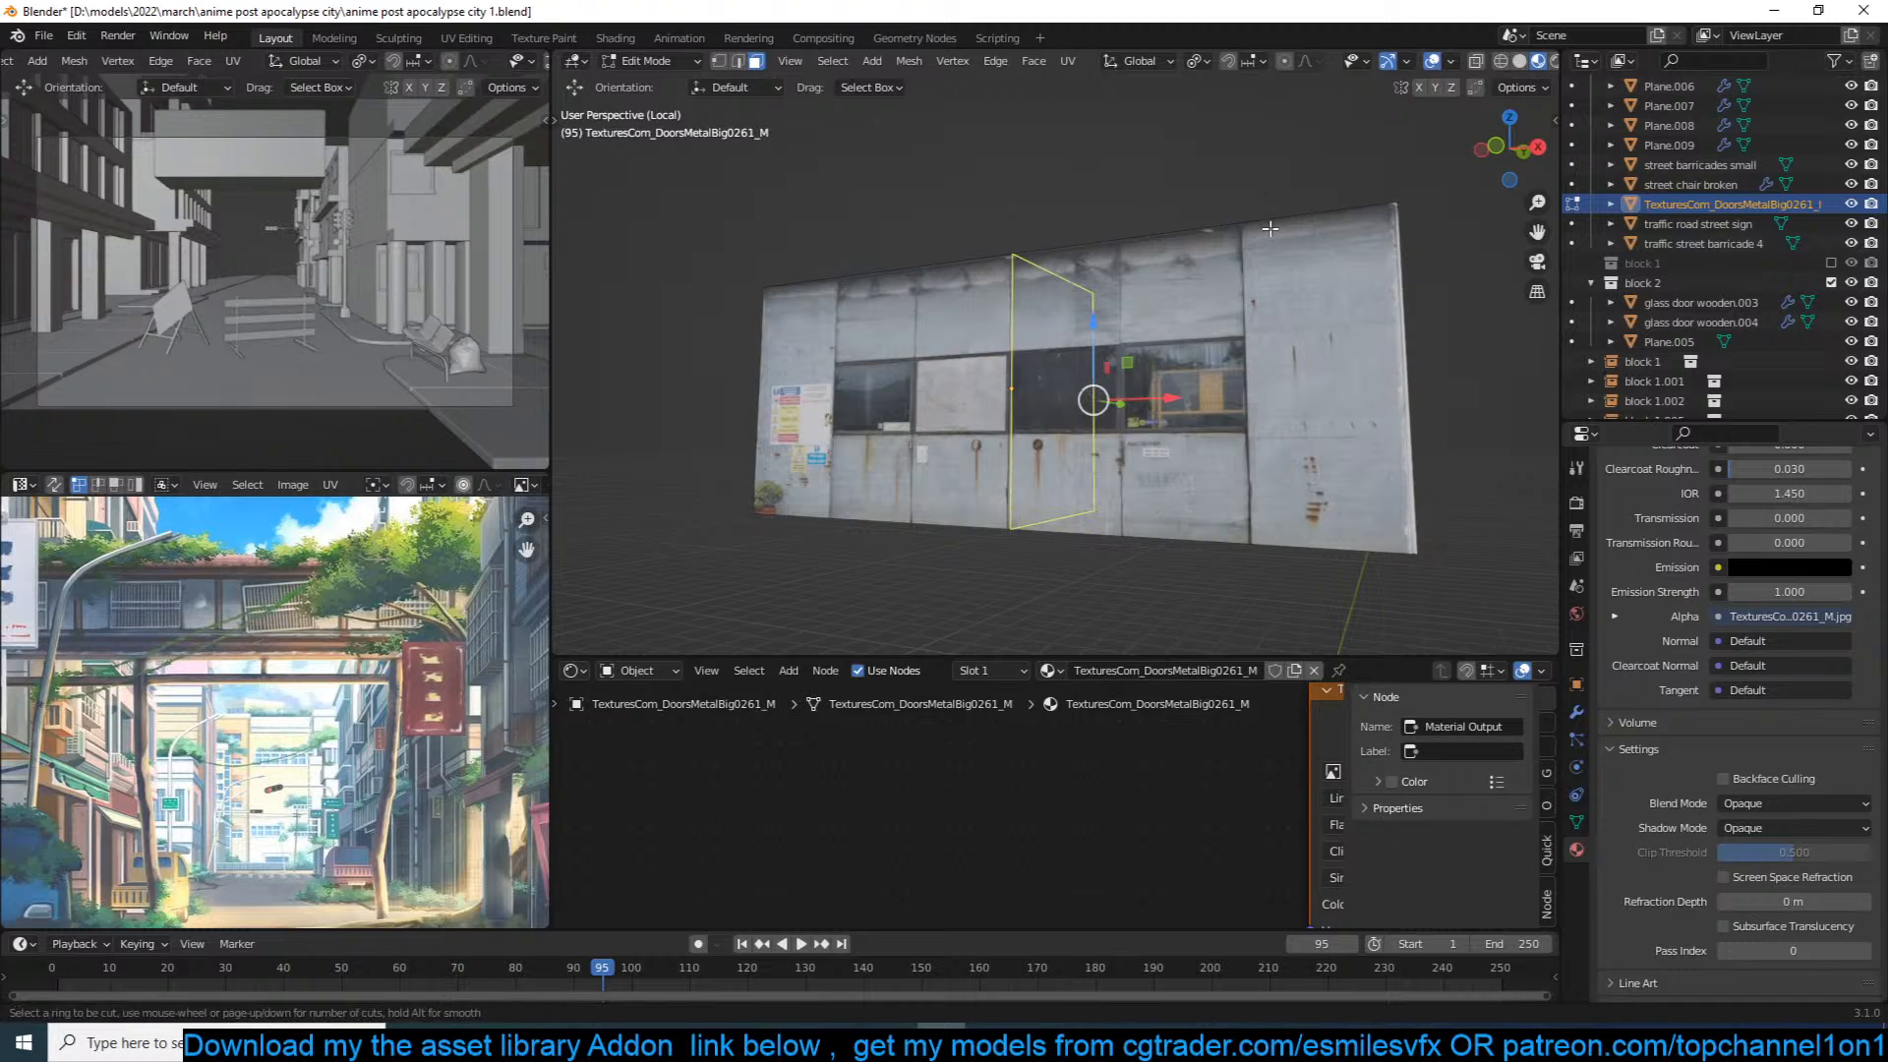
{"action": "left_click", "coordinate": [1239, 269]}
{"action": "left_click", "coordinate": [1424, 199]}
{"action": "key", "text": "ctrl+r"}
{"action": "left_click", "coordinate": [961, 231]}
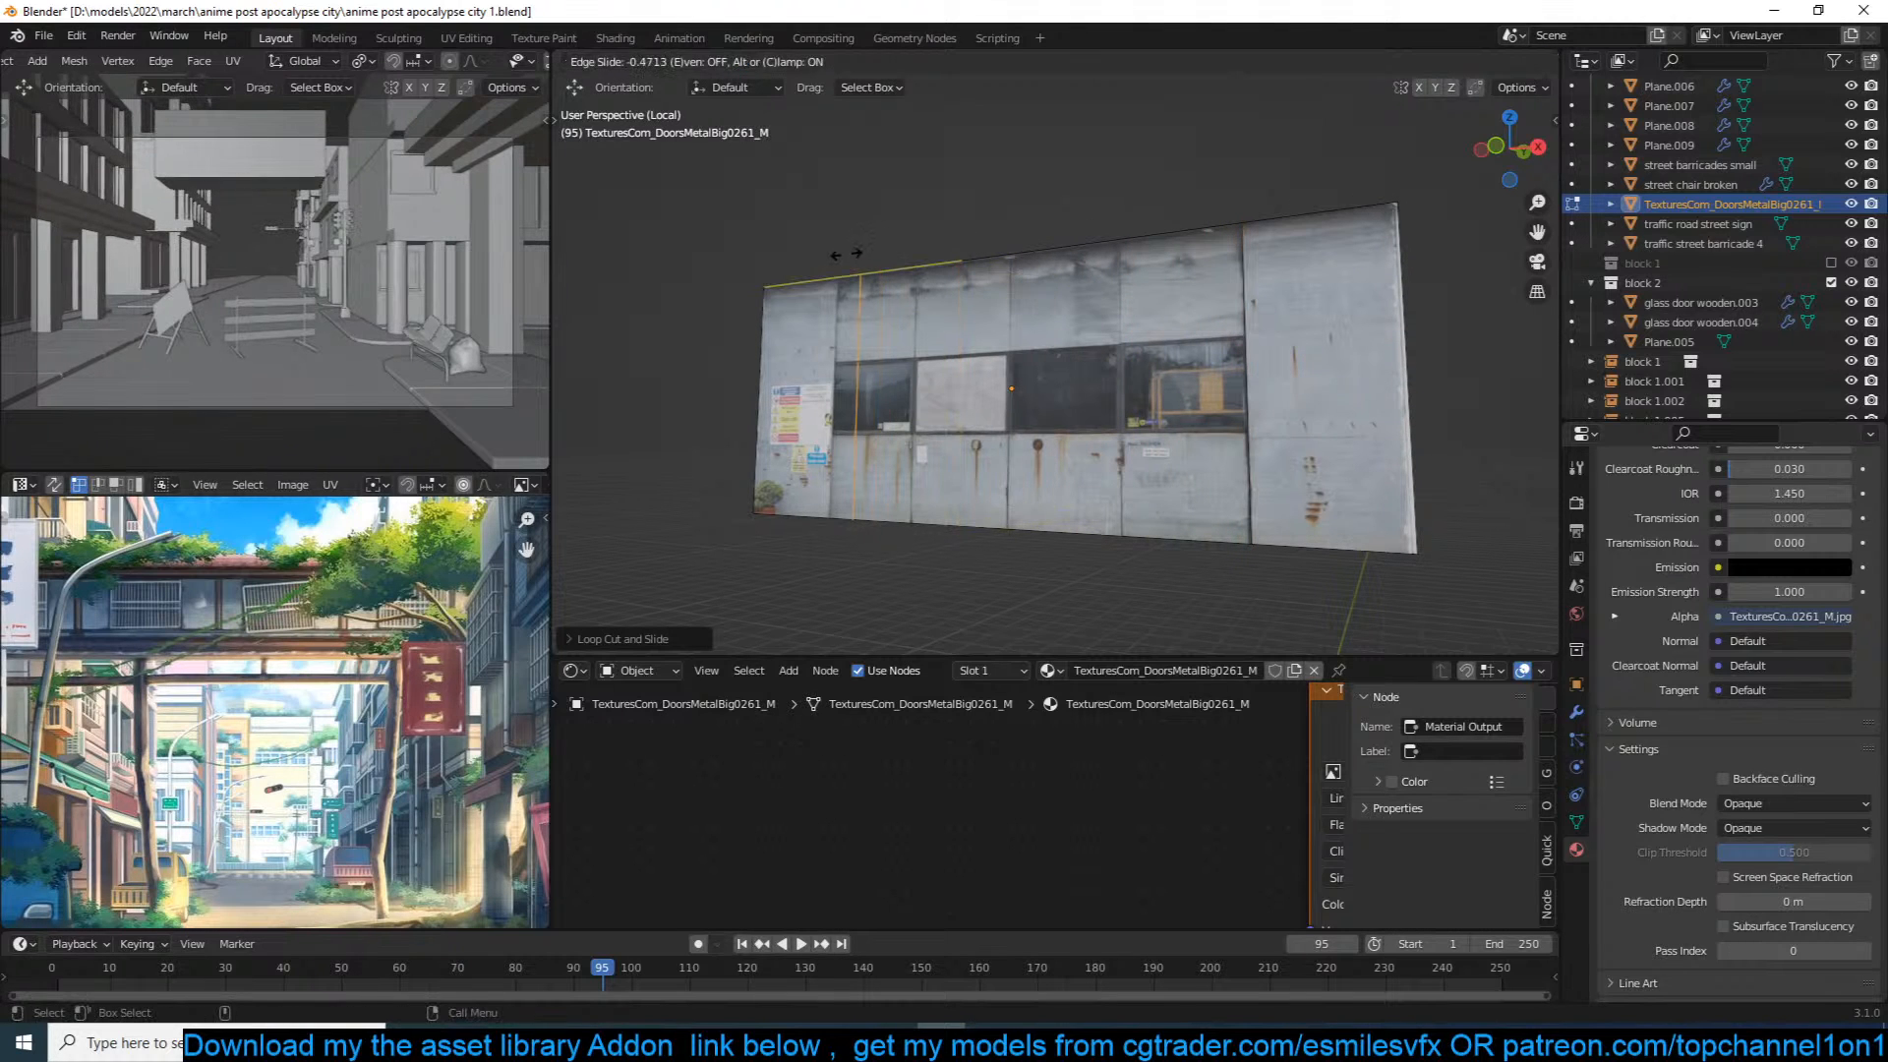
{"action": "left_click", "coordinate": [845, 279]}
Step: Select the front face between the two vertical cuts in face select mode
{"action": "middle_click_drag", "start_coordinate": [847, 282], "coordinate": [804, 363]}
{"action": "key", "text": "3"}
{"action": "left_click", "coordinate": [1027, 370]}
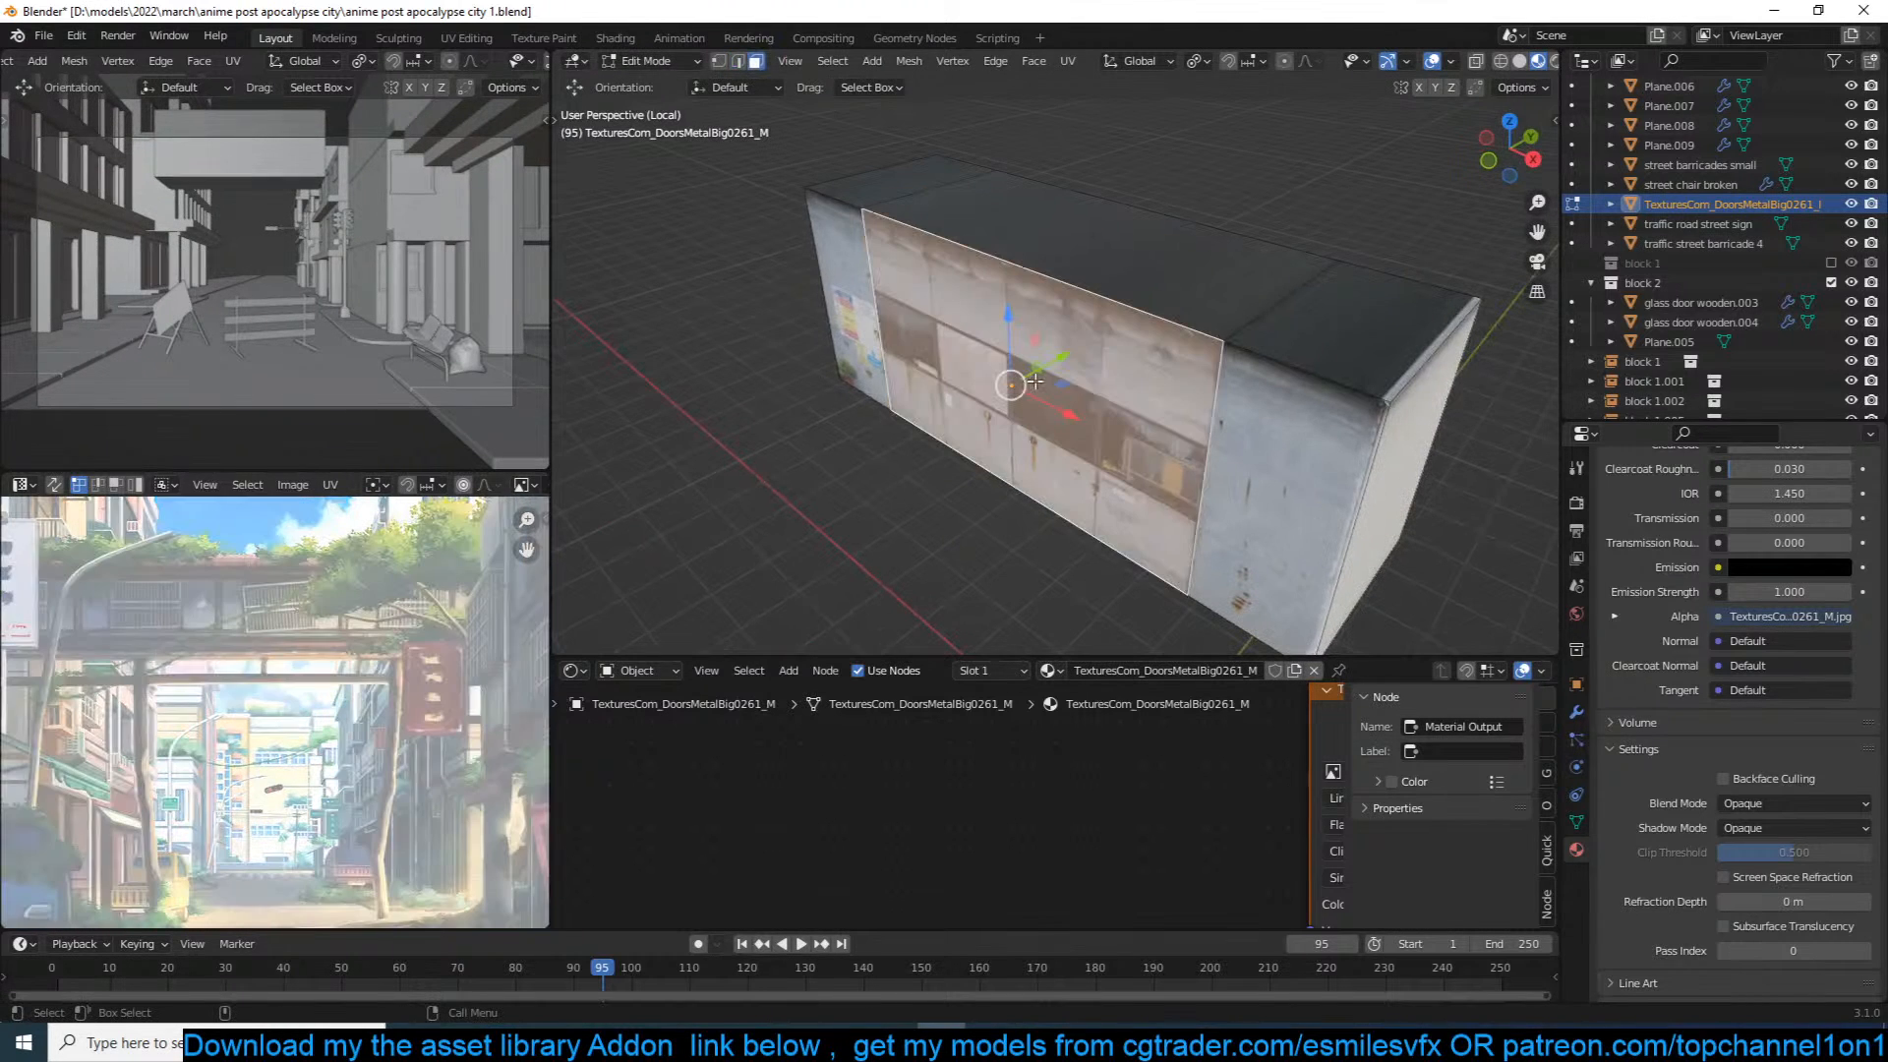
{"action": "key", "text": "e"}
{"action": "right_click", "coordinate": [1106, 383]}
{"action": "key", "text": "ctrl+z"}
Step: Recess the middle front face into the box with Extrude Manifold
{"action": "key", "text": "alt+e"}
{"action": "left_click", "coordinate": [1065, 451]}
{"action": "left_click", "coordinate": [884, 334]}
Step: Add three vertical loop cuts on the seams between the four window panels of the recessed wall
{"action": "middle_click_drag", "start_coordinate": [833, 336], "coordinate": [919, 279]}
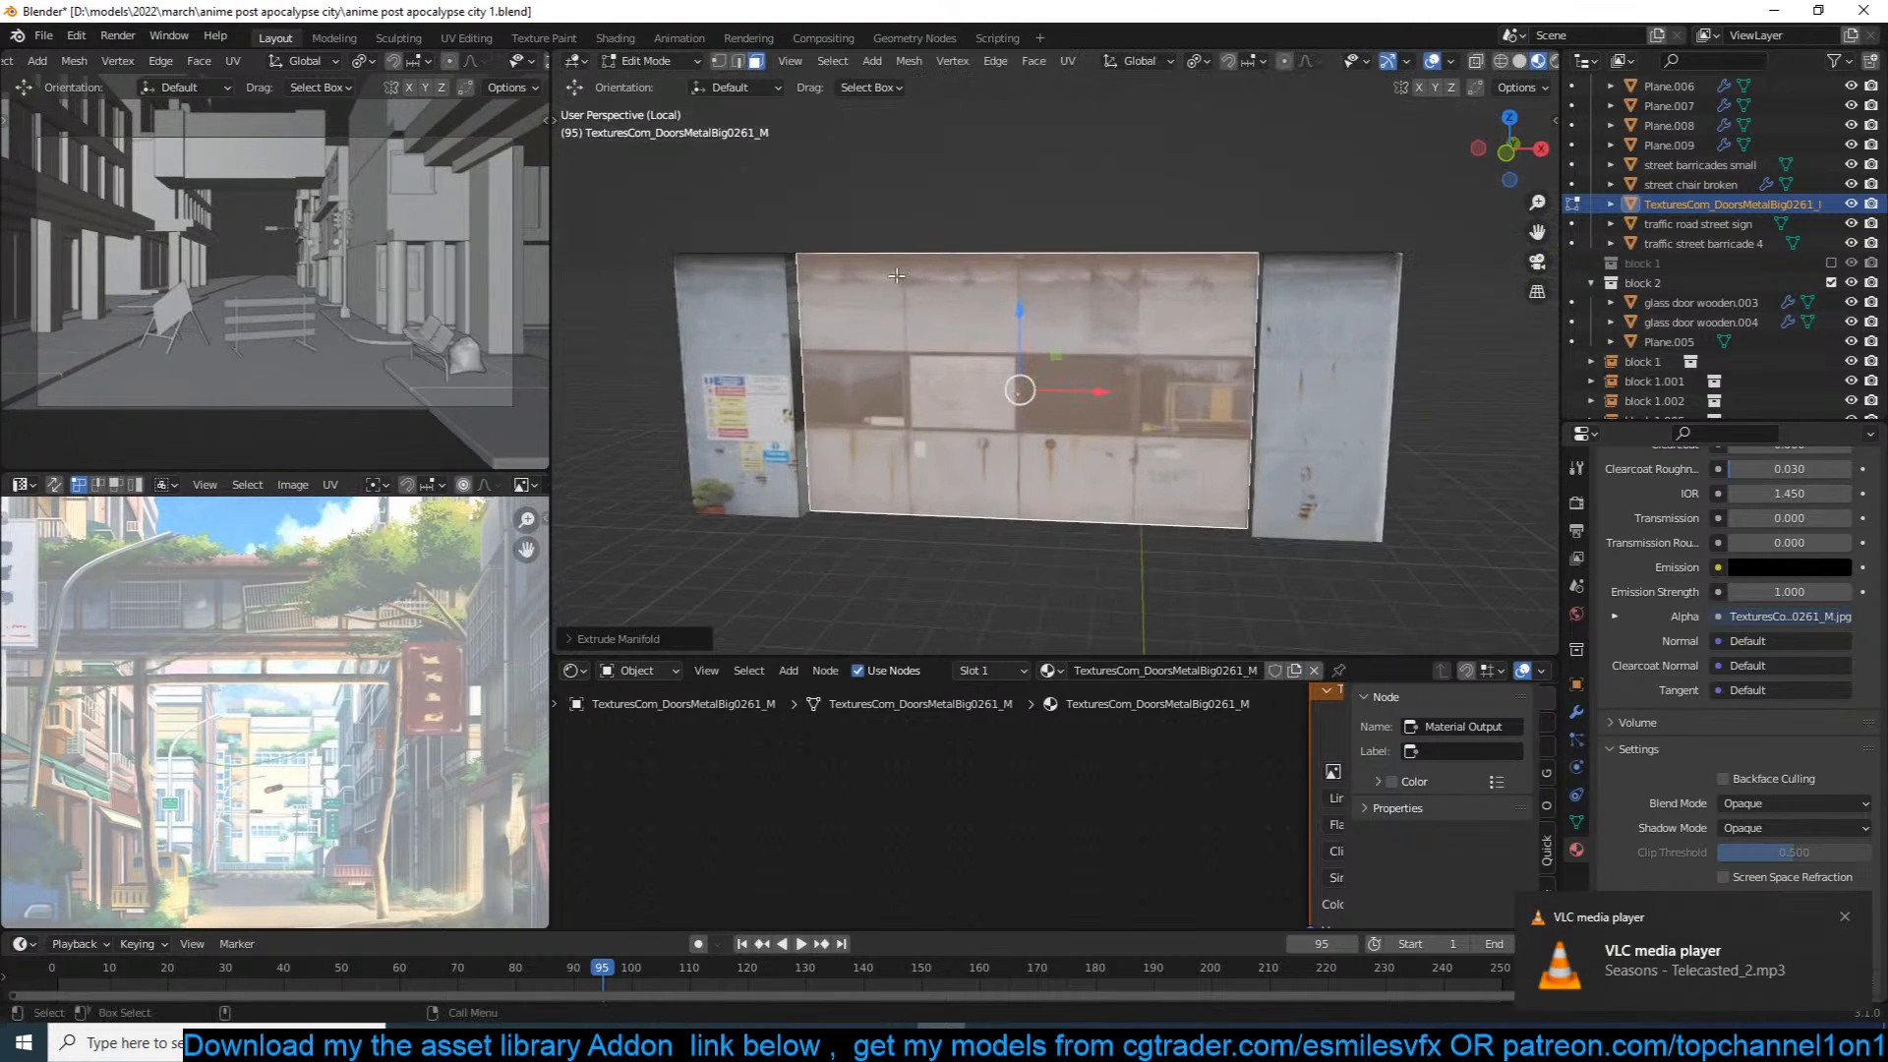
{"action": "key", "text": "ctrl+r"}
{"action": "left_click", "coordinate": [919, 267]}
{"action": "right_click", "coordinate": [917, 264]}
{"action": "key", "text": "ctrl+r"}
{"action": "left_click", "coordinate": [906, 253]}
{"action": "right_click", "coordinate": [907, 253]}
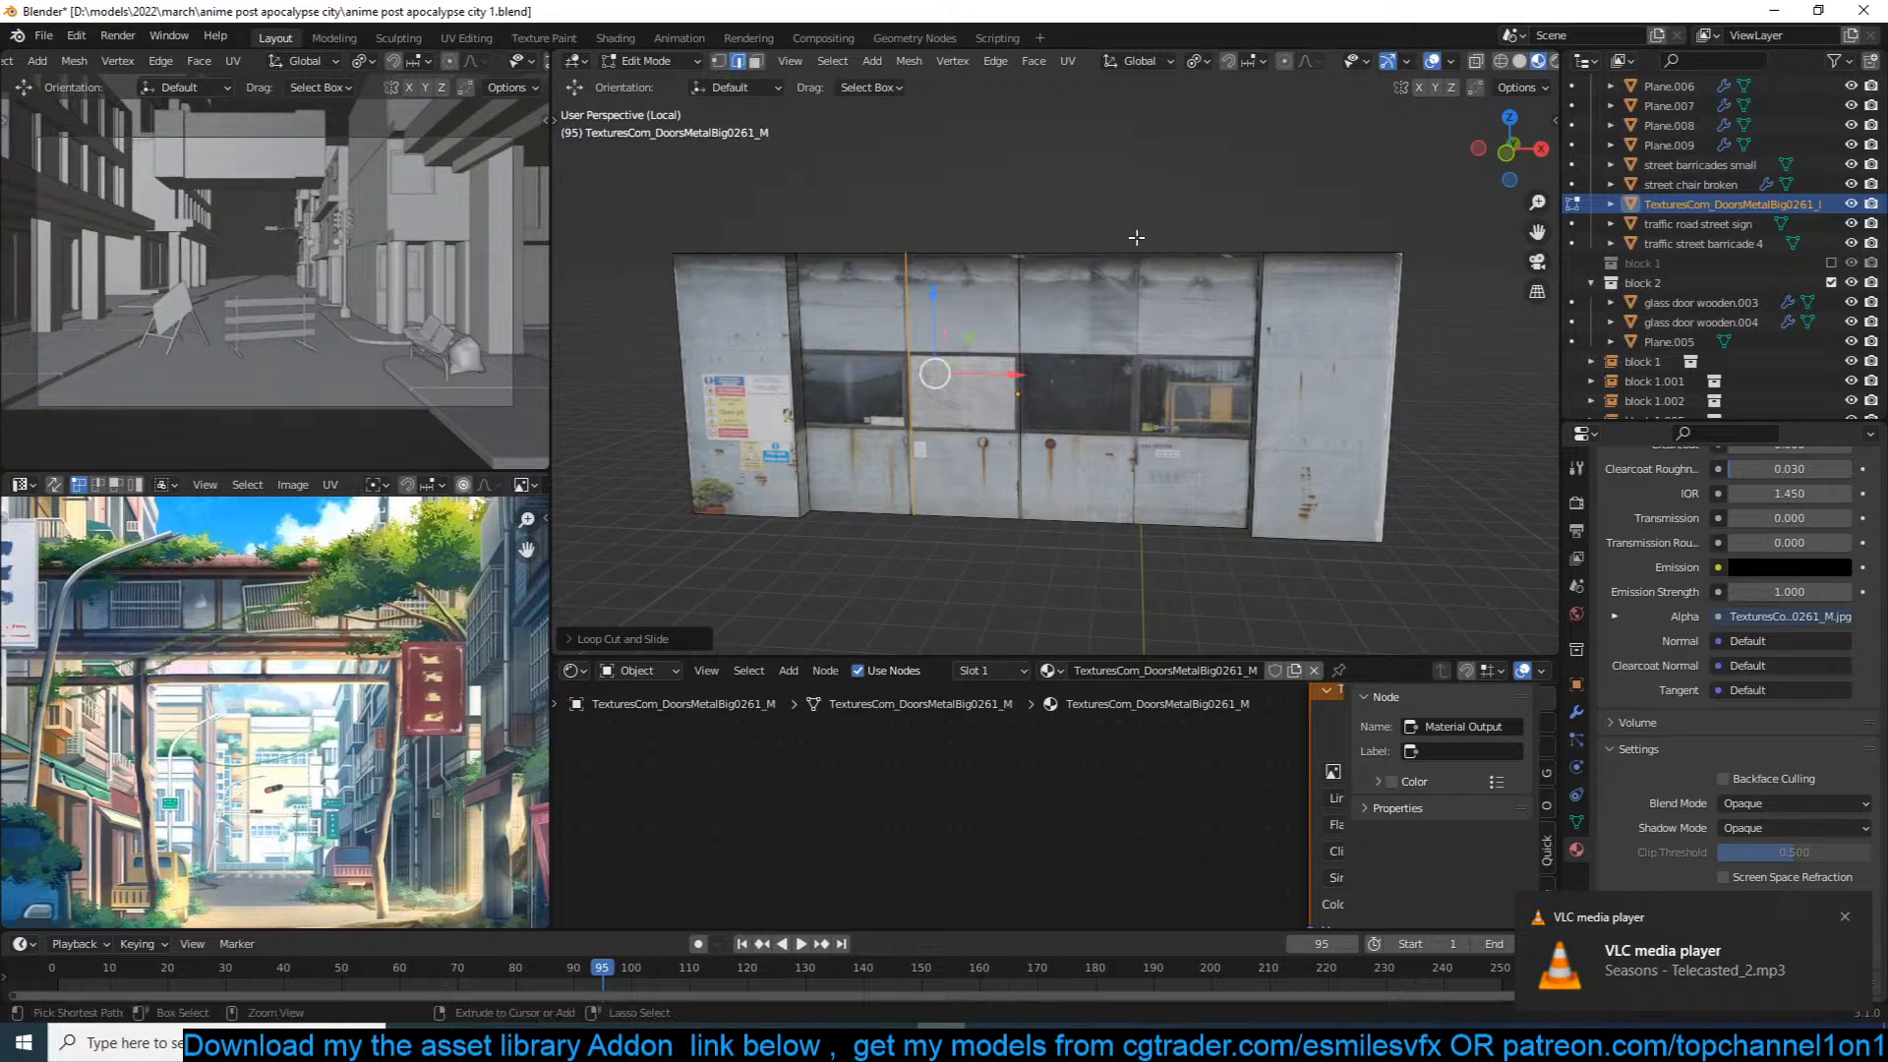
{"action": "key", "text": "ctrl+r"}
{"action": "left_click", "coordinate": [1137, 239]}
{"action": "right_click", "coordinate": [1135, 240]}
Step: Bevel the three vertical seam loops together and shrink their centre lines inwards to form grooves
{"action": "left_click", "coordinate": [1020, 307], "text": "alt+shift"}
{"action": "left_click", "coordinate": [907, 313], "text": "alt+shift"}
{"action": "key", "text": "ctrl+b"}
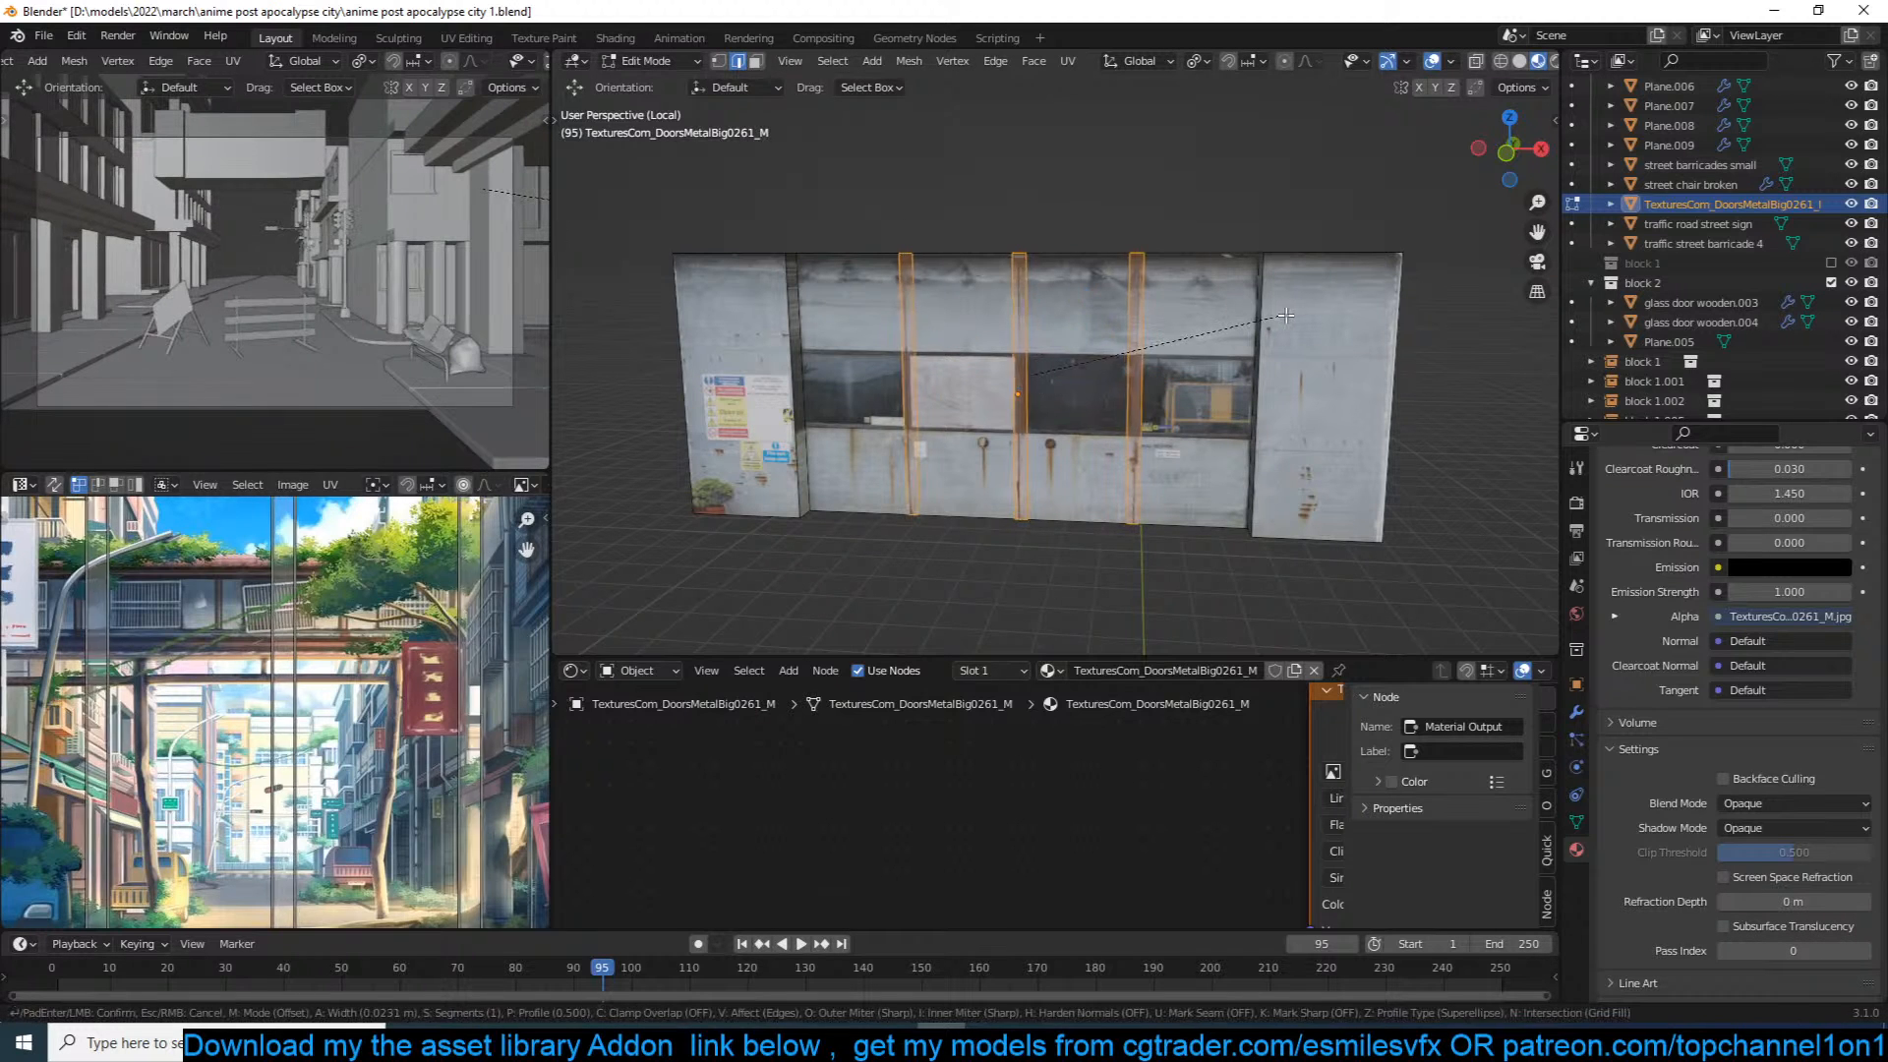
{"action": "left_click", "coordinate": [1239, 331]}
{"action": "key", "text": "ctrl+KP_Subtract"}
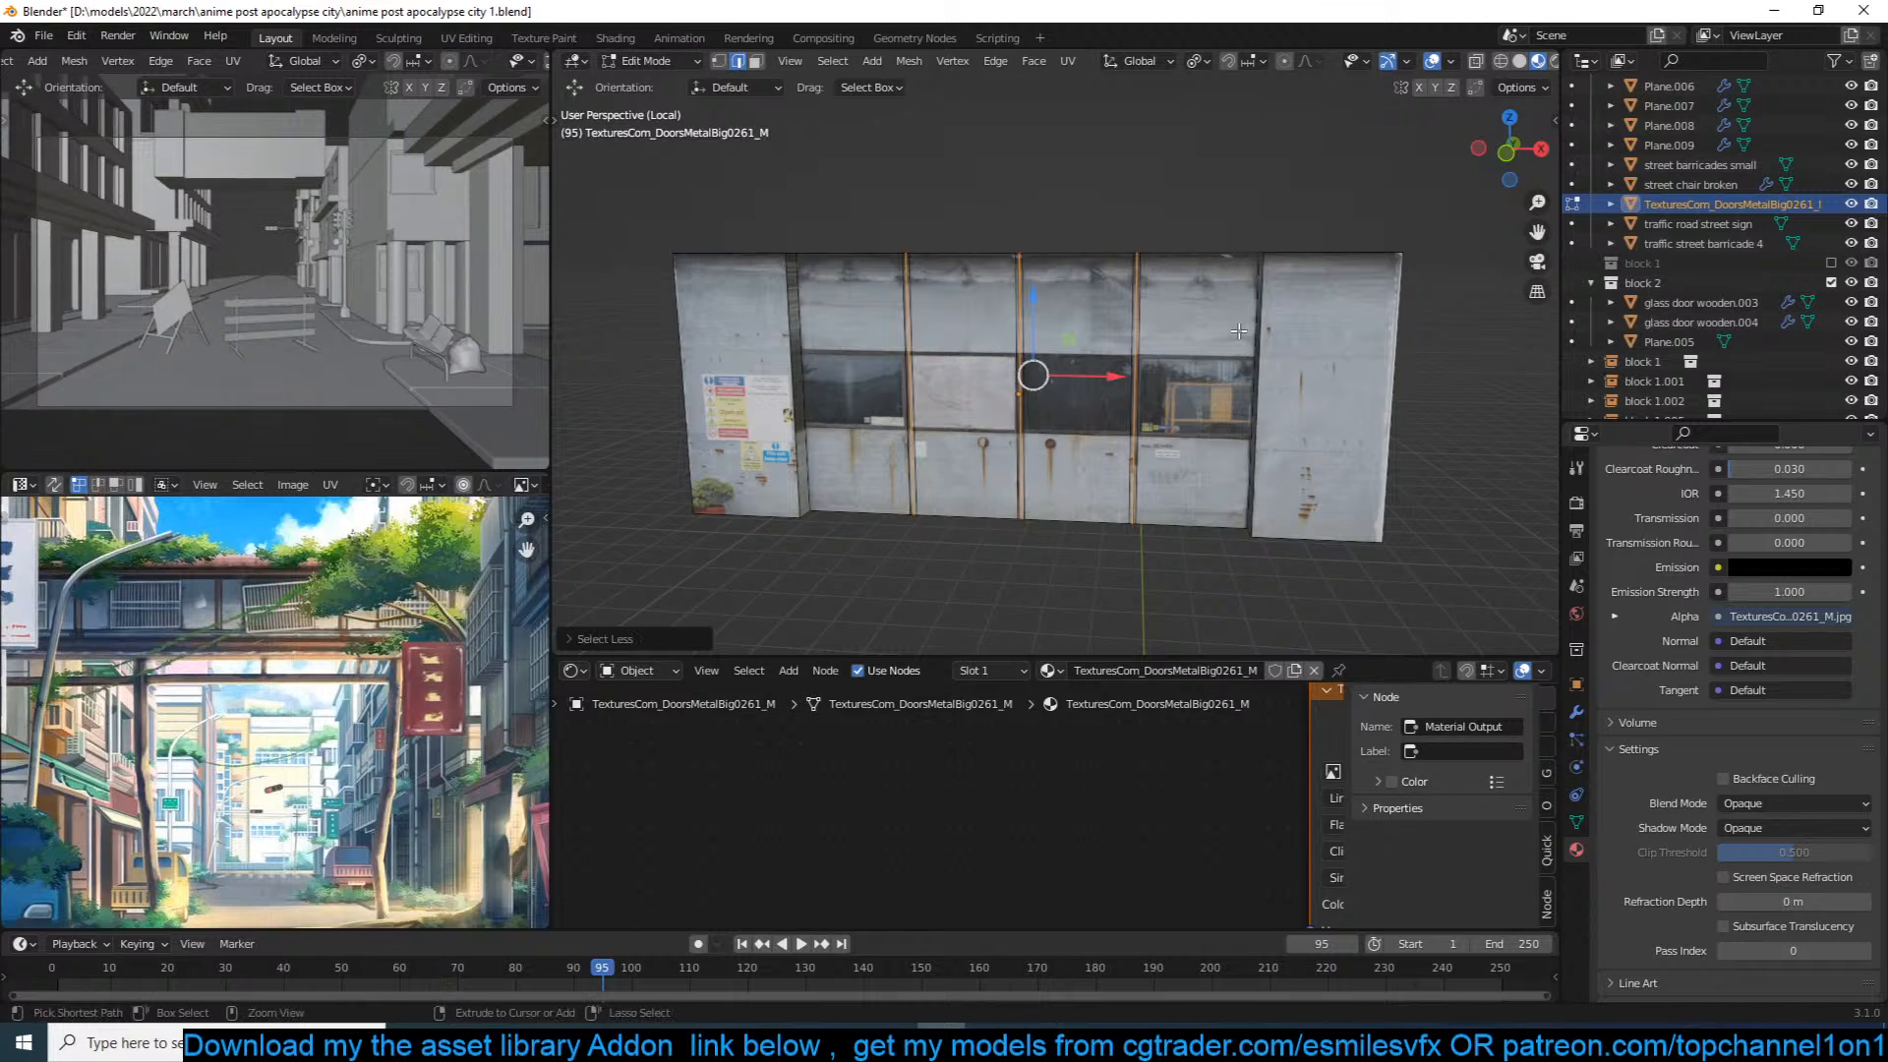
{"action": "key", "text": "alt+s"}
{"action": "left_click", "coordinate": [1280, 311]}
Step: Add two horizontal loop cuts around the box, along the upper and lower edges of the window row
{"action": "middle_click_drag", "start_coordinate": [1184, 385], "coordinate": [1219, 370]}
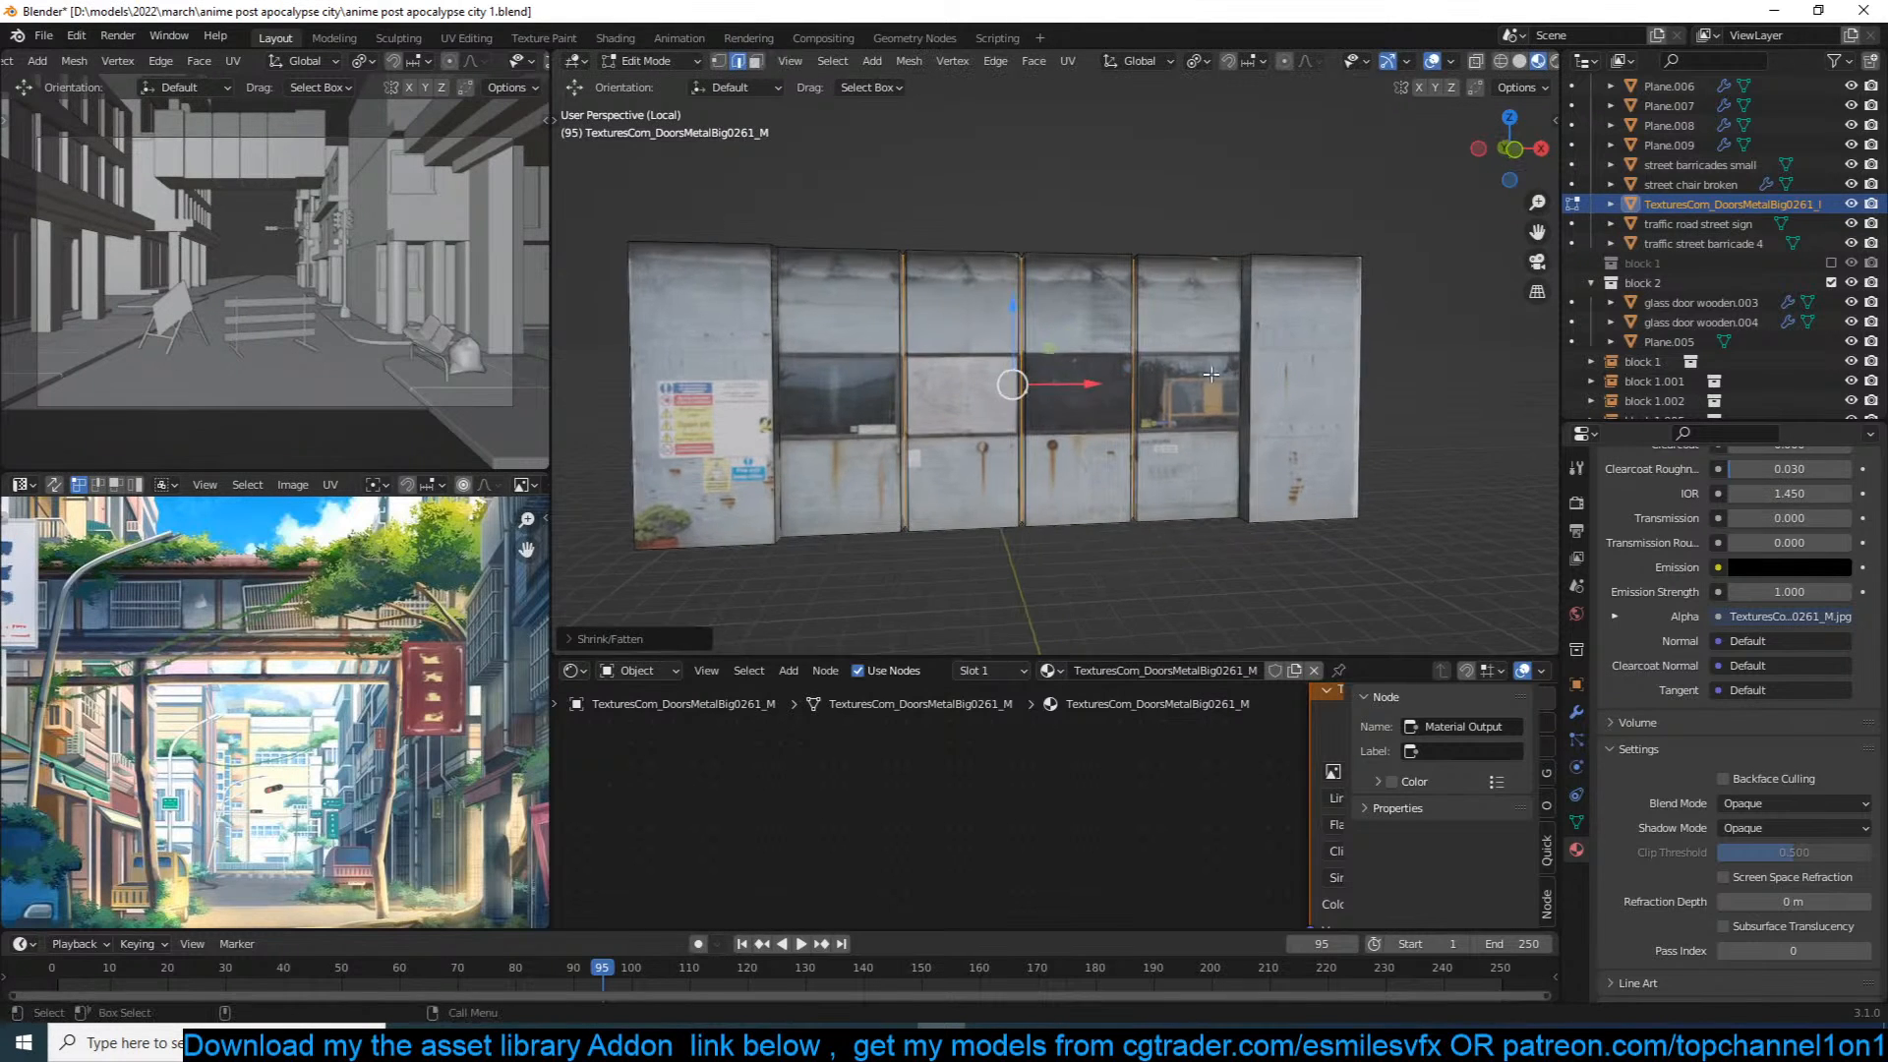
{"action": "key", "text": "ctrl+r"}
{"action": "left_click", "coordinate": [1135, 387]}
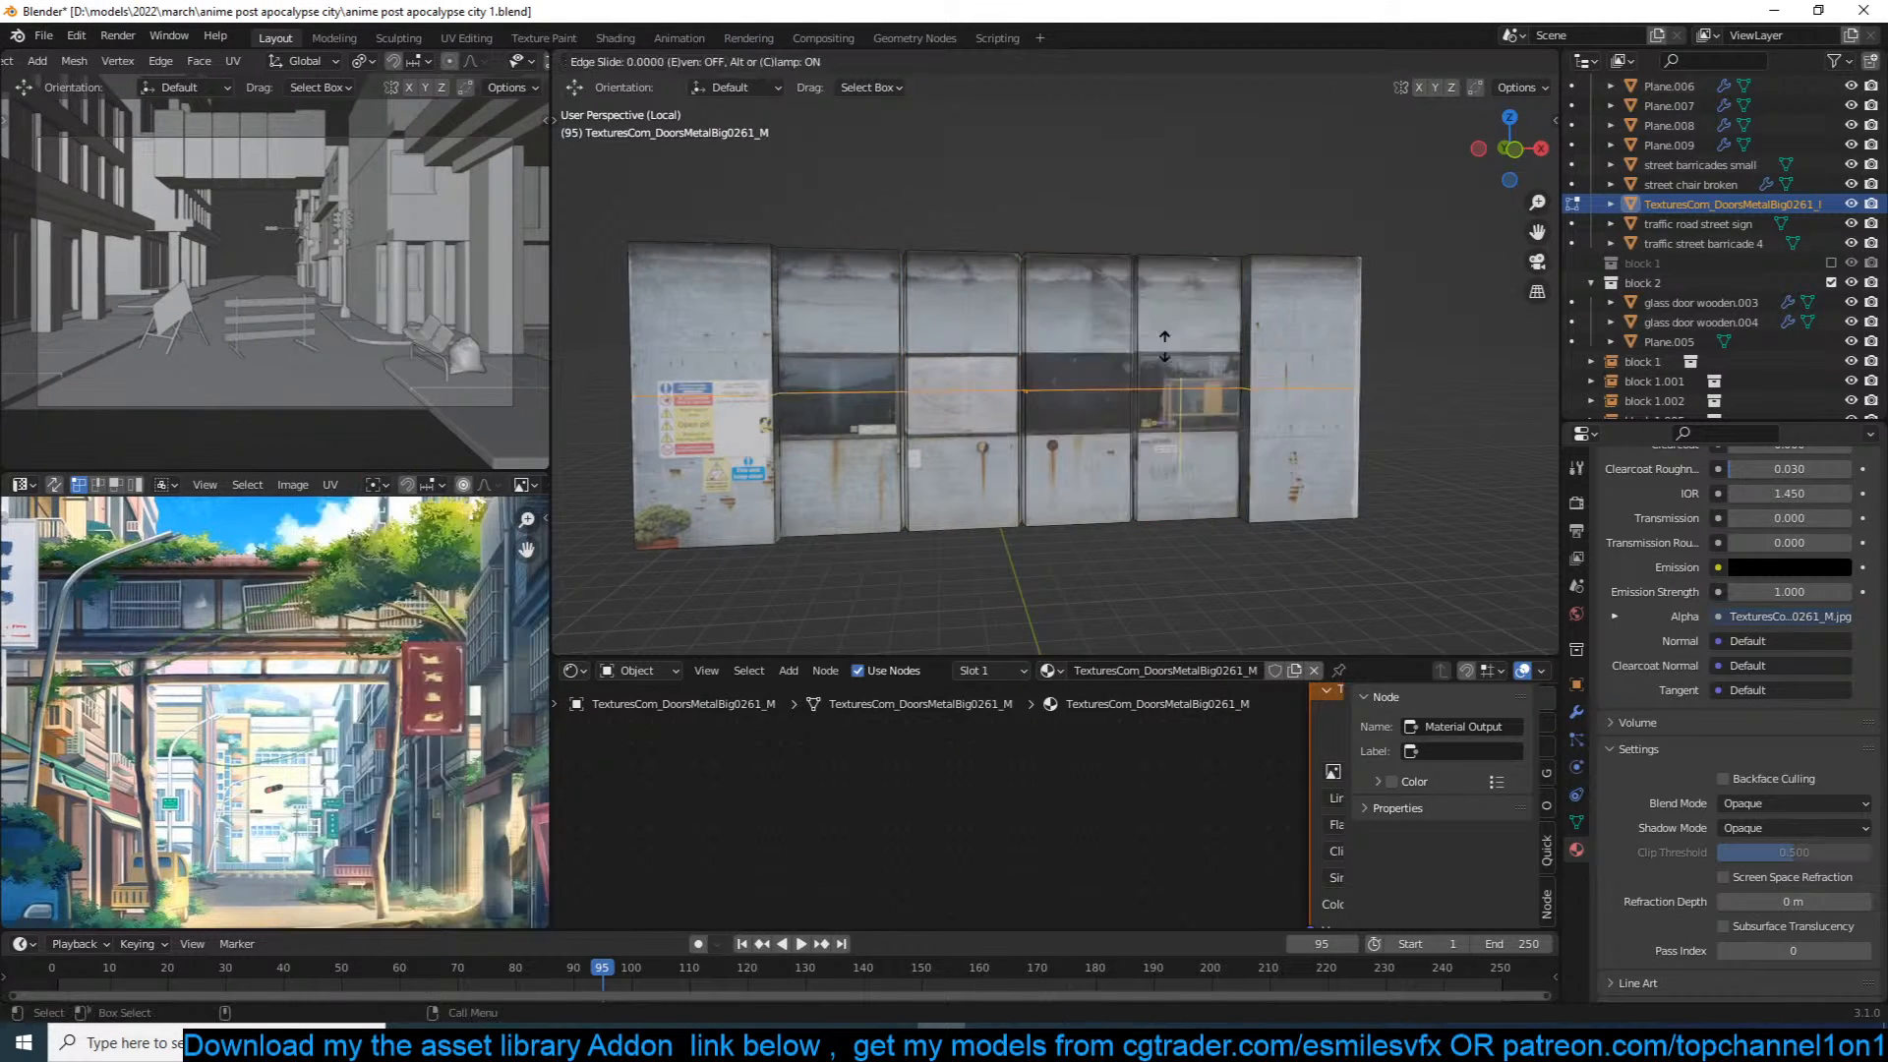
{"action": "left_click", "coordinate": [1200, 309]}
{"action": "key", "text": "ctrl+r"}
{"action": "left_click", "coordinate": [1180, 395]}
{"action": "left_click", "coordinate": [1180, 402]}
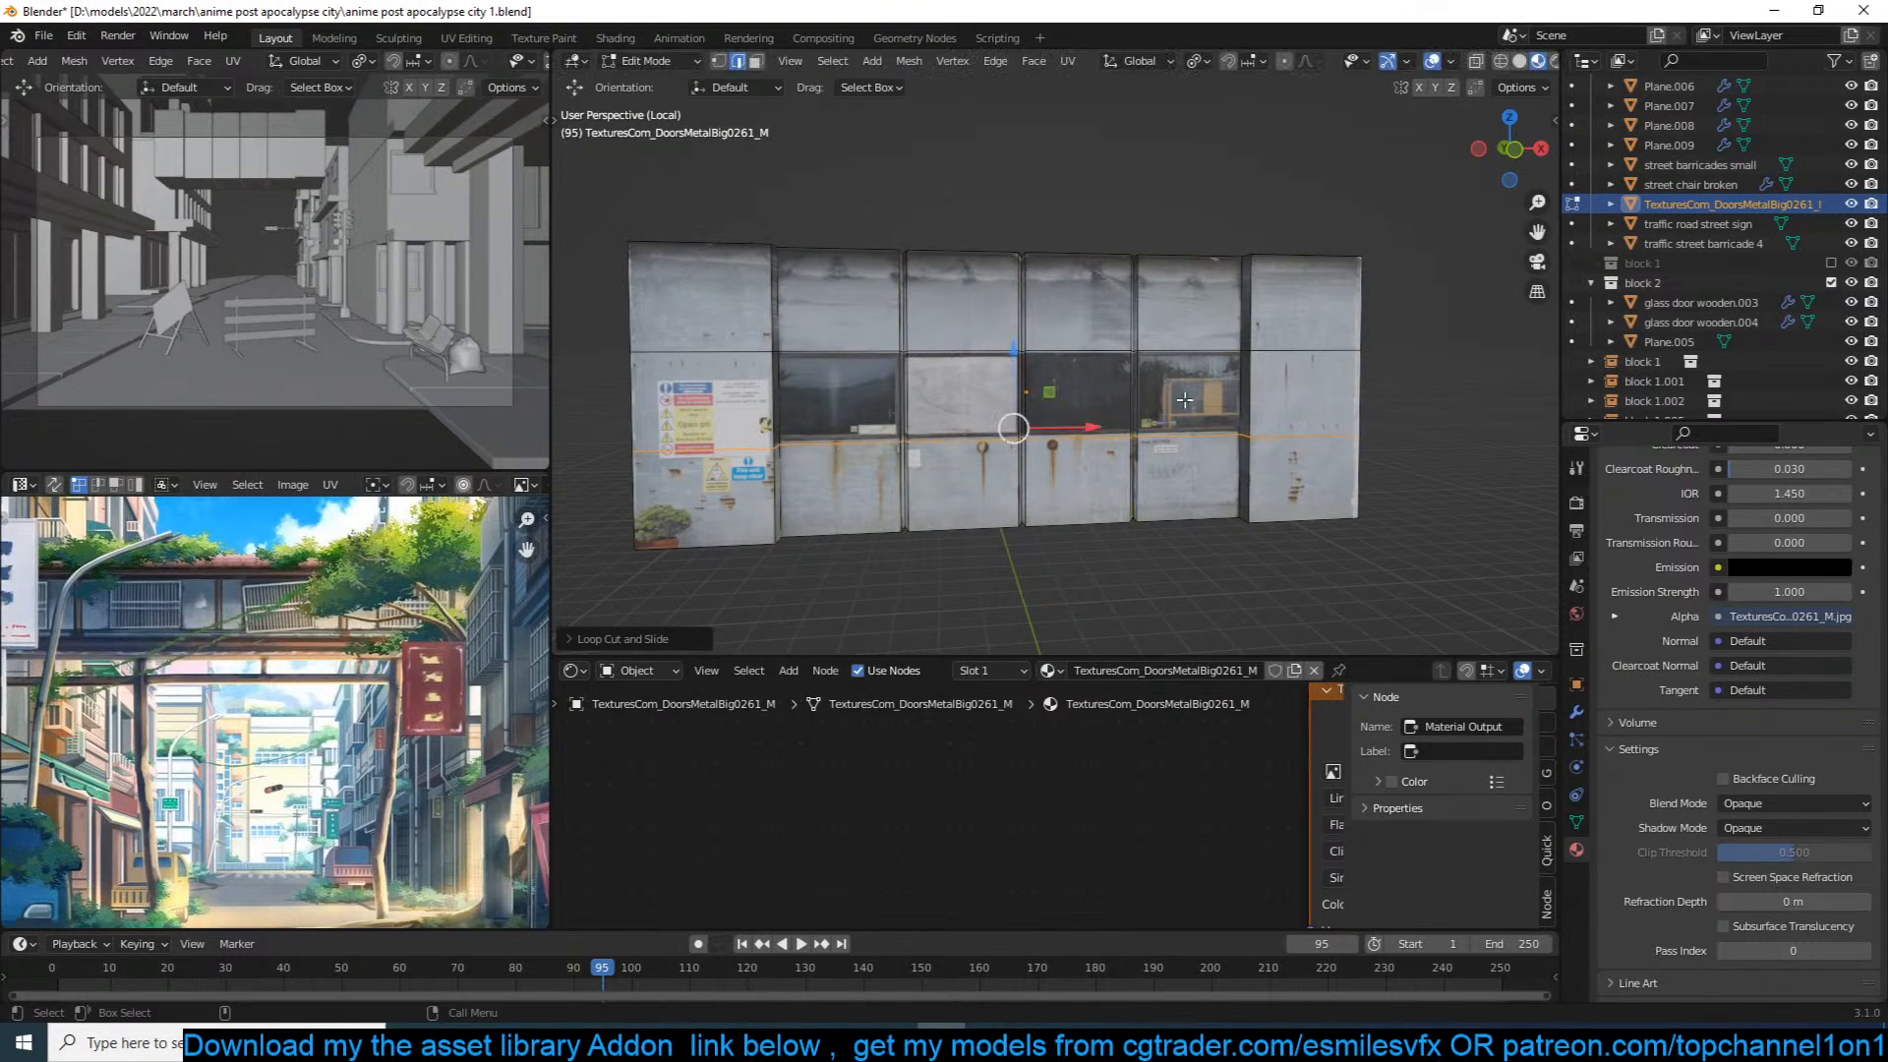
Step: Inset the four window faces by about 0.008 m and extrude them inwards
{"action": "key", "text": "3"}
{"action": "left_click", "coordinate": [1203, 392]}
{"action": "left_click", "coordinate": [1081, 394], "text": "shift"}
{"action": "left_click", "coordinate": [968, 395], "text": "shift"}
{"action": "left_click", "coordinate": [857, 396], "text": "shift"}
{"action": "middle_click_drag", "start_coordinate": [1033, 379], "coordinate": [1132, 372]}
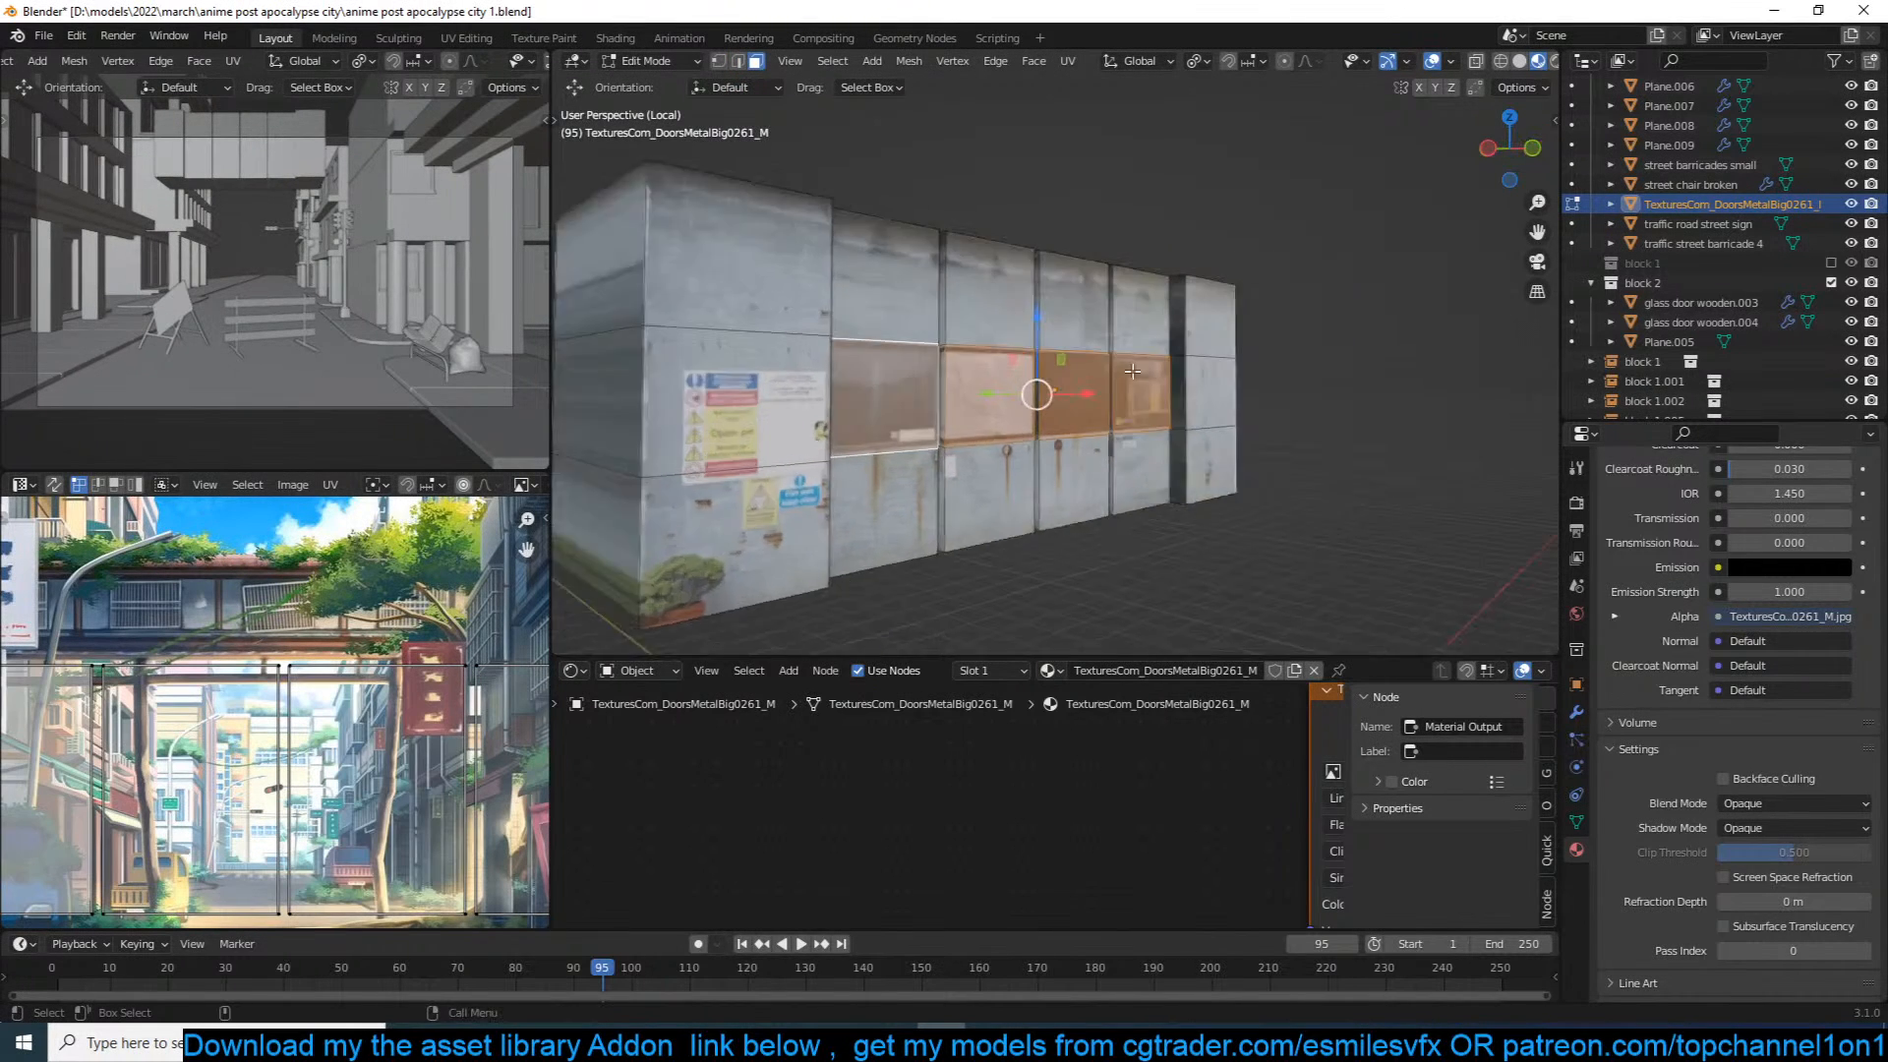
{"action": "scroll", "coordinate": [1141, 374], "scroll_direction": "up", "scroll_amount": 2}
{"action": "key", "text": "i"}
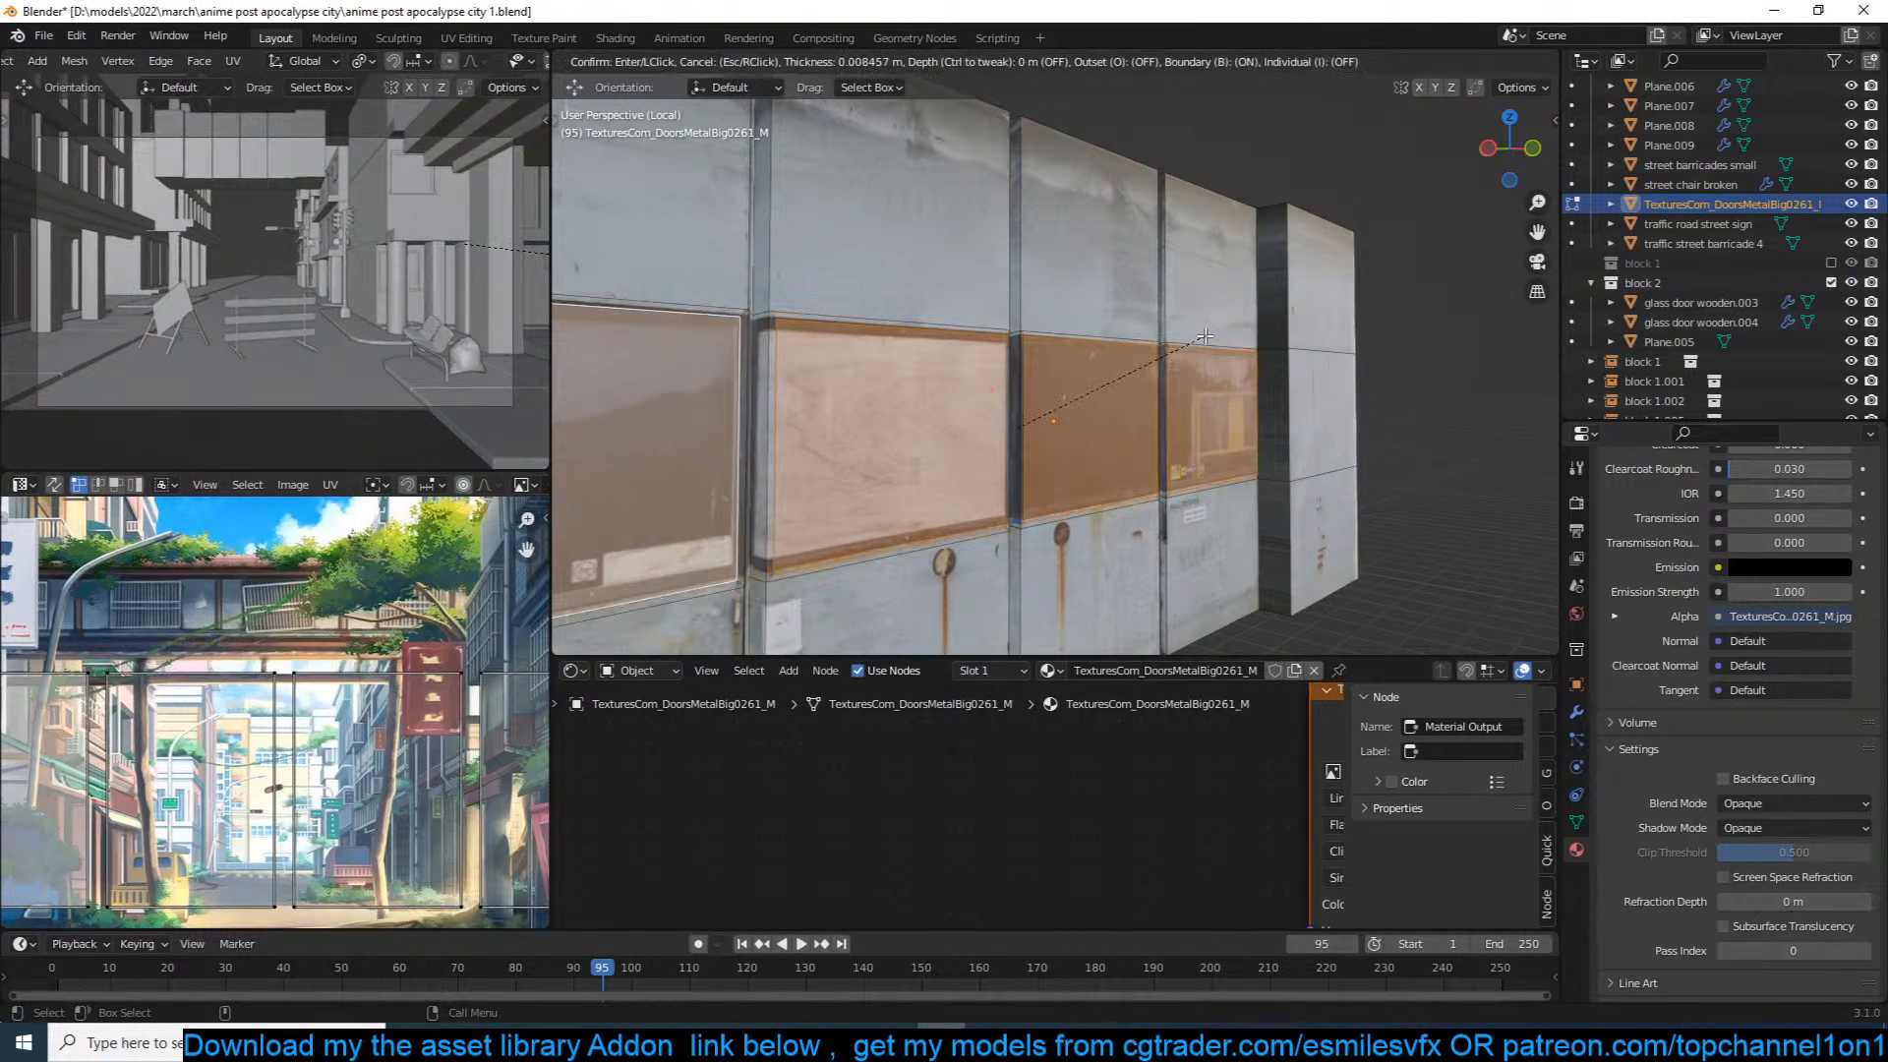
{"action": "left_click", "coordinate": [1206, 337]}
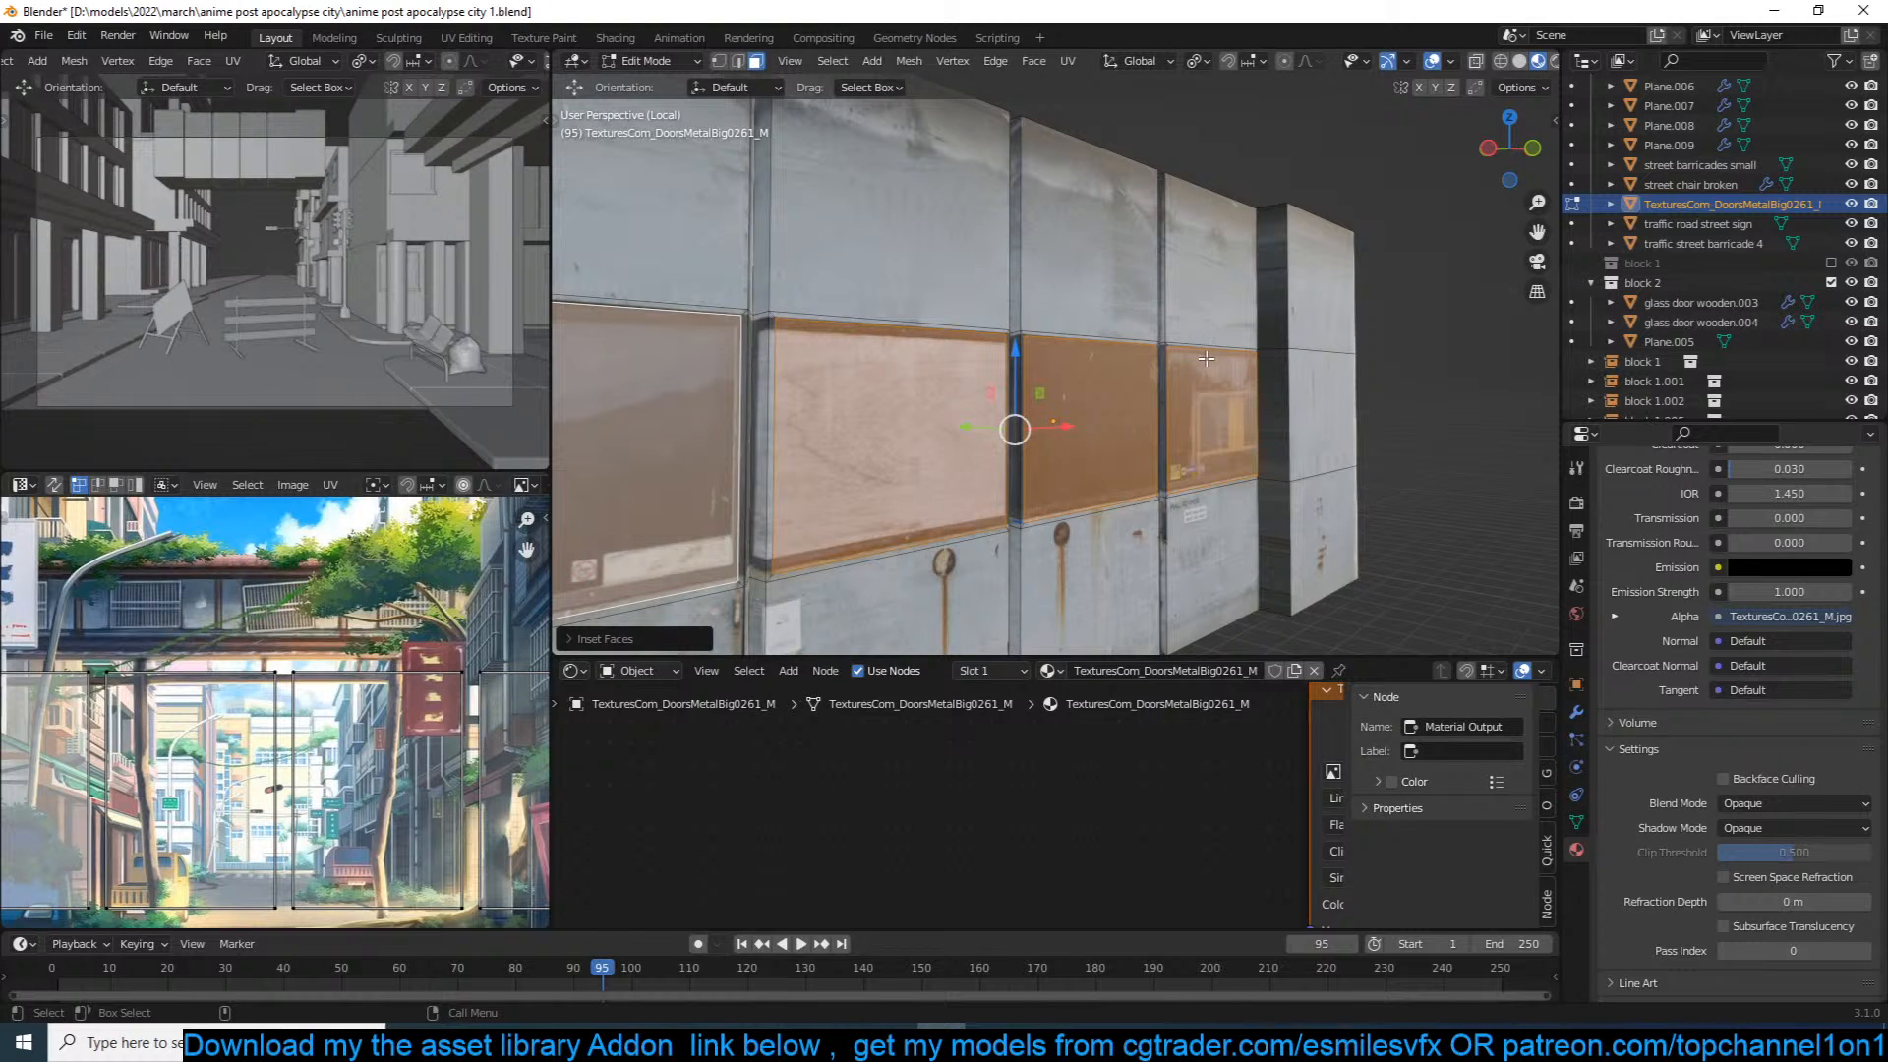
{"action": "key", "text": "r"}
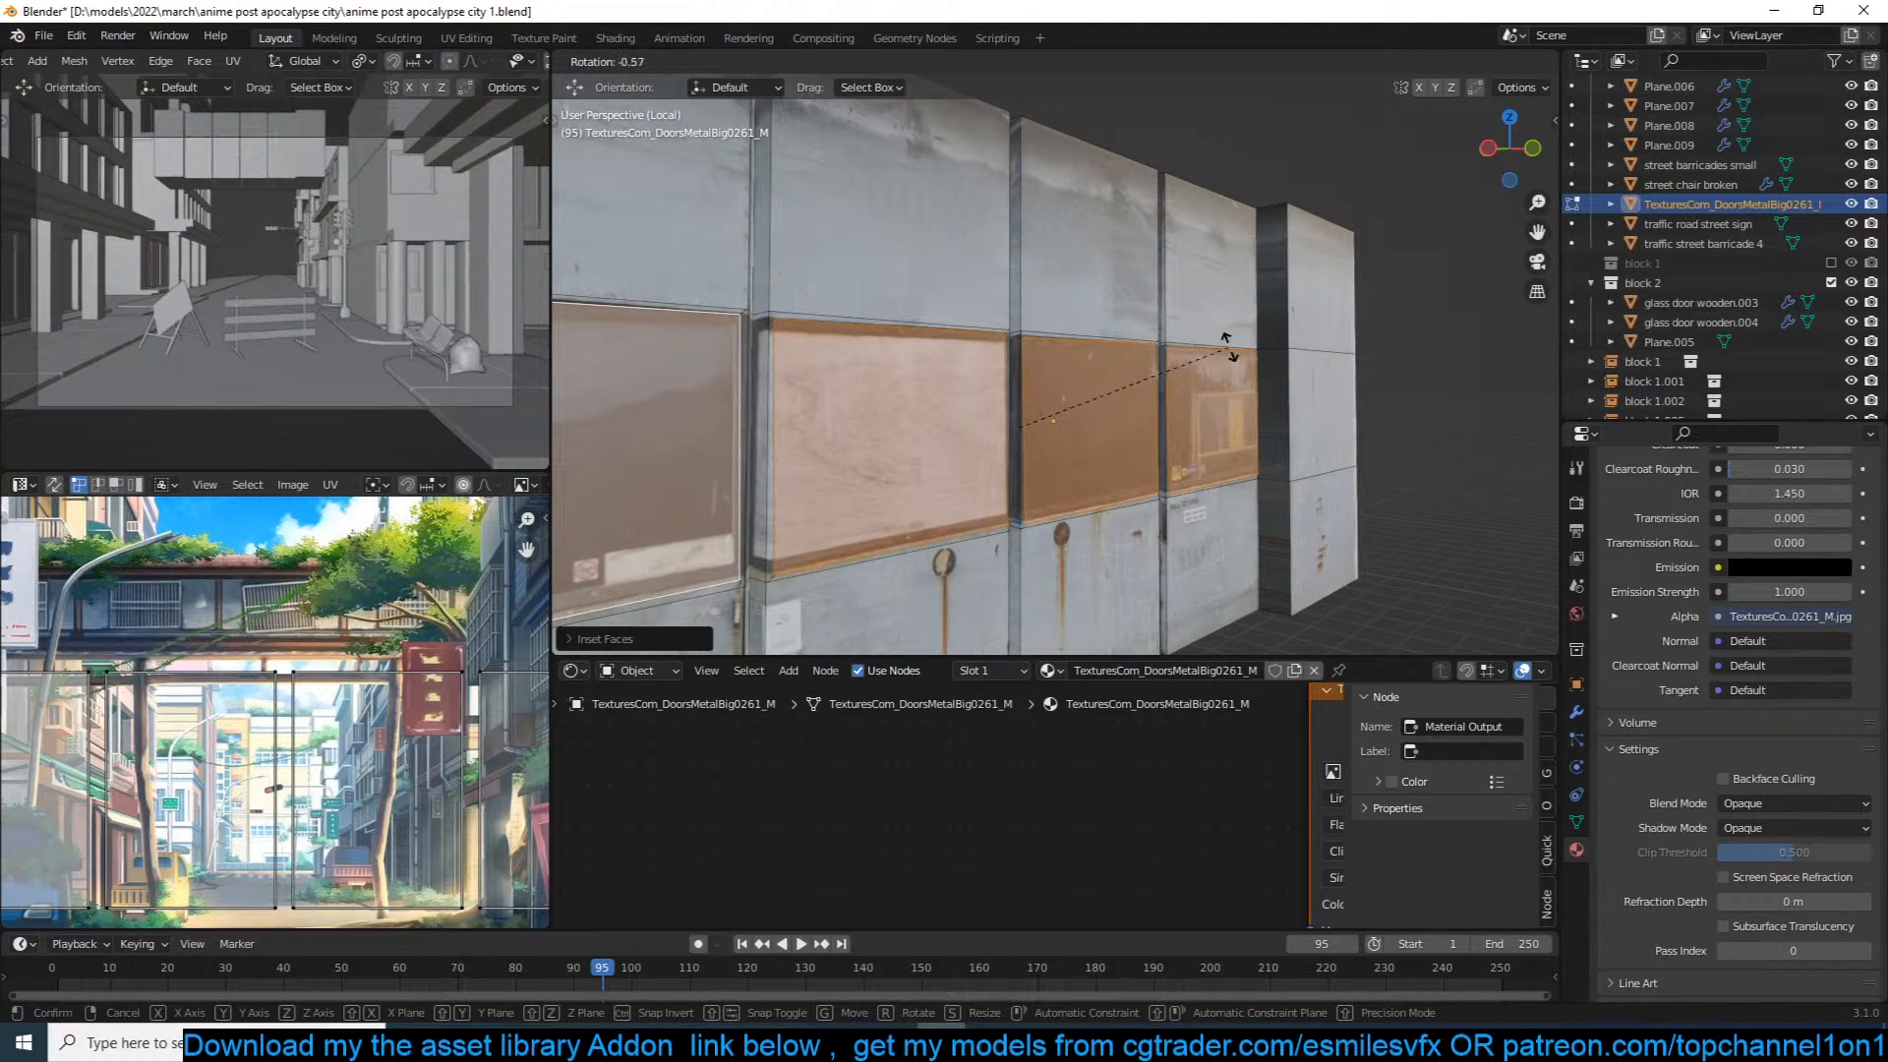
{"action": "key", "text": "Escape"}
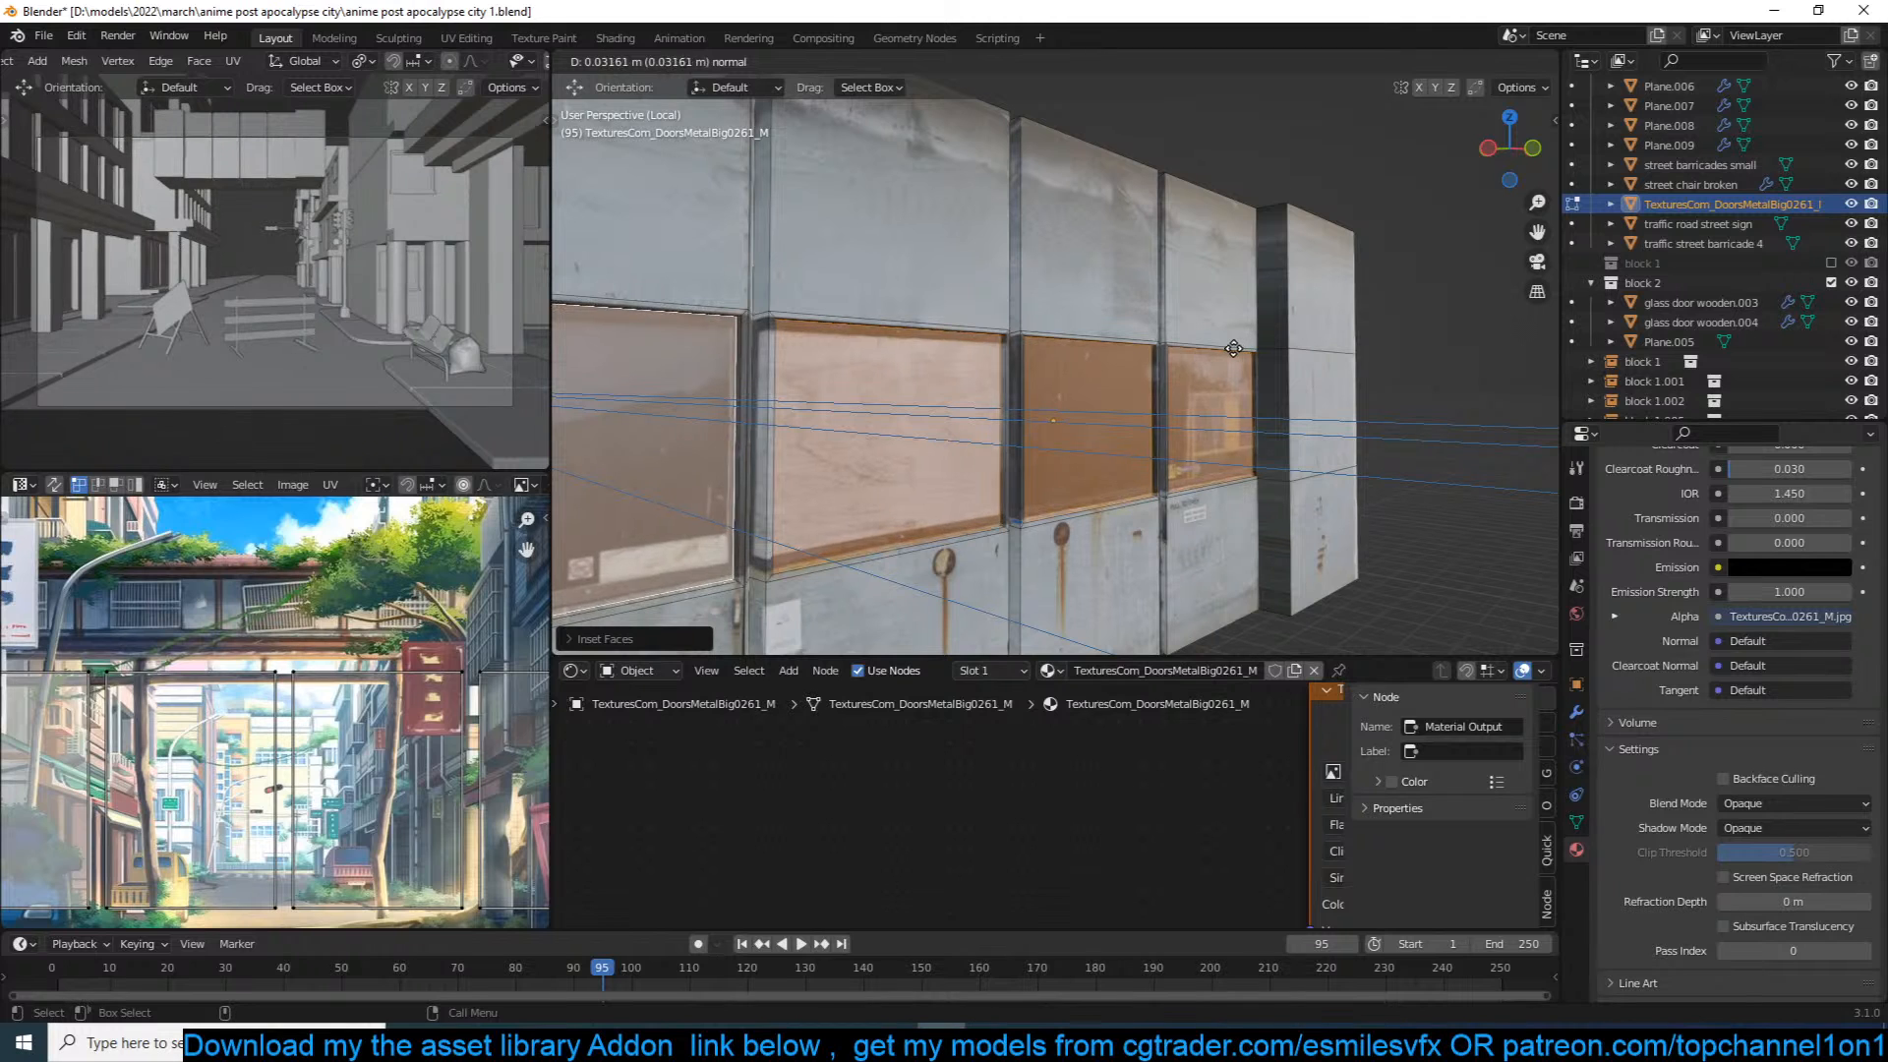
Step: Return to Object Mode, switch the viewport to Solid shading and save the file
{"action": "key", "text": "Tab"}
{"action": "scroll", "coordinate": [1236, 354], "scroll_direction": "down", "scroll_amount": 4}
{"action": "middle_click_drag", "start_coordinate": [1236, 354], "coordinate": [1116, 383]}
{"action": "key", "text": "z"}
{"action": "left_click", "coordinate": [1318, 381]}
{"action": "key", "text": "ctrl+s"}
{"action": "middle_click_drag", "start_coordinate": [1327, 380], "coordinate": [1226, 383]}
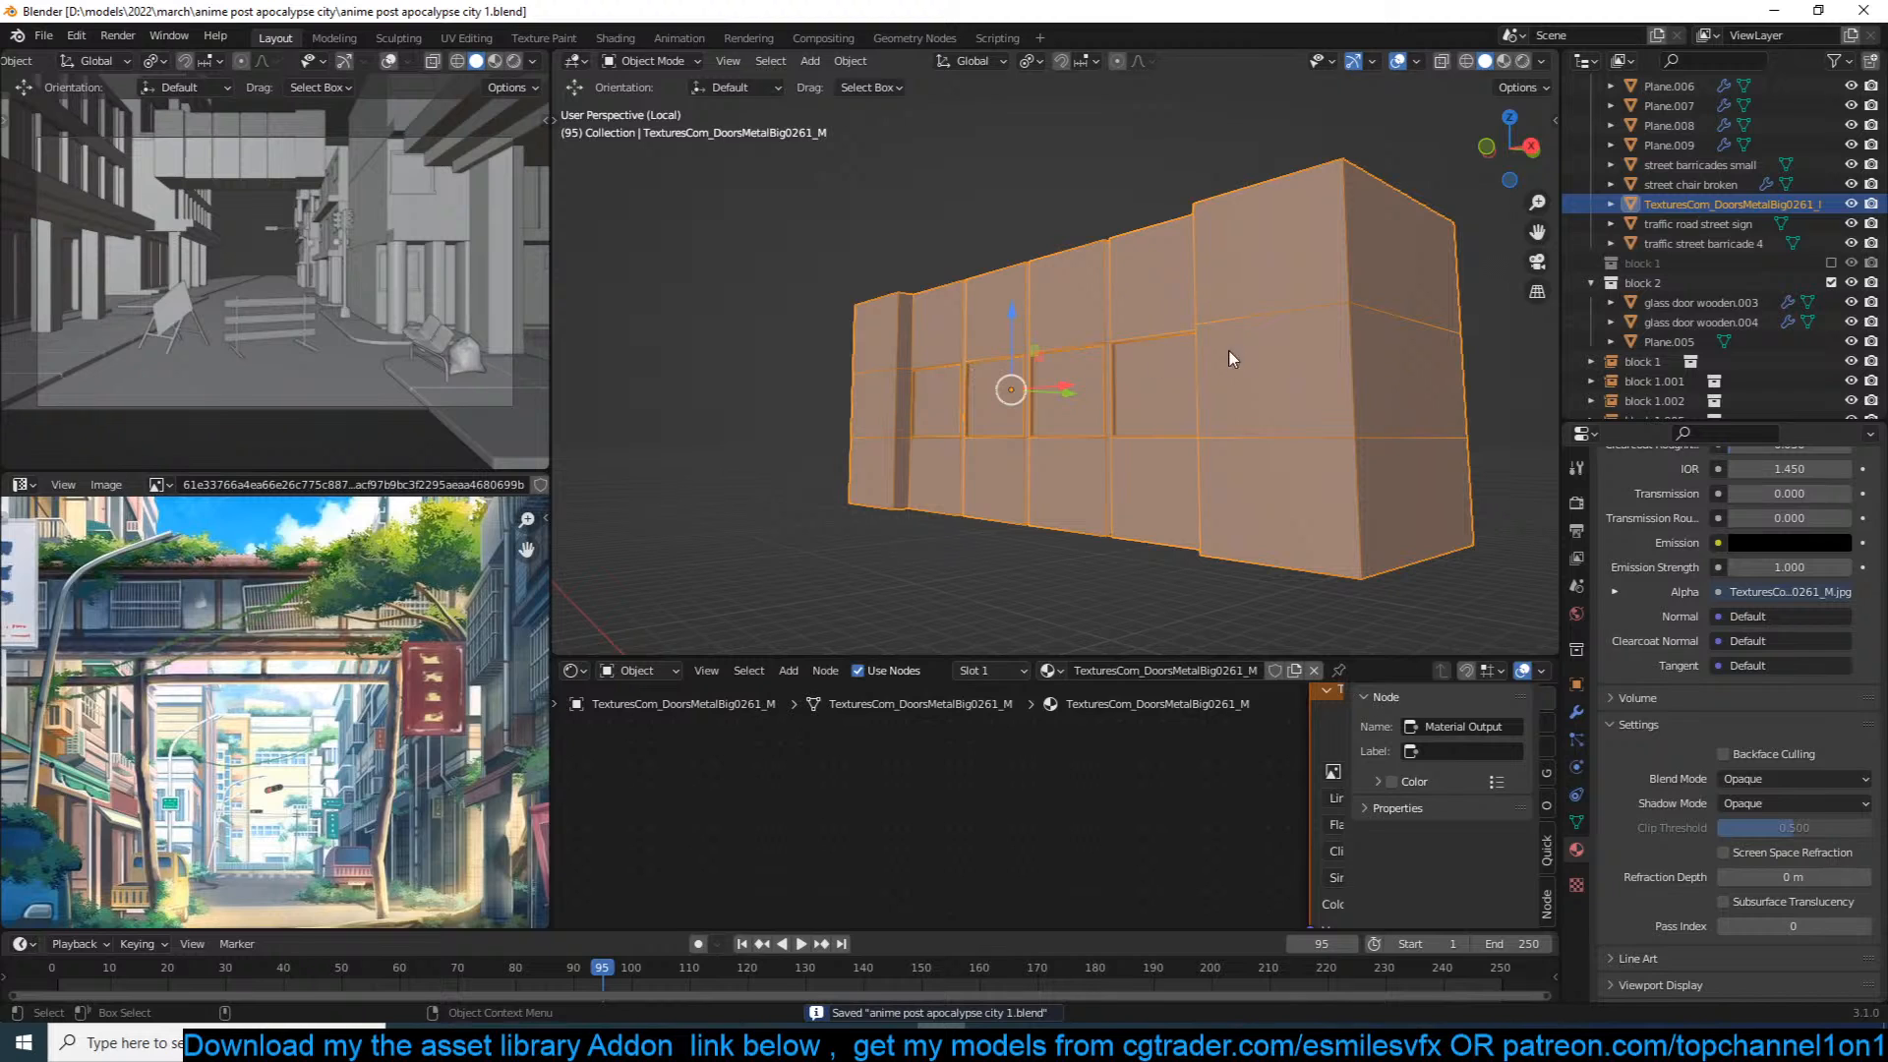
{"action": "scroll", "coordinate": [1448, 429], "scroll_direction": "down", "scroll_amount": 3}
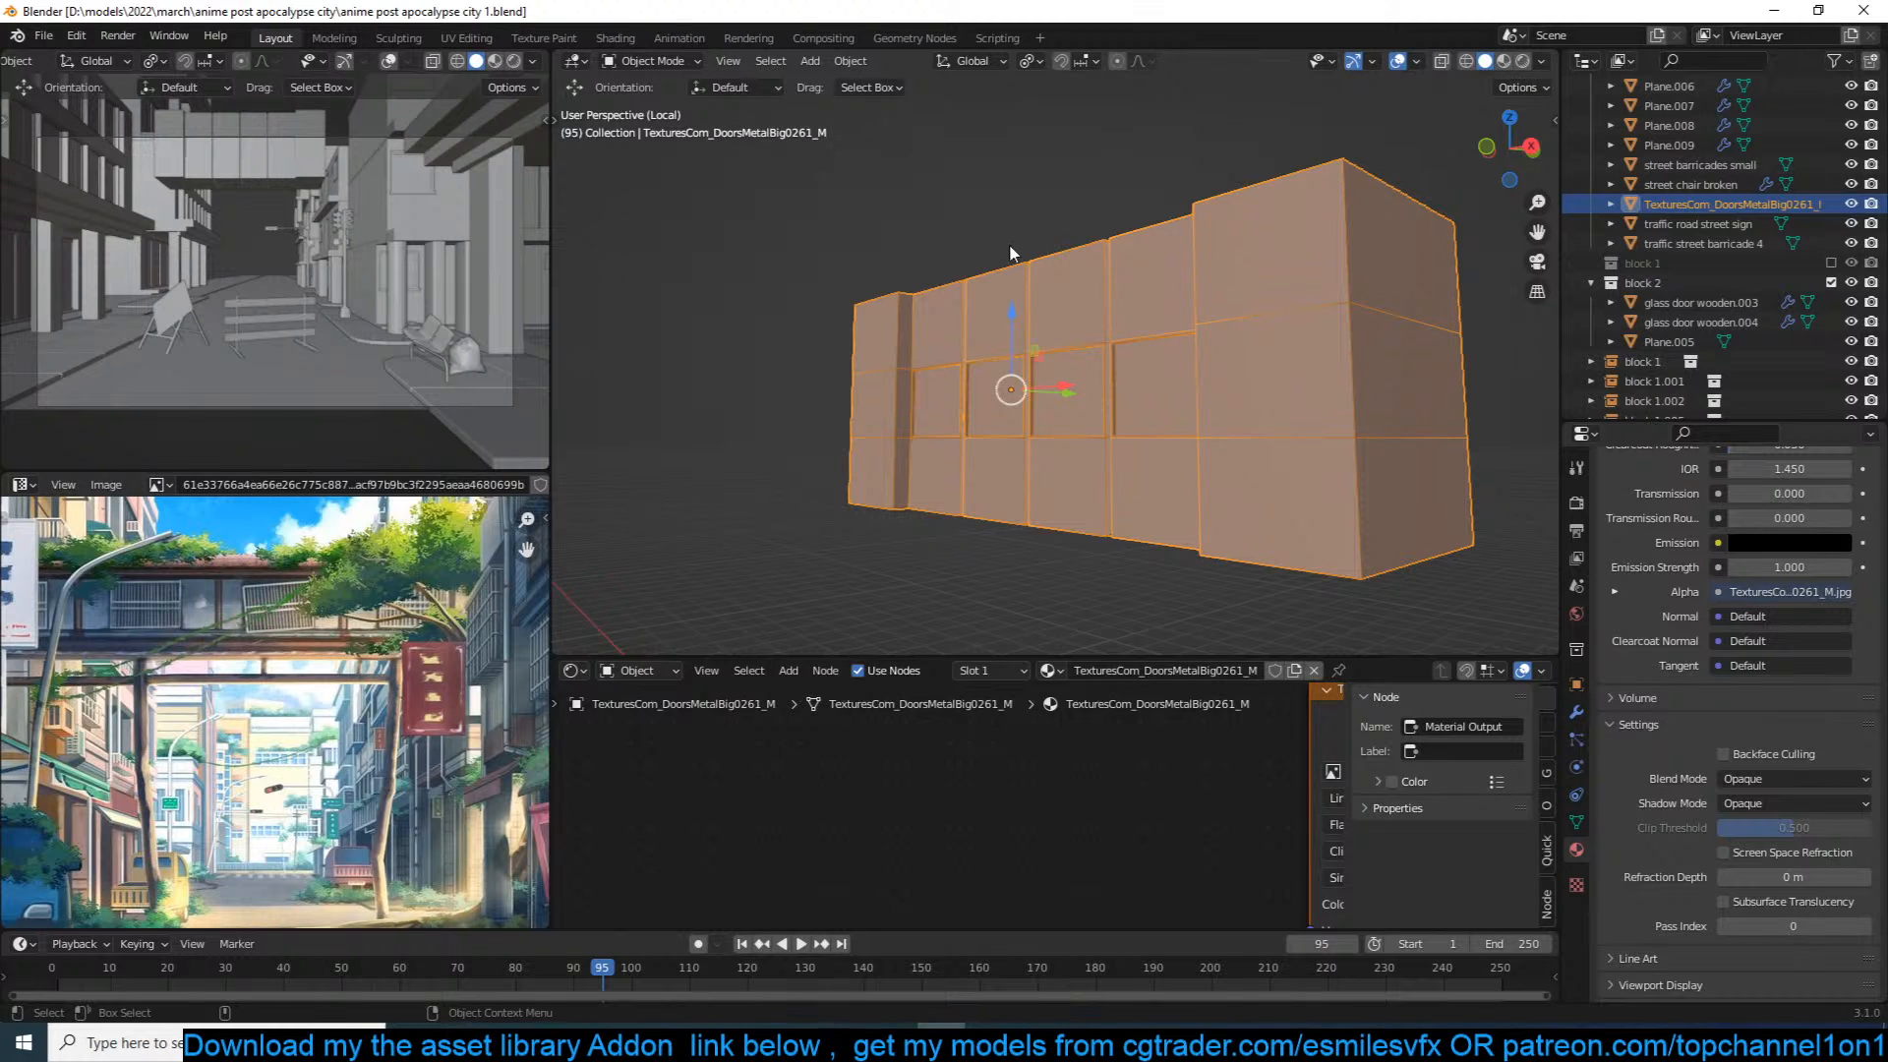
Step: Set the scene's render engine to Cycles
{"action": "left_click", "coordinate": [1576, 502]}
{"action": "left_click", "coordinate": [1760, 499]}
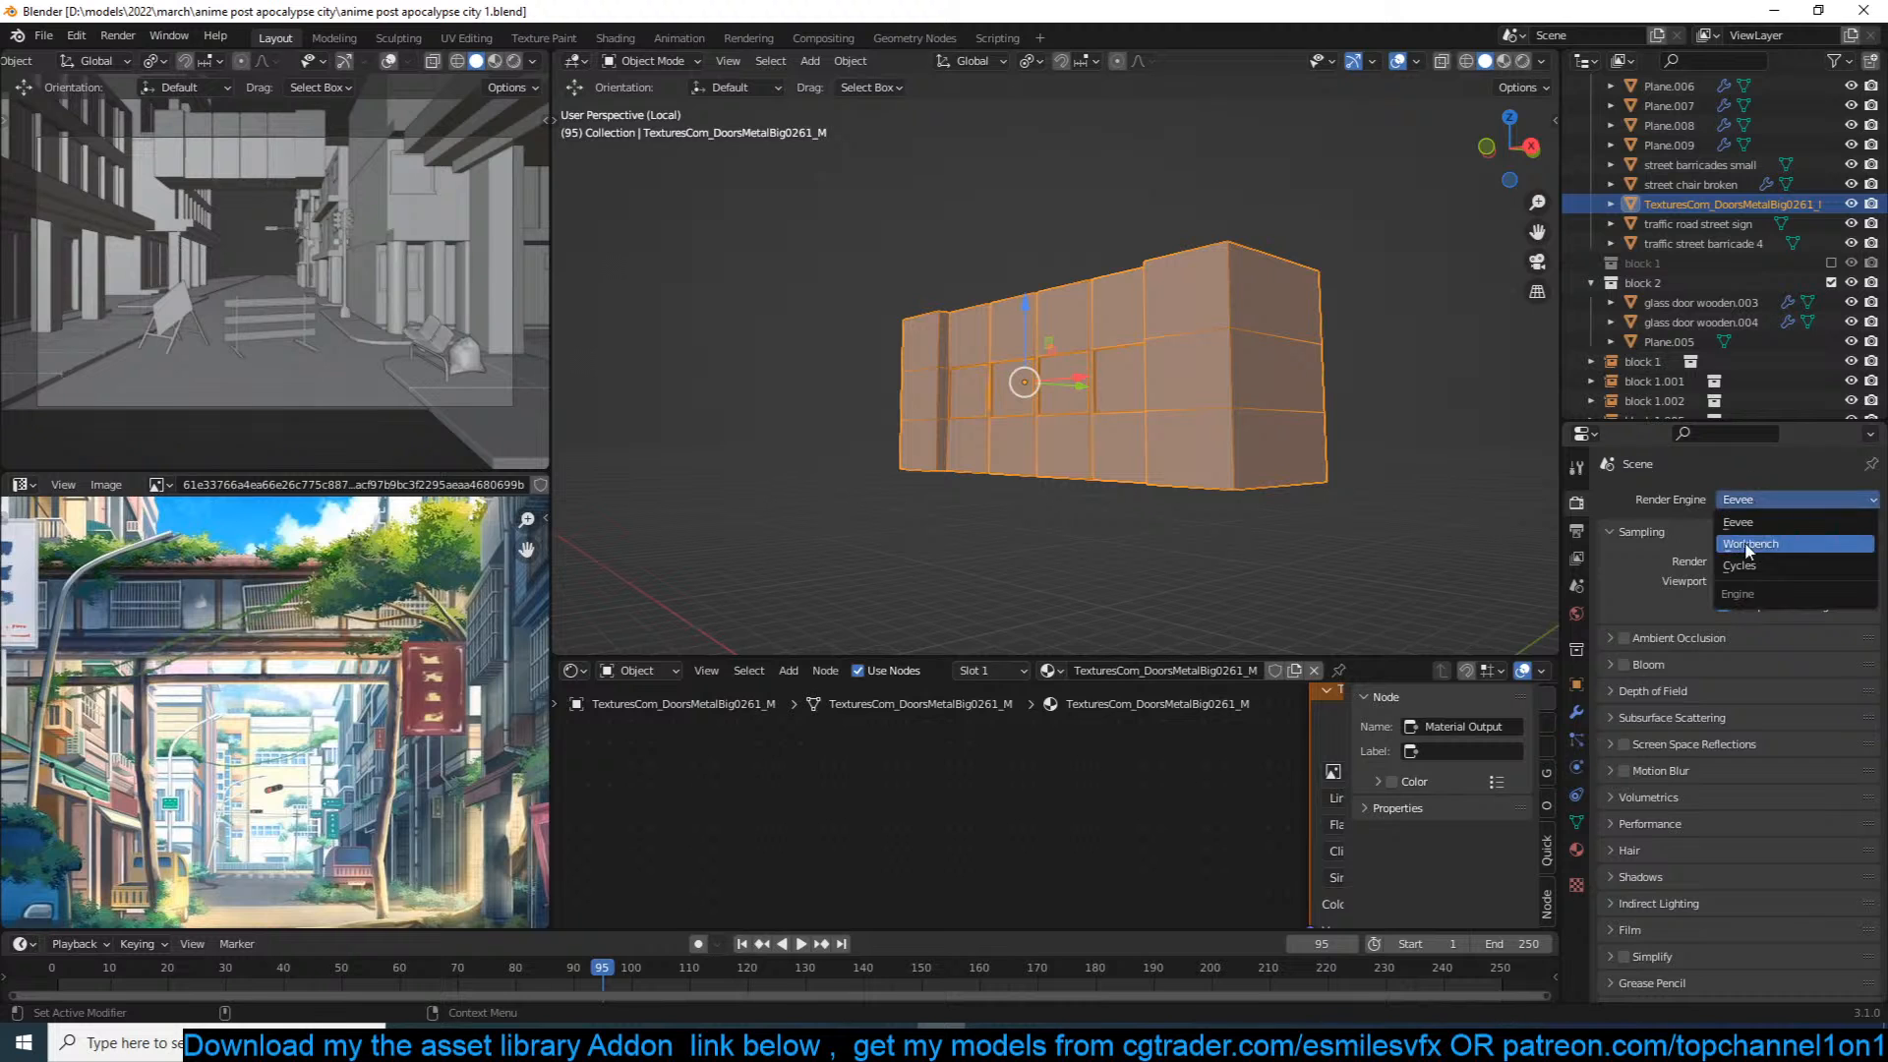
{"action": "left_click", "coordinate": [1740, 566]}
Step: Leave local view, look through the camera, scale down the bridge box and move it against the green building across the street
{"action": "key", "text": "period"}
{"action": "key", "text": "slash"}
{"action": "middle_click_drag", "start_coordinate": [1266, 391], "coordinate": [1237, 409]}
{"action": "scroll", "coordinate": [1235, 407], "scroll_direction": "down", "scroll_amount": 5}
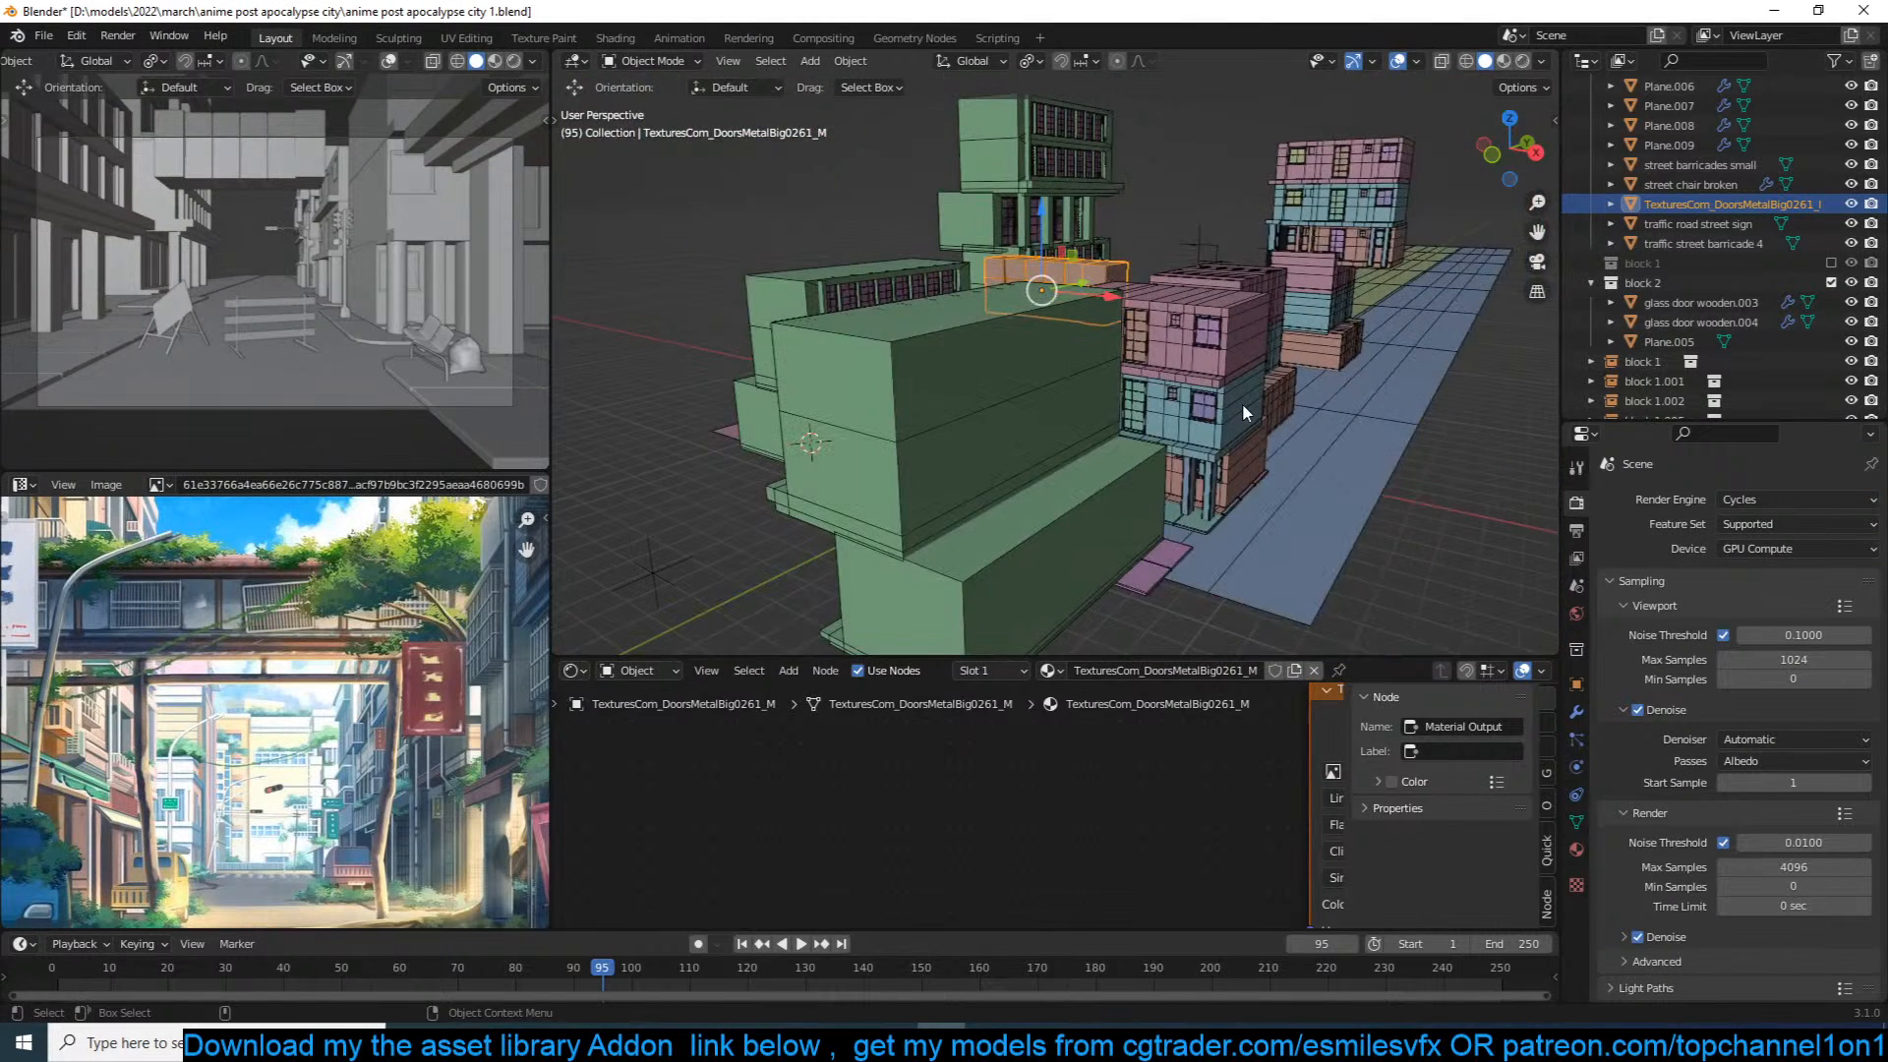
{"action": "key", "text": "KP_0"}
{"action": "key", "text": "s"}
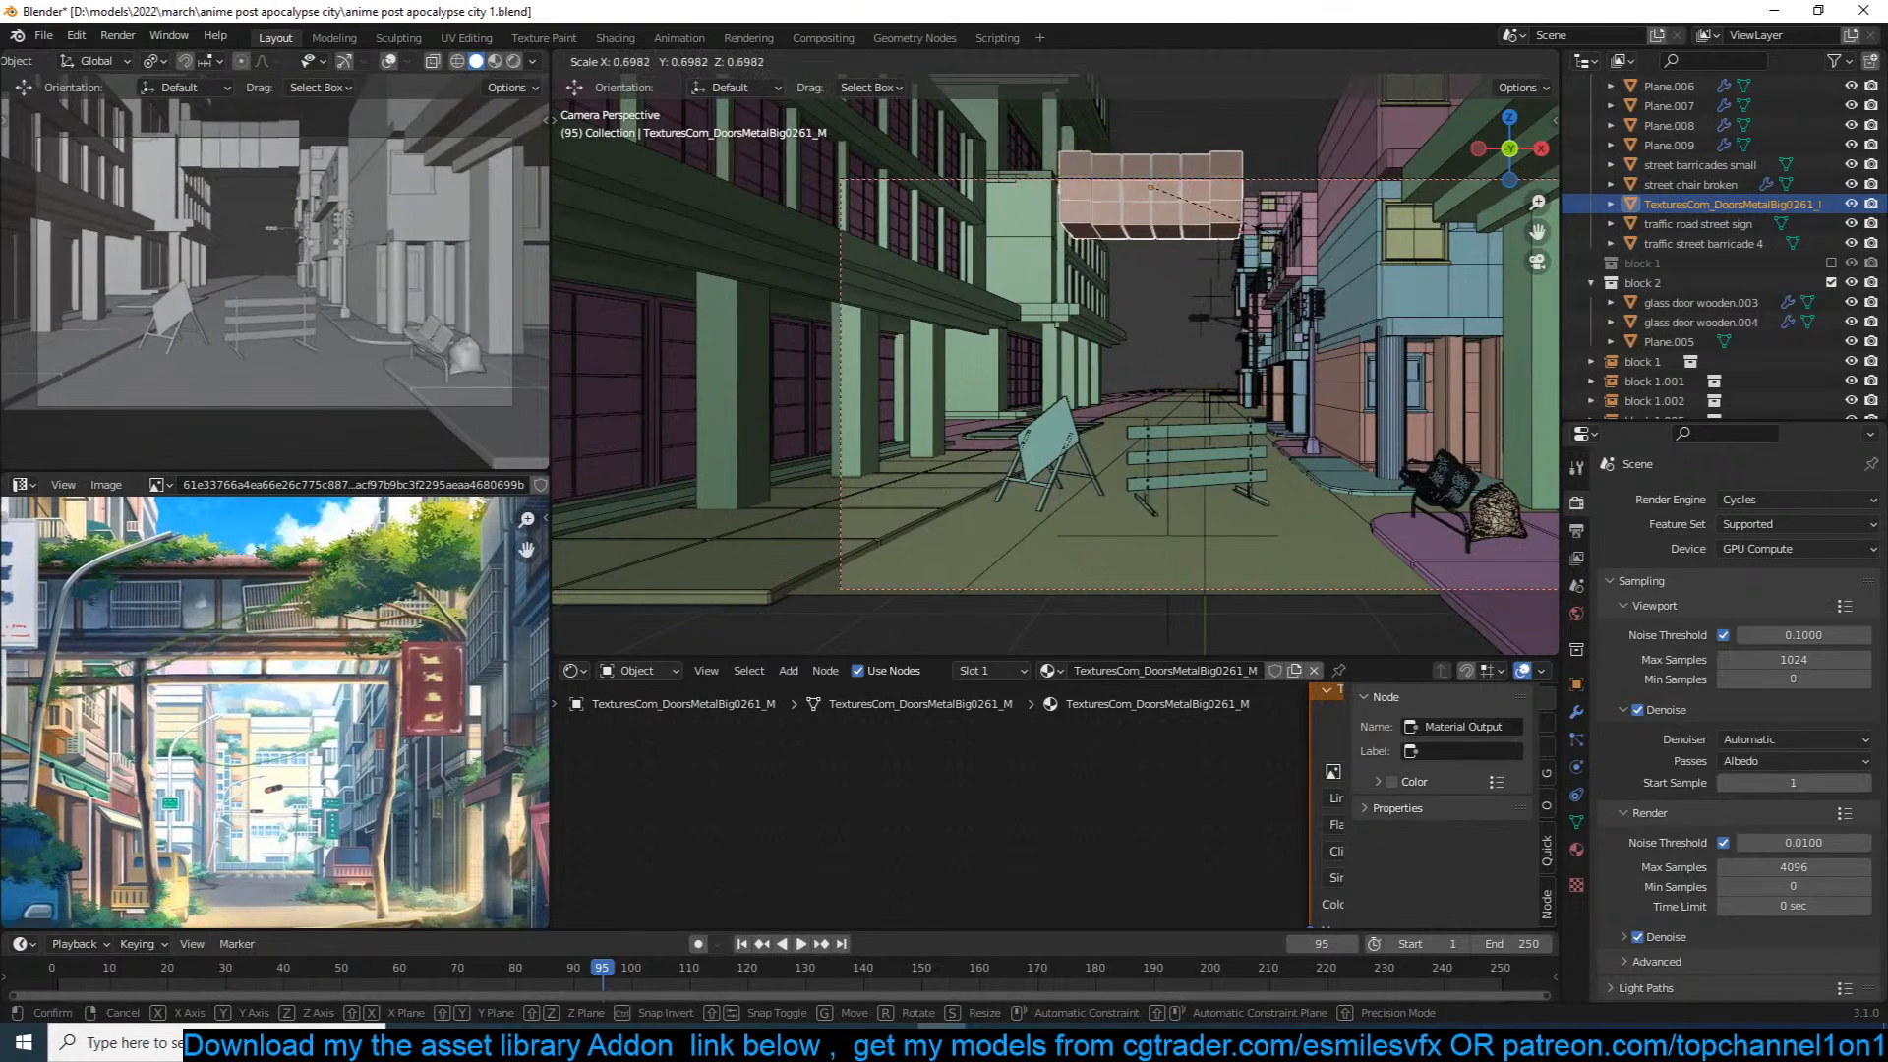
{"action": "left_click", "coordinate": [1275, 228]}
{"action": "key", "text": "g"}
{"action": "left_click", "coordinate": [1140, 263]}
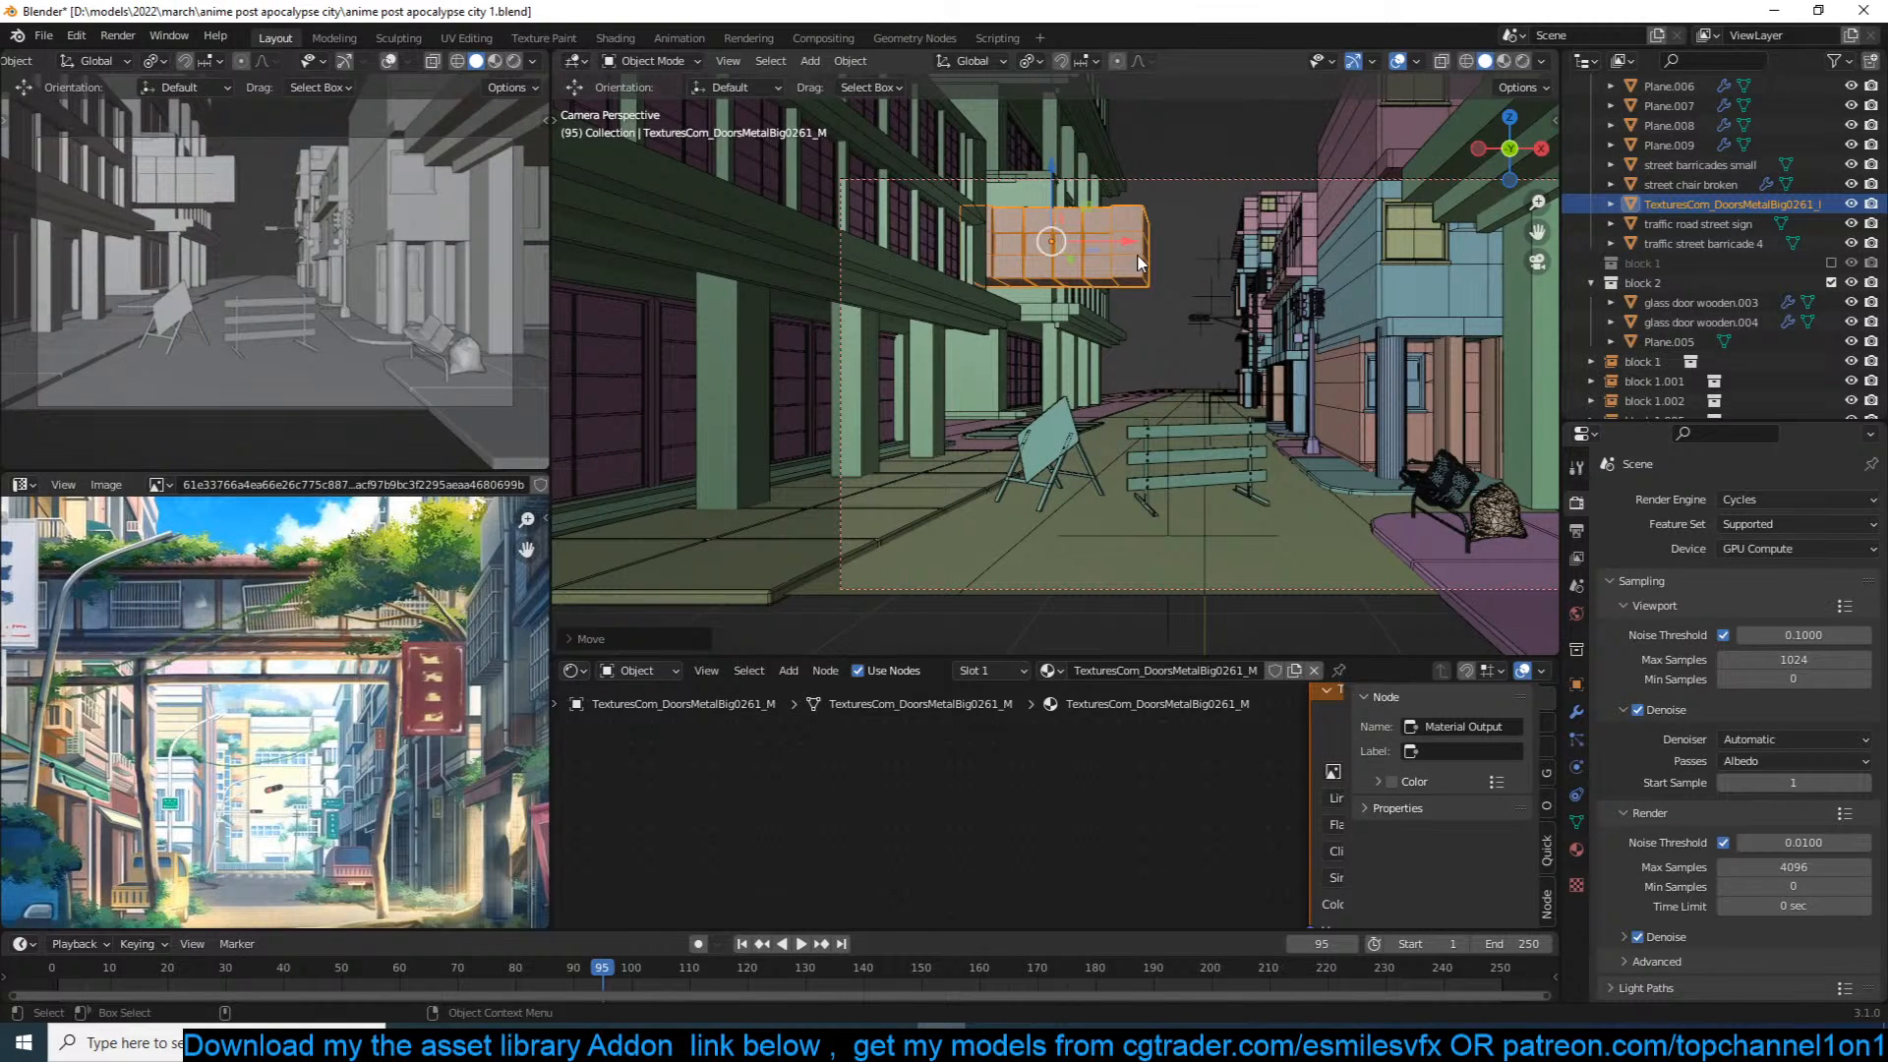
Step: Add an Array modifier to the bridge box with a count of 2 and a relative X offset of 1, and save the file
{"action": "left_click", "coordinate": [1576, 685]}
{"action": "left_click", "coordinate": [1783, 498]}
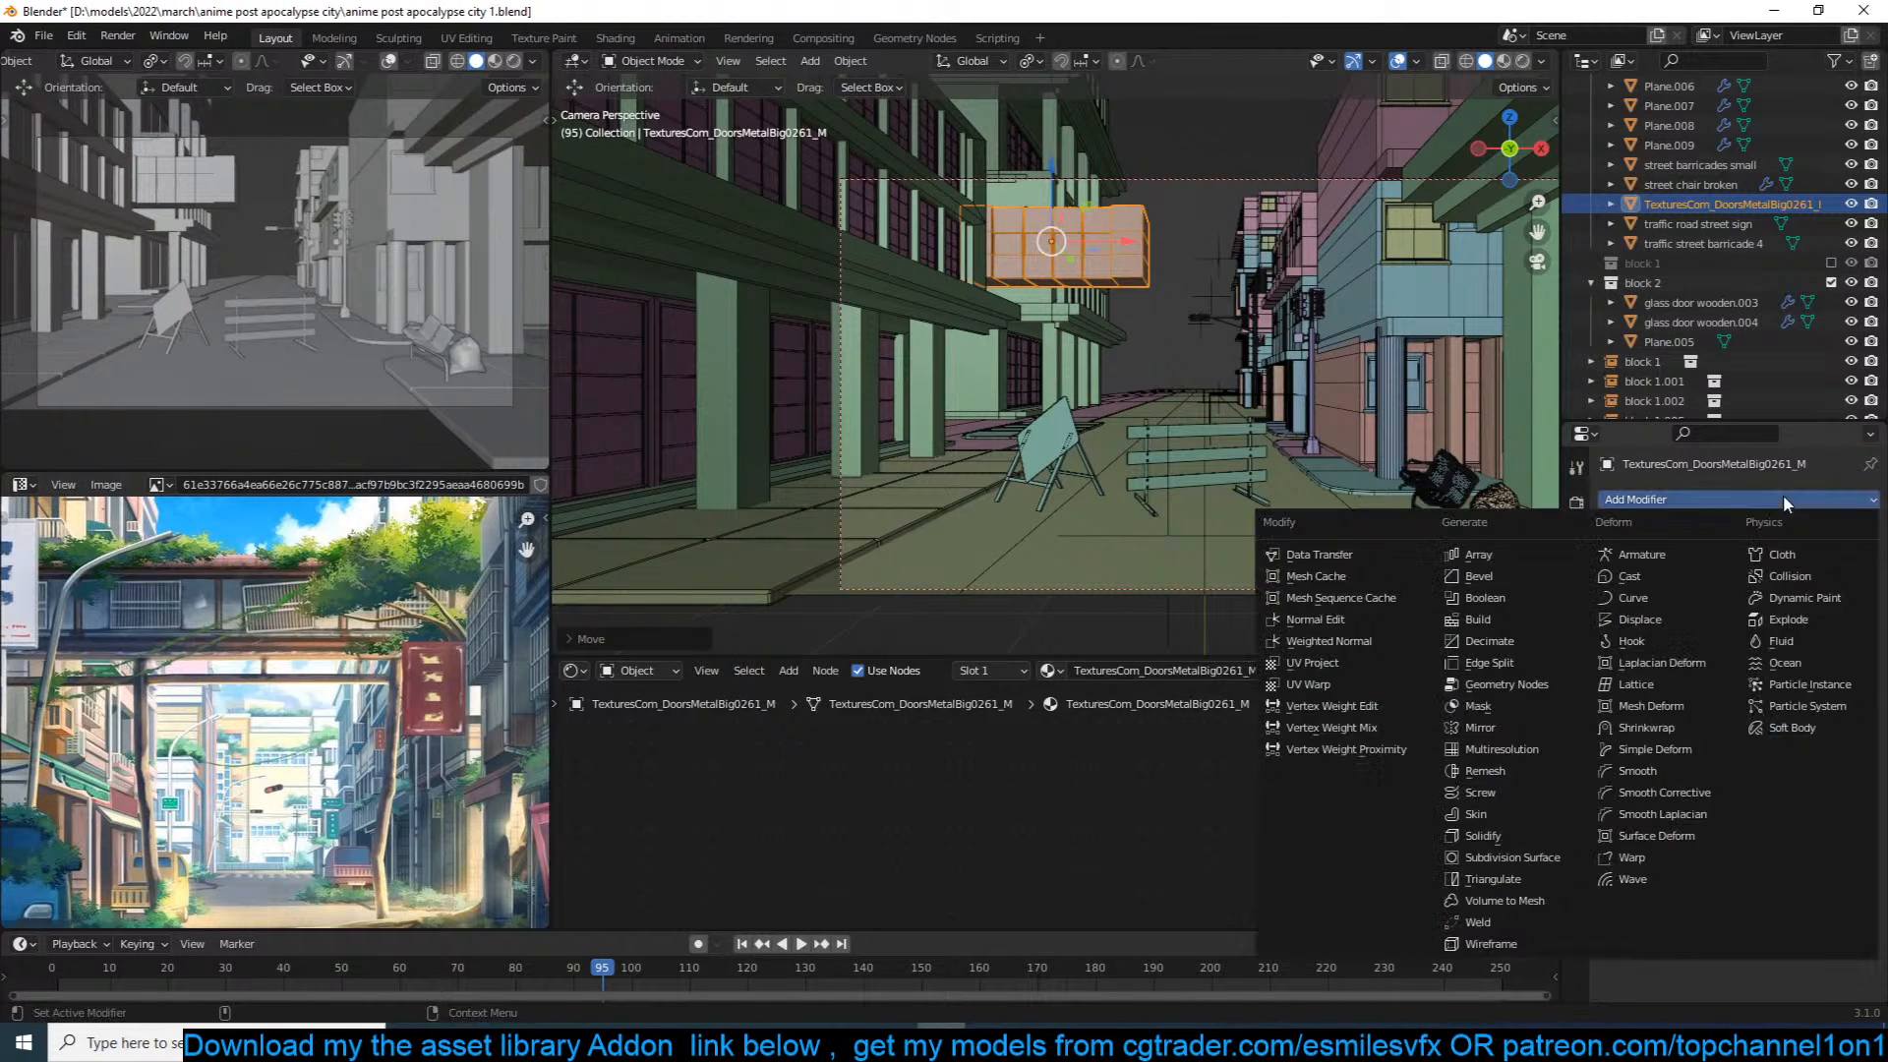
{"action": "left_click", "coordinate": [1519, 550]}
{"action": "left_click", "coordinate": [1259, 379]}
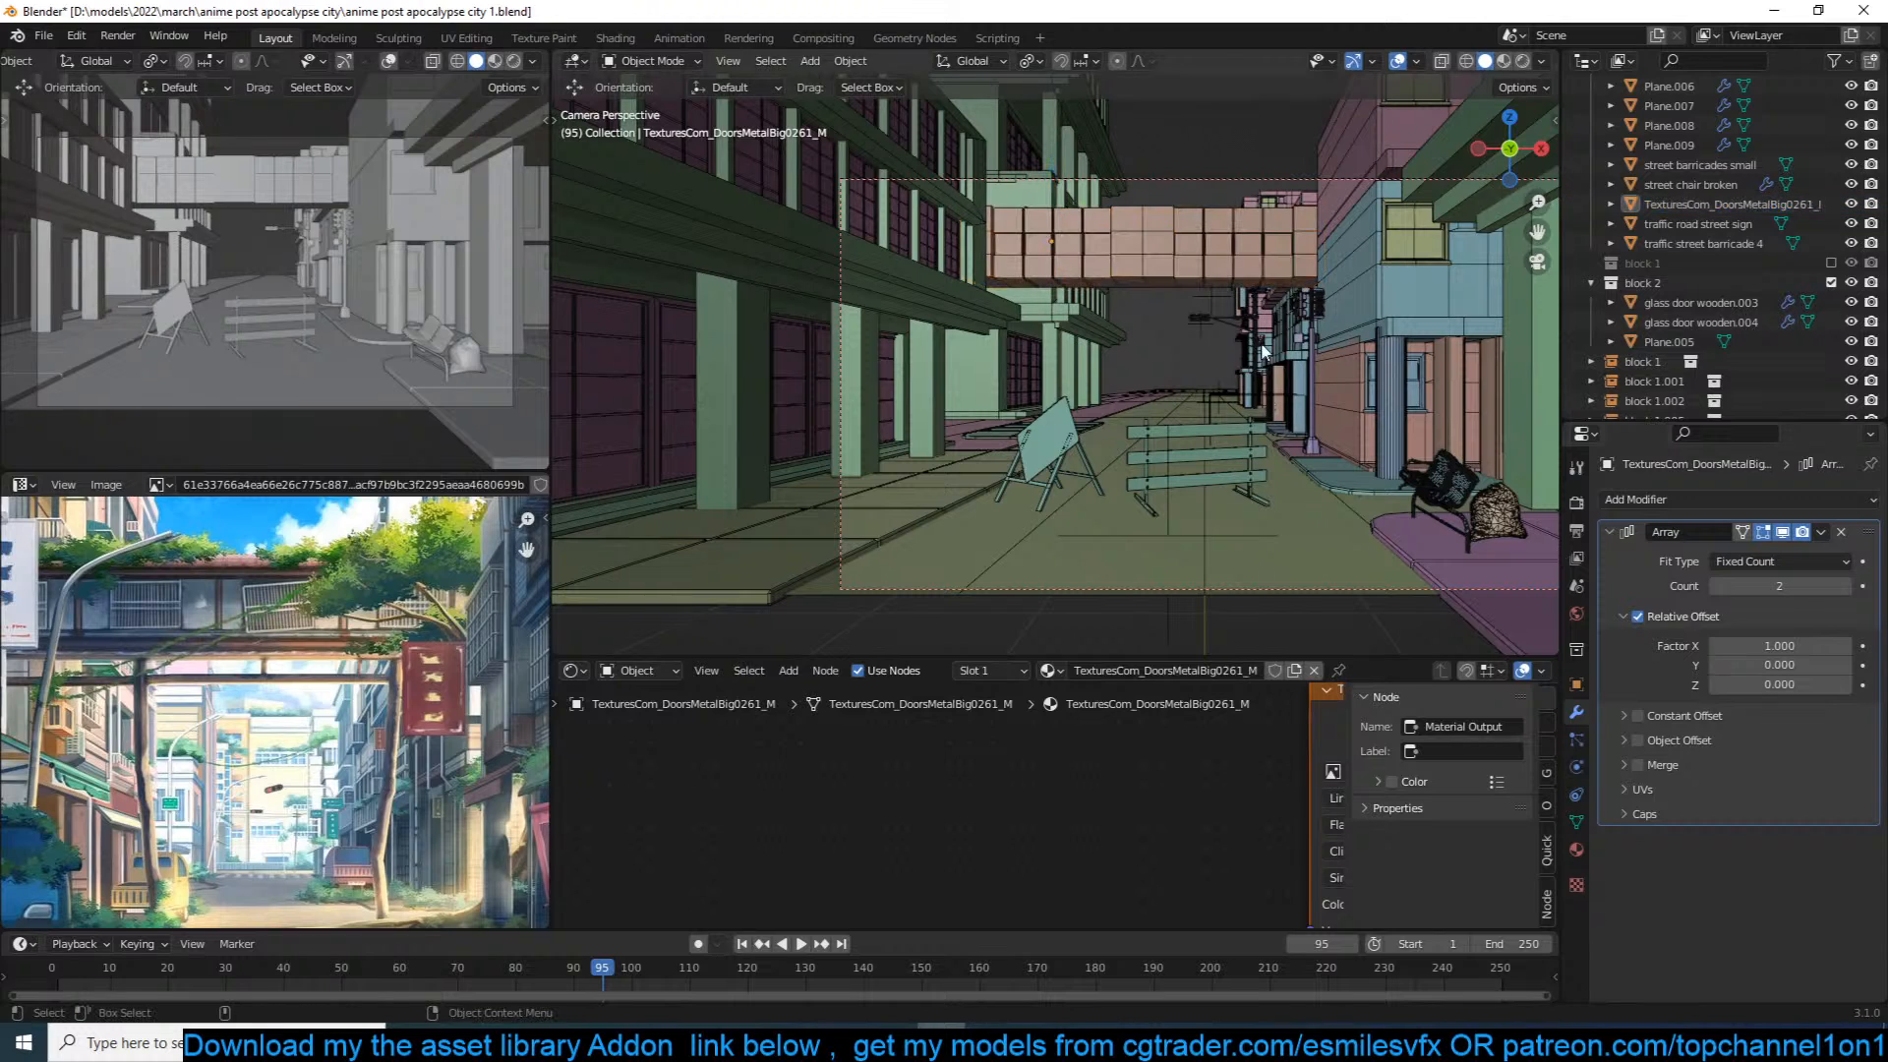
{"action": "key", "text": "ctrl+s"}
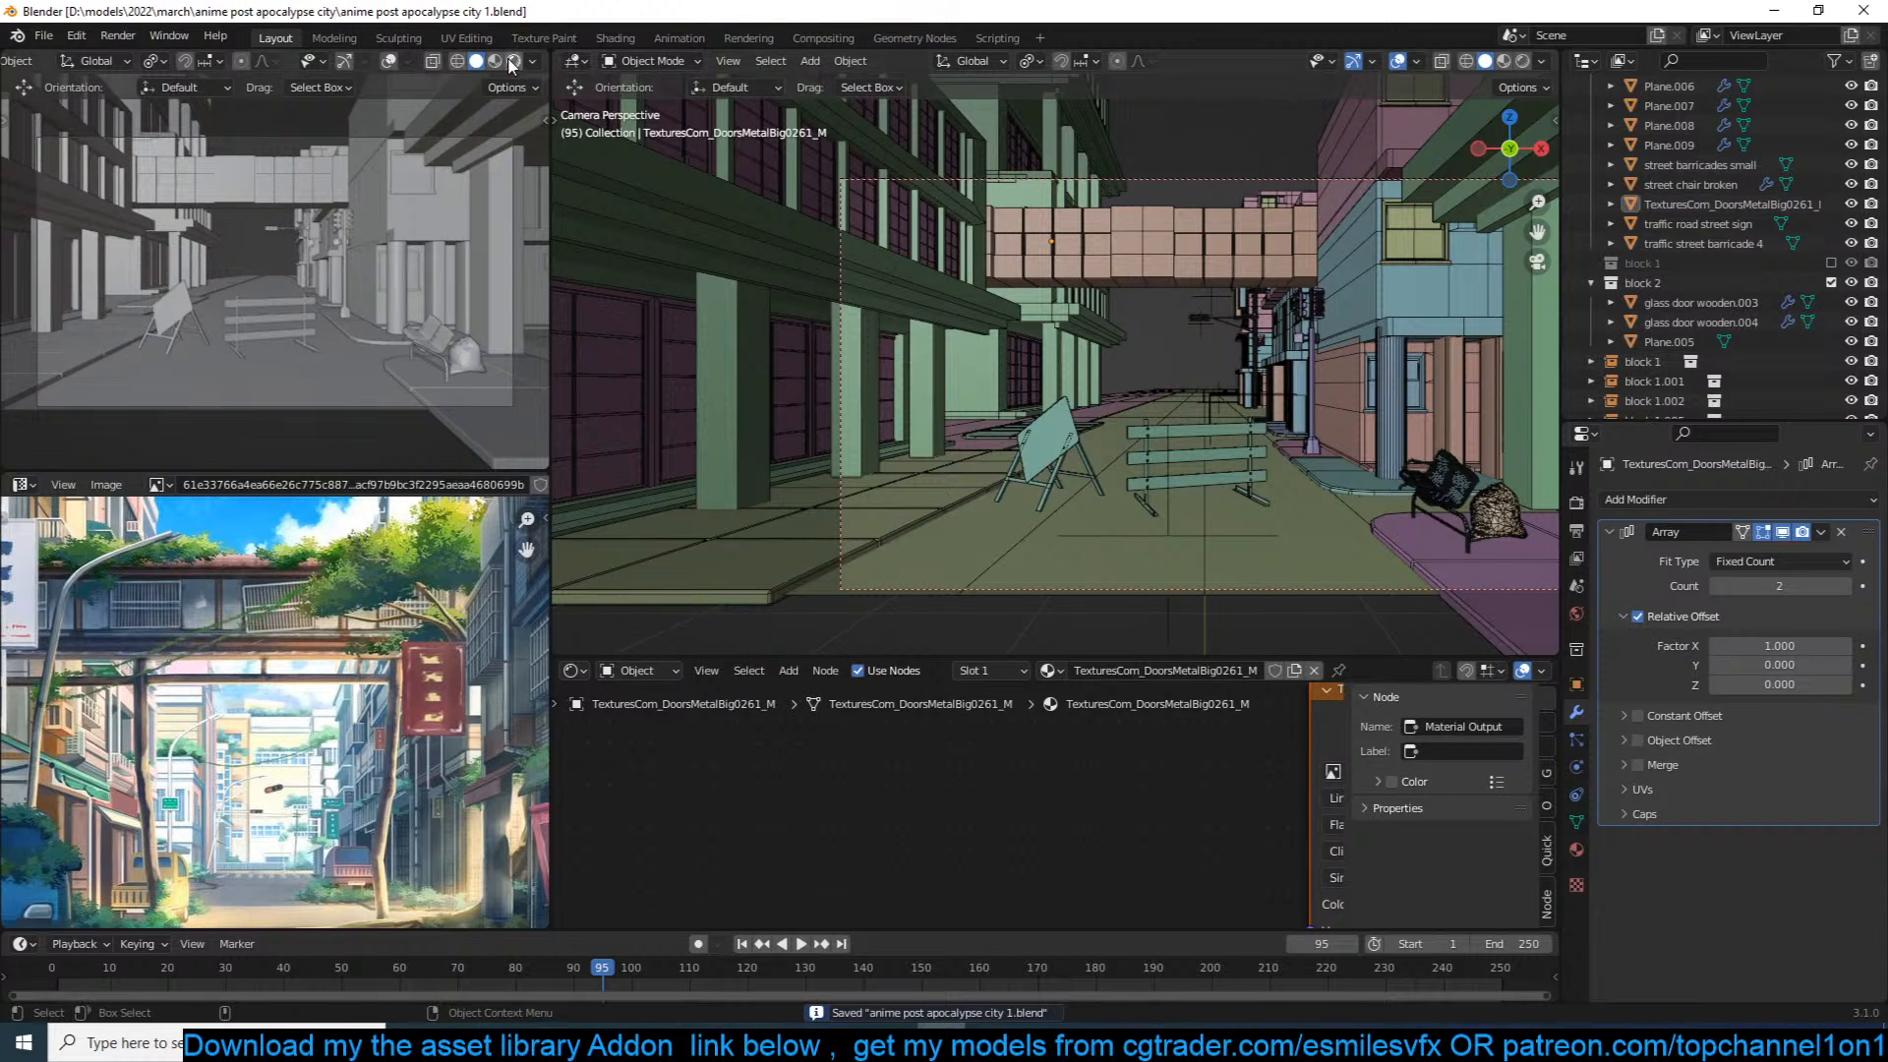
Step: Switch the small camera viewport to Rendered shading and save the file
{"action": "left_click", "coordinate": [512, 61]}
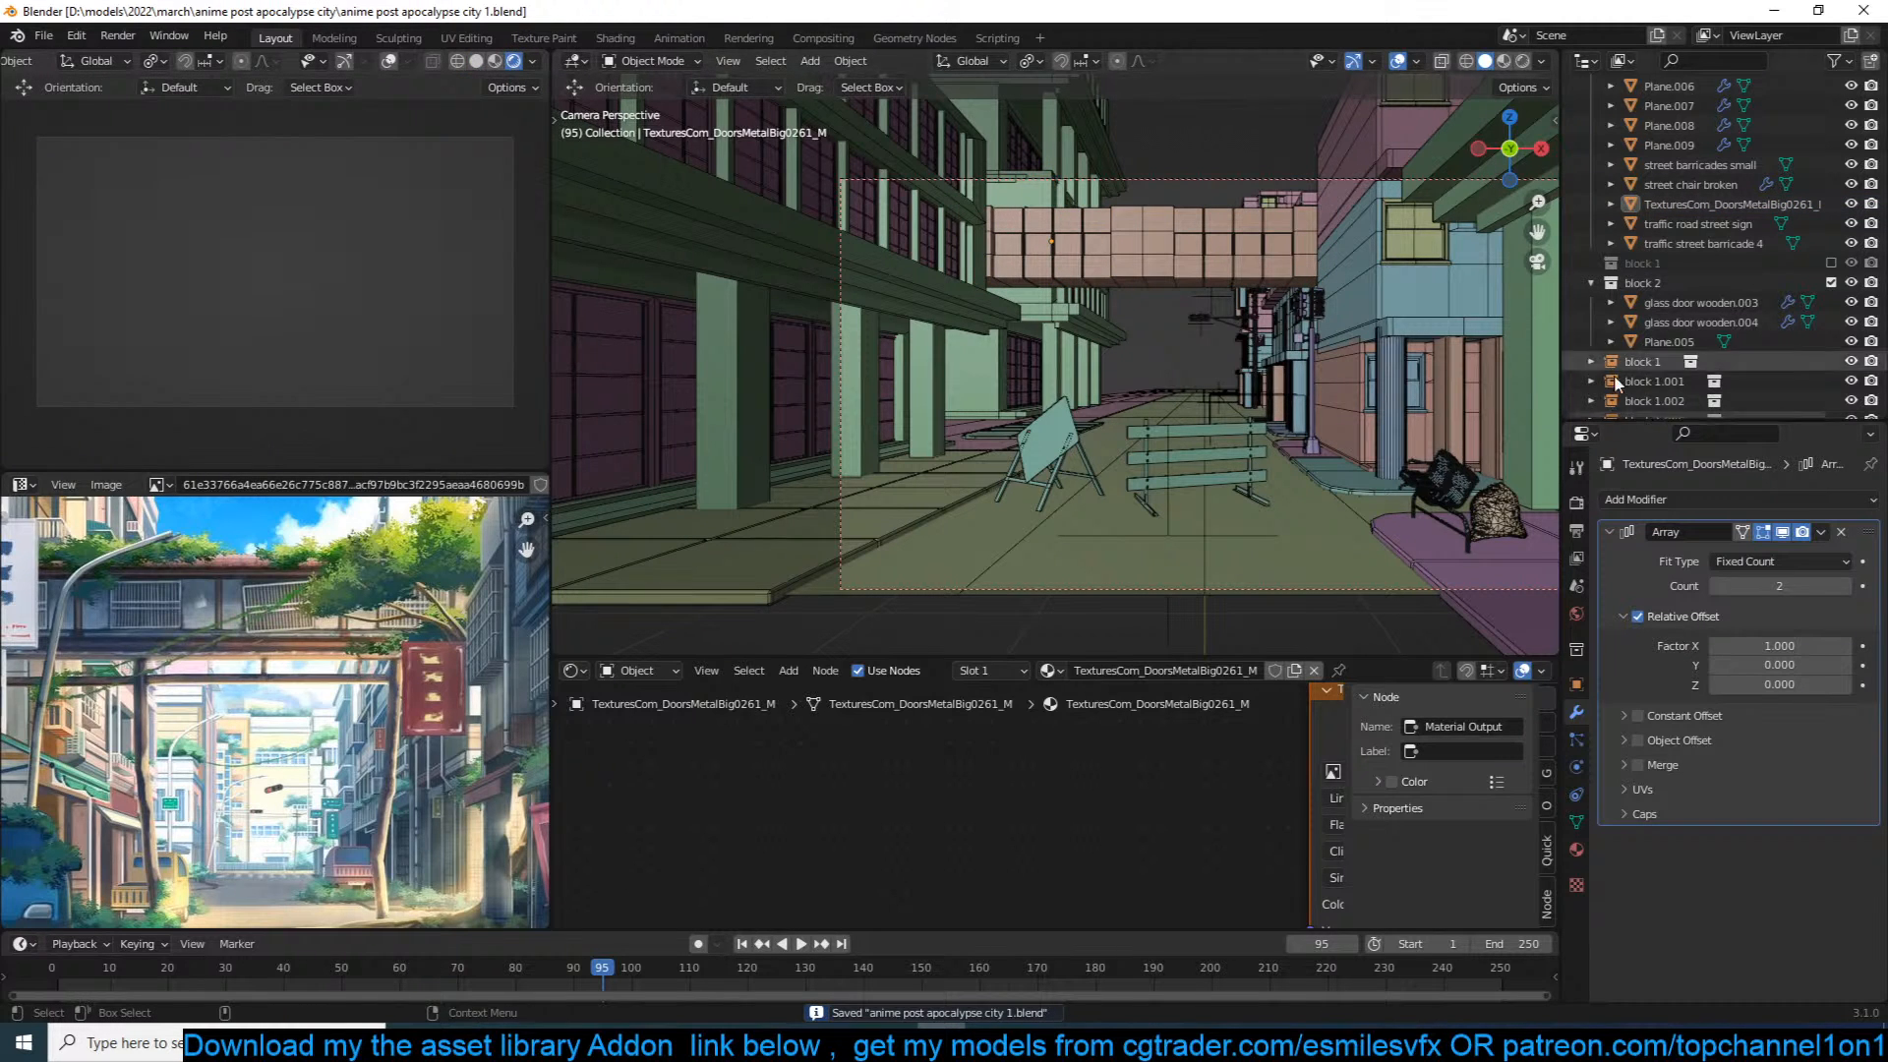
{"action": "left_click", "coordinate": [1576, 501]}
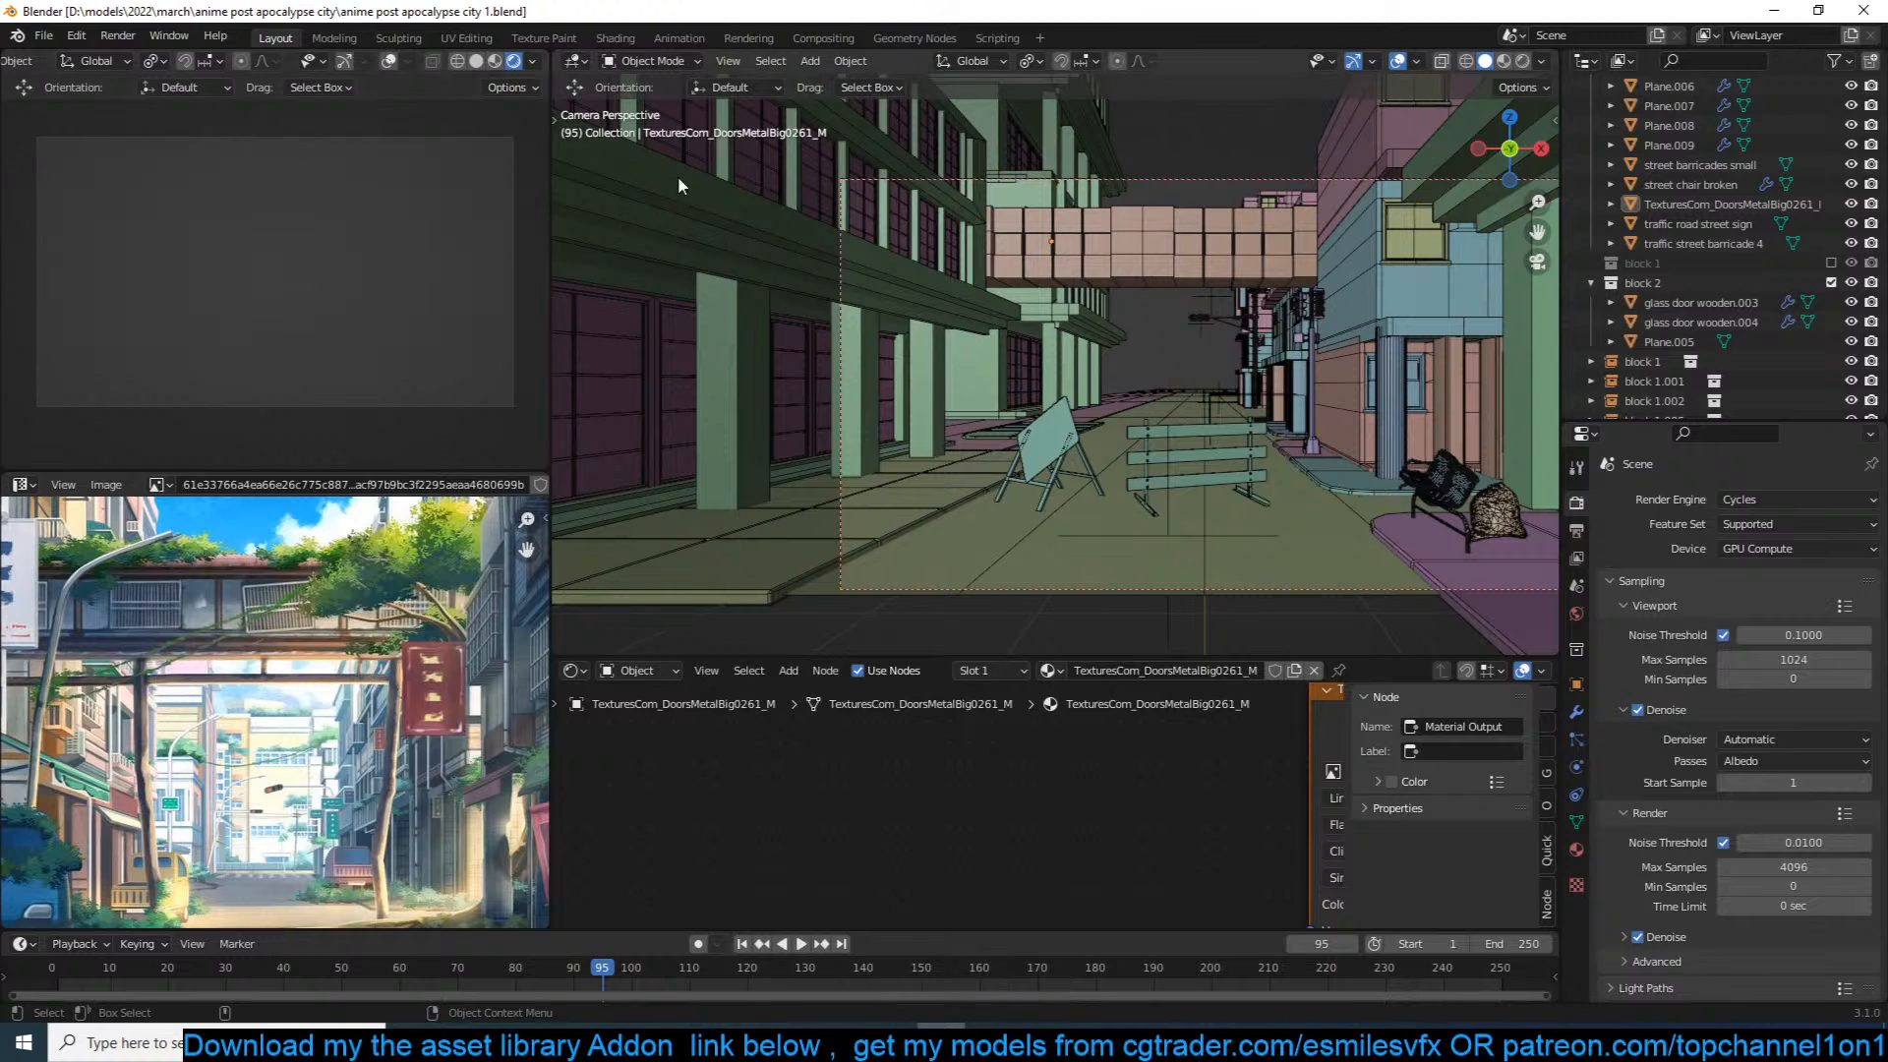
{"action": "scroll", "coordinate": [529, 65], "scroll_direction": "down", "scroll_amount": 1}
{"action": "left_click", "coordinate": [531, 63]}
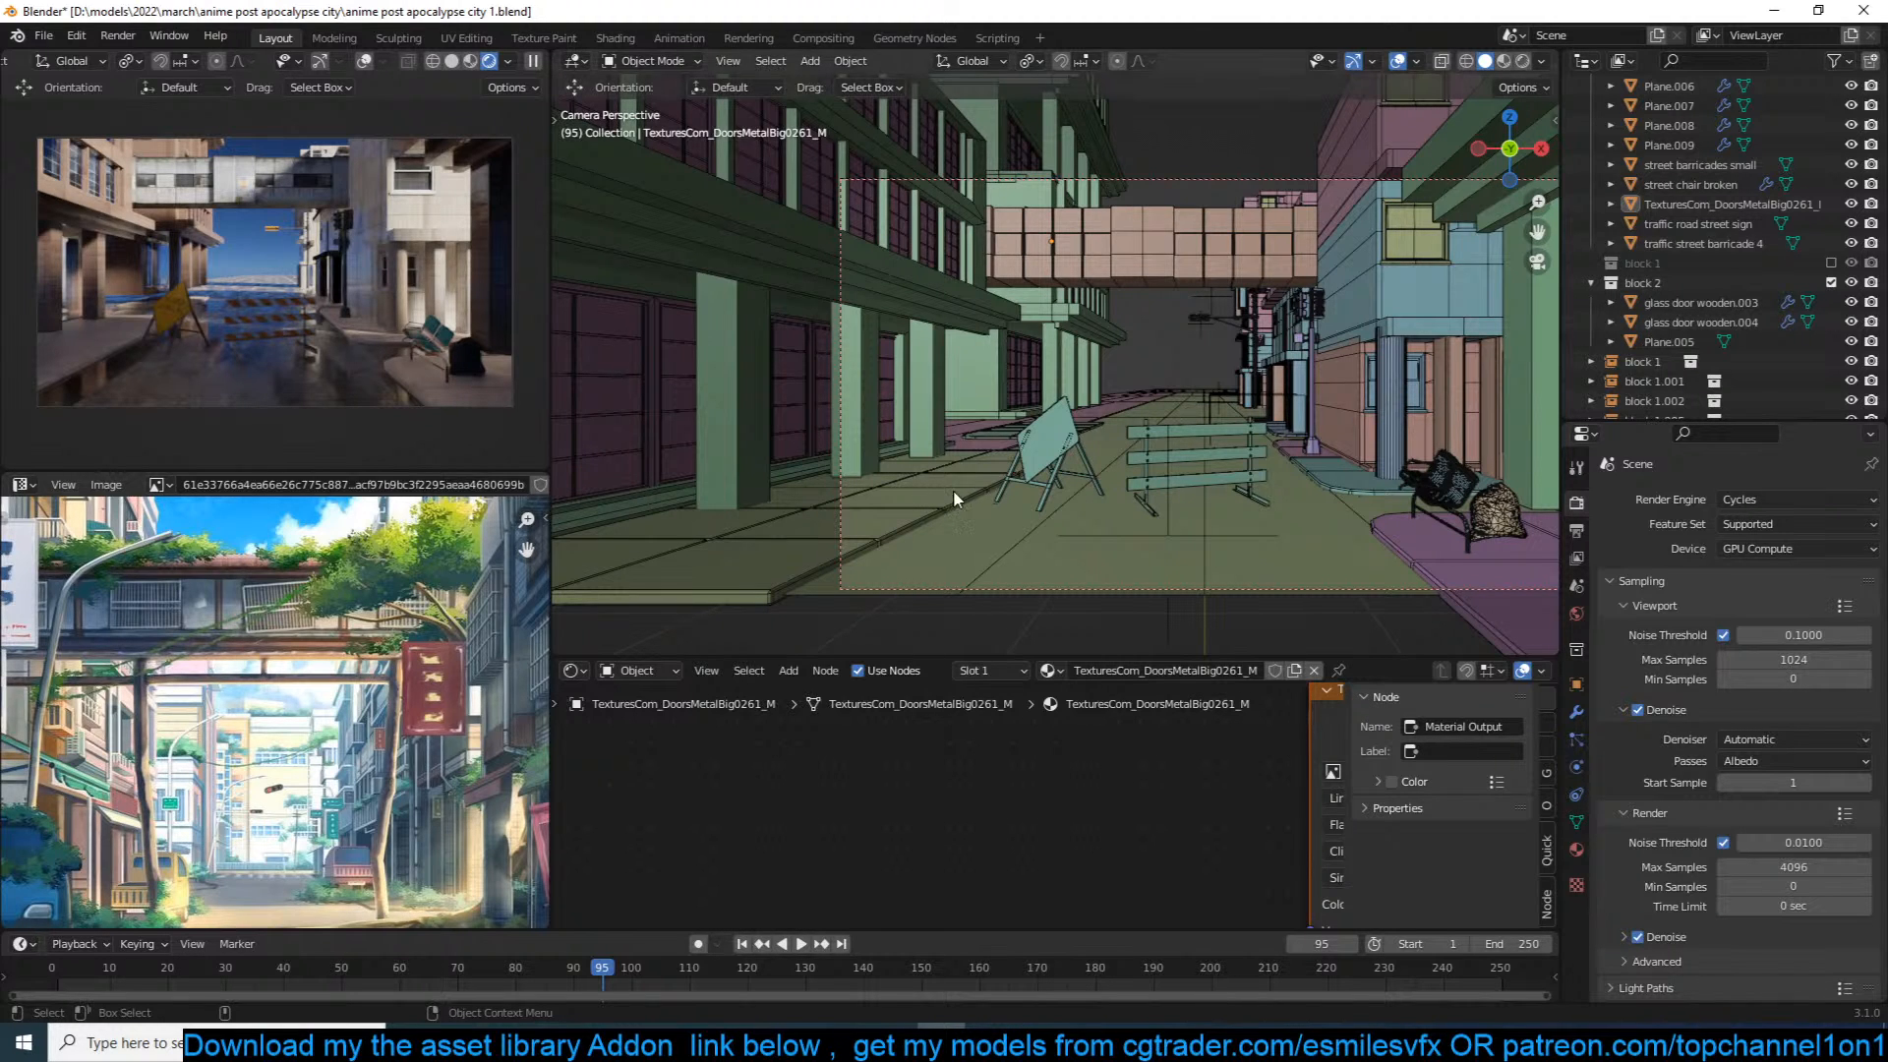
{"action": "left_click", "coordinate": [1015, 403]}
{"action": "key", "text": "ctrl+s"}
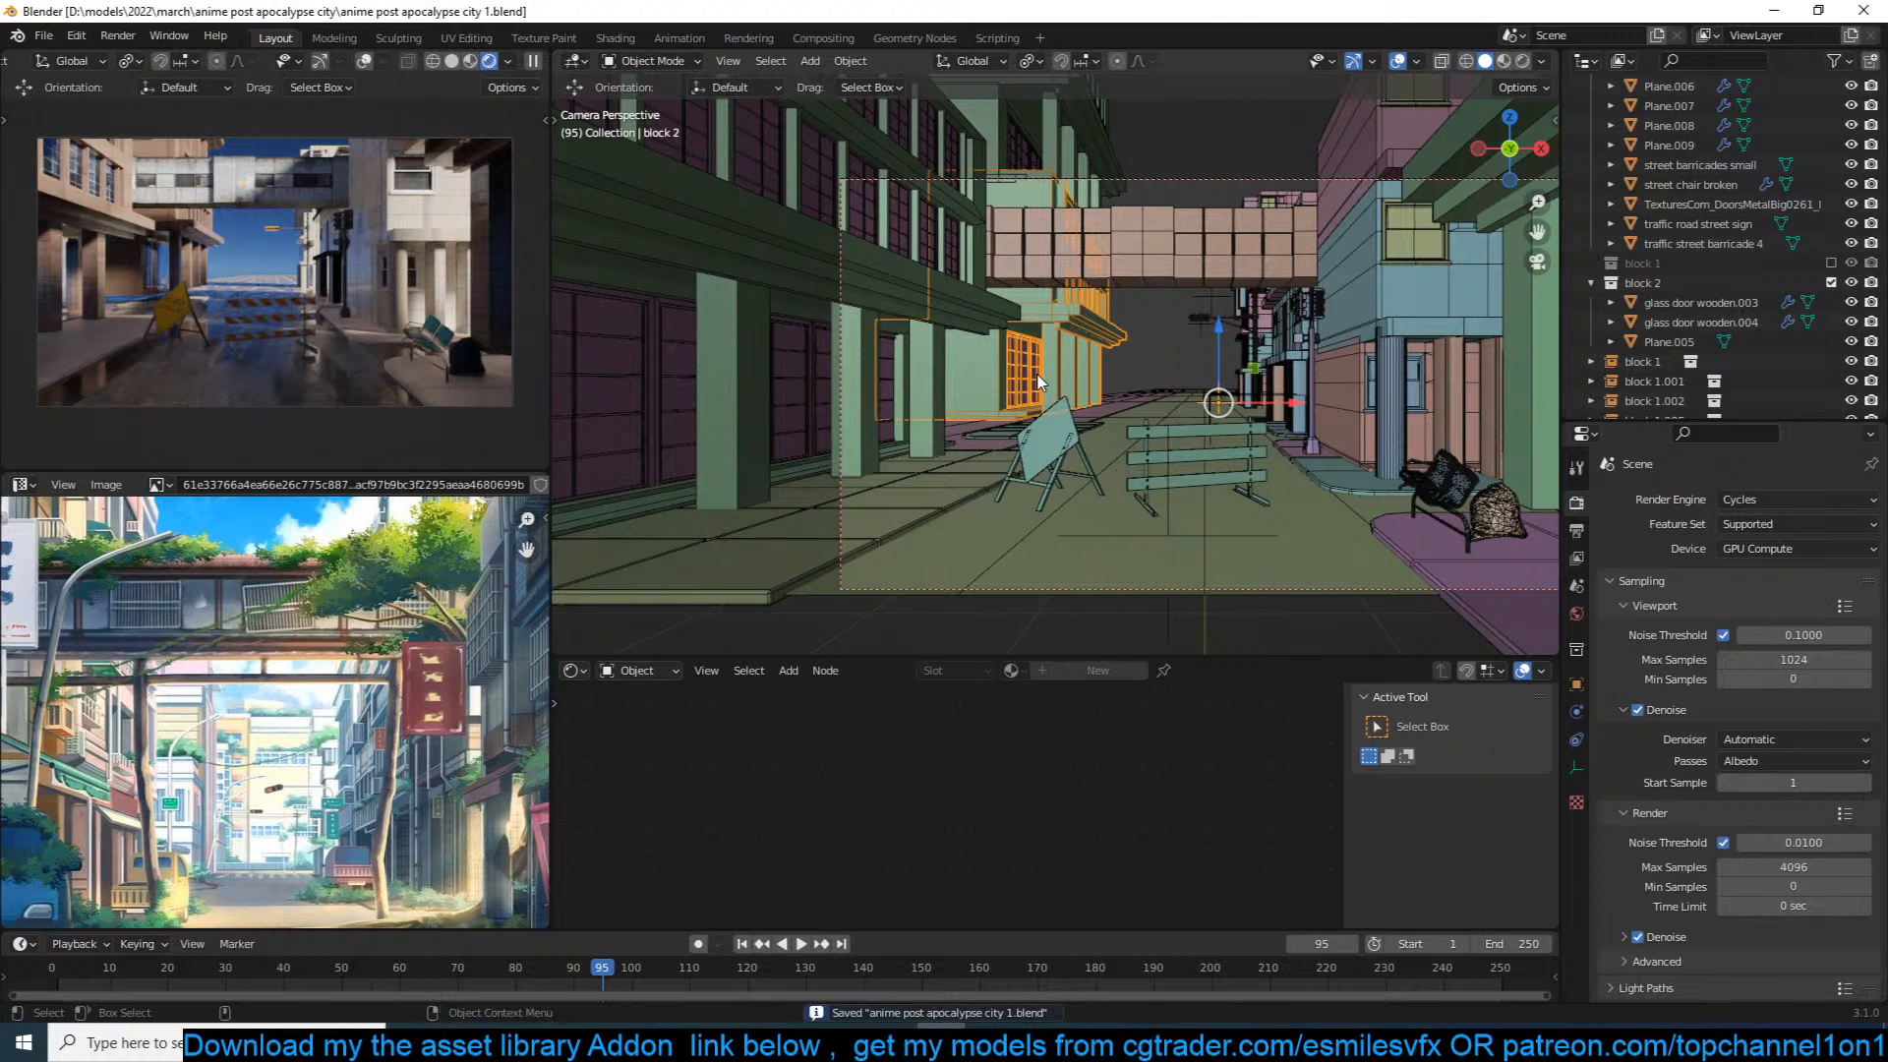
Step: Duplicate the green building block in top view, rotate the copy 180° and place it farther along on the blue pavement
{"action": "key", "text": "KP_7"}
{"action": "scroll", "coordinate": [1040, 381], "scroll_direction": "down", "scroll_amount": 5}
{"action": "scroll", "coordinate": [905, 477], "scroll_direction": "up", "scroll_amount": 4}
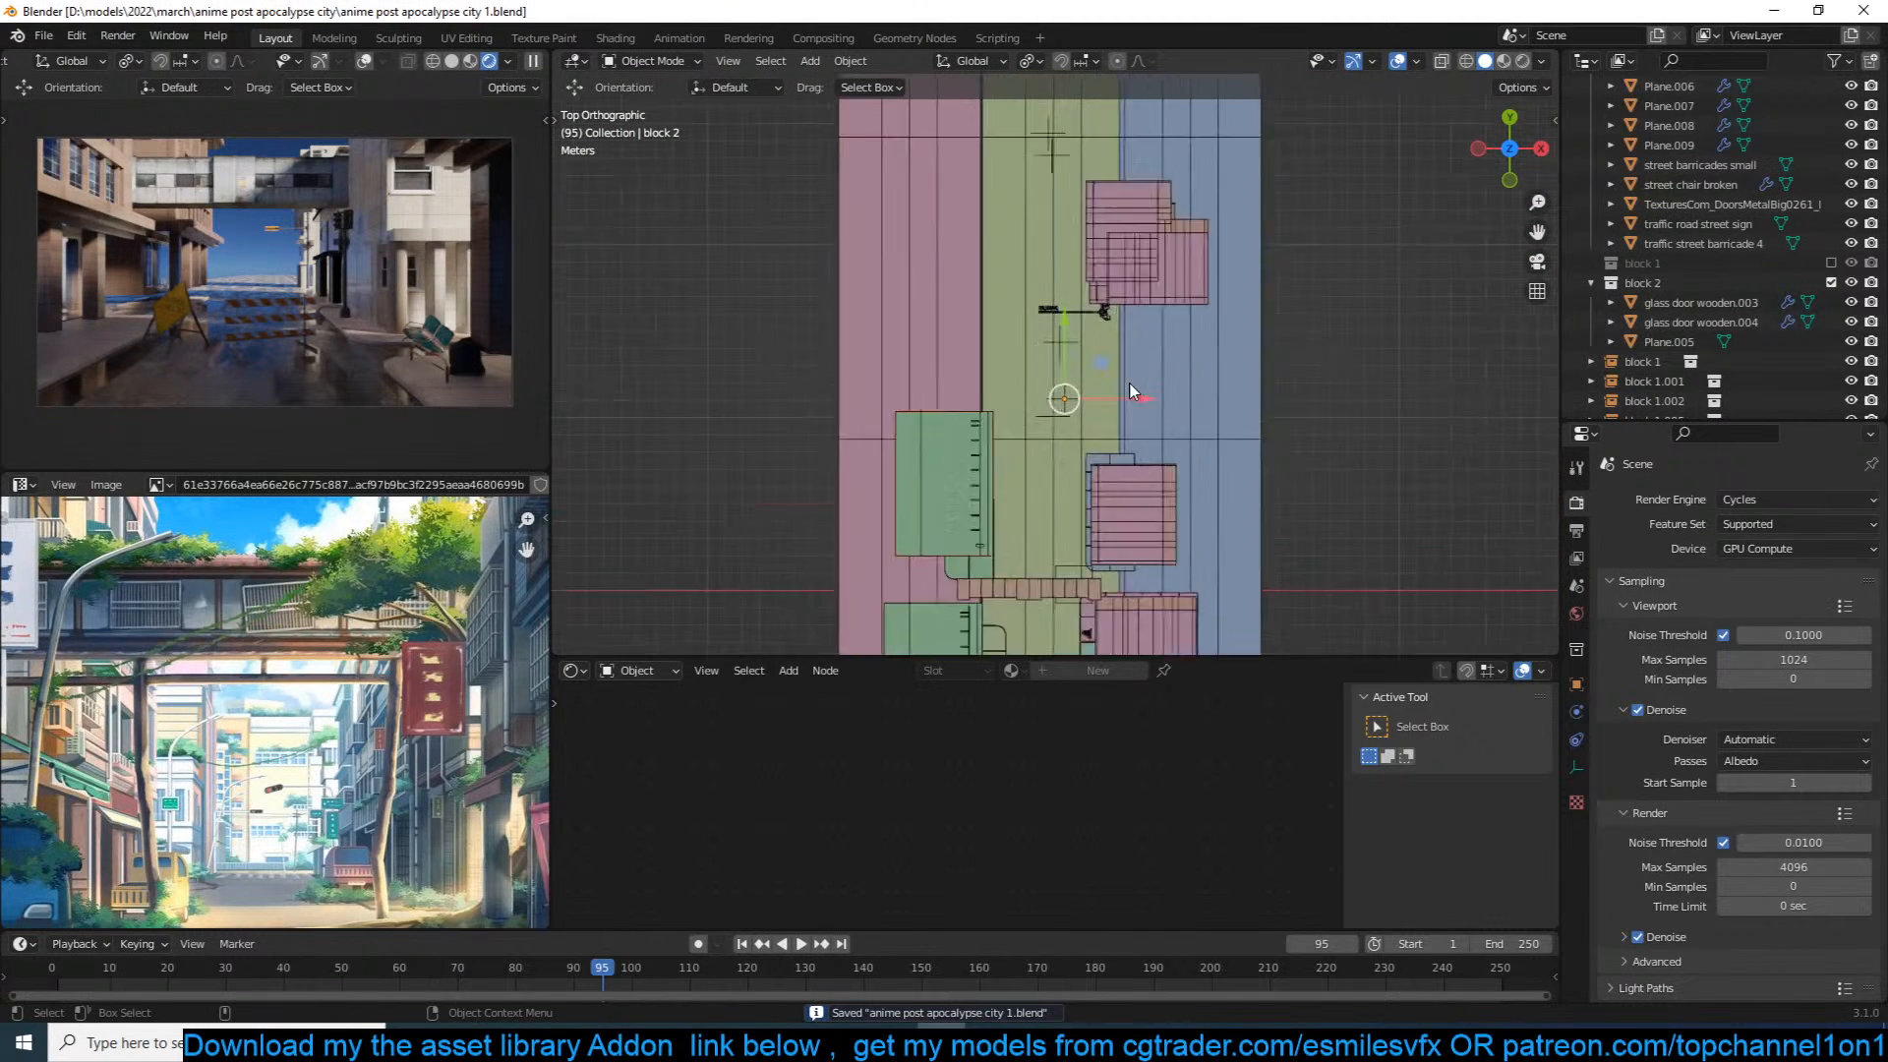
{"action": "left_click", "coordinate": [905, 477]}
{"action": "scroll", "coordinate": [906, 476], "scroll_direction": "down", "scroll_amount": 3}
{"action": "key", "text": "shift+d"}
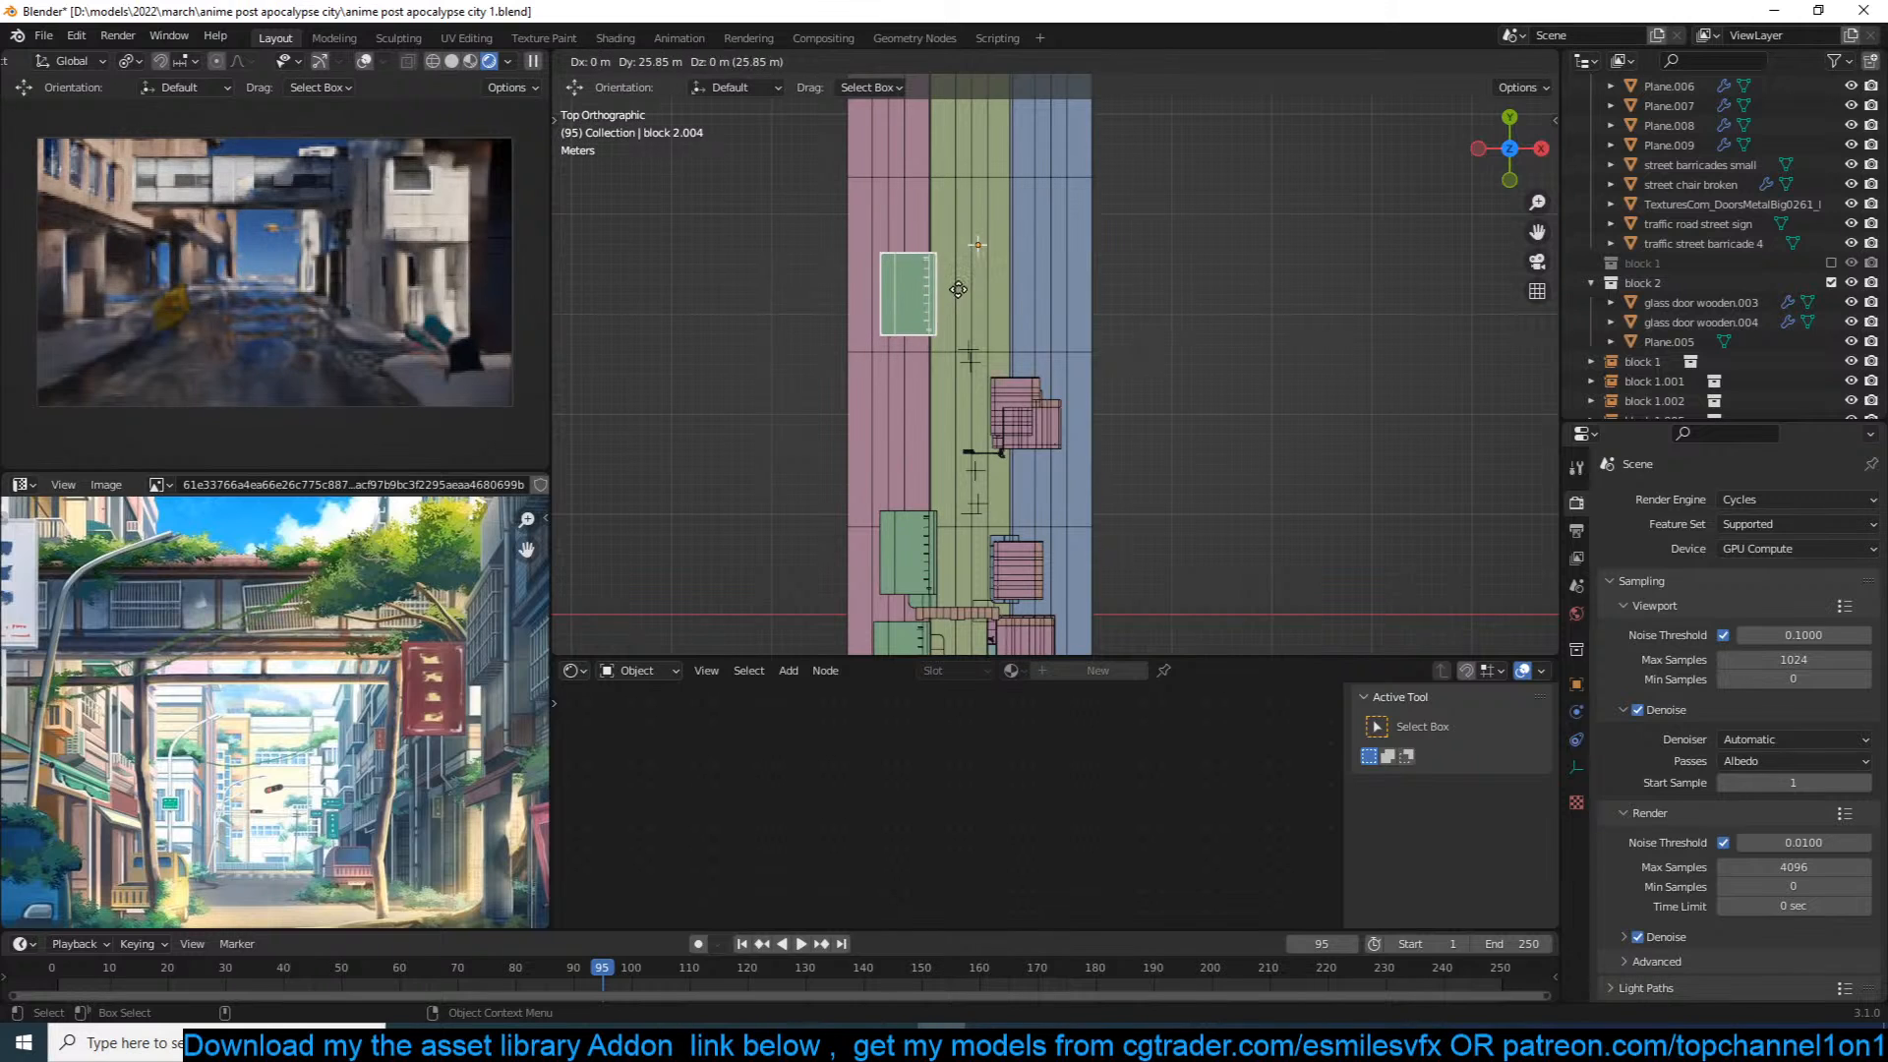
{"action": "left_click", "coordinate": [1177, 204]}
{"action": "type", "text": "r180"}
{"action": "key", "text": "Return"}
{"action": "key", "text": "g"}
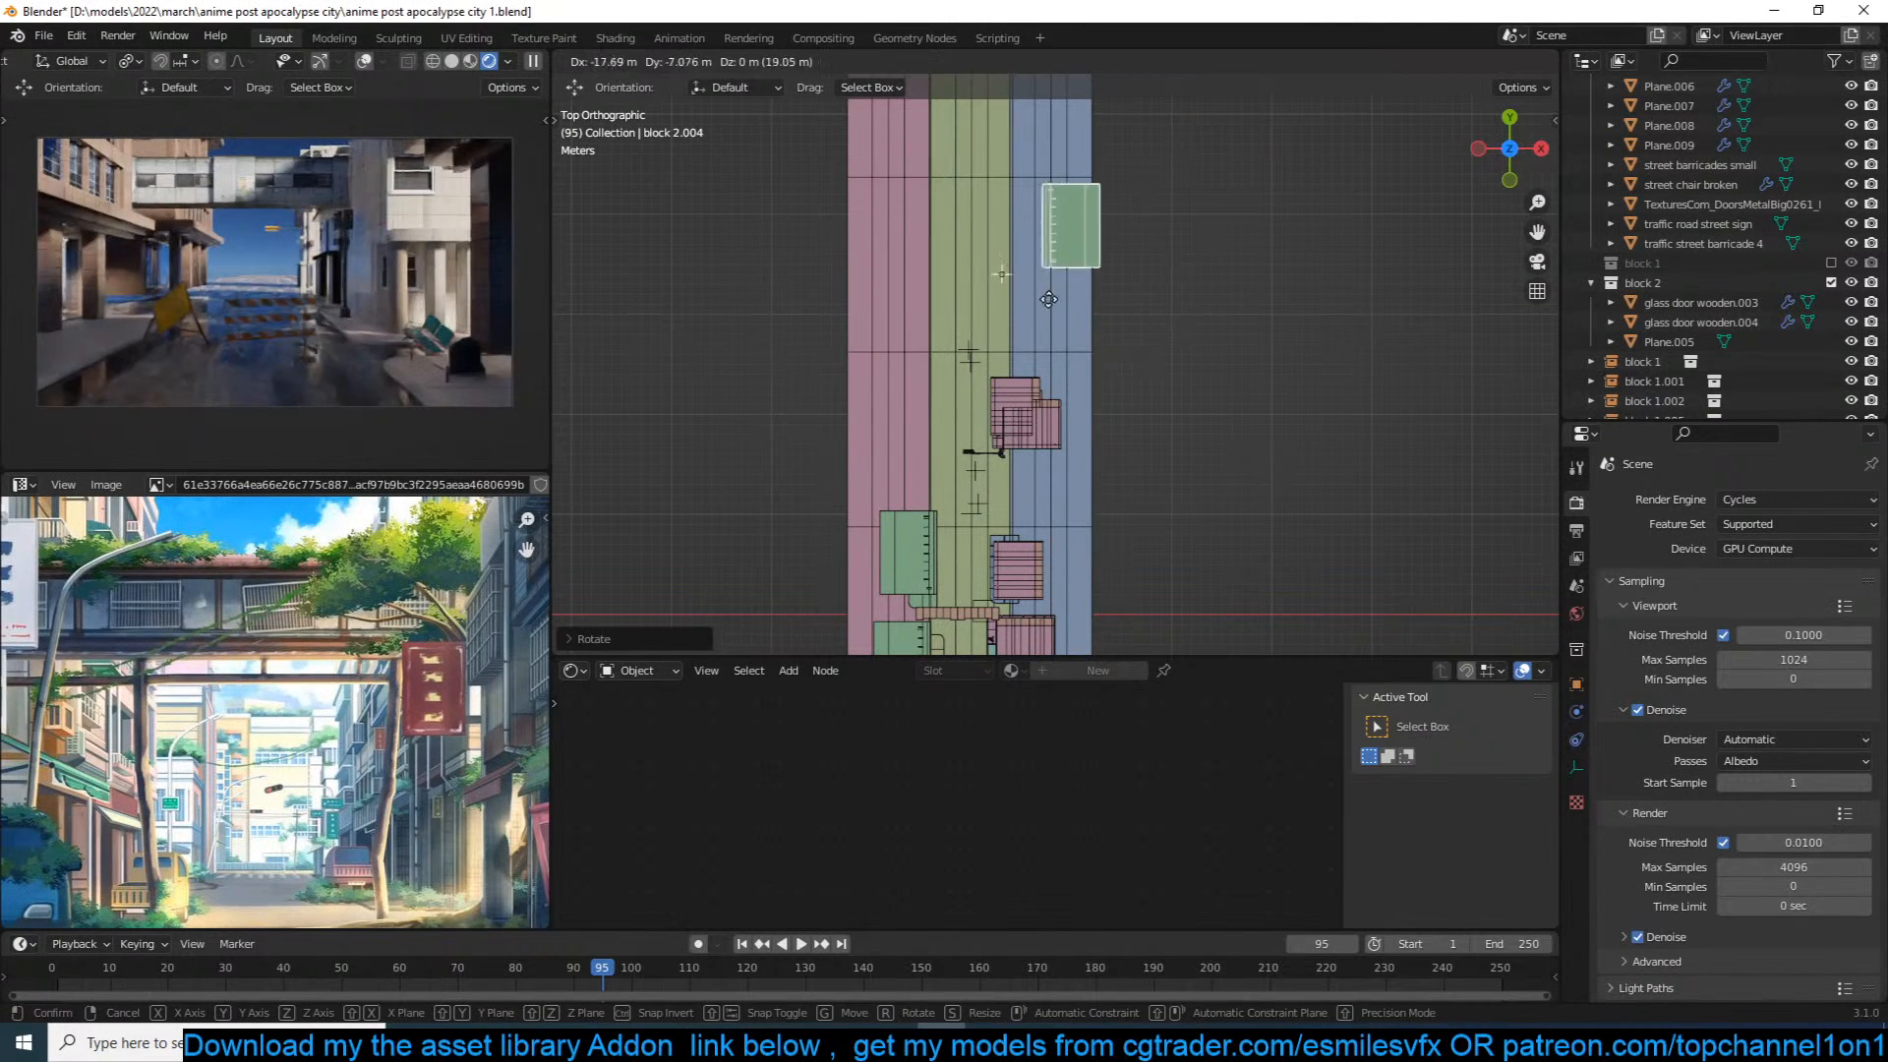
{"action": "left_click", "coordinate": [1018, 352]}
Step: Try a copy of the far pink building block, rotated 180°, on the opposite side of the street, and delete it
{"action": "left_click", "coordinate": [1019, 399]}
{"action": "left_click", "coordinate": [1019, 399]}
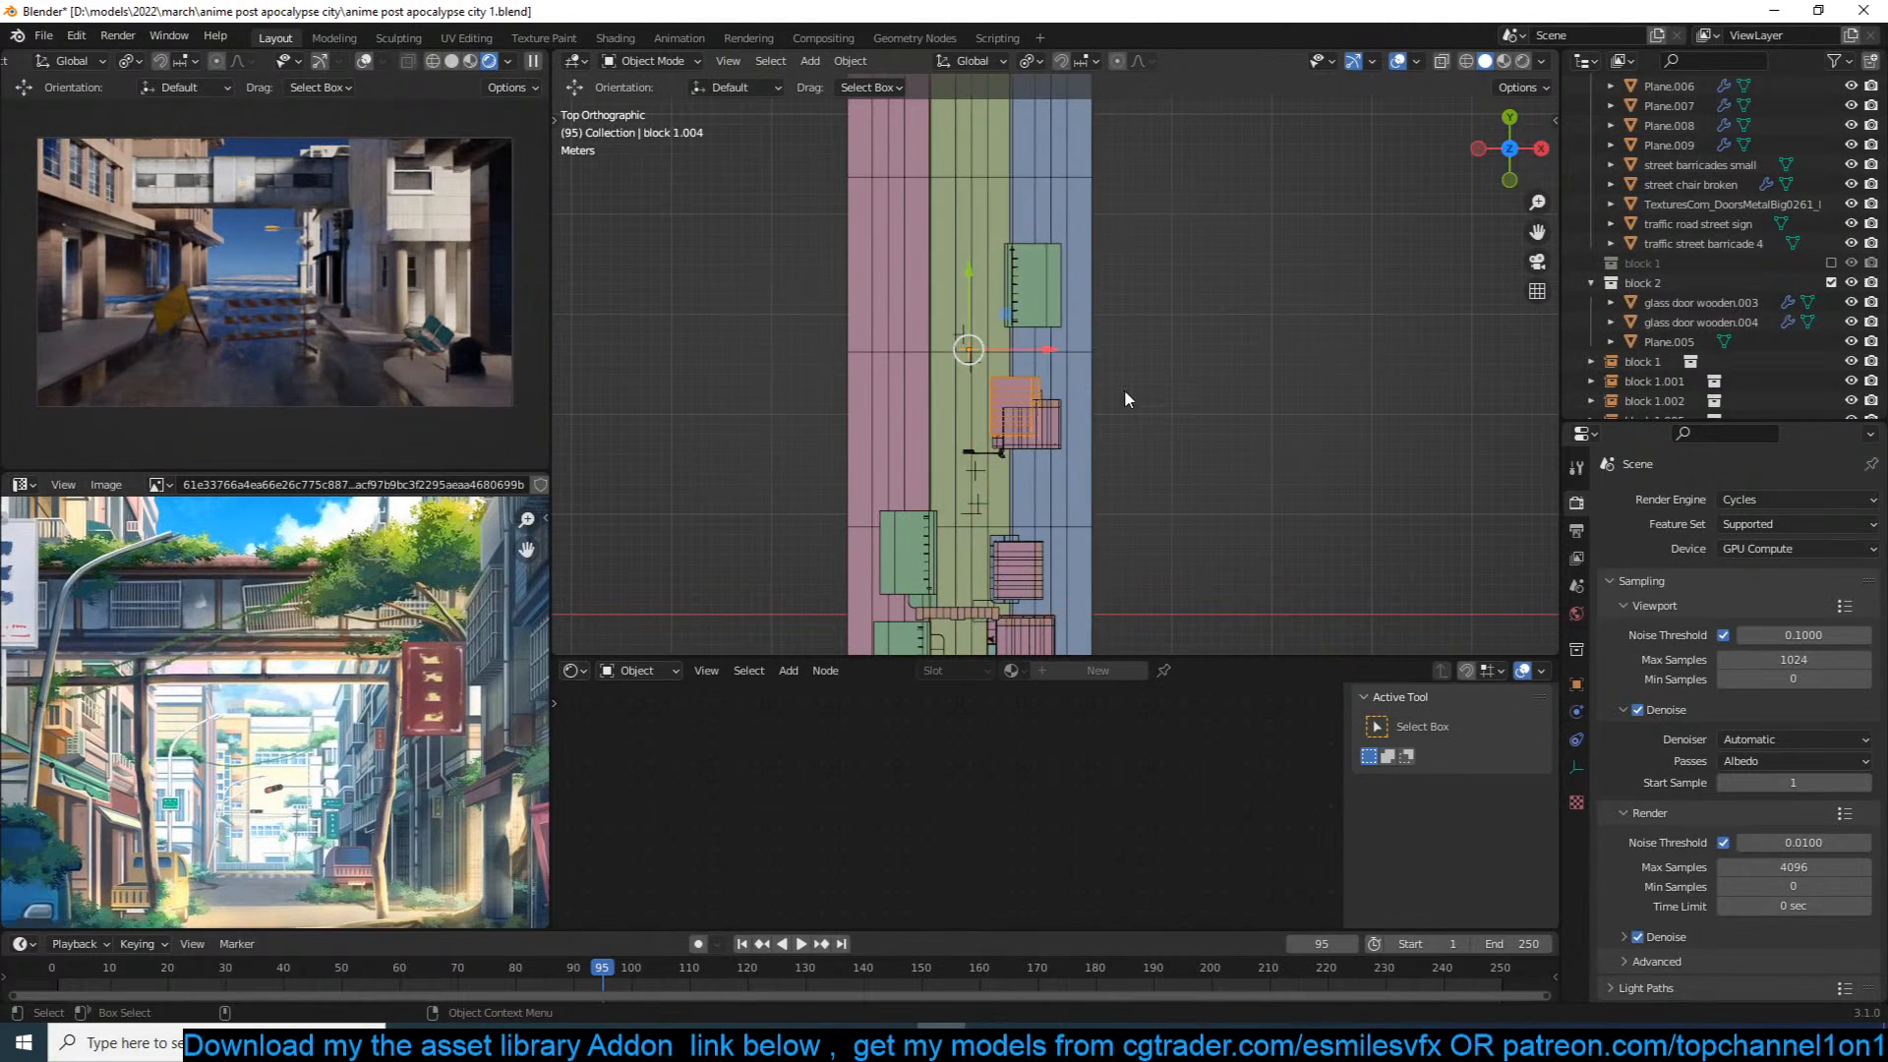
{"action": "key", "text": "shift+d"}
{"action": "left_click", "coordinate": [1037, 275]}
{"action": "type", "text": "r180"}
{"action": "key", "text": "Return"}
{"action": "key", "text": "g"}
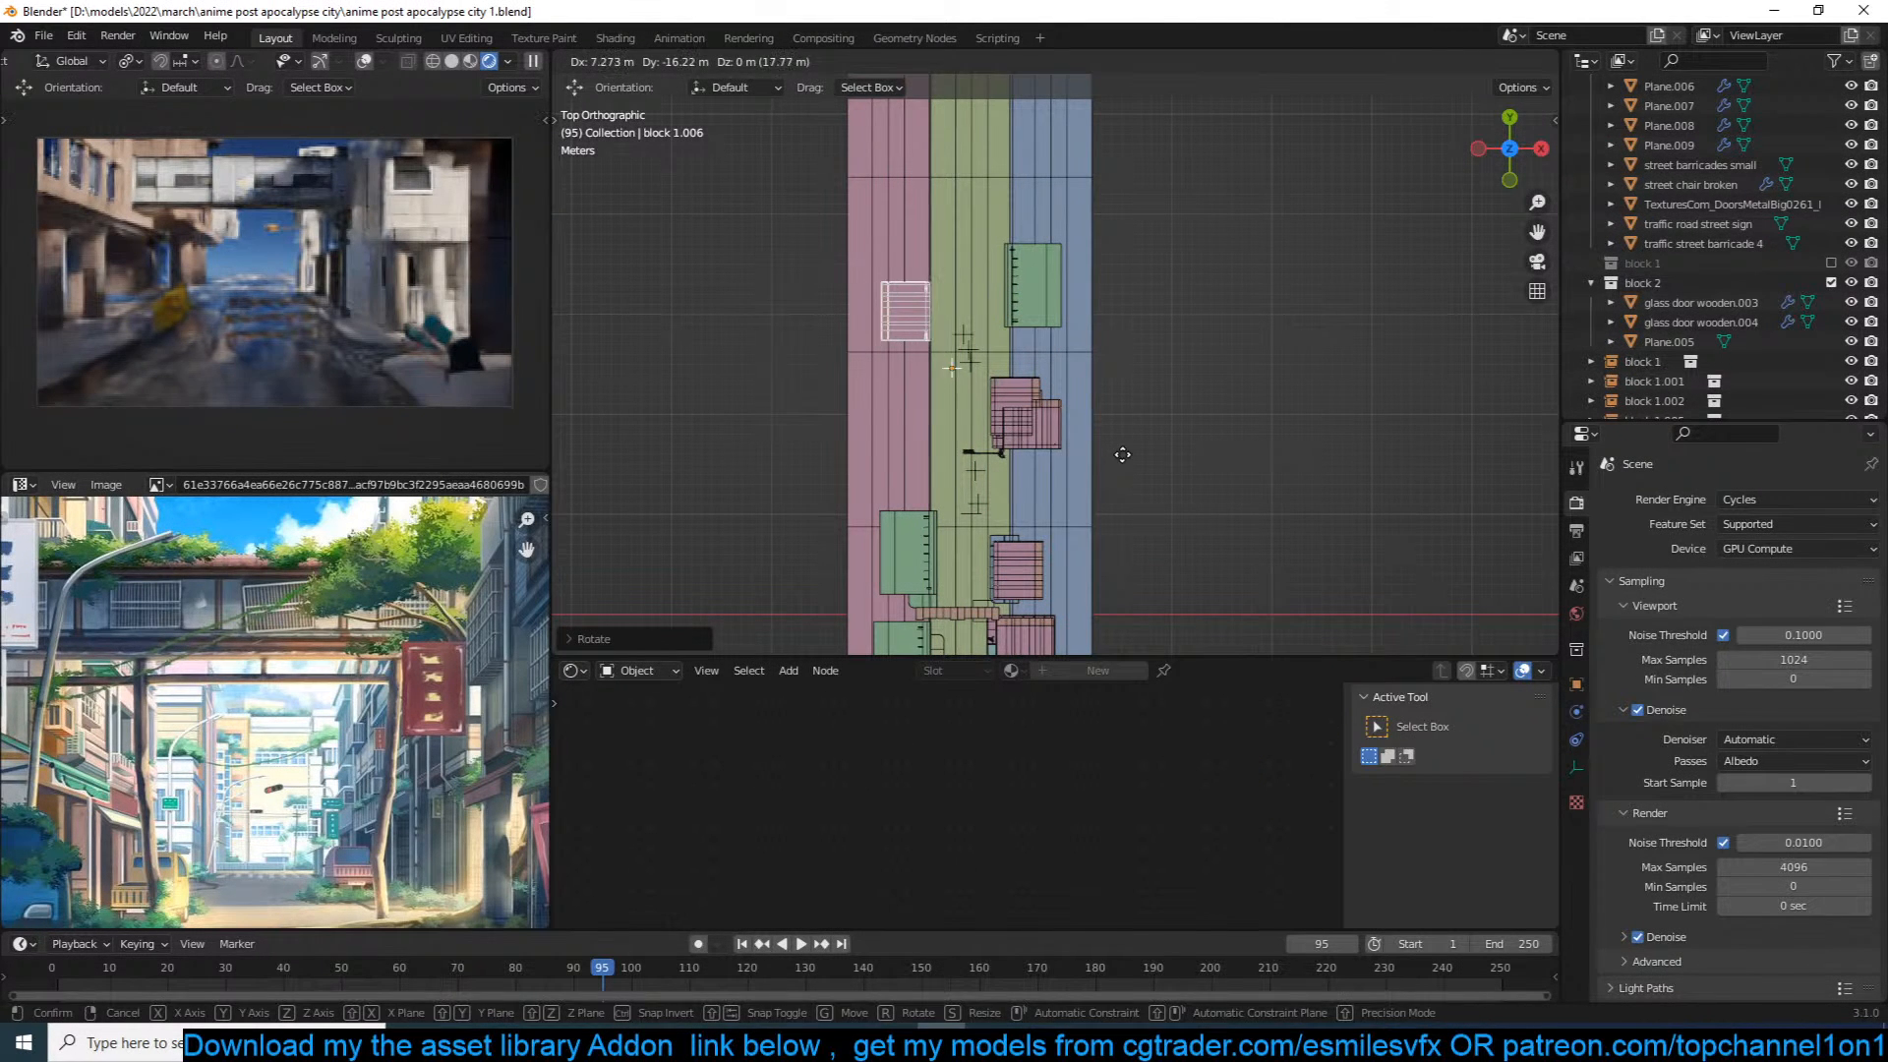
{"action": "left_click", "coordinate": [1123, 456]}
{"action": "key", "text": "x"}
{"action": "left_click", "coordinate": [1146, 465]}
Step: Select the camera, tilt it upwards by about 5.5° around the global X axis and save the file
{"action": "middle_click_drag", "start_coordinate": [1148, 464], "coordinate": [1284, 422]}
{"action": "key", "text": "ctrl+s"}
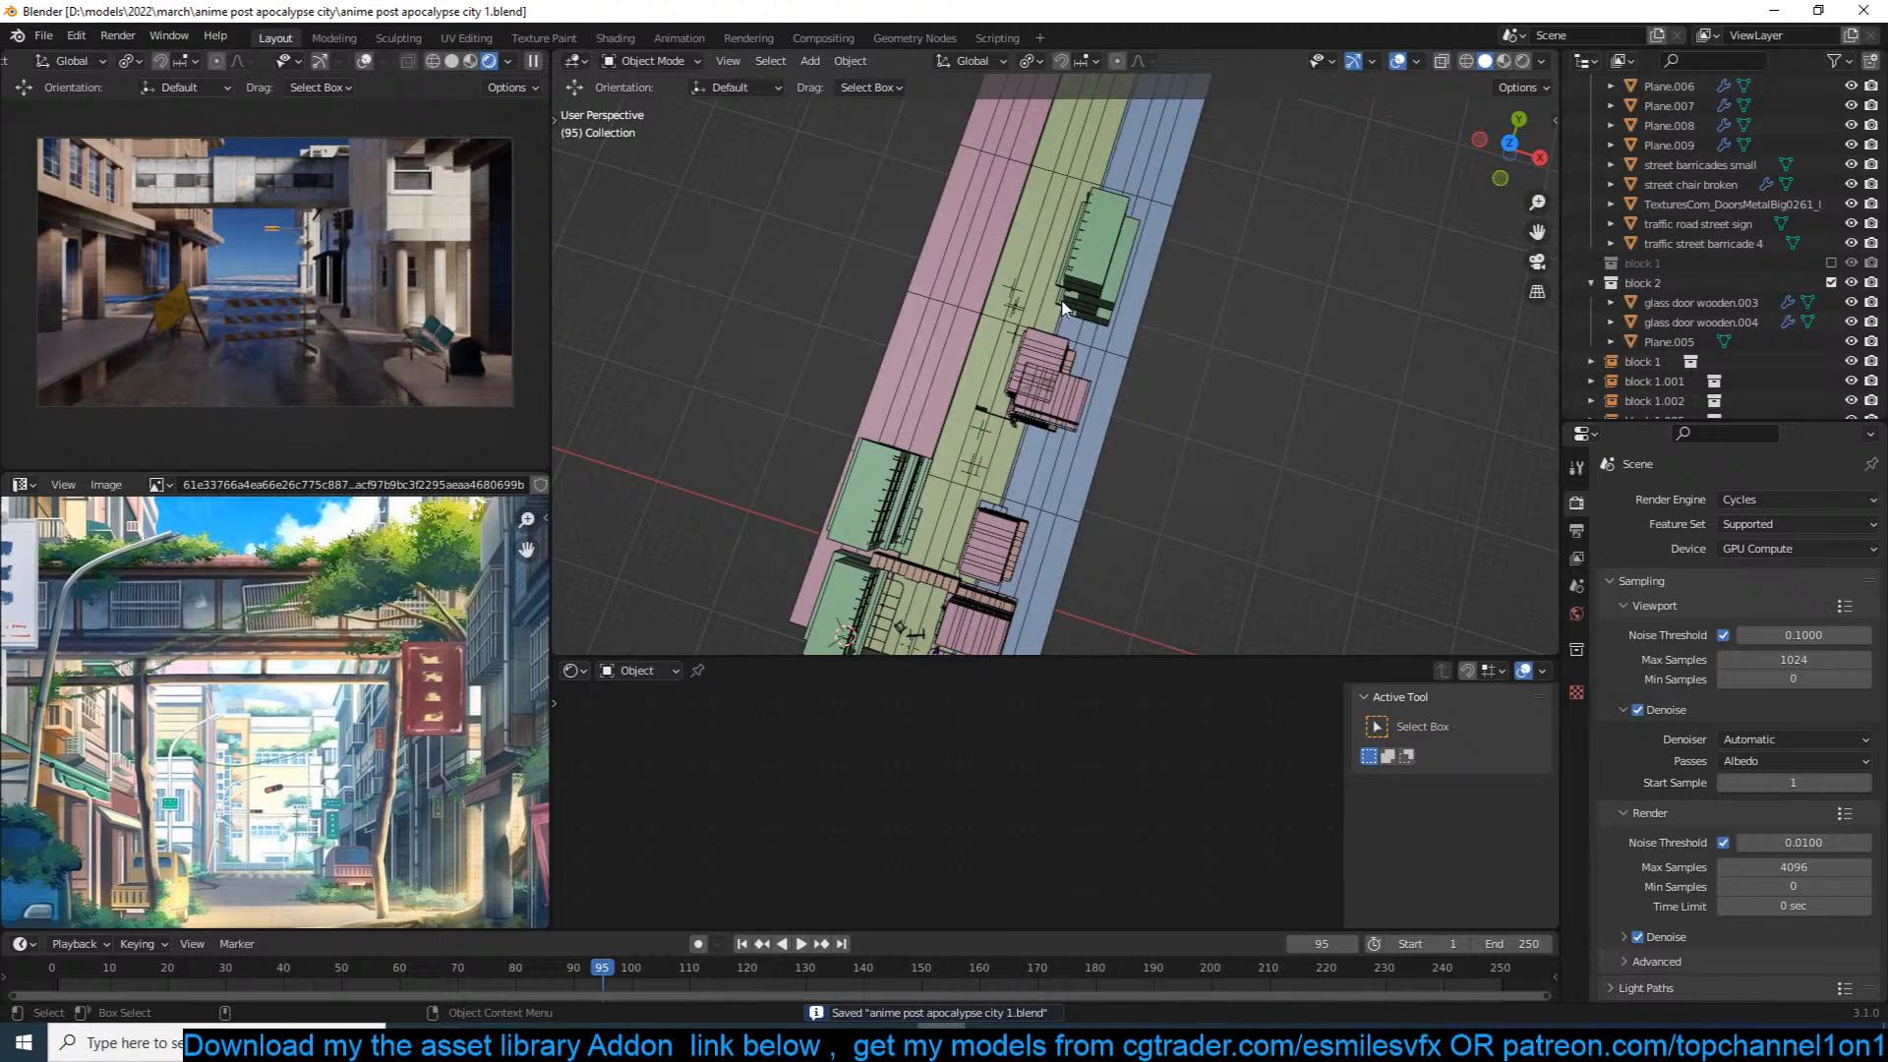
{"action": "scroll", "coordinate": [1216, 369], "scroll_direction": "down", "scroll_amount": 5}
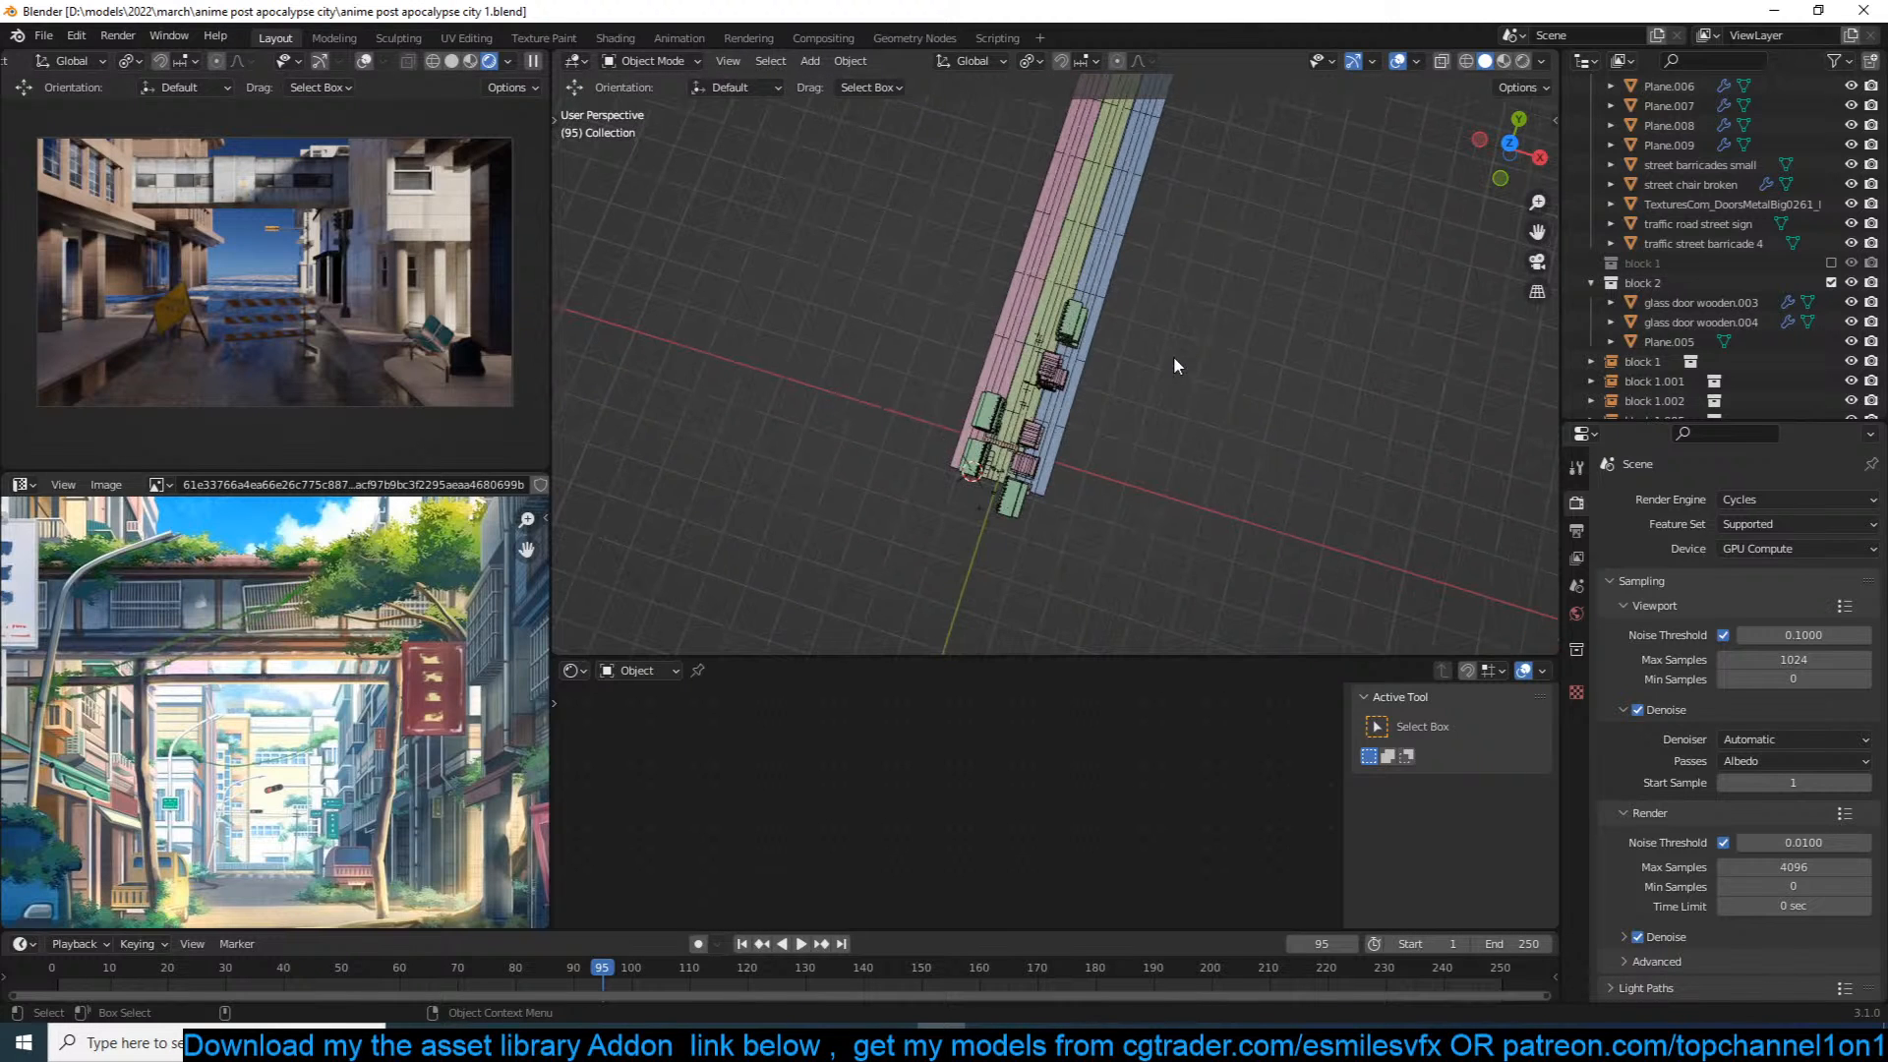
{"action": "left_click", "coordinate": [991, 493]}
{"action": "key", "text": "KP_0"}
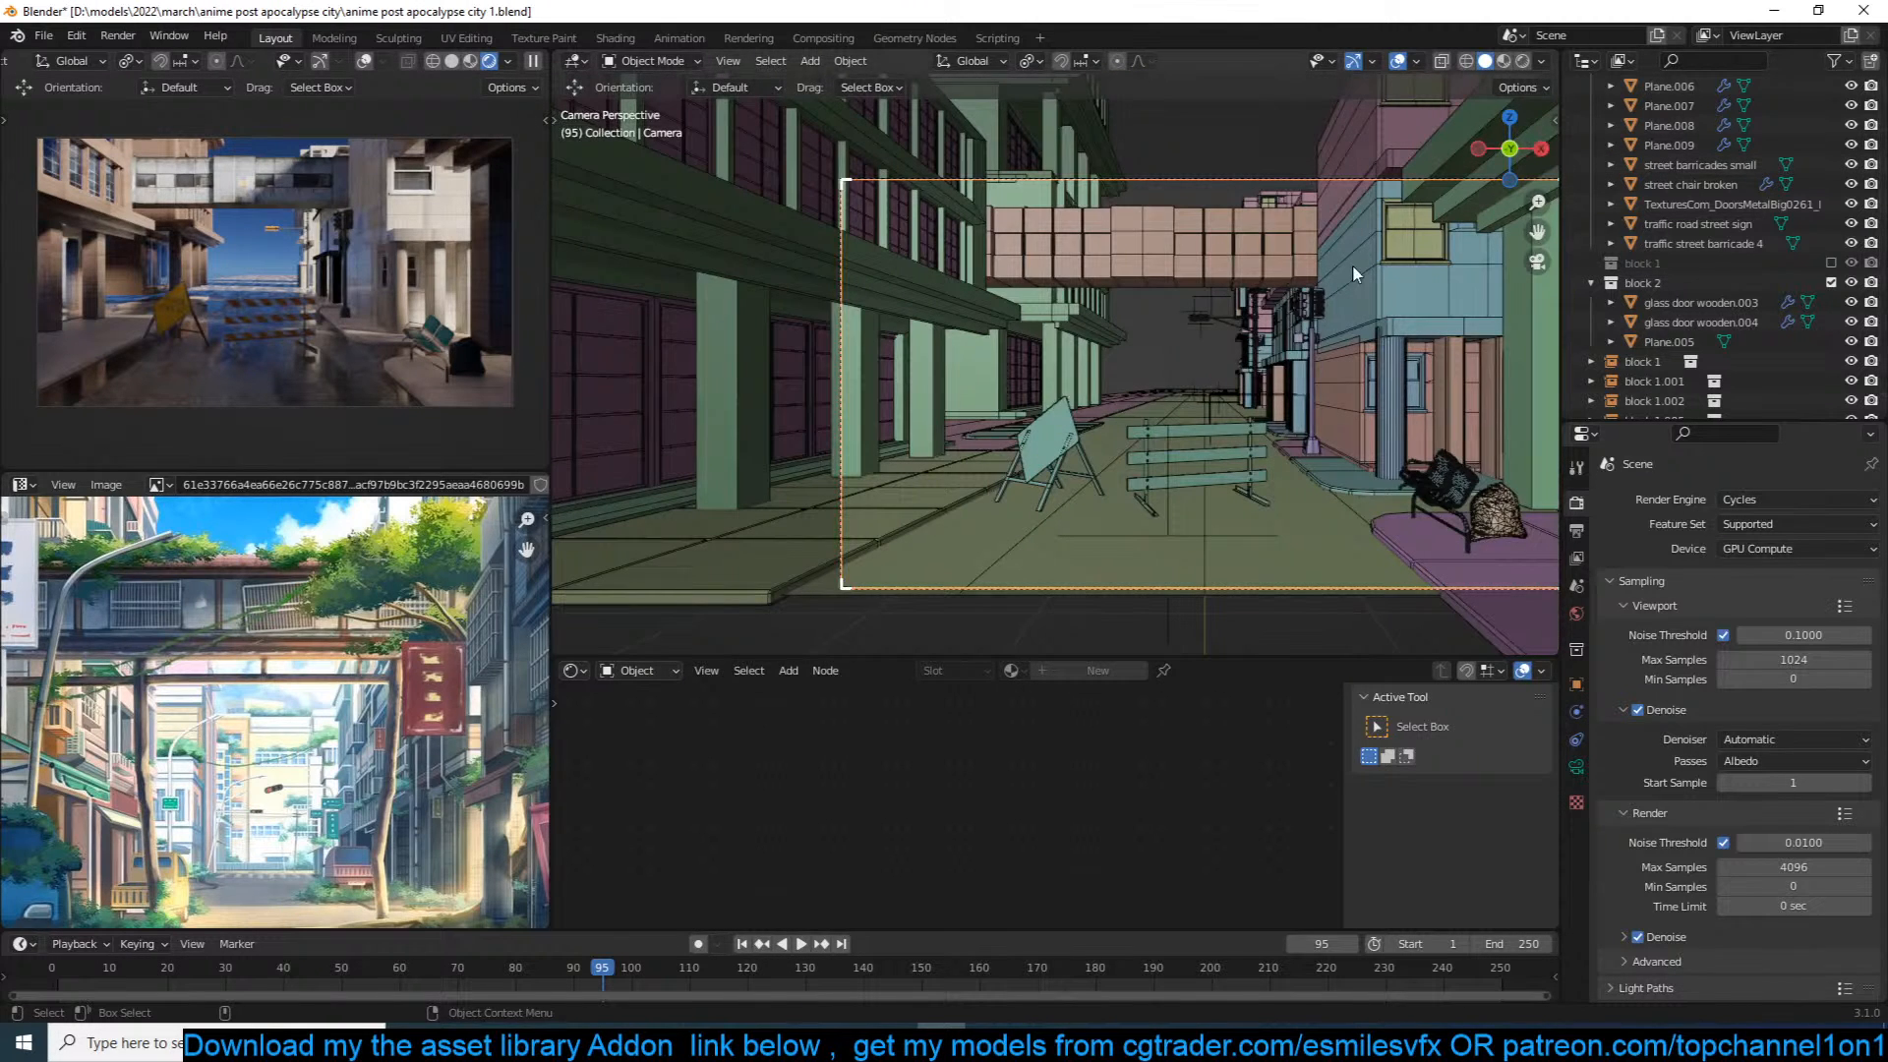
{"action": "key", "text": "r"}
{"action": "key", "text": "x"}
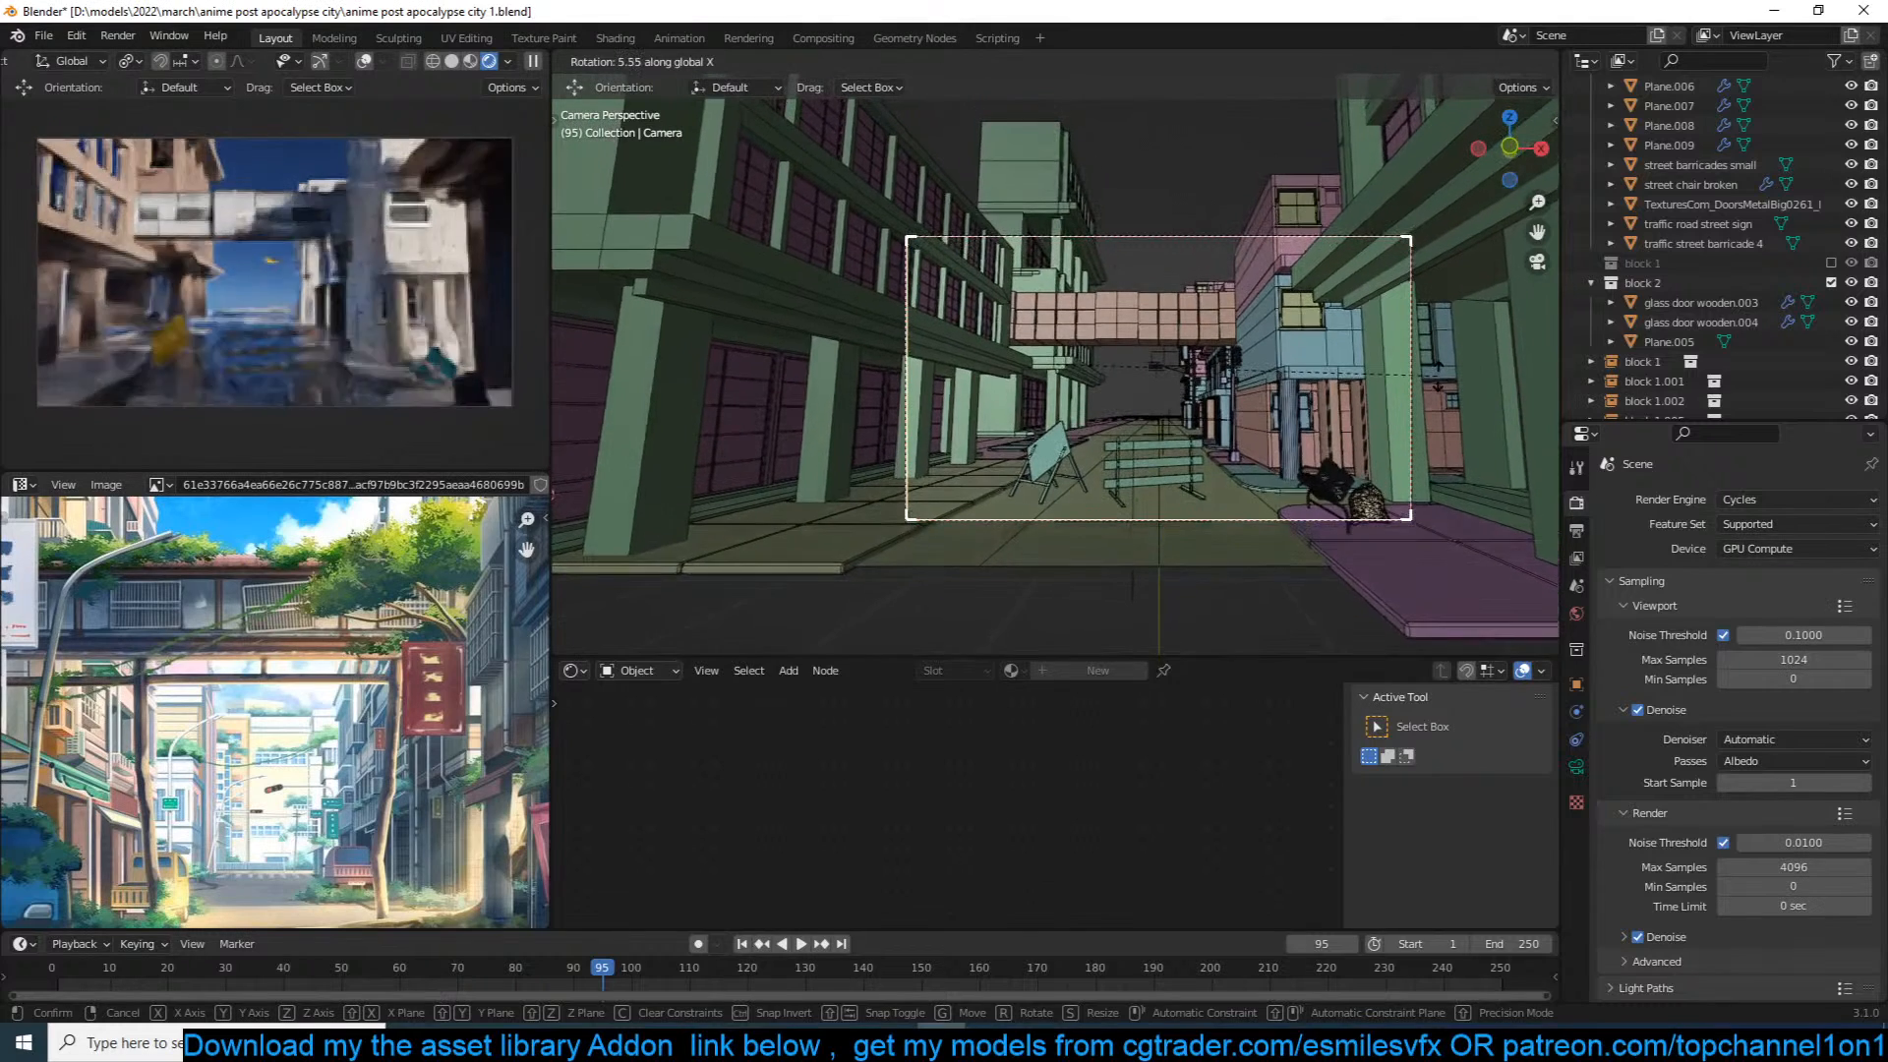
{"action": "left_click", "coordinate": [1443, 384]}
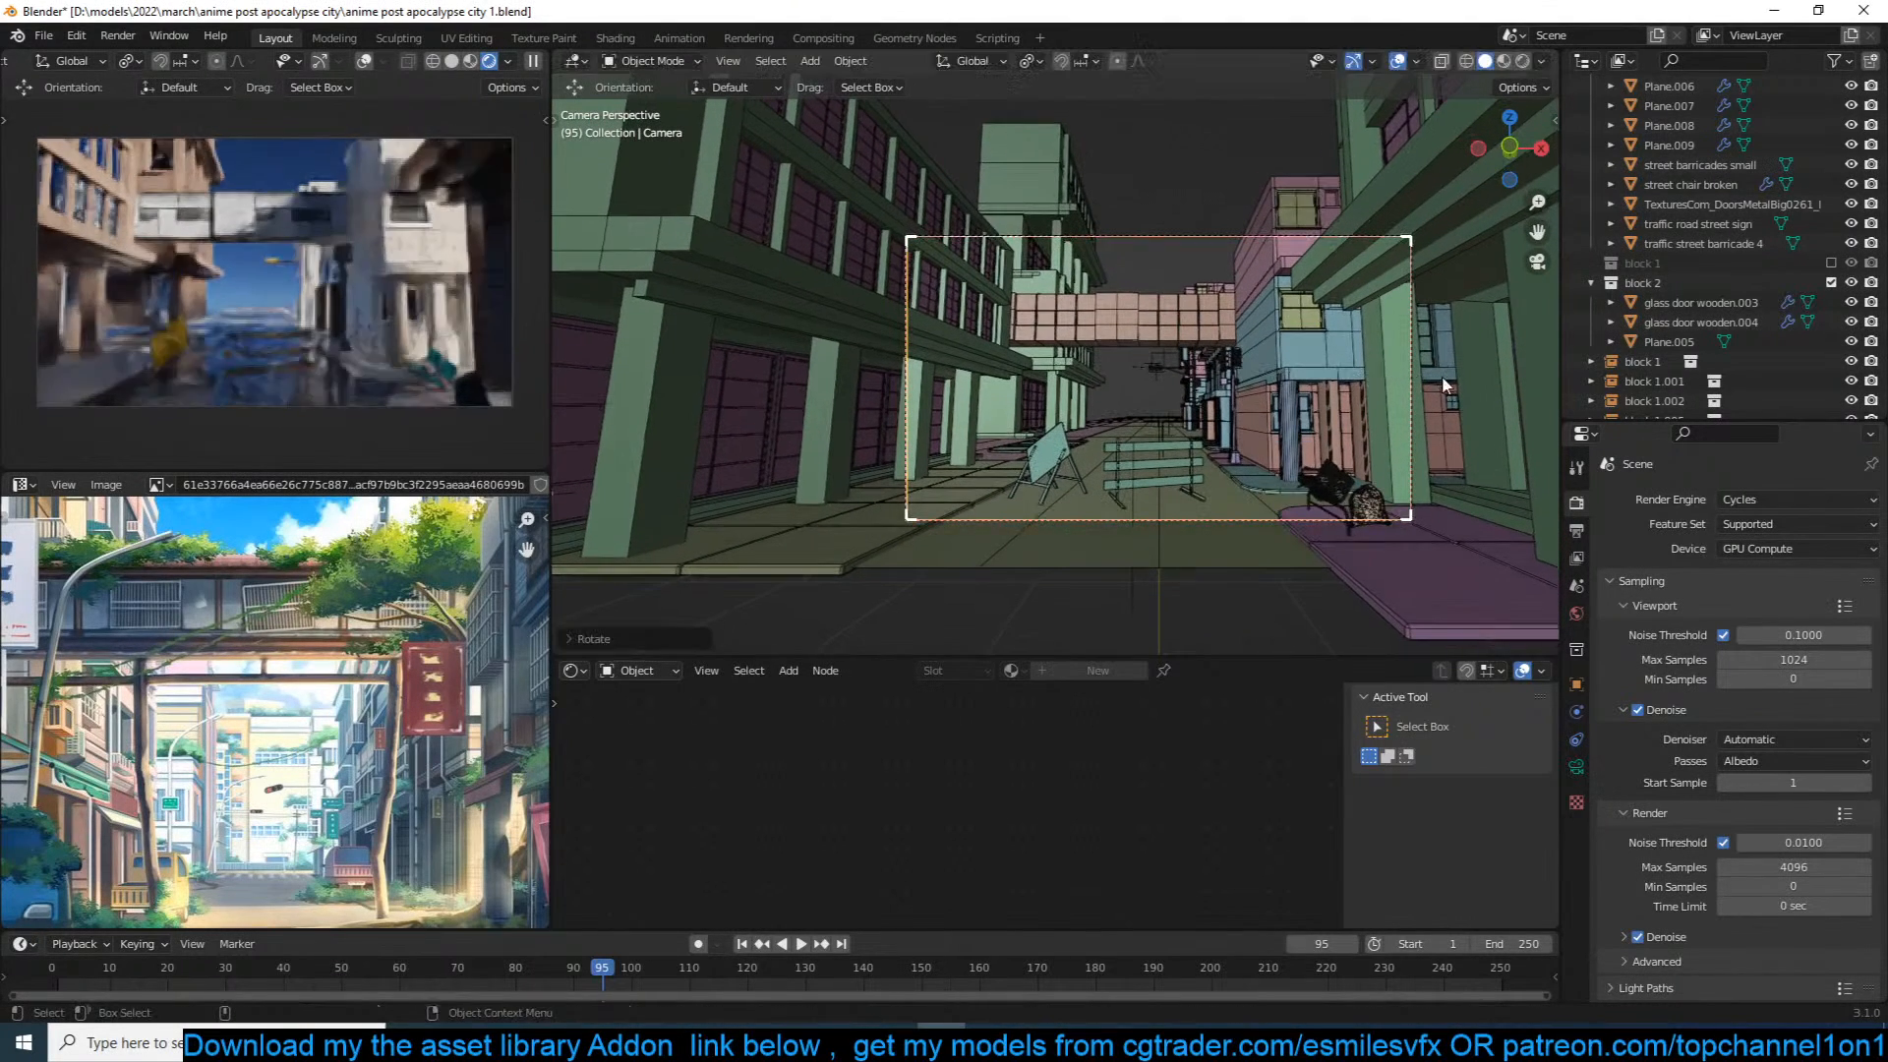
{"action": "key", "text": "ctrl+s"}
Step: Switch to the top view, show the asset library sidebar and save the file
{"action": "key", "text": "KP_7"}
{"action": "key", "text": "KP_7"}
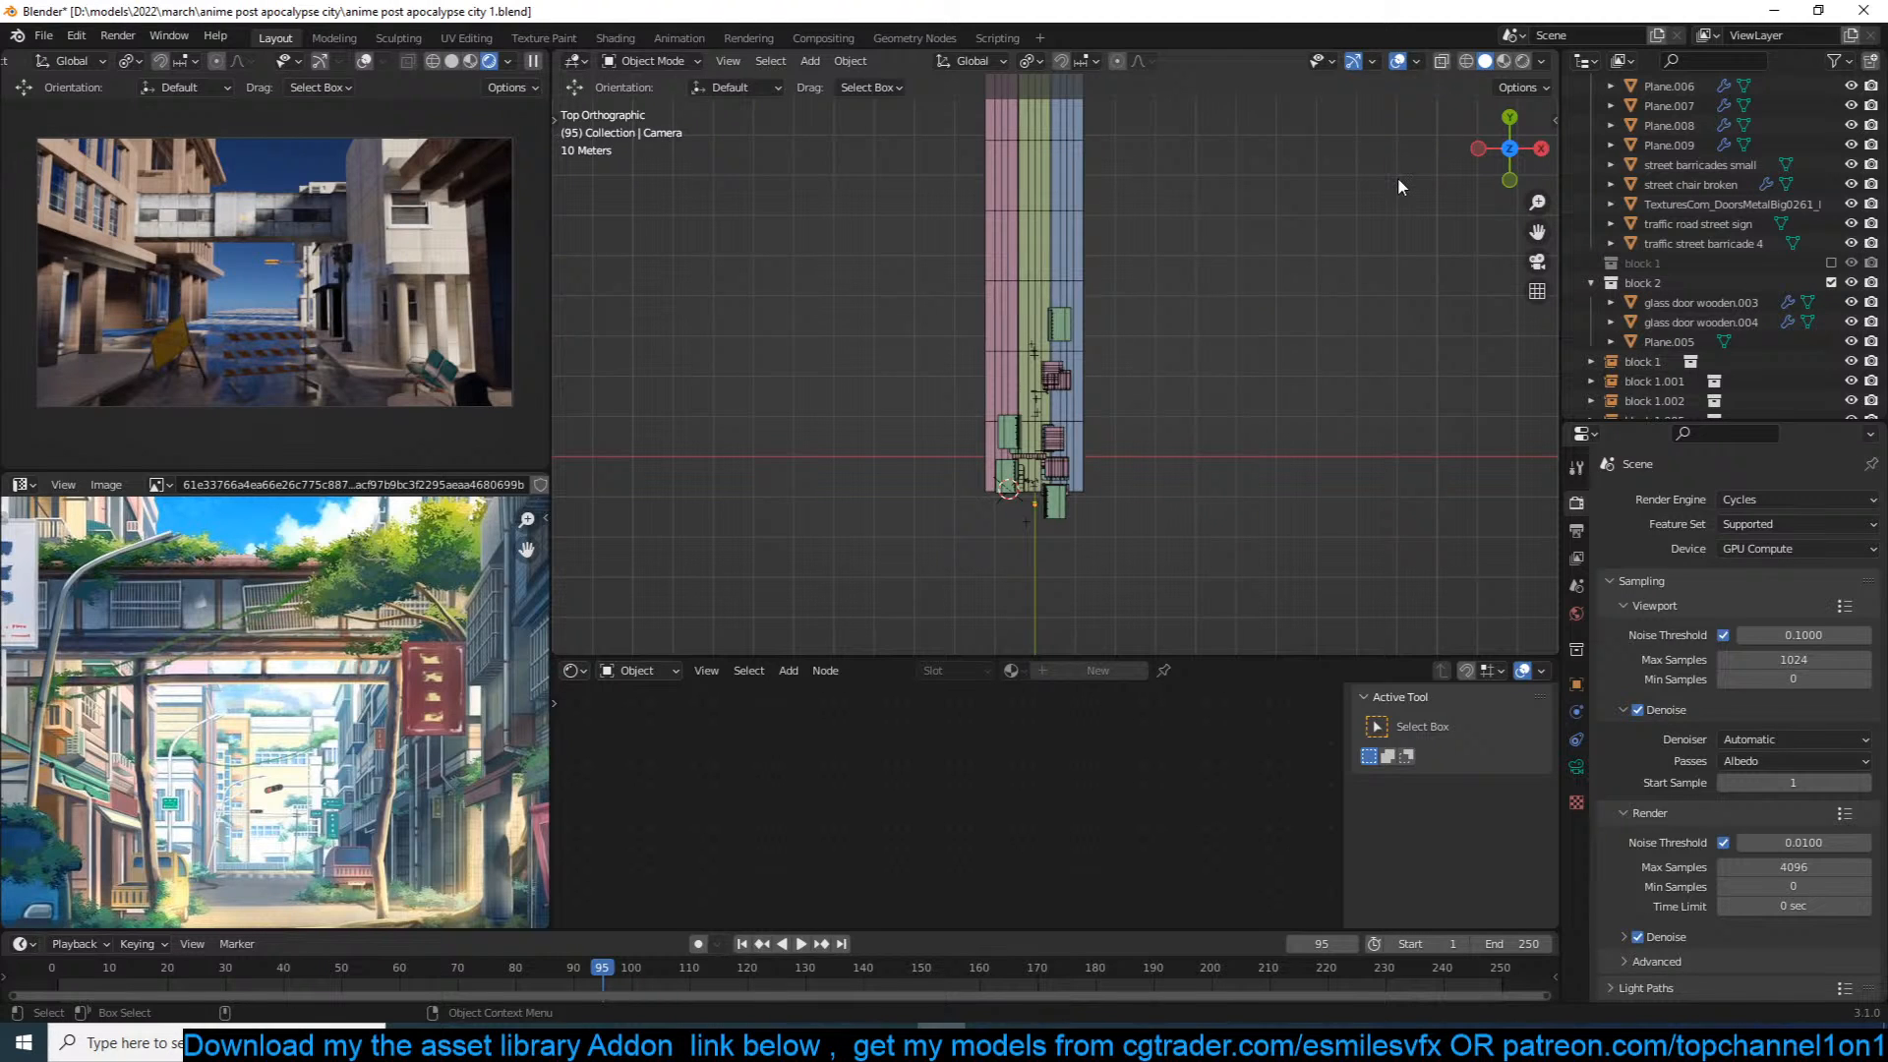
{"action": "key", "text": "n"}
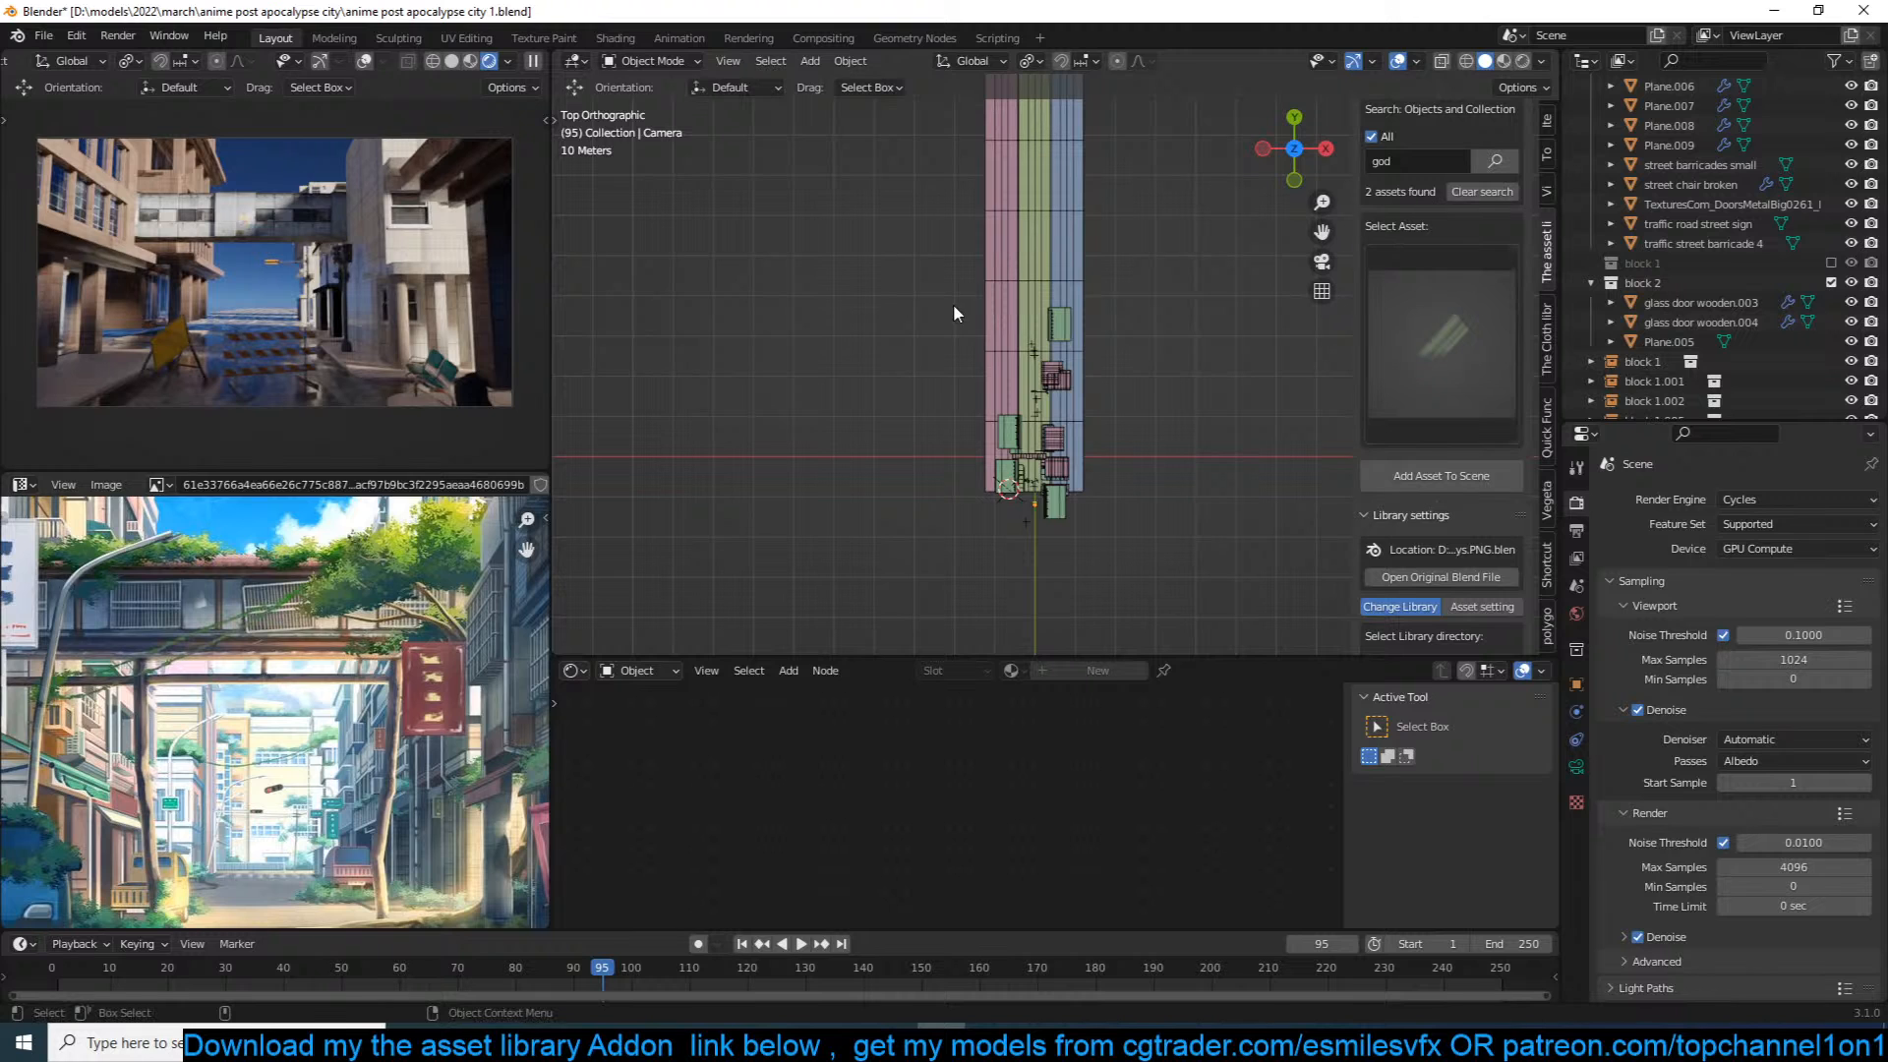
{"action": "scroll", "coordinate": [1004, 375], "scroll_direction": "up", "scroll_amount": 4}
{"action": "scroll", "coordinate": [1005, 375], "scroll_direction": "up", "scroll_amount": 3}
{"action": "key", "text": "ctrl+s"}
Step: Examine the far end of the street from above and compare it with the whole reference image
{"action": "scroll", "coordinate": [1070, 312], "scroll_direction": "down", "scroll_amount": 5}
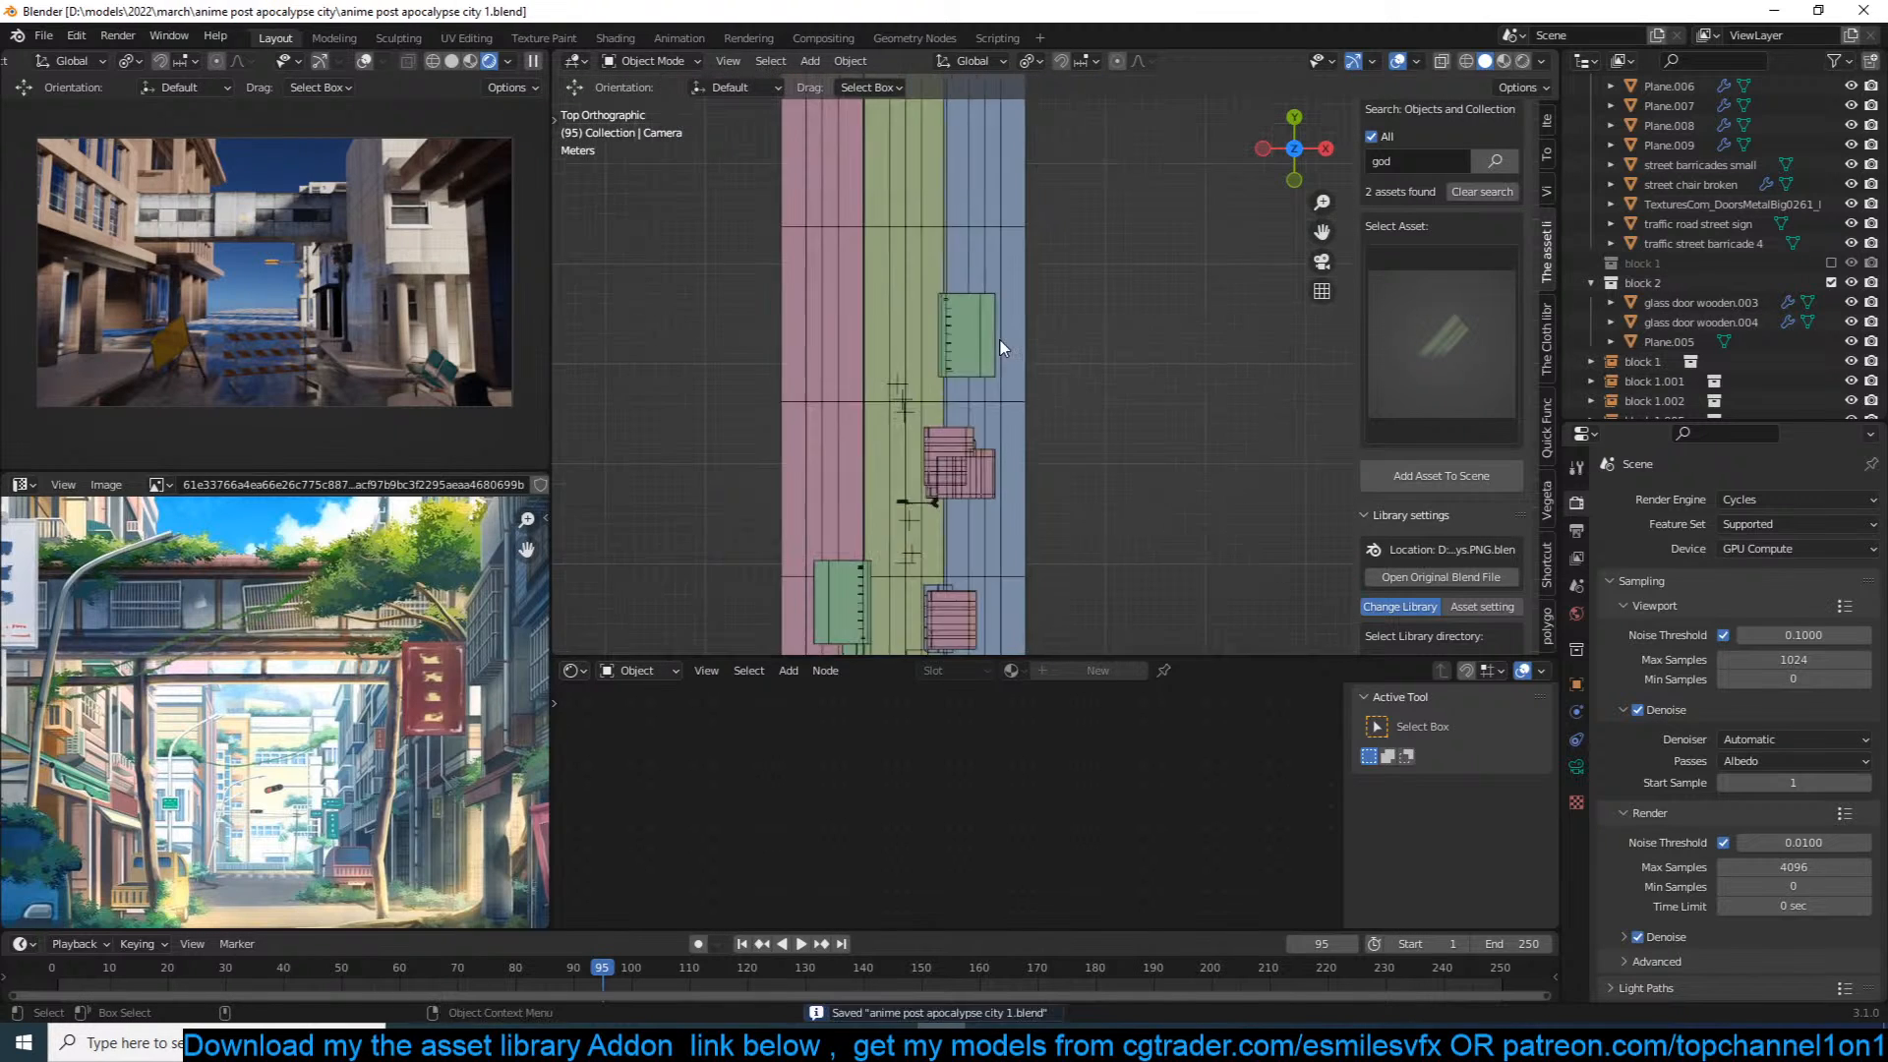
{"action": "scroll", "coordinate": [976, 331], "scroll_direction": "up", "scroll_amount": 4}
{"action": "scroll", "coordinate": [1071, 310], "scroll_direction": "up", "scroll_amount": 3}
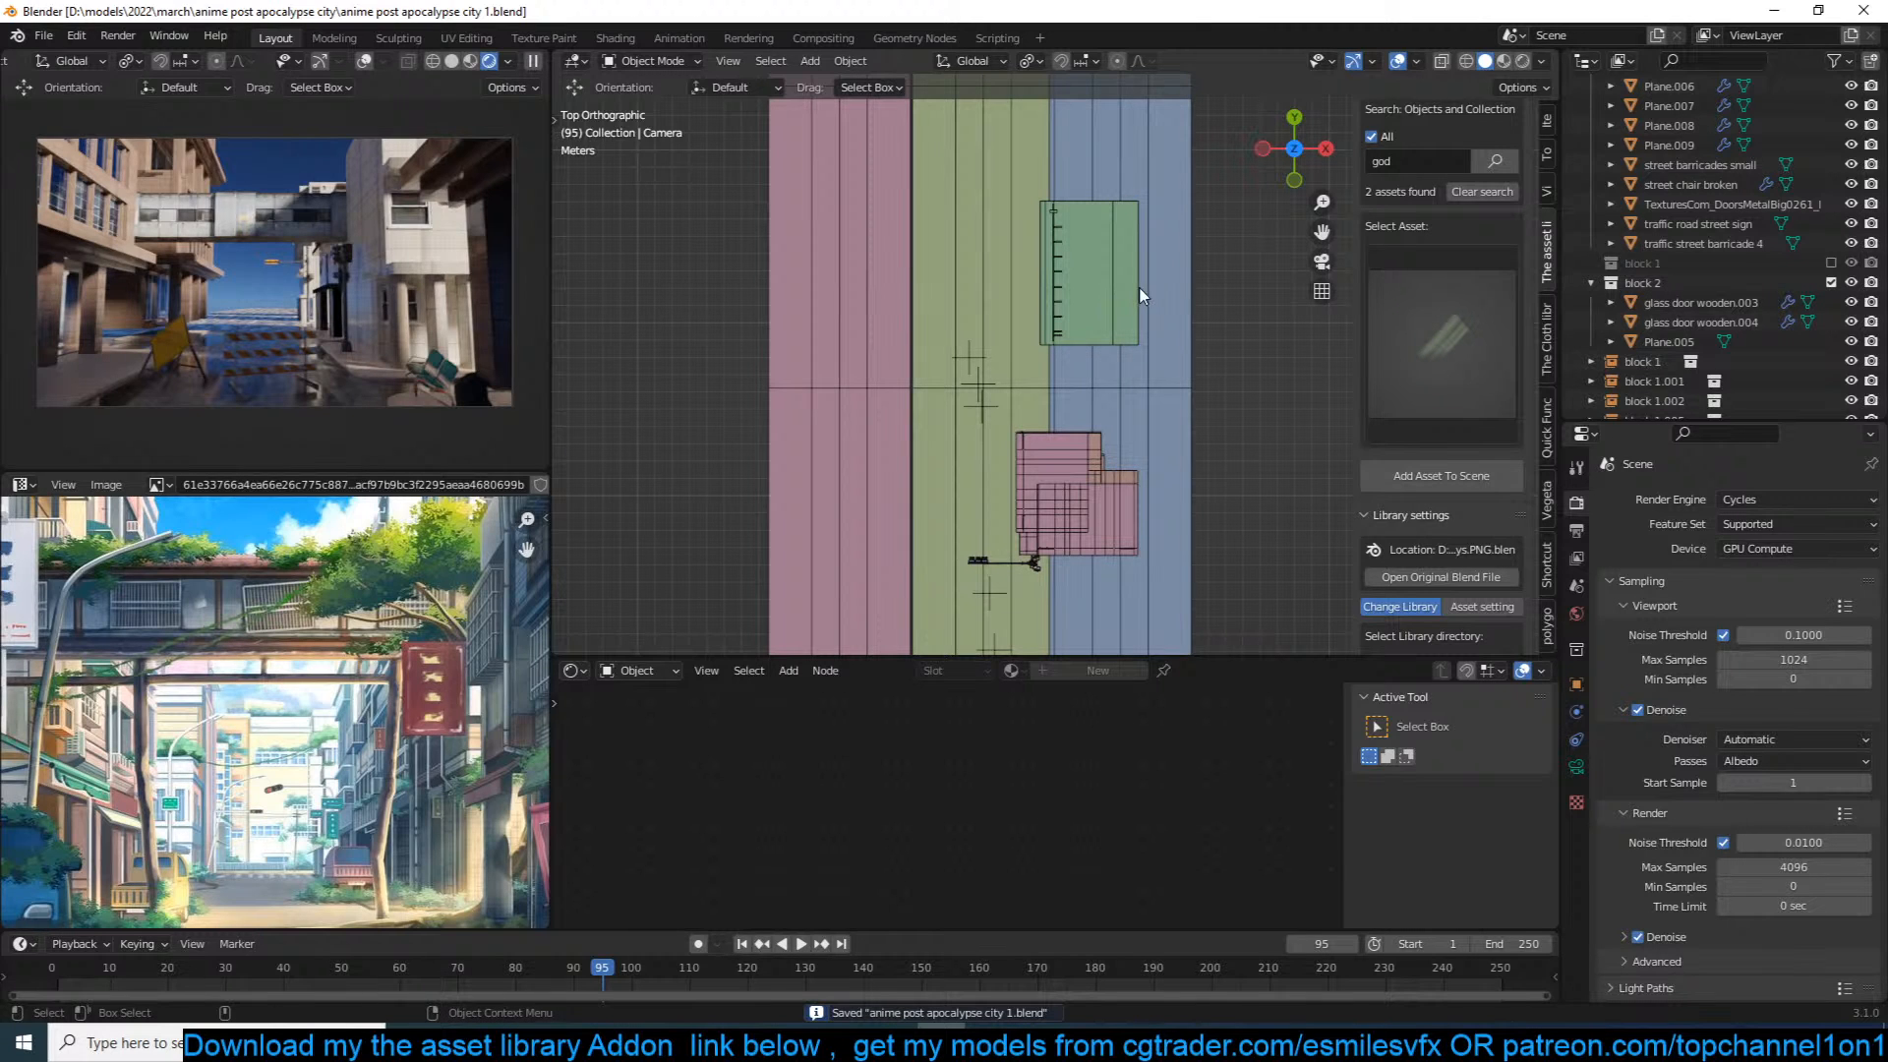
{"action": "middle_click_drag", "start_coordinate": [1142, 295], "coordinate": [1131, 321], "text": "shift"}
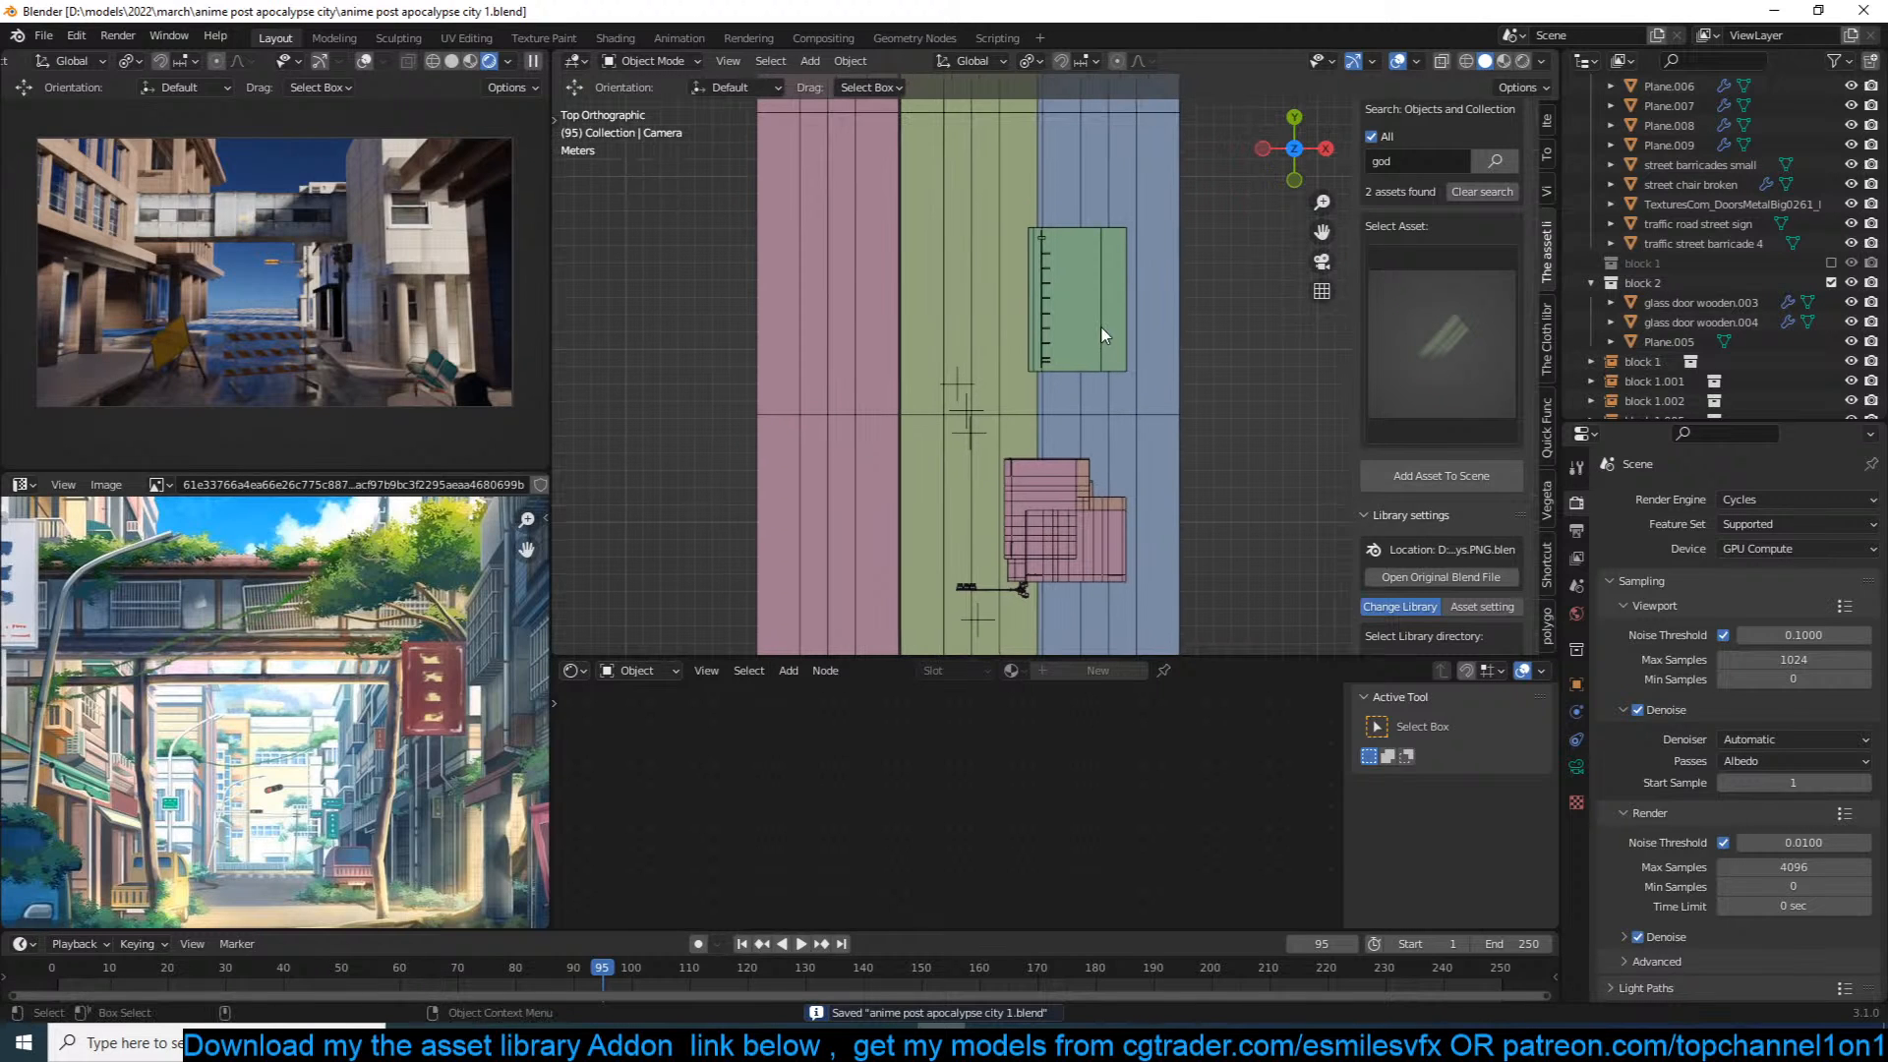
{"action": "left_click", "coordinate": [1393, 321]}
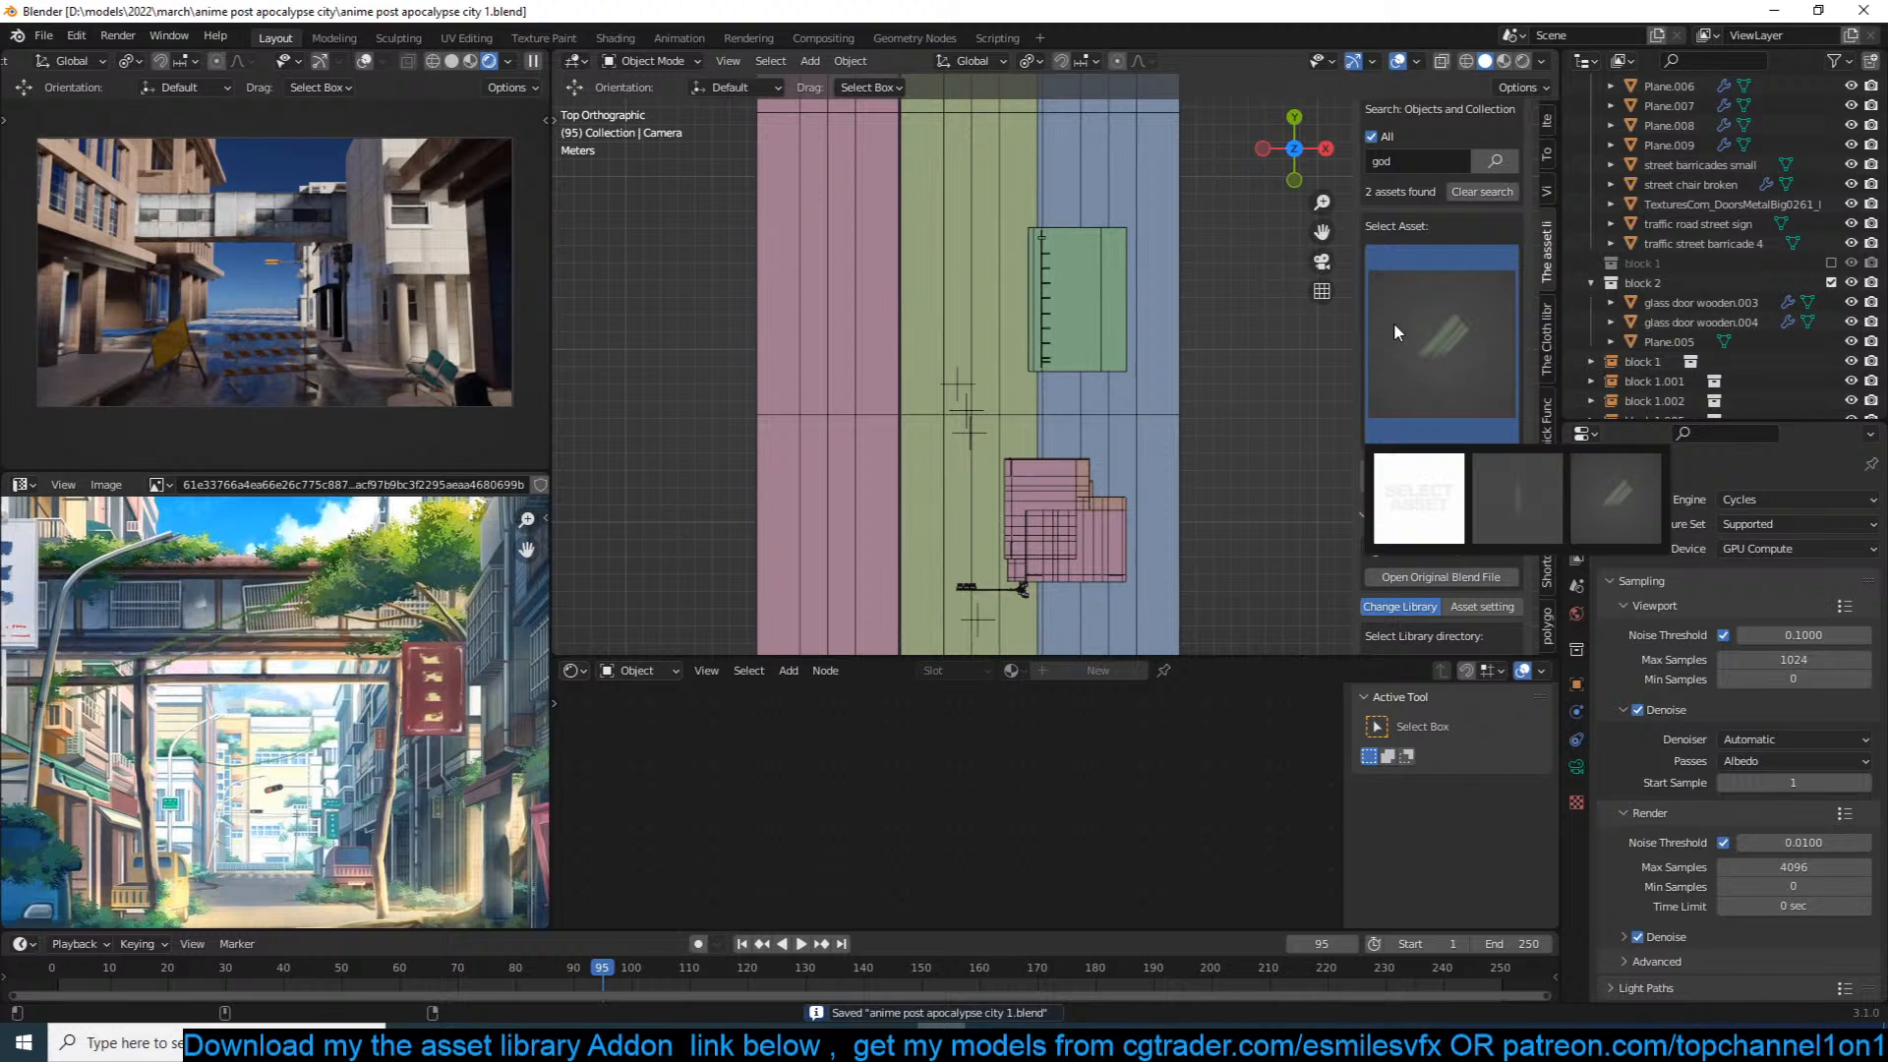
{"action": "left_click", "coordinate": [1394, 322]}
{"action": "scroll", "coordinate": [1055, 364], "scroll_direction": "down", "scroll_amount": 5}
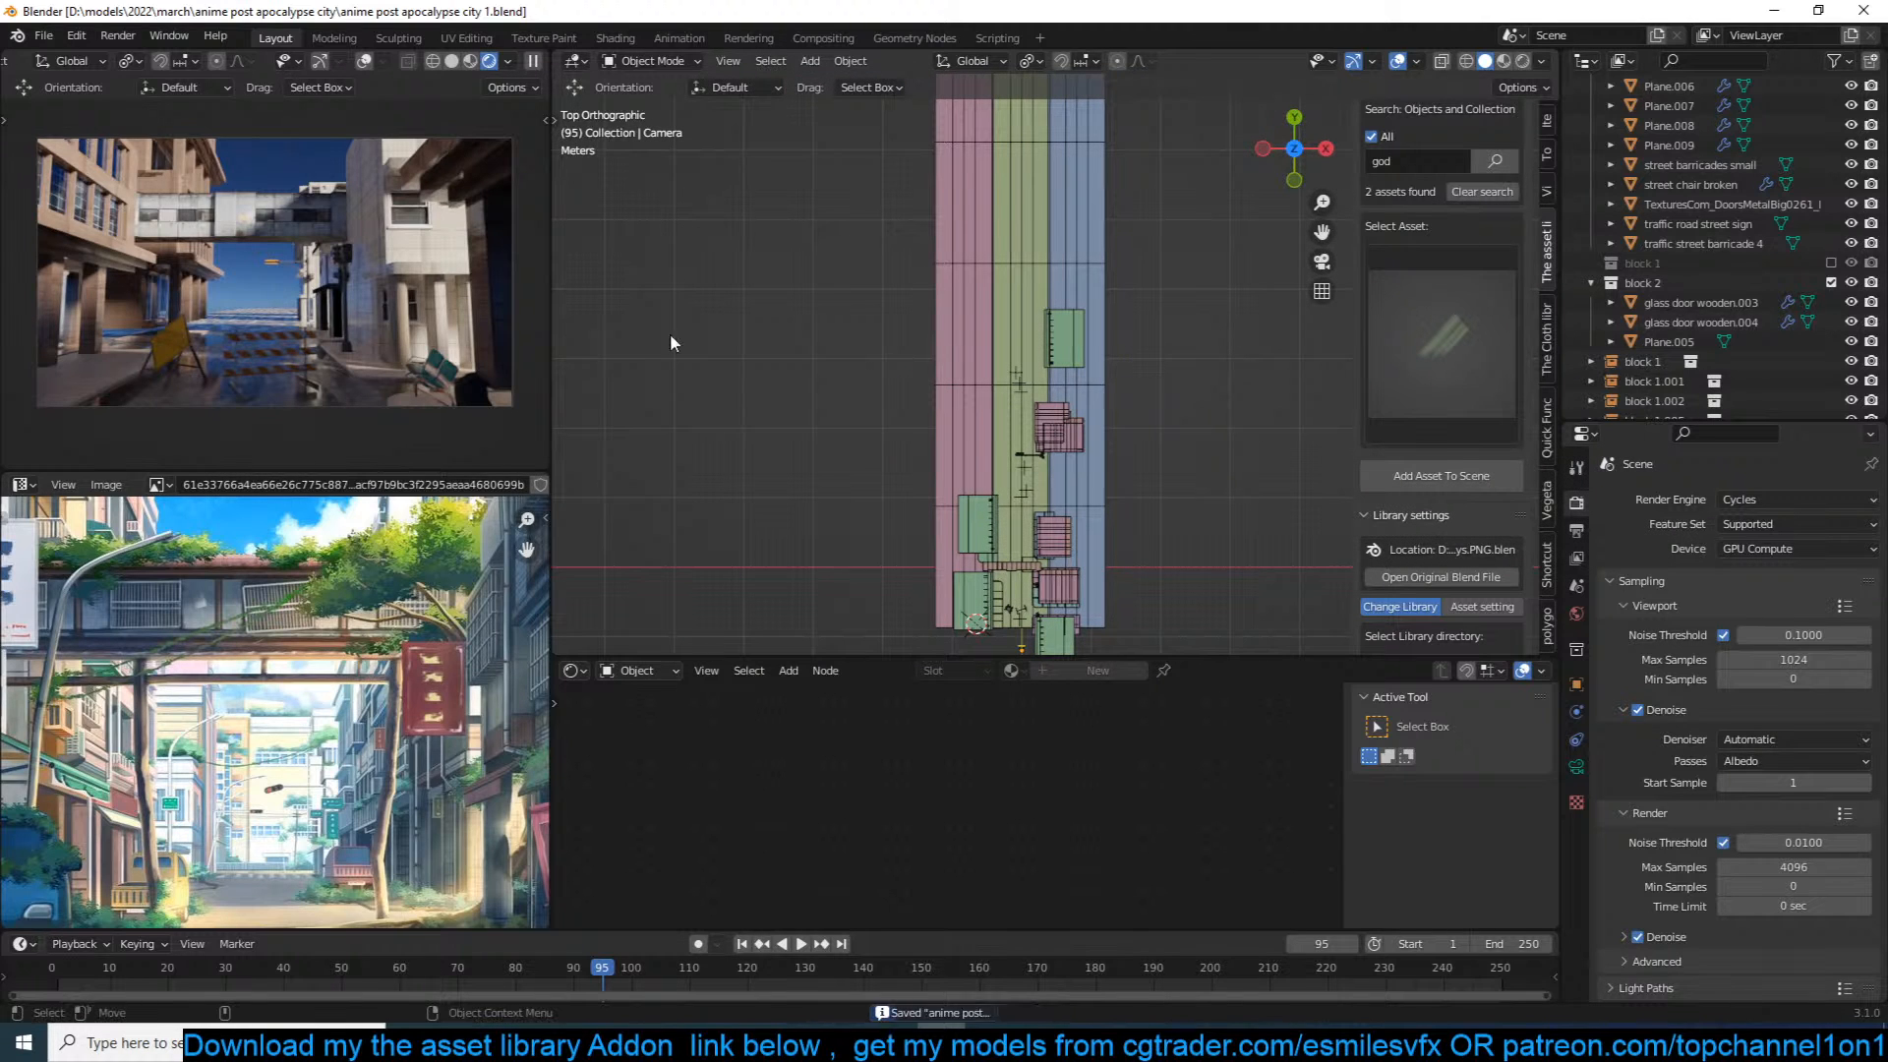
{"action": "scroll", "coordinate": [322, 644], "scroll_direction": "down", "scroll_amount": 2}
{"action": "scroll", "coordinate": [322, 644], "scroll_direction": "up", "scroll_amount": 2}
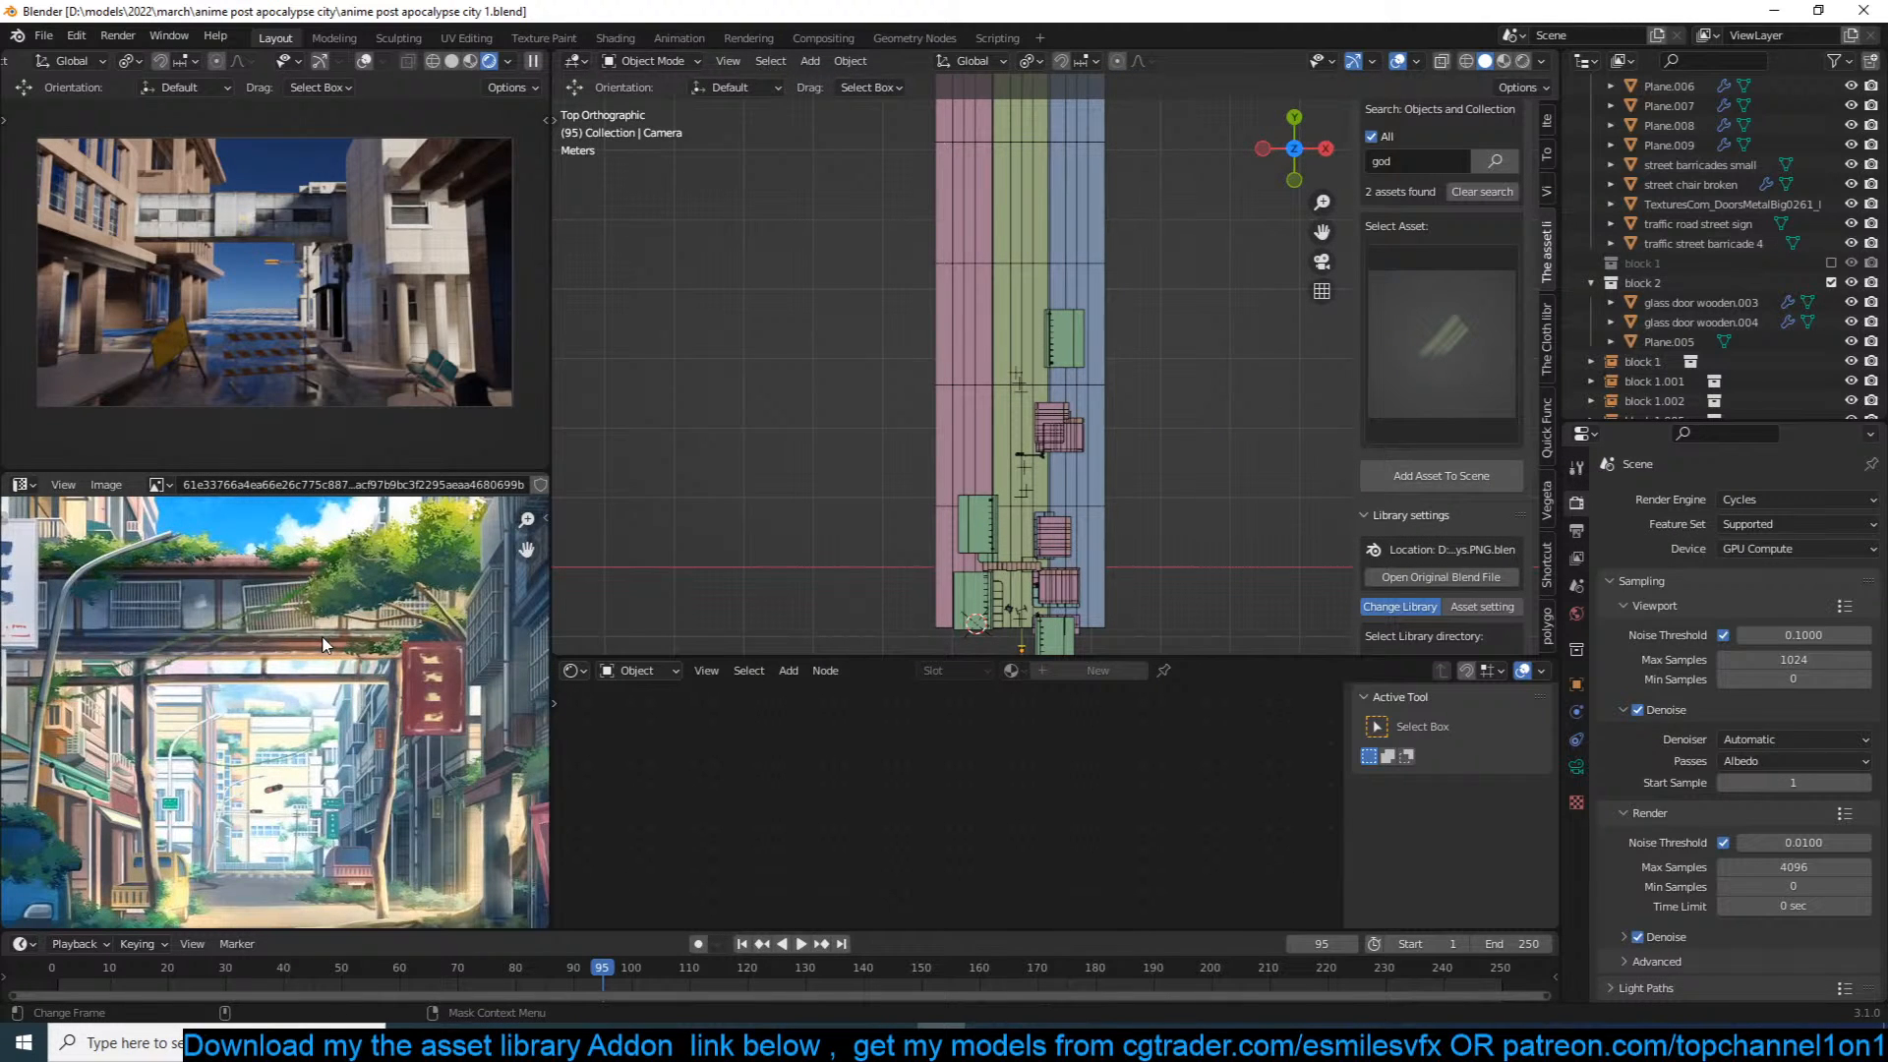
Step: Search the asset library for "building" and choose the brick facade building with large windows
{"action": "scroll", "coordinate": [1436, 356], "scroll_direction": "up", "scroll_amount": 3}
{"action": "left_click", "coordinate": [1419, 279]}
{"action": "type", "text": "building"}
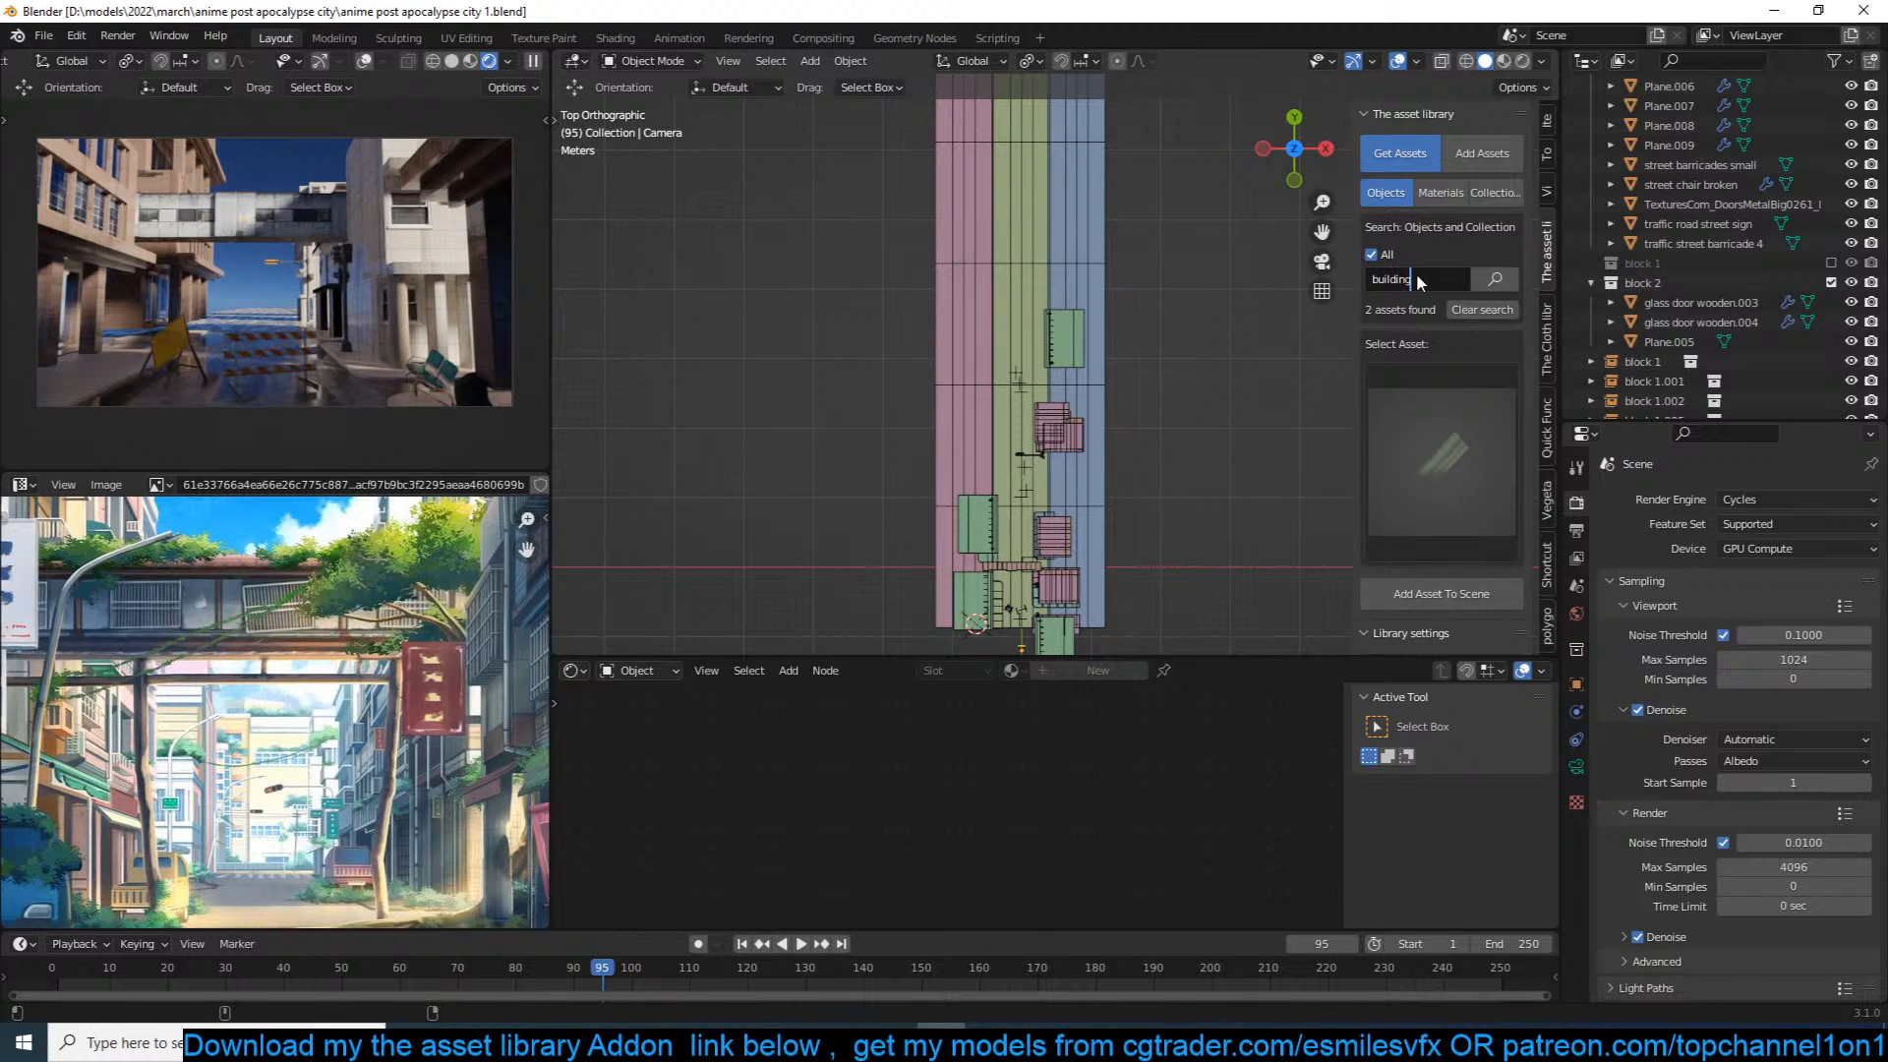
{"action": "key", "text": "Return"}
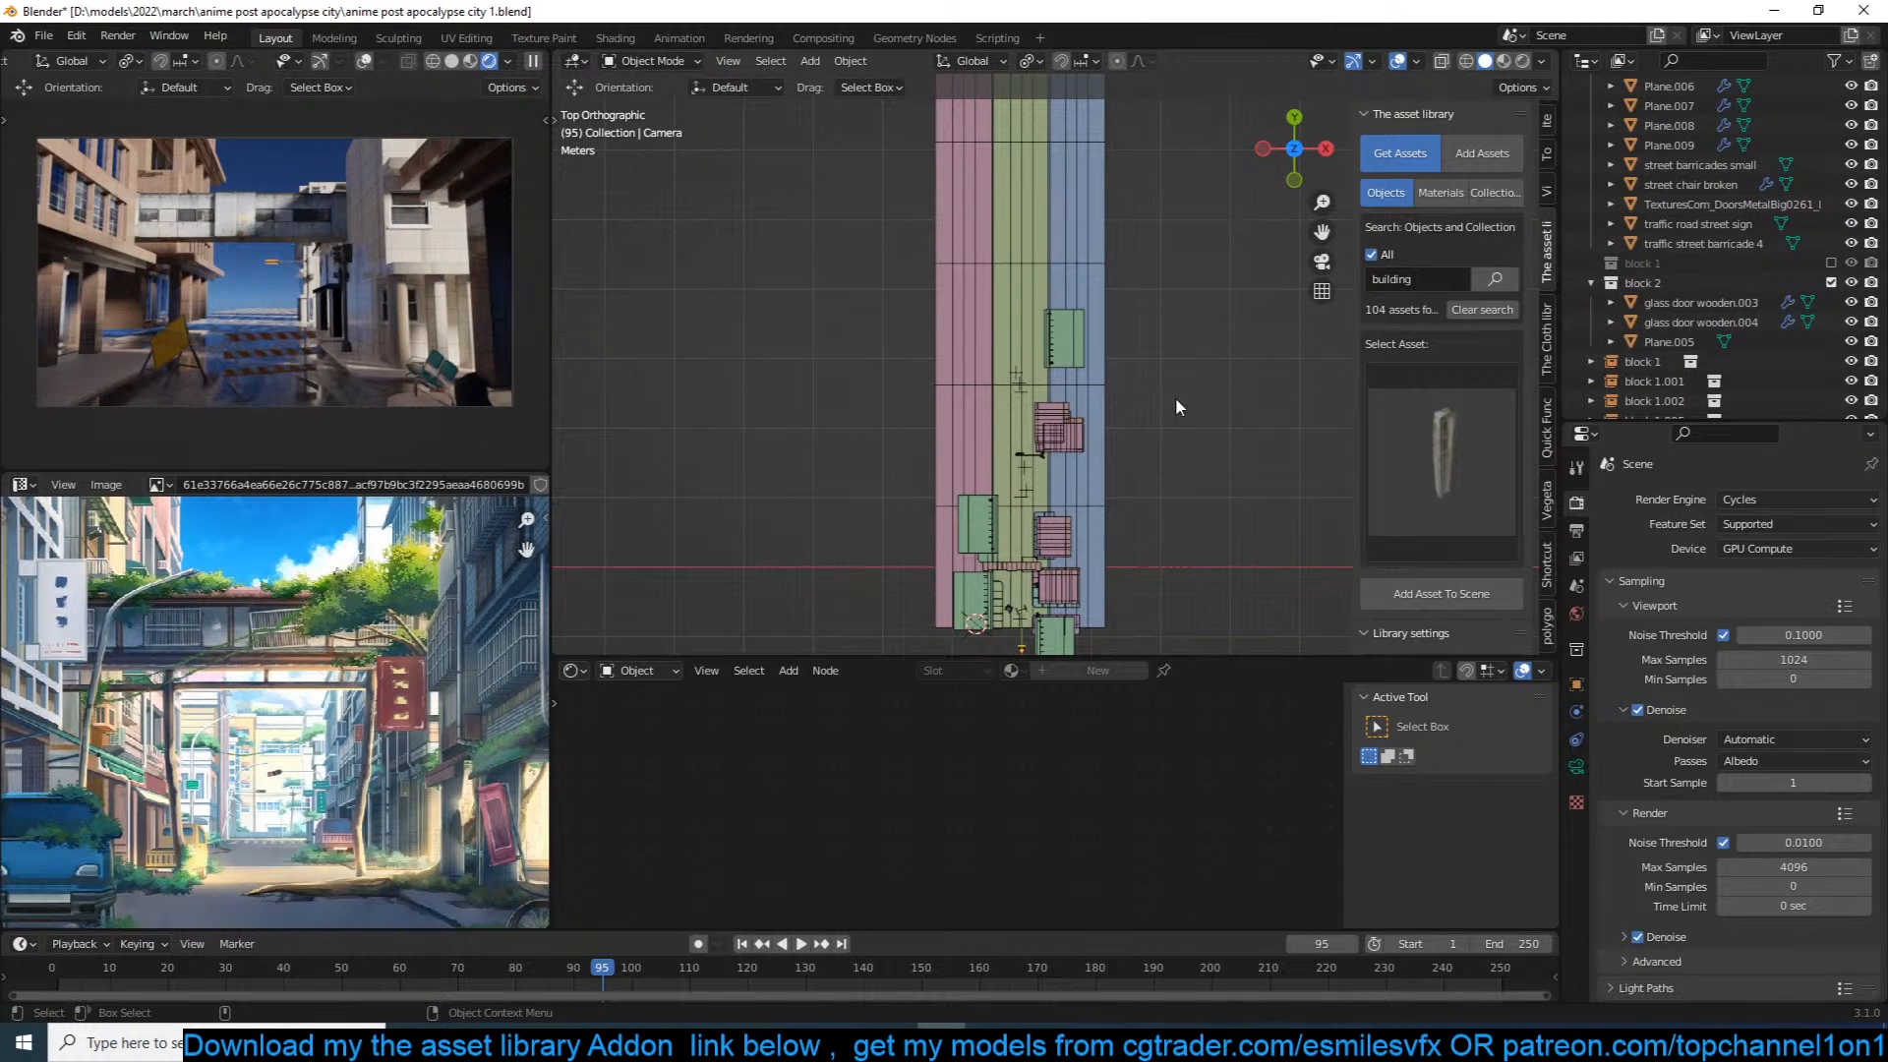
{"action": "left_click", "coordinate": [1434, 388]}
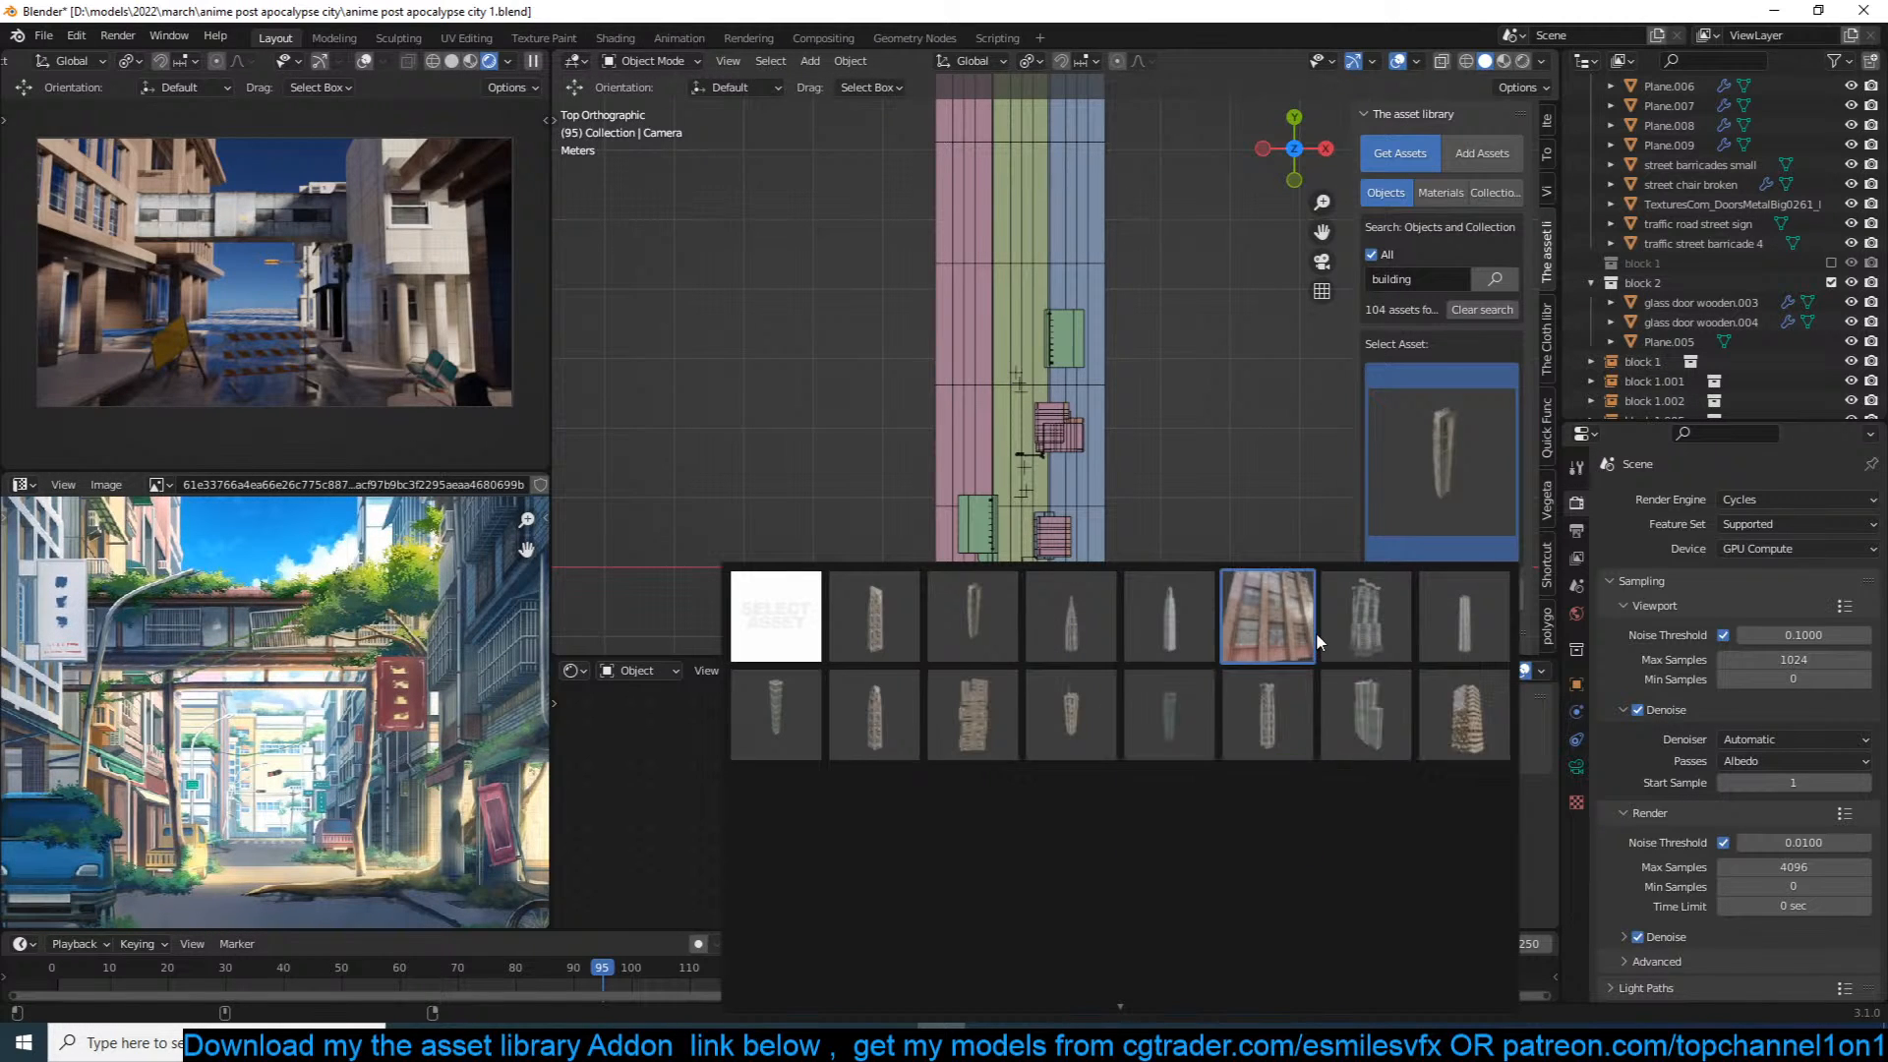
{"action": "left_click", "coordinate": [1278, 620]}
Step: Add the brick facade building on the left side of the street's far end and adjust its position vertically in the camera view
{"action": "scroll", "coordinate": [1027, 305], "scroll_direction": "up", "scroll_amount": 2}
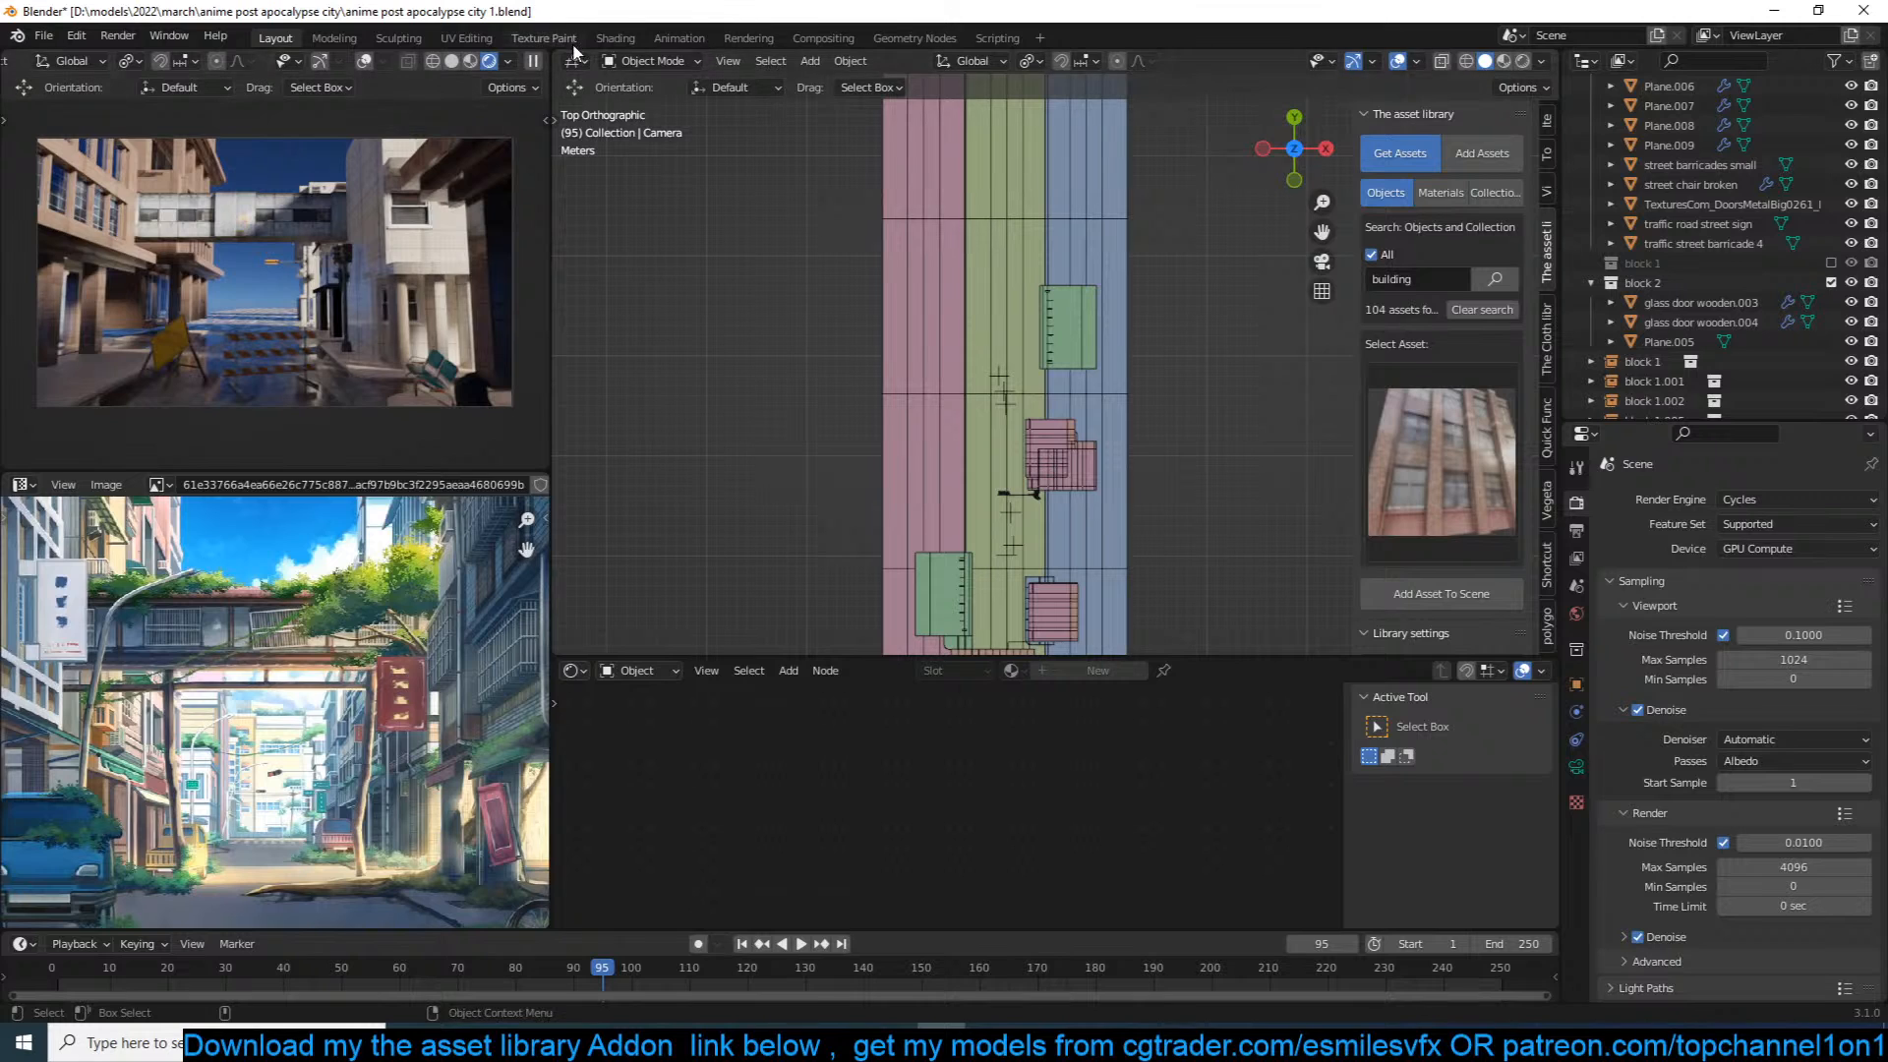
{"action": "right_click", "coordinate": [917, 394], "text": "shift"}
{"action": "left_click", "coordinate": [1444, 594]}
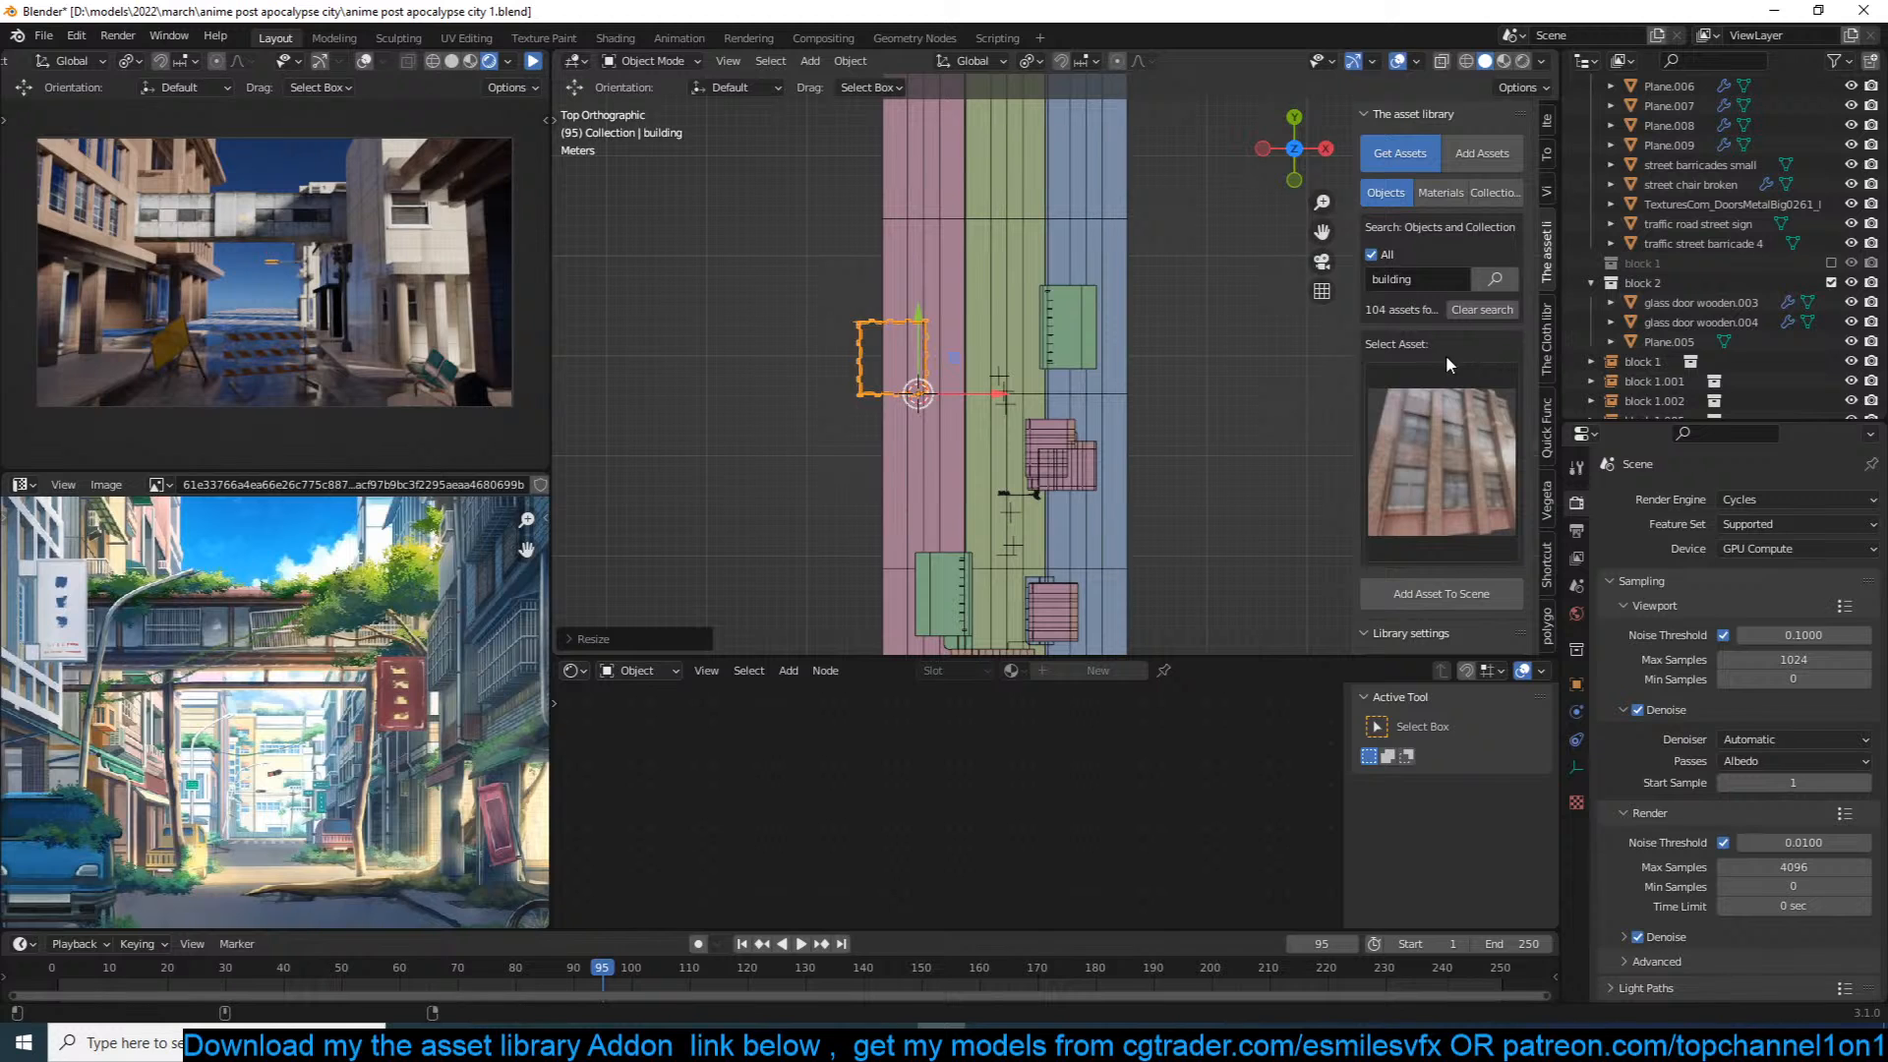
{"action": "key", "text": "KP_0"}
{"action": "key", "text": "g"}
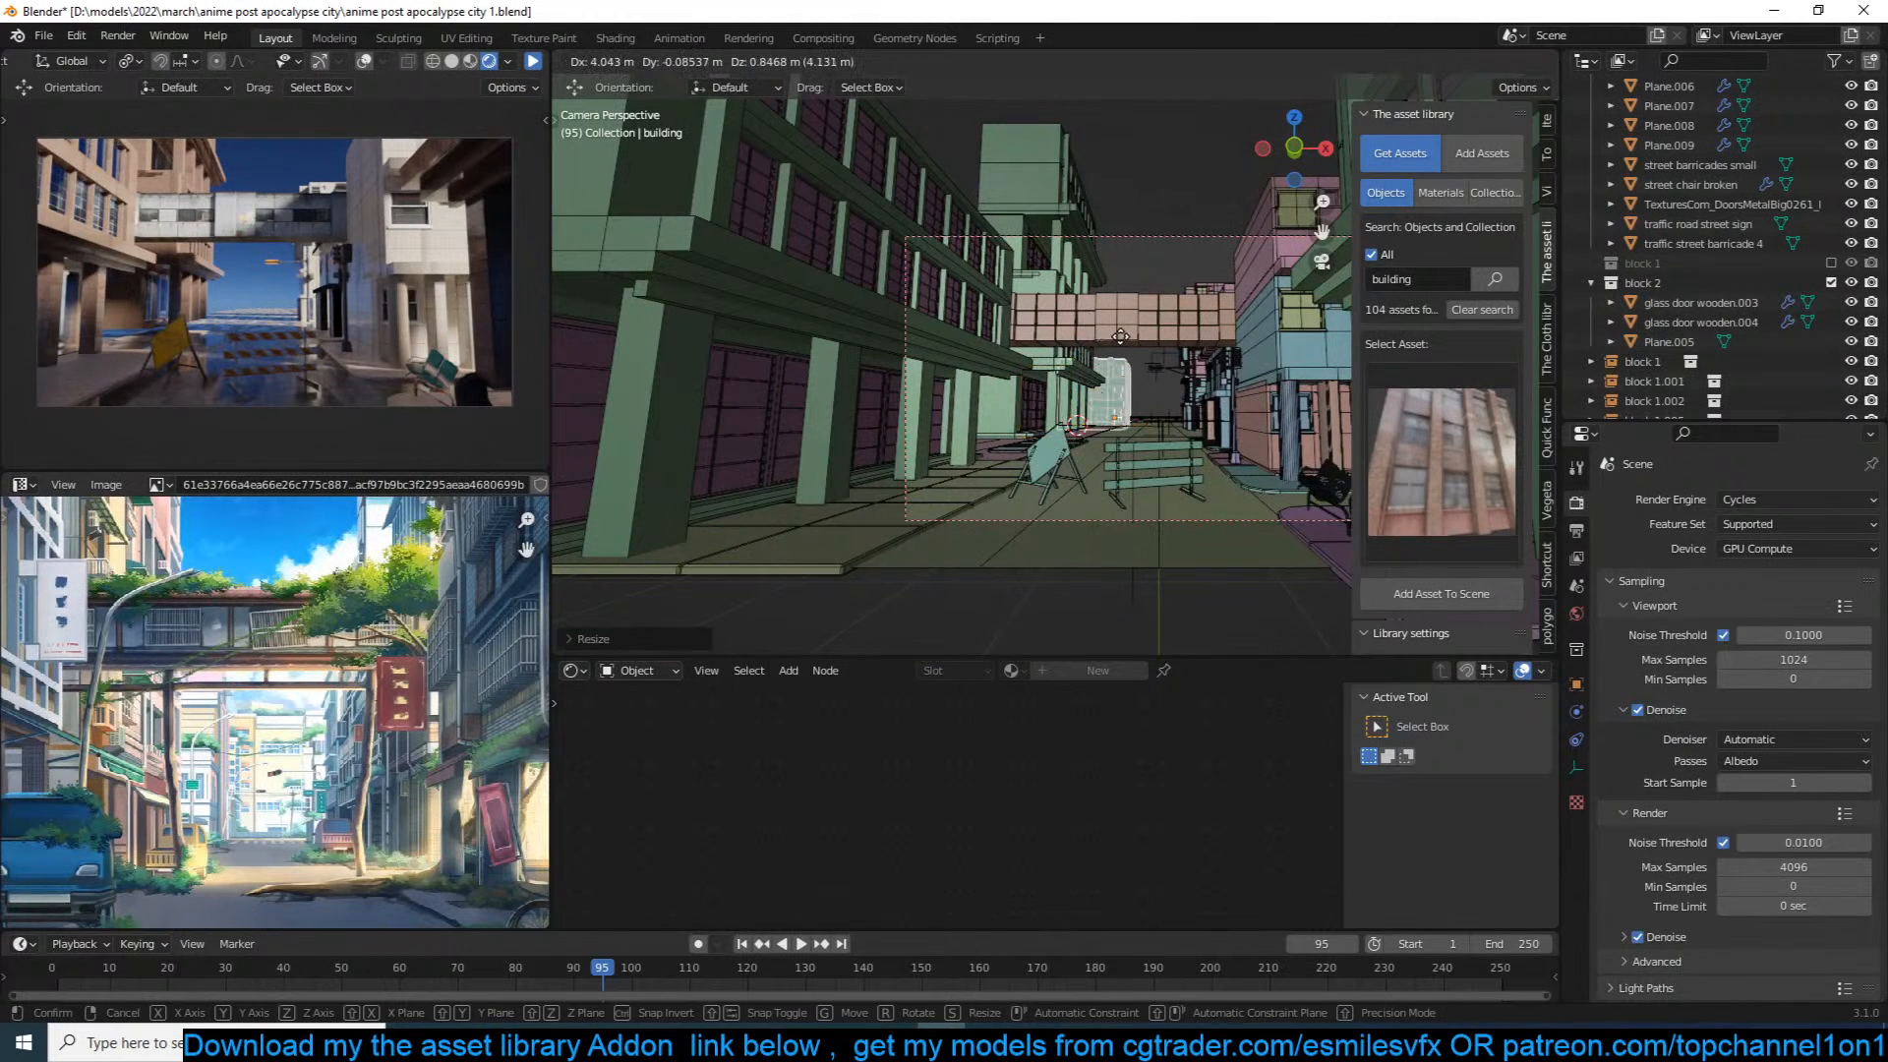
{"action": "key", "text": "z"}
{"action": "left_click", "coordinate": [1110, 334]}
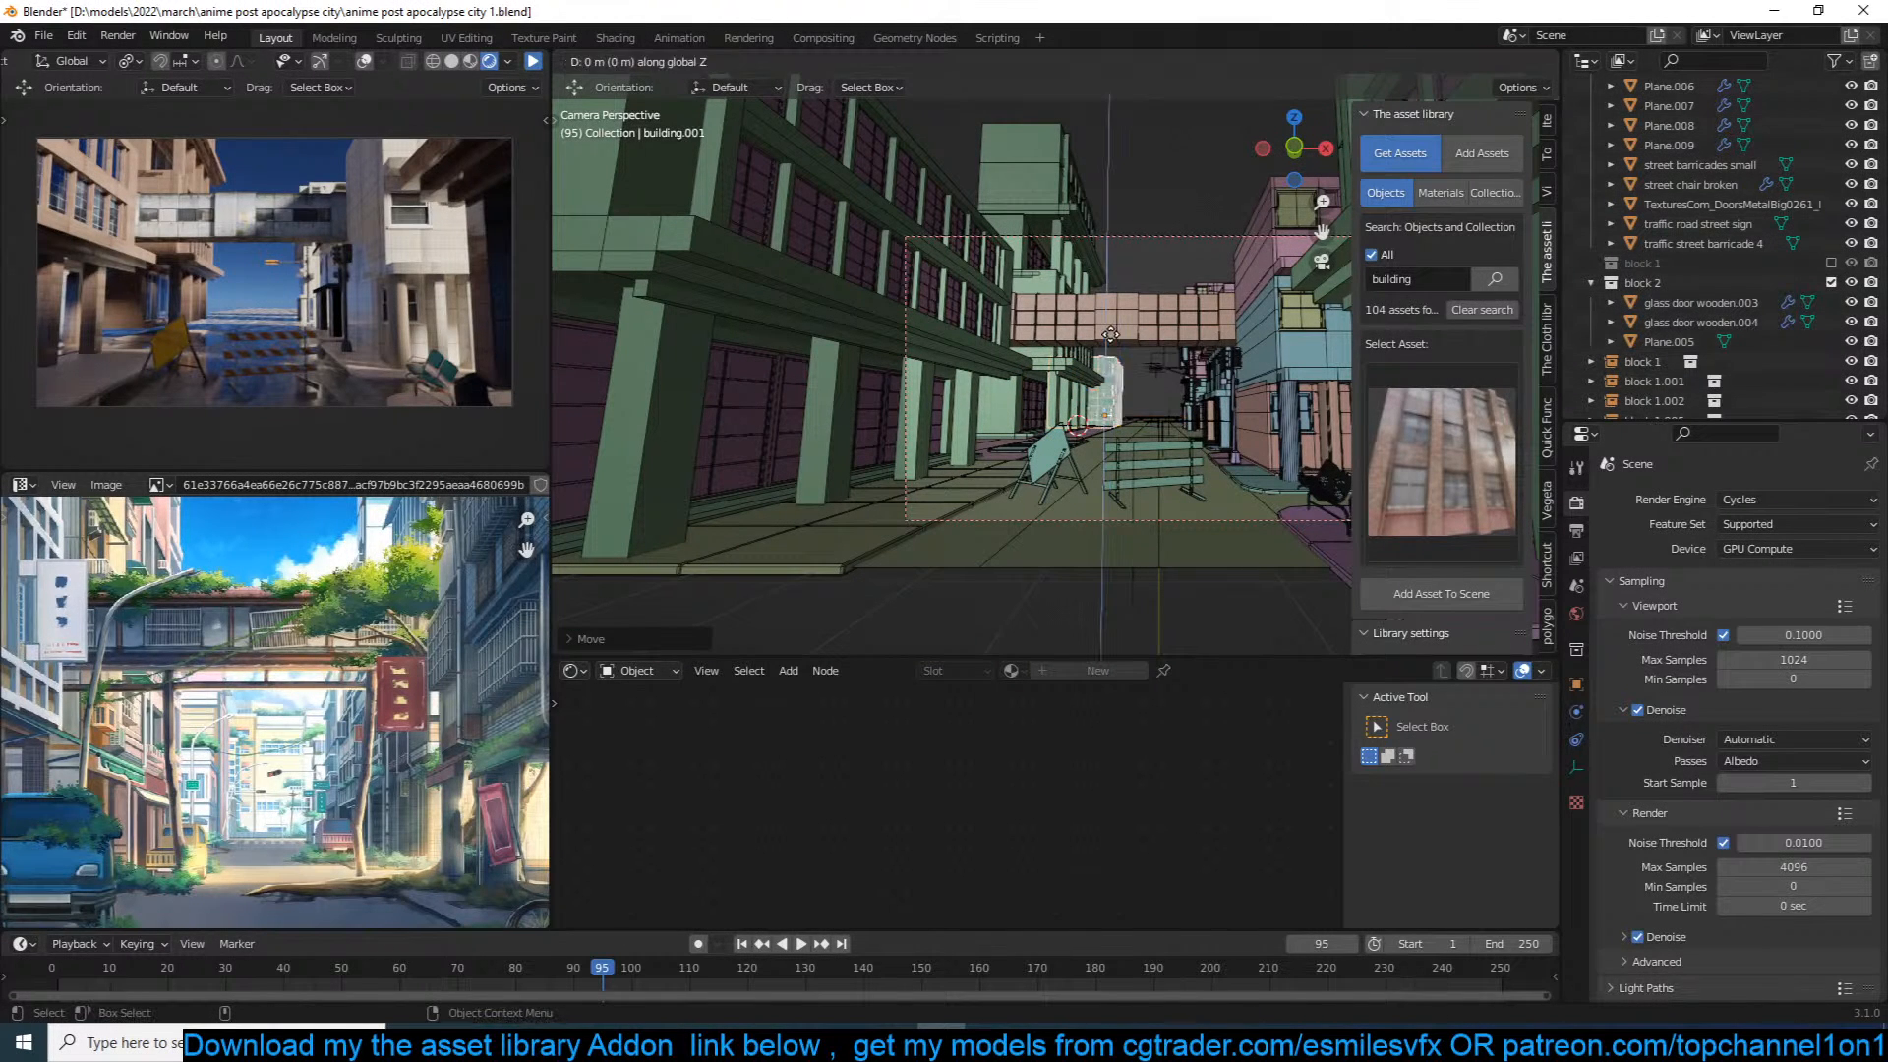
Step: Stack two duplicates of the brick facade building above the original along the global Z axis
{"action": "left_click", "coordinate": [1145, 263]}
{"action": "key", "text": "shift+d"}
{"action": "key", "text": "z"}
{"action": "left_click", "coordinate": [1177, 187]}
{"action": "left_click", "coordinate": [1182, 195]}
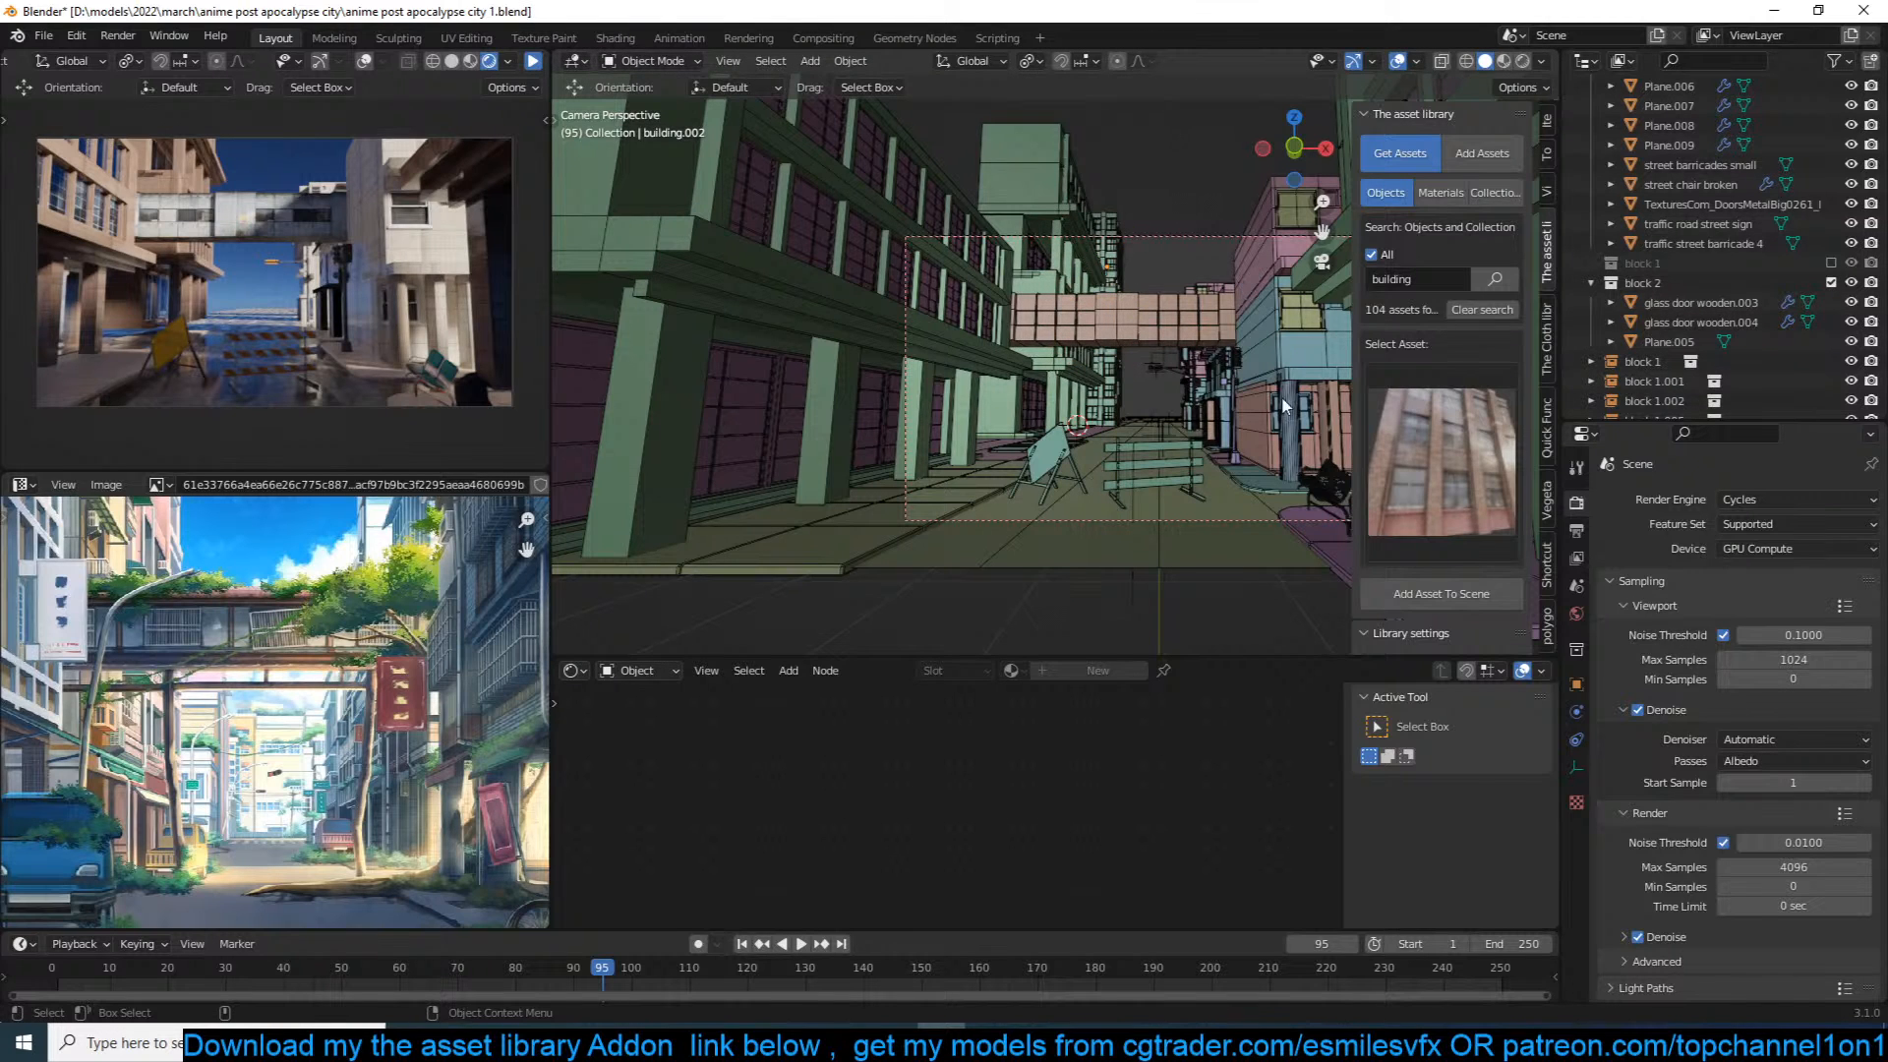
Step: Choose the white stepped building with horizontal window bands and add it on the right side of the street, beyond the existing buildings
{"action": "left_click", "coordinate": [1441, 462]}
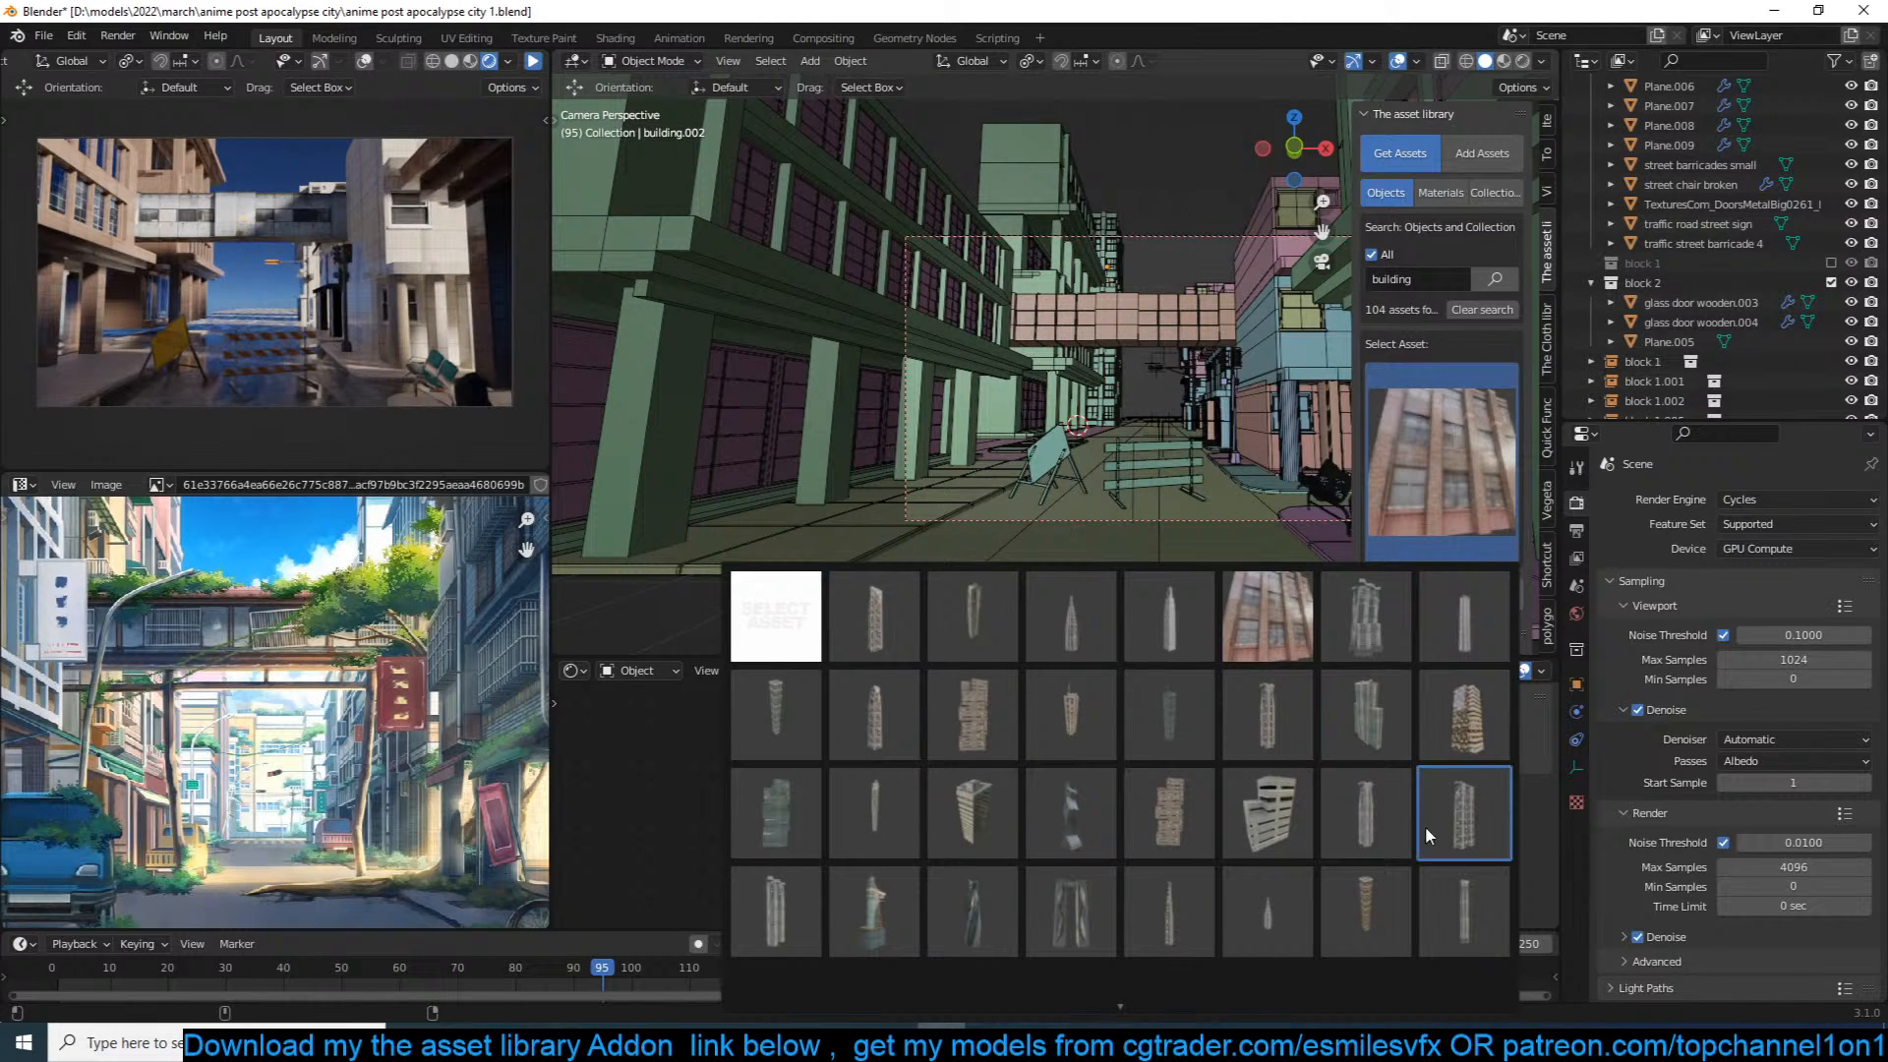
{"action": "left_click", "coordinate": [1270, 820]}
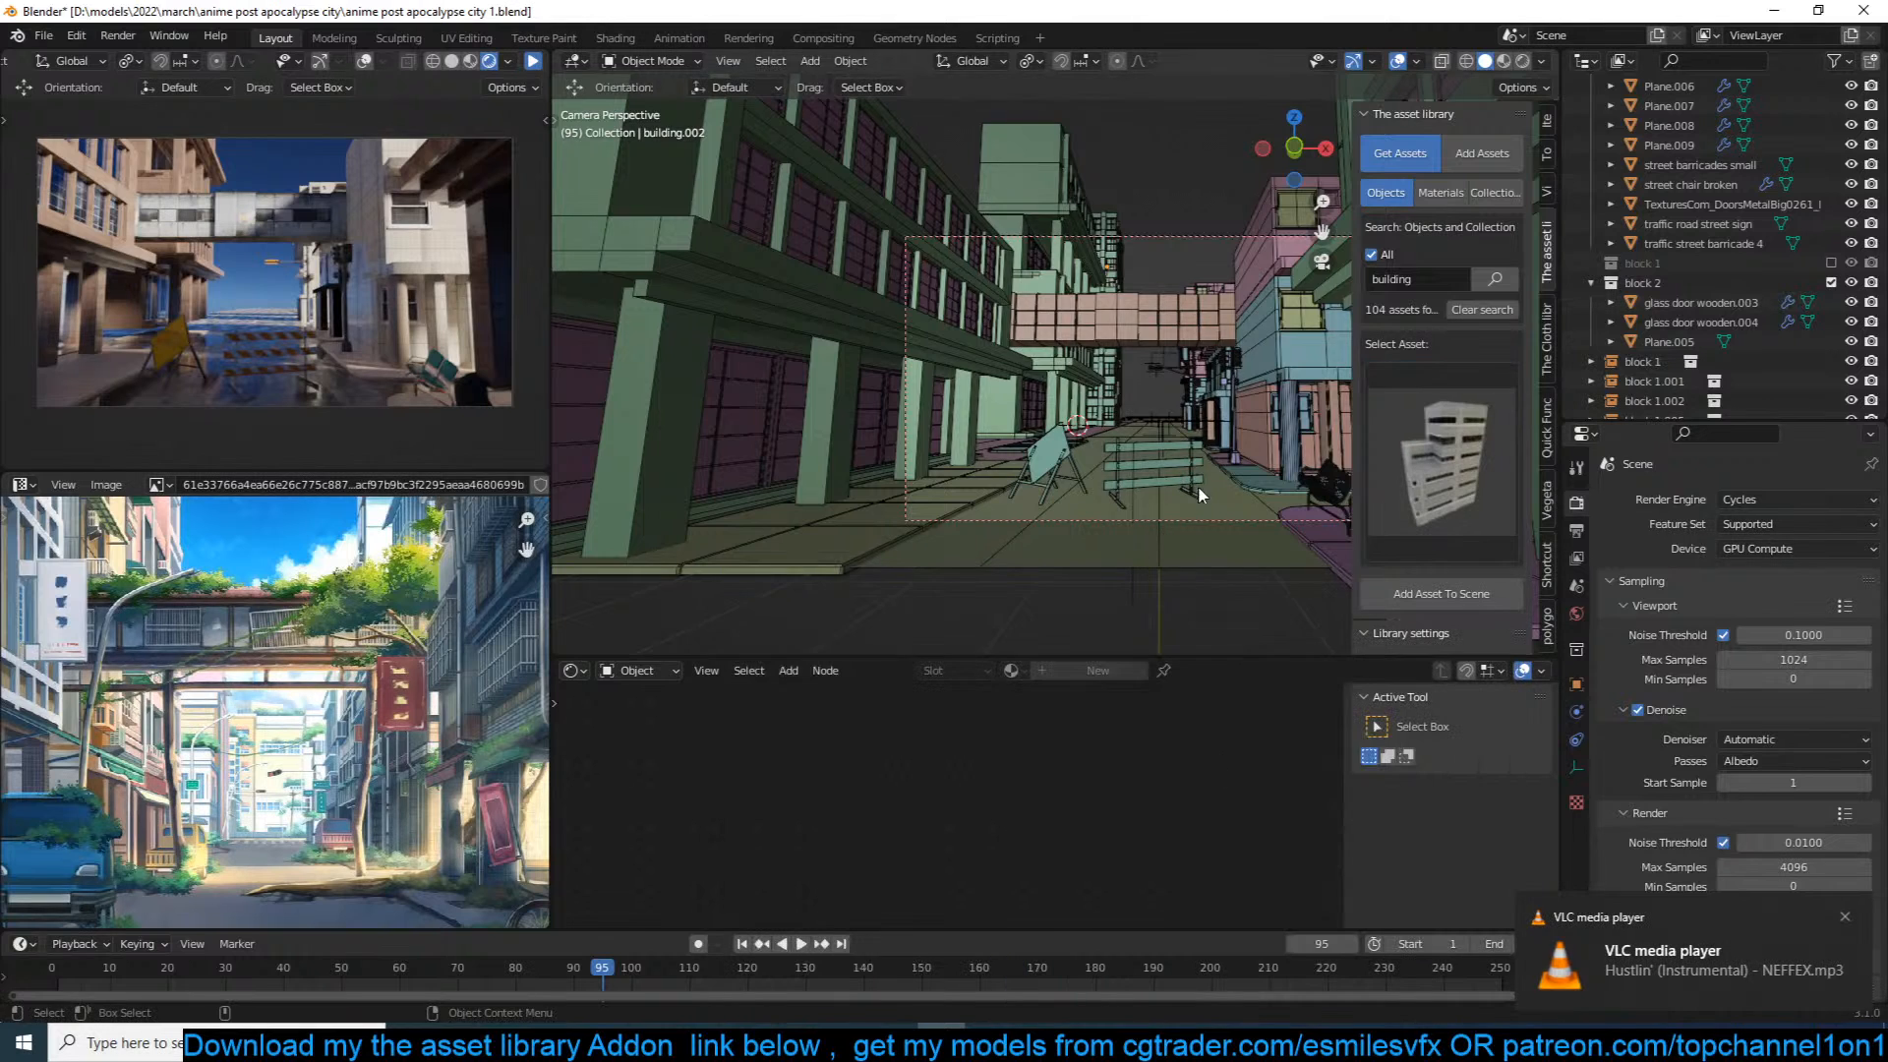
{"action": "middle_click_drag", "start_coordinate": [1174, 517], "coordinate": [1197, 543]}
{"action": "key", "text": "KP_7"}
{"action": "scroll", "coordinate": [1198, 537], "scroll_direction": "down", "scroll_amount": 3}
{"action": "middle_click_drag", "start_coordinate": [1170, 443], "coordinate": [1097, 611], "text": "shift"}
{"action": "left_click", "coordinate": [1441, 594]}
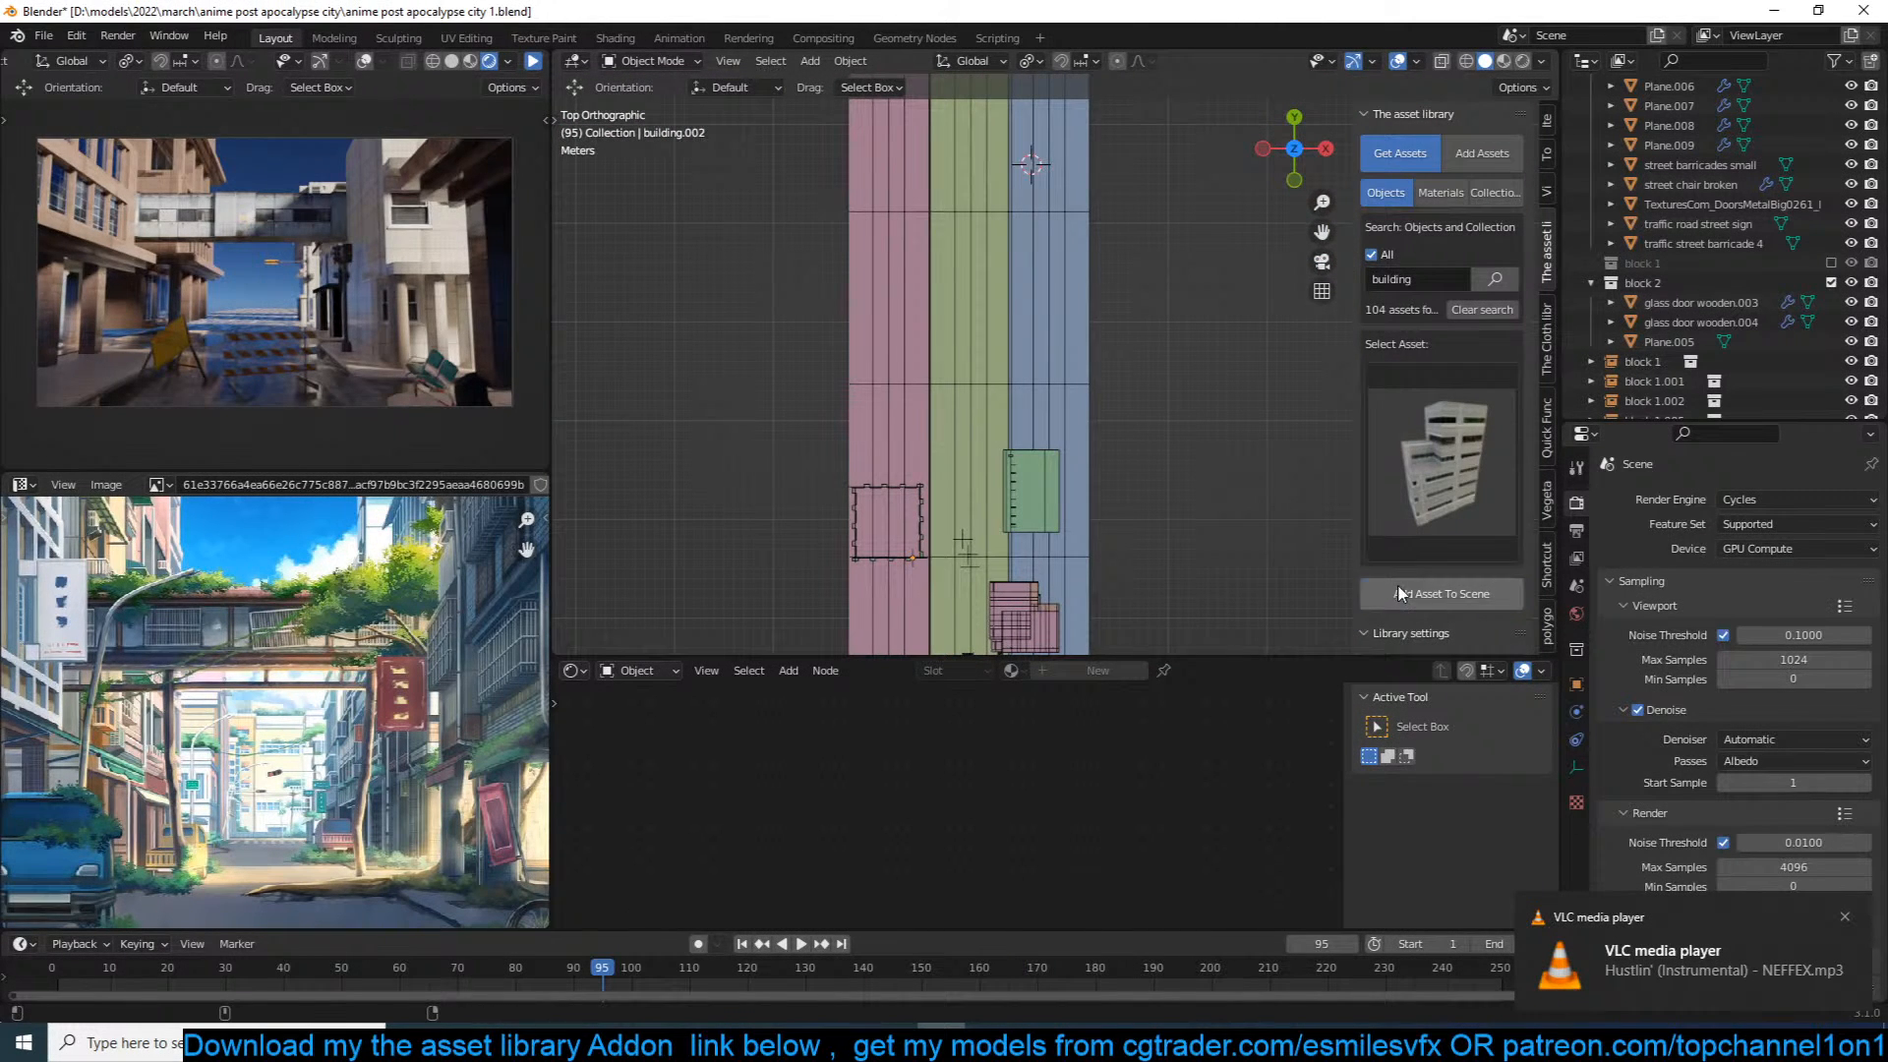
Step: Rotate the stepped building by 90° and enlarge it by a factor of about 1.68
{"action": "key", "text": "s"}
{"action": "left_click", "coordinate": [1334, 209]}
{"action": "type", "text": "r90"}
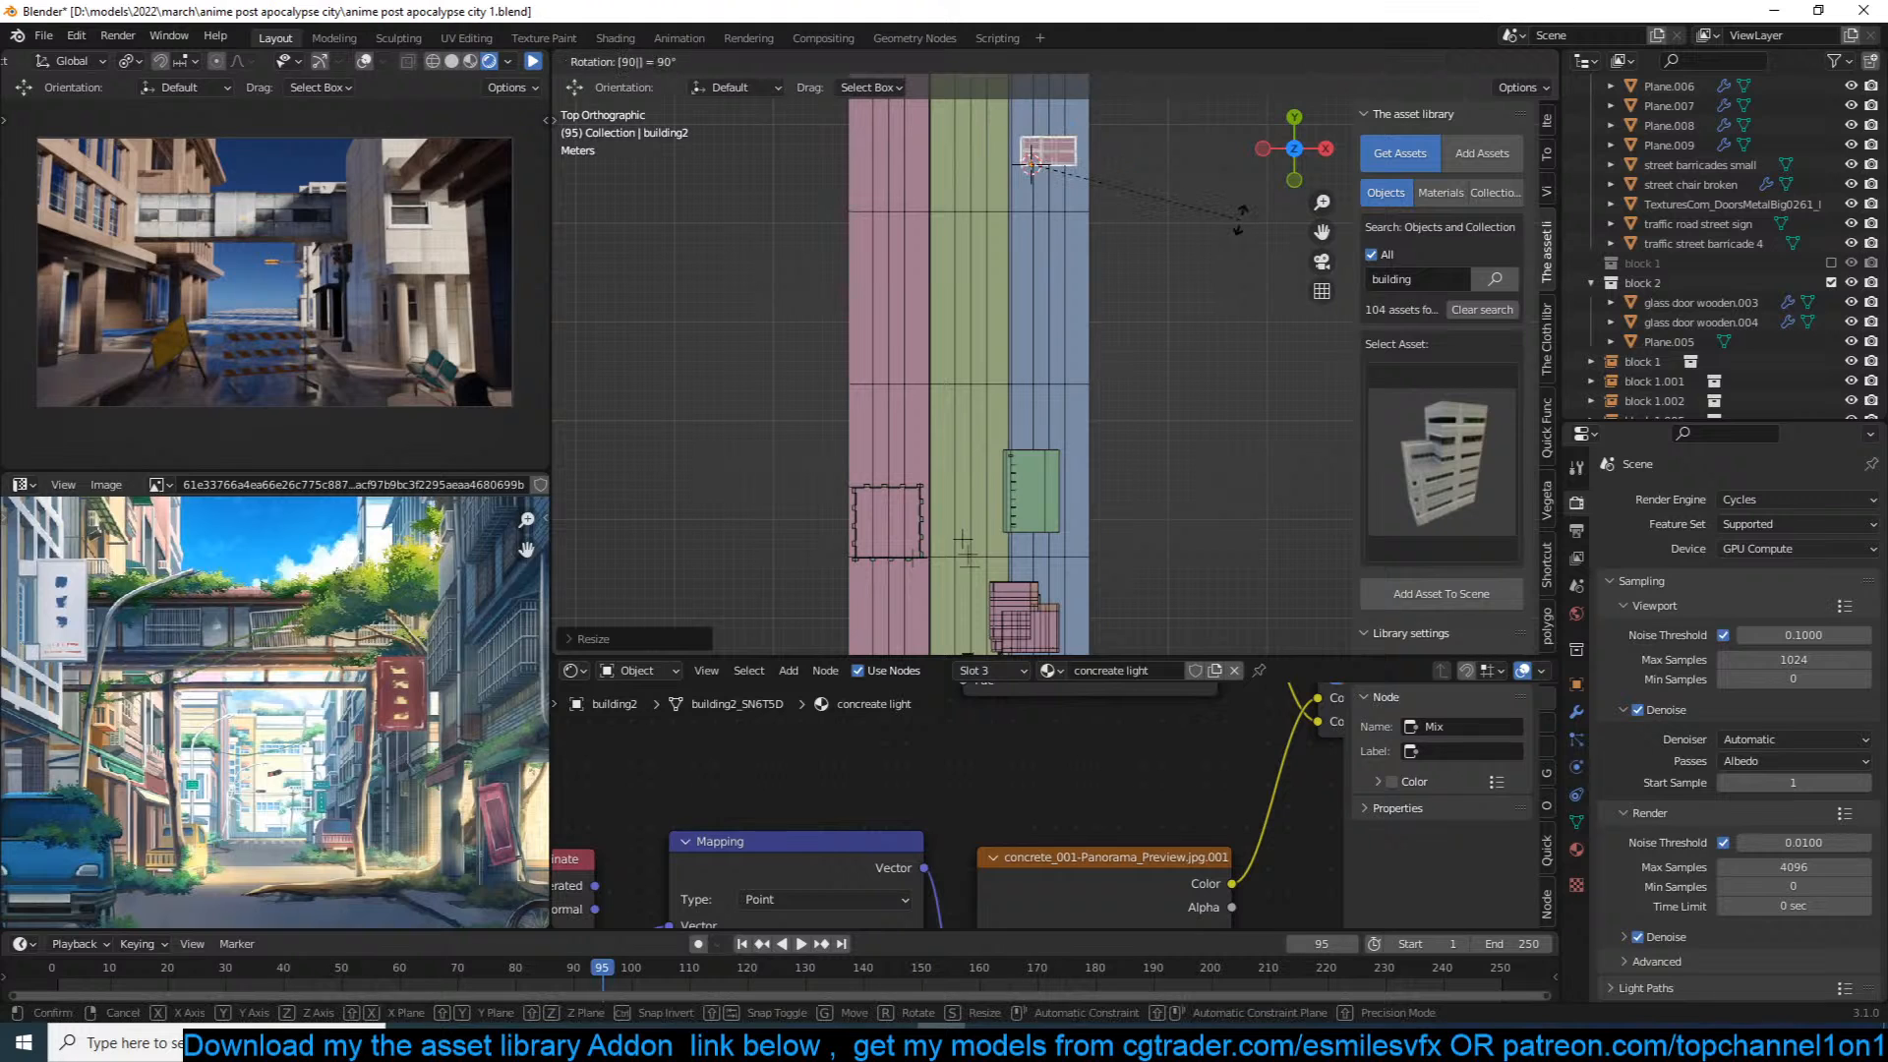
{"action": "key", "text": "Return"}
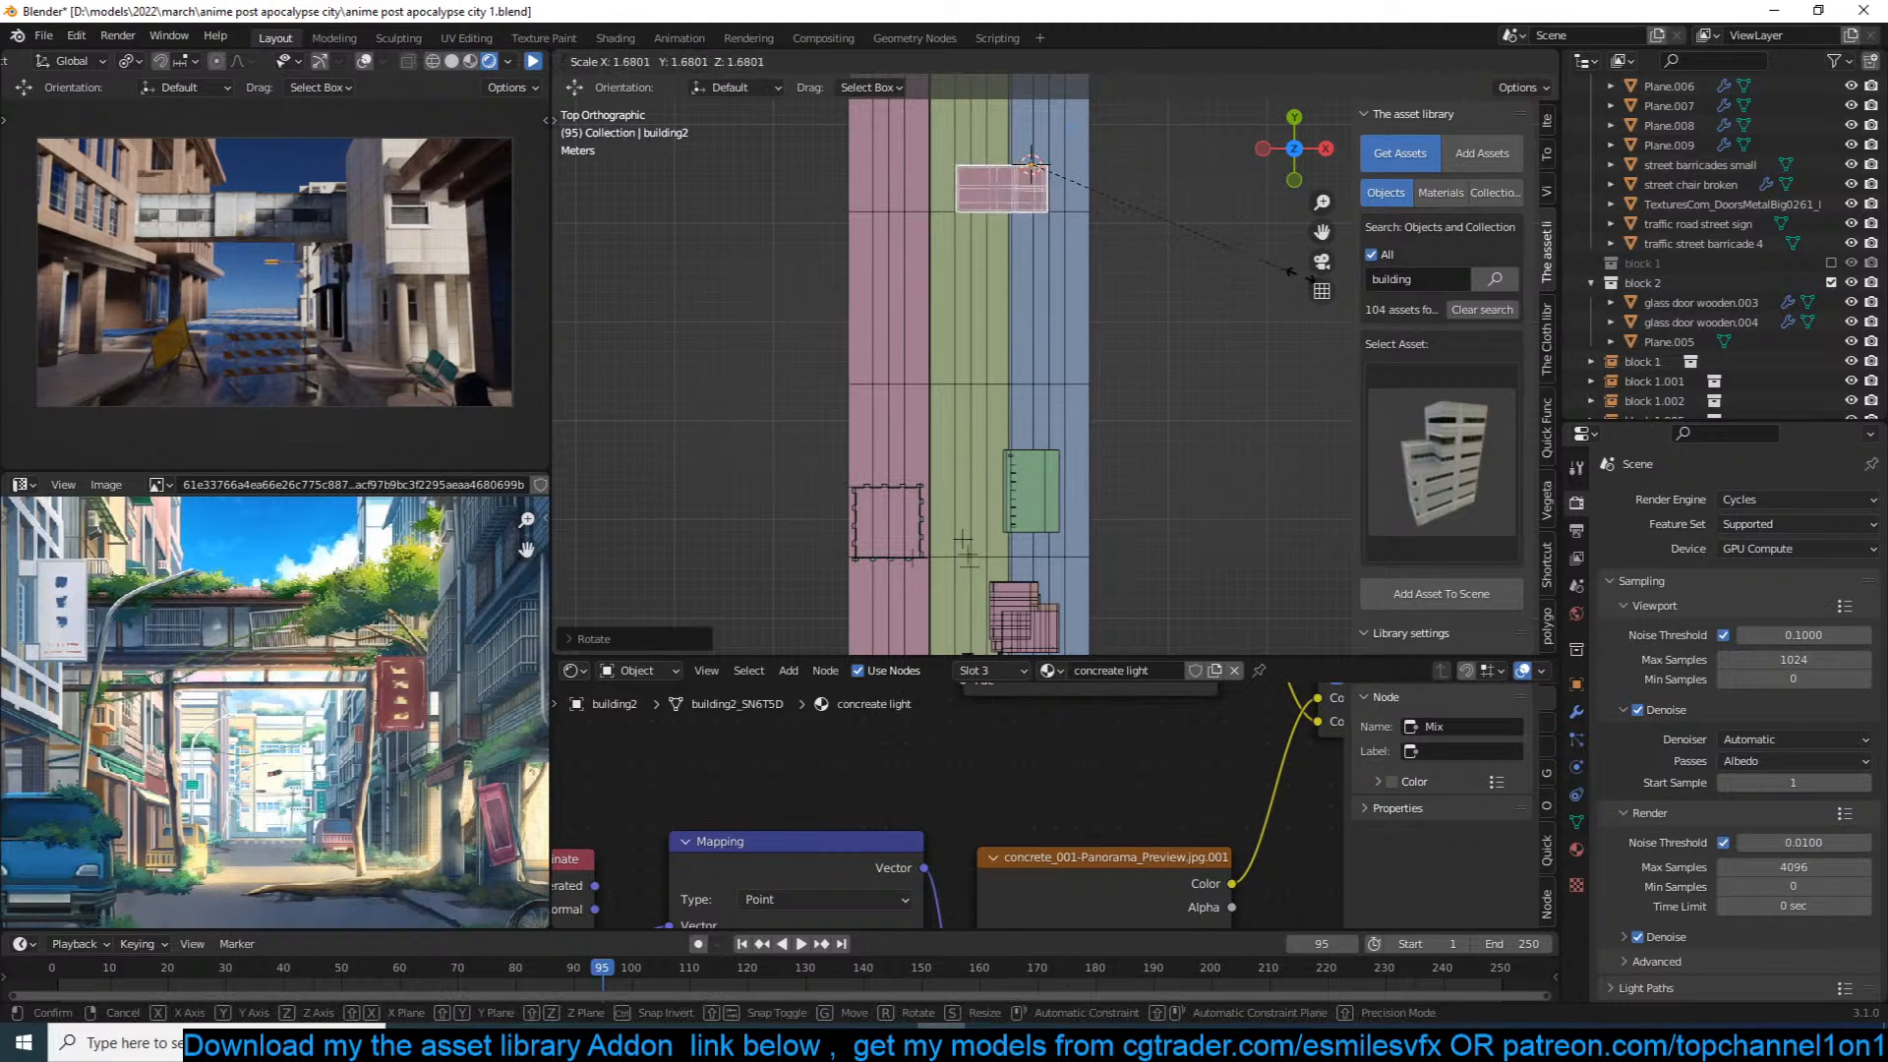
Step: Duplicate the stepped building and move the copy towards the left side of the street's far end
{"action": "key", "text": "KP_0"}
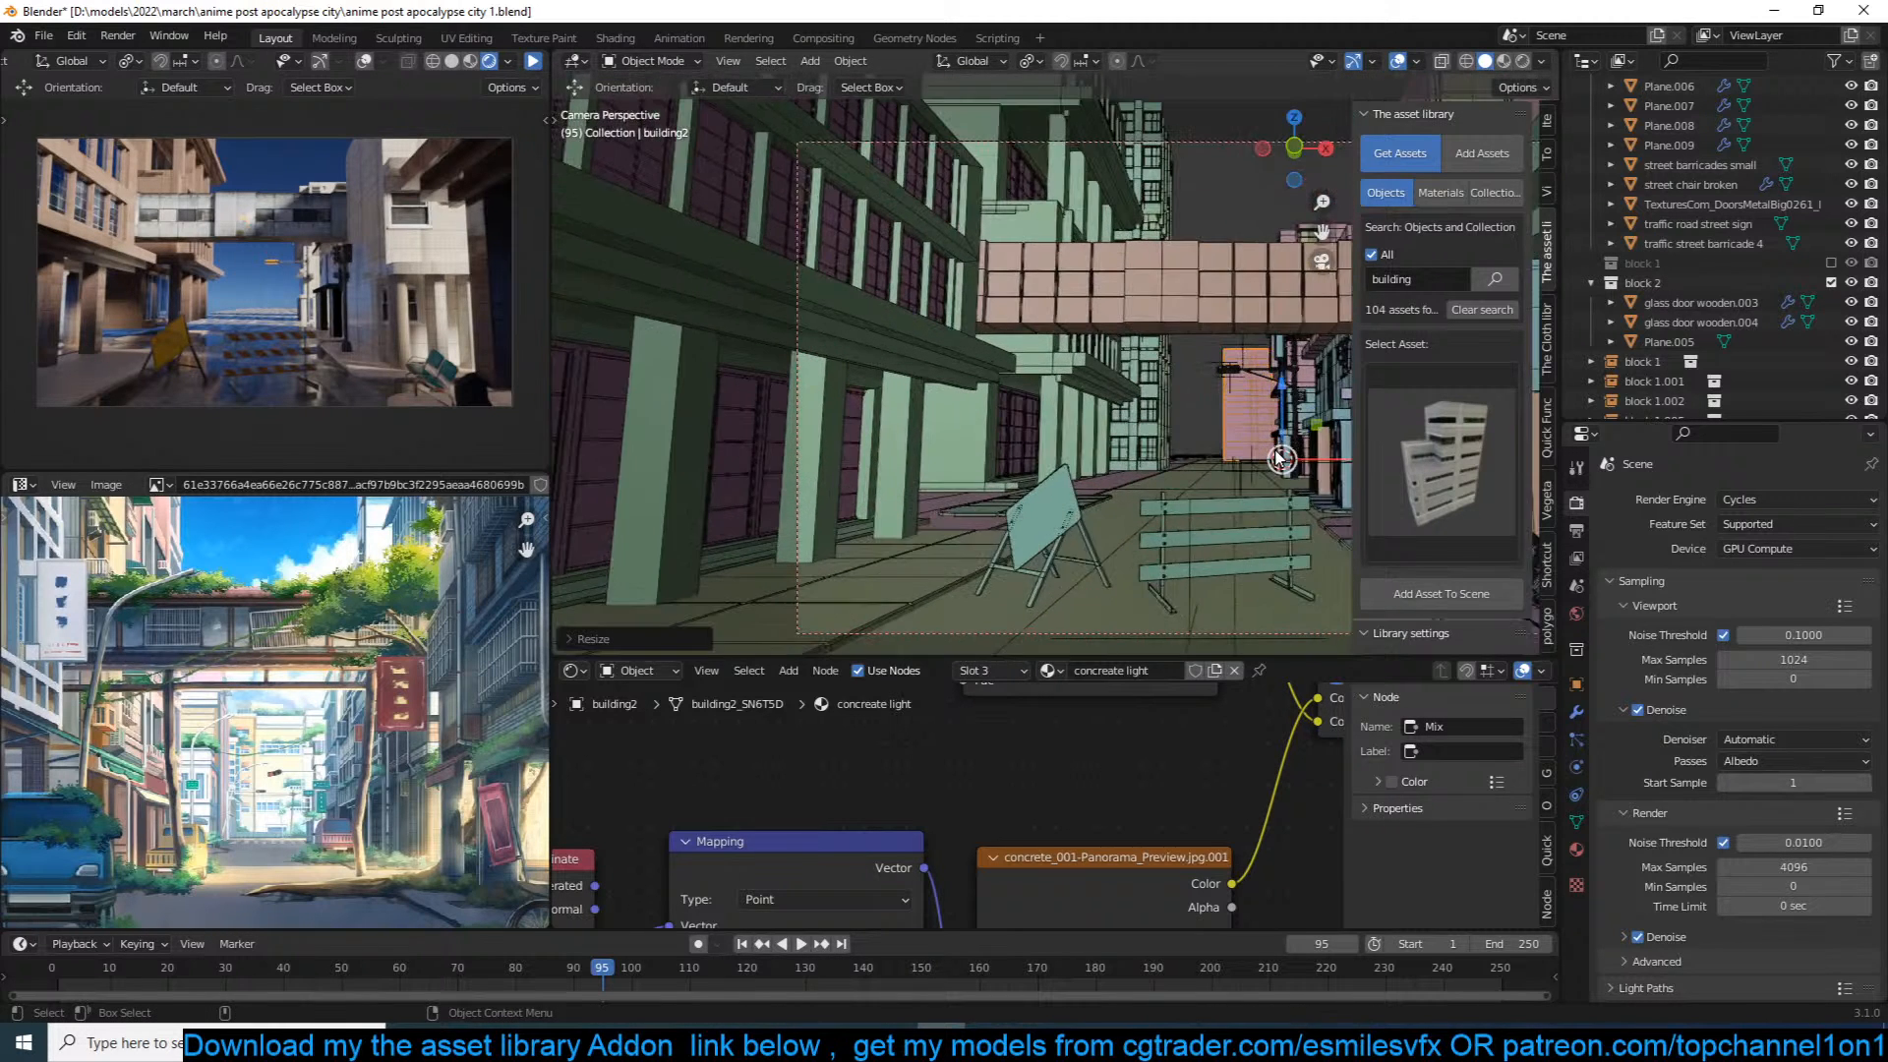
{"action": "key", "text": "shift+d"}
{"action": "right_click", "coordinate": [1249, 460]}
{"action": "left_click_drag", "start_coordinate": [1243, 468], "coordinate": [1163, 472]}
{"action": "key", "text": "KP_7"}
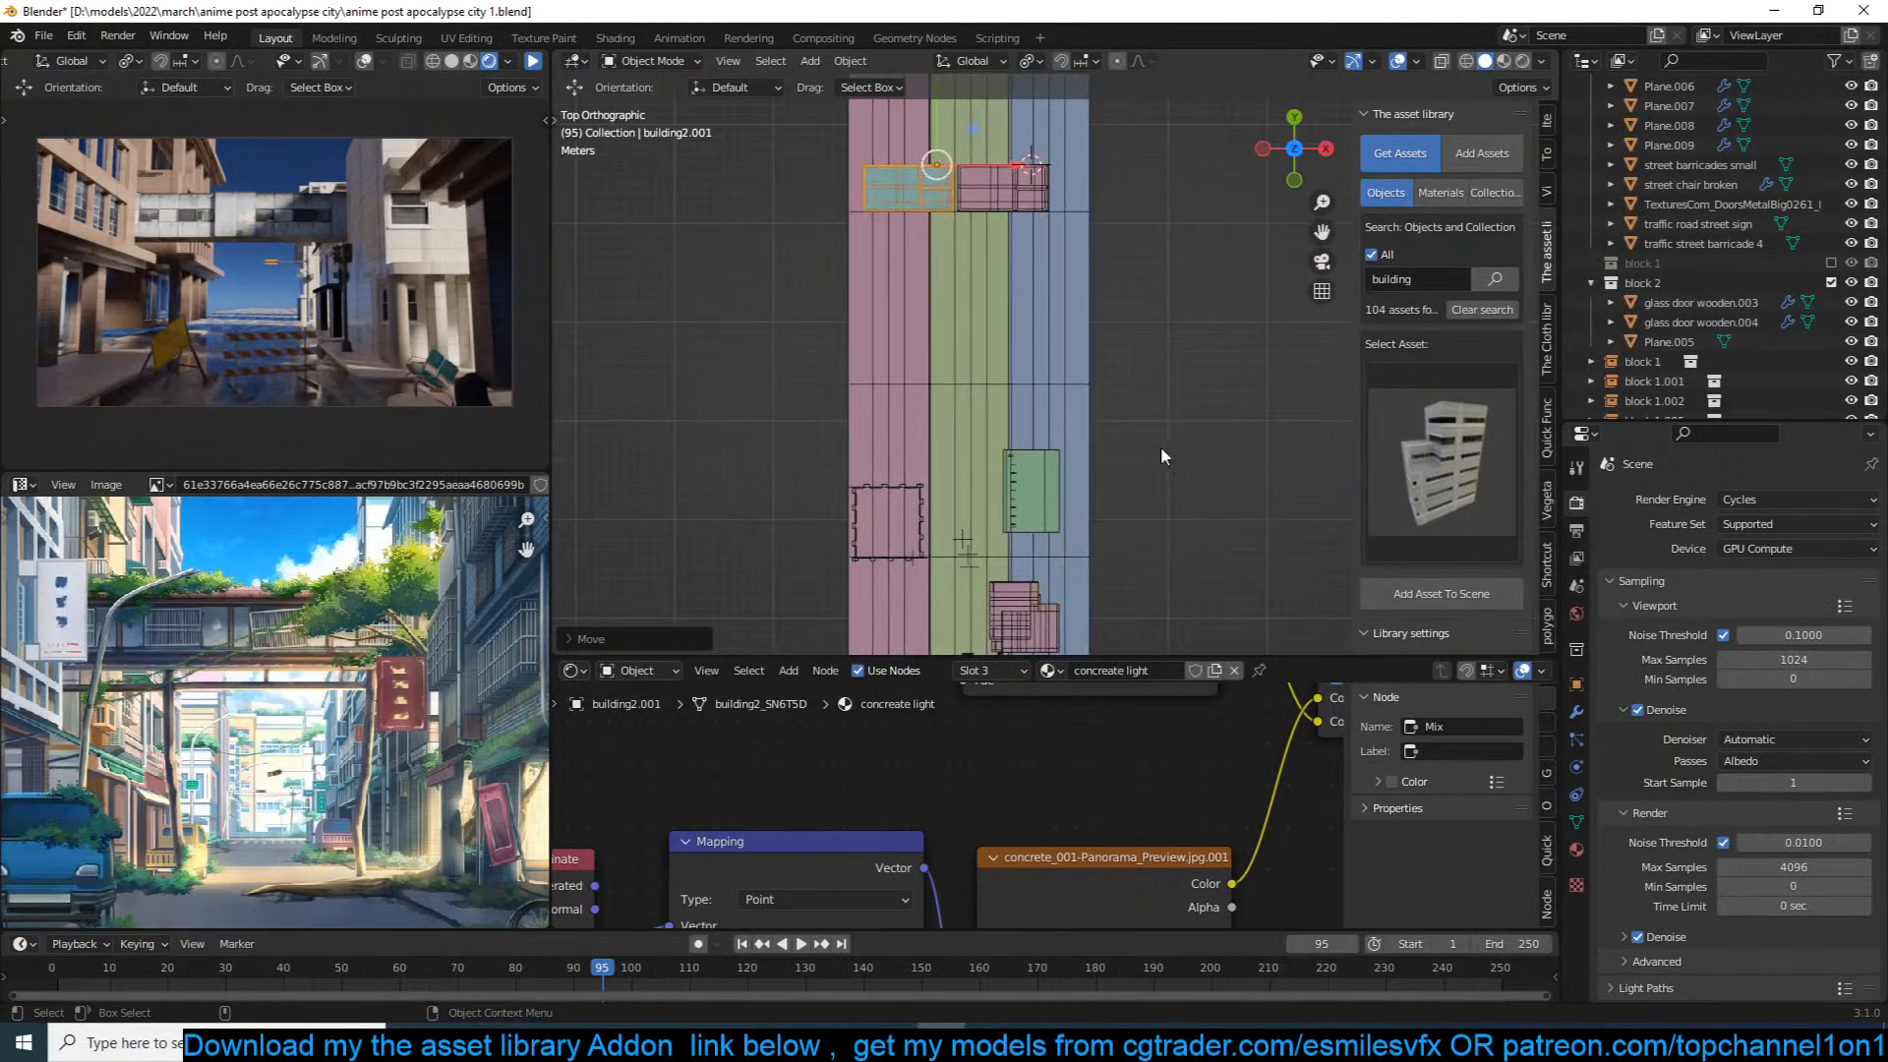
Step: Add the brown corner building with shopfronts and place it on the right side, just in front of the stepped building
{"action": "left_click", "coordinate": [1455, 513]}
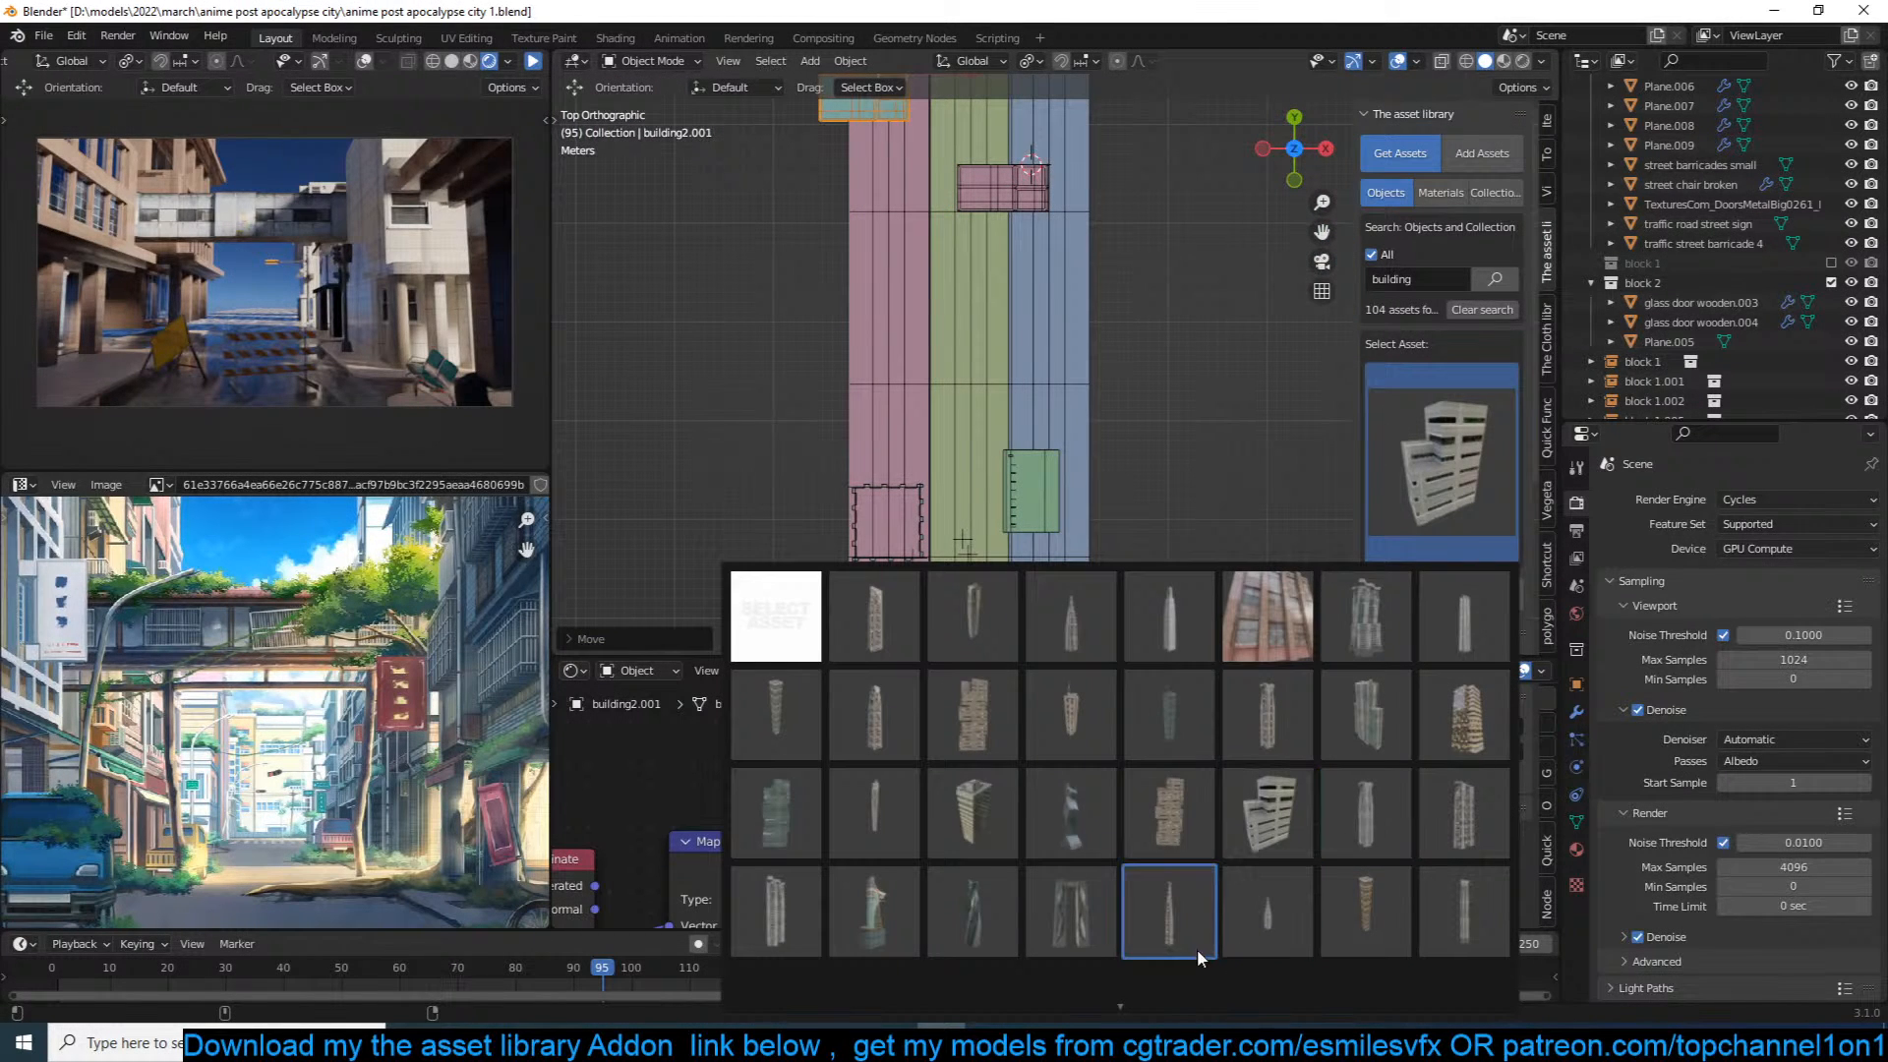
{"action": "mouse_move", "coordinate": [1129, 1006]}
{"action": "scroll", "coordinate": [1141, 998], "scroll_direction": "down", "scroll_amount": 2}
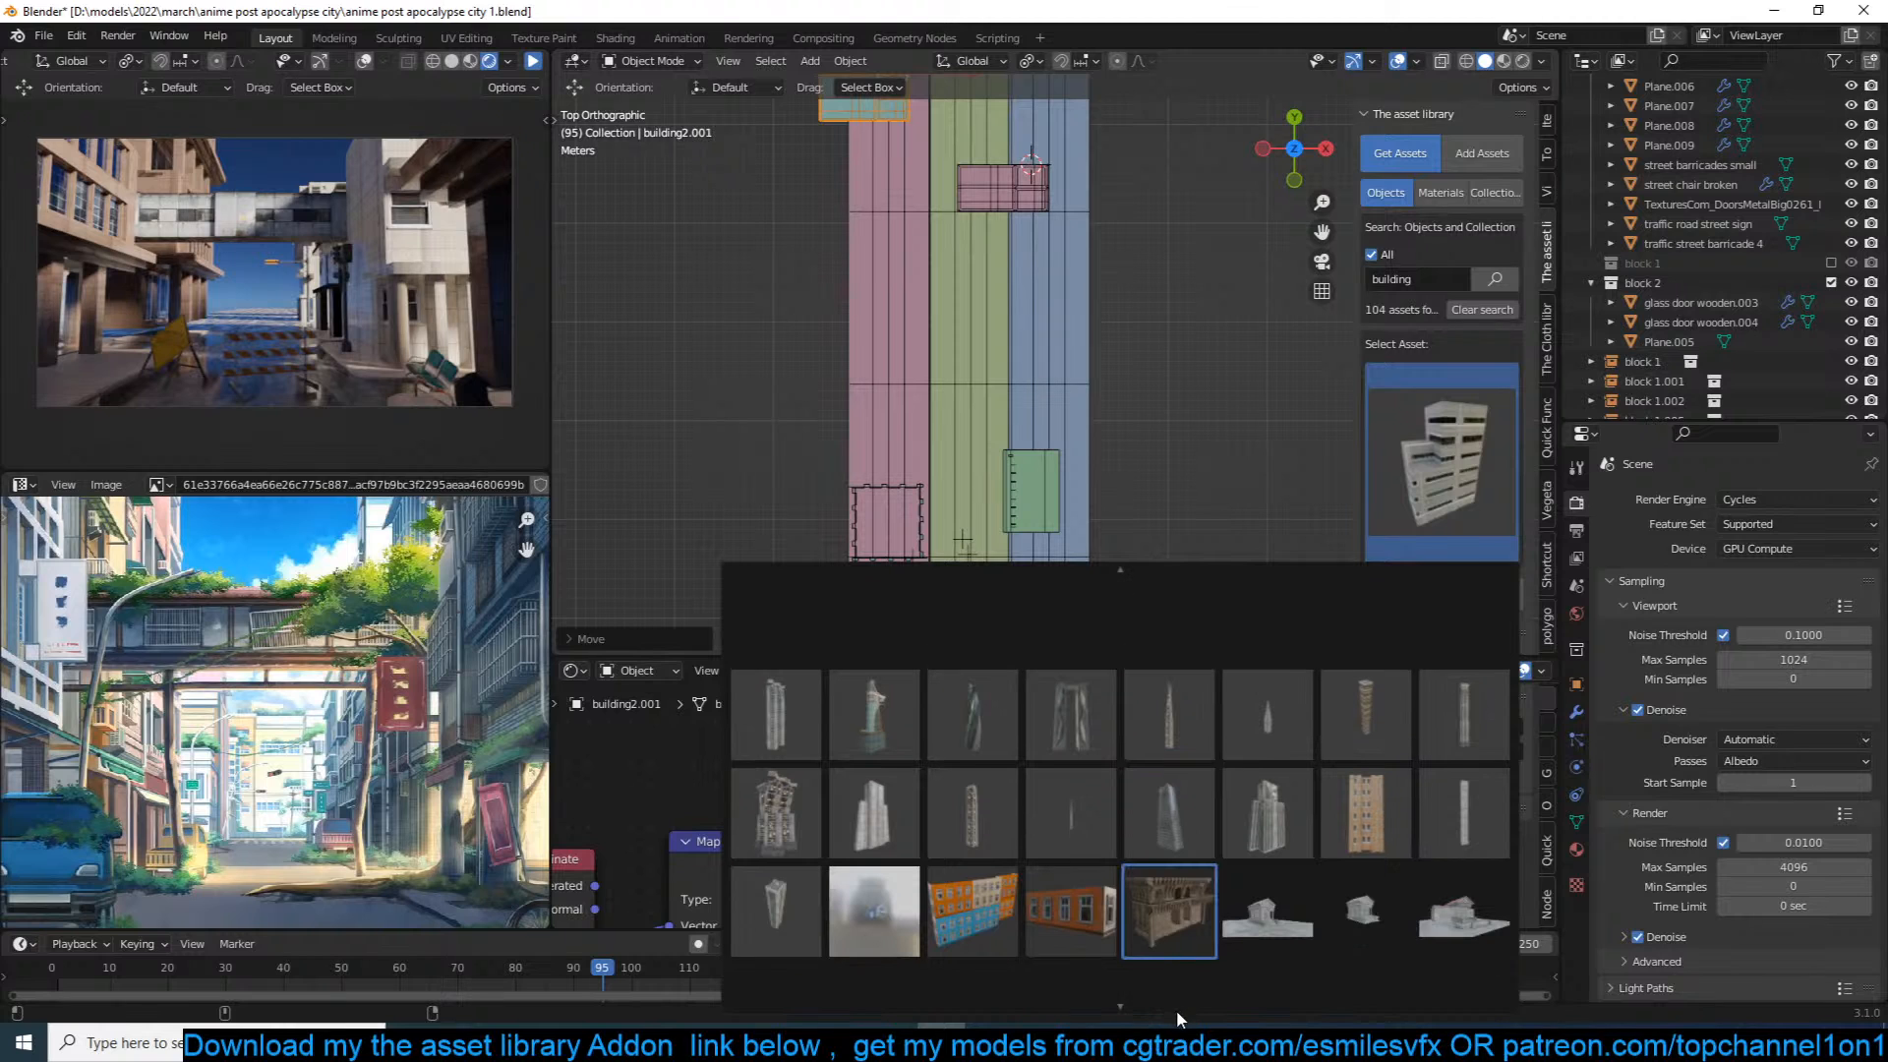
{"action": "left_click", "coordinate": [1079, 936]}
{"action": "middle_click_drag", "start_coordinate": [1128, 420], "coordinate": [1154, 529], "text": "shift"}
{"action": "scroll", "coordinate": [1150, 521], "scroll_direction": "up", "scroll_amount": 1}
{"action": "right_click", "coordinate": [920, 415], "text": "shift"}
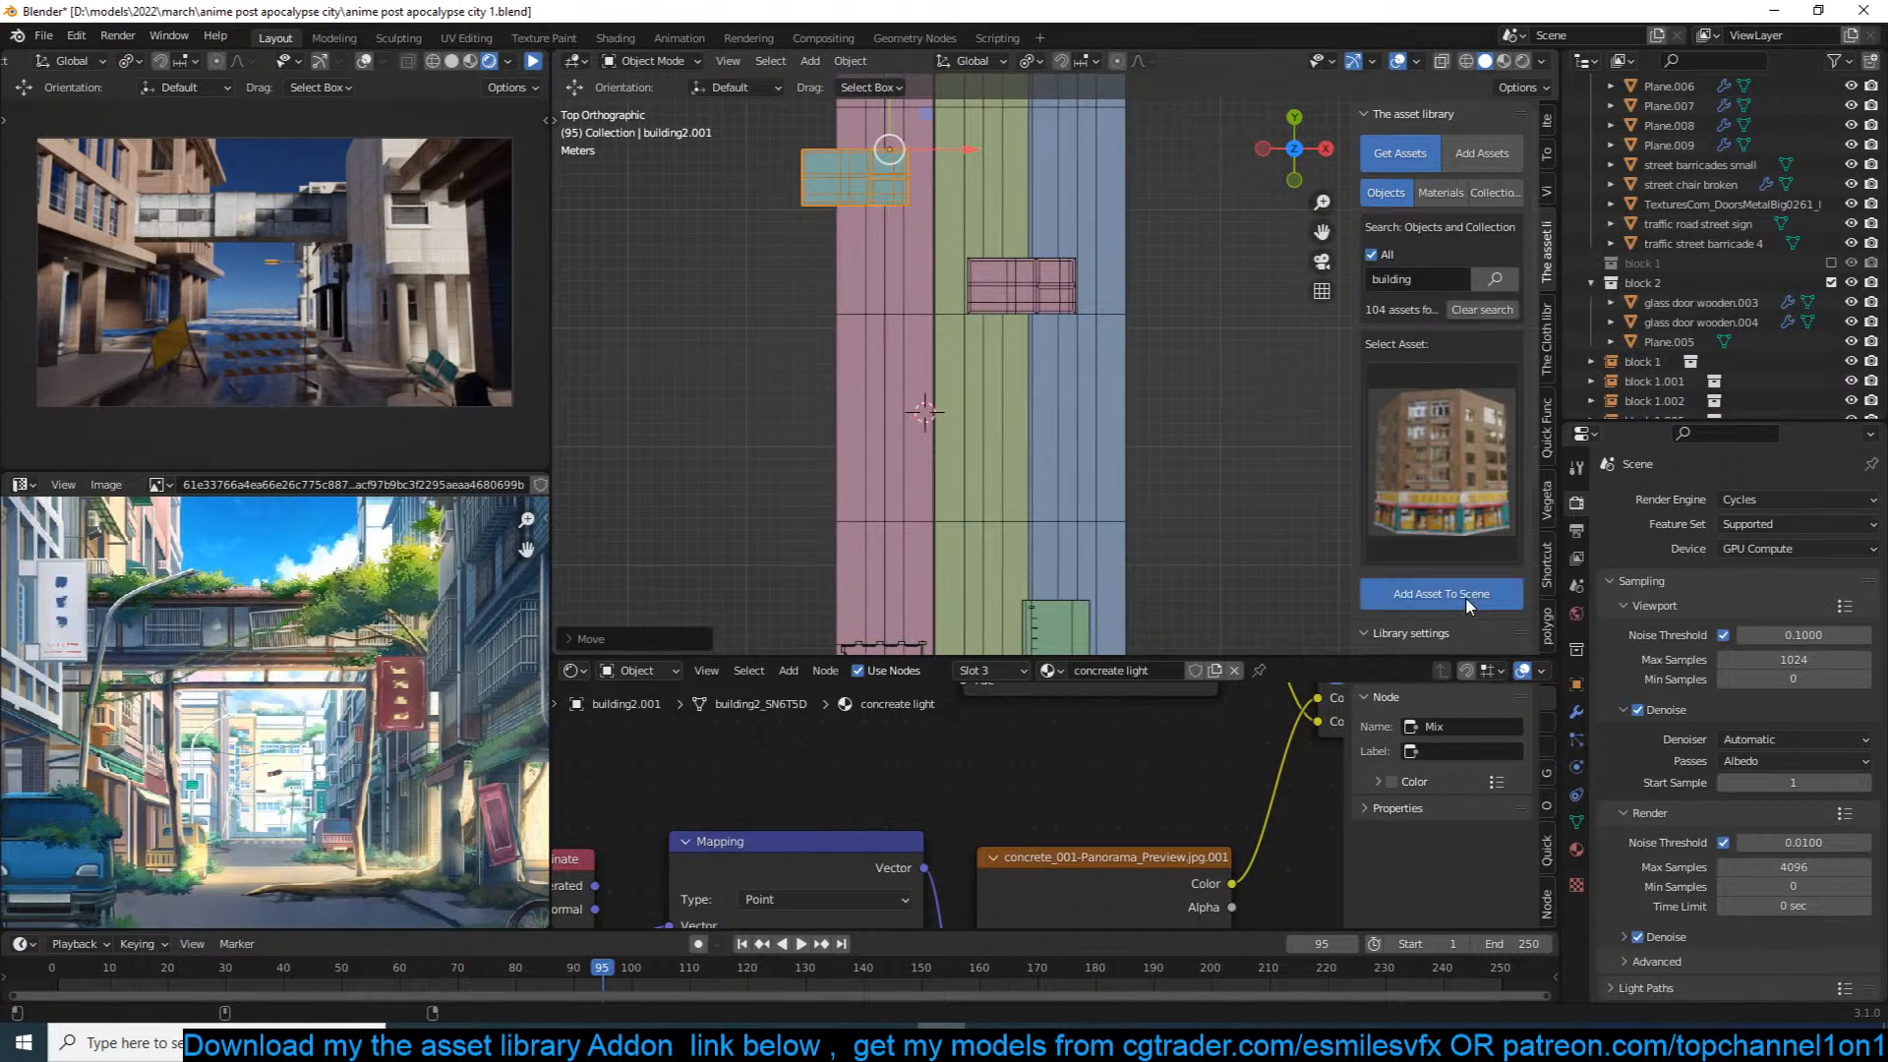
{"action": "left_click", "coordinate": [1441, 594]}
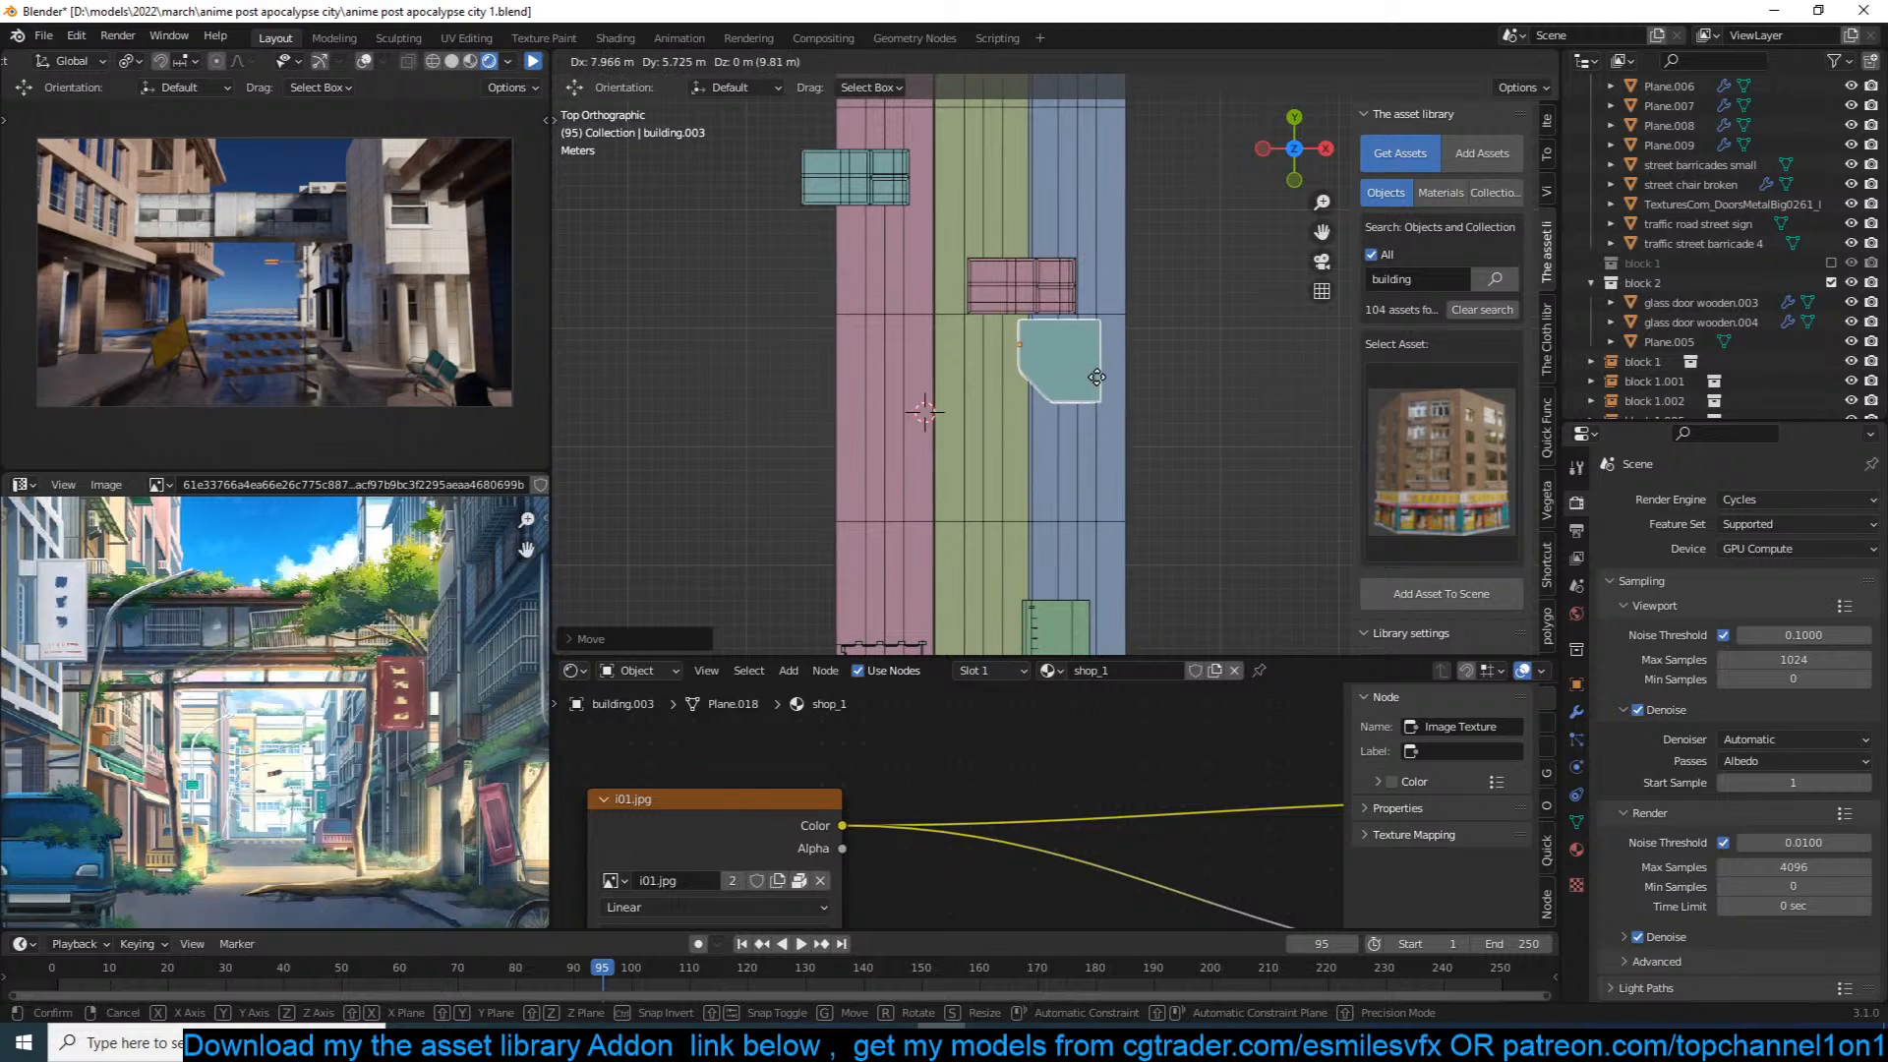
{"action": "left_click", "coordinate": [1102, 395]}
Step: Make a linked duplicate of the corner shop building on the left side of the street and rotate it
{"action": "key", "text": "alt+d"}
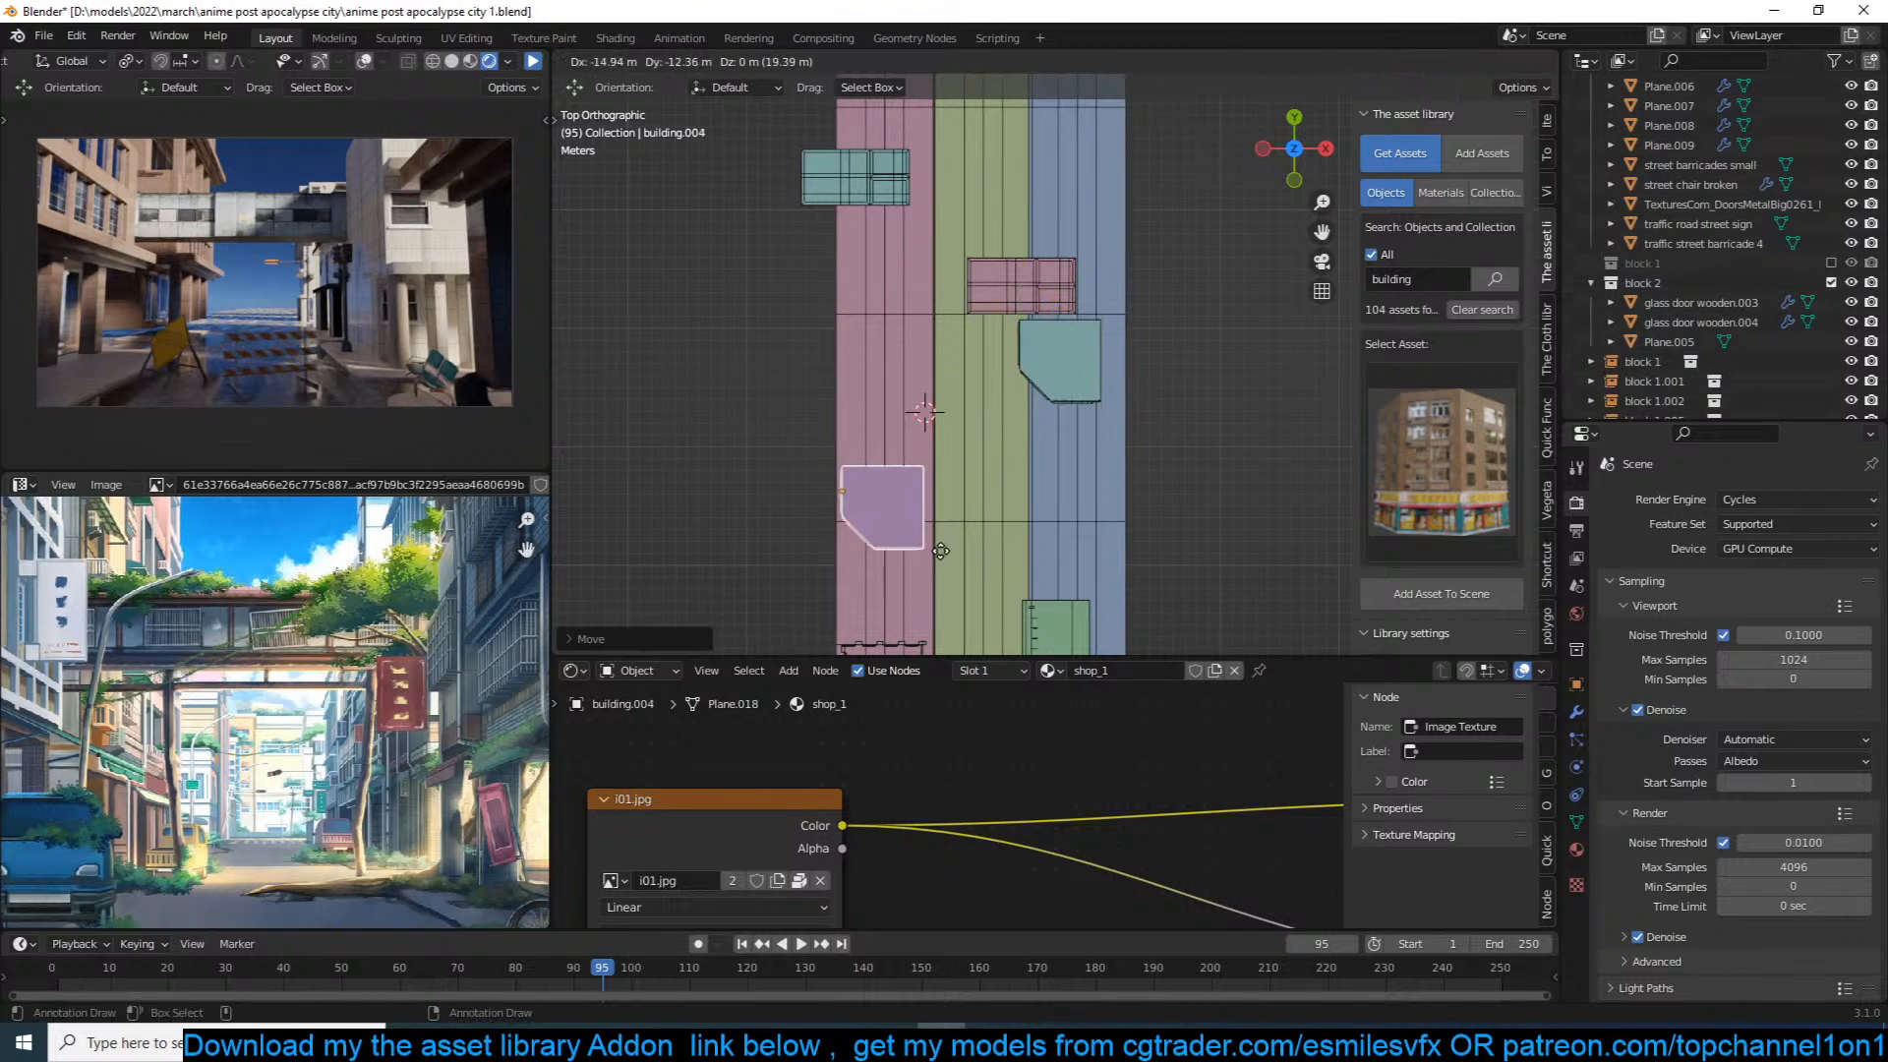
{"action": "left_click", "coordinate": [952, 570]}
{"action": "key", "text": "r"}
{"action": "left_click", "coordinate": [889, 354]}
{"action": "key", "text": "r"}
{"action": "left_click", "coordinate": [954, 427]}
Step: Fine-tune the rotation of the corner shop copy and move it directly behind the brick facade building
{"action": "key", "text": "g"}
{"action": "left_click", "coordinate": [980, 532]}
{"action": "key", "text": "r"}
{"action": "left_click", "coordinate": [983, 515]}
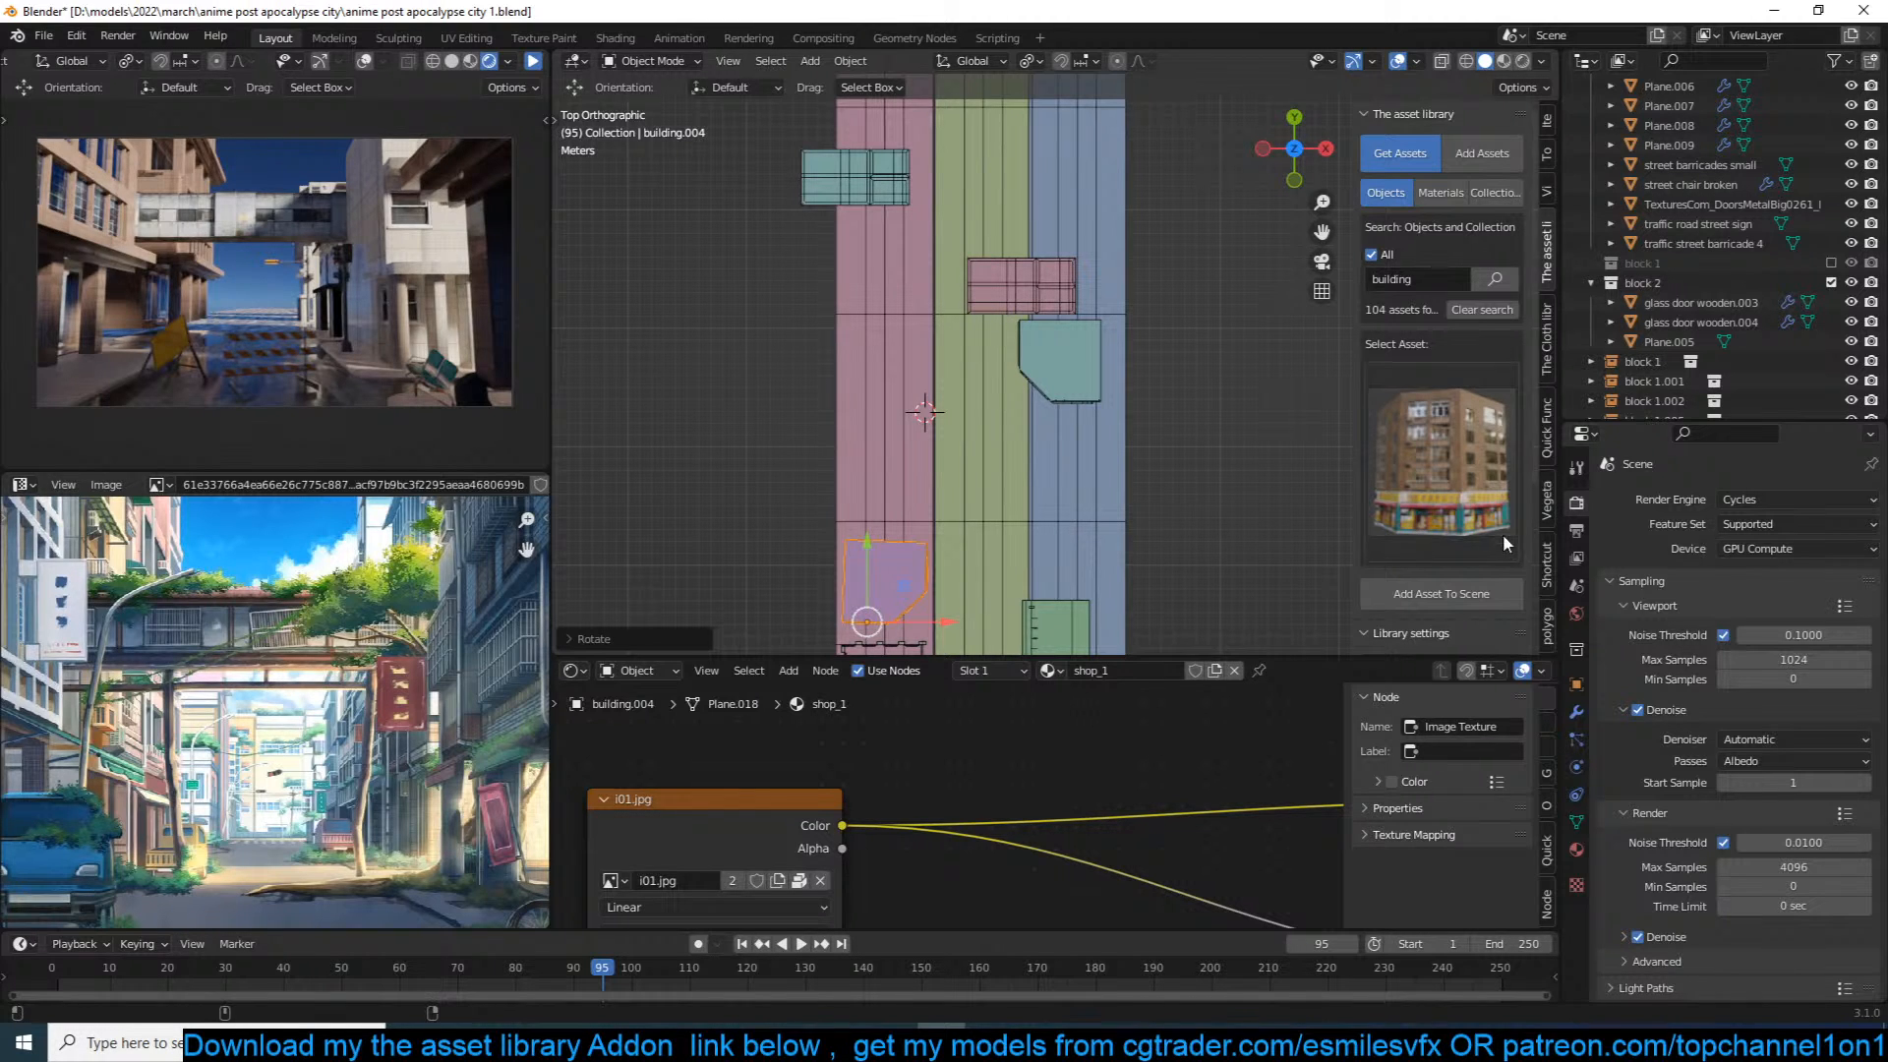
{"action": "scroll", "coordinate": [1060, 494], "scroll_direction": "up", "scroll_amount": 2}
{"action": "middle_click_drag", "start_coordinate": [1059, 494], "coordinate": [1112, 424], "text": "shift"}
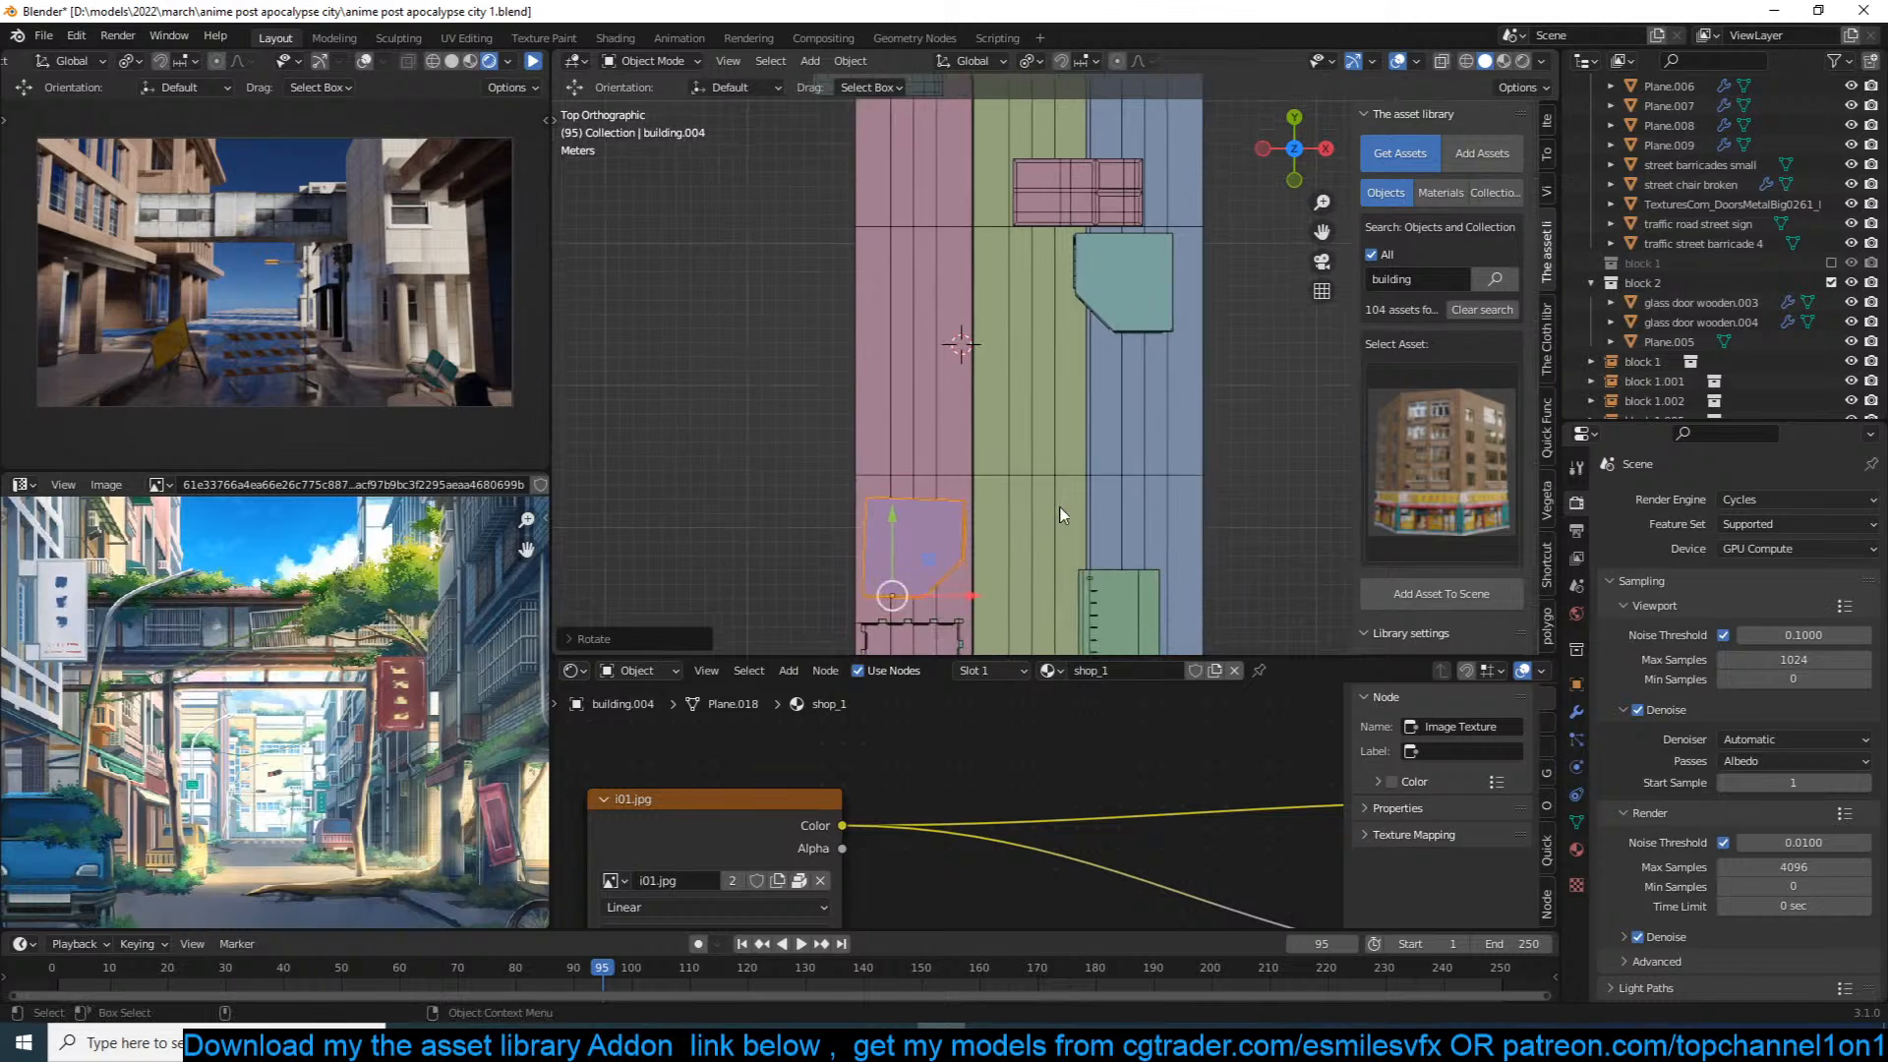
{"action": "key", "text": "g"}
{"action": "left_click", "coordinate": [1072, 514]}
Step: Choose the light grey stepped high-rise and add it on the left side, behind the corner shop copy
{"action": "left_click", "coordinate": [1460, 478]}
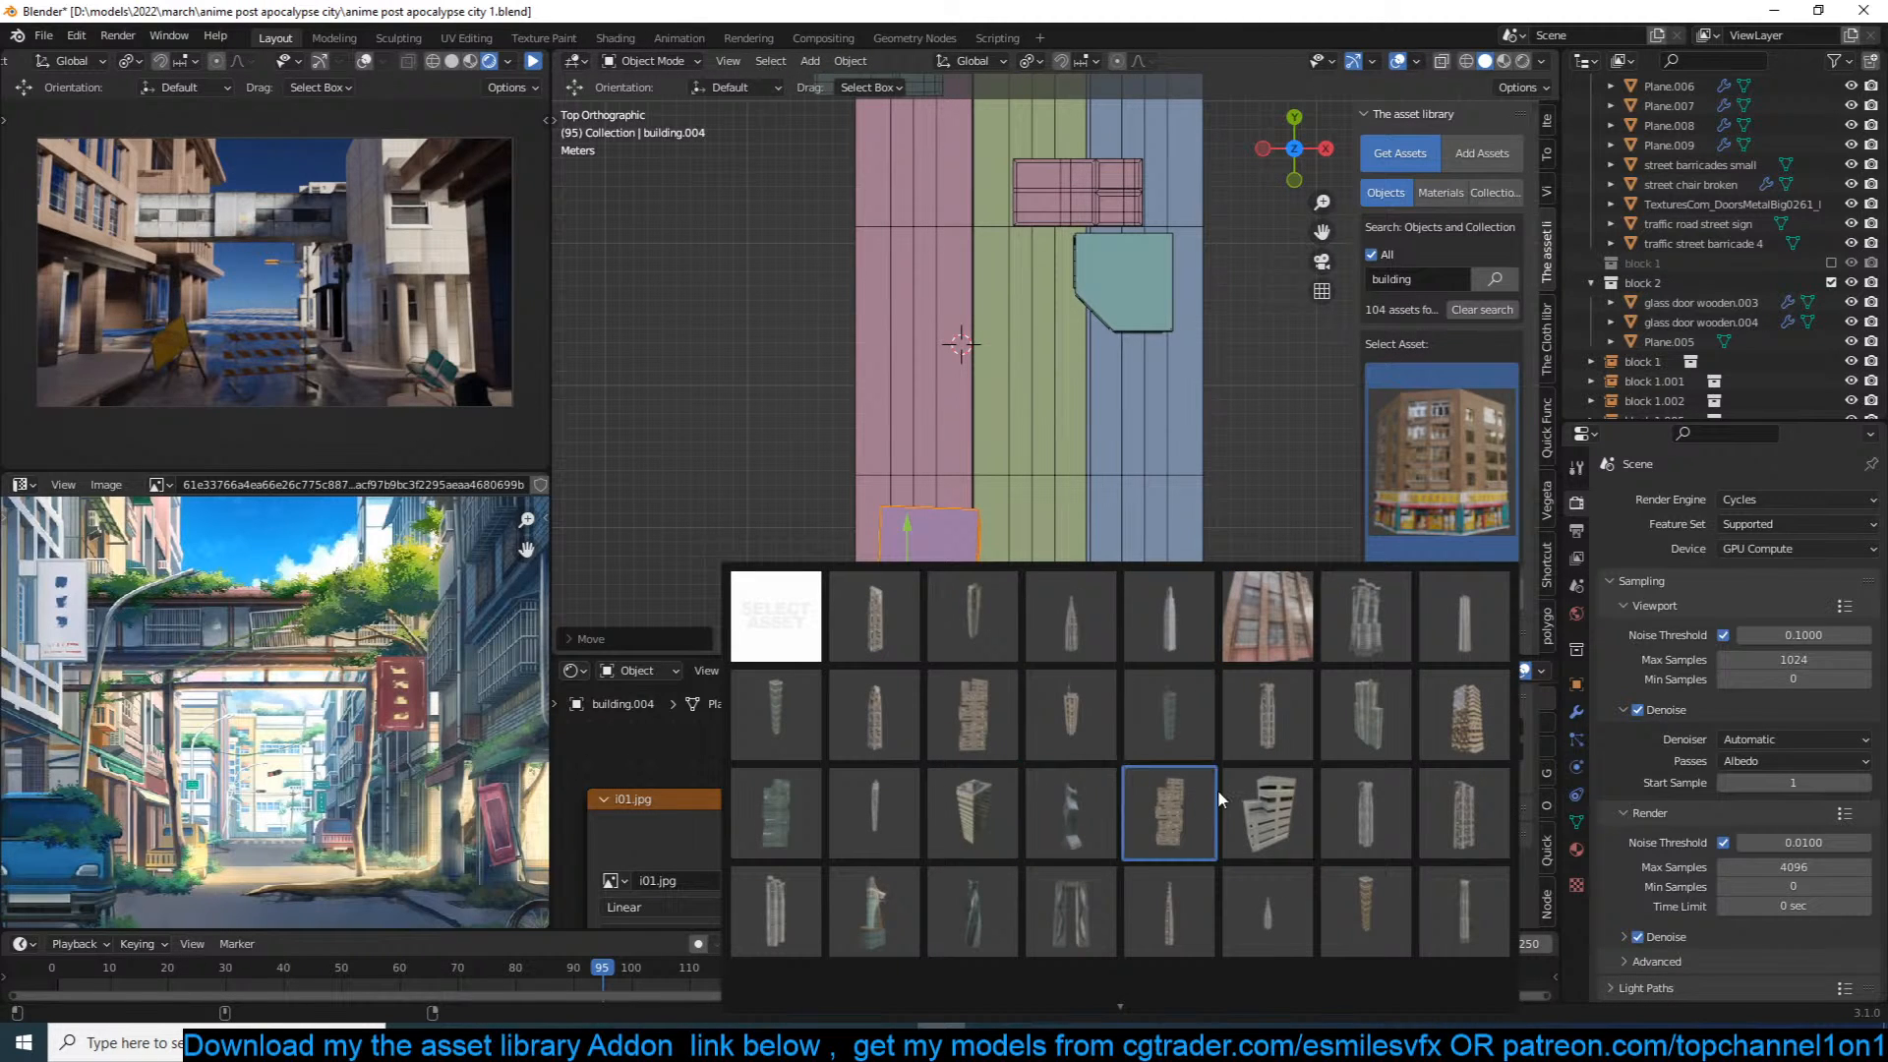
{"action": "mouse_move", "coordinate": [1136, 1005]}
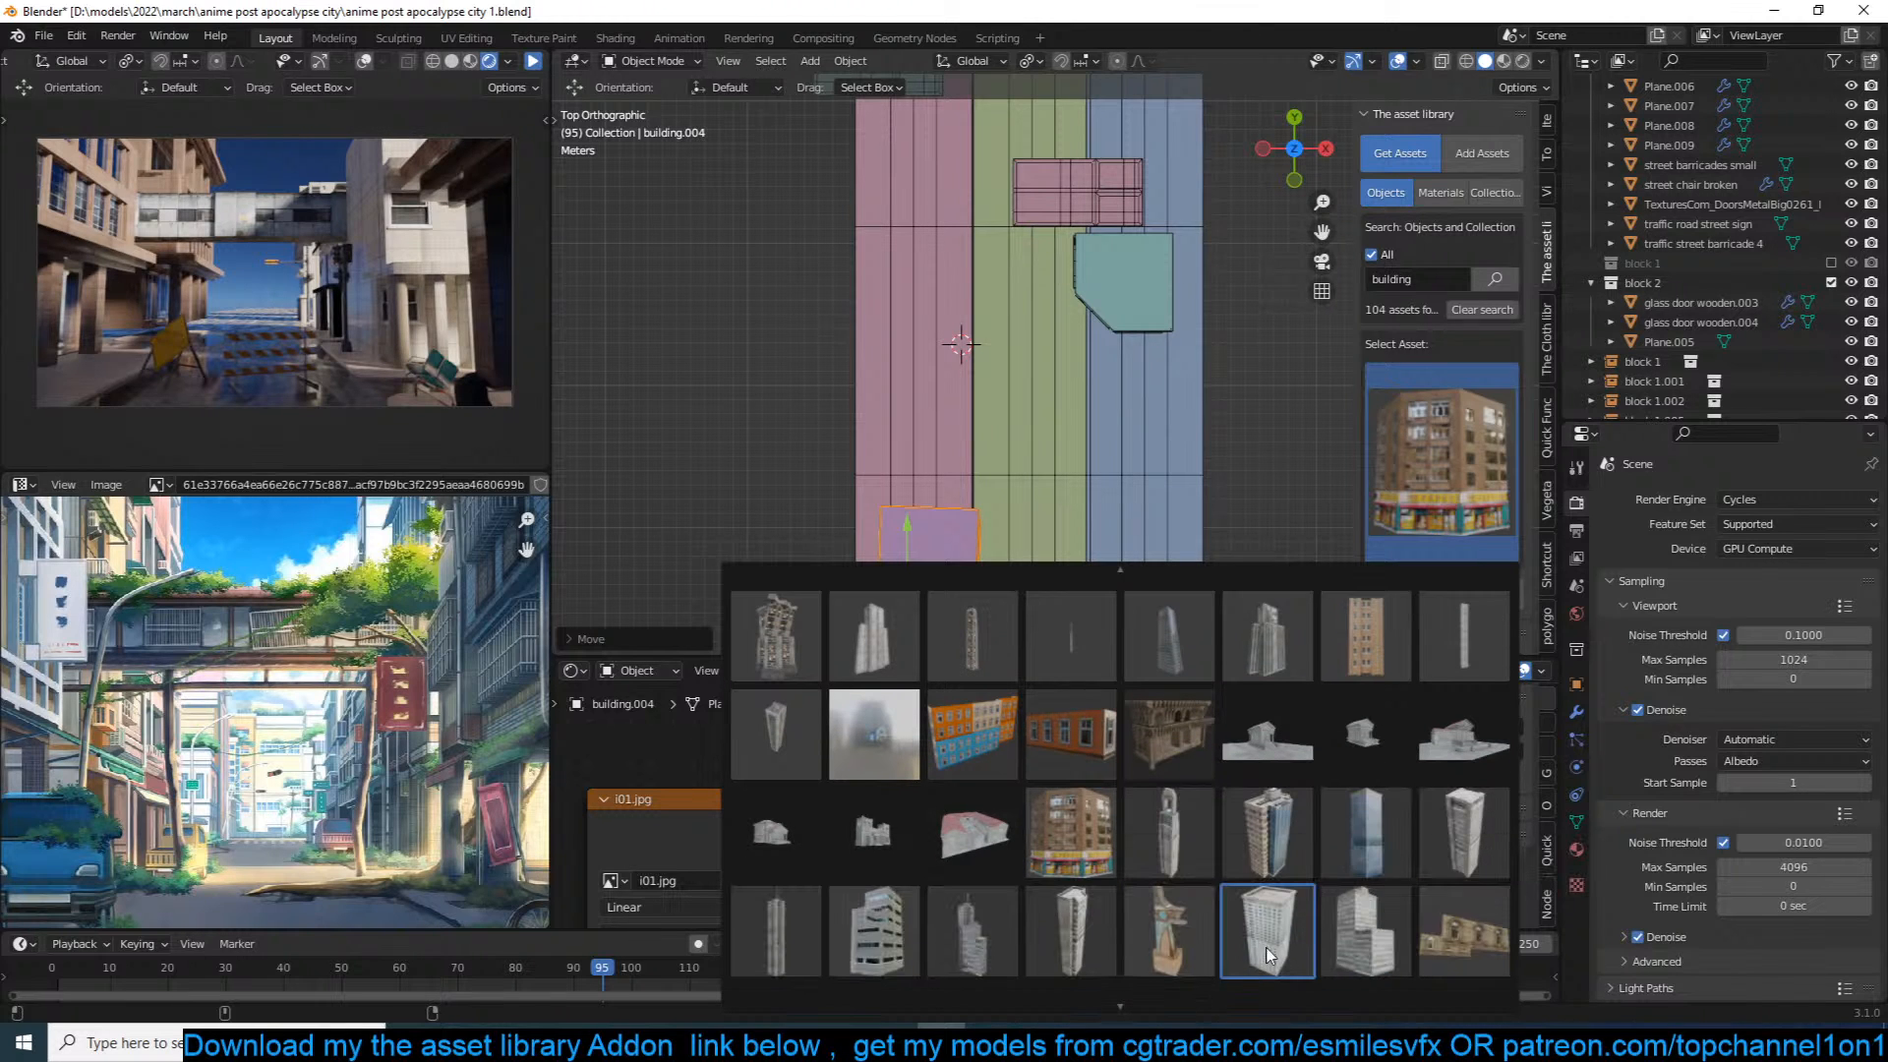
{"action": "left_click", "coordinate": [1384, 808]}
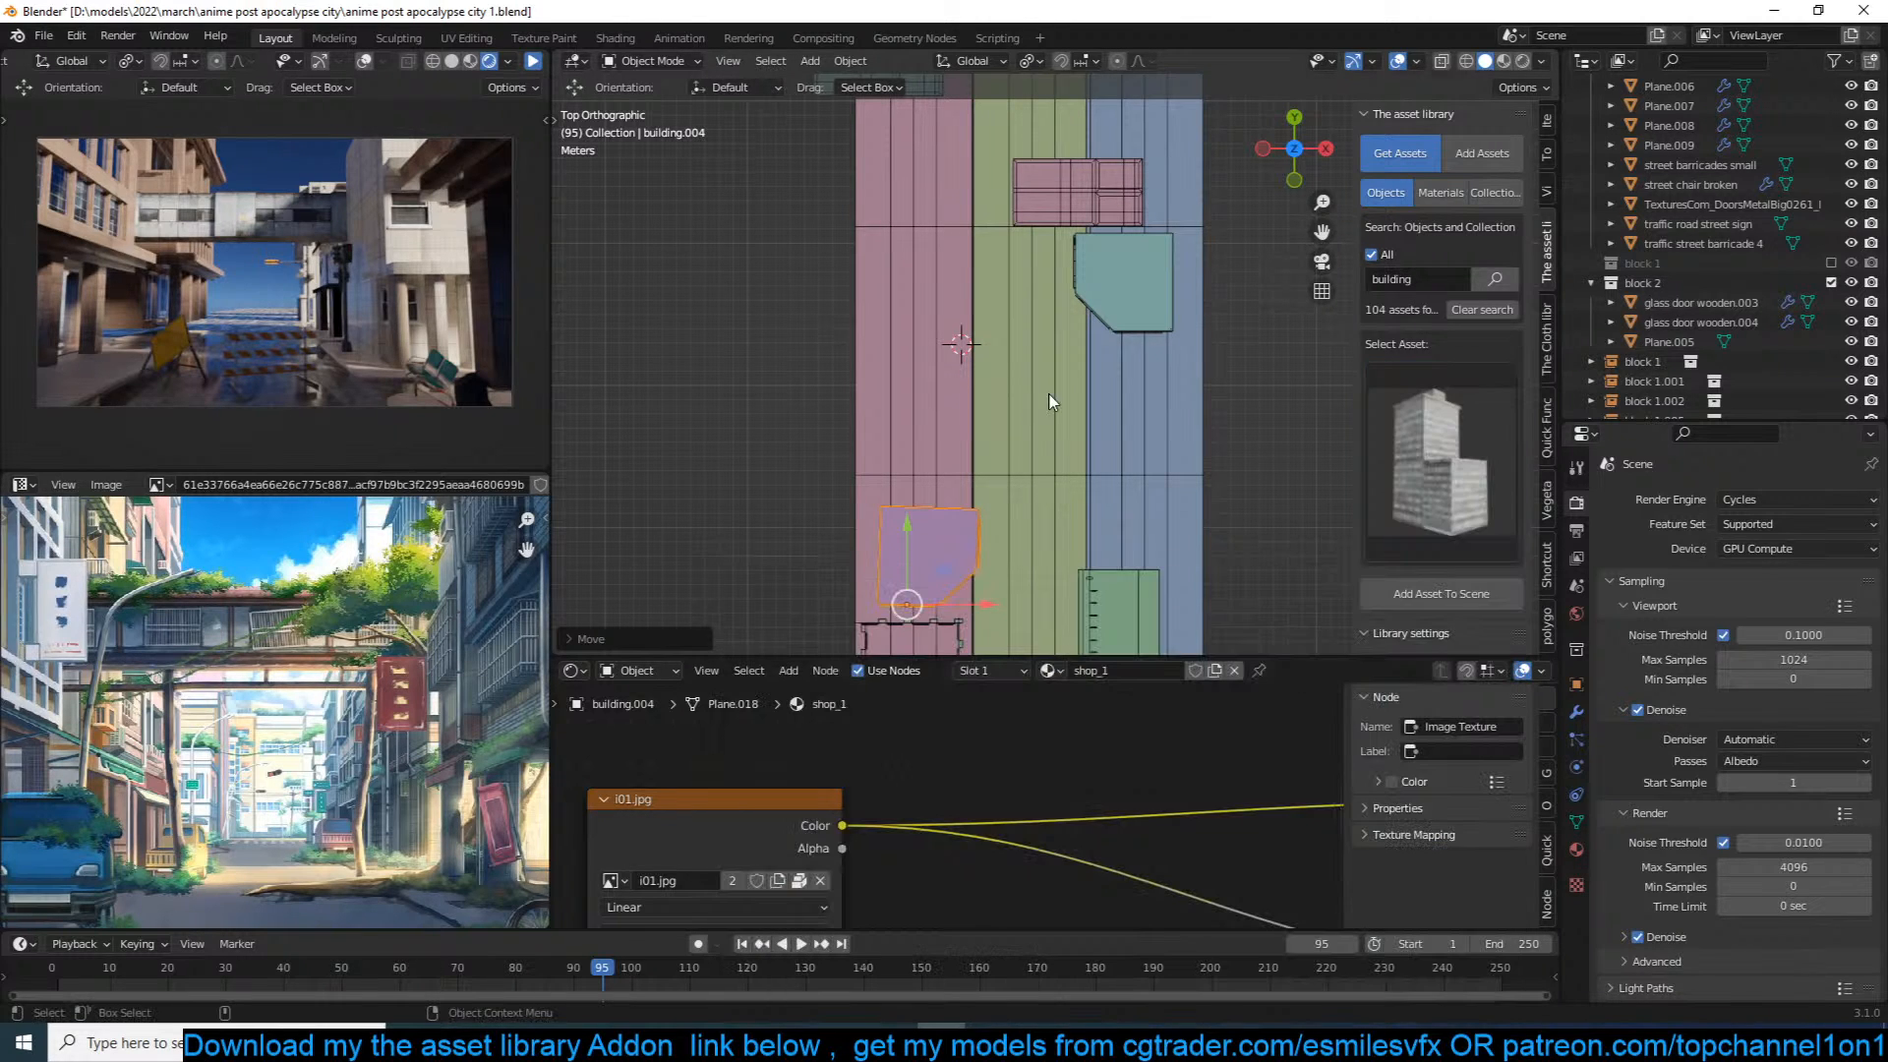
{"action": "right_click", "coordinate": [951, 443], "text": "shift"}
{"action": "left_click", "coordinate": [1440, 594]}
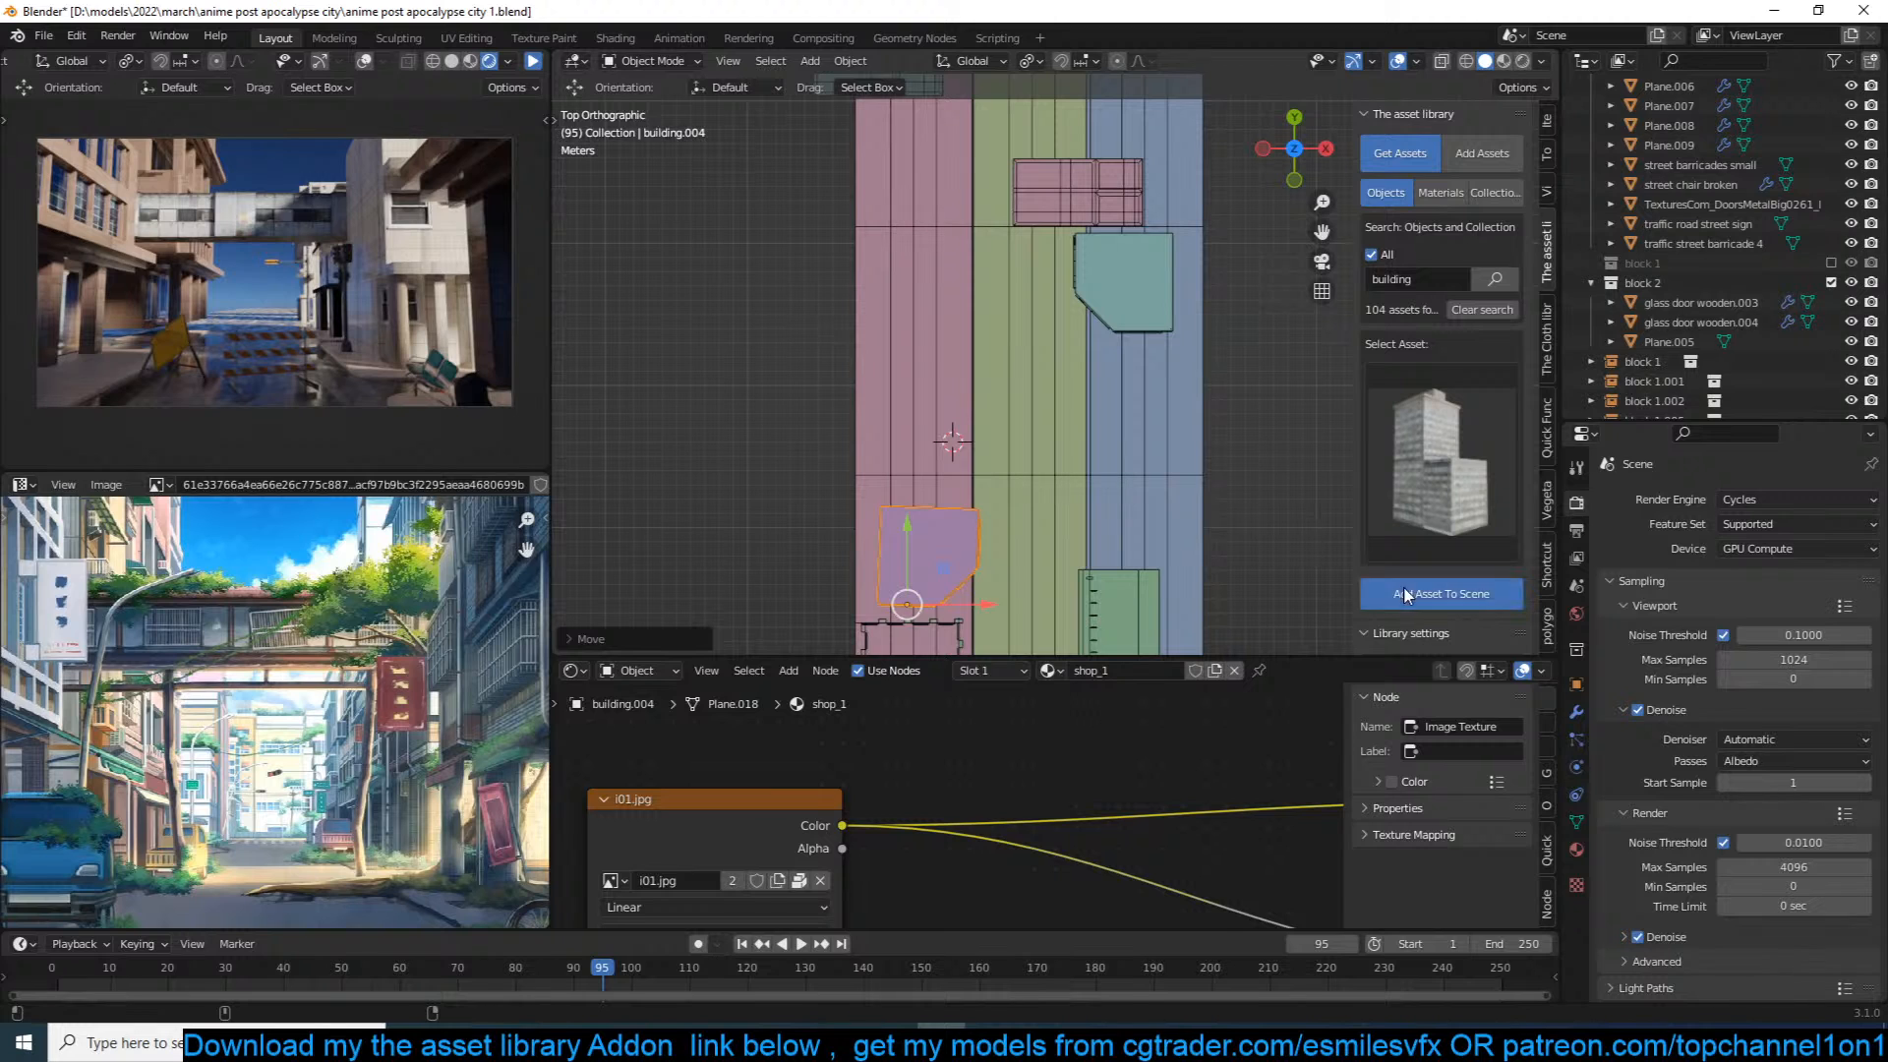
Step: Scale the grey high-rise to fit the left side of the street and position it, checking its size in the camera view
{"action": "key", "text": "s"}
{"action": "left_click", "coordinate": [1216, 385]}
{"action": "key", "text": "g"}
{"action": "left_click", "coordinate": [1195, 313]}
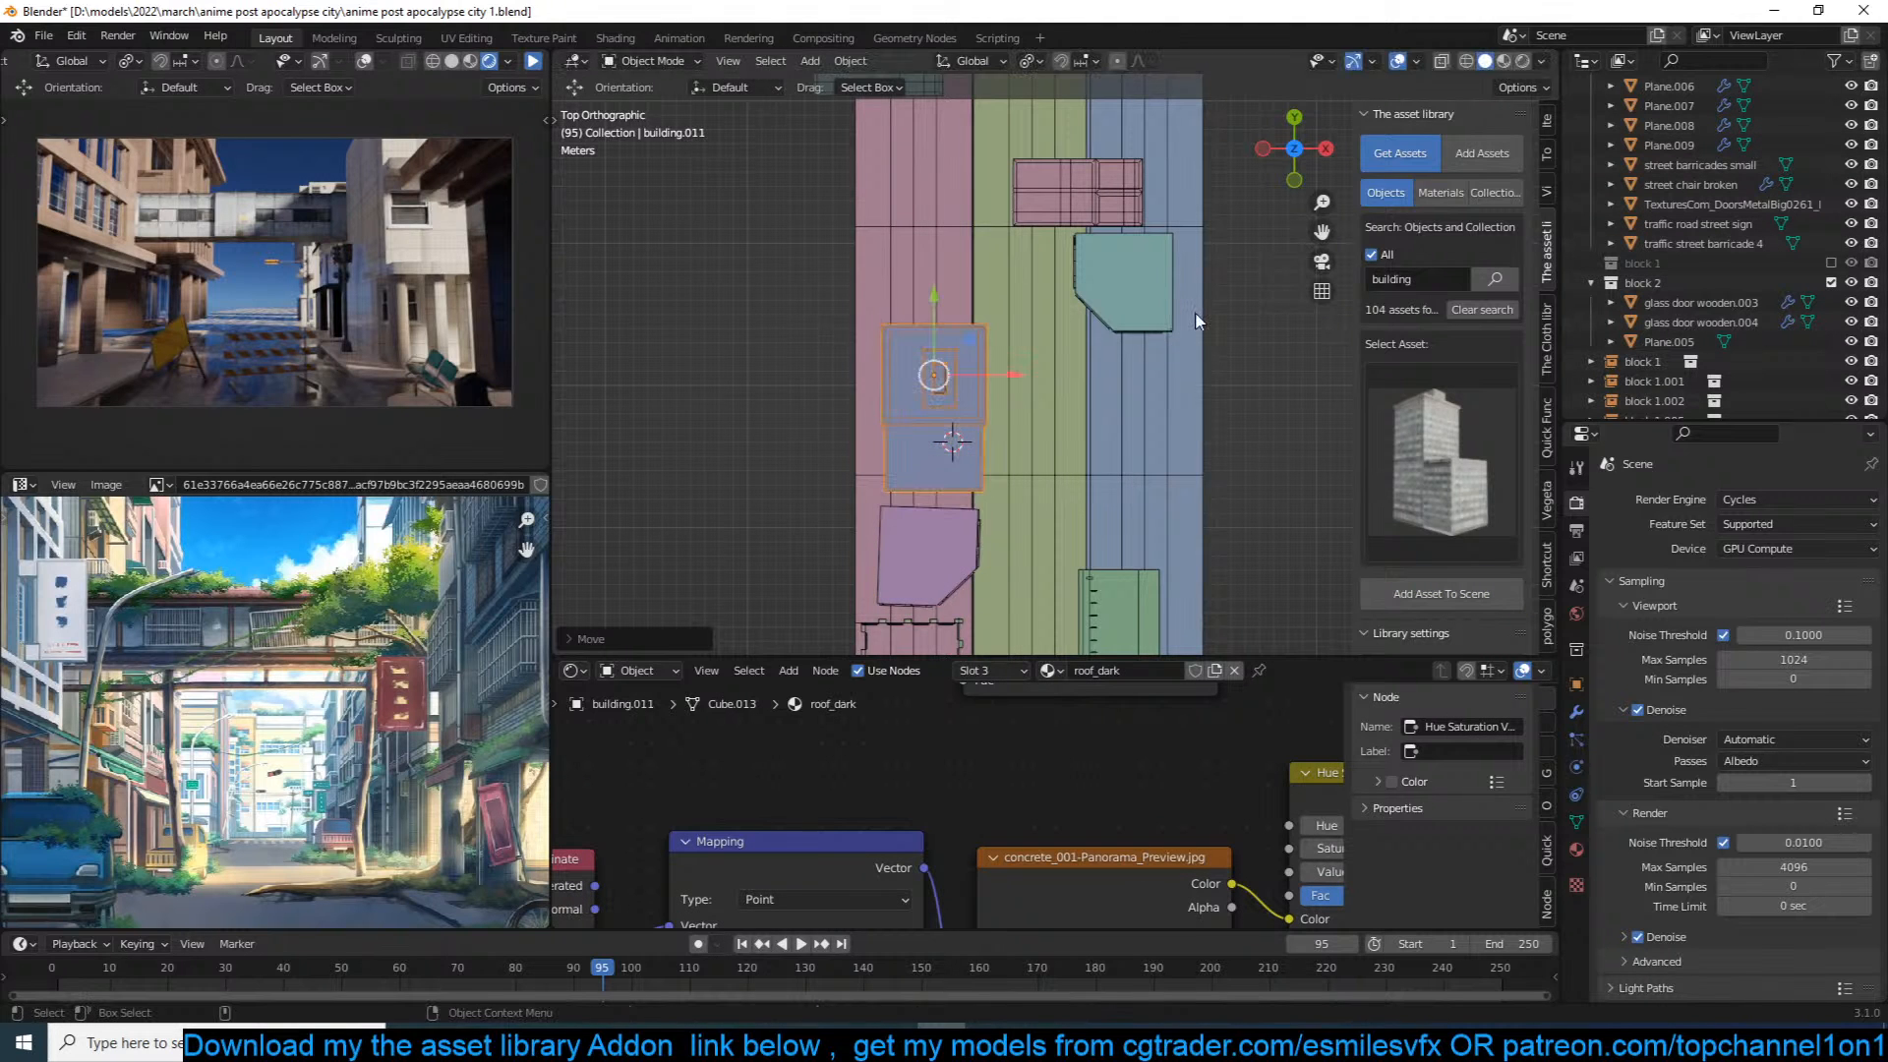
{"action": "key", "text": "KP_1"}
{"action": "key", "text": "KP_0"}
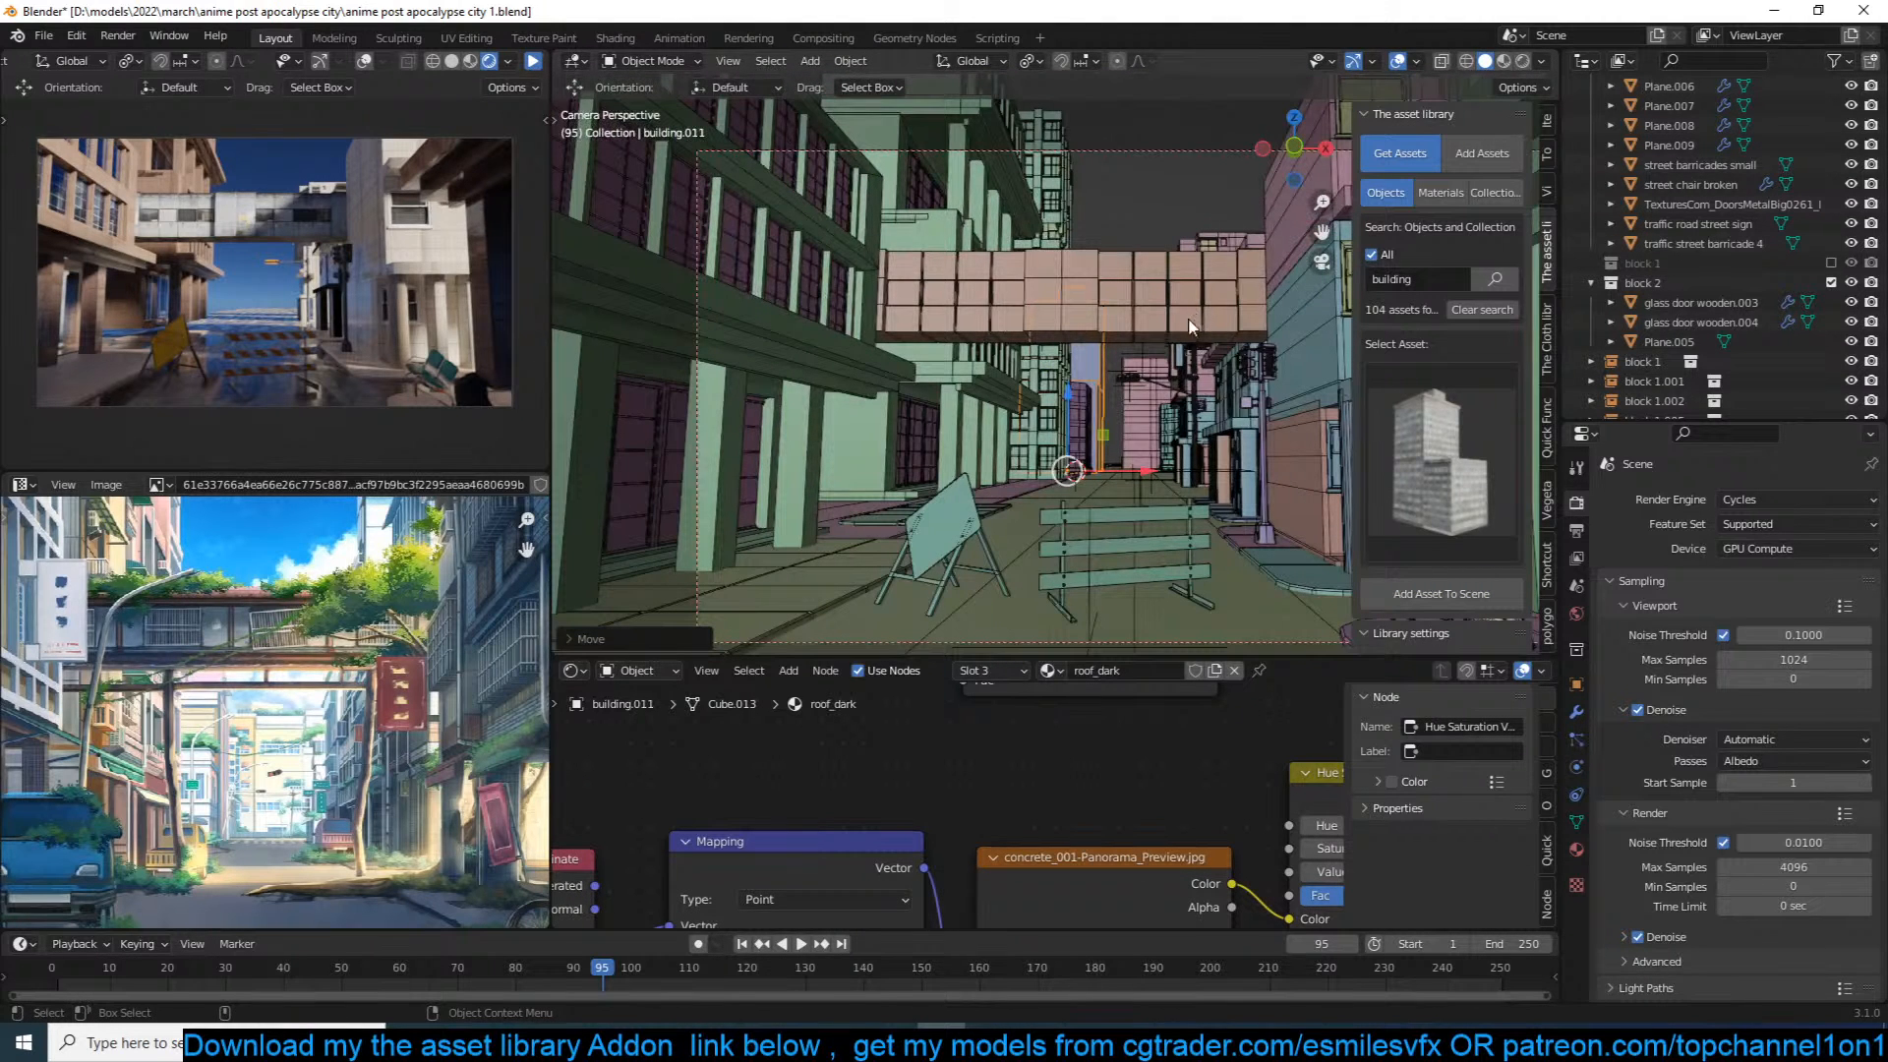
{"action": "key", "text": "s"}
{"action": "left_click", "coordinate": [1199, 447]}
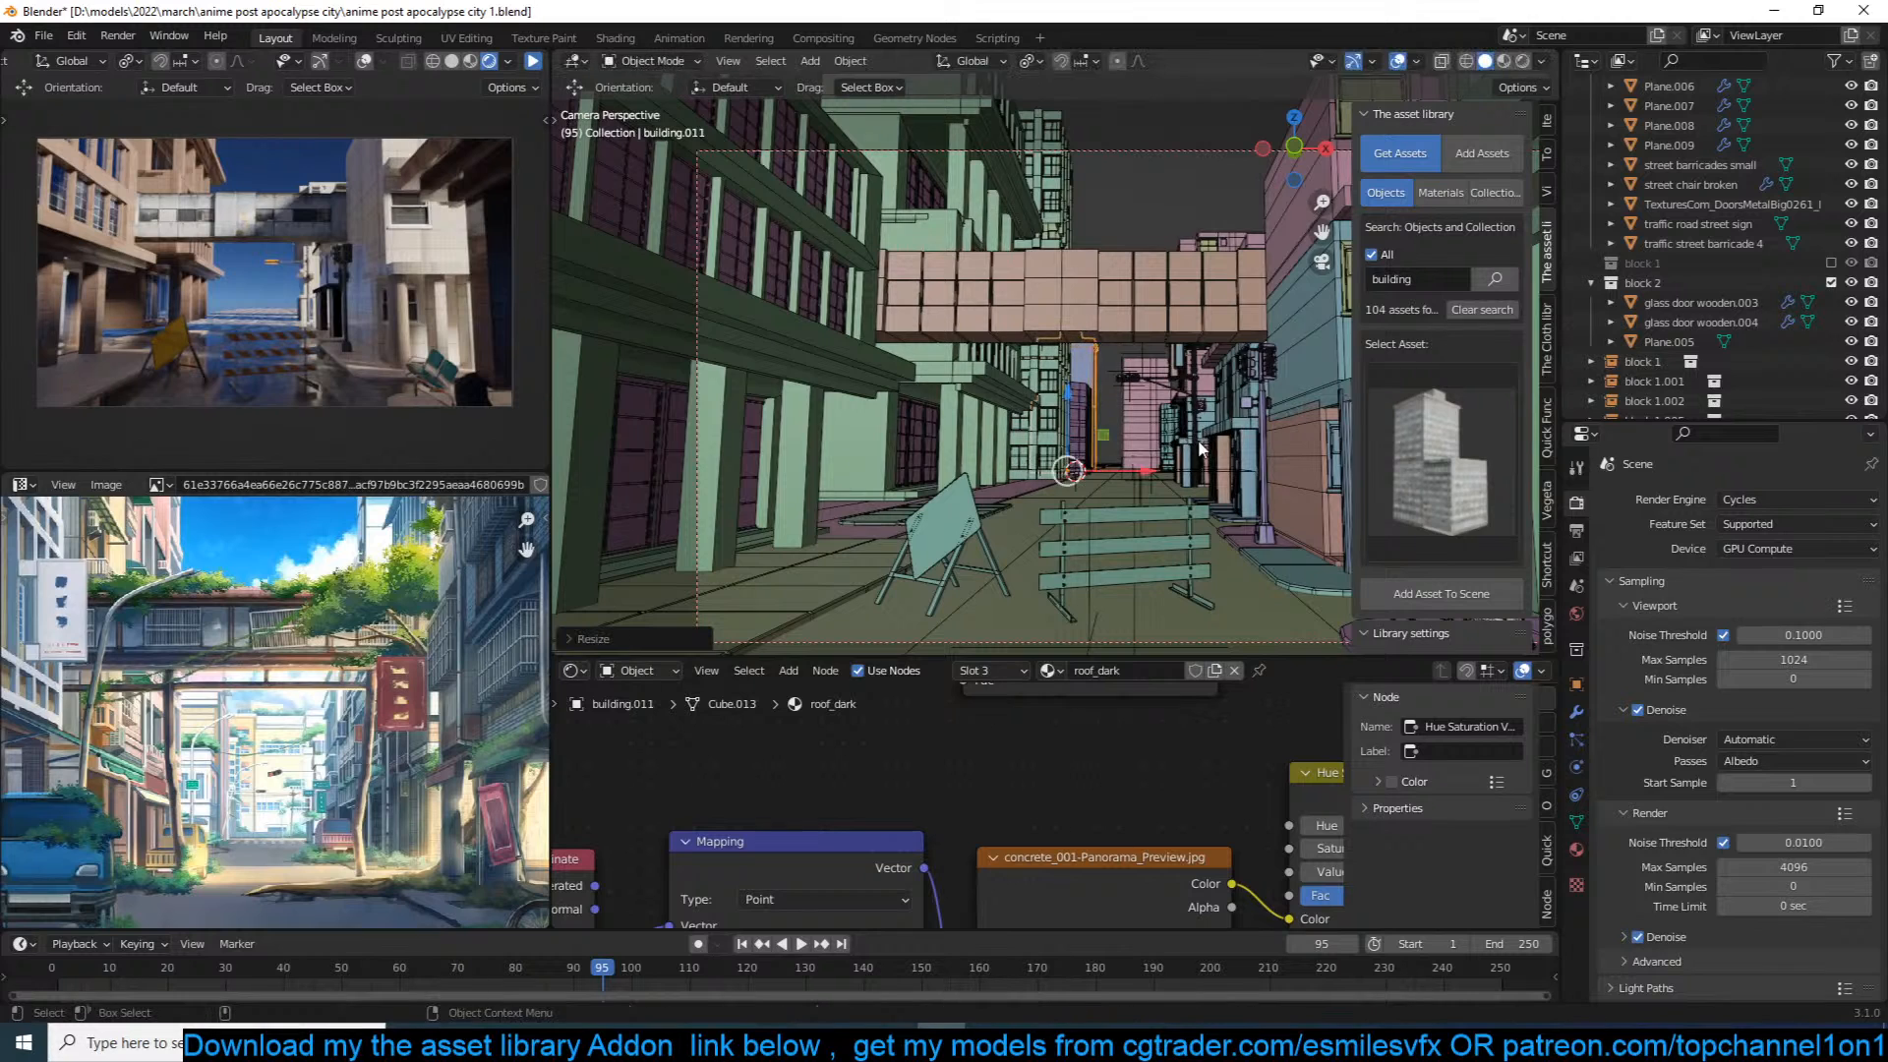
Step: Make a linked duplicate of the grey high-rise, rotate it by 90° and place it beside the pink stepped building at the far end
{"action": "key", "text": "KP_7"}
{"action": "scroll", "coordinate": [1146, 286], "scroll_direction": "down", "scroll_amount": 3}
{"action": "scroll", "coordinate": [1117, 346], "scroll_direction": "up", "scroll_amount": 3}
{"action": "key", "text": "alt+d"}
{"action": "left_click", "coordinate": [1111, 245]}
{"action": "type", "text": "r90"}
{"action": "left_click", "coordinate": [1104, 239]}
{"action": "key", "text": "g"}
{"action": "left_click", "coordinate": [1126, 177]}
Step: Make another linked duplicate of the grey high-rise at the far right end and adjust its position in the camera view
{"action": "key", "text": "alt+d"}
{"action": "left_click", "coordinate": [1206, 264]}
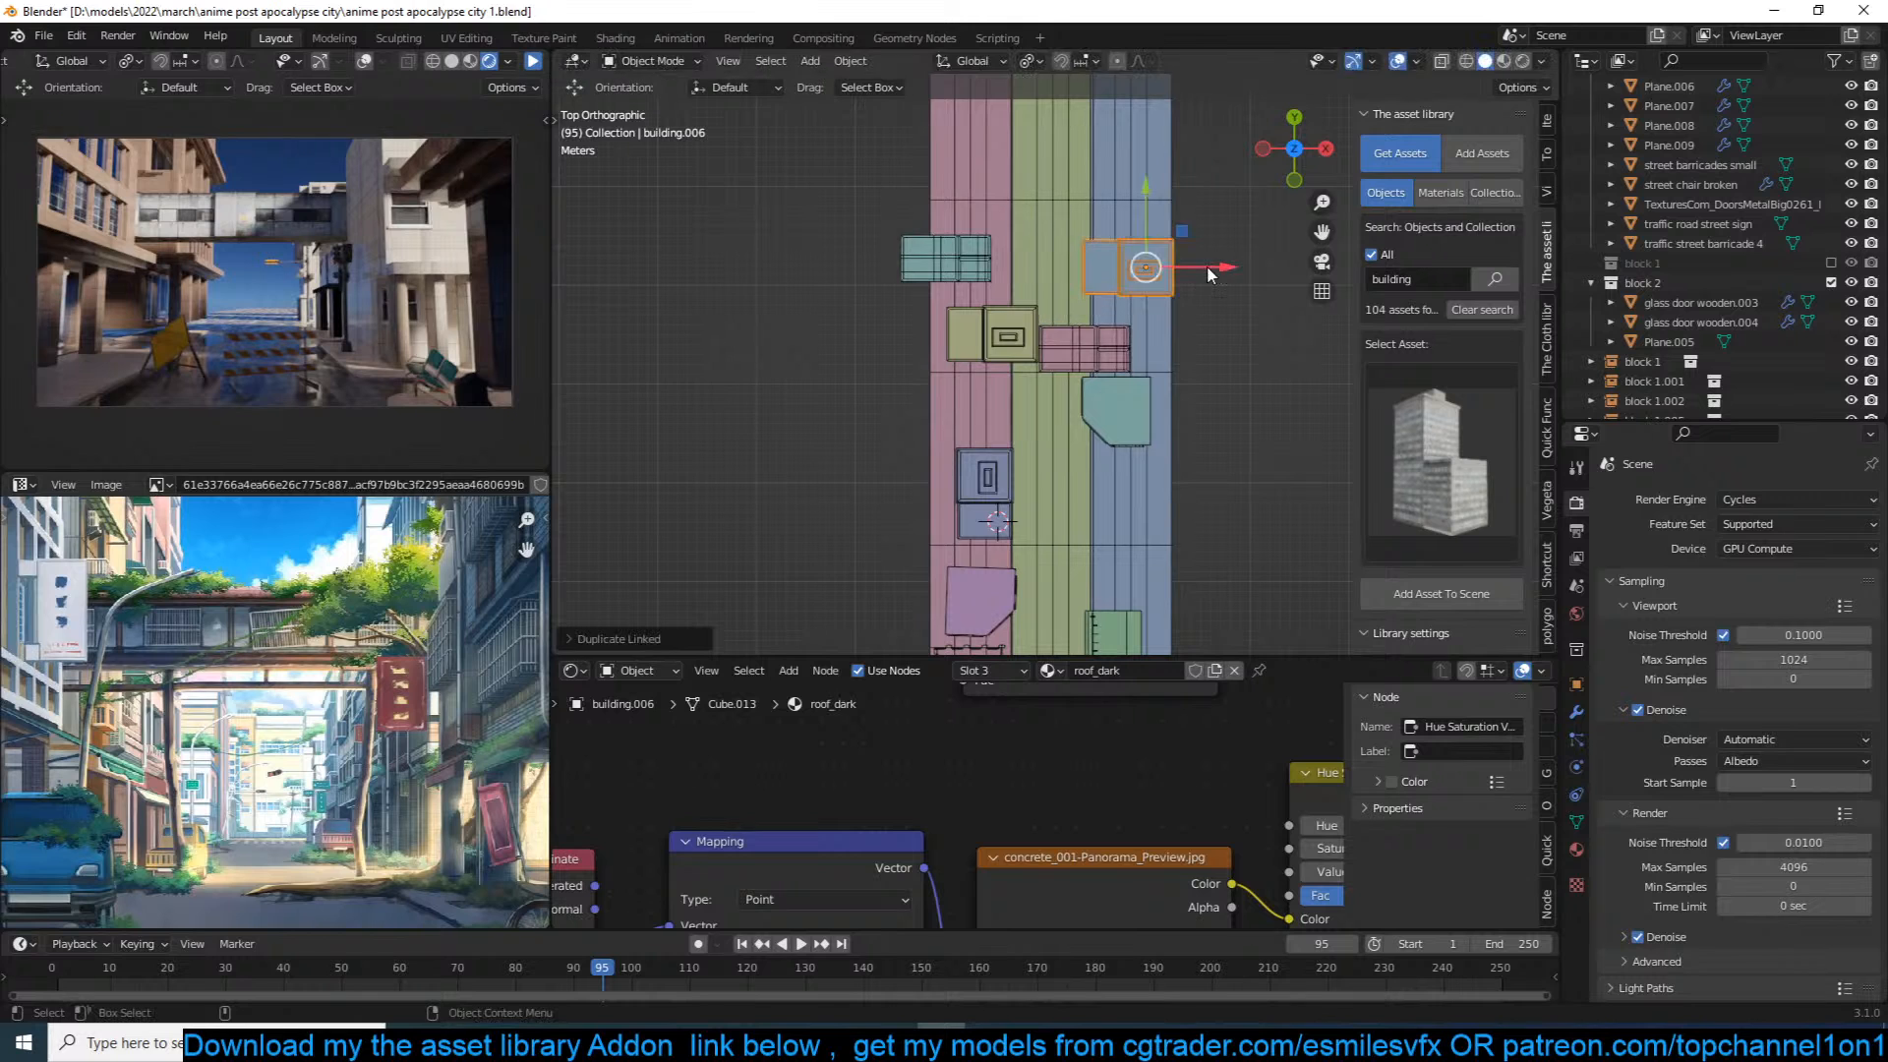
{"action": "key", "text": "KP_0"}
{"action": "key", "text": "g"}
{"action": "left_click", "coordinate": [1182, 191]}
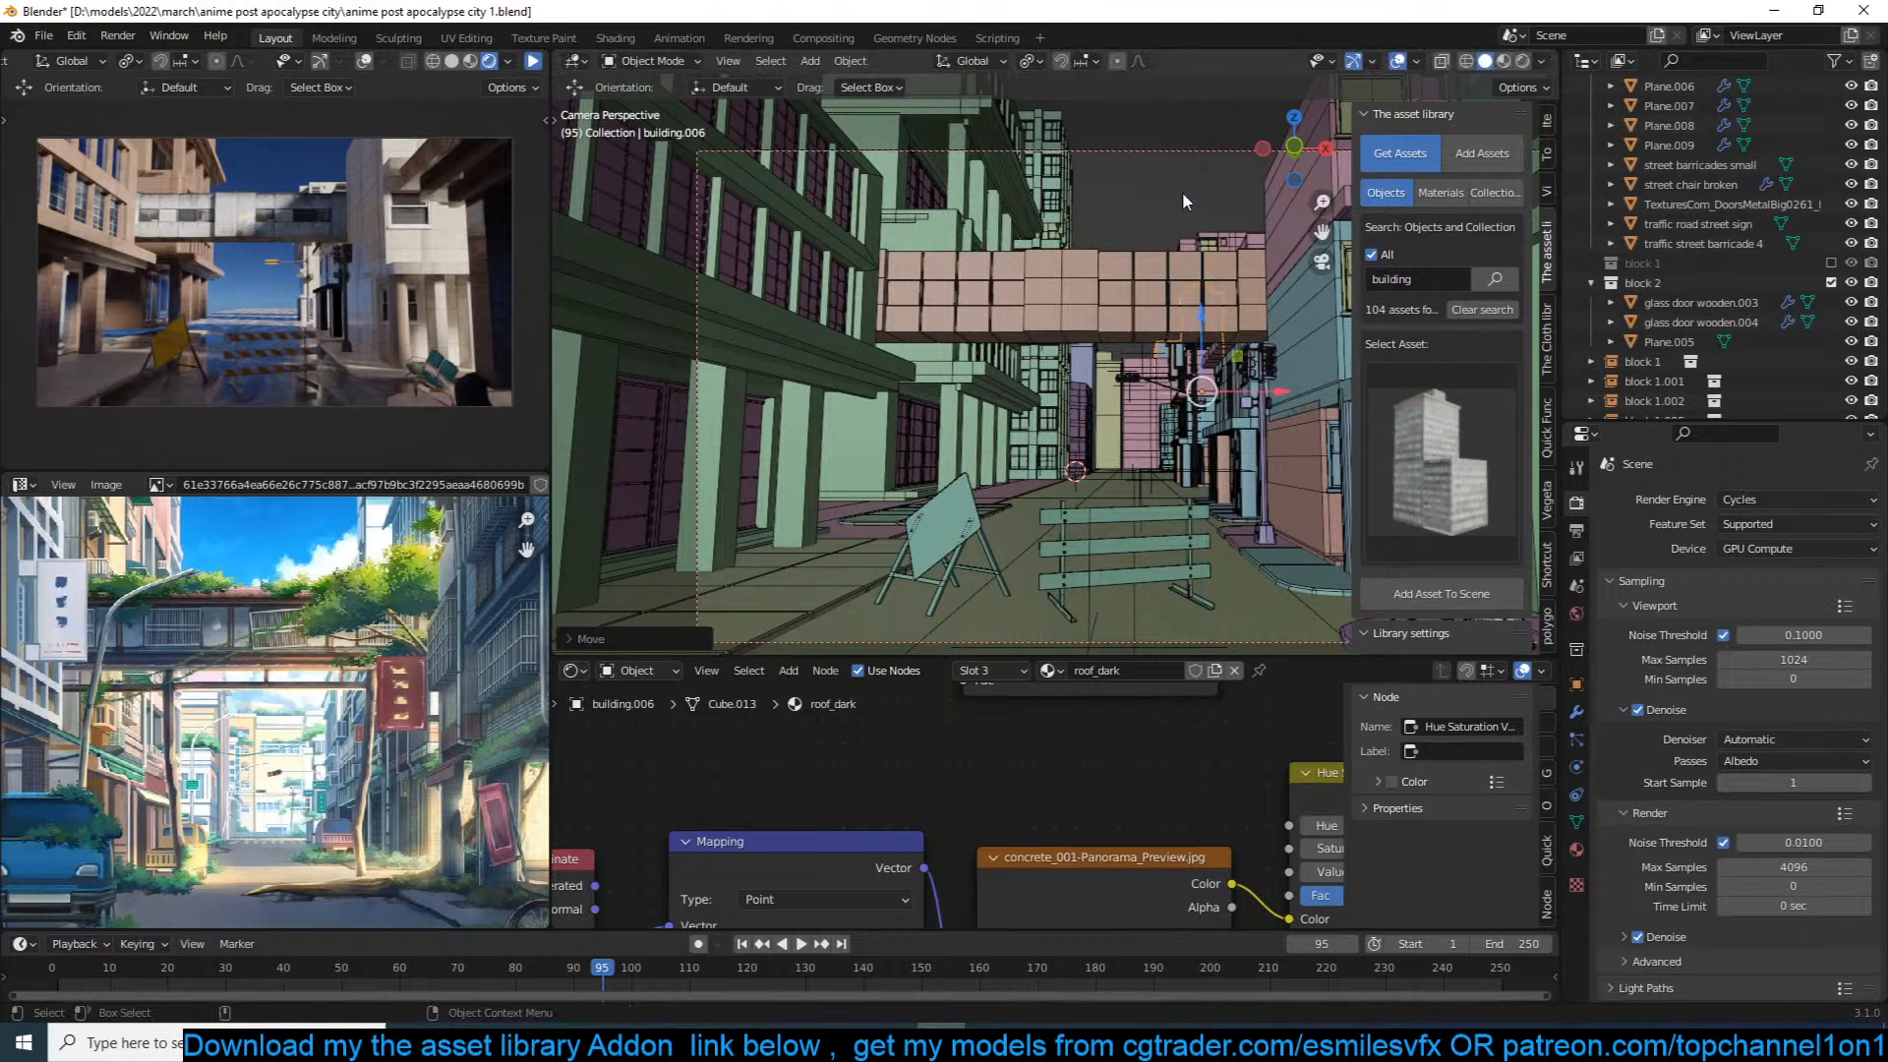
Step: Return to the top view, save the file and resume the rendered camera preview
{"action": "key", "text": "KP_7"}
{"action": "key", "text": "ctrl+s"}
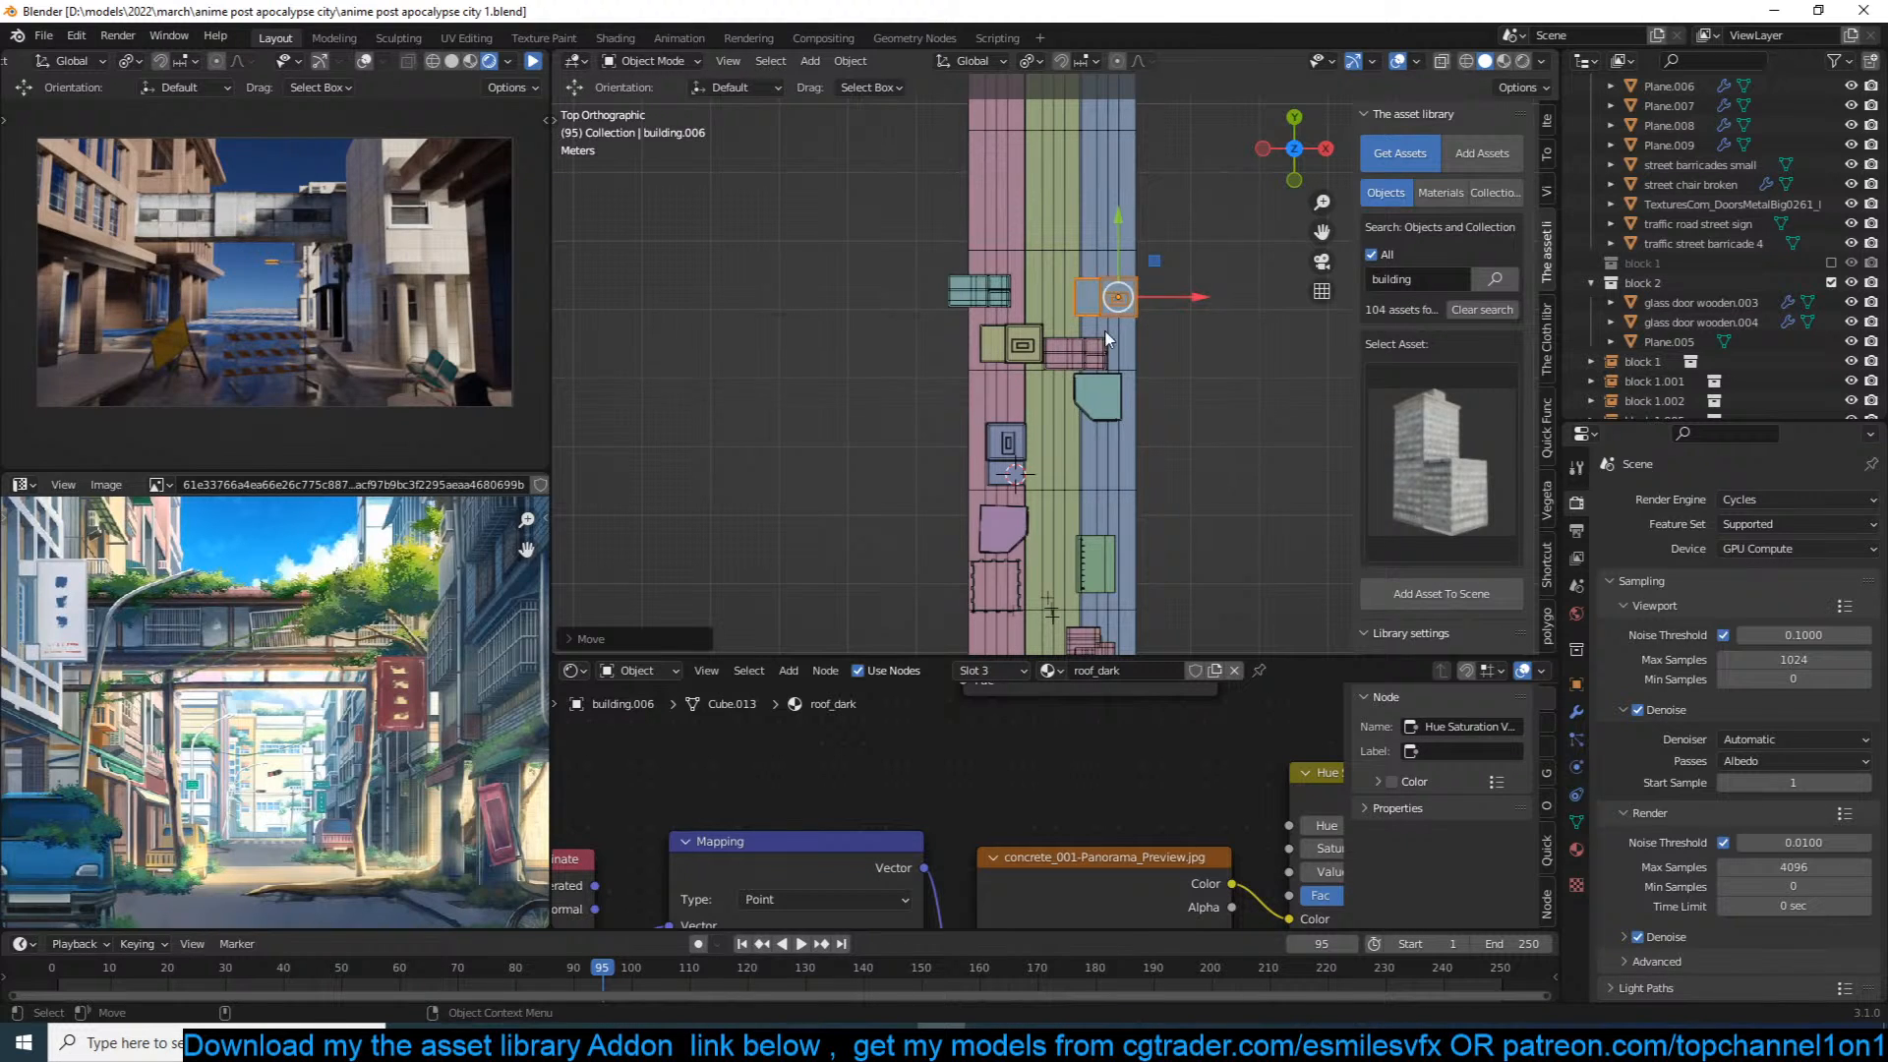
{"action": "key", "text": "ctrl+s"}
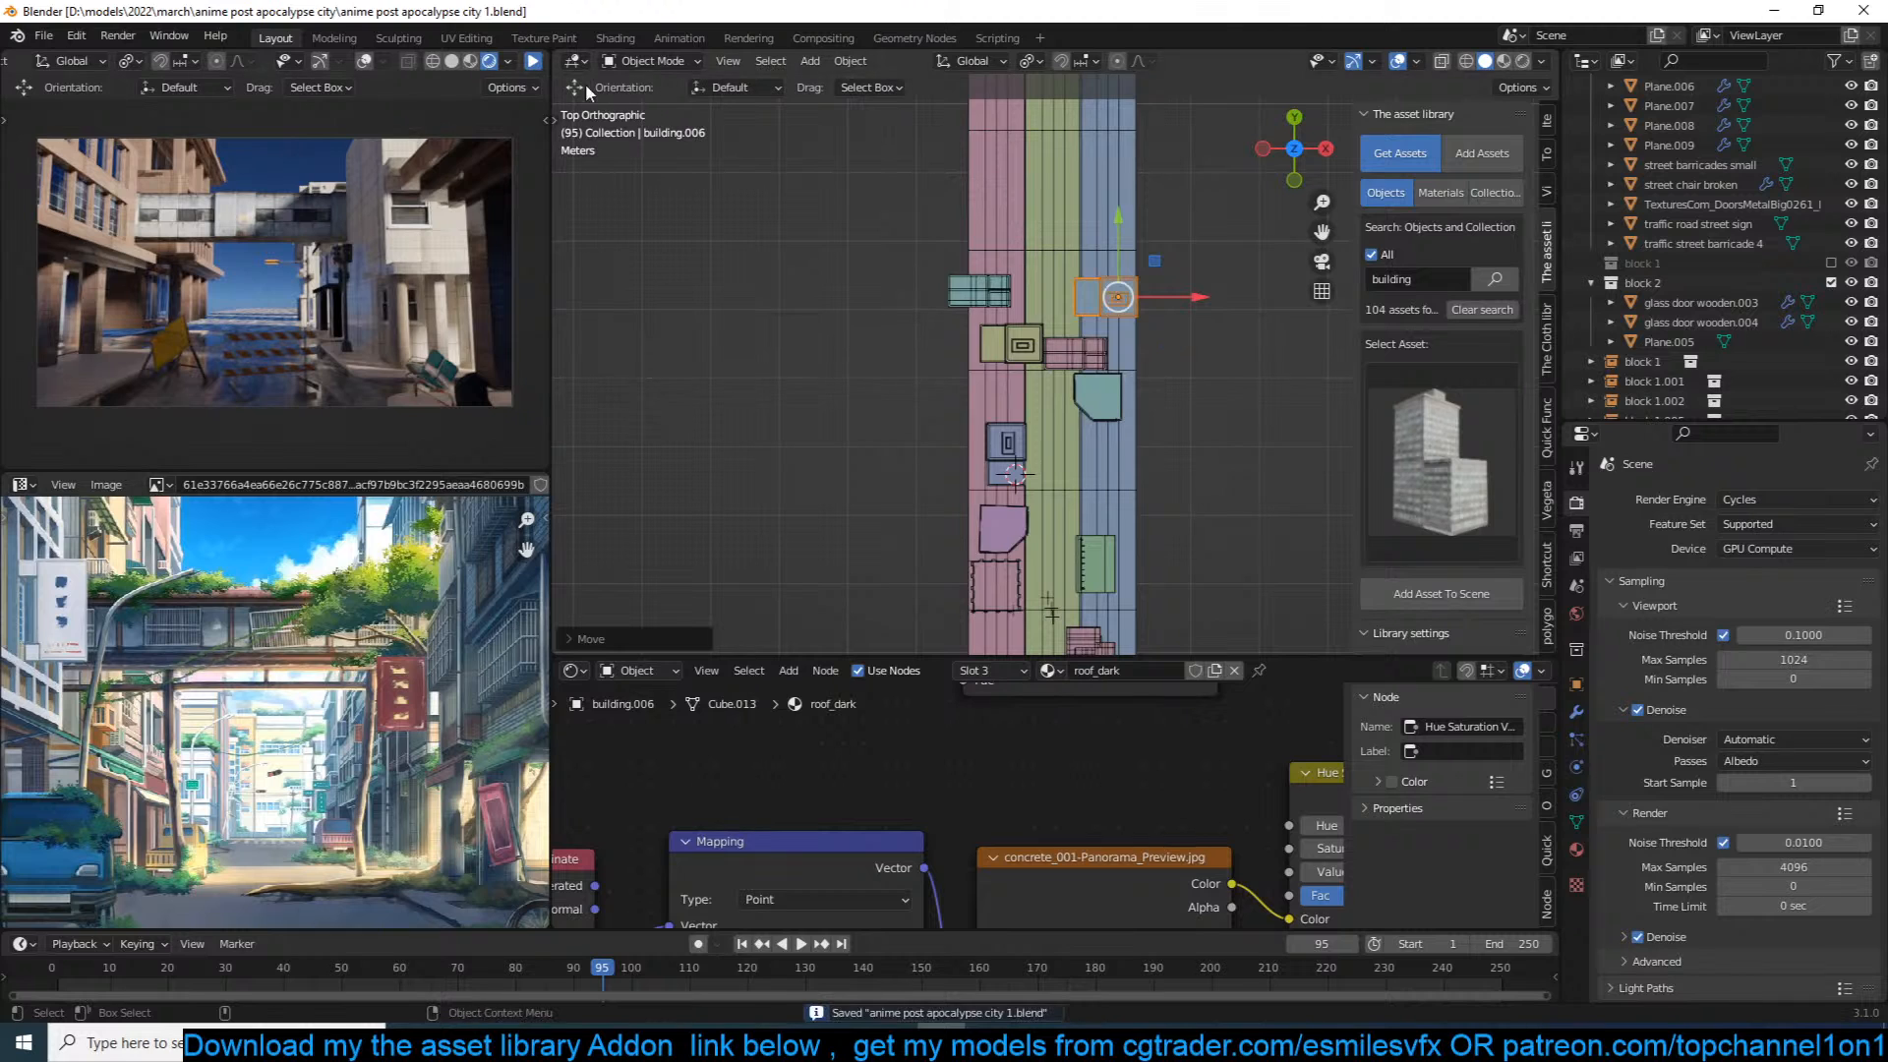
{"action": "left_click", "coordinate": [532, 61]}
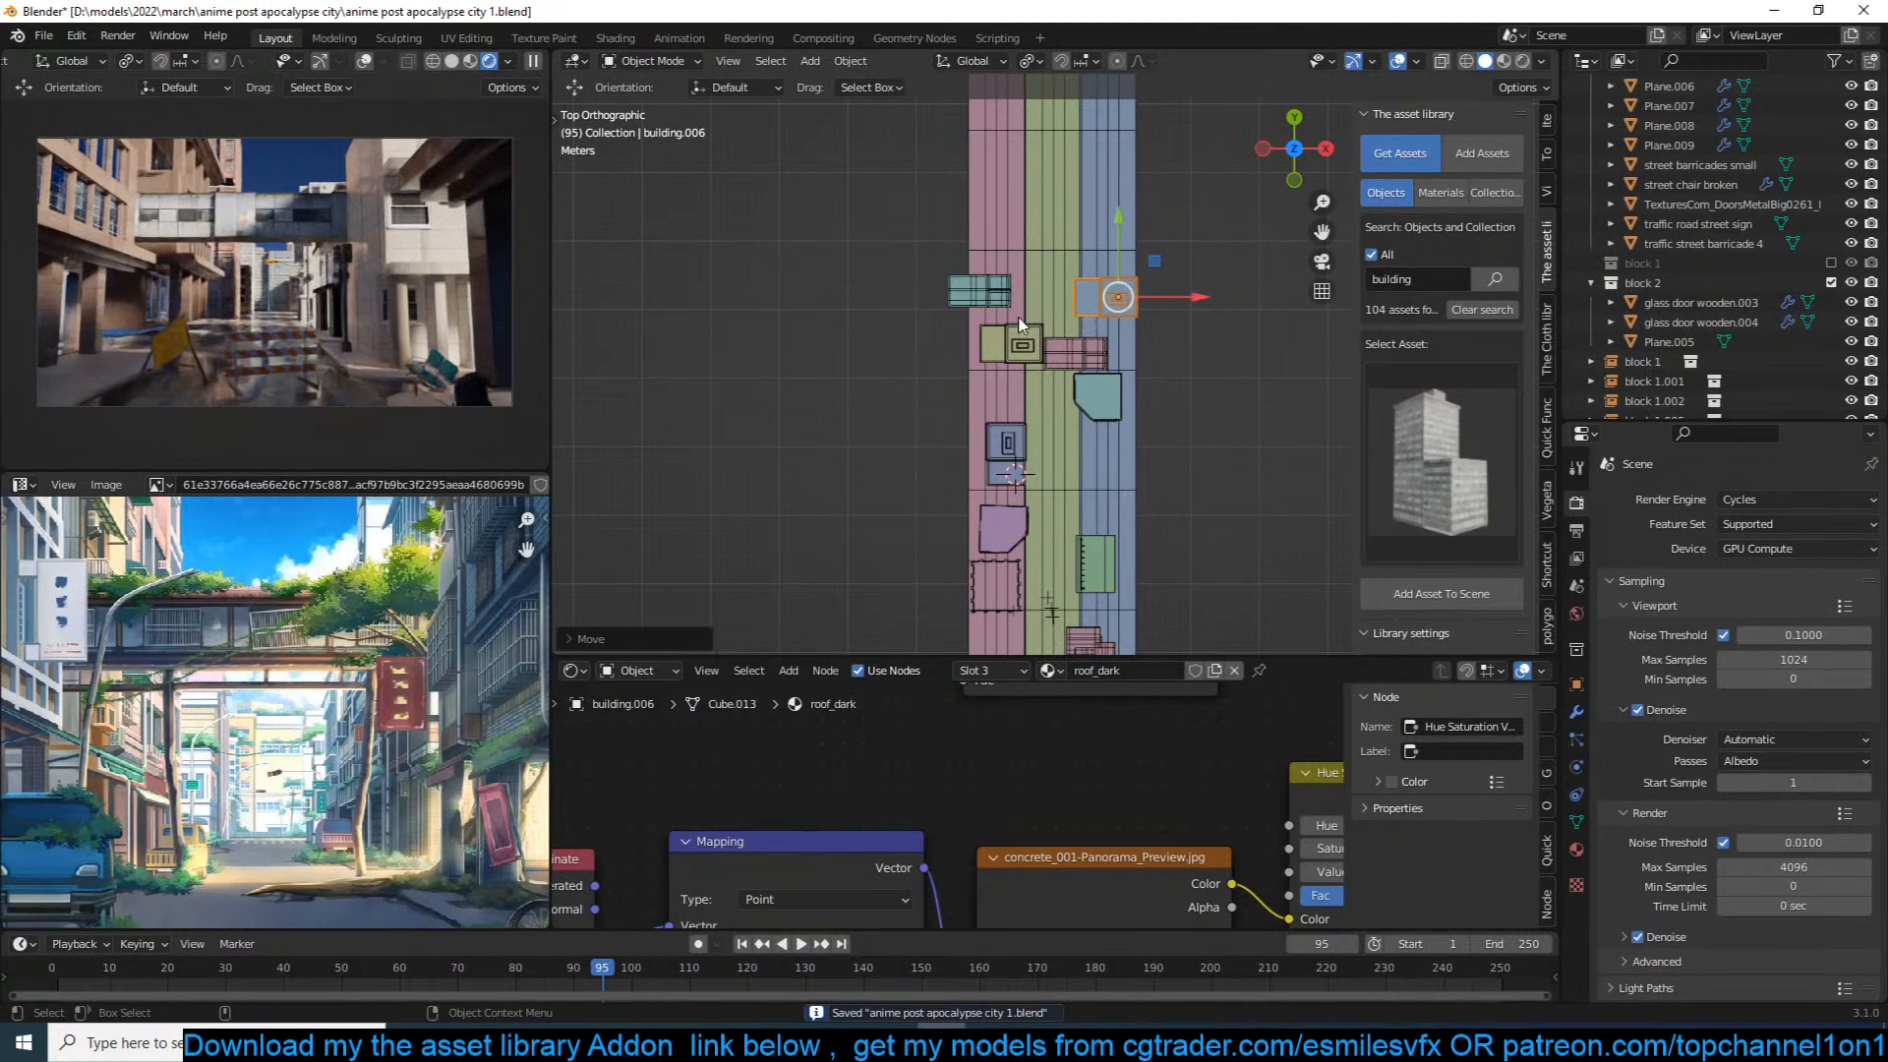
{"action": "key", "text": "ctrl+s"}
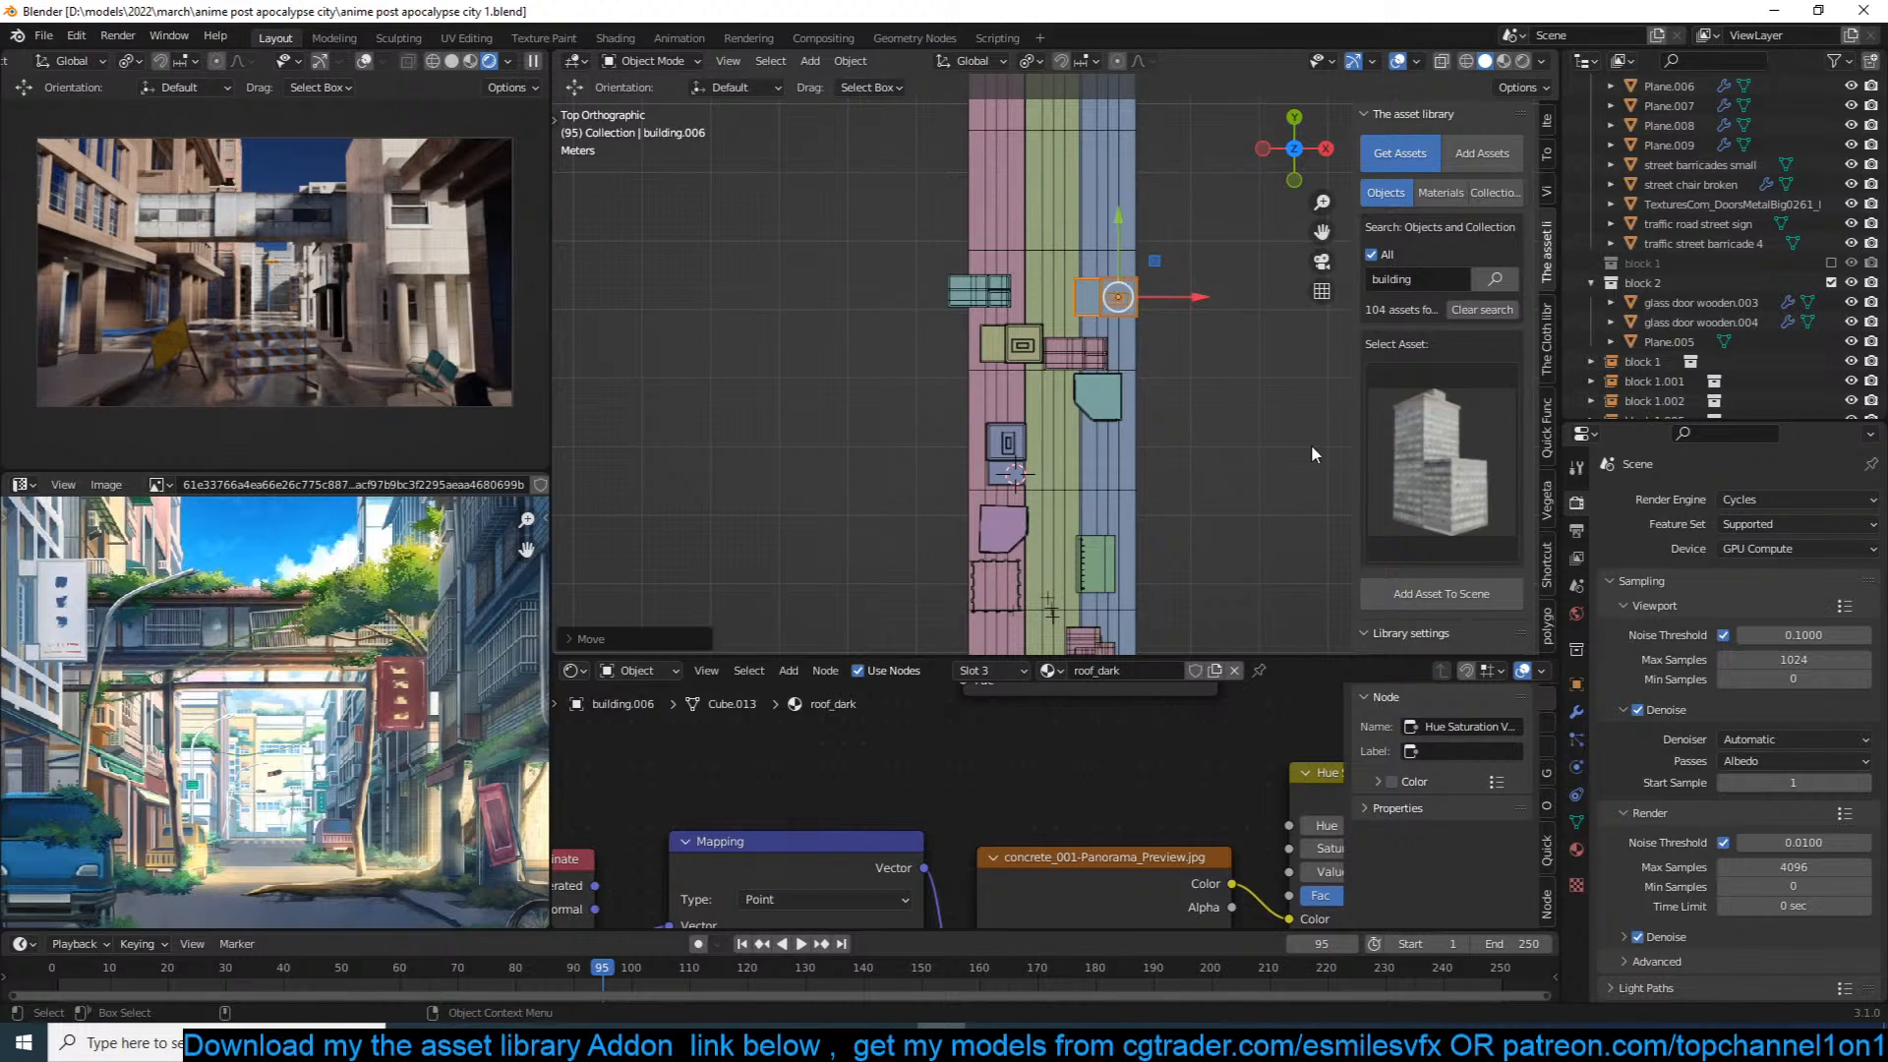
Step: Pick the Larix decidua (C) larch from botaniq's coniferous assets
{"action": "left_click", "coordinate": [1546, 629]}
{"action": "left_click", "coordinate": [1457, 181]}
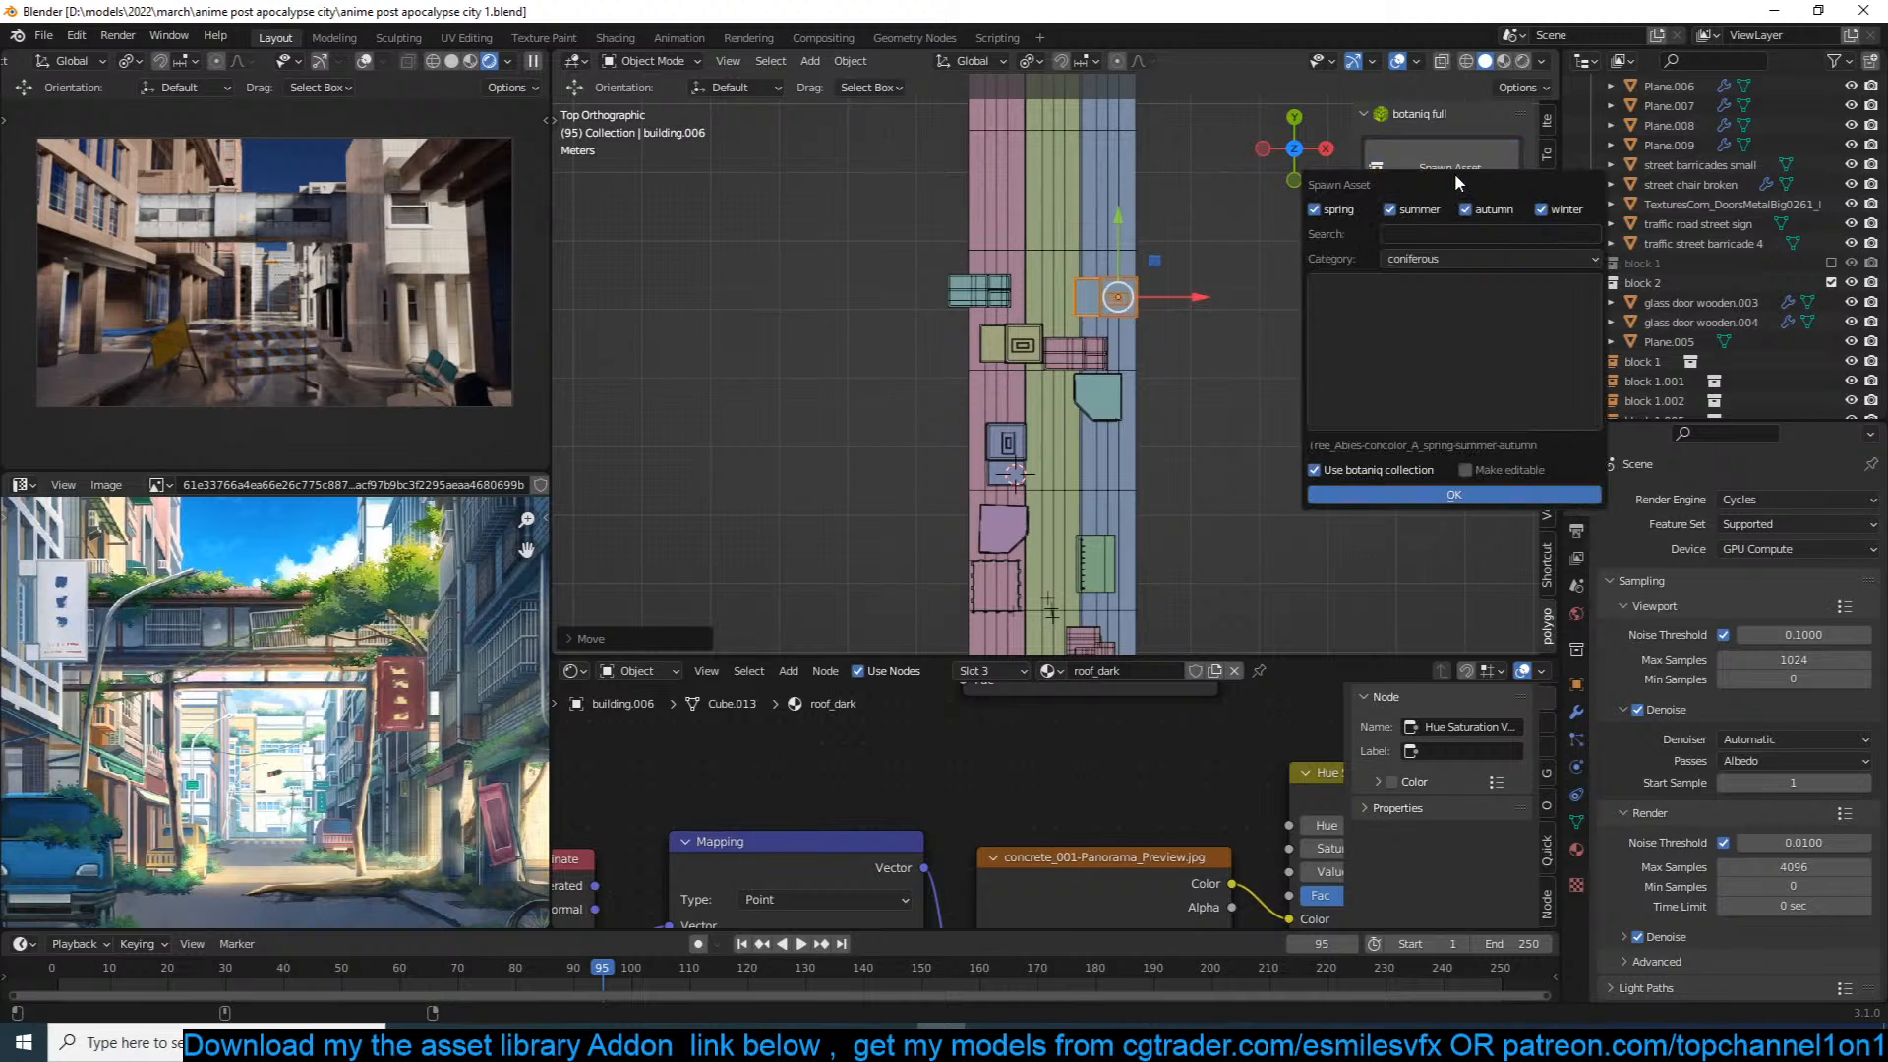
{"action": "left_click", "coordinate": [1480, 380]}
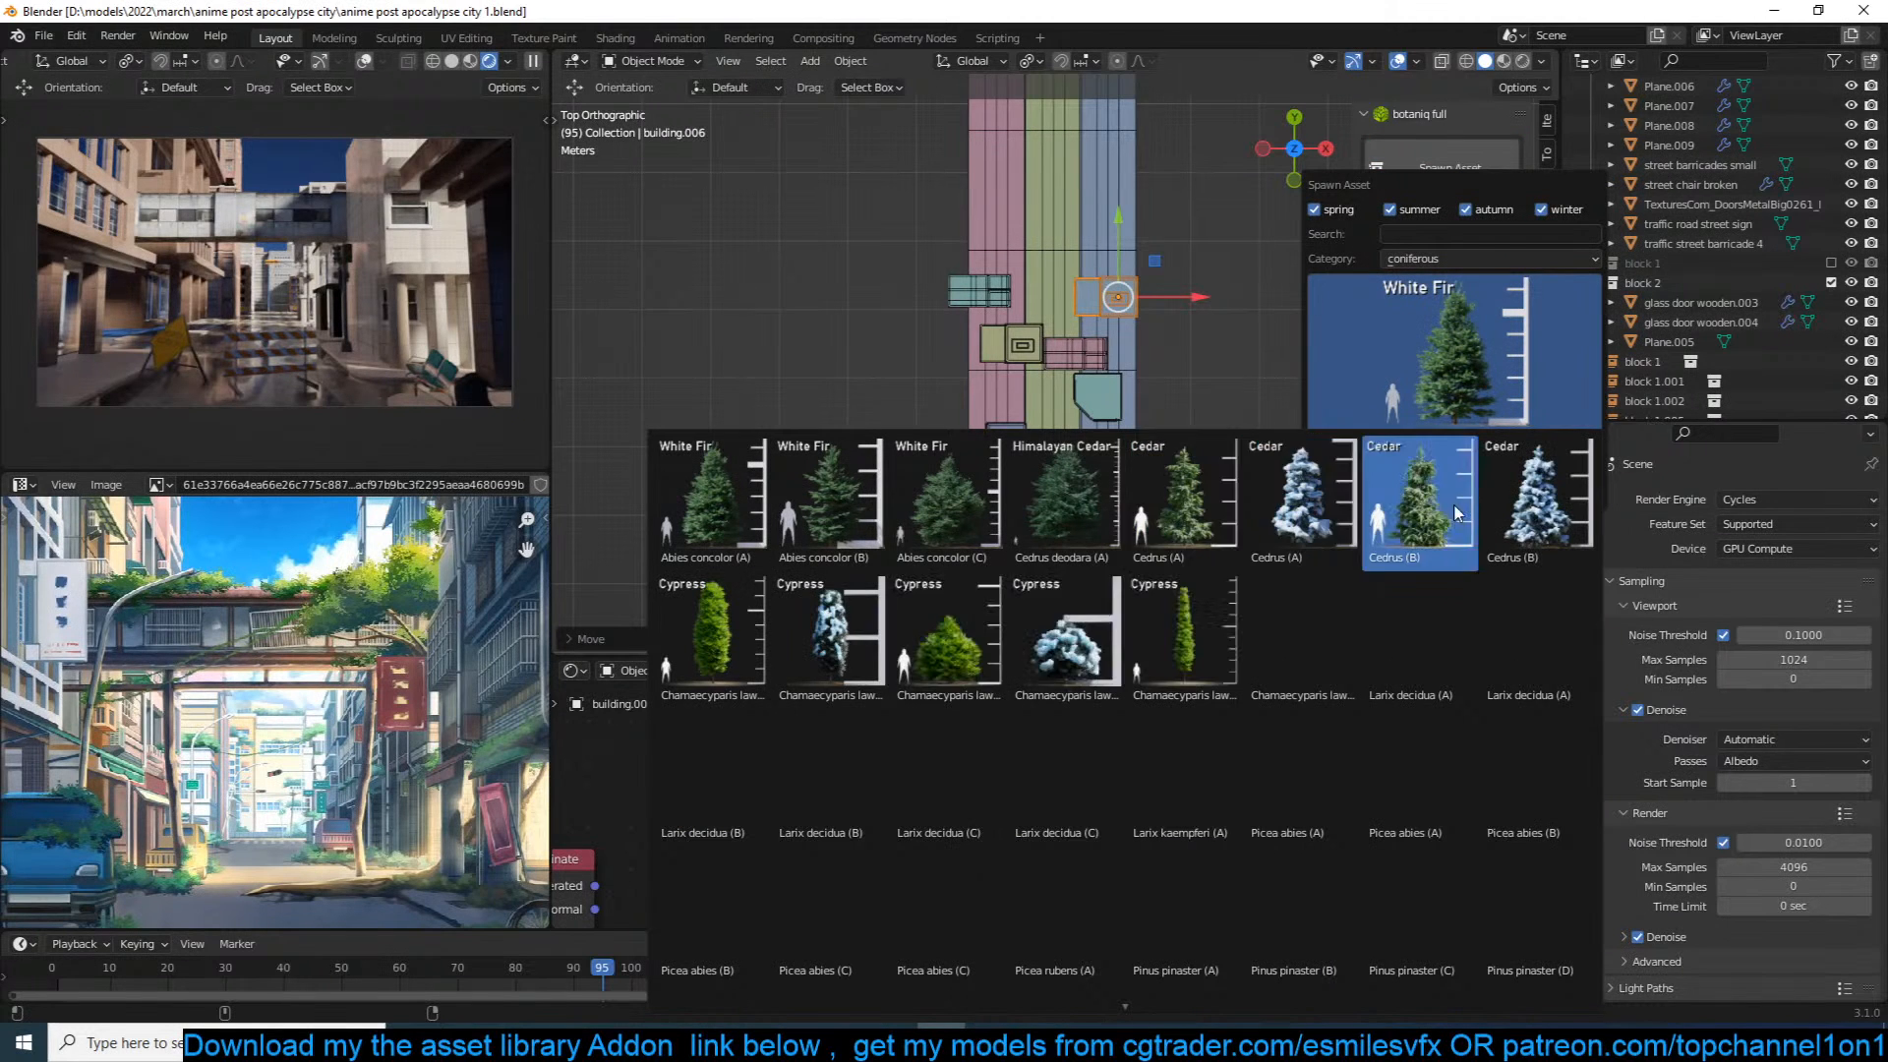
{"action": "left_click", "coordinate": [962, 757]}
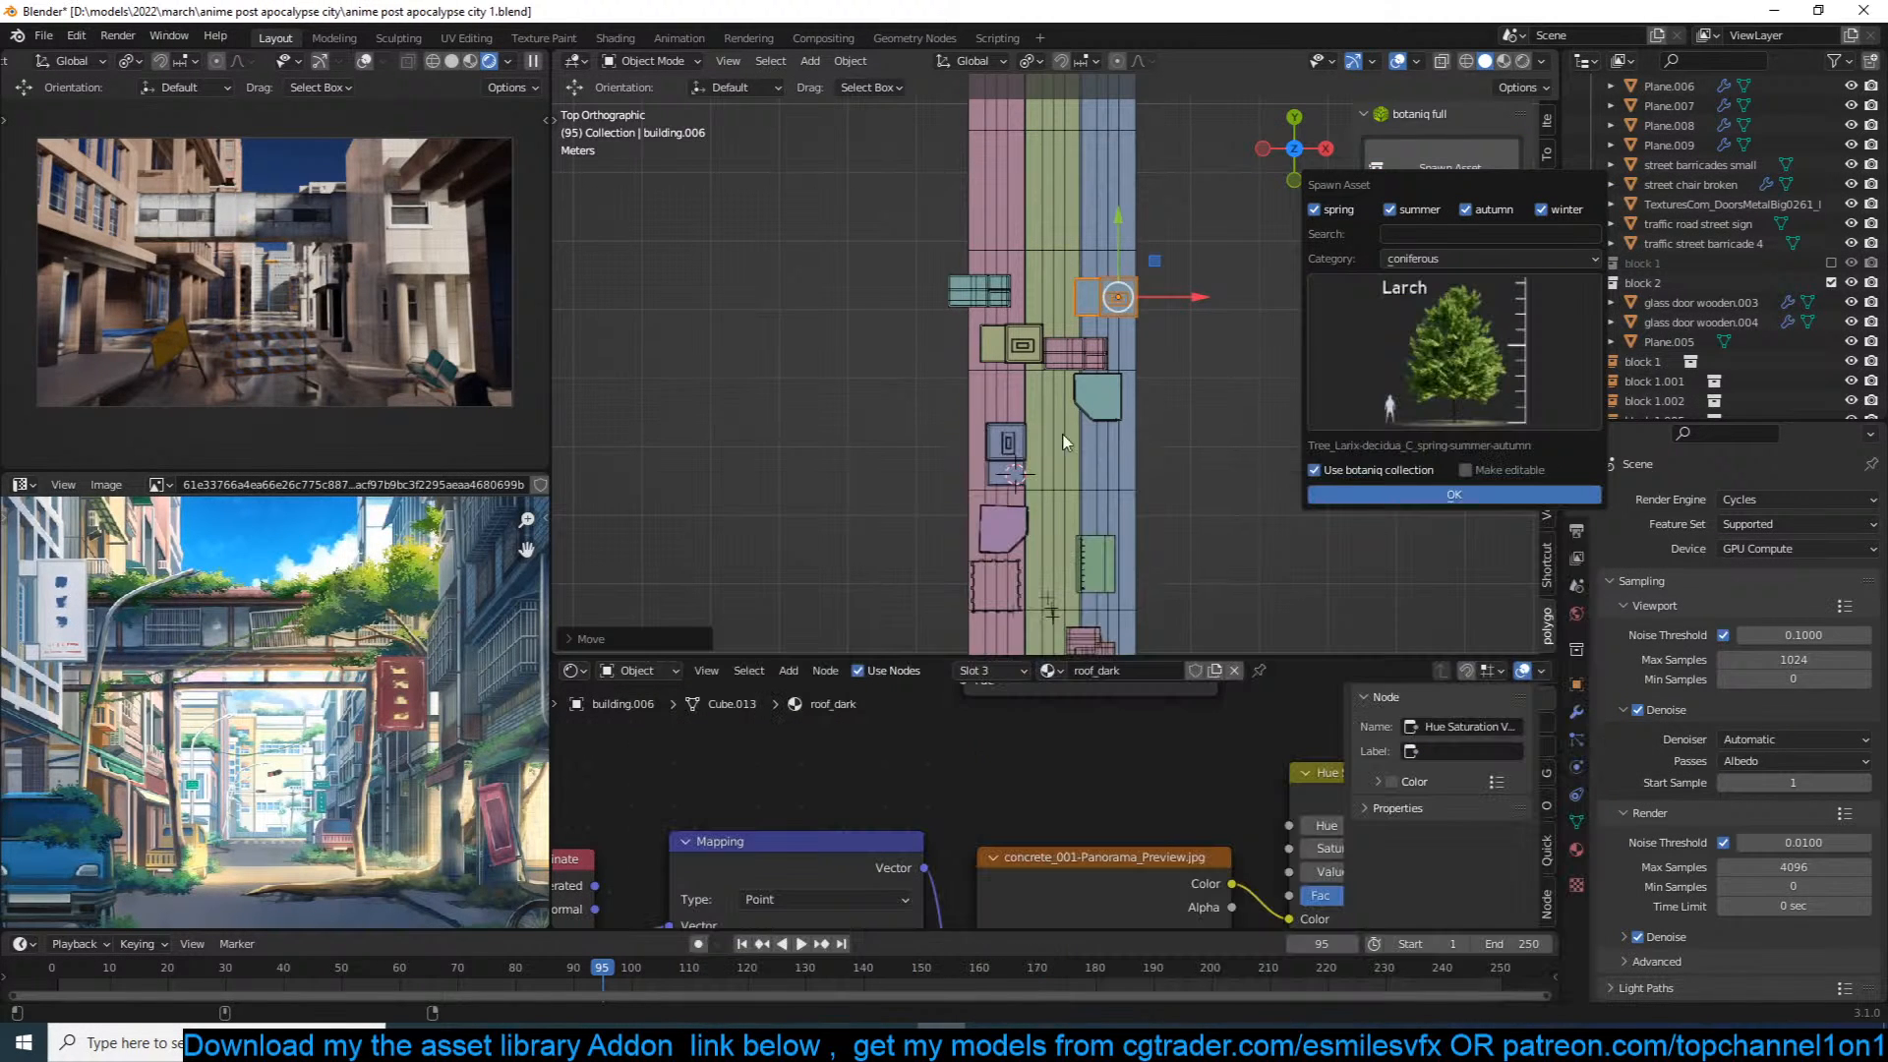
Step: Pause the rendered preview, place the 3D cursor on the street and spawn the chosen larch there
{"action": "left_click", "coordinate": [532, 61]}
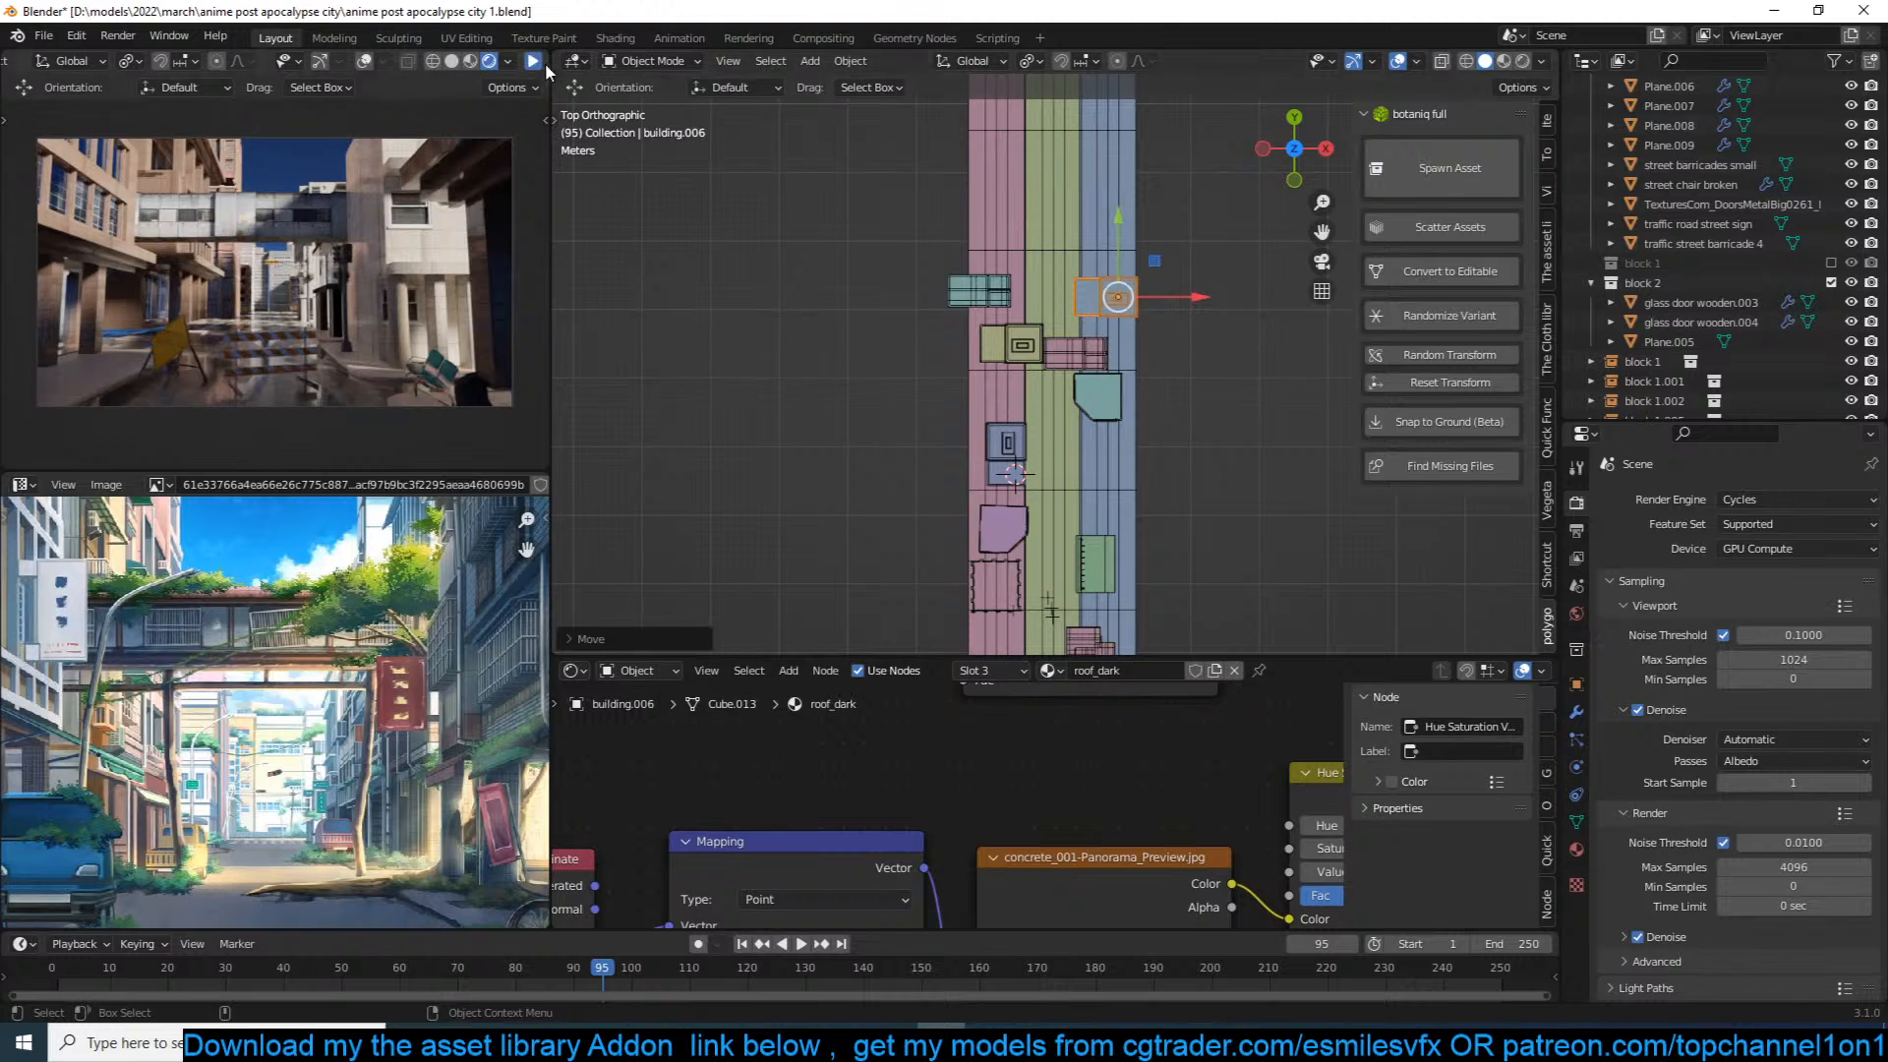
{"action": "scroll", "coordinate": [1023, 491], "scroll_direction": "down", "scroll_amount": 4}
{"action": "scroll", "coordinate": [919, 354], "scroll_direction": "up", "scroll_amount": 7}
{"action": "middle_click_drag", "start_coordinate": [1018, 544], "coordinate": [1142, 324], "text": "shift"}
{"action": "right_click", "coordinate": [1003, 347], "text": "shift"}
{"action": "left_click", "coordinate": [1400, 168]}
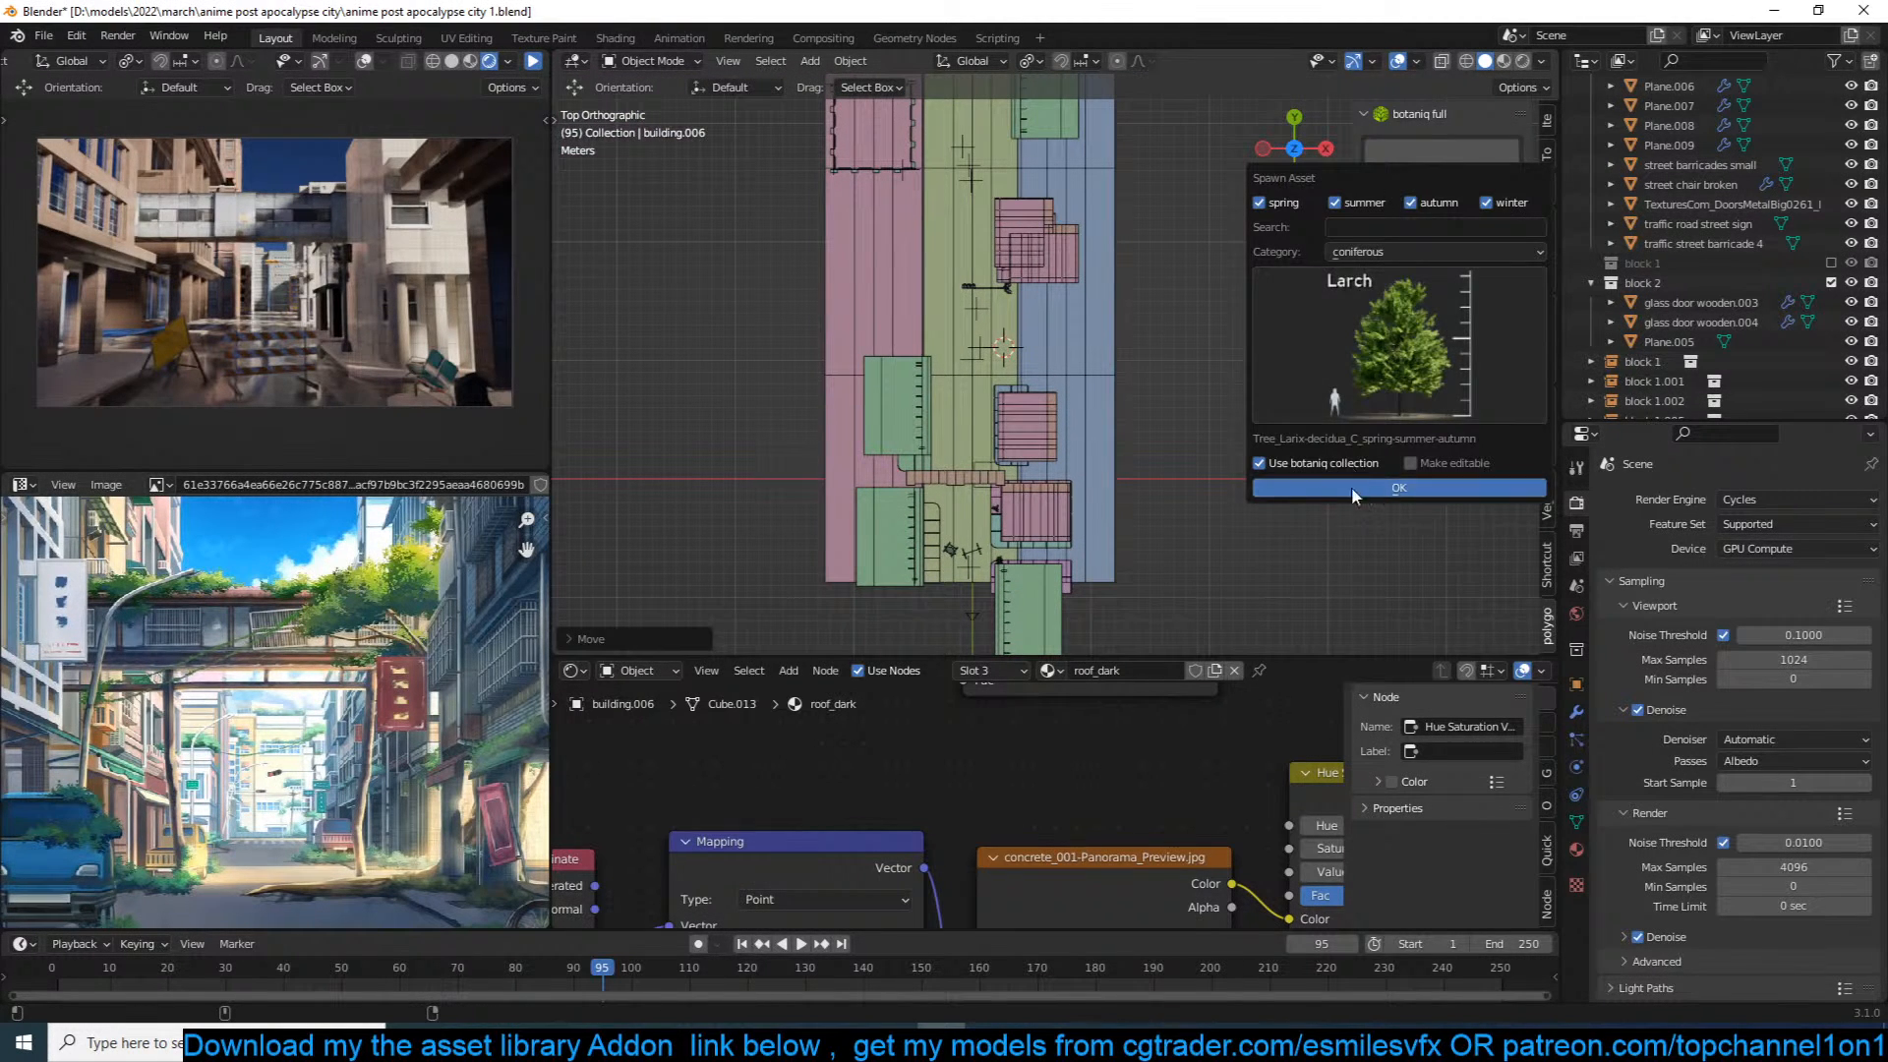
{"action": "left_click", "coordinate": [1365, 486]}
Step: Make three linked duplicates of the larch and spread them along both sides of the street
{"action": "key", "text": "alt+d"}
{"action": "left_click", "coordinate": [996, 217]}
{"action": "key", "text": "alt+d"}
{"action": "left_click", "coordinate": [1096, 185]}
{"action": "middle_click_drag", "start_coordinate": [1045, 250], "coordinate": [1061, 477], "text": "shift"}
{"action": "key", "text": "alt+d"}
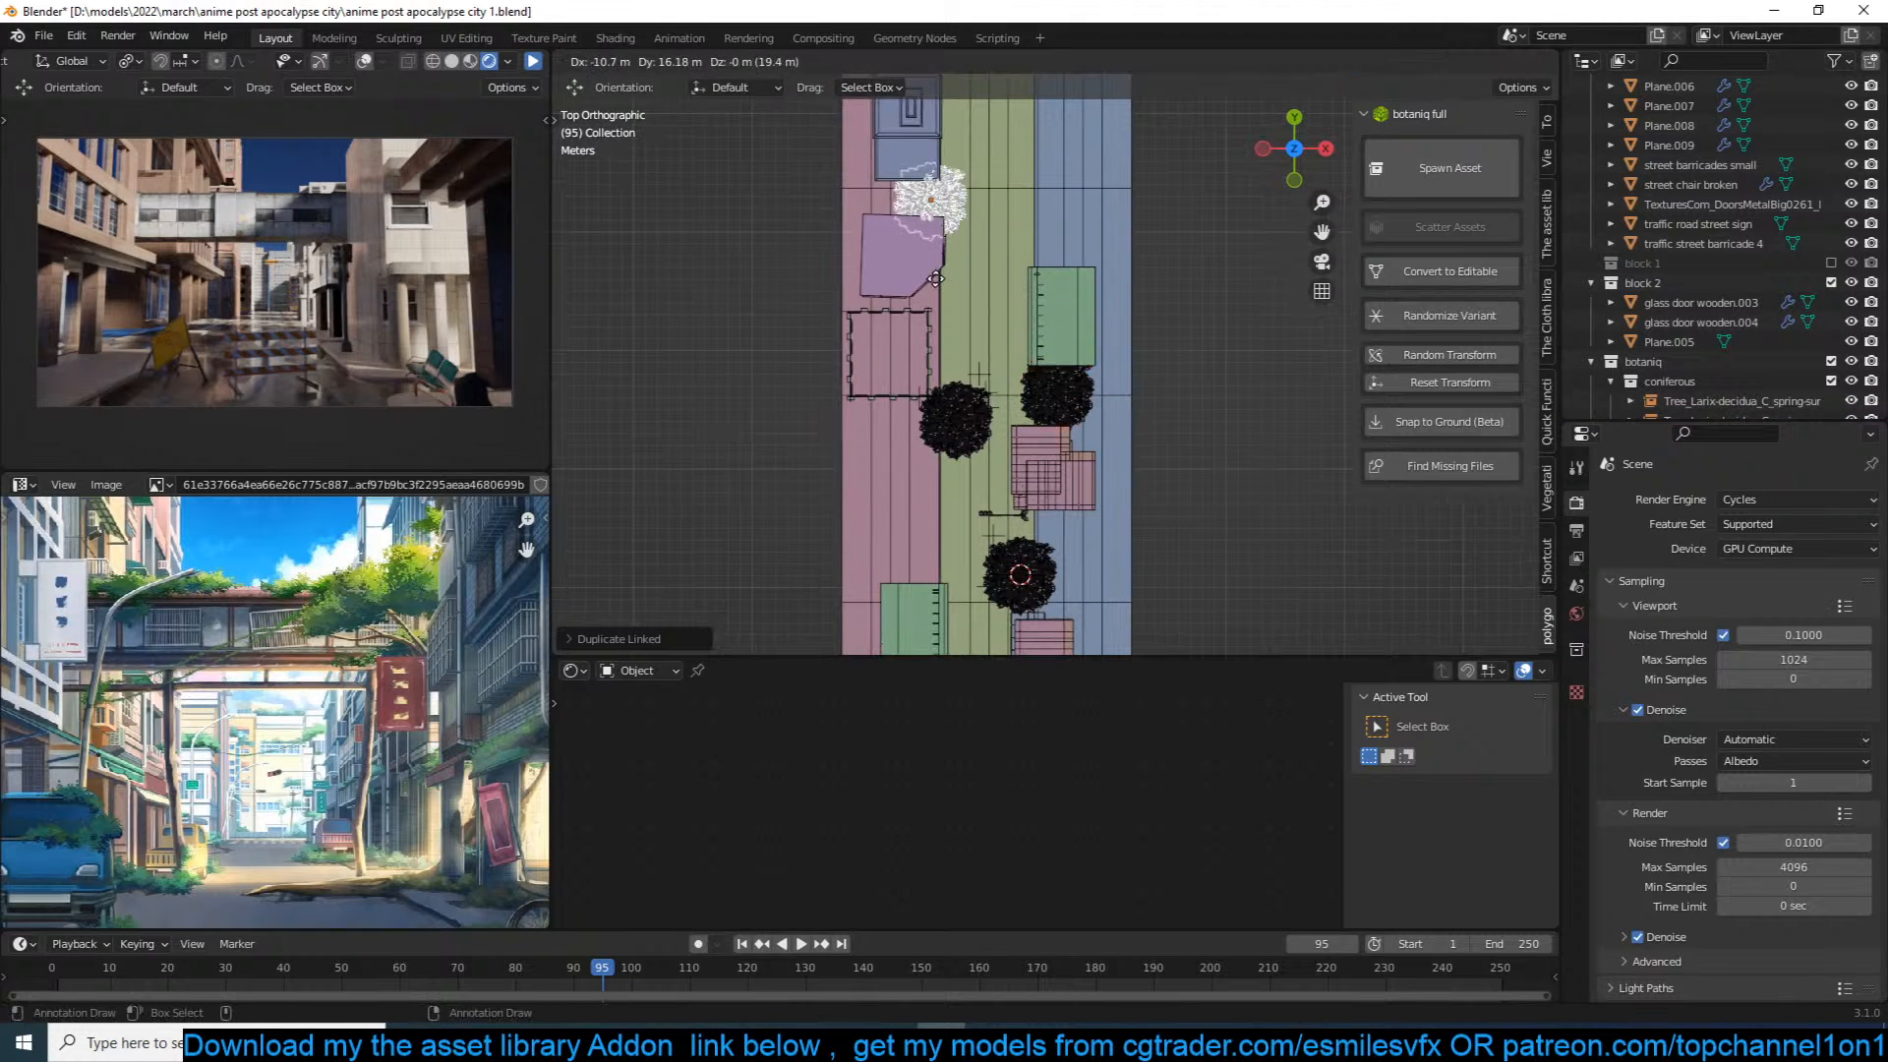
{"action": "left_click", "coordinate": [964, 279]}
Step: Adjust the position of the last larch duplicate in the camera view
{"action": "key", "text": "KP_0"}
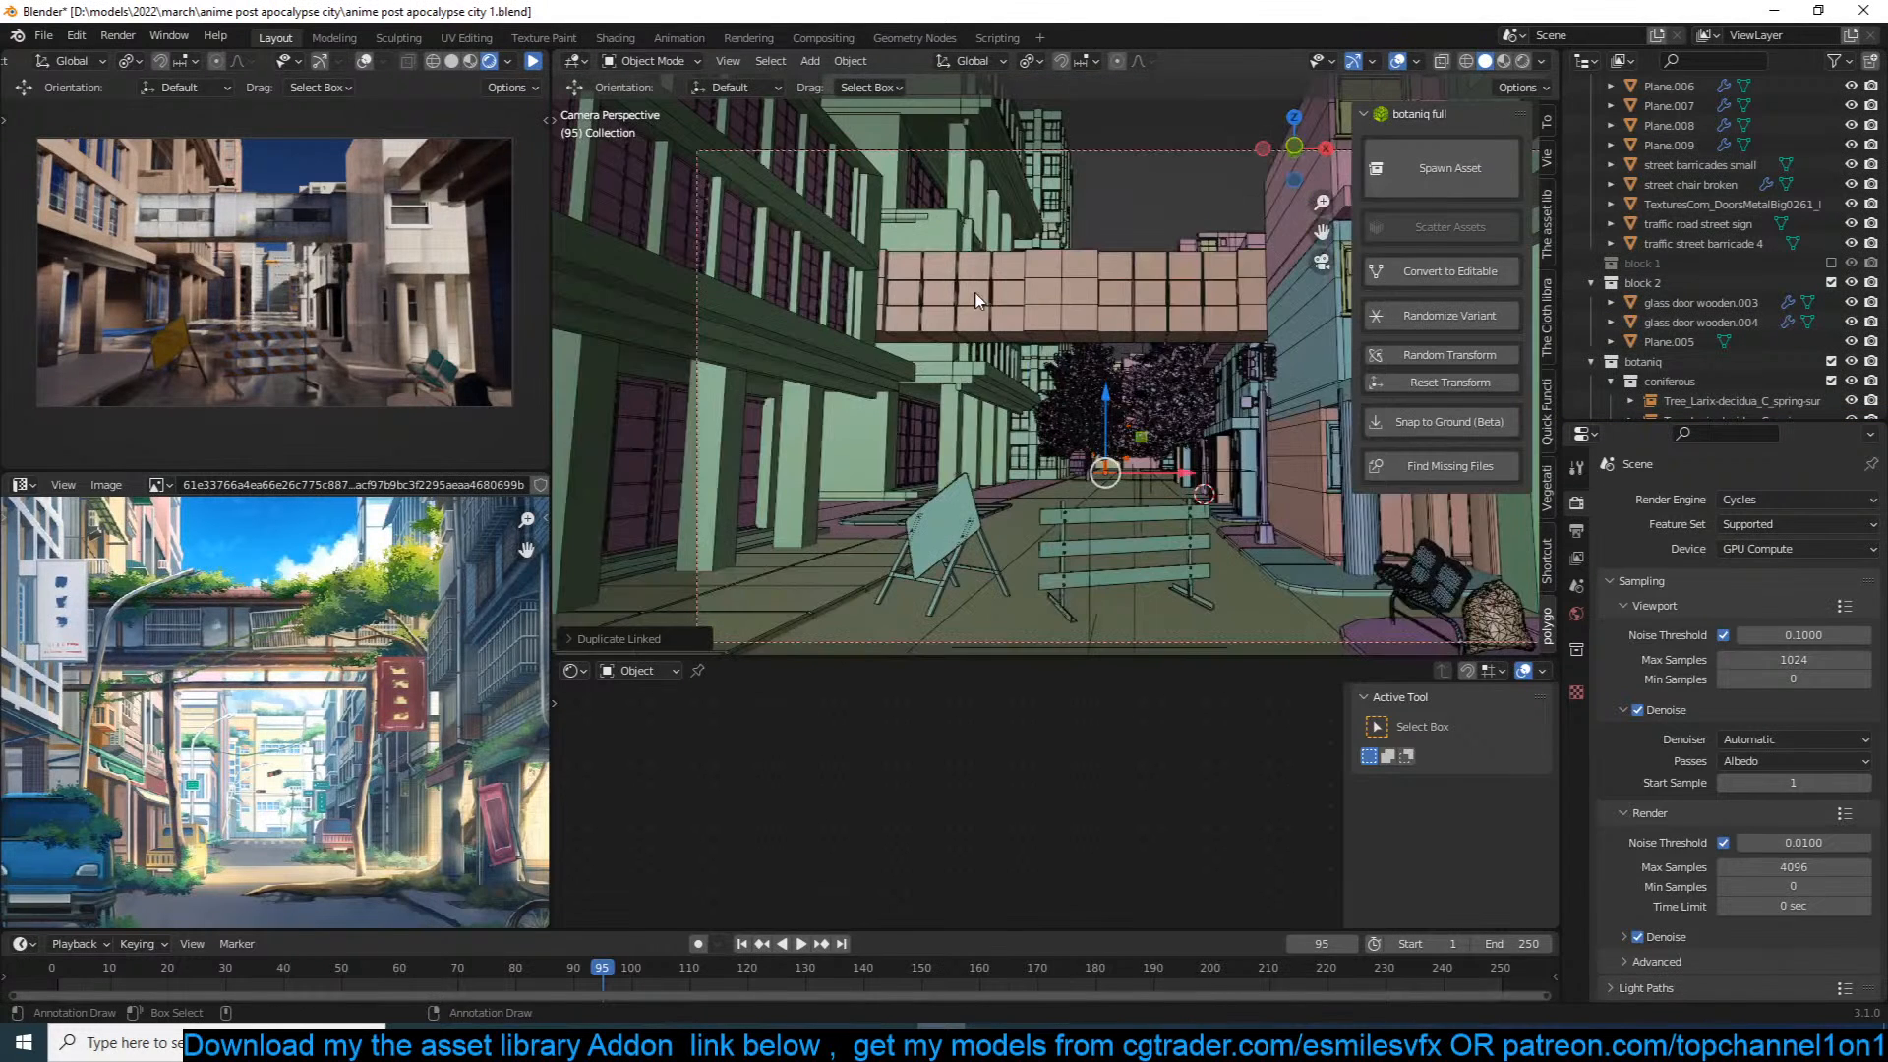
{"action": "key", "text": "g"}
{"action": "left_click", "coordinate": [1063, 415]}
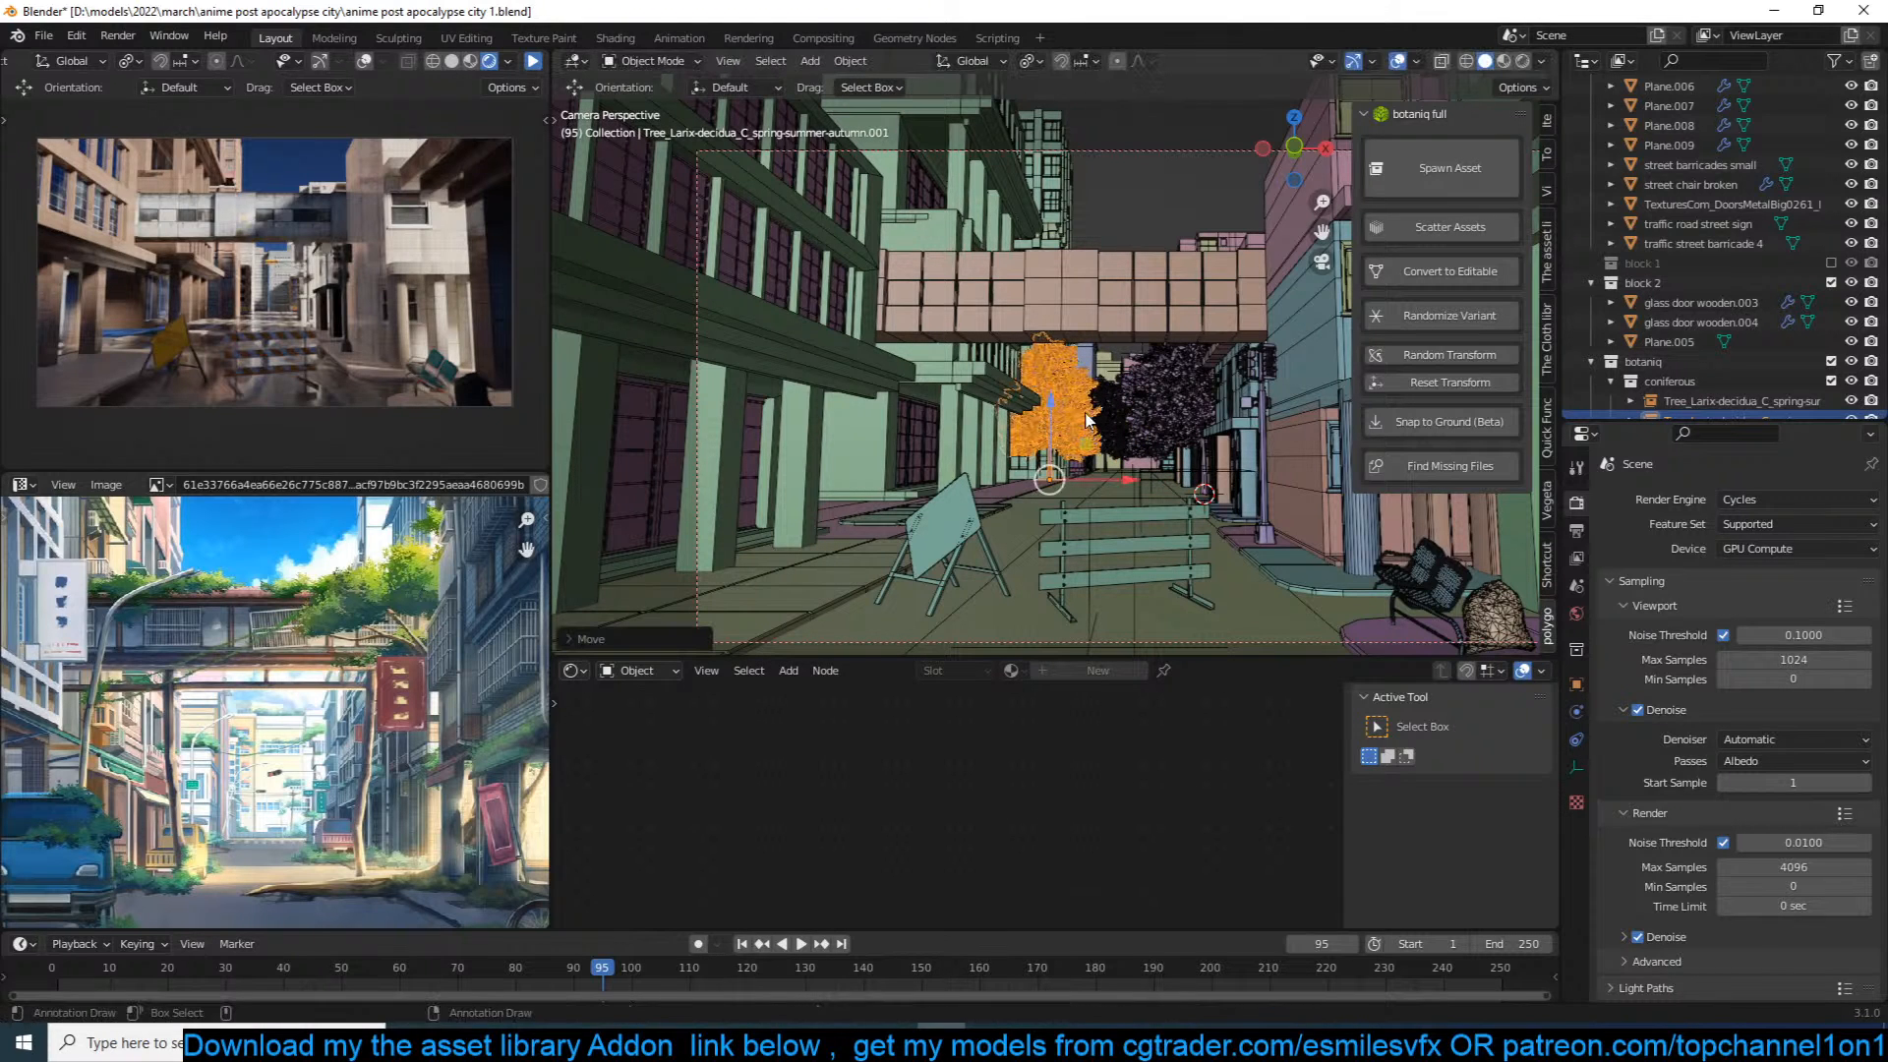
Step: Delete the larch trees from the street
{"action": "left_click", "coordinate": [1180, 406], "text": "shift"}
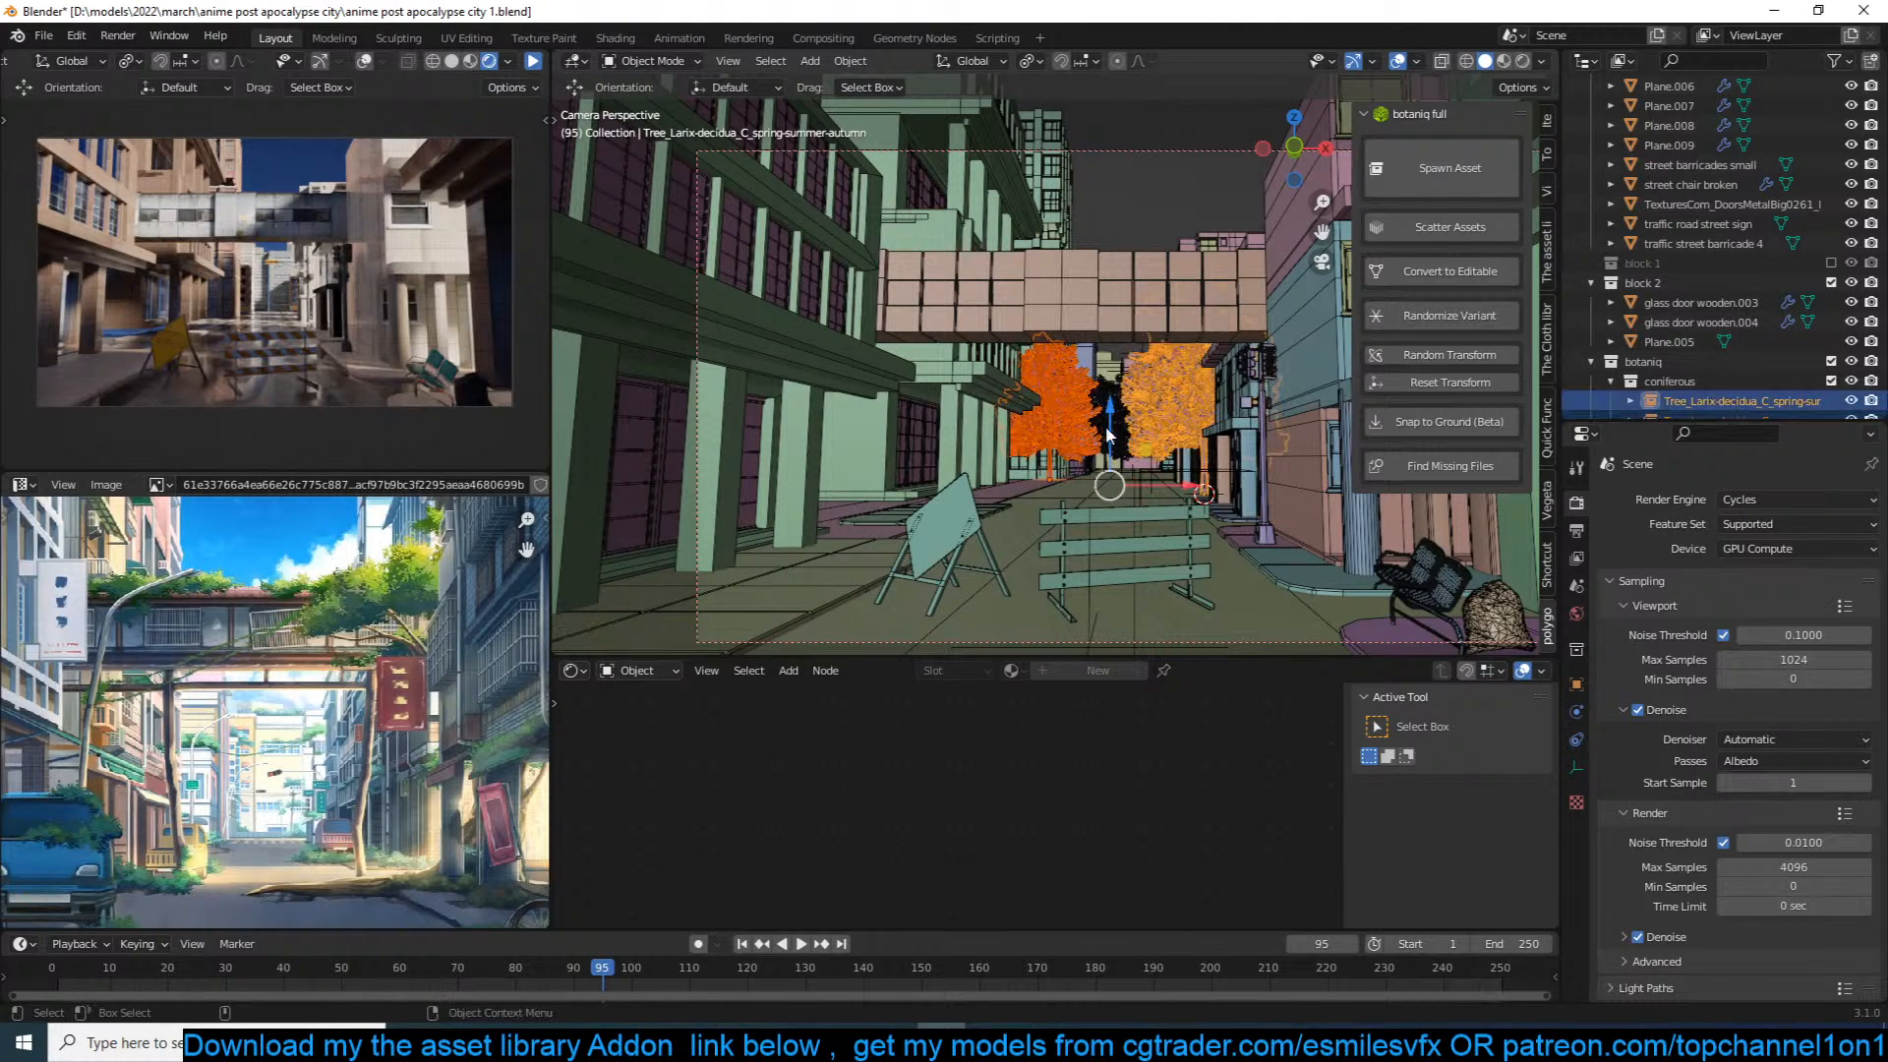
{"action": "key", "text": "x"}
{"action": "left_click", "coordinate": [1124, 423]}
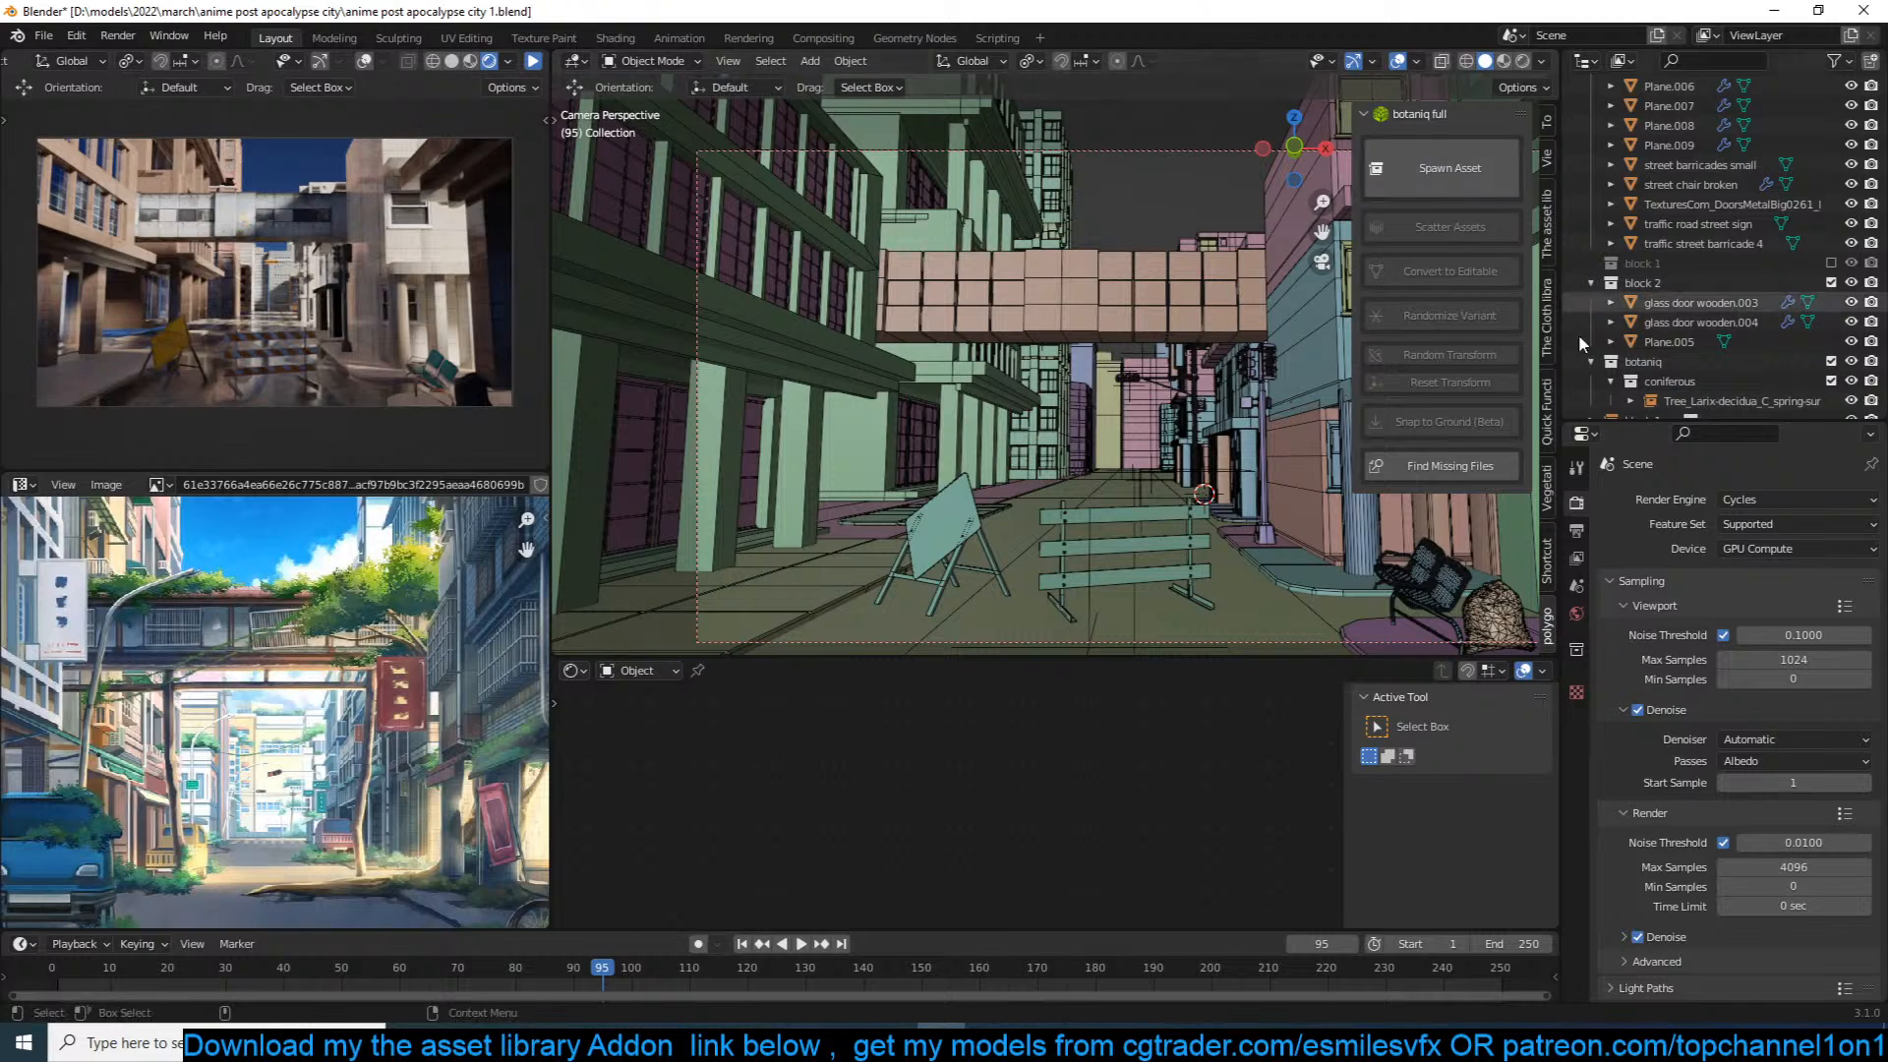
Step: Search the asset library's objects for "anime"
{"action": "left_click", "coordinate": [1548, 503]}
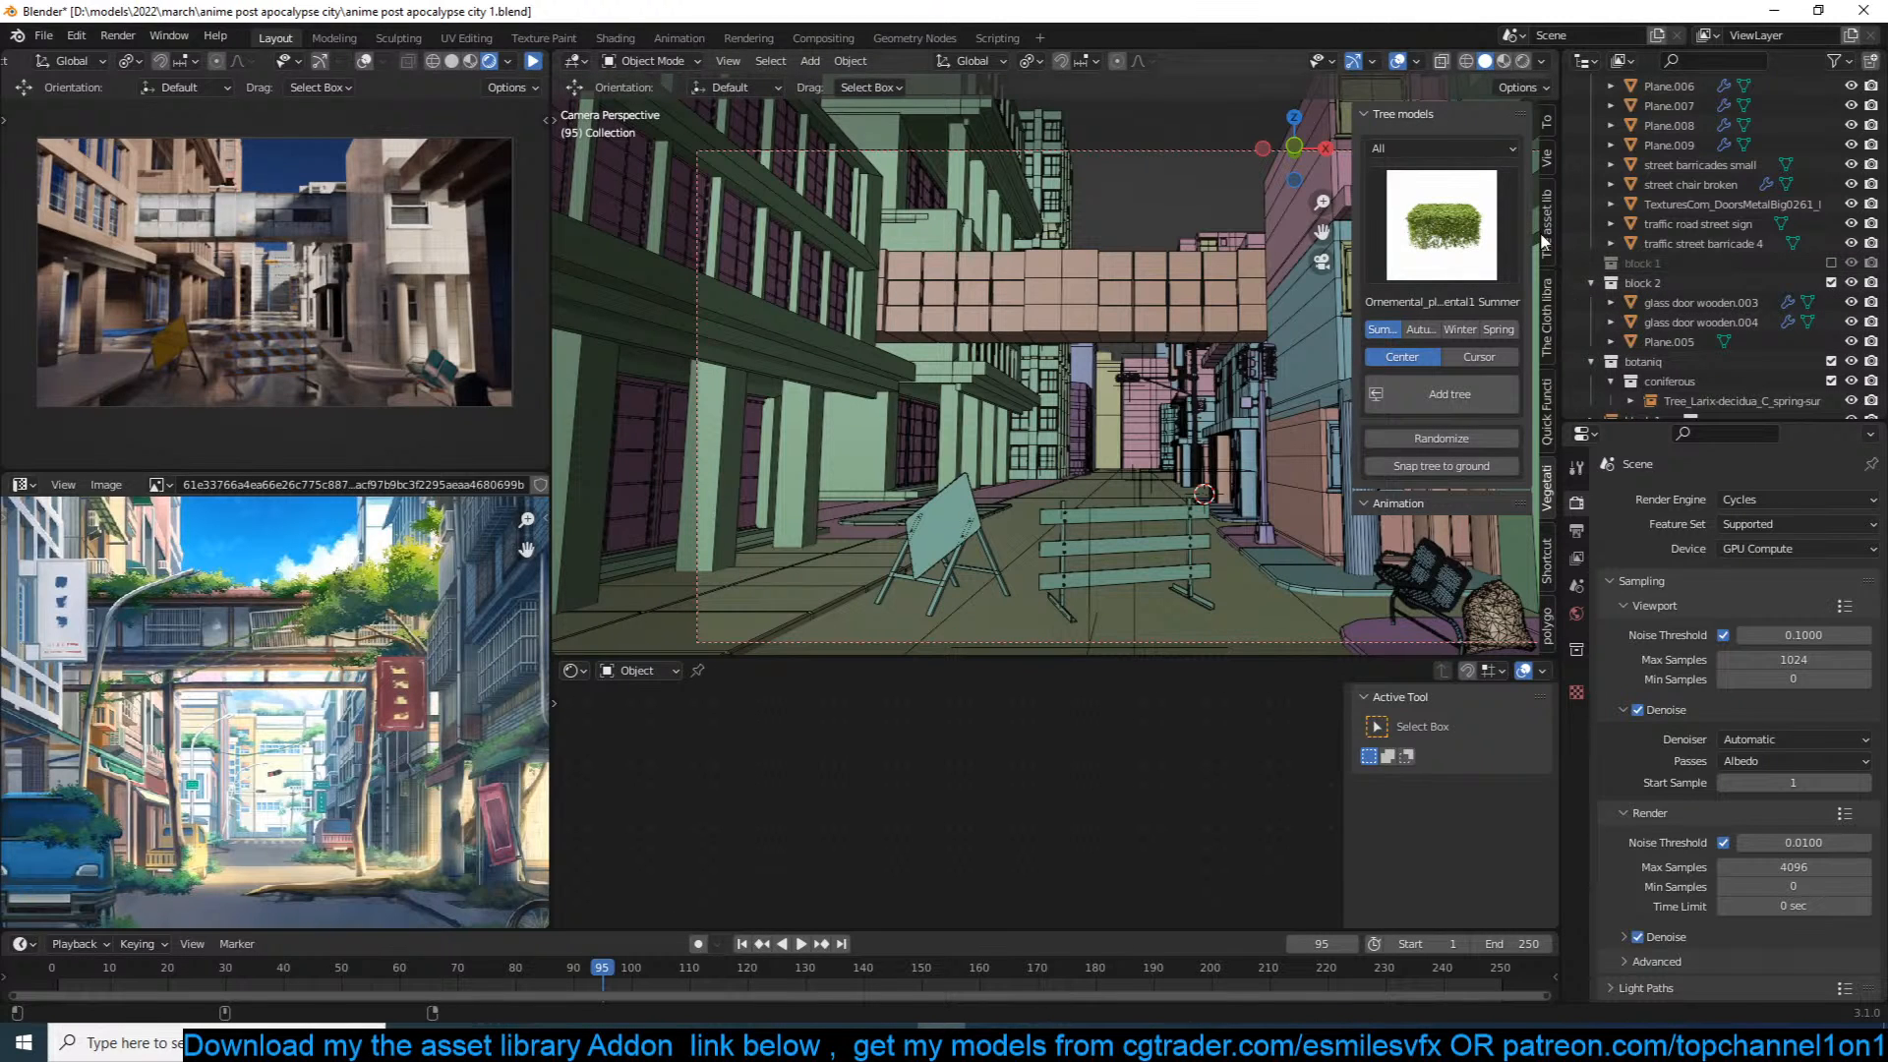
{"action": "left_click", "coordinate": [1549, 236]}
{"action": "left_click", "coordinate": [1419, 279]}
{"action": "type", "text": "anime"}
{"action": "key", "text": "Return"}
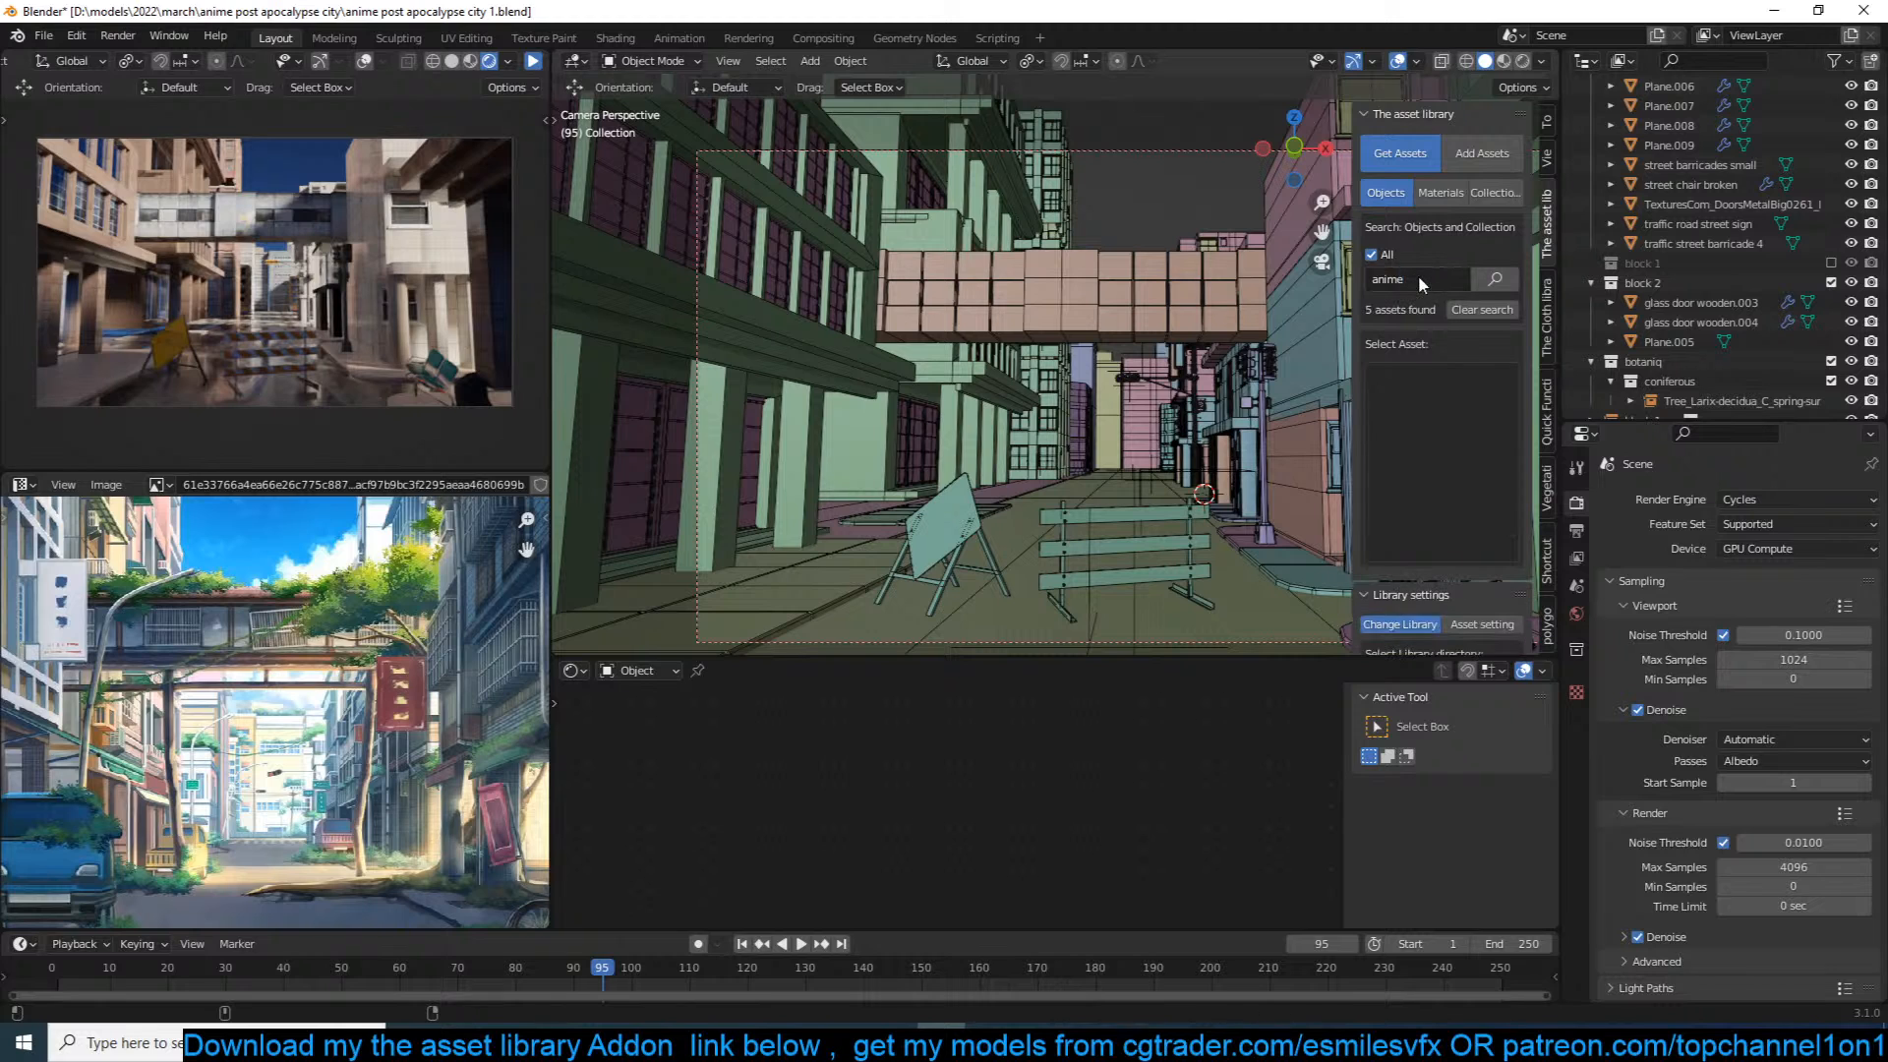
Step: Add the anime mango tree asset to the scene and try moving it with all its parts
{"action": "left_click", "coordinate": [1433, 420]}
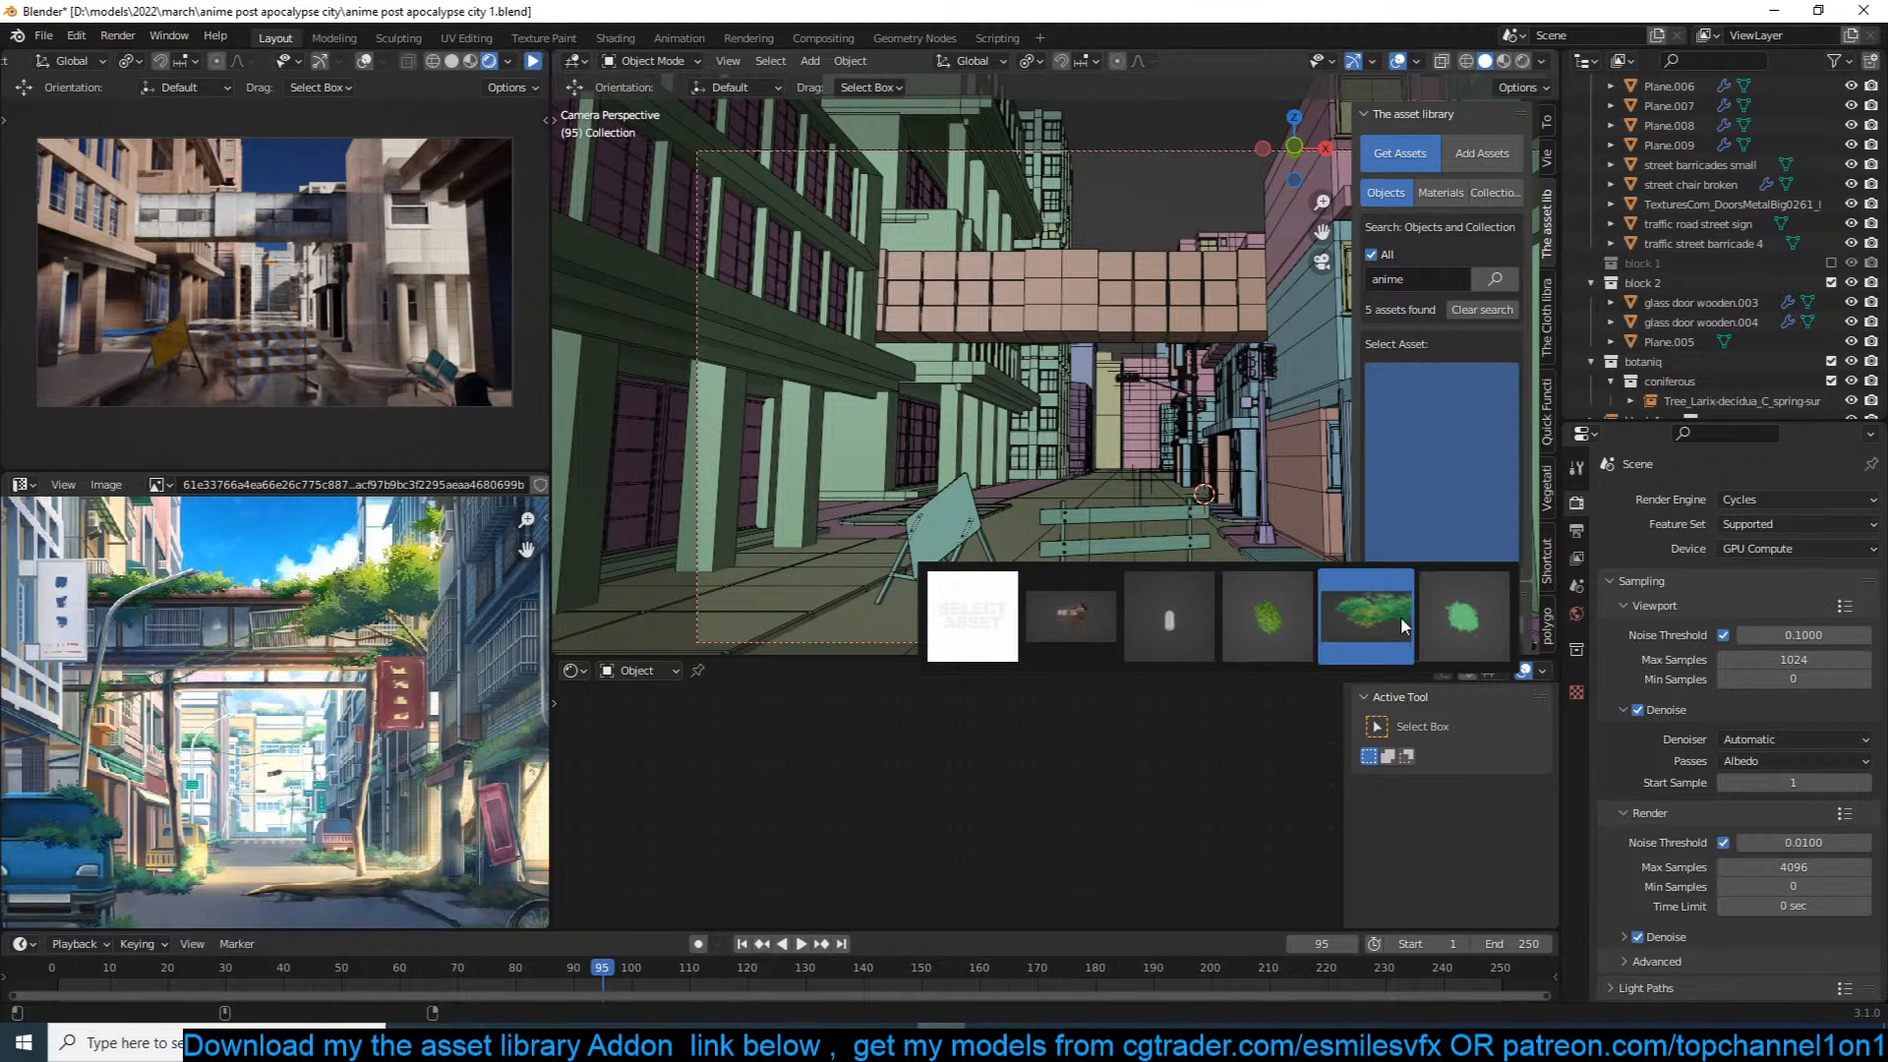
{"action": "left_click", "coordinate": [1268, 619]}
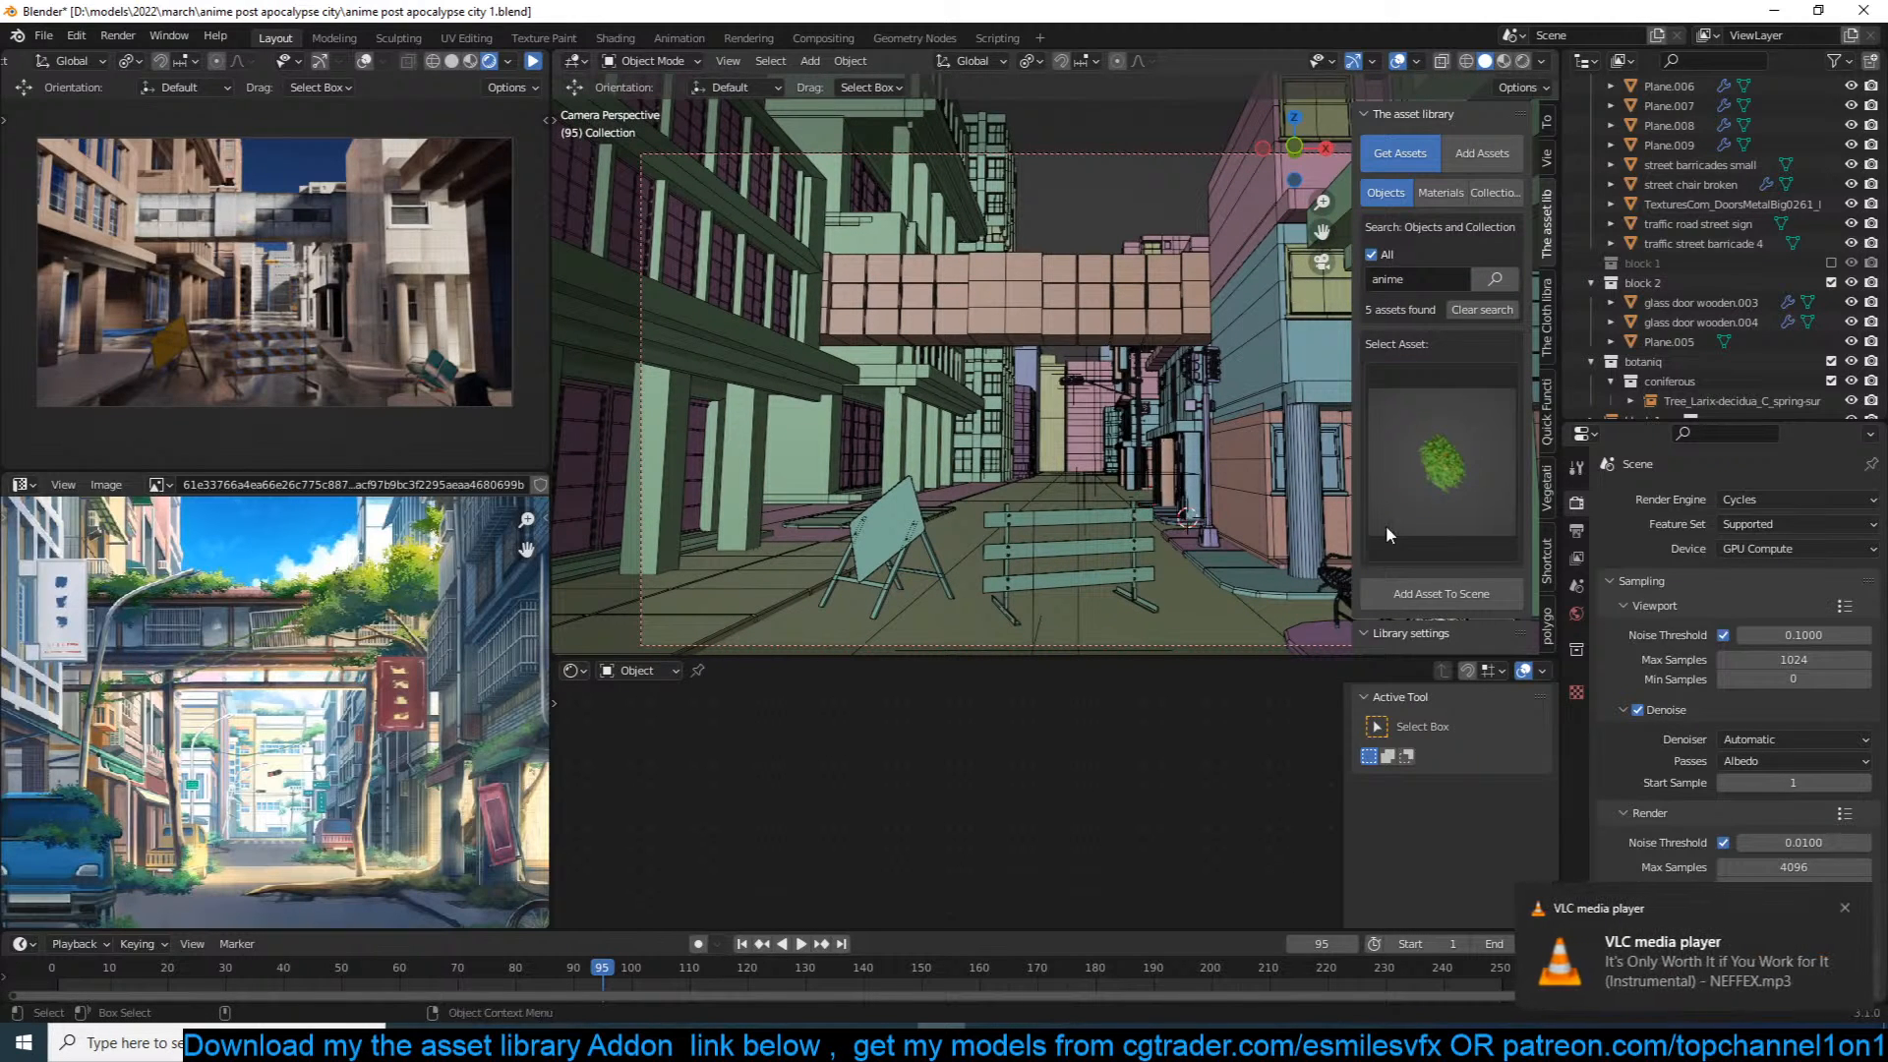
{"action": "left_click", "coordinate": [1468, 596]}
{"action": "key", "text": "g"}
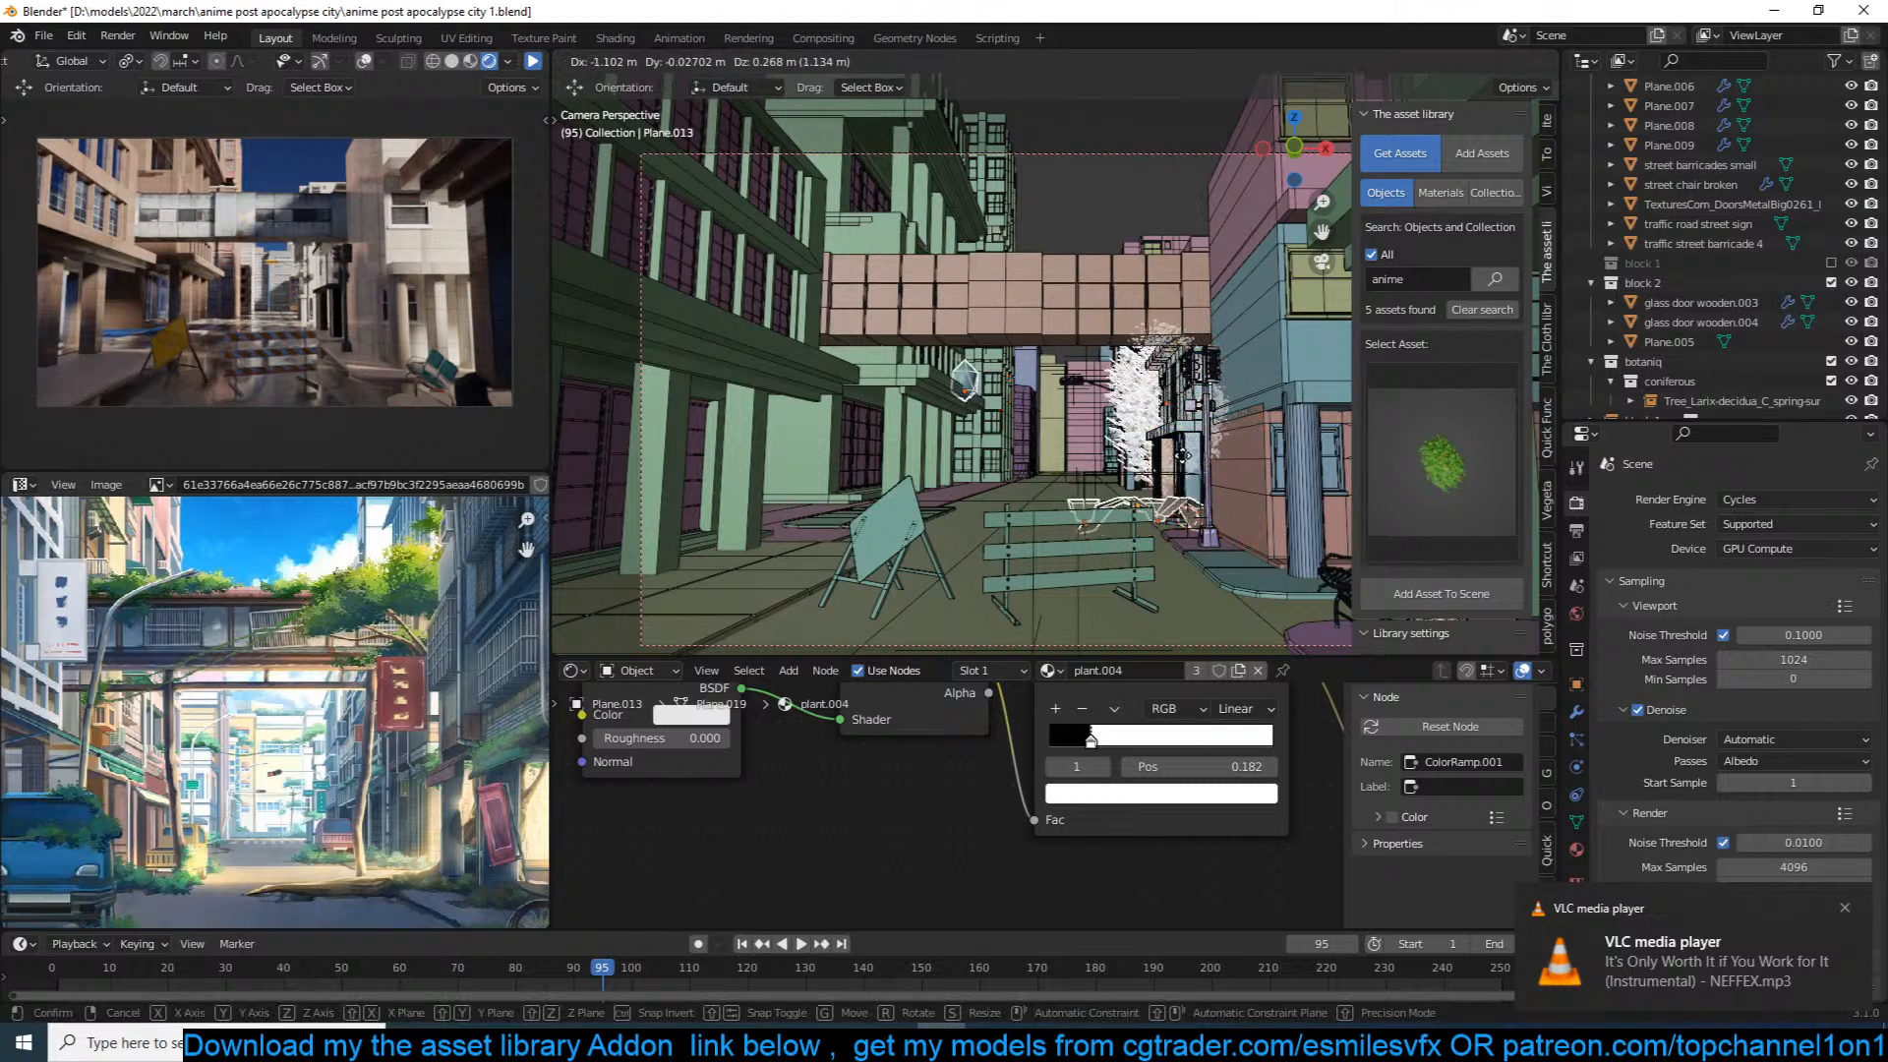
{"action": "right_click", "coordinate": [1114, 475]}
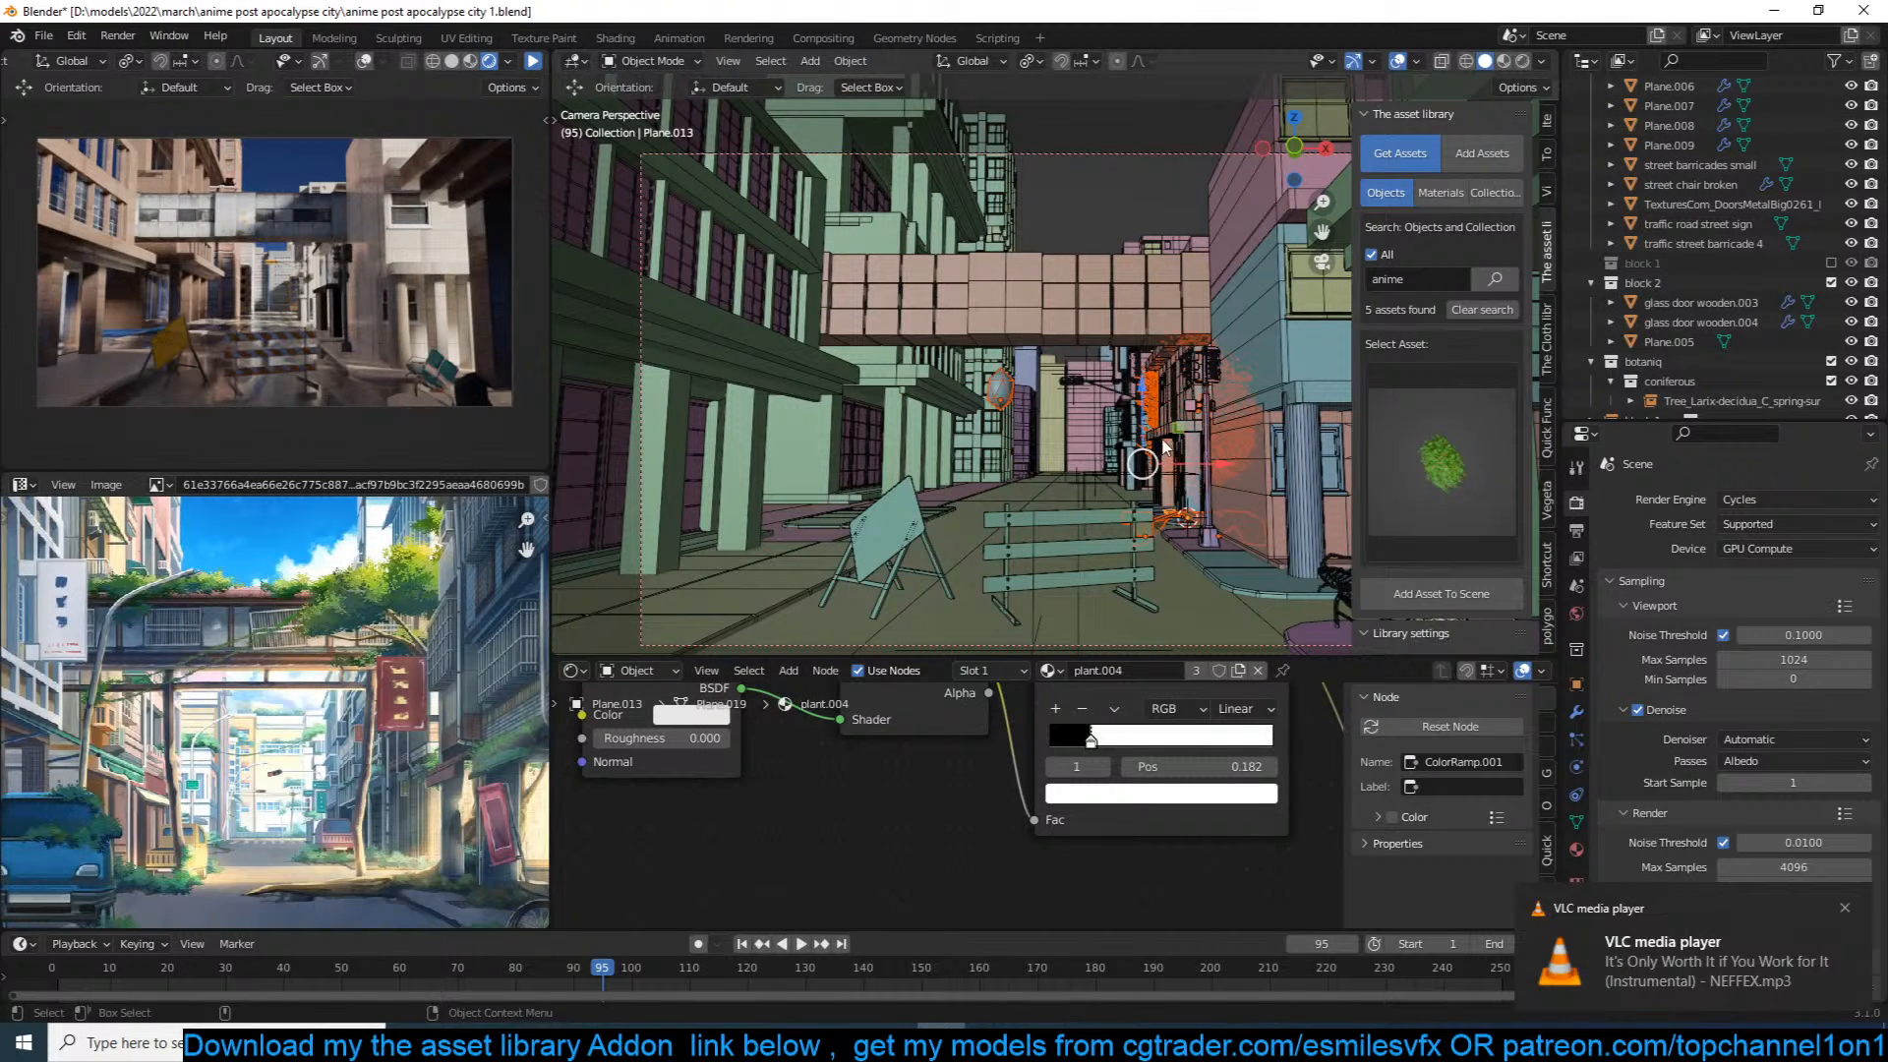
Step: Move and resize the anime mango tree beneath the bridge, and place a duplicate on the opposite side of the street
{"action": "left_click", "coordinate": [1153, 415]}
{"action": "key", "text": "g"}
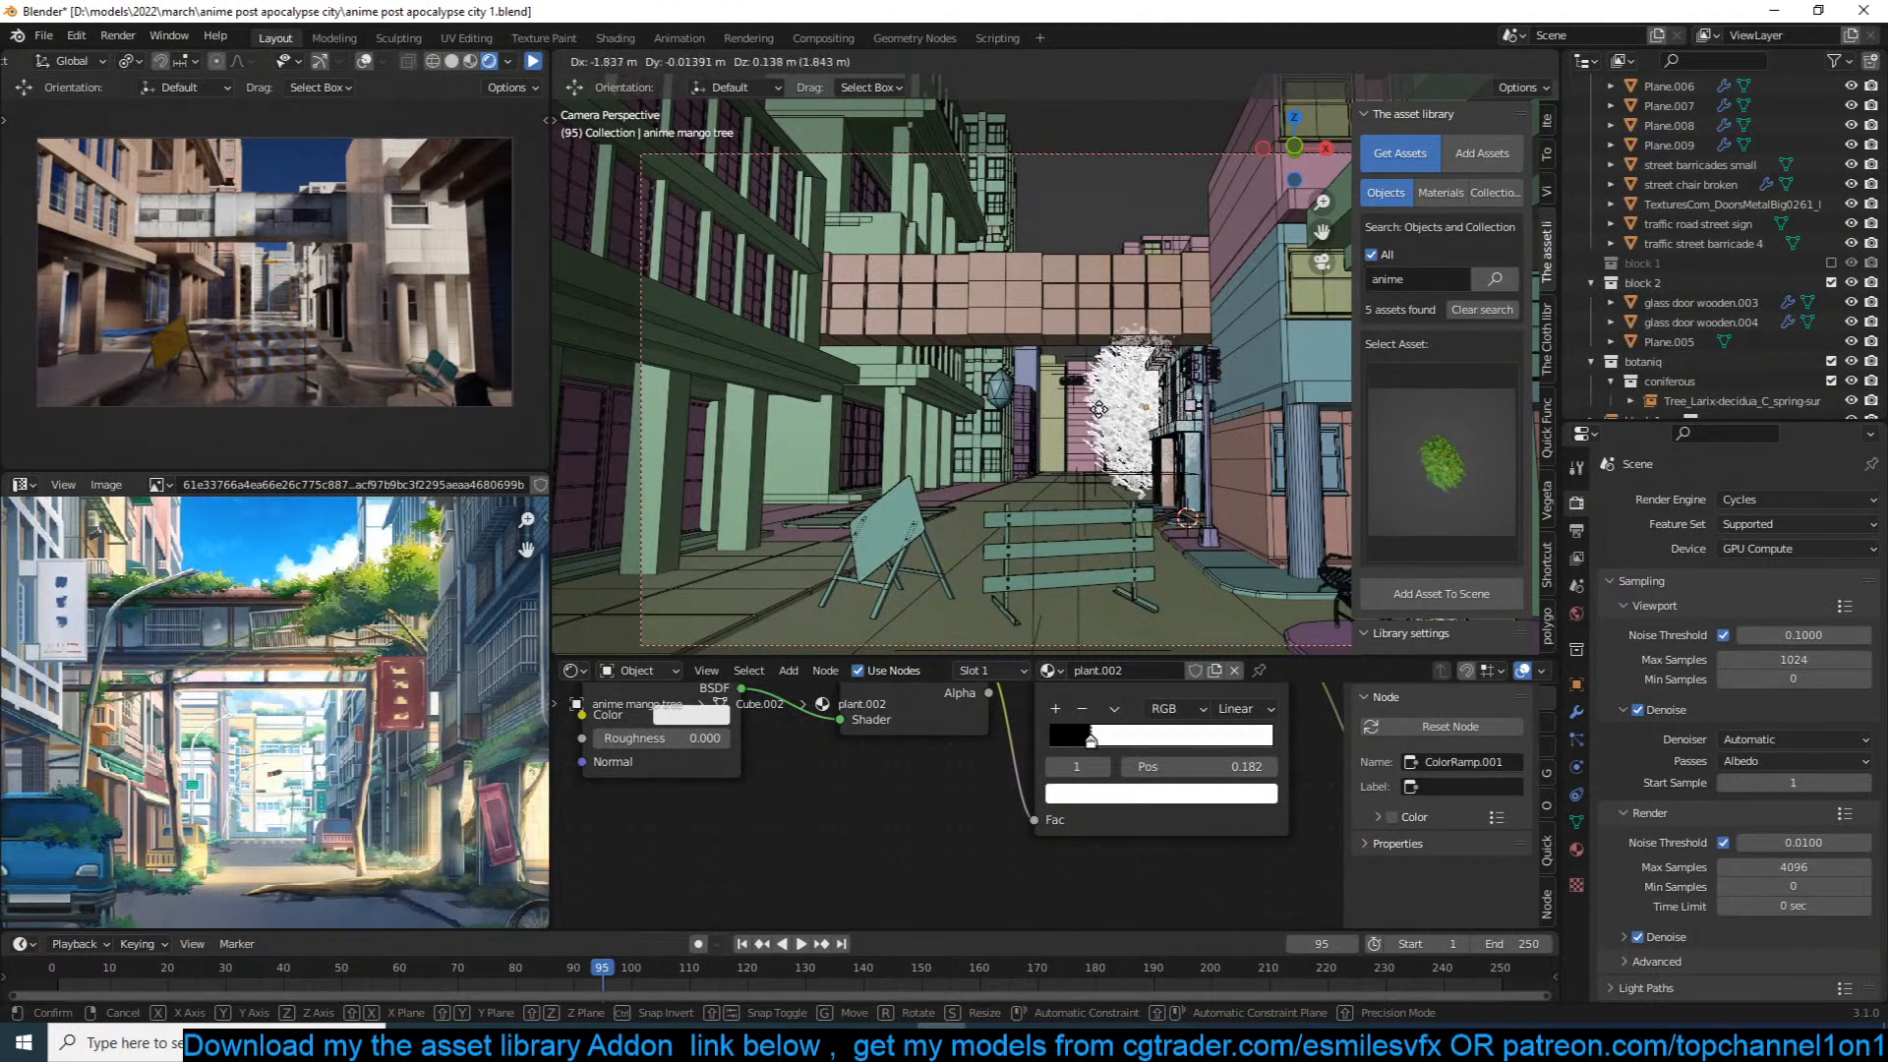
{"action": "left_click", "coordinate": [1103, 412]}
{"action": "key", "text": "s"}
{"action": "left_click", "coordinate": [1200, 413]}
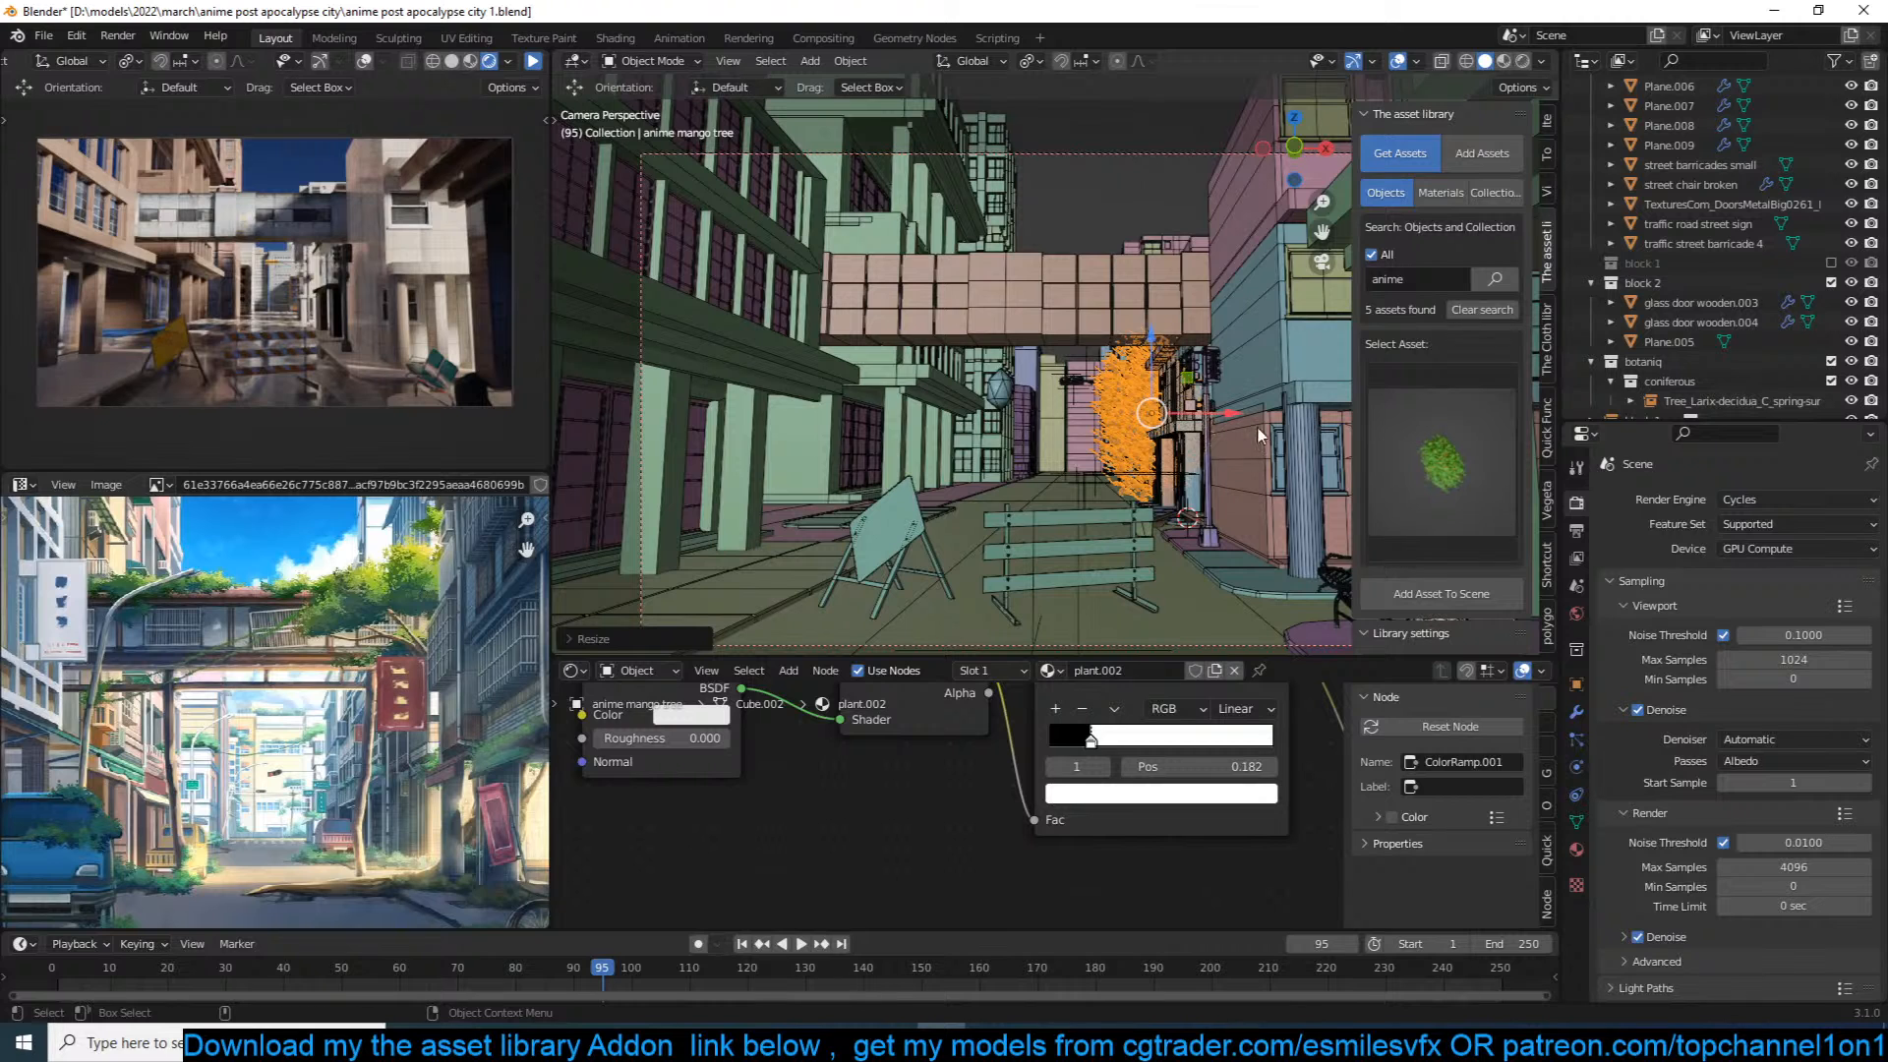
{"action": "key", "text": "shift+d"}
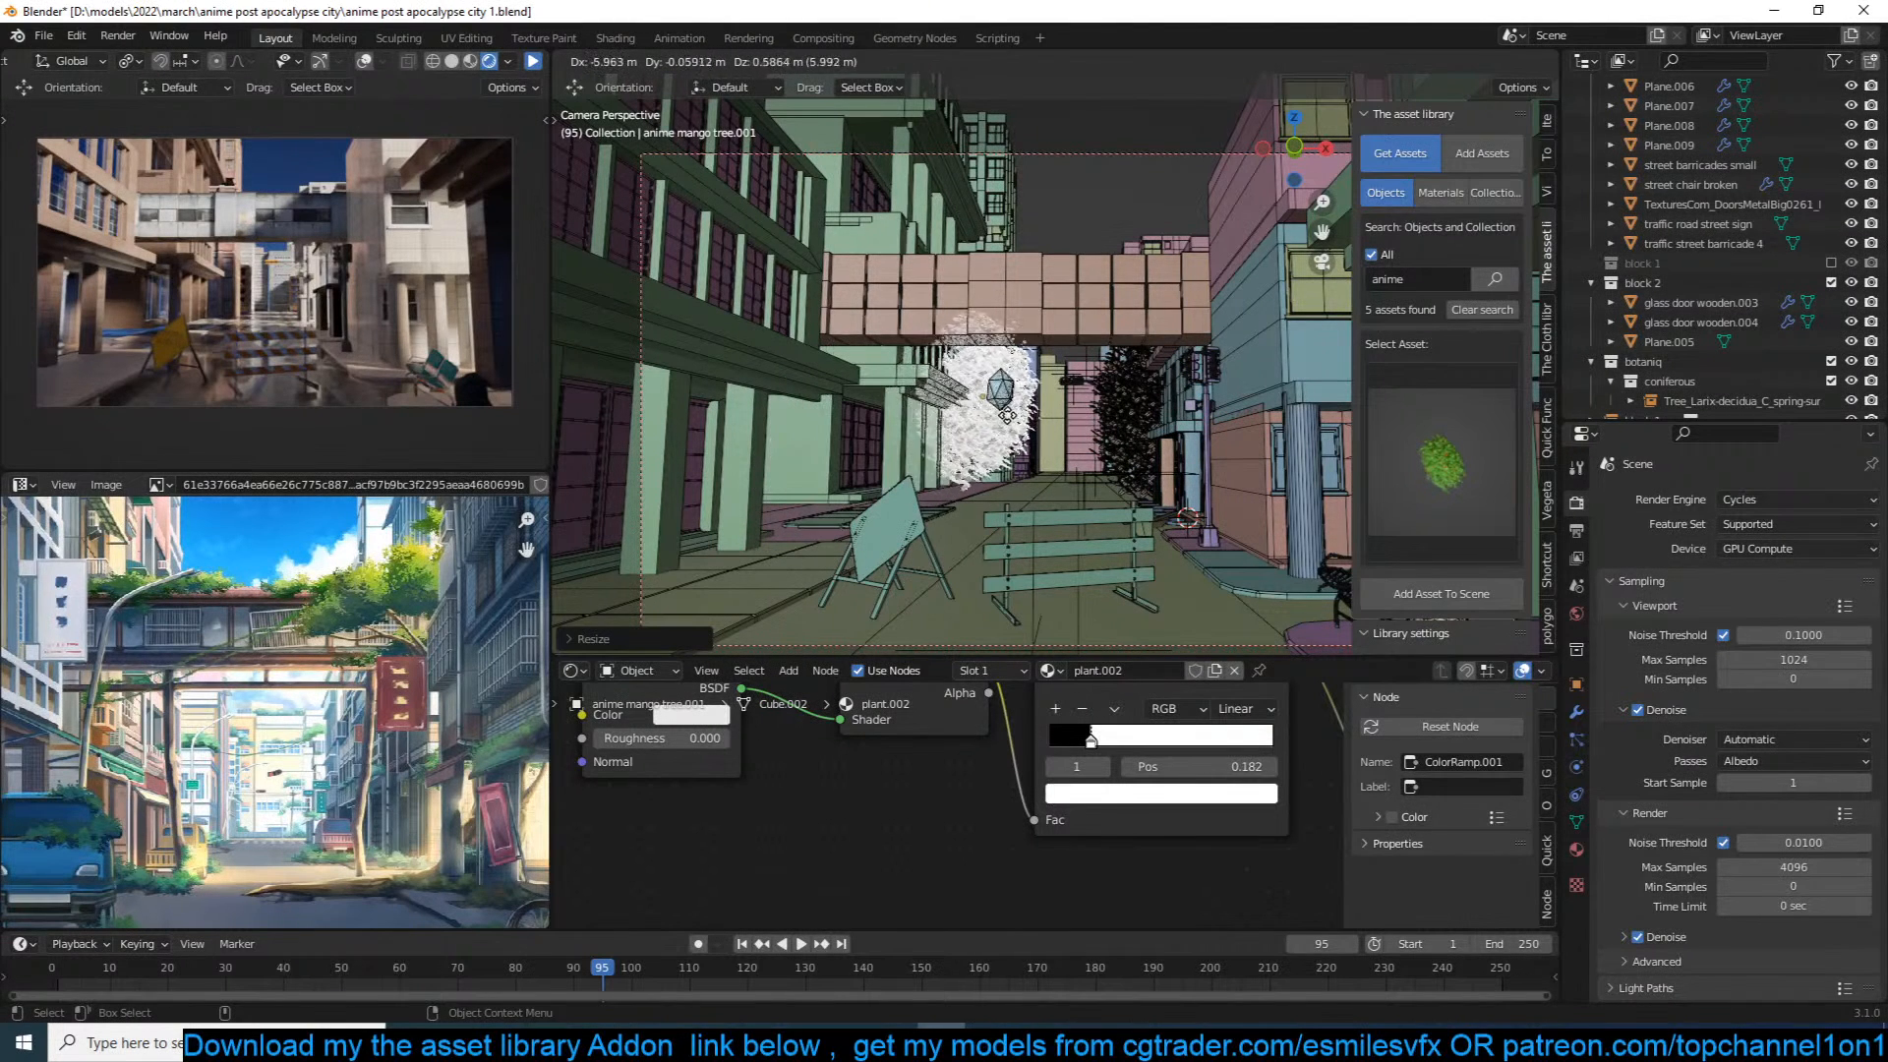
{"action": "left_click", "coordinate": [1067, 421]}
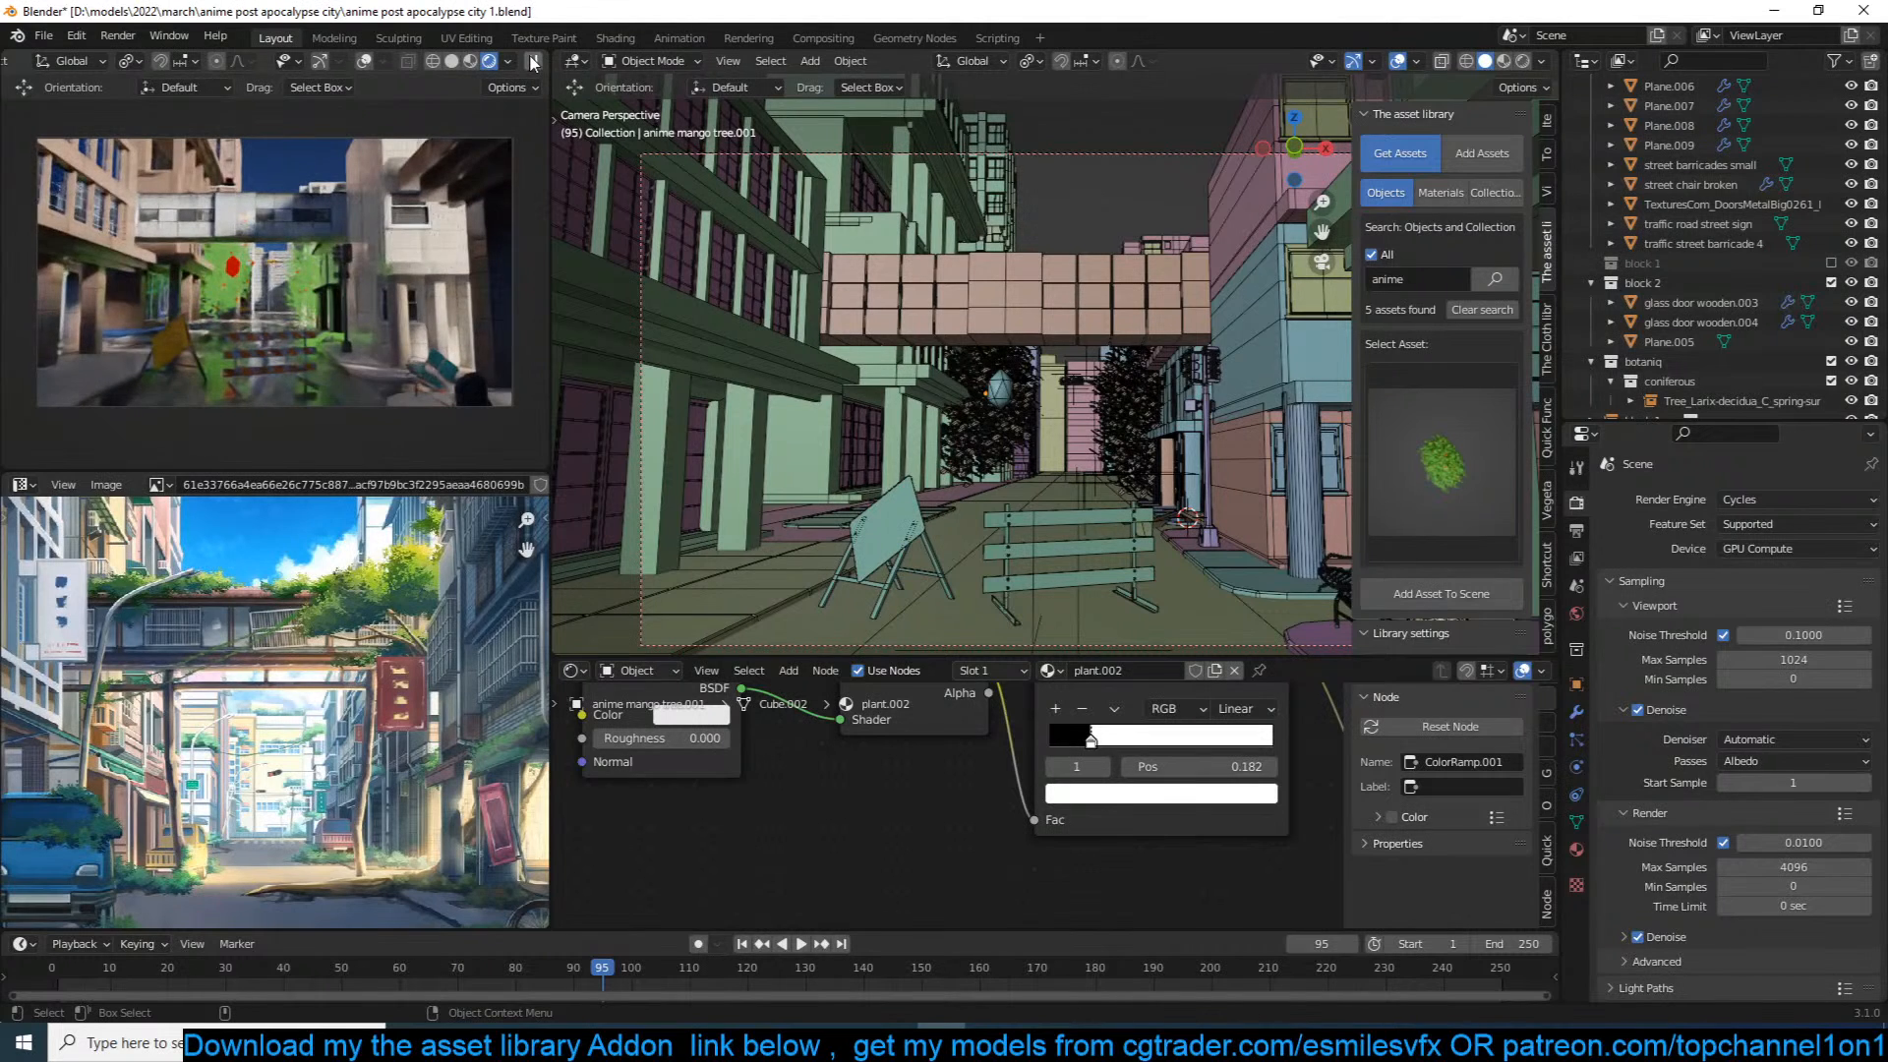
Step: Delete both mango trees and save the file
{"action": "left_click", "coordinate": [1020, 439]}
{"action": "left_click", "coordinate": [1127, 414], "text": "shift"}
{"action": "key", "text": "x"}
{"action": "left_click", "coordinate": [1127, 414]}
{"action": "key", "text": "ctrl+s"}
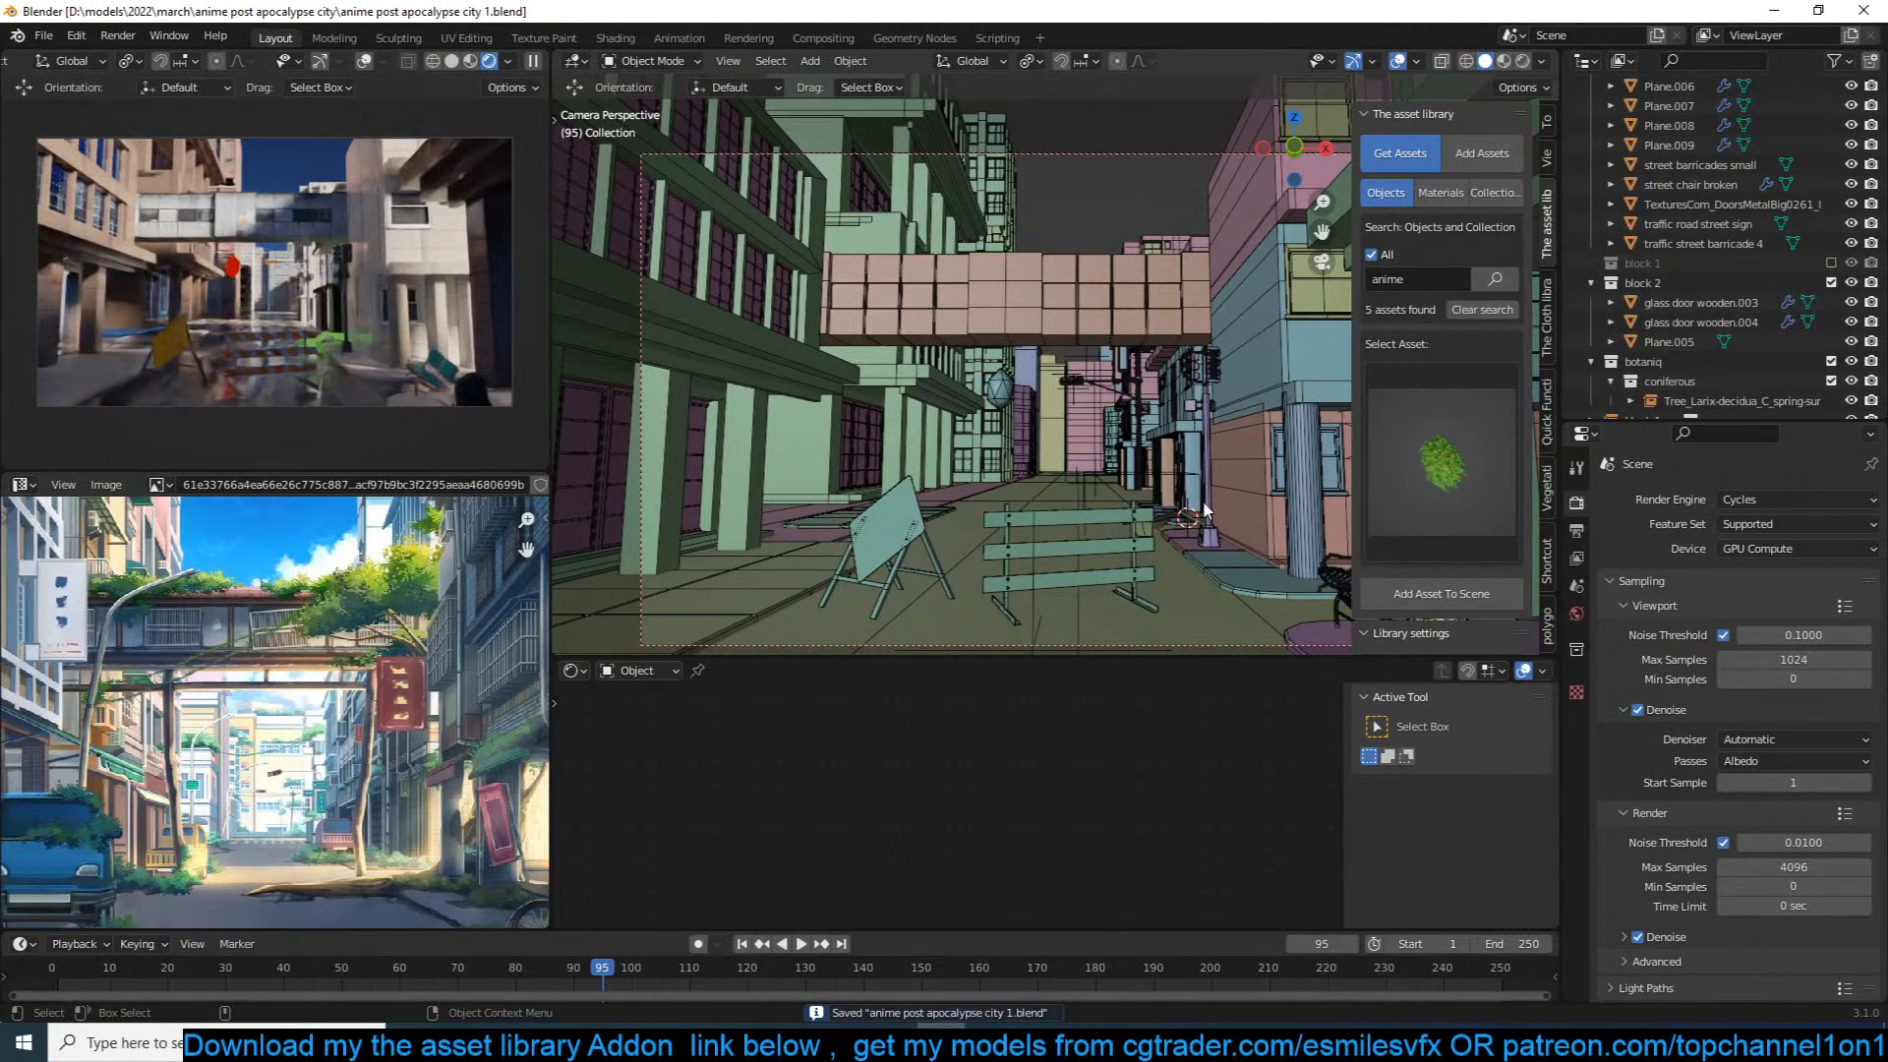
Step: Delete the remaining helper objects of the mango tree asset and save the file
{"action": "left_click", "coordinate": [1193, 526]}
{"action": "key", "text": "x"}
{"action": "left_click", "coordinate": [1192, 523]}
{"action": "left_click", "coordinate": [999, 395]}
{"action": "key", "text": "x"}
{"action": "left_click", "coordinate": [999, 395]}
{"action": "key", "text": "ctrl+s"}
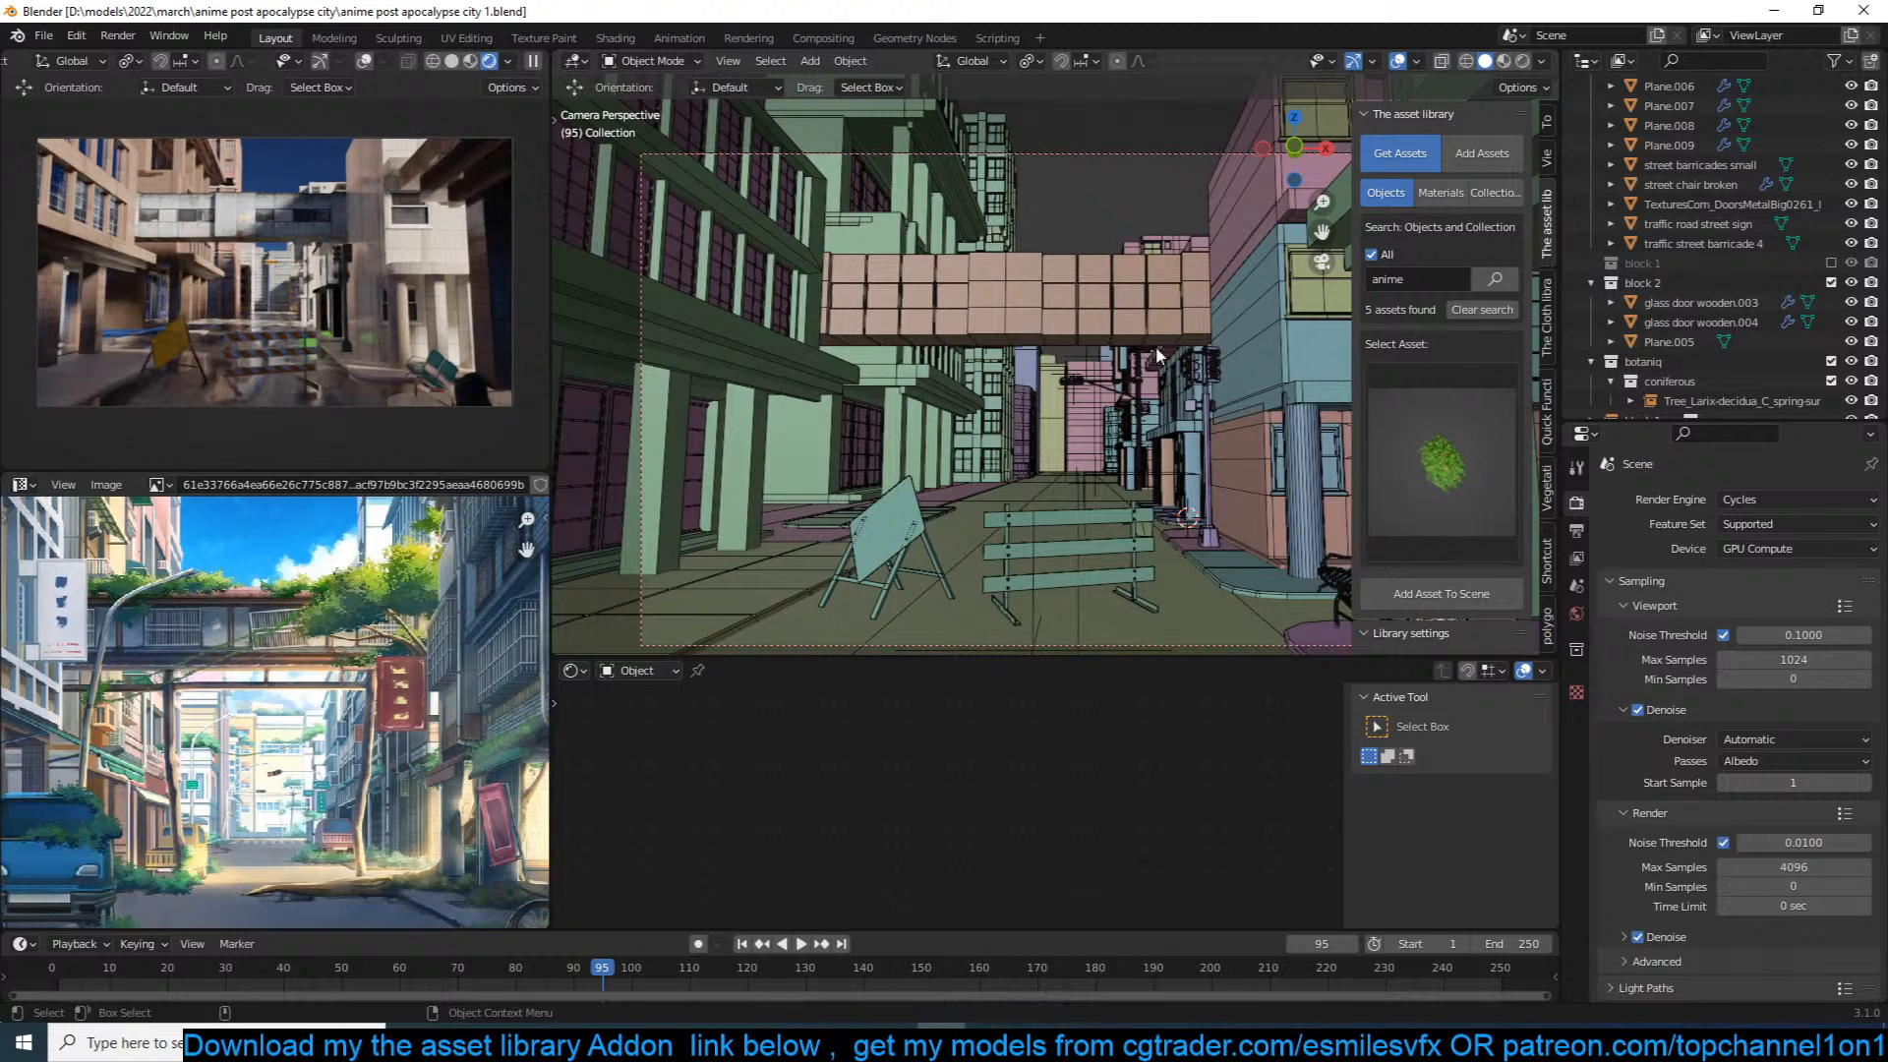
Step: Select the wide green anime tree among the found library assets
{"action": "left_click", "coordinate": [1388, 452]}
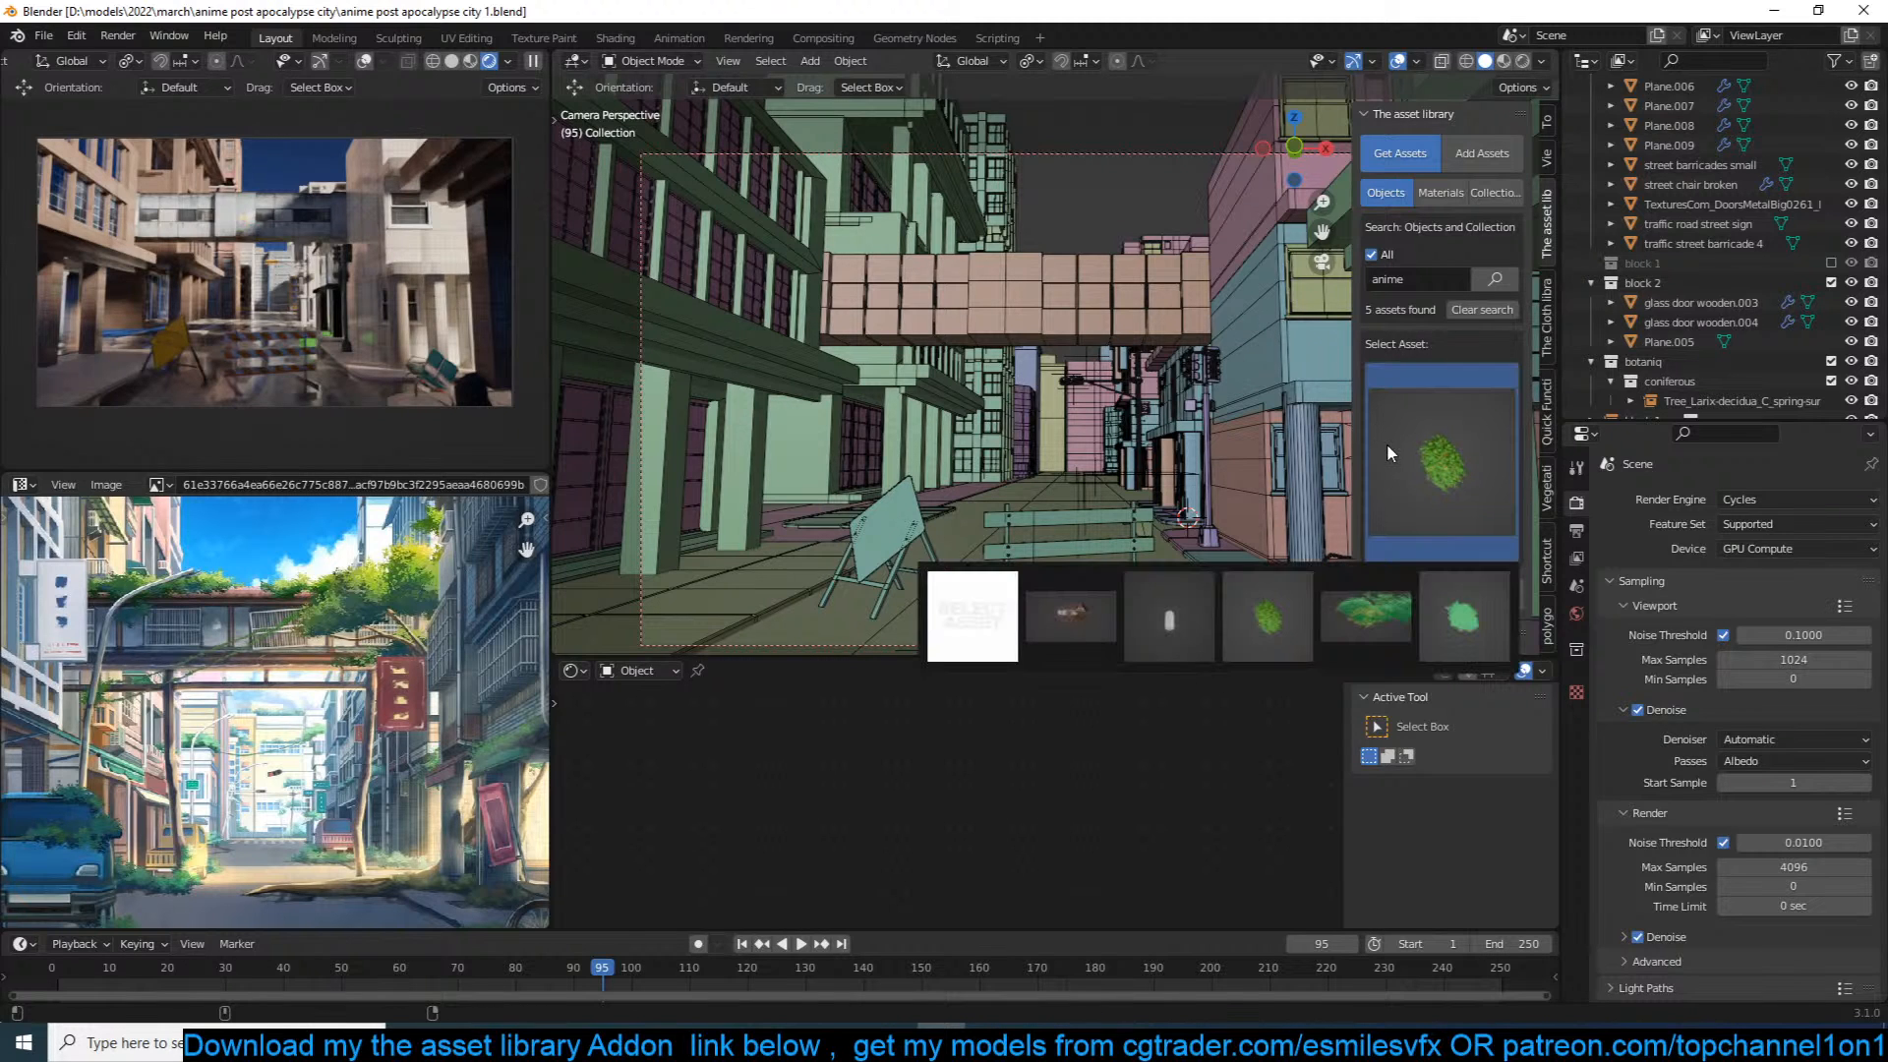
{"action": "left_click", "coordinate": [1366, 612]}
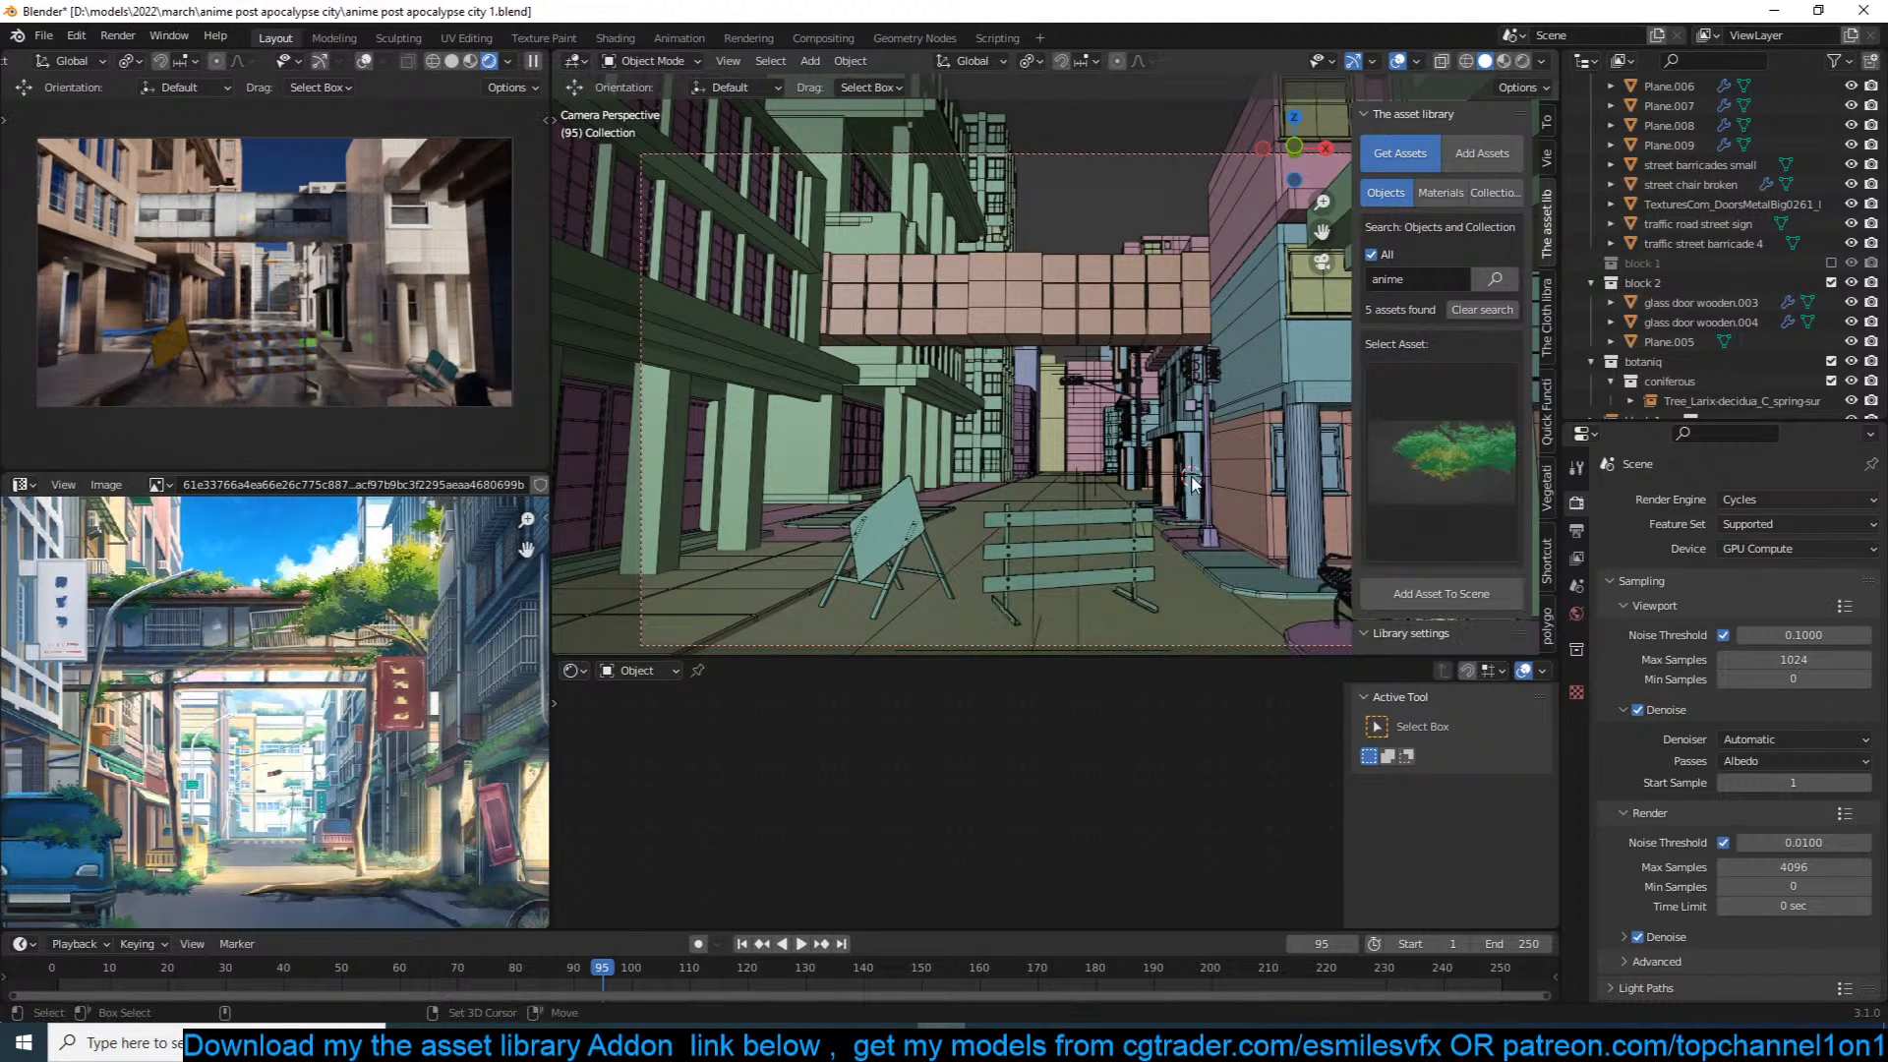
Step: Try the anime tree asset on the street below the bridge, delete it again and save the file
{"action": "left_click", "coordinate": [1401, 593]}
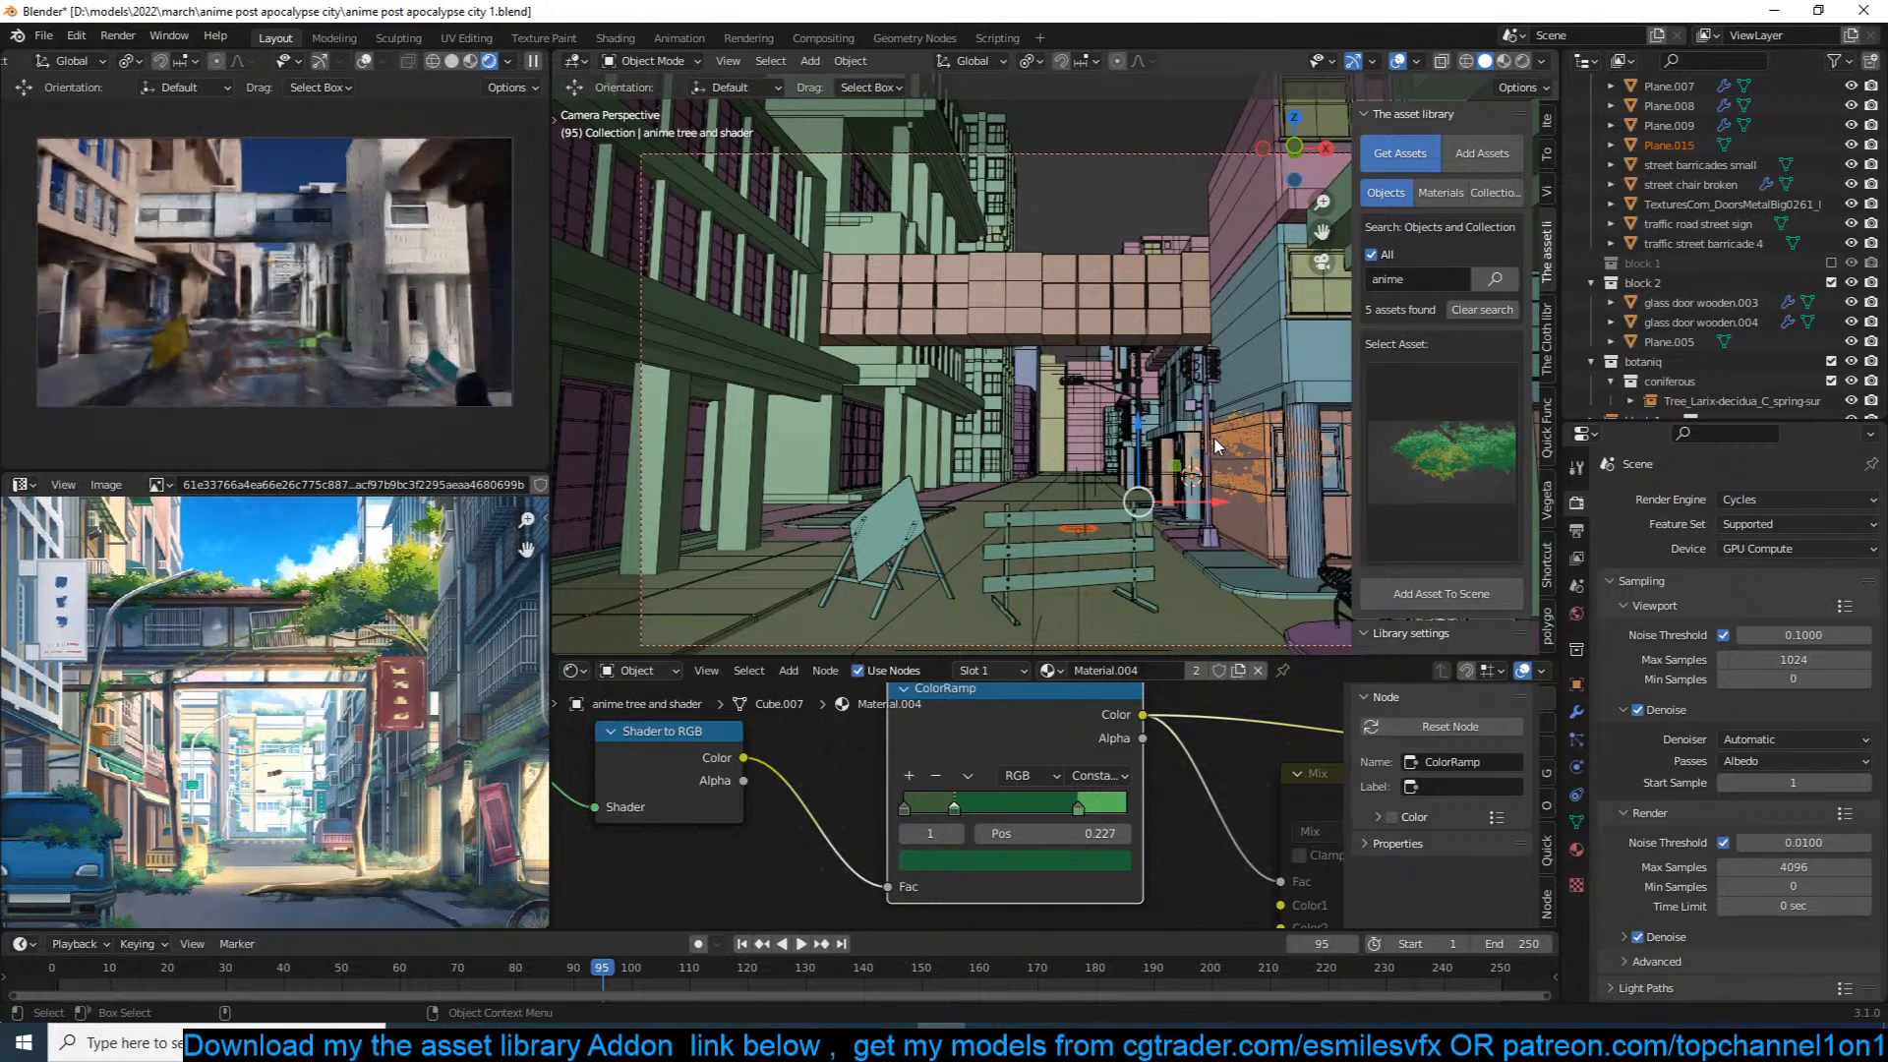
{"action": "key", "text": "g"}
{"action": "left_click", "coordinate": [1126, 442]}
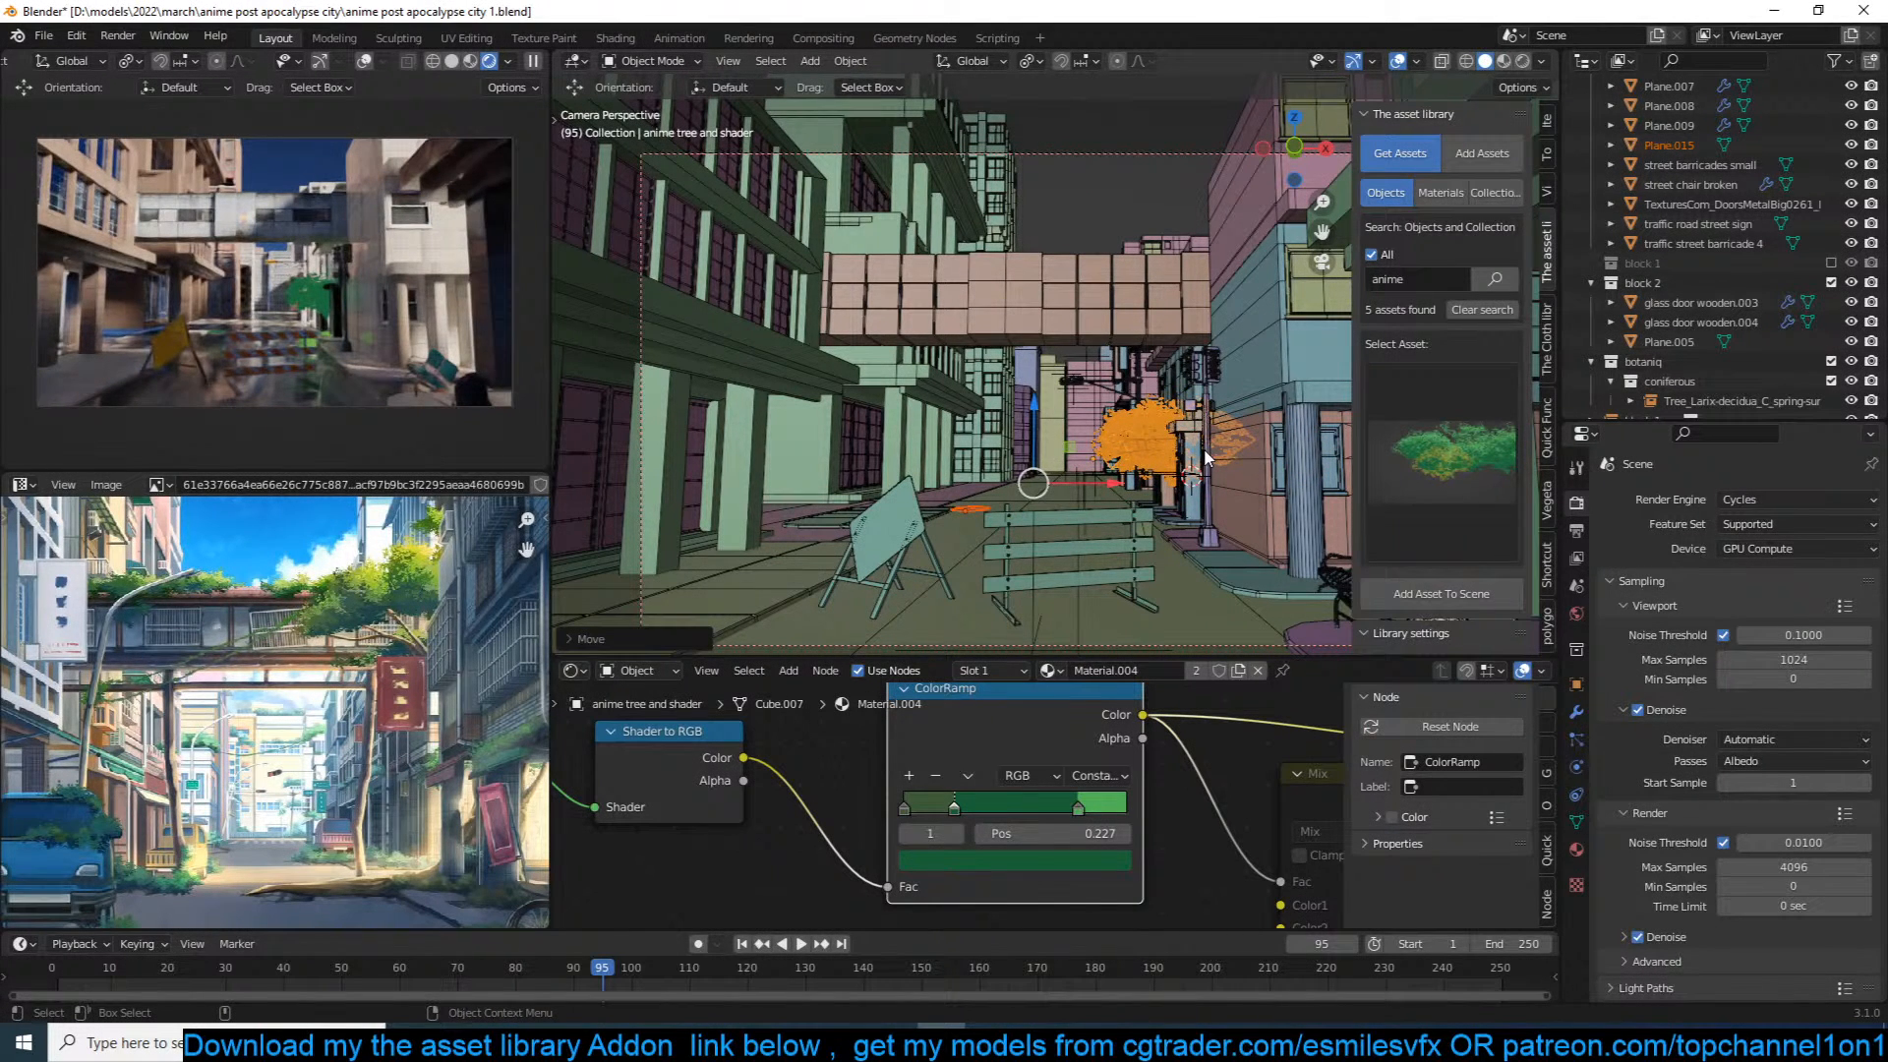
{"action": "key", "text": "Delete"}
{"action": "key", "text": "ctrl+s"}
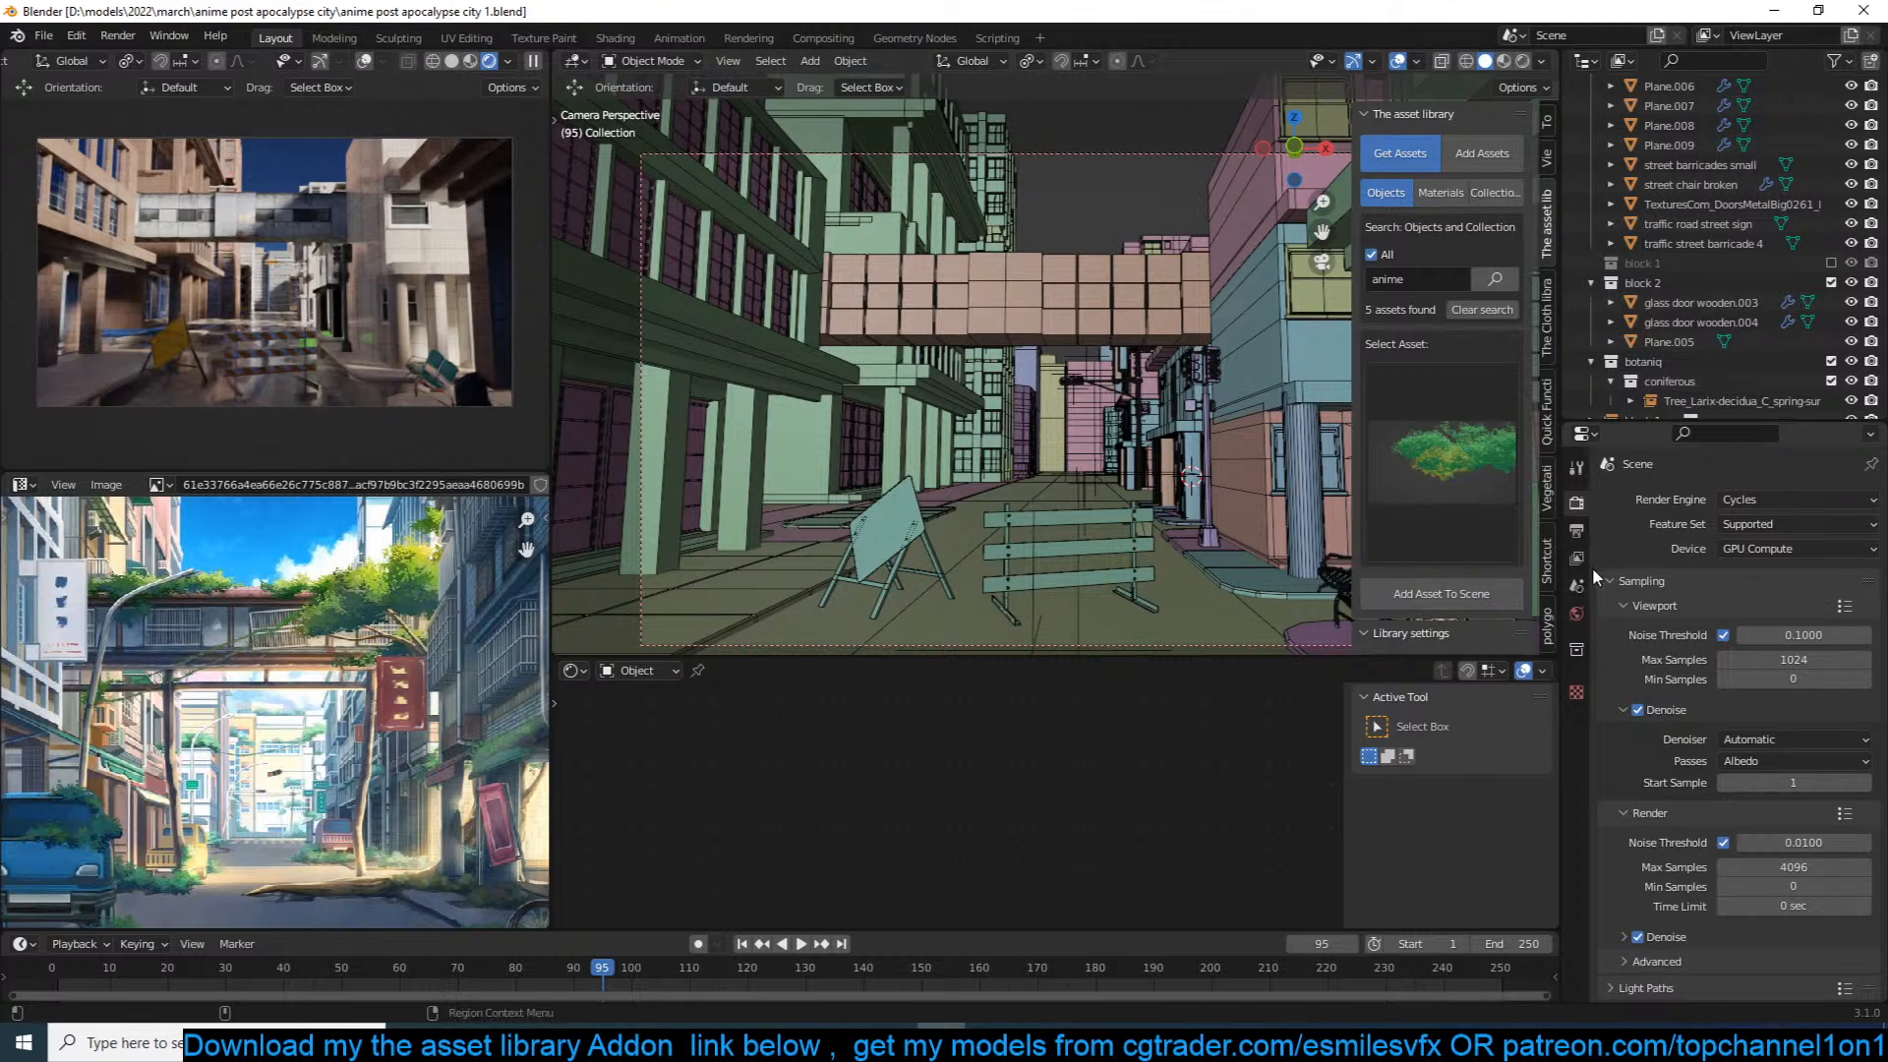
Step: Set the world sky texture's sun intensity to 10
{"action": "left_click", "coordinate": [1576, 612]}
{"action": "key", "text": "ctrl+s"}
{"action": "left_click", "coordinate": [1780, 717]}
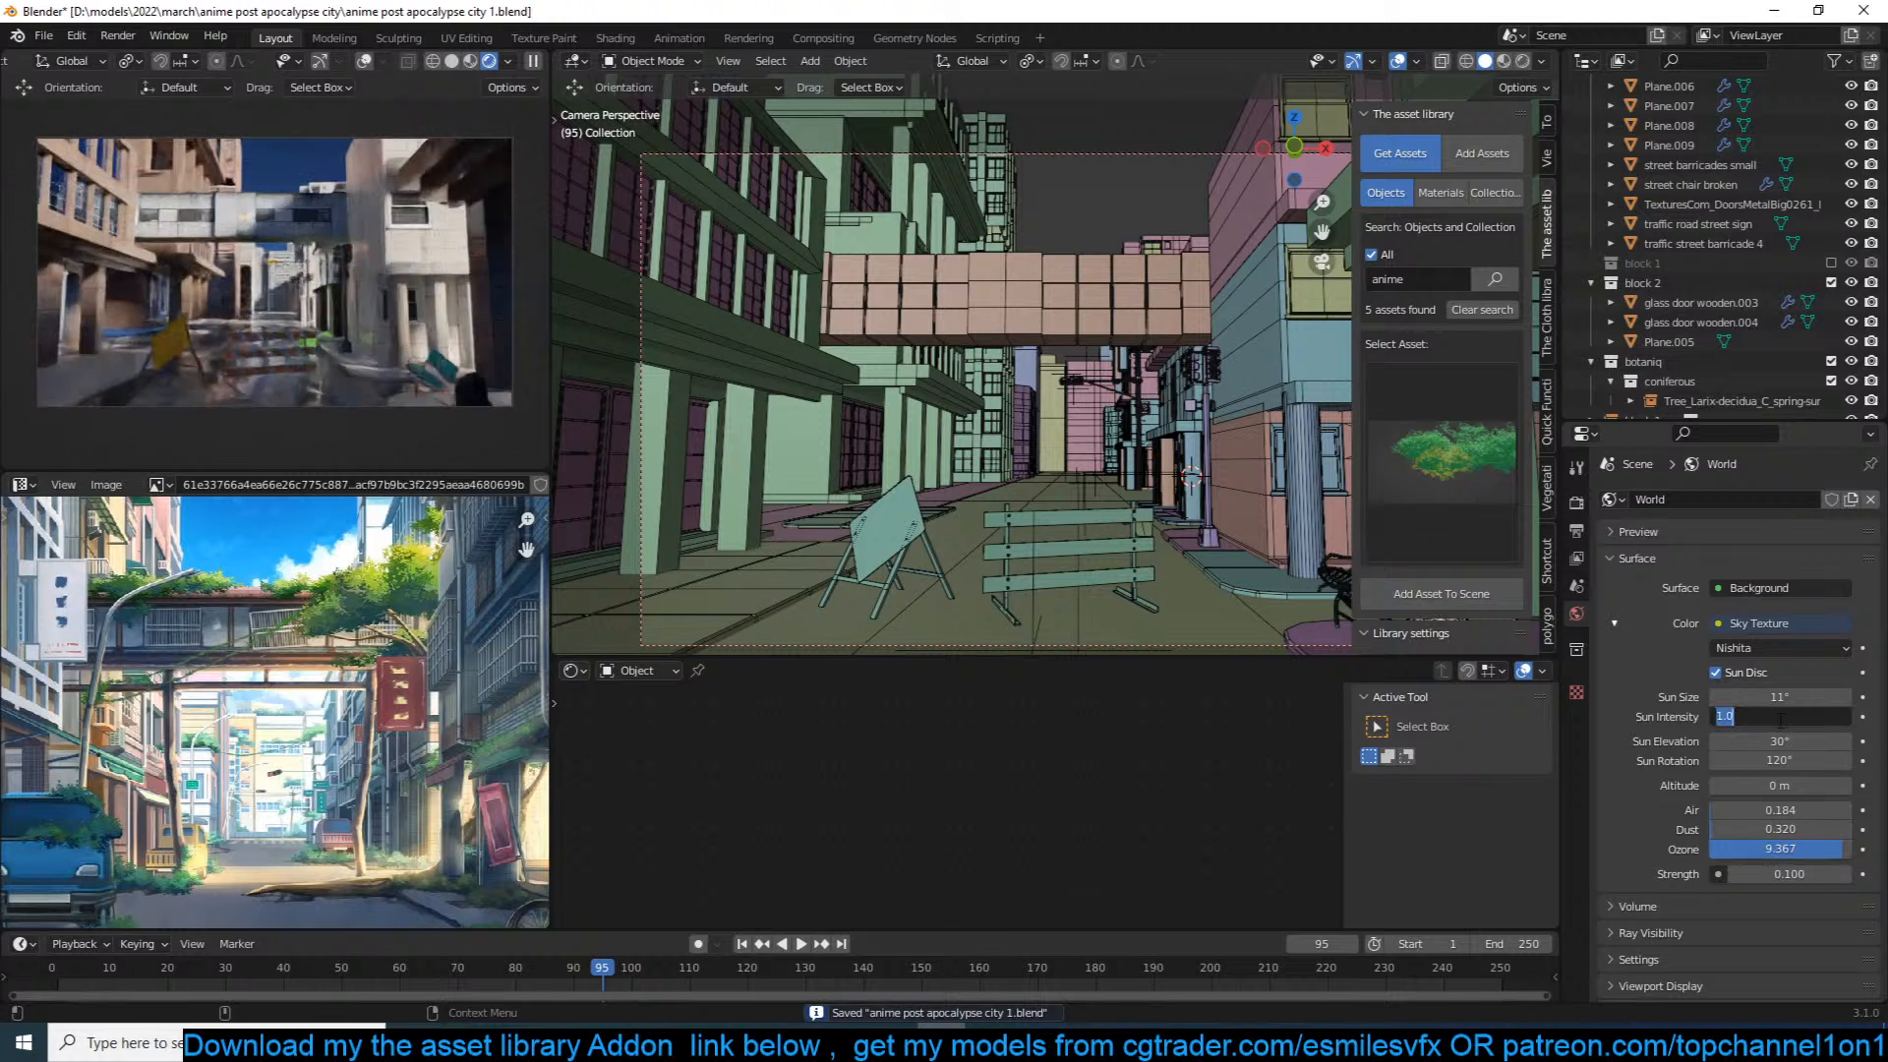
{"action": "type", "text": "1"}
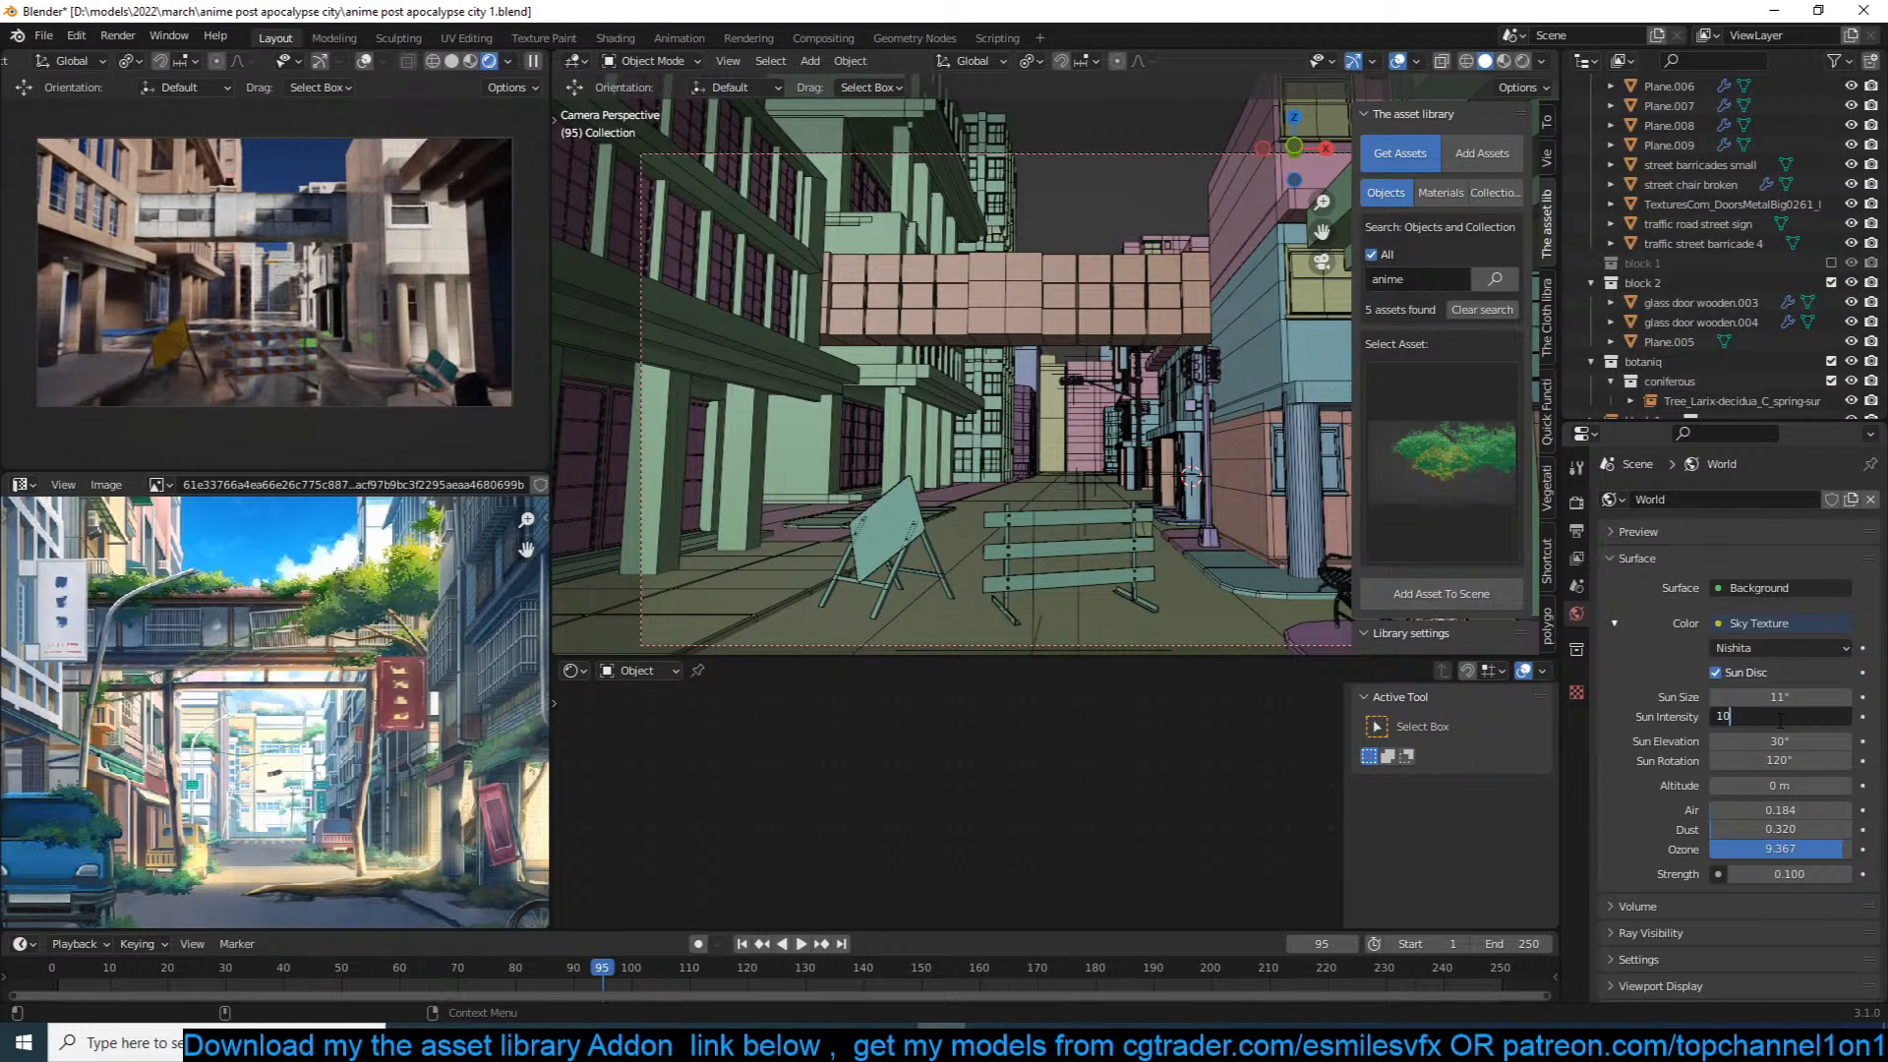
{"action": "type", "text": "0"}
{"action": "key", "text": "Return"}
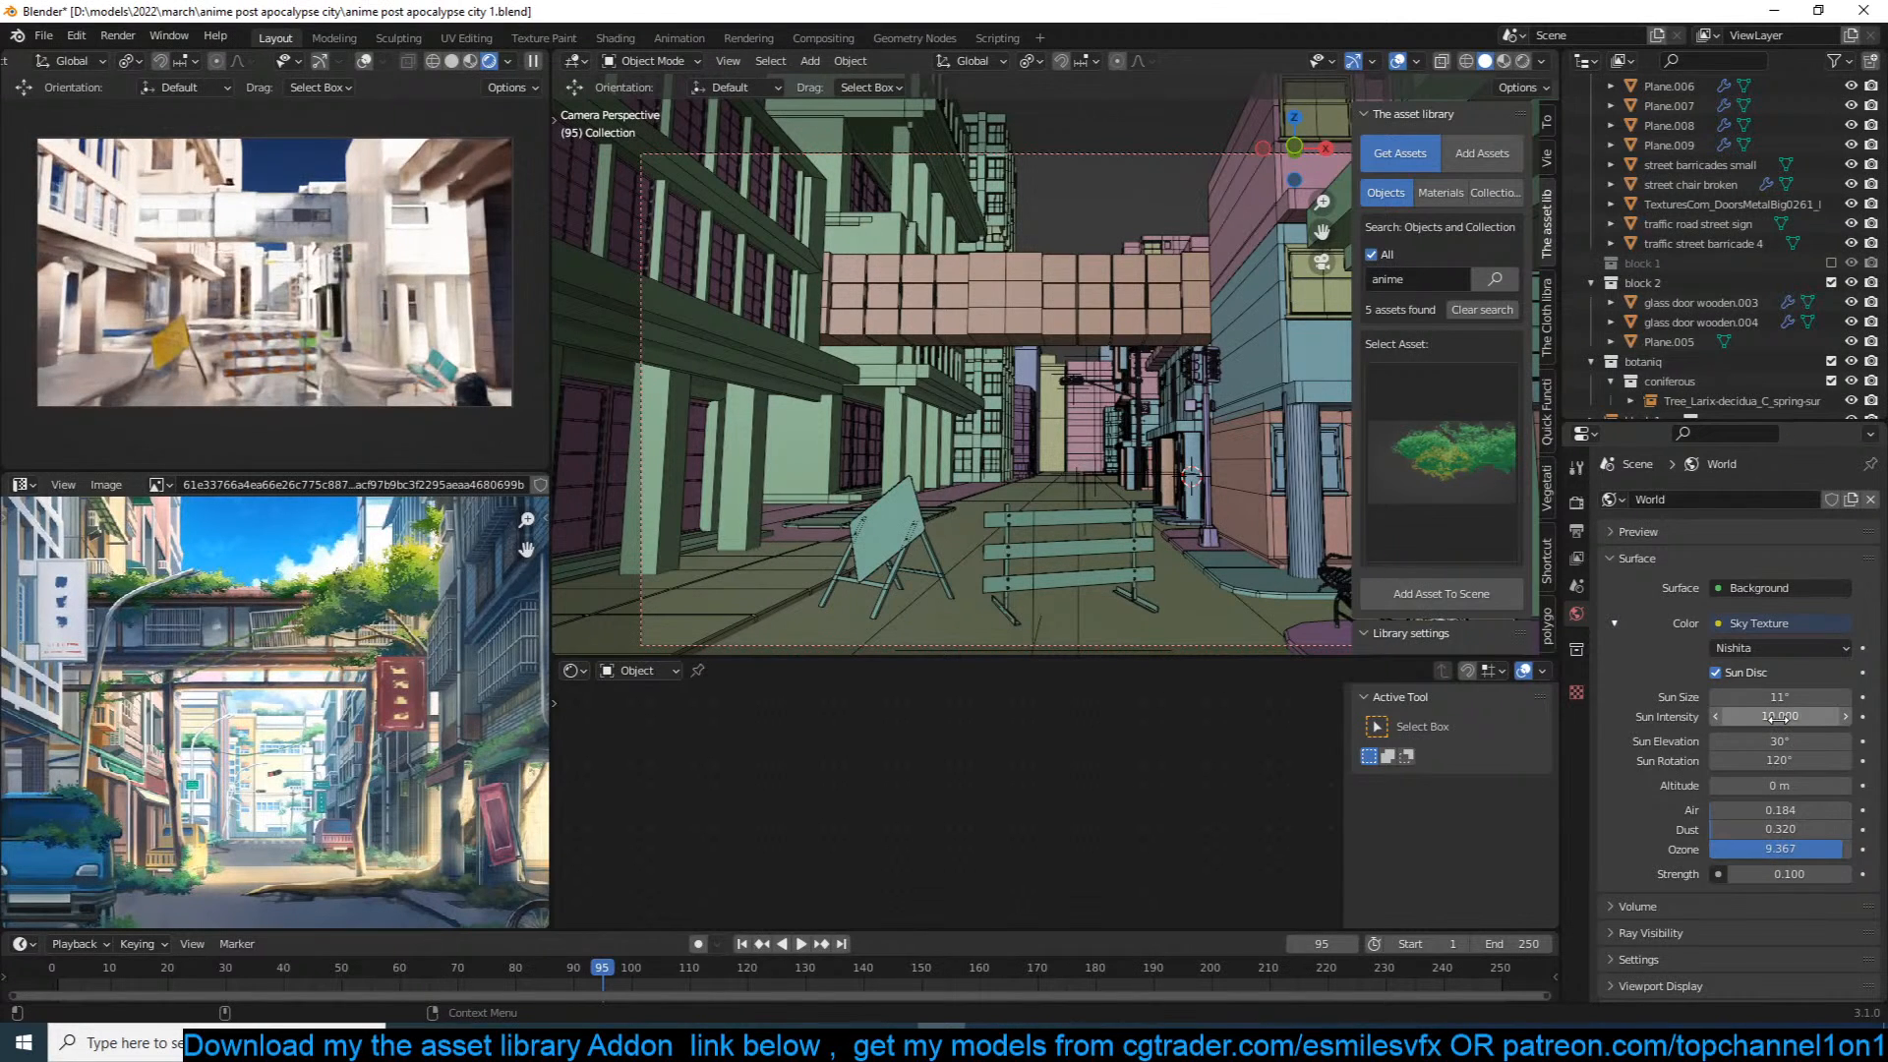
Step: Set the sky texture's sun intensity back to 1 and save the file
{"action": "double_click", "coordinate": [1782, 715]}
{"action": "type", "text": "1"}
{"action": "key", "text": "Return"}
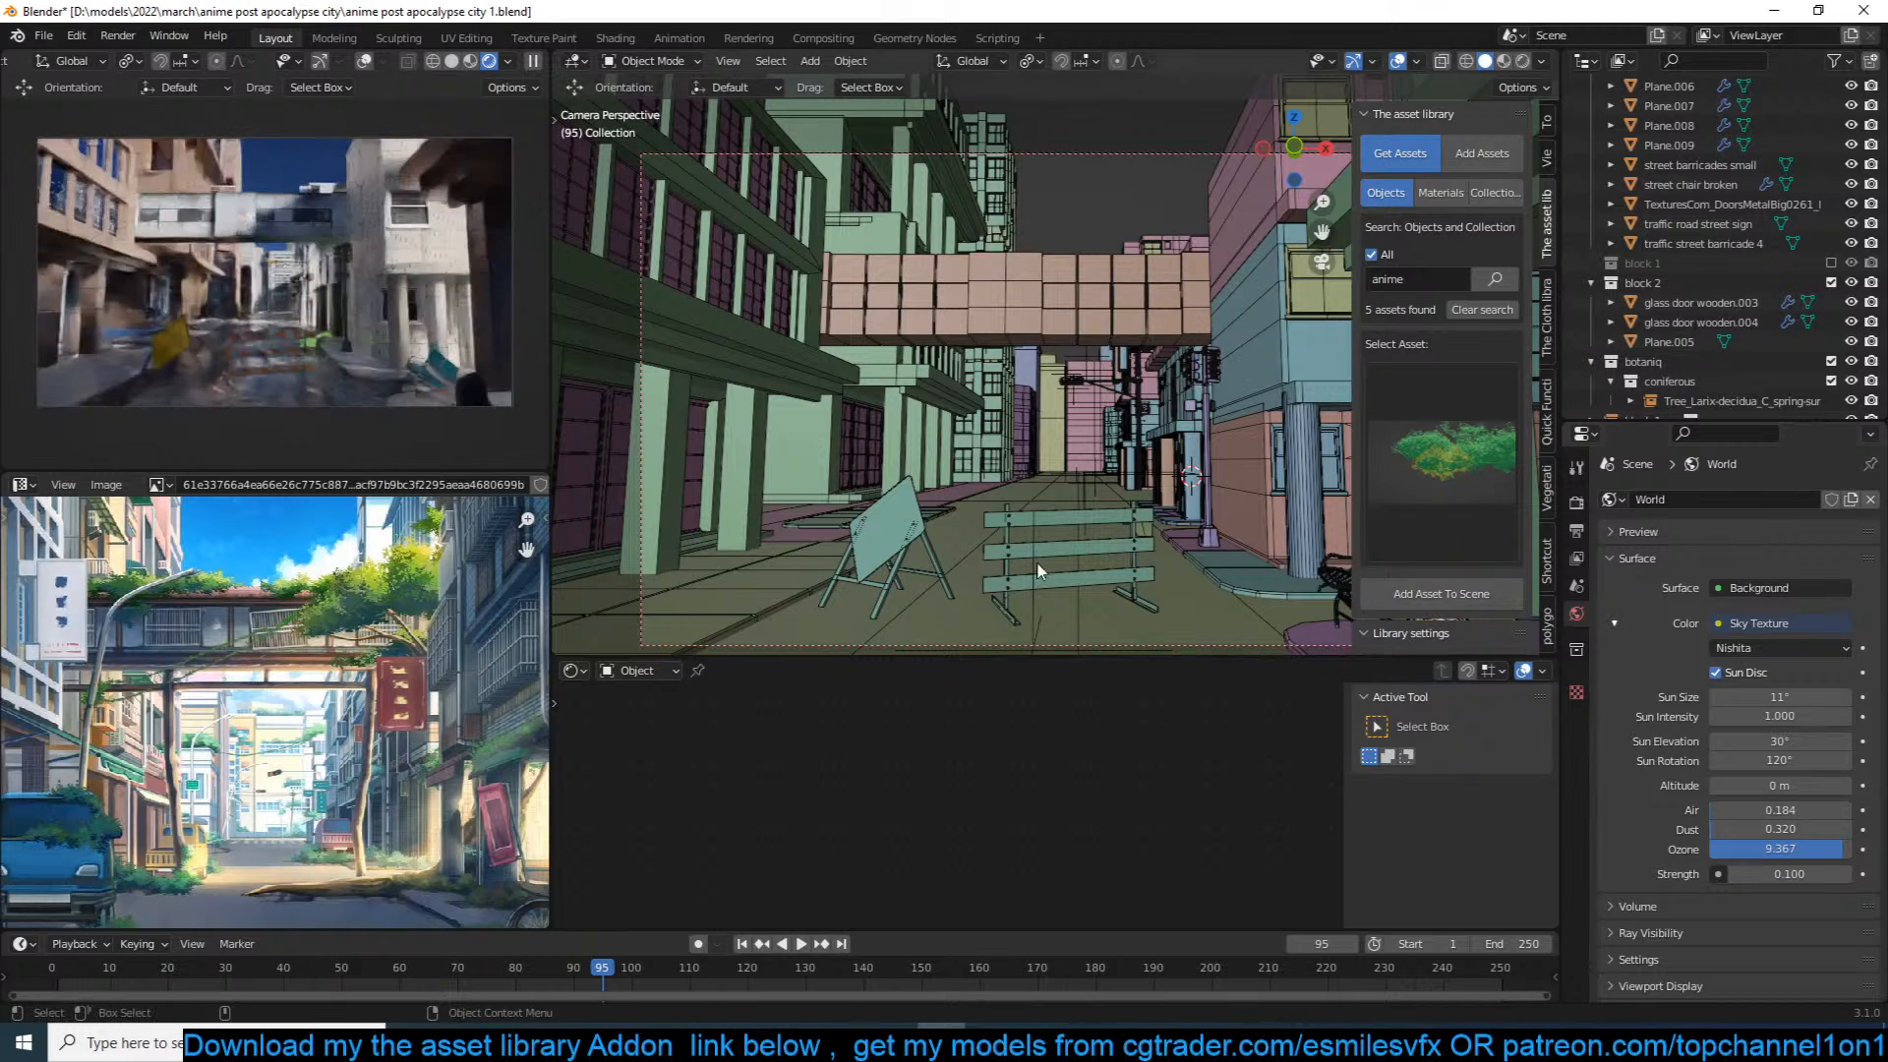
{"action": "key", "text": "ctrl+s"}
Step: Add the wide green anime tree asset at the left end of the bridge
{"action": "left_click", "coordinate": [1080, 366]}
{"action": "key", "text": "alt+a"}
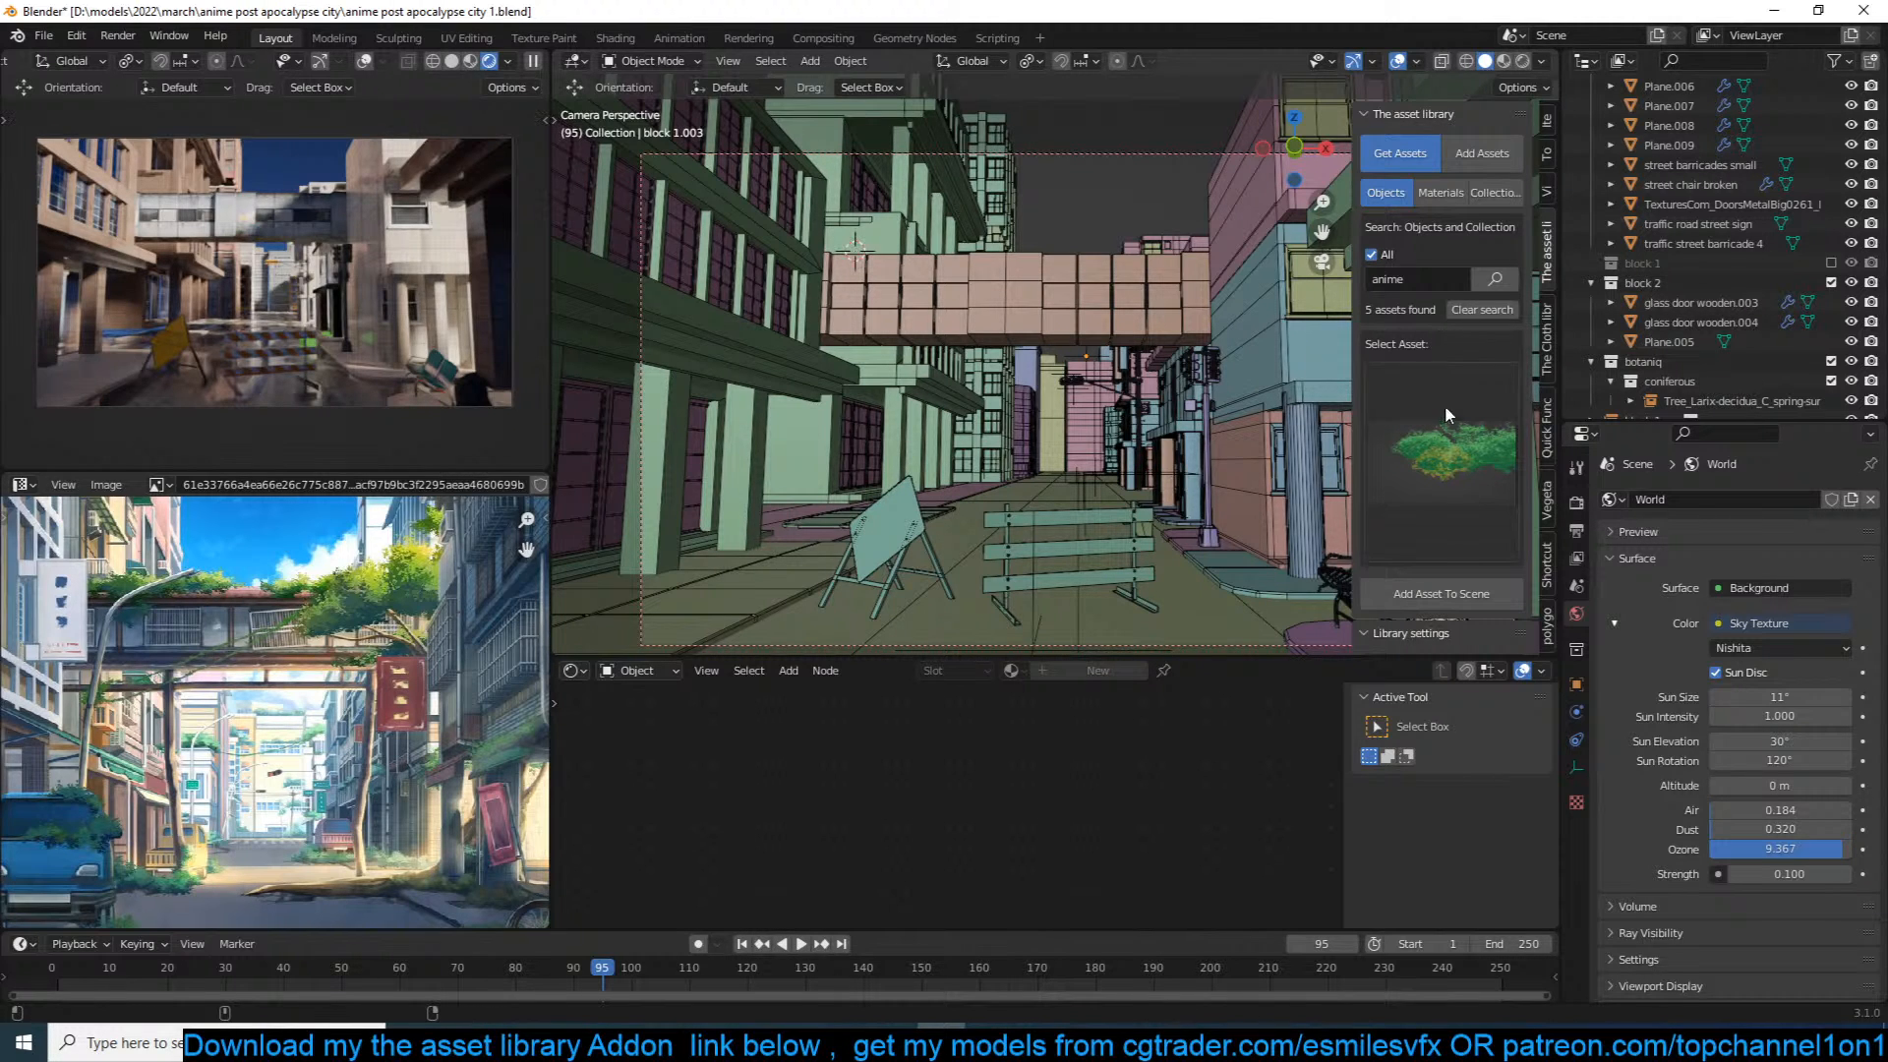
{"action": "left_click", "coordinate": [1440, 594]}
Step: Move the anime tree away from the building facade and onto the bridge
{"action": "middle_click_drag", "start_coordinate": [1066, 306], "coordinate": [1027, 320]}
{"action": "scroll", "coordinate": [1052, 305], "scroll_direction": "down", "scroll_amount": 5}
{"action": "middle_click_drag", "start_coordinate": [1111, 231], "coordinate": [988, 341]}
{"action": "scroll", "coordinate": [988, 341], "scroll_direction": "up", "scroll_amount": 2}
{"action": "scroll", "coordinate": [987, 333], "scroll_direction": "up", "scroll_amount": 1}
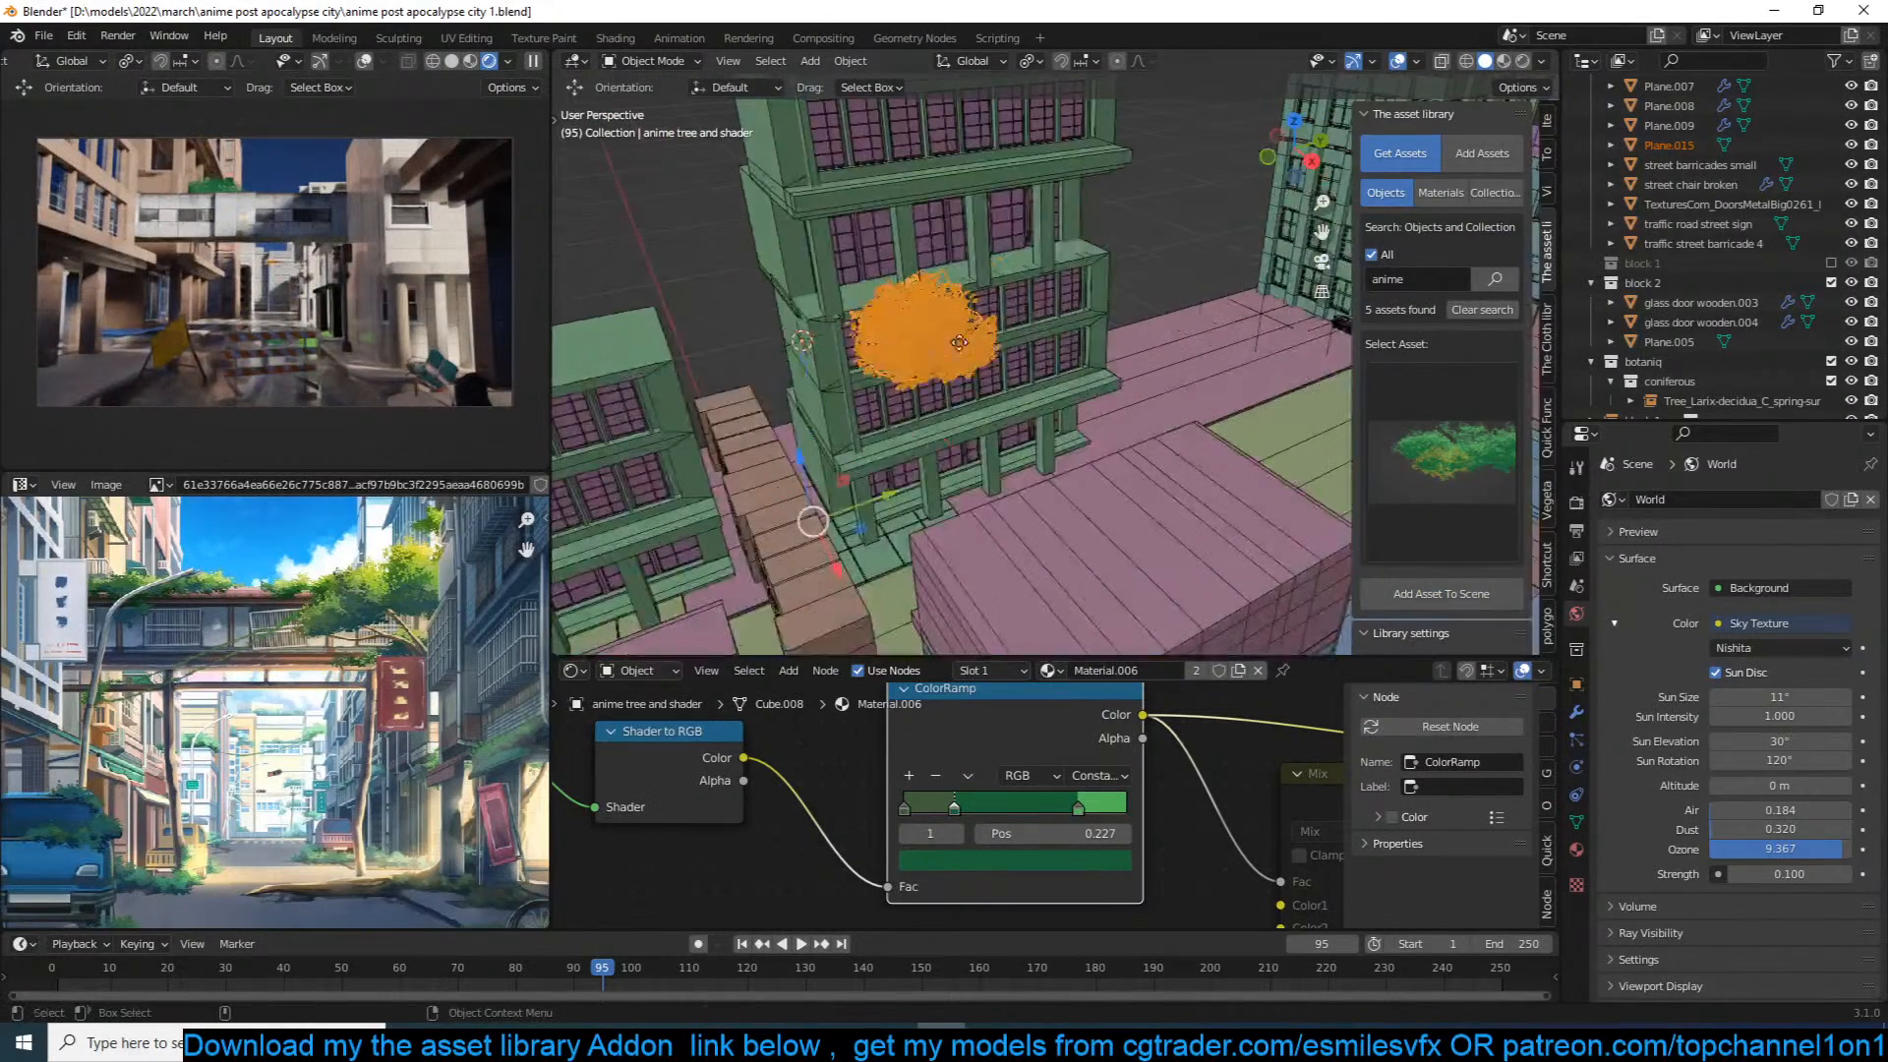
{"action": "key", "text": "g"}
{"action": "left_click", "coordinate": [836, 435]}
Step: Adjust the anime tree's height and position so it sits on the left end of the bridge
{"action": "middle_click_drag", "start_coordinate": [836, 436], "coordinate": [930, 303]}
{"action": "key", "text": "g"}
{"action": "key", "text": "z"}
{"action": "left_click", "coordinate": [899, 329]}
{"action": "key", "text": "g"}
{"action": "left_click", "coordinate": [899, 327]}
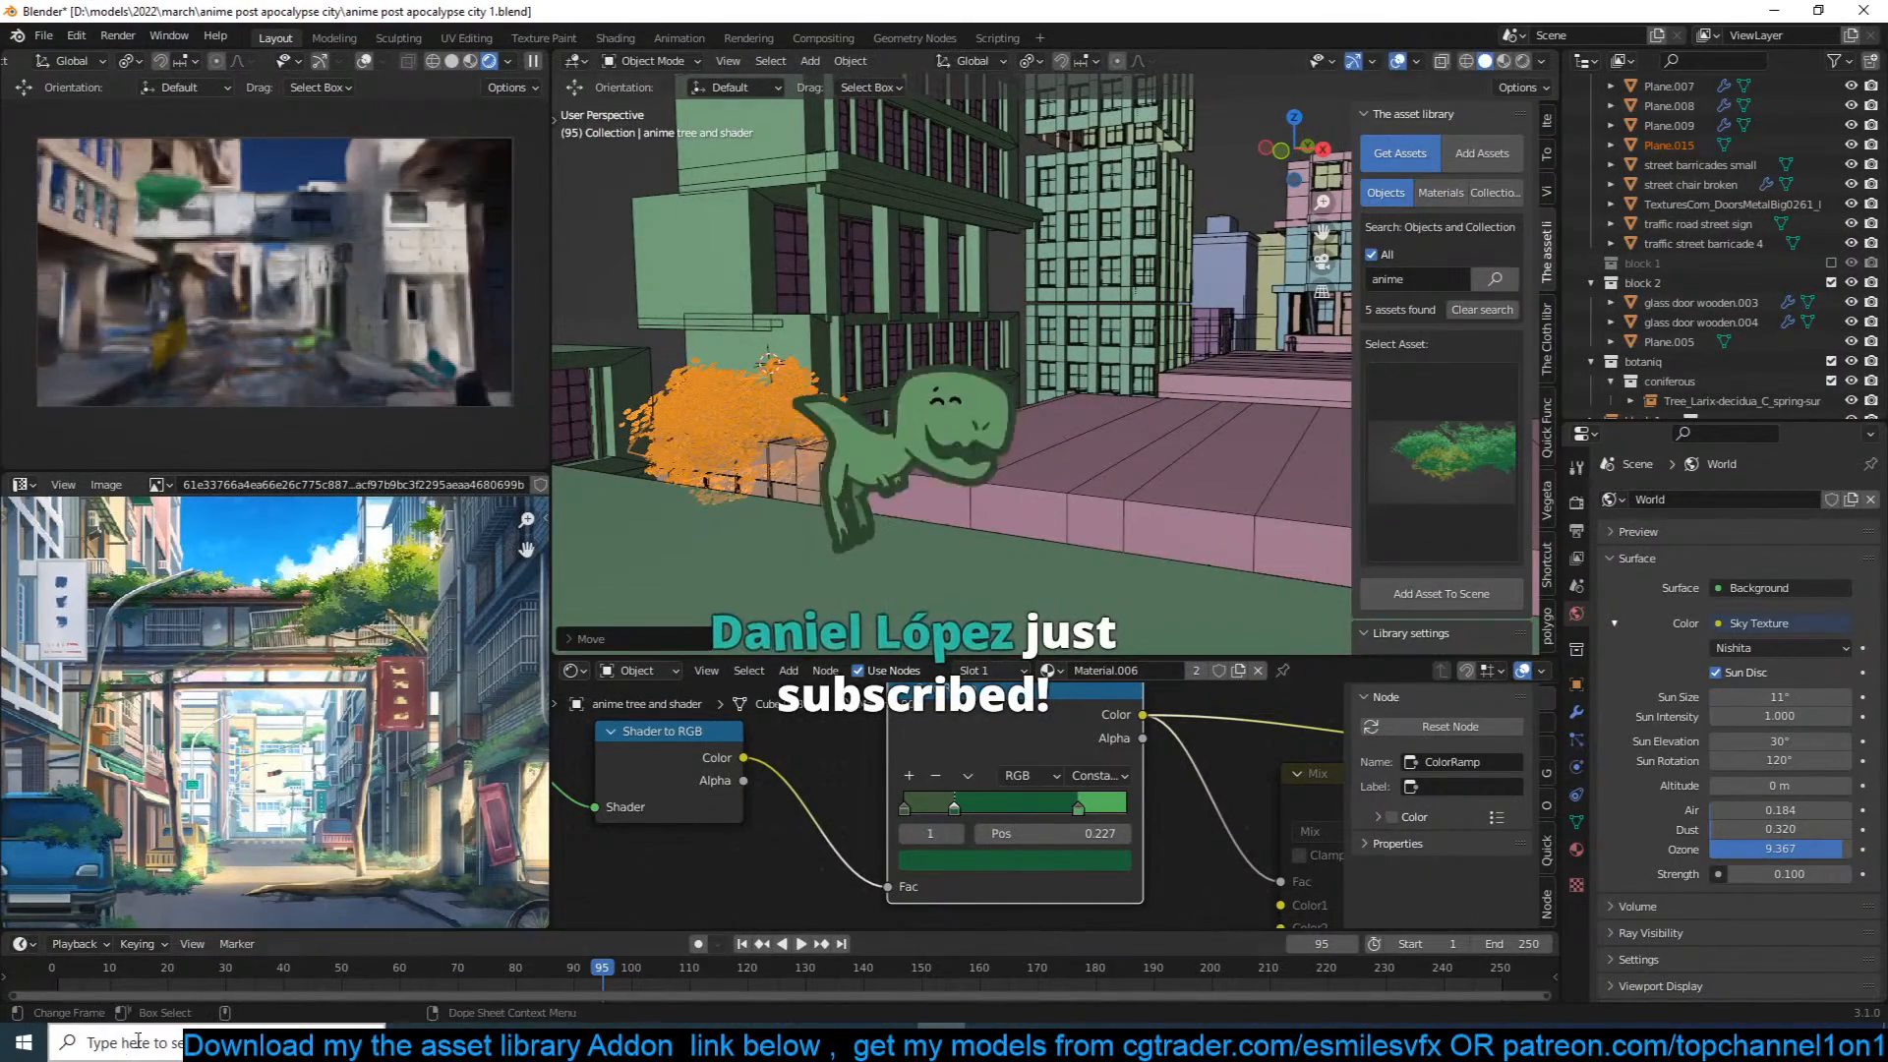
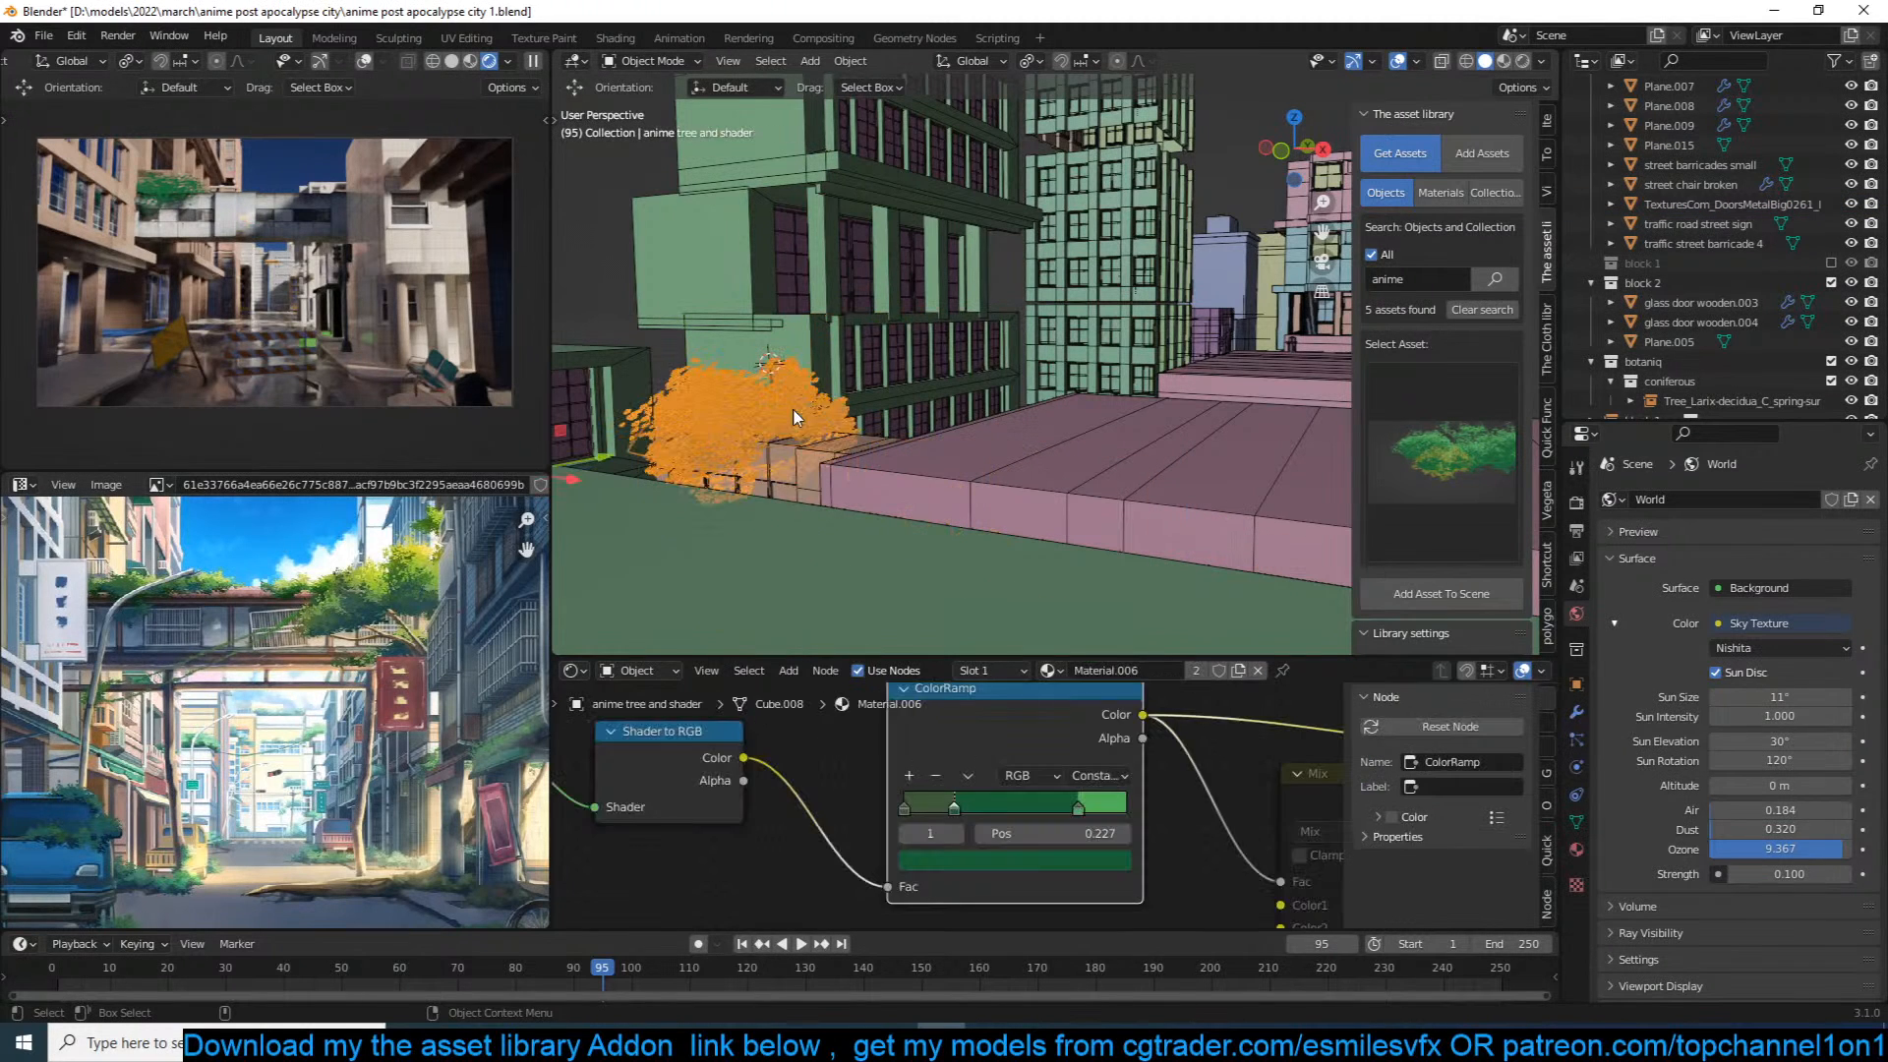
Step: Add a Diffuse BSDF node to the tree's material and connect the ColorRamp's color output to it
{"action": "key", "text": "Home"}
{"action": "scroll", "coordinate": [1160, 767], "scroll_direction": "up", "scroll_amount": 2}
{"action": "key", "text": "shift+a"}
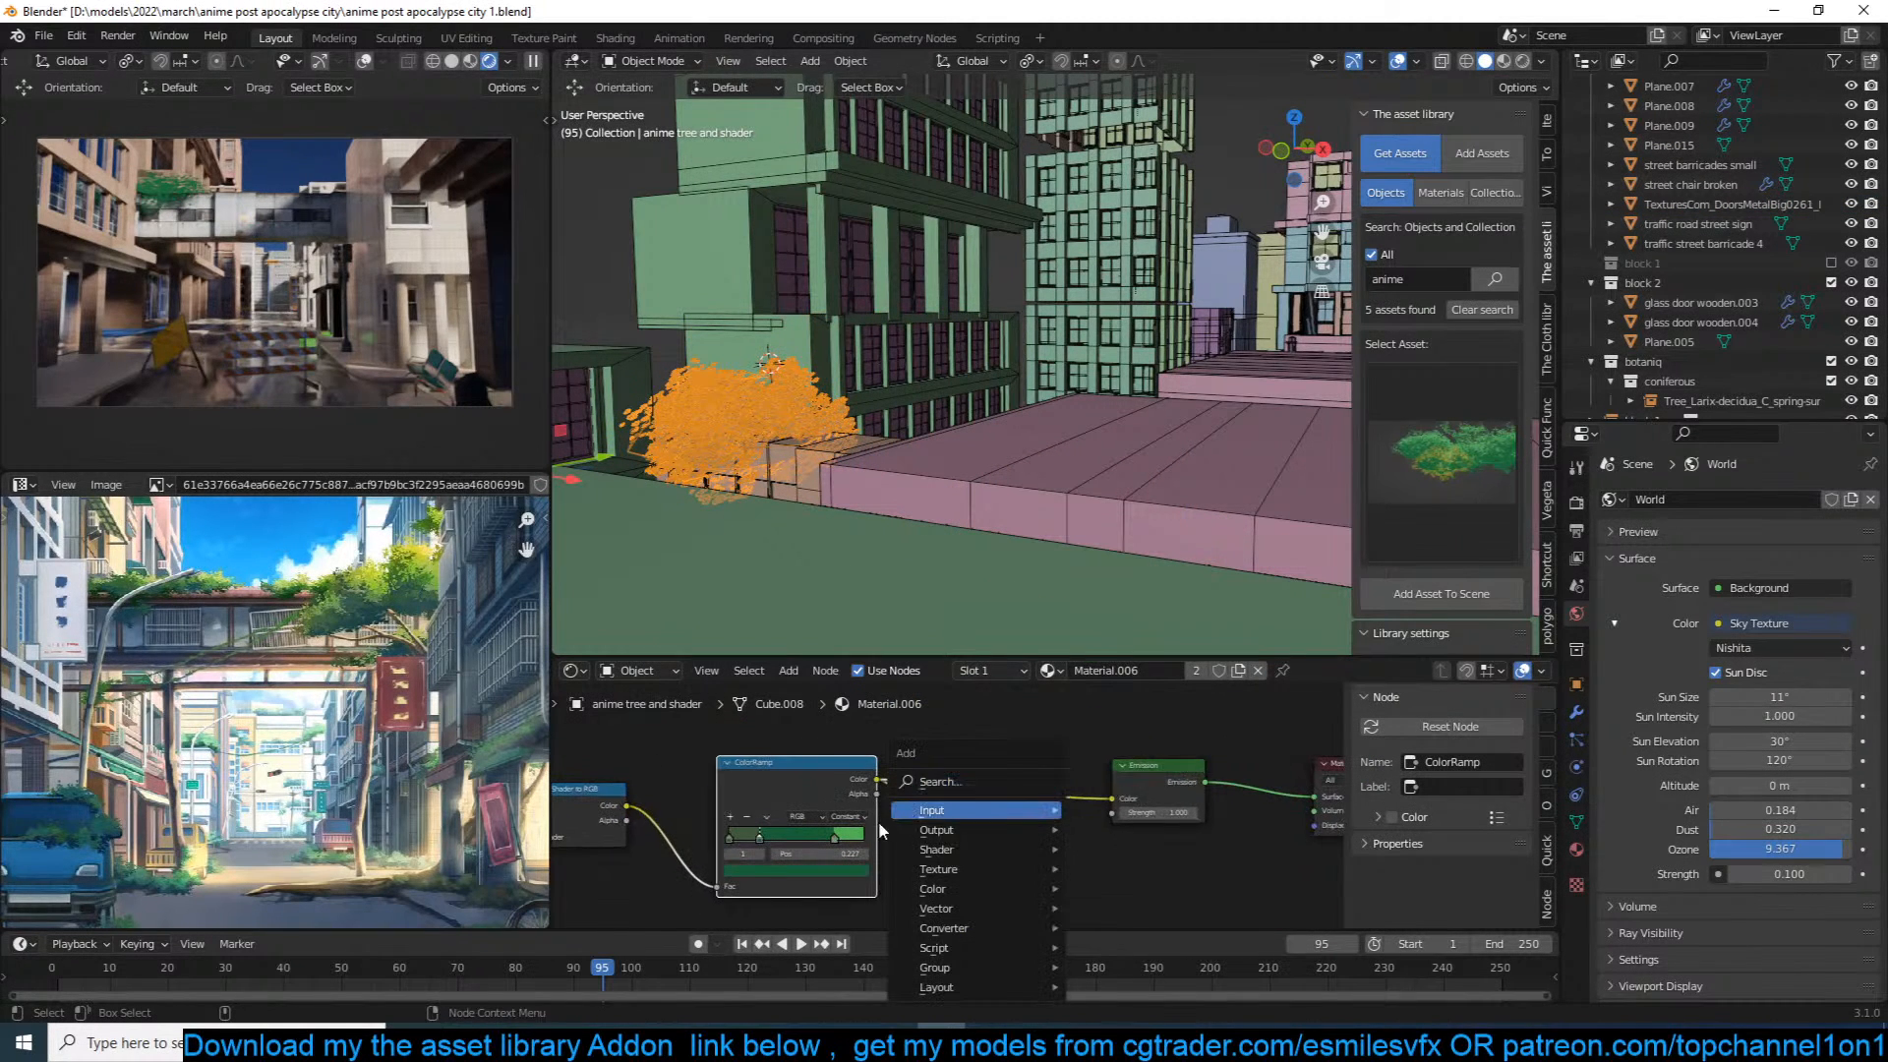
{"action": "mouse_move", "coordinate": [939, 849]}
{"action": "left_click", "coordinate": [1128, 513]}
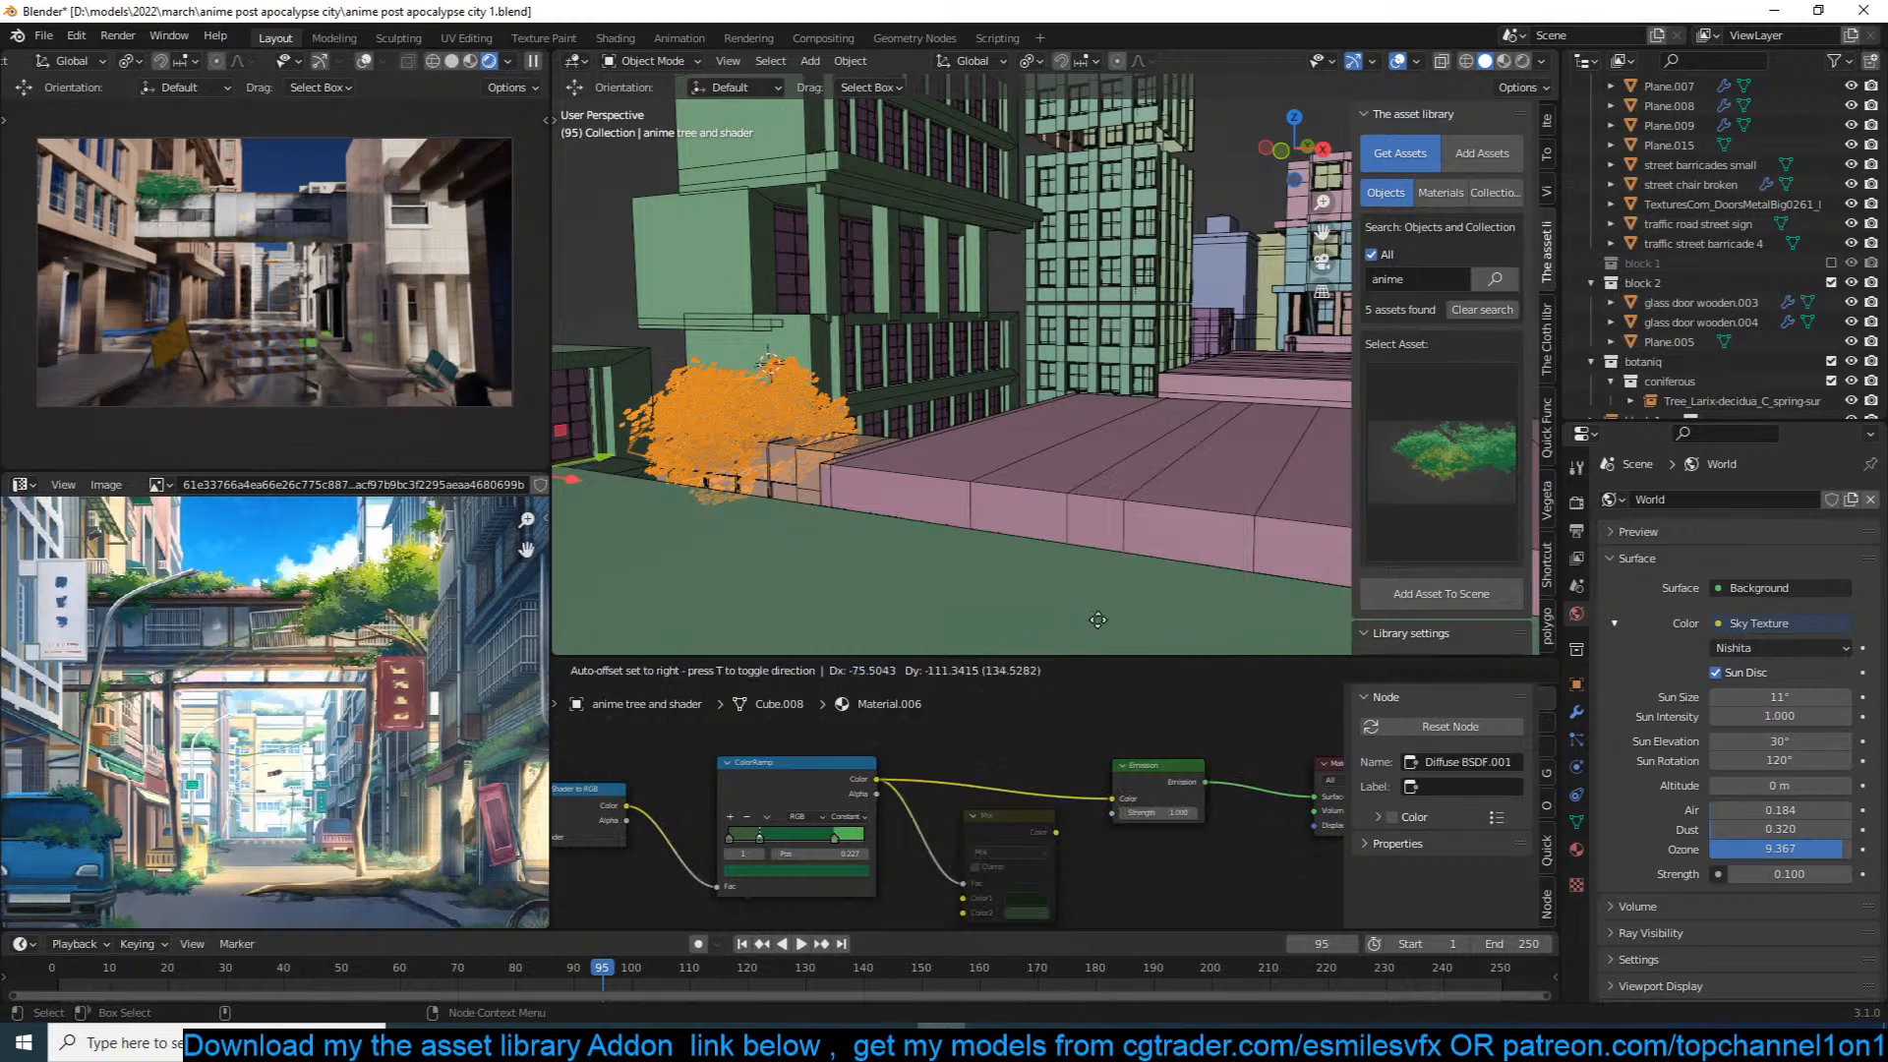
{"action": "left_click", "coordinate": [1041, 678]}
{"action": "left_click_drag", "start_coordinate": [877, 779], "coordinate": [1053, 706]}
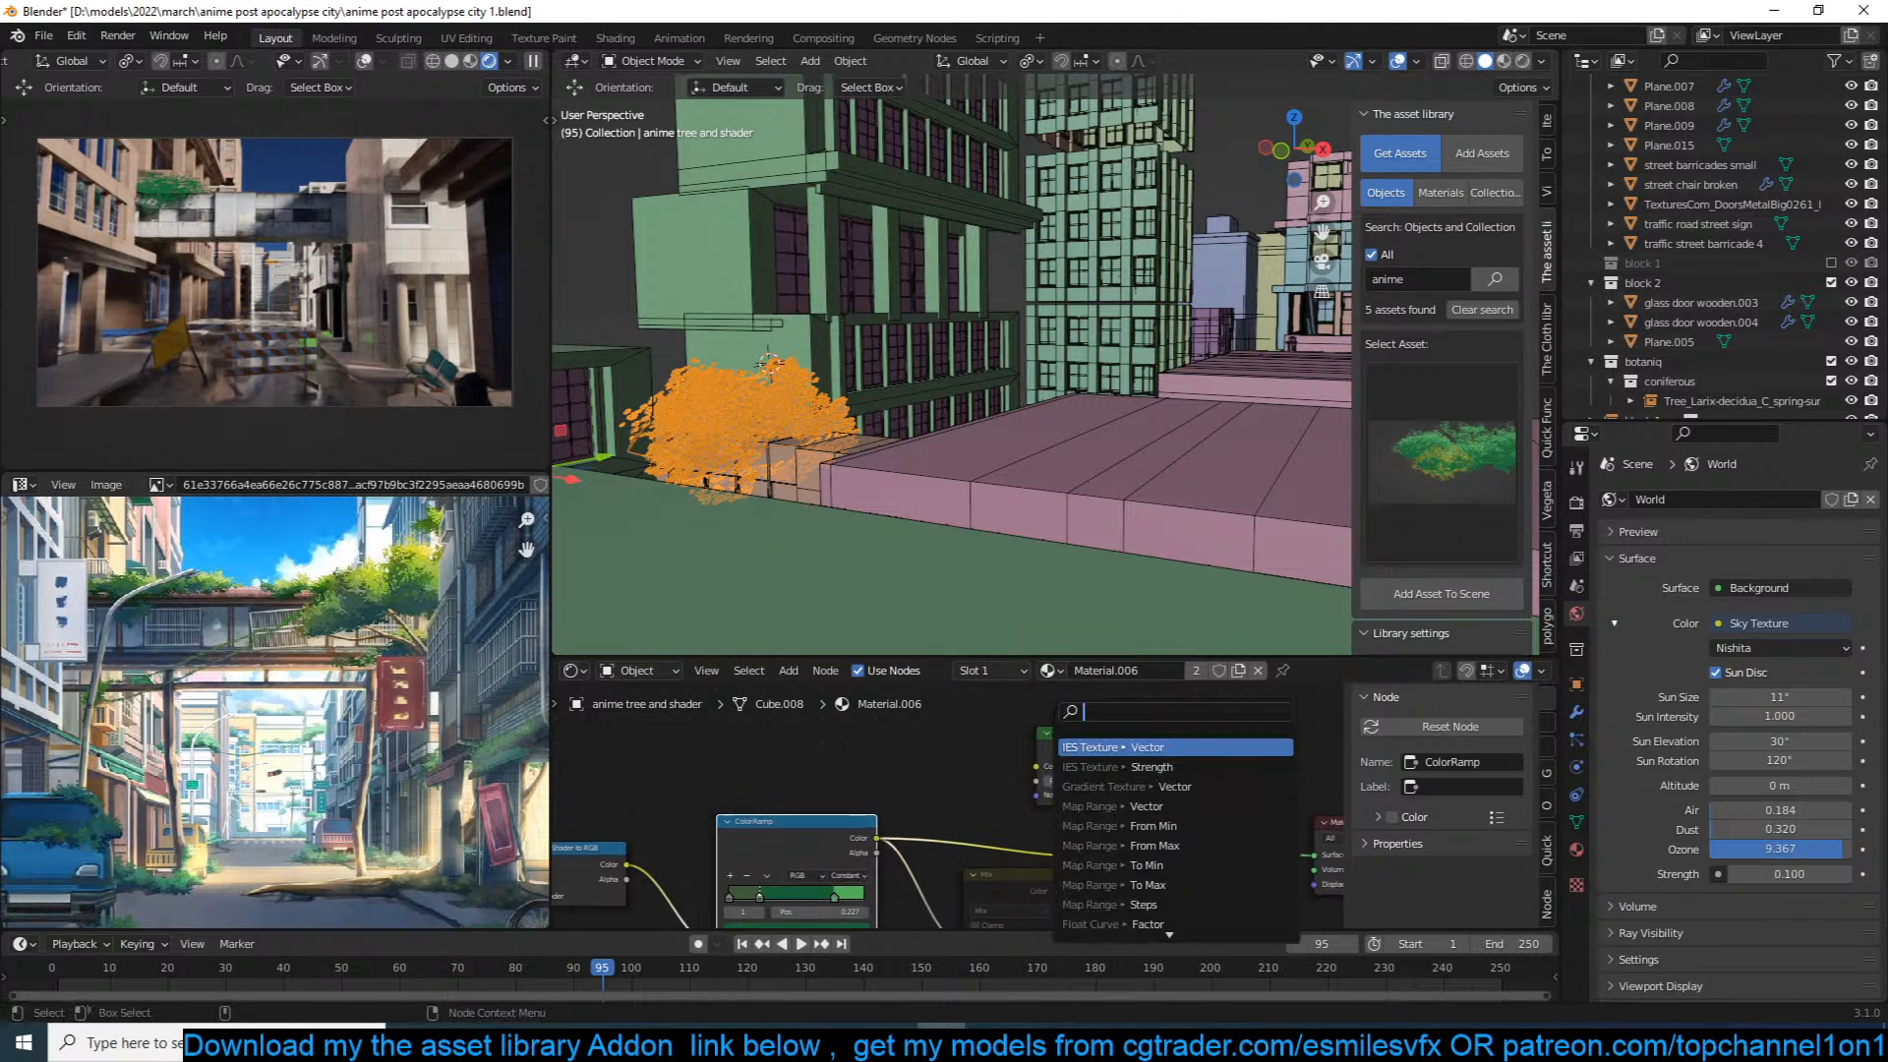
Step: Connect the ColorRamp's color to a new Diffuse BSDF, route that shader to the material output, and save the file
{"action": "left_click_drag", "start_coordinate": [878, 839], "coordinate": [1036, 766]}
{"action": "left_click", "coordinate": [1070, 747], "text": "ctrl+shift"}
{"action": "key", "text": "ctrl+s"}
Step: Reset the anime tree's origin to the middle of its foliage and scale the tree along Y
{"action": "key", "text": "KP_7"}
{"action": "scroll", "coordinate": [963, 472], "scroll_direction": "down", "scroll_amount": 2}
{"action": "middle_click_drag", "start_coordinate": [964, 472], "coordinate": [960, 412], "text": "shift"}
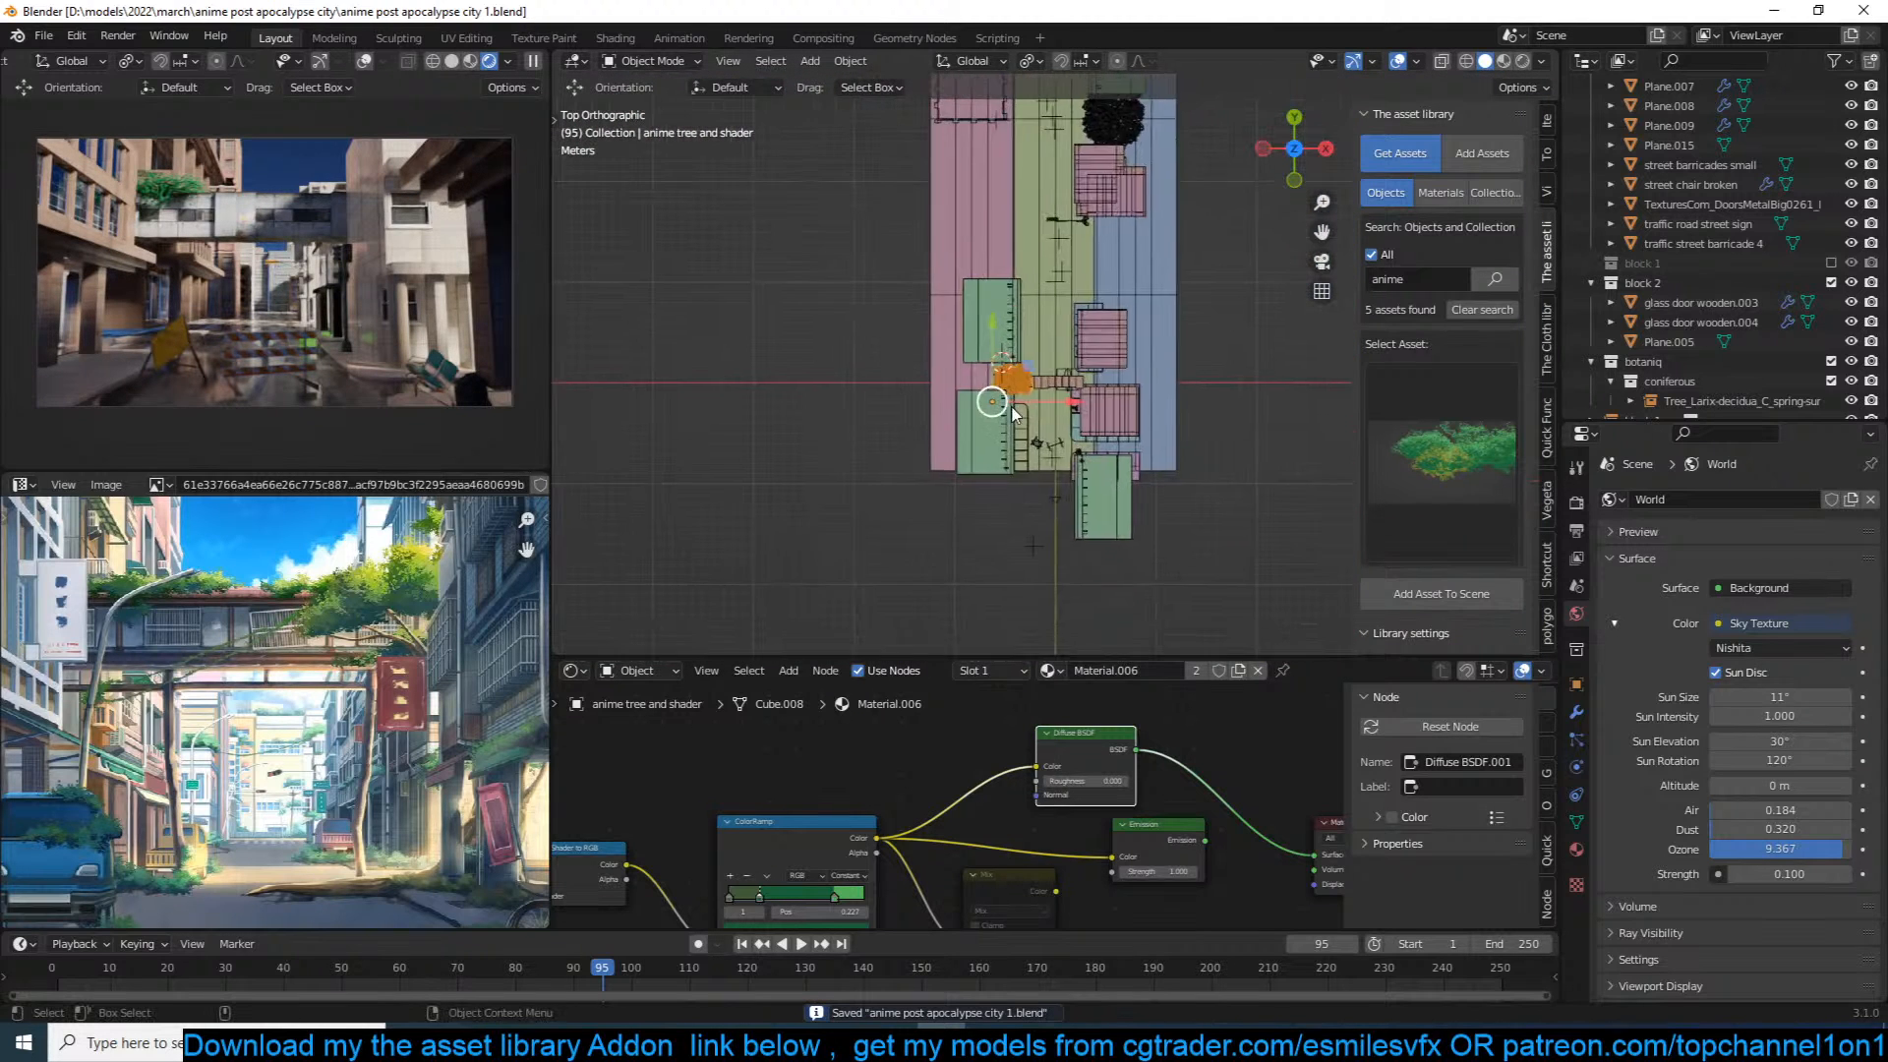
{"action": "scroll", "coordinate": [684, 313], "scroll_direction": "up", "scroll_amount": 6}
{"action": "left_click", "coordinate": [533, 61]}
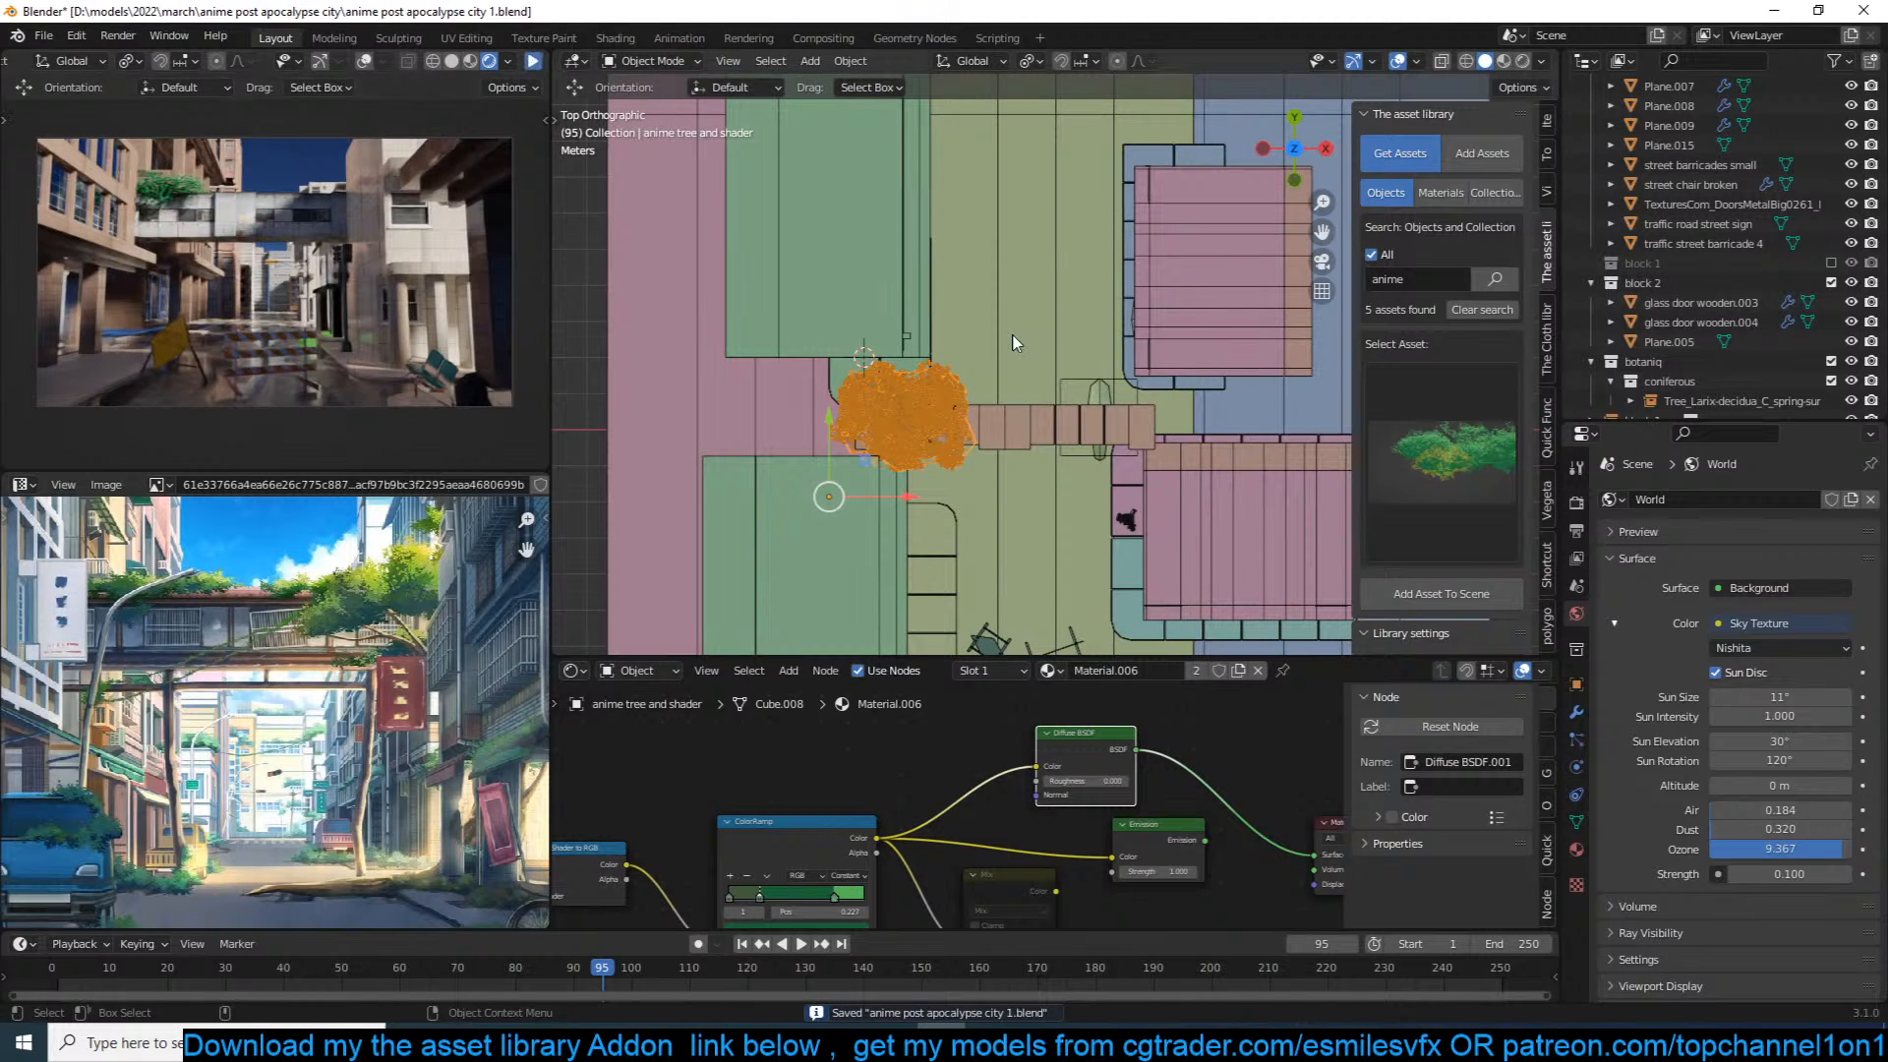
{"action": "scroll", "coordinate": [995, 386], "scroll_direction": "up", "scroll_amount": 2}
{"action": "key", "text": "s"}
{"action": "right_click", "coordinate": [993, 382]}
{"action": "right_click", "coordinate": [927, 384]}
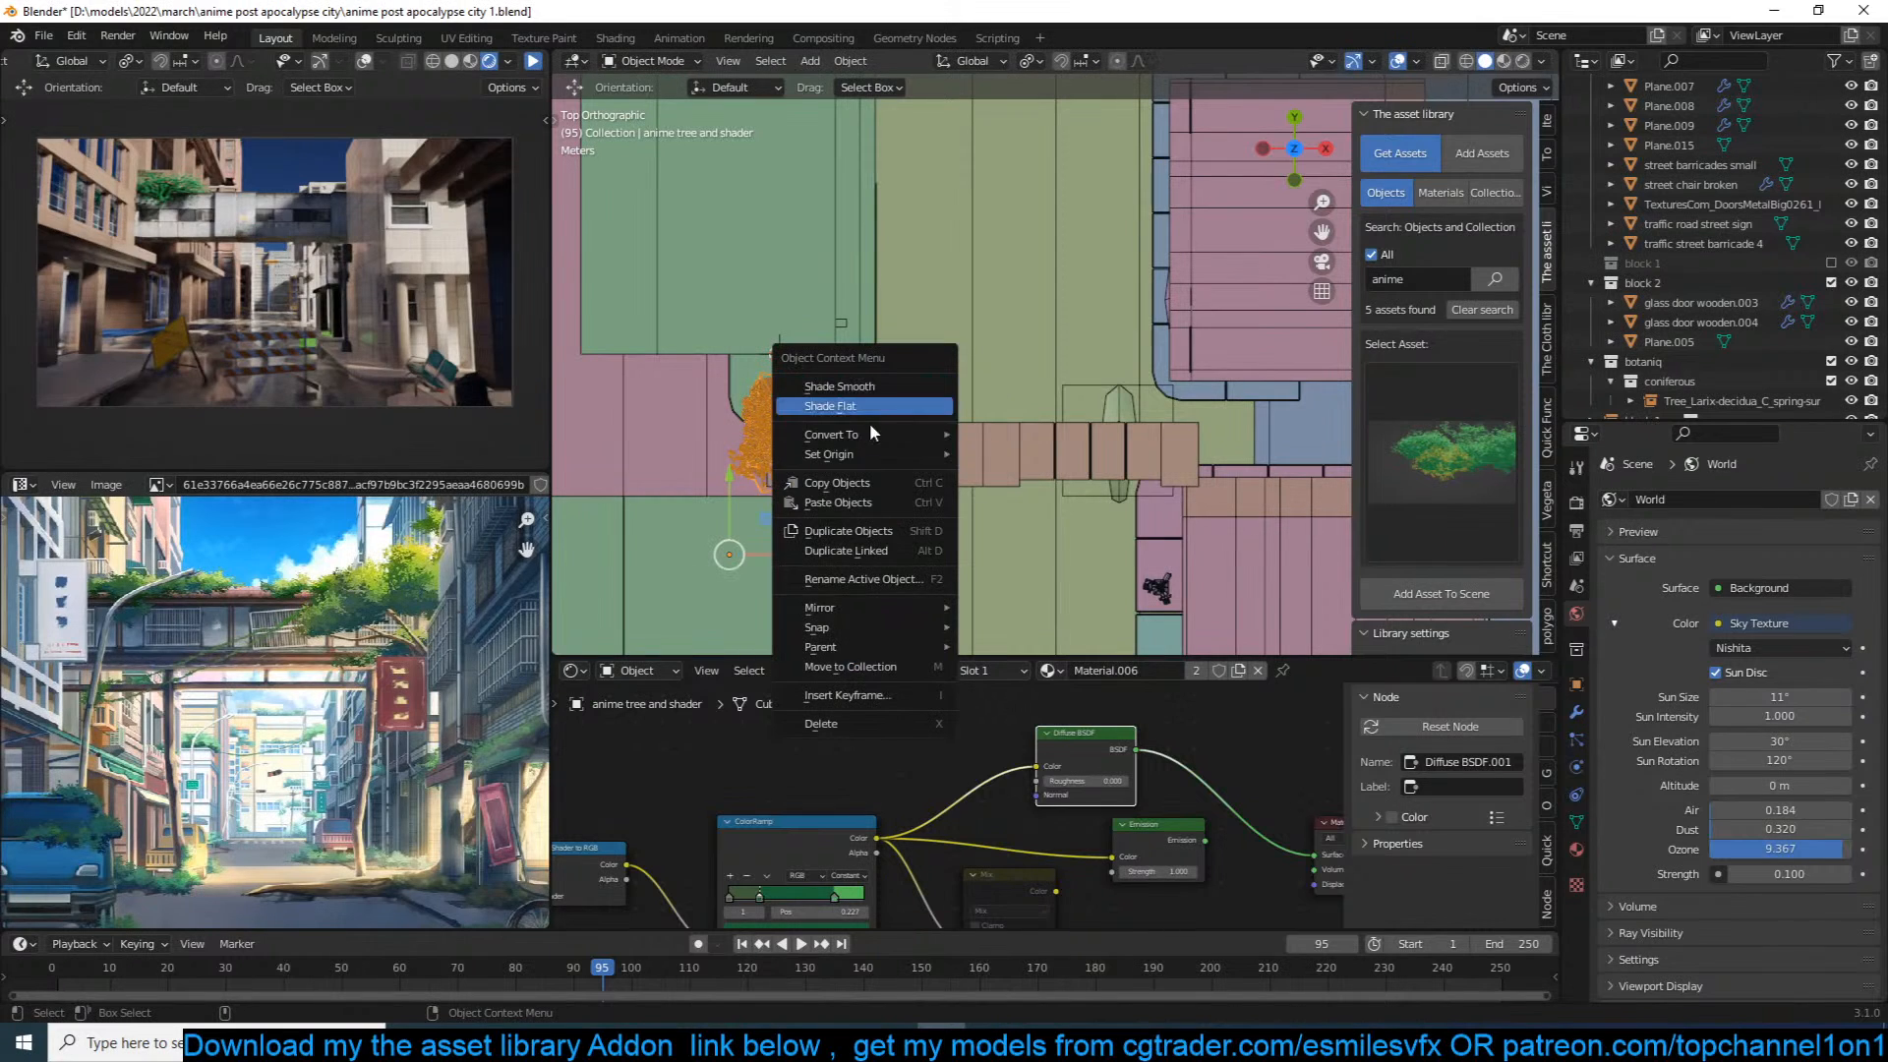
{"action": "mouse_move", "coordinate": [924, 451]}
{"action": "left_click", "coordinate": [1039, 476]}
{"action": "key", "text": "s"}
{"action": "key", "text": "y"}
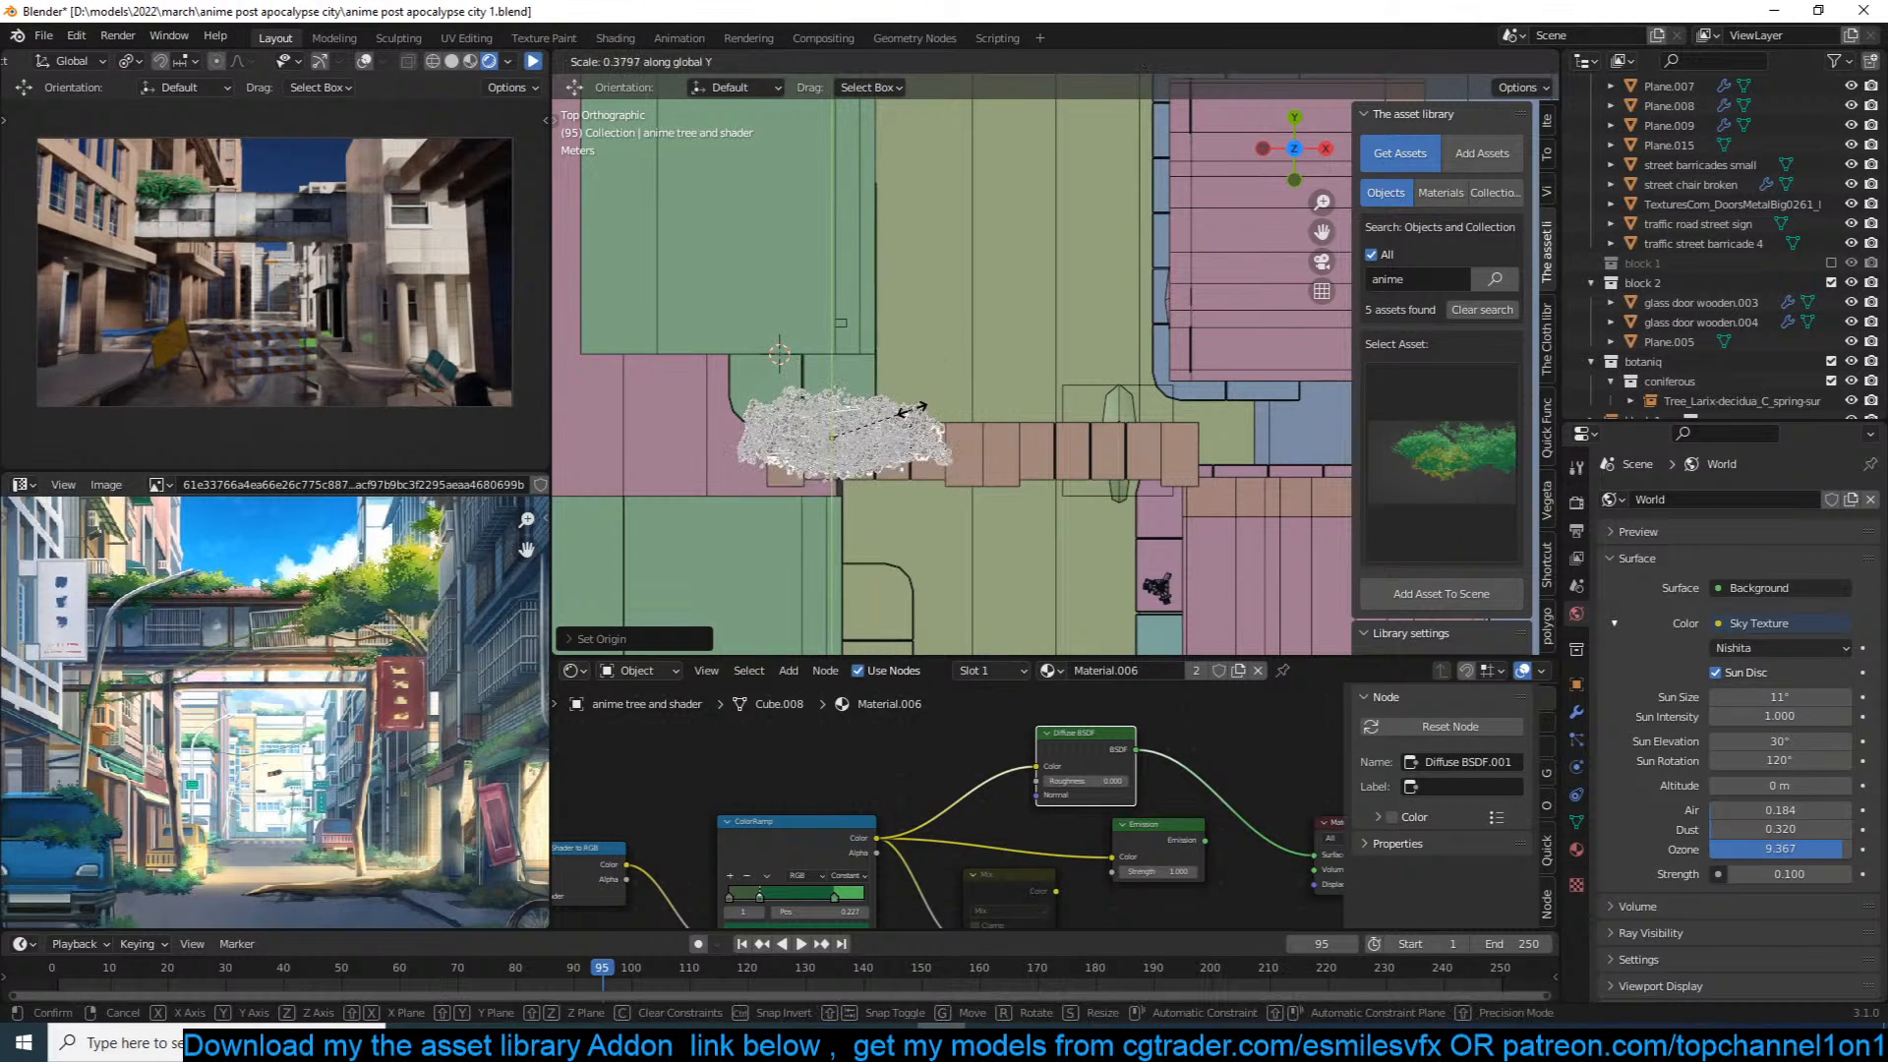
{"action": "left_click", "coordinate": [994, 350]}
Step: Duplicate the anime tree along X and stretch the copy along X so it covers the bridge
{"action": "key", "text": "shift+d"}
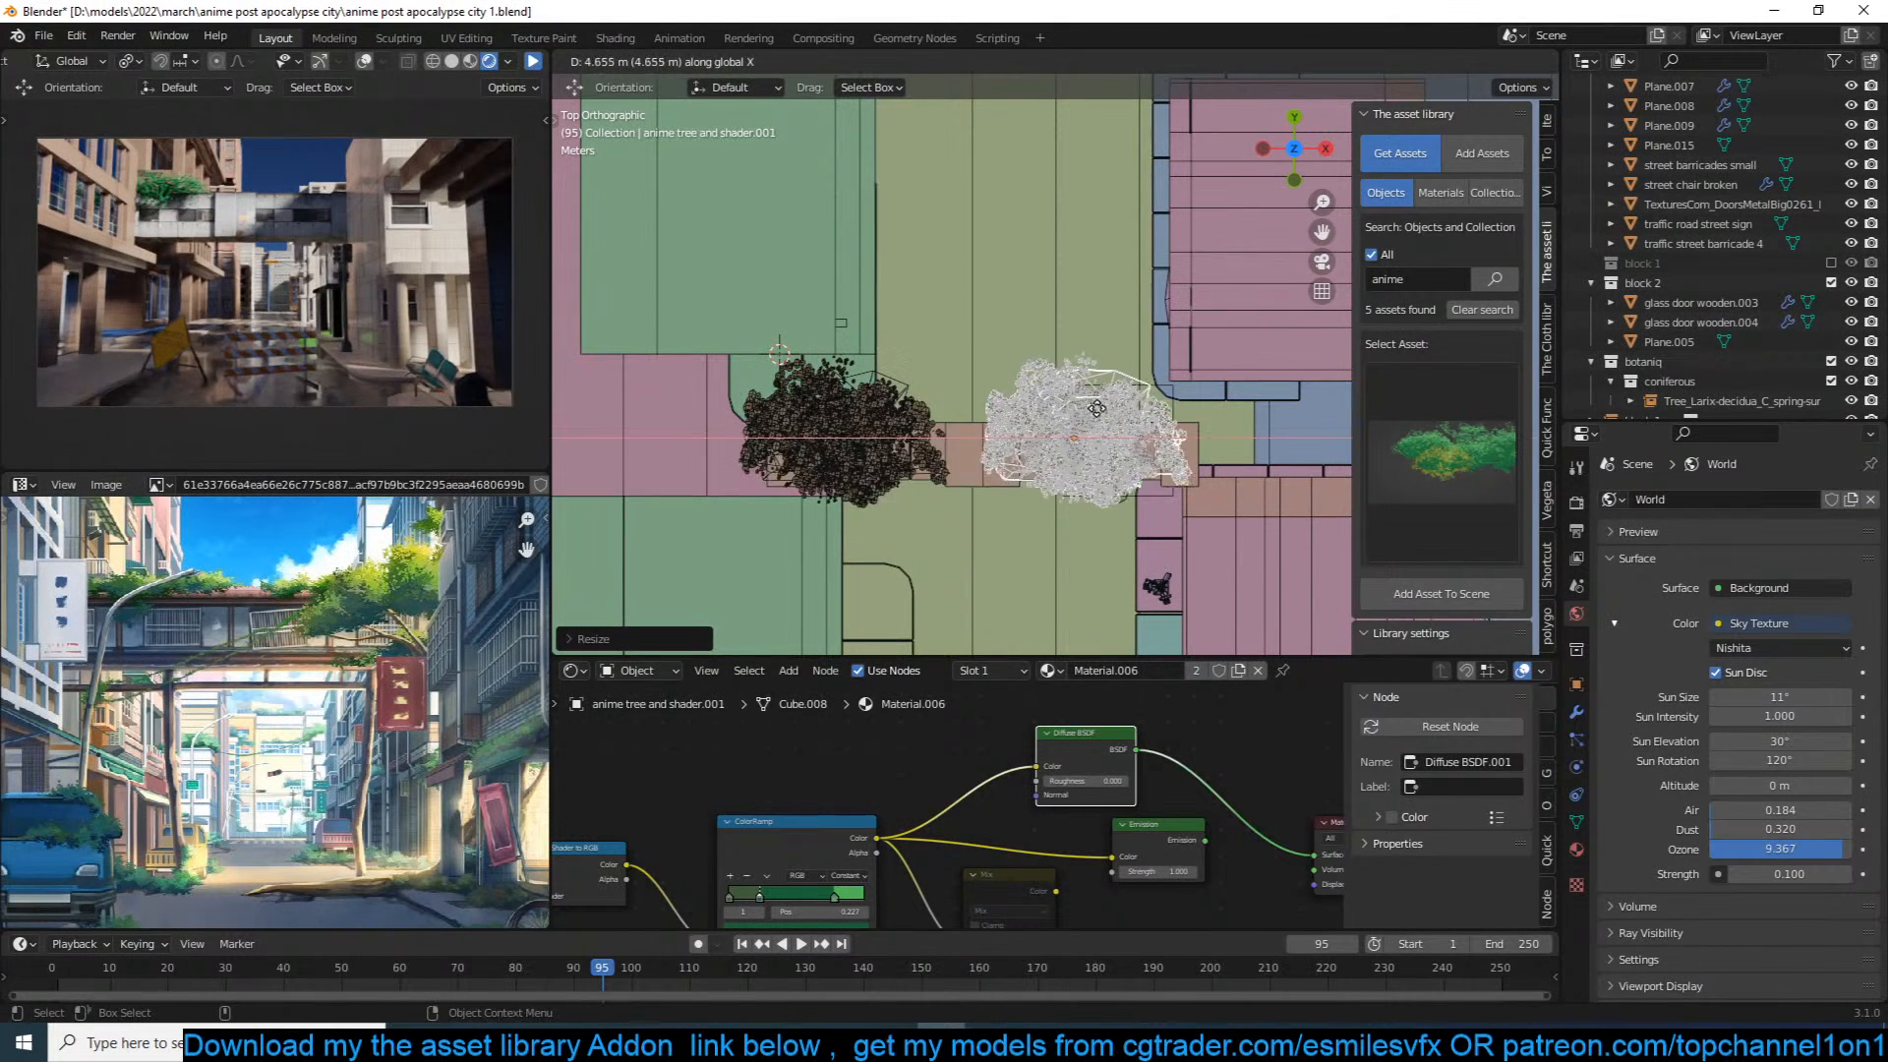
{"action": "left_click", "coordinate": [1101, 413]}
{"action": "key", "text": "s"}
{"action": "key", "text": "x"}
{"action": "left_click", "coordinate": [1166, 411]}
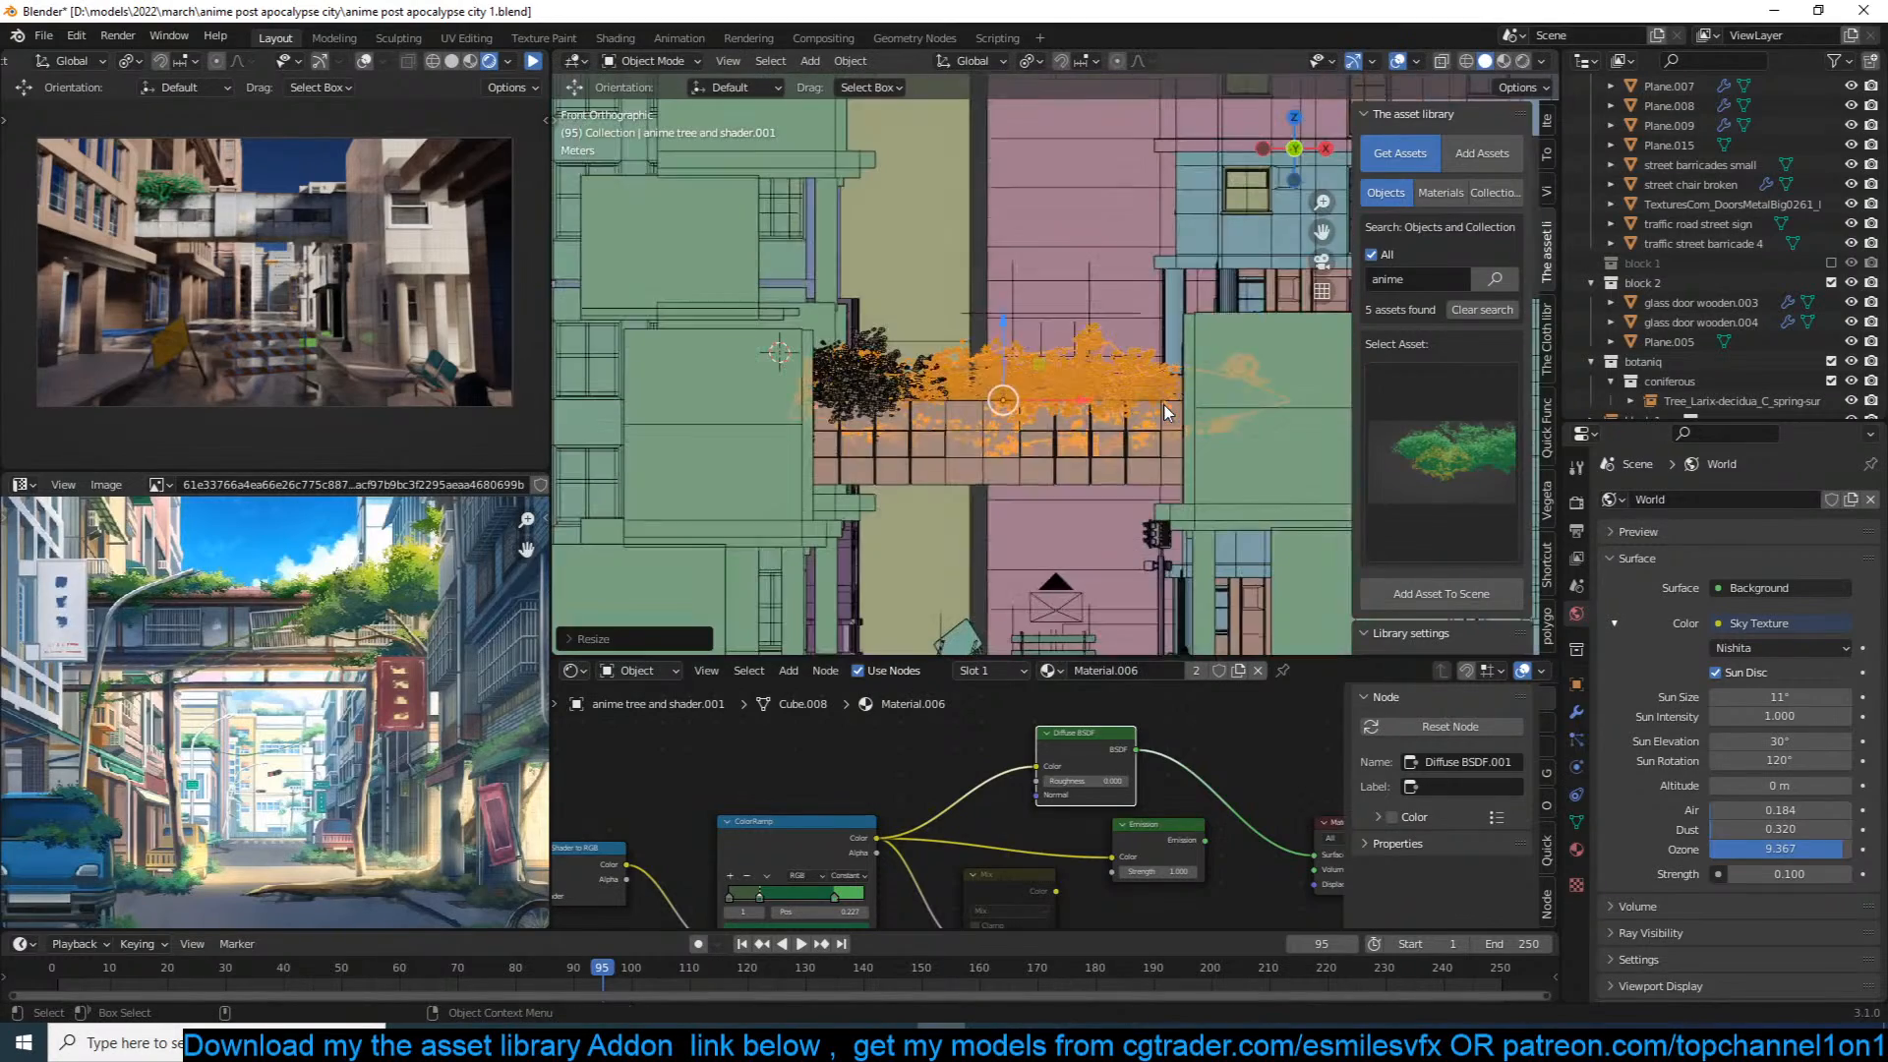
{"action": "key", "text": "KP_1"}
{"action": "left_click", "coordinate": [1024, 410]}
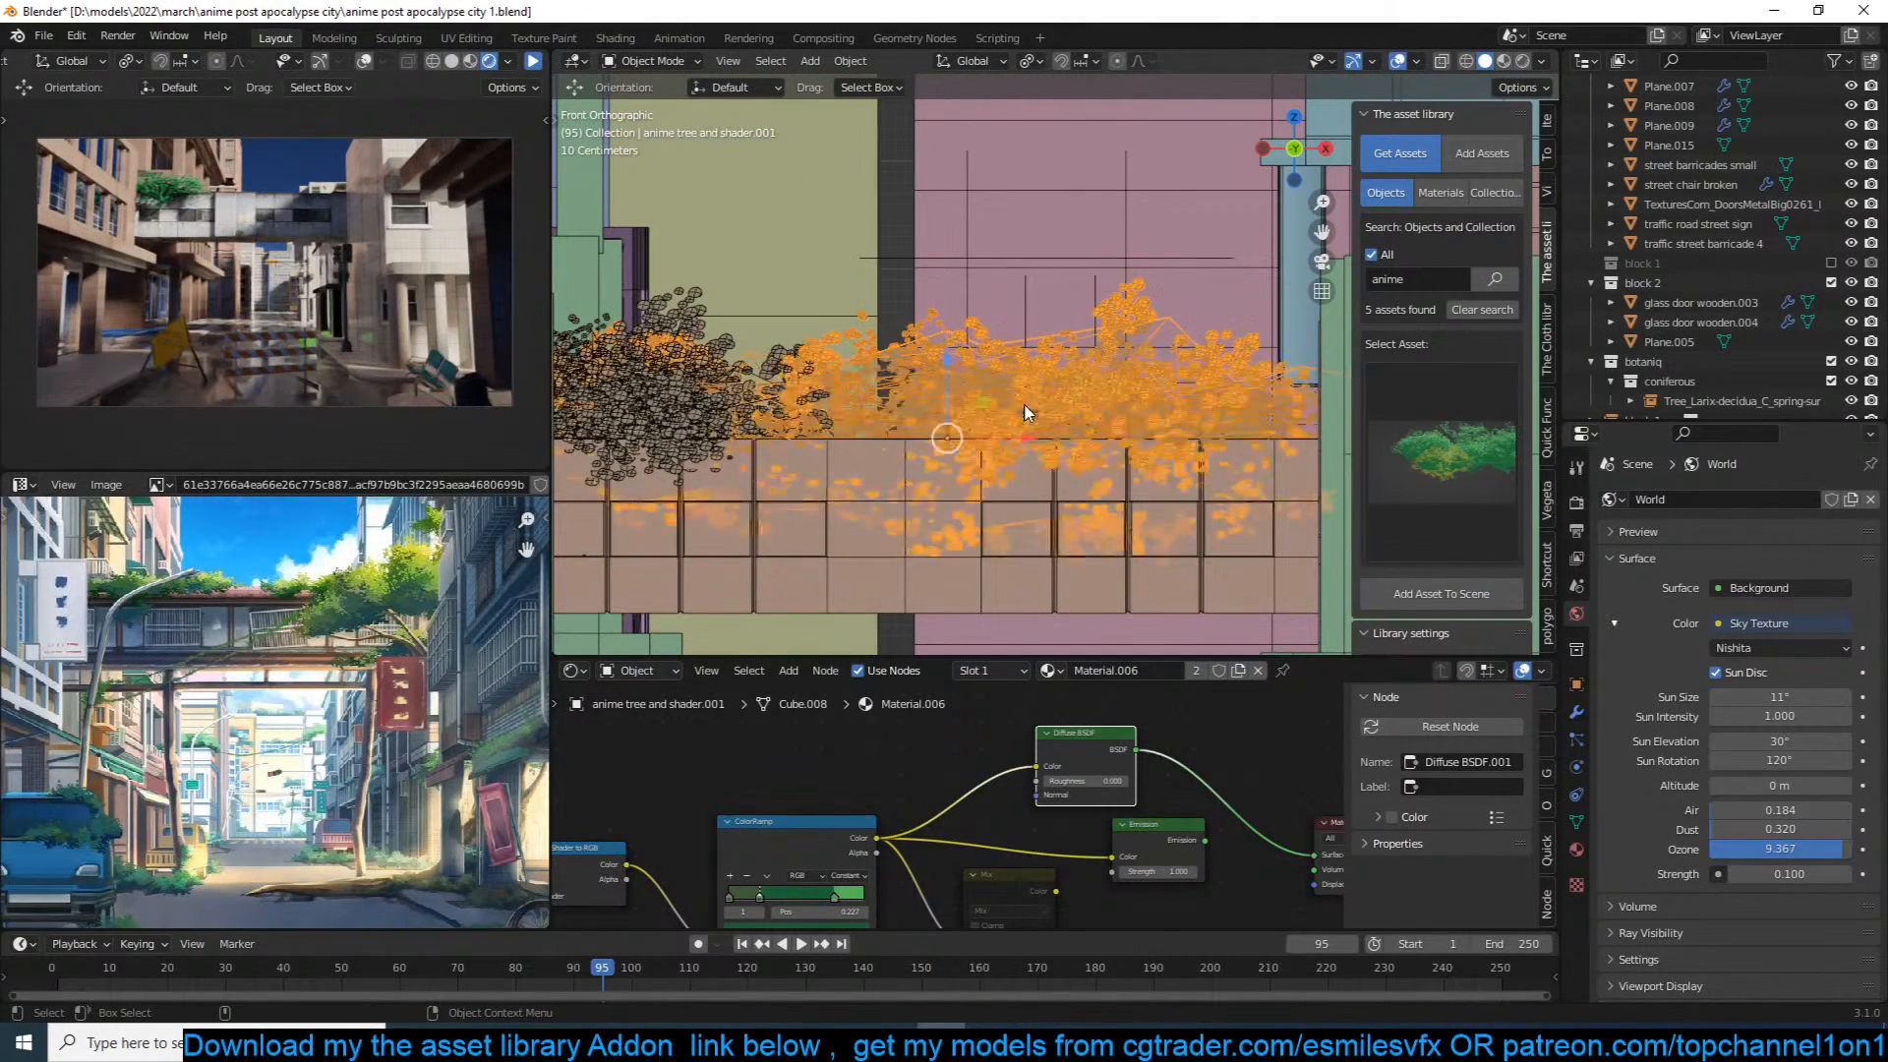
{"action": "key", "text": "KP_7"}
{"action": "scroll", "coordinate": [1024, 413], "scroll_direction": "down", "scroll_amount": 5}
{"action": "middle_click_drag", "start_coordinate": [1051, 366], "coordinate": [969, 246]}
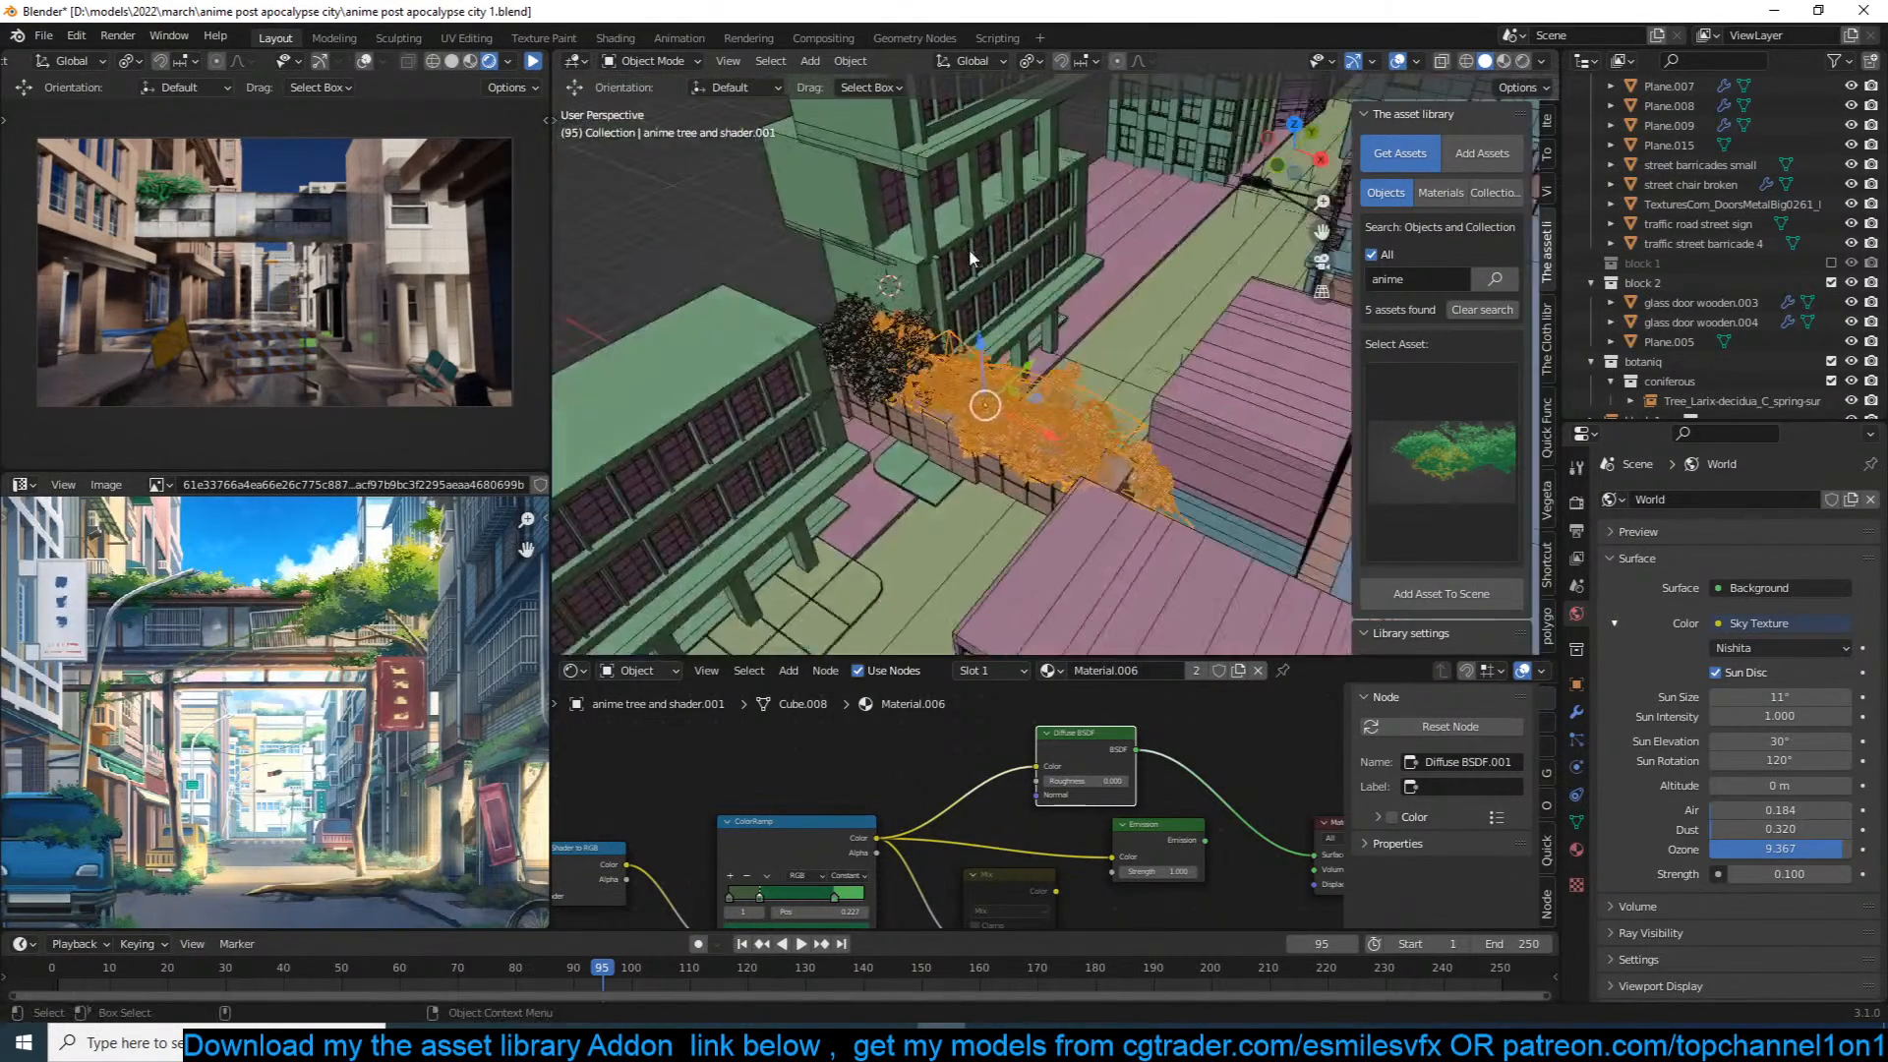
{"action": "scroll", "coordinate": [969, 246], "scroll_direction": "up", "scroll_amount": 1}
{"action": "middle_click_drag", "start_coordinate": [1069, 314], "coordinate": [1148, 457]}
{"action": "key", "text": "alt+a"}
Step: Add a plane at the building's ledge above the pillars and scale it to about 0.6
{"action": "middle_click_drag", "start_coordinate": [1205, 389], "coordinate": [1065, 319], "text": "shift"}
{"action": "middle_click_drag", "start_coordinate": [796, 460], "coordinate": [1060, 379], "text": "shift"}
{"action": "scroll", "coordinate": [1061, 372], "scroll_direction": "down", "scroll_amount": 6}
{"action": "middle_click_drag", "start_coordinate": [930, 382], "coordinate": [762, 322]}
{"action": "key", "text": "shift+a"}
{"action": "mouse_move", "coordinate": [762, 322]}
{"action": "left_click", "coordinate": [837, 322]}
{"action": "key", "text": "s"}
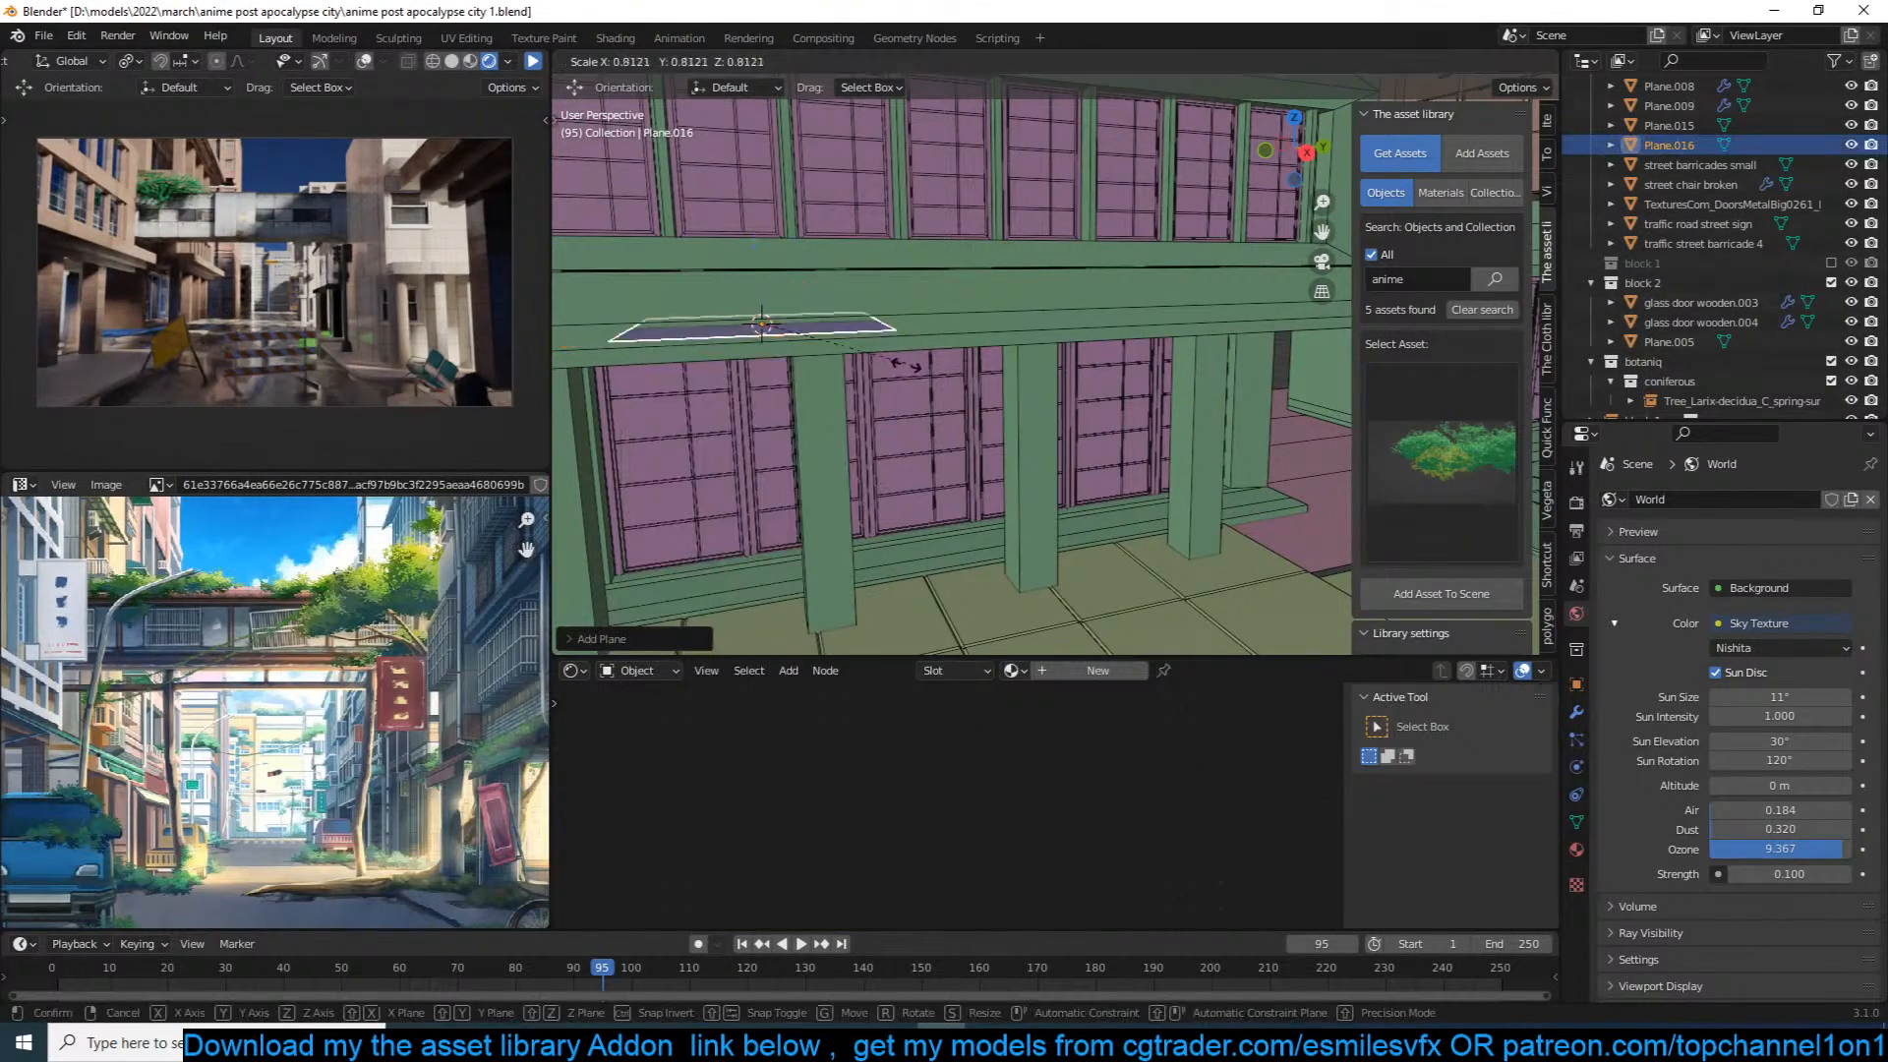
{"action": "left_click", "coordinate": [894, 360]}
Step: Rotate the plane 90° about X and 90° about Z, and move it along X in front of the ledge
{"action": "type", "text": "rx90"}
{"action": "left_click", "coordinate": [884, 358]}
{"action": "type", "text": "rz90"}
{"action": "left_click", "coordinate": [887, 360]}
{"action": "key", "text": "g"}
{"action": "key", "text": "x"}
{"action": "right_click", "coordinate": [939, 380]}
{"action": "middle_click_drag", "start_coordinate": [939, 380], "coordinate": [1011, 391]}
{"action": "key", "text": "g"}
{"action": "key", "text": "x"}
{"action": "left_click", "coordinate": [889, 387]}
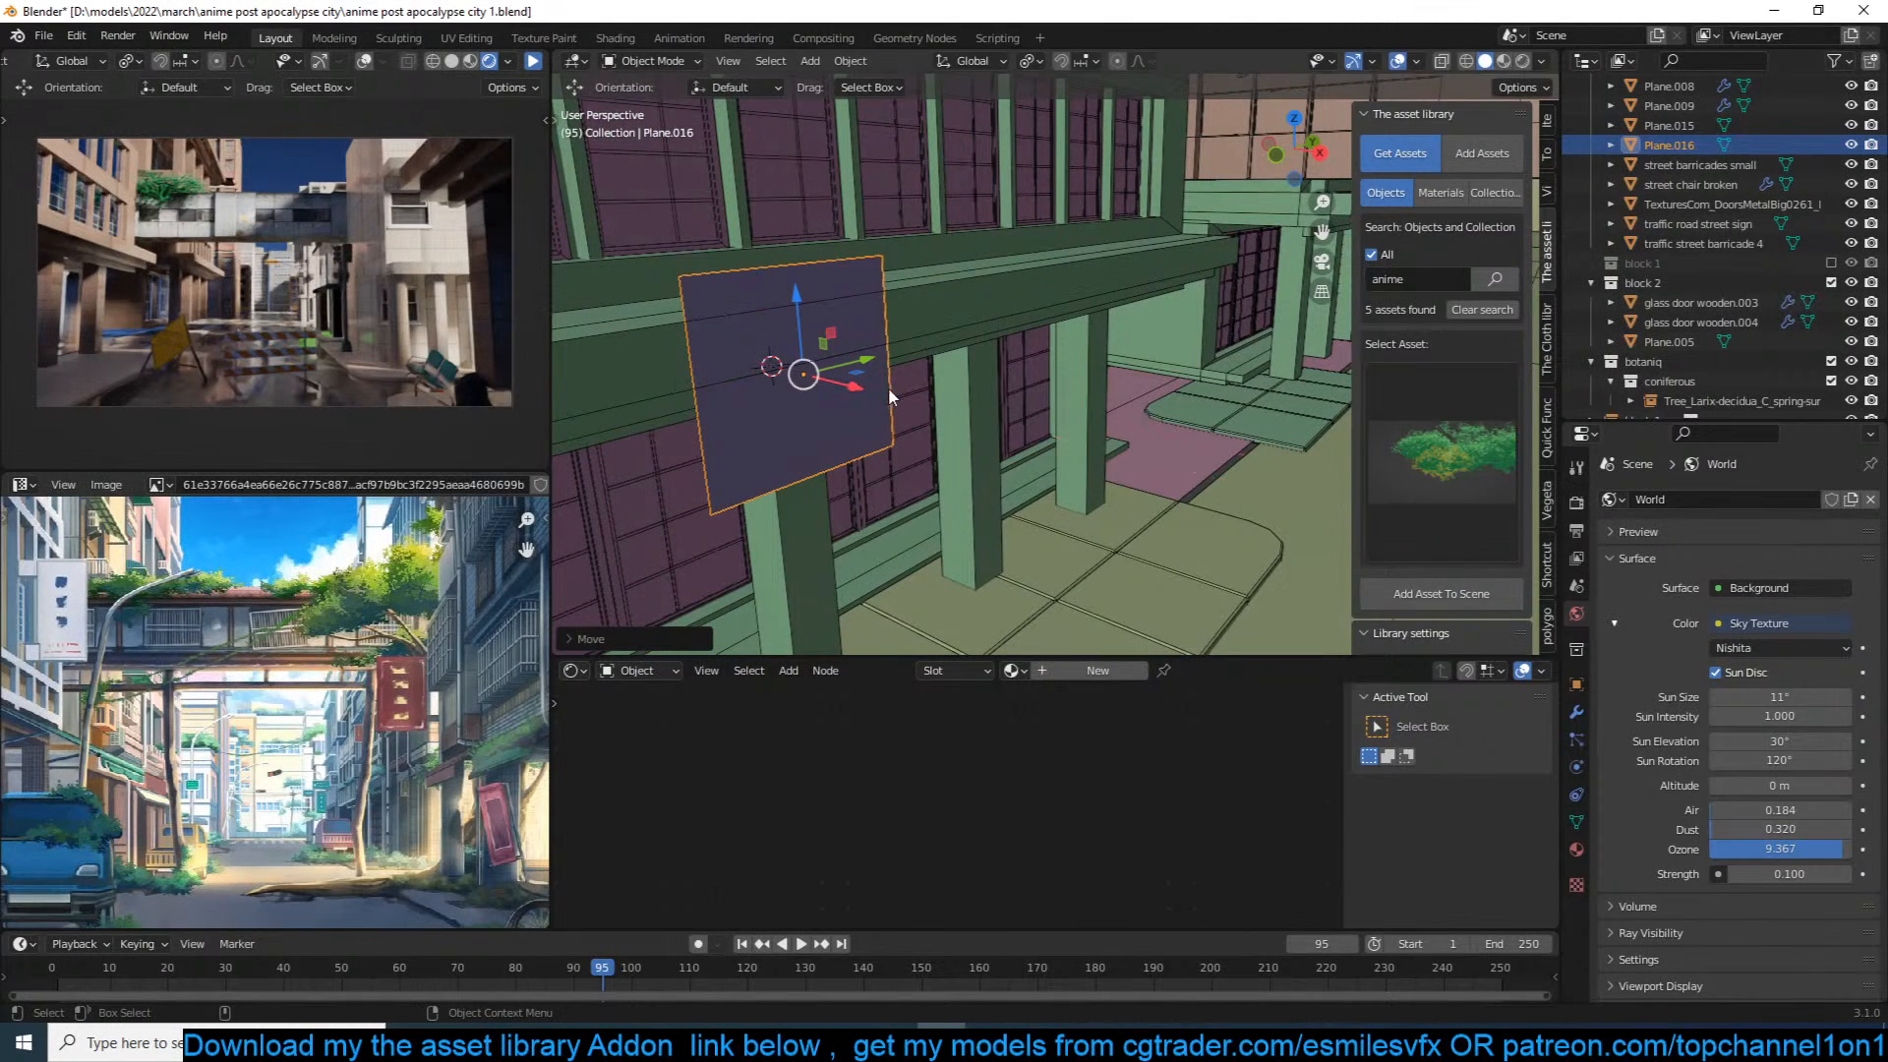
Step: Add a Hair particle system to the plane and set it to render as Object
{"action": "left_click", "coordinate": [1576, 712]}
{"action": "left_click", "coordinate": [1581, 739]}
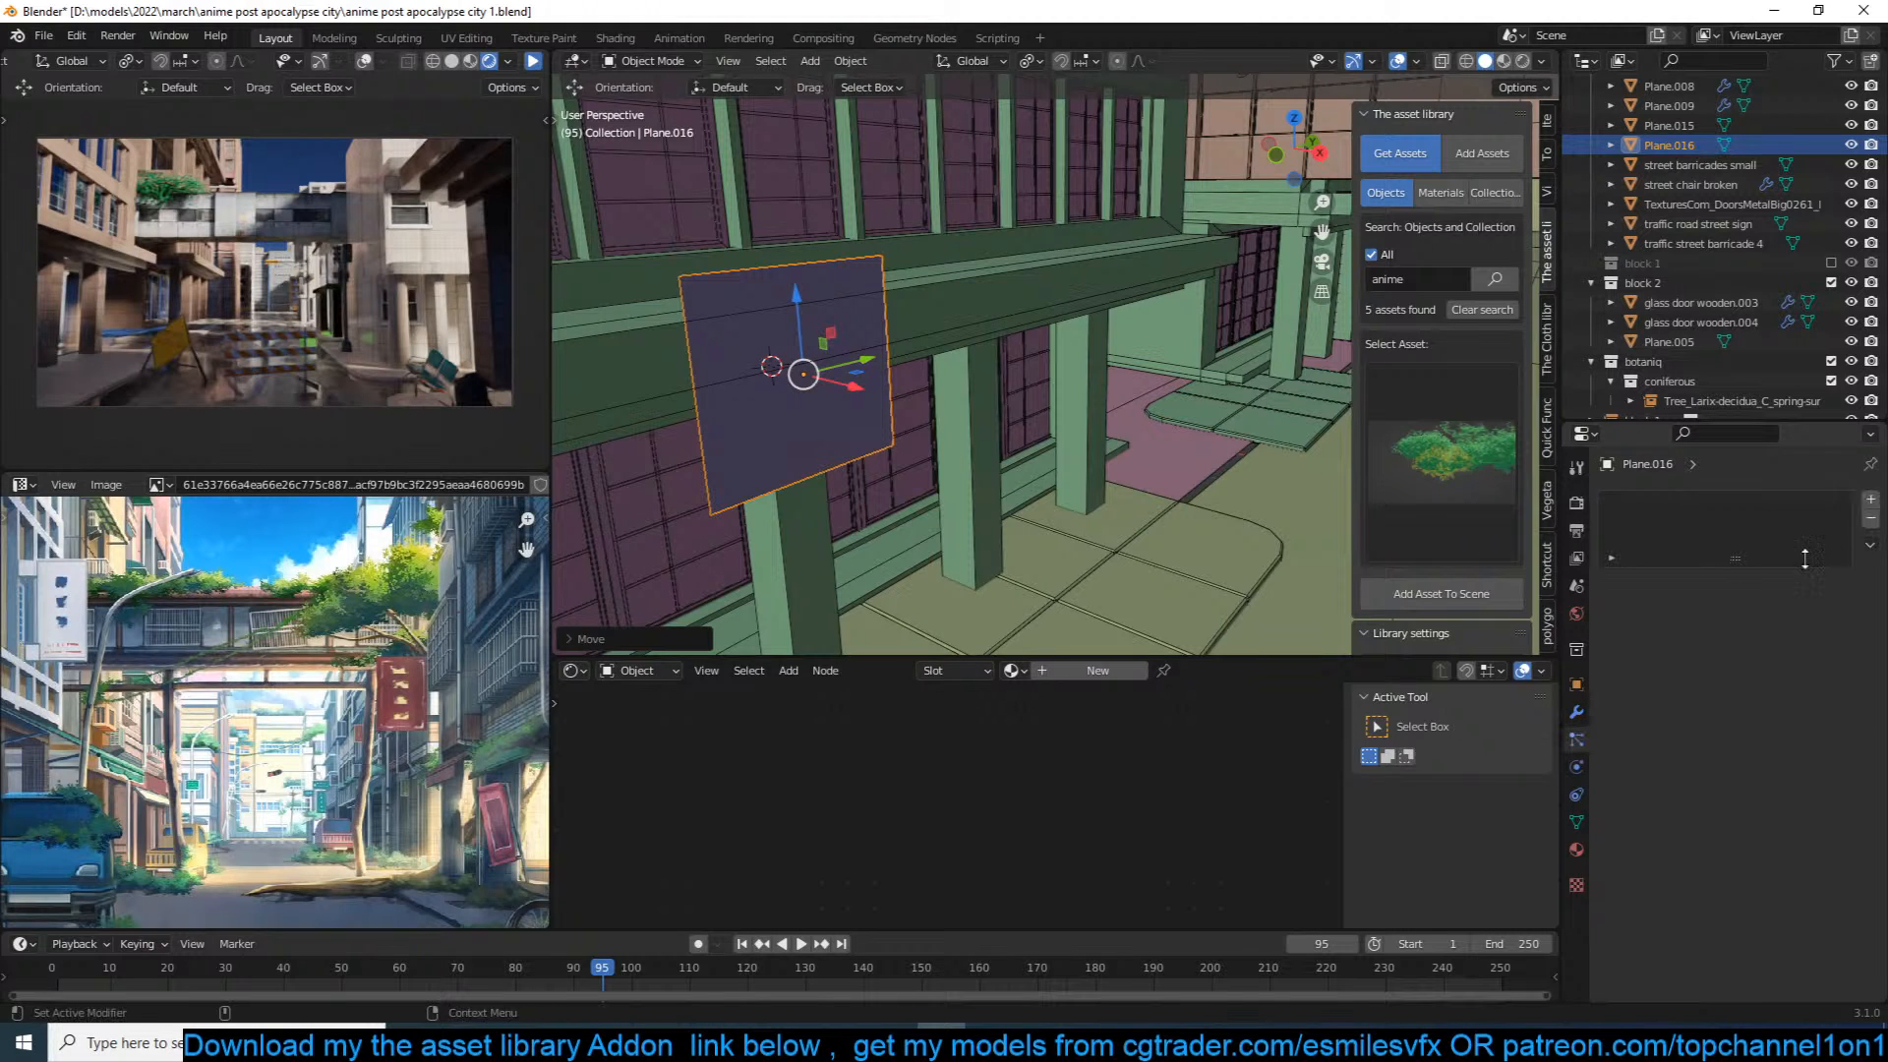
{"action": "left_click", "coordinate": [1871, 500]}
{"action": "left_click", "coordinate": [1814, 606]}
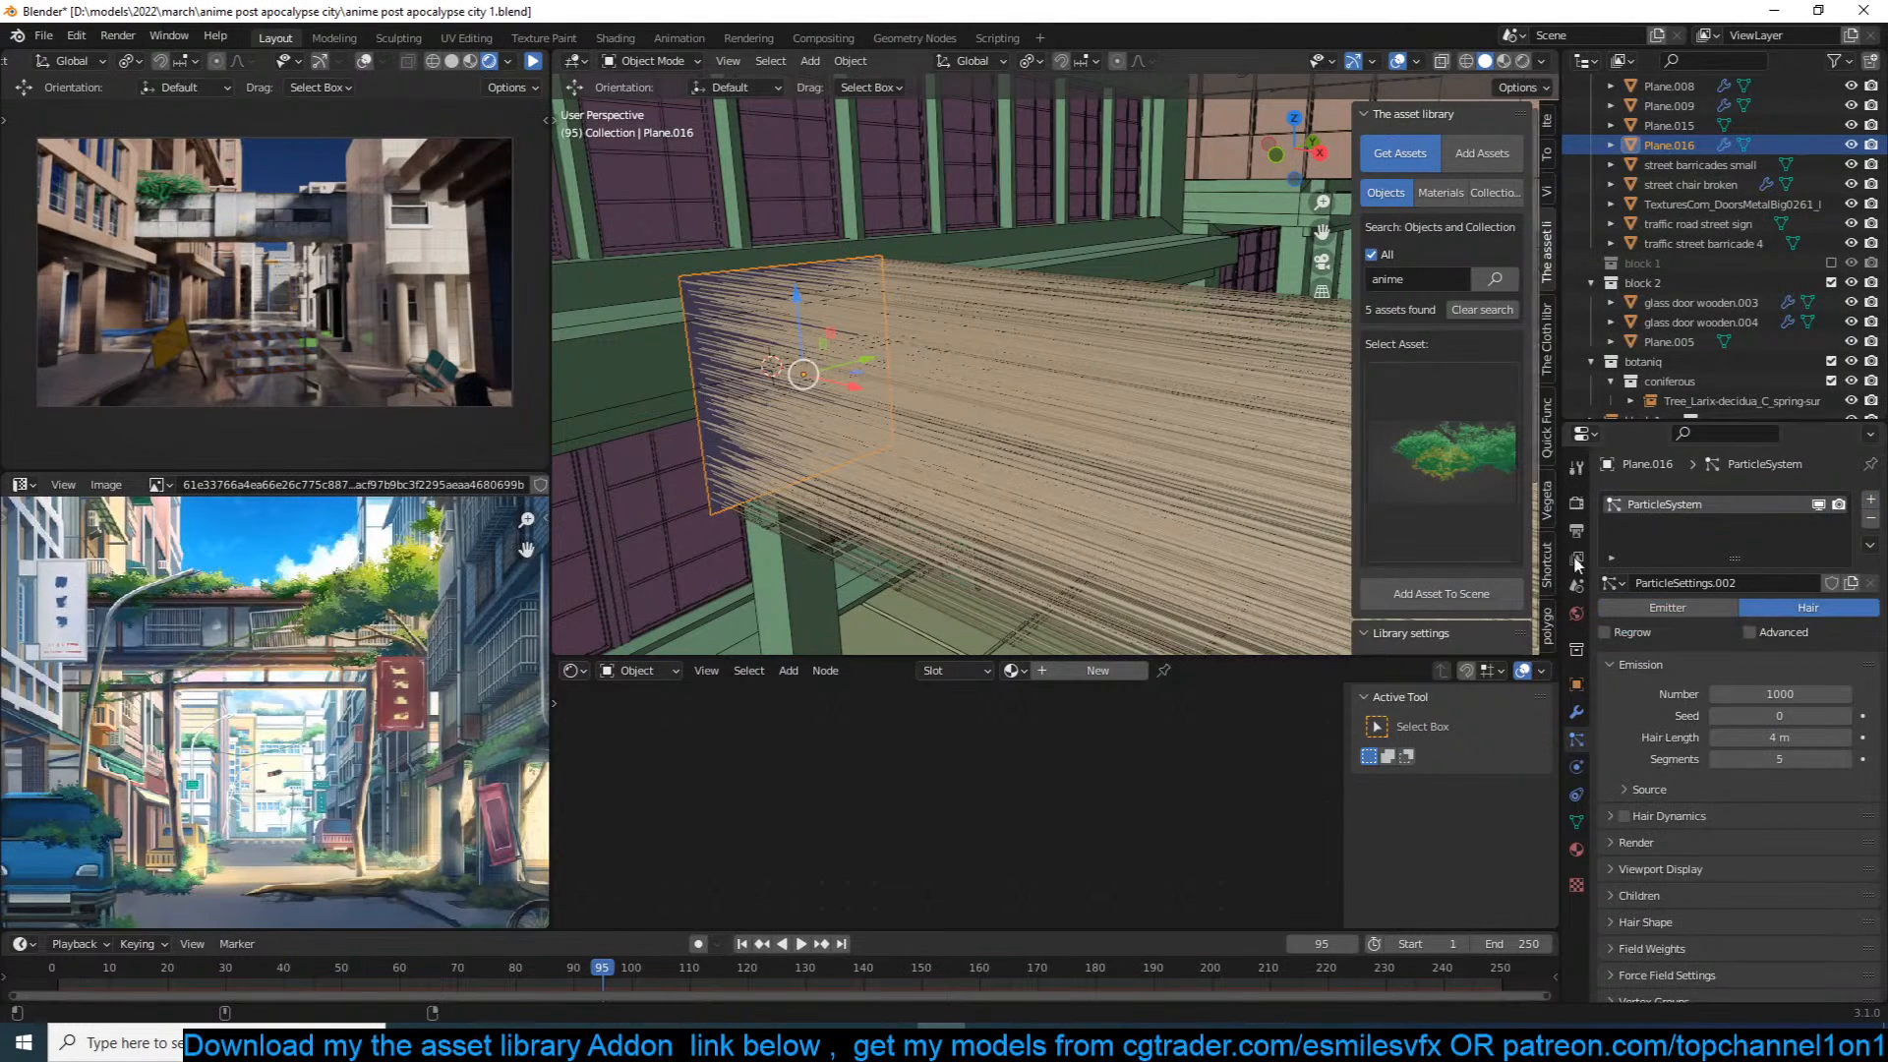
{"action": "scroll", "coordinate": [1742, 812], "scroll_direction": "down", "scroll_amount": 2}
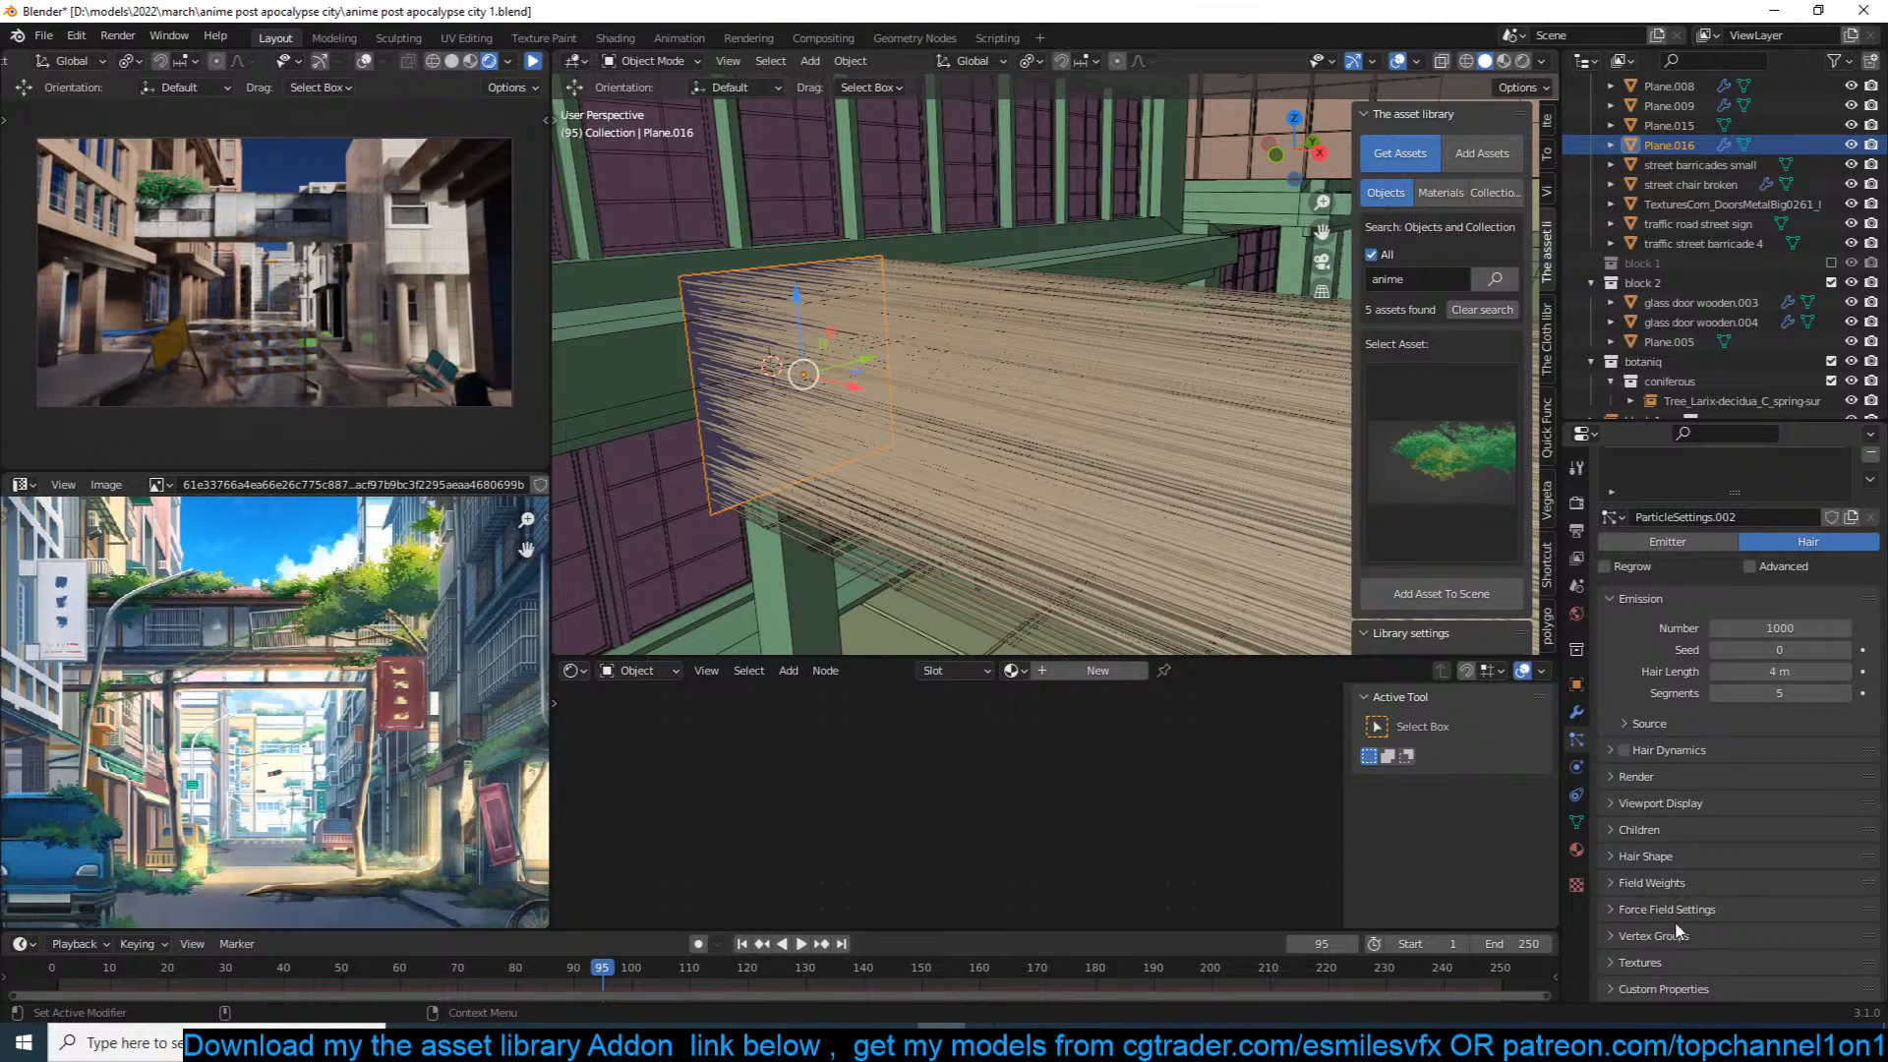
{"action": "left_click", "coordinate": [1683, 780]}
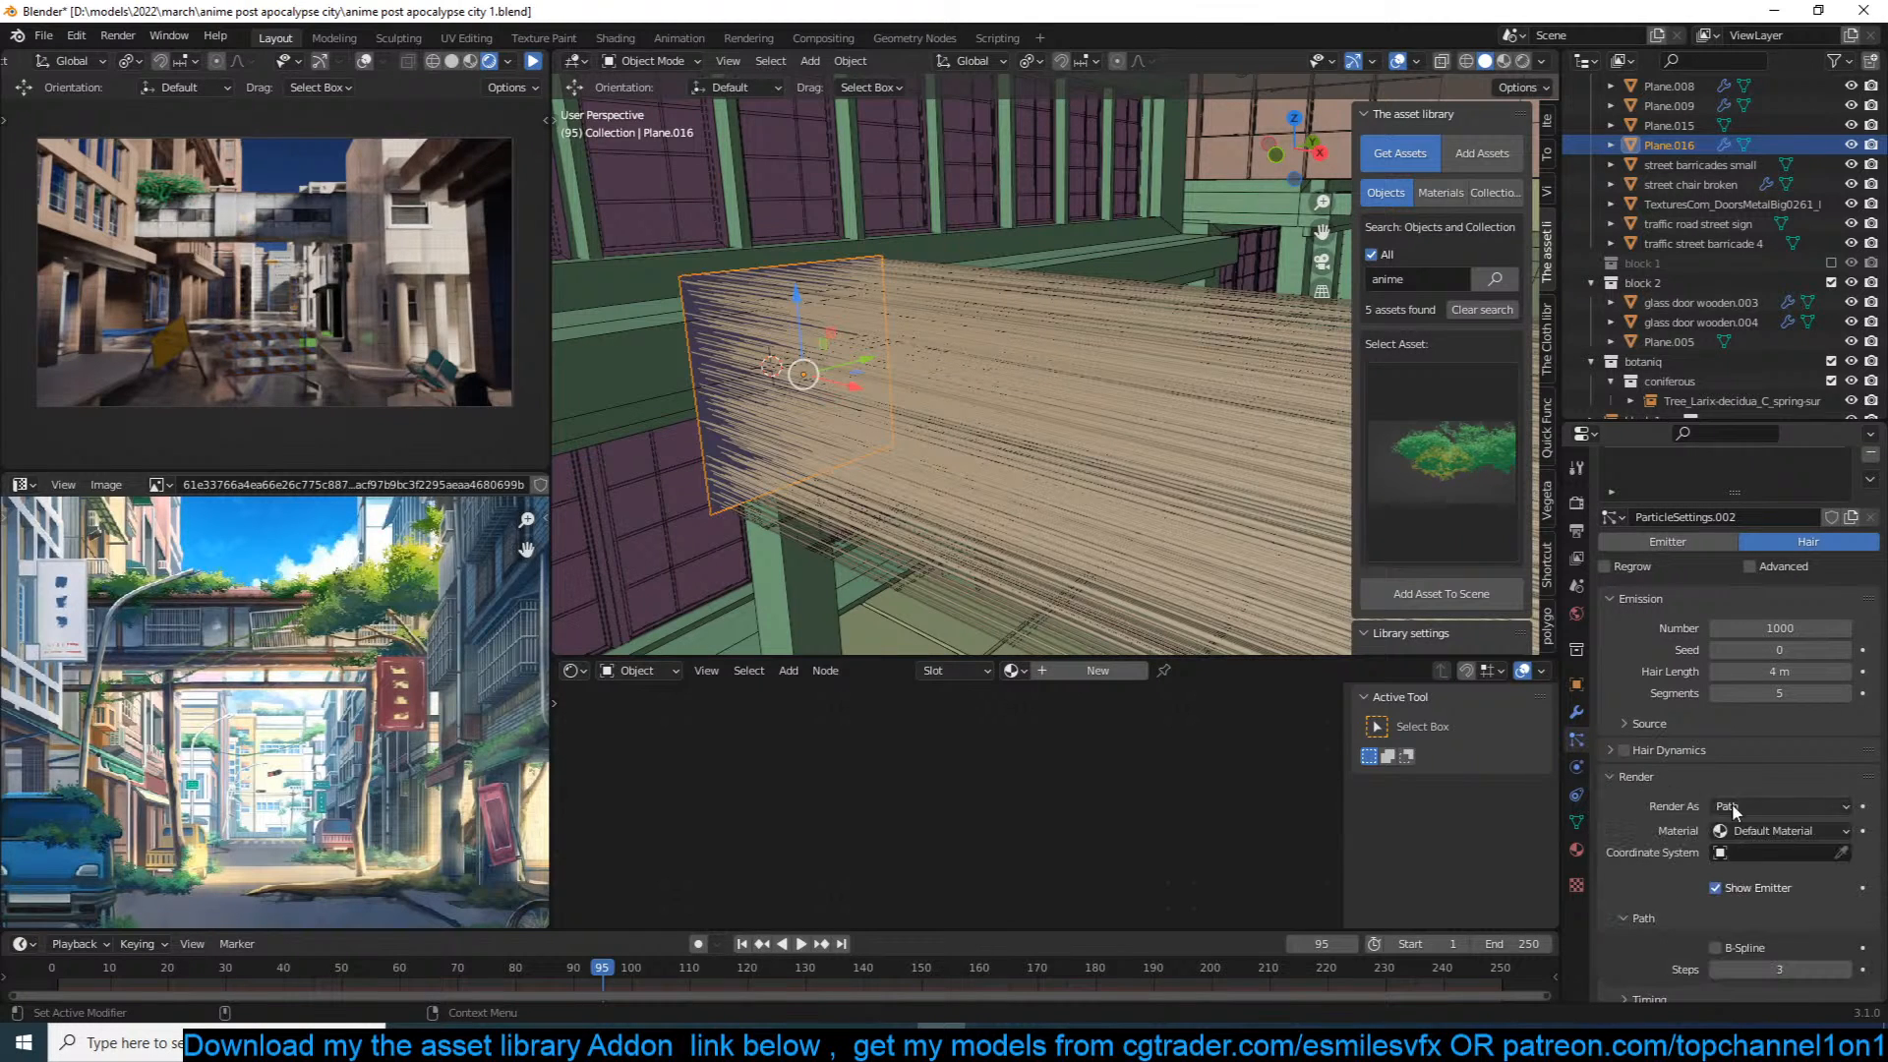
{"action": "left_click", "coordinate": [1772, 804]}
{"action": "left_click", "coordinate": [1769, 857]}
Step: Look up which instance object the particle system of the anime tree on the bridge uses
{"action": "left_click", "coordinate": [1780, 949]}
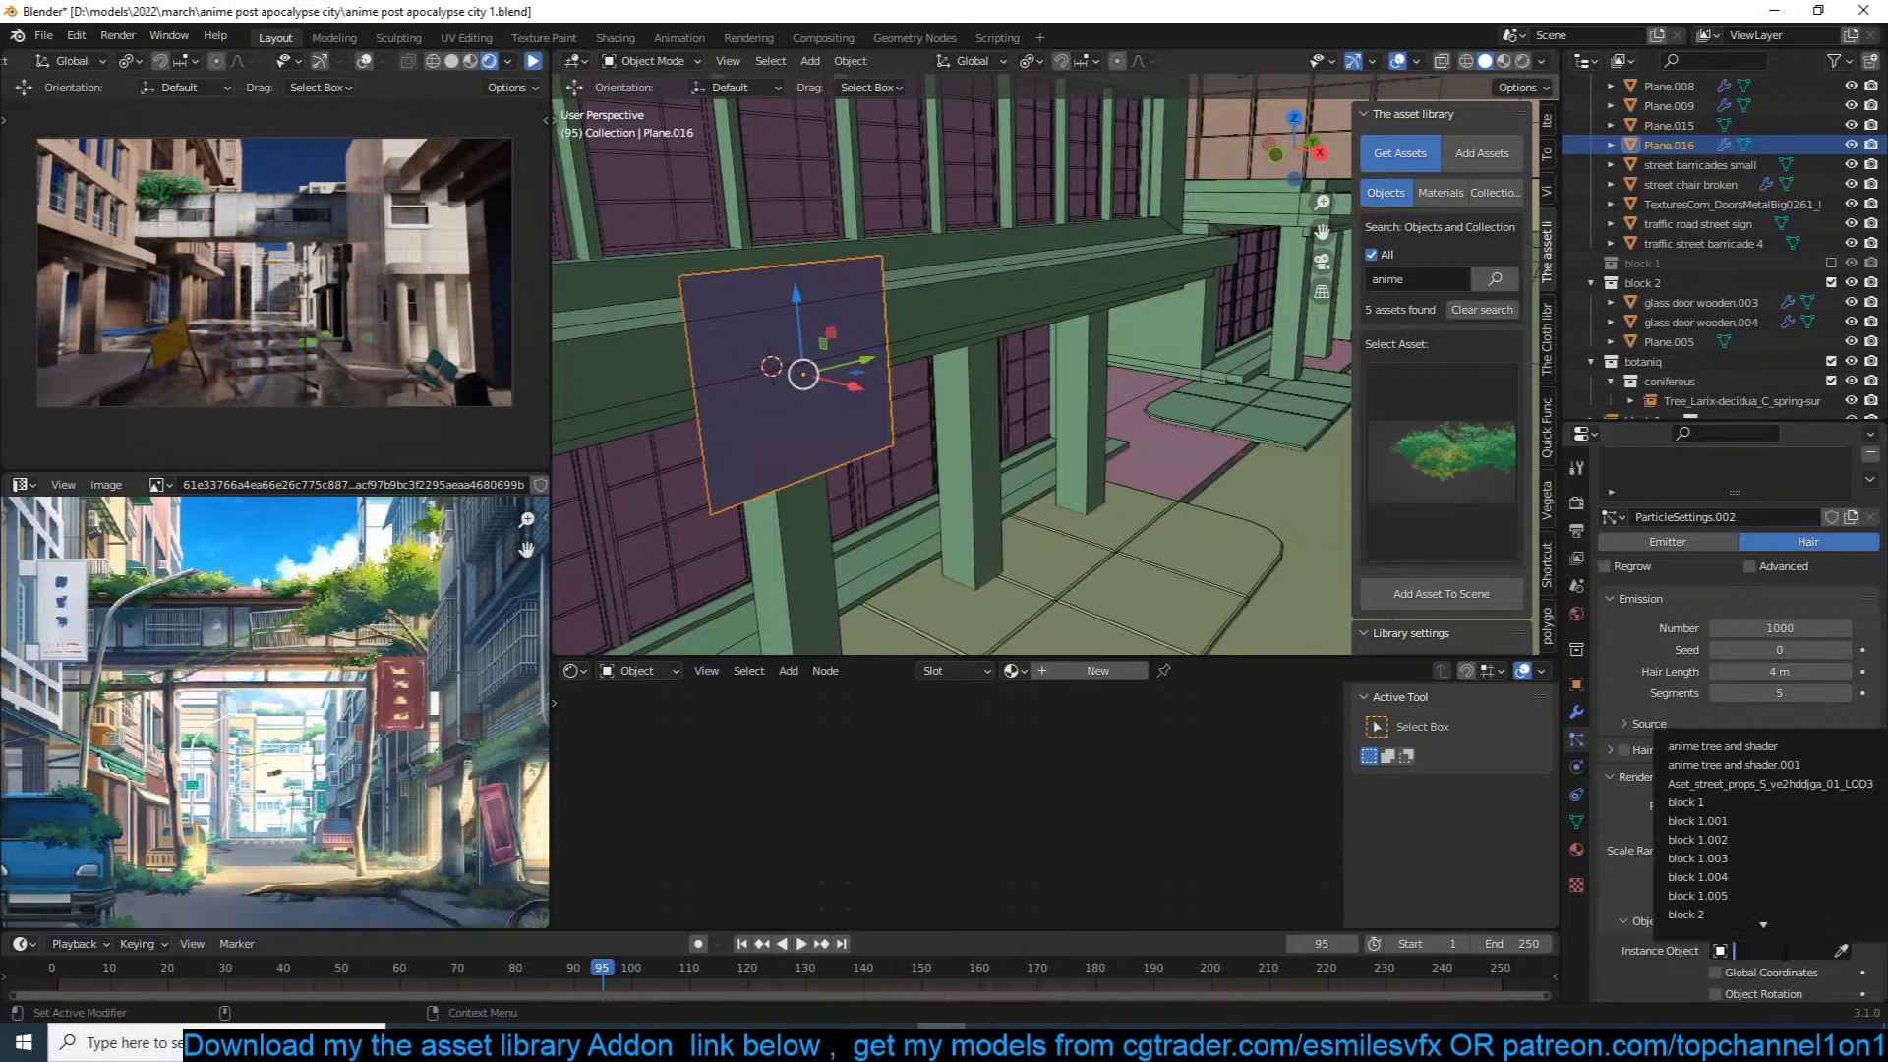
{"action": "type", "text": "lar"}
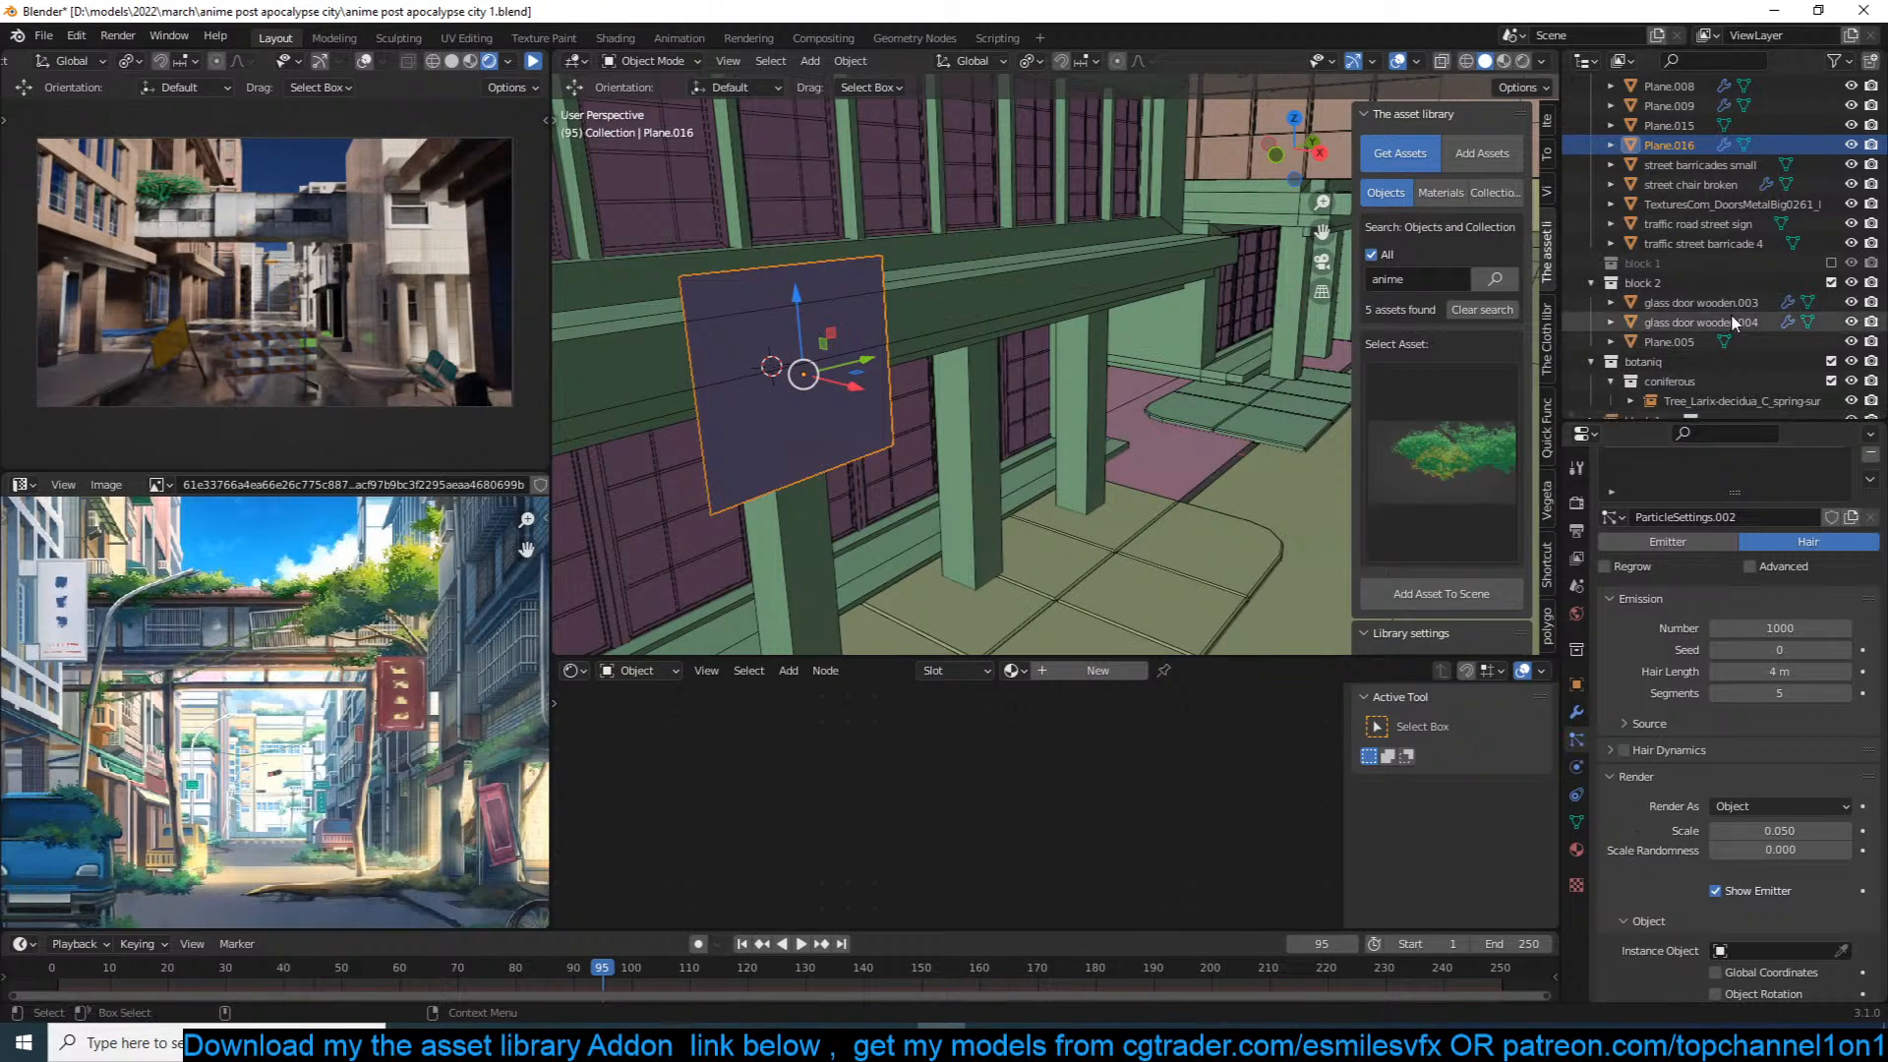
{"action": "scroll", "coordinate": [1731, 314], "scroll_direction": "down", "scroll_amount": 1}
{"action": "scroll", "coordinate": [1730, 325], "scroll_direction": "up", "scroll_amount": 12}
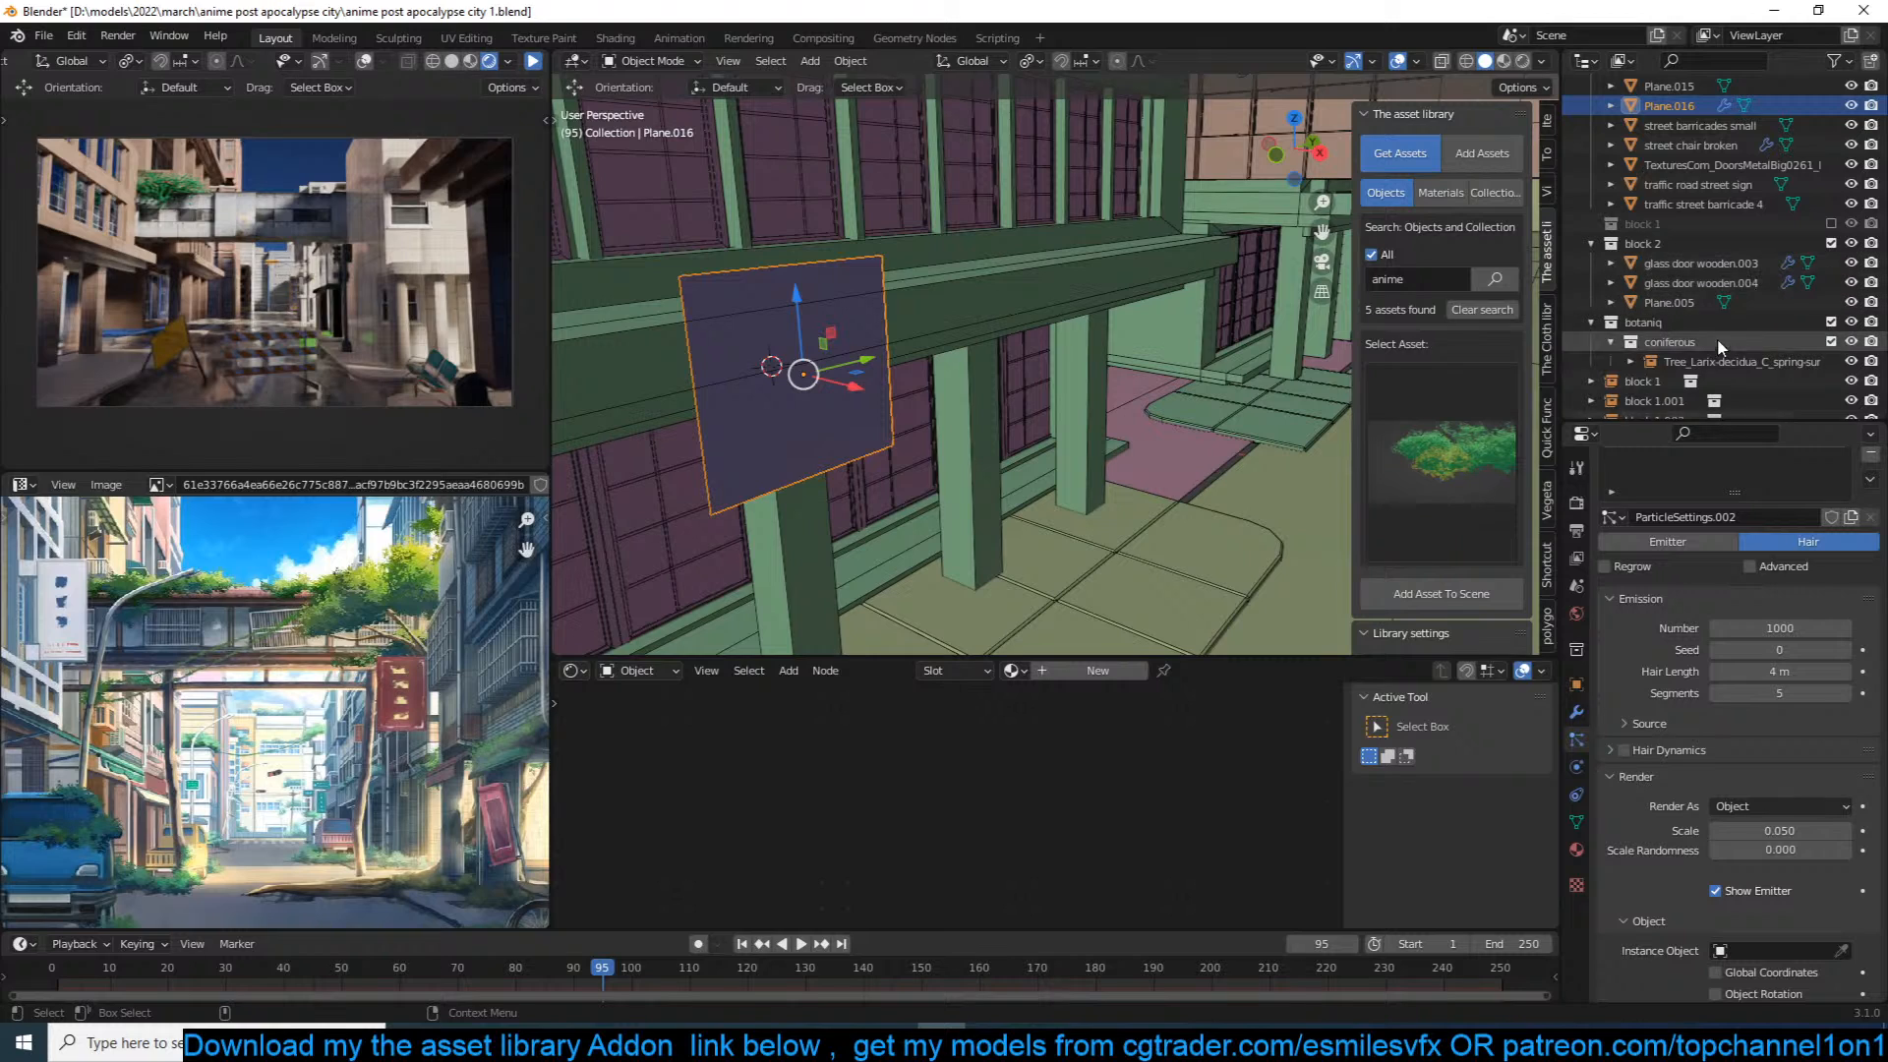
{"action": "scroll", "coordinate": [1740, 362], "scroll_direction": "up", "scroll_amount": 5}
{"action": "scroll", "coordinate": [1119, 258], "scroll_direction": "down", "scroll_amount": 8}
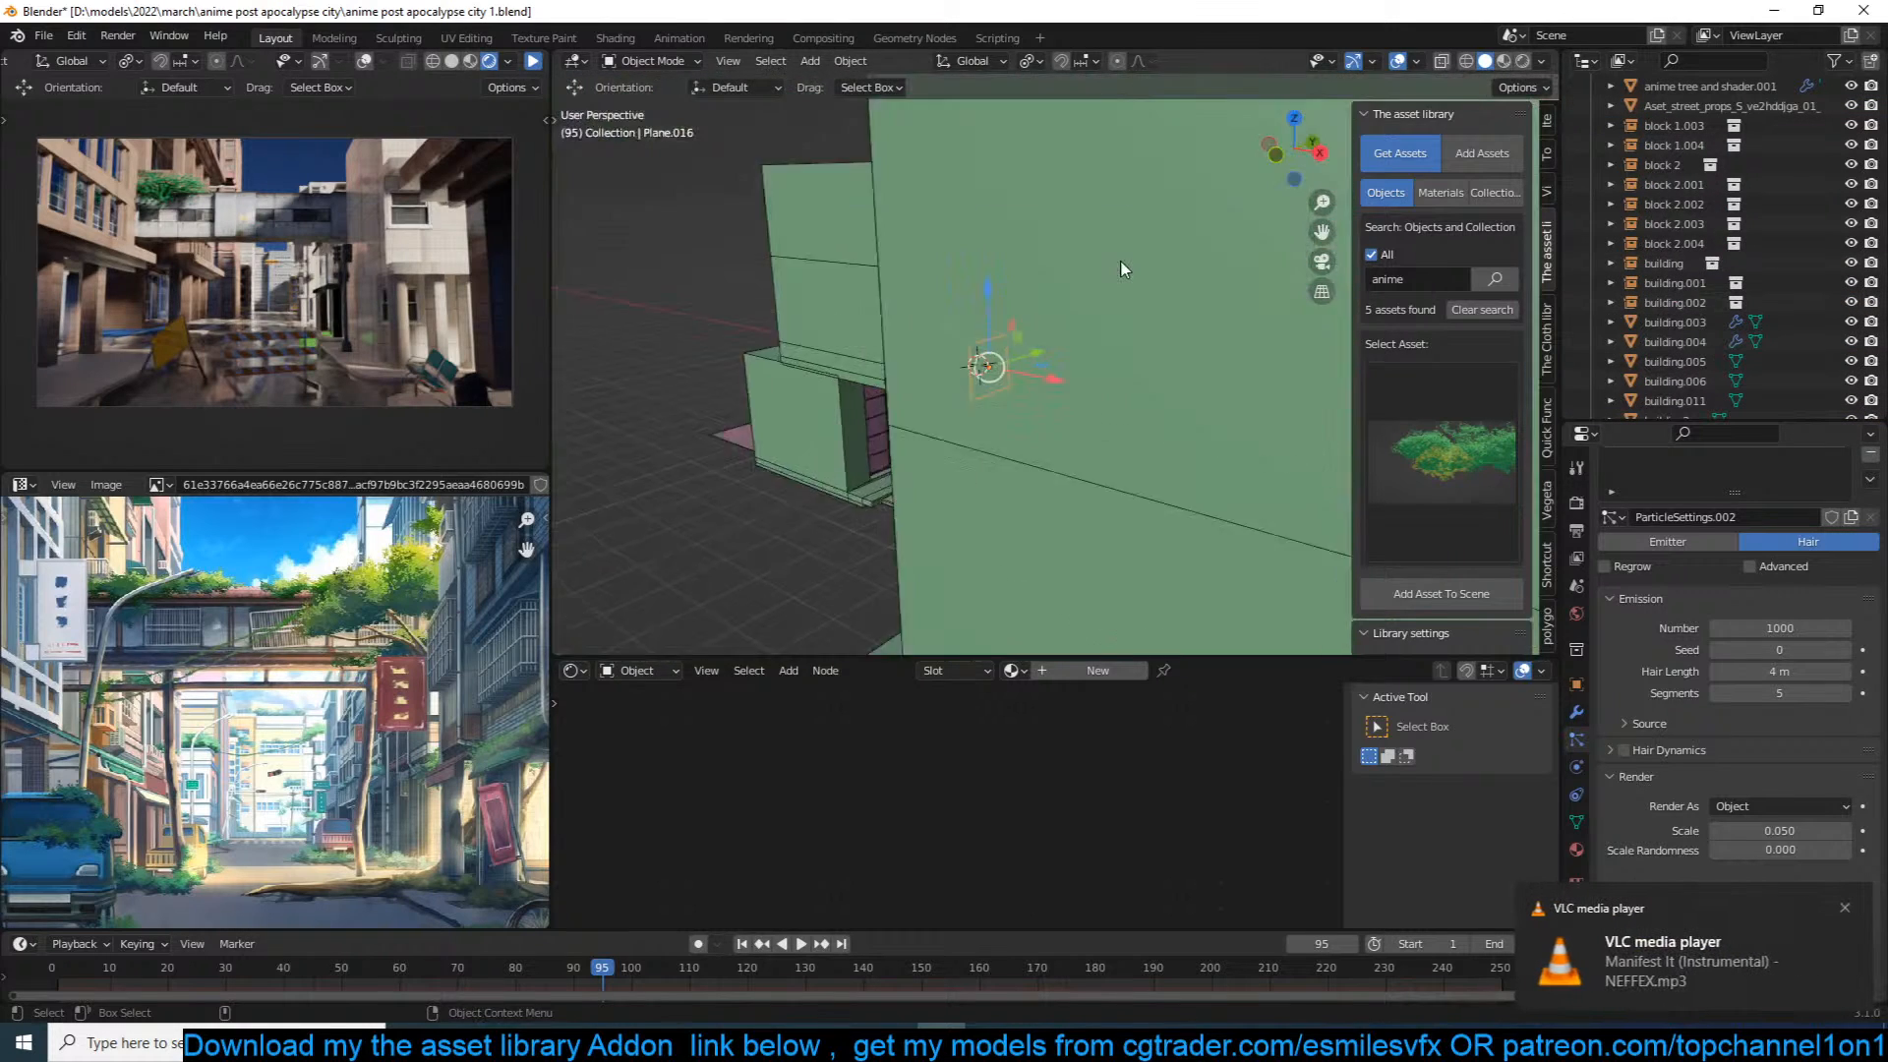
{"action": "scroll", "coordinate": [1121, 259], "scroll_direction": "up", "scroll_amount": 7}
{"action": "middle_click_drag", "start_coordinate": [1162, 256], "coordinate": [1142, 300]}
{"action": "scroll", "coordinate": [1143, 301], "scroll_direction": "down", "scroll_amount": 3}
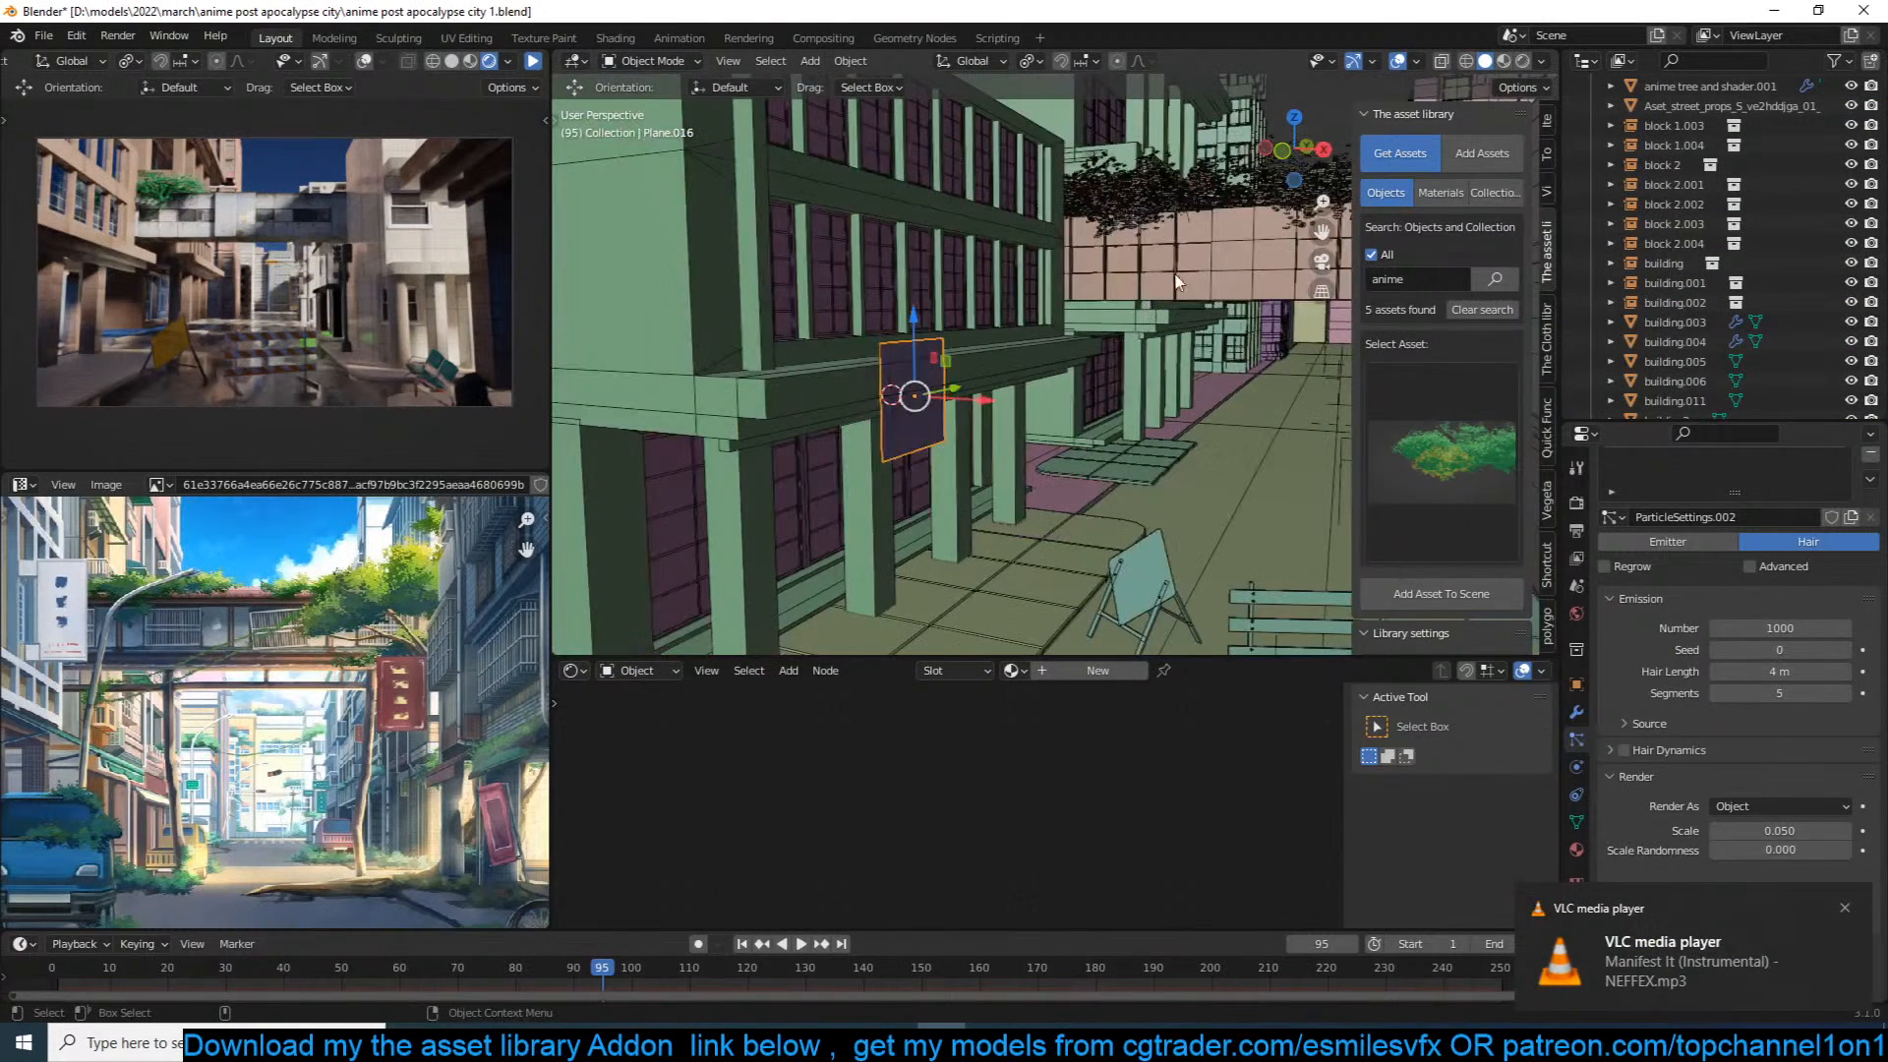
{"action": "left_click", "coordinate": [1238, 165]}
{"action": "scroll", "coordinate": [1652, 721], "scroll_direction": "down", "scroll_amount": 6}
{"action": "scroll", "coordinate": [1651, 711], "scroll_direction": "down", "scroll_amount": 2}
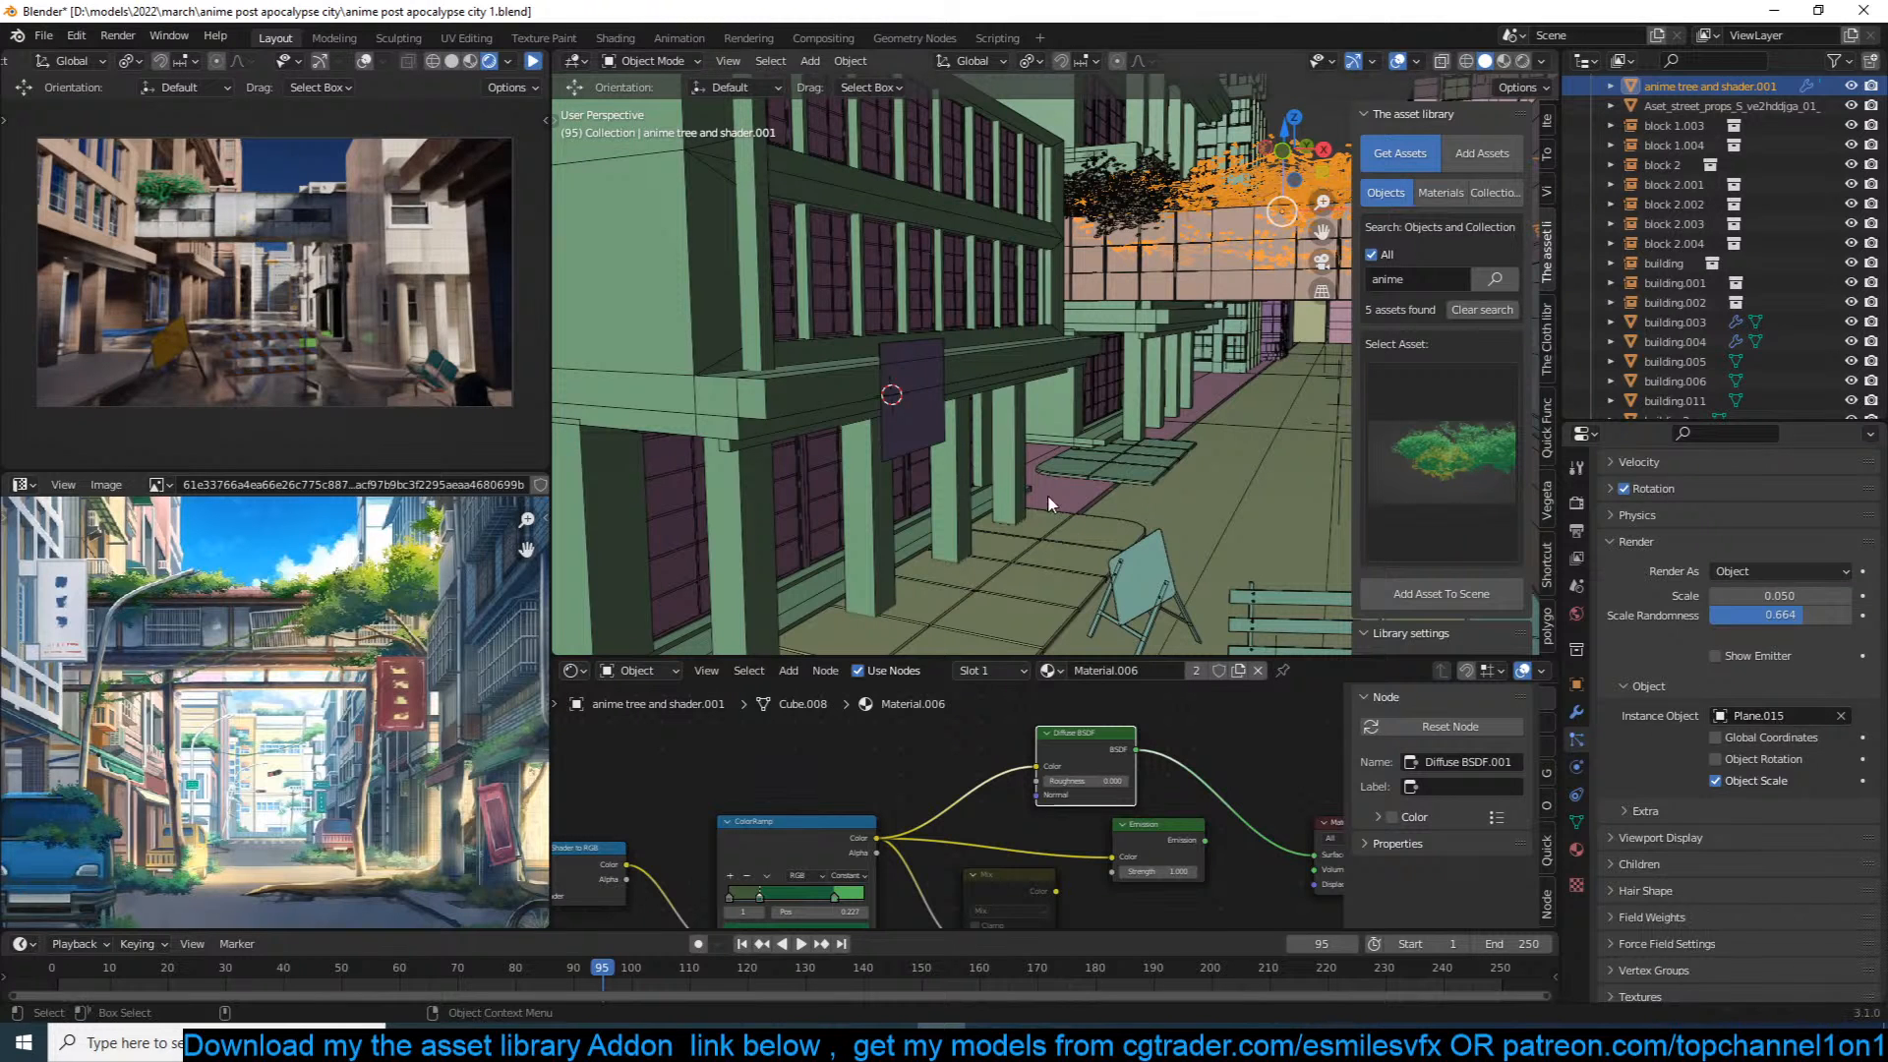
Step: Set Plane.015 as the instance object of the new plane's particle system
{"action": "left_click", "coordinate": [932, 433]}
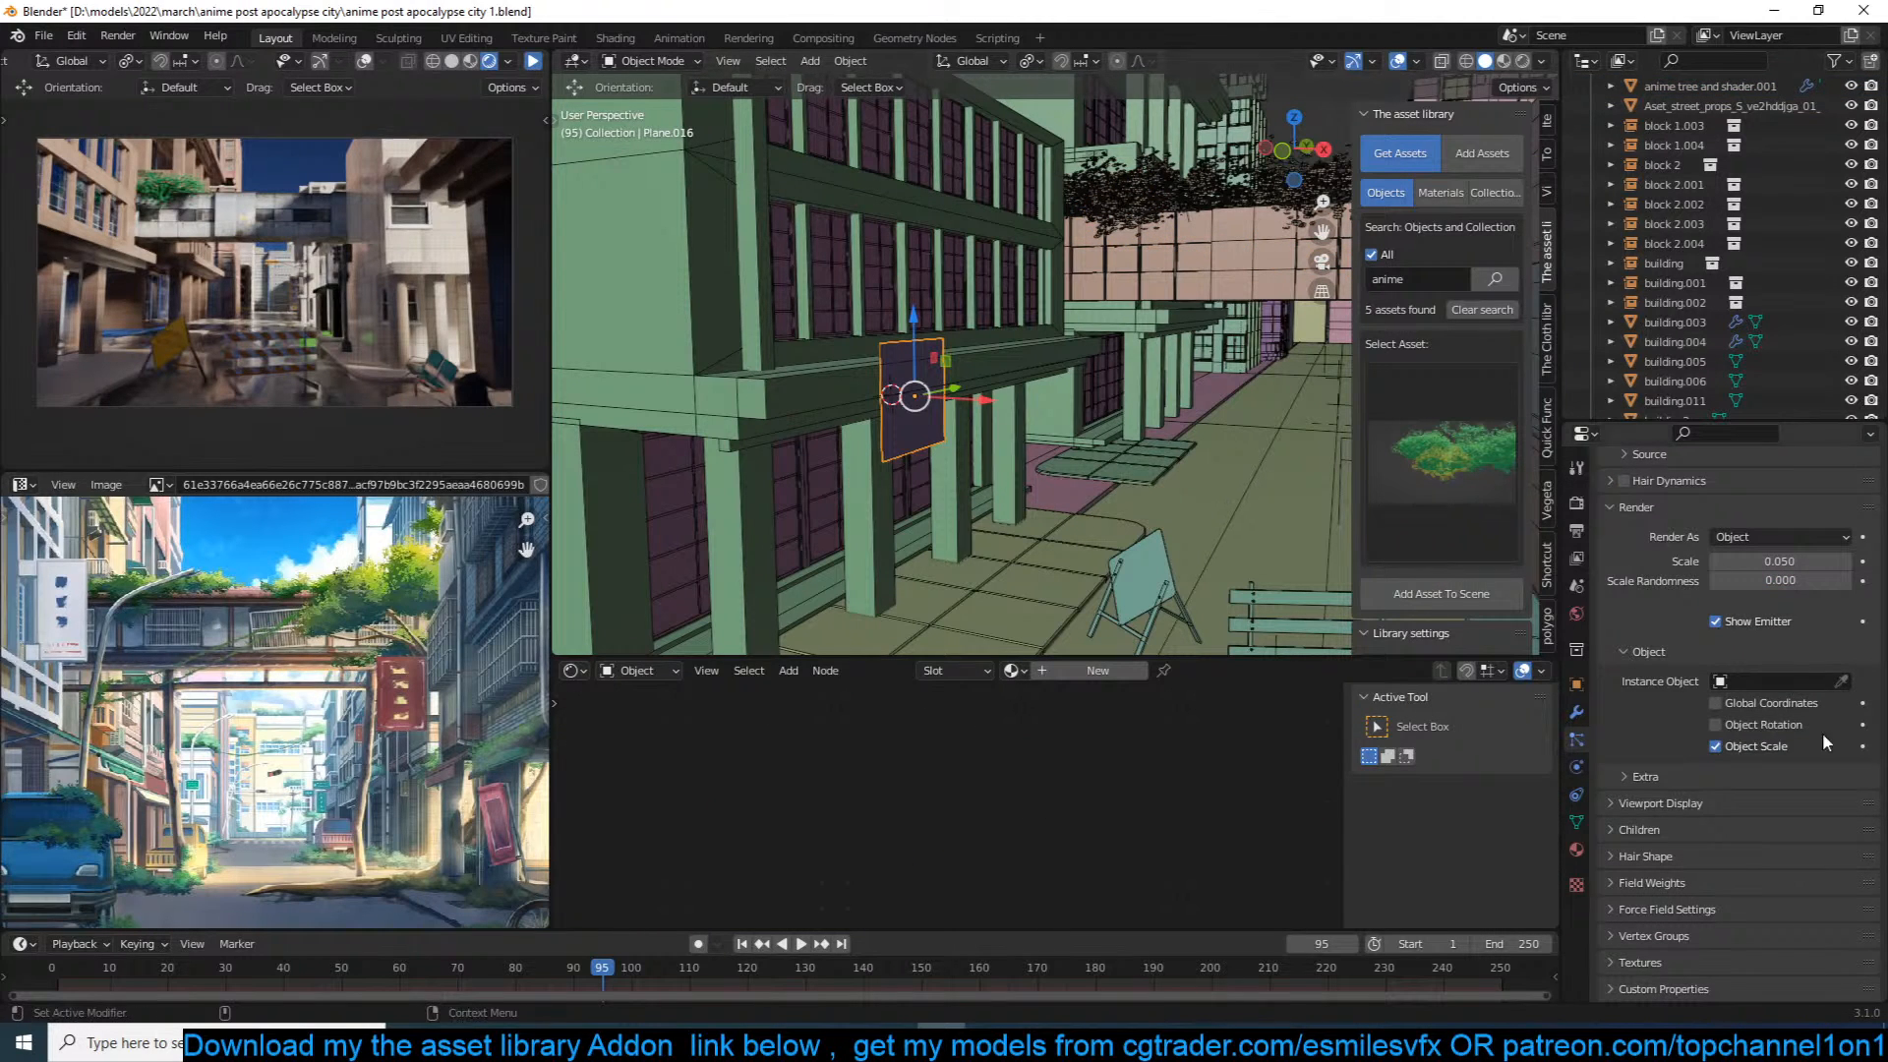
{"action": "left_click", "coordinate": [1795, 681]}
{"action": "type", "text": "plane"}
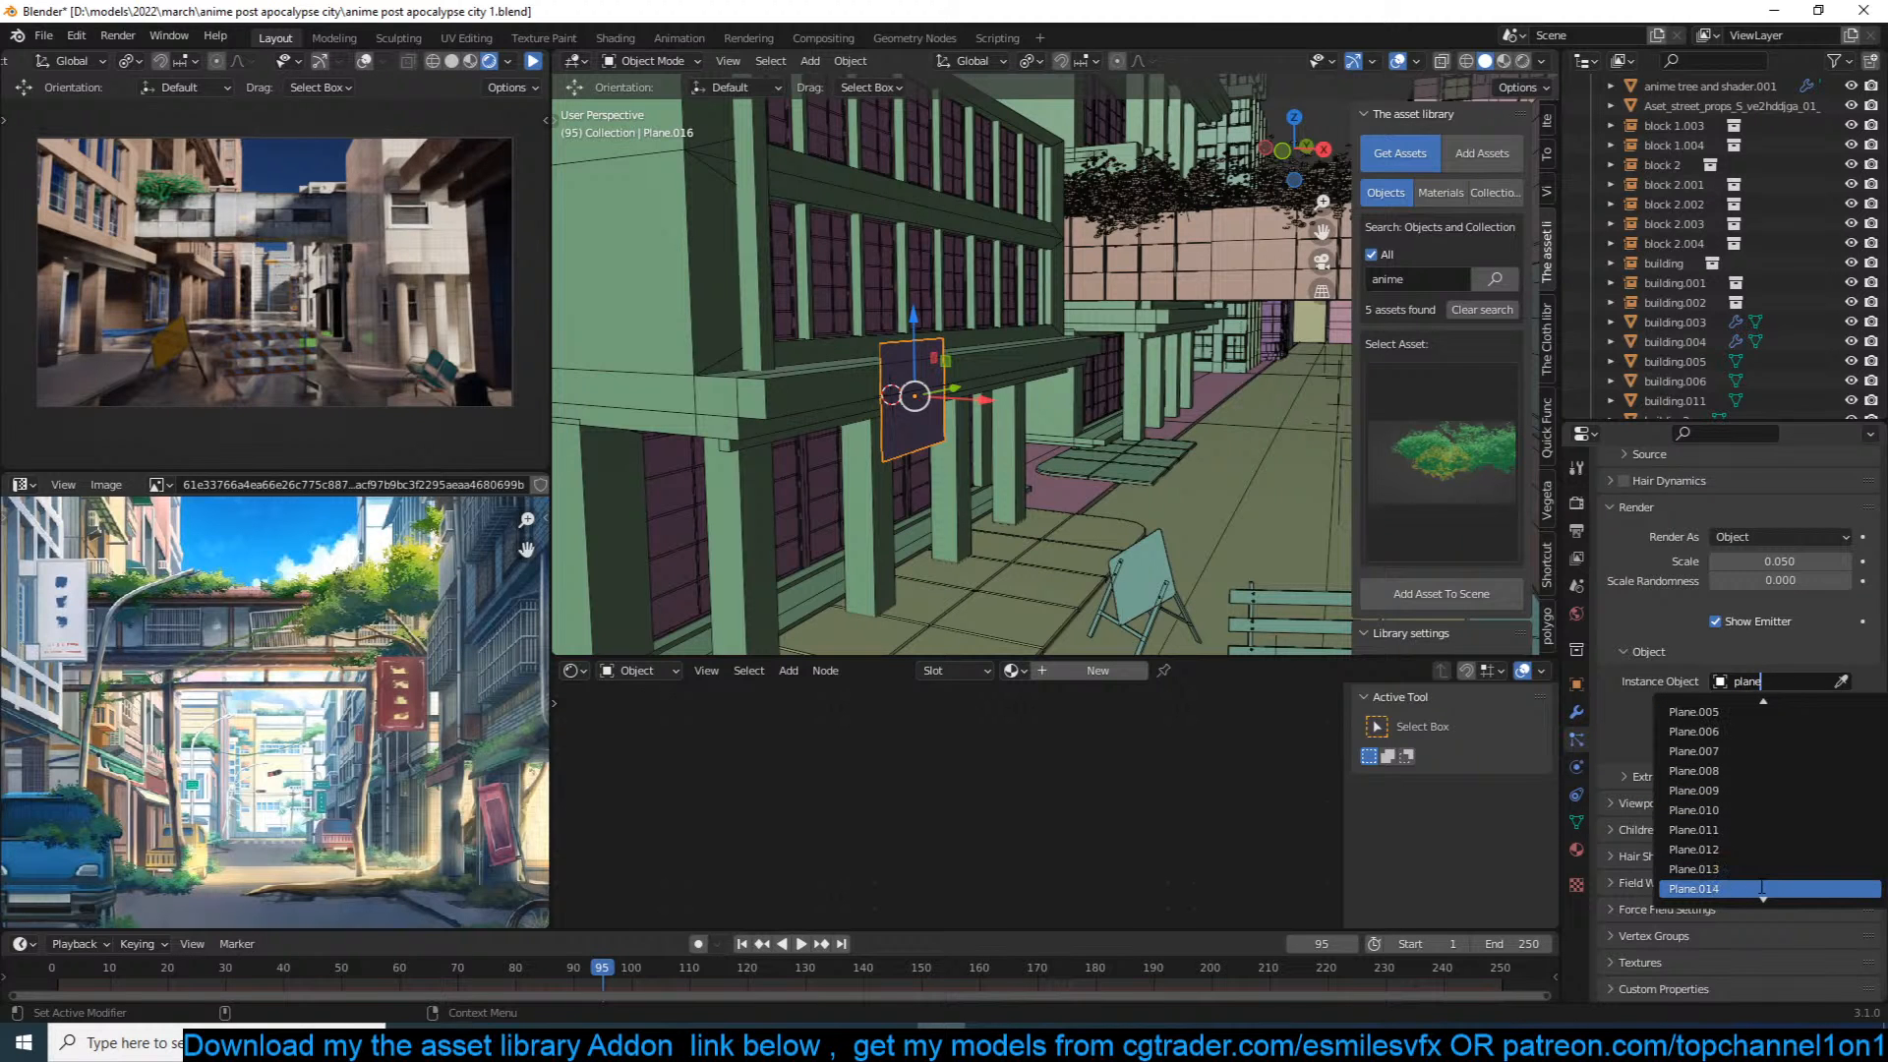
{"action": "left_click", "coordinate": [1745, 884]}
Step: Extrude the plane's side edge along Y in successive segments so the plane runs along the ledge
{"action": "scroll", "coordinate": [1117, 482], "scroll_direction": "up", "scroll_amount": 3}
{"action": "middle_click_drag", "start_coordinate": [1128, 451], "coordinate": [1031, 405]}
{"action": "key", "text": "Tab"}
{"action": "key", "text": "1"}
{"action": "left_click_drag", "start_coordinate": [1028, 418], "coordinate": [950, 228]}
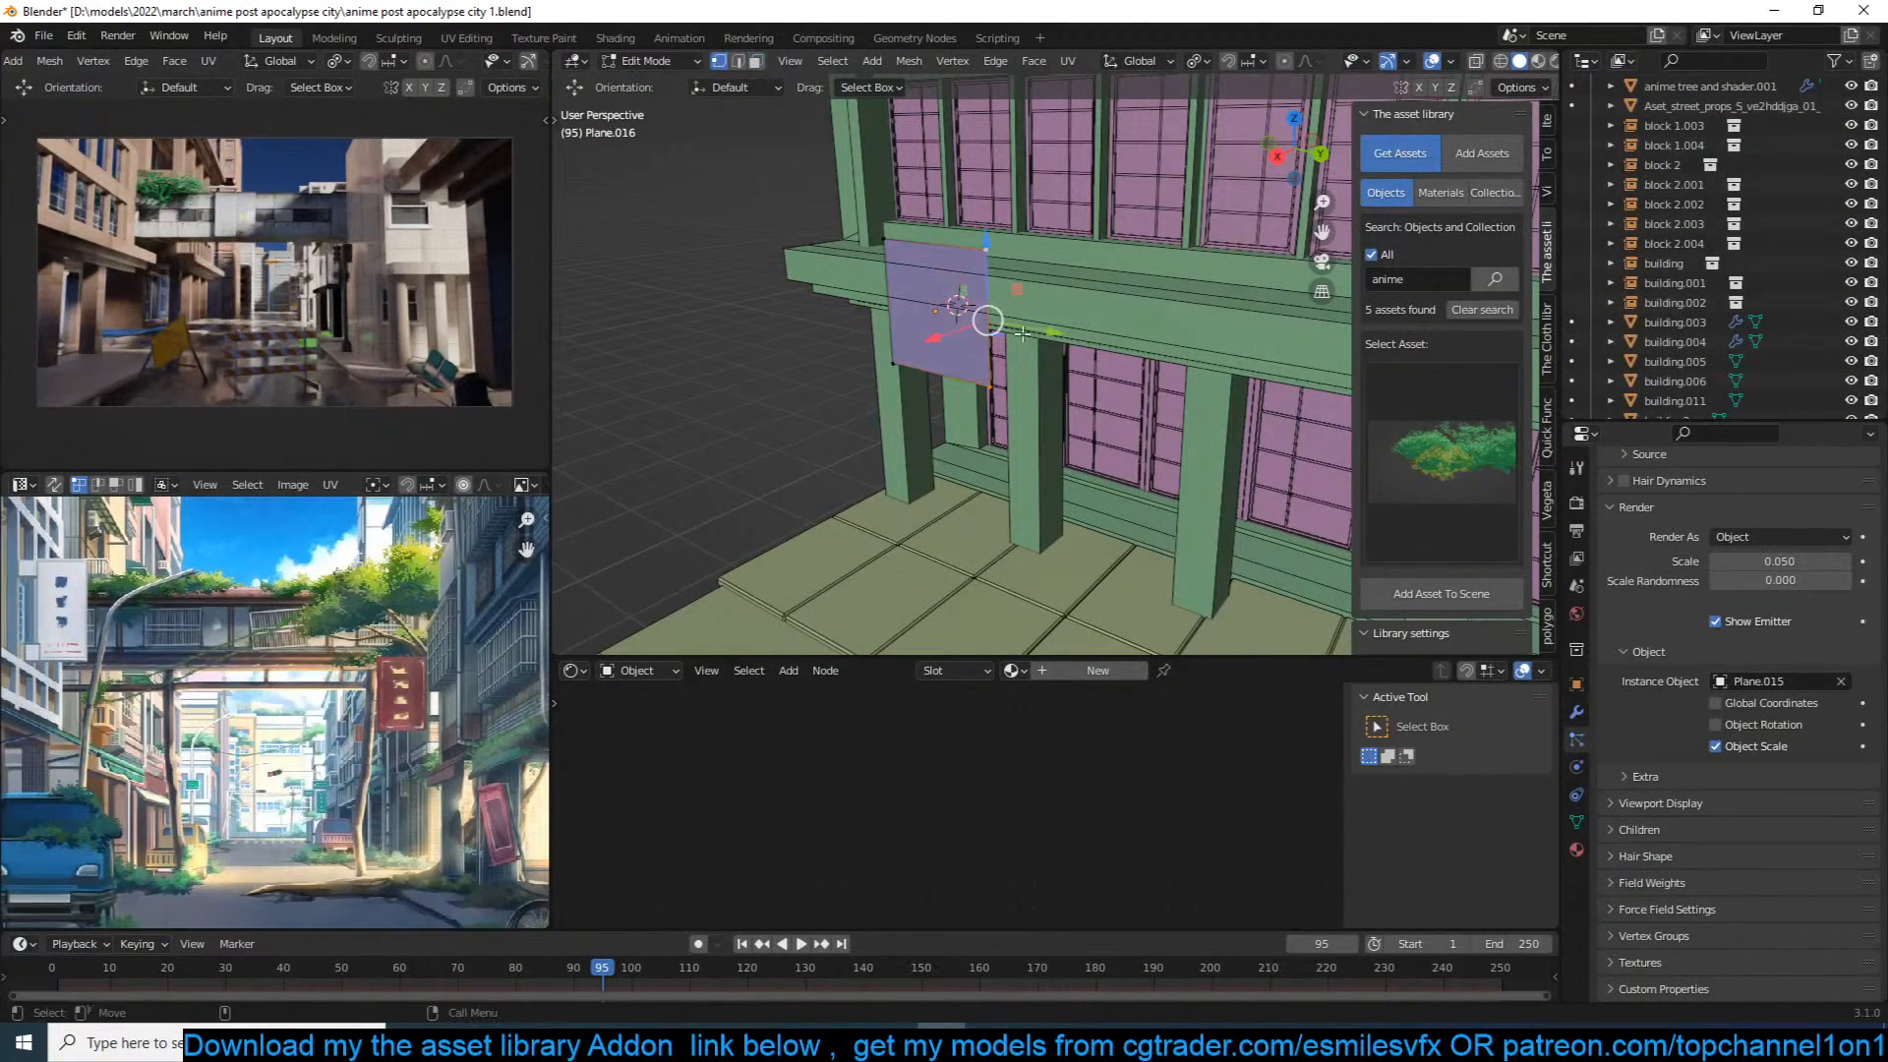
{"action": "key", "text": "g"}
{"action": "key", "text": "y"}
{"action": "left_click", "coordinate": [1088, 328]}
{"action": "middle_click_drag", "start_coordinate": [1087, 329], "coordinate": [1033, 320]}
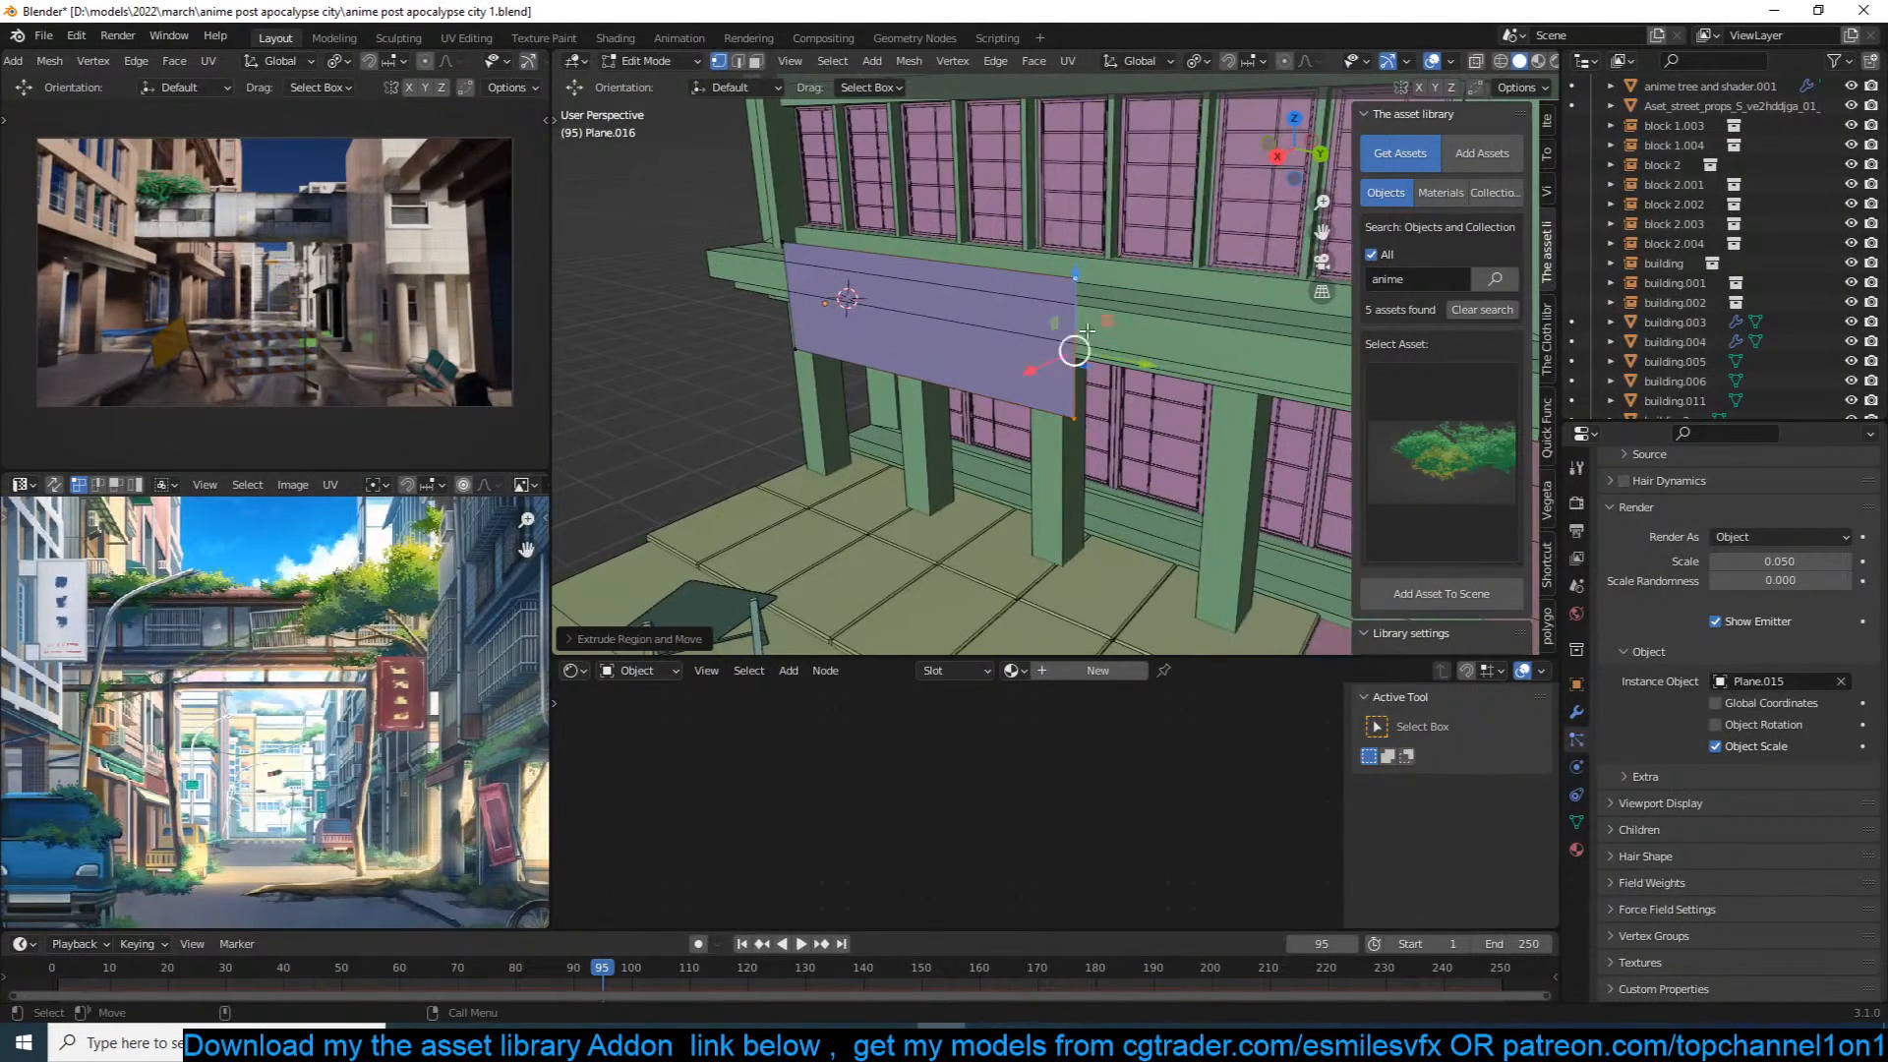
{"action": "left_click_drag", "start_coordinate": [1134, 360], "coordinate": [1415, 423]}
{"action": "key", "text": "Tab"}
{"action": "middle_click_drag", "start_coordinate": [1144, 382], "coordinate": [1303, 332]}
{"action": "key", "text": "Tab"}
{"action": "key", "text": "Tab"}
{"action": "key", "text": "Tab"}
{"action": "middle_click_drag", "start_coordinate": [1194, 467], "coordinate": [1160, 462]}
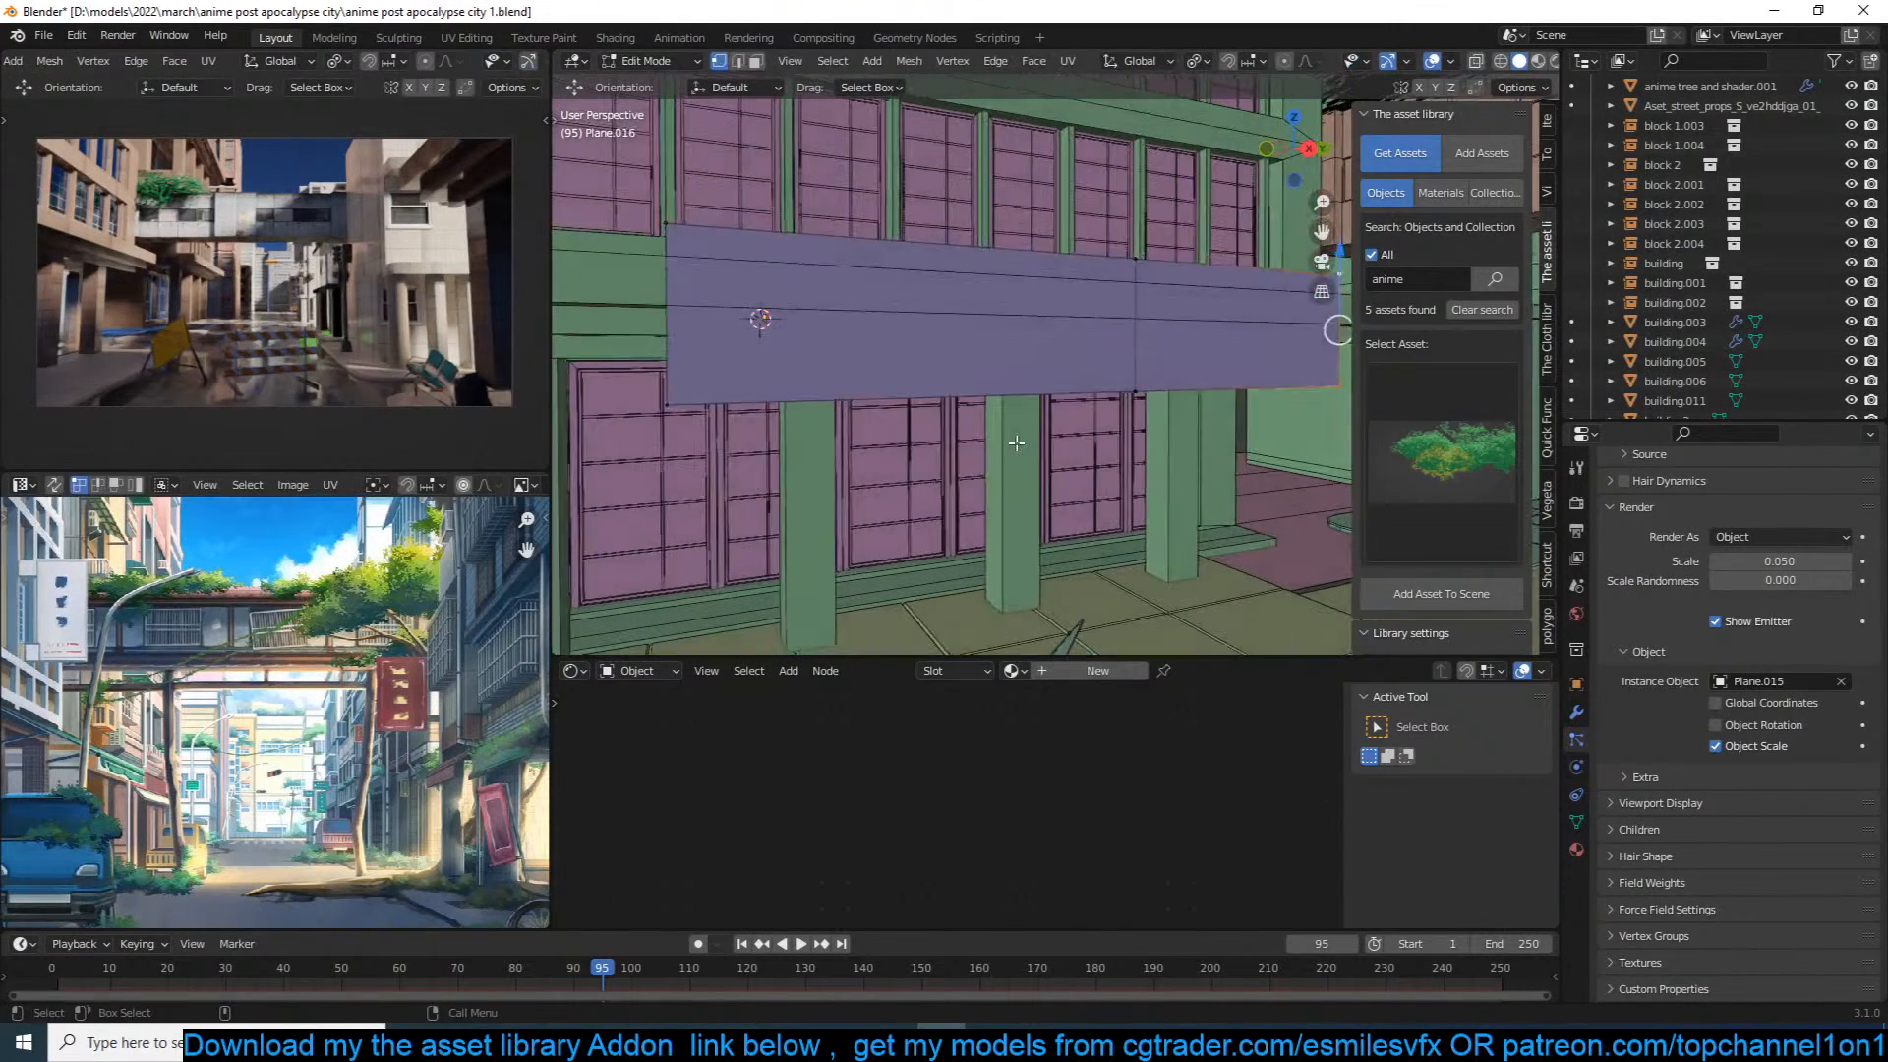
{"action": "key", "text": "Tab"}
Step: Set the particle scale randomness to 0.857
{"action": "scroll", "coordinate": [1721, 648], "scroll_direction": "up", "scroll_amount": 6}
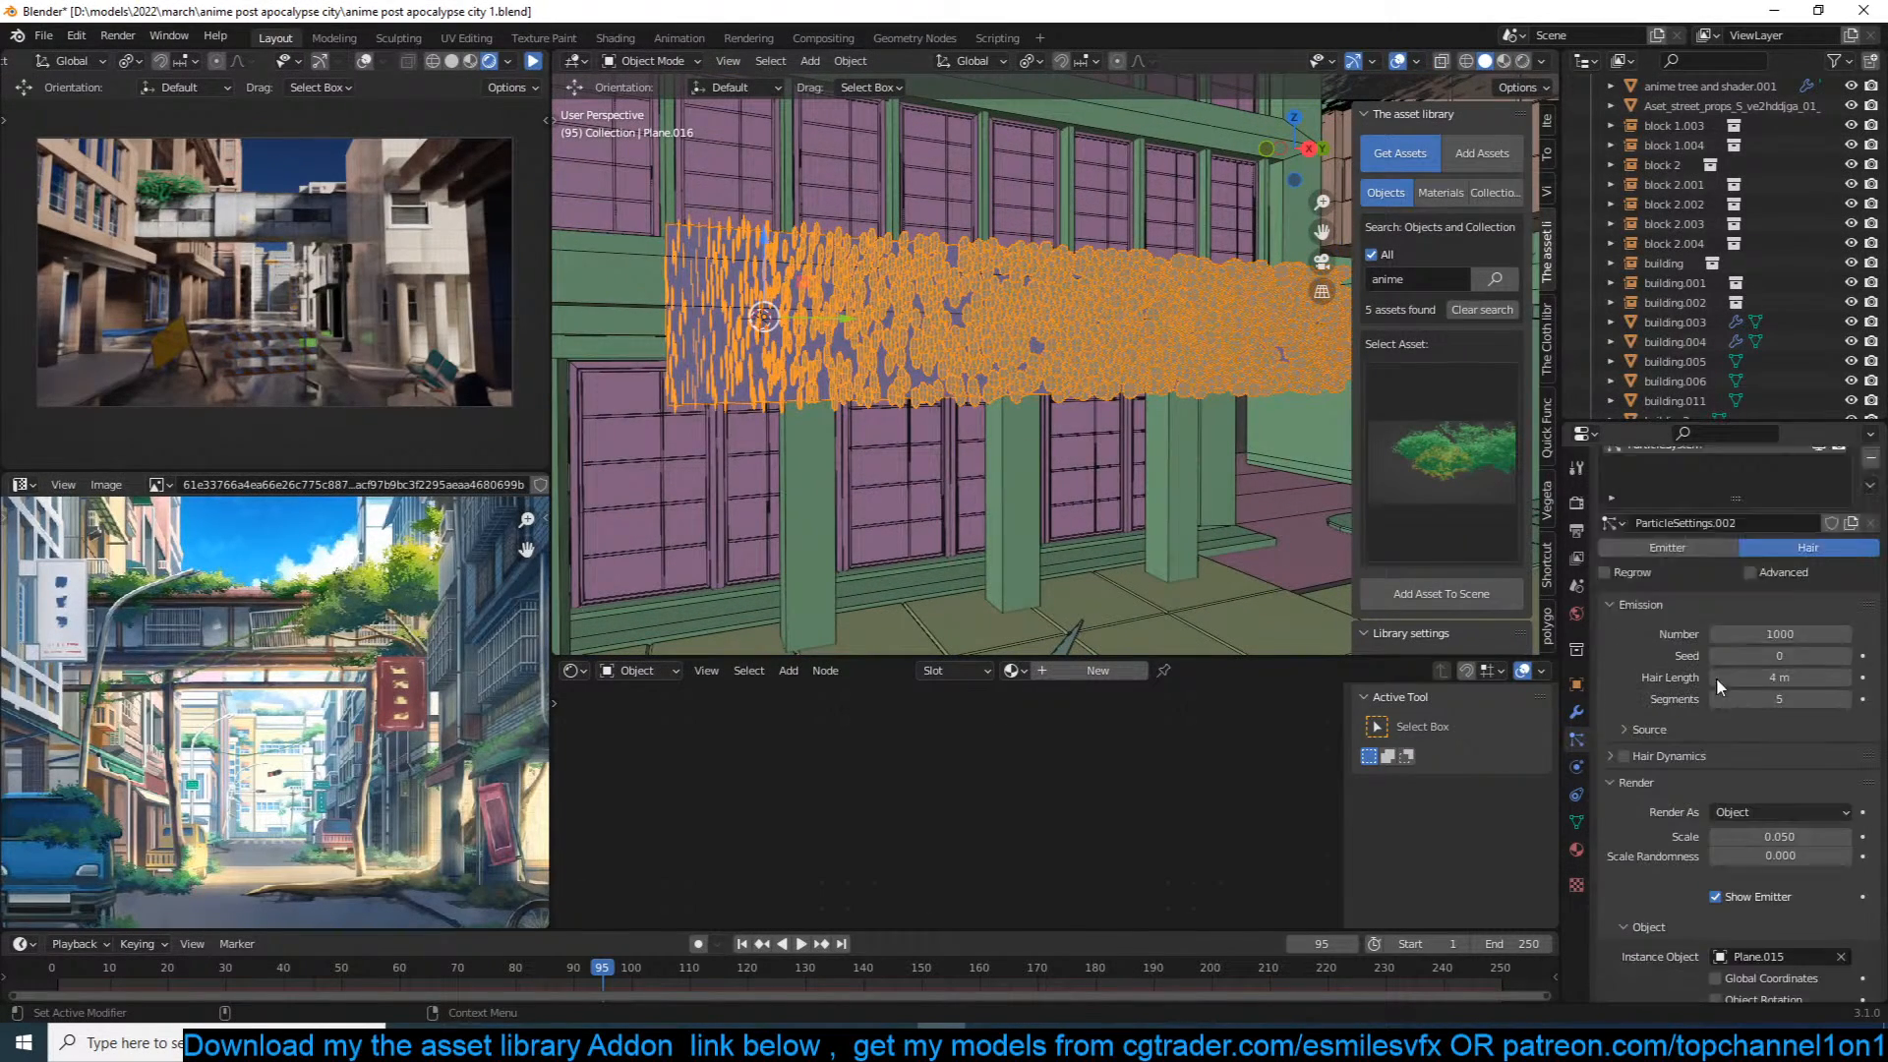
{"action": "left_click_drag", "start_coordinate": [1760, 818], "coordinate": [1814, 816]}
{"action": "scroll", "coordinate": [1670, 647], "scroll_direction": "up", "scroll_amount": 2}
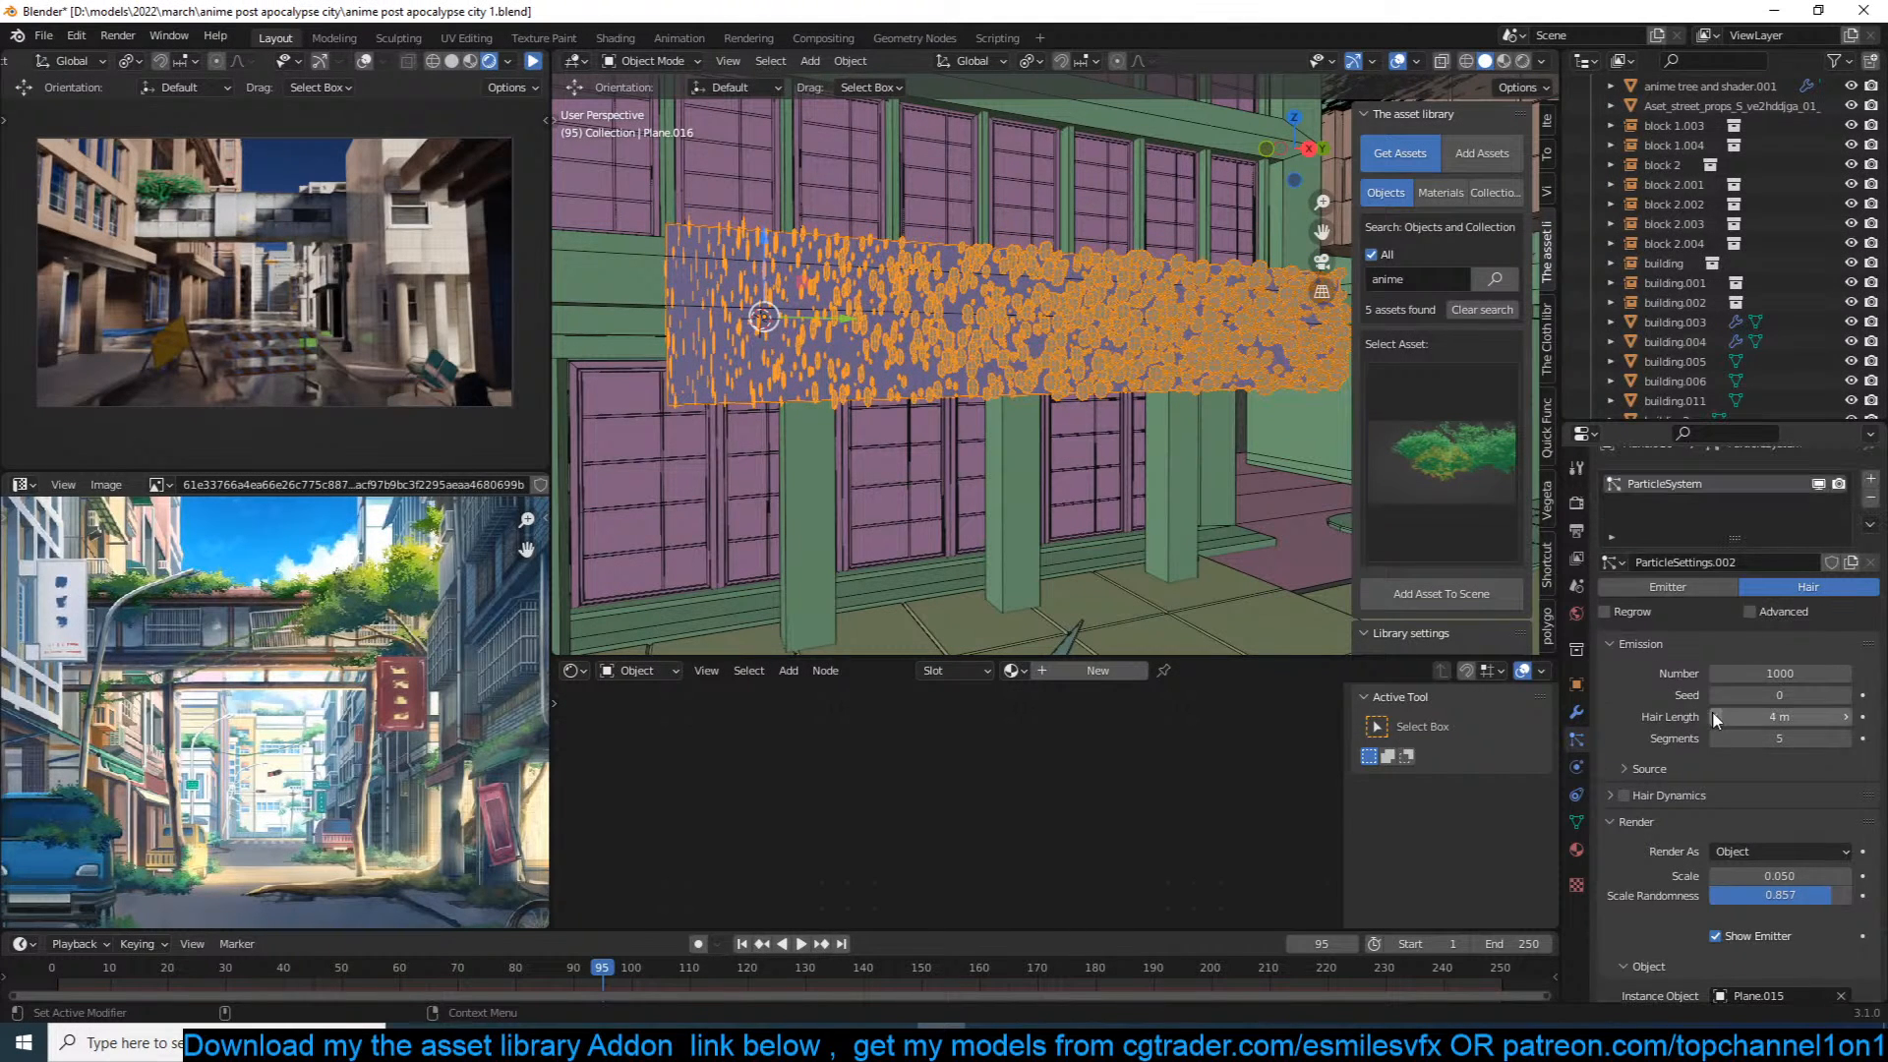
Step: Enable the advanced particle options and rotation, with the orientation axis set to Normal and Randomize at about 0.65
{"action": "left_click", "coordinate": [1761, 611]}
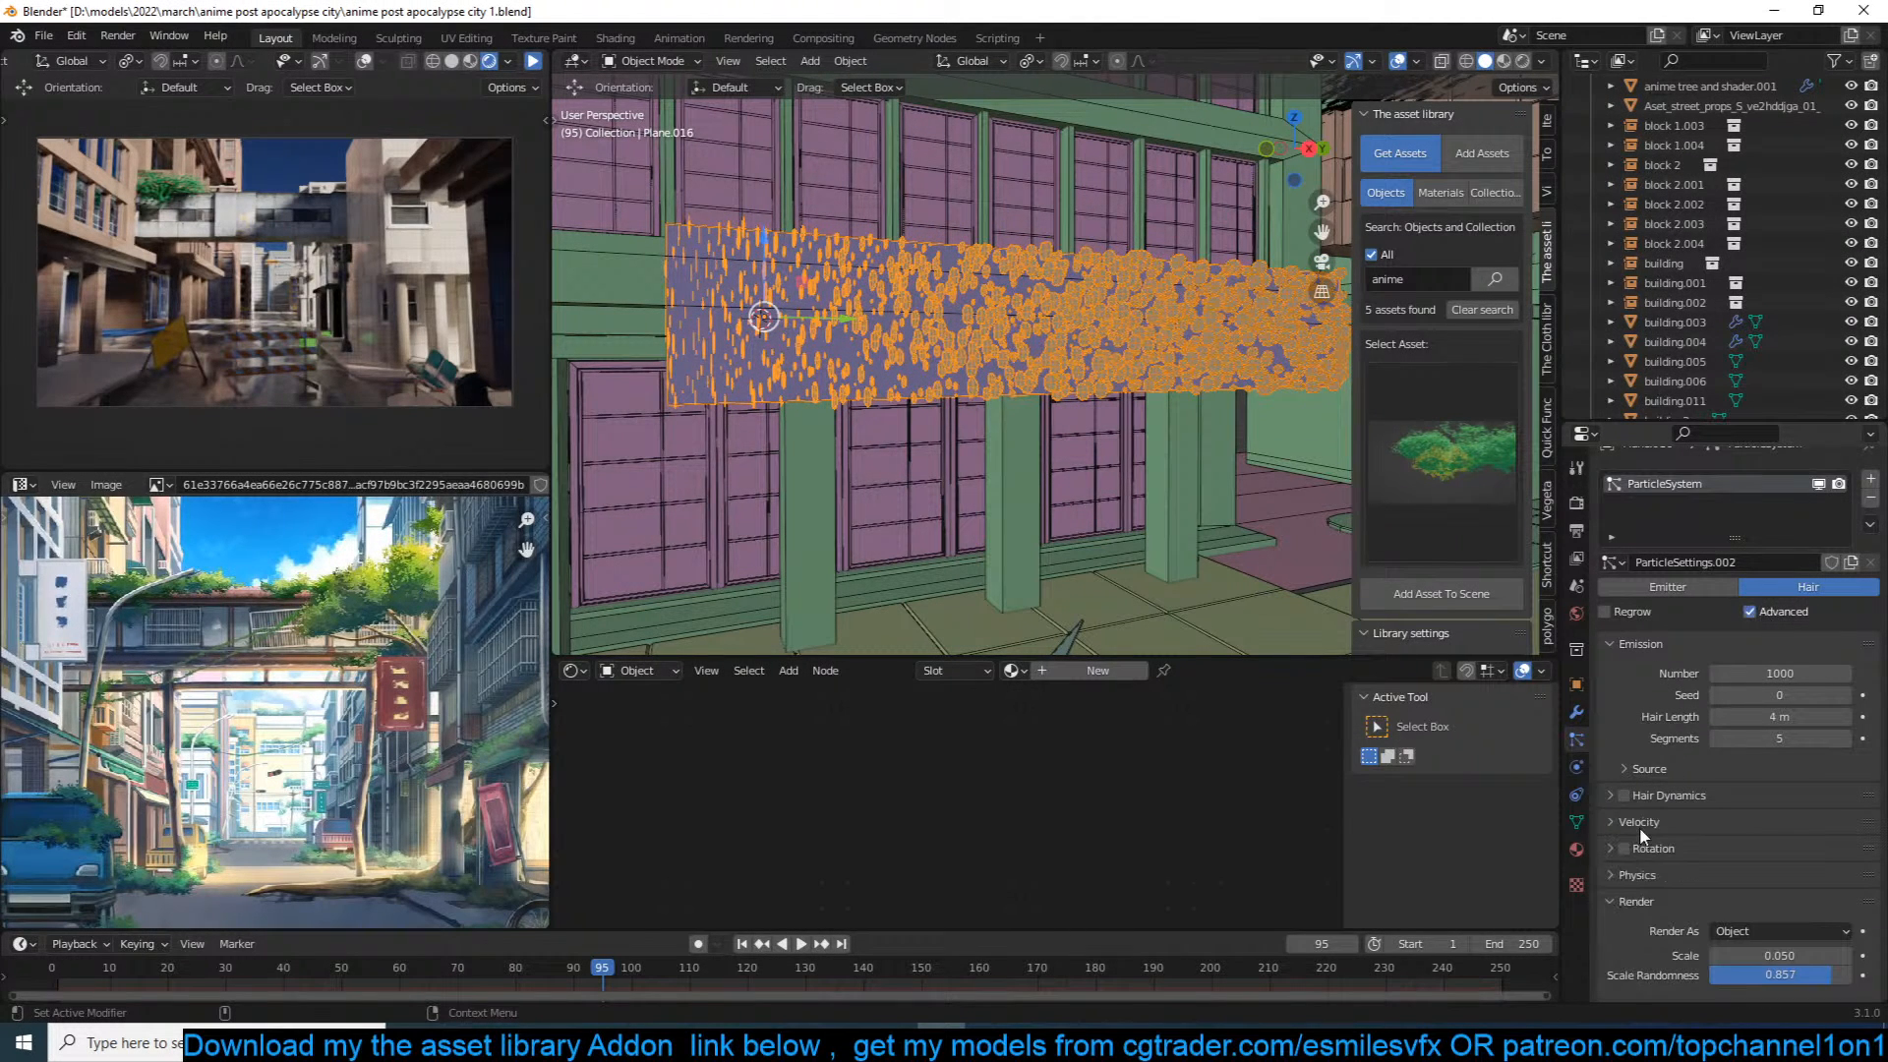
{"action": "left_click", "coordinate": [1640, 847]}
{"action": "scroll", "coordinate": [1750, 841], "scroll_direction": "down", "scroll_amount": 3}
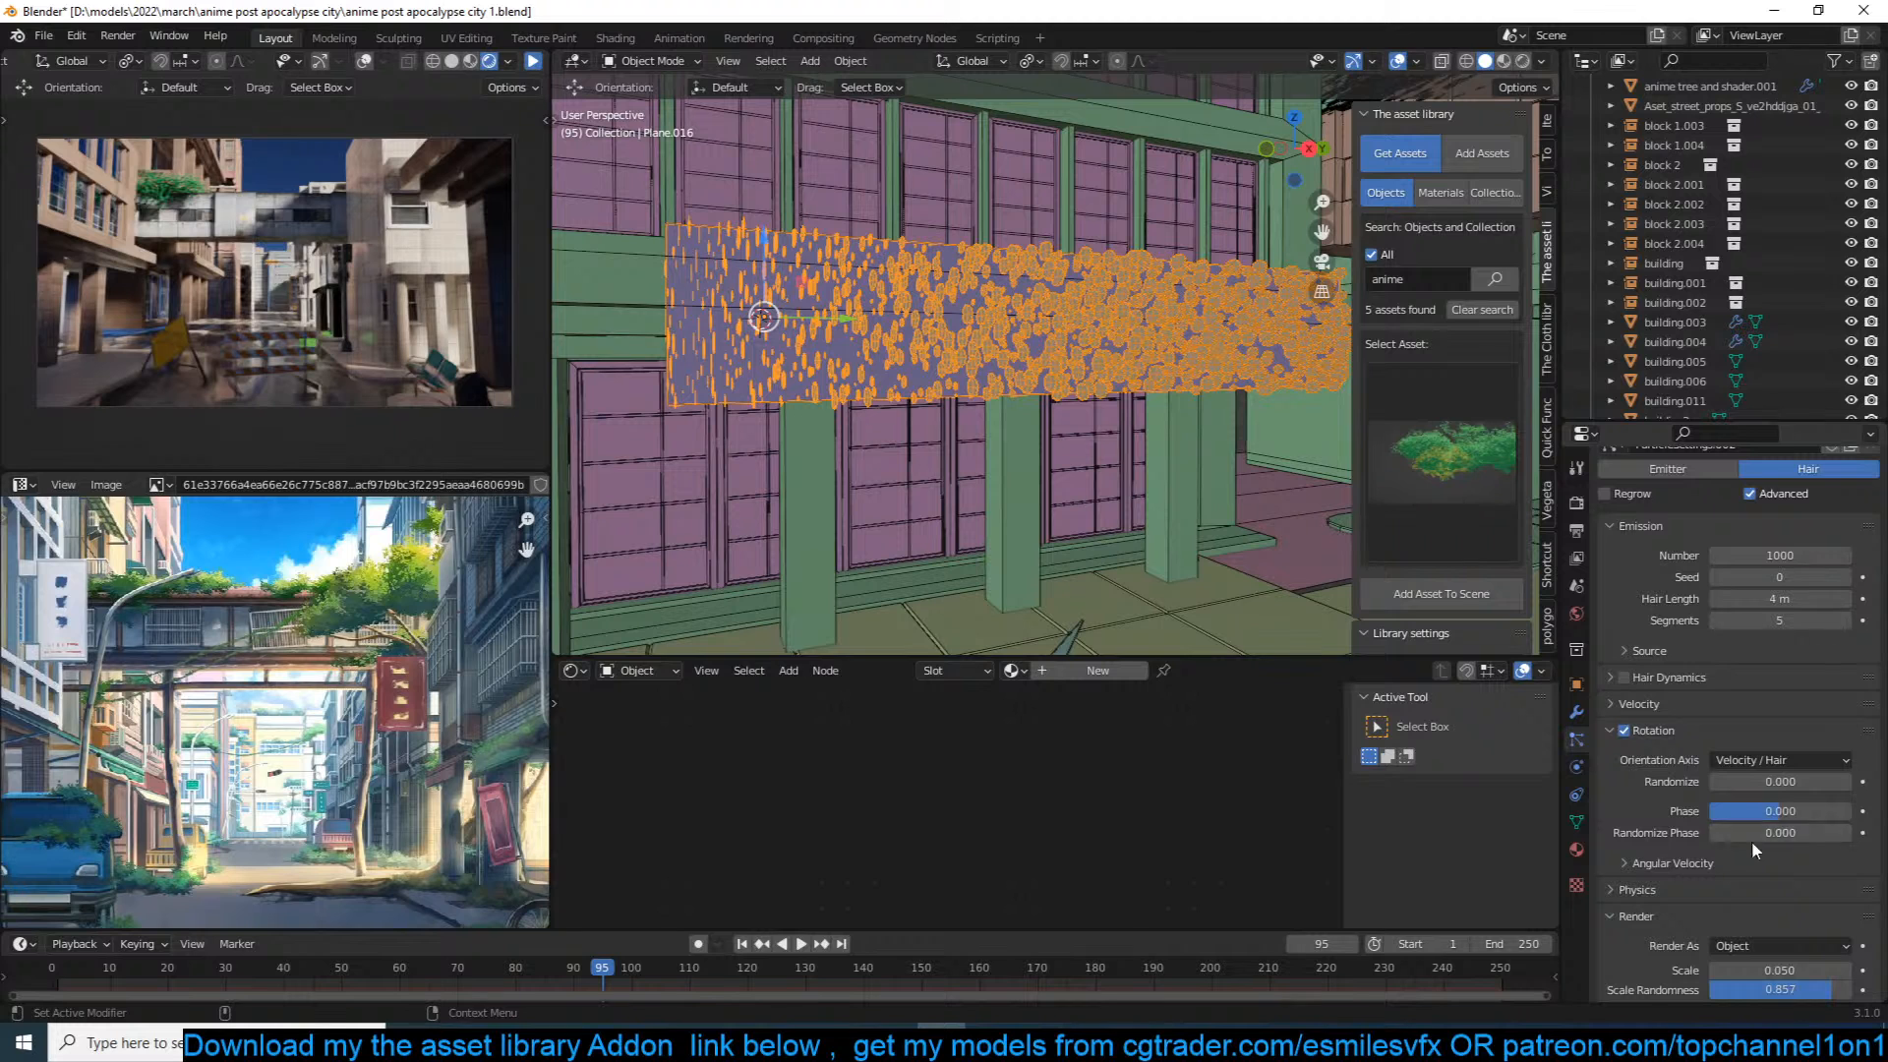
{"action": "left_click", "coordinate": [1781, 760]}
{"action": "left_click", "coordinate": [1760, 726]}
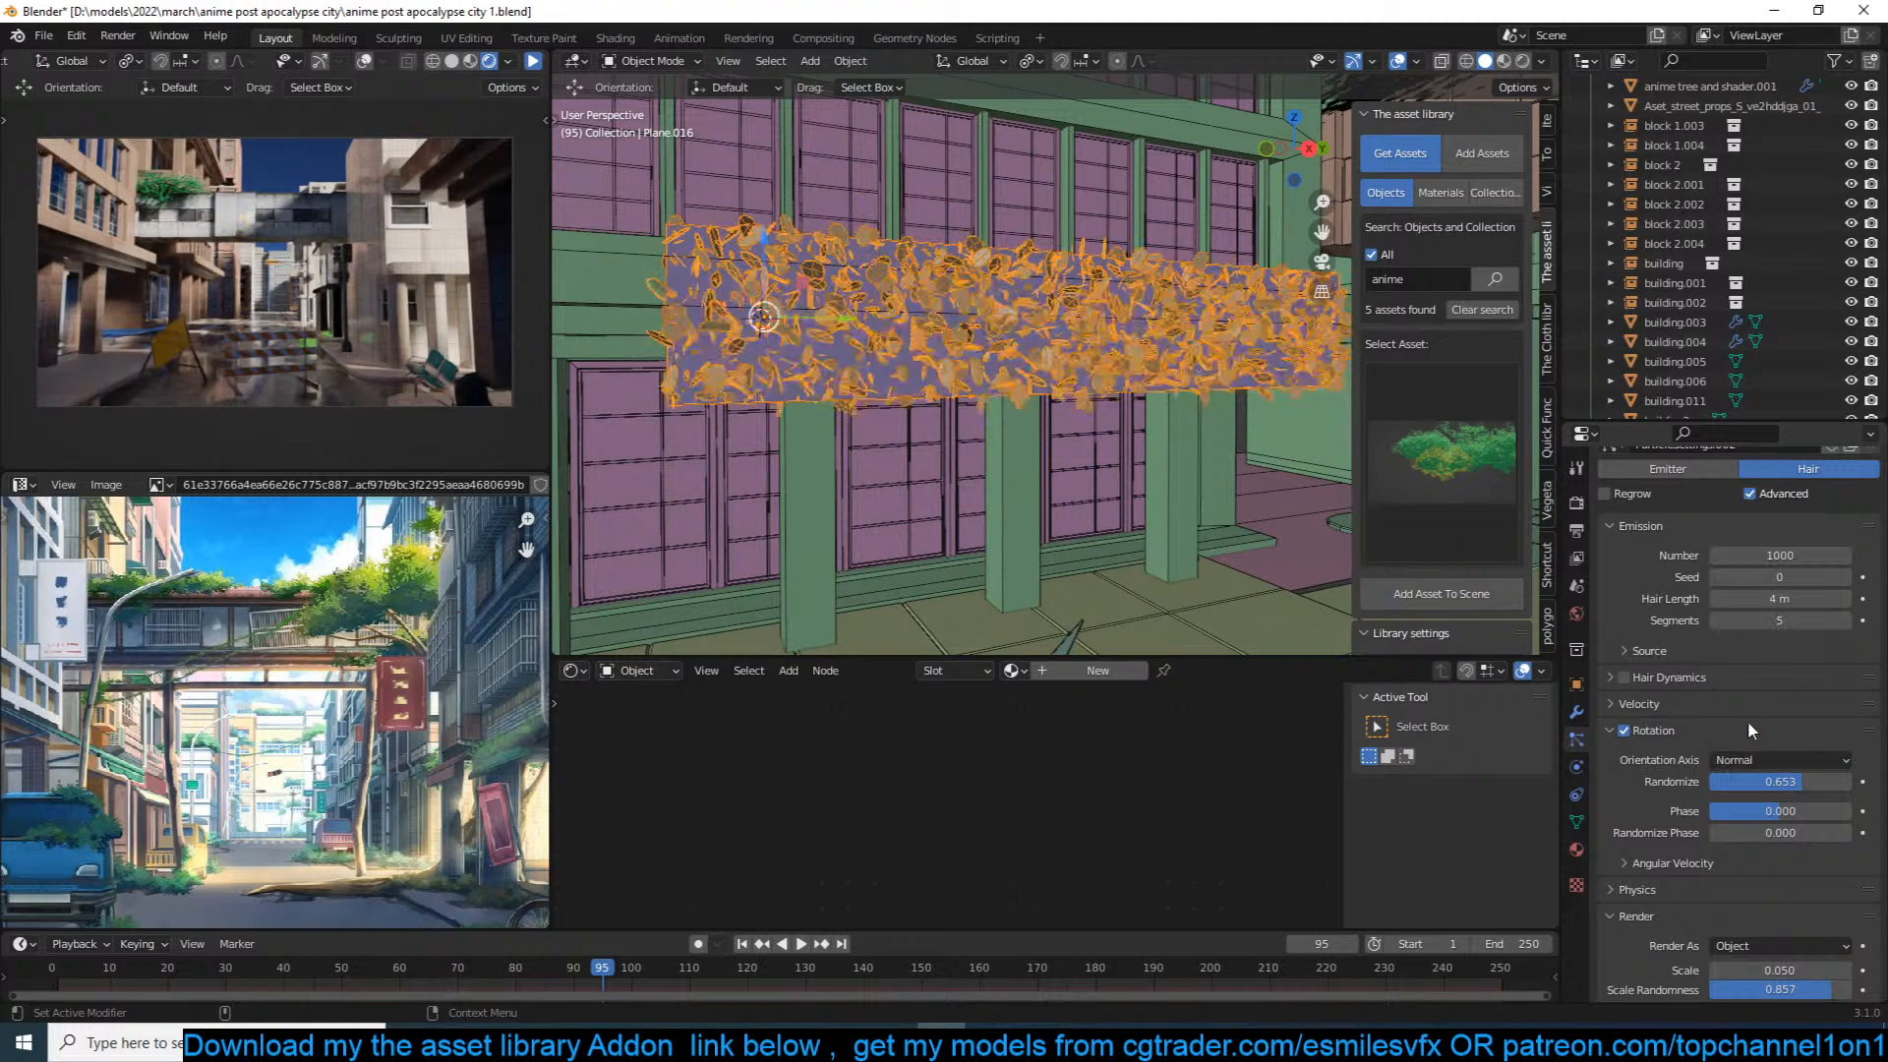
{"action": "left_click_drag", "start_coordinate": [1754, 809], "coordinate": [1830, 786]}
Step: Turn off showing the instancer plane in both the viewport and the render
{"action": "left_click", "coordinate": [1577, 686]}
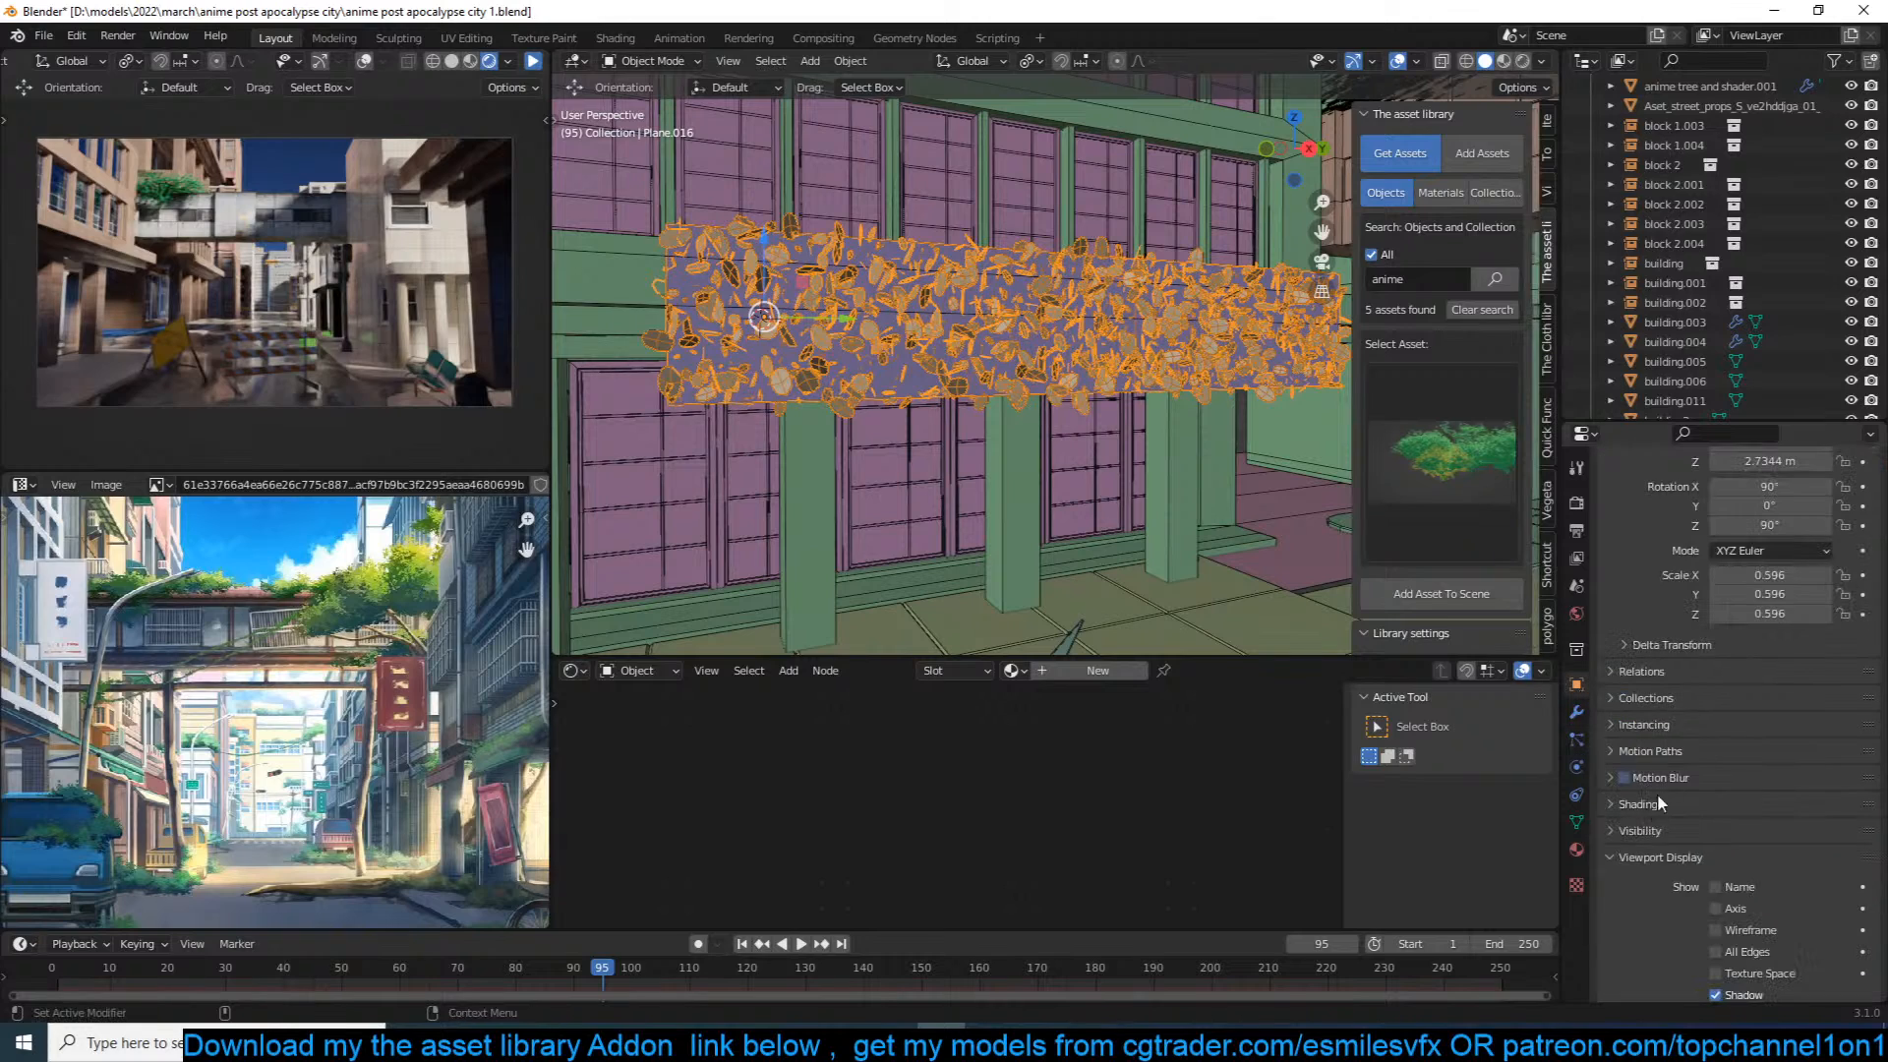
{"action": "left_click", "coordinate": [1657, 728]}
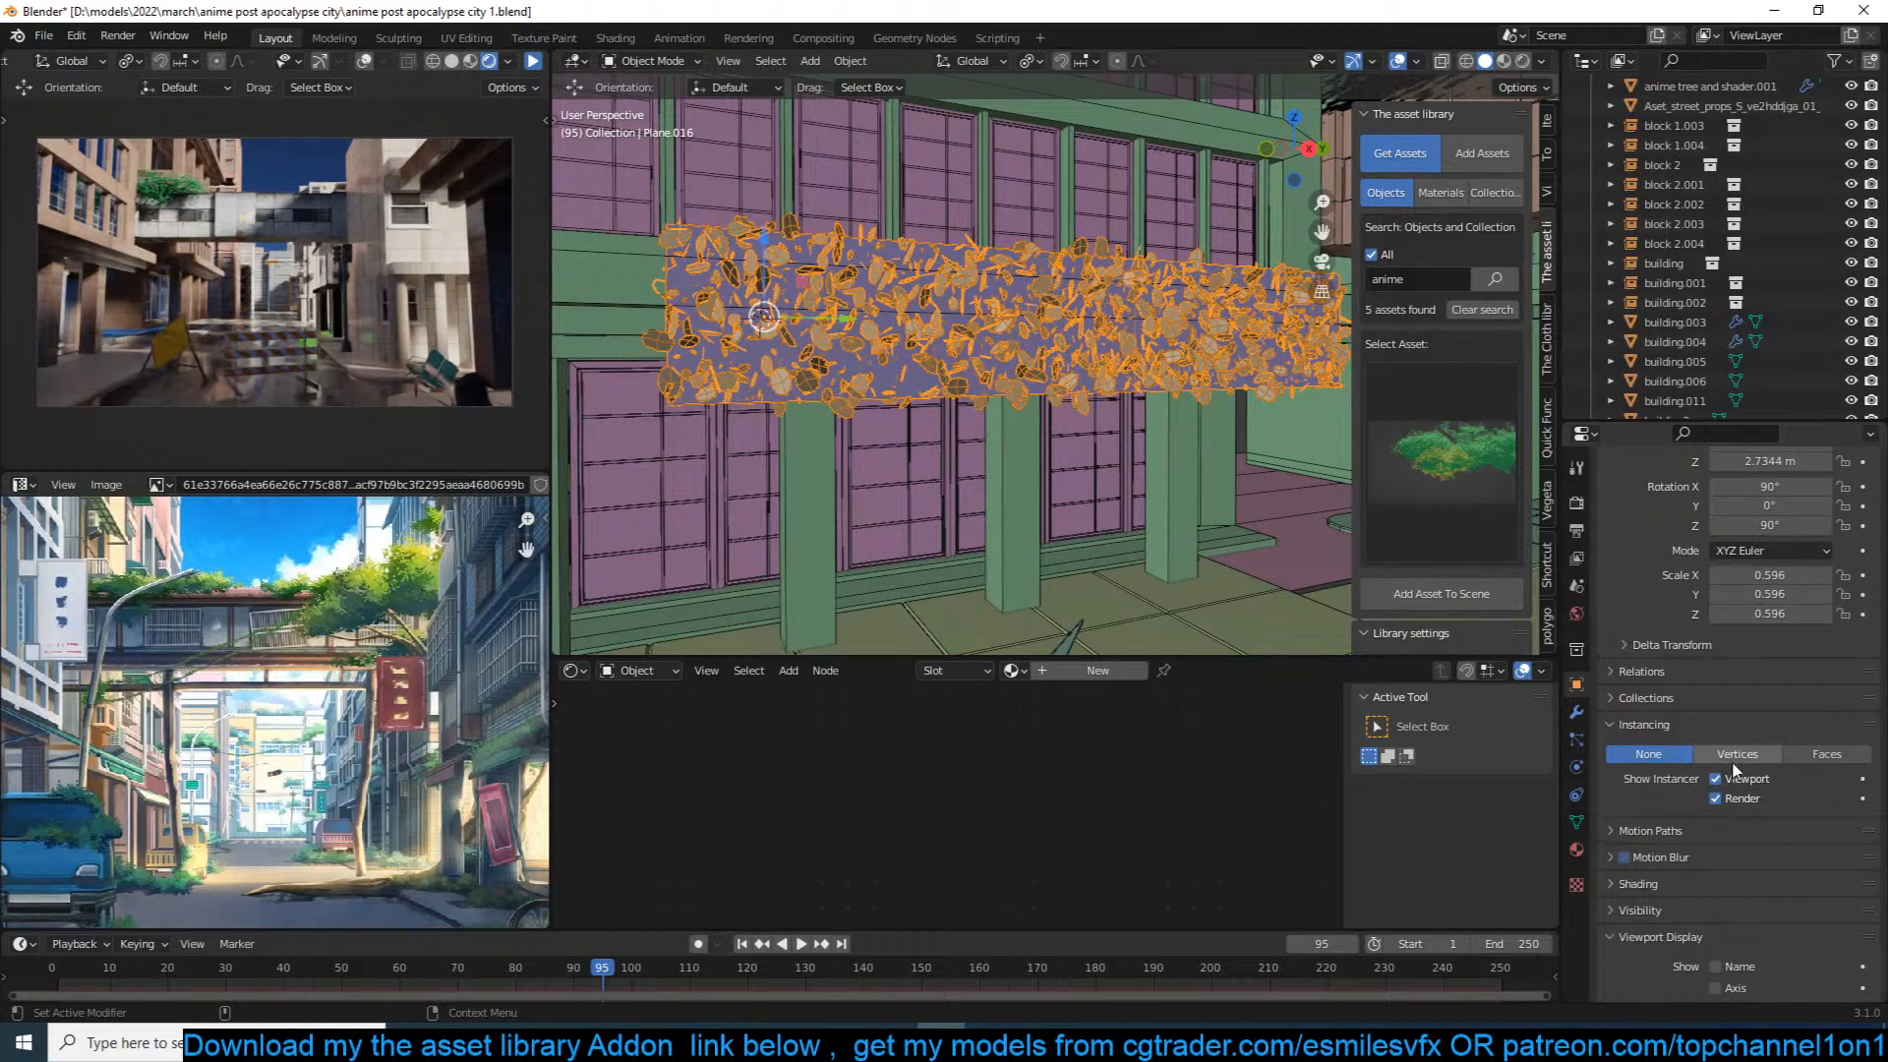
{"action": "left_click_drag", "start_coordinate": [1733, 778], "coordinate": [1728, 794]}
Step: Reduce the leaf plane's height to a local Y scale of 0.230 so it fits the ledge
{"action": "middle_click_drag", "start_coordinate": [1057, 582], "coordinate": [1052, 529]}
{"action": "key", "text": "s"}
{"action": "key", "text": "y"}
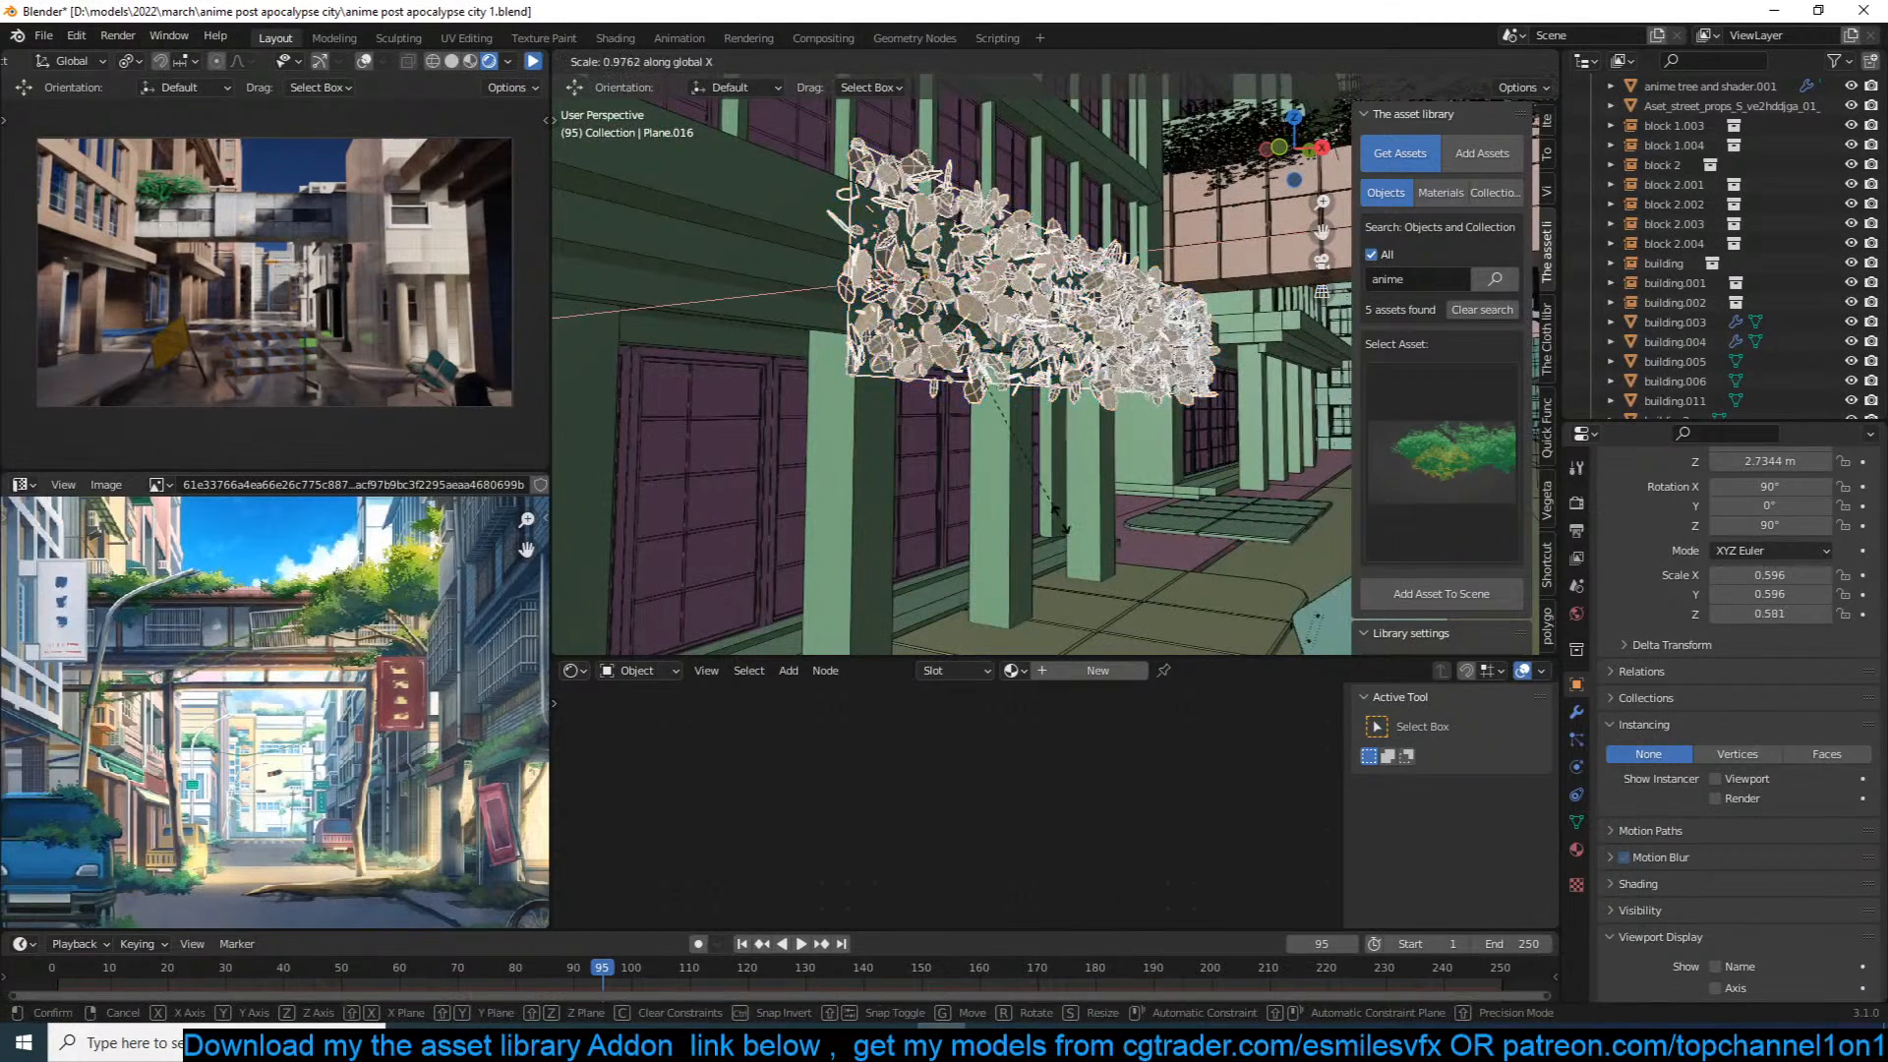
{"action": "left_click", "coordinate": [1001, 371]}
{"action": "middle_click_drag", "start_coordinate": [1001, 370], "coordinate": [1139, 397]}
{"action": "key", "text": "KP_7"}
{"action": "scroll", "coordinate": [792, 153], "scroll_direction": "up", "scroll_amount": 3}
{"action": "left_click_drag", "start_coordinate": [1163, 426], "coordinate": [1148, 413]}
{"action": "middle_click_drag", "start_coordinate": [1148, 413], "coordinate": [986, 316]}
{"action": "key", "text": "alt+a"}
Step: Extrude the leaf plane's edge geometry outward over the ledge in Edit Mode
{"action": "left_click", "coordinate": [1010, 307]}
{"action": "key", "text": "Tab"}
{"action": "key", "text": "e"}
{"action": "right_click", "coordinate": [983, 321]}
{"action": "left_click_drag", "start_coordinate": [928, 326], "coordinate": [1069, 346]}
{"action": "middle_click_drag", "start_coordinate": [1003, 304], "coordinate": [1145, 334]}
{"action": "key", "text": "Tab"}
{"action": "key", "text": "Tab"}
{"action": "scroll", "coordinate": [854, 360], "scroll_direction": "up", "scroll_amount": 1}
{"action": "scroll", "coordinate": [855, 360], "scroll_direction": "down", "scroll_amount": 2}
Step: Add another plane to the leaf mesh at the base of the middle pillar, then move it and scale it down
{"action": "middle_click_drag", "start_coordinate": [951, 542], "coordinate": [1013, 461], "text": "shift"}
{"action": "key", "text": "alt+a"}
{"action": "right_click", "coordinate": [948, 543], "text": "shift"}
{"action": "key", "text": "shift+a"}
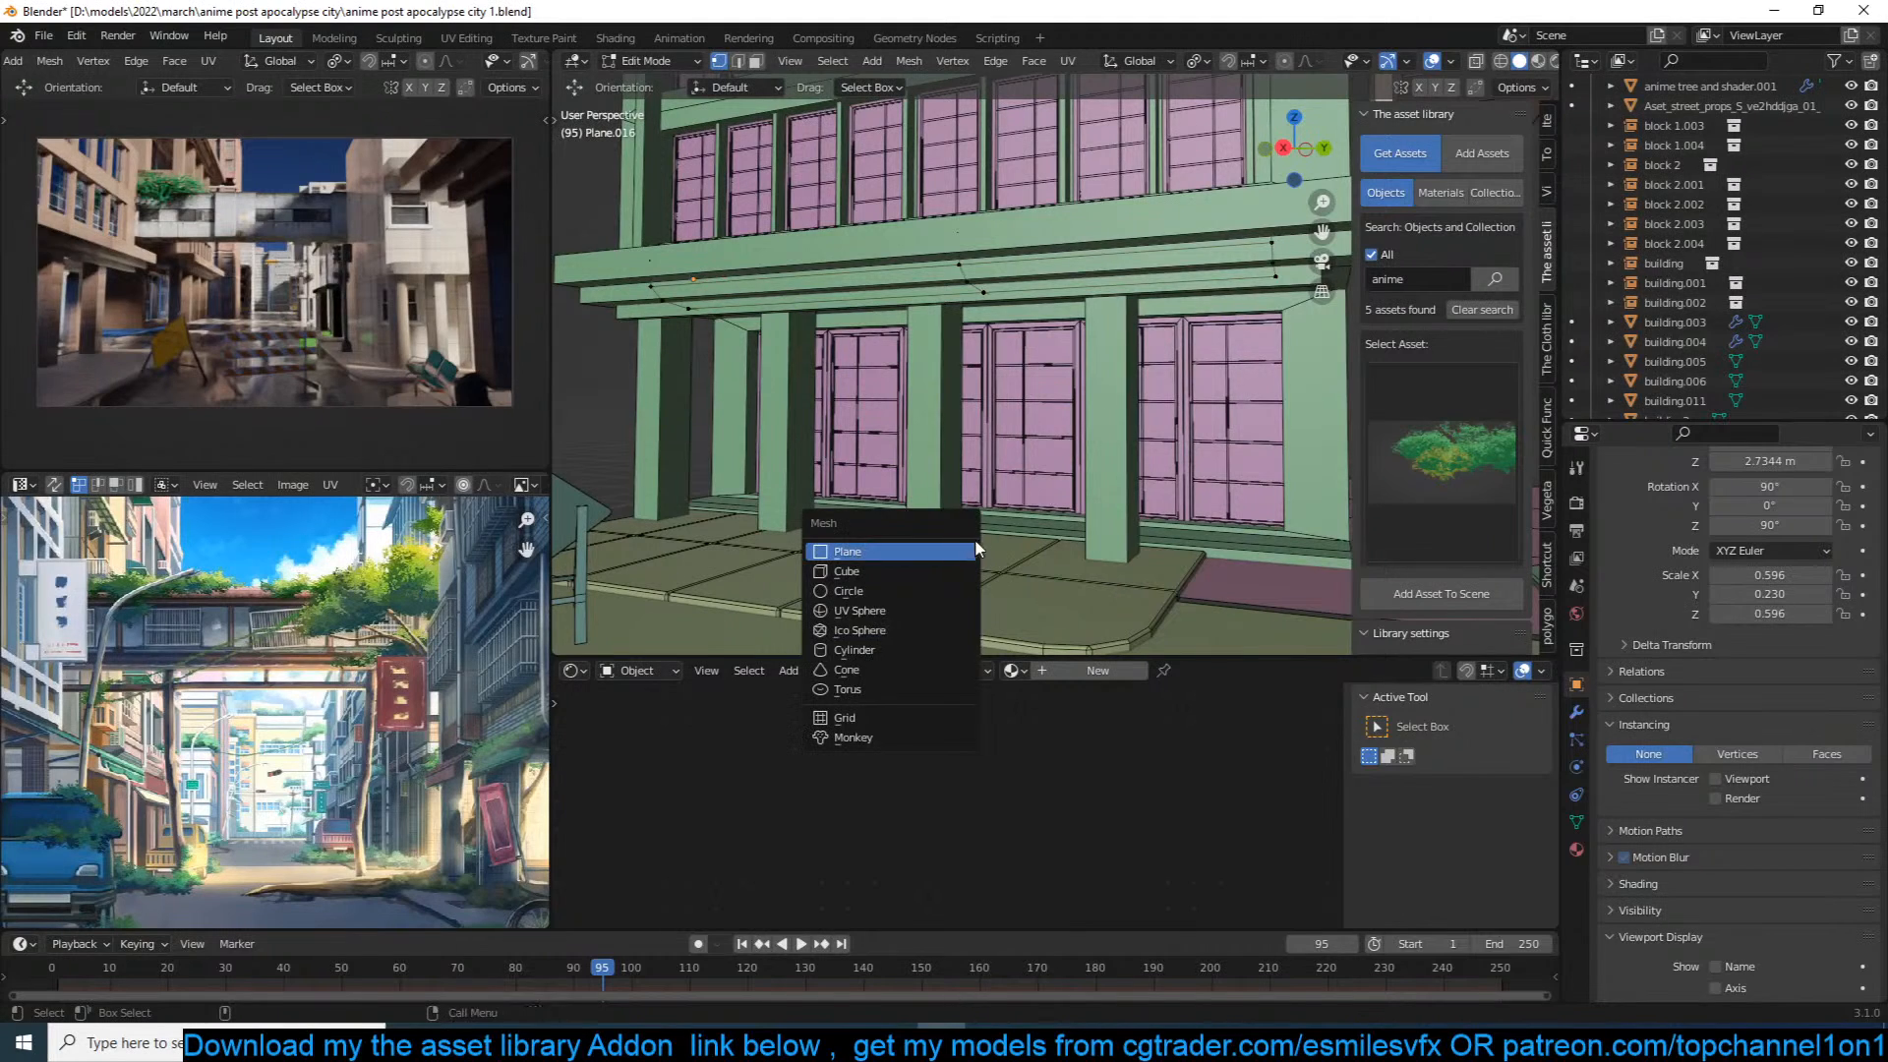
{"action": "left_click", "coordinate": [976, 550]}
{"action": "middle_click_drag", "start_coordinate": [1081, 549], "coordinate": [1105, 566]}
{"action": "key", "text": "g"}
{"action": "left_click", "coordinate": [1014, 512]}
{"action": "key", "text": "s"}
{"action": "left_click", "coordinate": [983, 512]}
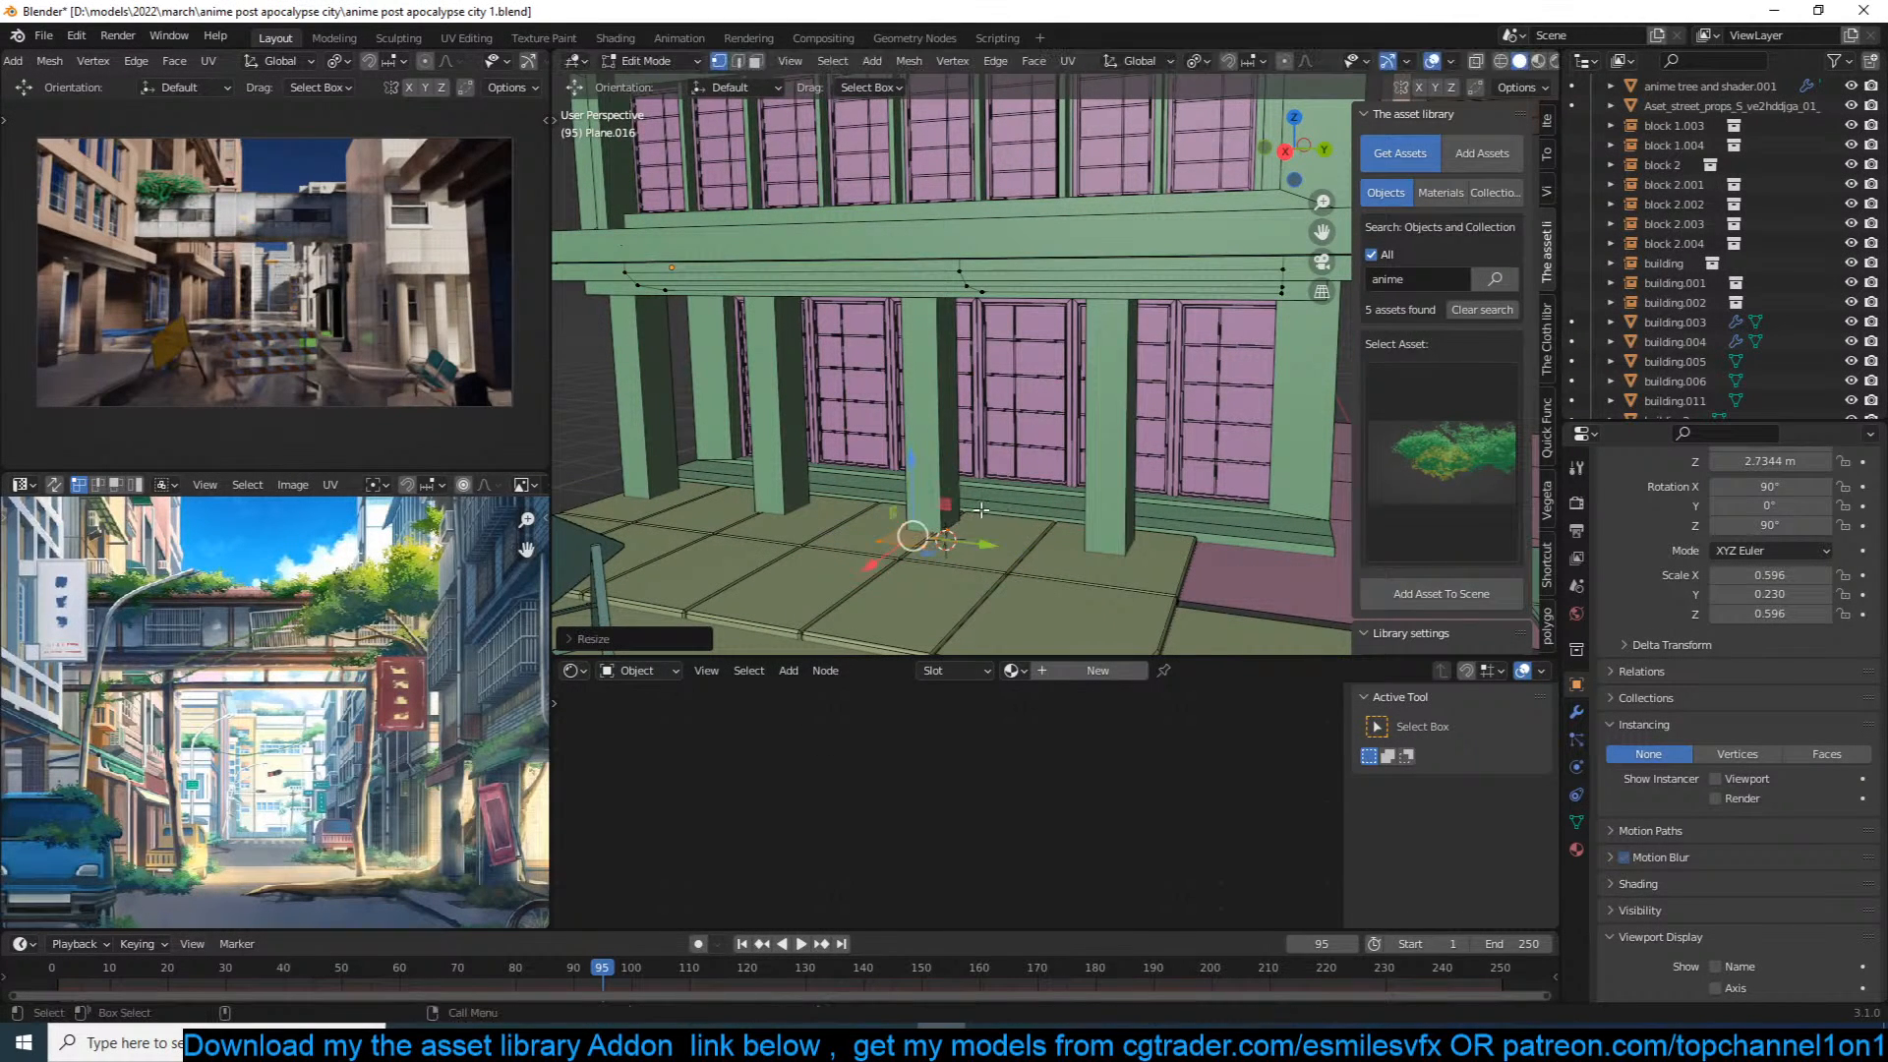
Step: Resize the new plane and position it flat on the floor against the front of the middle pillar's base
{"action": "key", "text": "KP_Decimal"}
{"action": "scroll", "coordinate": [983, 513], "scroll_direction": "down", "scroll_amount": 3}
{"action": "middle_click_drag", "start_coordinate": [983, 512], "coordinate": [1118, 477]}
{"action": "key", "text": "s"}
{"action": "left_click", "coordinate": [1185, 350]}
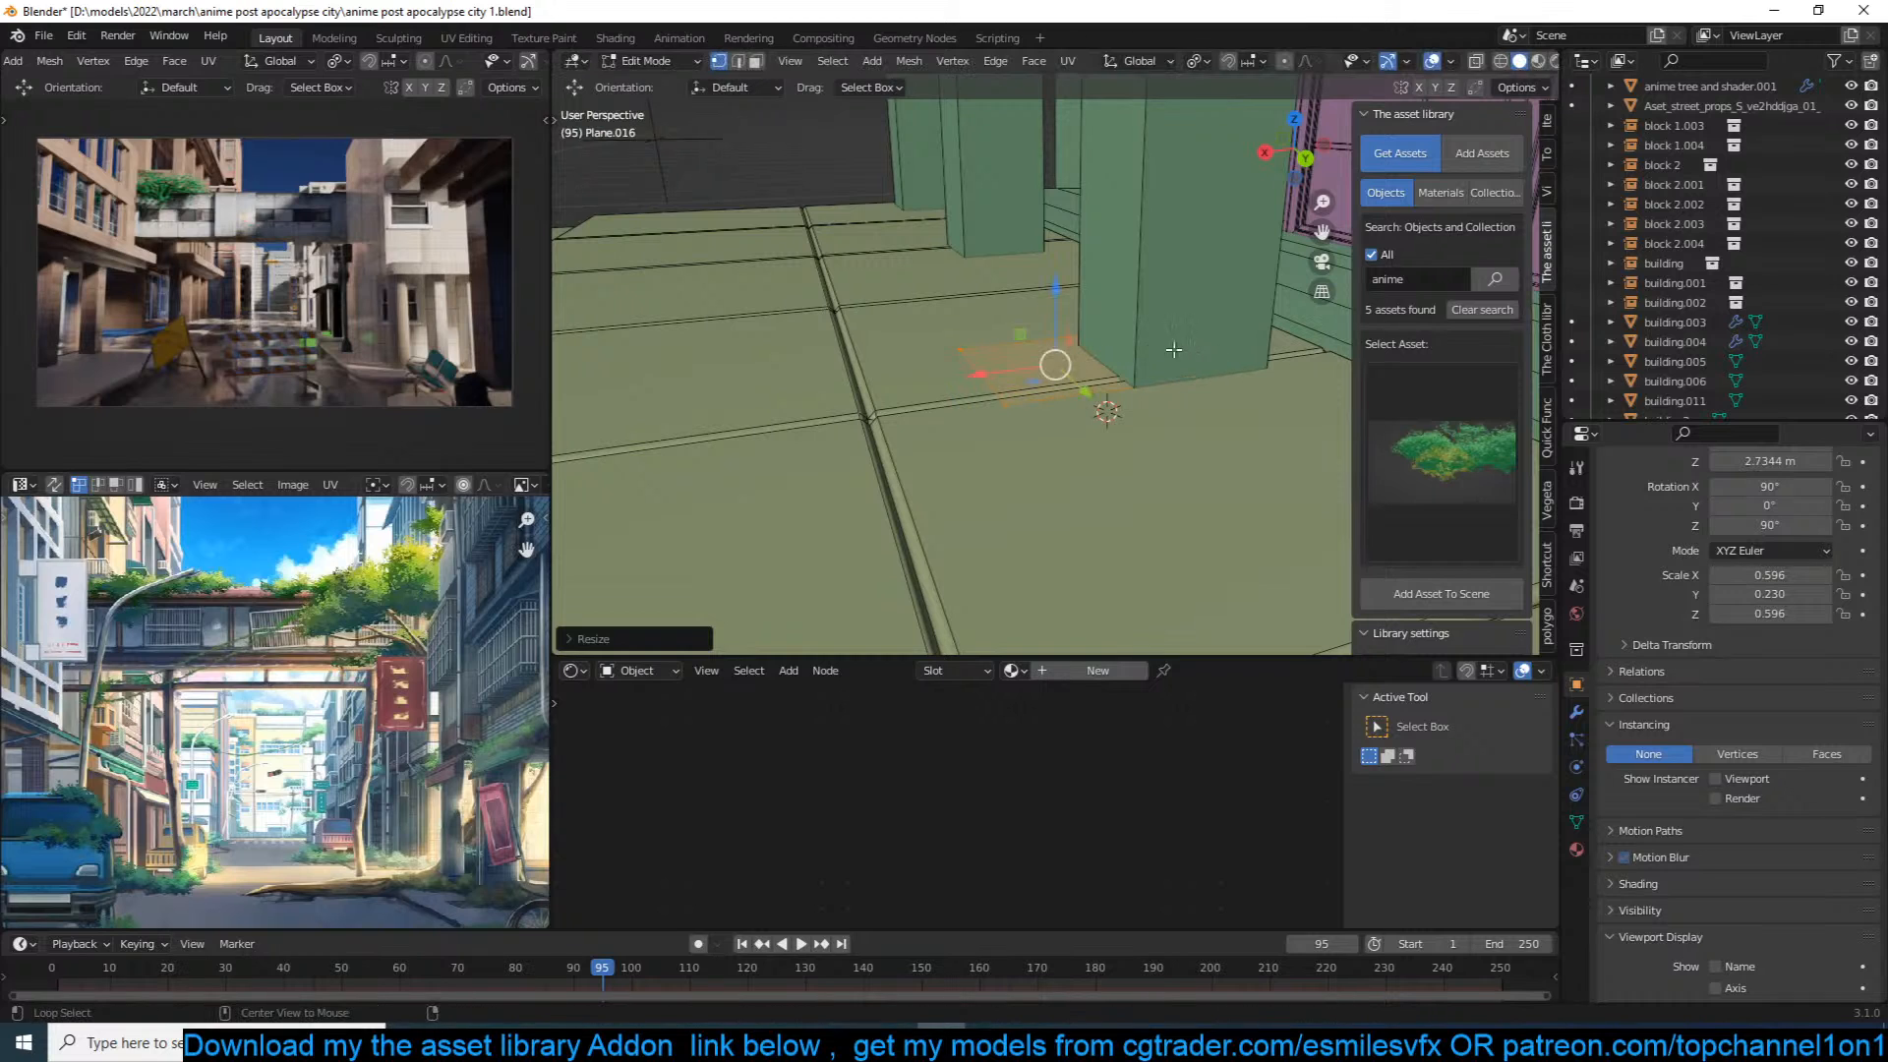
{"action": "left_click", "coordinate": [1170, 346], "text": "alt"}
{"action": "left_click_drag", "start_coordinate": [1054, 362], "coordinate": [1072, 360]}
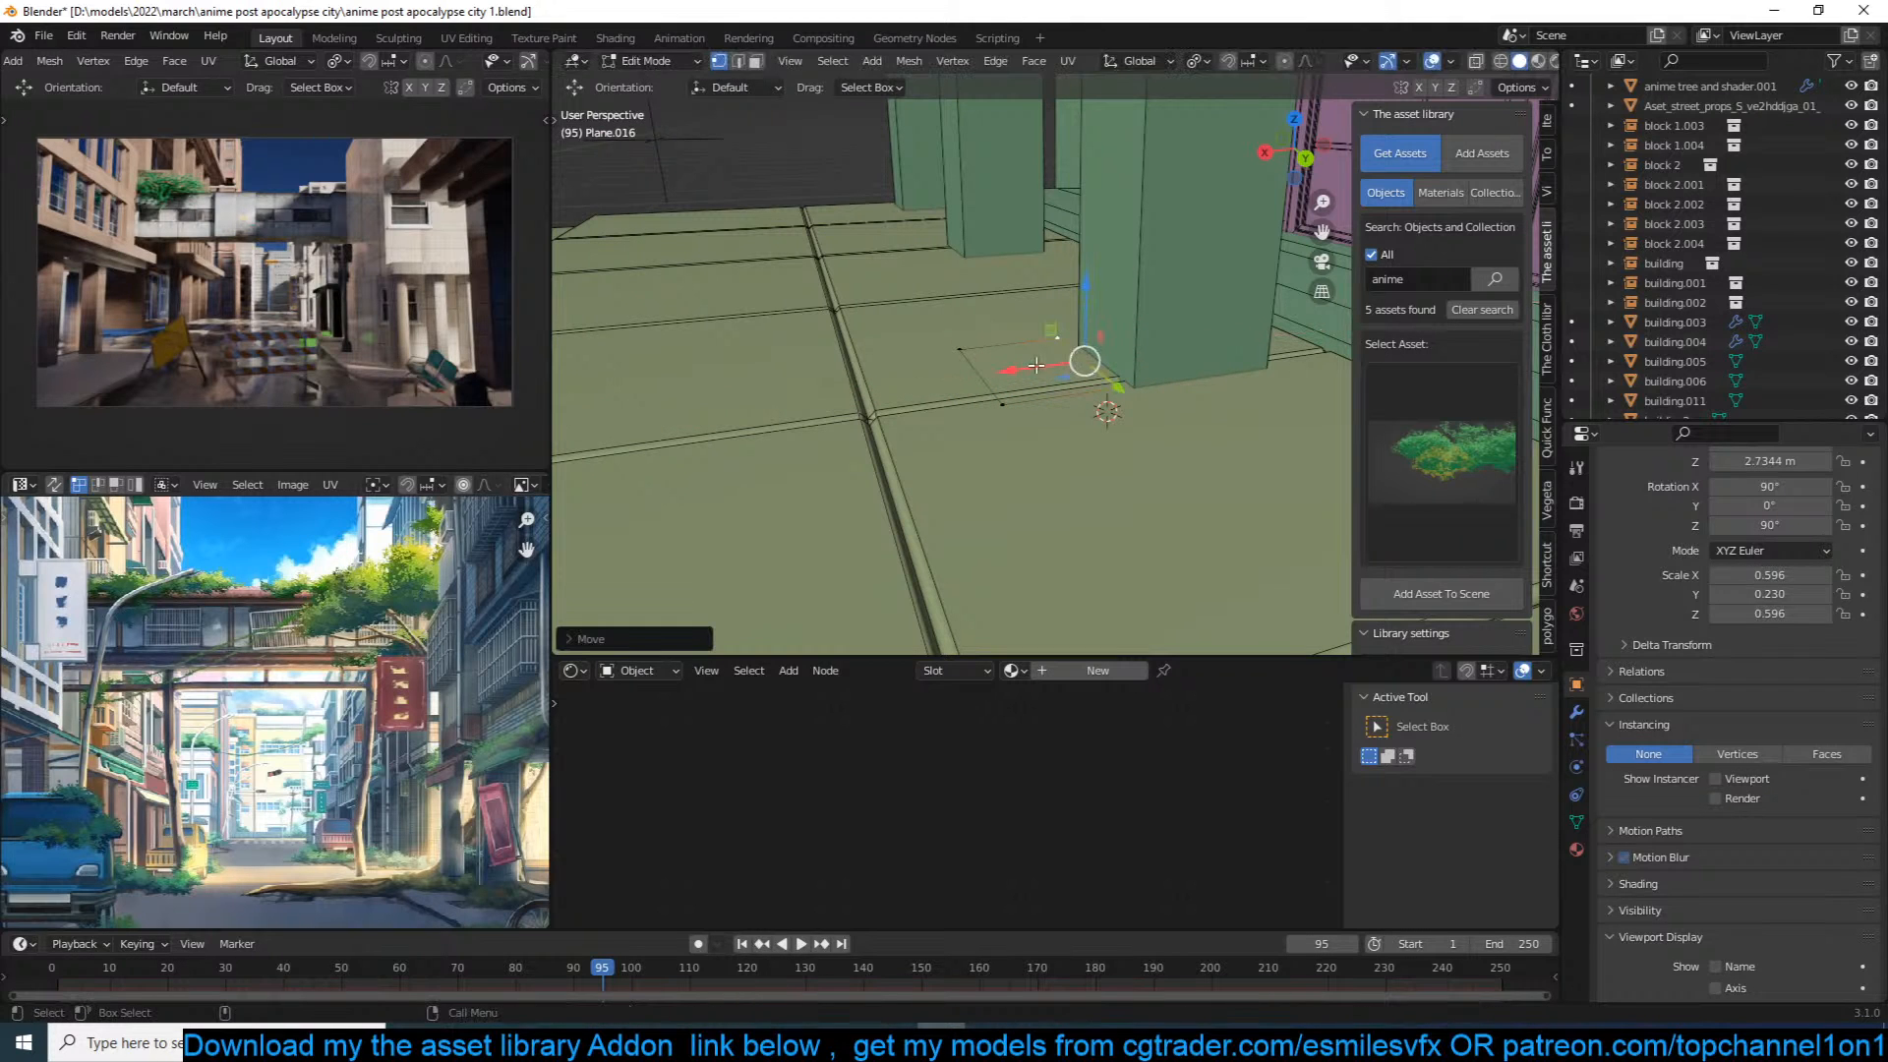
{"action": "middle_click_drag", "start_coordinate": [1036, 365], "coordinate": [1281, 453]}
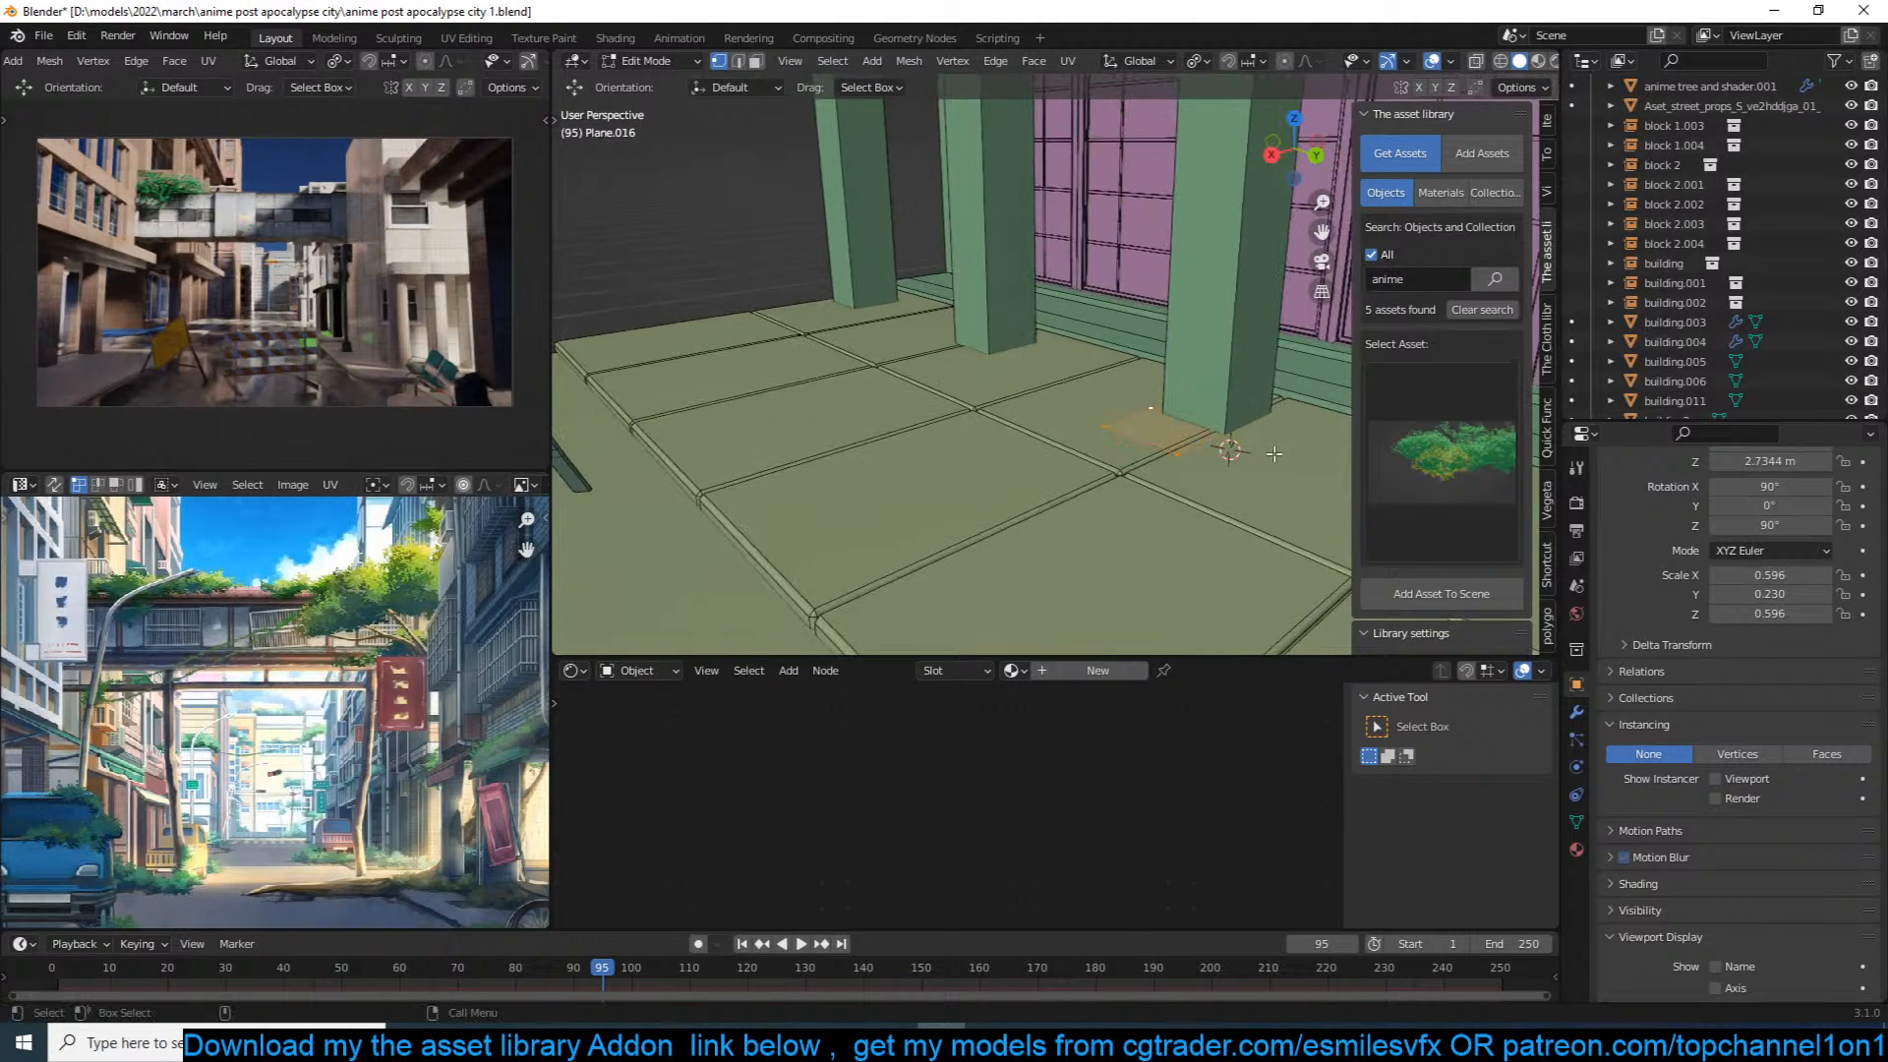
{"action": "left_click_drag", "start_coordinate": [1208, 456], "coordinate": [1152, 446]}
{"action": "key", "text": "s"}
{"action": "left_click", "coordinate": [1228, 459]}
Step: Extend the plane's inner edge up the pillar's front face along Z, and divide the strip with horizontal loop cuts
{"action": "key", "text": "Tab"}
{"action": "middle_click_drag", "start_coordinate": [1152, 446], "coordinate": [1196, 499]}
{"action": "key", "text": "g"}
{"action": "key", "text": "z"}
{"action": "left_click", "coordinate": [1205, 200]}
{"action": "key", "text": "ctrl+r"}
{"action": "scroll", "coordinate": [1129, 338], "scroll_direction": "up", "scroll_amount": 4}
{"action": "left_click", "coordinate": [1129, 337]}
{"action": "right_click", "coordinate": [1202, 360]}
Step: Select the pillar strip's vertical side edges and extend them along X around the side of the pillar
{"action": "middle_click_drag", "start_coordinate": [1150, 383], "coordinate": [1229, 388]}
{"action": "scroll", "coordinate": [1111, 407], "scroll_direction": "up", "scroll_amount": 1}
{"action": "key", "text": "a"}
{"action": "left_click", "coordinate": [1057, 412], "text": "alt"}
{"action": "left_click_drag", "start_coordinate": [1131, 337], "coordinate": [1120, 339]}
{"action": "left_click", "coordinate": [1062, 448]}
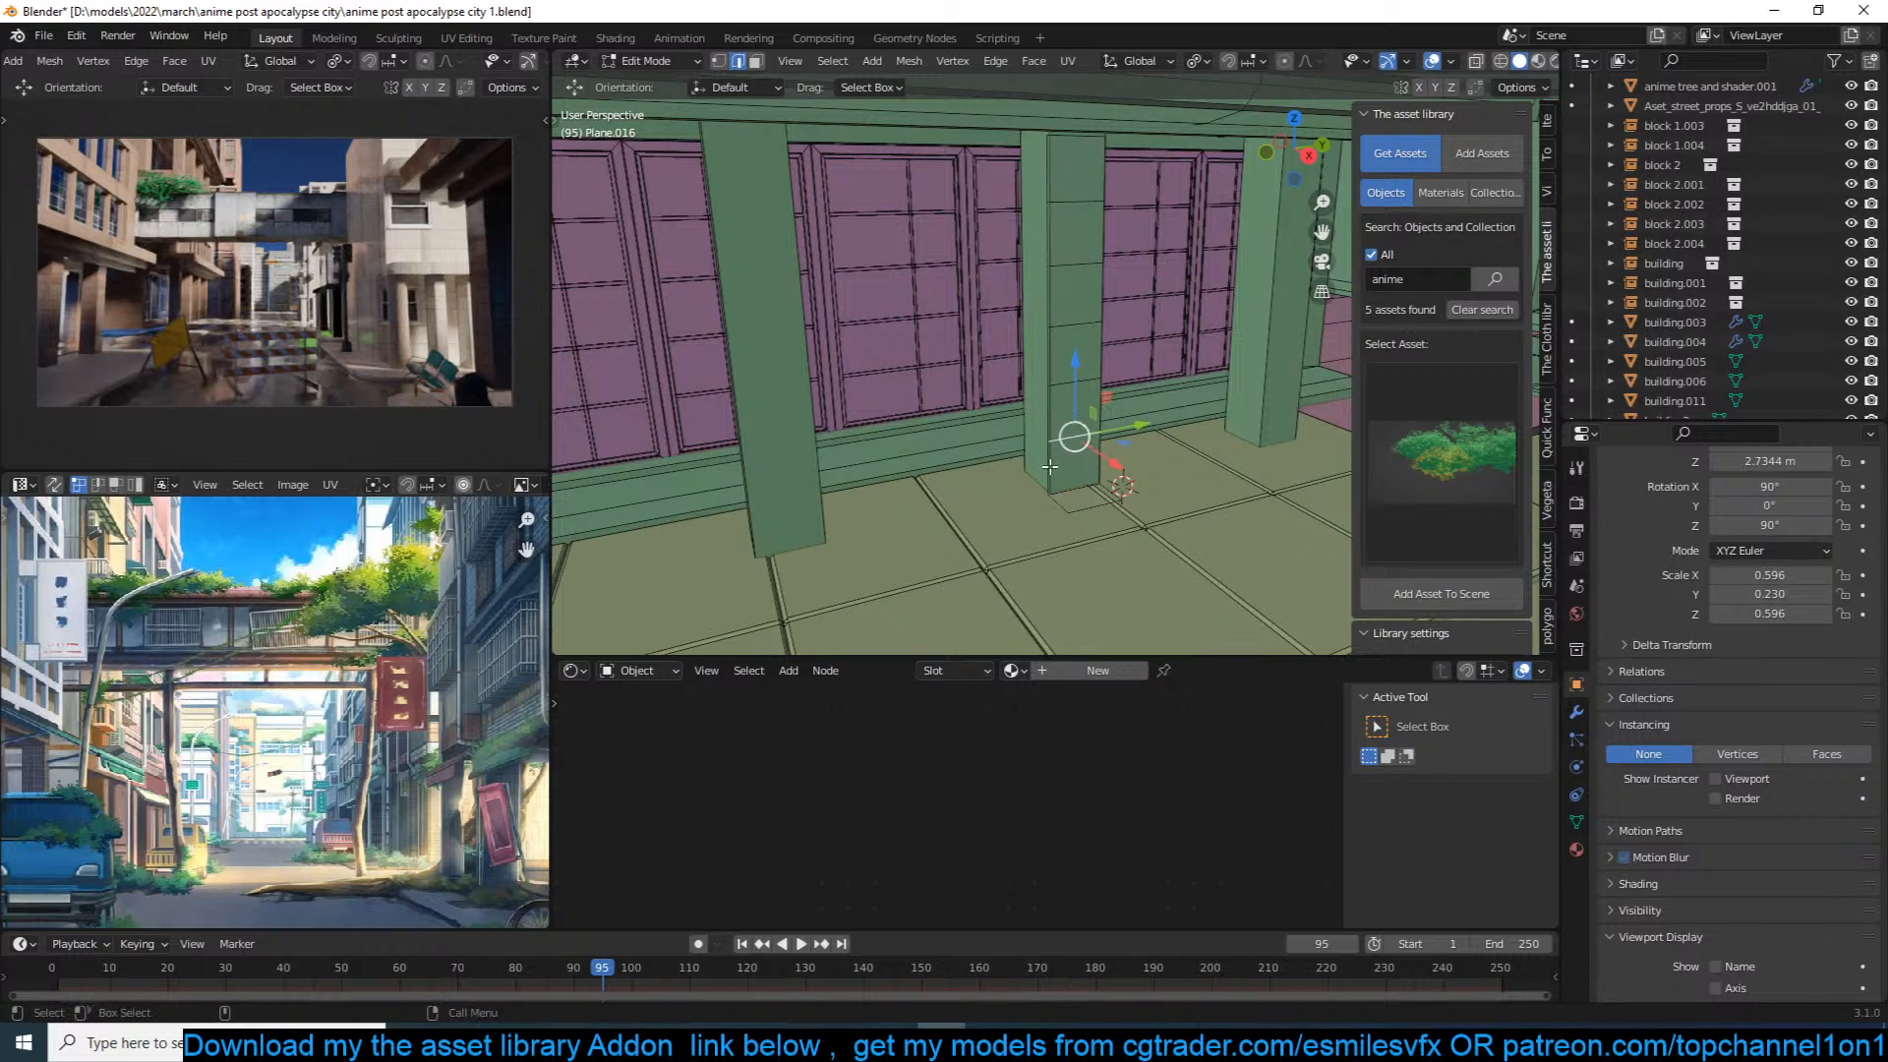
{"action": "left_click", "coordinate": [1049, 464], "text": "ctrl"}
{"action": "middle_click_drag", "start_coordinate": [1049, 464], "coordinate": [1138, 300]}
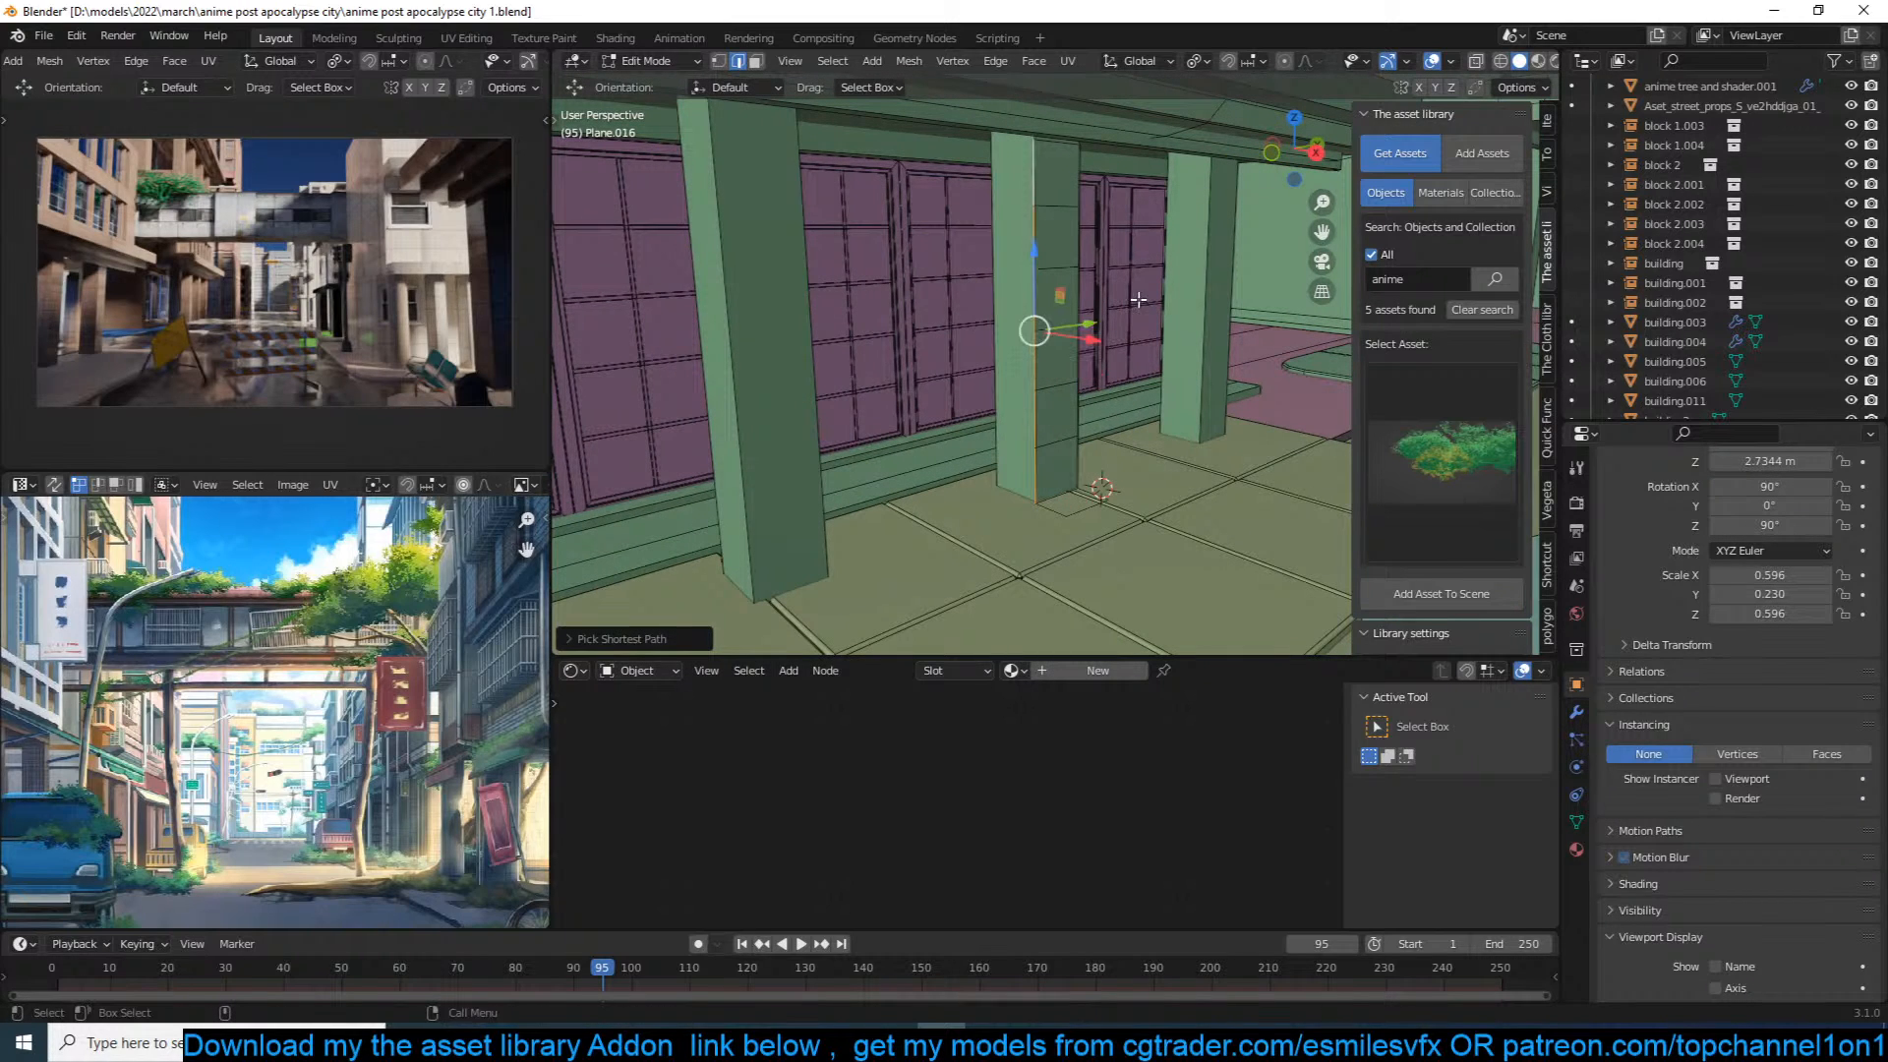
{"action": "left_click_drag", "start_coordinate": [1093, 335], "coordinate": [999, 321]}
{"action": "key", "text": "Tab"}
{"action": "middle_click_drag", "start_coordinate": [999, 321], "coordinate": [1105, 314]}
{"action": "key", "text": "Tab"}
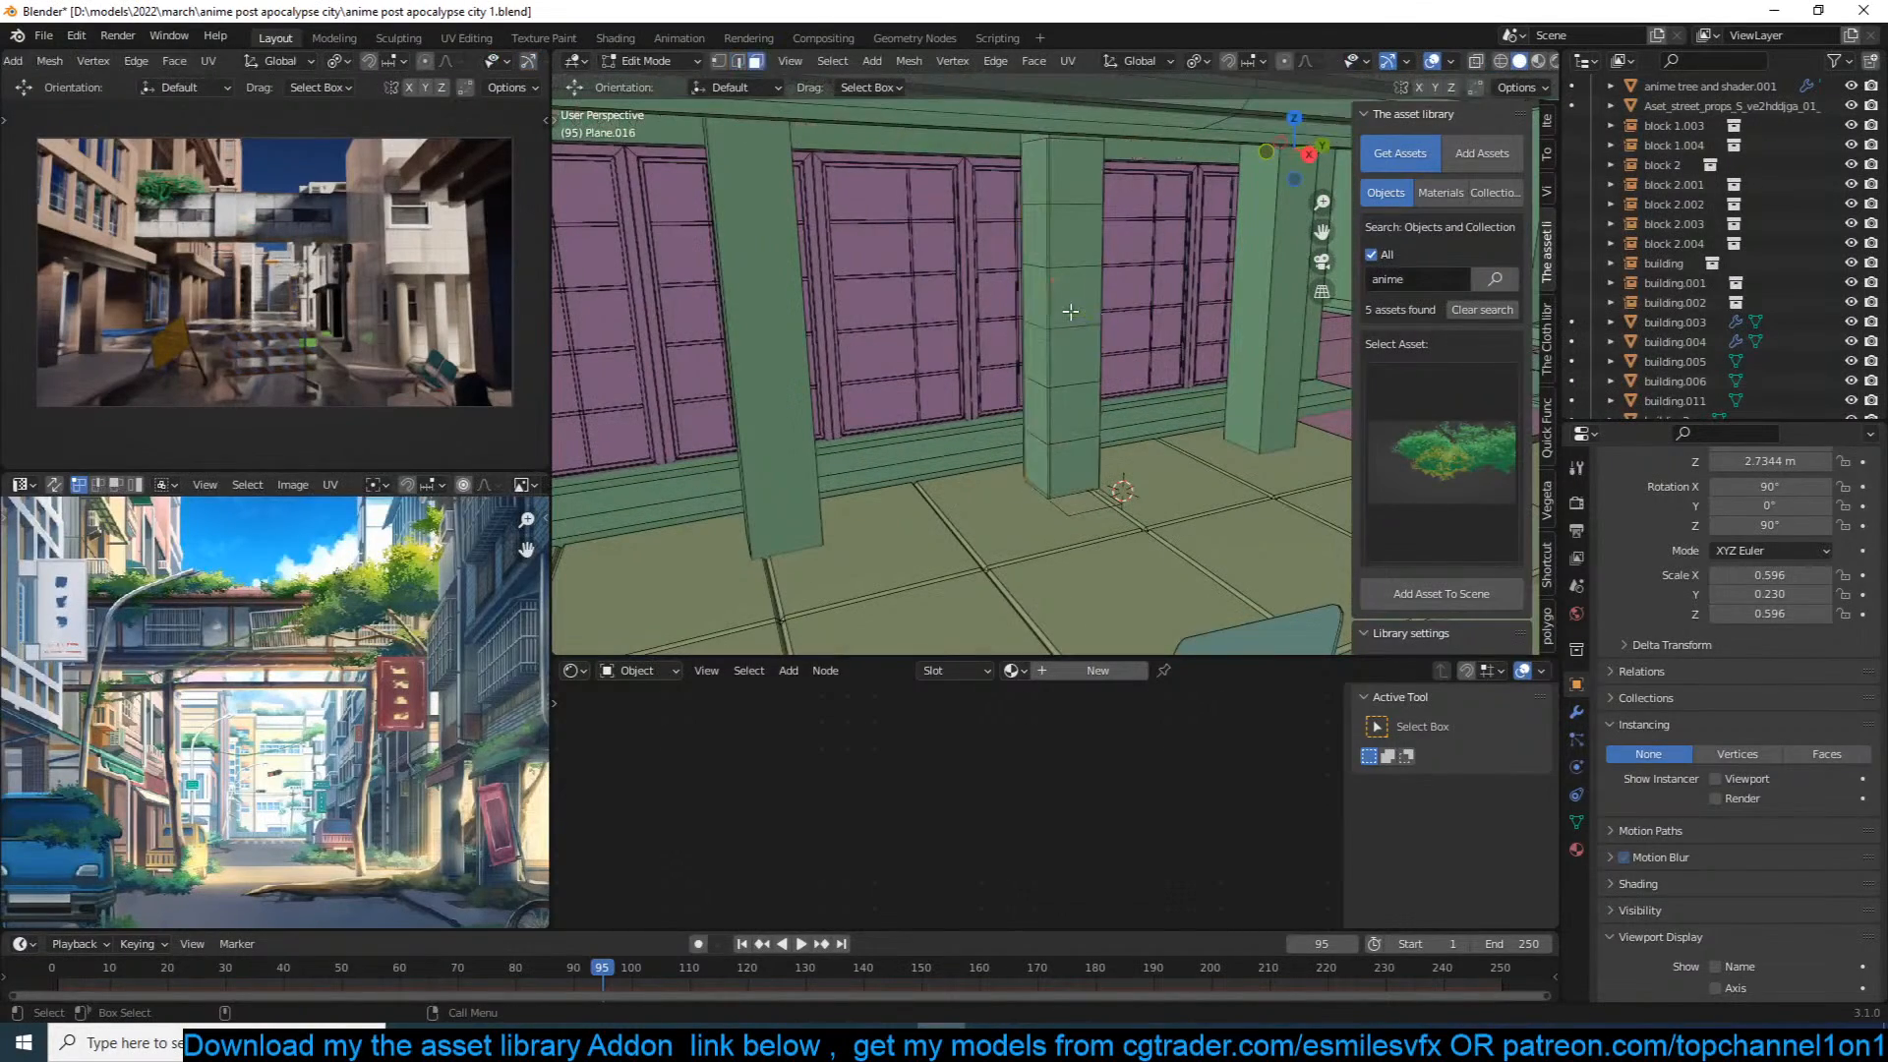
Step: Select the whole linked pillar strip, duplicate it and move the copy along Y onto the neighbouring pillar
{"action": "key", "text": "ctrl+l"}
{"action": "right_click", "coordinate": [1085, 298]}
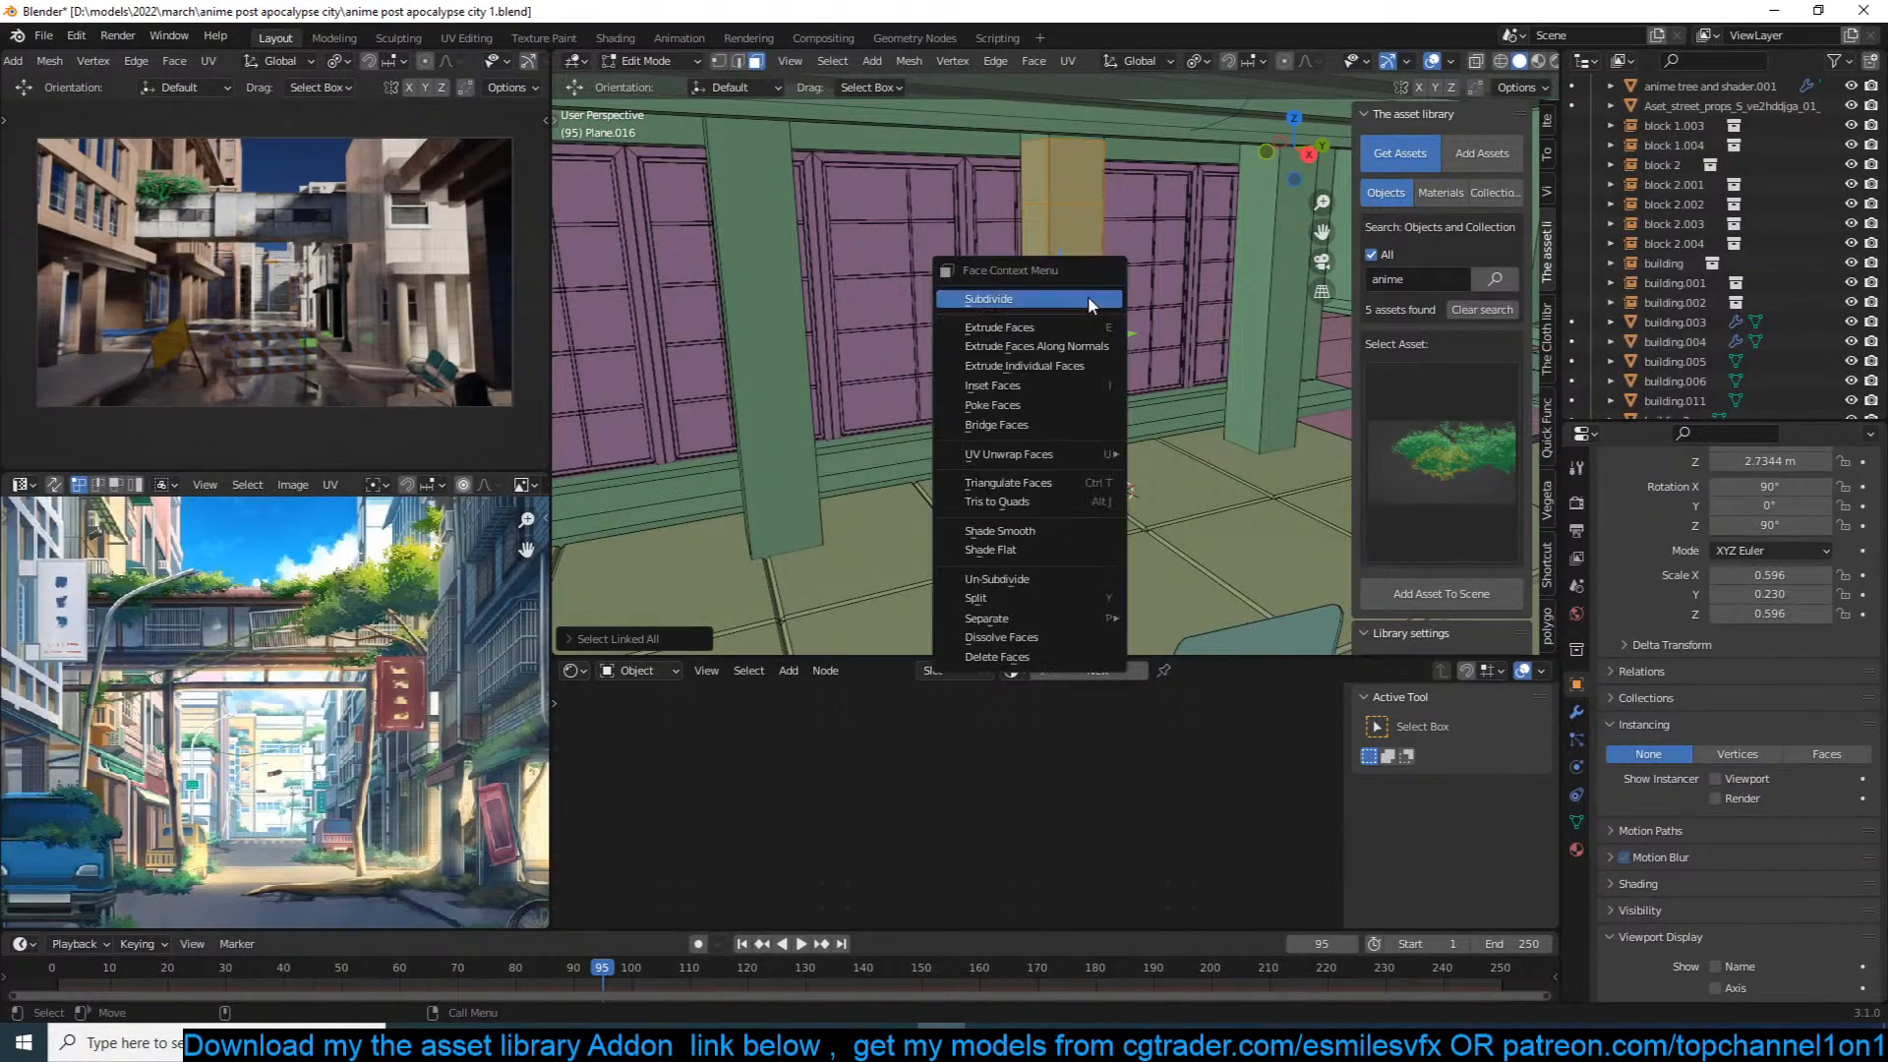
{"action": "key", "text": "shift+d"}
{"action": "right_click", "coordinate": [1198, 320]}
{"action": "middle_click_drag", "start_coordinate": [1198, 319], "coordinate": [1151, 337]}
{"action": "left_click_drag", "start_coordinate": [1153, 337], "coordinate": [891, 361]}
{"action": "middle_click_drag", "start_coordinate": [897, 361], "coordinate": [1084, 390], "text": "shift"}
Step: Duplicate the leaf strip along global Y onto the outermost pillar, and shift the selected strip along the pillar row
{"action": "key", "text": "shift+d"}
{"action": "key", "text": "y"}
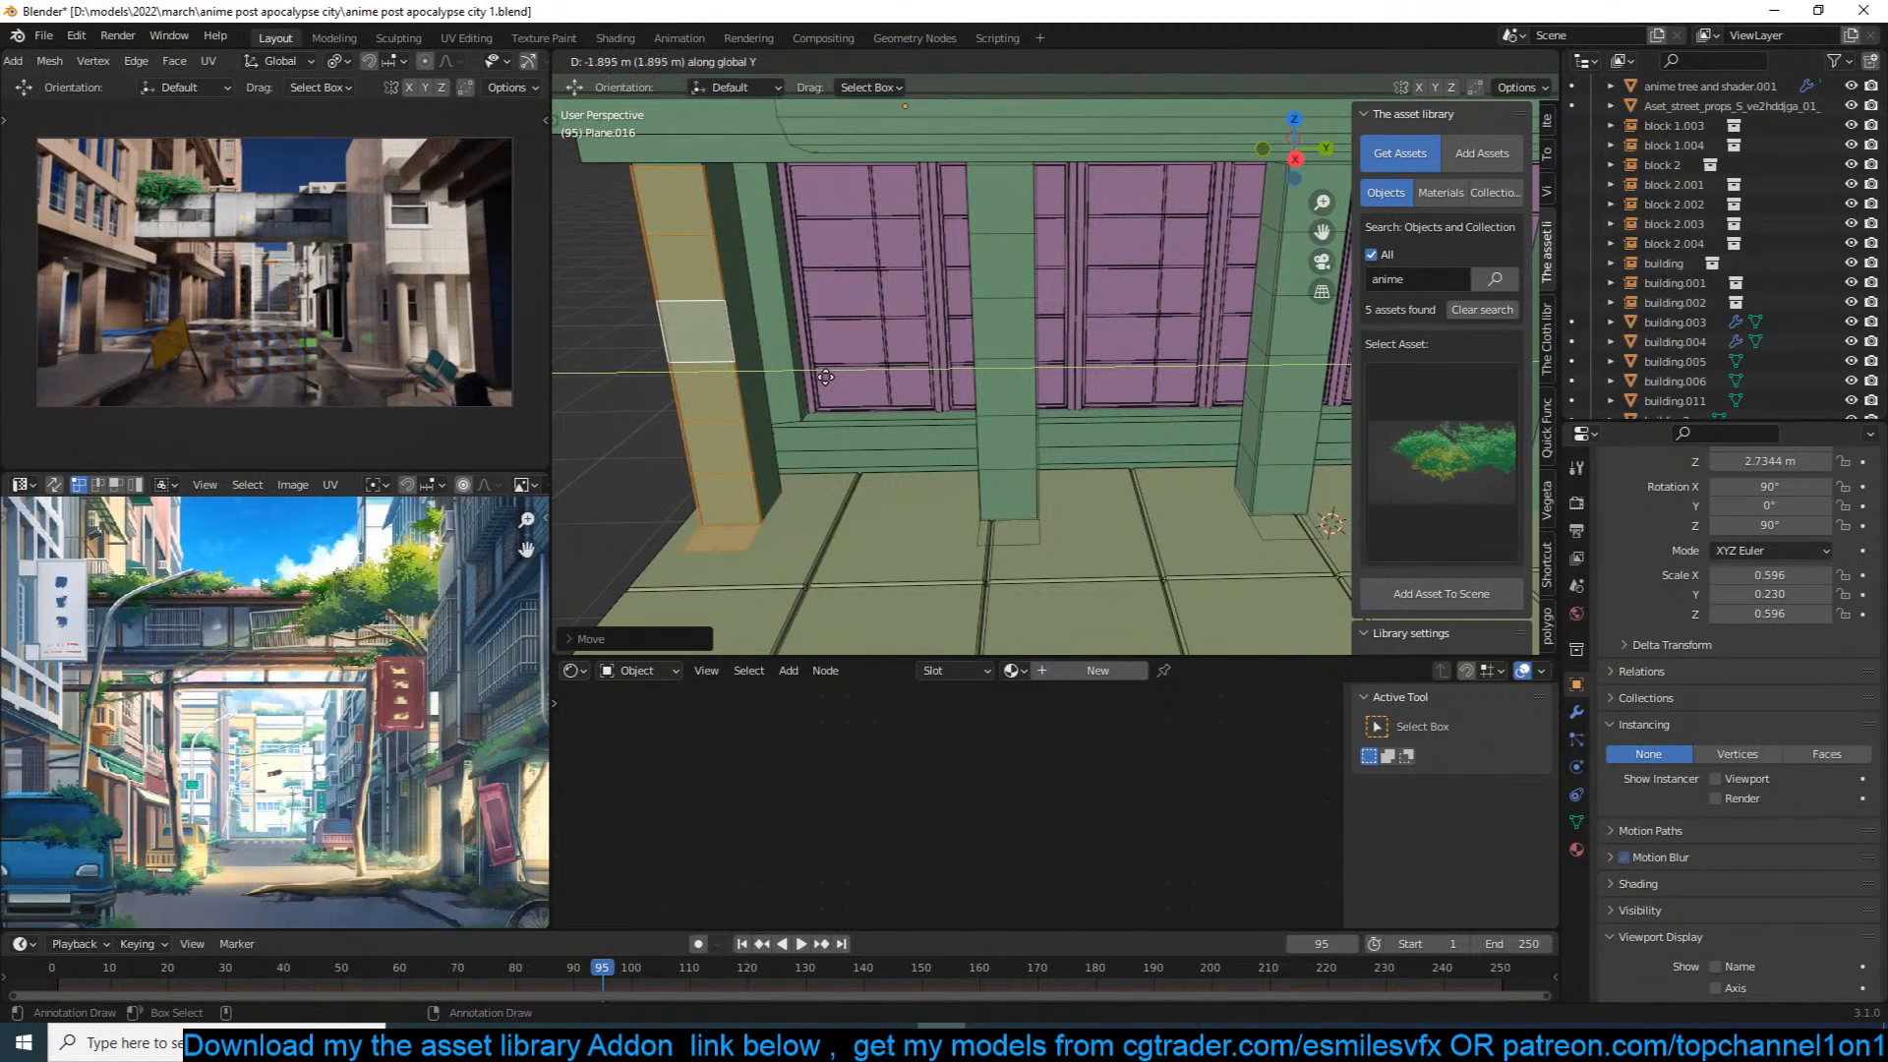
{"action": "left_click", "coordinate": [831, 384]}
{"action": "middle_click_drag", "start_coordinate": [830, 385], "coordinate": [944, 376]}
{"action": "left_click_drag", "start_coordinate": [910, 379], "coordinate": [1198, 380]}
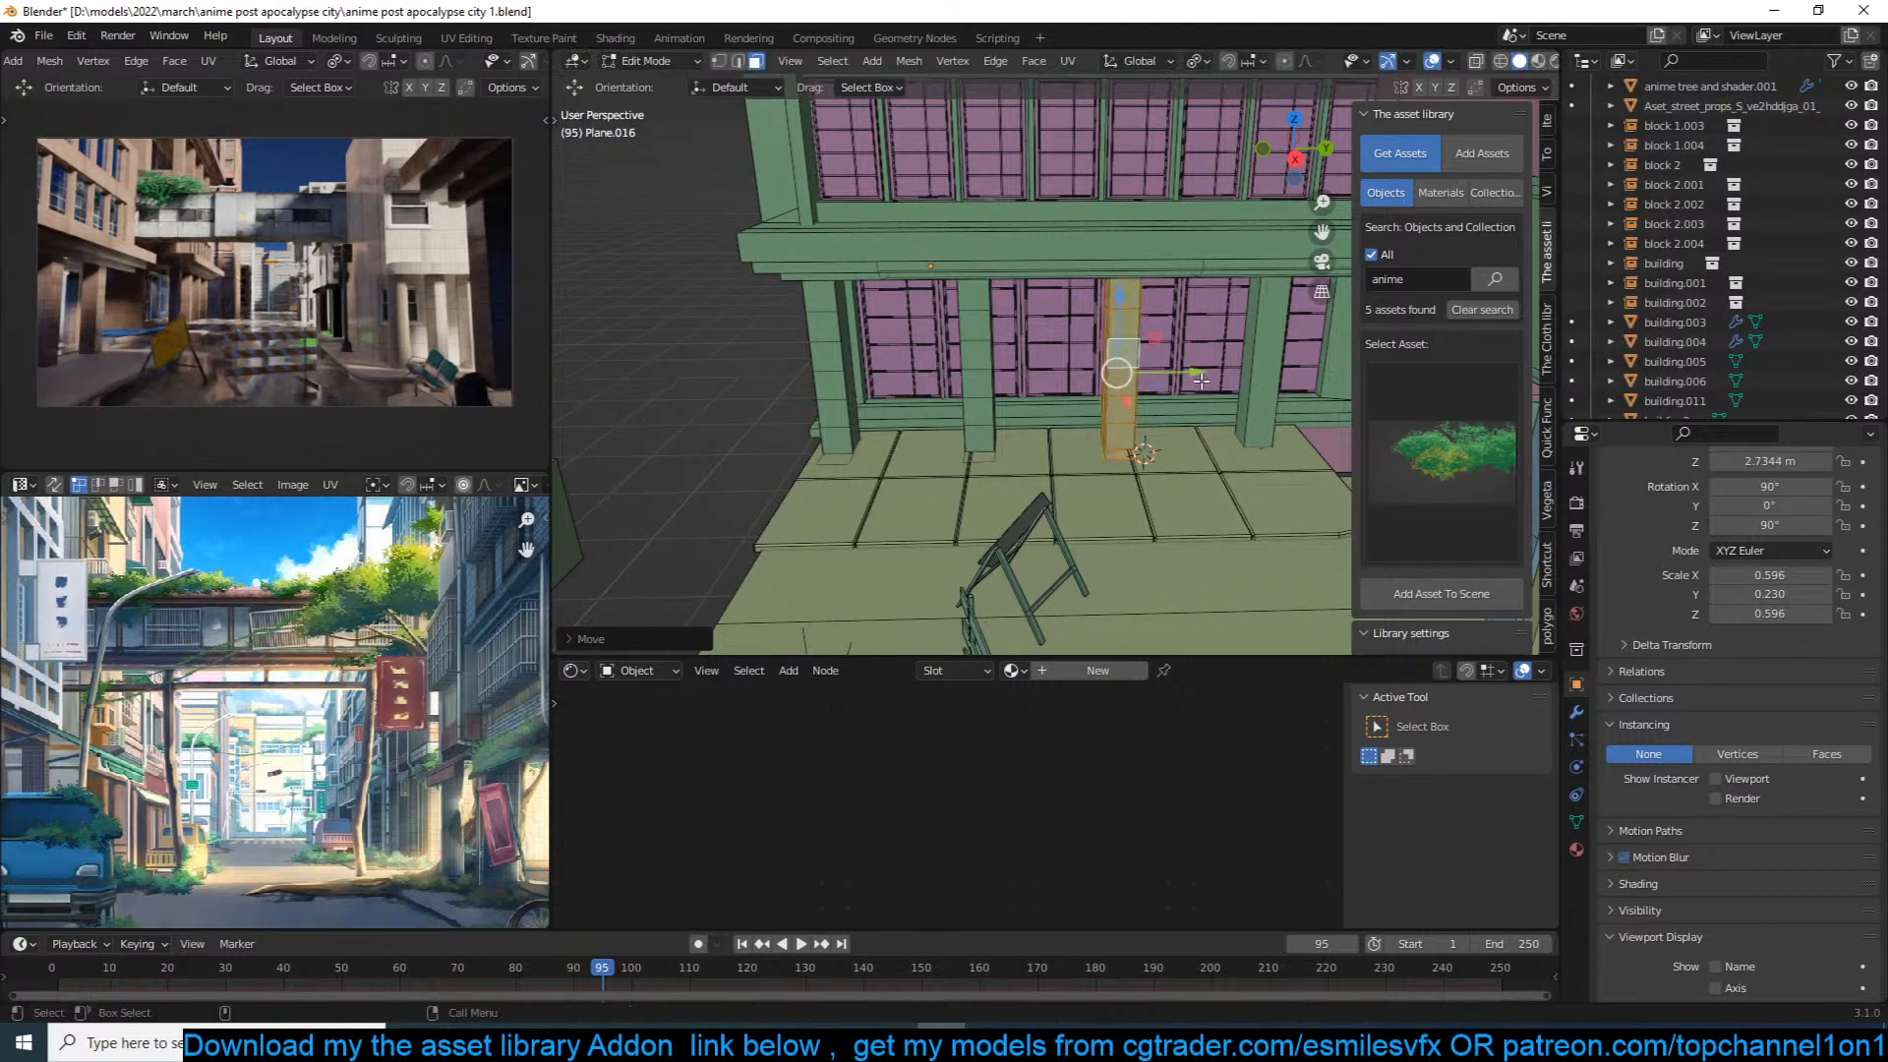
{"action": "left_click", "coordinate": [1202, 380]}
Step: Return to the camera view, save the file and refresh the rendered preview
{"action": "key", "text": "KP_0"}
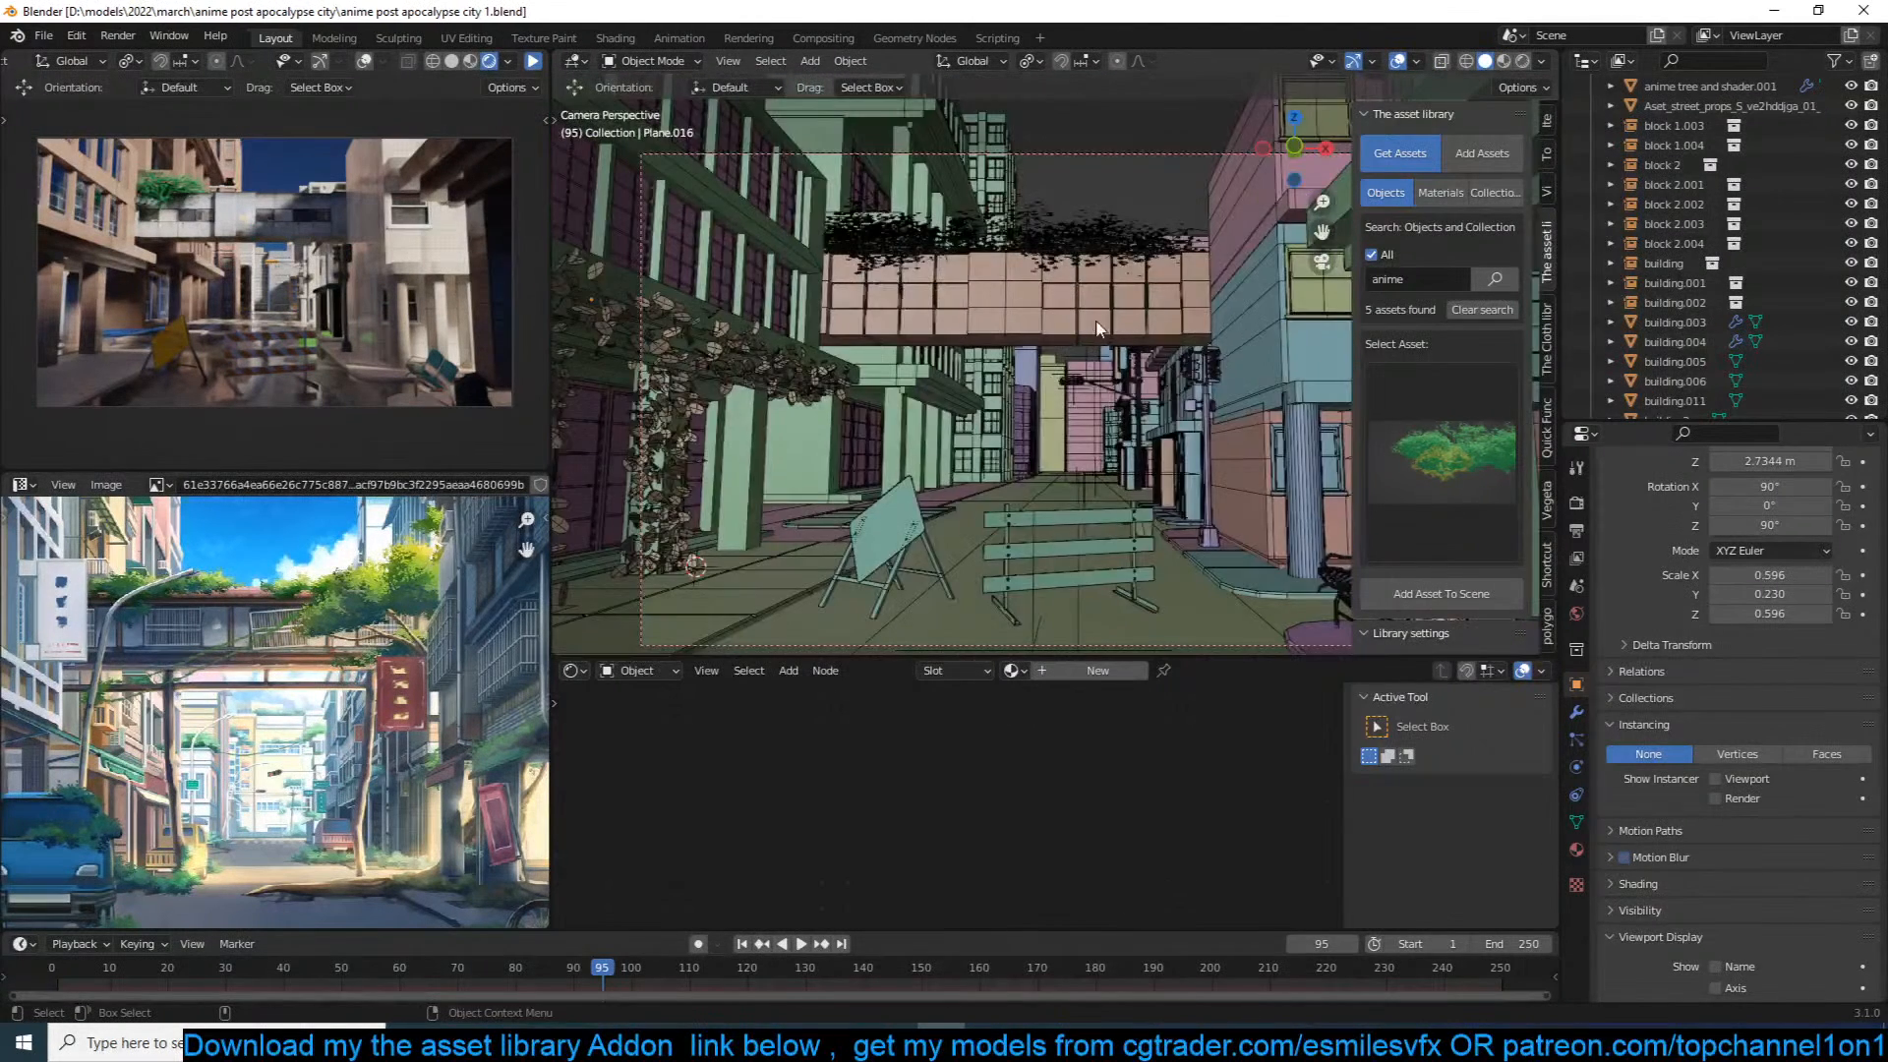
{"action": "key", "text": "ctrl+s"}
{"action": "left_click", "coordinate": [532, 62]}
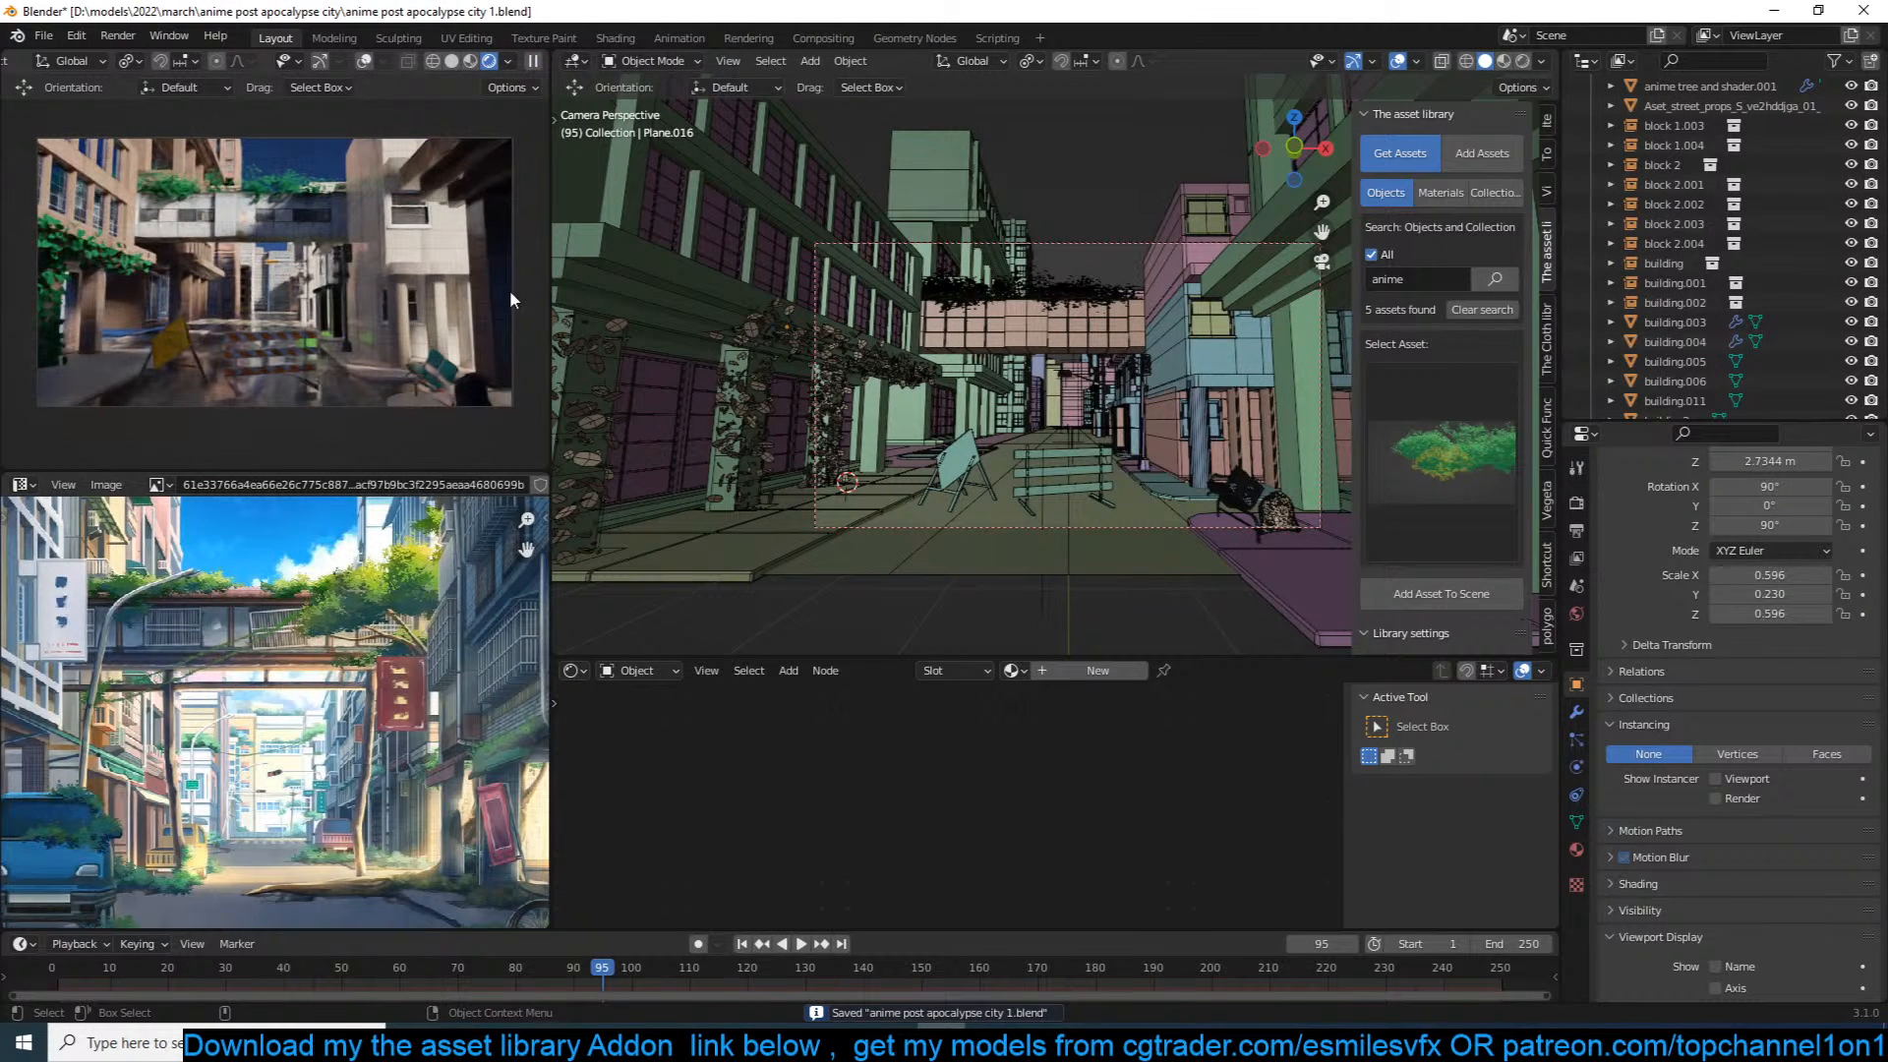
{"action": "left_click", "coordinate": [533, 61]}
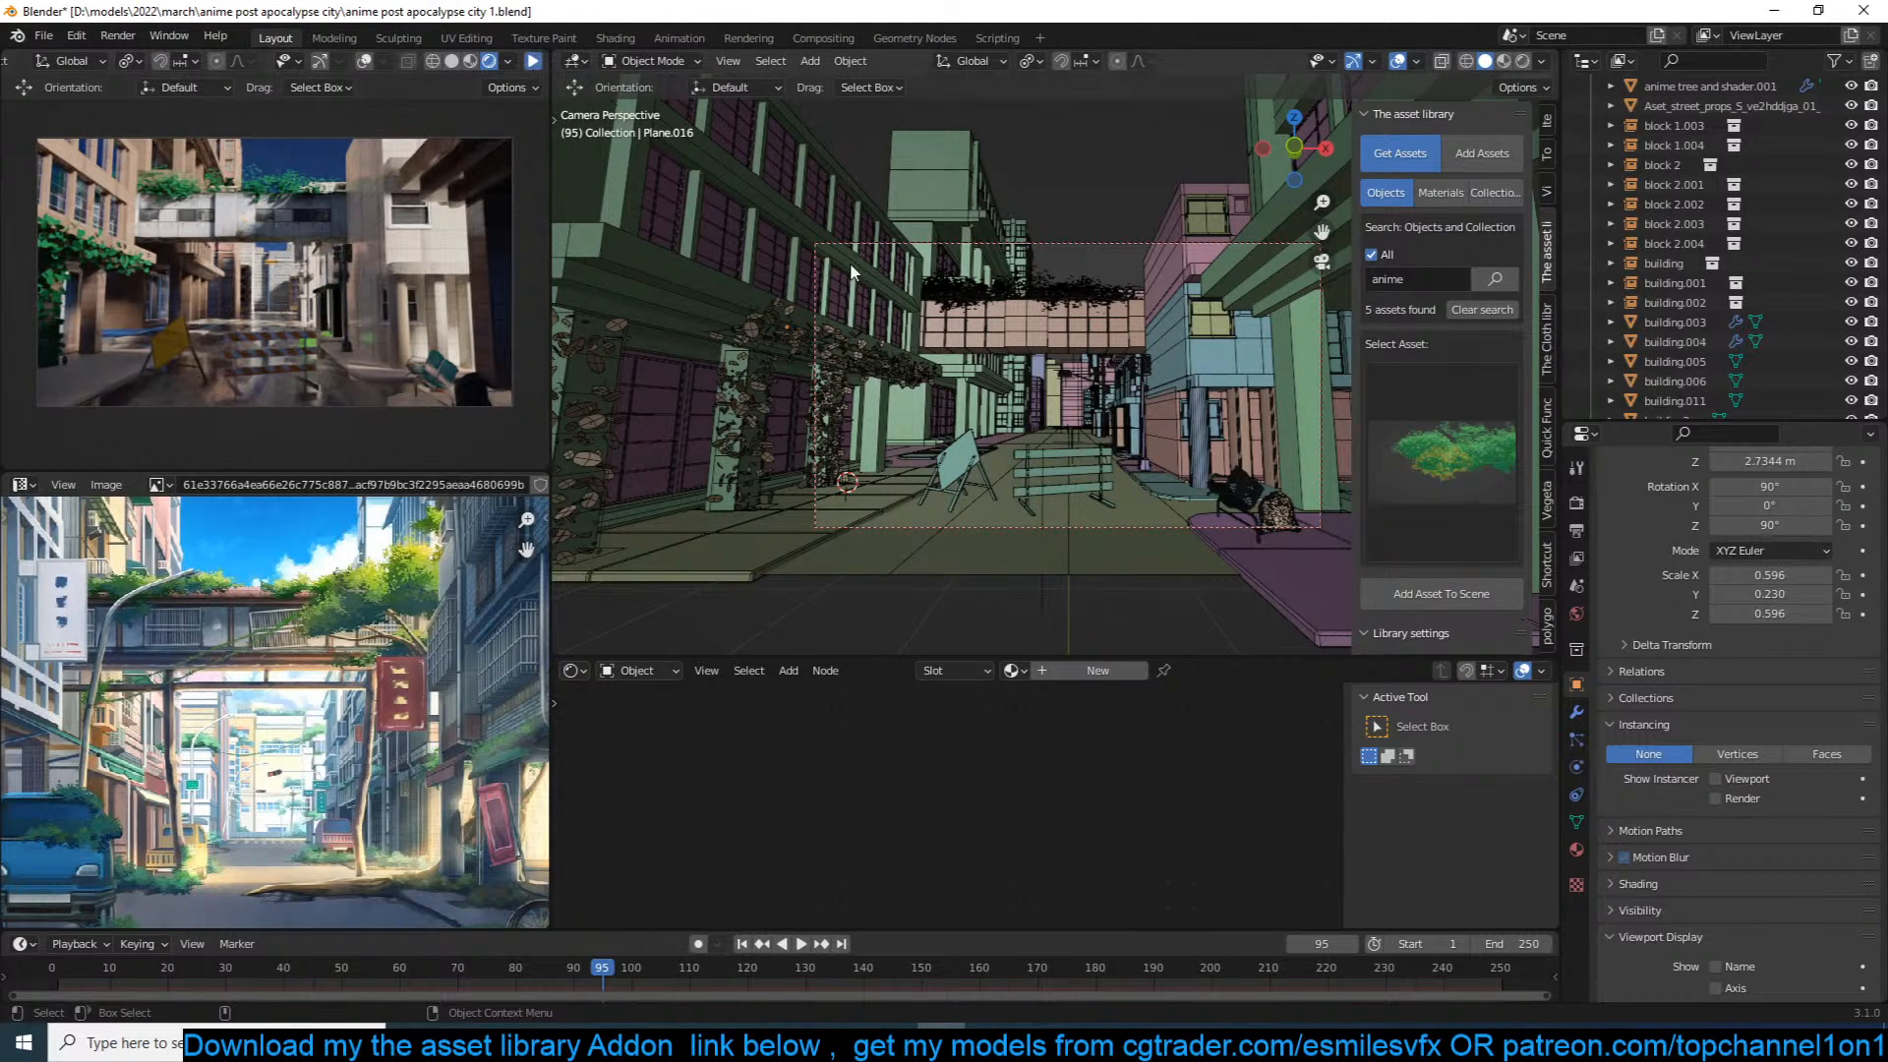
Step: Select the ledge and pillar leaf mesh and set its particle system's hair length to 1 m
{"action": "scroll", "coordinate": [787, 295], "scroll_direction": "up", "scroll_amount": 3}
{"action": "left_click", "coordinate": [801, 393]}
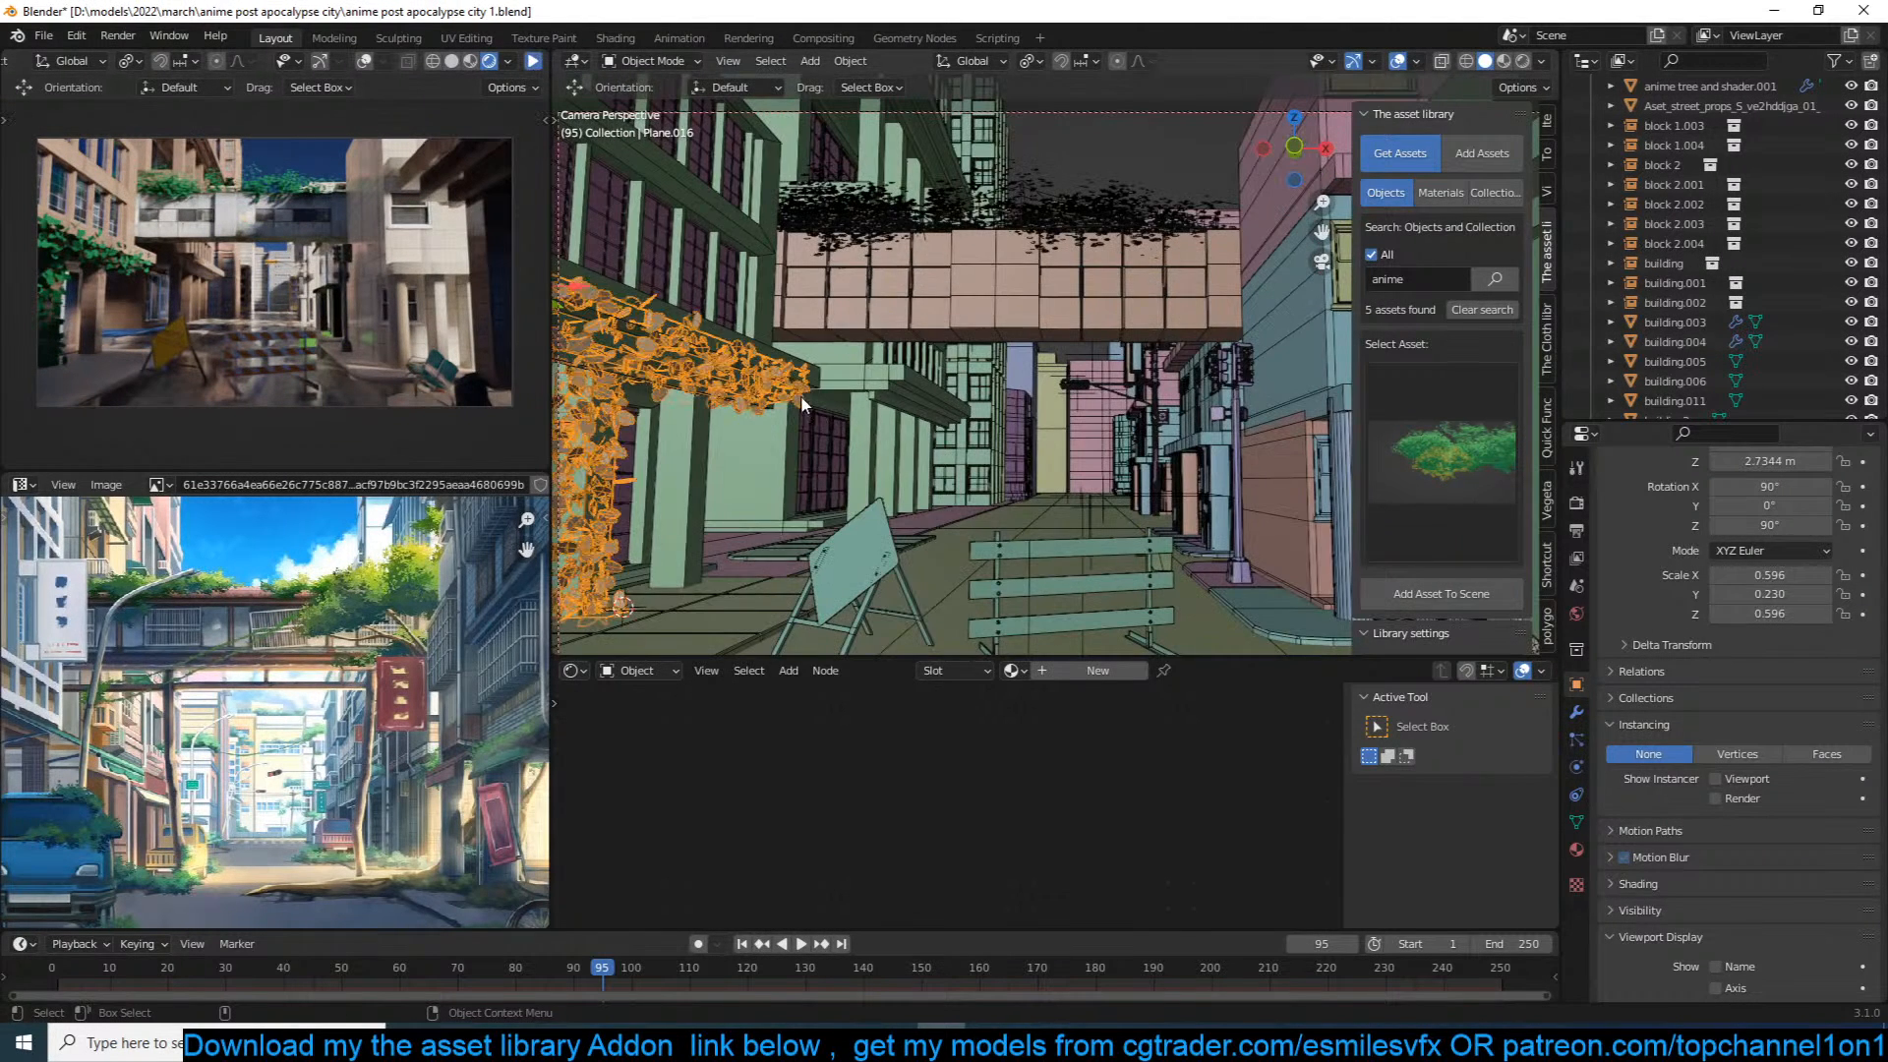
{"action": "left_click", "coordinate": [1576, 739]}
{"action": "left_click", "coordinate": [1798, 599]}
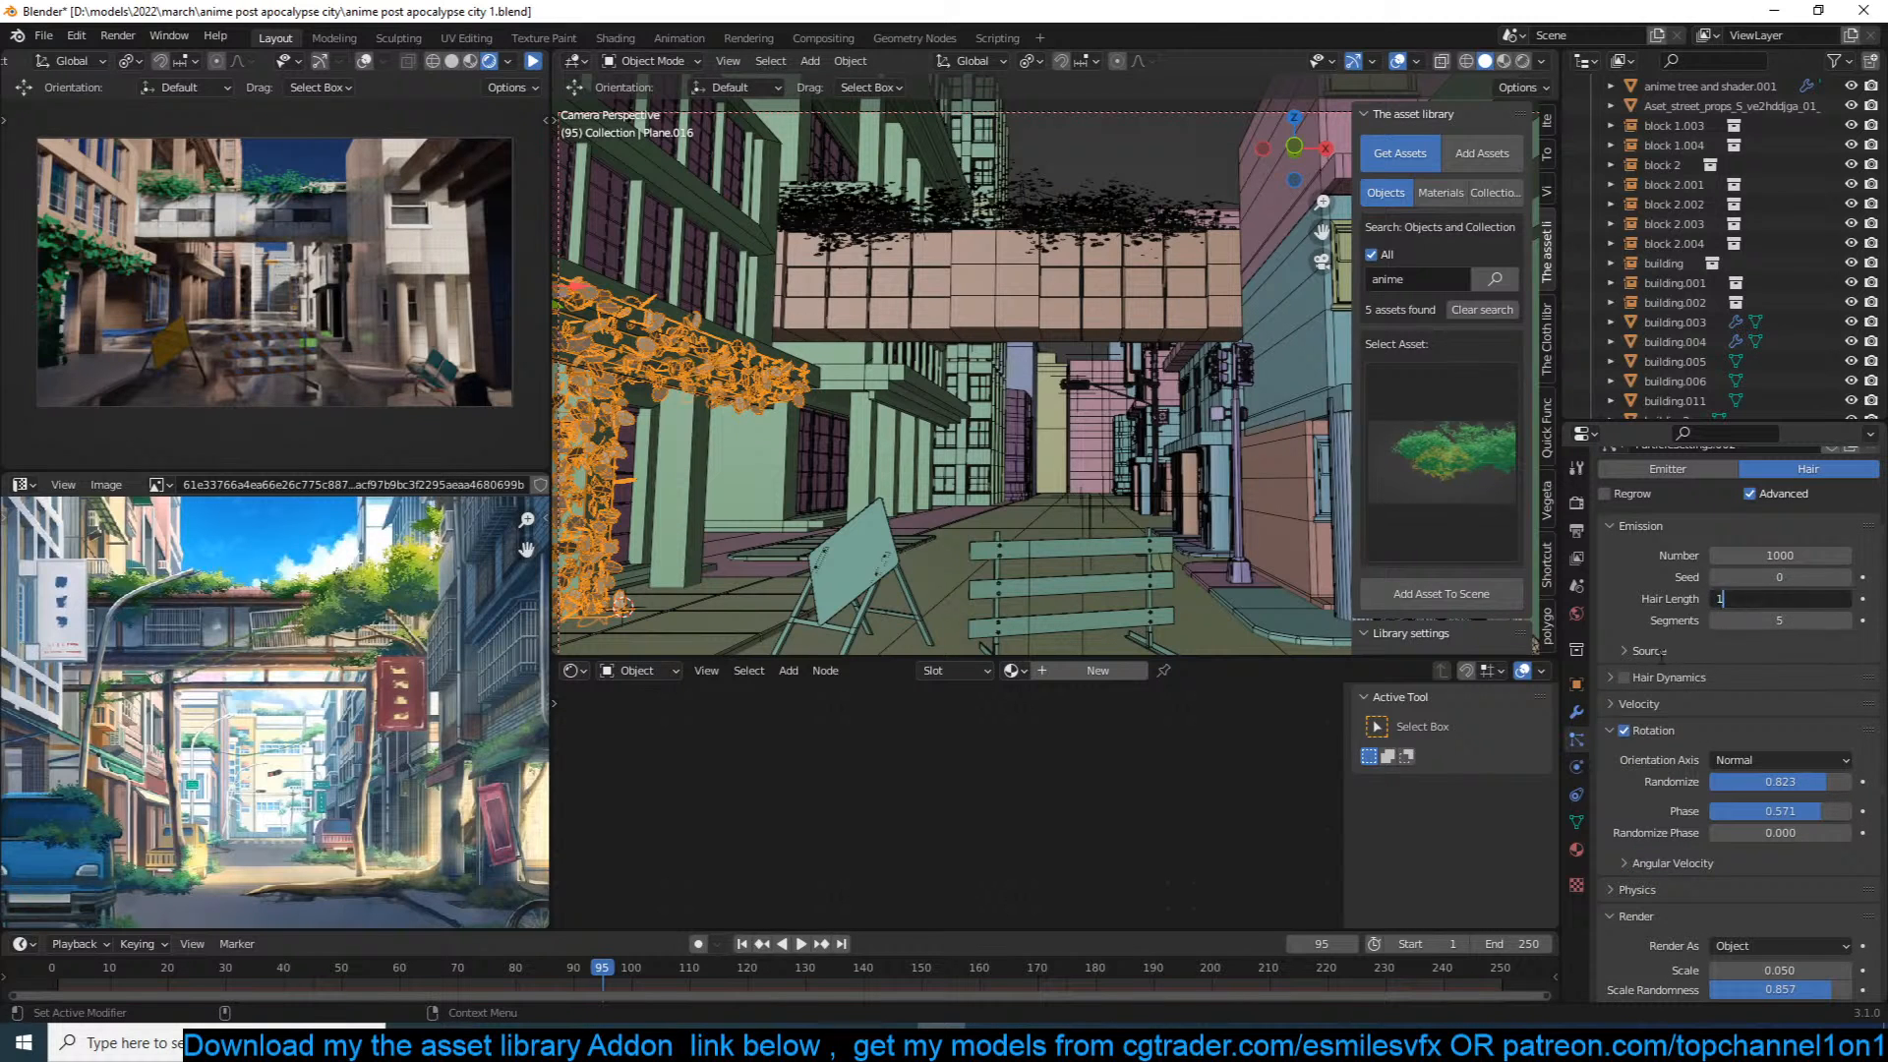
{"action": "type", "text": "1"}
{"action": "key", "text": "Return"}
Step: Lower the leaf particle system's emission number and enable Simple children
{"action": "scroll", "coordinate": [1781, 792], "scroll_direction": "down", "scroll_amount": 7}
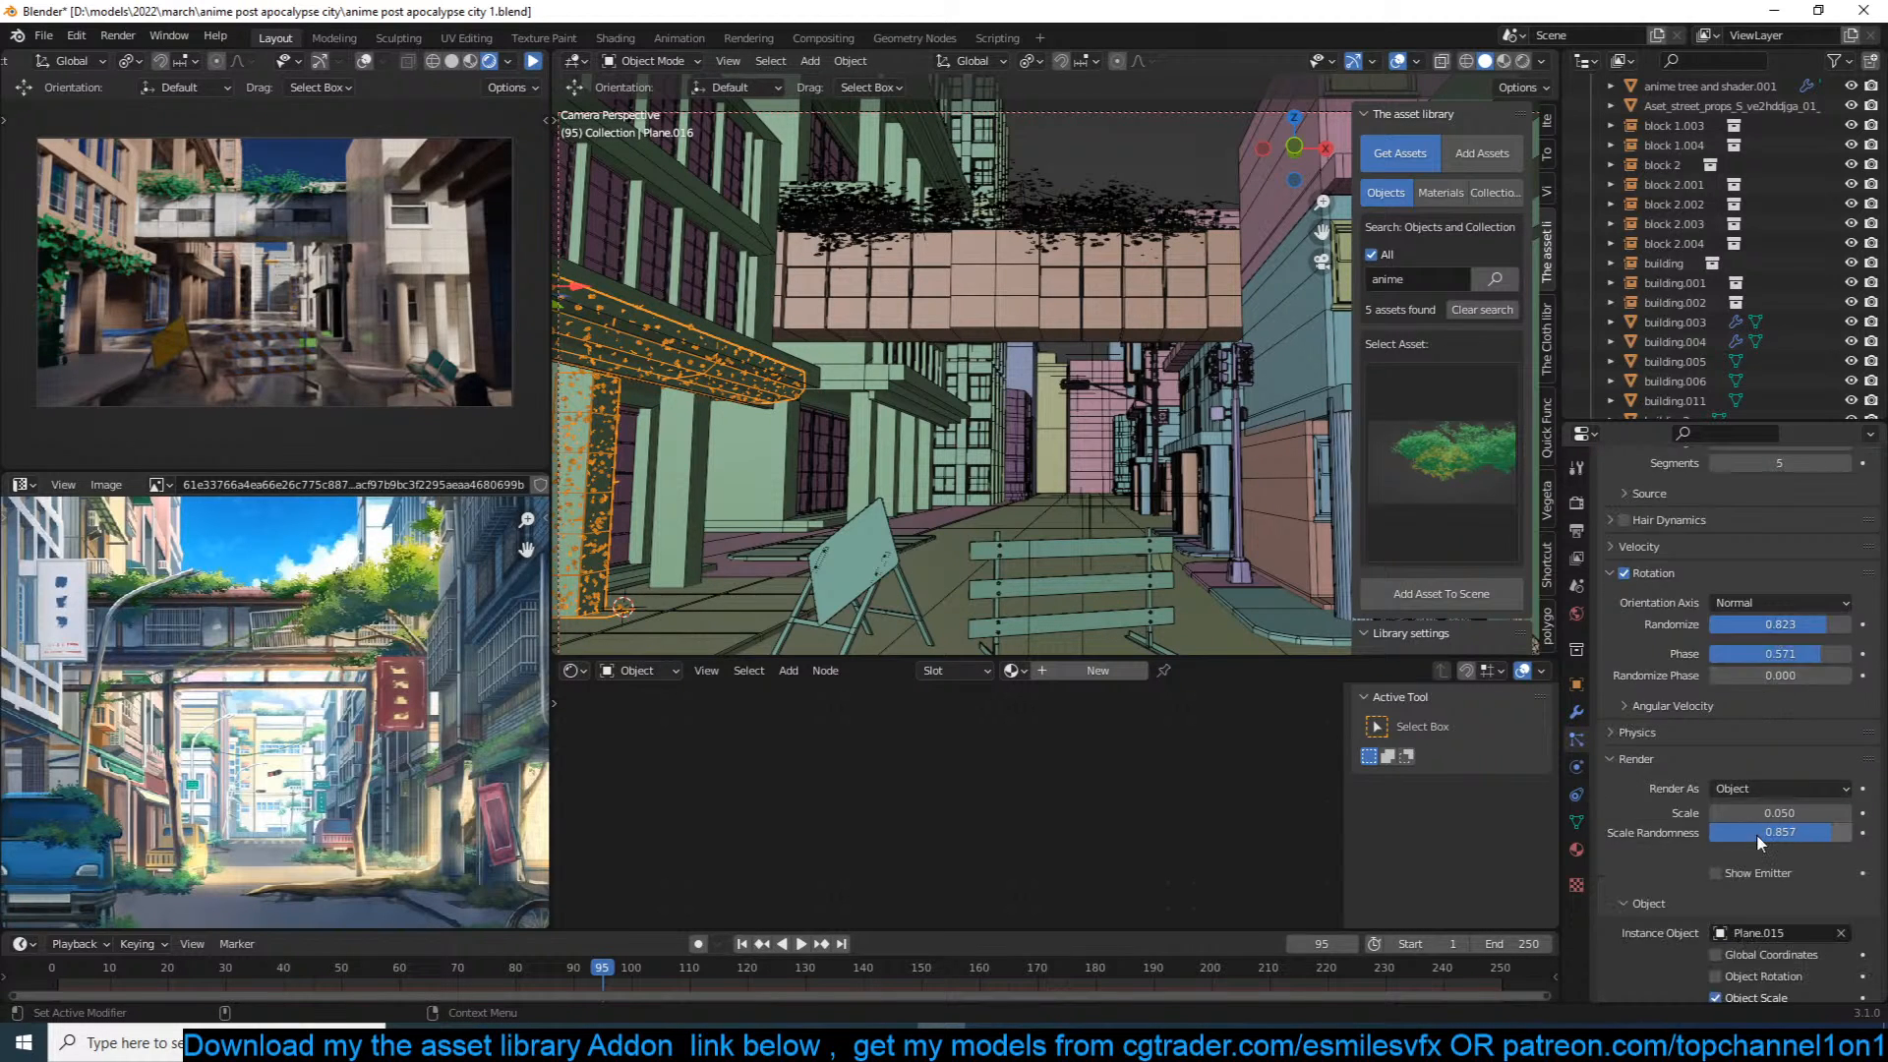
{"action": "scroll", "coordinate": [1718, 724], "scroll_direction": "up", "scroll_amount": 8}
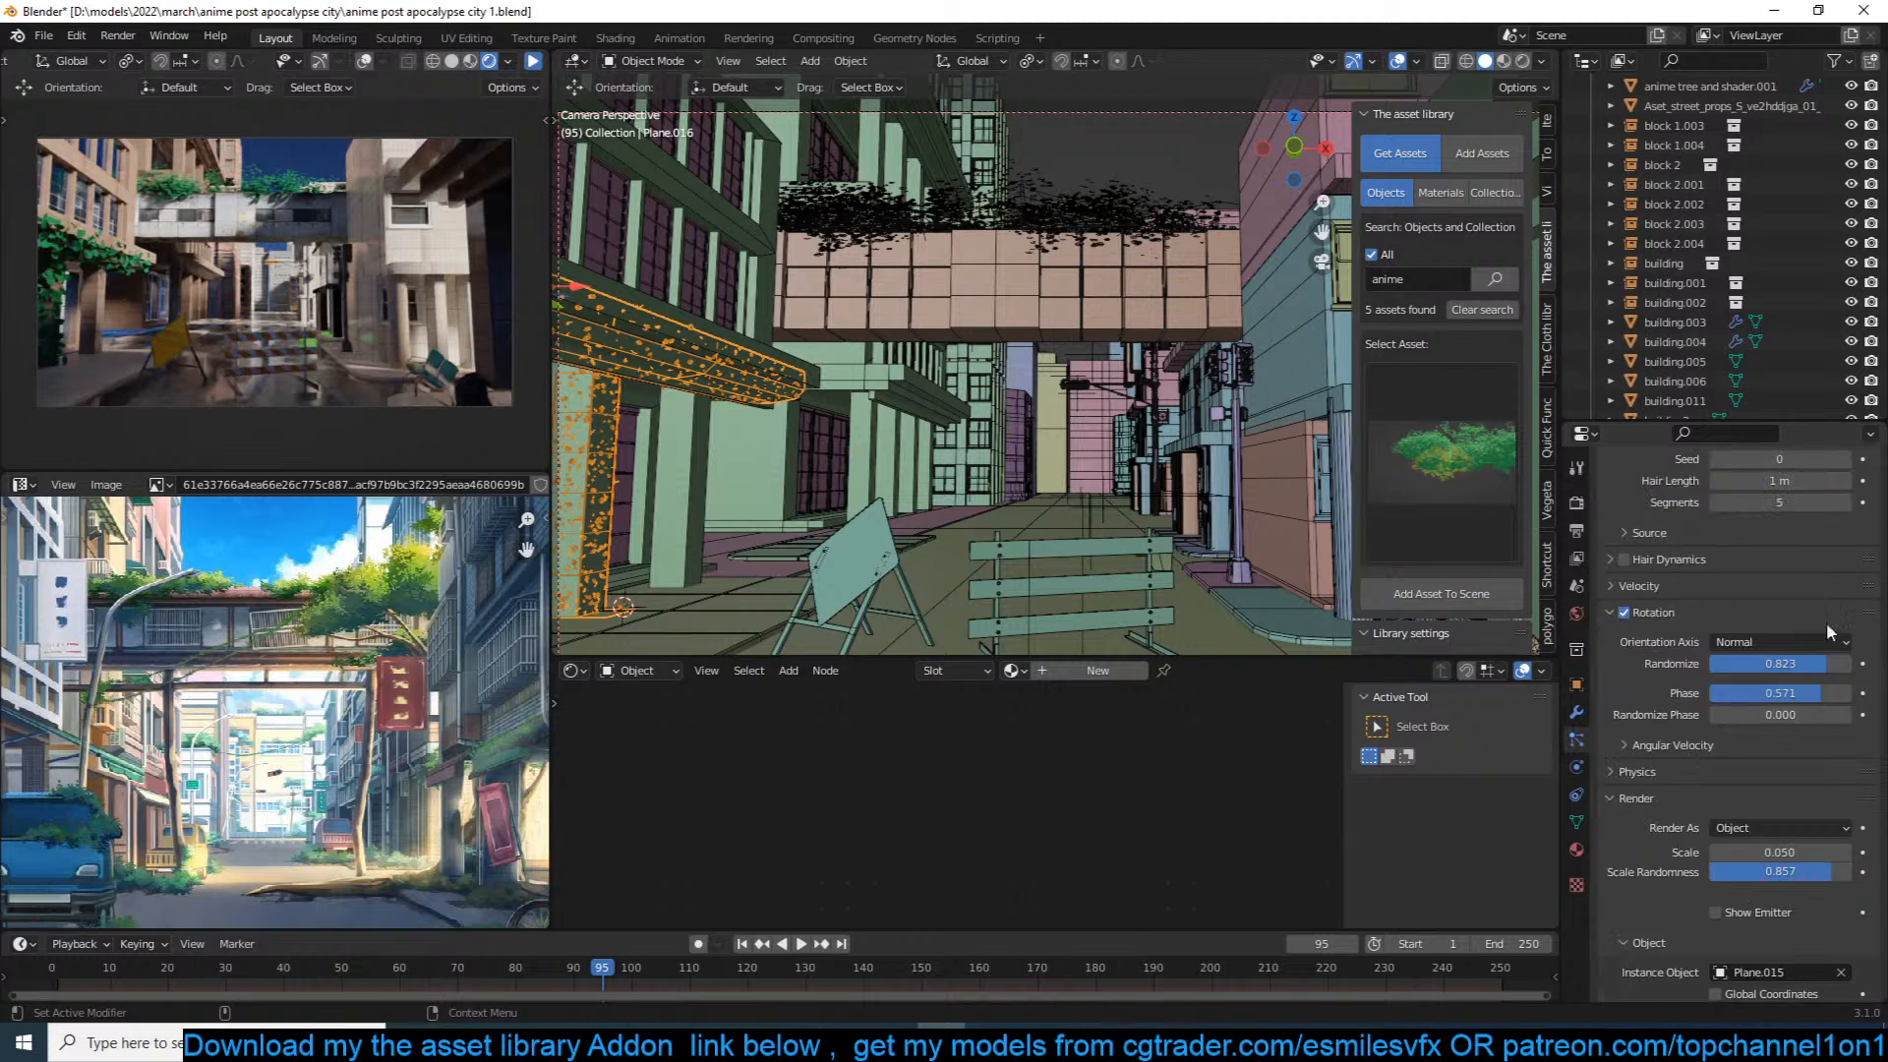
{"action": "scroll", "coordinate": [1791, 897], "scroll_direction": "up", "scroll_amount": 3}
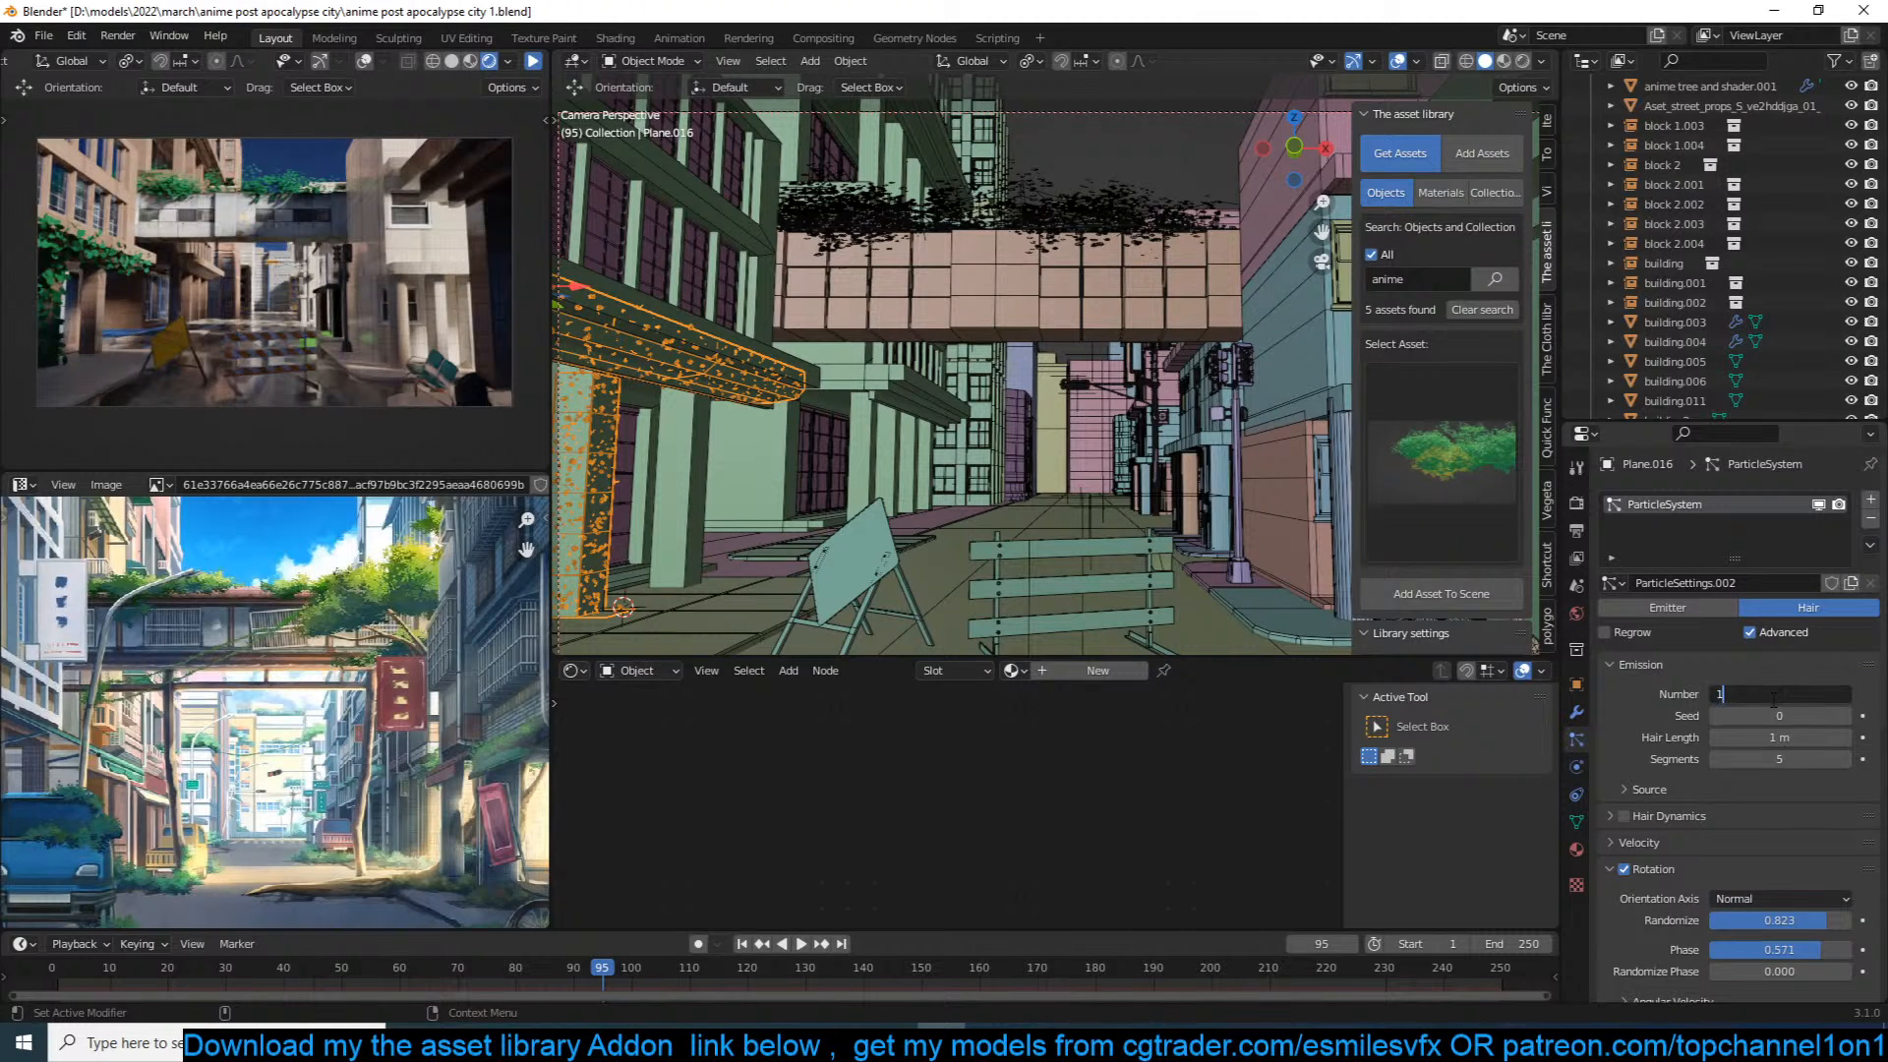
{"action": "key", "text": "Return"}
{"action": "scroll", "coordinate": [1702, 881], "scroll_direction": "down", "scroll_amount": 13}
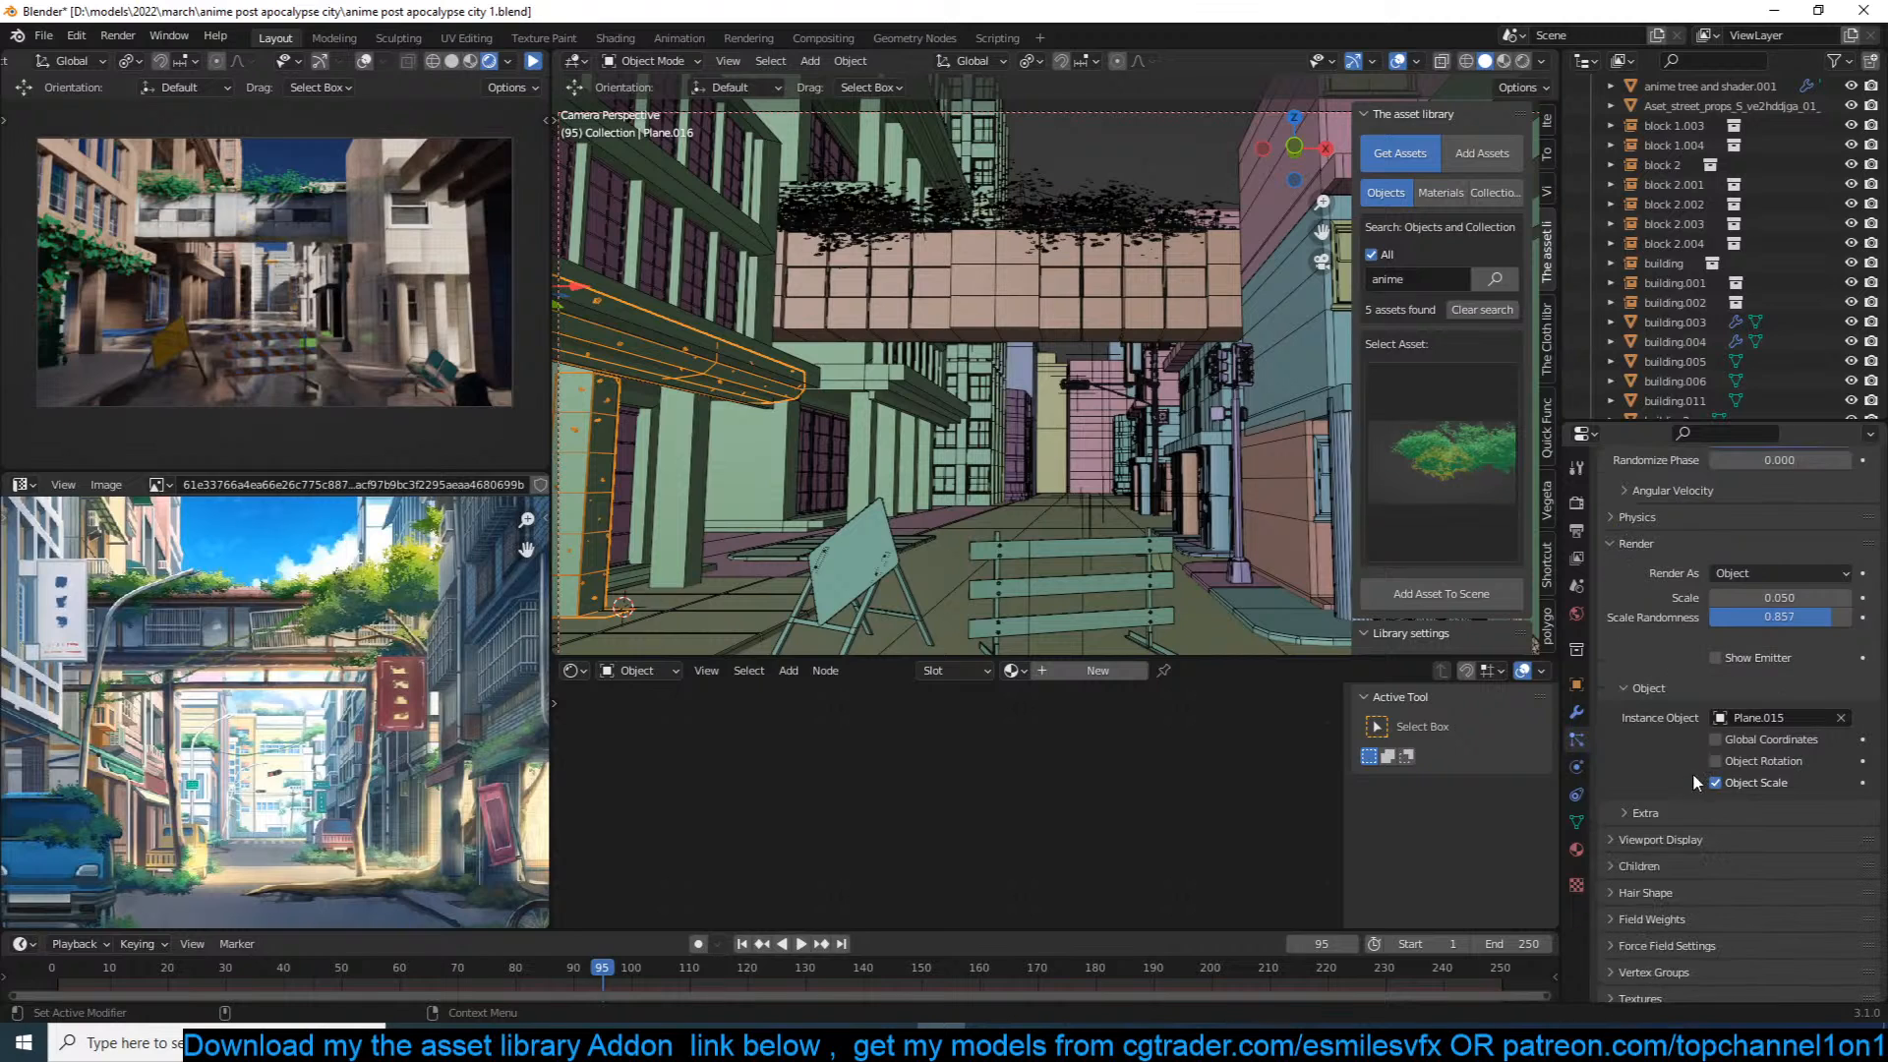
{"action": "left_click", "coordinate": [1648, 867]}
{"action": "scroll", "coordinate": [1711, 854], "scroll_direction": "down", "scroll_amount": 2}
{"action": "left_click", "coordinate": [1764, 822]}
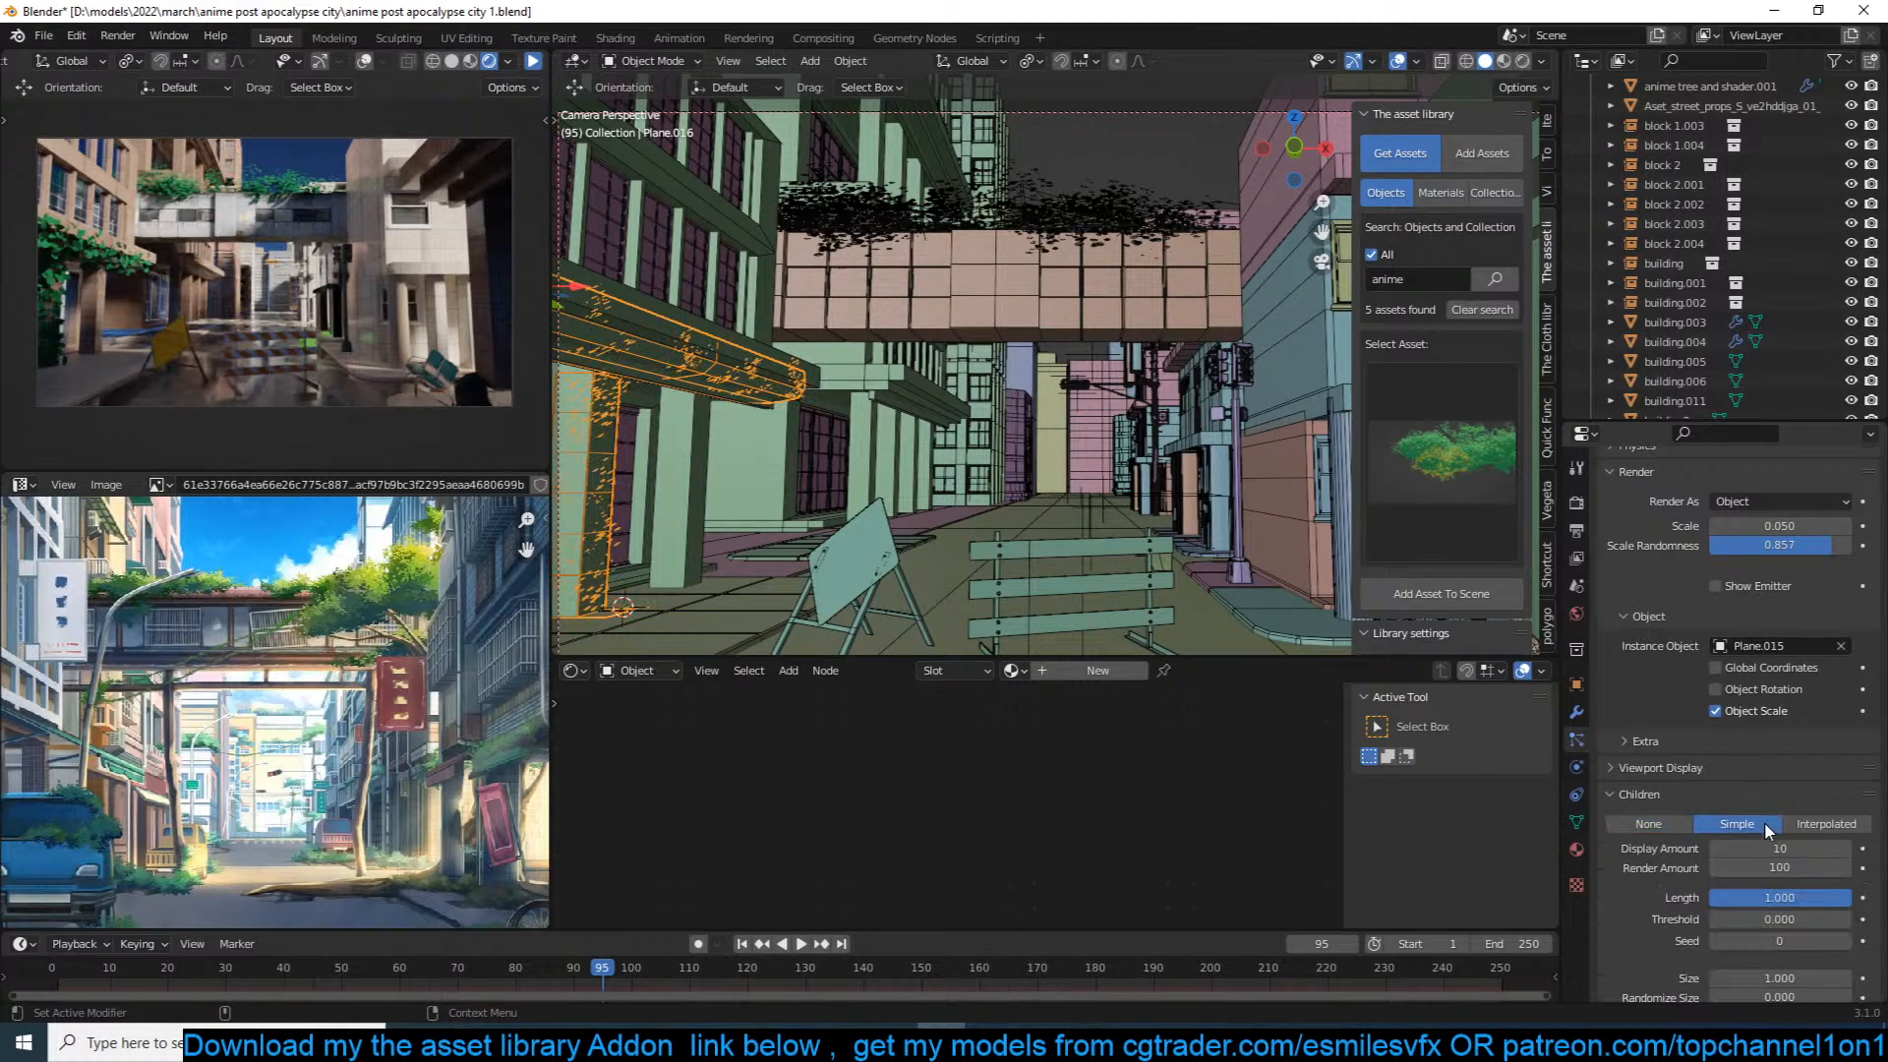
Step: Set the children's size to 1.083, size randomness to 0.701, radius to 0.27 m and display amount to 86, and the emission number to 134
{"action": "scroll", "coordinate": [1784, 804], "scroll_direction": "down", "scroll_amount": 5}
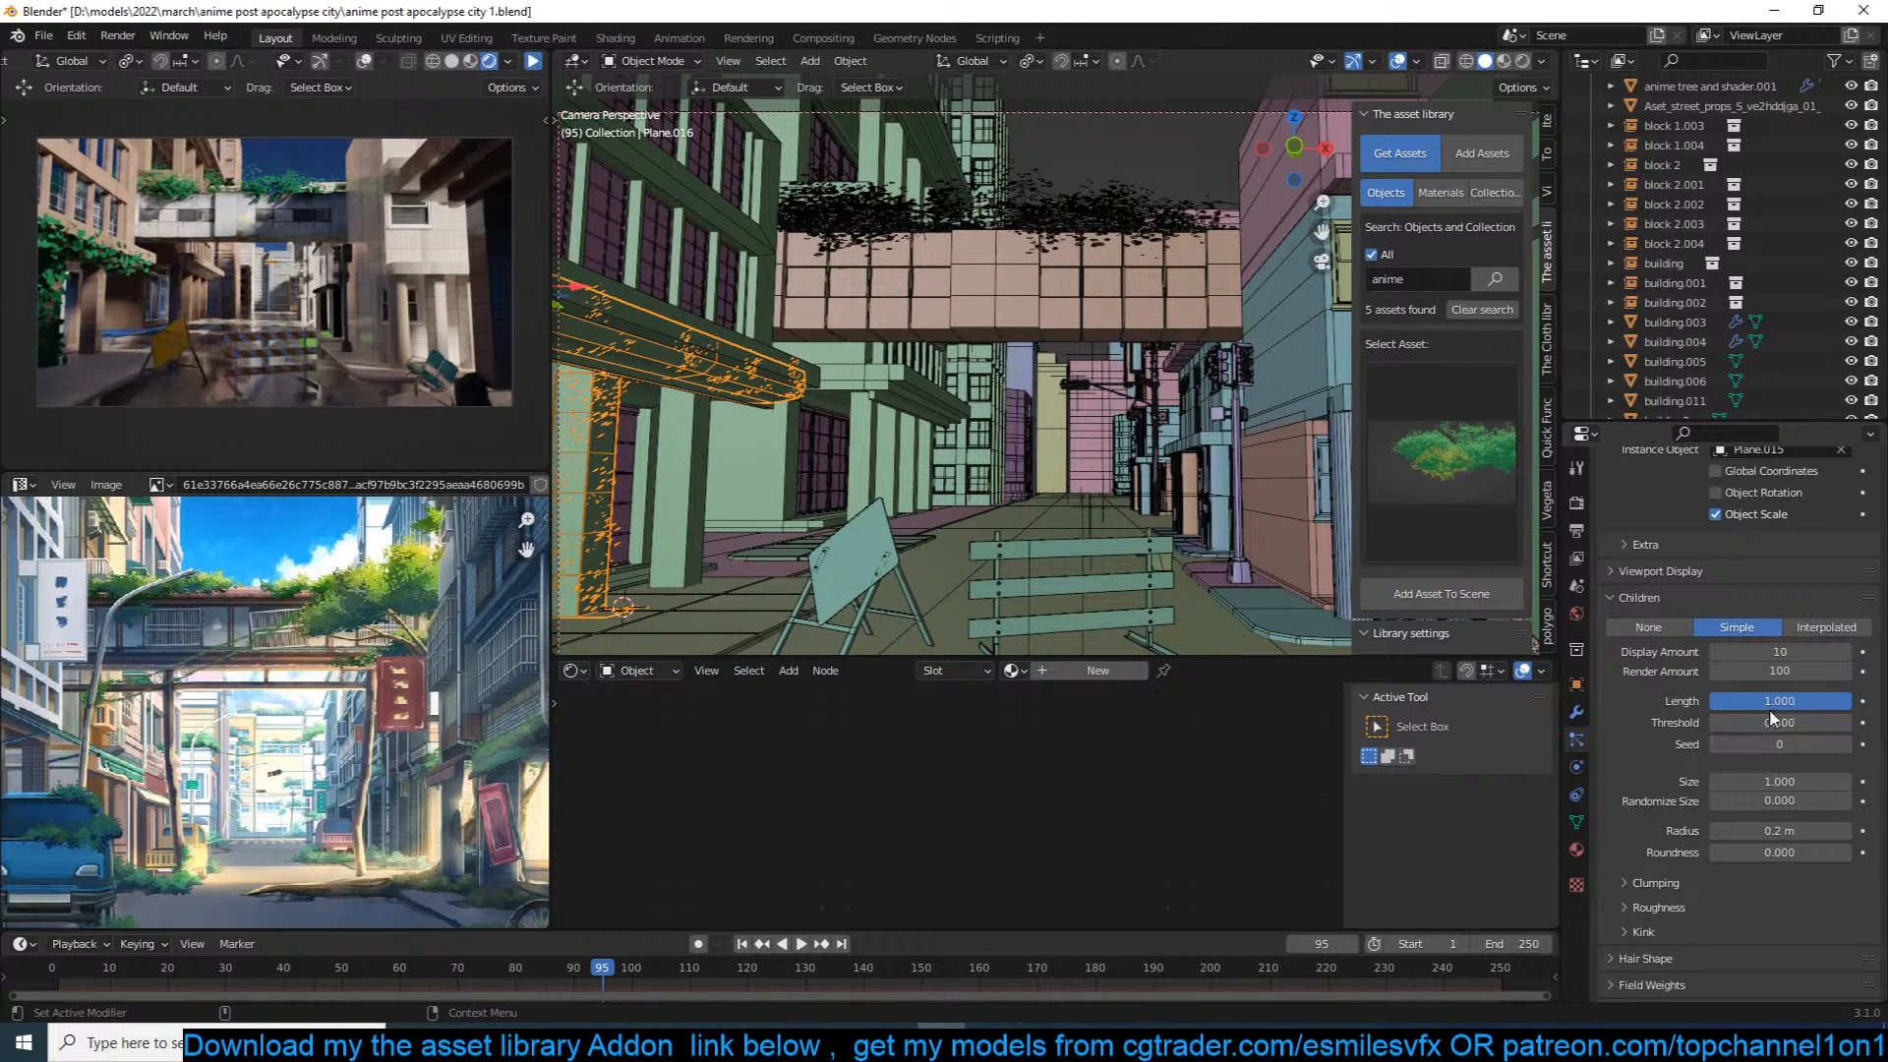
{"action": "left_click_drag", "start_coordinate": [1769, 781], "coordinate": [1760, 831]}
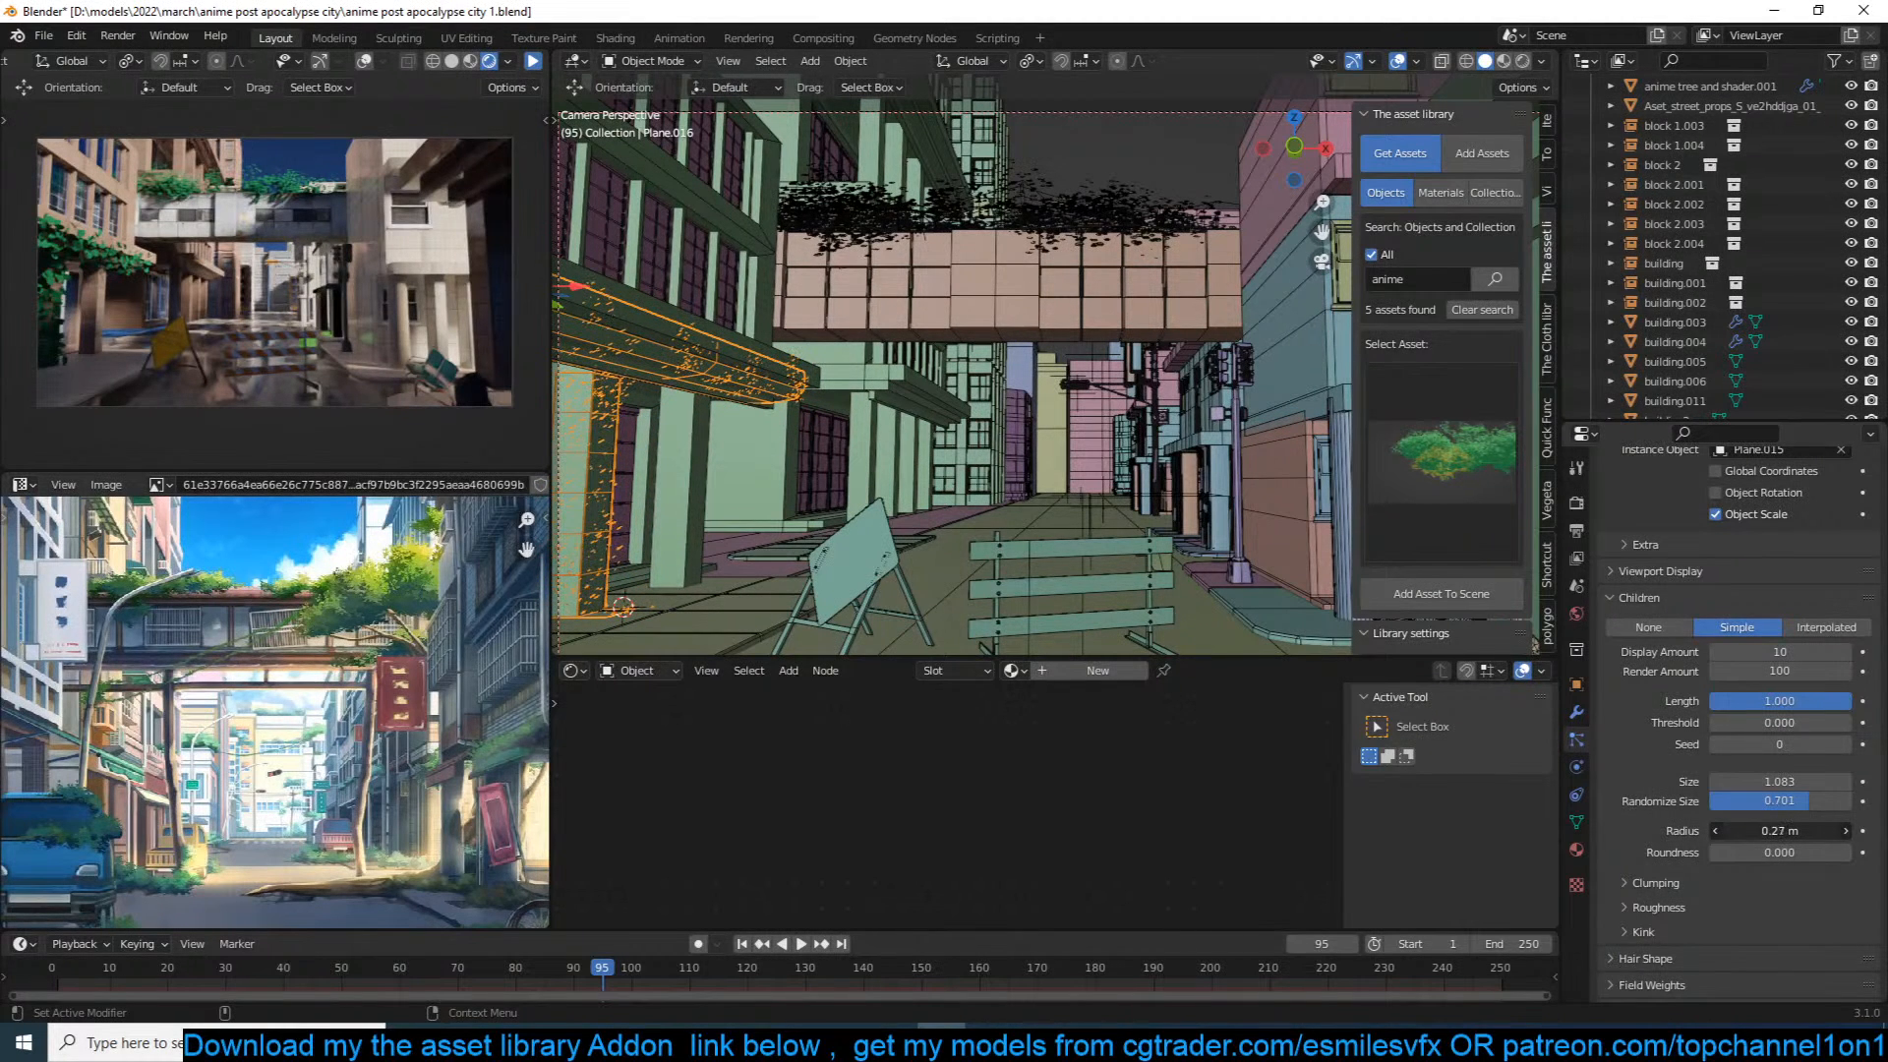
{"action": "scroll", "coordinate": [1760, 831], "scroll_direction": "up", "scroll_amount": 2}
{"action": "left_click_drag", "start_coordinate": [1760, 730], "coordinate": [1789, 730]}
{"action": "scroll", "coordinate": [1779, 733], "scroll_direction": "up", "scroll_amount": 12}
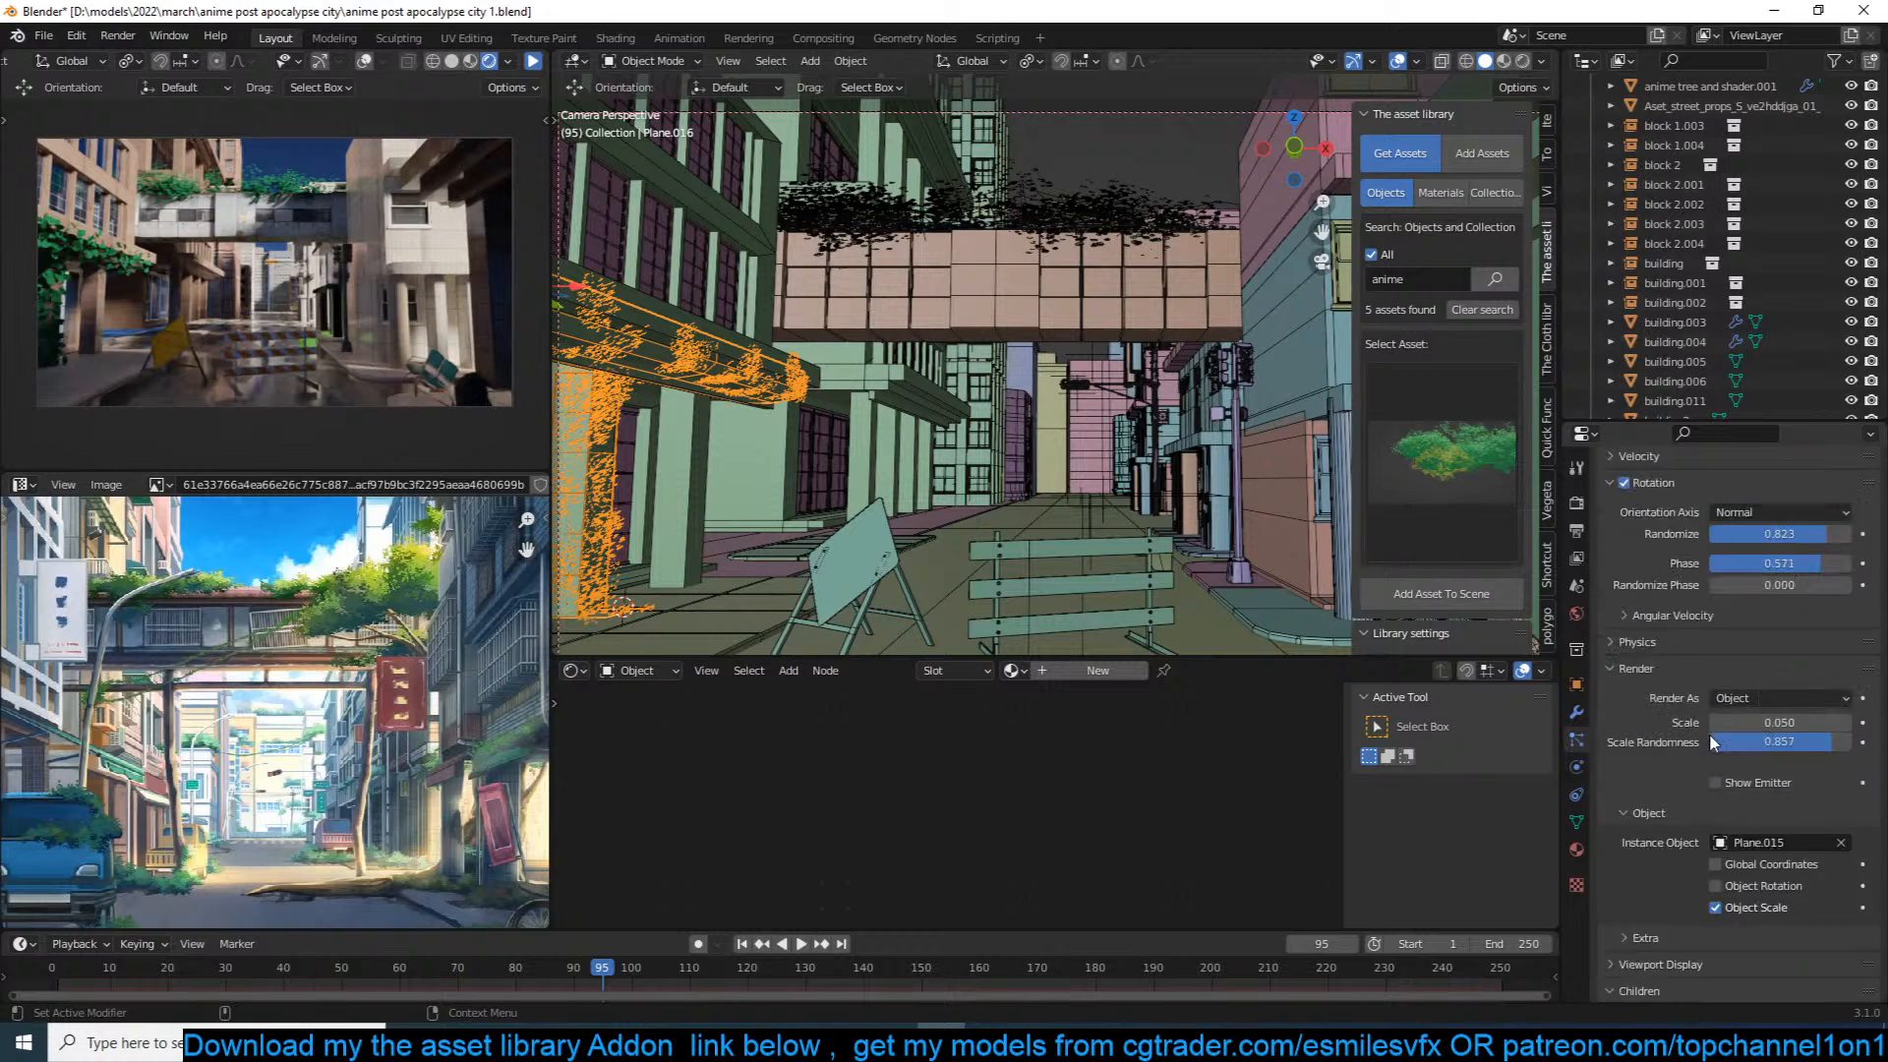
{"action": "left_click_drag", "start_coordinate": [1774, 504], "coordinate": [1804, 505]}
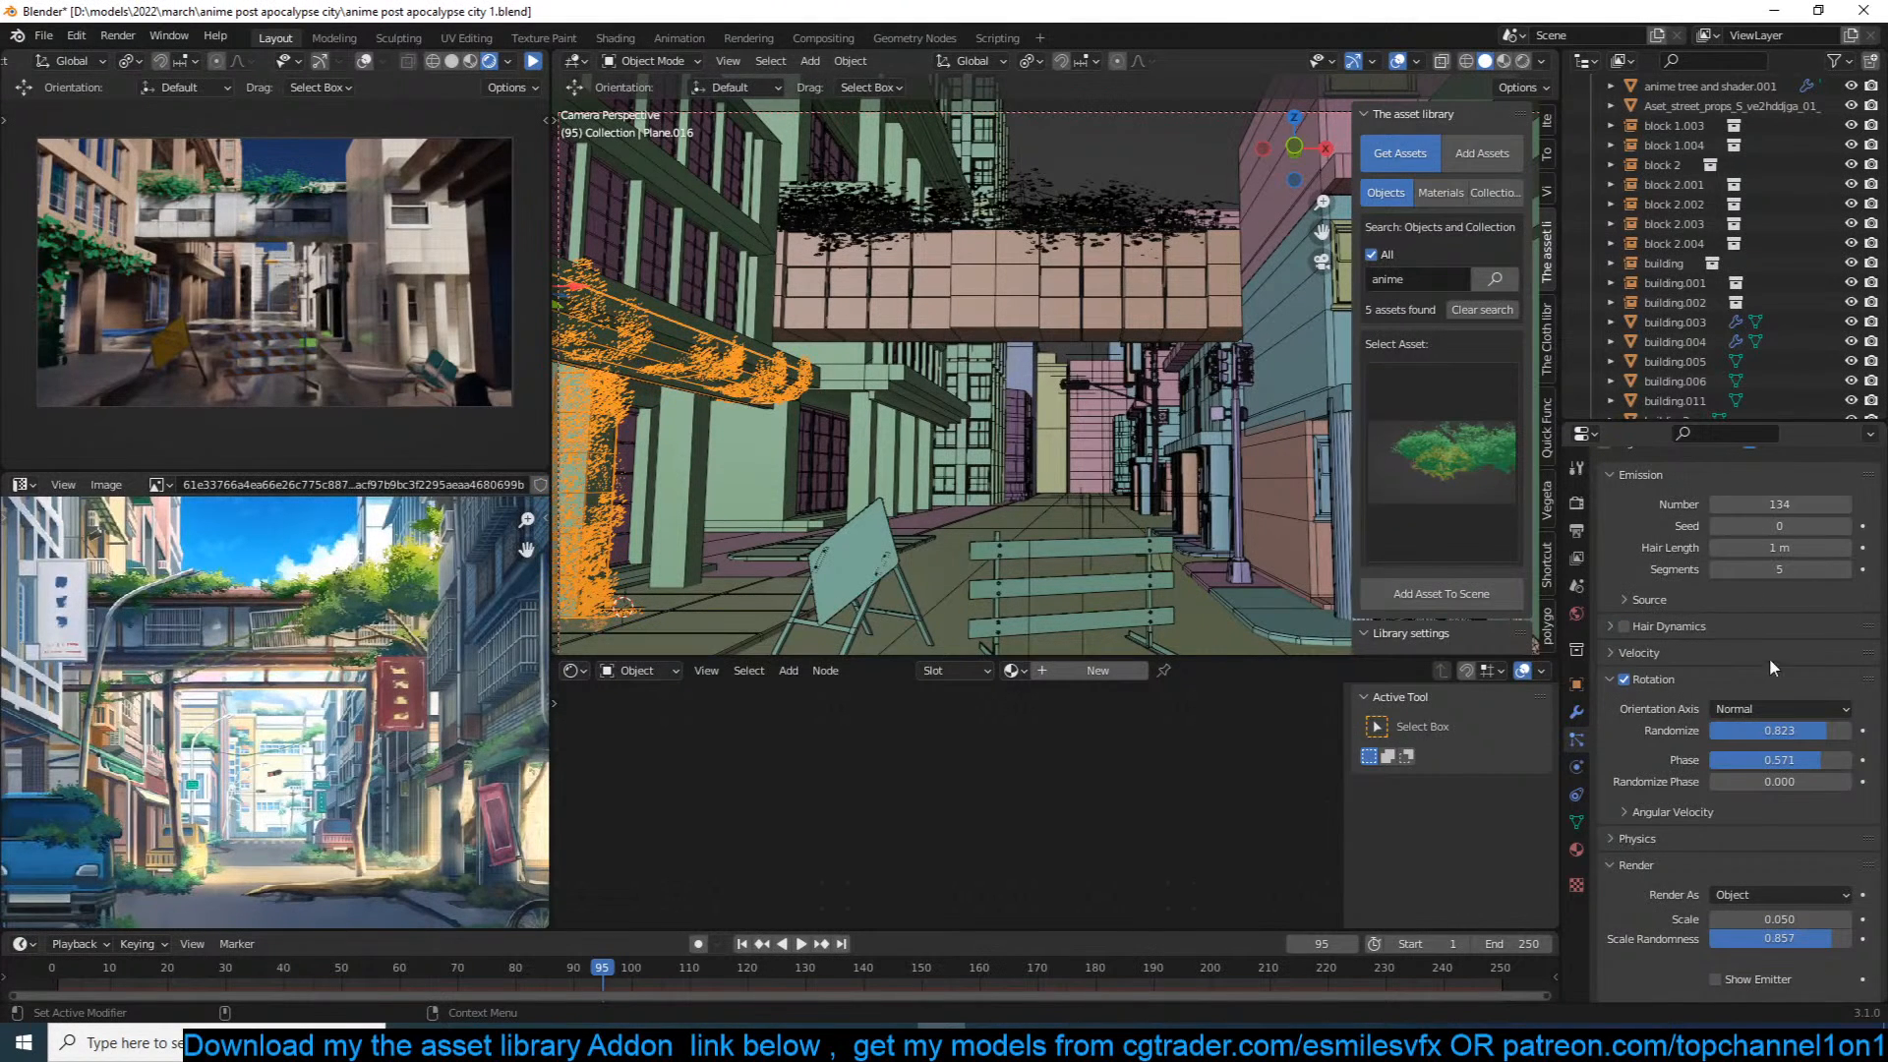
Step: Set the children's clump to 0.367, uniform roughness to 0.024 and uniform roughness size to 1.037
{"action": "scroll", "coordinate": [1756, 616], "scroll_direction": "down", "scroll_amount": 6}
{"action": "scroll", "coordinate": [1746, 682], "scroll_direction": "down", "scroll_amount": 9}
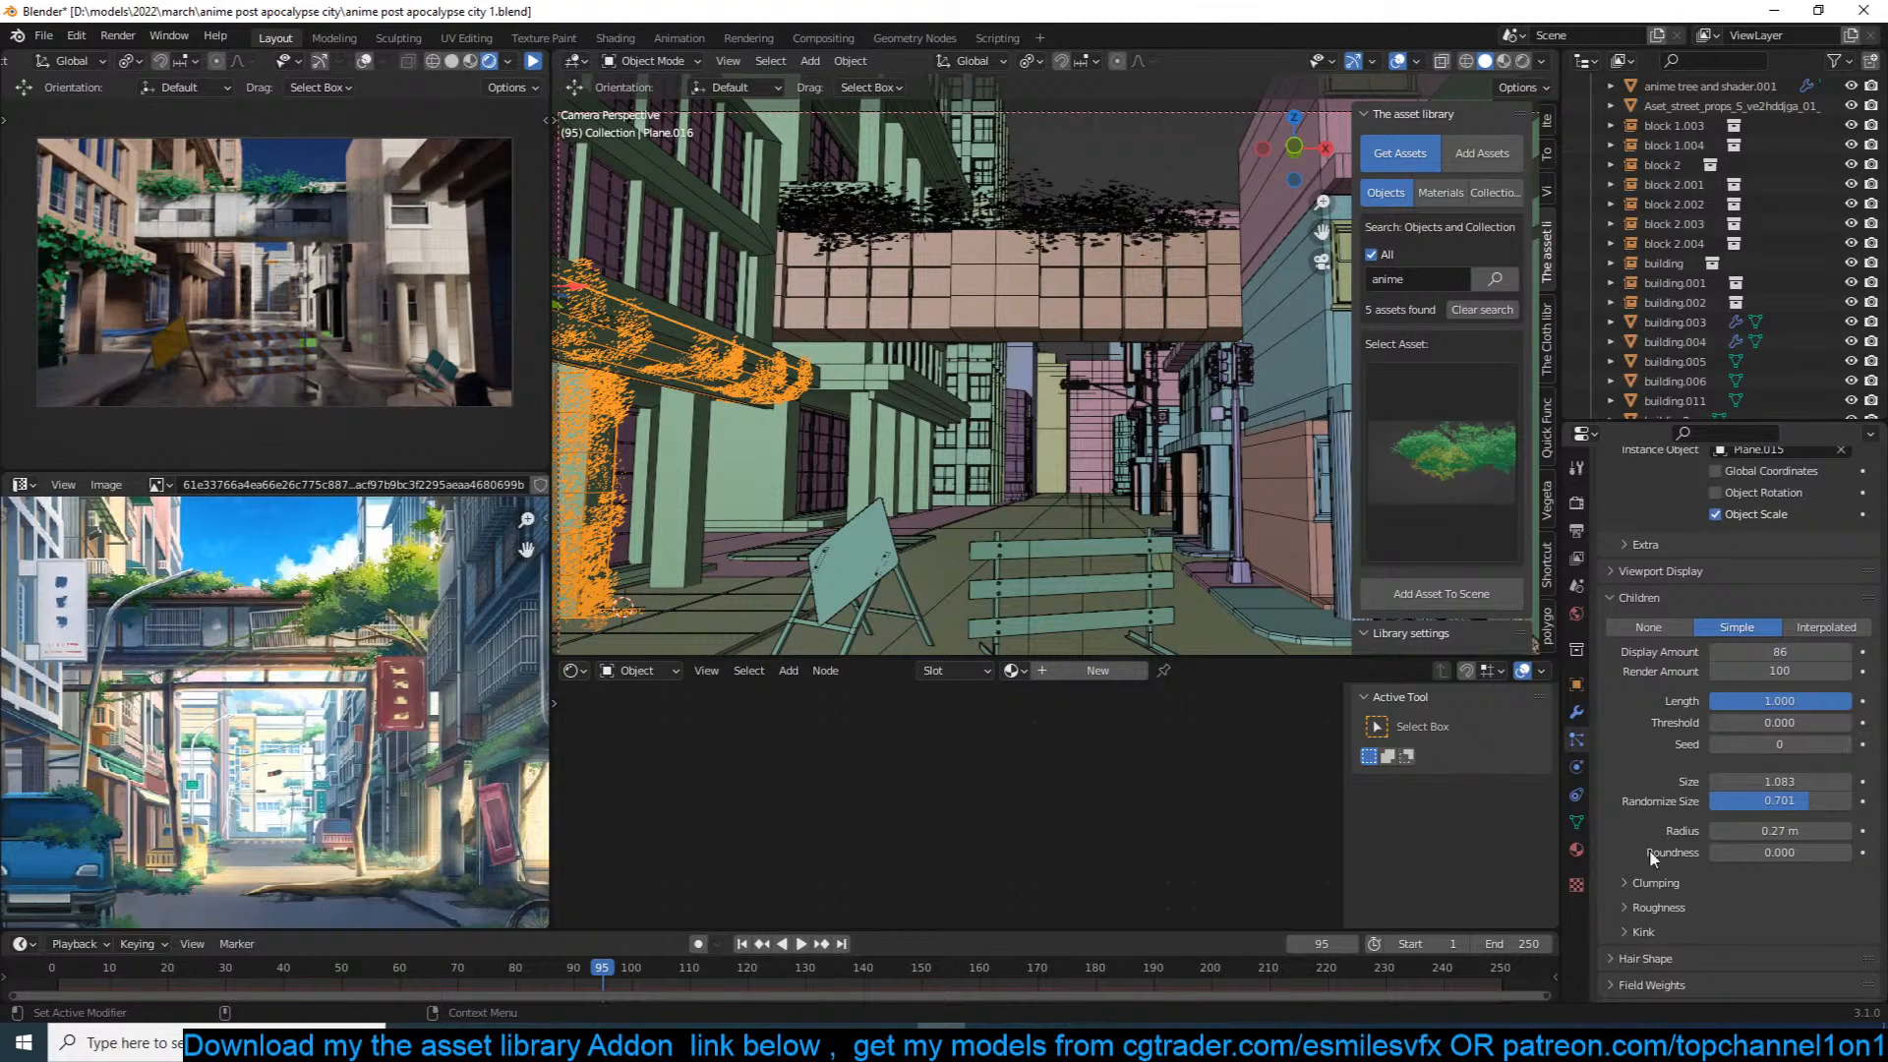
{"action": "left_click", "coordinate": [1677, 882]}
{"action": "scroll", "coordinate": [1679, 885], "scroll_direction": "down", "scroll_amount": 4}
{"action": "left_click_drag", "start_coordinate": [1795, 769], "coordinate": [1807, 771]}
{"action": "left_click", "coordinate": [1666, 897]}
{"action": "scroll", "coordinate": [1707, 857], "scroll_direction": "down", "scroll_amount": 4}
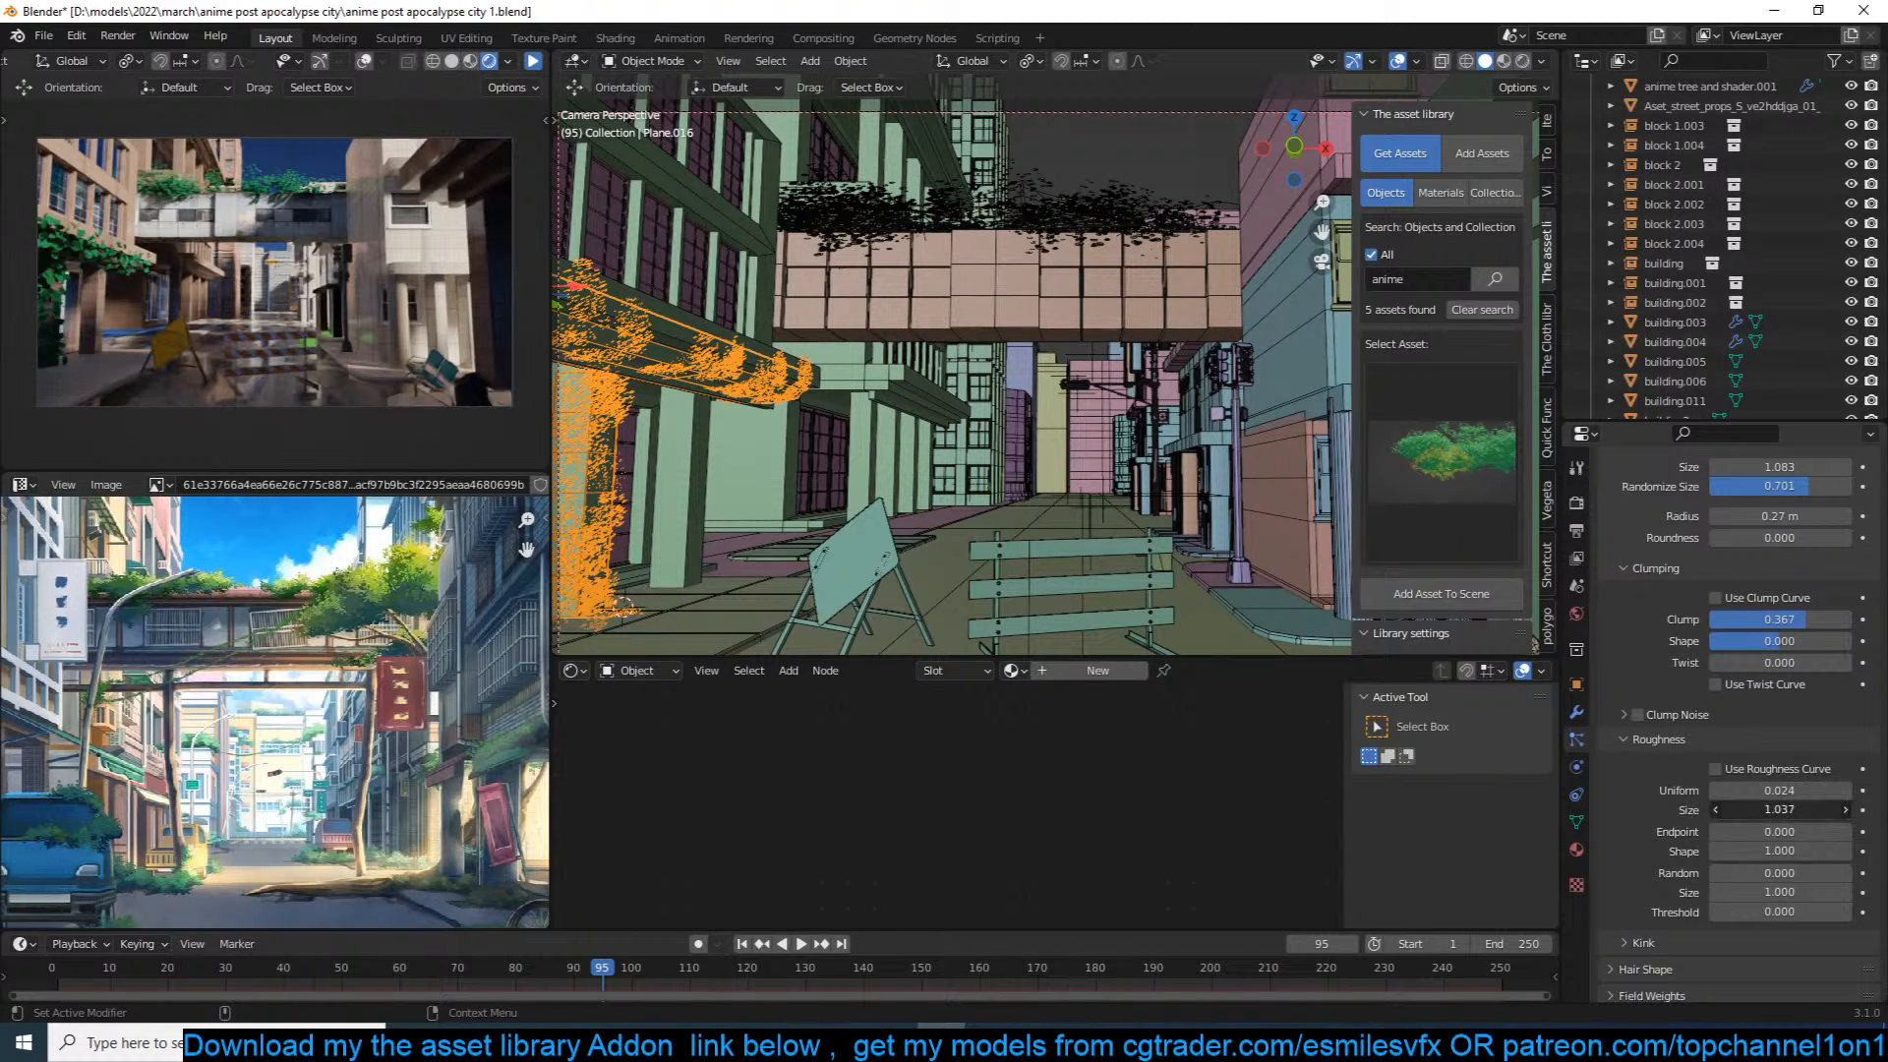
Step: Set the leaf particles' rotation phase to 1.000 and randomize phase to 1.306
{"action": "scroll", "coordinate": [1774, 639], "scroll_direction": "up", "scroll_amount": 9}
{"action": "scroll", "coordinate": [1775, 598], "scroll_direction": "up", "scroll_amount": 10}
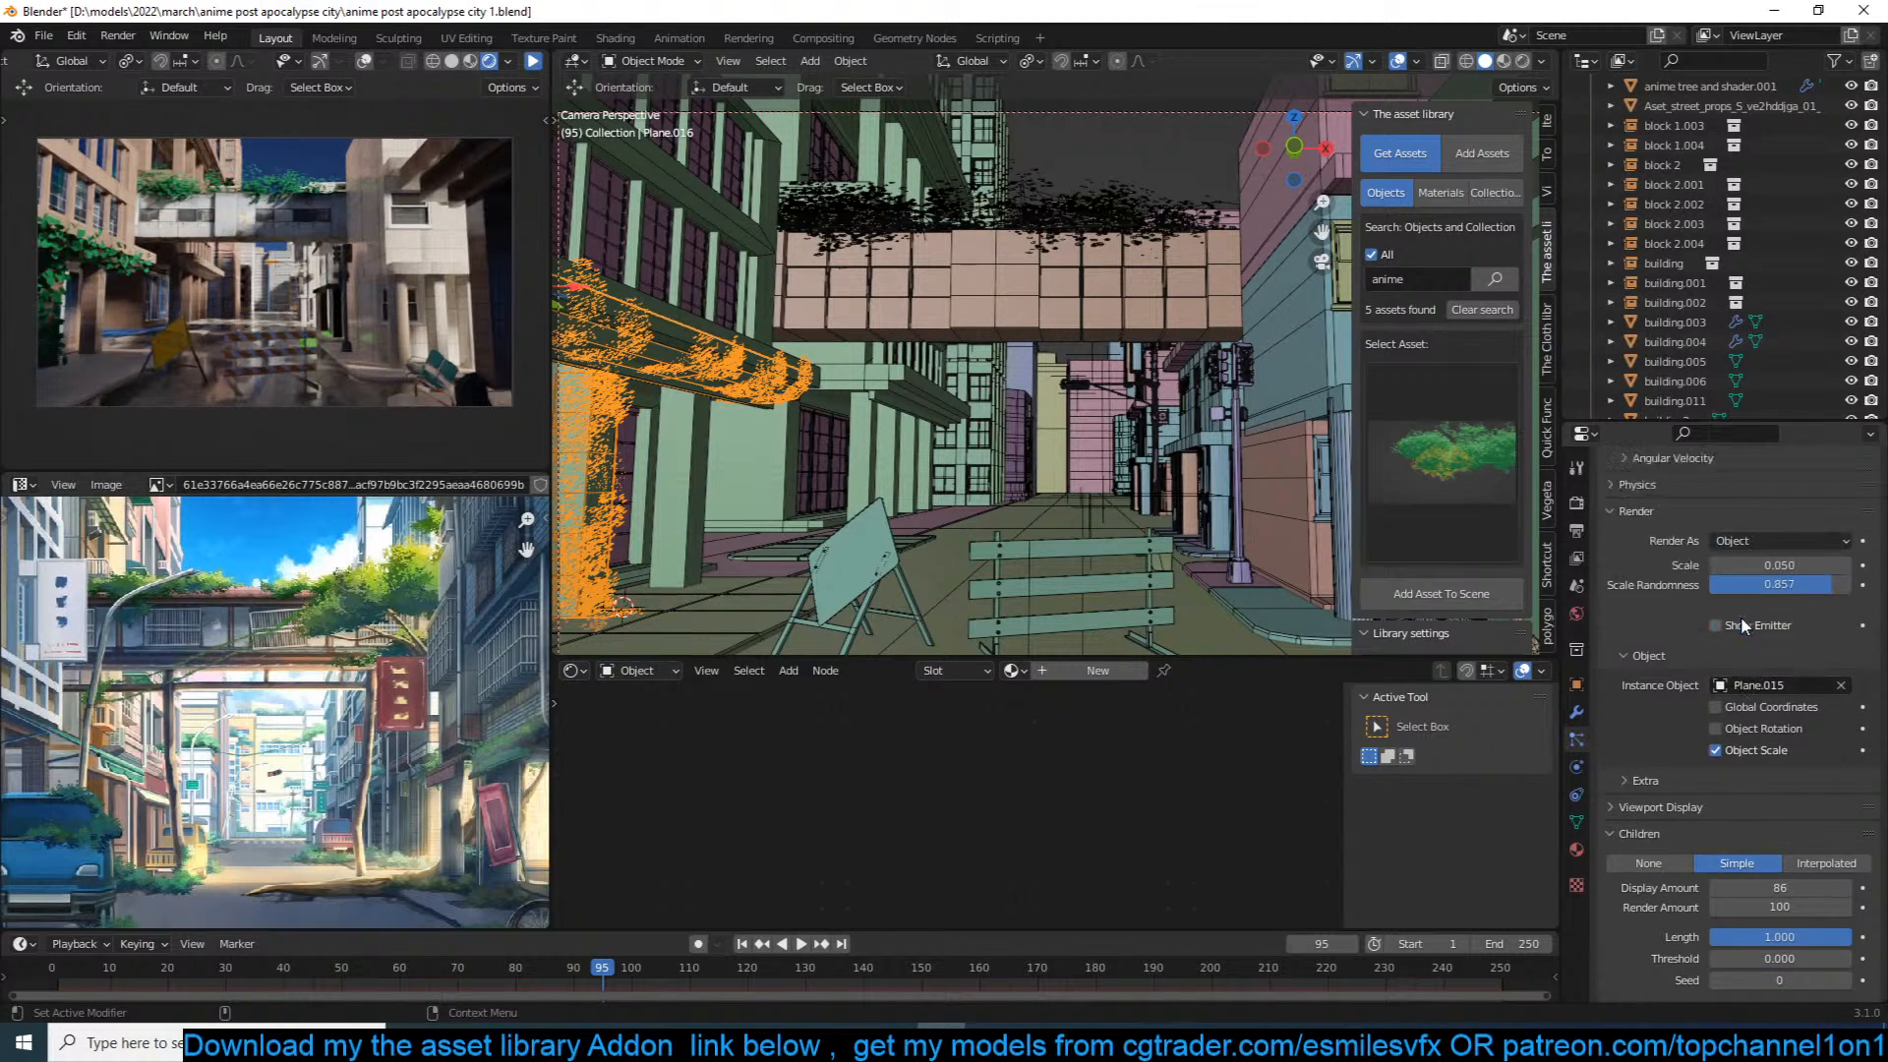
{"action": "left_click_drag", "start_coordinate": [1780, 601], "coordinate": [1870, 624]}
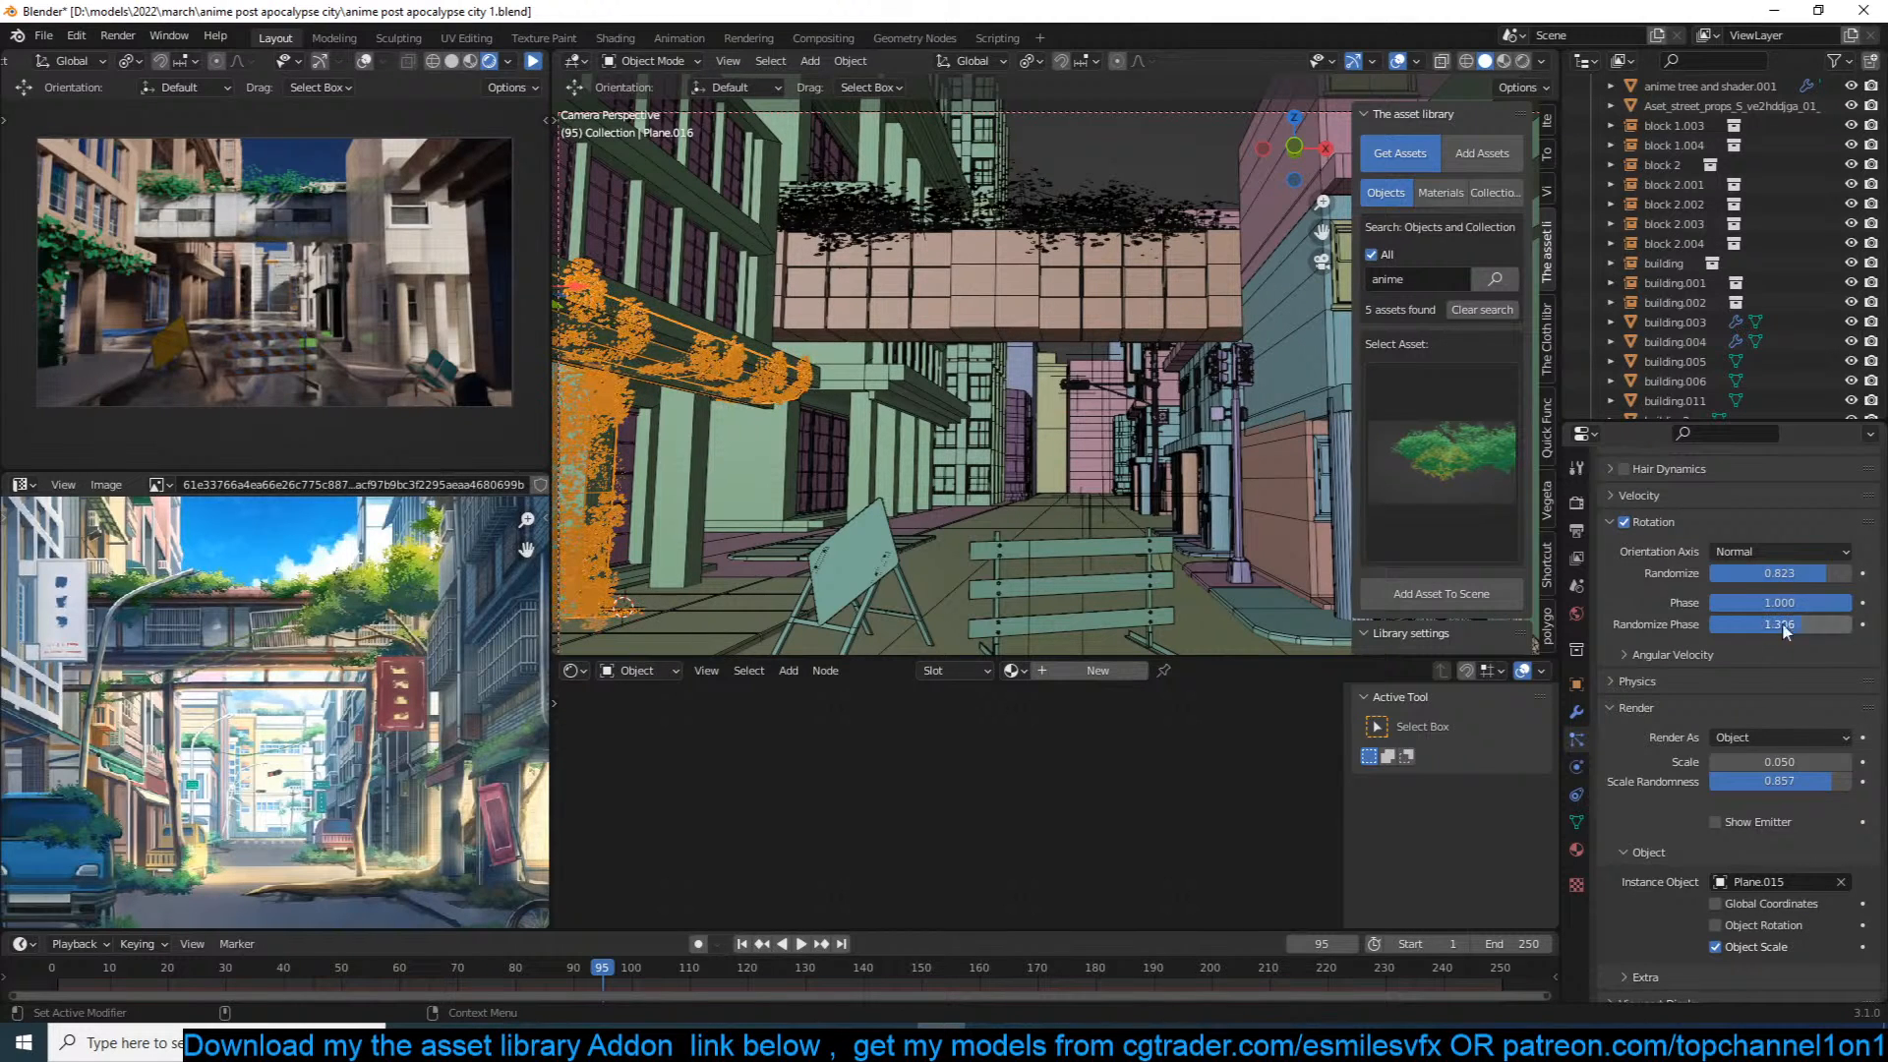
Step: Reselect the ledge leaf mesh and refresh the rendered preview to check the foliage
{"action": "left_click", "coordinate": [921, 439]}
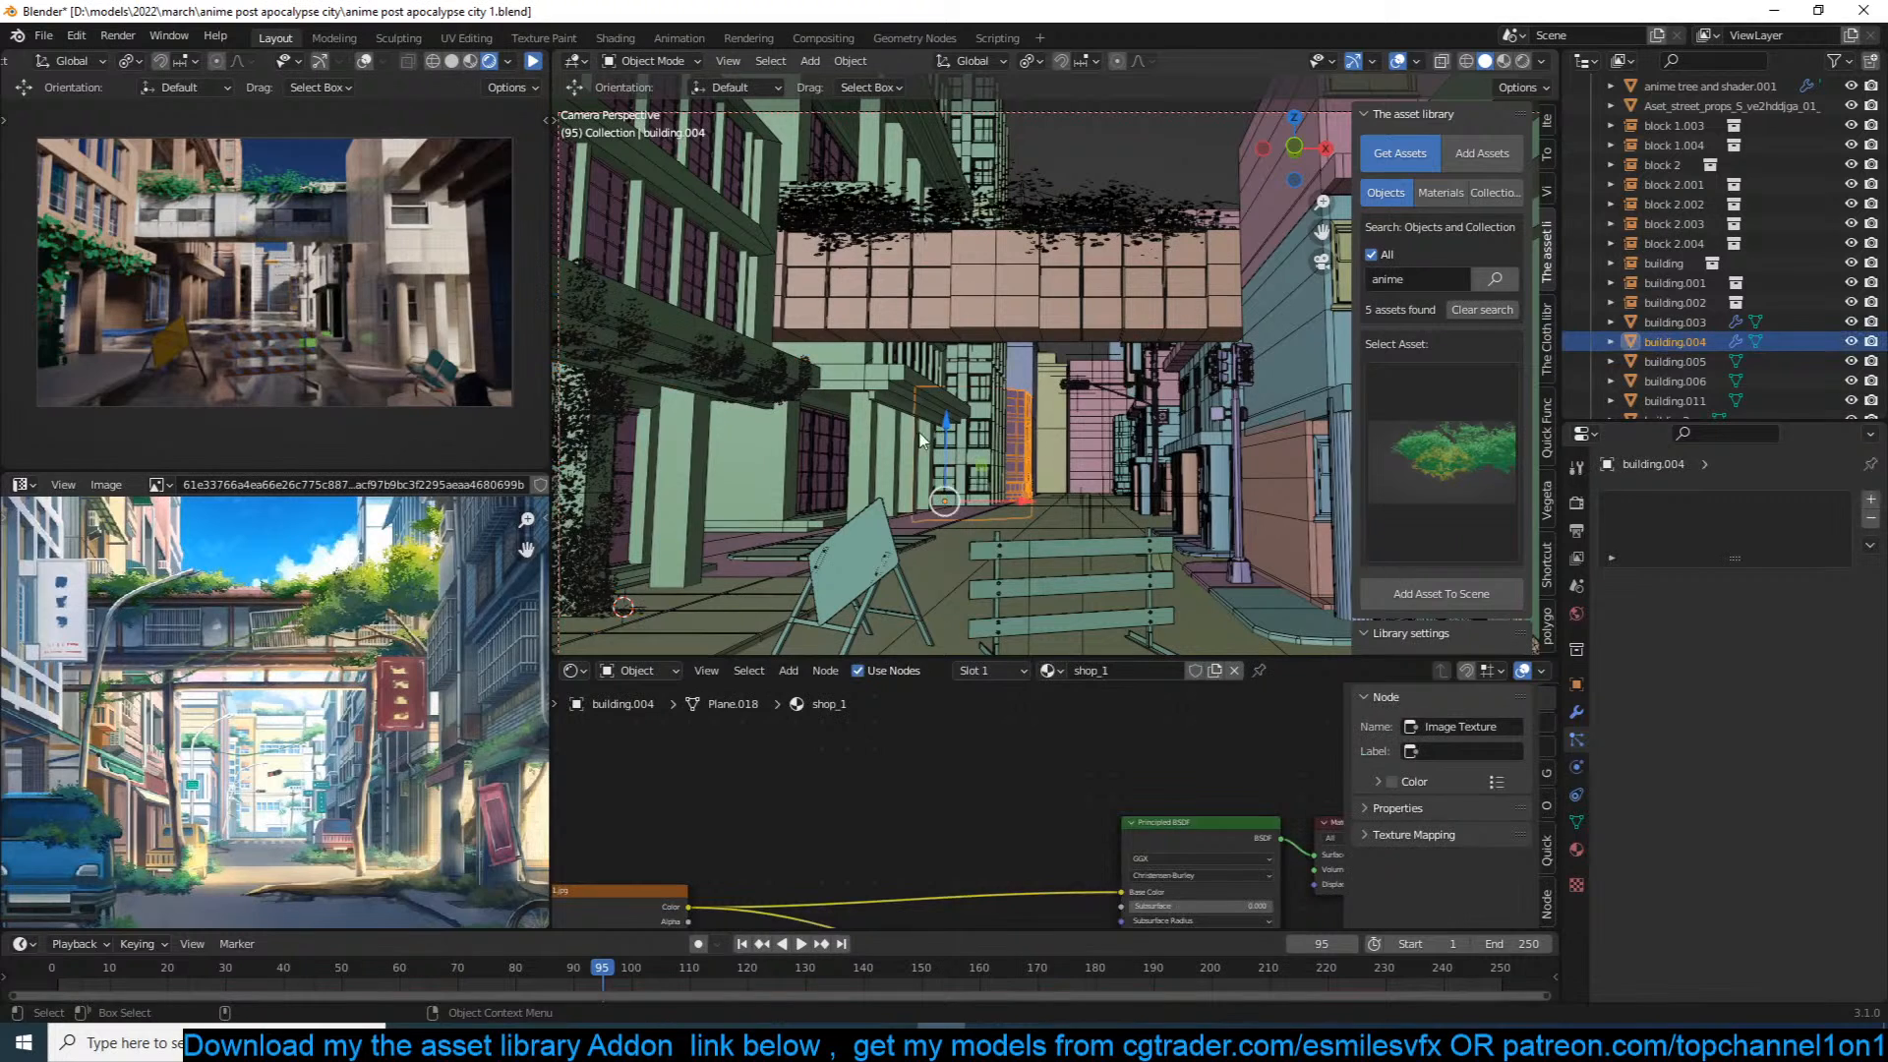
{"action": "left_click", "coordinate": [769, 403]}
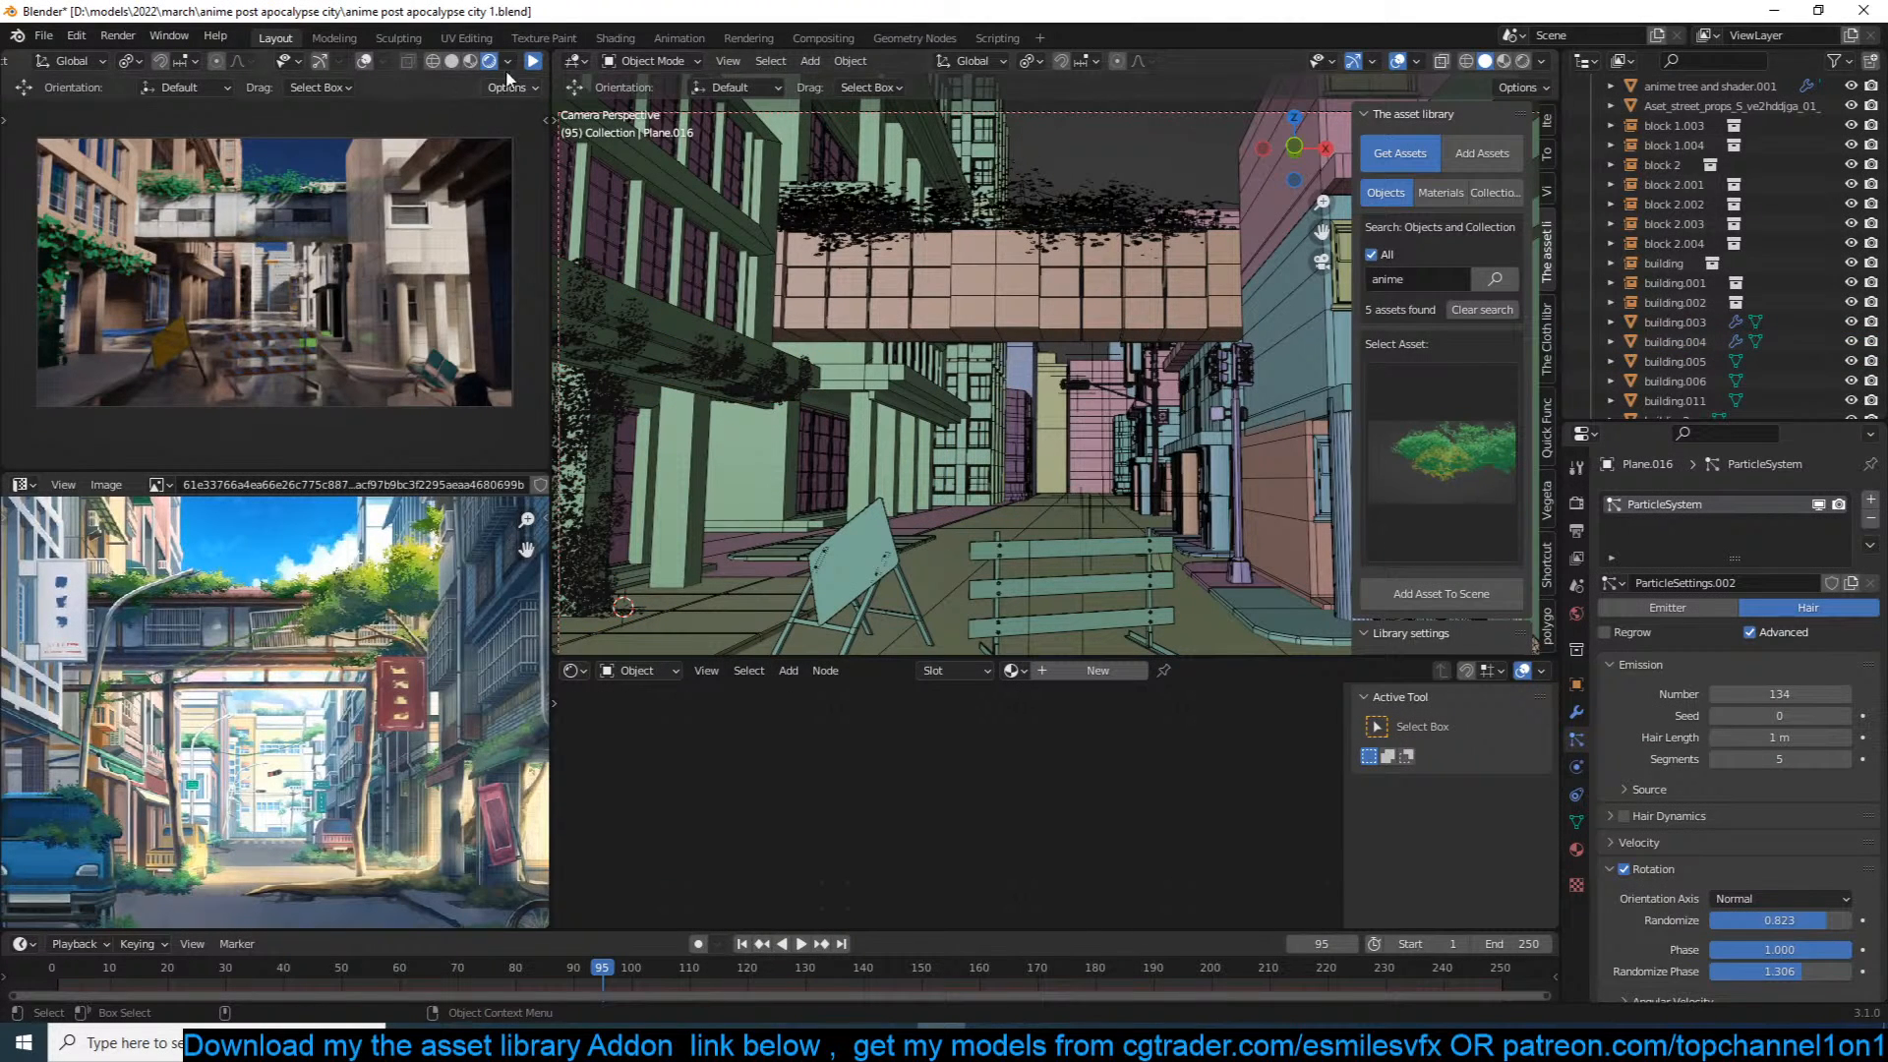
{"action": "left_click", "coordinate": [532, 61]}
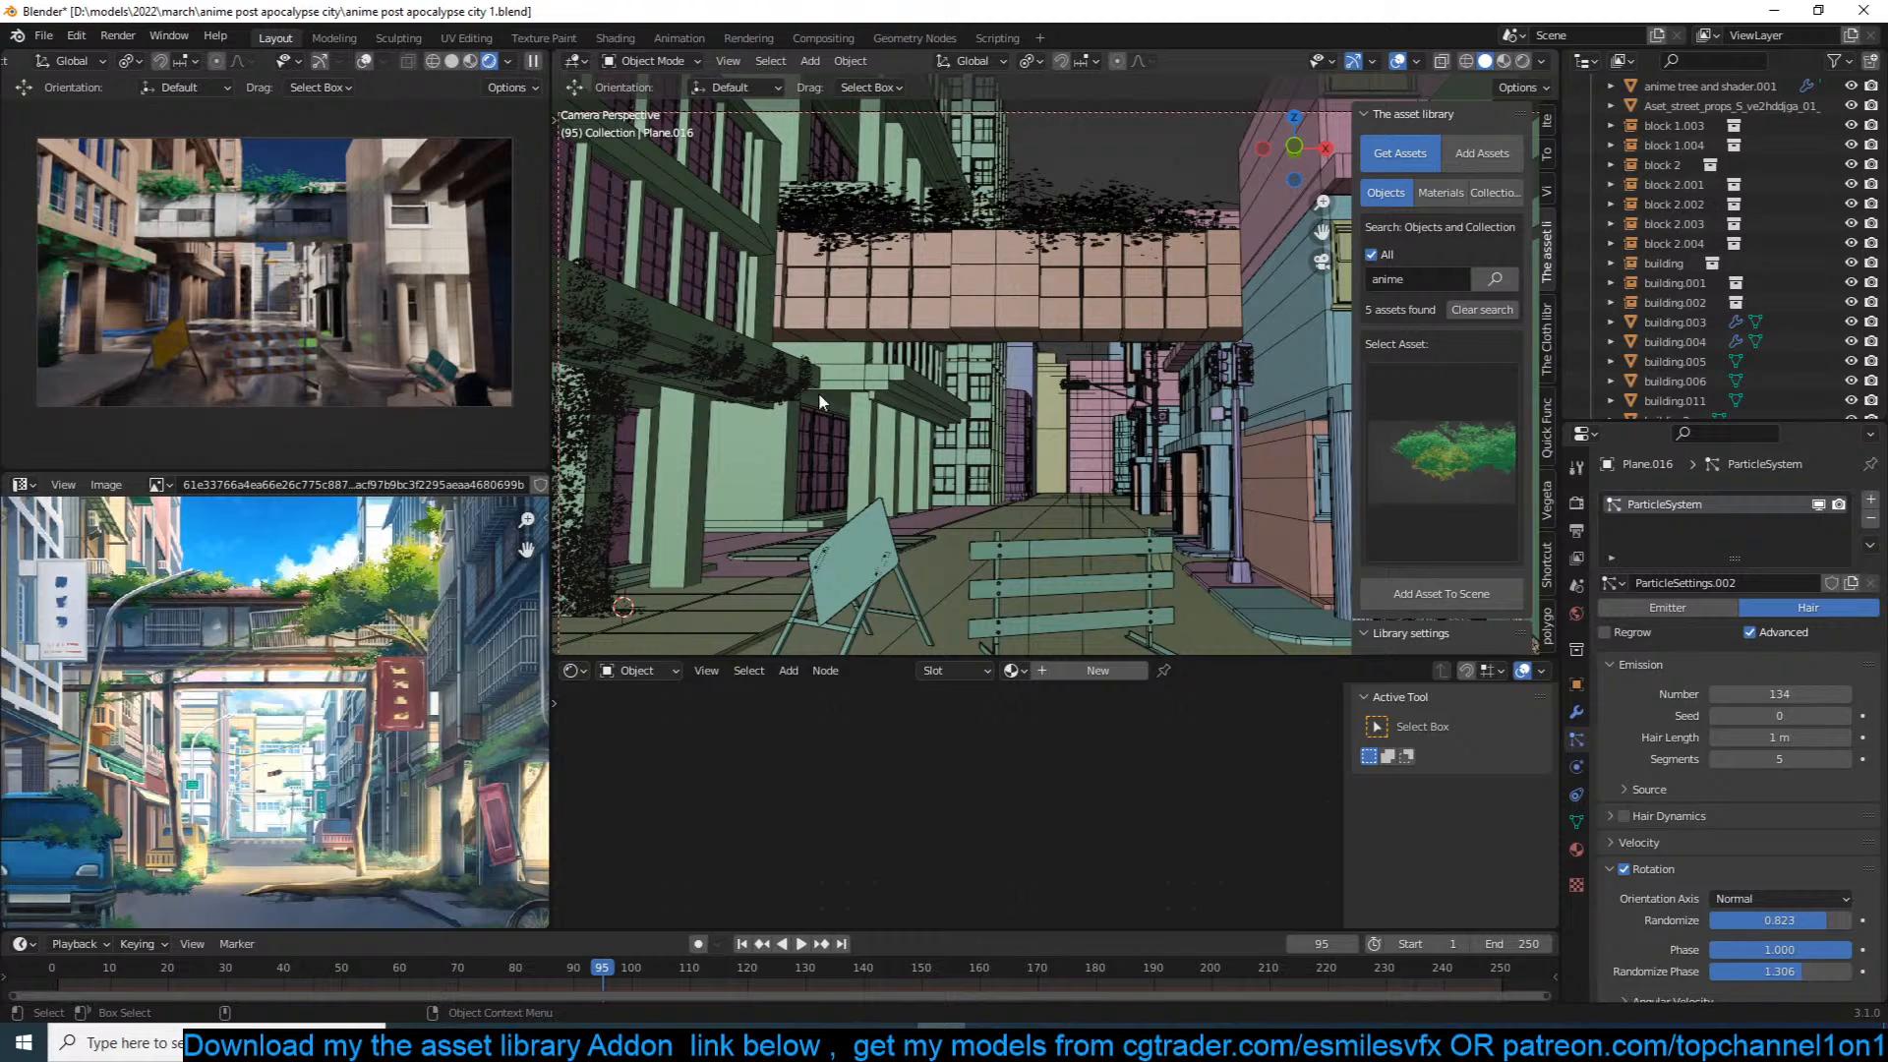
Step: Filter the scene's object list by "plane.015" and select the Plane.015 leaf object
{"action": "left_click", "coordinate": [1163, 227]}
{"action": "left_click", "coordinate": [1712, 62]}
{"action": "type", "text": "plane"}
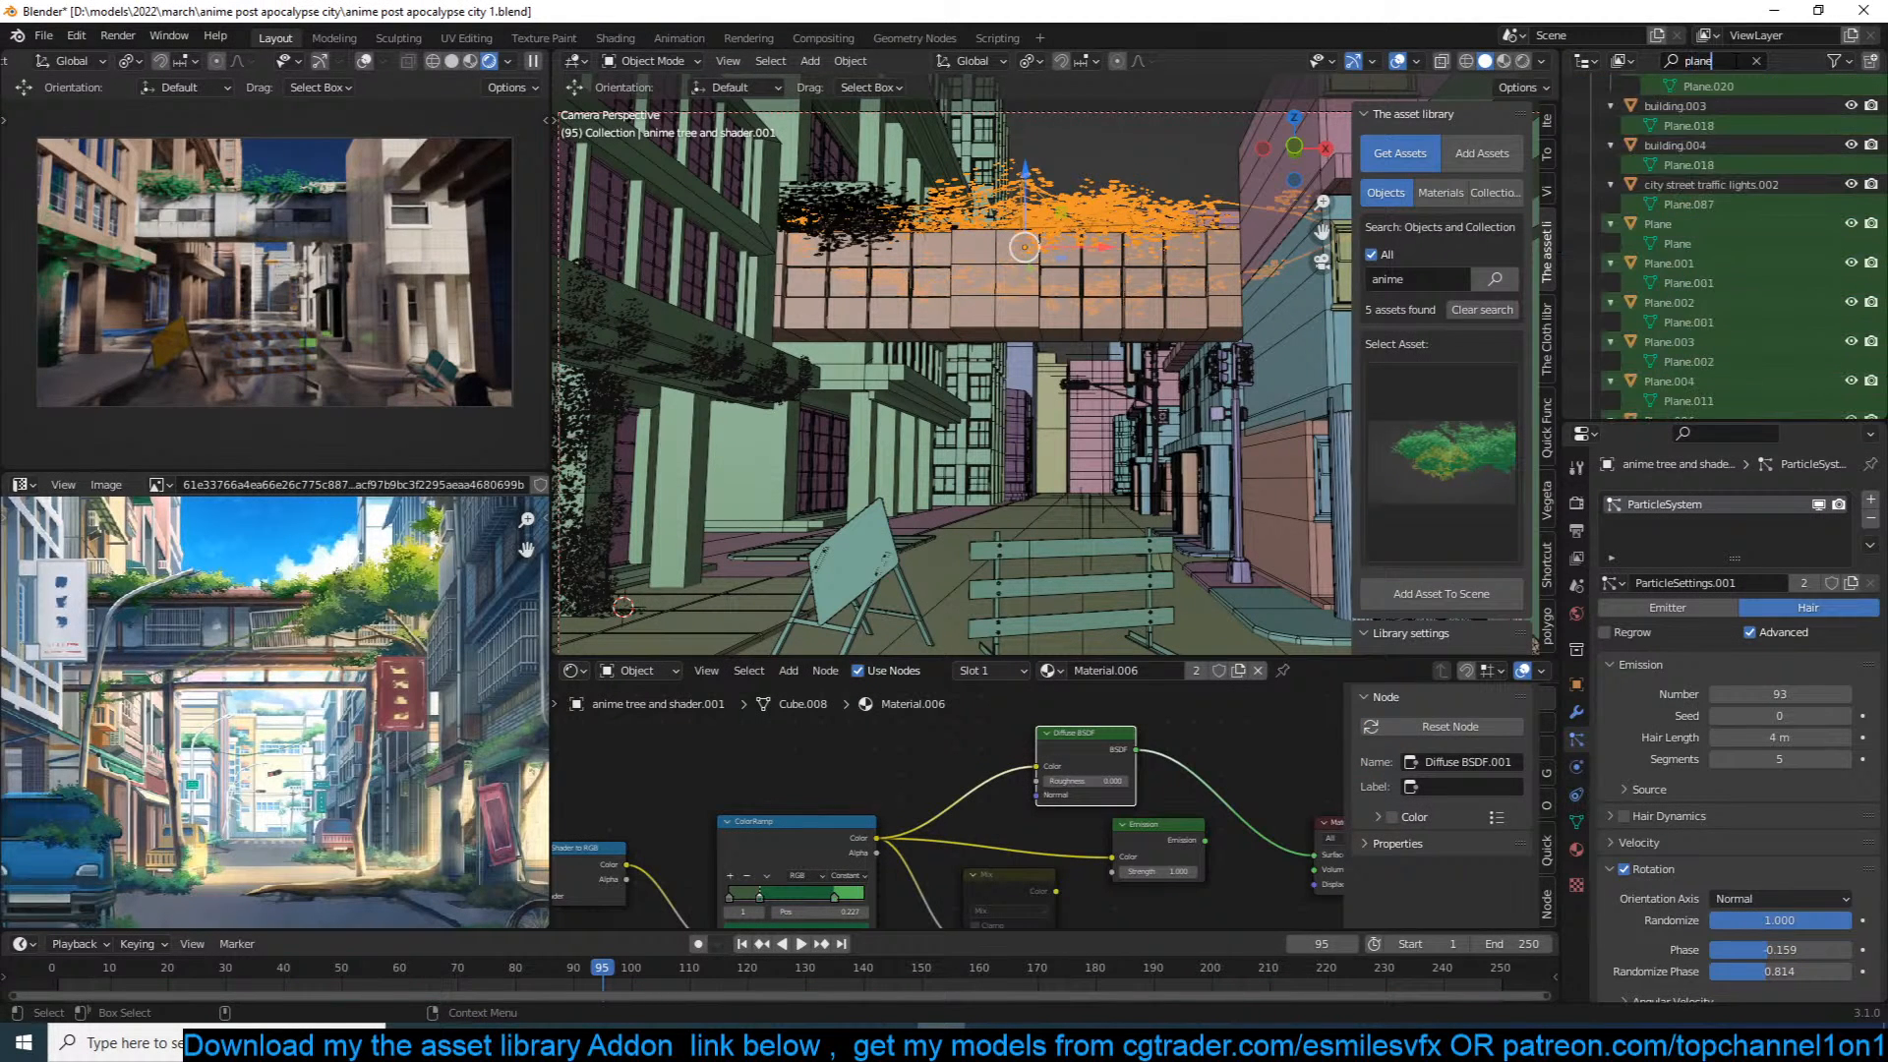
{"action": "type", "text": ".015"}
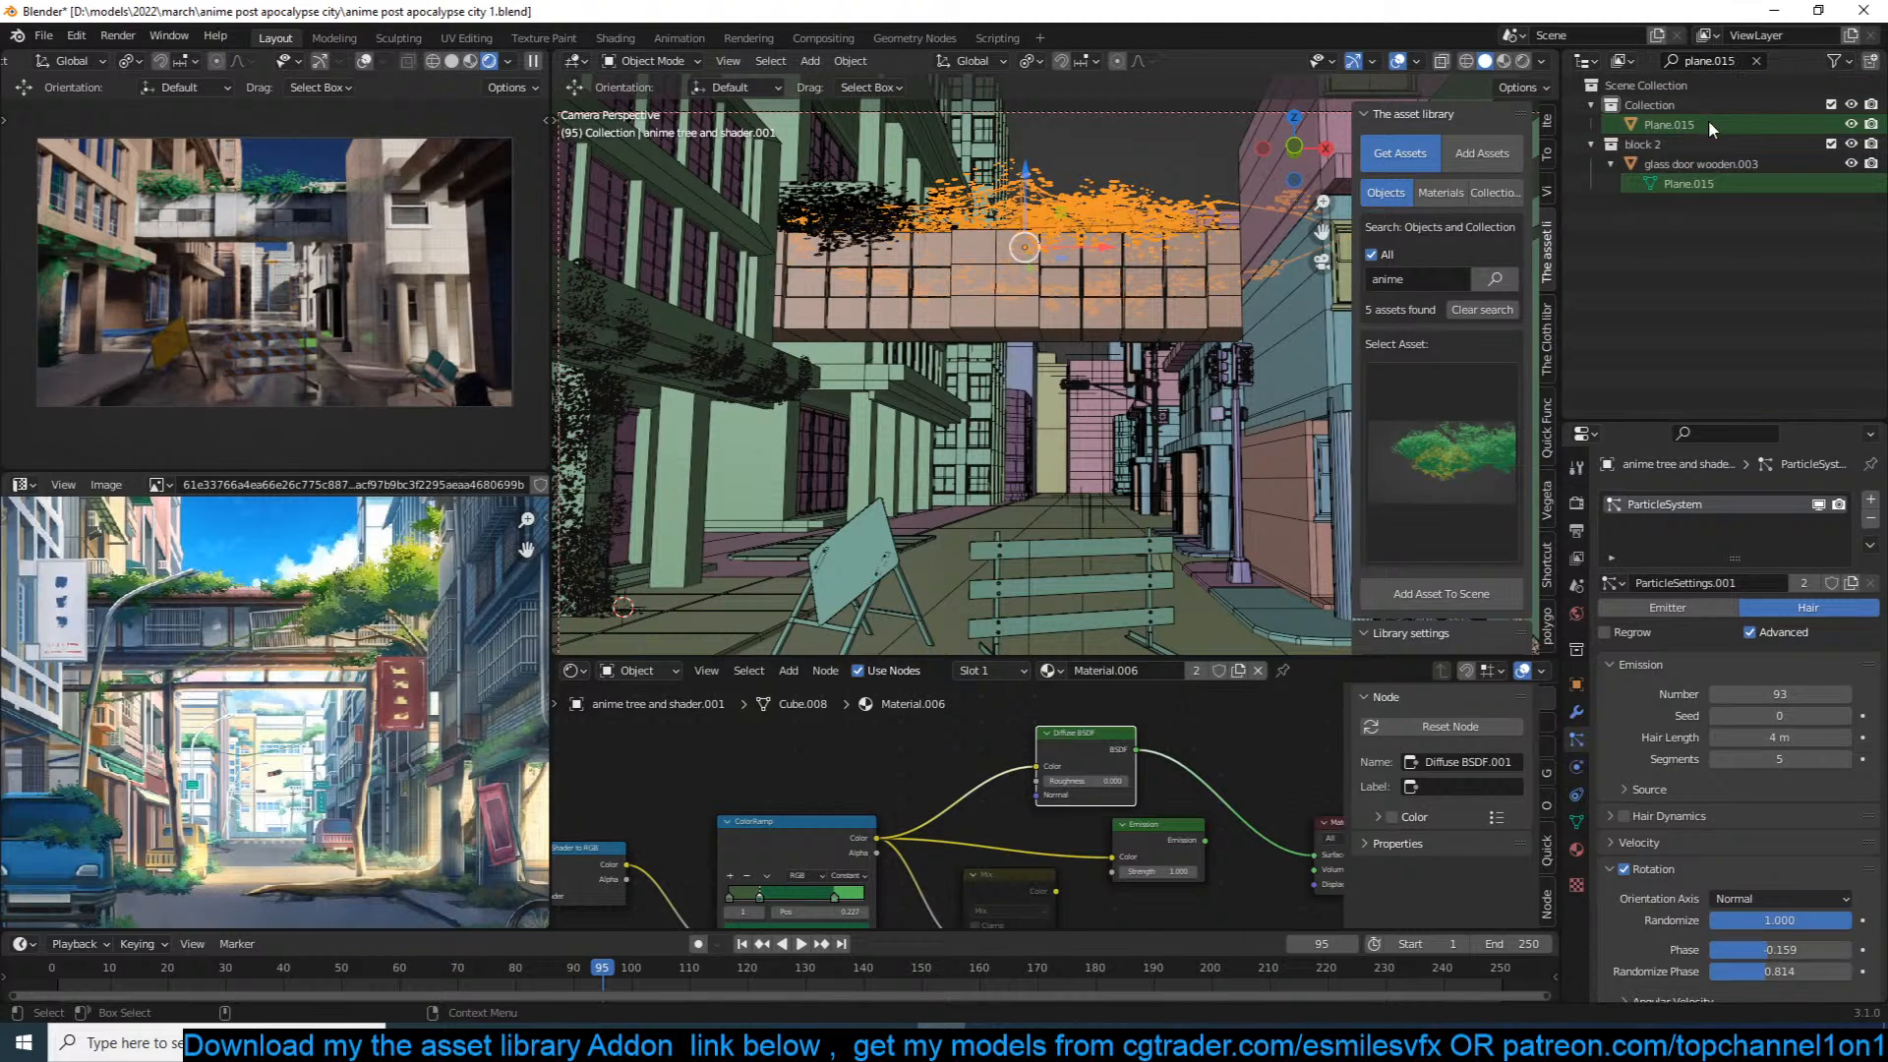
{"action": "left_click", "coordinate": [1707, 120]}
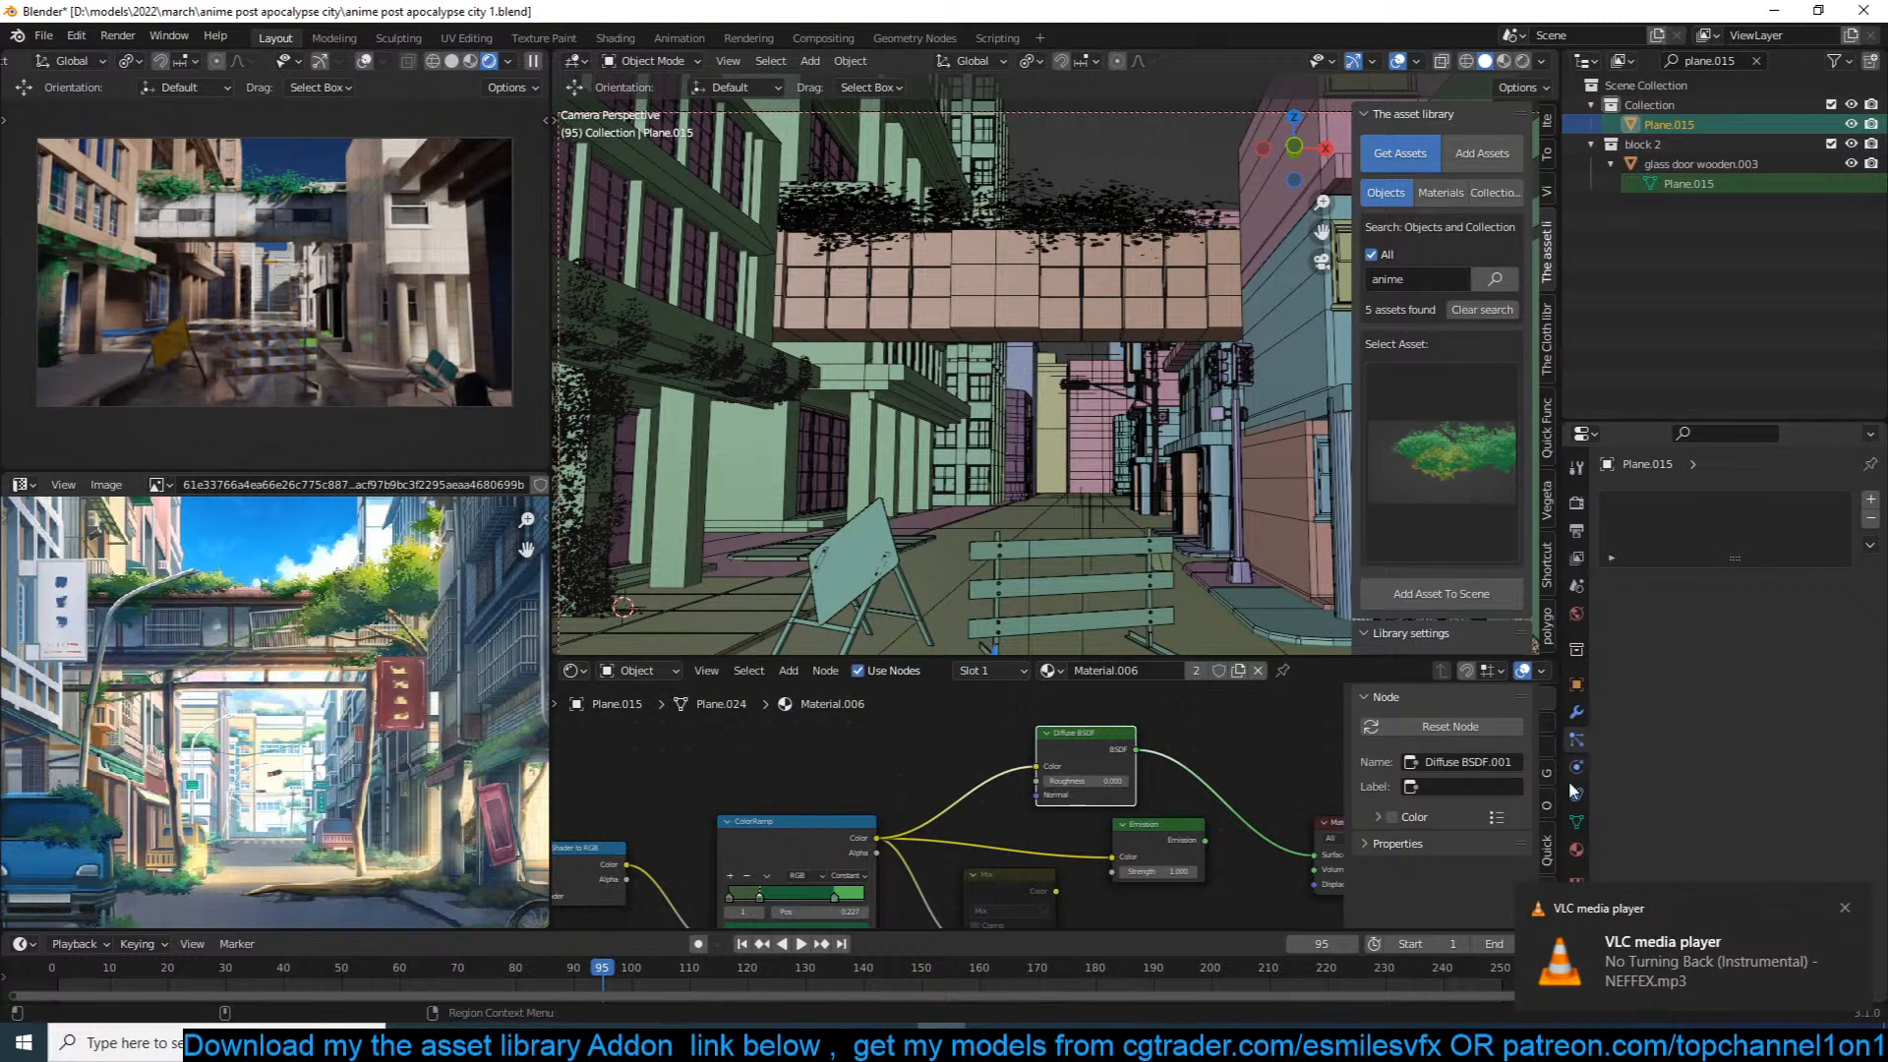
Step: Recolour the leaf material's ColorRamp stop at position 0.782 to a slightly yellower light green
{"action": "scroll", "coordinate": [1167, 809], "scroll_direction": "down", "scroll_amount": 4}
{"action": "scroll", "coordinate": [1017, 802], "scroll_direction": "up", "scroll_amount": 3}
{"action": "middle_click_drag", "start_coordinate": [1017, 802], "coordinate": [1059, 737]}
{"action": "scroll", "coordinate": [1059, 738], "scroll_direction": "up", "scroll_amount": 4}
{"action": "scroll", "coordinate": [983, 765], "scroll_direction": "down", "scroll_amount": 6}
{"action": "scroll", "coordinate": [949, 783], "scroll_direction": "up", "scroll_amount": 5}
{"action": "middle_click_drag", "start_coordinate": [903, 794], "coordinate": [1065, 752]}
{"action": "scroll", "coordinate": [1065, 752], "scroll_direction": "up", "scroll_amount": 4}
{"action": "scroll", "coordinate": [1065, 754], "scroll_direction": "up", "scroll_amount": 1}
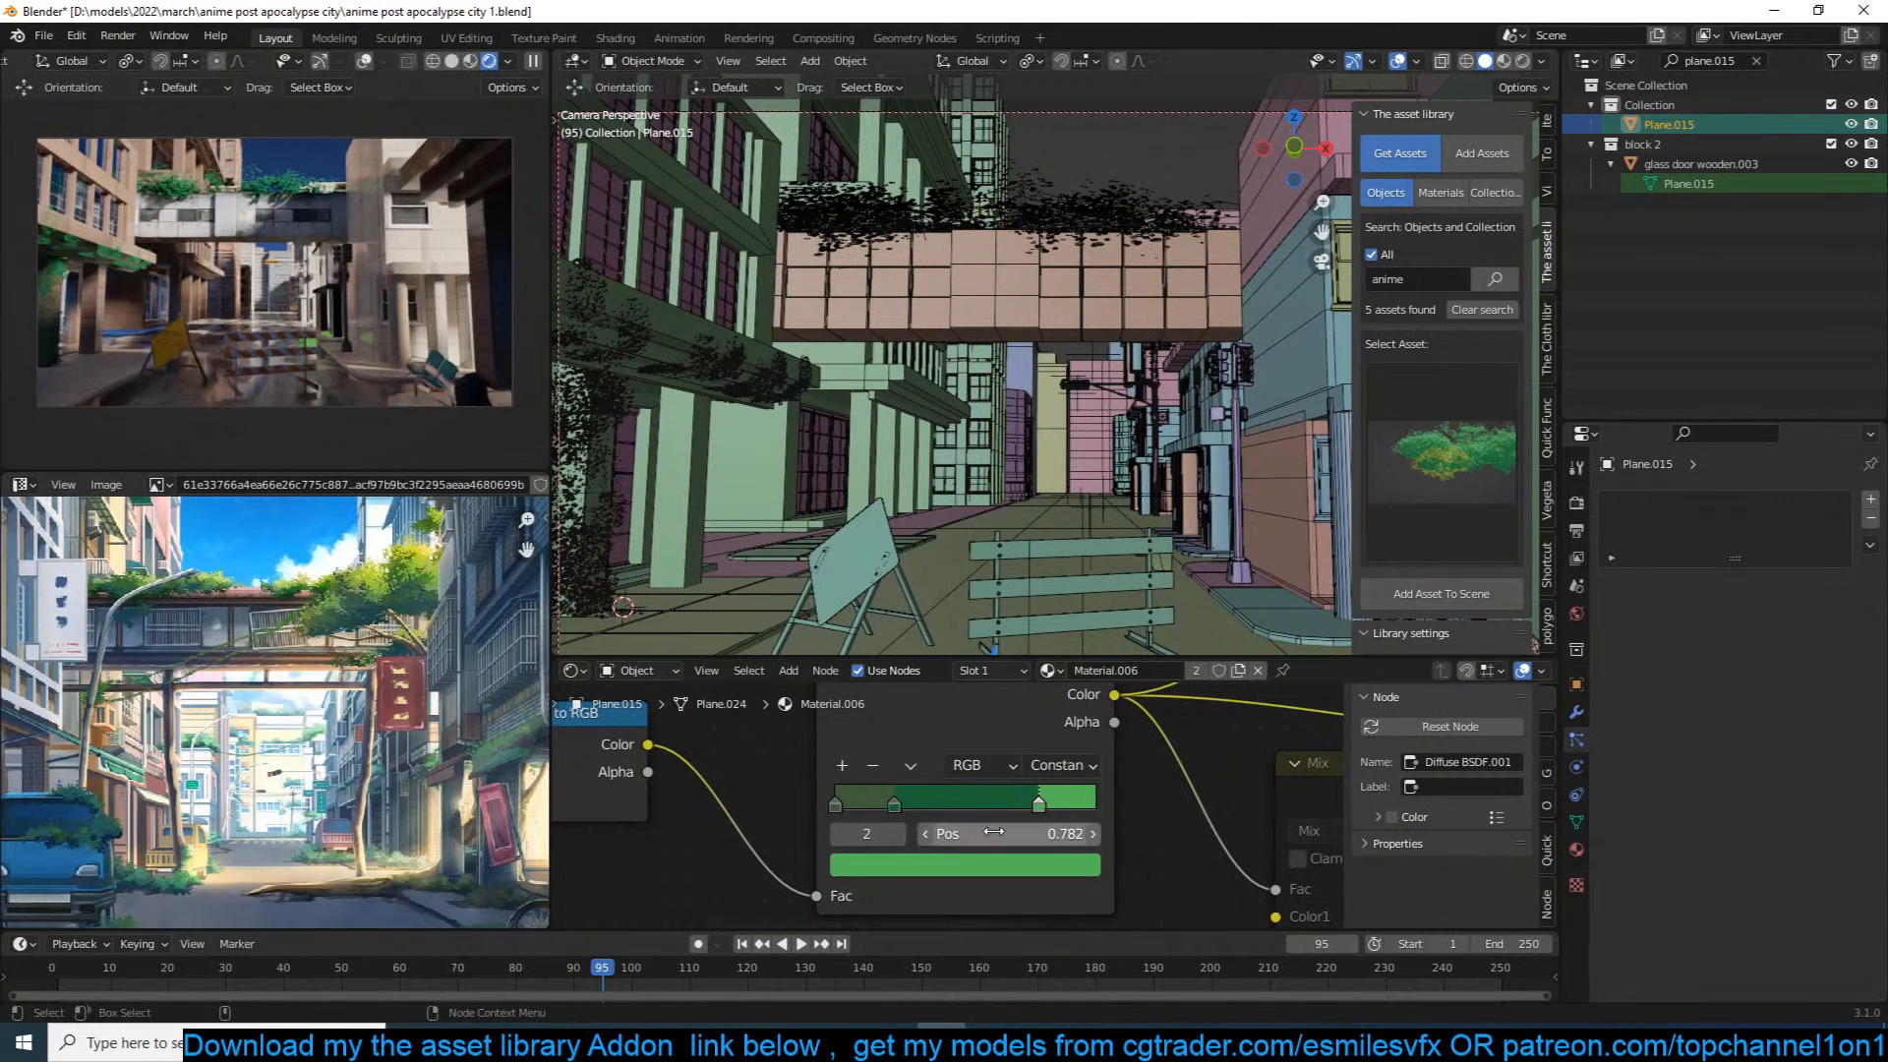
{"action": "left_click", "coordinate": [973, 855]}
{"action": "left_click_drag", "start_coordinate": [871, 621], "coordinate": [857, 624]}
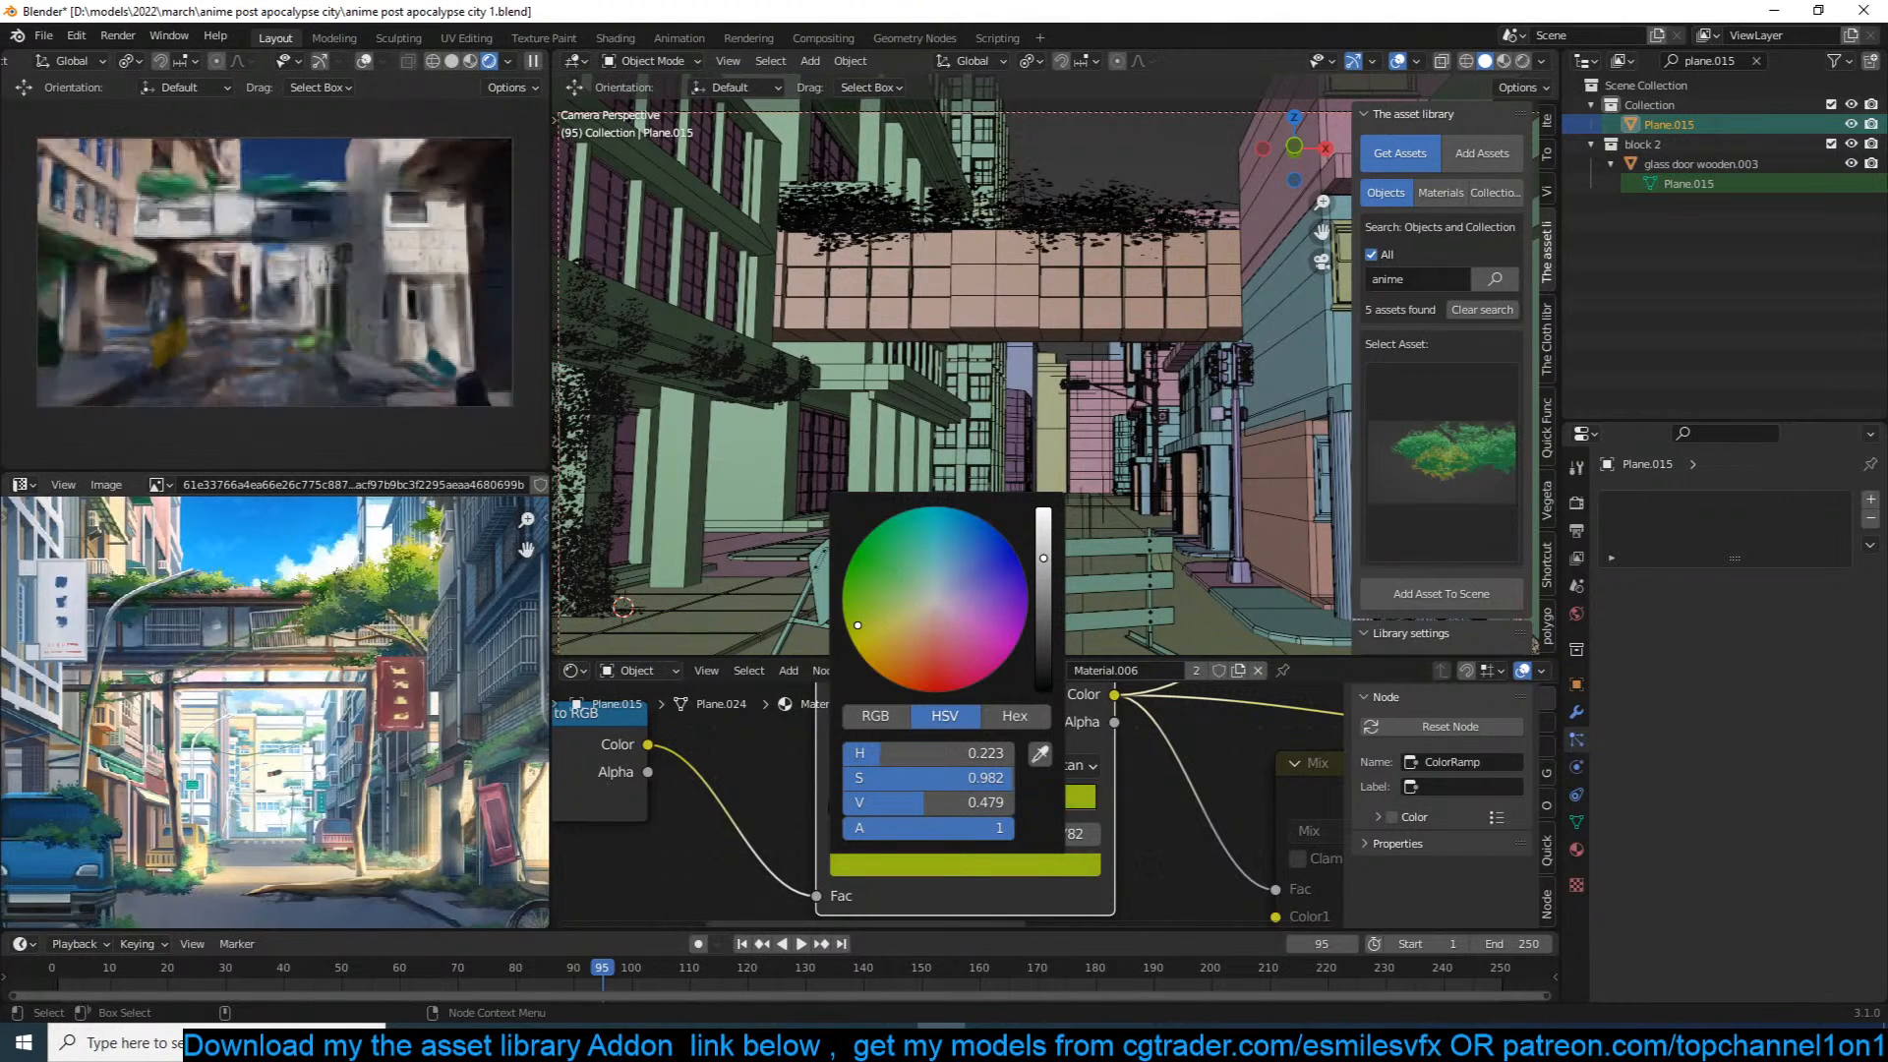
{"action": "left_click", "coordinate": [911, 590]}
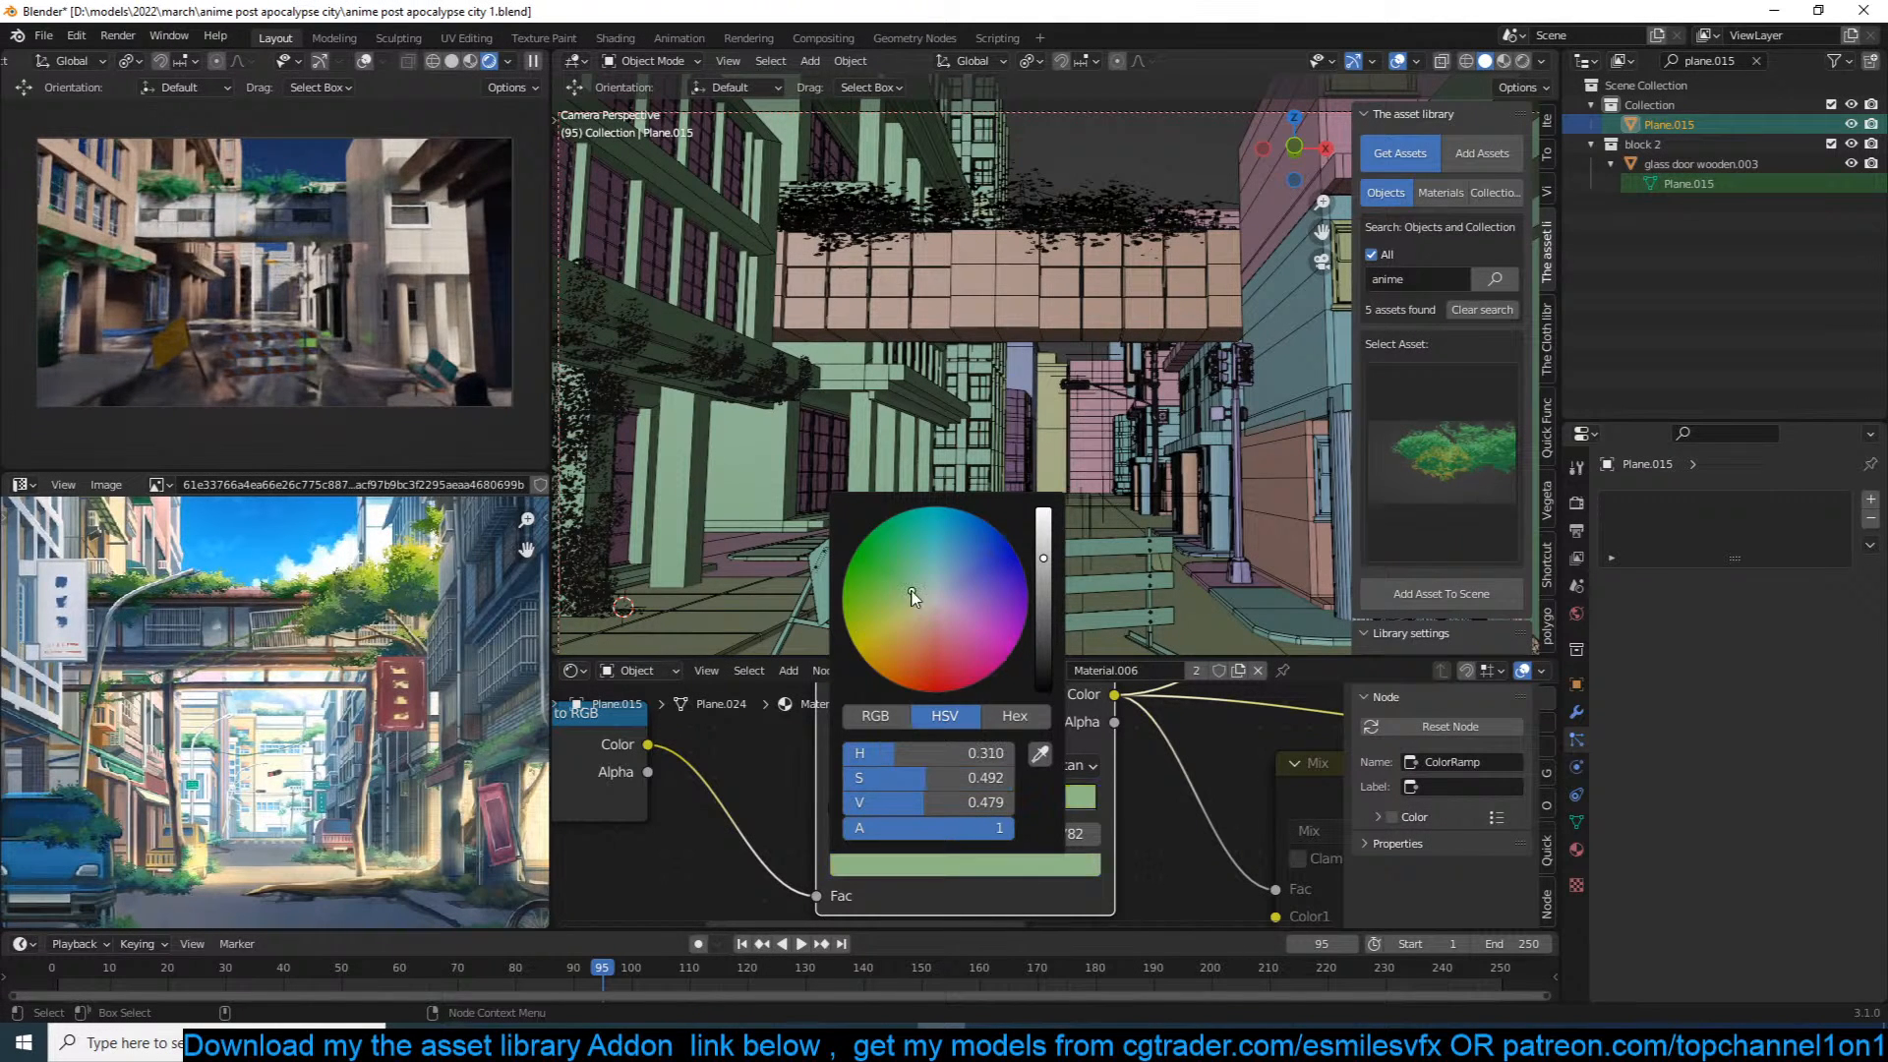
{"action": "left_click_drag", "start_coordinate": [912, 591], "coordinate": [888, 585]}
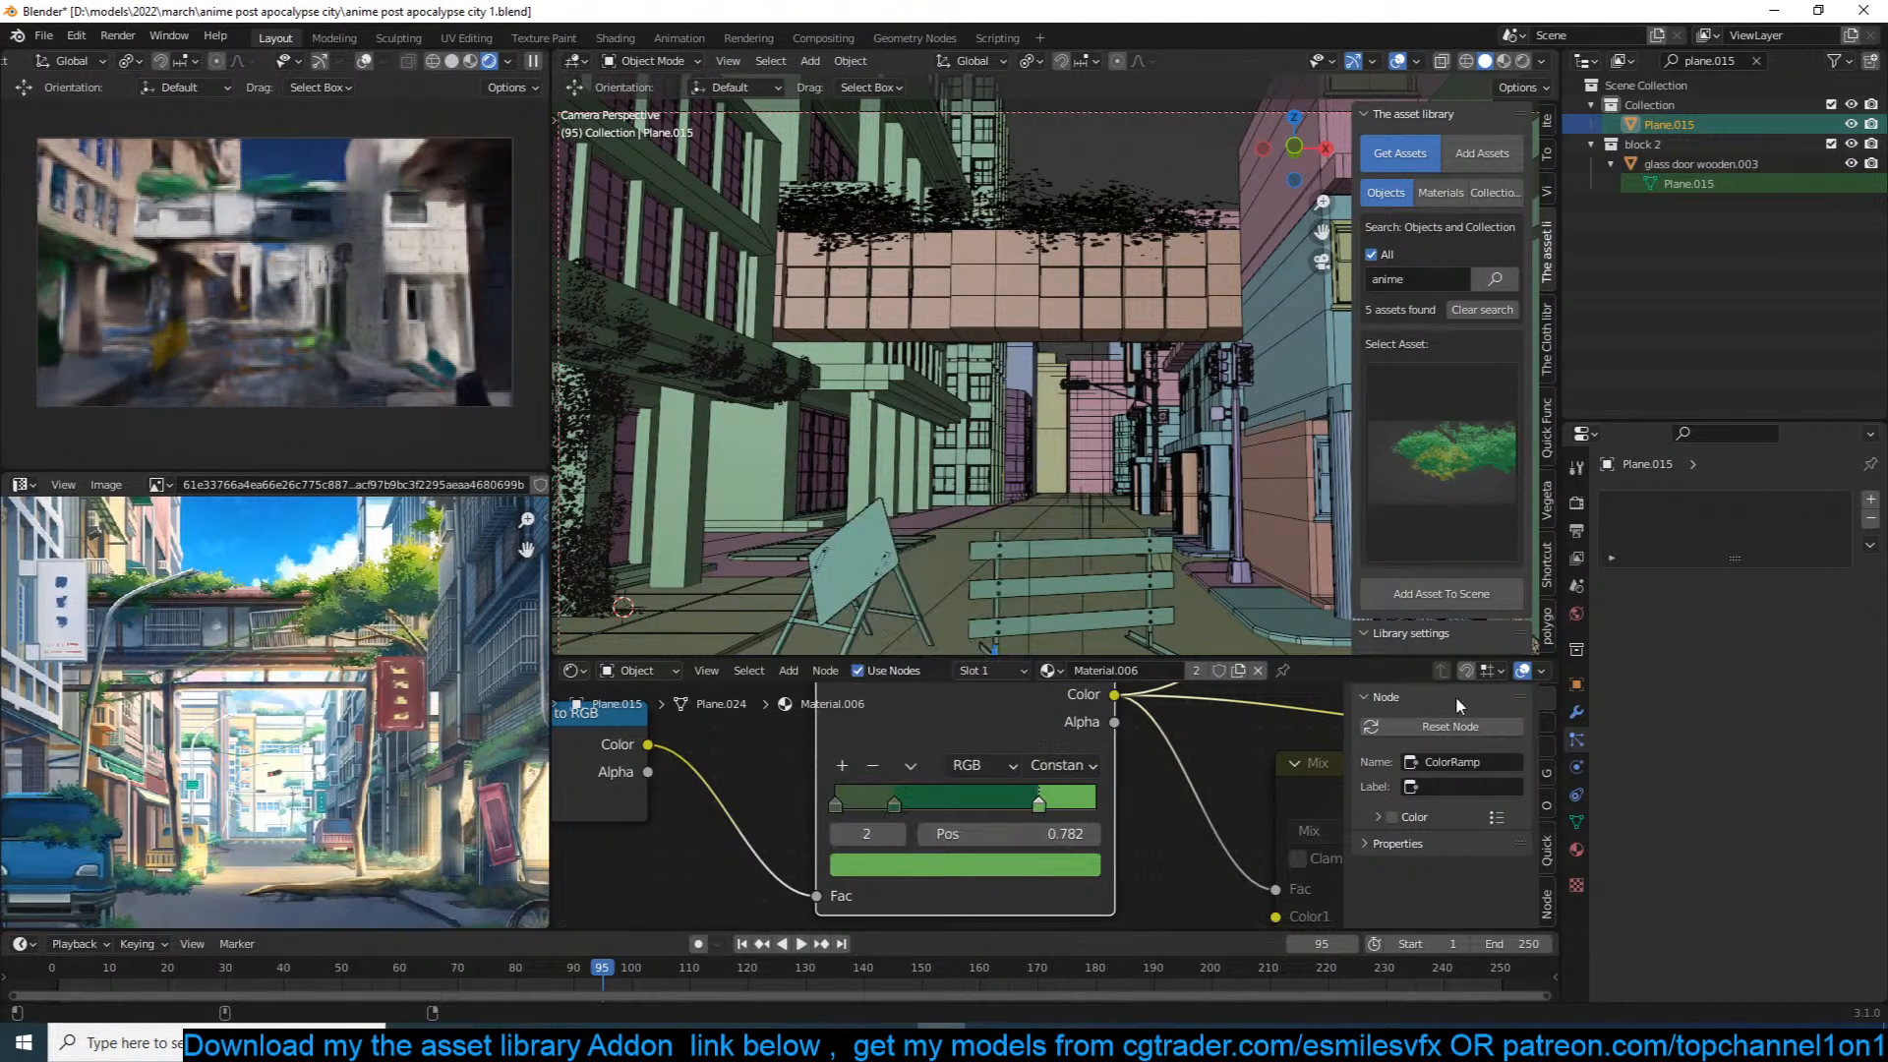
Step: Recolour the ColorRamp stop at 0.227 to dark green with hue 0.312, saturation 0.859 and value 0.128, and save the file
{"action": "left_click", "coordinate": [895, 801]}
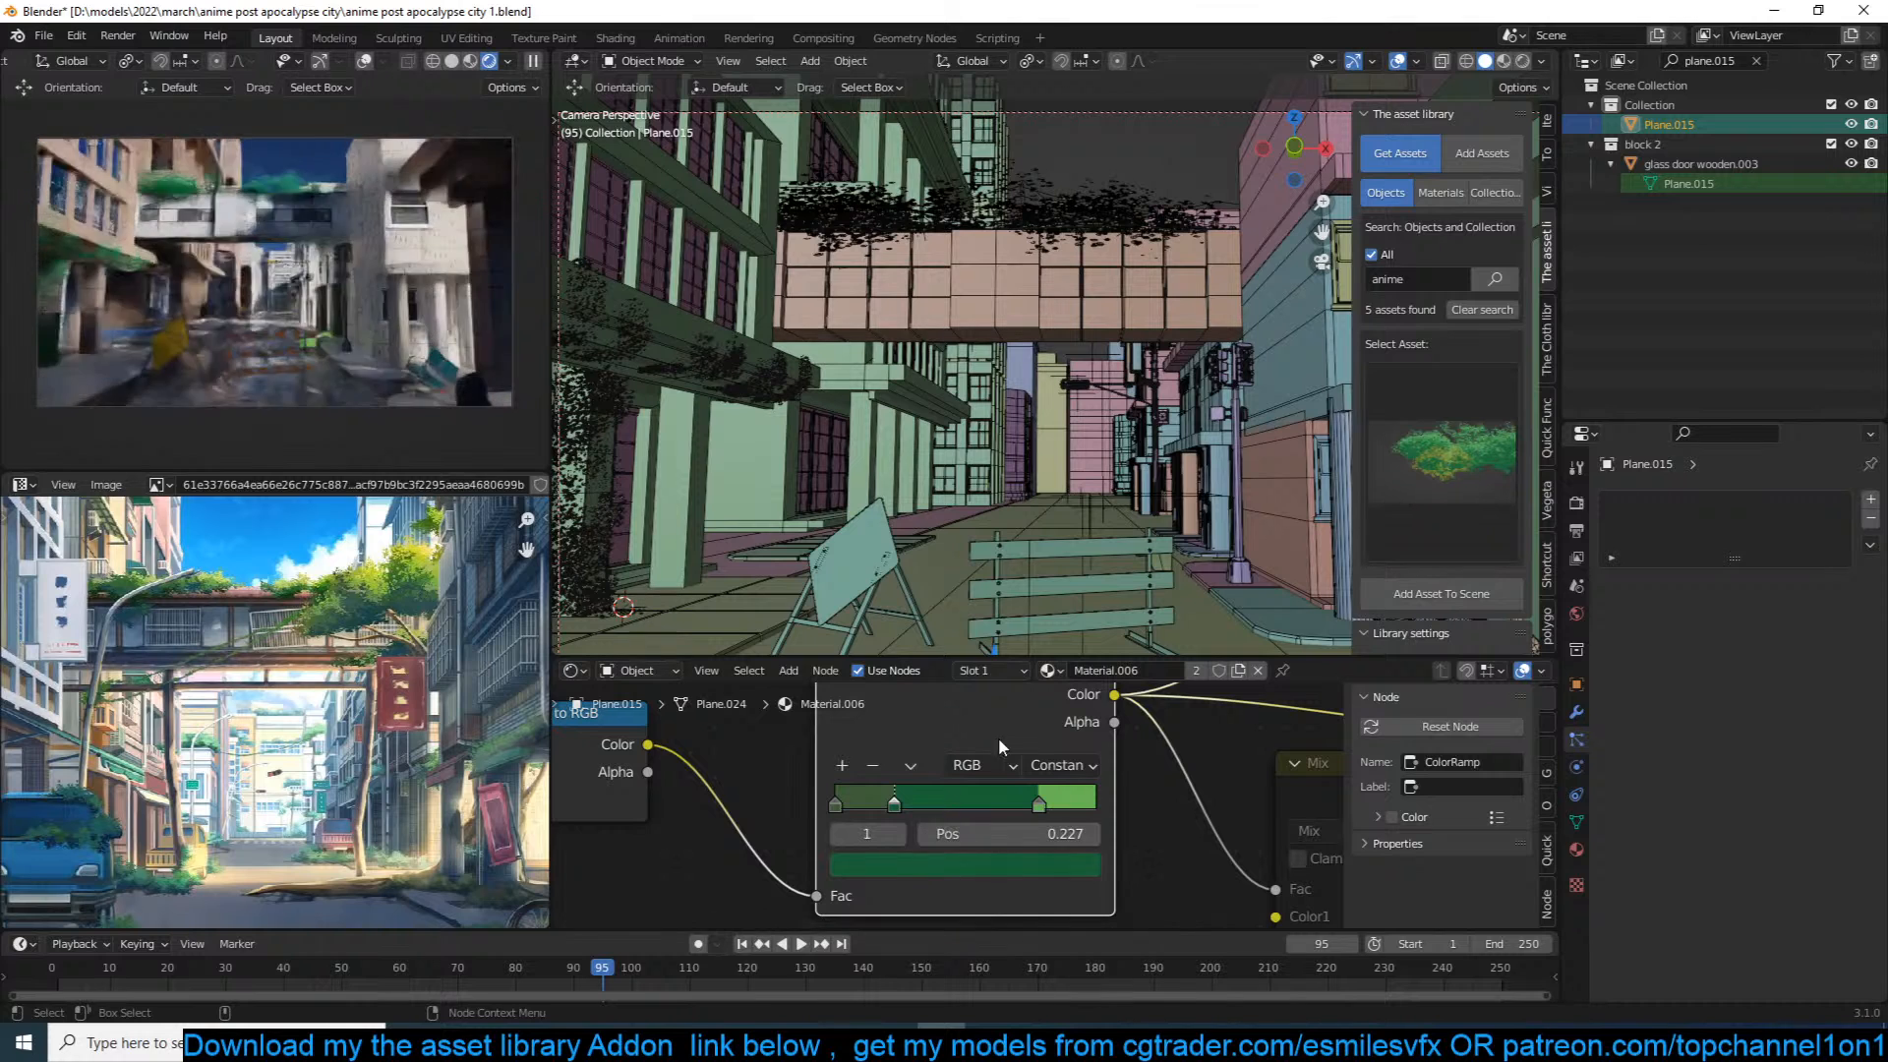
{"action": "left_click", "coordinate": [896, 867]}
{"action": "left_click", "coordinate": [878, 589]}
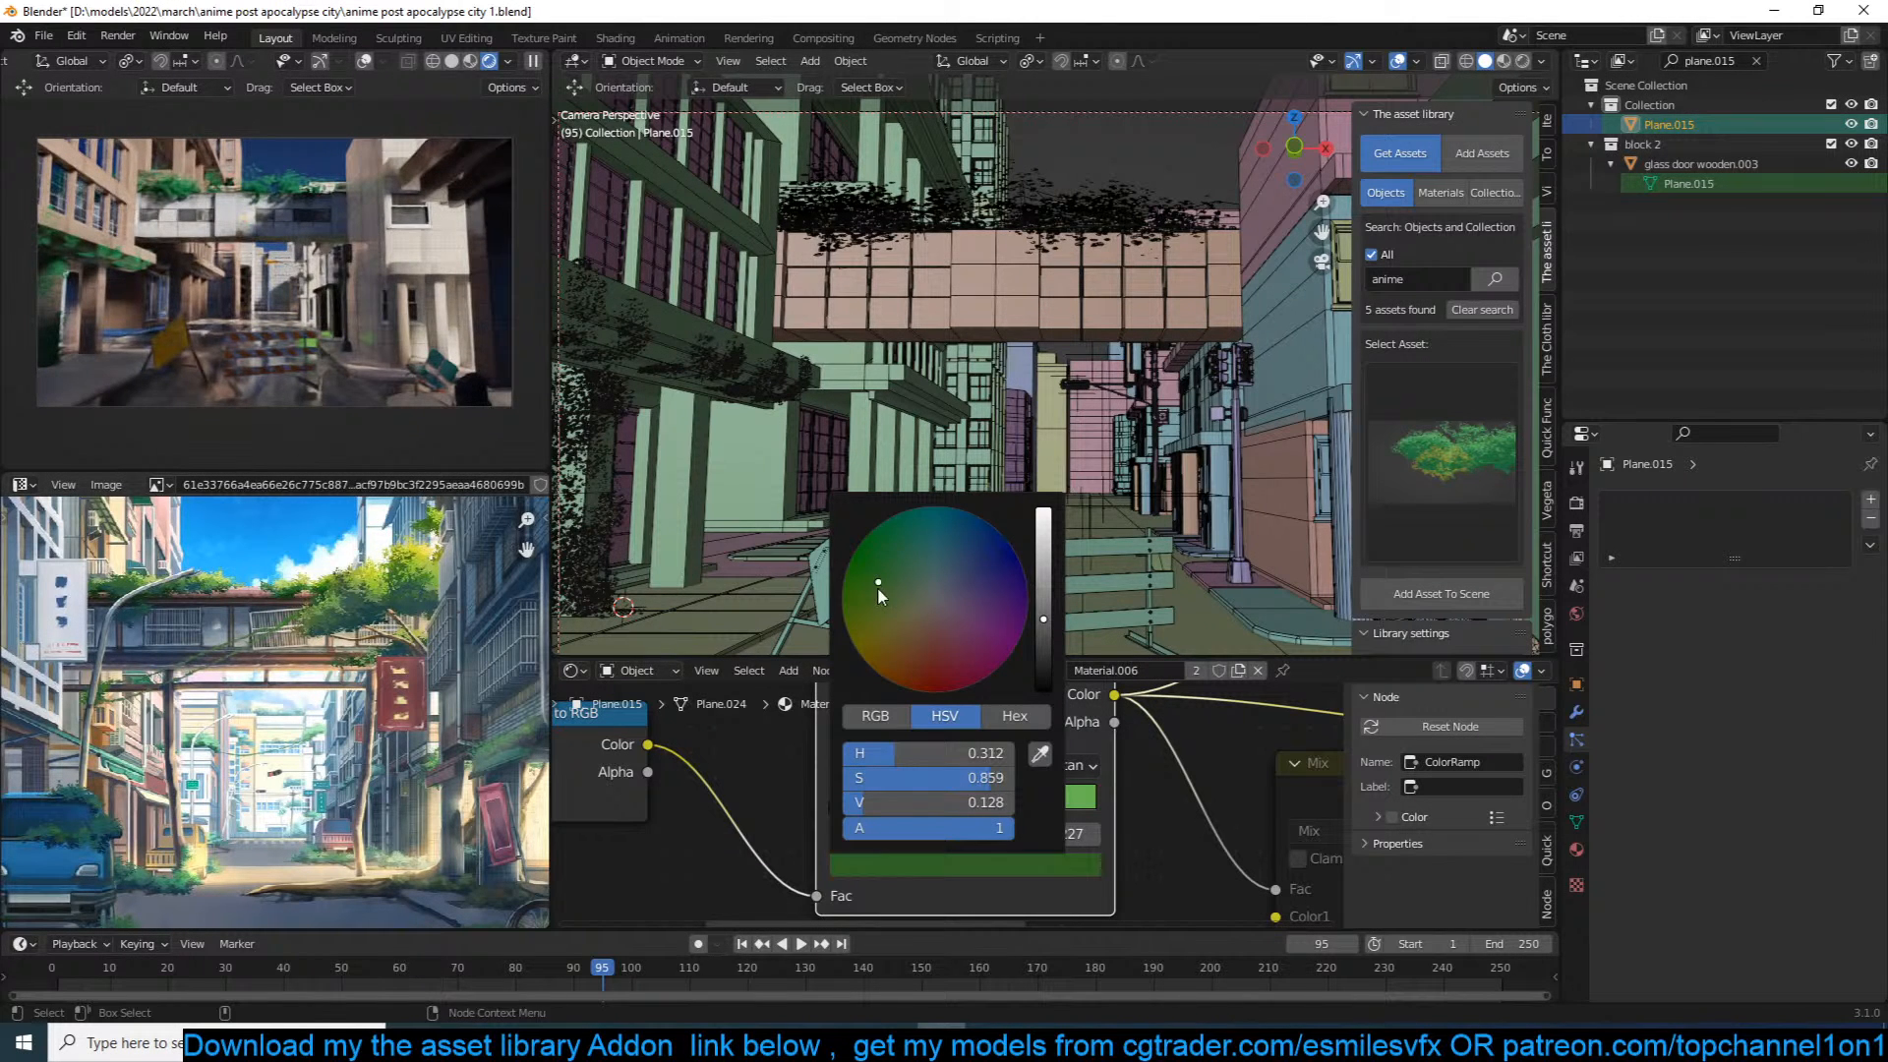
{"action": "left_click", "coordinate": [1185, 492]}
{"action": "key", "text": "ctrl+s"}
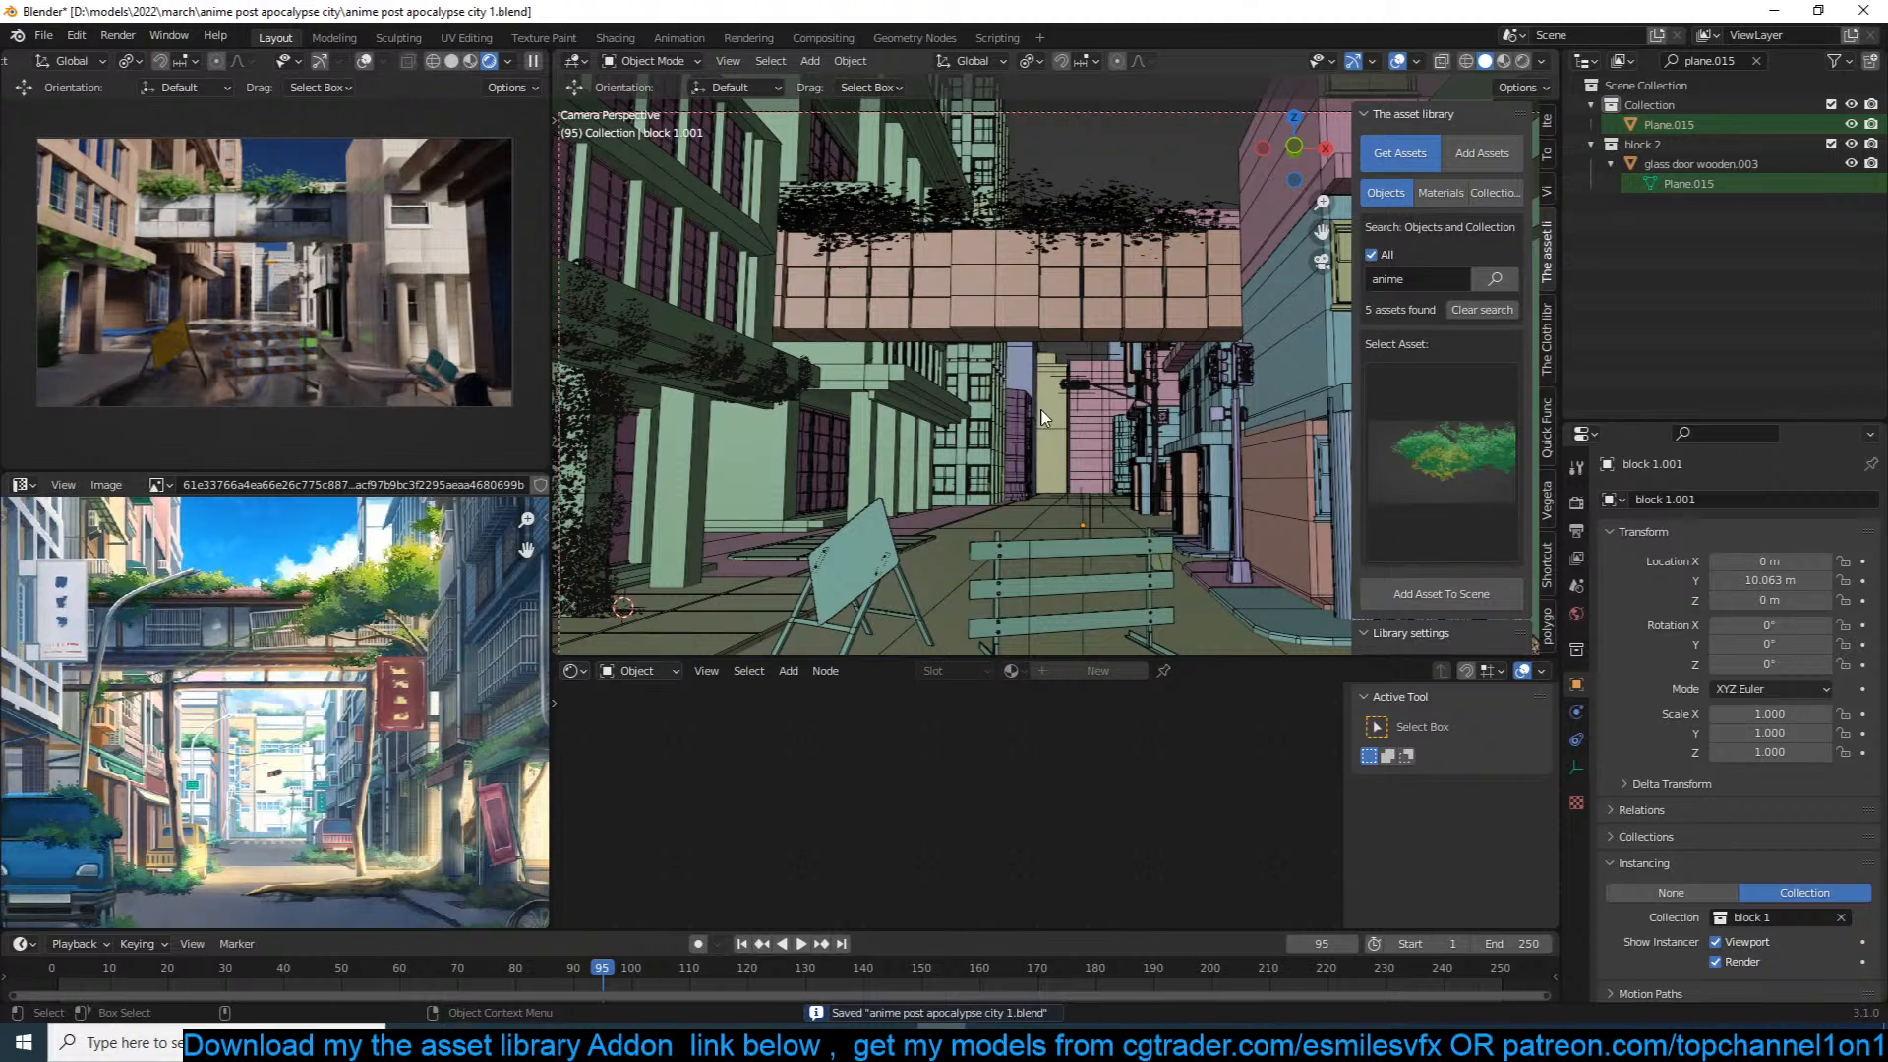
Step: Set the hair length of the ledge and pillar foliage particles to 1.27 m and save the file
{"action": "scroll", "coordinate": [1022, 419], "scroll_direction": "down", "scroll_amount": 1}
{"action": "middle_click_drag", "start_coordinate": [736, 462], "coordinate": [859, 431], "text": "shift"}
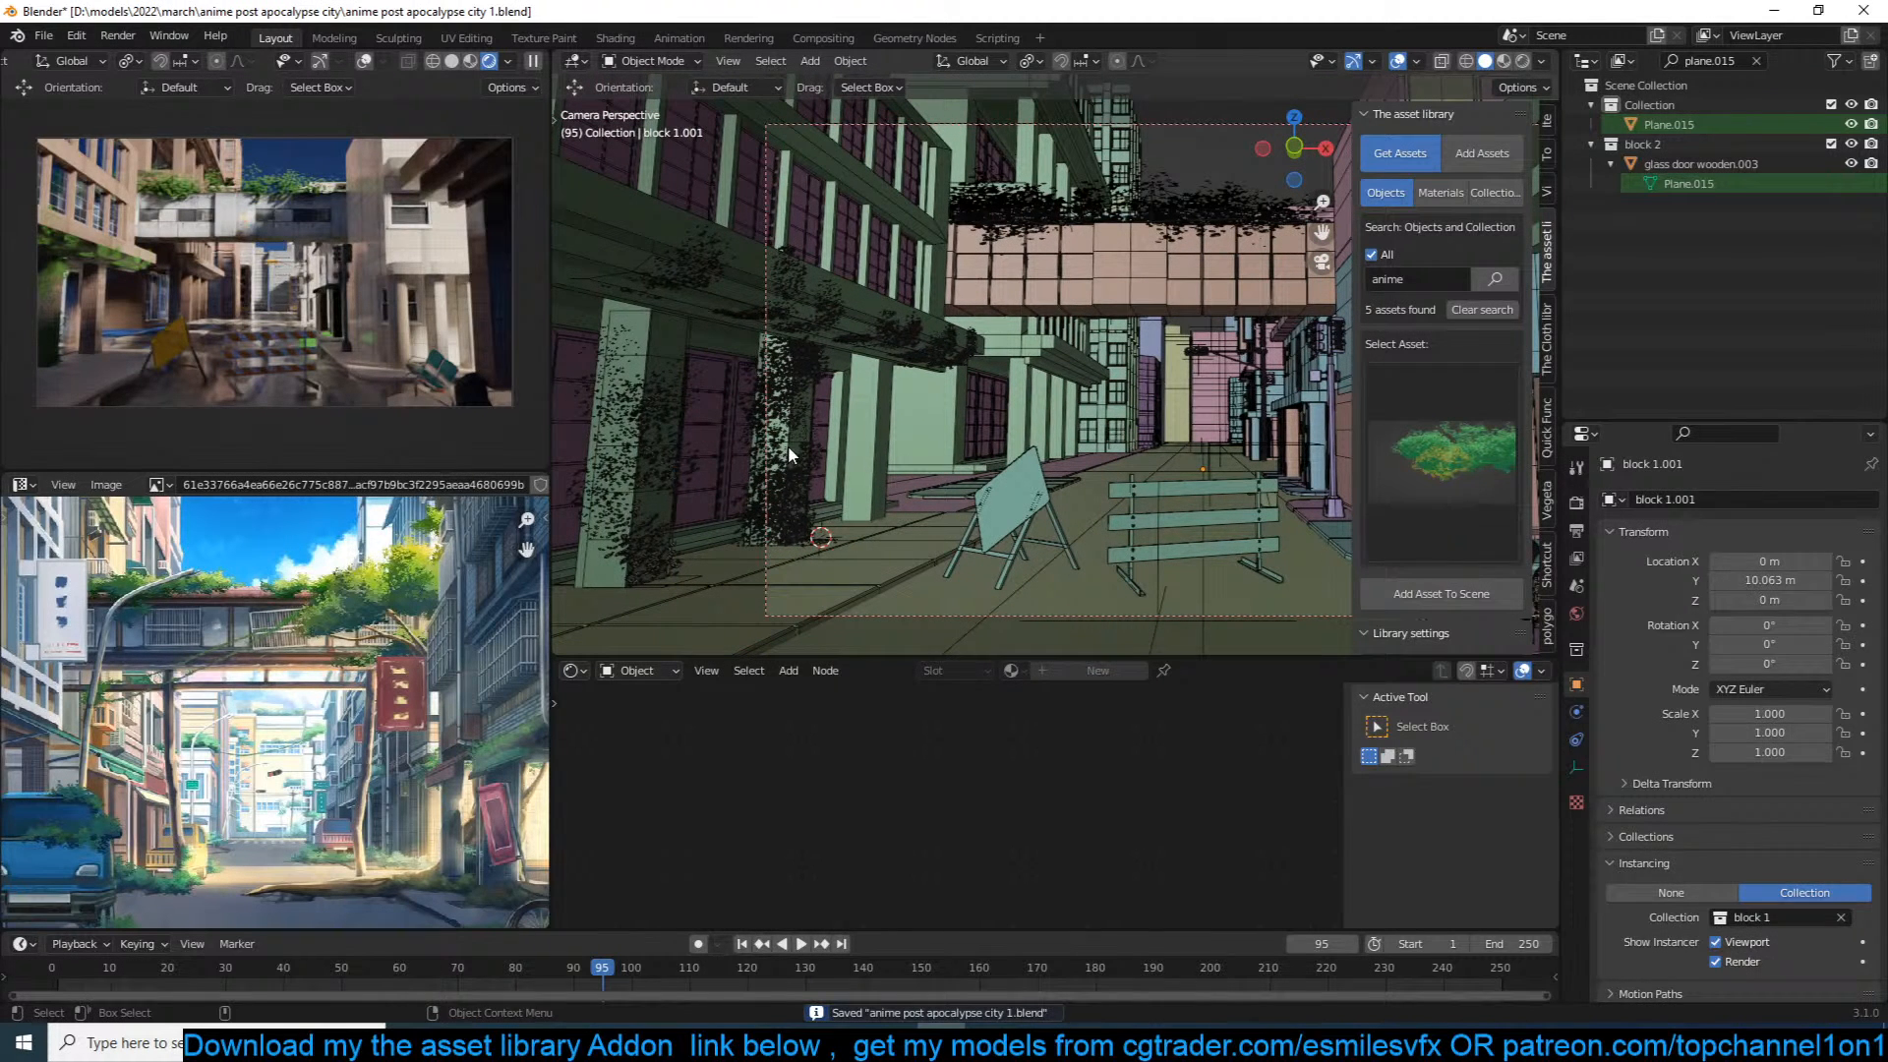
{"action": "left_click", "coordinate": [787, 454]}
{"action": "left_click", "coordinate": [1576, 738]}
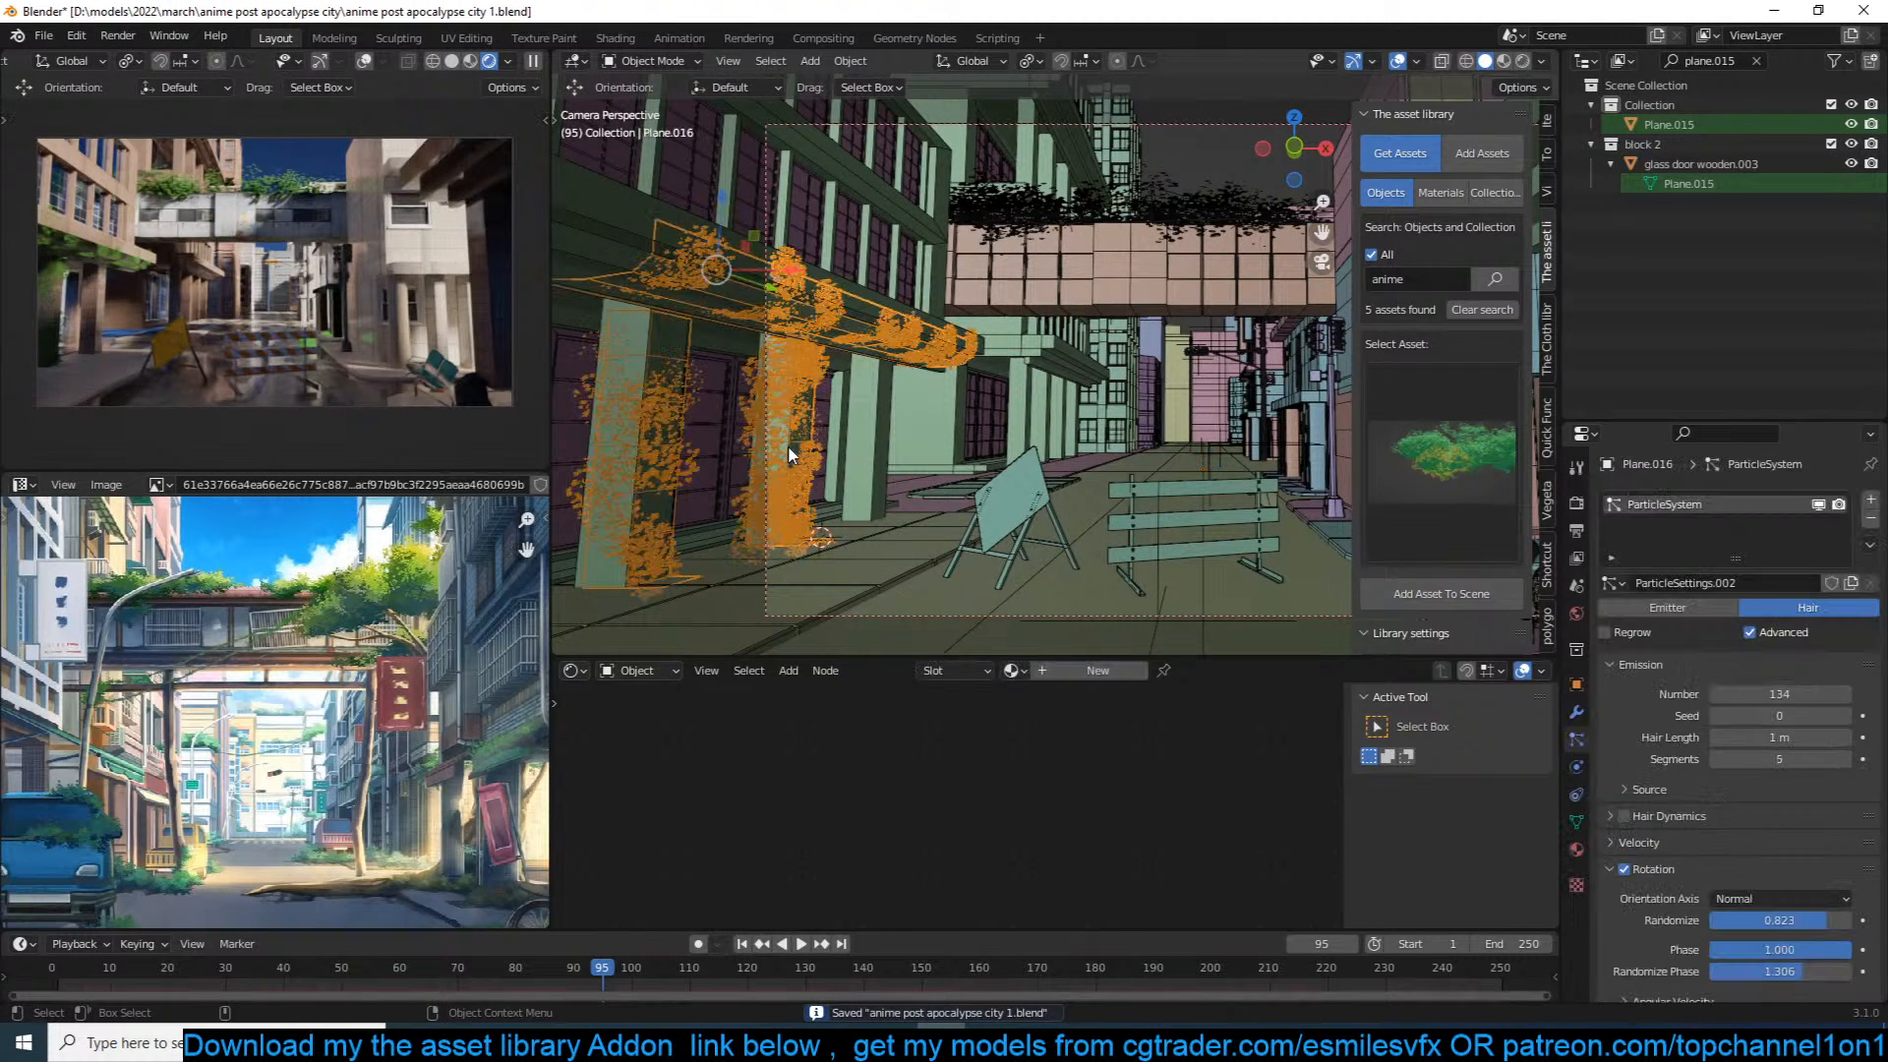
{"action": "left_click_drag", "start_coordinate": [1780, 737], "coordinate": [1813, 738]}
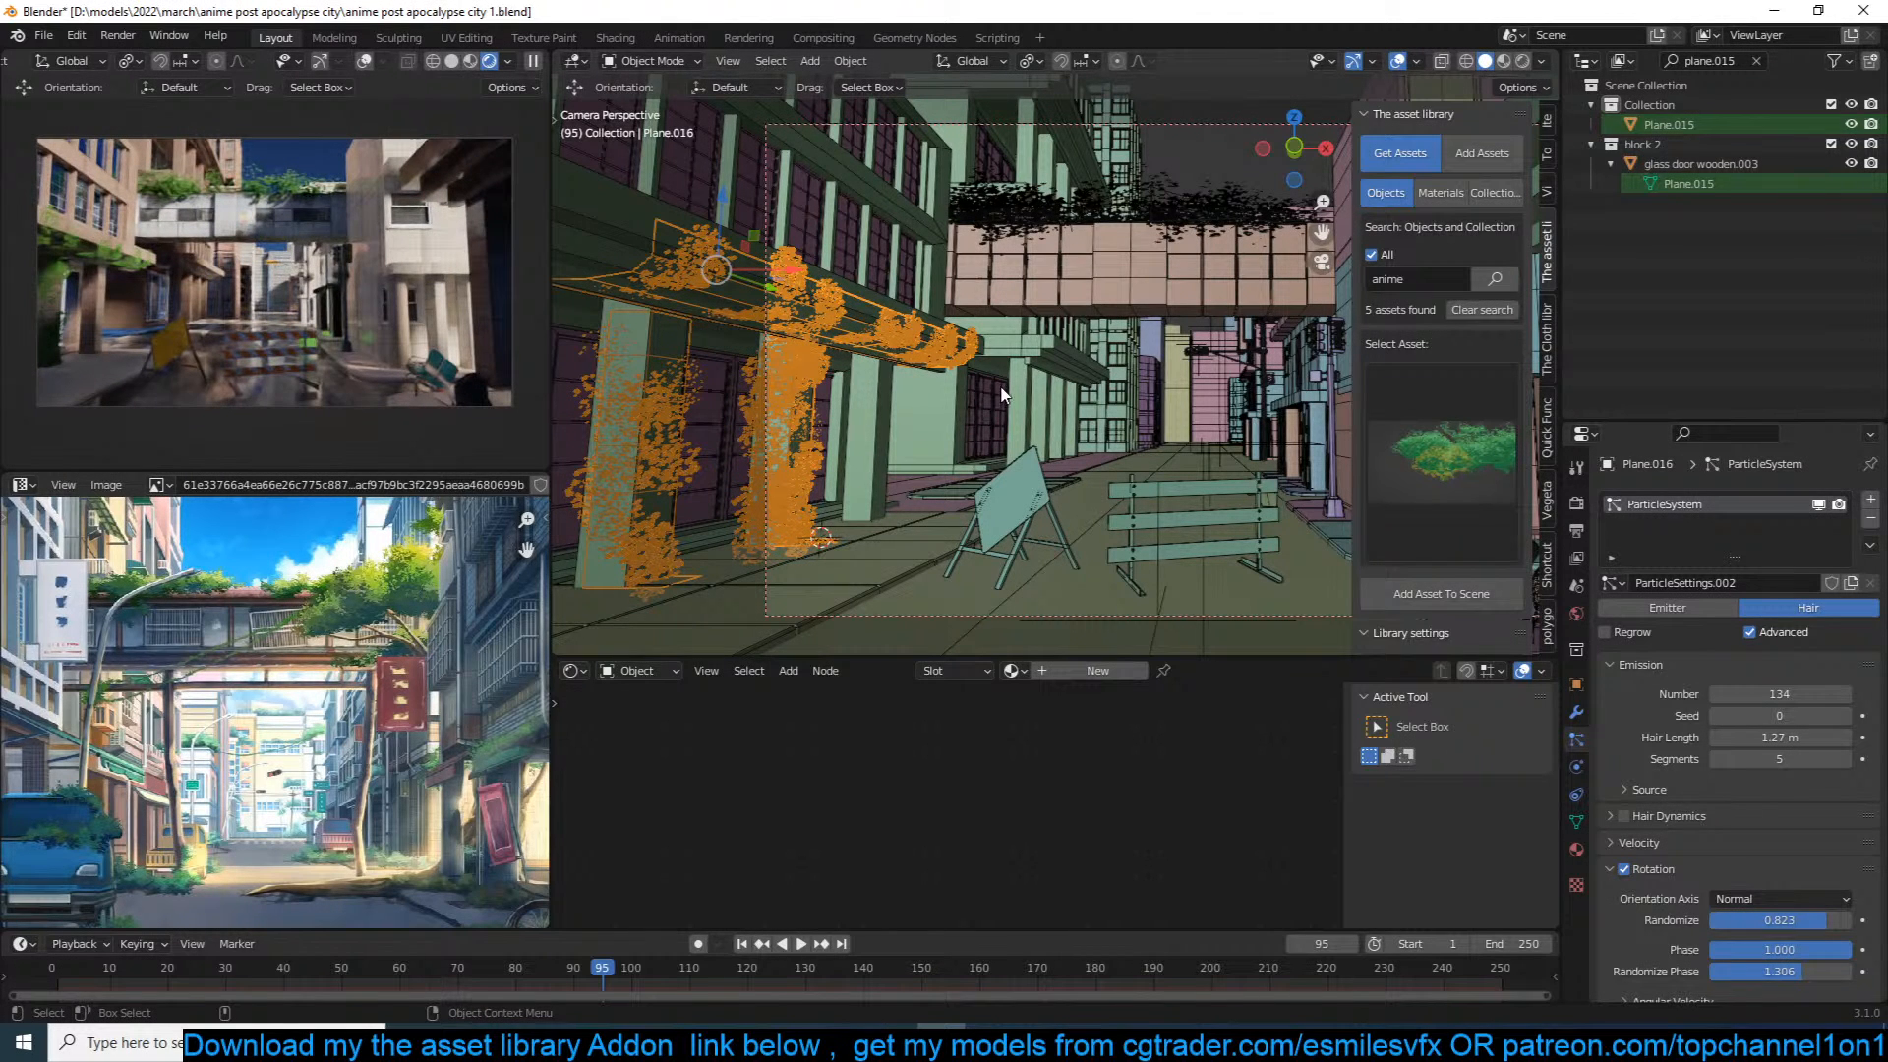
{"action": "middle_click_drag", "start_coordinate": [1158, 432], "coordinate": [1025, 411], "text": "shift"}
{"action": "key", "text": "ctrl+s"}
Step: Pause the rendered preview and add a scaled plane at the base of the round column on the sidewalk corner
{"action": "right_click", "coordinate": [1236, 513], "text": "shift"}
{"action": "left_click", "coordinate": [533, 61]}
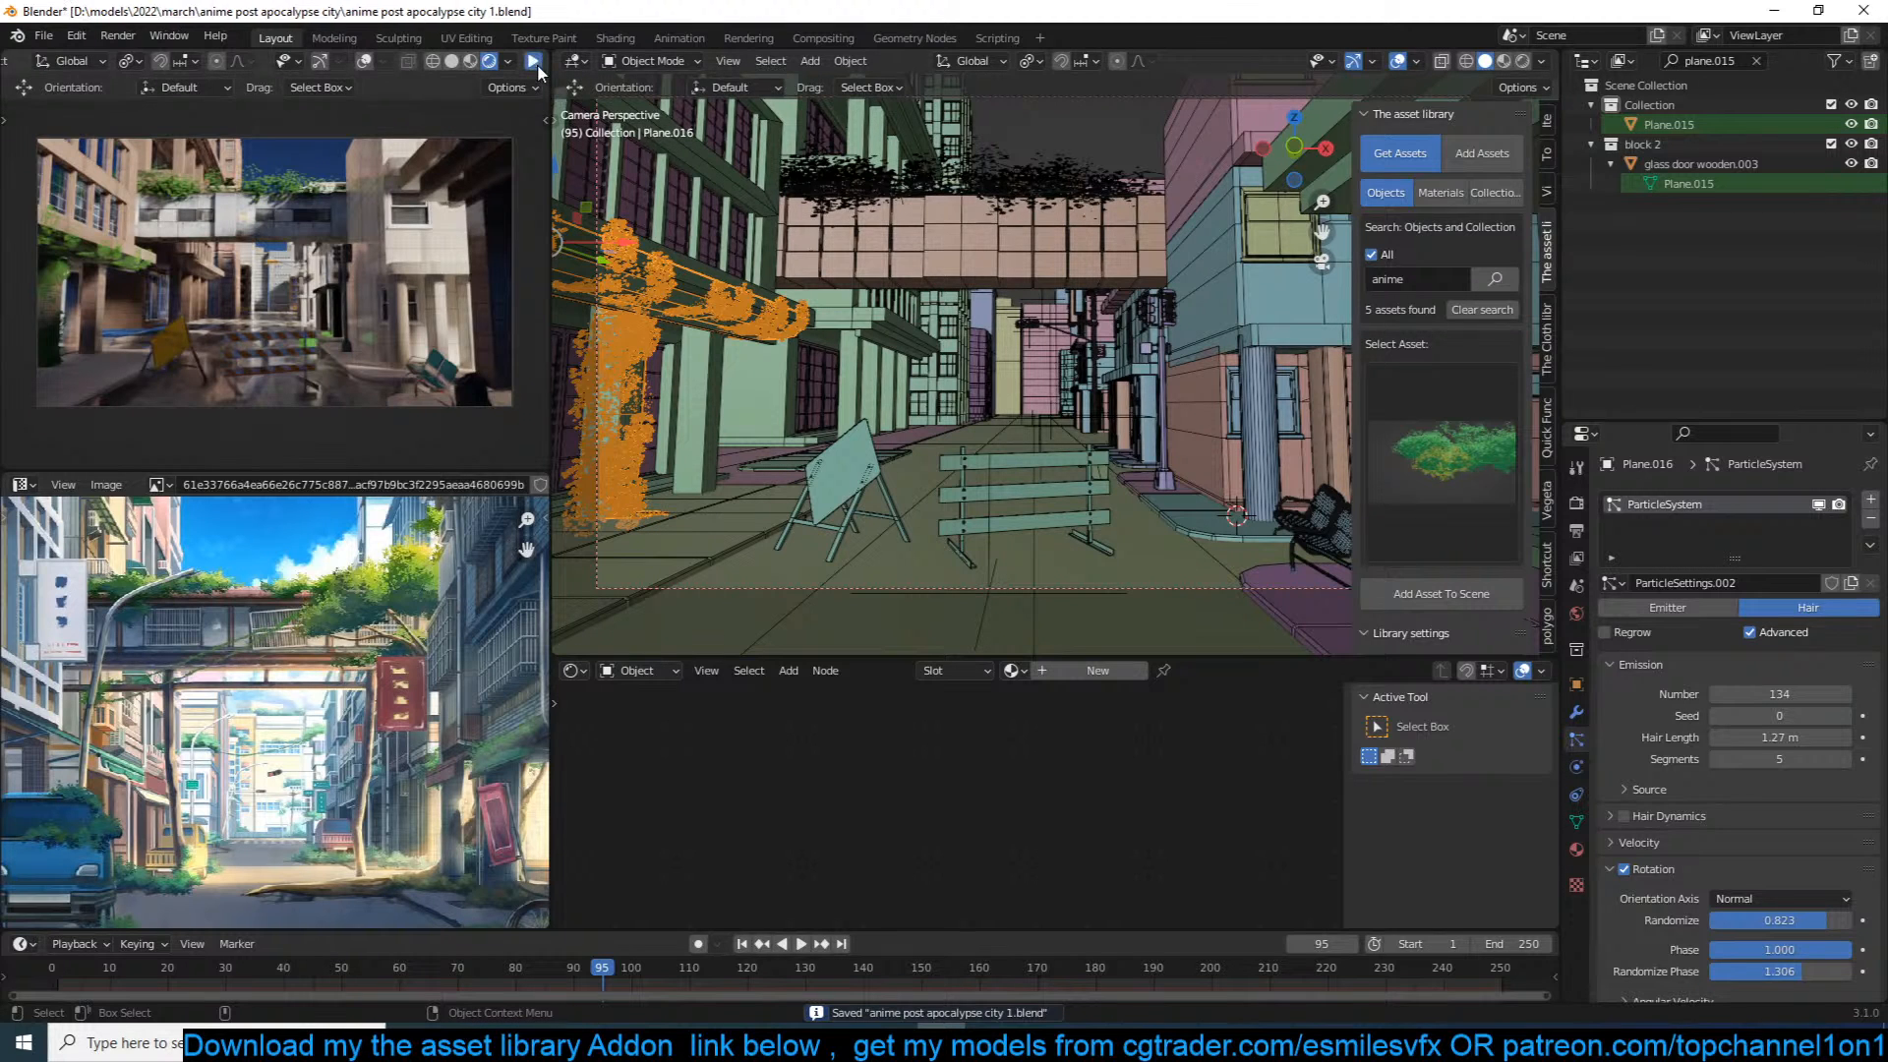
{"action": "key", "text": "shift+a"}
{"action": "mouse_move", "coordinate": [1121, 517]}
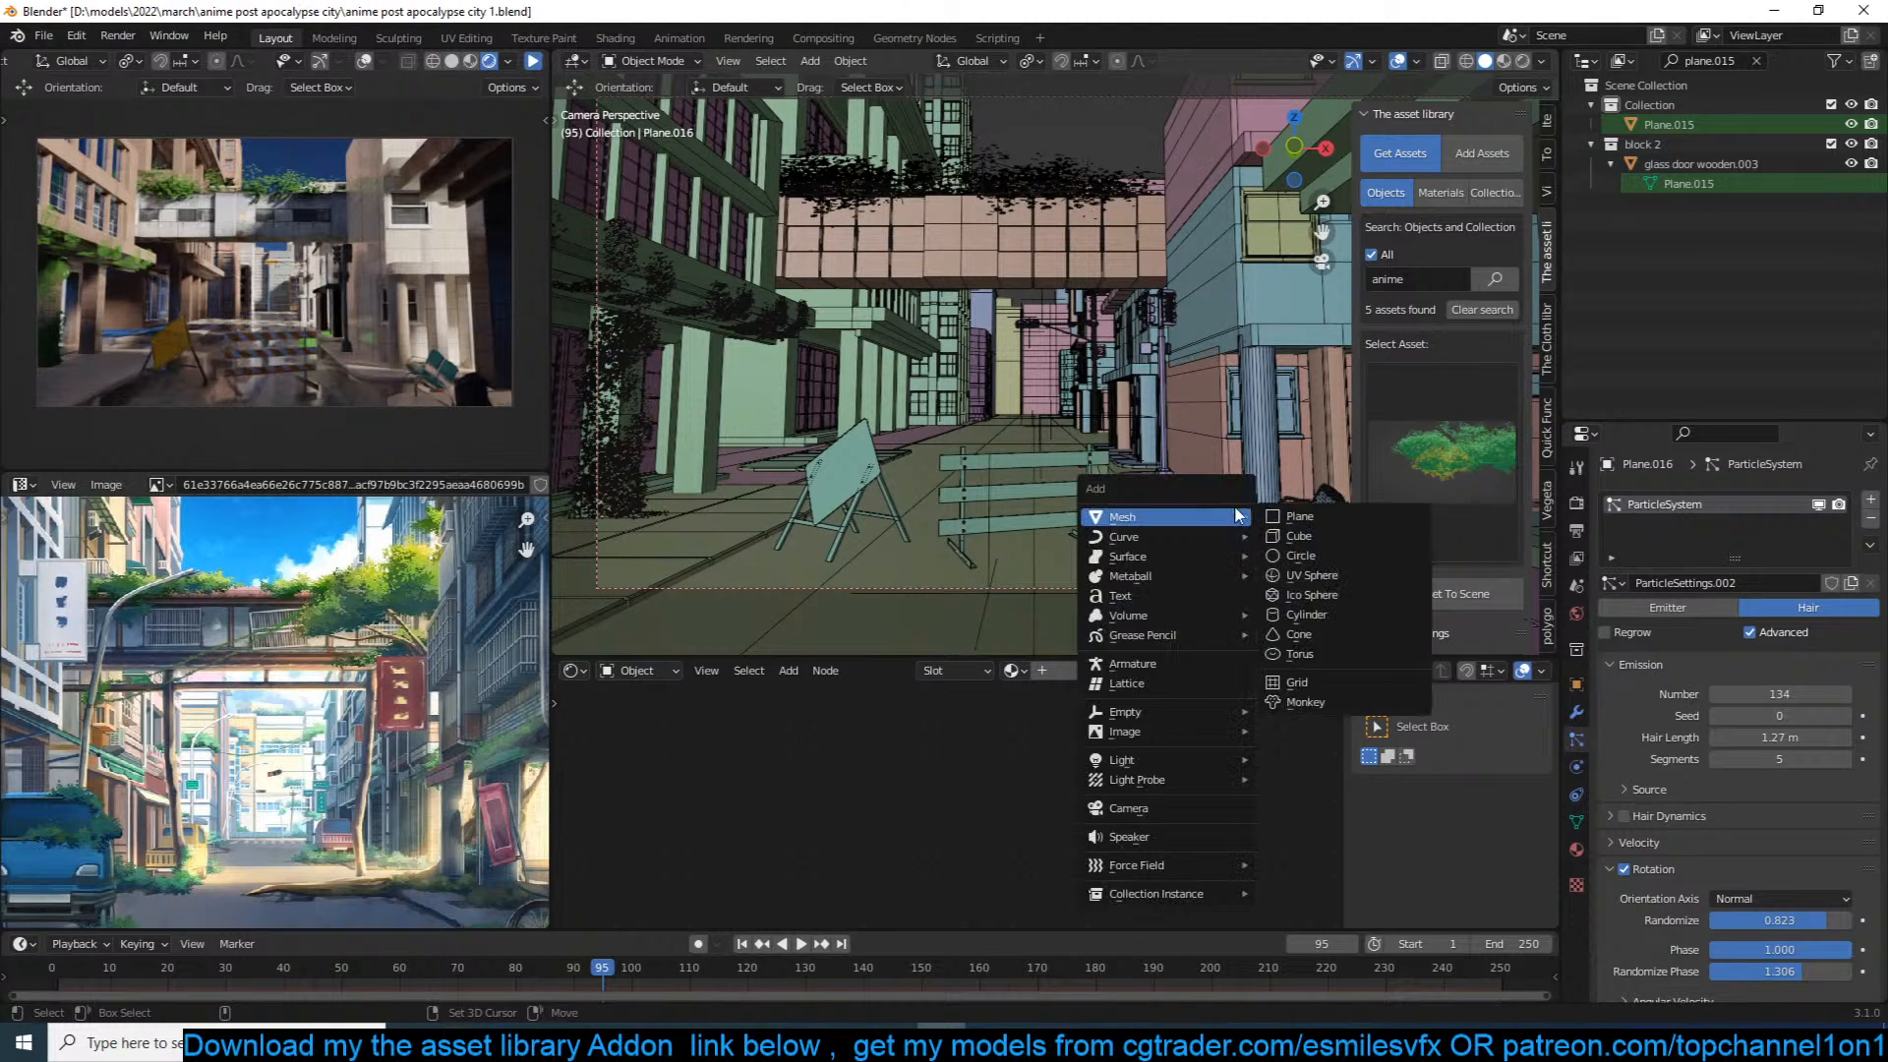
{"action": "left_click", "coordinate": [1280, 521]}
{"action": "key", "text": "s"}
{"action": "left_click", "coordinate": [1266, 516]}
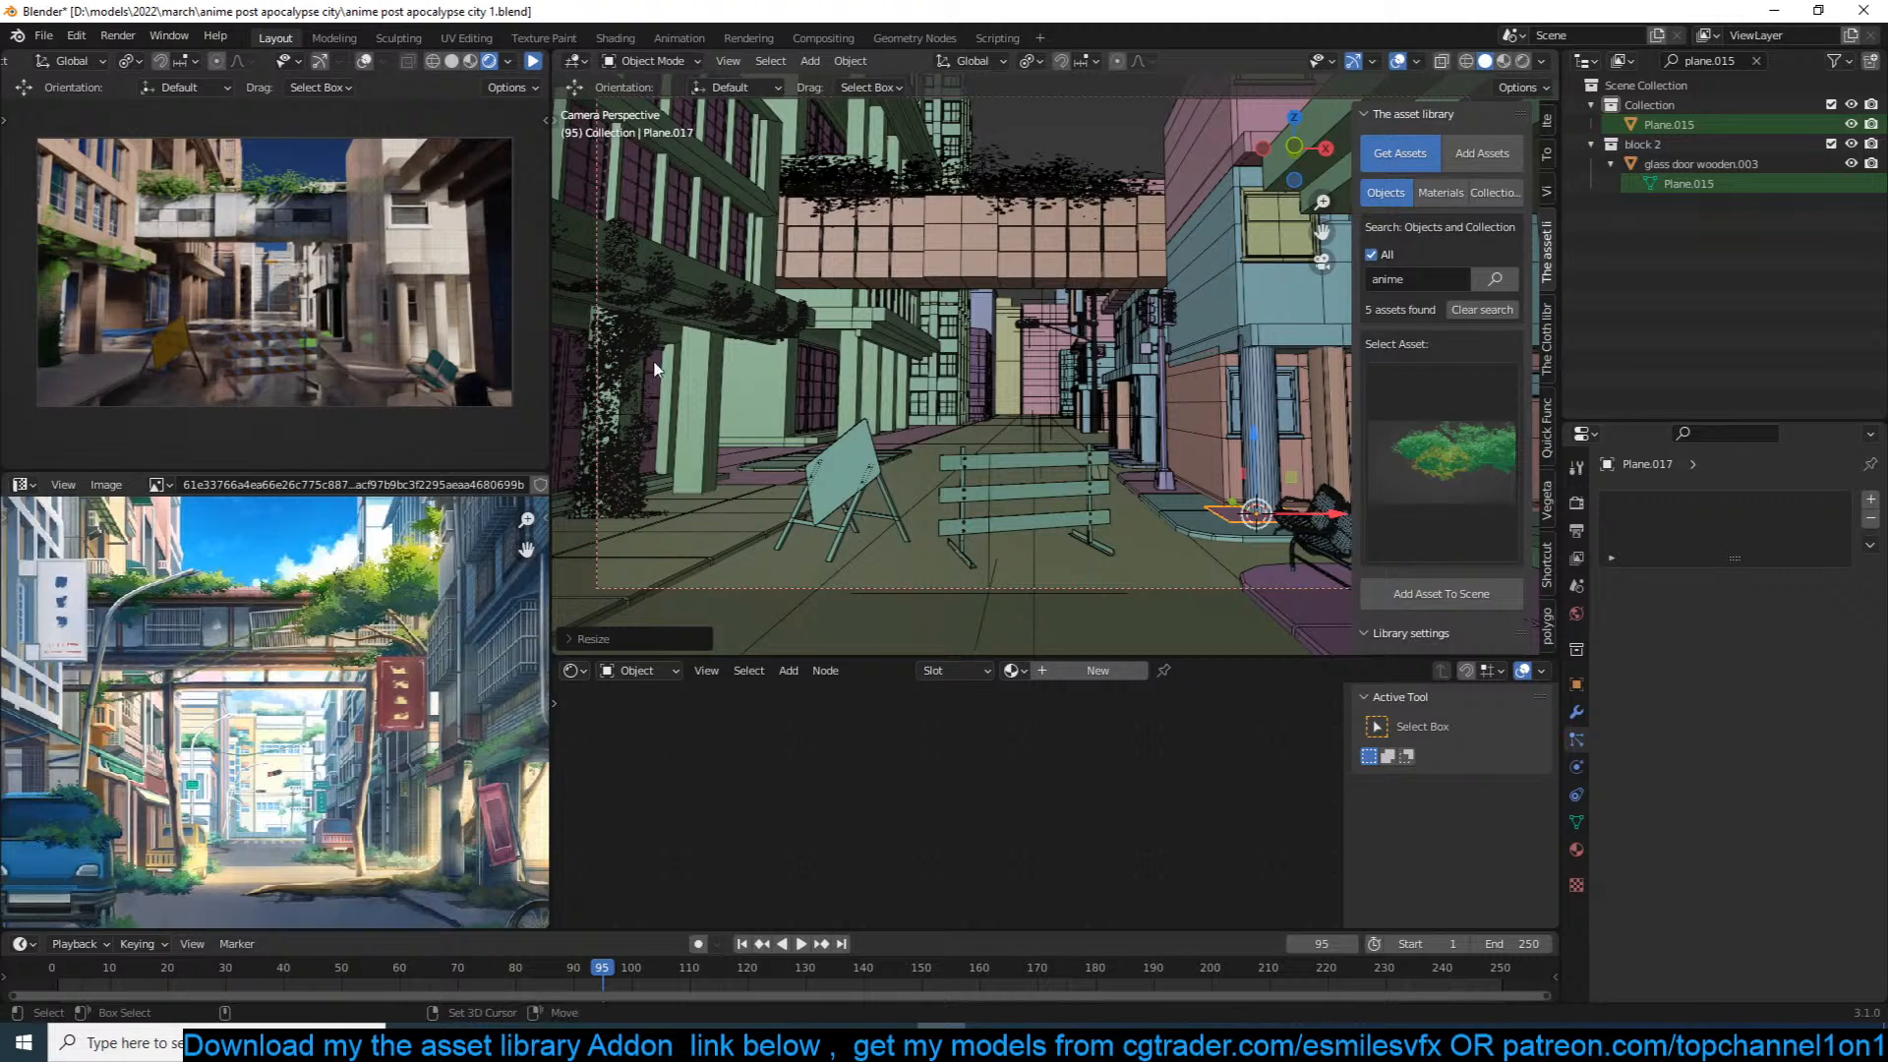
Step: Copy the modifiers from the ledge foliage mesh to the new sidewalk plane, including its leaf particle system
{"action": "left_click", "coordinate": [610, 472], "text": "shift"}
{"action": "key", "text": "ctrl+l"}
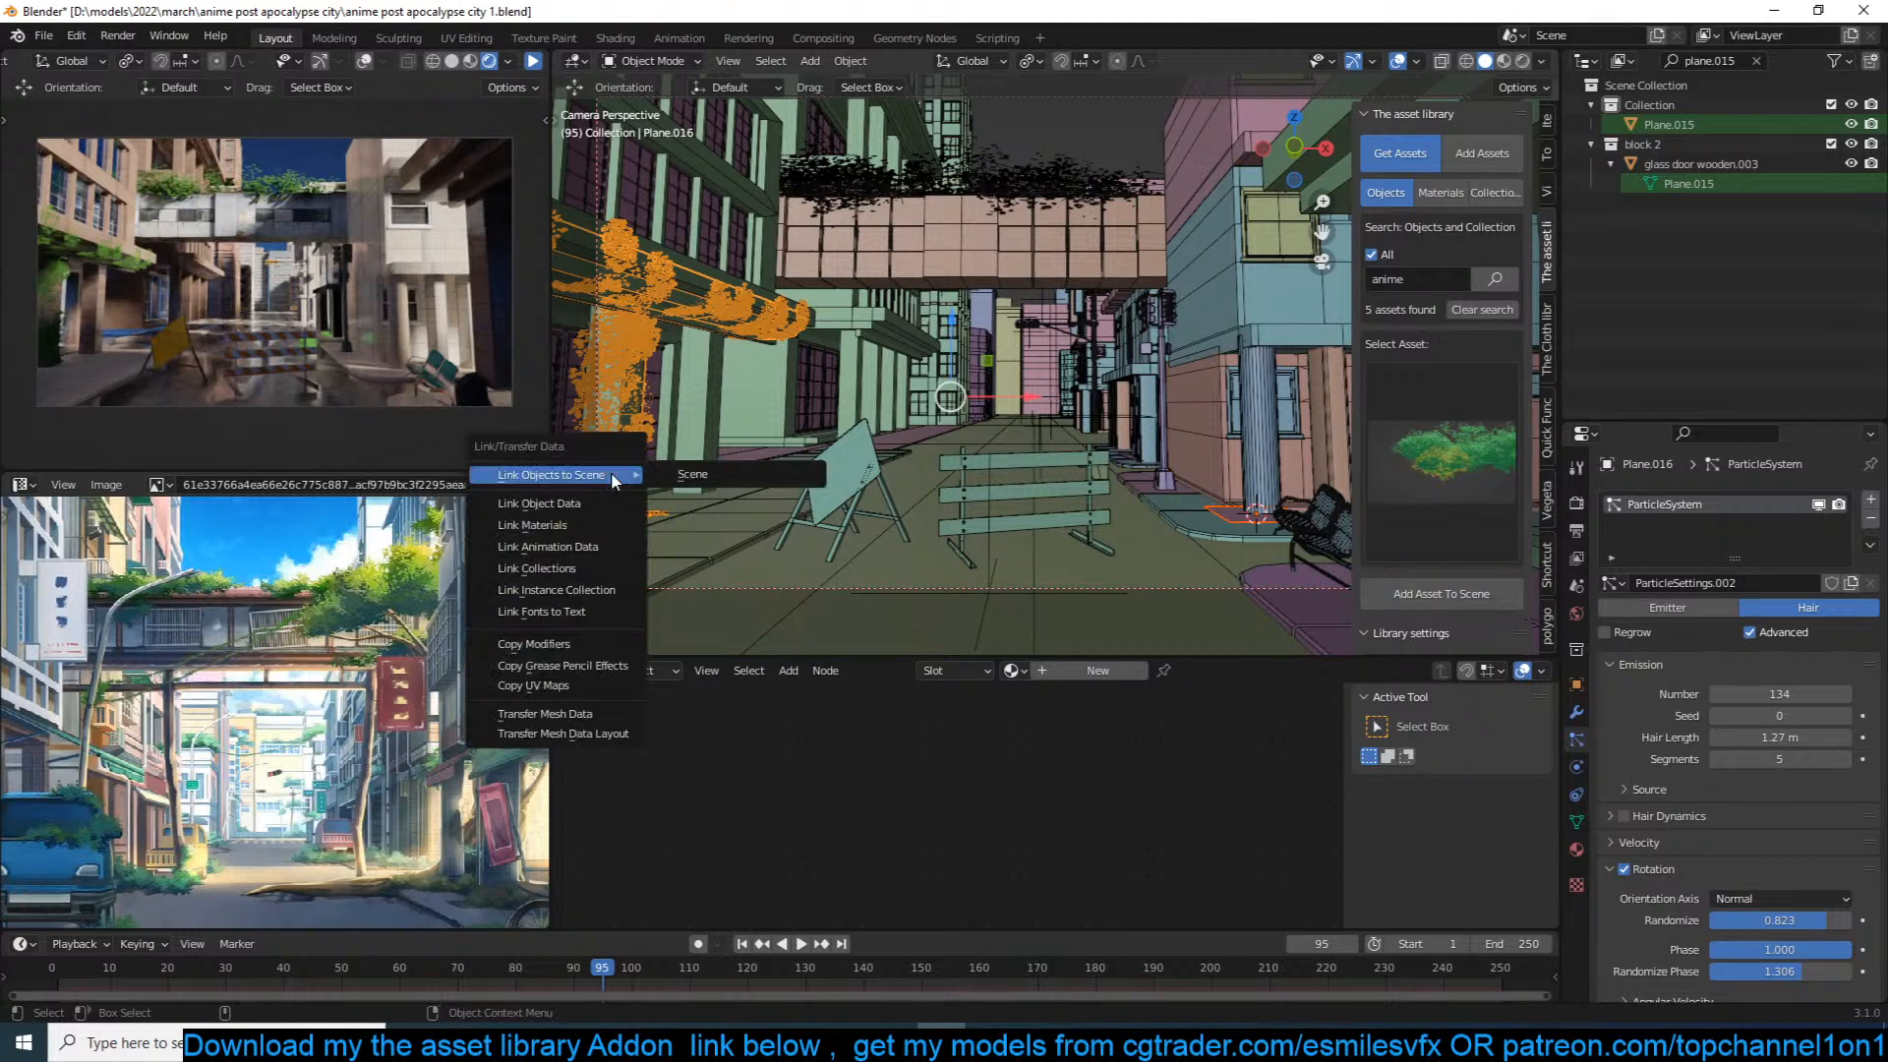
{"action": "left_click", "coordinate": [536, 644]}
{"action": "left_click", "coordinate": [1219, 528]}
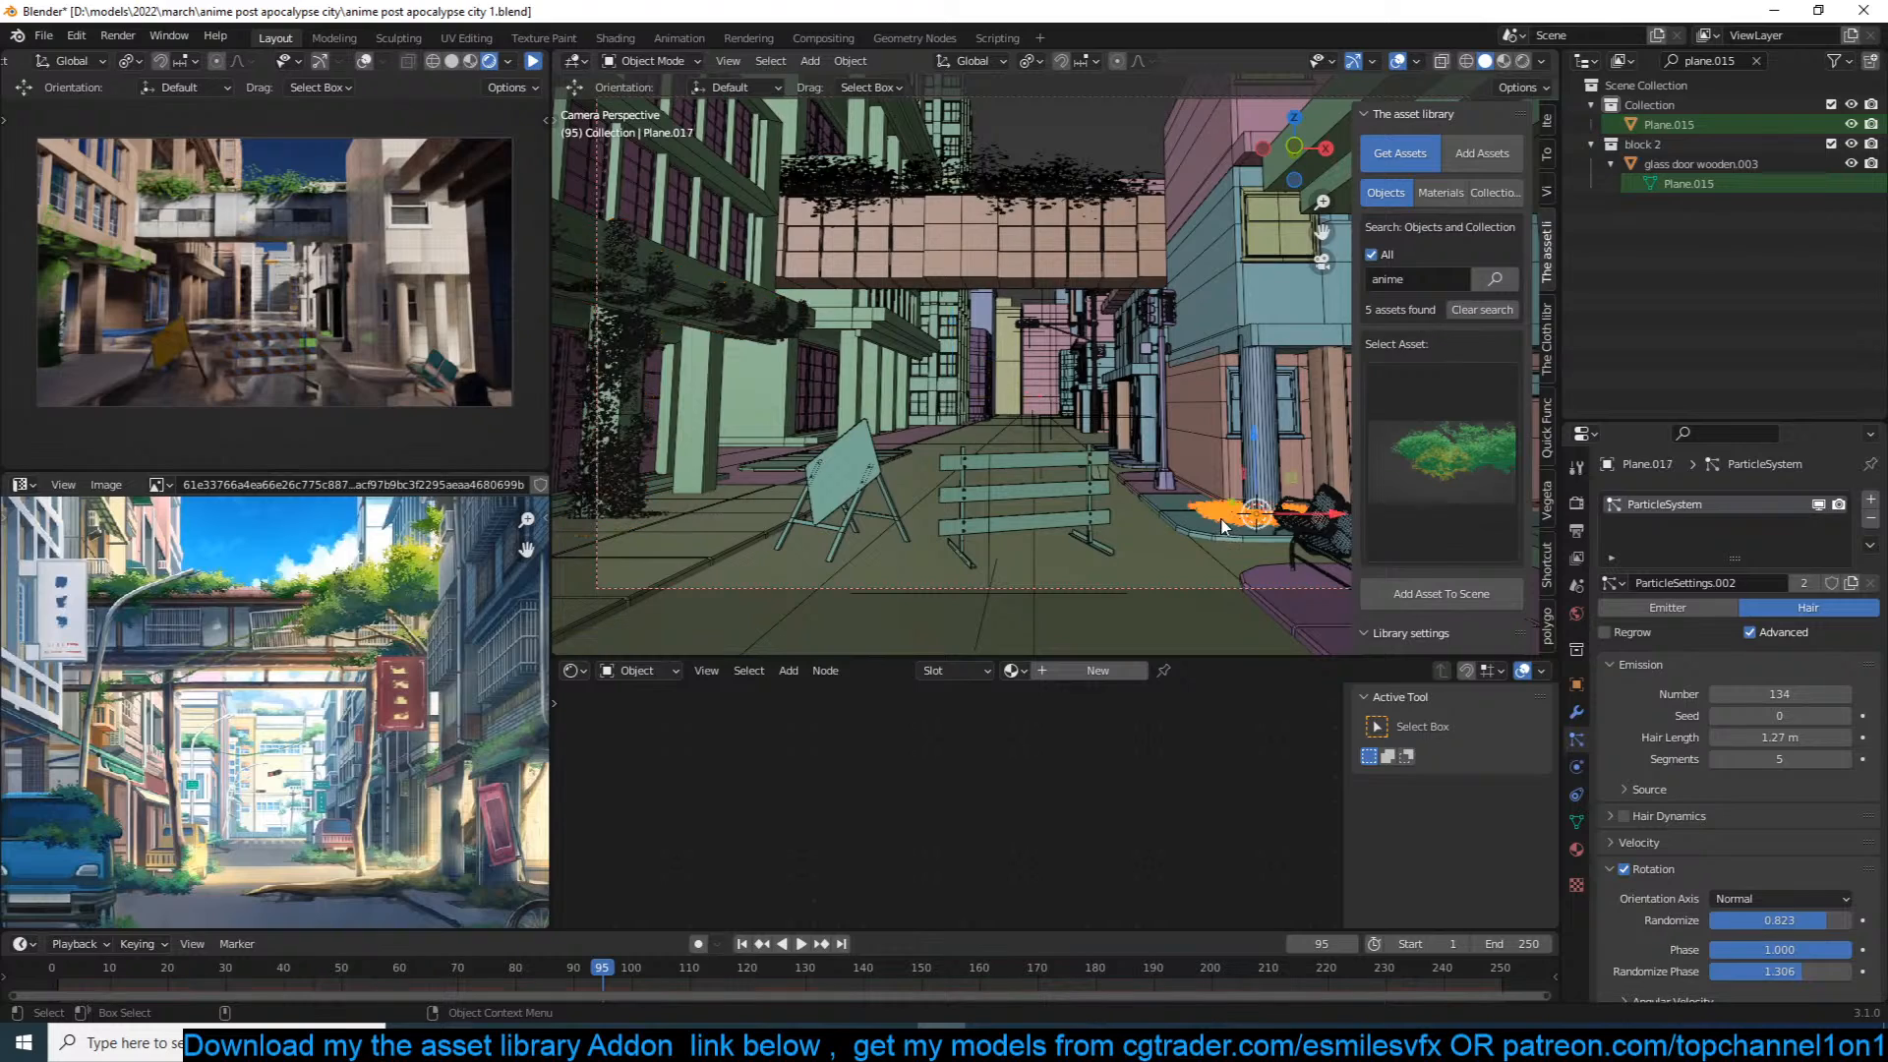
Step: Extrude the back edge of the corner plane along the sidewalk in edit mode
{"action": "key", "text": "KP_Decimal"}
{"action": "middle_click_drag", "start_coordinate": [1222, 527], "coordinate": [1229, 619]}
{"action": "scroll", "coordinate": [1160, 423], "scroll_direction": "down", "scroll_amount": 5}
{"action": "middle_click_drag", "start_coordinate": [1086, 418], "coordinate": [1155, 411]}
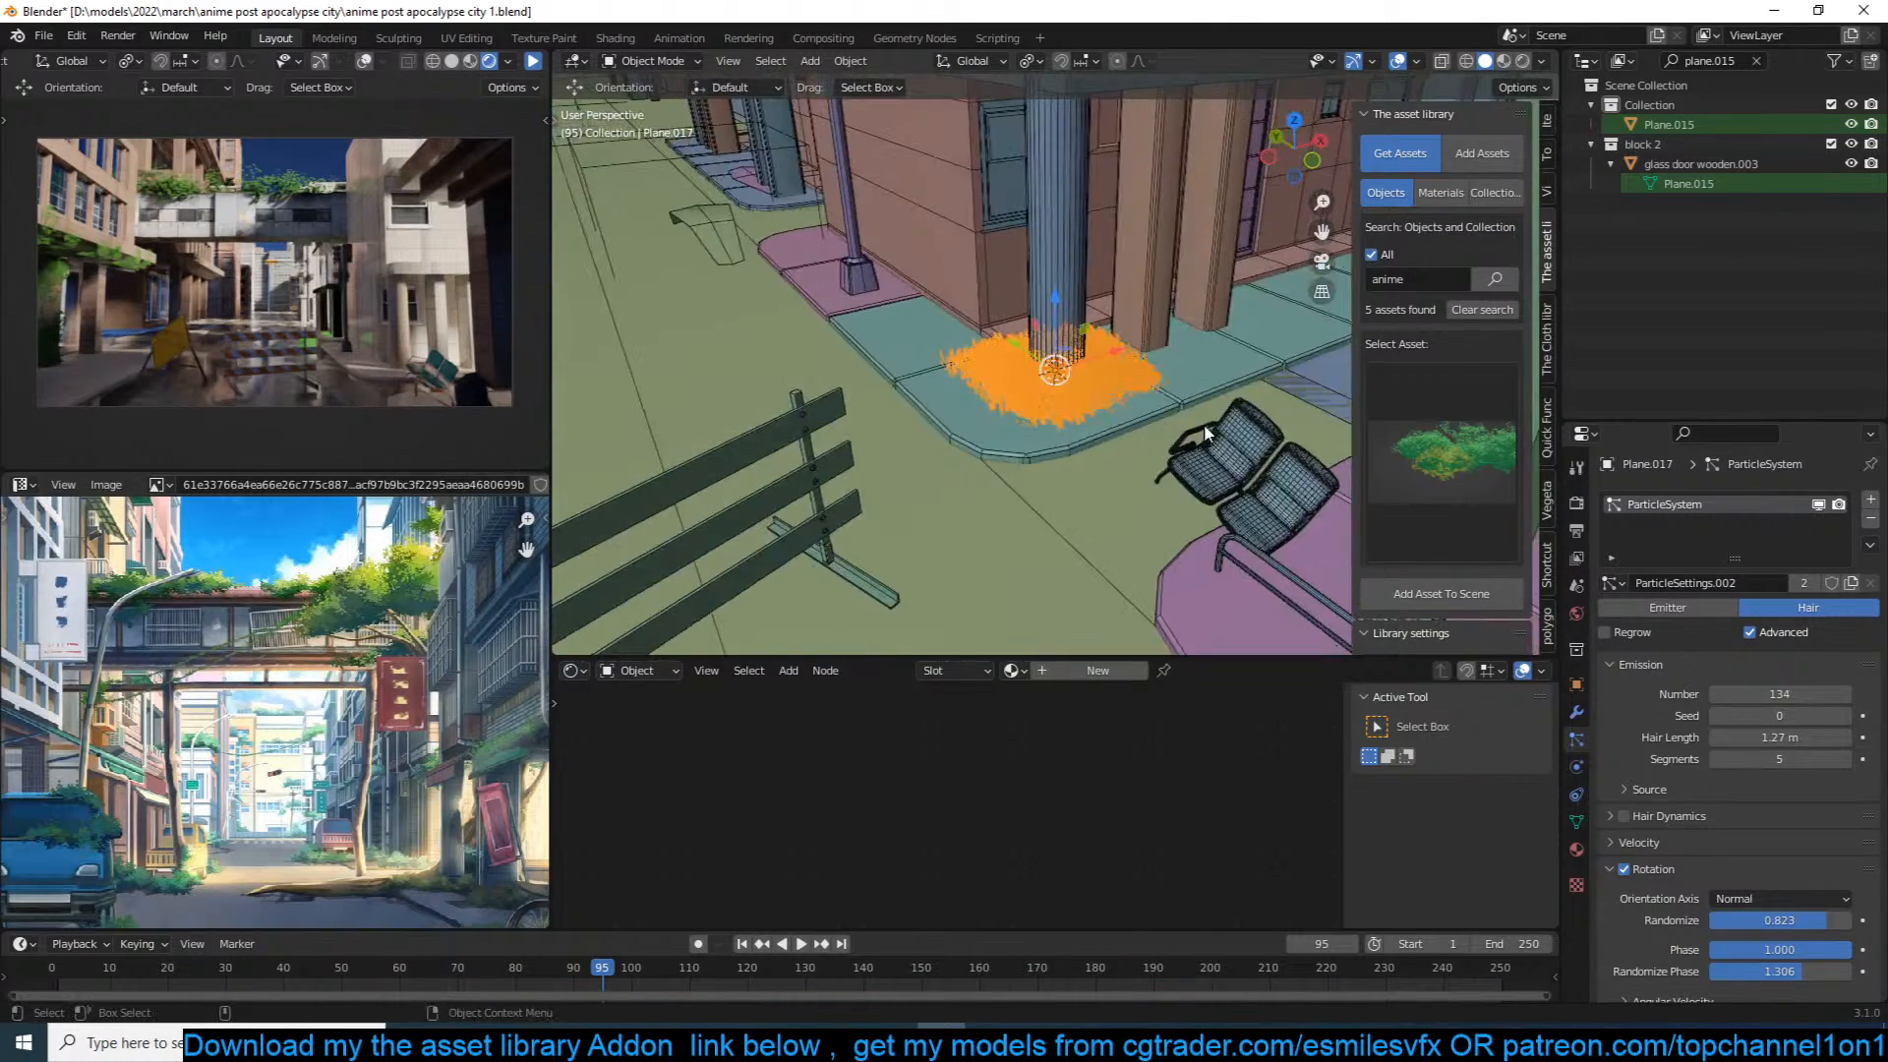
{"action": "scroll", "coordinate": [1155, 411], "scroll_direction": "up", "scroll_amount": 5}
{"action": "key", "text": "Tab"}
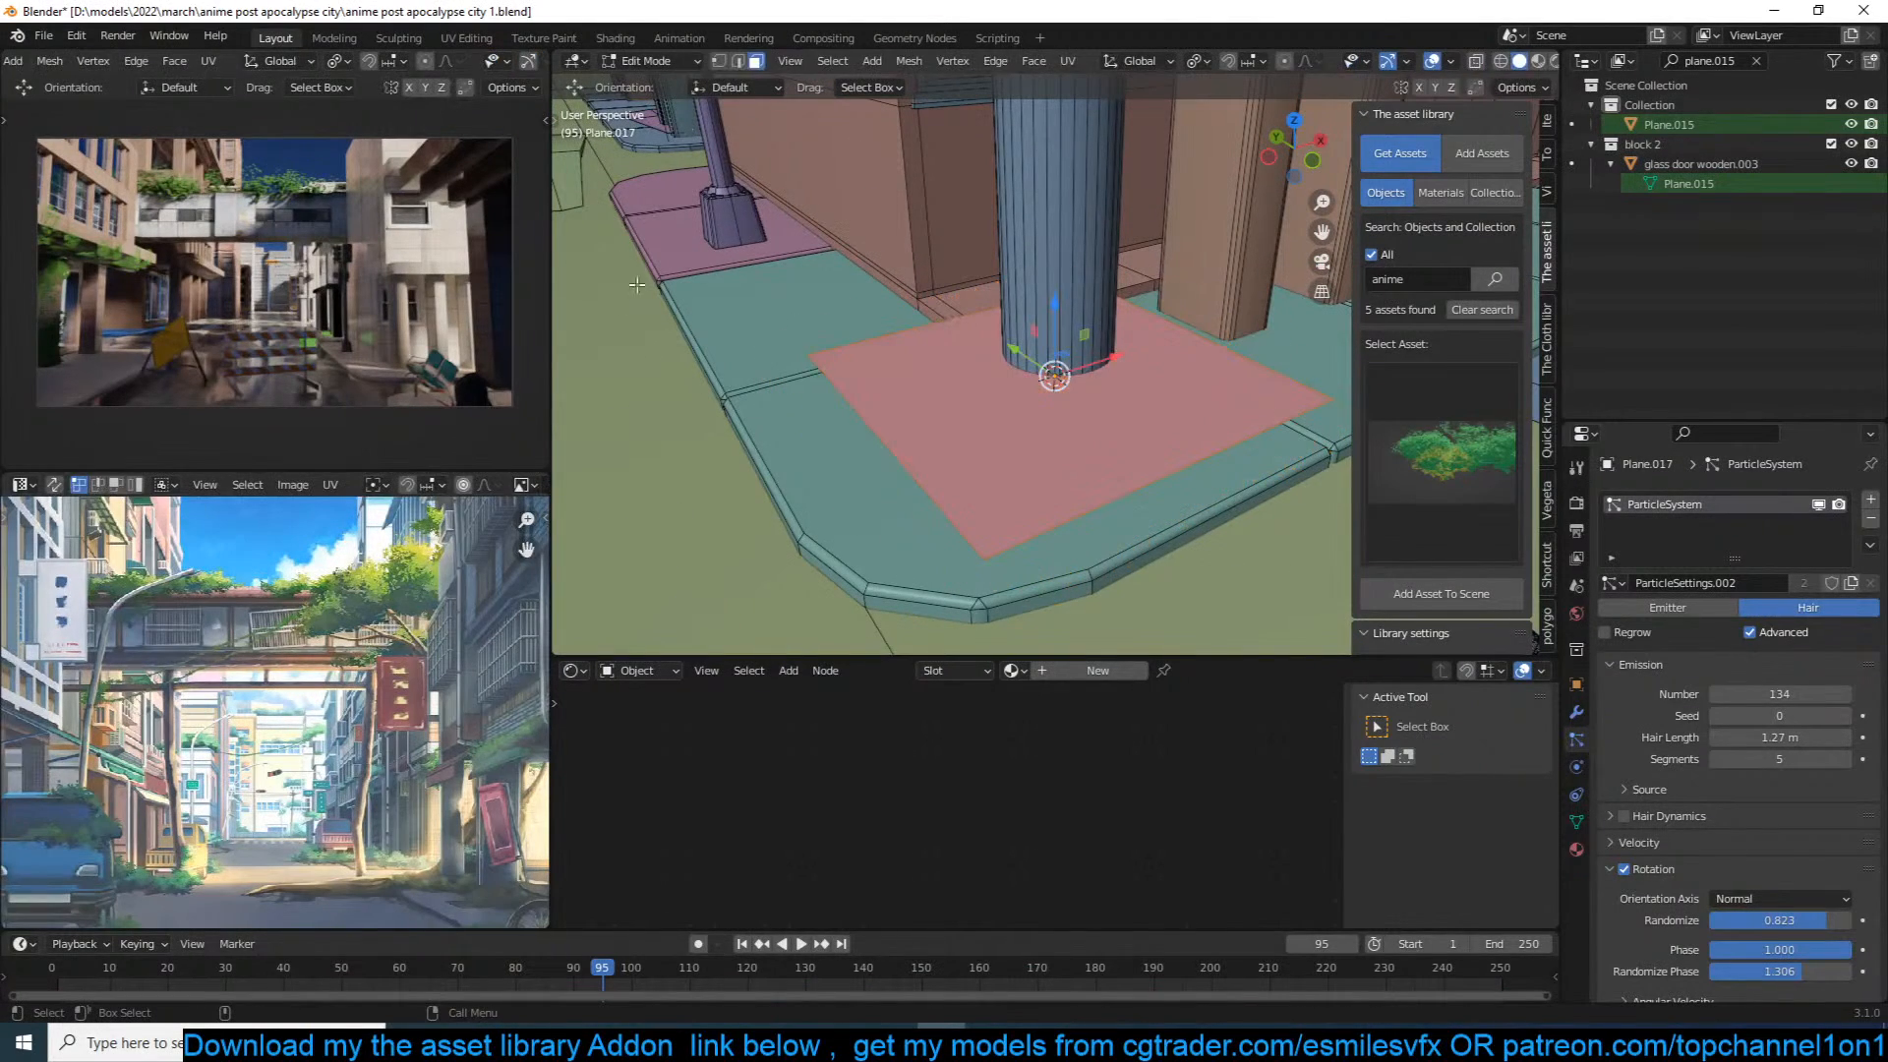
{"action": "scroll", "coordinate": [453, 63], "scroll_direction": "down", "scroll_amount": 5}
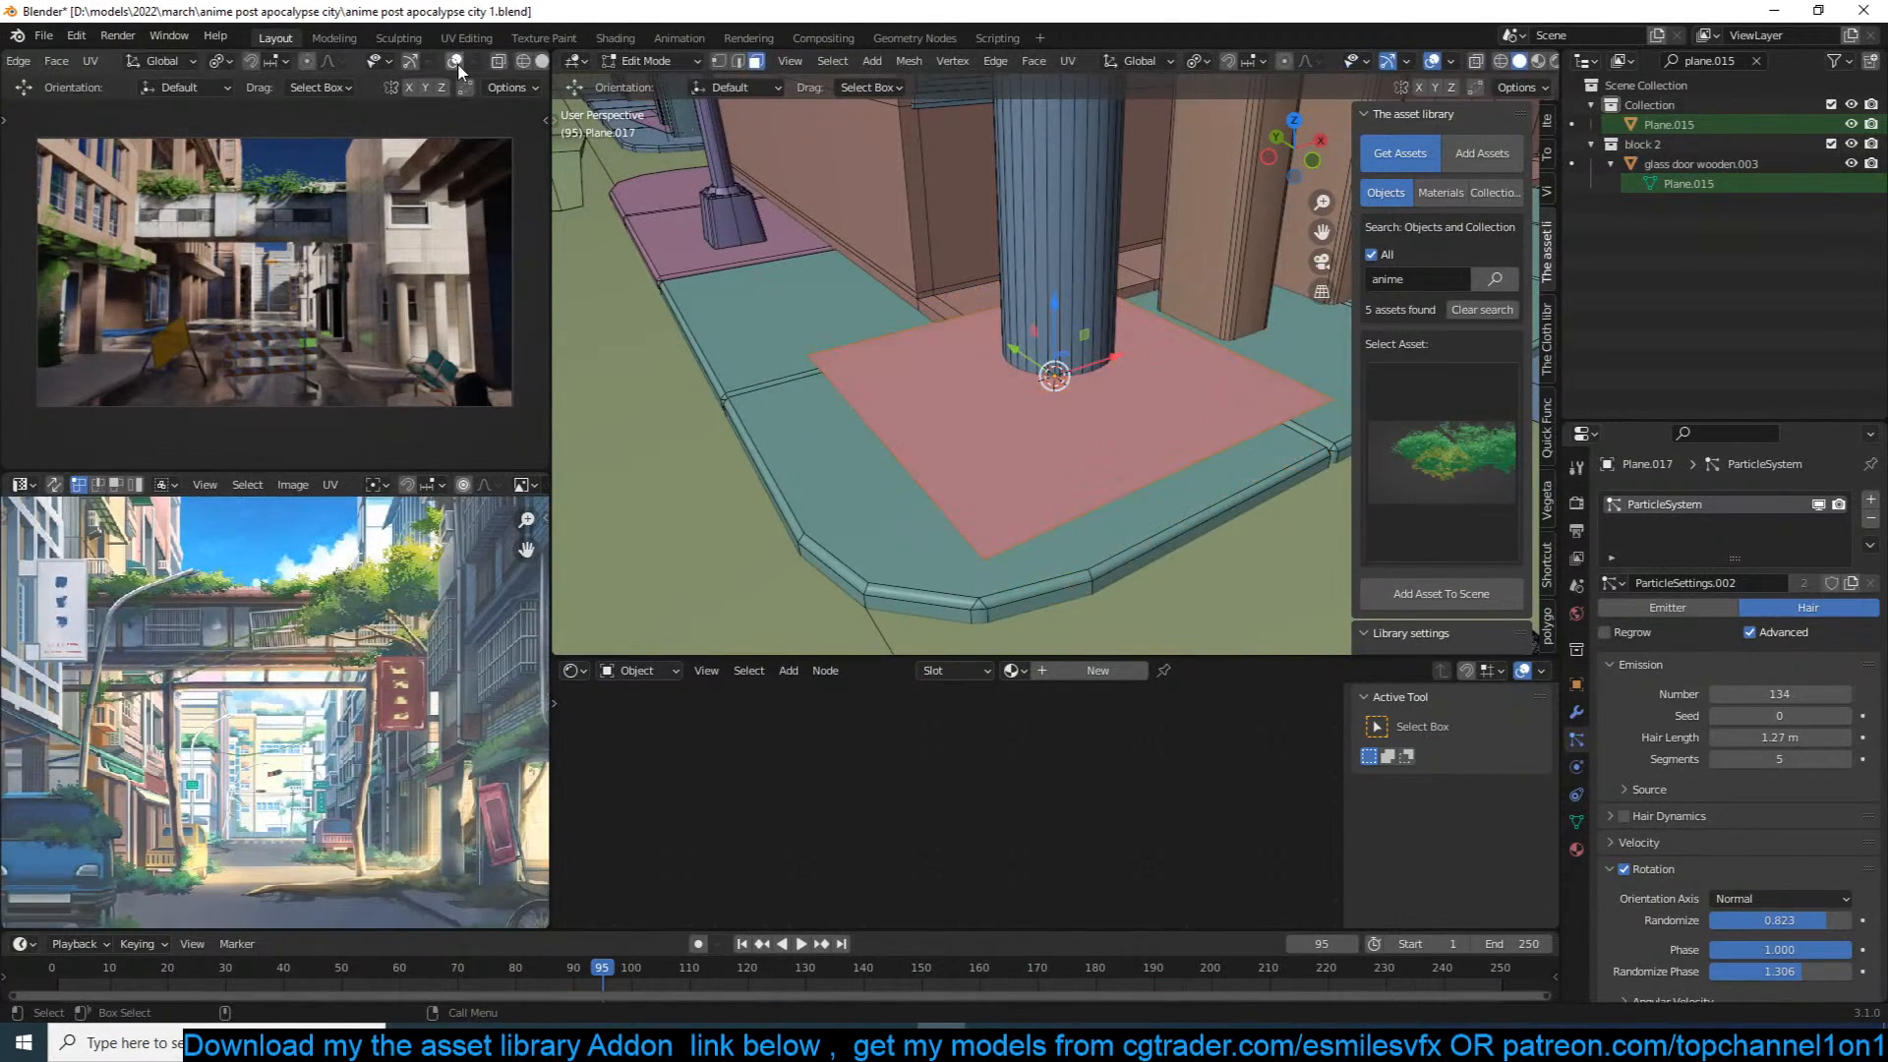
{"action": "key", "text": "1"}
{"action": "left_click", "coordinate": [902, 330], "text": "alt"}
{"action": "right_click", "coordinate": [764, 285], "text": "ctrl"}
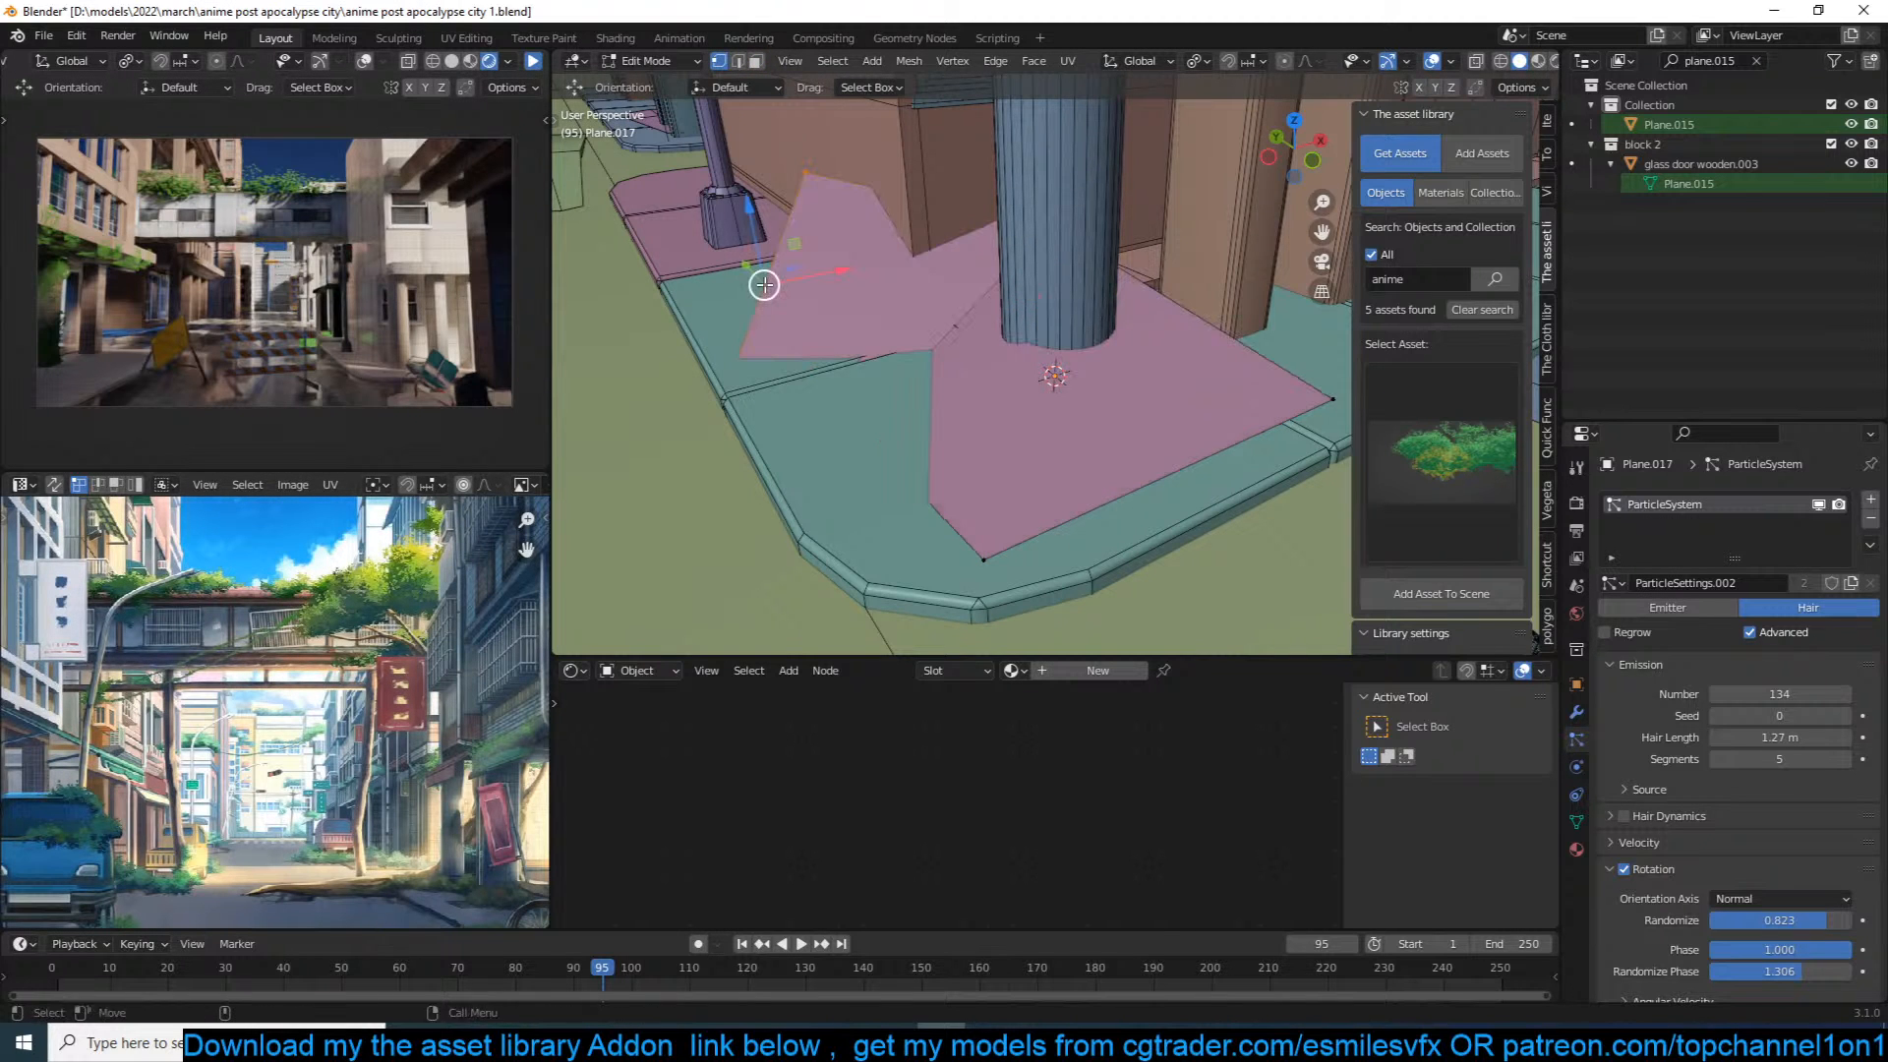
Step: Continue extruding the plane's end edge along the sidewalk, past the lamp post and around the far building corner
{"action": "middle_click_drag", "start_coordinate": [764, 285], "coordinate": [852, 285]}
{"action": "middle_click_drag", "start_coordinate": [679, 339], "coordinate": [1032, 356], "text": "shift"}
{"action": "right_click", "coordinate": [840, 327], "text": "ctrl"}
{"action": "middle_click_drag", "start_coordinate": [690, 336], "coordinate": [1130, 389], "text": "shift"}
{"action": "right_click", "coordinate": [939, 366], "text": "ctrl"}
{"action": "middle_click_drag", "start_coordinate": [795, 330], "coordinate": [1040, 279]}
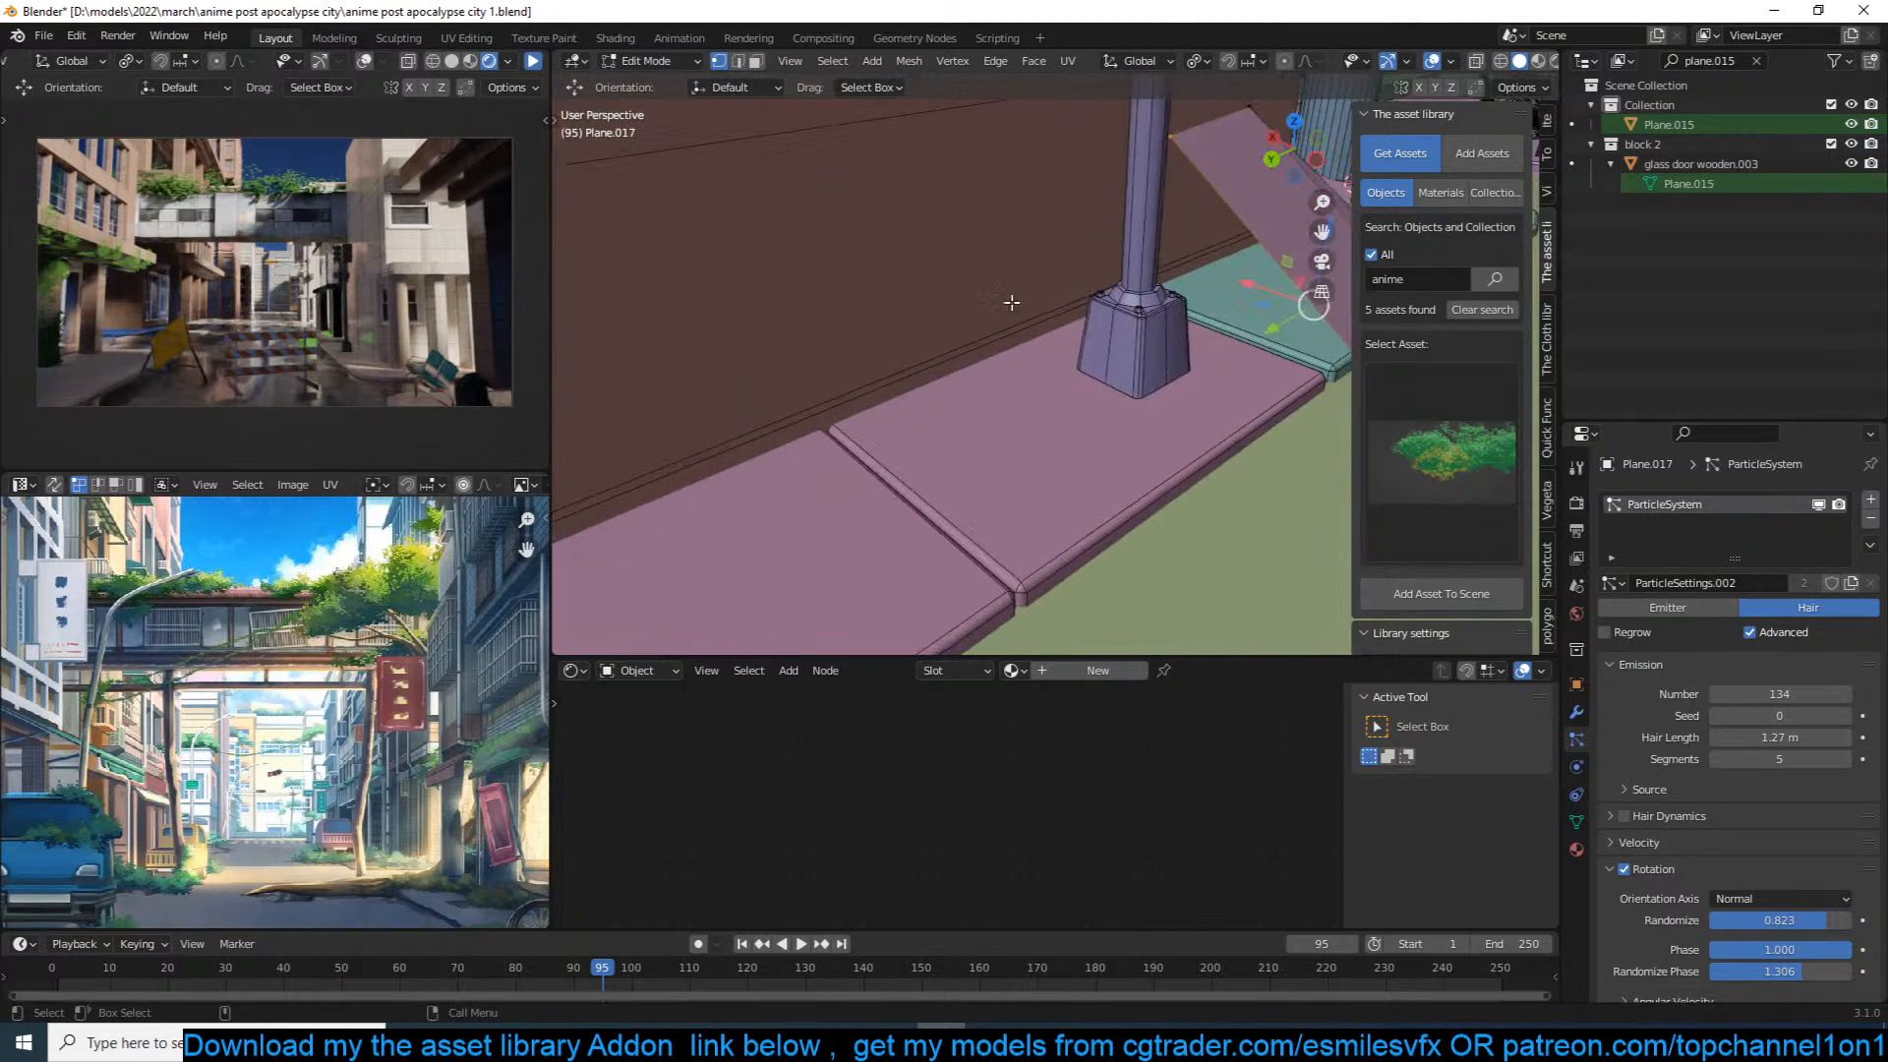
{"action": "right_click", "coordinate": [918, 388], "text": "ctrl"}
{"action": "scroll", "coordinate": [858, 422], "scroll_direction": "down", "scroll_amount": 4}
{"action": "right_click", "coordinate": [861, 452], "text": "ctrl"}
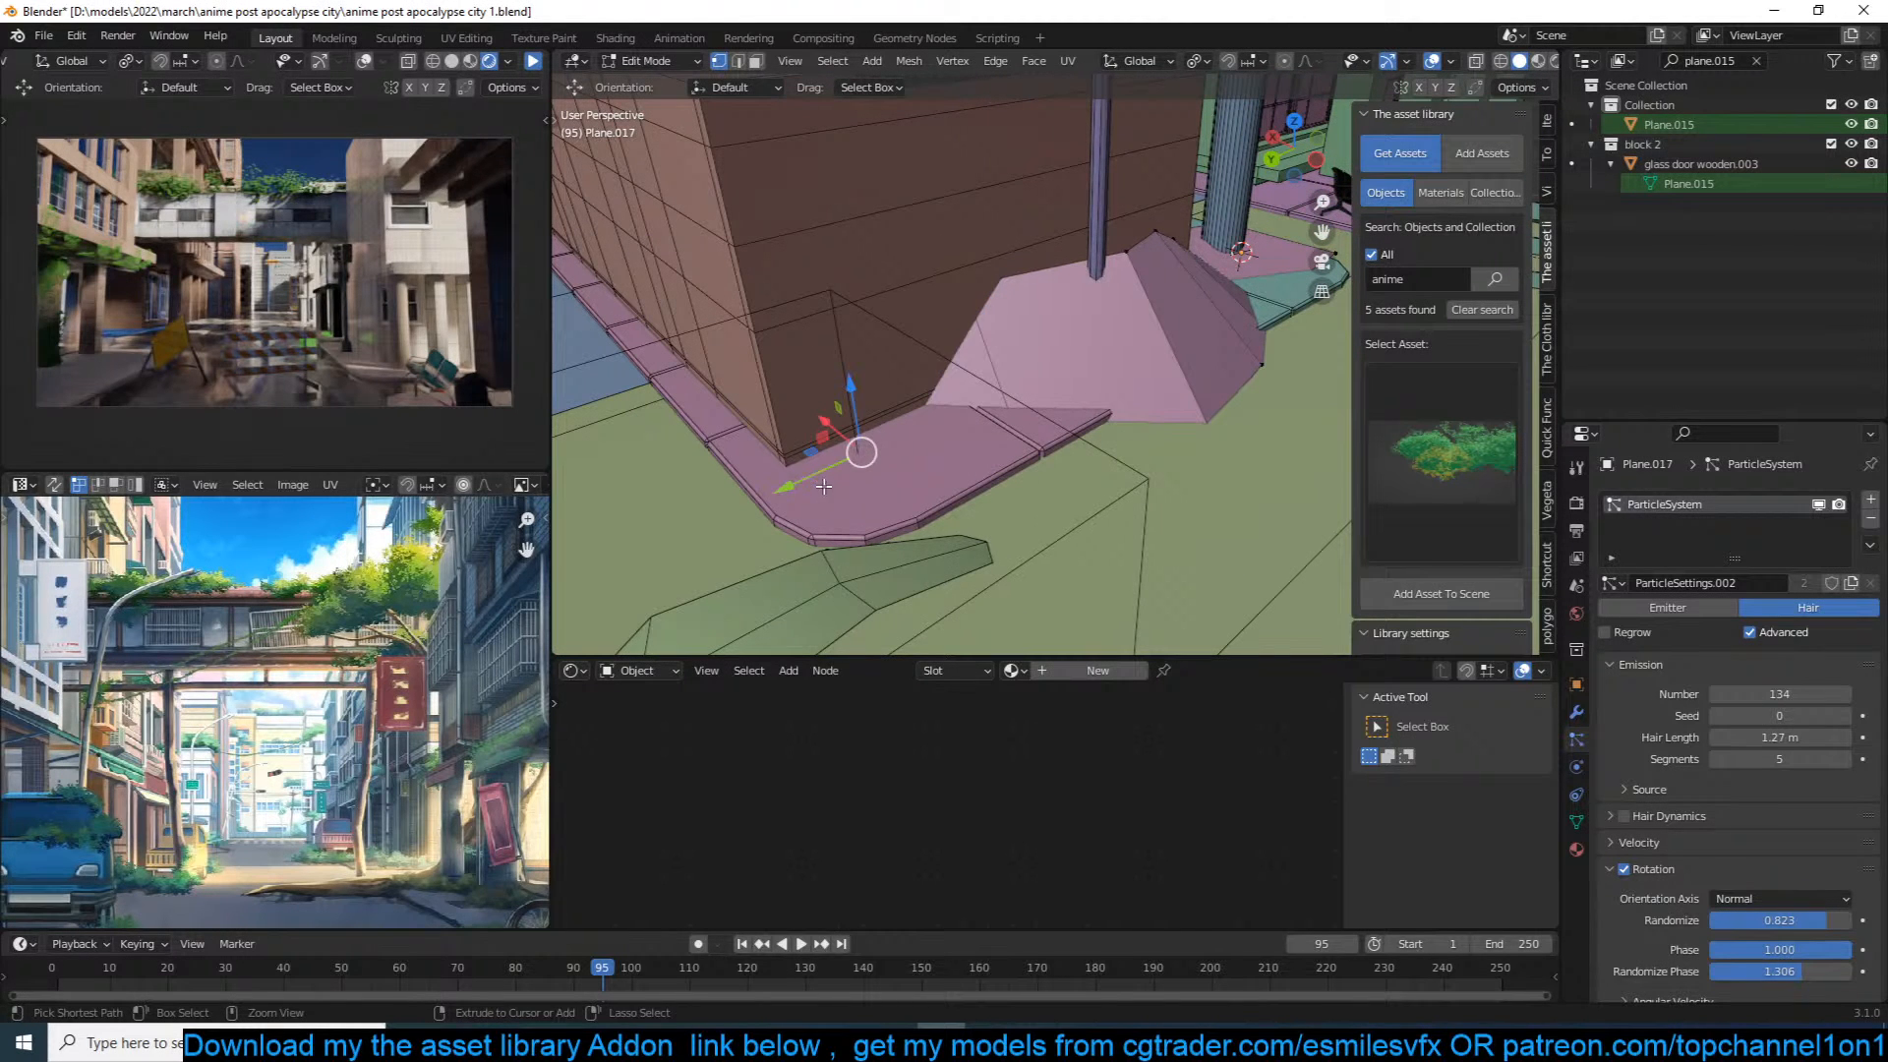
{"action": "middle_click_drag", "start_coordinate": [825, 485], "coordinate": [885, 392]}
{"action": "middle_click_drag", "start_coordinate": [1004, 335], "coordinate": [983, 413]}
{"action": "key", "text": "e"}
{"action": "left_click", "coordinate": [759, 387]}
Step: Add a loop cut across the sidewalk strip, fatten it along its normals, reposition it and return to object mode
{"action": "middle_click_drag", "start_coordinate": [836, 394], "coordinate": [904, 411]}
{"action": "key", "text": "ctrl+r"}
{"action": "double_click", "coordinate": [1160, 378]}
{"action": "key", "text": "alt+s"}
{"action": "left_click", "coordinate": [1174, 418]}
{"action": "middle_click_drag", "start_coordinate": [1175, 418], "coordinate": [1218, 476]}
{"action": "key", "text": "g"}
{"action": "left_click", "coordinate": [1121, 364]}
{"action": "key", "text": "Tab"}
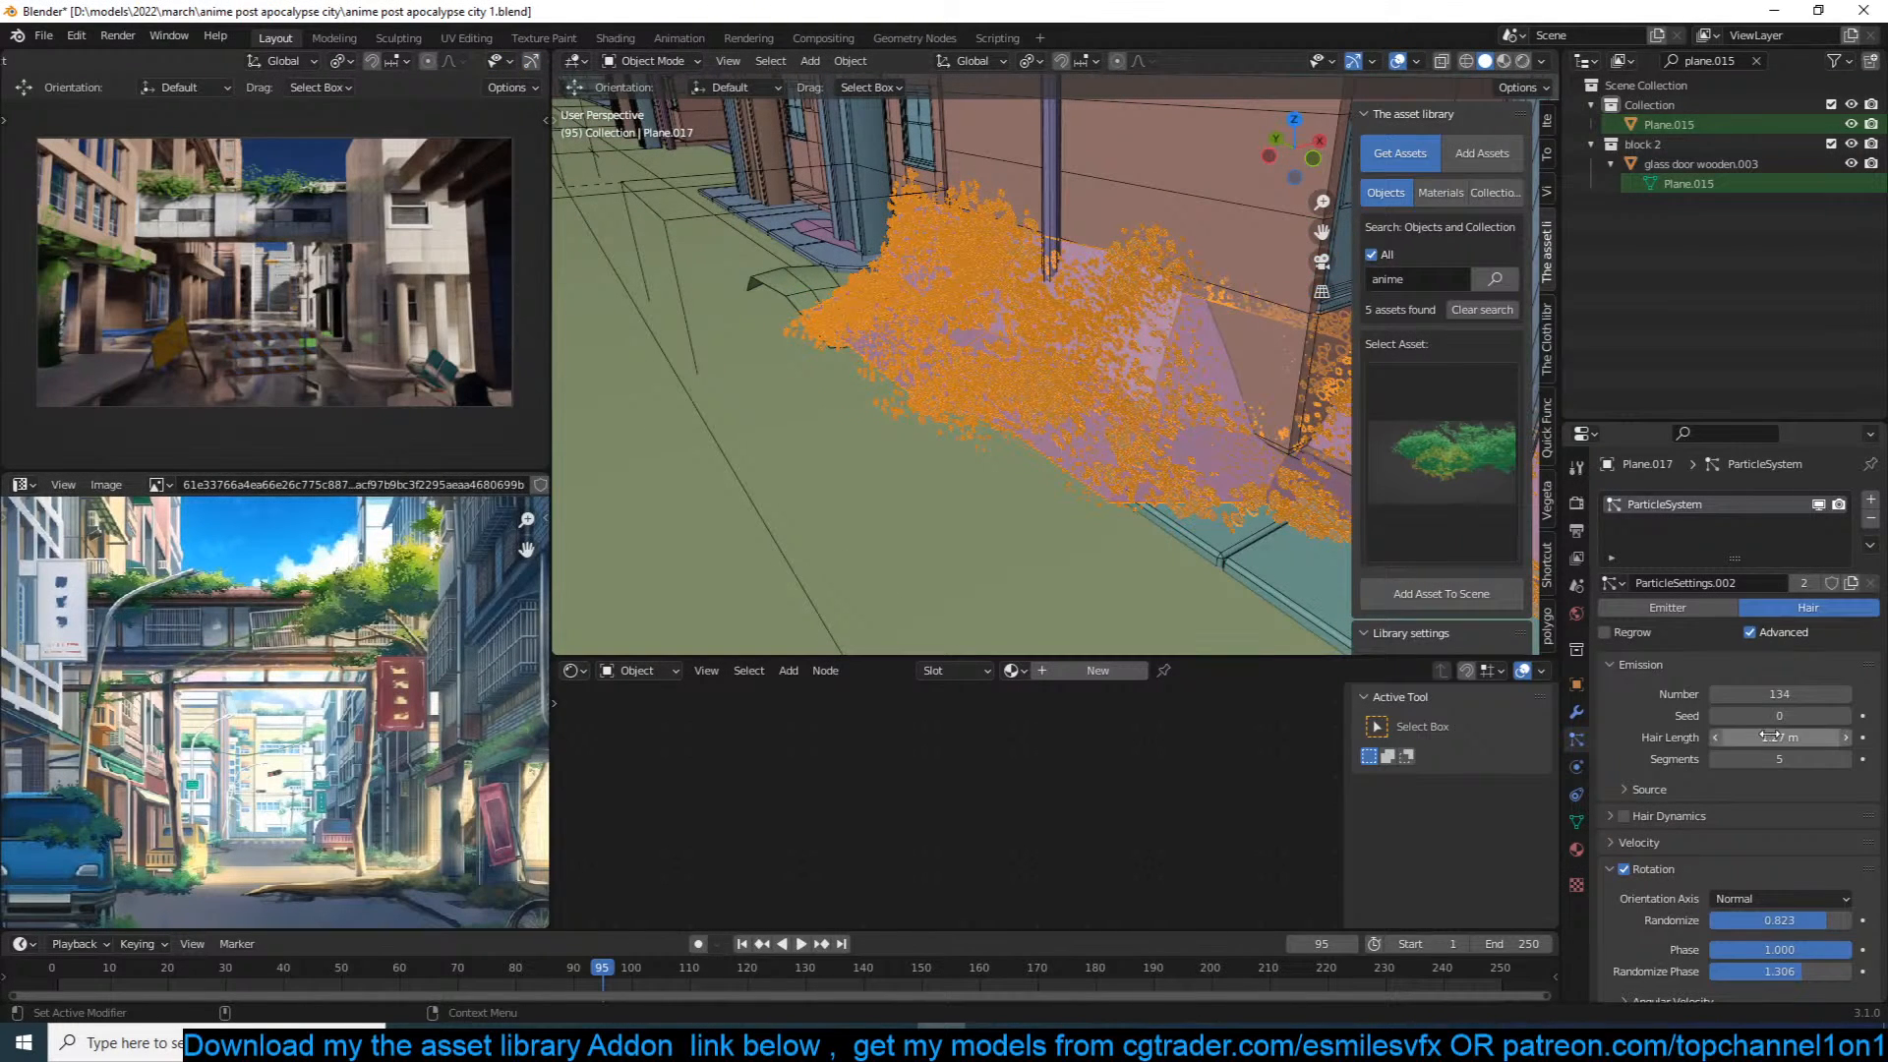
Step: Set the sidewalk foliage's children display amount to 20 and render amount to 2
{"action": "mouse_move", "coordinate": [1778, 737]}
{"action": "left_mouse_down"}
{"action": "mouse_move", "coordinate": [1828, 738]}
{"action": "mouse_move", "coordinate": [1780, 738]}
{"action": "left_mouse_up"}
{"action": "scroll", "coordinate": [1753, 798], "scroll_direction": "down", "scroll_amount": 15}
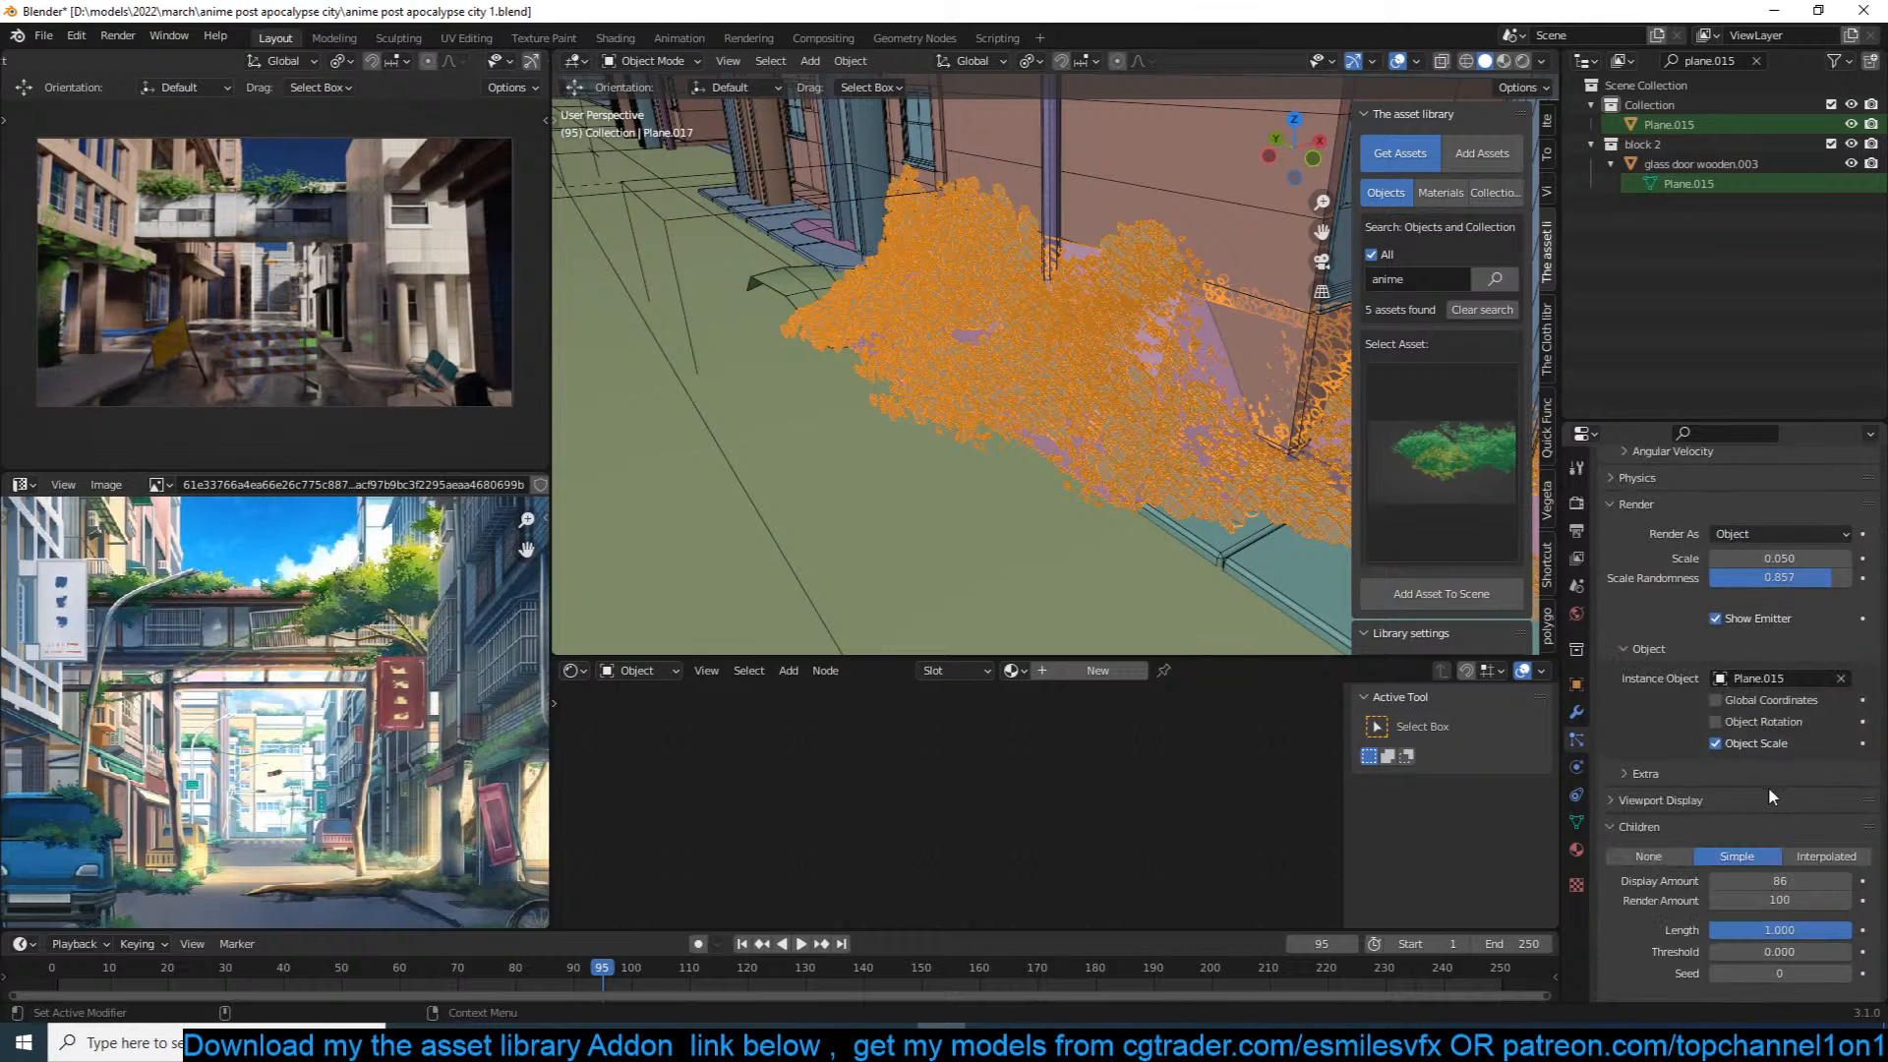
{"action": "left_click", "coordinate": [1789, 842]}
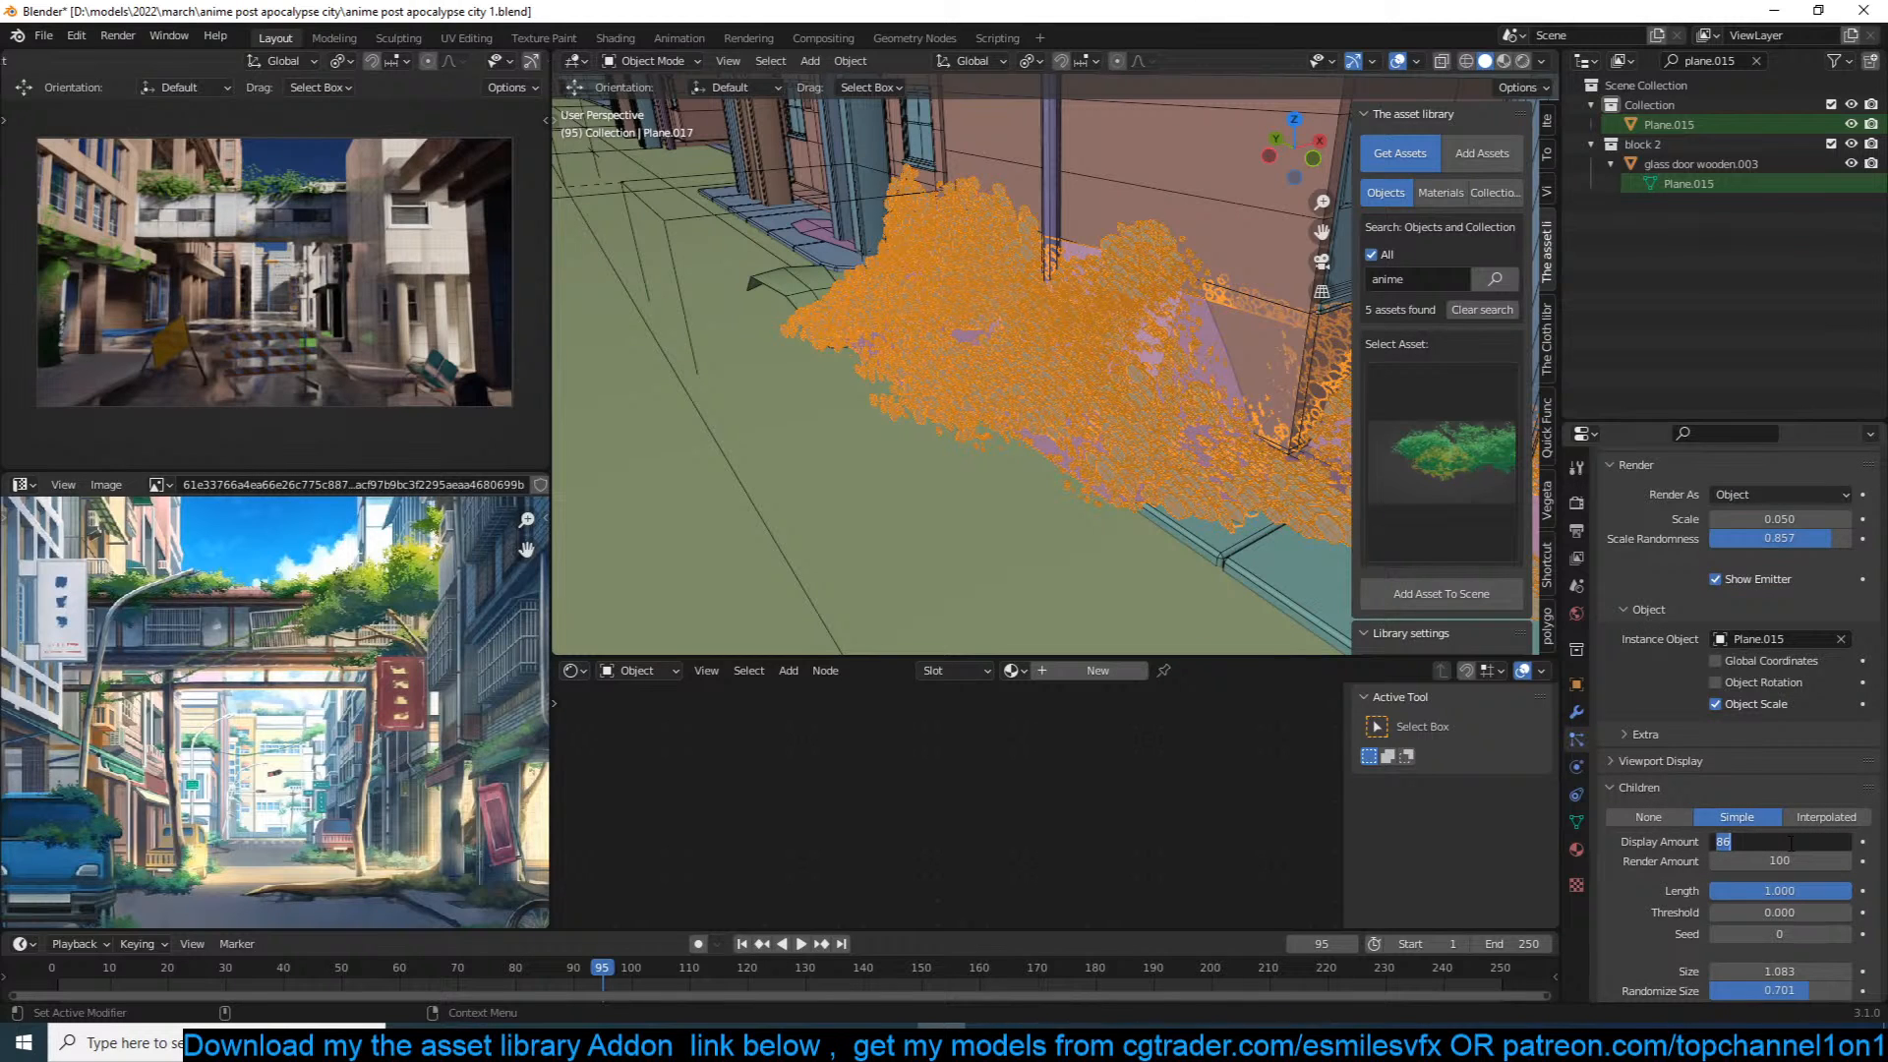
{"action": "key", "text": "Return"}
{"action": "left_click", "coordinate": [1772, 861]}
{"action": "type", "text": "2"}
{"action": "key", "text": "Return"}
{"action": "key", "text": "alt+a"}
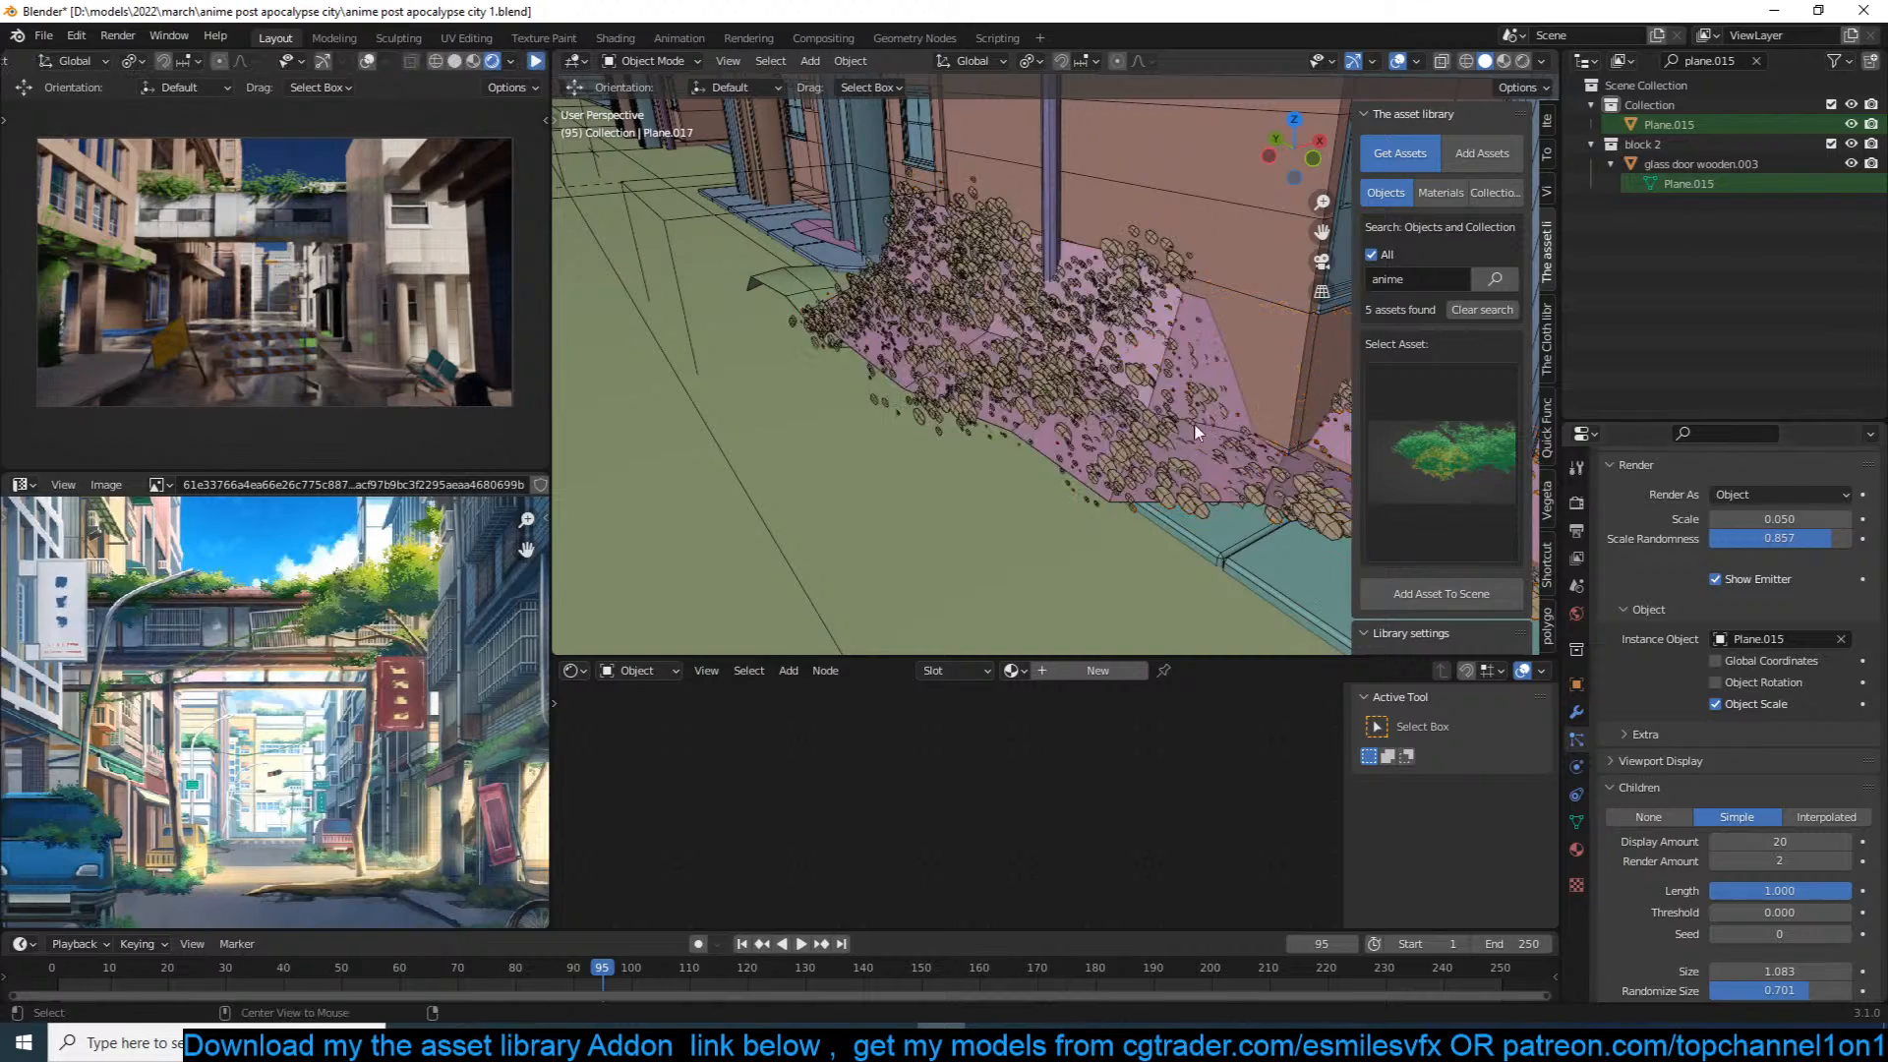
Step: Save the file, then duplicate the sidewalk foliage geometry in edit mode, scale the copy and move it beside the original
{"action": "scroll", "coordinate": [1196, 432], "scroll_direction": "down", "scroll_amount": 4}
{"action": "key", "text": "ctrl+s"}
{"action": "mouse_move", "coordinate": [1174, 374]}
{"action": "middle_mouse_down"}
{"action": "mouse_move", "coordinate": [1222, 345]}
{"action": "mouse_move", "coordinate": [1095, 335]}
{"action": "mouse_move", "coordinate": [1148, 355]}
{"action": "middle_mouse_up"}
{"action": "left_click", "coordinate": [1086, 339]}
{"action": "key", "text": "Tab"}
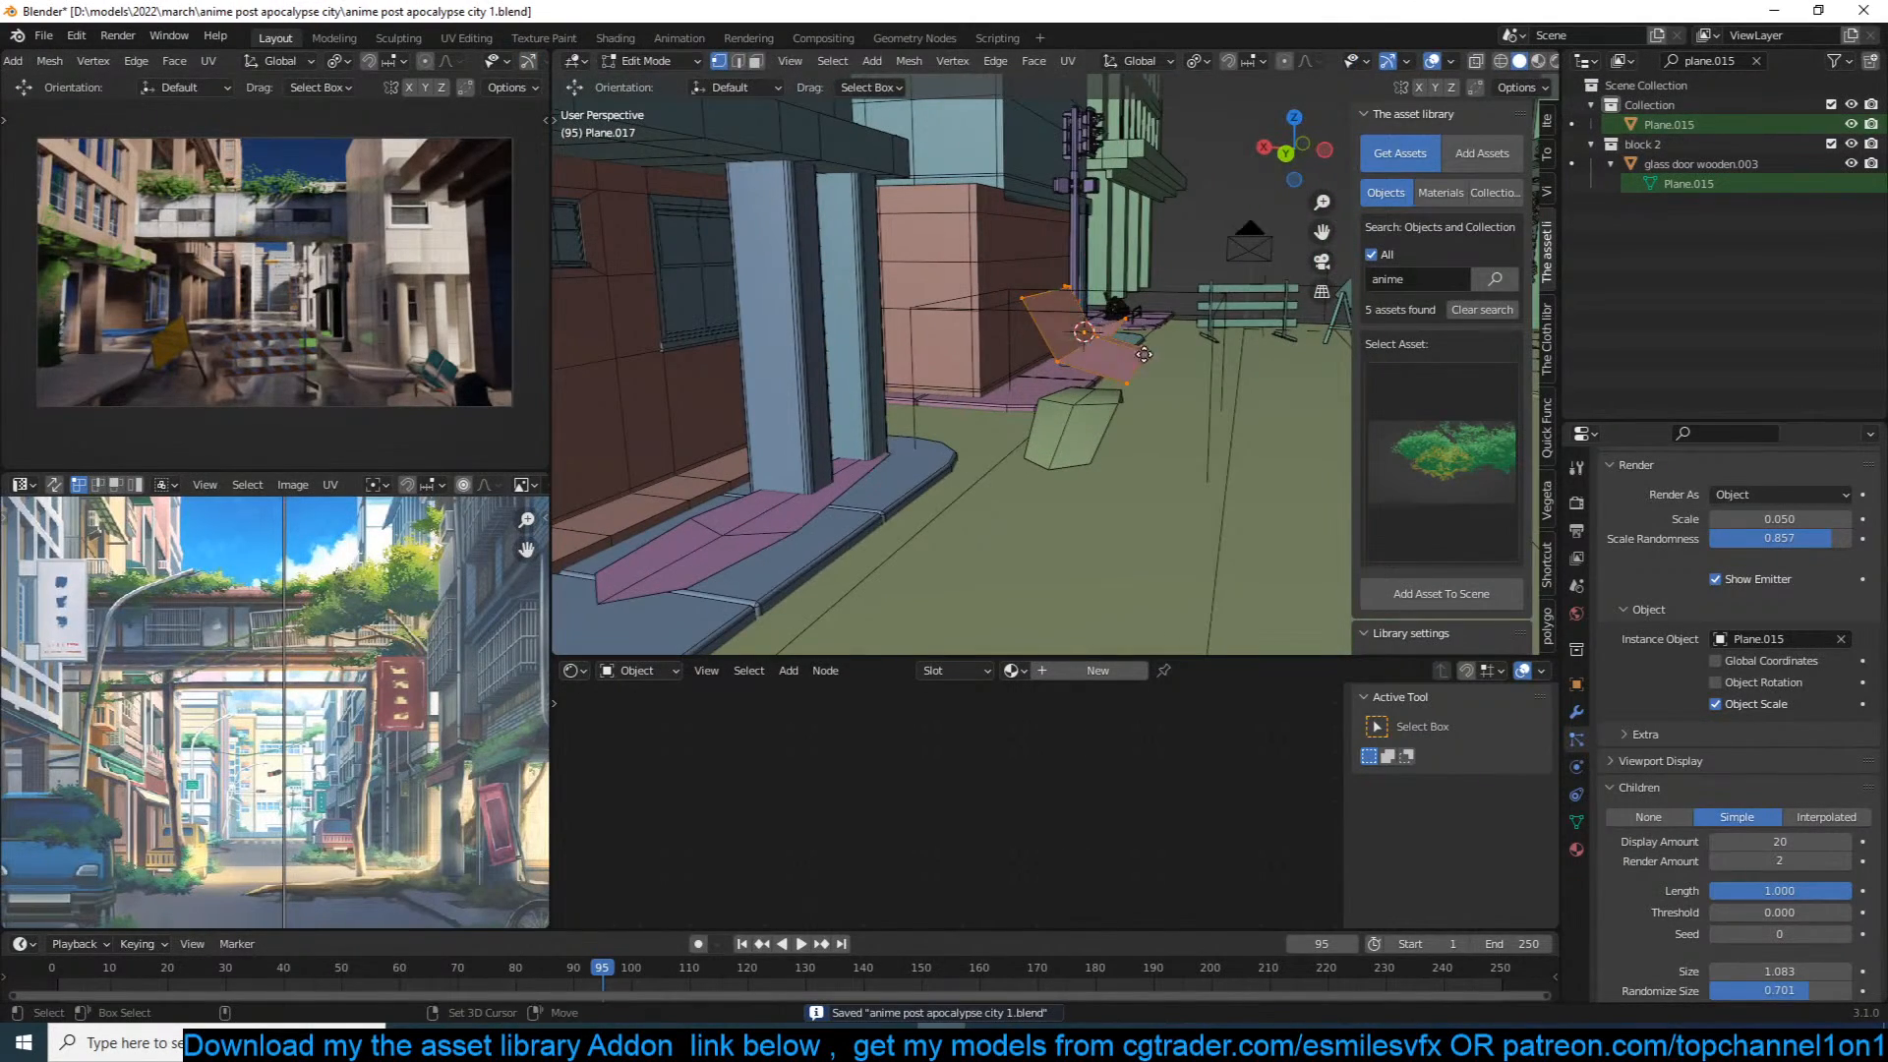
{"action": "key", "text": "shift+d"}
{"action": "left_click", "coordinate": [1128, 359]}
{"action": "key", "text": "s"}
{"action": "left_click", "coordinate": [1133, 355]}
{"action": "key", "text": "g"}
{"action": "left_click", "coordinate": [1141, 371]}
{"action": "key", "text": "Tab"}
Step: Set the sidewalk foliage's children display amount to 71, return to the camera view and save the file
{"action": "middle_click_drag", "start_coordinate": [1142, 372], "coordinate": [1064, 390]}
{"action": "left_click_drag", "start_coordinate": [1784, 841], "coordinate": [1833, 842]}
{"action": "key", "text": "alt+a"}
{"action": "middle_click_drag", "start_coordinate": [1219, 551], "coordinate": [937, 487]}
{"action": "scroll", "coordinate": [983, 472], "scroll_direction": "up", "scroll_amount": 2}
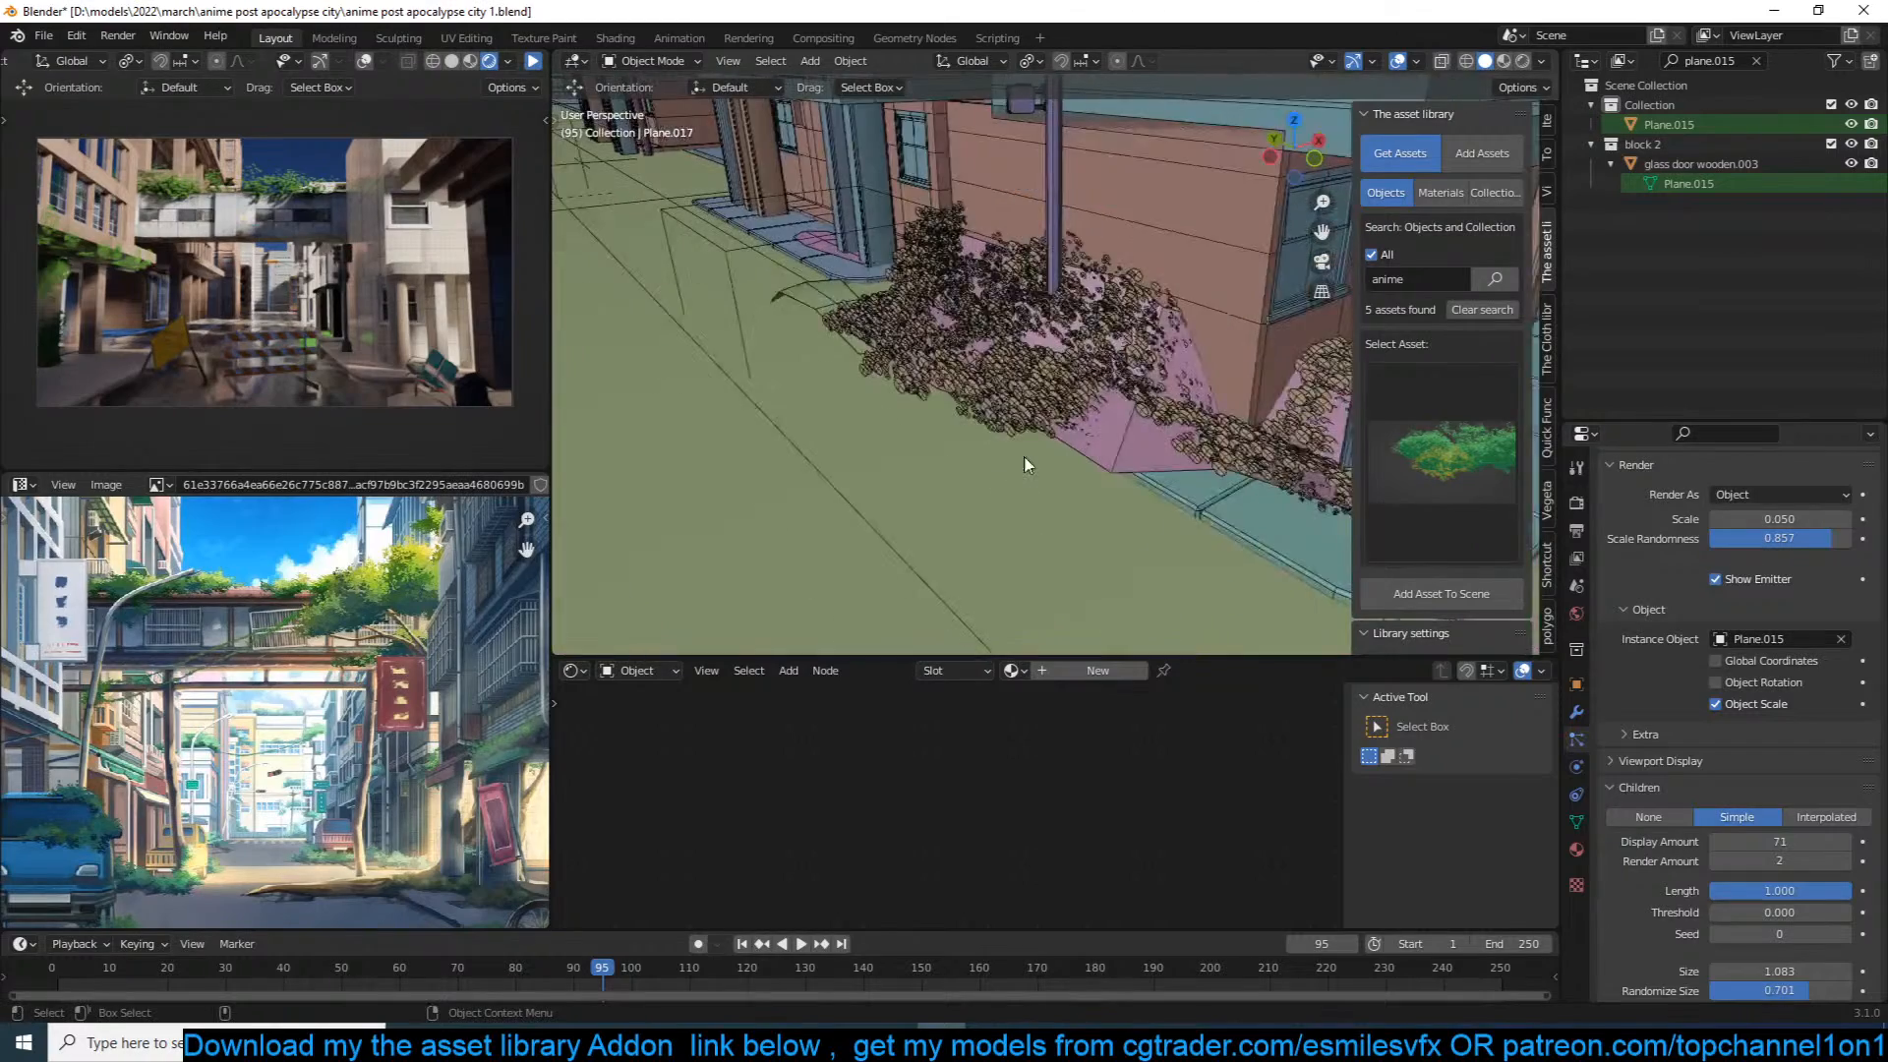
{"action": "key", "text": "KP_0"}
{"action": "key", "text": "ctrl+s"}
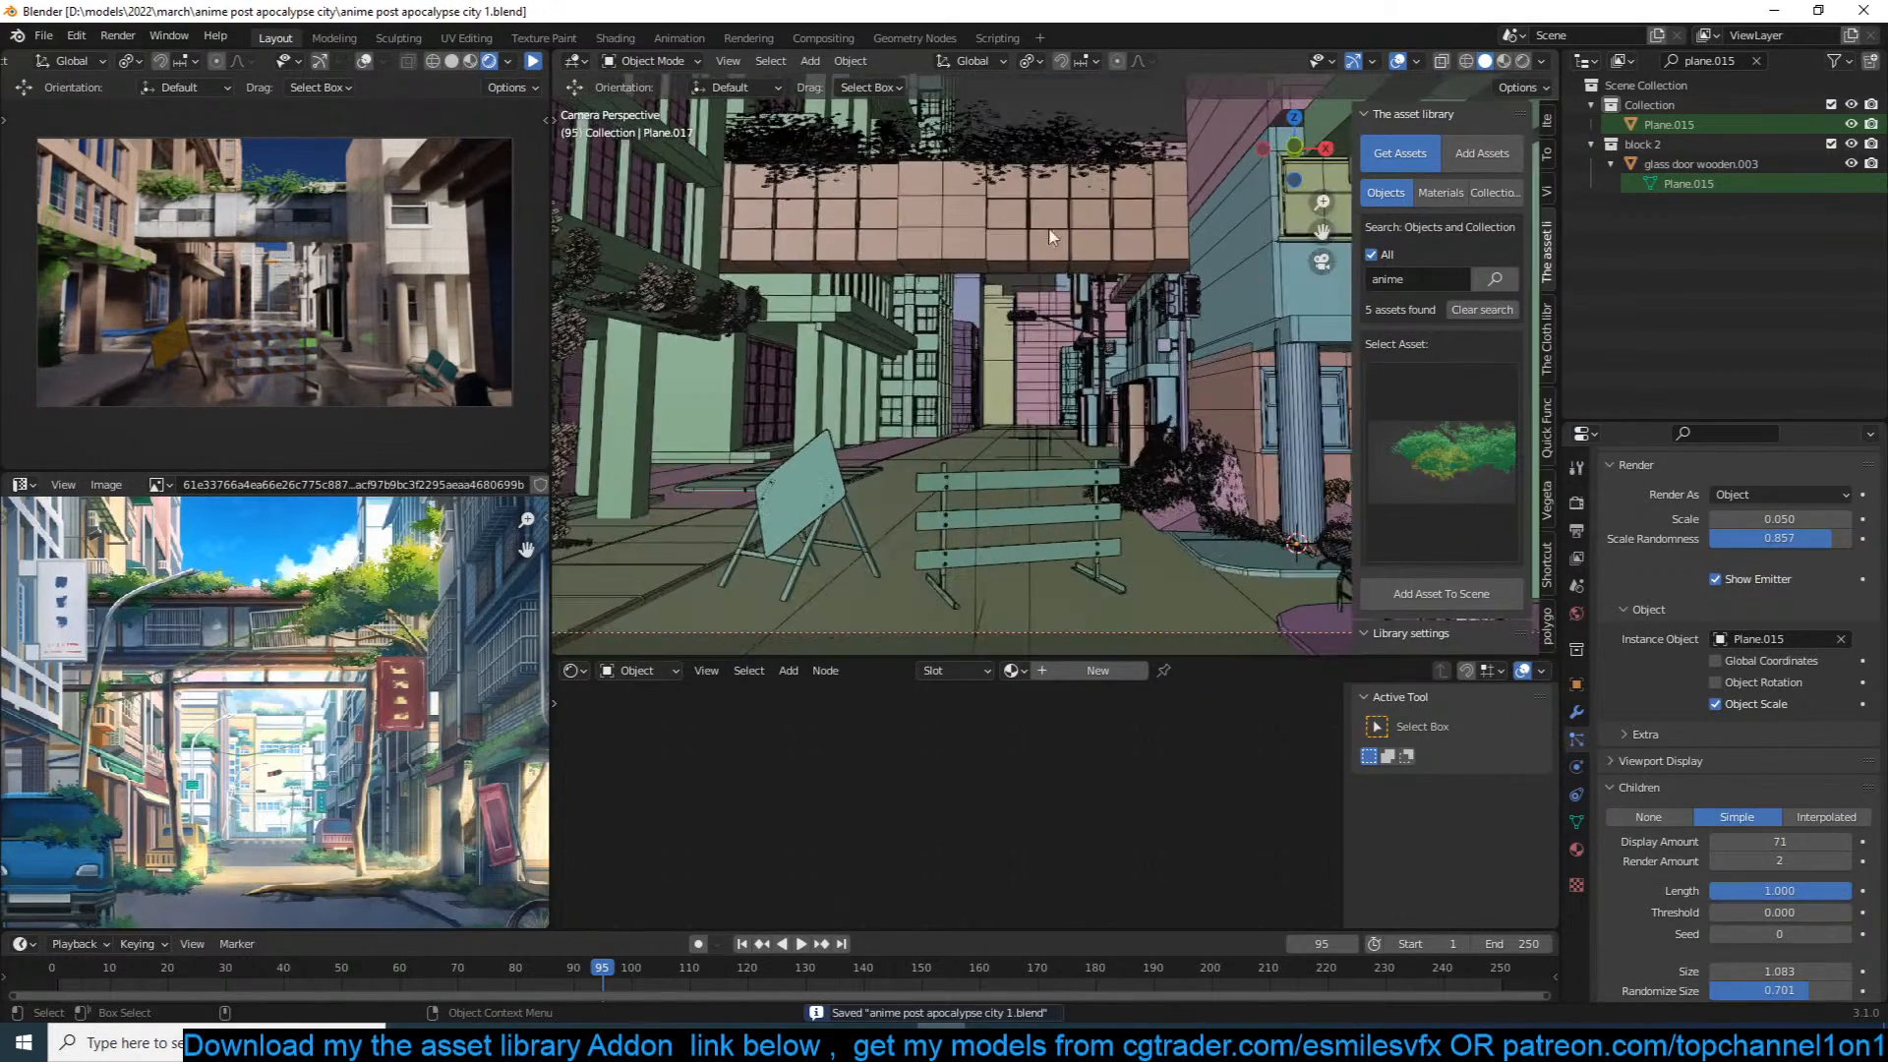
Step: Move the bridge foliage object down about 1.8 m along the Z axis to the underside of the bridge
{"action": "left_click", "coordinate": [1065, 150]}
{"action": "key", "text": "g"}
{"action": "key", "text": "z"}
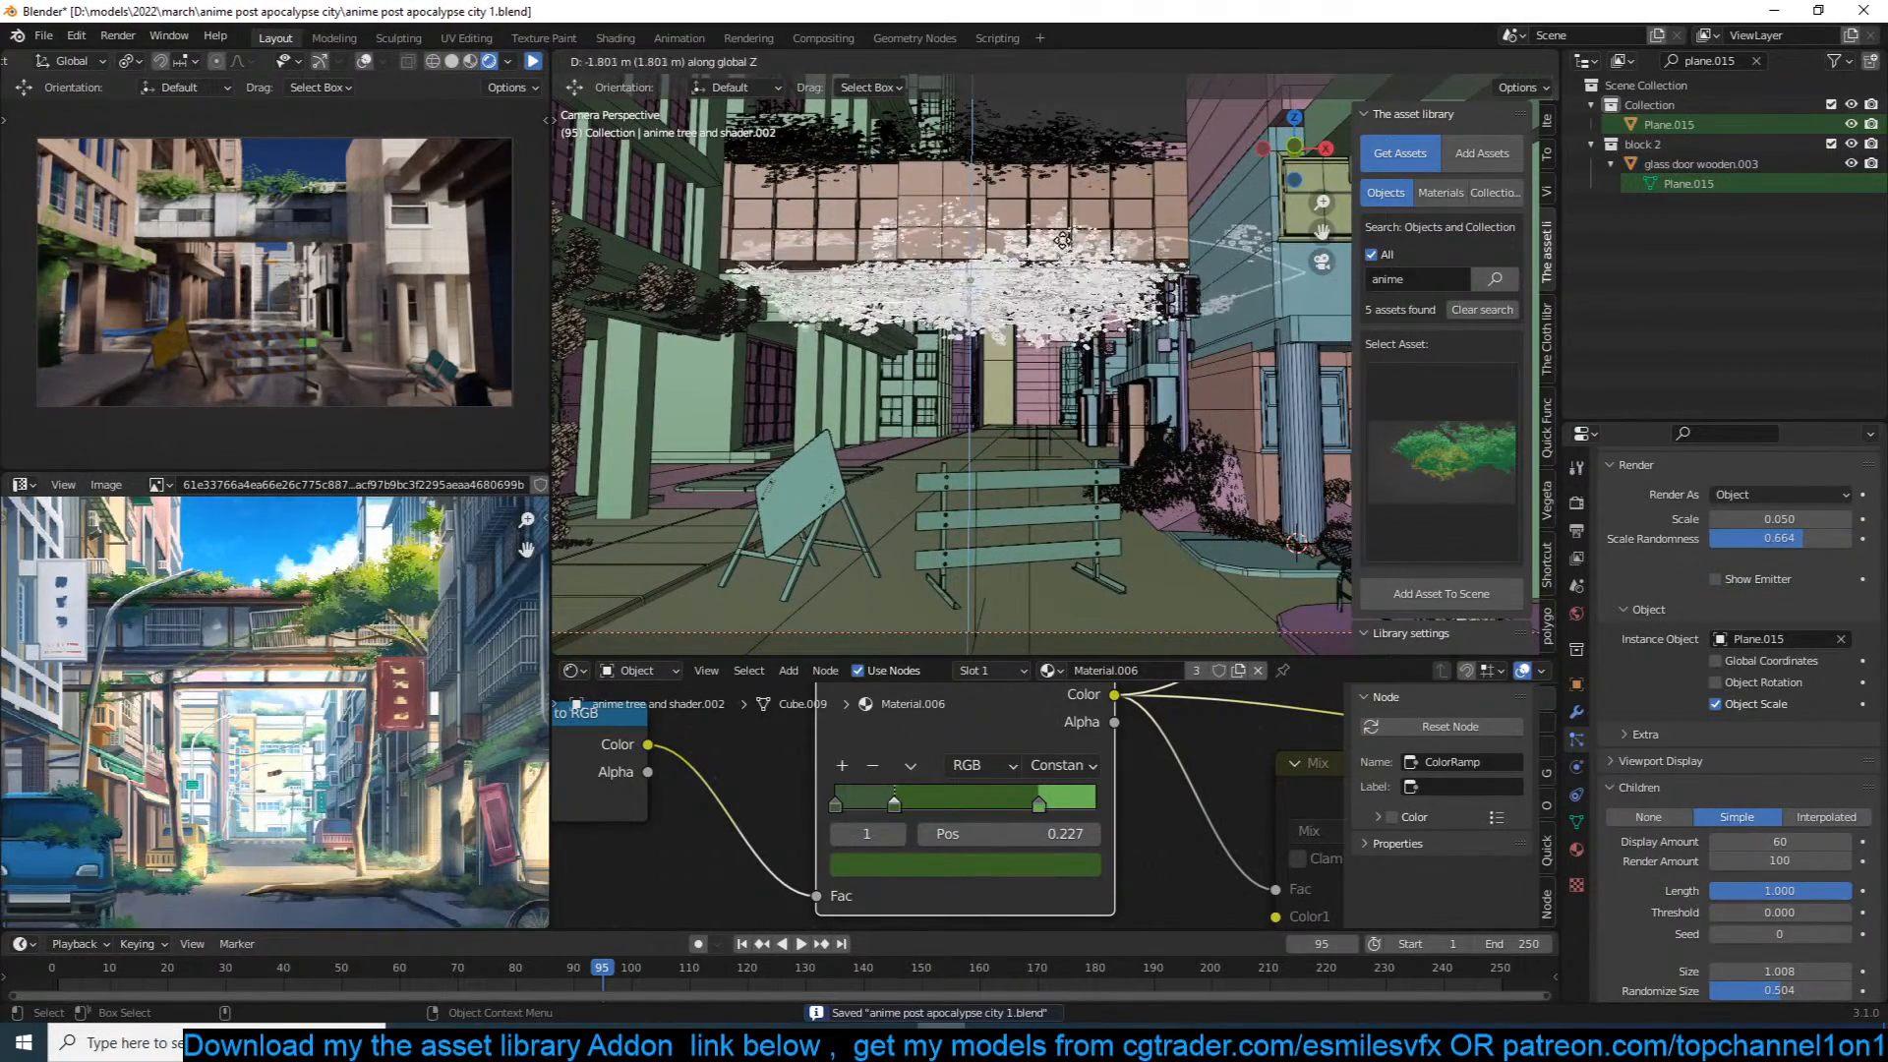
{"action": "left_click", "coordinate": [1063, 241]}
Step: Duplicate the bridge foliage about 3 m toward the camera and rotate the copy 90 degrees about the Y axis
{"action": "middle_click_drag", "start_coordinate": [1063, 241], "coordinate": [1071, 318]}
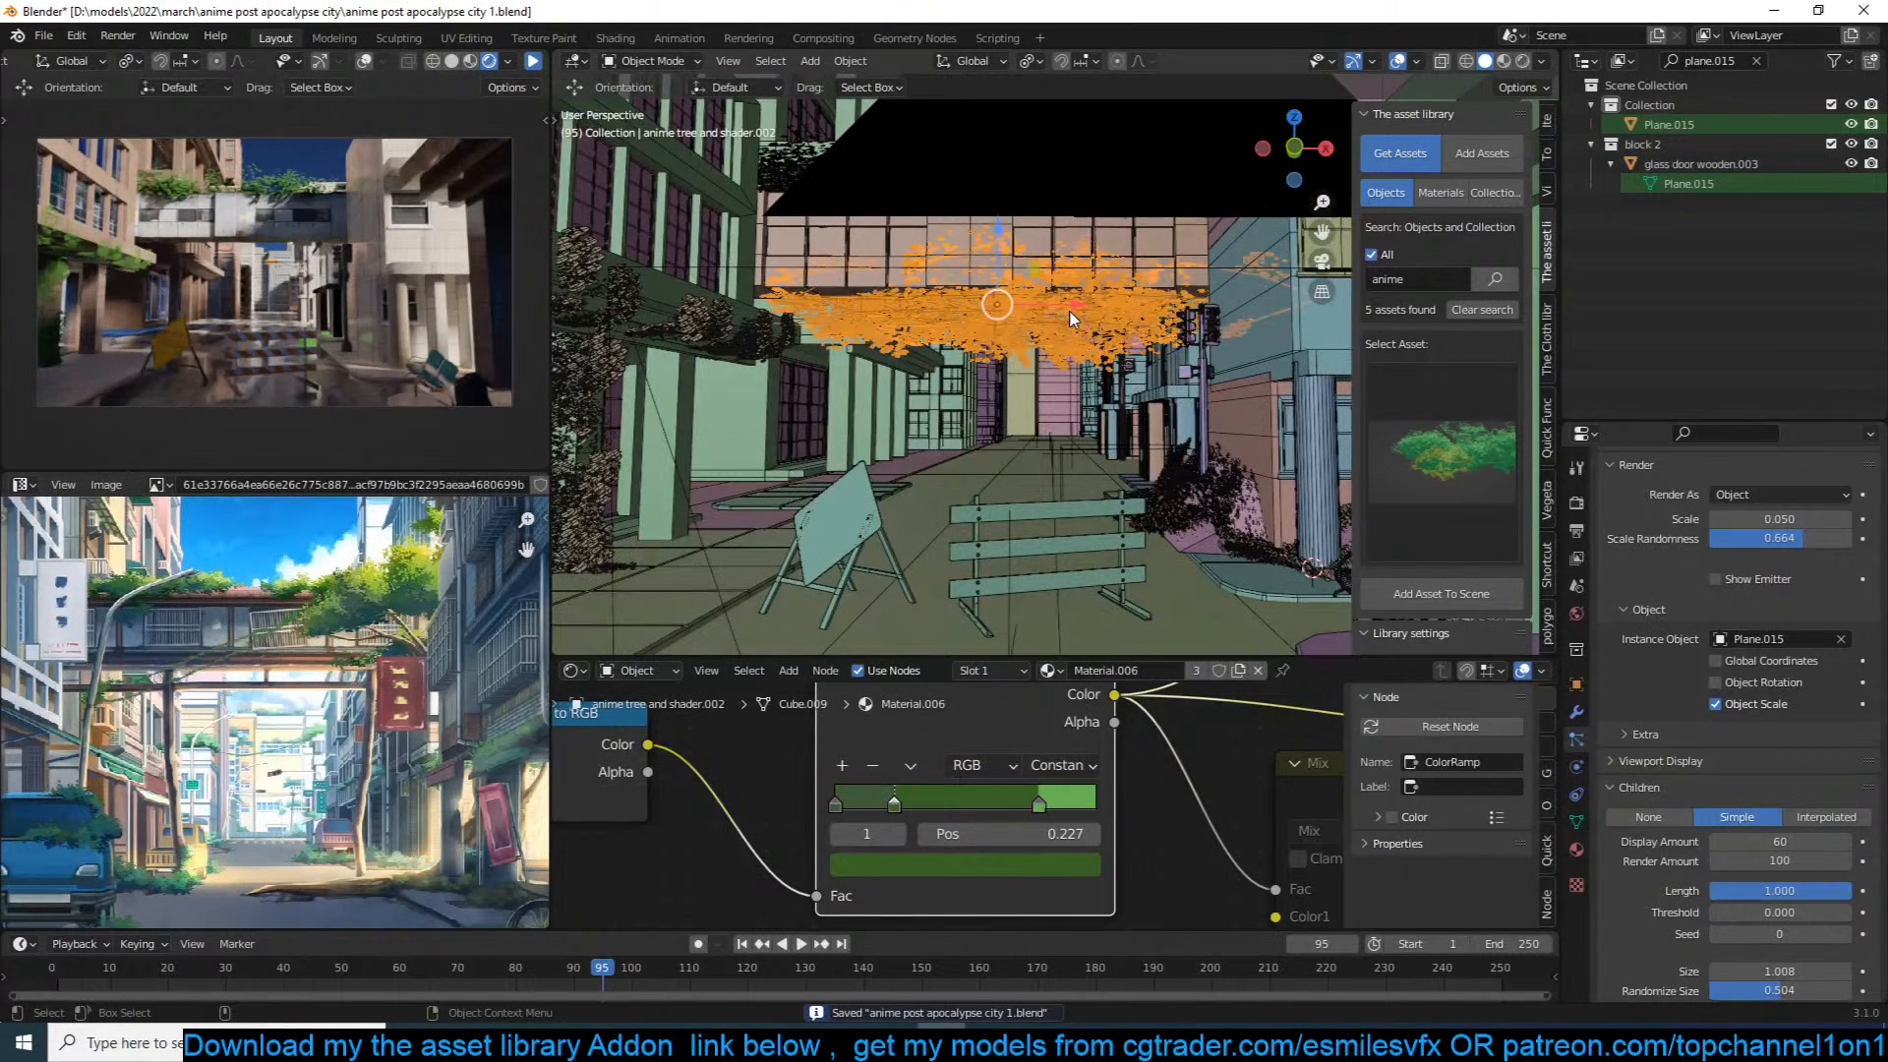
{"action": "key", "text": "KP_7"}
{"action": "scroll", "coordinate": [1072, 318], "scroll_direction": "down", "scroll_amount": 3}
{"action": "key", "text": "shift+d"}
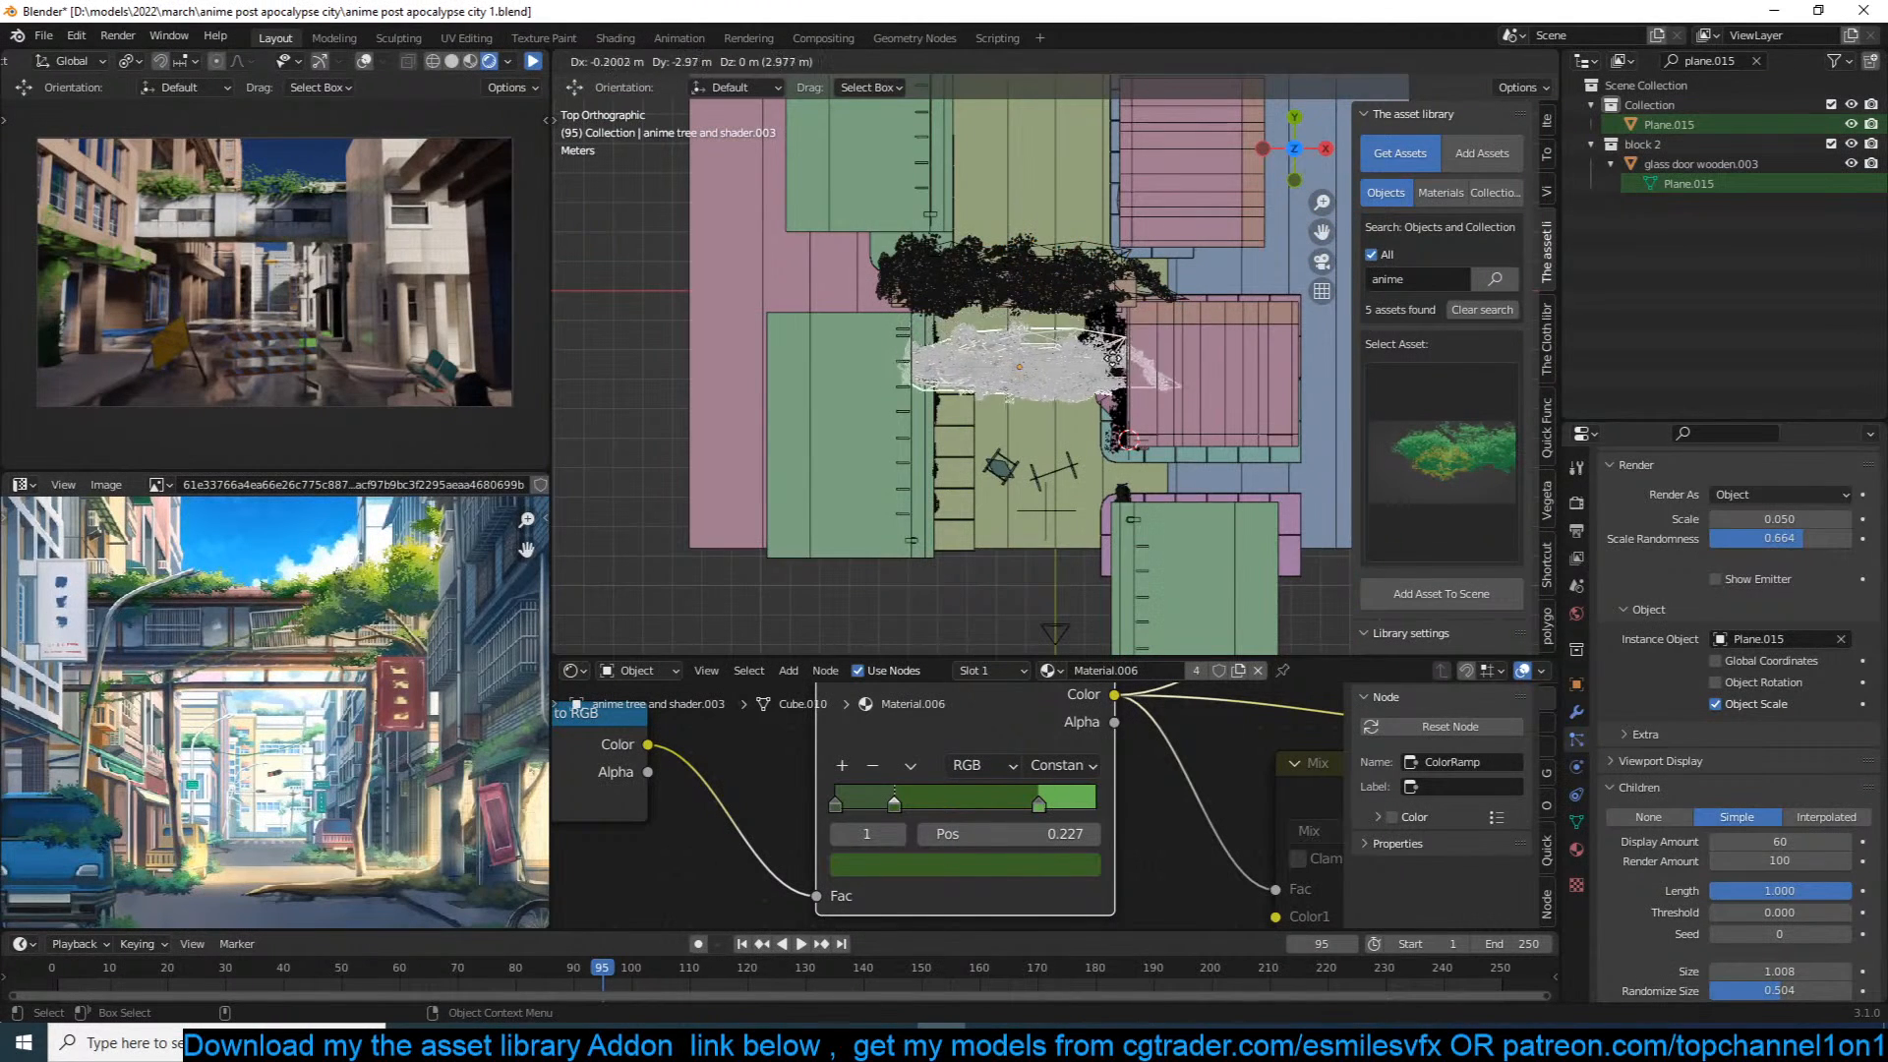
{"action": "left_click", "coordinate": [1111, 354]}
{"action": "type", "text": "ry9"}
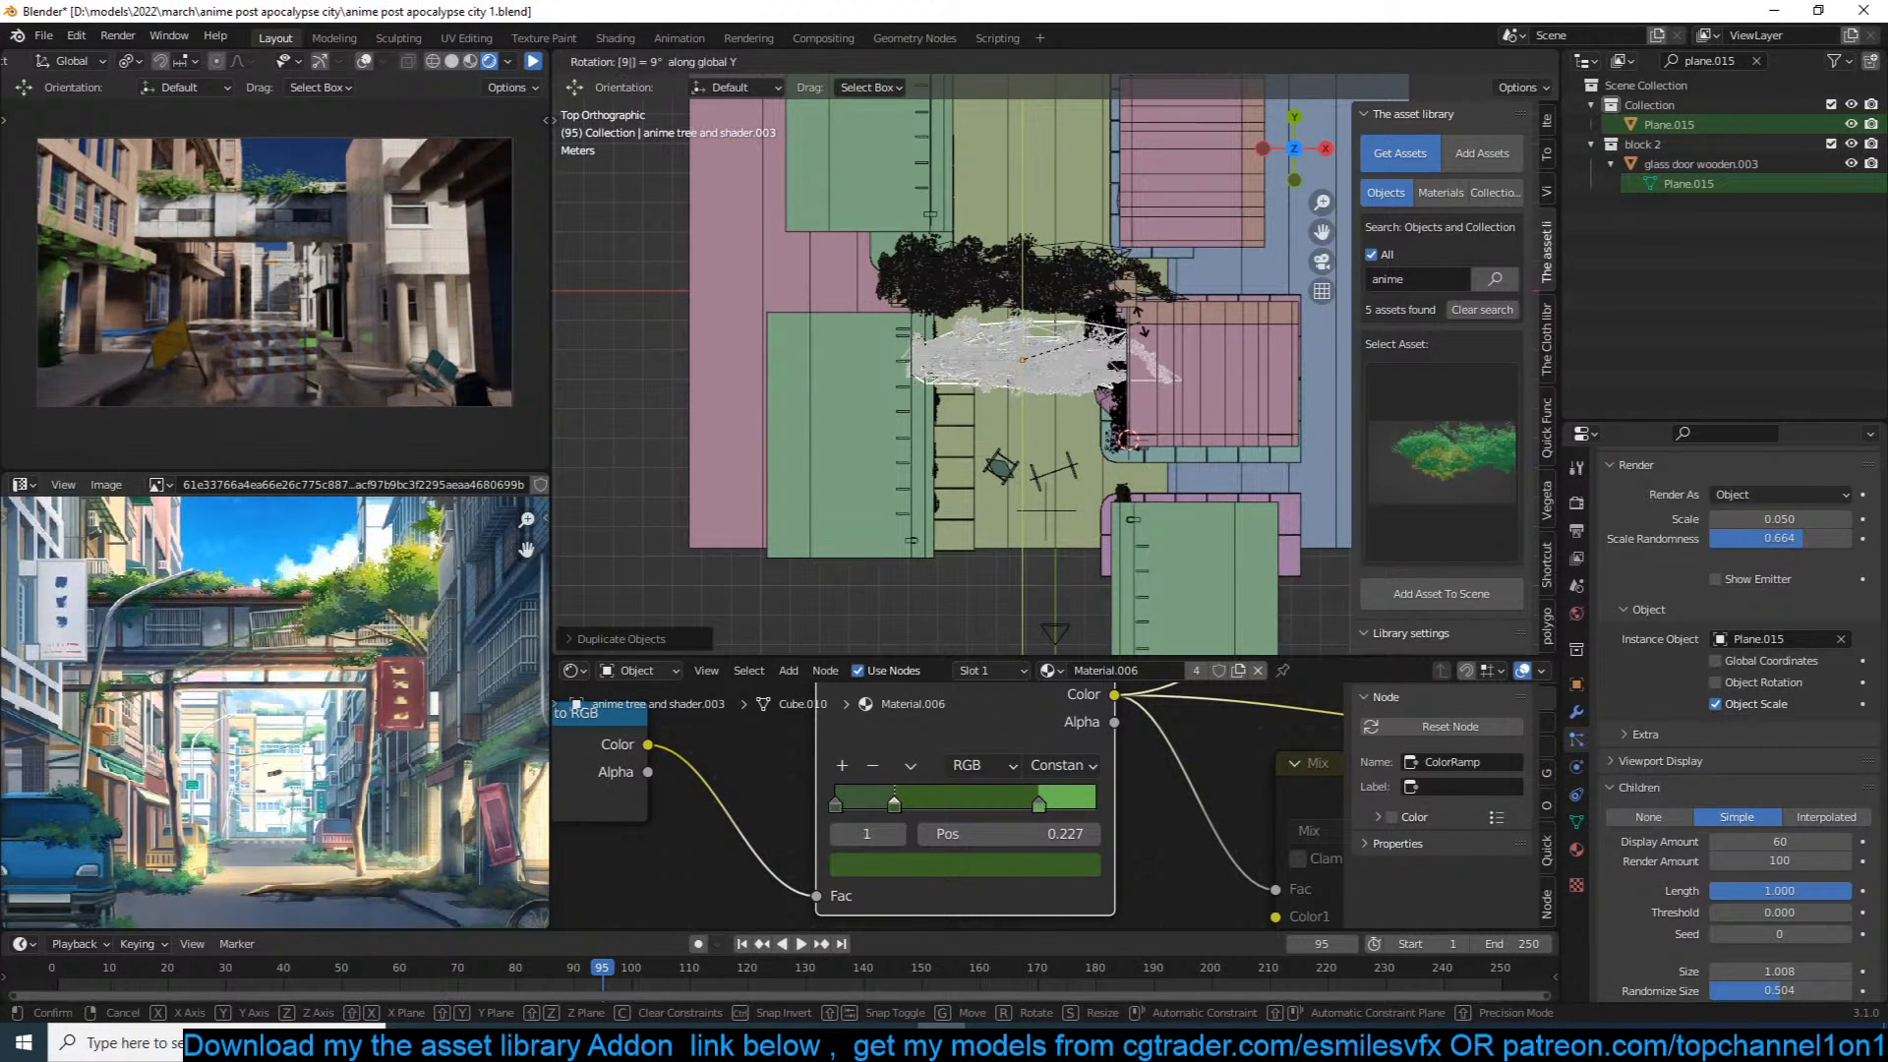
{"action": "type", "text": "0"}
{"action": "key", "text": "Return"}
Step: Move the rotated foliage copy about 1.8 m along X and 0.7 m up Z, toward the right end of the bridge
{"action": "key", "text": "KP_1"}
{"action": "key", "text": "g"}
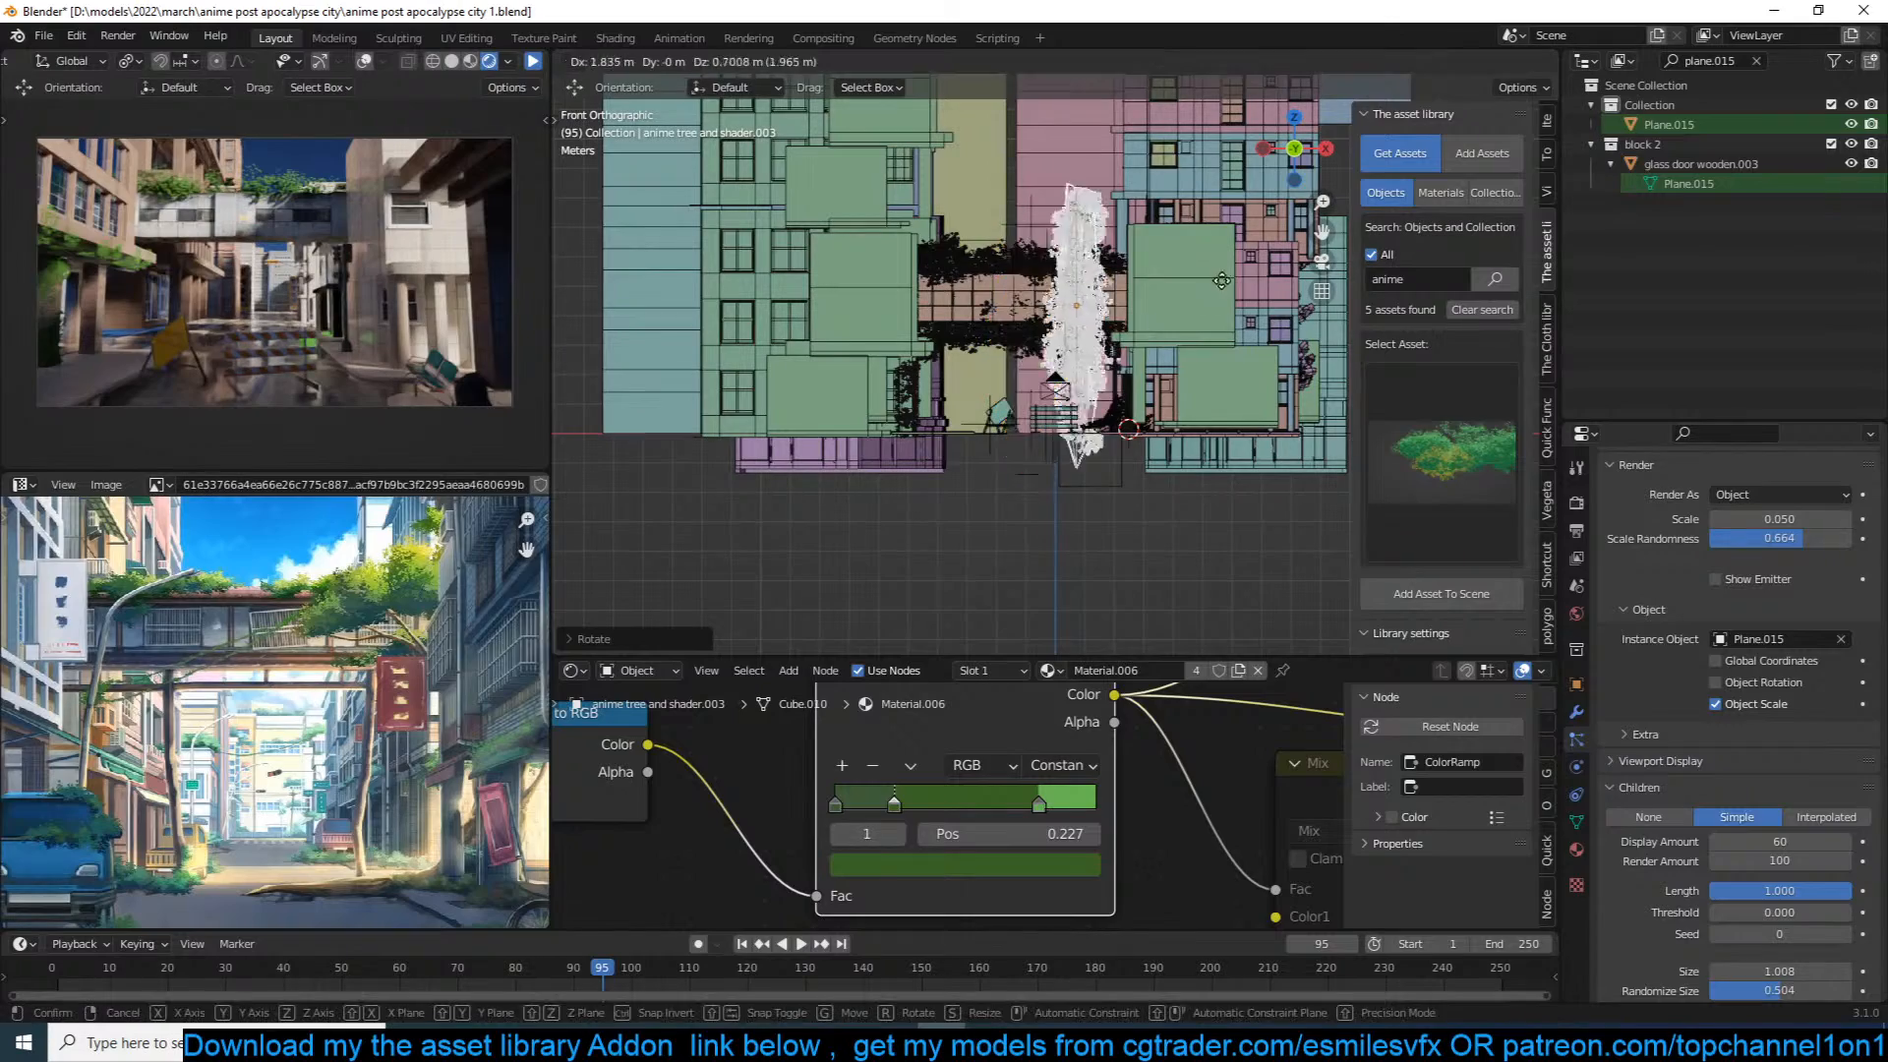
{"action": "left_click", "coordinate": [1222, 277]}
{"action": "middle_click_drag", "start_coordinate": [1222, 276], "coordinate": [1301, 362]}
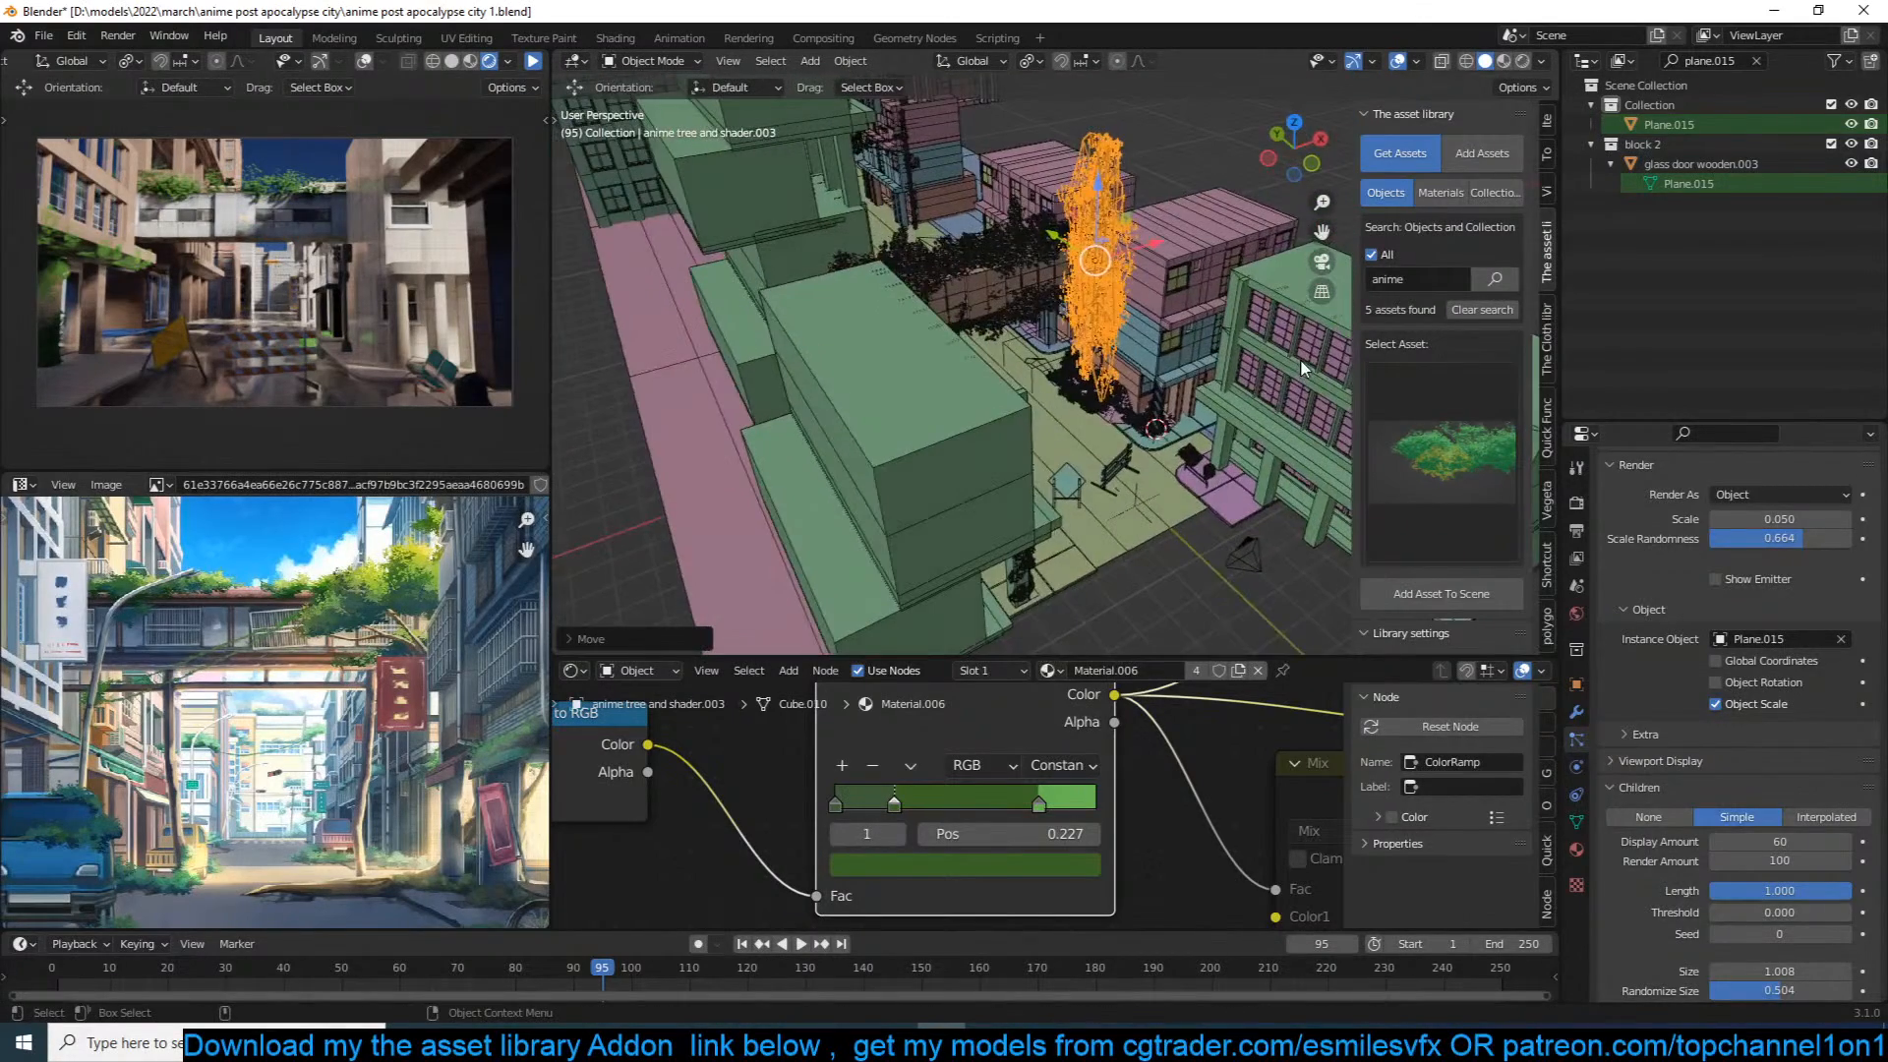
Step: Scale the vertical foliage copy down, lower it against the building corner at the bridge's right end and save the file
{"action": "key", "text": "KP_0"}
{"action": "key", "text": "s"}
{"action": "left_click", "coordinate": [1245, 274]}
{"action": "key", "text": "g"}
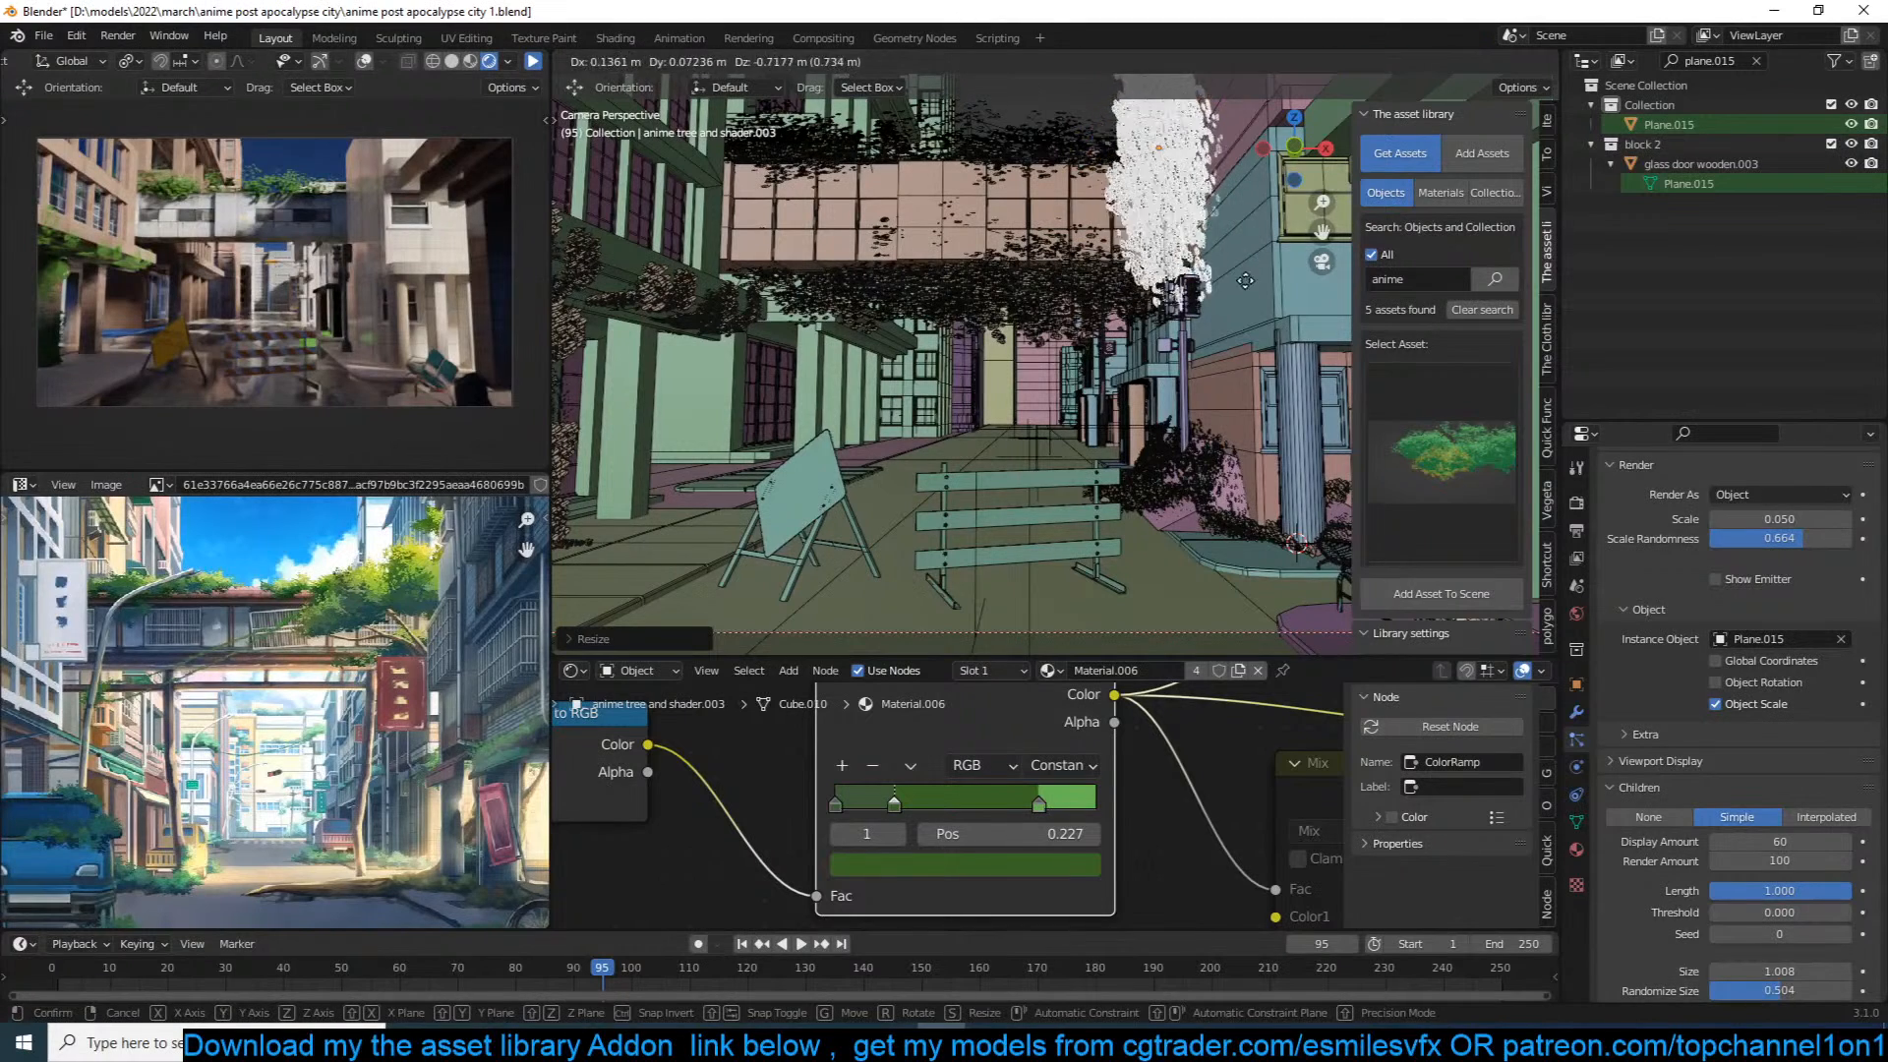
{"action": "left_click", "coordinate": [1279, 352]}
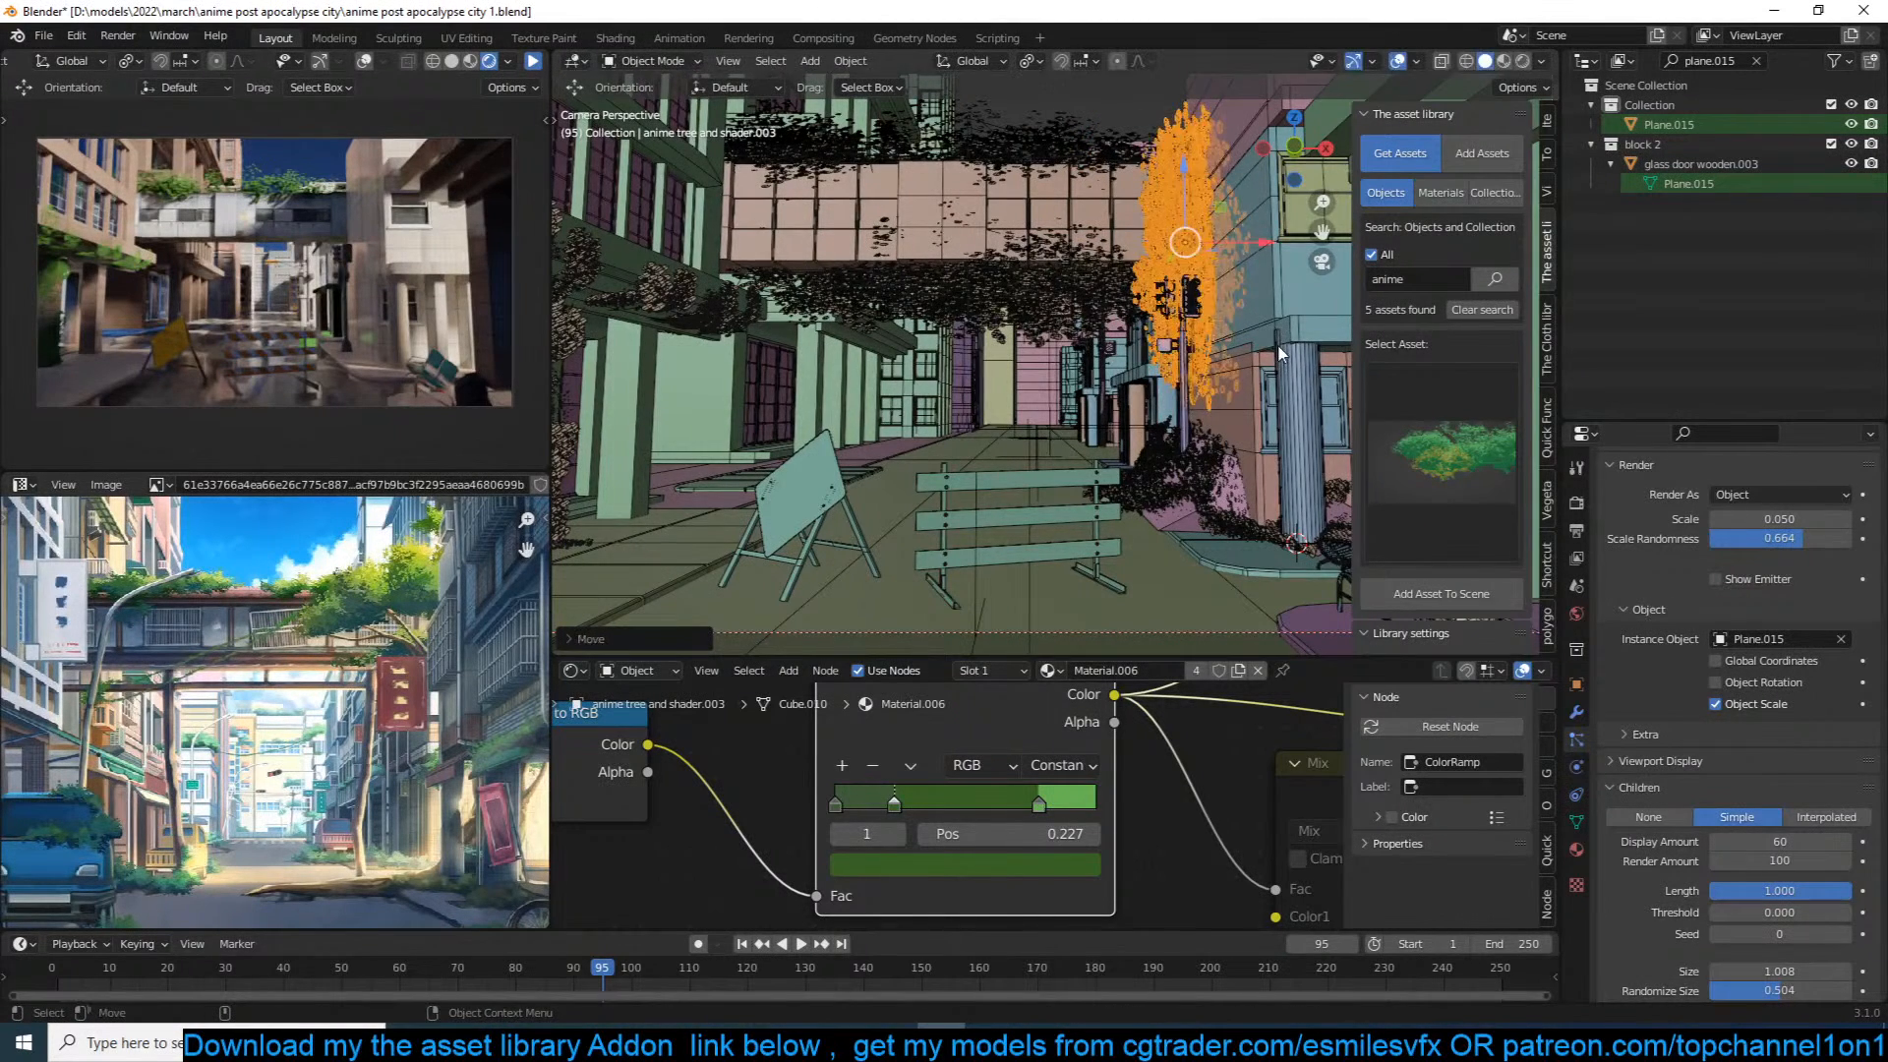
{"action": "key", "text": "KP_7"}
{"action": "key", "text": "ctrl+s"}
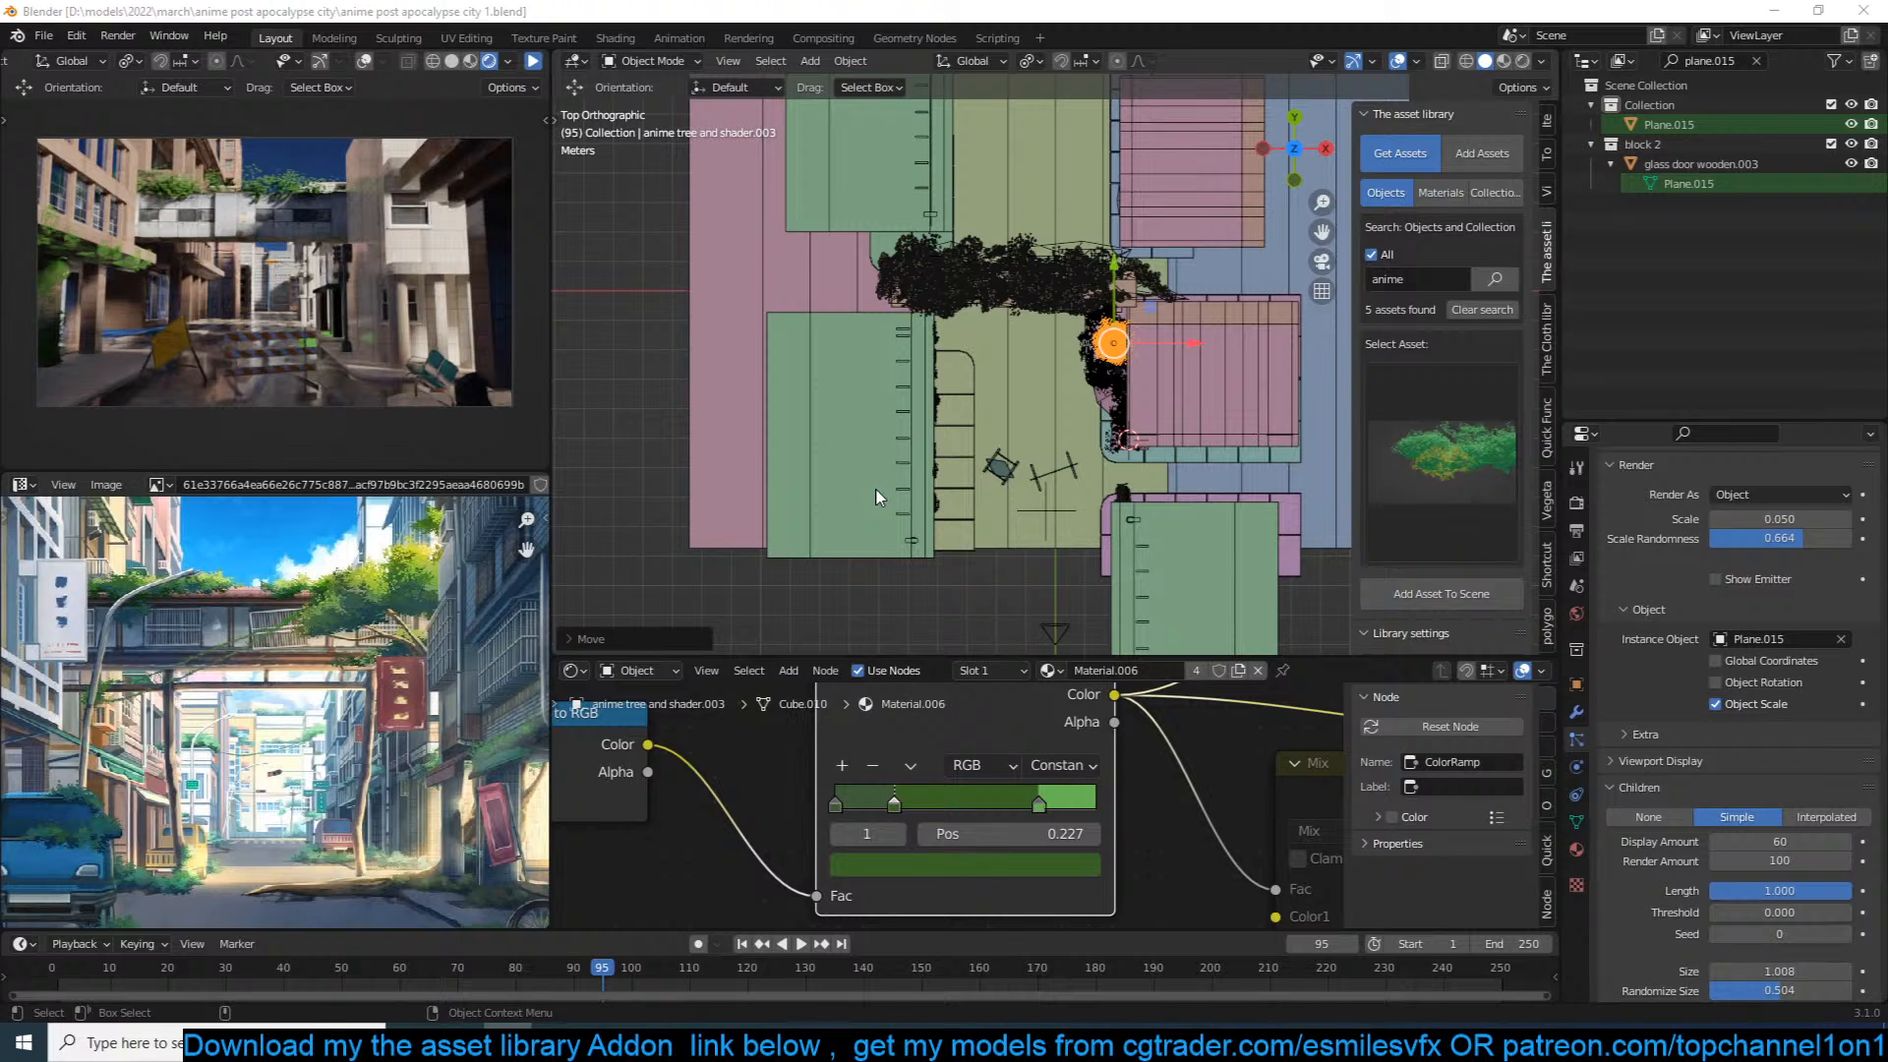
Step: Save the file and resume the rendered preview to check the bridge foliage from the camera view
{"action": "left_click", "coordinate": [1081, 322]}
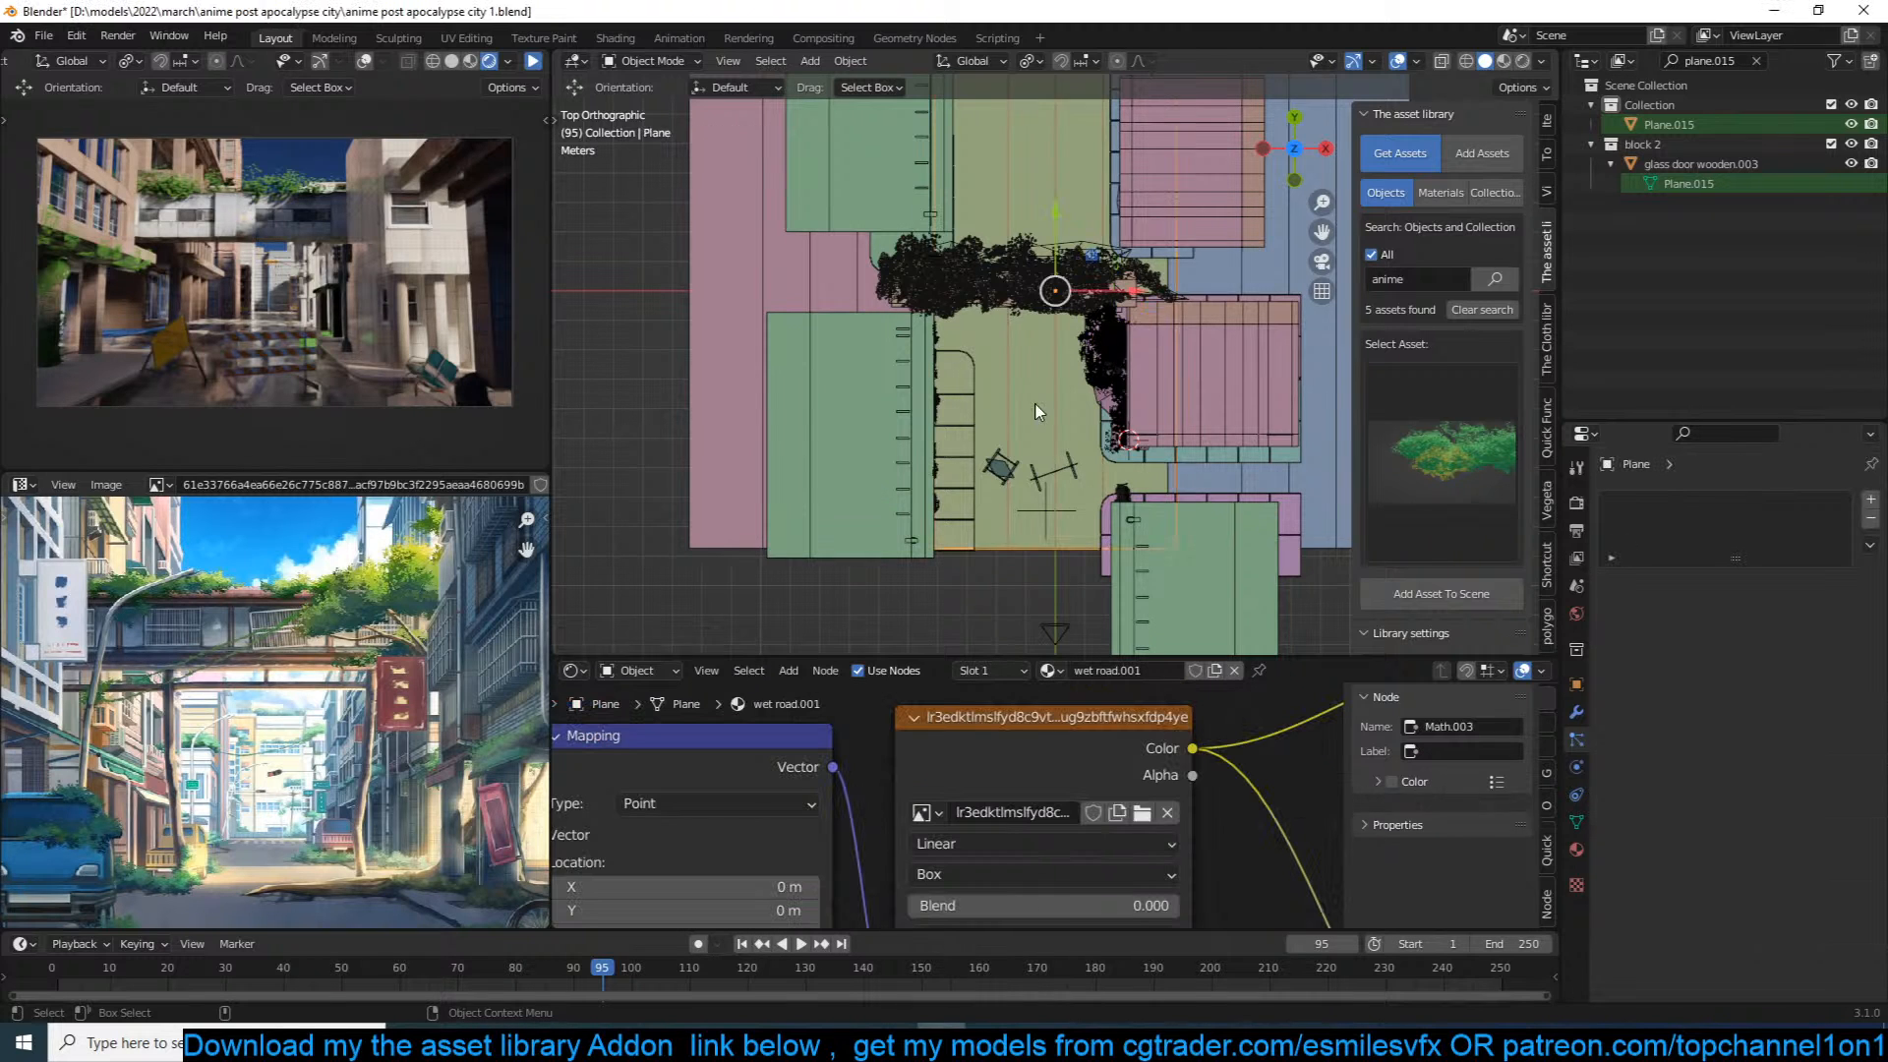
{"action": "key", "text": "KP_0"}
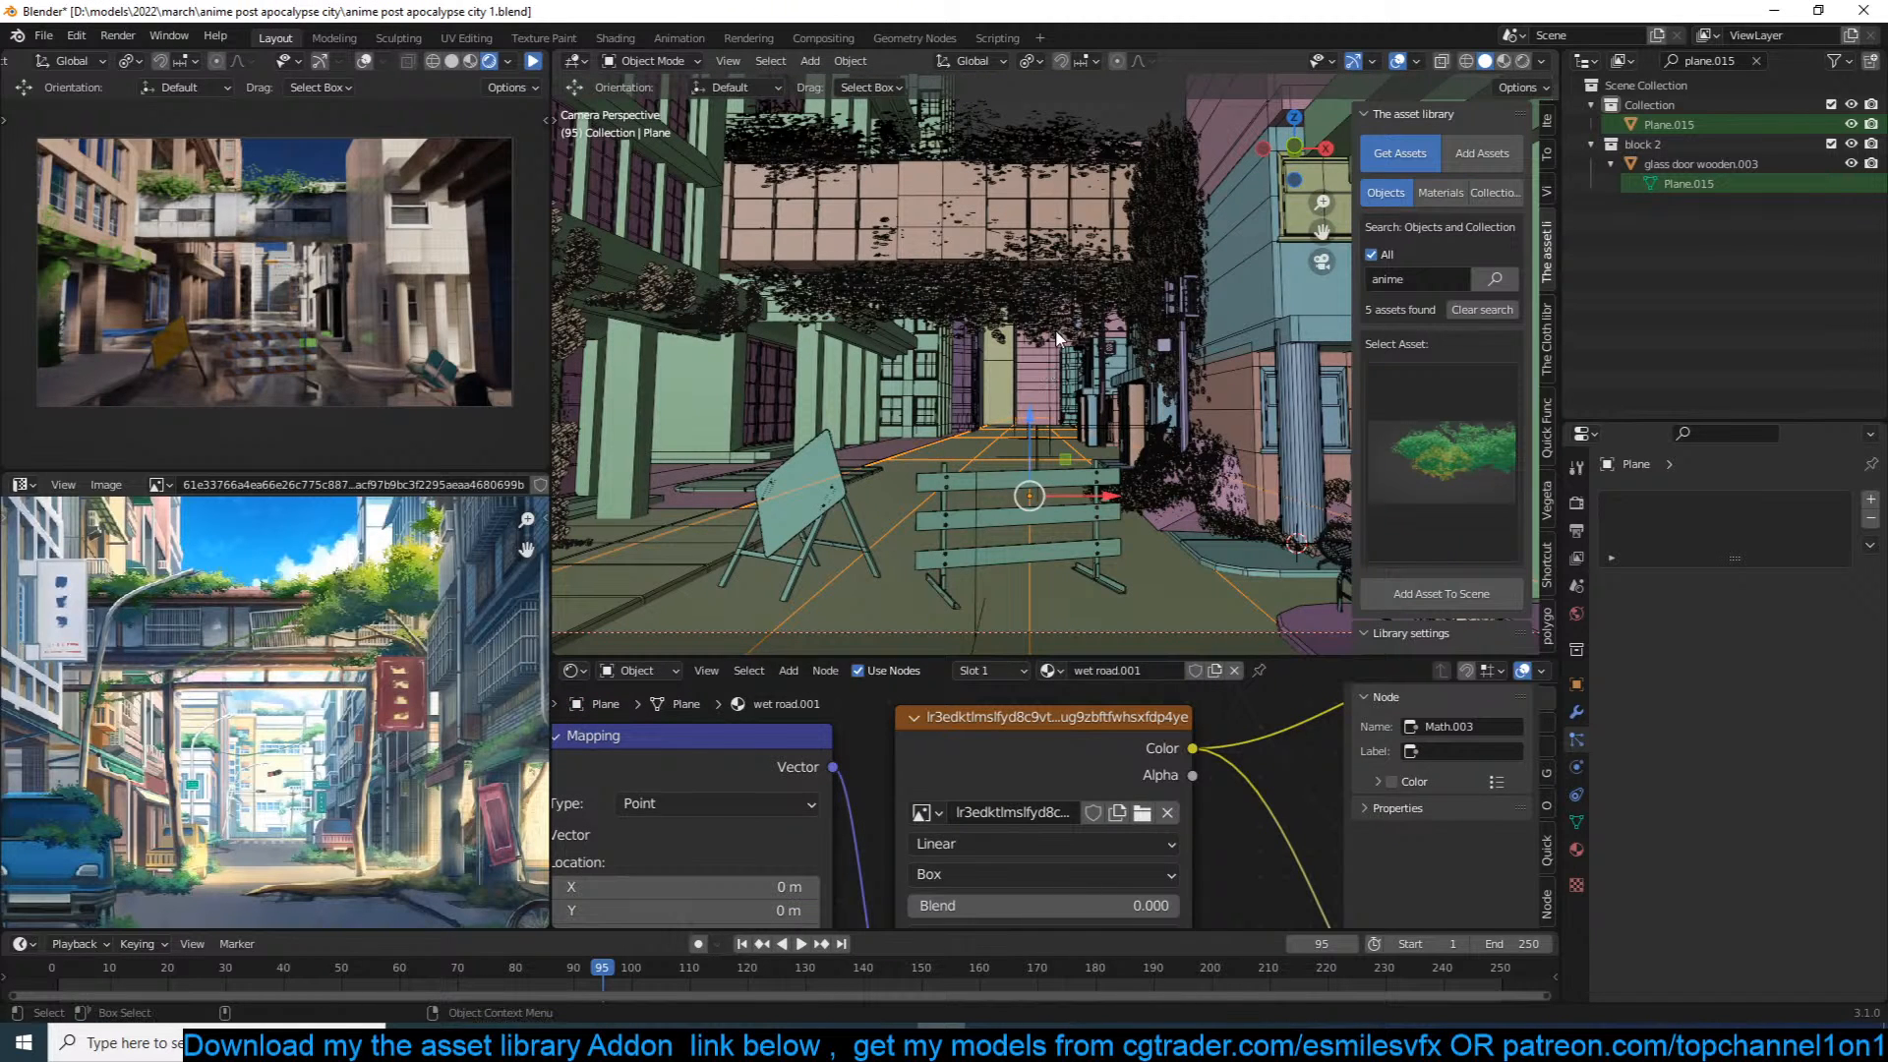
{"action": "left_click", "coordinate": [1048, 331]}
{"action": "key", "text": "ctrl+s"}
{"action": "key", "text": "alt+a"}
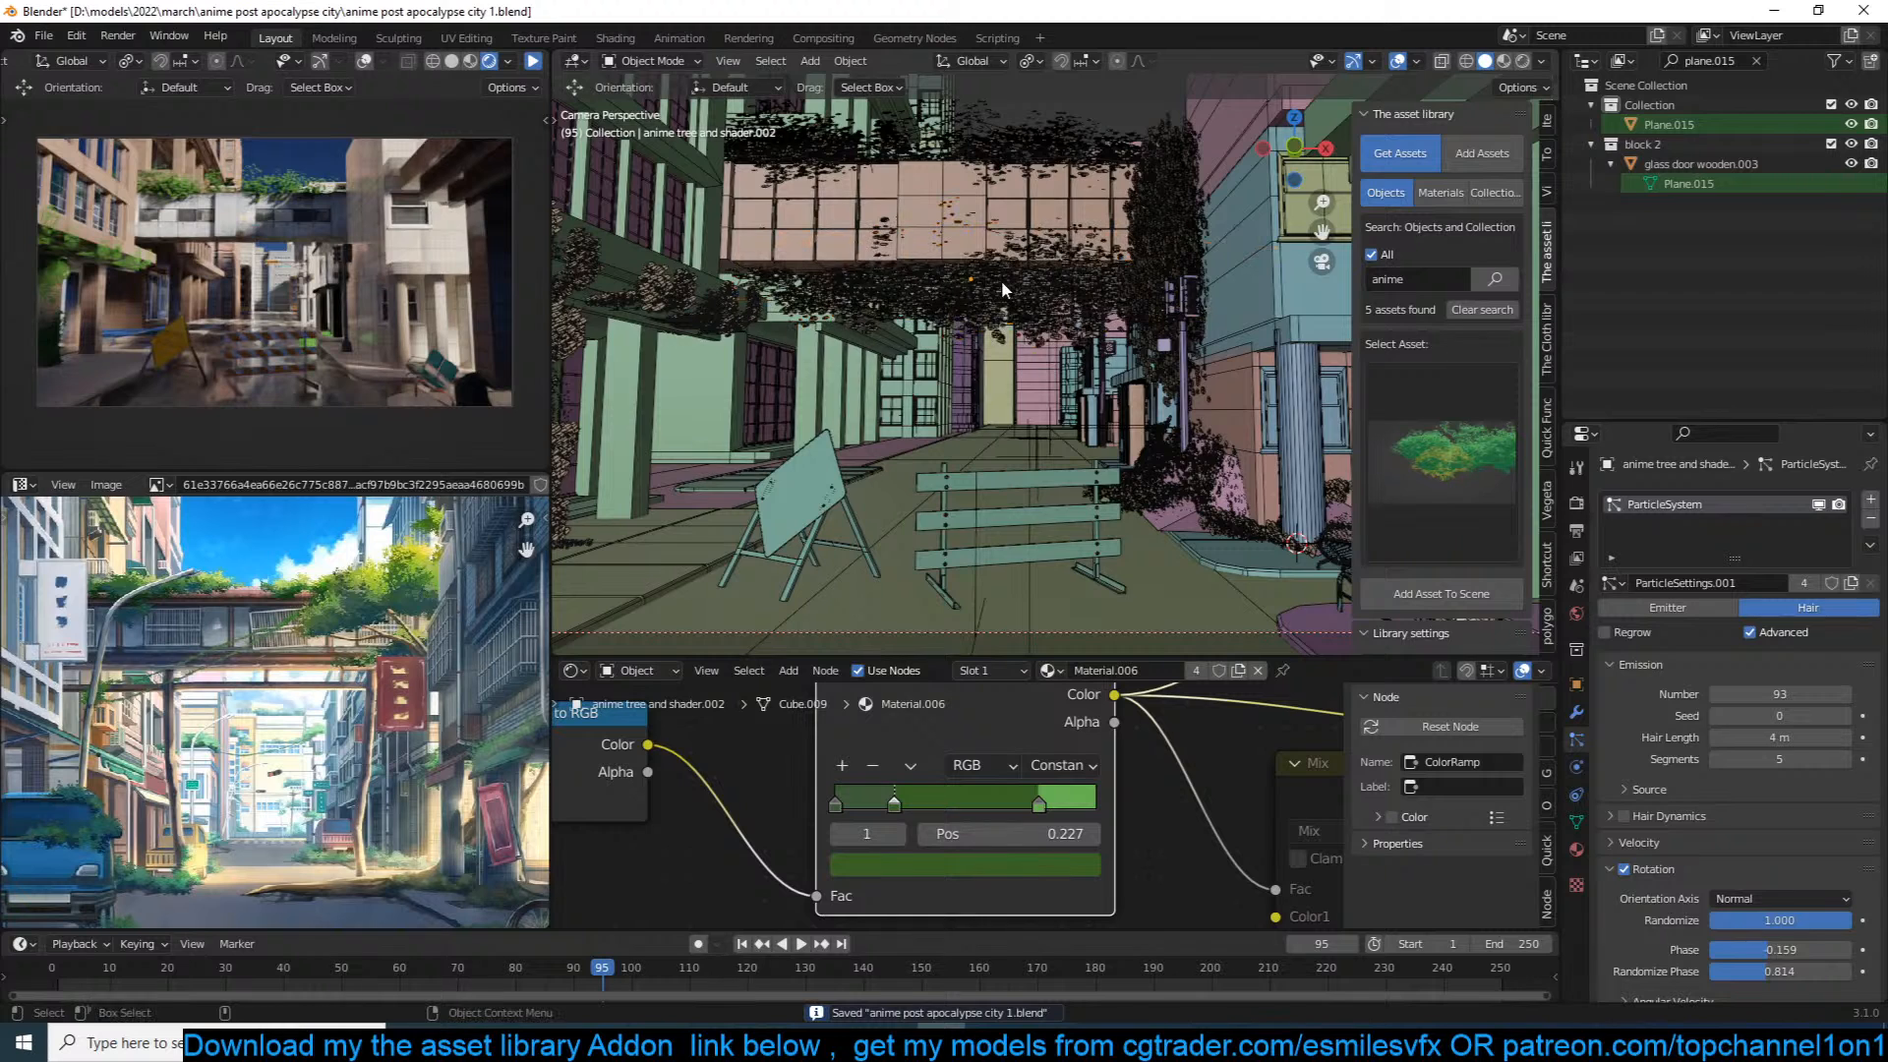
{"action": "scroll", "coordinate": [1001, 280], "scroll_direction": "down", "scroll_amount": 3}
{"action": "scroll", "coordinate": [1050, 321], "scroll_direction": "up", "scroll_amount": 1}
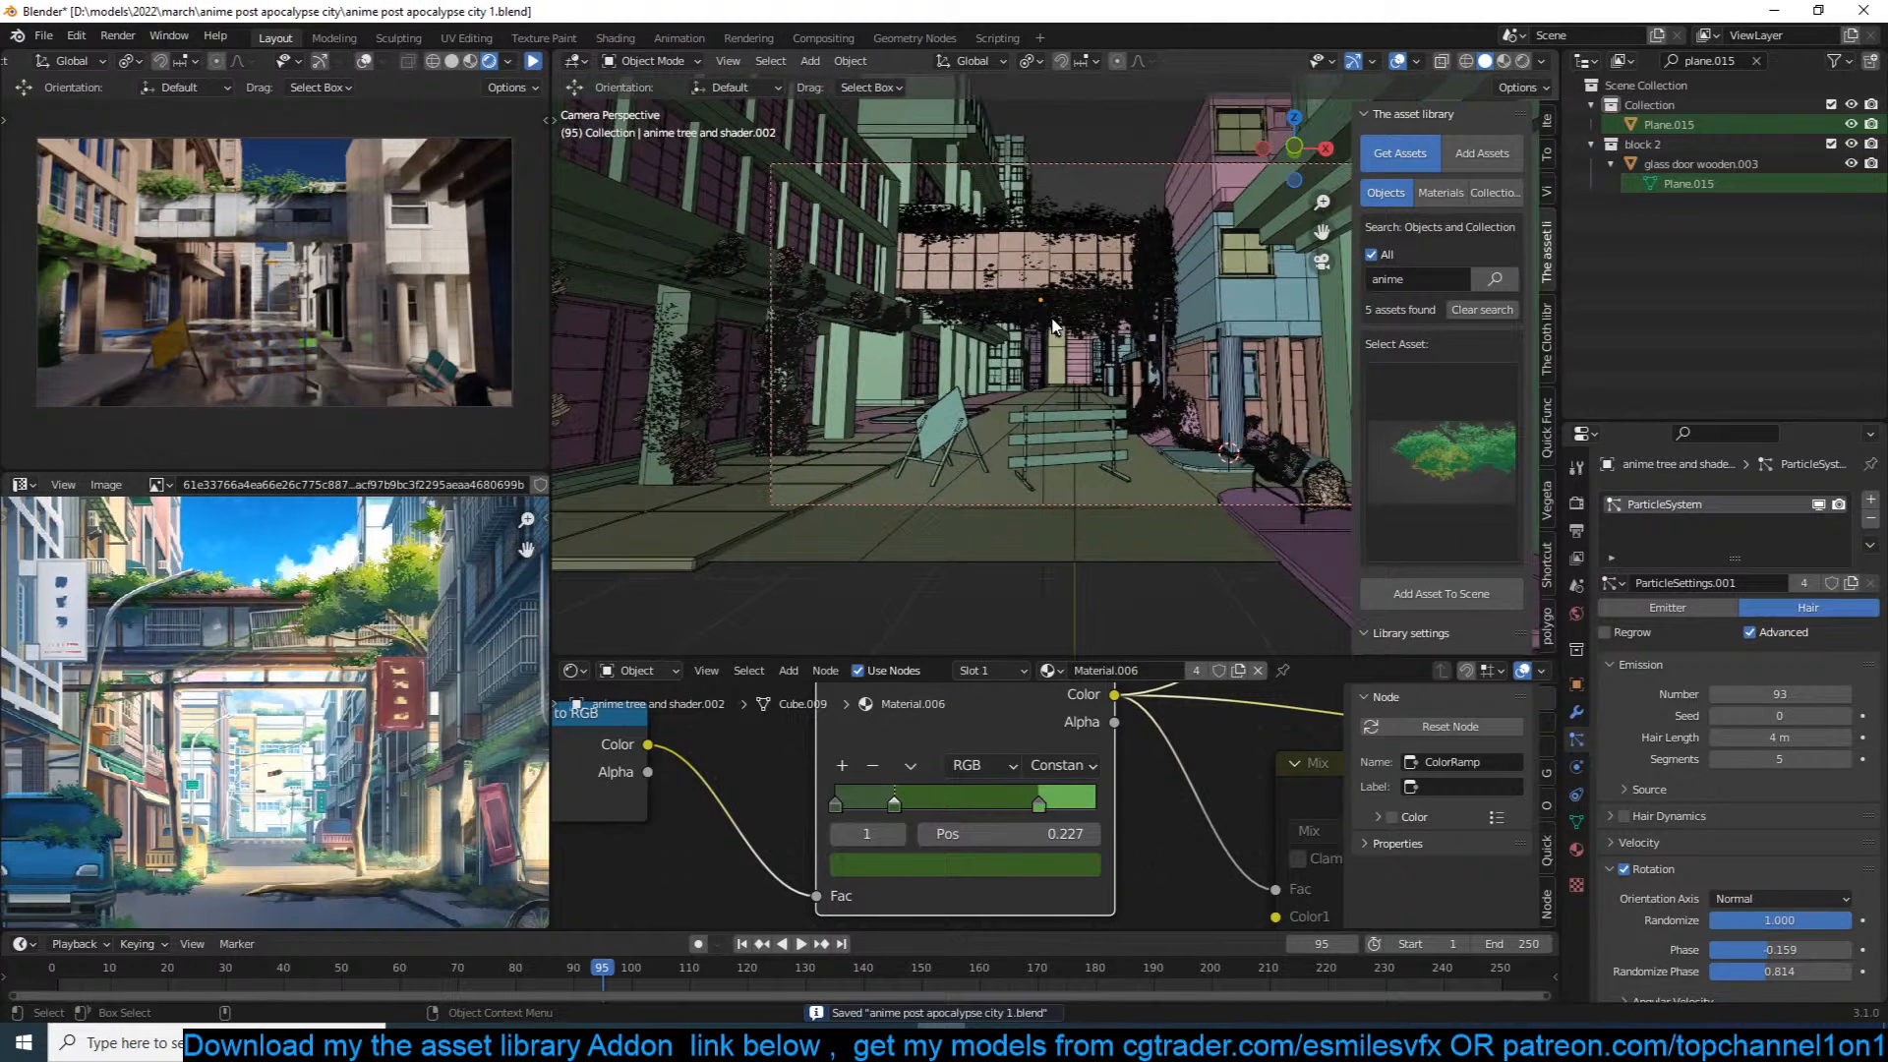
{"action": "left_click", "coordinate": [1166, 350]}
{"action": "key", "text": "ctrl+s"}
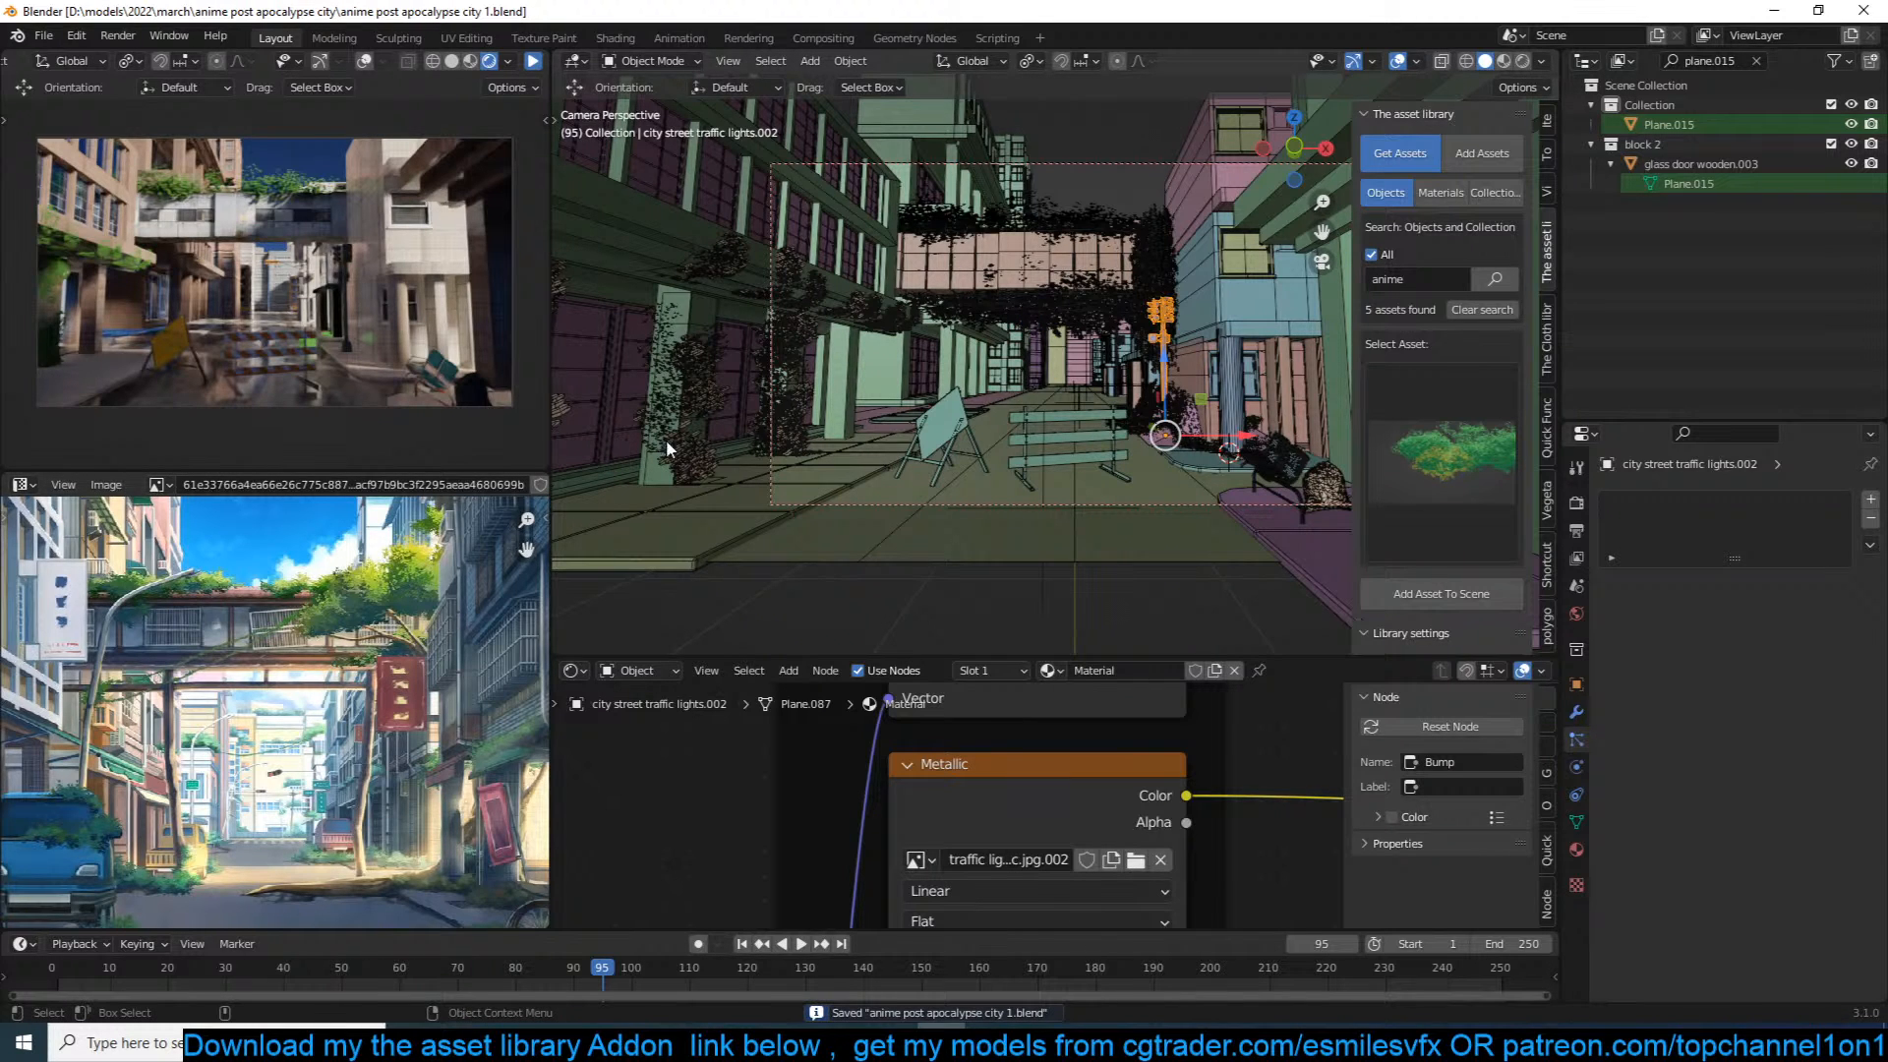
{"action": "key", "text": "ctrl+s"}
{"action": "left_click", "coordinate": [533, 61]}
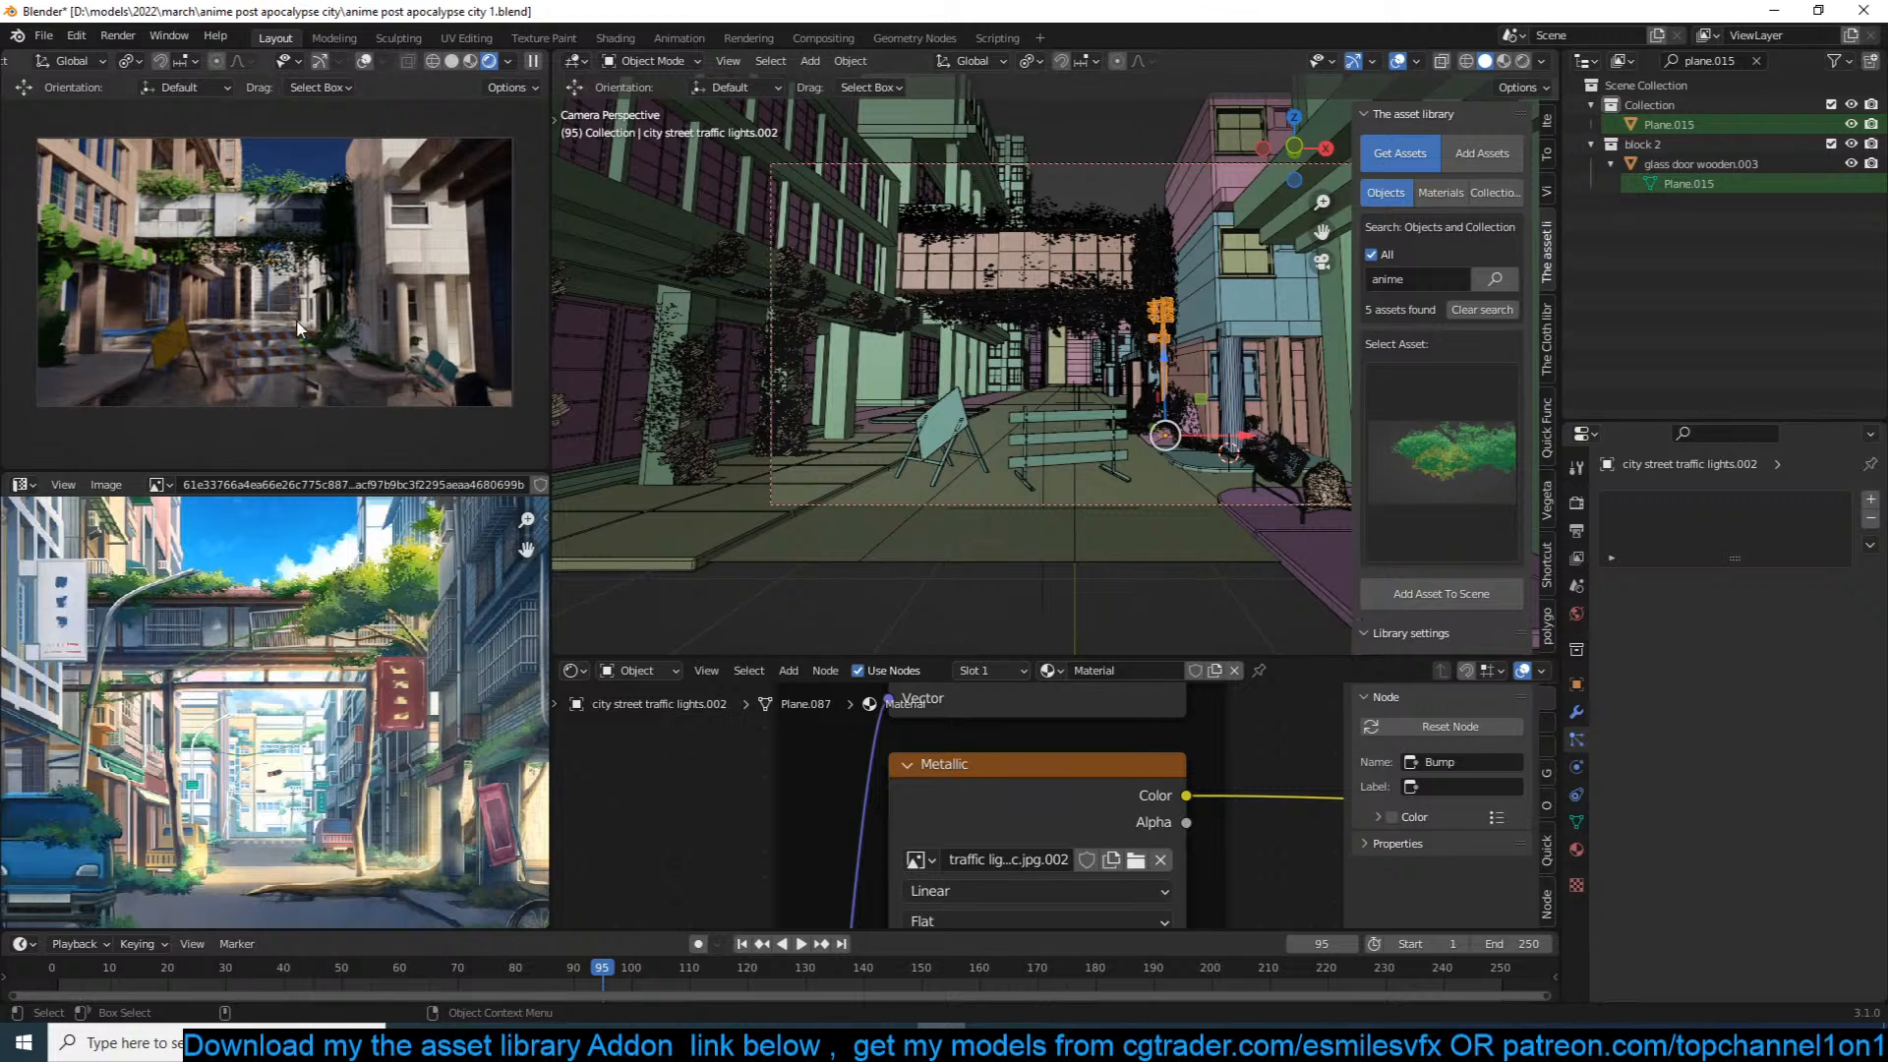
Step: Select the foliage covering the ledge and pillars of the left building, pause the rendered preview and save the file
{"action": "middle_click_drag", "start_coordinate": [788, 380], "coordinate": [858, 363], "text": "shift"}
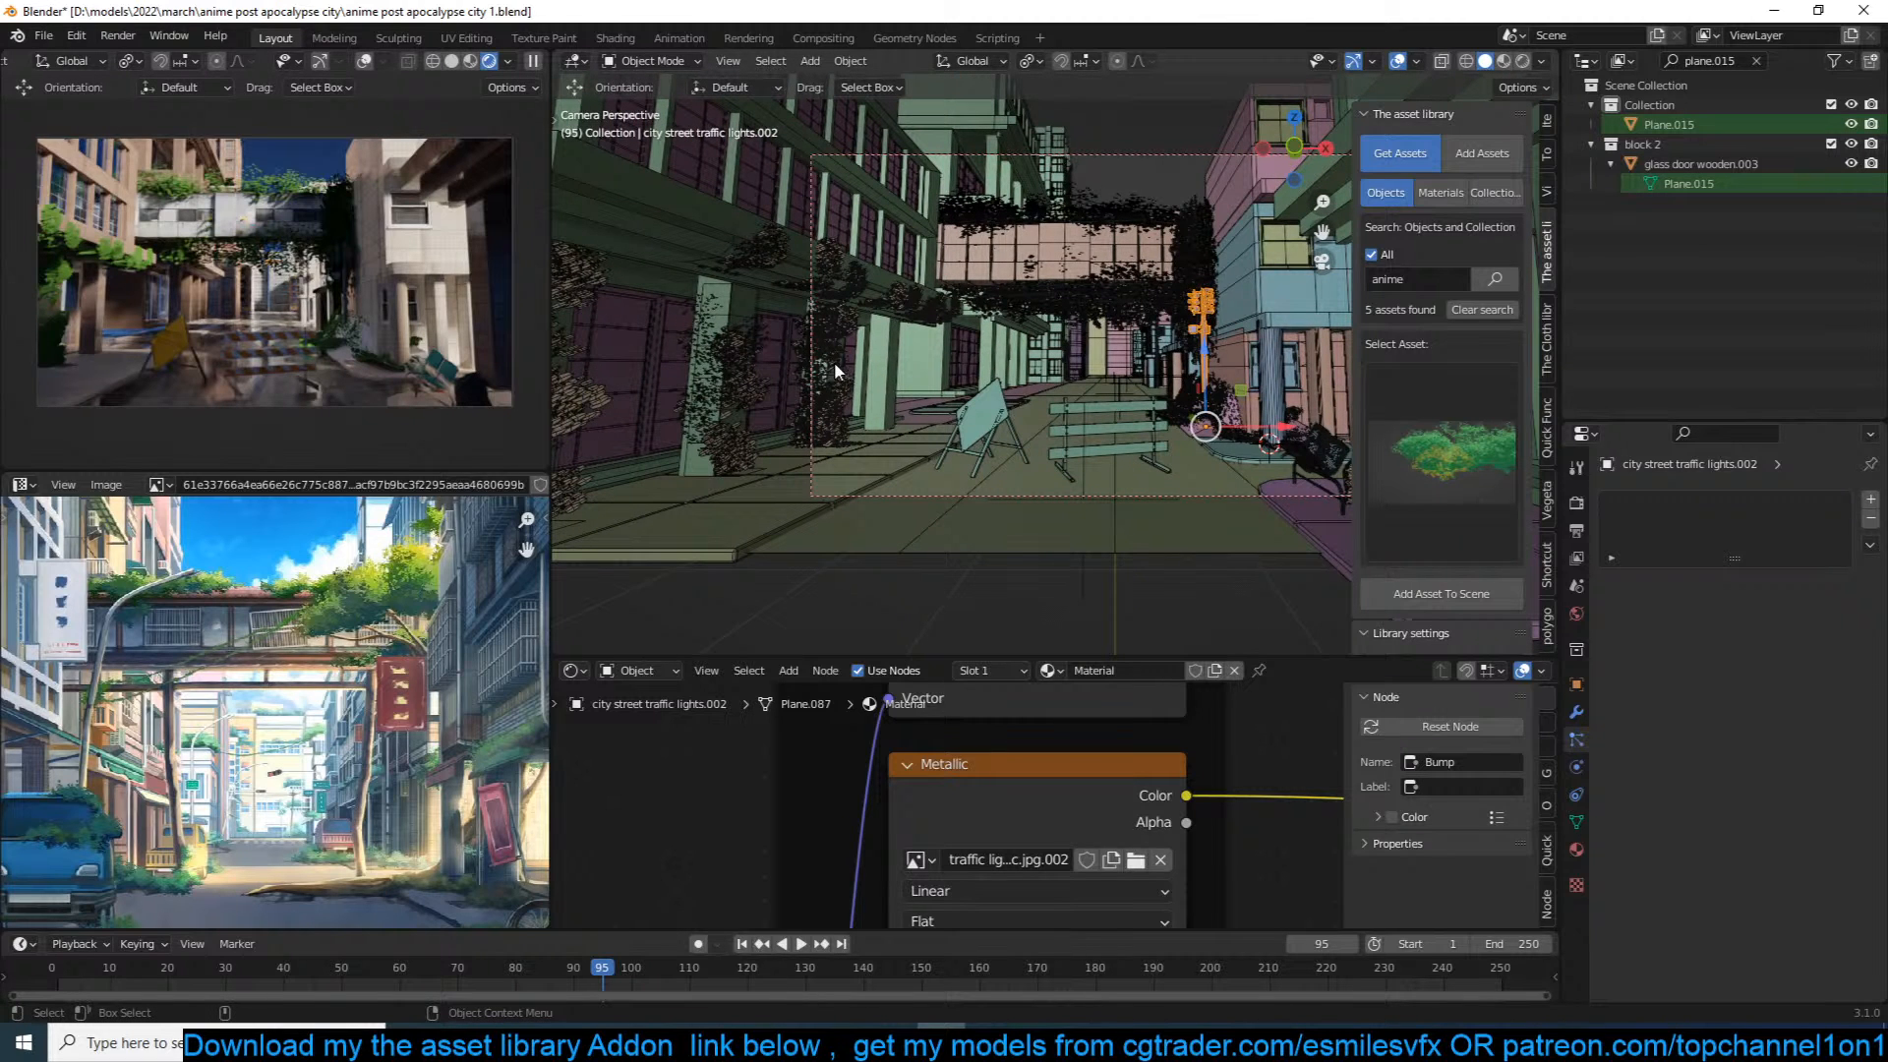
{"action": "left_click", "coordinate": [834, 362]}
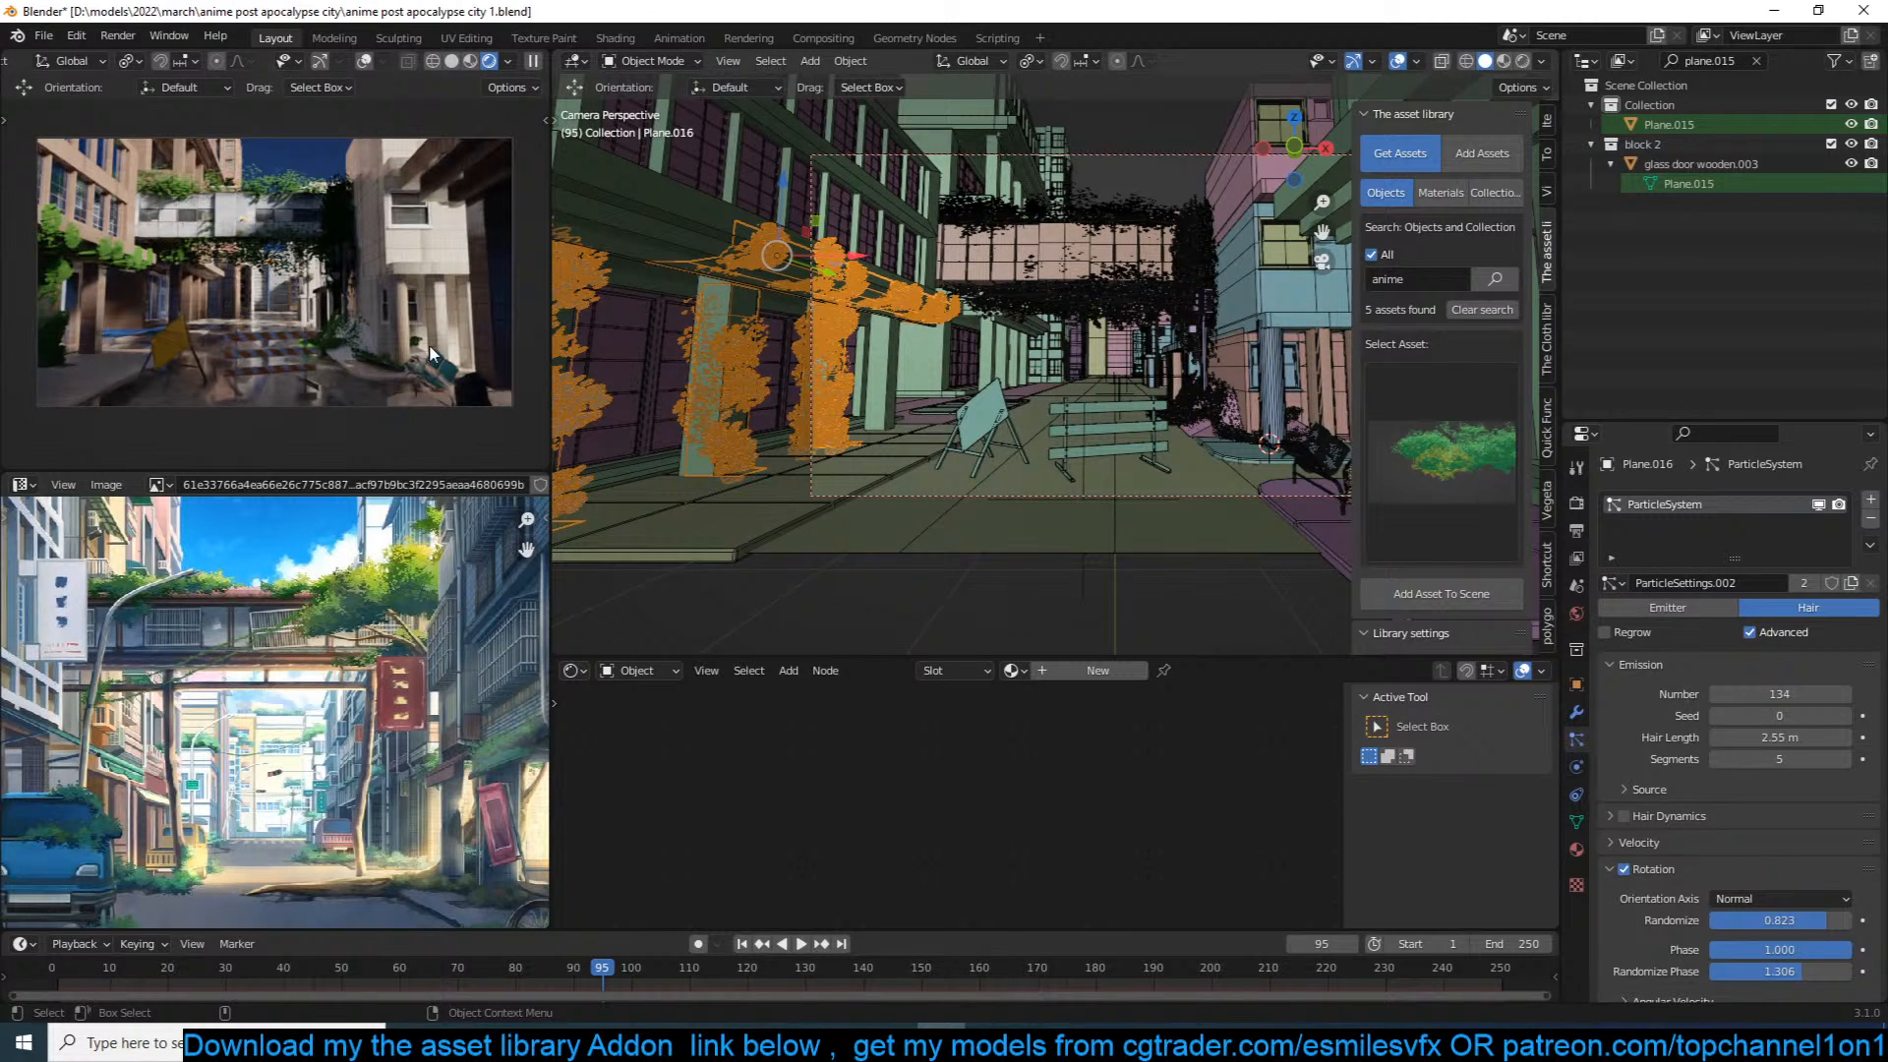
{"action": "scroll", "coordinate": [641, 347], "scroll_direction": "down", "scroll_amount": 2}
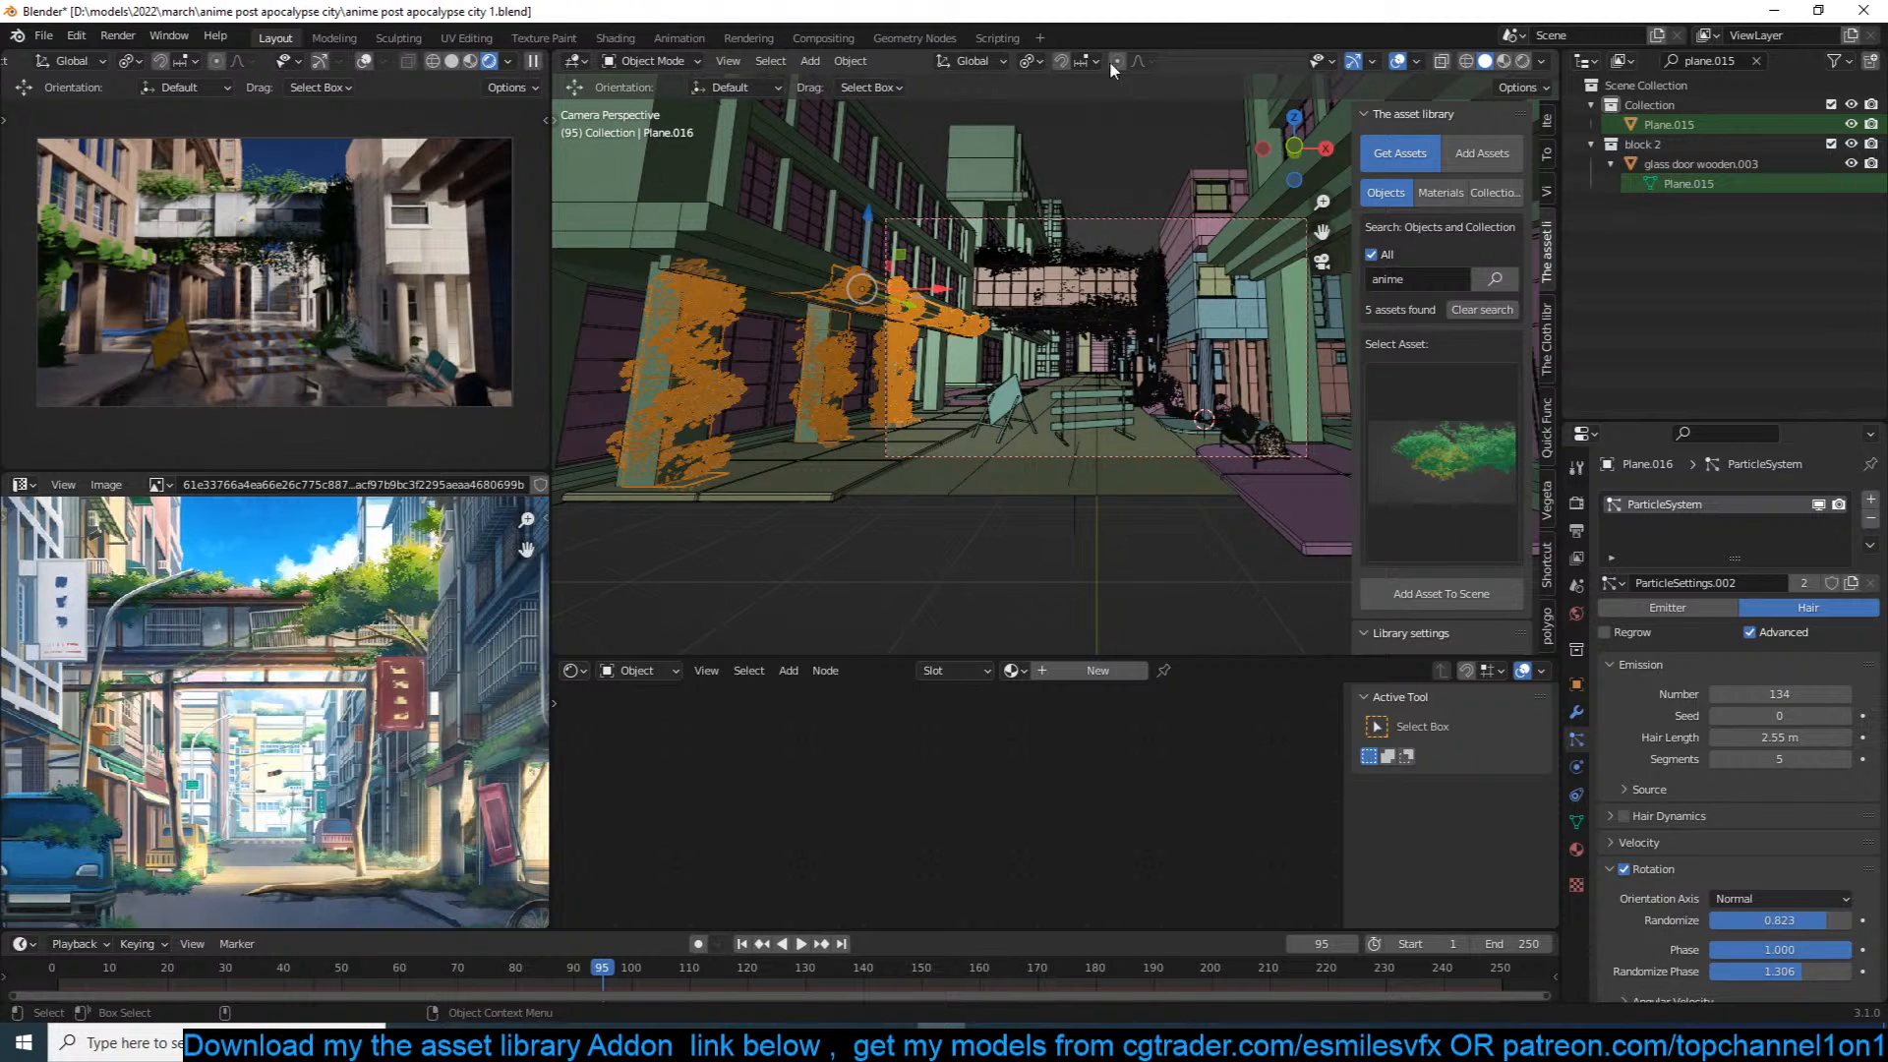
{"action": "left_click", "coordinate": [532, 61]}
{"action": "scroll", "coordinate": [570, 440], "scroll_direction": "up", "scroll_amount": 2}
{"action": "key", "text": "ctrl+s"}
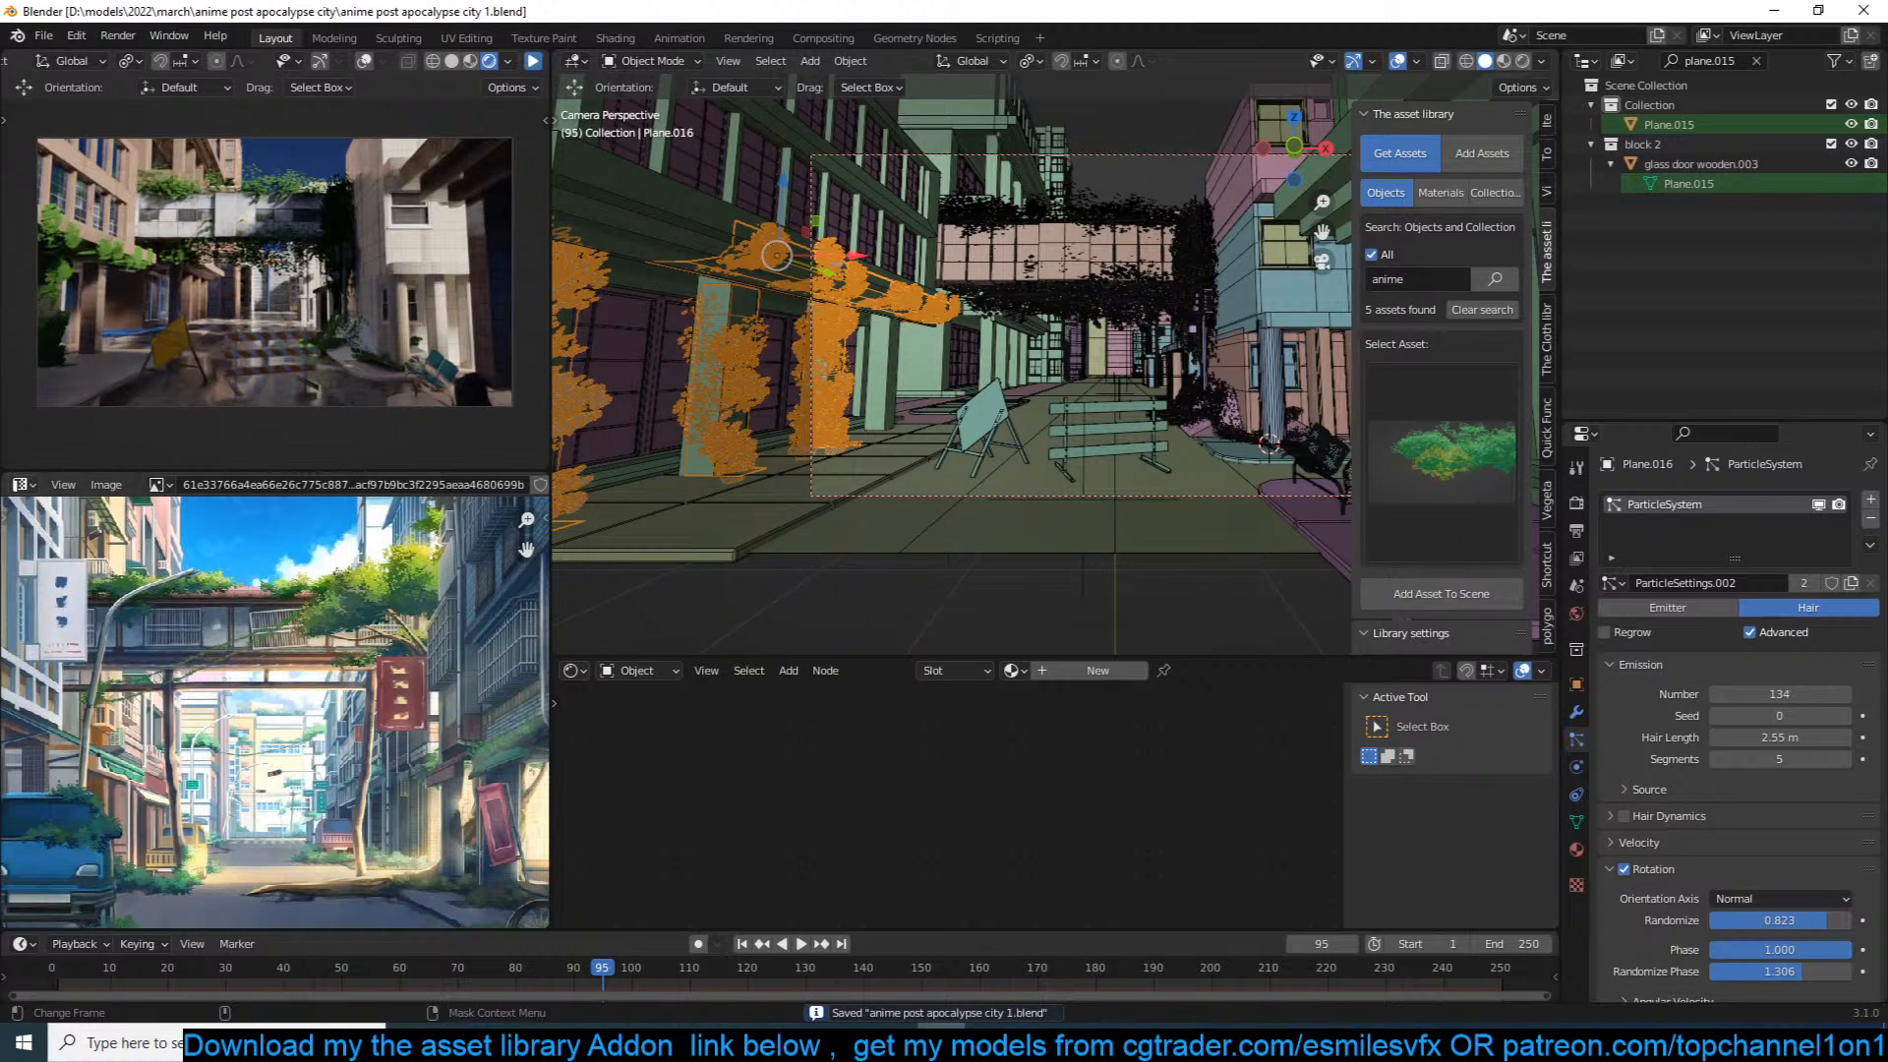
Step: In edit mode, move two of the pillar foliage strips along the Y axis onto pillars farther down the left building
{"action": "middle_click_drag", "start_coordinate": [767, 390], "coordinate": [820, 391], "text": "shift"}
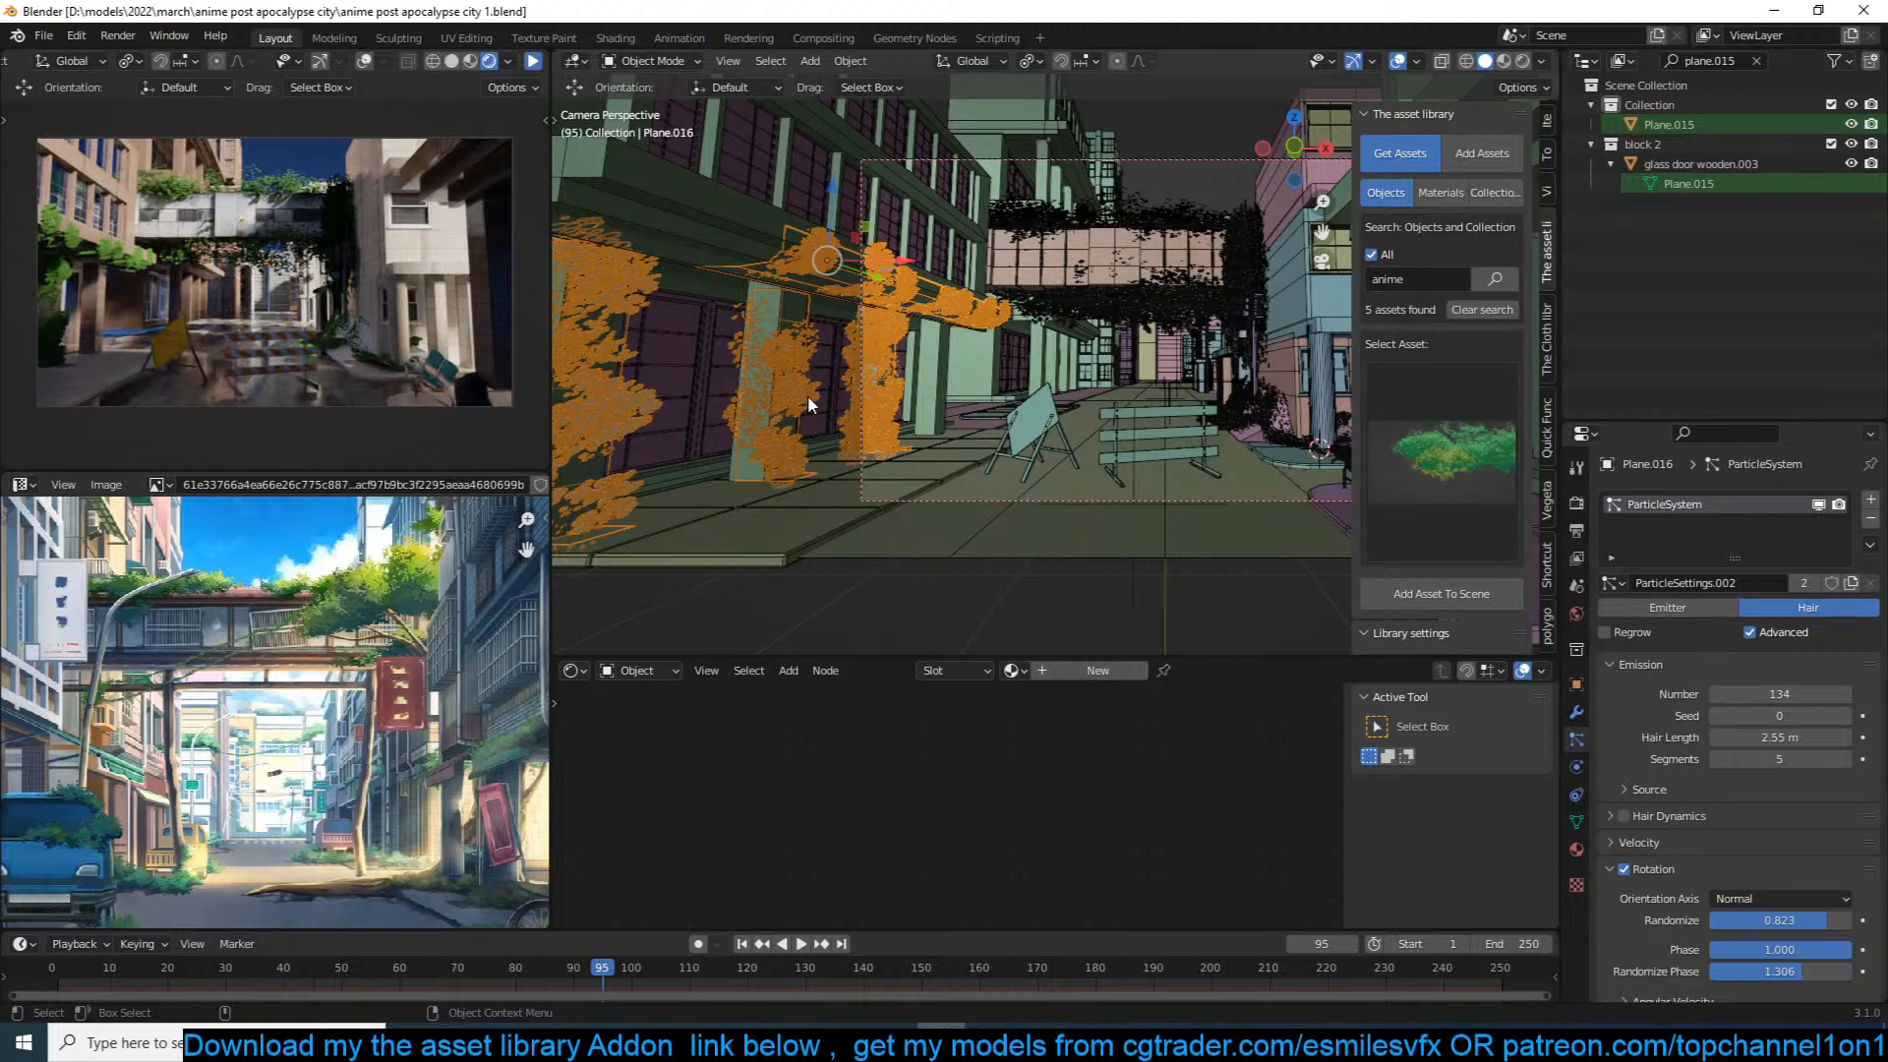
{"action": "middle_click_drag", "start_coordinate": [806, 396], "coordinate": [777, 432]}
{"action": "key", "text": "Tab"}
{"action": "scroll", "coordinate": [914, 430], "scroll_direction": "up", "scroll_amount": 4}
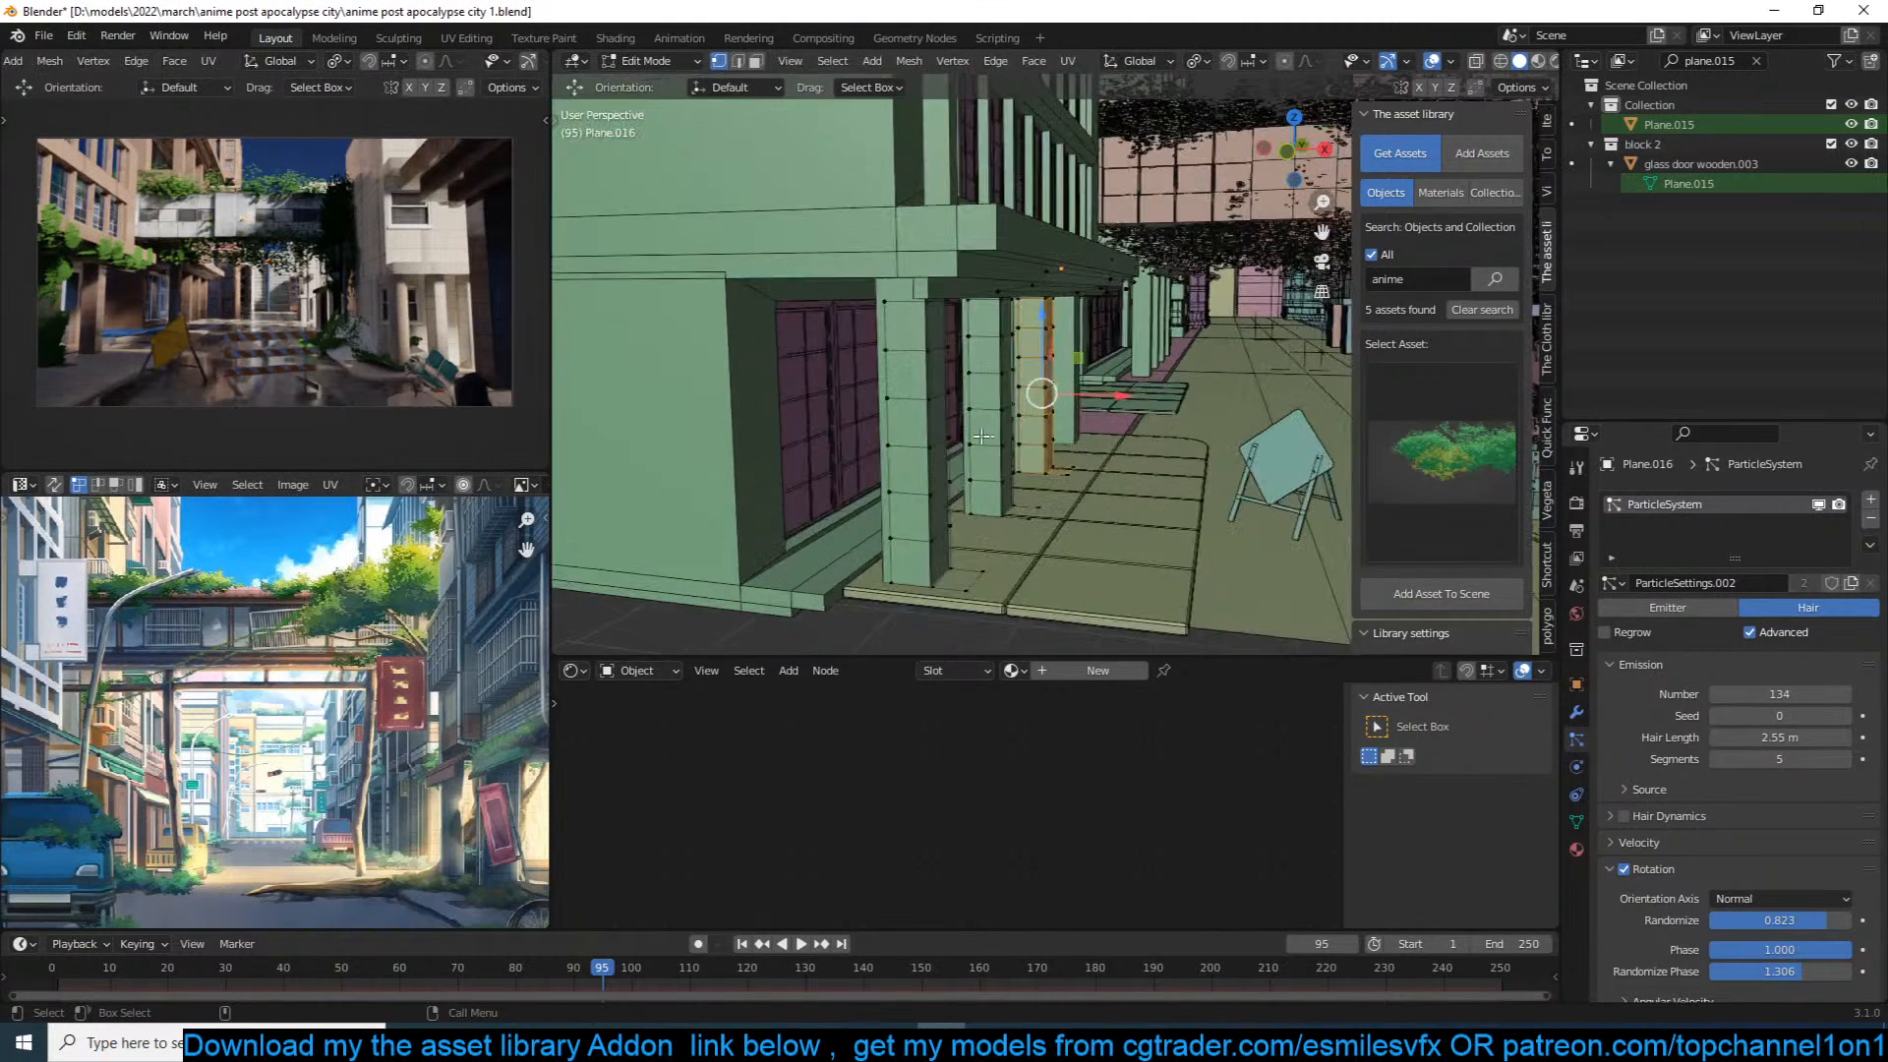
{"action": "left_click", "coordinate": [928, 423], "text": "alt"}
{"action": "left_click", "coordinate": [1027, 381], "text": "alt+shift"}
{"action": "key", "text": "ctrl+l"}
{"action": "middle_click_drag", "start_coordinate": [1031, 379], "coordinate": [1013, 403]}
{"action": "key", "text": "g"}
{"action": "key", "text": "y"}
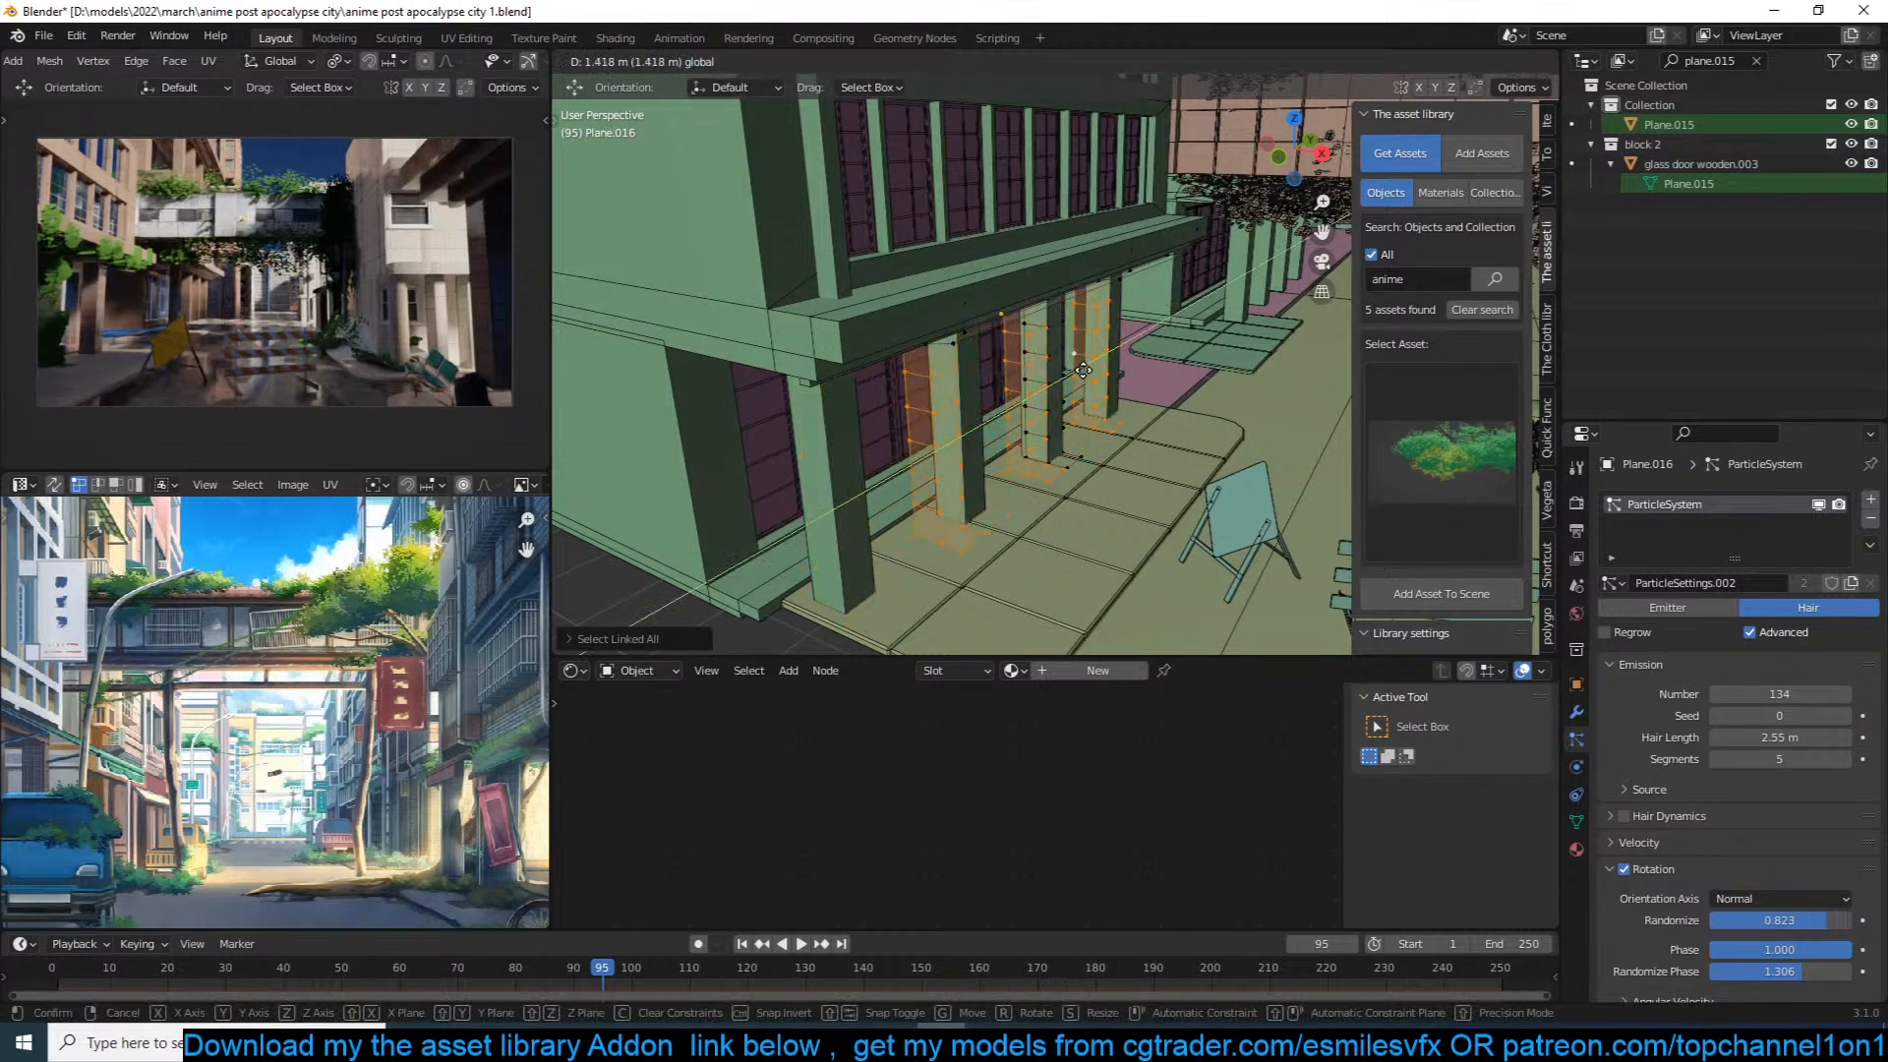
{"action": "left_click", "coordinate": [1098, 359]}
{"action": "key", "text": "Tab"}
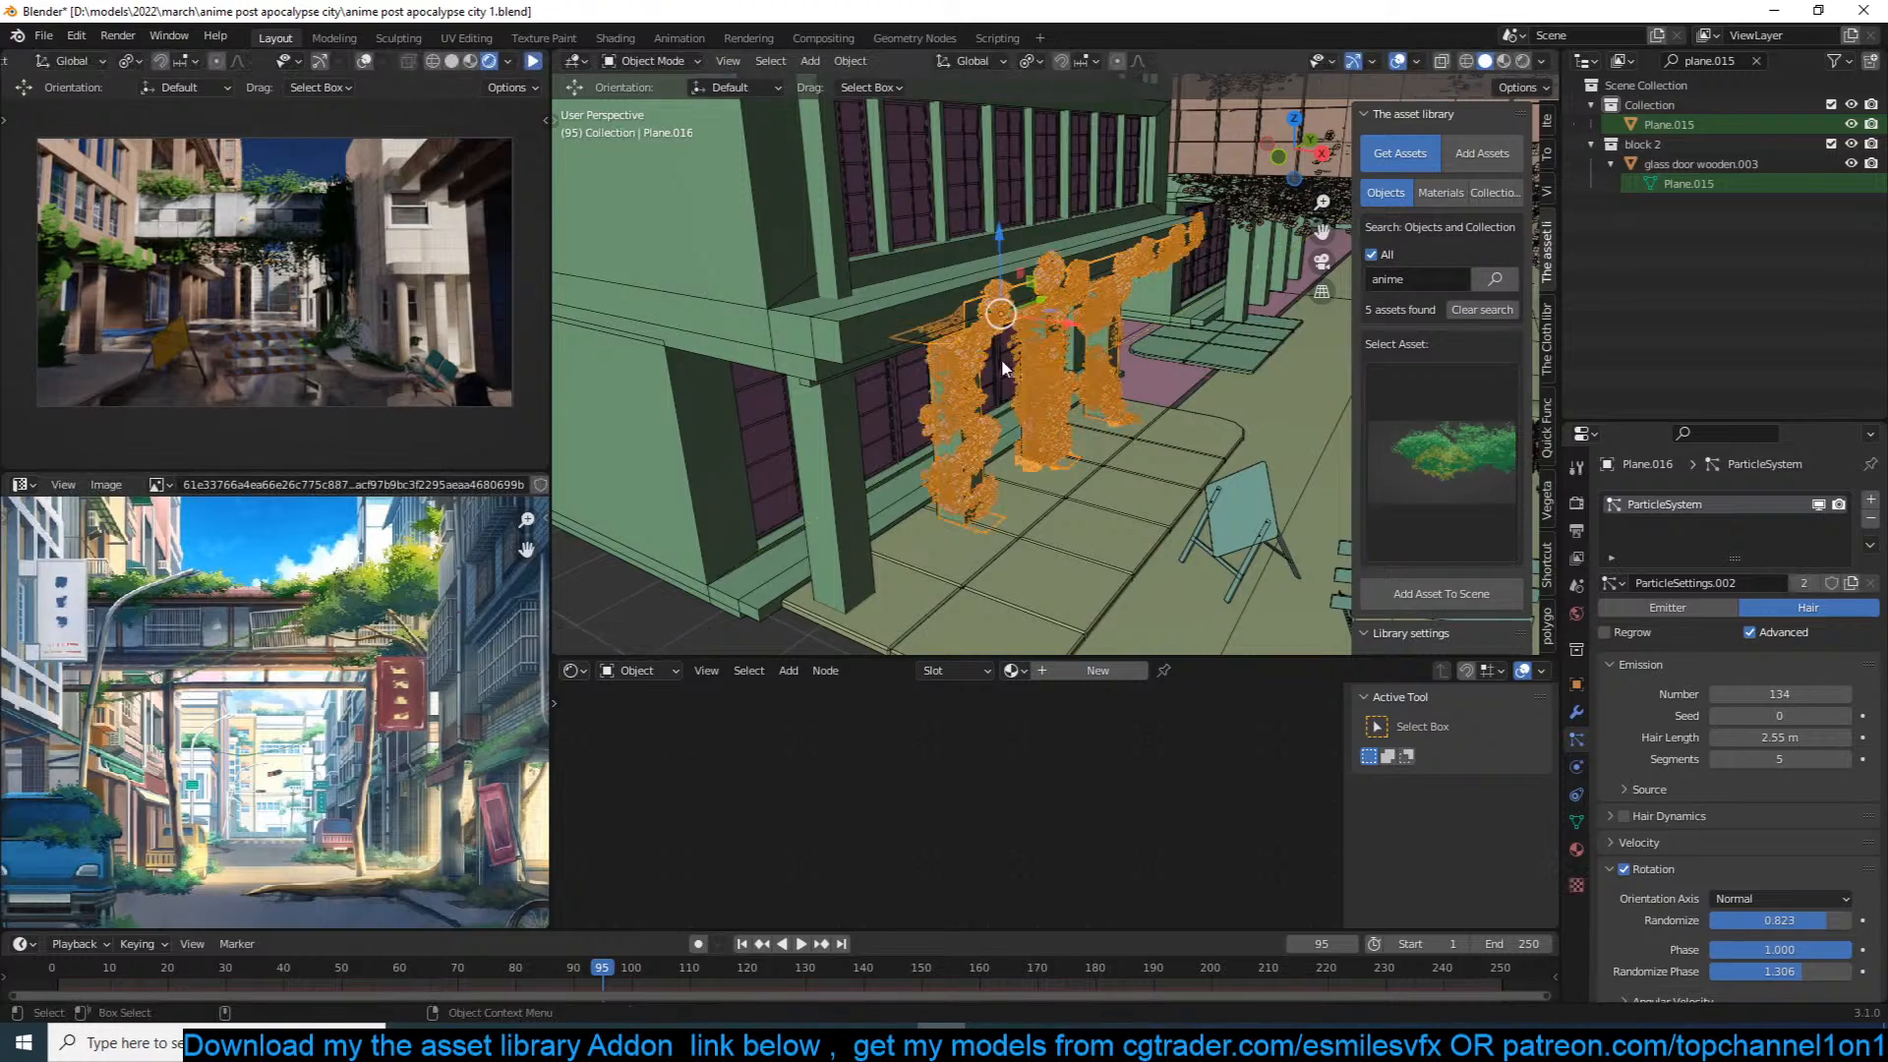
{"action": "middle_click_drag", "start_coordinate": [1030, 370], "coordinate": [1007, 348]}
{"action": "key", "text": "KP_0"}
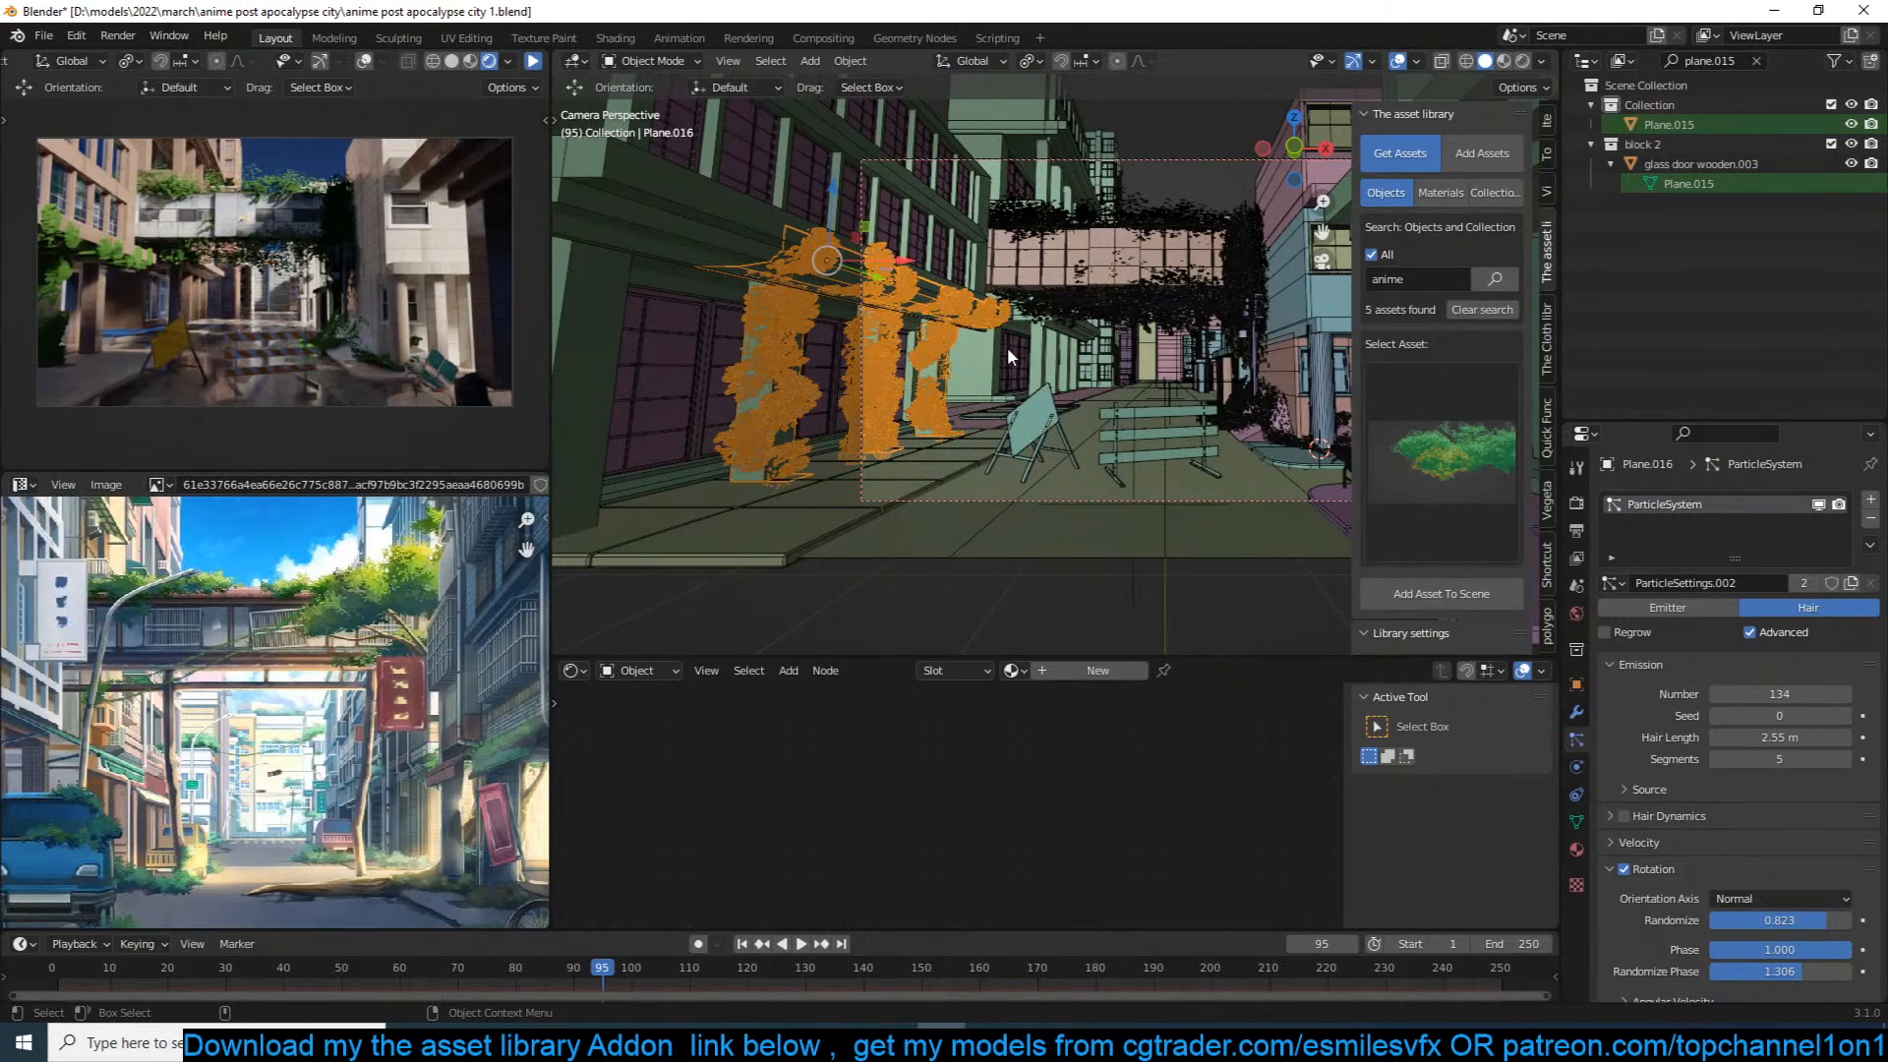
Step: Move one complete pillar foliage strip about 10 m along the Y axis to the pillars of the farther building
{"action": "key", "text": "Tab"}
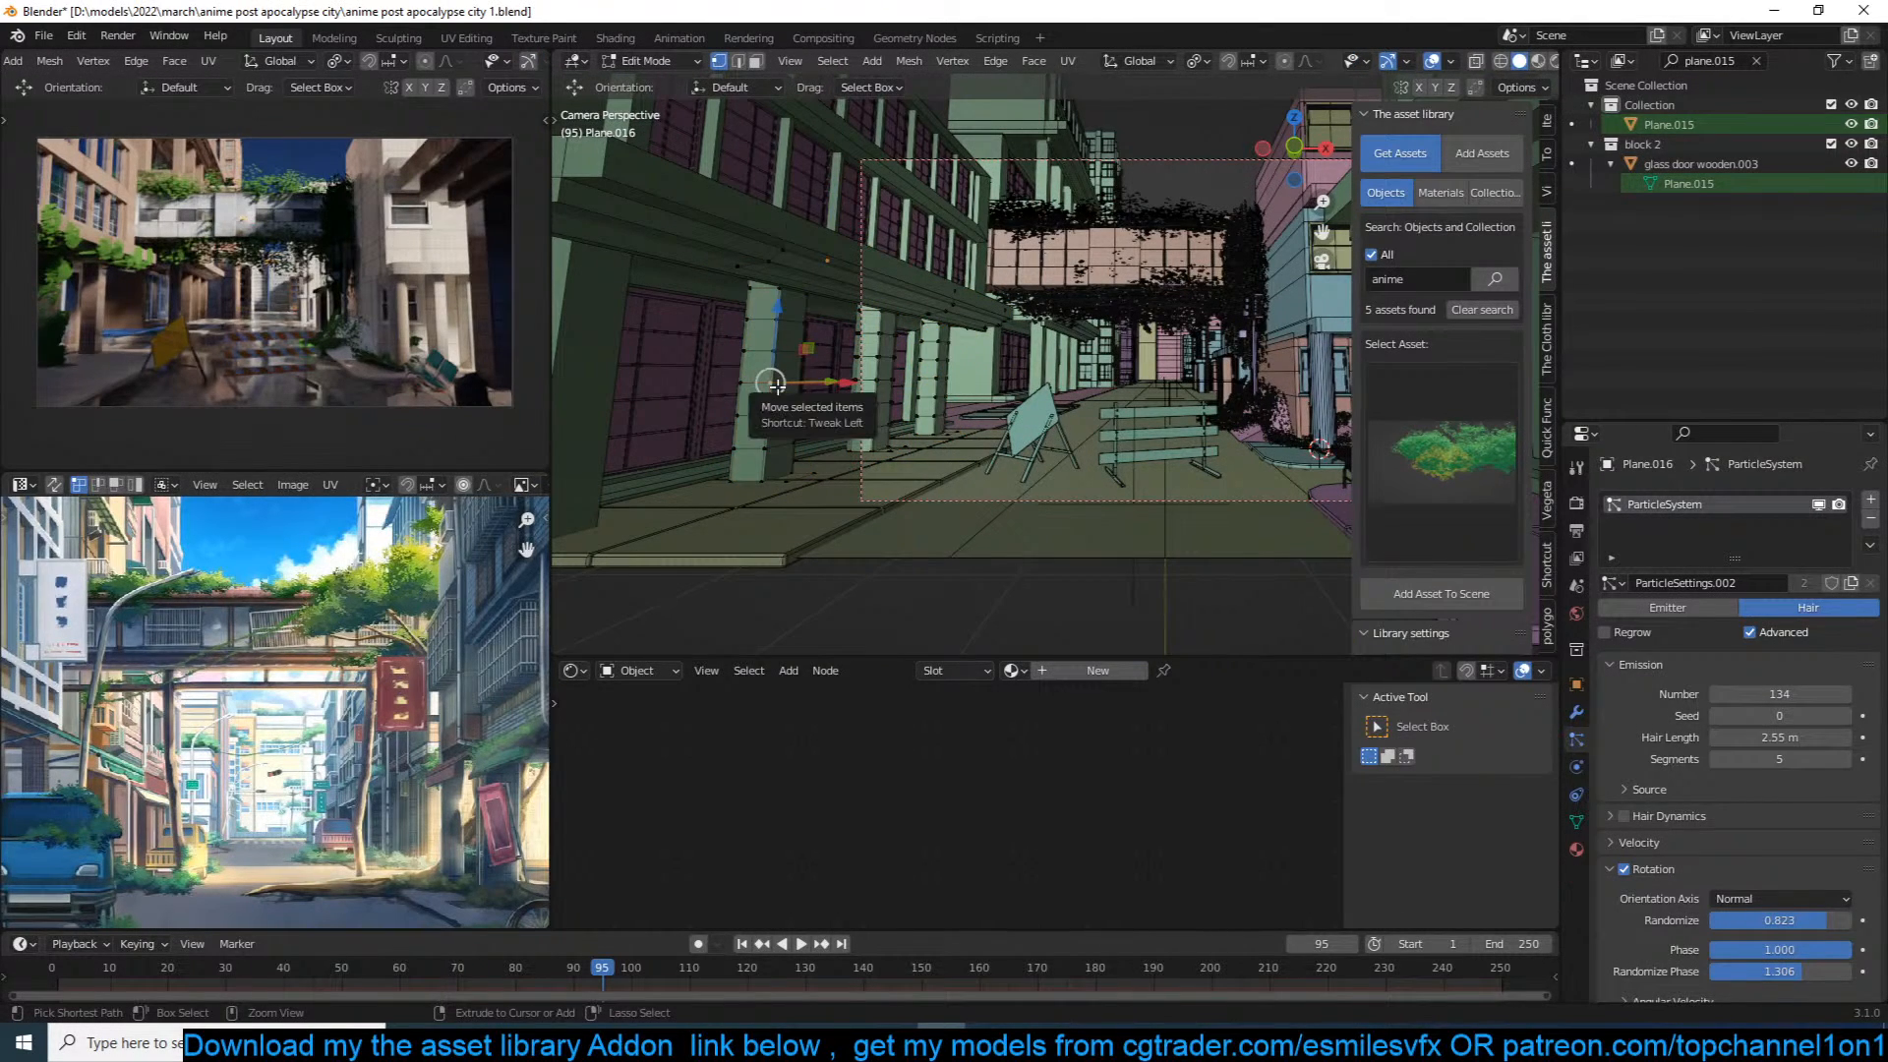
{"action": "key", "text": "ctrl+l"}
{"action": "middle_click_drag", "start_coordinate": [776, 385], "coordinate": [829, 396]}
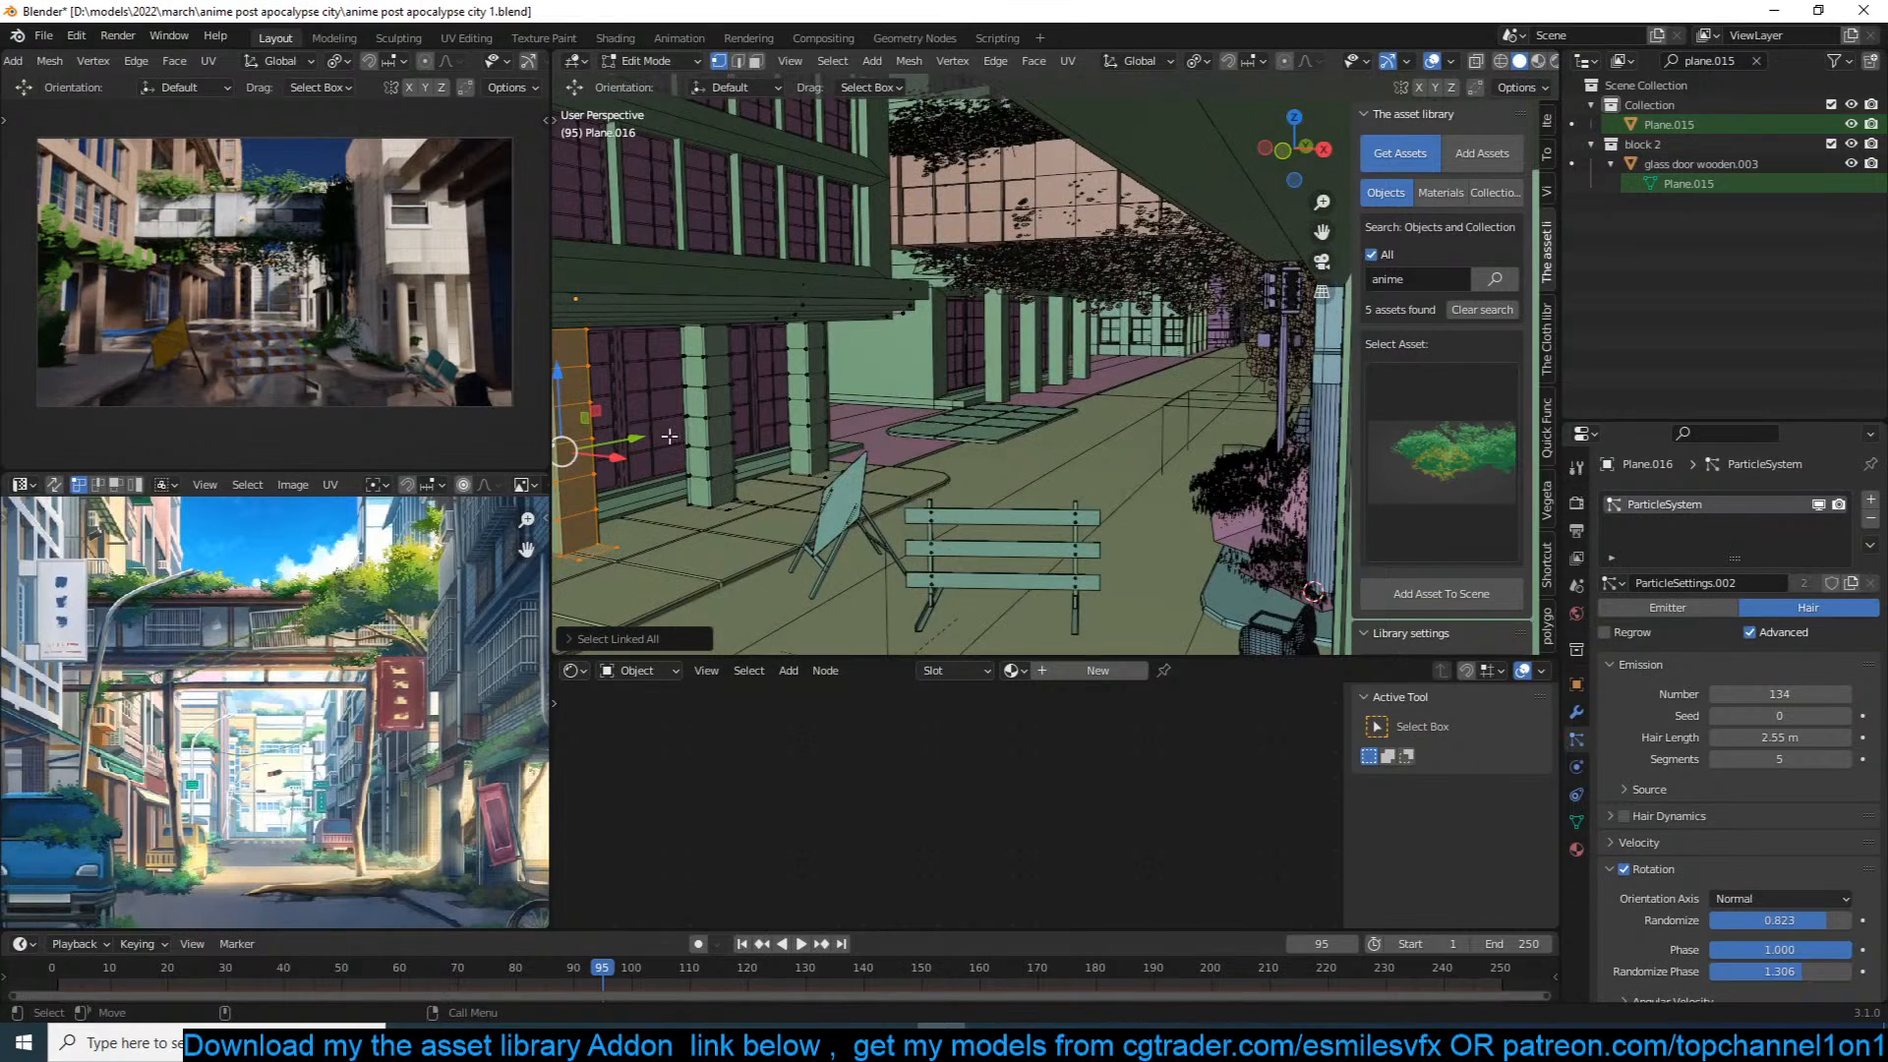
{"action": "key", "text": "g"}
{"action": "key", "text": "y"}
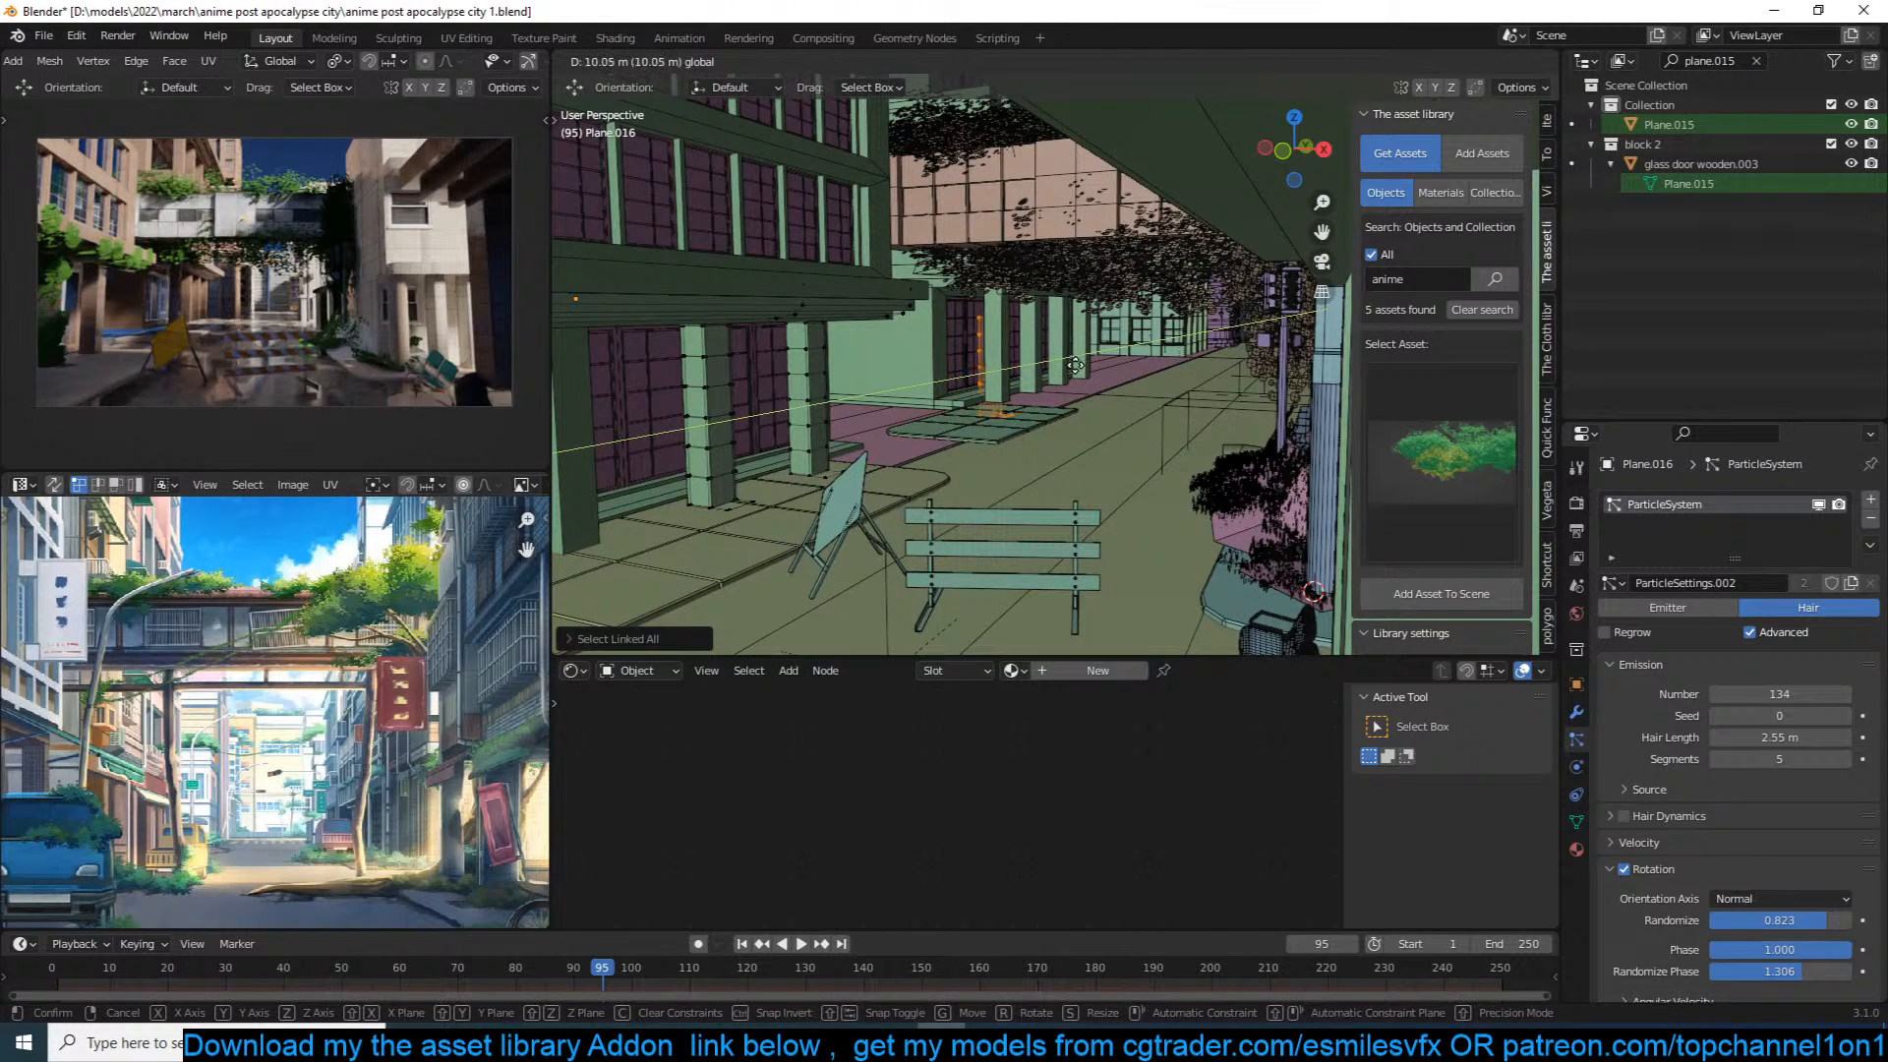
{"action": "left_click", "coordinate": [1076, 365]}
{"action": "key", "text": "KP_Decimal"}
{"action": "middle_click_drag", "start_coordinate": [1076, 364], "coordinate": [1093, 317]}
{"action": "key", "text": "Tab"}
{"action": "left_click", "coordinate": [895, 445]}
{"action": "middle_click_drag", "start_coordinate": [987, 422], "coordinate": [1004, 401]}
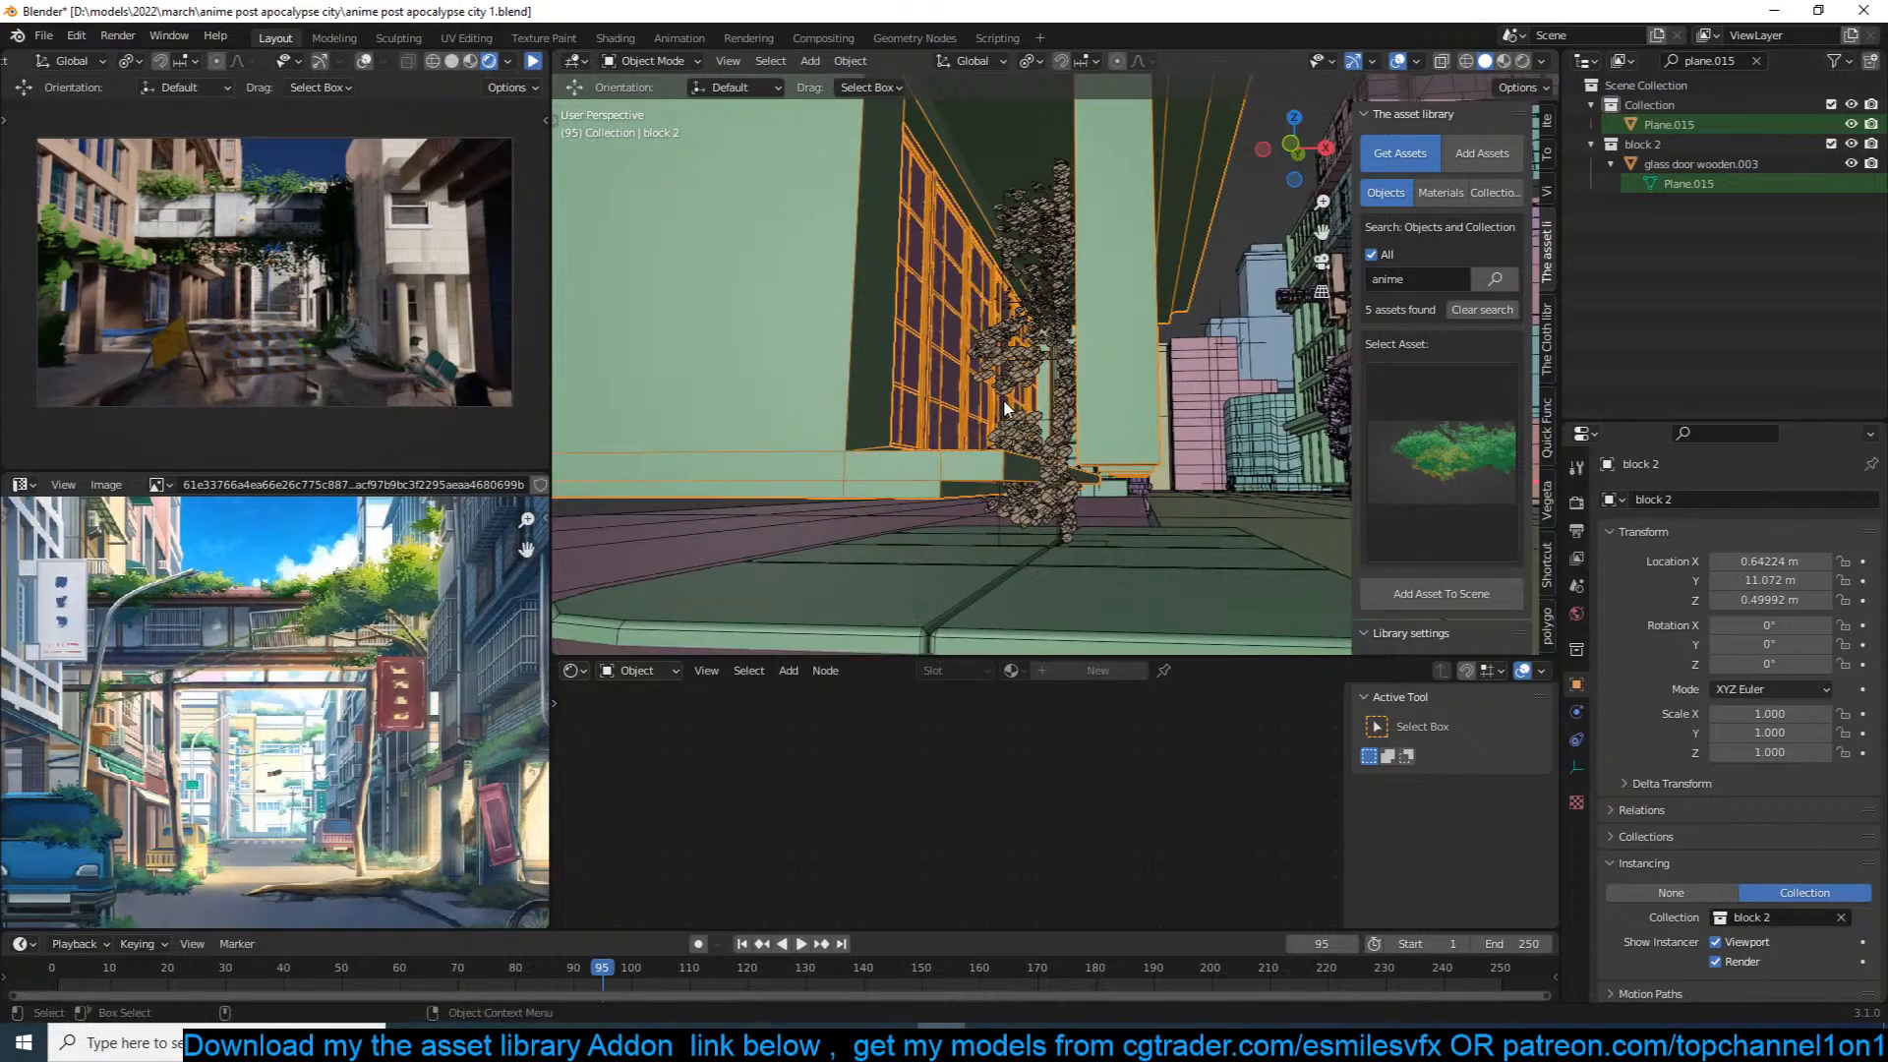
Step: Align the moved foliage strip with the farther building's nearest pillar, shifting it horizontally in edit mode
{"action": "middle_click_drag", "start_coordinate": [1080, 349], "coordinate": [1023, 433]}
{"action": "key", "text": "g"}
{"action": "key", "text": "z"}
{"action": "left_click", "coordinate": [1089, 385]}
{"action": "left_click", "coordinate": [1011, 427]}
{"action": "key", "text": "Tab"}
{"action": "key", "text": "g"}
{"action": "key", "text": "shift+z"}
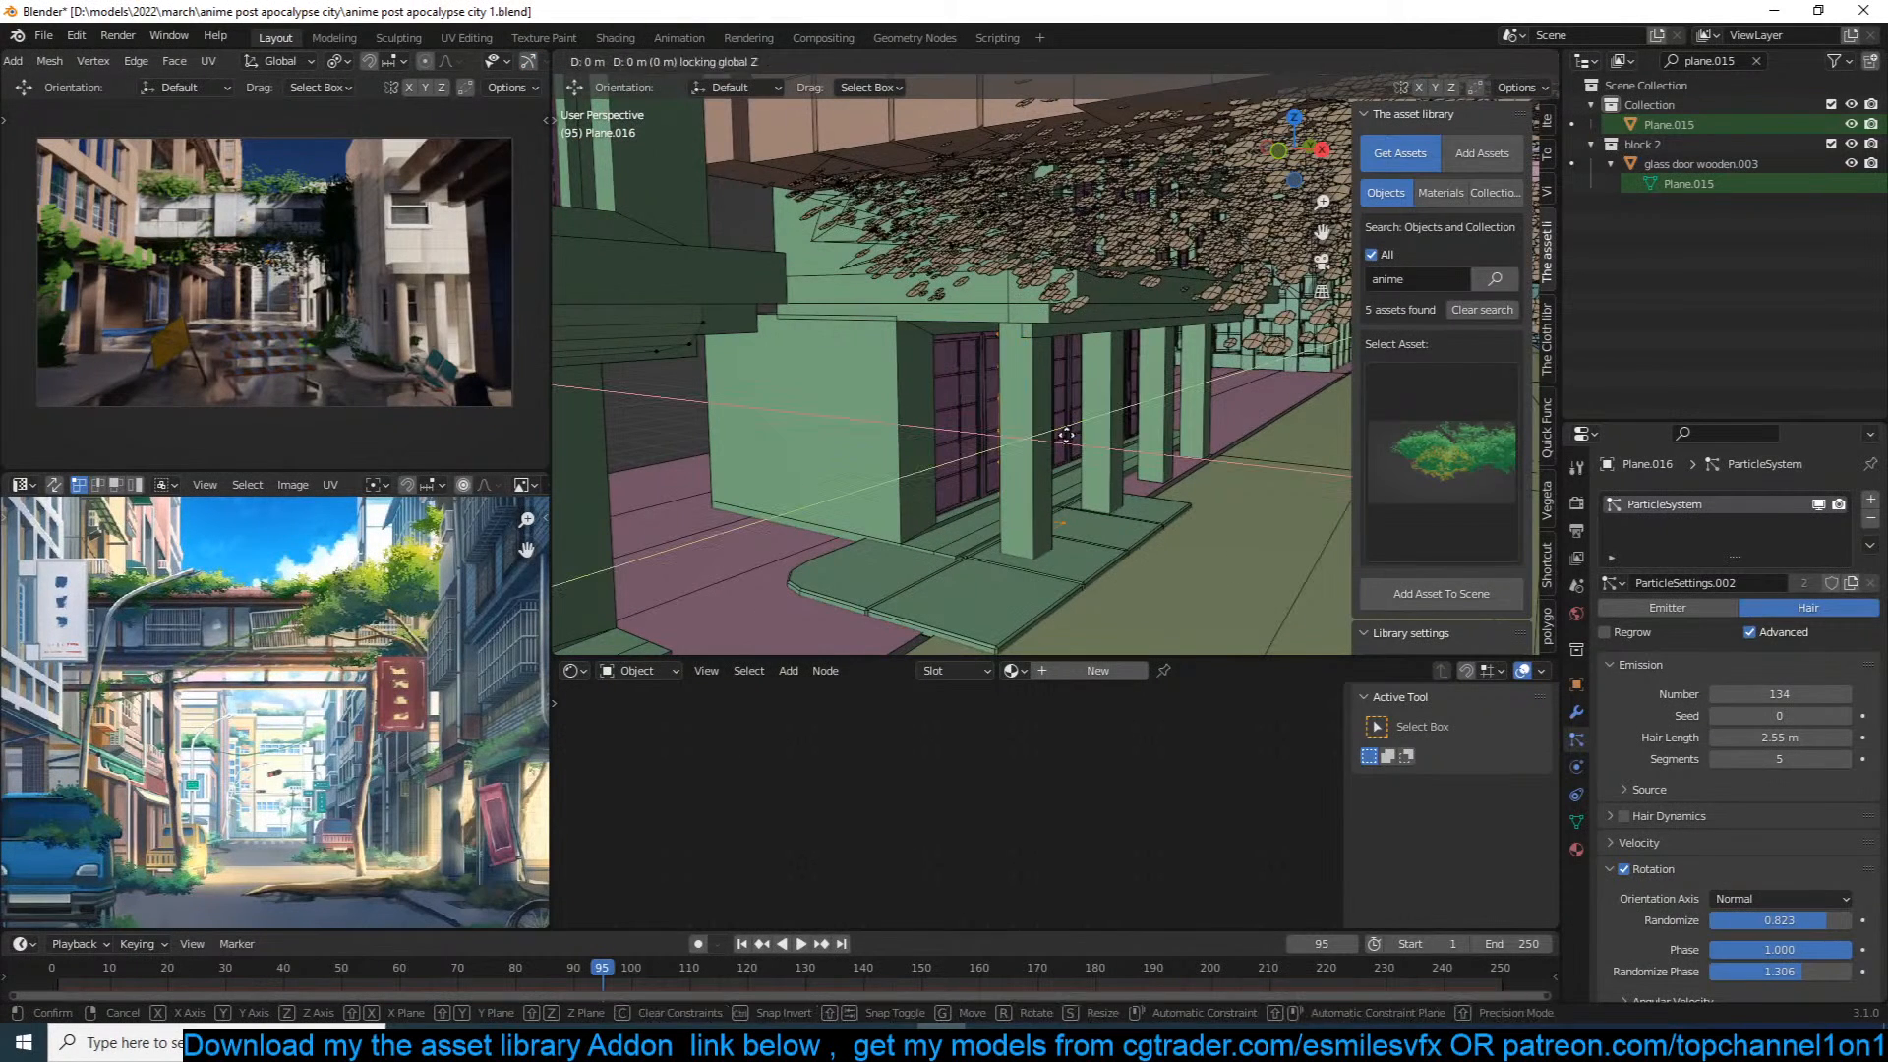
{"action": "left_click", "coordinate": [1070, 470]}
Step: Duplicate the aligned foliage strip along the Y axis onto the farther building's remaining pillars and save the file
{"action": "key", "text": "shift+d"}
{"action": "key", "text": "y"}
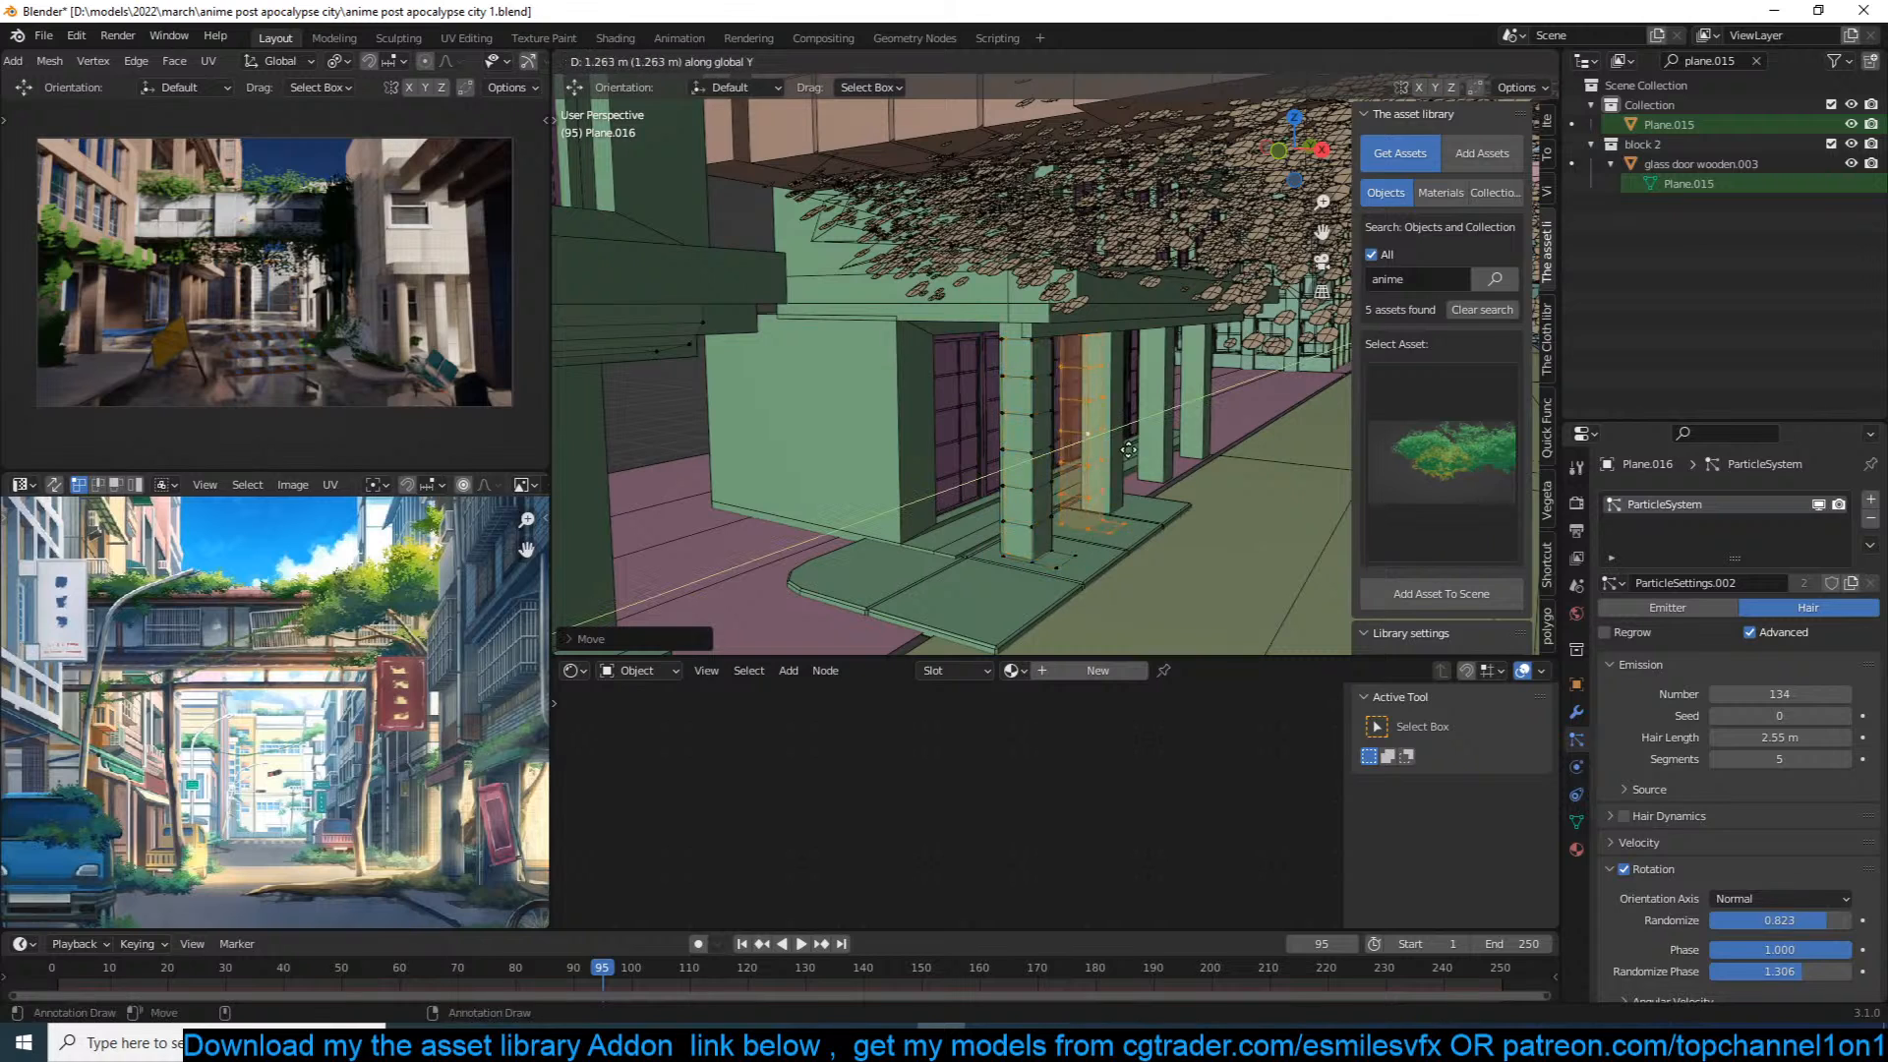
{"action": "left_click", "coordinate": [1151, 443]}
{"action": "key", "text": "shift+d"}
{"action": "key", "text": "y"}
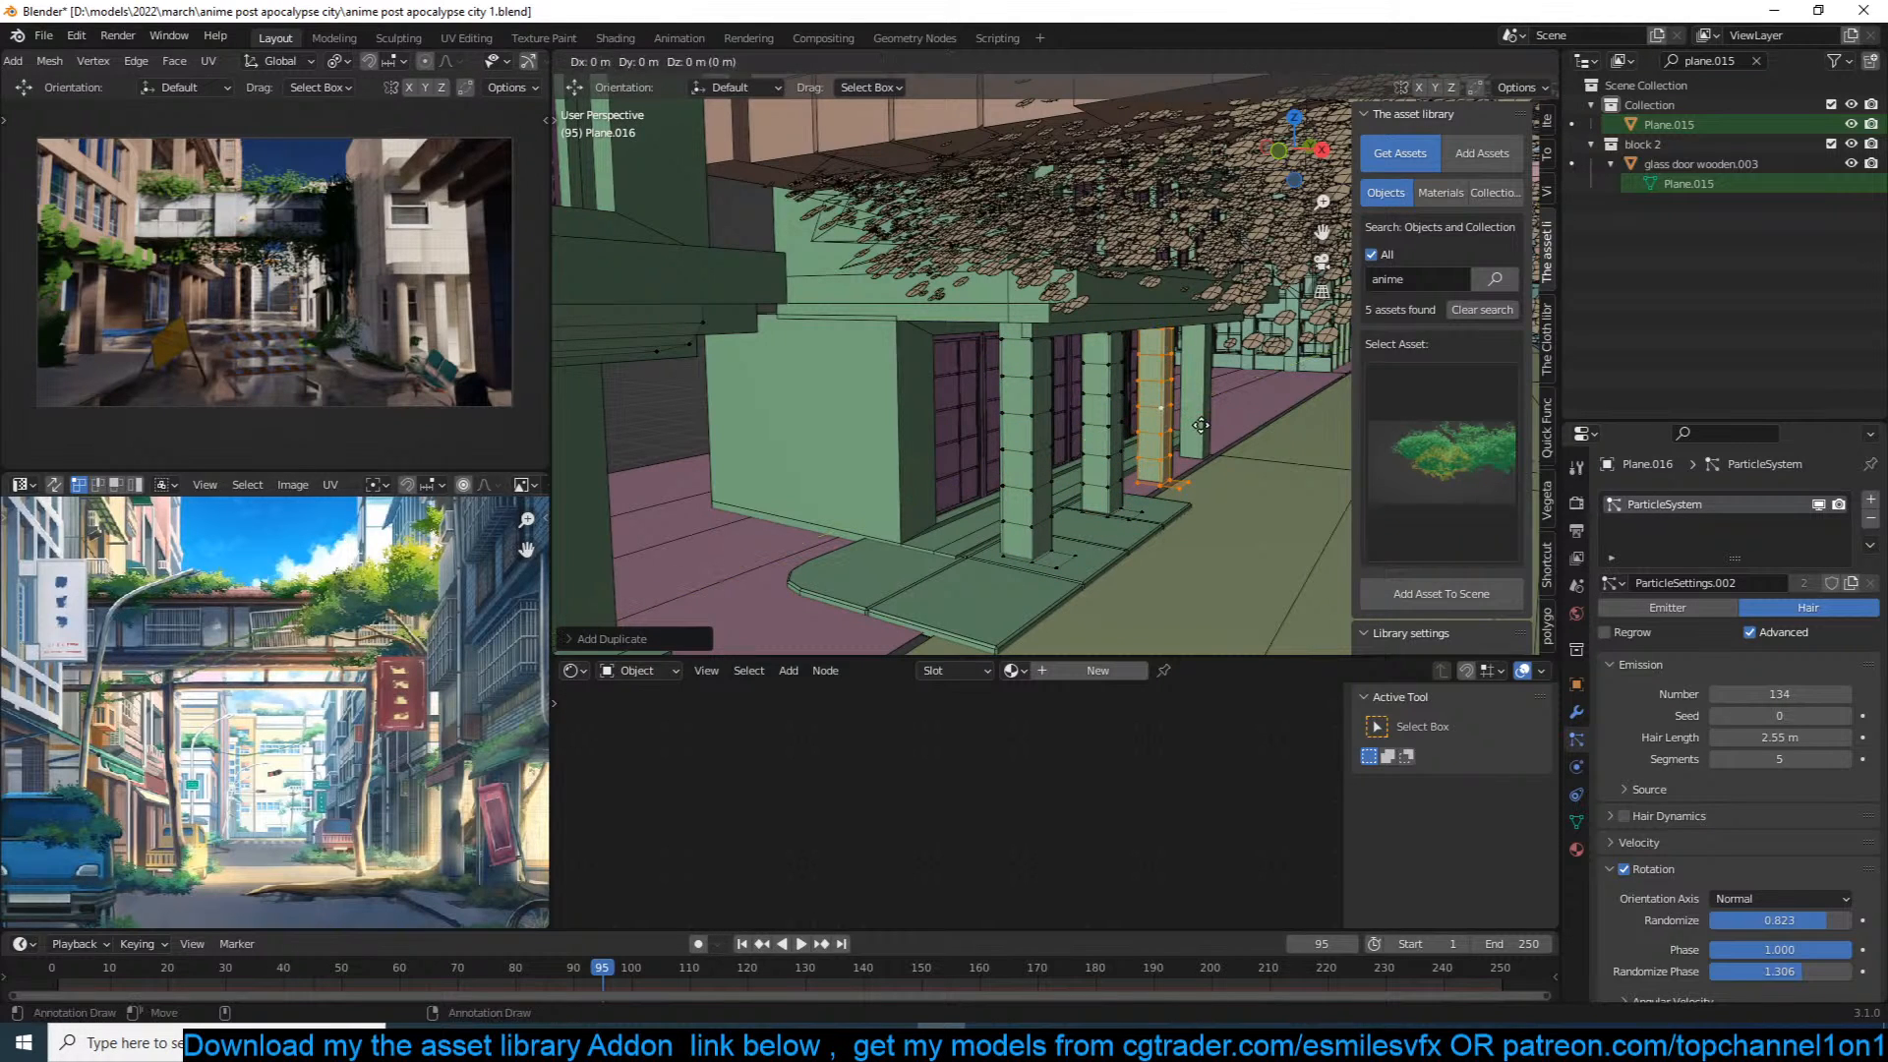
{"action": "left_click", "coordinate": [1165, 440]}
{"action": "key", "text": "Tab"}
{"action": "key", "text": "ctrl+s"}
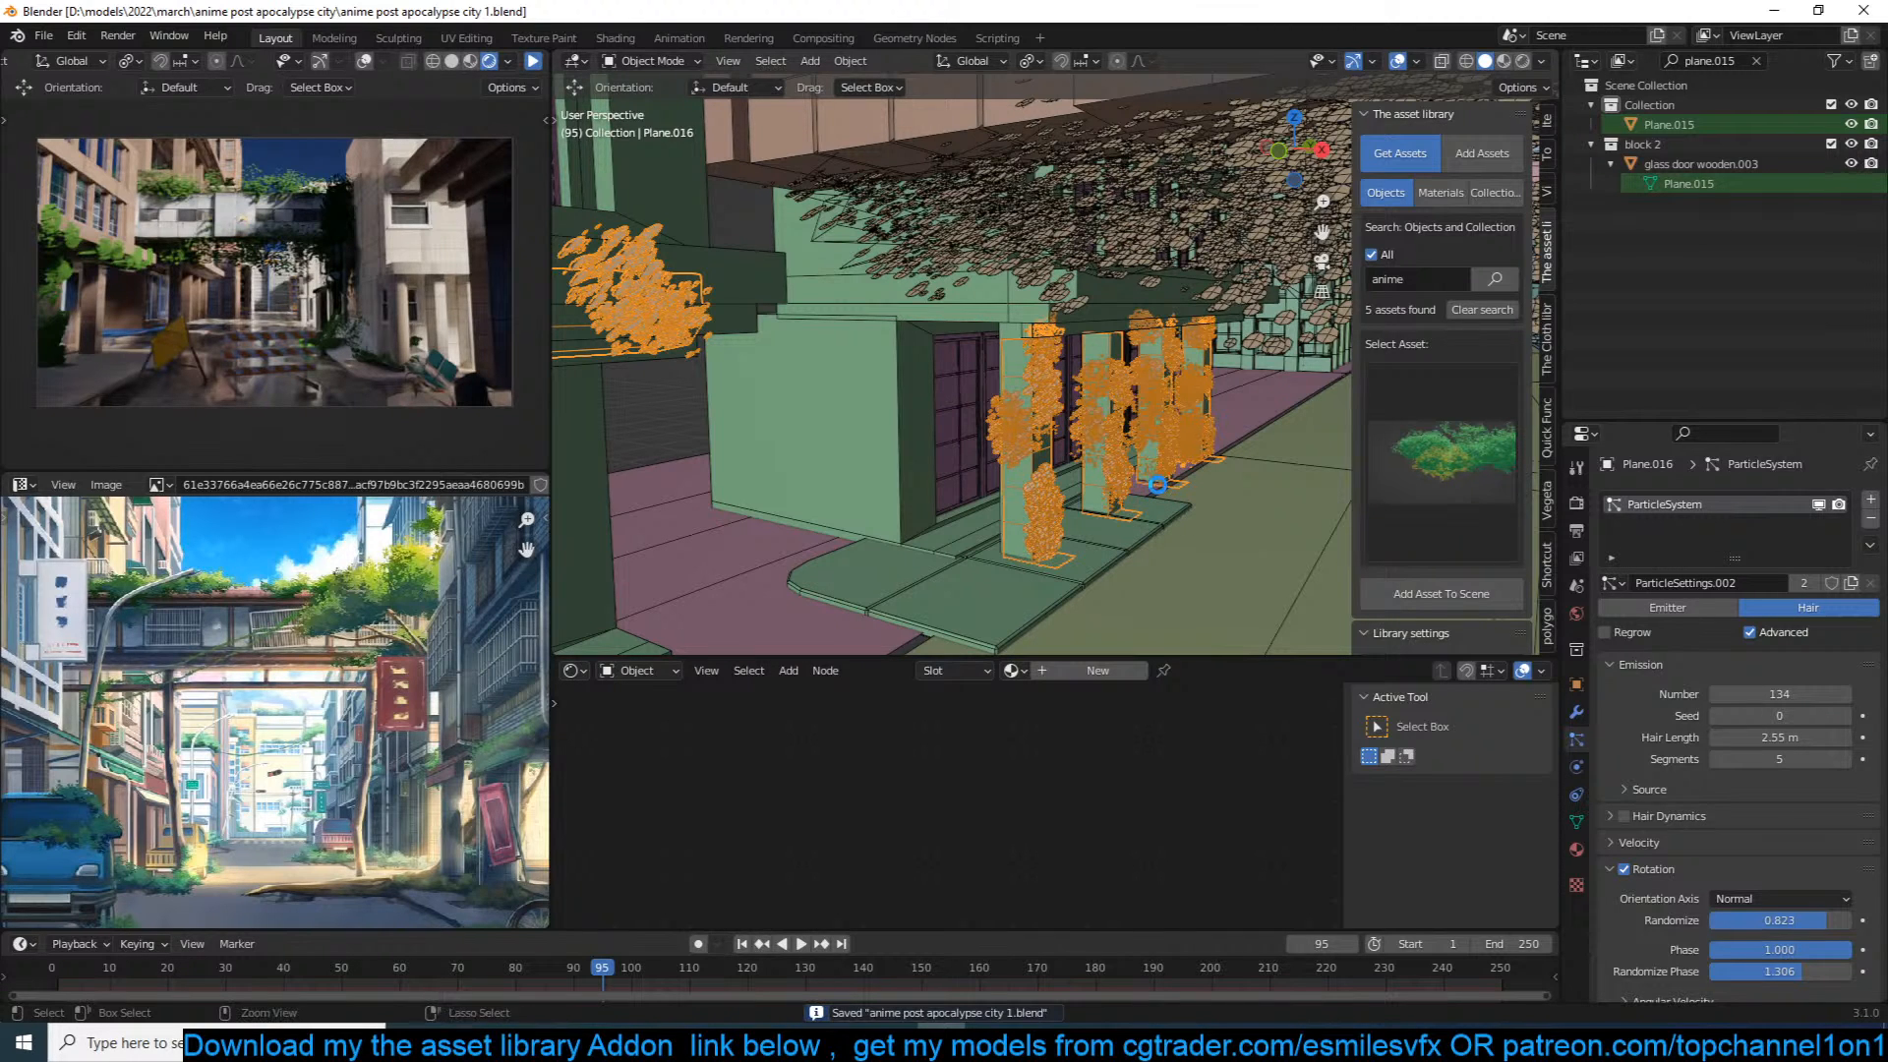
Step: From the camera view, duplicate a pillar foliage strip and move the copy about 1.5 m horizontally toward the farther building's front corner
{"action": "key", "text": "KP_0"}
{"action": "key", "text": "Tab"}
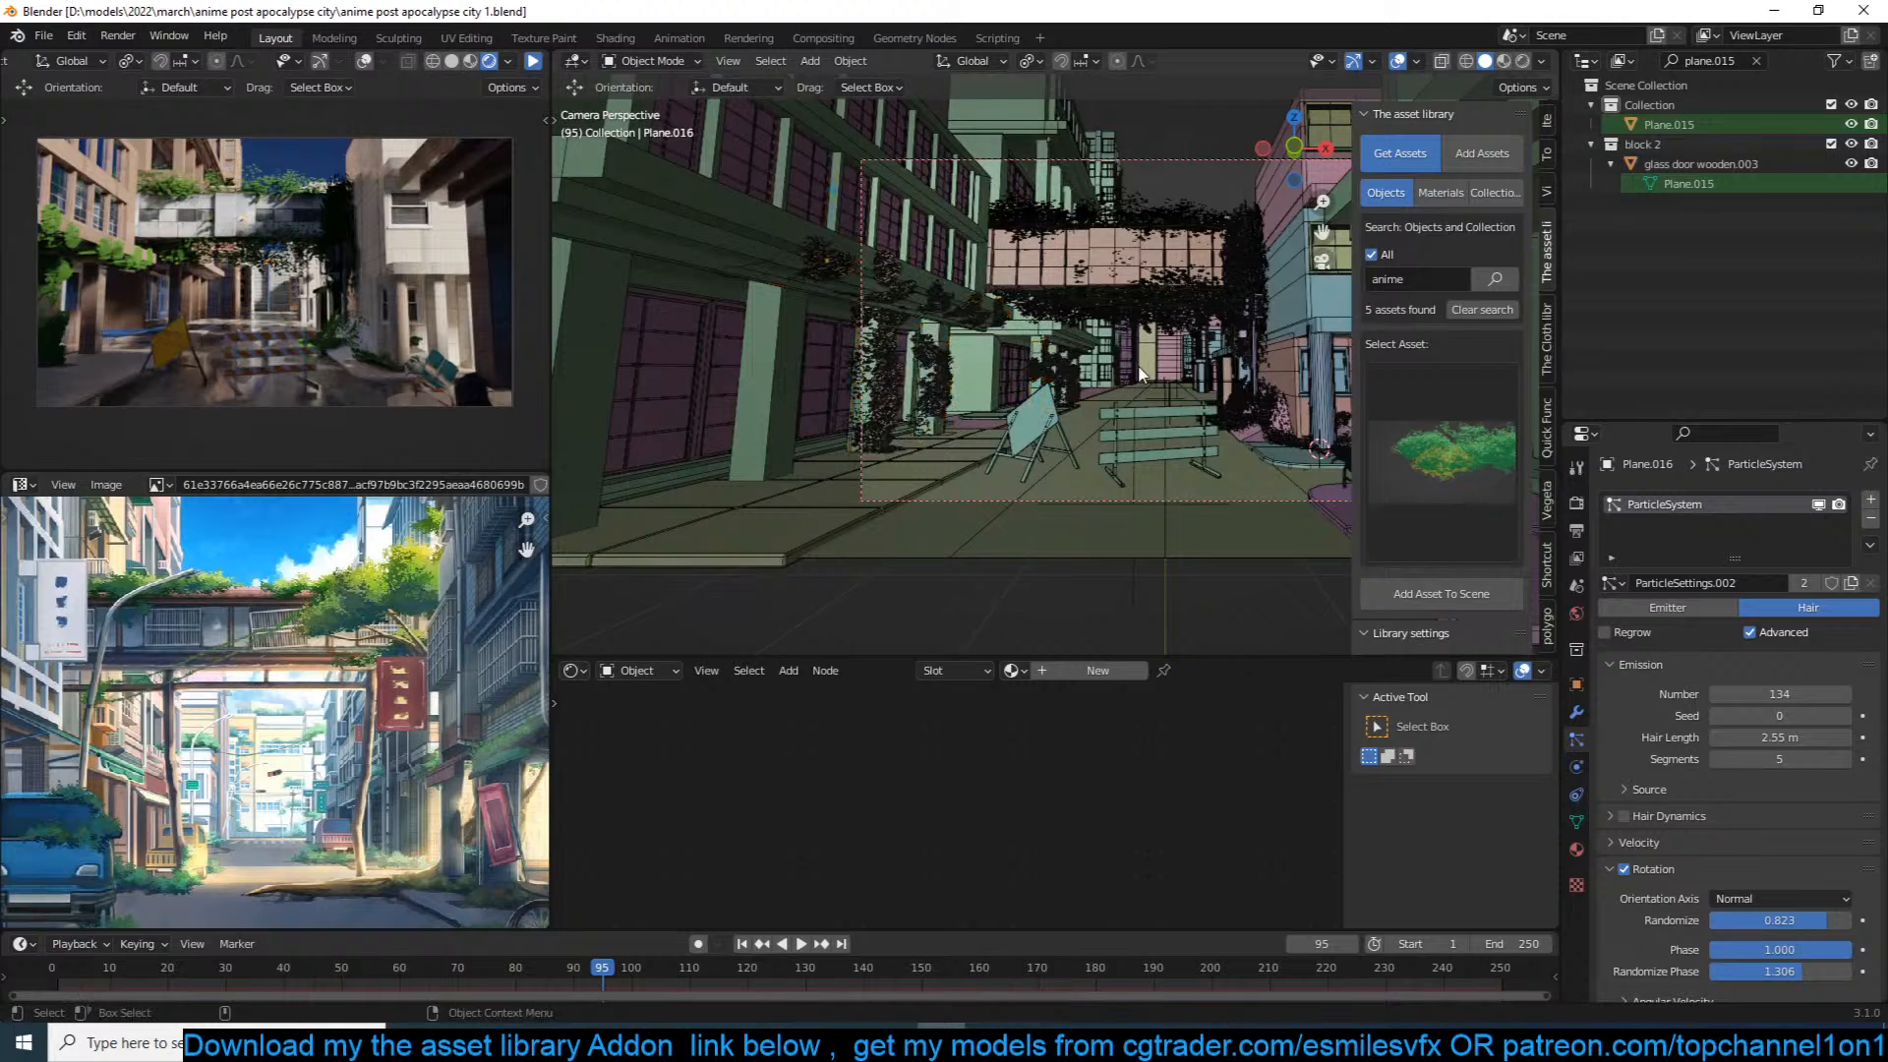
{"action": "scroll", "coordinate": [1012, 356], "scroll_direction": "up", "scroll_amount": 4}
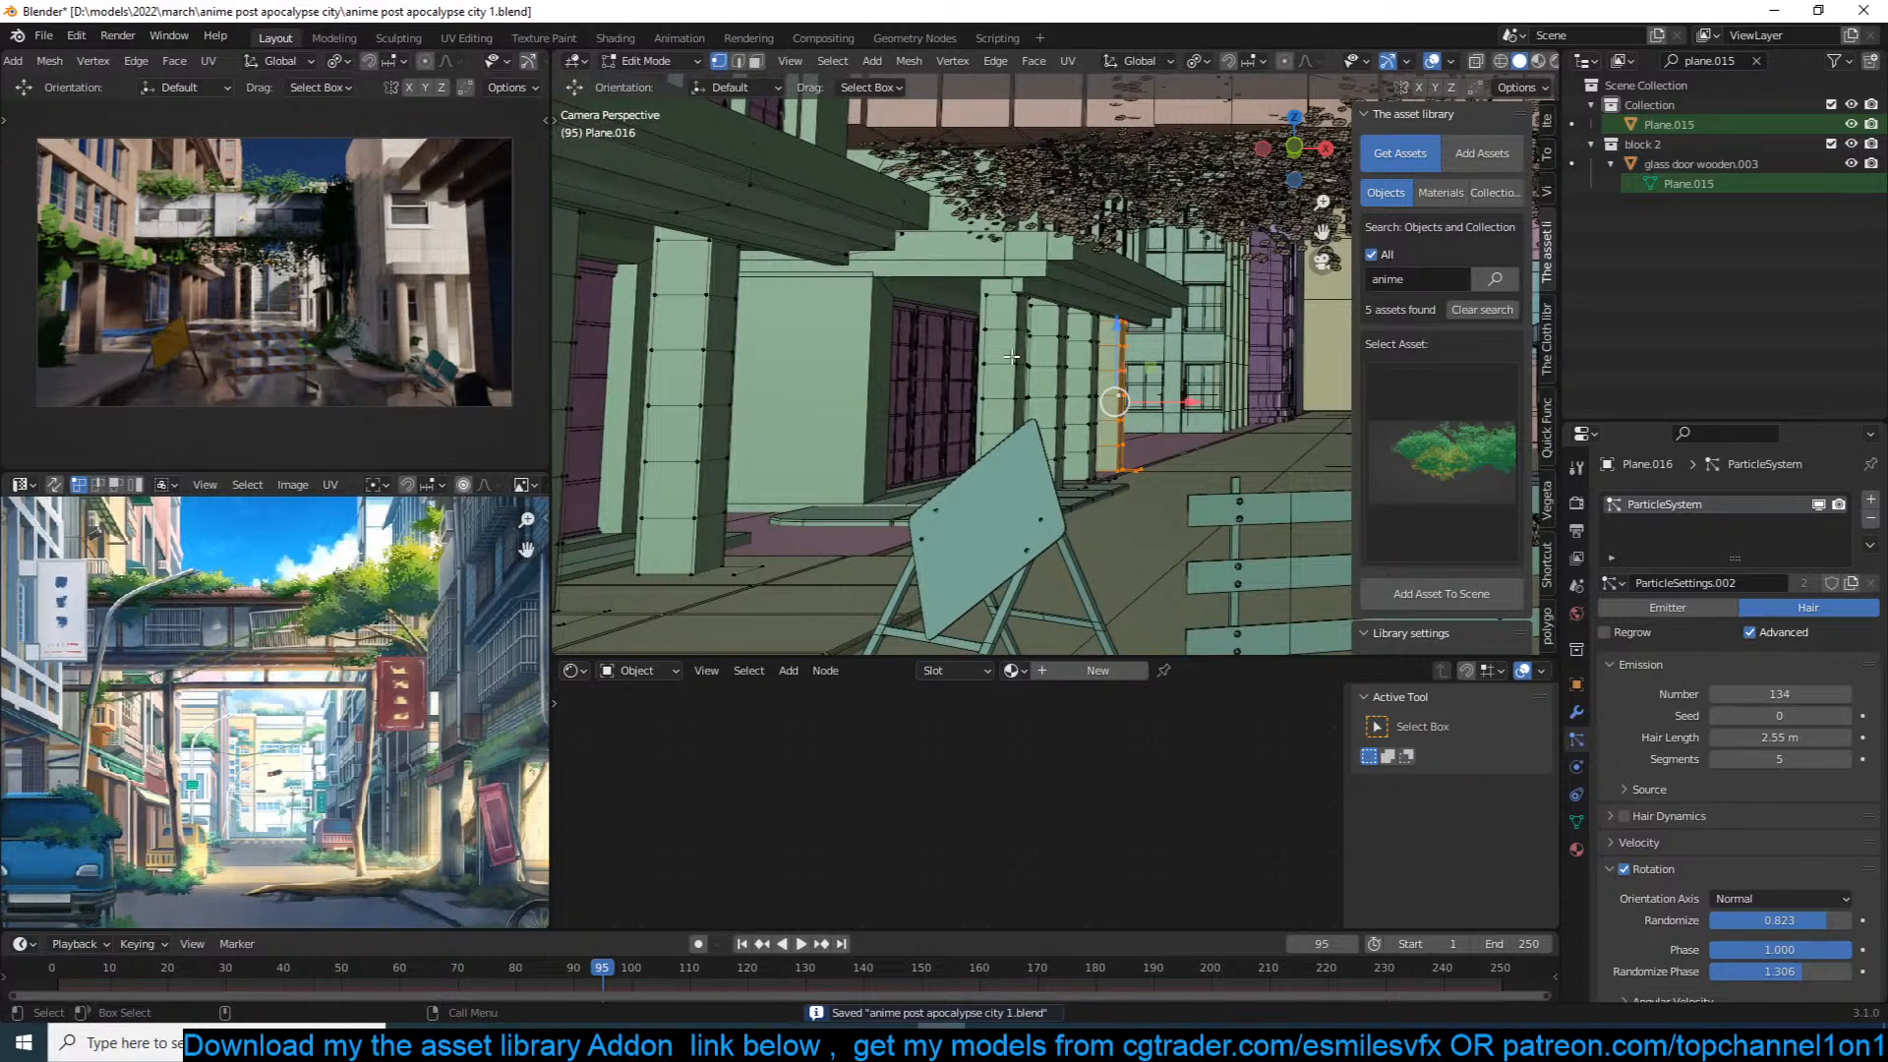
{"action": "key", "text": "shift+d"}
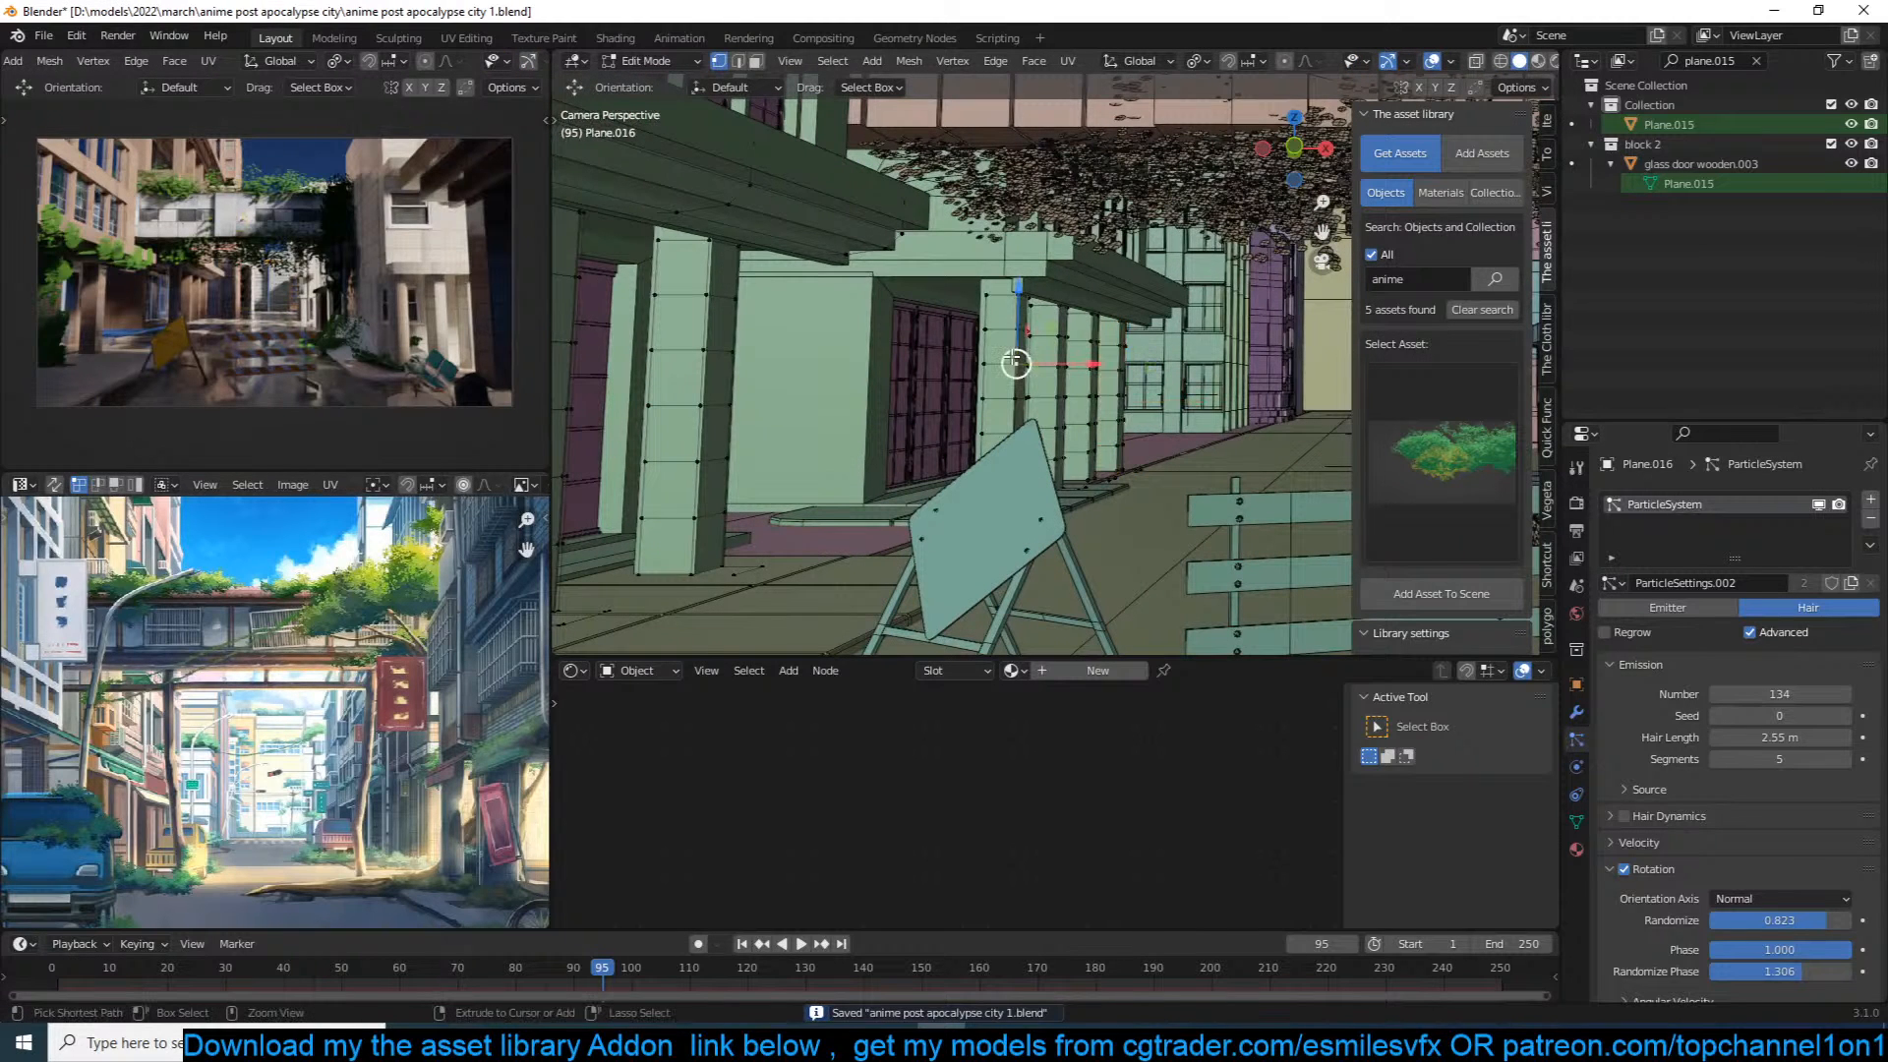
{"action": "left_click", "coordinate": [1011, 356]}
{"action": "key", "text": "g"}
{"action": "key", "text": "shift+z"}
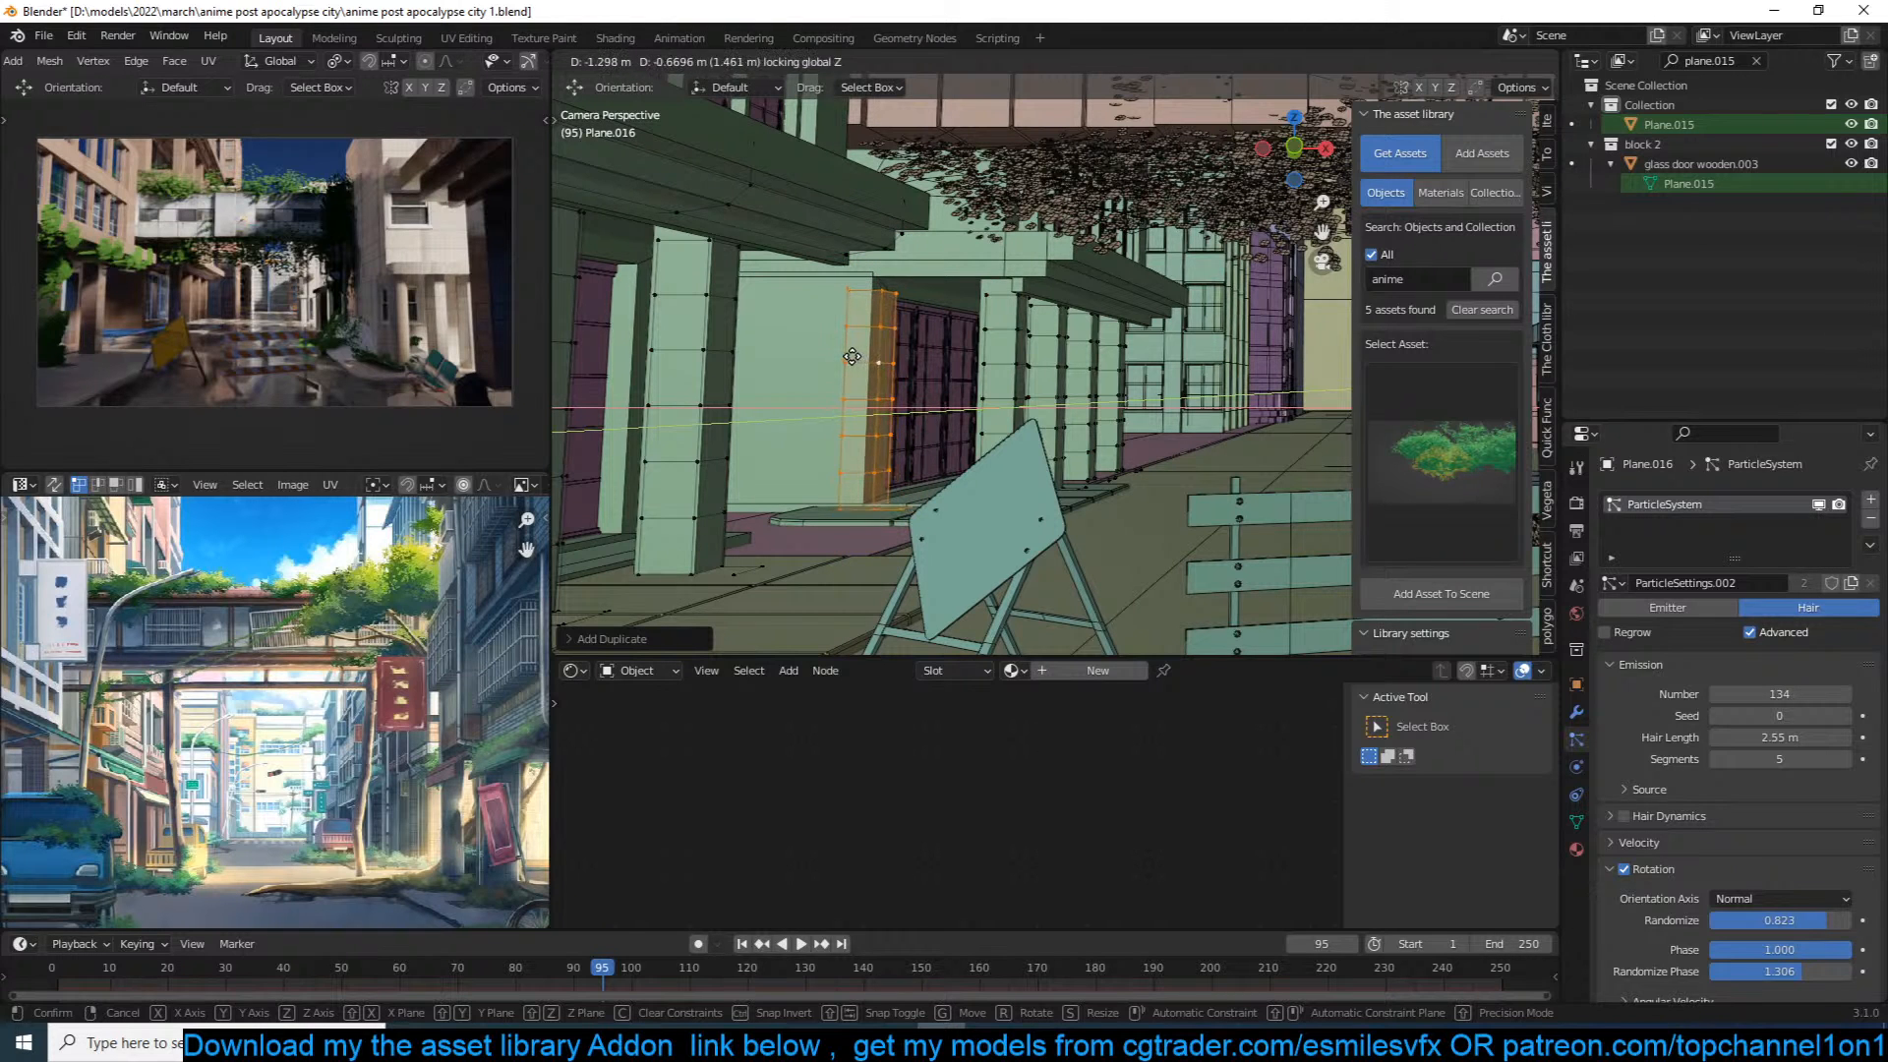
{"action": "left_click", "coordinate": [854, 358]}
Step: Shift the copied strip about 1 m on the horizontal plane so it fits against the farther building's wall corner
{"action": "key", "text": "KP_0"}
{"action": "key", "text": "KP_Decimal"}
{"action": "middle_click_drag", "start_coordinate": [850, 358], "coordinate": [757, 421]}
{"action": "middle_click_drag", "start_coordinate": [1114, 377], "coordinate": [1018, 390], "text": "shift"}
{"action": "key", "text": "g"}
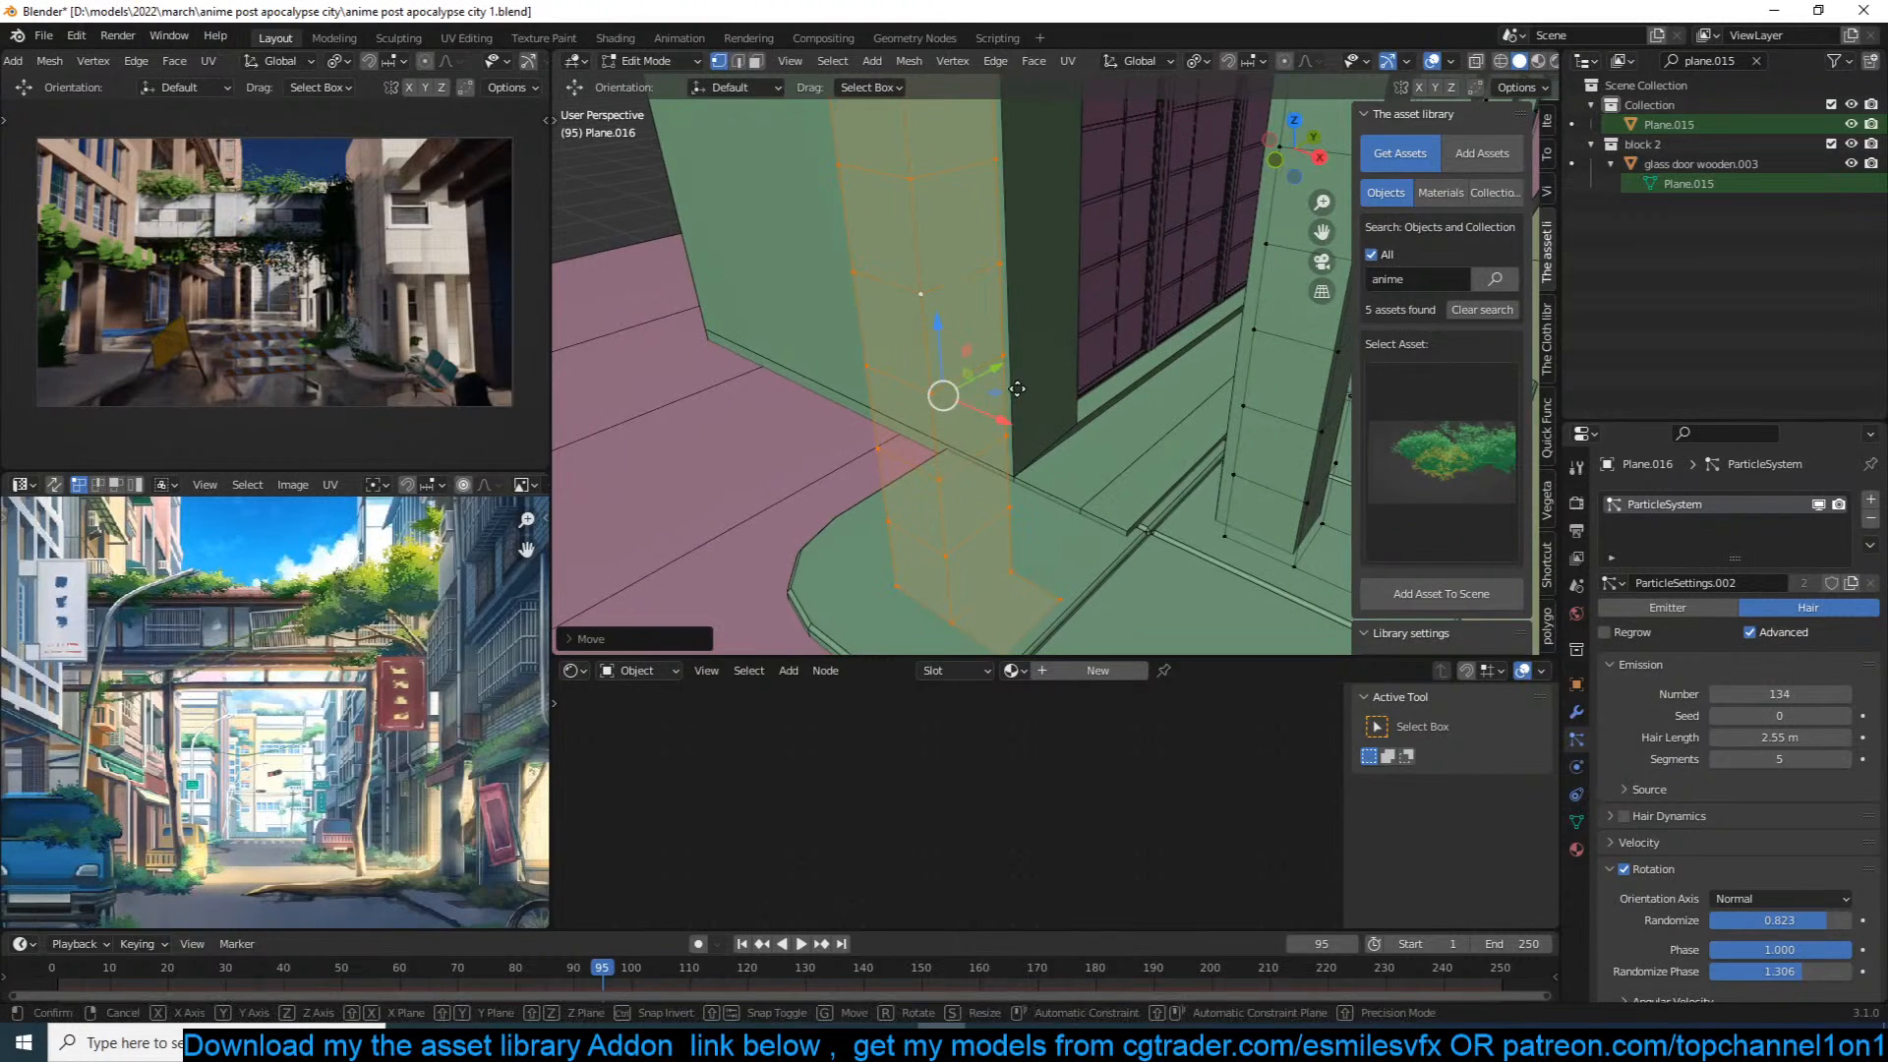
{"action": "key", "text": "shift+z"}
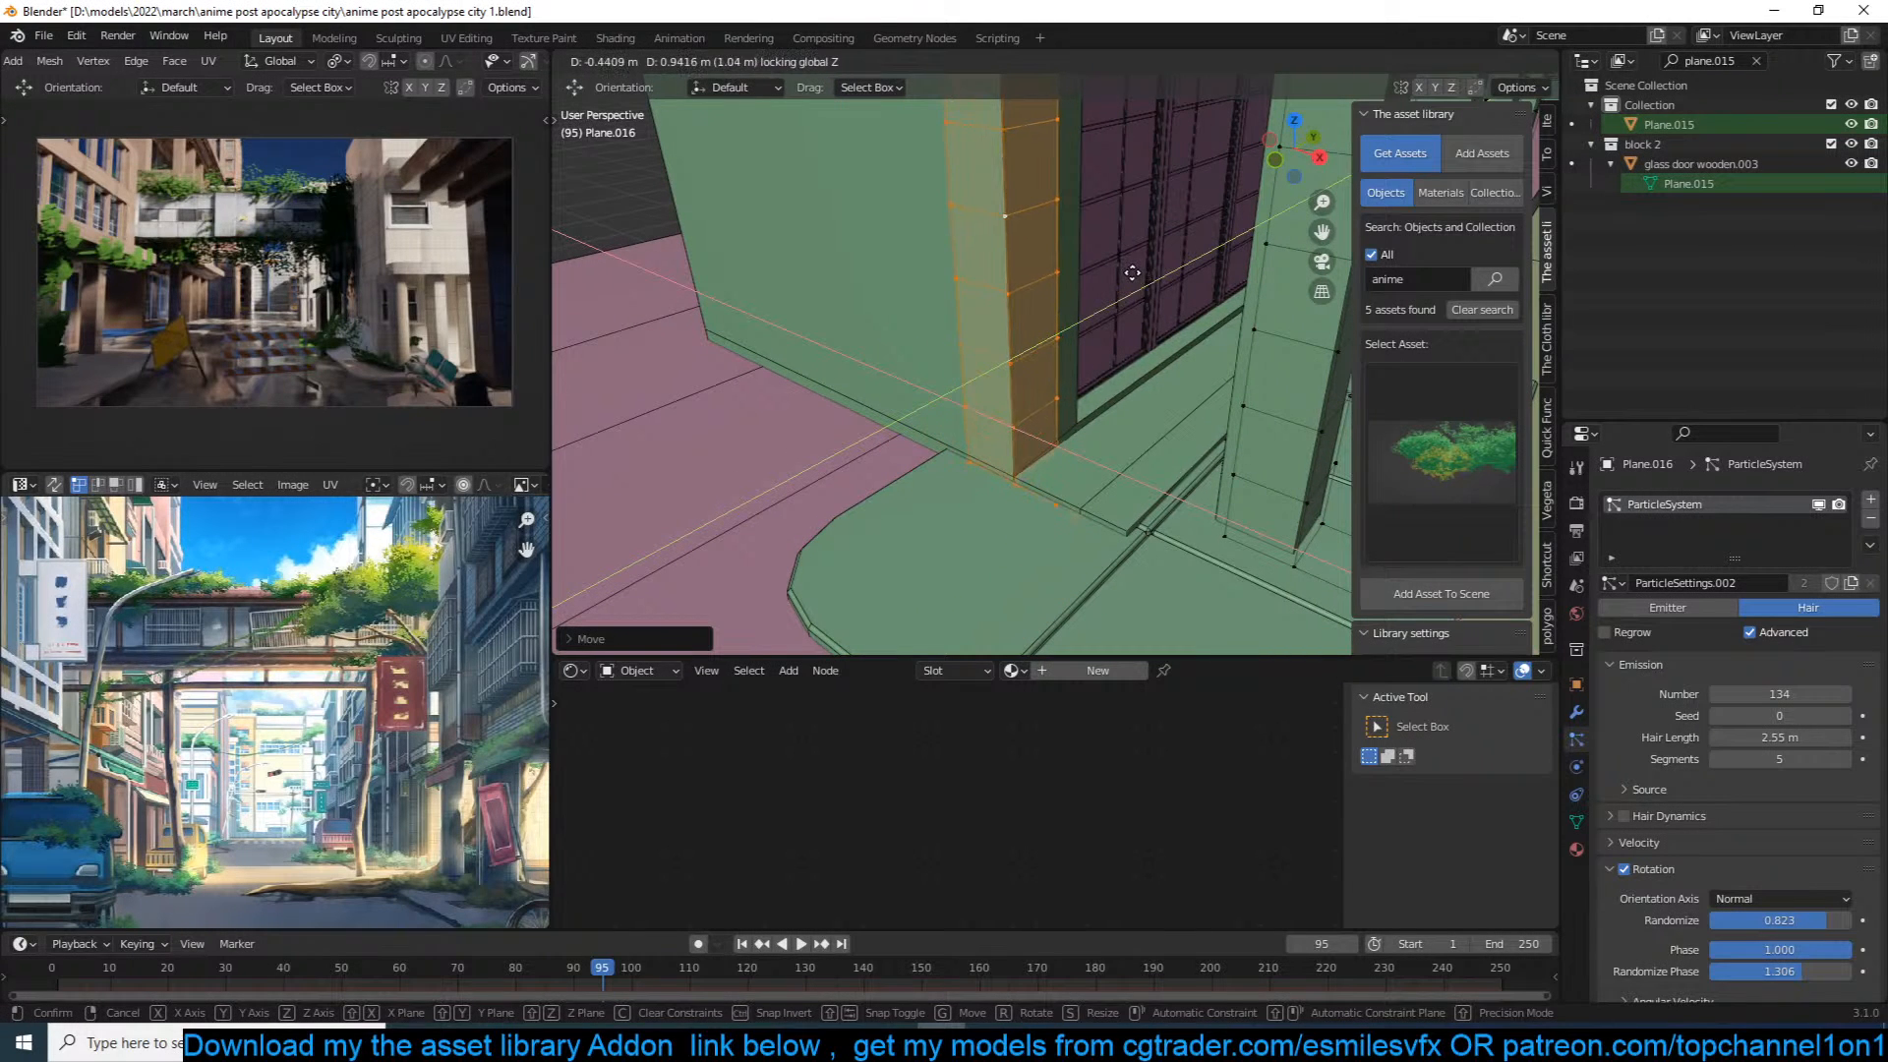
{"action": "left_click", "coordinate": [1130, 270]}
Step: Stretch the copied strip's edge loop about 1.7 m along X across the farther building's side wall, and reposition the loop on the front face
{"action": "left_click", "coordinate": [960, 239], "text": "alt"}
{"action": "middle_click_drag", "start_coordinate": [1105, 310], "coordinate": [1076, 337]}
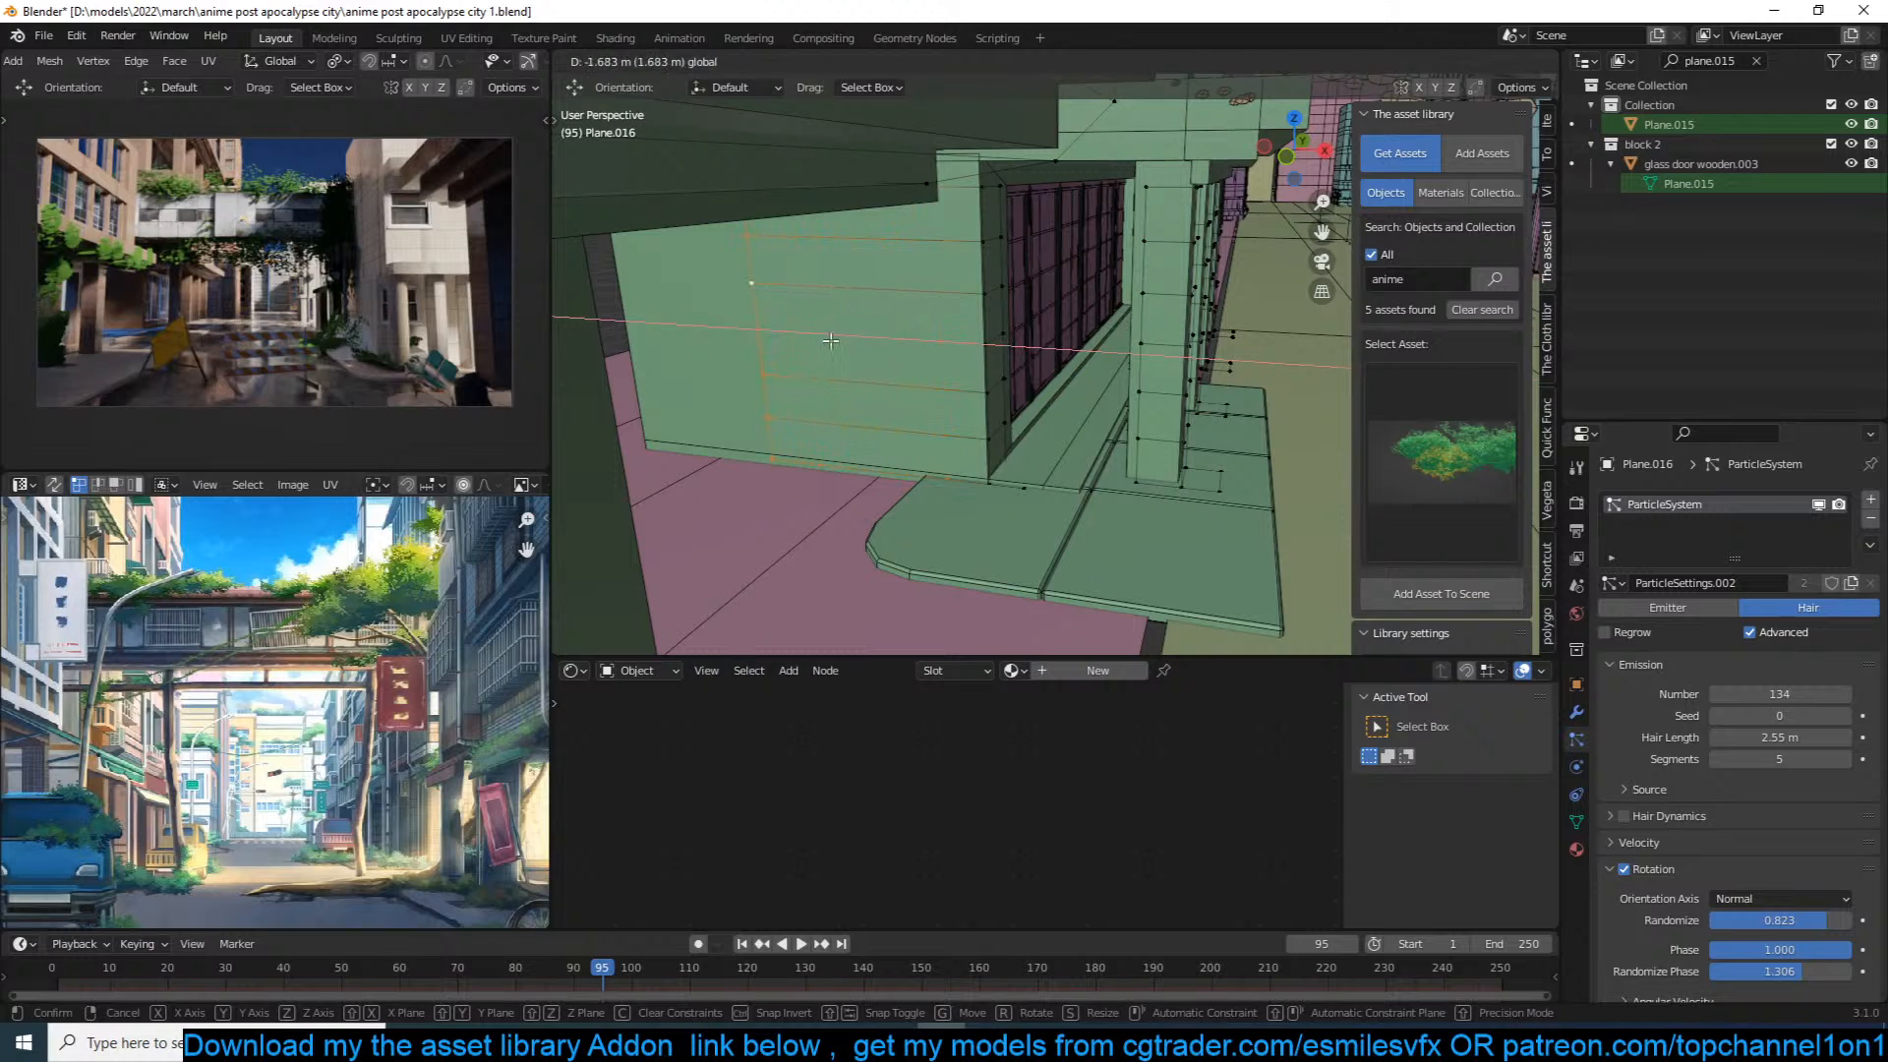
{"action": "middle_click_drag", "start_coordinate": [972, 297], "coordinate": [1121, 352]}
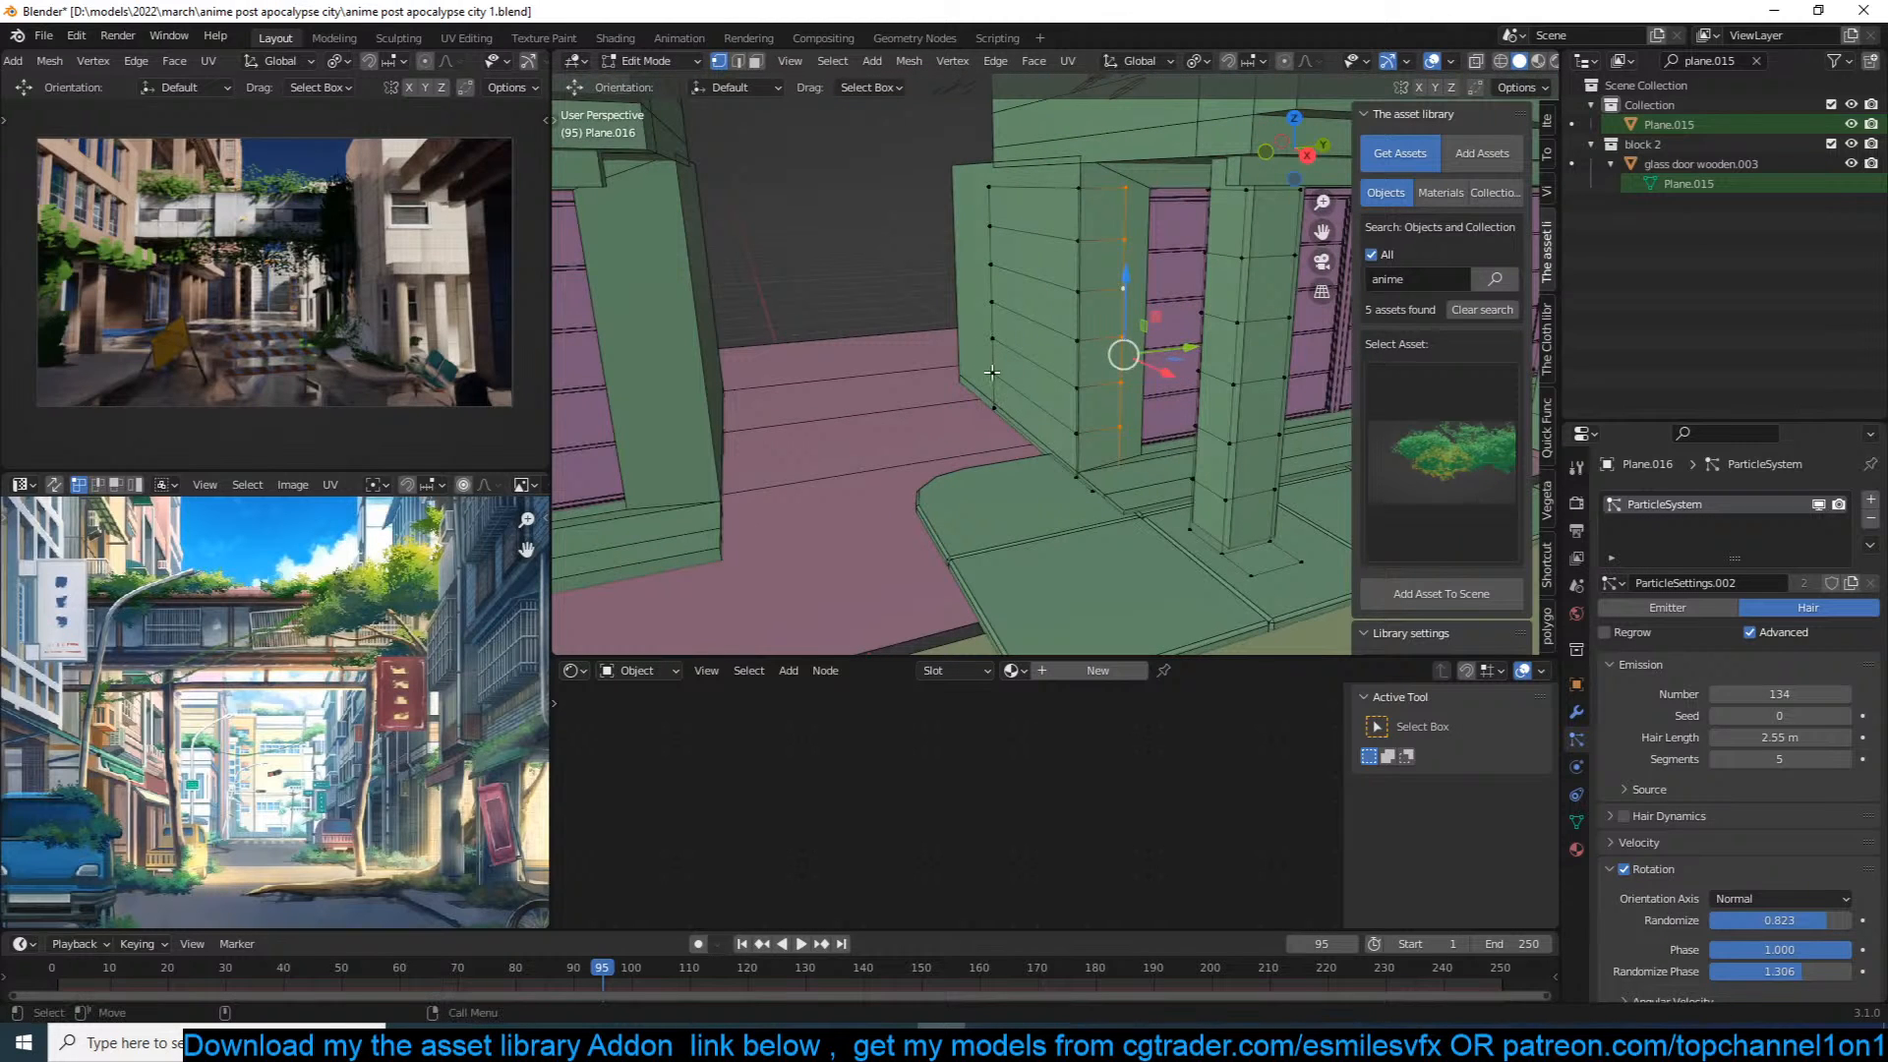
{"action": "key", "text": "g"}
{"action": "left_click", "coordinate": [1390, 328]}
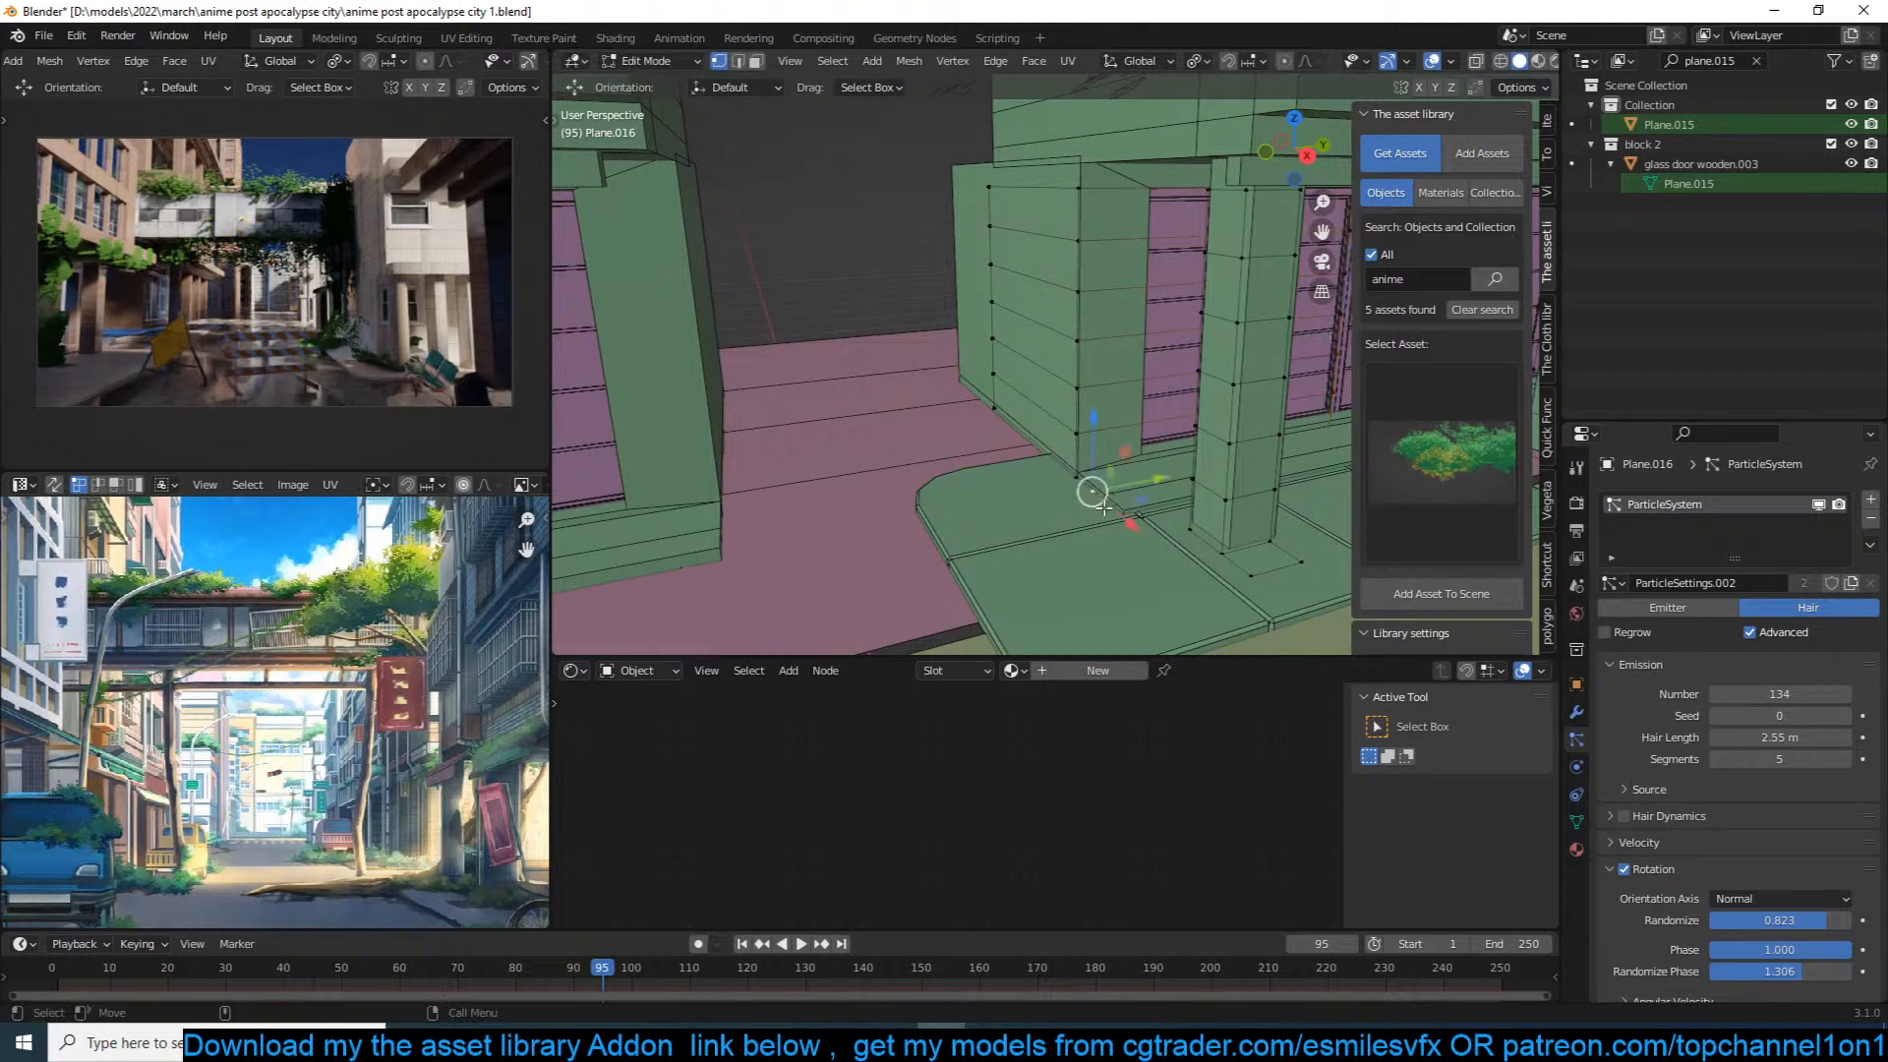
Step: Extrude the foliage strip's bottom corner vertices out over the ground beside the door and return to object mode
{"action": "left_click", "coordinate": [1103, 495]}
{"action": "middle_click_drag", "start_coordinate": [1103, 495], "coordinate": [1156, 514]}
{"action": "middle_click_drag", "start_coordinate": [1101, 415], "coordinate": [1099, 404]}
{"action": "left_click_drag", "start_coordinate": [1058, 341], "coordinate": [1073, 331]}
{"action": "left_click", "coordinate": [1074, 331]}
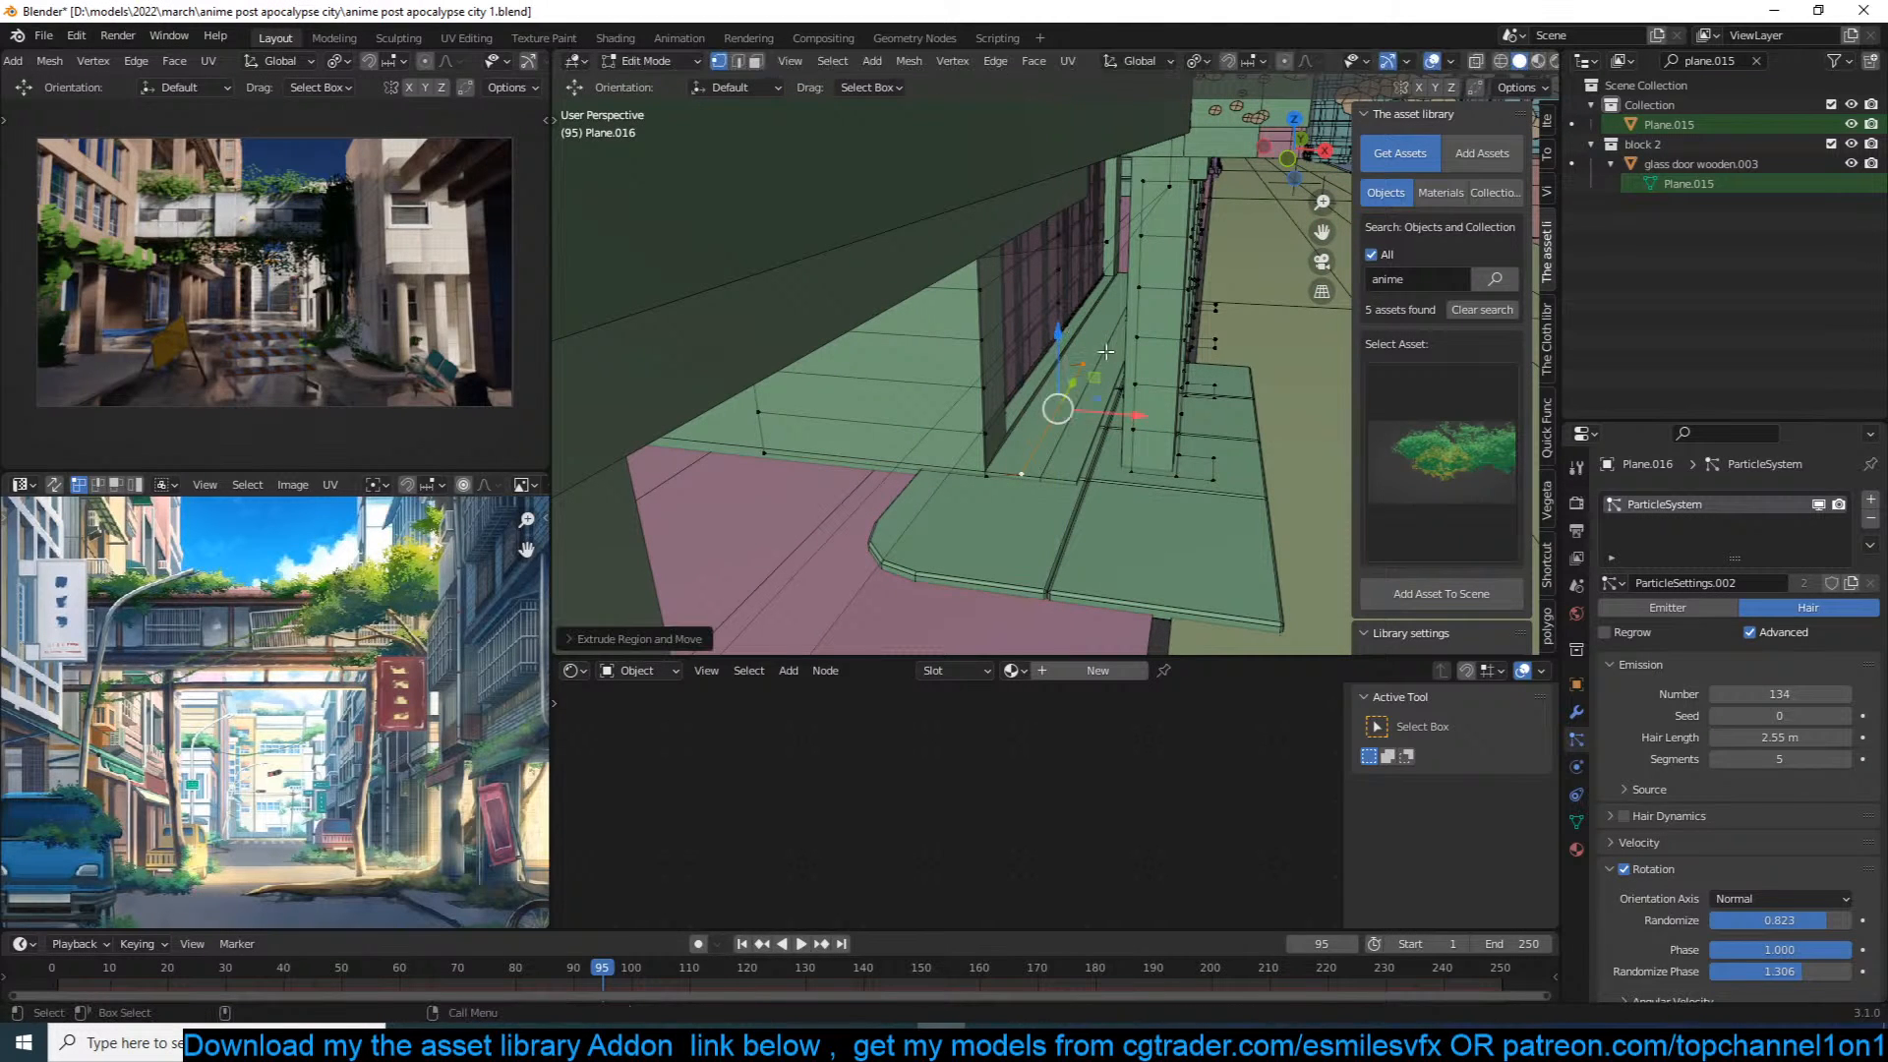
{"action": "left_click_drag", "start_coordinate": [1131, 413], "coordinate": [1305, 433]}
{"action": "middle_click_drag", "start_coordinate": [1195, 447], "coordinate": [1103, 426]}
{"action": "key", "text": "Tab"}
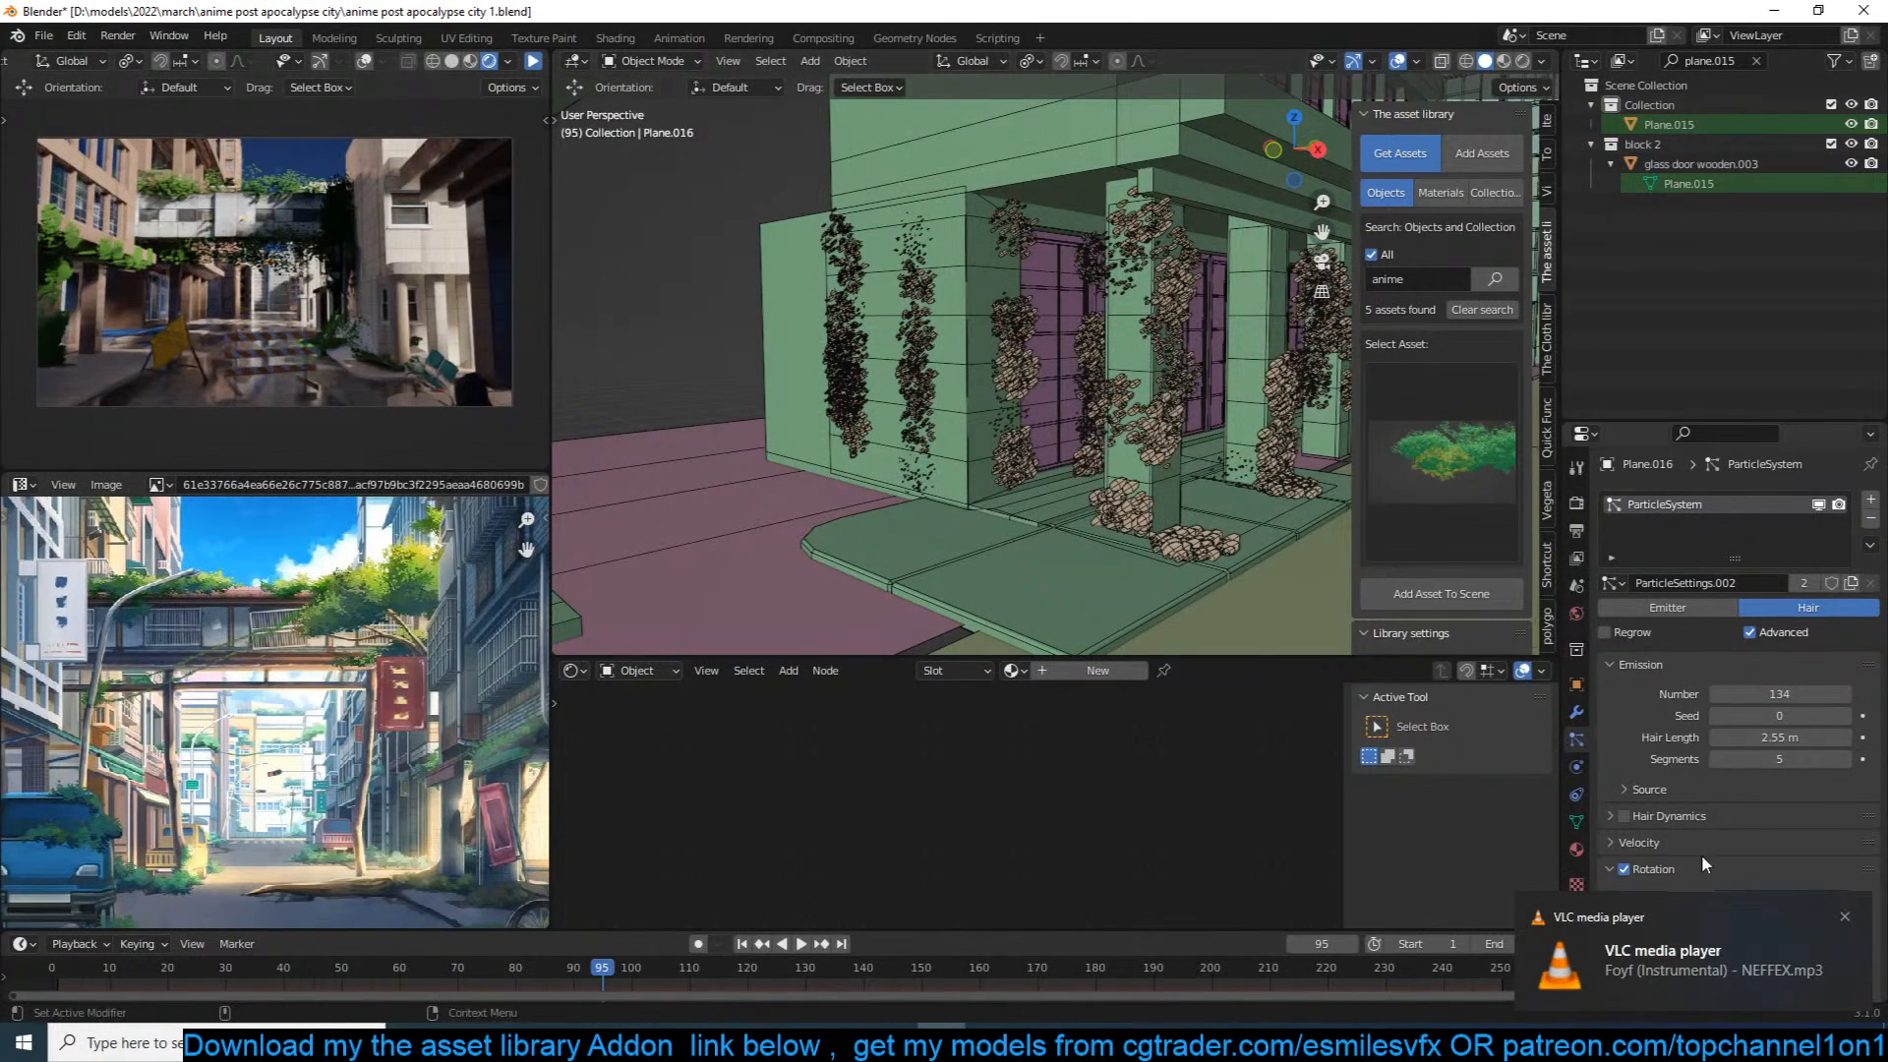
Step: Adjust the foliage strip's child particle settings to spread the leaves more loosely, undo the unwanted change, and save the file
{"action": "scroll", "coordinate": [1724, 814], "scroll_direction": "down", "scroll_amount": 10}
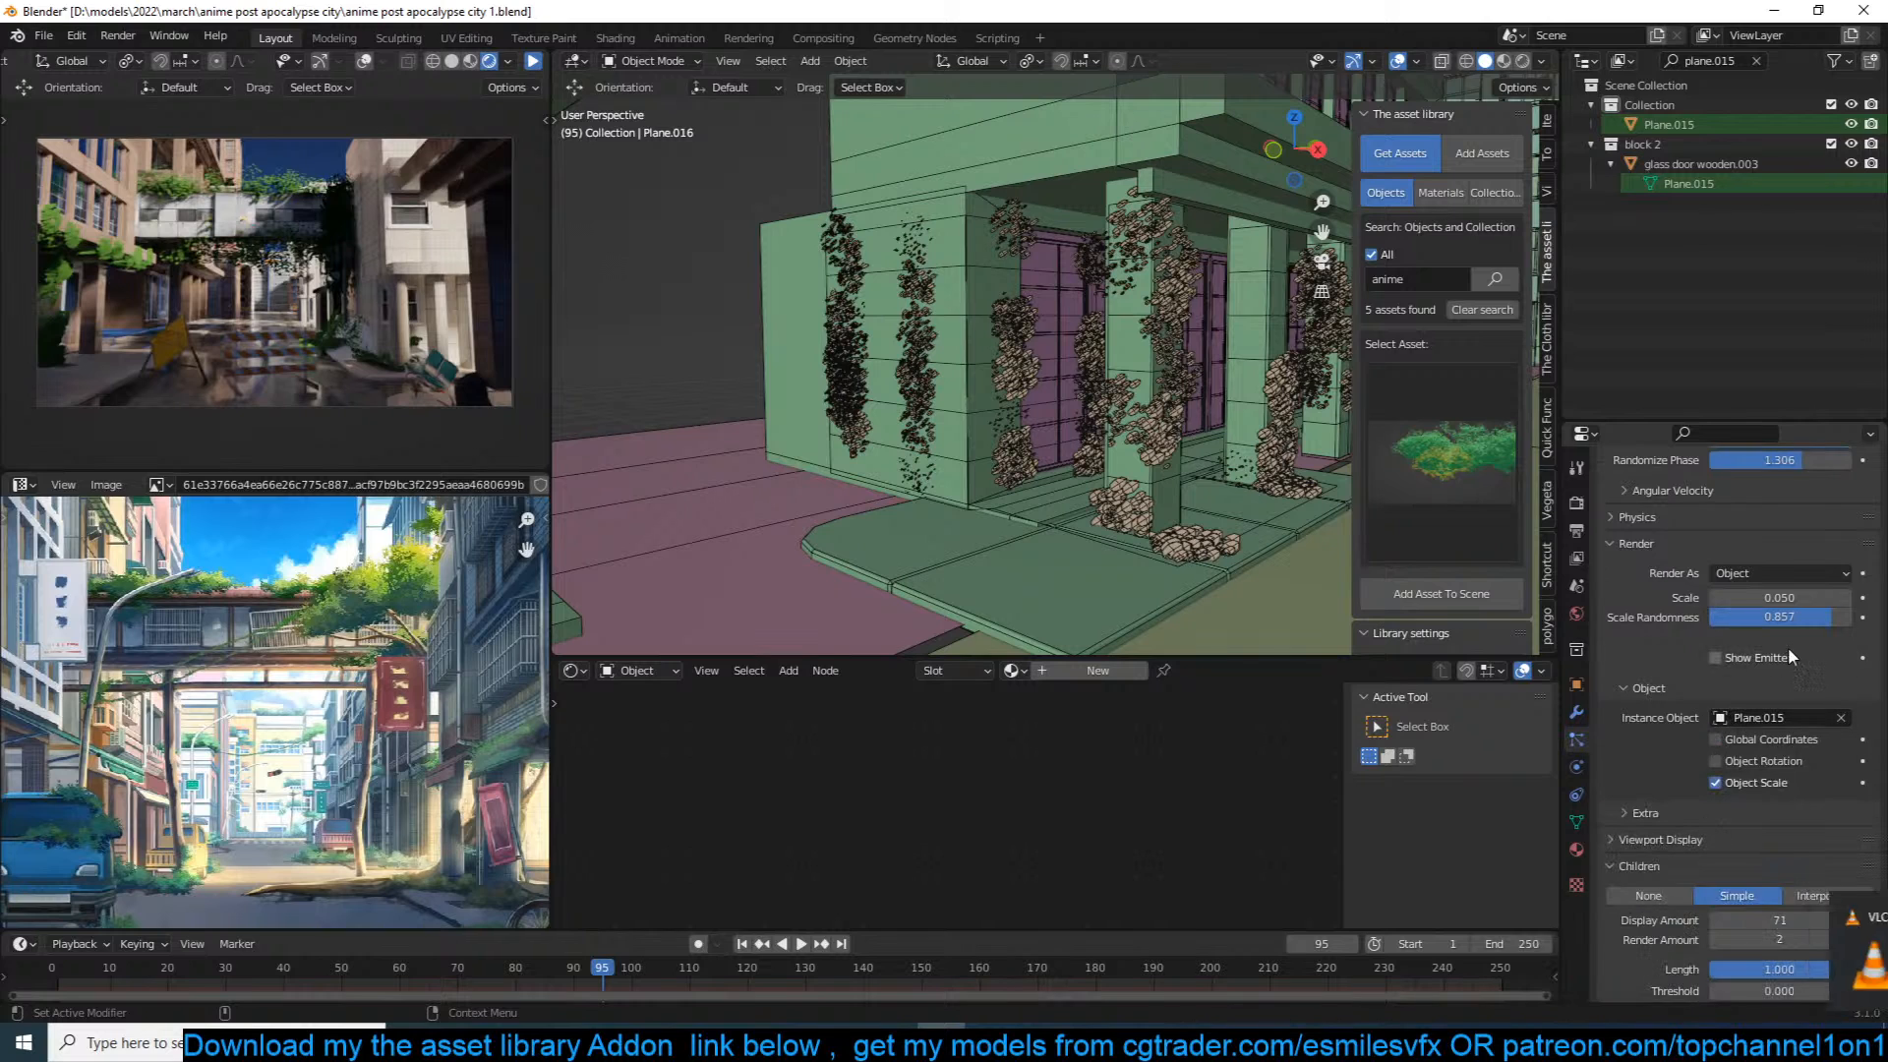
{"action": "scroll", "coordinate": [1711, 733], "scroll_direction": "down", "scroll_amount": 4}
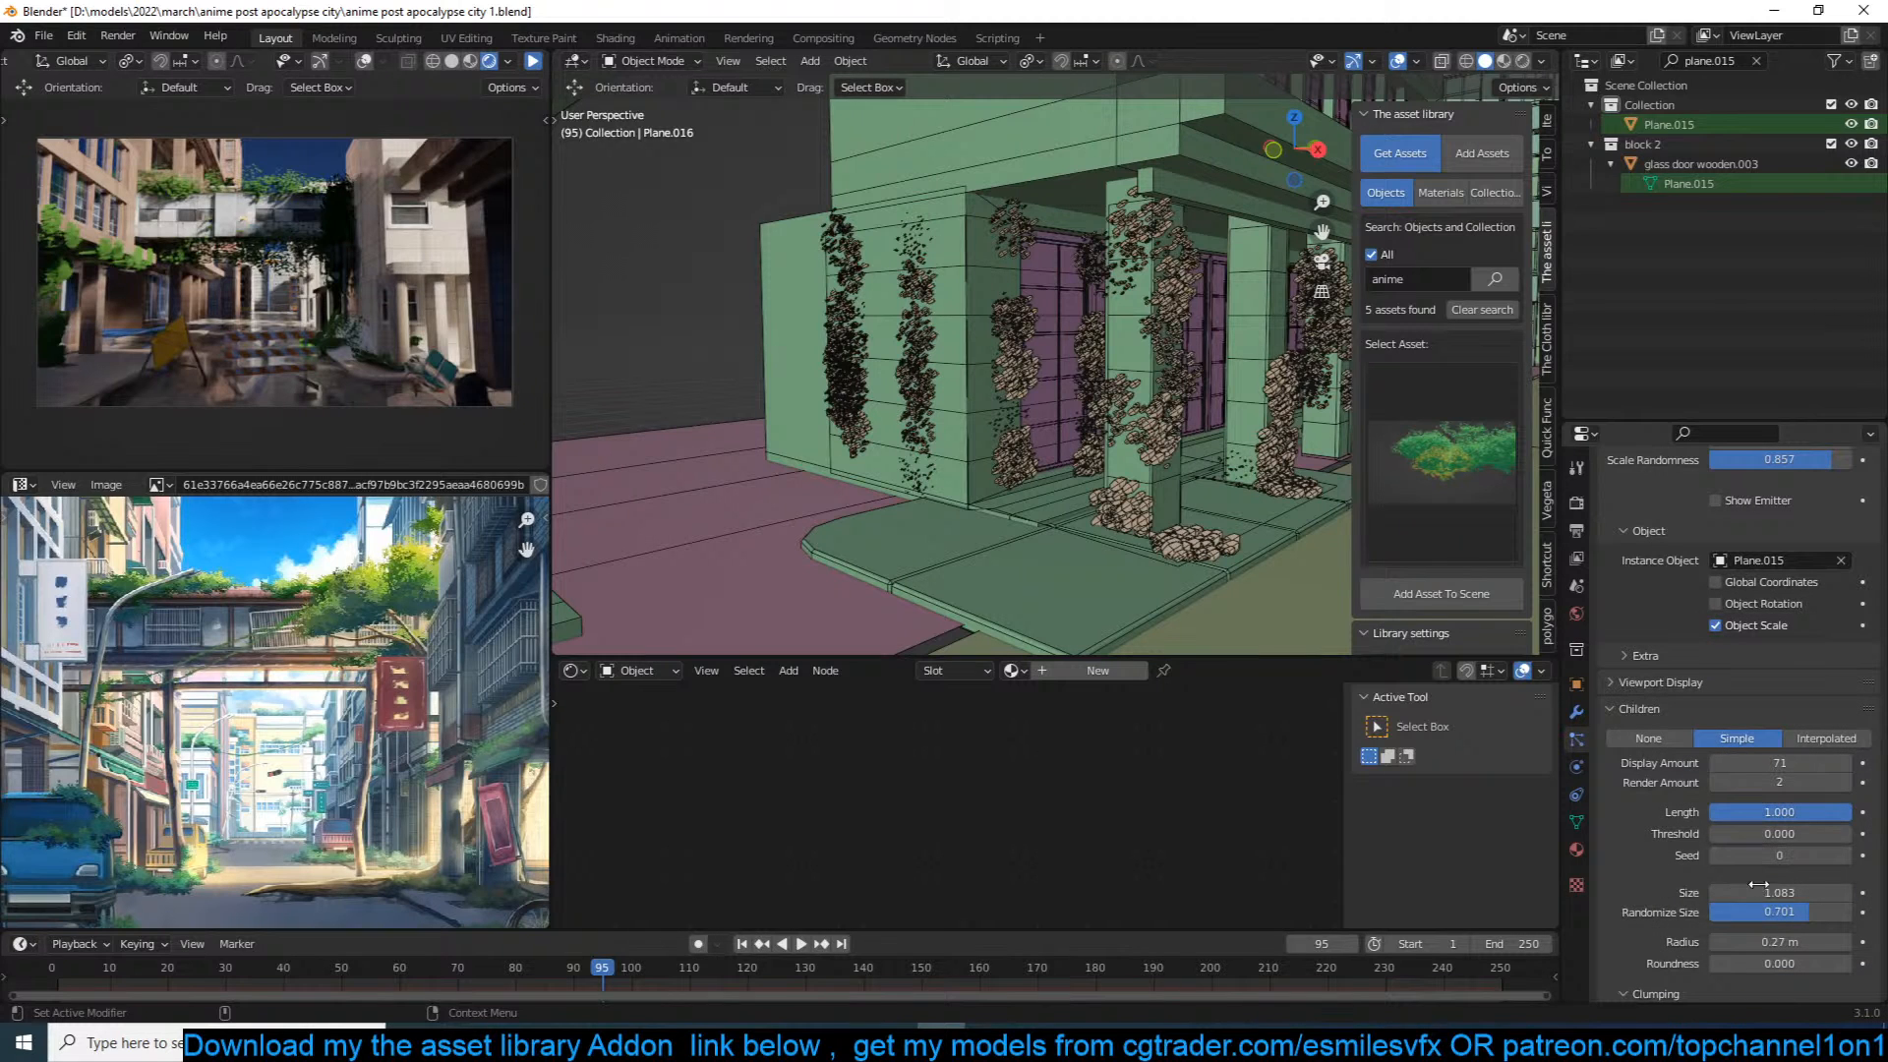
{"action": "left_click_drag", "start_coordinate": [1767, 897], "coordinate": [1804, 911]}
{"action": "key", "text": "ctrl+z"}
{"action": "key", "text": "ctrl+s"}
{"action": "scroll", "coordinate": [1840, 911], "scroll_direction": "up", "scroll_amount": 3}
{"action": "key", "text": "ctrl+s"}
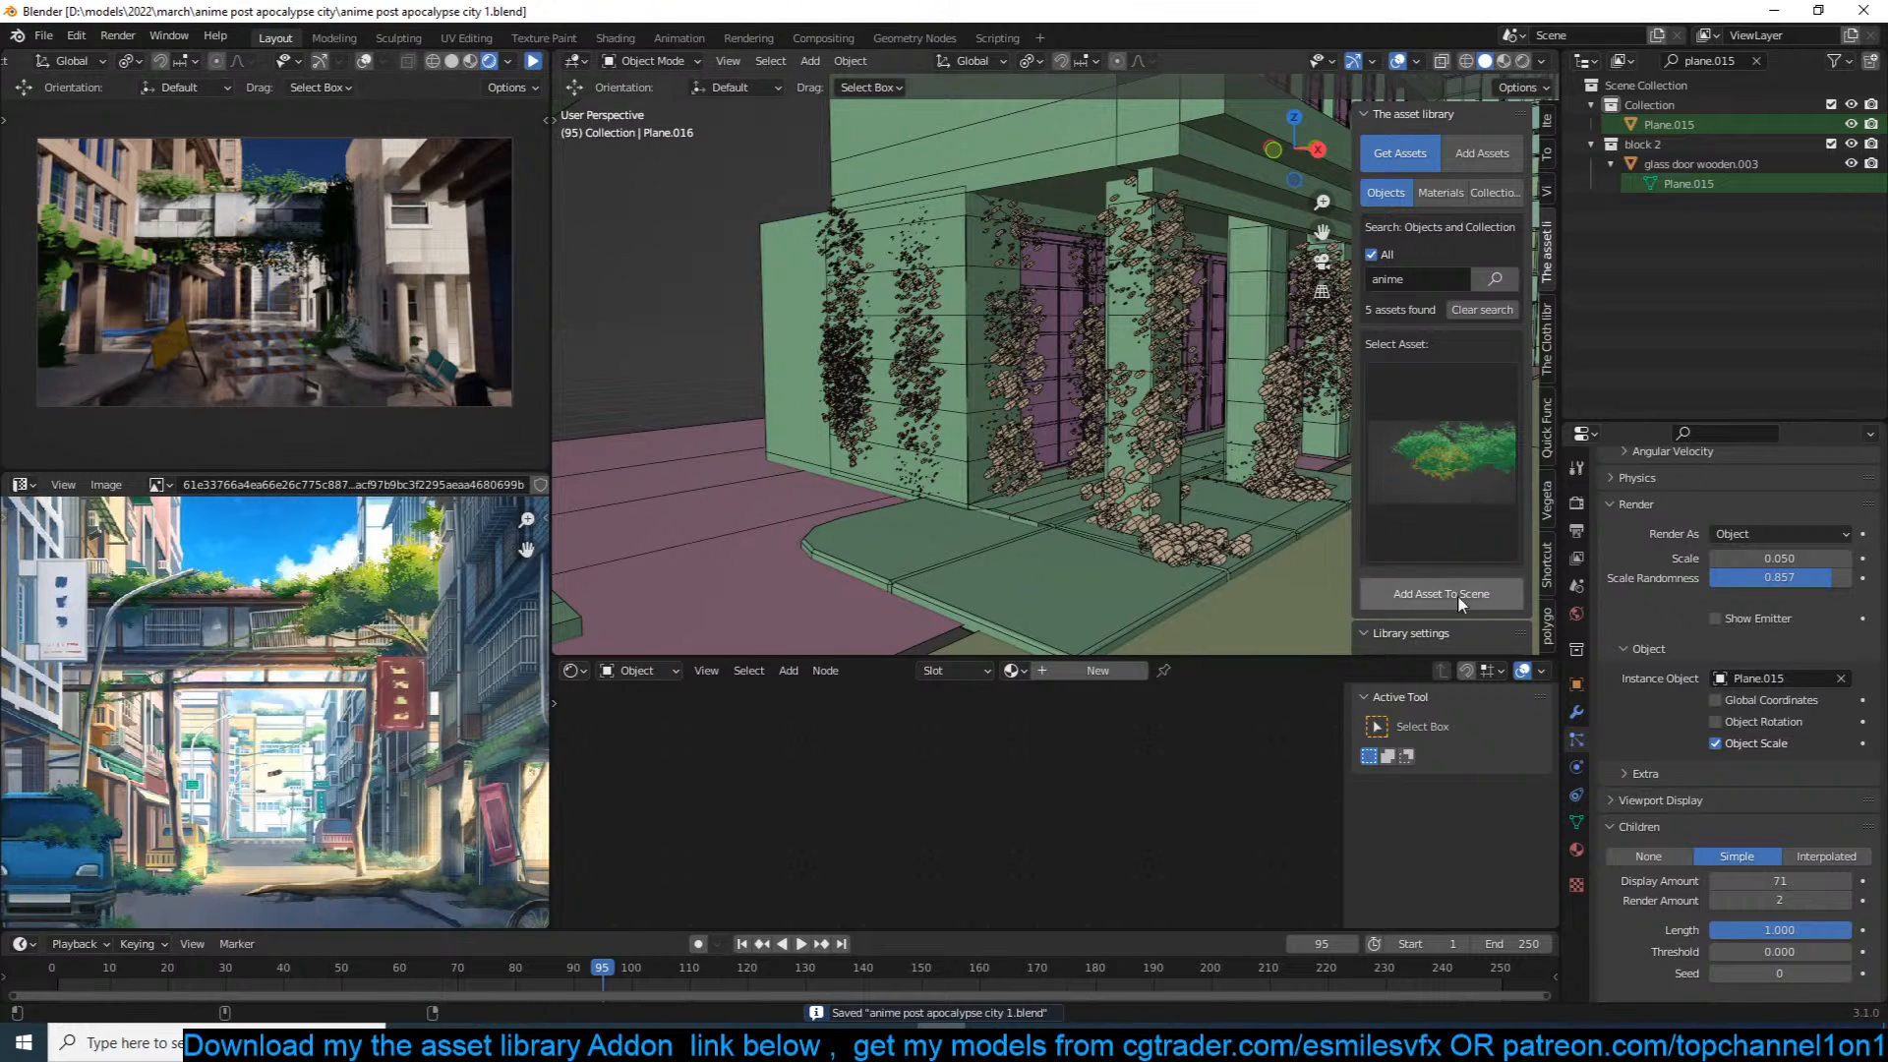
Step: Open the world's sky texture settings, resume the camera view's render preview, and set the sun size to 1°
{"action": "left_click", "coordinate": [1576, 614]}
{"action": "left_click_drag", "start_coordinate": [1767, 717], "coordinate": [1777, 718]}
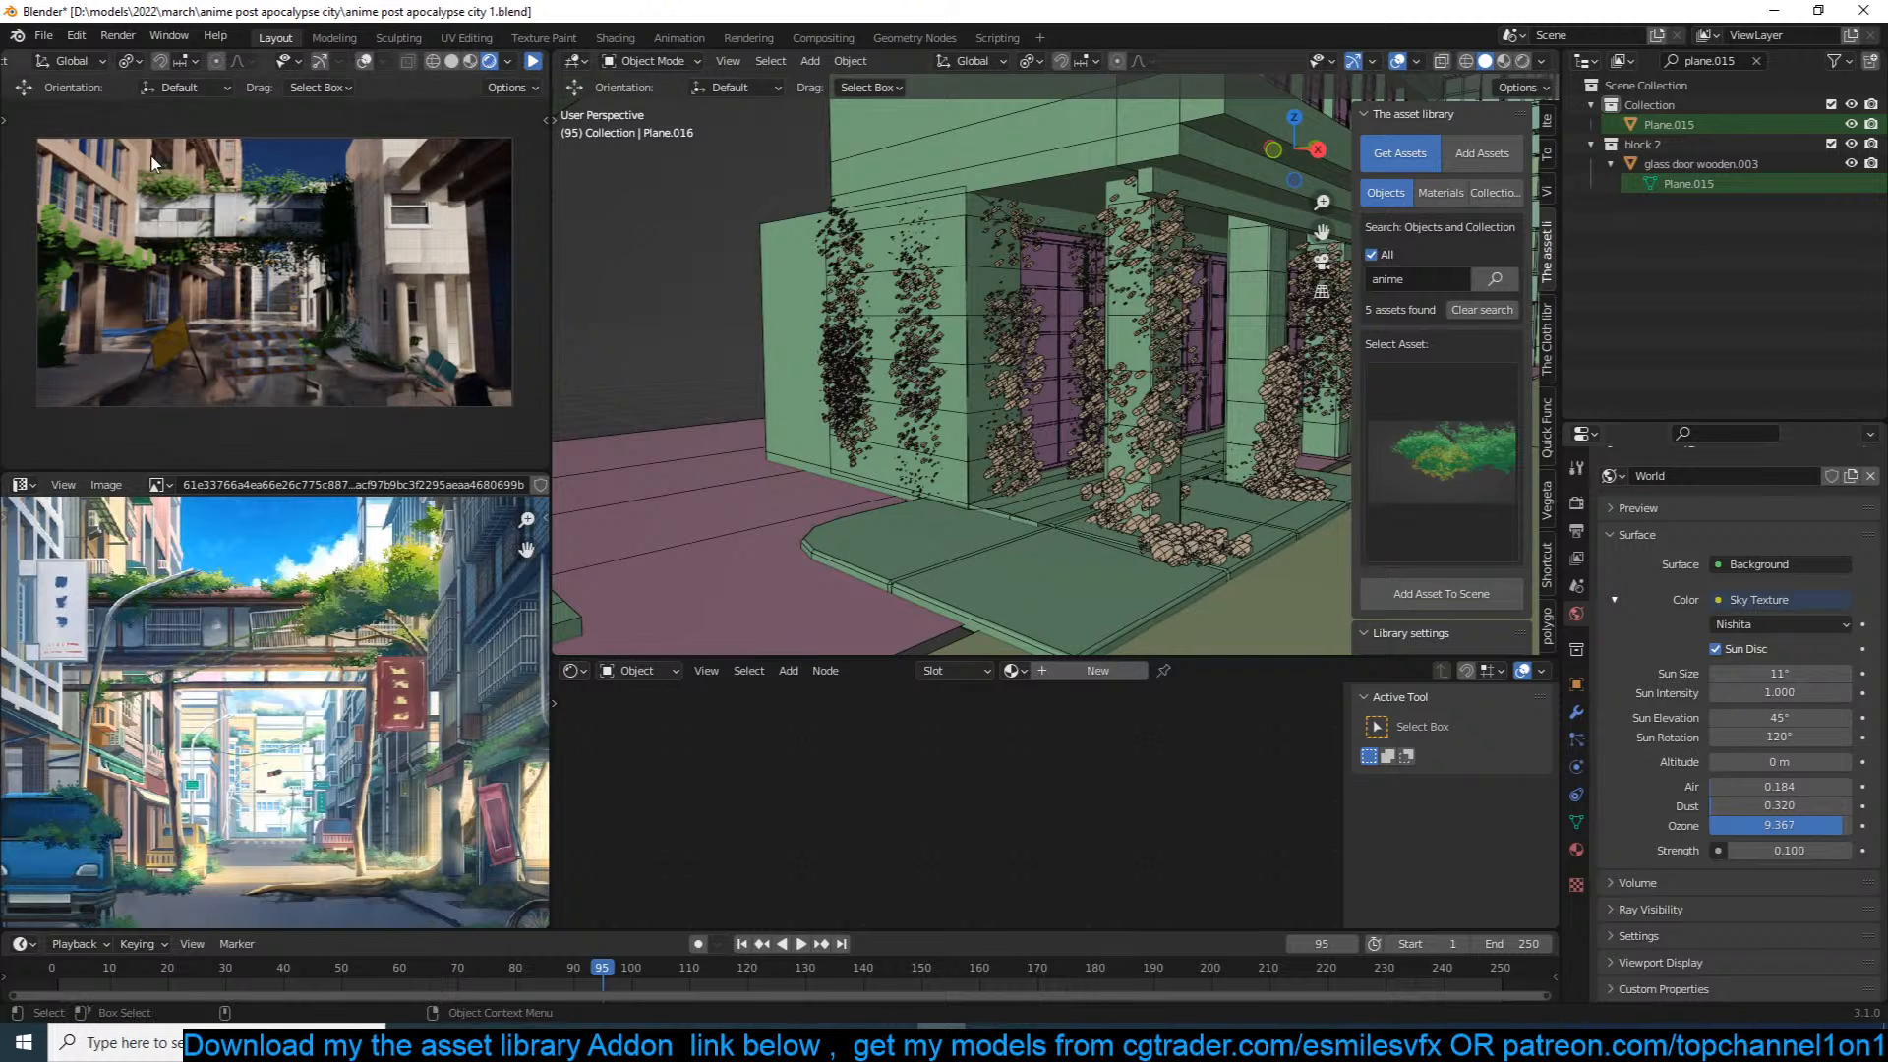
{"action": "left_click", "coordinate": [538, 61]}
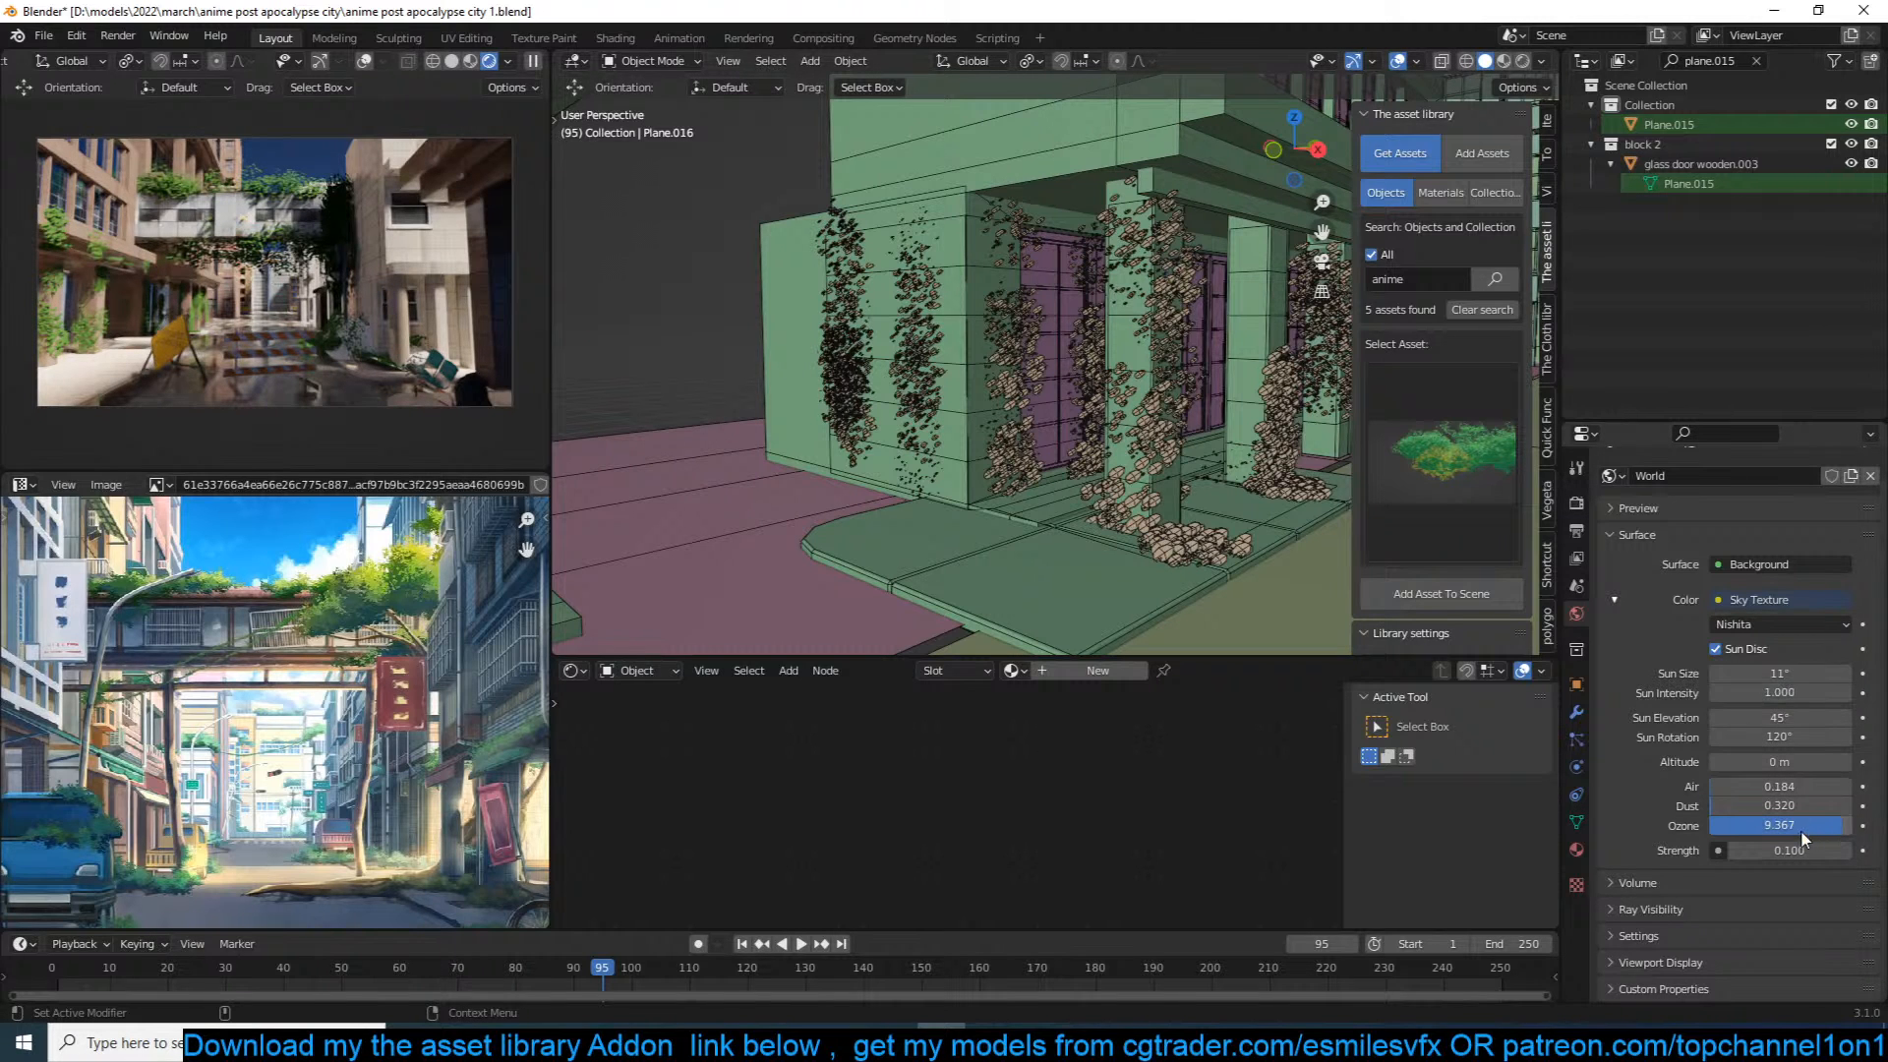
{"action": "left_click", "coordinate": [1795, 671]}
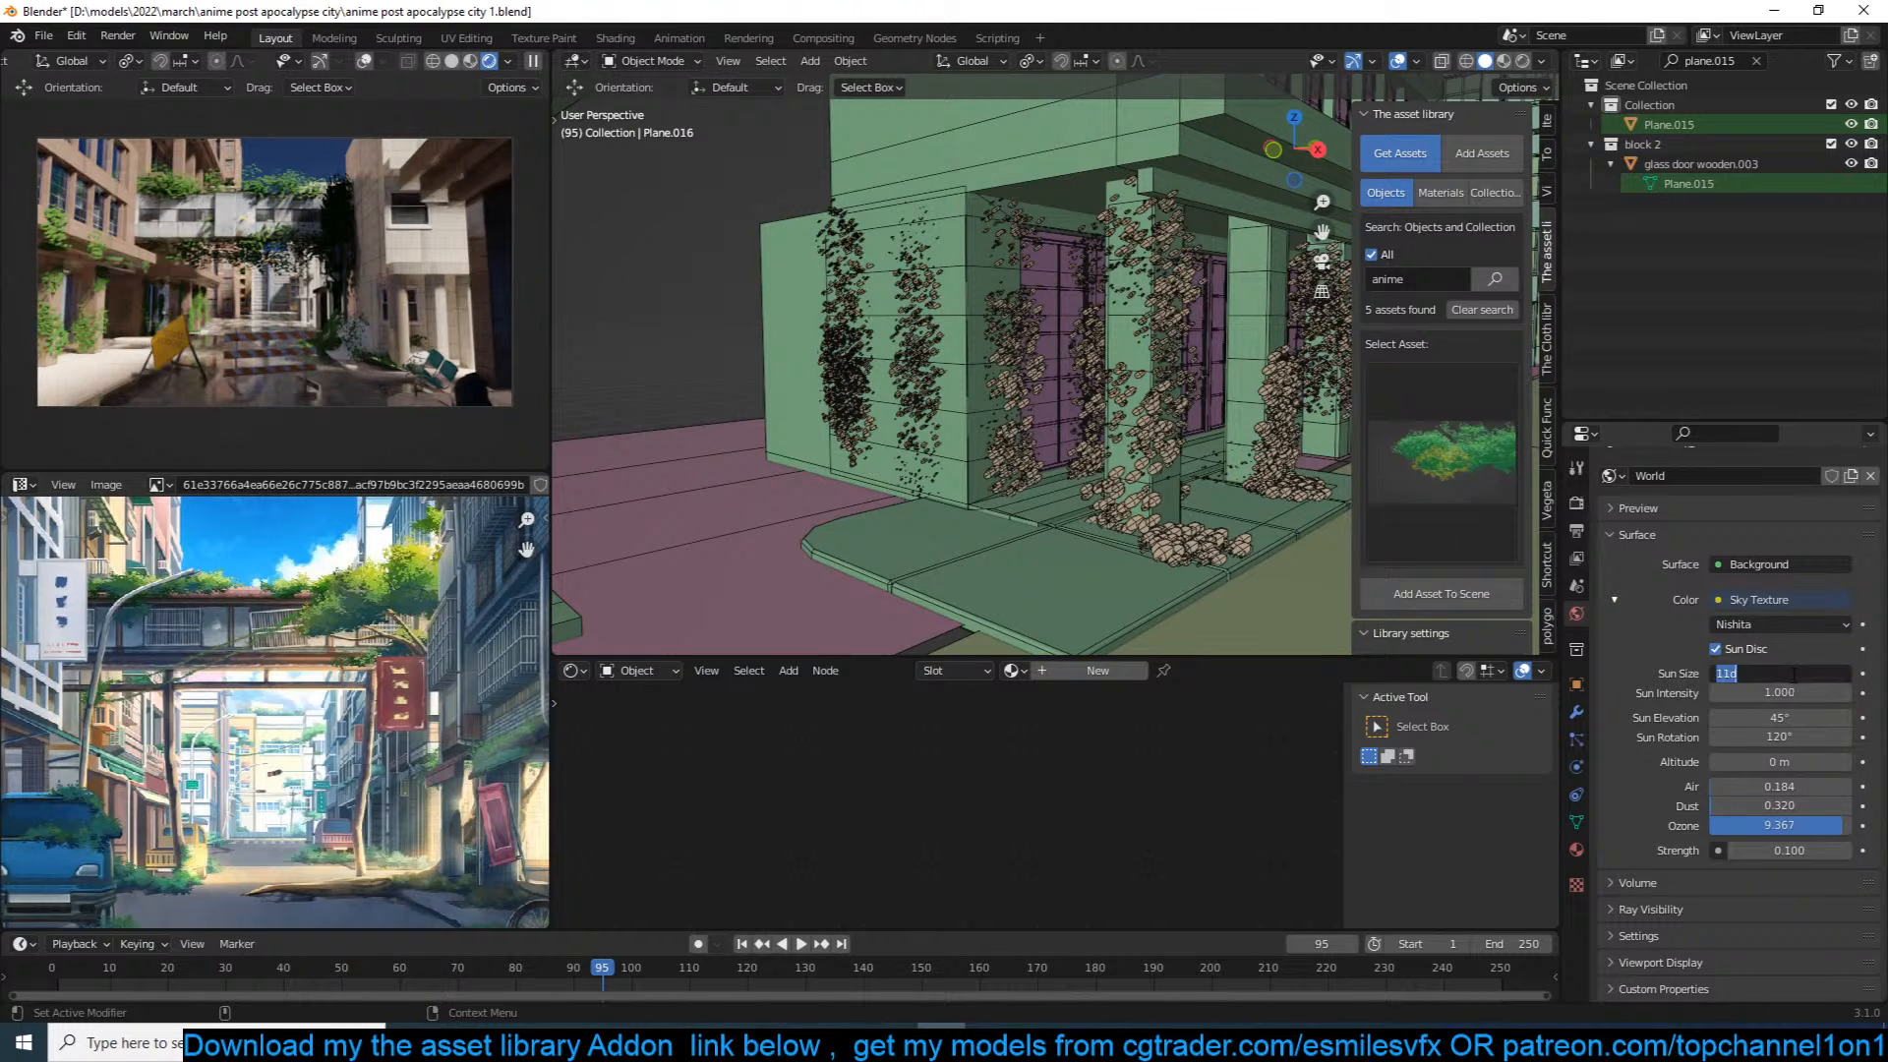
{"action": "type", "text": "1"}
{"action": "left_click", "coordinate": [1647, 699]}
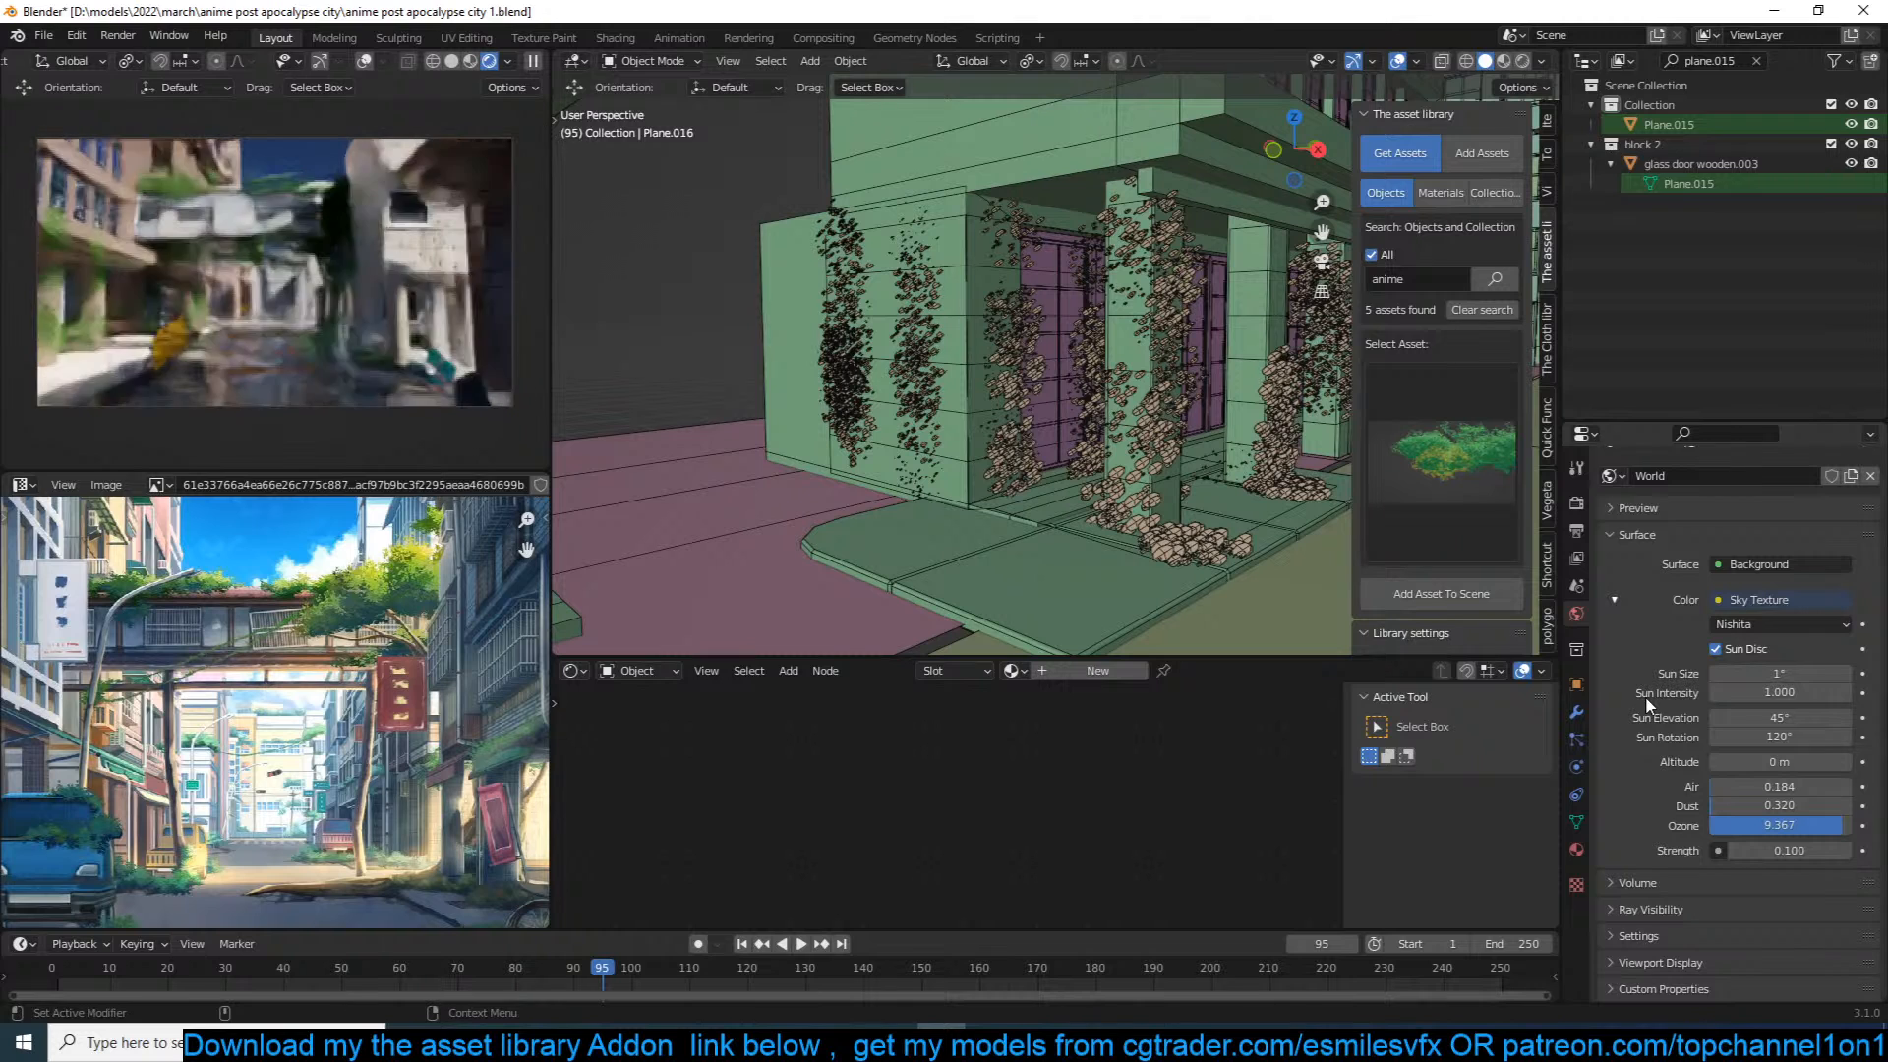
Step: Raise the sky texture's sun elevation to 70° after trying 50°
{"action": "left_click", "coordinate": [1787, 717]}
{"action": "type", "text": "50"}
{"action": "left_click", "coordinate": [1693, 755]}
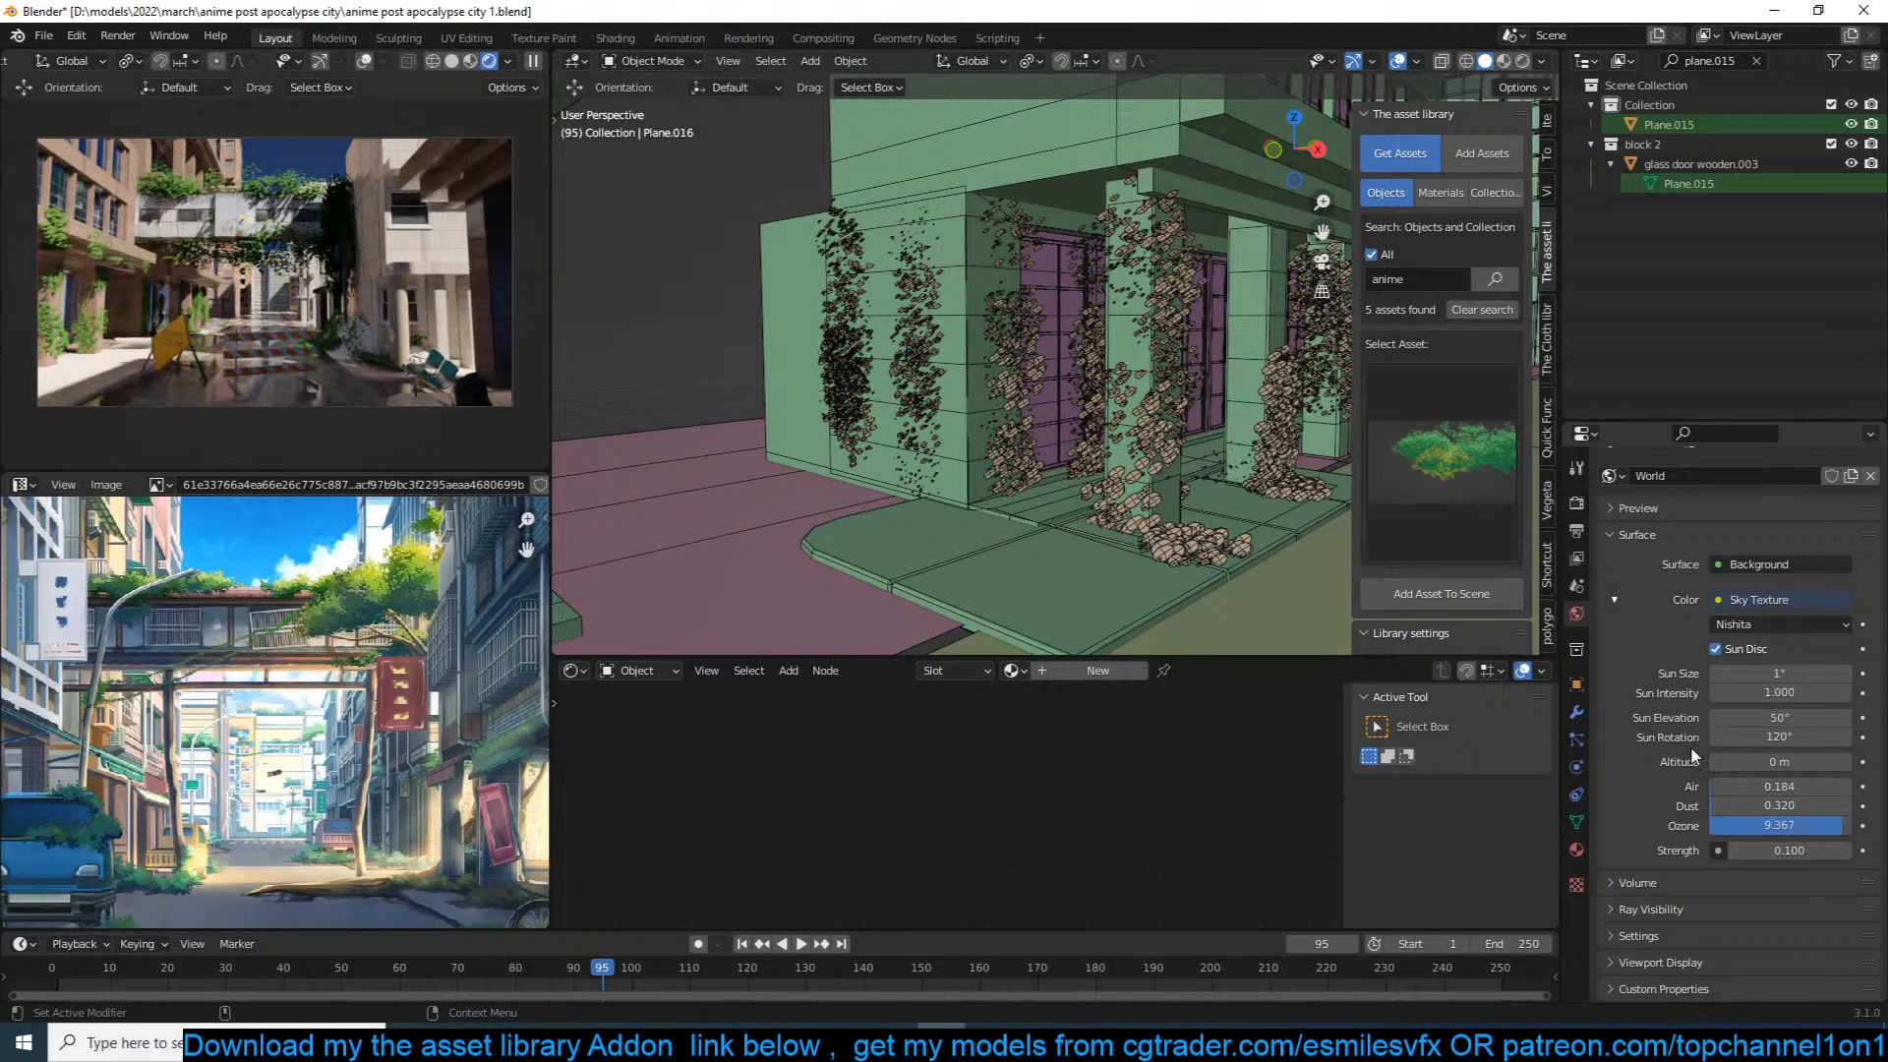
{"action": "left_click", "coordinate": [1777, 717]}
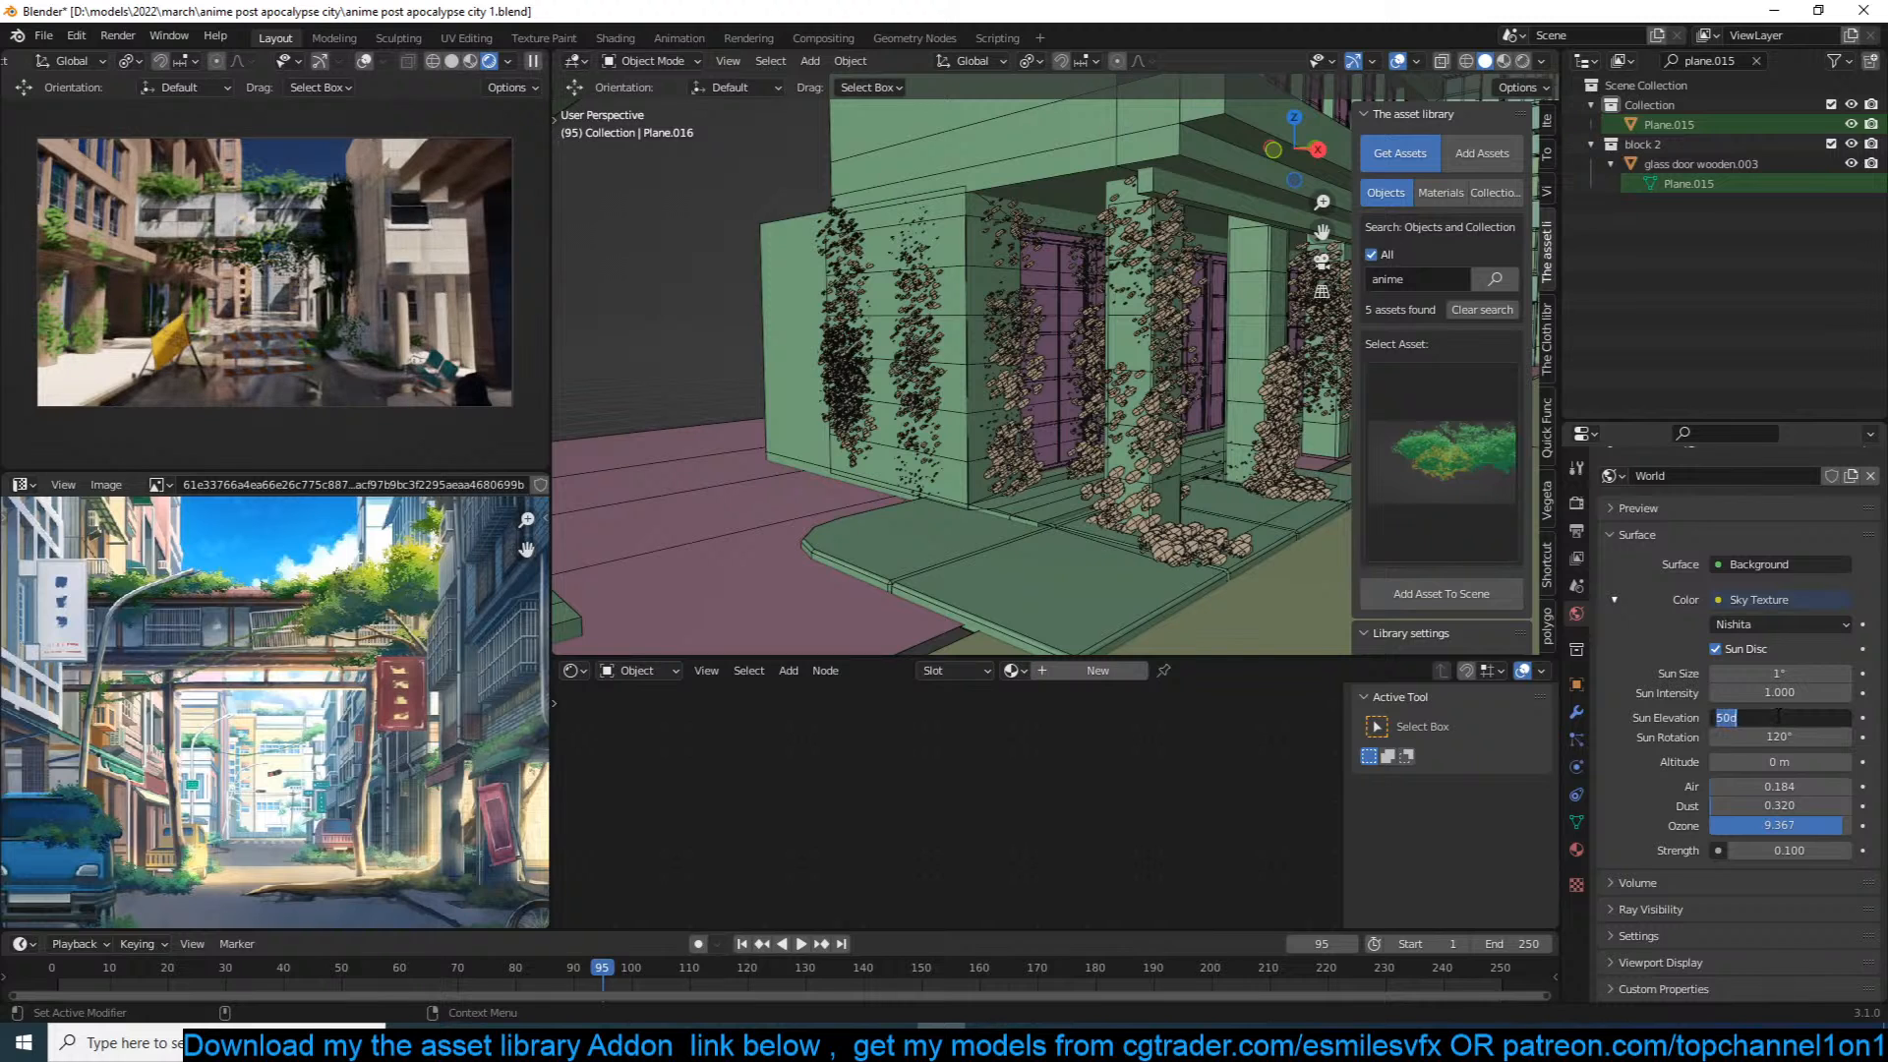
{"action": "type", "text": "70"}
{"action": "key", "text": "Return"}
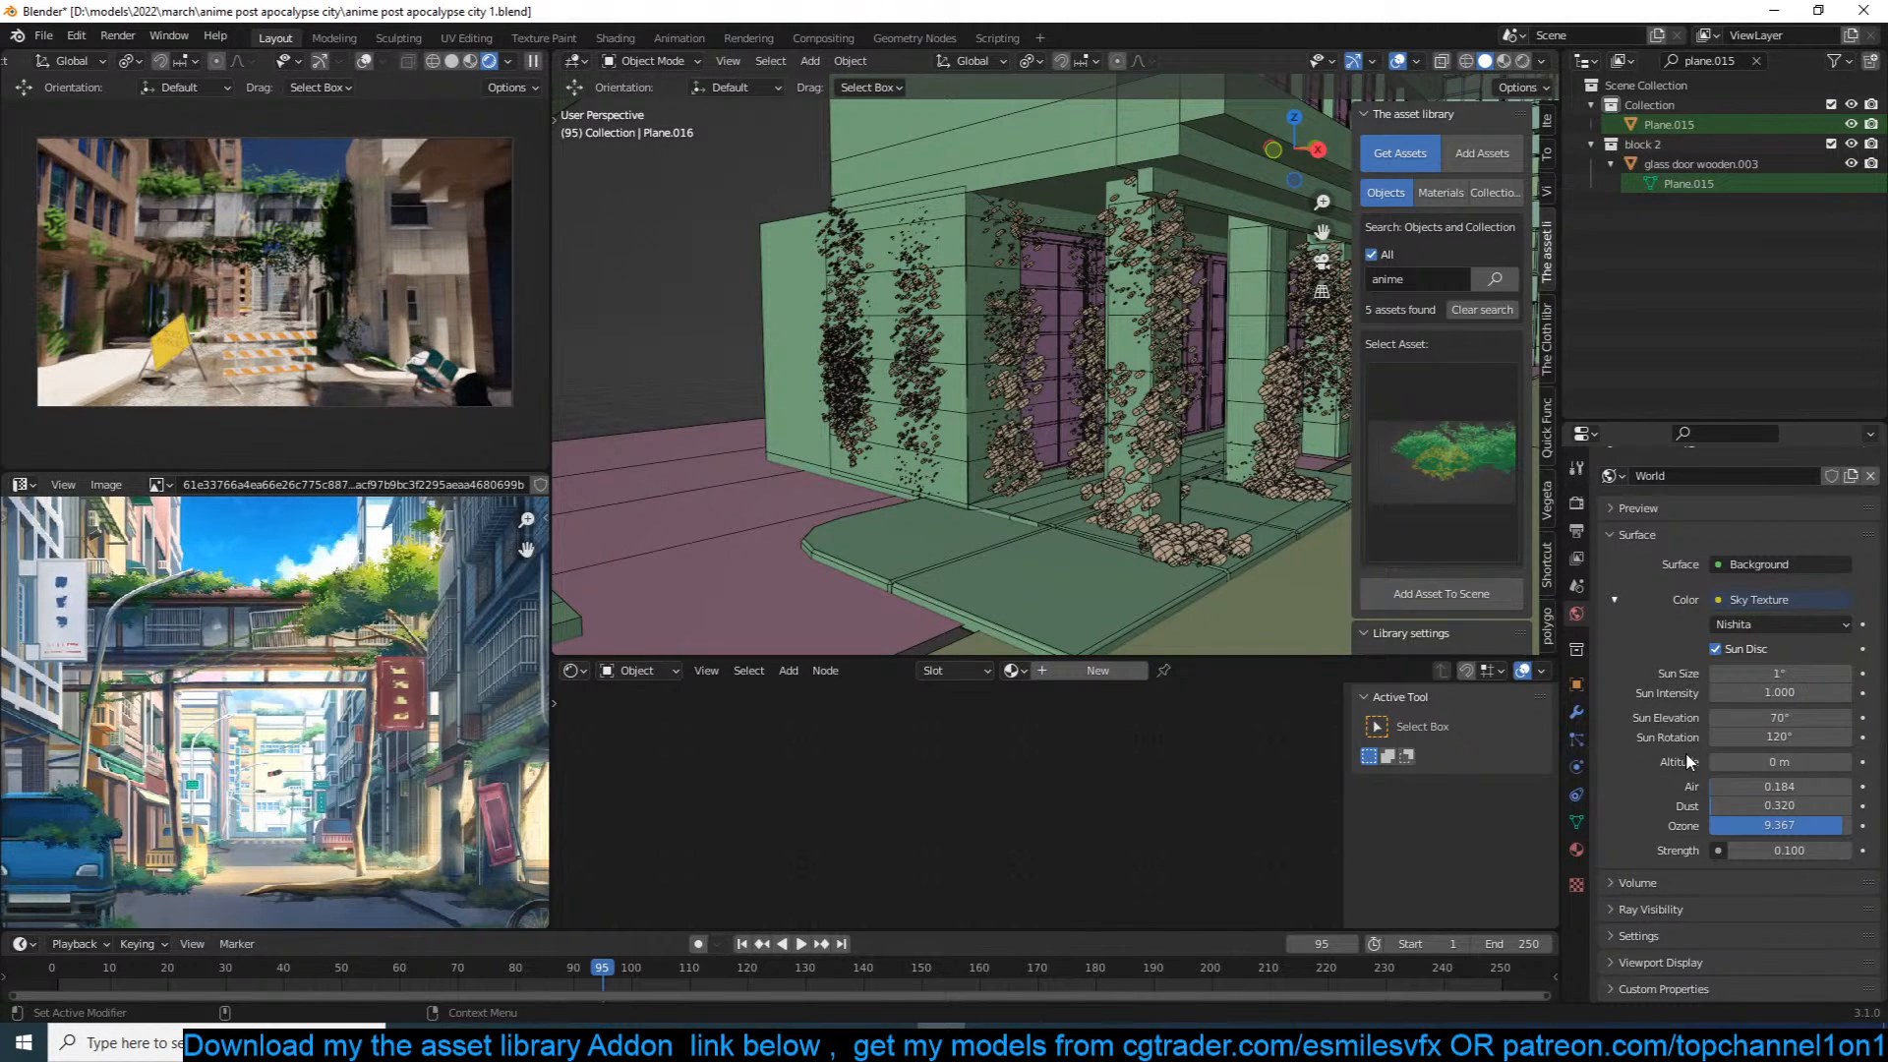
Step: Create a linked duplicate of the block building behind the bridge, raise it along Z to make the building taller, and save the file
{"action": "scroll", "coordinate": [1165, 446], "scroll_direction": "down", "scroll_amount": 4}
{"action": "middle_click_drag", "start_coordinate": [1151, 384], "coordinate": [1122, 450], "text": "shift"}
{"action": "scroll", "coordinate": [1130, 433], "scroll_direction": "down", "scroll_amount": 5}
{"action": "middle_click_drag", "start_coordinate": [1150, 363], "coordinate": [1157, 411]}
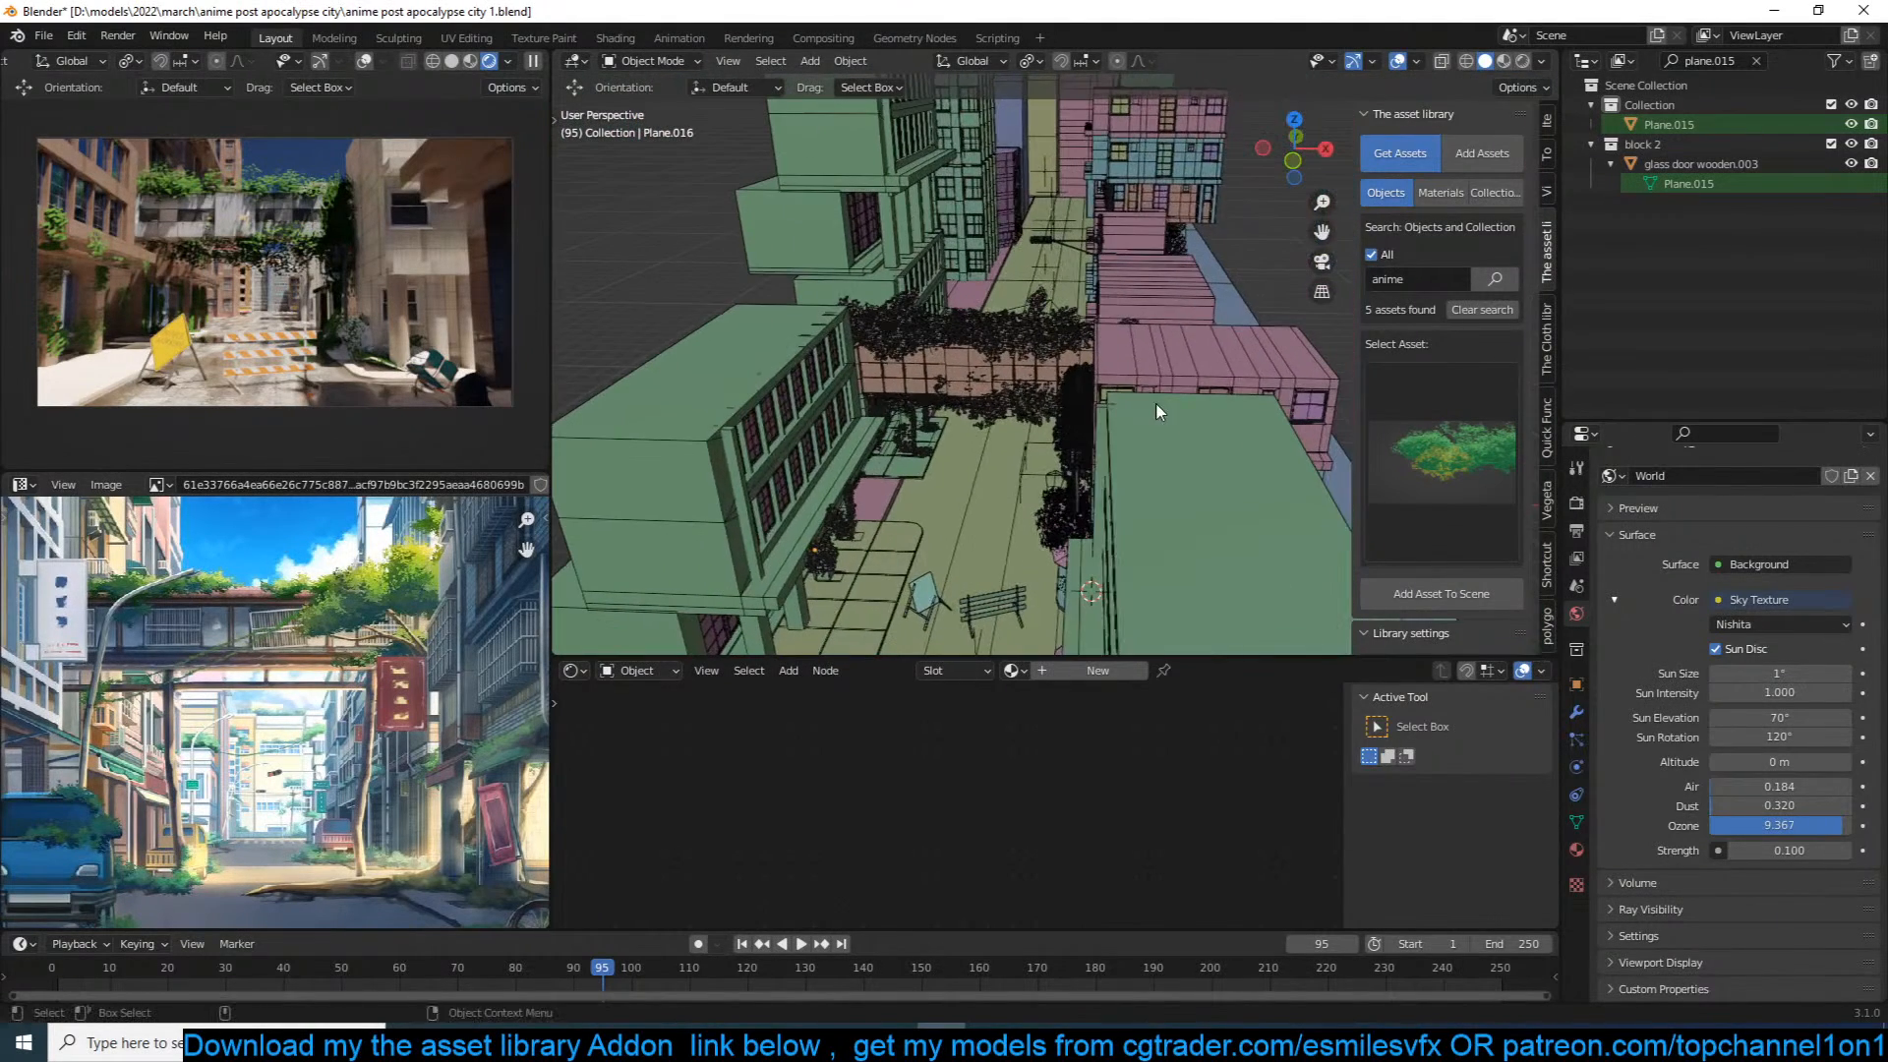
{"action": "left_click", "coordinate": [1208, 367]}
{"action": "scroll", "coordinate": [1178, 437], "scroll_direction": "down", "scroll_amount": 4}
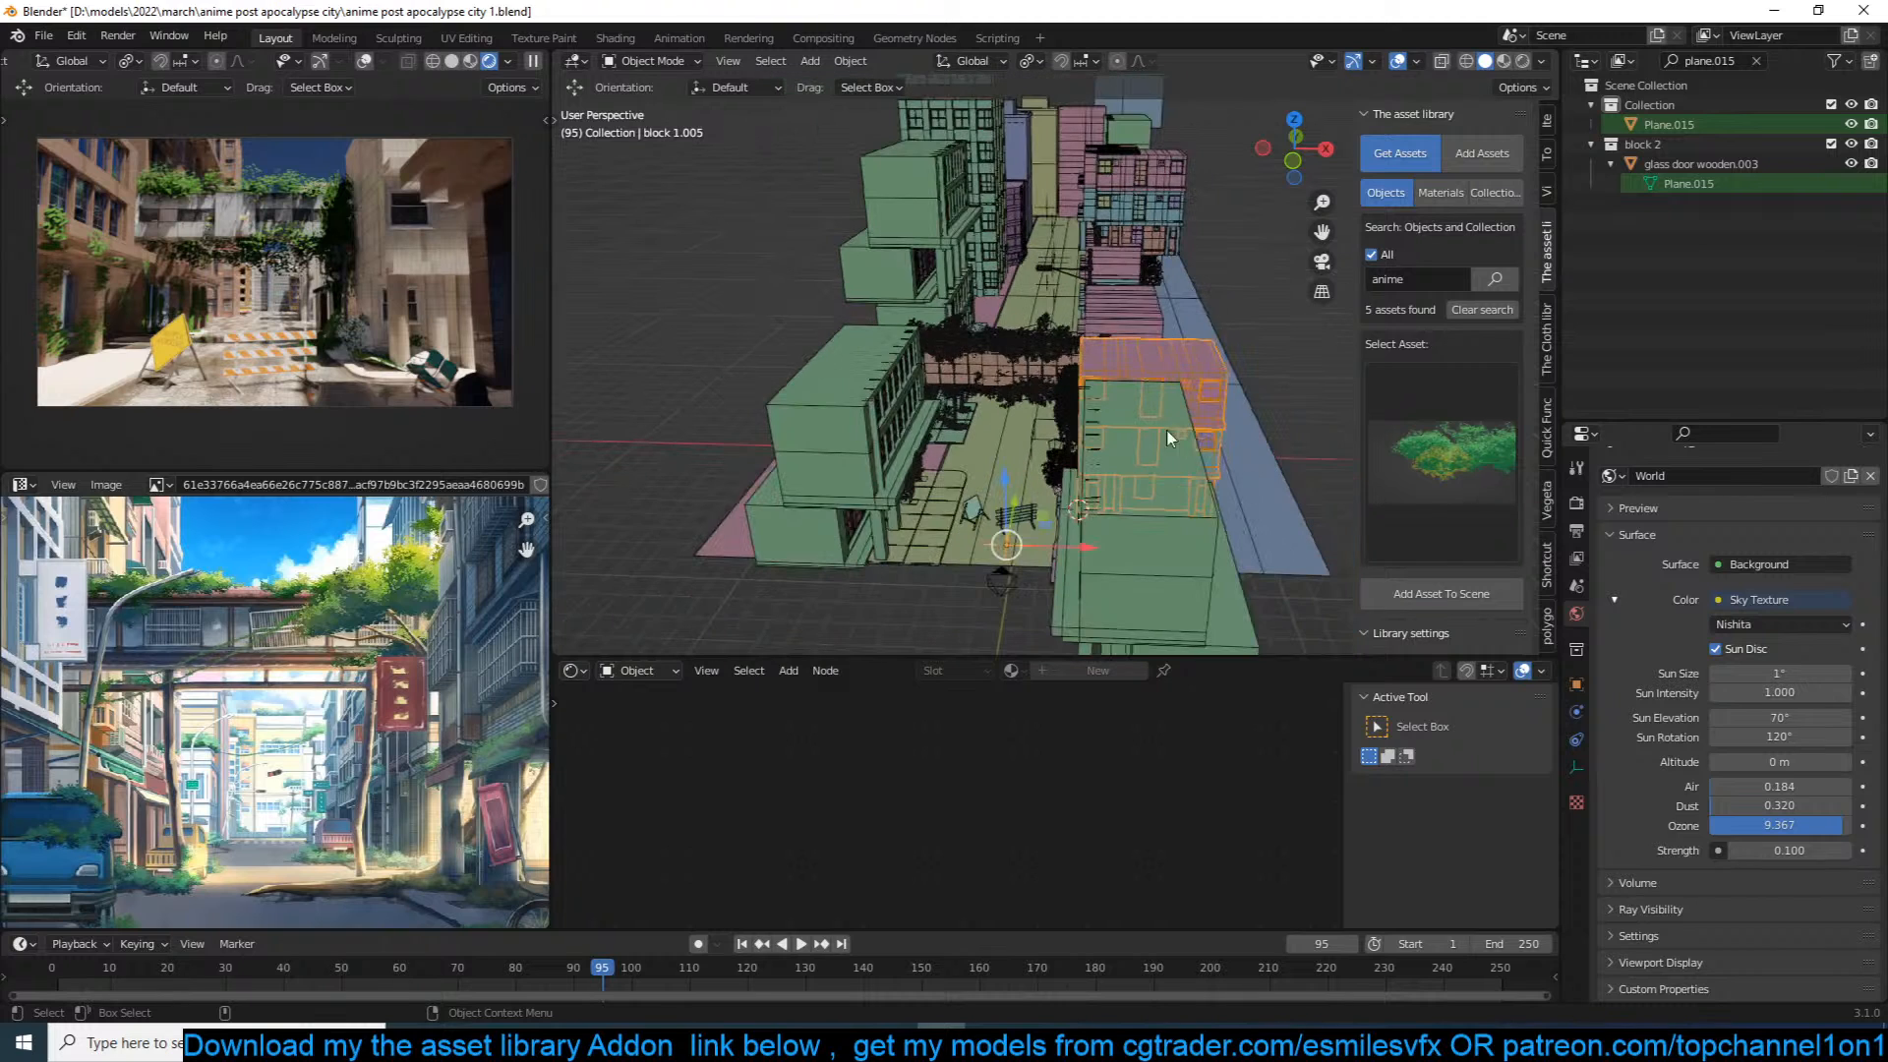
{"action": "left_click", "coordinate": [885, 451]}
{"action": "middle_click_drag", "start_coordinate": [884, 450], "coordinate": [1093, 298]}
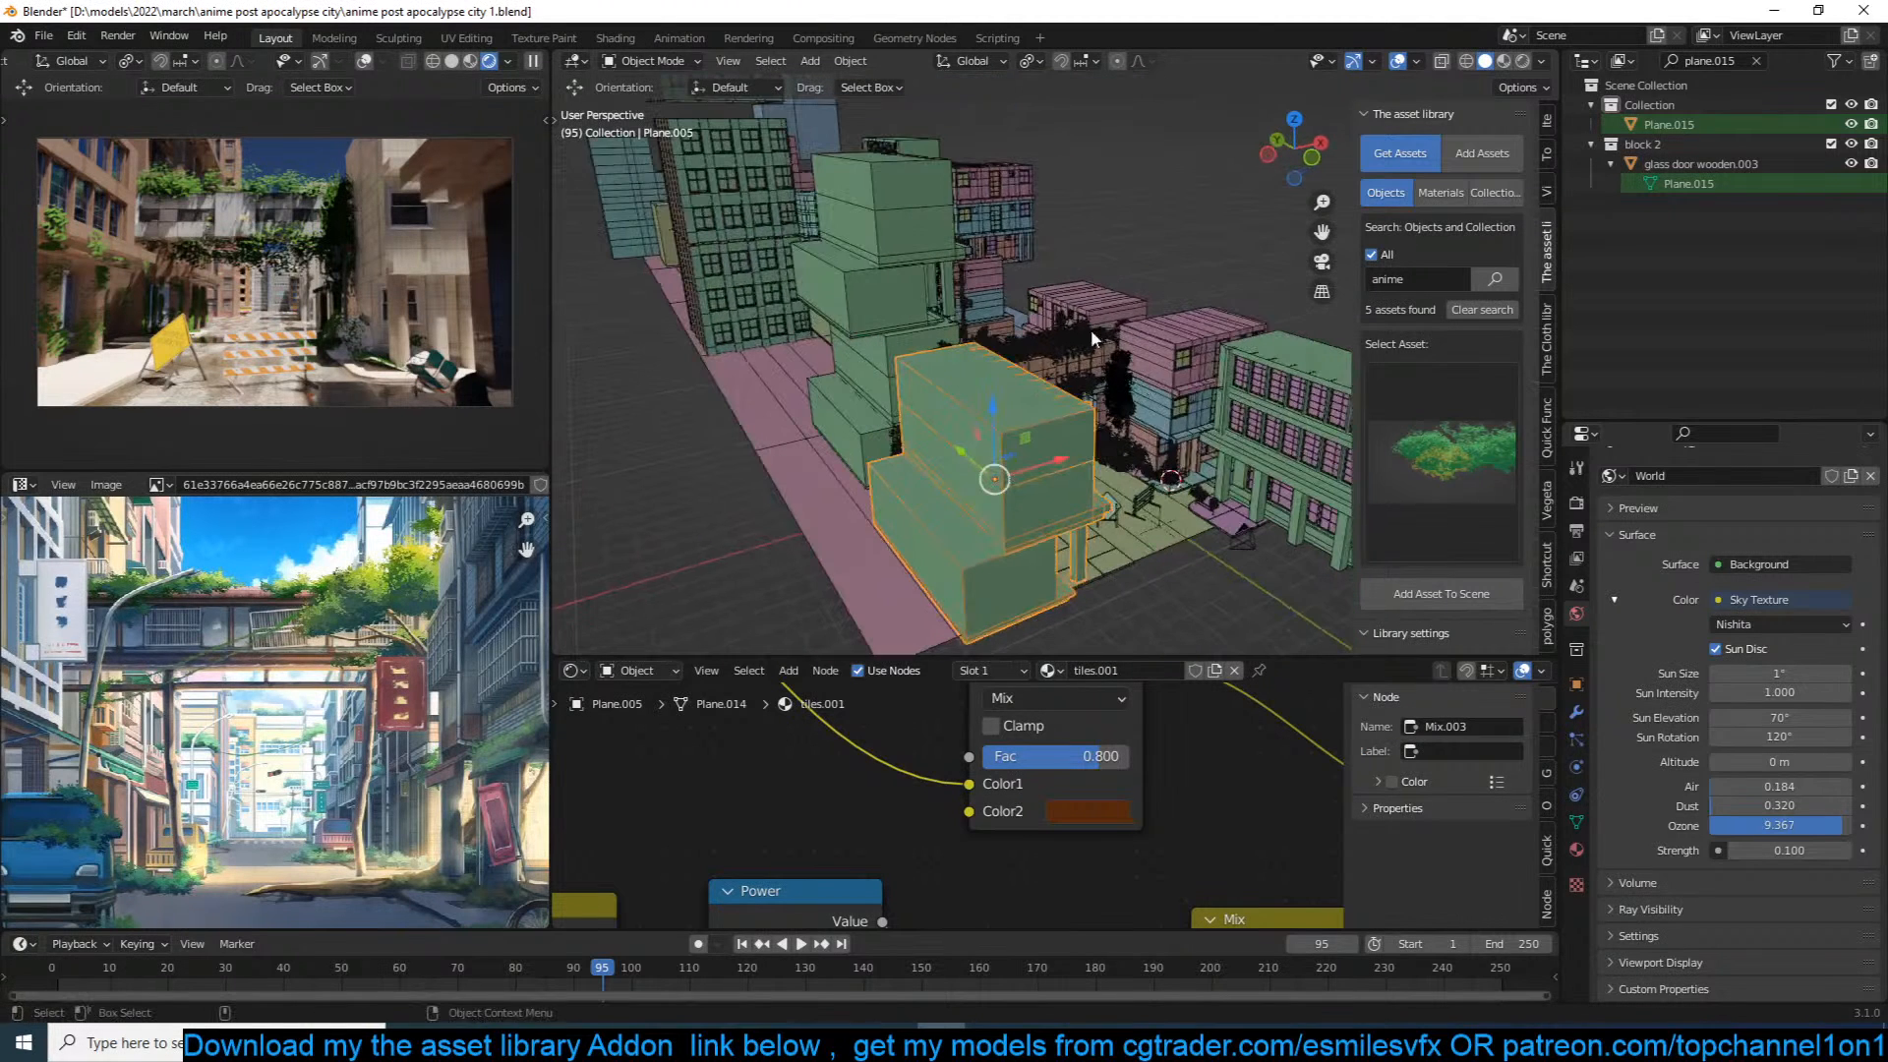
{"action": "left_click", "coordinate": [1093, 299]}
{"action": "key", "text": "g"}
{"action": "key", "text": "z"}
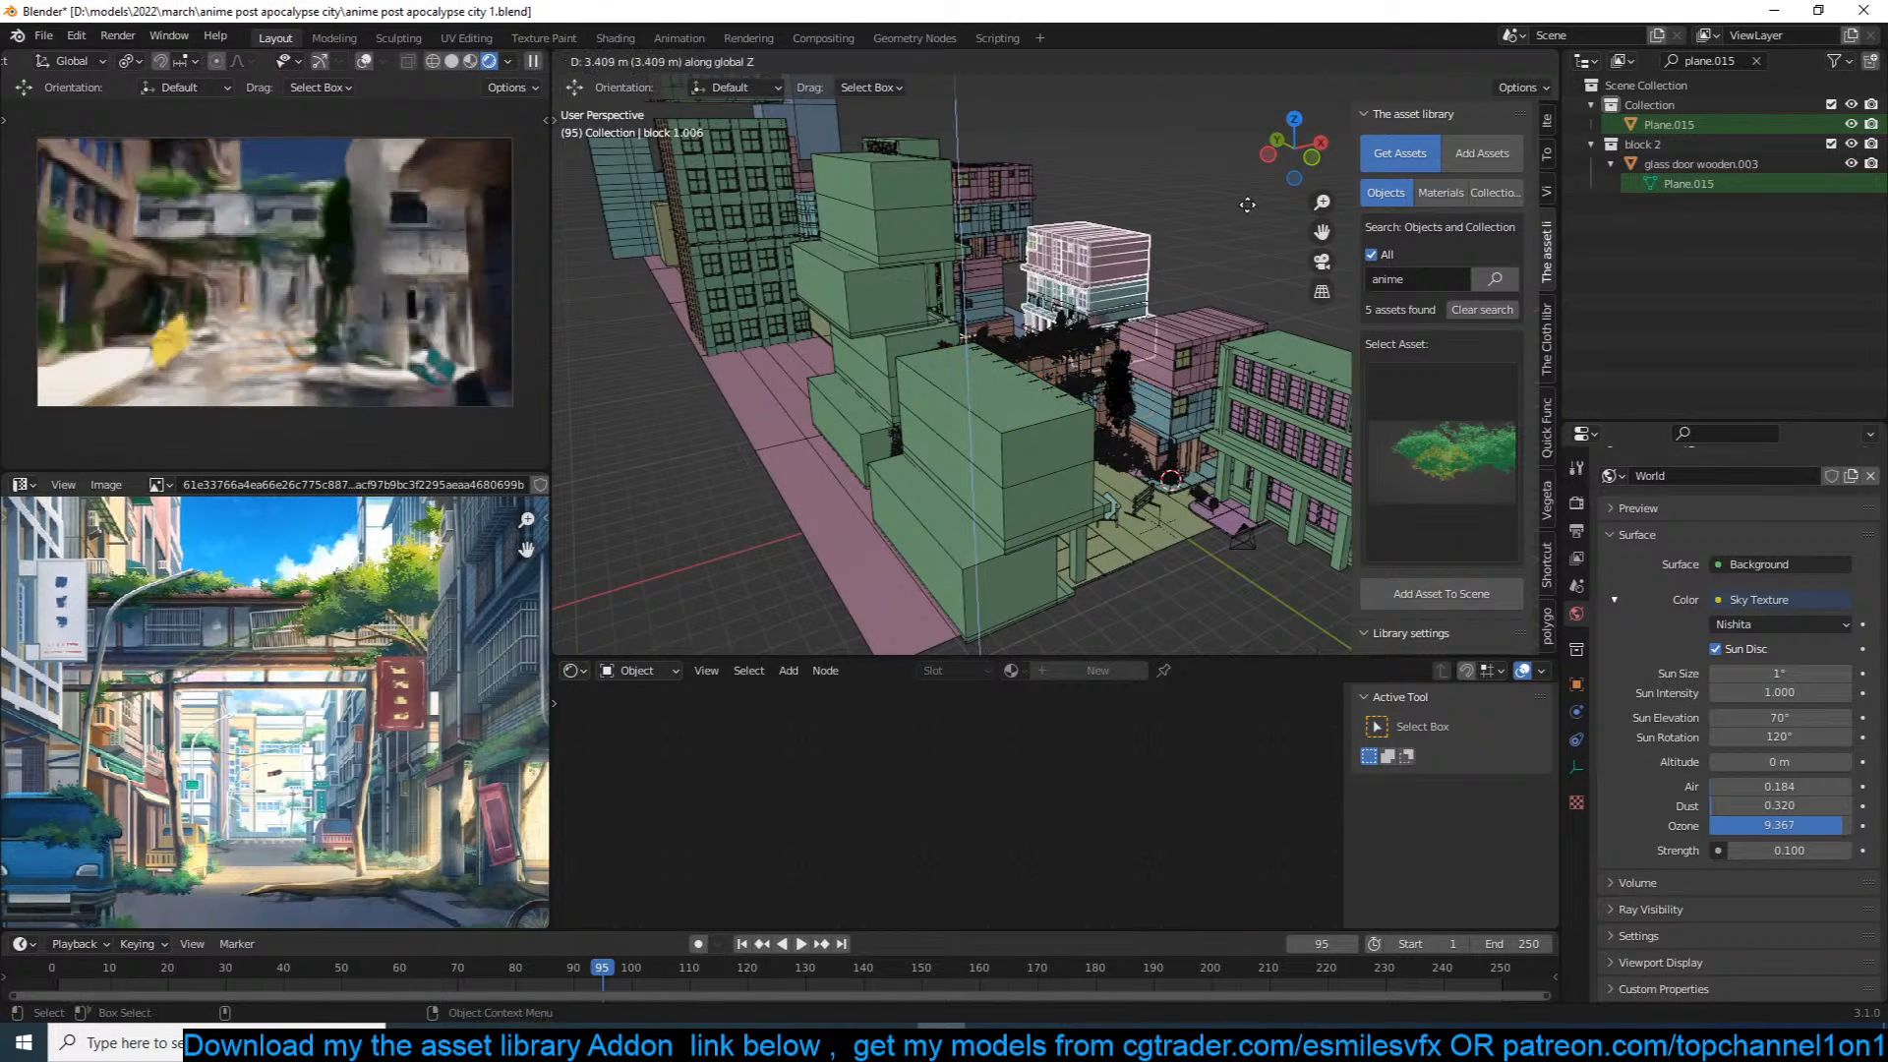
{"action": "left_click", "coordinate": [1273, 174]}
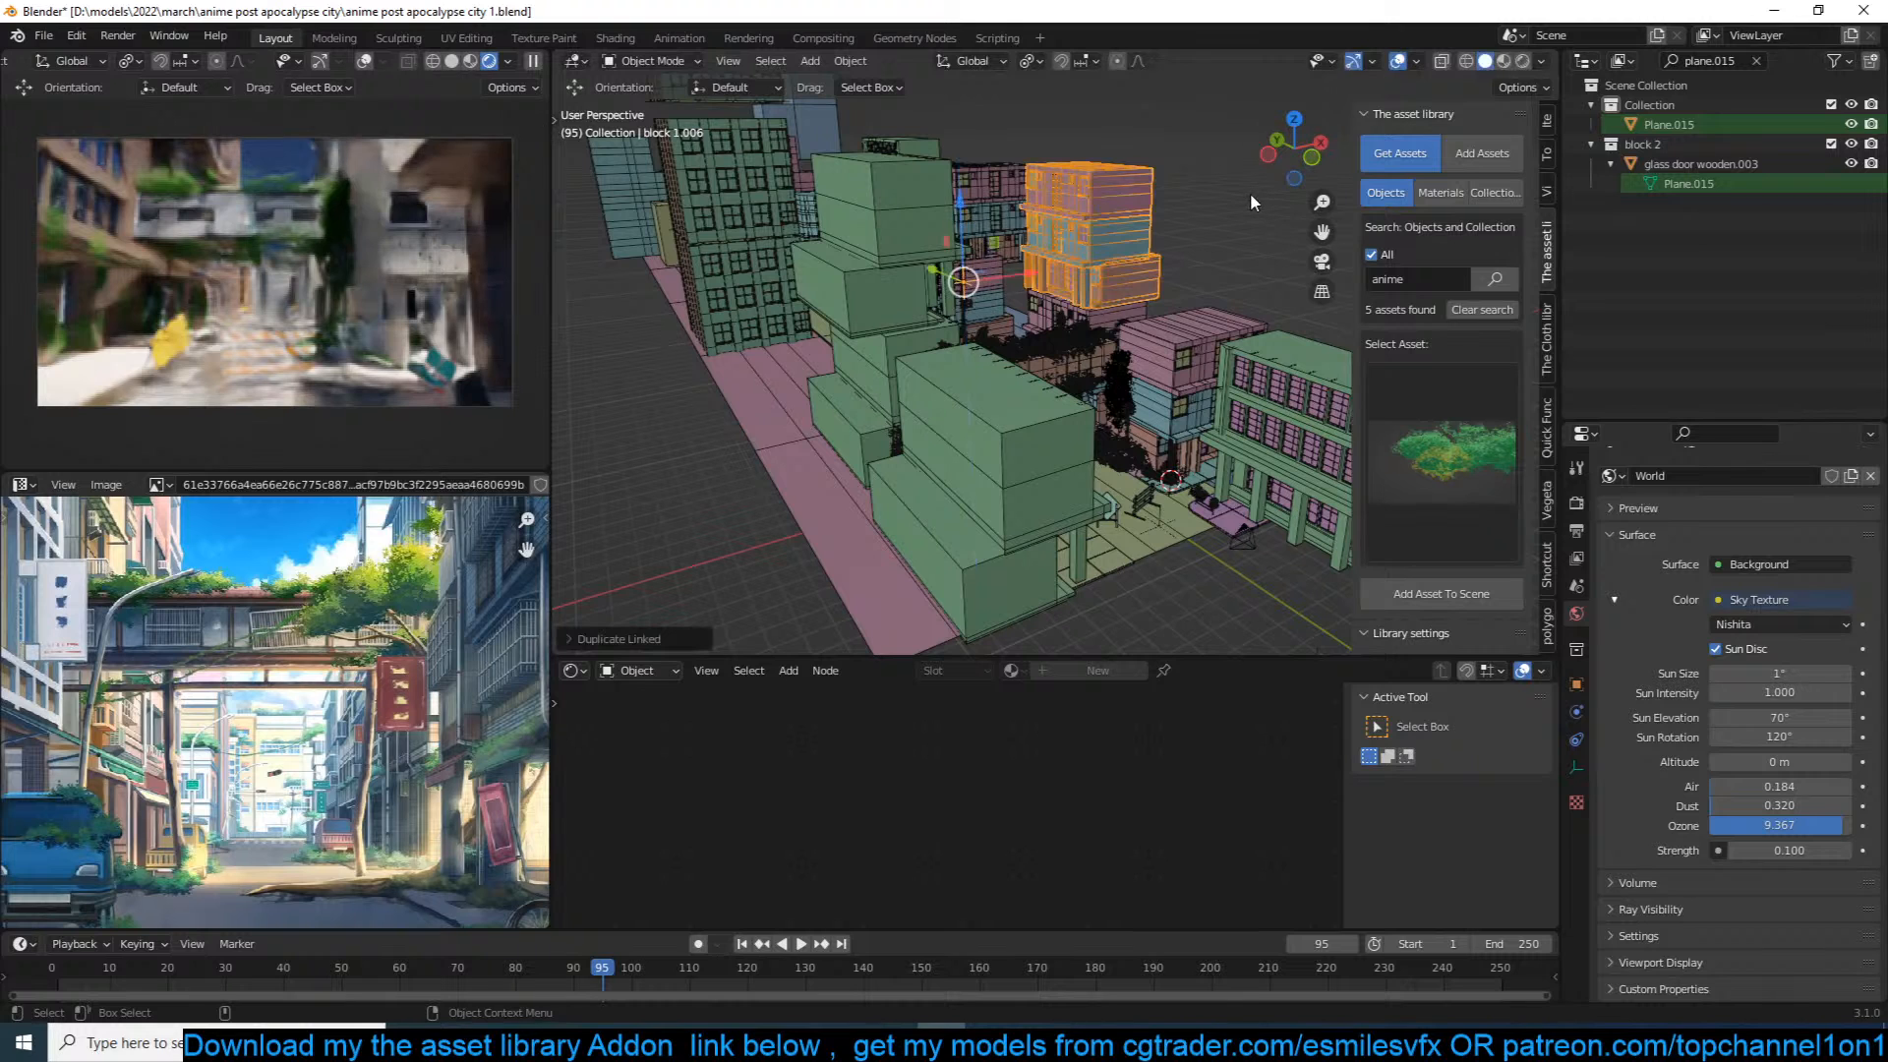
{"action": "key", "text": "ctrl+s"}
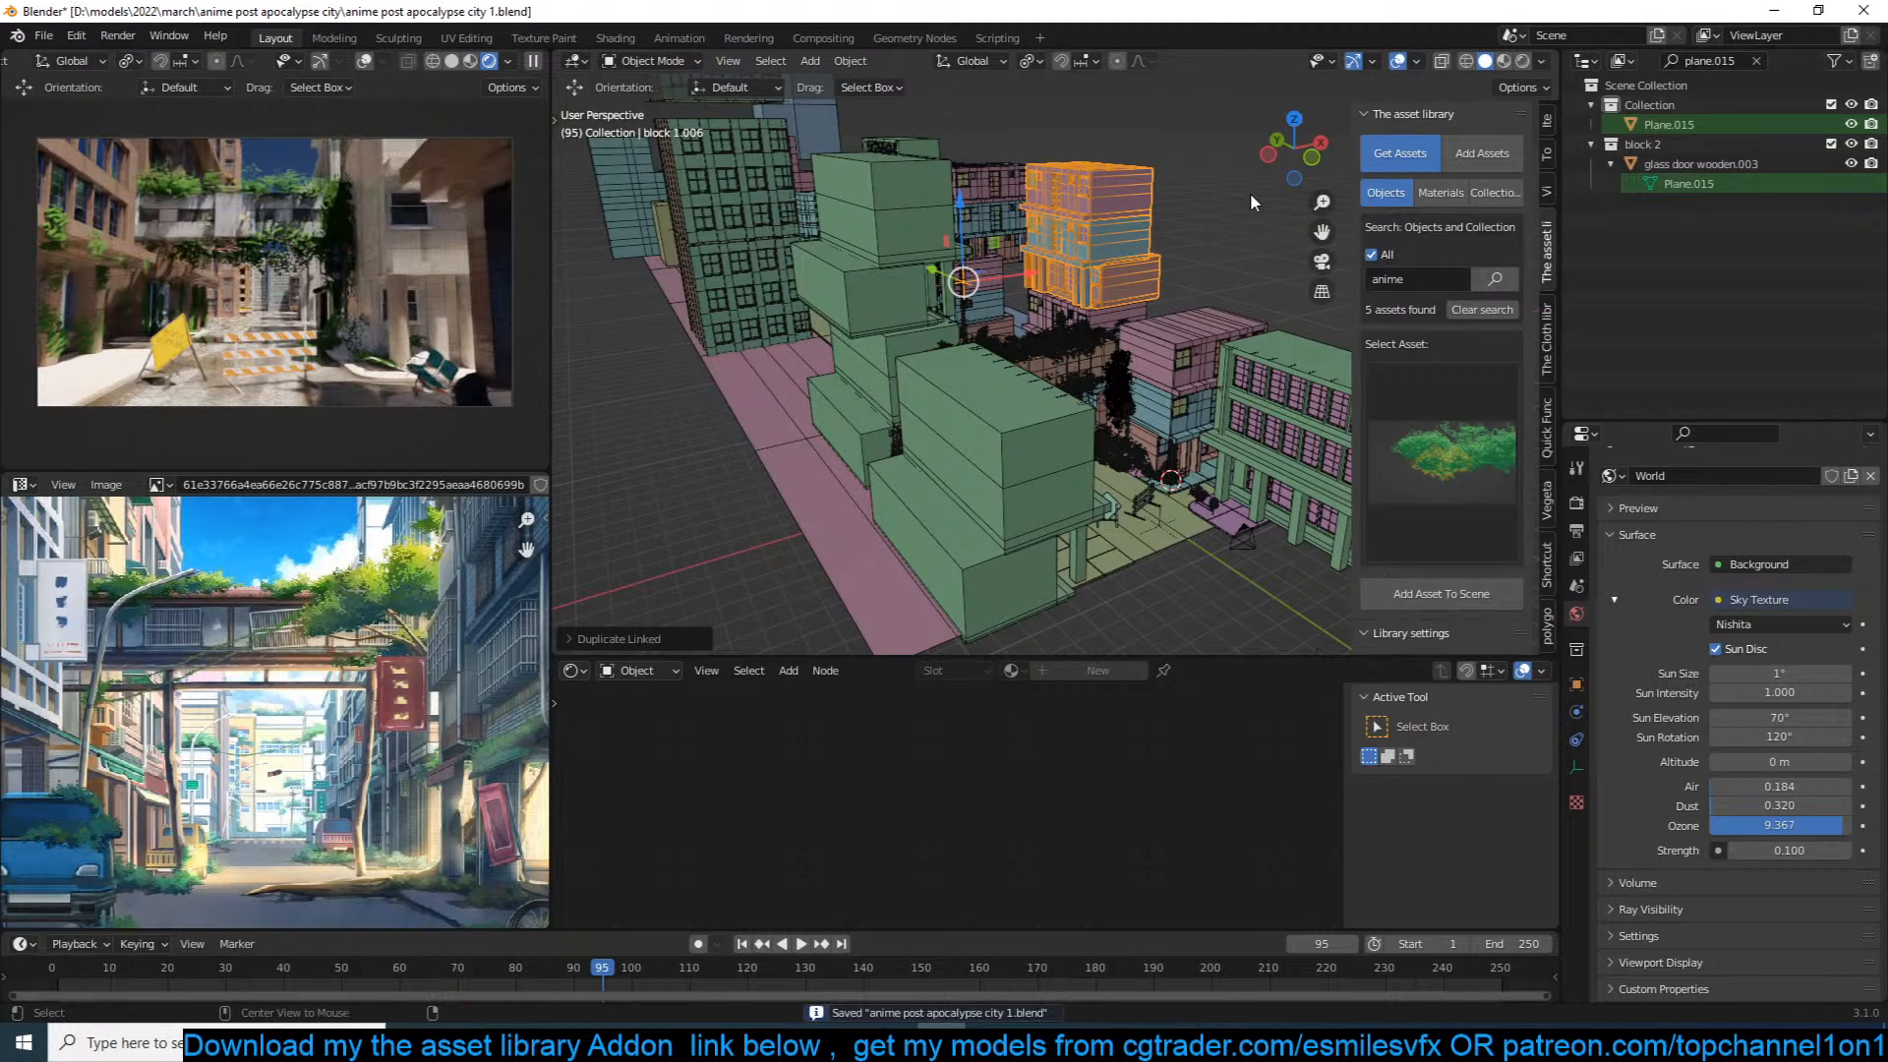
{"action": "left_click", "coordinate": [1250, 202]}
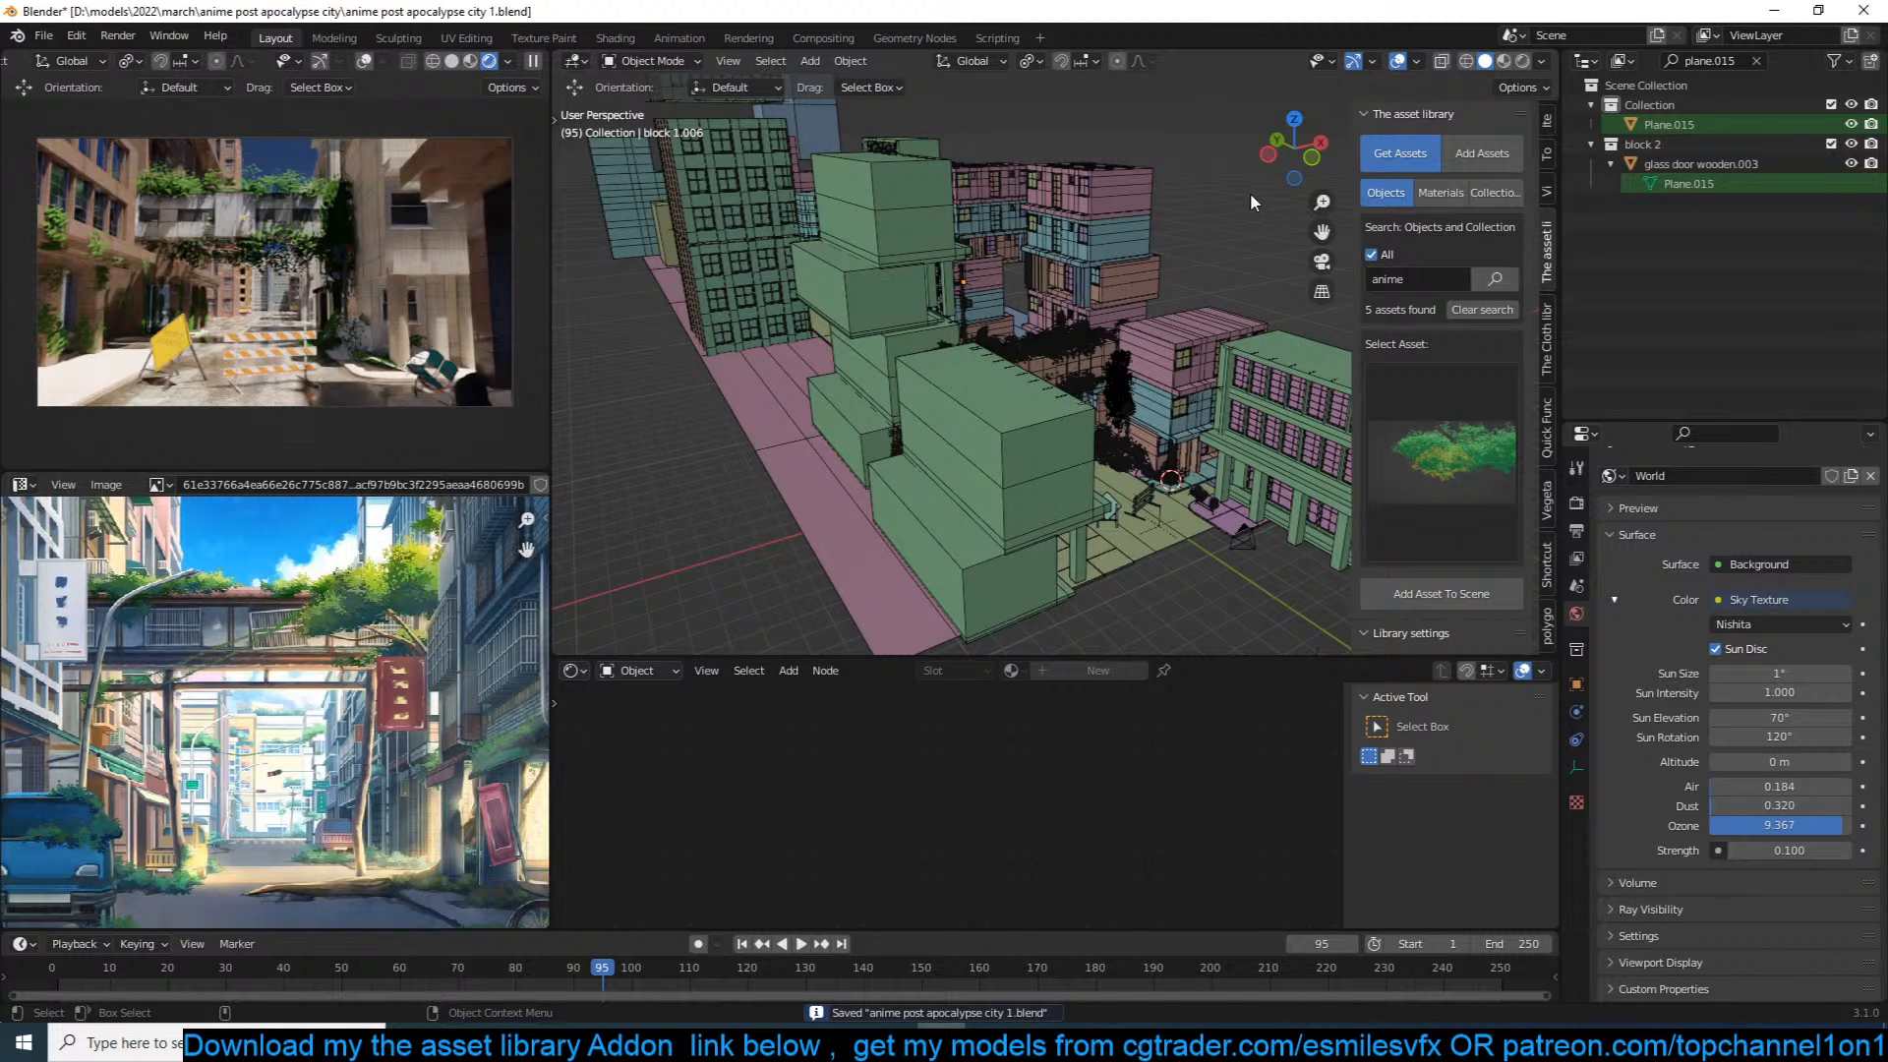
Step: Examine the foliage-covered bridge and the surrounding buildings from above the street, keeping the file saved
{"action": "scroll", "coordinate": [1131, 335], "scroll_direction": "up", "scroll_amount": 3}
{"action": "key", "text": "ctrl+s"}
{"action": "middle_click_drag", "start_coordinate": [1103, 413], "coordinate": [1078, 413]}
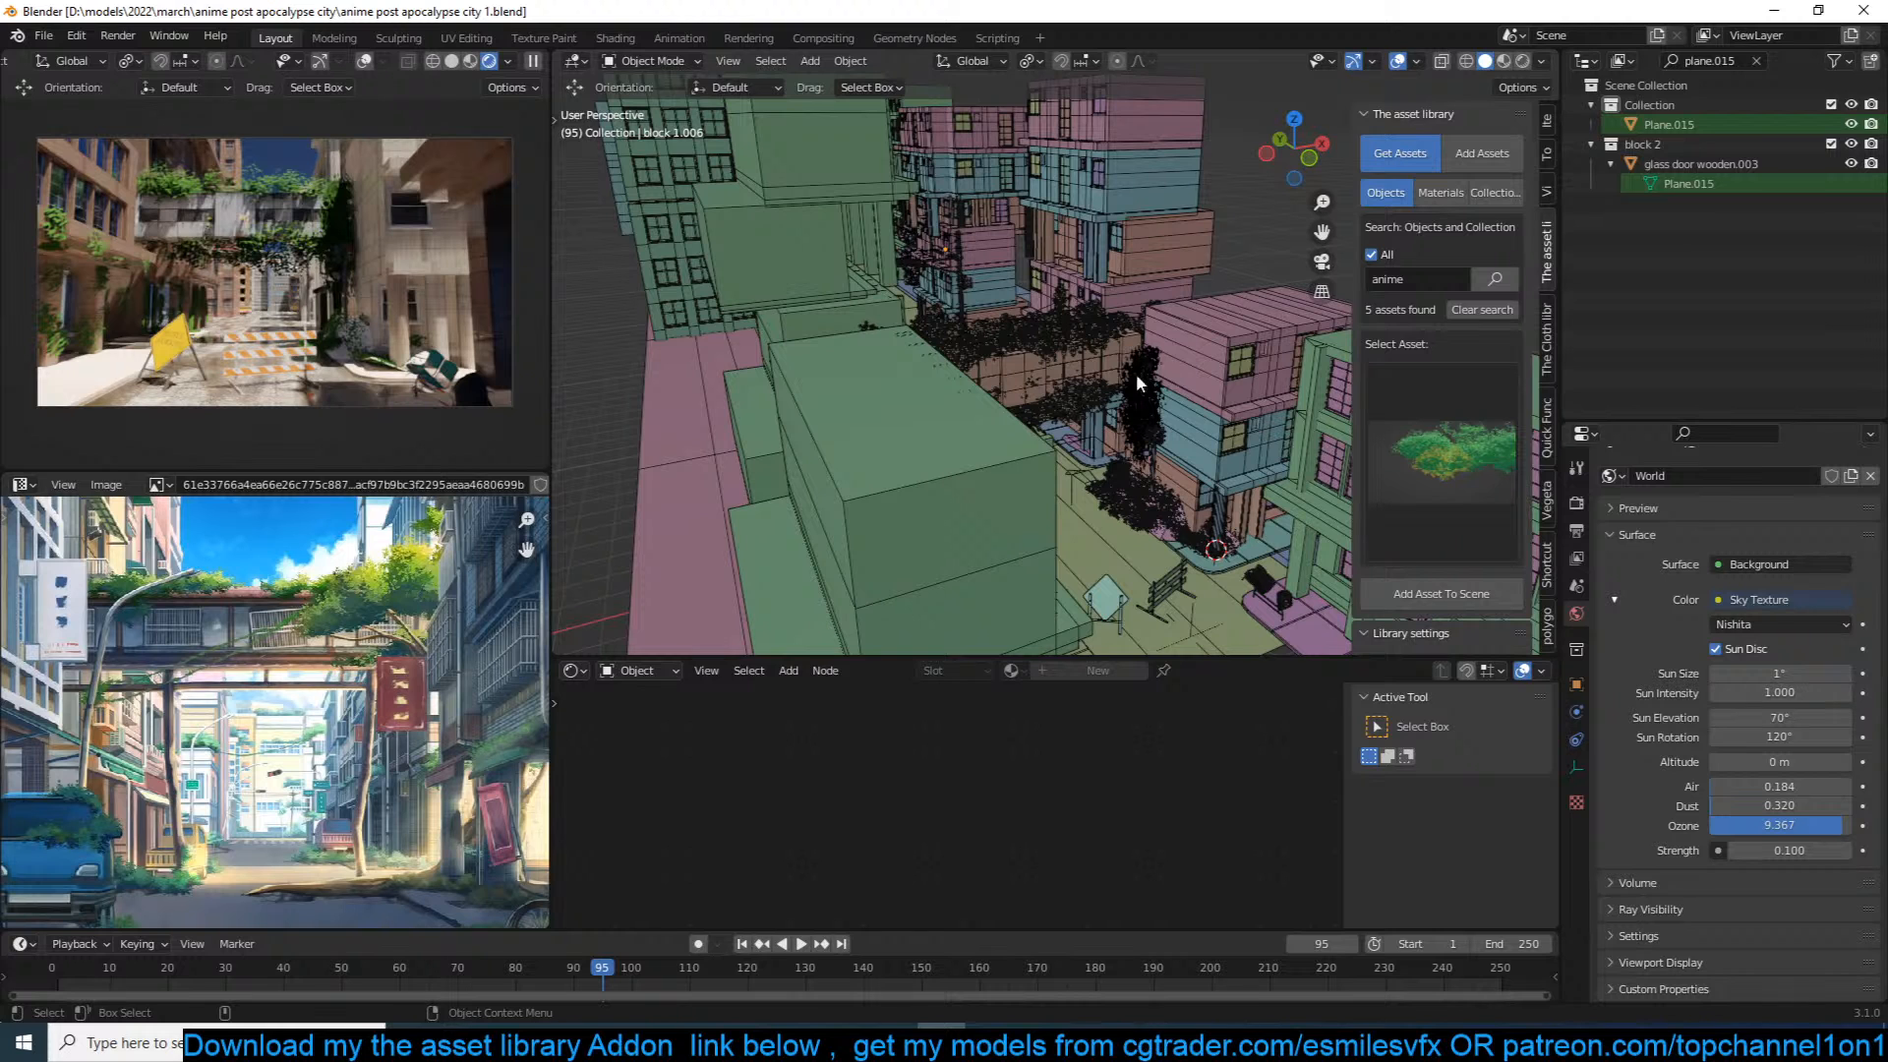
{"action": "left_click", "coordinate": [1202, 307]}
{"action": "key", "text": "ctrl+s"}
{"action": "left_click", "coordinate": [1229, 291]}
{"action": "middle_click_drag", "start_coordinate": [1229, 291], "coordinate": [1152, 337]}
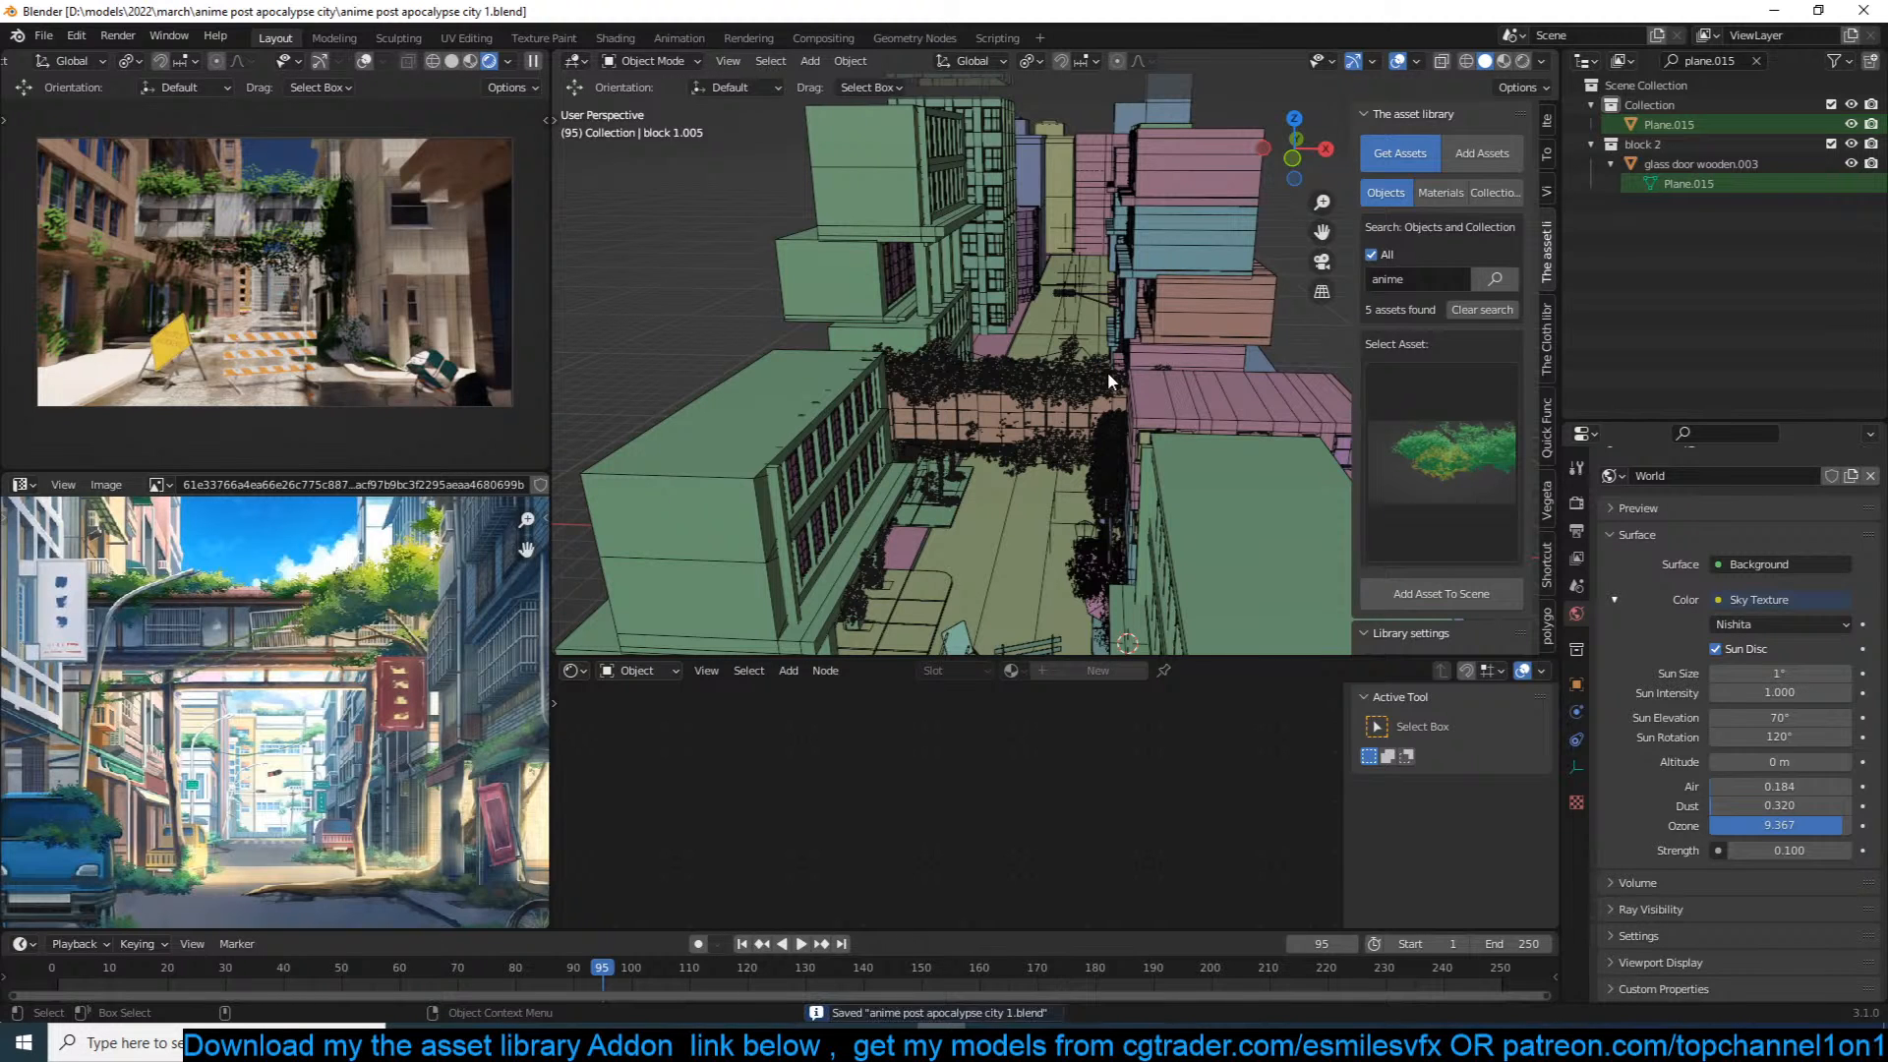
{"action": "scroll", "coordinate": [1107, 372], "scroll_direction": "up", "scroll_amount": 4}
{"action": "middle_click_drag", "start_coordinate": [1155, 368], "coordinate": [1044, 333]}
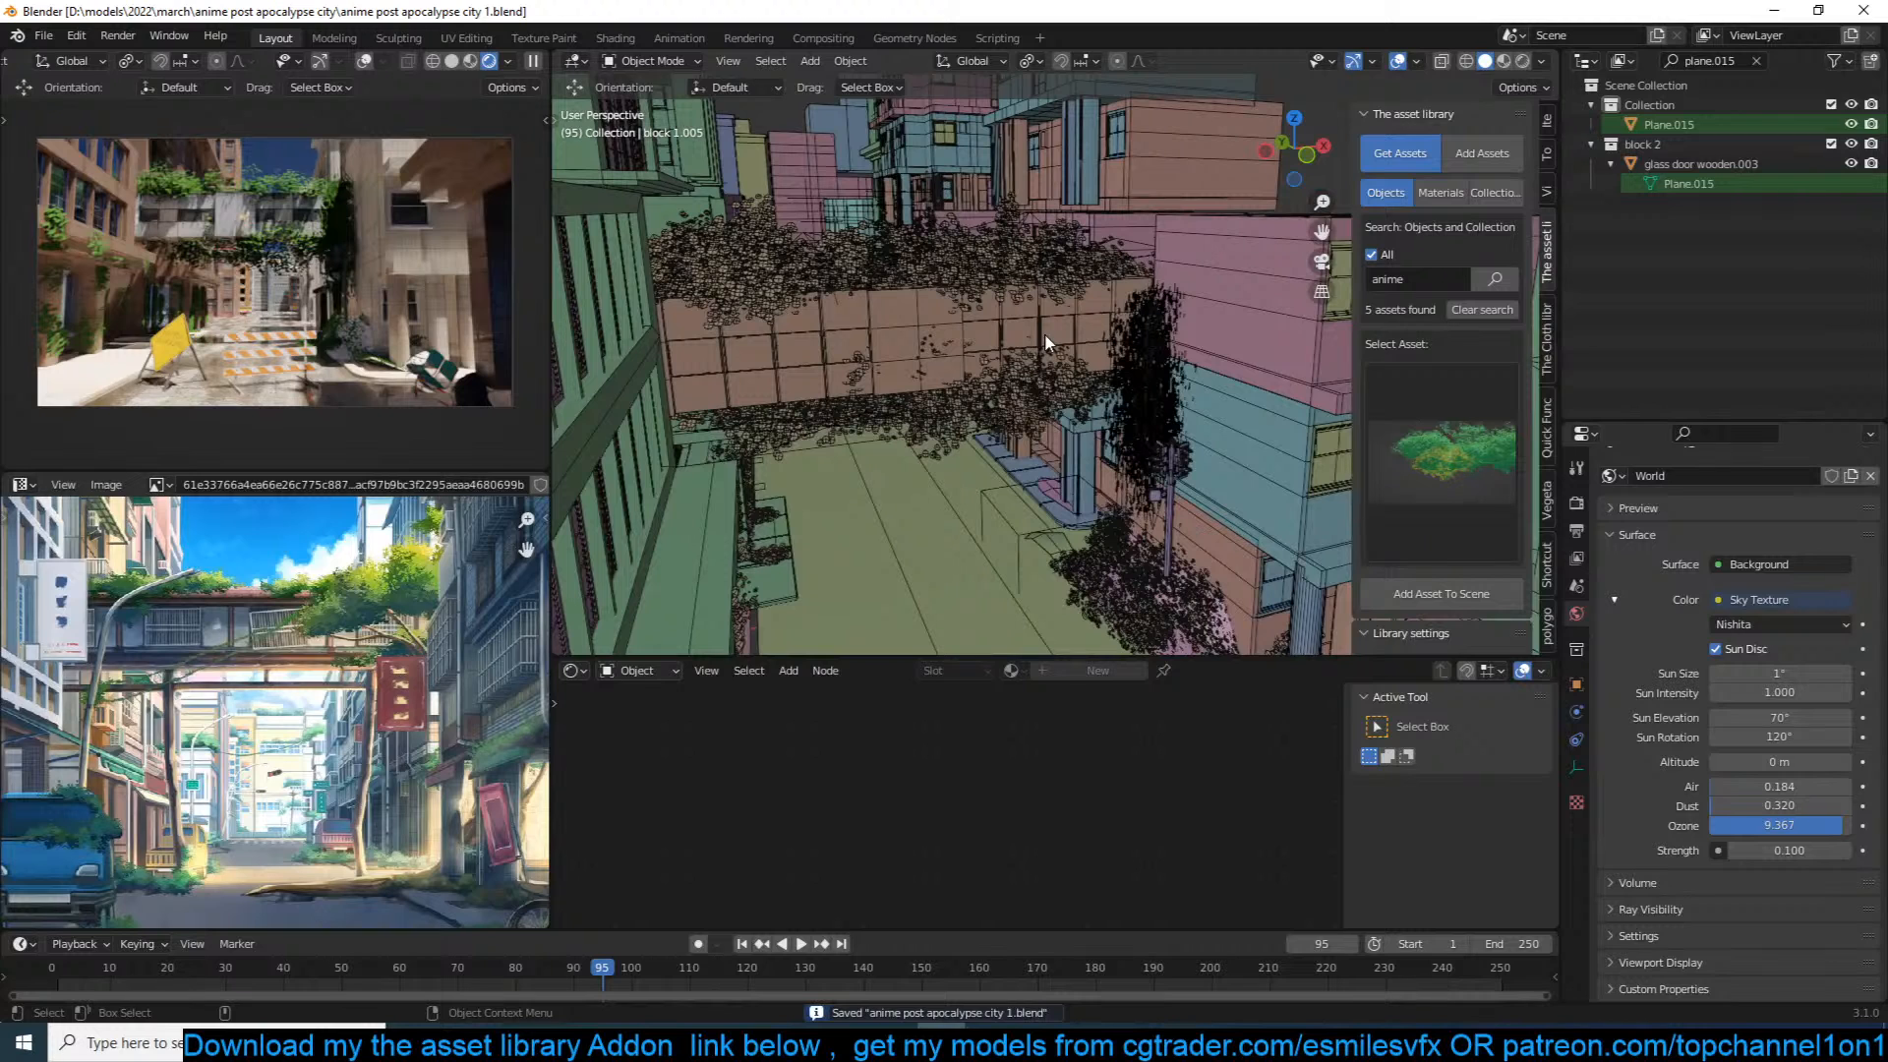
Step: Look through the add-ons available in the viewport sidebar and save the file
{"action": "scroll", "coordinate": [1519, 576], "scroll_direction": "down", "scroll_amount": 4}
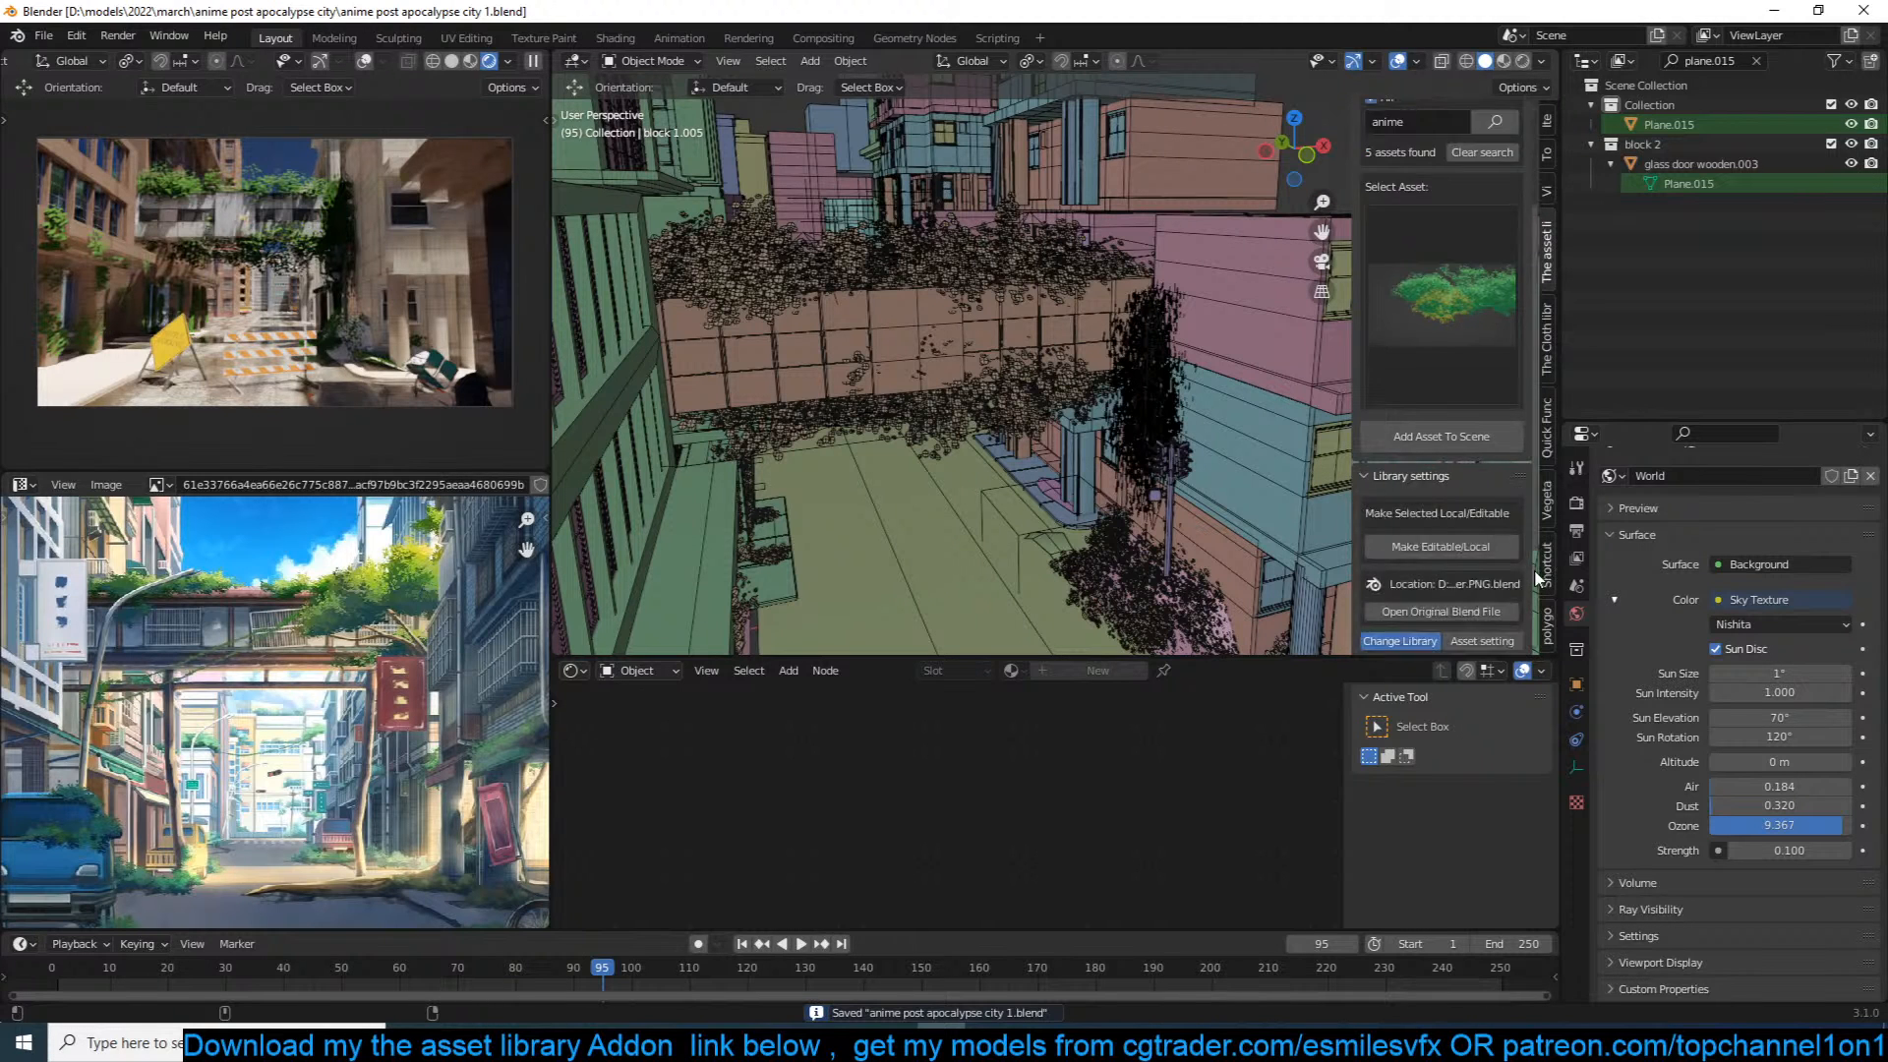
{"action": "scroll", "coordinate": [1536, 574], "scroll_direction": "down", "scroll_amount": 4}
{"action": "scroll", "coordinate": [1543, 587], "scroll_direction": "down", "scroll_amount": 4}
{"action": "scroll", "coordinate": [1544, 587], "scroll_direction": "up", "scroll_amount": 5}
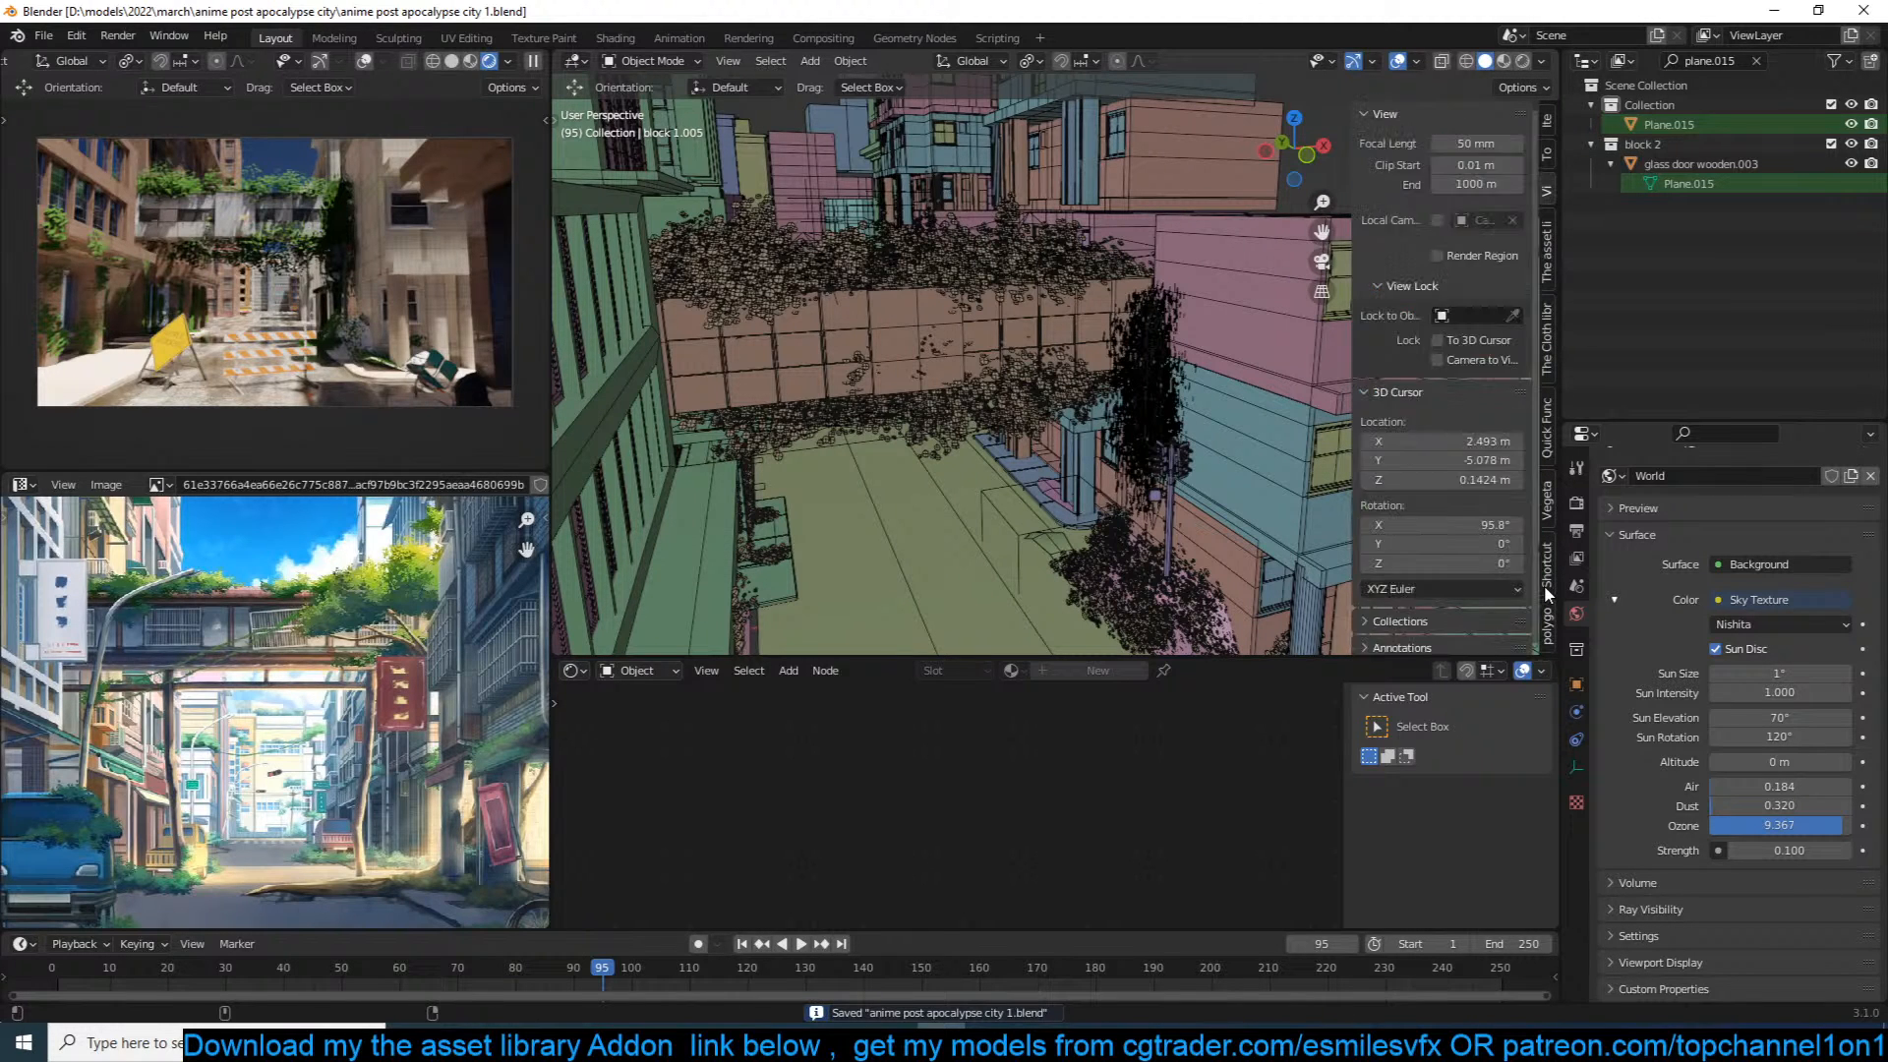
{"action": "scroll", "coordinate": [1544, 586], "scroll_direction": "down", "scroll_amount": 1}
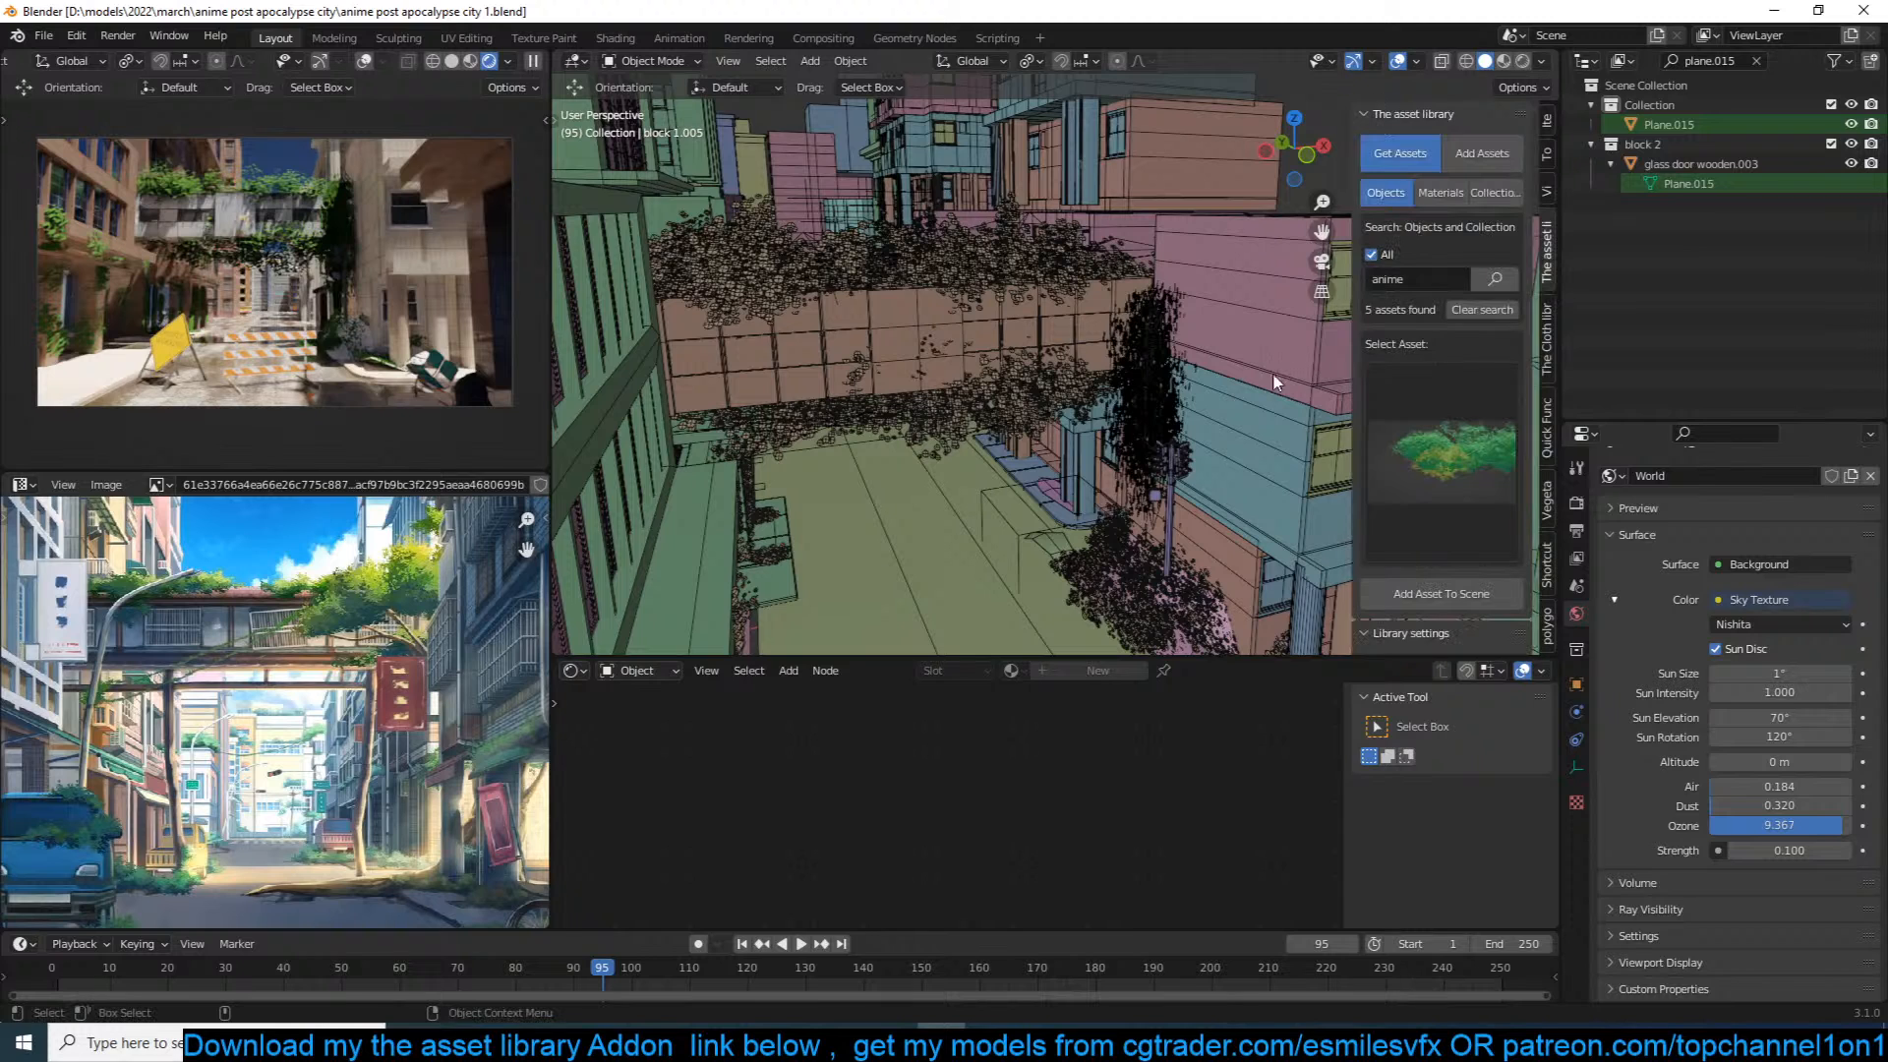
{"action": "scroll", "coordinate": [1087, 422], "scroll_direction": "down", "scroll_amount": 5}
{"action": "key", "text": "ctrl+s"}
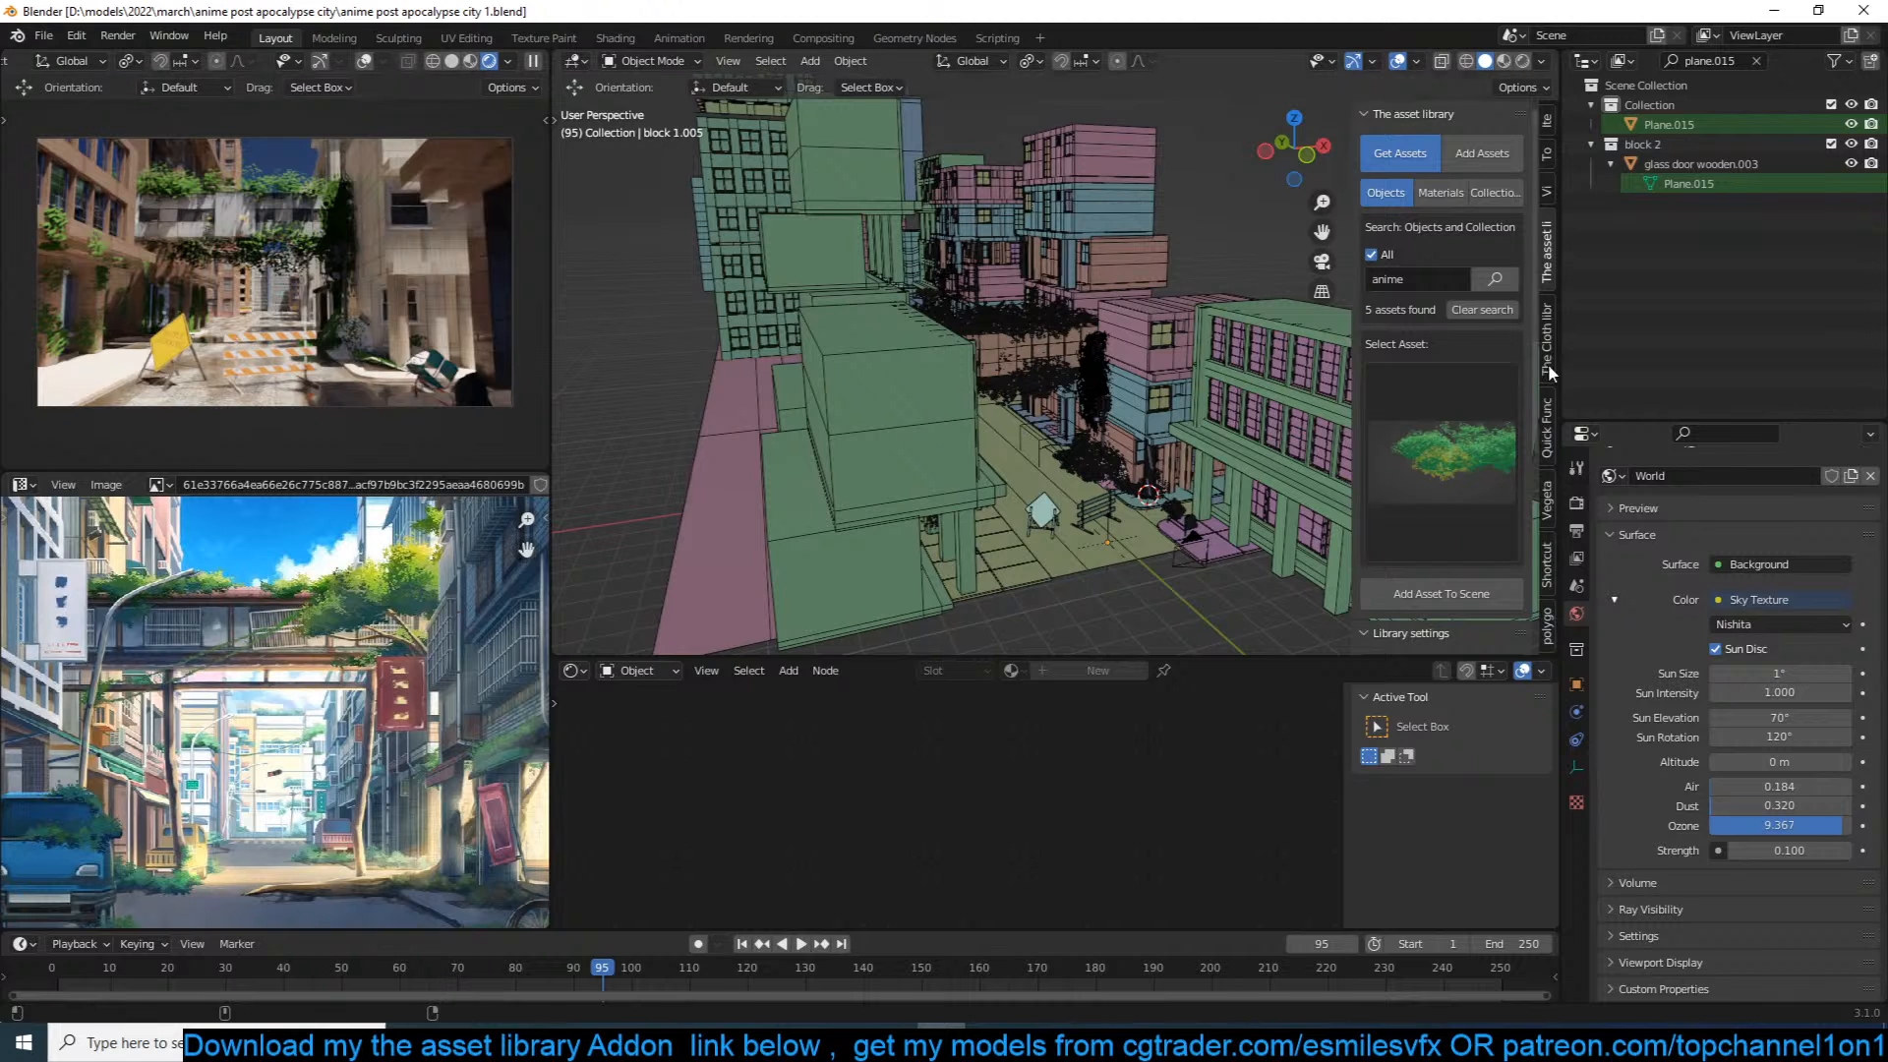
Step: Search the add-on preferences for "quick" and enable the Object: Quick decals add-on
{"action": "left_click", "coordinate": [81, 37]}
{"action": "left_click", "coordinate": [130, 321]}
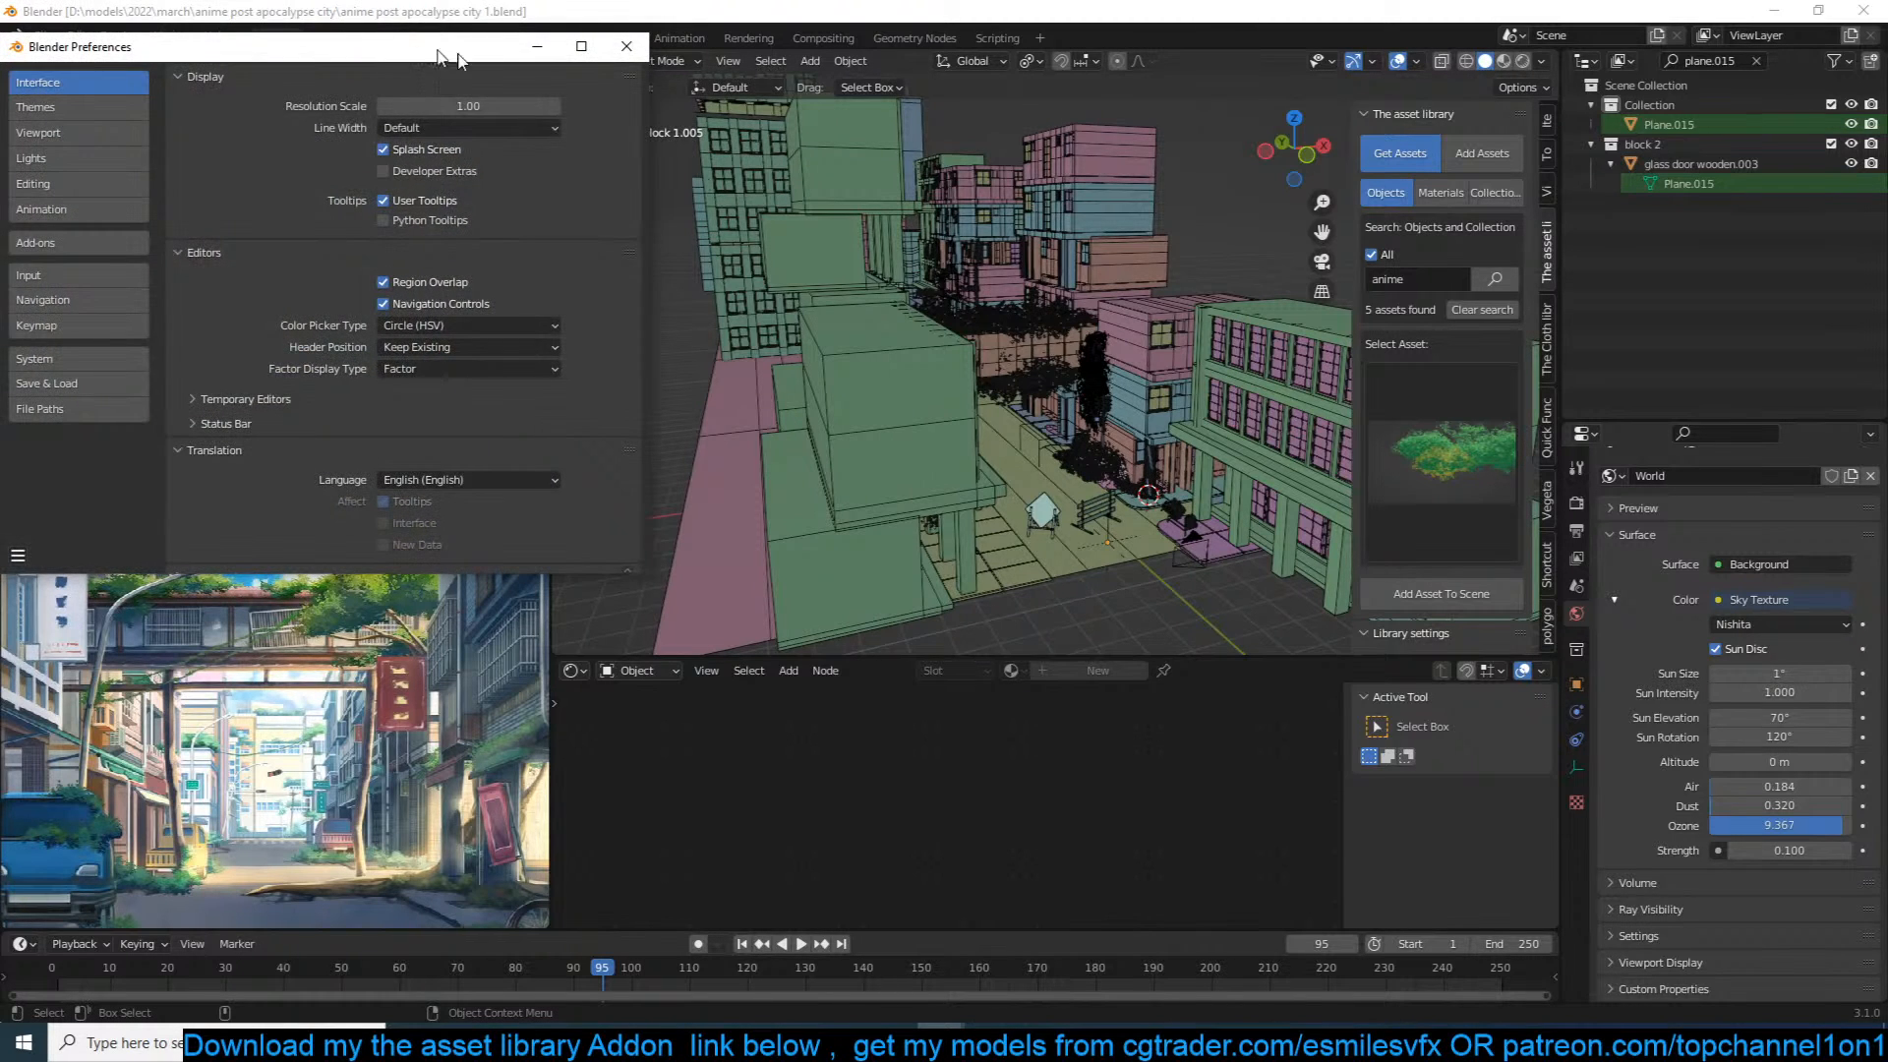
{"action": "left_click_drag", "start_coordinate": [406, 52], "coordinate": [950, 127]}
{"action": "left_click", "coordinate": [662, 318]}
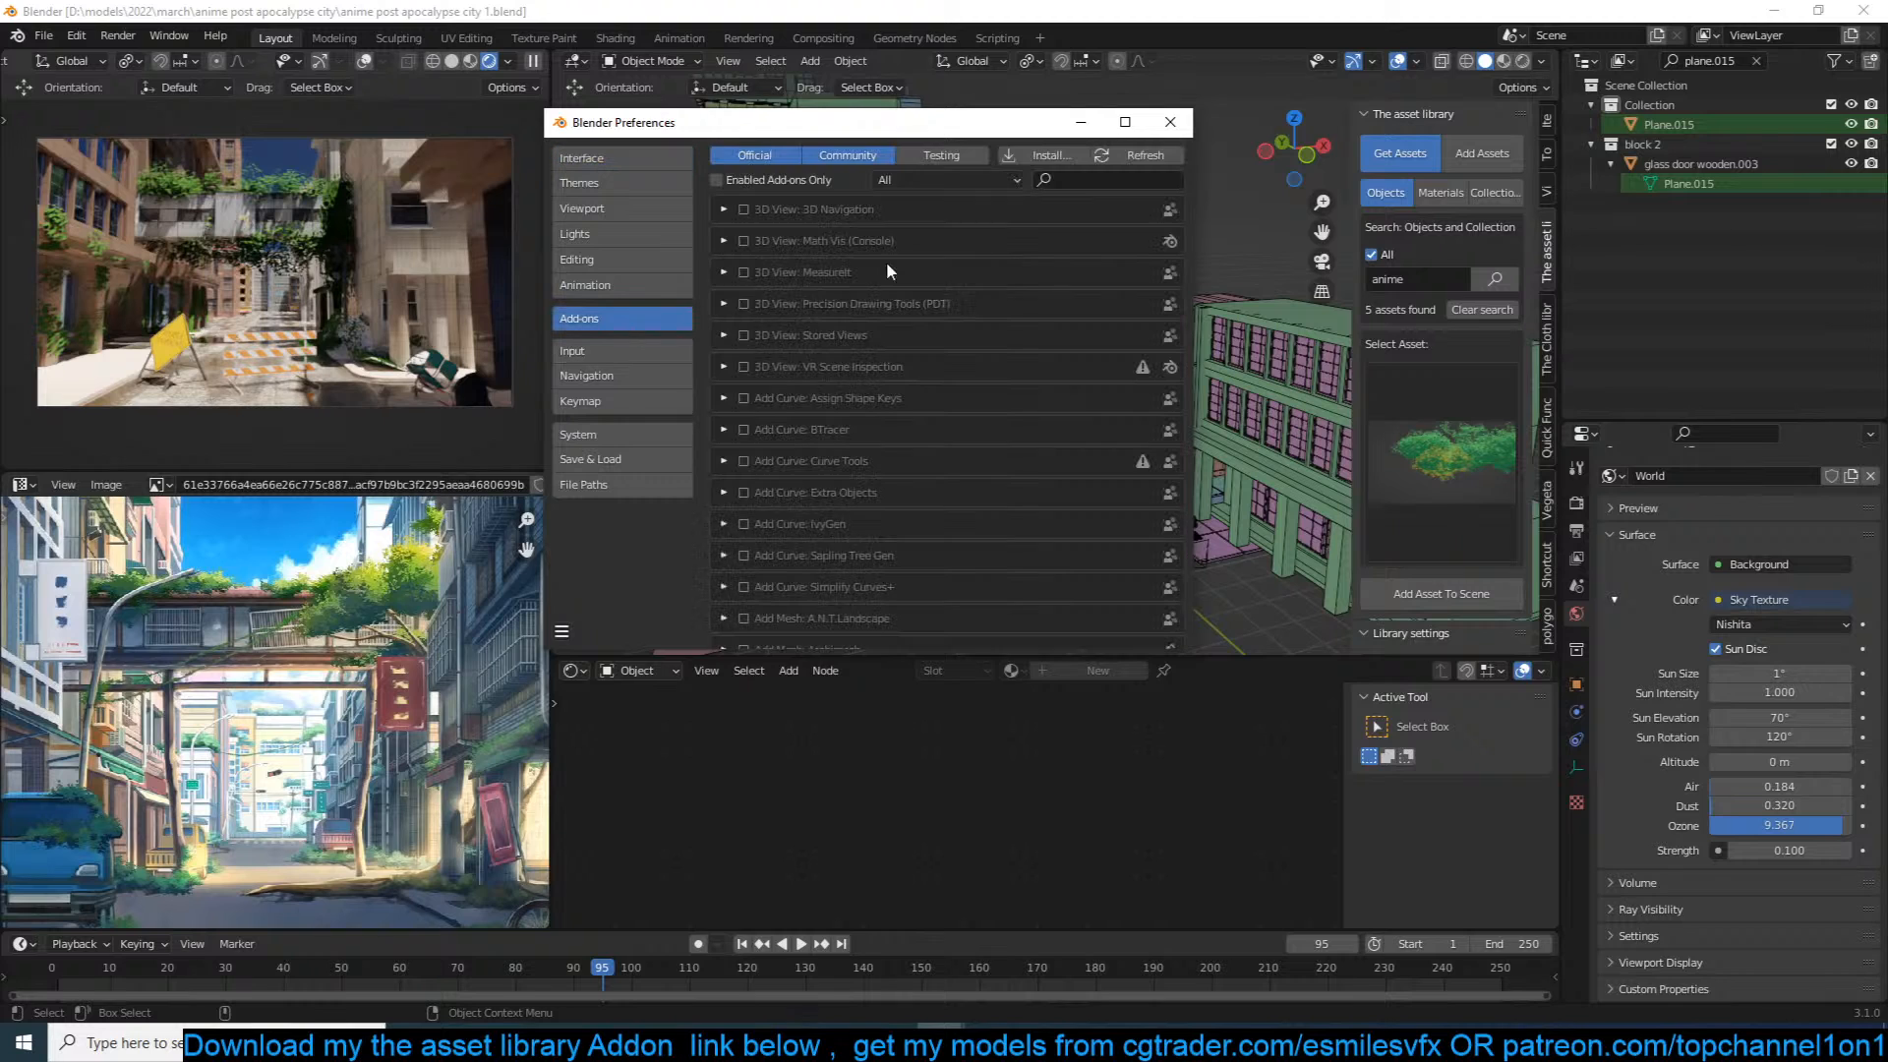
{"action": "type", "text": "text"}
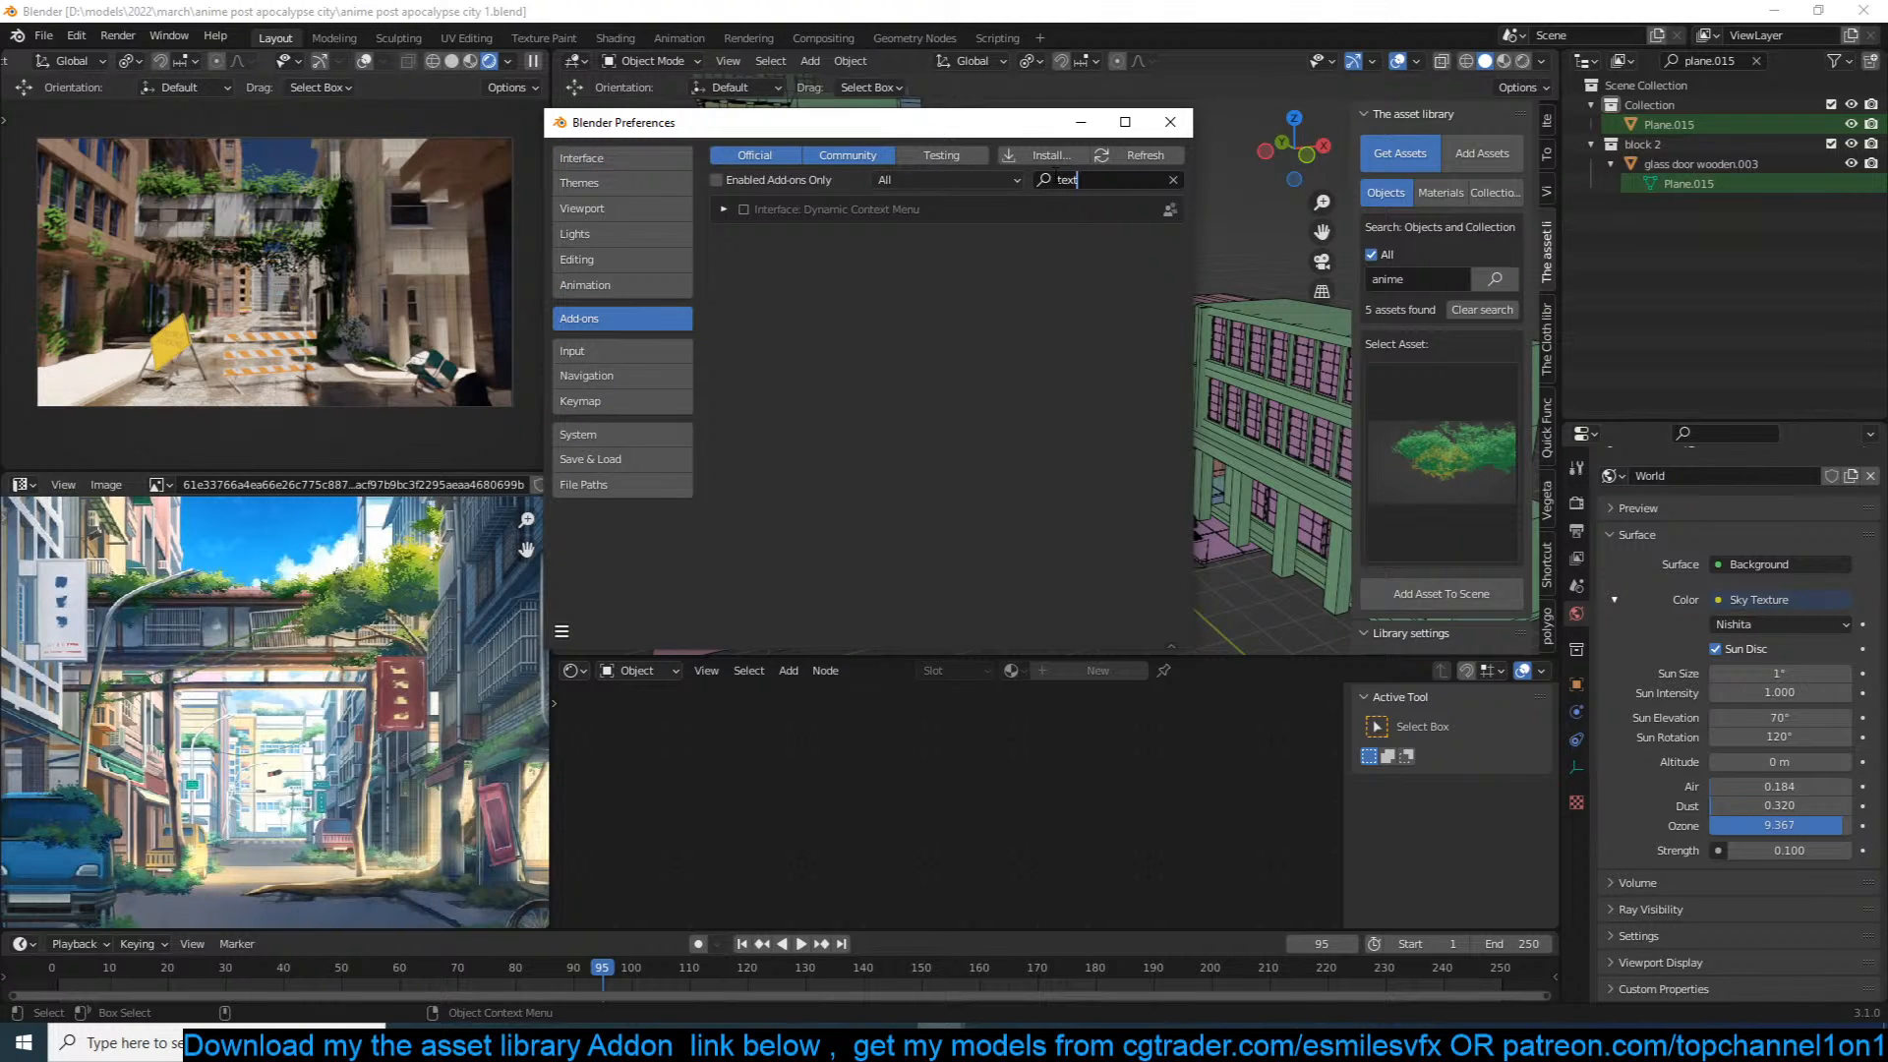
{"action": "type", "text": "ut"}
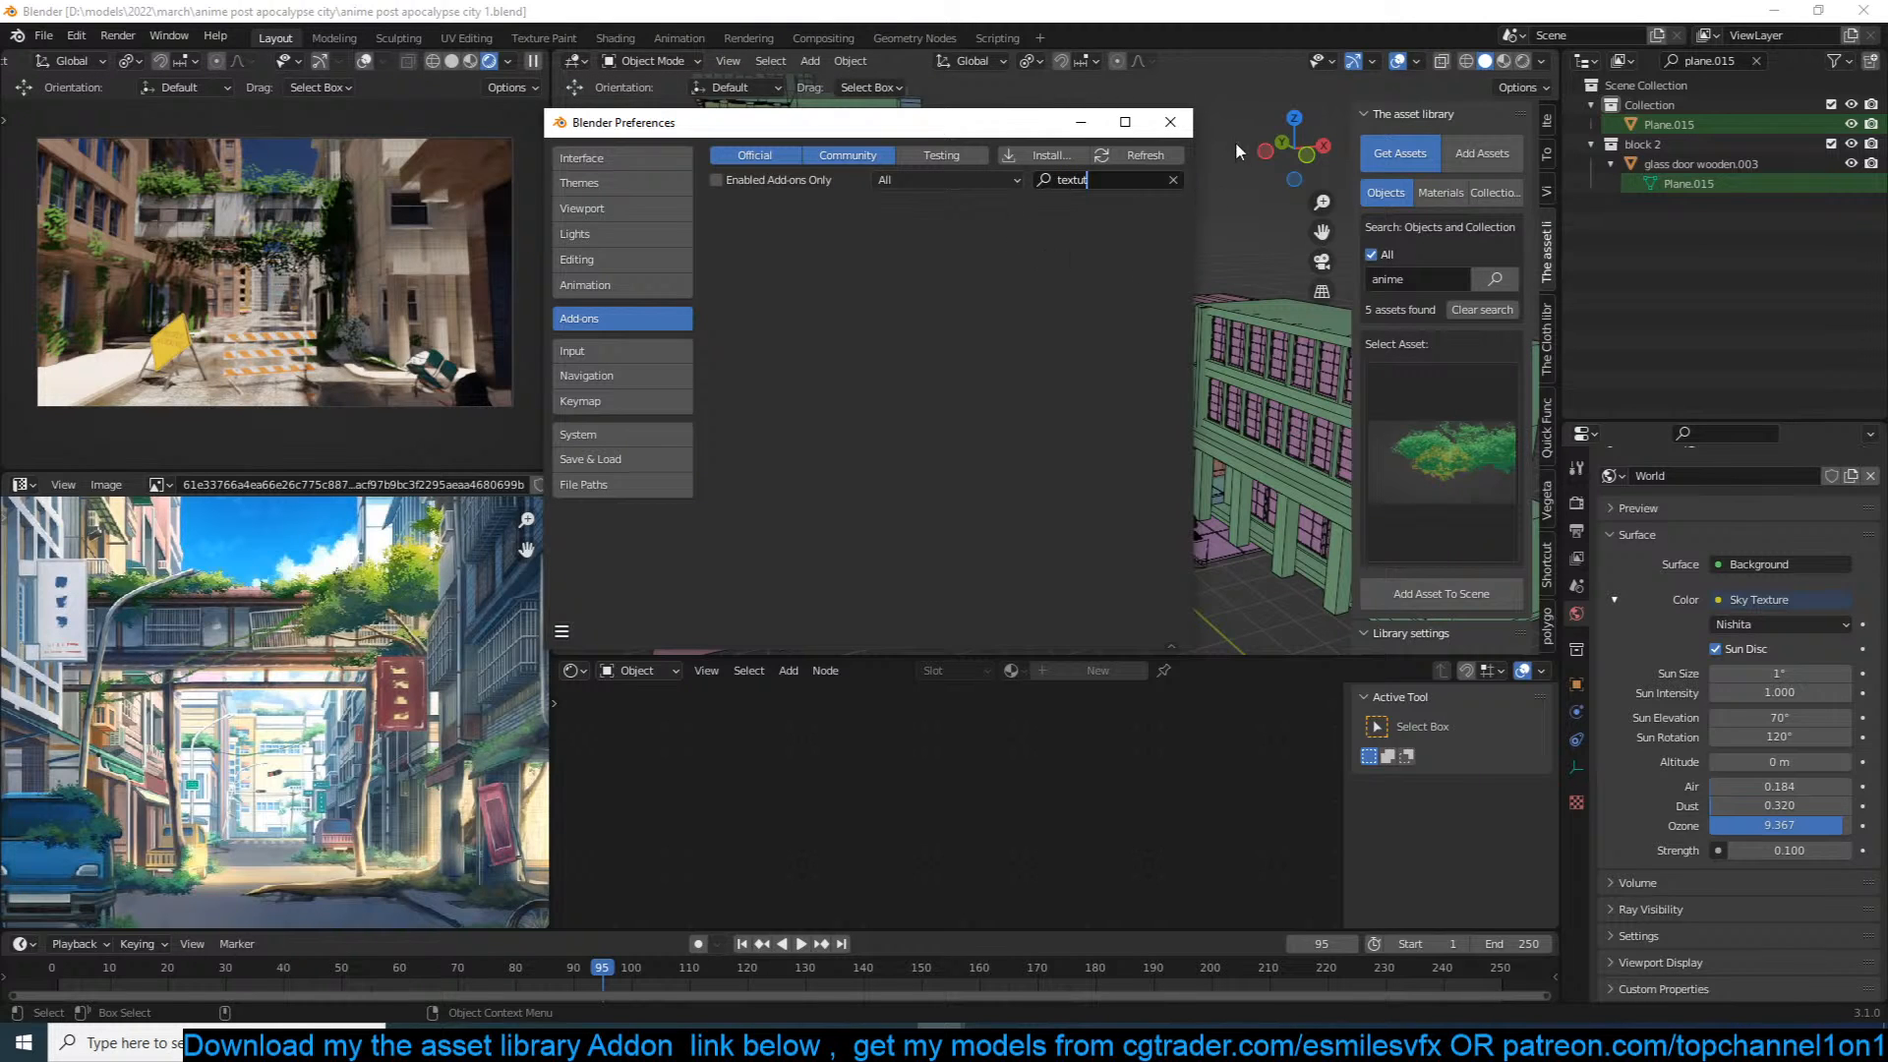
{"action": "key", "text": "ctrl+a"}
{"action": "type", "text": "quick"}
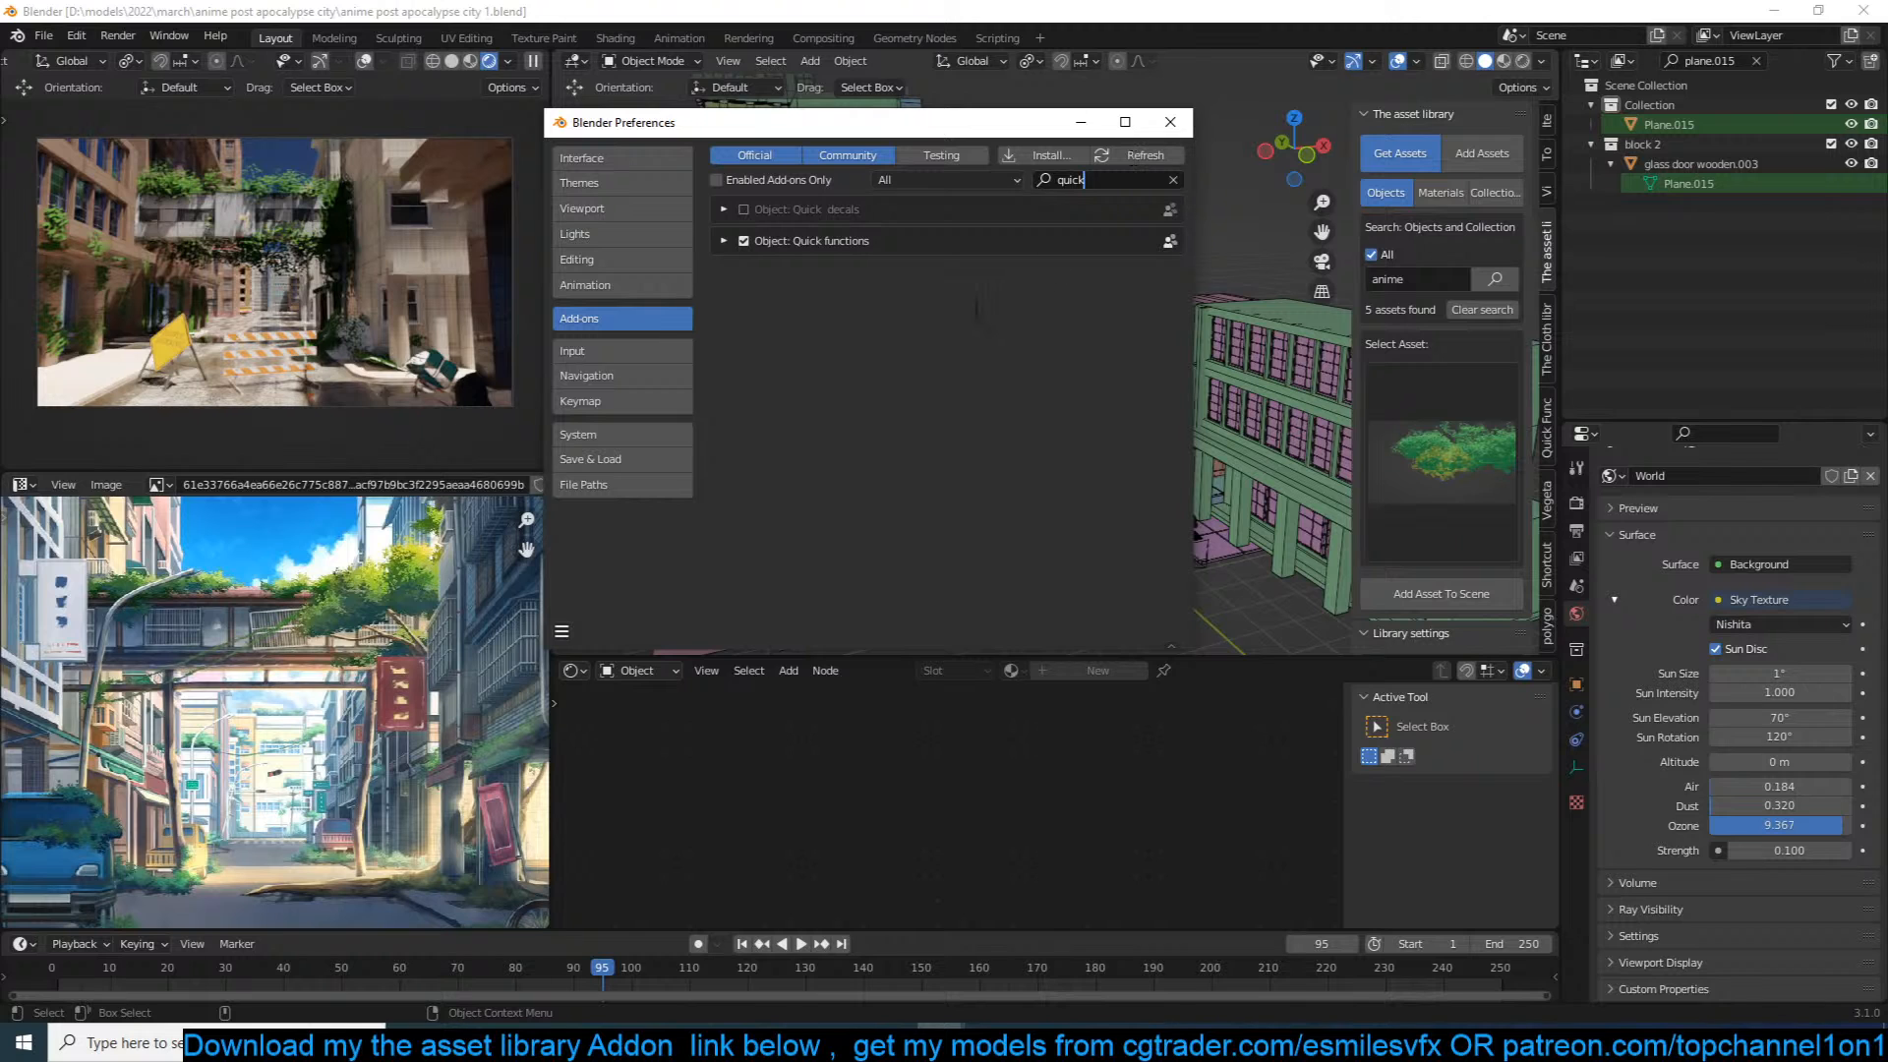
{"action": "left_click", "coordinate": [743, 210]}
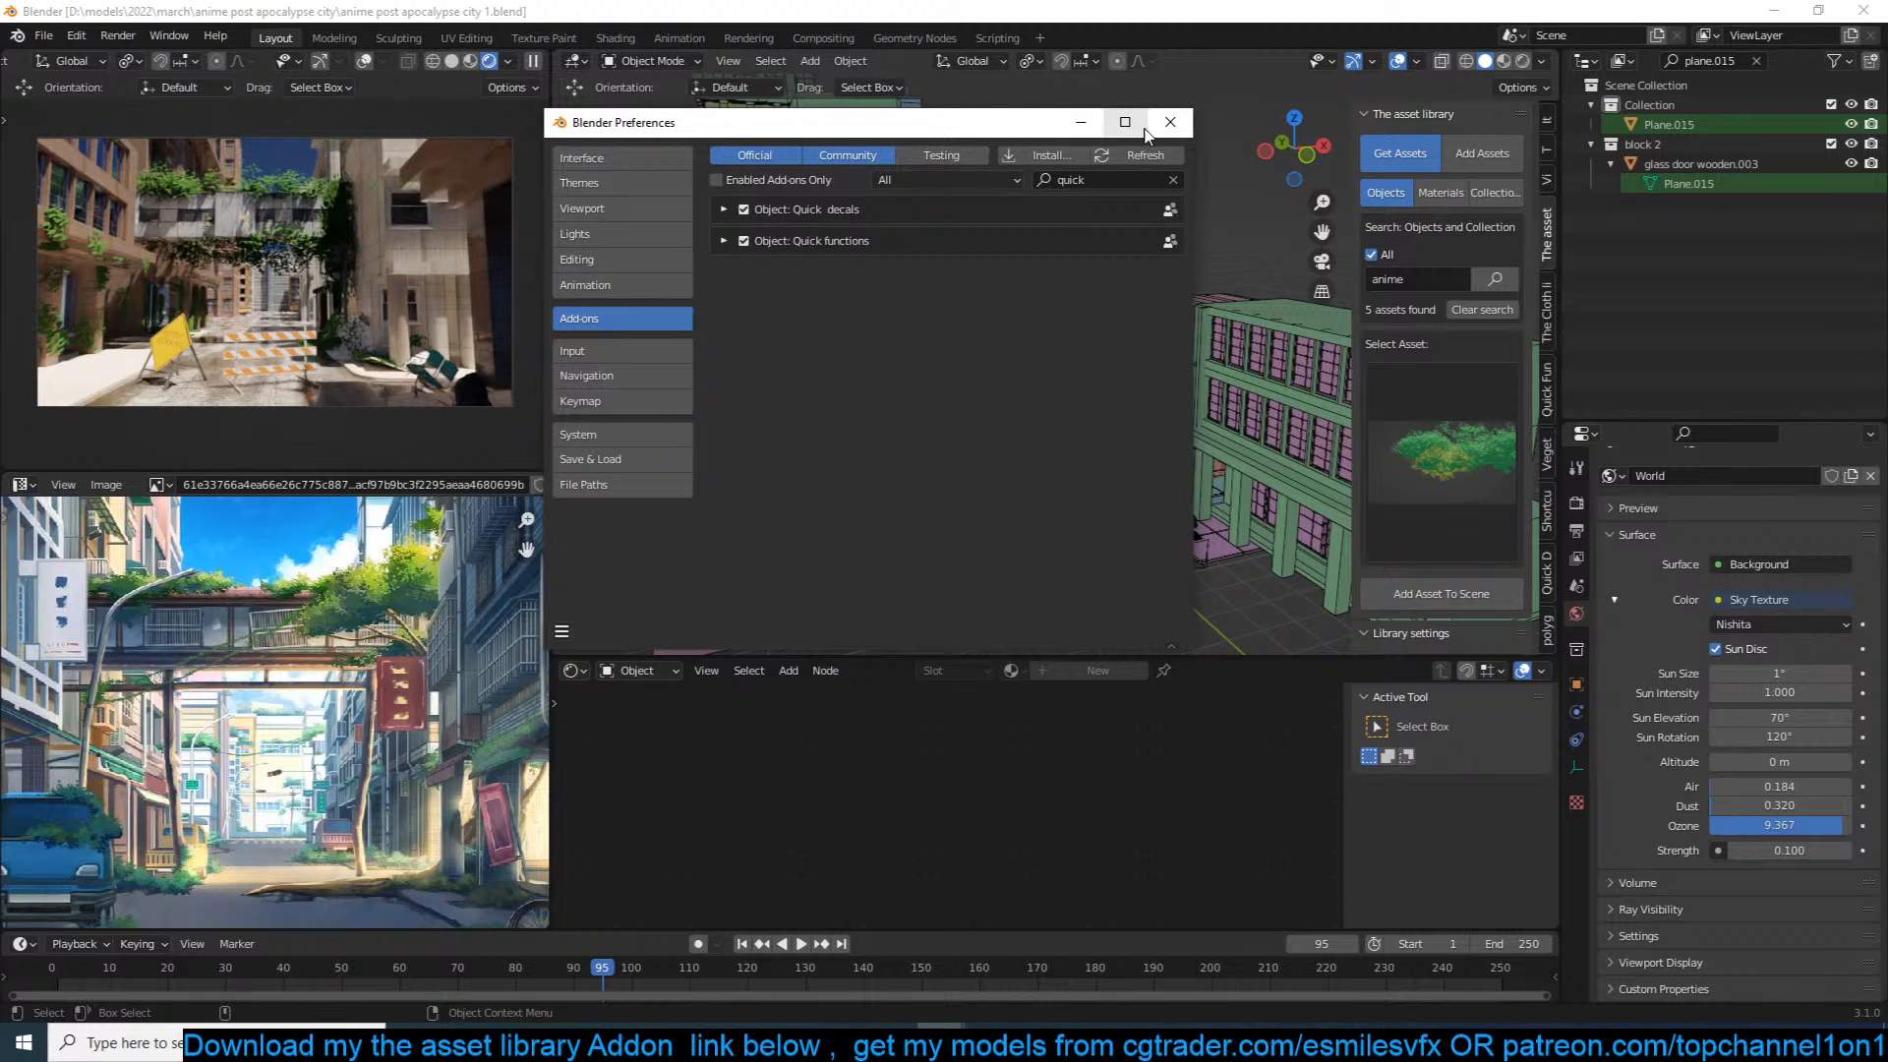
Step: Display the decal creation options for the viewport, save the file, and try Material Preview shading on the scene
{"action": "left_click", "coordinate": [1170, 122]}
{"action": "left_click", "coordinate": [1546, 573]}
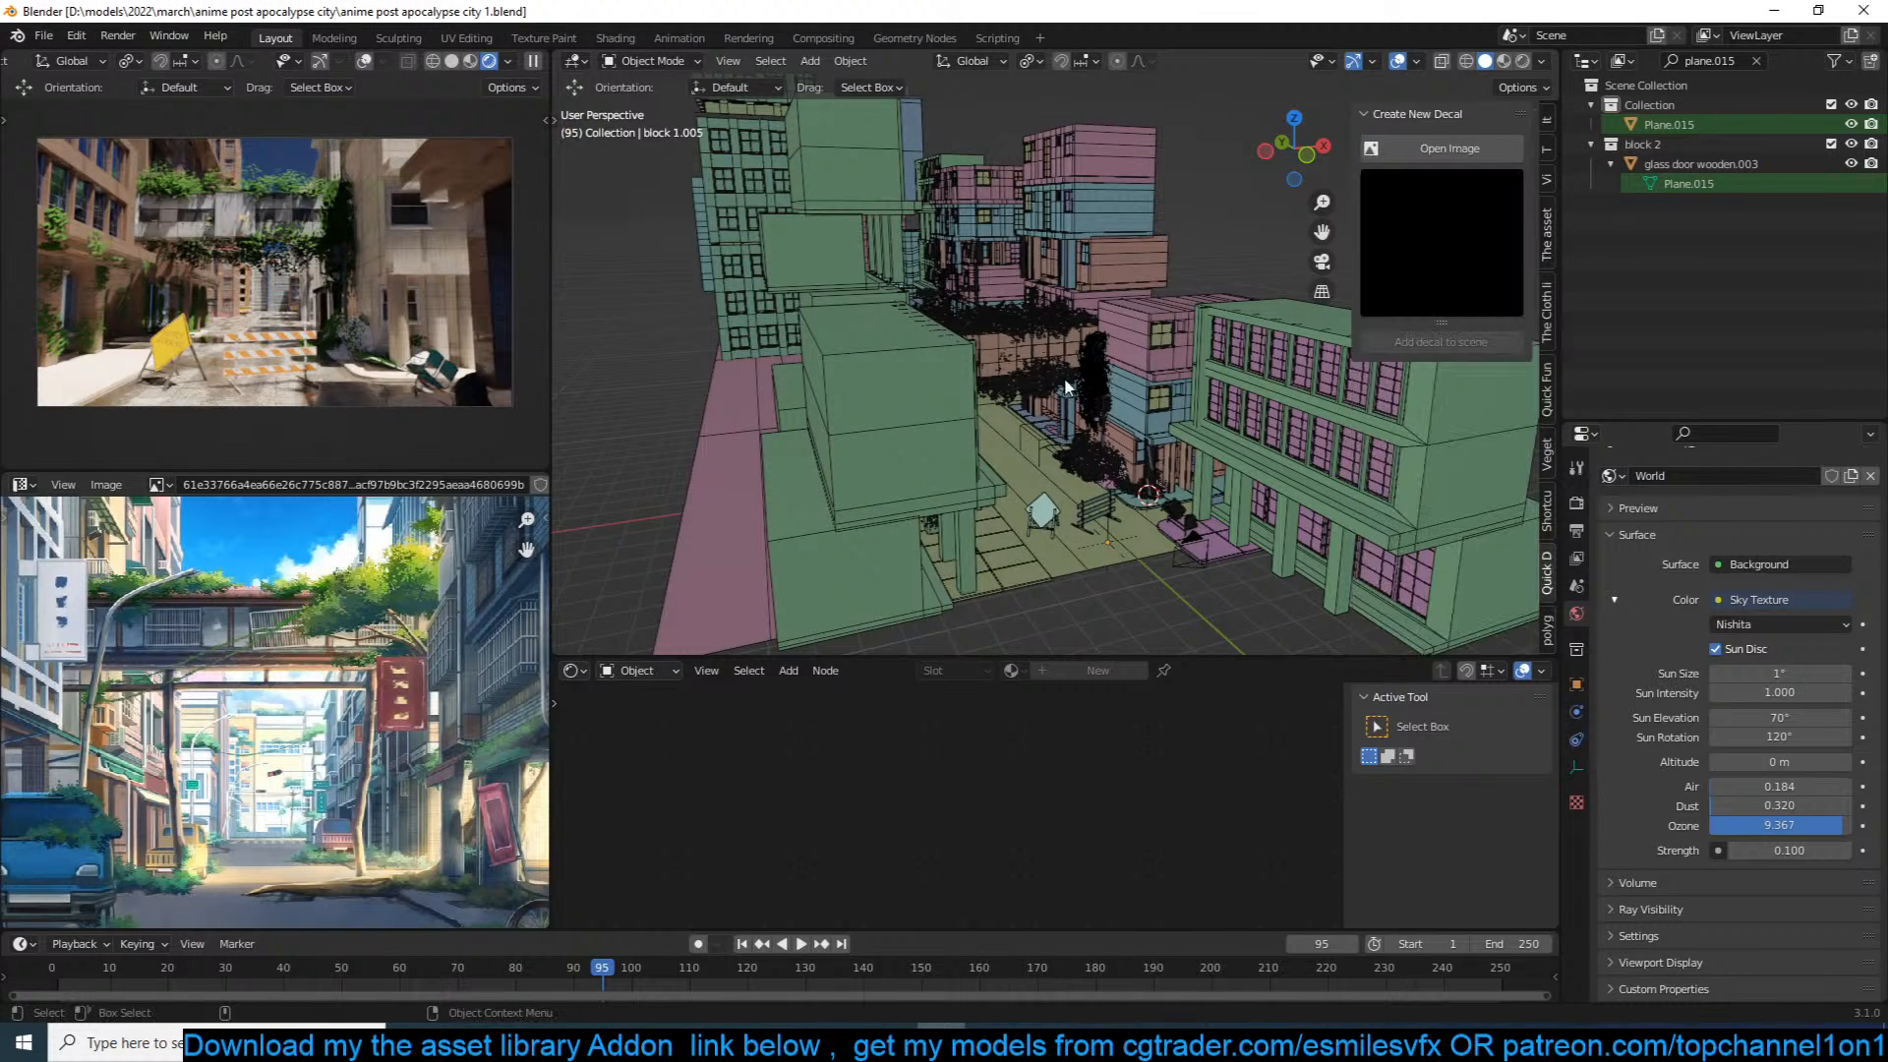
{"action": "middle_click_drag", "start_coordinate": [1322, 293], "coordinate": [1199, 307]}
{"action": "key", "text": "ctrl+s"}
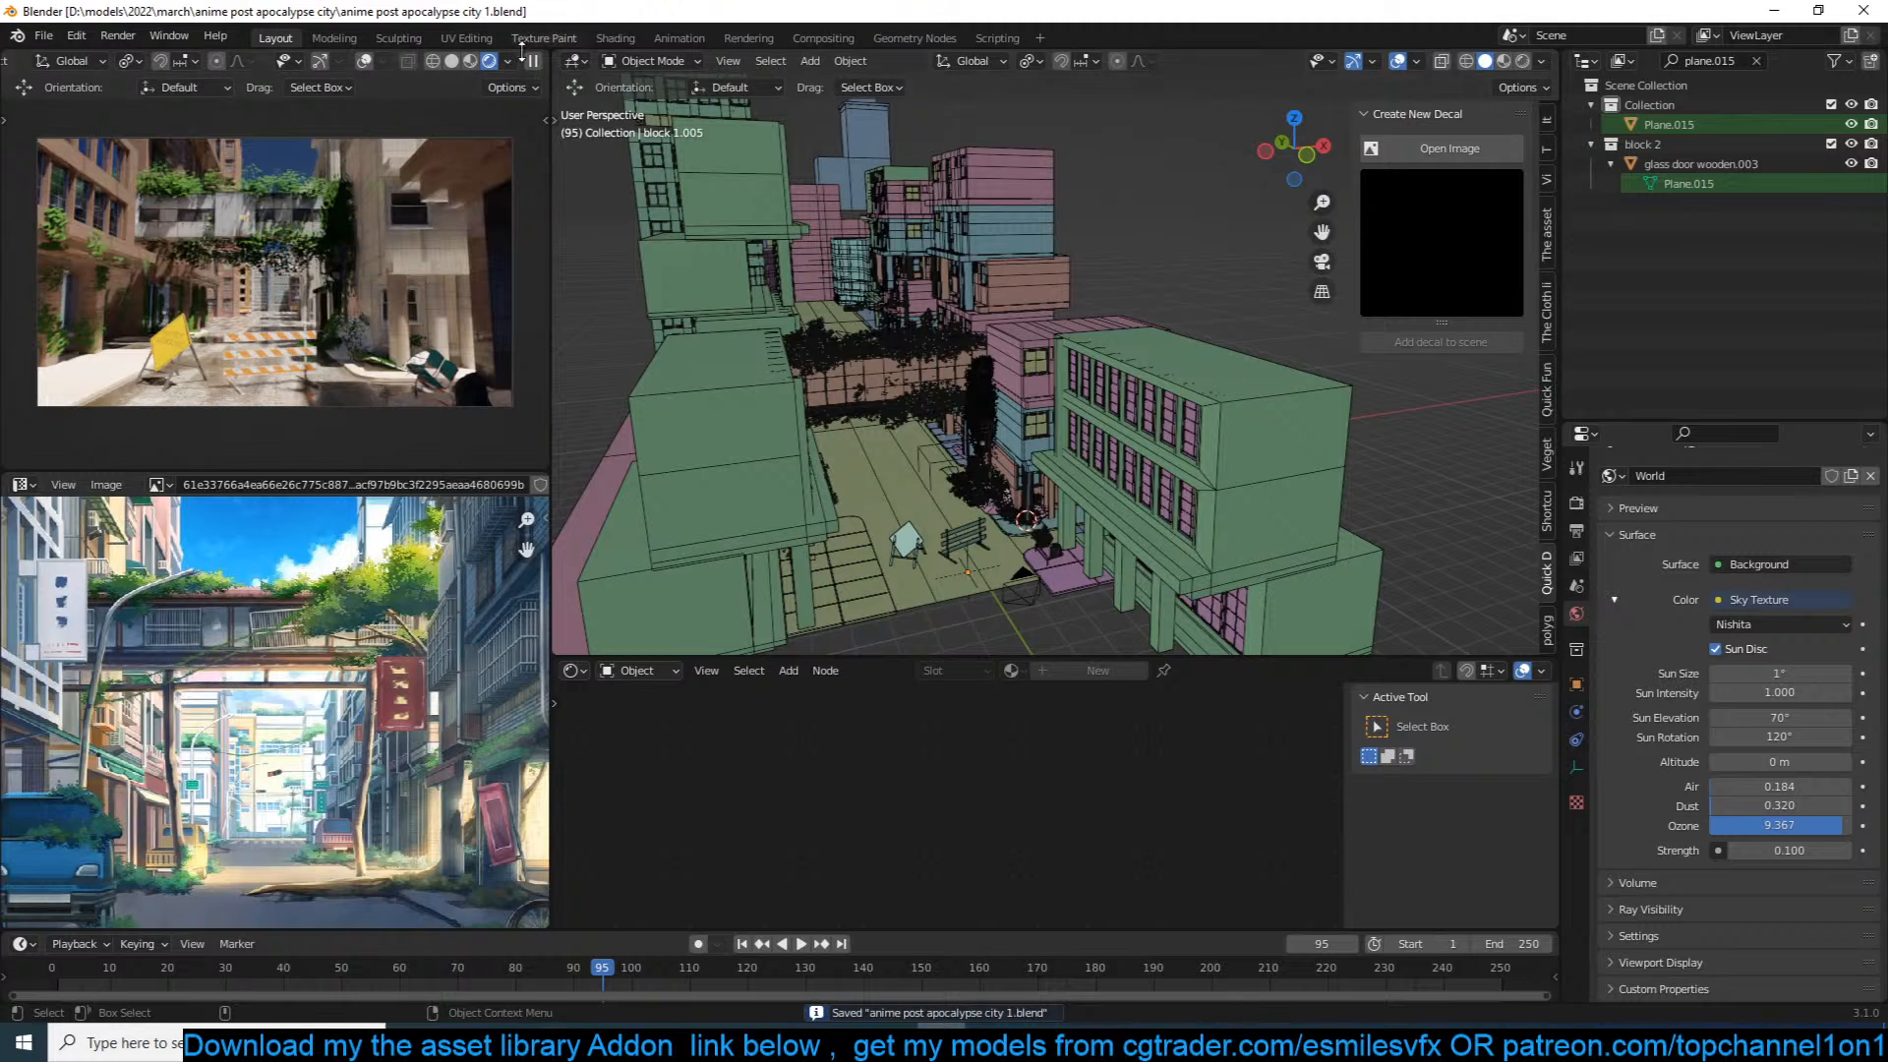
{"action": "left_click", "coordinate": [1503, 61]}
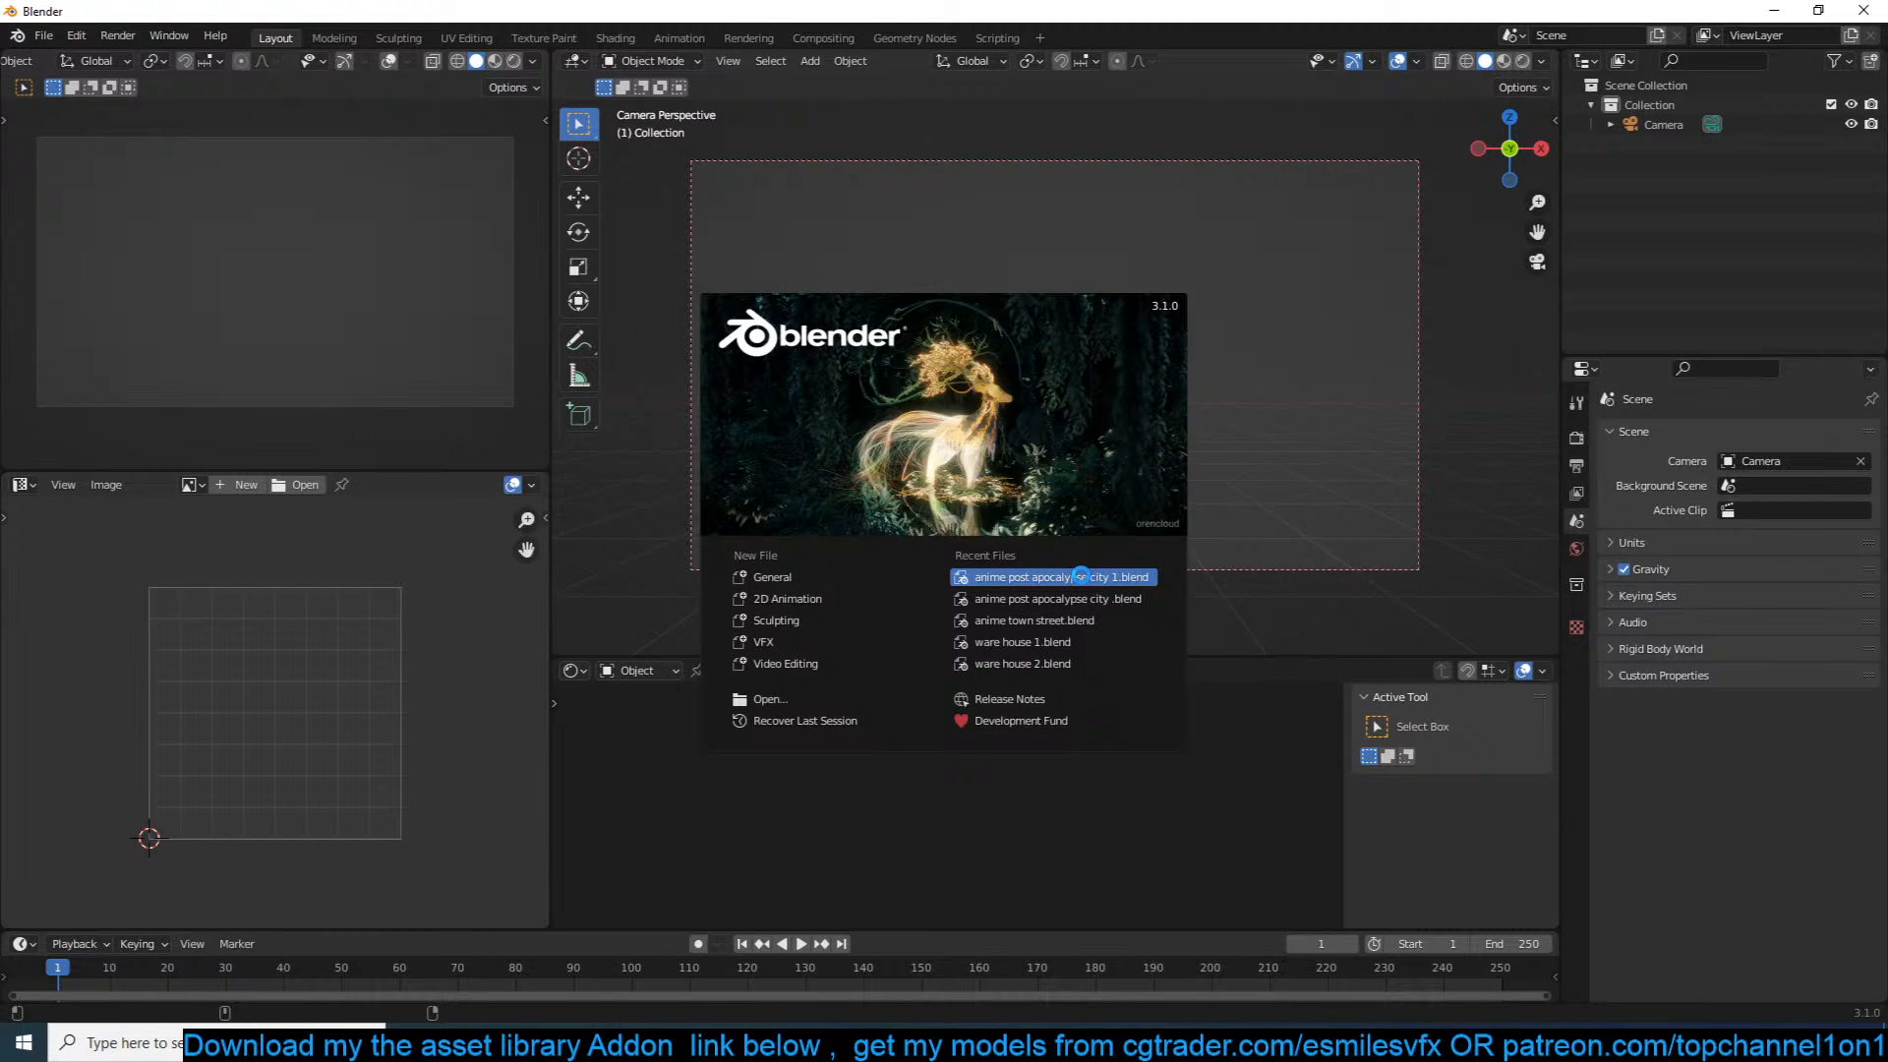
Step: Reopen the recent file "anime post apocalypse city 1.blend" and set the camera viewport to Rendered shading, pausing its render
{"action": "left_click", "coordinate": [1081, 576]}
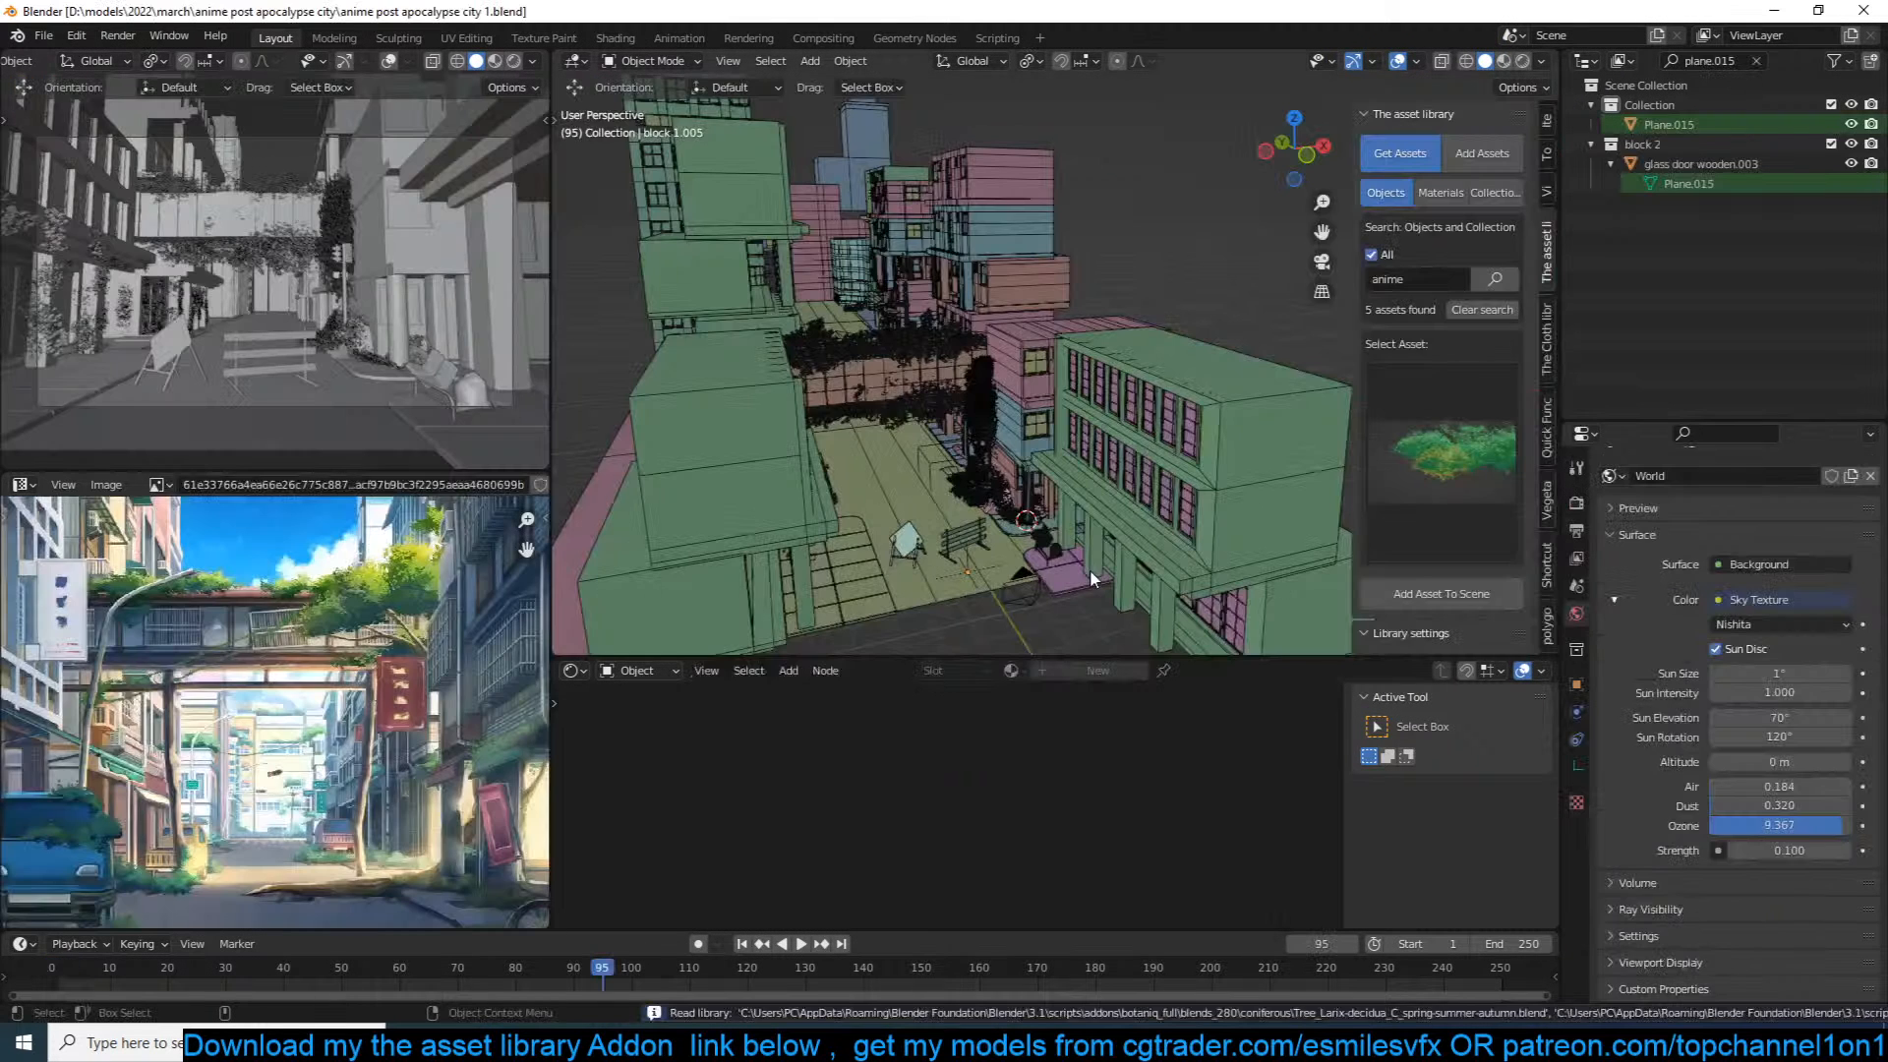
{"action": "left_click", "coordinate": [514, 61]}
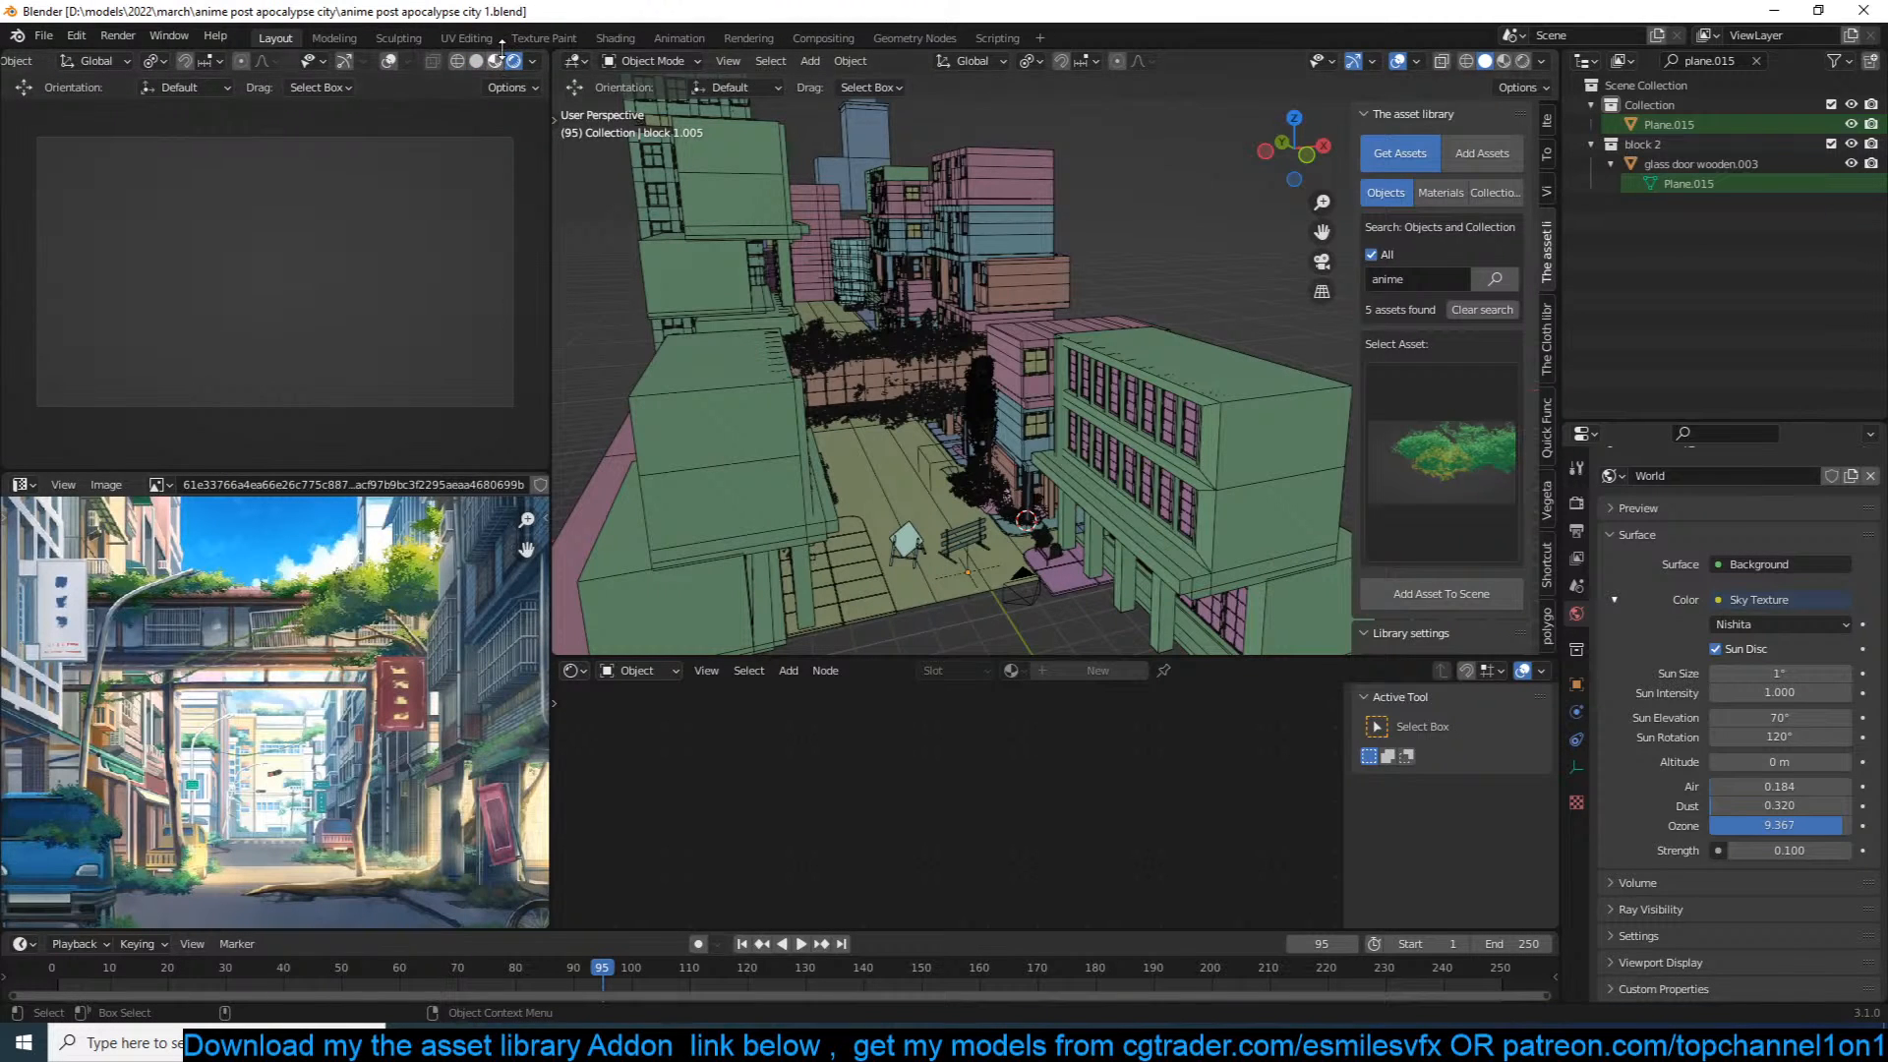
{"action": "scroll", "coordinate": [514, 61], "scroll_direction": "down", "scroll_amount": 1}
{"action": "left_click", "coordinate": [530, 62]}
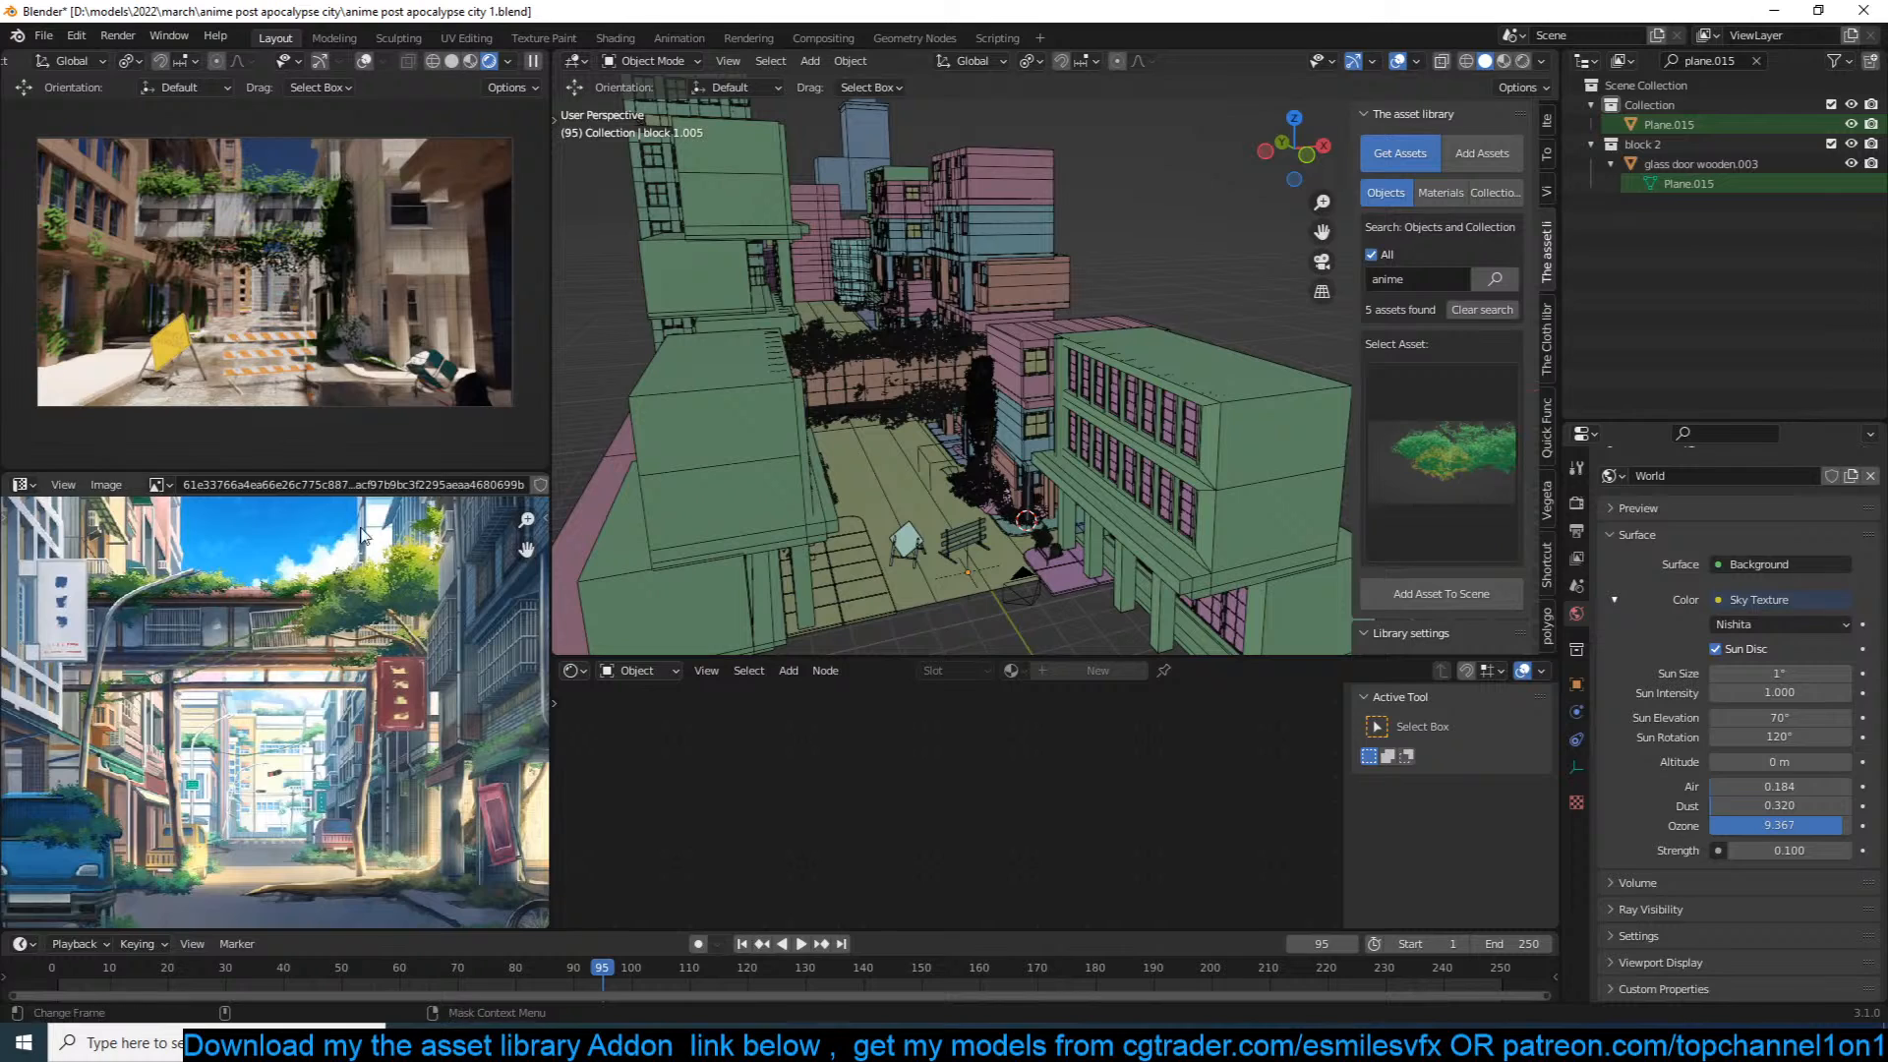
Step: Stretch the hanging foliage on the building corner beside the bridge along the Y axis so it covers more of the wall
{"action": "left_click", "coordinate": [1089, 364]}
{"action": "key", "text": "KP_Decimal"}
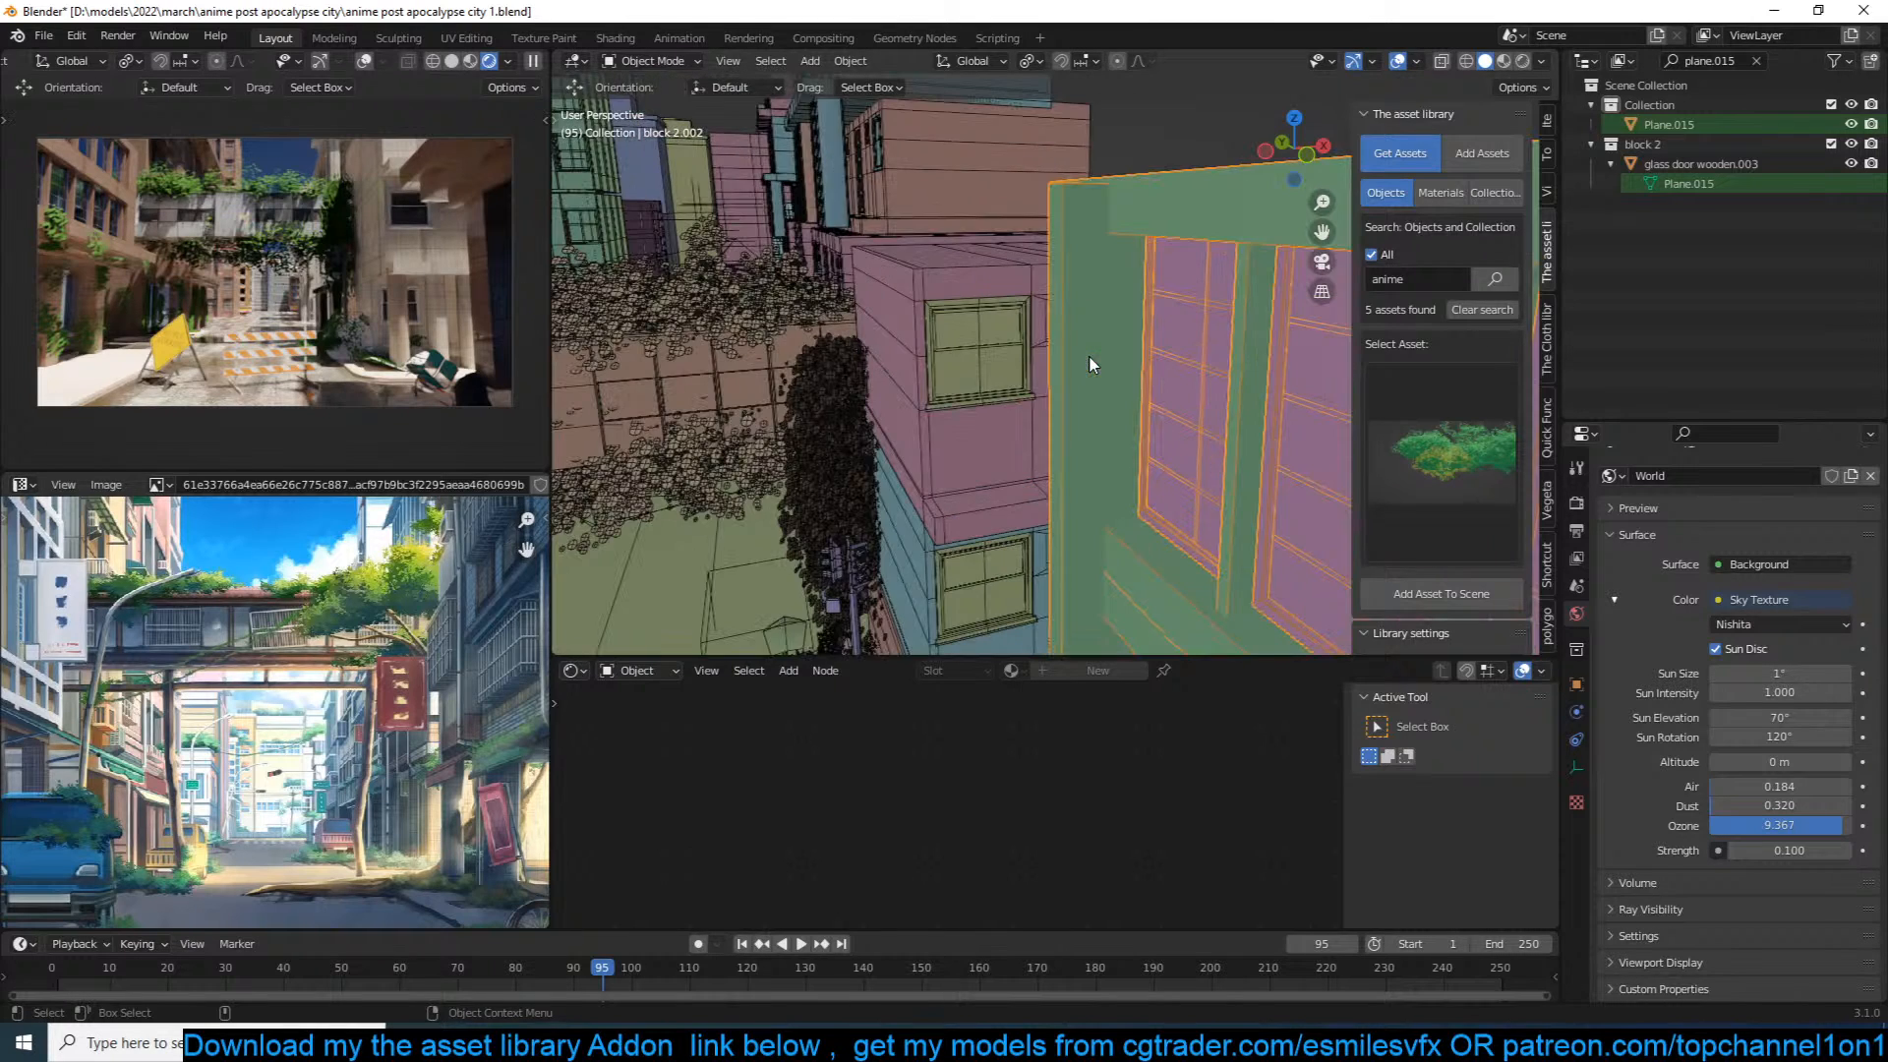
{"action": "middle_click_drag", "start_coordinate": [1126, 344], "coordinate": [1023, 312]}
{"action": "left_click", "coordinate": [1023, 314]}
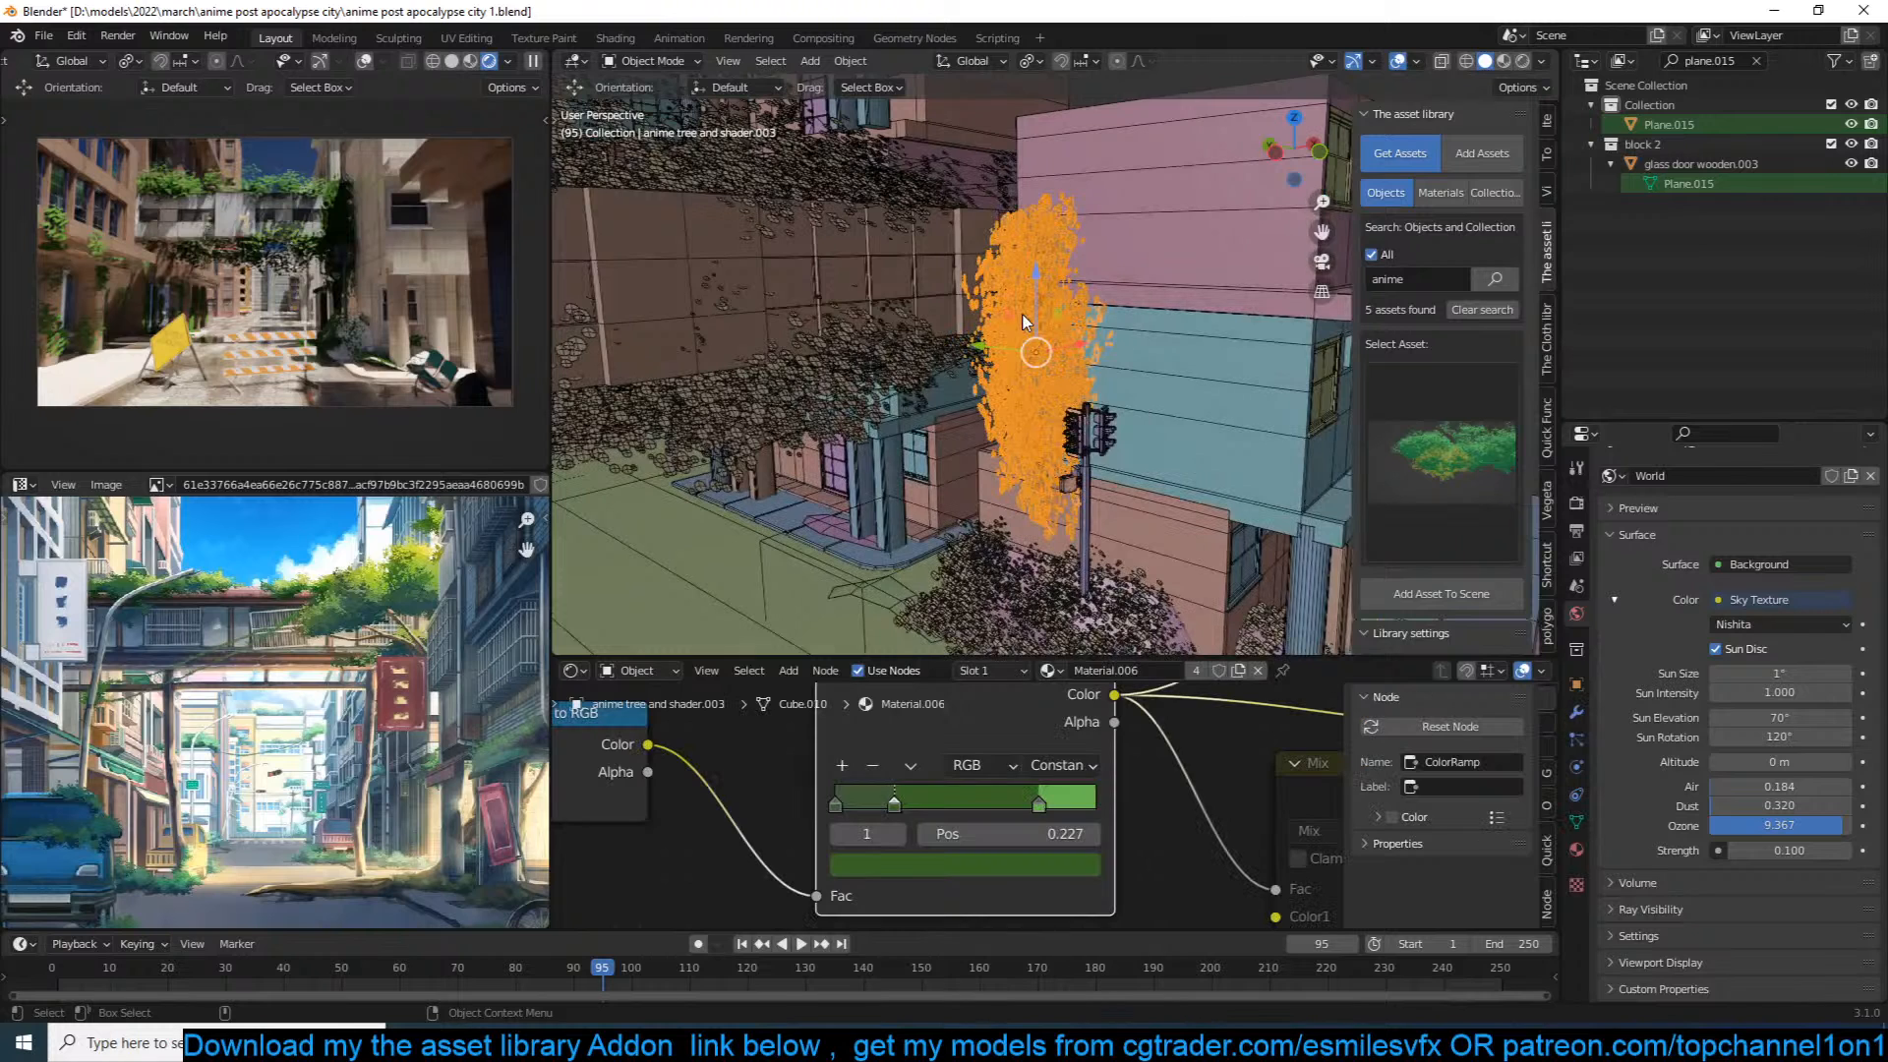
{"action": "key", "text": "KP_7"}
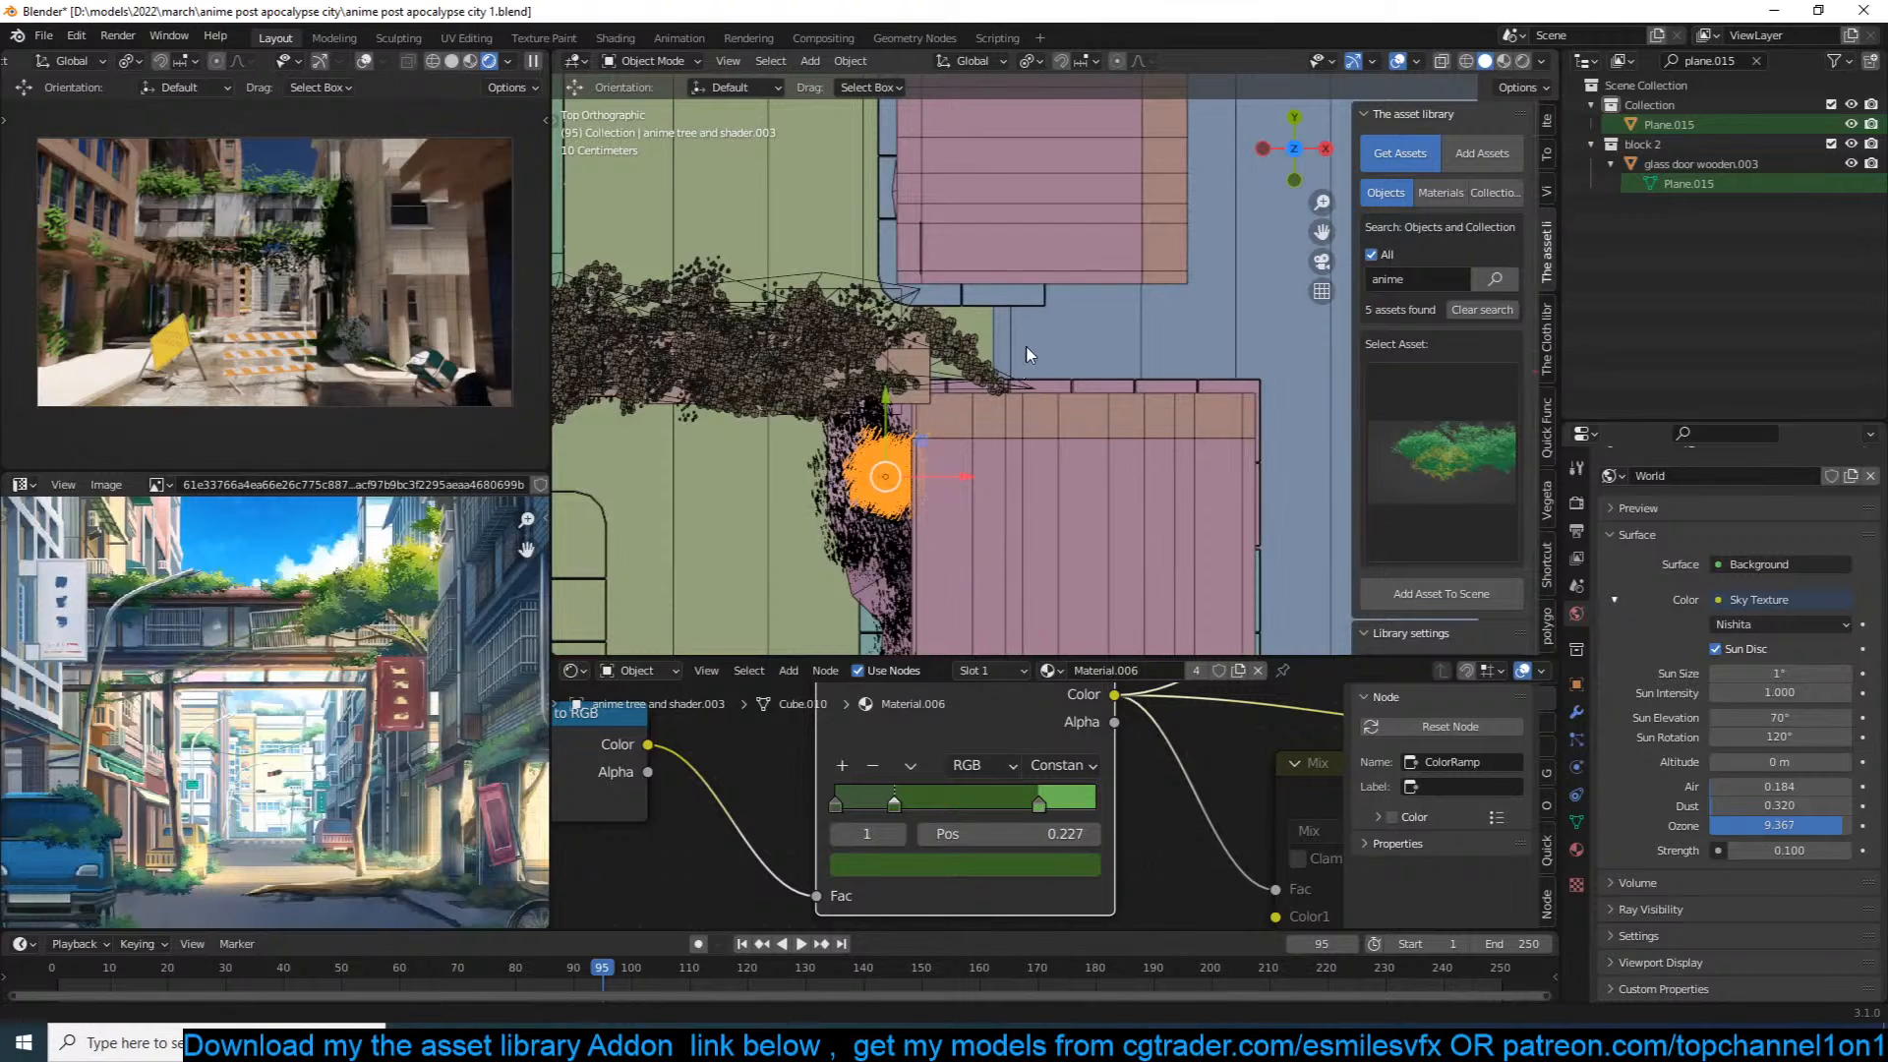
{"action": "key", "text": "s"}
{"action": "key", "text": "y"}
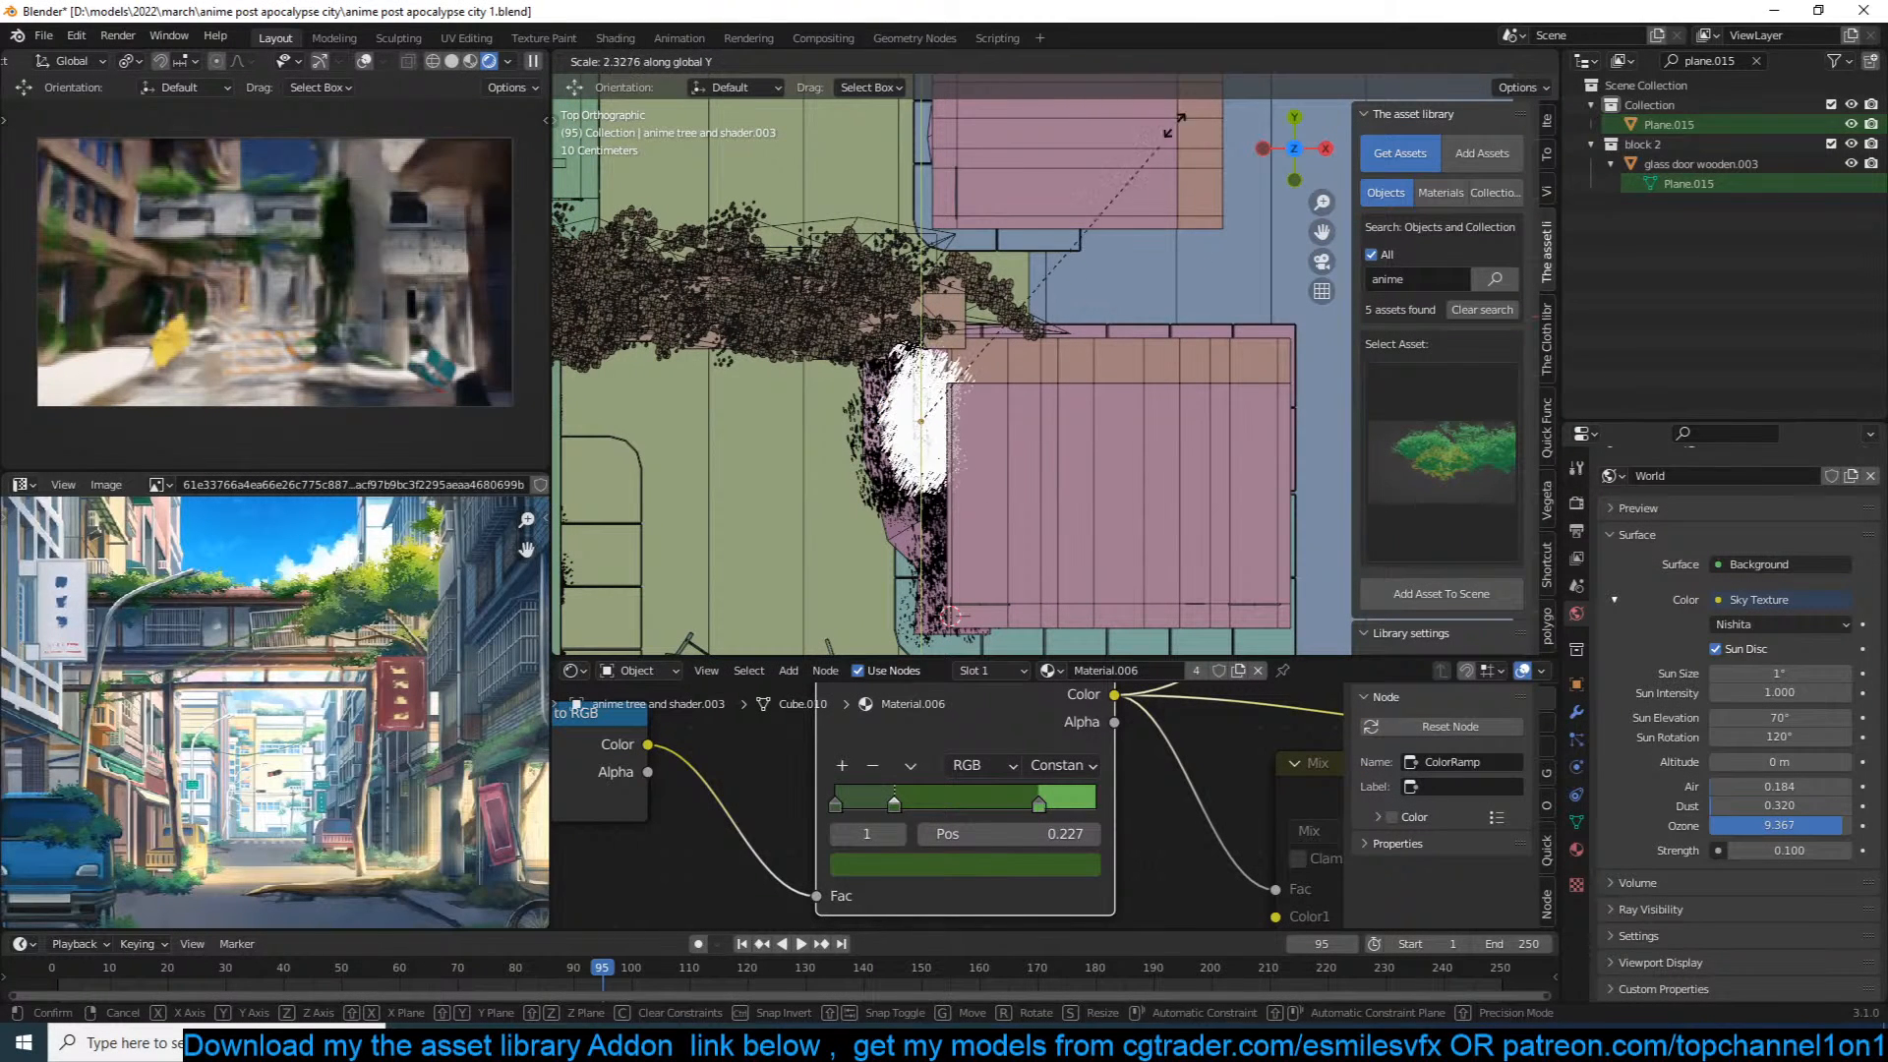
{"action": "left_click", "coordinate": [1257, 582]}
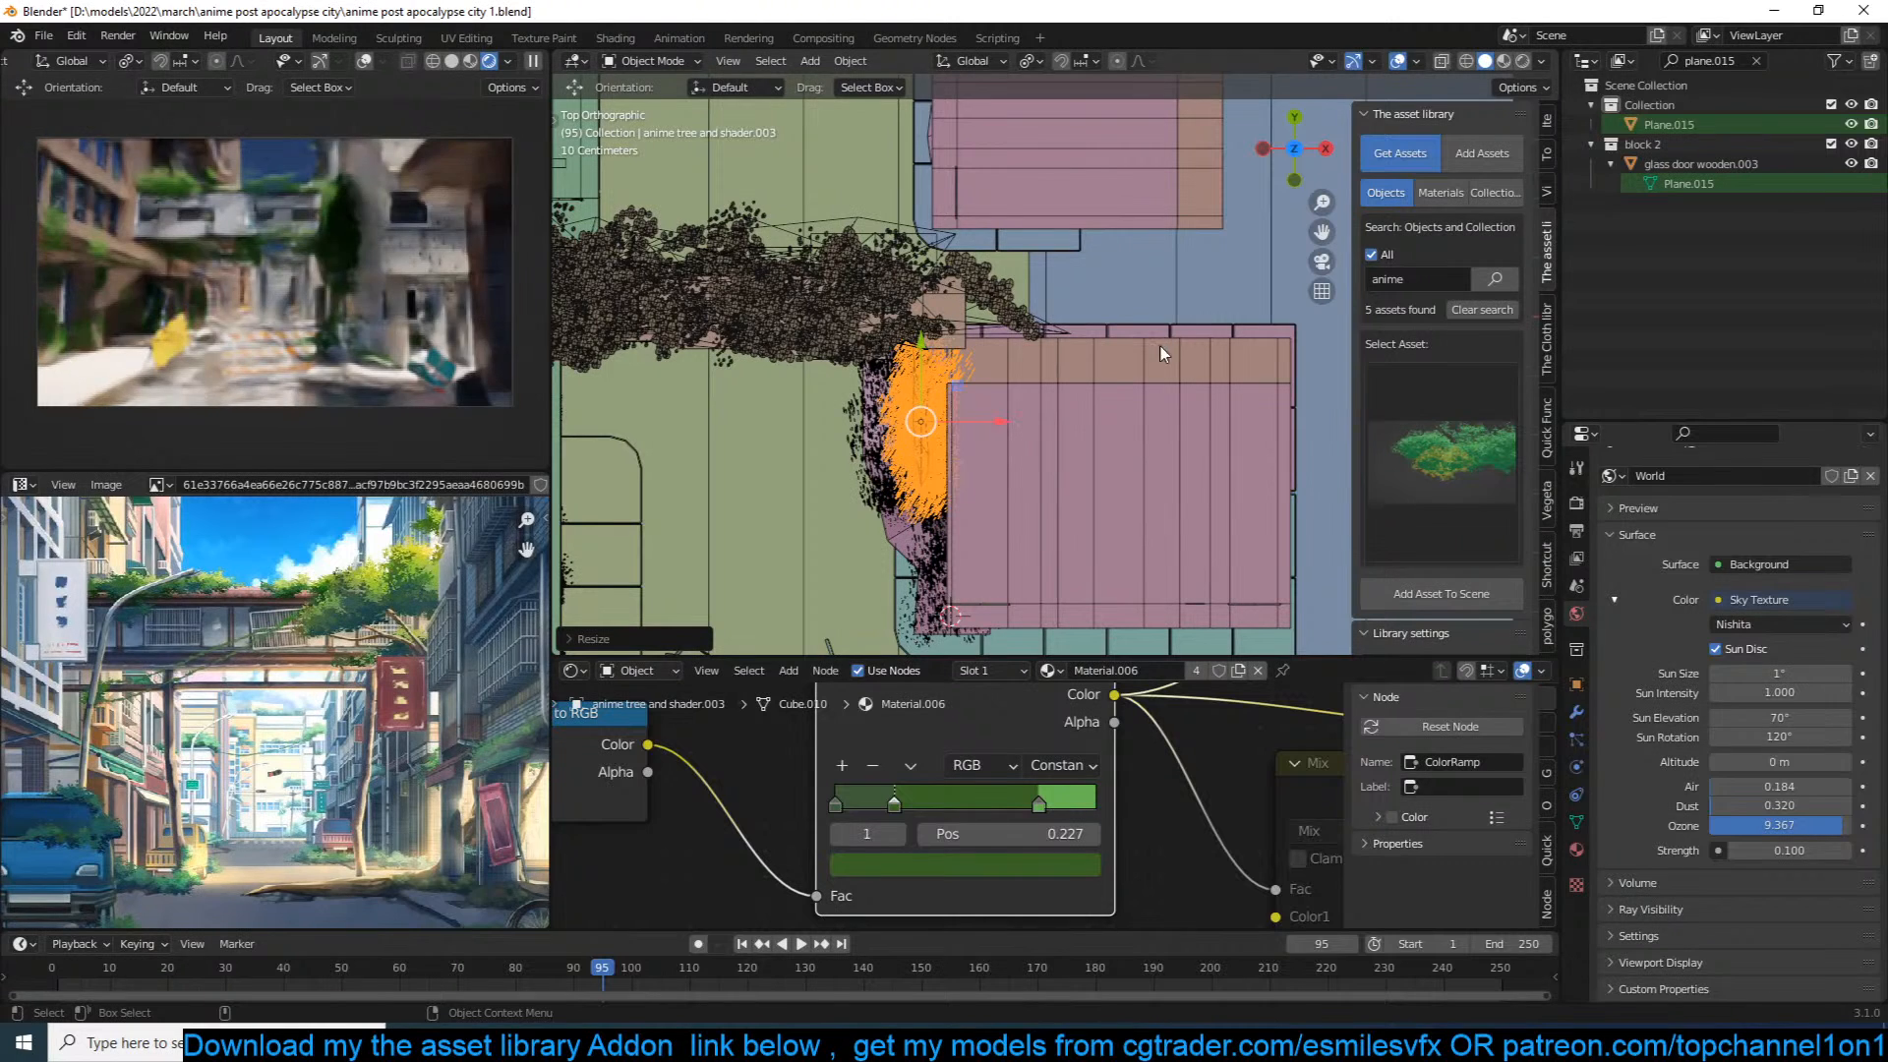
{"action": "key", "text": "s"}
{"action": "key", "text": "x"}
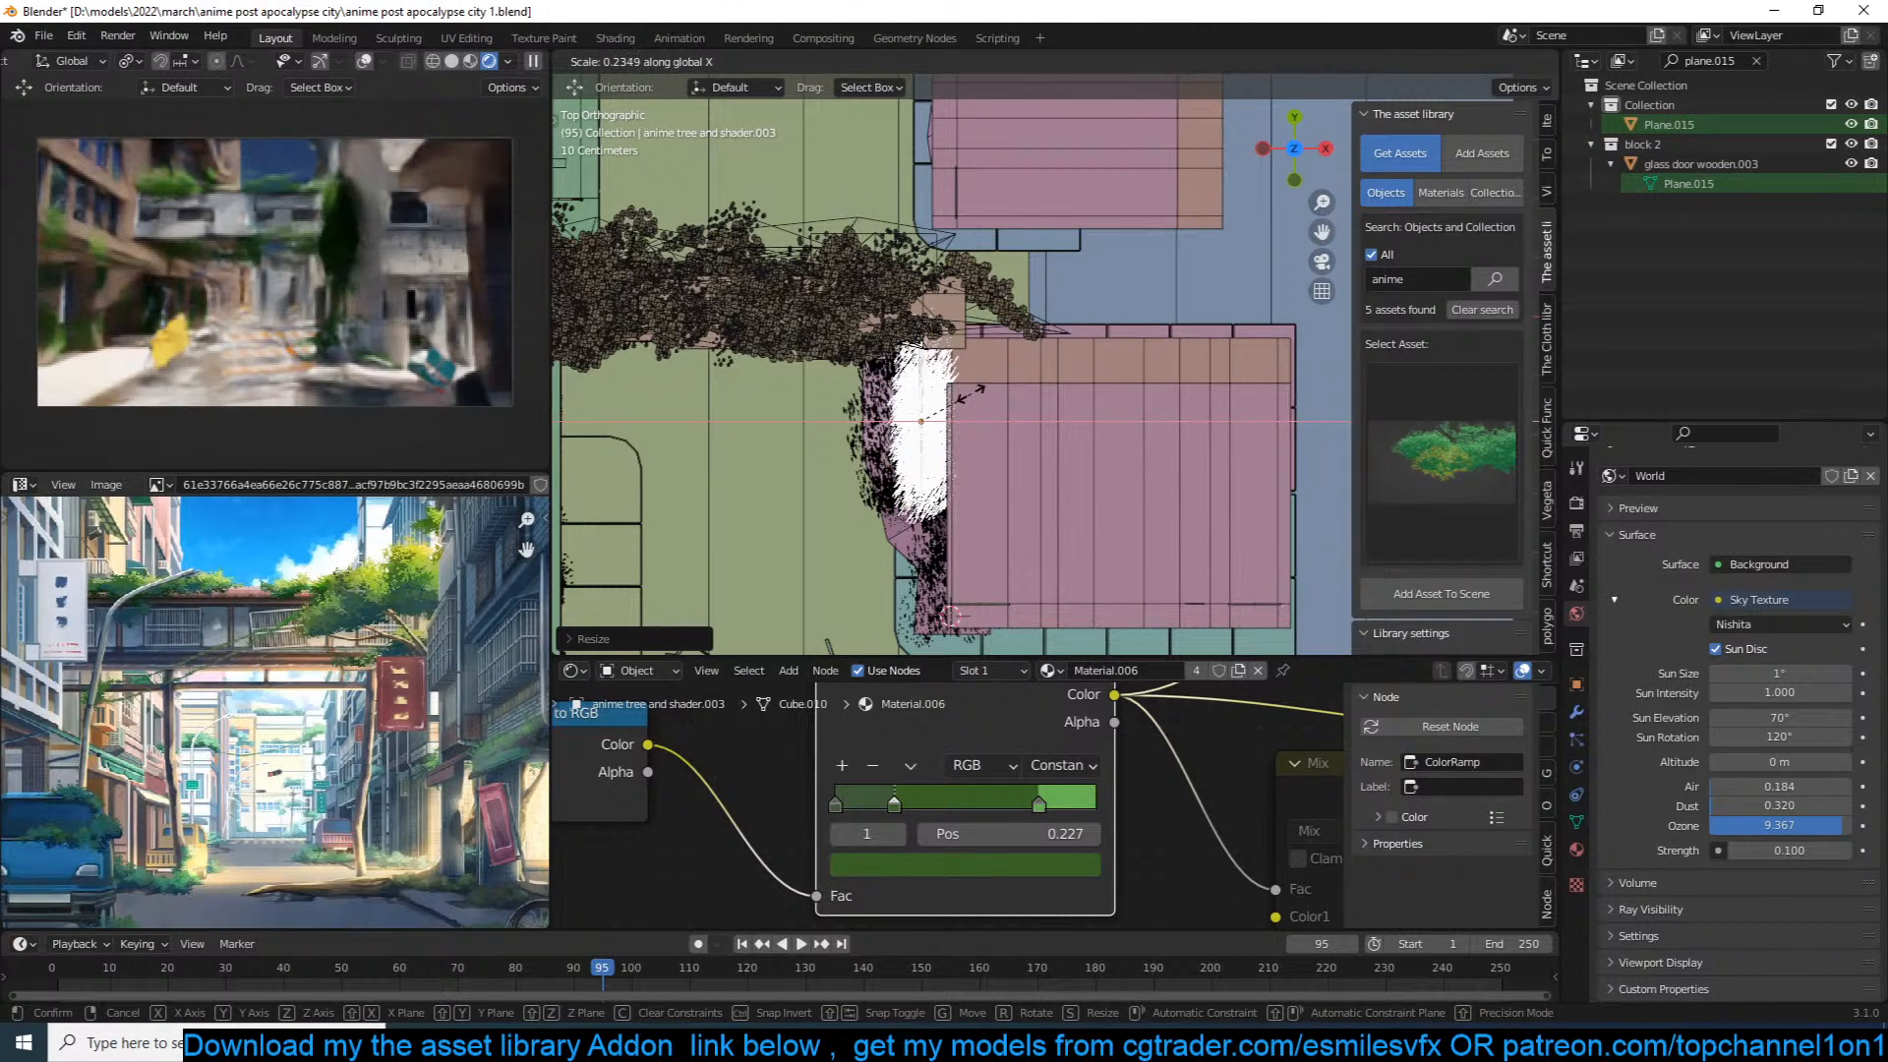
{"action": "key", "text": "y"}
{"action": "left_click", "coordinate": [1022, 369]}
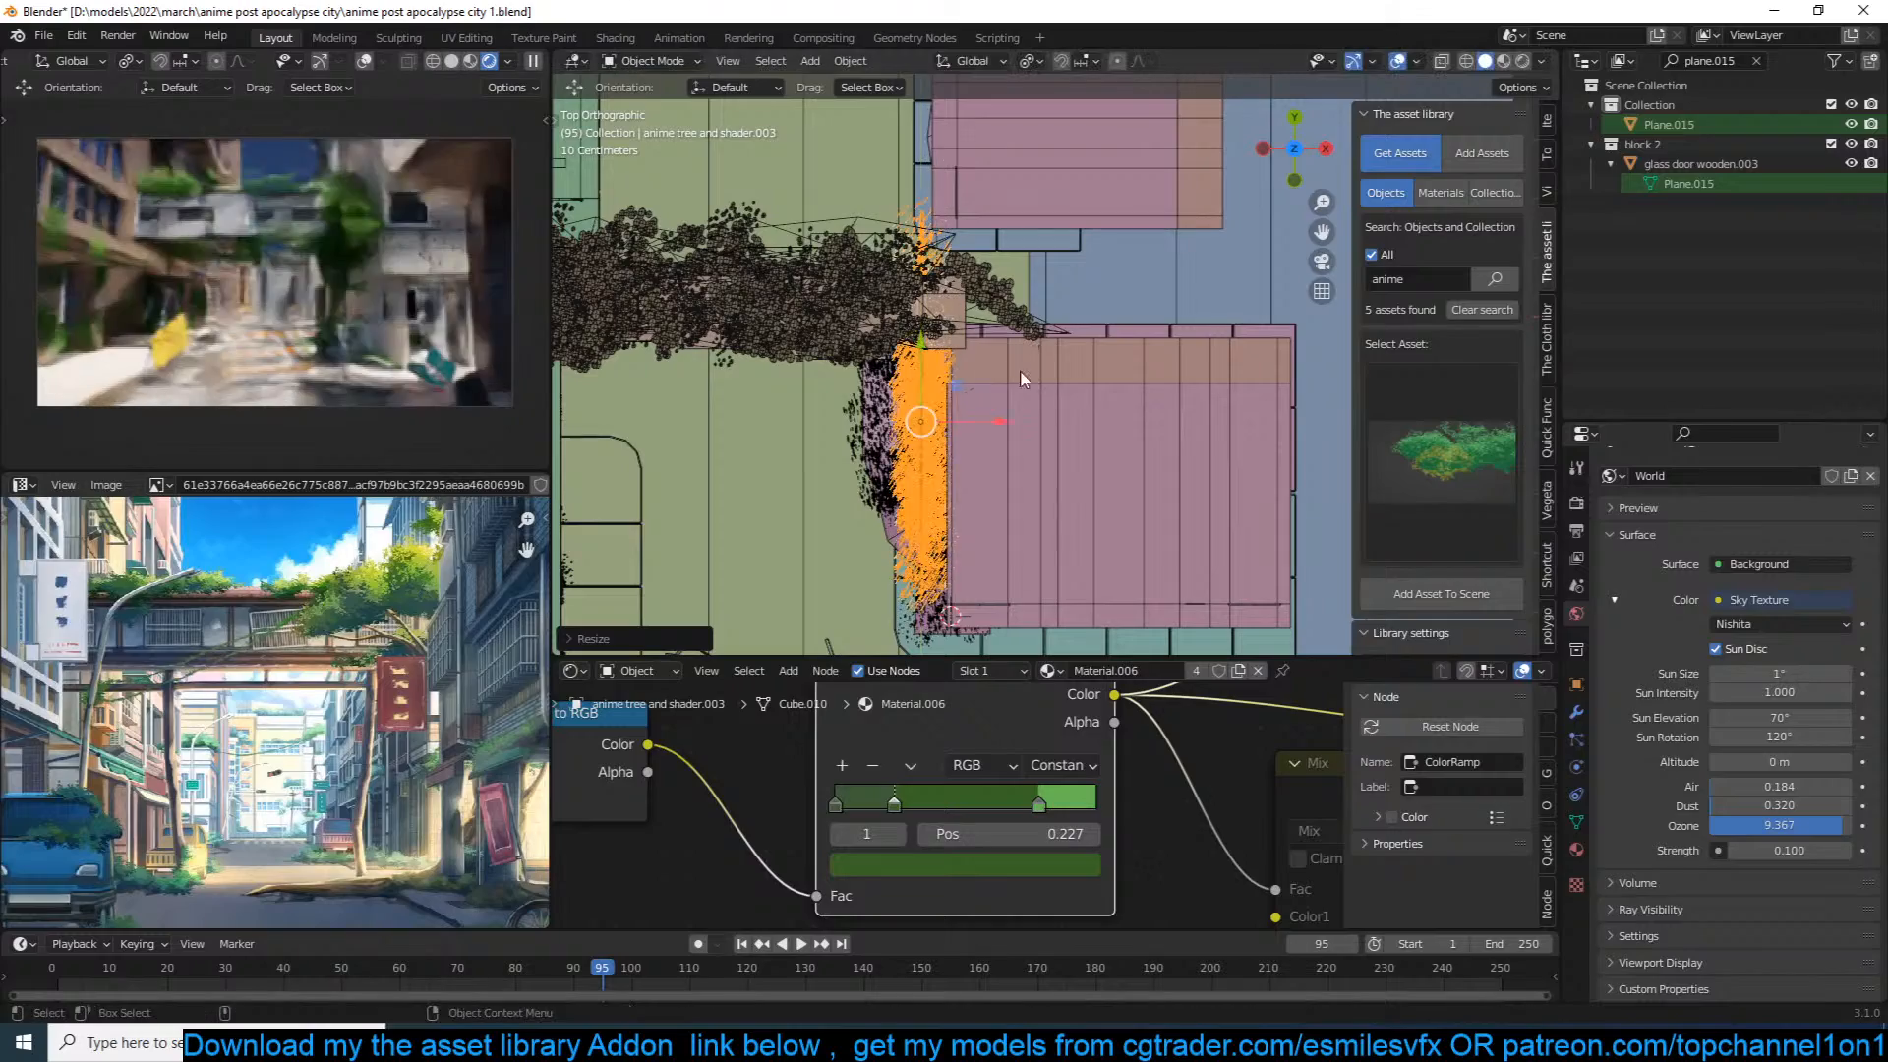
{"action": "middle_click_drag", "start_coordinate": [1057, 421], "coordinate": [1186, 183]}
{"action": "middle_click_drag", "start_coordinate": [1074, 279], "coordinate": [1081, 337]}
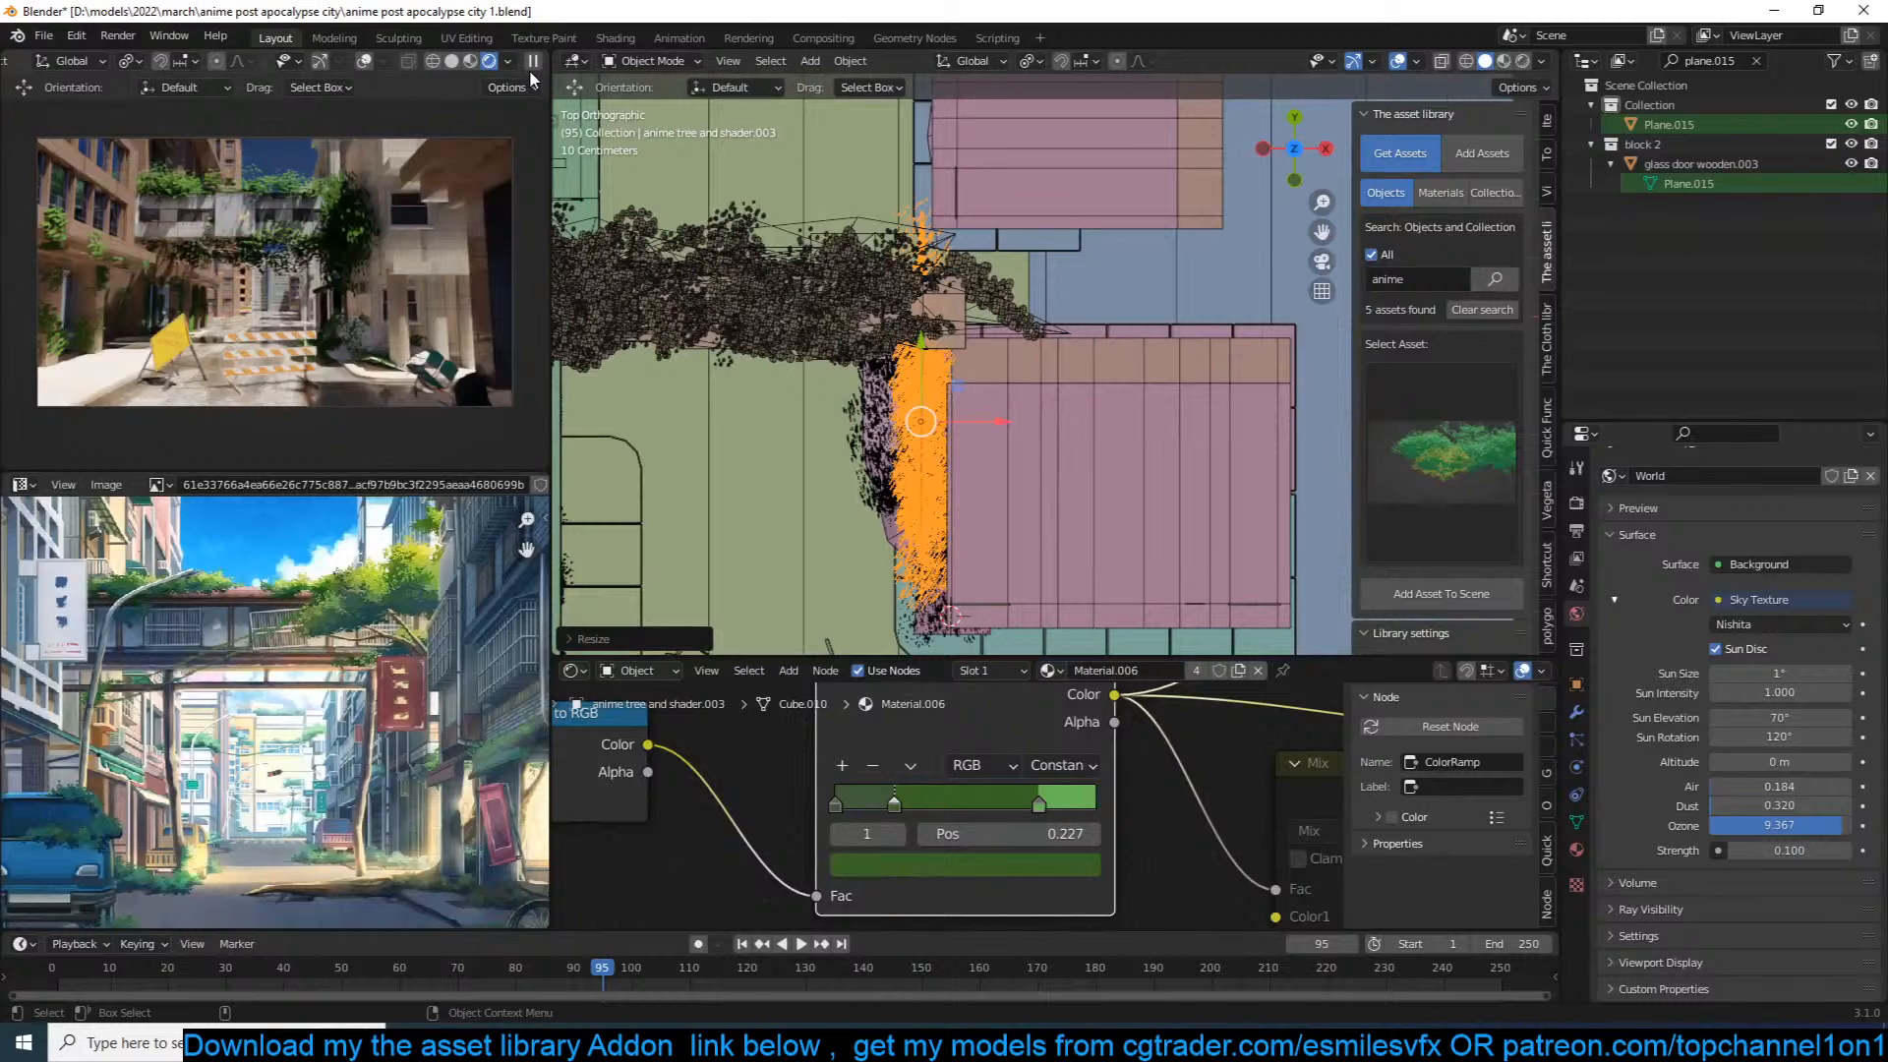
Step: Delete the building-facing side of the hanging foliage's emitter mesh, using X-ray to select through it
{"action": "key", "text": "Tab"}
{"action": "scroll", "coordinate": [896, 237], "scroll_direction": "up", "scroll_amount": 4}
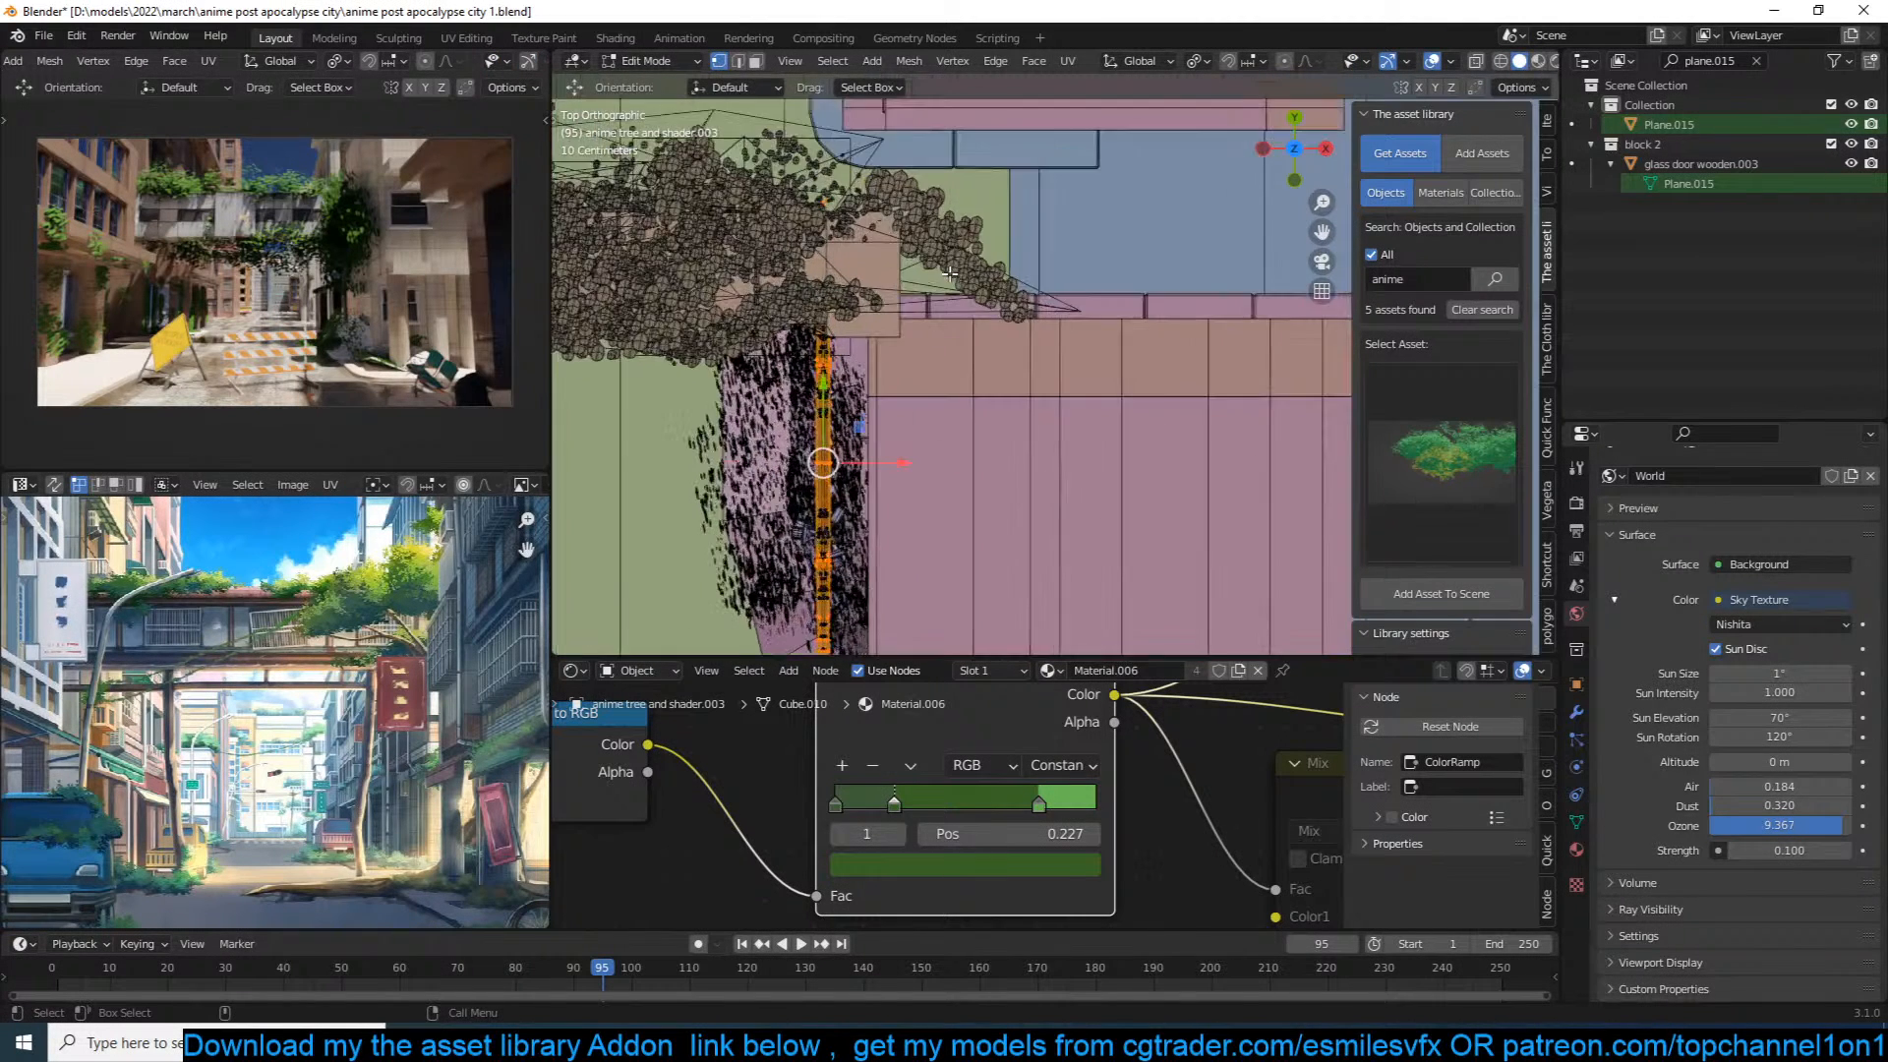
{"action": "key", "text": "alt+z"}
{"action": "left_click_drag", "start_coordinate": [982, 109], "coordinate": [913, 634]}
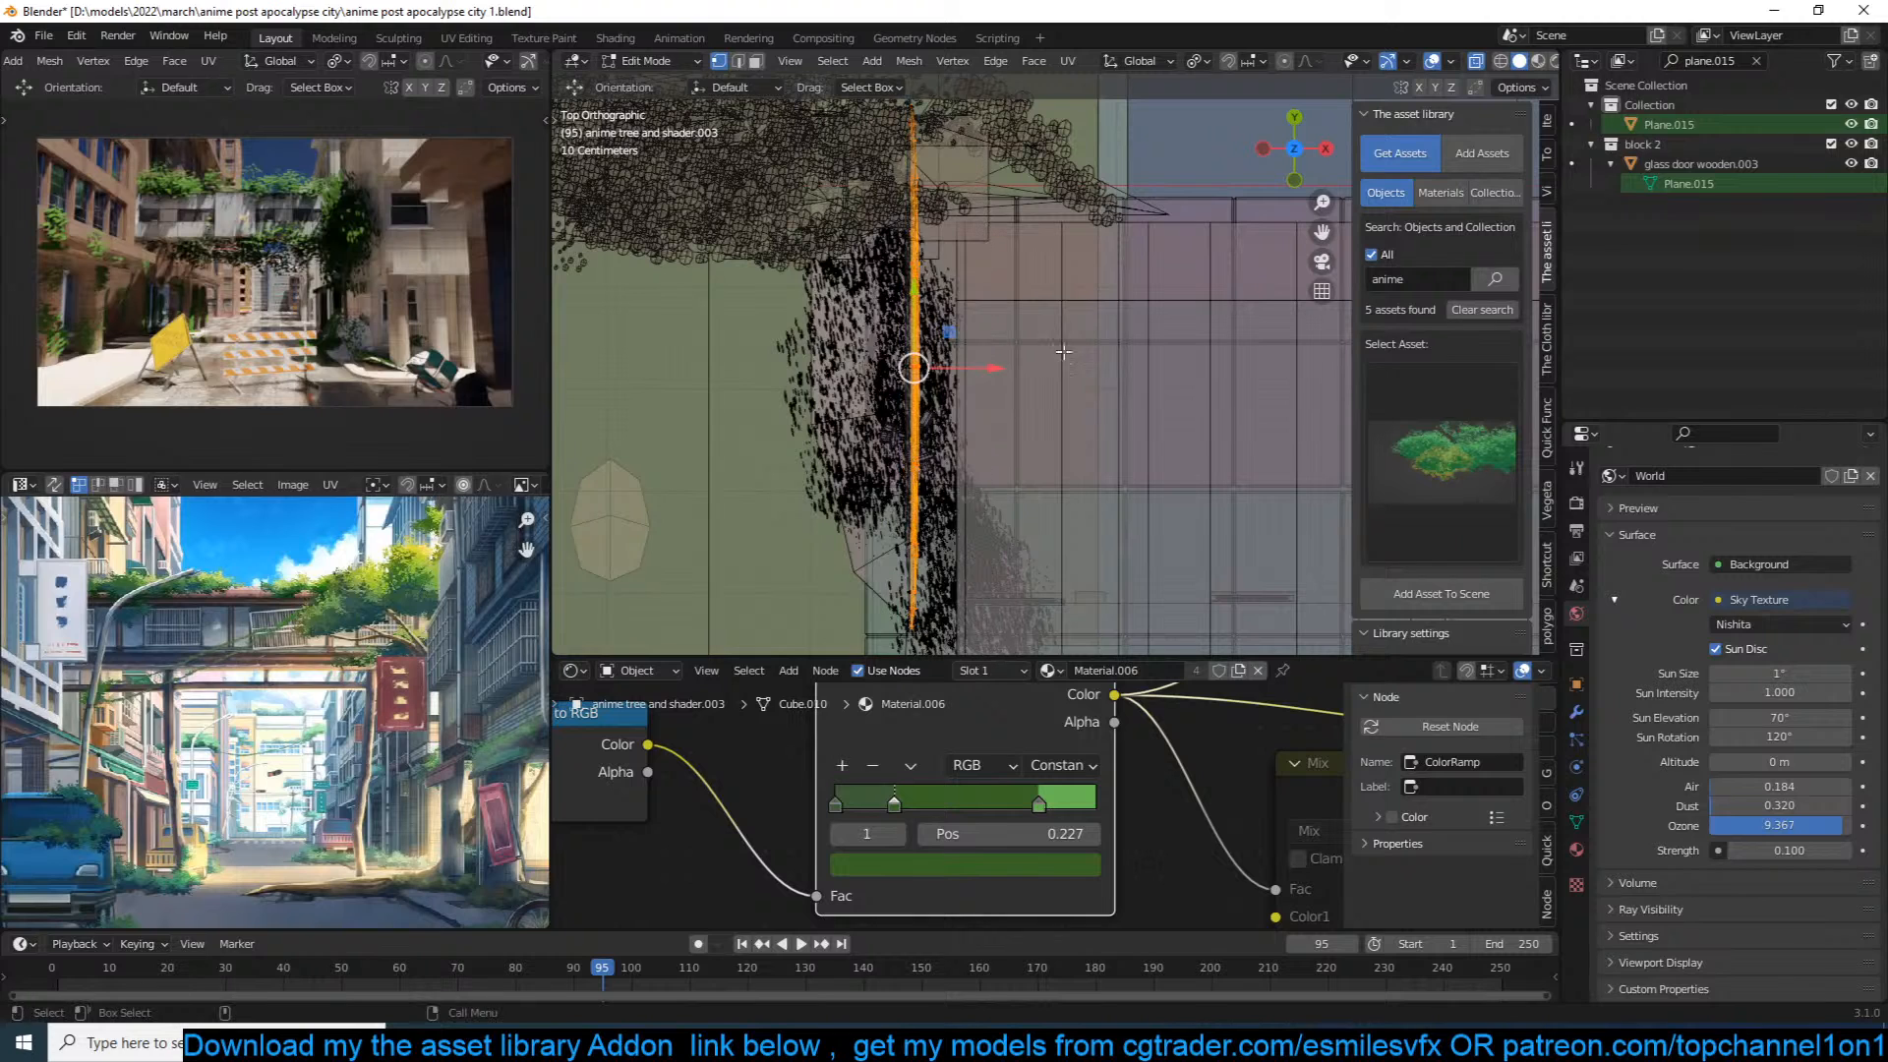
{"action": "key", "text": "x"}
{"action": "left_click", "coordinate": [1093, 328]}
{"action": "key", "text": "Tab"}
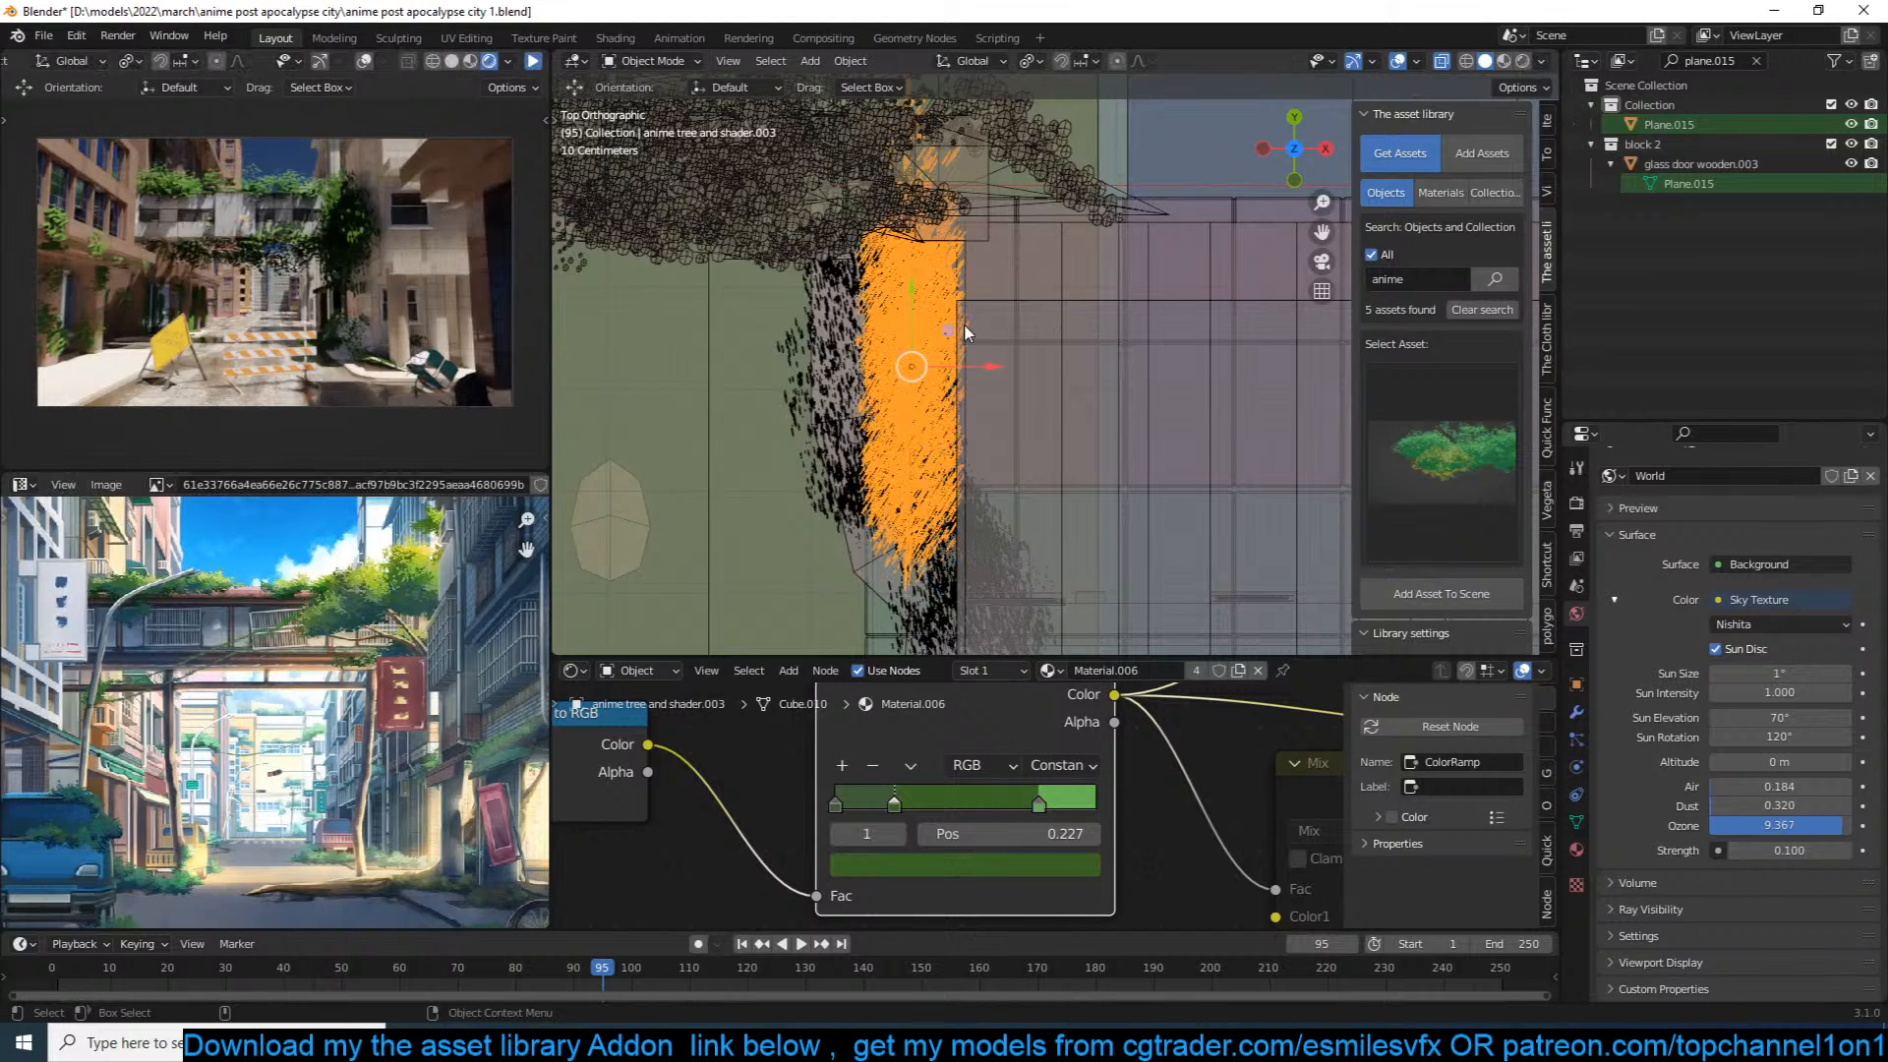
Step: Set the foliage particles' children display amount to 30 and their rotation phase to 0.467
{"action": "left_click", "coordinate": [1579, 735]}
{"action": "scroll", "coordinate": [1801, 740], "scroll_direction": "down", "scroll_amount": 15}
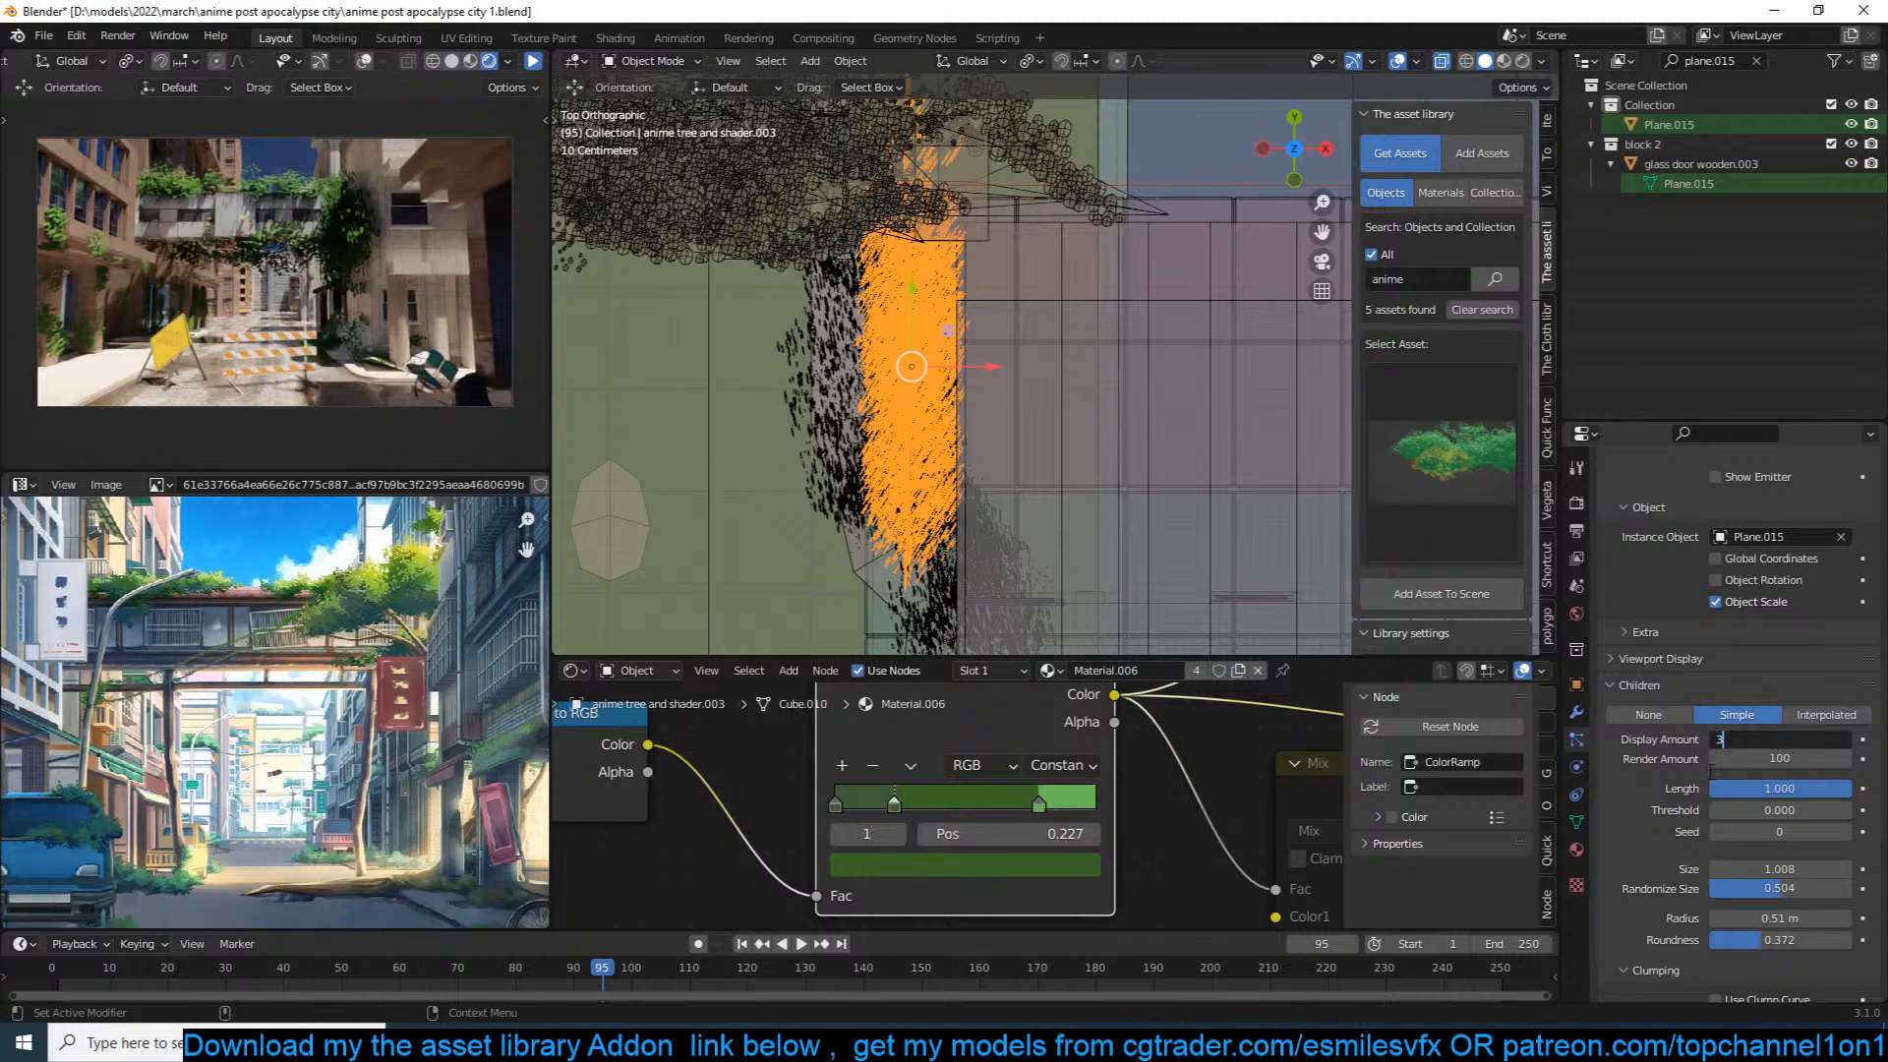
{"action": "type", "text": "0"}
{"action": "key", "text": "Return"}
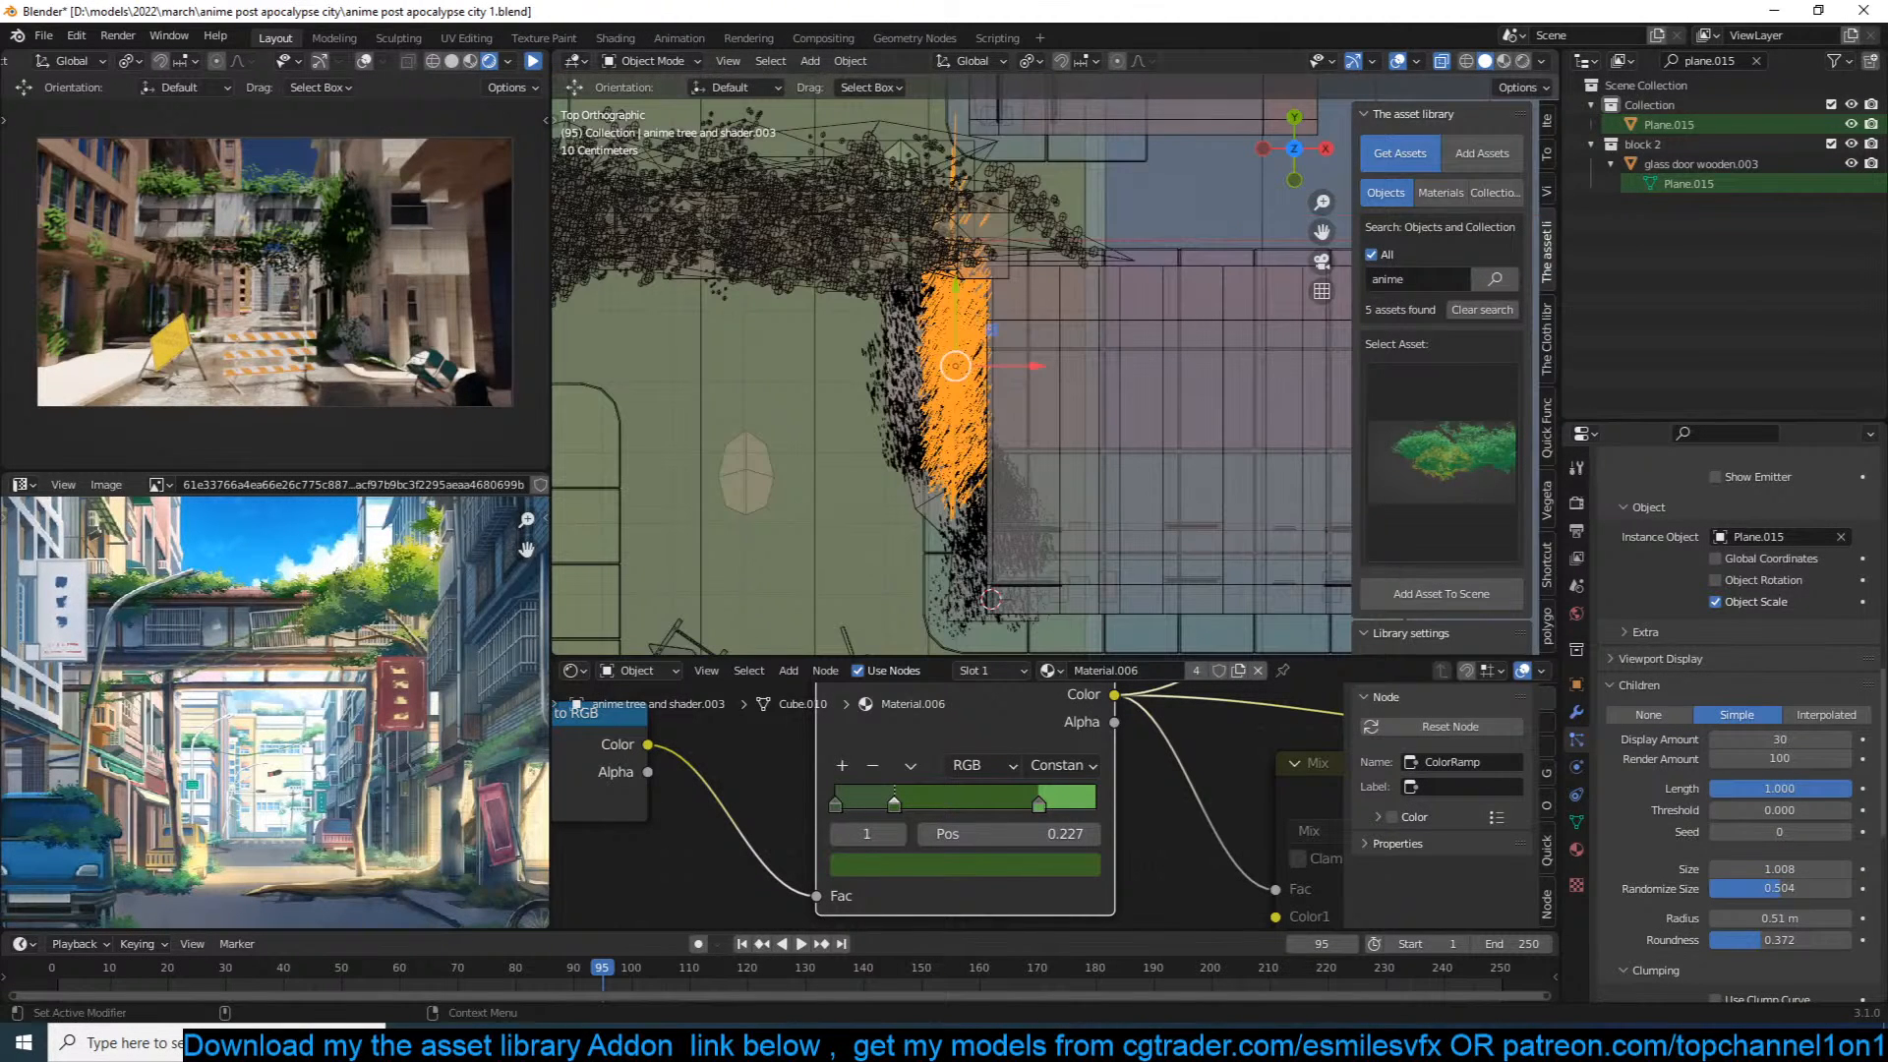
{"action": "scroll", "coordinate": [1677, 605], "scroll_direction": "up", "scroll_amount": 12}
{"action": "left_click_drag", "start_coordinate": [1780, 734], "coordinate": [1836, 751]}
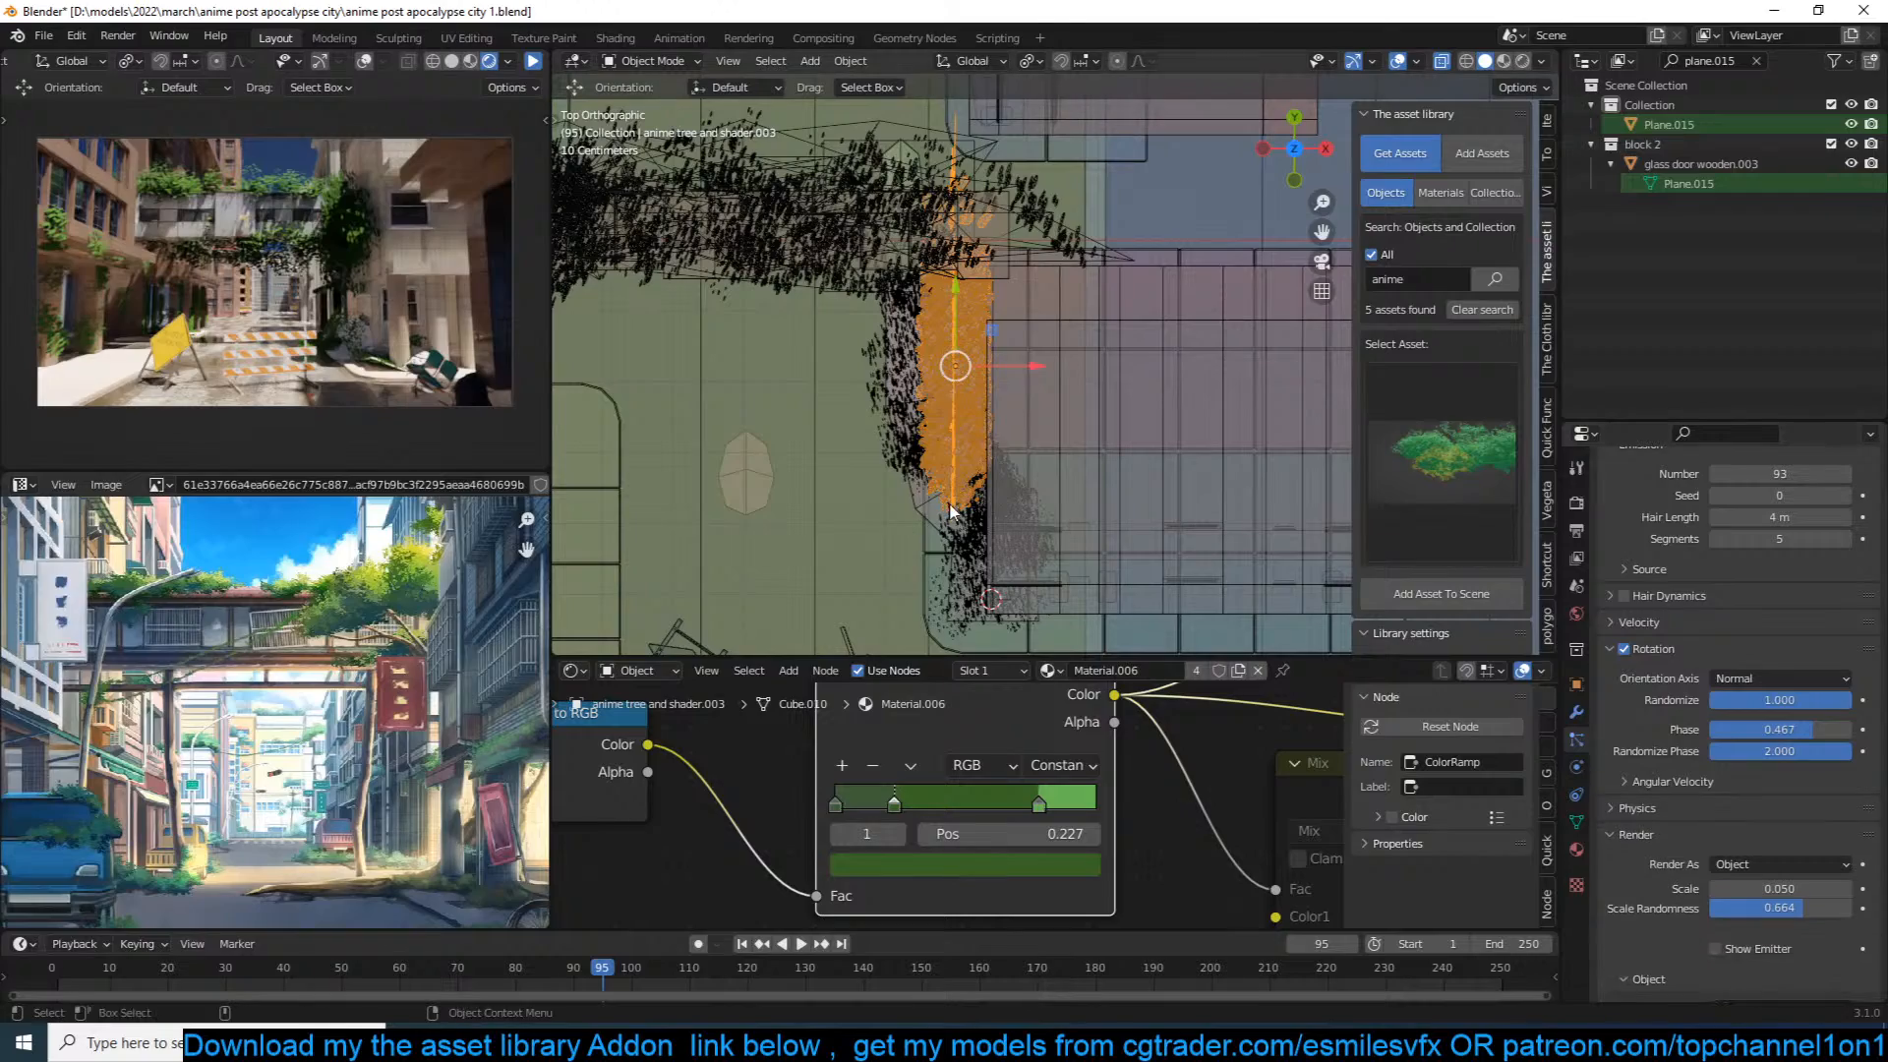
Step: Examine the wall foliage up close and the whole street from above, and save the file
{"action": "middle_click_drag", "start_coordinate": [1047, 481], "coordinate": [1045, 325]}
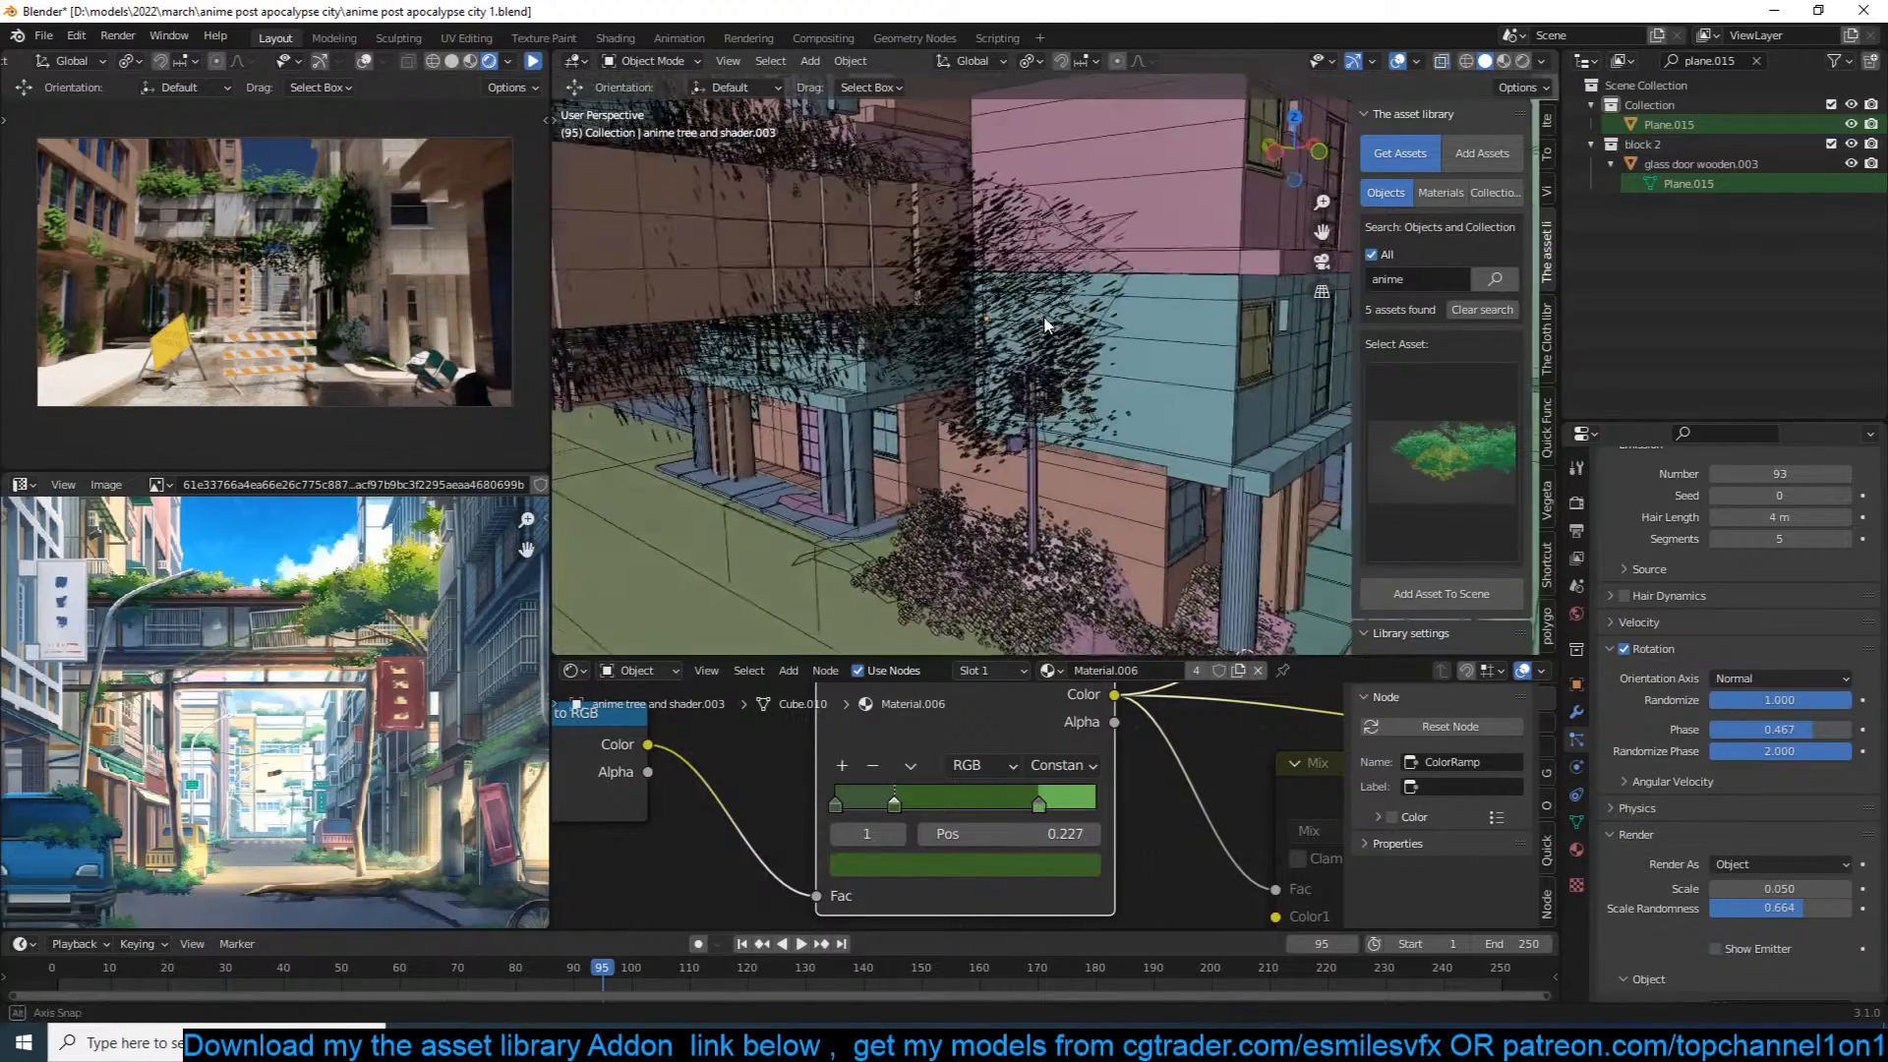
{"action": "left_click", "coordinate": [1045, 324]}
{"action": "key", "text": "KP_Decimal"}
{"action": "key", "text": "KP_7"}
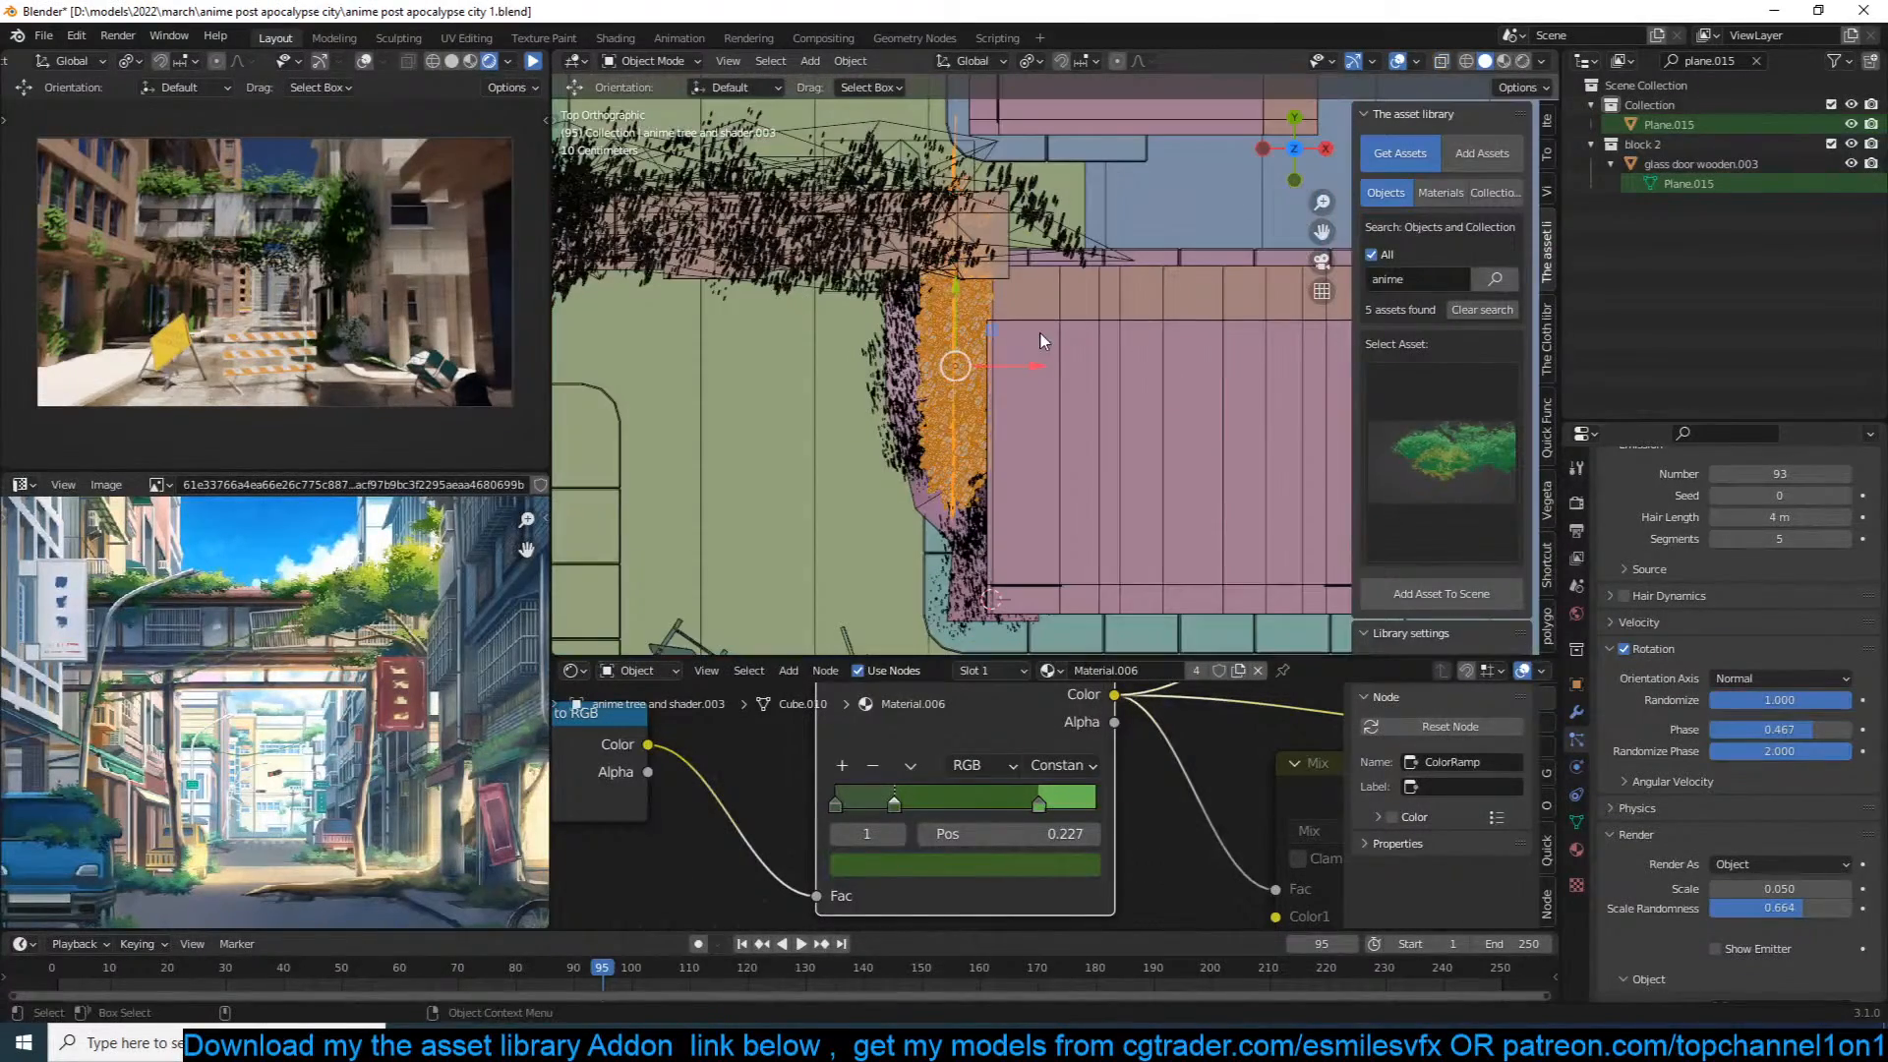
{"action": "middle_click_drag", "start_coordinate": [1082, 379], "coordinate": [1160, 273]}
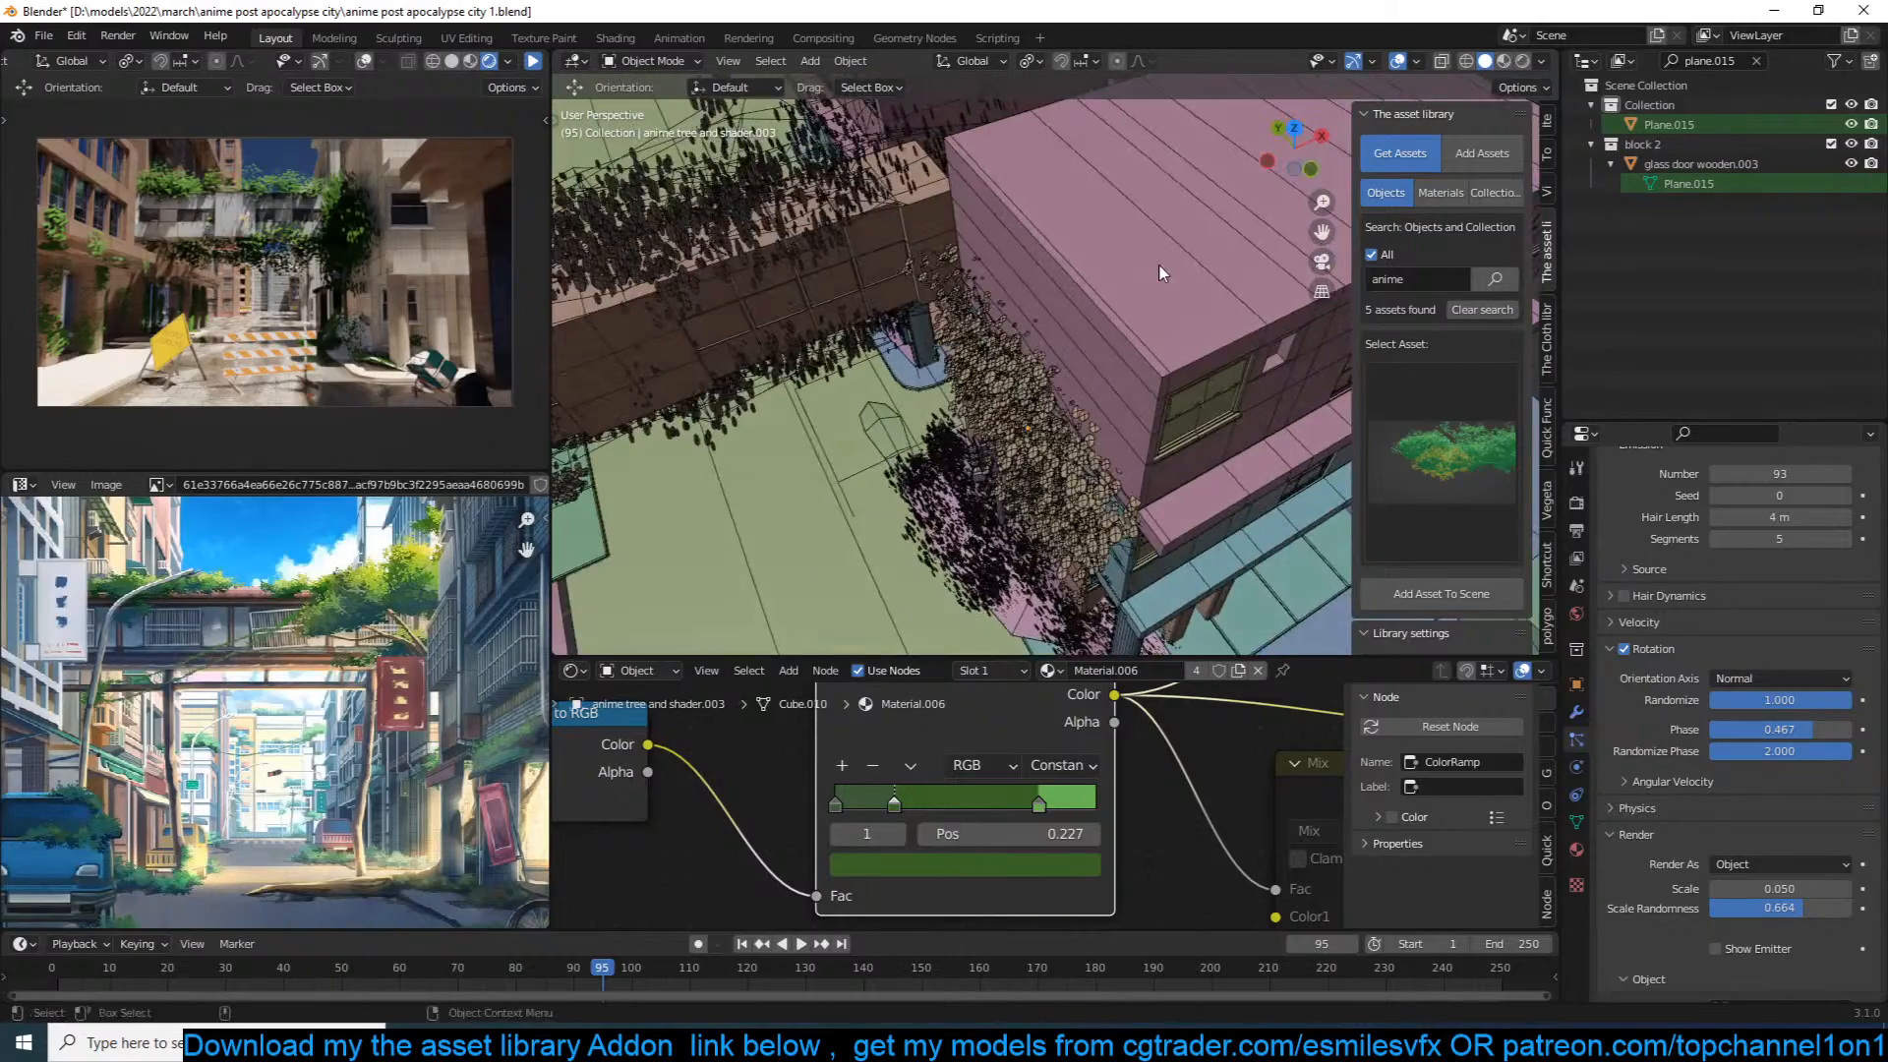
{"action": "scroll", "coordinate": [1188, 345], "scroll_direction": "down", "scroll_amount": 4}
{"action": "middle_click_drag", "start_coordinate": [1188, 345], "coordinate": [1217, 271]}
{"action": "key", "text": "ctrl+s"}
{"action": "middle_click_drag", "start_coordinate": [1193, 389], "coordinate": [1101, 344]}
{"action": "scroll", "coordinate": [1101, 344], "scroll_direction": "down", "scroll_amount": 5}
{"action": "scroll", "coordinate": [1101, 344], "scroll_direction": "up", "scroll_amount": 3}
{"action": "scroll", "coordinate": [1184, 397], "scroll_direction": "down", "scroll_amount": 3}
{"action": "middle_click_drag", "start_coordinate": [1184, 397], "coordinate": [1160, 385], "text": "shift"}
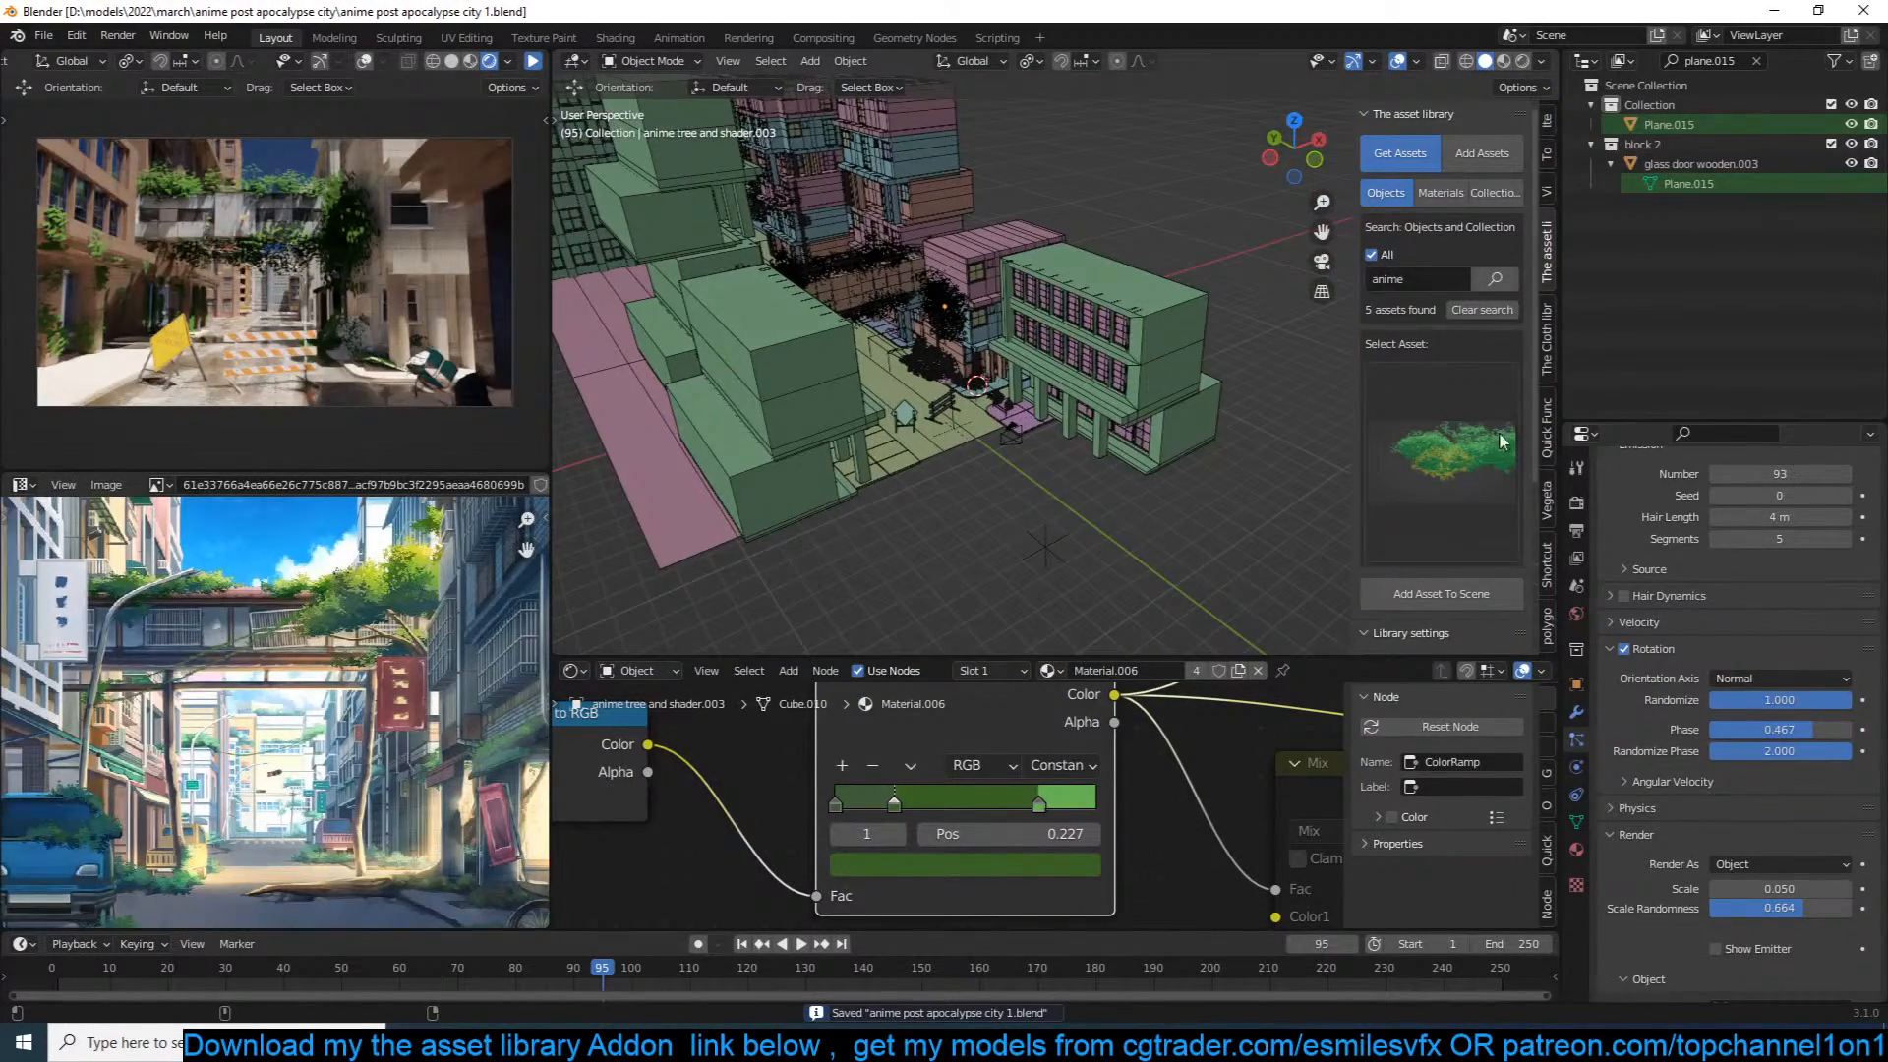
Step: Search the add-on preferences for "quick", enable the Object: Quick decals add-on, and close the preferences
{"action": "left_click", "coordinate": [76, 35]}
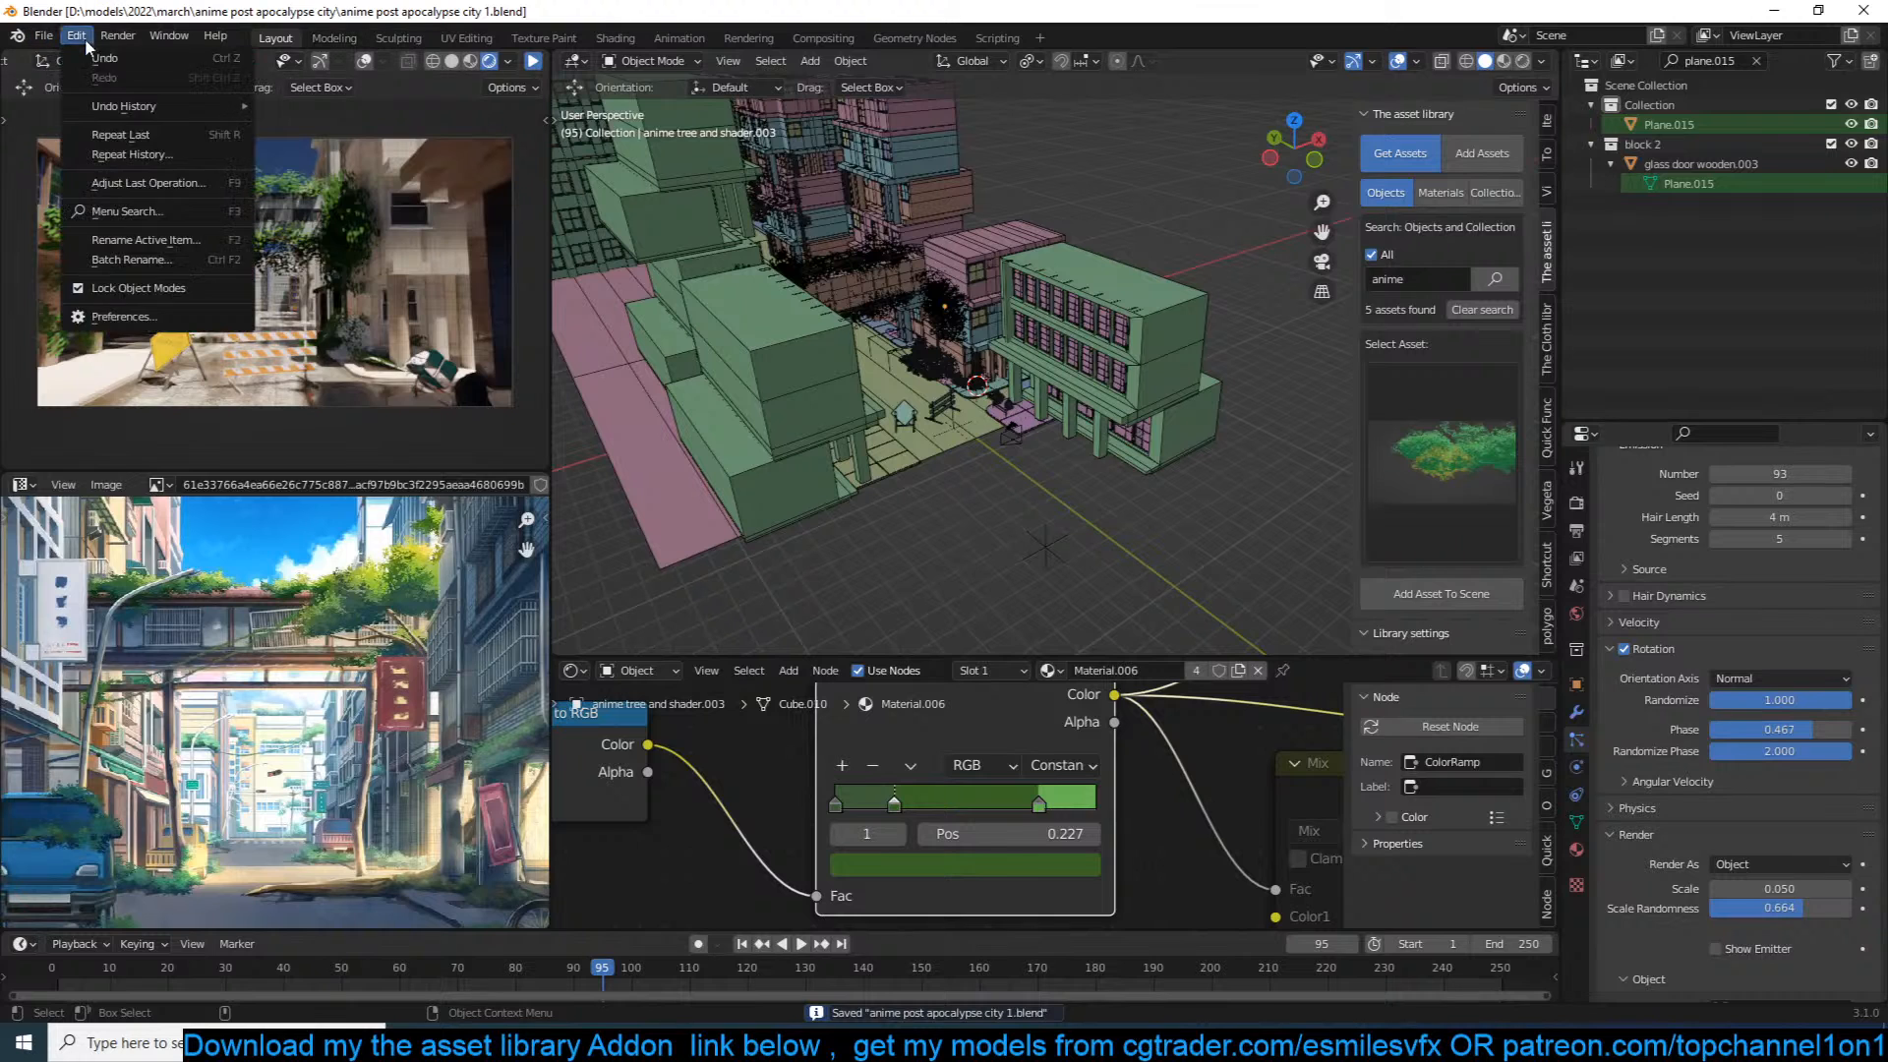
{"action": "left_click", "coordinate": [115, 318]}
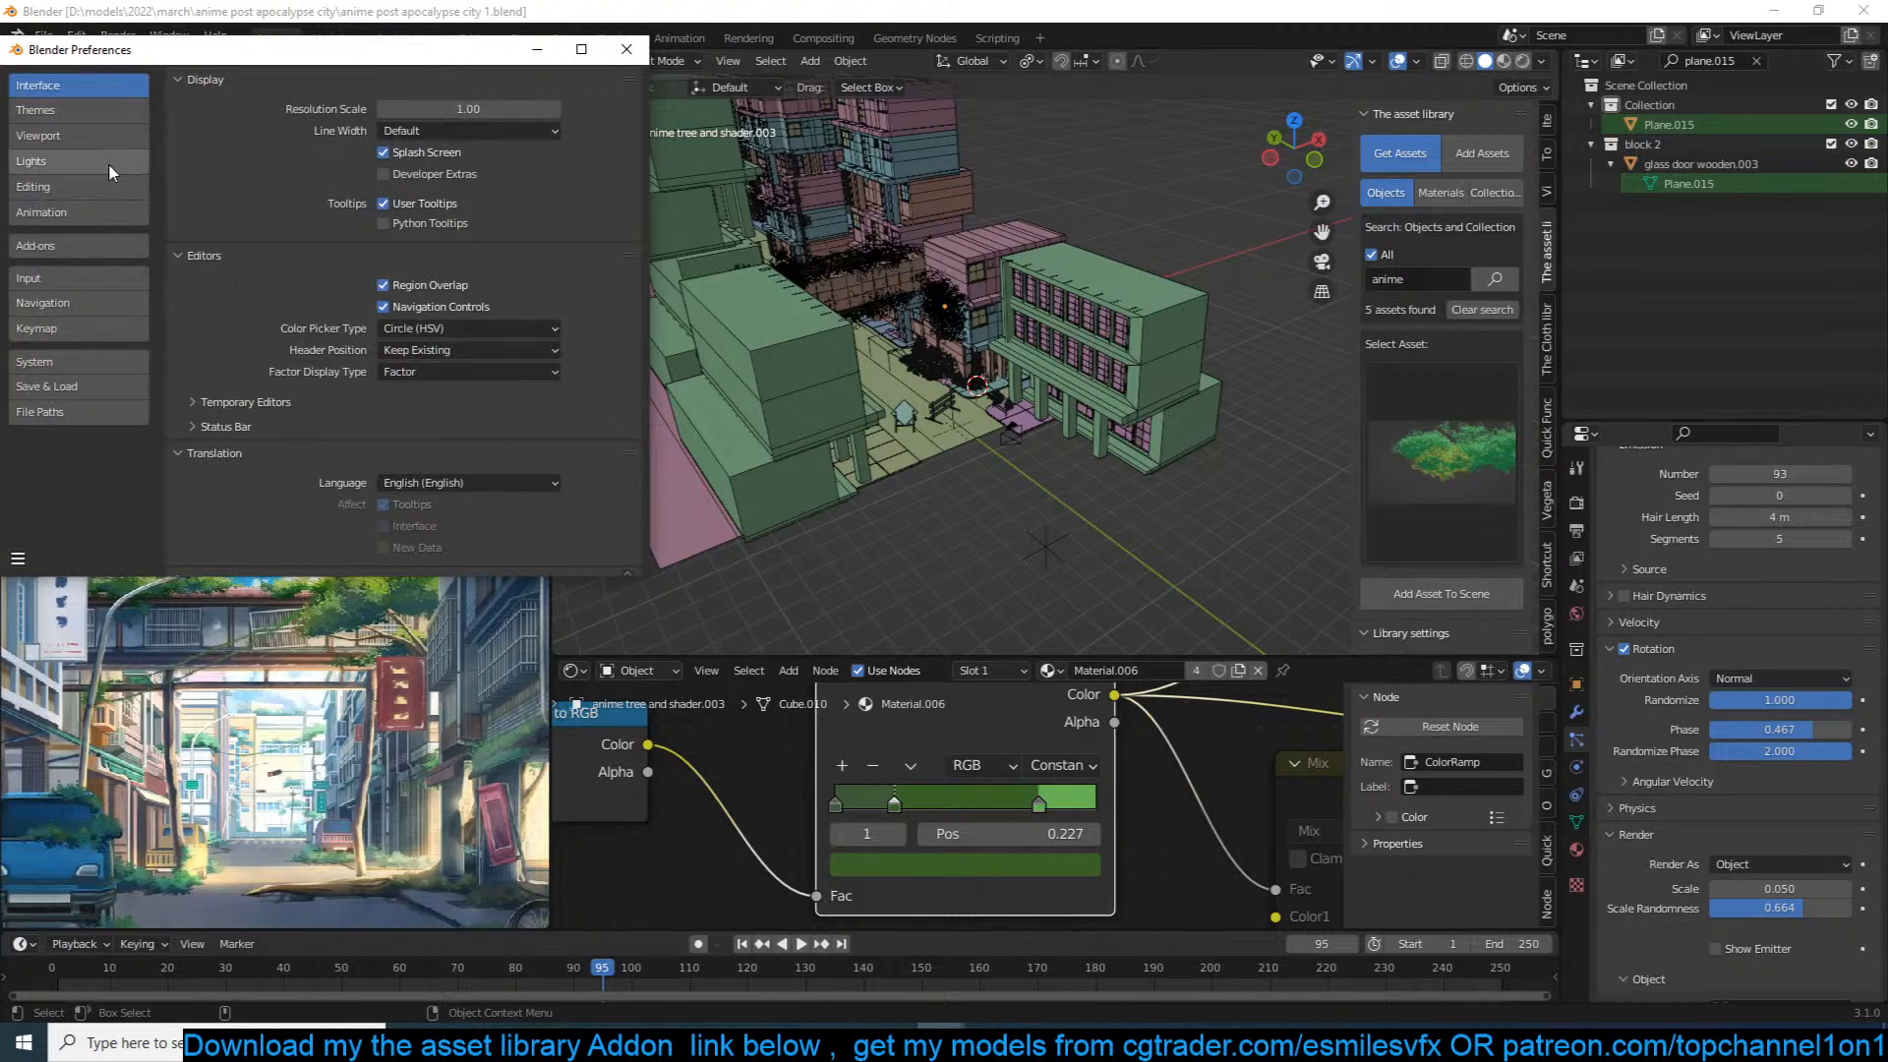
{"action": "left_click", "coordinate": [77, 248]}
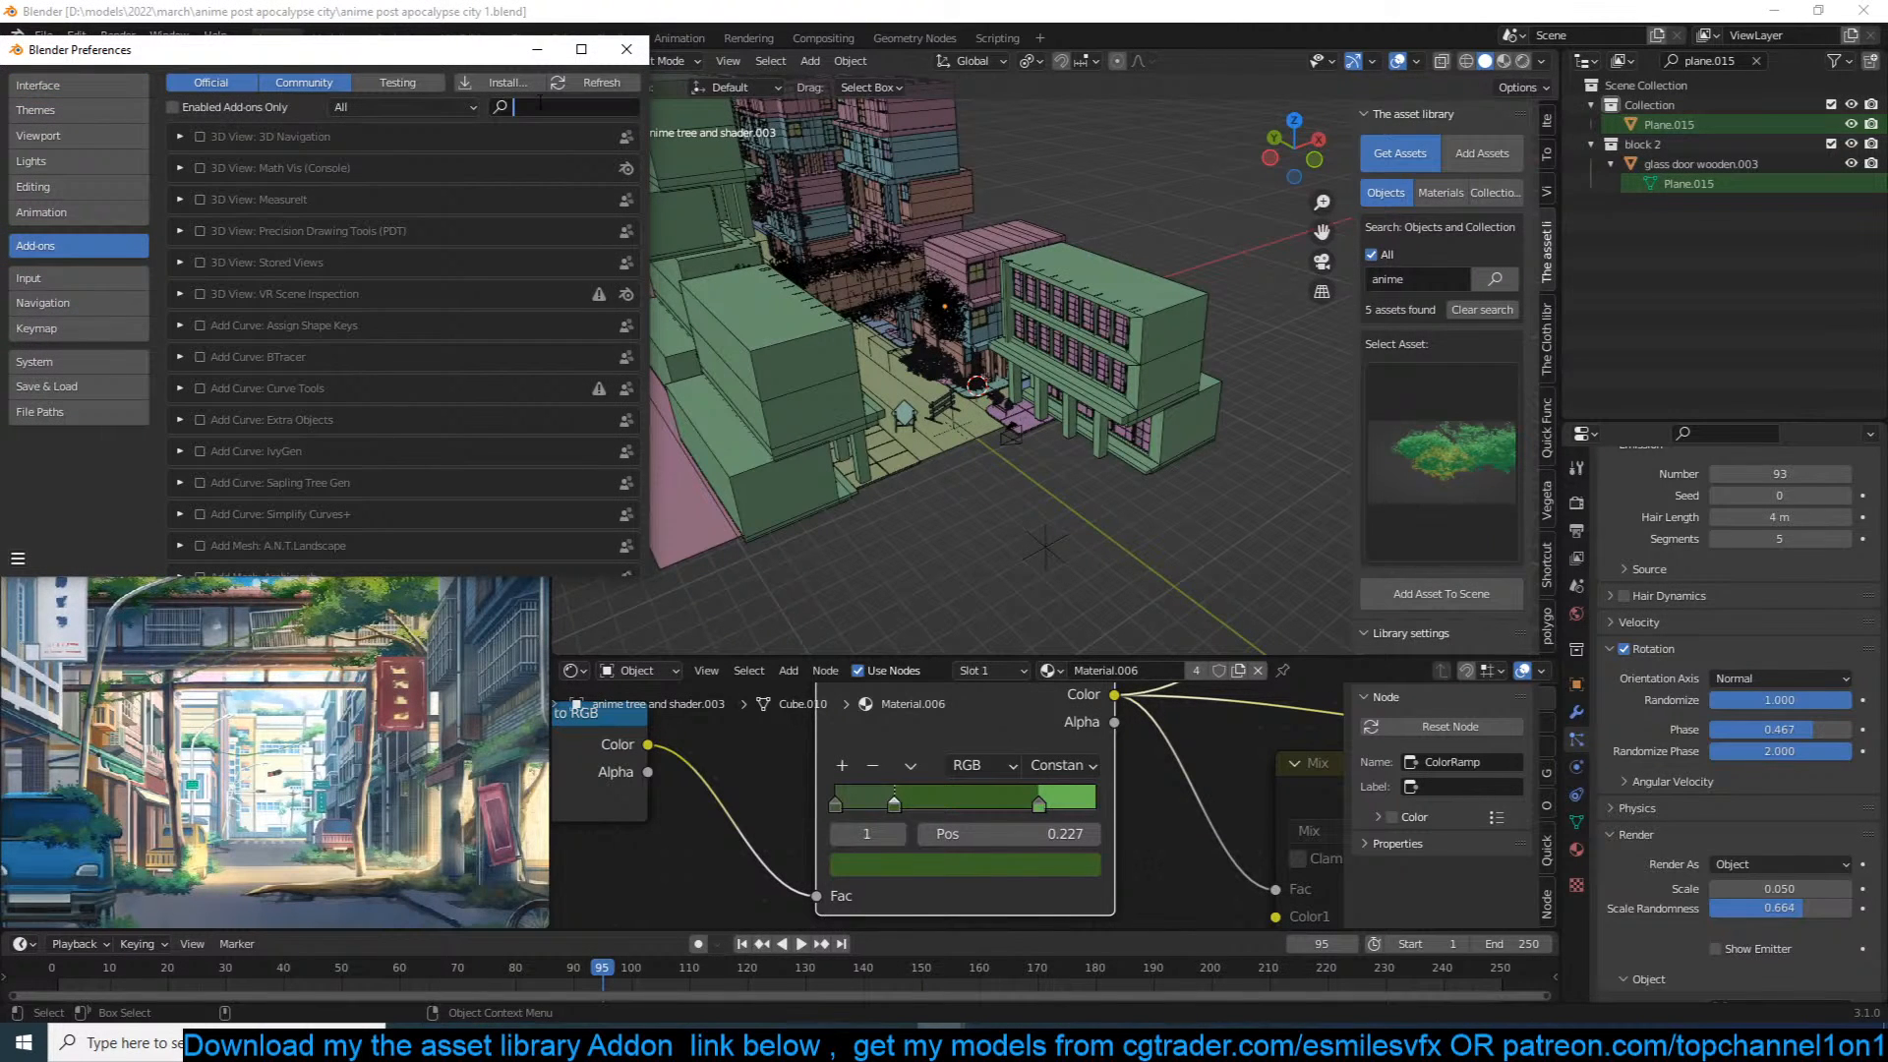
{"action": "type", "text": "quick"}
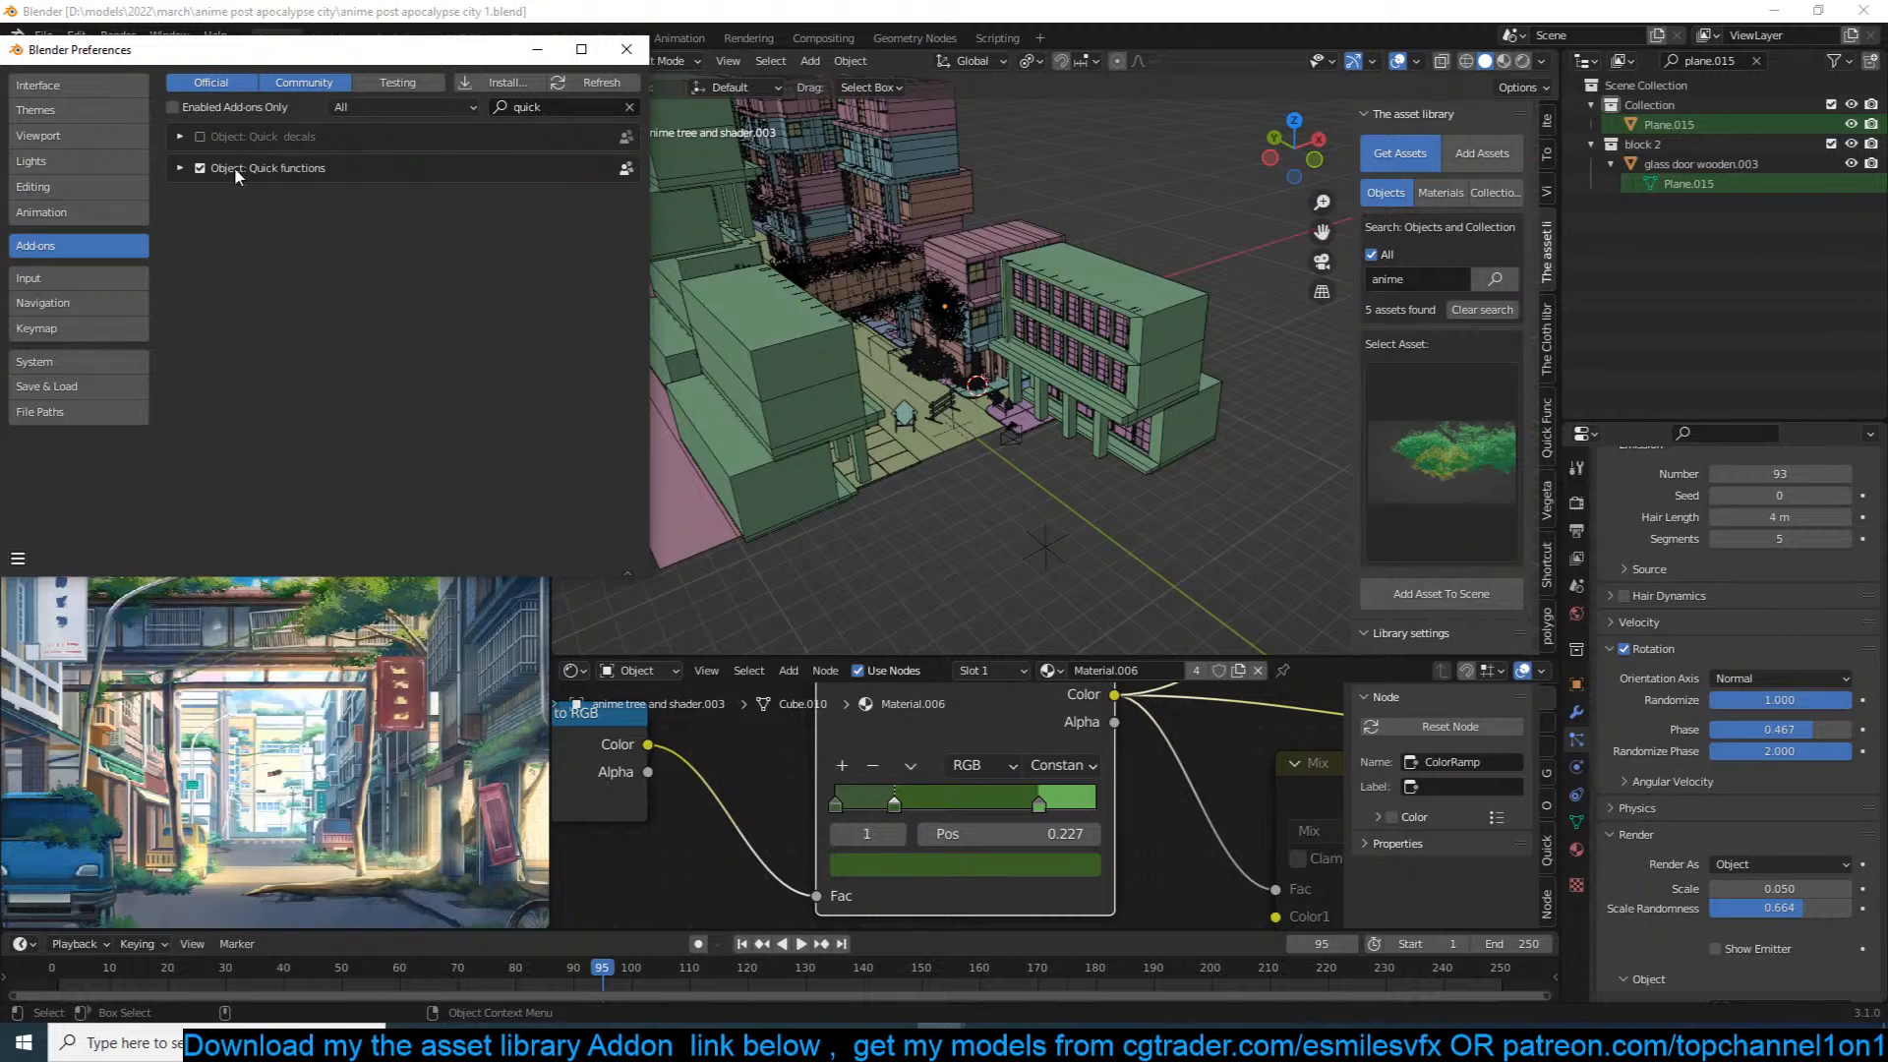
{"action": "left_click", "coordinate": [202, 136]}
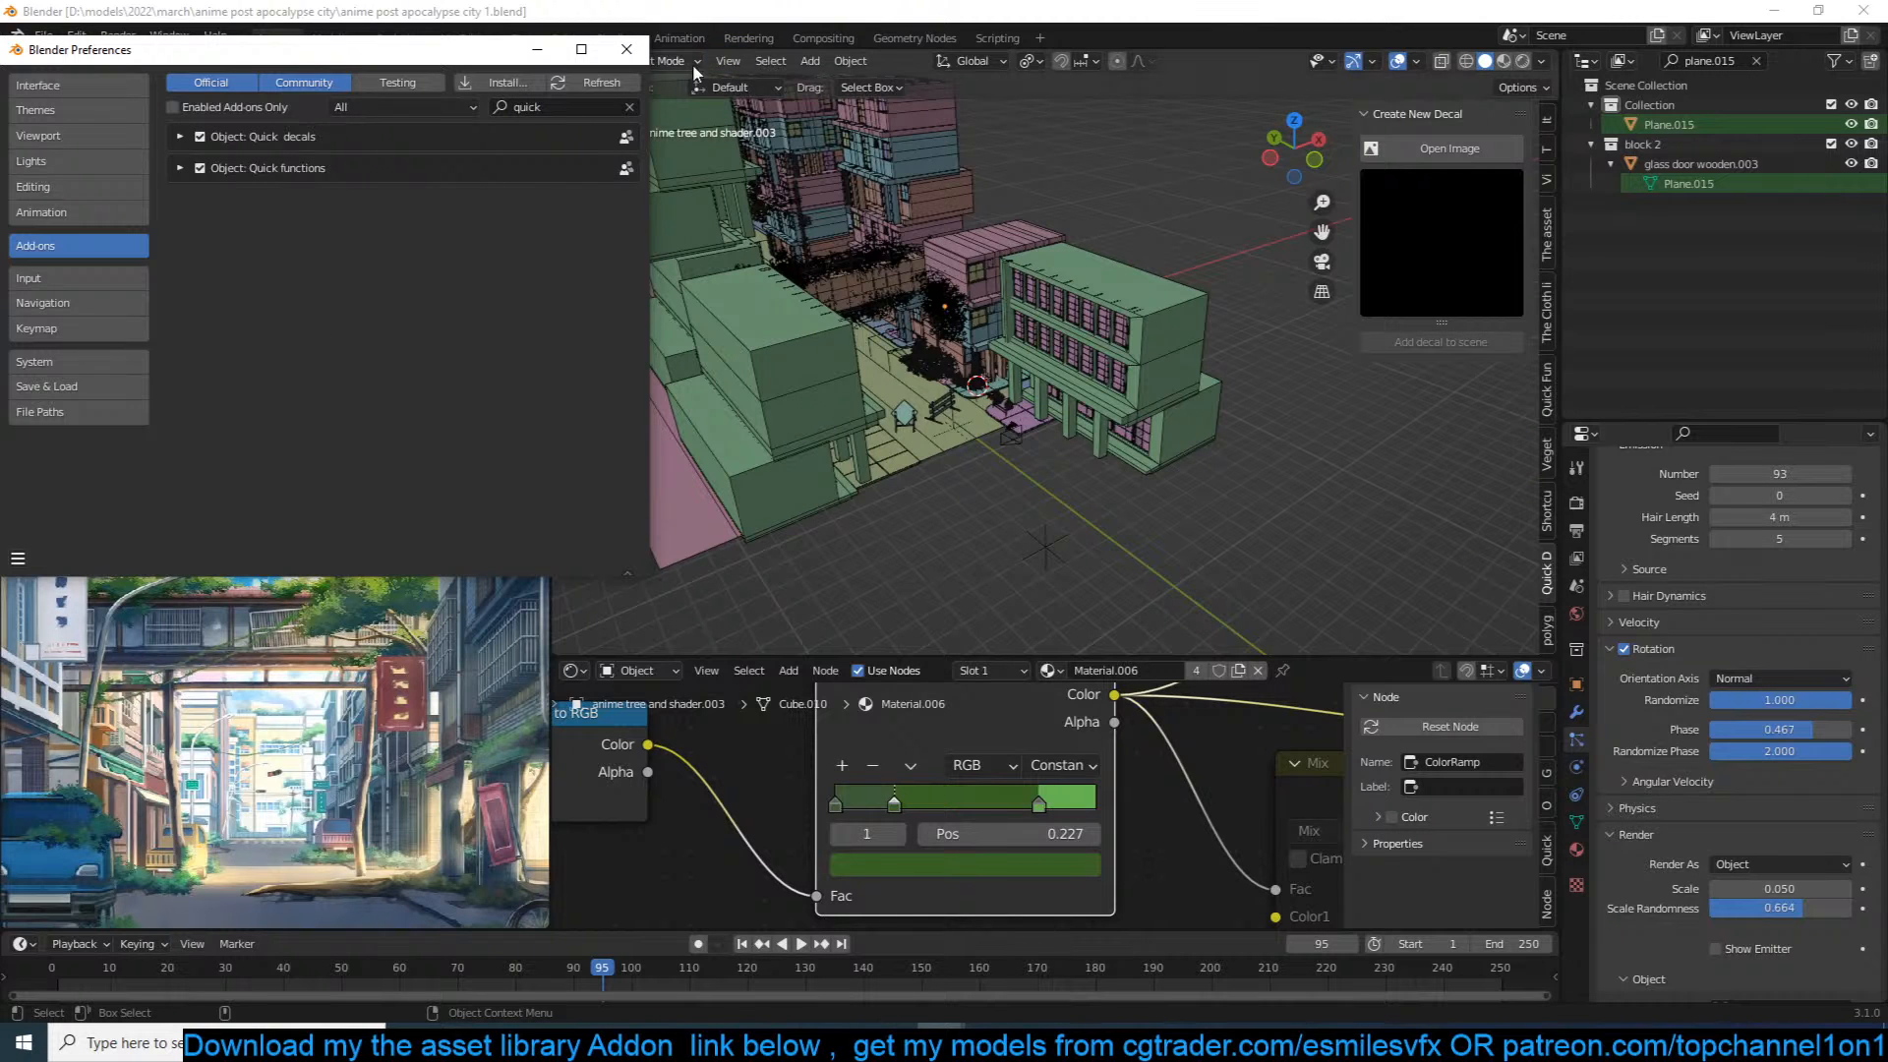
{"action": "left_click", "coordinate": [626, 49]}
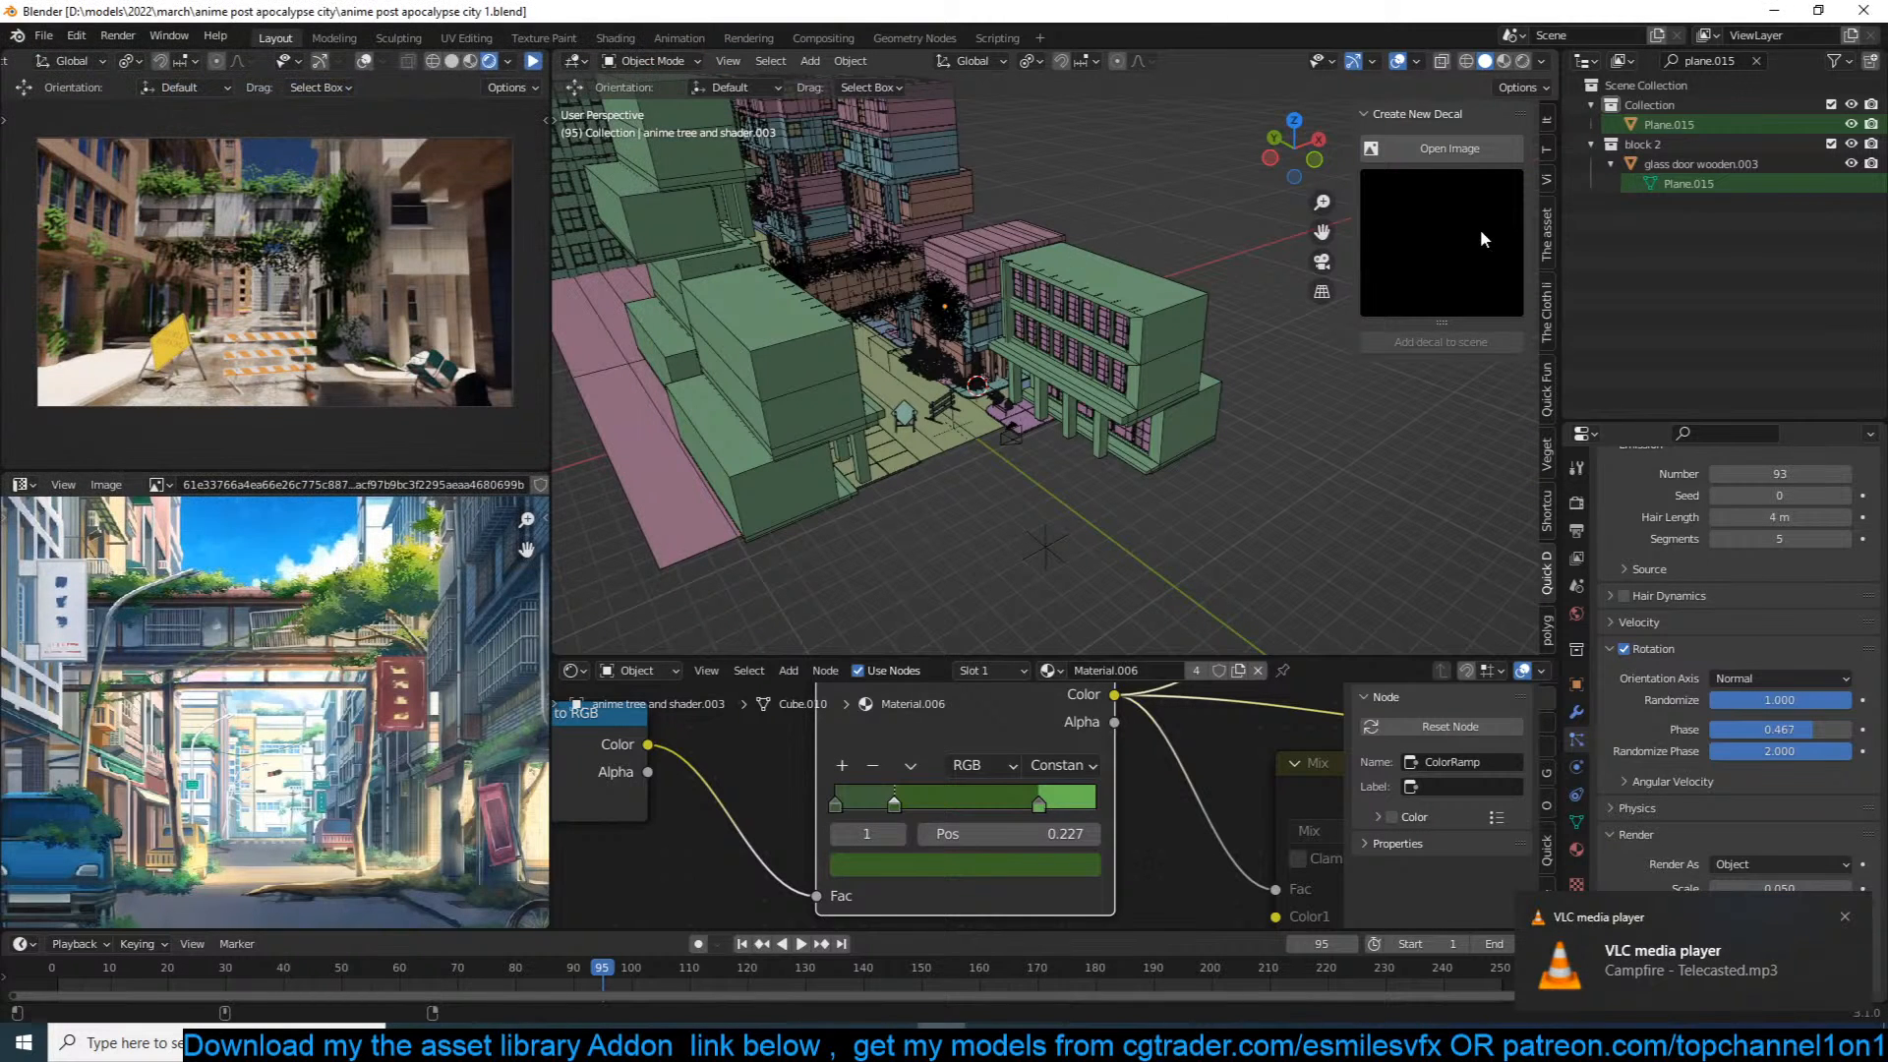
Step: Load the red weathered metal image from the "walls" folder in the "resouces" bookmark as the new decal's texture
{"action": "left_click", "coordinate": [1445, 149]}
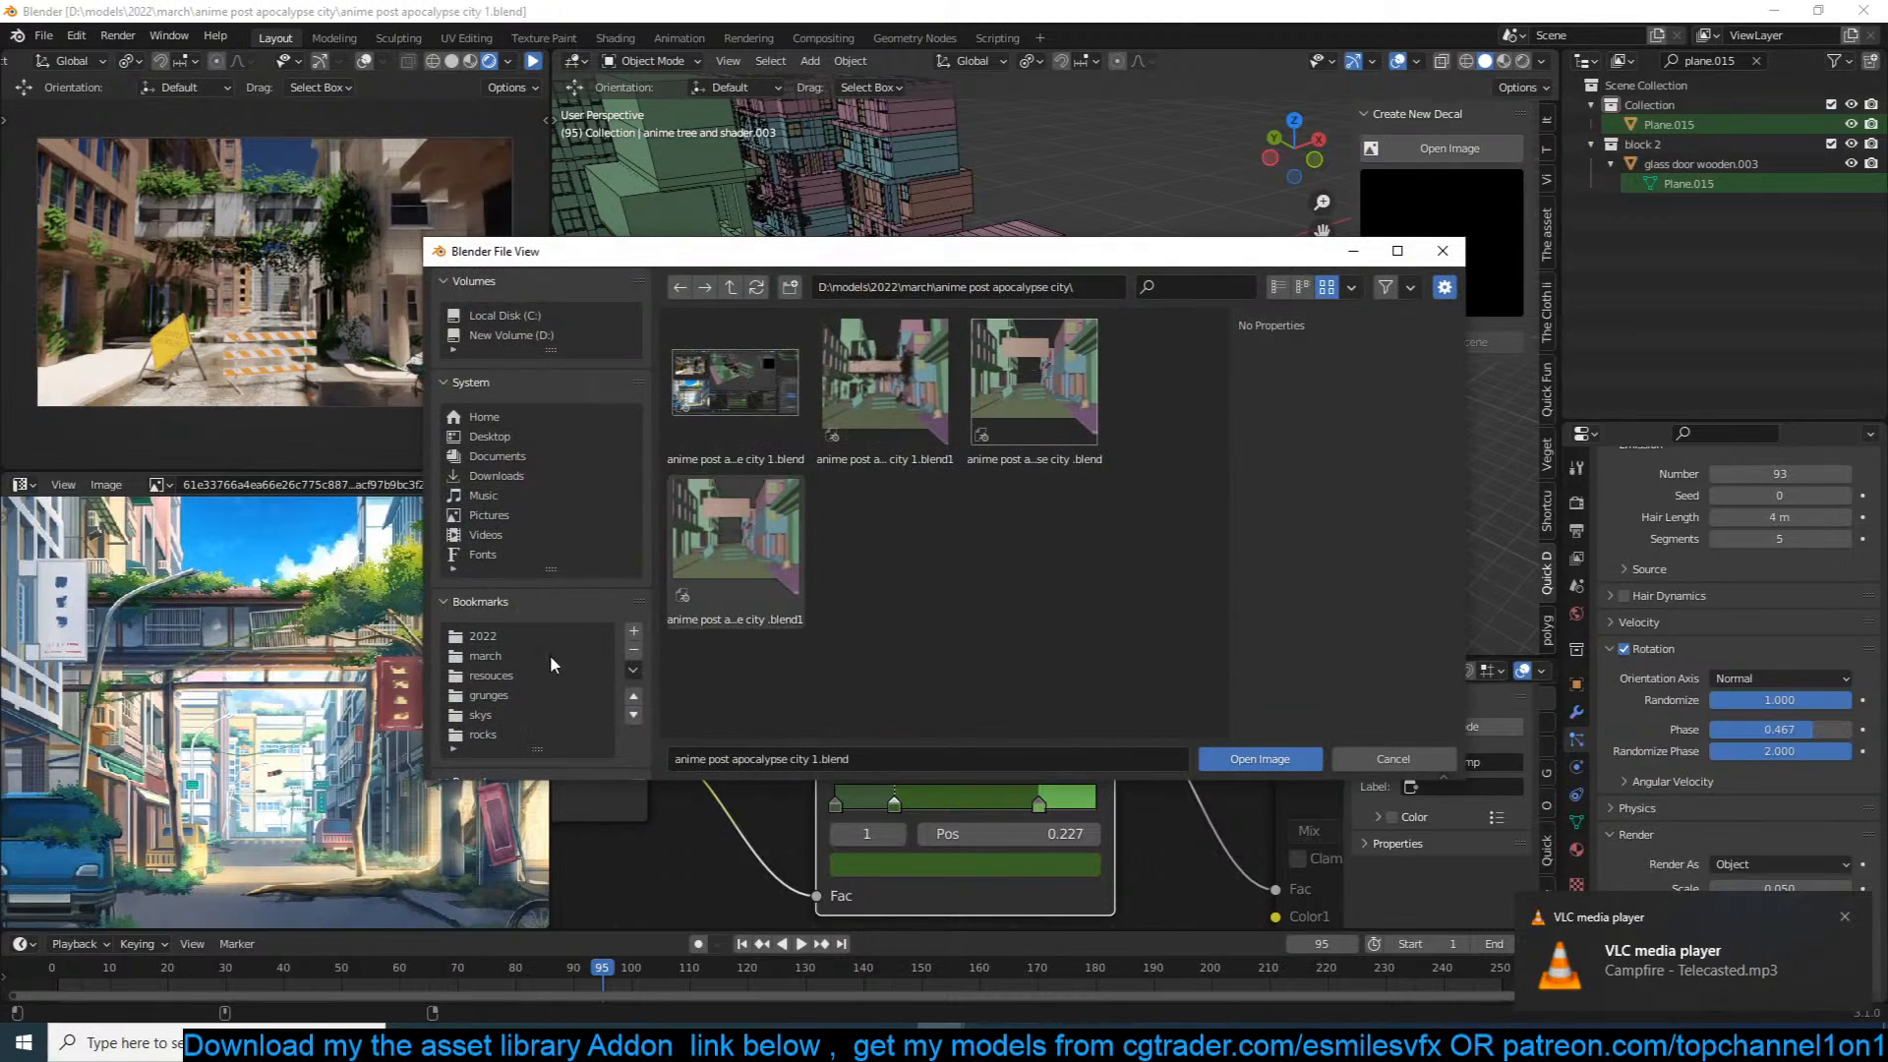
{"action": "left_click", "coordinate": [502, 676]}
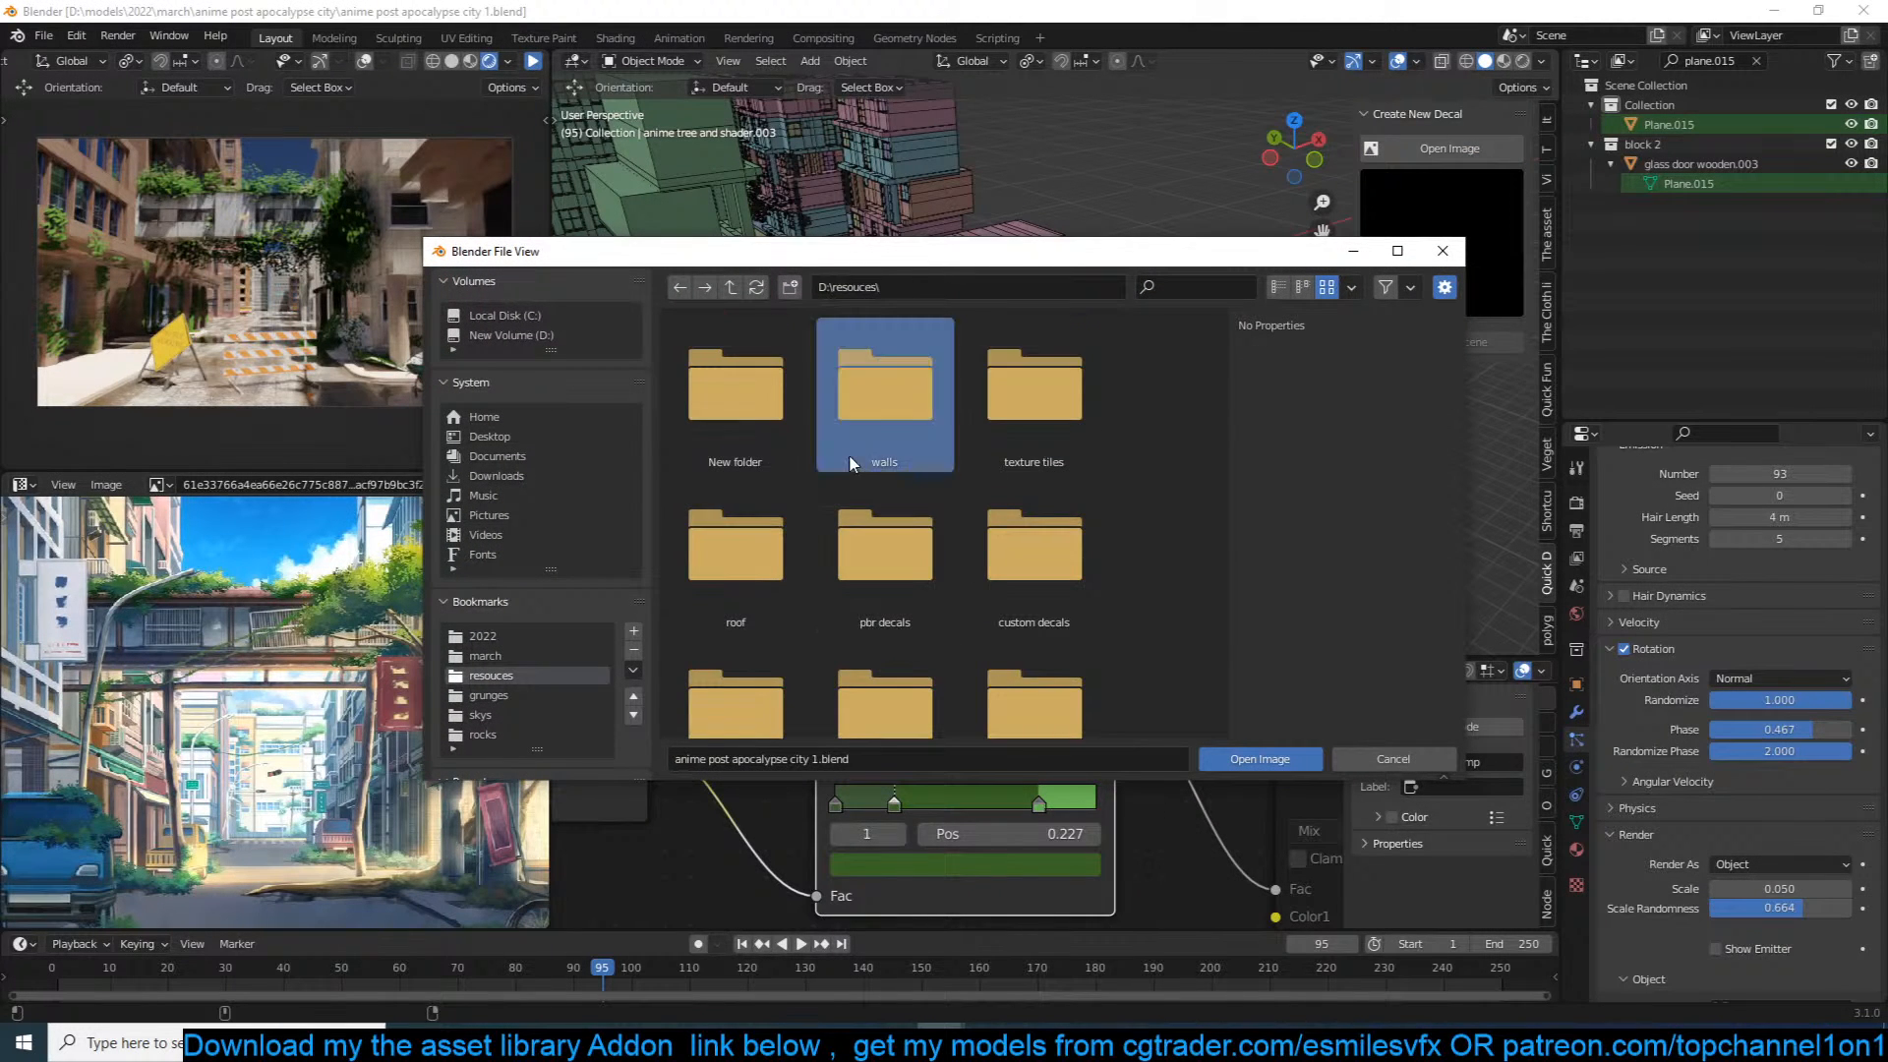
{"action": "double_click", "coordinate": [883, 383]}
{"action": "scroll", "coordinate": [855, 531], "scroll_direction": "down", "scroll_amount": 3}
{"action": "scroll", "coordinate": [947, 537], "scroll_direction": "up", "scroll_amount": 1}
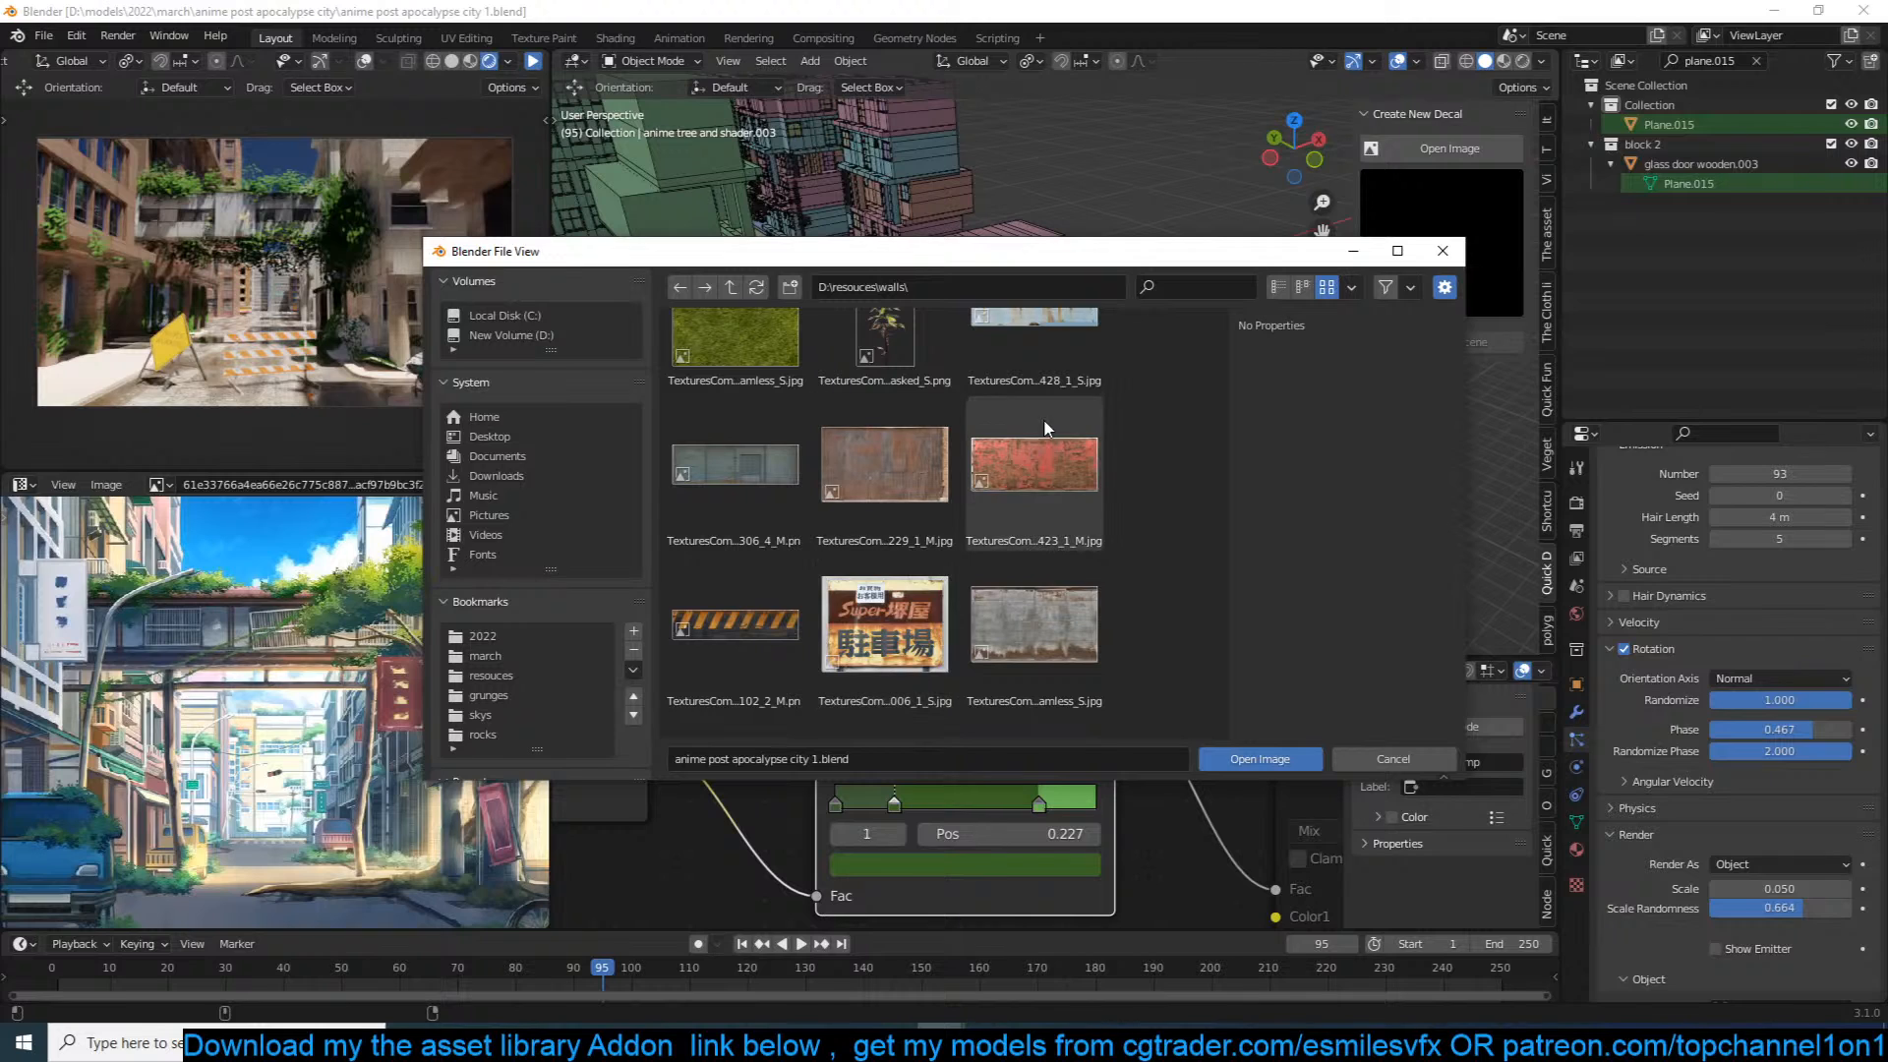
{"action": "double_click", "coordinate": [1054, 458]}
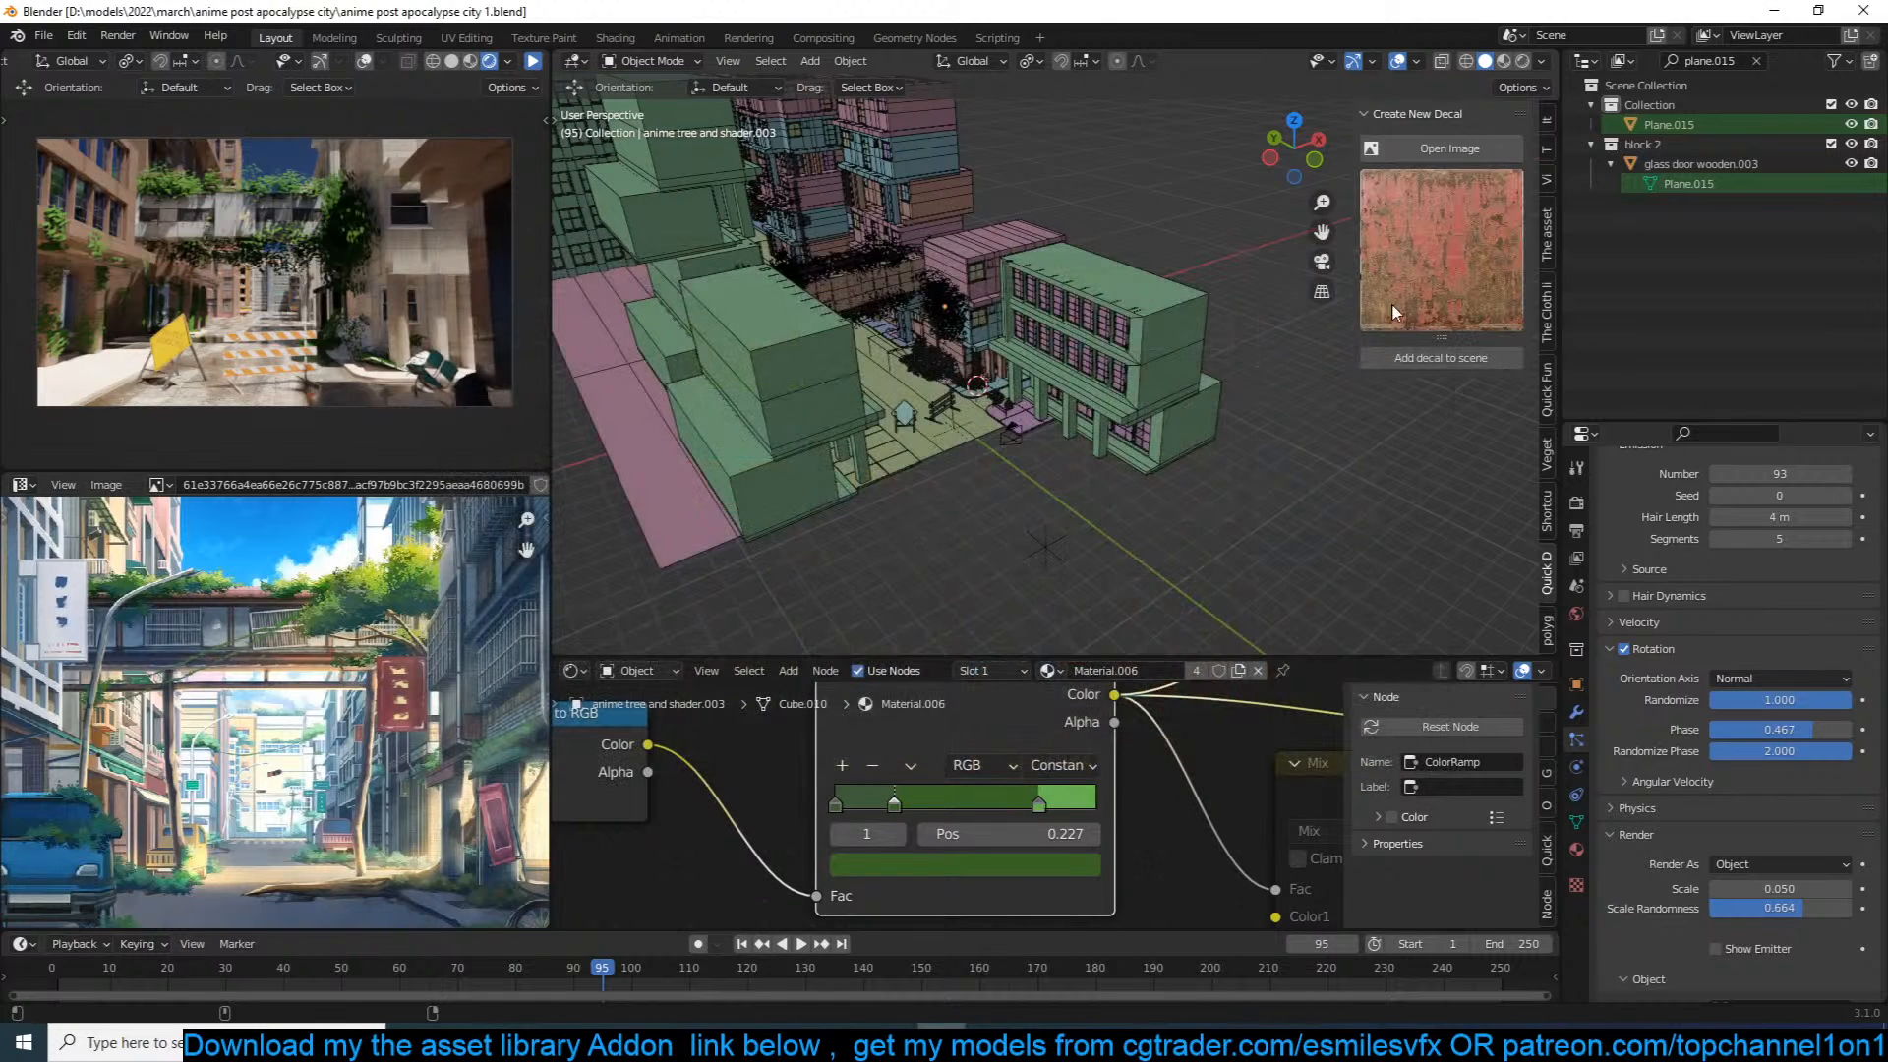
{"action": "scroll", "coordinate": [1122, 339], "scroll_direction": "up", "scroll_amount": 4}
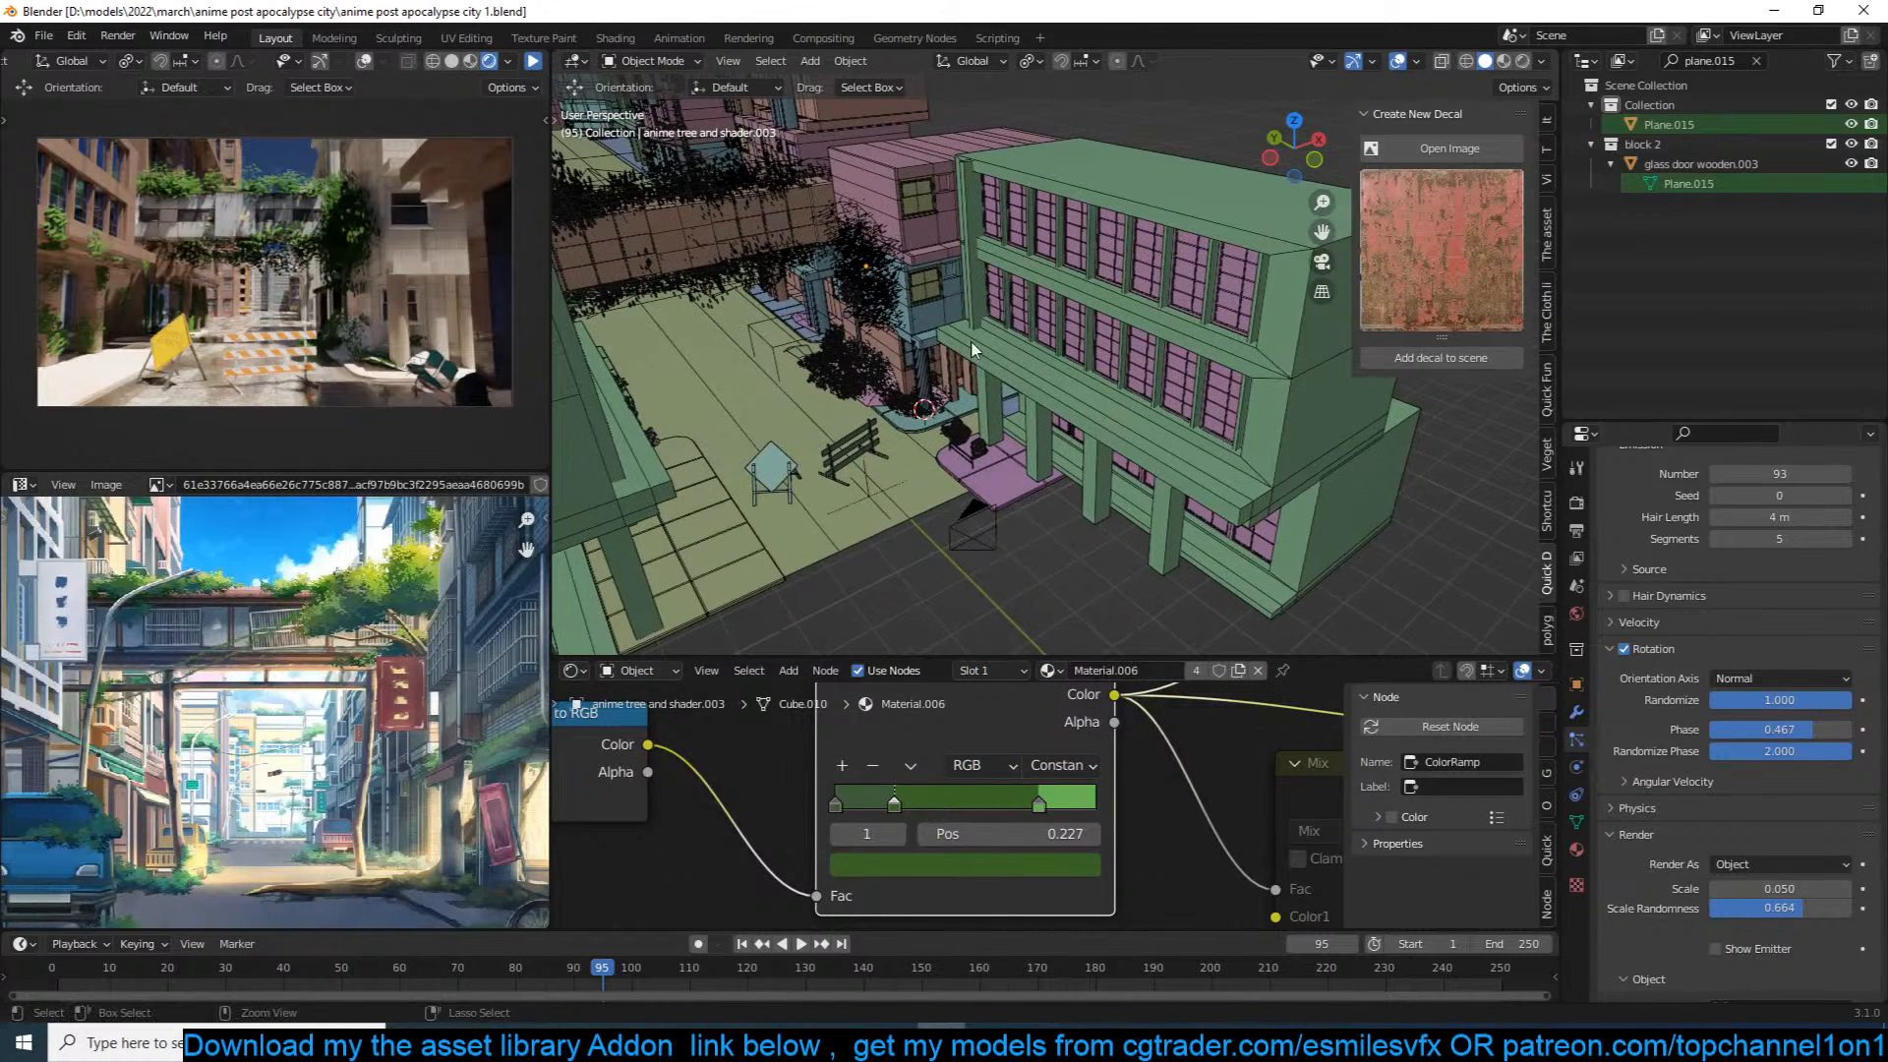
Step: Save the city scene file
{"action": "key", "text": "ctrl+s"}
{"action": "scroll", "coordinate": [988, 295], "scroll_direction": "up", "scroll_amount": 3}
{"action": "scroll", "coordinate": [958, 262], "scroll_direction": "up", "scroll_amount": 2}
{"action": "middle_click_drag", "start_coordinate": [959, 262], "coordinate": [1048, 305]}
{"action": "scroll", "coordinate": [1048, 304], "scroll_direction": "up", "scroll_amount": 4}
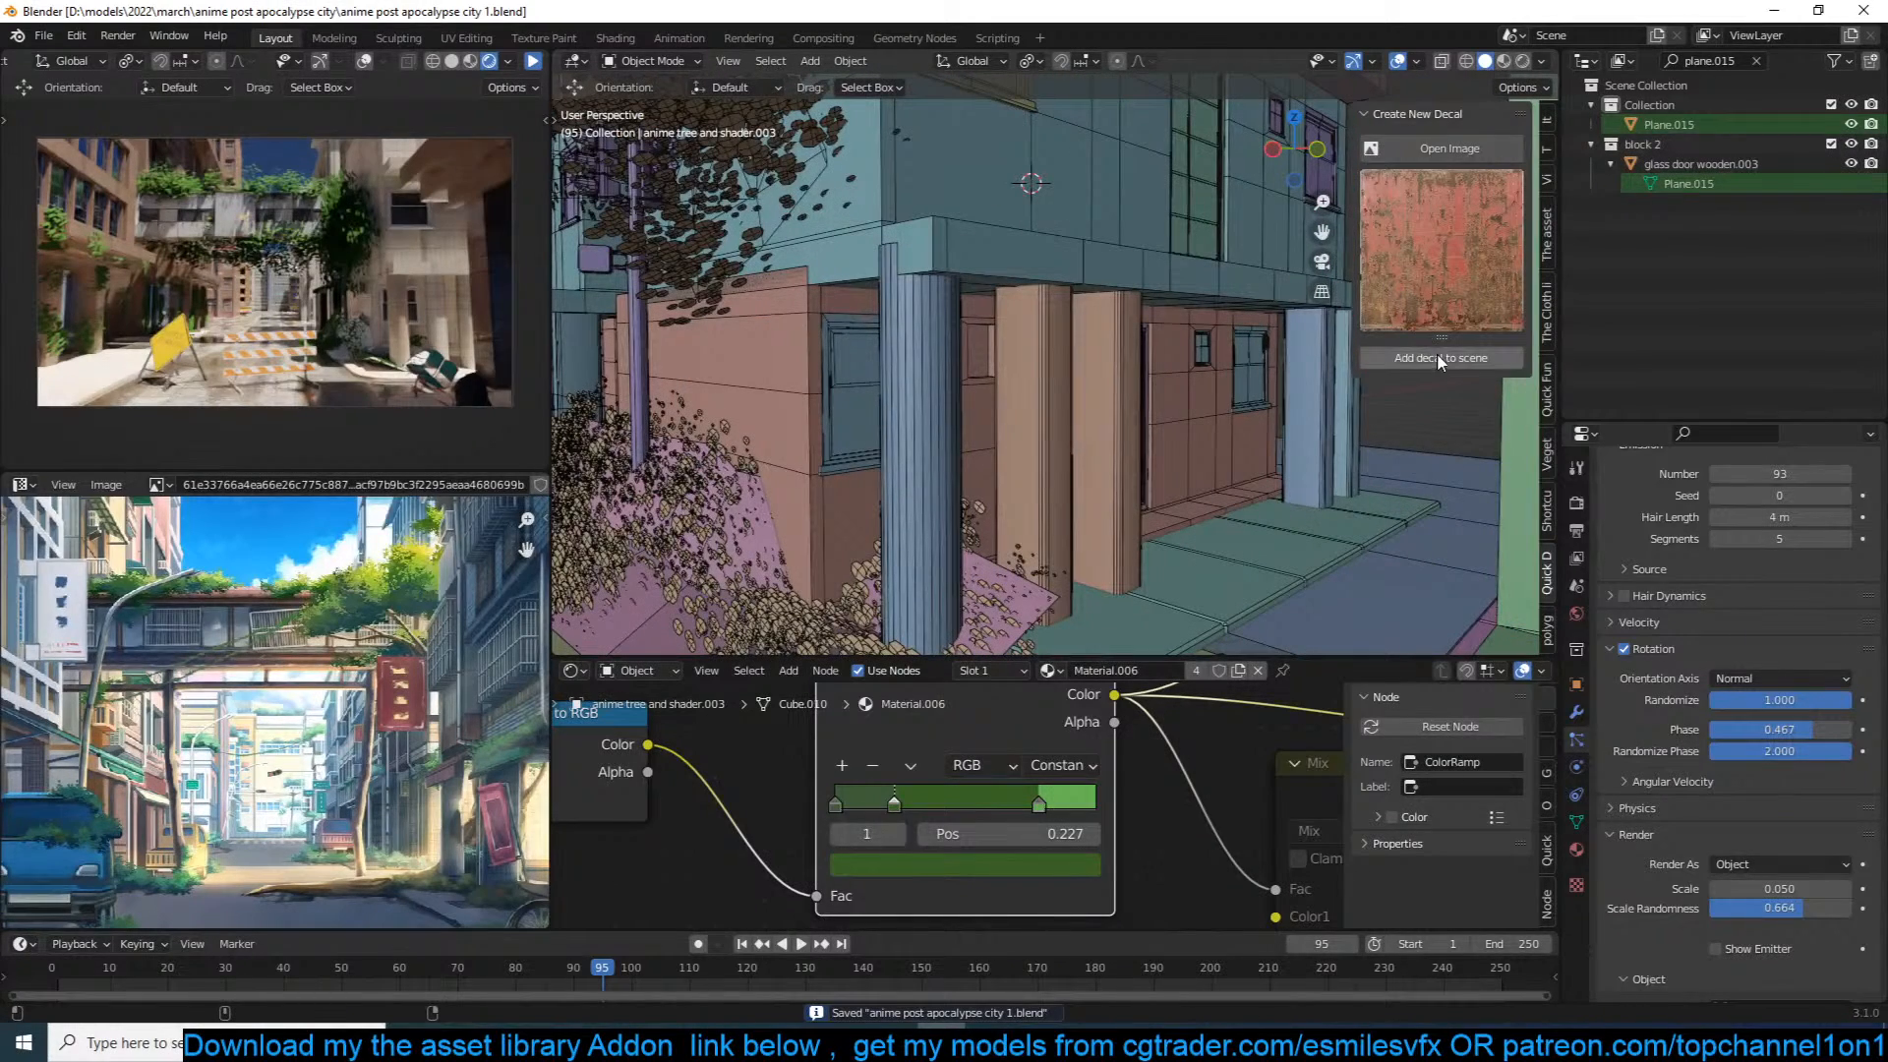
Step: Add the red weathered metal decal to the scene and rotate it 90° about the X axis
{"action": "left_click", "coordinate": [1436, 359]}
{"action": "type", "text": "rx"}
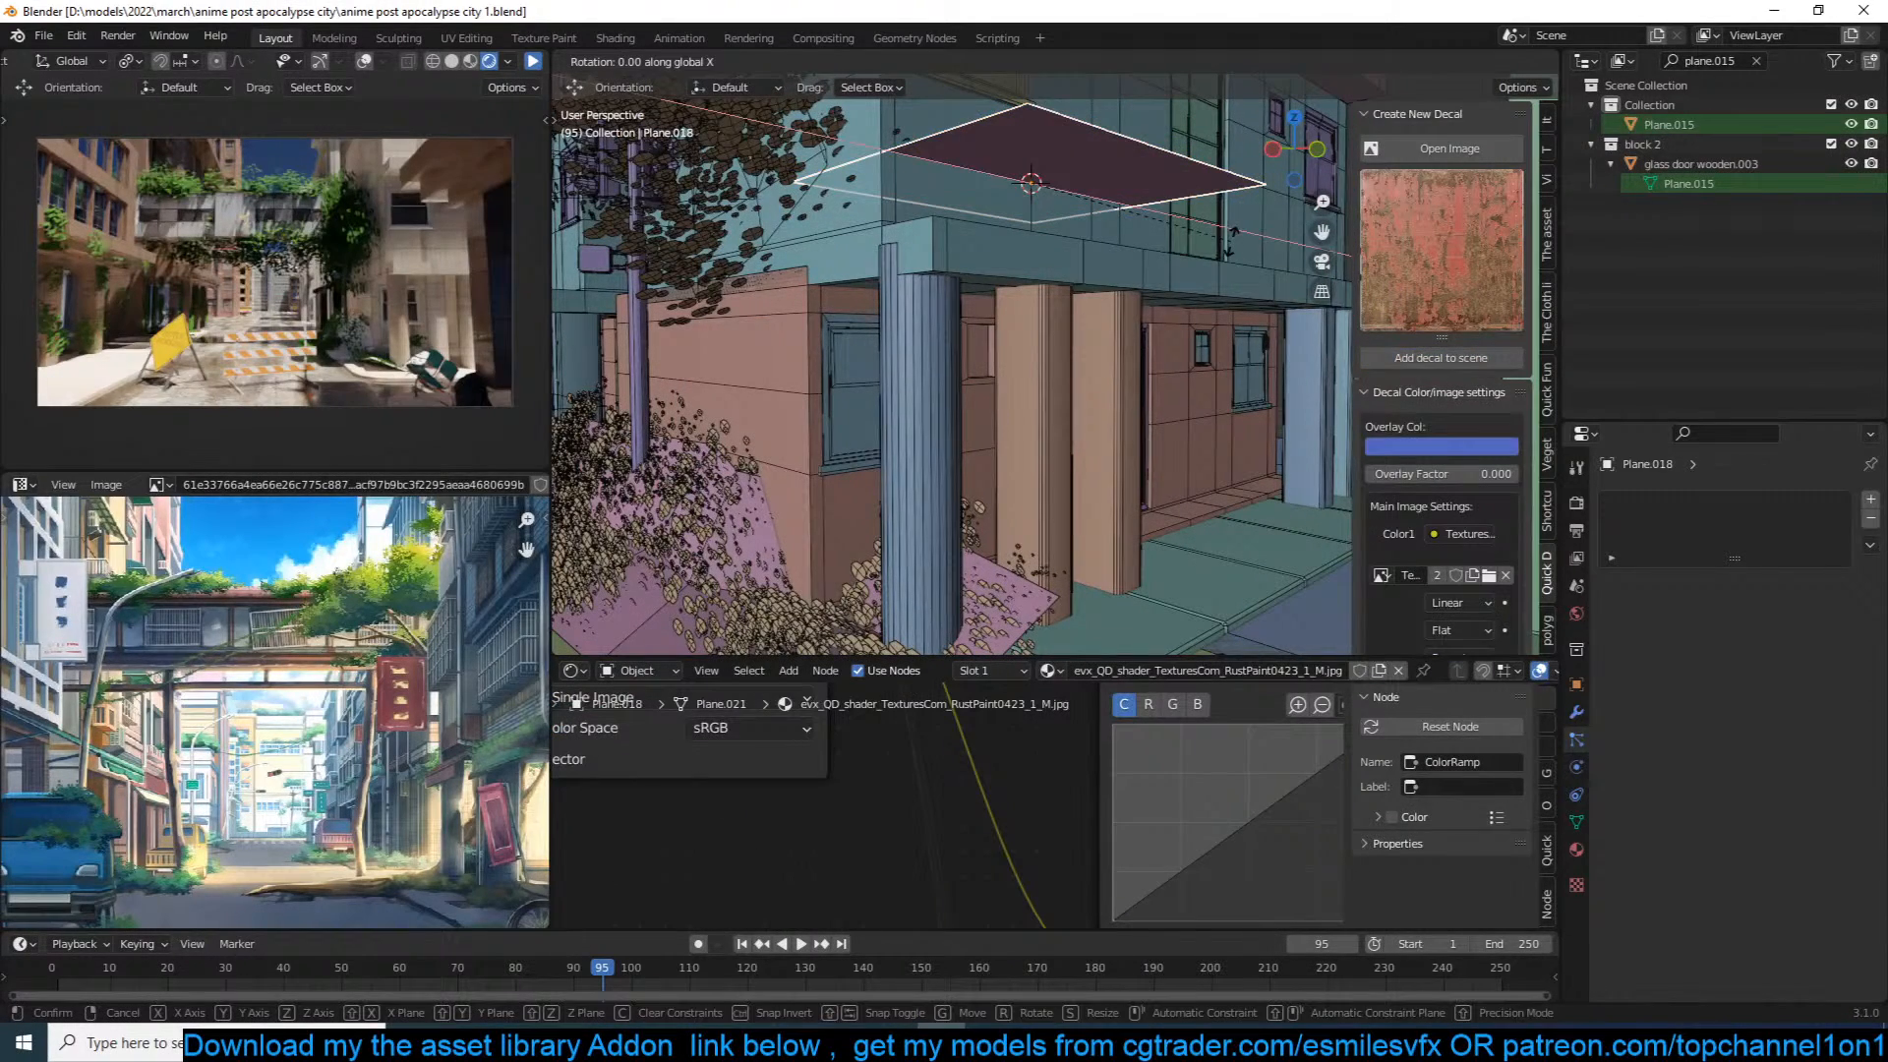
{"action": "type", "text": "90"}
{"action": "left_click", "coordinate": [1231, 242]}
Step: Place the decal on the upper-floor wall above the columns and rescale its width along the X axis to fit
{"action": "middle_click_drag", "start_coordinate": [1231, 242], "coordinate": [1163, 337]}
{"action": "left_click_drag", "start_coordinate": [1087, 278], "coordinate": [1162, 197]}
{"action": "middle_click_drag", "start_coordinate": [1162, 196], "coordinate": [1102, 208]}
{"action": "scroll", "coordinate": [1086, 228], "scroll_direction": "up", "scroll_amount": 3}
{"action": "key", "text": "s"}
{"action": "key", "text": "x"}
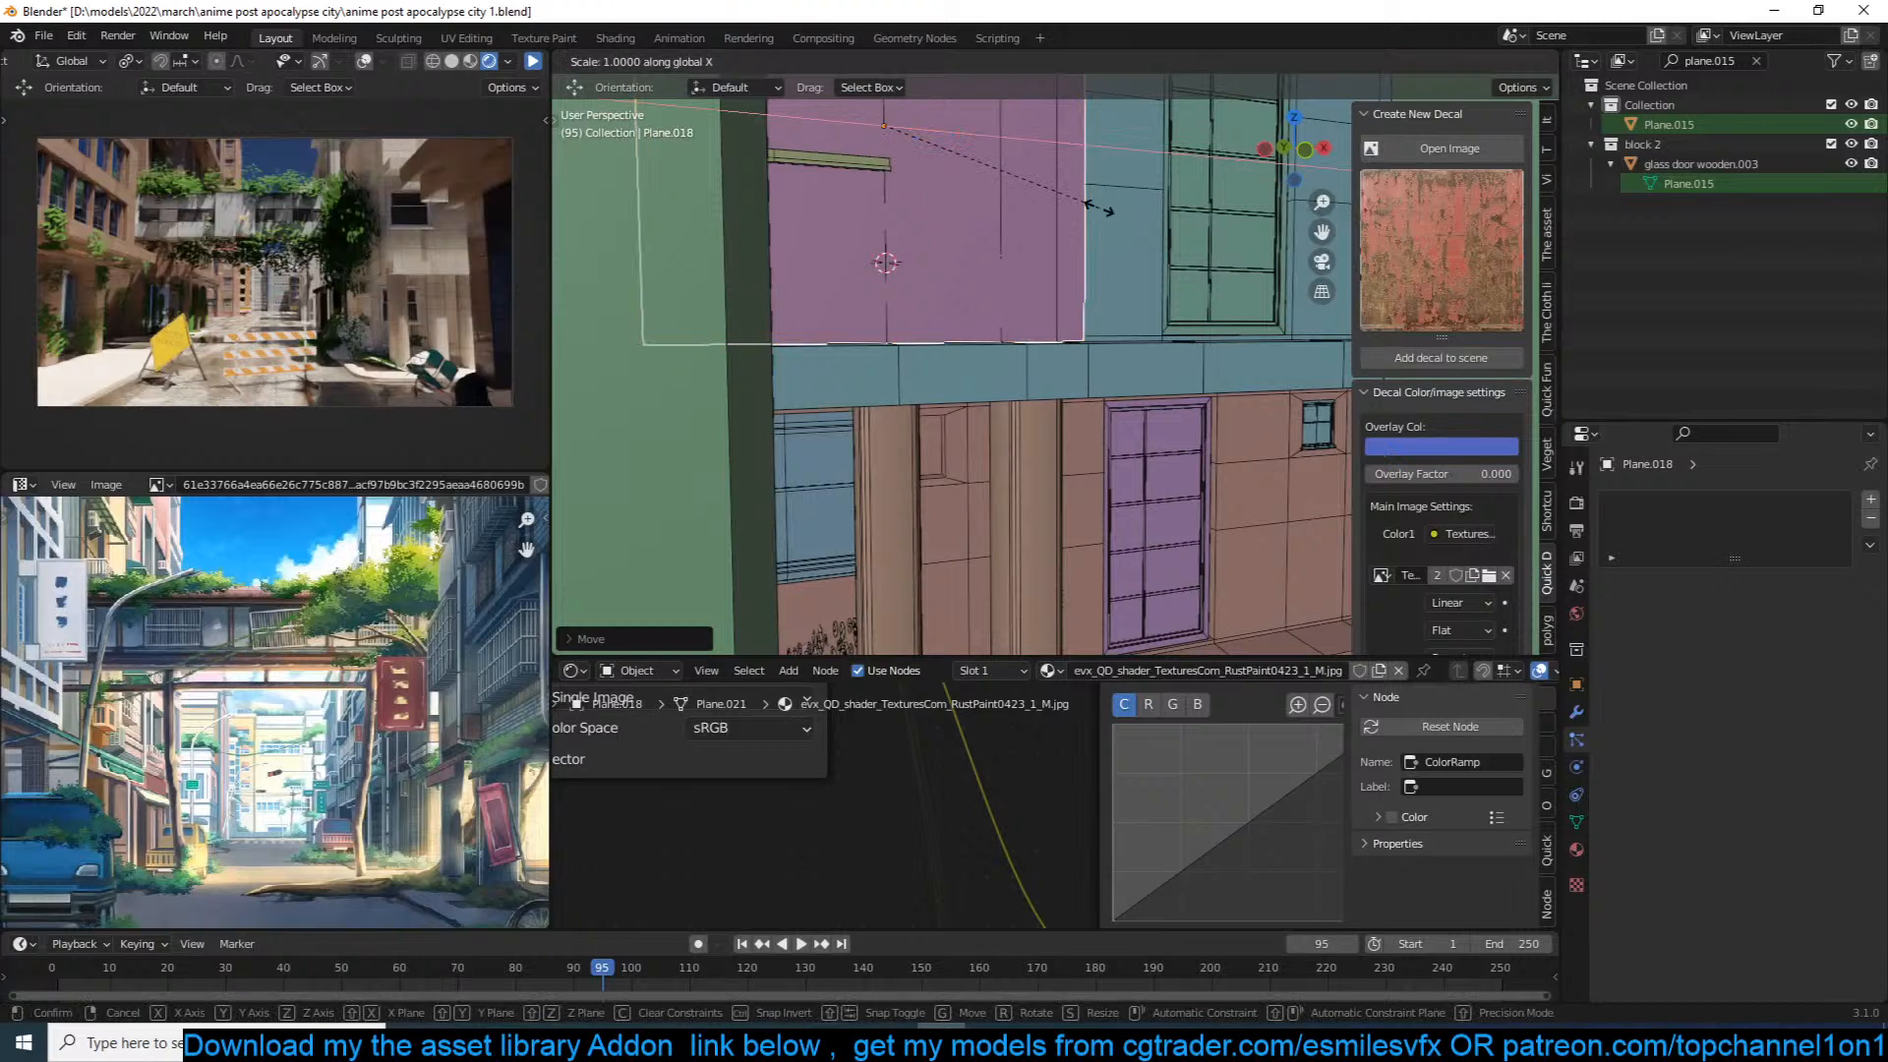
{"action": "left_click", "coordinate": [1141, 215]}
{"action": "left_click_drag", "start_coordinate": [965, 138], "coordinate": [1022, 139]}
{"action": "scroll", "coordinate": [990, 245], "scroll_direction": "down", "scroll_amount": 4}
{"action": "middle_click_drag", "start_coordinate": [990, 246], "coordinate": [1114, 280]}
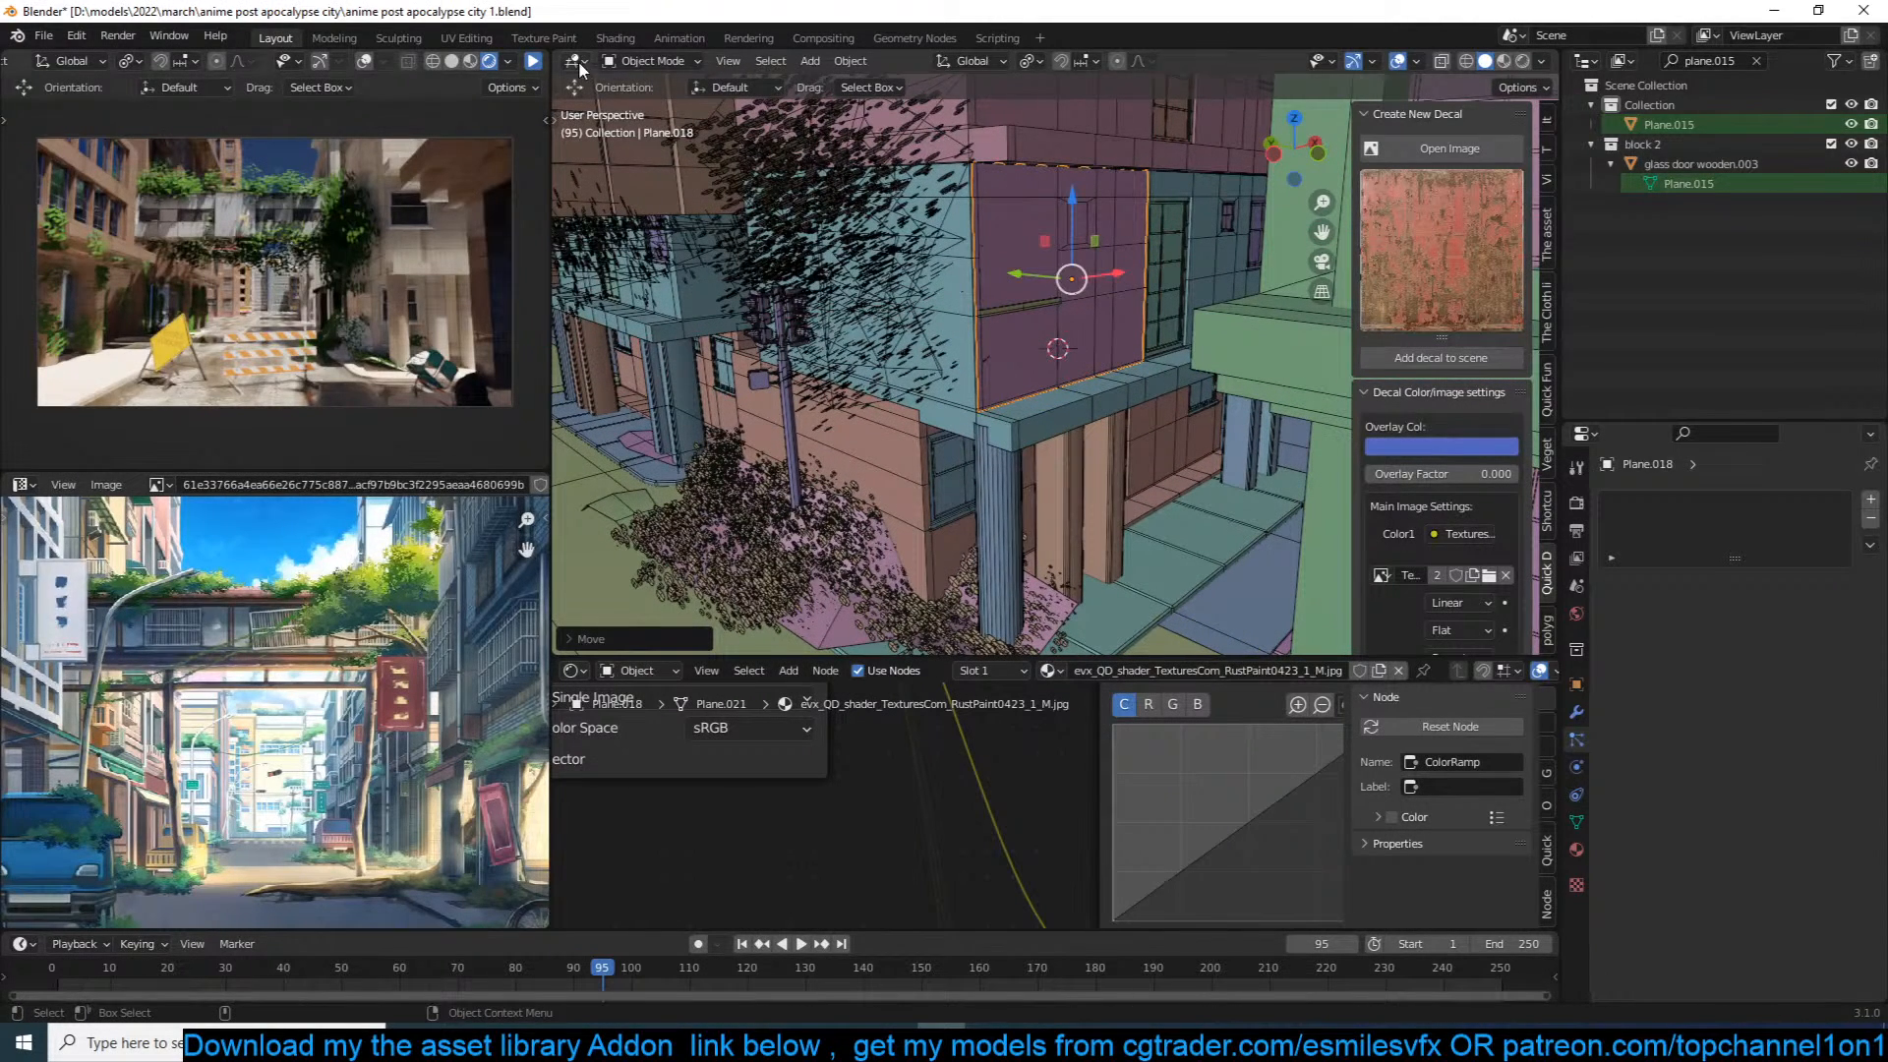
Step: Resume the rendered preview and nudge the decal's depth against the upper-floor wall, checking it from the camera
{"action": "left_click", "coordinate": [532, 61]}
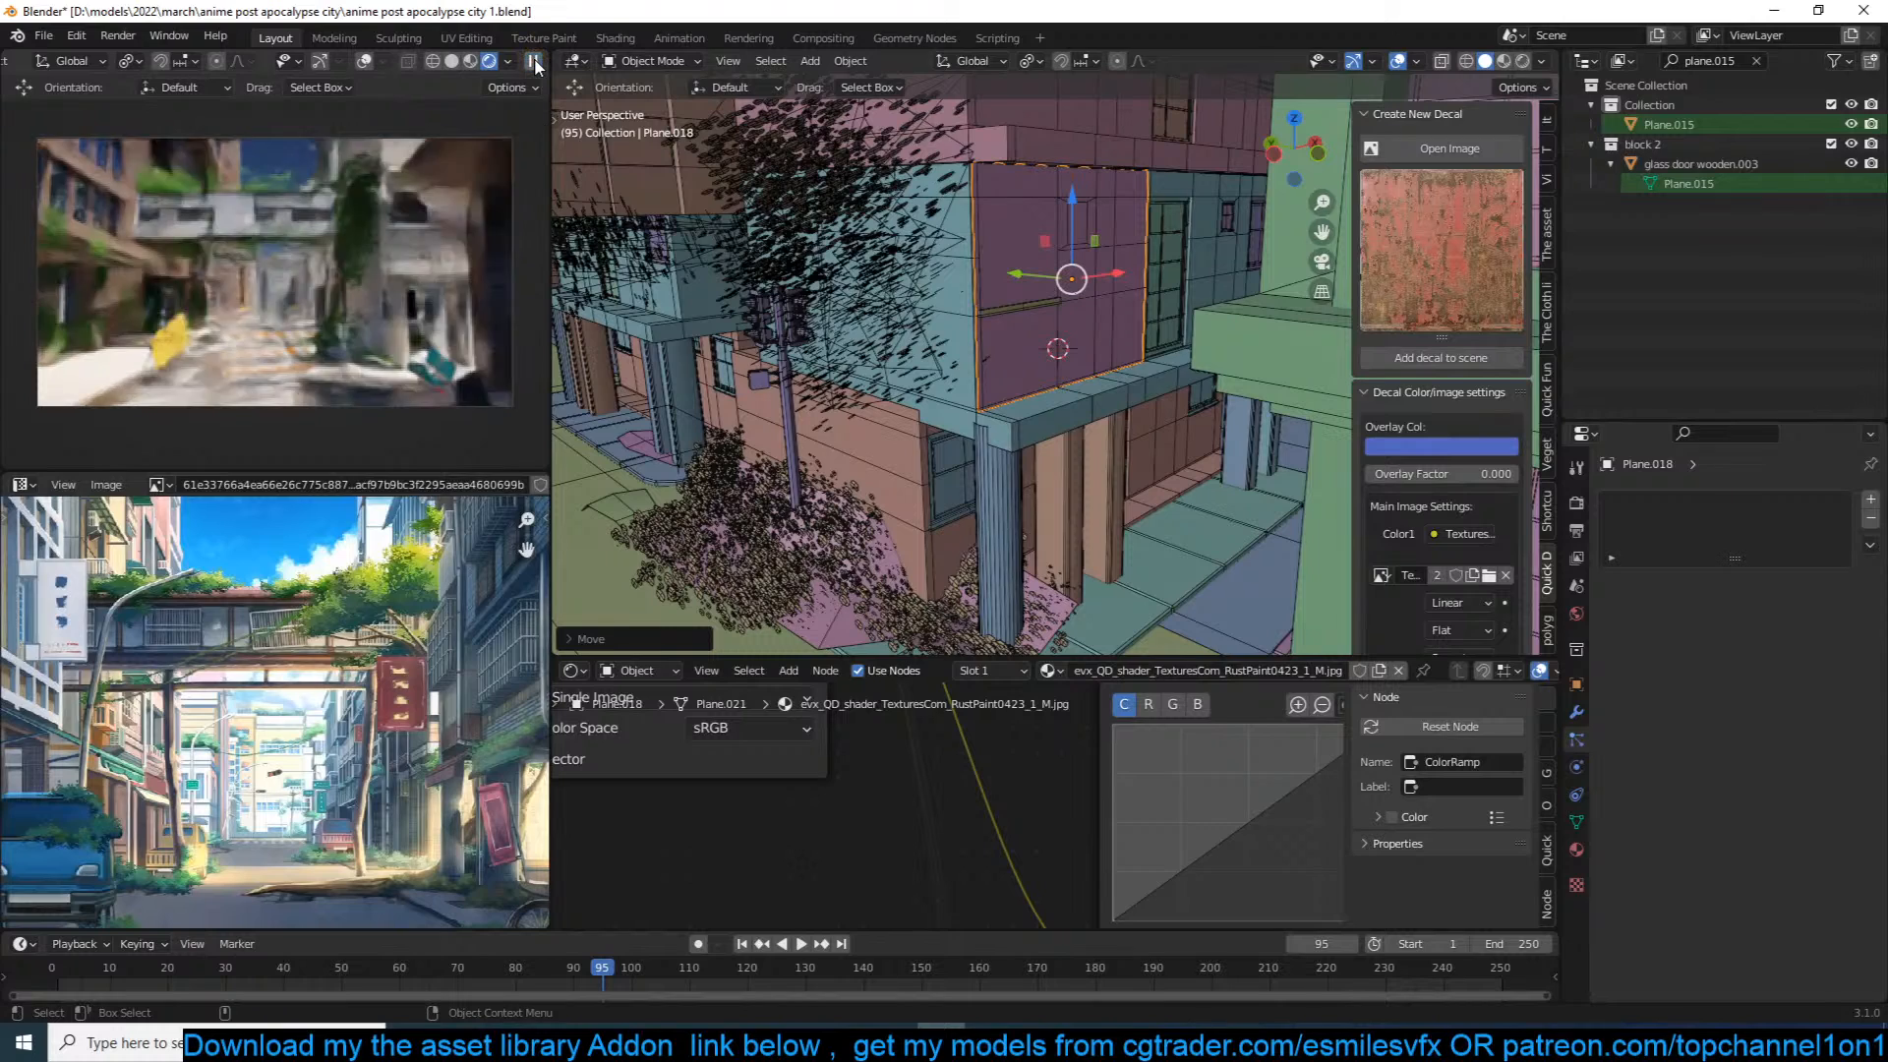
{"action": "middle_click_drag", "start_coordinate": [959, 295], "coordinate": [997, 291]}
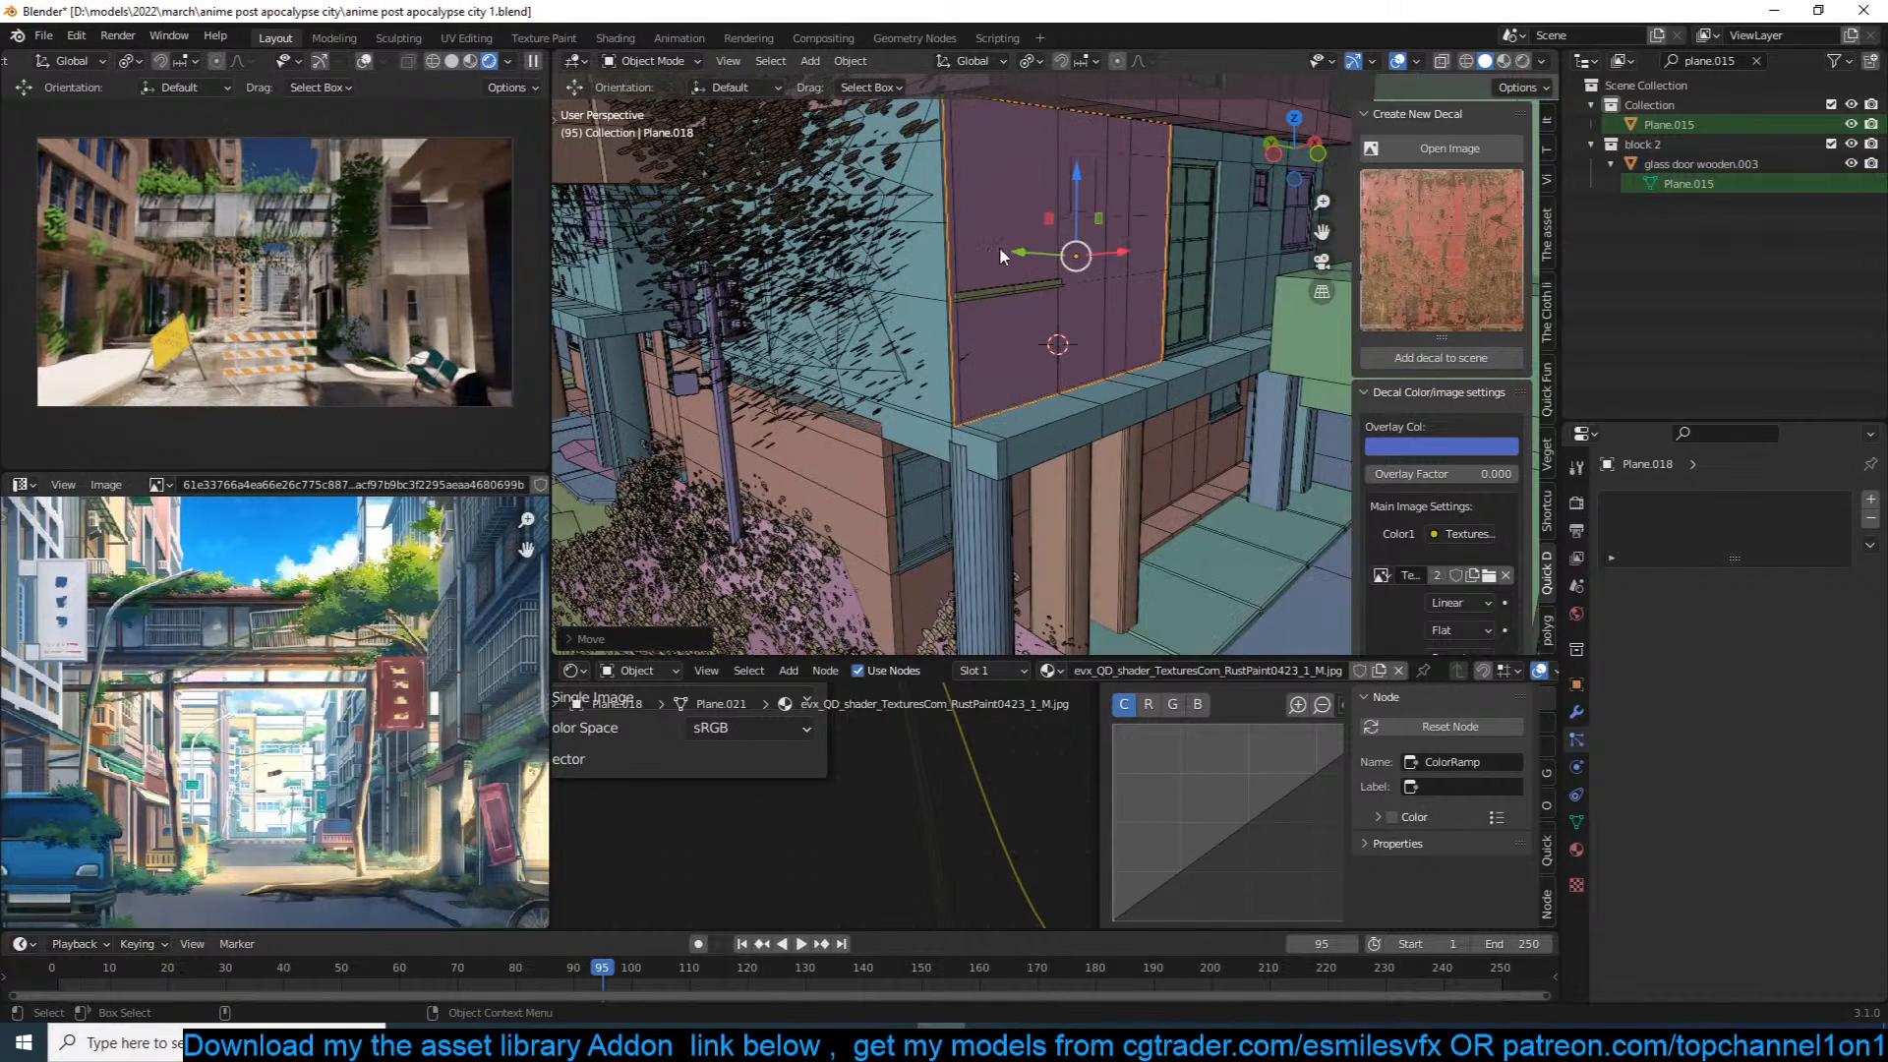
{"action": "left_click_drag", "start_coordinate": [1028, 246], "coordinate": [1043, 259]}
{"action": "middle_click_drag", "start_coordinate": [1043, 258], "coordinate": [988, 355]}
{"action": "key", "text": "KP_0"}
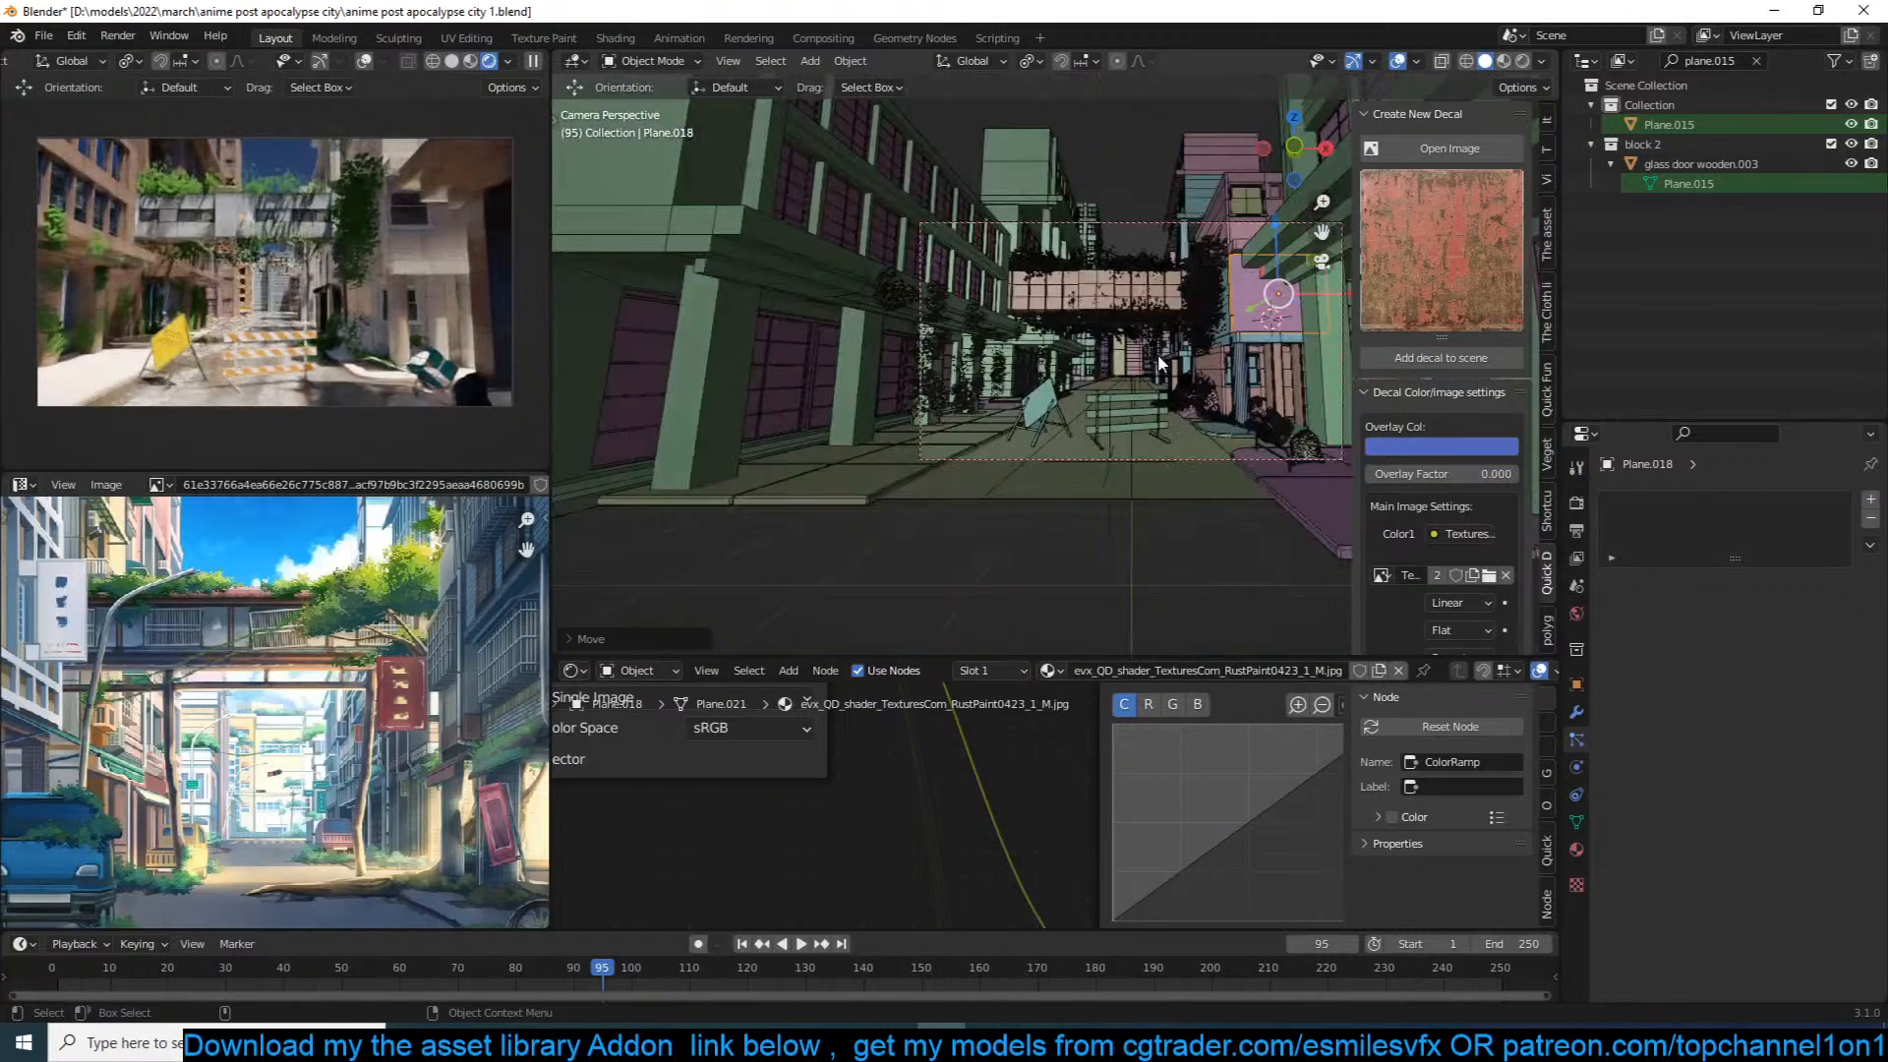
{"action": "scroll", "coordinate": [988, 355], "scroll_direction": "up", "scroll_amount": 3}
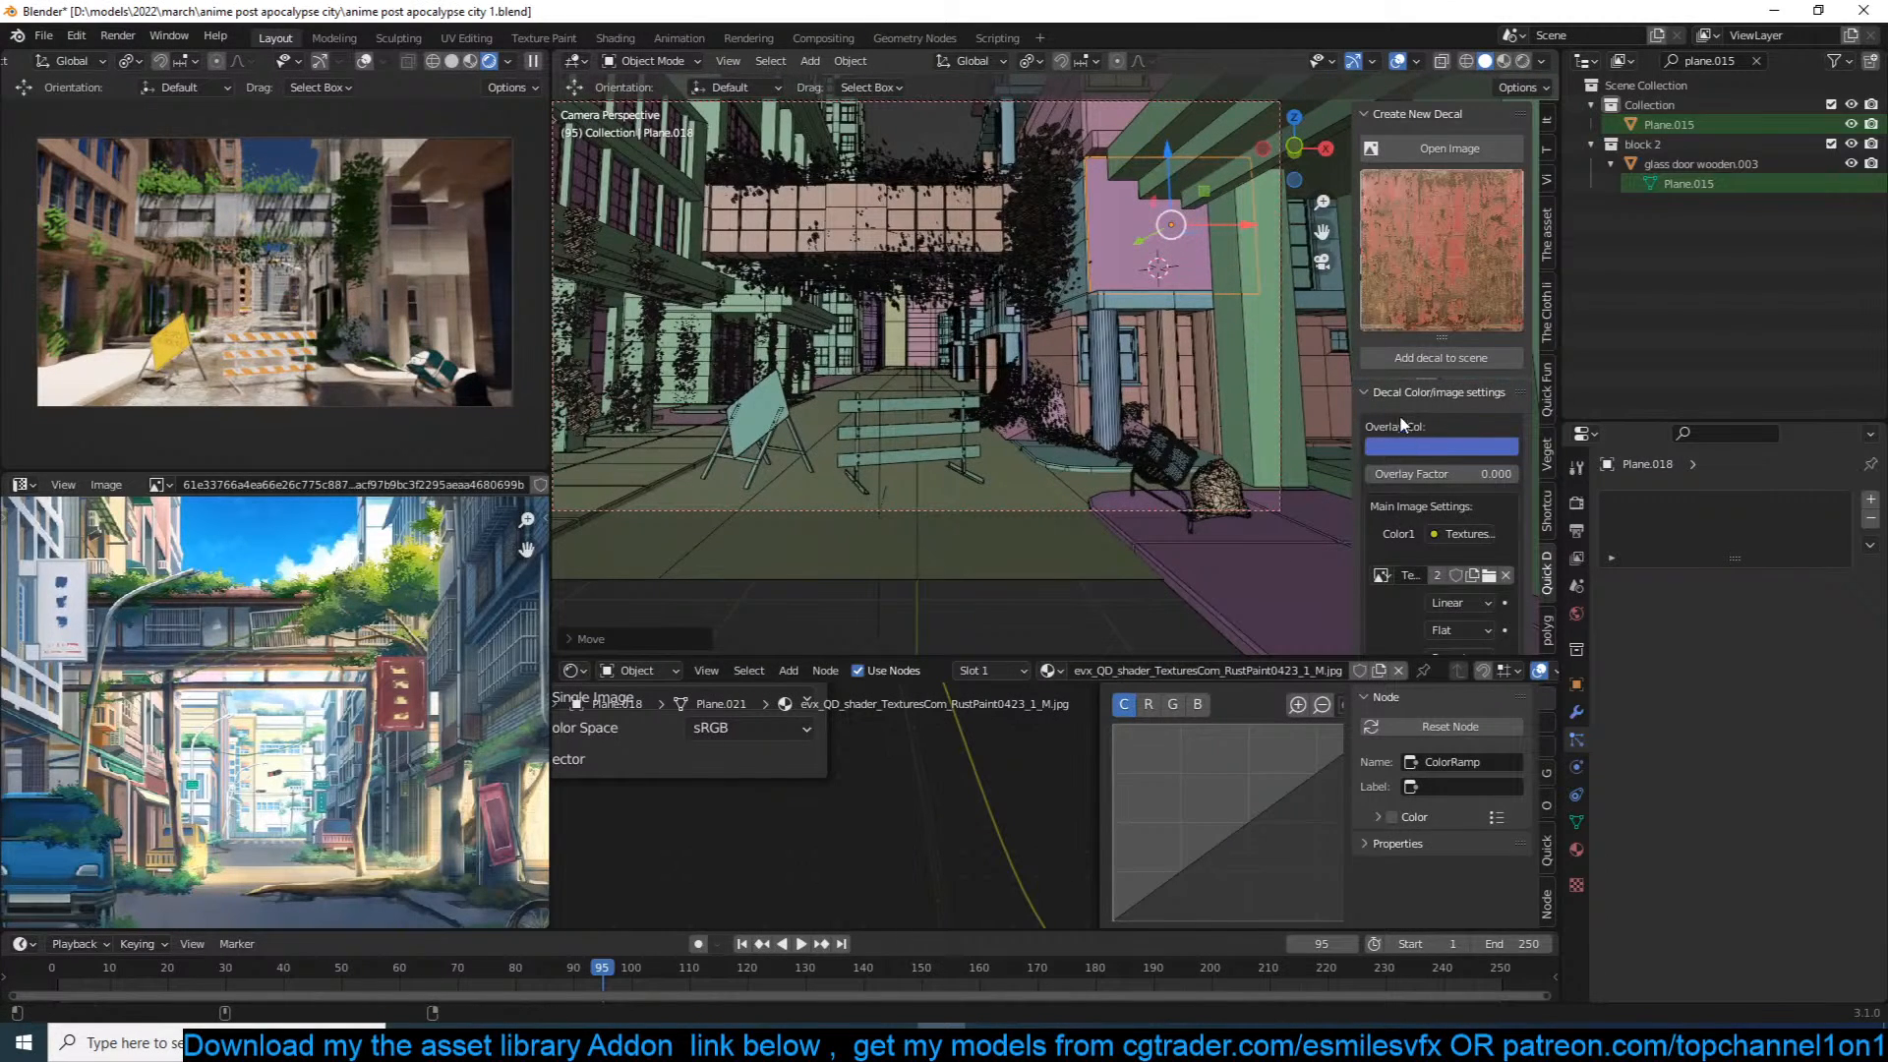
Step: Set the decal's img2alpha vs img to 1.000 and bend the base alpha curve into a steep S-shape
{"action": "scroll", "coordinate": [1485, 575], "scroll_direction": "down", "scroll_amount": 5}
{"action": "scroll", "coordinate": [1474, 456], "scroll_direction": "down", "scroll_amount": 10}
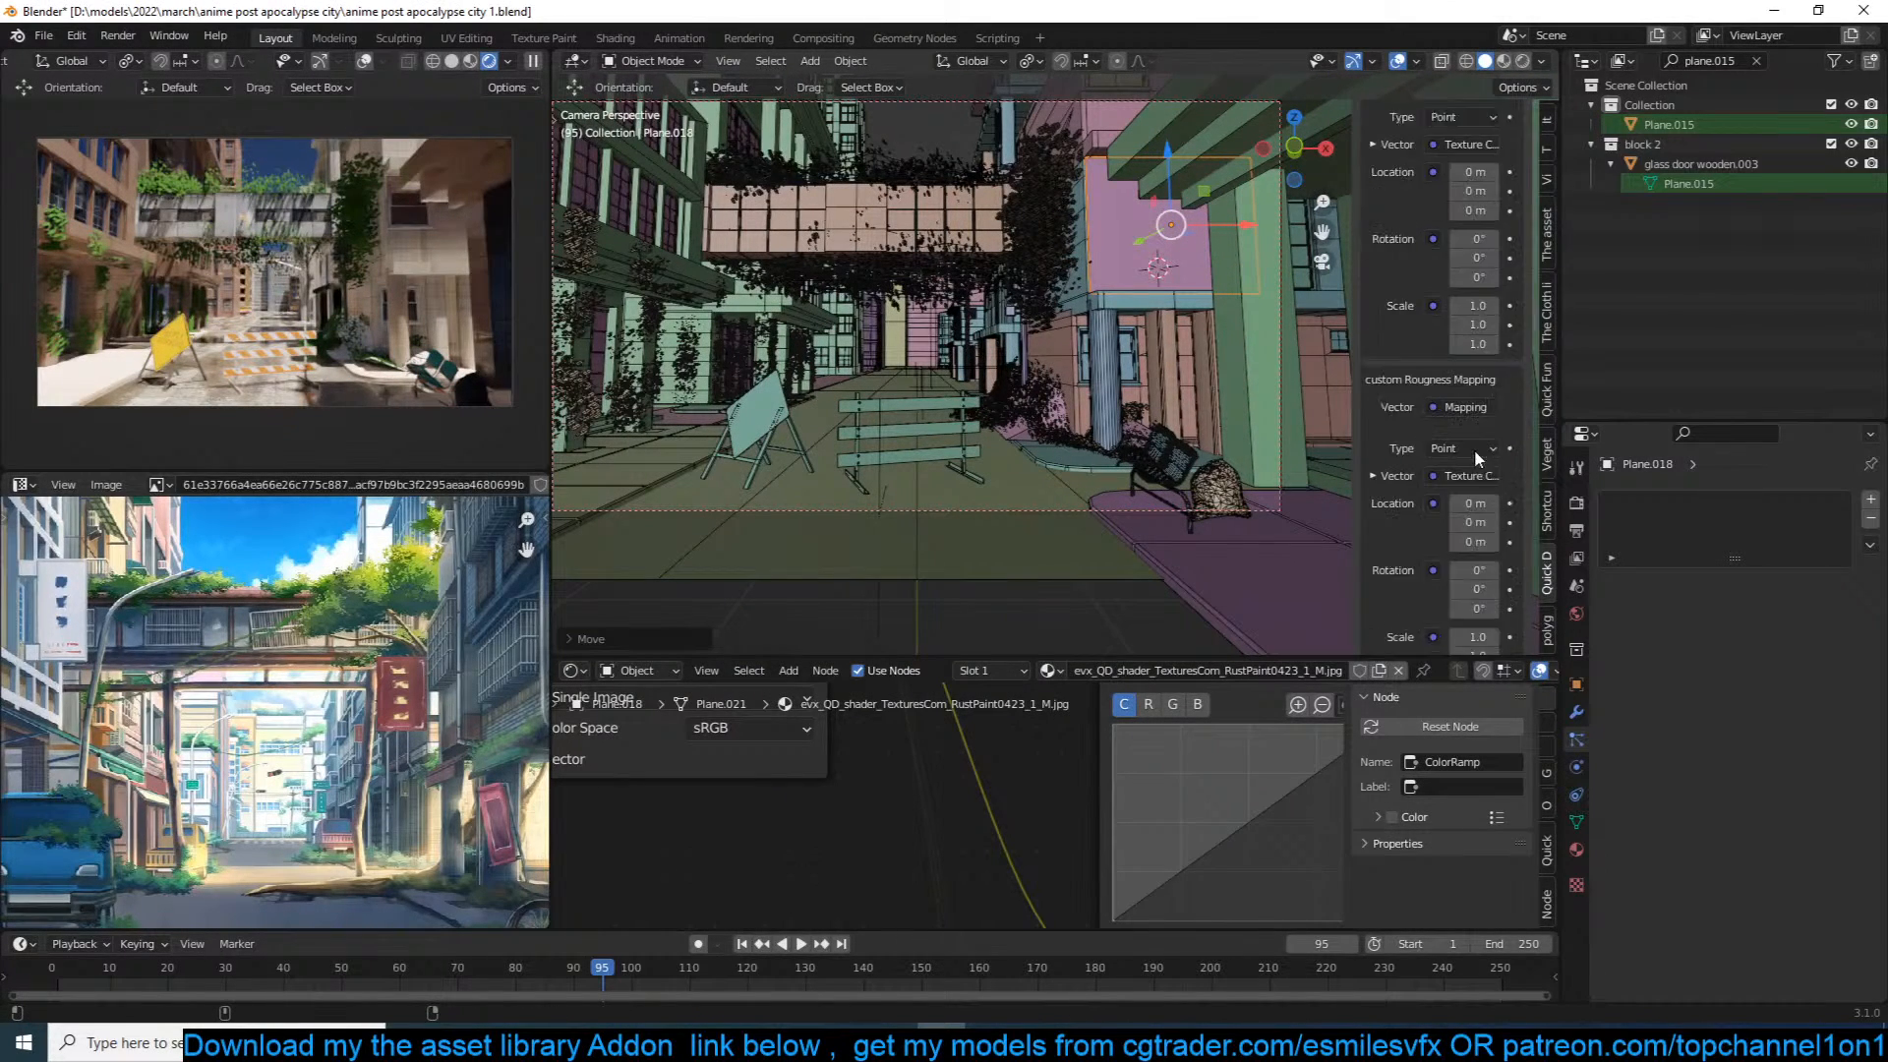
{"action": "scroll", "coordinate": [1472, 450], "scroll_direction": "down", "scroll_amount": 6}
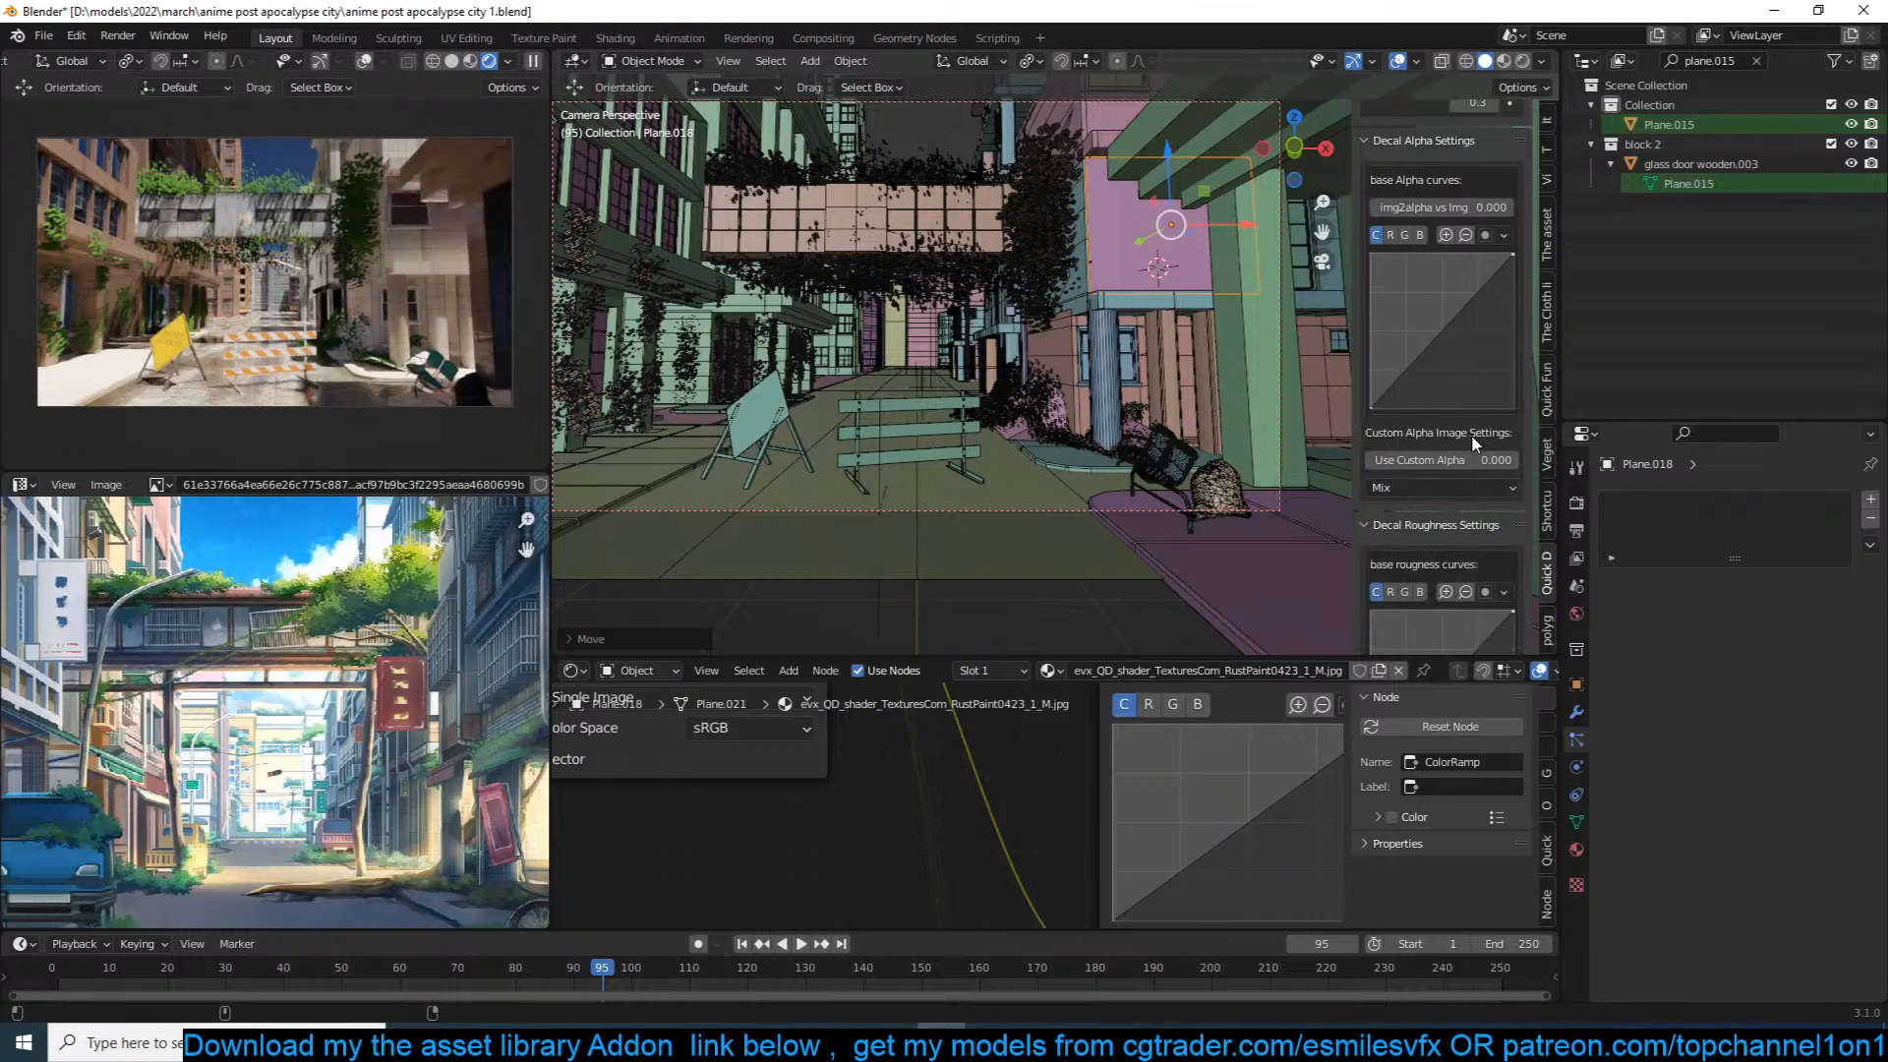
{"action": "left_click_drag", "start_coordinate": [1435, 207], "coordinate": [1533, 207]}
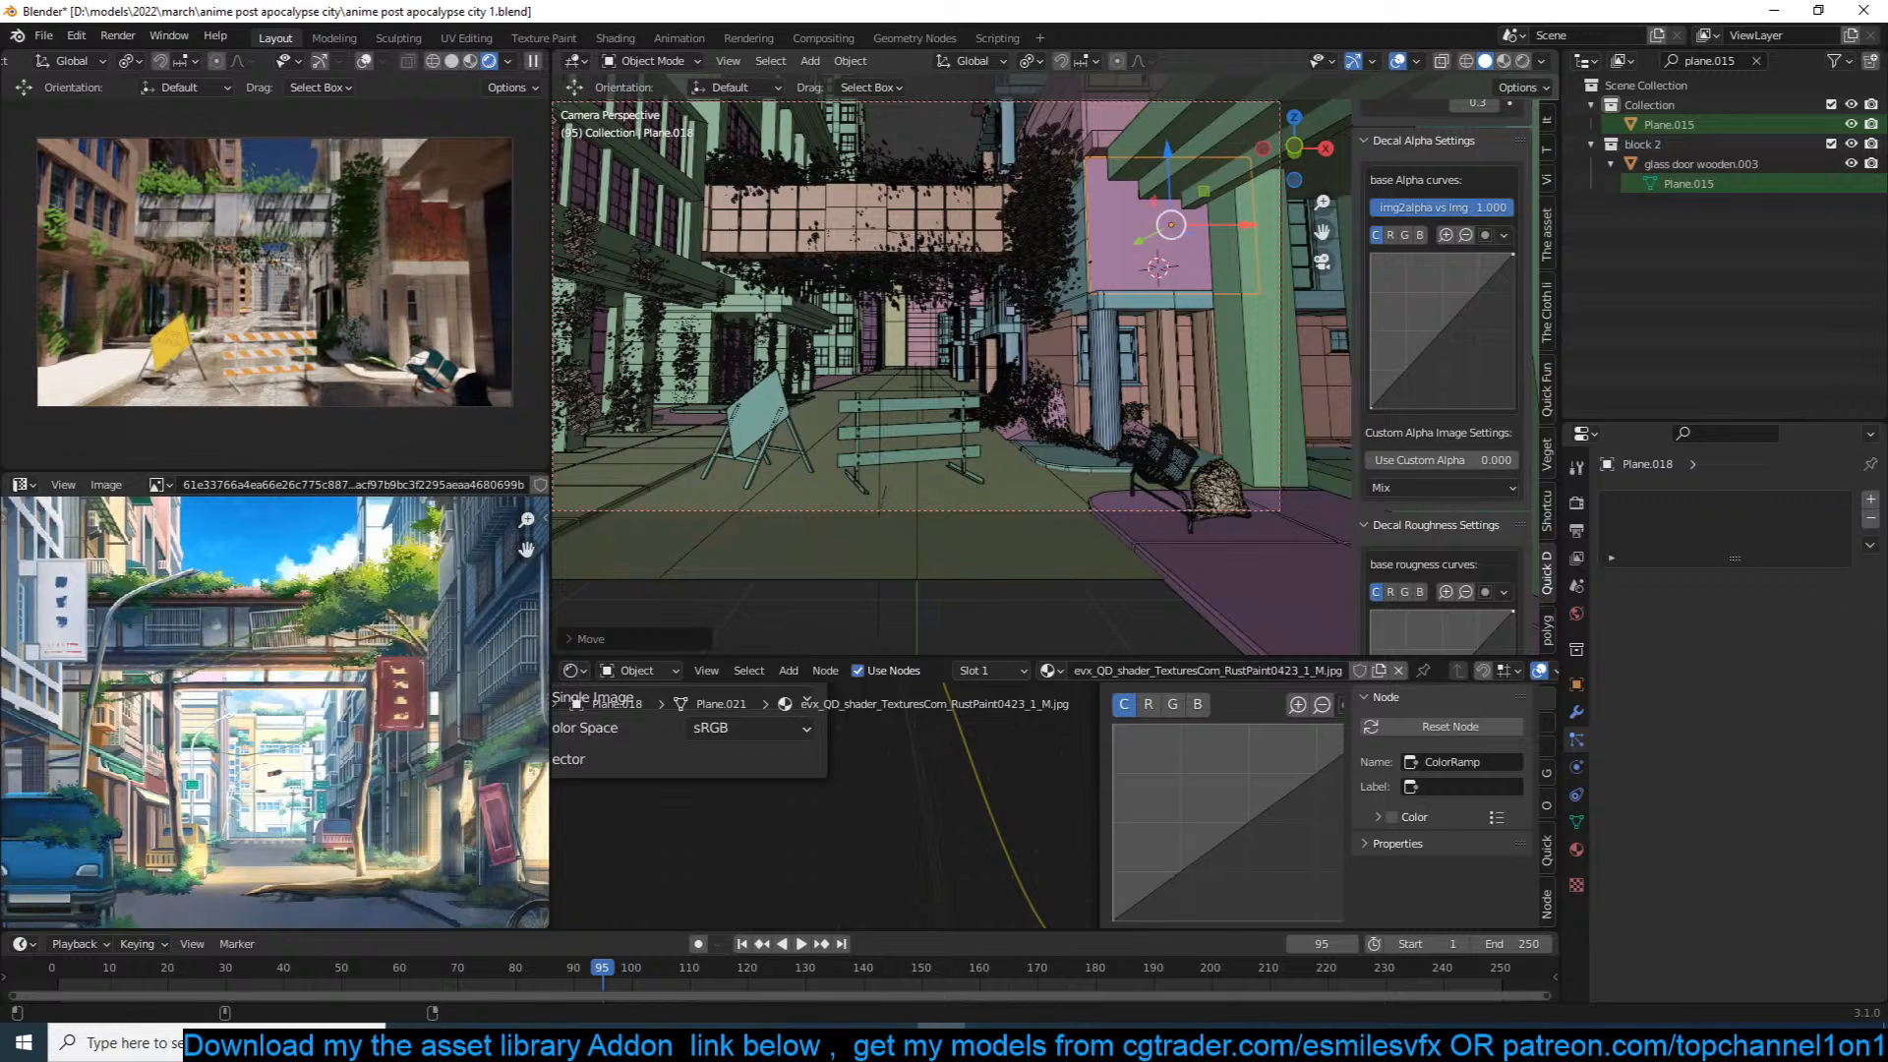
{"action": "left_click_drag", "start_coordinate": [1465, 303], "coordinate": [1445, 291]}
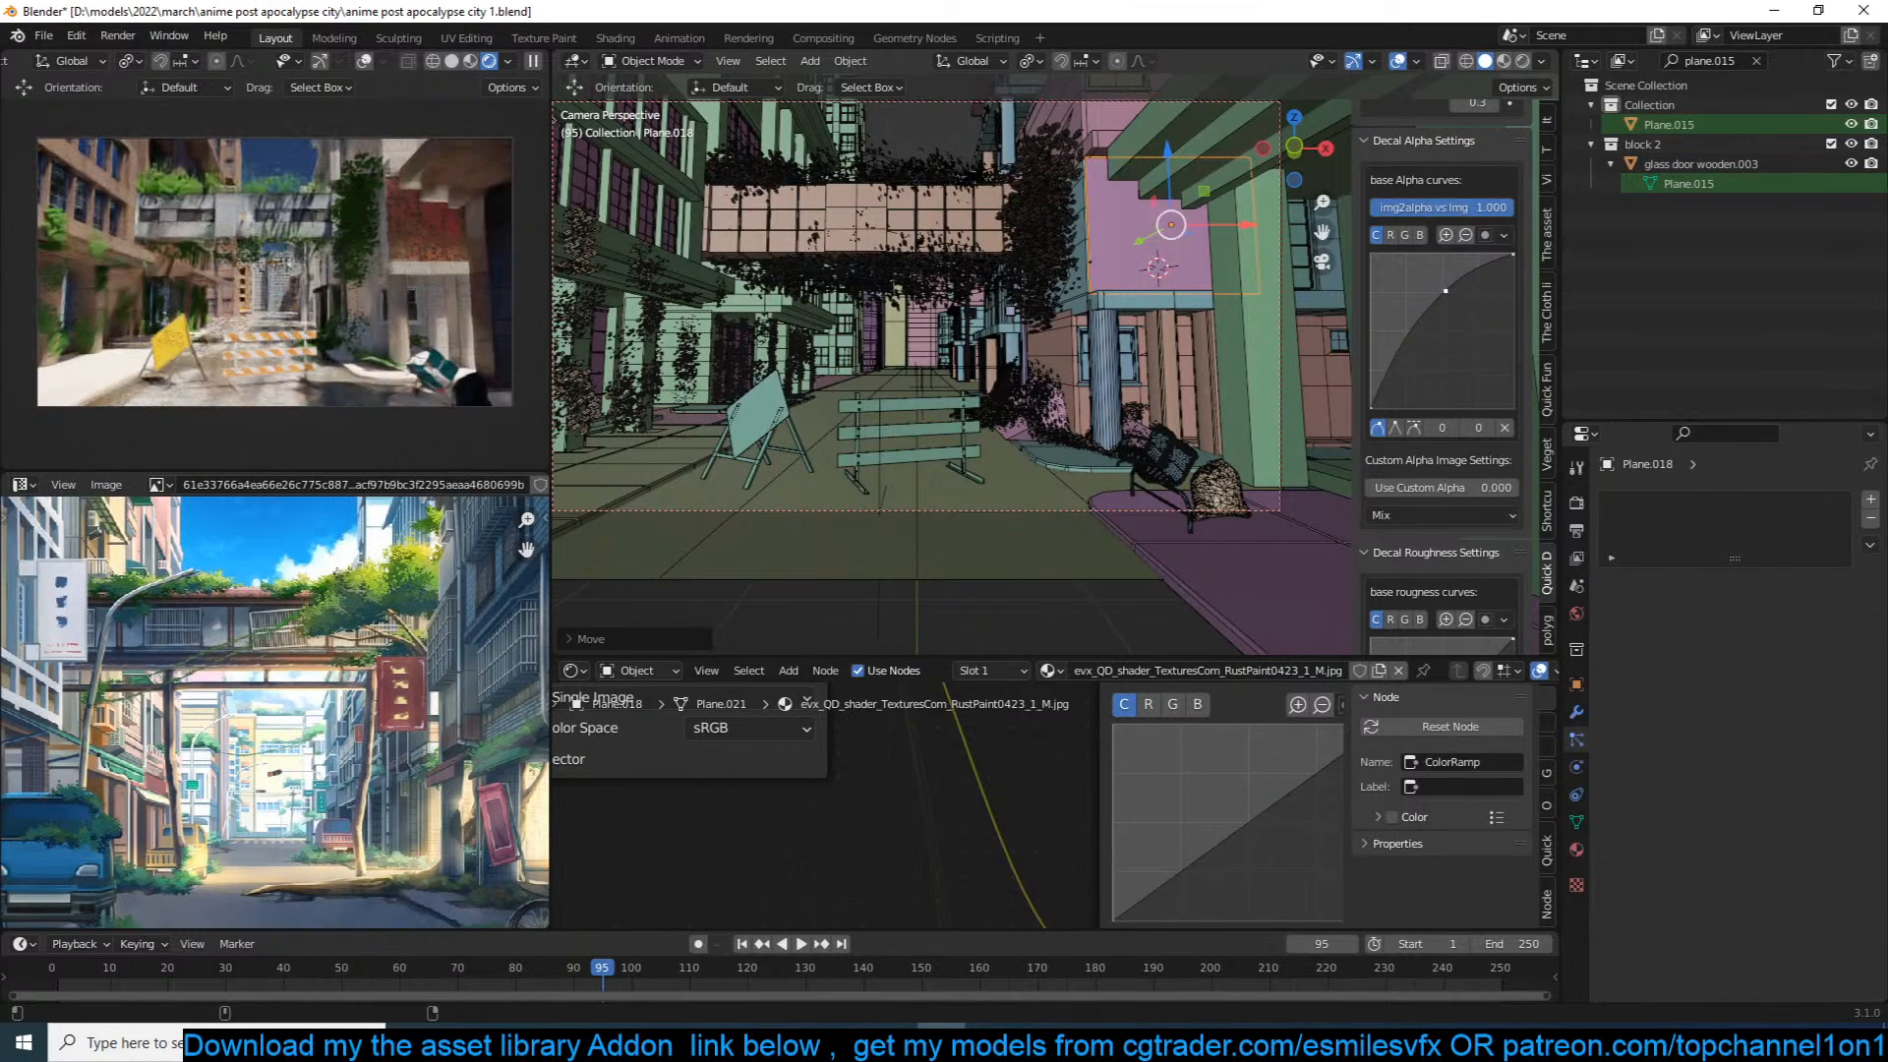
{"action": "left_click_drag", "start_coordinate": [1406, 364], "coordinate": [1422, 375]}
{"action": "left_click_drag", "start_coordinate": [1444, 289], "coordinate": [1461, 292]}
{"action": "left_click_drag", "start_coordinate": [1424, 373], "coordinate": [1433, 381]}
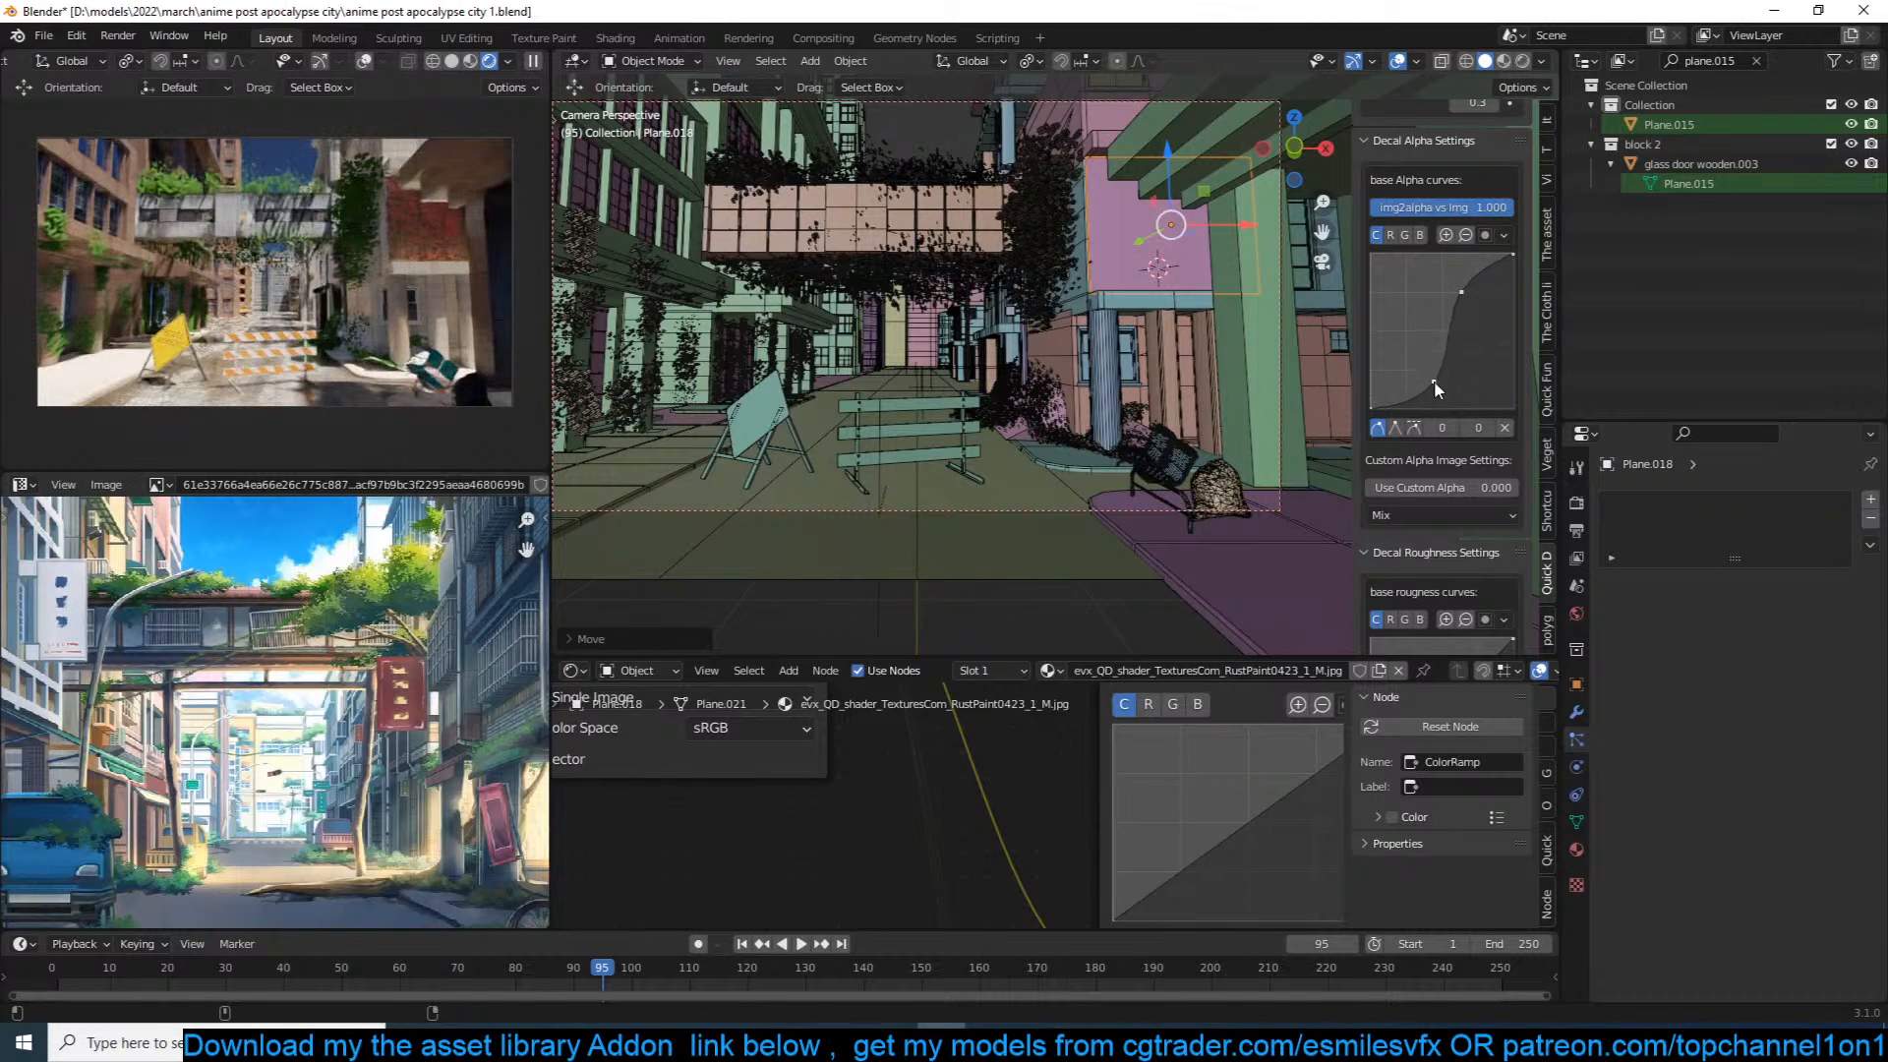
Step: Set img2alpha vs img to 0.000, raising the base alpha curve's lower point and lowering its upper one
{"action": "left_click_drag", "start_coordinate": [1482, 208], "coordinate": [1372, 208]}
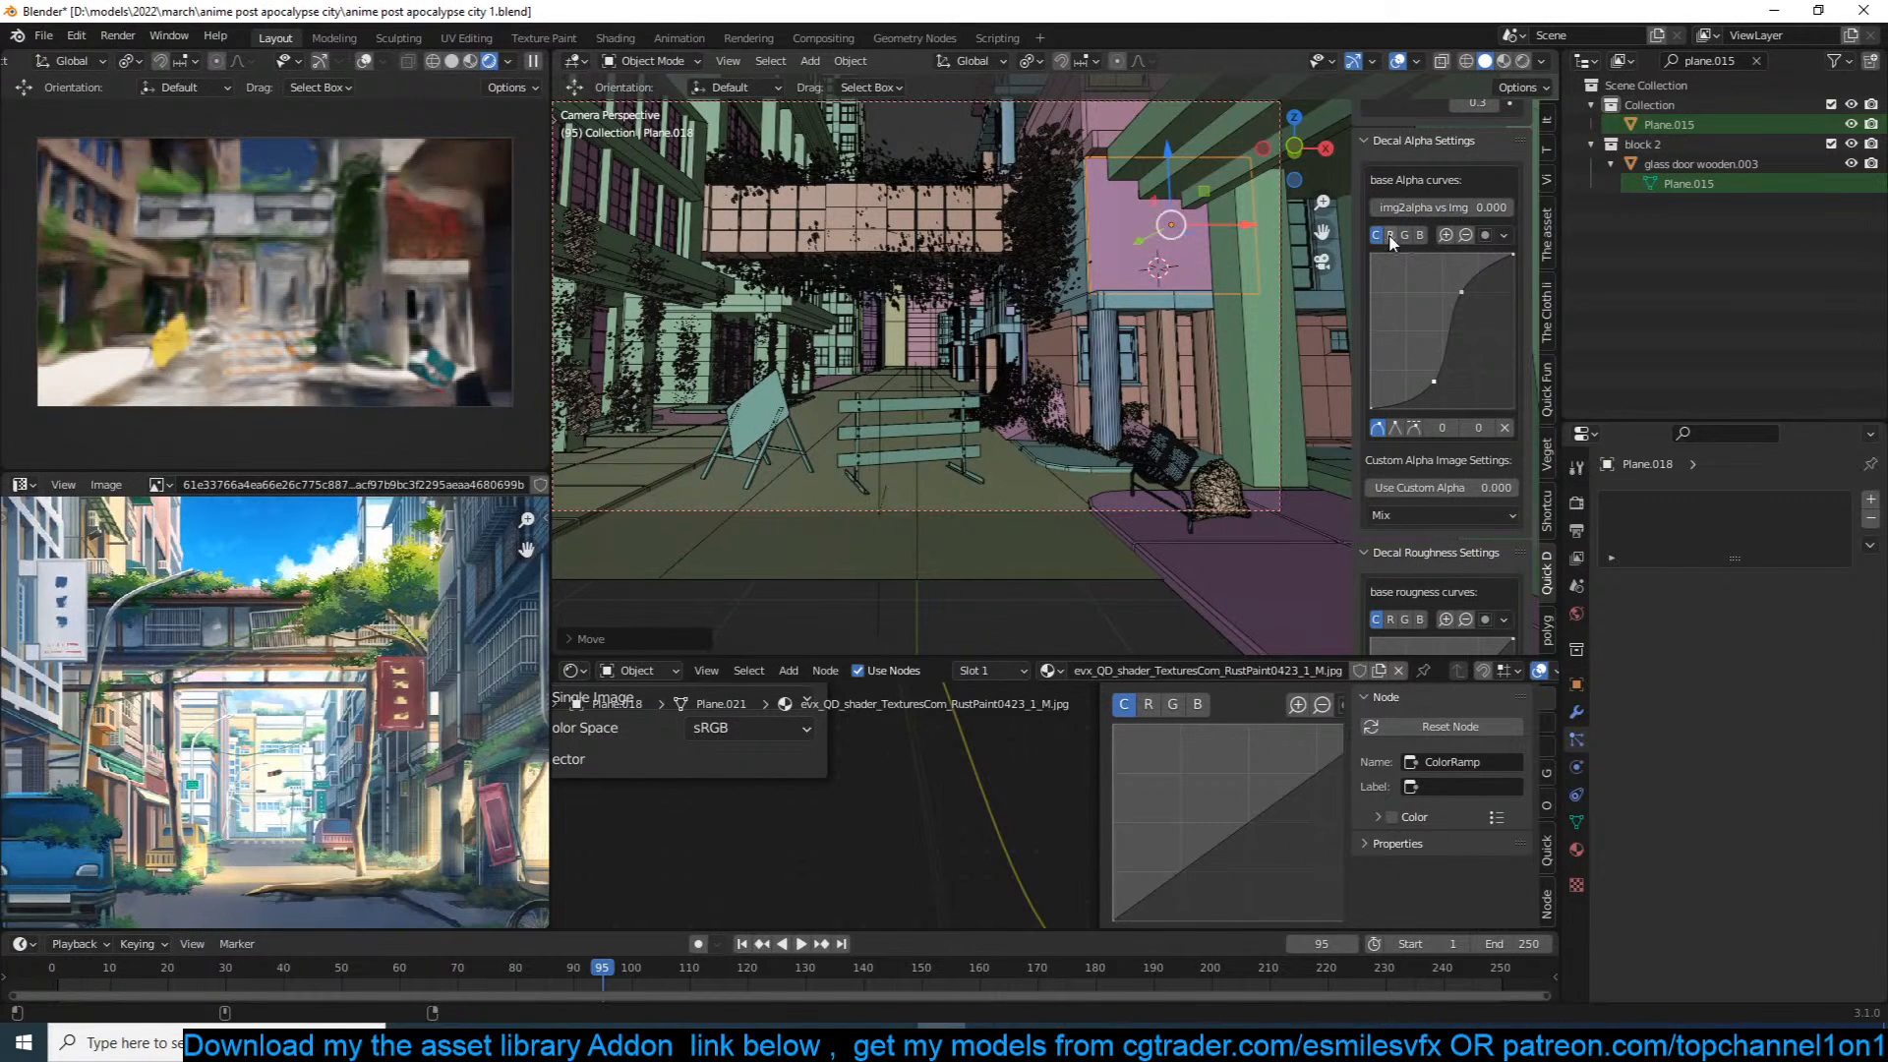
{"action": "left_click_drag", "start_coordinate": [1432, 382], "coordinate": [1392, 307]}
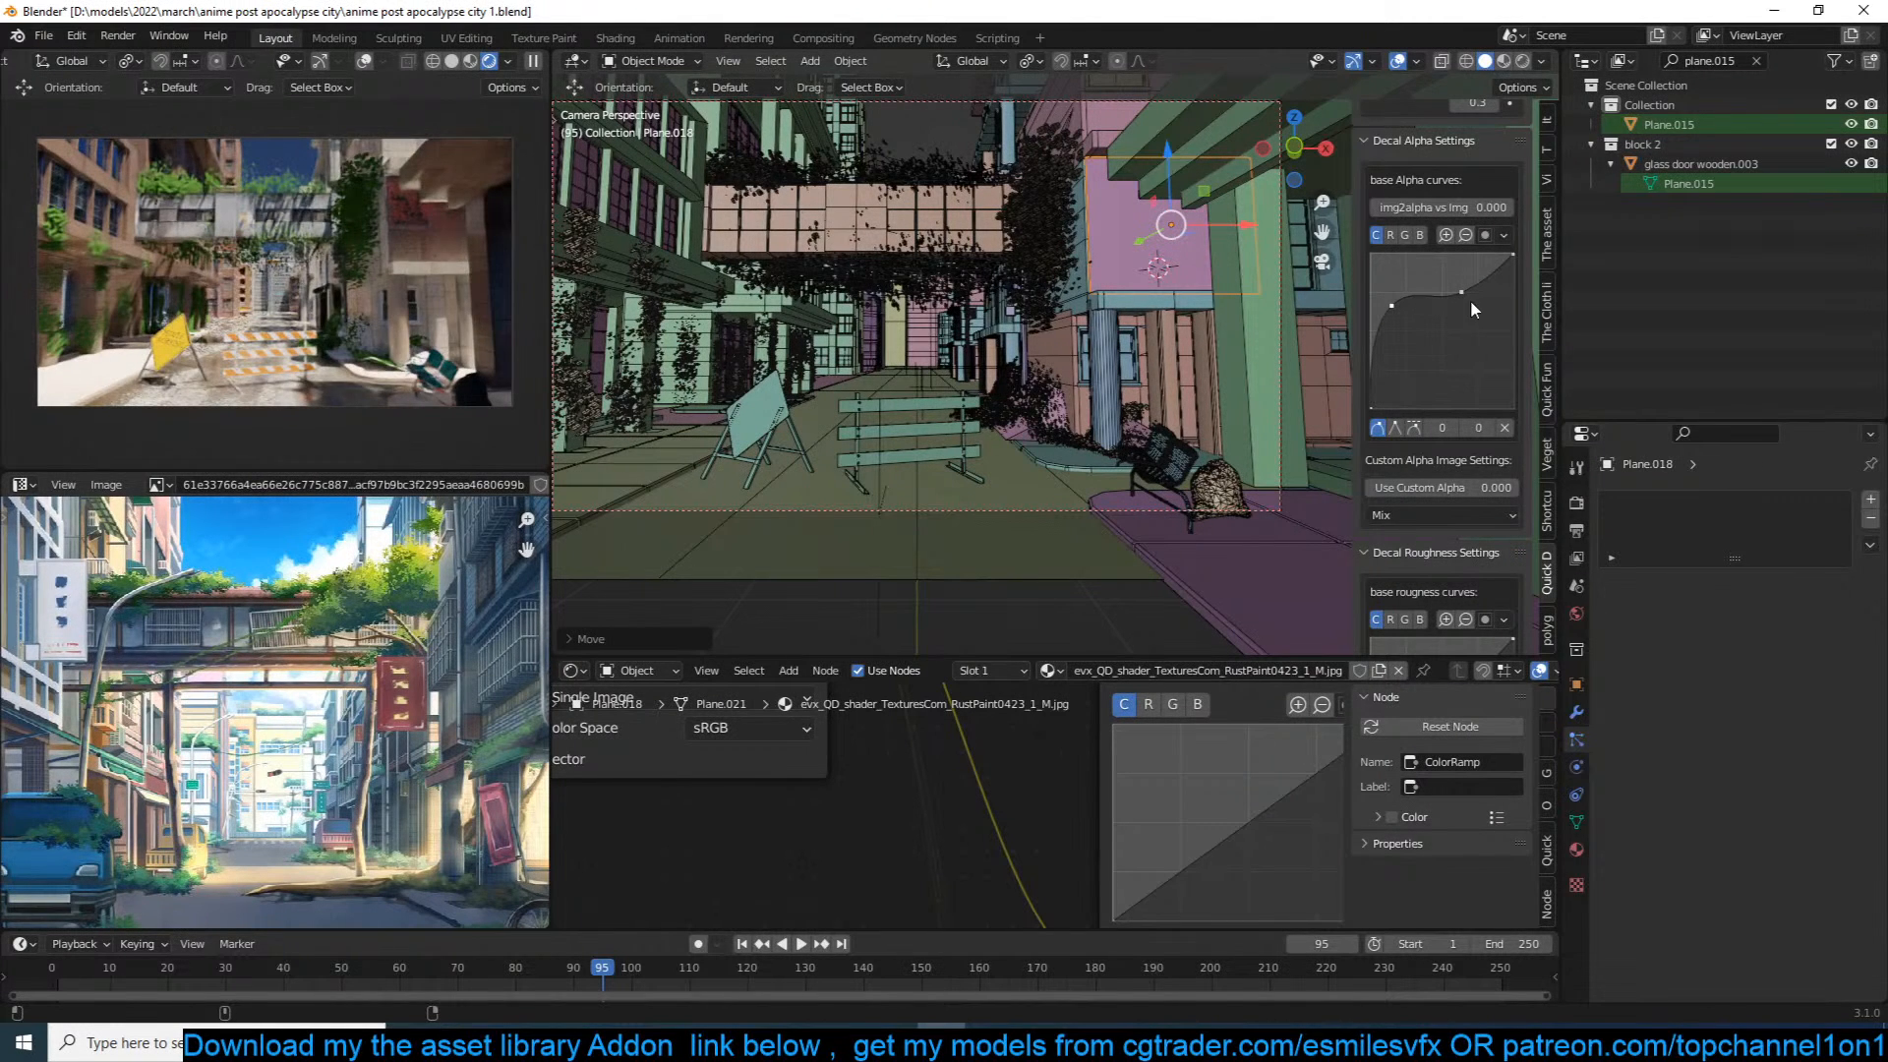
{"action": "left_click_drag", "start_coordinate": [1468, 310], "coordinate": [1472, 325]}
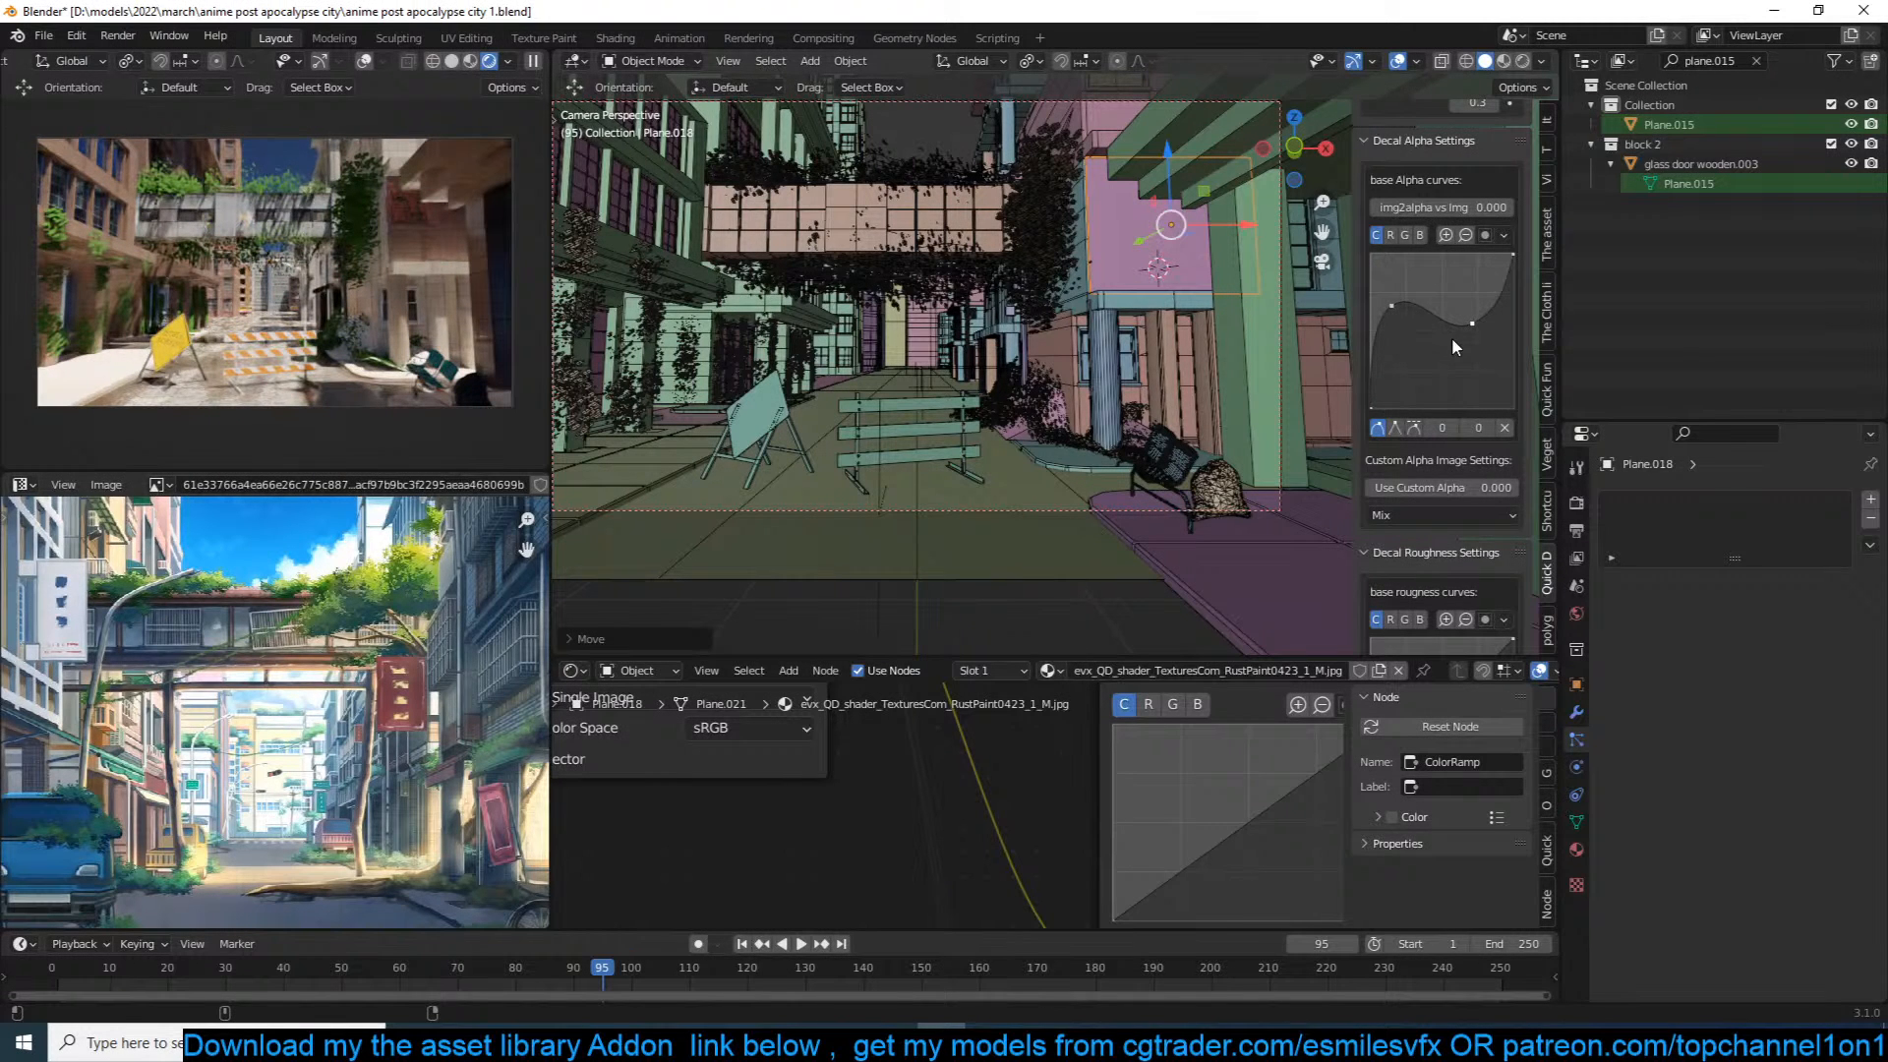
Step: Replace the decal's main image with a concrete wall texture from the "walls" folder
{"action": "scroll", "coordinate": [1451, 338], "scroll_direction": "up", "scroll_amount": 10}
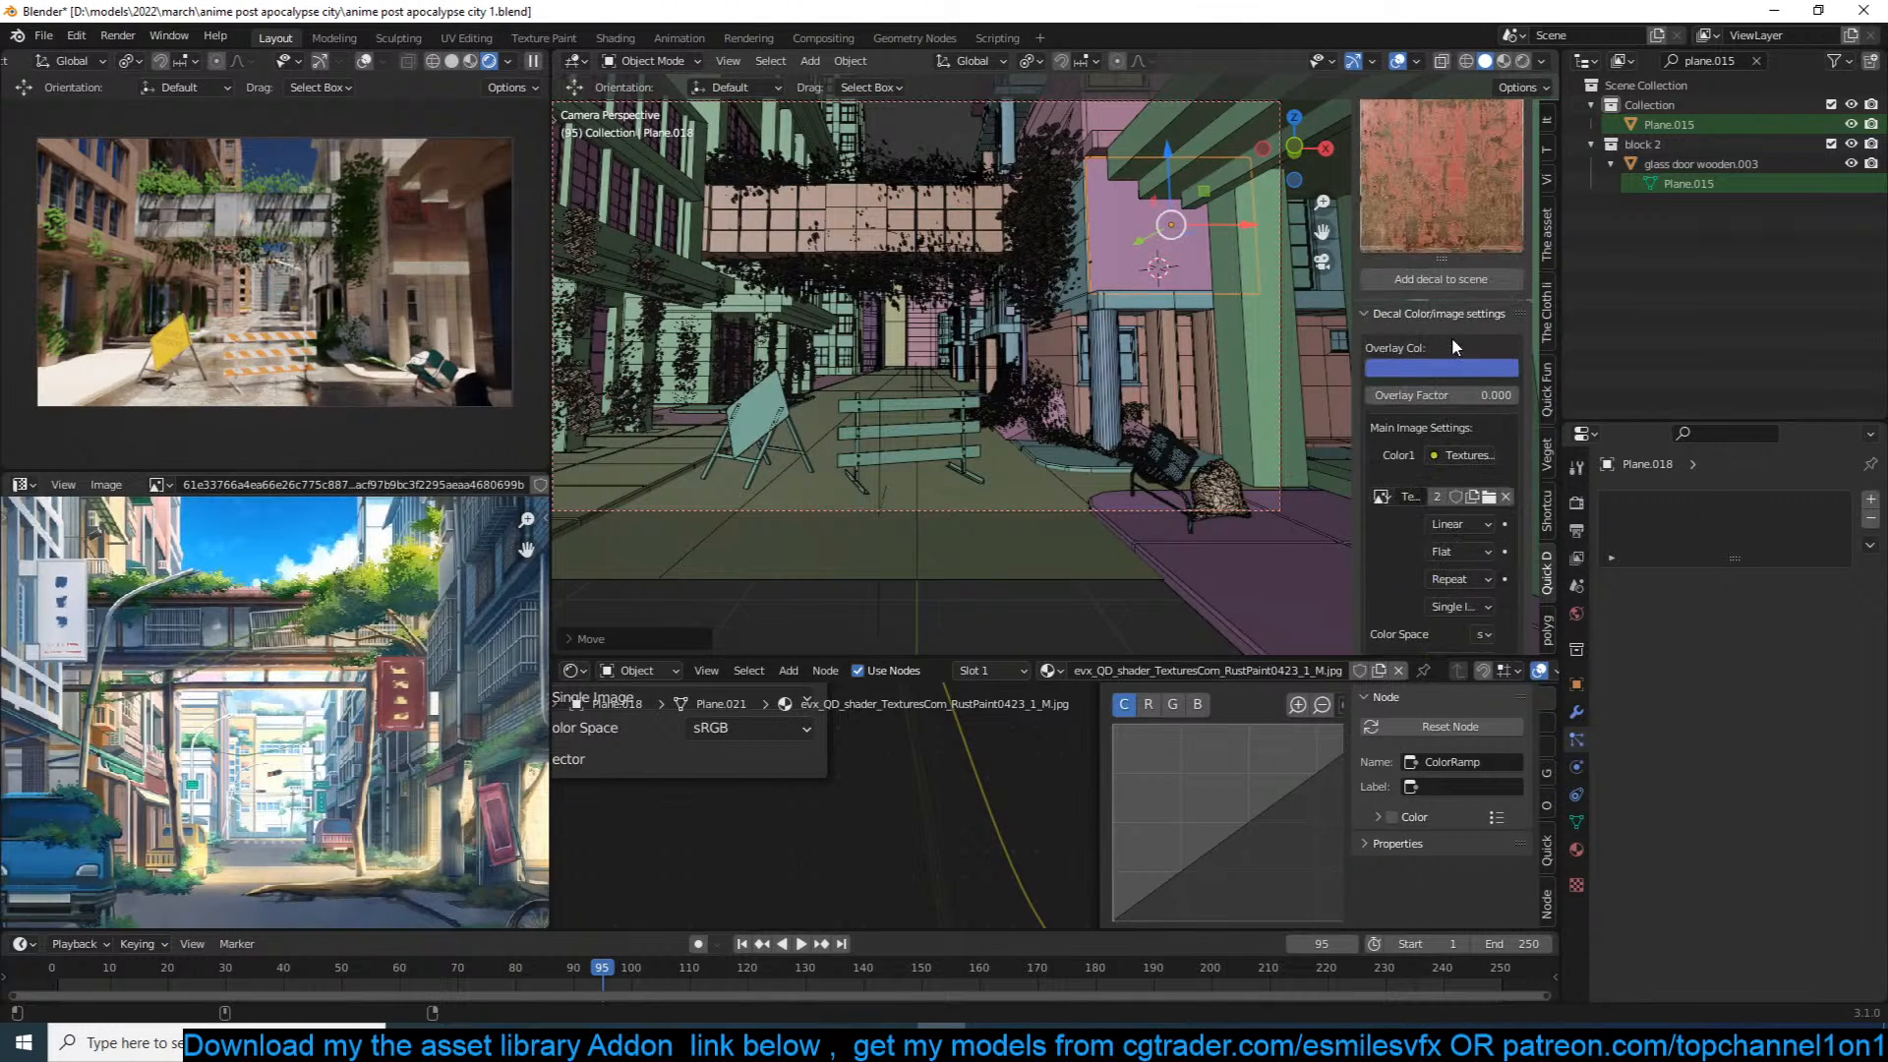
{"action": "left_click", "coordinate": [1489, 496]}
{"action": "scroll", "coordinate": [950, 571], "scroll_direction": "down", "scroll_amount": 3}
{"action": "scroll", "coordinate": [974, 566], "scroll_direction": "up", "scroll_amount": 3}
{"action": "scroll", "coordinate": [1318, 452], "scroll_direction": "down", "scroll_amount": 4}
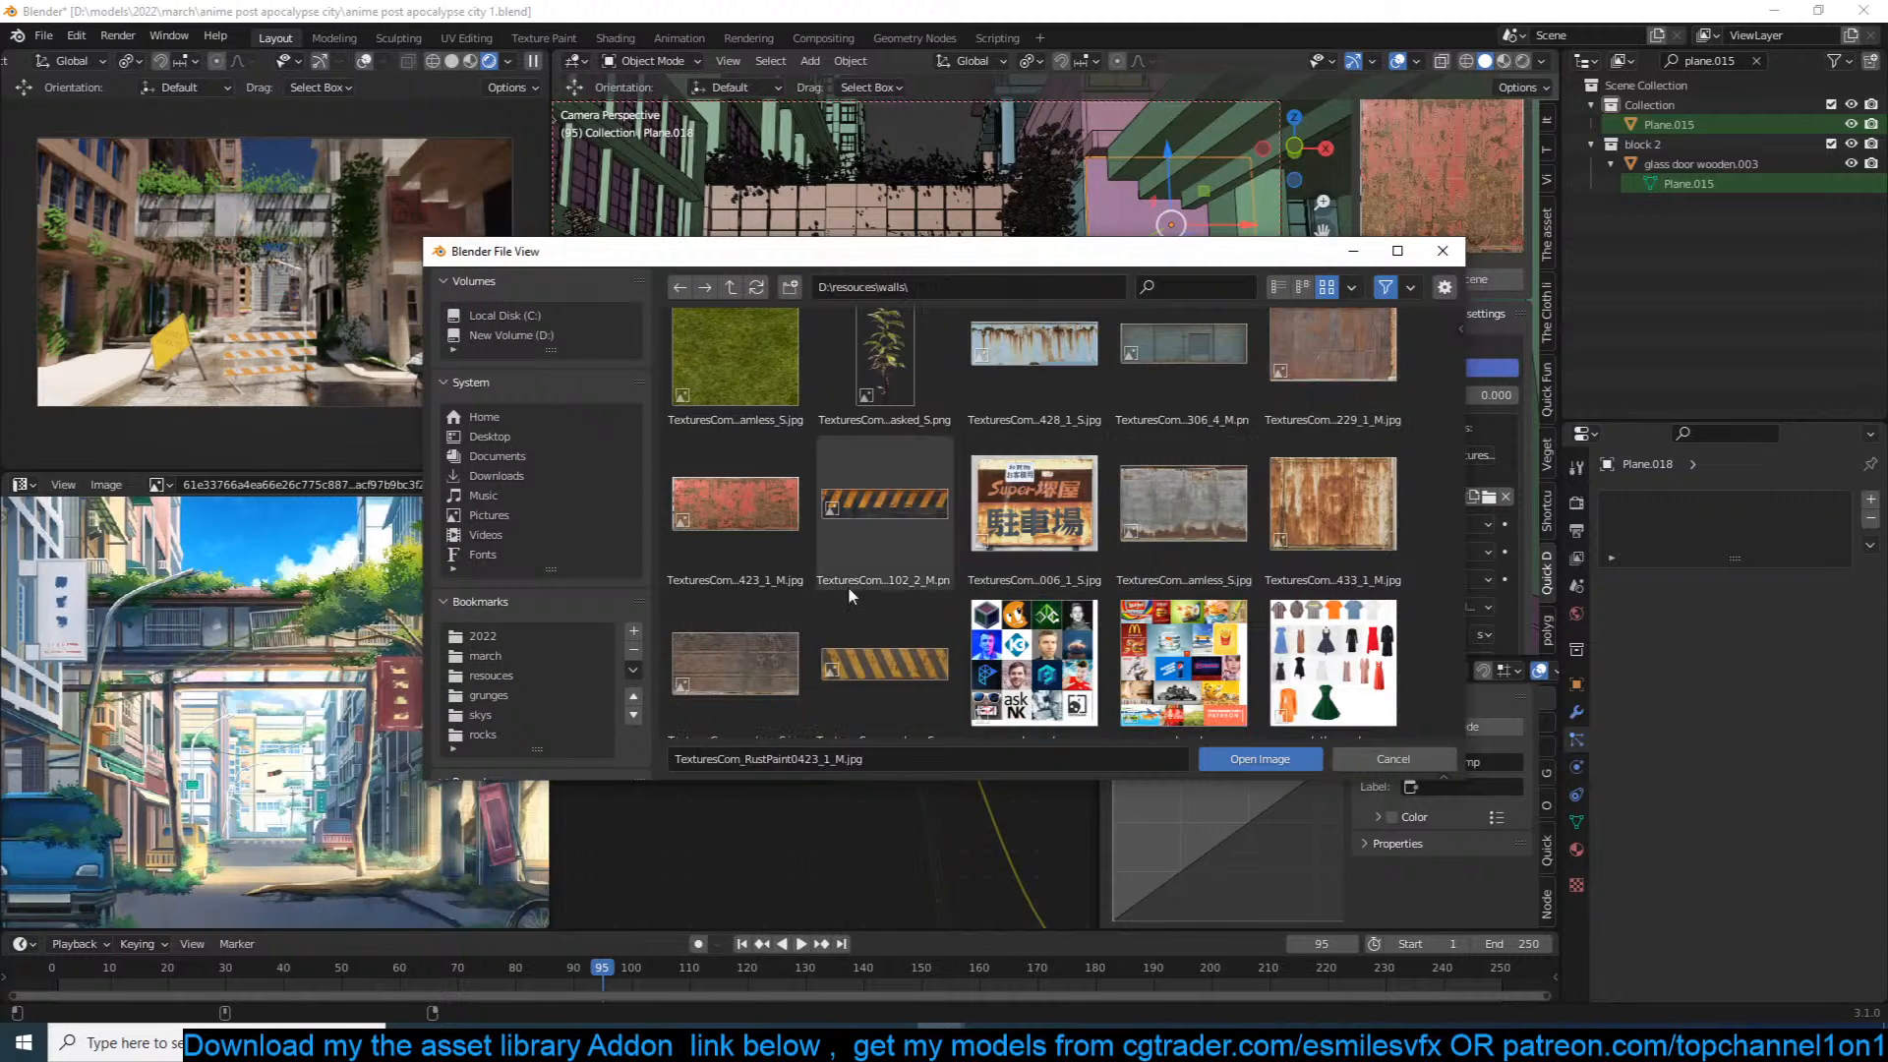
{"action": "scroll", "coordinate": [1310, 463], "scroll_direction": "down", "scroll_amount": 3}
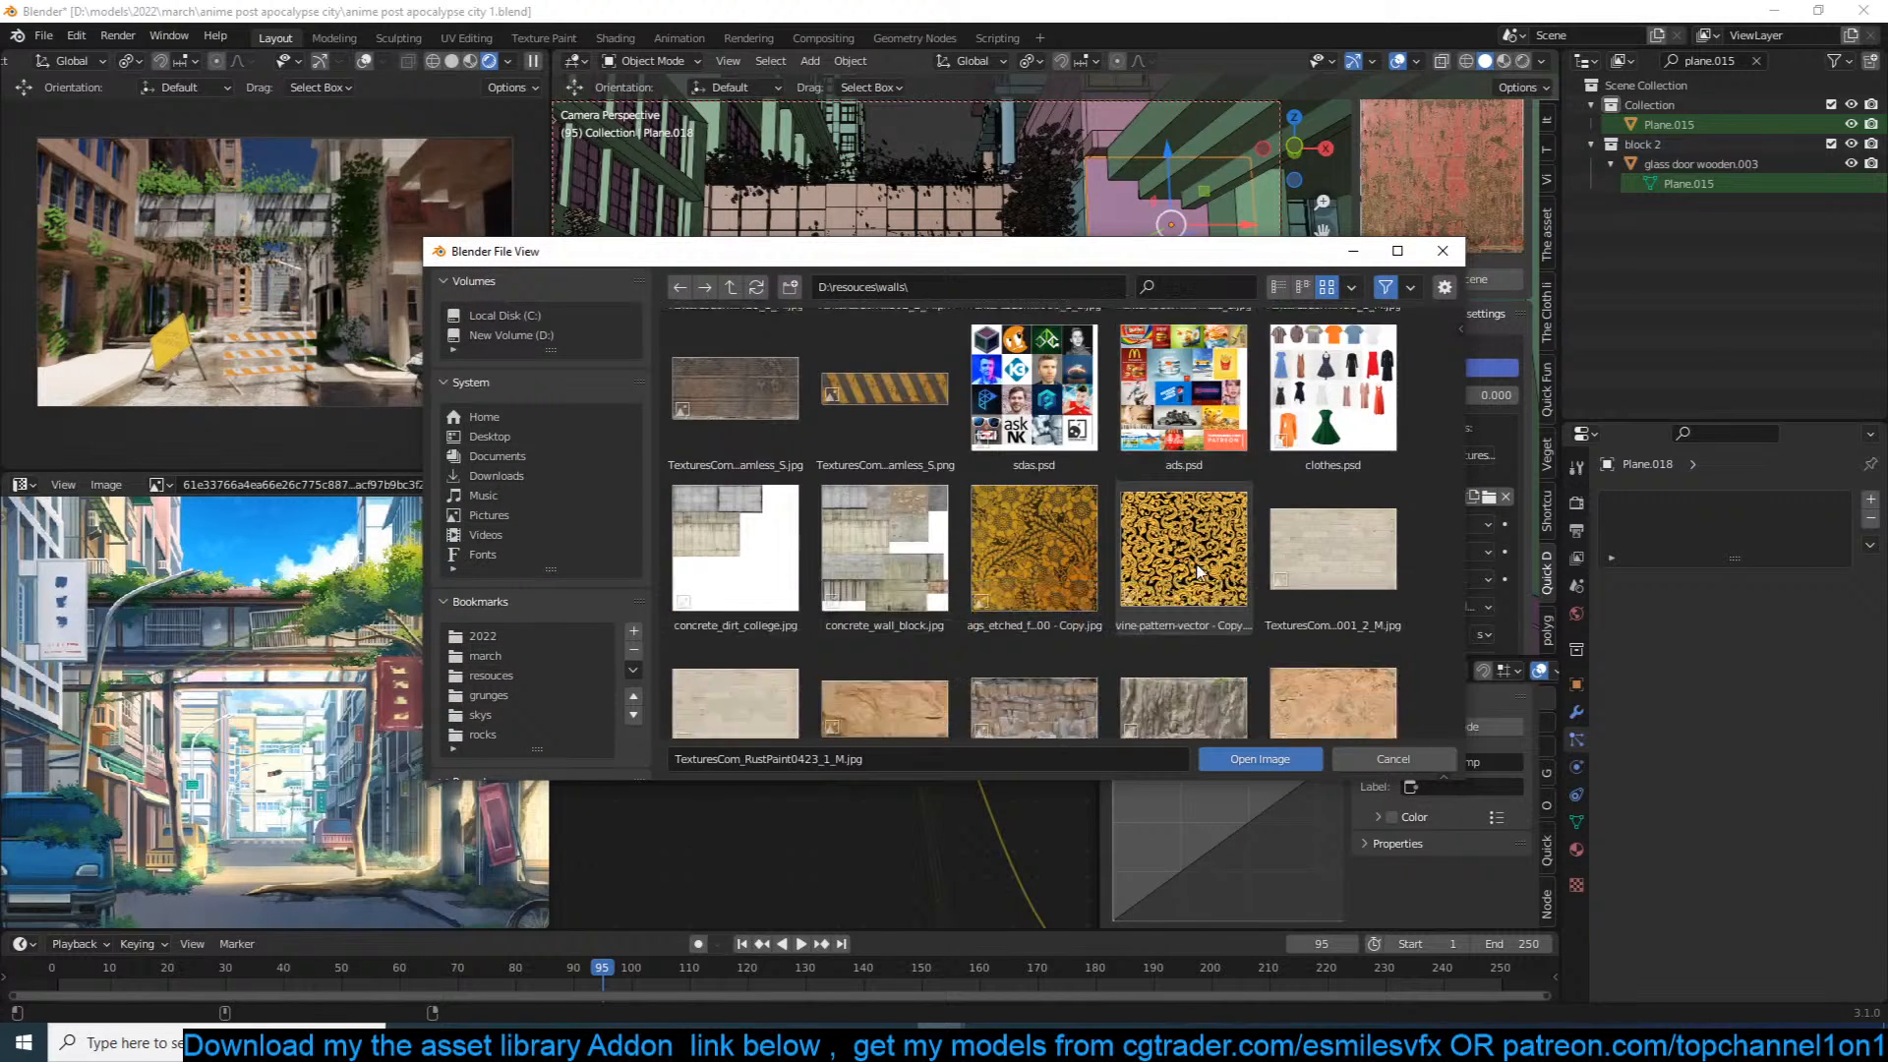
{"action": "scroll", "coordinate": [1205, 556], "scroll_direction": "down", "scroll_amount": 3}
{"action": "scroll", "coordinate": [1205, 555], "scroll_direction": "down", "scroll_amount": 3}
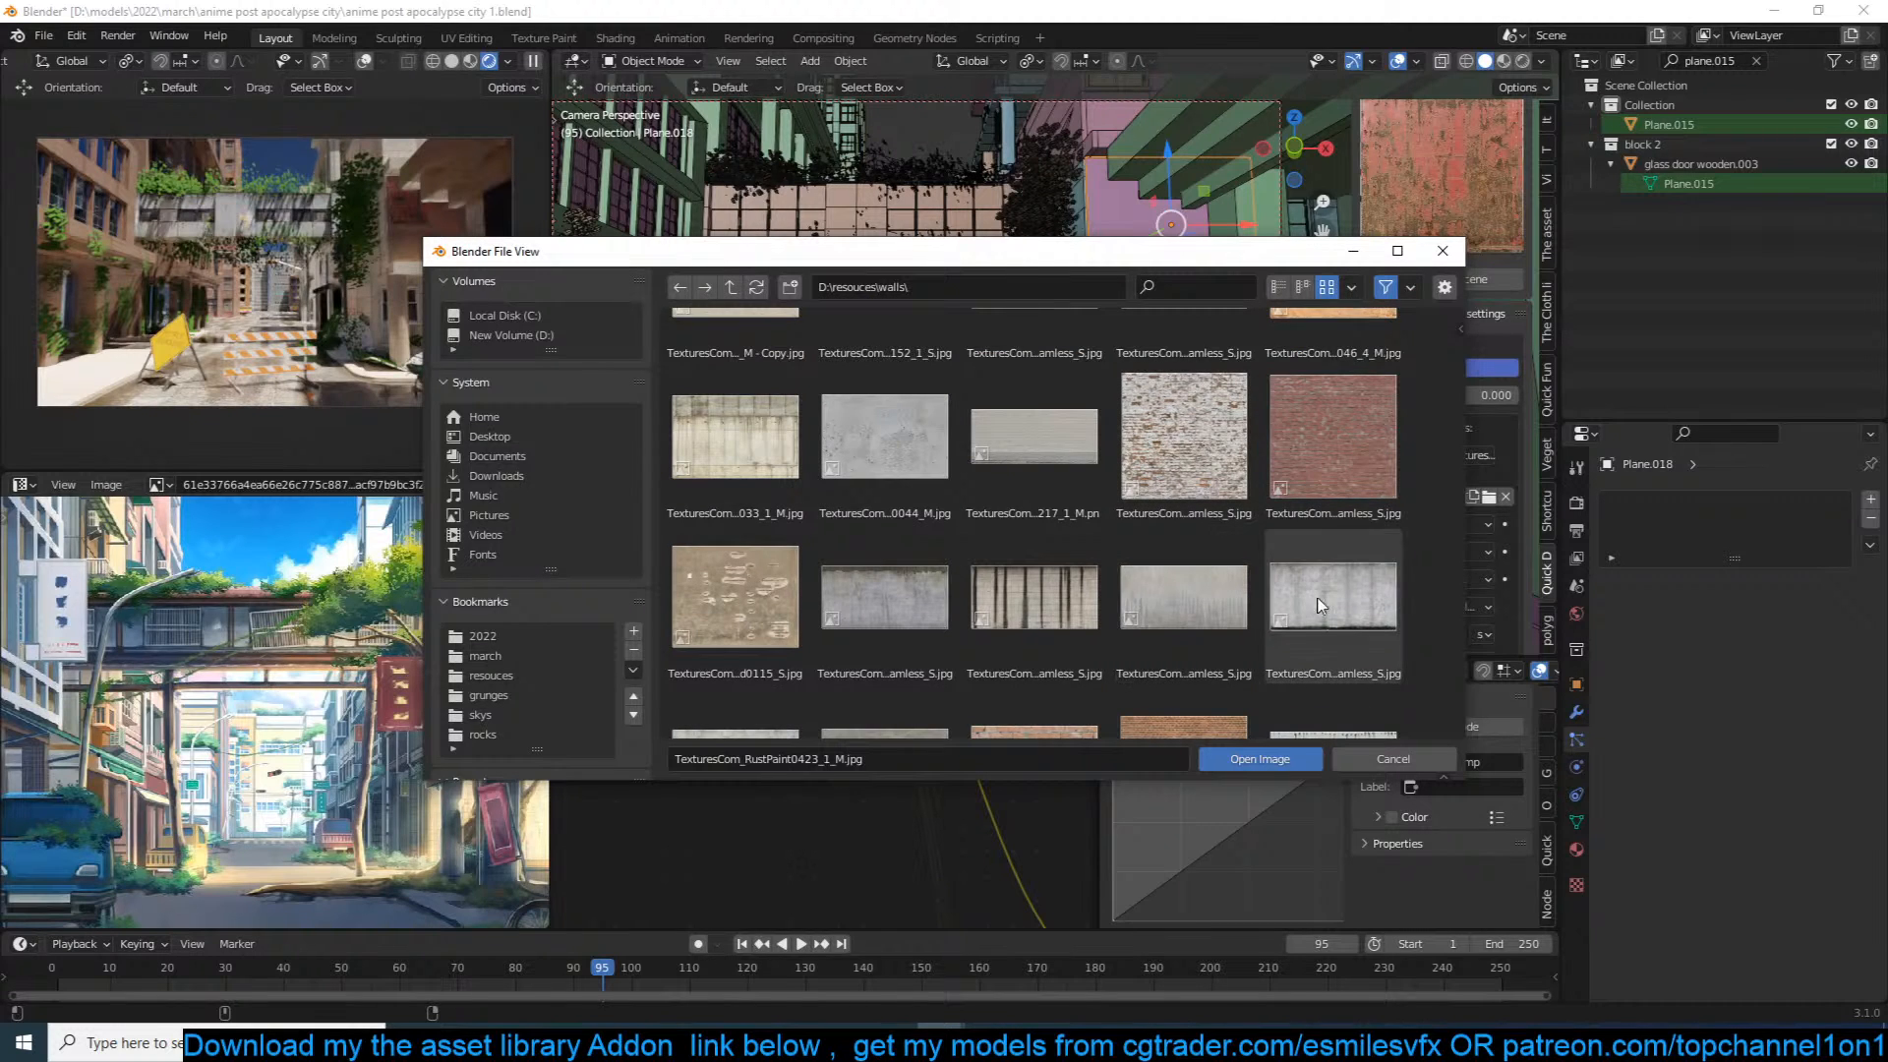
{"action": "double_click", "coordinate": [1316, 552]}
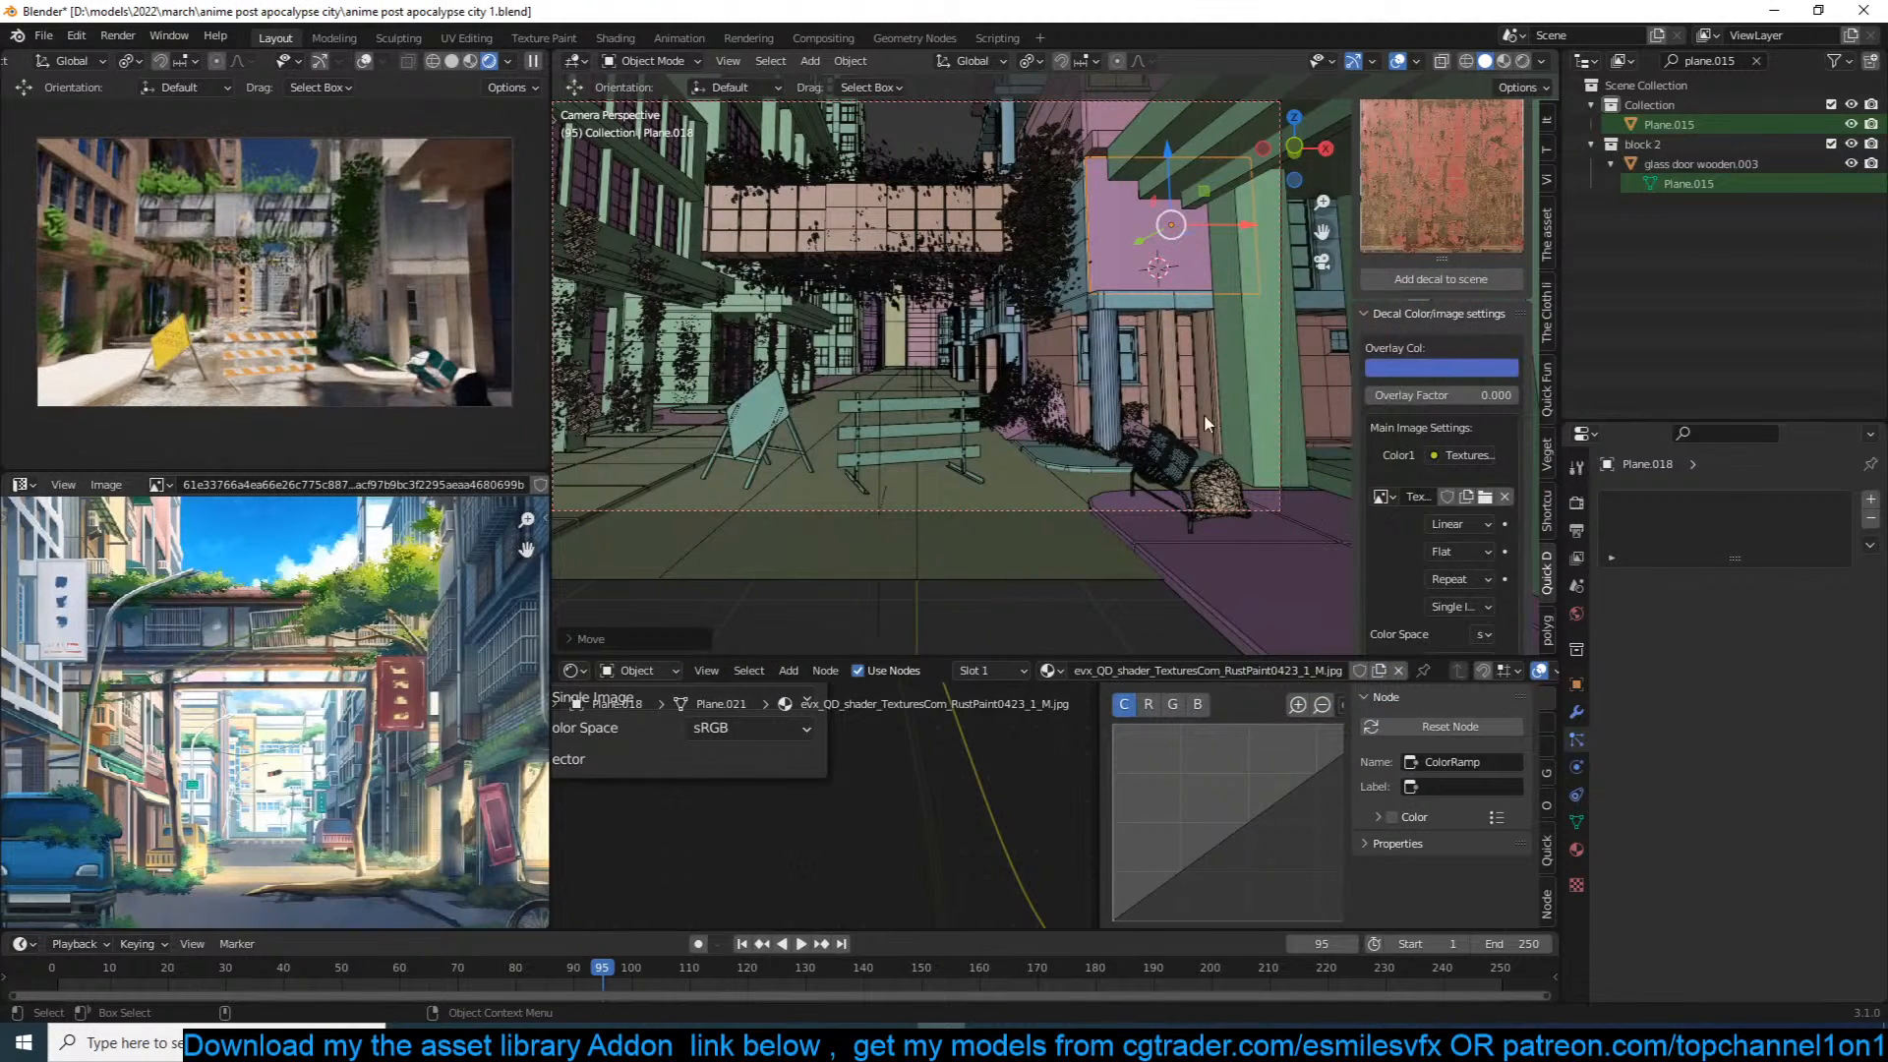
Step: Add a shrink wrap to the decal and collapse its shrink wrap and transformation settings
{"action": "scroll", "coordinate": [1461, 384], "scroll_direction": "down", "scroll_amount": 2}
{"action": "scroll", "coordinate": [1446, 462], "scroll_direction": "down", "scroll_amount": 12}
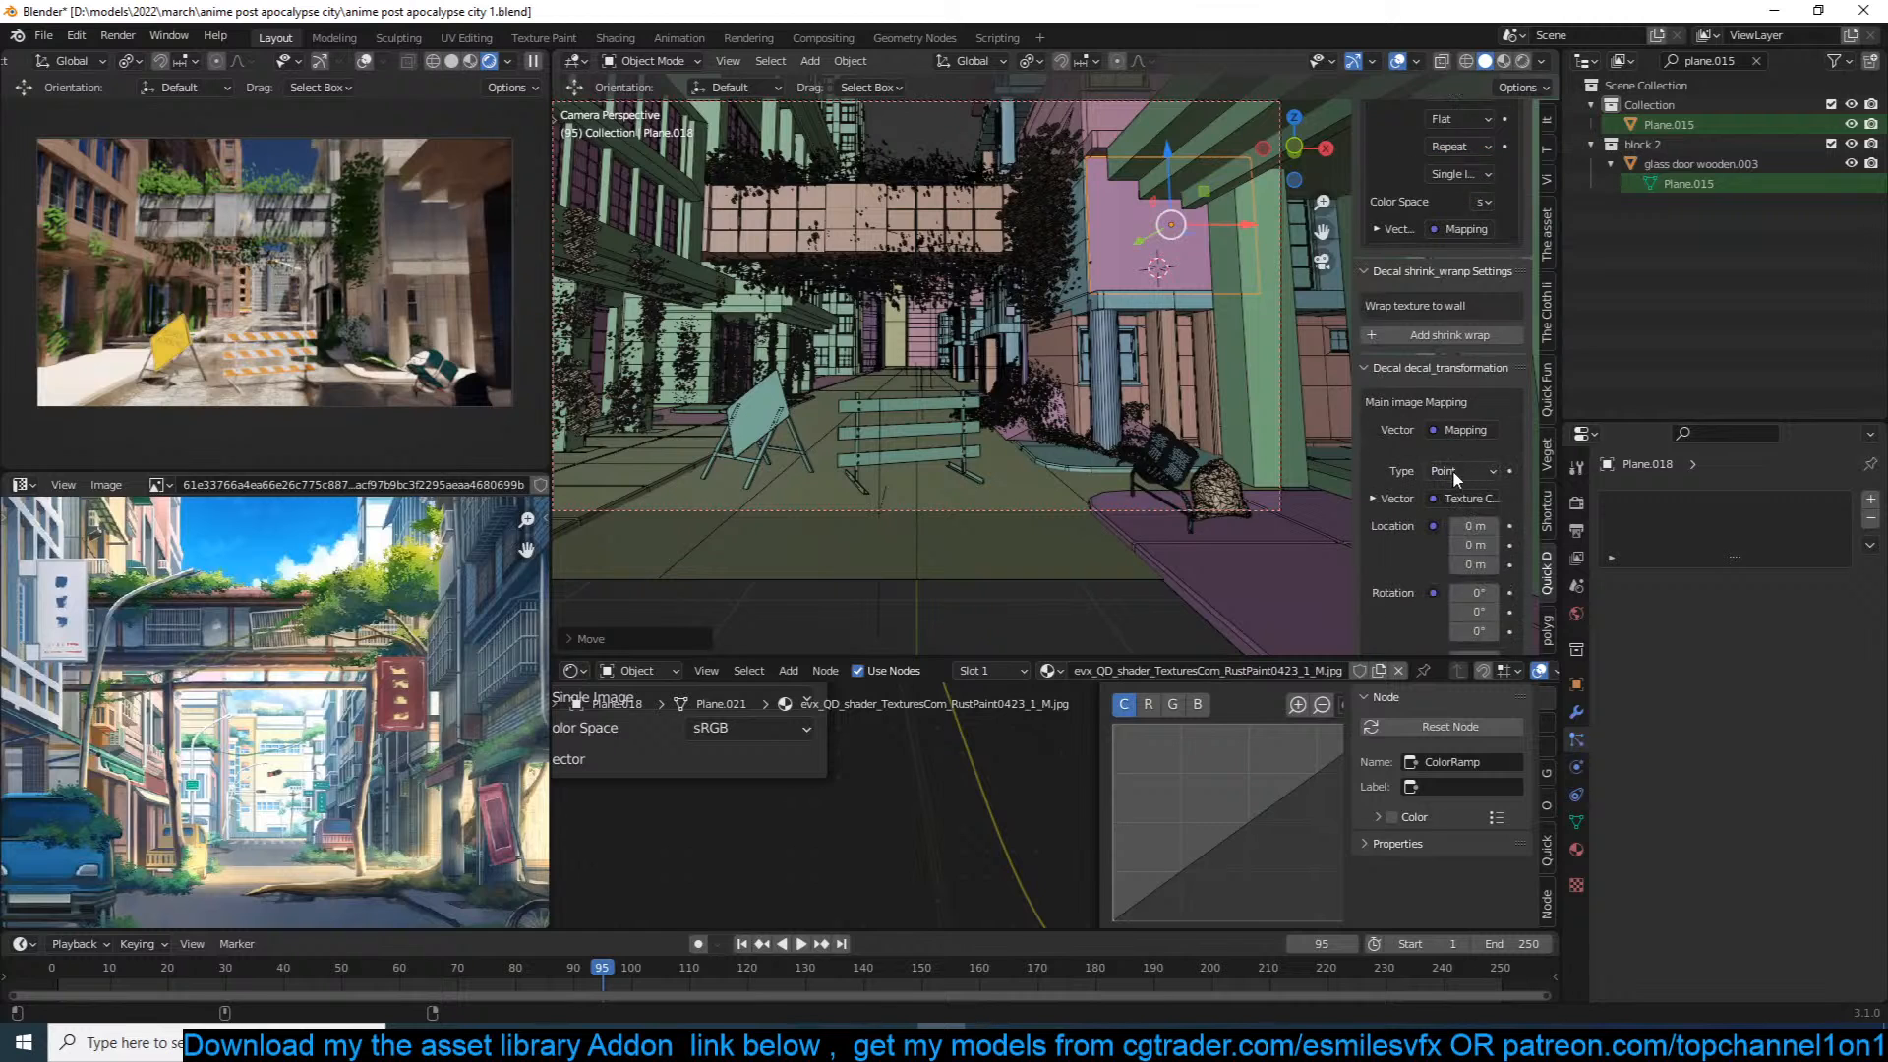
{"action": "scroll", "coordinate": [1453, 472], "scroll_direction": "up", "scroll_amount": 10}
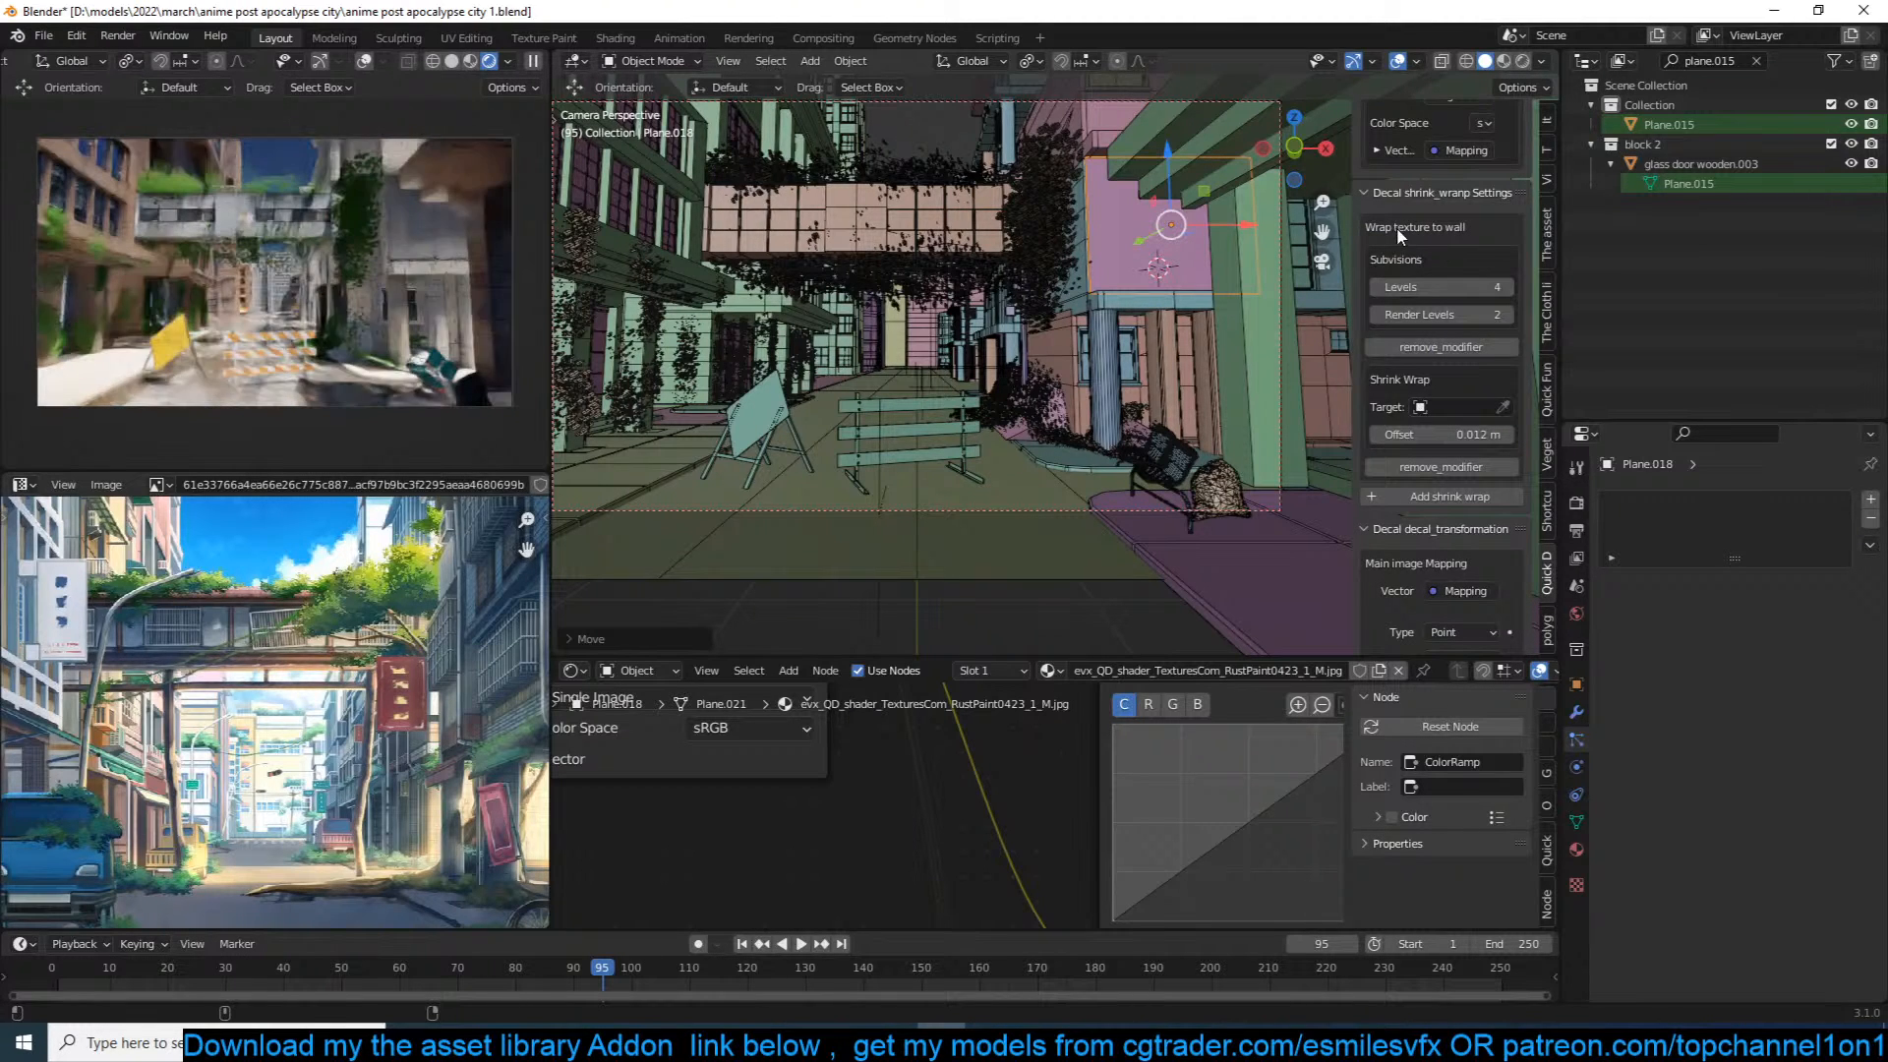
{"action": "left_click", "coordinate": [1378, 200]}
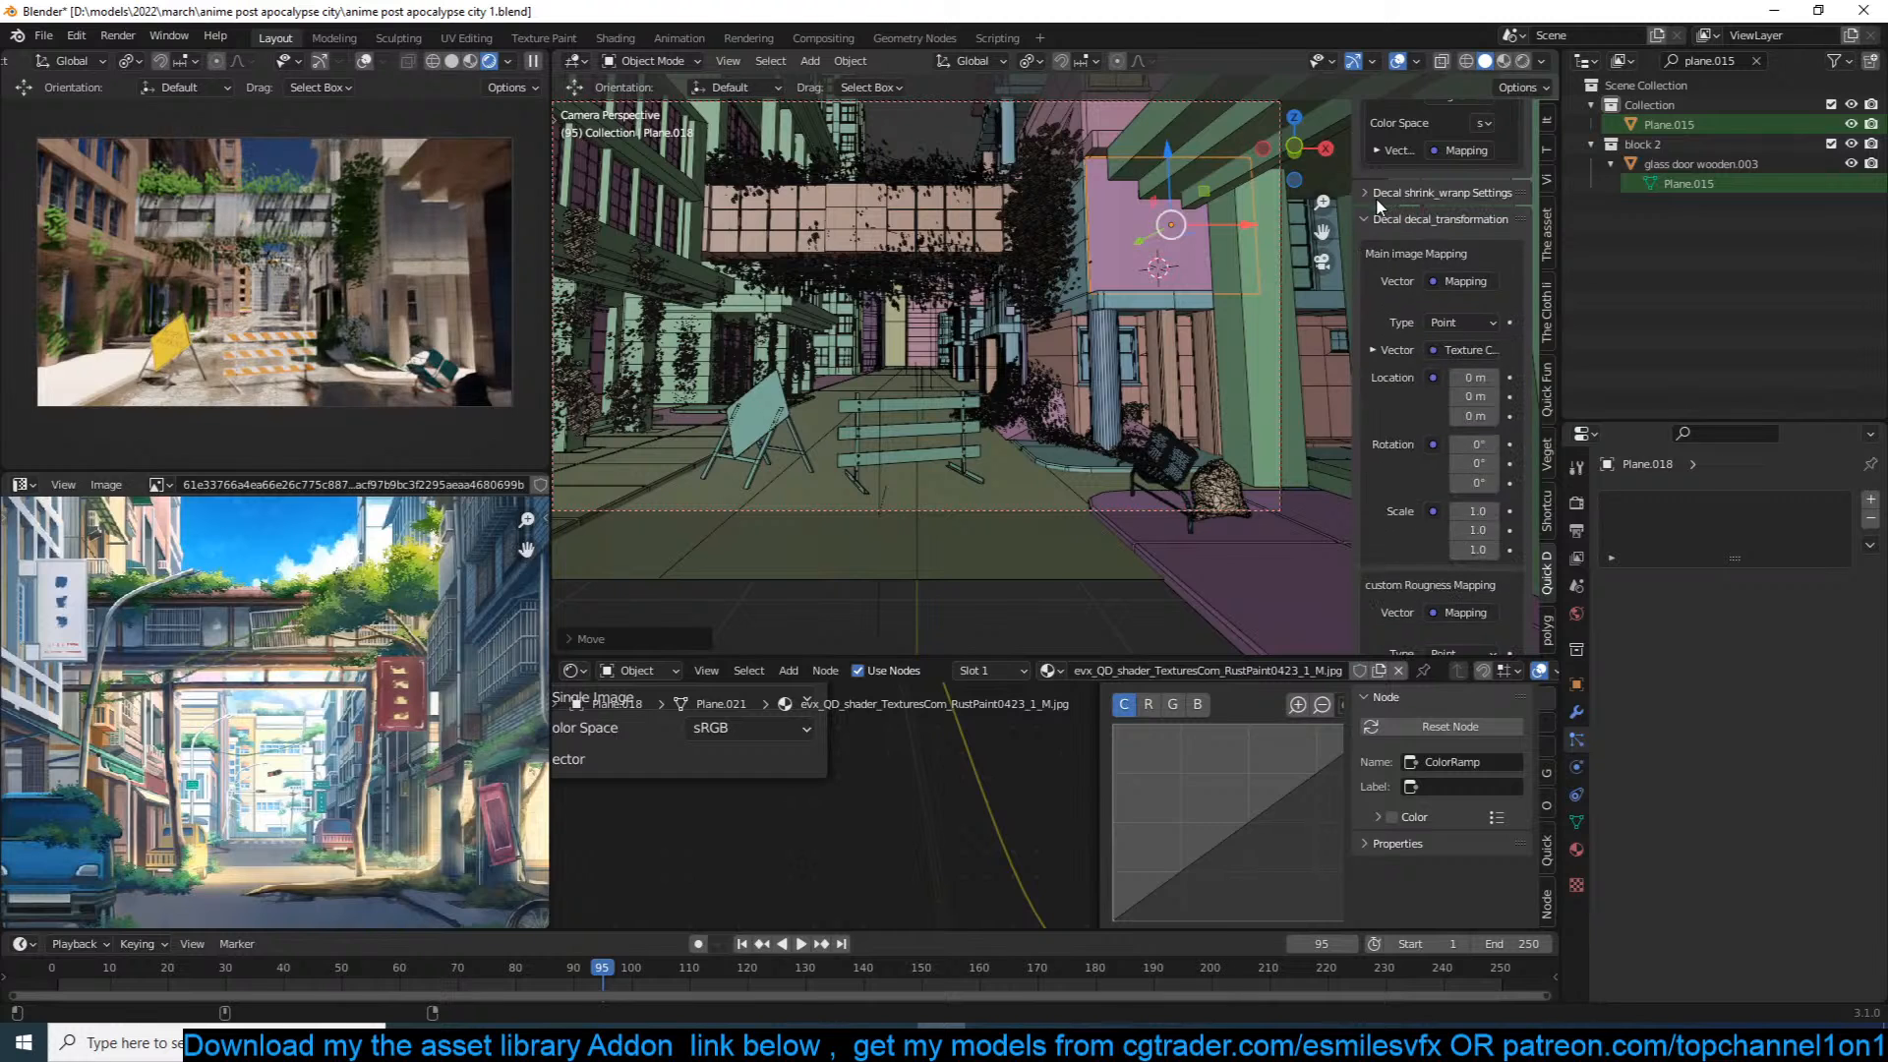
{"action": "left_click", "coordinate": [1396, 219]}
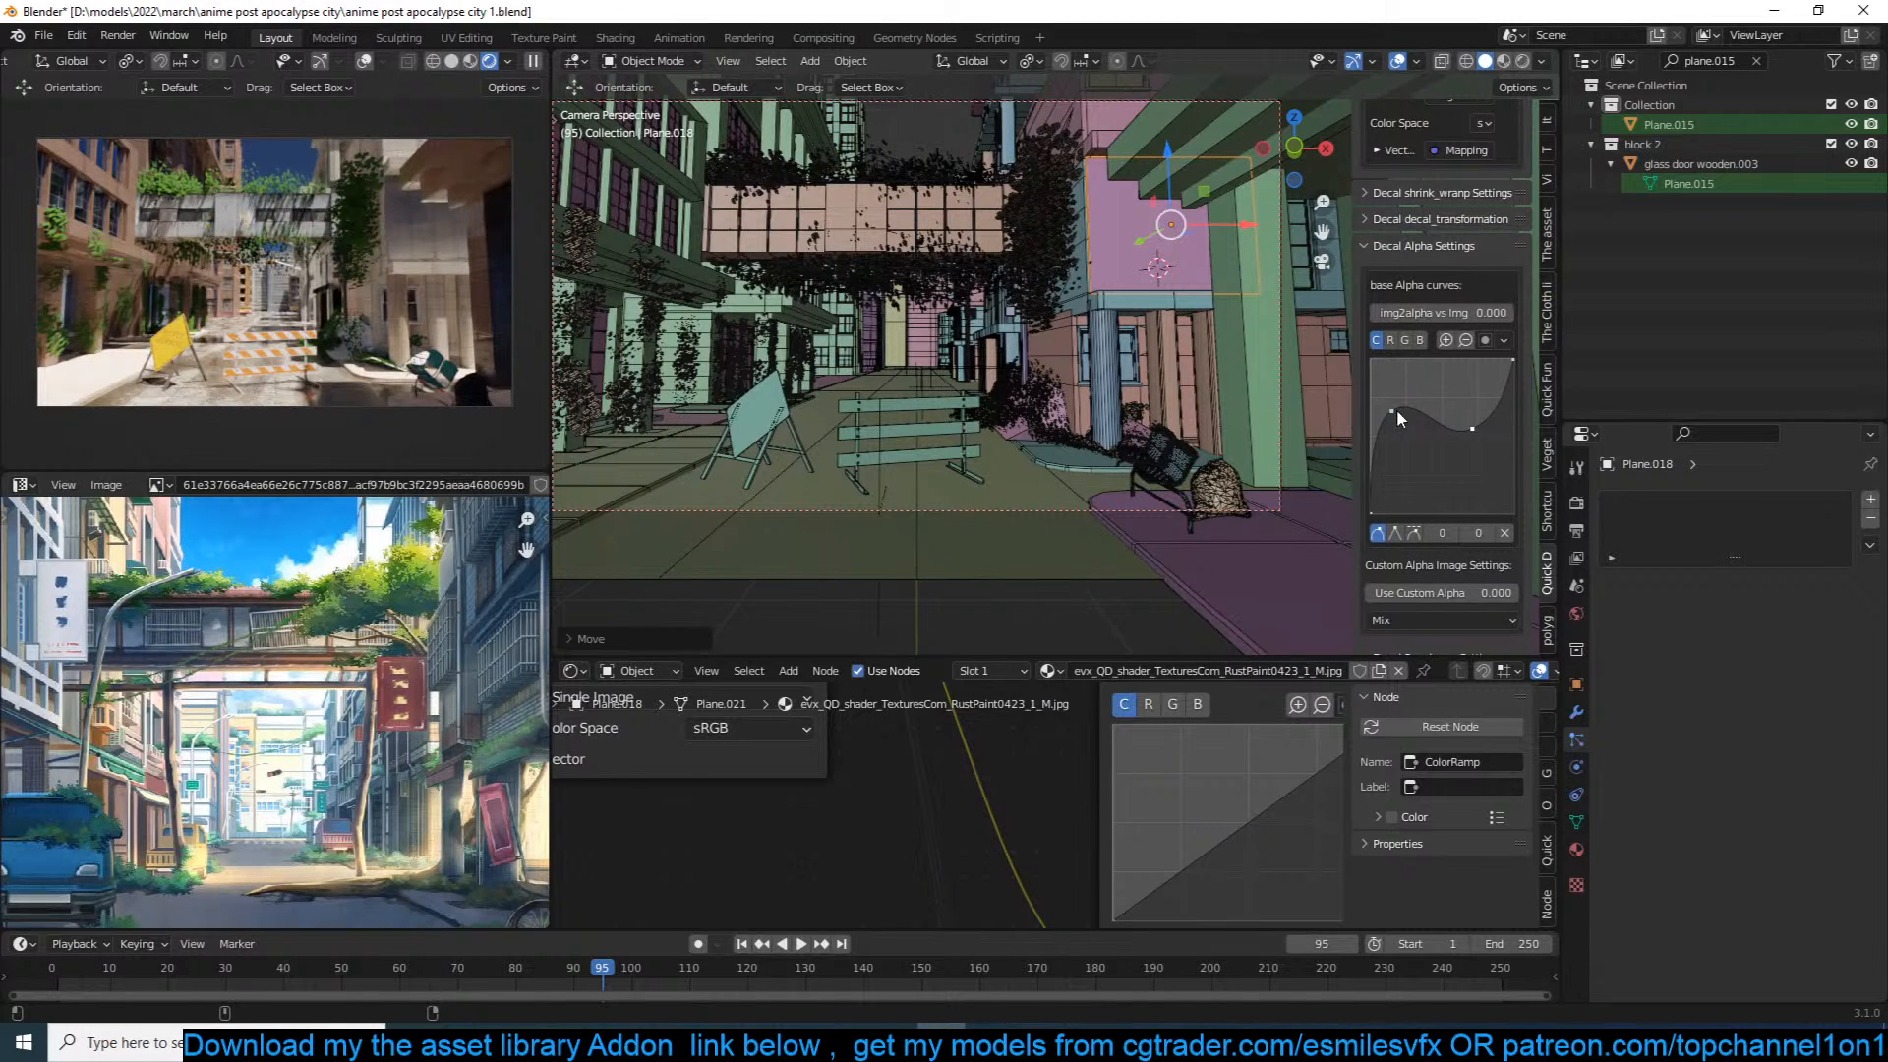
Step: Lower the base alpha curve's first point, with img2alpha vs img and Use Custom Alpha both set to 1.000
{"action": "left_click_drag", "start_coordinate": [1485, 313], "coordinate": [1511, 312]}
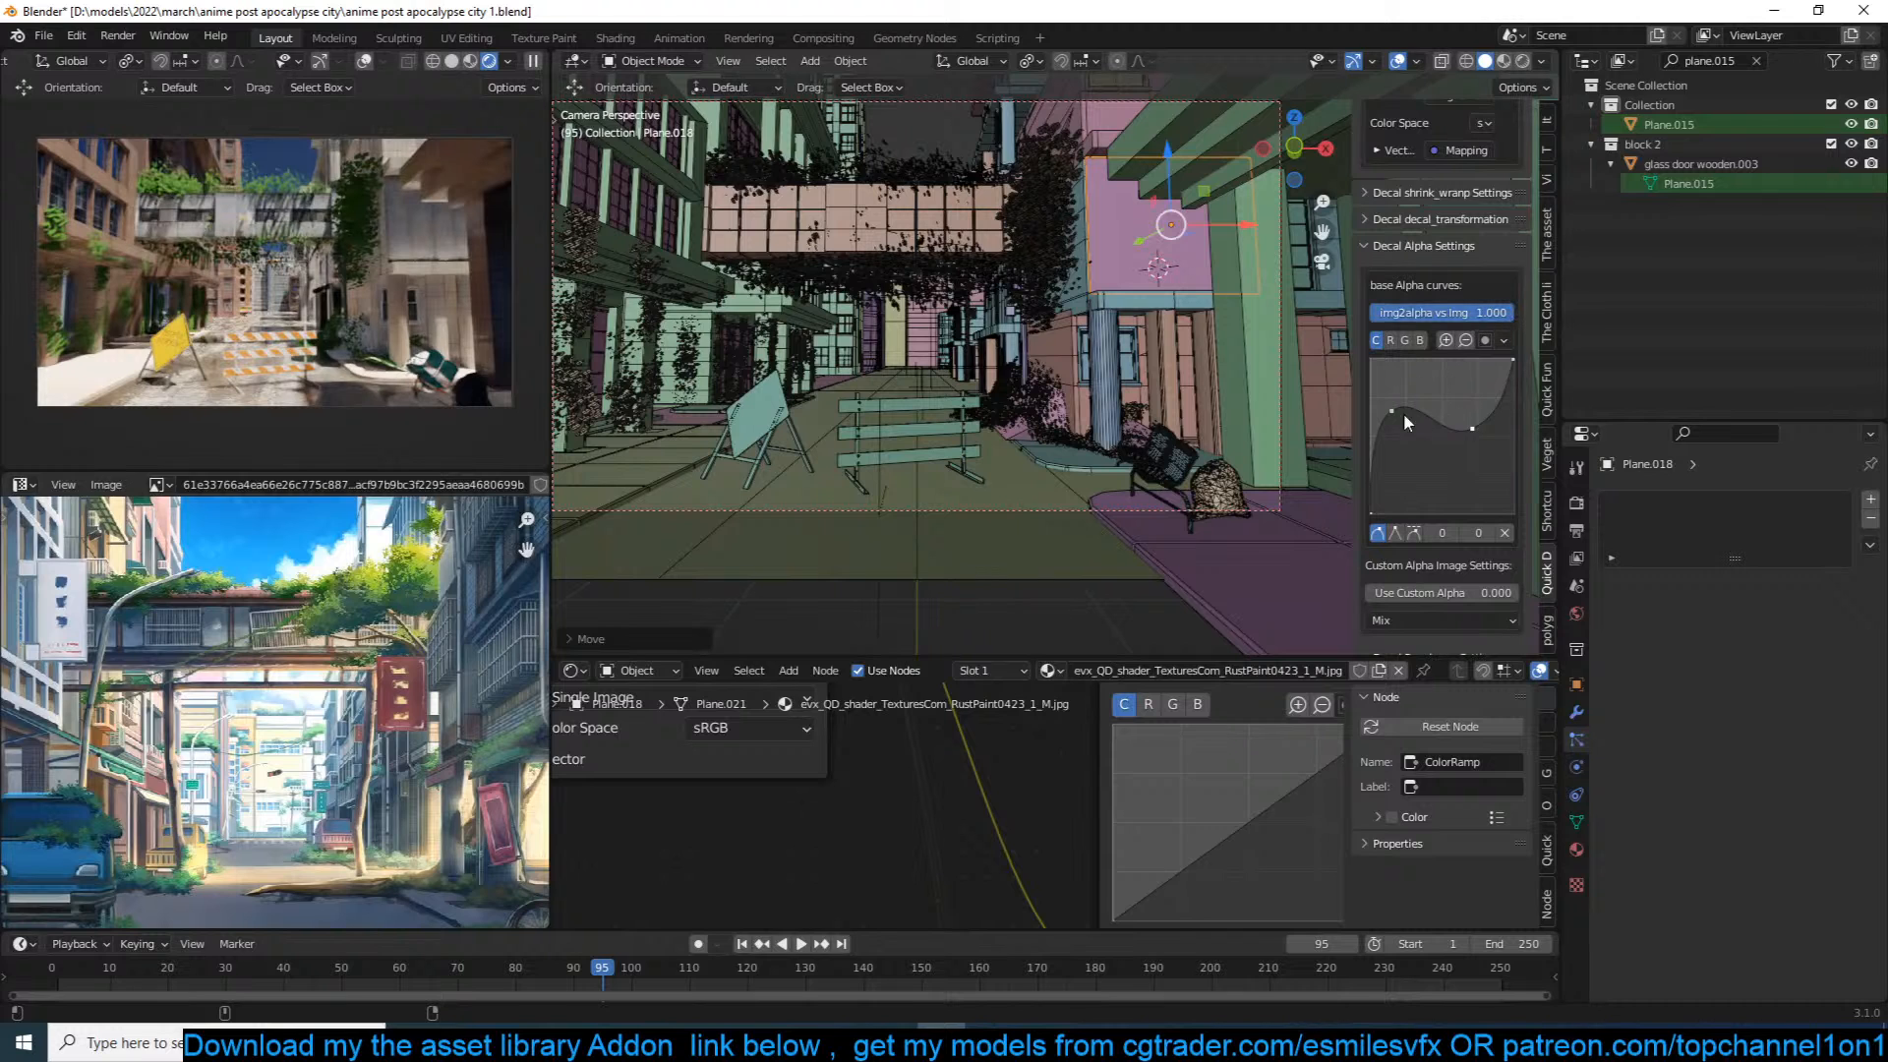
{"action": "left_click_drag", "start_coordinate": [1409, 442], "coordinate": [1420, 454]}
{"action": "left_click_drag", "start_coordinate": [1403, 593], "coordinate": [1514, 593]}
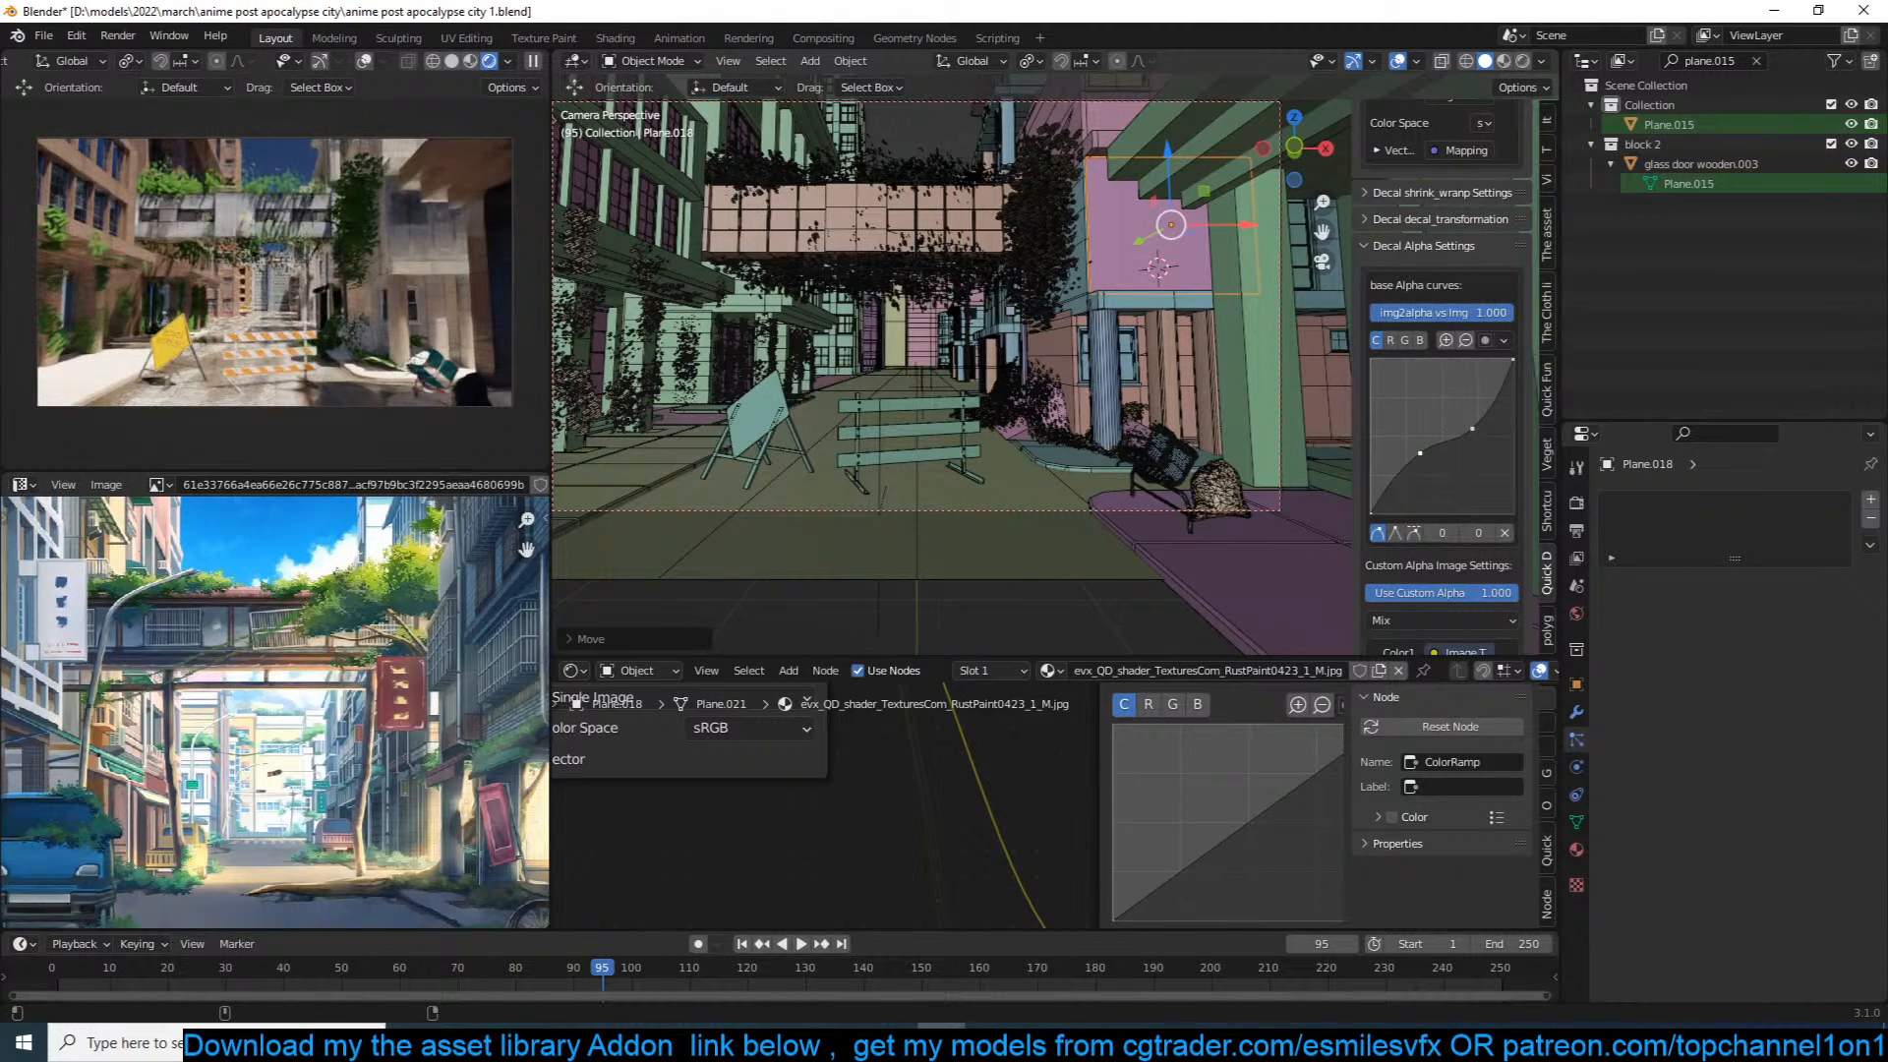
Step: Set both img2alpha vs img and Use Custom Alpha to 0.000 for the decal
{"action": "left_click_drag", "start_coordinate": [1496, 312], "coordinate": [1371, 314]}
{"action": "scroll", "coordinate": [1440, 504], "scroll_direction": "down", "scroll_amount": 5}
{"action": "scroll", "coordinate": [1443, 509], "scroll_direction": "down", "scroll_amount": 2}
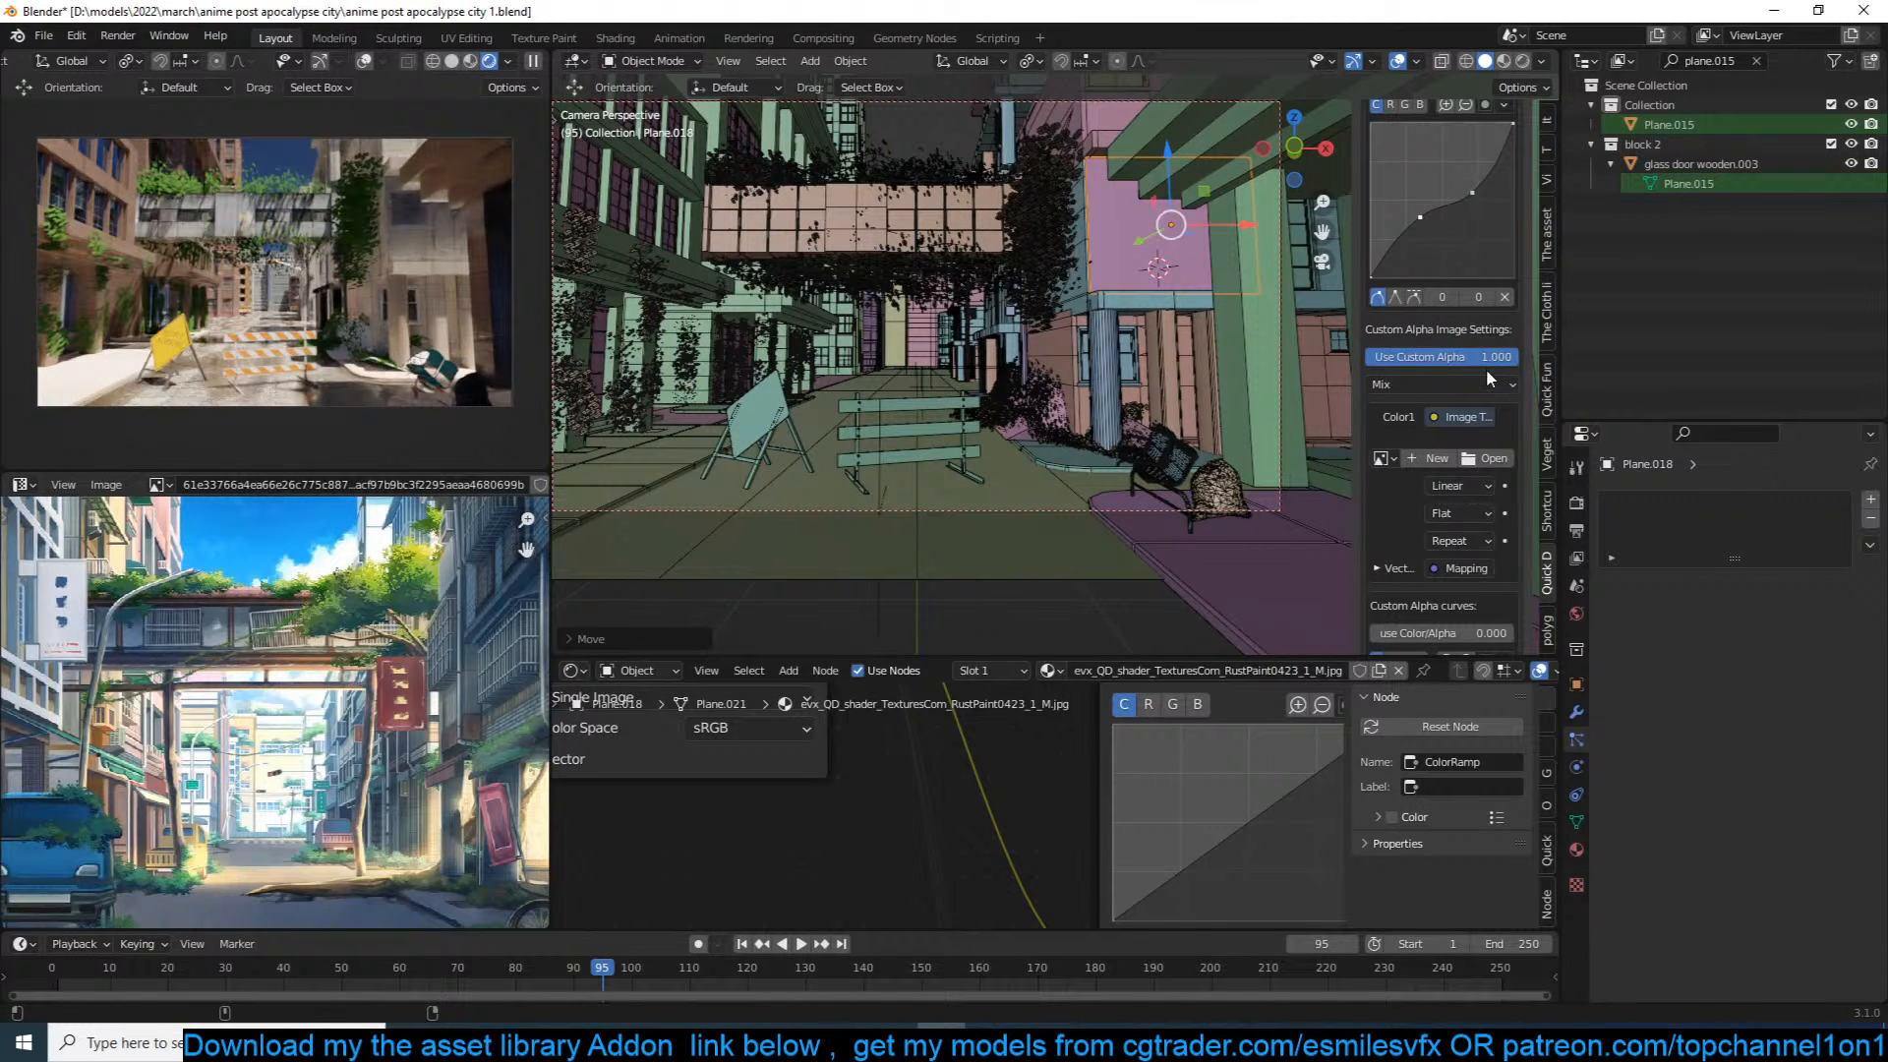
{"action": "left_click_drag", "start_coordinate": [1495, 357], "coordinate": [1370, 357]}
Step: Try a reshaped base alpha curve with img2alpha vs img at 1.000, and delete the decal from the scene
{"action": "scroll", "coordinate": [1492, 352], "scroll_direction": "up", "scroll_amount": 4}
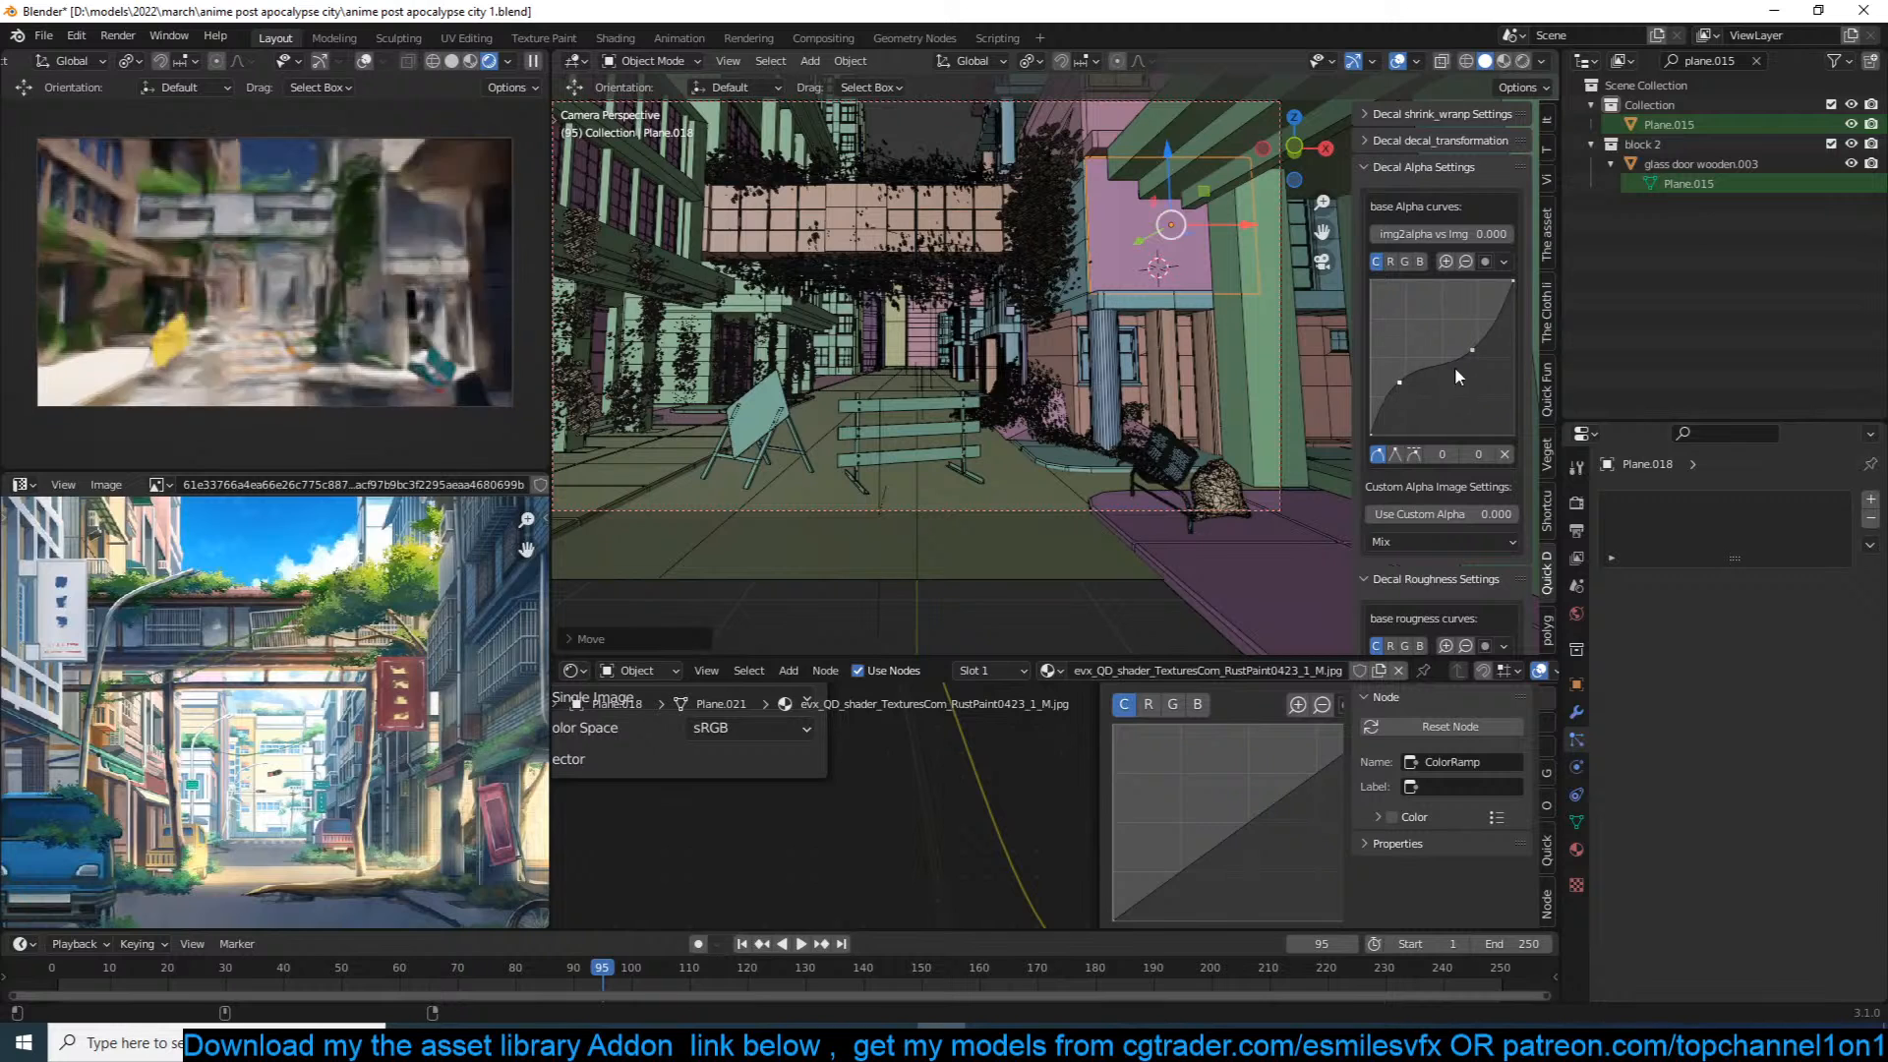
{"action": "left_click_drag", "start_coordinate": [1471, 352], "coordinate": [1478, 350]}
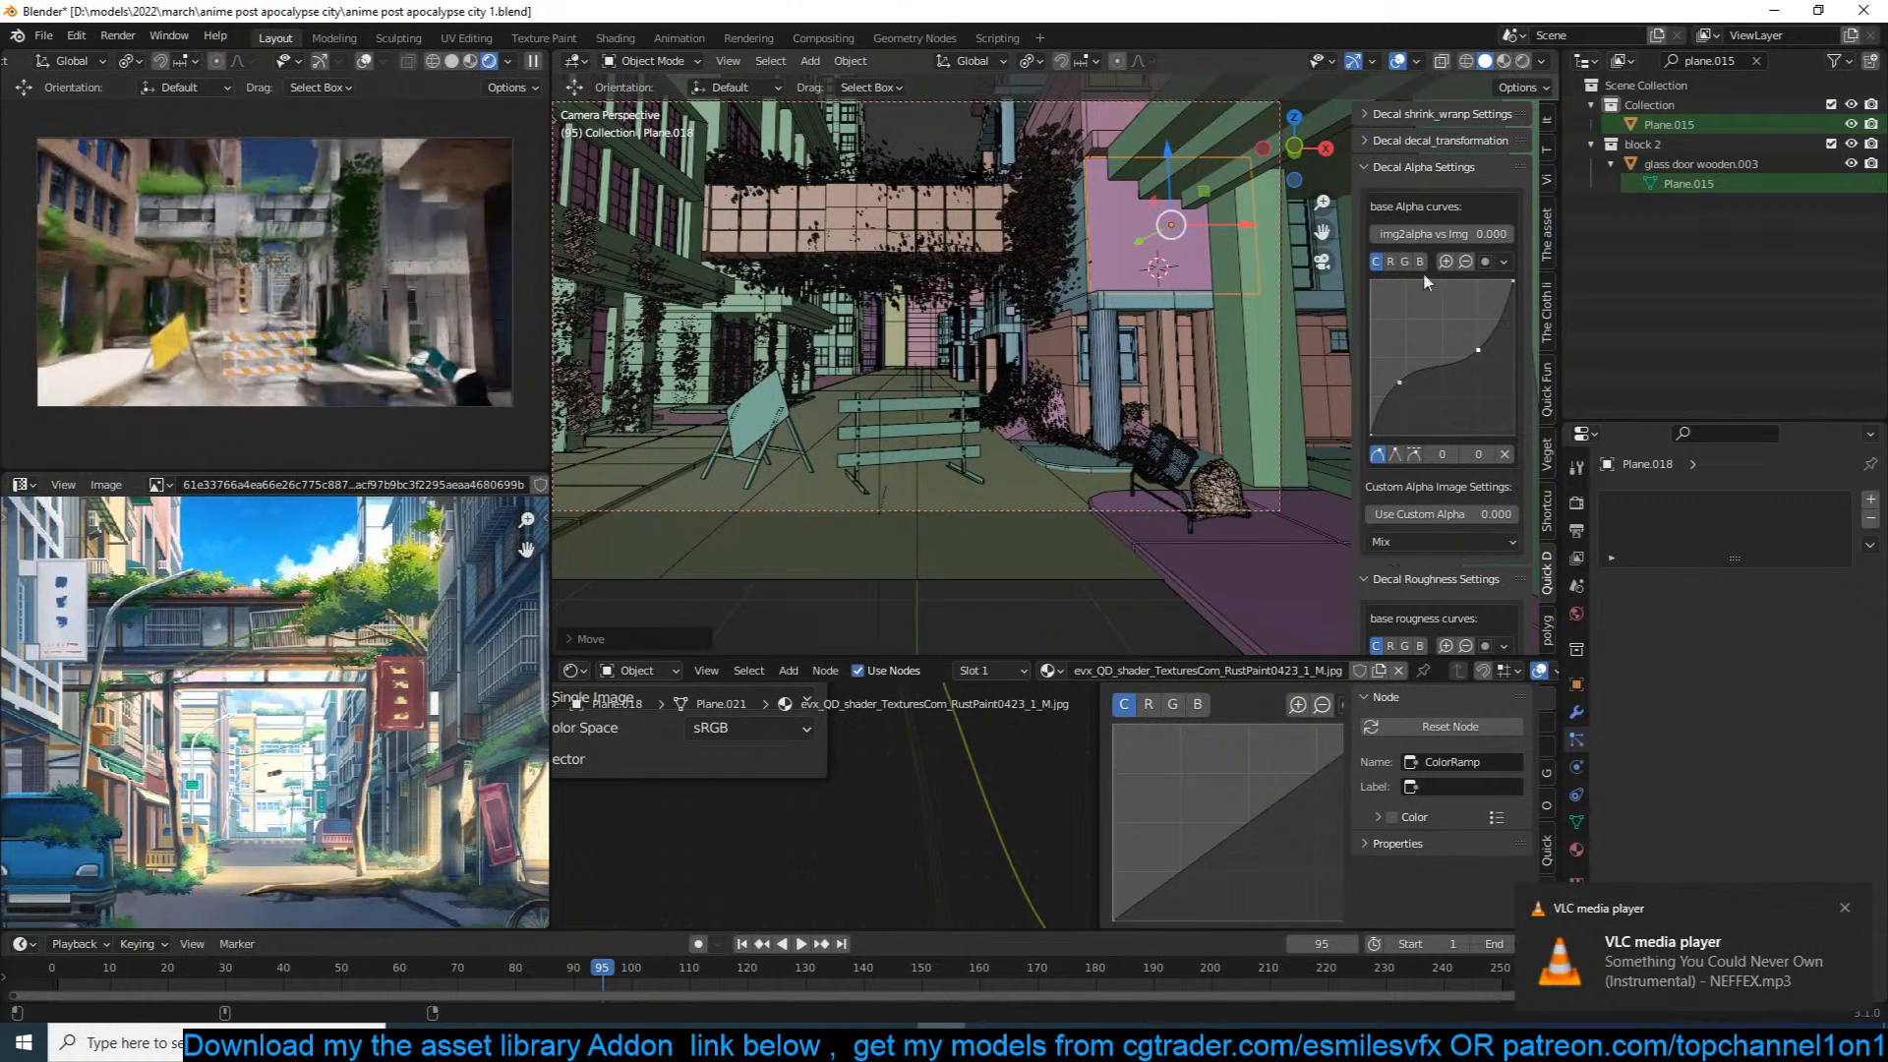
{"action": "left_click_drag", "start_coordinate": [1442, 234], "coordinate": [1508, 232]}
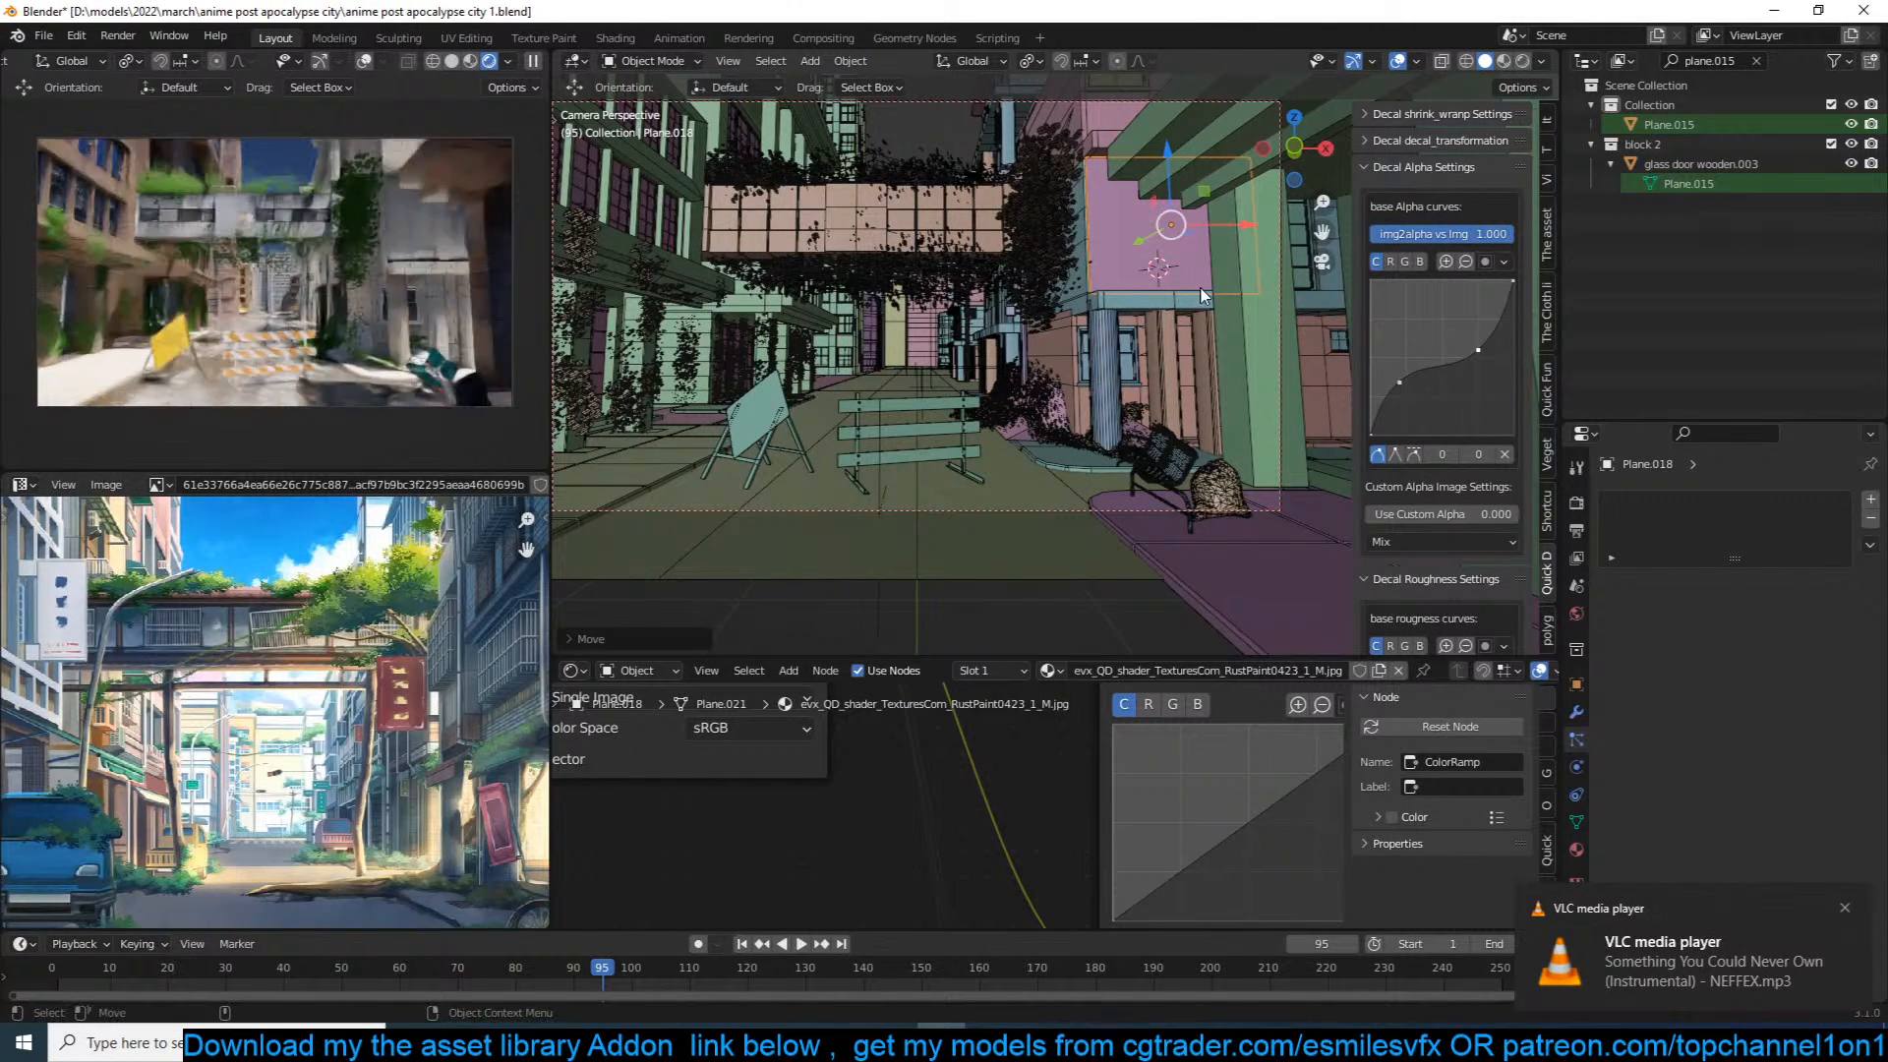
{"action": "key", "text": "Delete"}
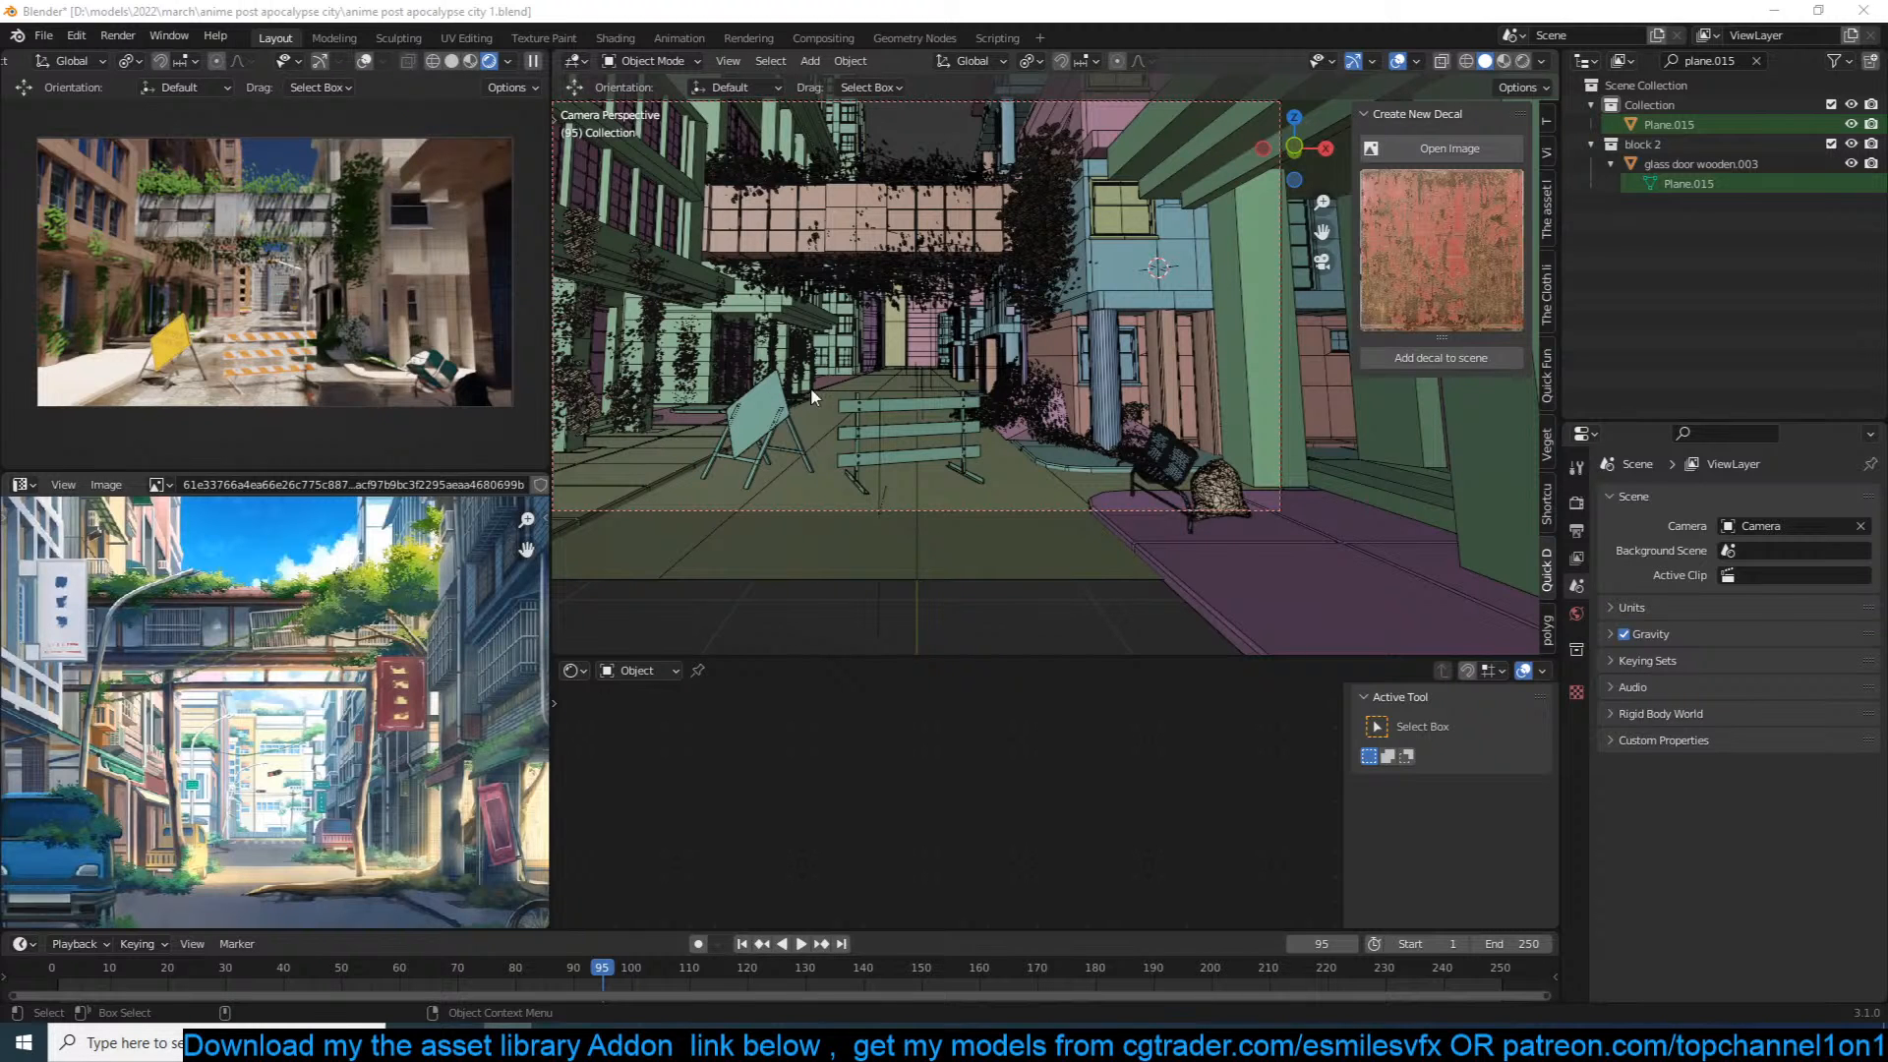
Step: Set the world sky texture's sun elevation to 50°
{"action": "scroll", "coordinate": [865, 398], "scroll_direction": "down", "scroll_amount": 5}
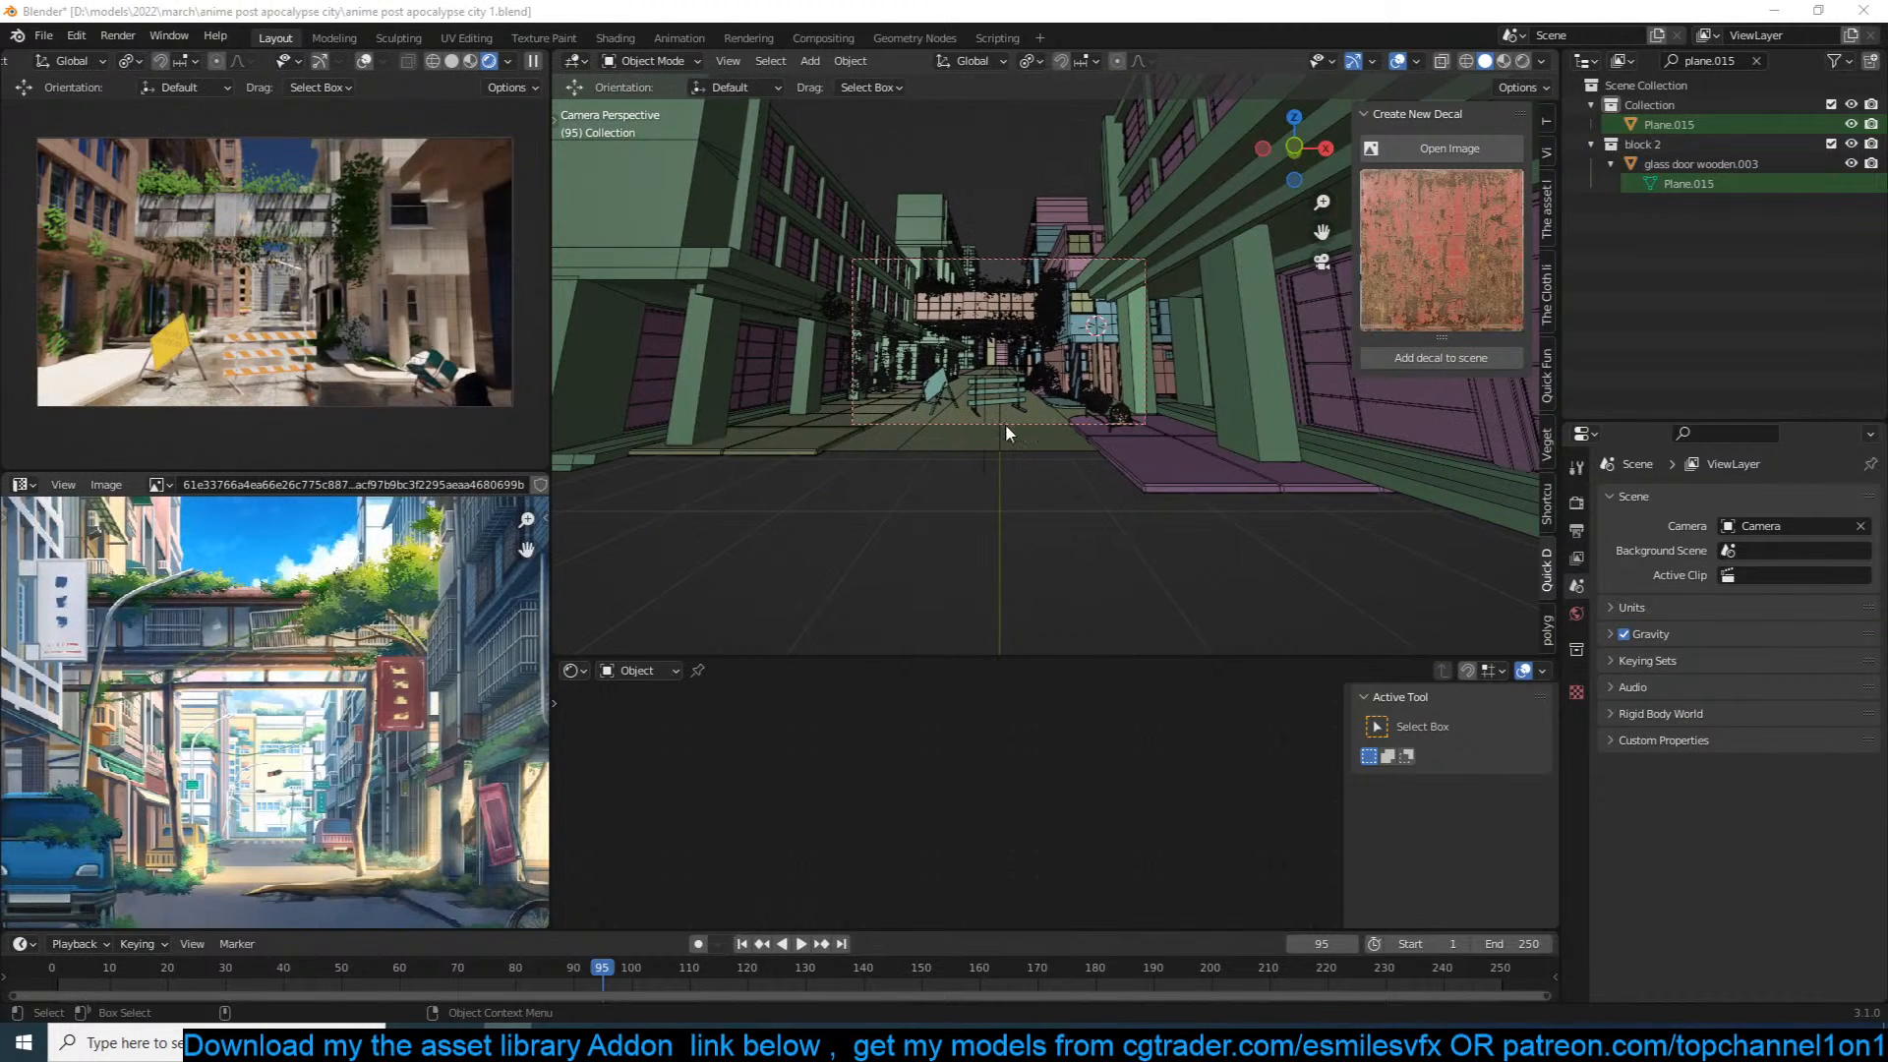
{"action": "left_click", "coordinate": [1241, 334]}
{"action": "middle_click_drag", "start_coordinate": [1241, 334], "coordinate": [1188, 423]}
{"action": "scroll", "coordinate": [1239, 338], "scroll_direction": "up", "scroll_amount": 5}
{"action": "scroll", "coordinate": [1241, 359], "scroll_direction": "down", "scroll_amount": 10}
{"action": "scroll", "coordinate": [1188, 423], "scroll_direction": "up", "scroll_amount": 3}
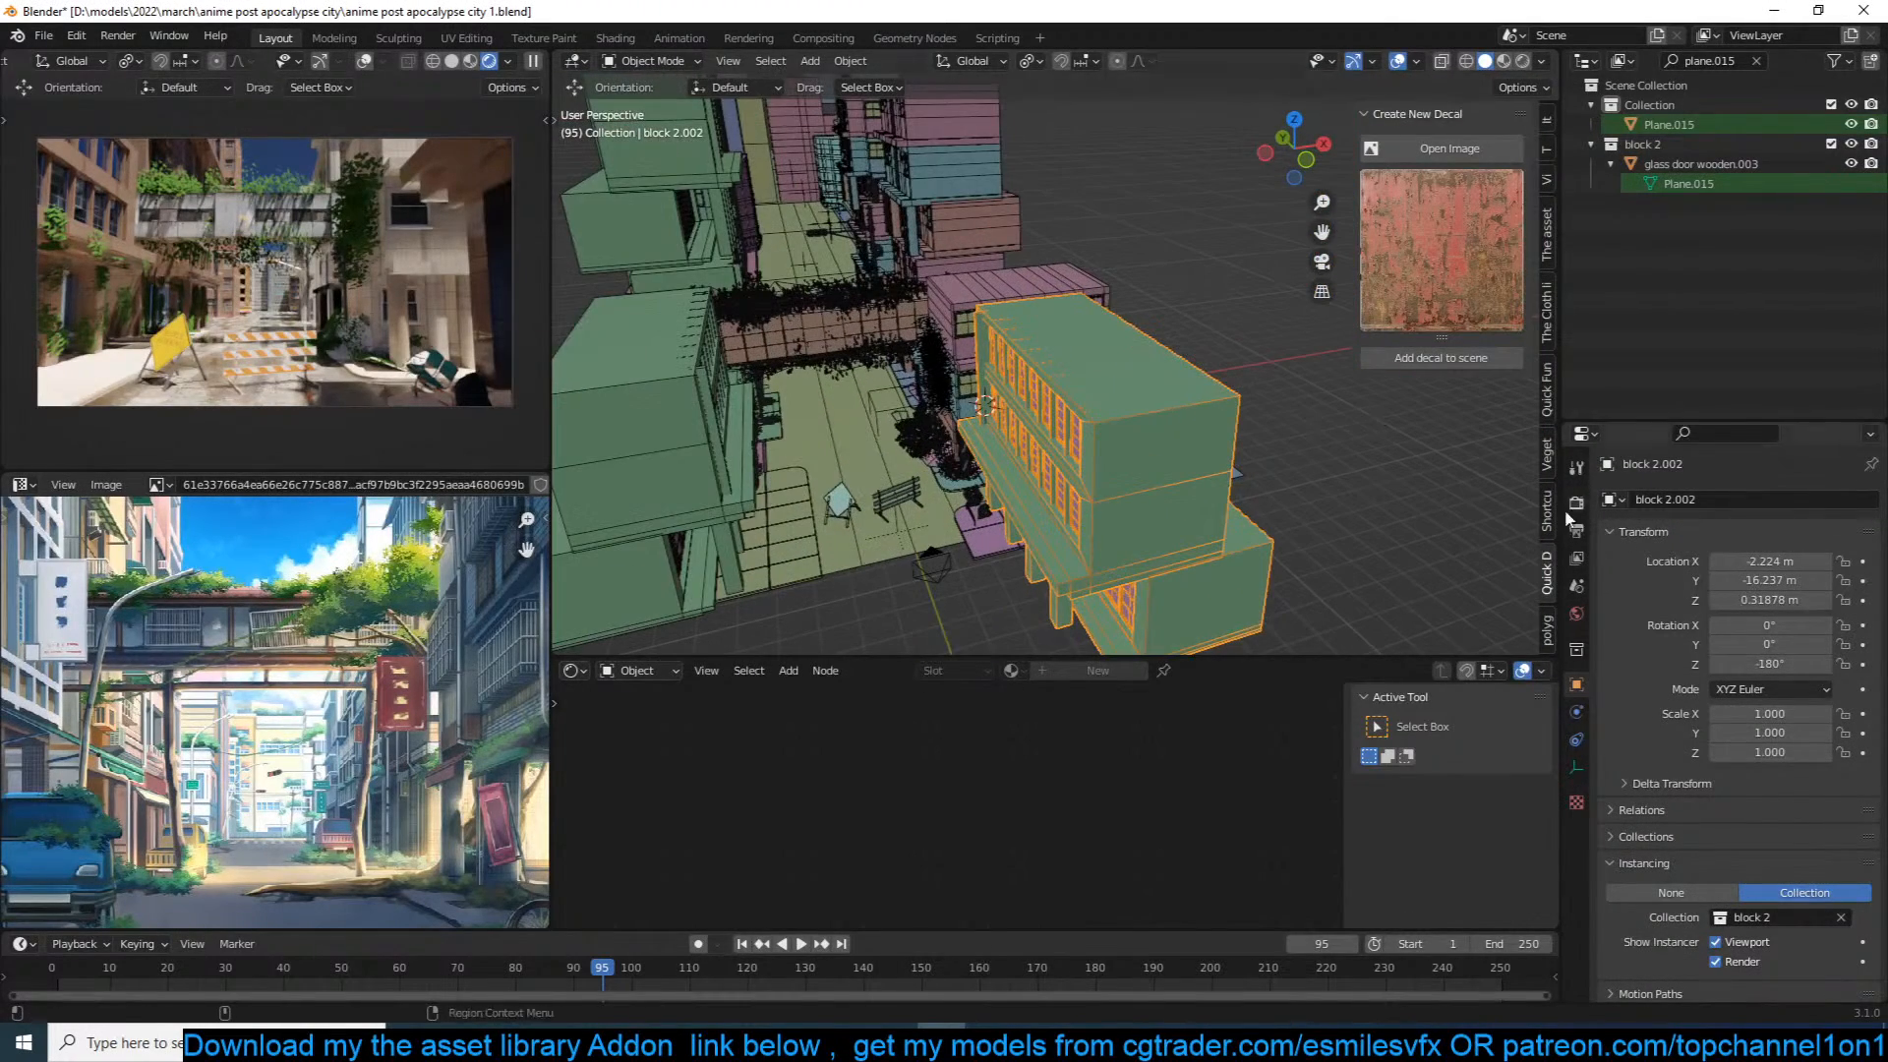
{"action": "left_click", "coordinate": [1577, 612]}
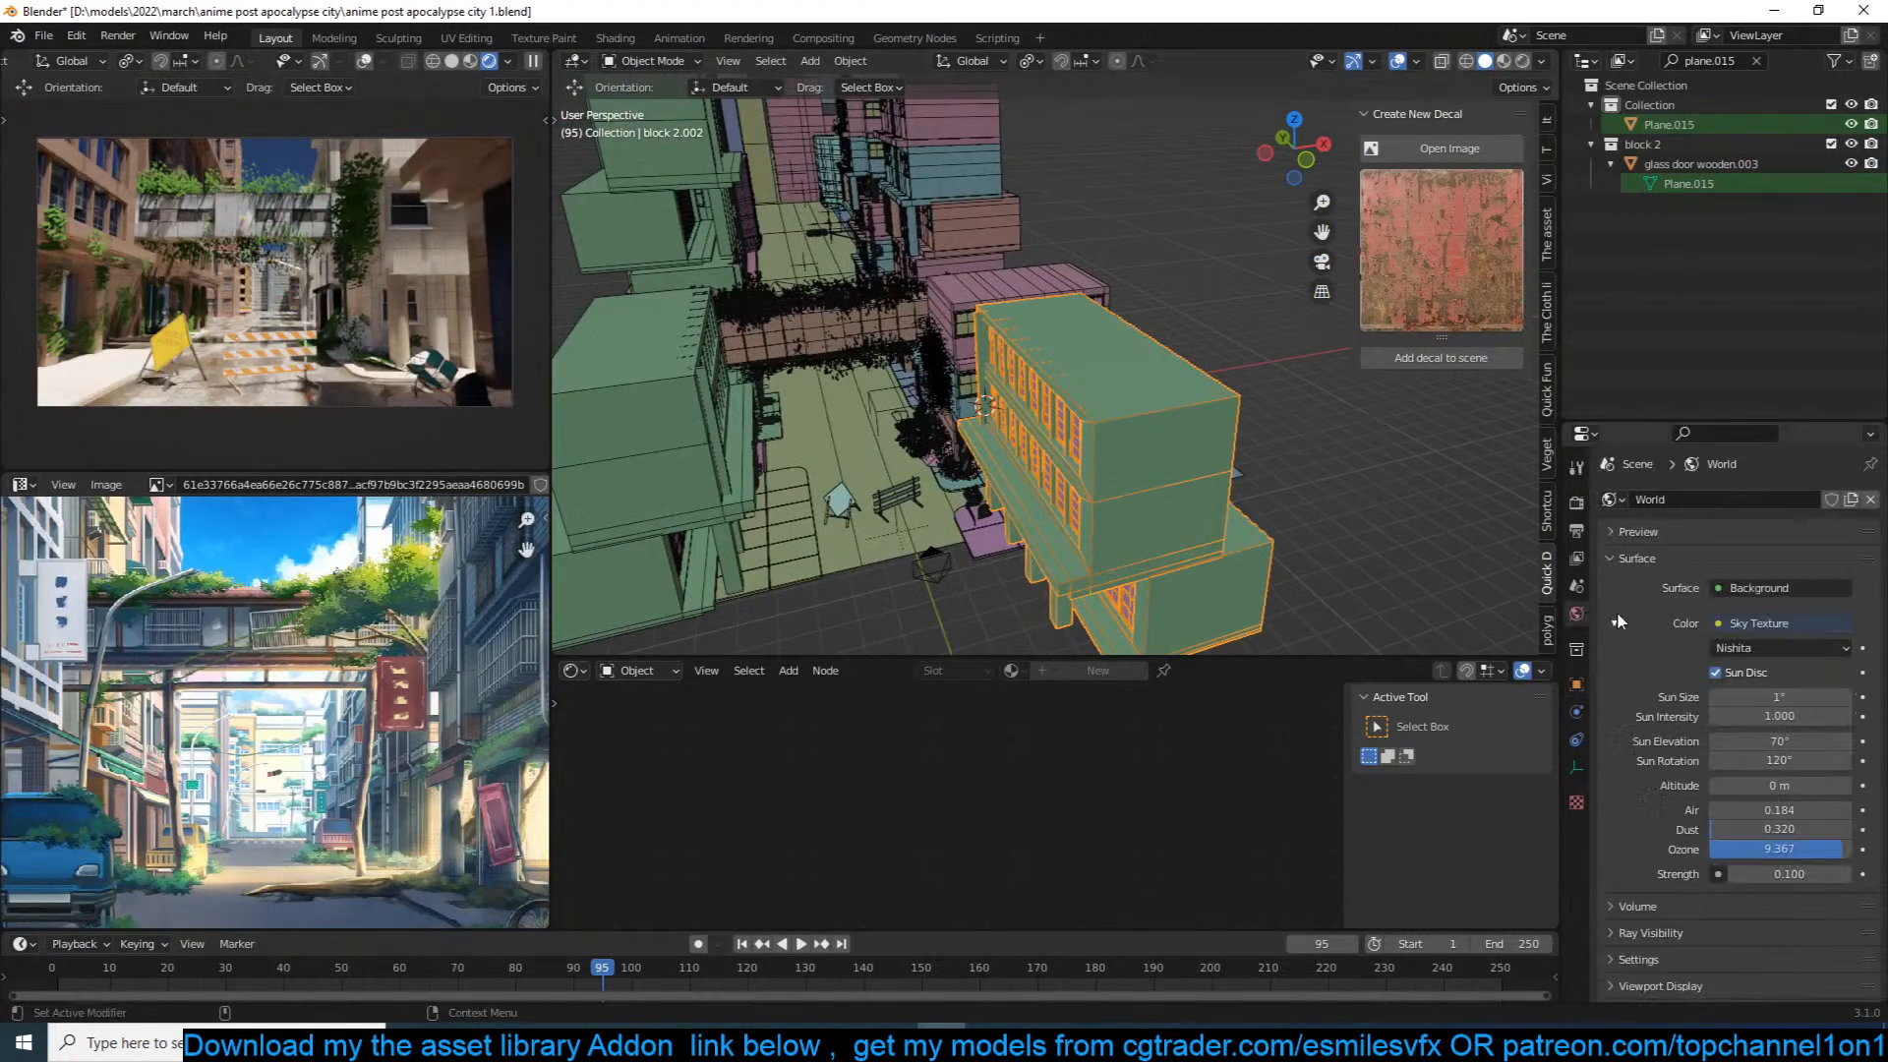
{"action": "left_click", "coordinate": [1794, 742]}
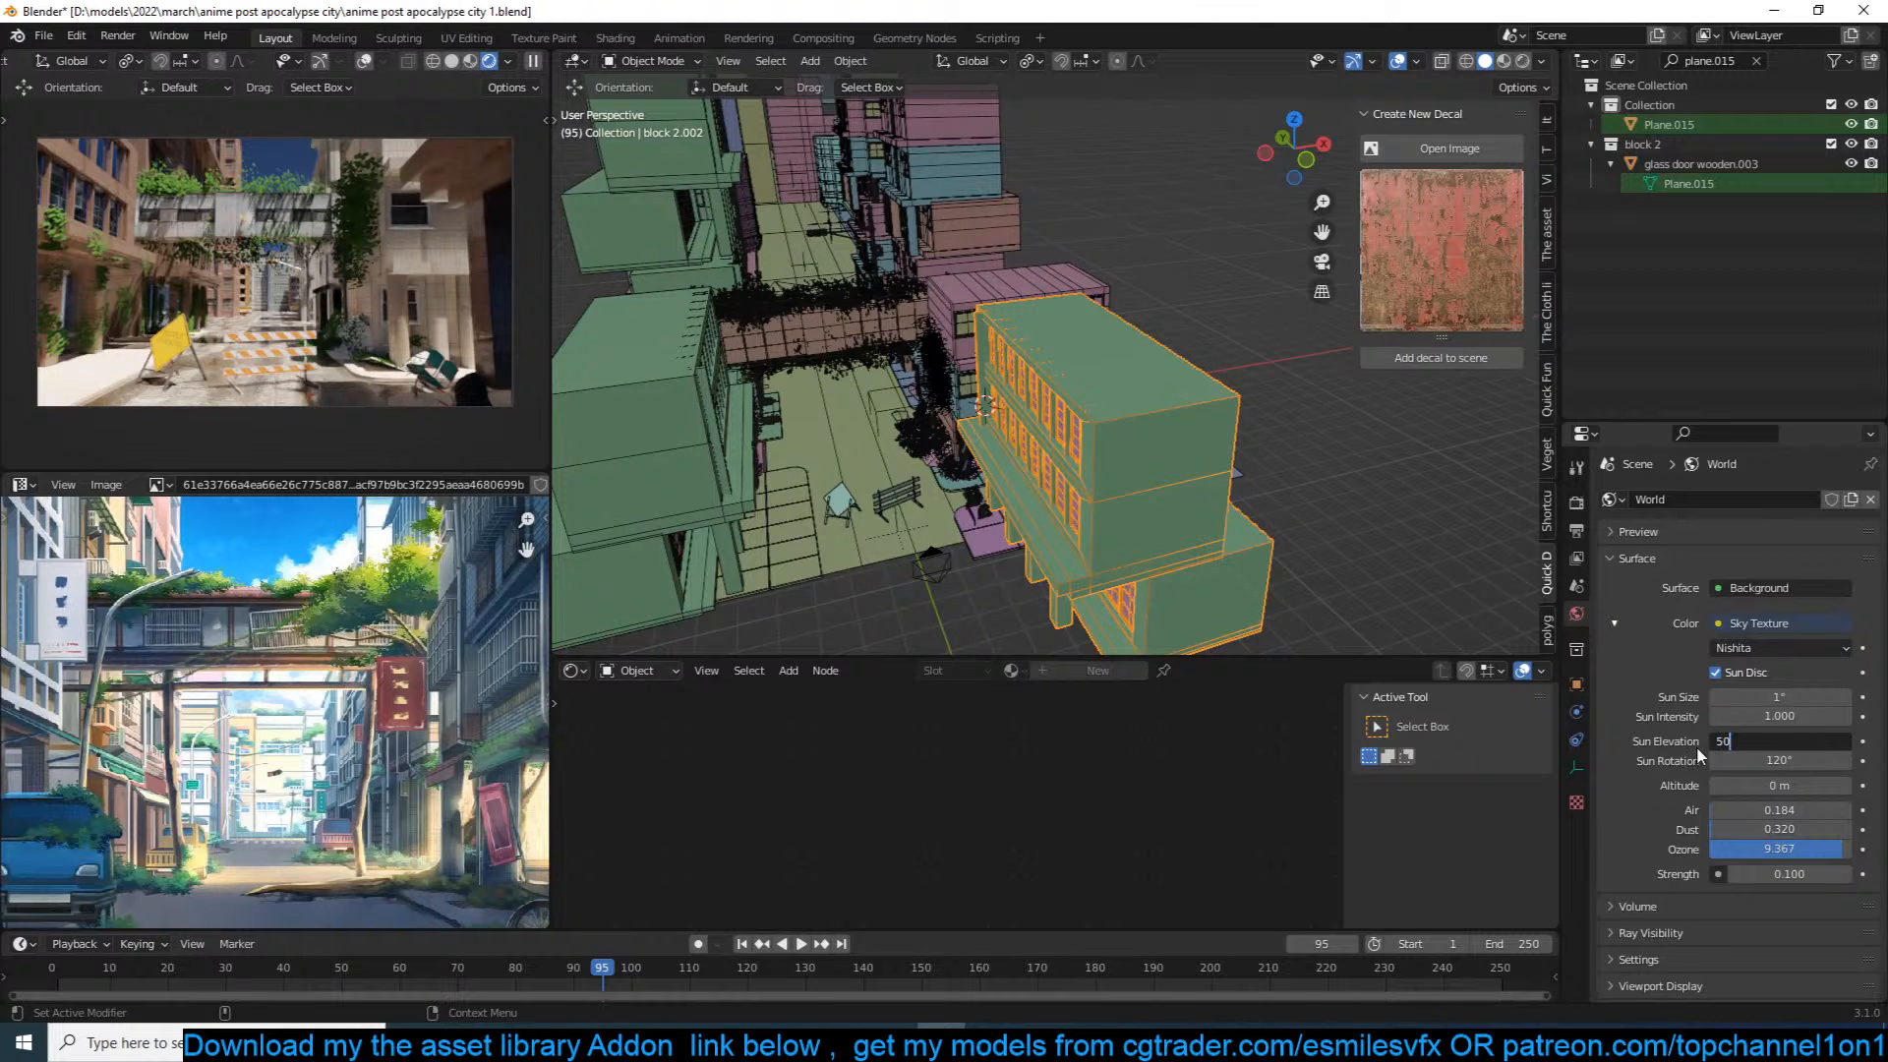
{"action": "key", "text": "Return"}
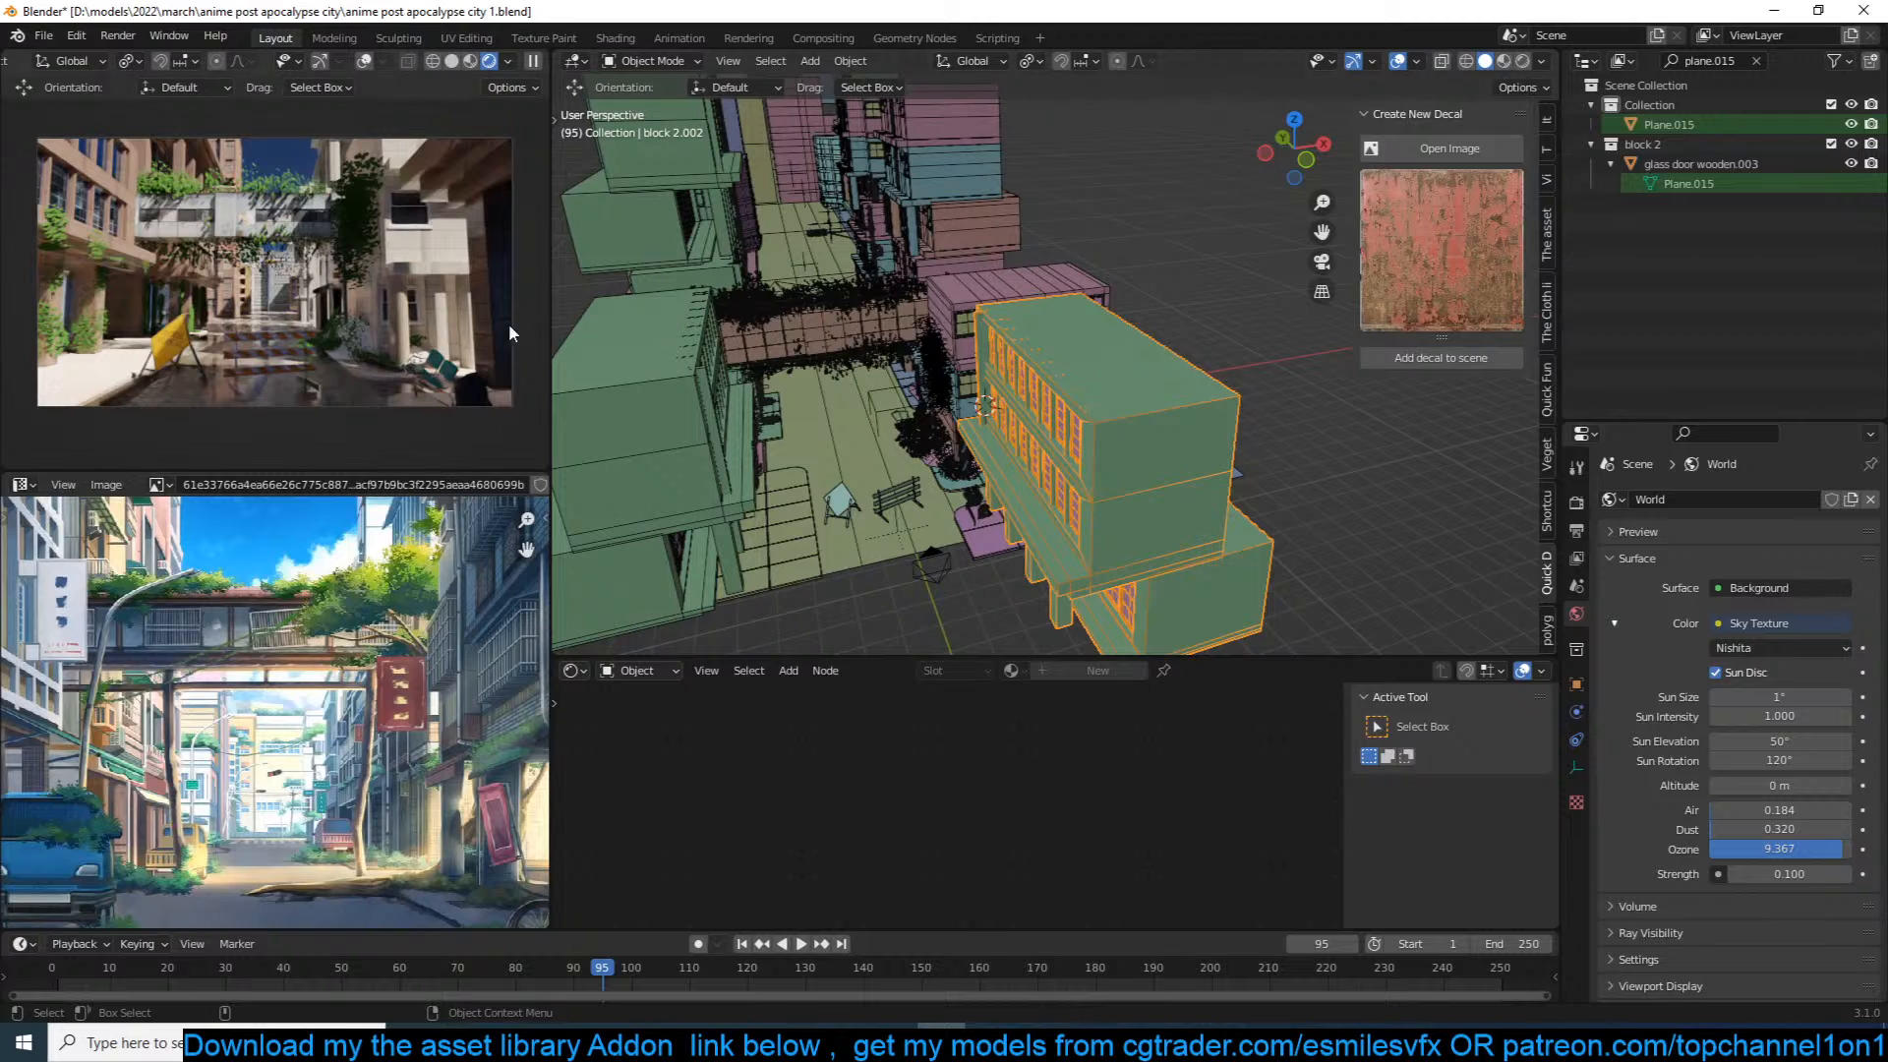
Step: Check the street in the reference image and search the asset library for "street" objects
{"action": "scroll", "coordinate": [315, 698], "scroll_direction": "down", "scroll_amount": 3}
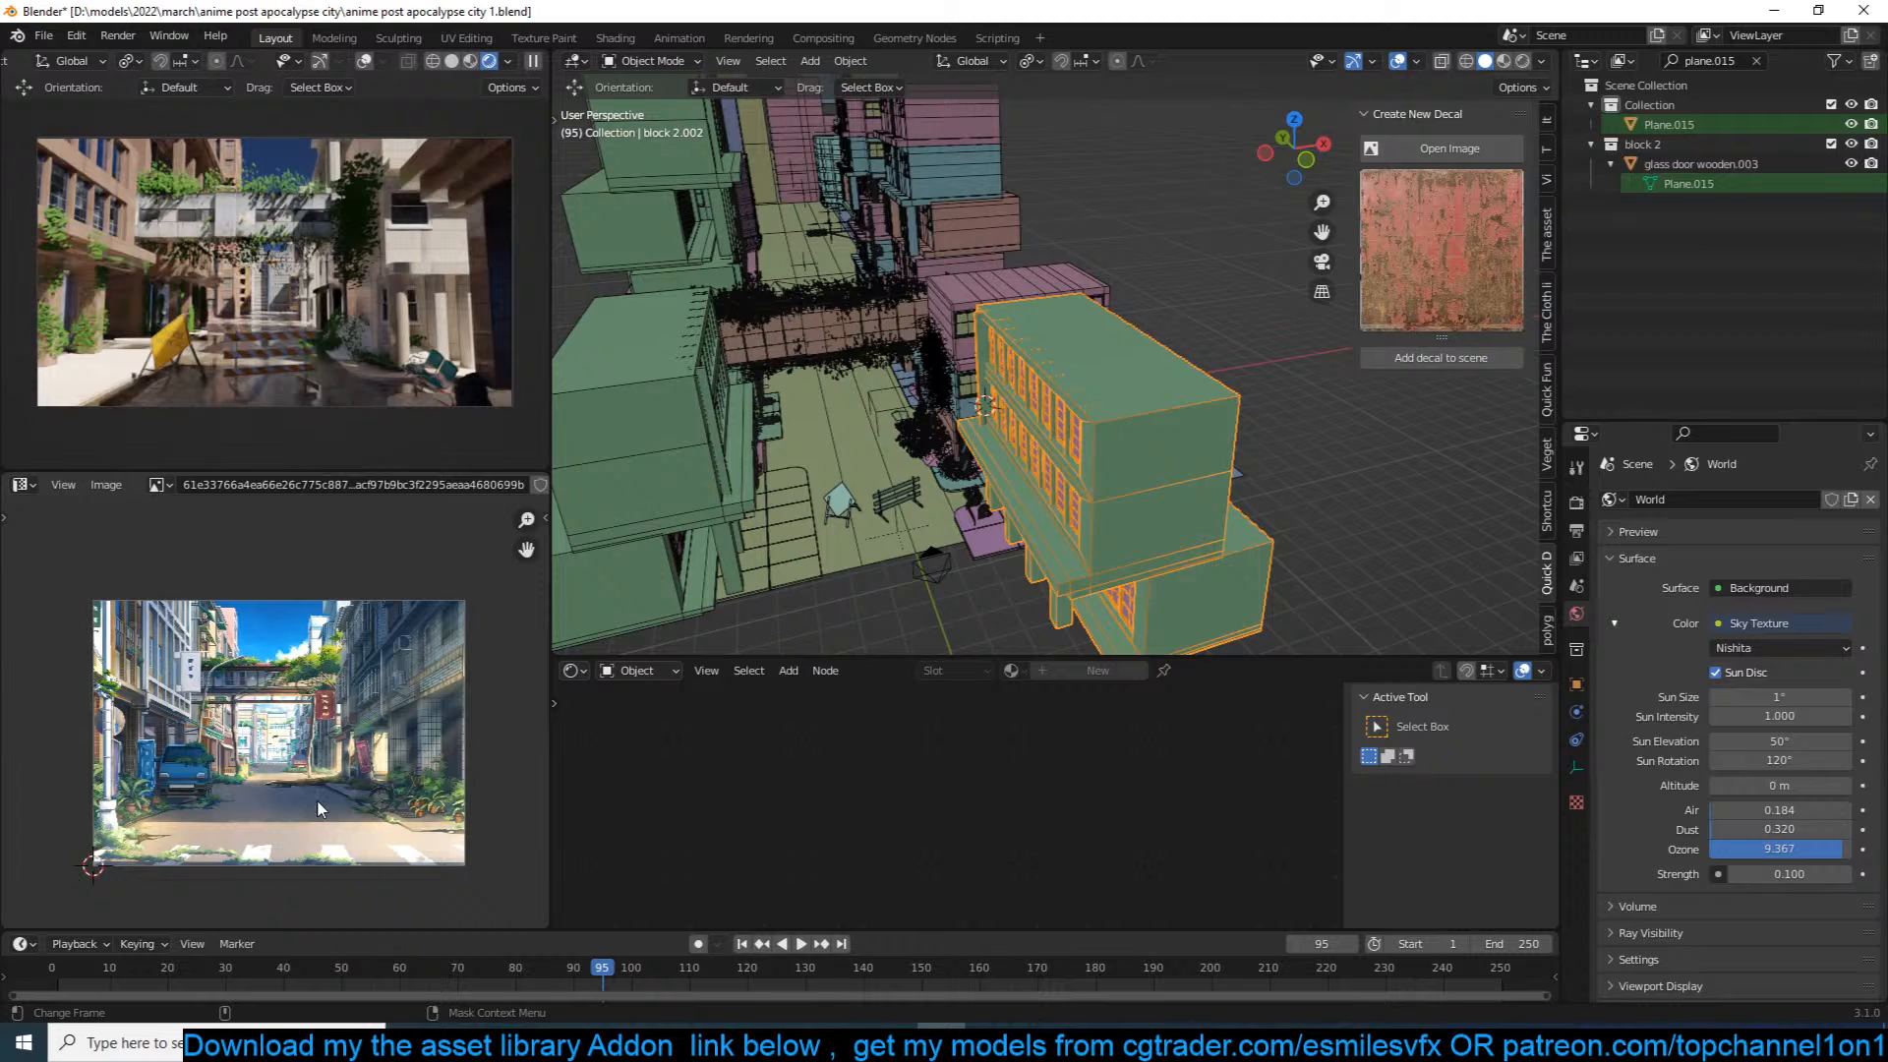
{"action": "scroll", "coordinate": [301, 745], "scroll_direction": "up", "scroll_amount": 3}
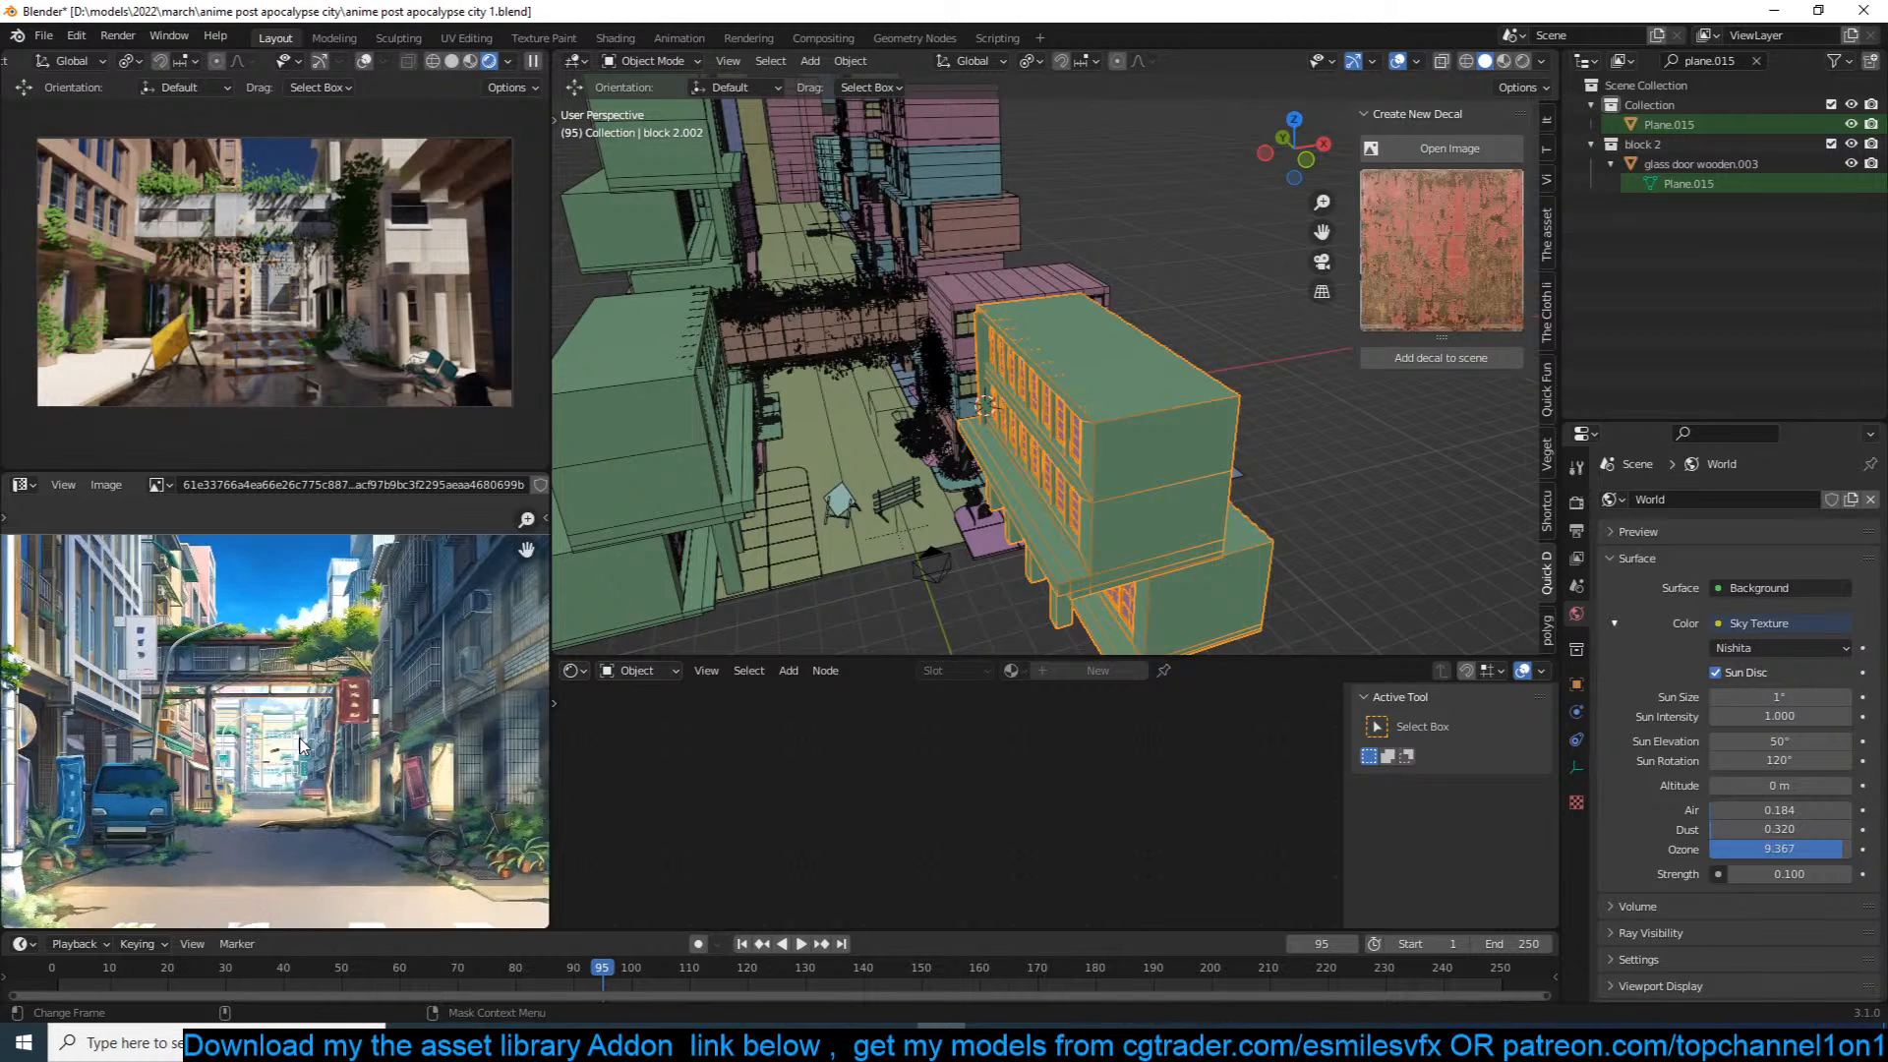
{"action": "scroll", "coordinate": [301, 744], "scroll_direction": "up", "scroll_amount": 1}
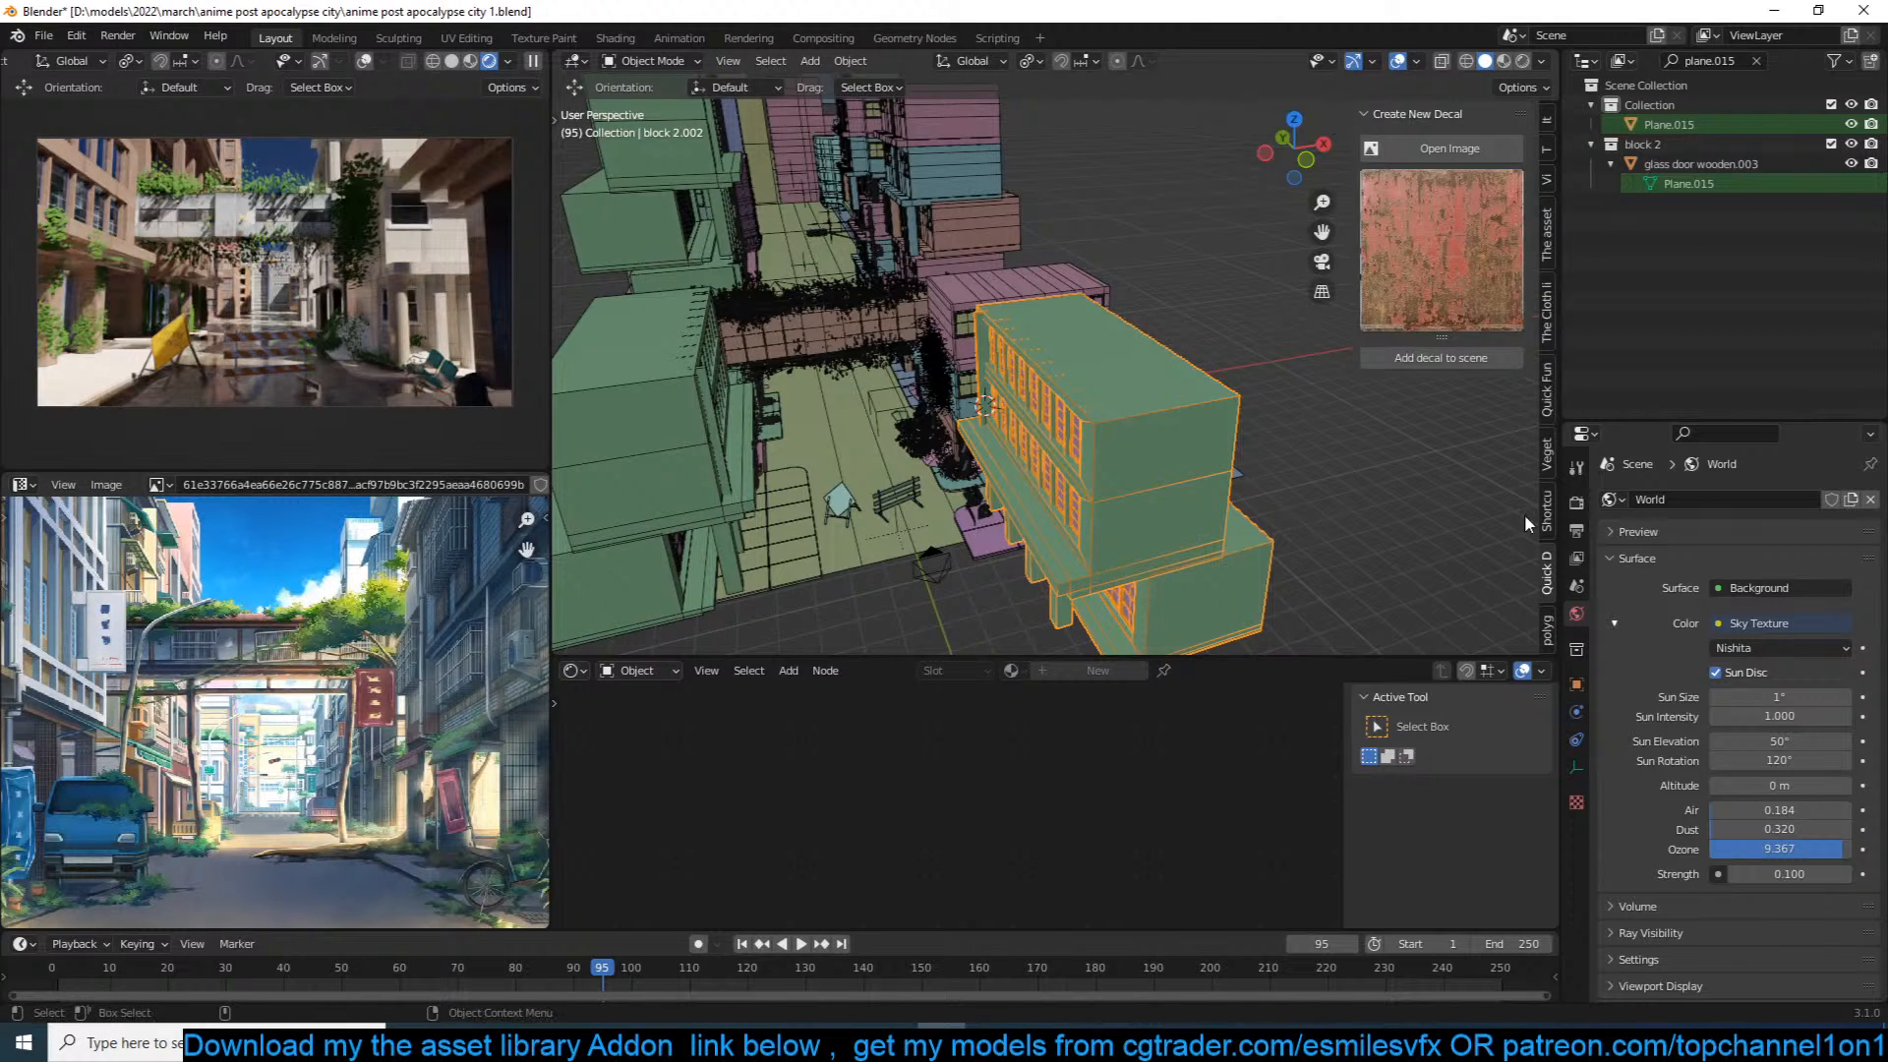
{"action": "left_click", "coordinate": [1538, 245]}
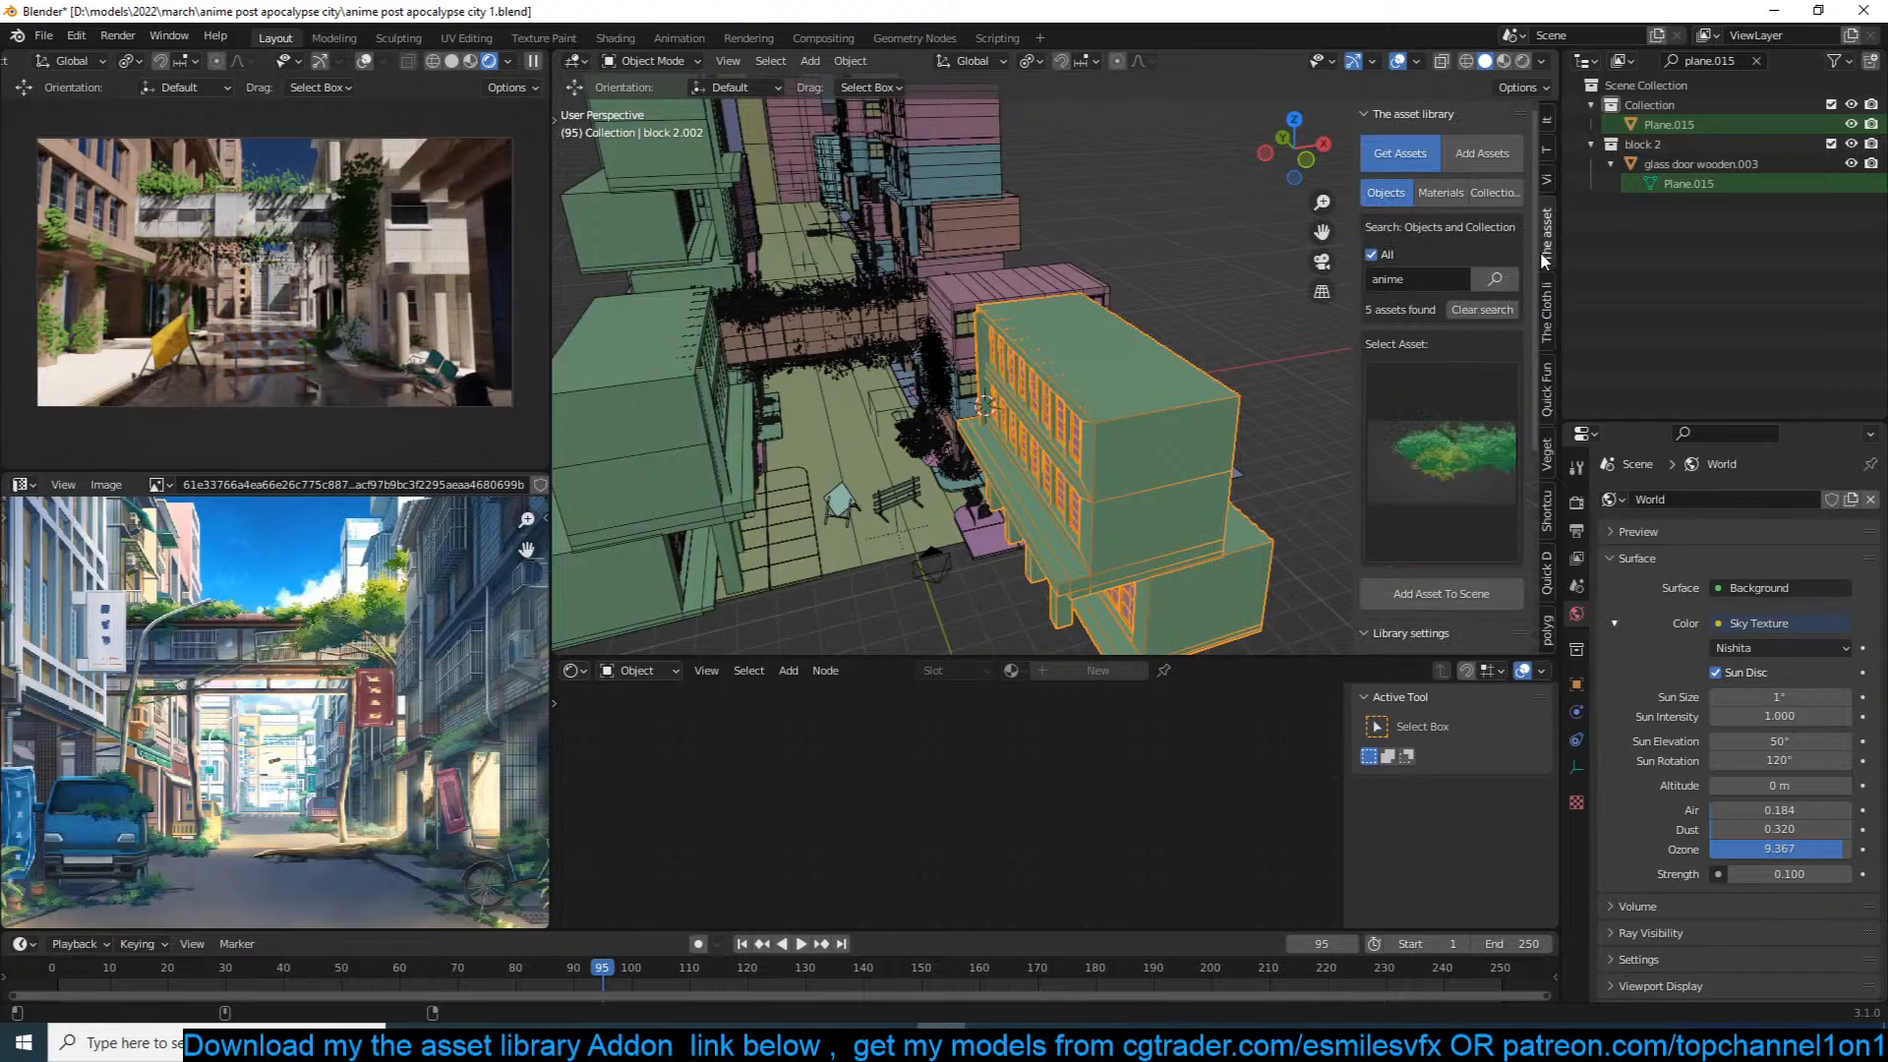
{"action": "left_click", "coordinate": [1477, 382]}
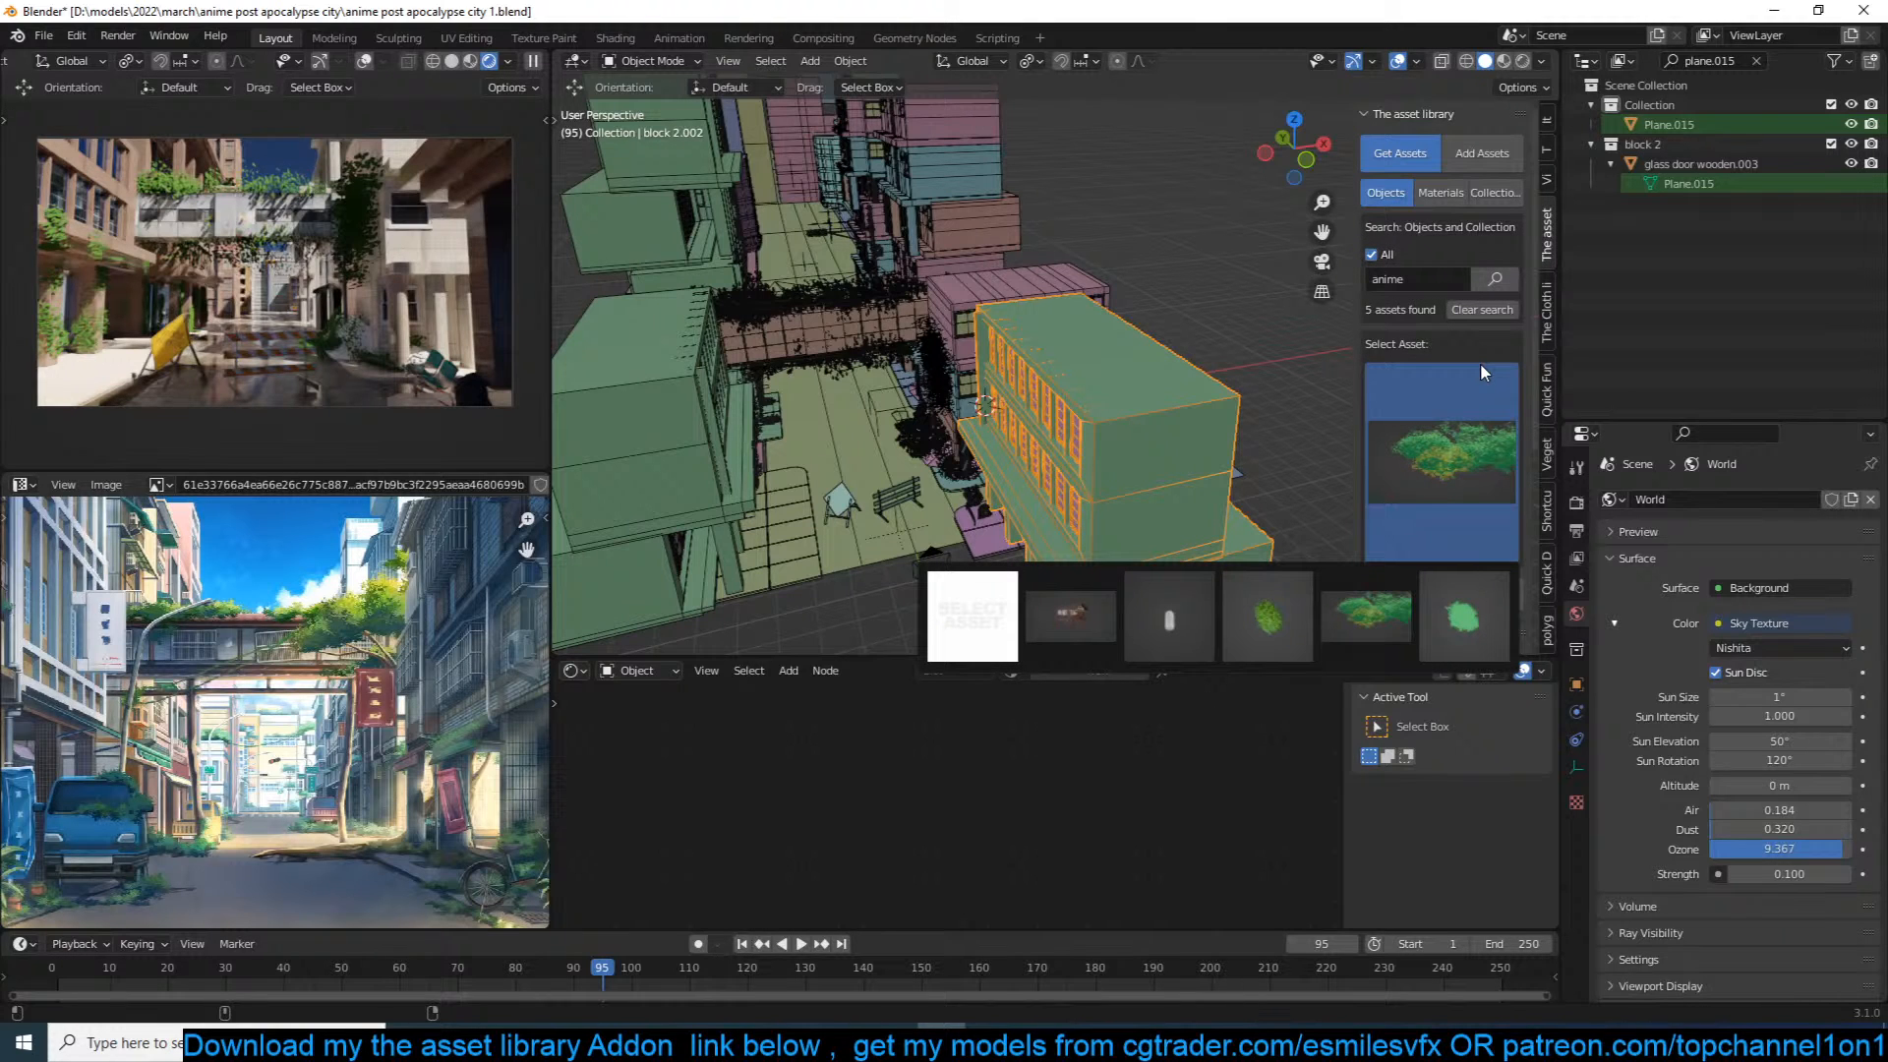
{"action": "left_click", "coordinate": [1442, 278]}
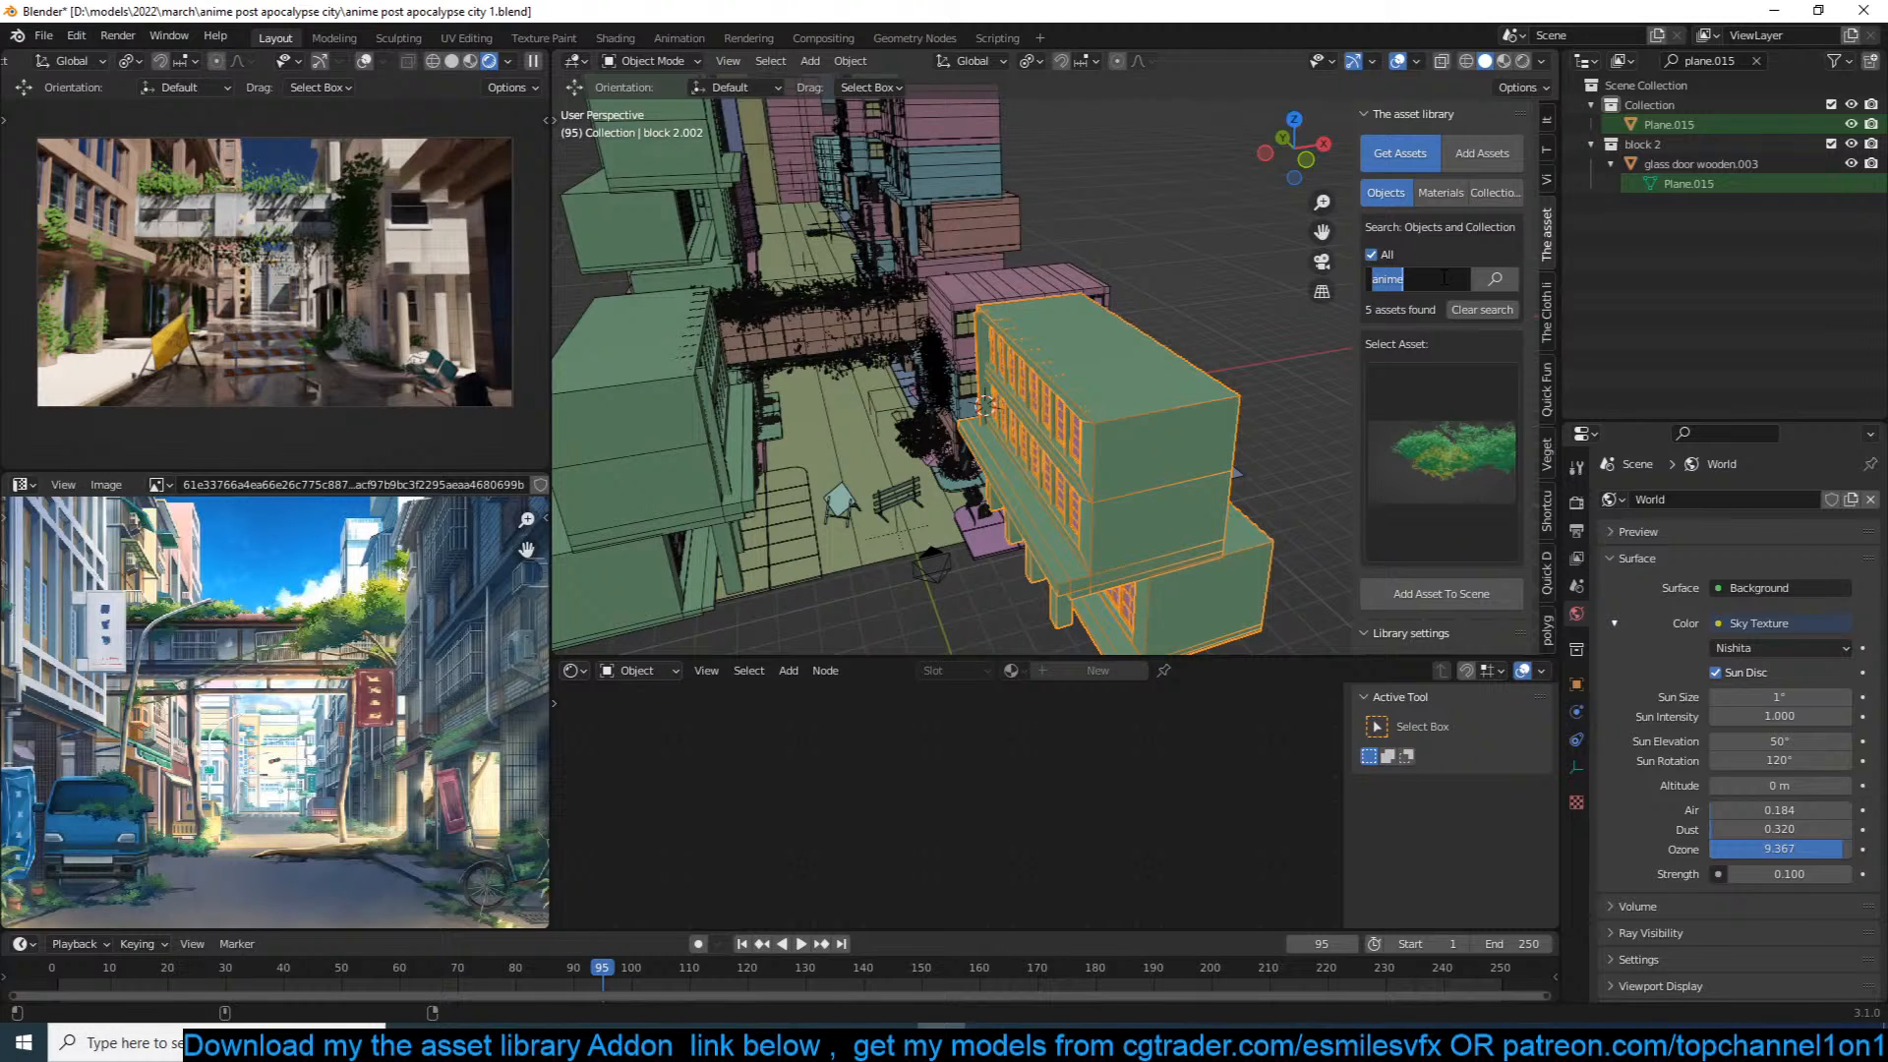
{"action": "type", "text": "dead"}
{"action": "key", "text": "ctrl+a"}
{"action": "type", "text": "s"}
{"action": "left_click", "coordinate": [1480, 268]}
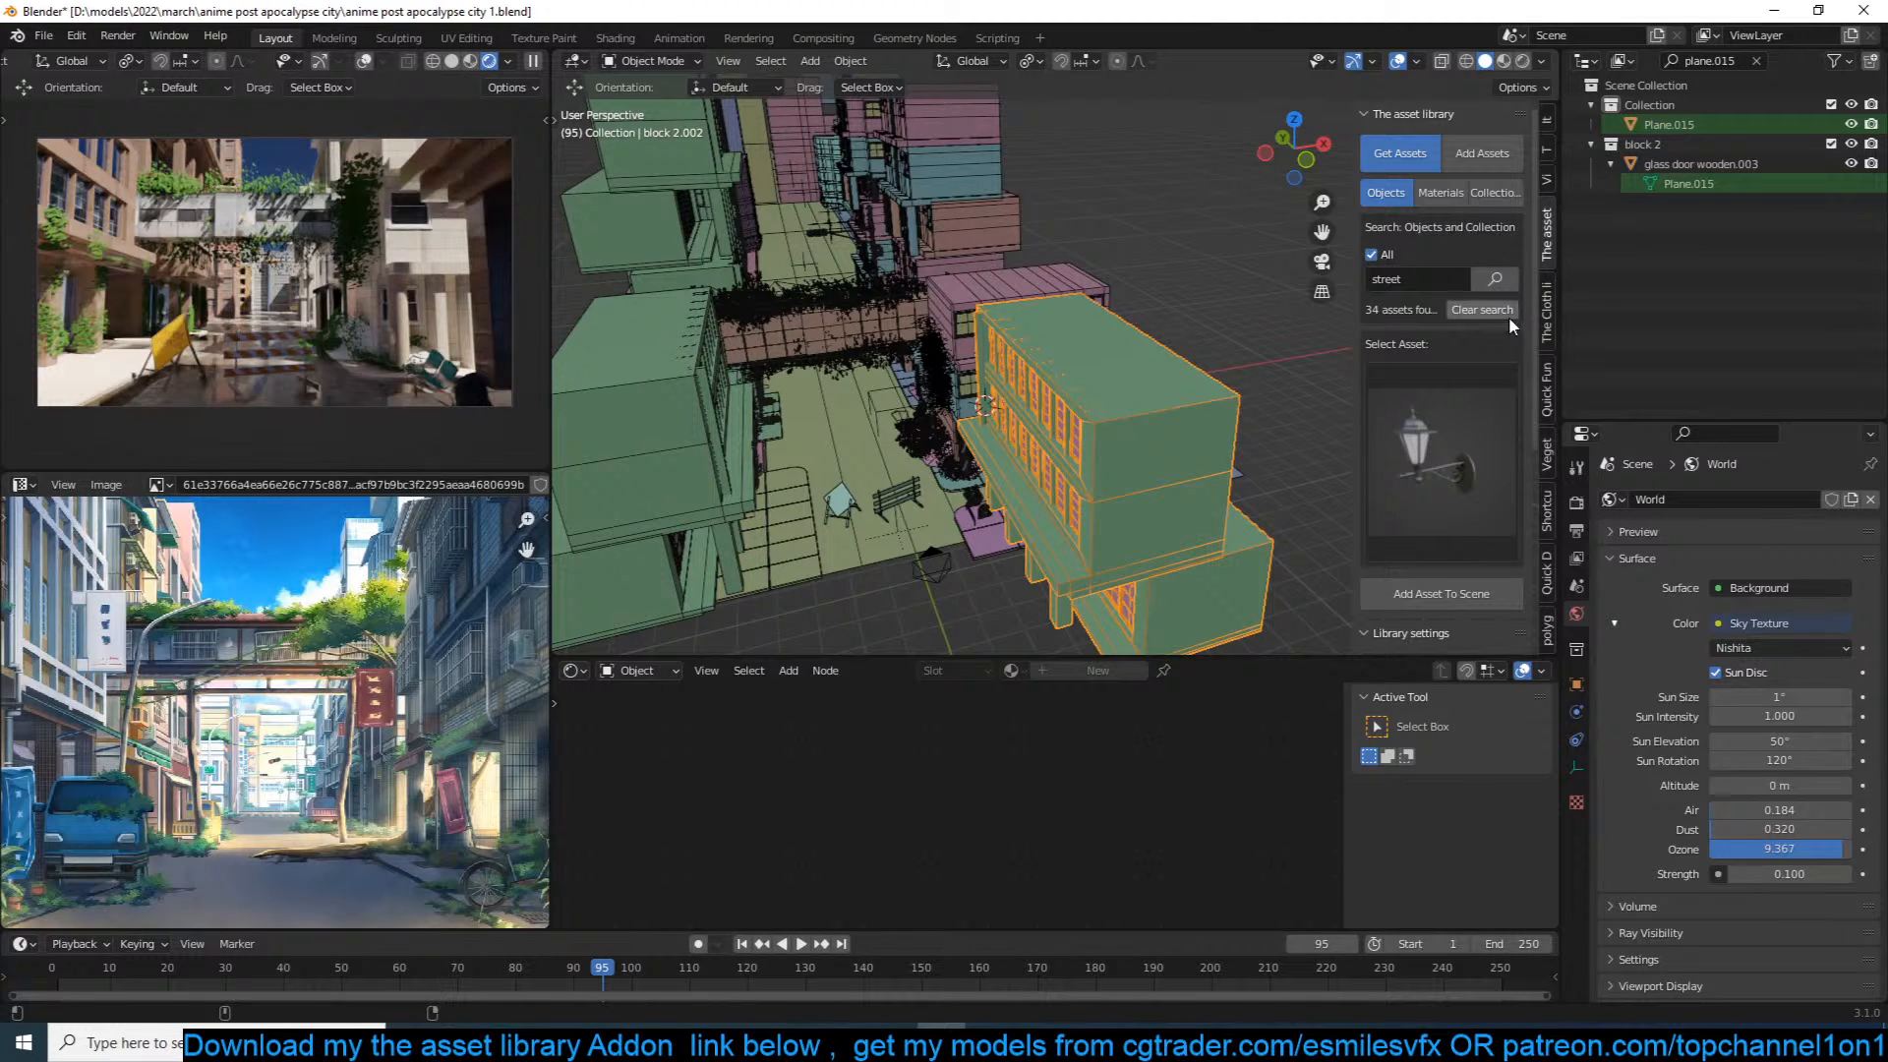
Step: Add the double-armed street light asset on the sidewalk just behind the yellow warning sign
{"action": "left_click", "coordinate": [1461, 439]}
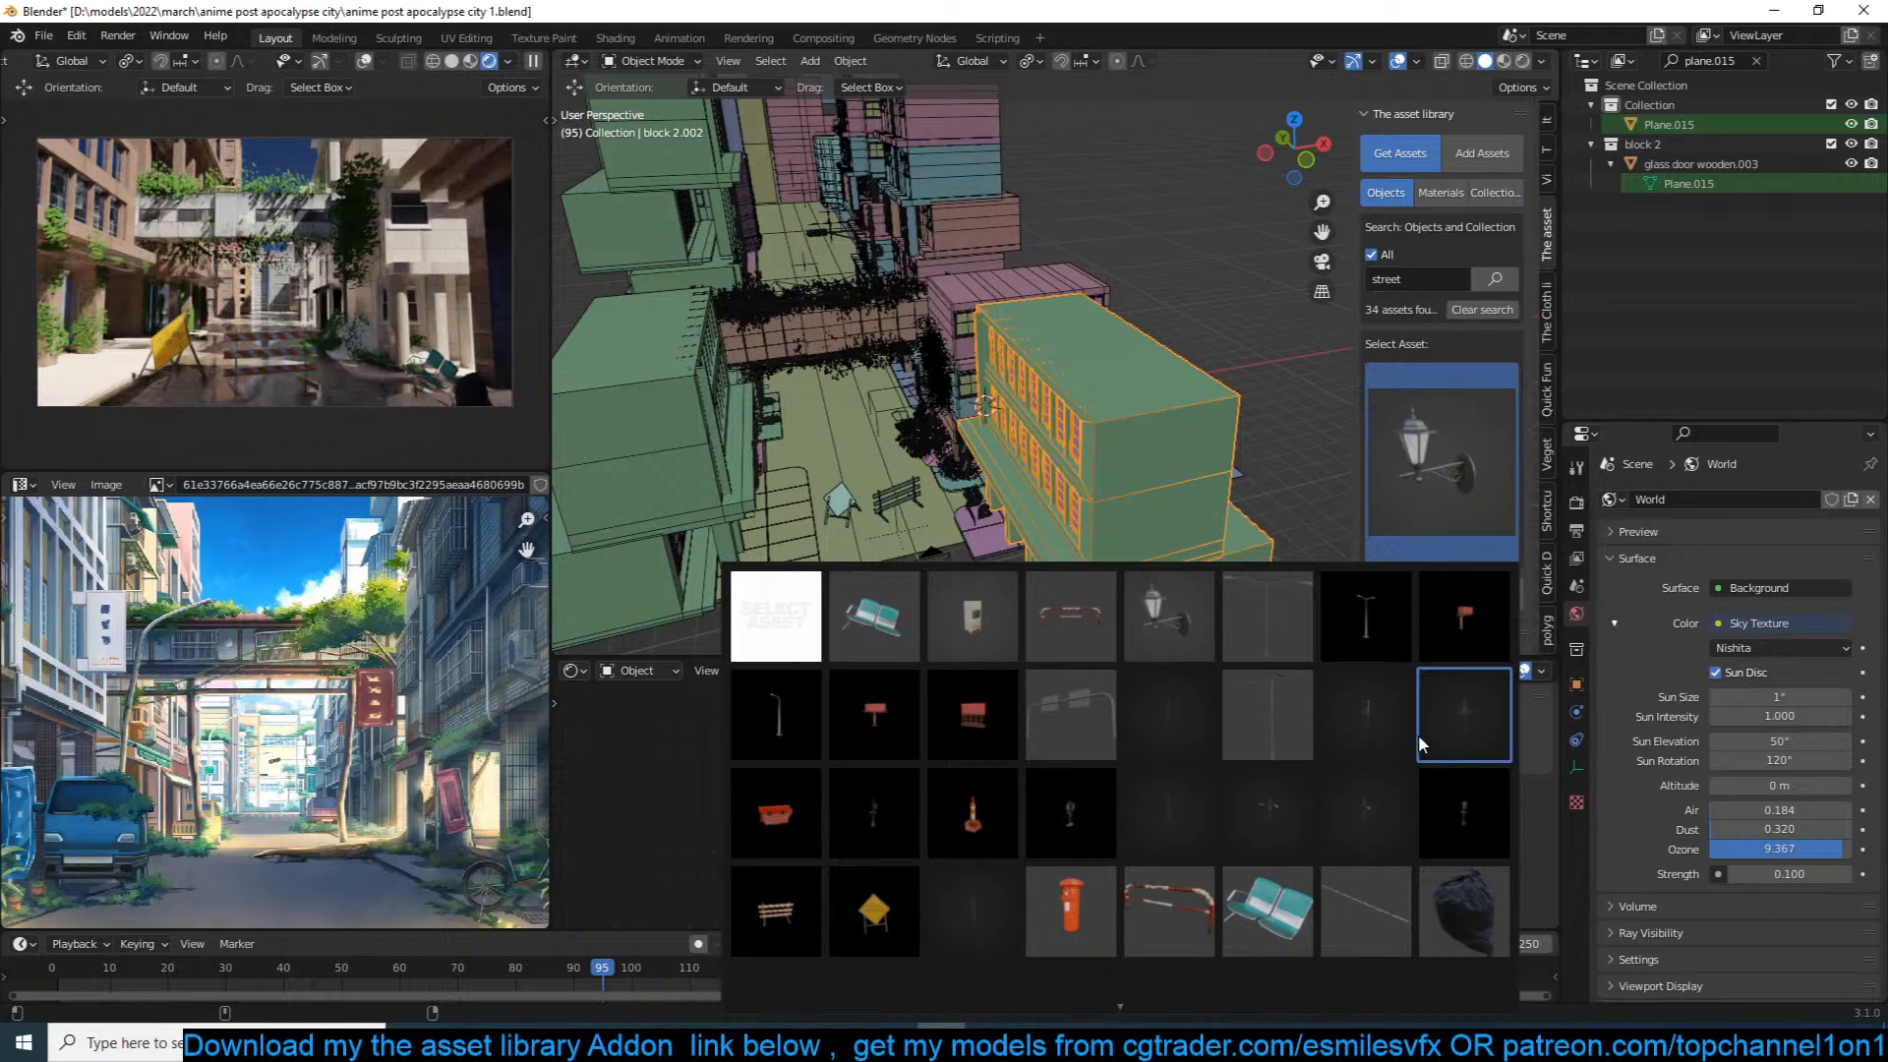
{"action": "left_click", "coordinate": [1267, 616]}
{"action": "middle_click_drag", "start_coordinate": [1062, 482], "coordinate": [1123, 425]}
{"action": "scroll", "coordinate": [1184, 411], "scroll_direction": "up", "scroll_amount": 5}
{"action": "right_click", "coordinate": [1054, 449], "text": "shift"}
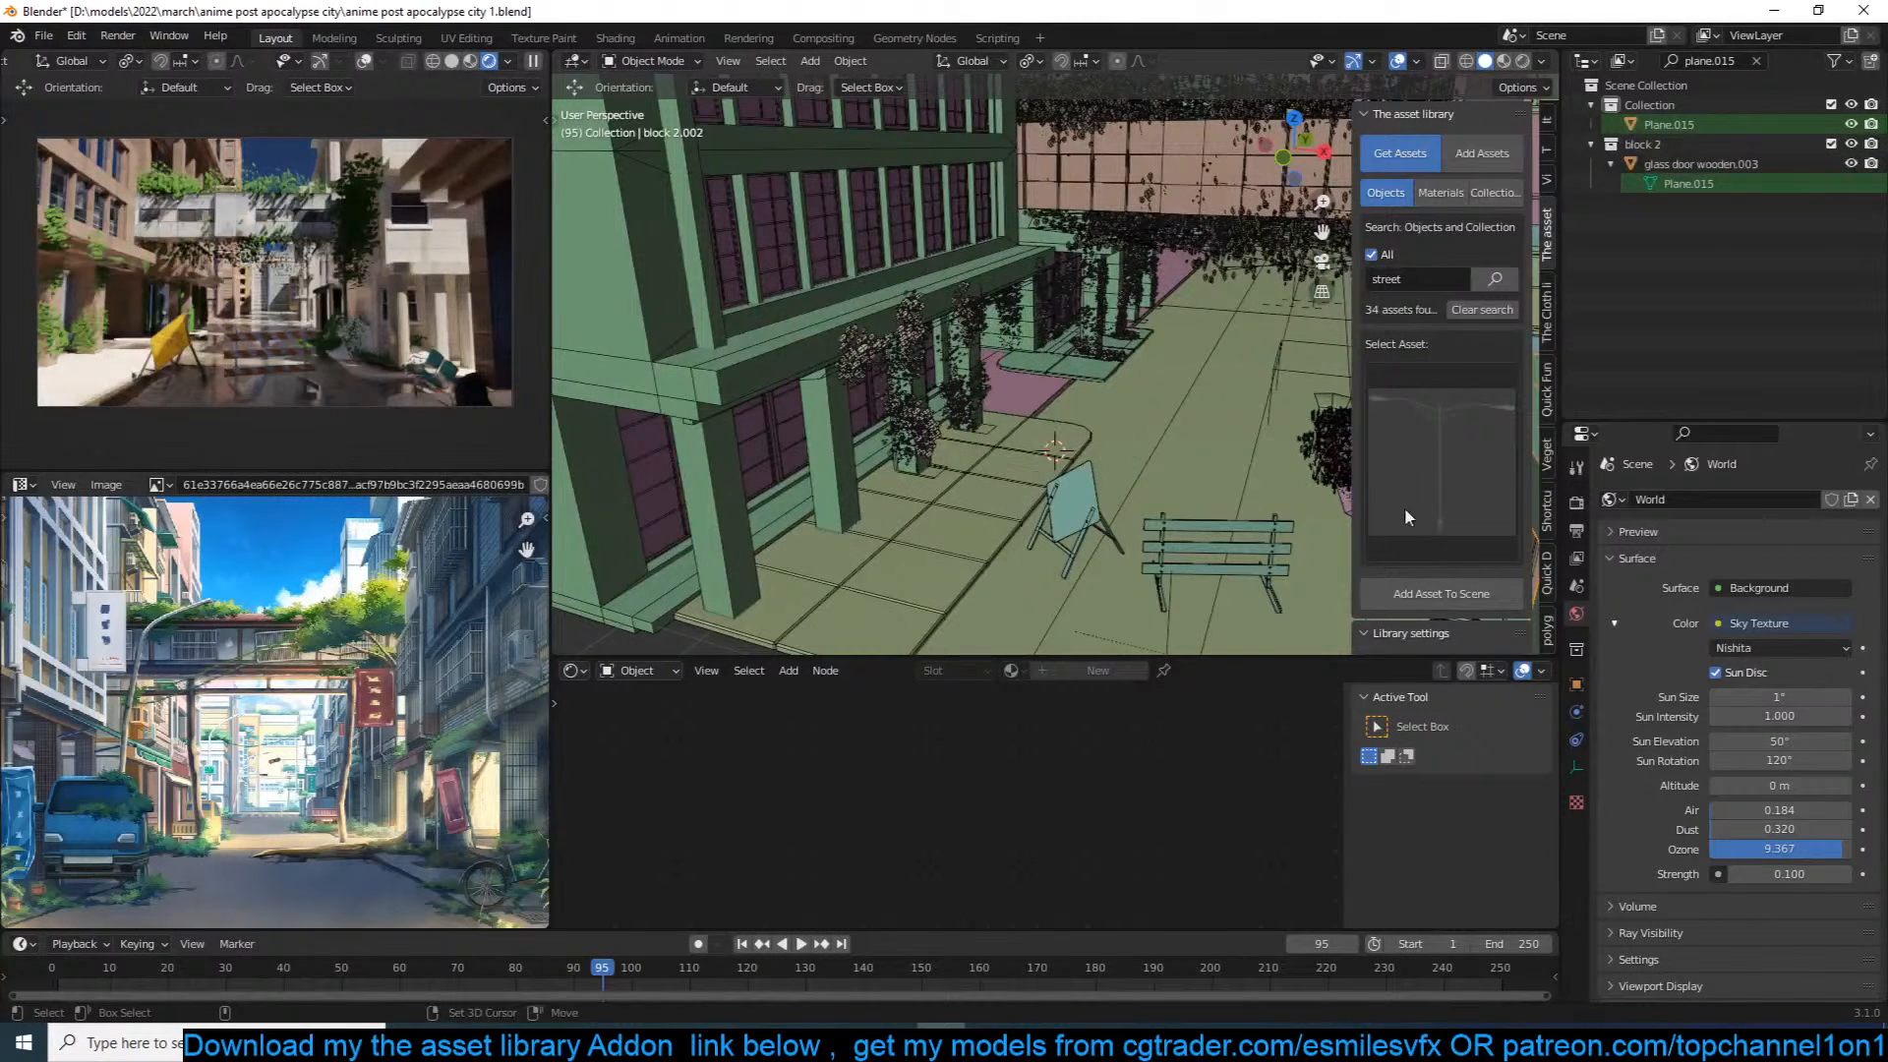
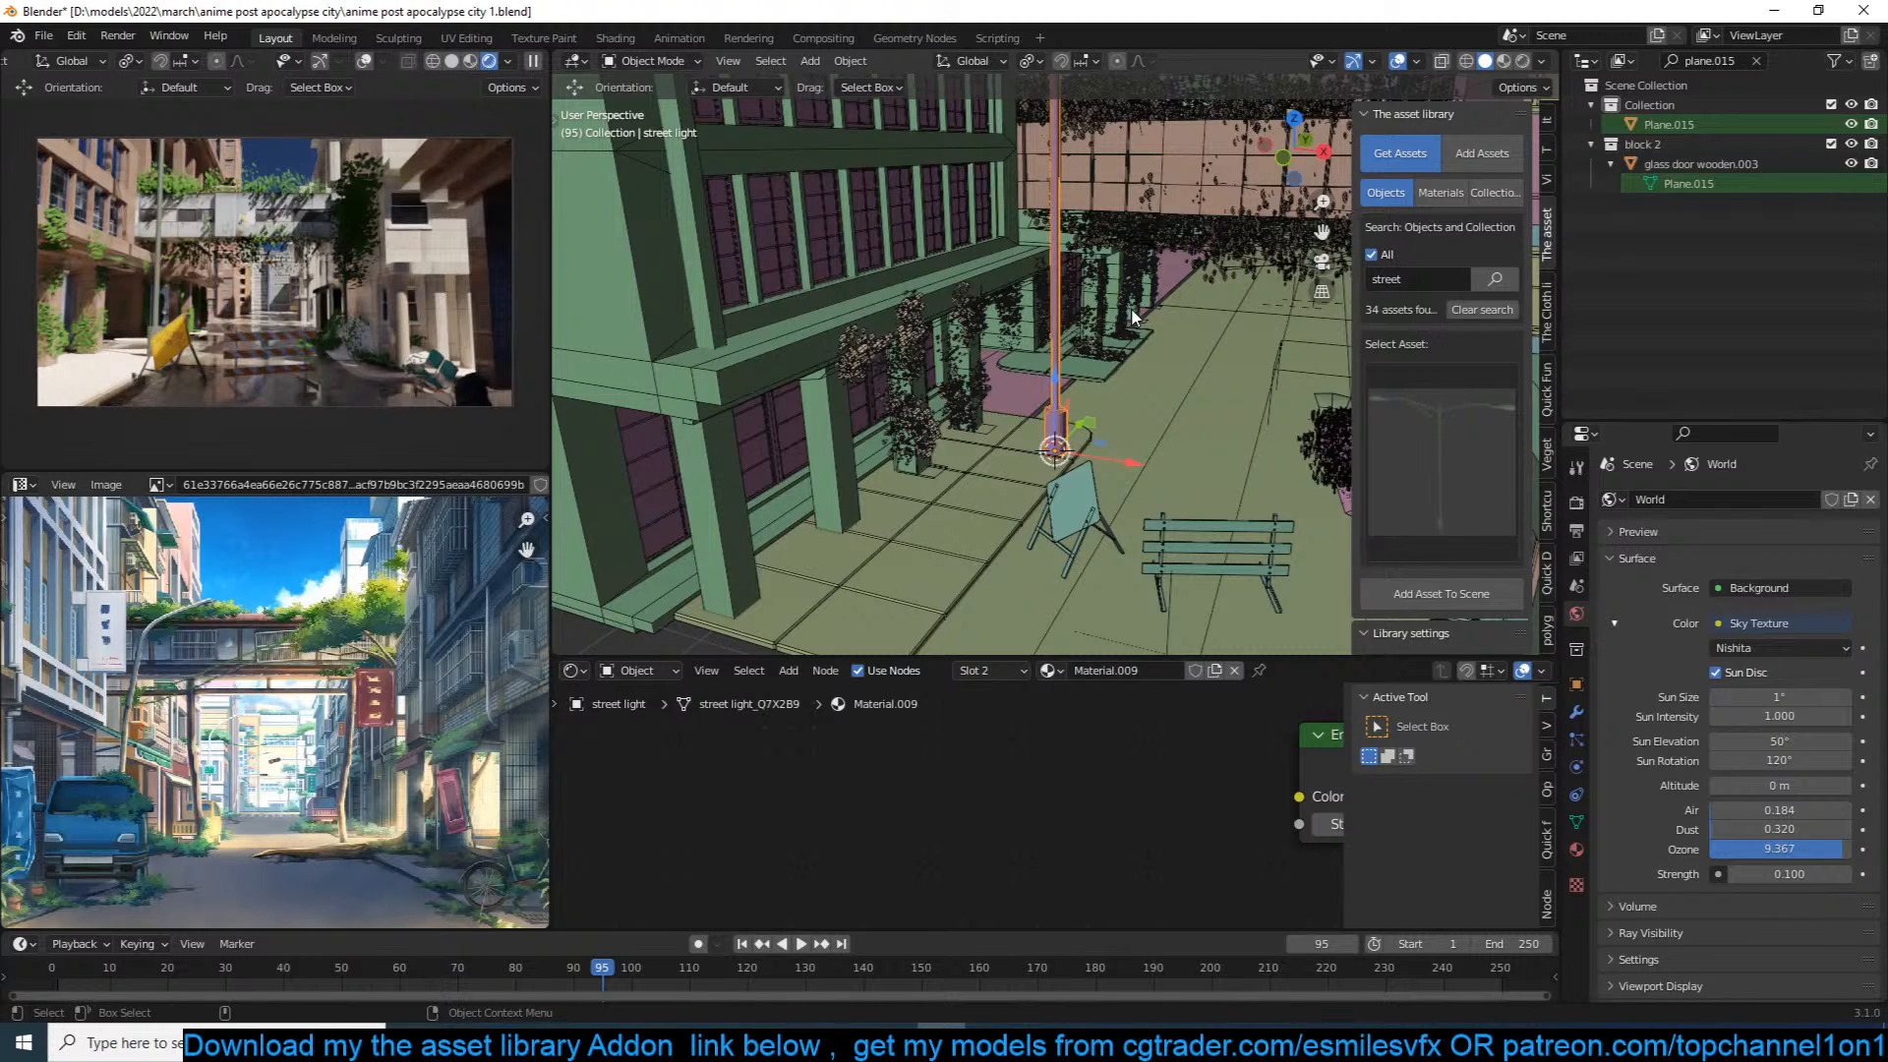
Step: From the camera view, scale the street light down uniformly to about 0.7
{"action": "key", "text": "KP_0"}
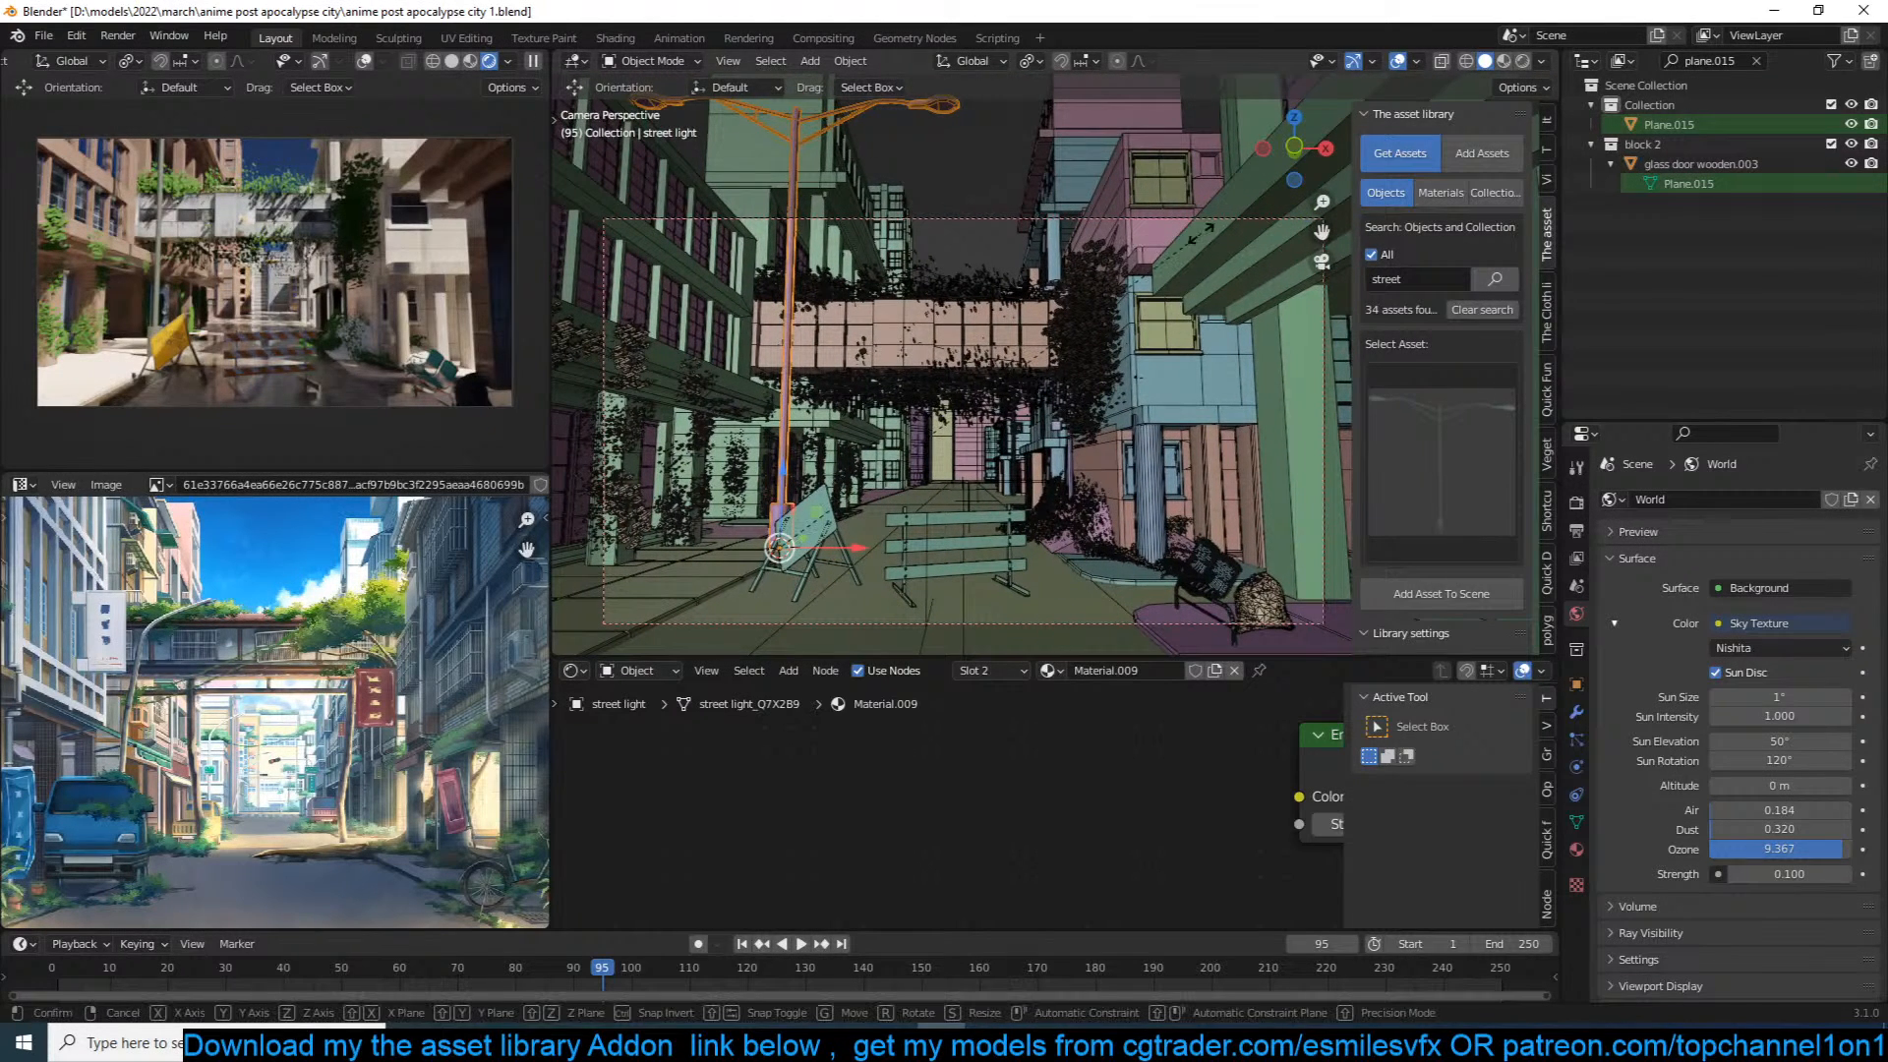
{"action": "key", "text": "s"}
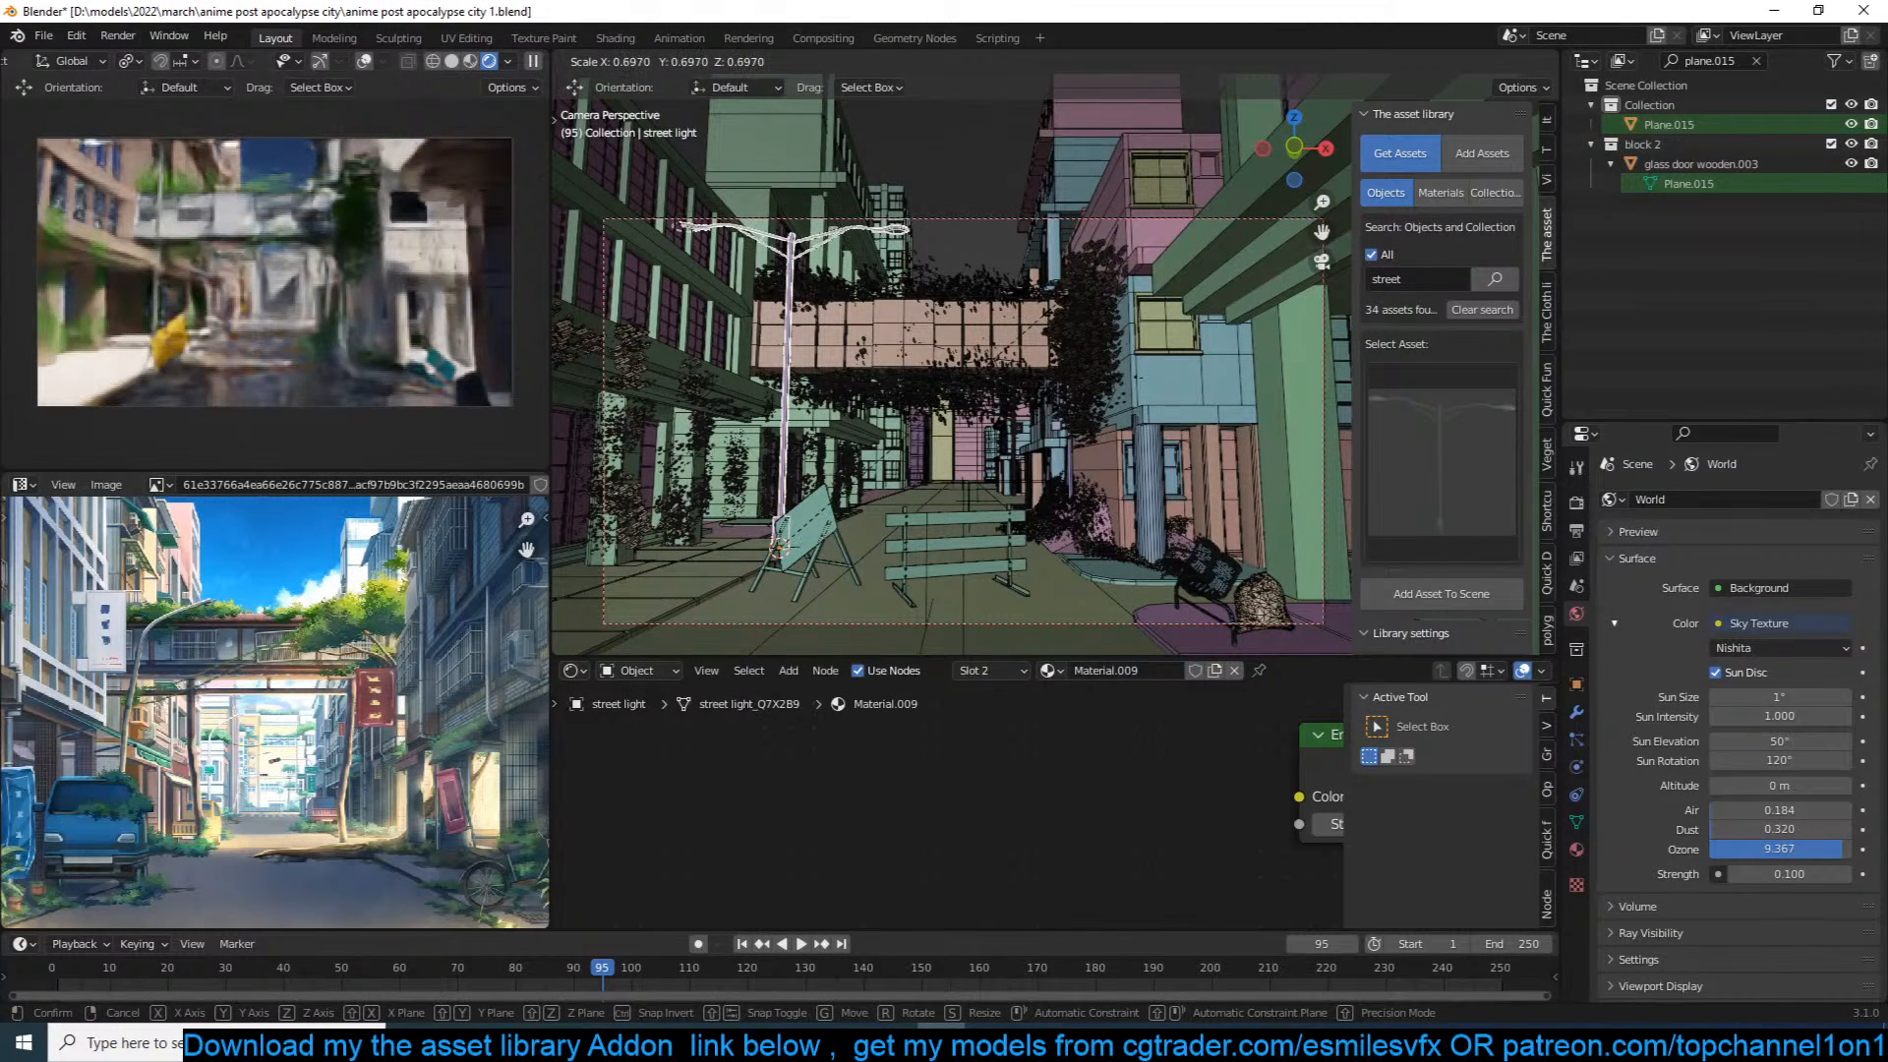
{"action": "left_click", "coordinate": [1050, 307]}
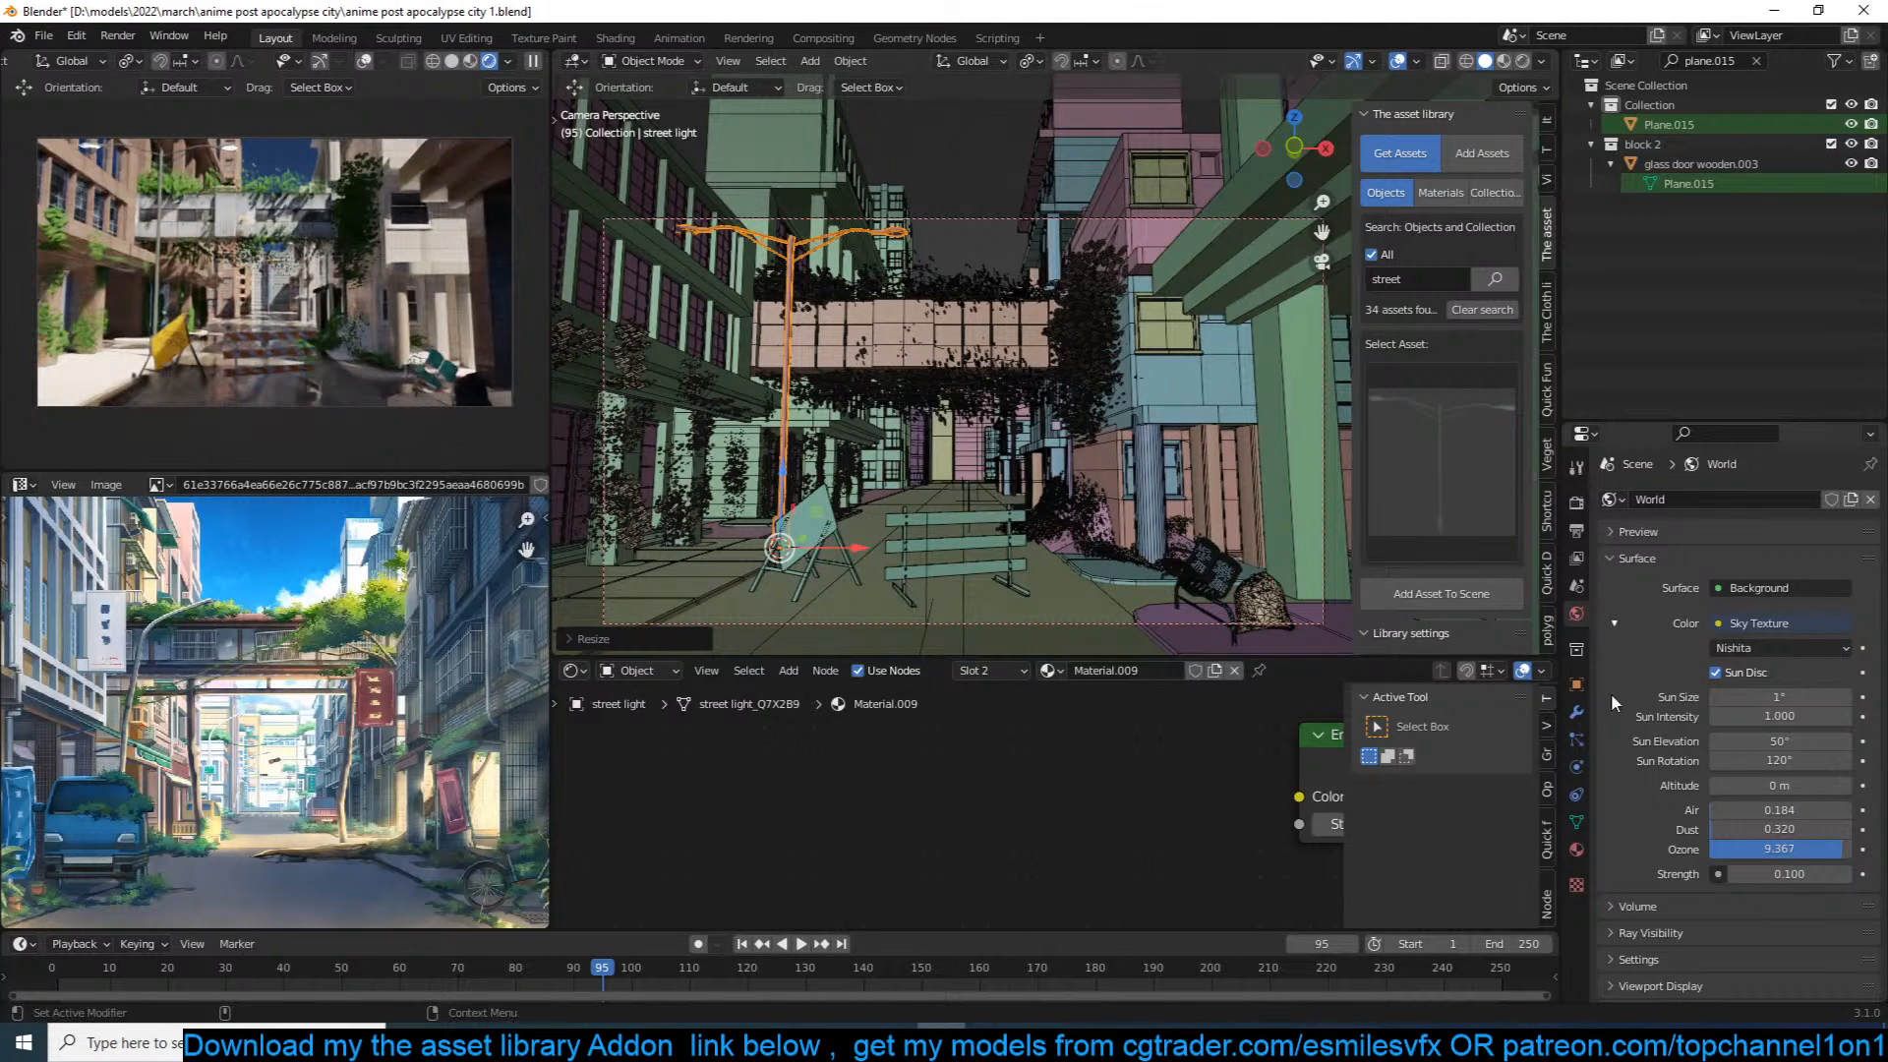
Step: Darken the emission color of the street light's Material.009 to dark grey and save the file
{"action": "left_click", "coordinate": [1576, 848]}
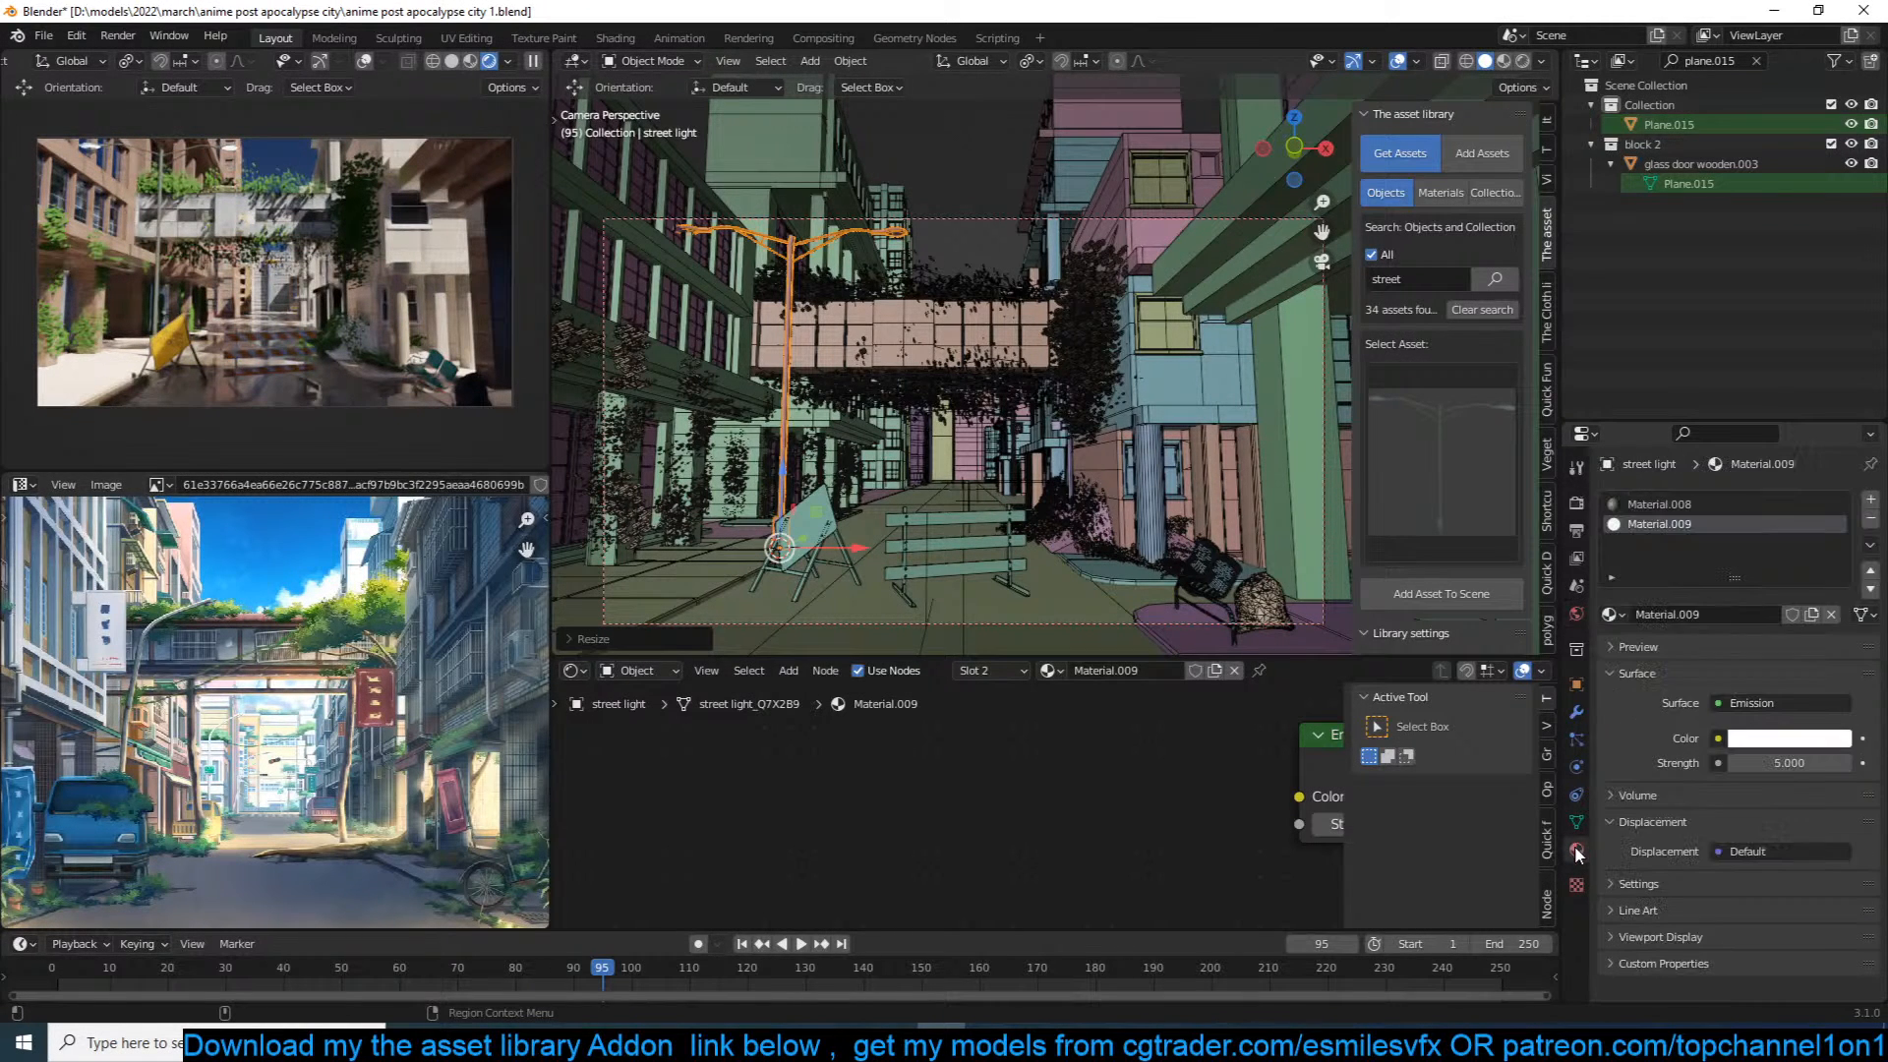
{"action": "middle_click_drag", "start_coordinate": [1203, 783], "coordinate": [1023, 784]}
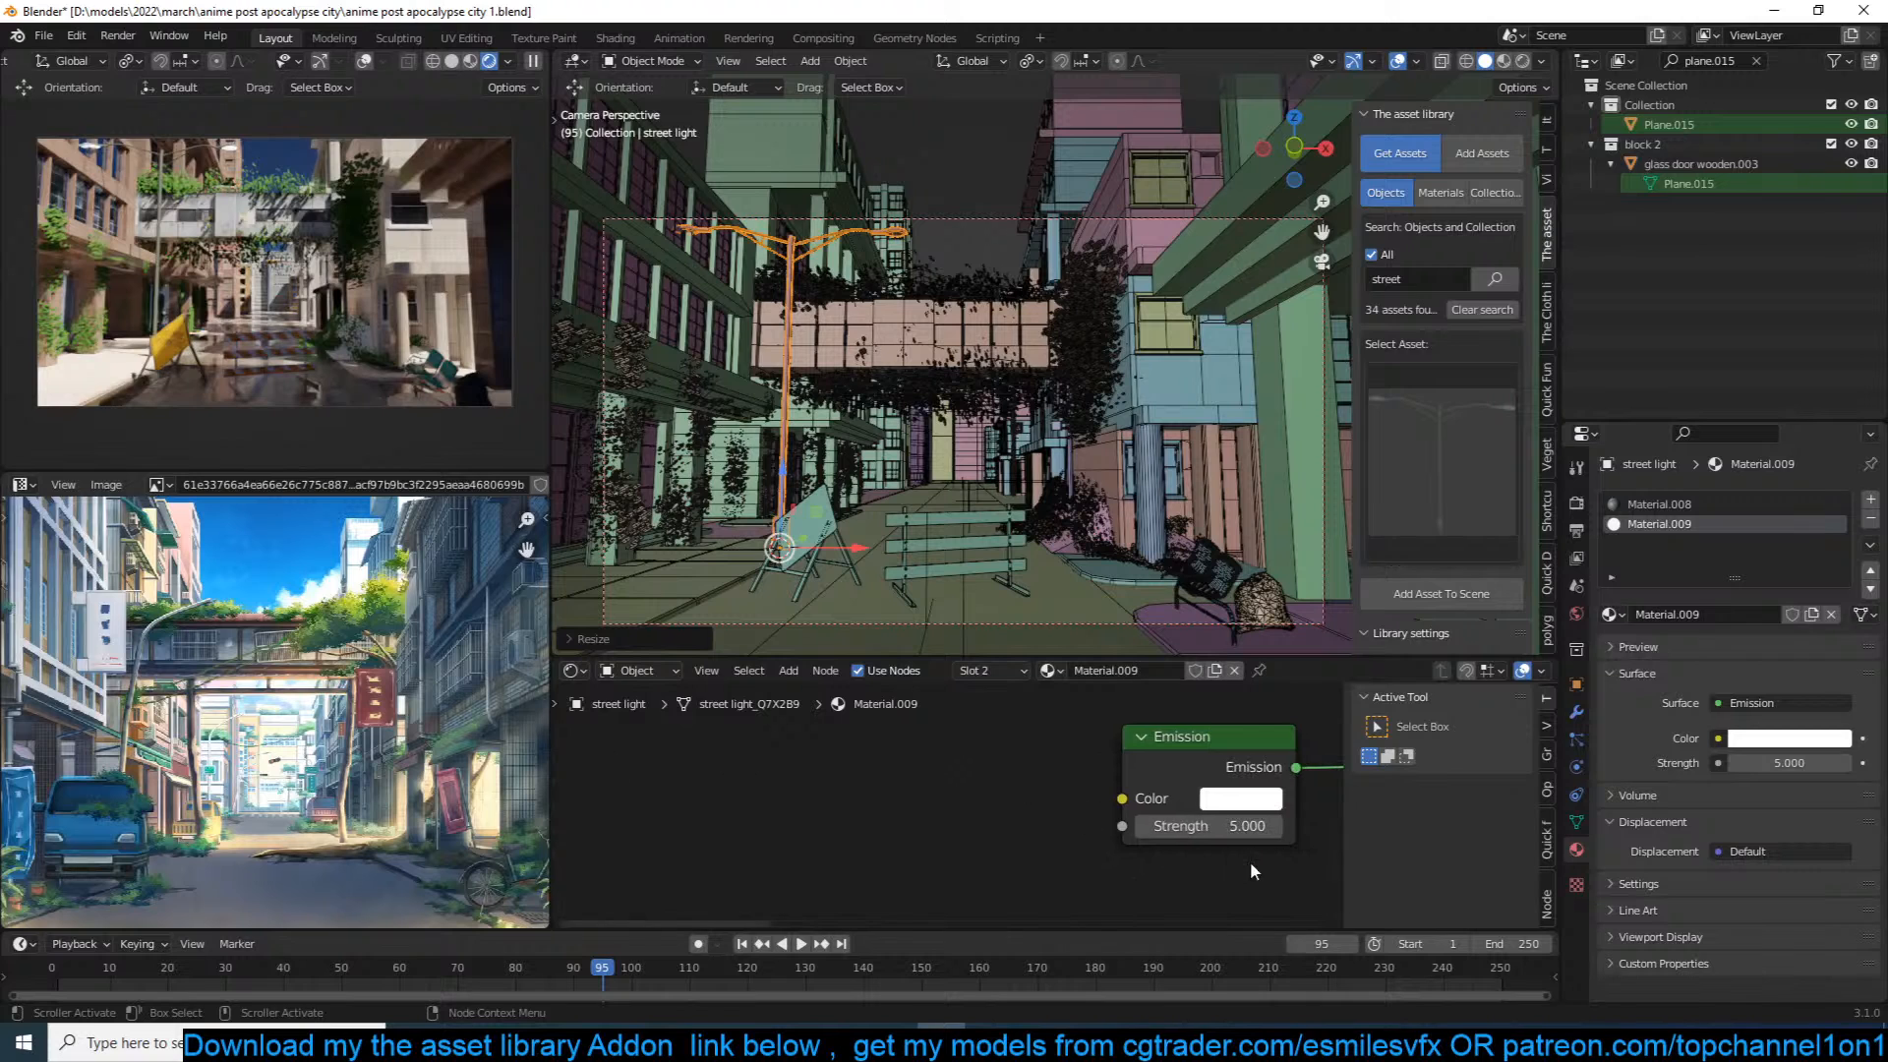
{"action": "left_click", "coordinate": [1240, 798]}
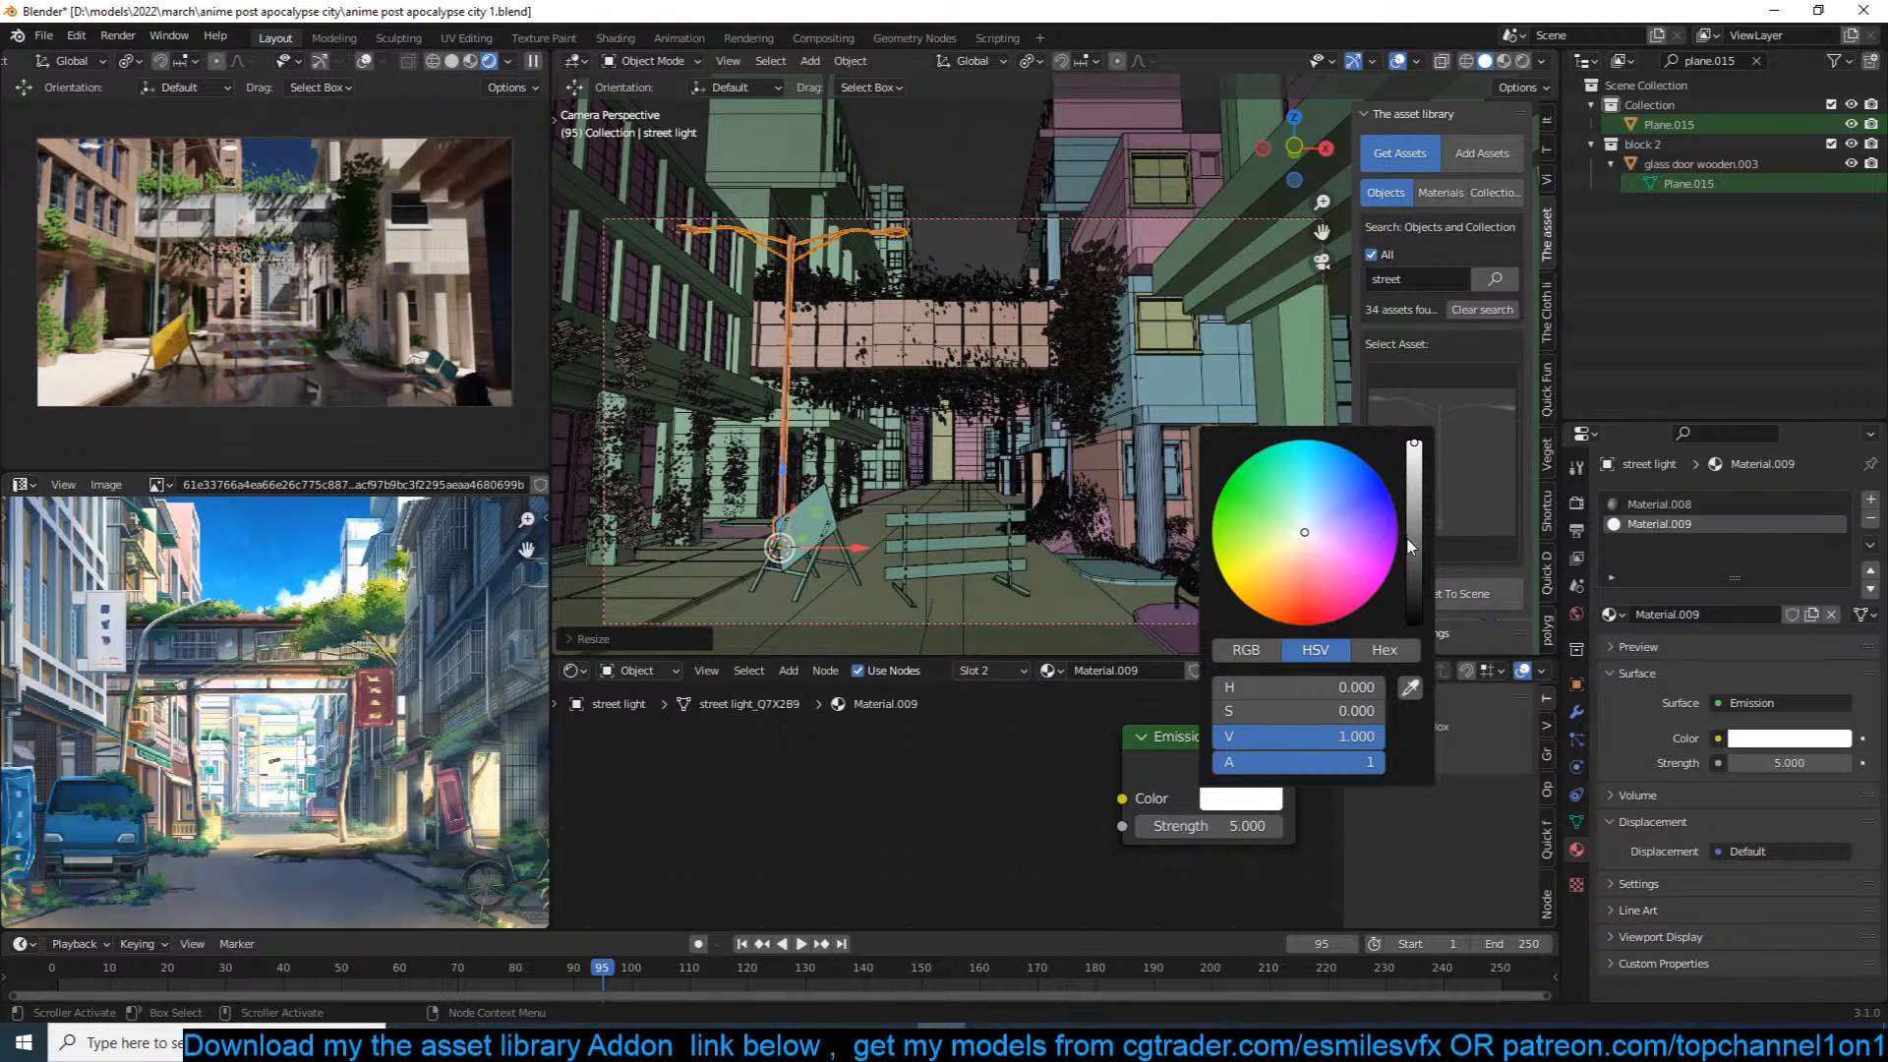
{"action": "left_click_drag", "start_coordinate": [1415, 565], "coordinate": [1414, 588]}
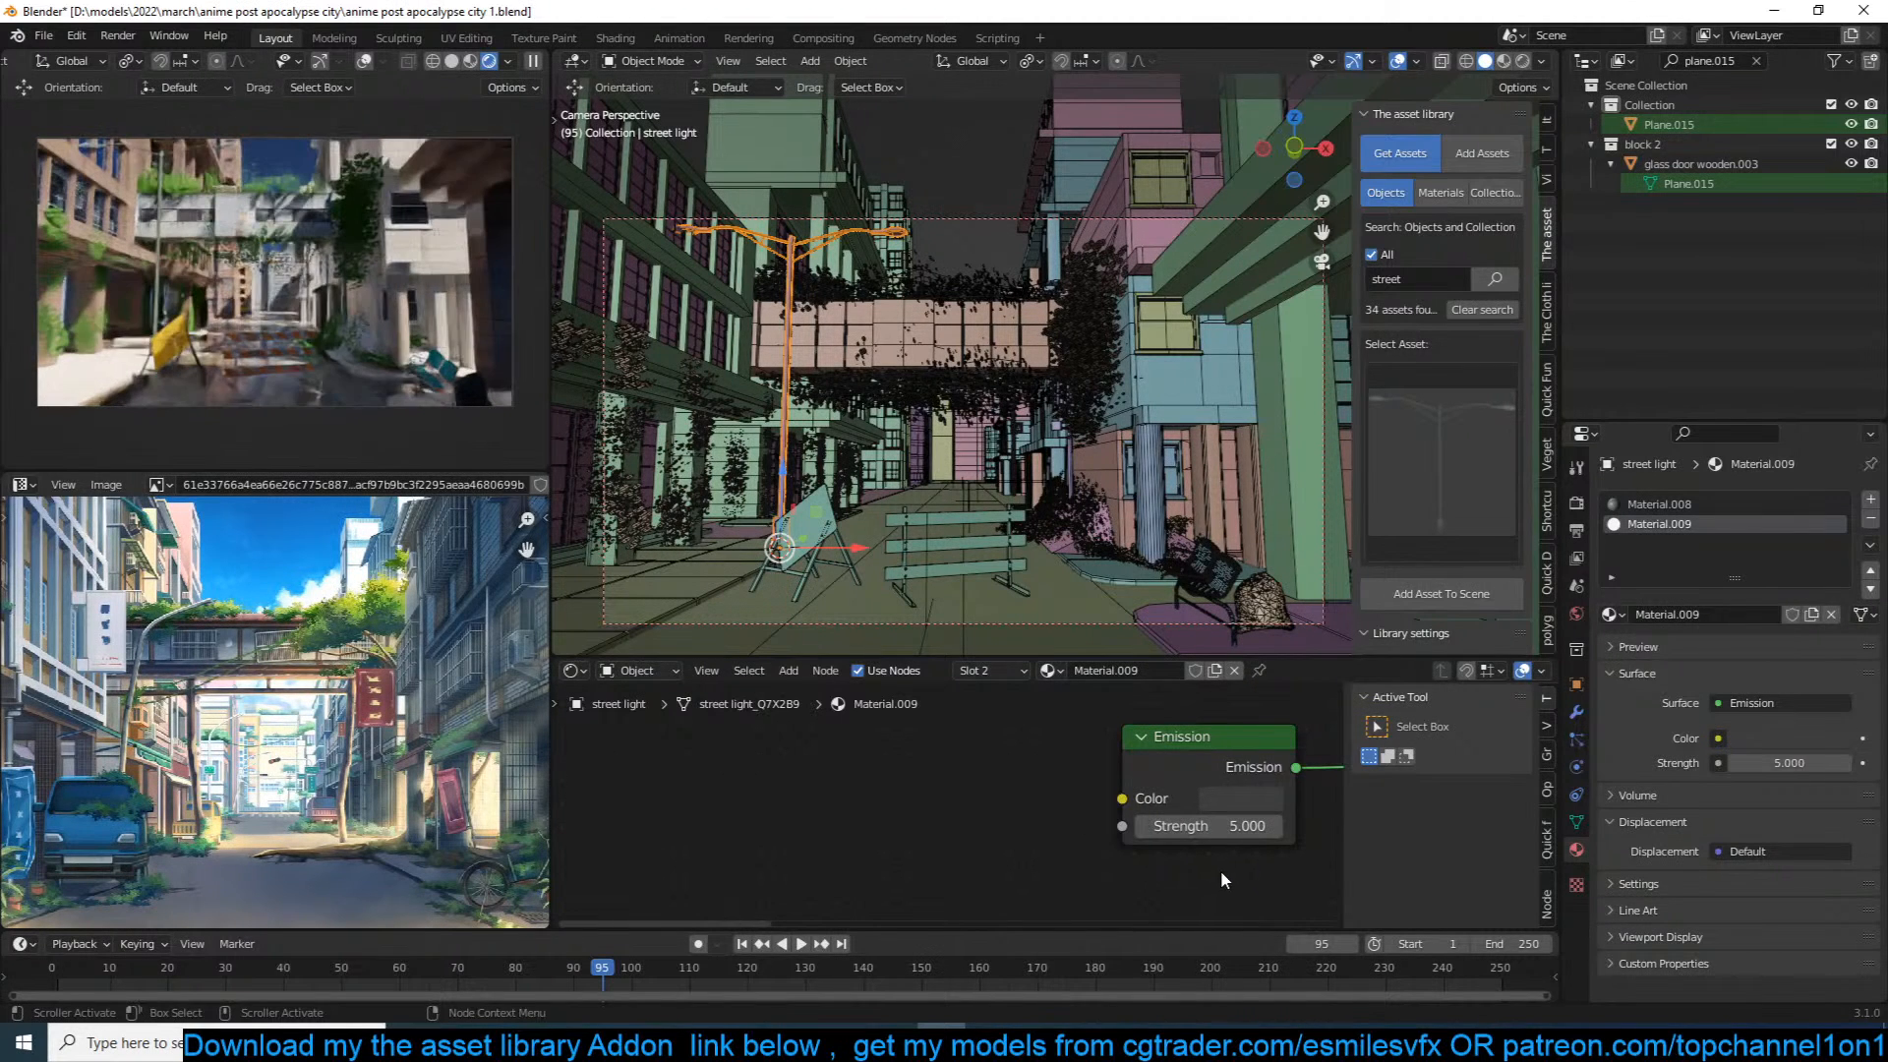
{"action": "key", "text": "ctrl+s"}
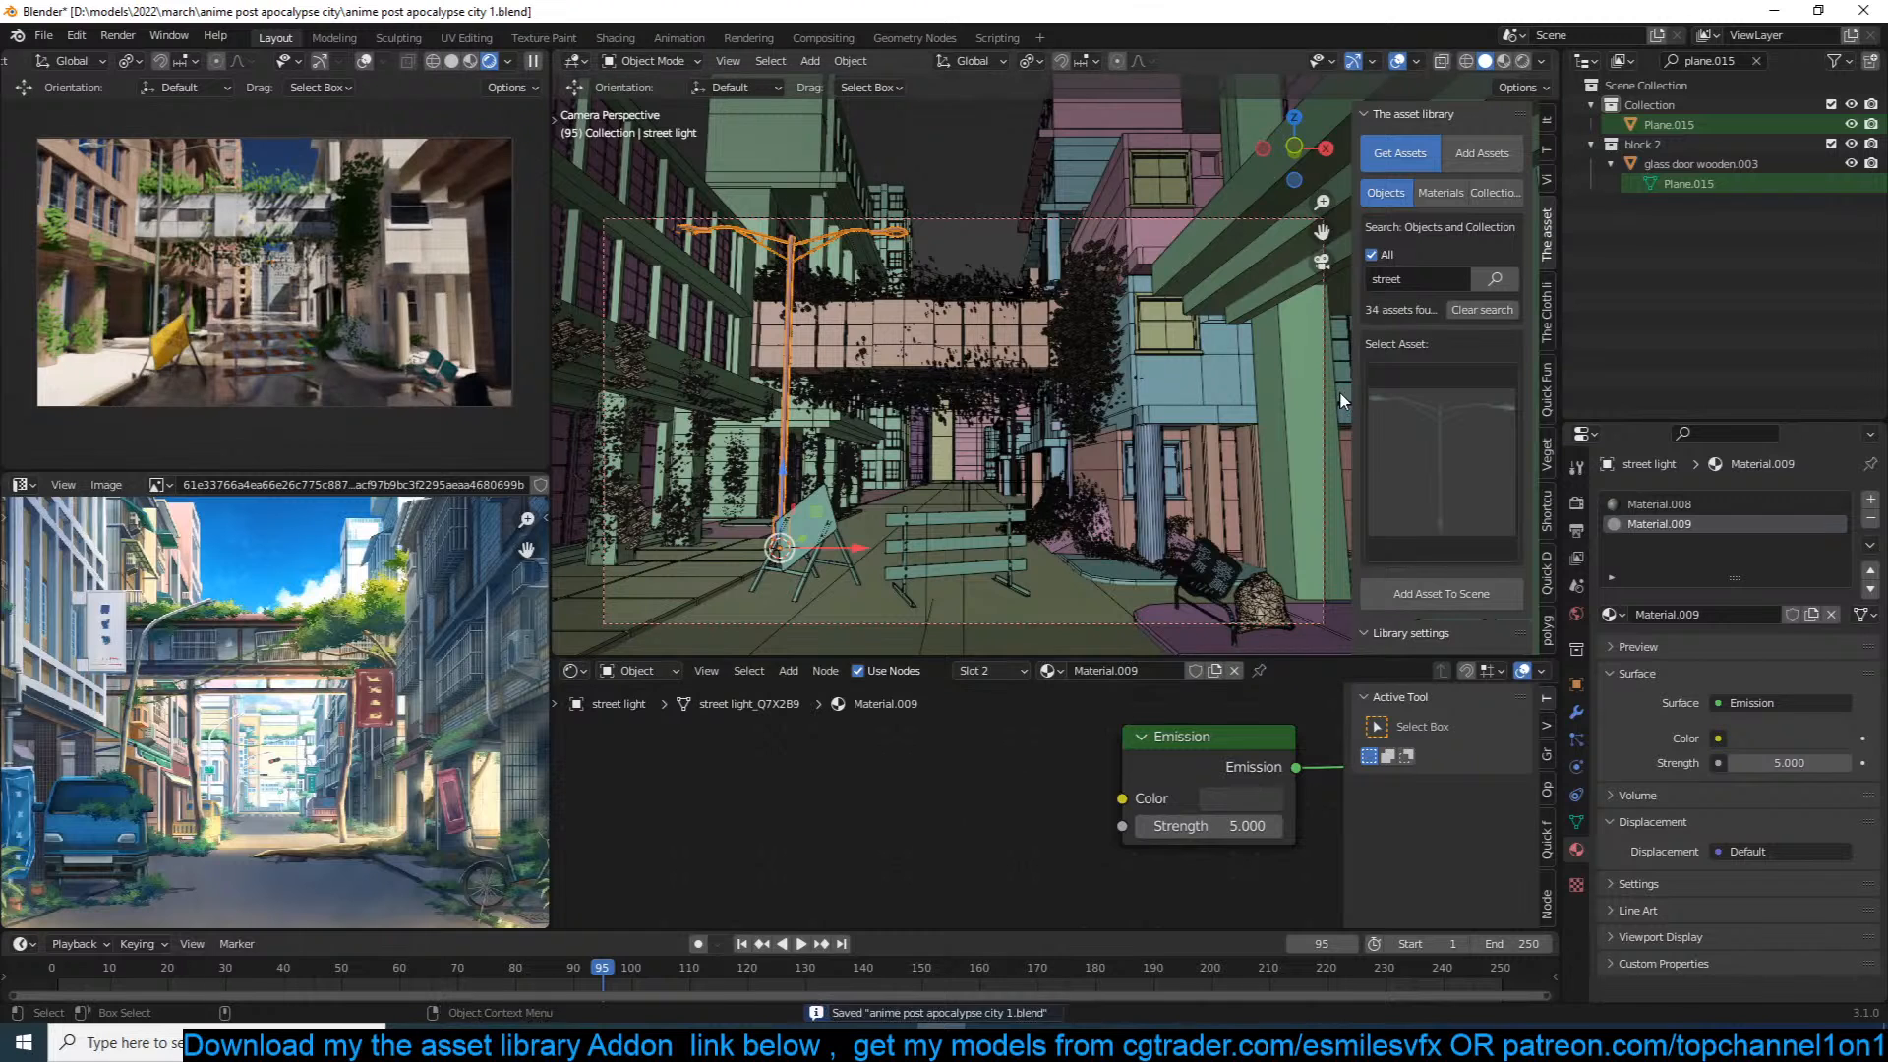
Step: Add the black garbage bag asset on the sidewalk beside the warning sign and pause the rendered viewport preview
{"action": "left_click", "coordinate": [1441, 462]}
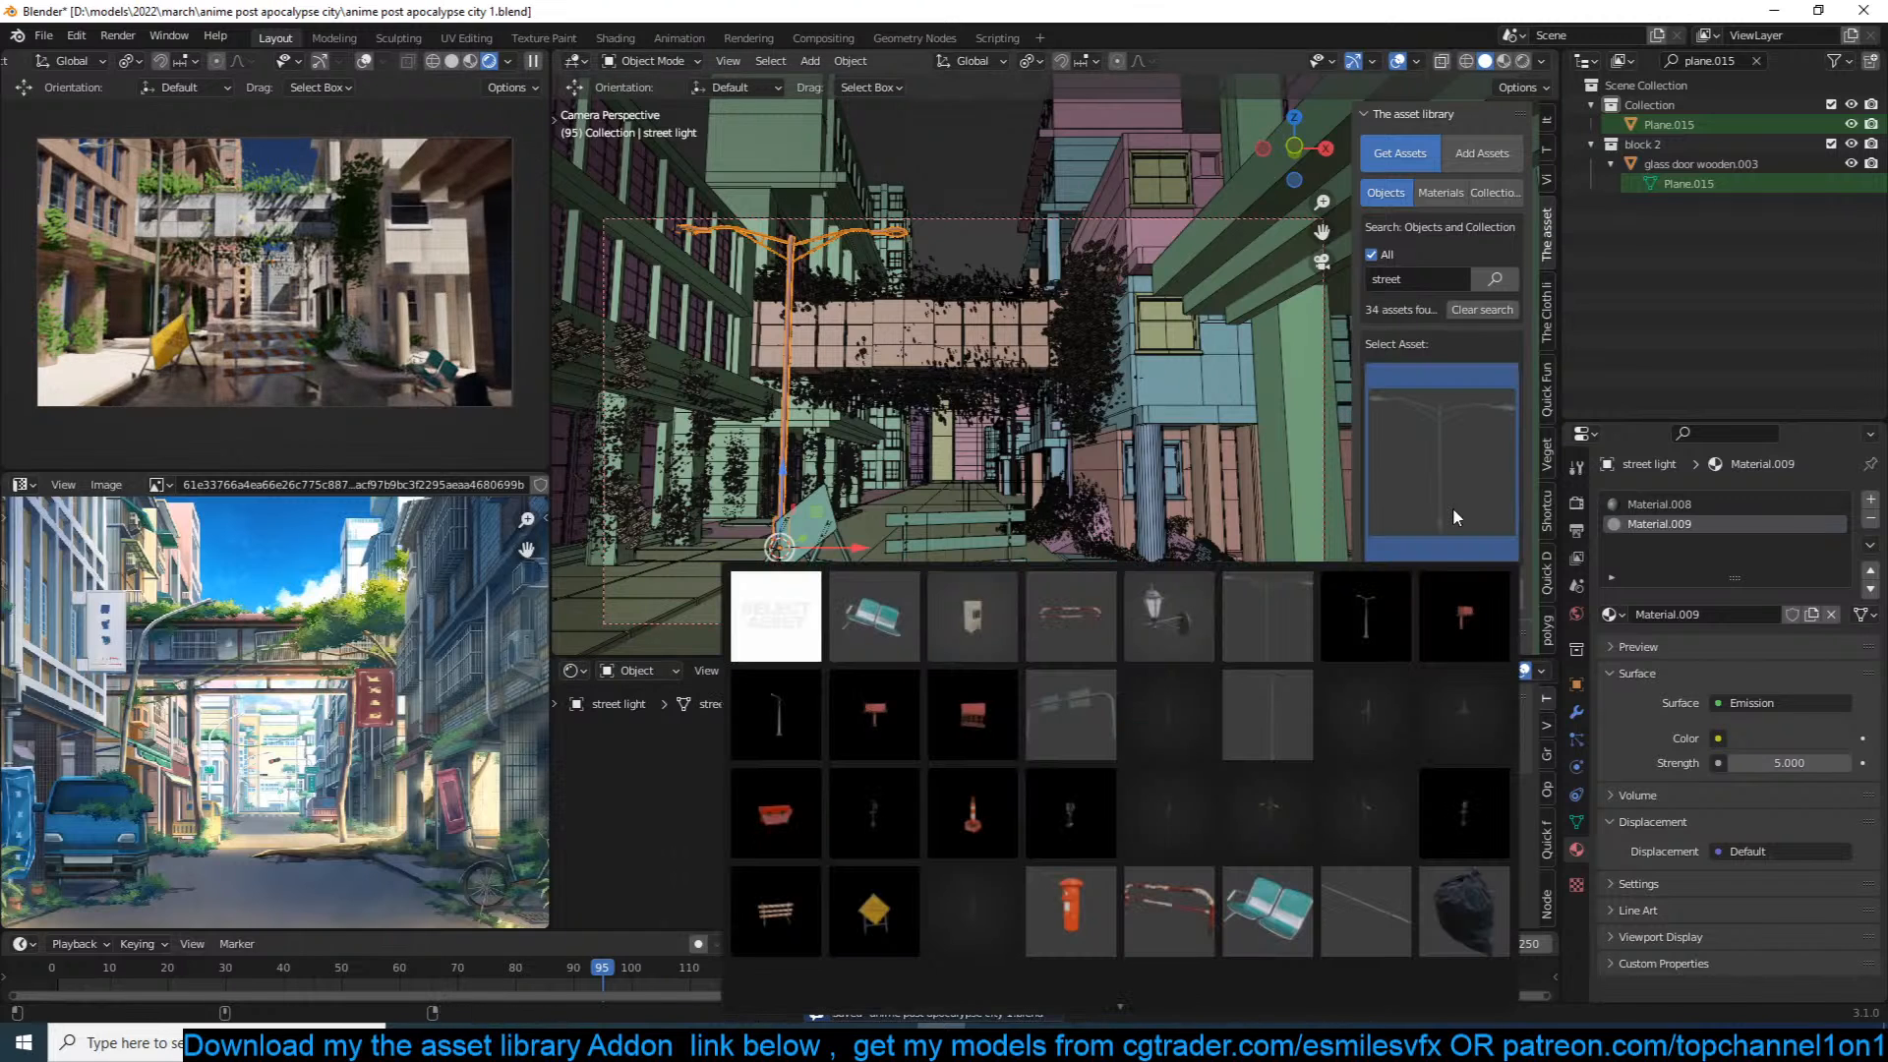
{"action": "left_click", "coordinate": [1447, 905]}
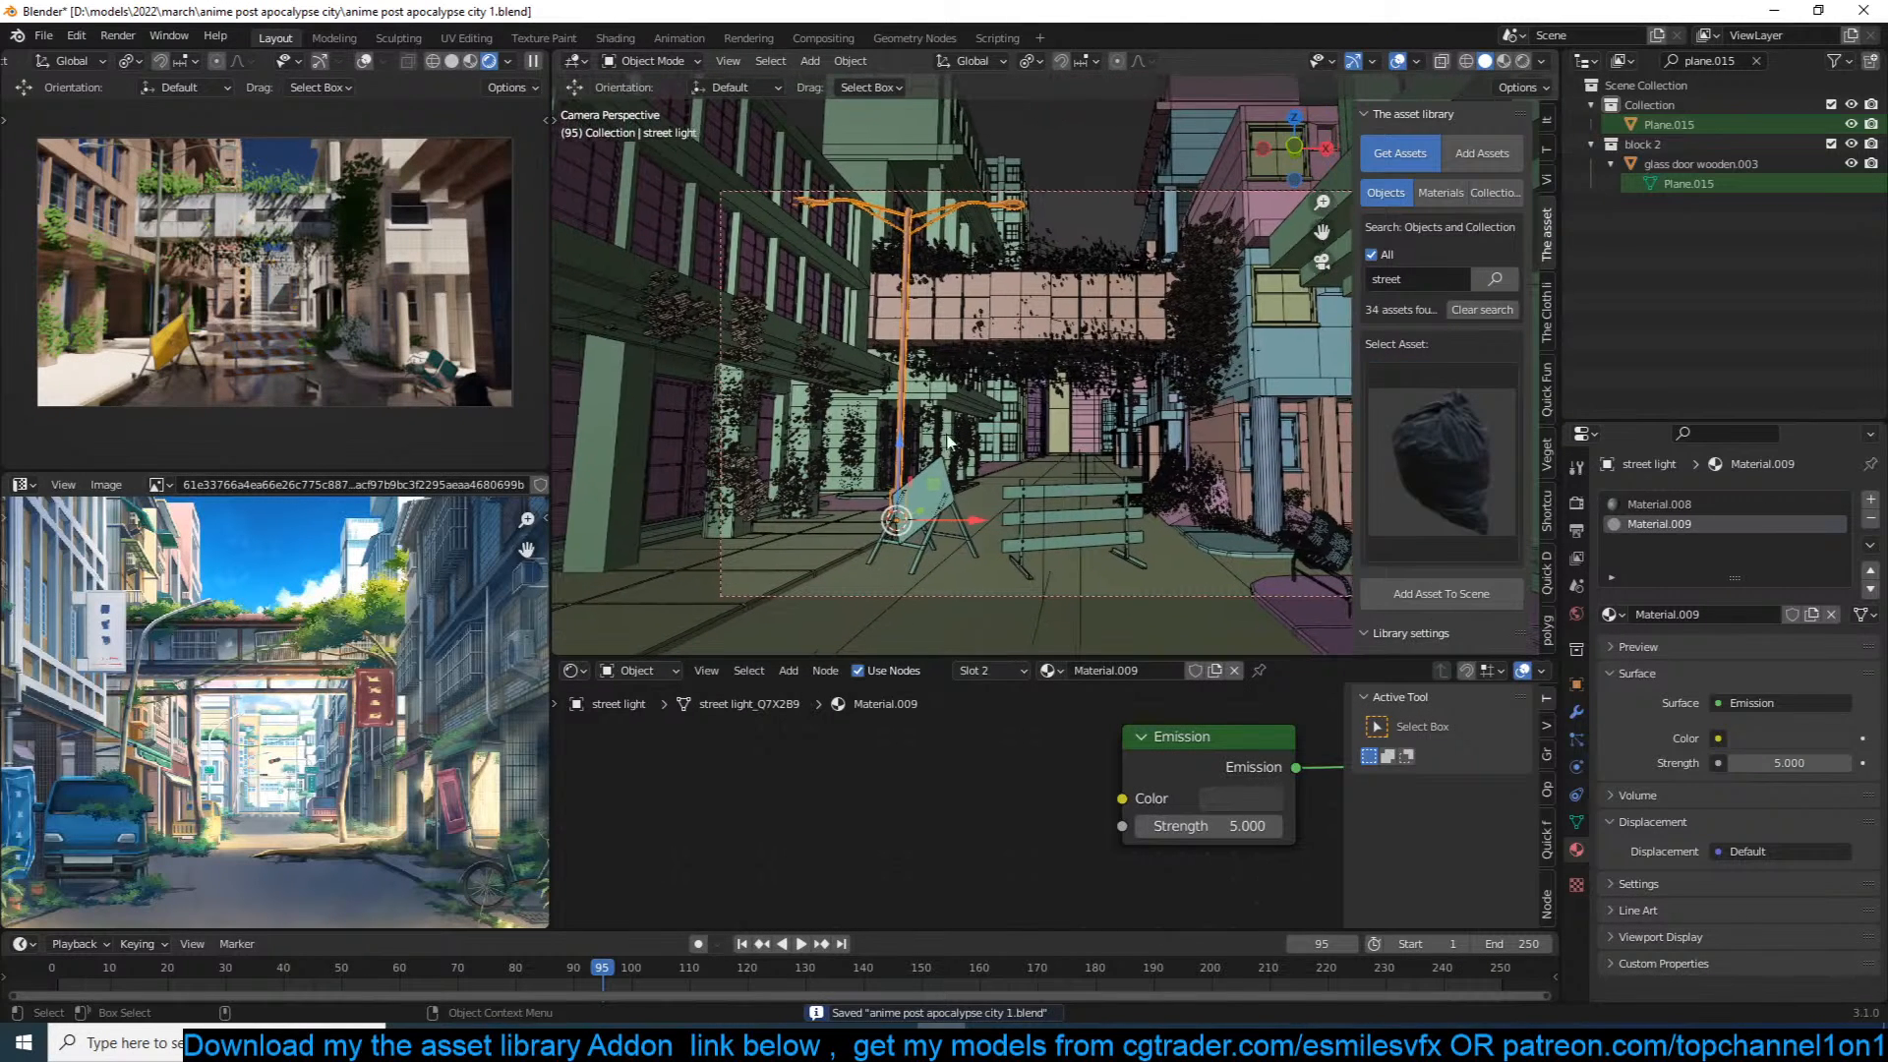
{"action": "right_click", "coordinate": [834, 543], "text": "shift"}
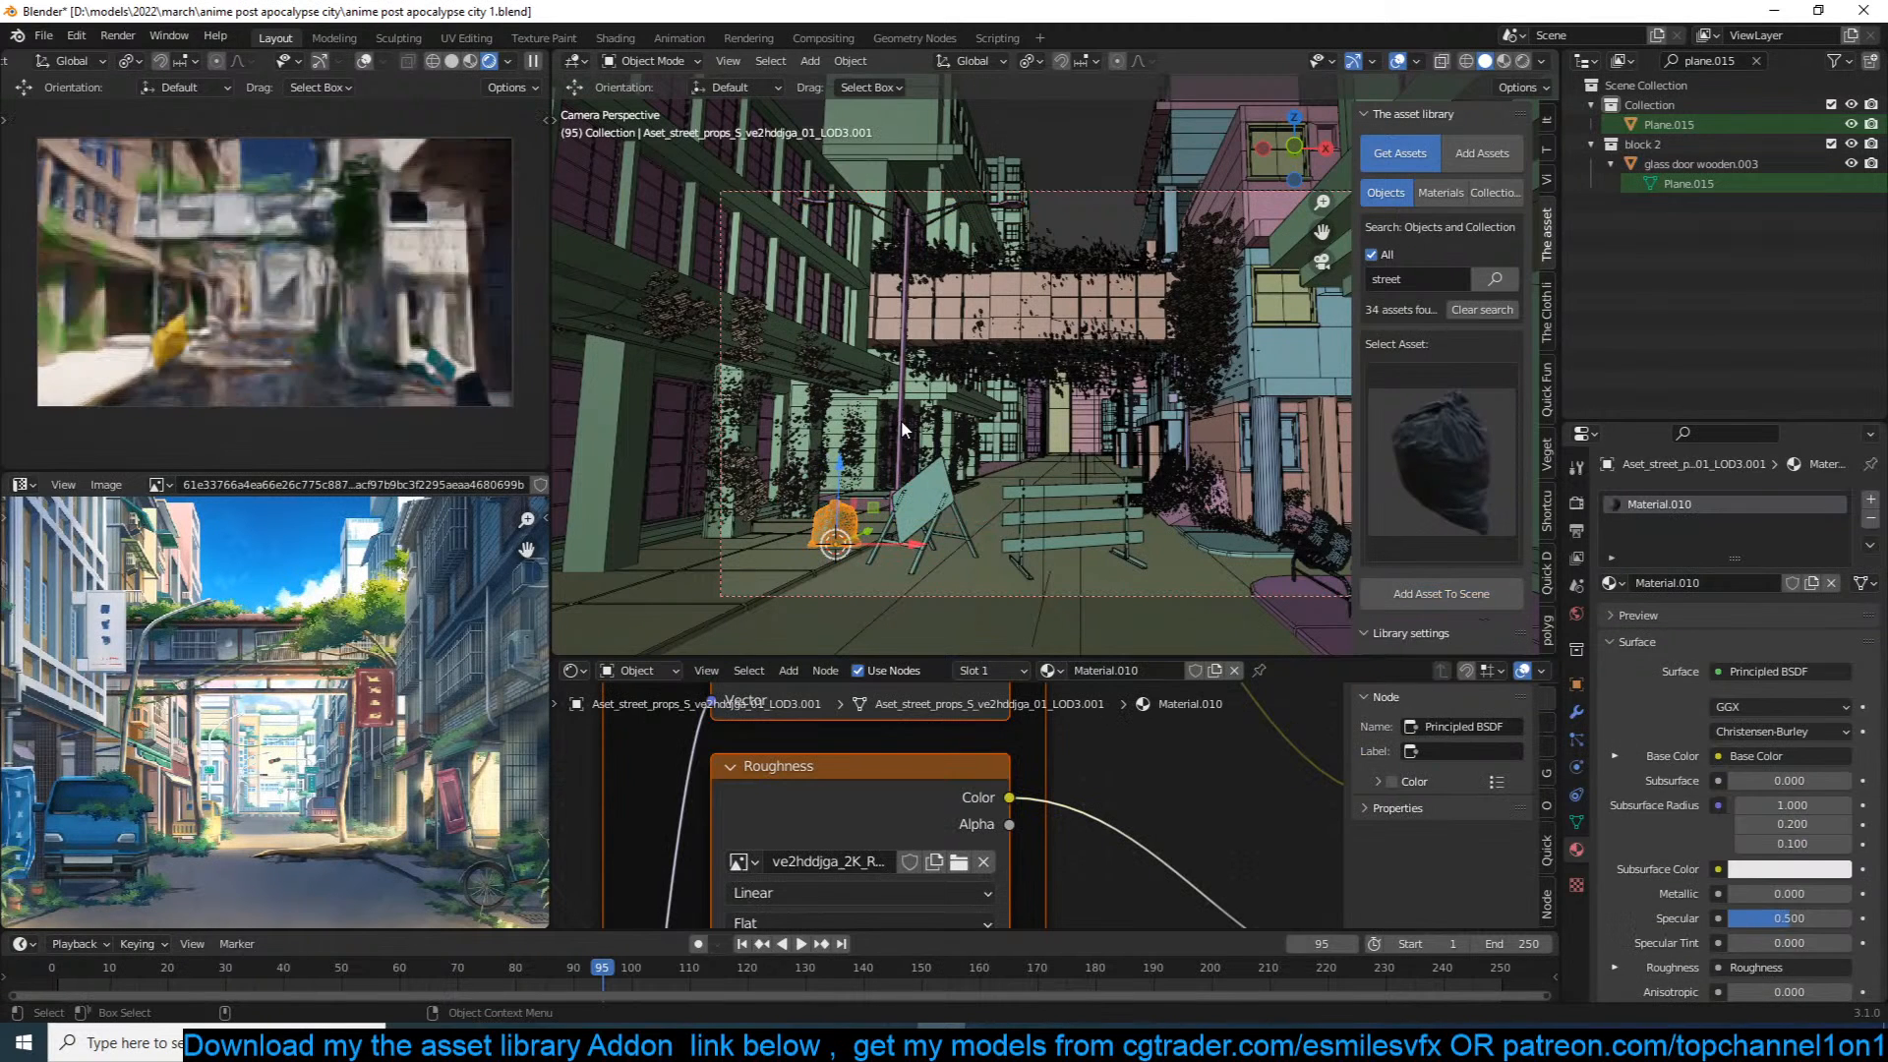
{"action": "left_click", "coordinate": [531, 60]}
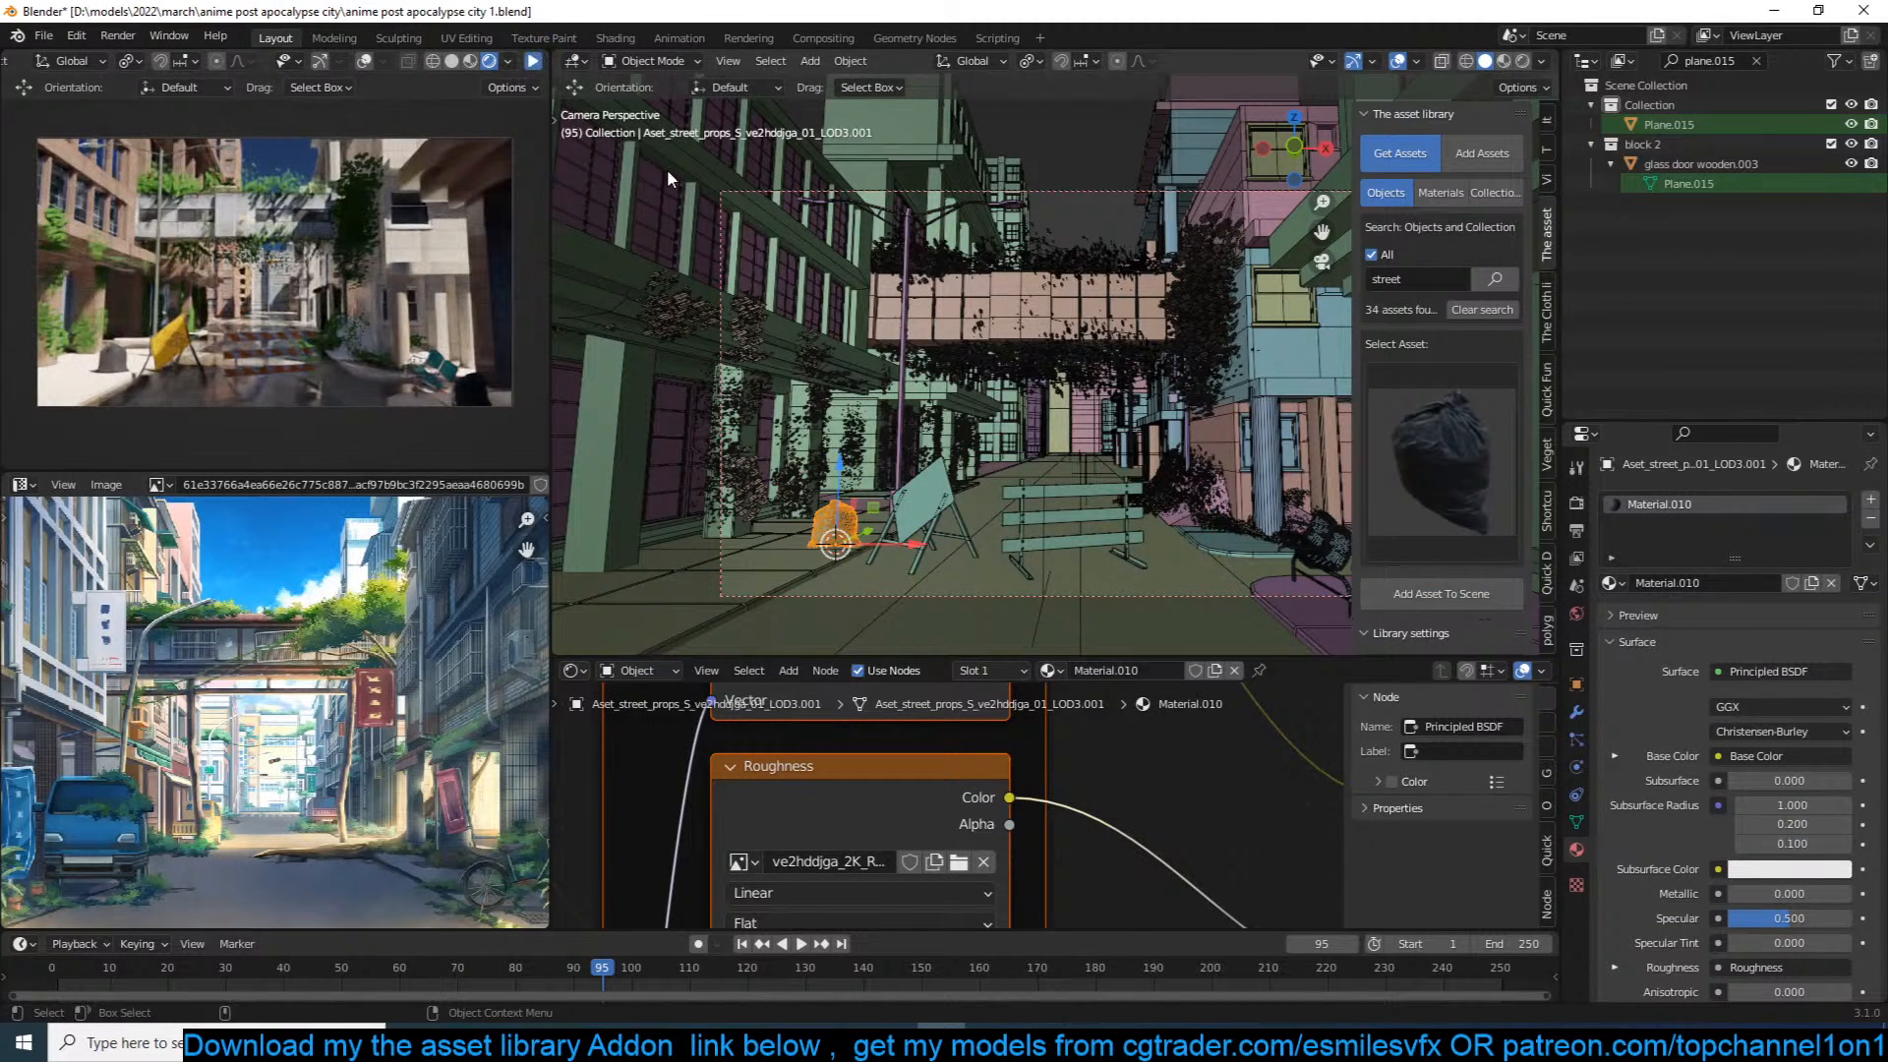
Step: Rotate the garbage bag and place a linked duplicate right next to it, moving it only in the ground plane
{"action": "key", "text": "r"}
{"action": "left_click", "coordinate": [1192, 350]}
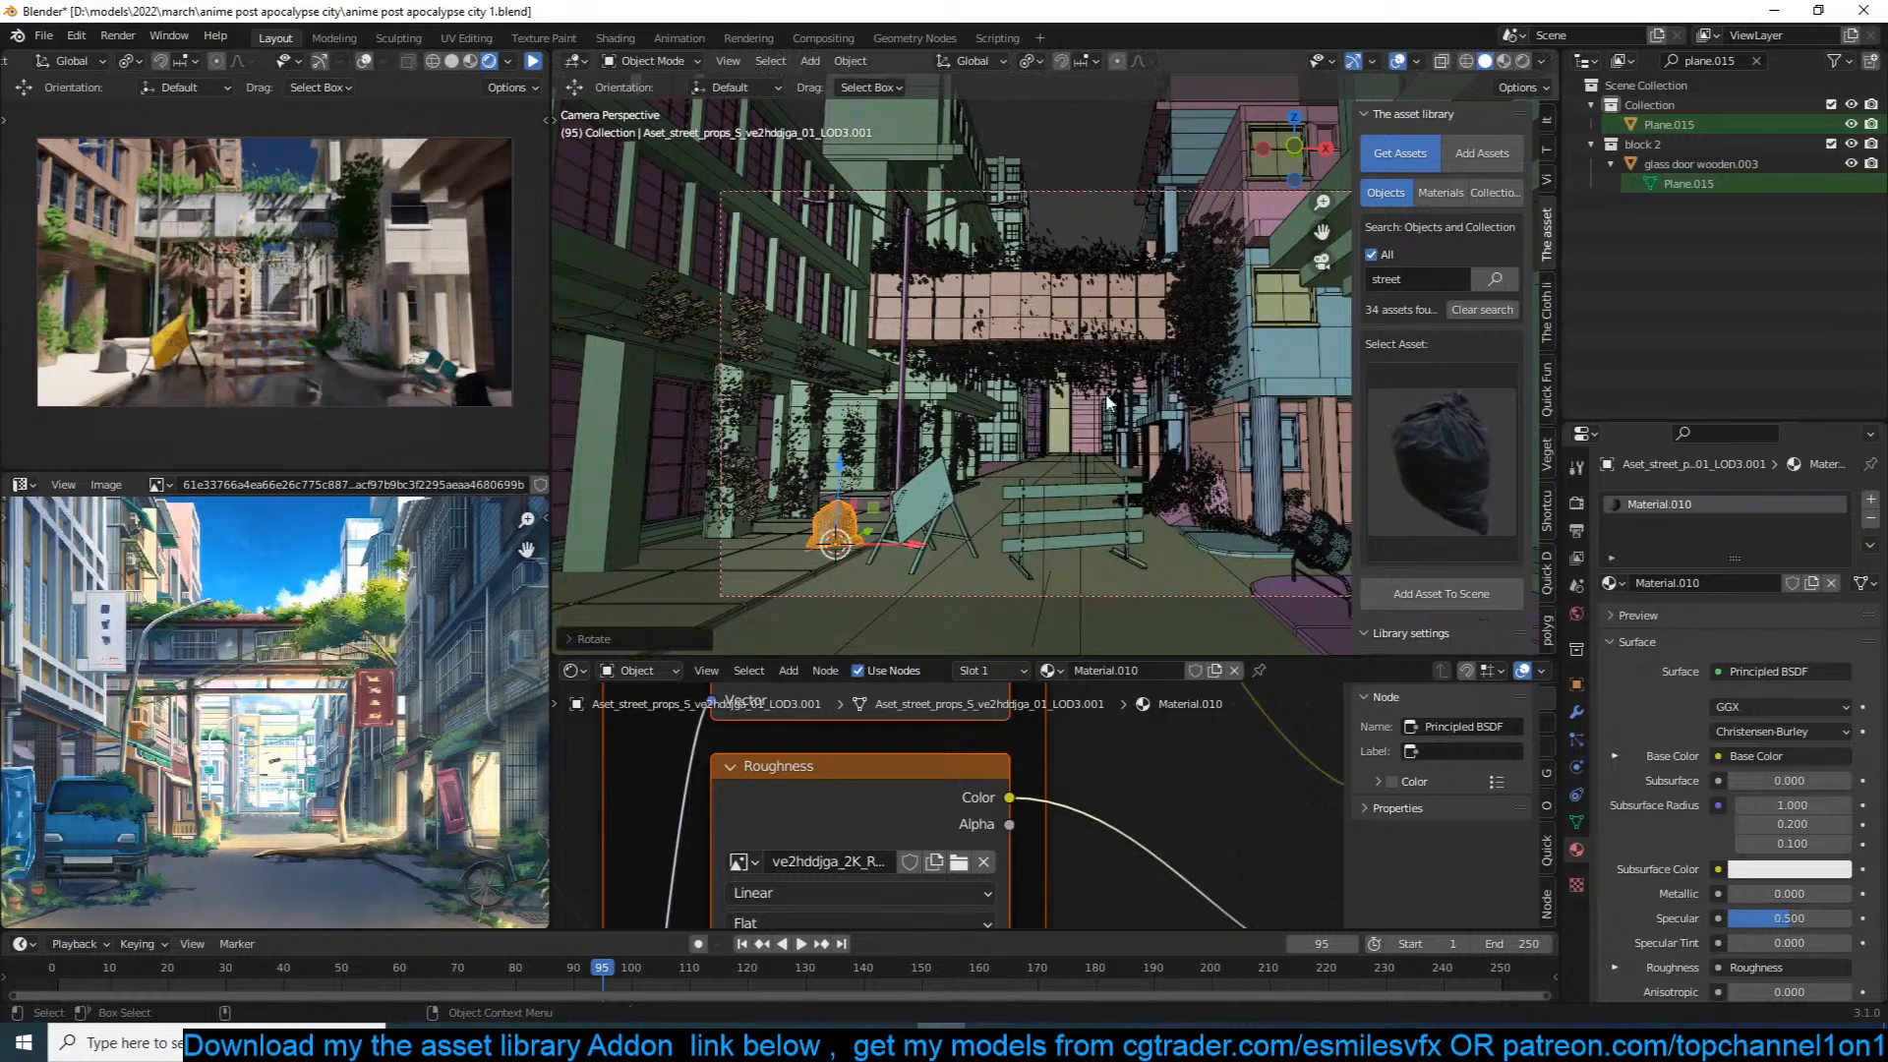
{"action": "key", "text": "KP_Decimal"}
{"action": "middle_click_drag", "start_coordinate": [1020, 483], "coordinate": [1231, 390]}
{"action": "key", "text": "alt+d"}
{"action": "left_click", "coordinate": [1231, 390]}
{"action": "key", "text": "g"}
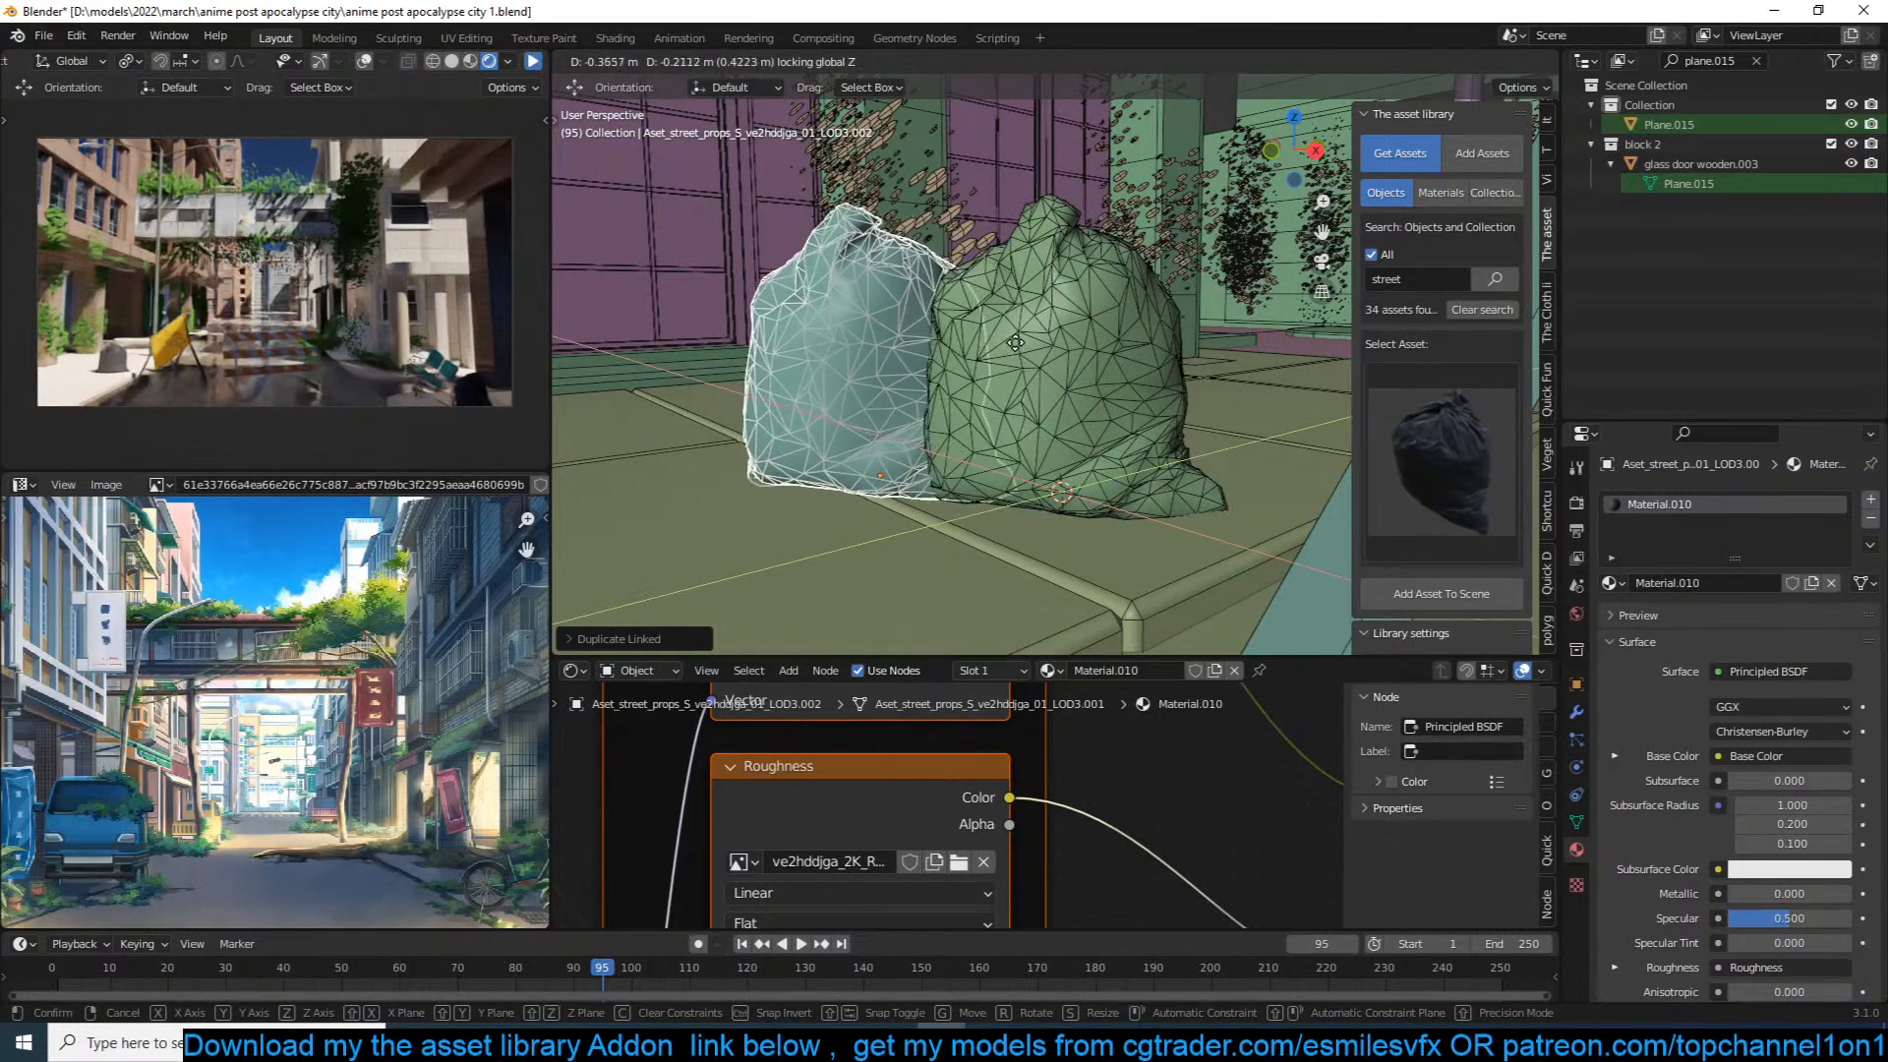
{"action": "left_click", "coordinate": [1123, 349]}
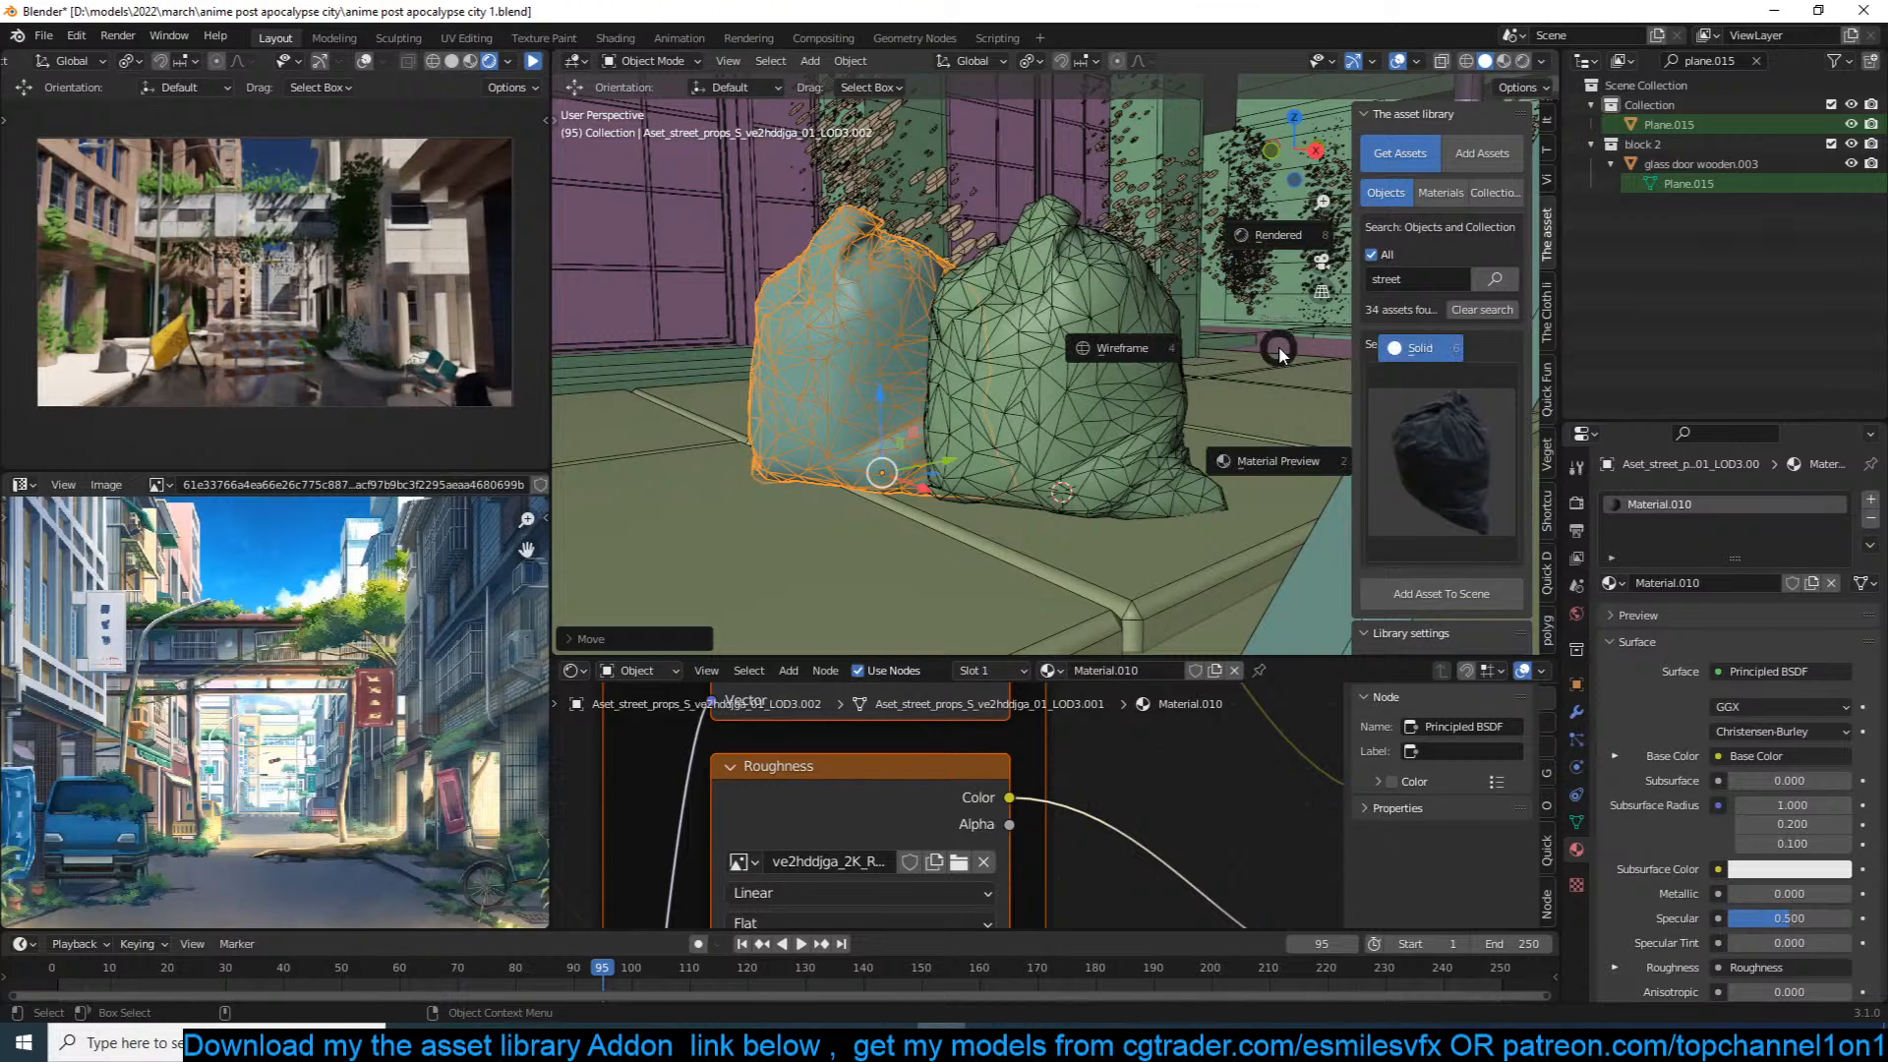
Step: Turn the duplicated garbage bag to a different orientation with a free trackball rotation
{"action": "right_click", "coordinate": [1226, 381]}
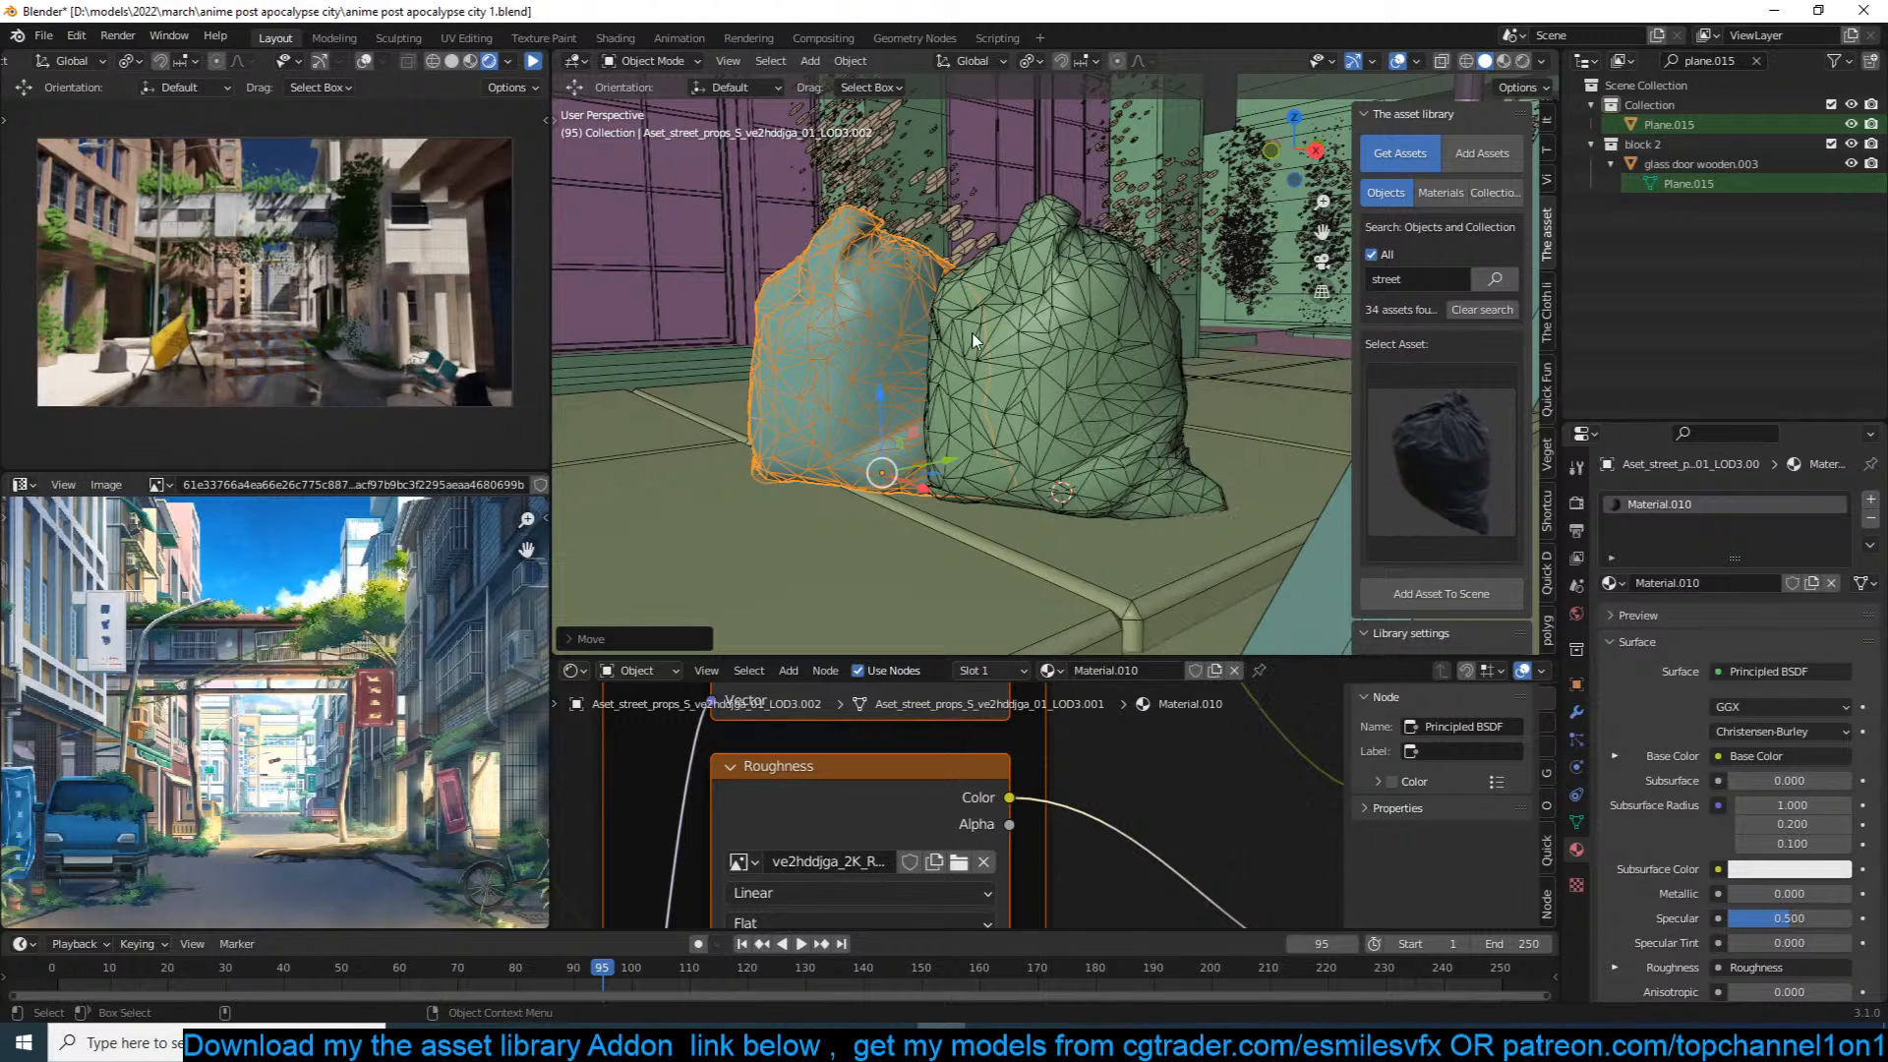
{"action": "left_click", "coordinate": [1084, 343]}
{"action": "middle_click_drag", "start_coordinate": [1083, 342], "coordinate": [935, 317]}
{"action": "left_click", "coordinate": [935, 318]}
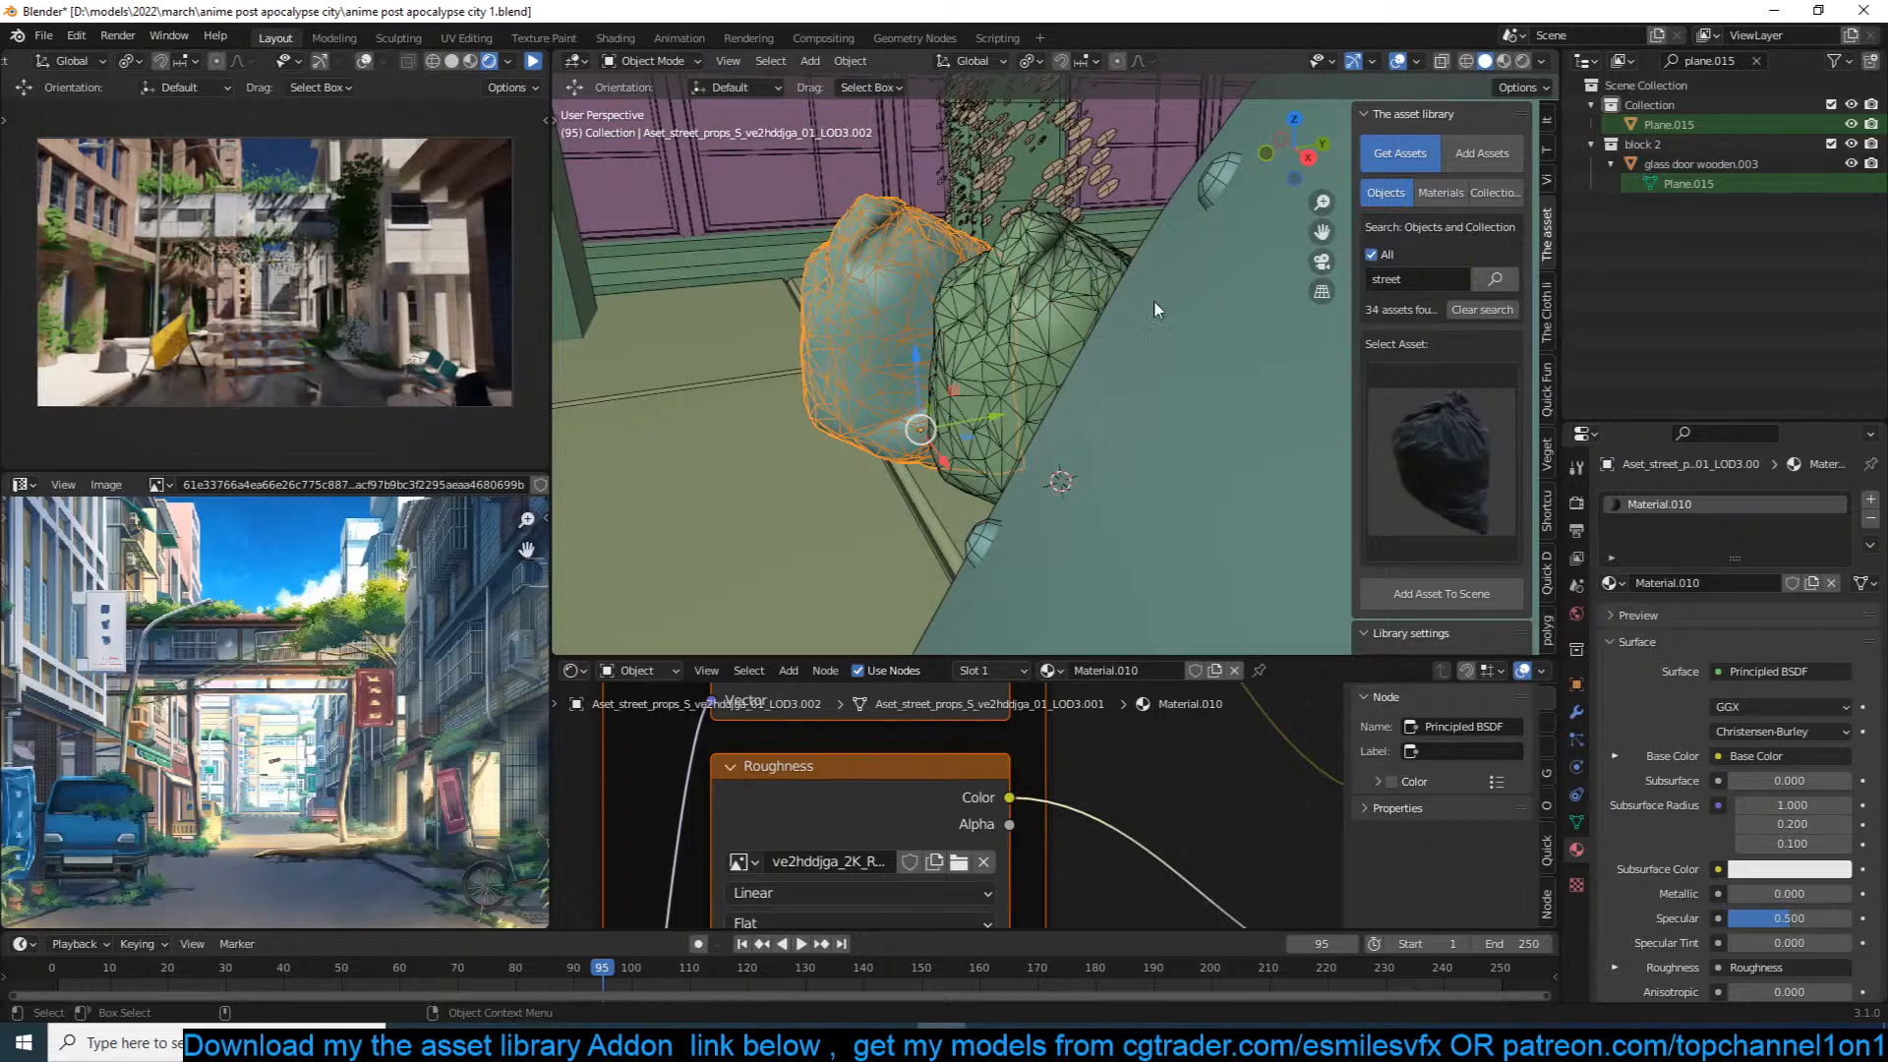
{"action": "key", "text": "r"}
{"action": "key", "text": "r"}
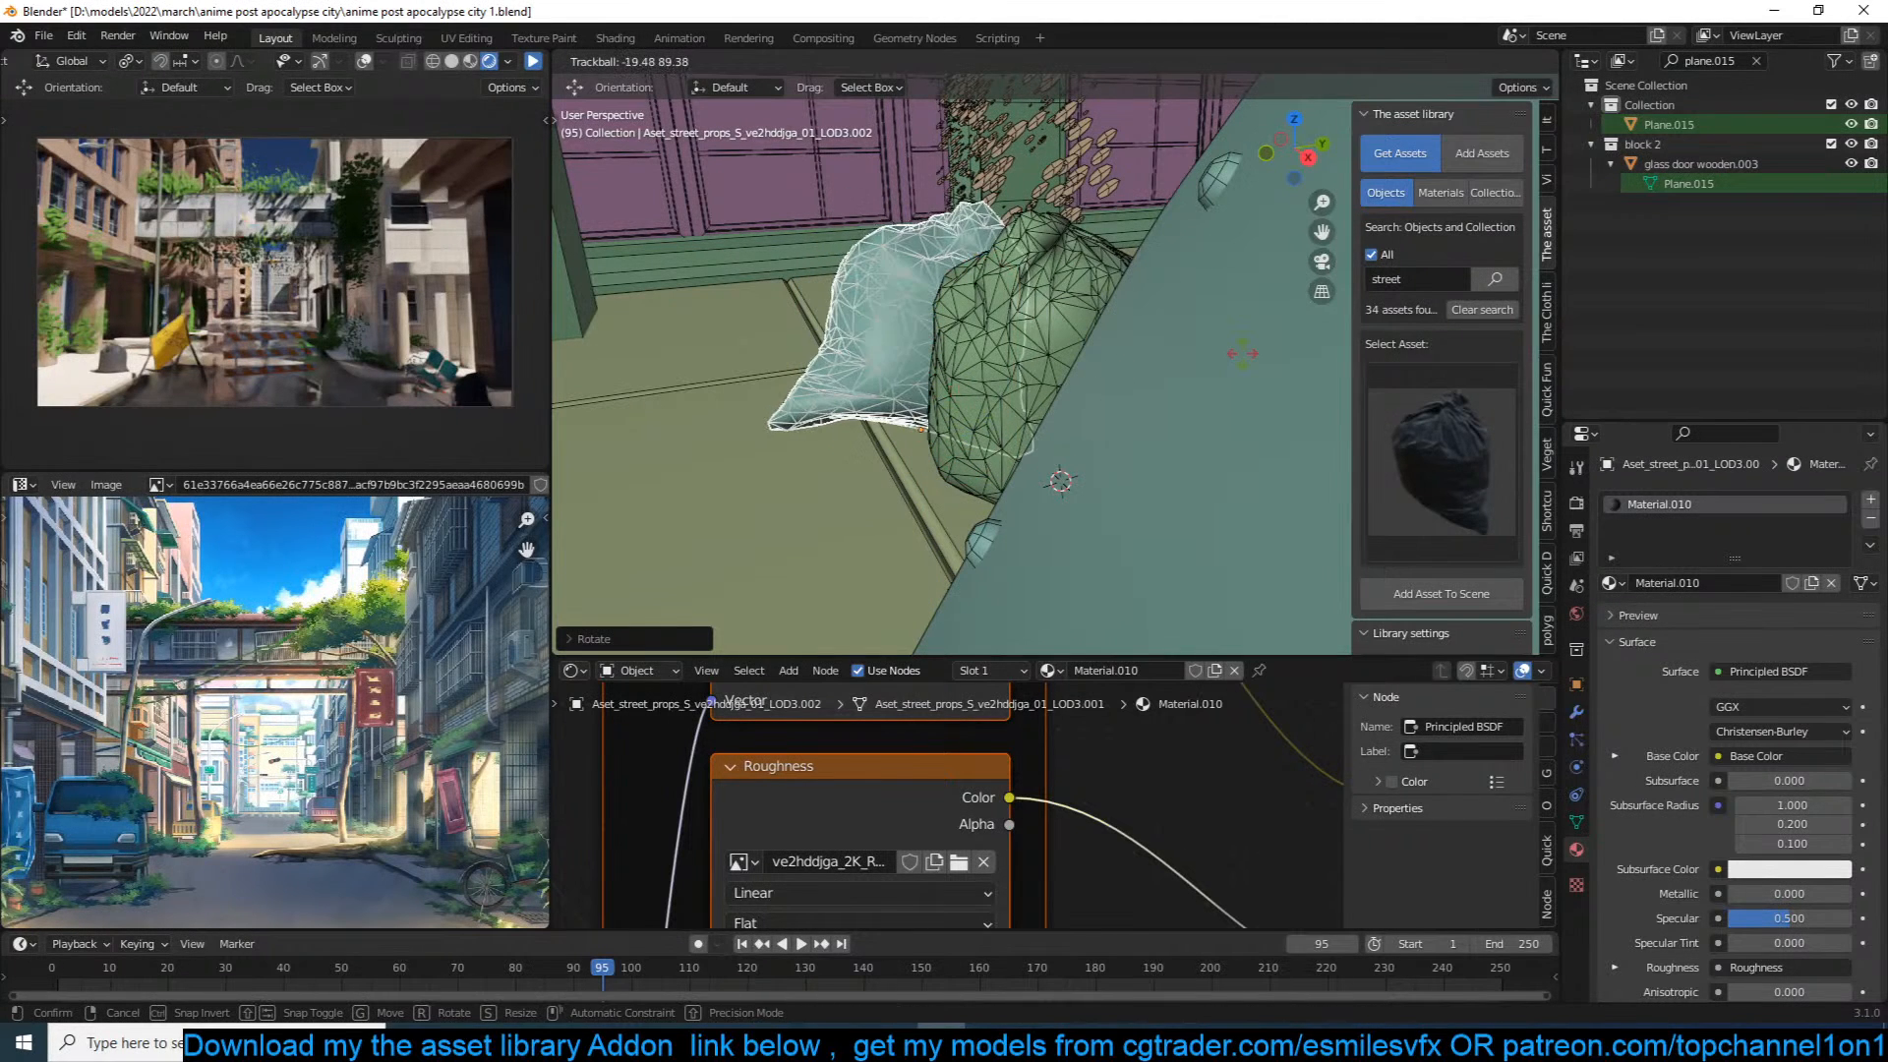
{"action": "key", "text": "Return"}
Step: Add the red metal post box asset on the sidewalk near the garbage bags and scale it down to fit the scene
{"action": "left_click", "coordinate": [1459, 404]}
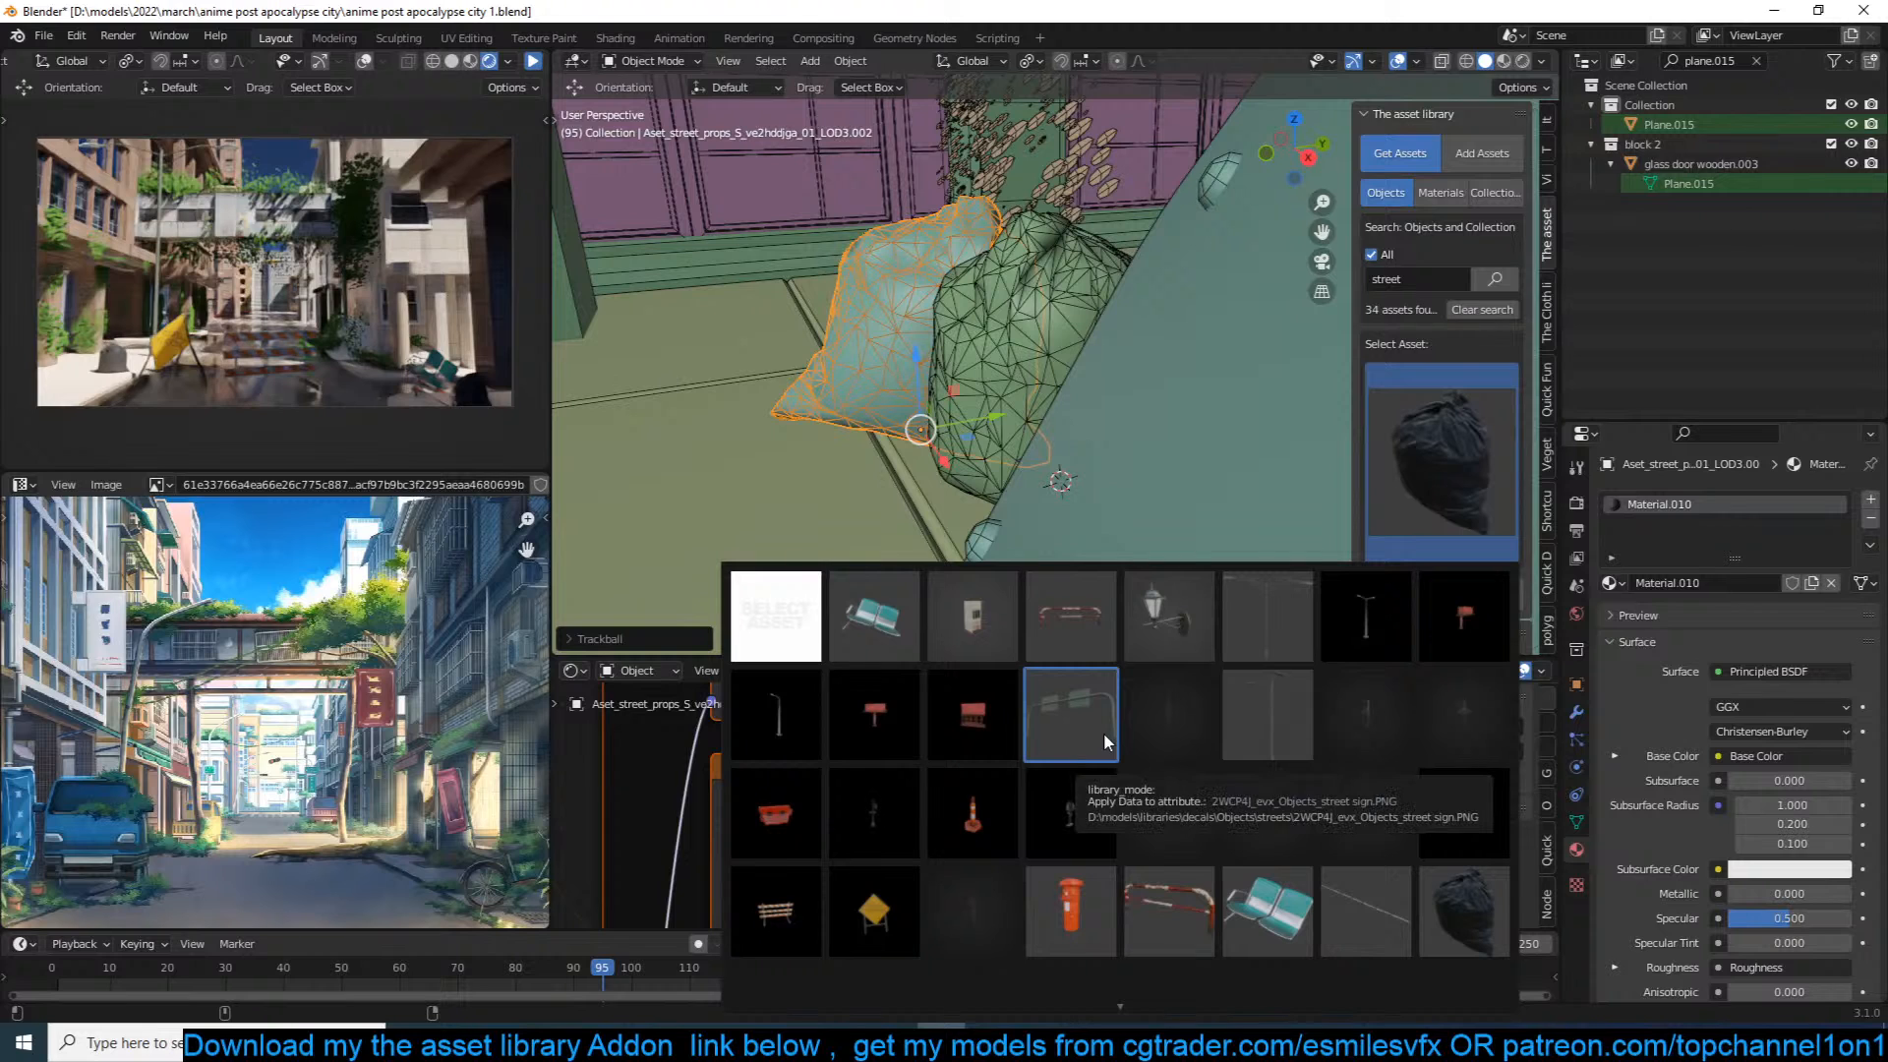
{"action": "left_click", "coordinate": [1404, 736]}
{"action": "left_click", "coordinate": [1444, 421]}
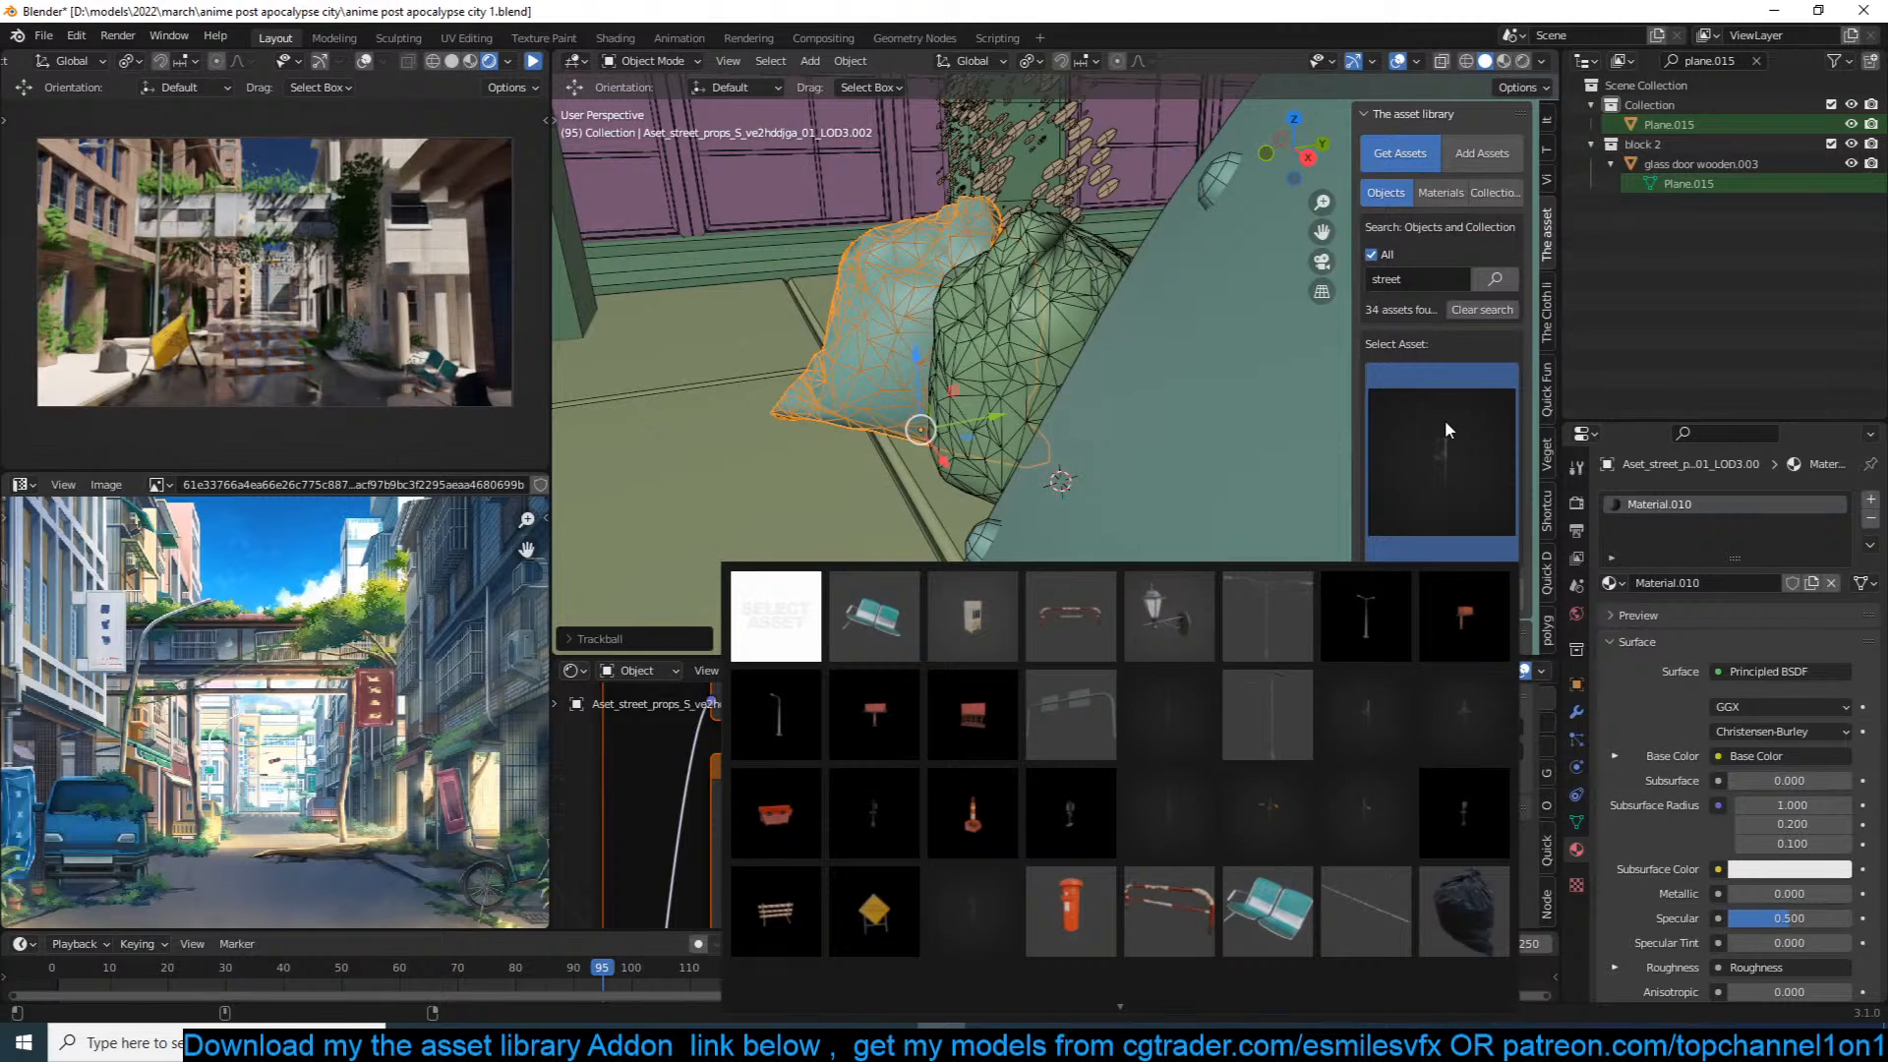
{"action": "left_click", "coordinate": [1061, 919]}
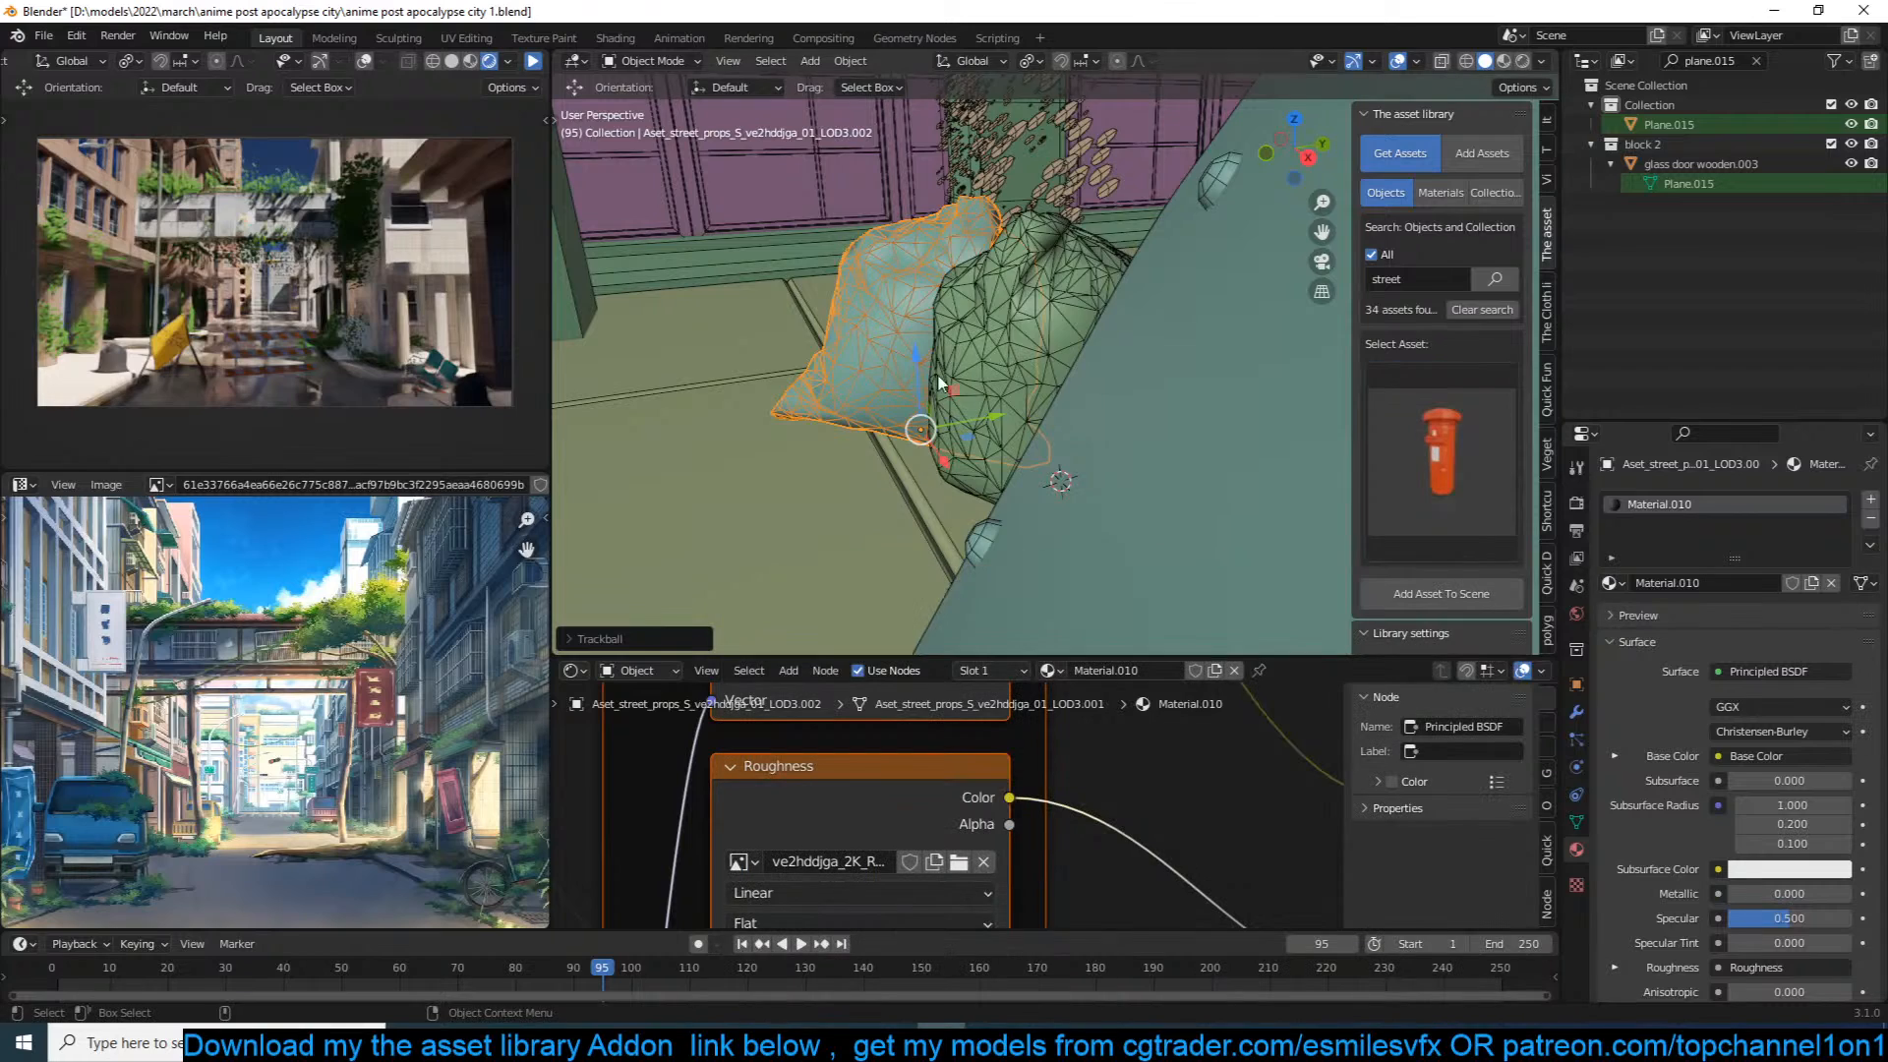
{"action": "scroll", "coordinate": [1251, 450], "scroll_direction": "up", "scroll_amount": 2}
{"action": "scroll", "coordinate": [1252, 450], "scroll_direction": "down", "scroll_amount": 2}
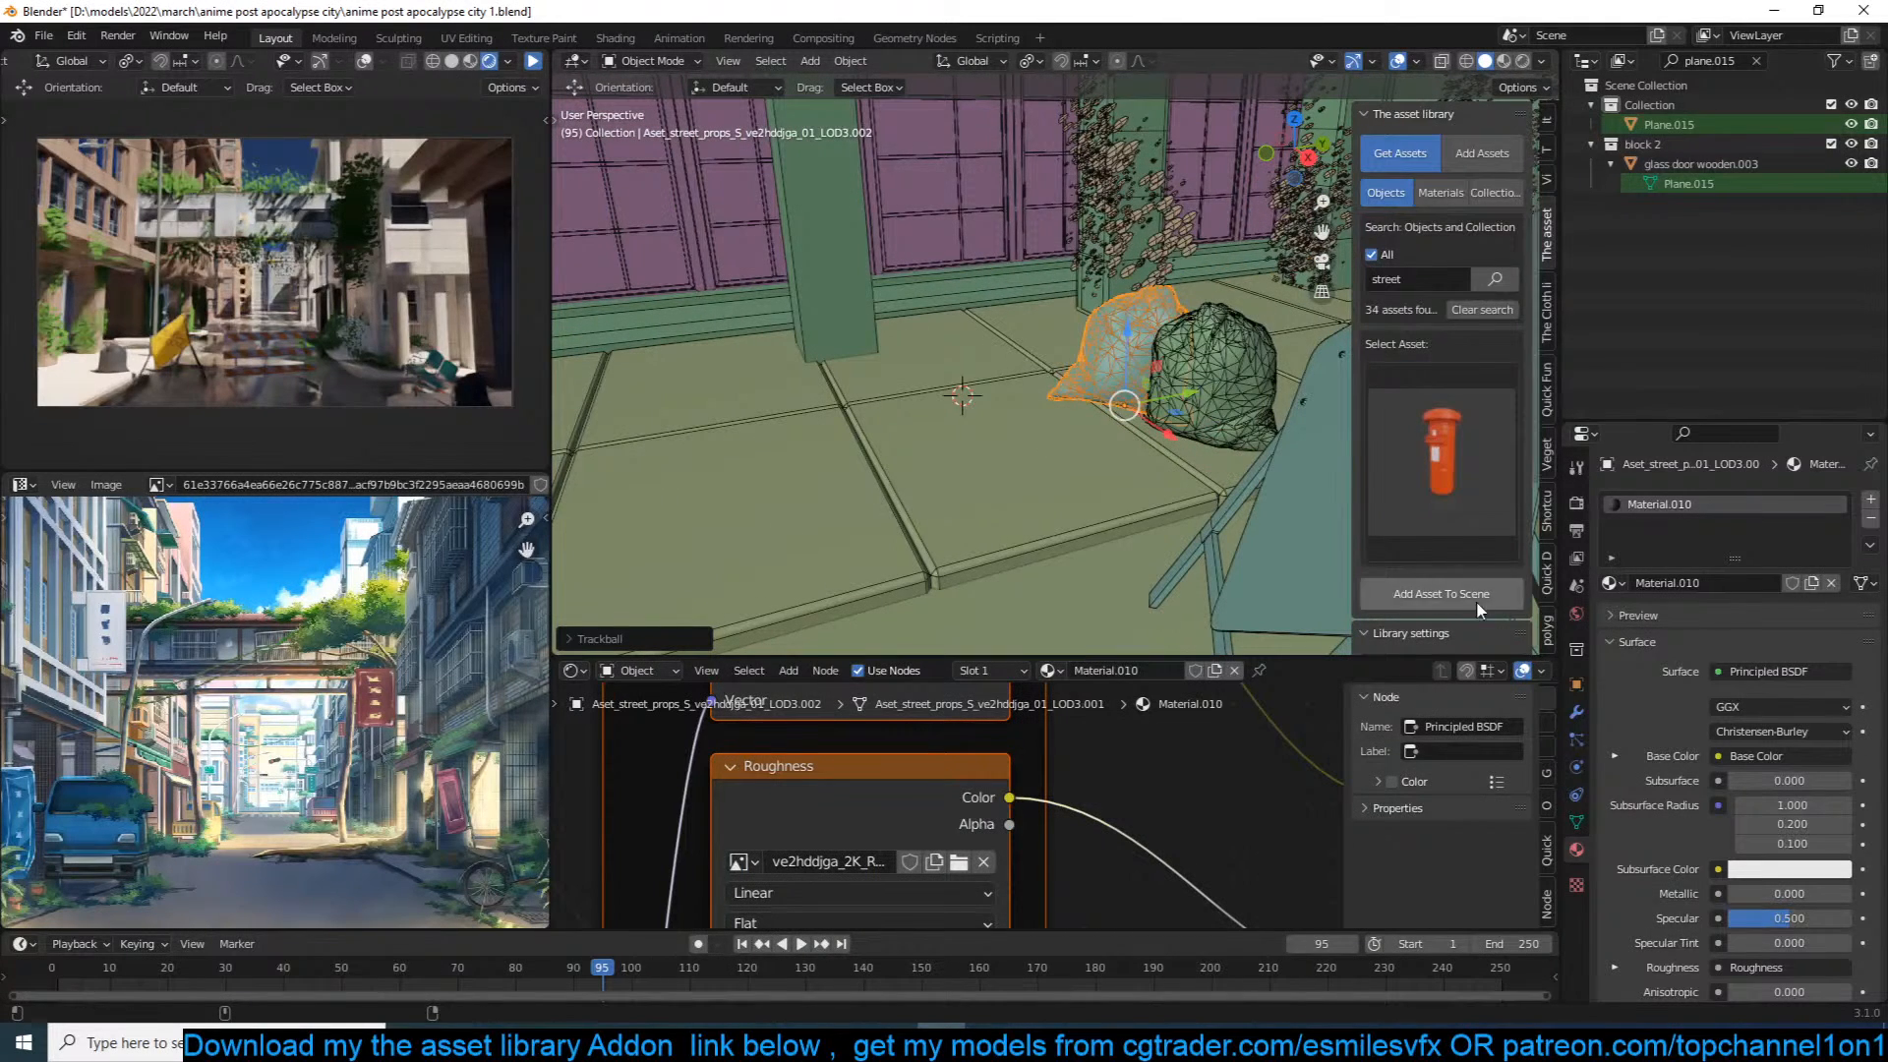
{"action": "left_click", "coordinate": [1470, 598]}
{"action": "key", "text": "s"}
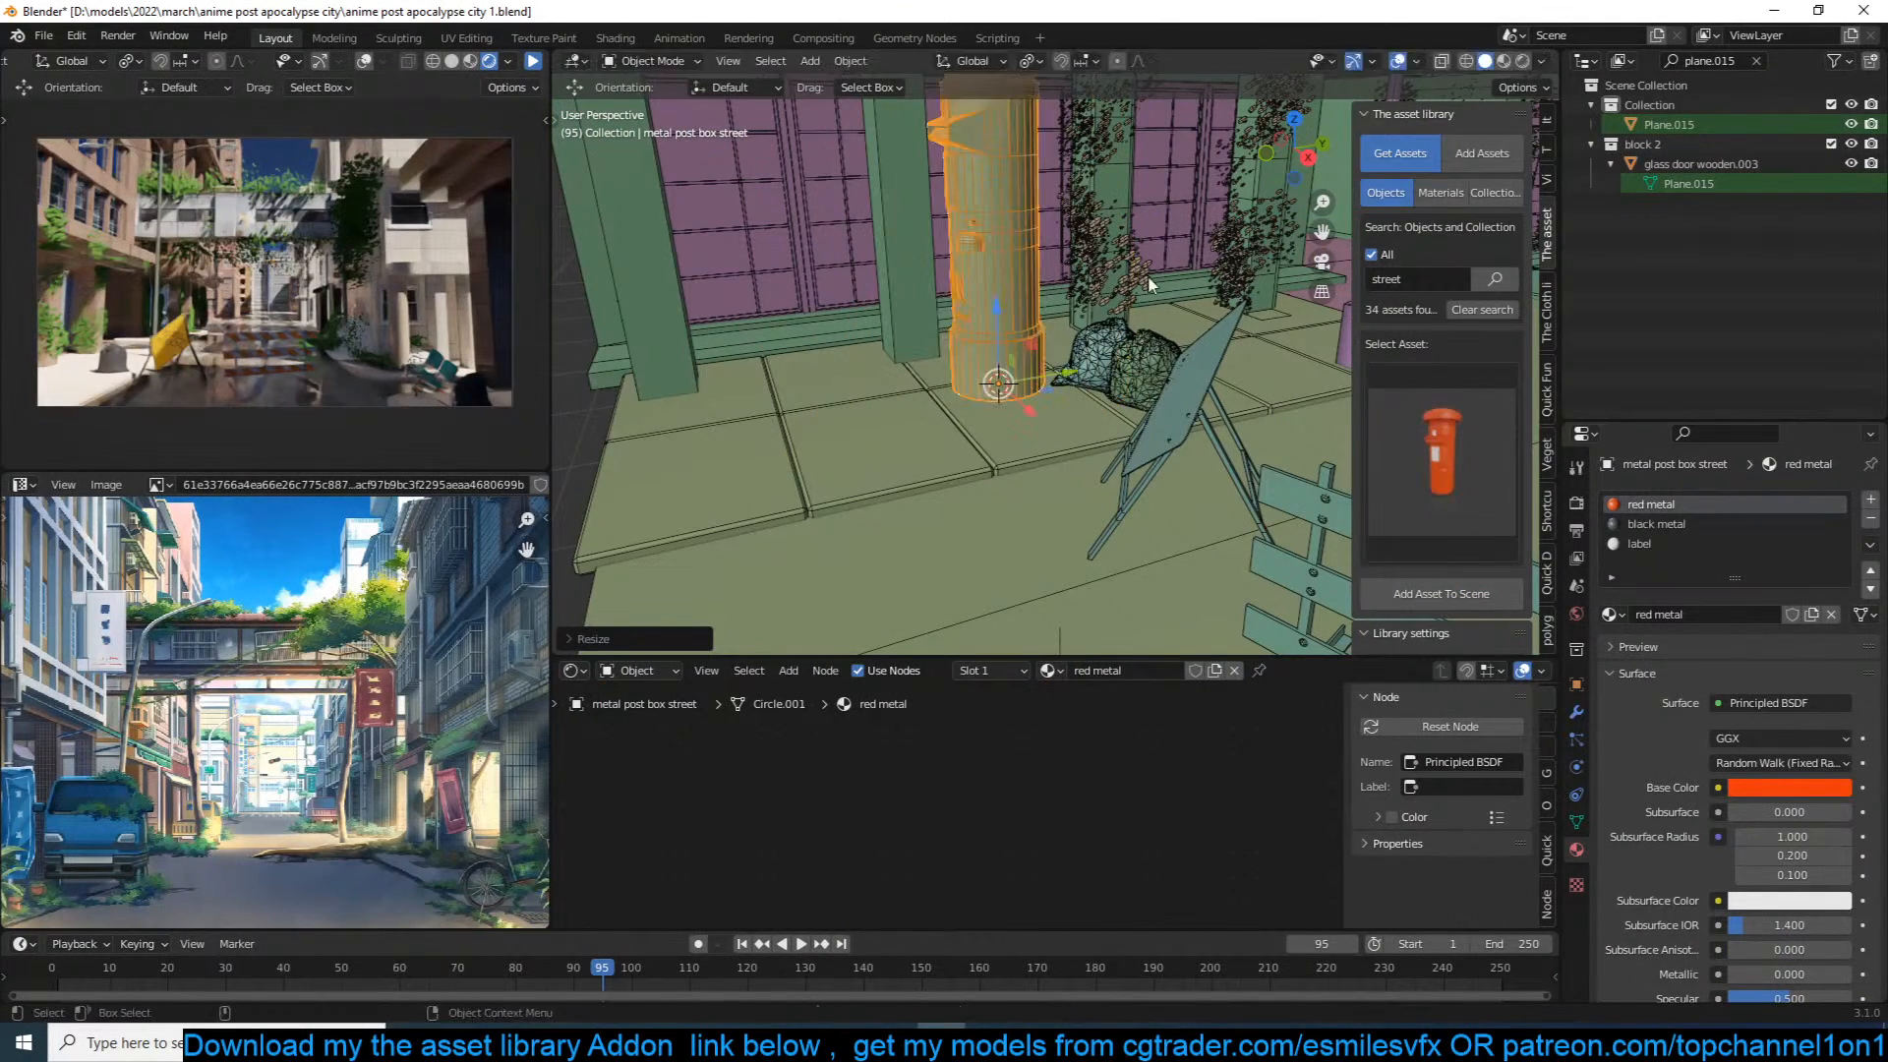
{"action": "key", "text": "Return"}
Step: Add the red plastic traffic barricade asset on the sidewalk in front of the post box and scale it down
{"action": "left_click", "coordinate": [1436, 492]}
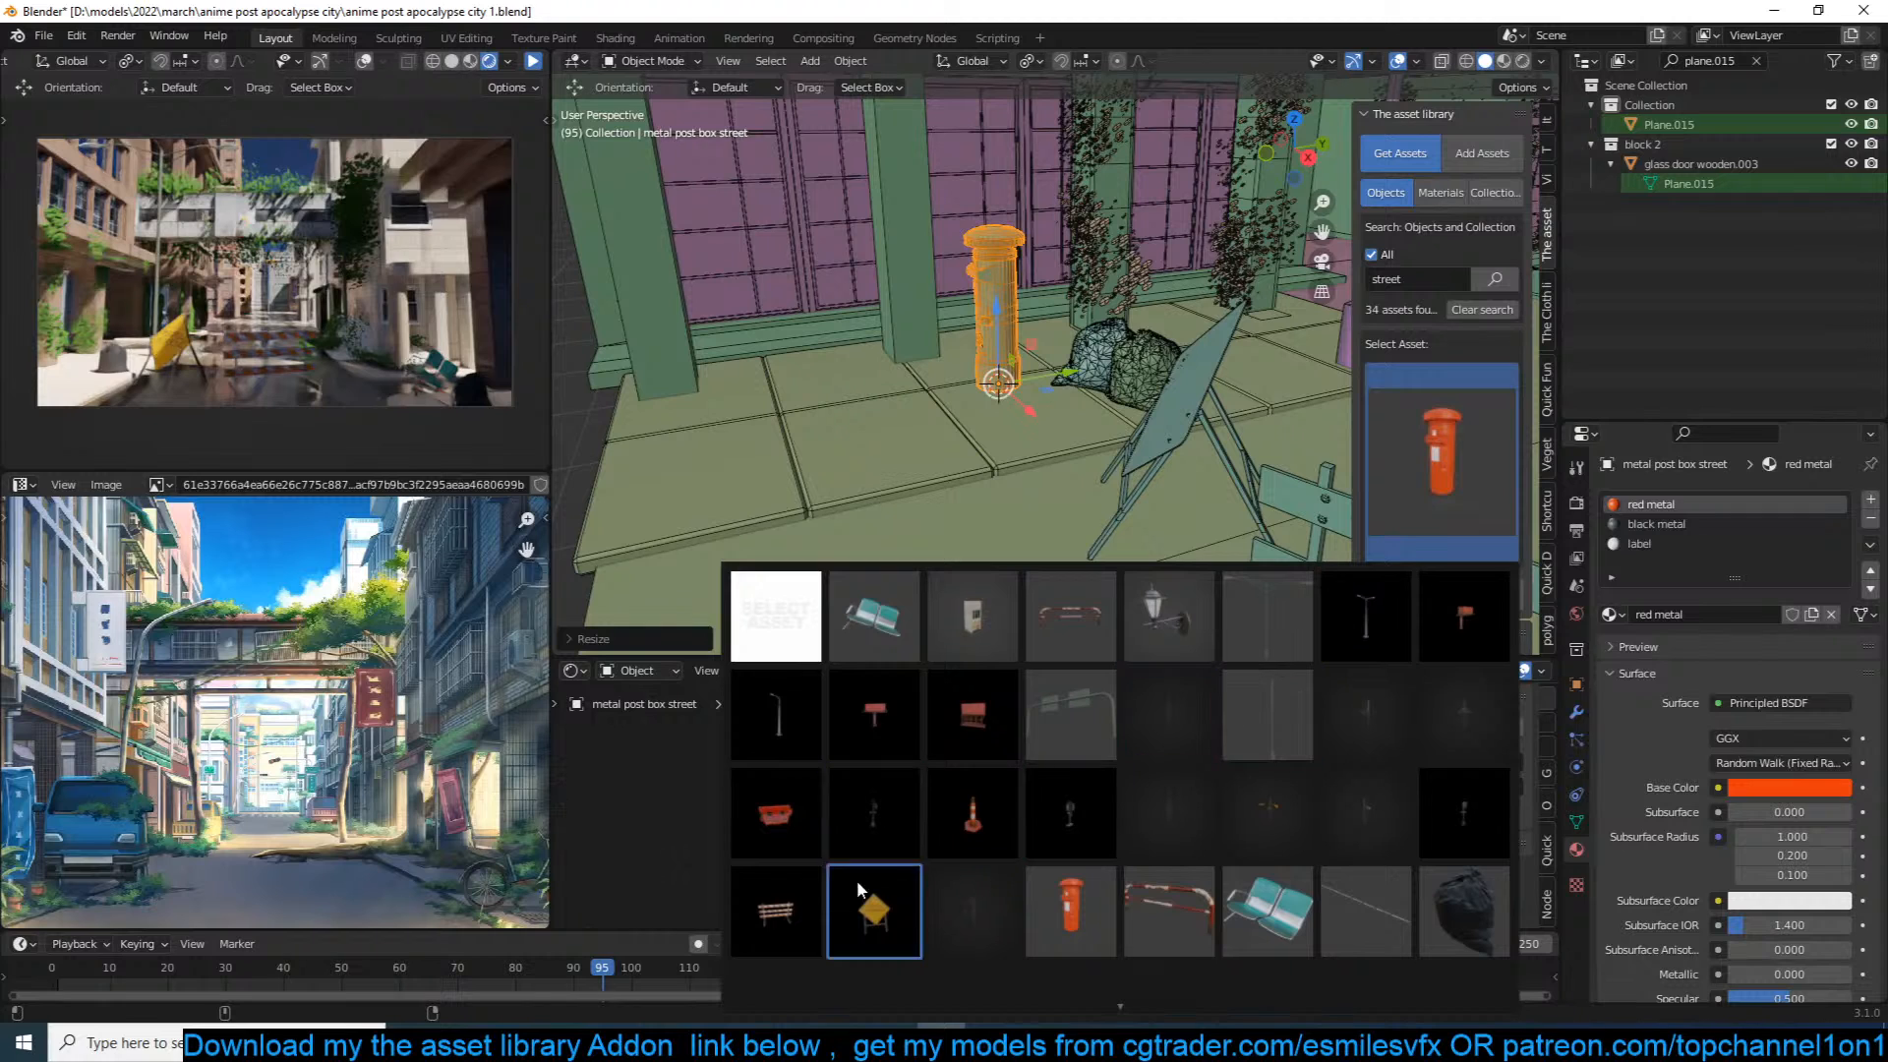
{"action": "left_click", "coordinate": [776, 812]}
{"action": "scroll", "coordinate": [951, 374], "scroll_direction": "down", "scroll_amount": 4}
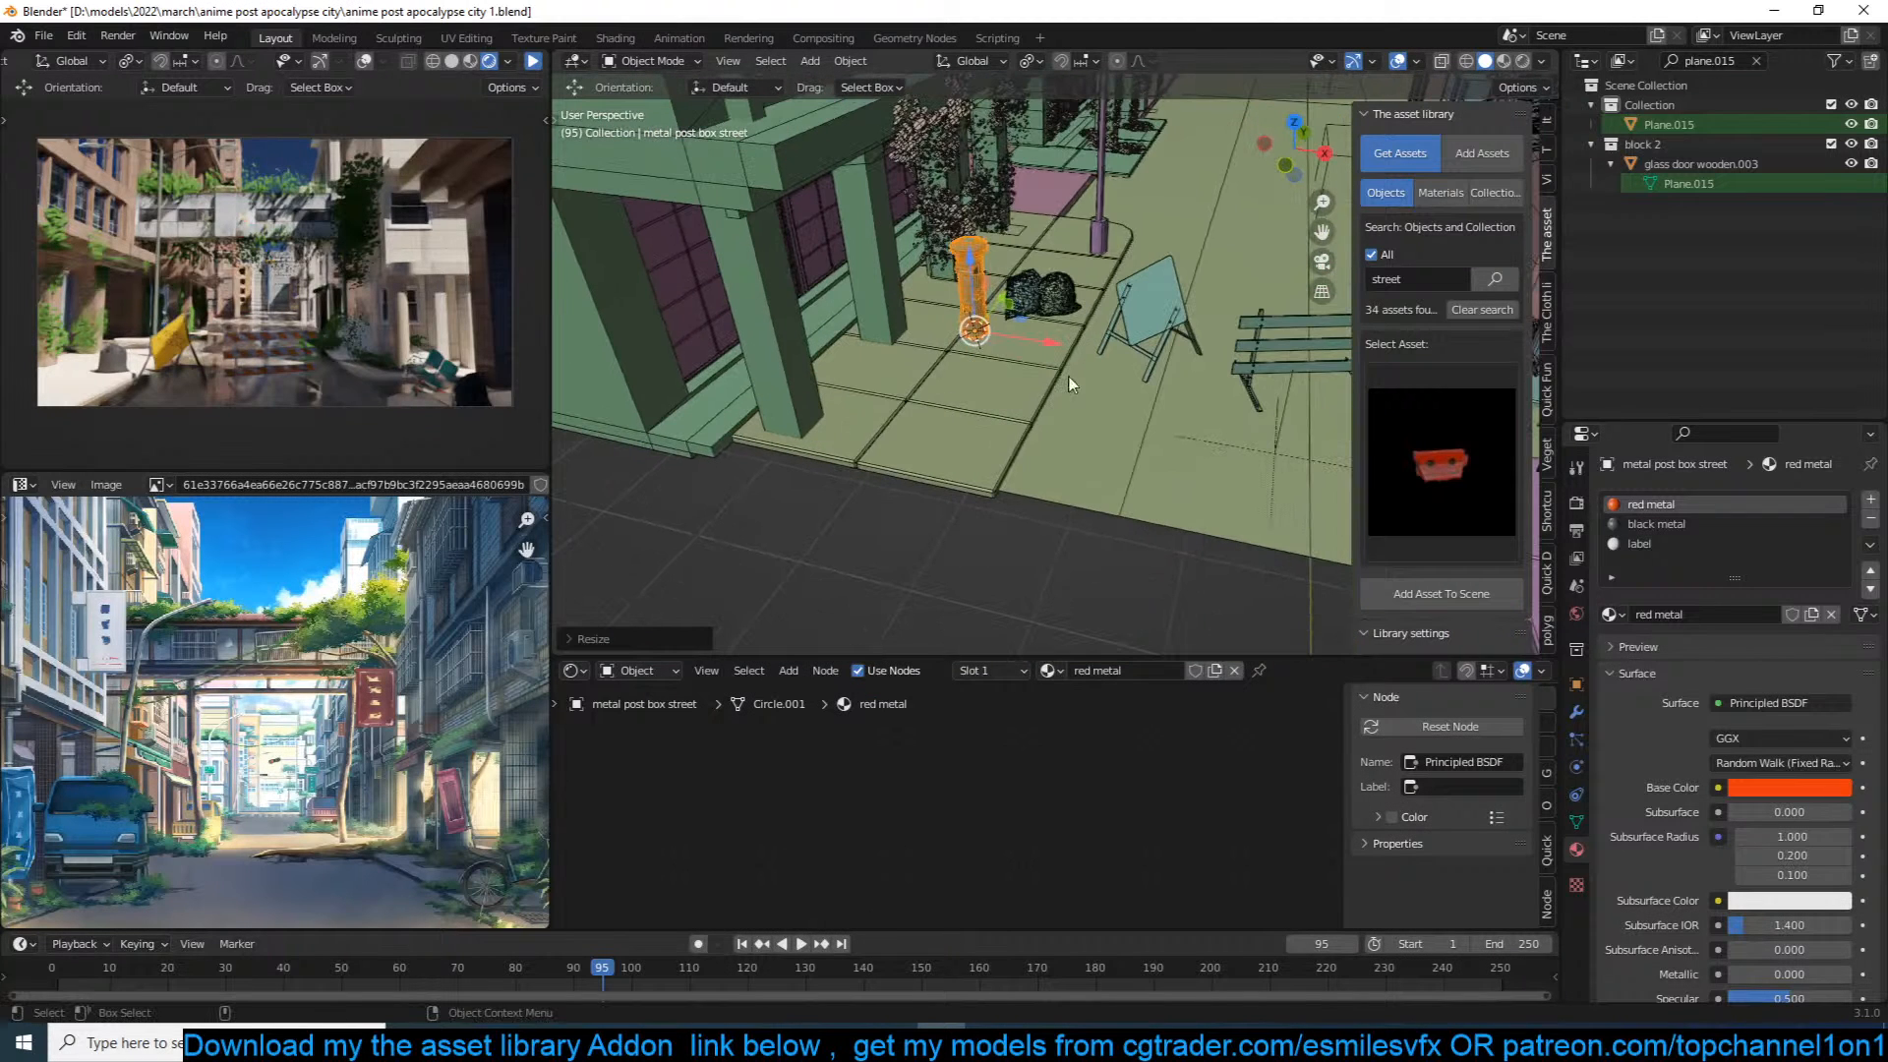
{"action": "left_click", "coordinate": [1465, 593]}
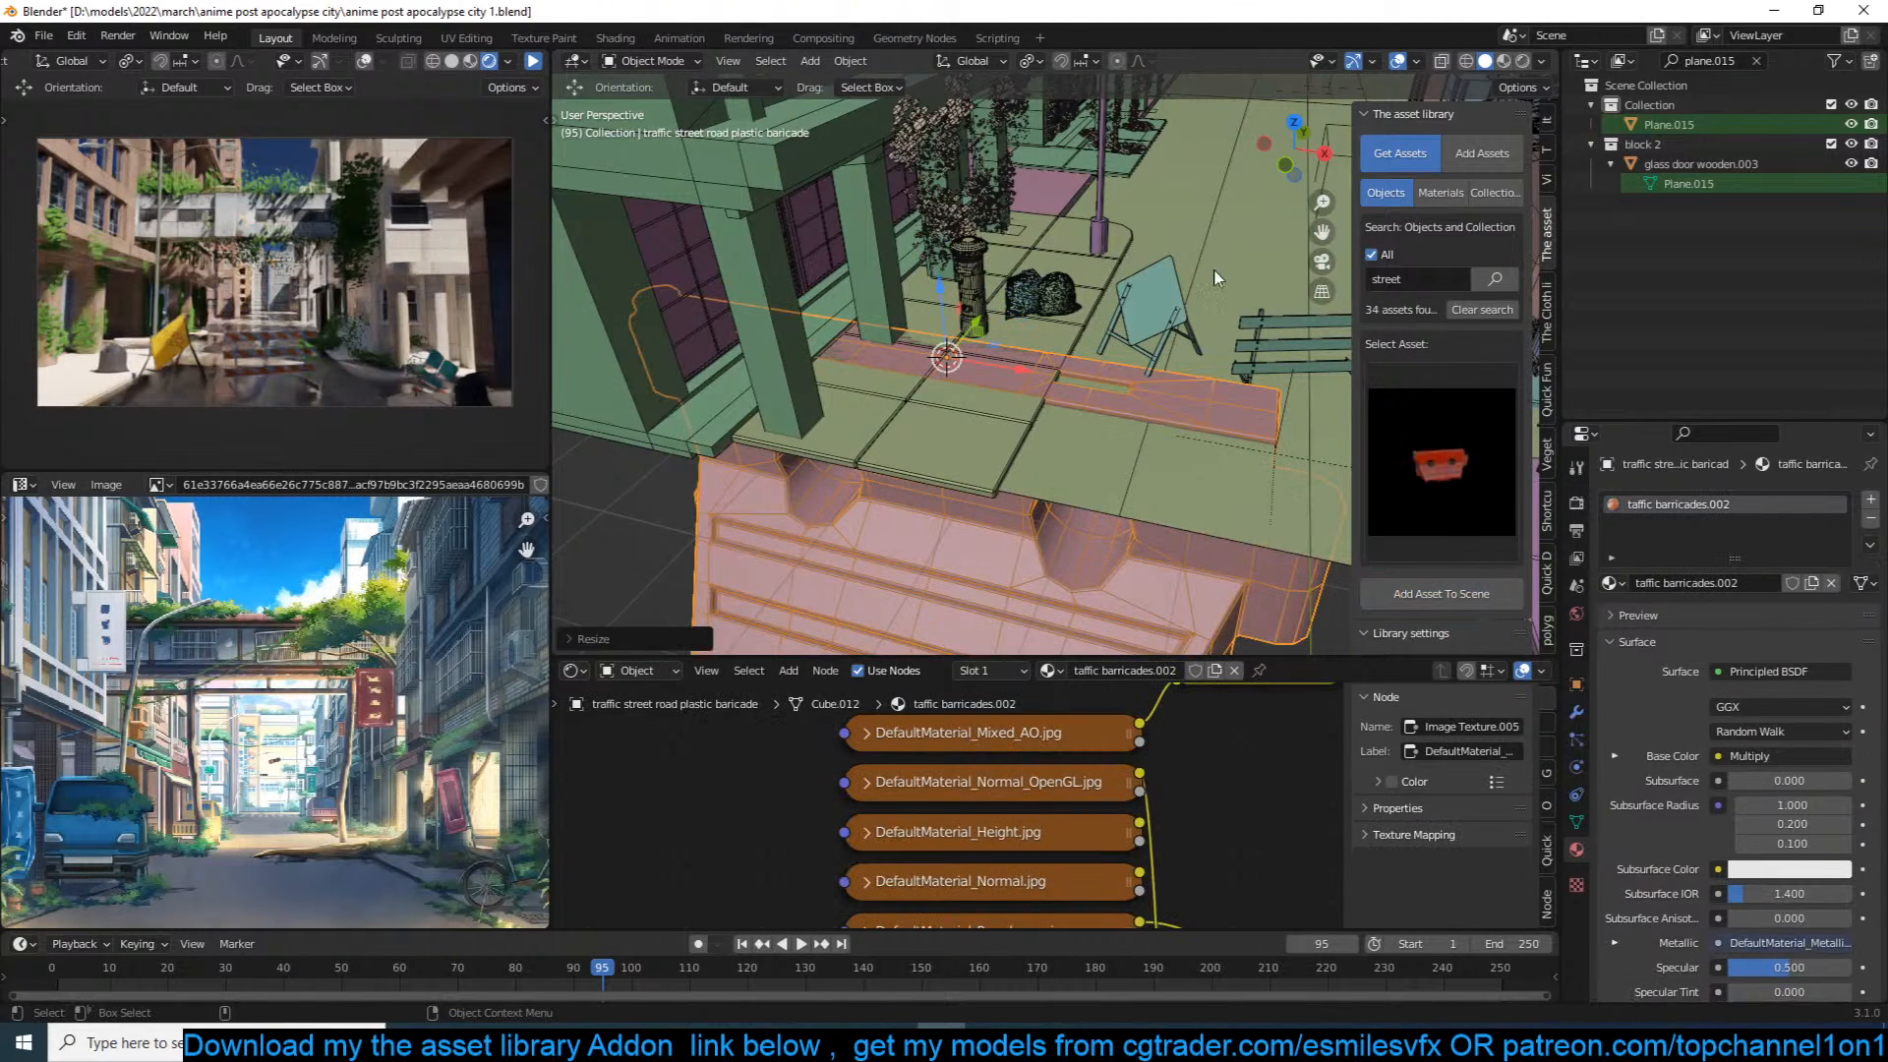
{"action": "key", "text": "s"}
{"action": "left_click", "coordinate": [993, 368]}
Step: Move the barricade along the Z axis and rotate it around the Z axis
{"action": "key", "text": "g"}
{"action": "key", "text": "z"}
{"action": "left_click", "coordinate": [1020, 307]}
{"action": "key", "text": "r"}
{"action": "key", "text": "z"}
{"action": "left_click", "coordinate": [1124, 264]}
{"action": "scroll", "coordinate": [895, 344], "scroll_direction": "up", "scroll_amount": 3}
{"action": "middle_click_drag", "start_coordinate": [956, 330], "coordinate": [1108, 279], "text": "shift"}
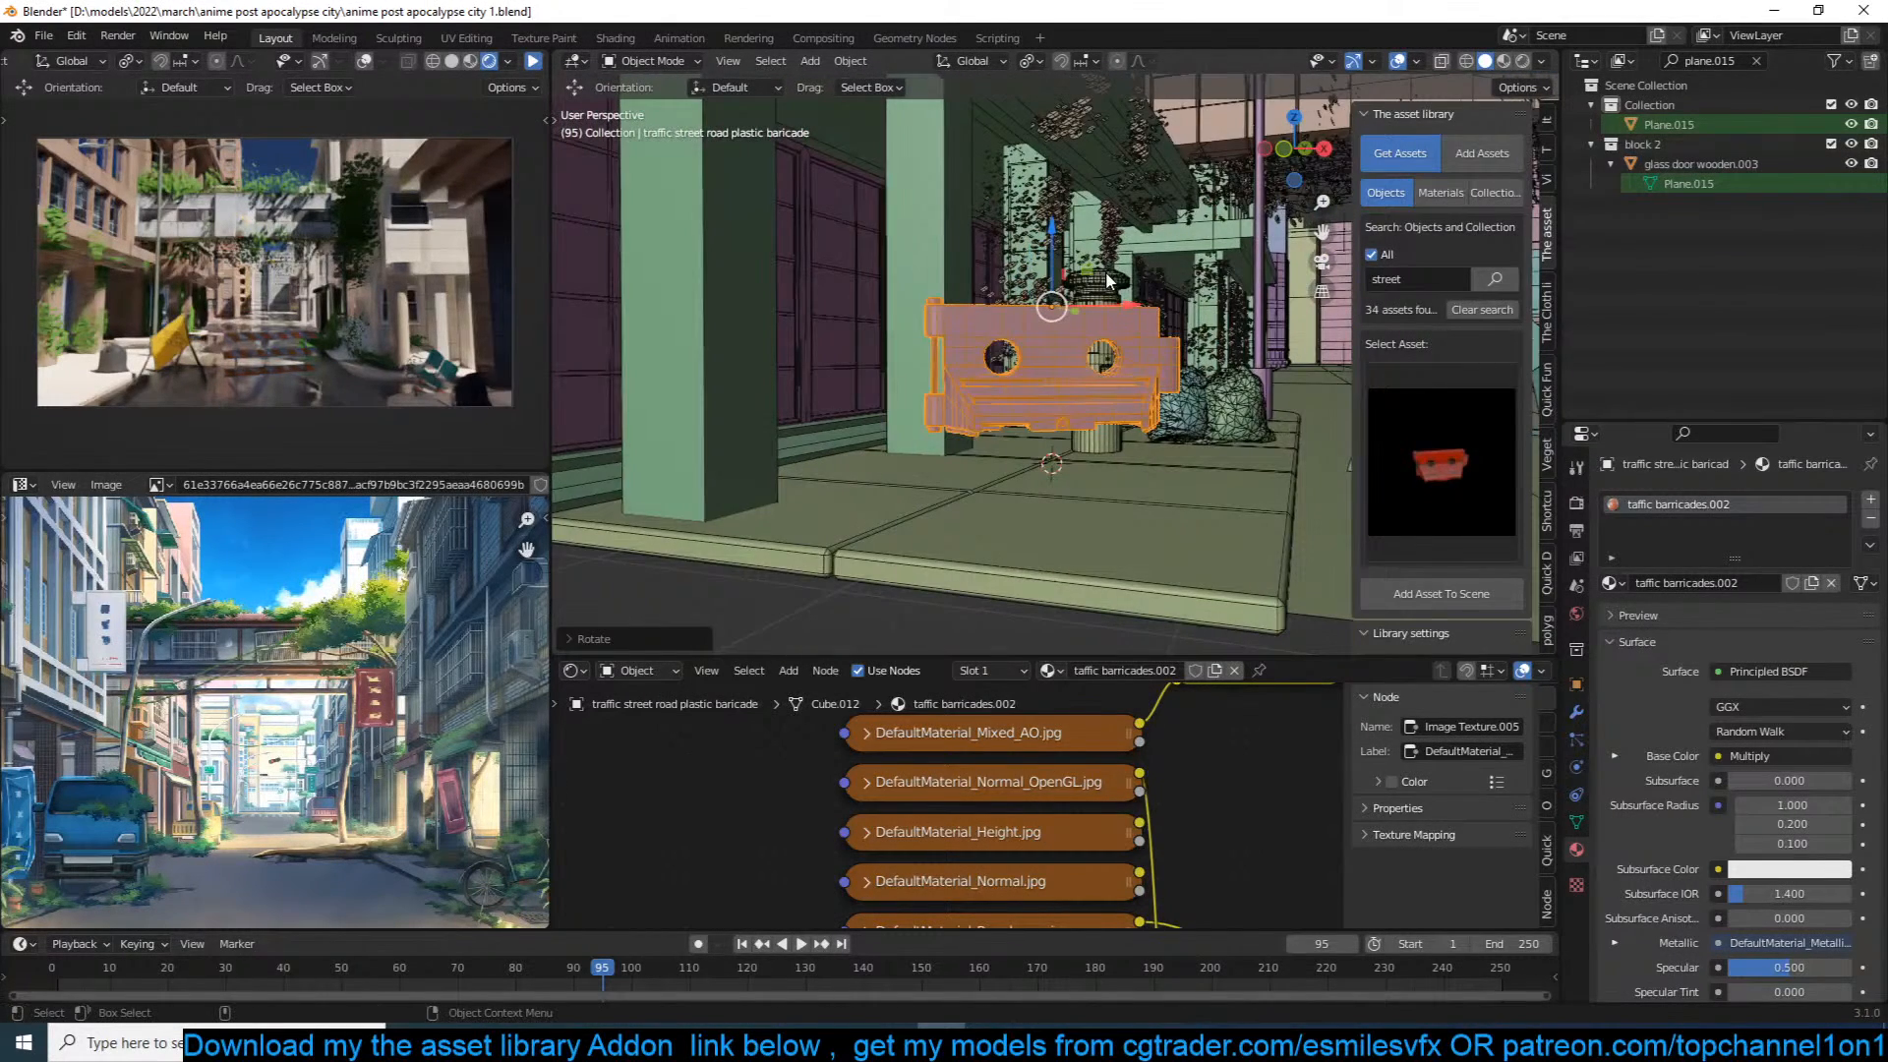
Step: Lower the barricade vertically onto the sidewalk, deselect it and save the file
{"action": "key", "text": "g"}
{"action": "key", "text": "y"}
{"action": "right_click", "coordinate": [1102, 316]}
{"action": "left_click_drag", "start_coordinate": [1050, 233], "coordinate": [1058, 262]}
{"action": "left_click", "coordinate": [1058, 263]}
{"action": "left_click", "coordinate": [1219, 310]}
{"action": "key", "text": "ctrl+s"}
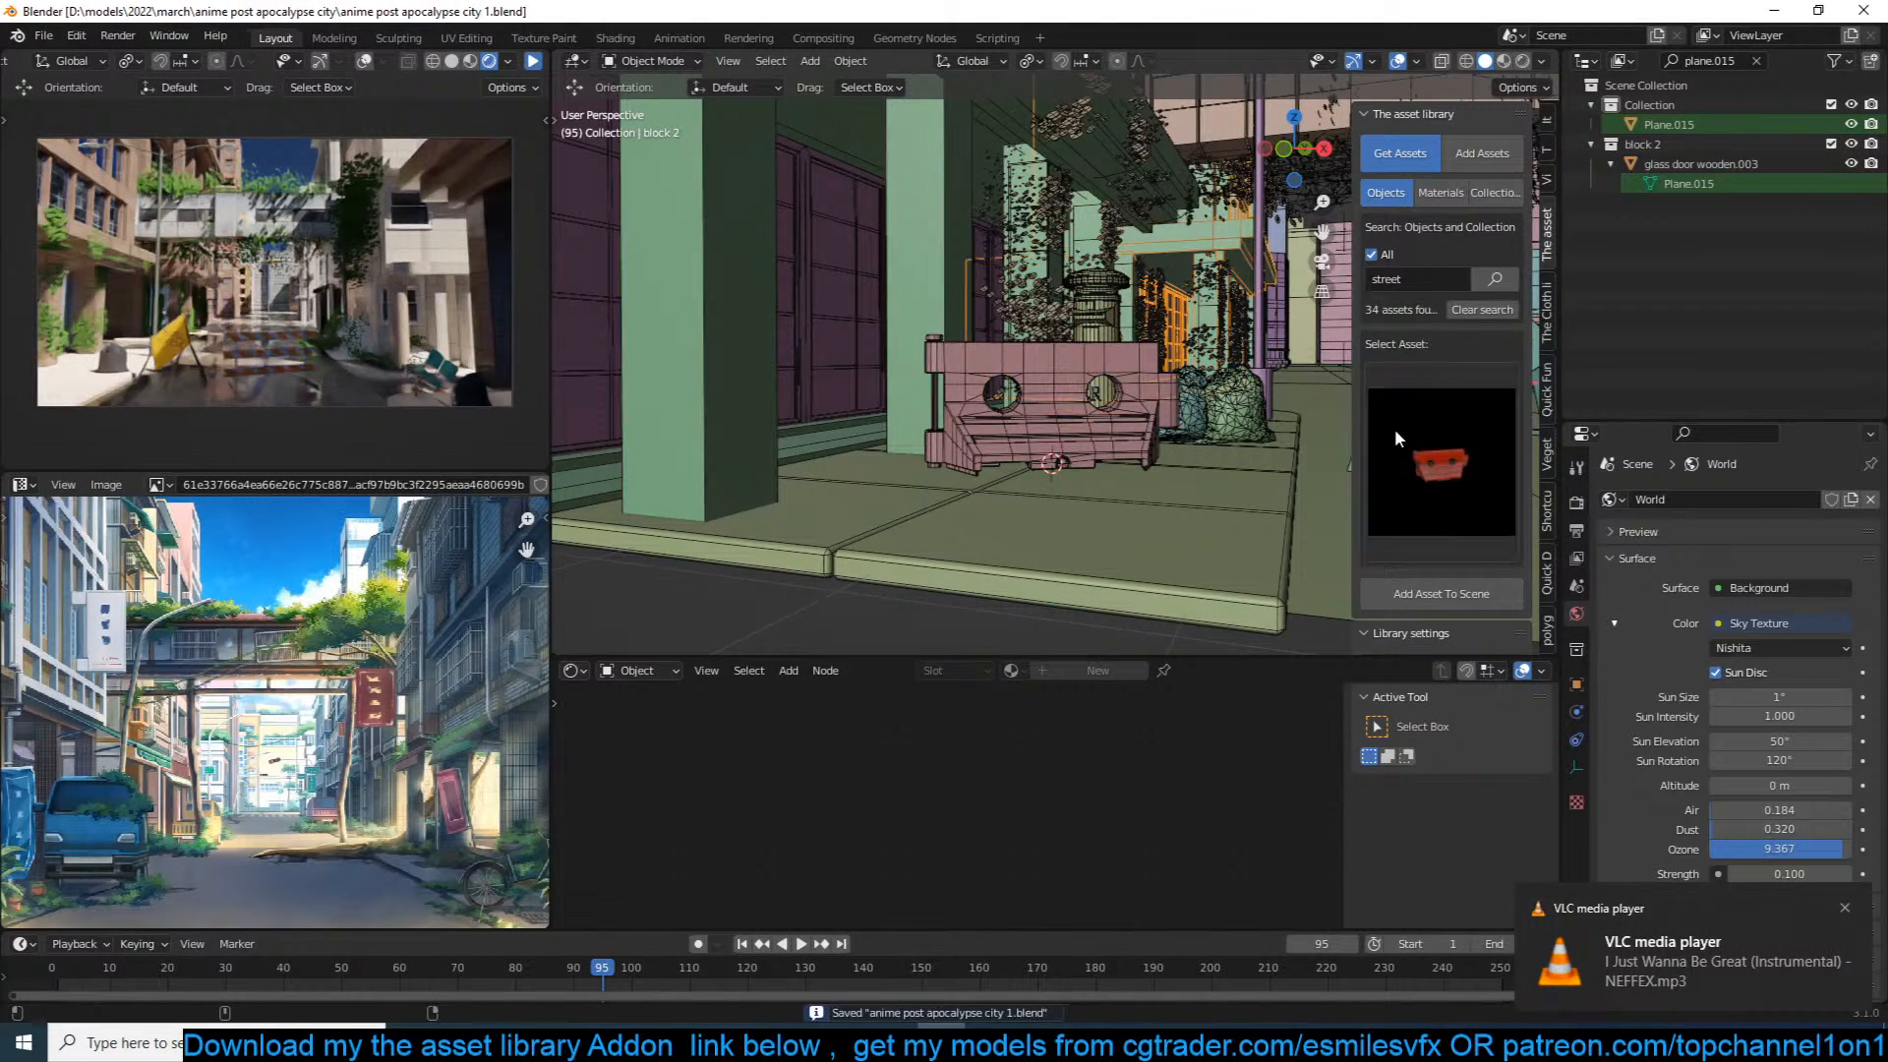
Step: Add the traffic cone asset on the ground in front of the warning sign and resize it
{"action": "left_click", "coordinate": [1396, 437]}
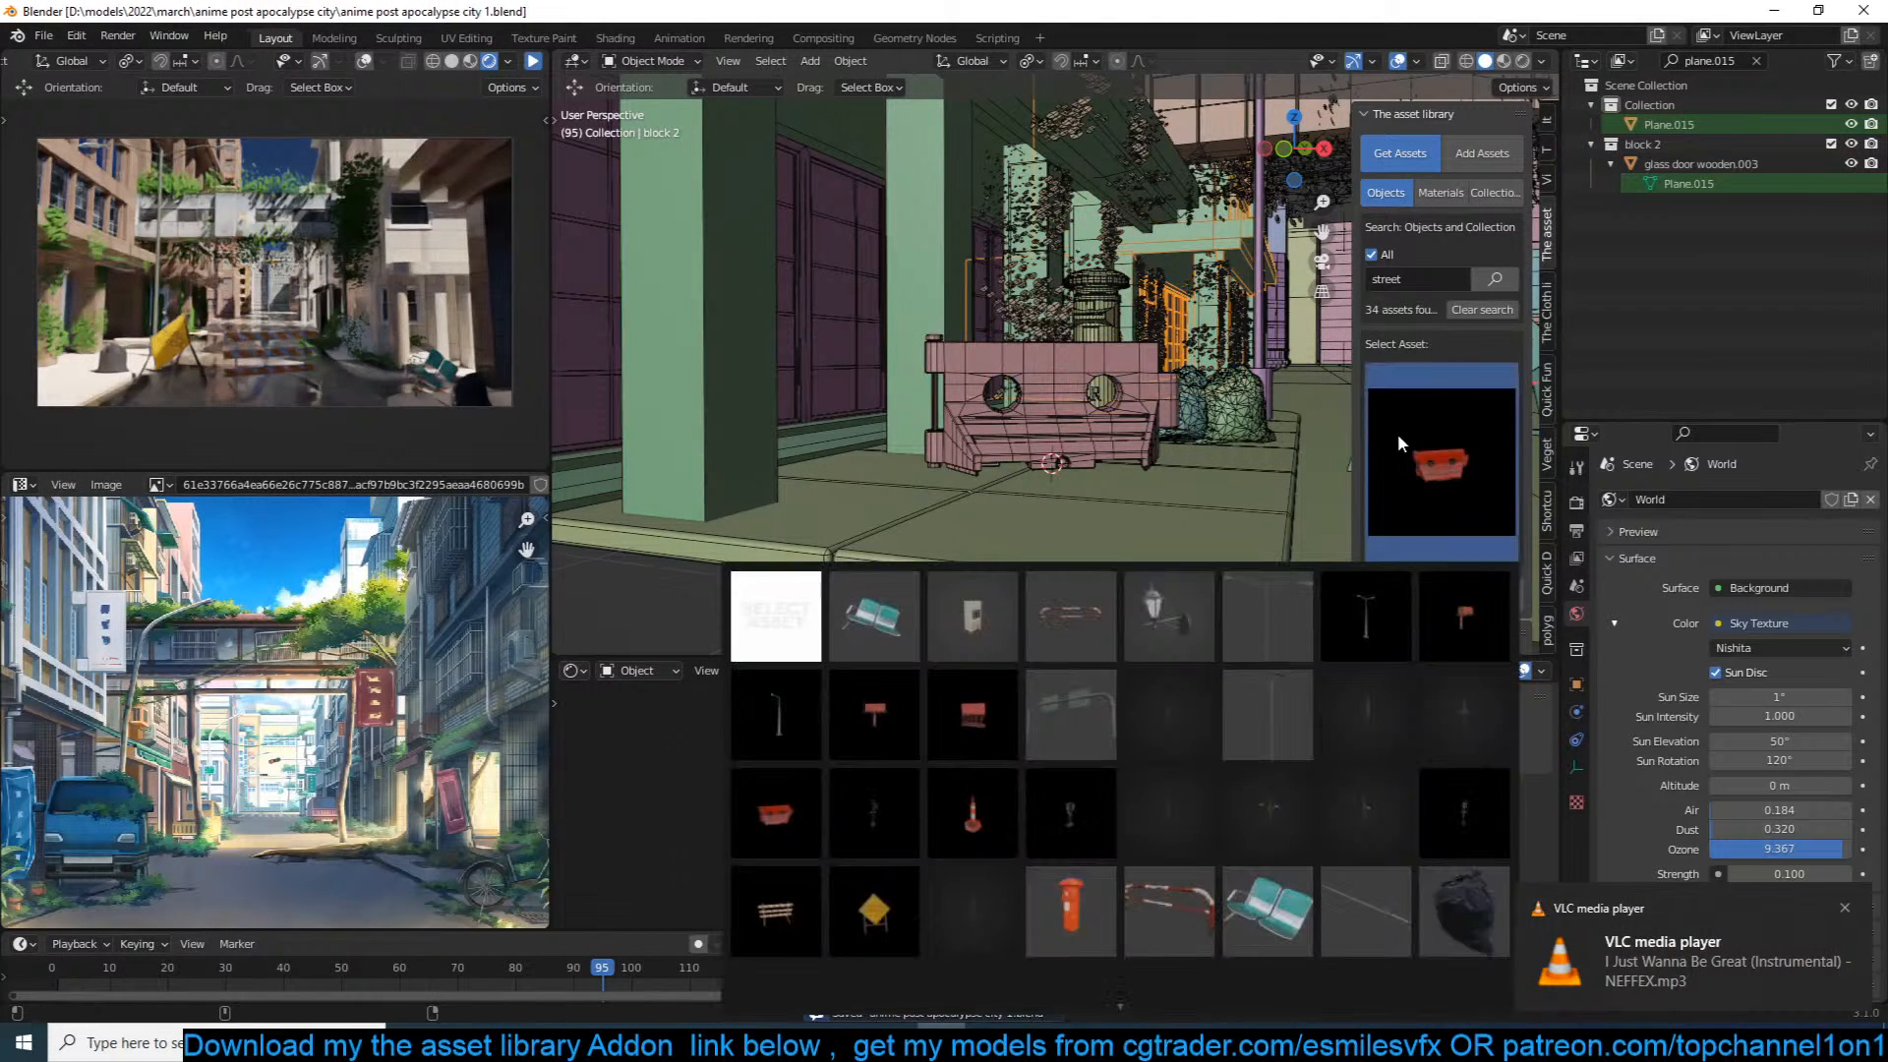
{"action": "left_click", "coordinate": [987, 827]}
{"action": "scroll", "coordinate": [1125, 451], "scroll_direction": "down", "scroll_amount": 3}
{"action": "middle_click_drag", "start_coordinate": [1125, 451], "coordinate": [1008, 488]}
{"action": "scroll", "coordinate": [1008, 489], "scroll_direction": "up", "scroll_amount": 3}
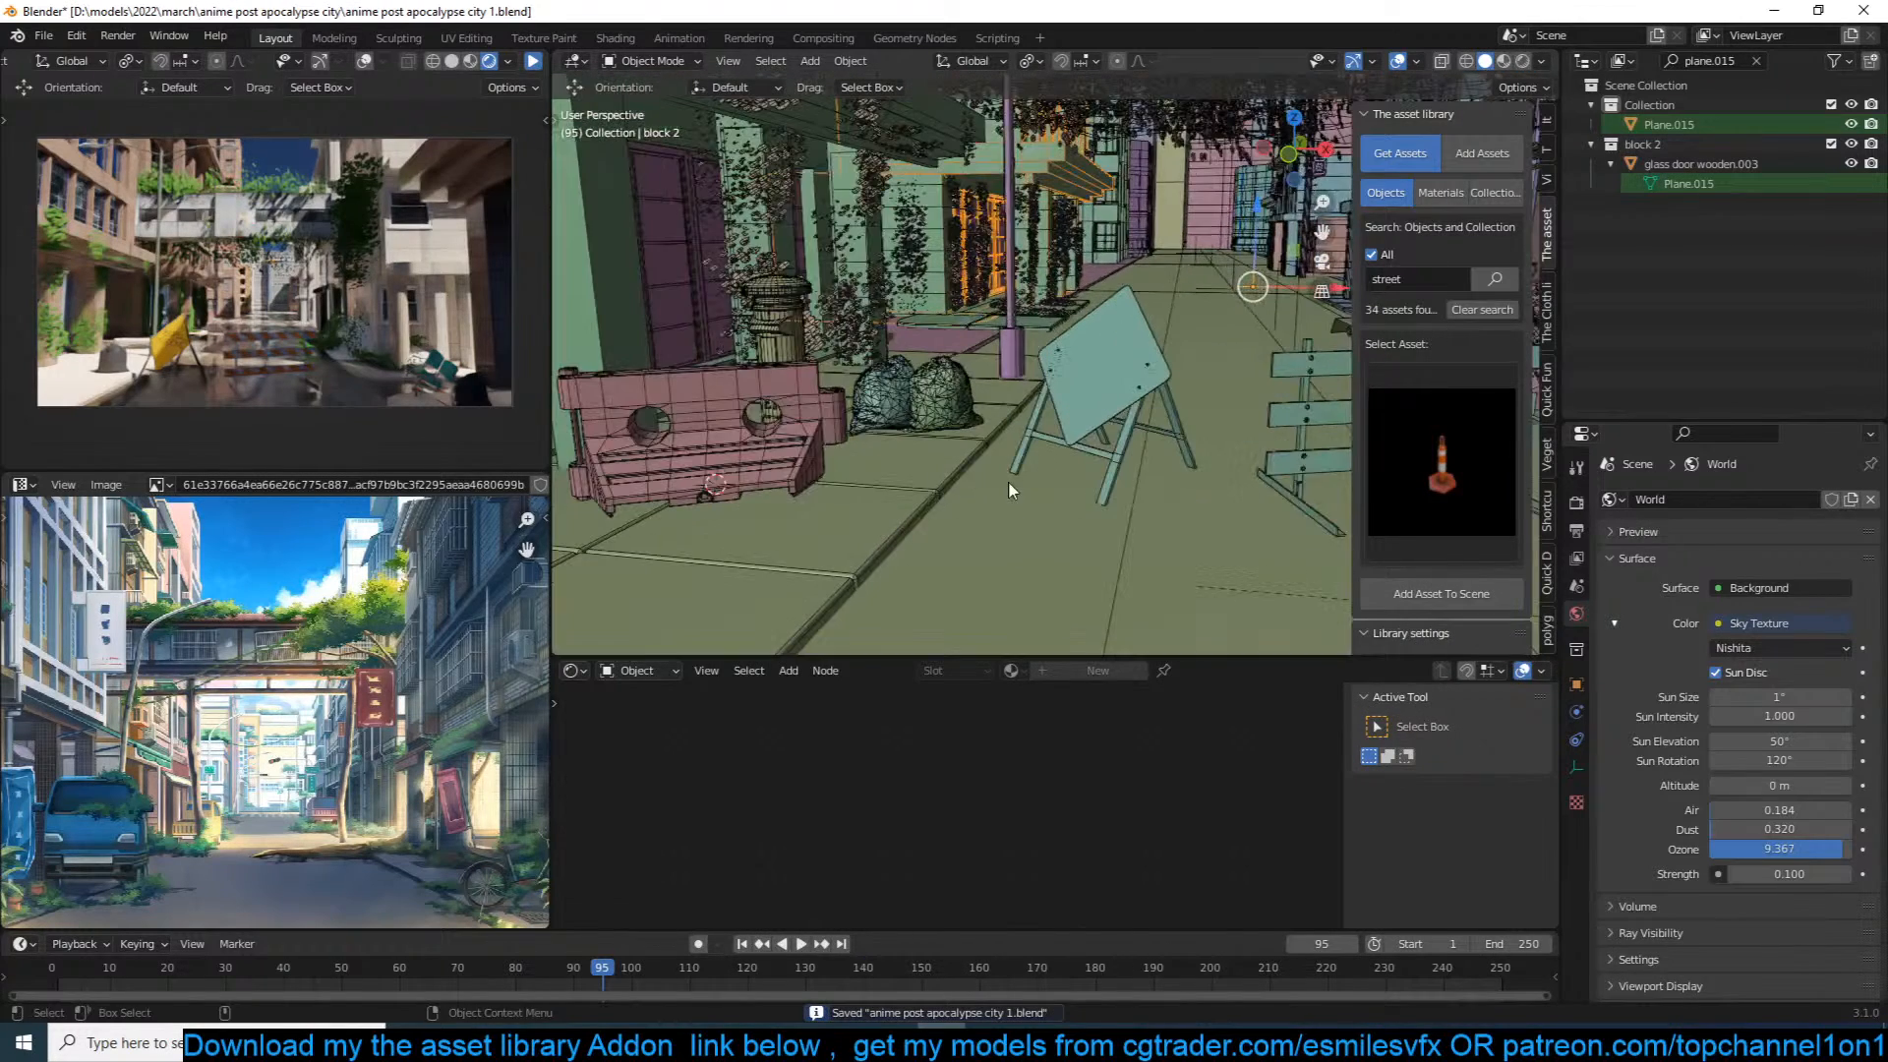
{"action": "left_click", "coordinate": [1438, 593]}
{"action": "key", "text": "s"}
{"action": "left_click", "coordinate": [1050, 465]}
{"action": "key", "text": "s"}
{"action": "left_click", "coordinate": [1170, 431]}
Step: Refine the traffic cone's size, adjust its height along Z so its base rests on the ground, and save the file
{"action": "key", "text": "g"}
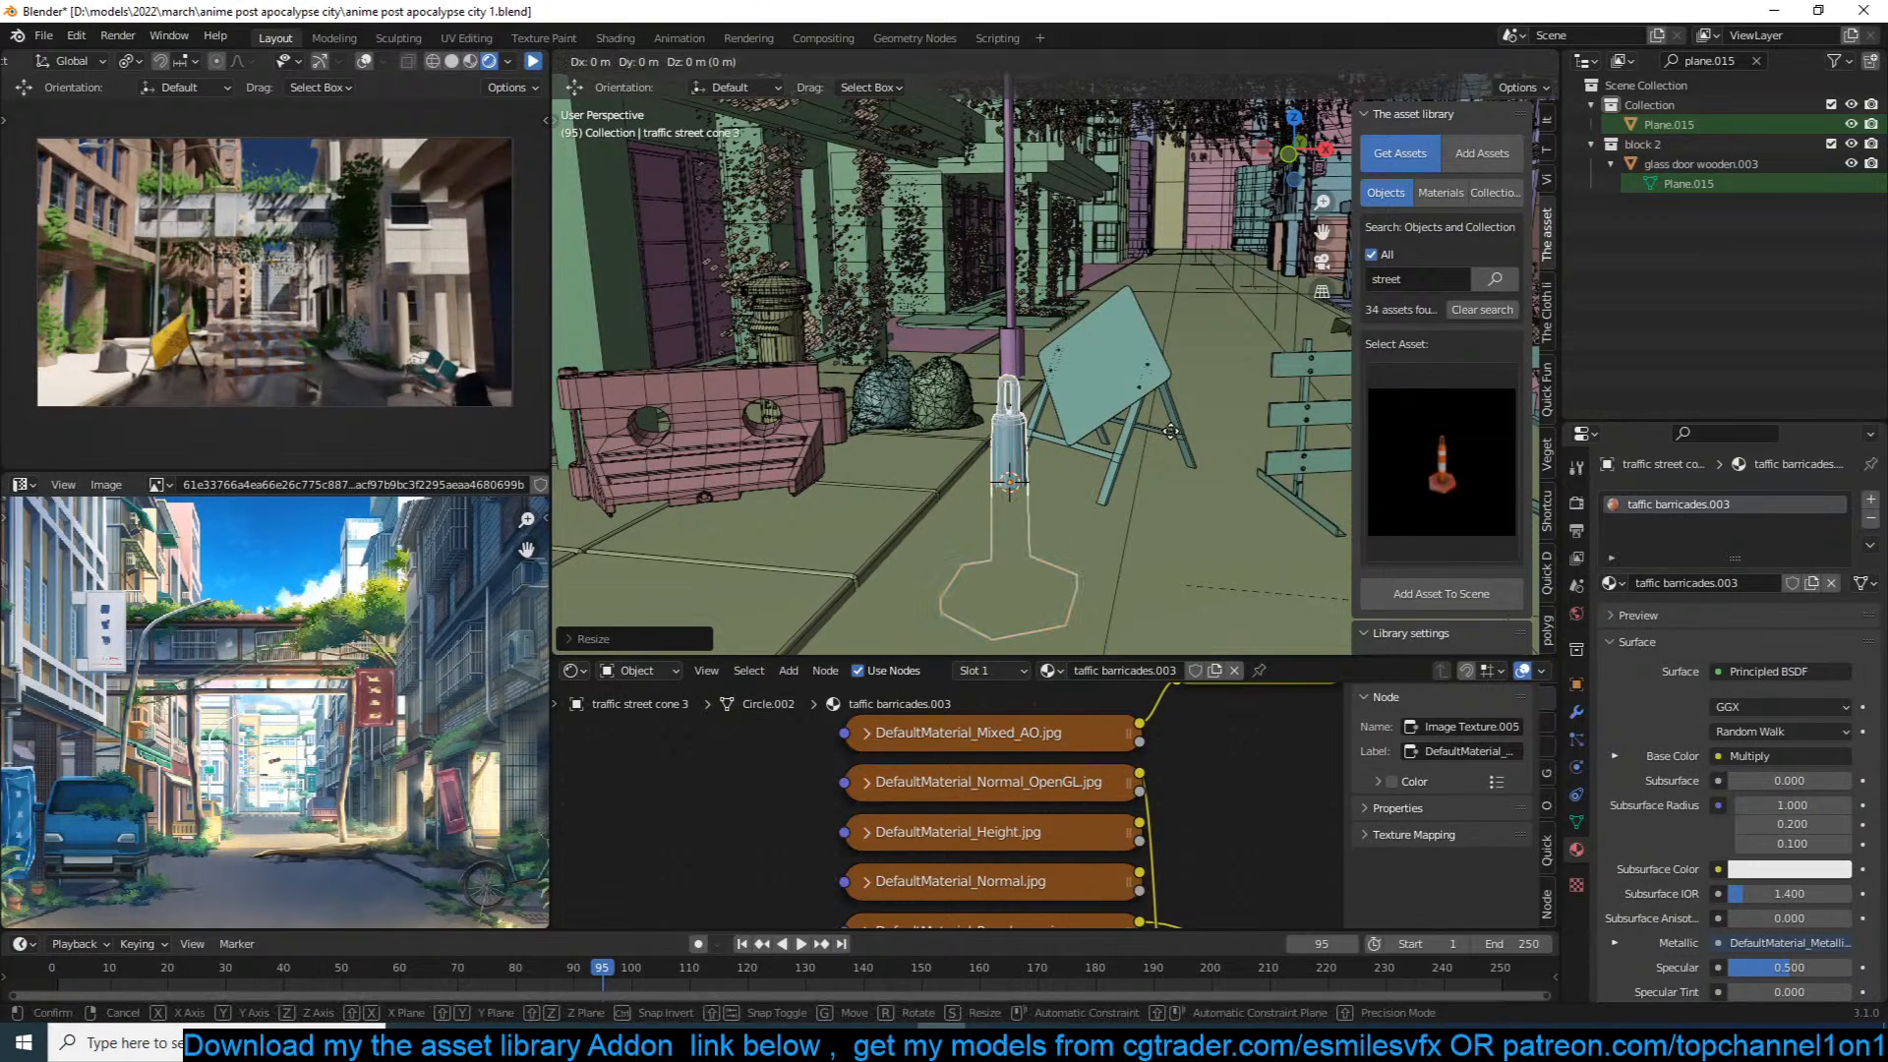
{"action": "left_click", "coordinate": [1244, 312]}
{"action": "key", "text": "s"}
{"action": "left_click", "coordinate": [1219, 334]}
{"action": "key", "text": "g"}
{"action": "key", "text": "z"}
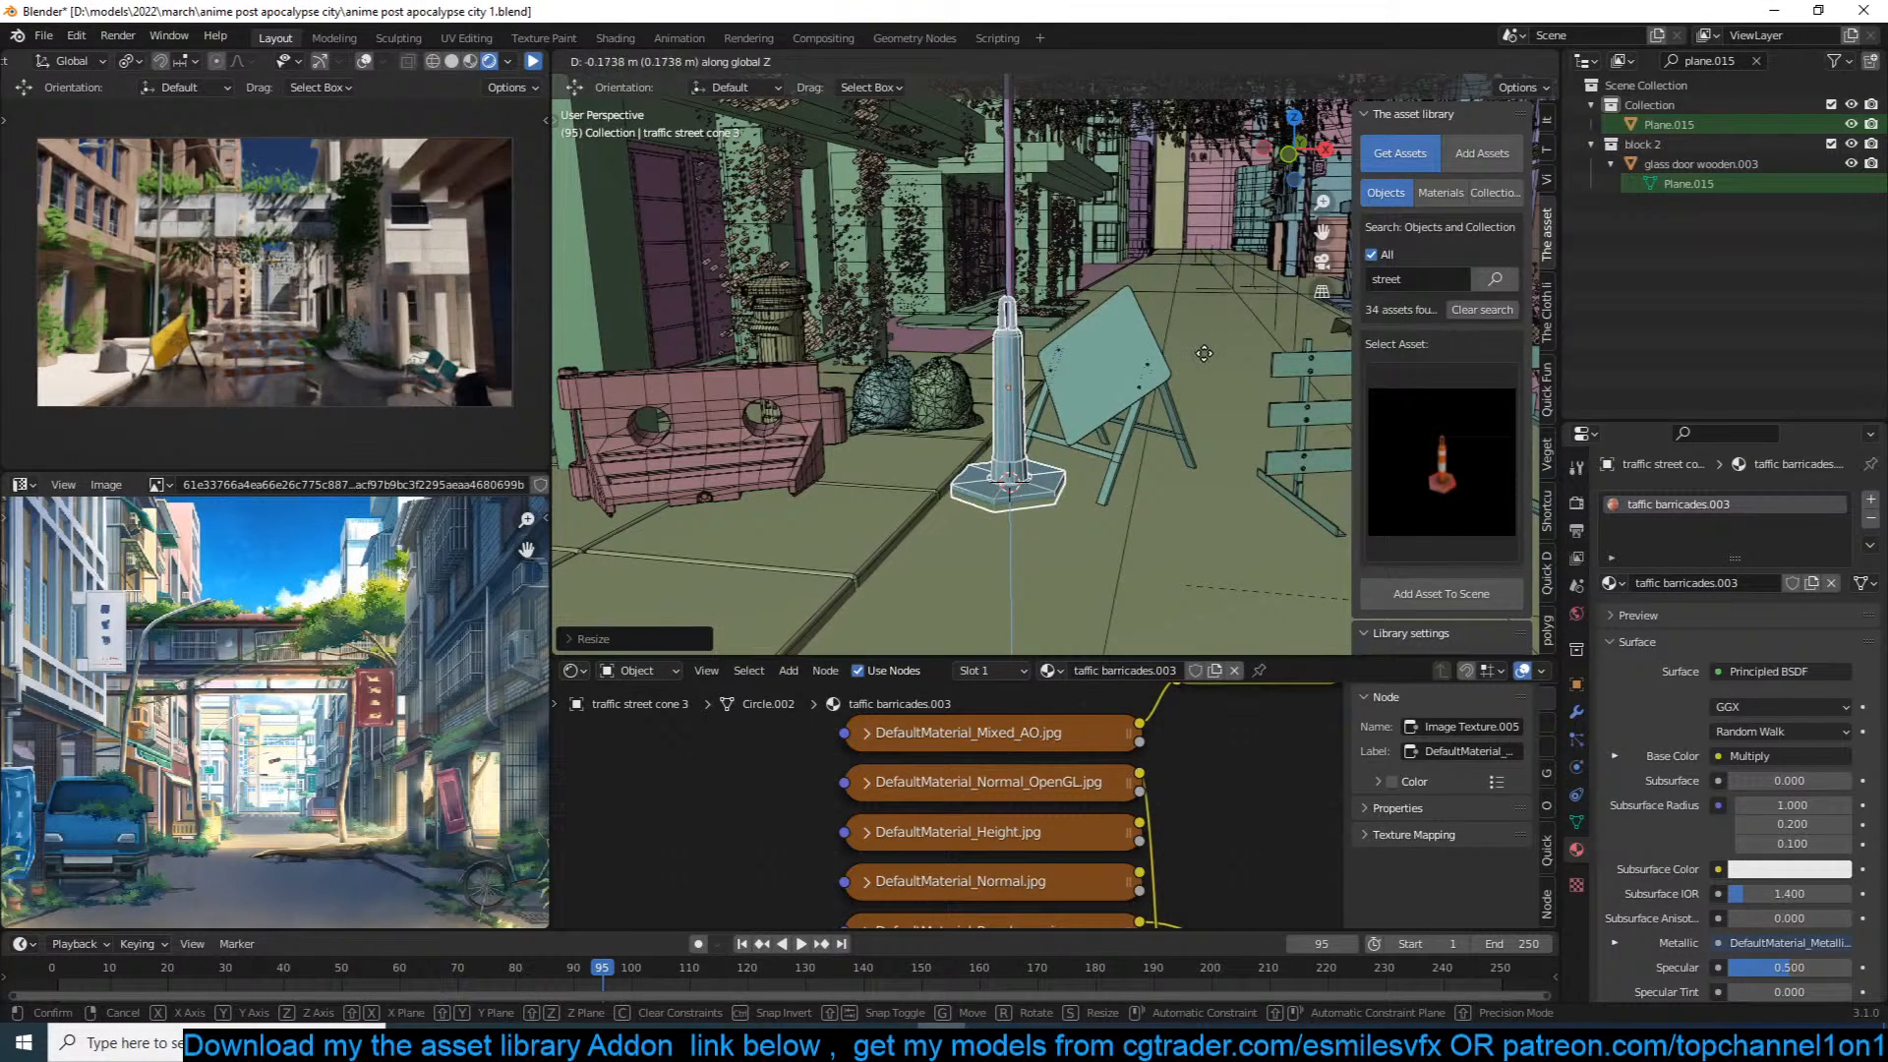
{"action": "left_click", "coordinate": [1206, 346]}
{"action": "middle_click_drag", "start_coordinate": [1205, 346], "coordinate": [1045, 397]}
{"action": "key", "text": "ctrl+s"}
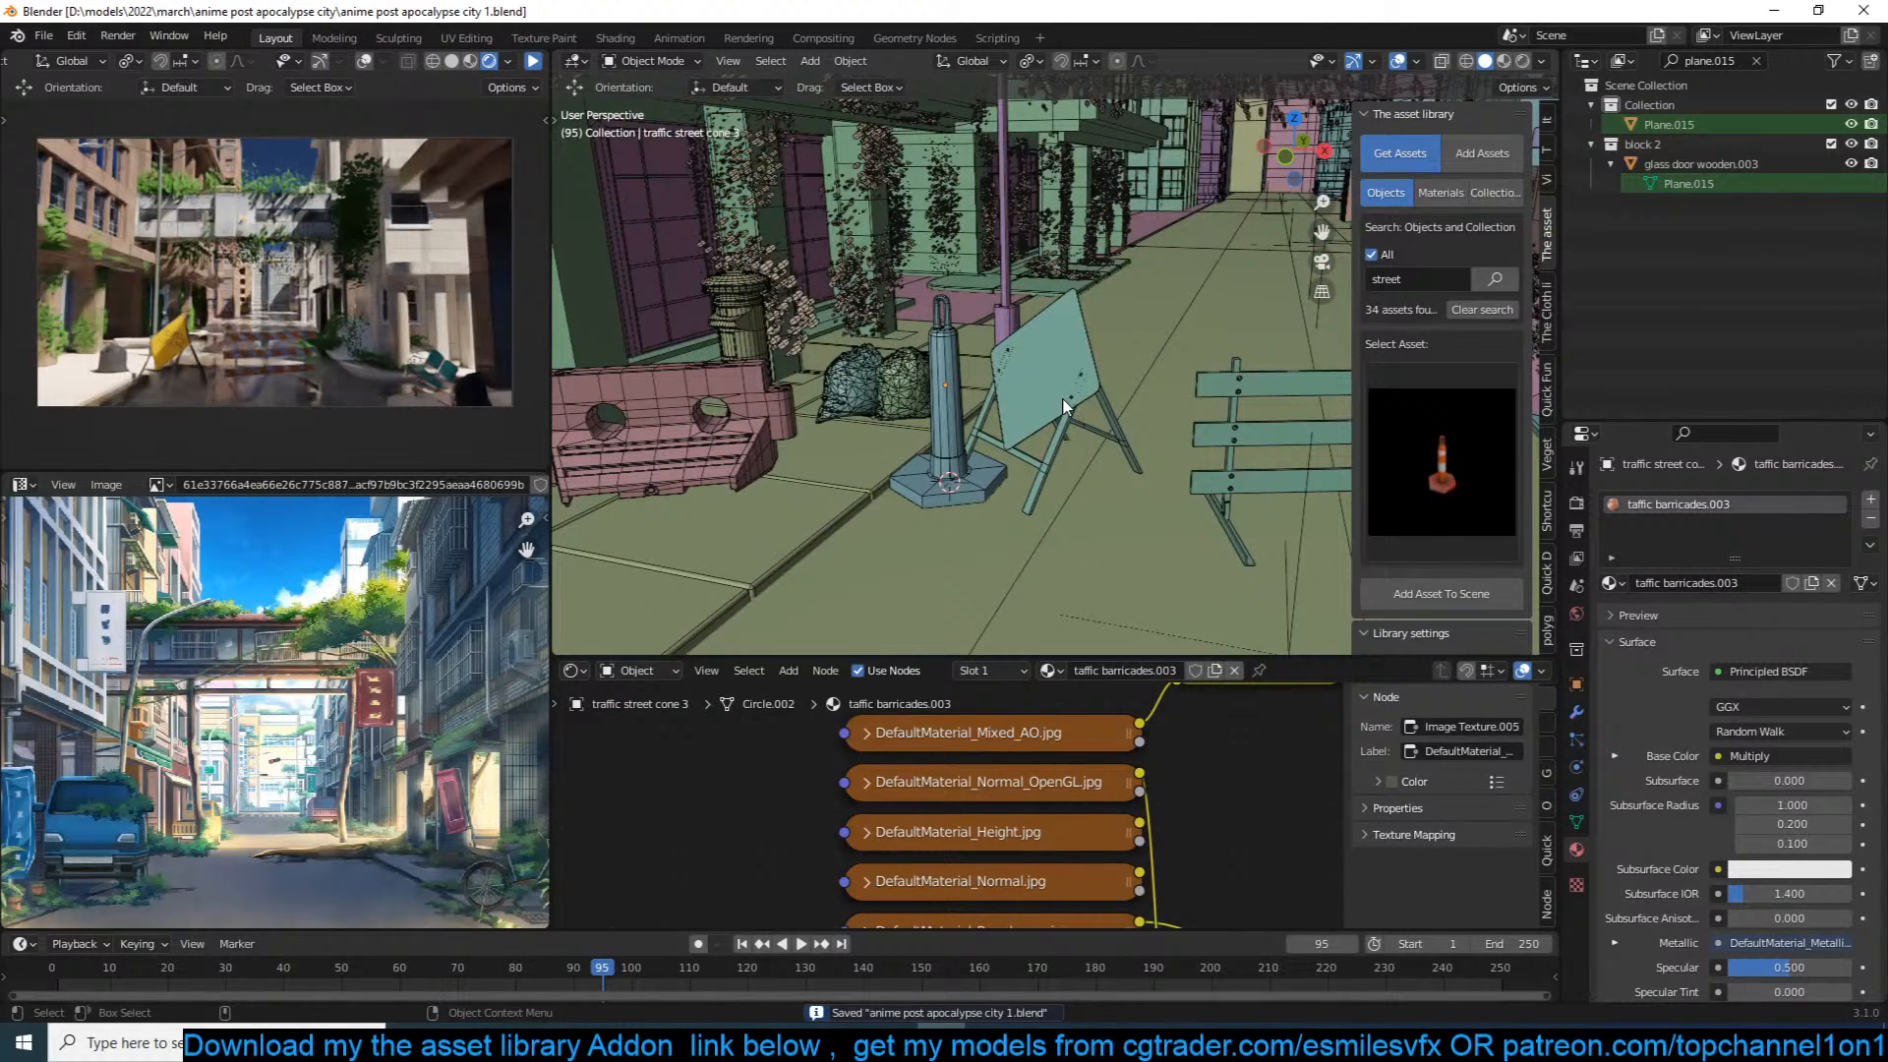
{"action": "middle_click_drag", "start_coordinate": [1062, 364], "coordinate": [983, 295]}
{"action": "key", "text": "ctrl+s"}
{"action": "key", "text": "ctrl+s"}
Step: Lower the distant building behind the overgrown skybridge along the Z axis, judging its height in the camera view
{"action": "left_click", "coordinate": [1481, 445]}
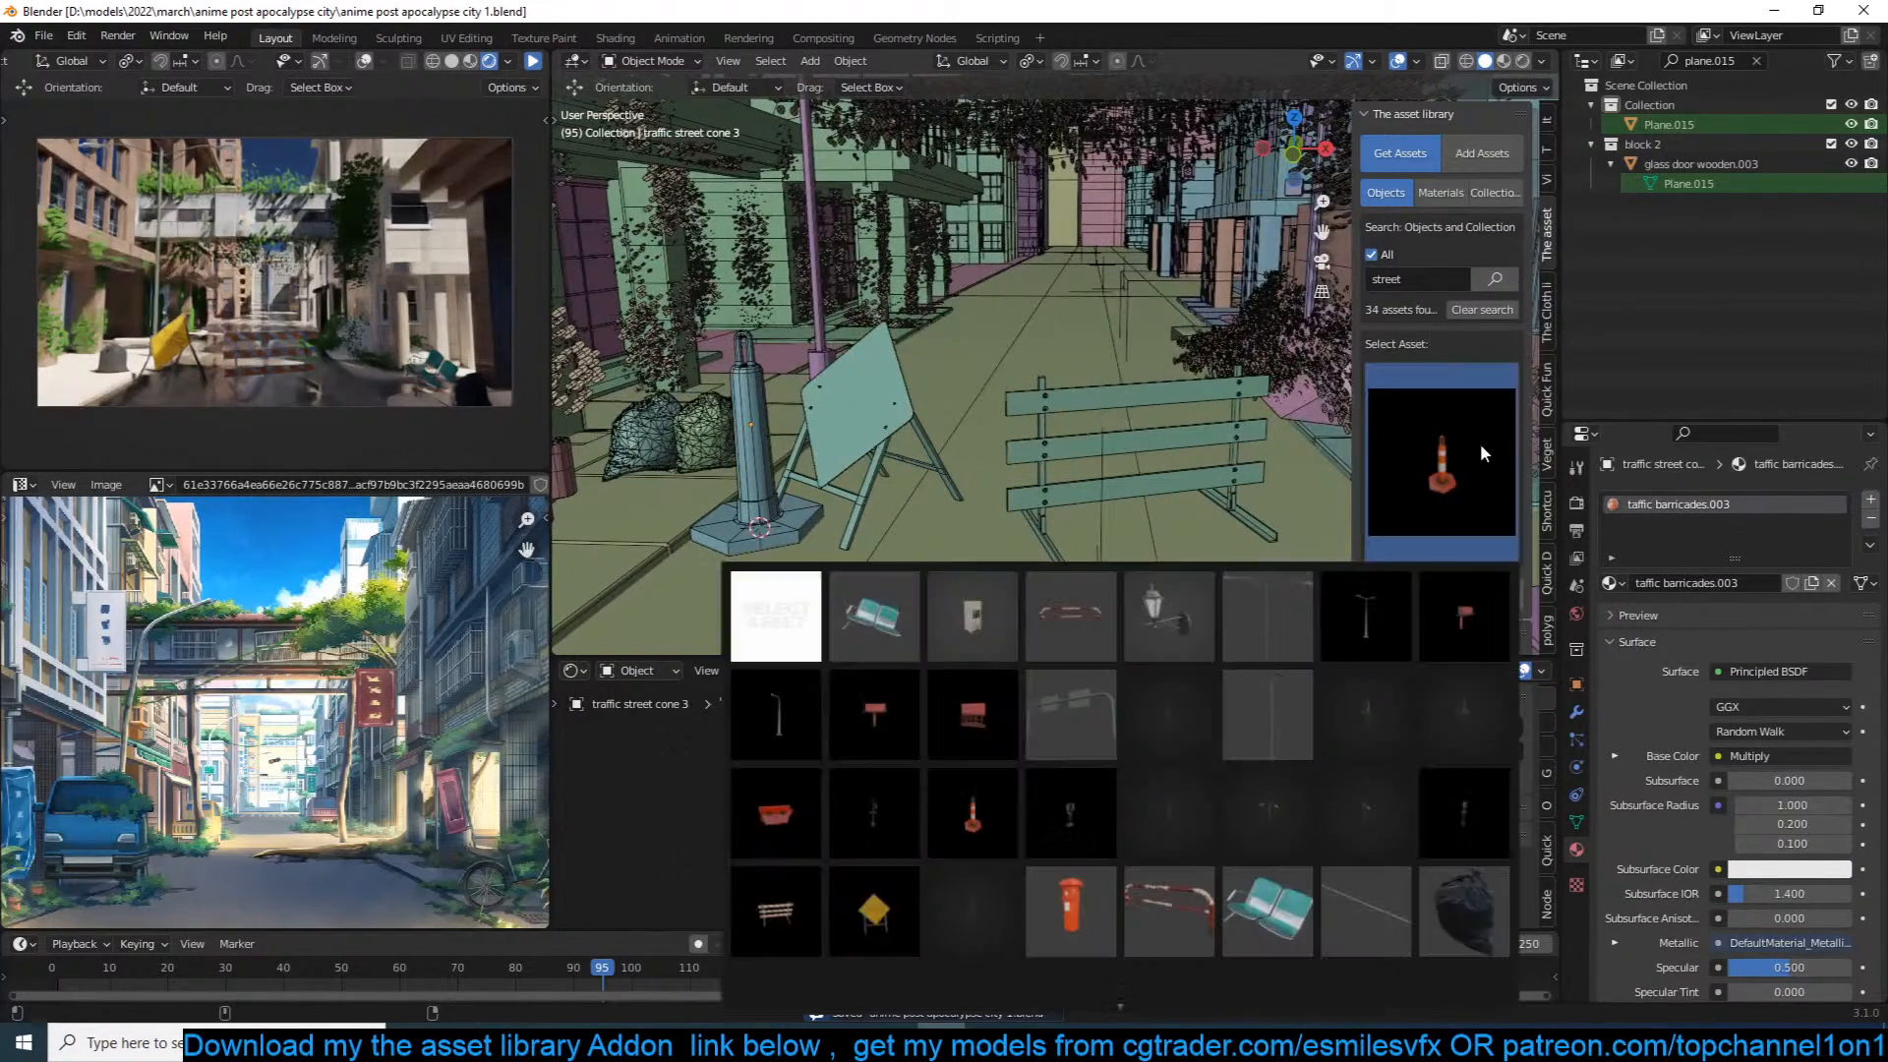
{"action": "left_click", "coordinate": [1502, 611]}
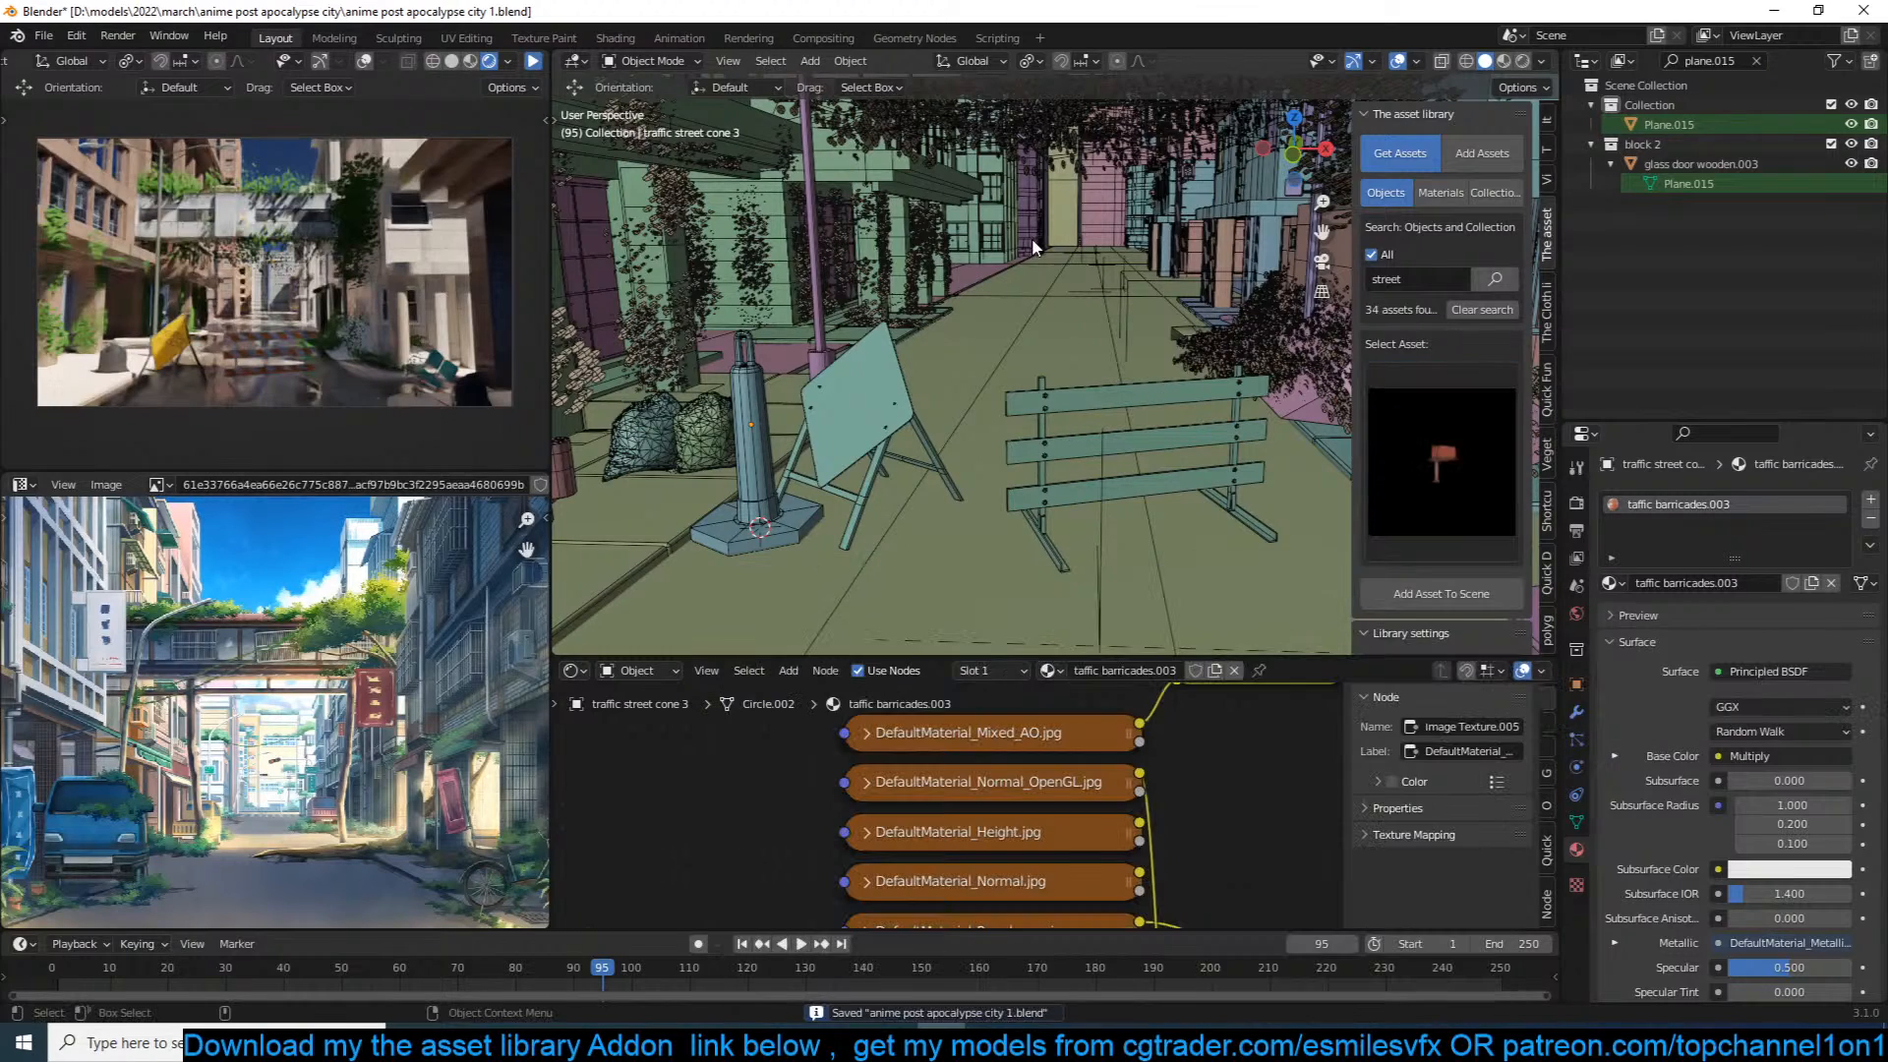
{"action": "middle_click_drag", "start_coordinate": [1032, 238], "coordinate": [1025, 562], "text": "shift"}
{"action": "scroll", "coordinate": [1040, 237], "scroll_direction": "down", "scroll_amount": 6}
{"action": "scroll", "coordinate": [1040, 238], "scroll_direction": "down", "scroll_amount": 3}
{"action": "middle_click_drag", "start_coordinate": [1040, 238], "coordinate": [1042, 407], "text": "shift"}
{"action": "scroll", "coordinate": [1036, 407], "scroll_direction": "up", "scroll_amount": 3}
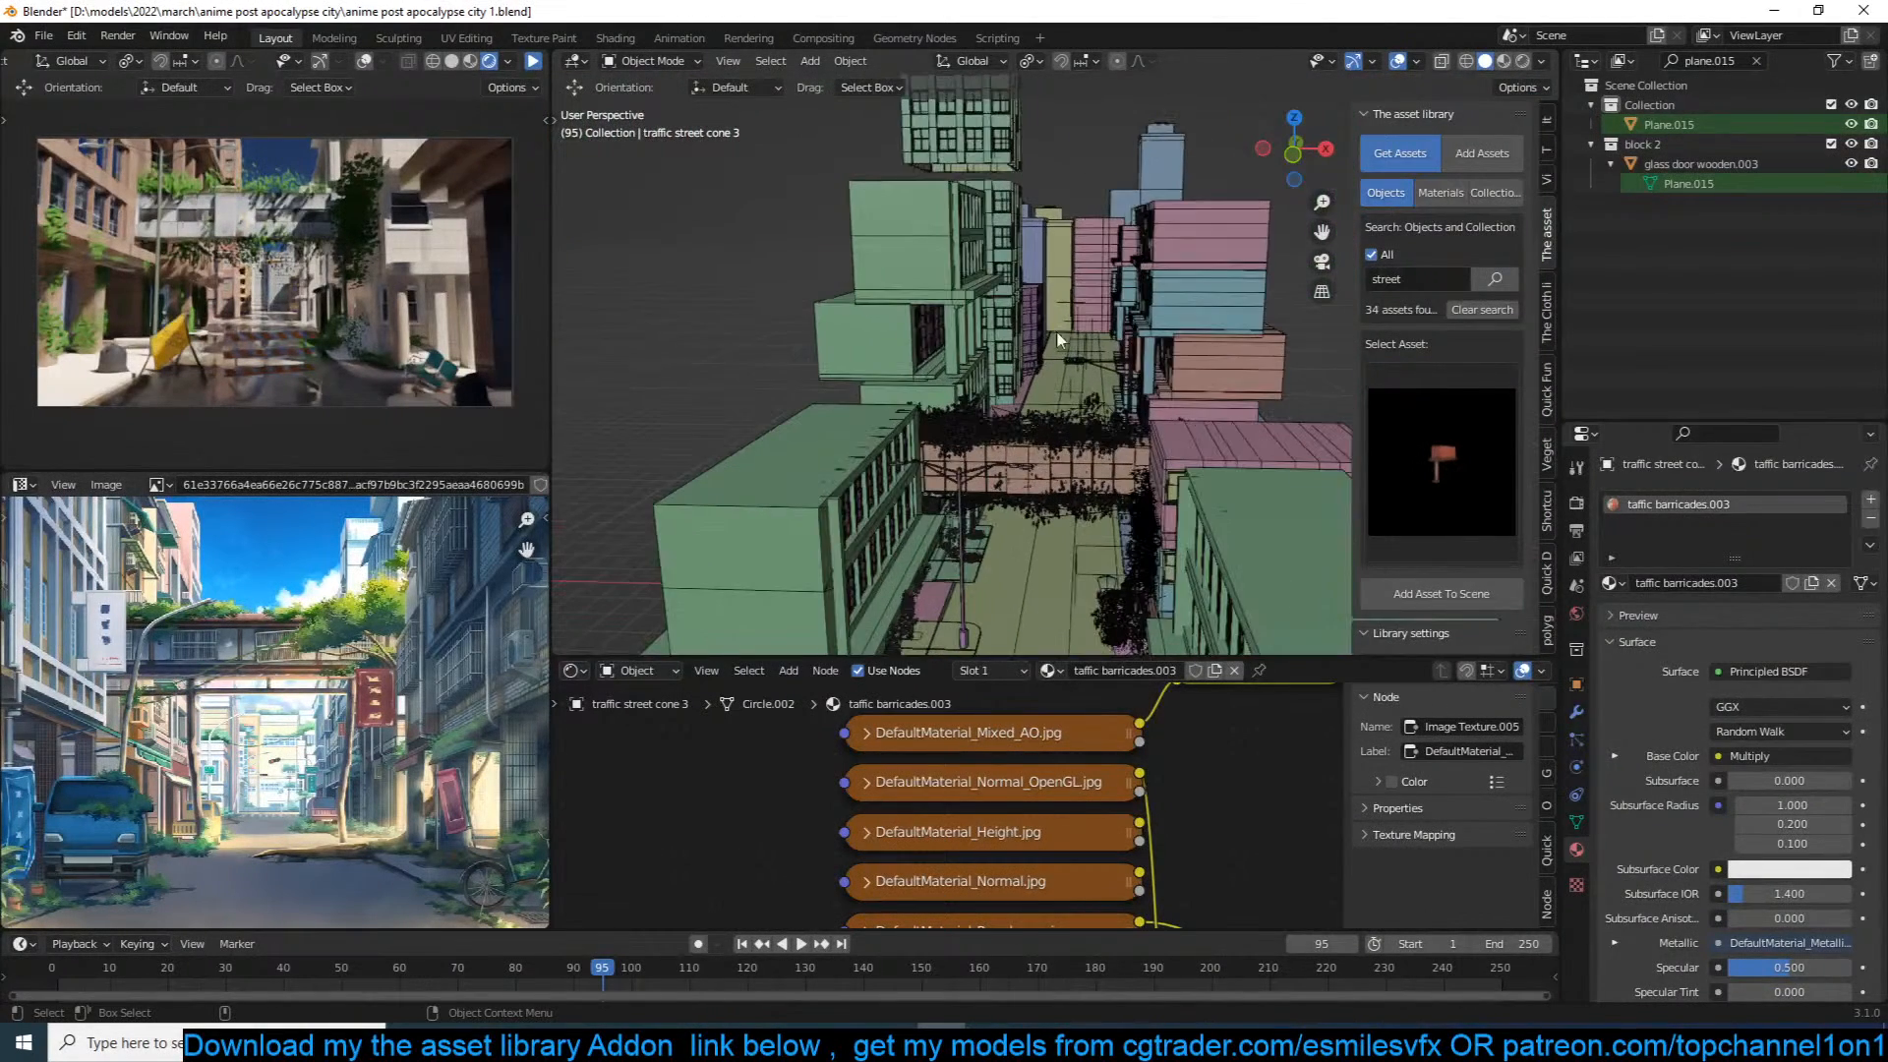
{"action": "left_click", "coordinate": [1005, 125]}
{"action": "key", "text": "KP_0"}
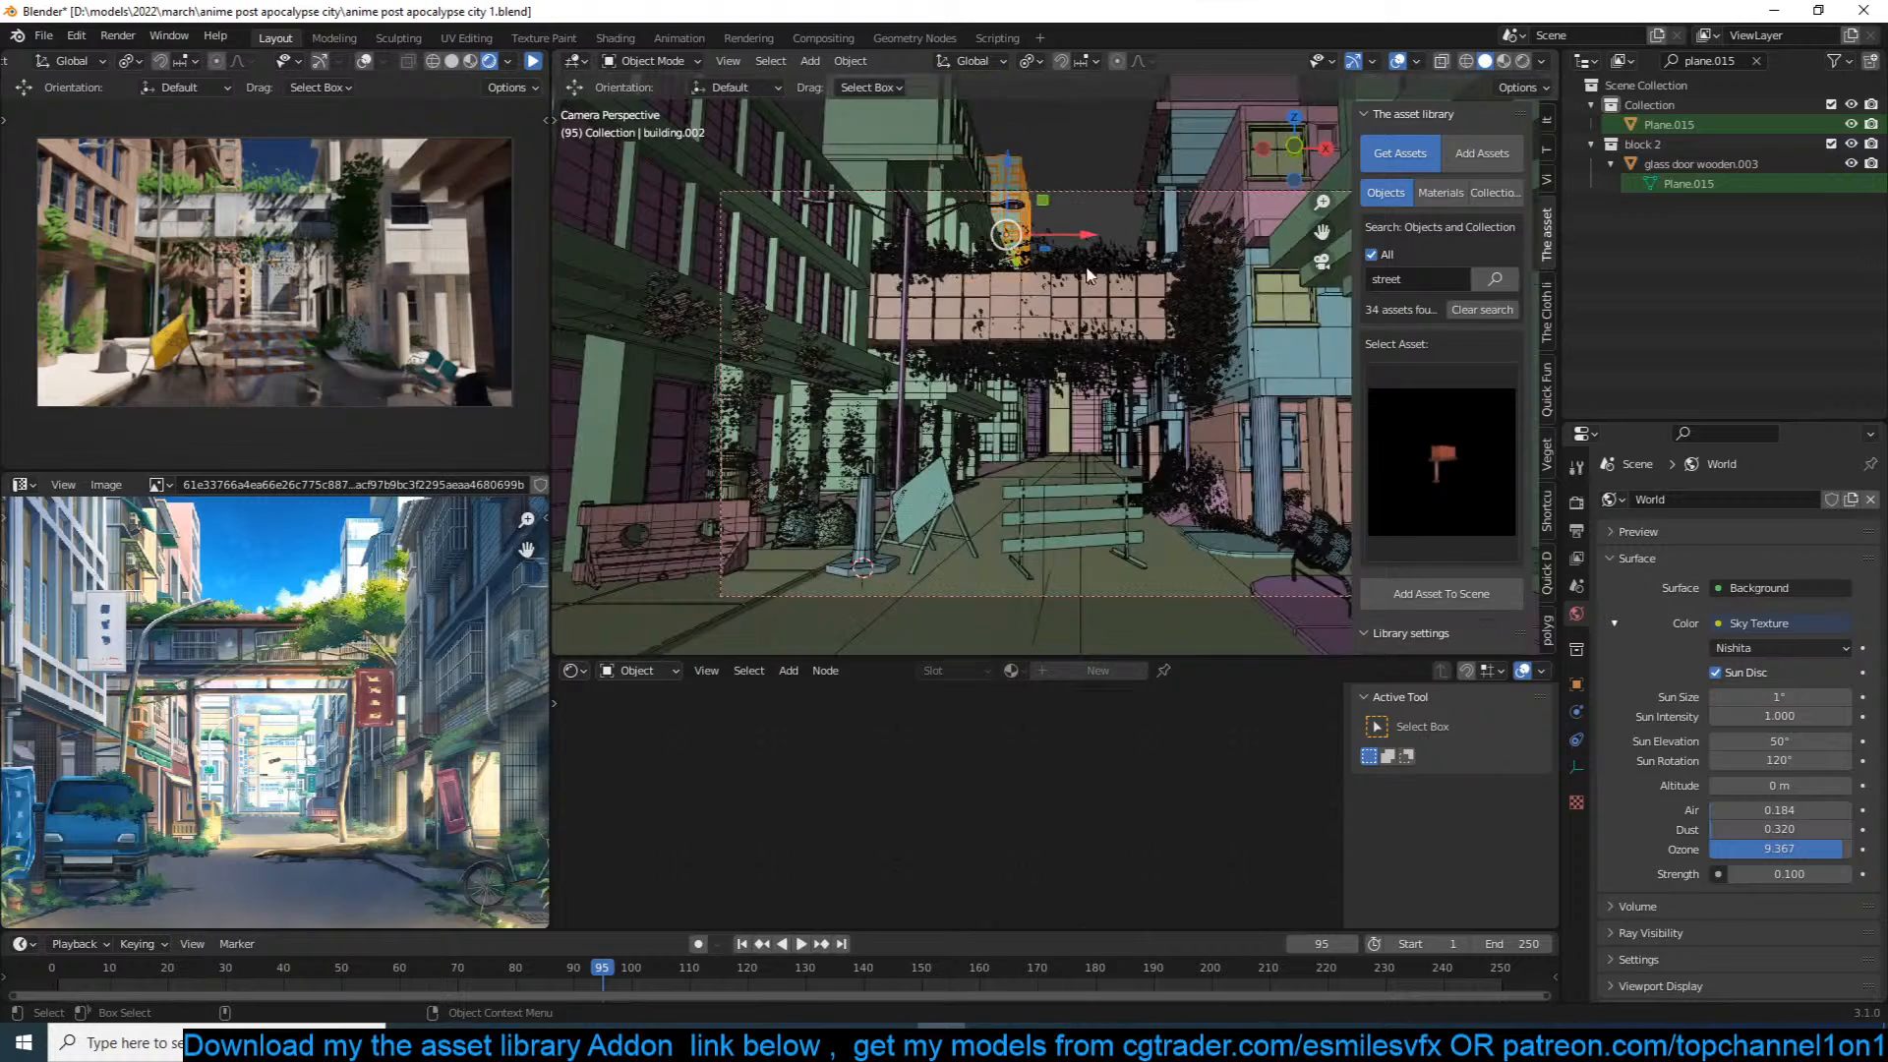
{"action": "scroll", "coordinate": [1105, 235], "scroll_direction": "up", "scroll_amount": 3}
{"action": "key", "text": "g"}
{"action": "key", "text": "z"}
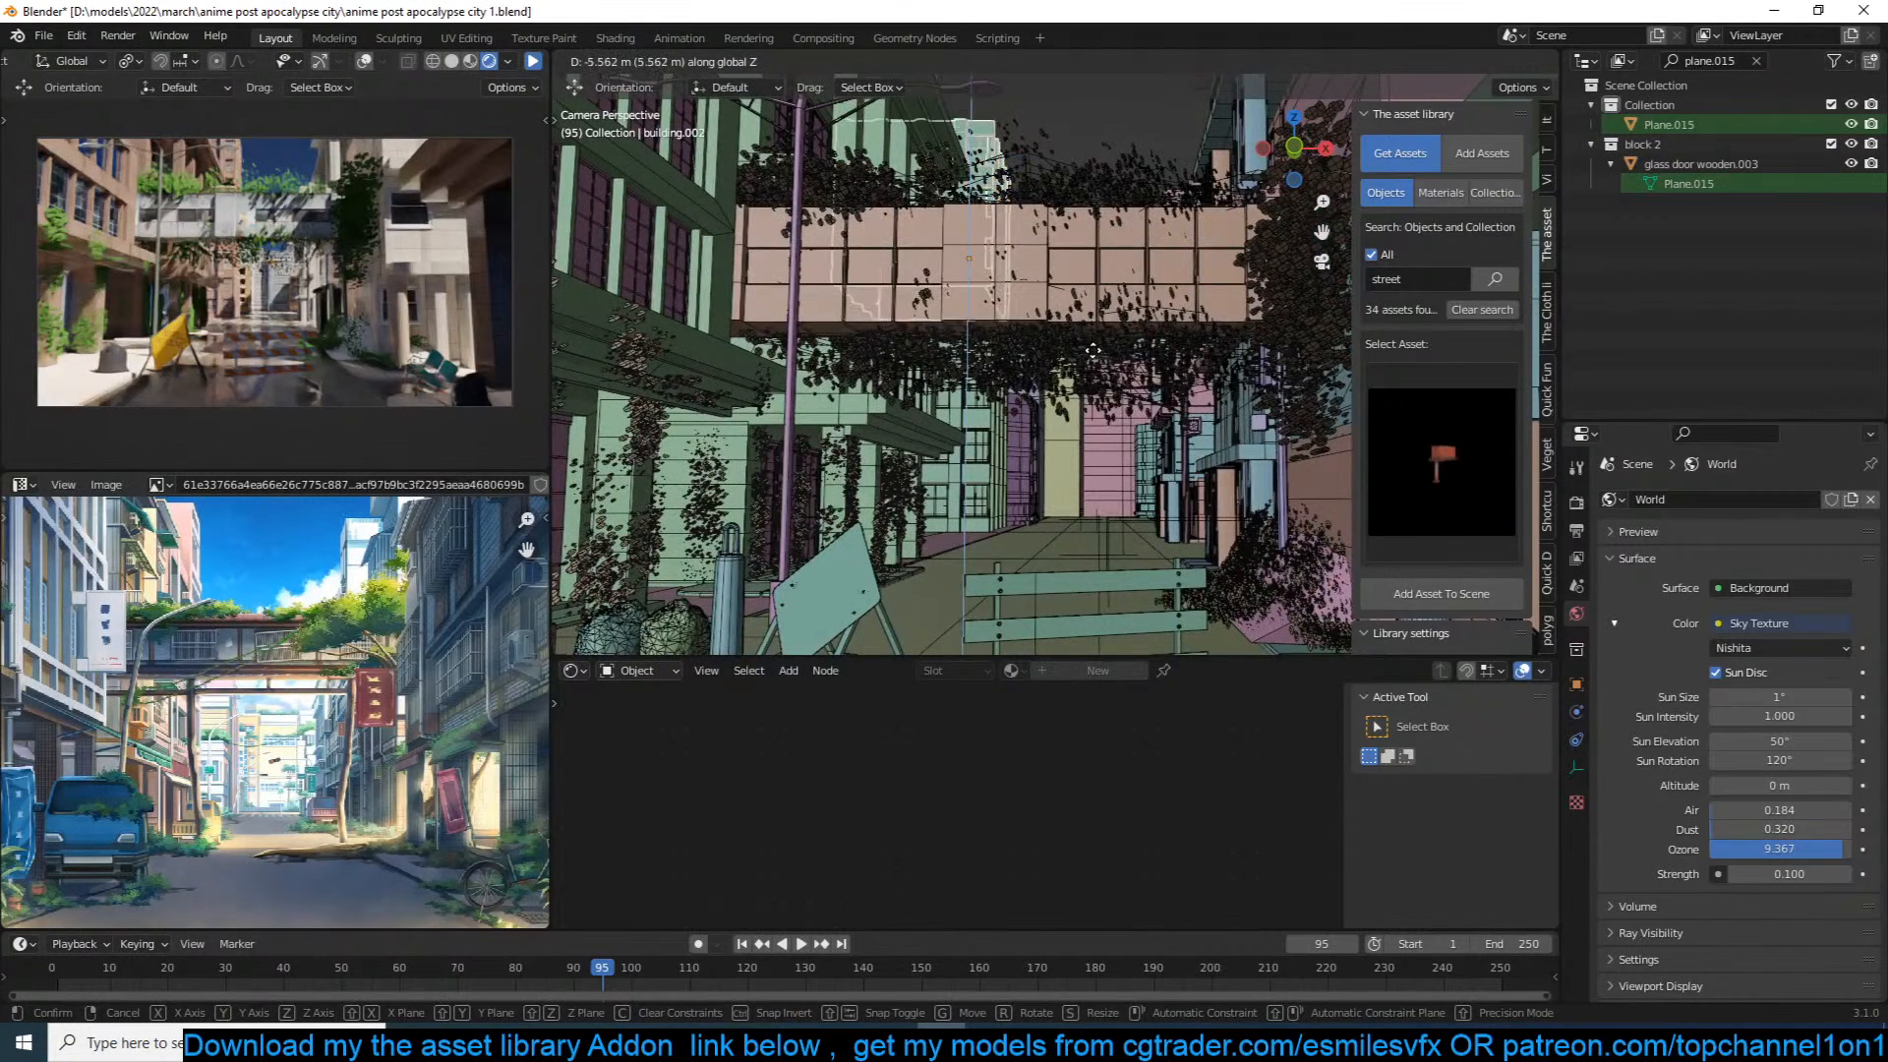
{"action": "left_click", "coordinate": [1122, 366]}
Step: Add the city street billboard asset on the rooftop of the distant building
{"action": "left_click", "coordinate": [1404, 480]}
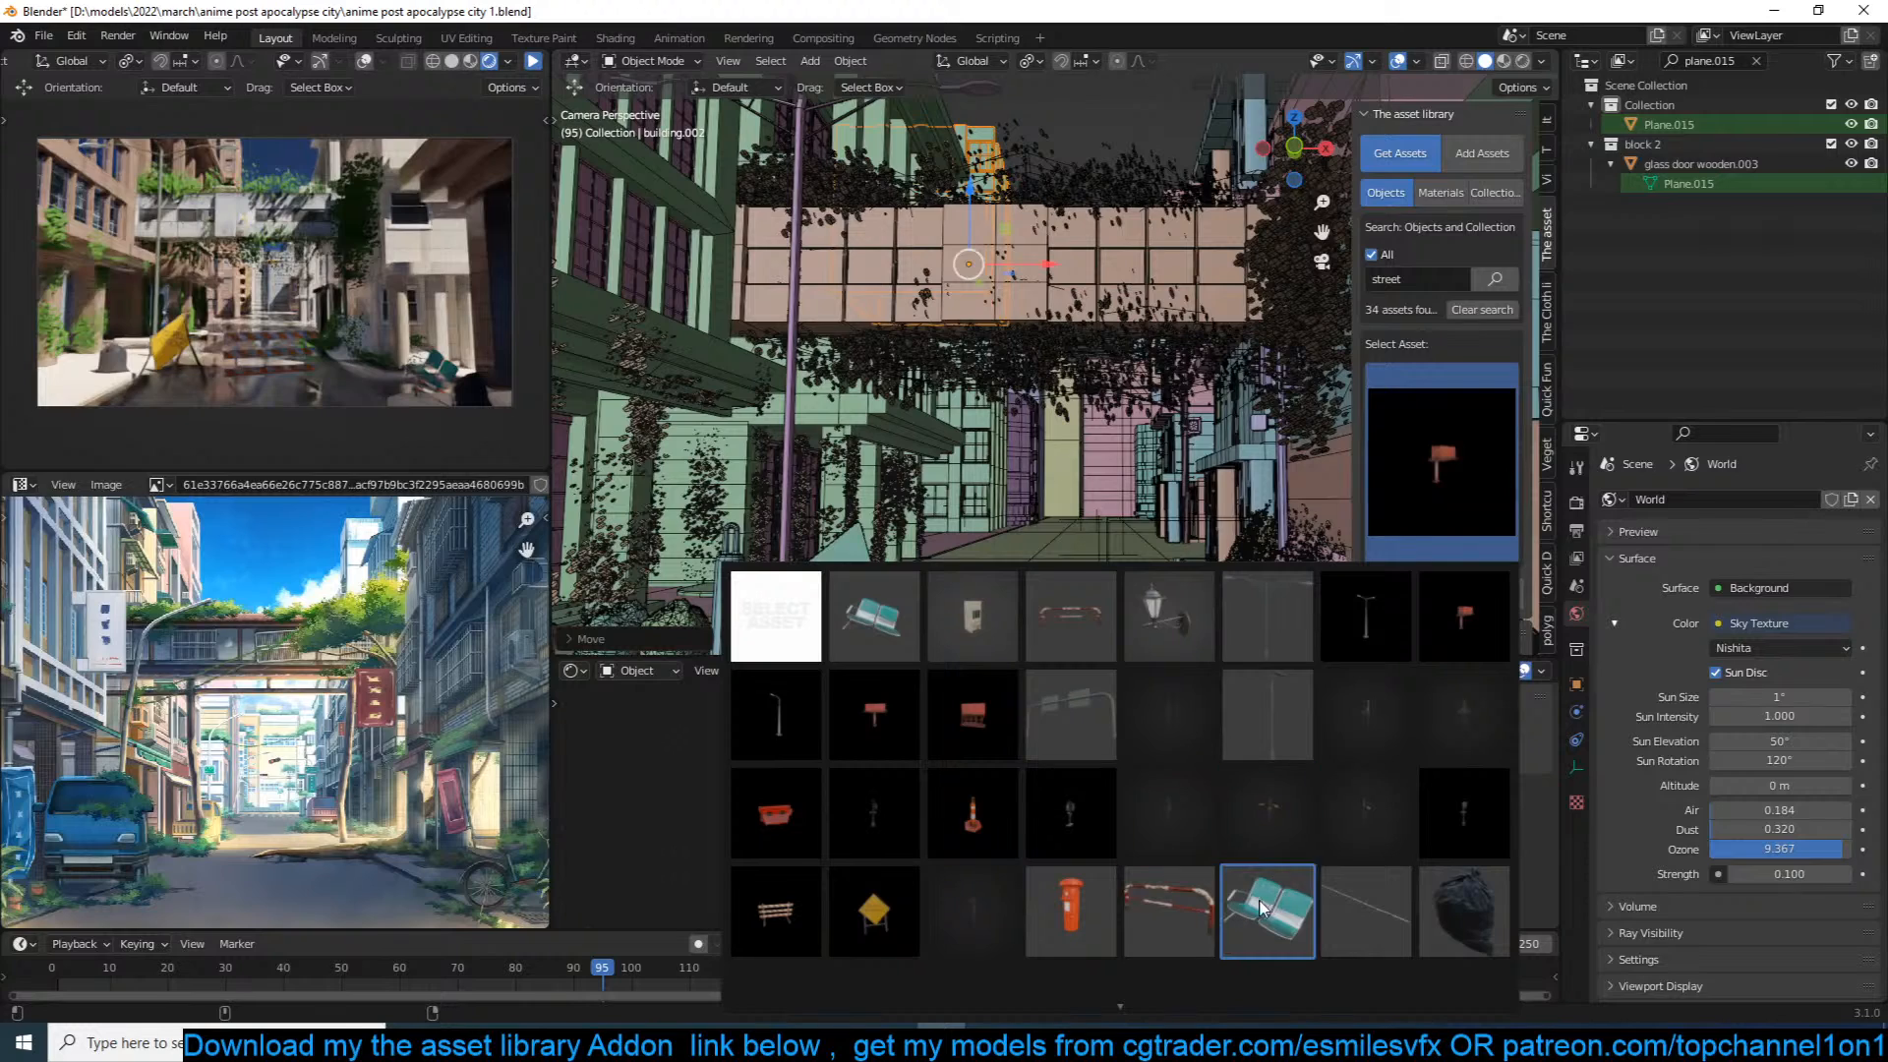
{"action": "left_click", "coordinate": [974, 716]}
{"action": "middle_click_drag", "start_coordinate": [1246, 201], "coordinate": [1160, 256]}
{"action": "scroll", "coordinate": [1140, 208], "scroll_direction": "down", "scroll_amount": 9}
{"action": "scroll", "coordinate": [1042, 301], "scroll_direction": "up", "scroll_amount": 3}
{"action": "scroll", "coordinate": [1044, 303], "scroll_direction": "up", "scroll_amount": 6}
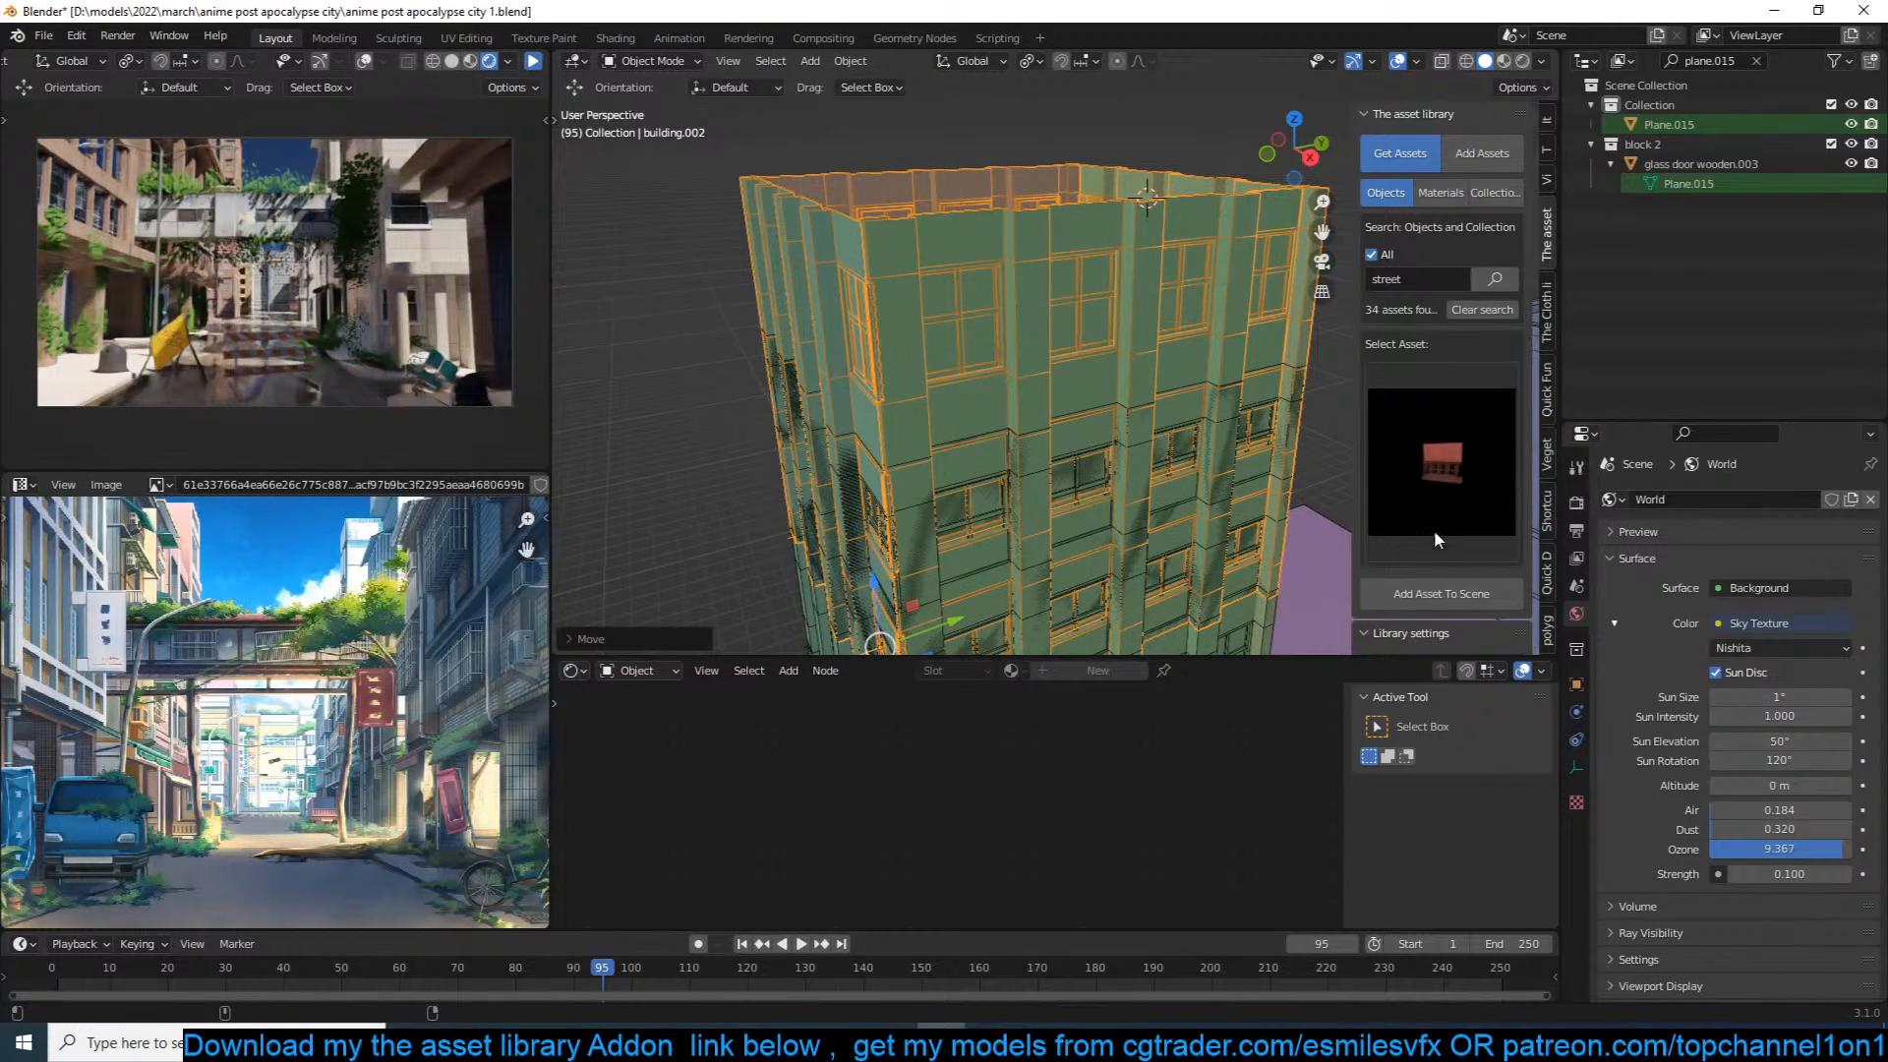
{"action": "left_click", "coordinate": [1437, 594]}
Step: In the top view, rotate the billboard 90° around Z and move it to the roof edge facing the street
{"action": "scroll", "coordinate": [1243, 234], "scroll_direction": "down", "scroll_amount": 2}
{"action": "key", "text": "KP_7"}
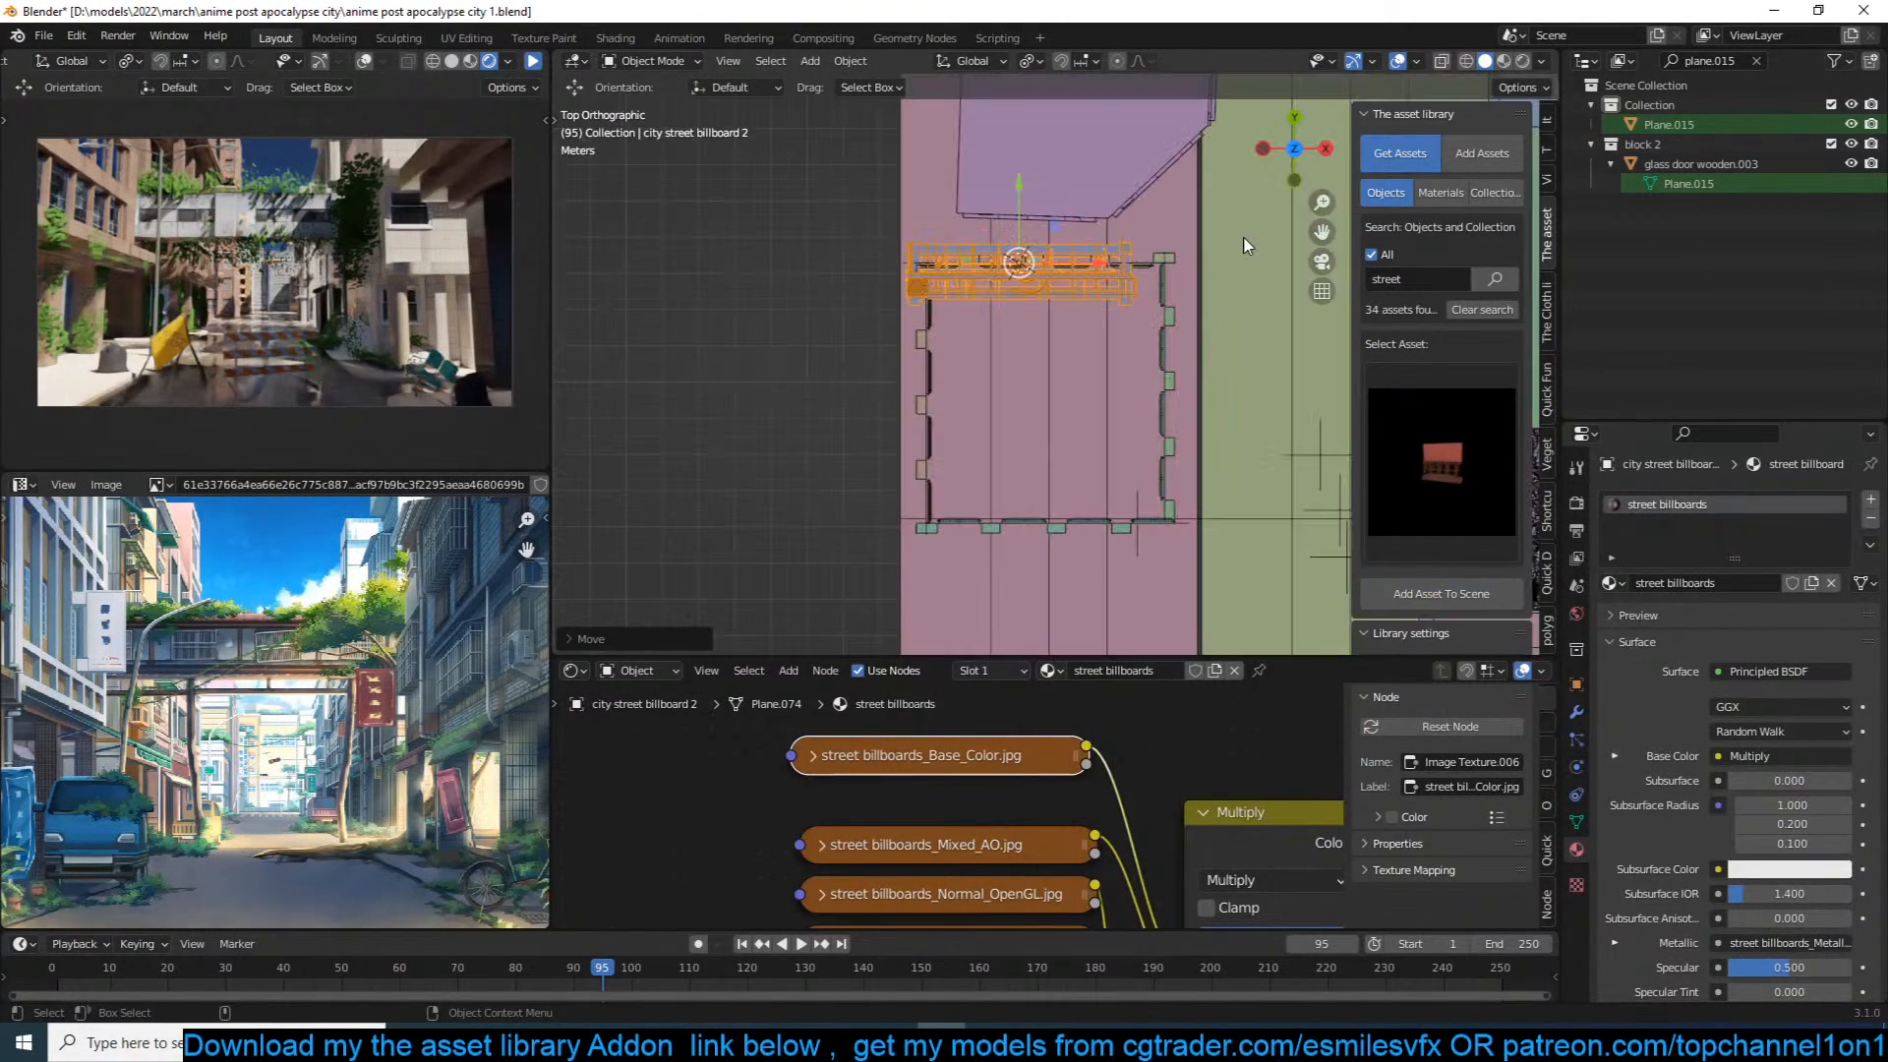
{"action": "type", "text": "r90"}
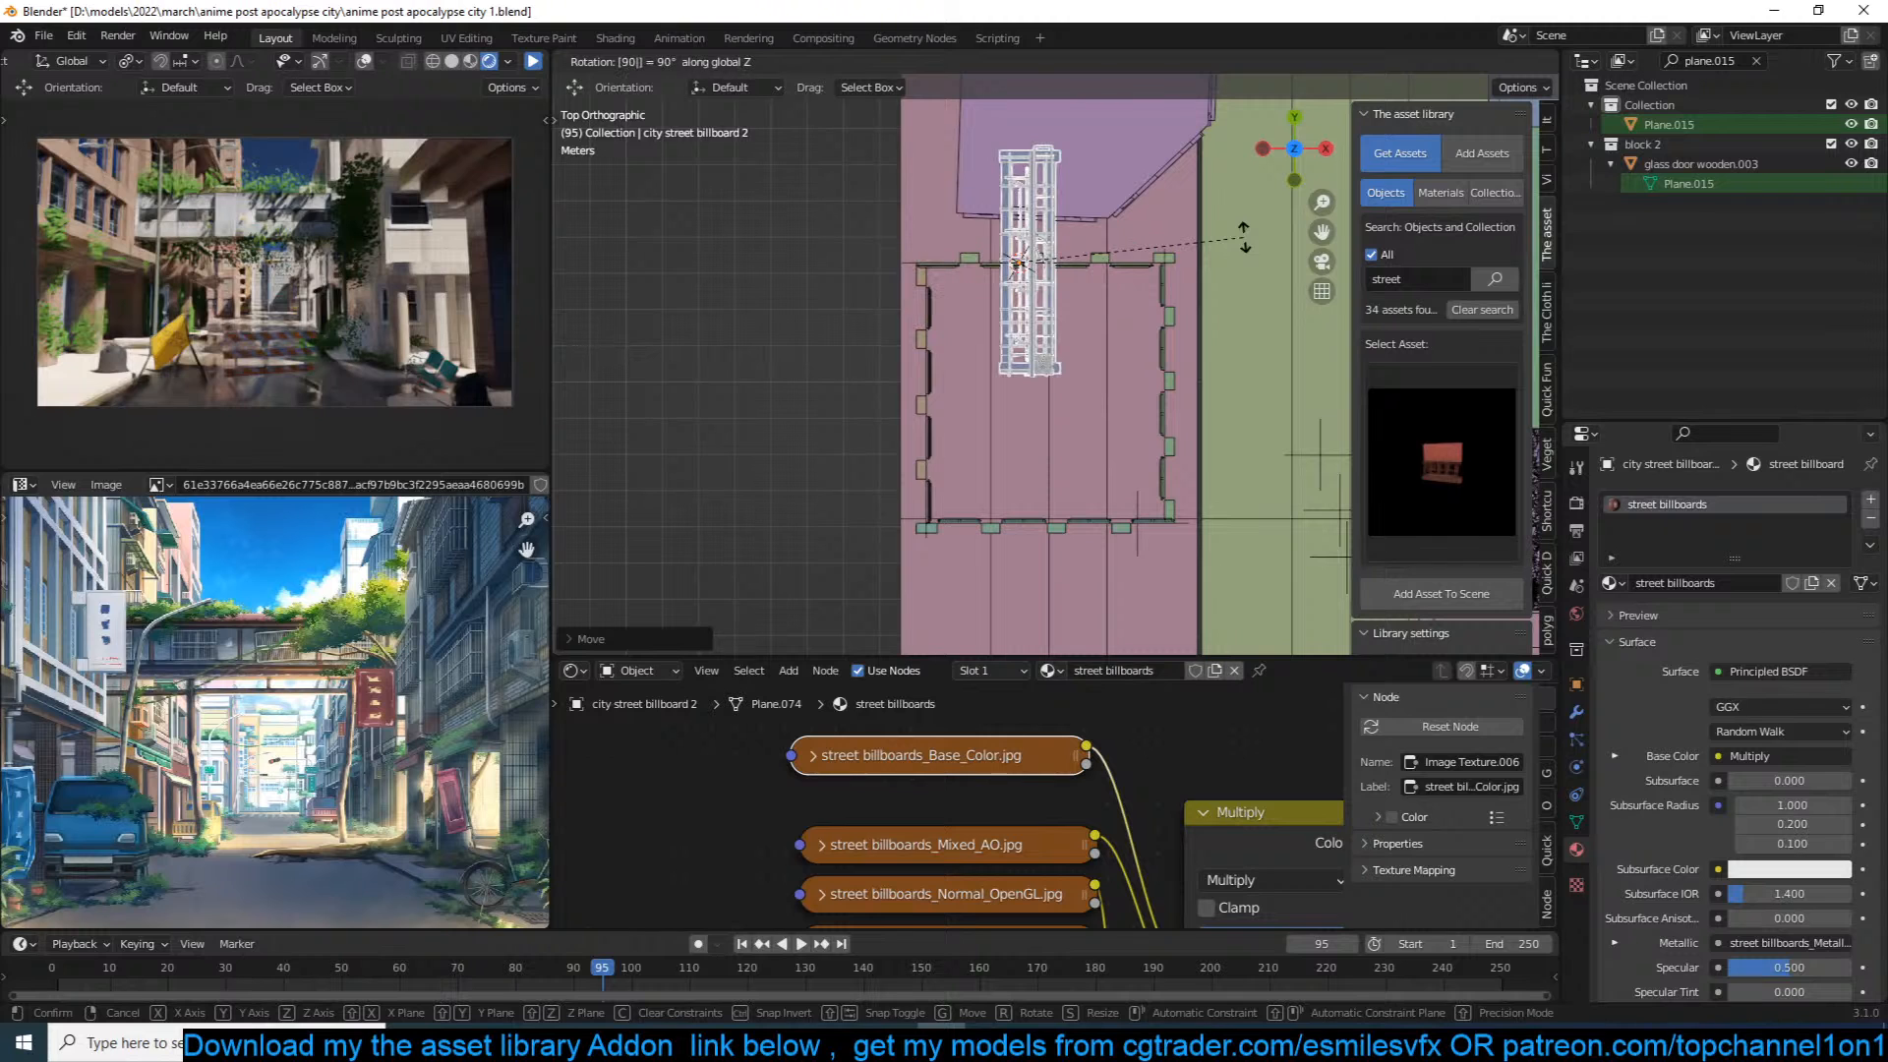
{"action": "left_click", "coordinate": [1243, 239]}
{"action": "key", "text": "g"}
{"action": "left_click", "coordinate": [1353, 380]}
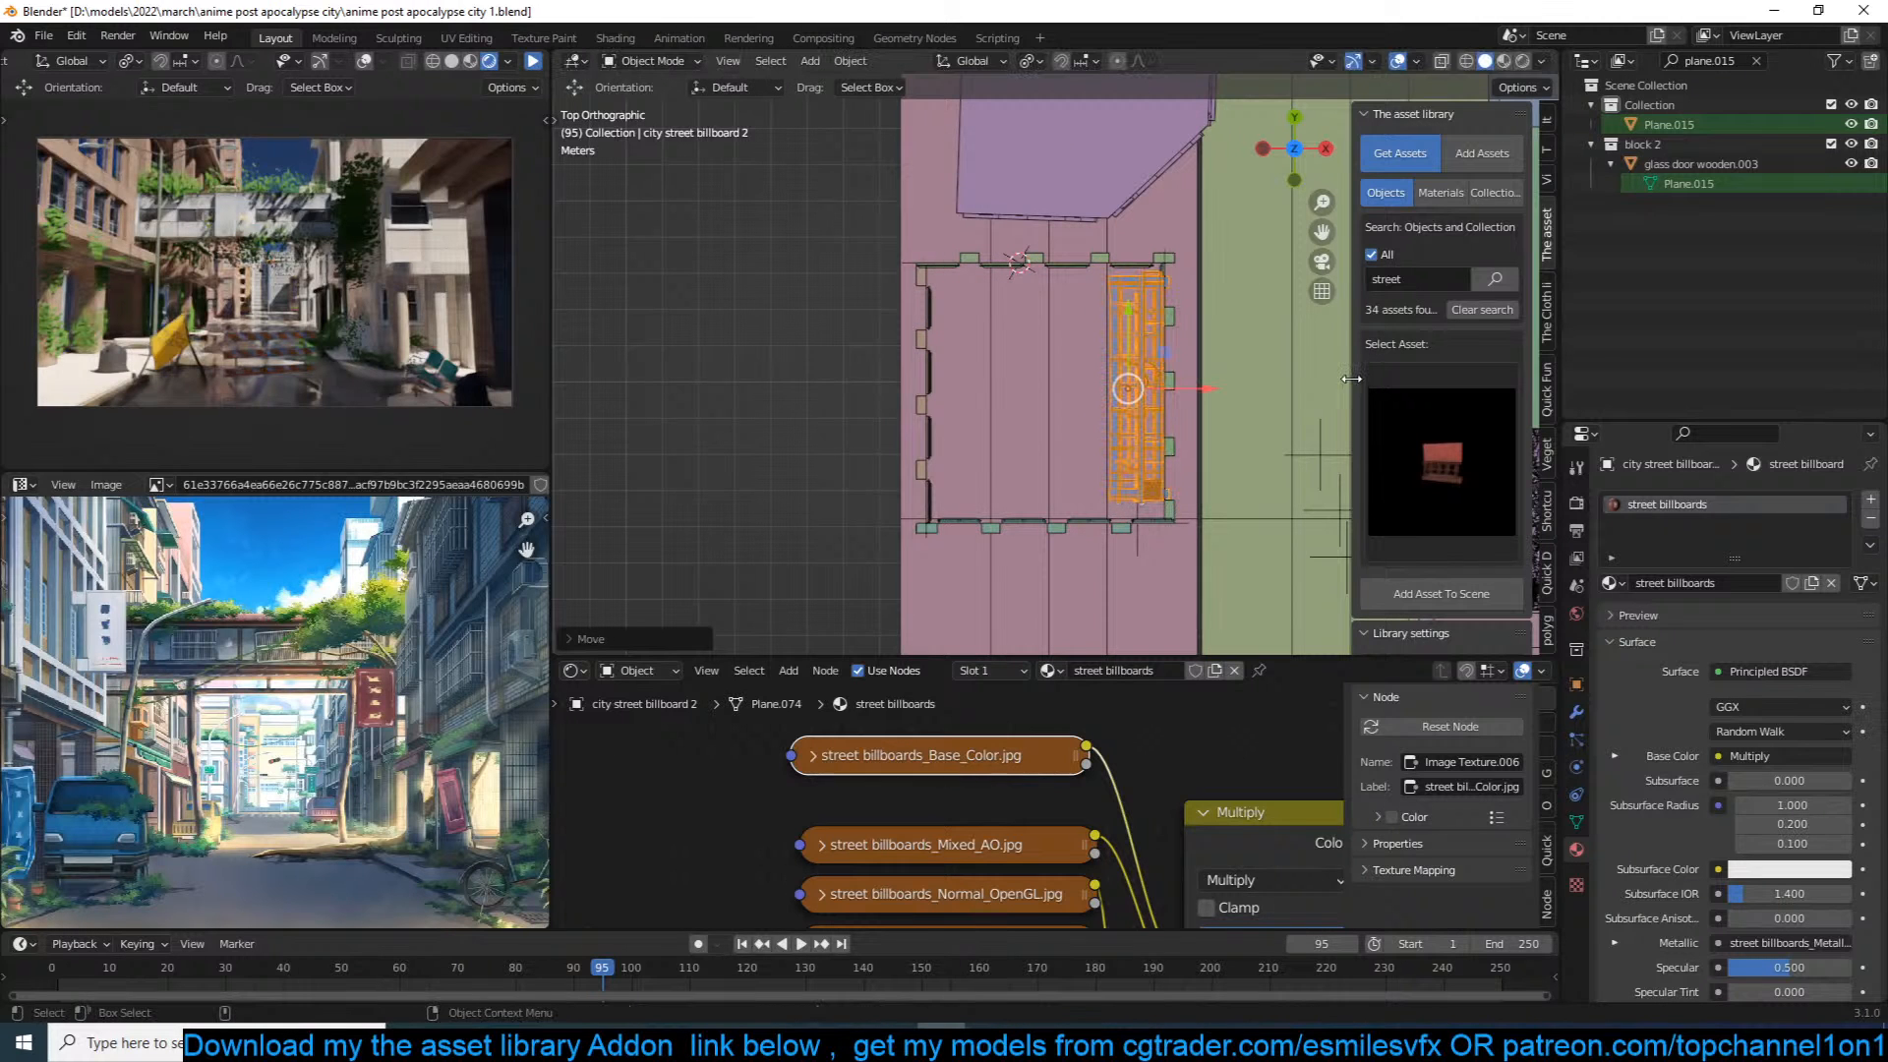
Step: Rotate the billboard around Z so that its panel faces the scene camera
{"action": "key", "text": "KP_0"}
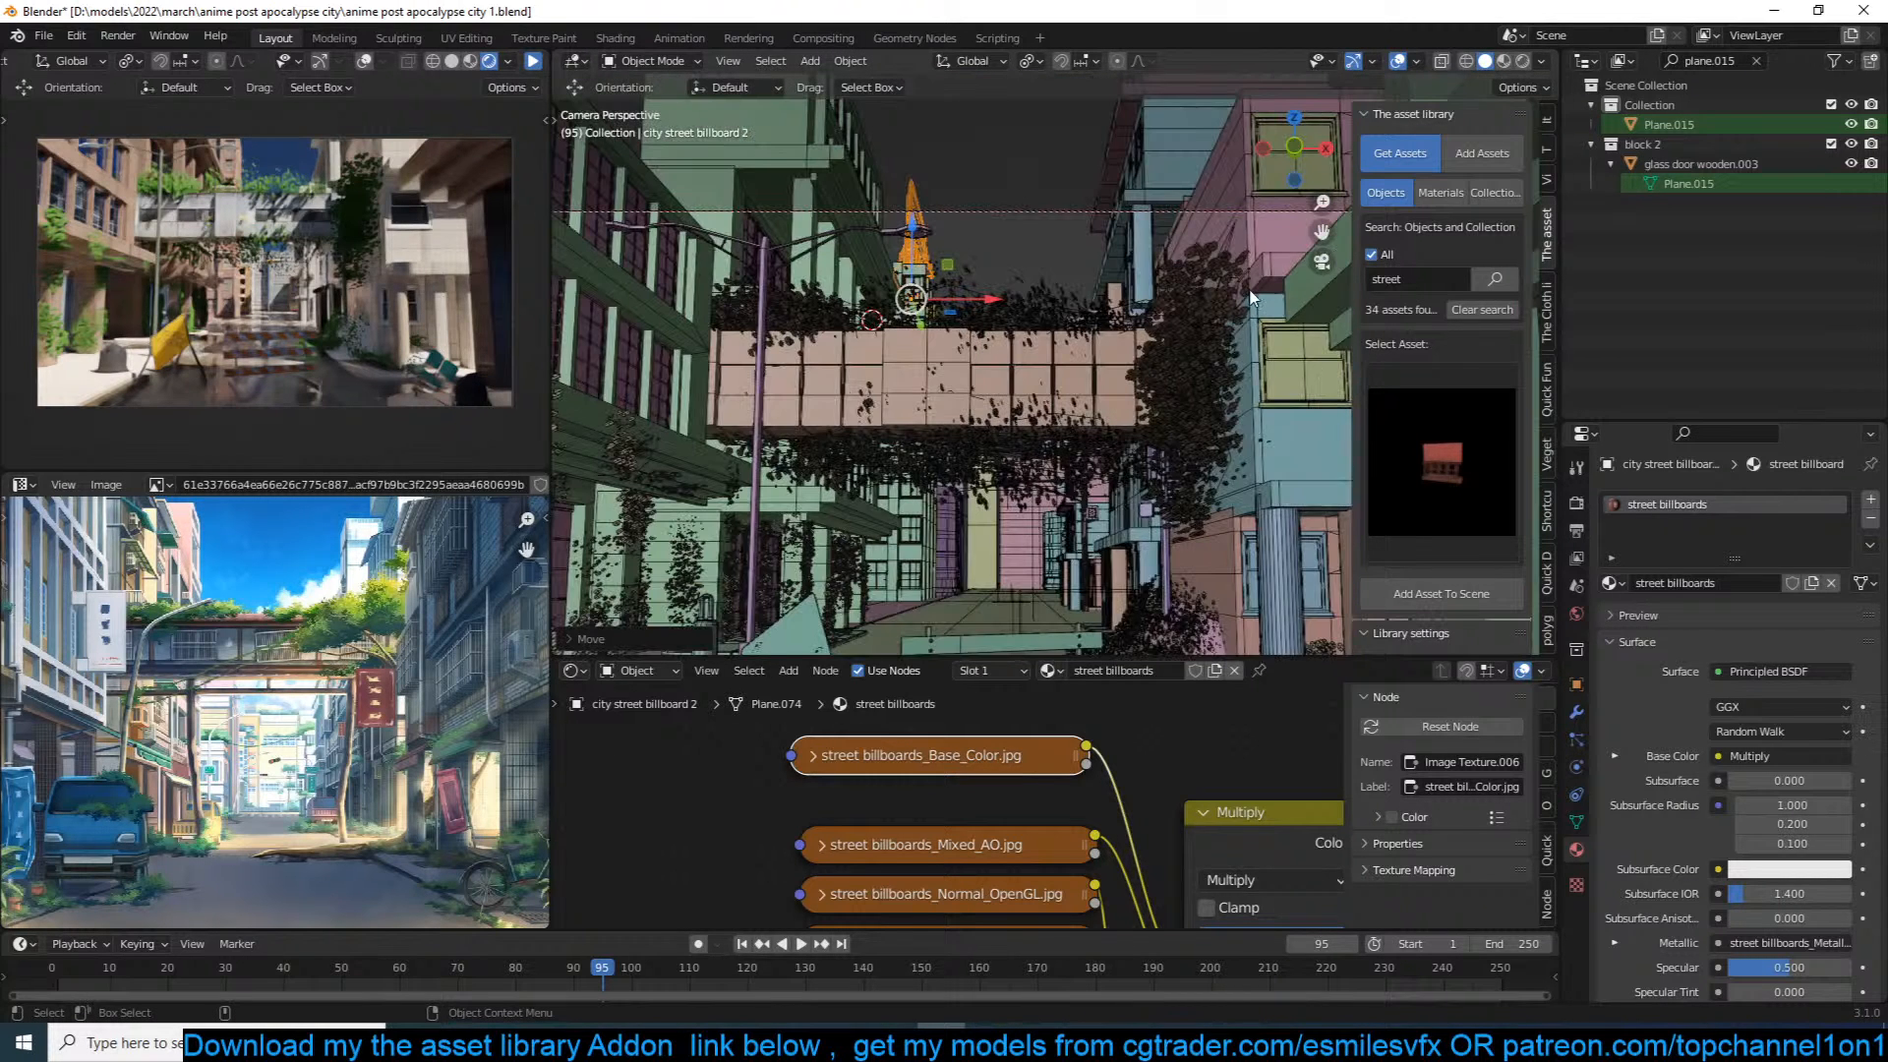
{"action": "scroll", "coordinate": [1249, 286], "scroll_direction": "up", "scroll_amount": 2}
{"action": "left_click", "coordinate": [1010, 248]}
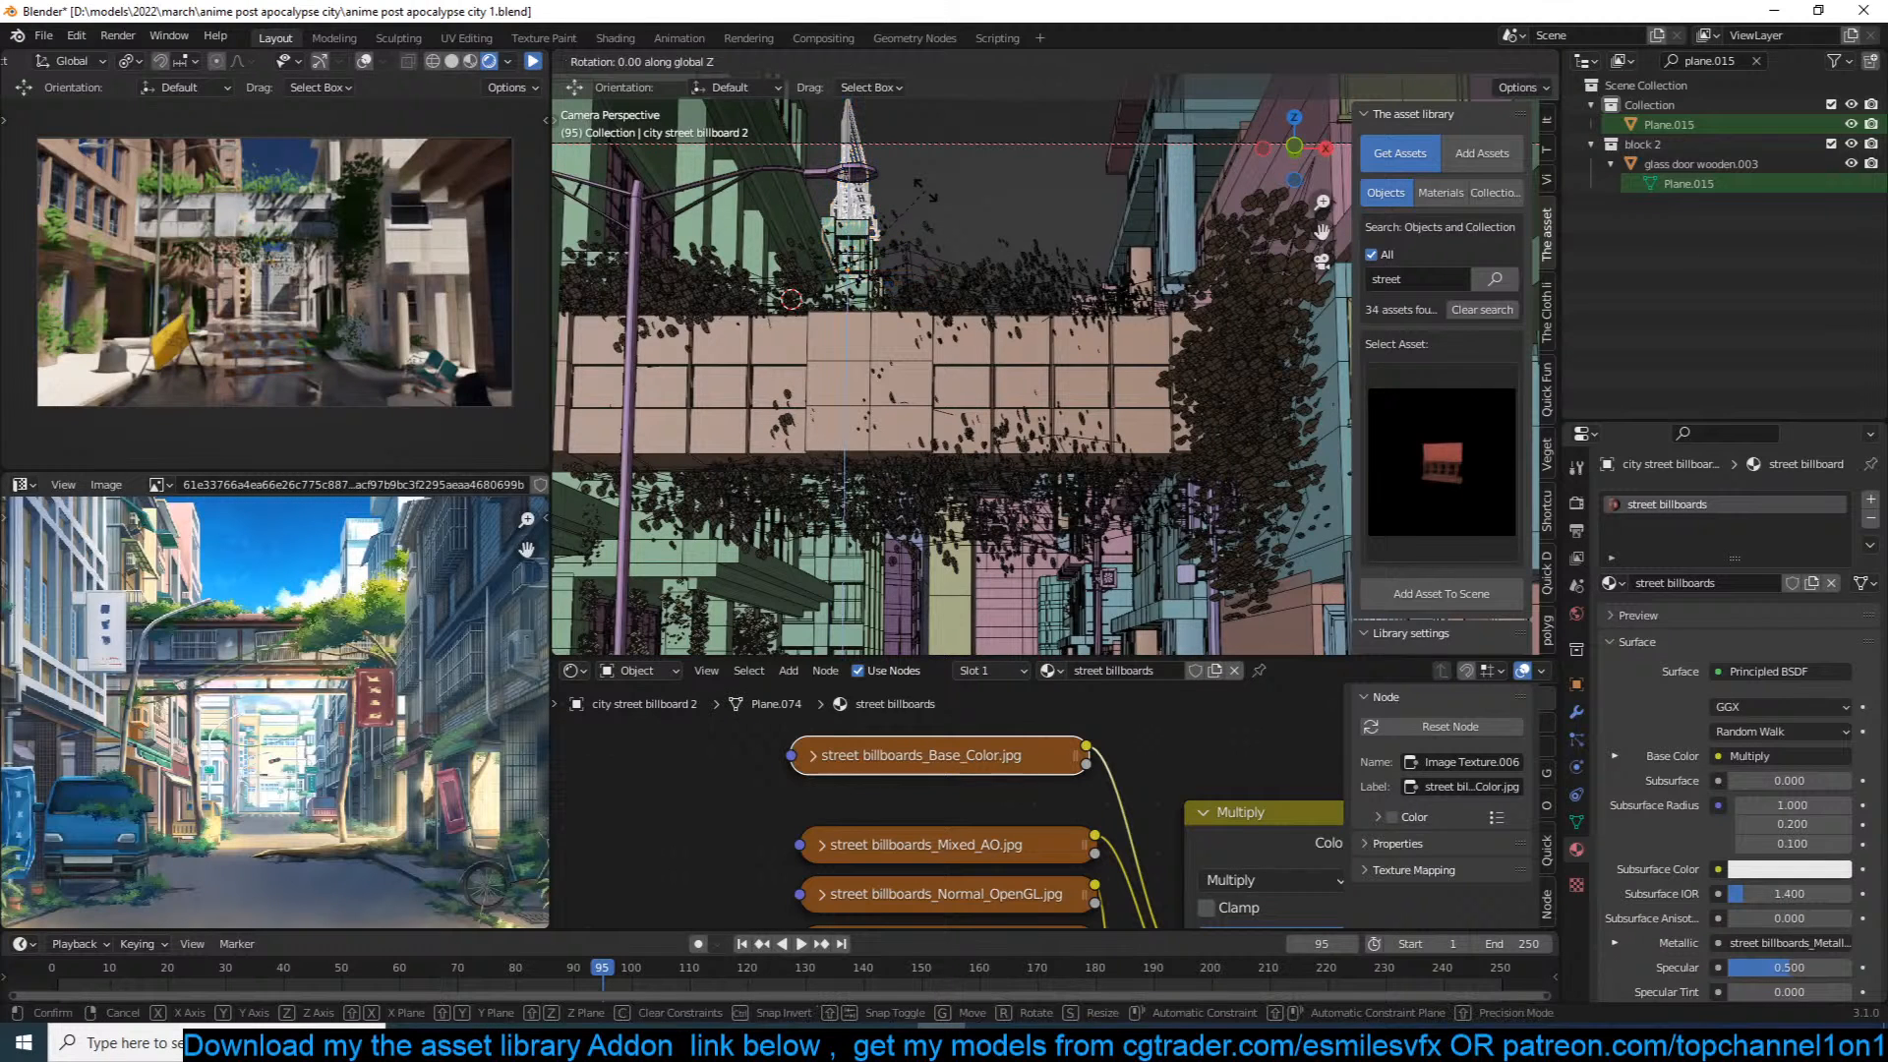
{"action": "left_click", "coordinate": [1023, 218]}
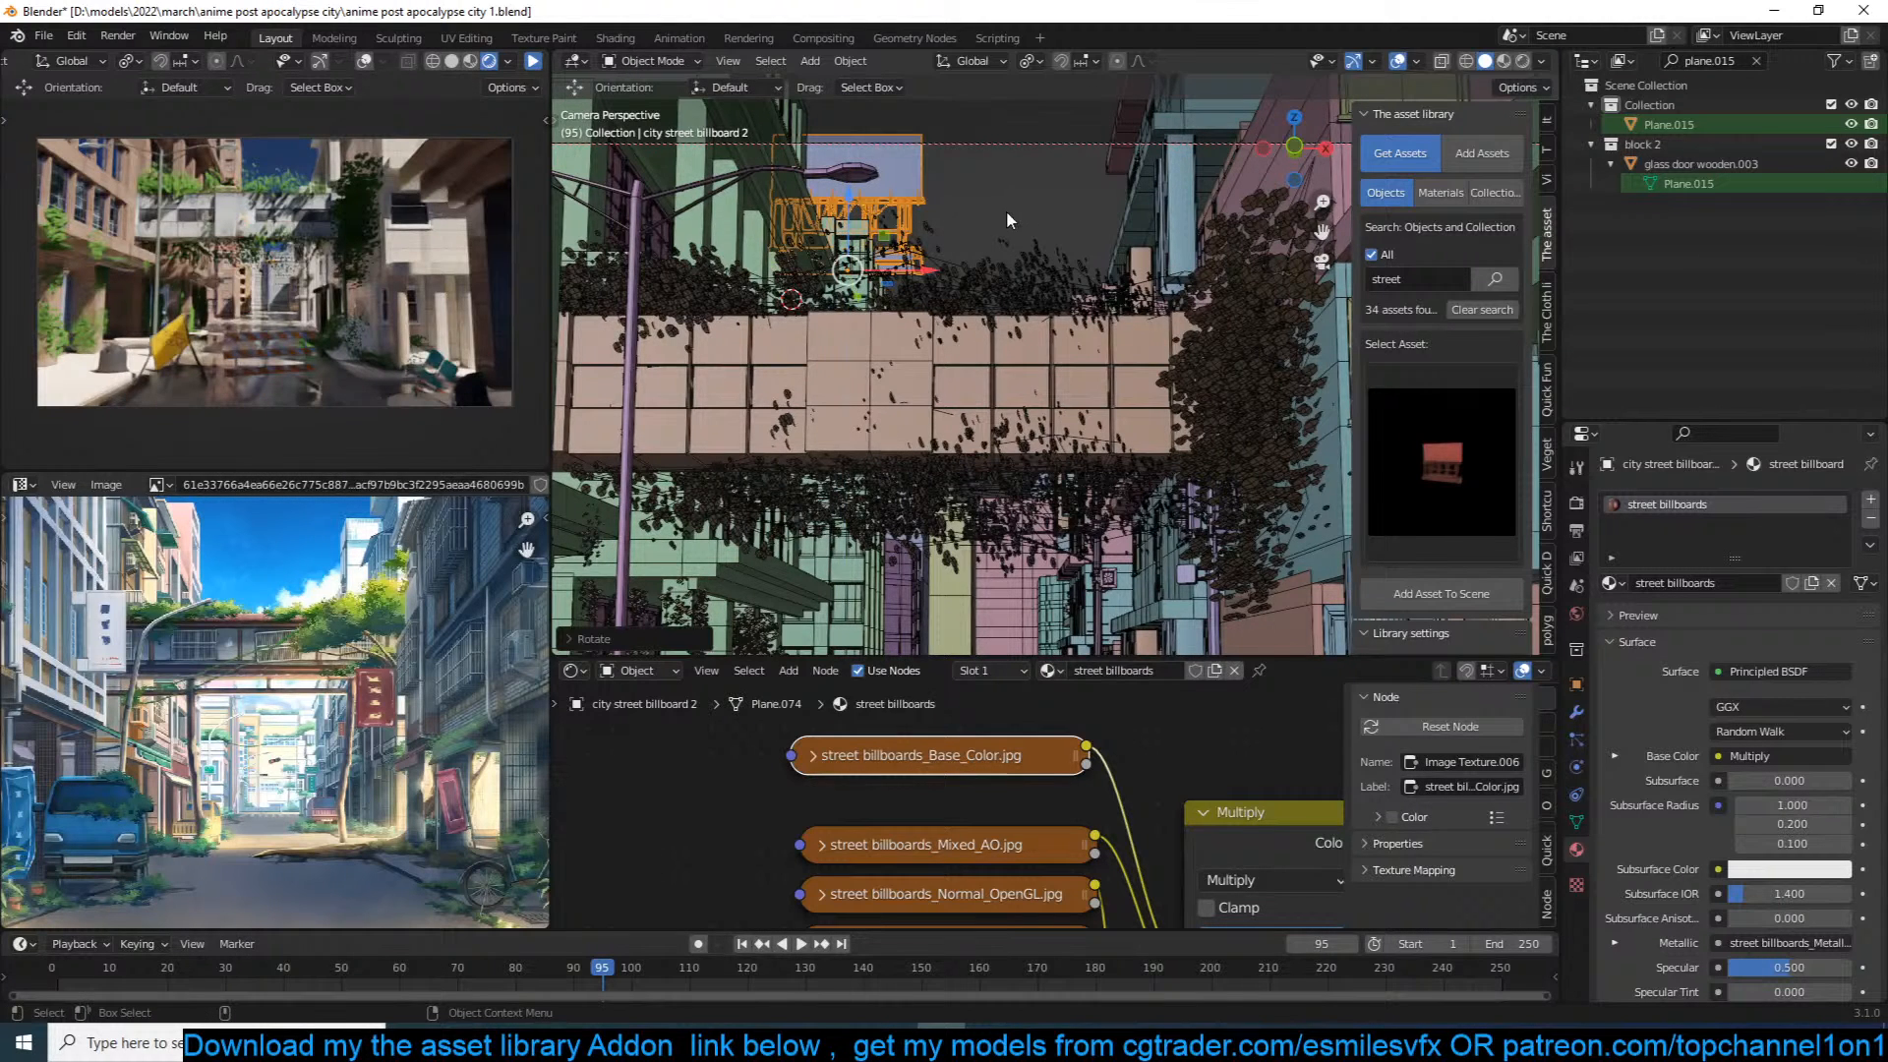
Step: Reposition the billboard on the roof, moving it only in the ground plane, and save the file
{"action": "key", "text": "KP_Decimal"}
{"action": "middle_click_drag", "start_coordinate": [1011, 210], "coordinate": [984, 295]}
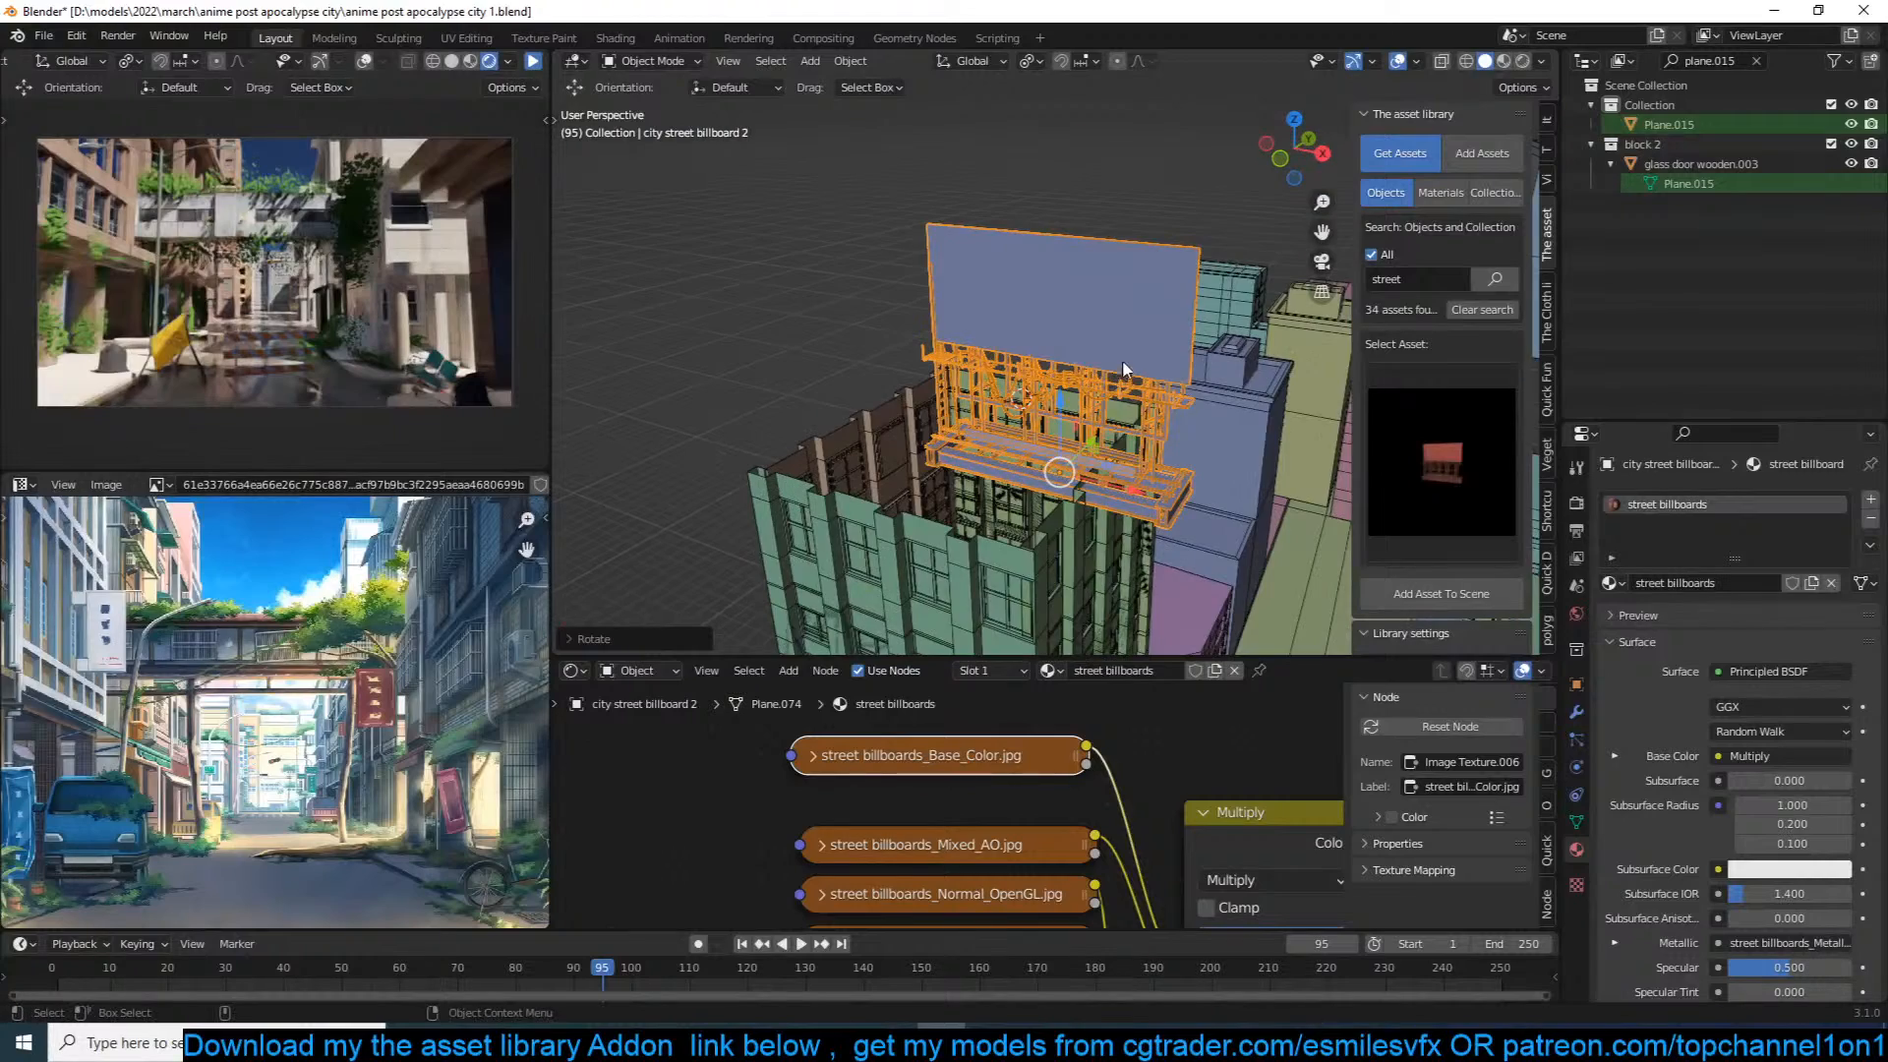
{"action": "key", "text": "g"}
{"action": "key", "text": "shift+z"}
{"action": "left_click", "coordinate": [1081, 292]}
{"action": "key", "text": "ctrl+s"}
Step: Scale the billboard down to fit inside the camera frame, shift it horizontally along X and save the file
{"action": "key", "text": "KP_0"}
{"action": "middle_click_drag", "start_coordinate": [843, 236], "coordinate": [906, 414], "text": "shift"}
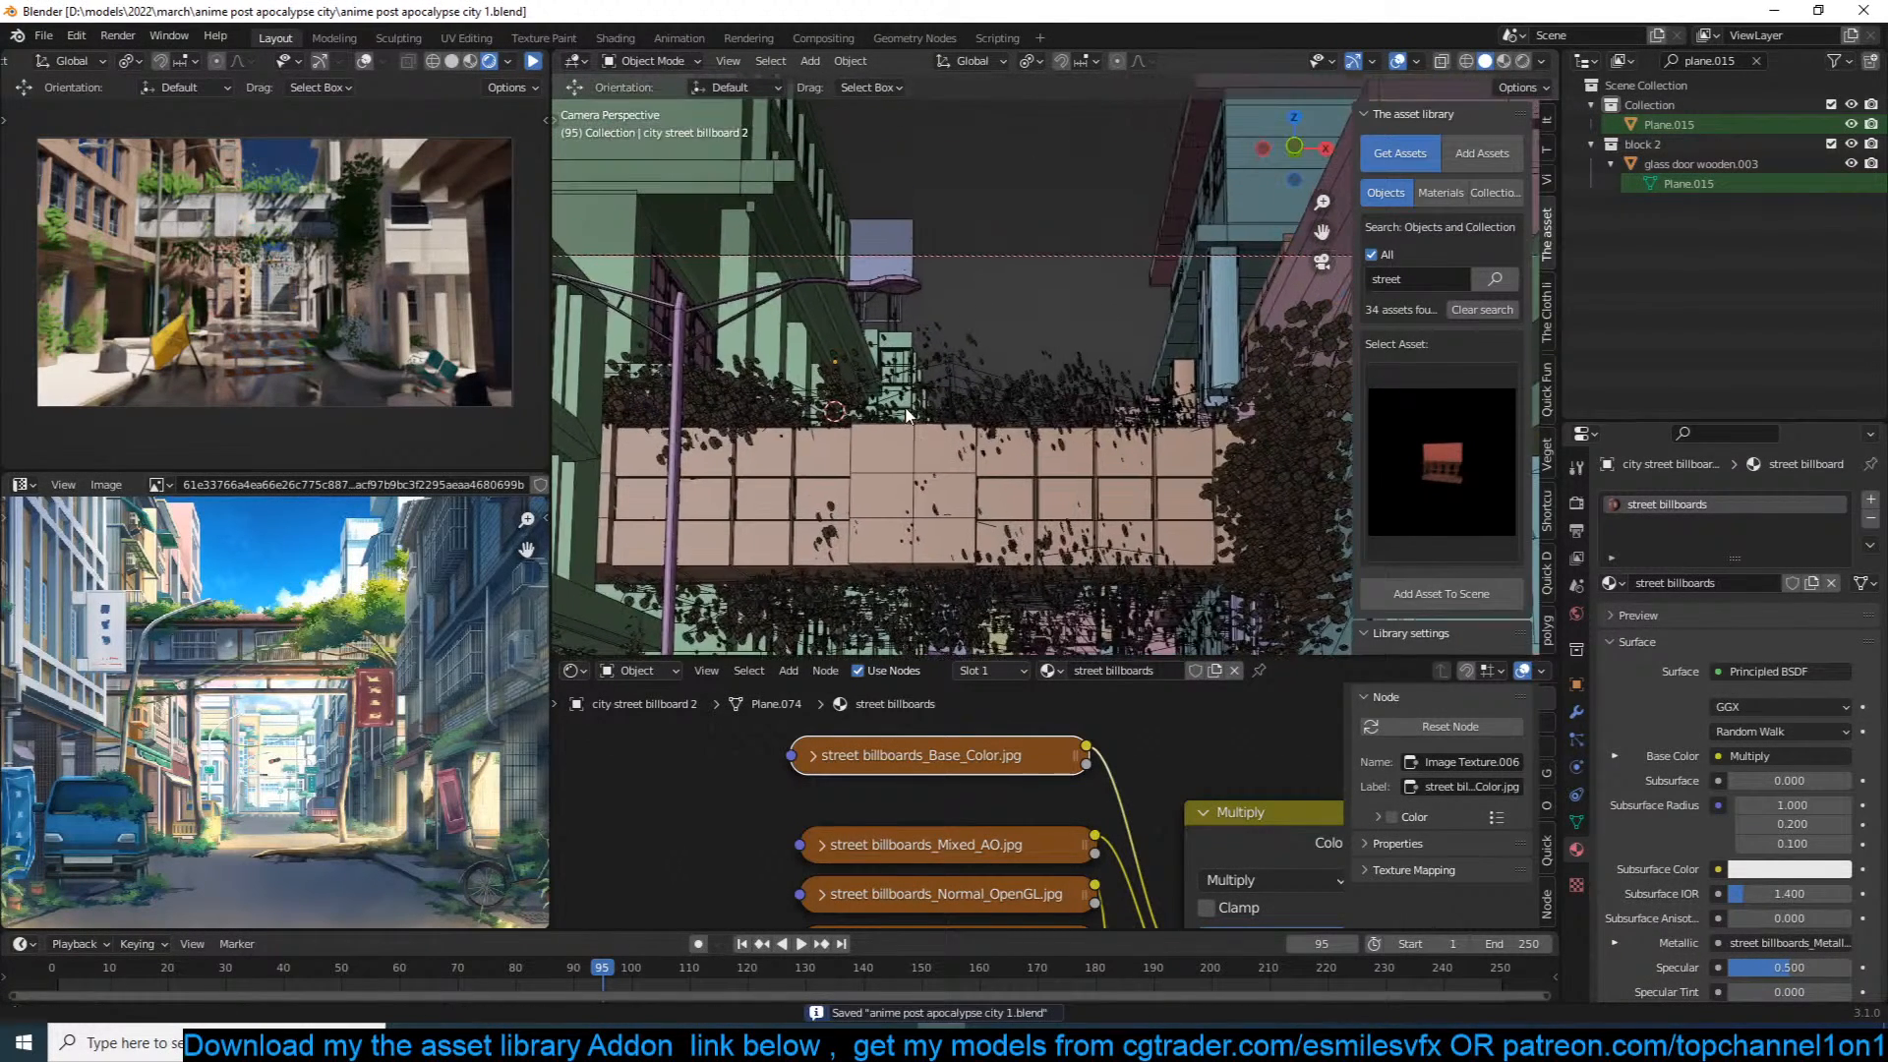
{"action": "left_click", "coordinate": [901, 249]}
{"action": "key", "text": "s"}
{"action": "left_click", "coordinate": [930, 252]}
{"action": "left_click_drag", "start_coordinate": [917, 361], "coordinate": [951, 362]}
{"action": "left_click", "coordinate": [1077, 299]}
{"action": "scroll", "coordinate": [1077, 299], "scroll_direction": "up", "scroll_amount": 2}
{"action": "key", "text": "ctrl+s"}
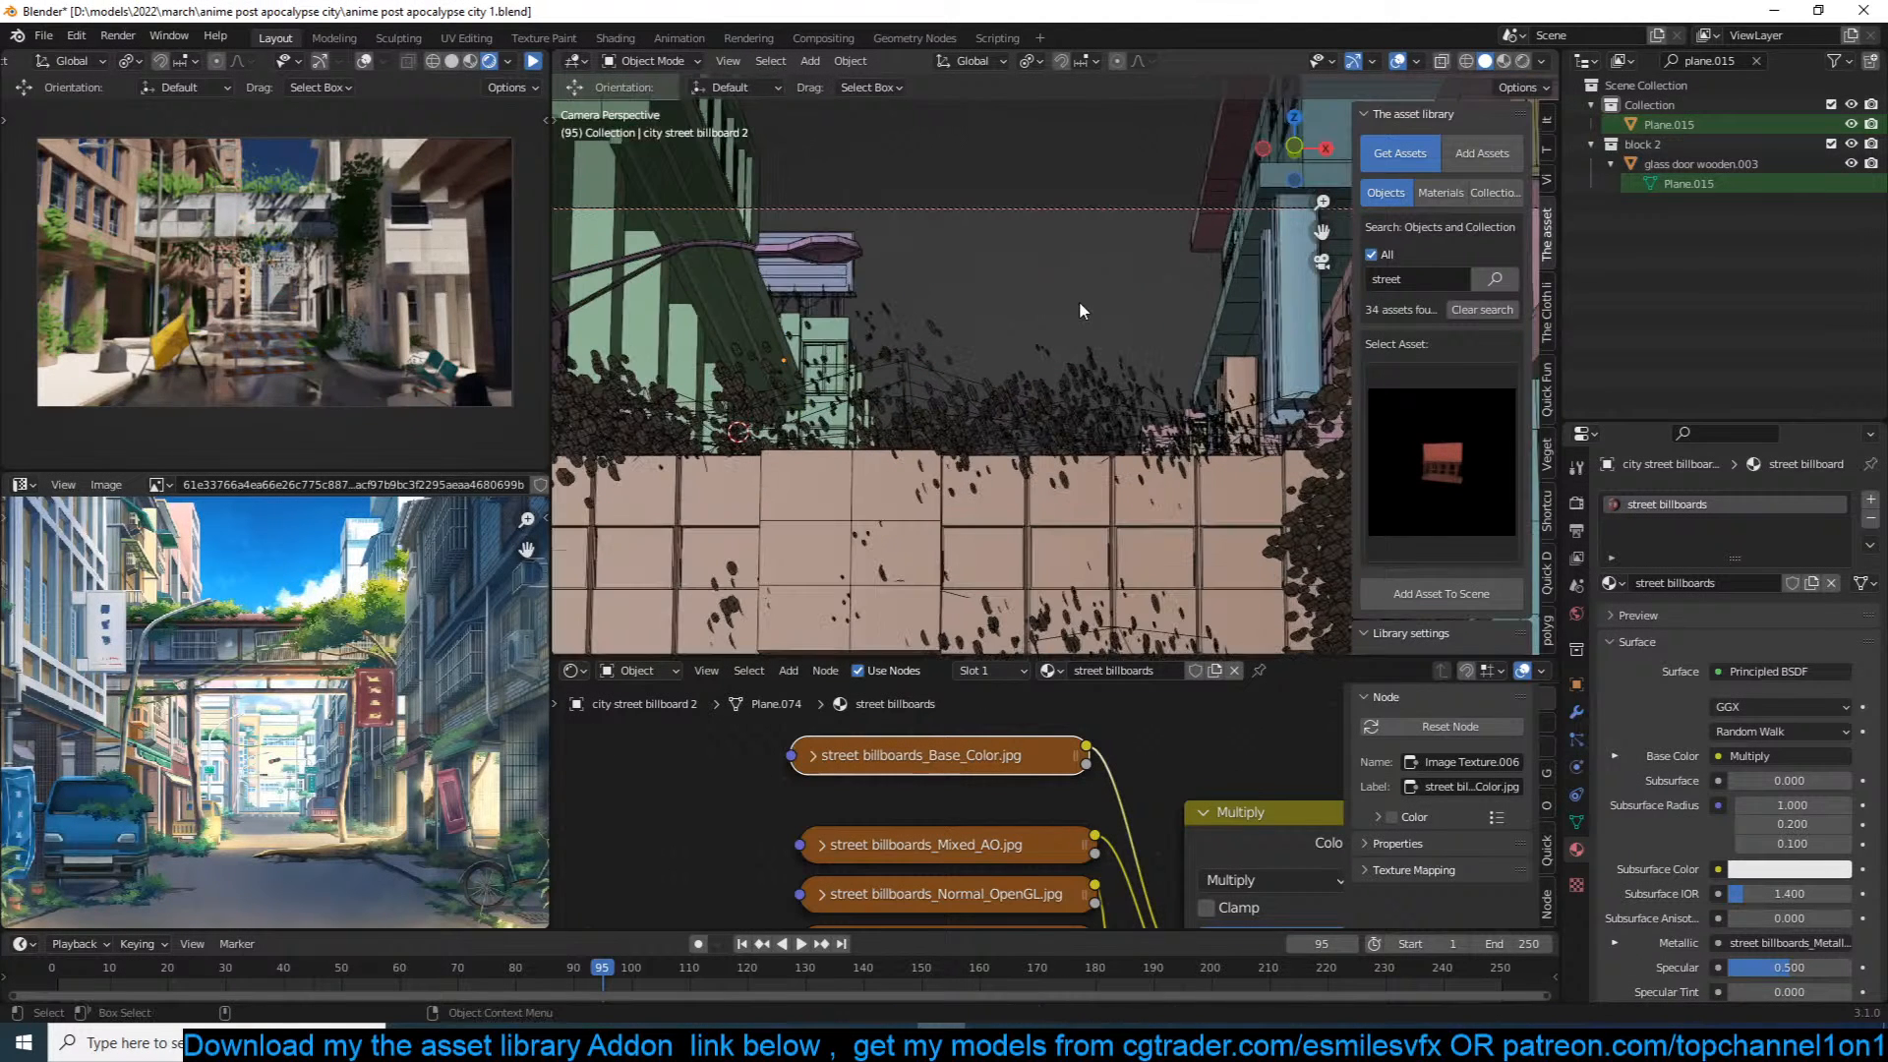
{"action": "left_click", "coordinate": [830, 292]}
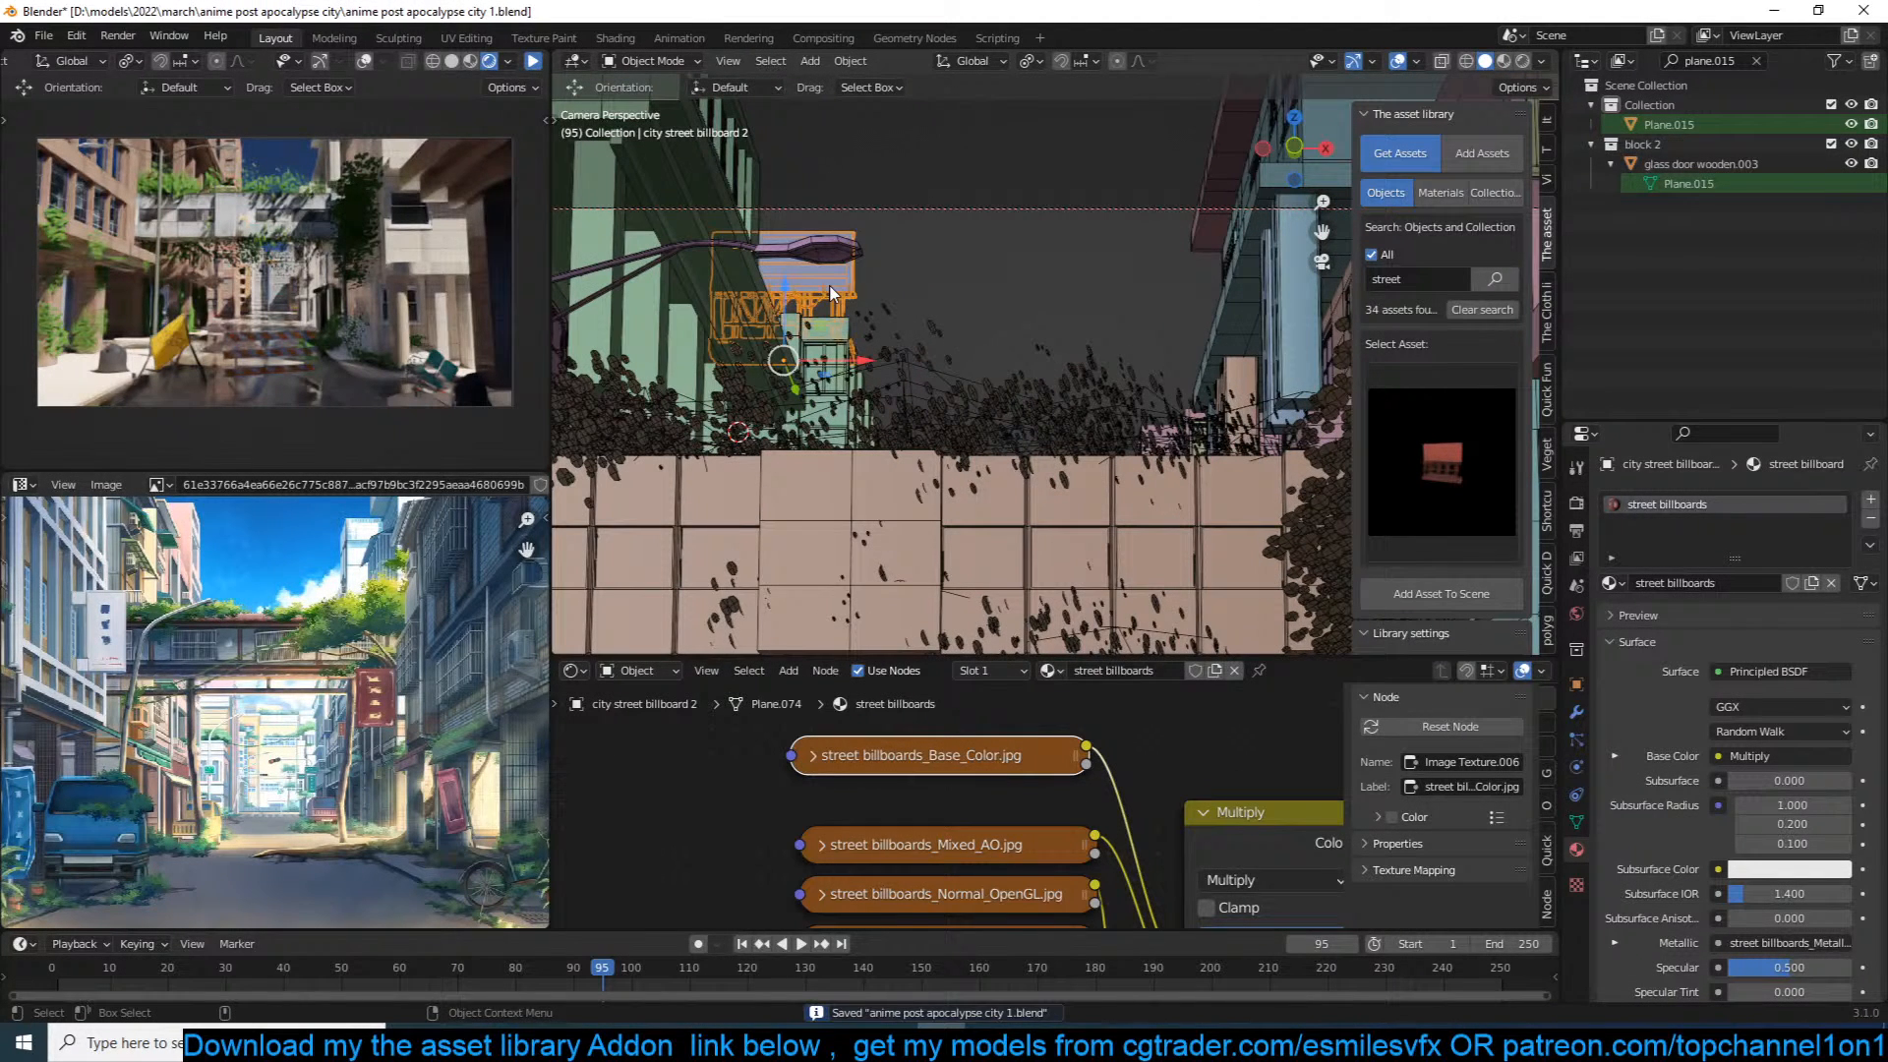
{"action": "left_click", "coordinate": [1015, 315]}
{"action": "left_click", "coordinate": [1491, 457]}
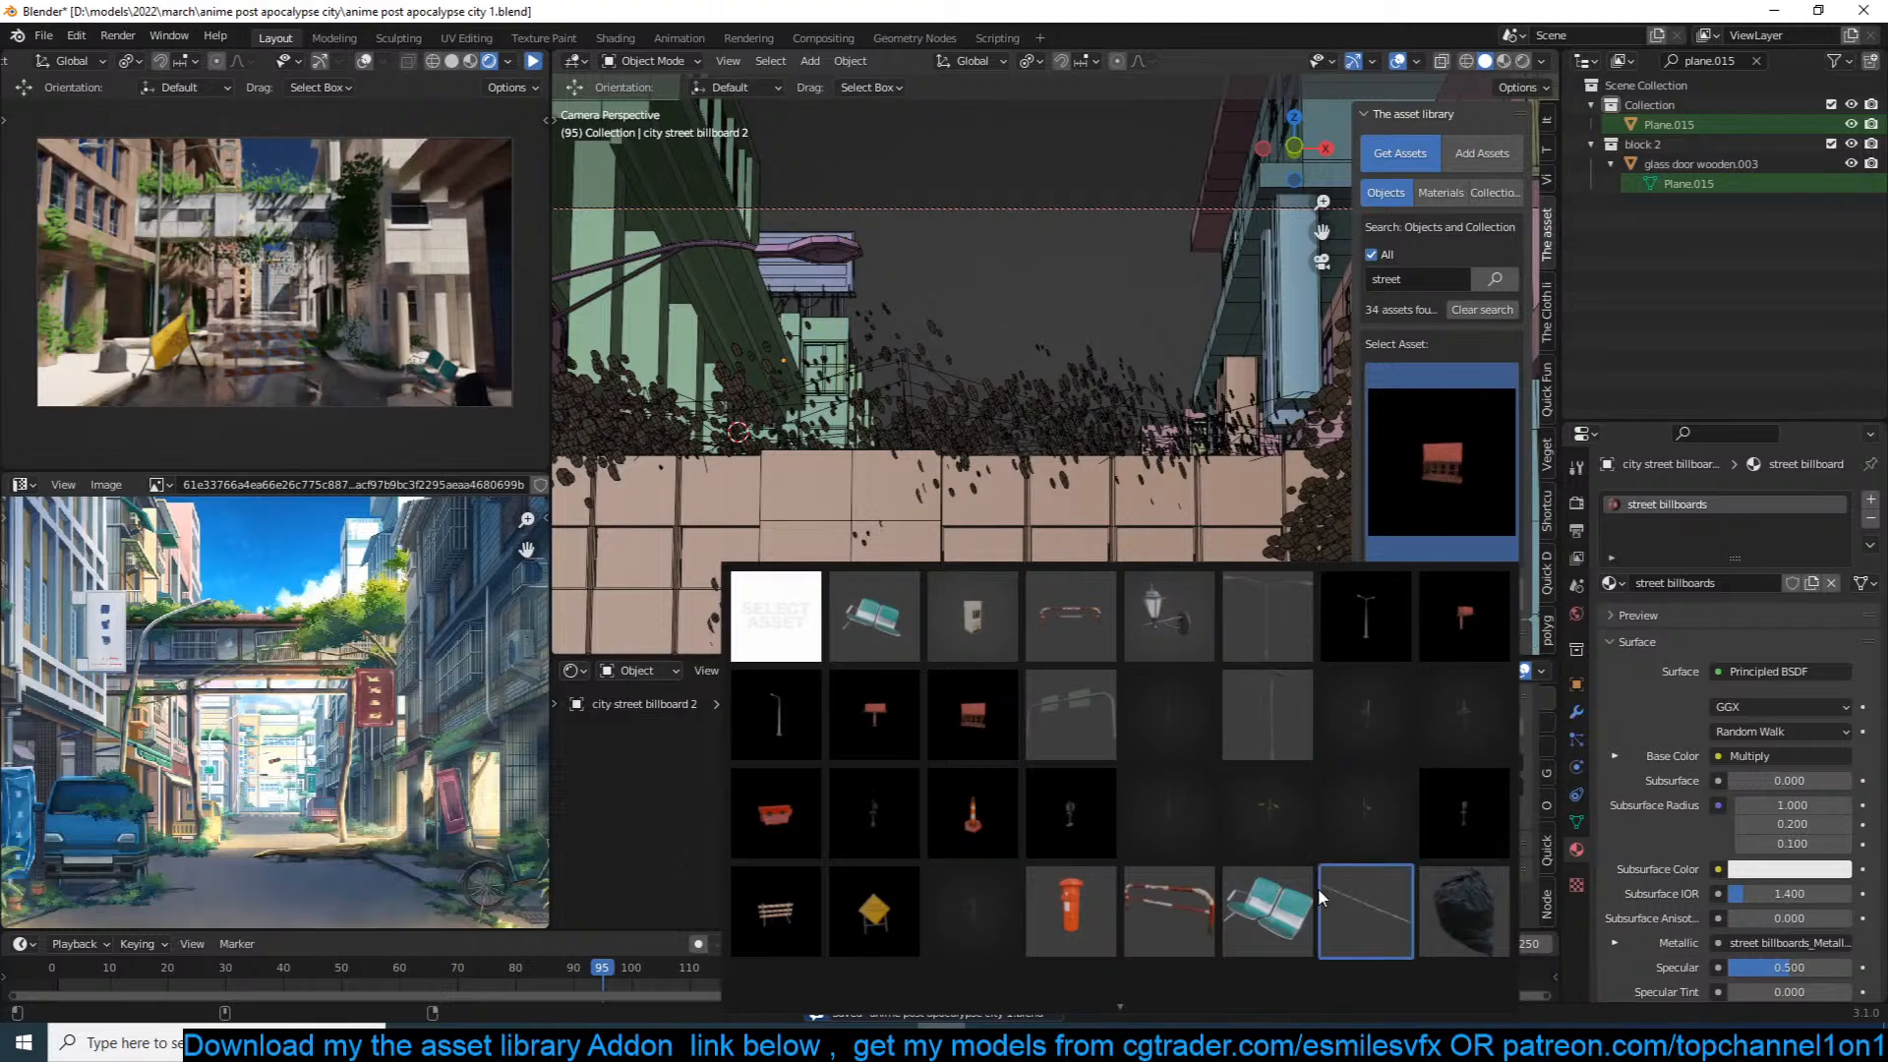
{"action": "scroll", "coordinate": [1193, 979], "scroll_direction": "down", "scroll_amount": 1}
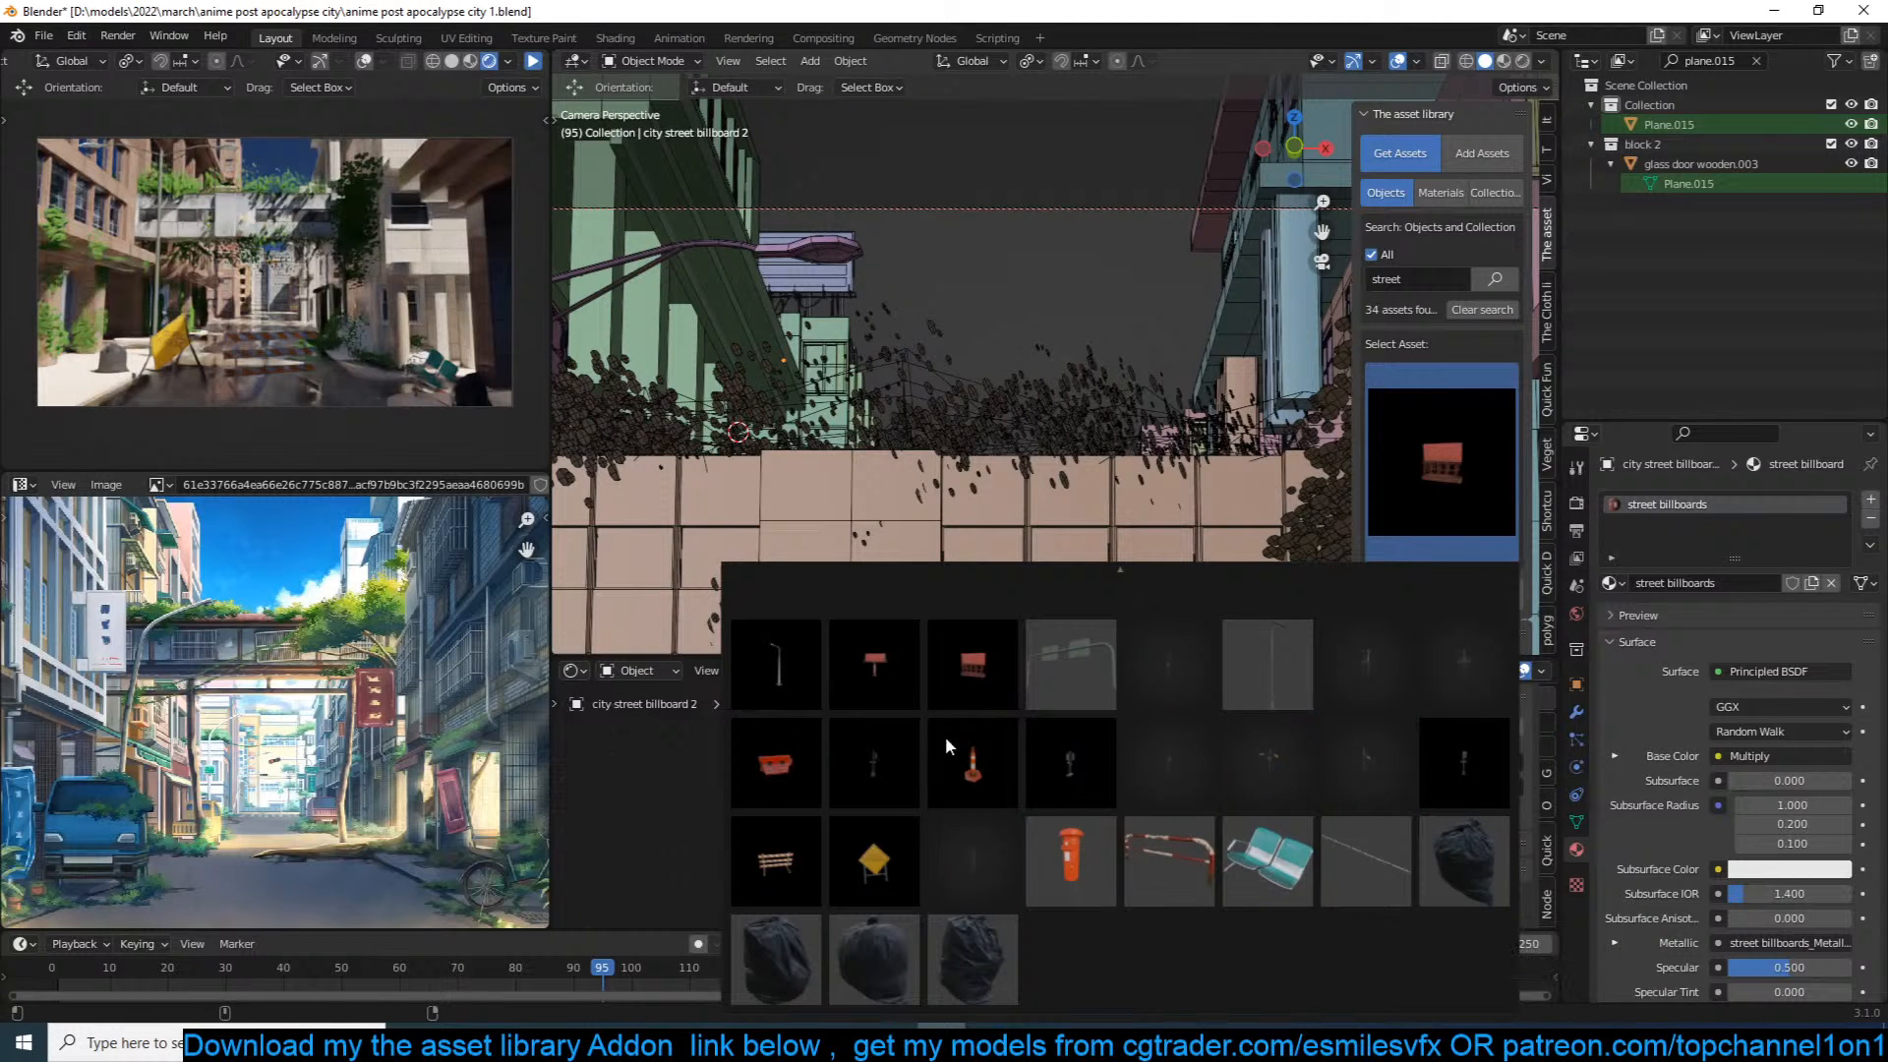
{"action": "left_click", "coordinate": [1135, 424]}
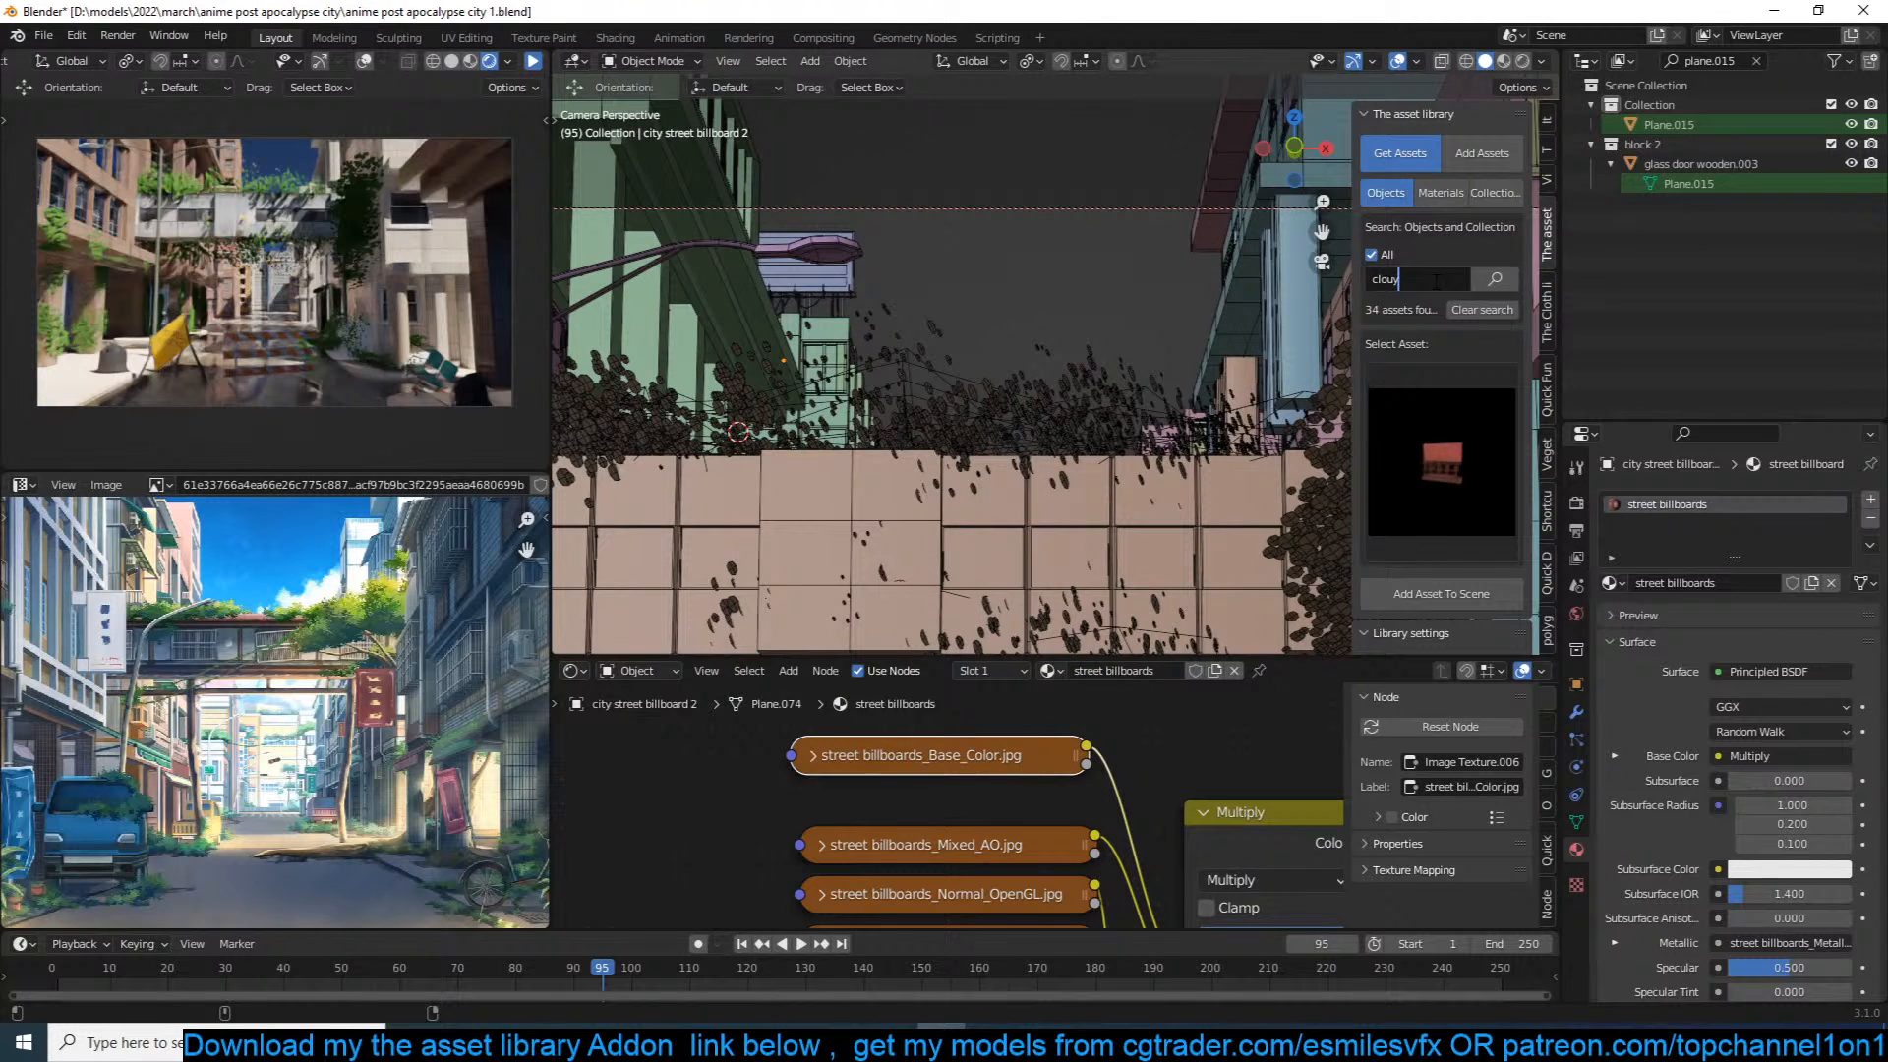
Step: Search the asset library for "cloud" and add the cloud asset at the 3D cursor placed in the sky above the bridge
{"action": "key", "text": "Return"}
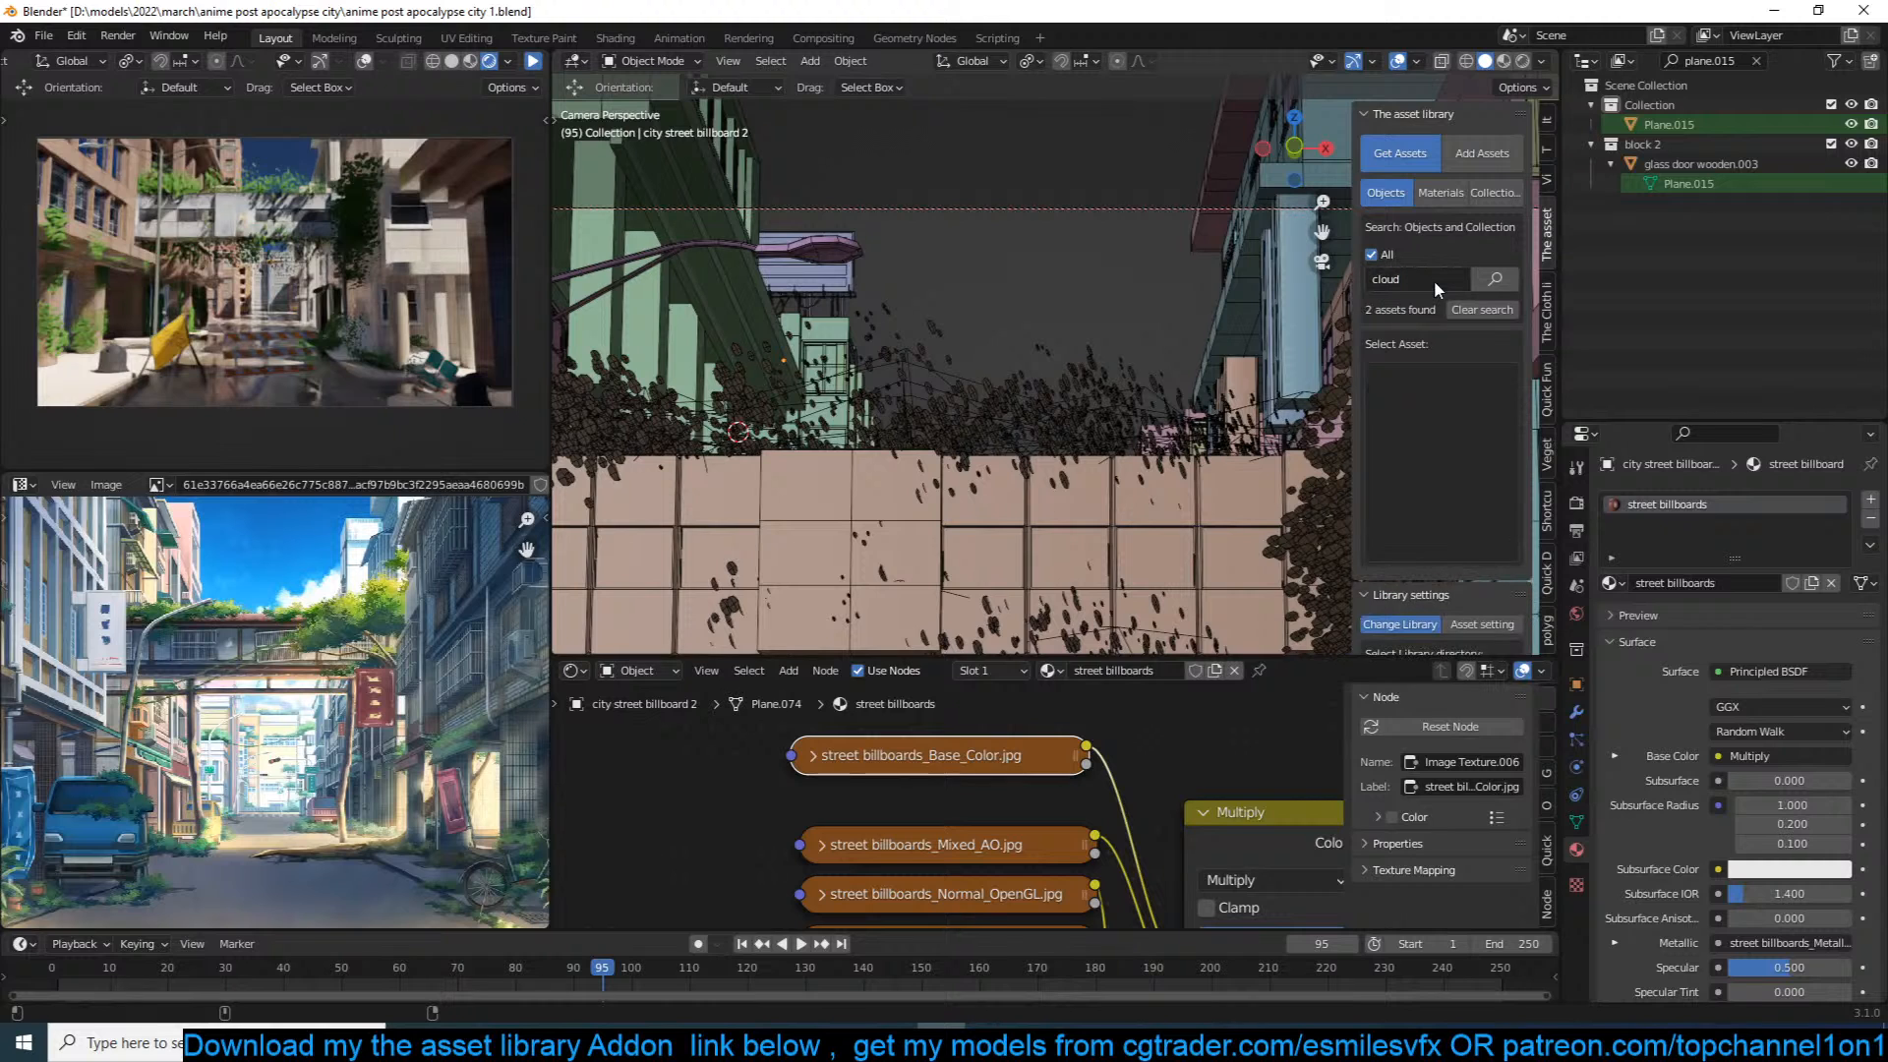
{"action": "left_click", "coordinate": [1424, 434]}
{"action": "right_click", "coordinate": [1027, 302], "text": "shift"}
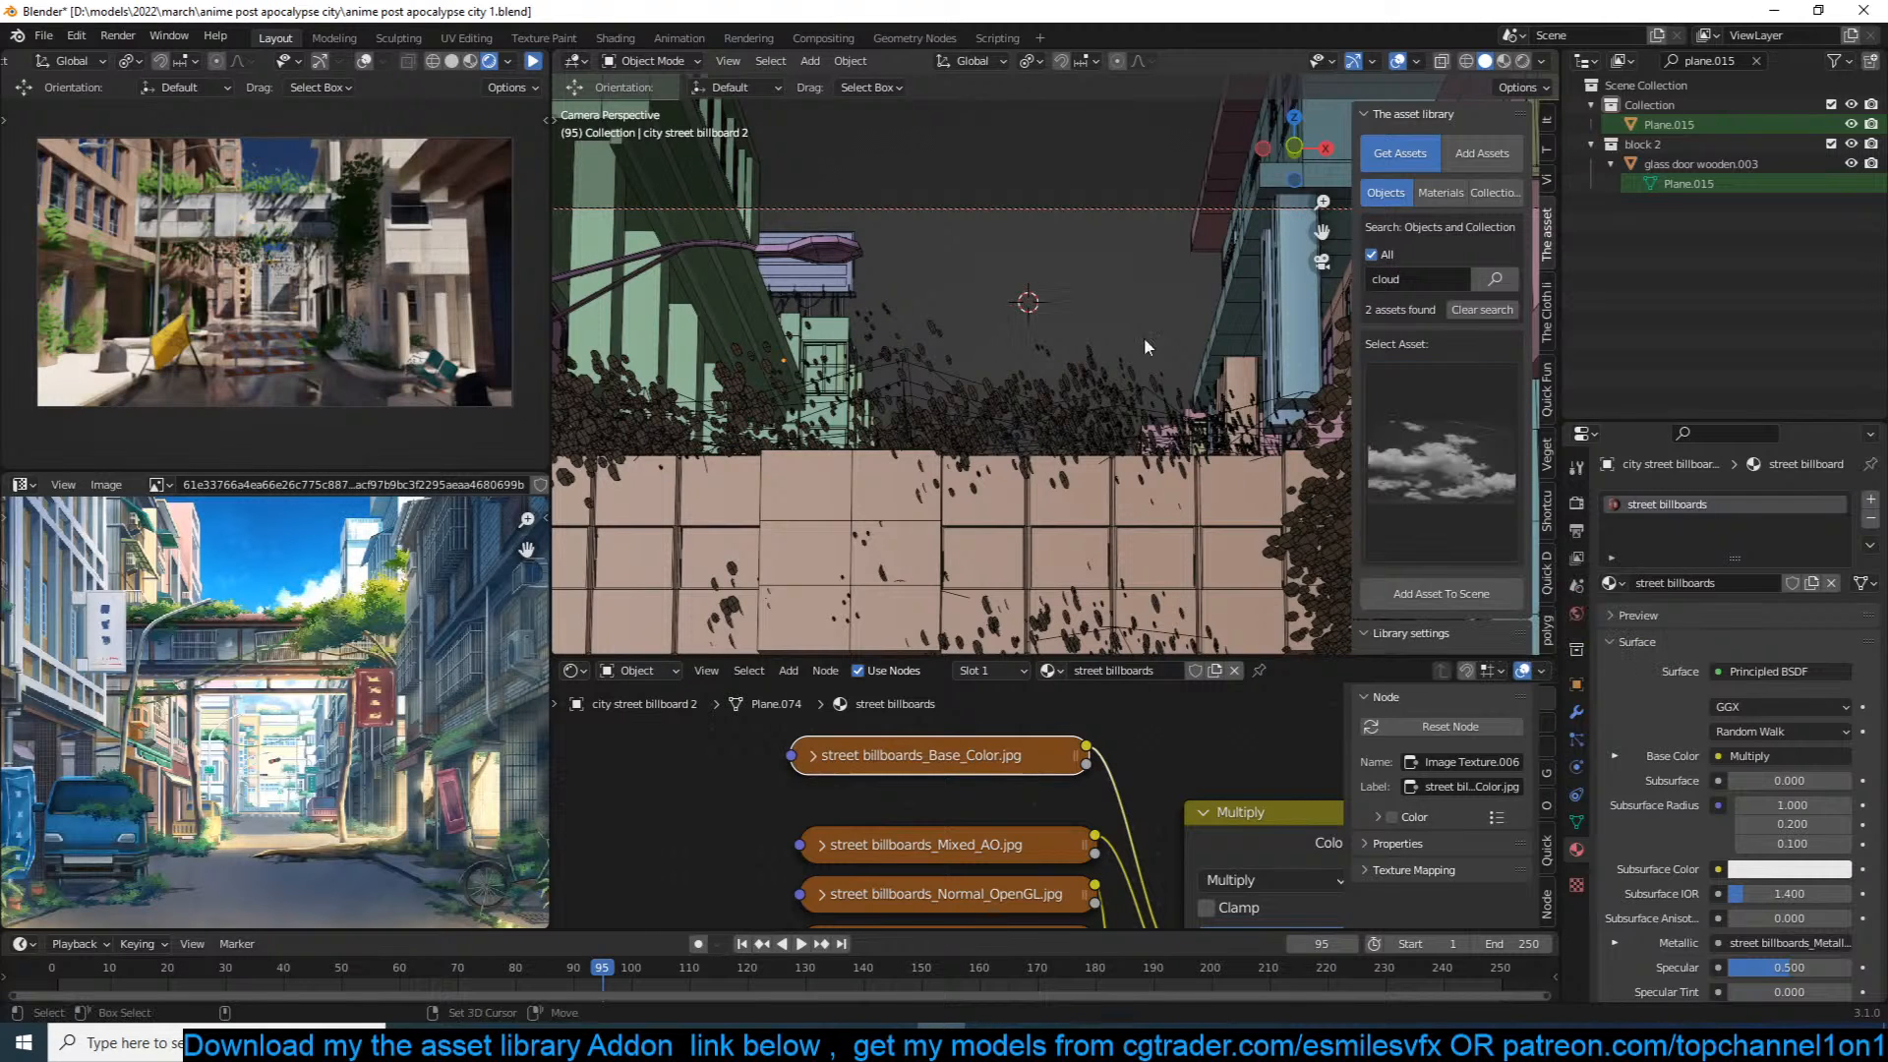
{"action": "left_click", "coordinate": [1386, 593]}
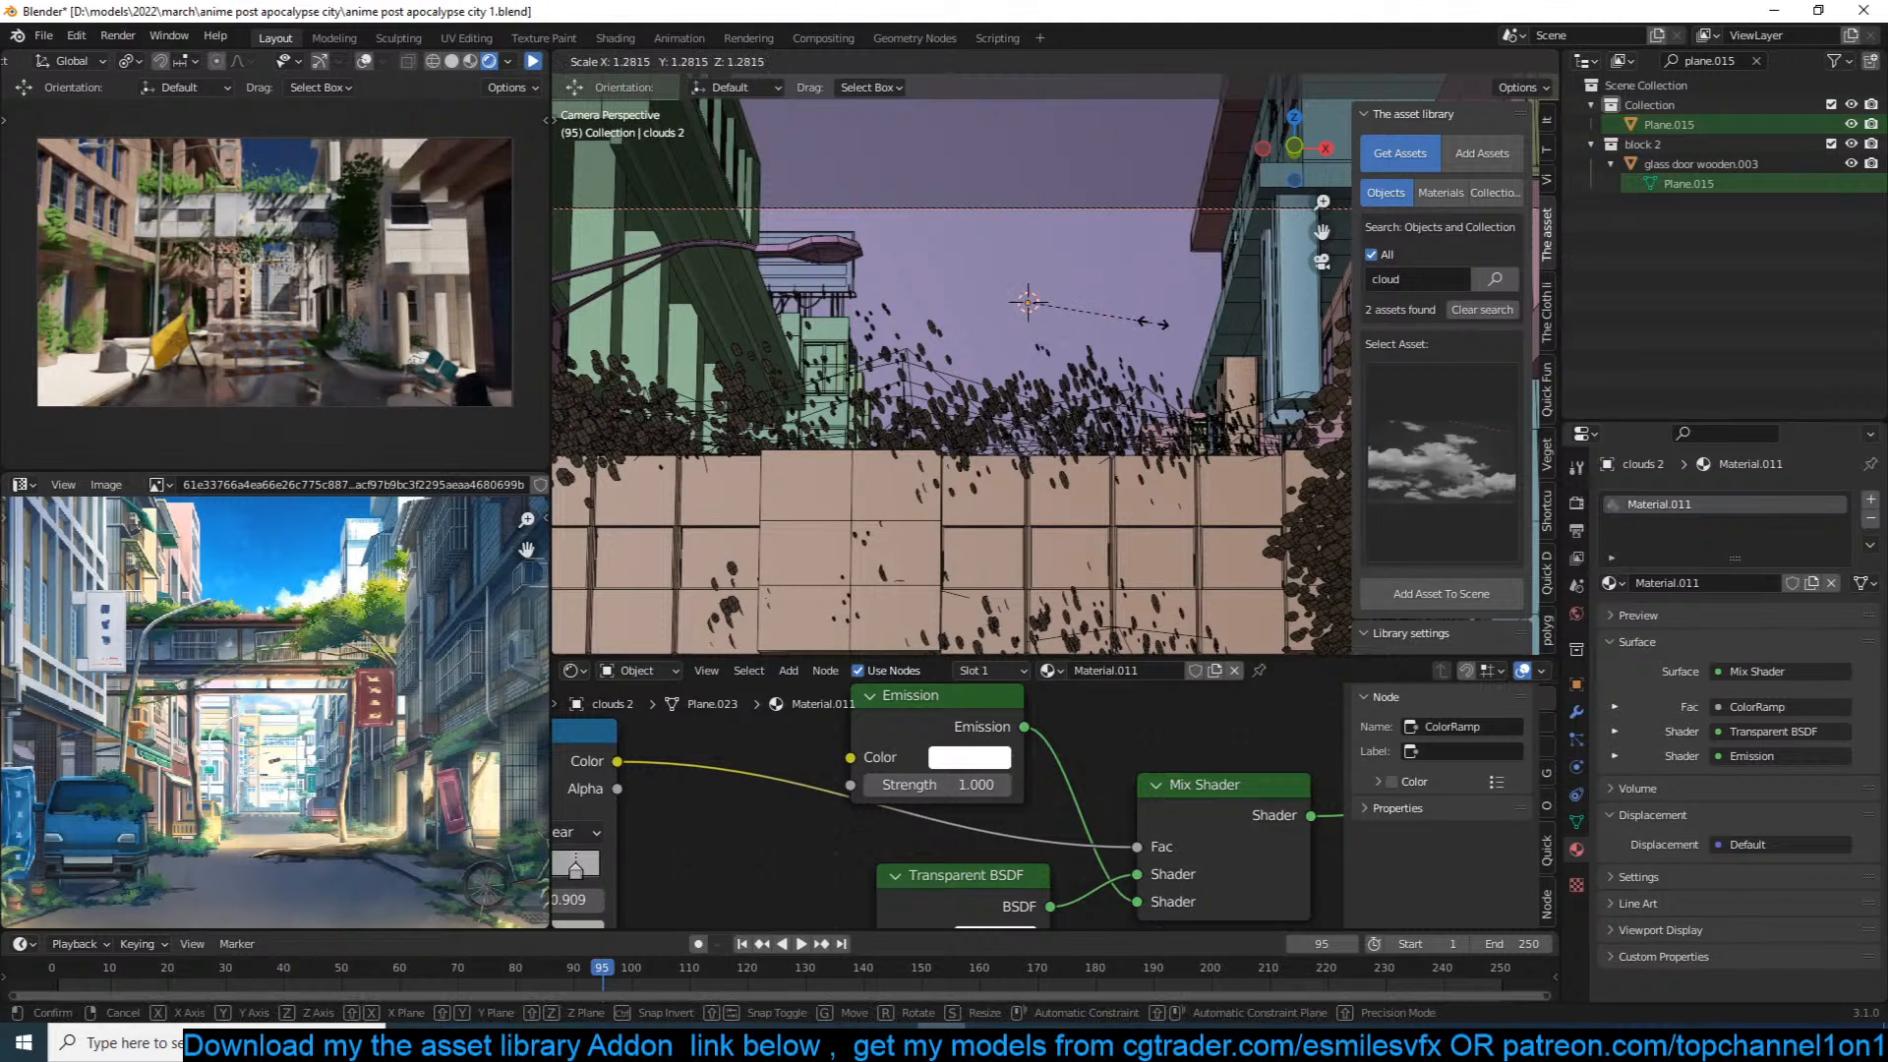
Step: Resize the cloud plane and move it along Y to sit behind the city buildings
{"action": "middle_click_drag", "start_coordinate": [1140, 322], "coordinate": [1068, 366]}
{"action": "scroll", "coordinate": [1065, 357], "scroll_direction": "down", "scroll_amount": 6}
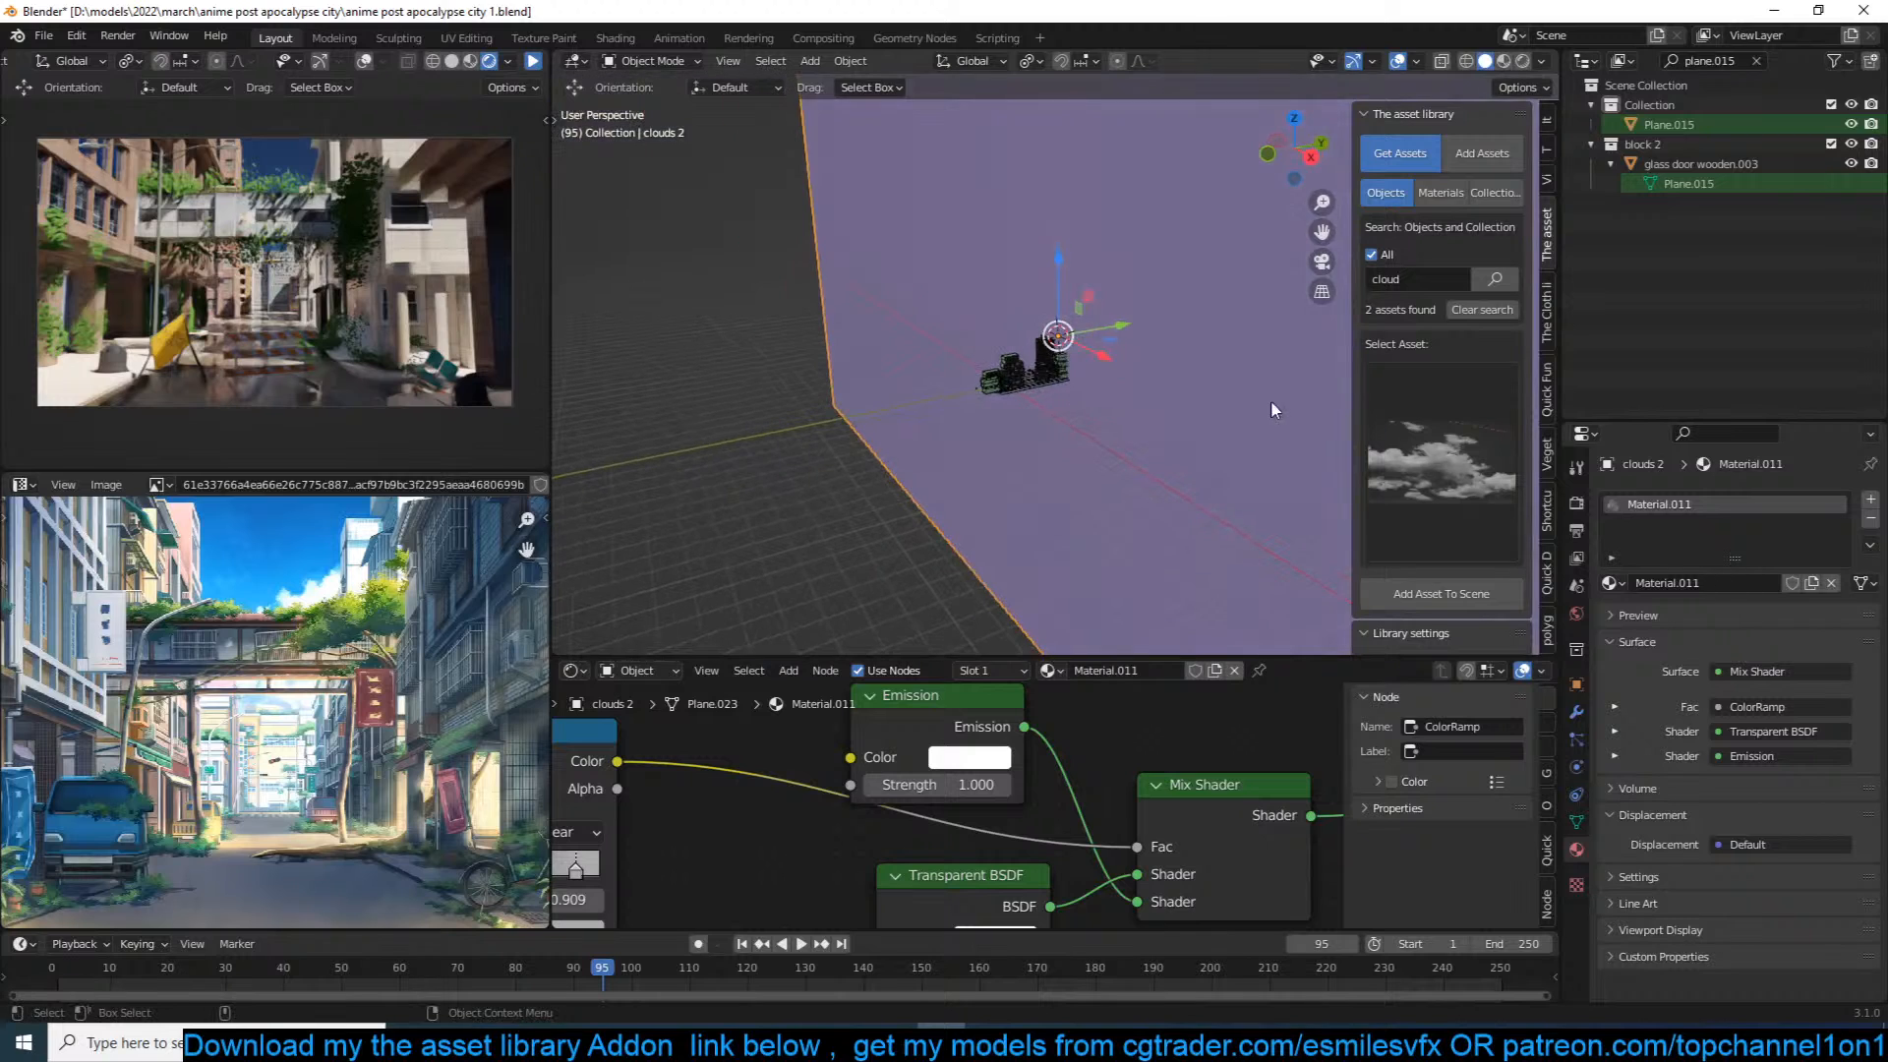
{"action": "key", "text": "s"}
{"action": "left_click", "coordinate": [1113, 333]}
{"action": "left_click_drag", "start_coordinate": [1120, 327], "coordinate": [1238, 296]}
Step: From the camera view, freely rotate the cloud plane and reposition it to fill the sky gap between the buildings
{"action": "key", "text": "KP_0"}
{"action": "scroll", "coordinate": [1146, 420], "scroll_direction": "down", "scroll_amount": 1}
{"action": "key", "text": "r"}
{"action": "key", "text": "r"}
{"action": "left_click", "coordinate": [1121, 441]}
{"action": "key", "text": "g"}
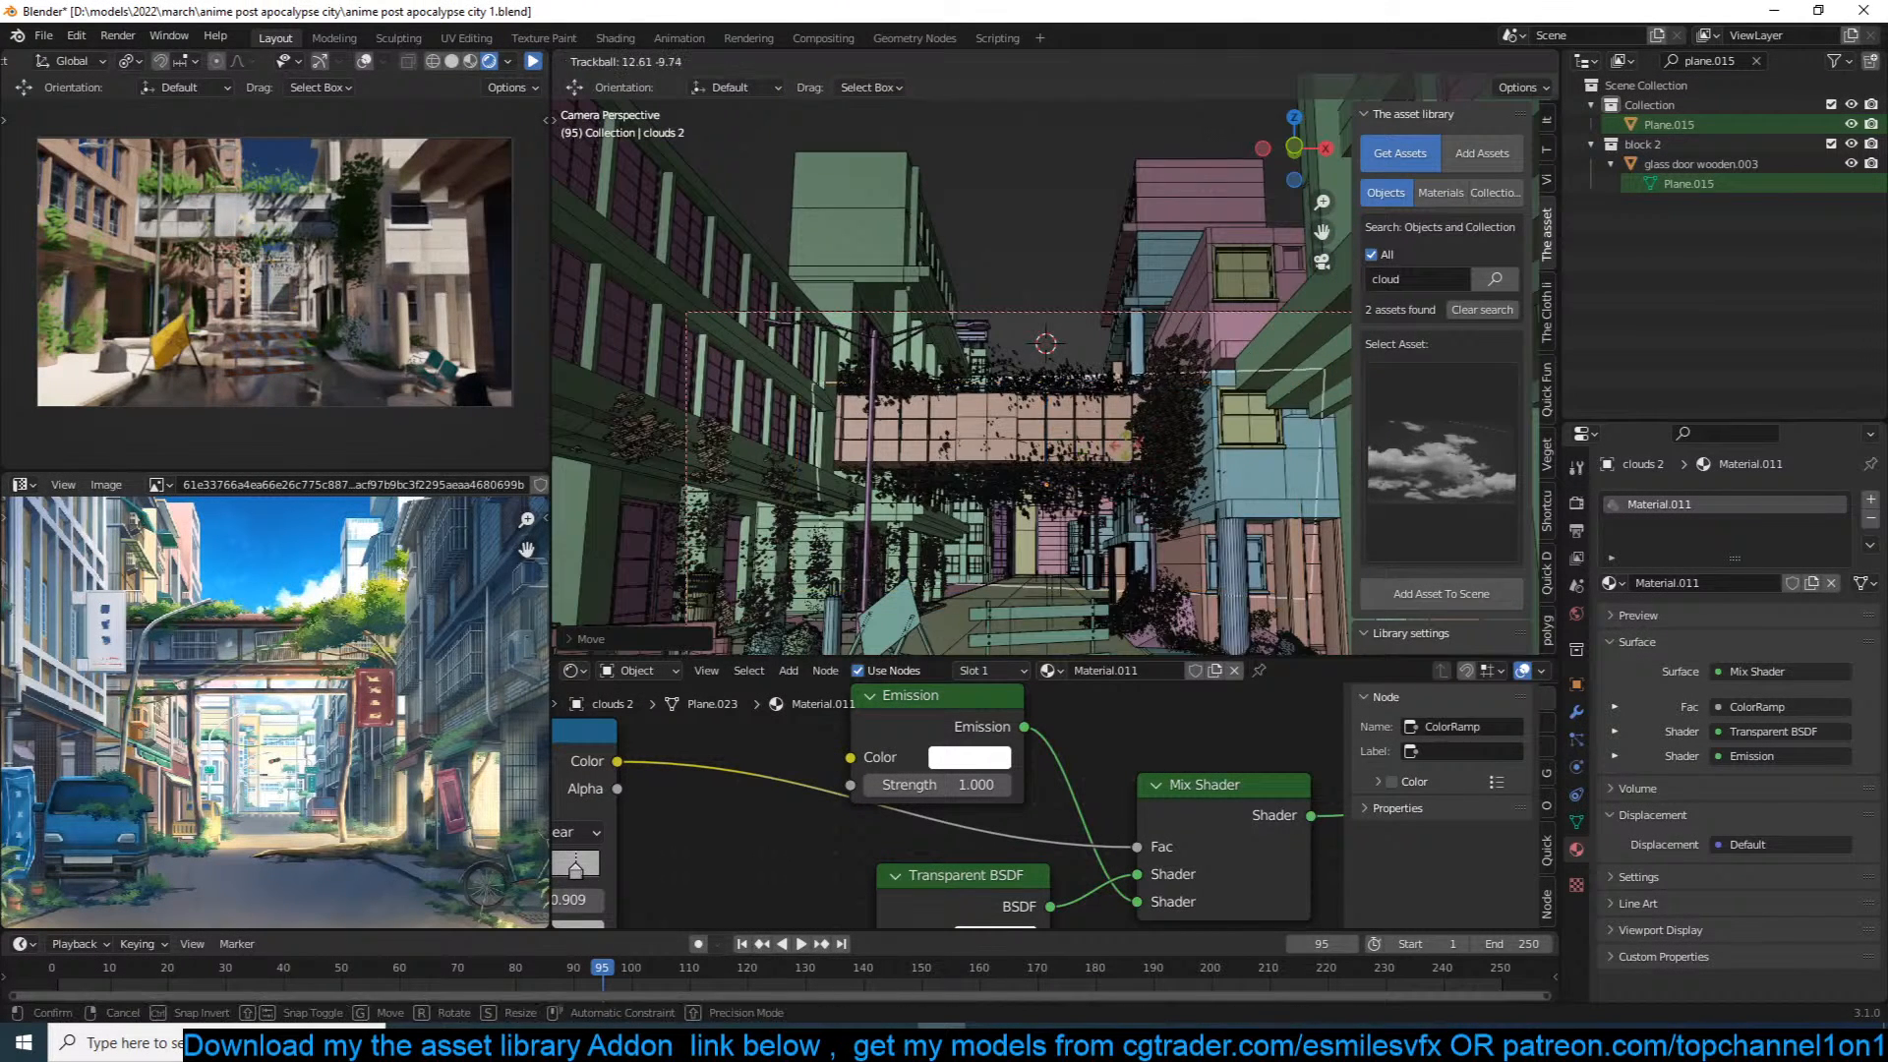
{"action": "left_click", "coordinate": [1134, 356]}
{"action": "scroll", "coordinate": [1144, 377], "scroll_direction": "down", "scroll_amount": 1}
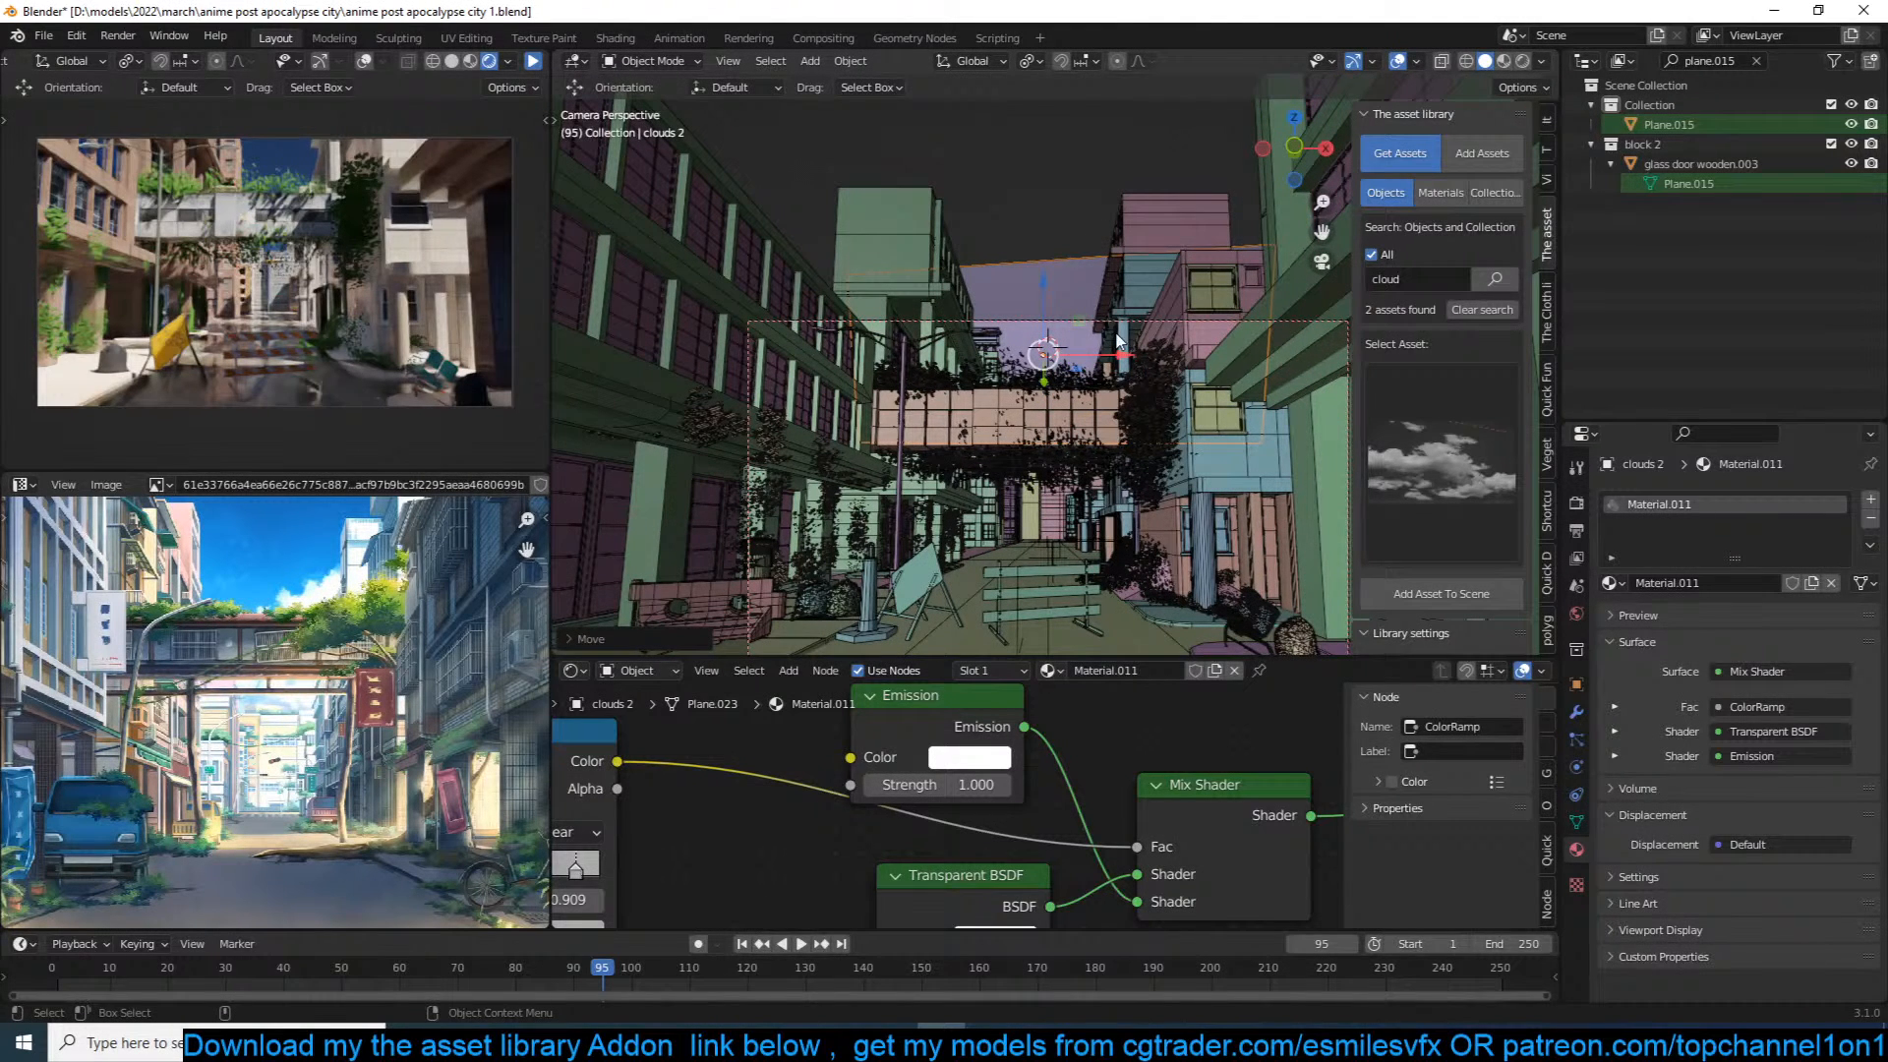
{"action": "left_click", "coordinate": [1151, 323]}
{"action": "key", "text": "g"}
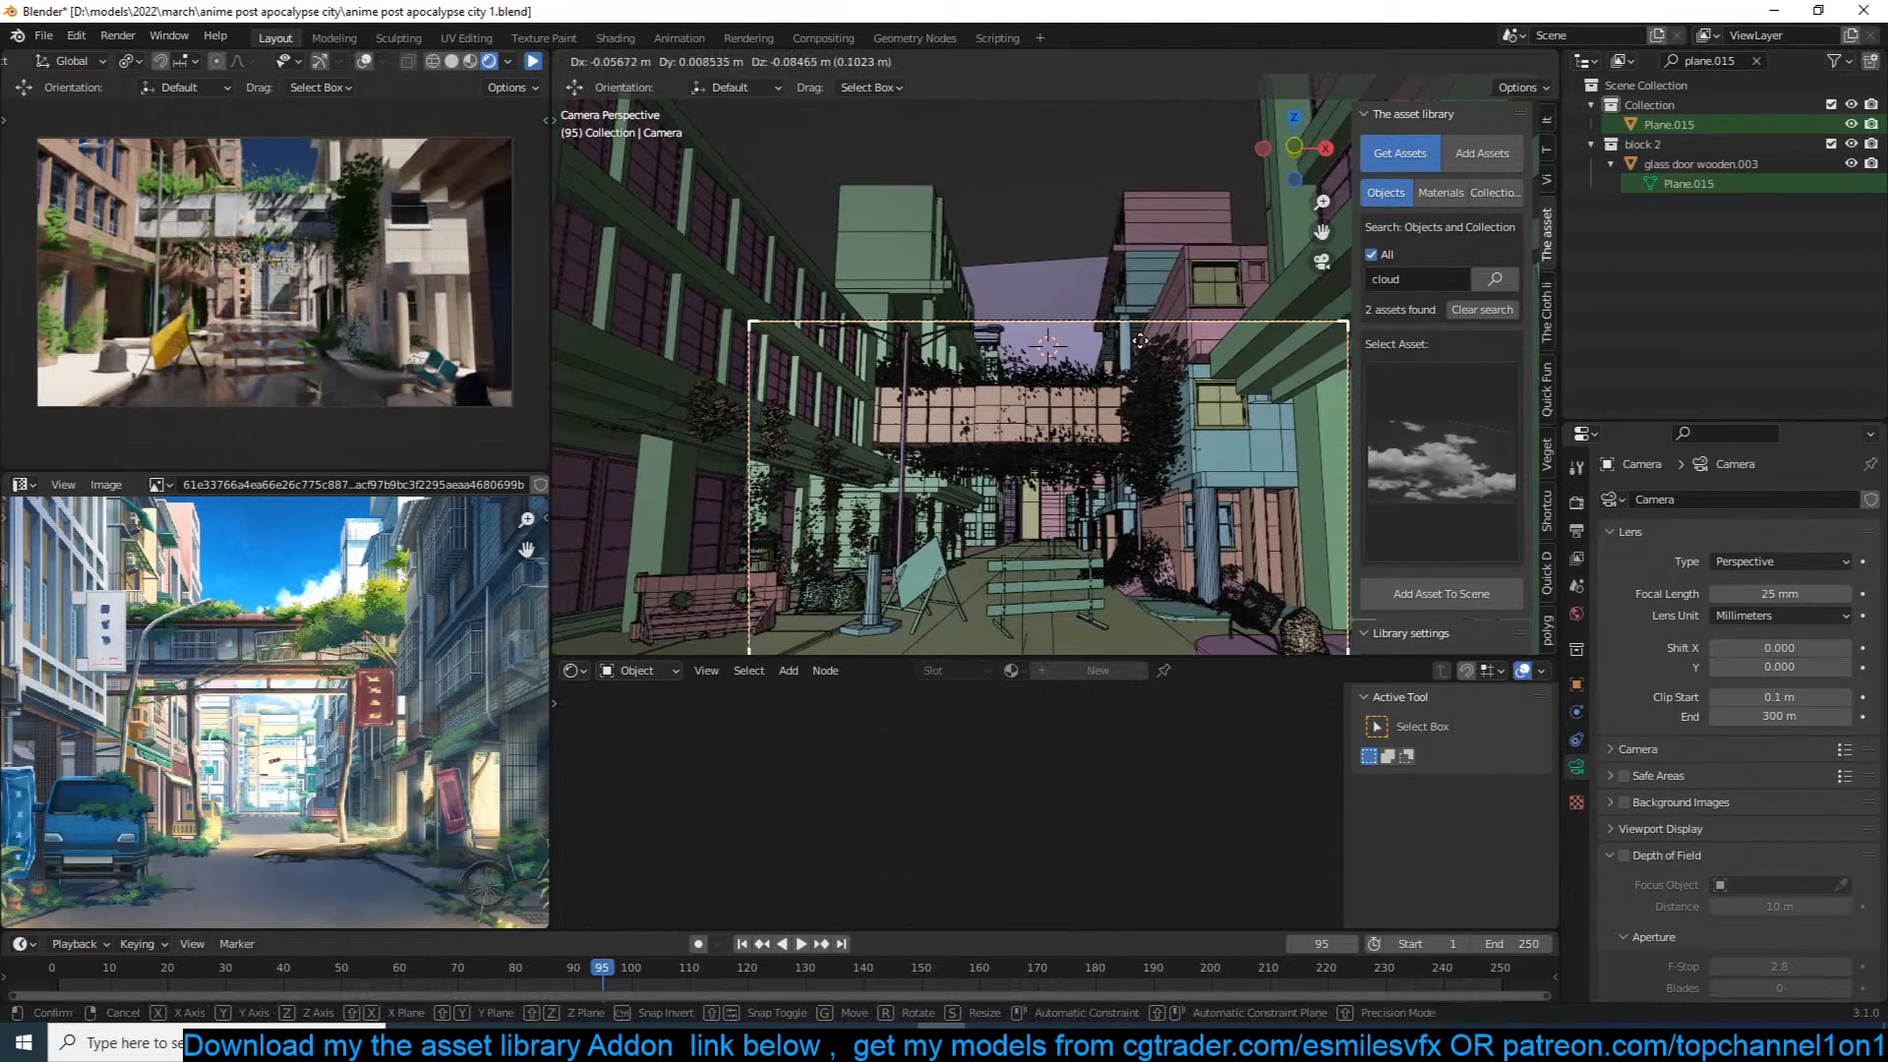
{"action": "right_click", "coordinate": [1136, 410]}
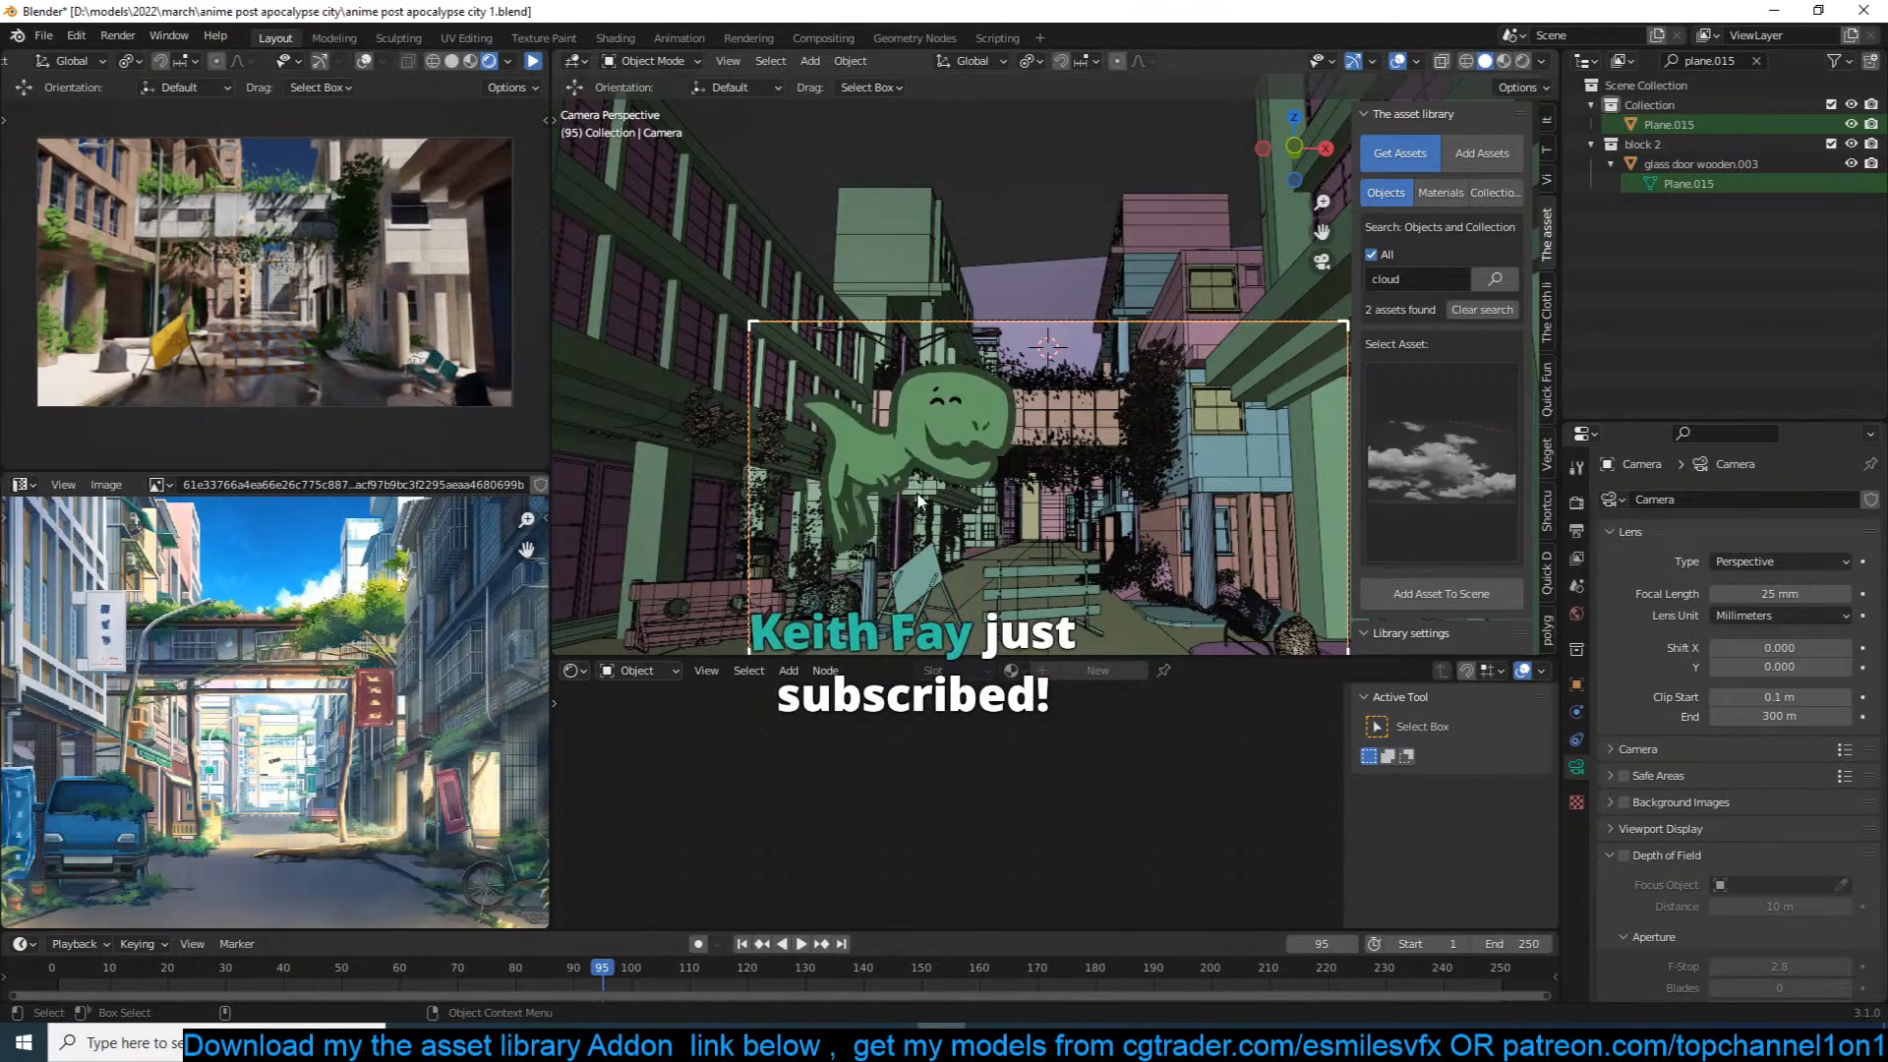
Step: Clear the selection, check the clouds behind the bridge in the camera view and save the file
{"action": "left_click", "coordinate": [1086, 390]}
{"action": "key", "text": "ctrl+s"}
{"action": "key", "text": "alt+a"}
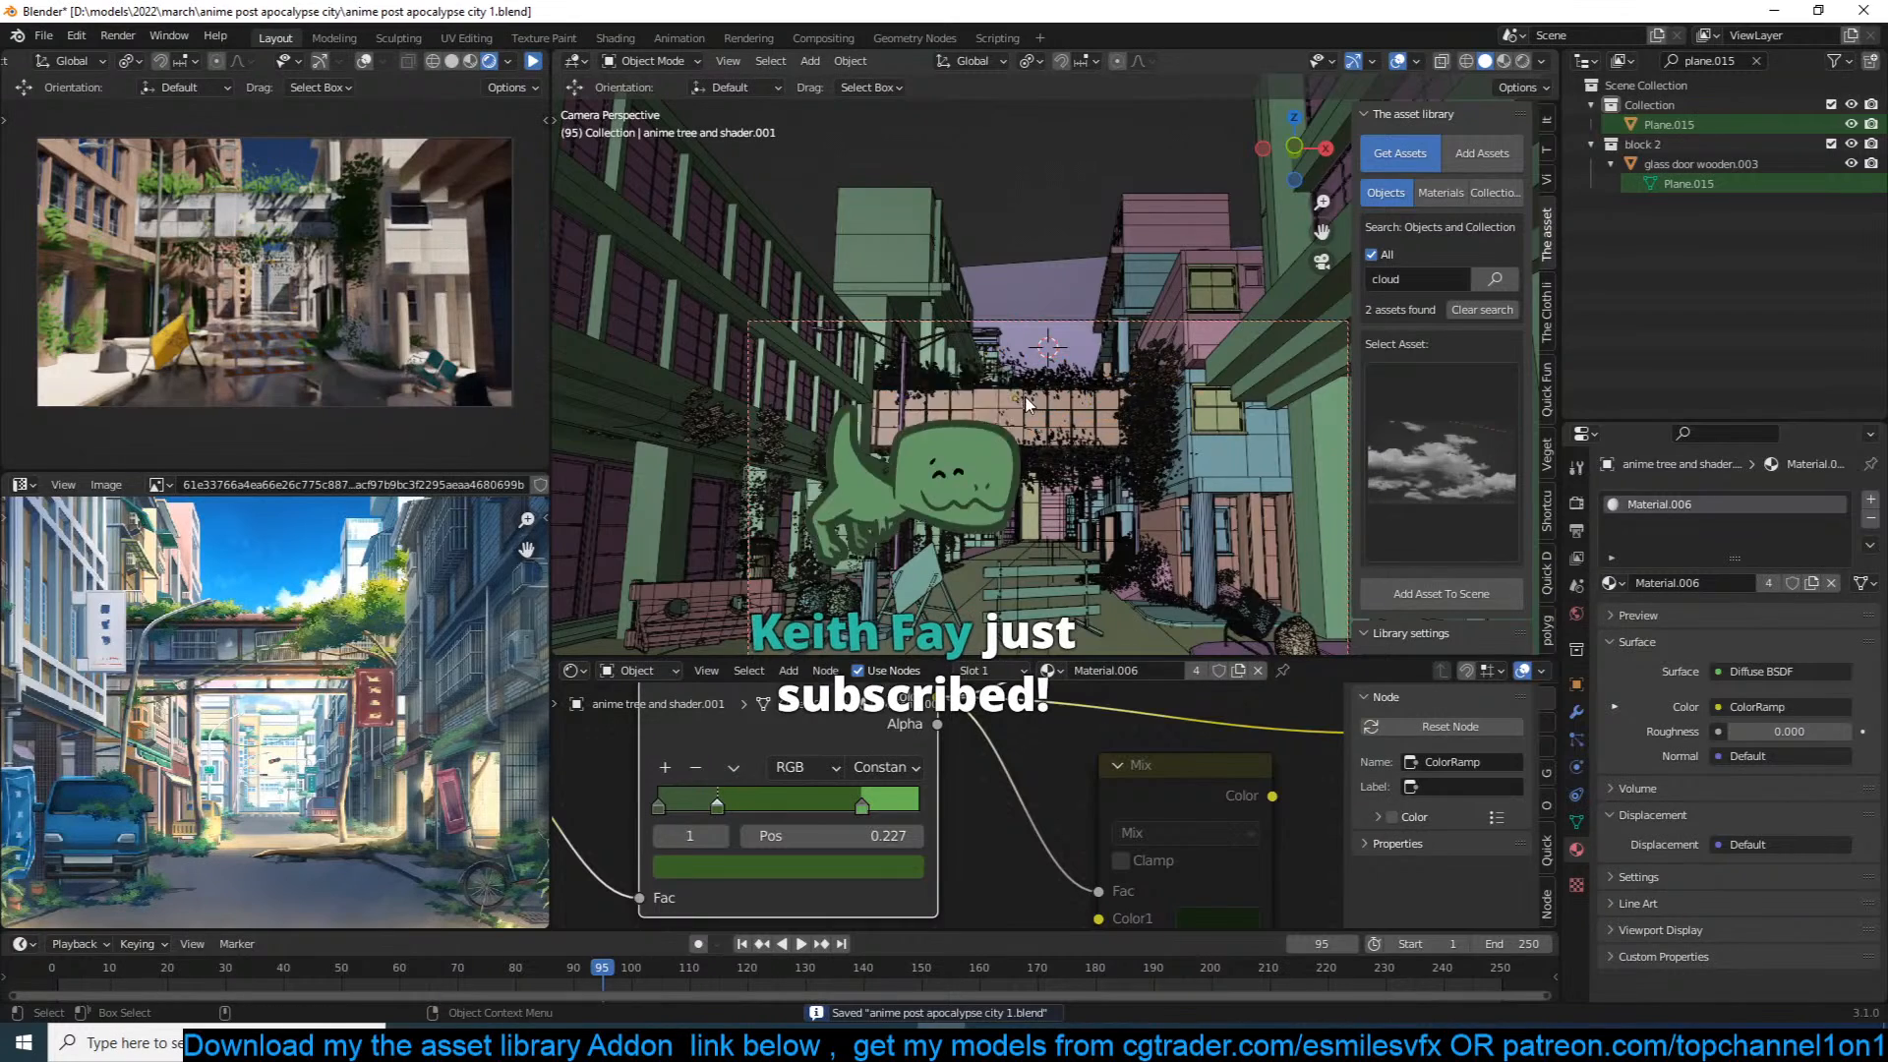
{"action": "scroll", "coordinate": [1207, 339], "scroll_direction": "up", "scroll_amount": 4}
{"action": "scroll", "coordinate": [1207, 340], "scroll_direction": "down", "scroll_amount": 3}
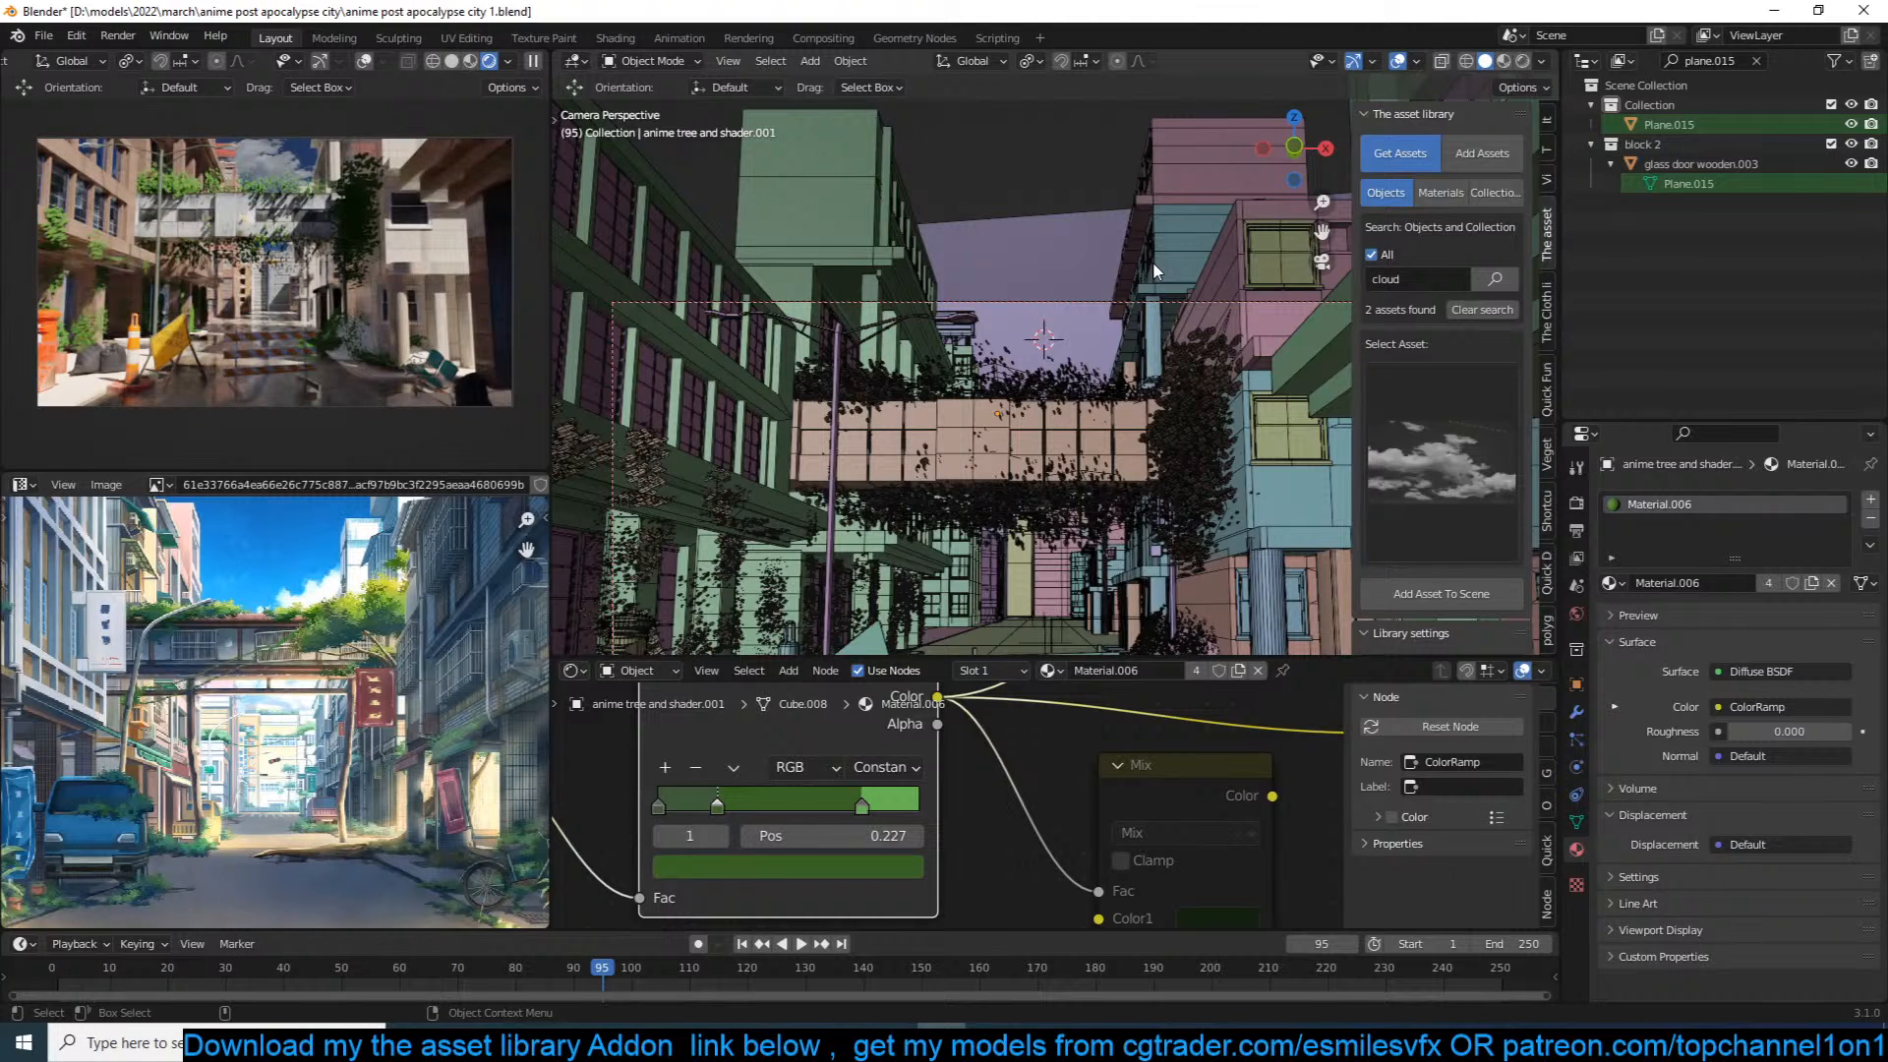
{"action": "key", "text": "ctrl+s"}
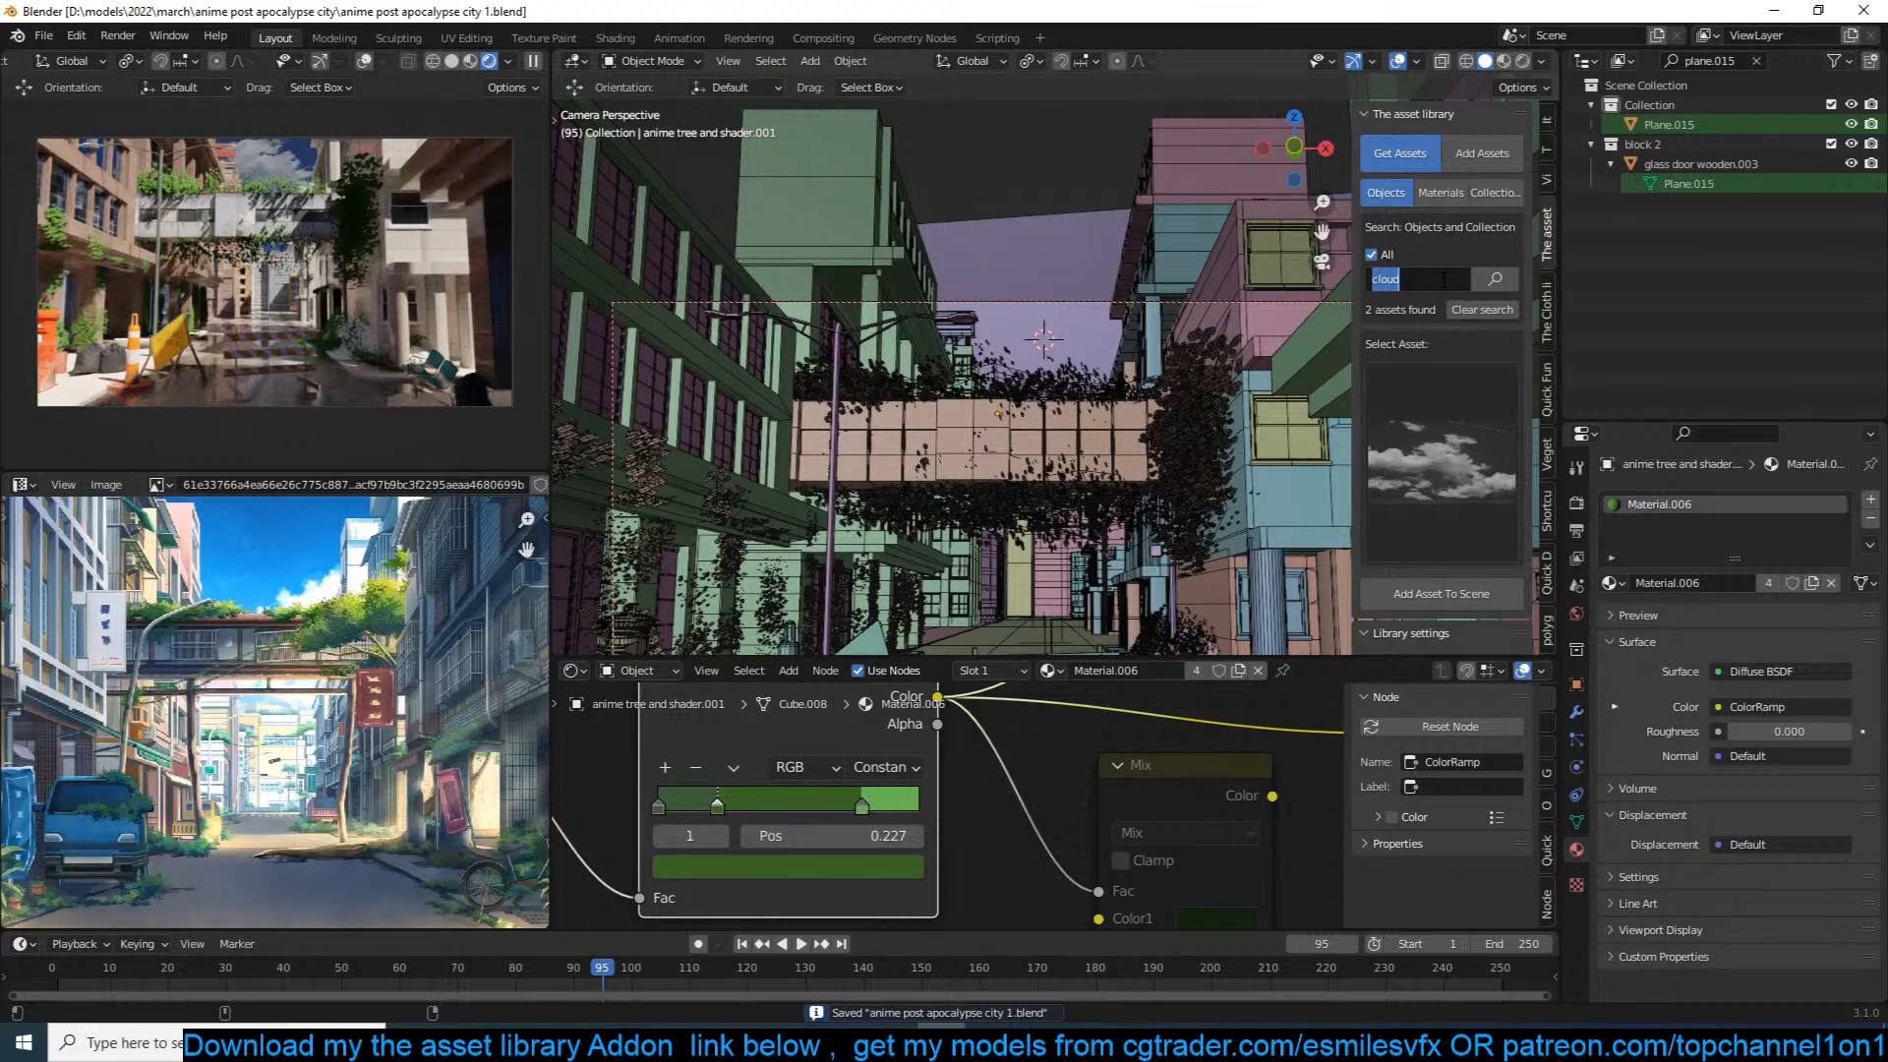
Step: Search the asset library for "cat" and add the cat animal asset on the ground beside the garbage bags
{"action": "type", "text": "t"}
{"action": "key", "text": "Return"}
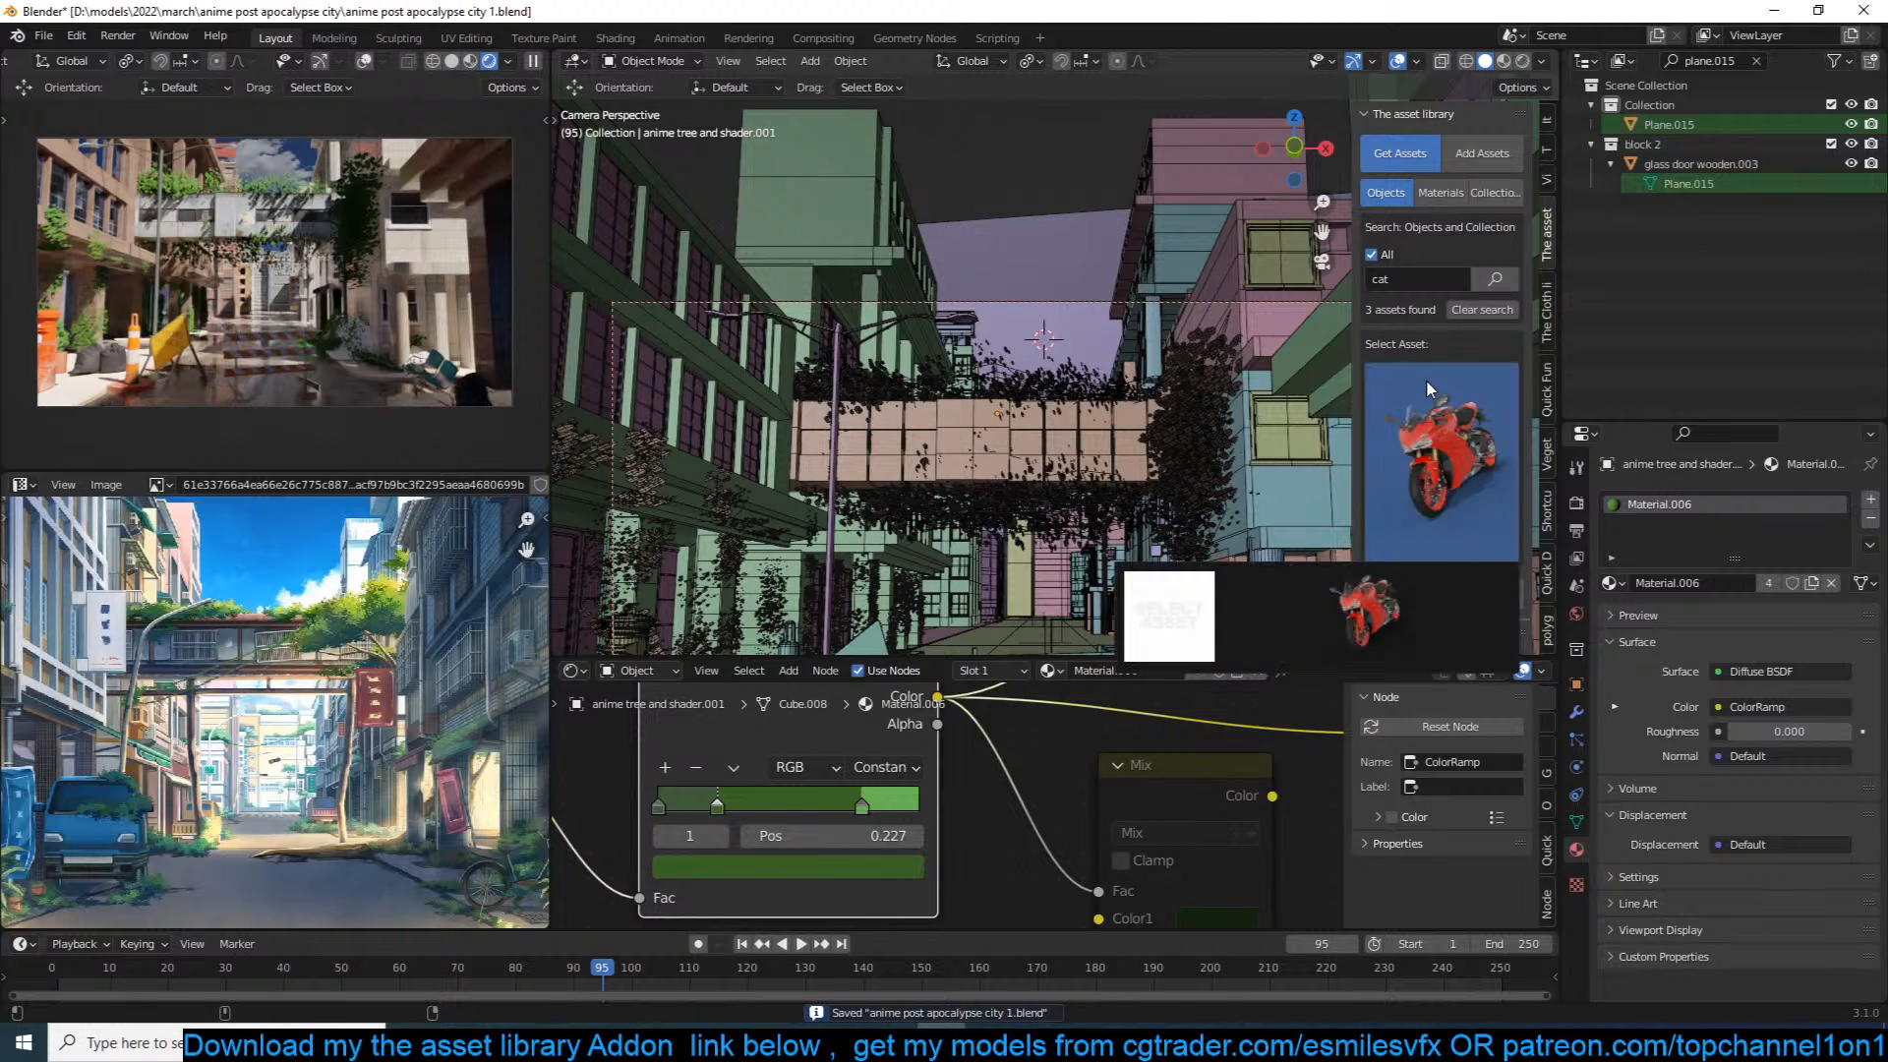
{"action": "left_click", "coordinate": [1426, 388]}
{"action": "left_click", "coordinate": [1261, 592]}
{"action": "middle_click_drag", "start_coordinate": [1072, 534], "coordinate": [1038, 472]}
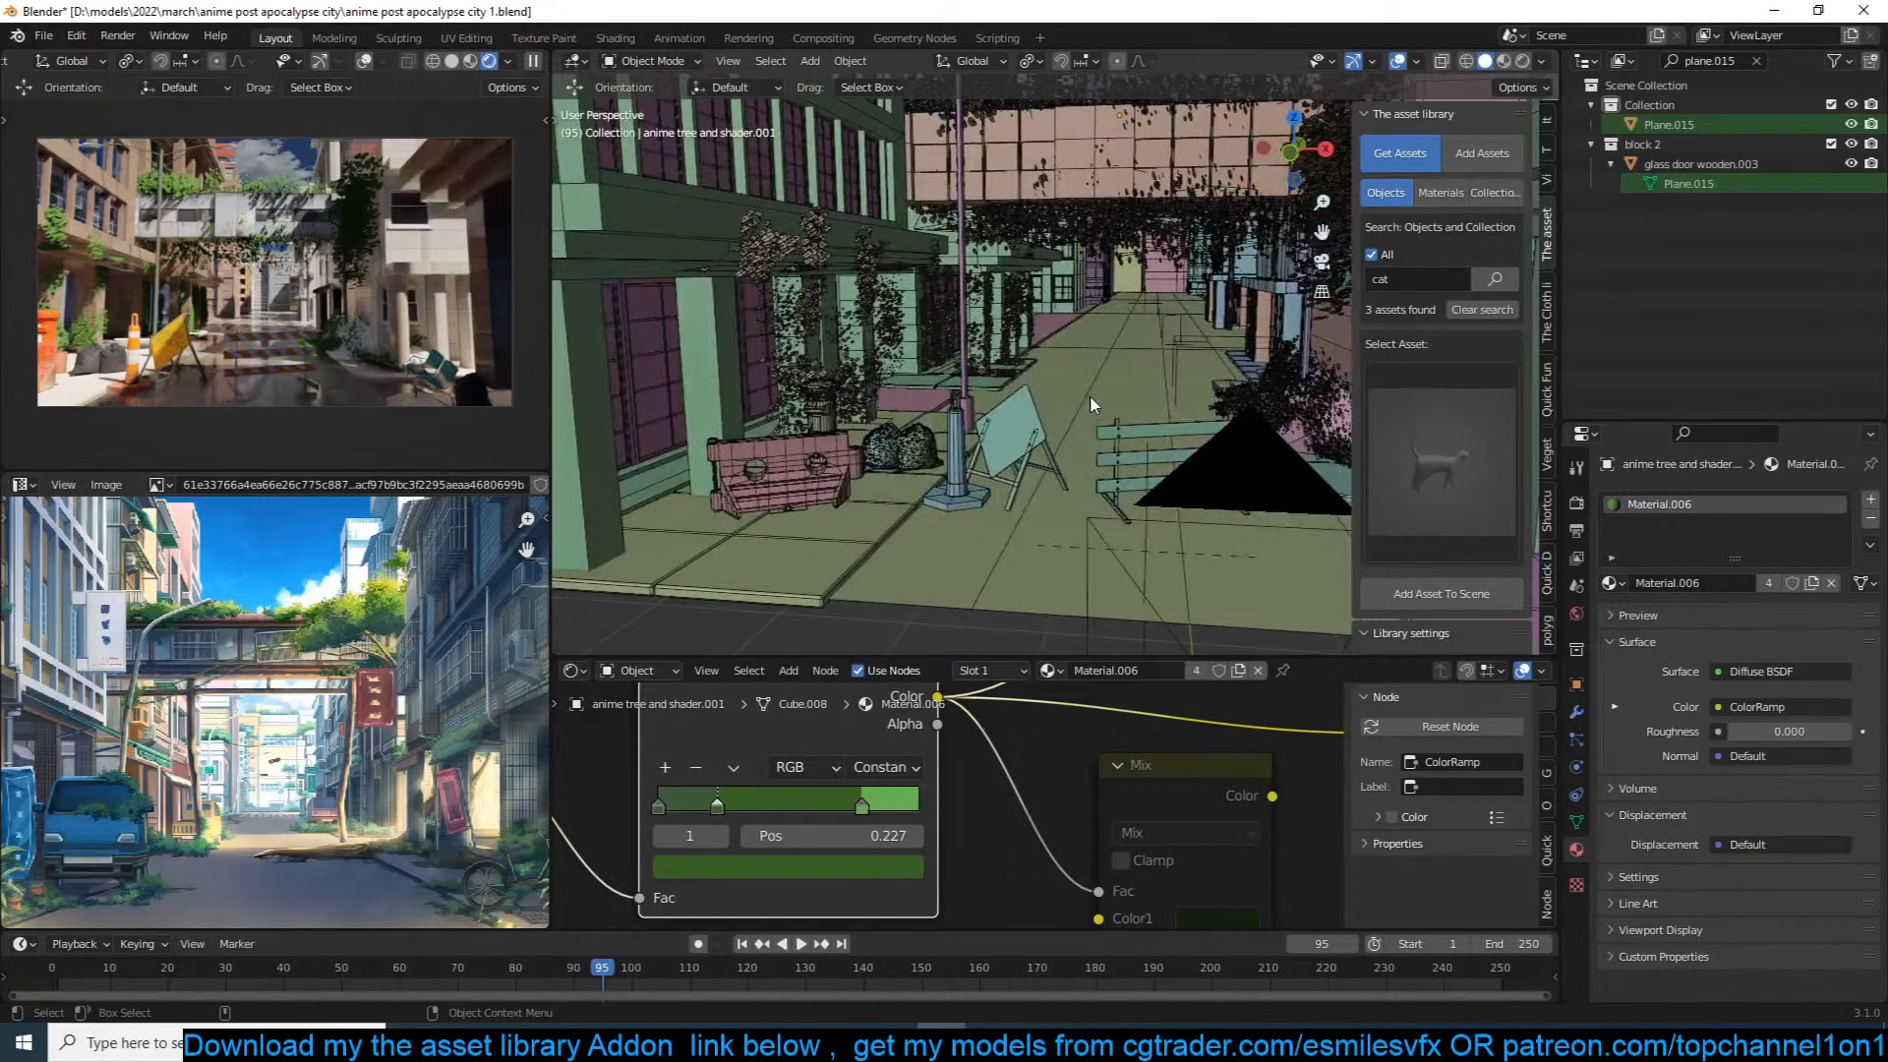
{"action": "middle_click_drag", "start_coordinate": [914, 445], "coordinate": [879, 472]}
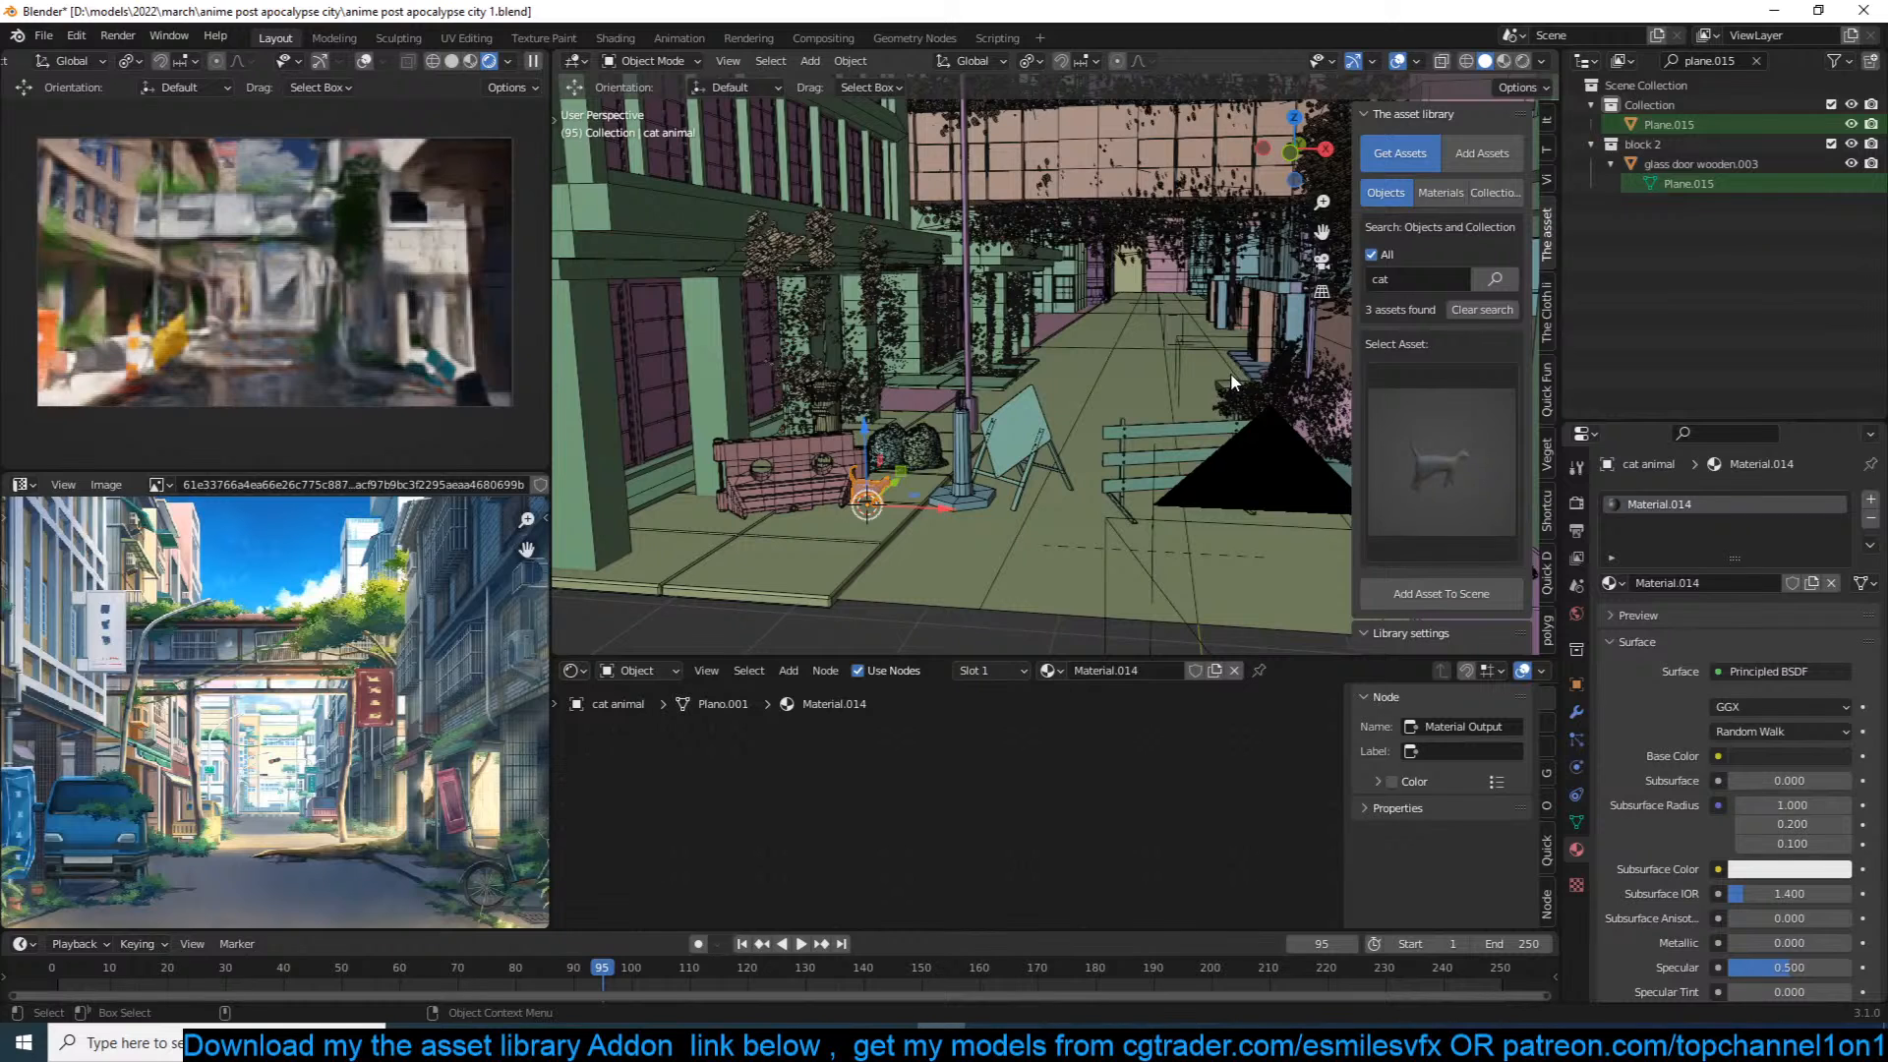
Step: Rotate the cat around the Z axis and save the file
{"action": "key", "text": "KP_0"}
{"action": "key", "text": "r"}
{"action": "key", "text": "z"}
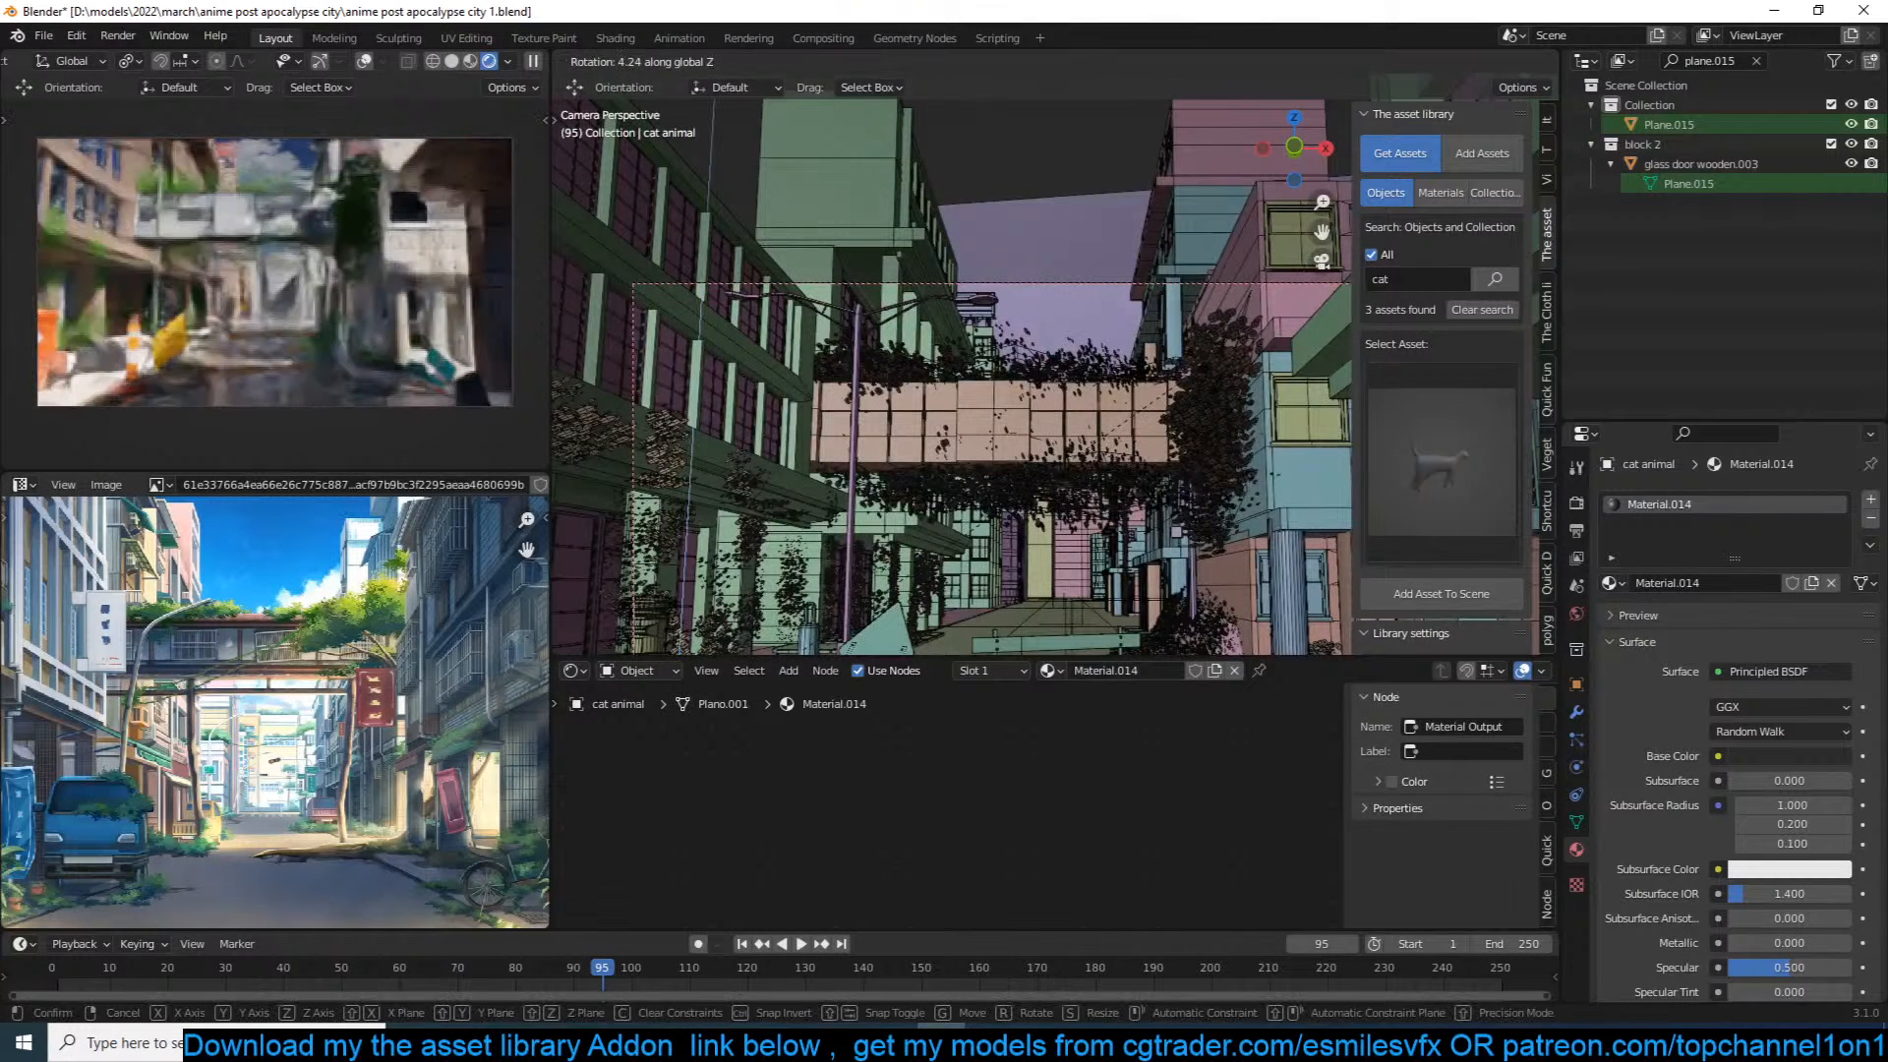
{"action": "left_click", "coordinate": [1180, 366]}
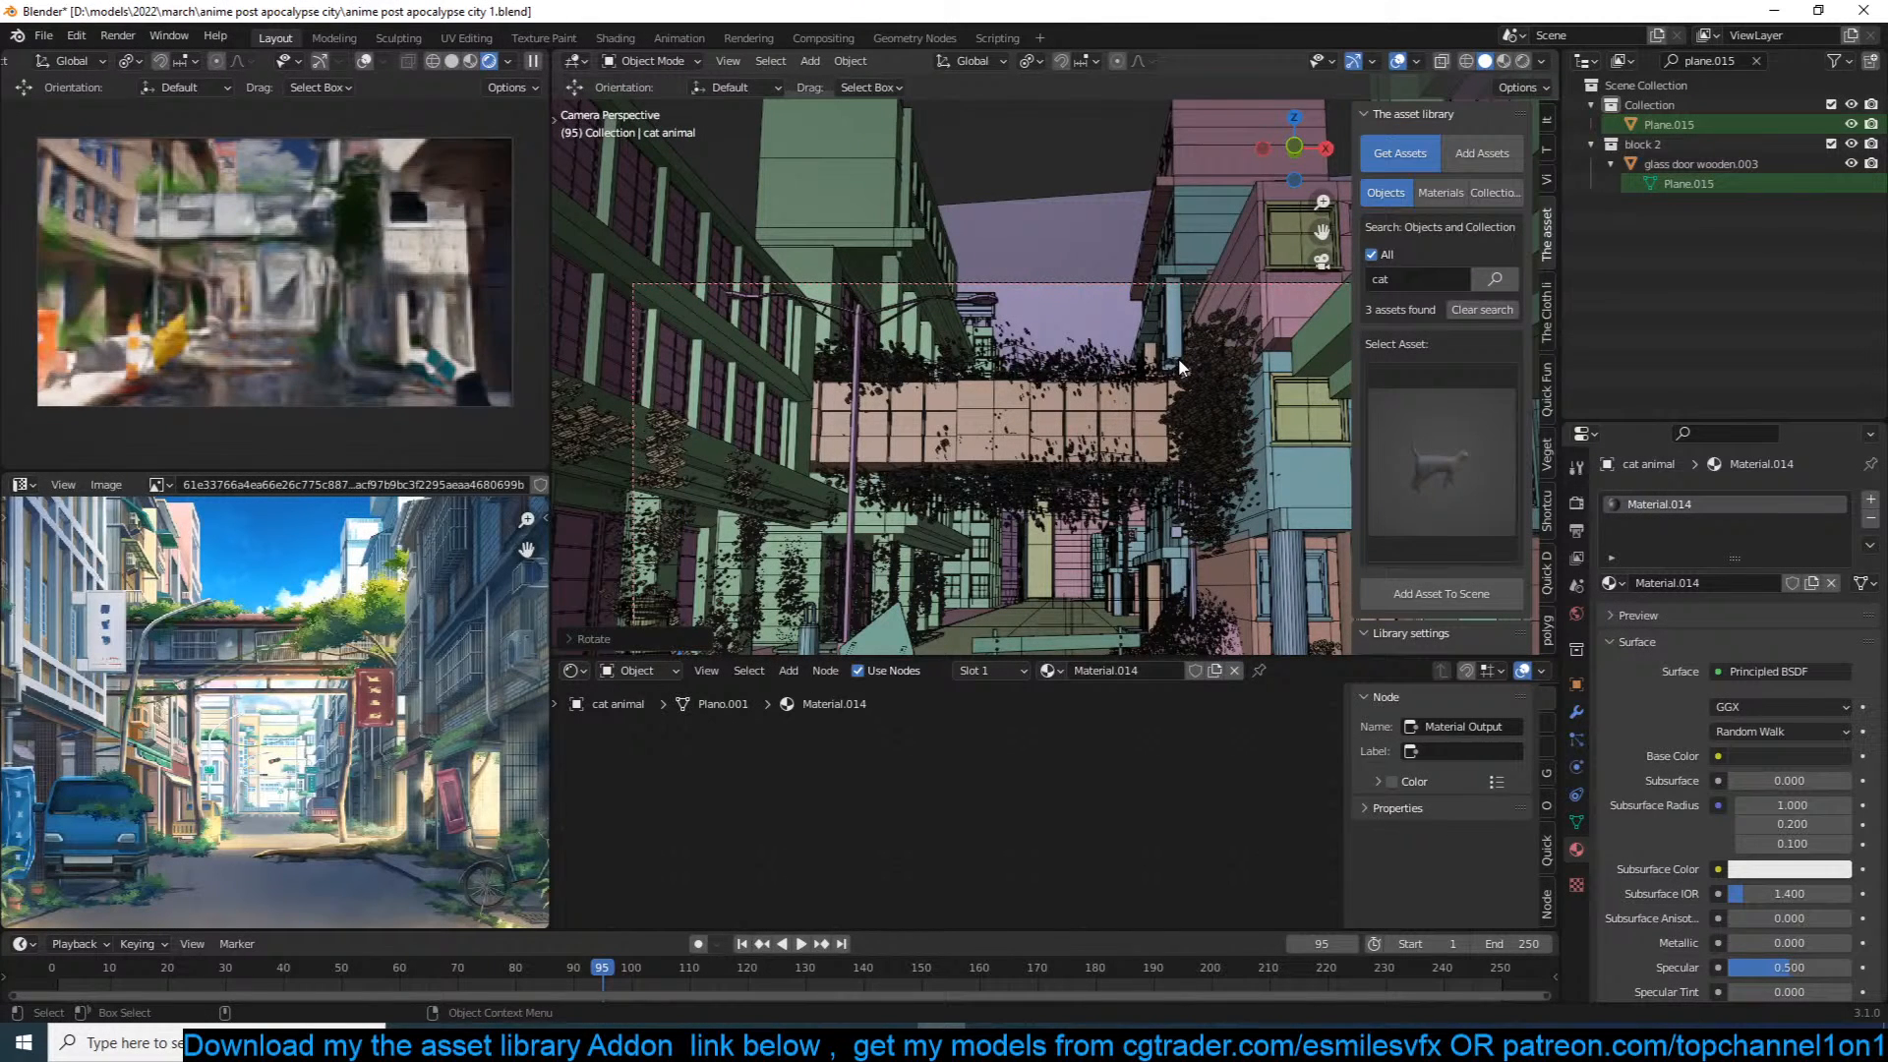
{"action": "key", "text": "ctrl+s"}
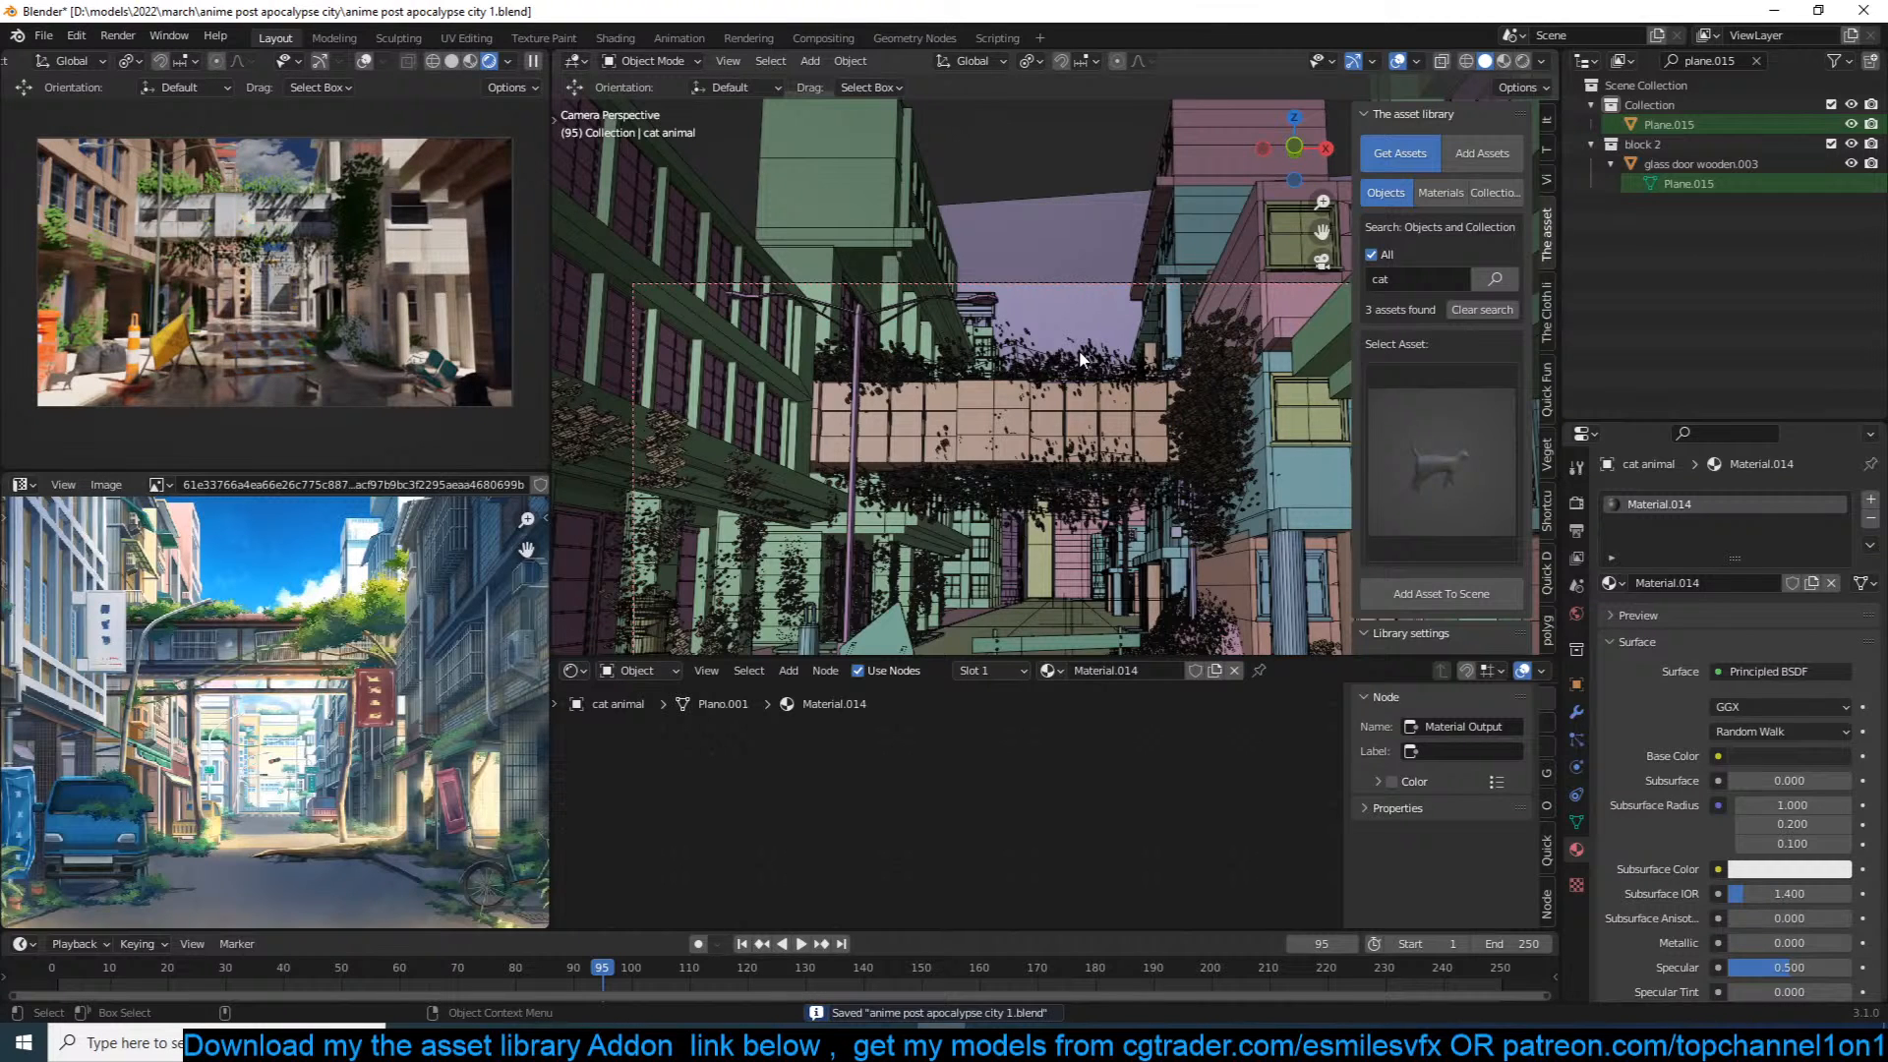
Step: Duplicate the foliage on the bridge and snap the copy to the 3D cursor placed on the ledge of the neighbouring building
{"action": "left_click", "coordinate": [1134, 364]}
{"action": "key", "text": "KP_7"}
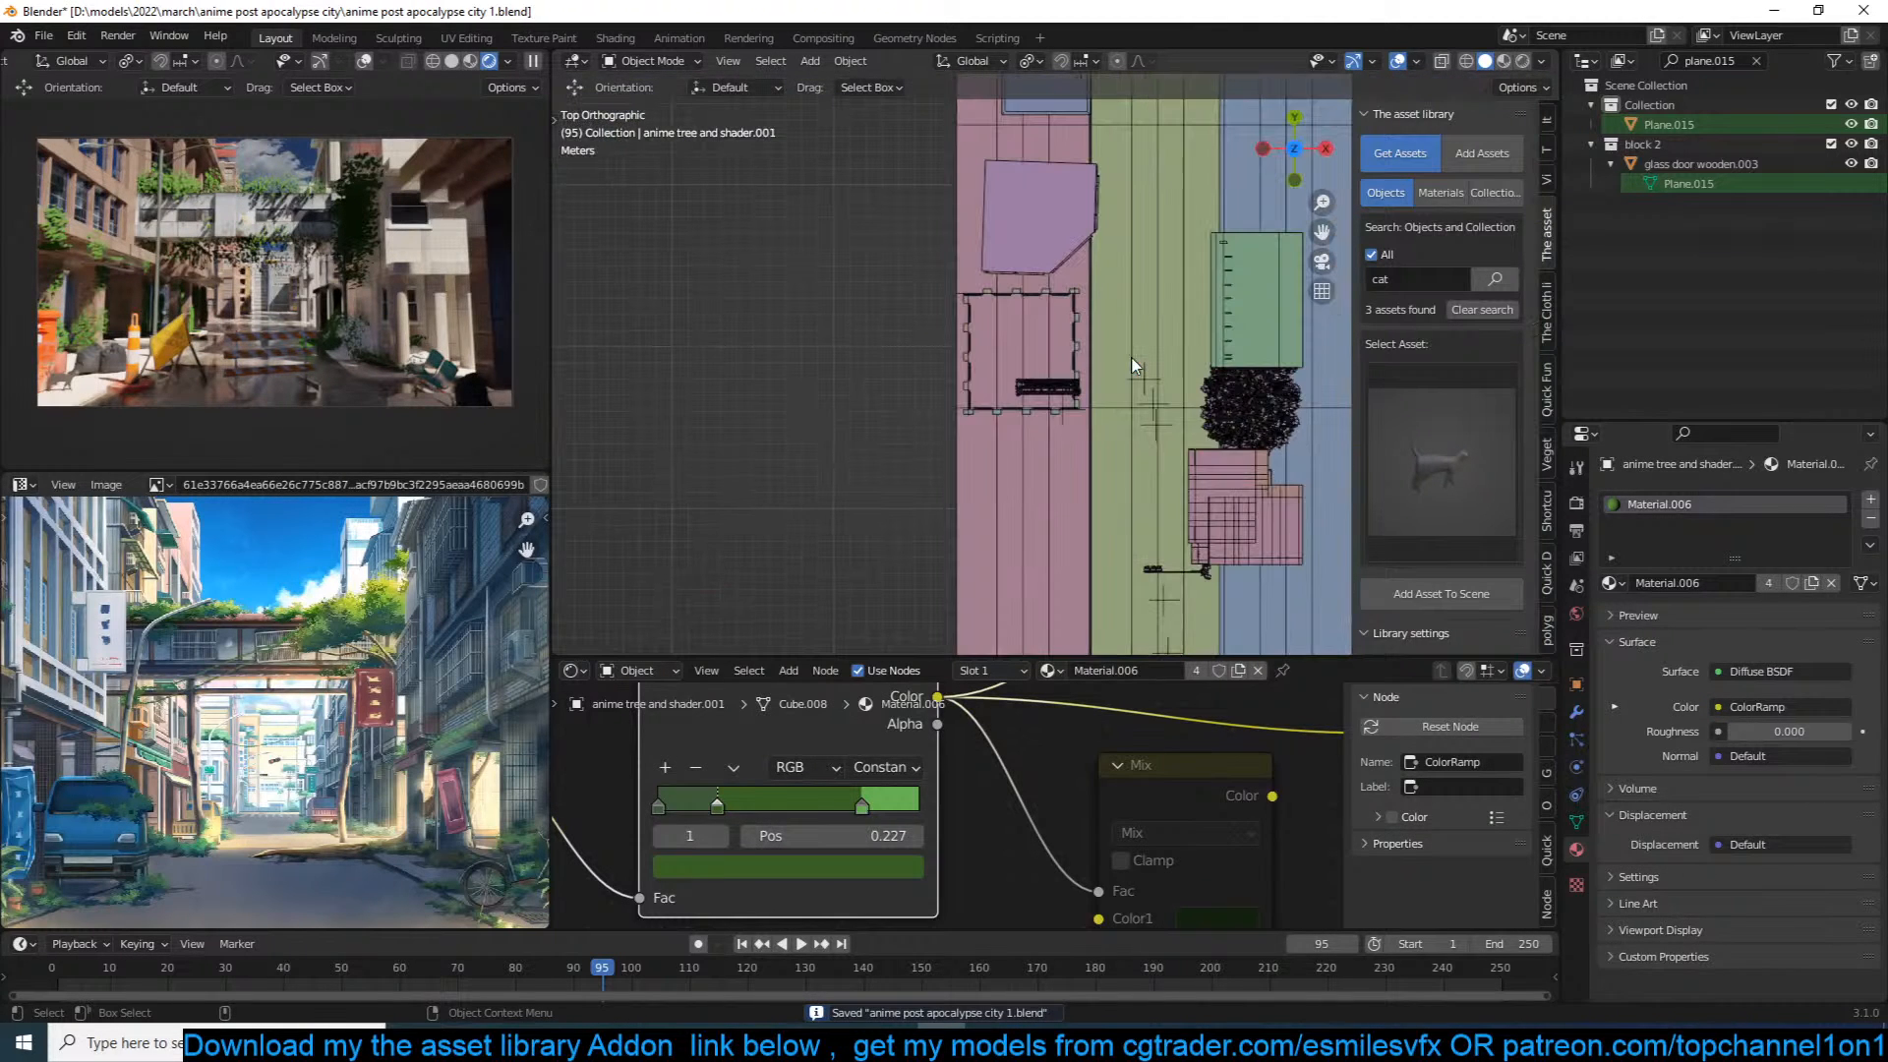
{"action": "left_click", "coordinate": [513, 58]}
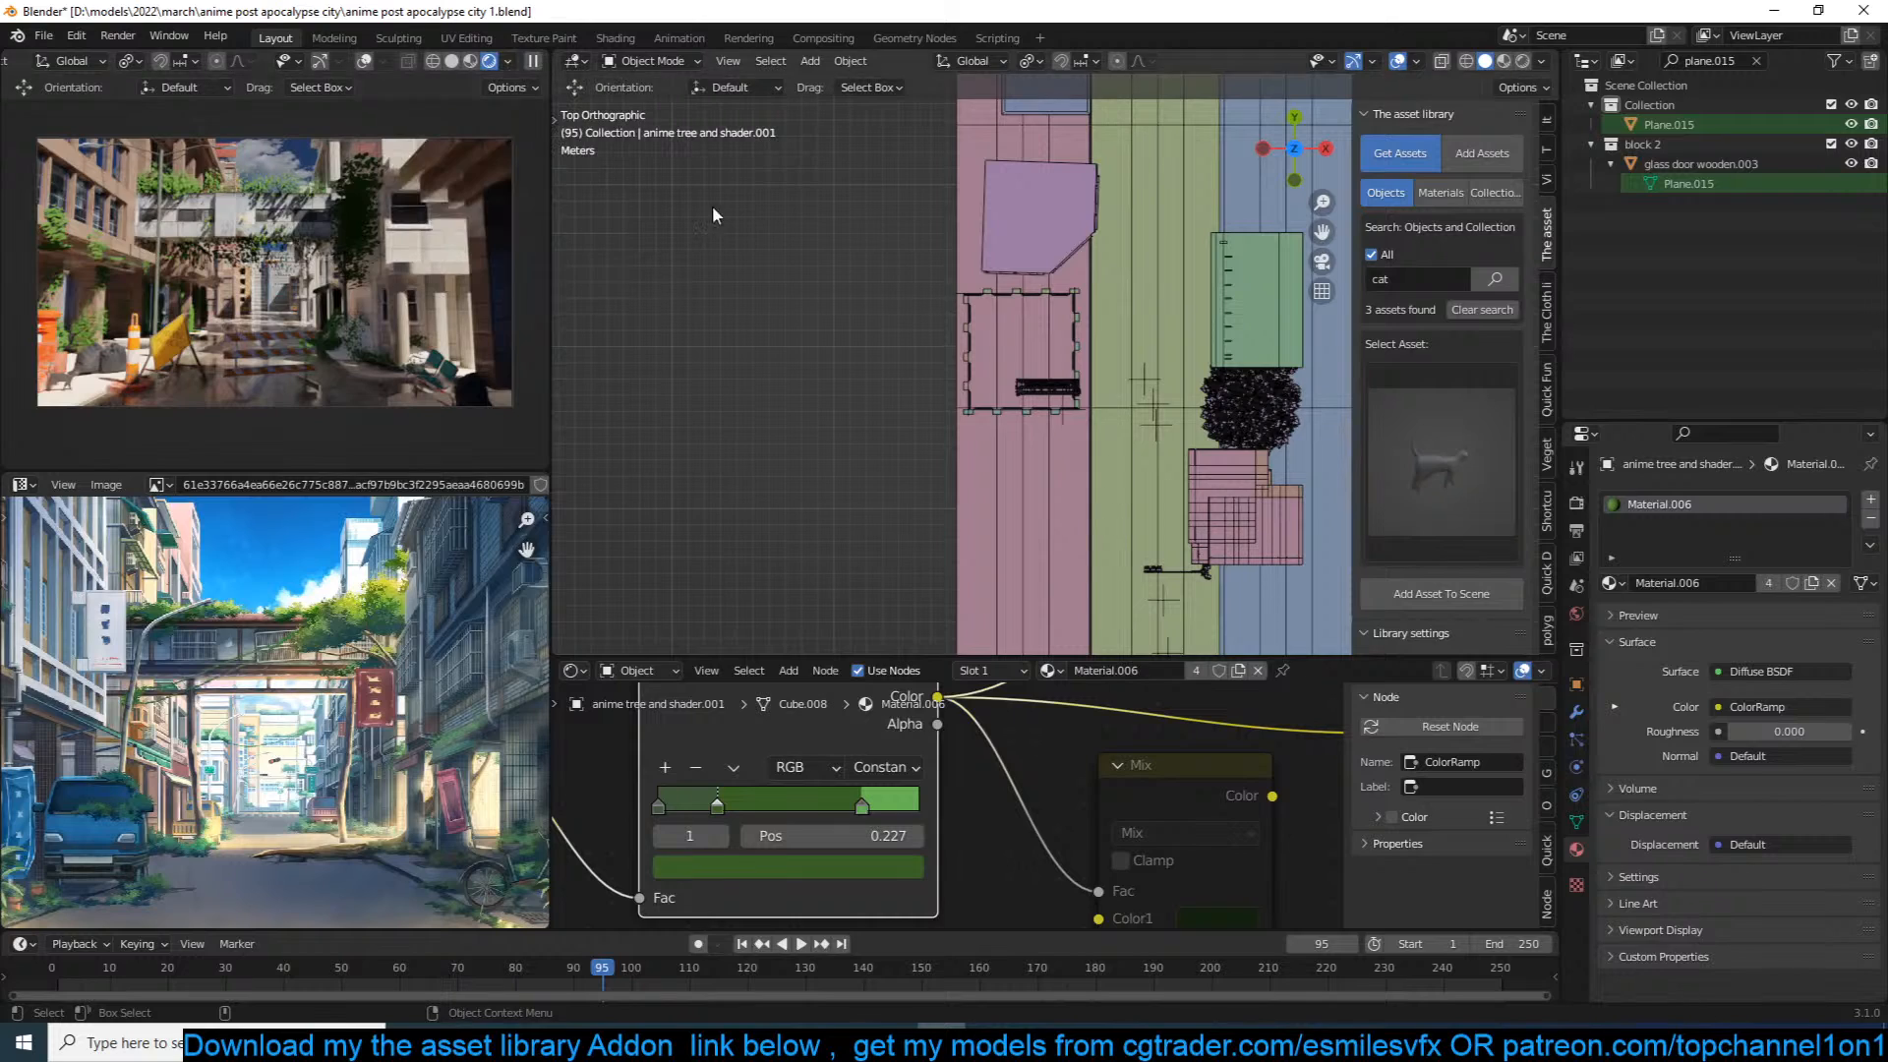
{"action": "key", "text": "KP_Decimal"}
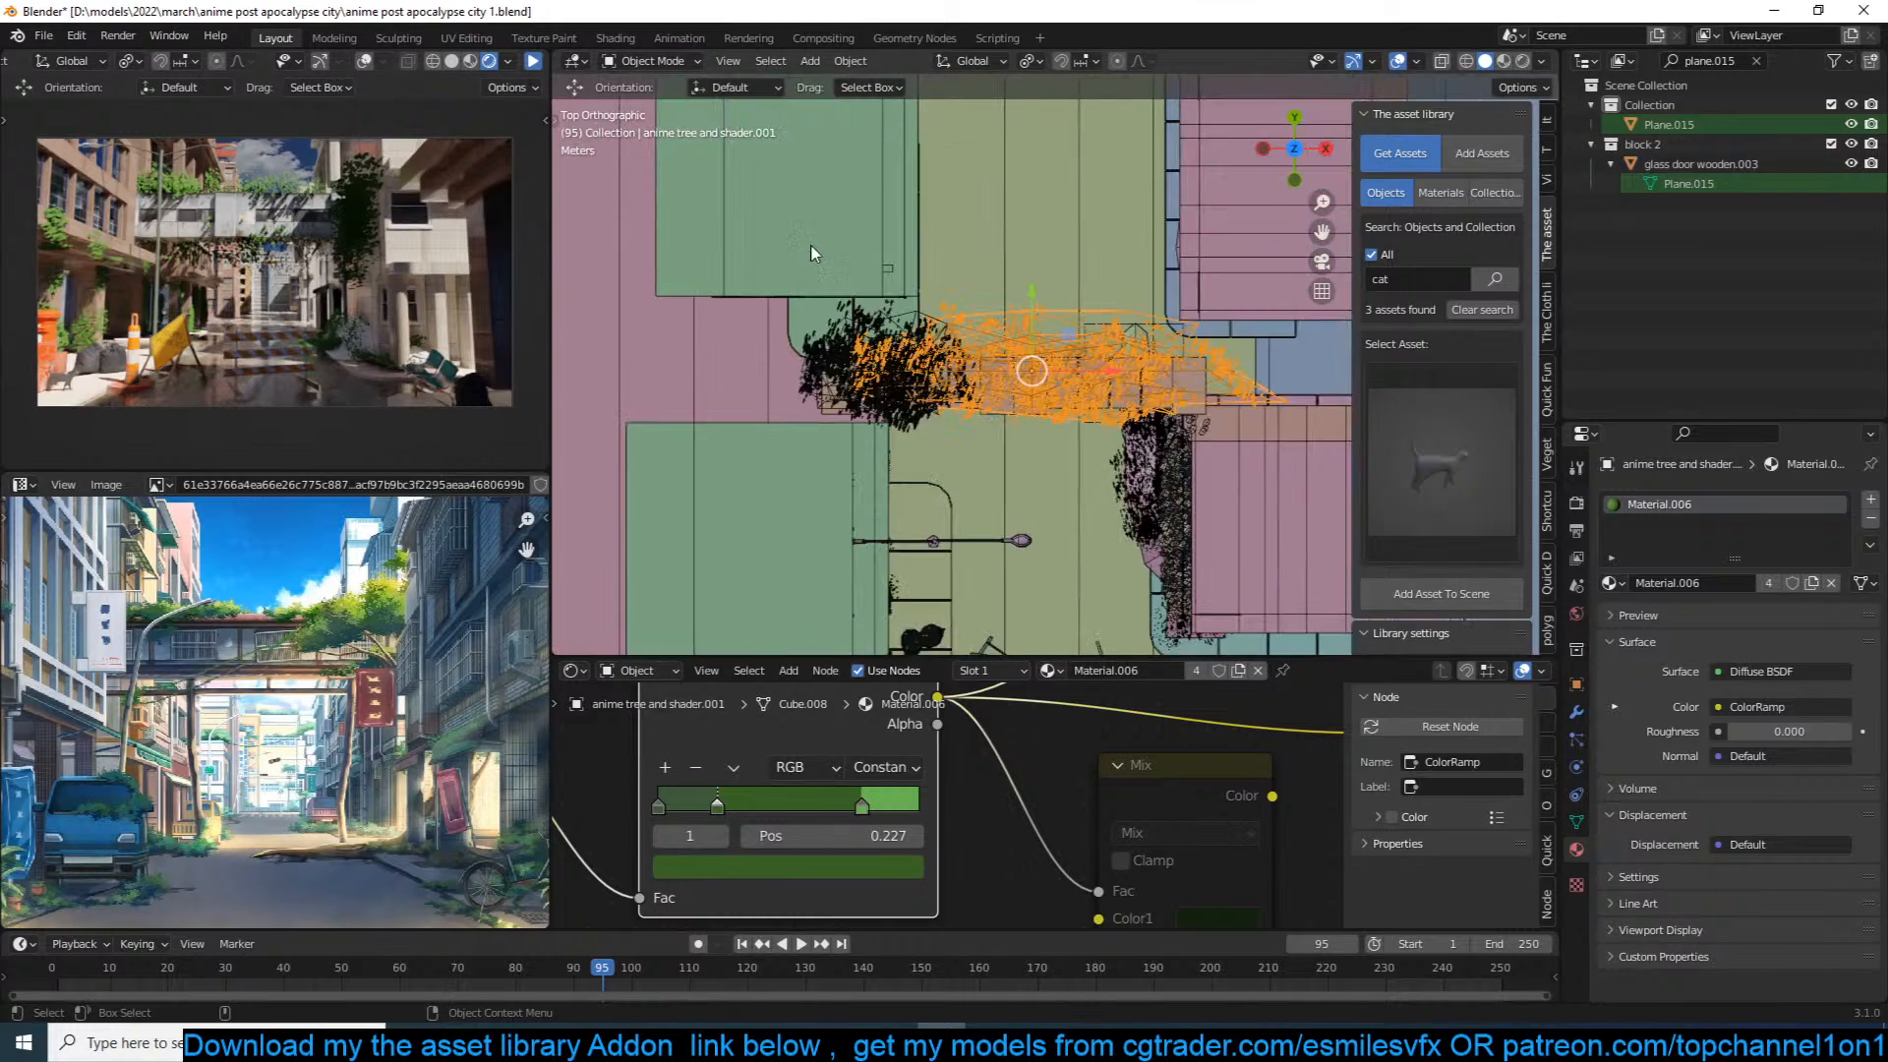
{"action": "middle_click_drag", "start_coordinate": [838, 277], "coordinate": [974, 160]}
{"action": "scroll", "coordinate": [1061, 354], "scroll_direction": "up", "scroll_amount": 6}
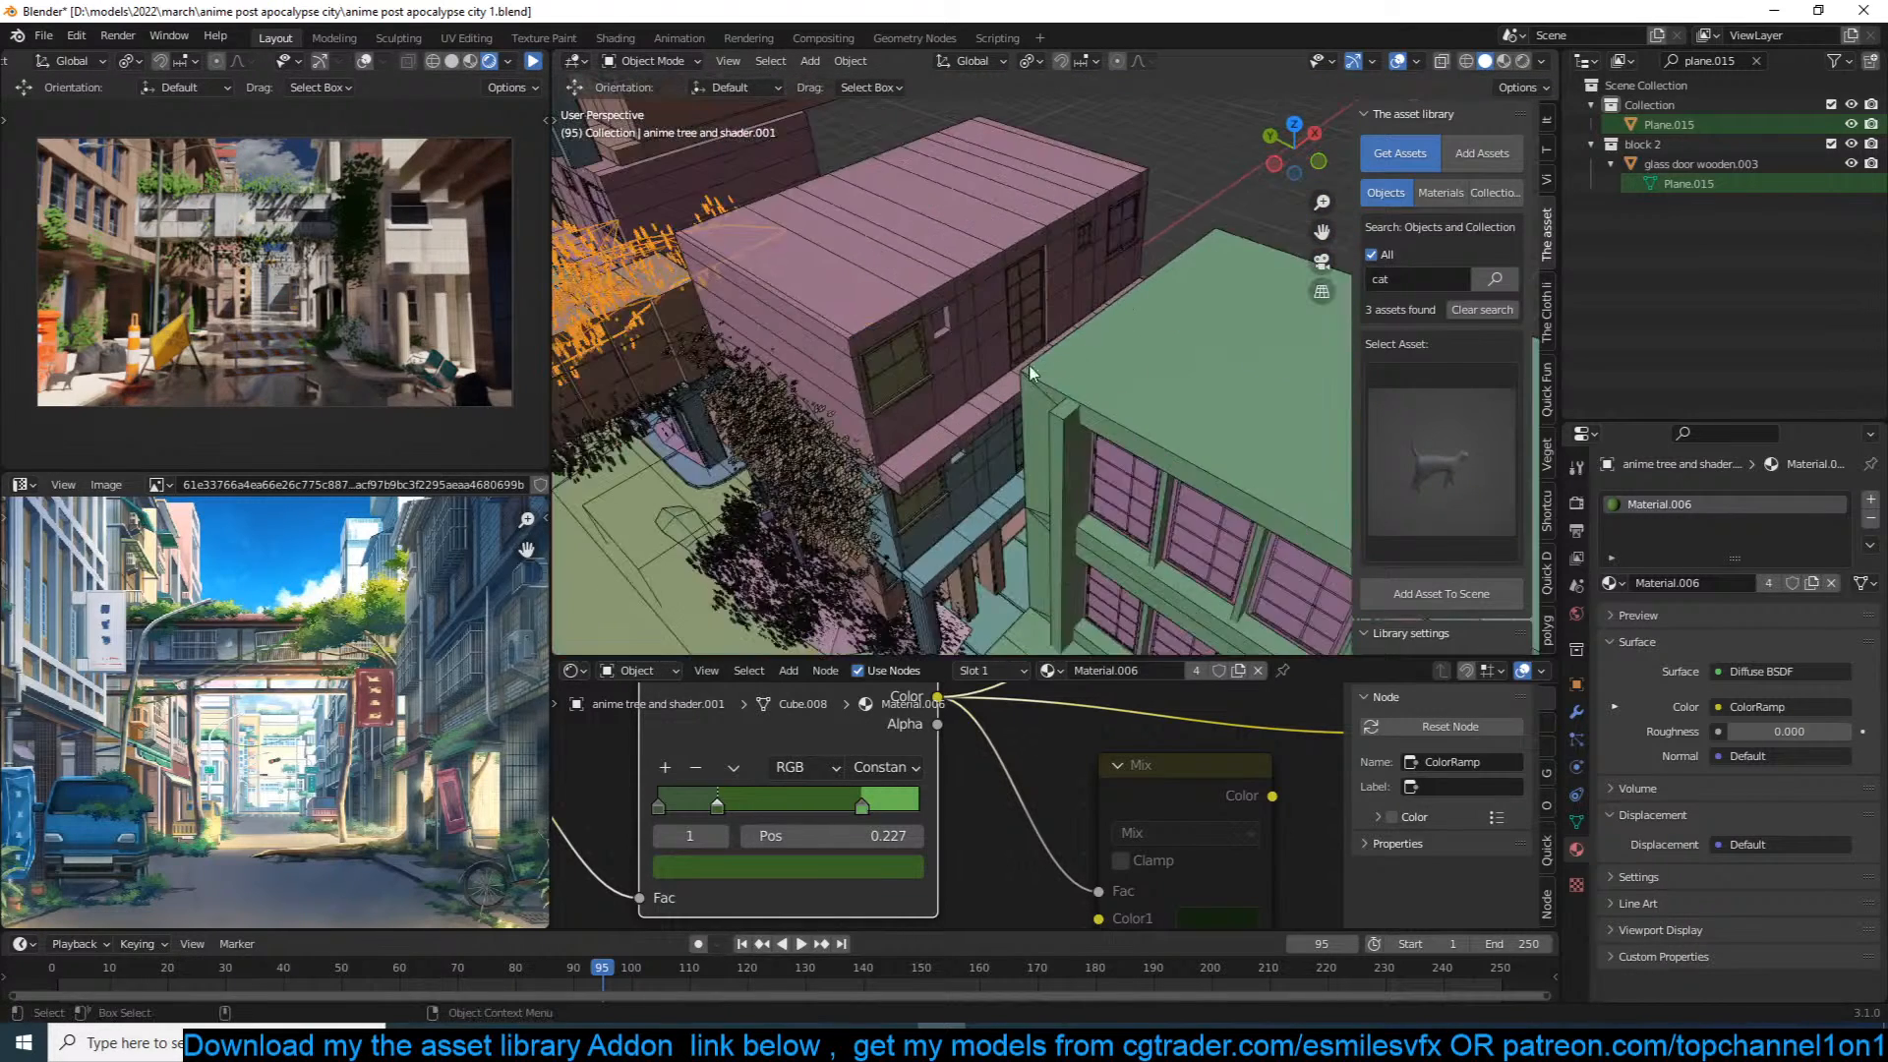
{"action": "middle_click_drag", "start_coordinate": [929, 454], "coordinate": [1015, 392], "text": "shift"}
{"action": "key", "text": "shift+d"}
{"action": "left_click", "coordinate": [1015, 463]}
{"action": "key", "text": "shift+s"}
{"action": "left_click", "coordinate": [1046, 203]}
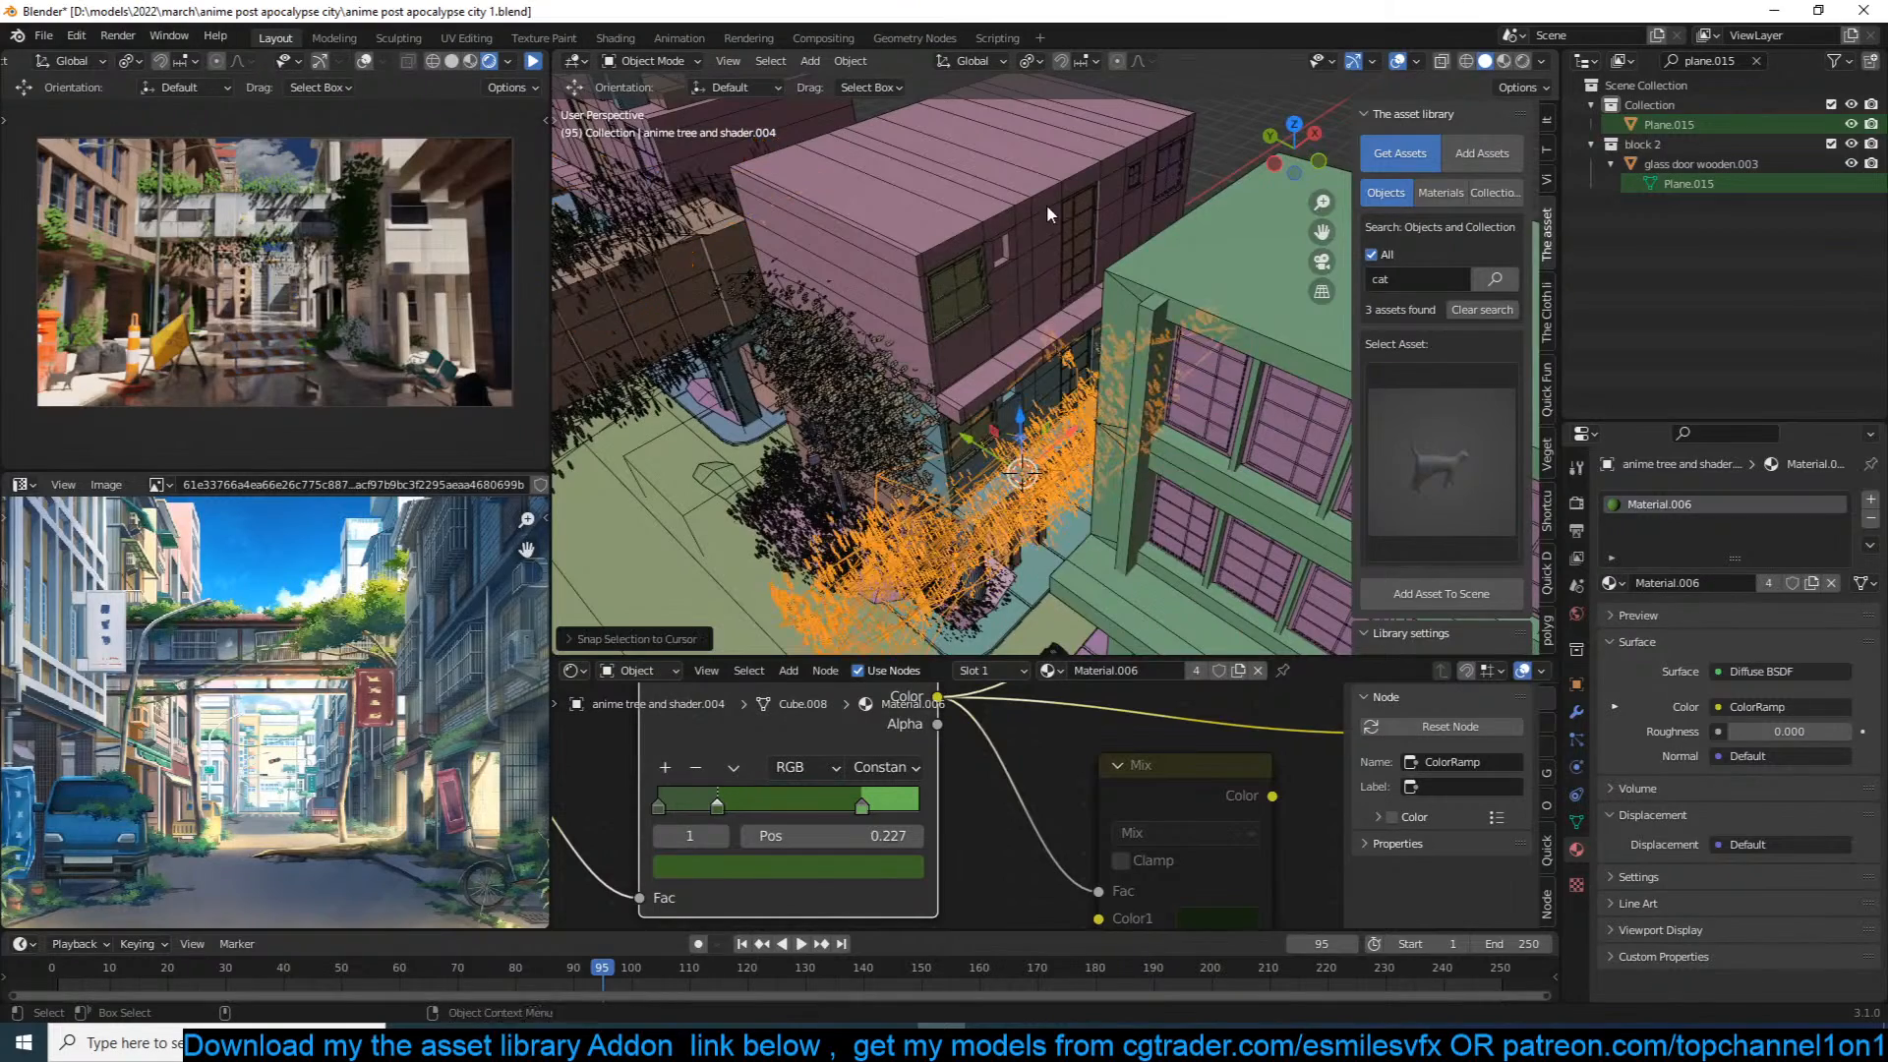
Step: Scale the foliage copy down in the camera view and move it onto the blue building's ledge
{"action": "key", "text": "KP_0"}
{"action": "middle_click_drag", "start_coordinate": [1300, 474], "coordinate": [977, 387], "text": "shift"}
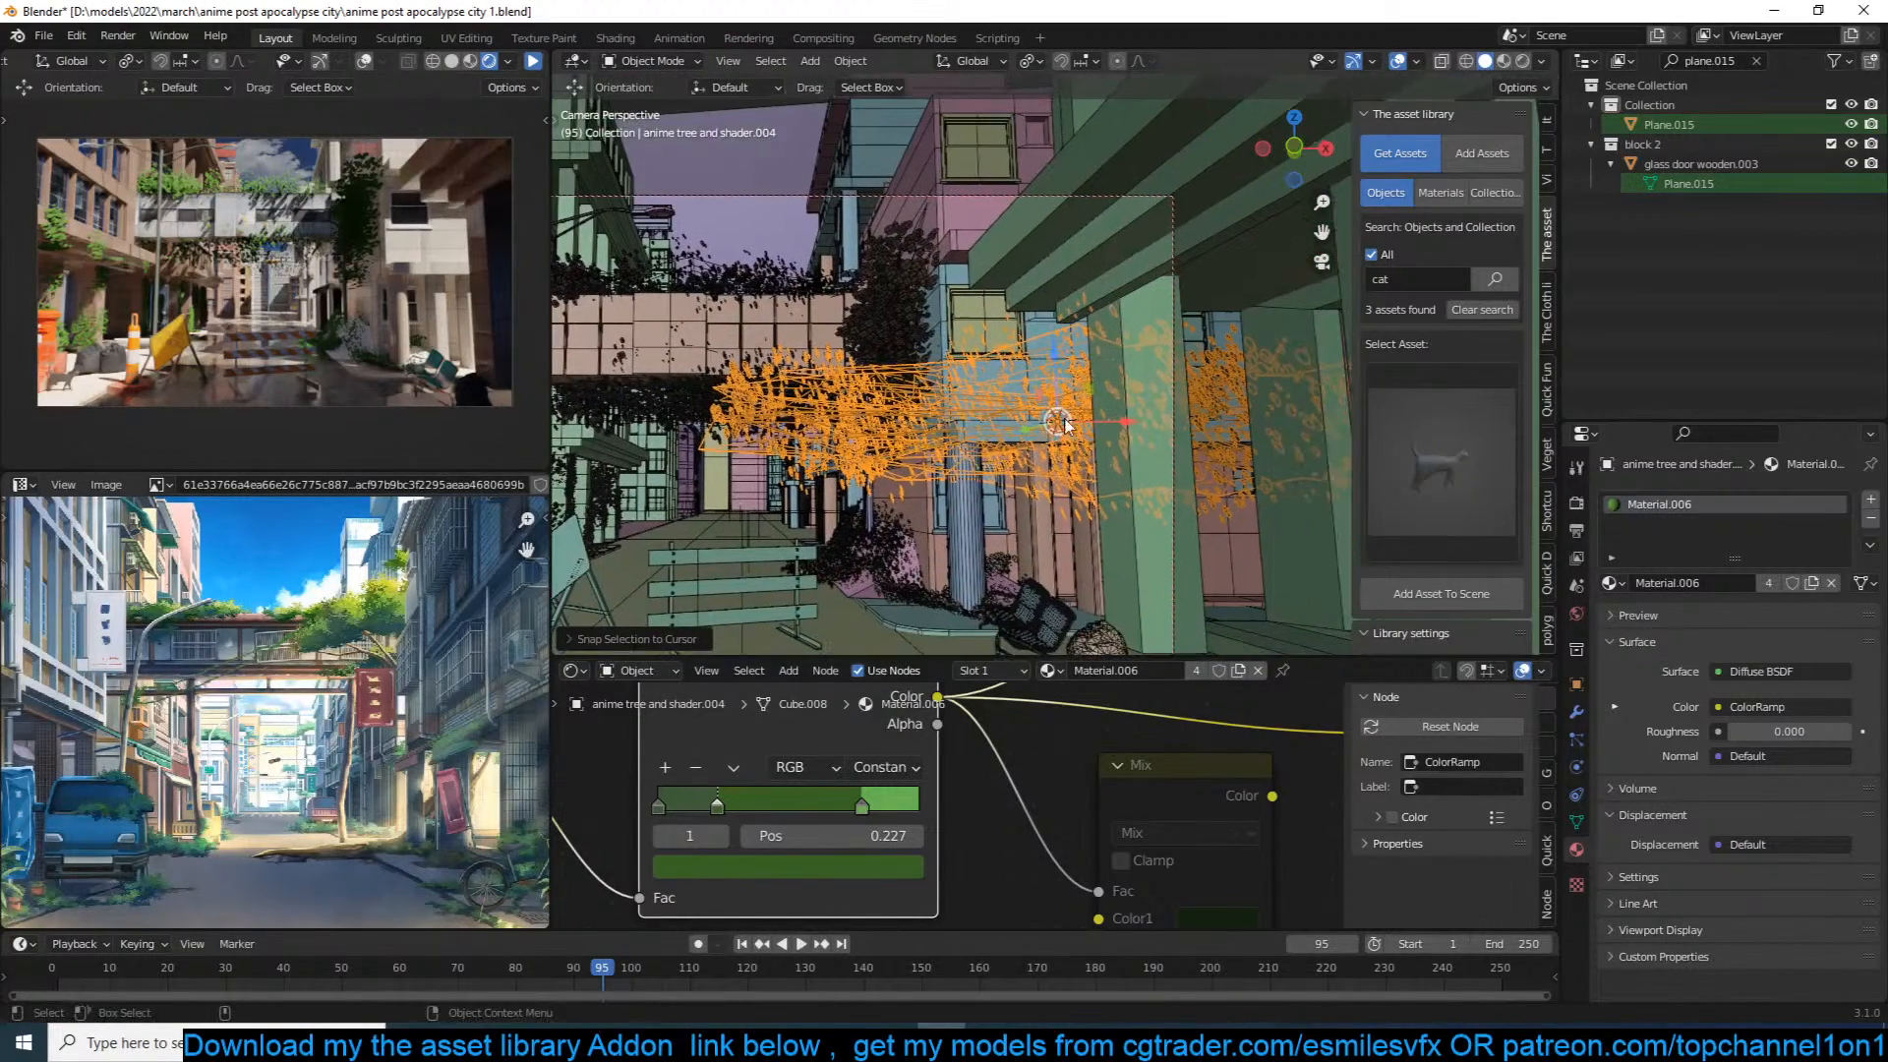
{"action": "key", "text": "s"}
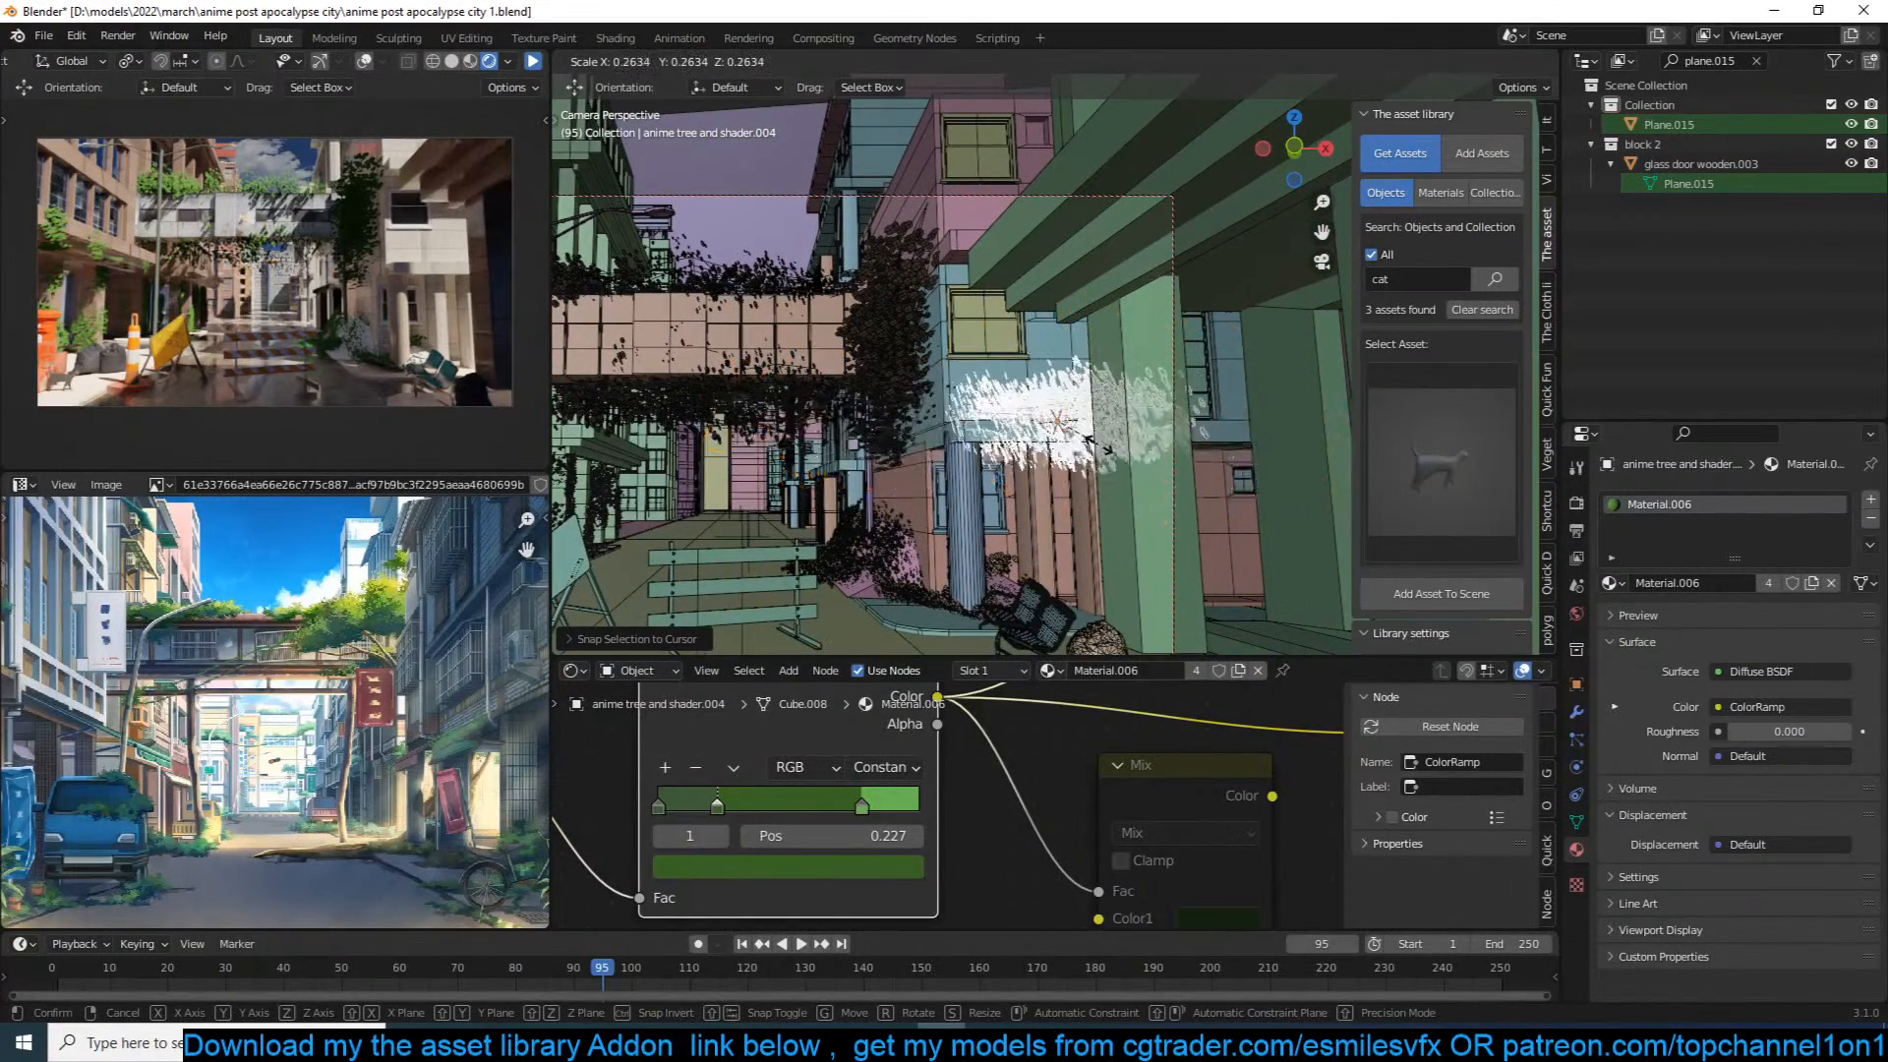
{"action": "left_click", "coordinate": [1094, 444]}
{"action": "key", "text": "g"}
{"action": "left_click", "coordinate": [1094, 464]}
Step: Make the foliage copy single-user for Object & Data so its mesh can be edited independently
{"action": "key", "text": "Tab"}
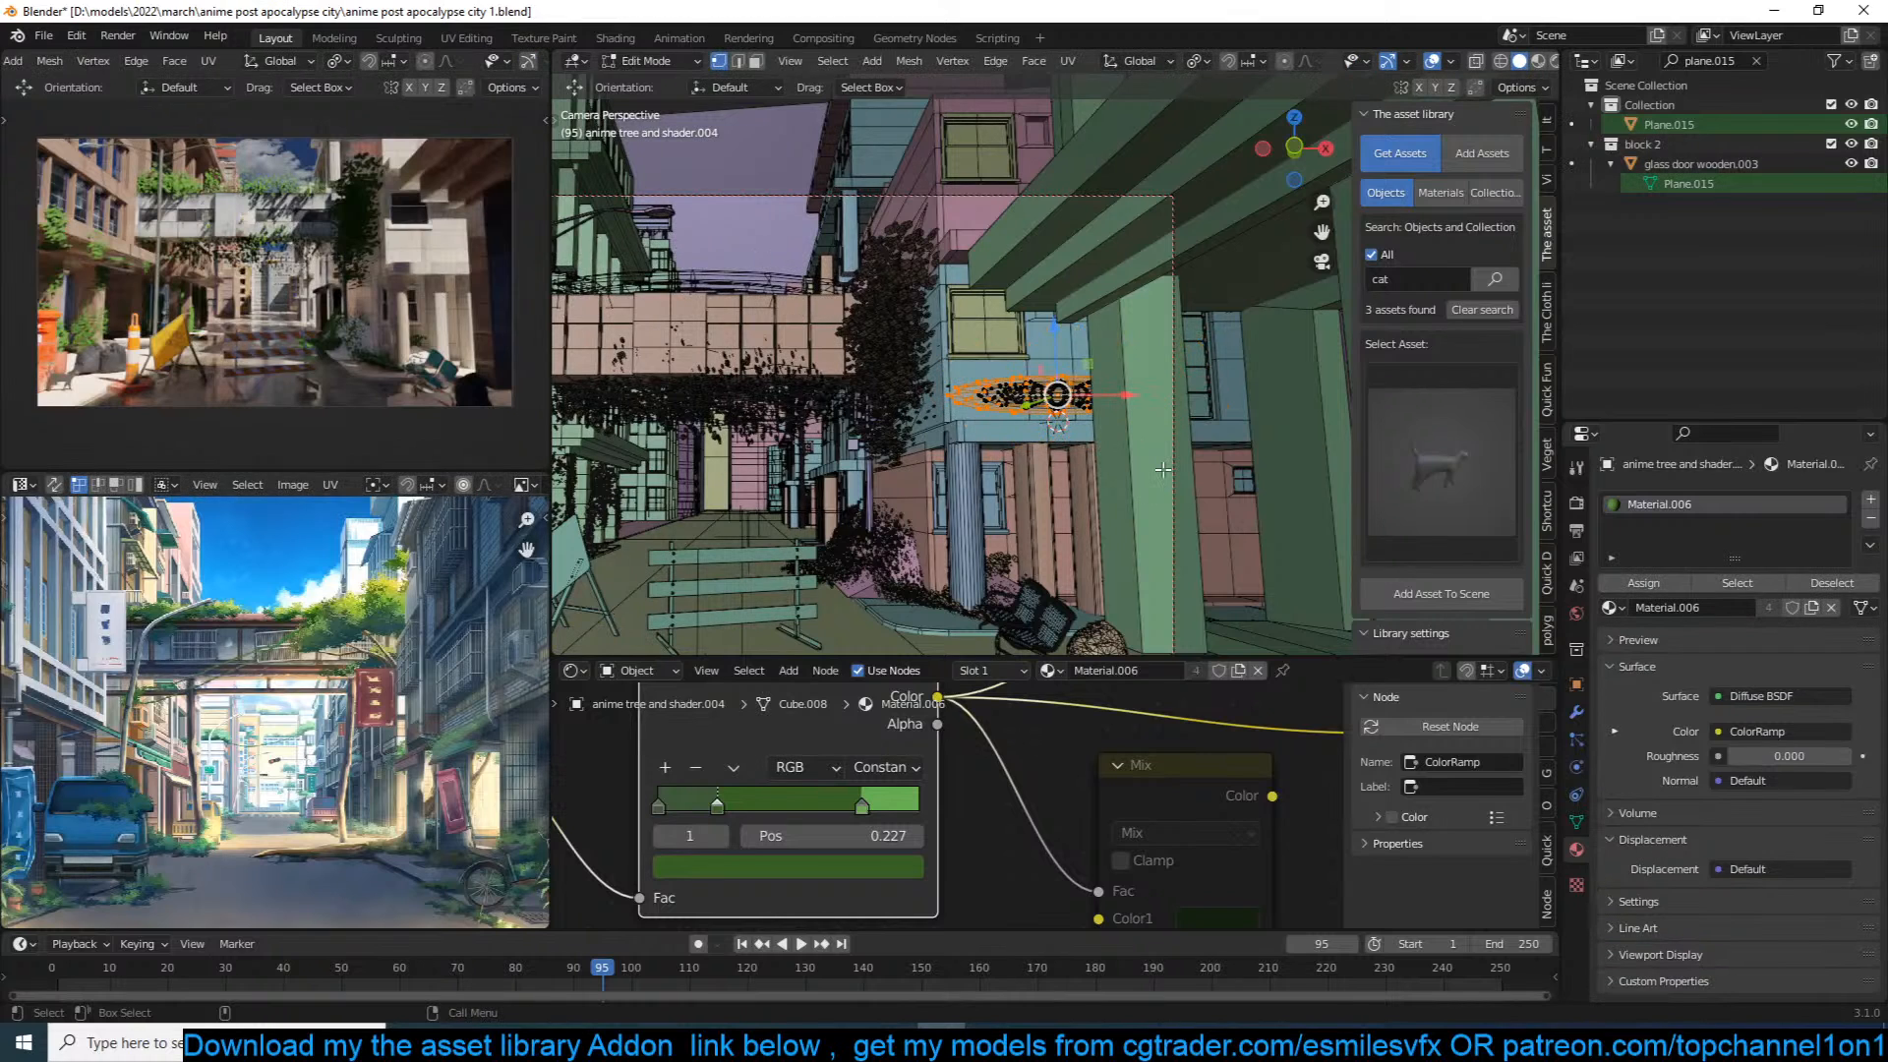
{"action": "scroll", "coordinate": [1077, 430], "scroll_direction": "up", "scroll_amount": 2}
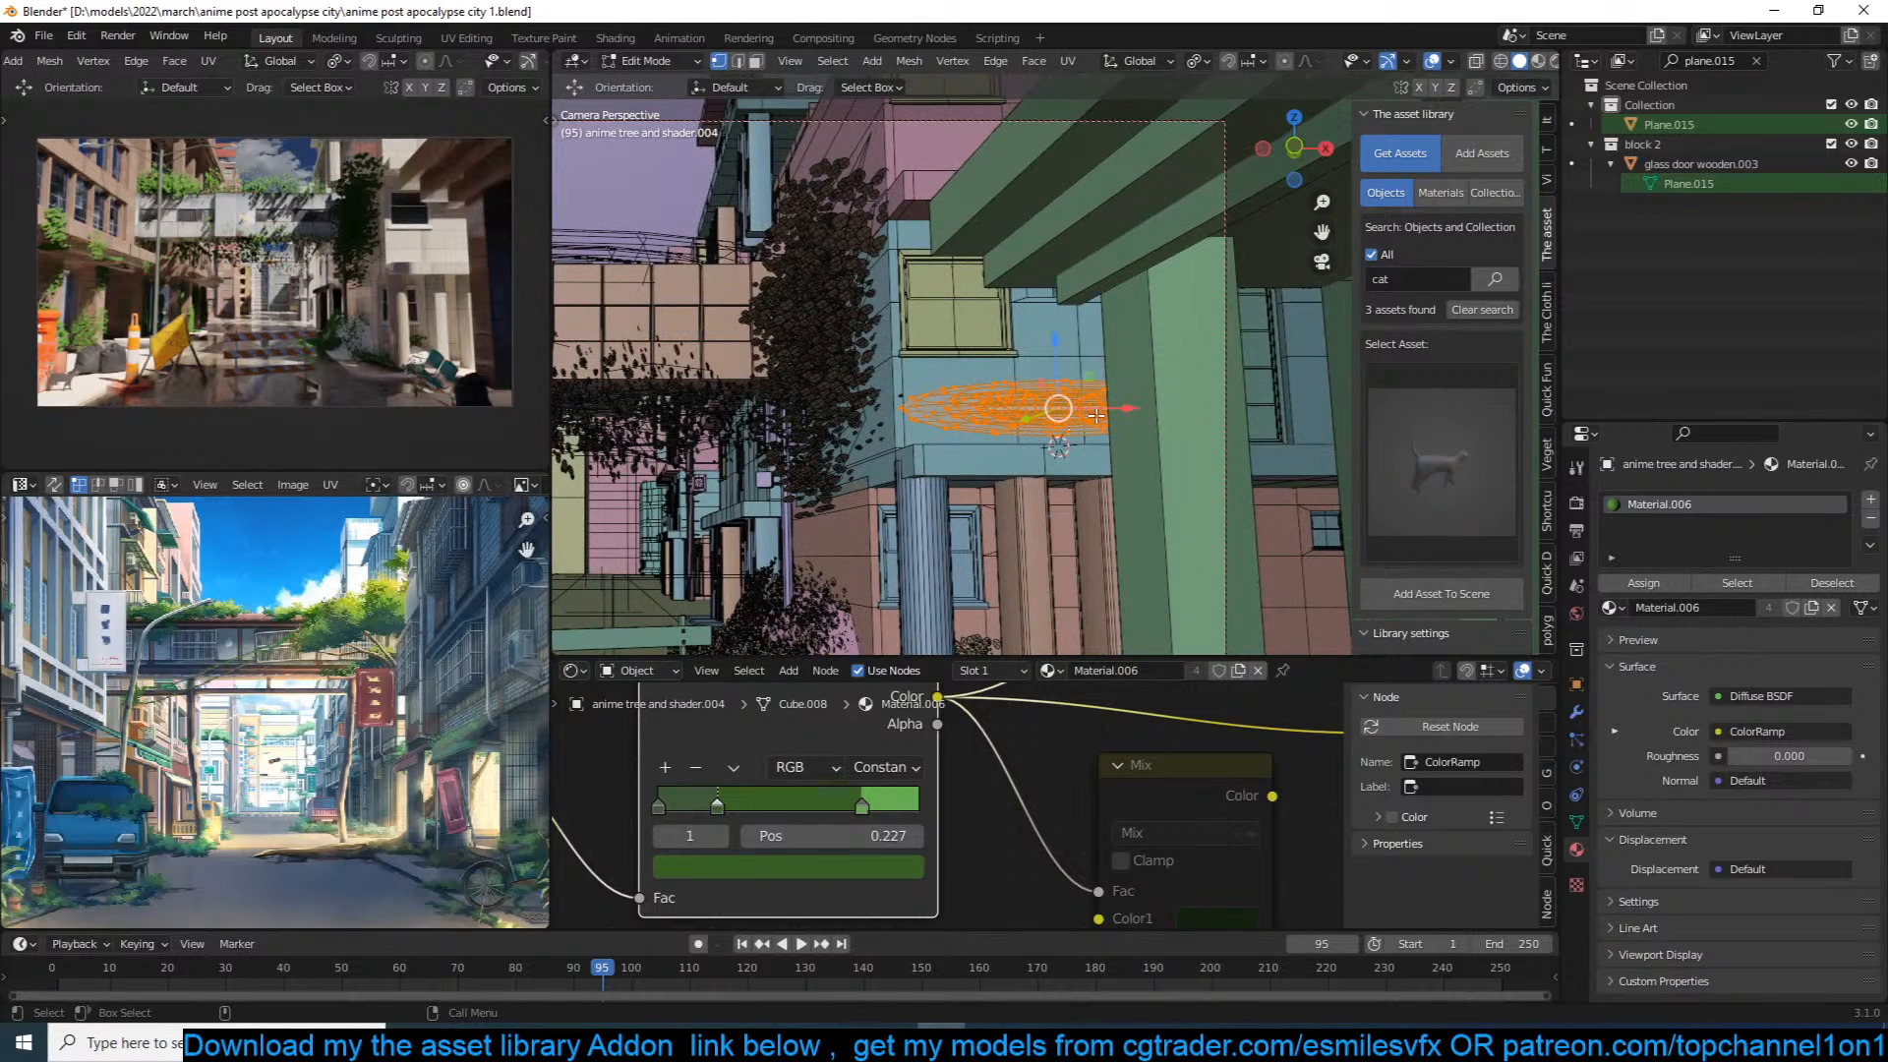
{"action": "key", "text": "Tab"}
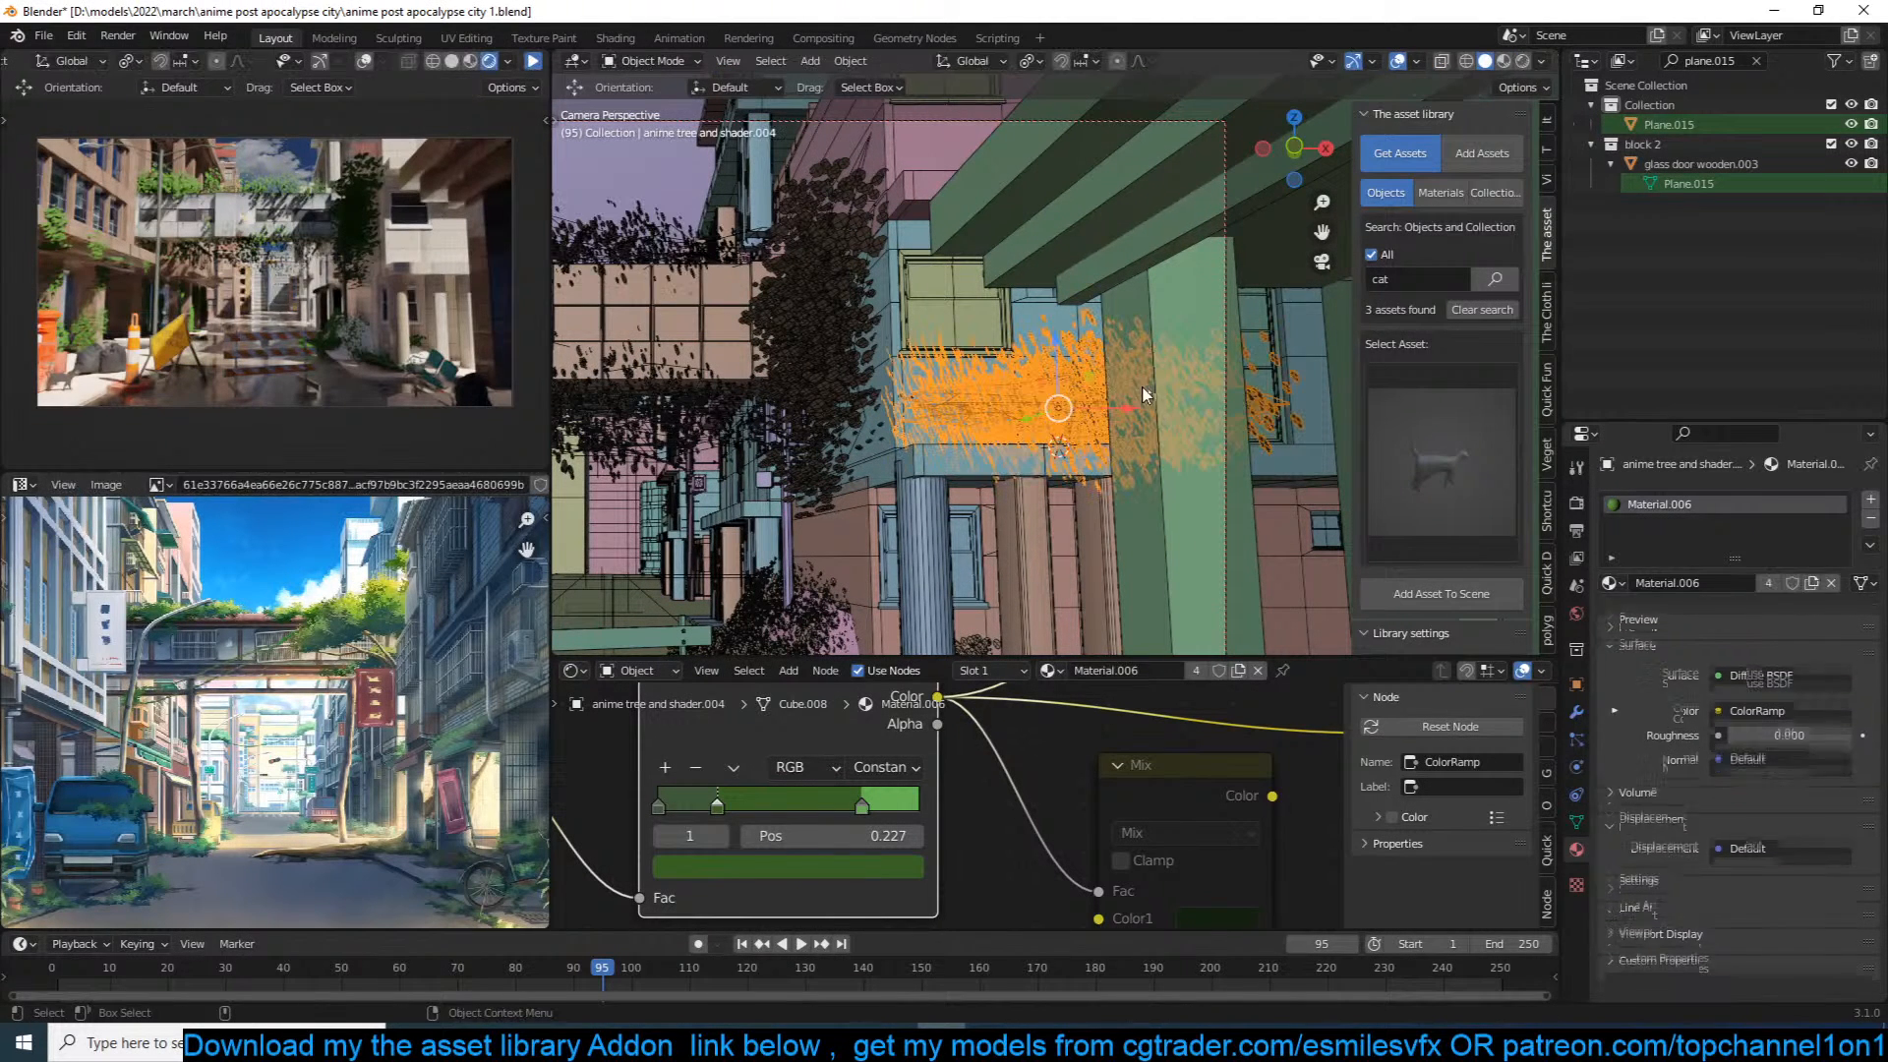
{"action": "right_click", "coordinate": [1138, 398]}
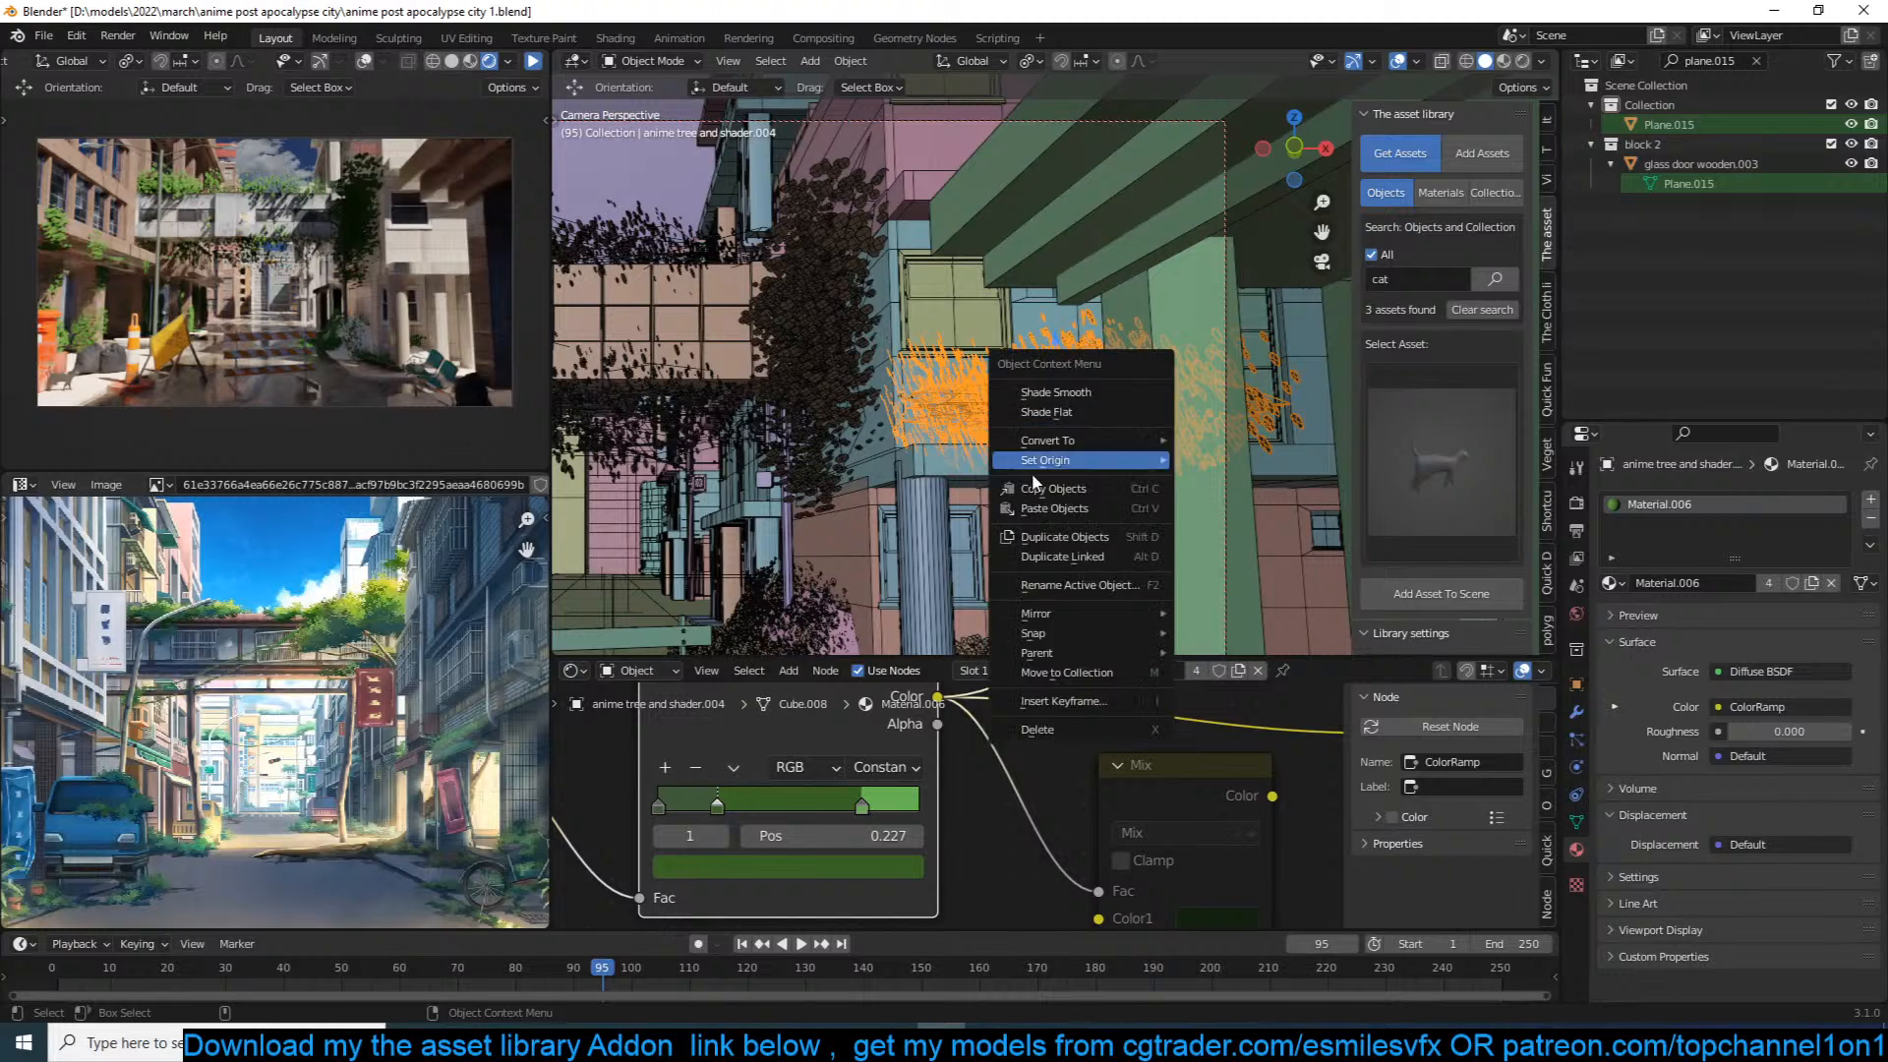
{"action": "left_click", "coordinate": [859, 62]}
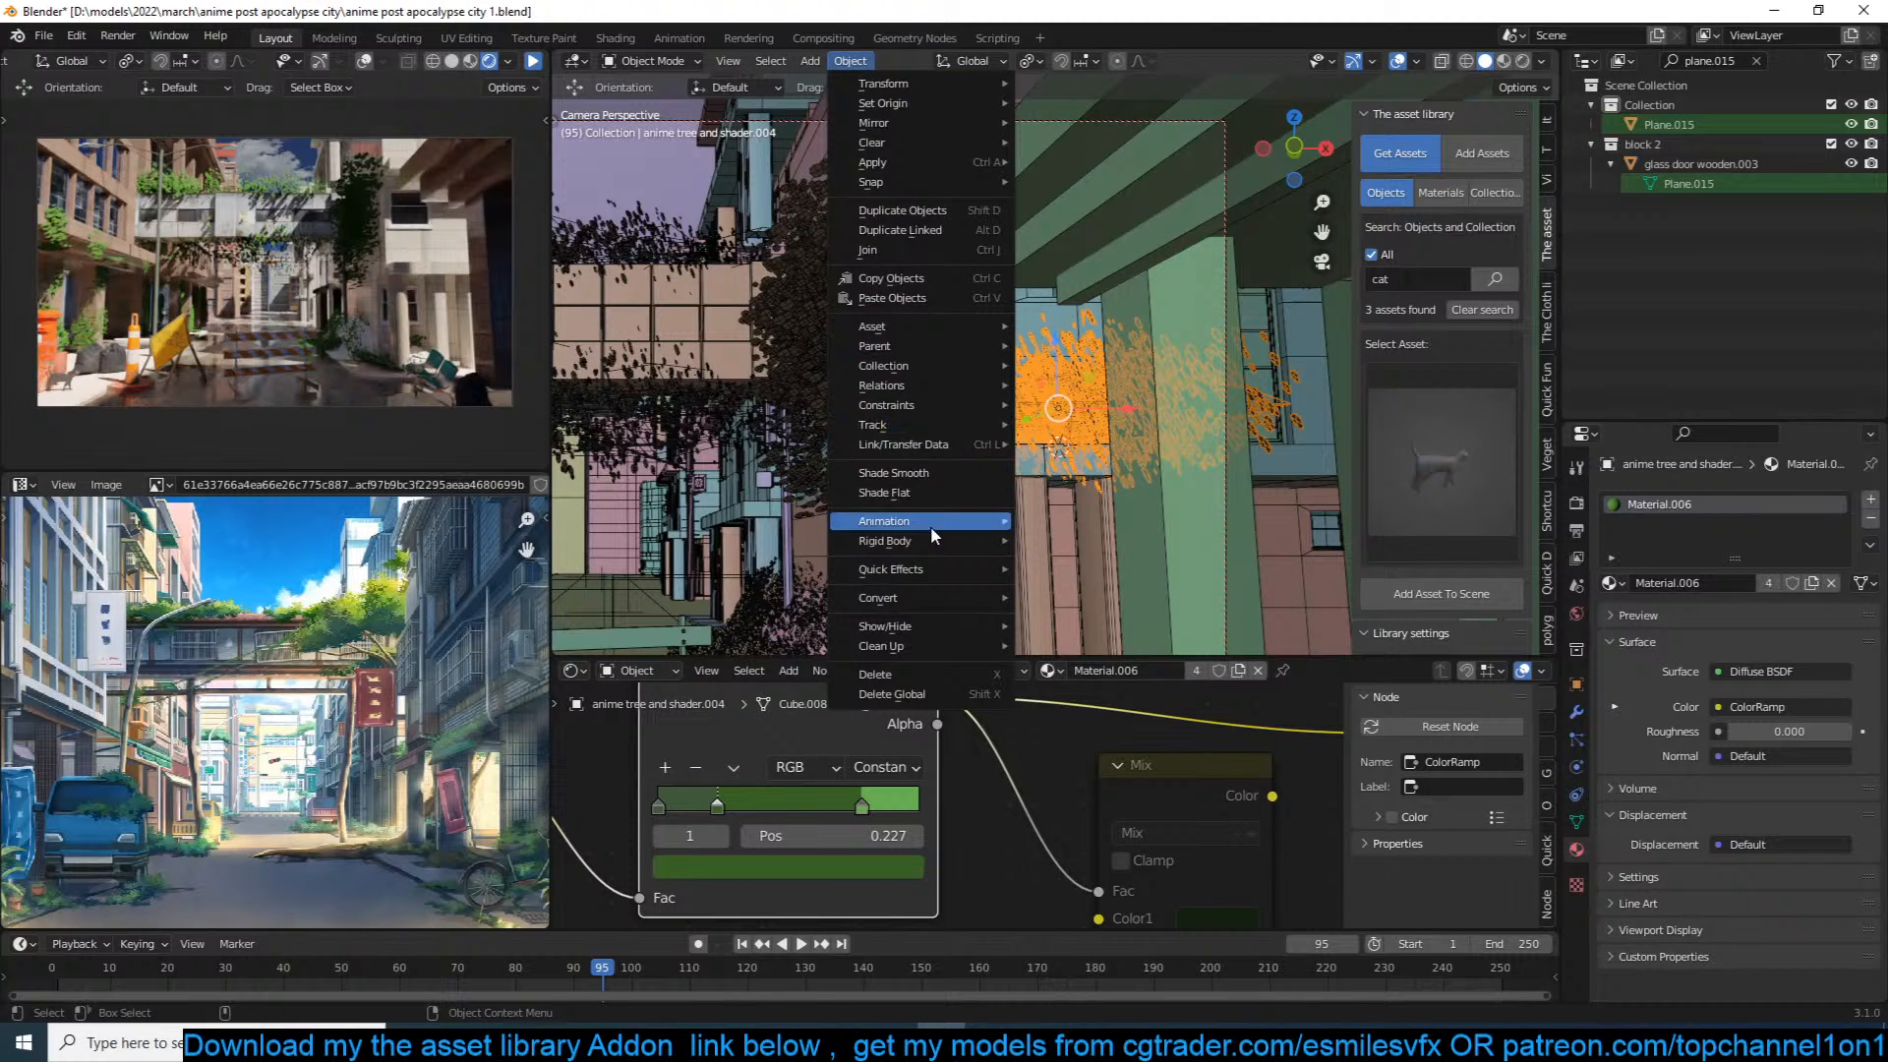
{"action": "mouse_move", "coordinate": [932, 426]}
{"action": "mouse_move", "coordinate": [970, 383]}
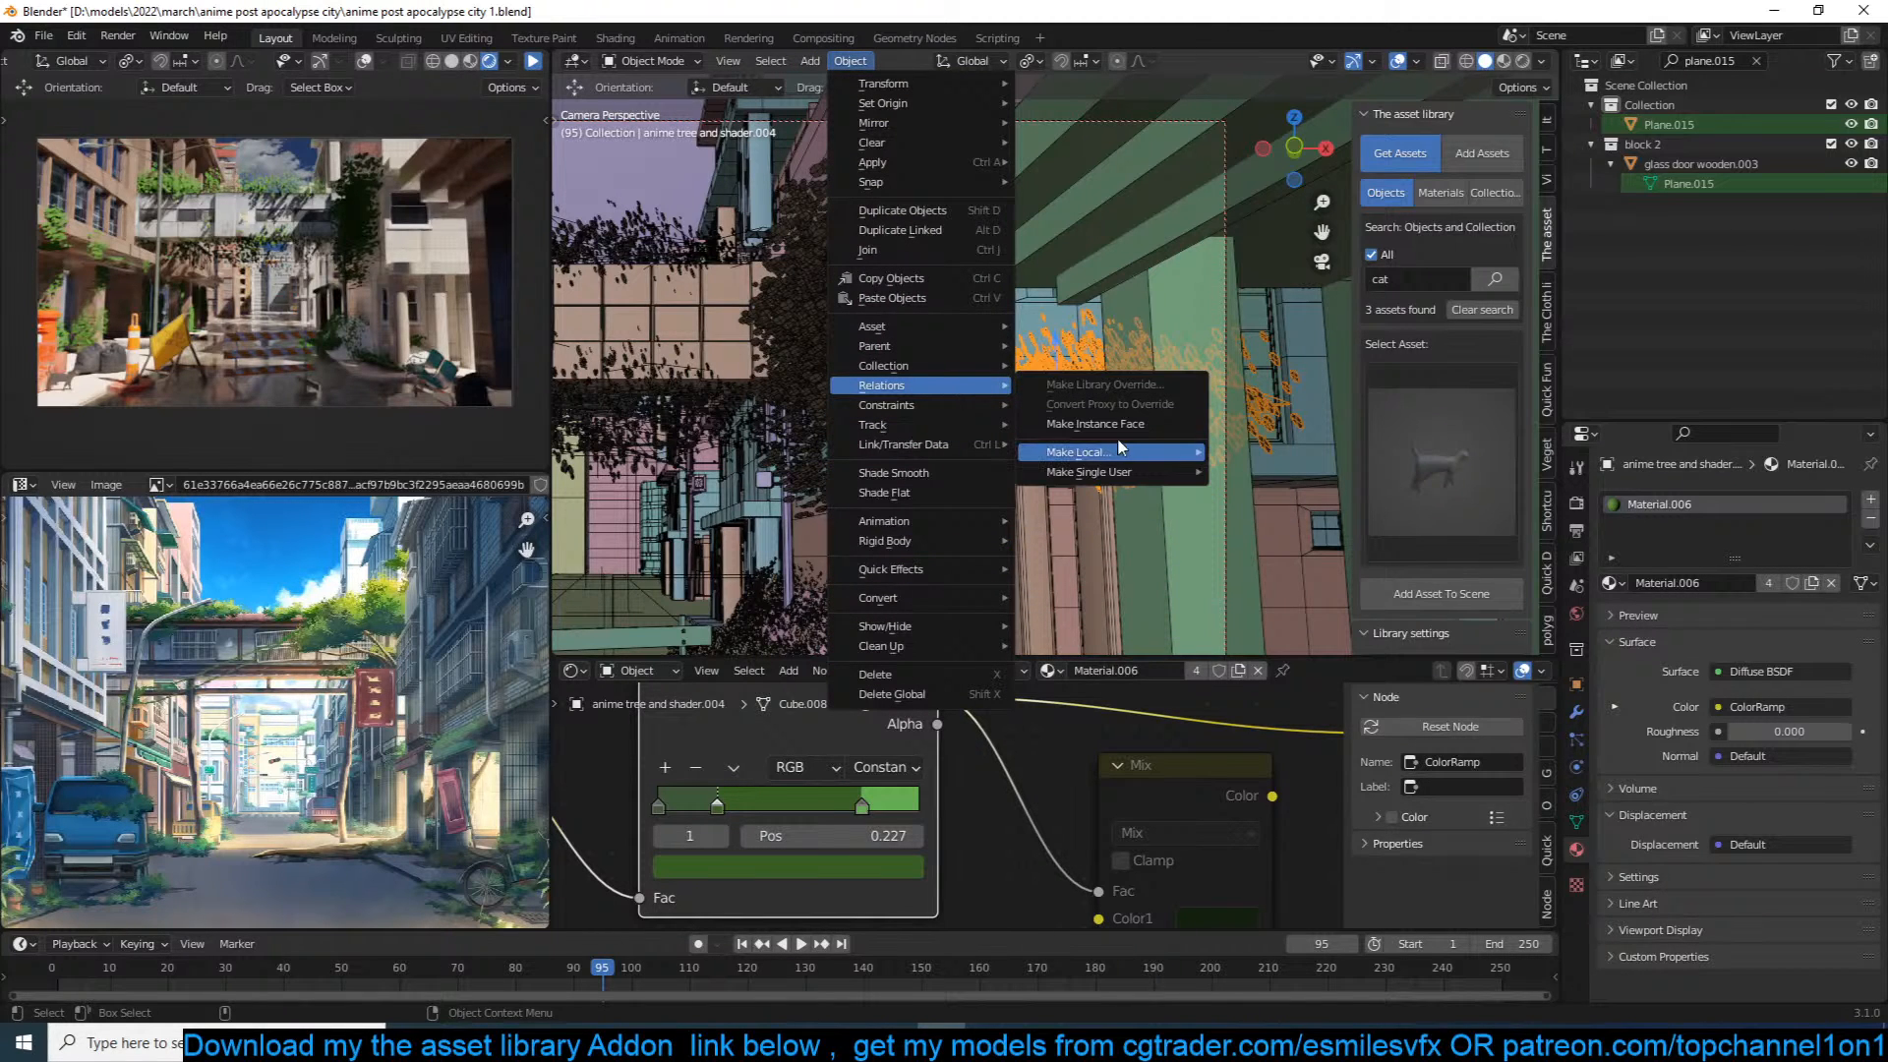
{"action": "left_click", "coordinate": [1225, 492]}
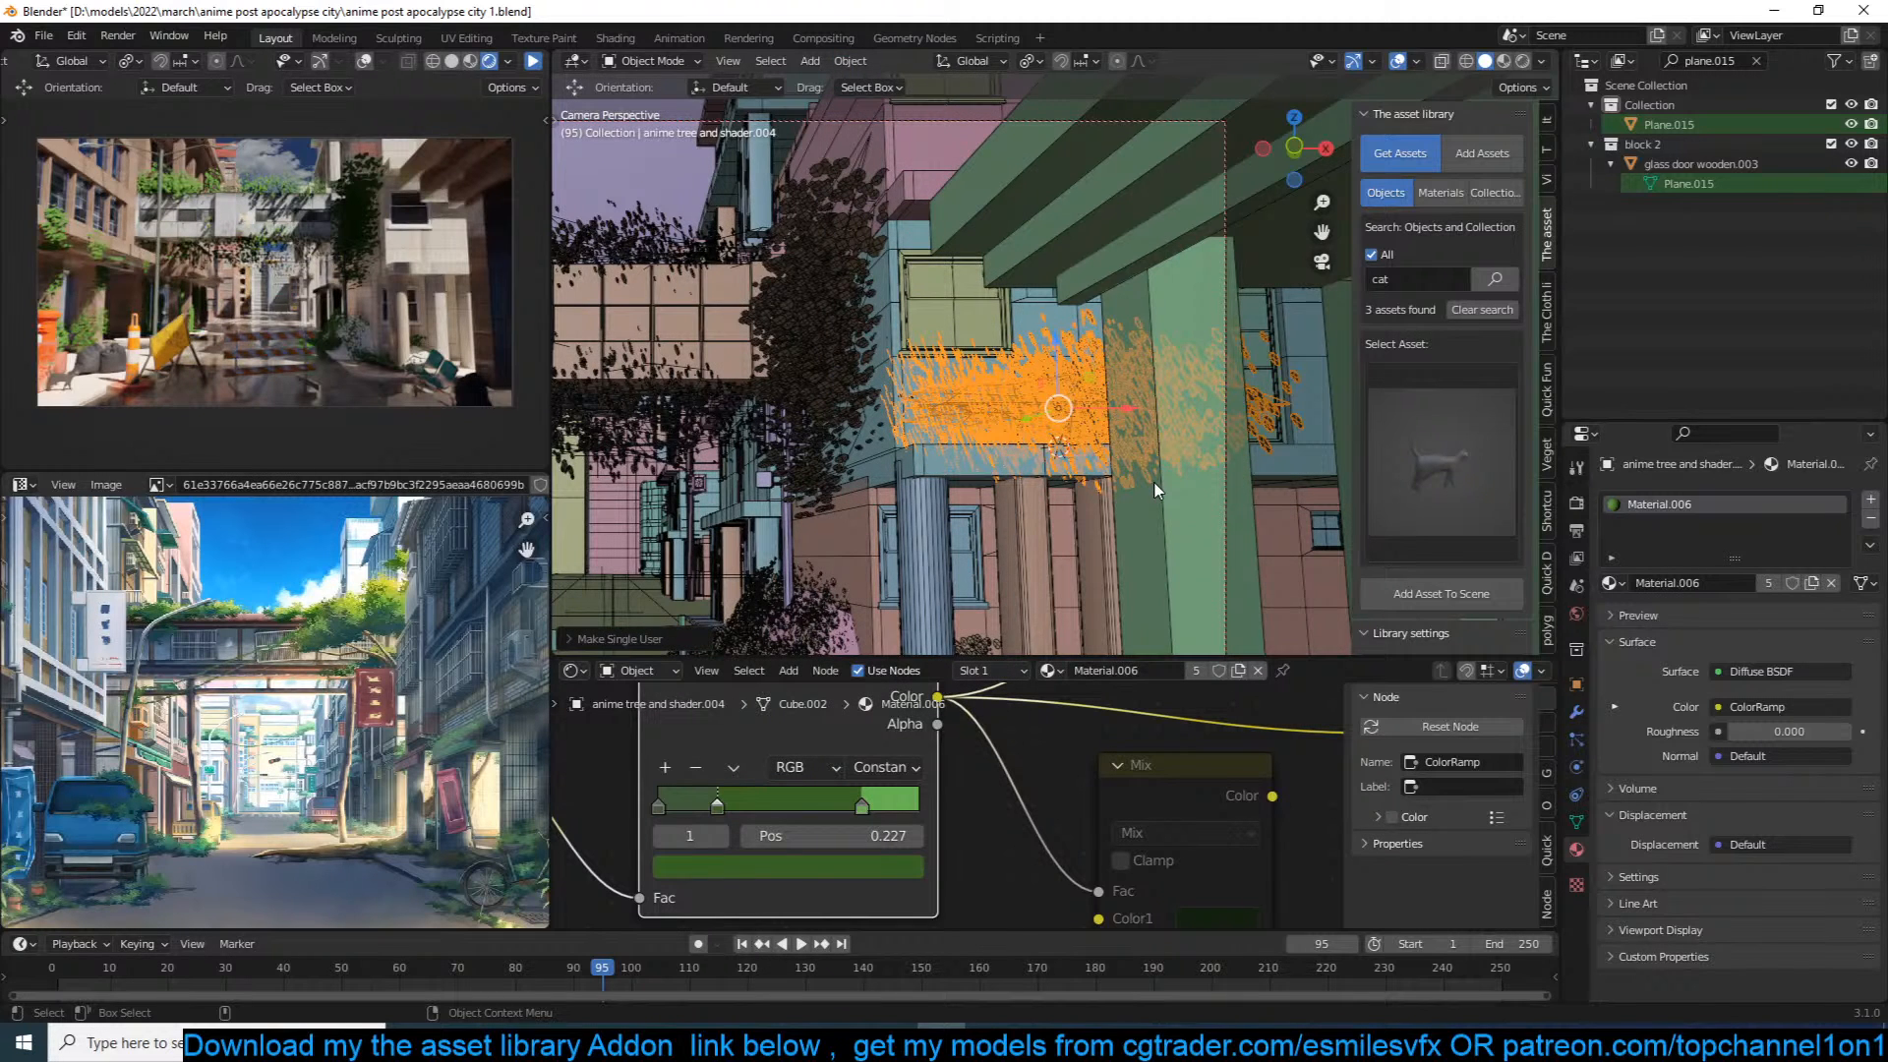
Step: Isolate the foliage copy in front view, rescale its mesh and delete the lower half of the geometry
{"action": "key", "text": "KP_Divide"}
{"action": "key", "text": "KP_1"}
{"action": "key", "text": "Tab"}
{"action": "key", "text": "s"}
{"action": "left_click", "coordinate": [787, 315]}
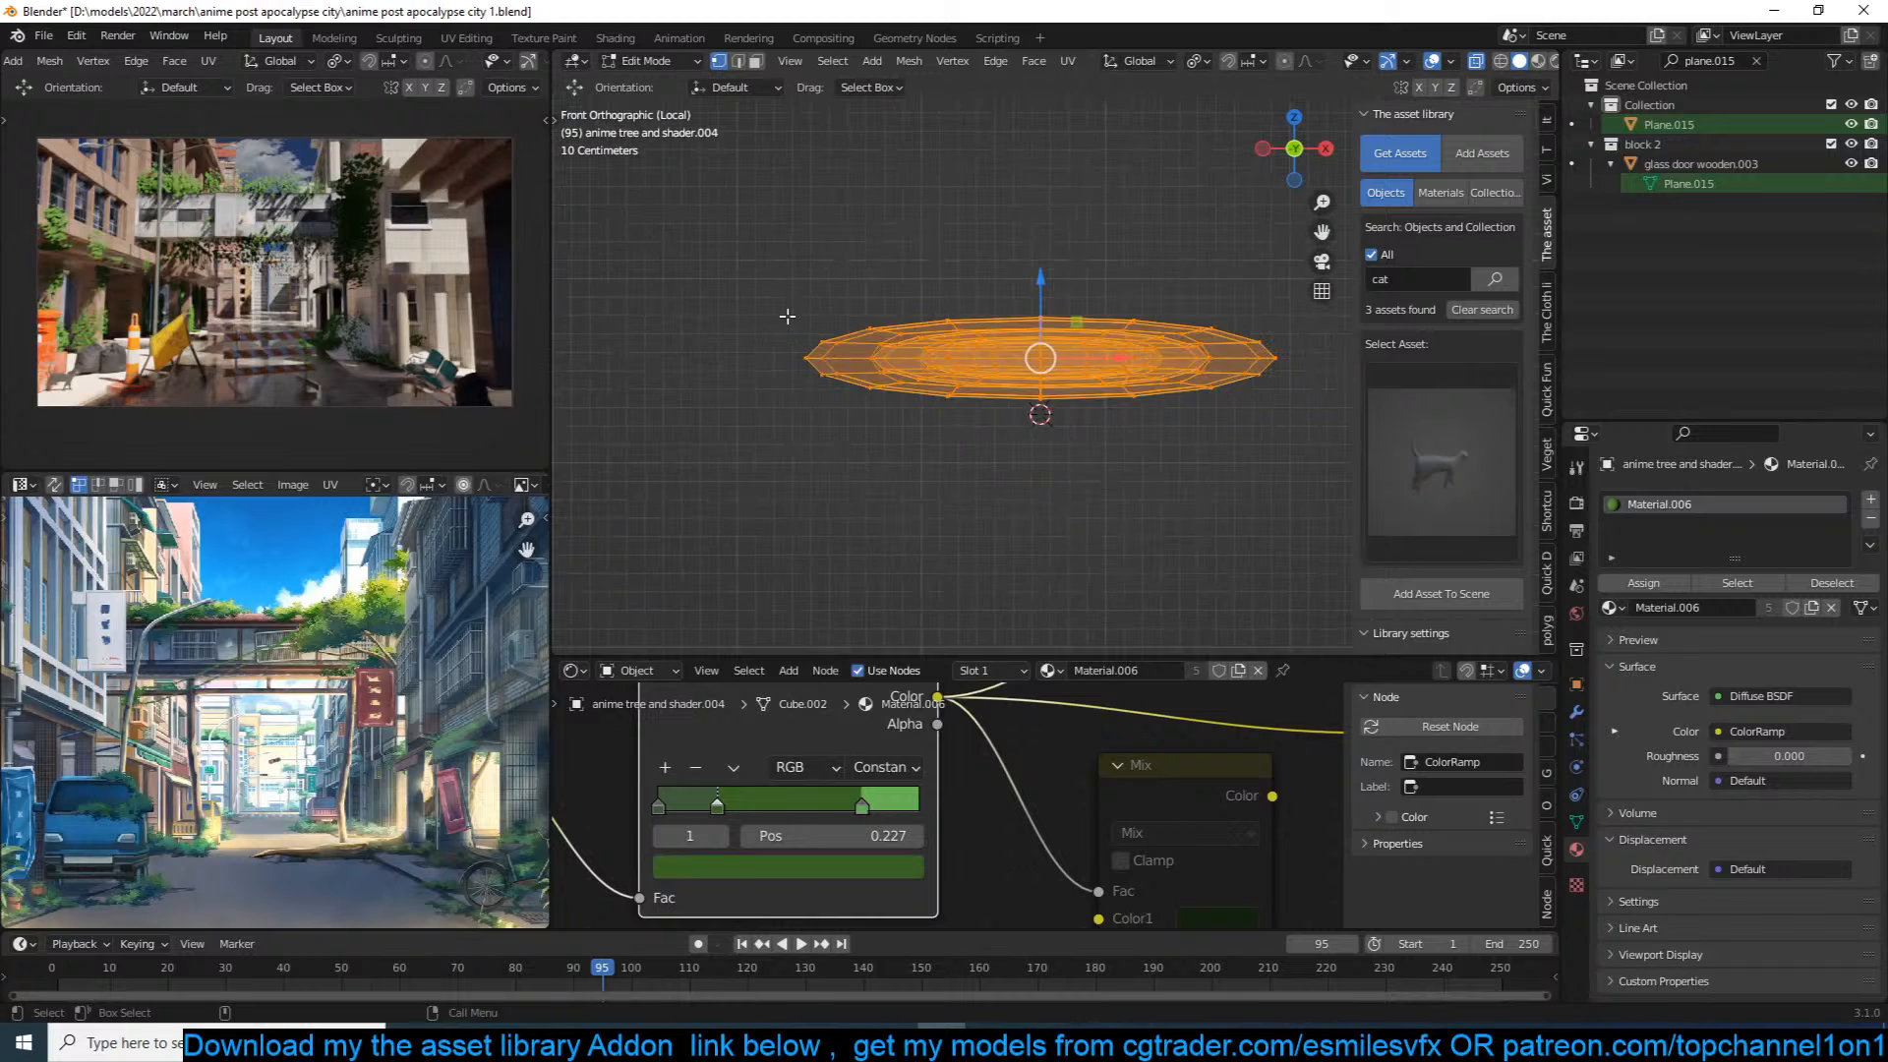
{"action": "key", "text": "alt+a"}
{"action": "left_click_drag", "start_coordinate": [807, 363], "coordinate": [1290, 402]}
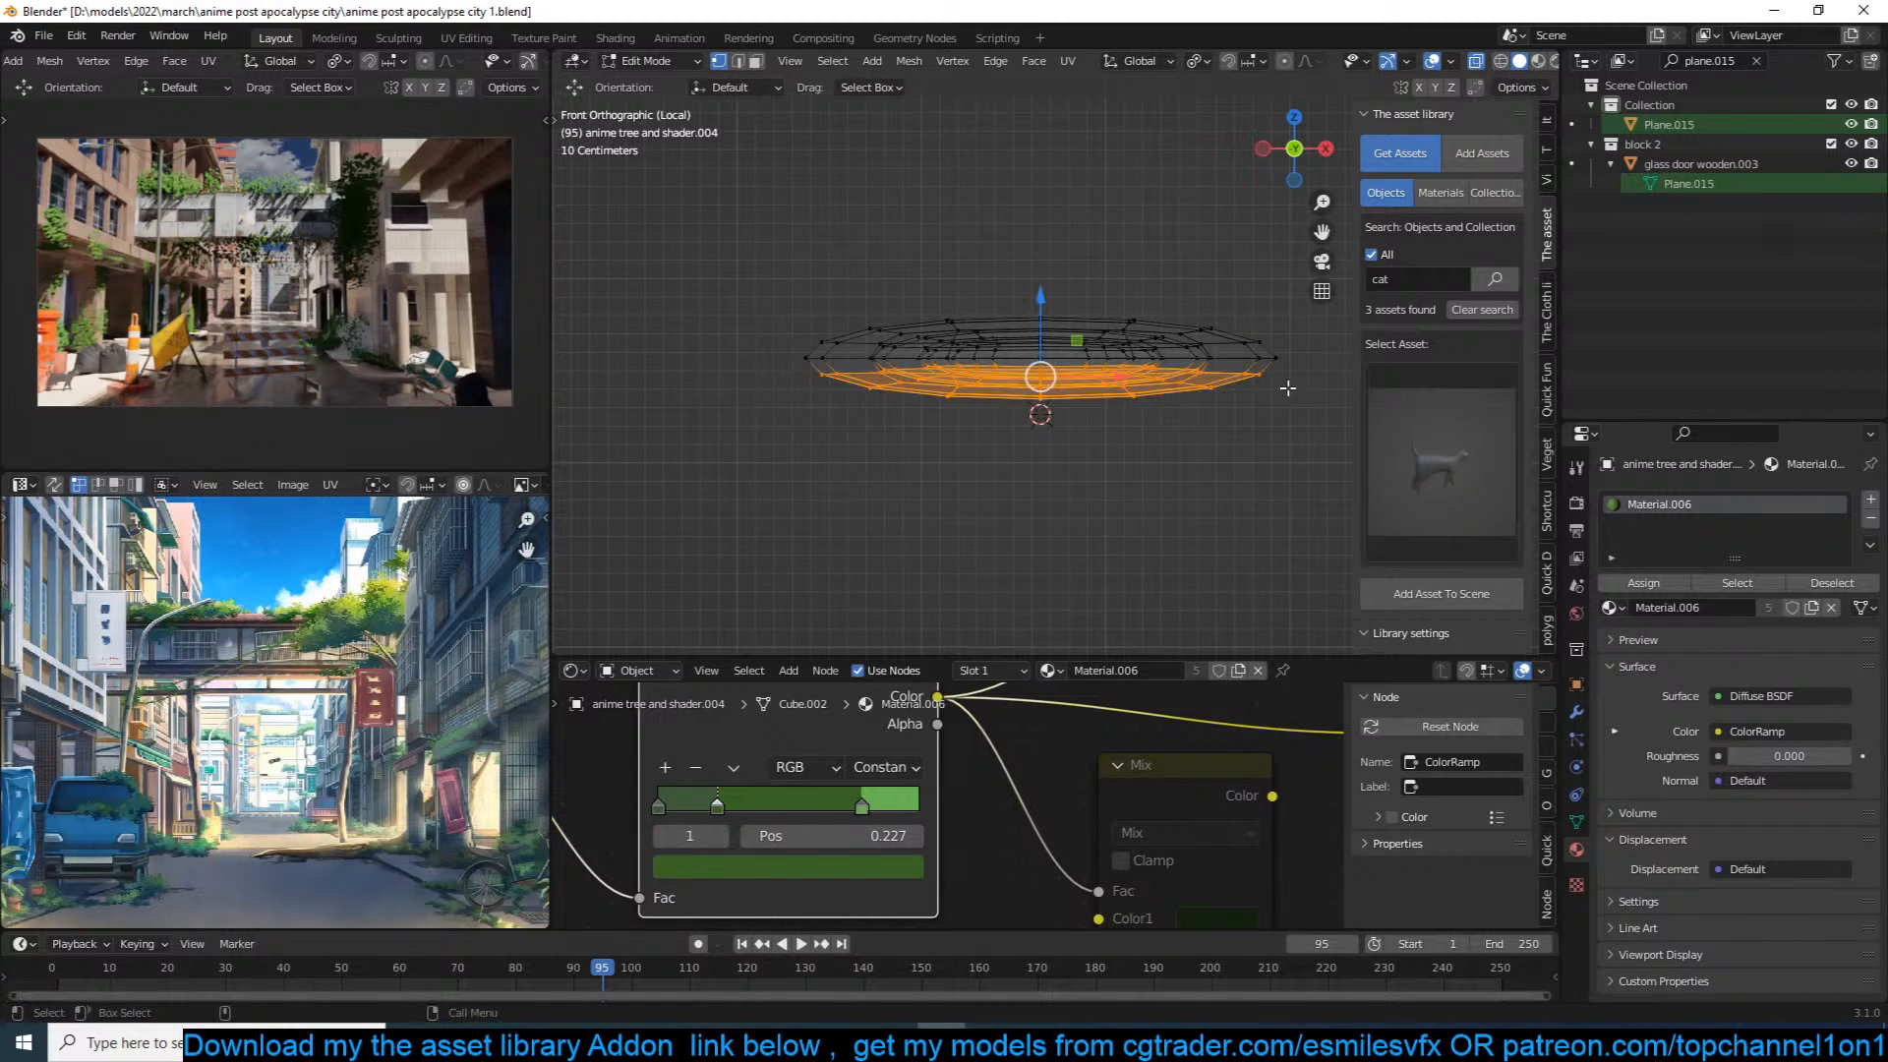
{"action": "key", "text": "x"}
{"action": "left_click", "coordinate": [1200, 257]}
Step: Scale the whole remaining foliage mesh along X, leave Edit Mode and return to the camera view with nothing selected
{"action": "key", "text": "a"}
{"action": "key", "text": "s"}
{"action": "key", "text": "x"}
{"action": "left_click", "coordinate": [1208, 286]}
{"action": "key", "text": "Tab"}
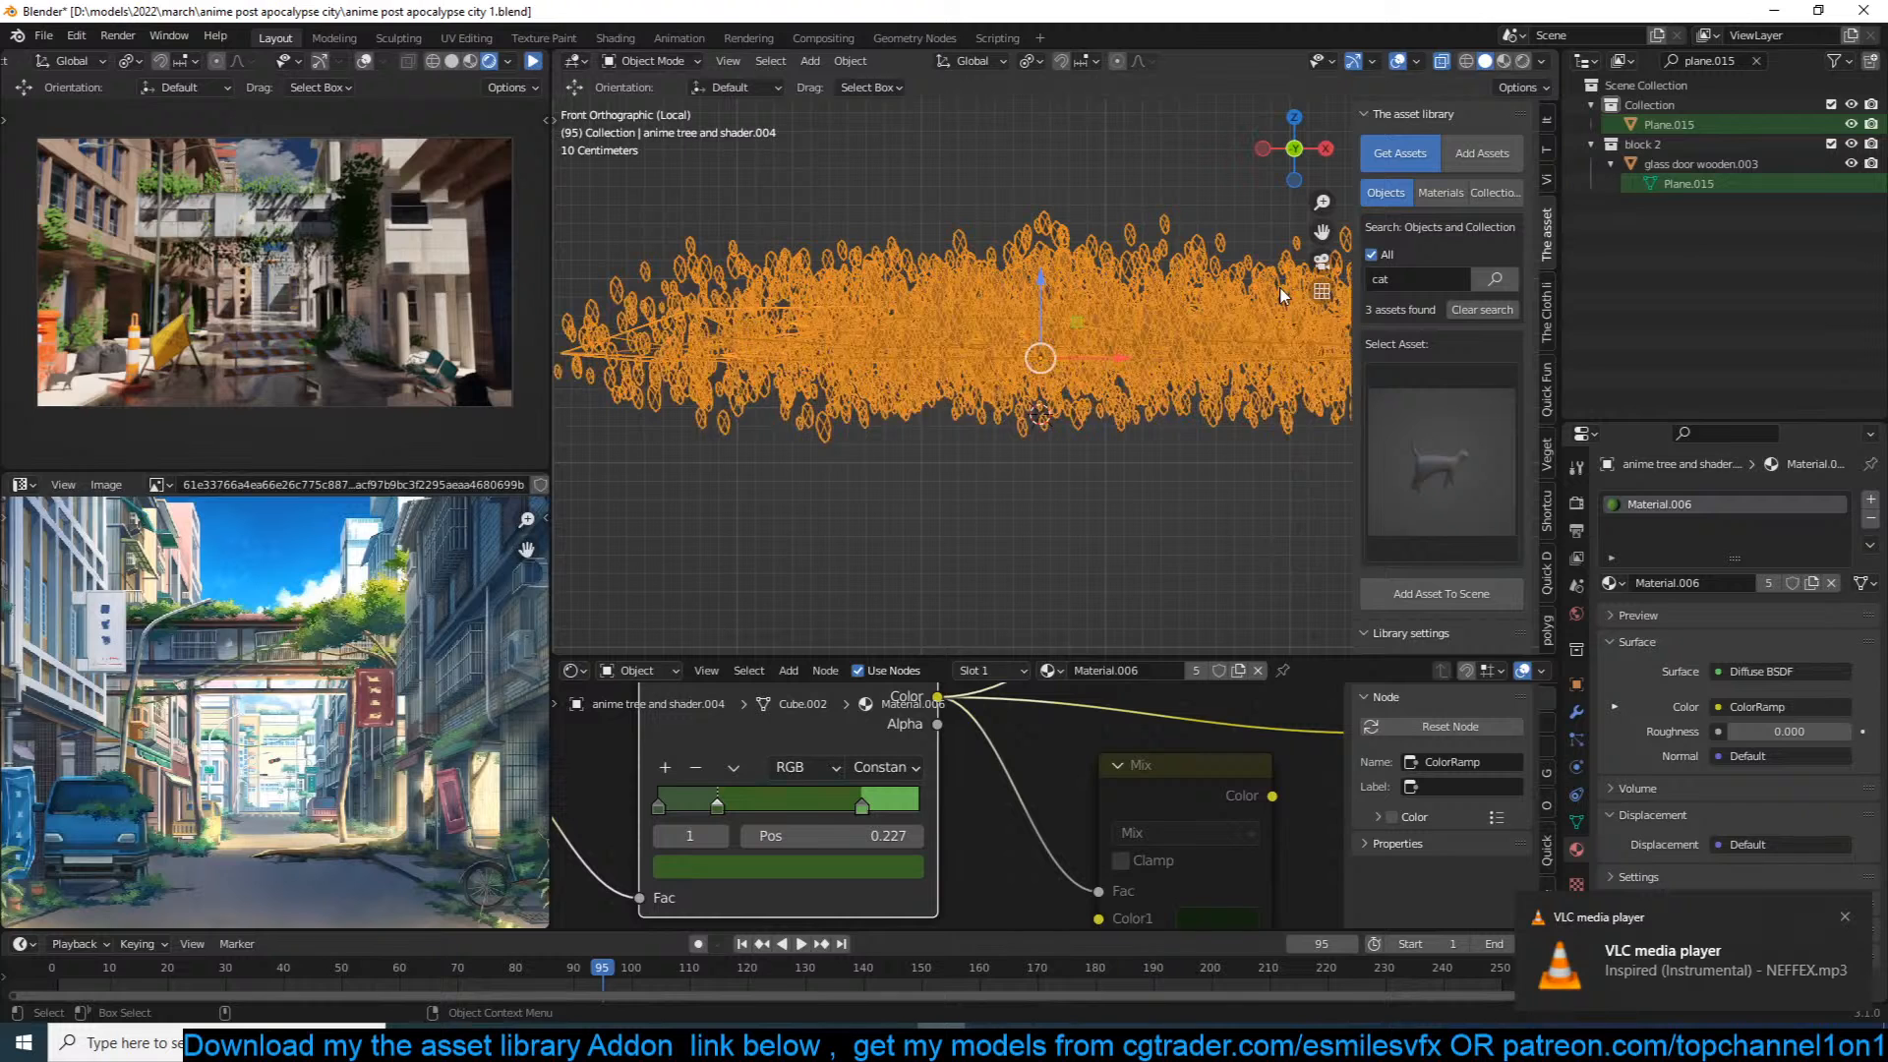
{"action": "key", "text": "KP_0"}
{"action": "key", "text": "alt+a"}
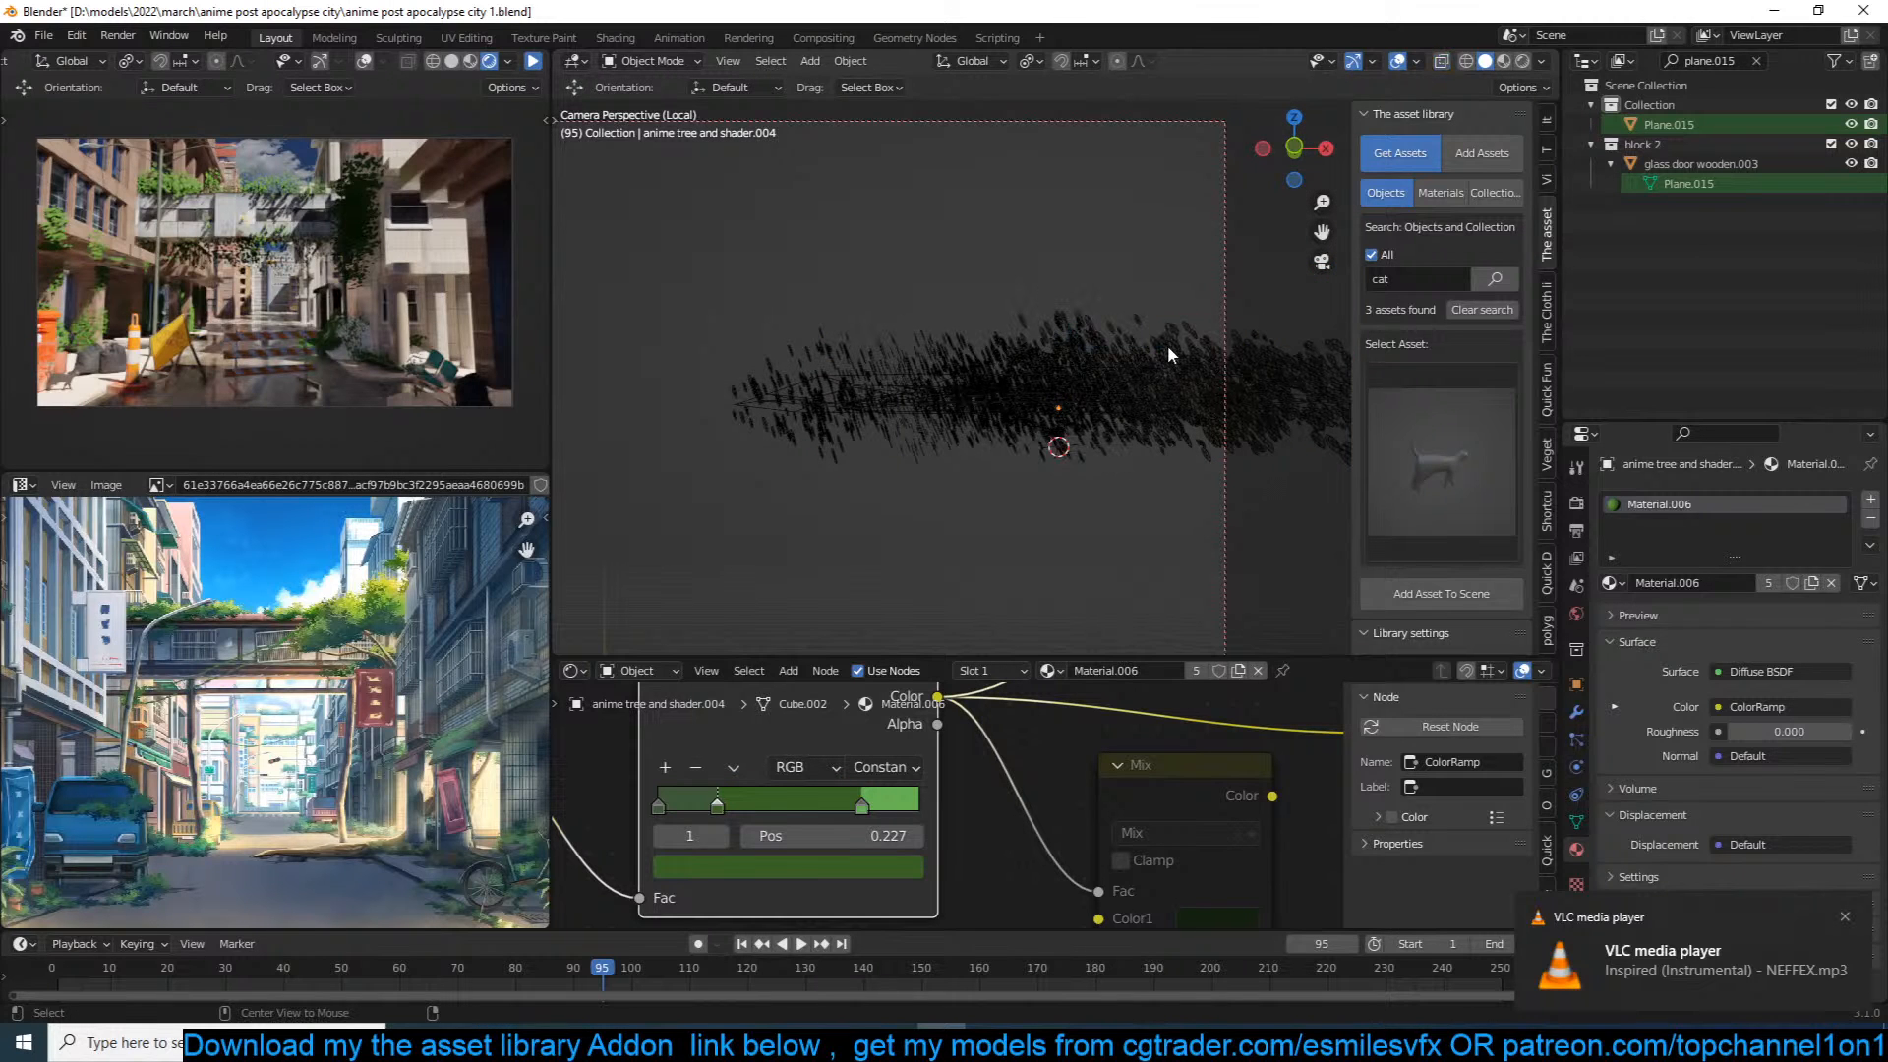
Step: Leave local view and move the foliage copy along the X axis on the blue building's ledge
{"action": "key", "text": "KP_Divide"}
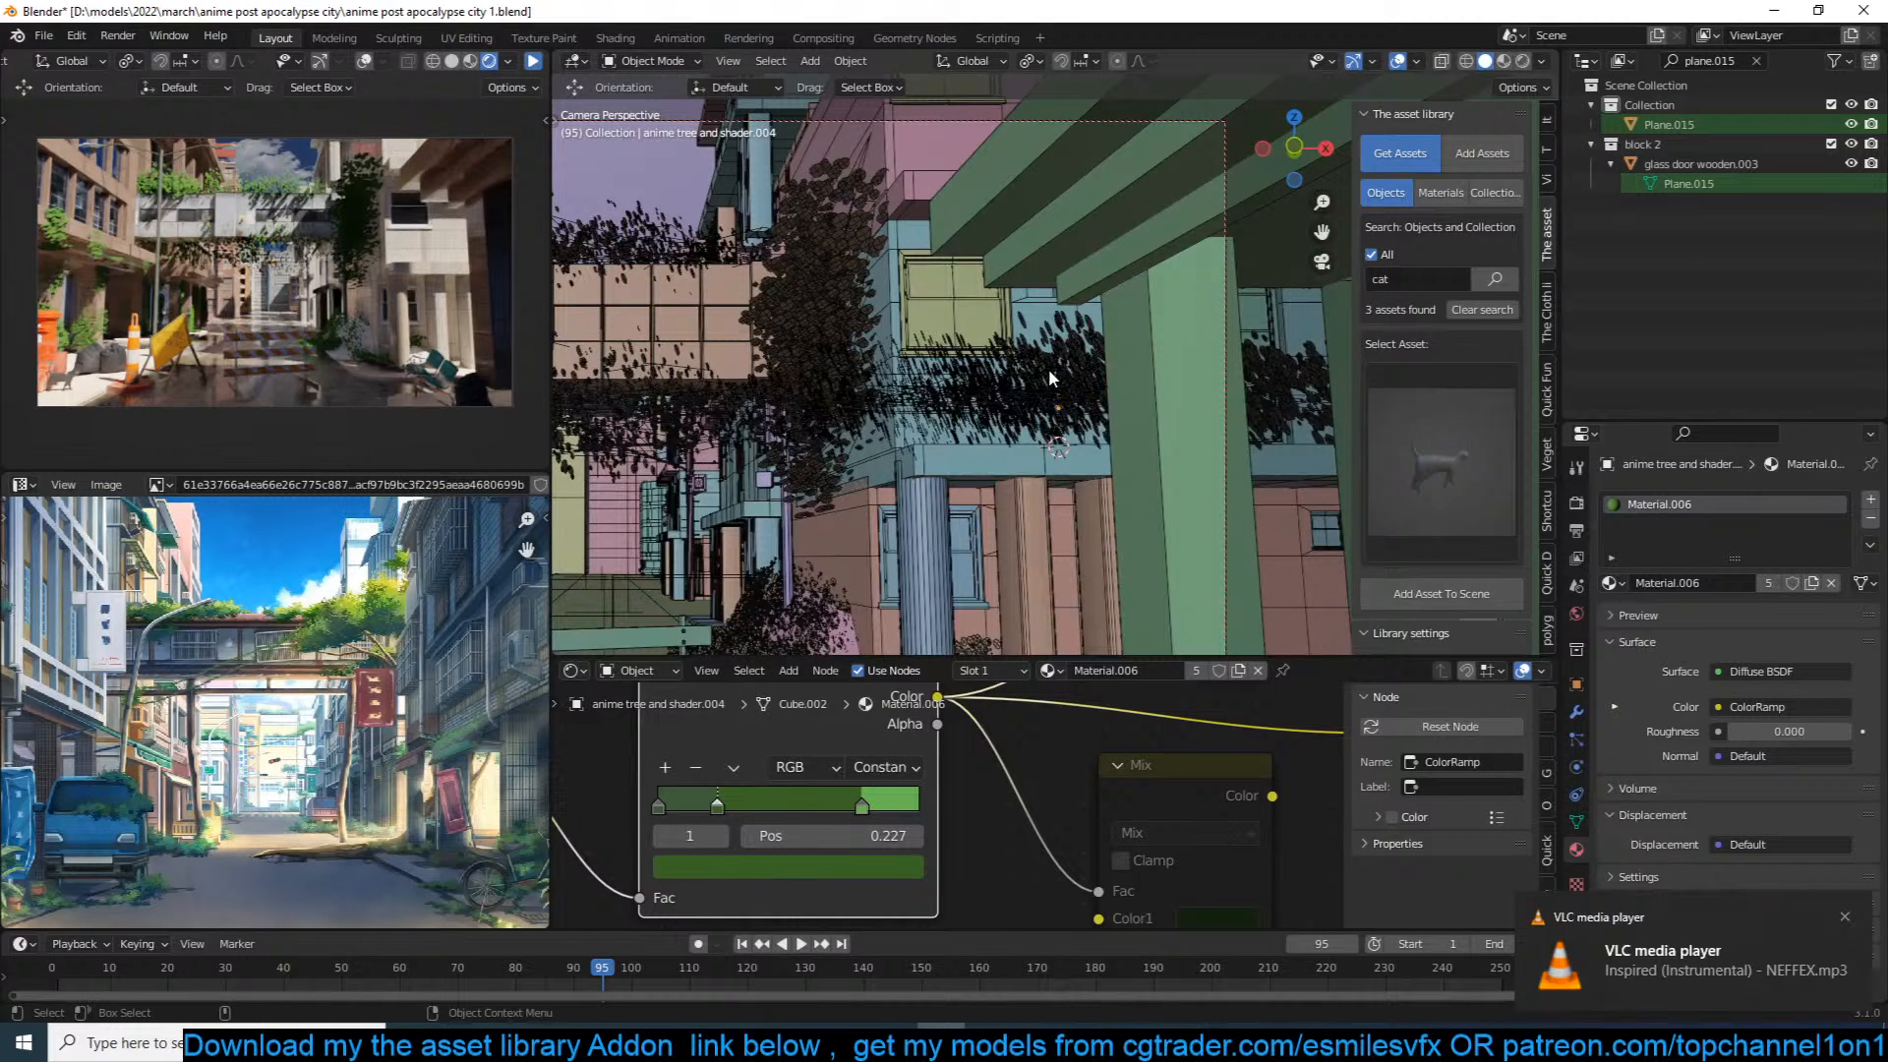
{"action": "left_click", "coordinate": [1048, 370]}
{"action": "left_click_drag", "start_coordinate": [1111, 411], "coordinate": [1185, 411]}
Step: Try Normal-Tangent and Object Z orientation for the foliage copy's particle rotation, settling on Phase 0.997 with the Global Z axis
{"action": "left_click", "coordinate": [1576, 740]}
{"action": "scroll", "coordinate": [1760, 863], "scroll_direction": "down", "scroll_amount": 5}
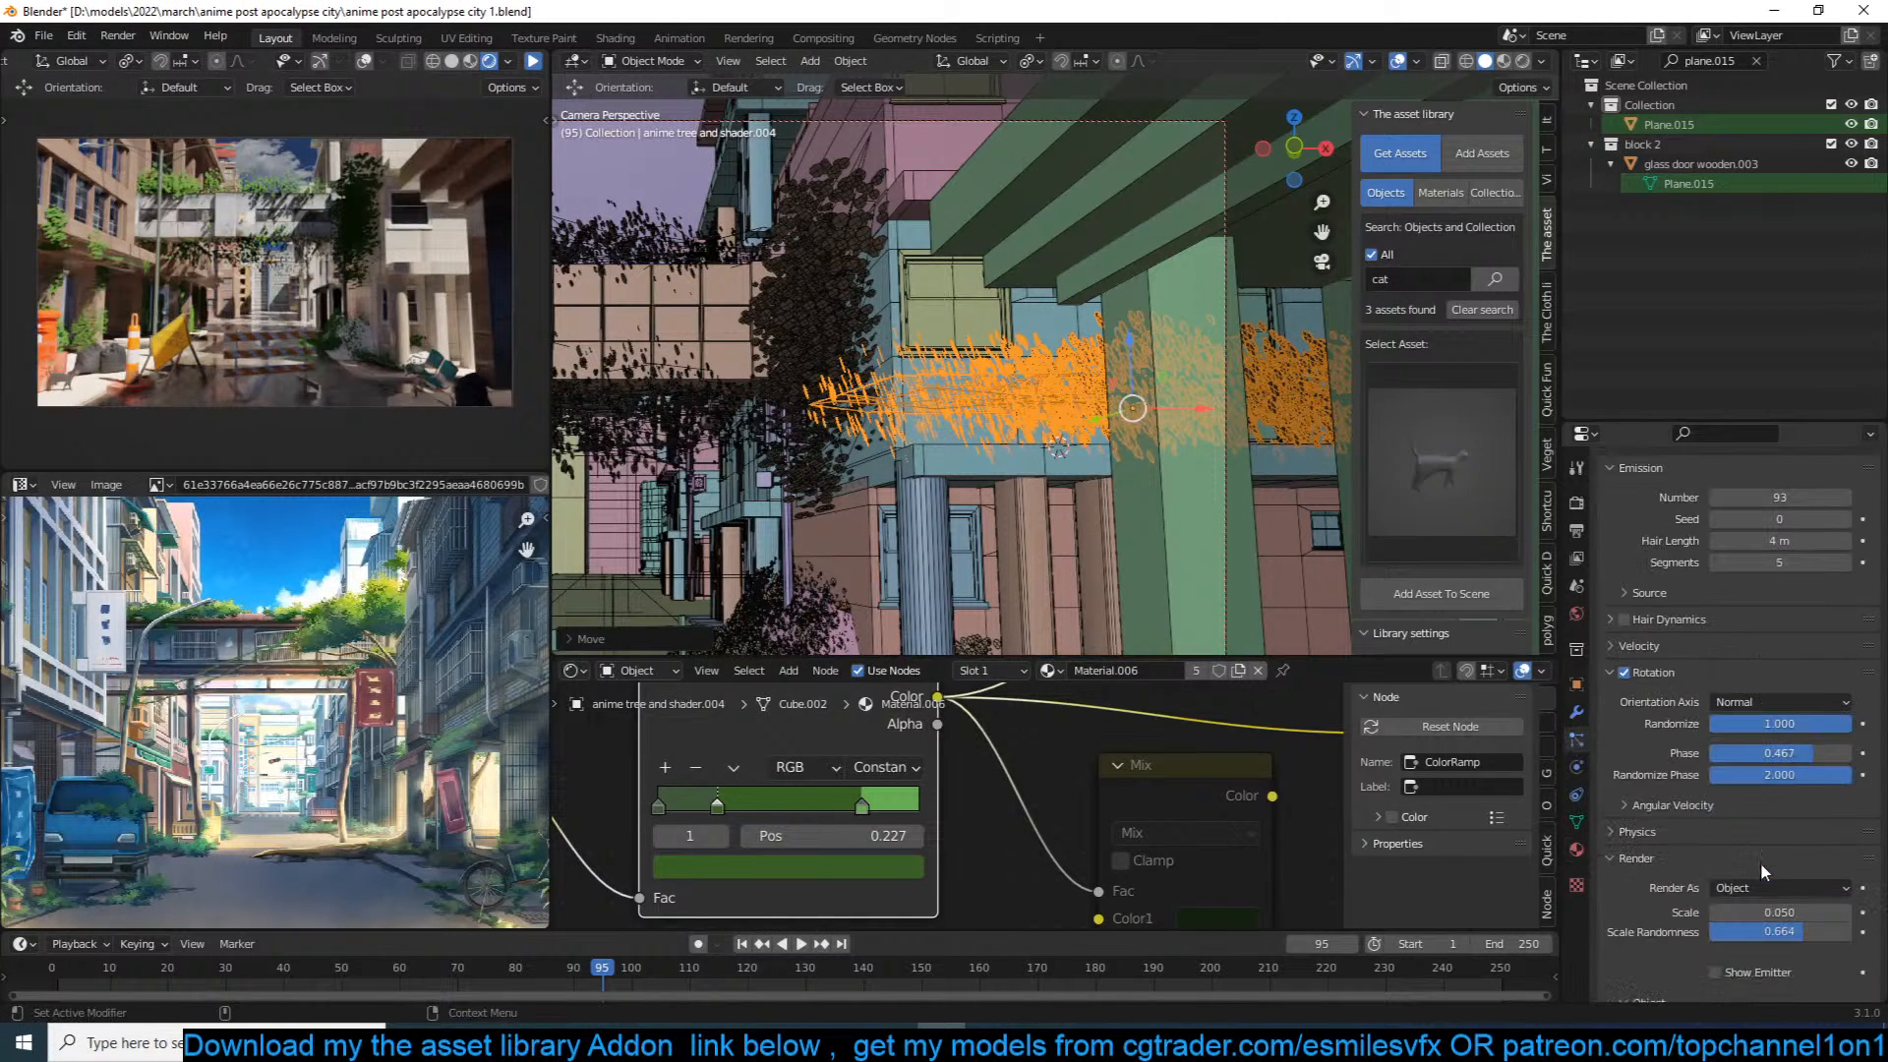
{"action": "left_click", "coordinate": [1815, 666]}
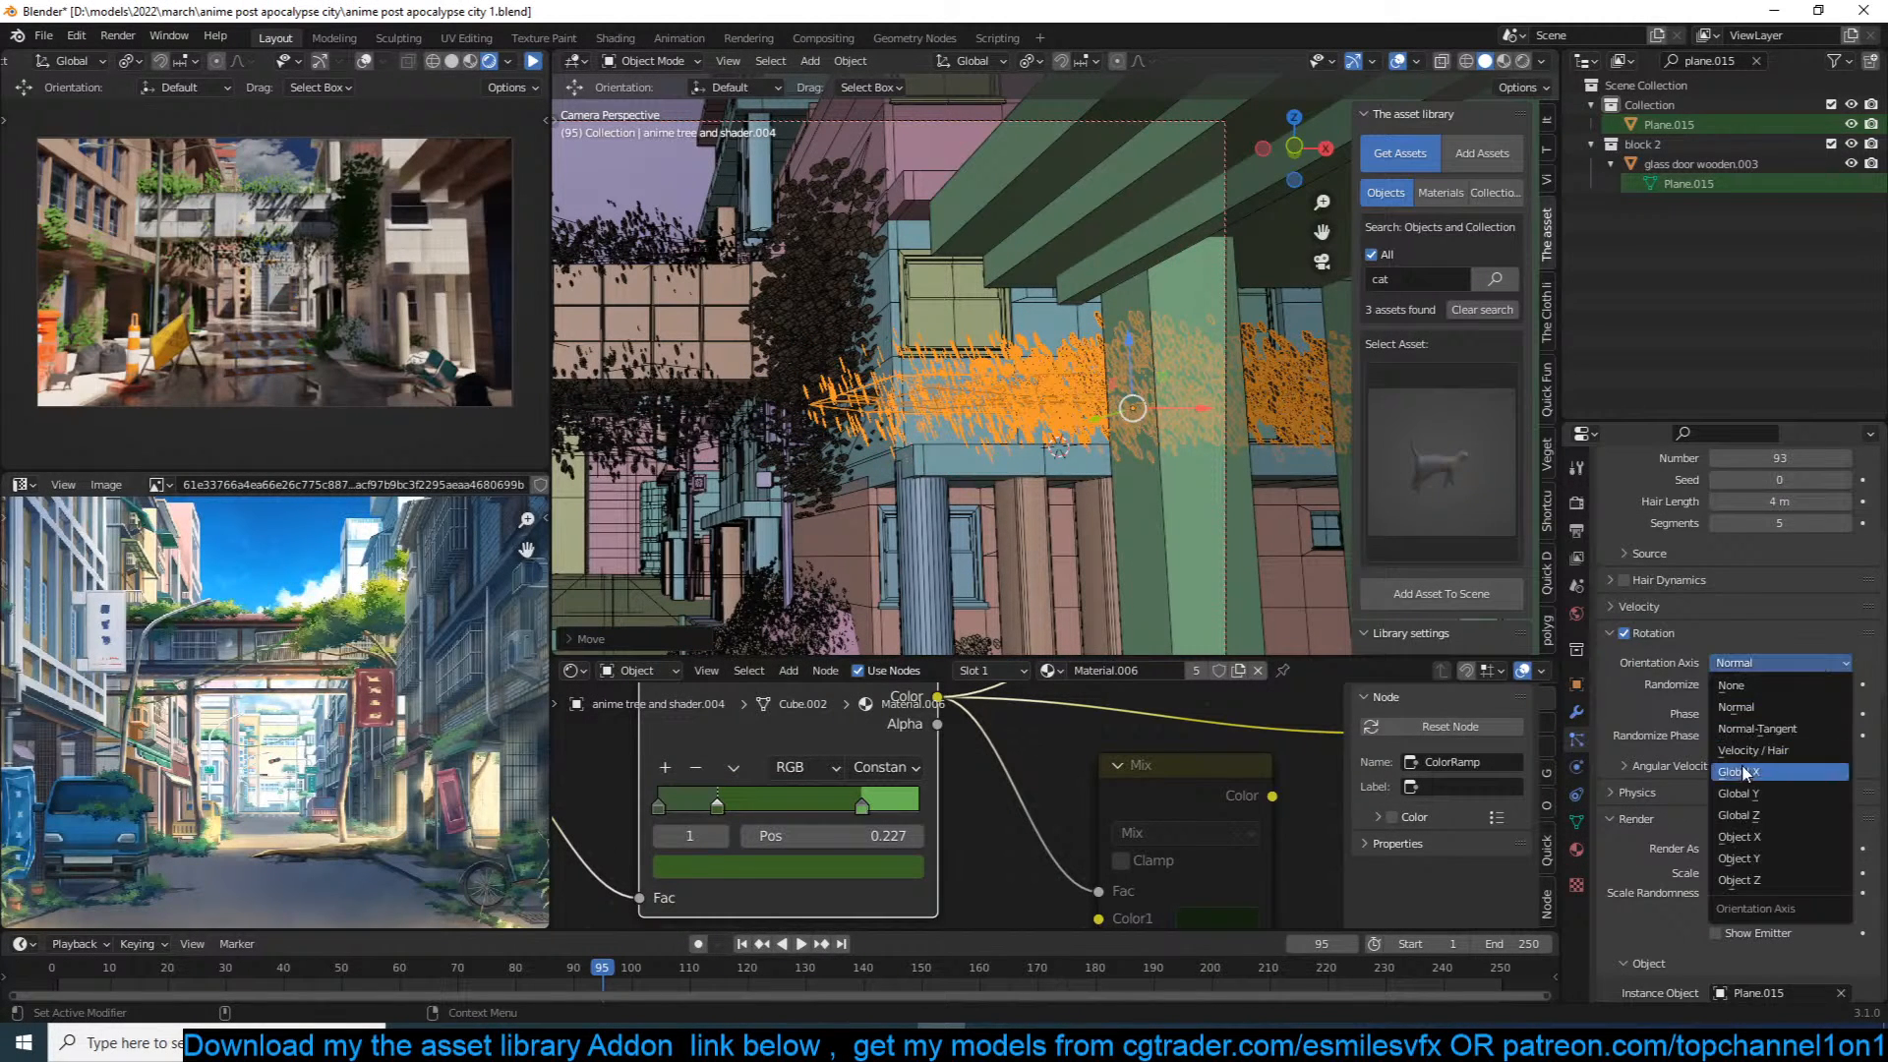
{"action": "left_click", "coordinate": [1774, 729]}
{"action": "left_click", "coordinate": [1823, 666]}
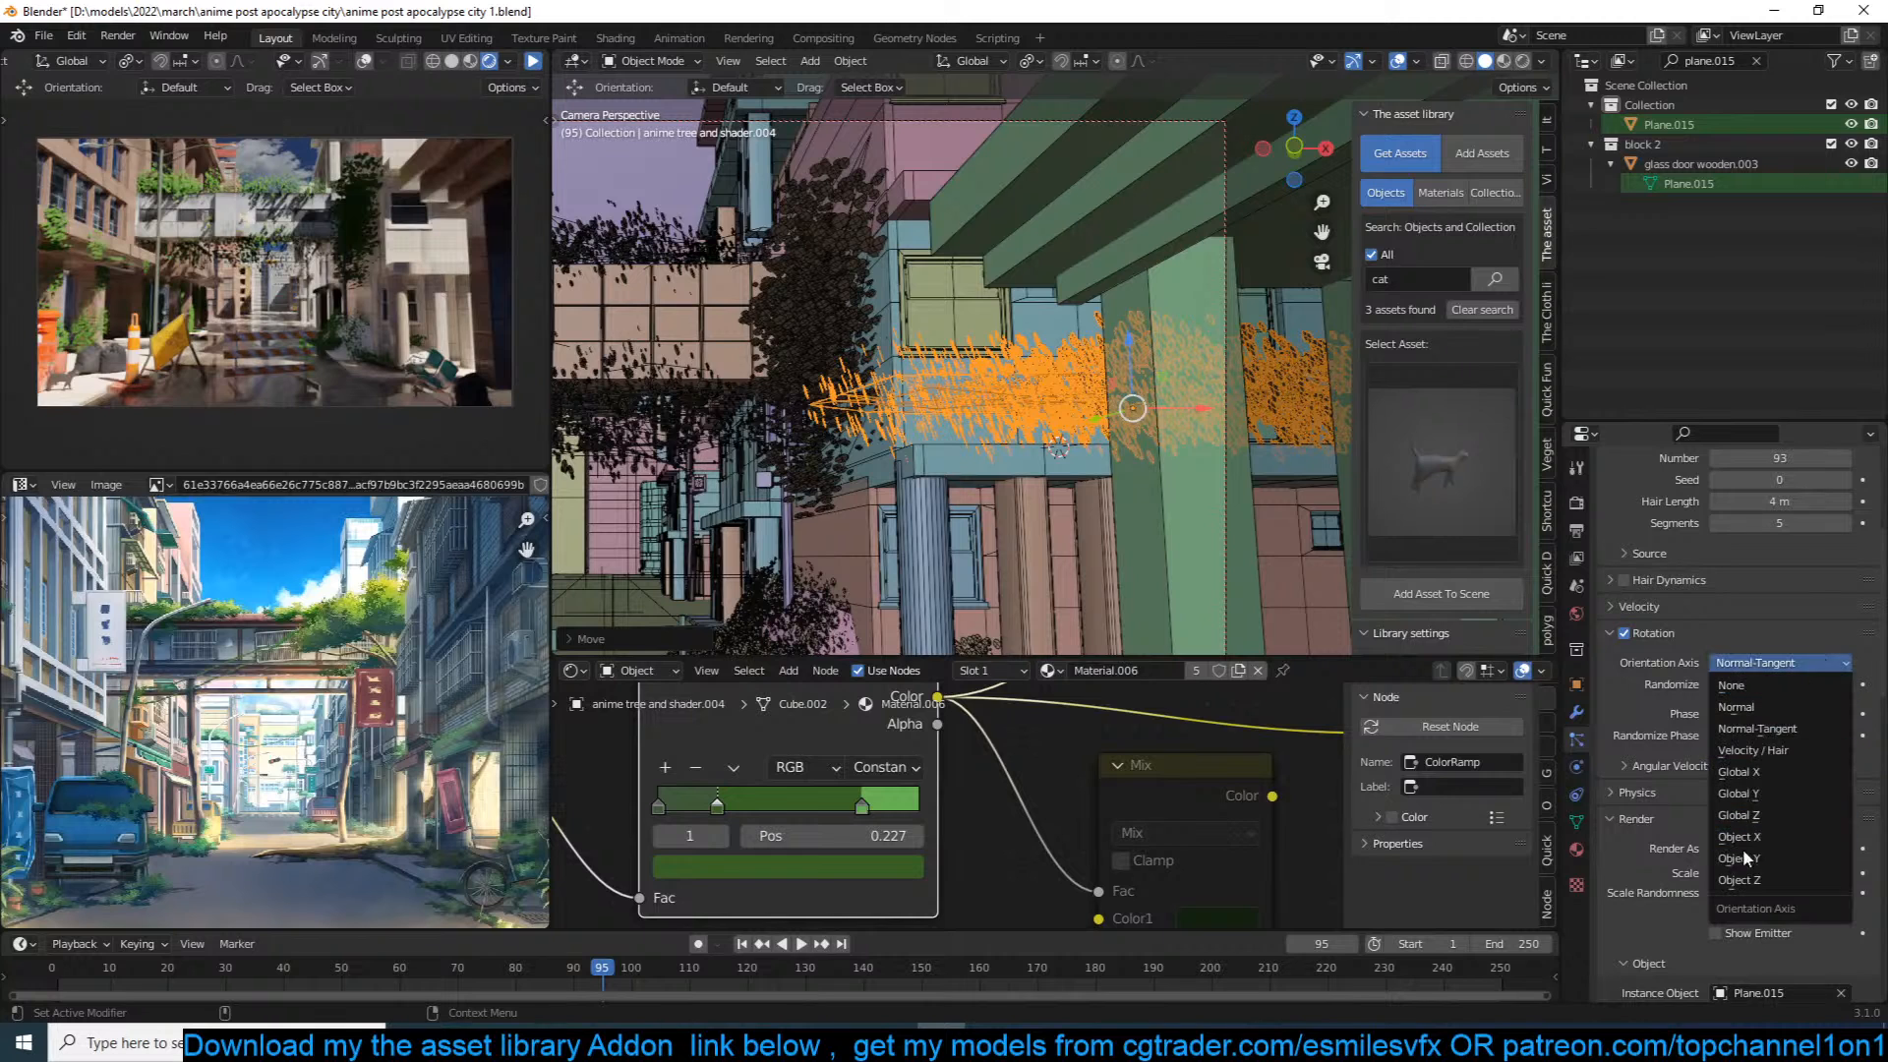
{"action": "left_click", "coordinate": [1752, 880]}
{"action": "left_click", "coordinate": [1831, 670]}
{"action": "left_click", "coordinate": [1767, 734]}
{"action": "left_click_drag", "start_coordinate": [1795, 708], "coordinate": [1851, 709]}
{"action": "left_click", "coordinate": [1835, 664]}
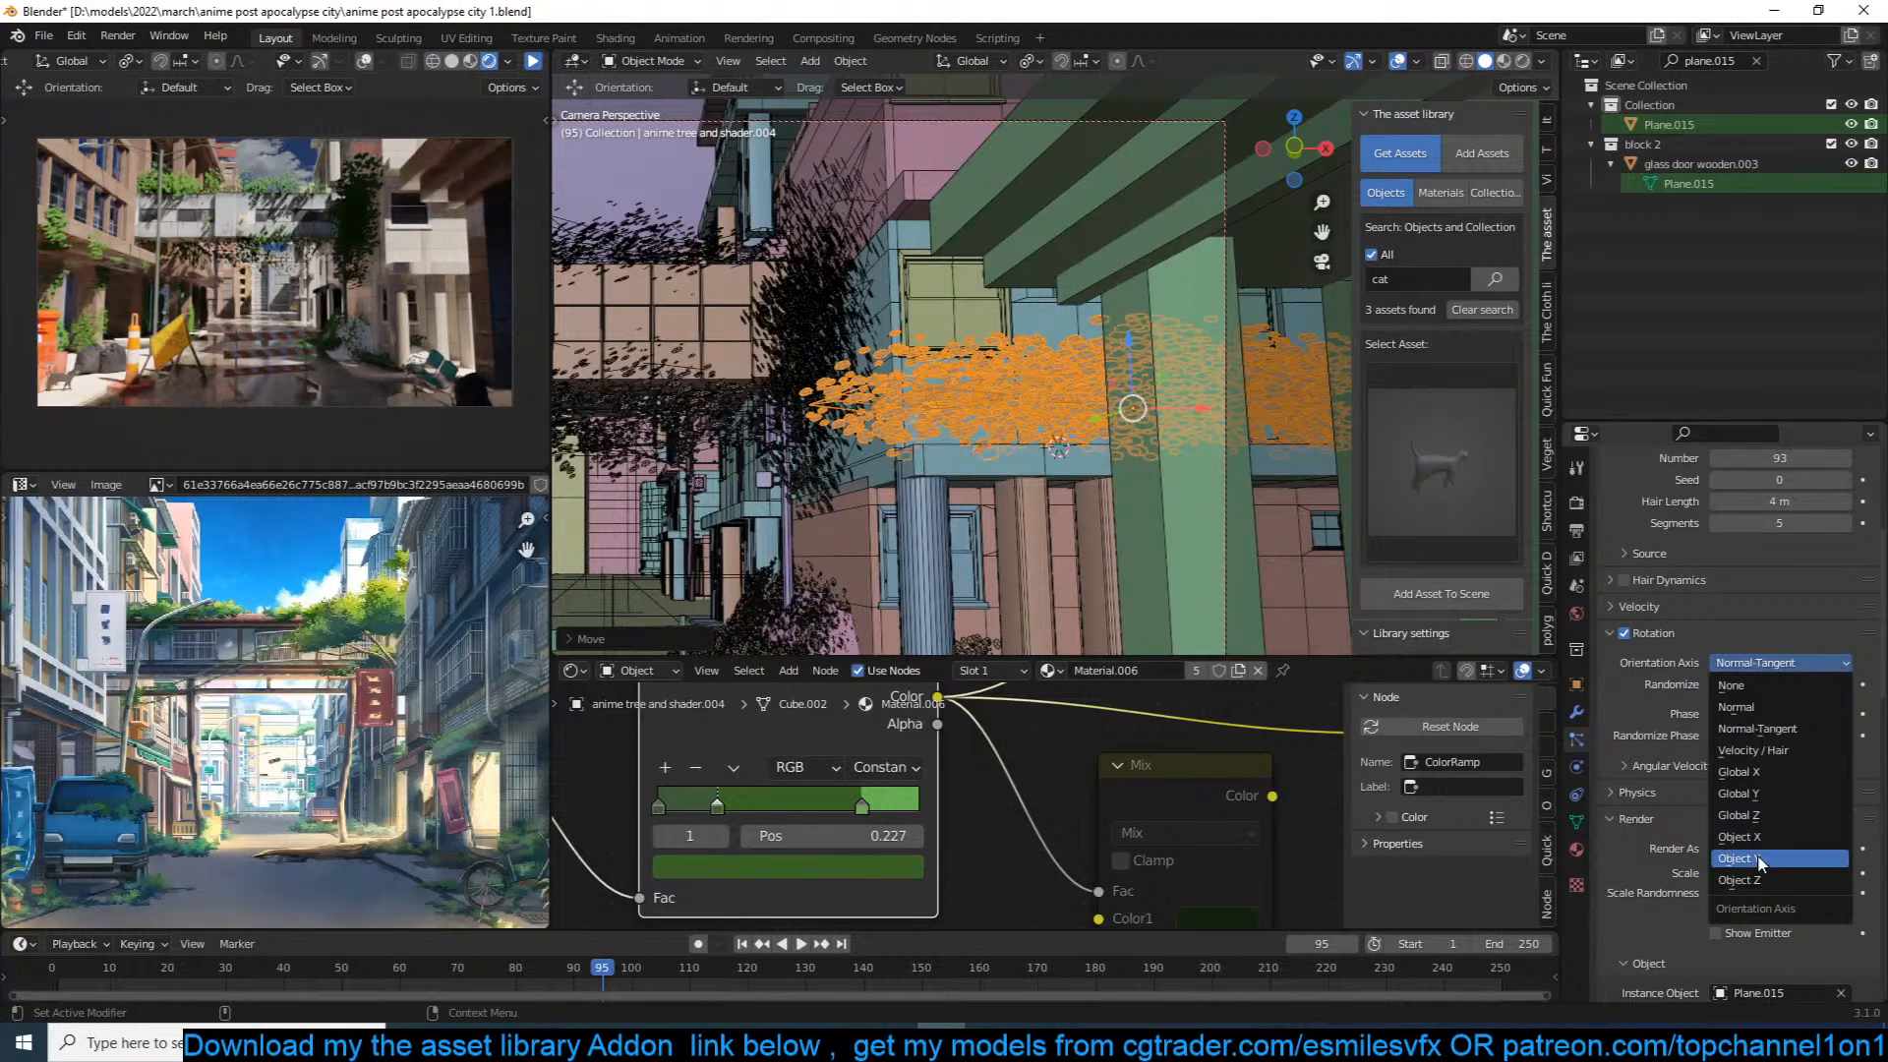
{"action": "left_click", "coordinate": [1789, 812]}
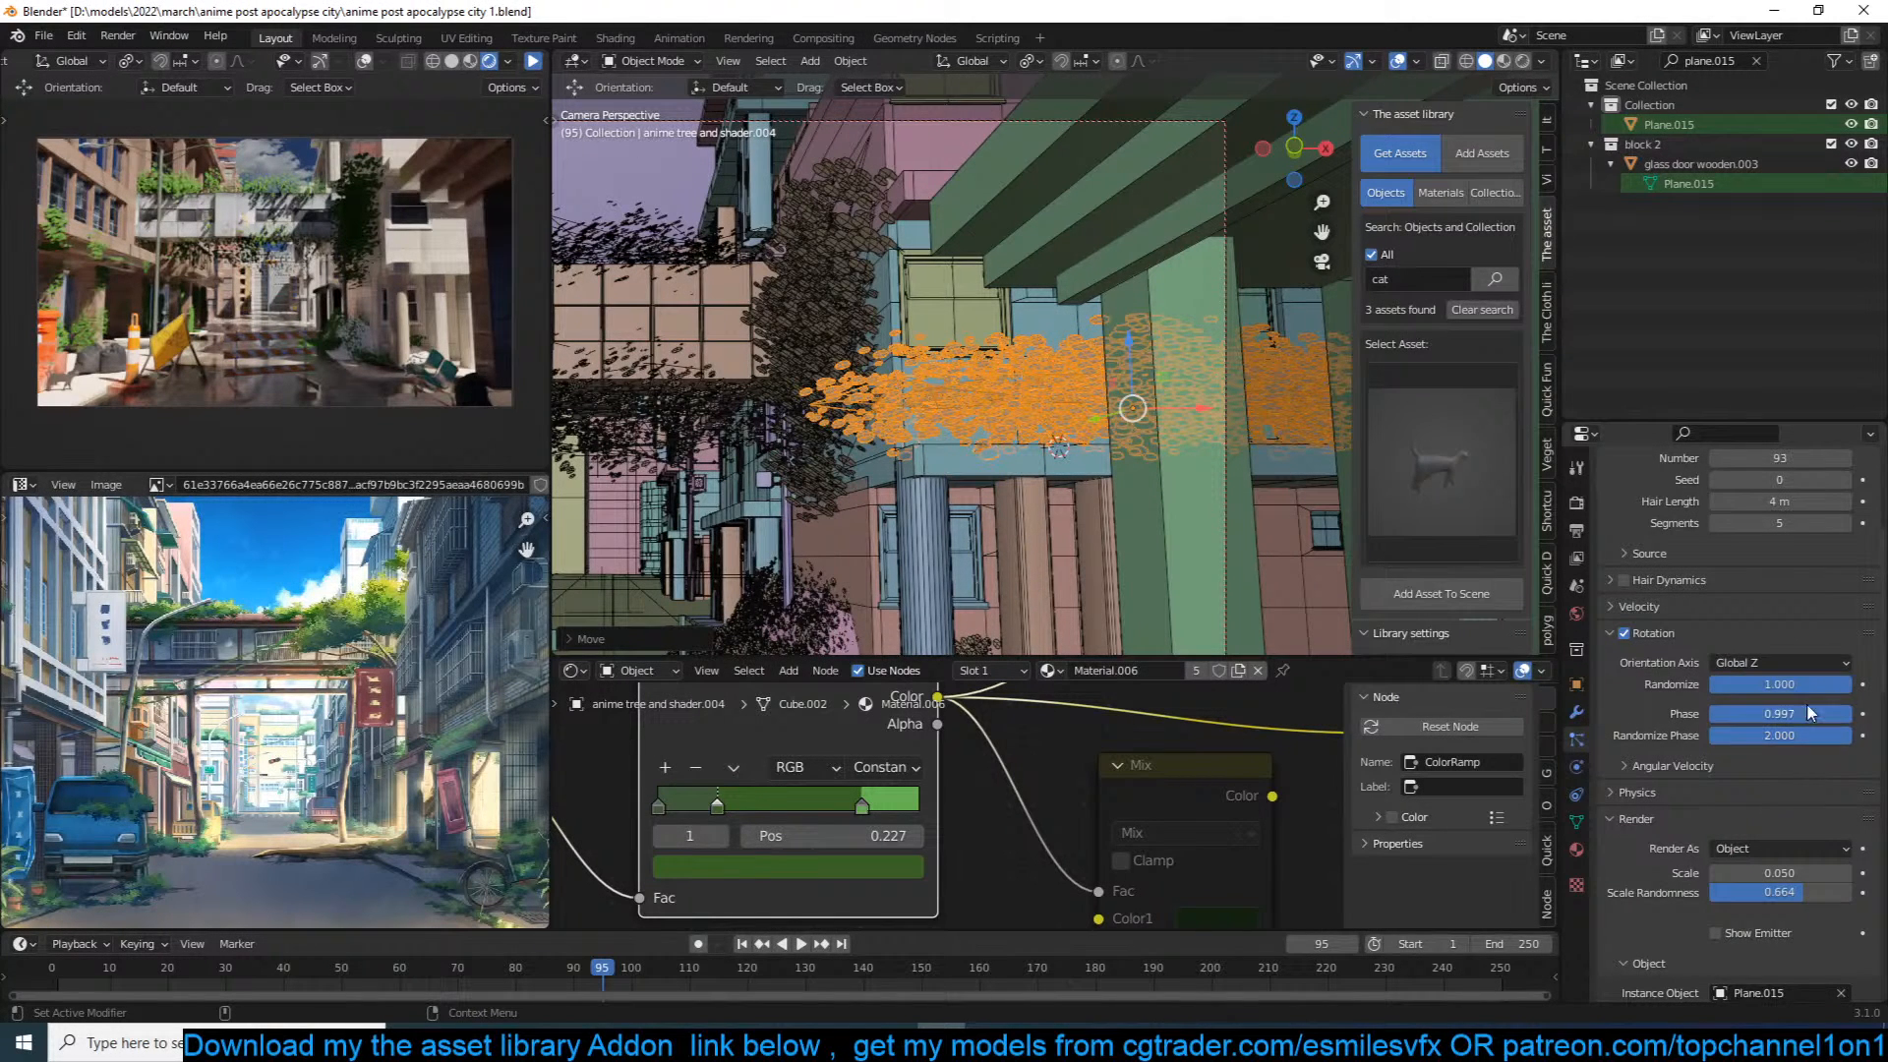
Step: Set the foliage particles' rotation Randomize to 0.816 and Phase to 0.970, save the file, and resume the paused render preview
{"action": "left_click_drag", "start_coordinate": [1772, 684], "coordinate": [1824, 756]}
{"action": "key", "text": "ctrl+s"}
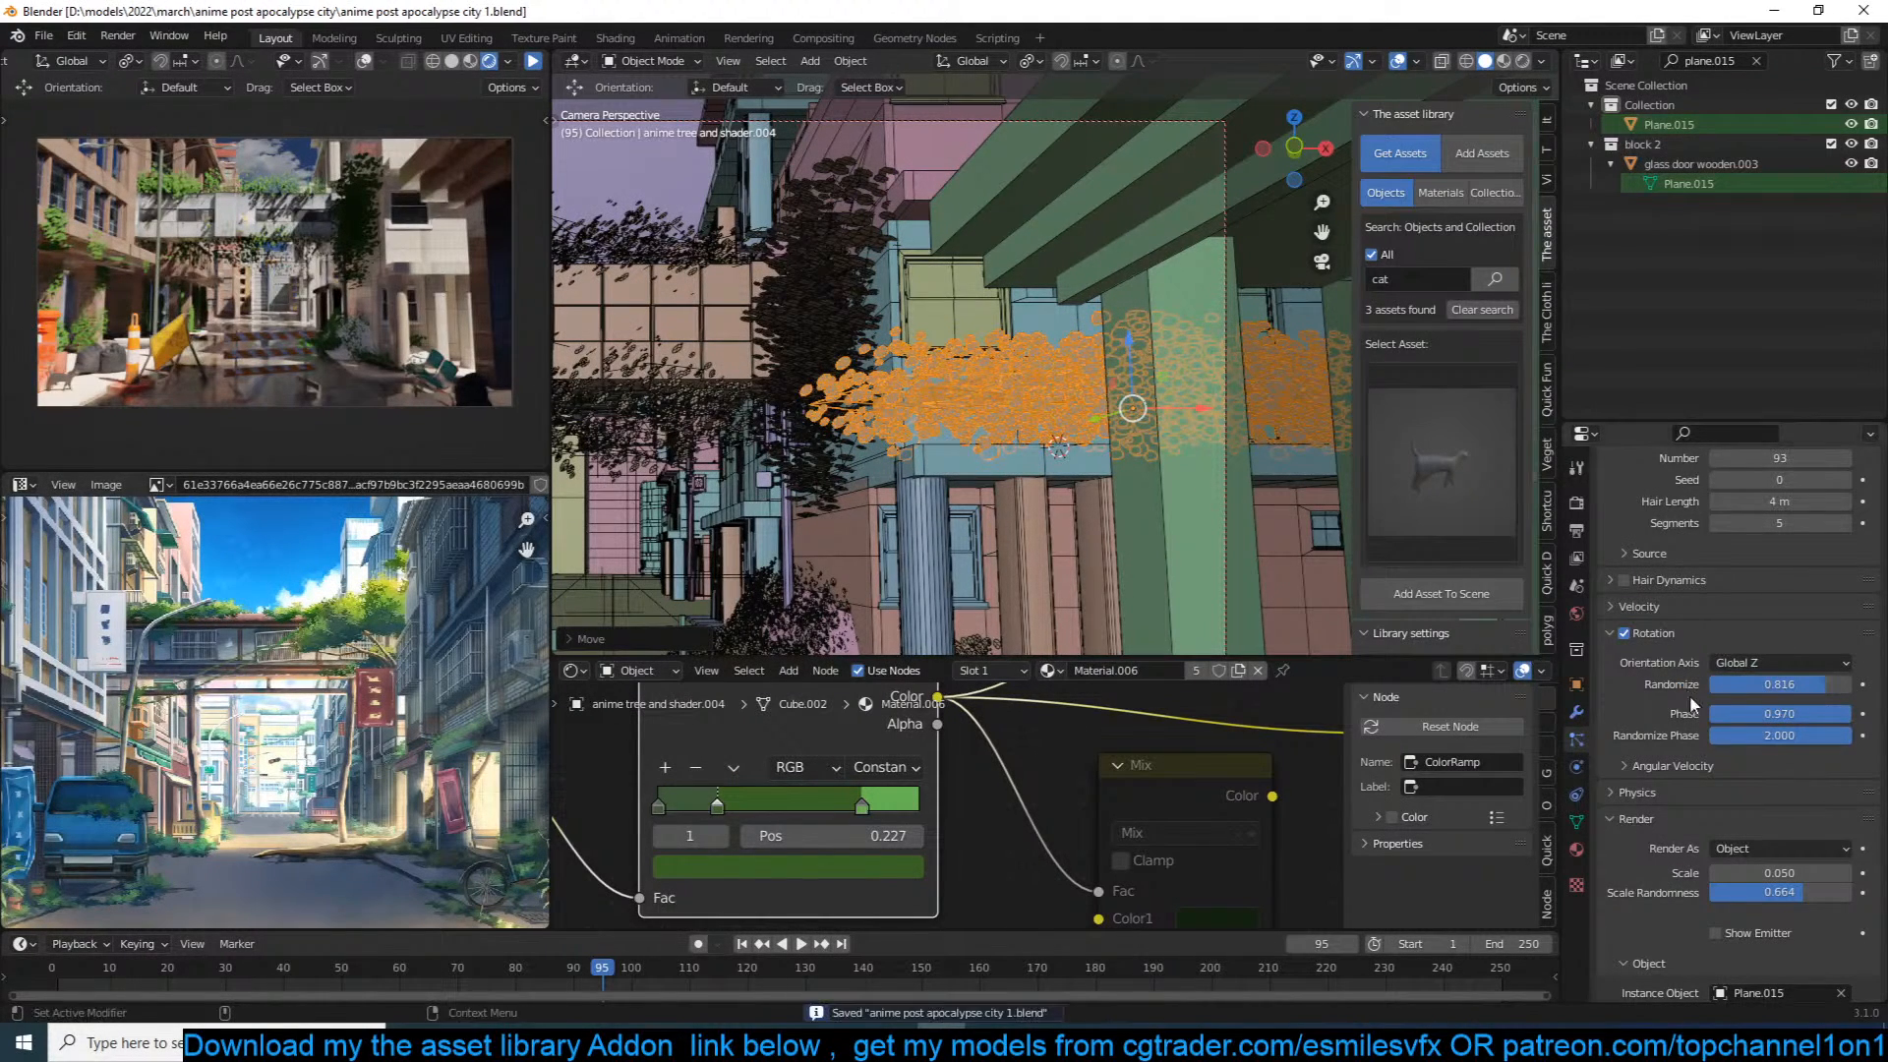
{"action": "key", "text": "alt+a"}
{"action": "key", "text": "ctrl+s"}
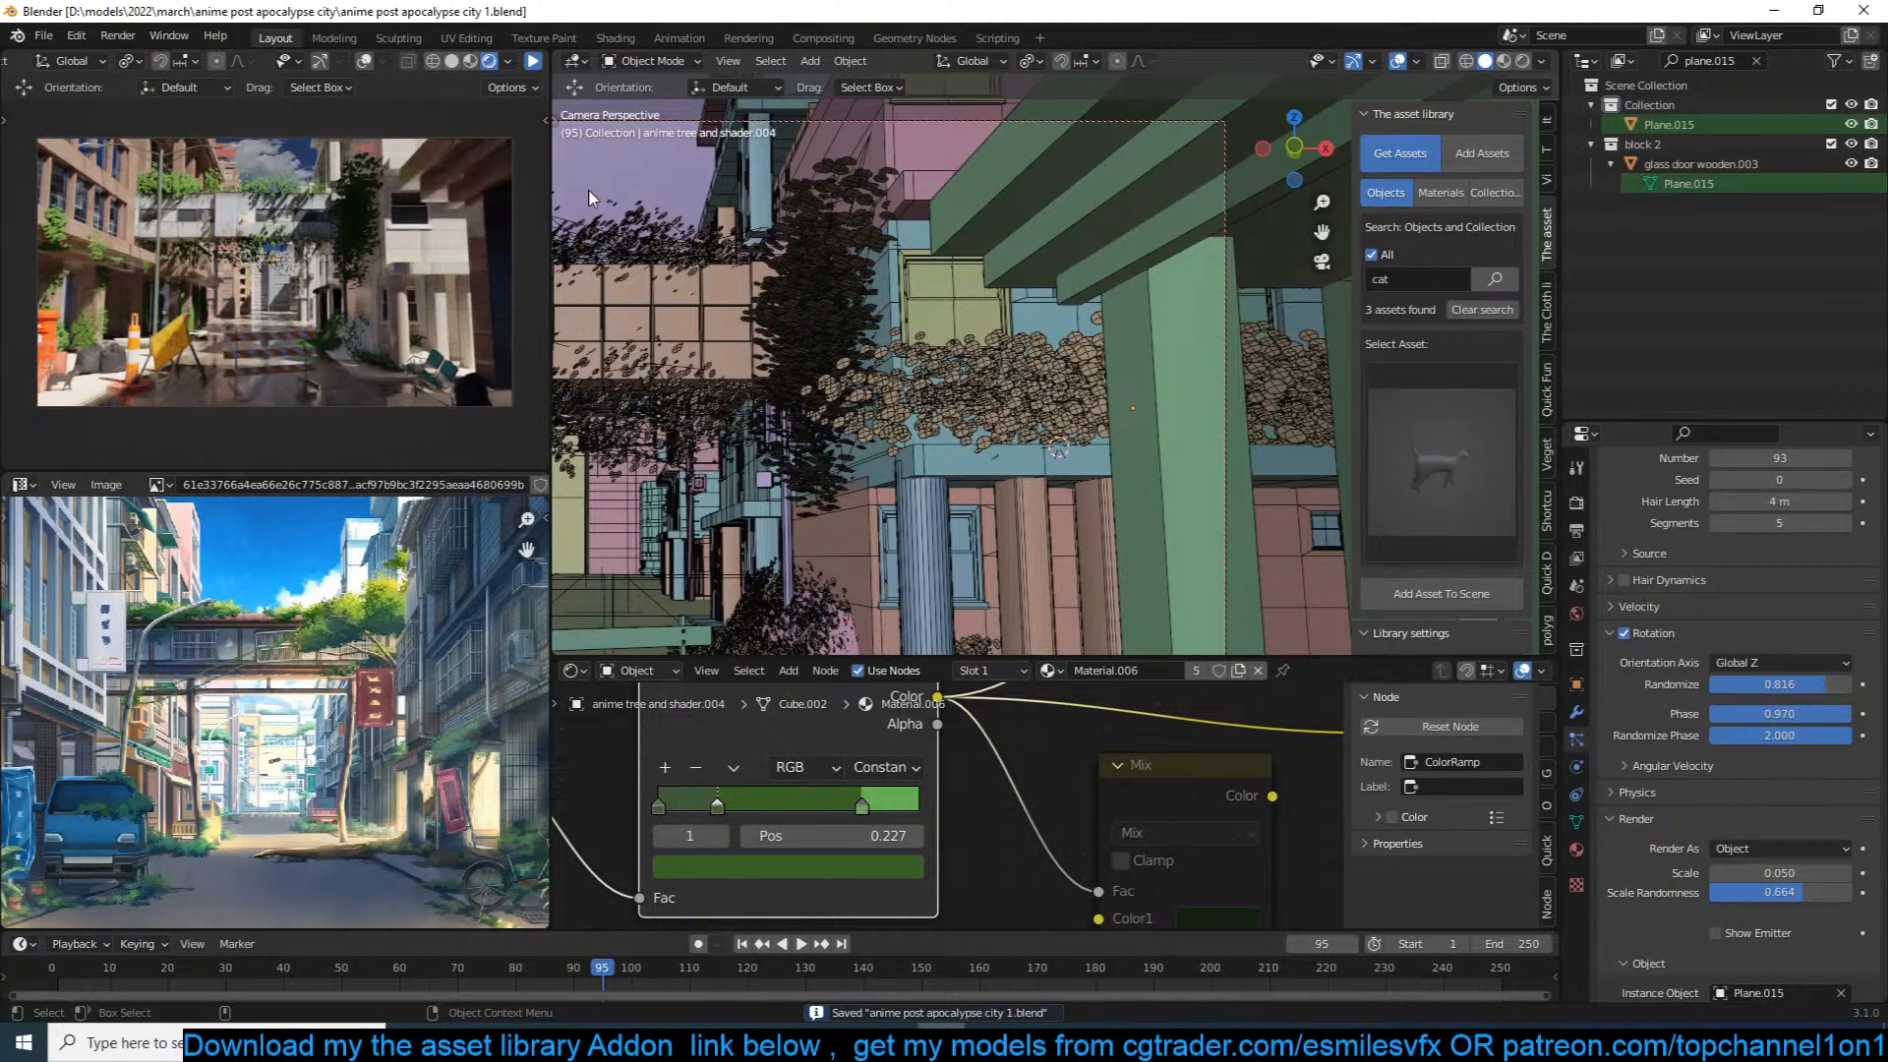
{"action": "left_click", "coordinate": [531, 61]}
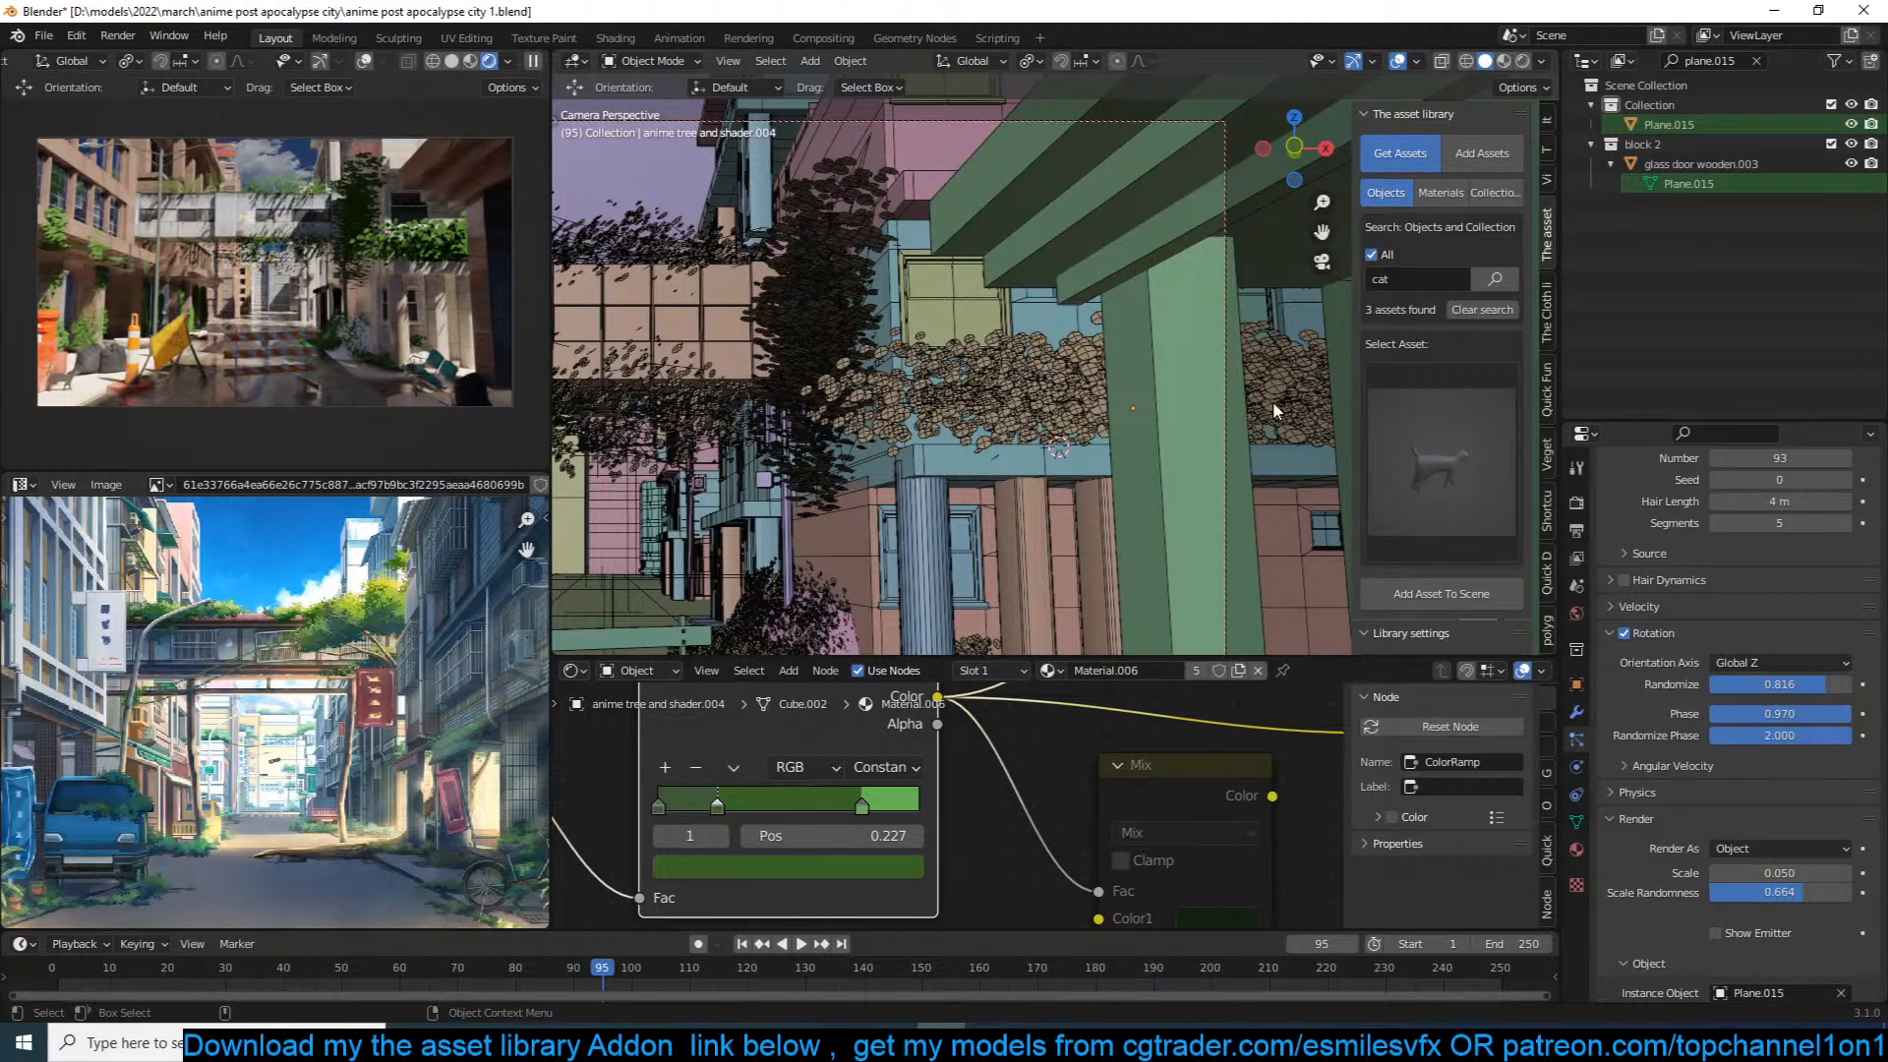
Step: Set the hair length of the ledge foliage behind the green pillar to 3 m, with Randomize Phase at 2.000
{"action": "left_click", "coordinate": [1046, 412]}
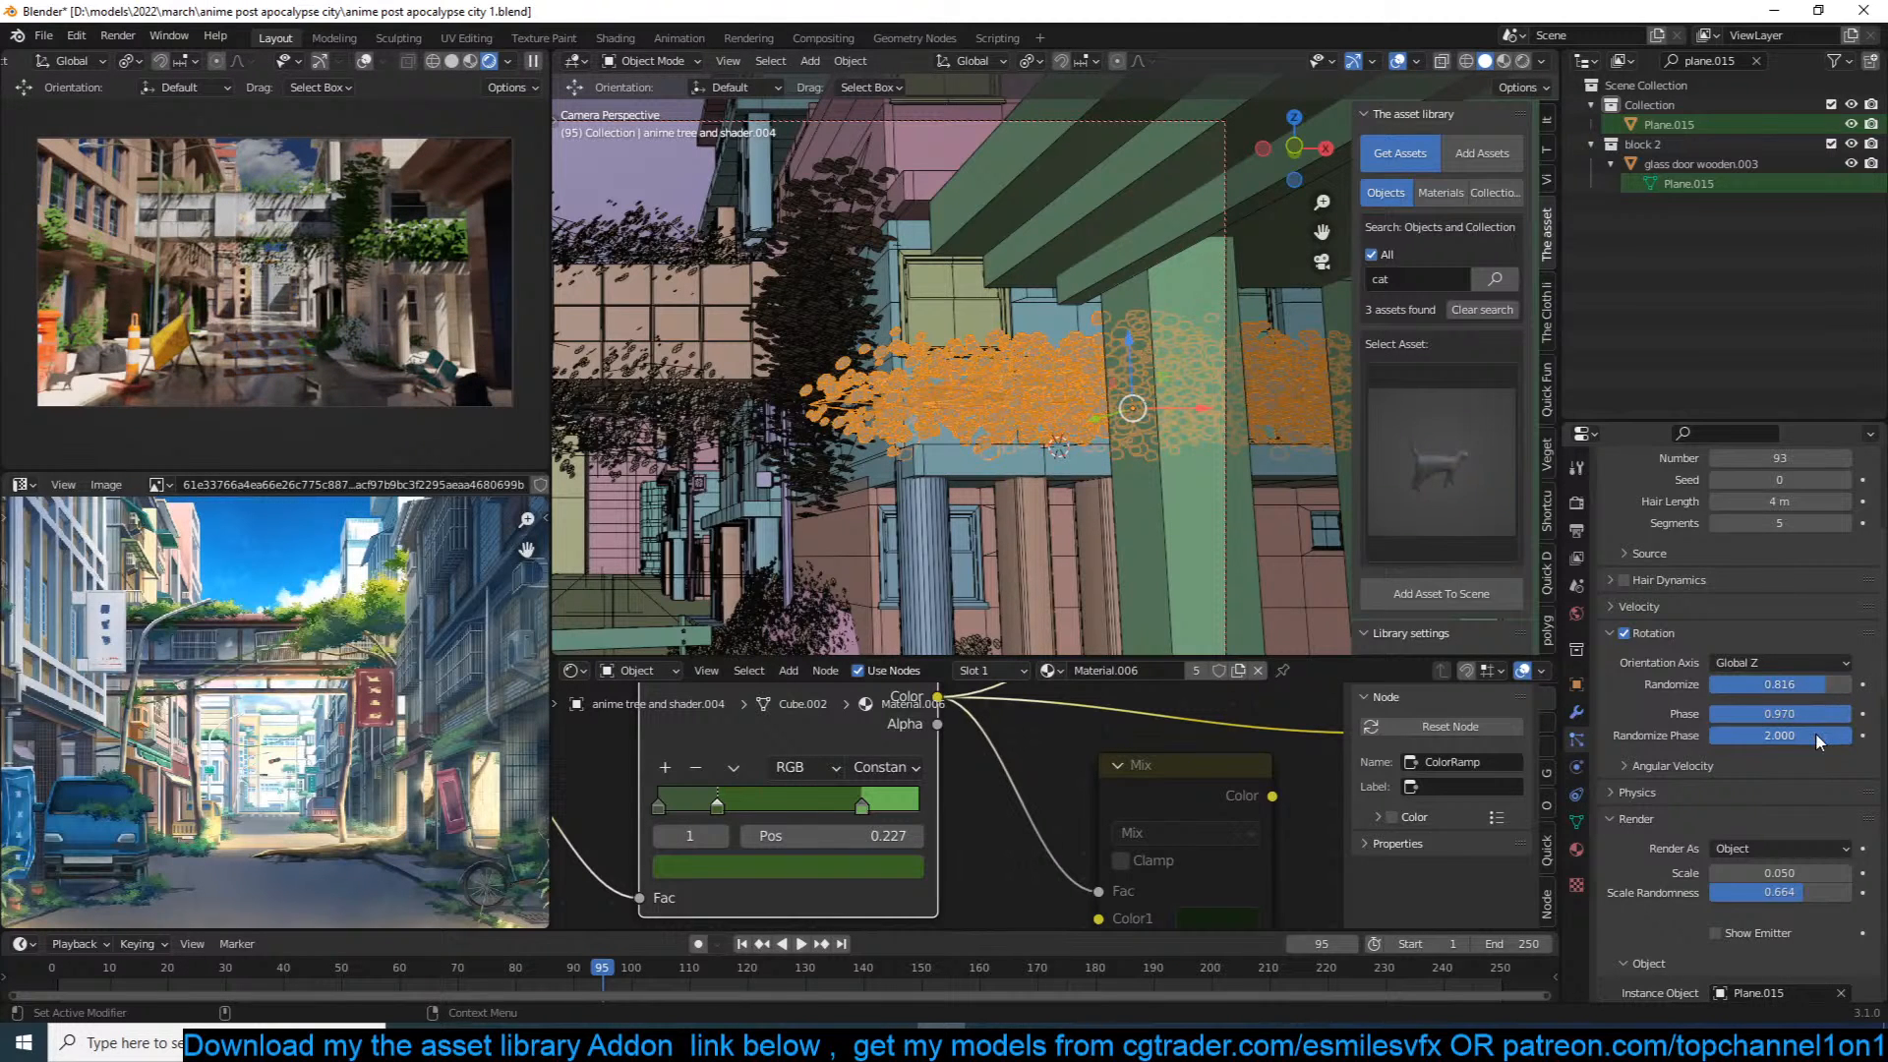
{"action": "left_click_drag", "start_coordinate": [1849, 730], "coordinate": [1838, 729]}
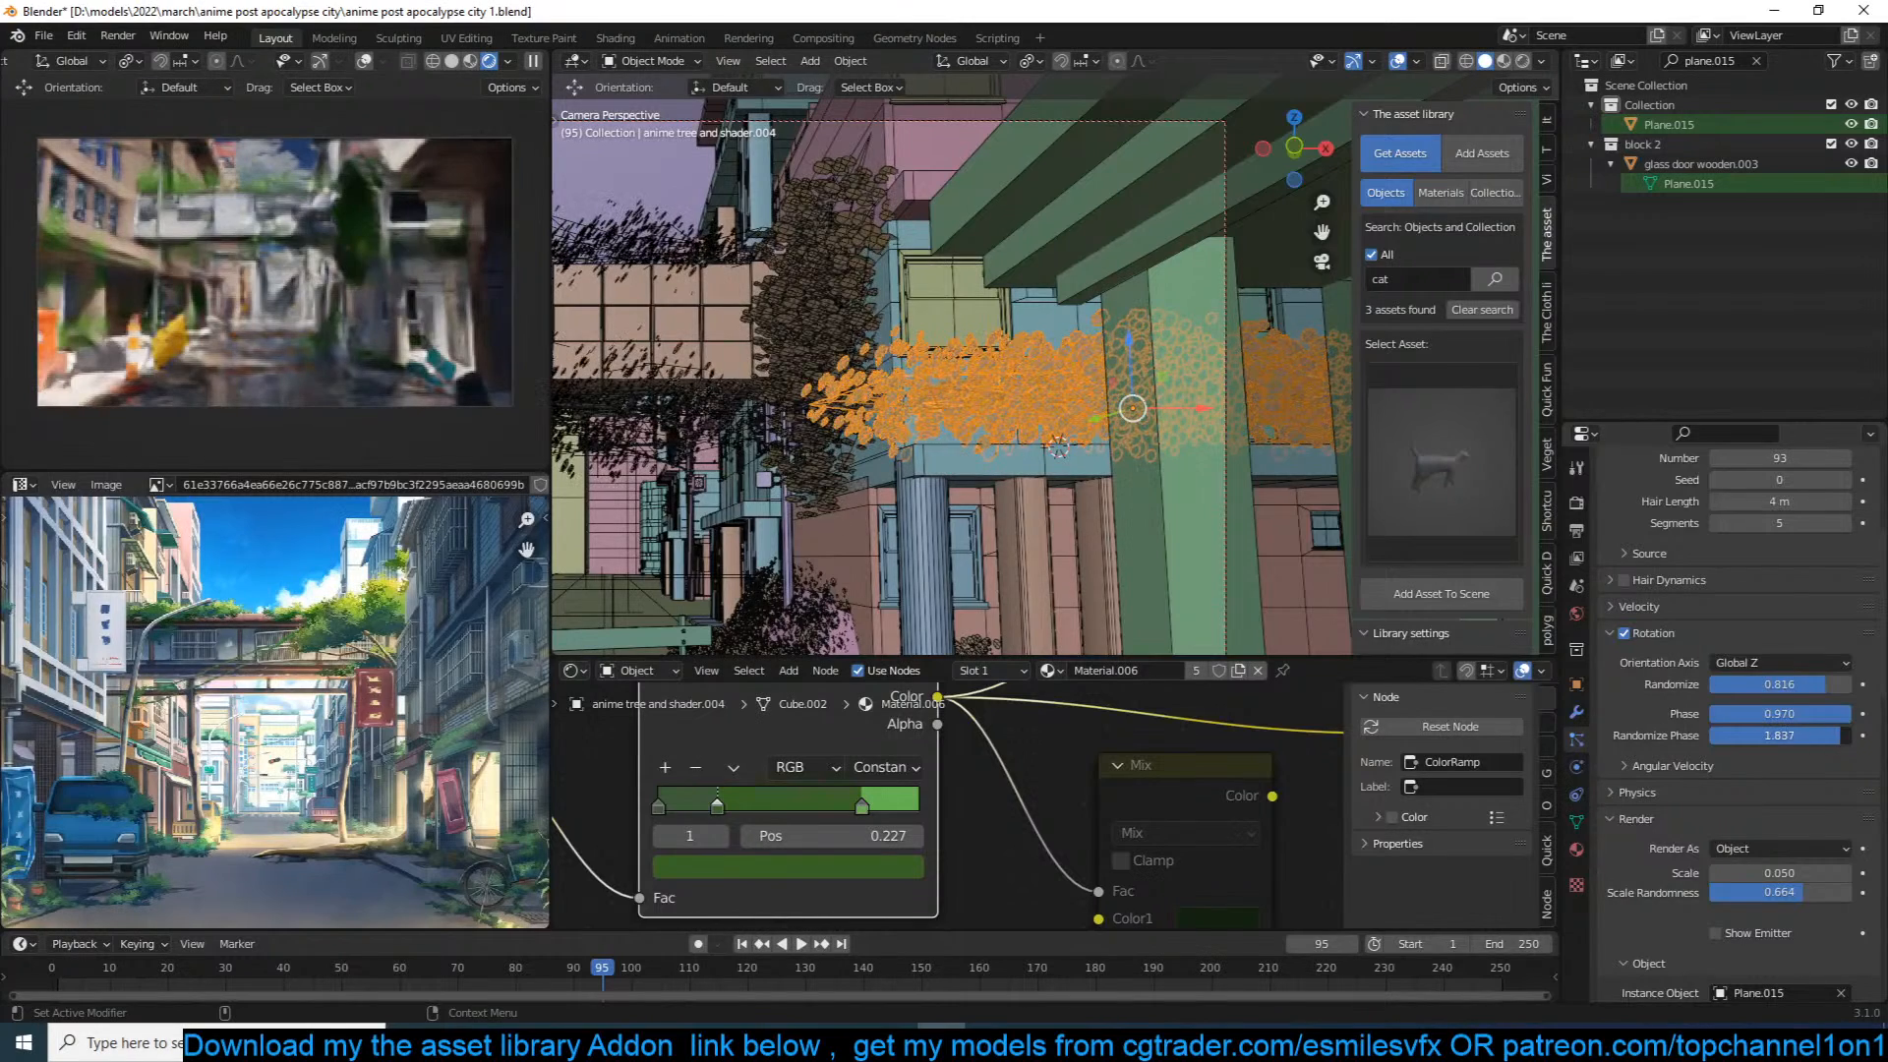
{"action": "scroll", "coordinate": [1802, 600], "scroll_direction": "up", "scroll_amount": 5}
{"action": "double_click", "coordinate": [1780, 697]}
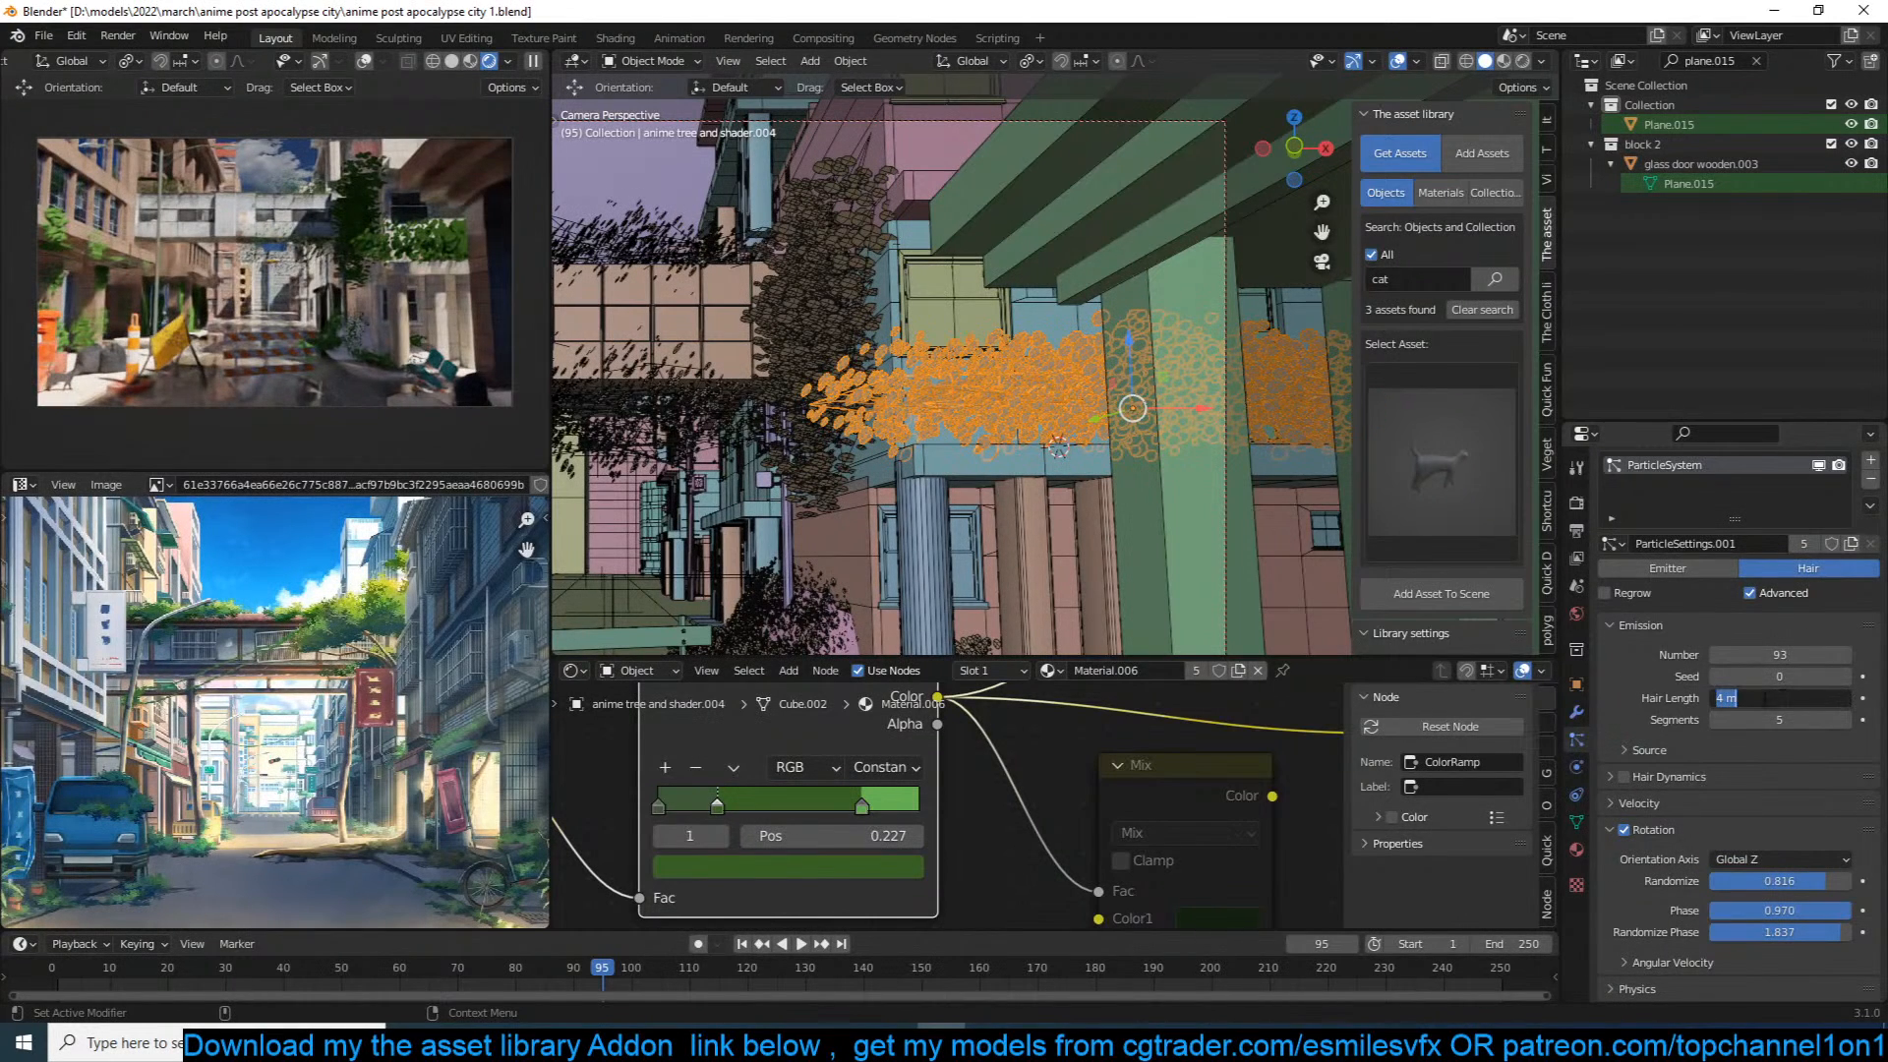
{"action": "key", "text": "Return"}
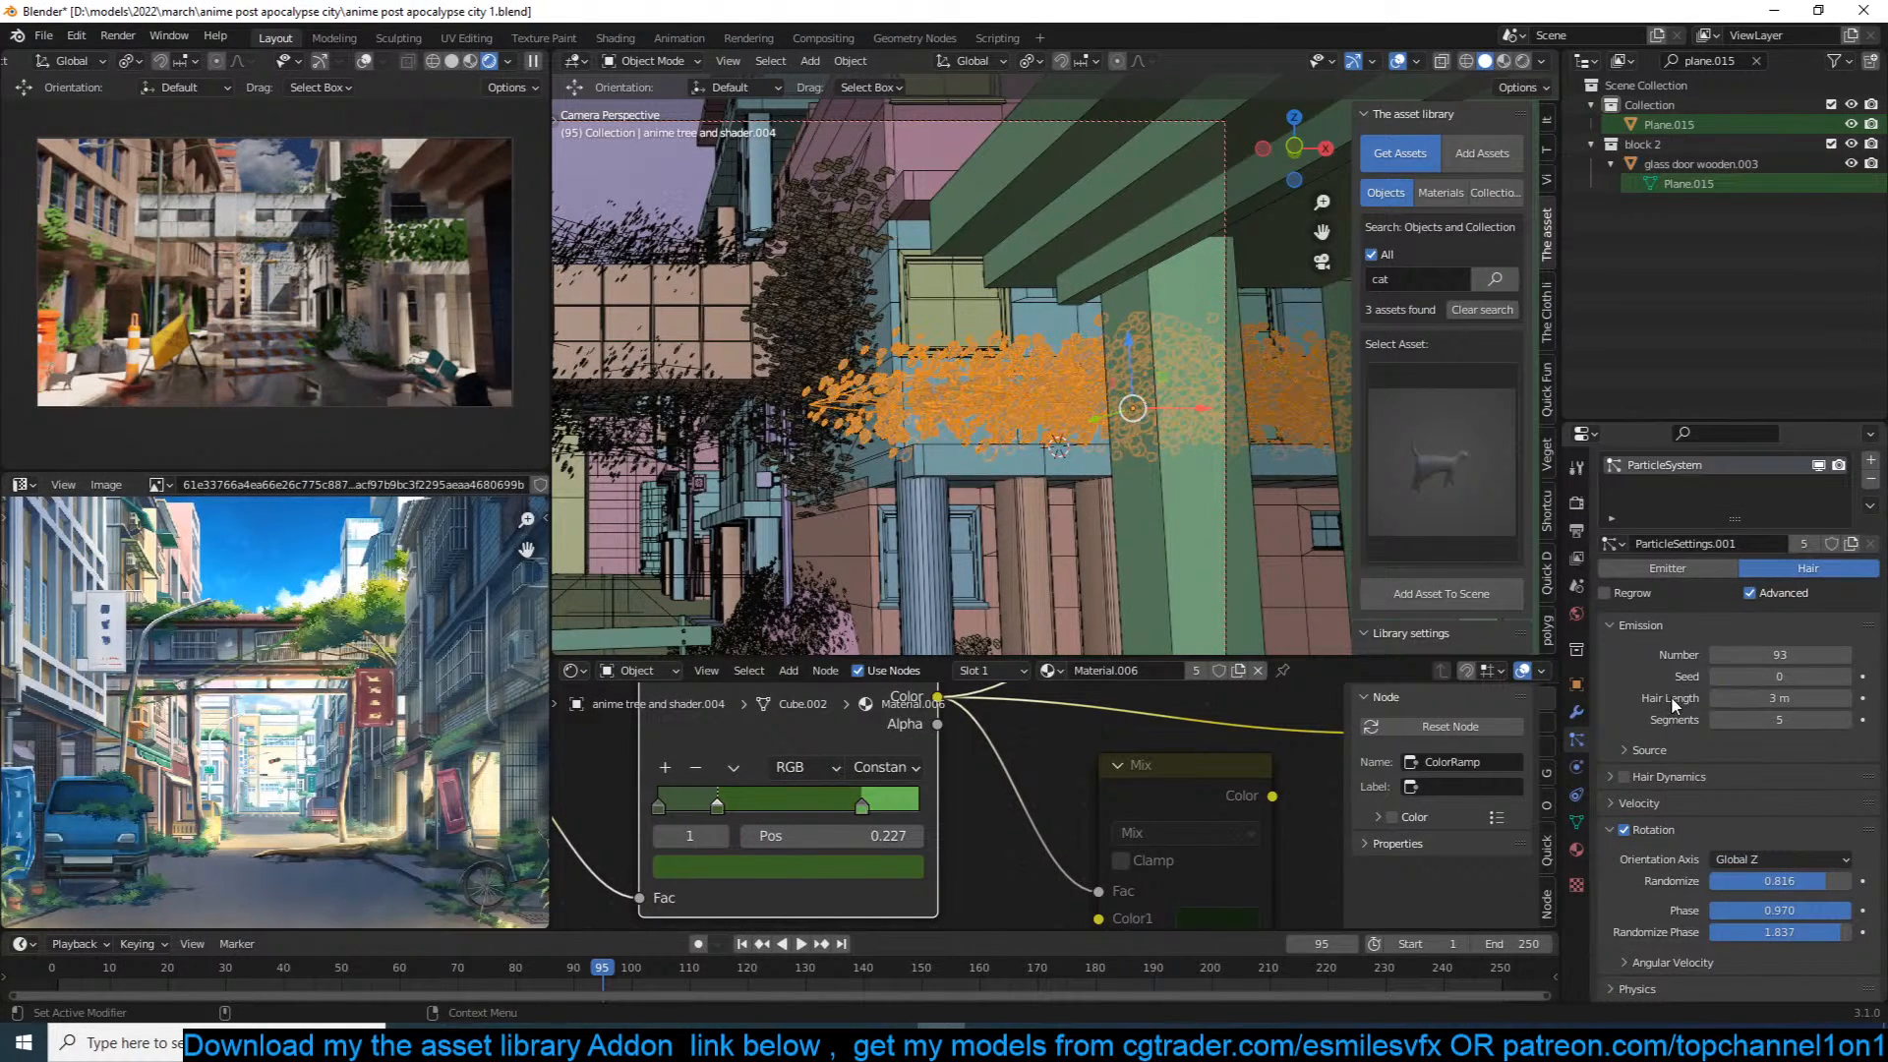
{"action": "scroll", "coordinate": [1825, 755], "scroll_direction": "down", "scroll_amount": 3}
{"action": "left_click_drag", "start_coordinate": [1829, 818], "coordinate": [1847, 818]}
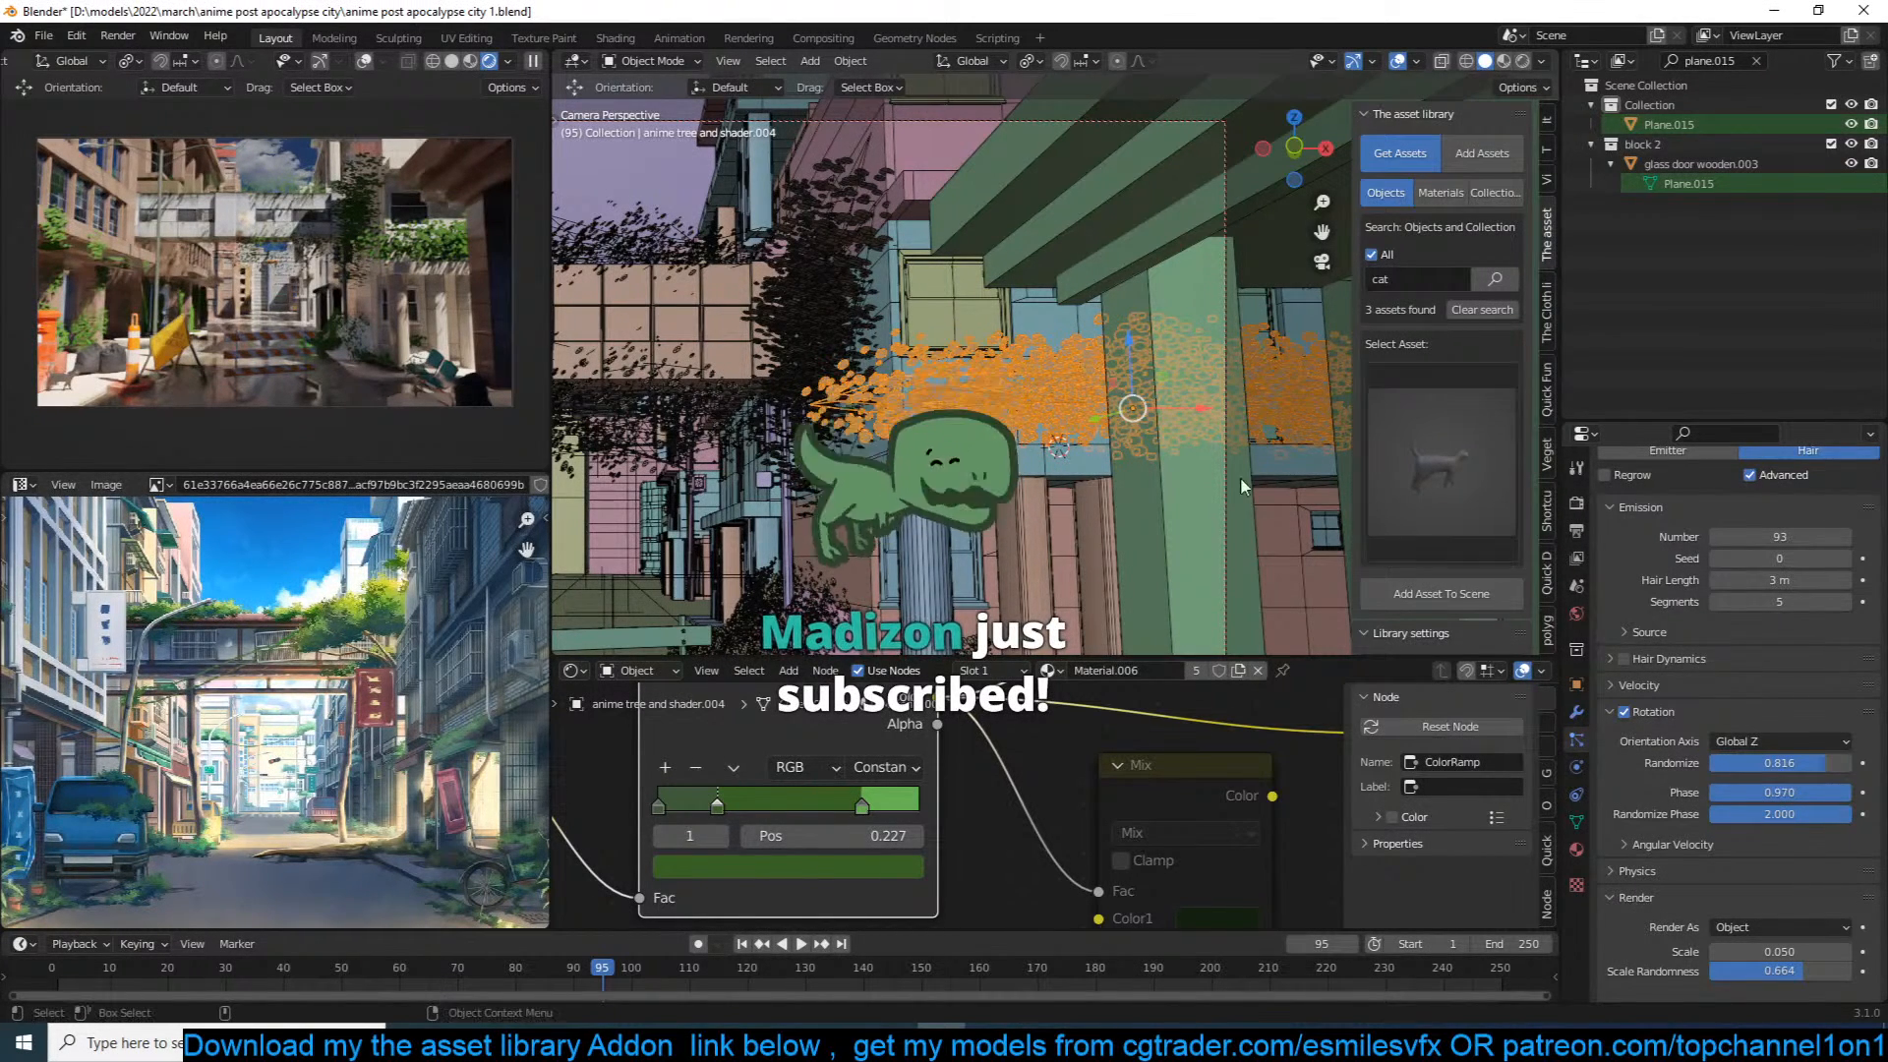
Step: Scale the ledge foliage down along the global Z axis to about 0.45
{"action": "key", "text": "s"}
{"action": "key", "text": "z"}
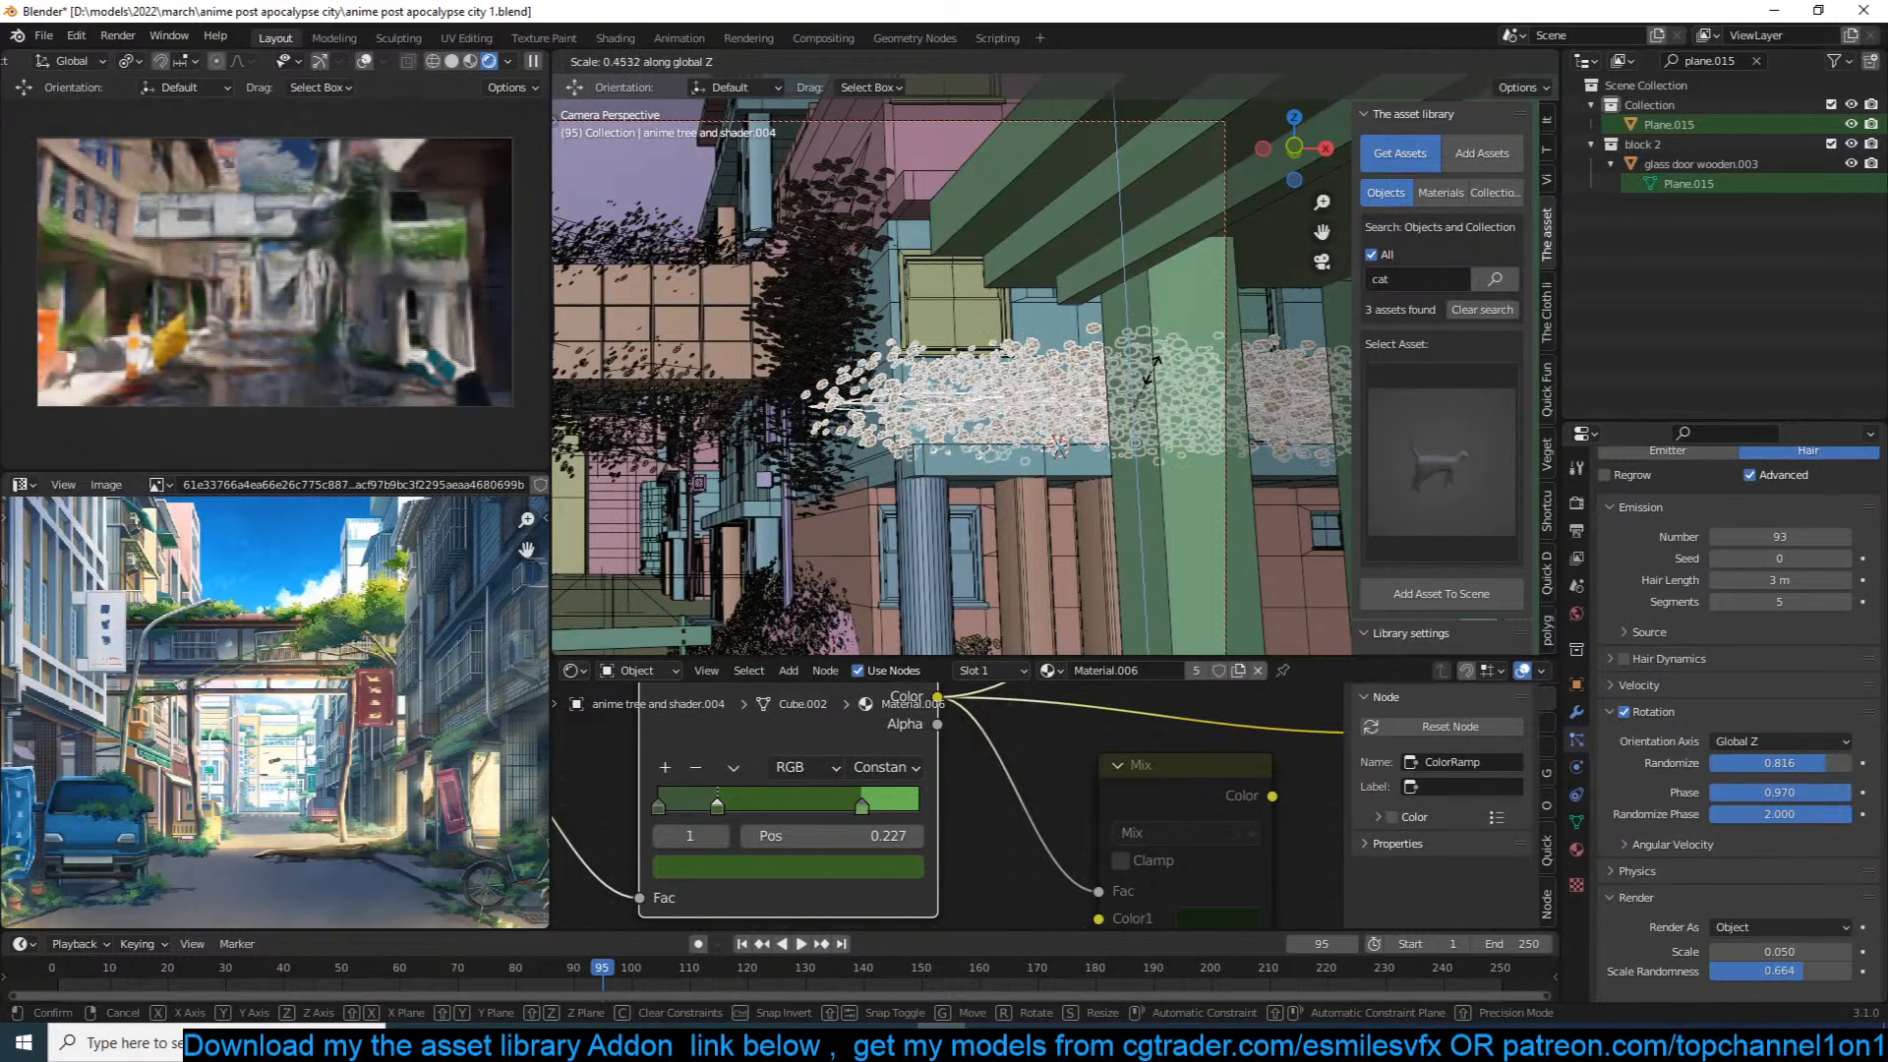
{"action": "left_click", "coordinate": [1150, 373]}
{"action": "scroll", "coordinate": [1775, 873], "scroll_direction": "down", "scroll_amount": 4}
{"action": "scroll", "coordinate": [1775, 873], "scroll_direction": "down", "scroll_amount": 1}
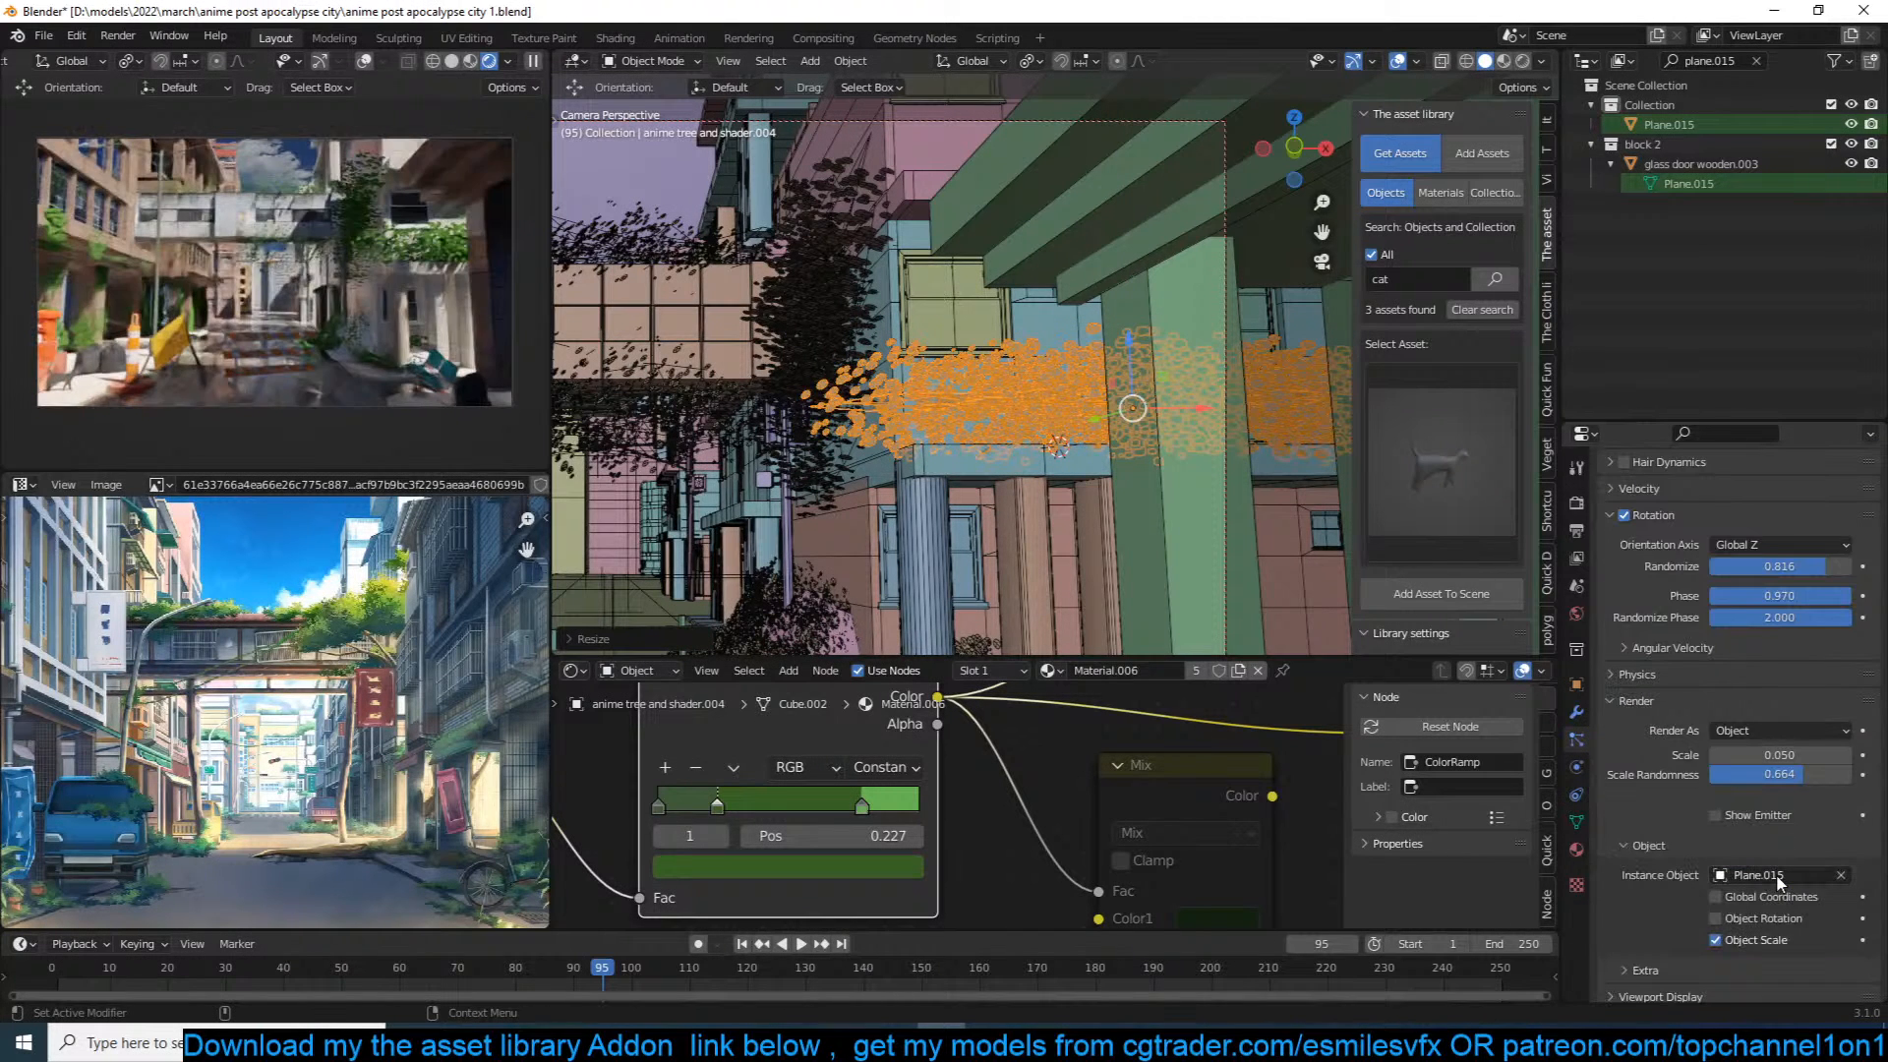
Step: Select the foliage on top of the bridge and set its rotation Randomize to 0.388
{"action": "left_click", "coordinate": [631, 213]}
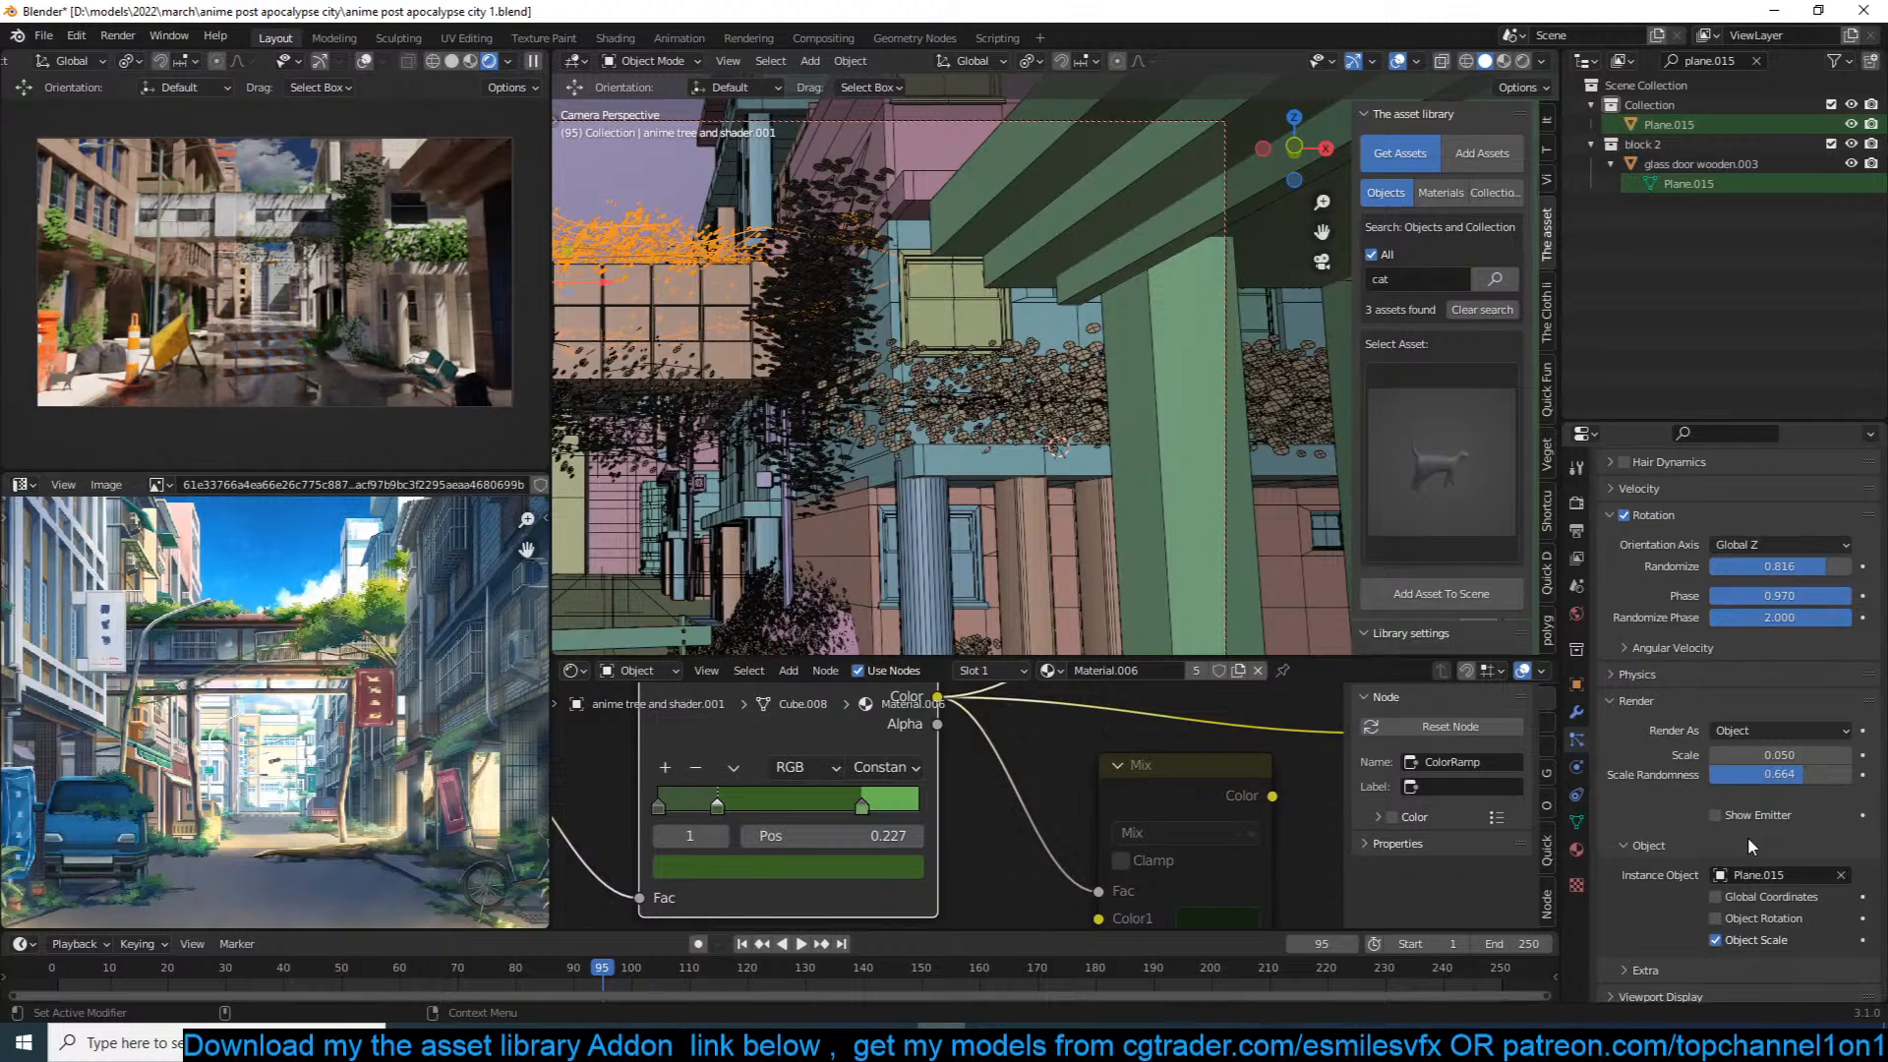
{"action": "scroll", "coordinate": [1805, 697], "scroll_direction": "up", "scroll_amount": 1}
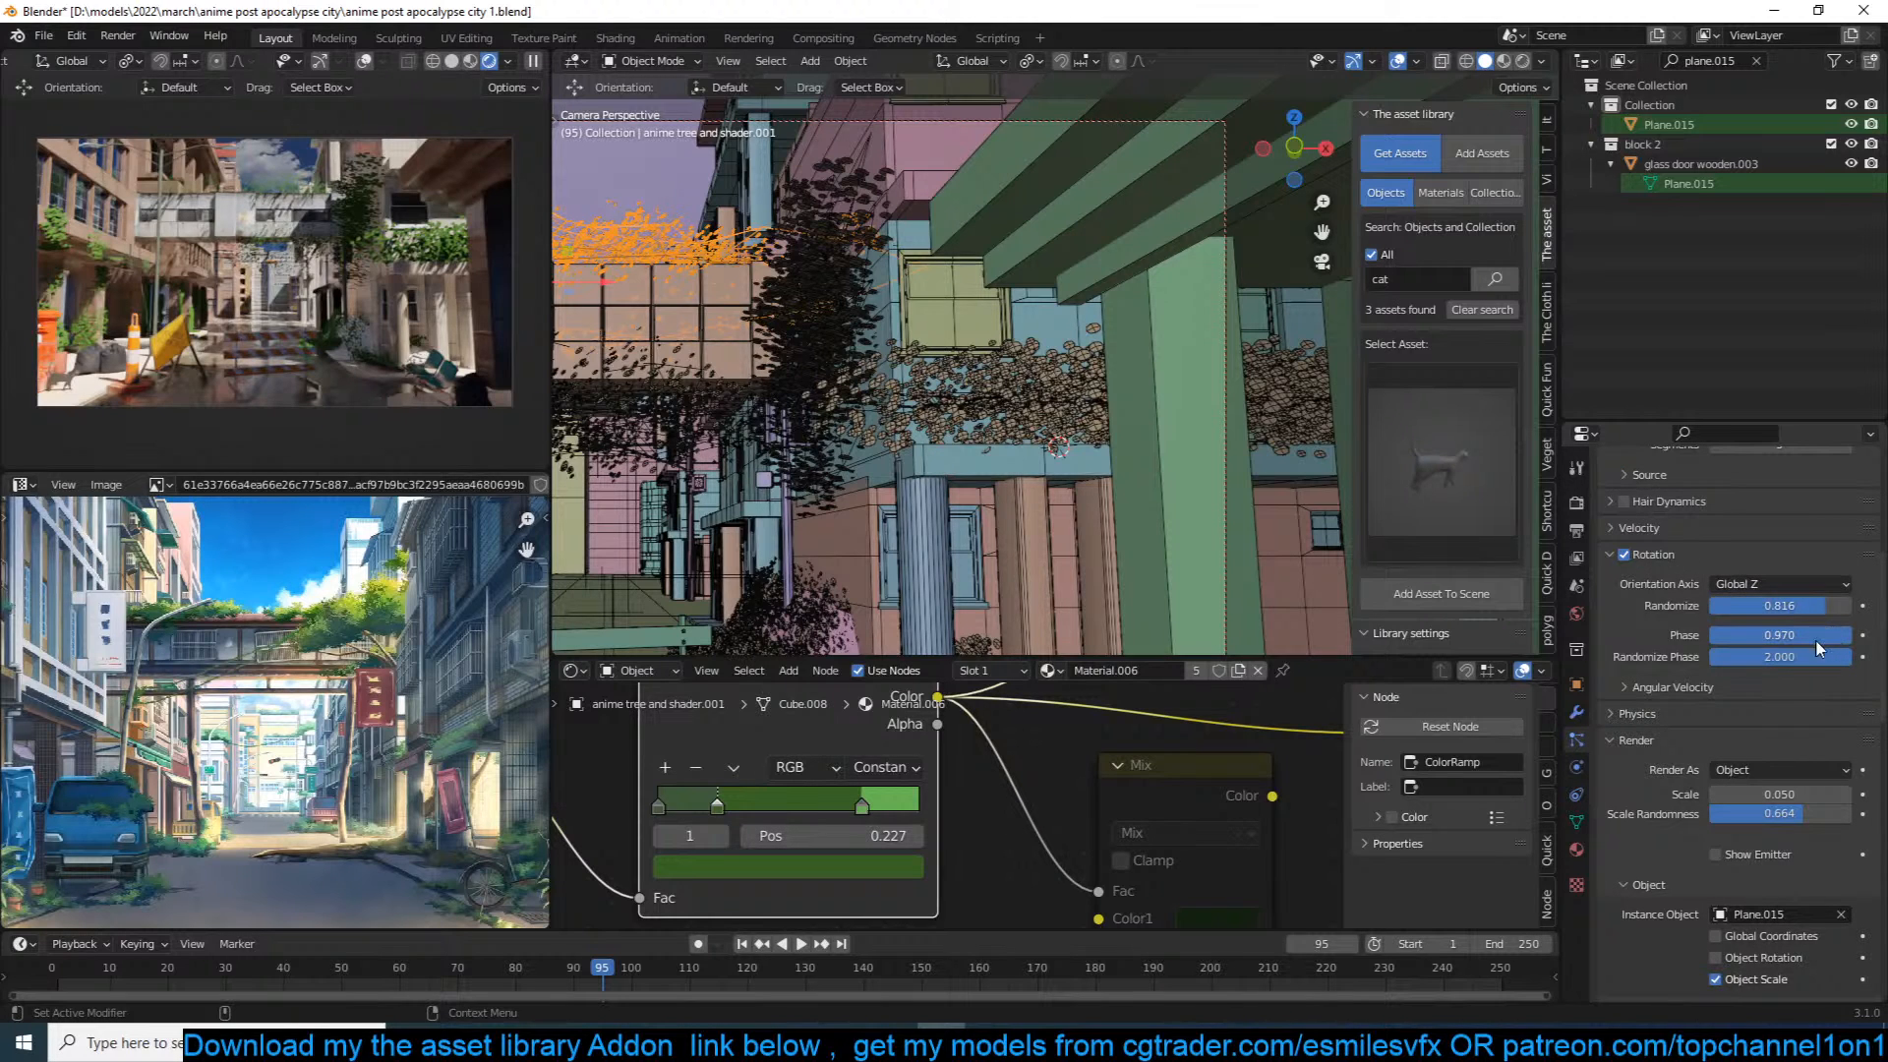
{"action": "left_click", "coordinate": [1712, 689]}
{"action": "scroll", "coordinate": [1719, 747], "scroll_direction": "down", "scroll_amount": 4}
{"action": "left_click", "coordinate": [1715, 857]}
{"action": "scroll", "coordinate": [1723, 866], "scroll_direction": "up", "scroll_amount": 4}
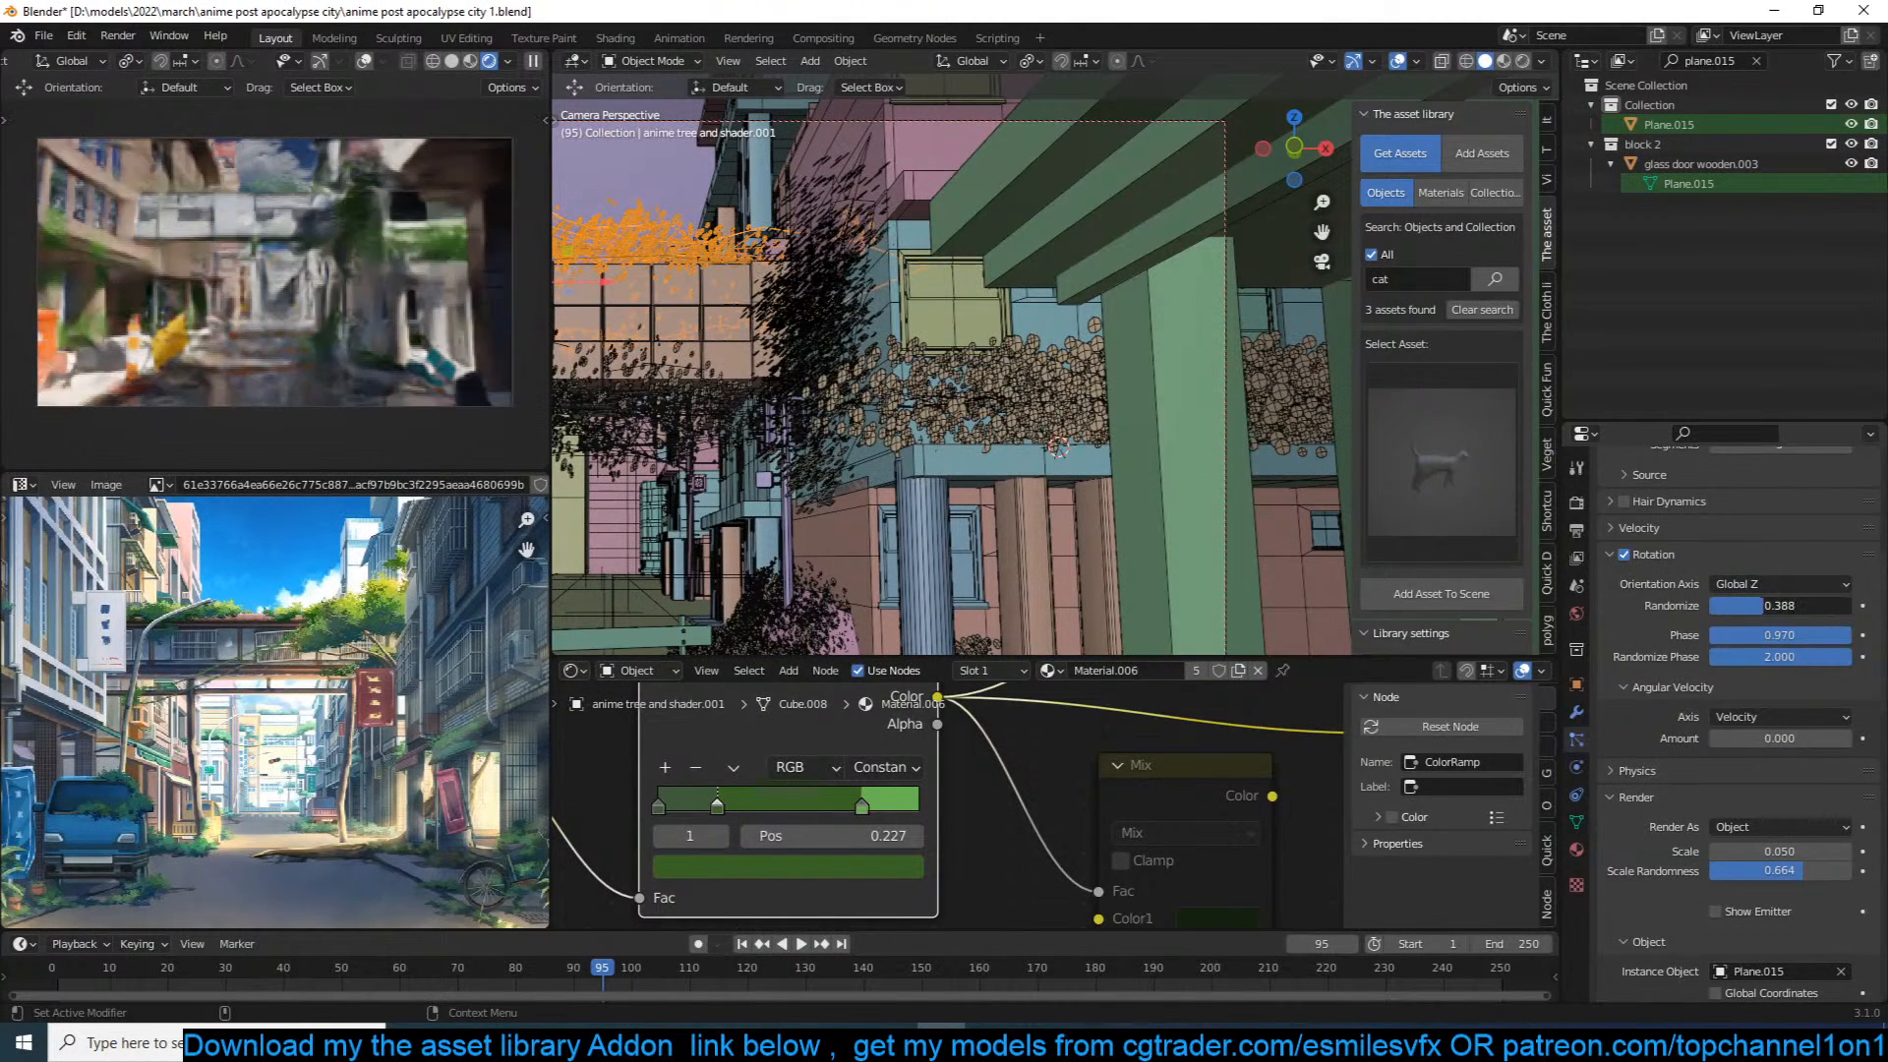
{"action": "left_click_drag", "start_coordinate": [1809, 605], "coordinate": [1747, 602]}
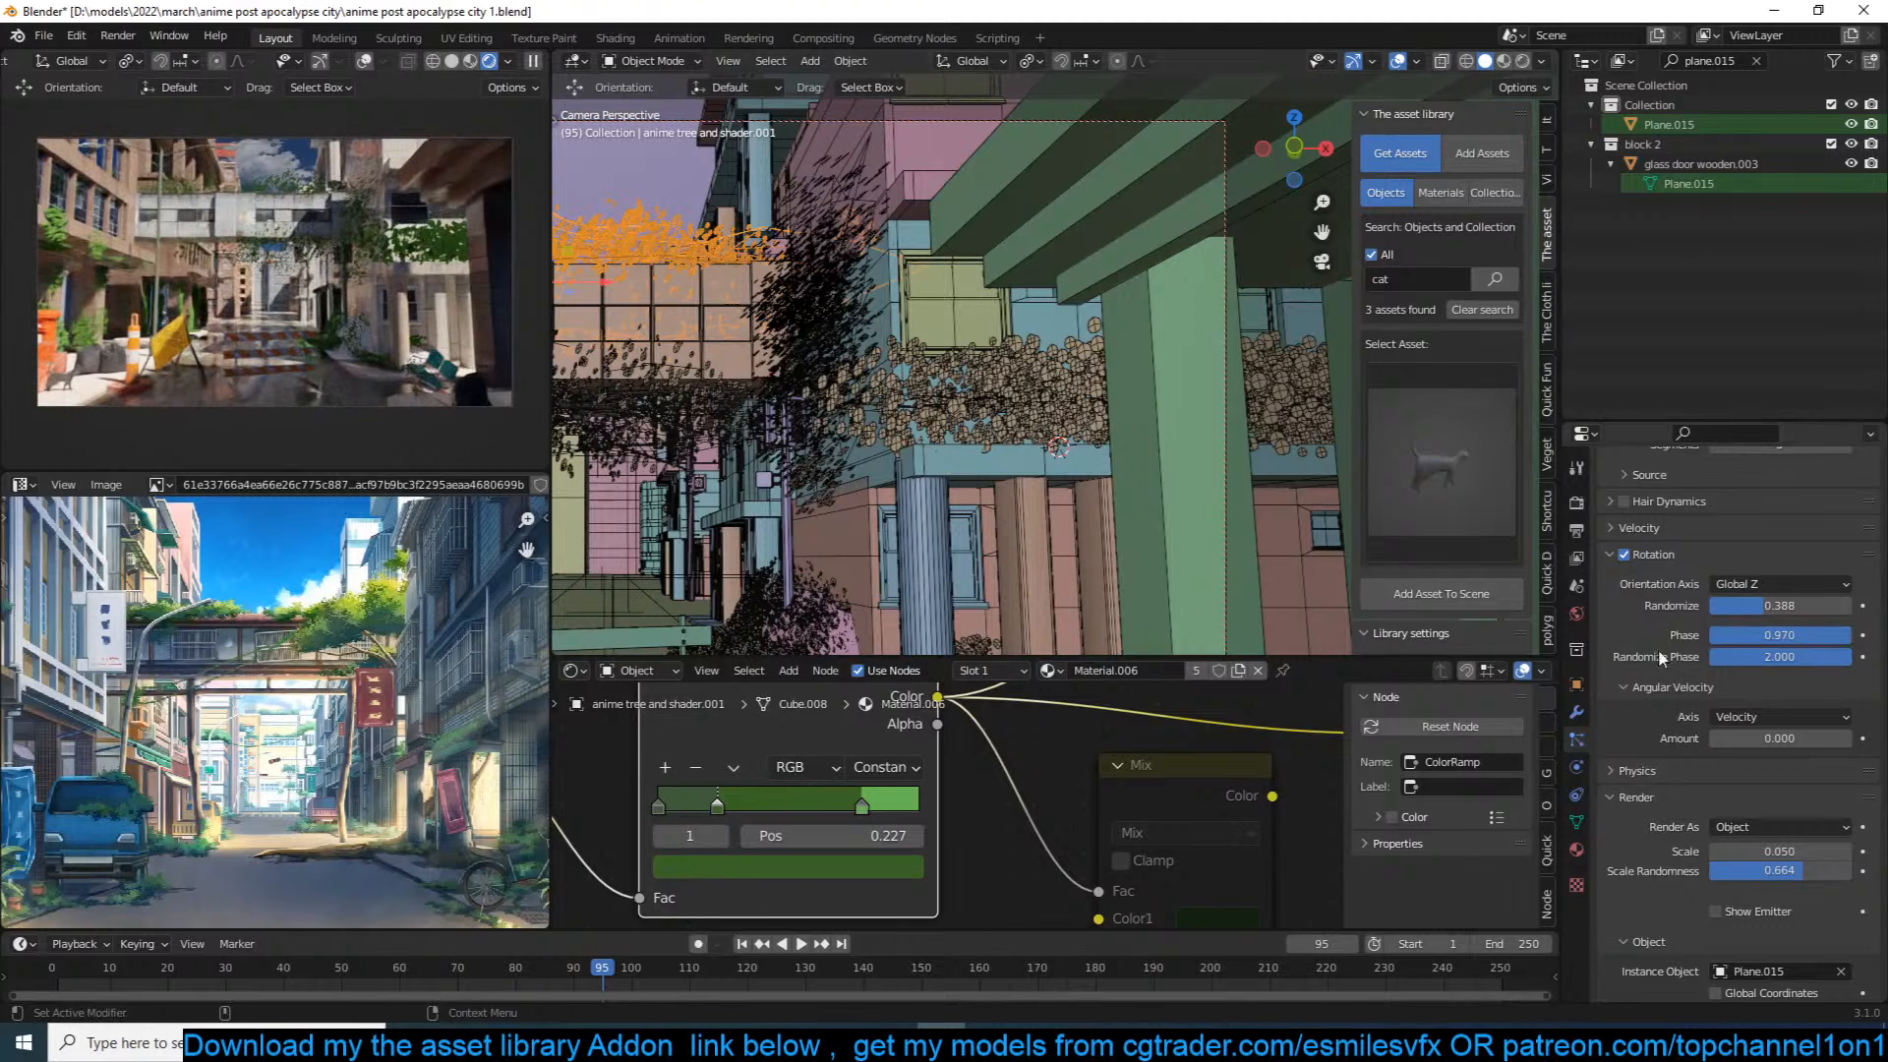
Step: Set the hair length to 4 m and rotation Randomize to 0.707, and give the bridge-top foliage its own single-user particle settings
{"action": "scroll", "coordinate": [1781, 618], "scroll_direction": "up", "scroll_amount": 6}
{"action": "left_click", "coordinate": [1782, 660]}
{"action": "type", "text": "4"}
{"action": "left_click", "coordinate": [1654, 671]}
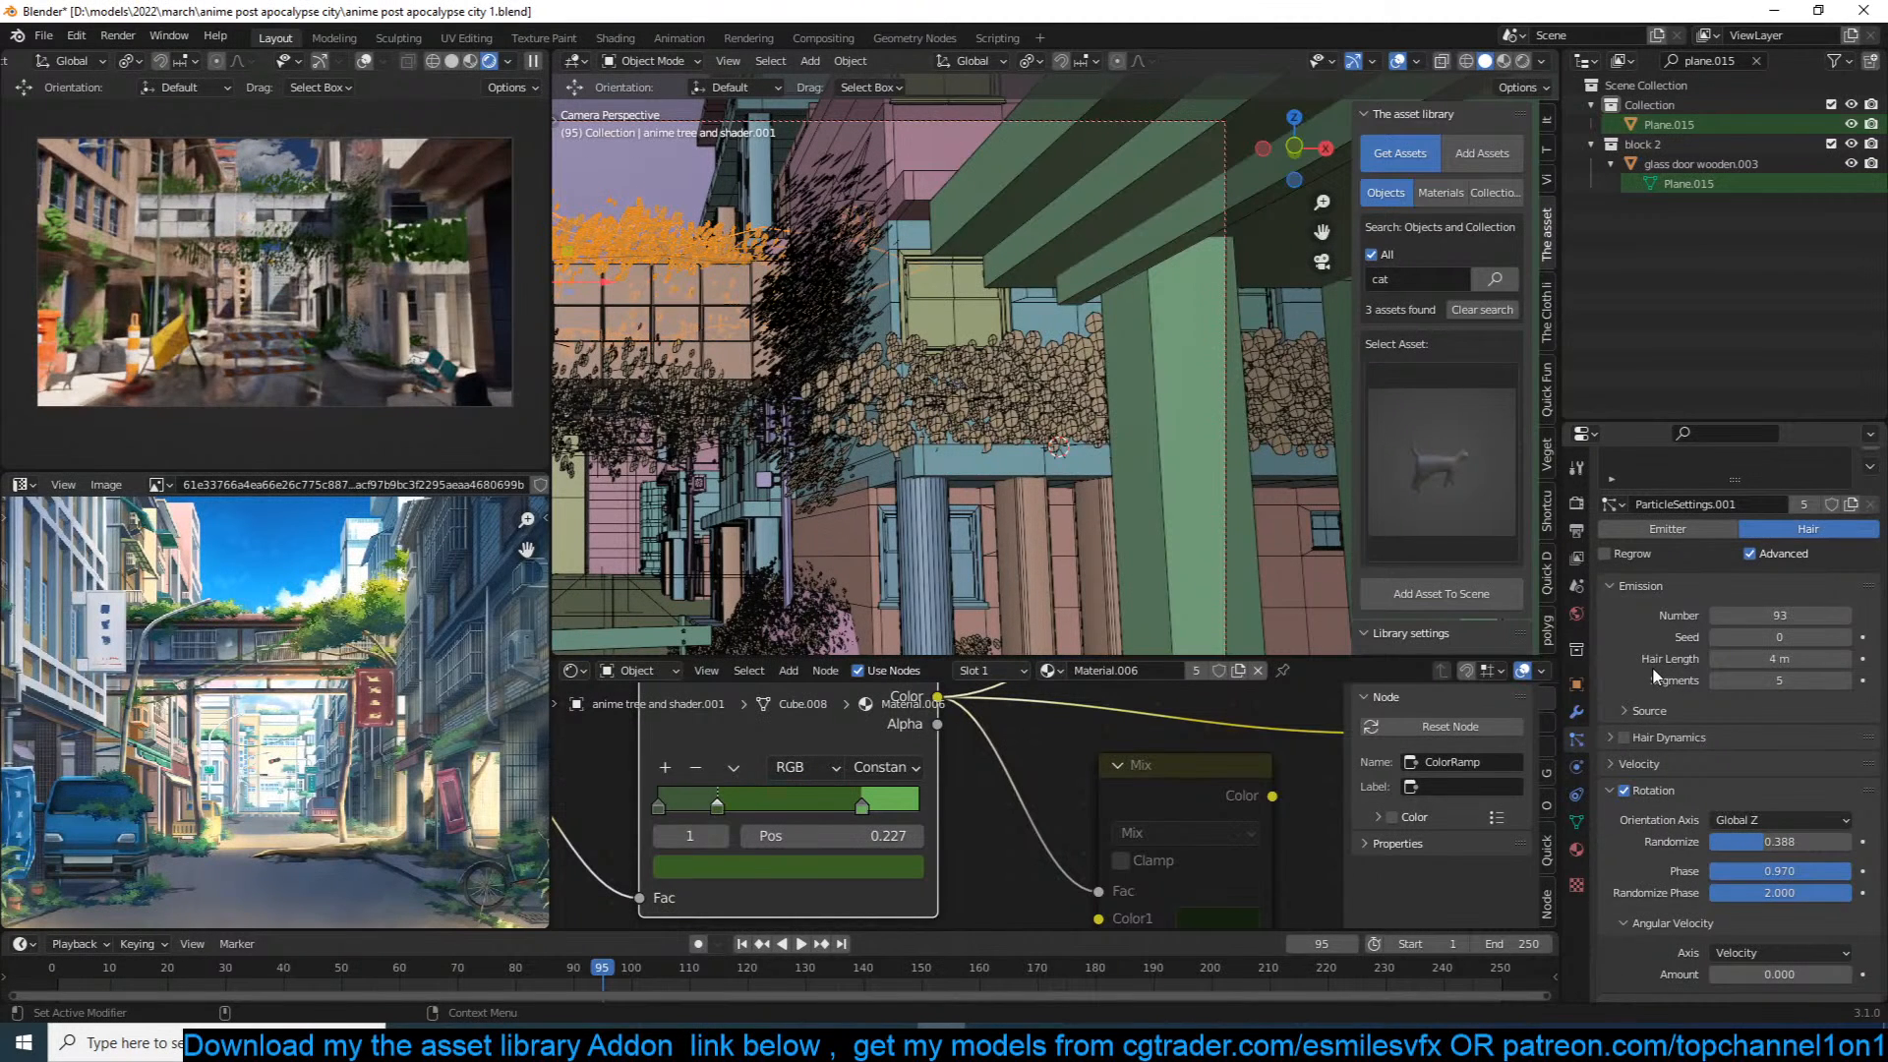
{"action": "left_click_drag", "start_coordinate": [1761, 841], "coordinate": [1813, 848]}
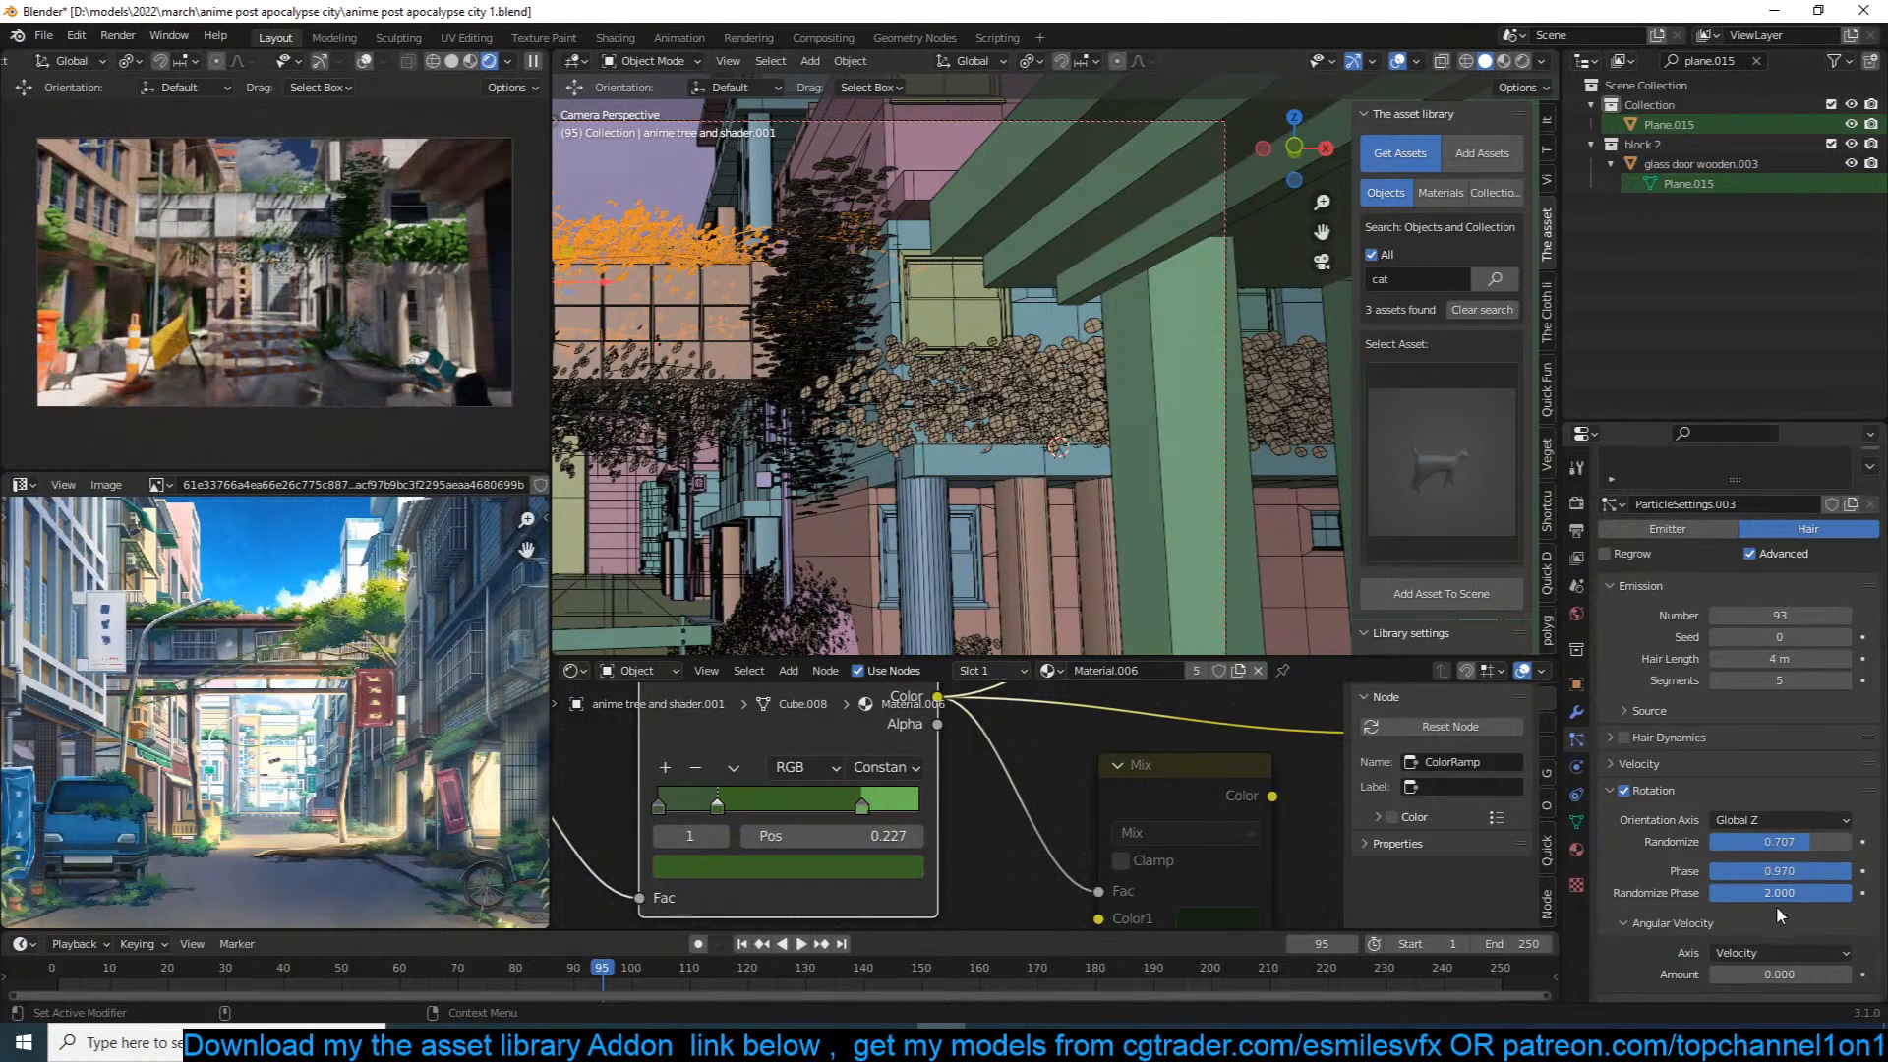
Step: Set the bridge-top foliage's rotation Randomize to 0.986 and its particle render scale to 0.180
{"action": "scroll", "coordinate": [1817, 715], "scroll_direction": "down", "scroll_amount": 4}
{"action": "left_click_drag", "start_coordinate": [1804, 685], "coordinate": [1848, 685]}
{"action": "scroll", "coordinate": [1799, 669], "scroll_direction": "up", "scroll_amount": 3}
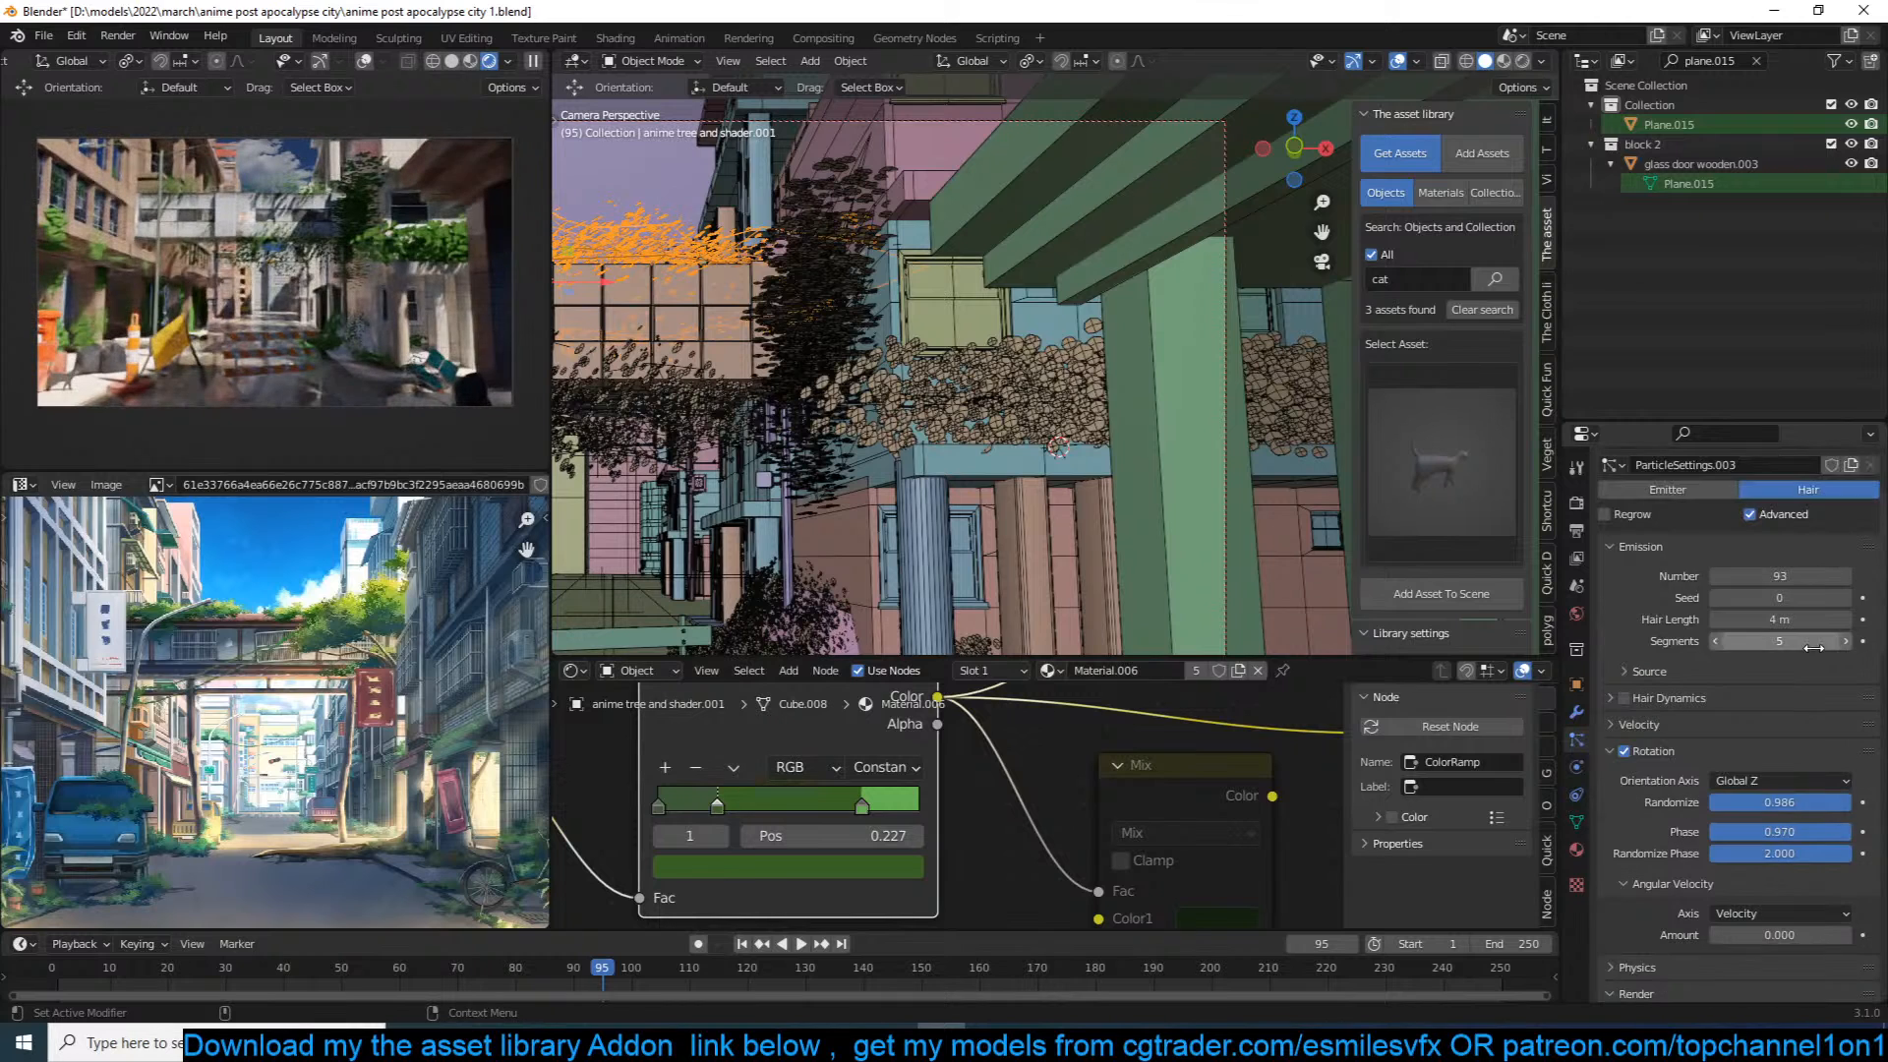
{"action": "scroll", "coordinate": [1766, 879], "scroll_direction": "down", "scroll_amount": 4}
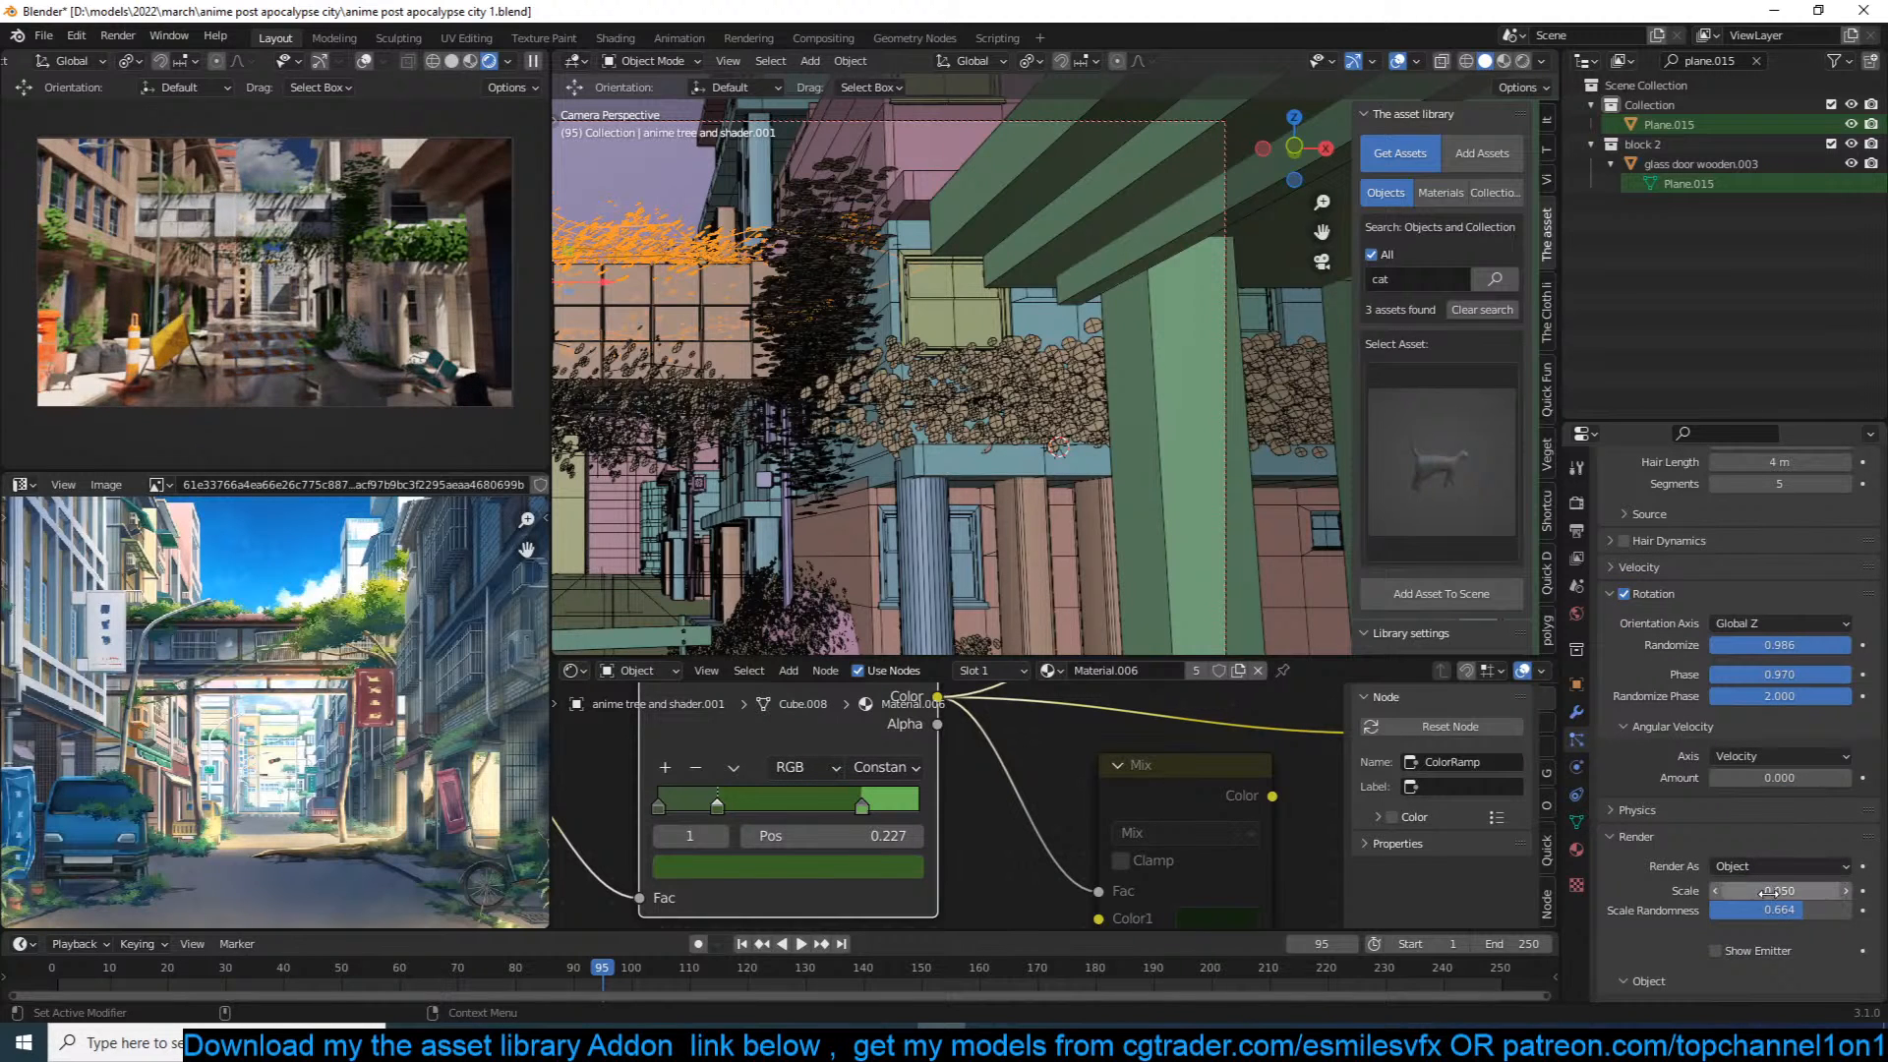
{"action": "left_click_drag", "start_coordinate": [1780, 891], "coordinate": [1792, 891]}
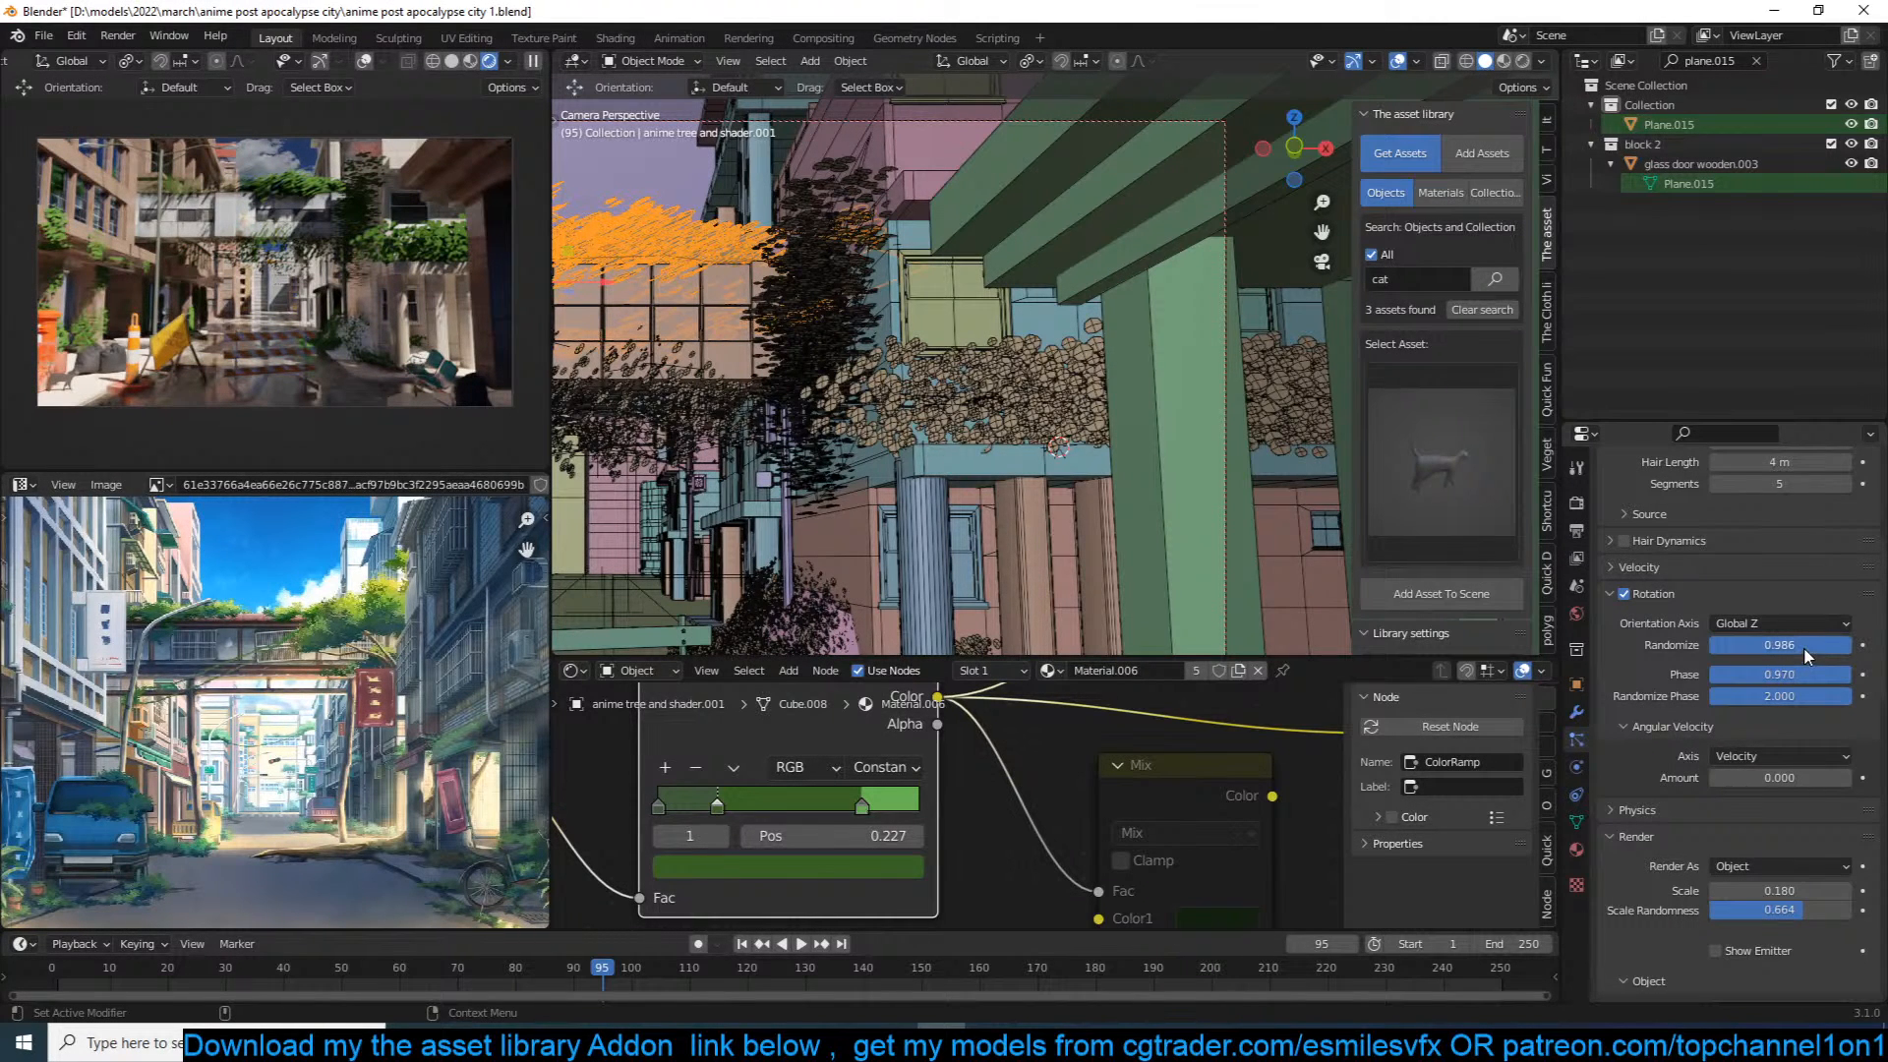
Step: Set the bridge-top foliage's orientation axis to Normal and its rotation Randomize to 1.000
{"action": "left_click_drag", "start_coordinate": [1803, 644], "coordinate": [1762, 645]}
{"action": "left_click", "coordinate": [1779, 622]}
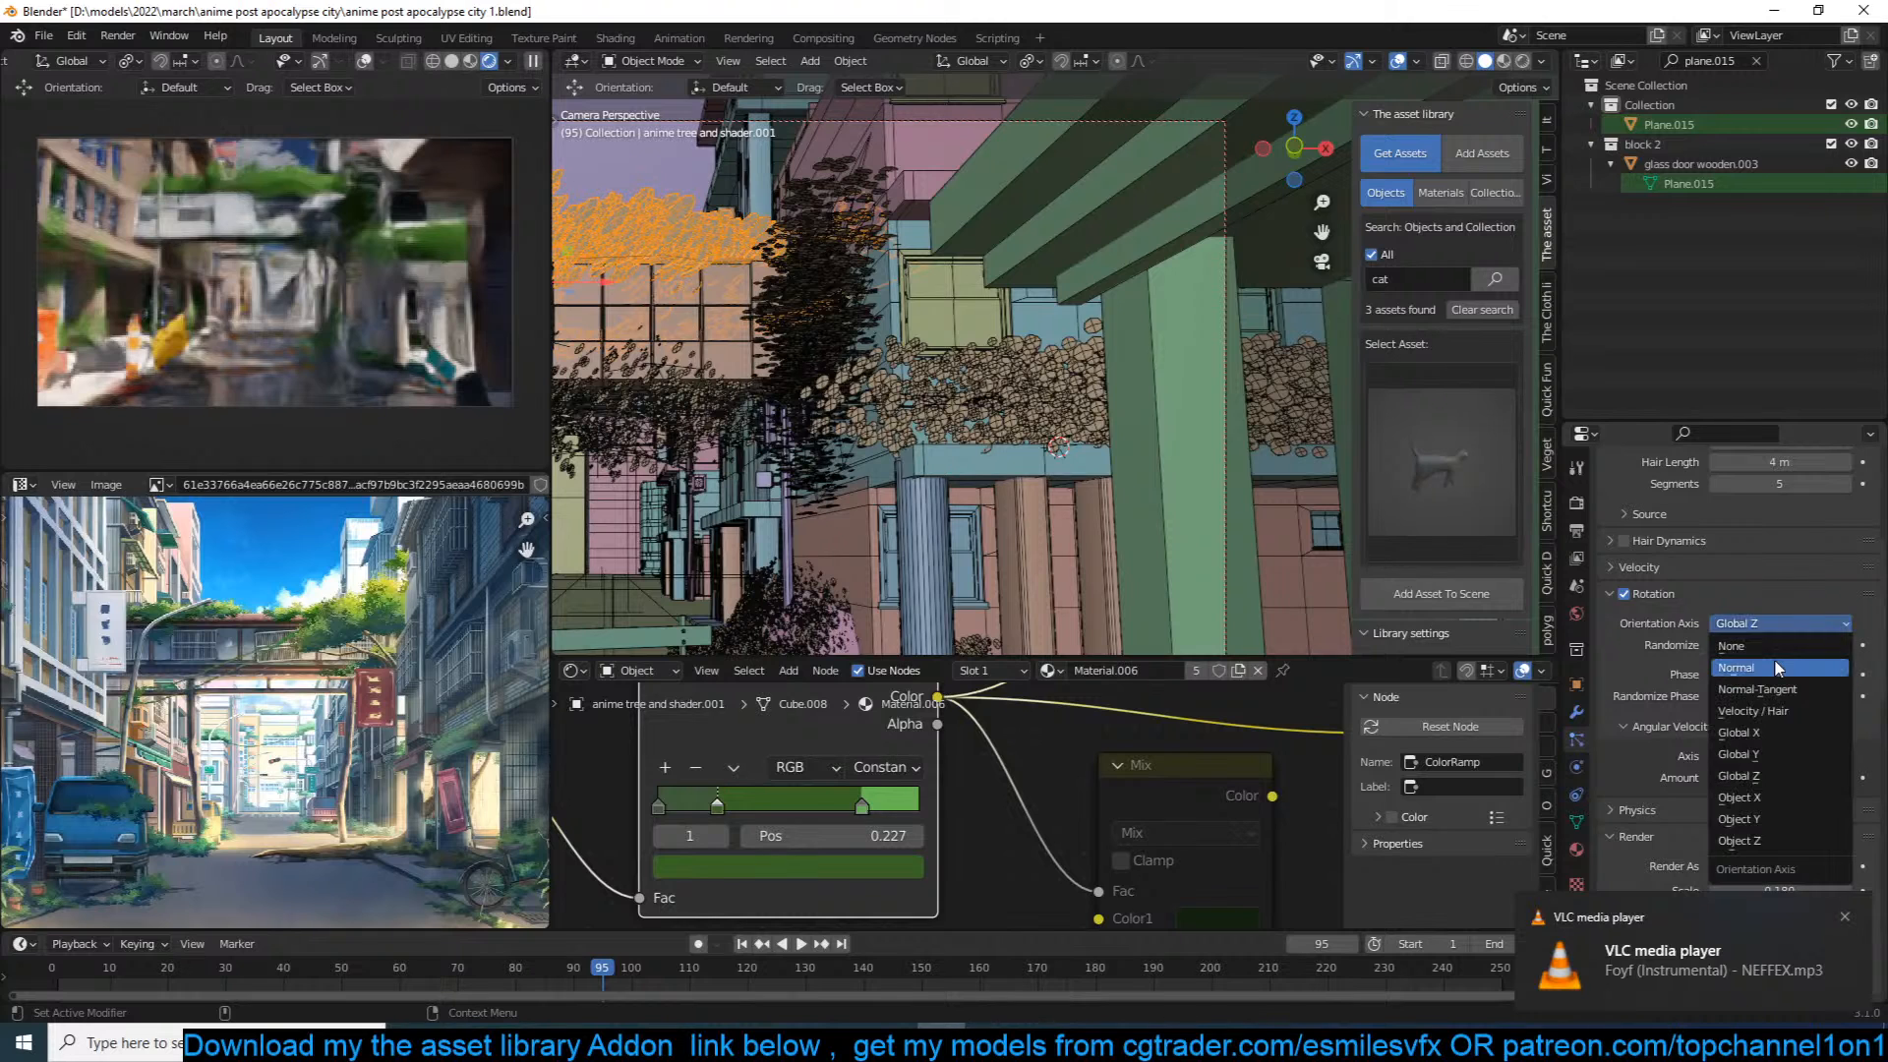
{"action": "left_click", "coordinate": [1778, 665]}
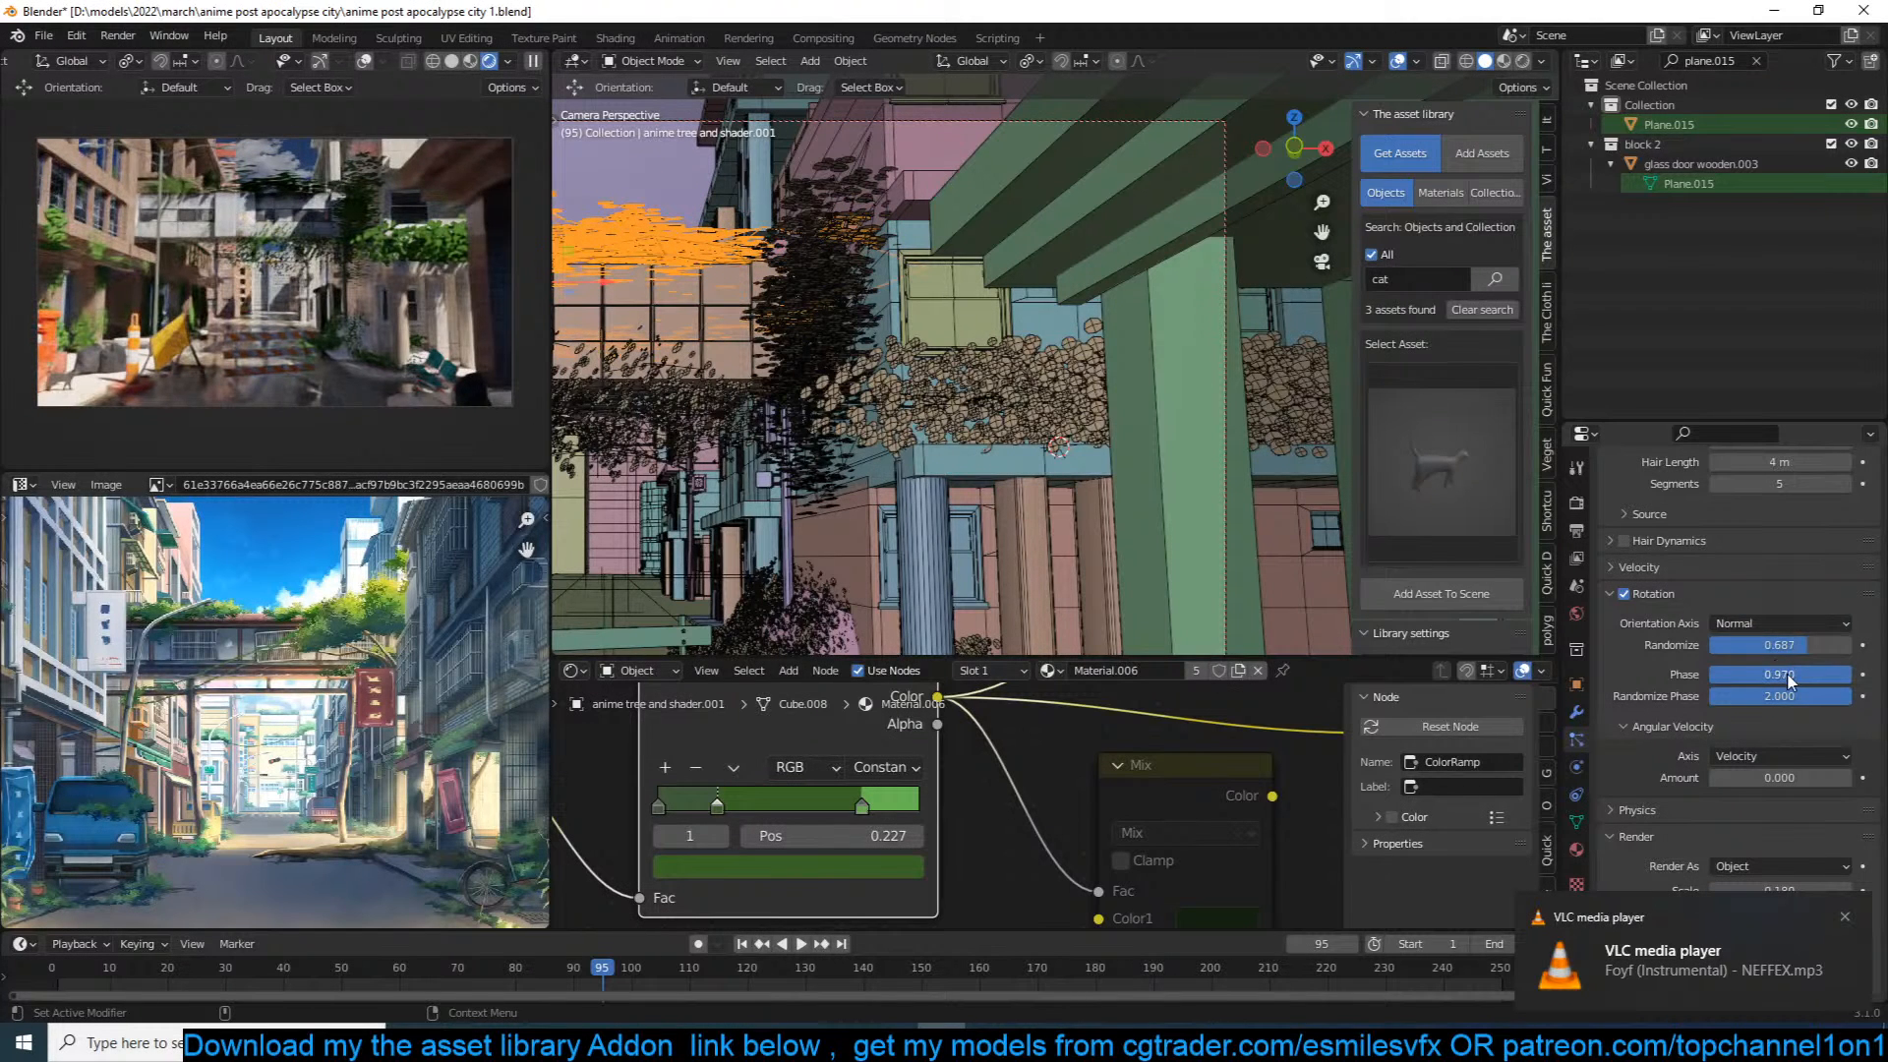
{"action": "left_click_drag", "start_coordinate": [1784, 645], "coordinate": [1858, 649]}
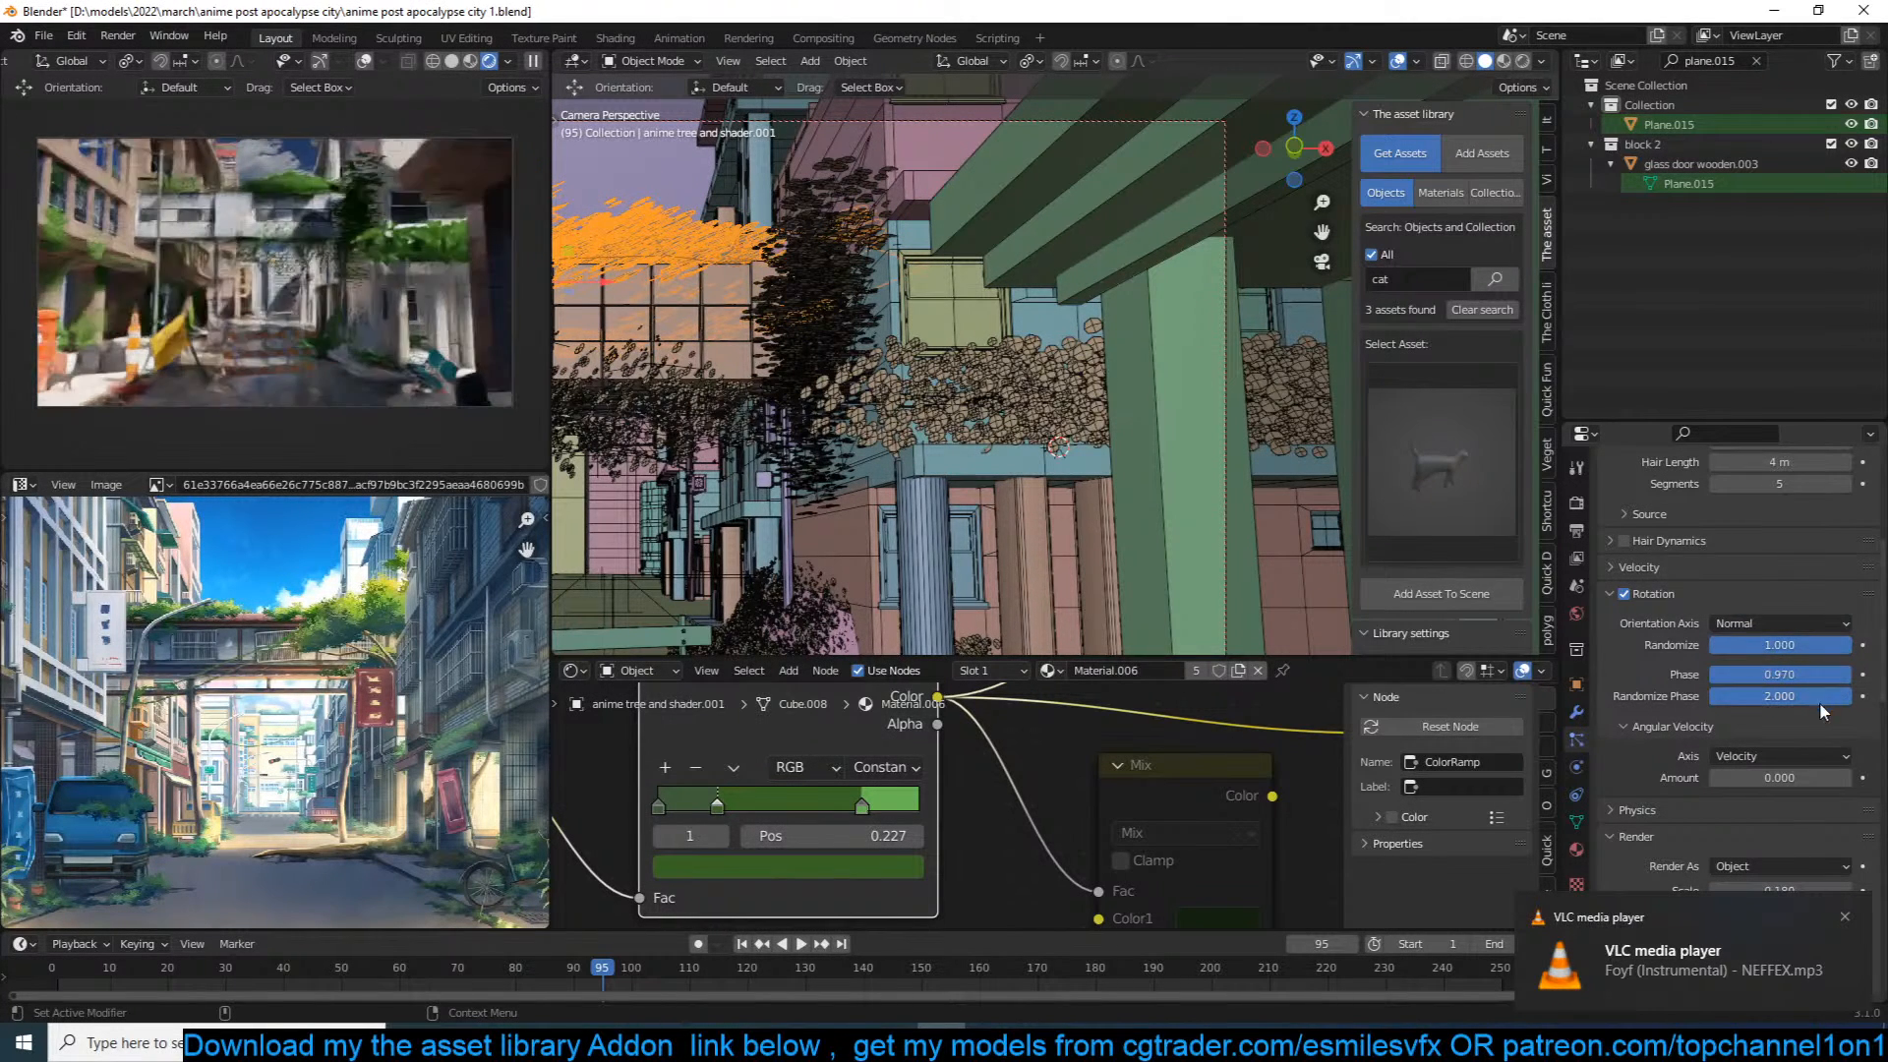
Step: Set the bridge-top foliage's render scale to 0.230 and its Randomize Phase to 0.626
{"action": "scroll", "coordinate": [795, 477], "scroll_direction": "down", "scroll_amount": 1}
{"action": "middle_click_drag", "start_coordinate": [794, 477], "coordinate": [1057, 463], "text": "shift"}
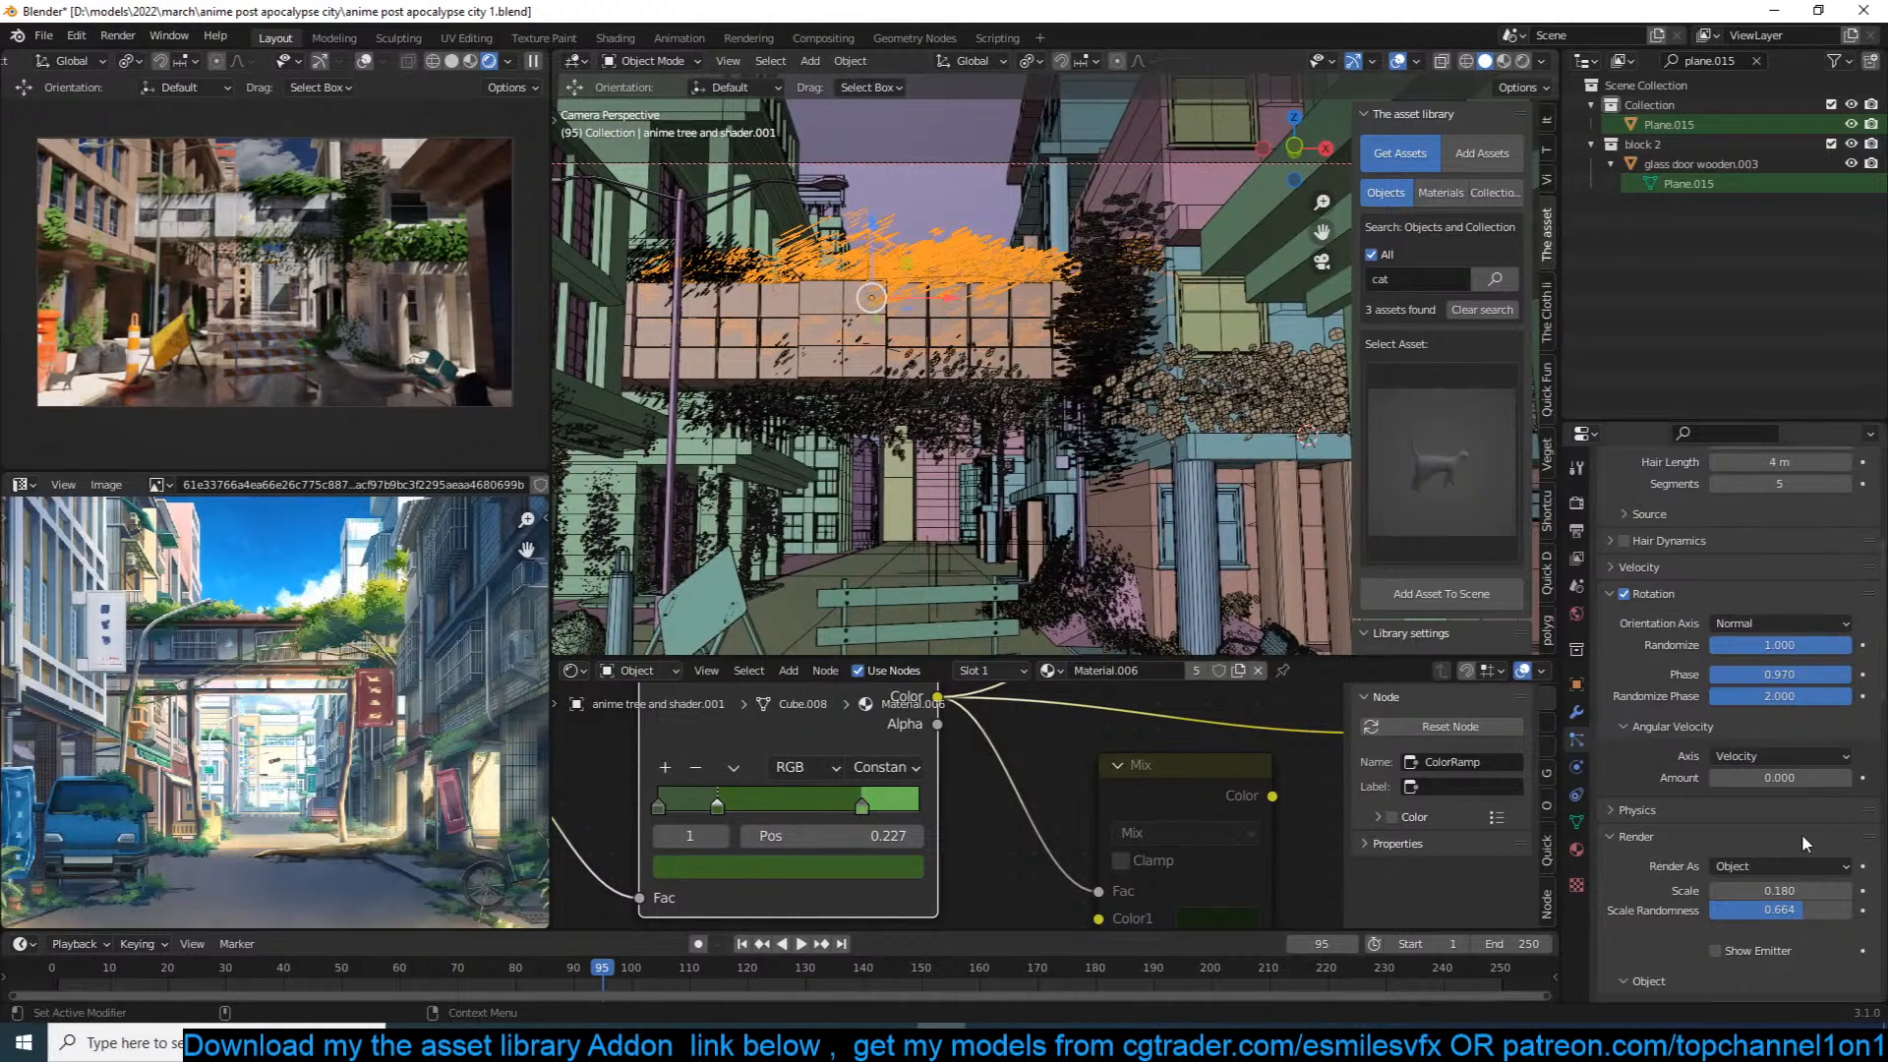
{"action": "left_click_drag", "start_coordinate": [1781, 892], "coordinate": [1818, 892]}
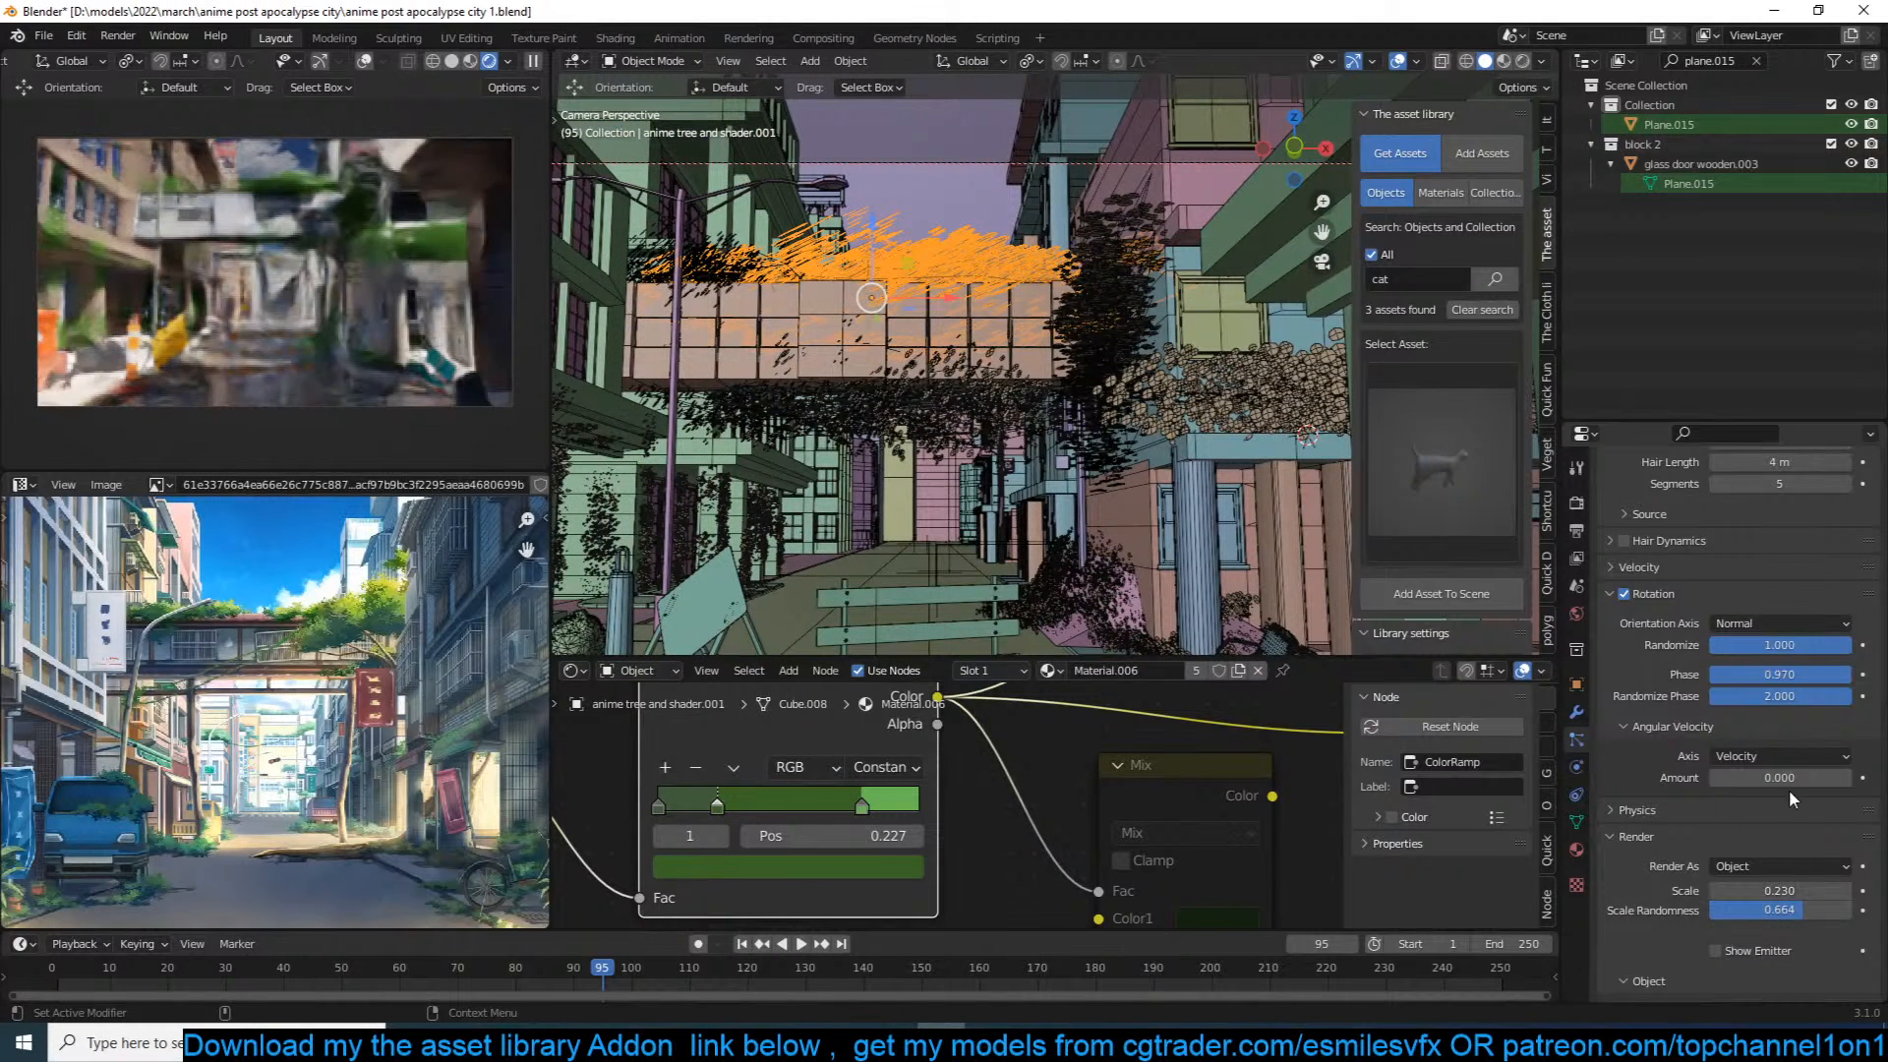
{"action": "left_click_drag", "start_coordinate": [1798, 696], "coordinate": [1700, 696]}
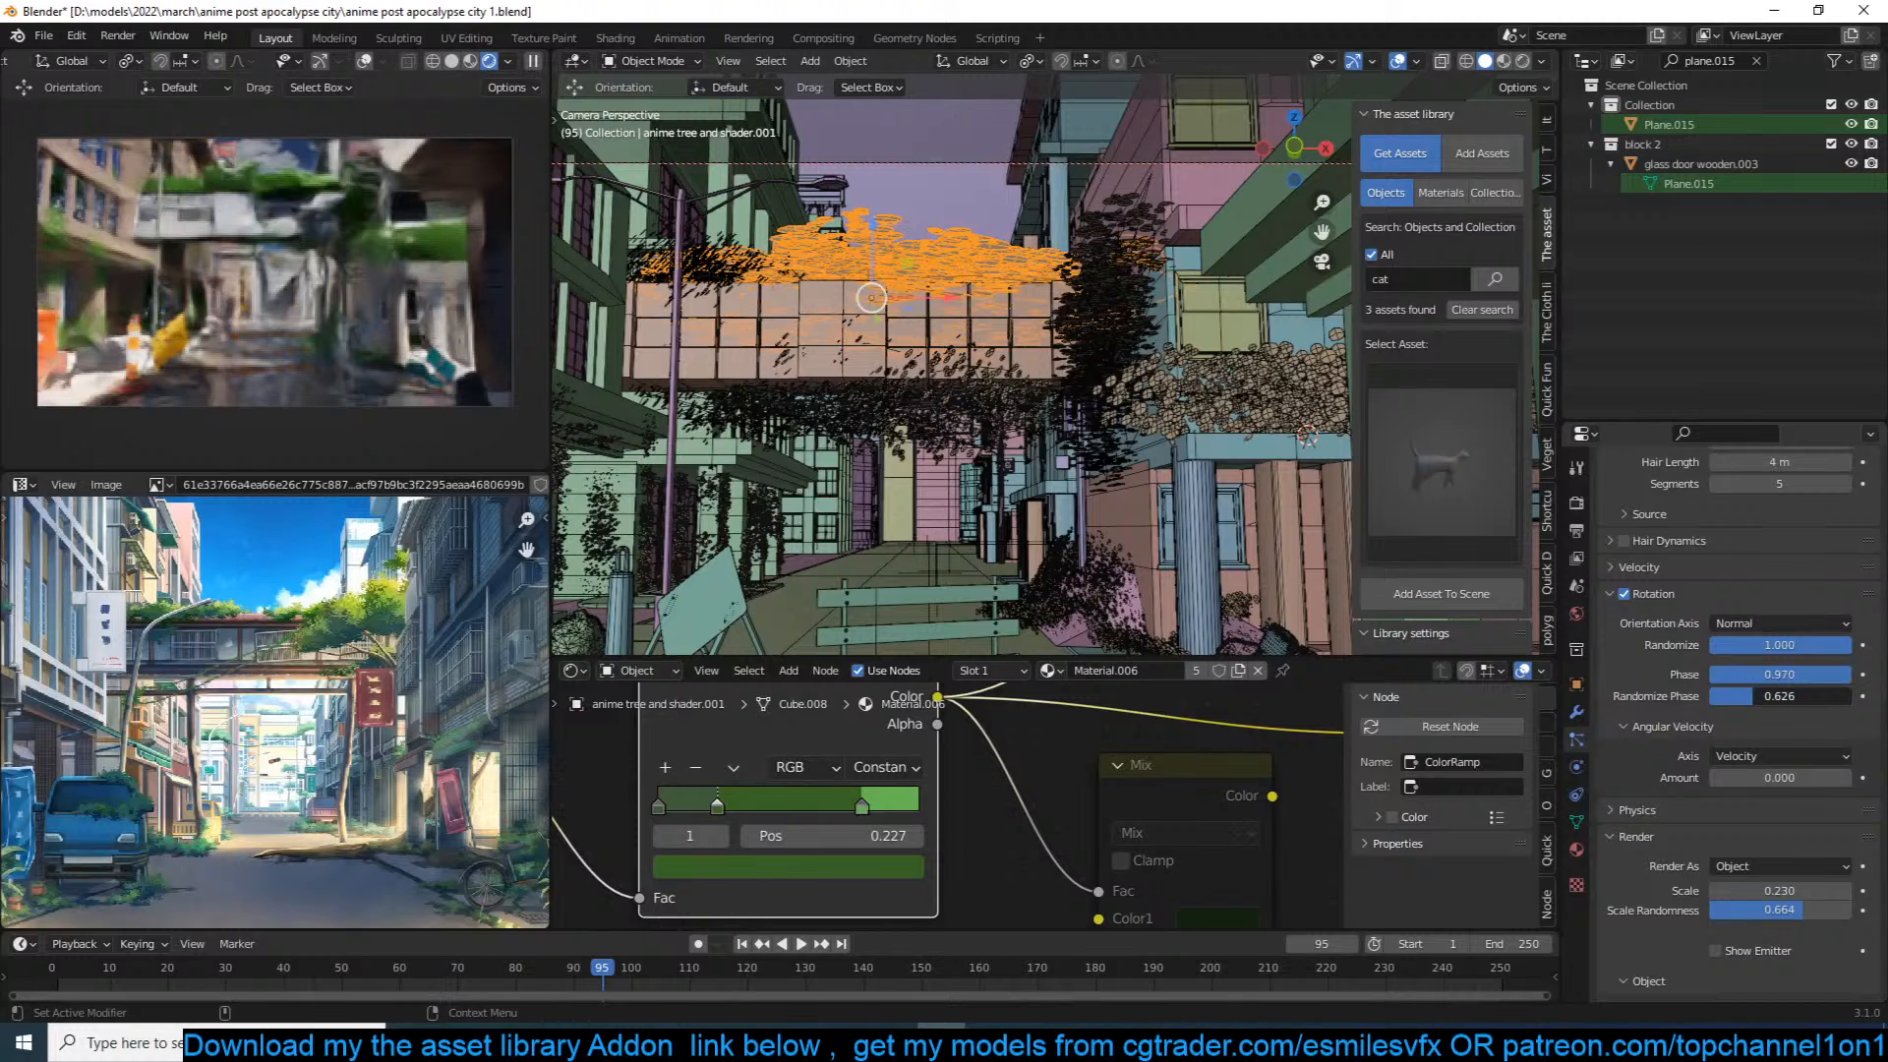
Step: Set the bridge-top foliage's particle render scale to 0.1 and save the file
{"action": "scroll", "coordinate": [1795, 695], "scroll_direction": "up", "scroll_amount": 3}
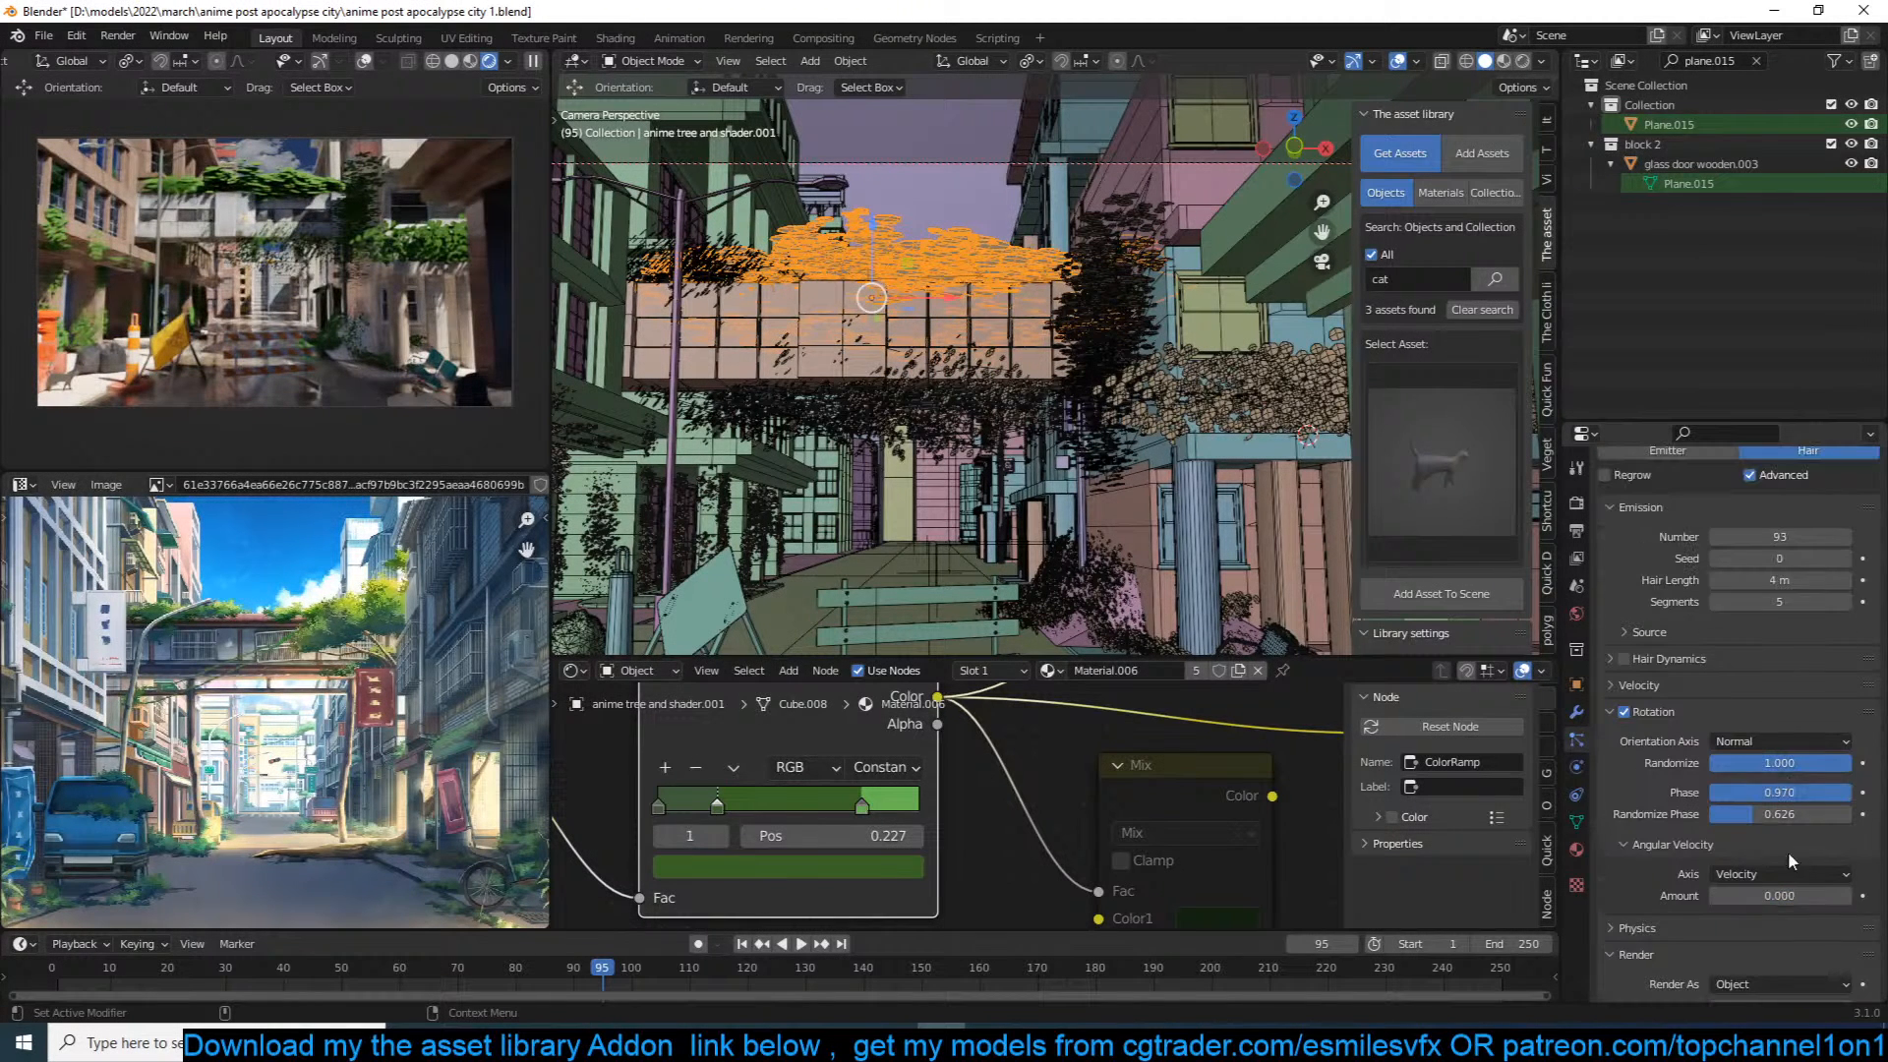
{"action": "scroll", "coordinate": [1775, 876], "scroll_direction": "down", "scroll_amount": 3}
{"action": "double_click", "coordinate": [1776, 890]}
{"action": "type", "text": ".1"}
{"action": "key", "text": "Return"}
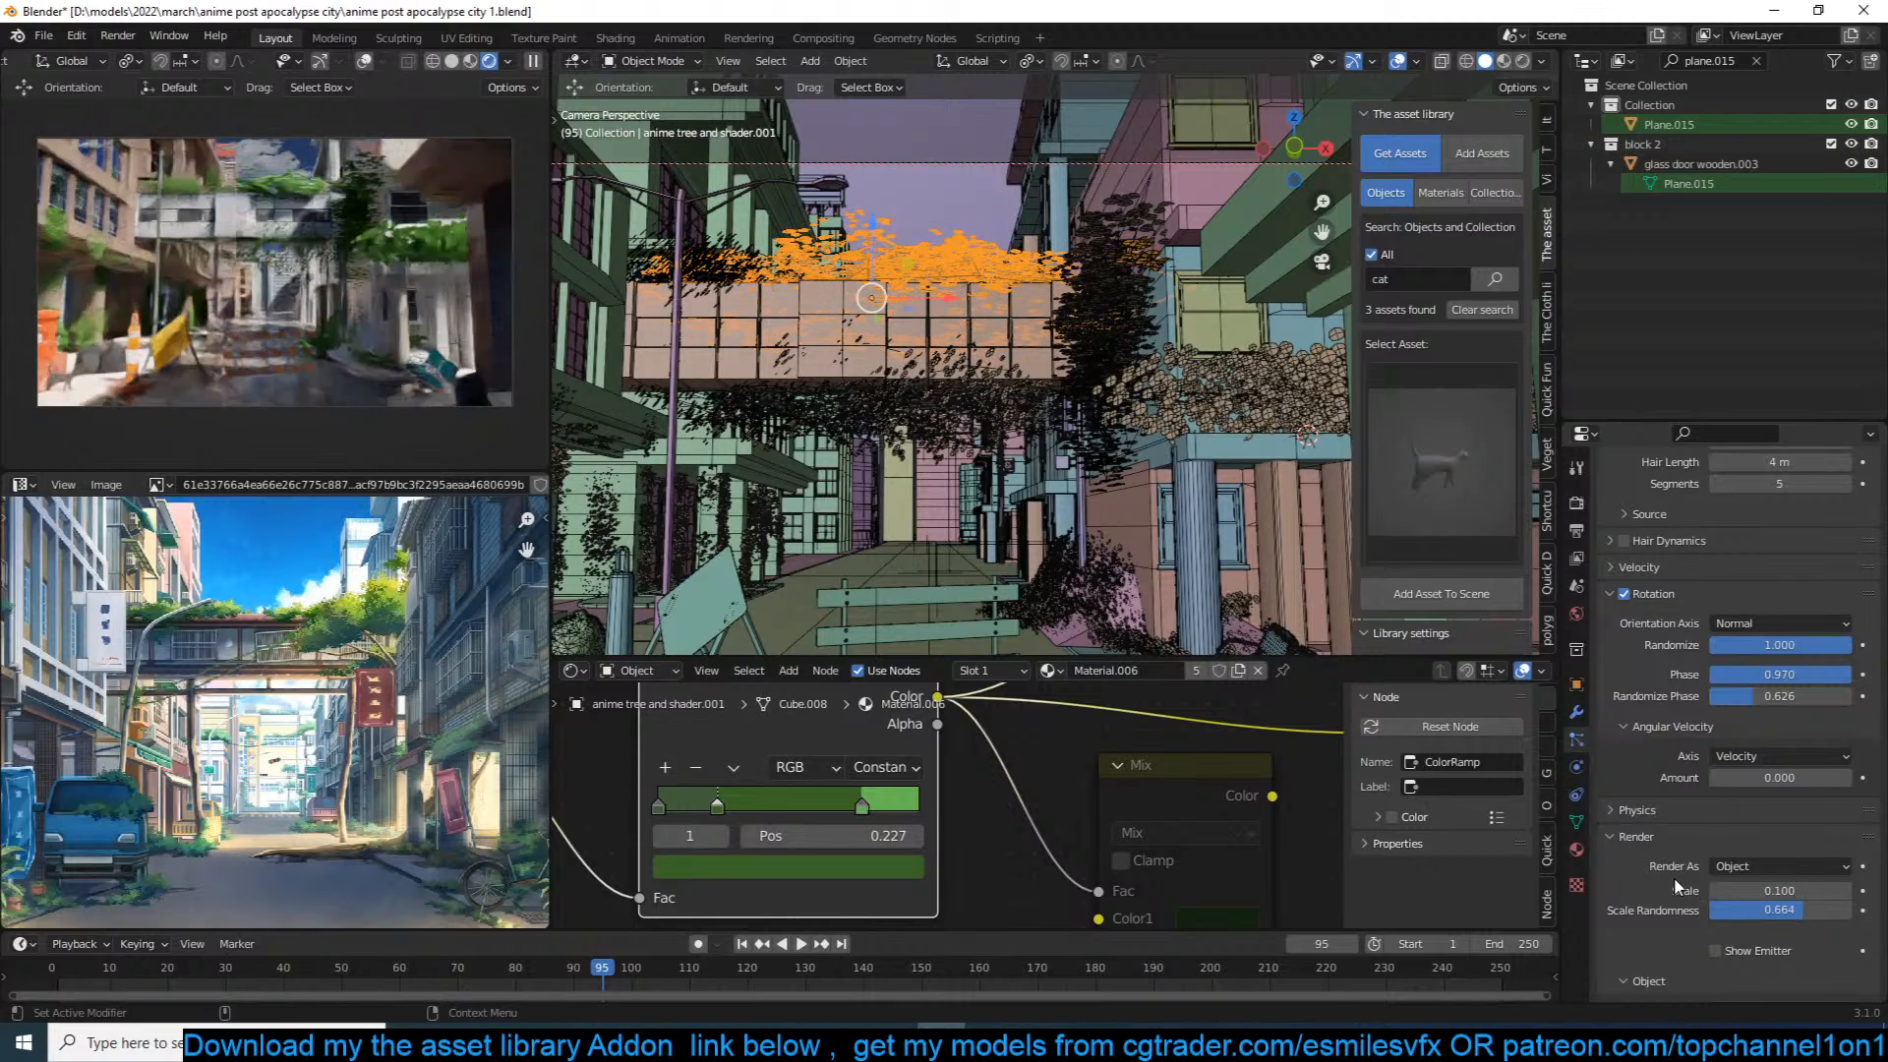
{"action": "left_click", "coordinate": [926, 420]}
{"action": "key", "text": "ctrl+s"}
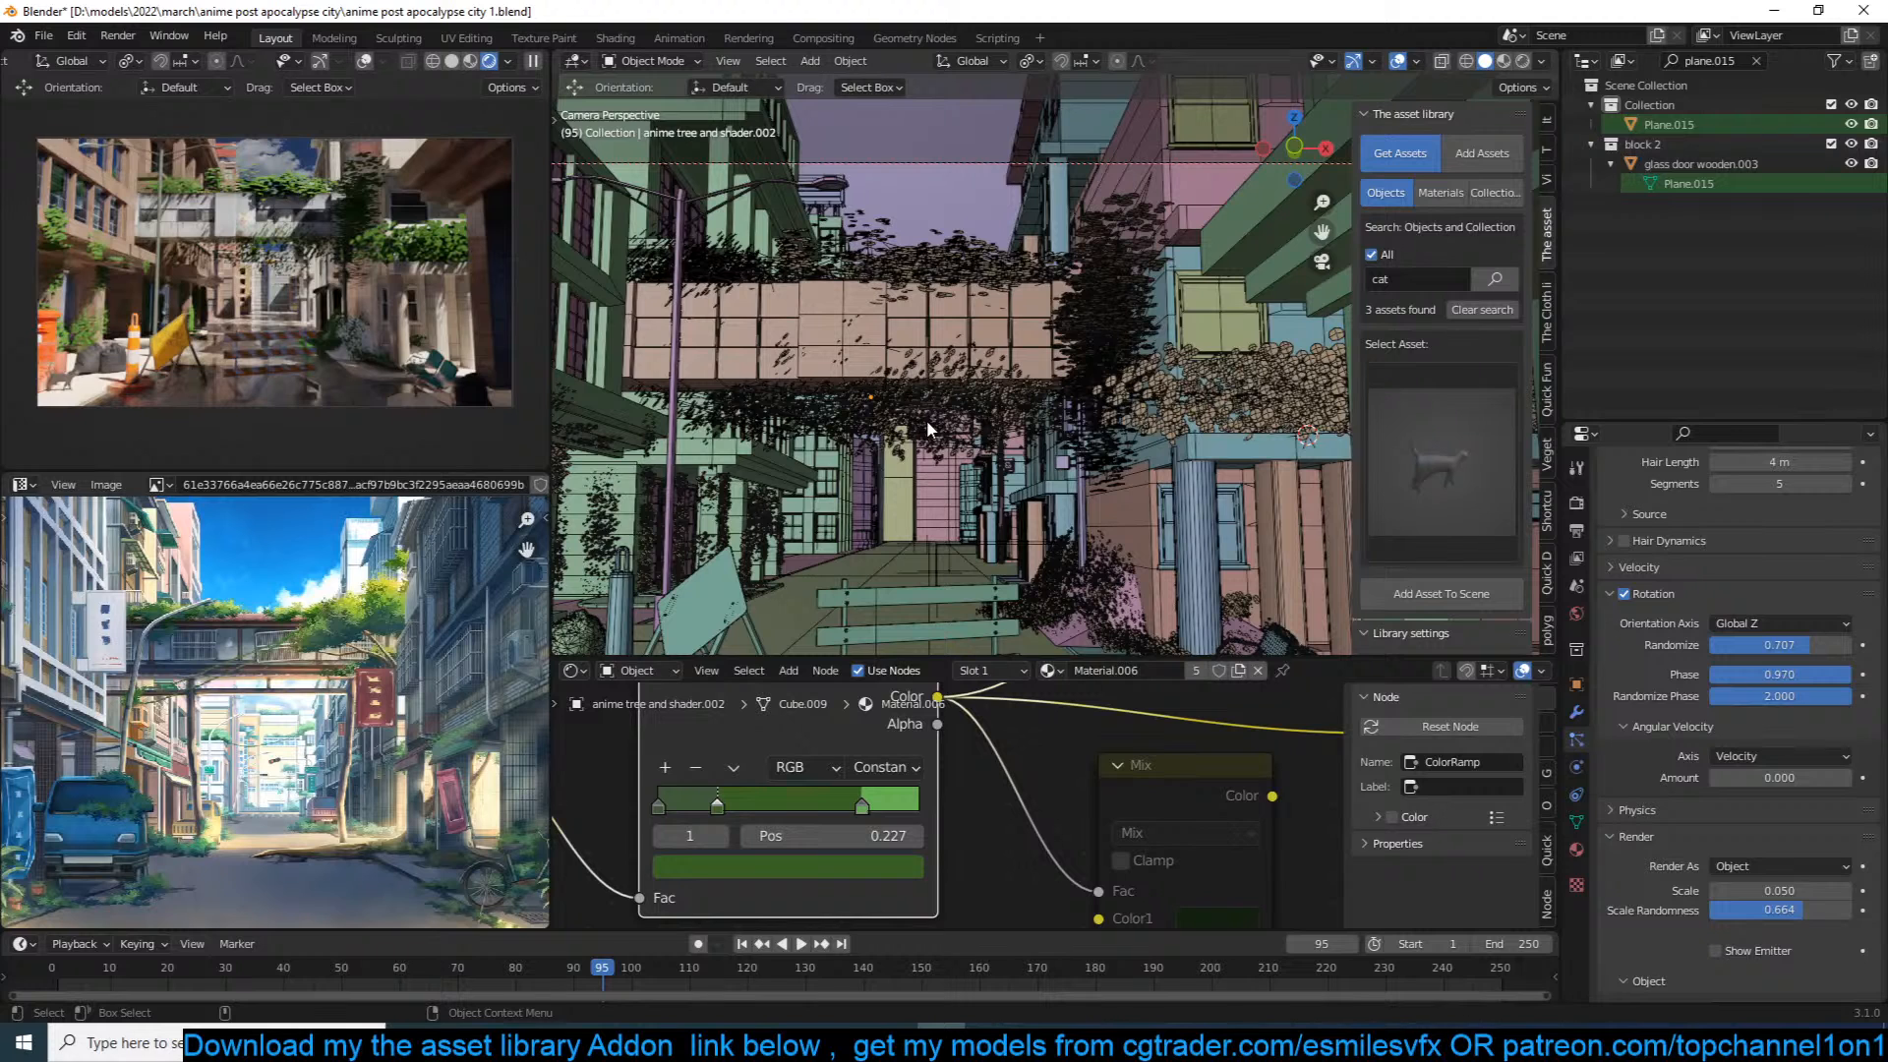
Step: Scale the foliage hanging beneath the bridge to about 0.73 along the global Z axis and save the file
{"action": "left_click", "coordinate": [983, 389]}
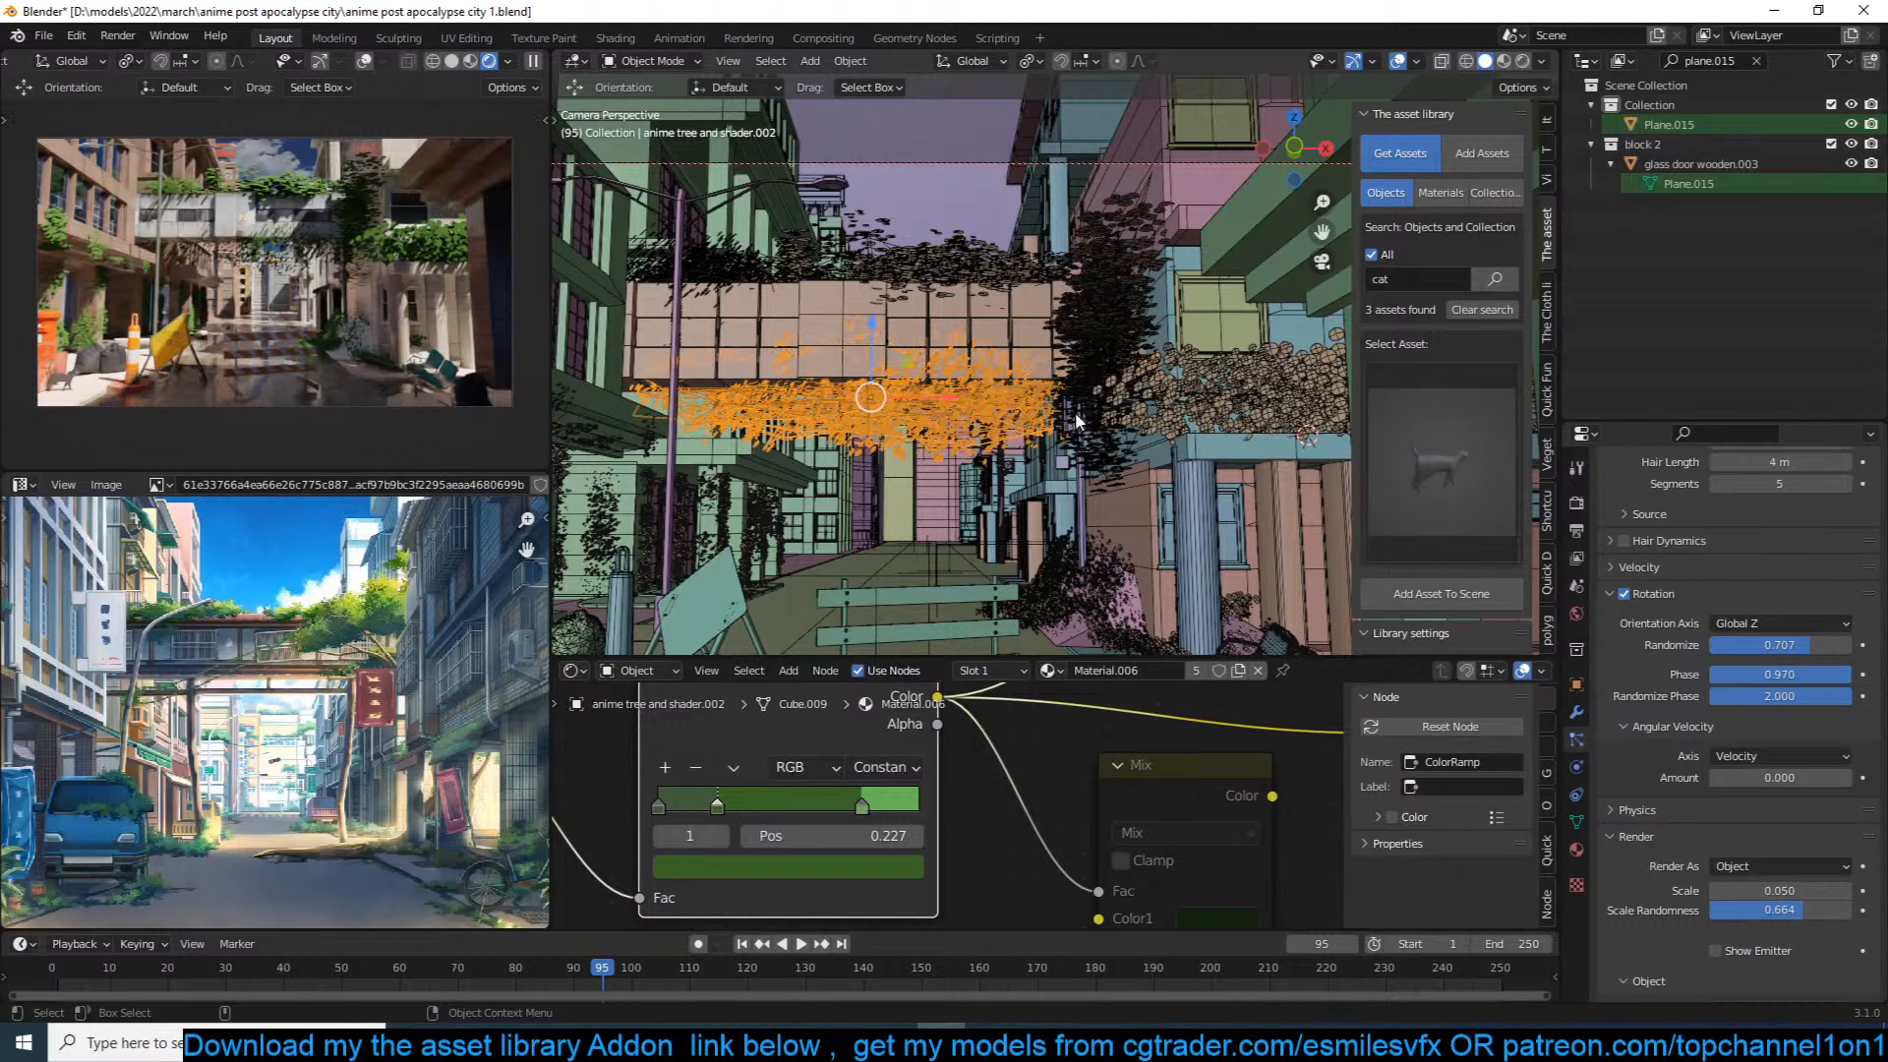
{"action": "key", "text": "s"}
{"action": "left_click", "coordinate": [1052, 339]}
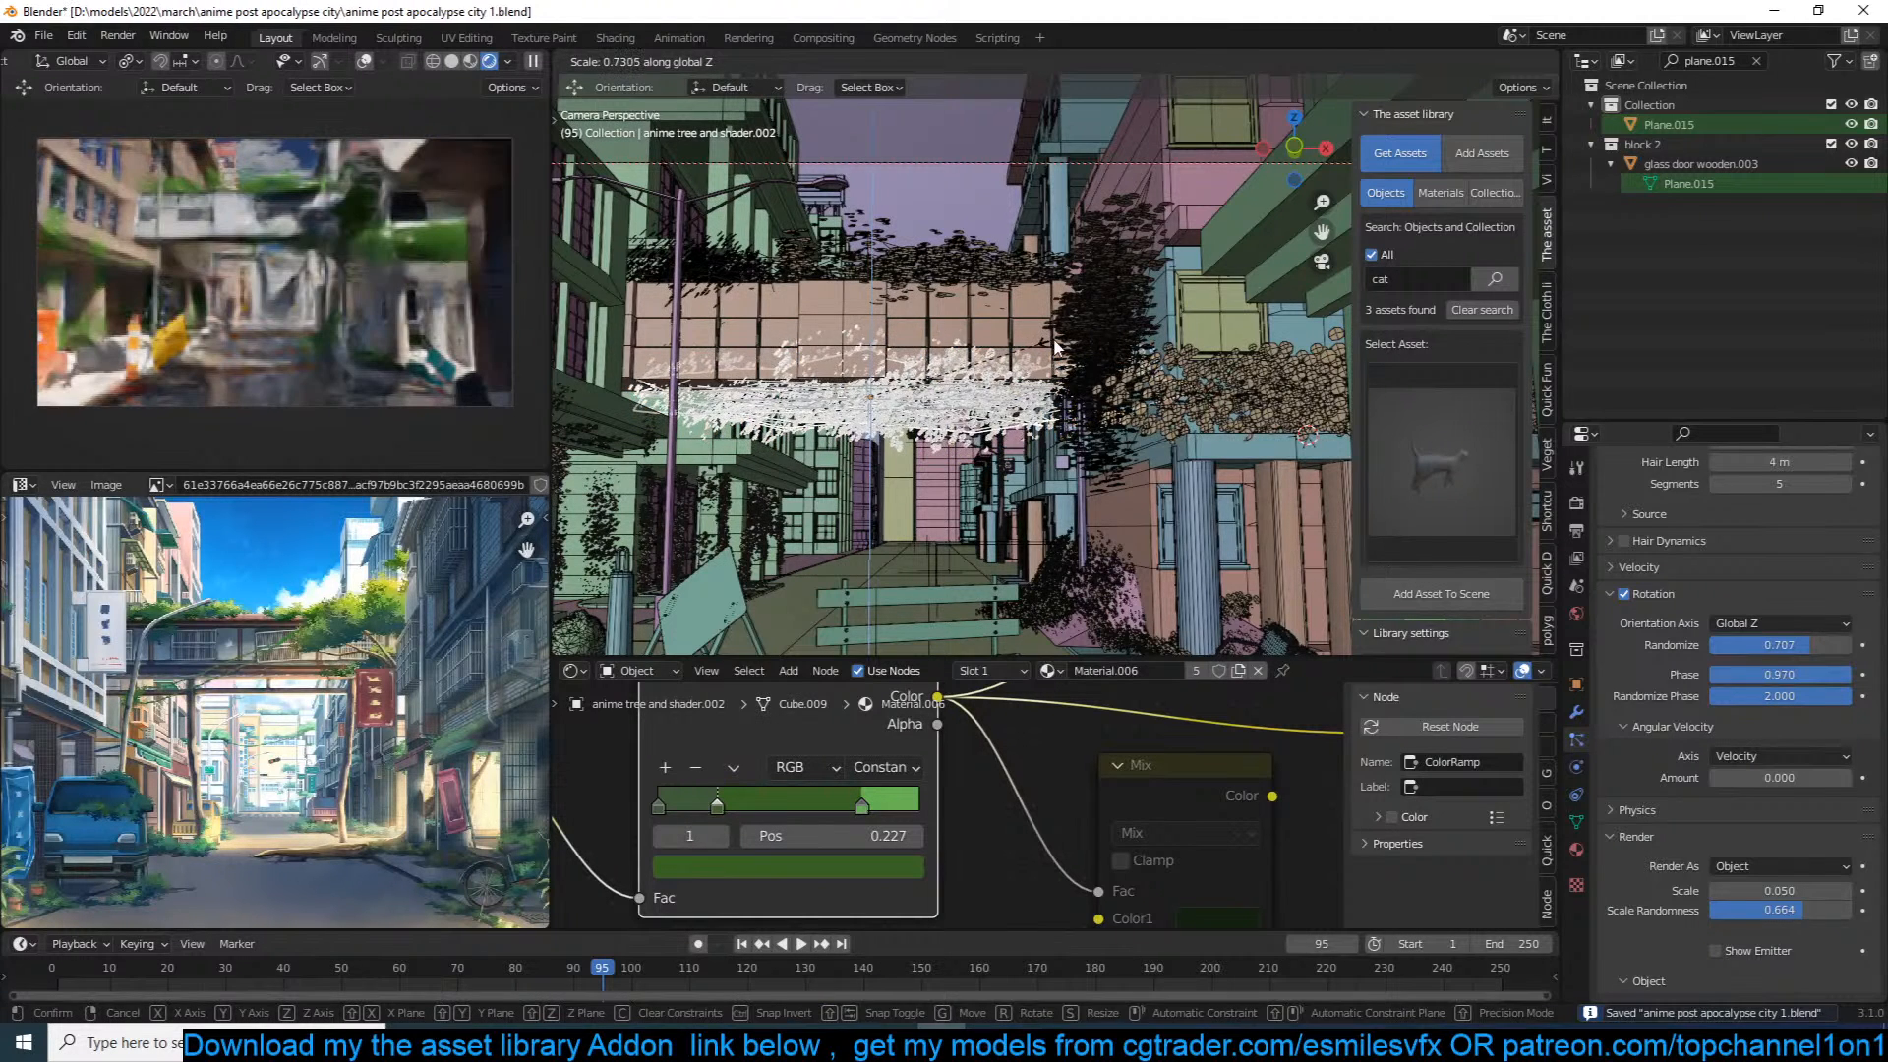
{"action": "key", "text": "ctrl+s"}
Step: Move the foliage beneath the bridge slightly down along the global Z axis
{"action": "key", "text": "g"}
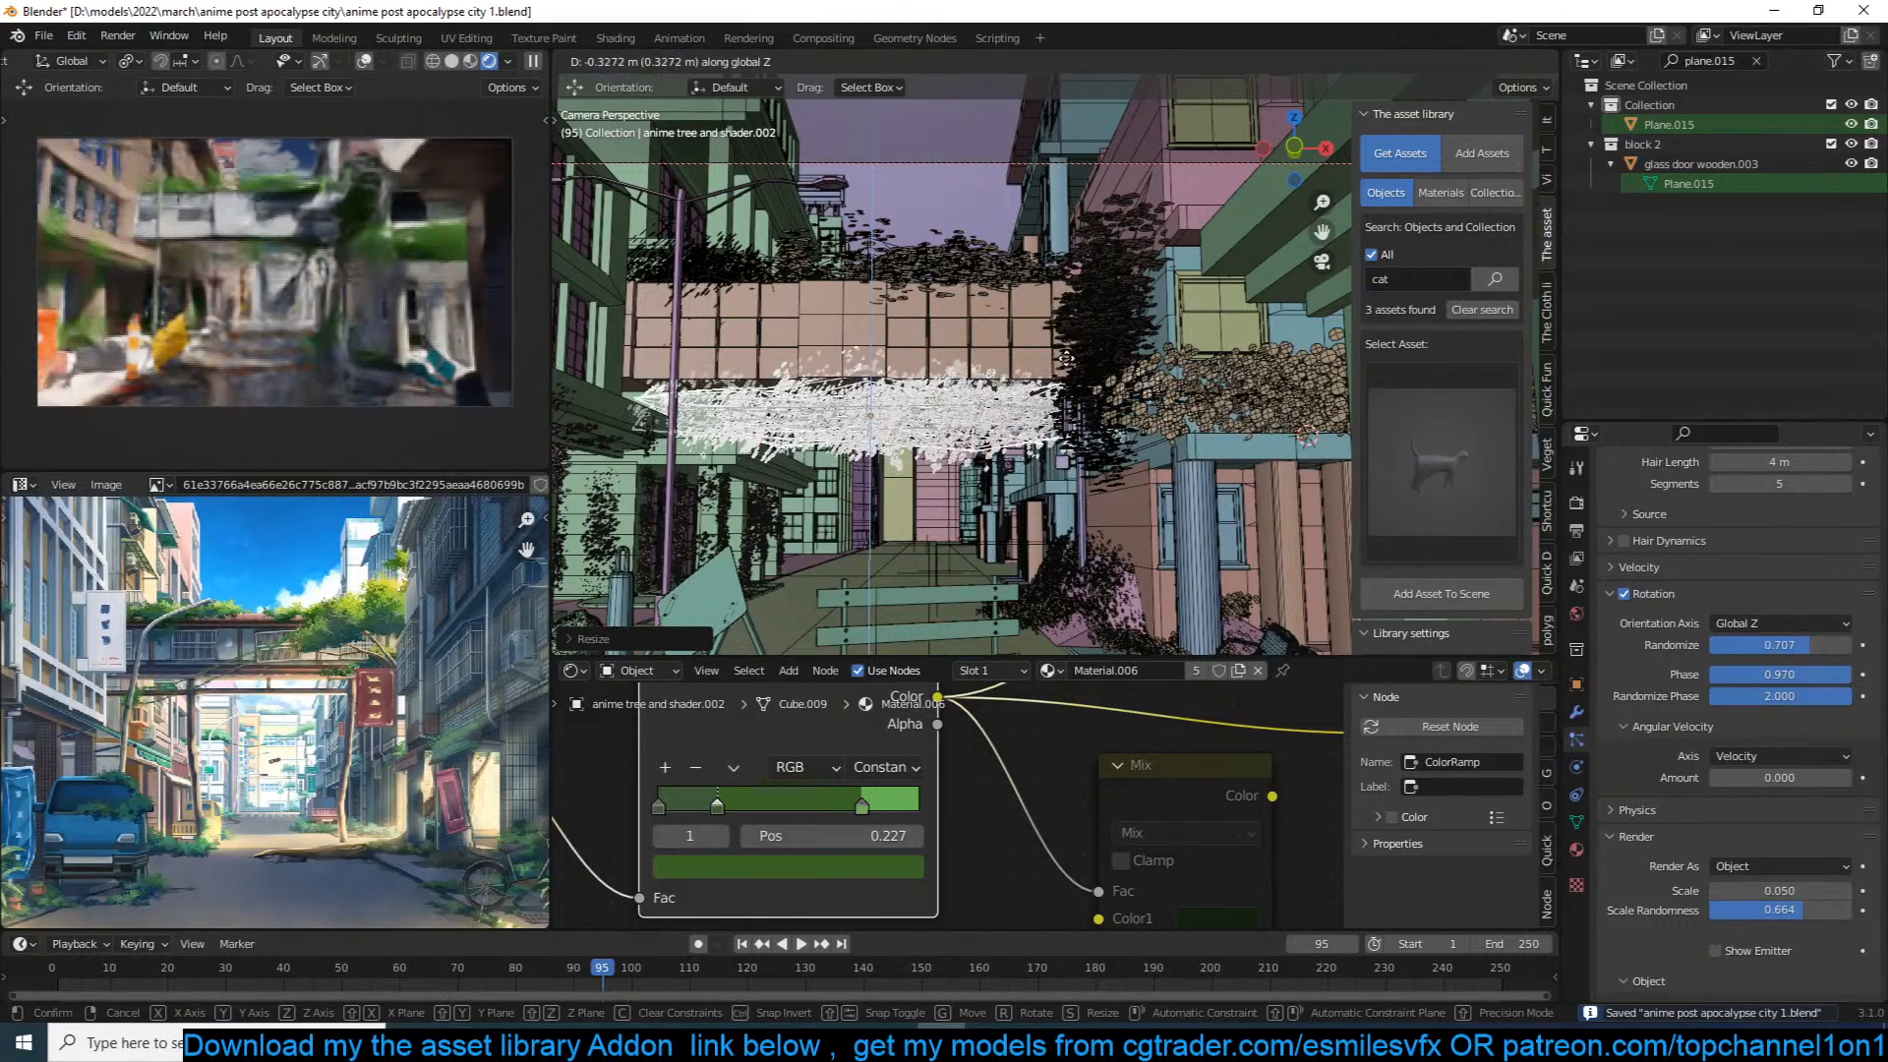
{"action": "left_click", "coordinate": [1069, 365]}
{"action": "key", "text": "g"}
{"action": "key", "text": "z"}
{"action": "left_click", "coordinate": [1067, 356]}
Step: Set the rotation Randomize of the foliage beneath the bridge to 0.000
{"action": "scroll", "coordinate": [1787, 582], "scroll_direction": "up", "scroll_amount": 7}
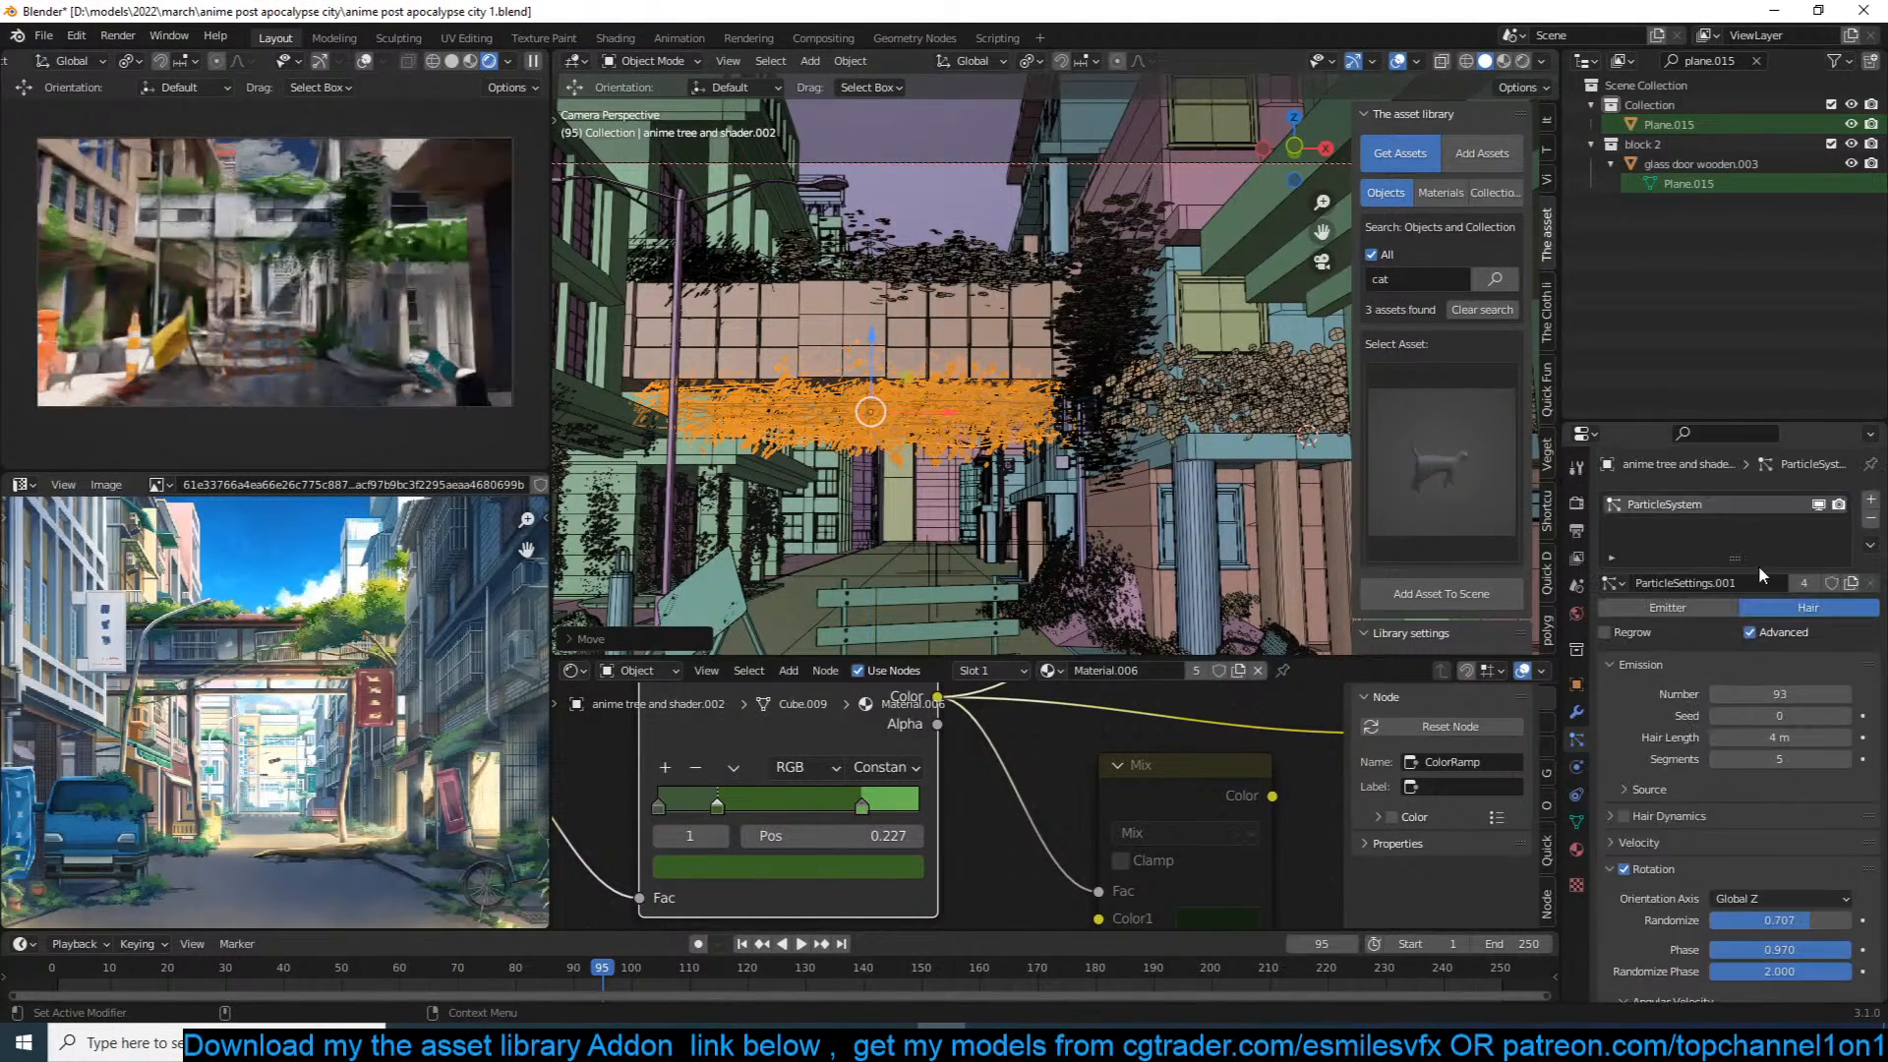
{"action": "scroll", "coordinate": [1775, 693], "scroll_direction": "down", "scroll_amount": 4}
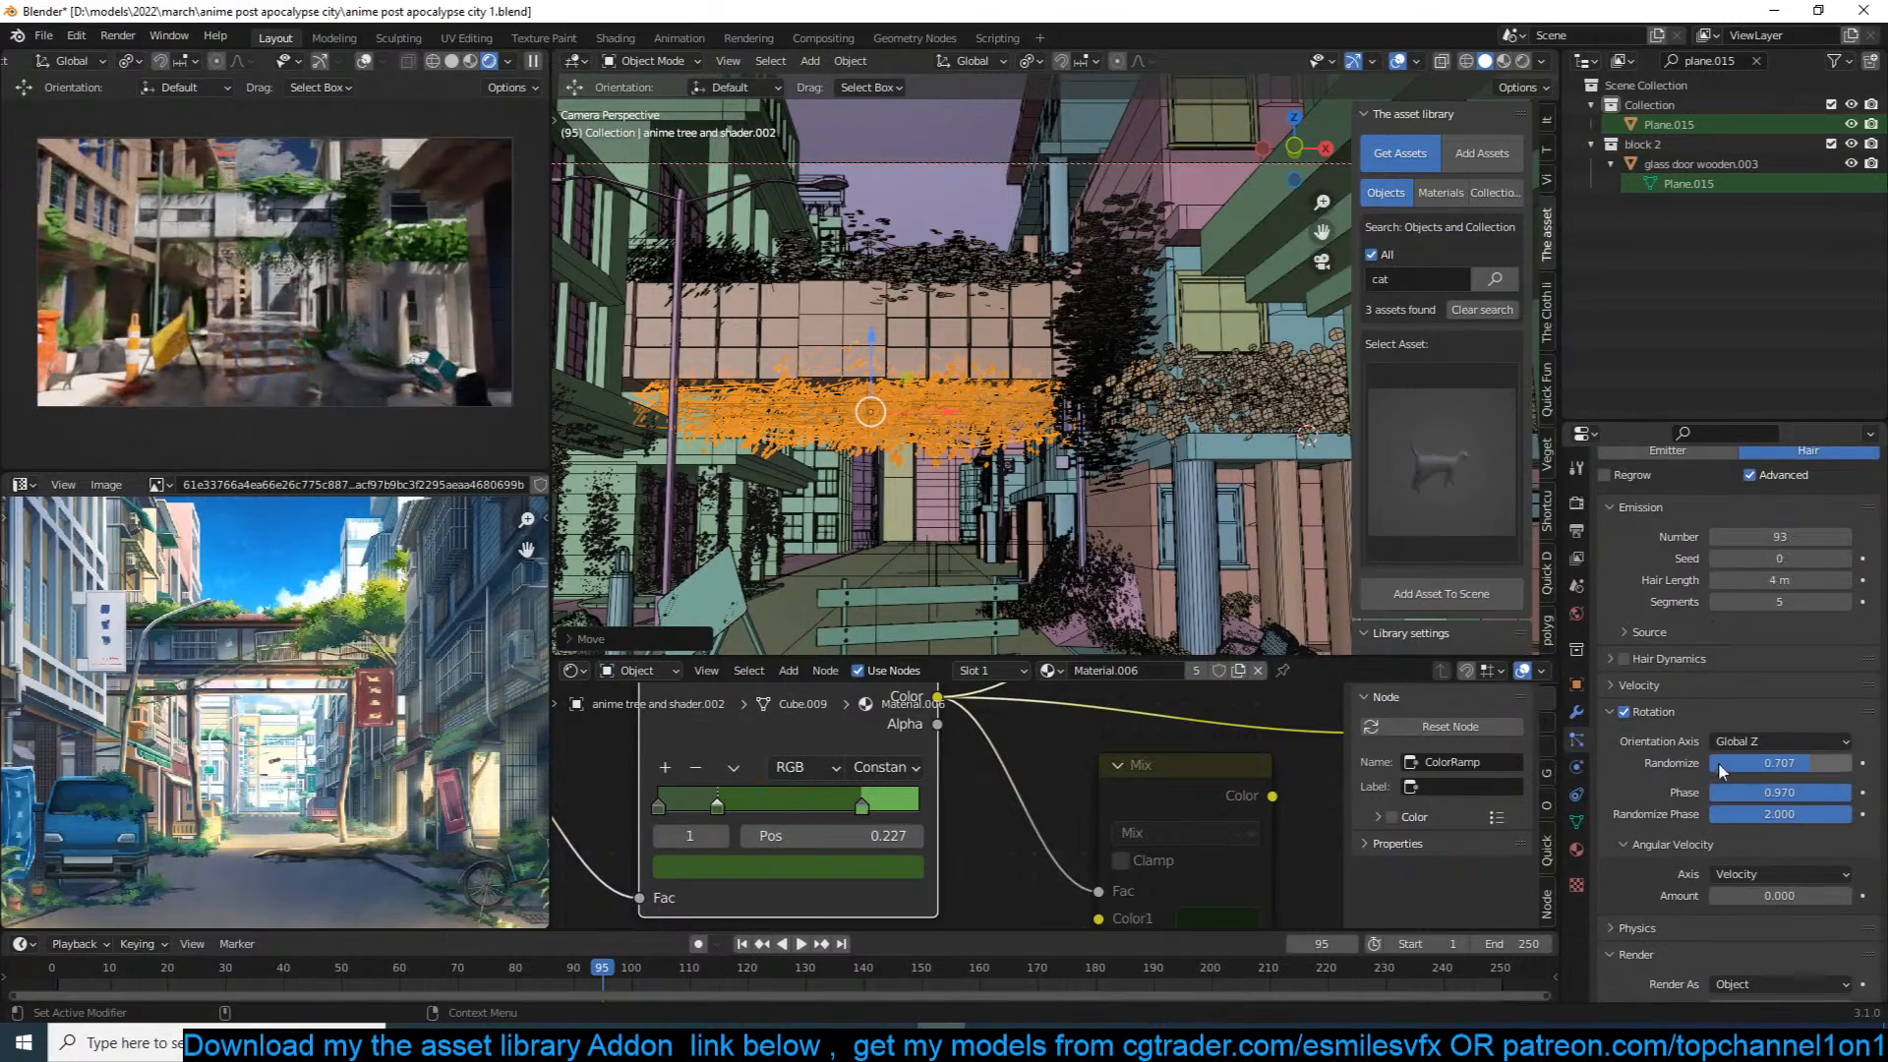
{"action": "left_click_drag", "start_coordinate": [1787, 765], "coordinate": [1710, 767]}
{"action": "scroll", "coordinate": [1108, 405], "scroll_direction": "up", "scroll_amount": 5}
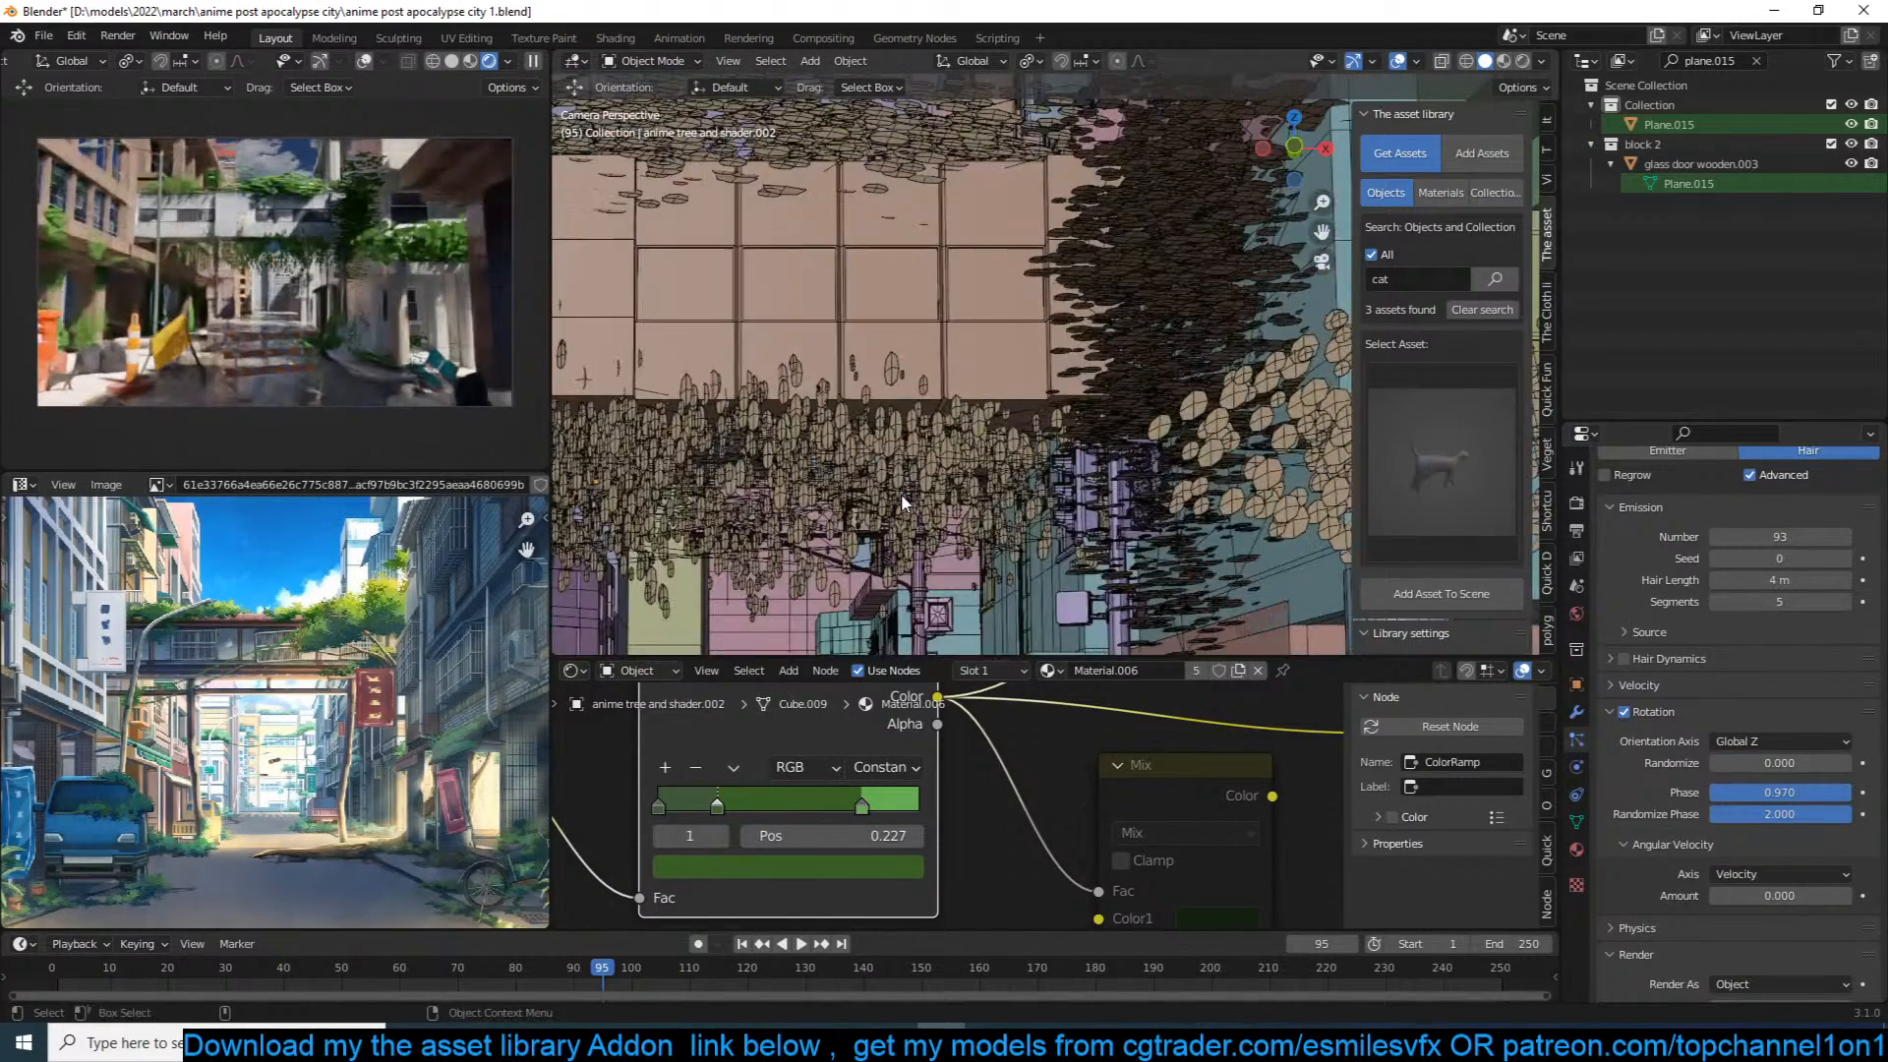
{"action": "scroll", "coordinate": [1108, 405], "scroll_direction": "up", "scroll_amount": 4}
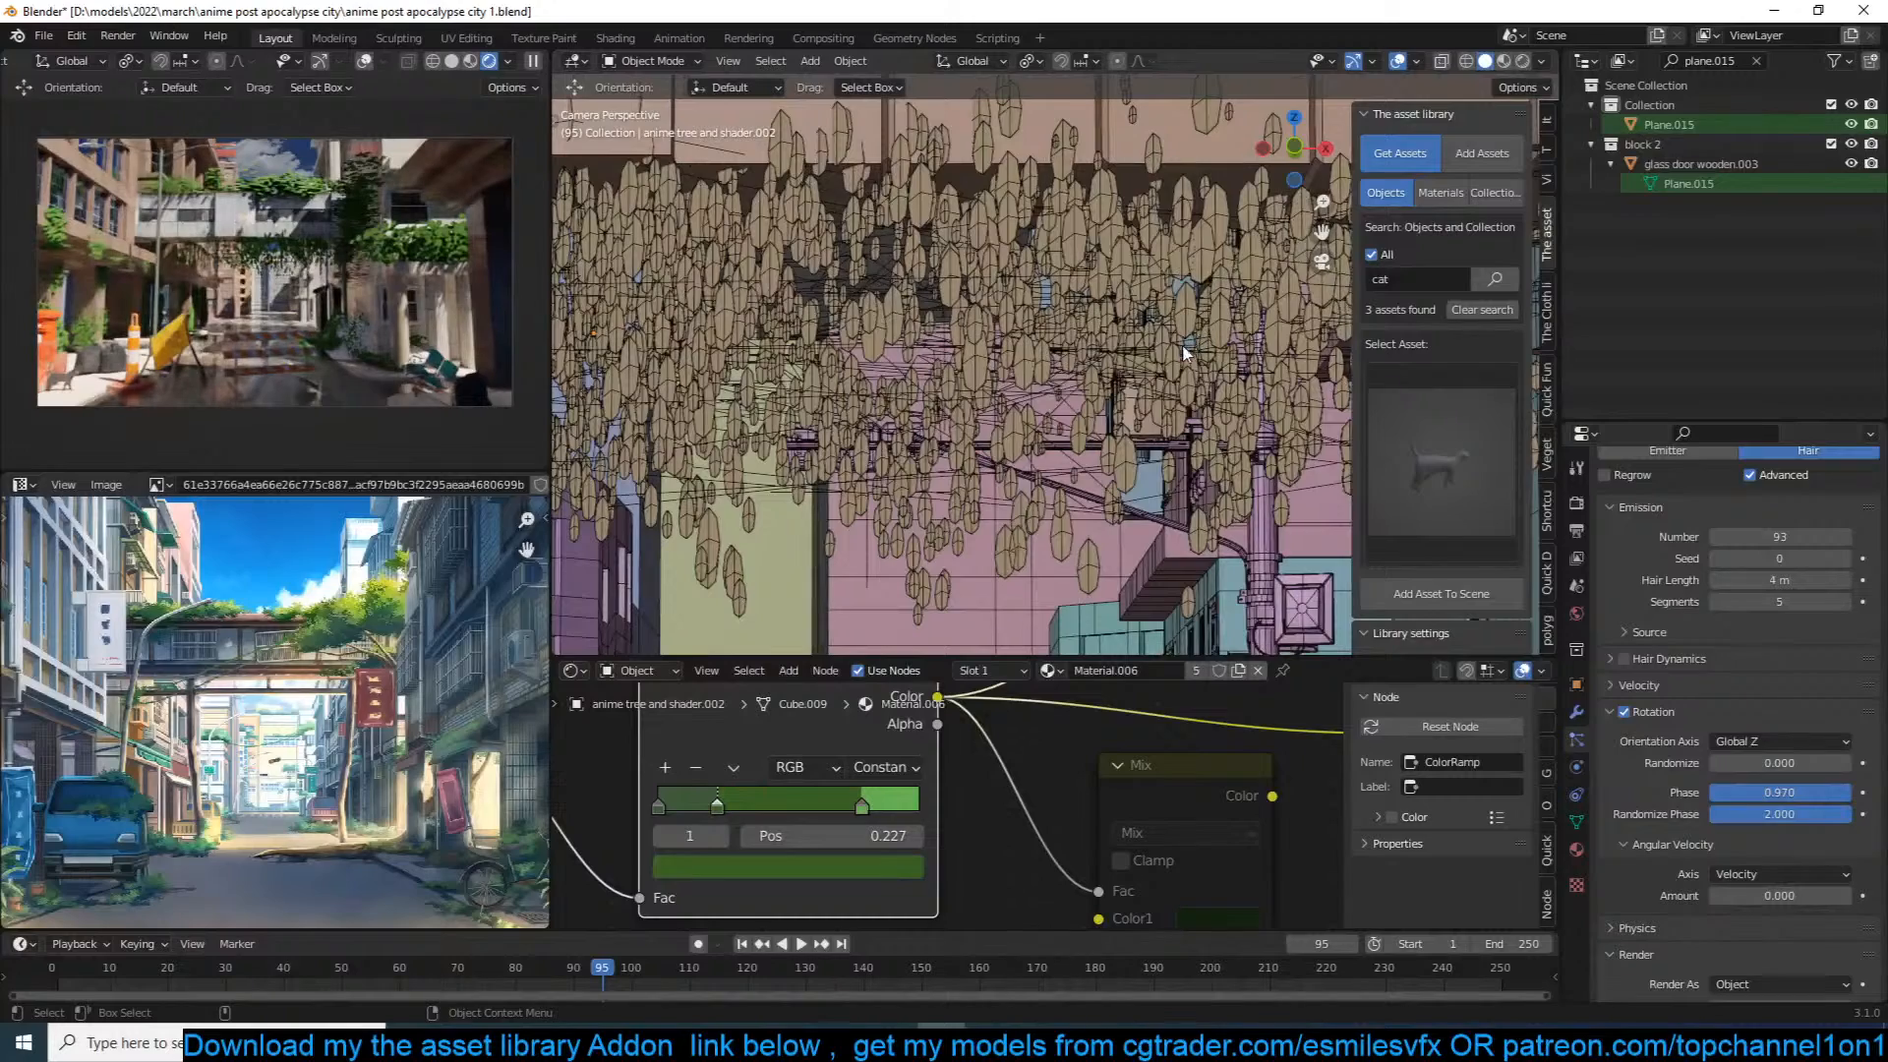
Step: Duplicate the foliage beneath the bridge in place and scale the copy down to about 0.72
{"action": "left_click", "coordinate": [1121, 398]}
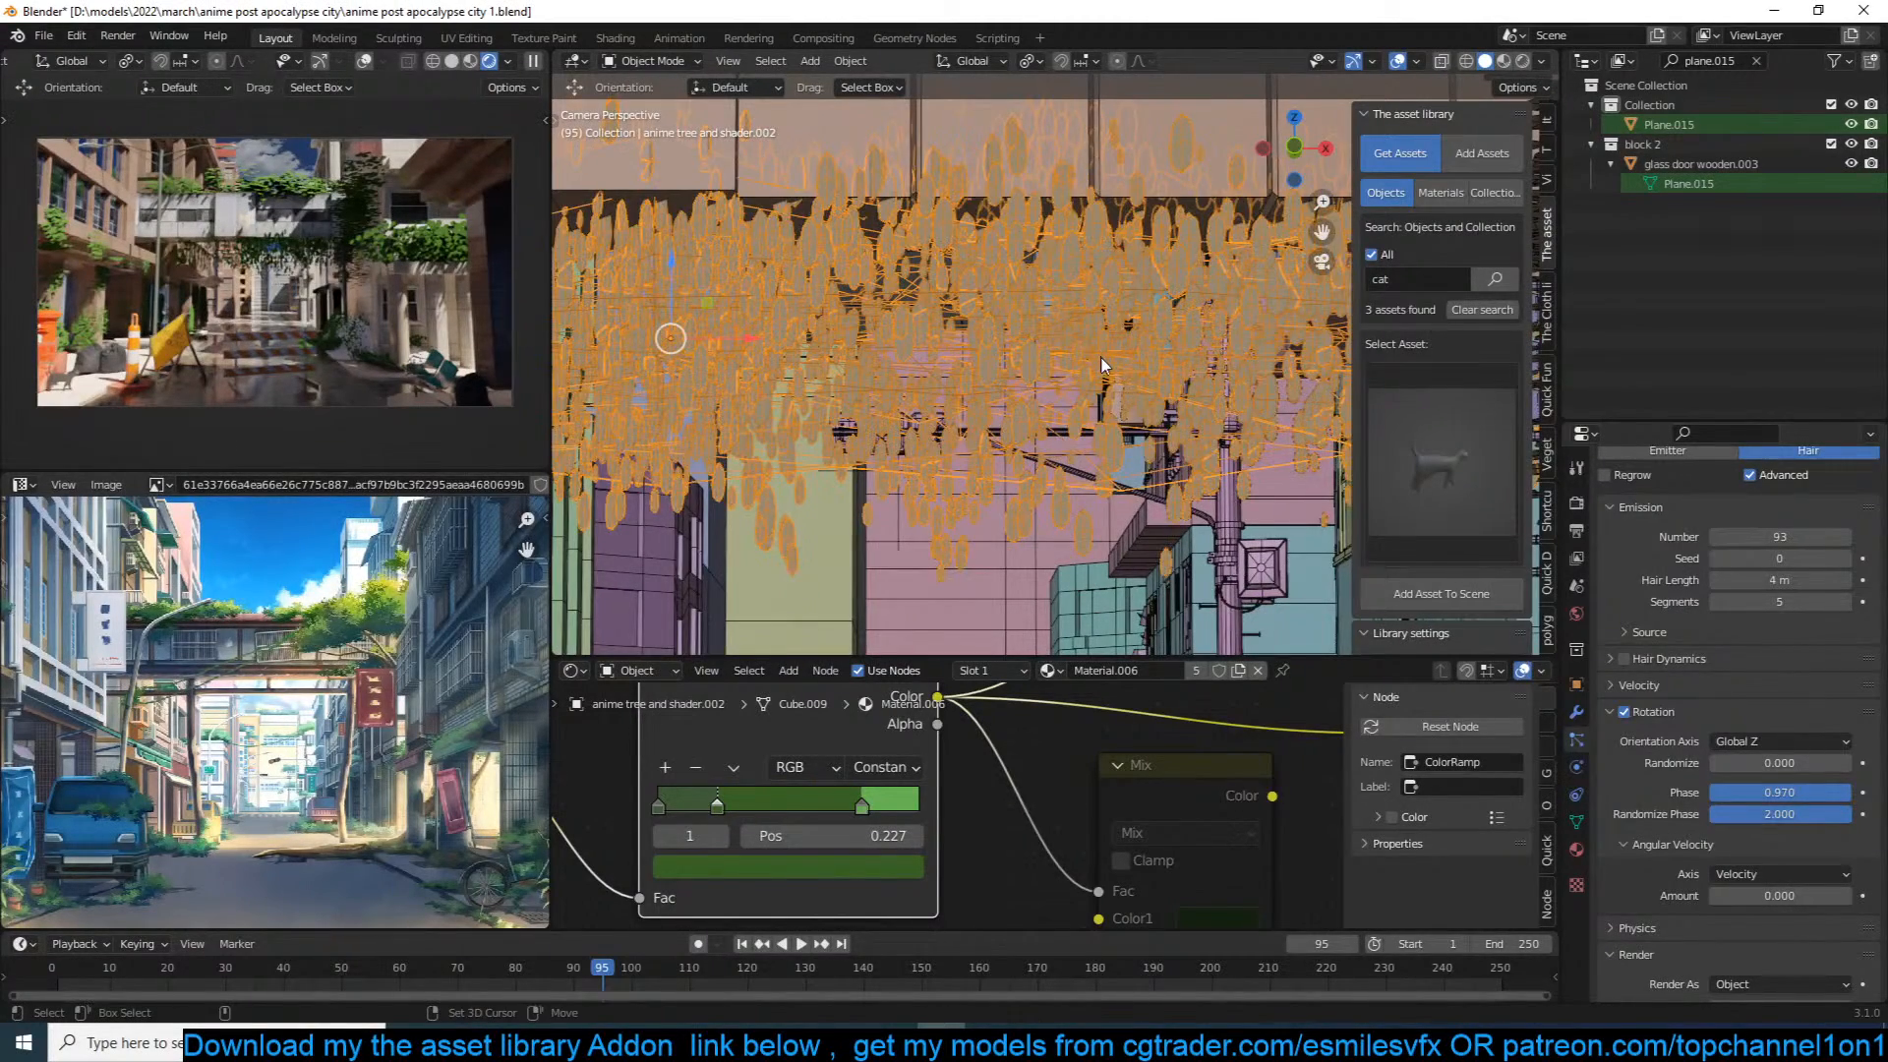
{"action": "key", "text": "shift+d"}
{"action": "right_click", "coordinate": [1208, 418]}
{"action": "key", "text": "s"}
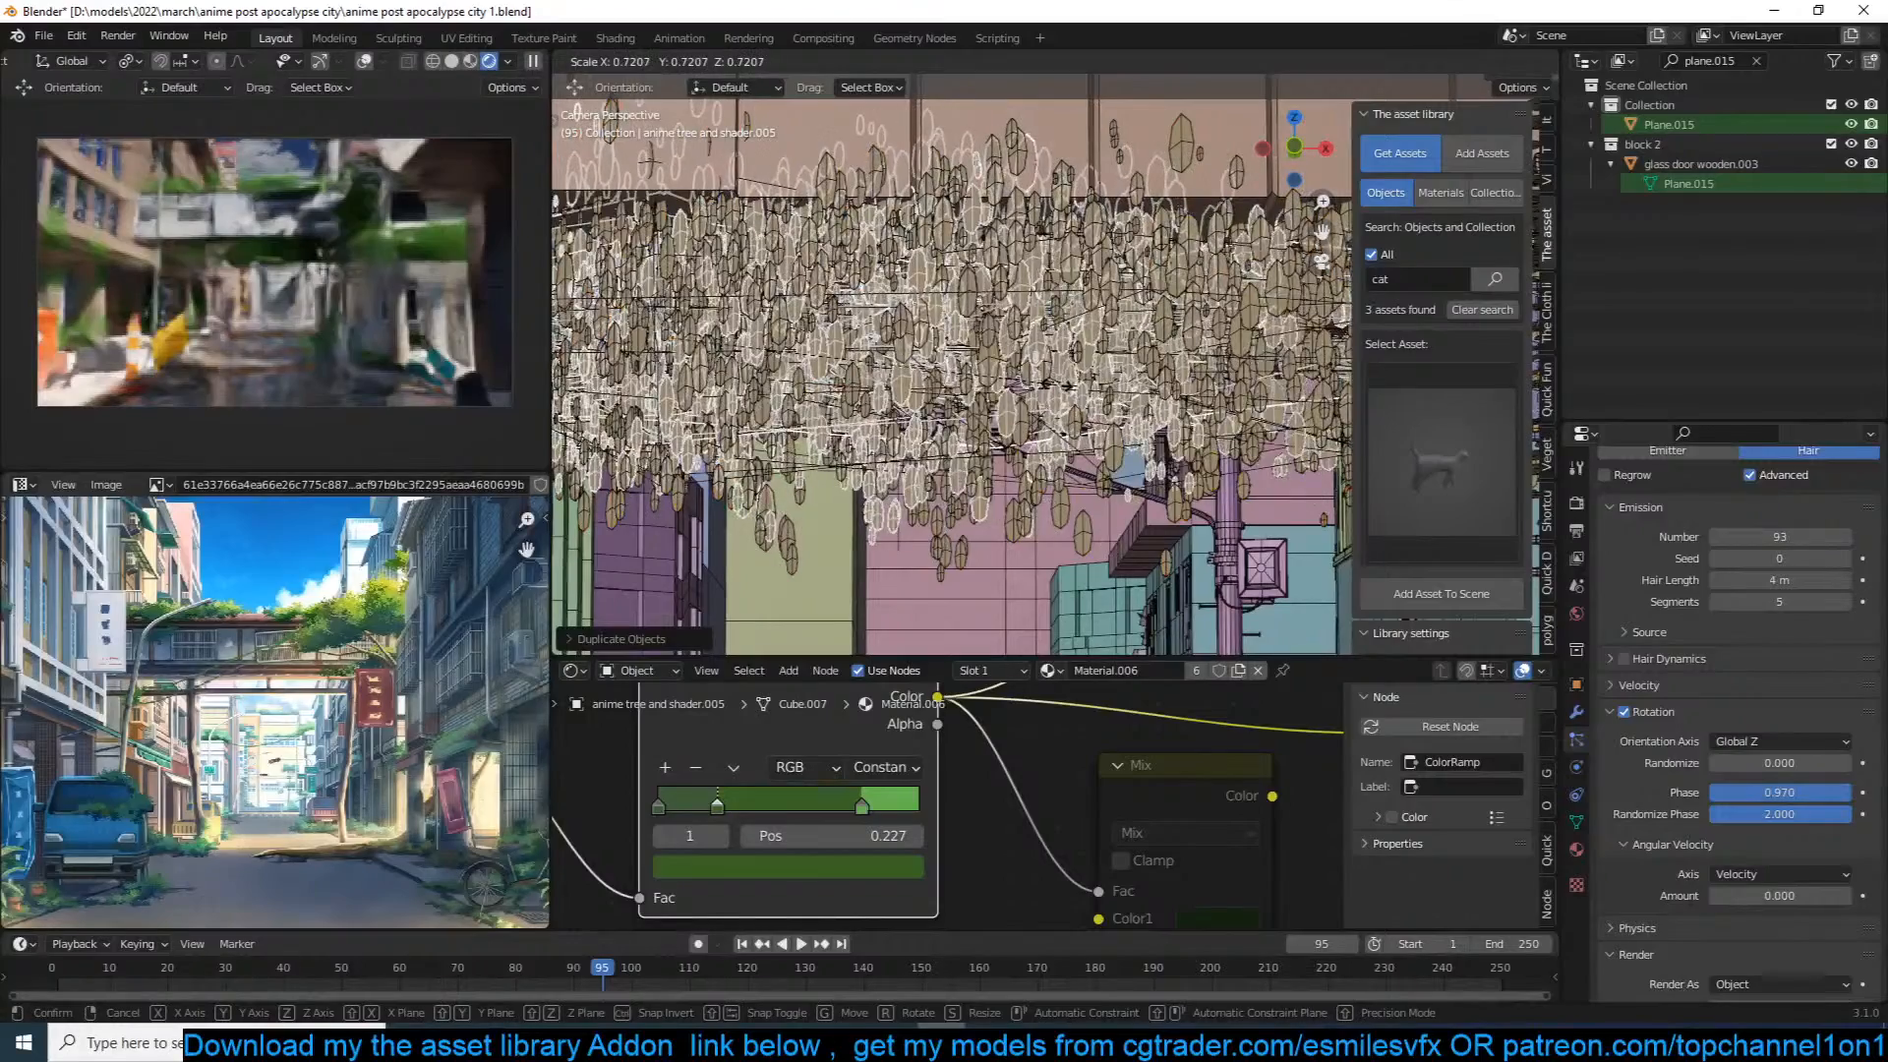
{"action": "left_click", "coordinate": [1022, 387]}
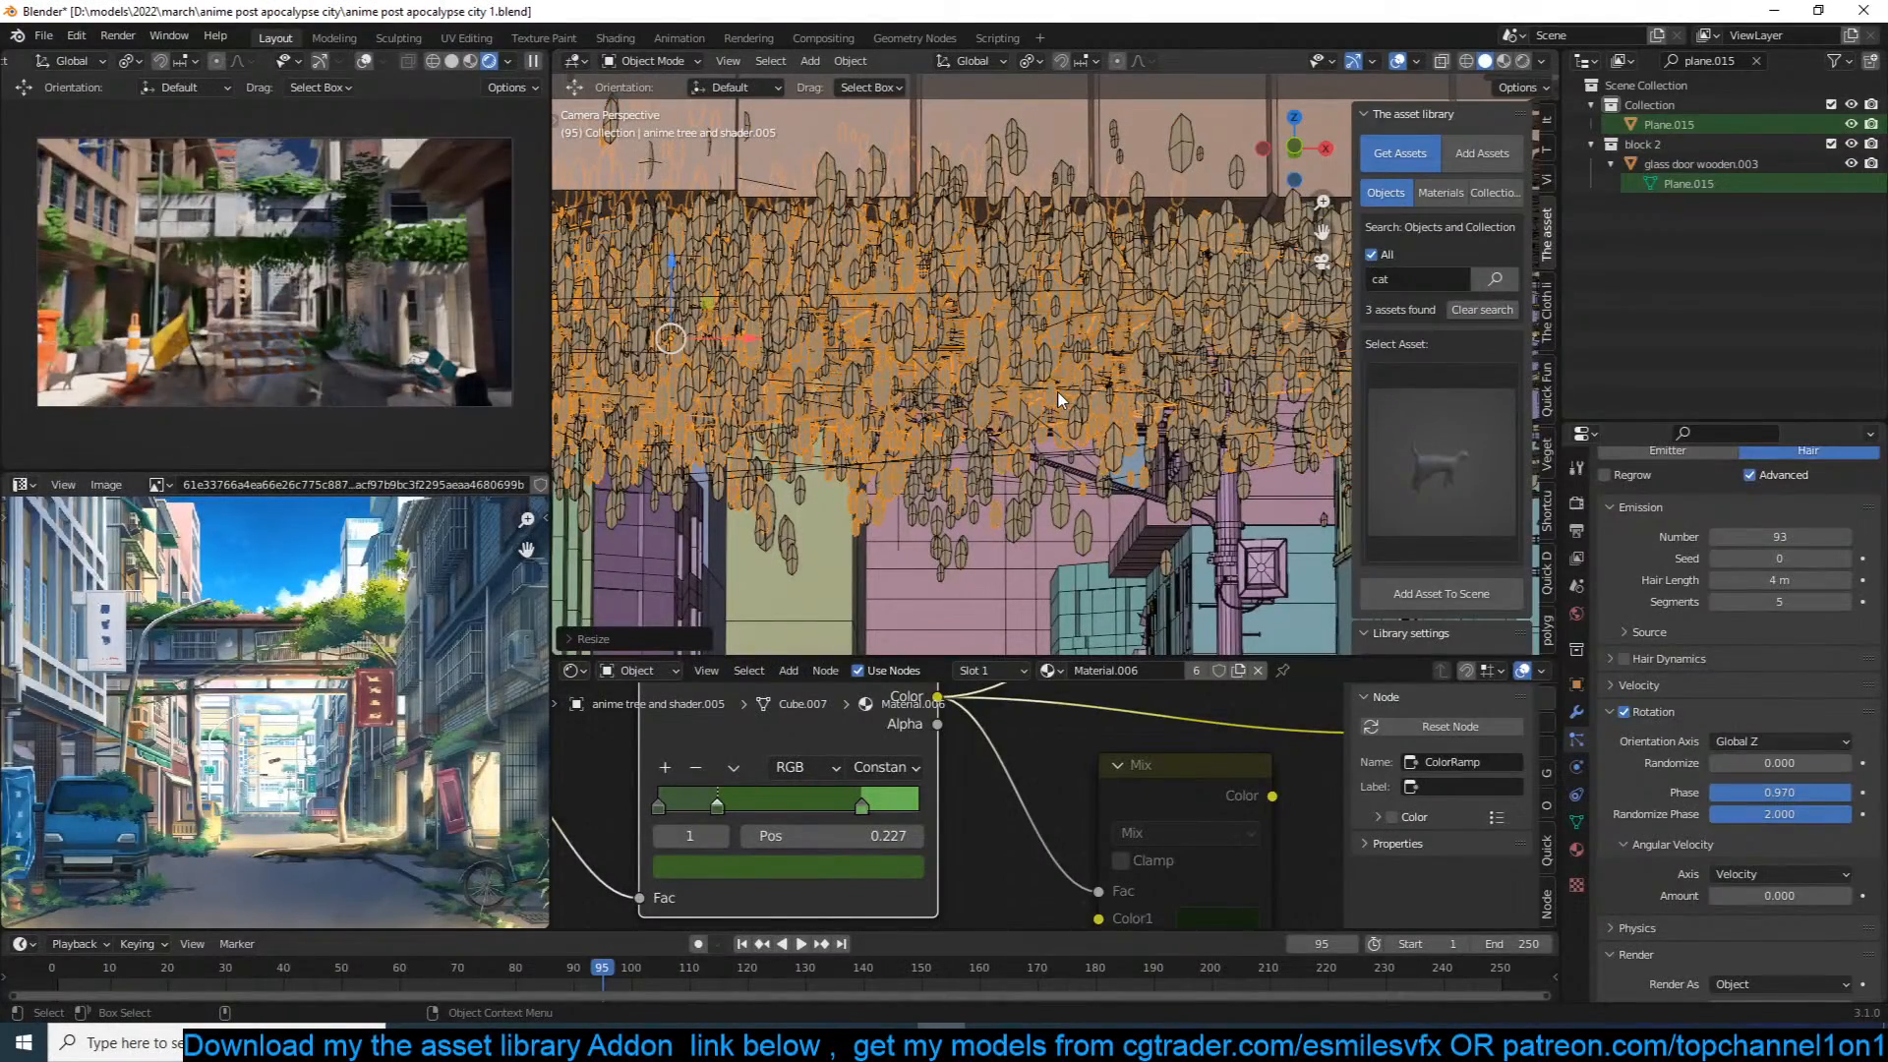
Step: Move the duplicated foliage up about 2.3 m along the global Z axis onto the bridge top
{"action": "scroll", "coordinate": [1059, 393], "scroll_direction": "down", "scroll_amount": 7}
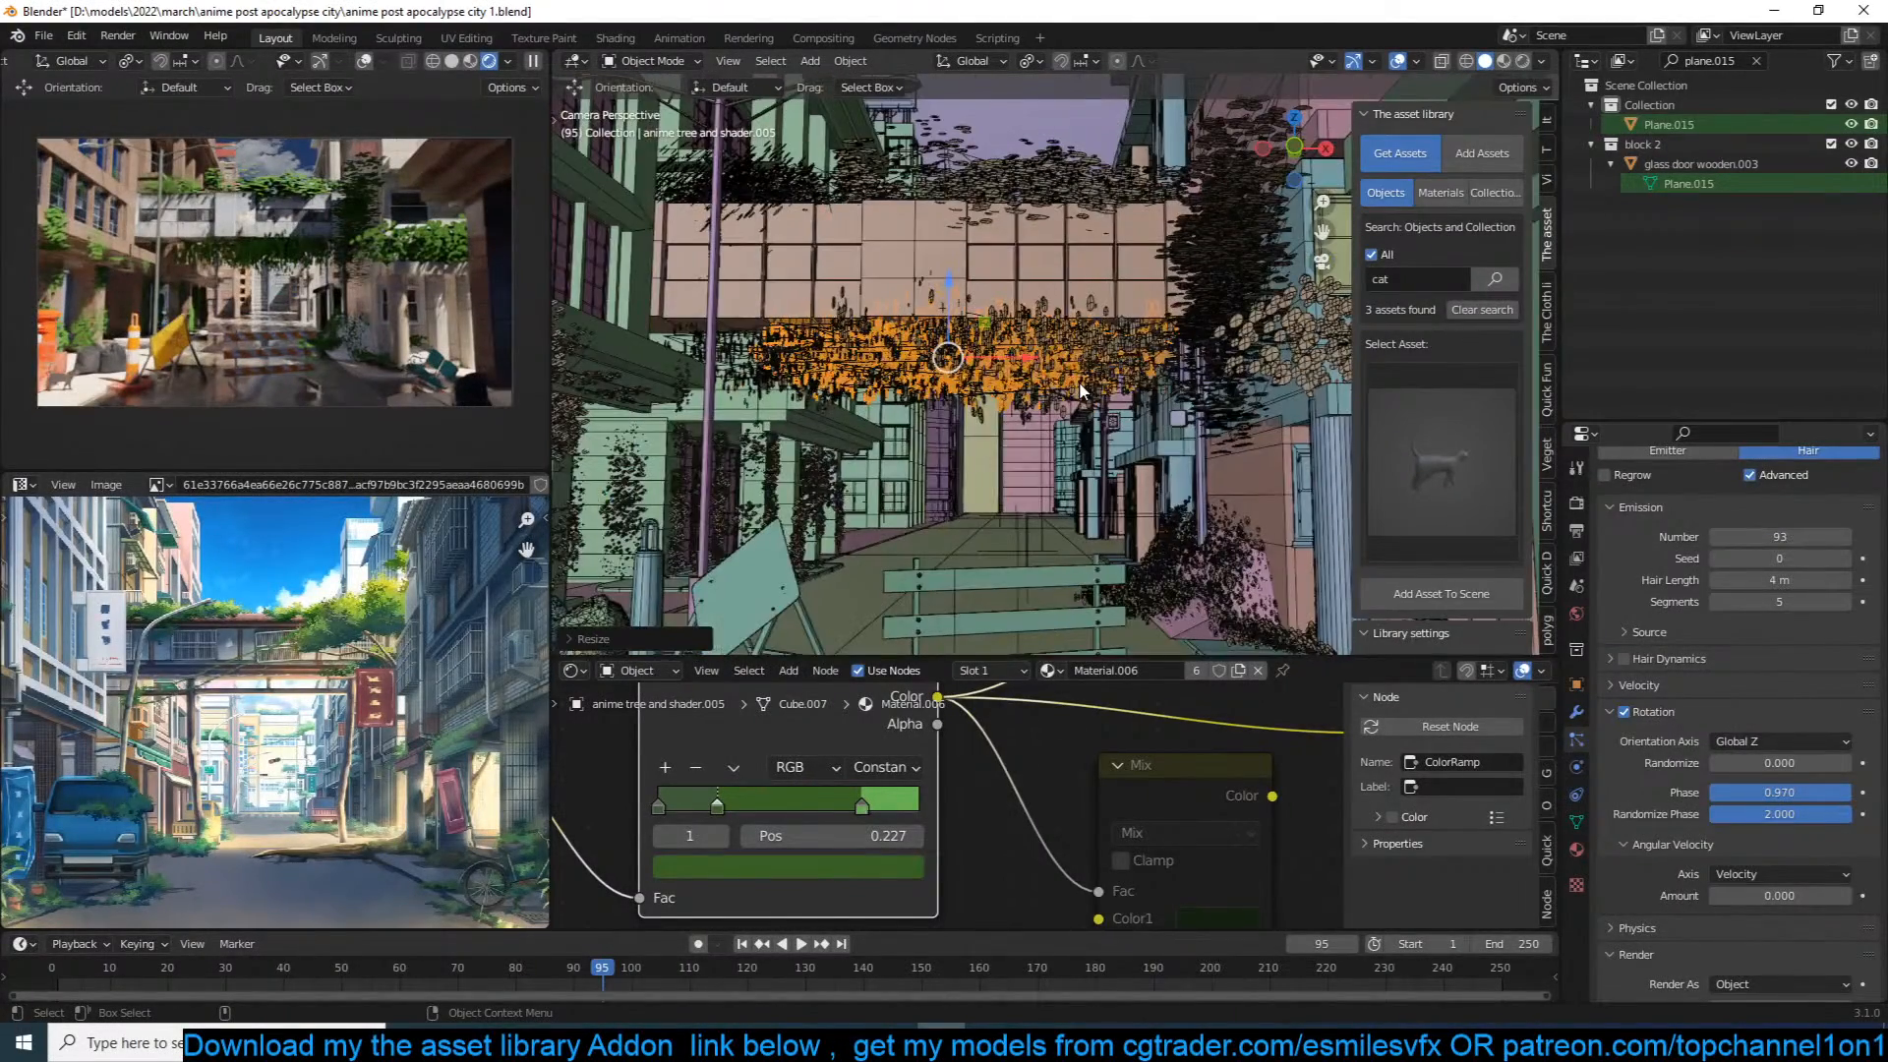
{"action": "left_click", "coordinate": [1067, 246]}
{"action": "left_click", "coordinate": [1060, 330]}
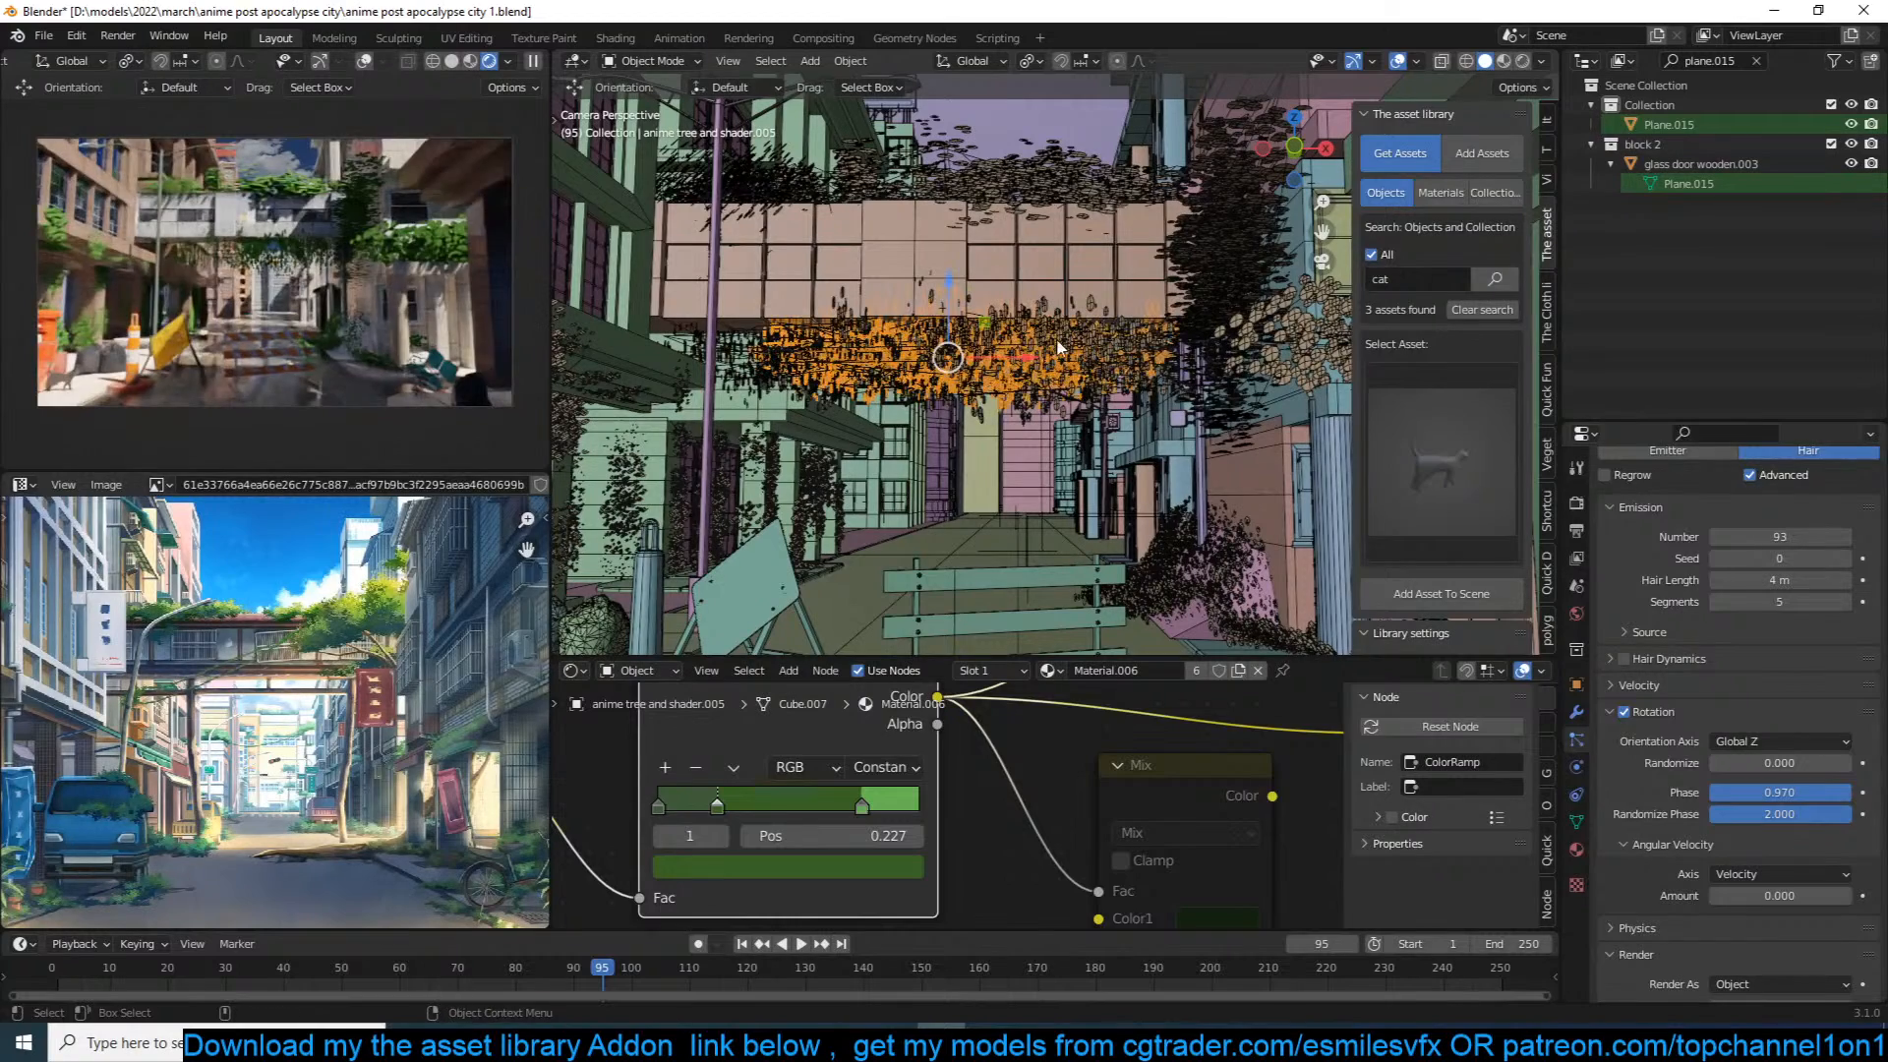
{"action": "key", "text": "g"}
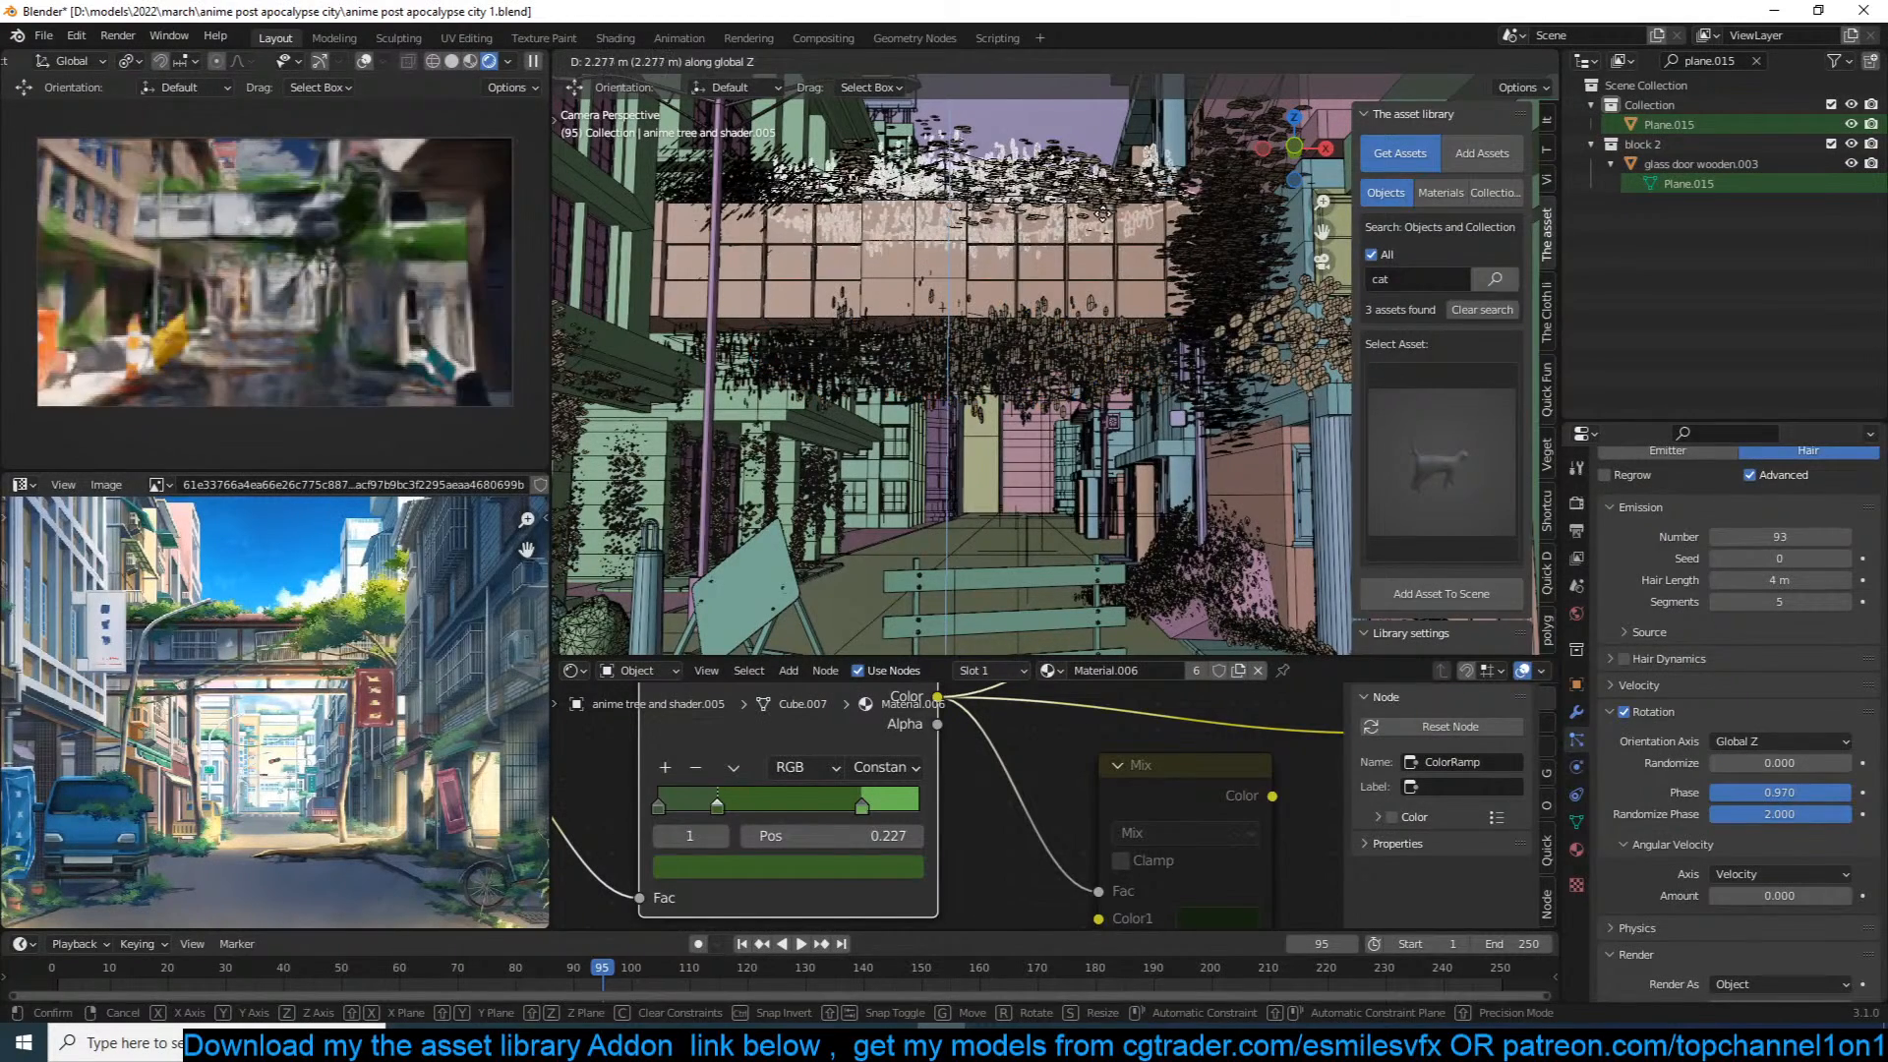
{"action": "left_click", "coordinate": [1074, 260]}
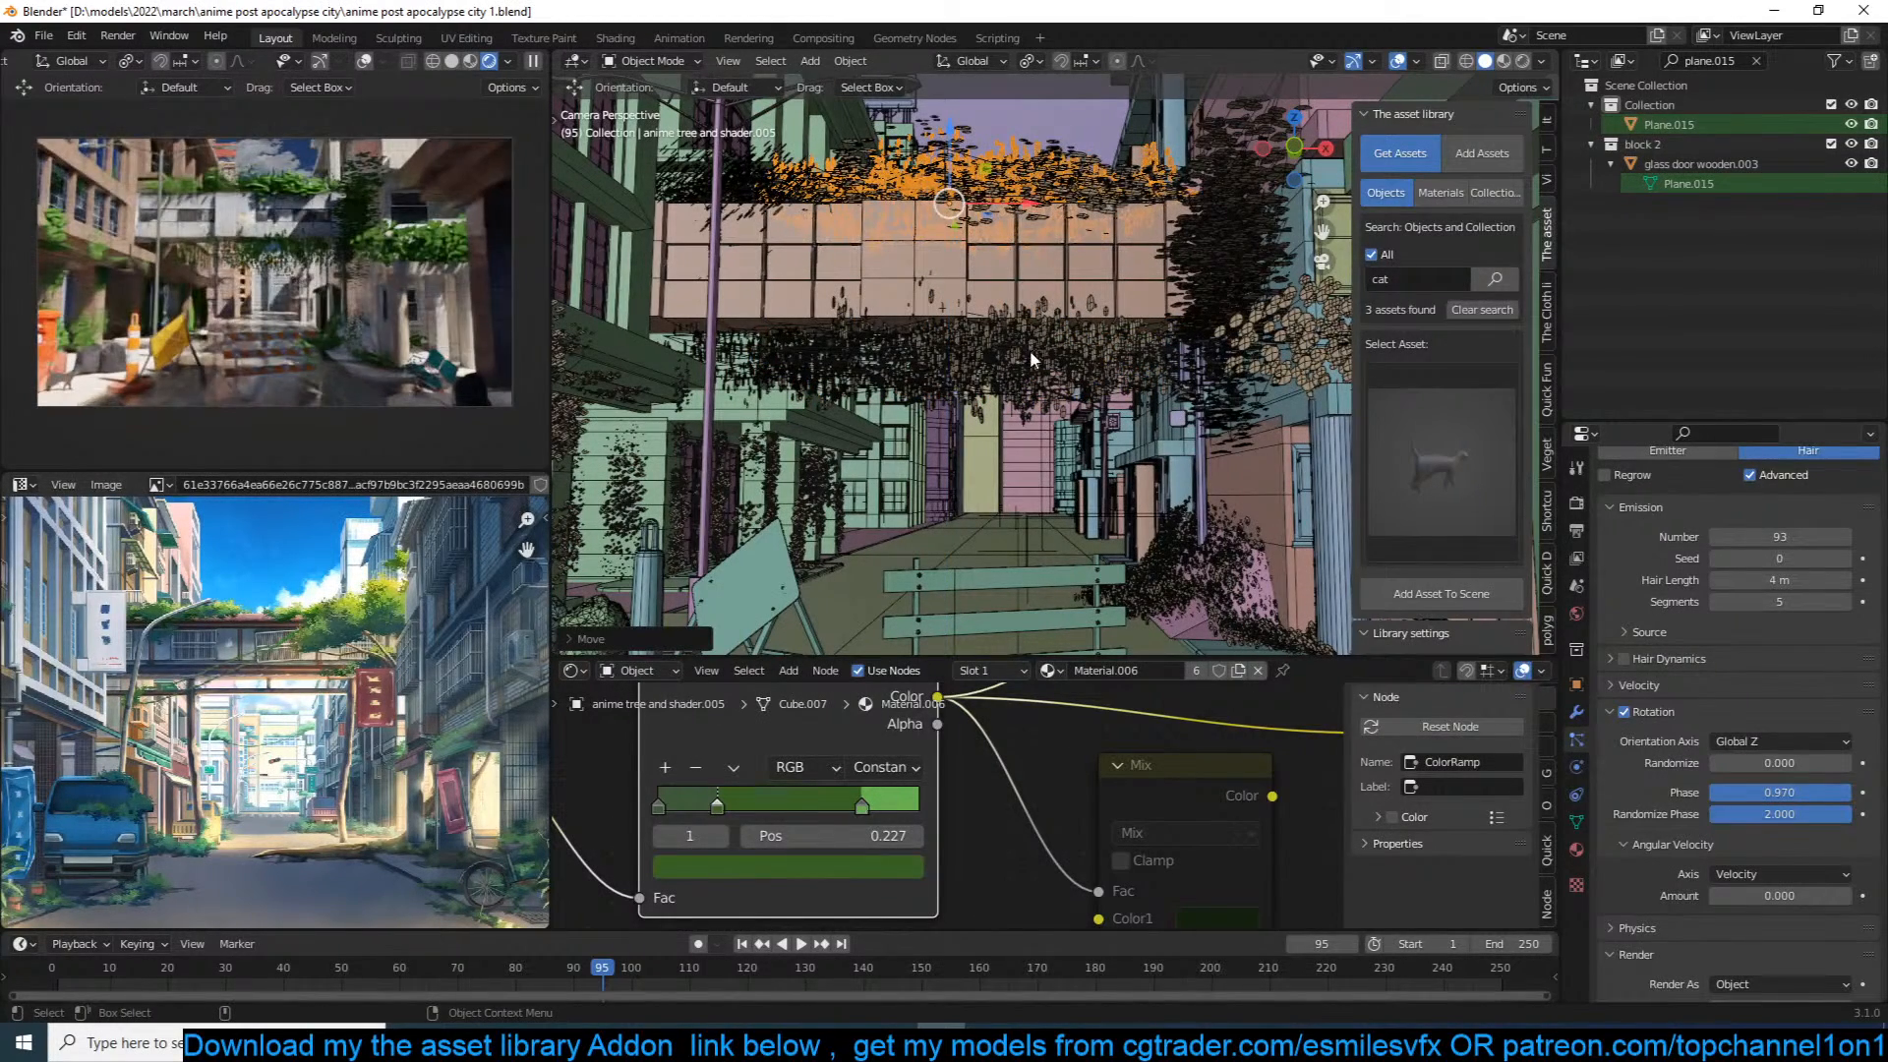
{"action": "scroll", "coordinate": [1100, 529], "scroll_direction": "down", "scroll_amount": 1}
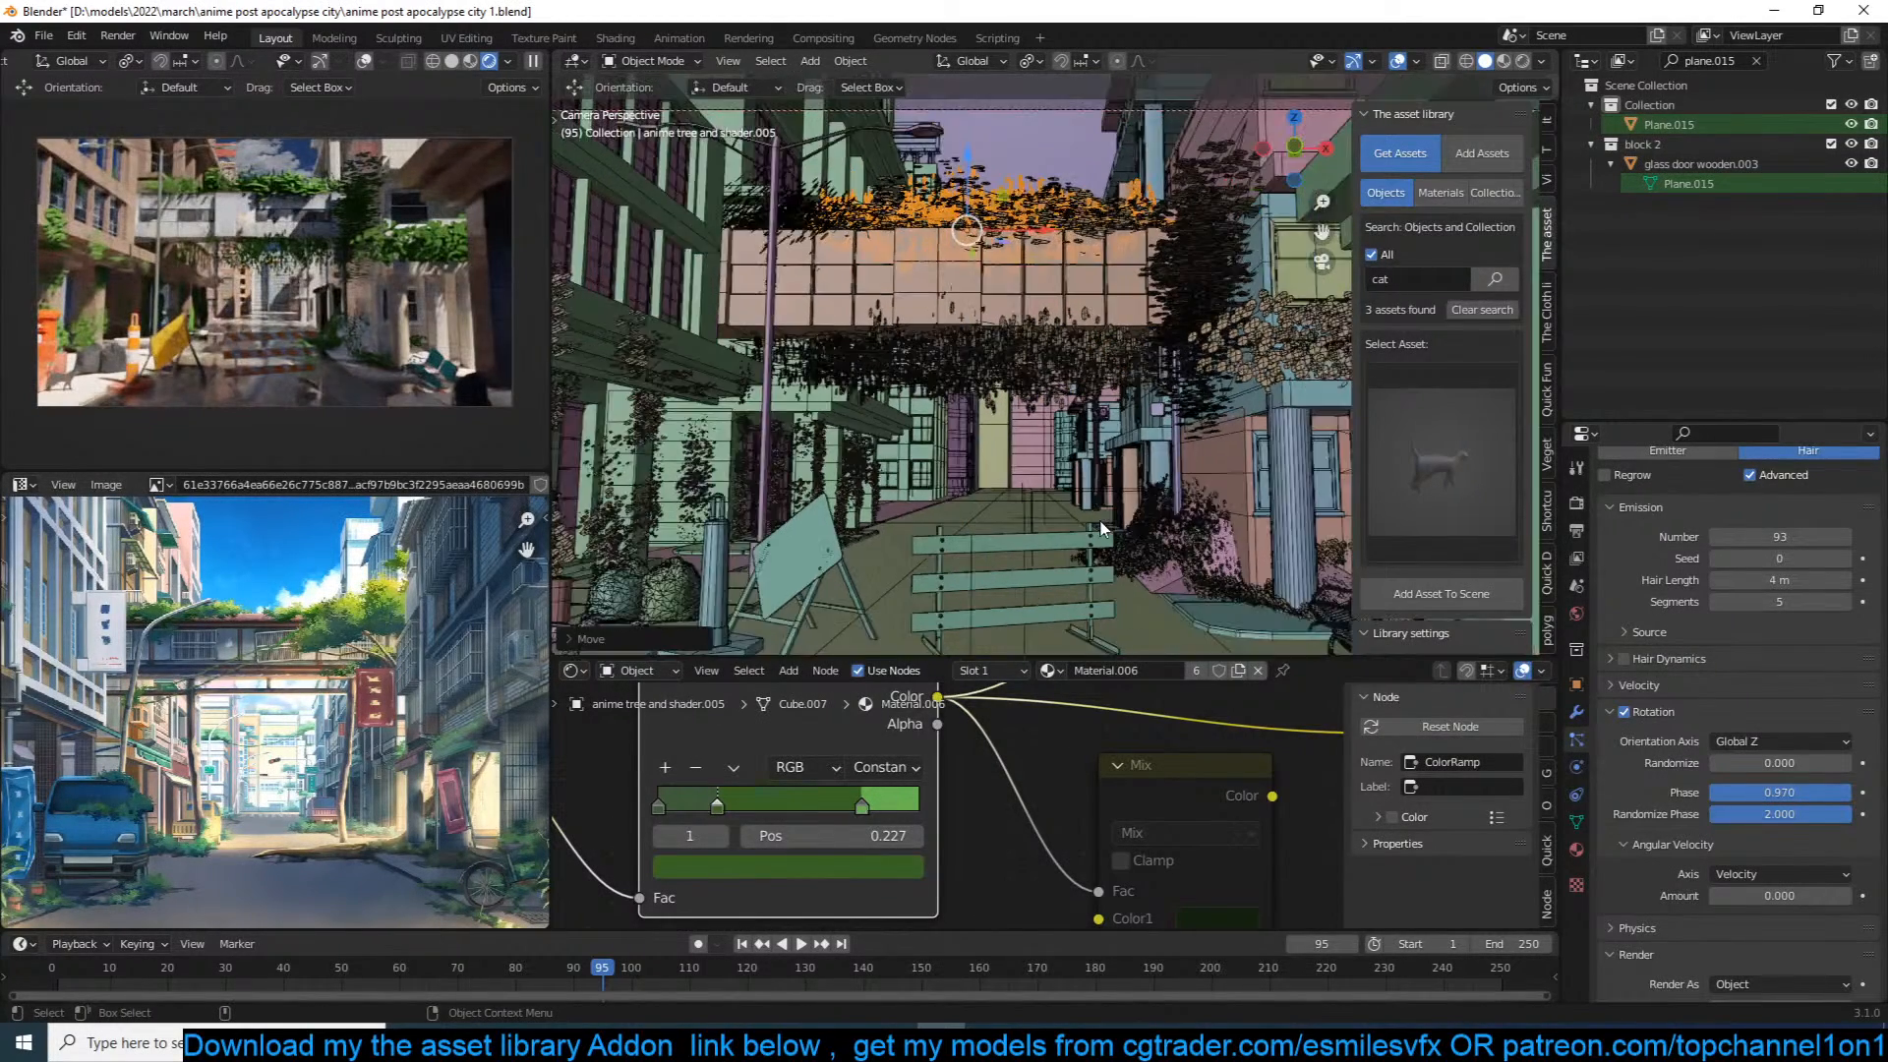
Step: Set the Hair Length of the original bridge-top foliage to 3 m and save the file
{"action": "left_click", "coordinate": [1129, 216]}
{"action": "left_click_drag", "start_coordinate": [1791, 611], "coordinate": [1759, 612]}
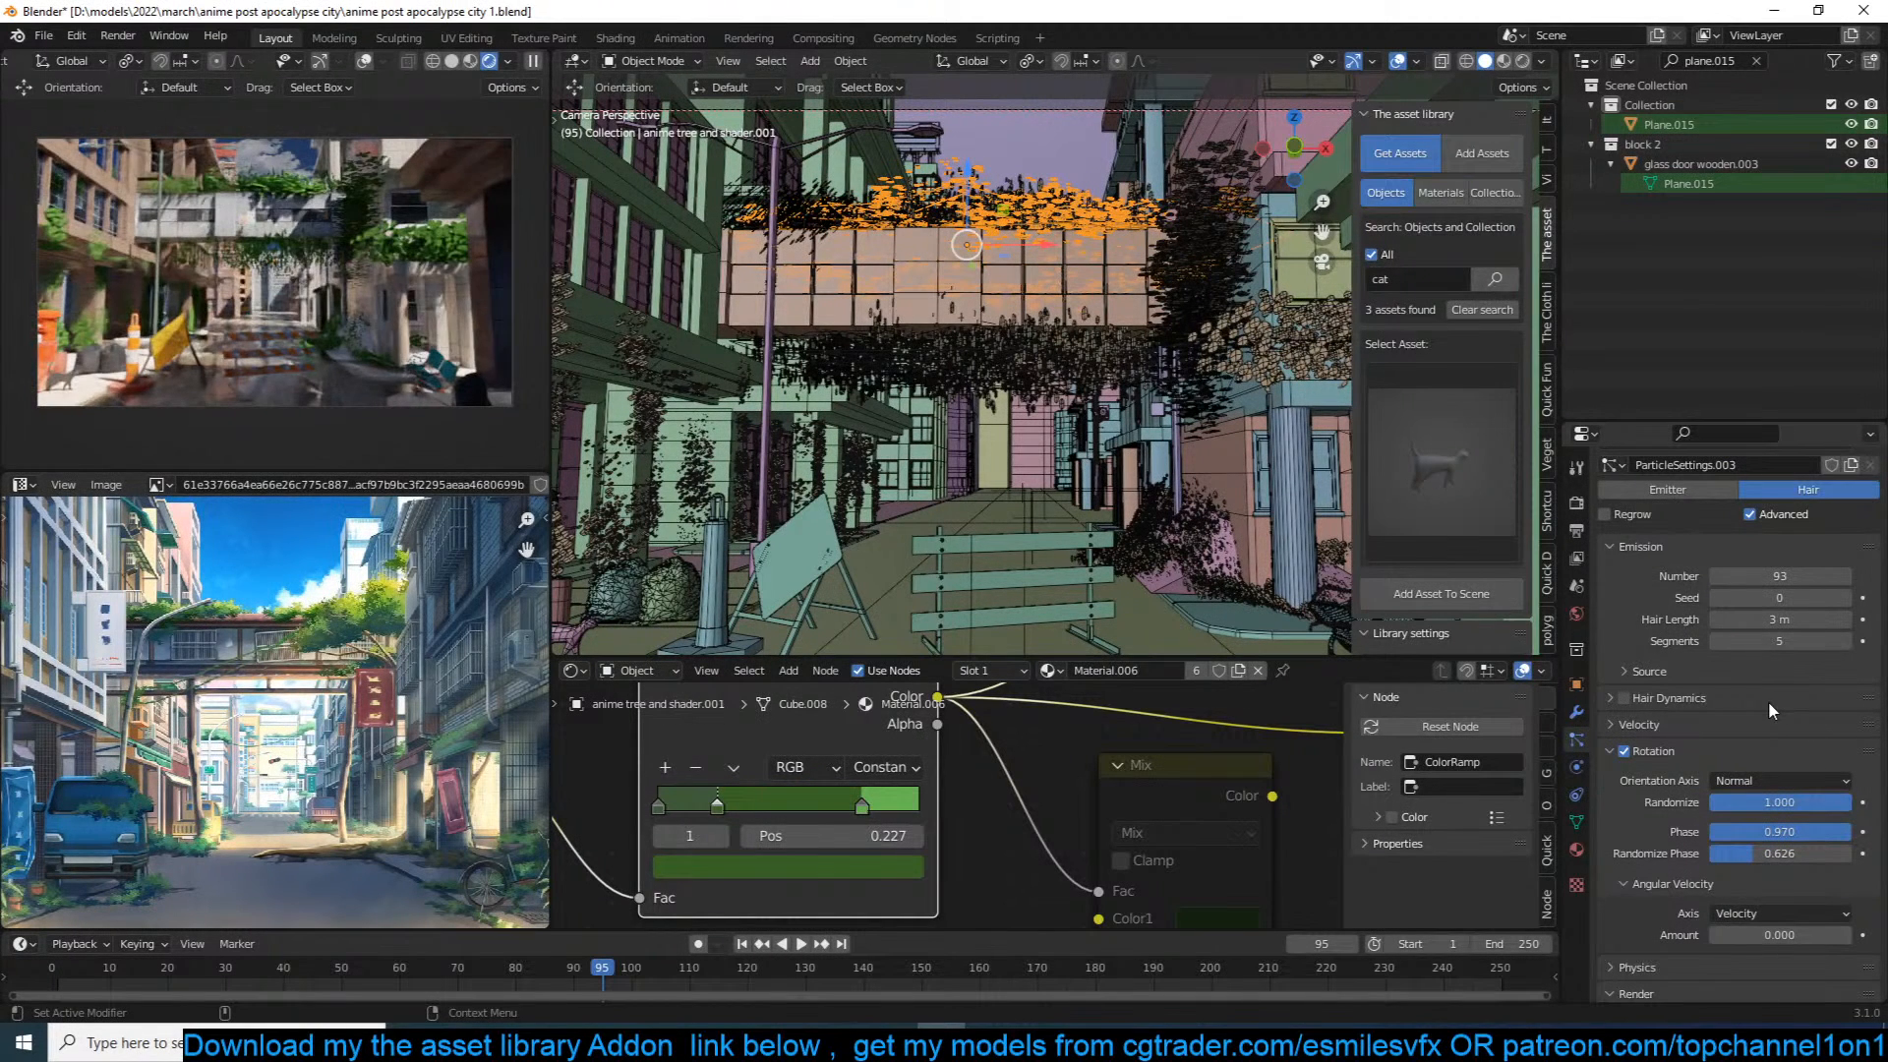
{"action": "key", "text": "ctrl+s"}
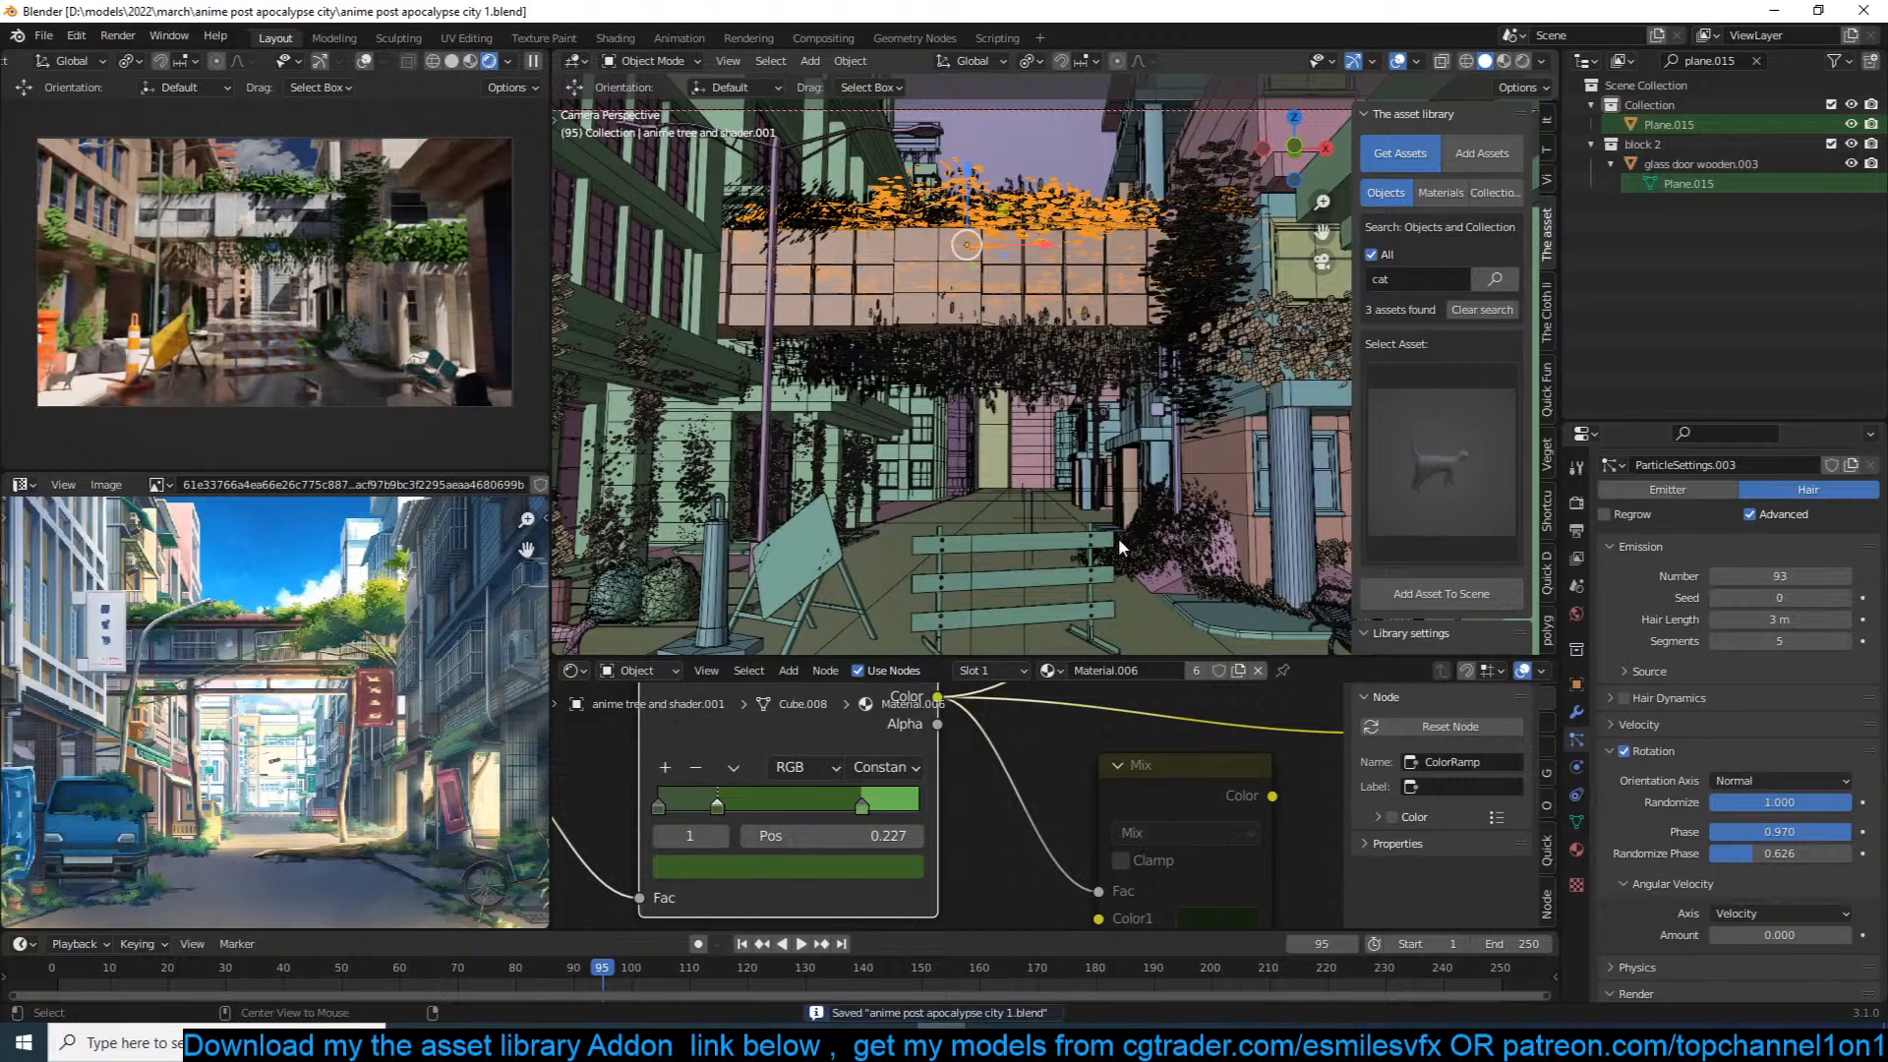
Step: Select the leaf object Plane.015 and connect its leftmost Diffuse BSDF directly to the Material Output
{"action": "left_click", "coordinate": [1148, 523]}
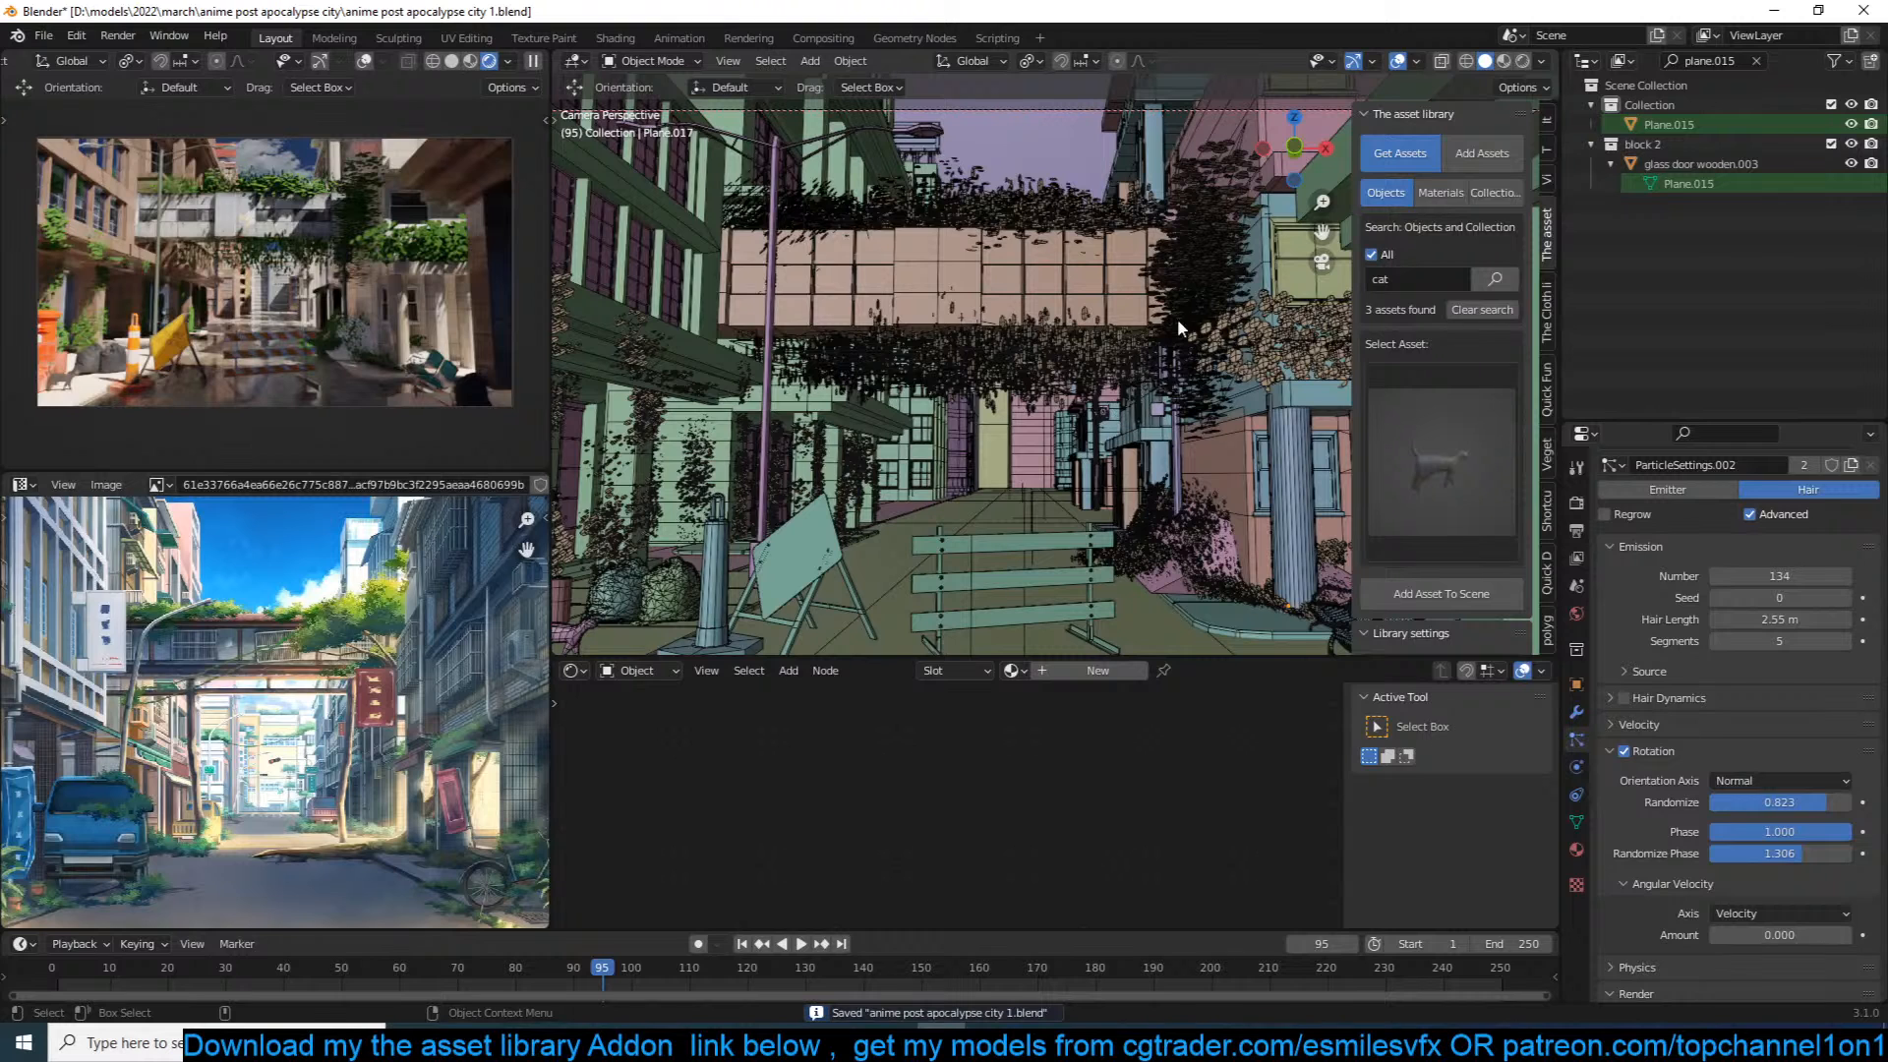
{"action": "left_click", "coordinate": [1091, 228]}
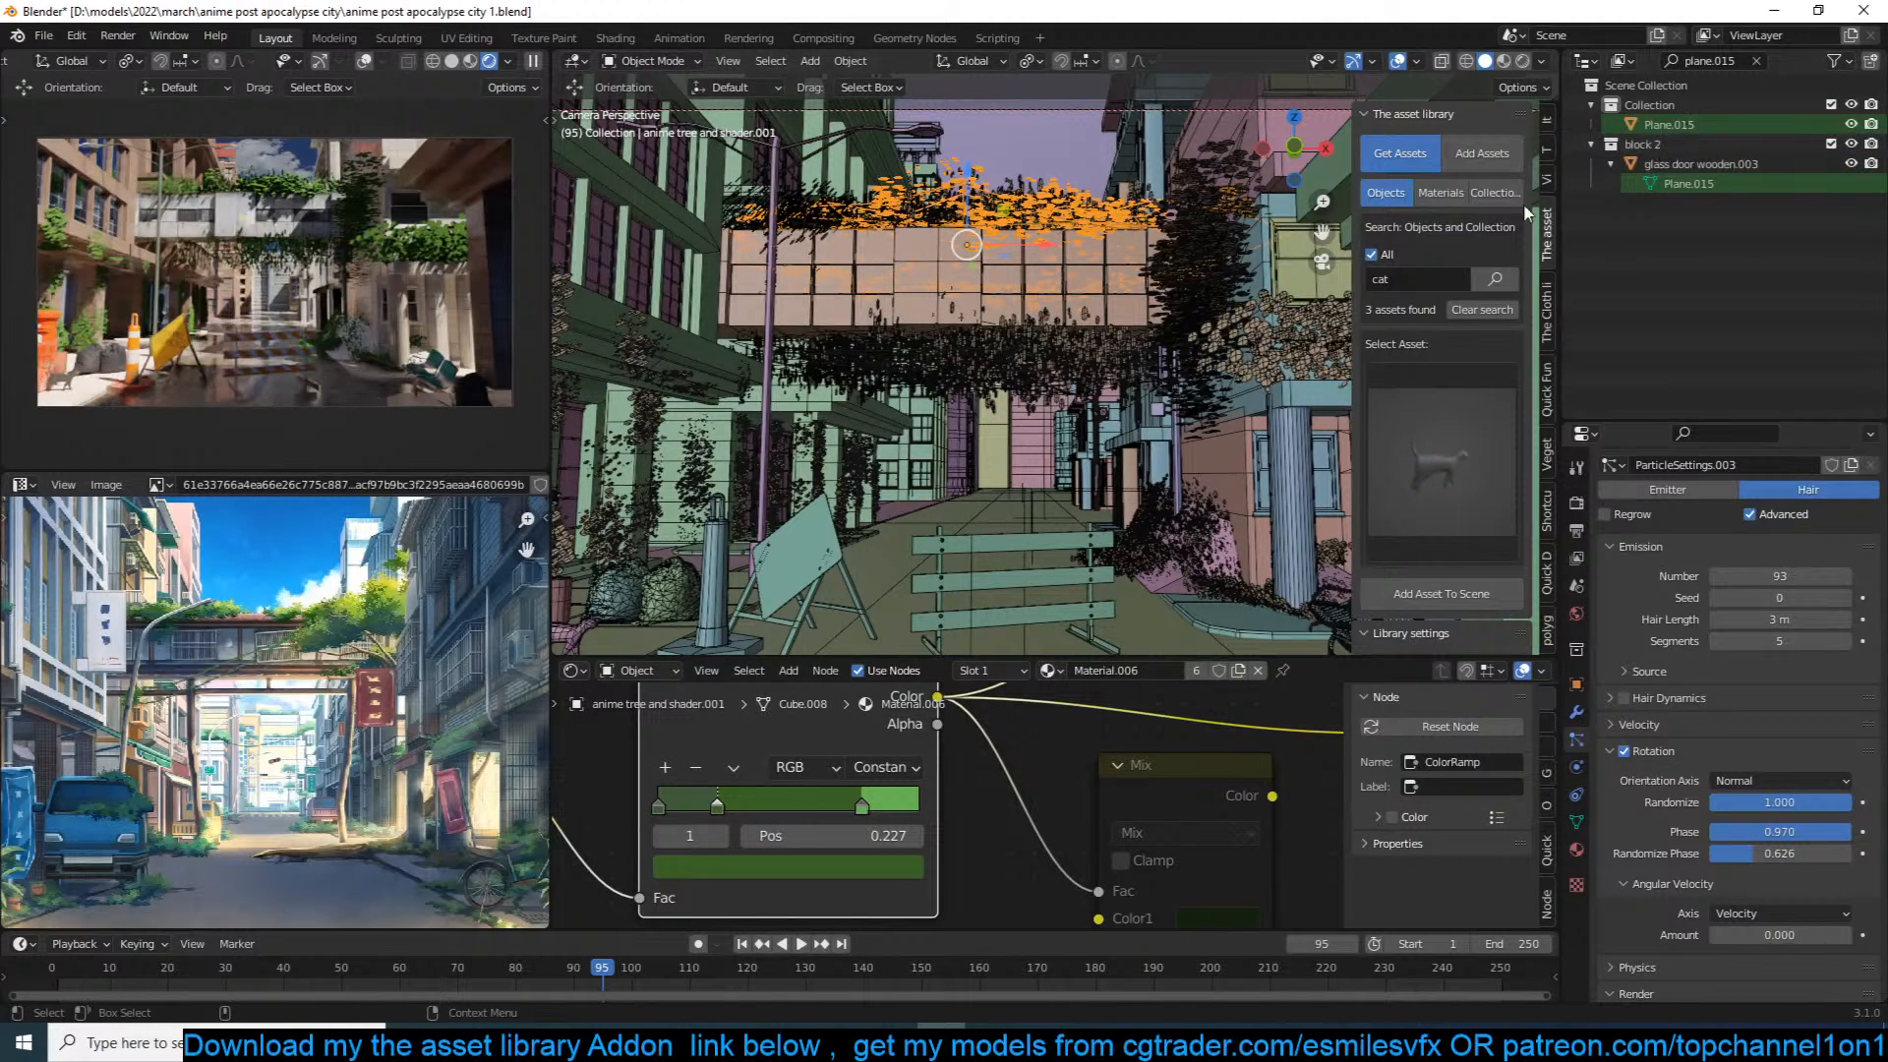
{"action": "left_click", "coordinate": [1669, 124]}
{"action": "key", "text": "Home"}
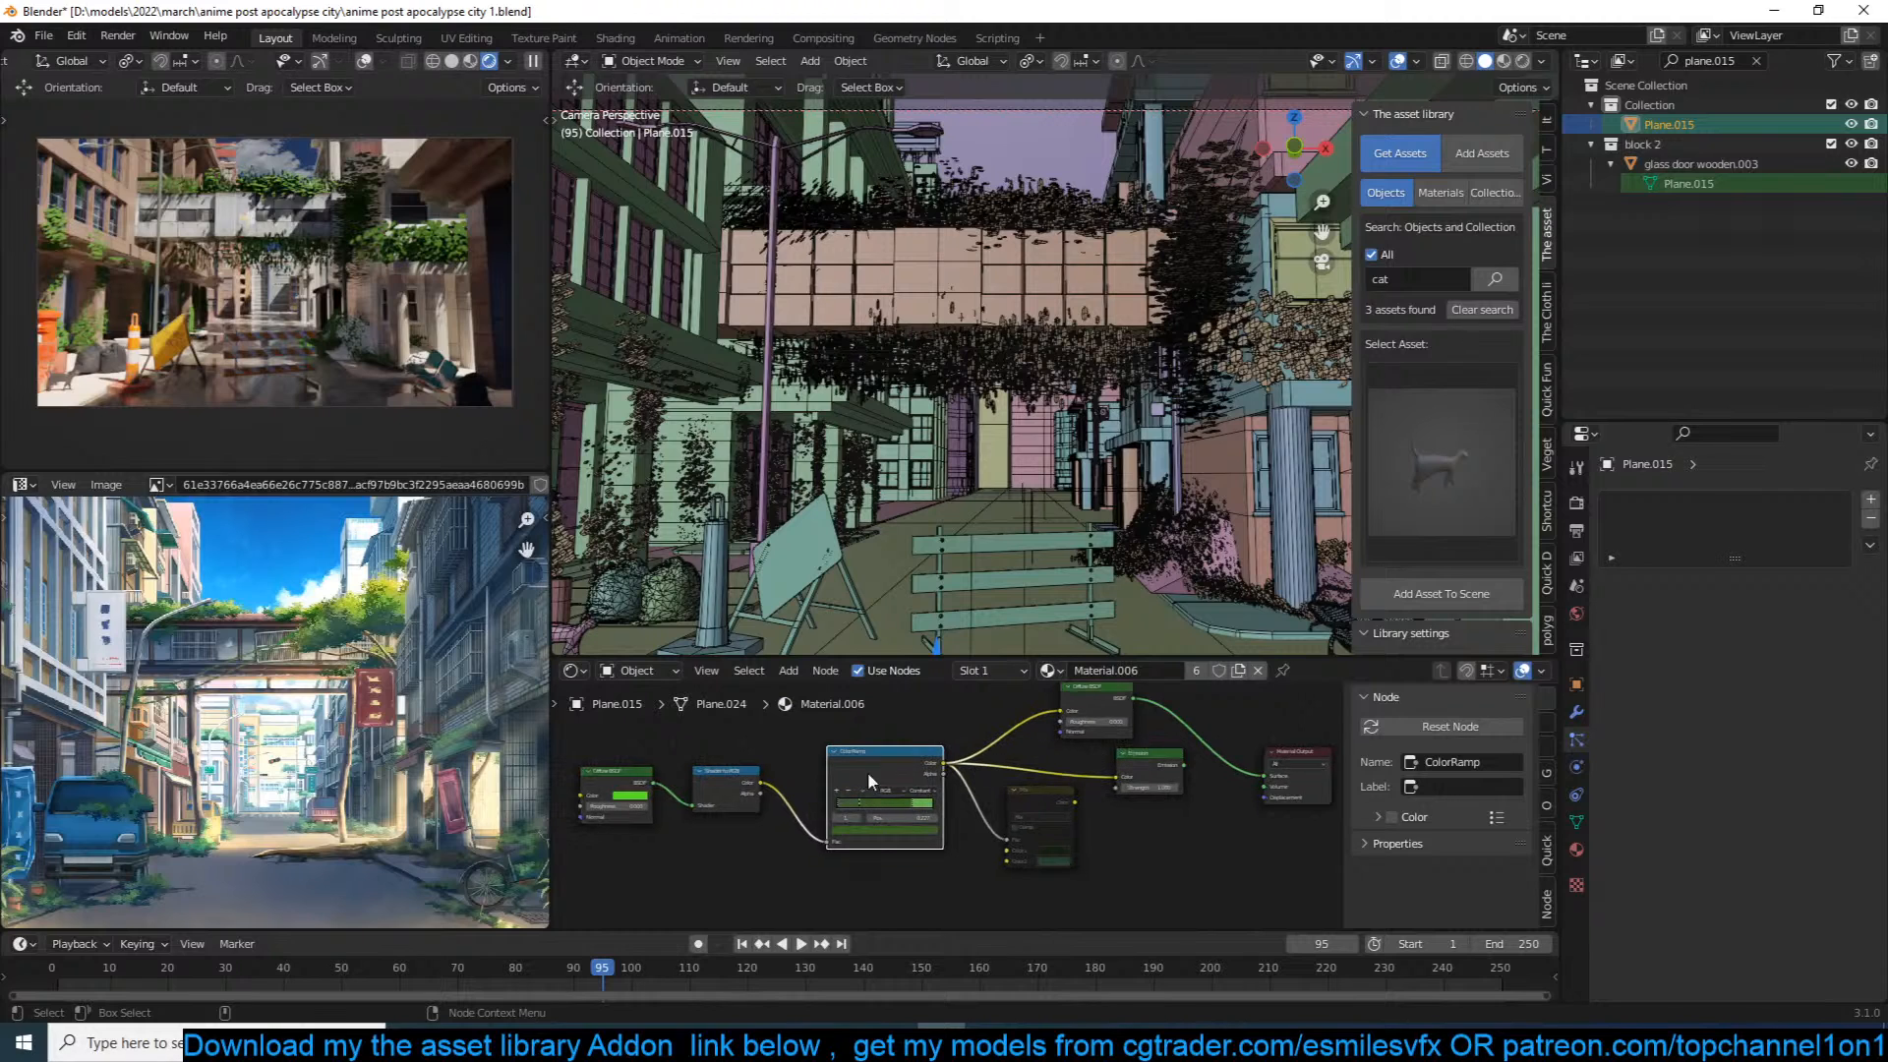
{"action": "left_click_drag", "start_coordinate": [648, 783], "coordinate": [1266, 778]}
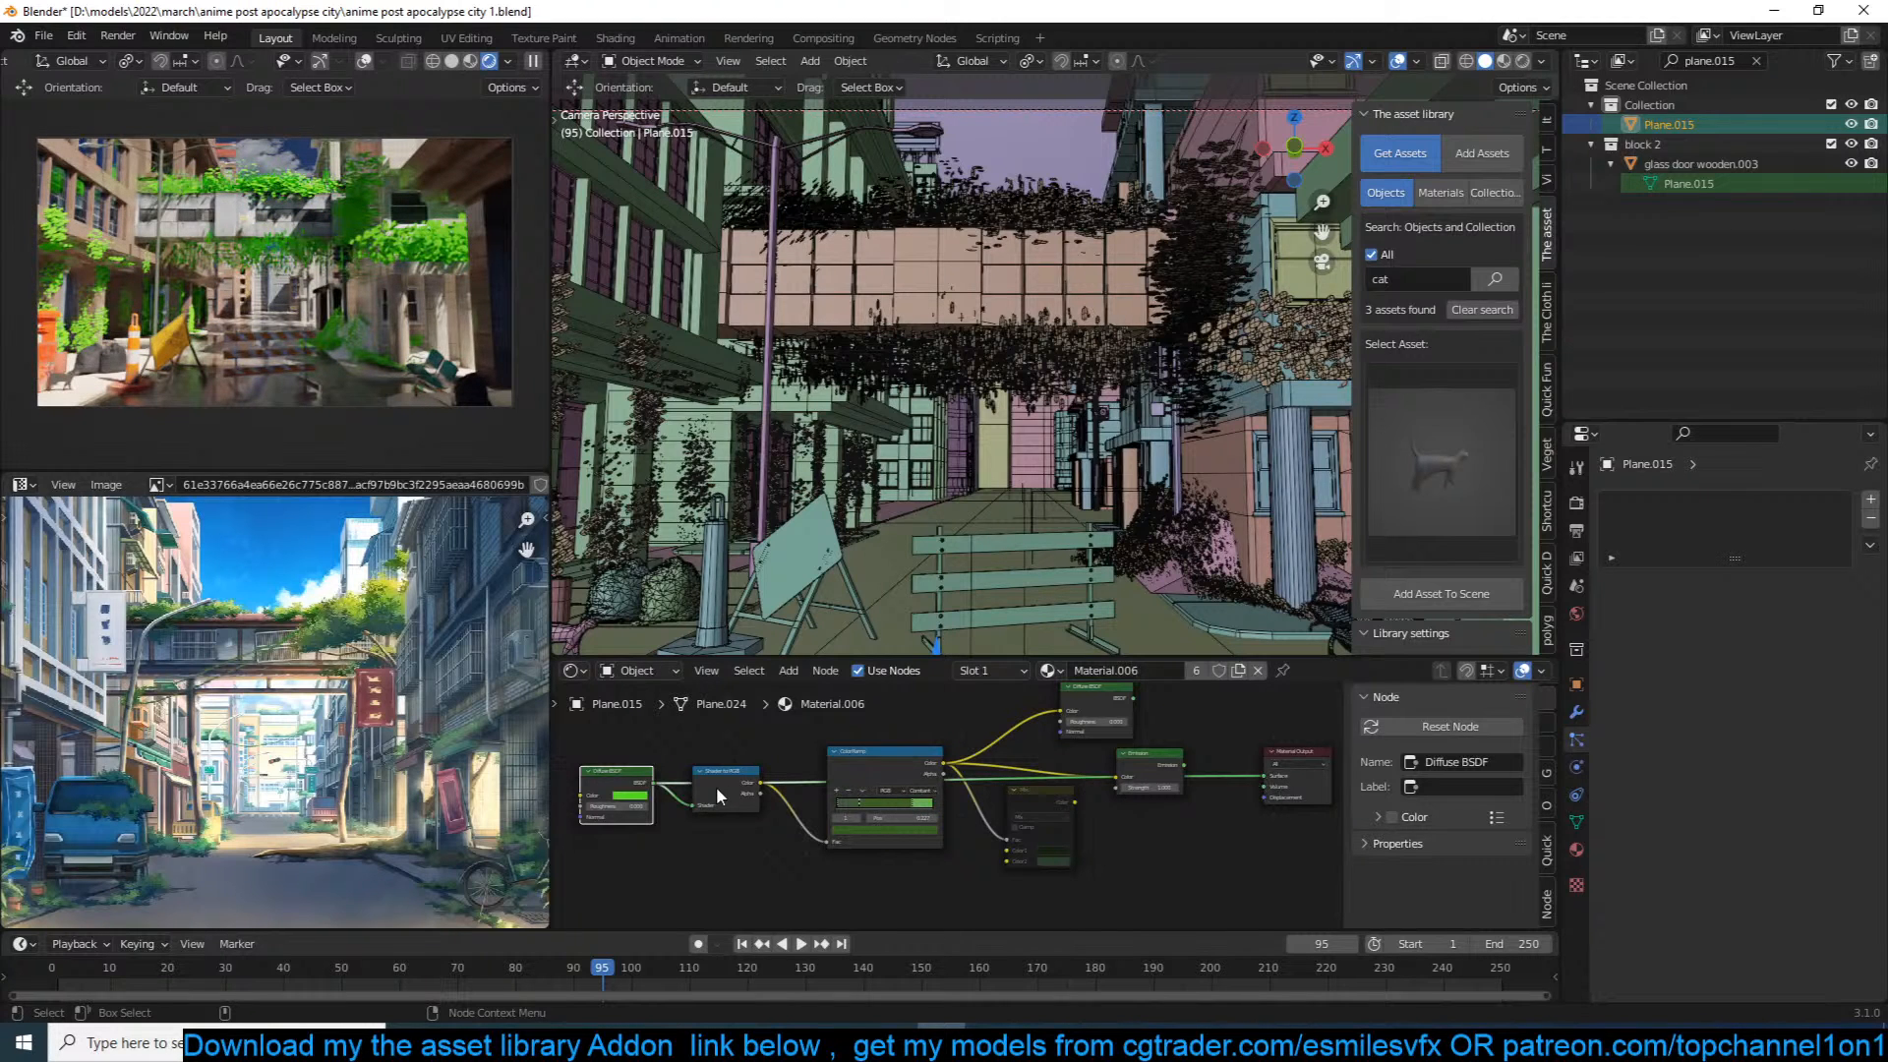
Step: Set the connected Diffuse BSDF color to a dark olive green with H 0.263, S 0.947 and V 0.051
{"action": "middle_click_drag", "start_coordinate": [719, 785], "coordinate": [927, 784]}
{"action": "scroll", "coordinate": [926, 784], "scroll_direction": "up", "scroll_amount": 5}
{"action": "middle_click_drag", "start_coordinate": [771, 796], "coordinate": [806, 812]}
{"action": "scroll", "coordinate": [807, 813], "scroll_direction": "up", "scroll_amount": 3}
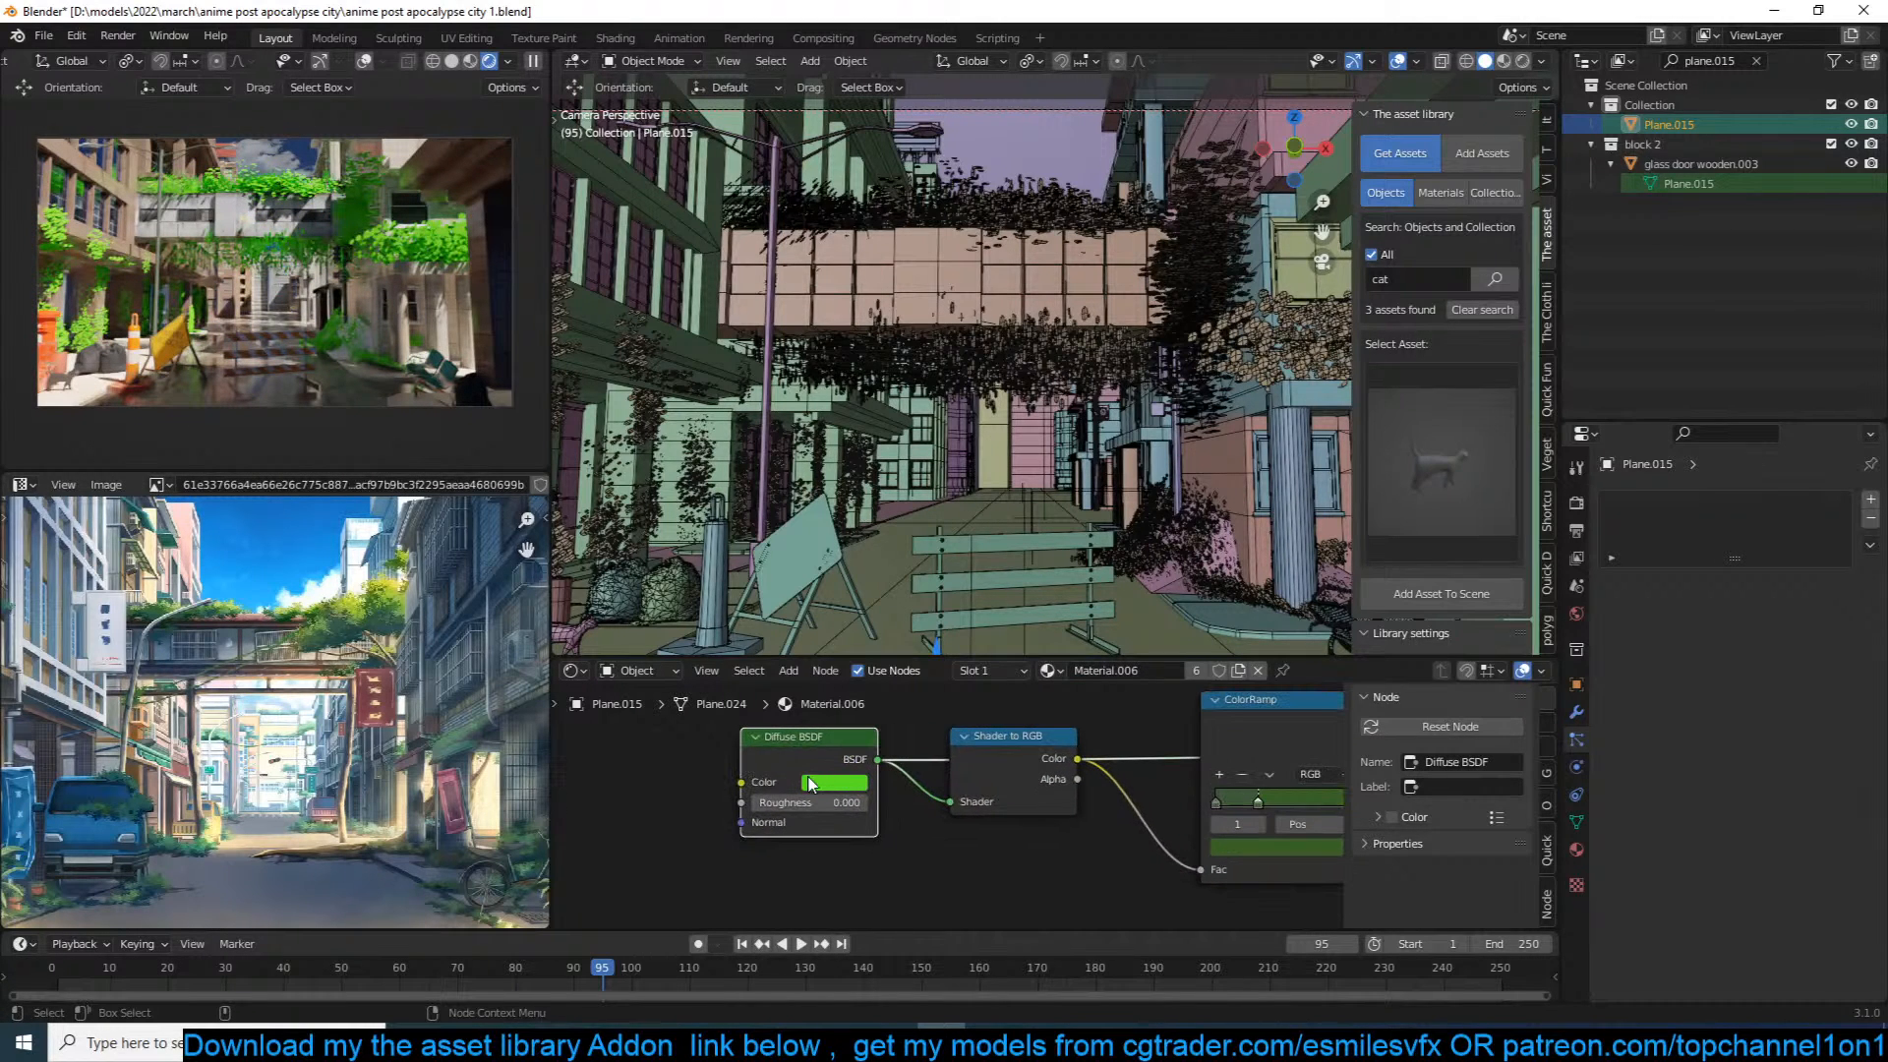
{"action": "left_click", "coordinate": [841, 781]}
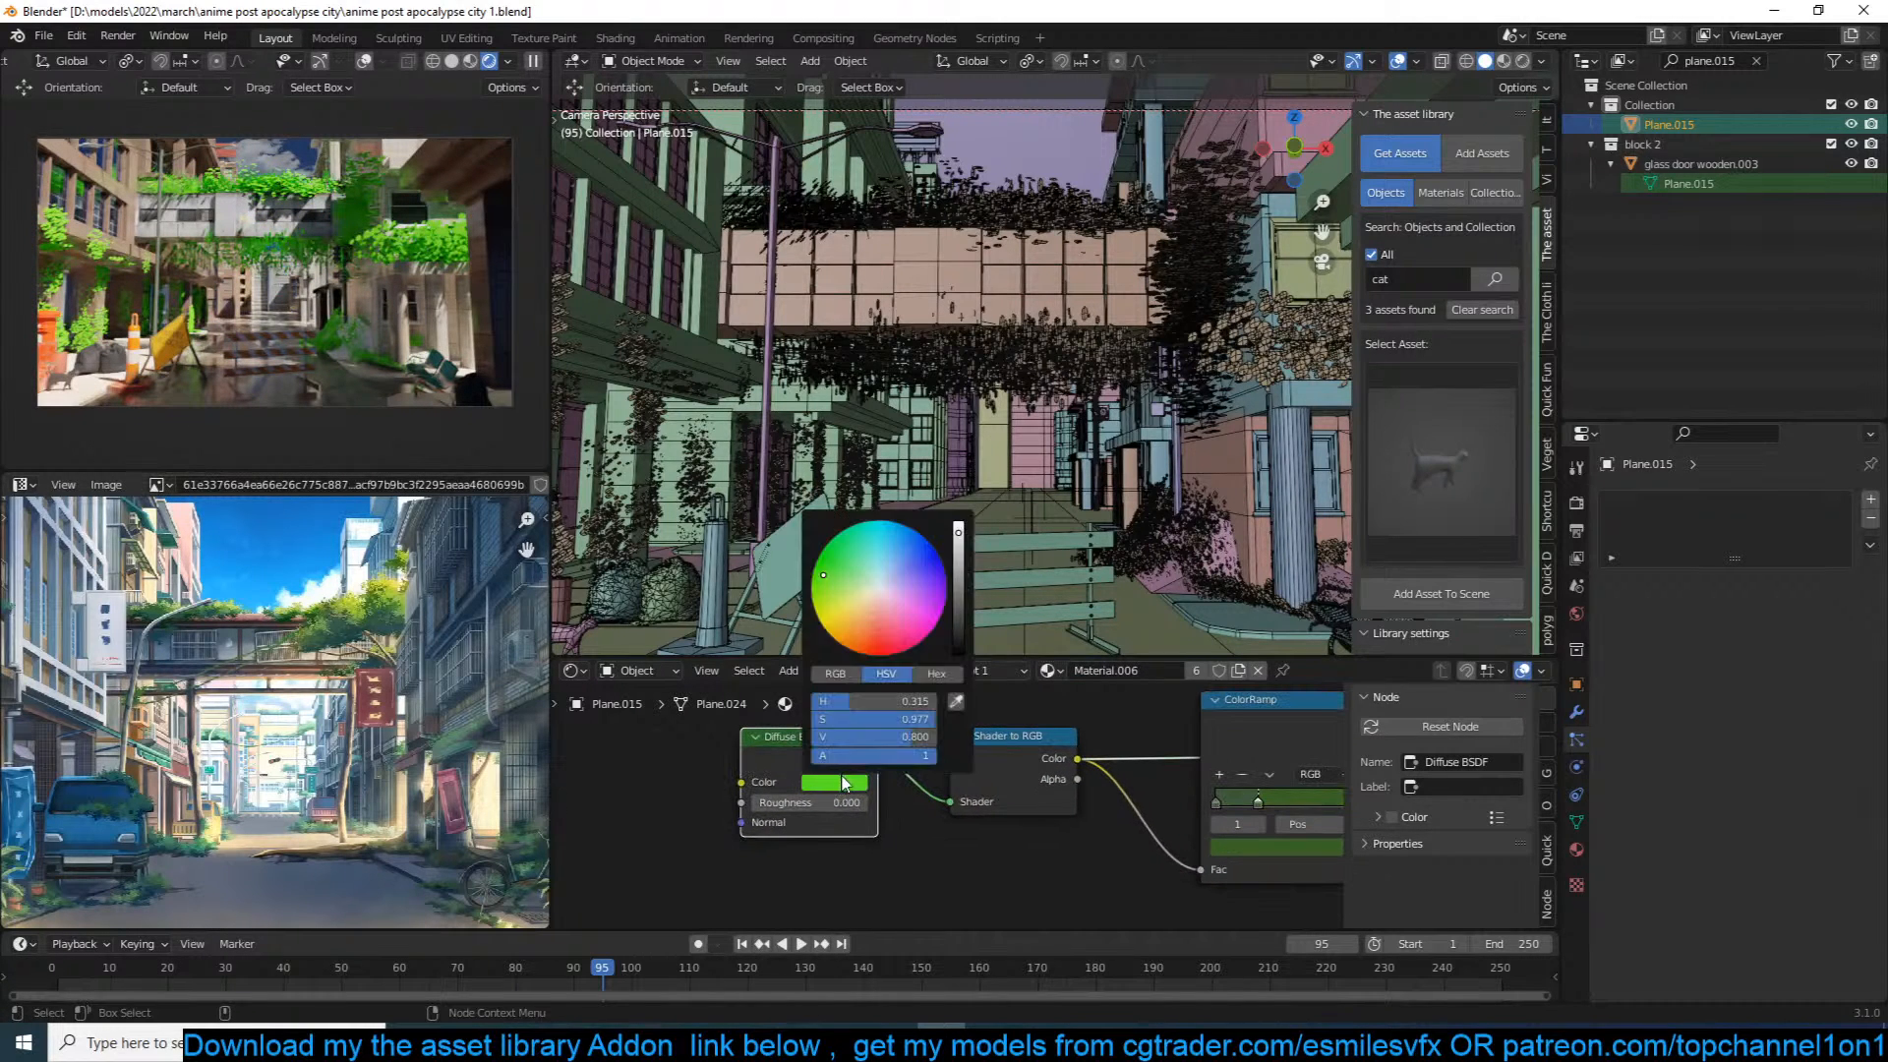
{"action": "left_click", "coordinate": [852, 614]}
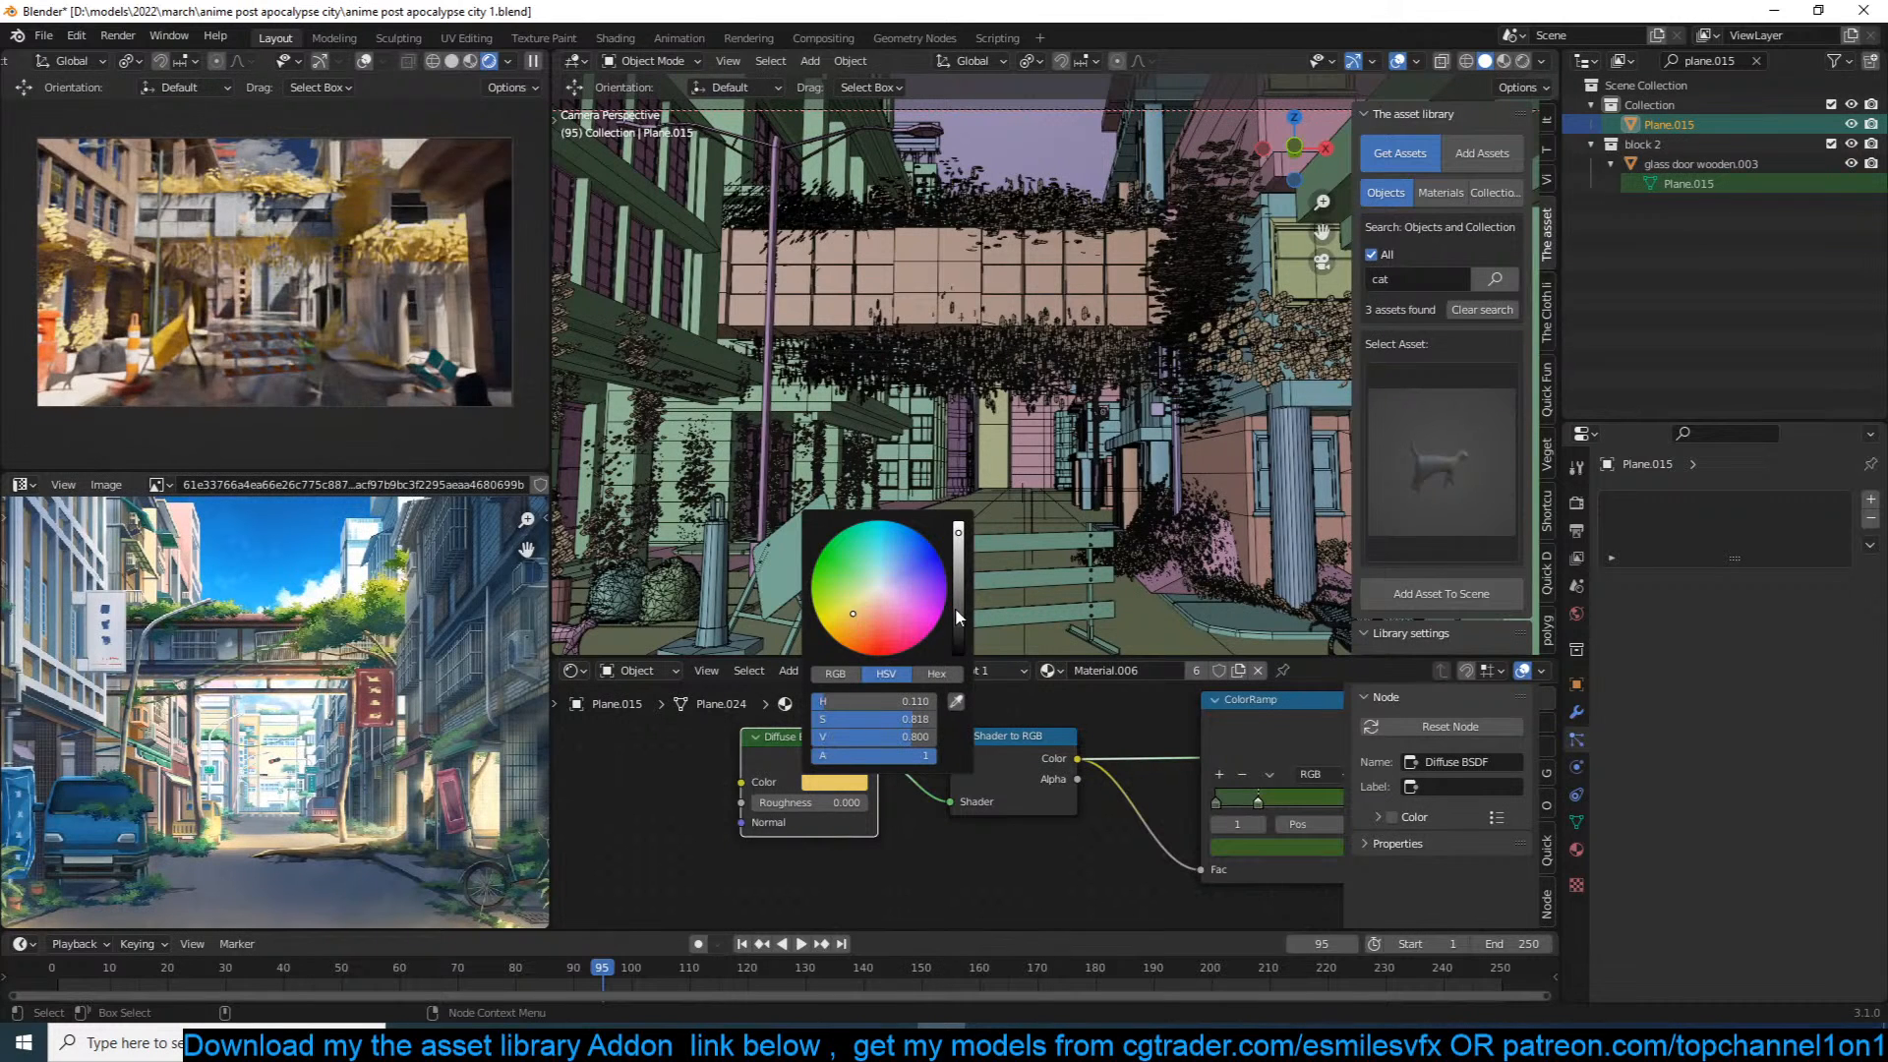
{"action": "left_click_drag", "start_coordinate": [958, 613], "coordinate": [959, 621]}
{"action": "left_click", "coordinate": [857, 584]}
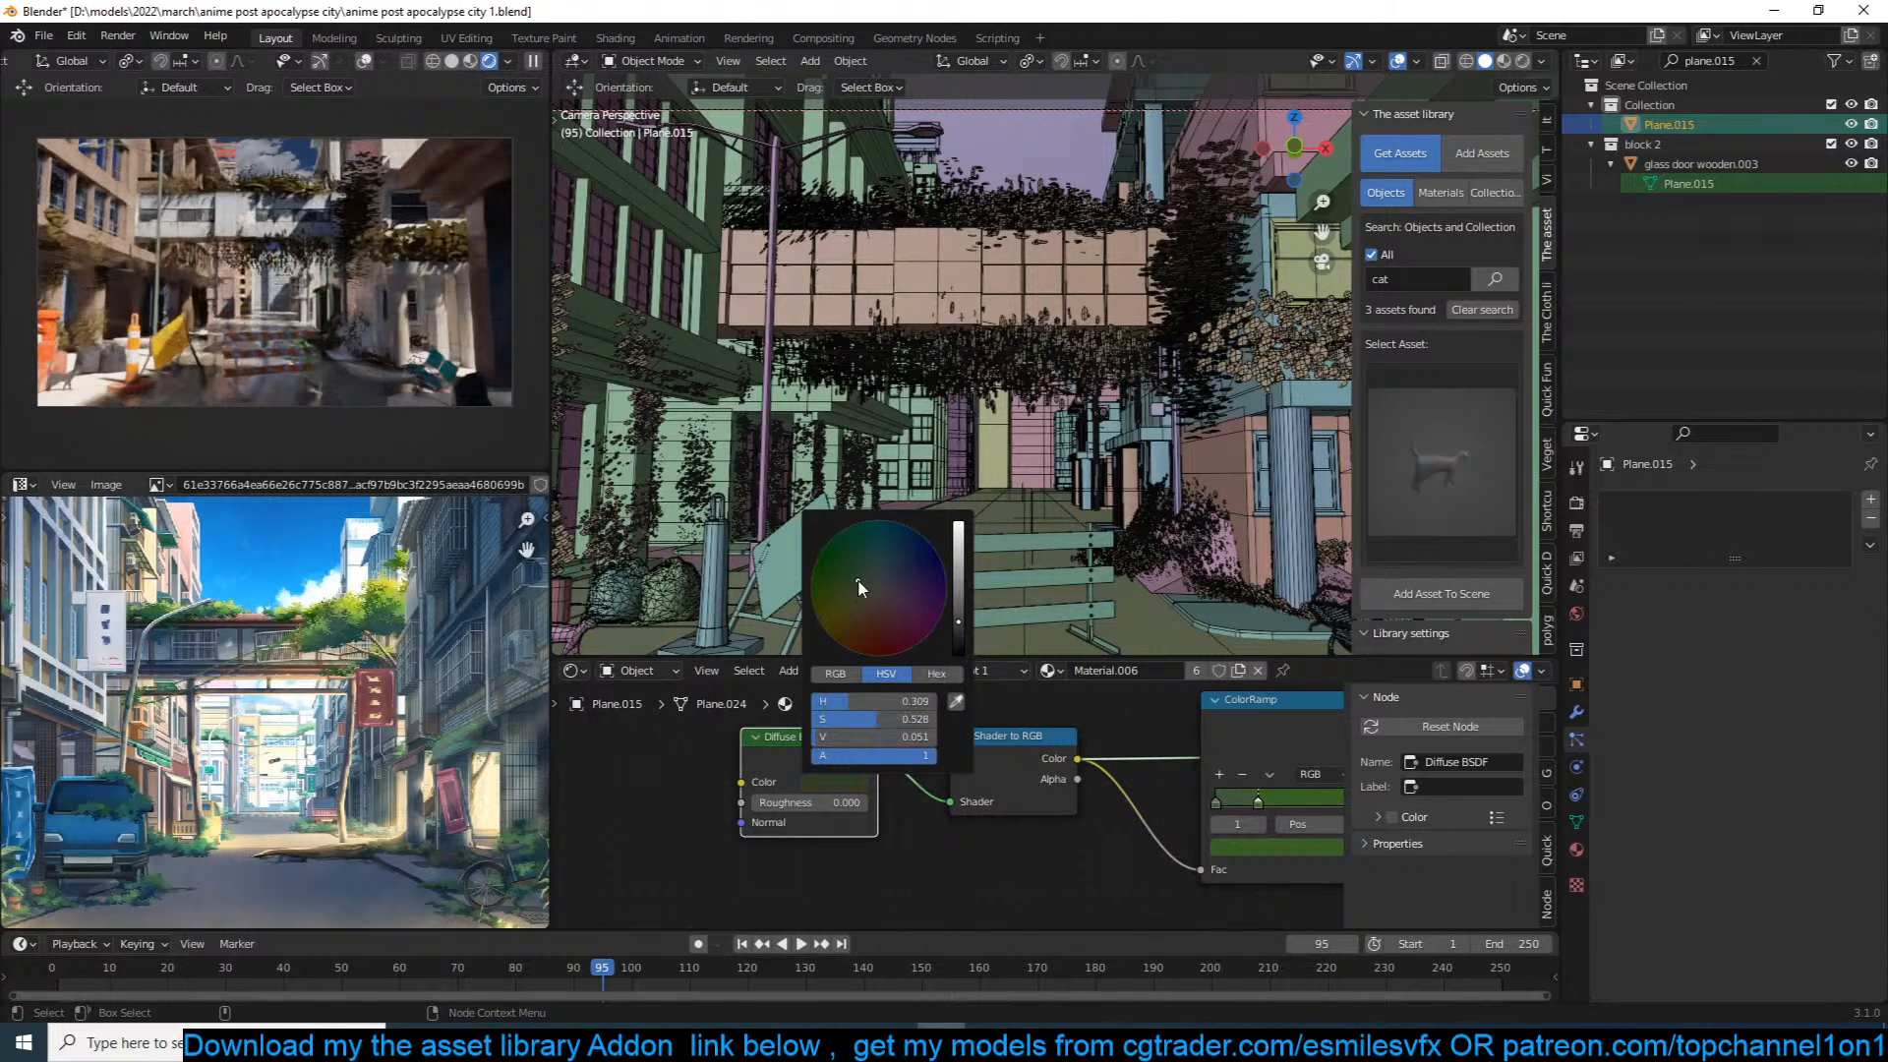
{"action": "left_click", "coordinate": [867, 553]}
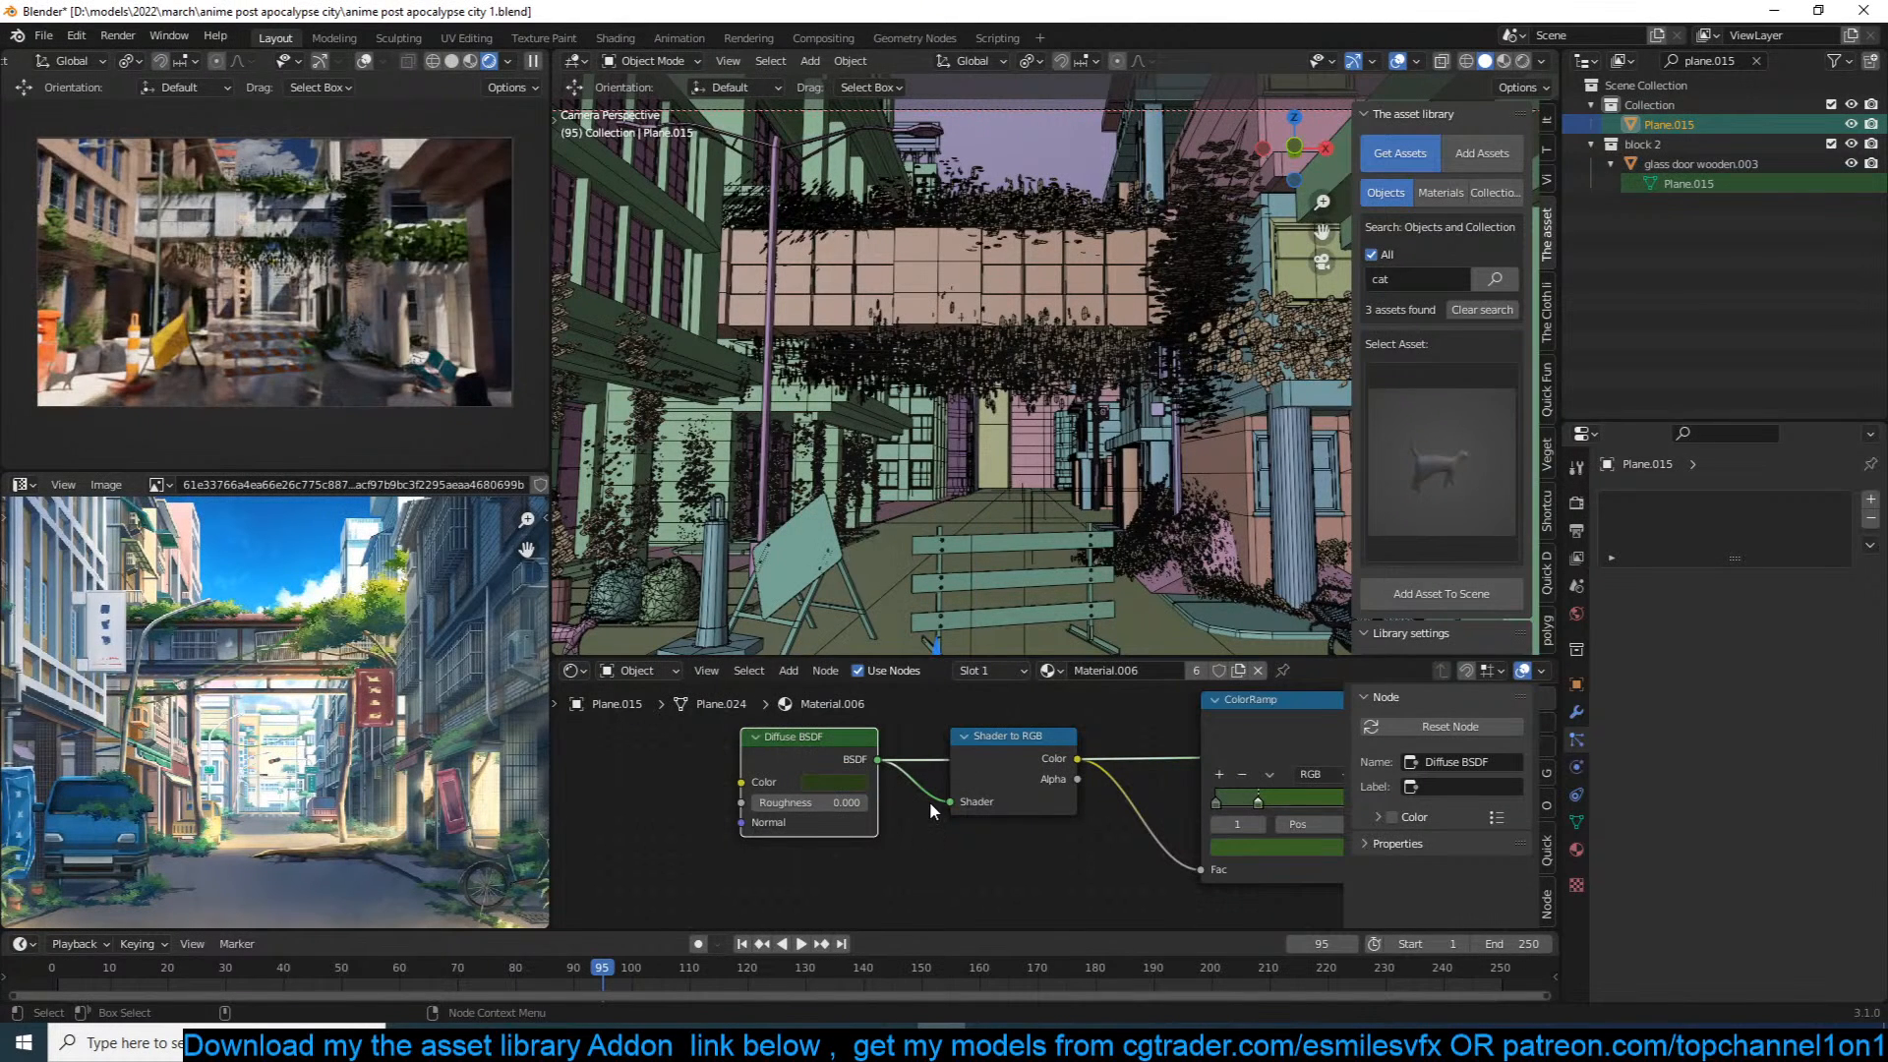
{"action": "left_click", "coordinate": [822, 782]}
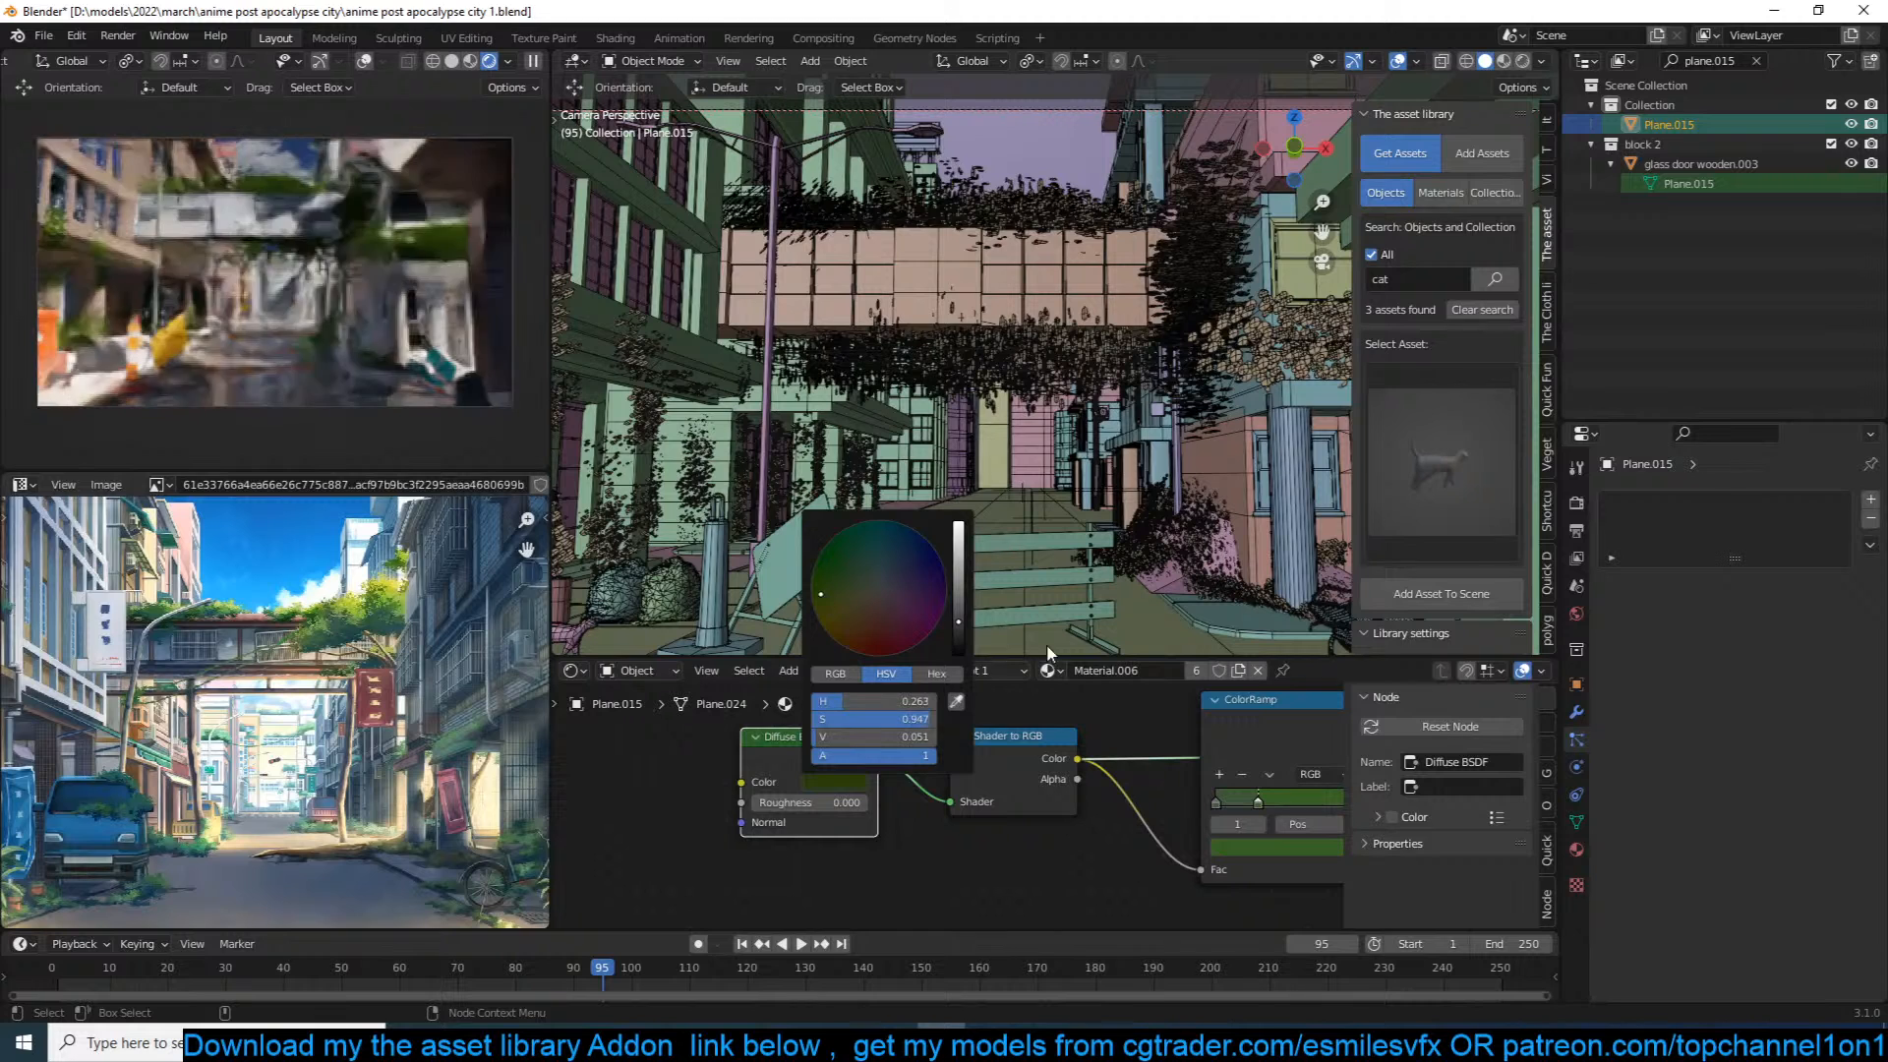
{"action": "scroll", "coordinate": [987, 834], "scroll_direction": "down", "scroll_amount": 1}
Step: Remove the Shader to RGB, ColorRamp, Mix and second Diffuse BSDF nodes from the leaf material and save the file
{"action": "left_click", "coordinate": [979, 753]}
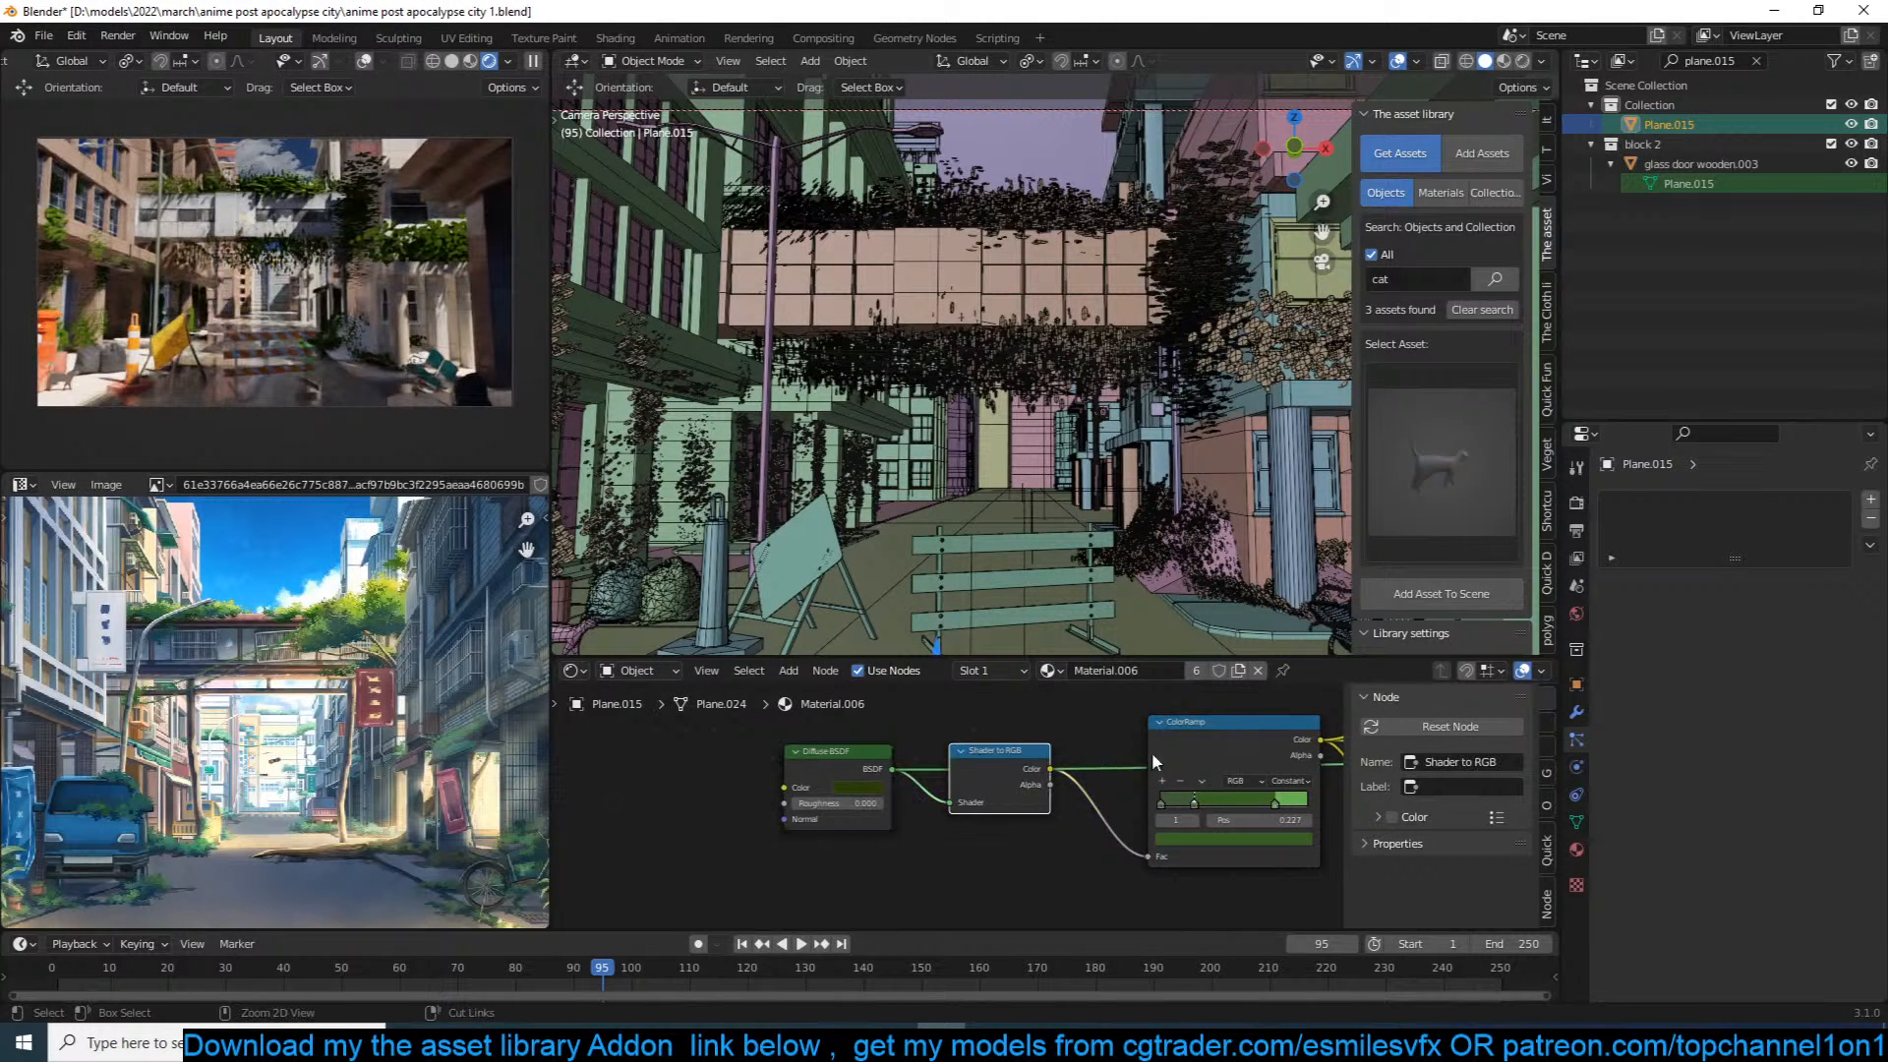
{"action": "key", "text": "x"}
{"action": "left_click", "coordinate": [1223, 742]}
{"action": "key", "text": "x"}
{"action": "middle_click_drag", "start_coordinate": [1207, 771], "coordinate": [1021, 815]}
{"action": "scroll", "coordinate": [1021, 816], "scroll_direction": "down", "scroll_amount": 5}
{"action": "left_click", "coordinate": [1154, 825]}
{"action": "key", "text": "ctrl+x"}
{"action": "left_click", "coordinate": [1240, 726]}
{"action": "key", "text": "ctrl+x"}
{"action": "key", "text": "ctrl+s"}
Step: Add a Translucent BSDF to the leaf material and combine it with the Diffuse BSDF through a Mix Shader
{"action": "left_click_drag", "start_coordinate": [723, 801], "coordinate": [924, 772]}
{"action": "scroll", "coordinate": [925, 771], "scroll_direction": "up", "scroll_amount": 1}
{"action": "key", "text": "shift+a"}
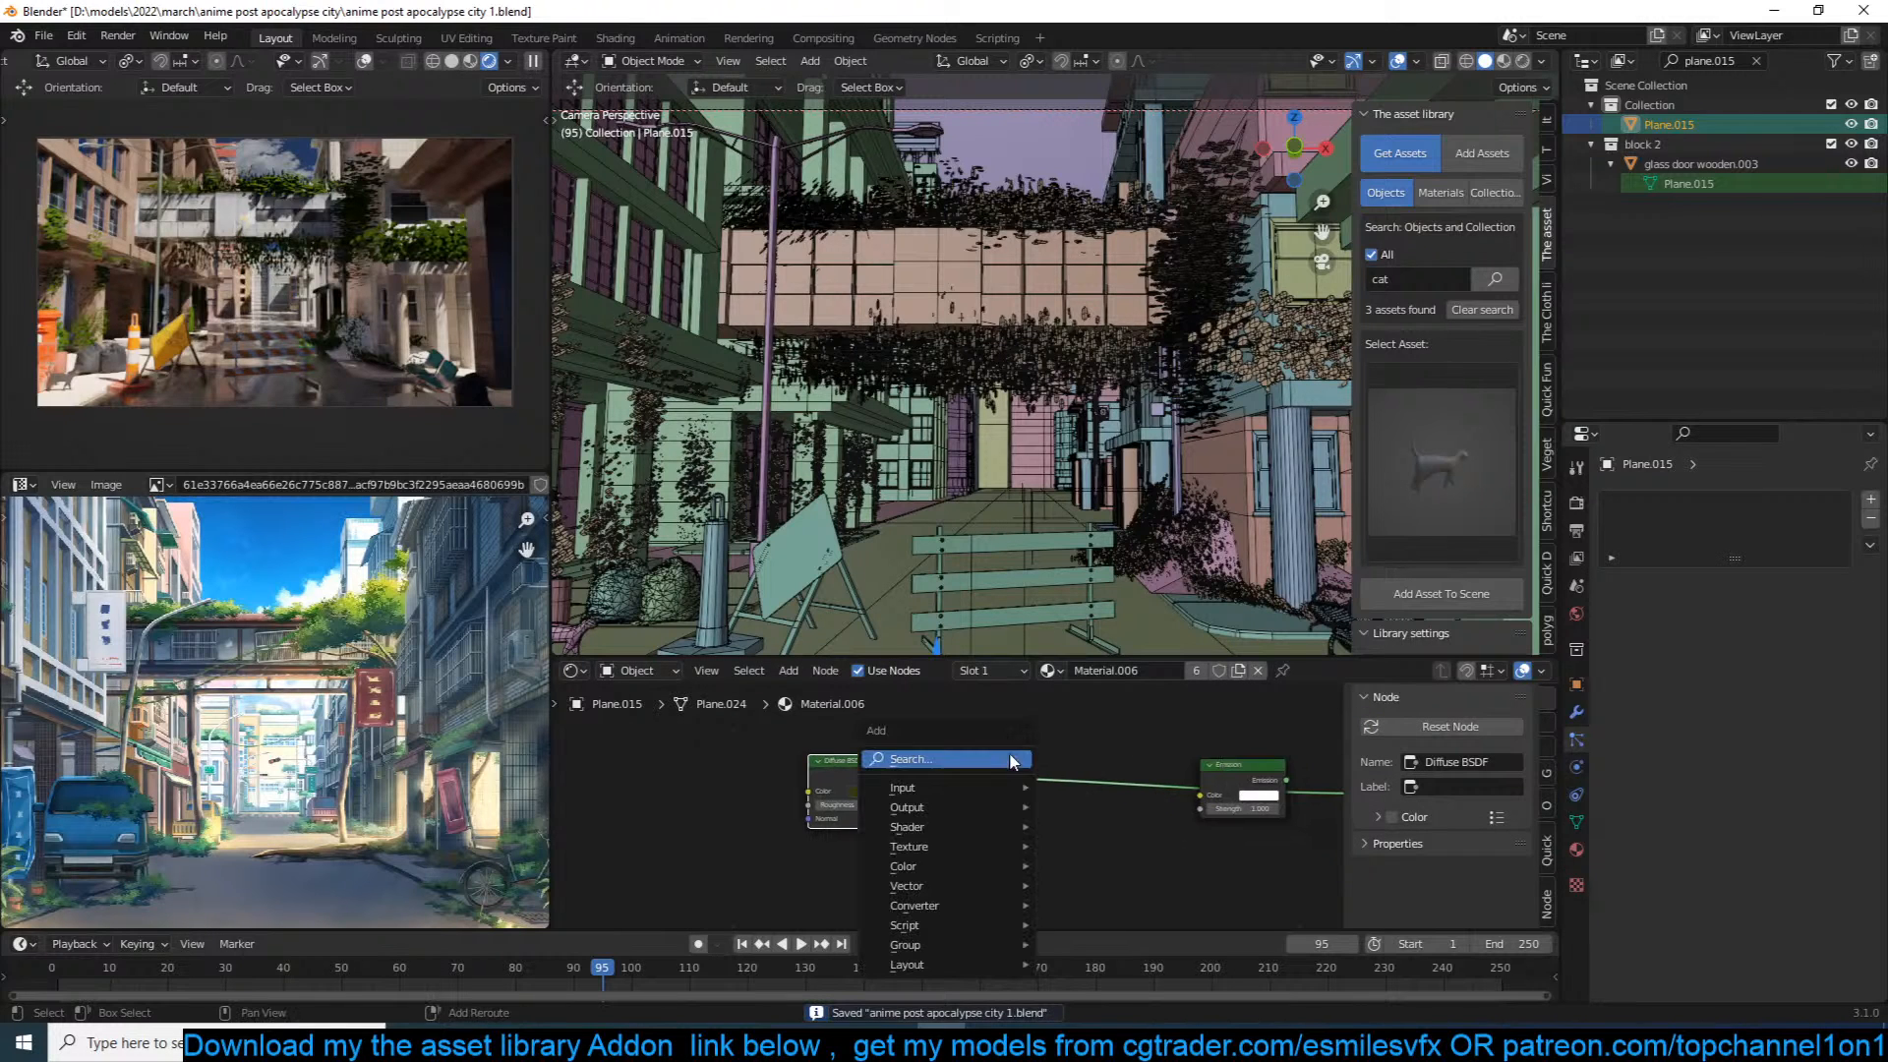
{"action": "mouse_move", "coordinate": [934, 830]}
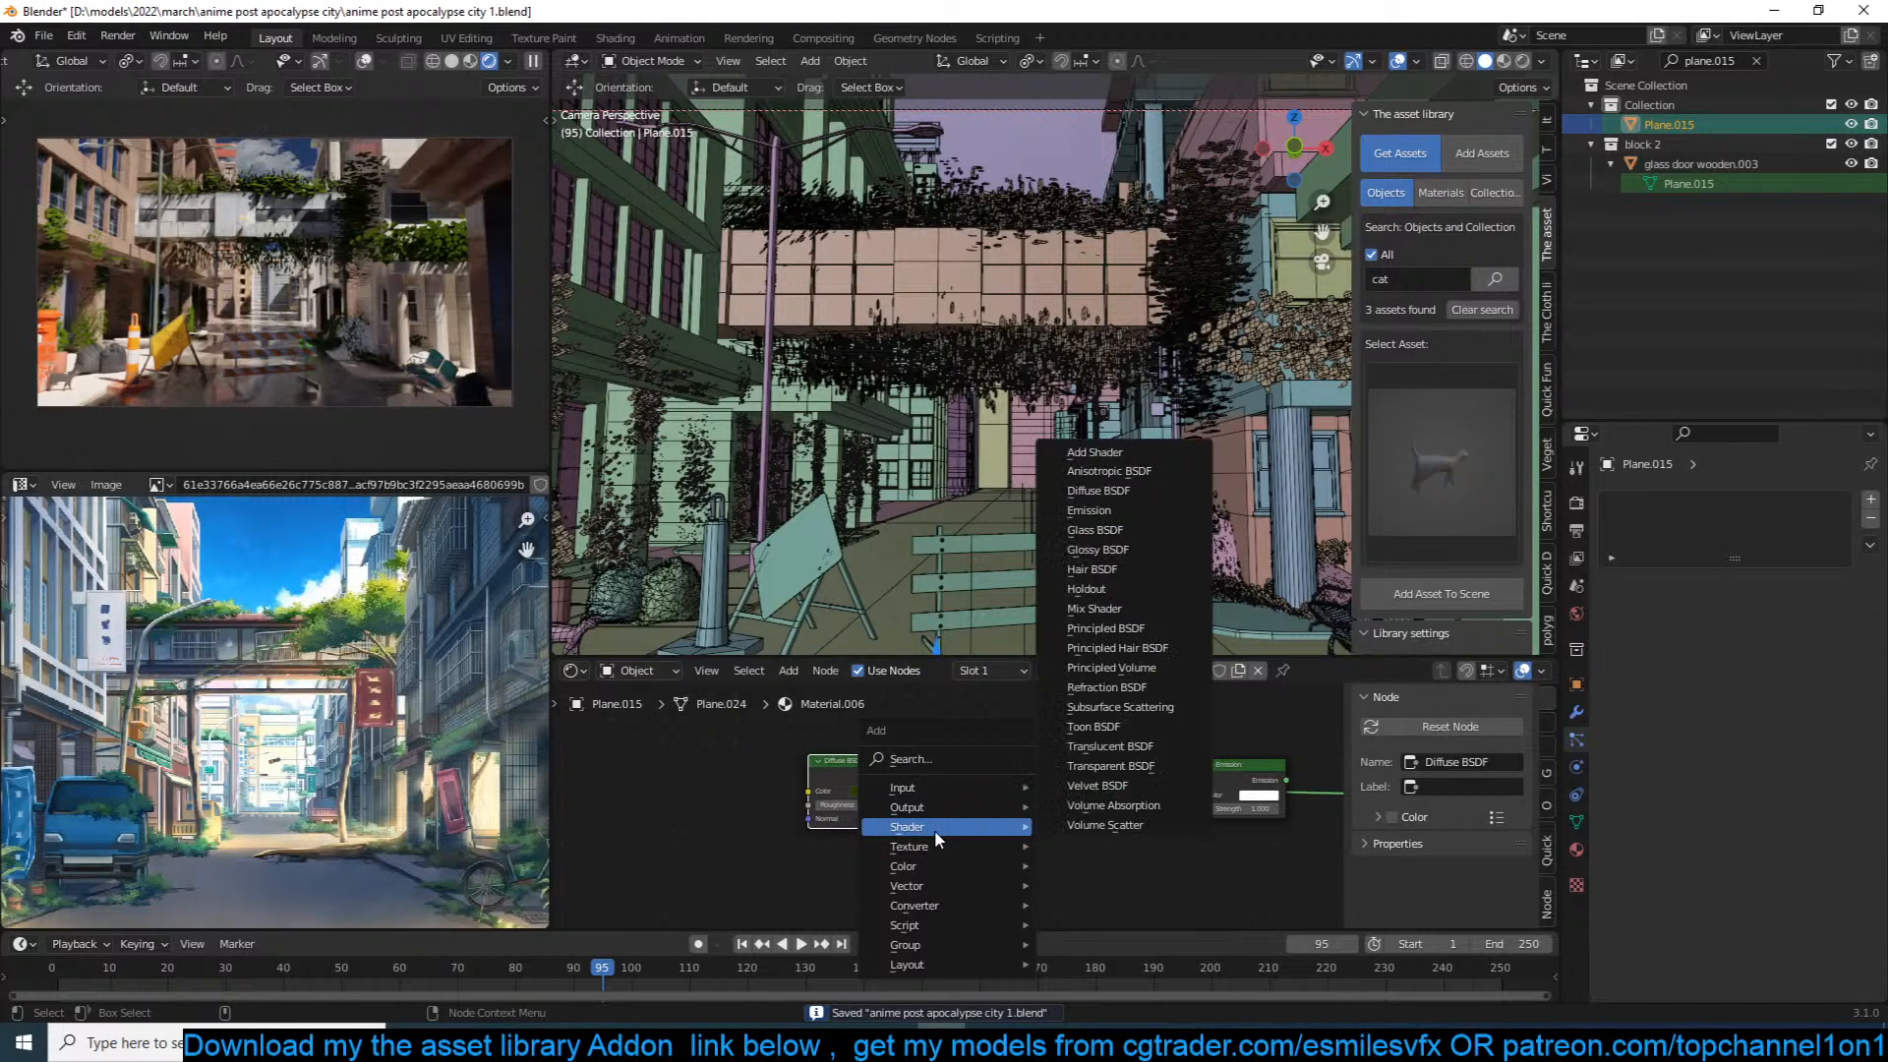
{"action": "left_click", "coordinate": [1109, 745]}
{"action": "right_click_drag", "start_coordinate": [869, 751], "coordinate": [863, 808], "text": "ctrl+shift"}
{"action": "scroll", "coordinate": [963, 800], "scroll_direction": "up", "scroll_amount": 3}
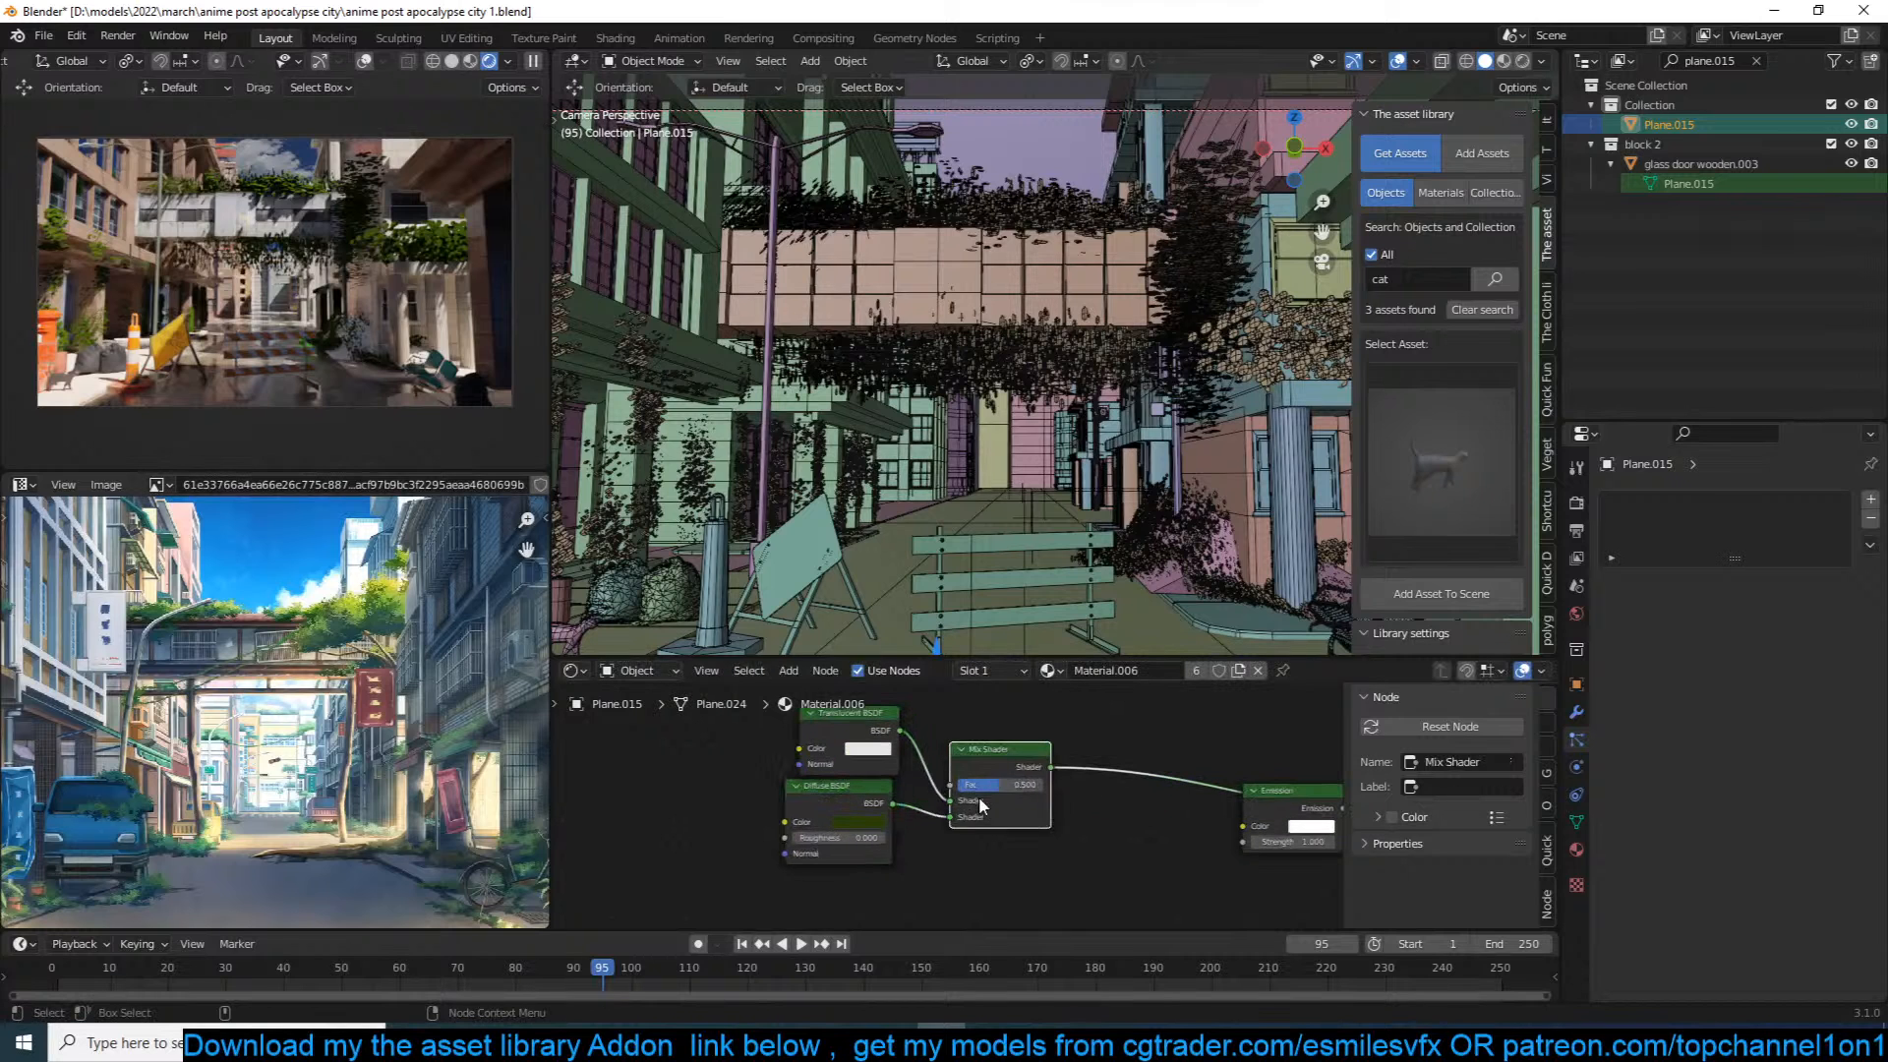
Step: Set the Translucent BSDF color to light green and the Mix Shader factor to about 0.86, and save the file
{"action": "left_click", "coordinate": [871, 747]}
{"action": "left_click", "coordinate": [875, 567]}
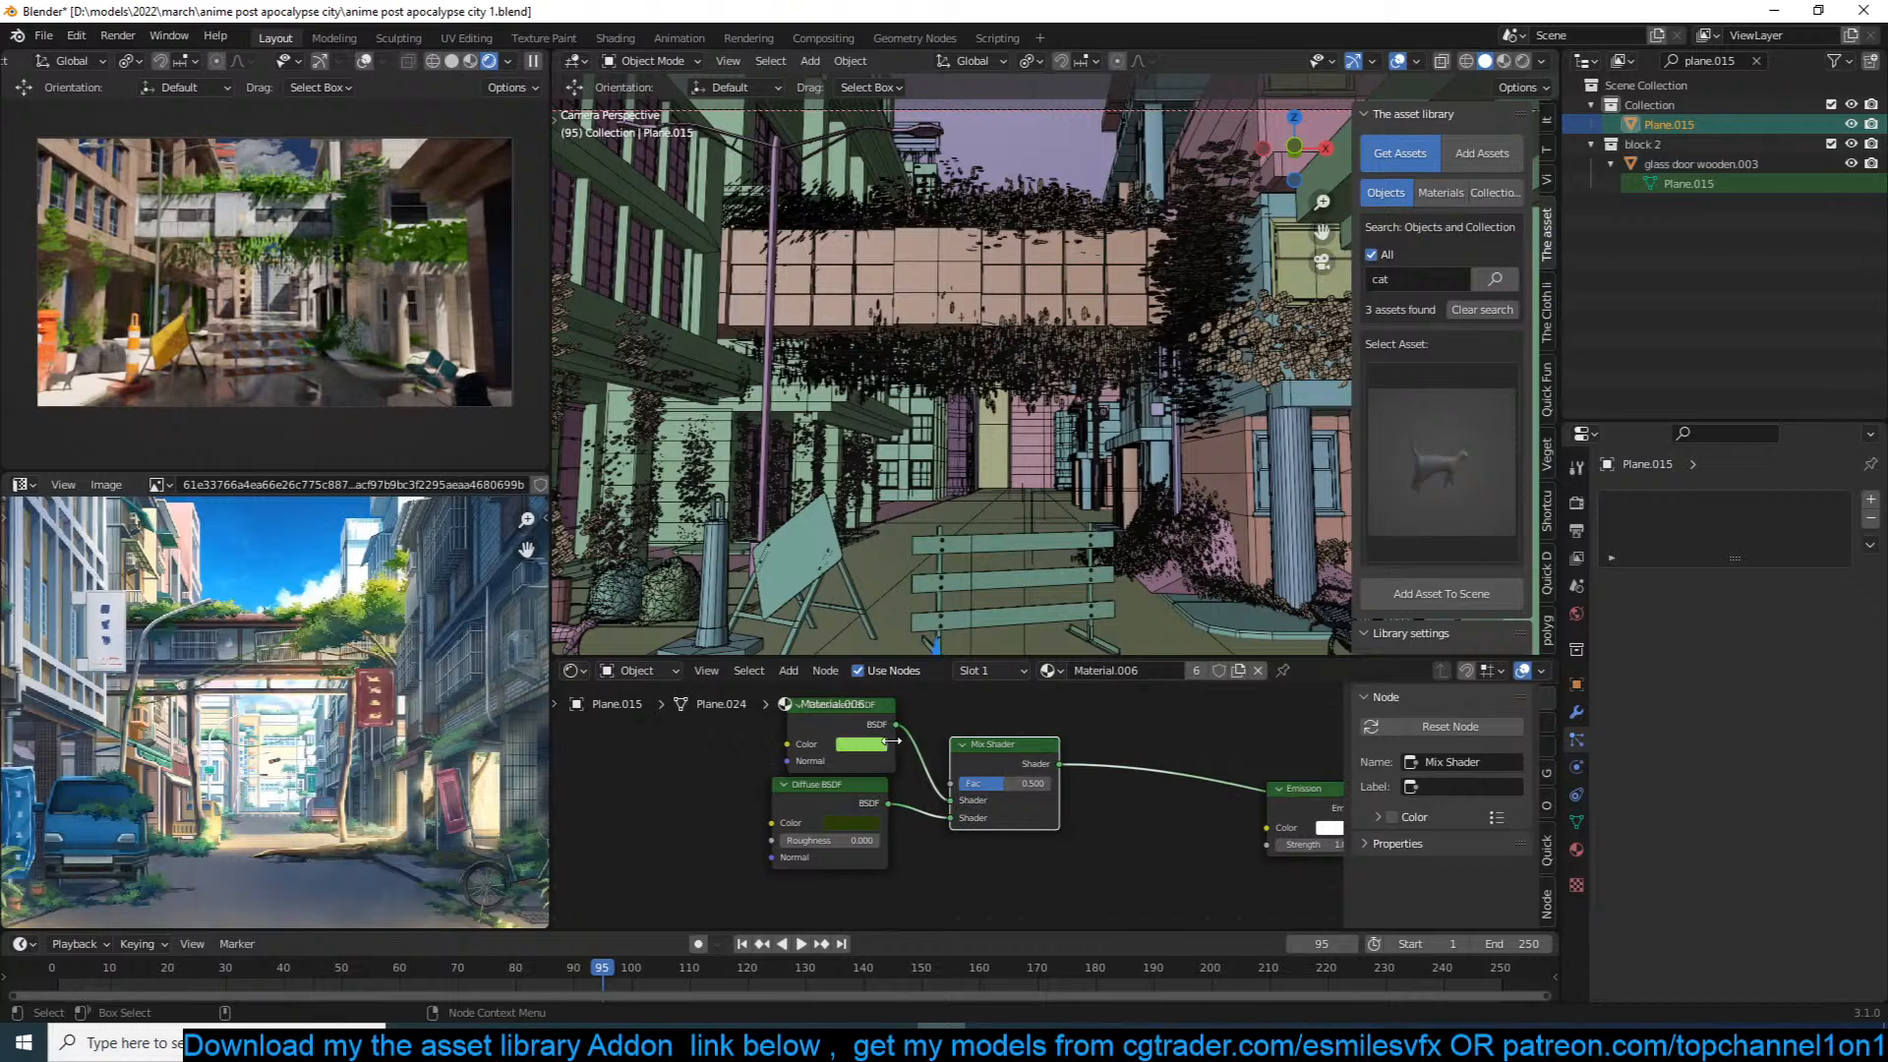
{"action": "left_click_drag", "start_coordinate": [984, 774], "coordinate": [1039, 787]}
{"action": "key", "text": "ctrl+s"}
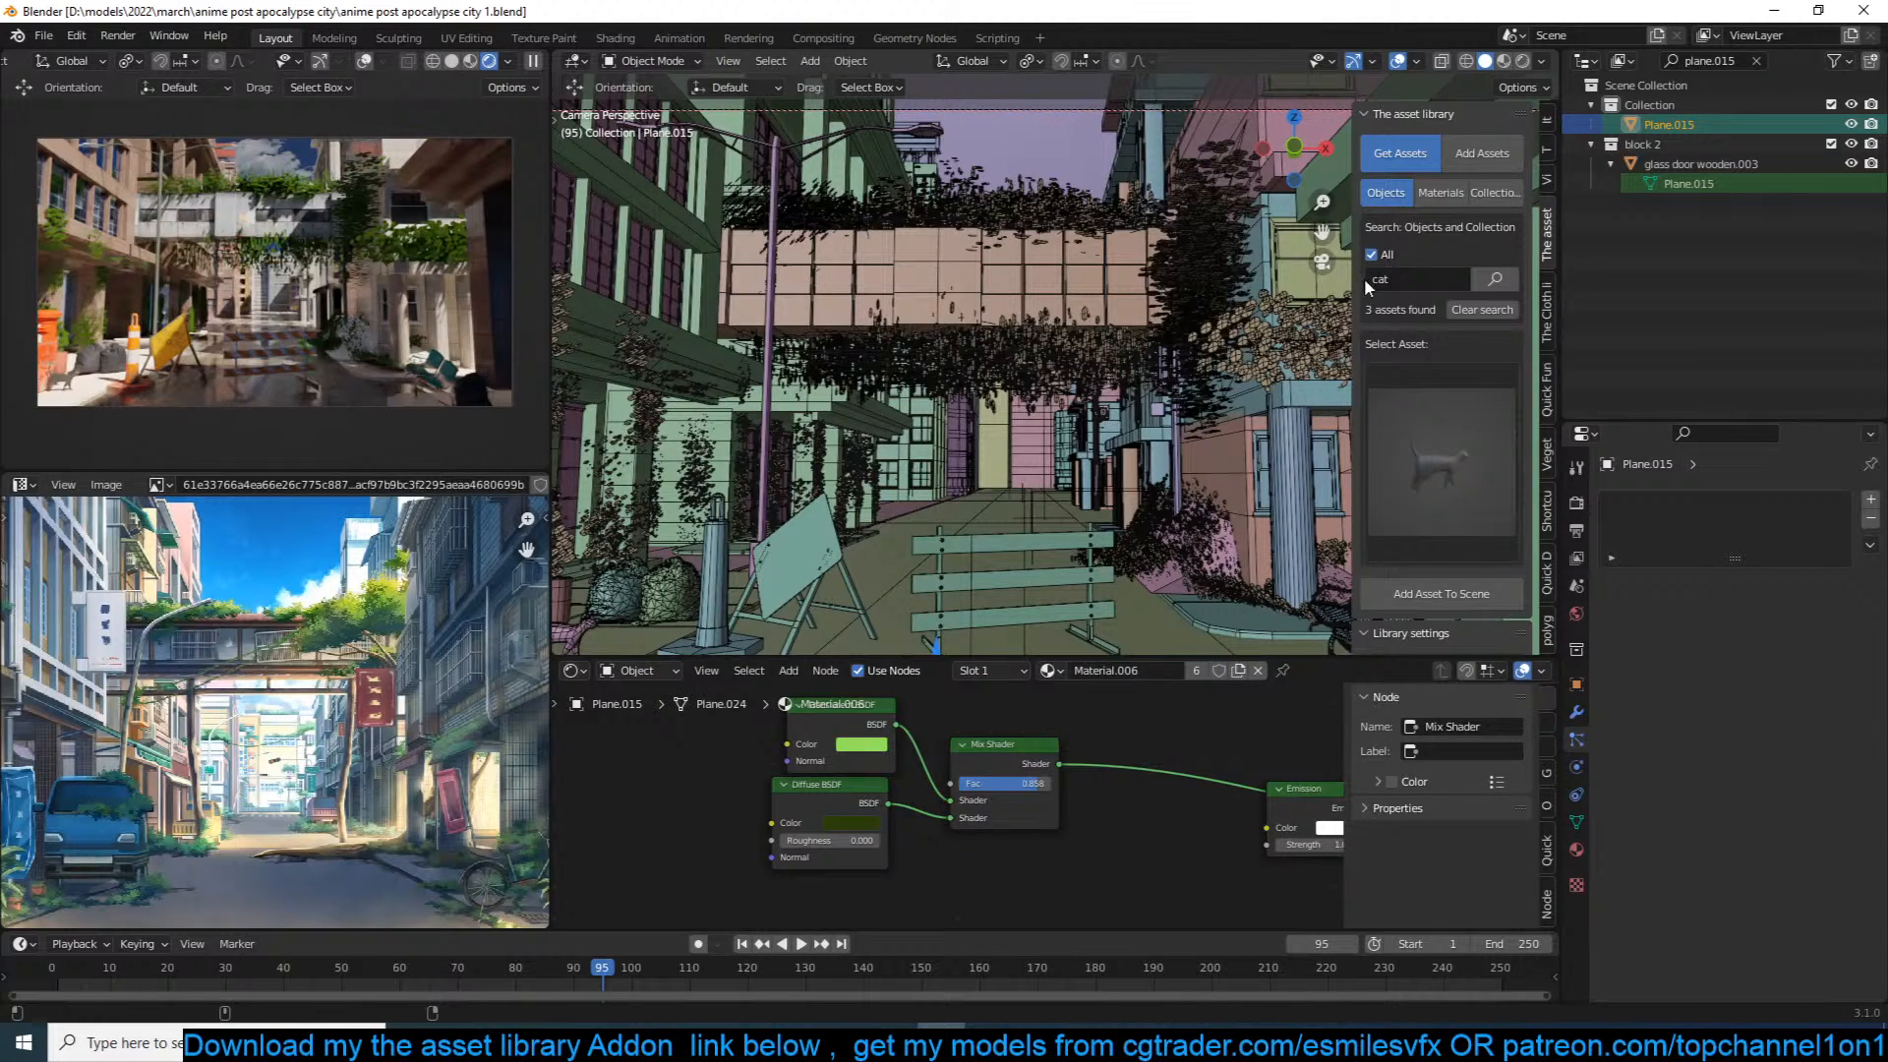
Step: Search the asset library for "car" and choose the rusty shopping cart
{"action": "key", "text": "Return"}
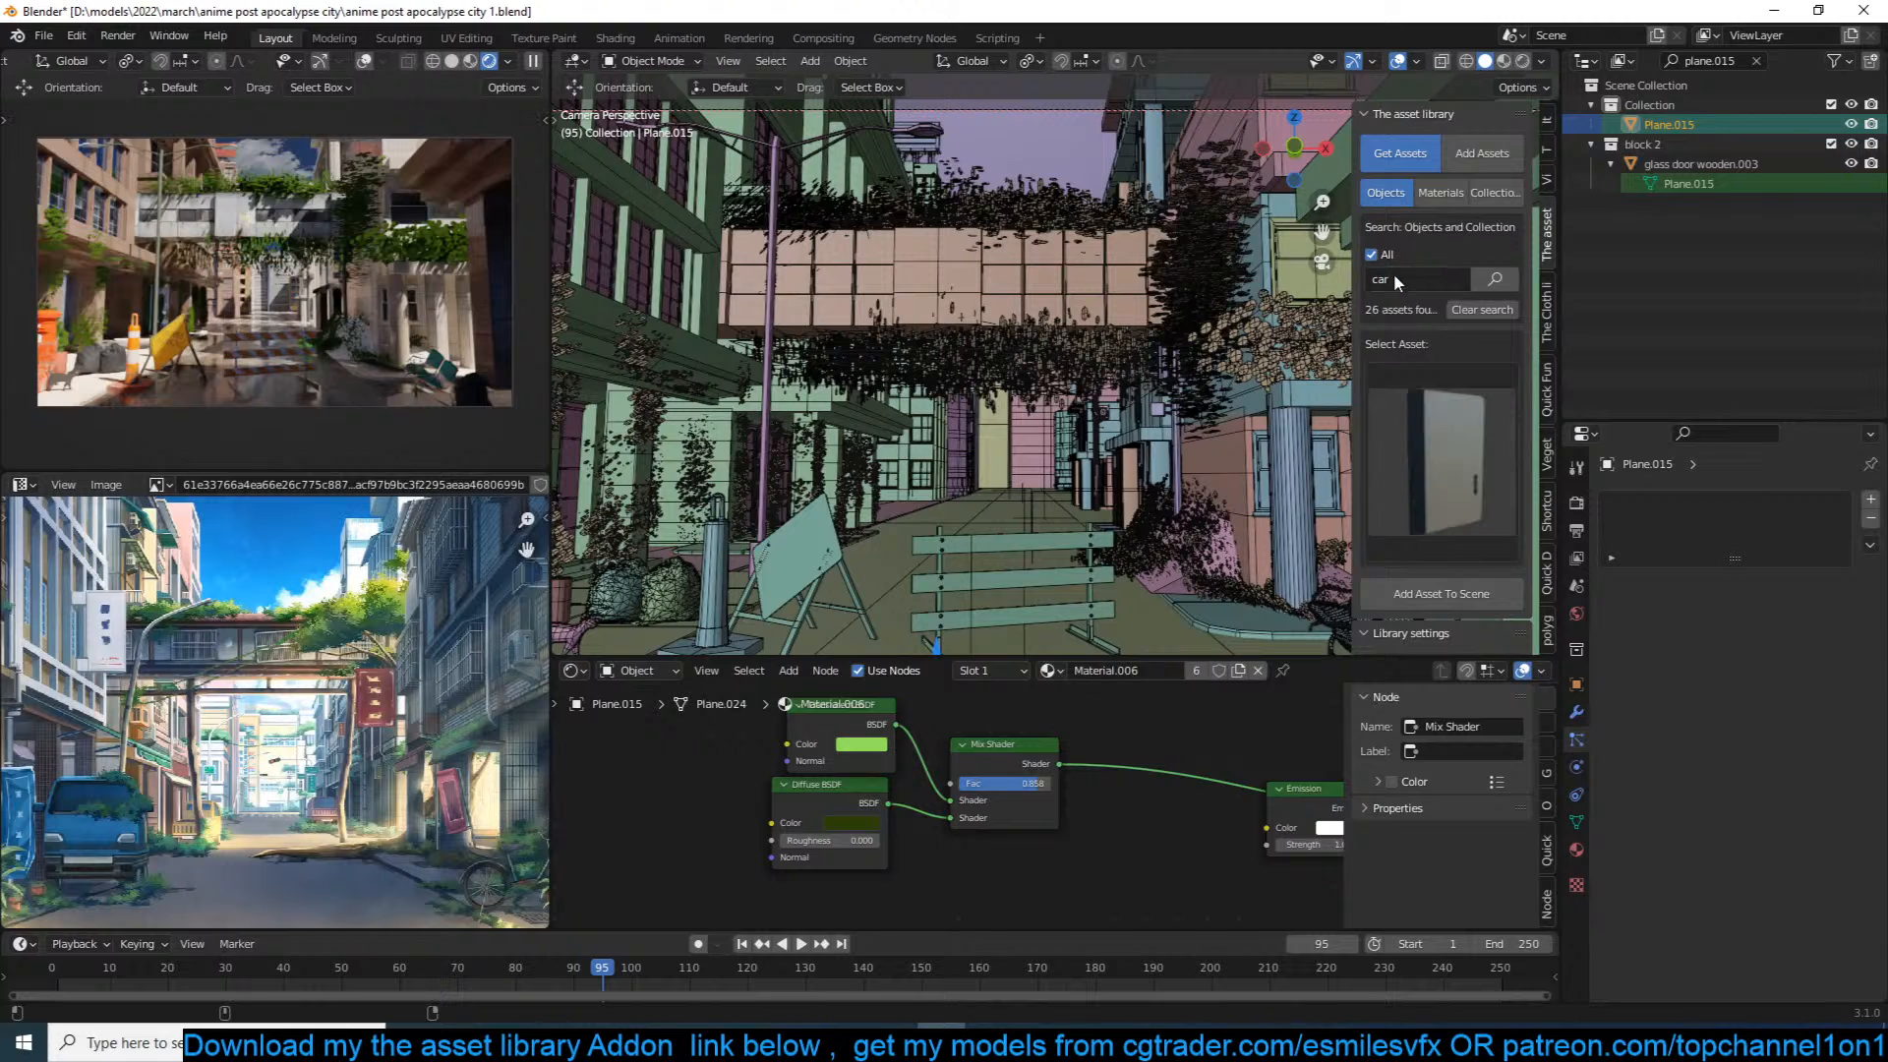
{"action": "left_click", "coordinate": [1410, 377]}
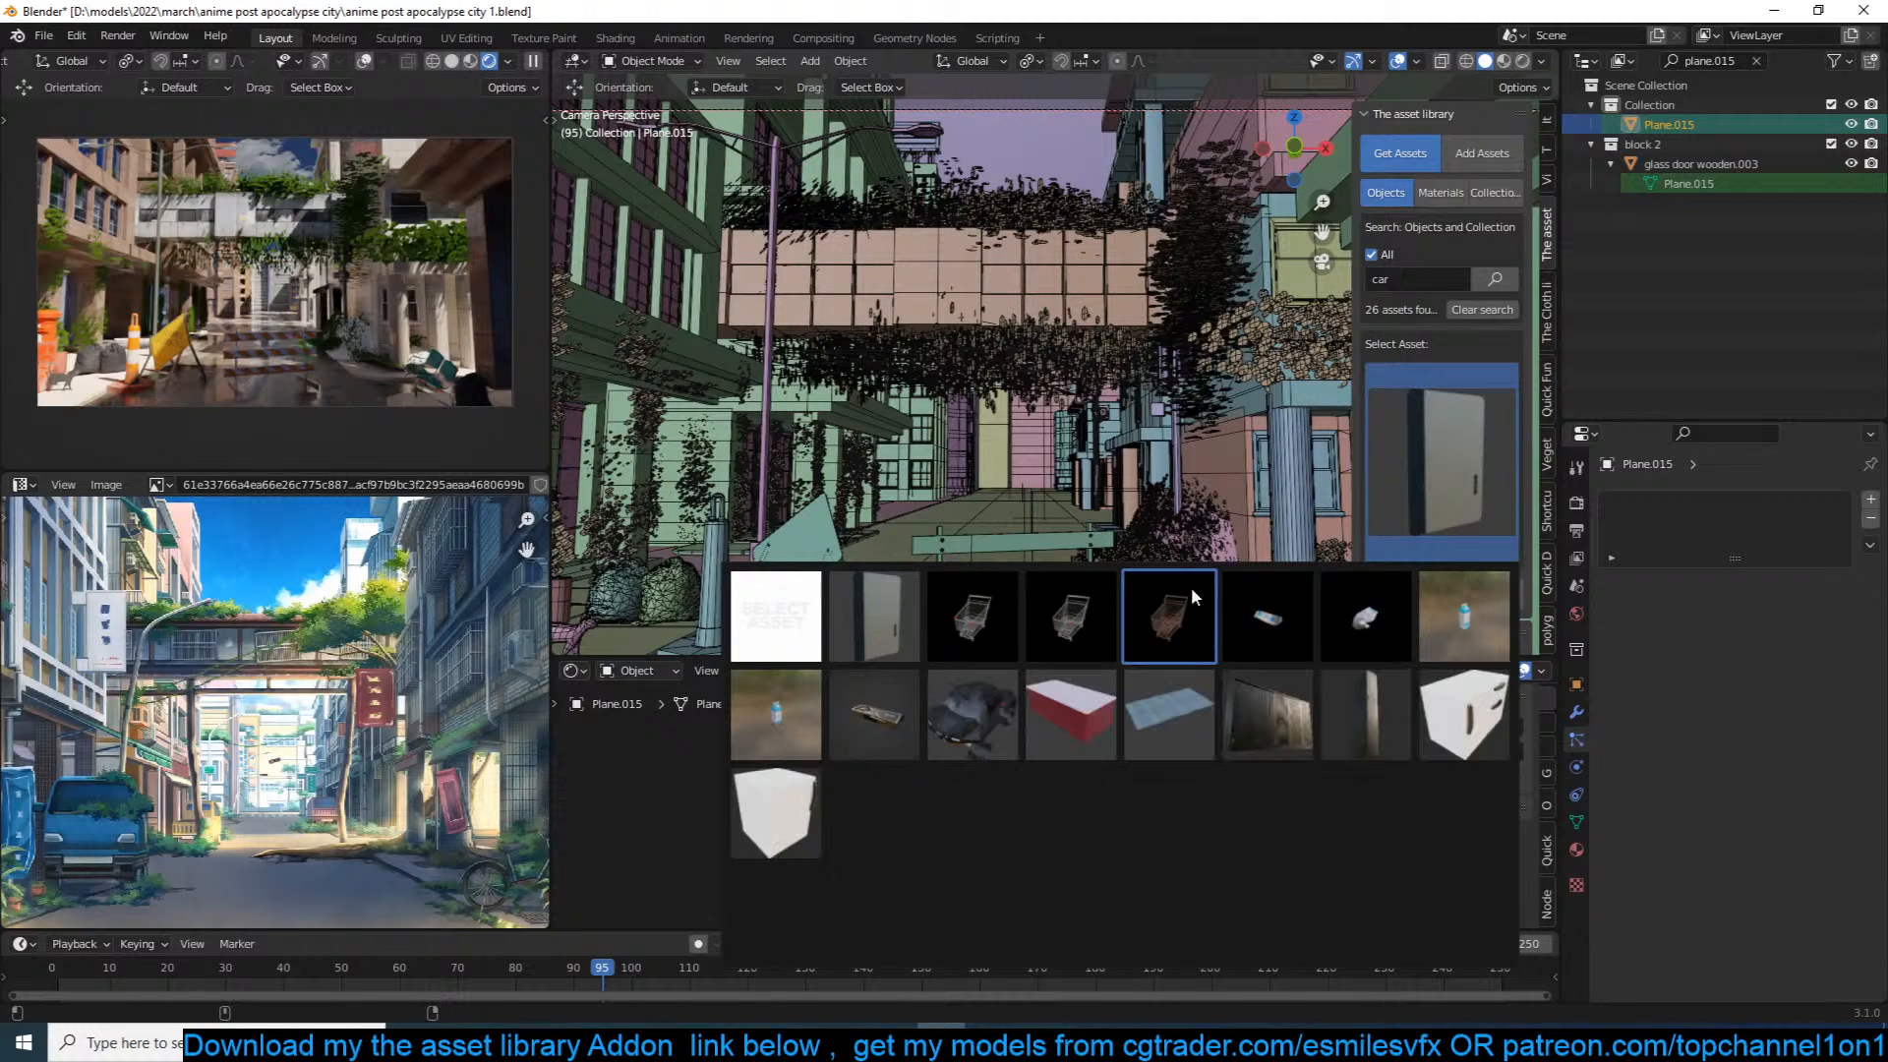
{"action": "left_click", "coordinate": [1188, 604]}
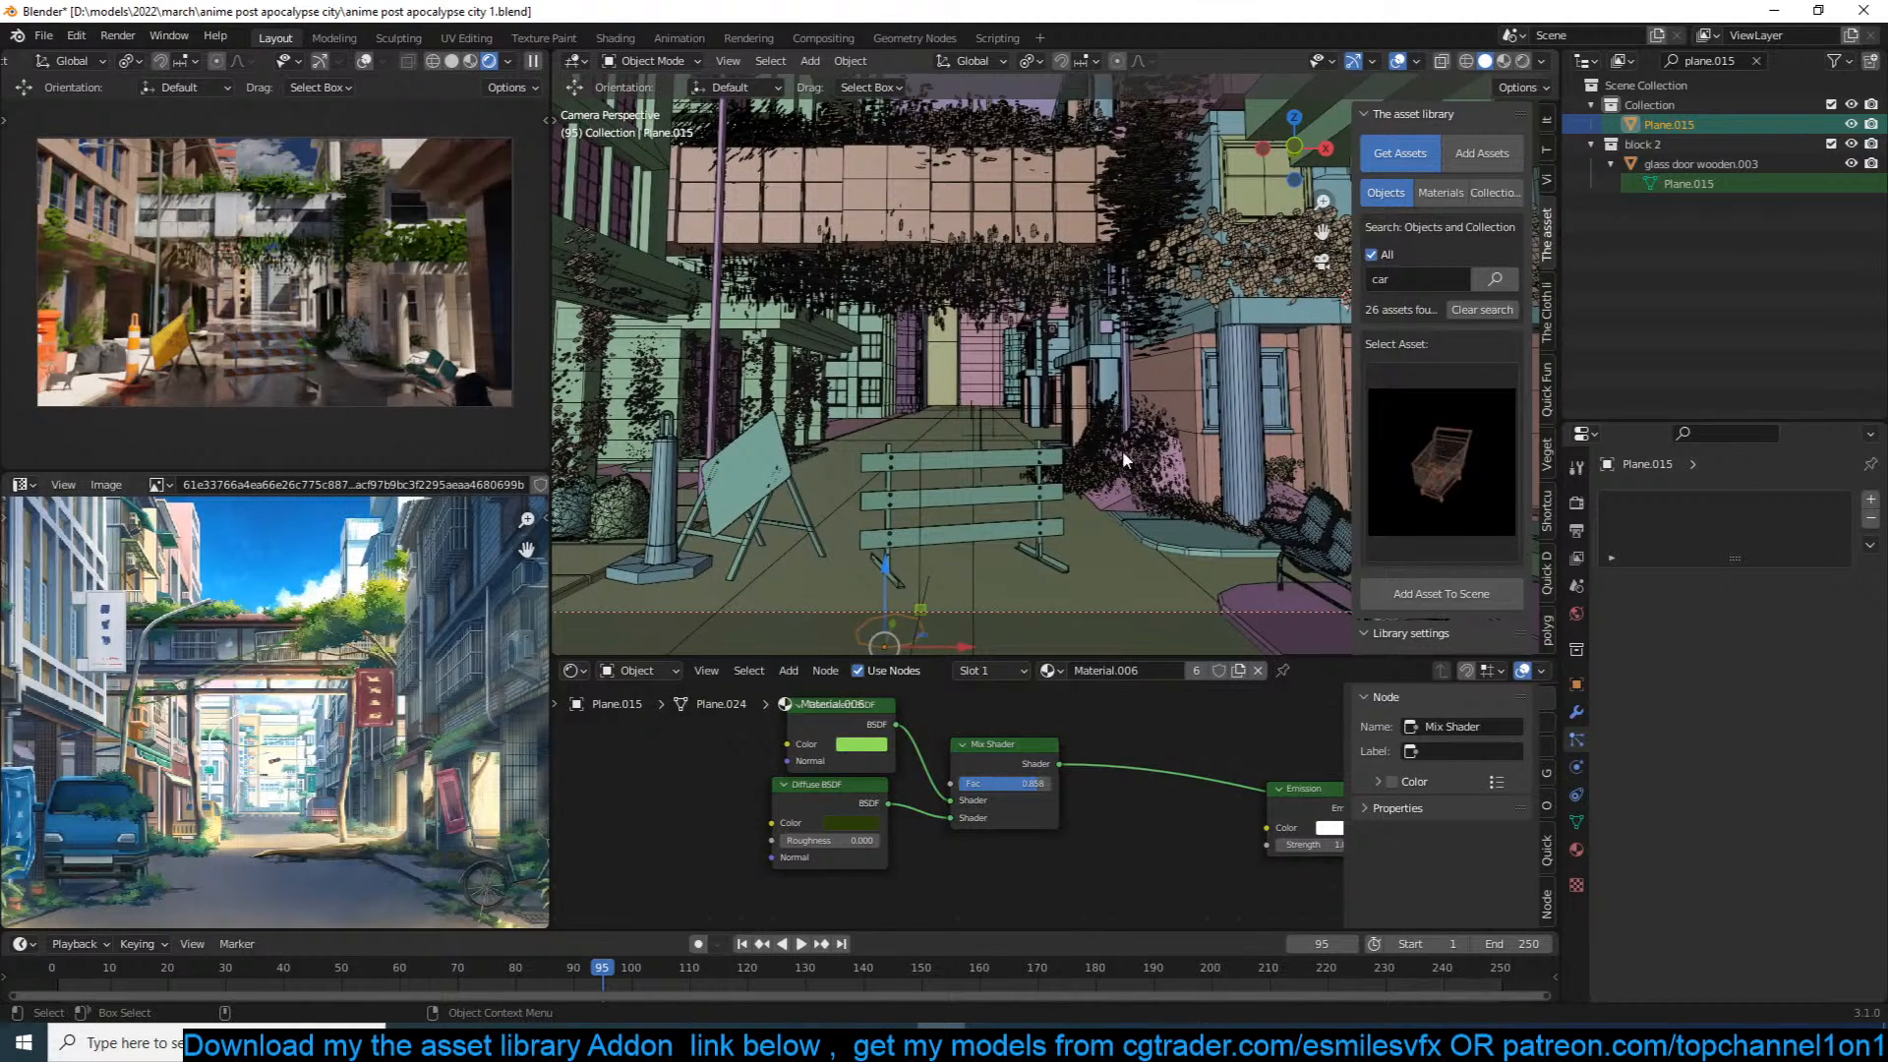
Step: Place the 3D cursor on the street beside the barrier, add the shopping cart there and save the file
{"action": "right_click", "coordinate": [1129, 557], "text": "shift"}
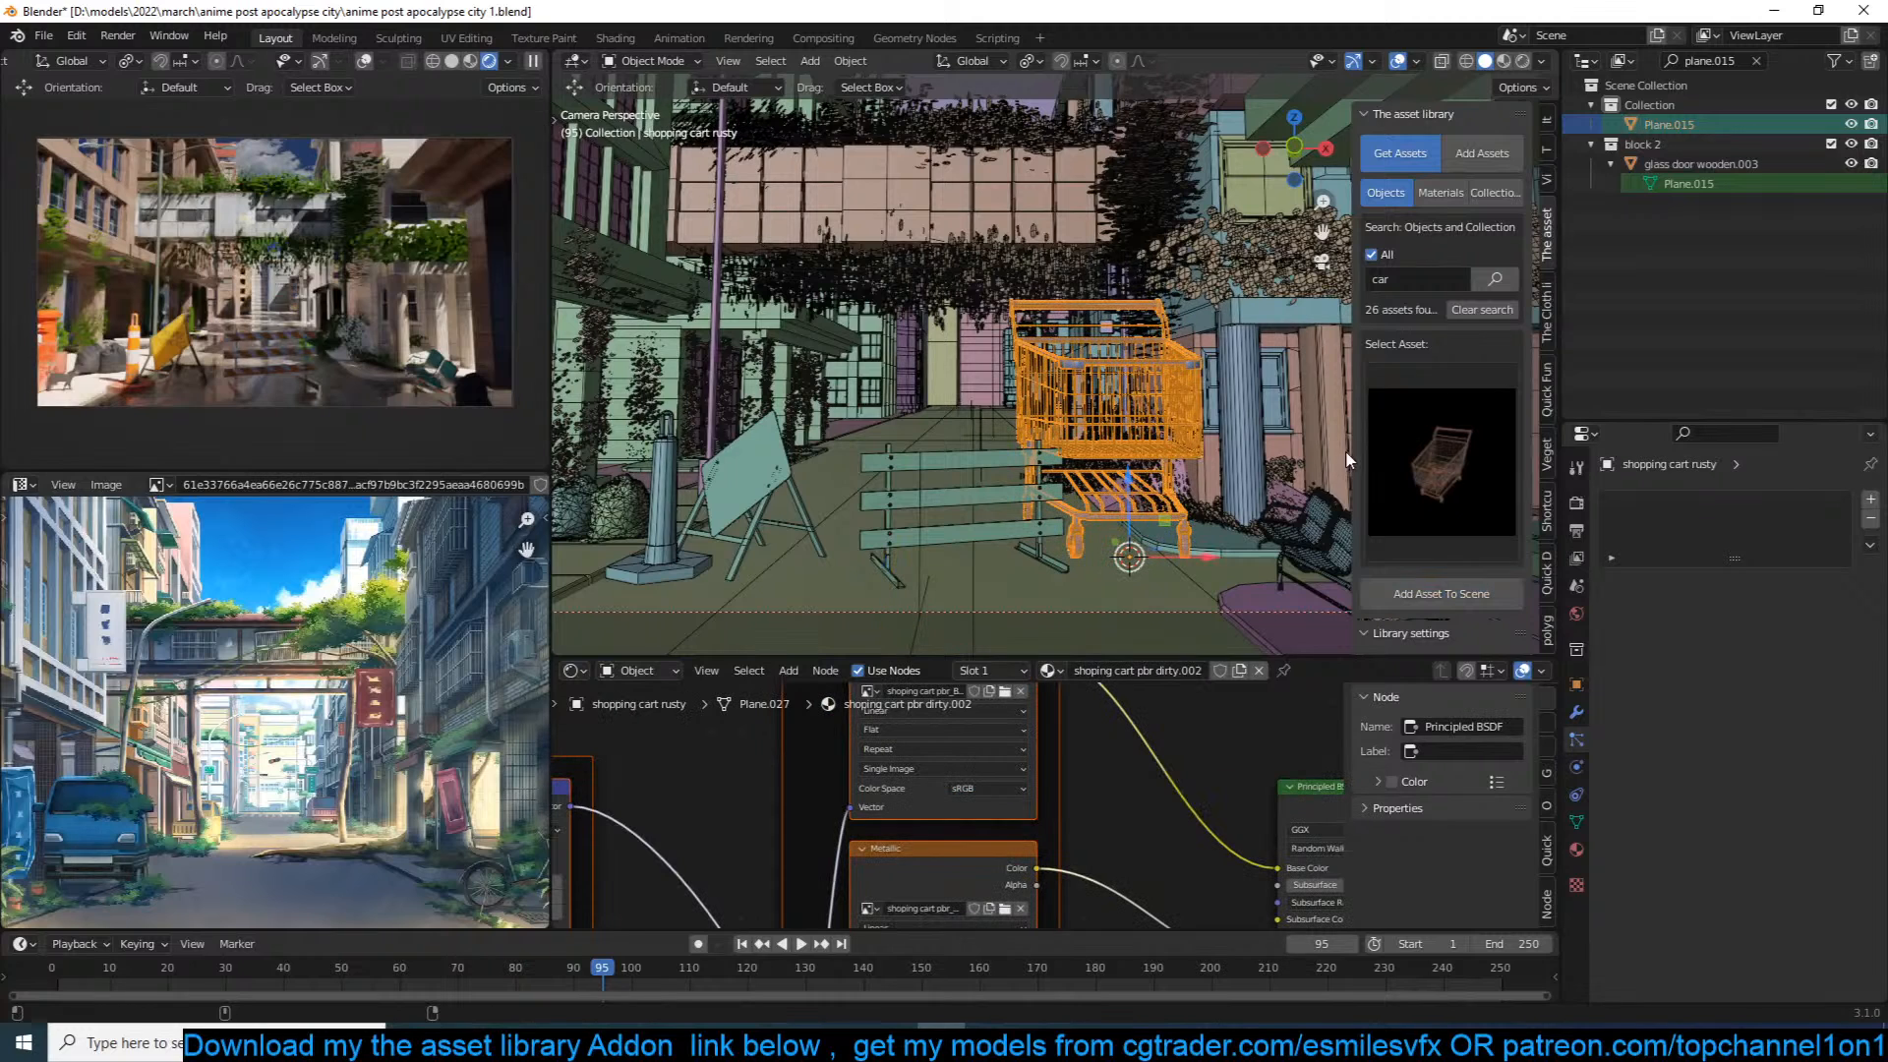
{"action": "left_click", "coordinate": [1234, 513]}
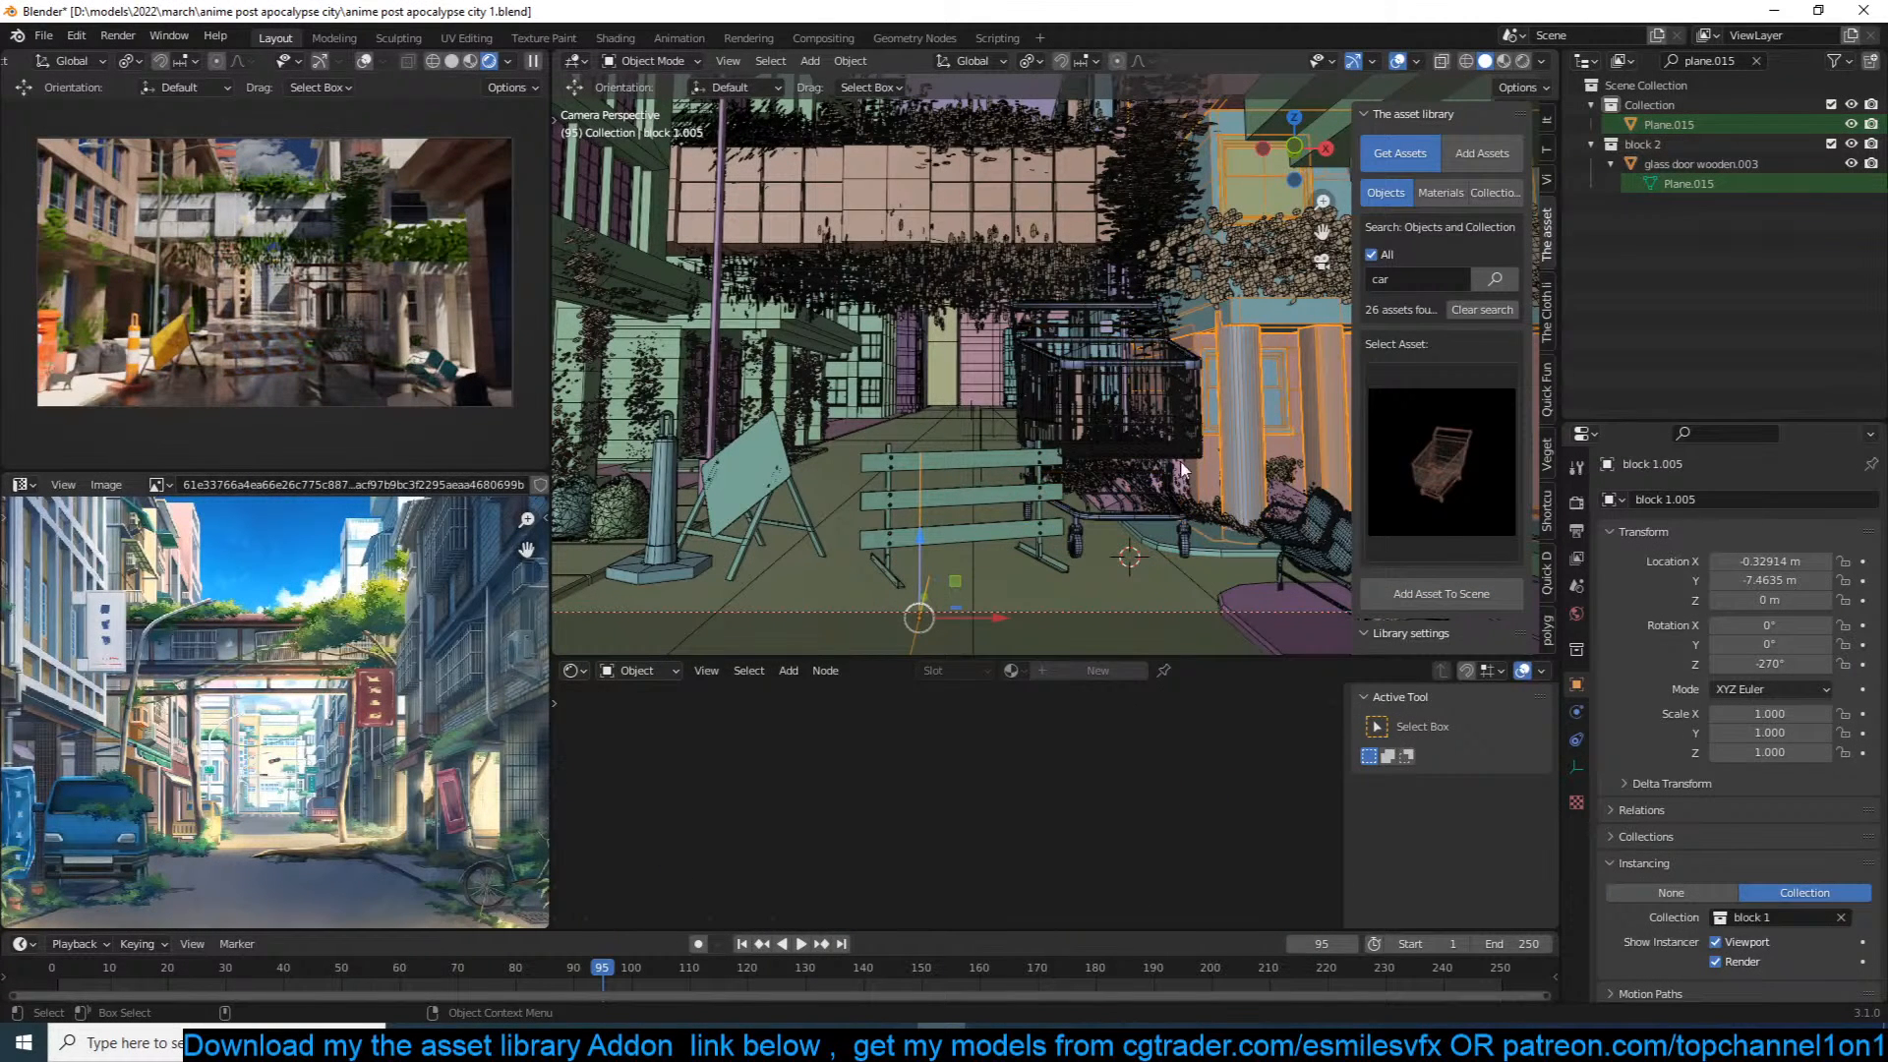
{"action": "left_click", "coordinate": [1143, 468]}
{"action": "key", "text": "ctrl+s"}
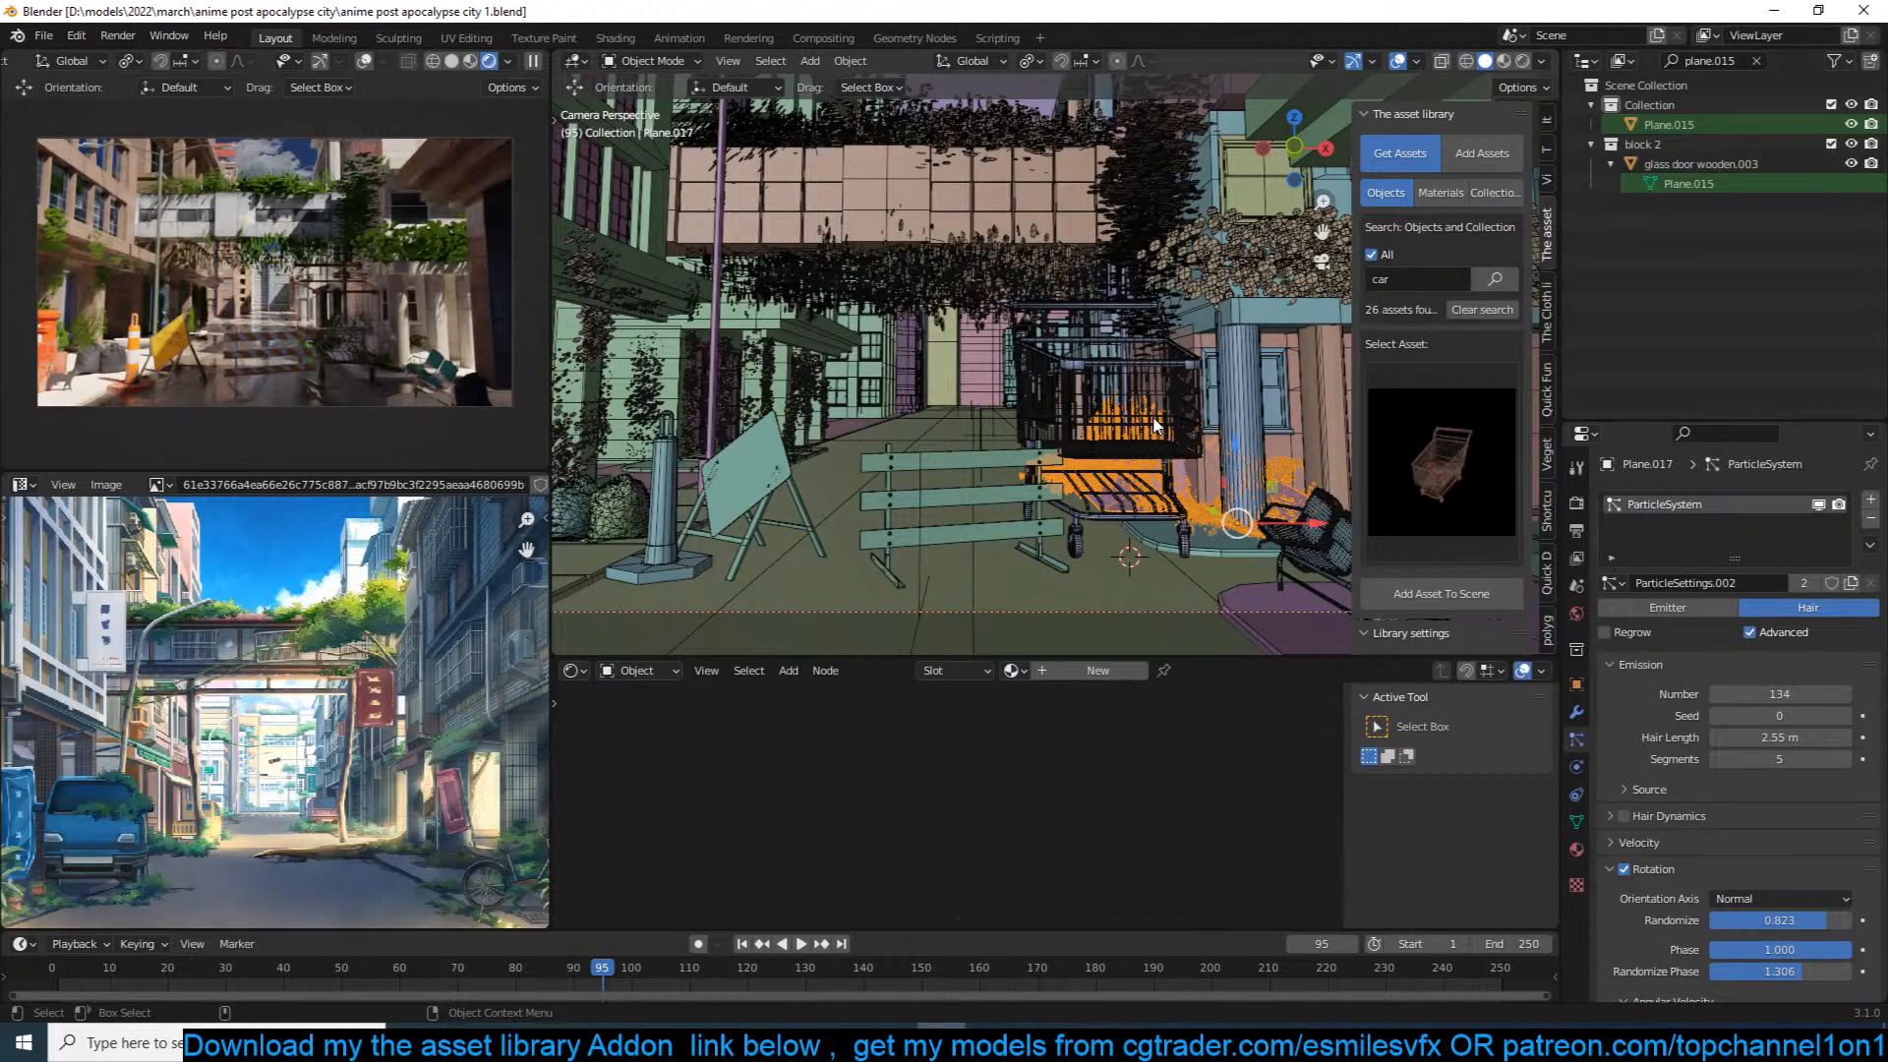
Step: Pause the rendered preview and scale the rusty shopping cart down to about the height of the street barrier
{"action": "left_click", "coordinate": [1024, 286]}
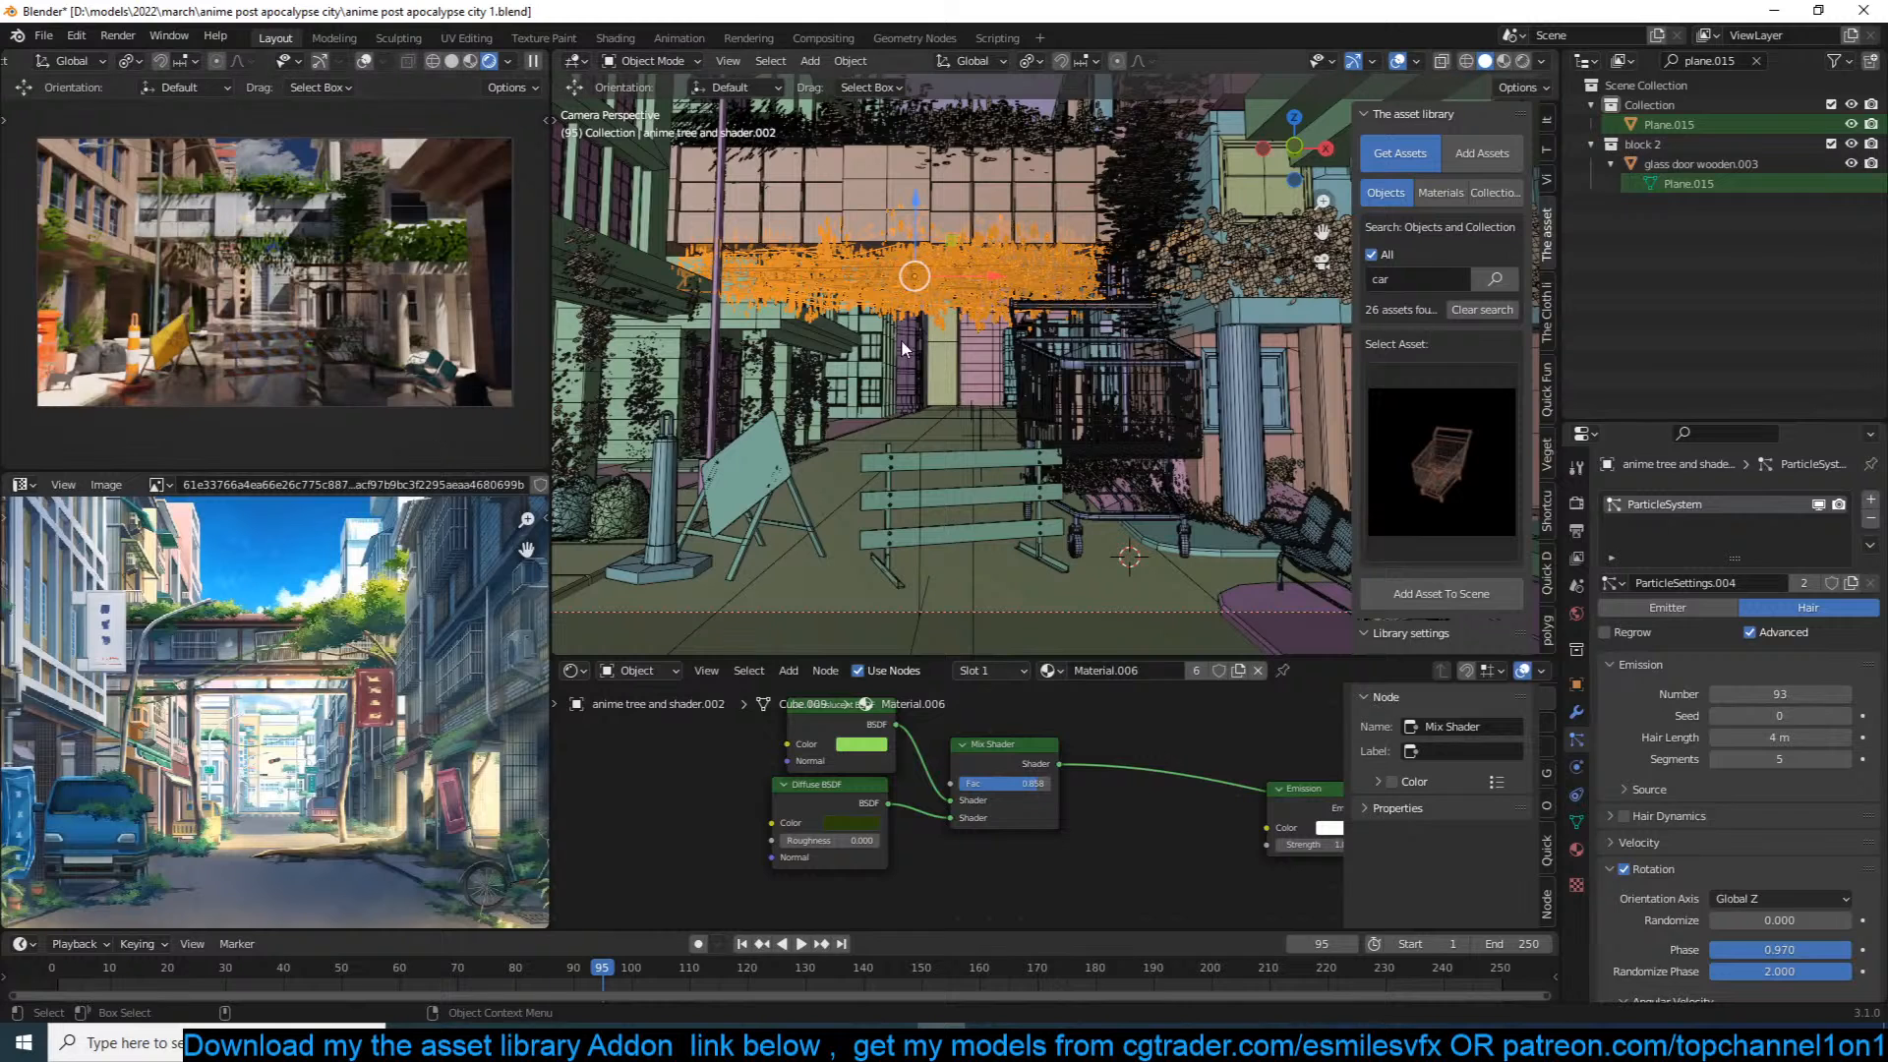
{"action": "left_click", "coordinate": [1152, 456]}
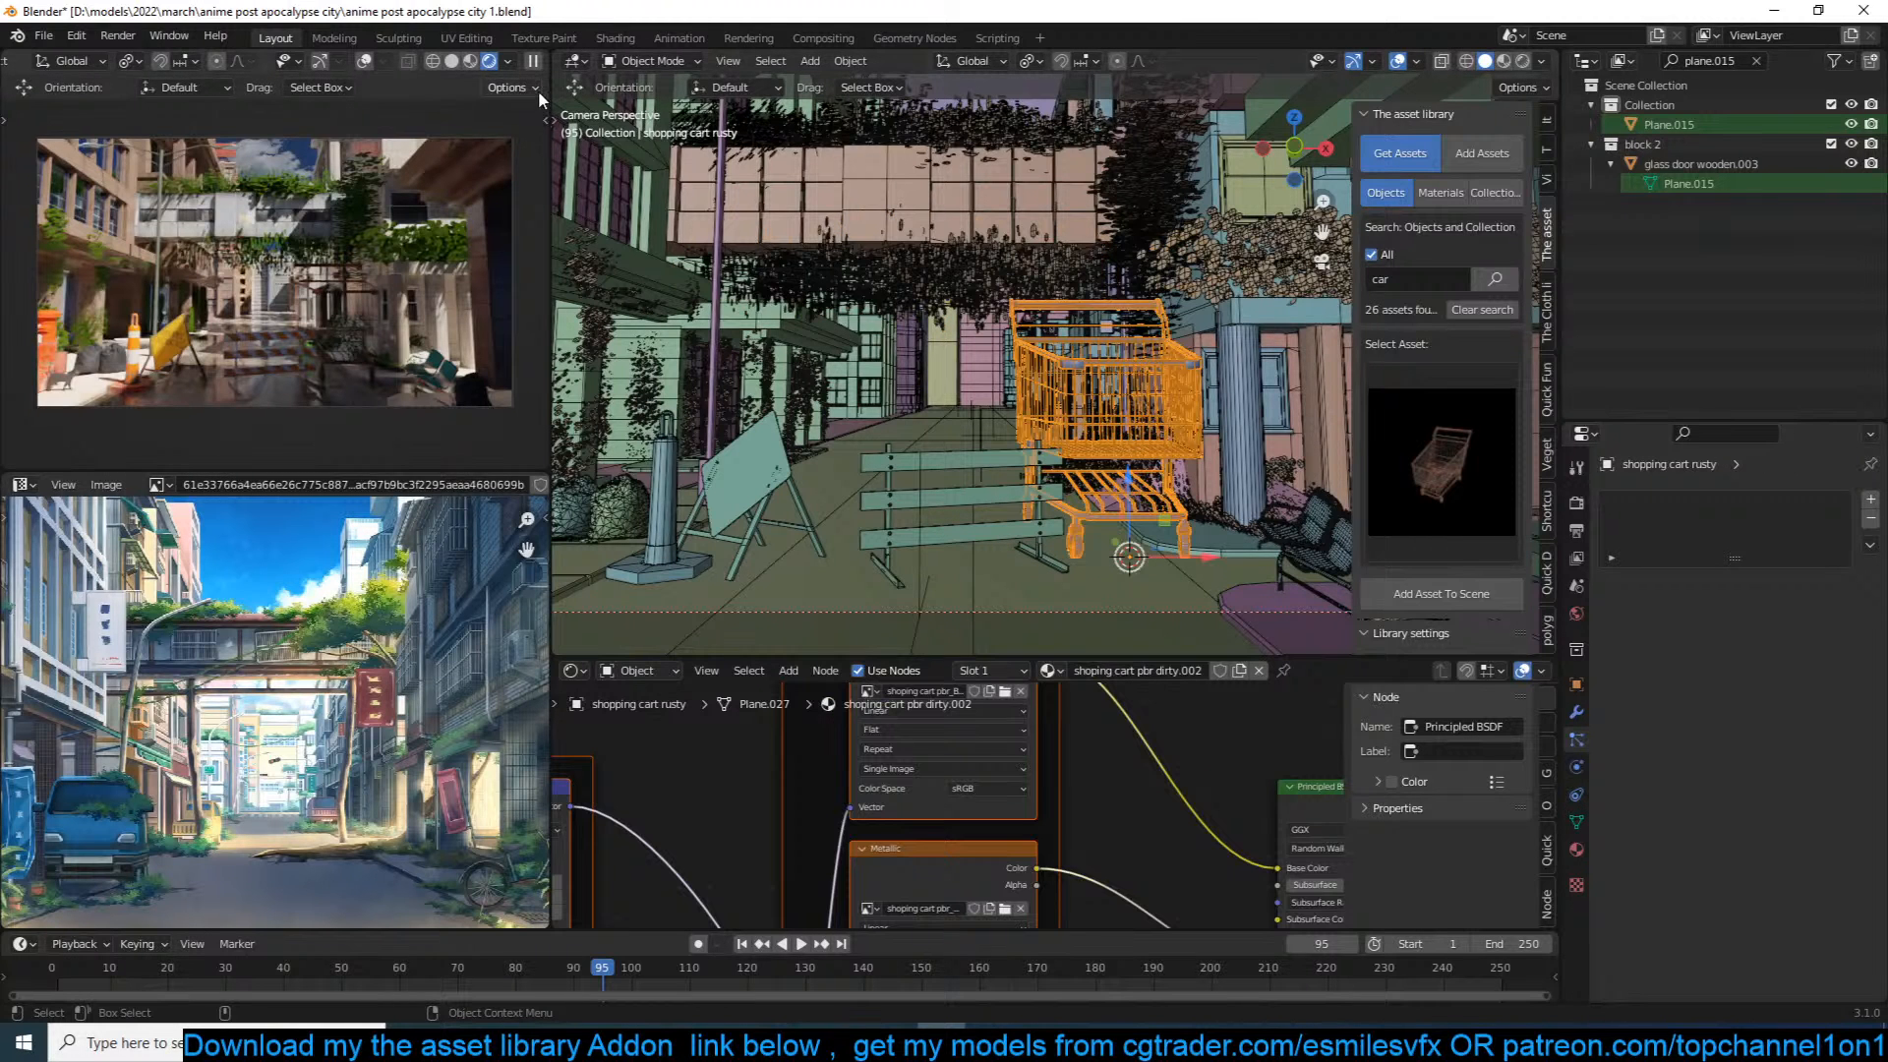
{"action": "left_click", "coordinate": [533, 62]}
{"action": "key", "text": "s"}
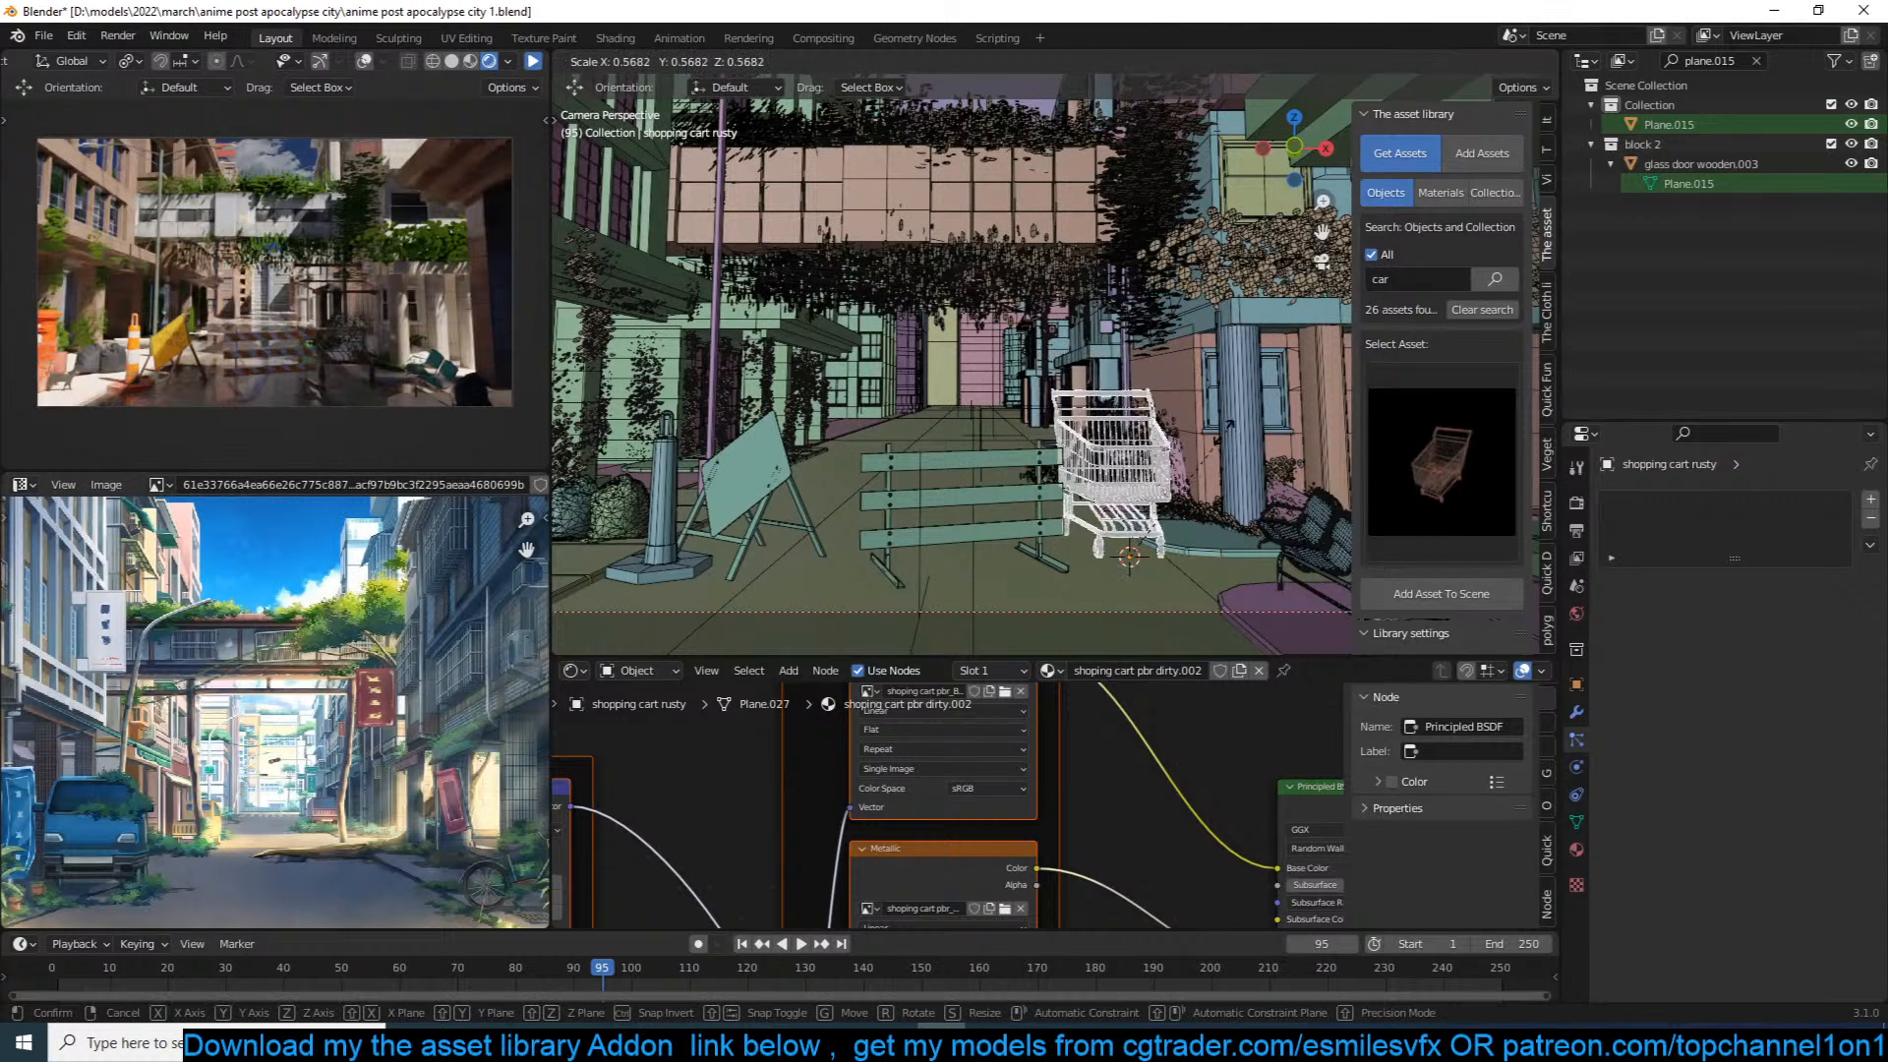
{"action": "left_click", "coordinate": [1219, 444]}
{"action": "key", "text": "s"}
{"action": "left_click", "coordinate": [1249, 398]}
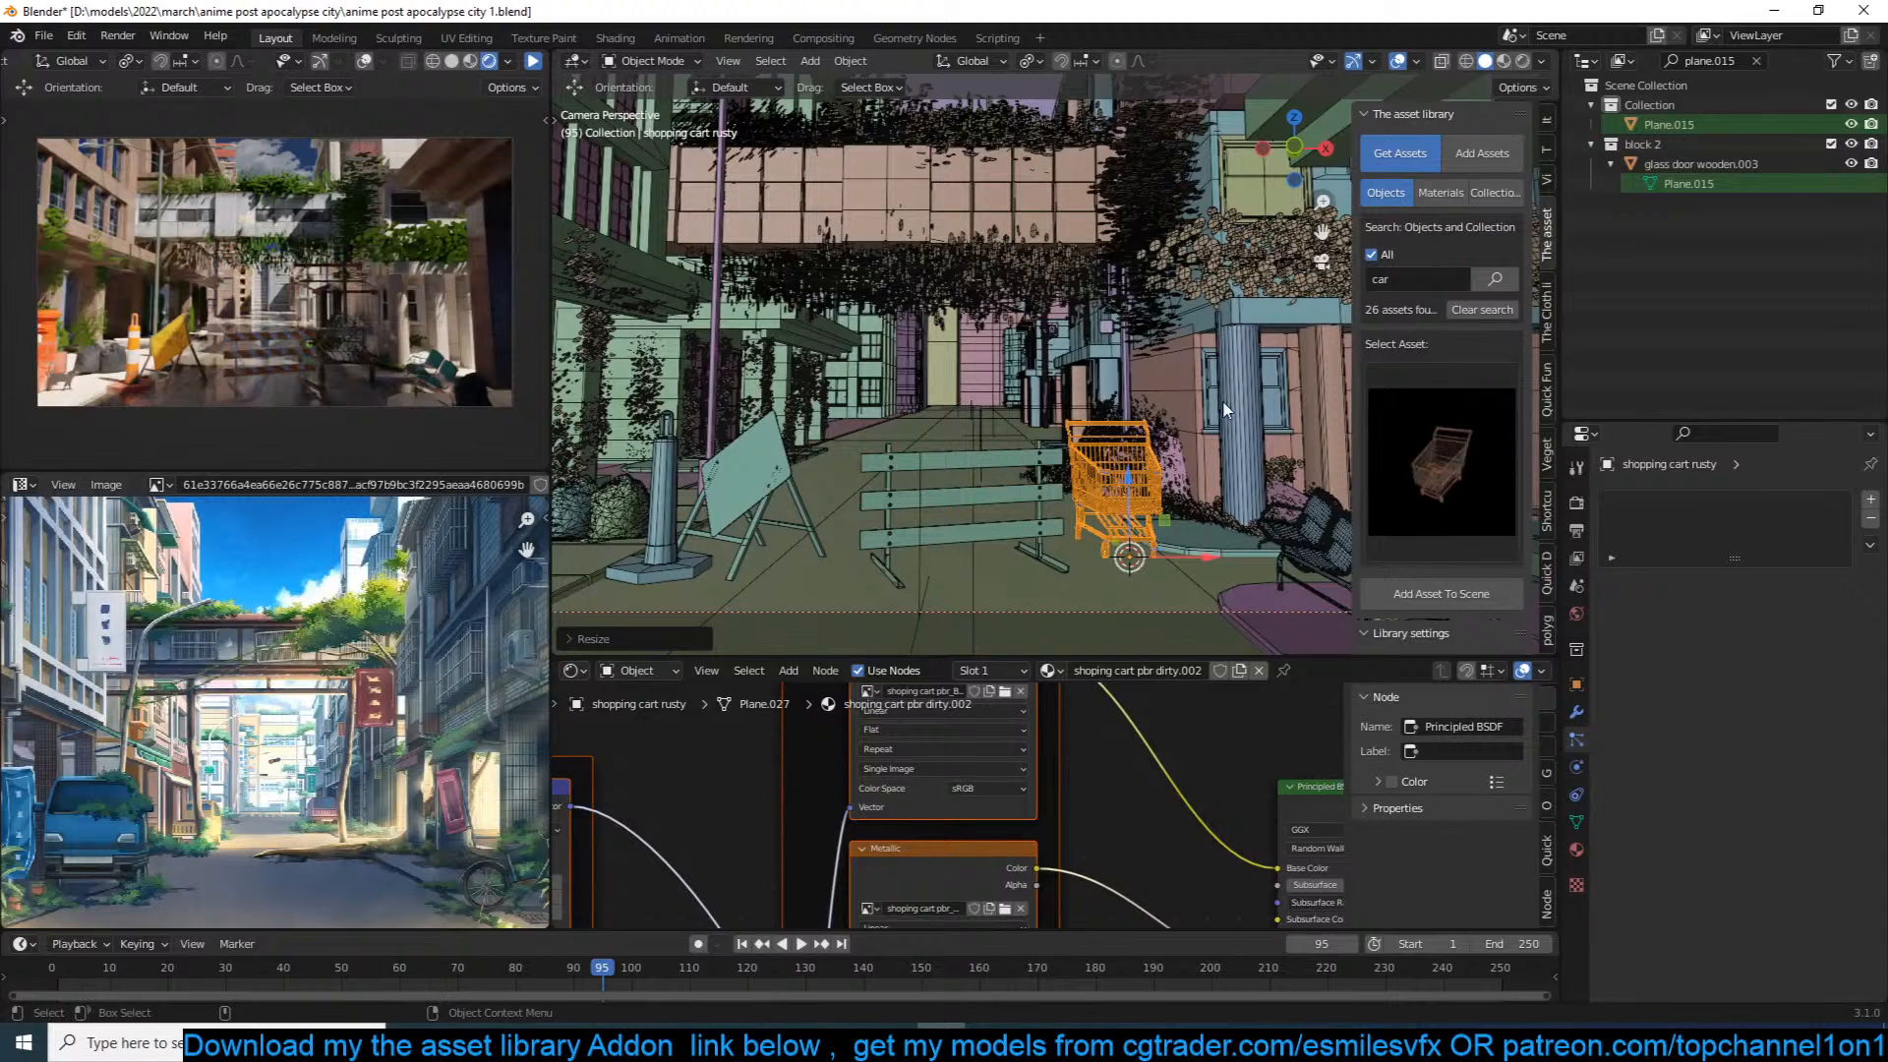
Step: Create a linked duplicate of the shopping cart, move it far down the street behind the barrier and rotate it about the Z axis
{"action": "middle_click_drag", "start_coordinate": [1224, 404], "coordinate": [1250, 391], "text": "shift"}
{"action": "key", "text": "alt+d"}
{"action": "left_click", "coordinate": [1250, 392]}
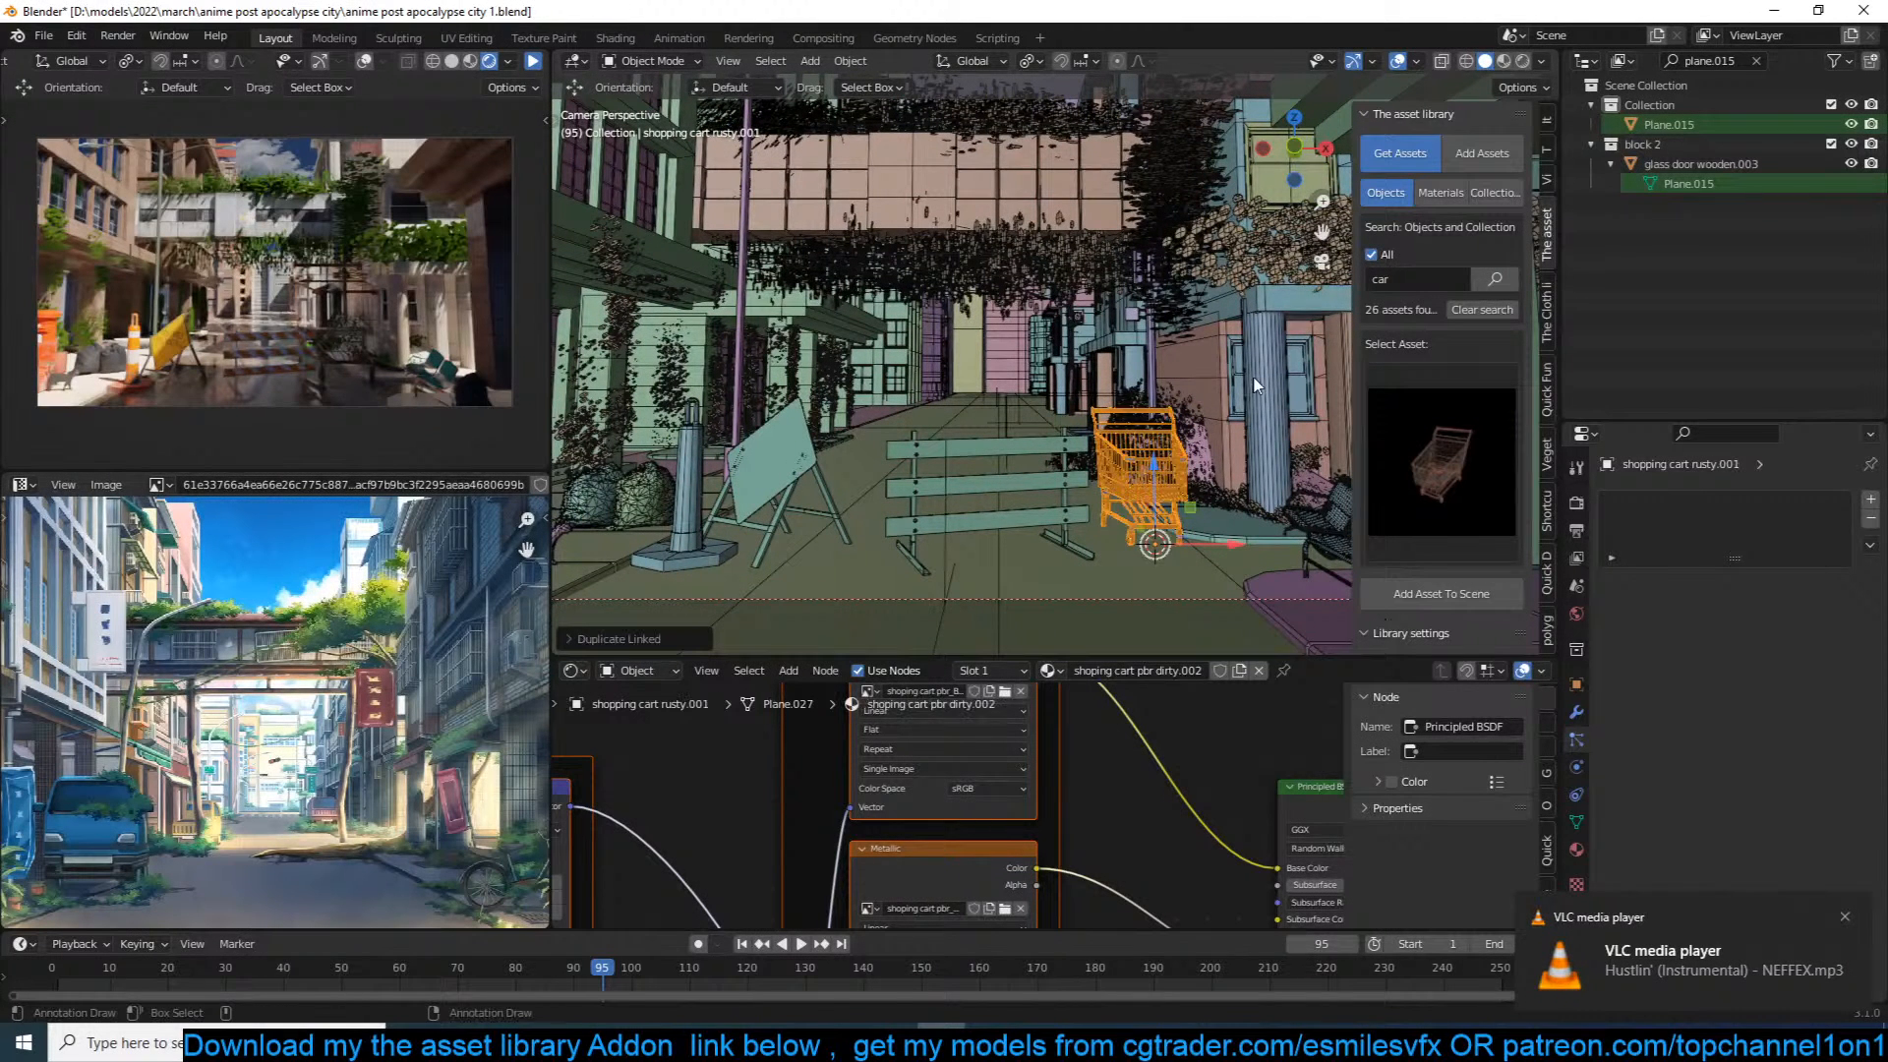
{"action": "key", "text": "g"}
{"action": "left_click", "coordinate": [988, 394]}
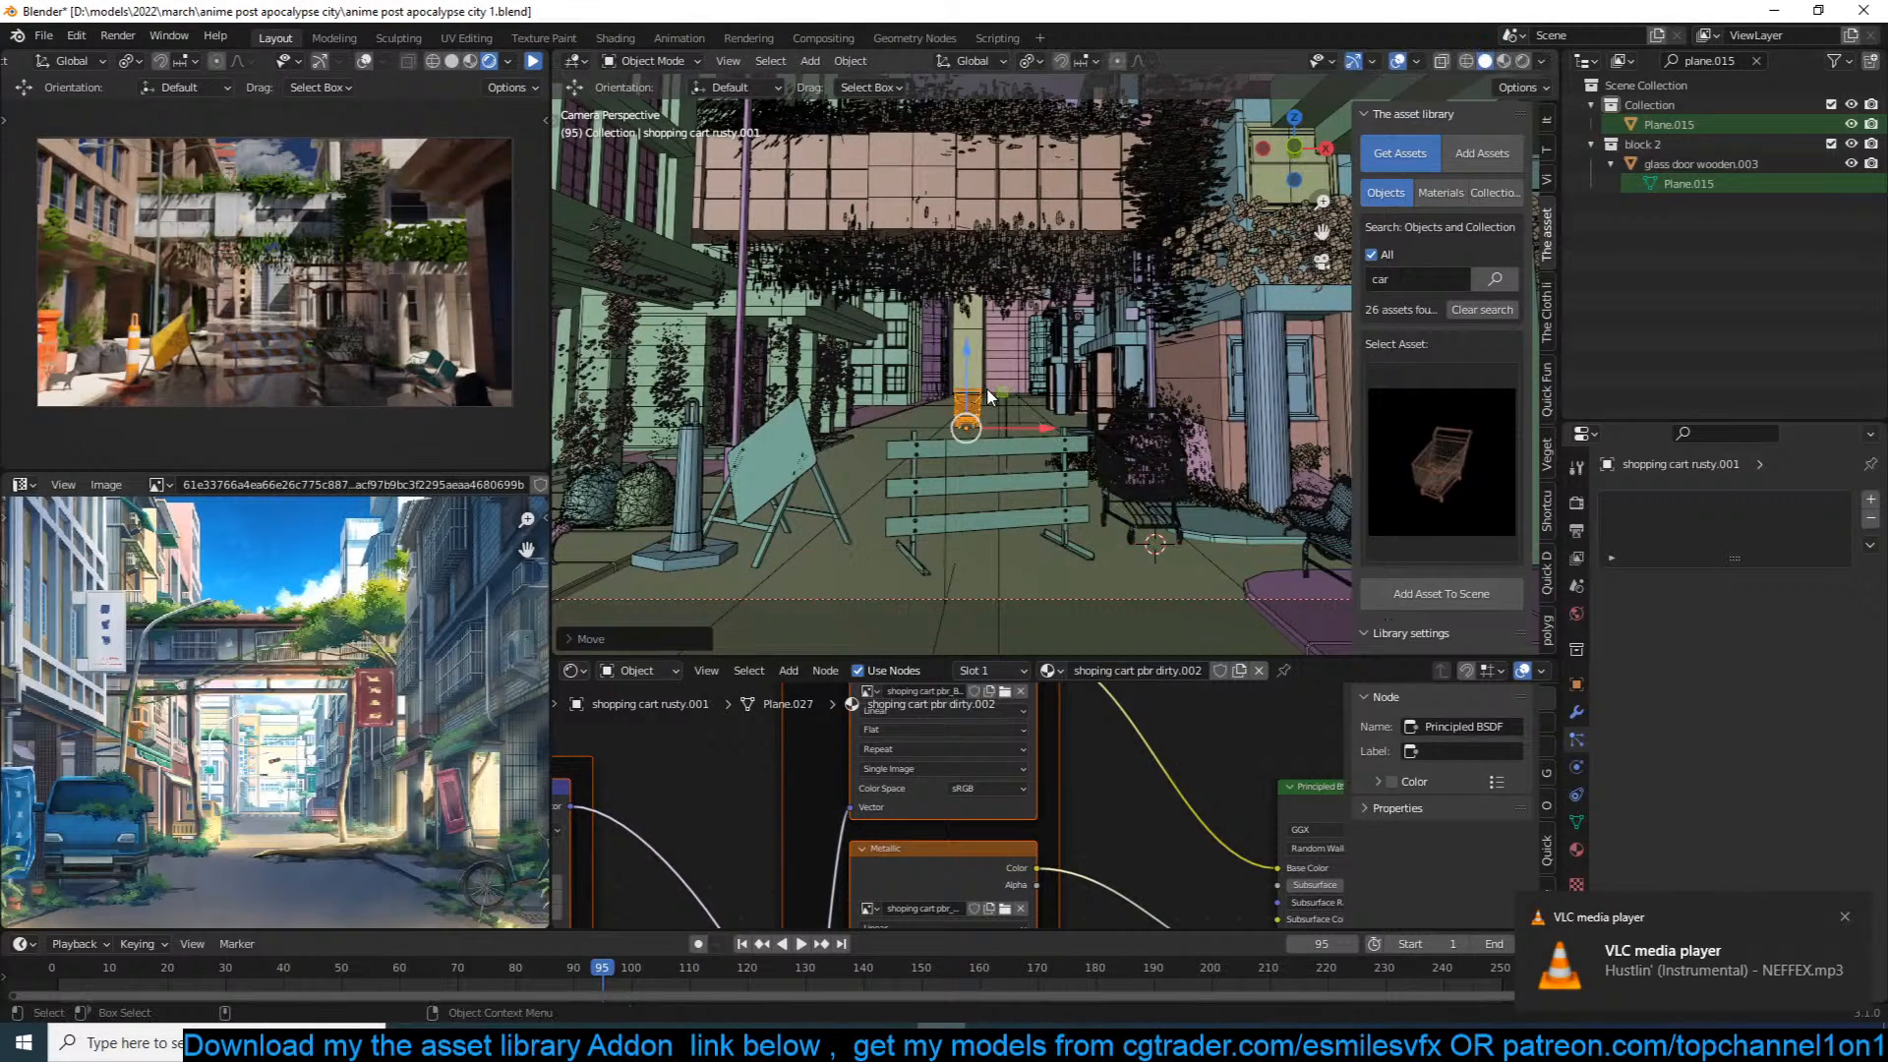
{"action": "key", "text": "r"}
{"action": "key", "text": "z"}
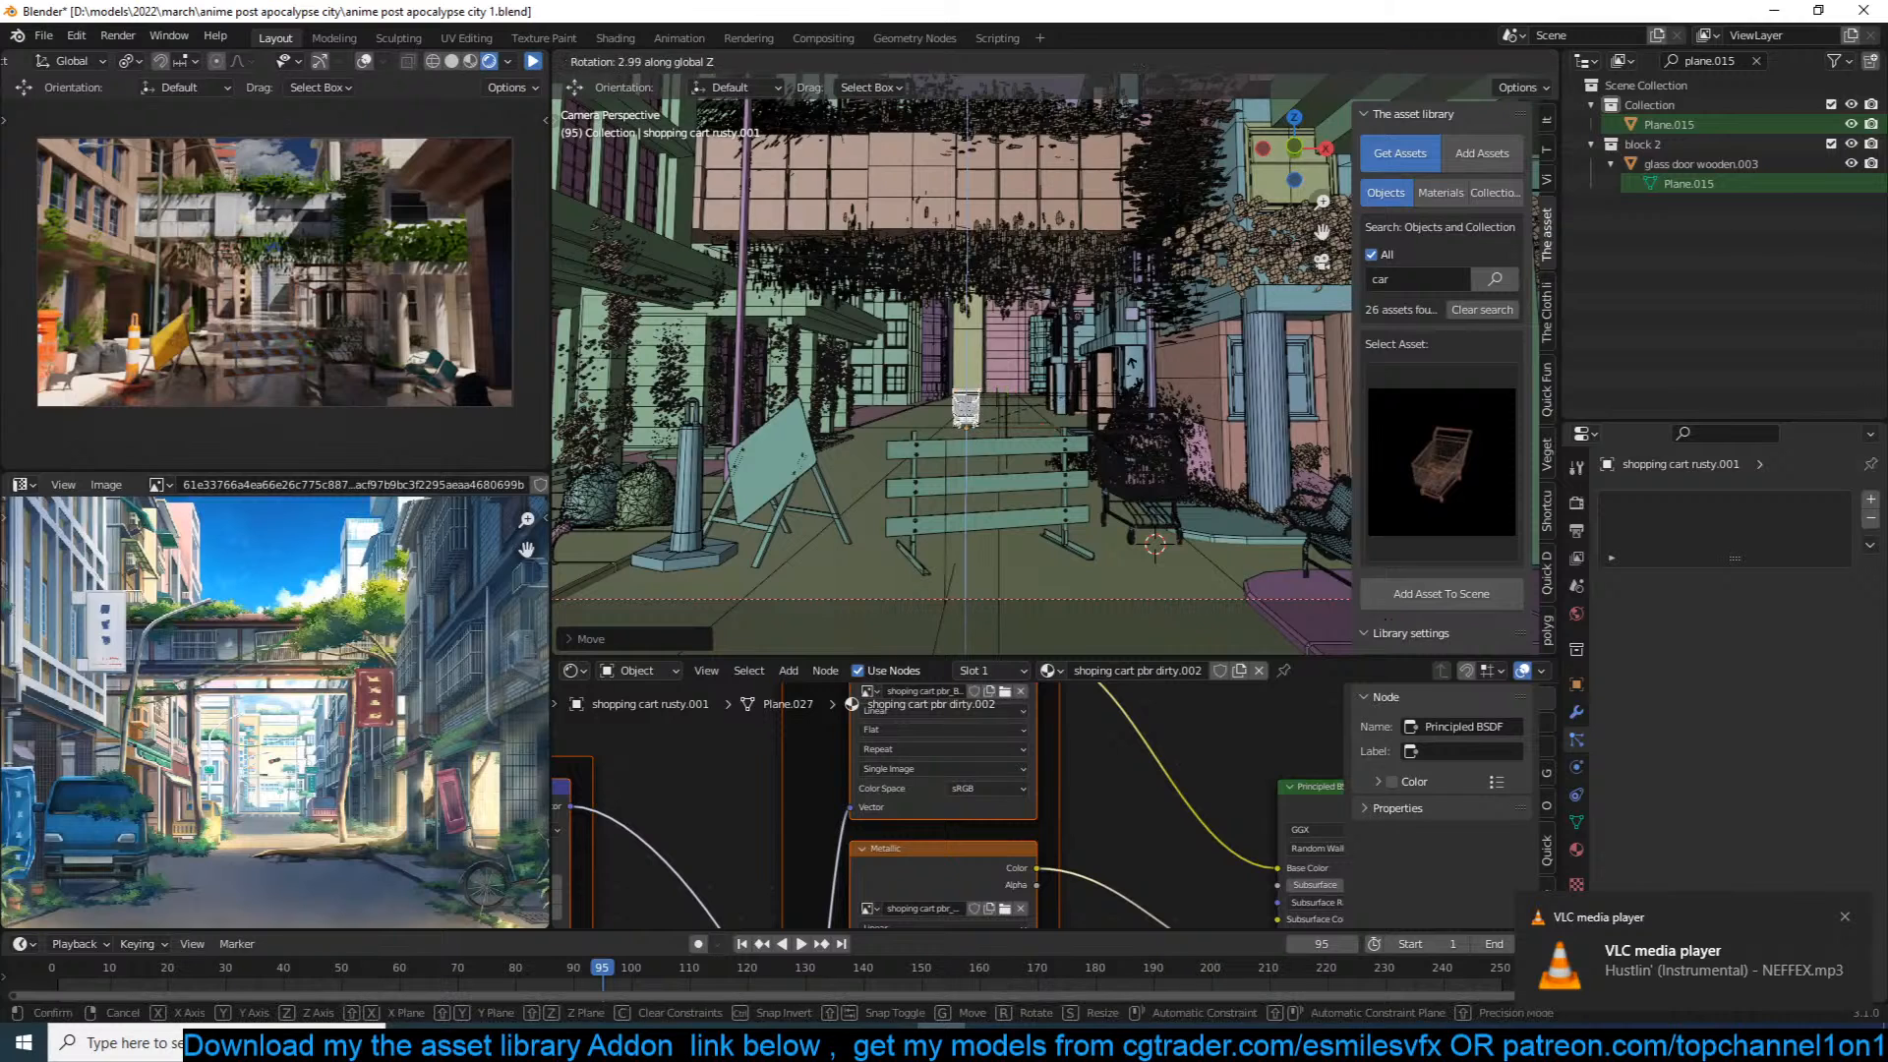
{"action": "key", "text": "Return"}
Step: Add the crumpled milk carton from the asset library onto the street near the barrier and set its origin to its geometry
{"action": "left_click", "coordinate": [1457, 476]}
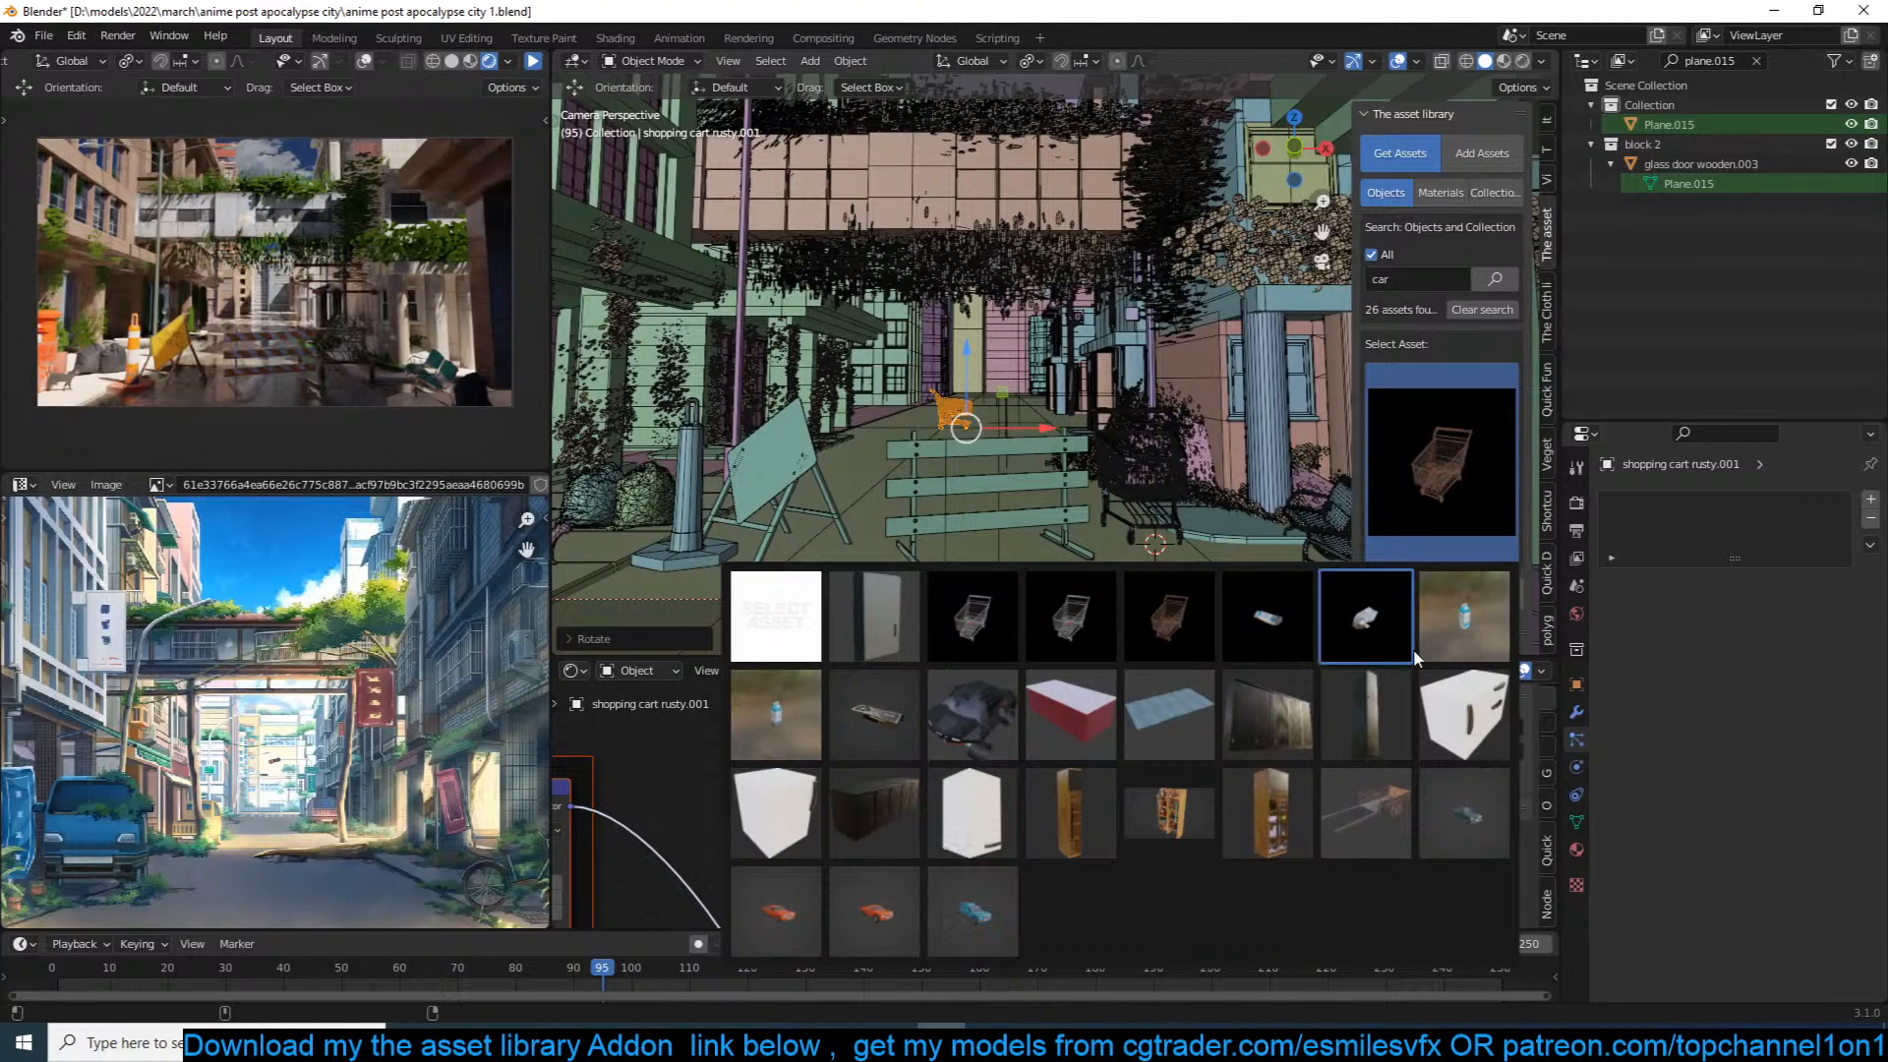
{"action": "left_click", "coordinate": [1364, 617]}
{"action": "left_click", "coordinate": [1391, 595]}
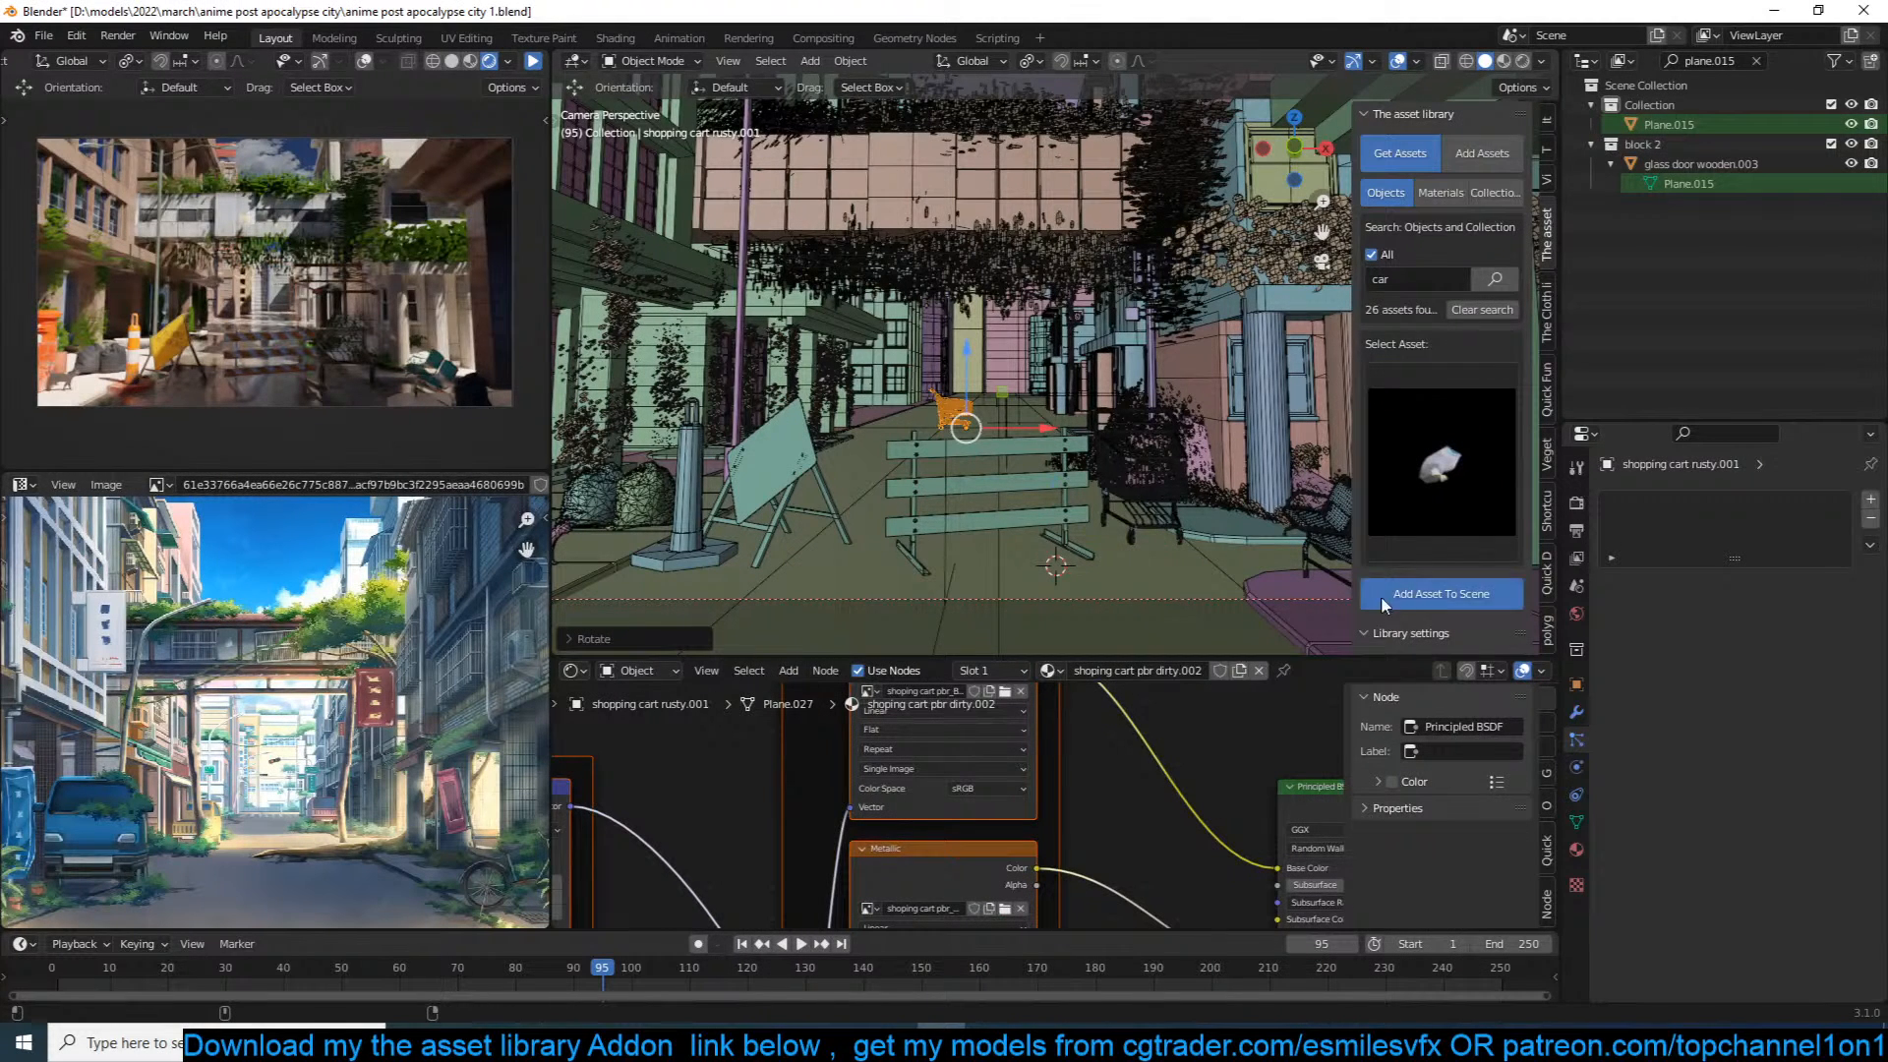
{"action": "right_click", "coordinate": [1109, 561]}
{"action": "mouse_move", "coordinate": [1087, 632]}
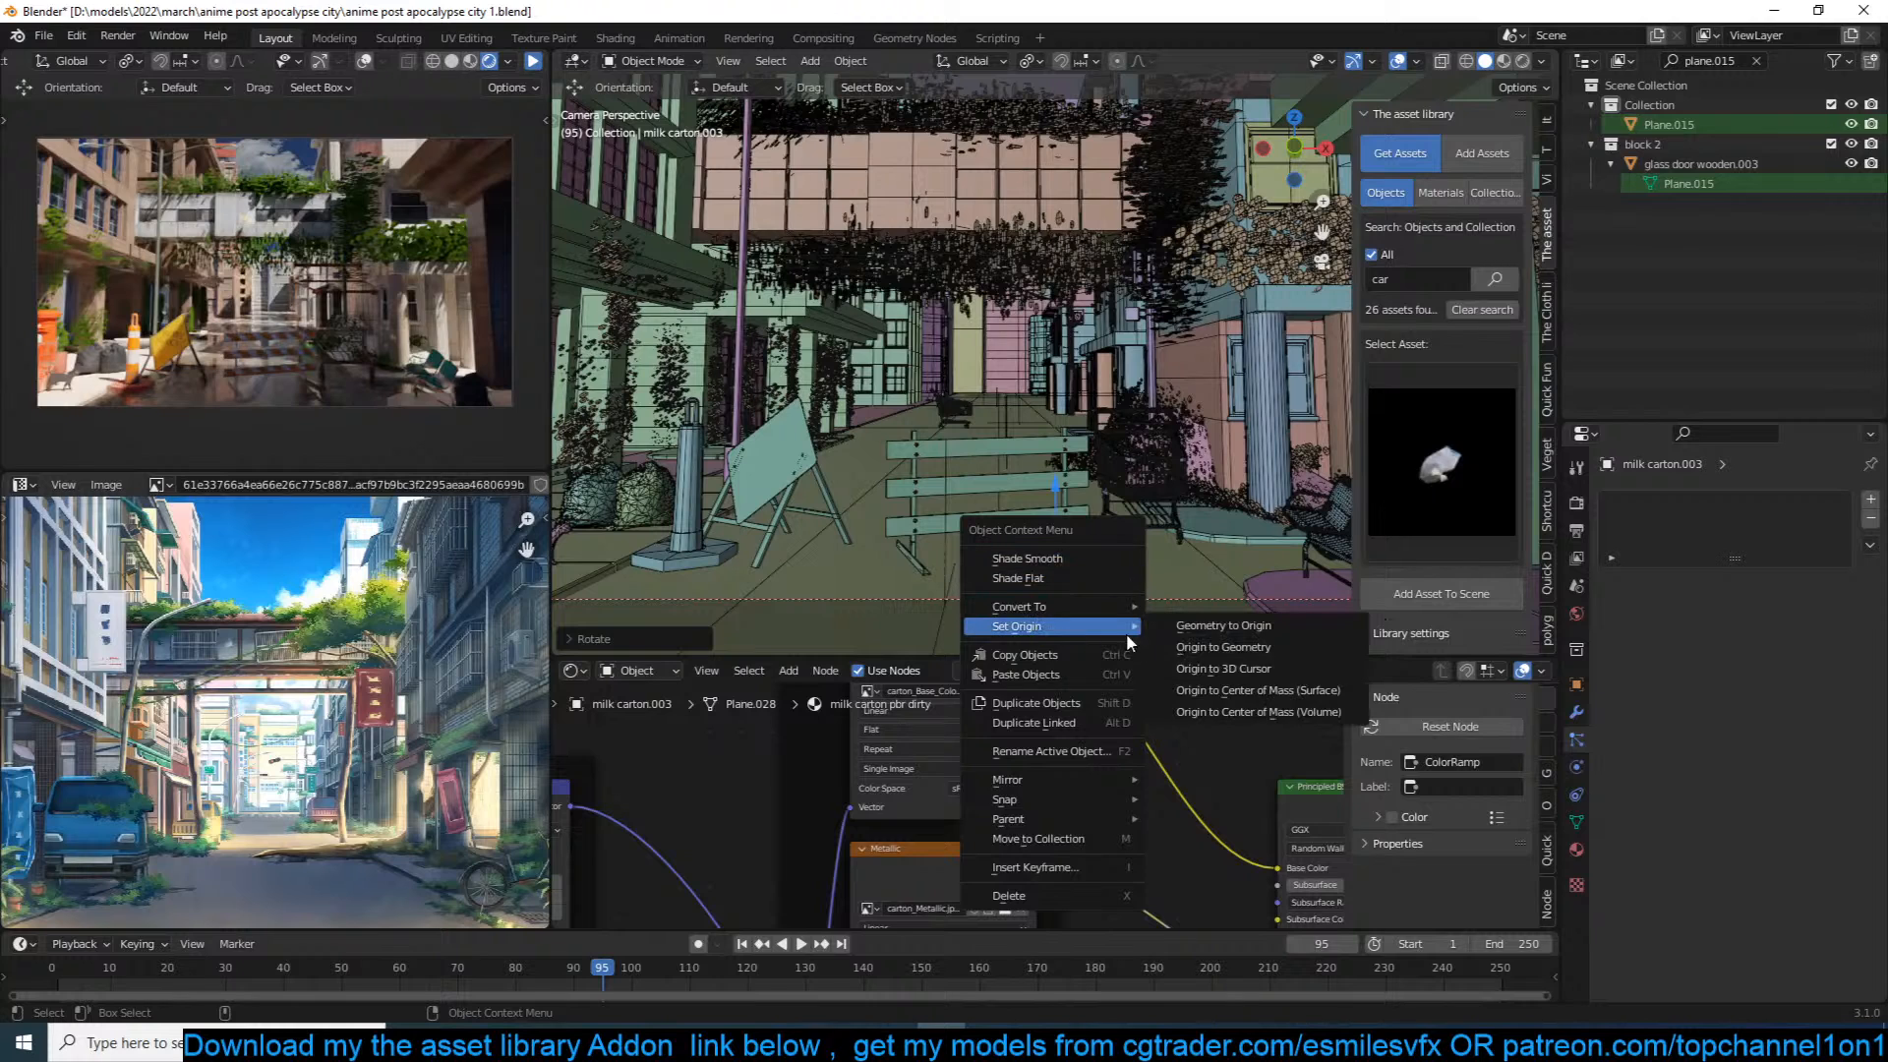
{"action": "left_click", "coordinate": [1195, 648]}
Step: Move the milk carton along Z to rest on the street in front of the barrier and resize it
{"action": "key", "text": "g"}
{"action": "key", "text": "z"}
{"action": "left_click", "coordinate": [1209, 521]}
{"action": "key", "text": "s"}
{"action": "left_click", "coordinate": [1184, 526]}
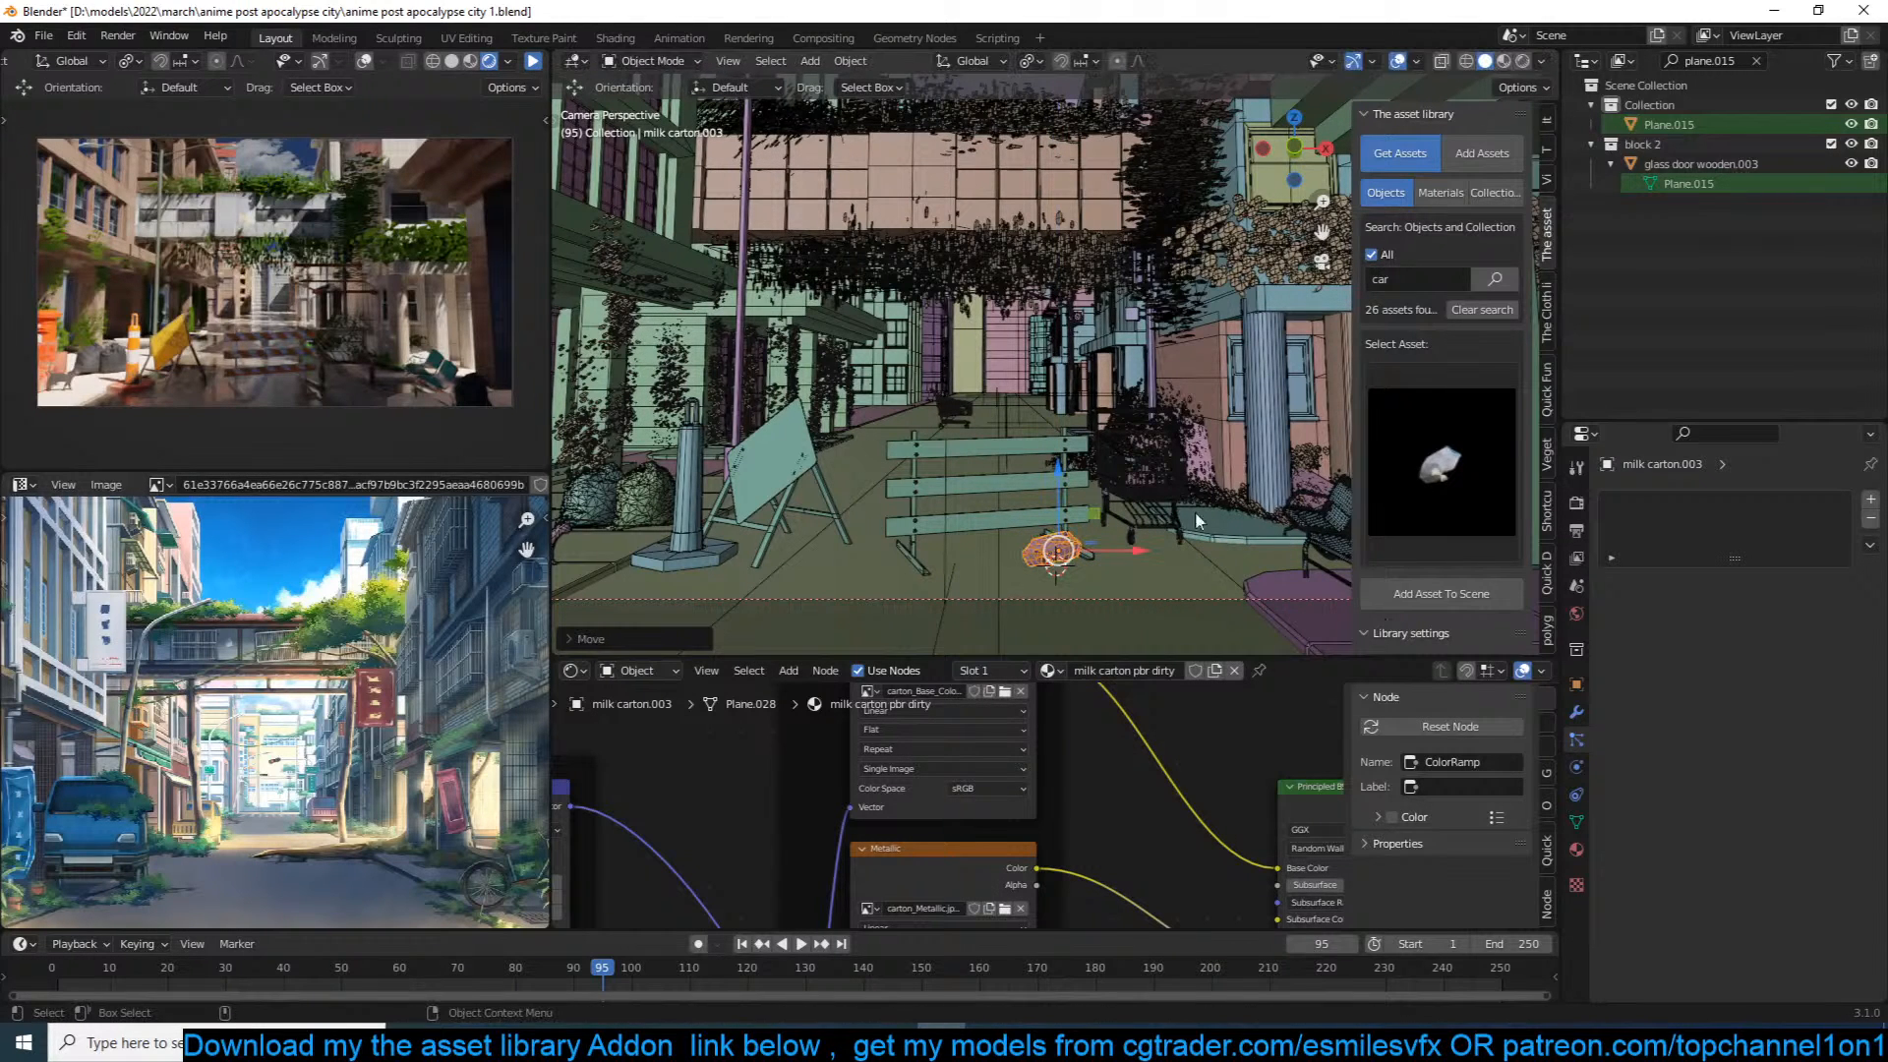
Step: Create a linked duplicate of the milk carton, snap it to the 3D cursor beside the traffic cone and scale it down
{"action": "middle_click_drag", "start_coordinate": [1200, 516], "coordinate": [1333, 483], "text": "shift"}
{"action": "key", "text": "alt+d"}
{"action": "right_click", "coordinate": [1150, 525]}
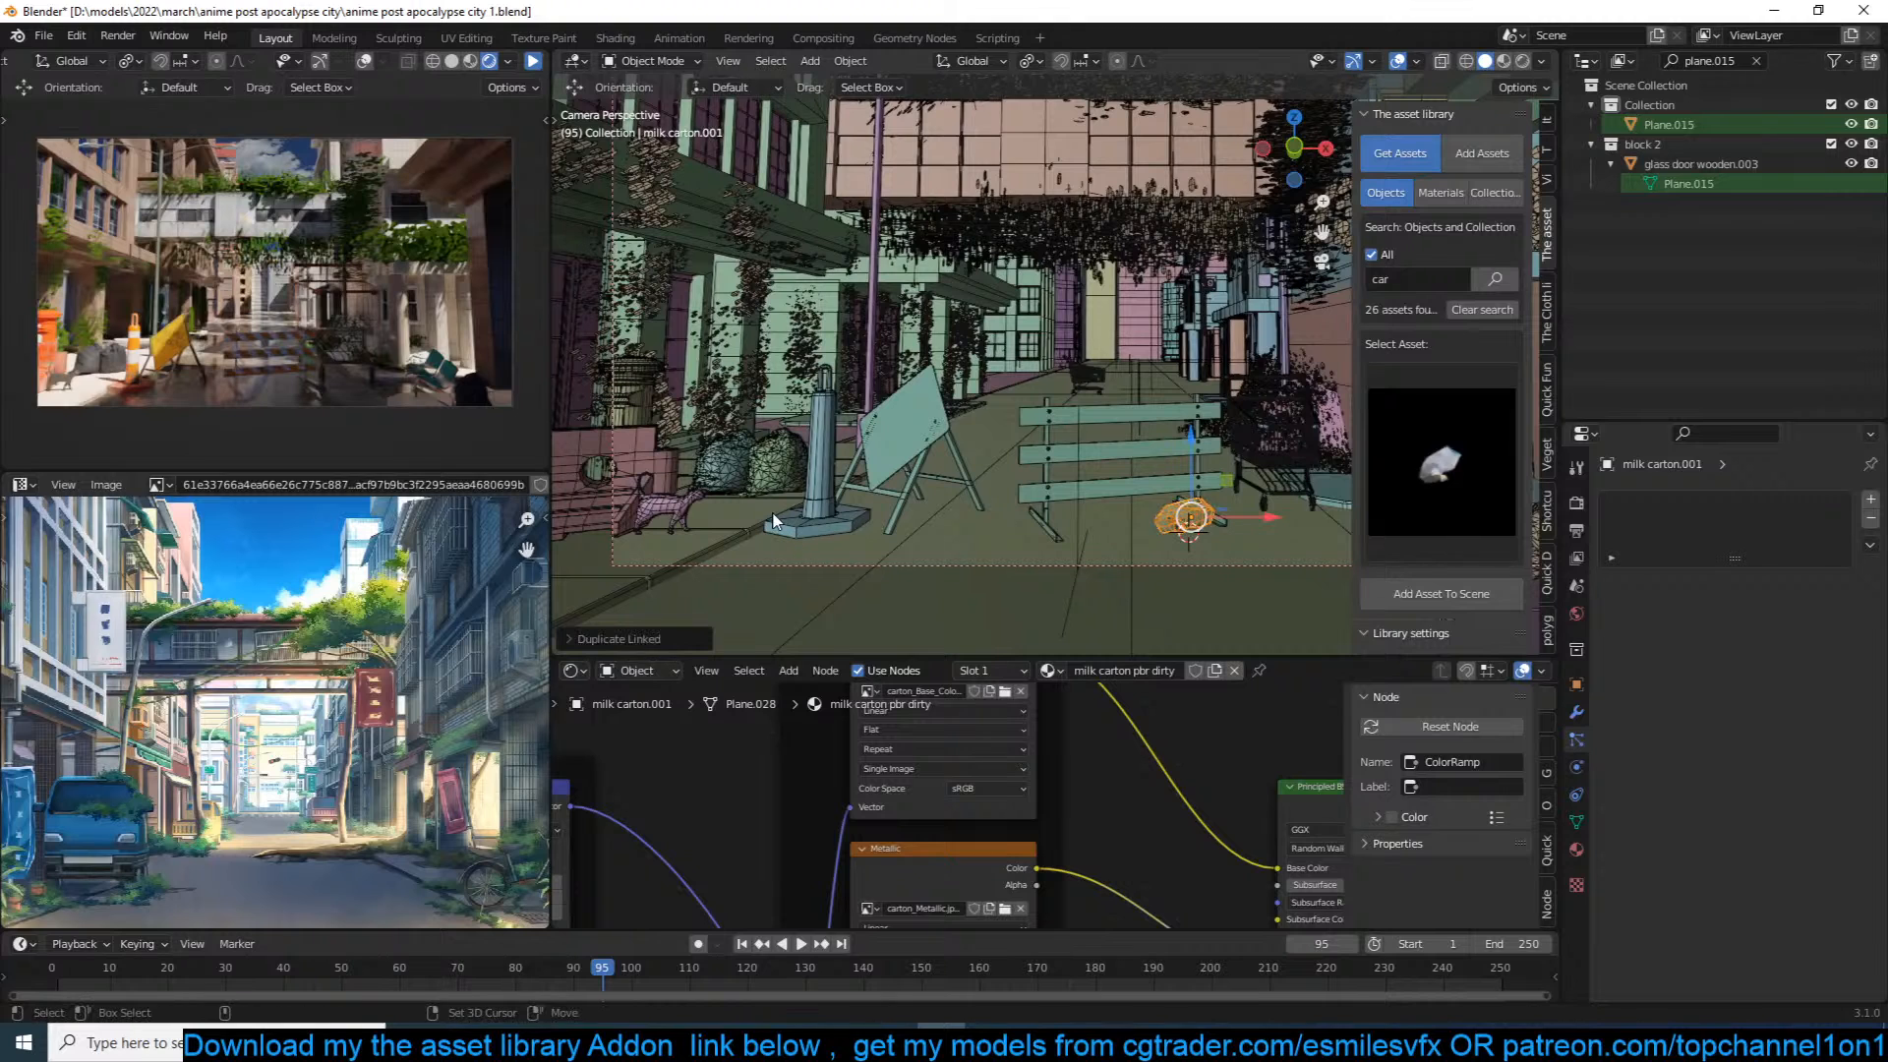
{"action": "right_click", "coordinate": [763, 506], "text": "shift"}
{"action": "key", "text": "shift+s"}
{"action": "left_click", "coordinate": [772, 418]}
{"action": "key", "text": "s"}
{"action": "left_click", "coordinate": [878, 451]}
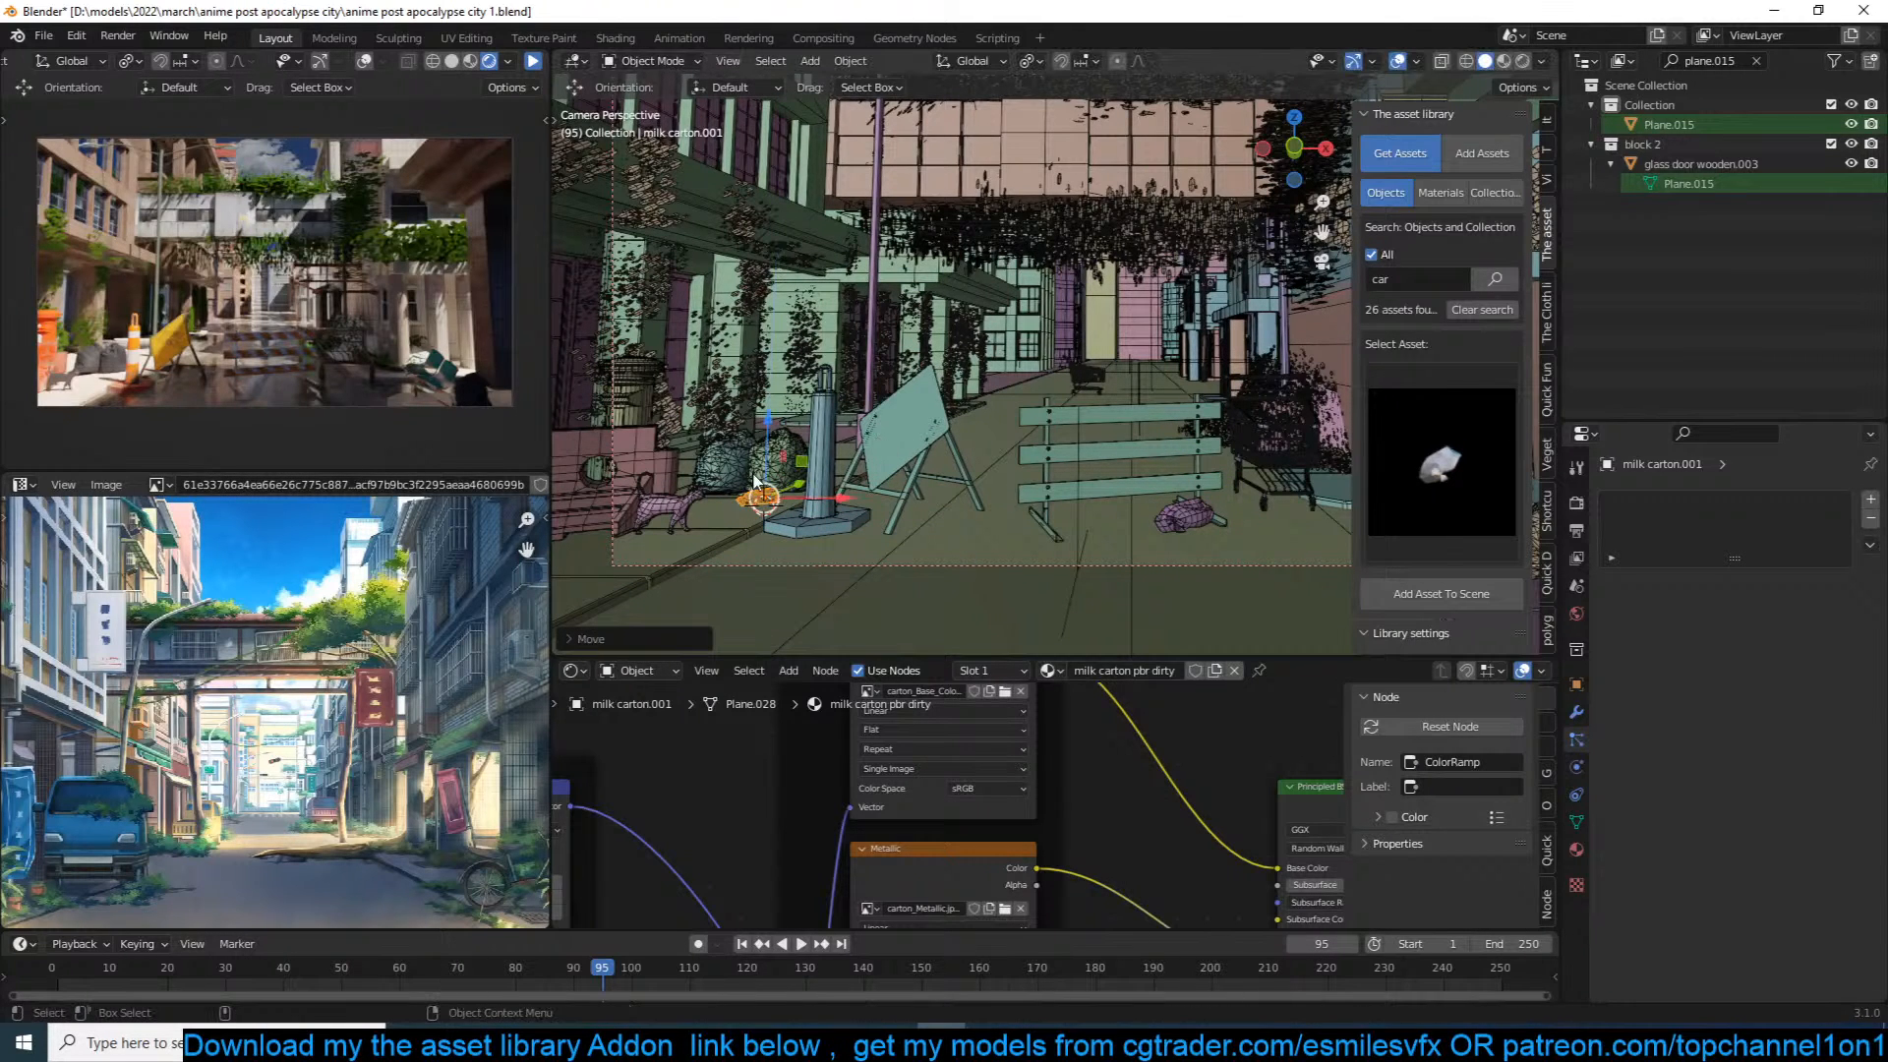
Step: Insert a Mix color node between the roughness texture and the Principled BSDF in the material of the bag behind the traffic cone
{"action": "left_click", "coordinate": [777, 452]}
{"action": "middle_click_drag", "start_coordinate": [1196, 810], "coordinate": [975, 755]}
{"action": "key", "text": "shift+a"}
{"action": "key", "text": "shift+a"}
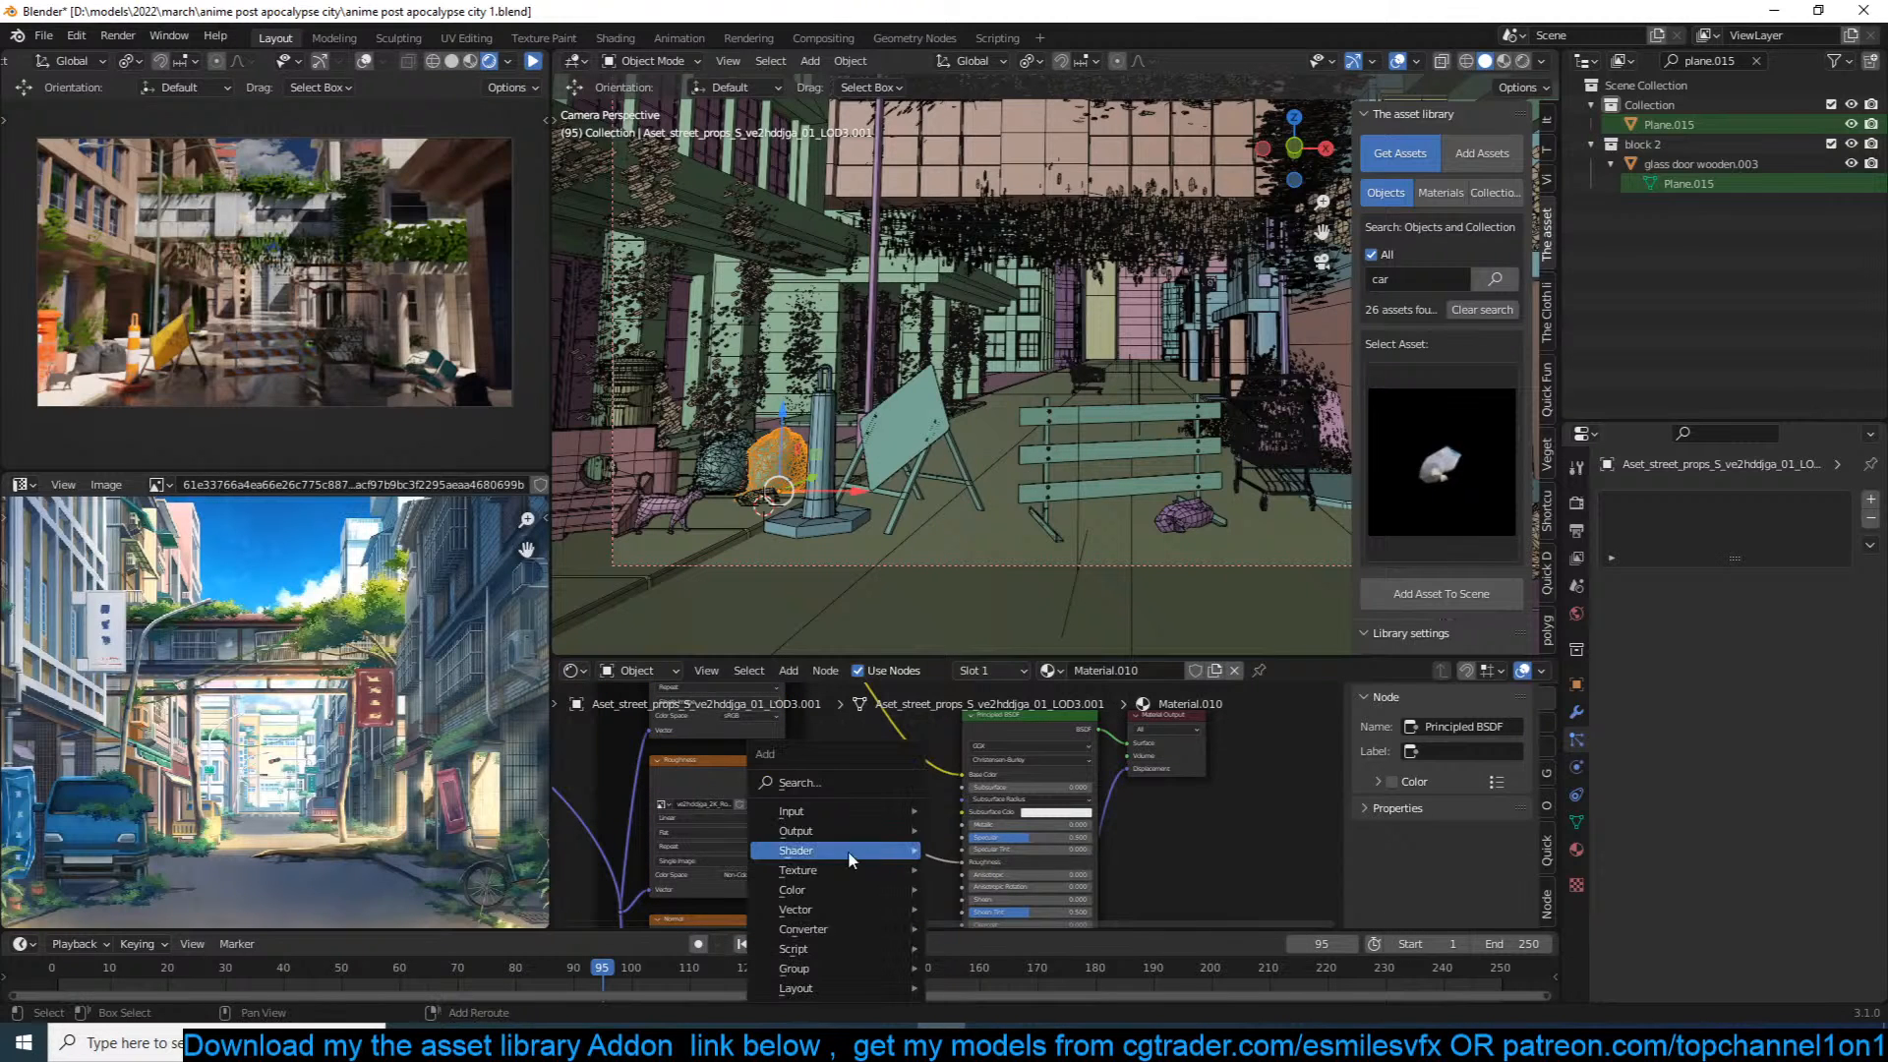
{"action": "mouse_move", "coordinate": [853, 890]}
{"action": "left_click", "coordinate": [983, 870]}
{"action": "left_click", "coordinate": [878, 836]}
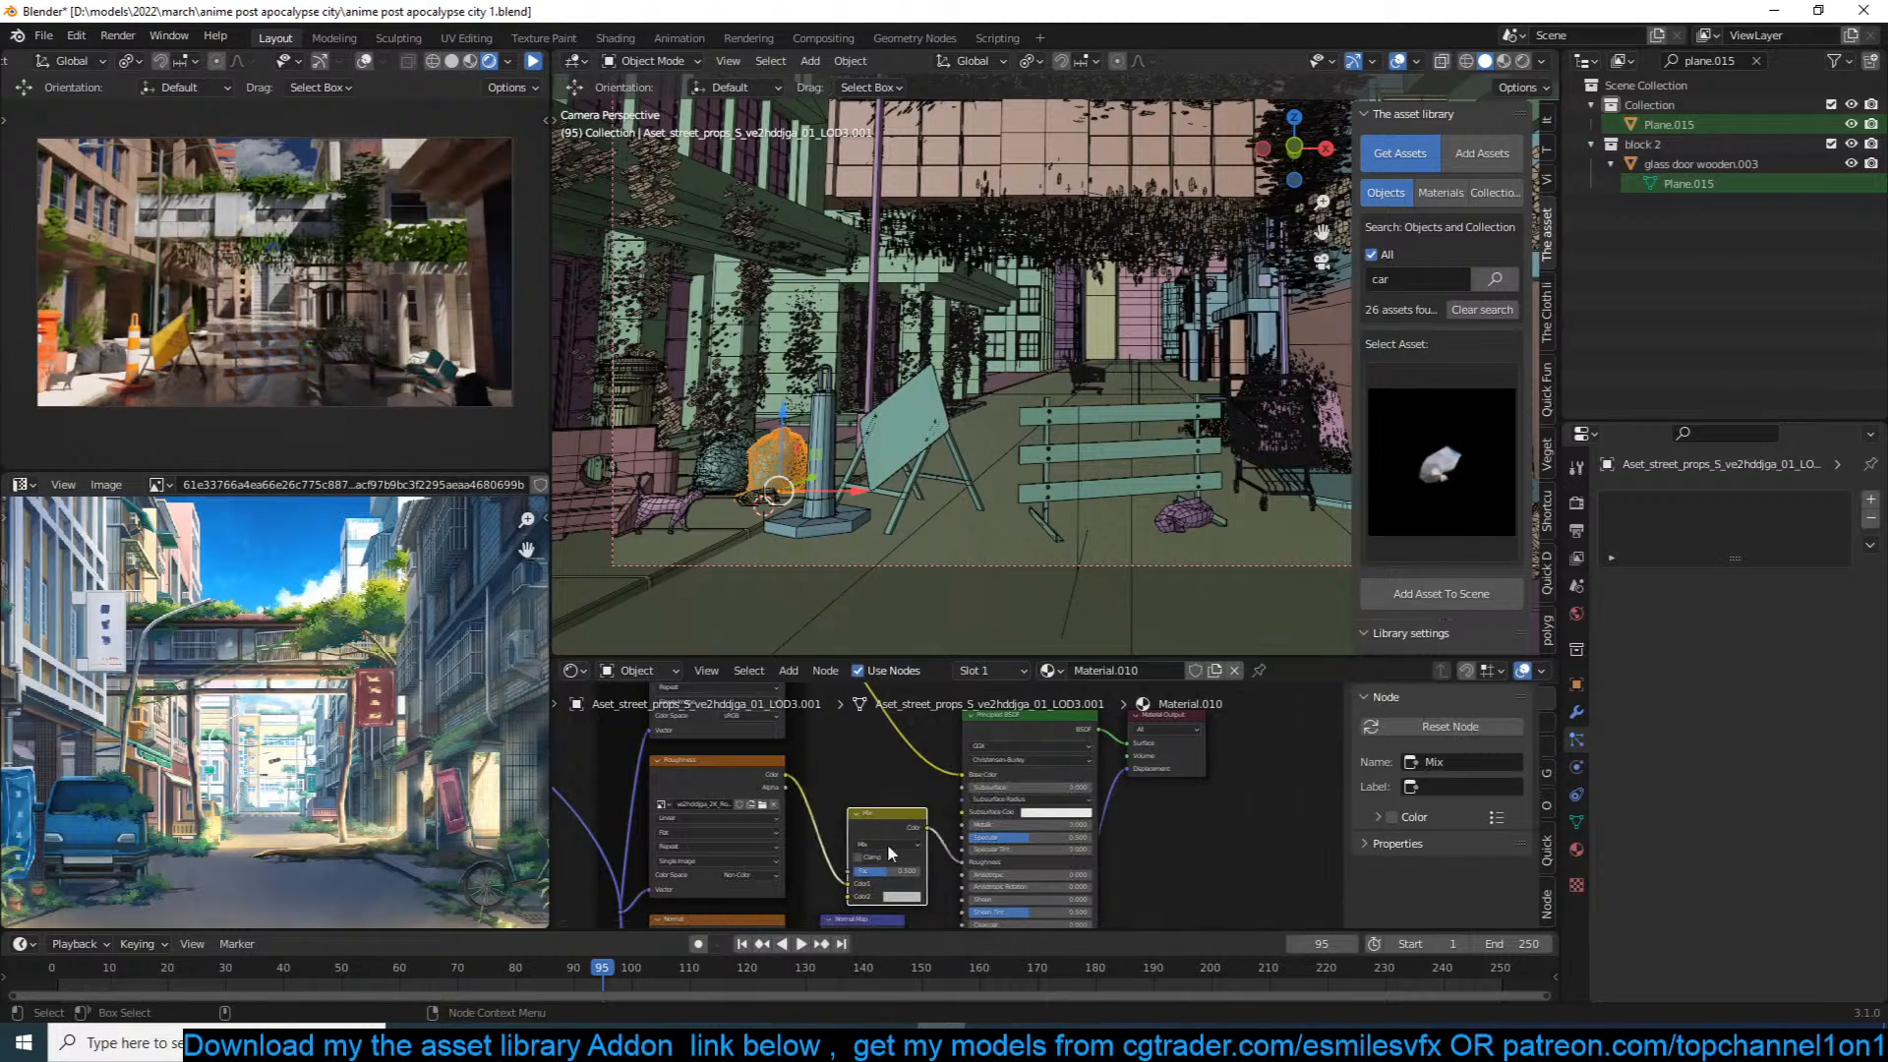
Step: Set the Mix node's second color to black and save the file
{"action": "left_click", "coordinate": [895, 898]}
{"action": "left_click_drag", "start_coordinate": [971, 812], "coordinate": [971, 821]}
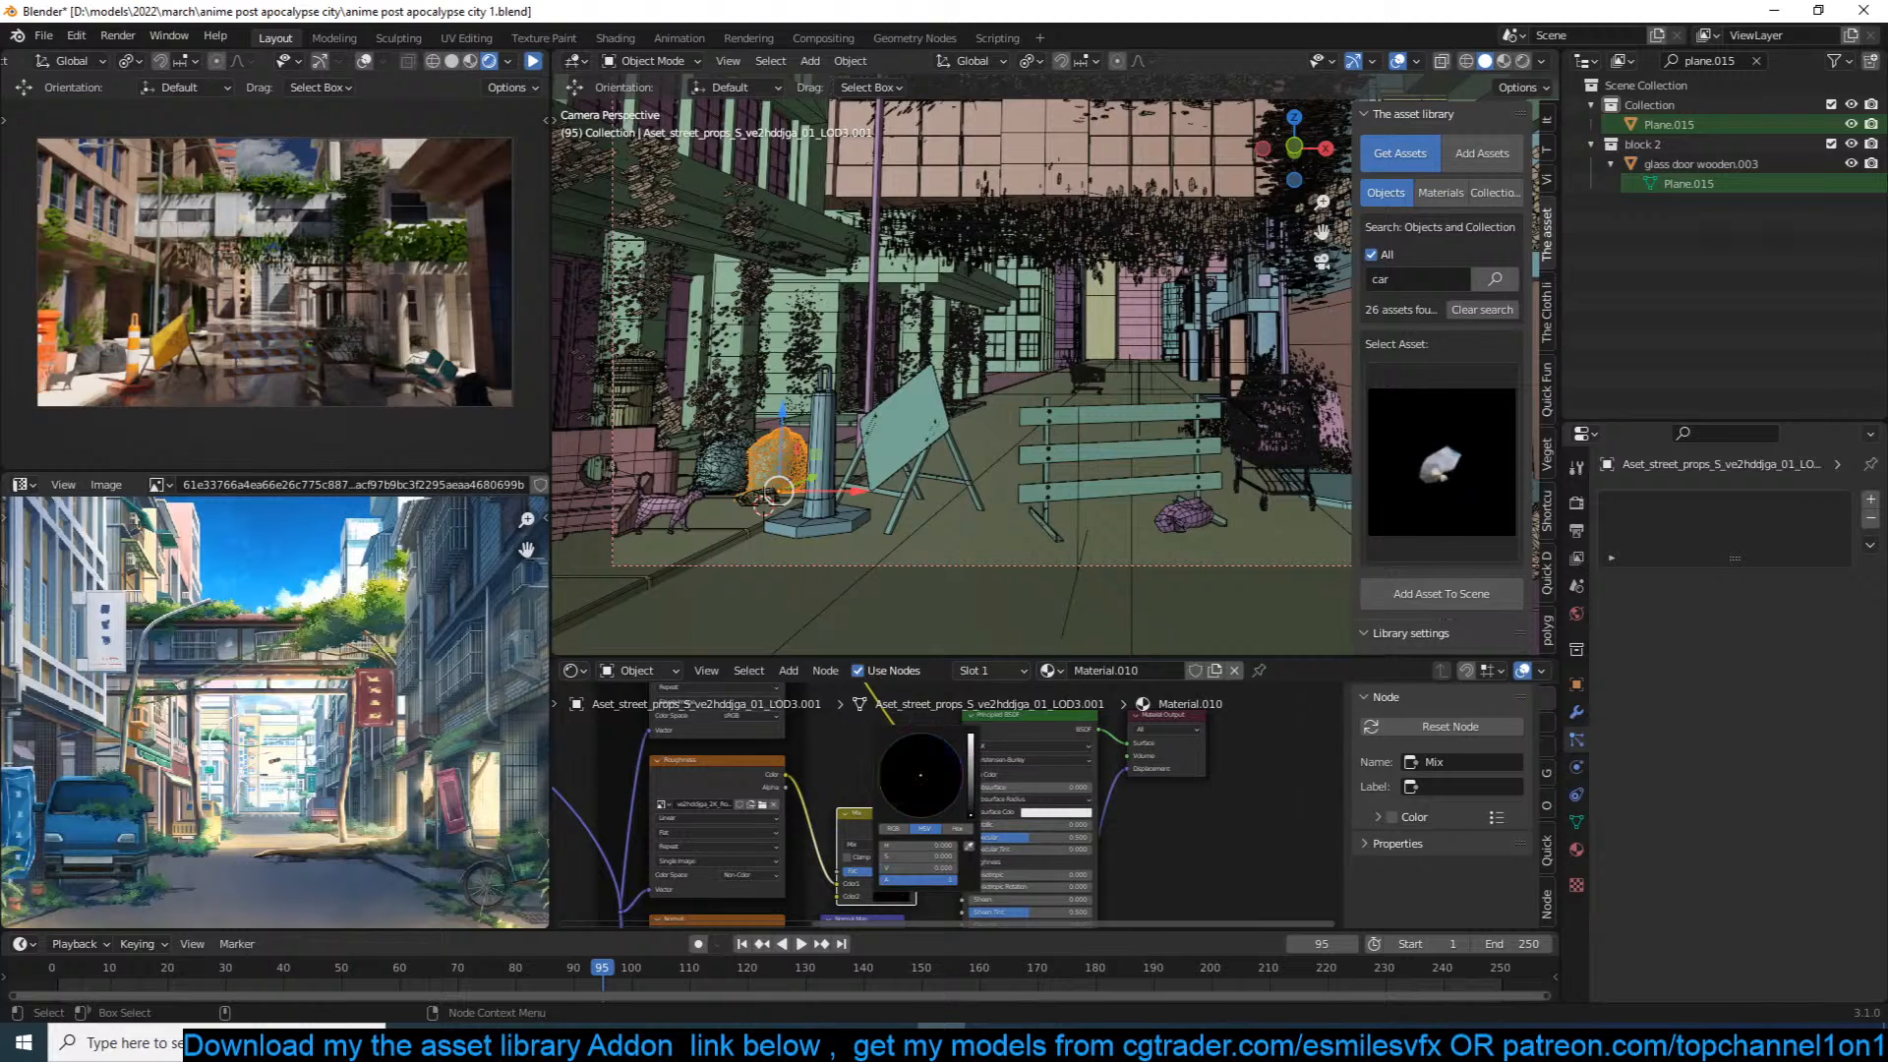
{"action": "key", "text": "ctrl+s"}
Step: Search the asset library for "decal" and choose the striped road decal
{"action": "left_click", "coordinate": [1478, 475]}
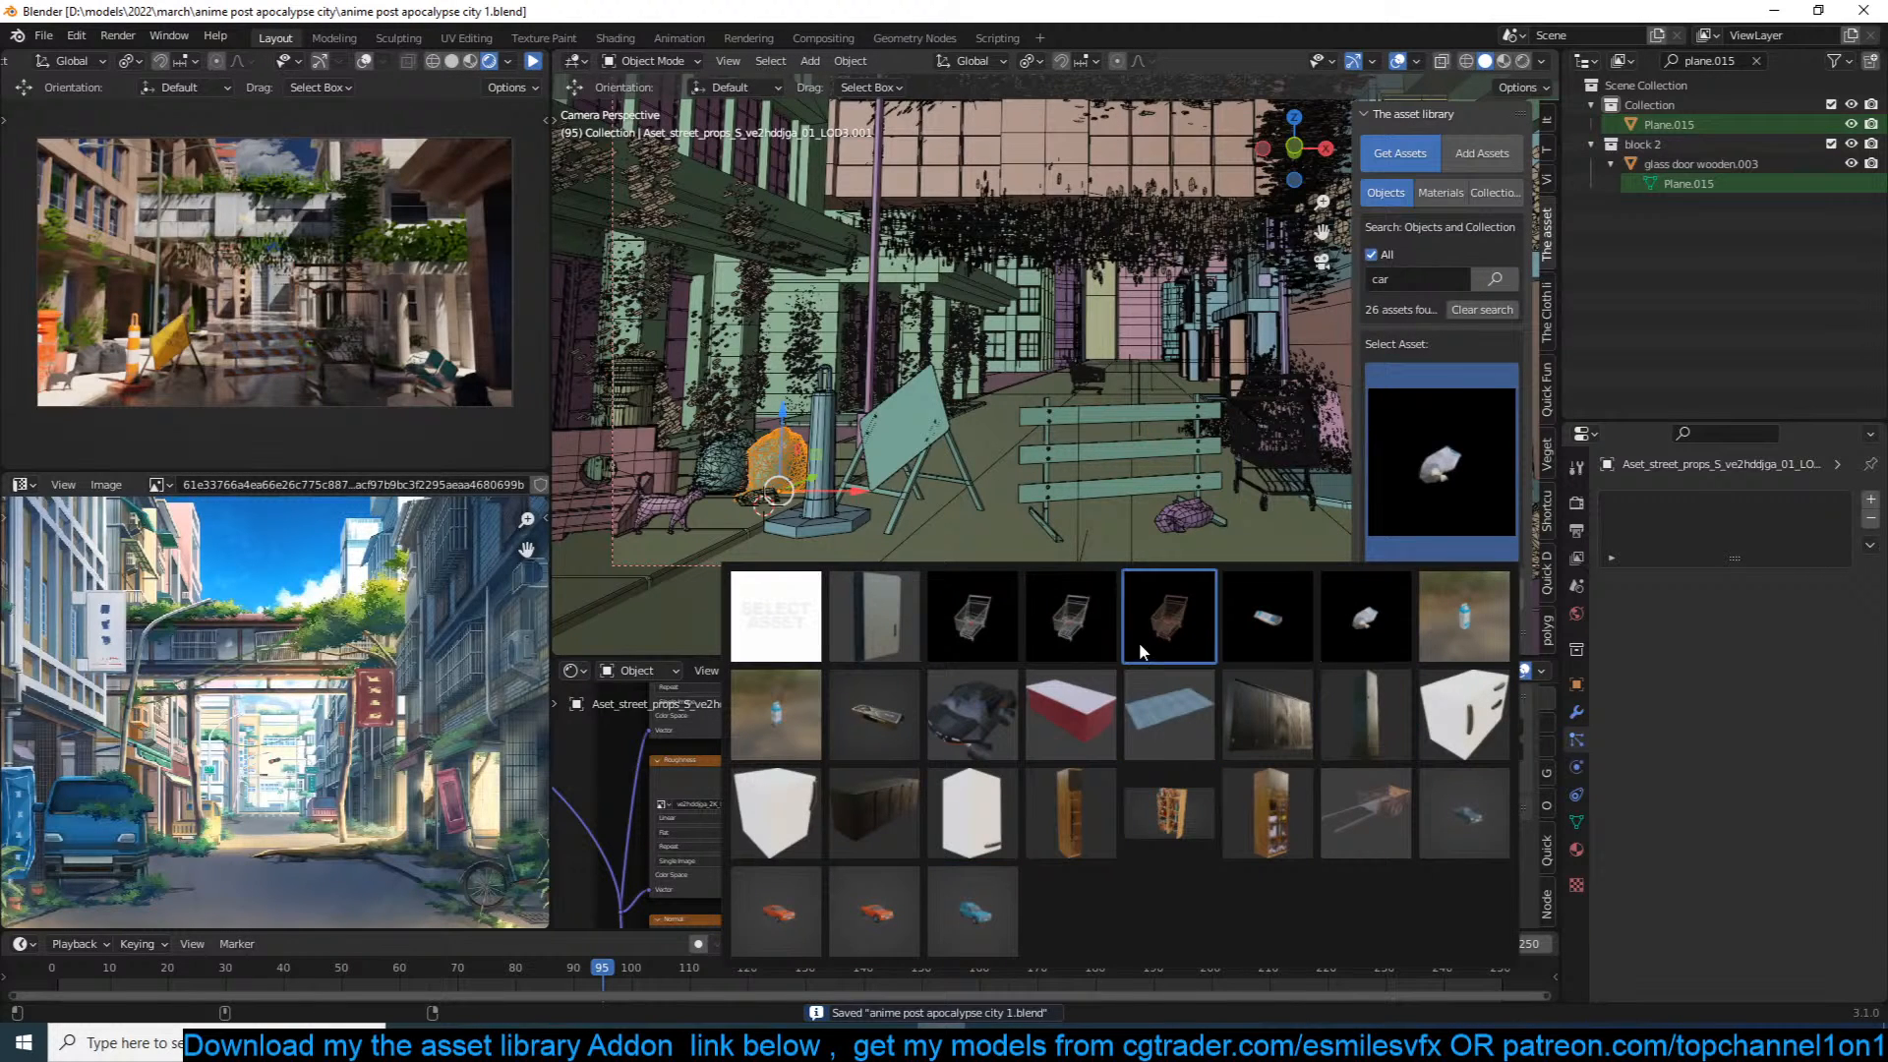
{"action": "left_click", "coordinate": [1455, 490]}
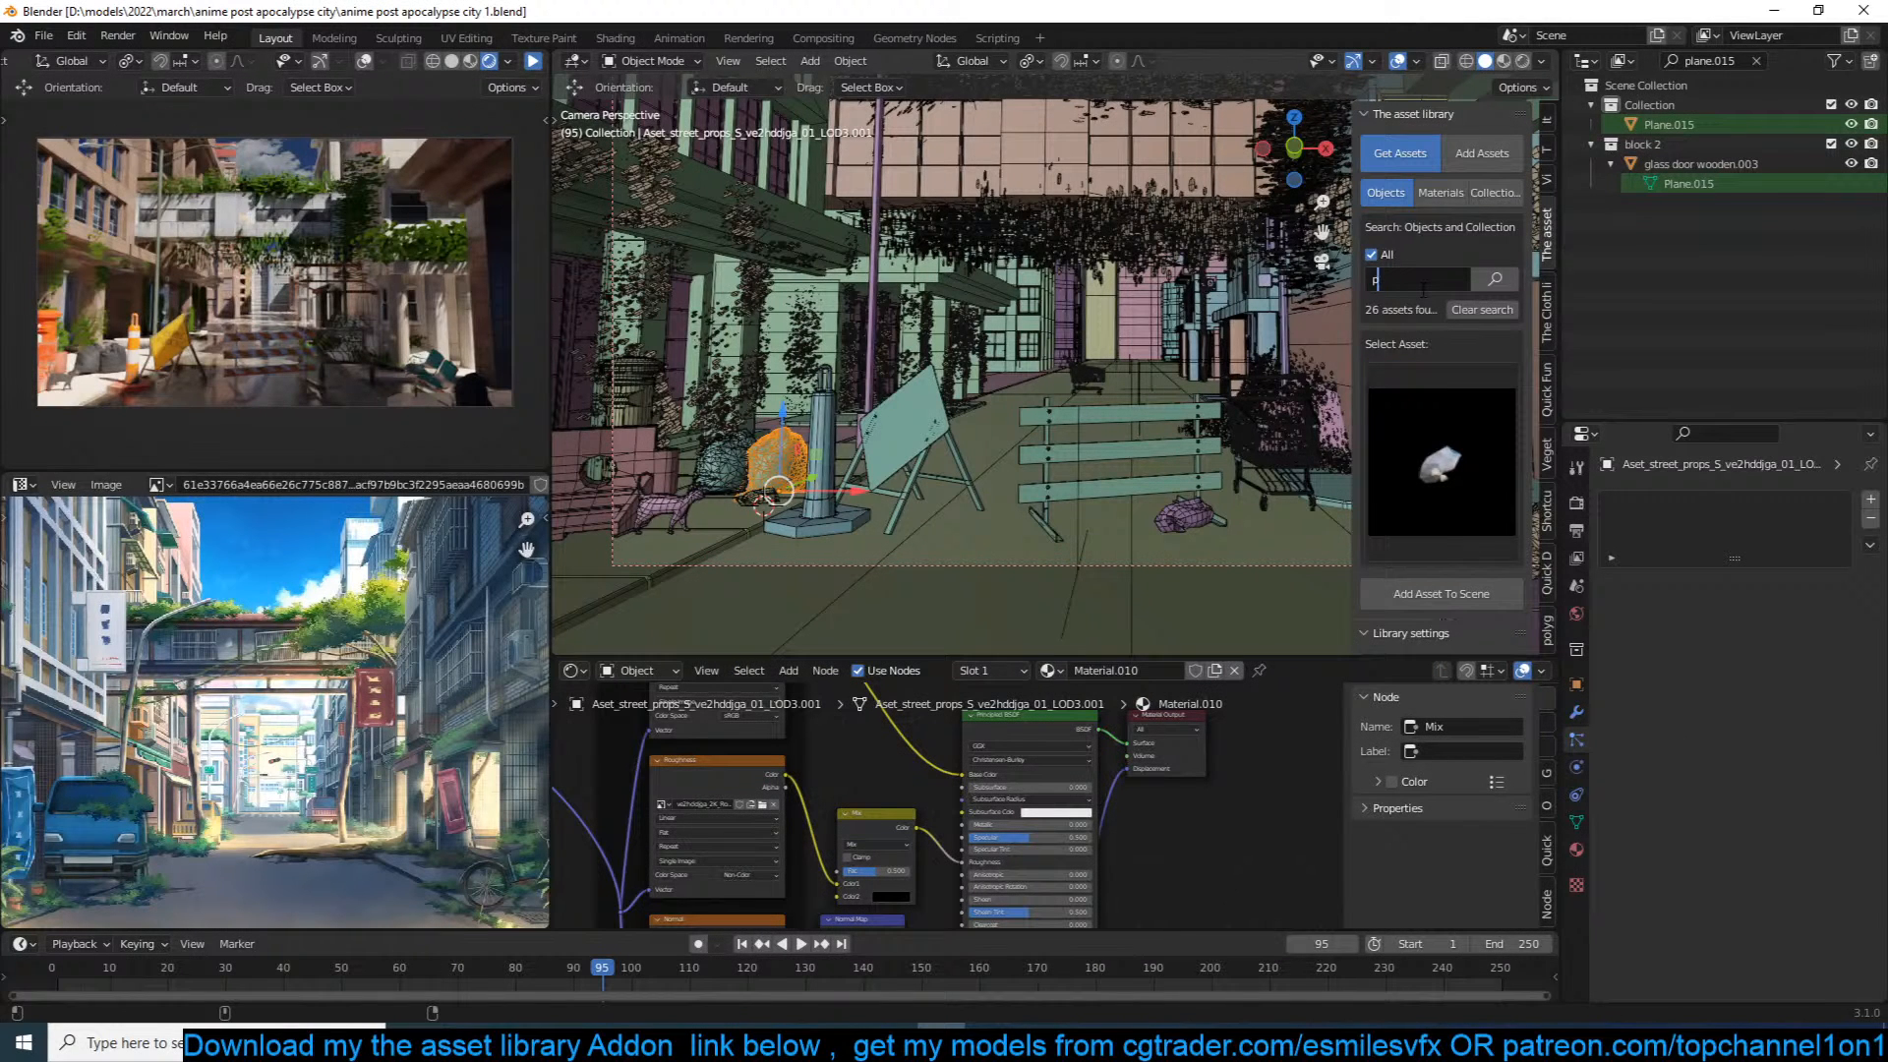
{"action": "key", "text": "Return"}
{"action": "left_click", "coordinate": [1402, 374]}
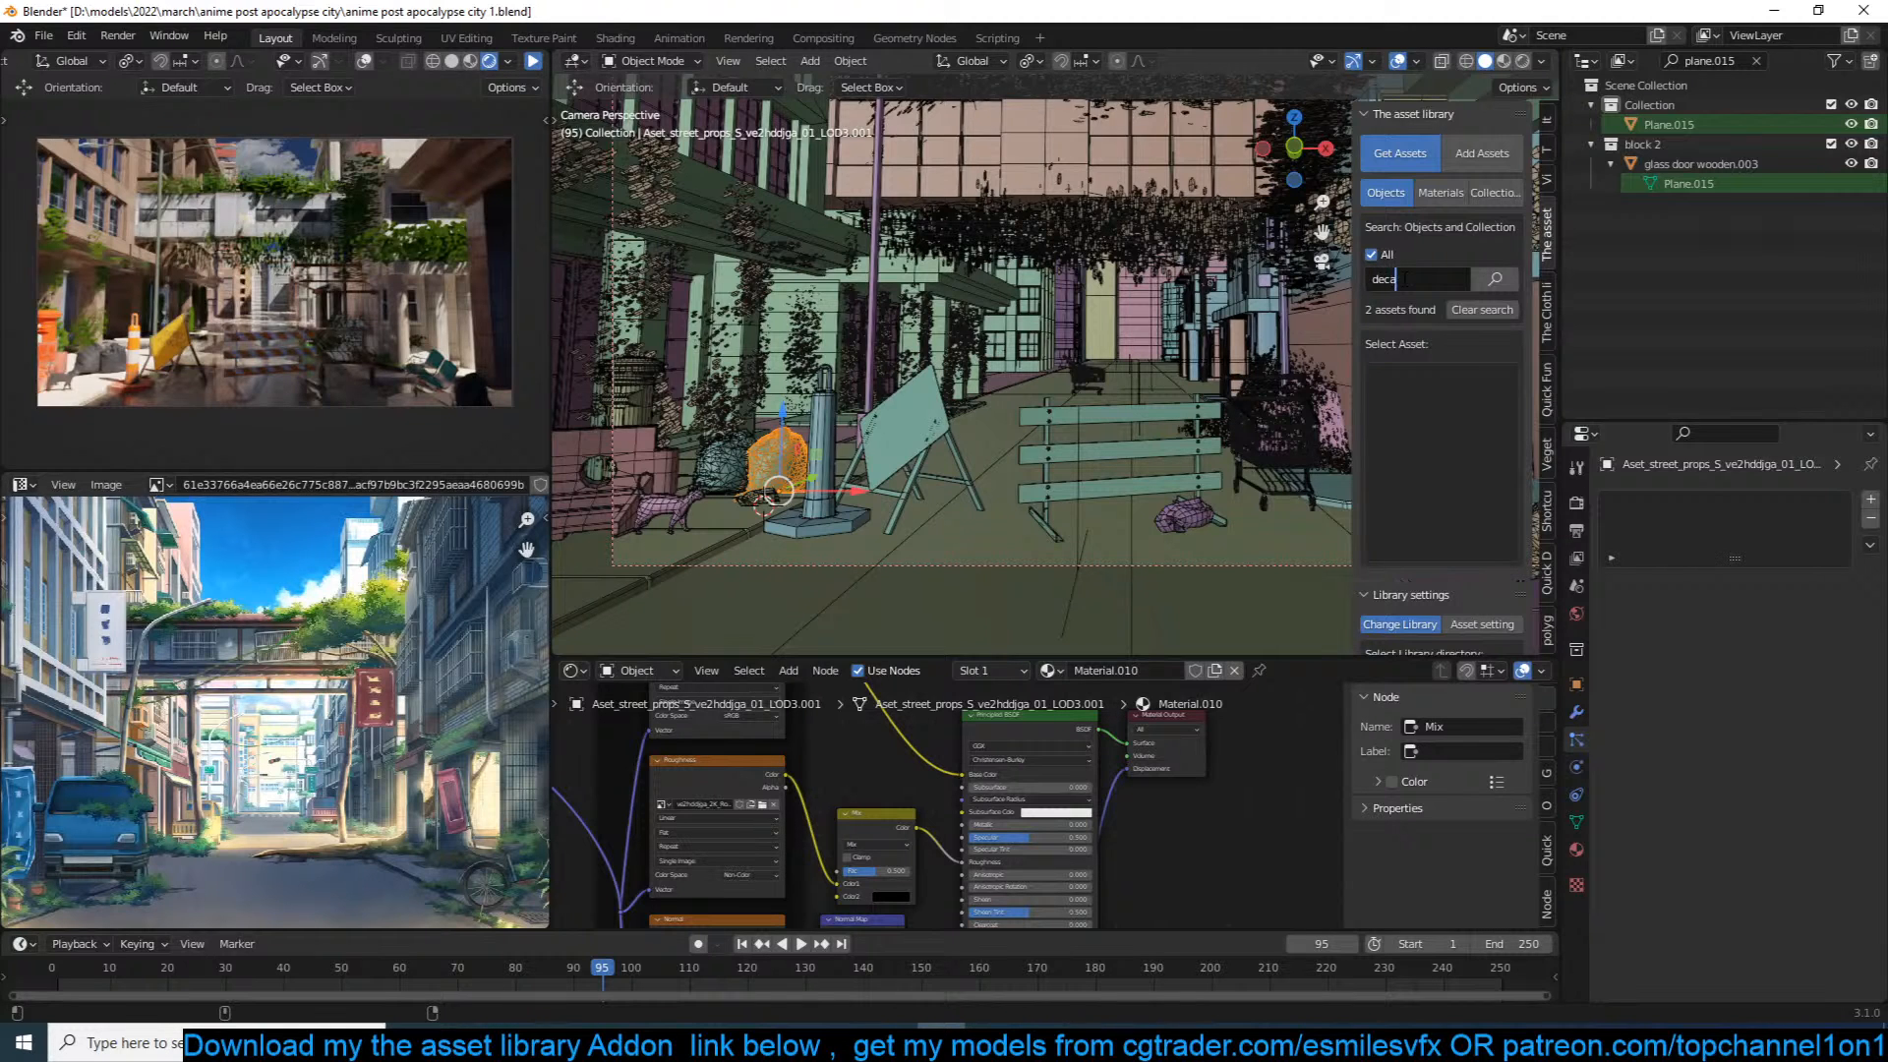
{"action": "key", "text": "Return"}
{"action": "left_click", "coordinate": [1411, 484]}
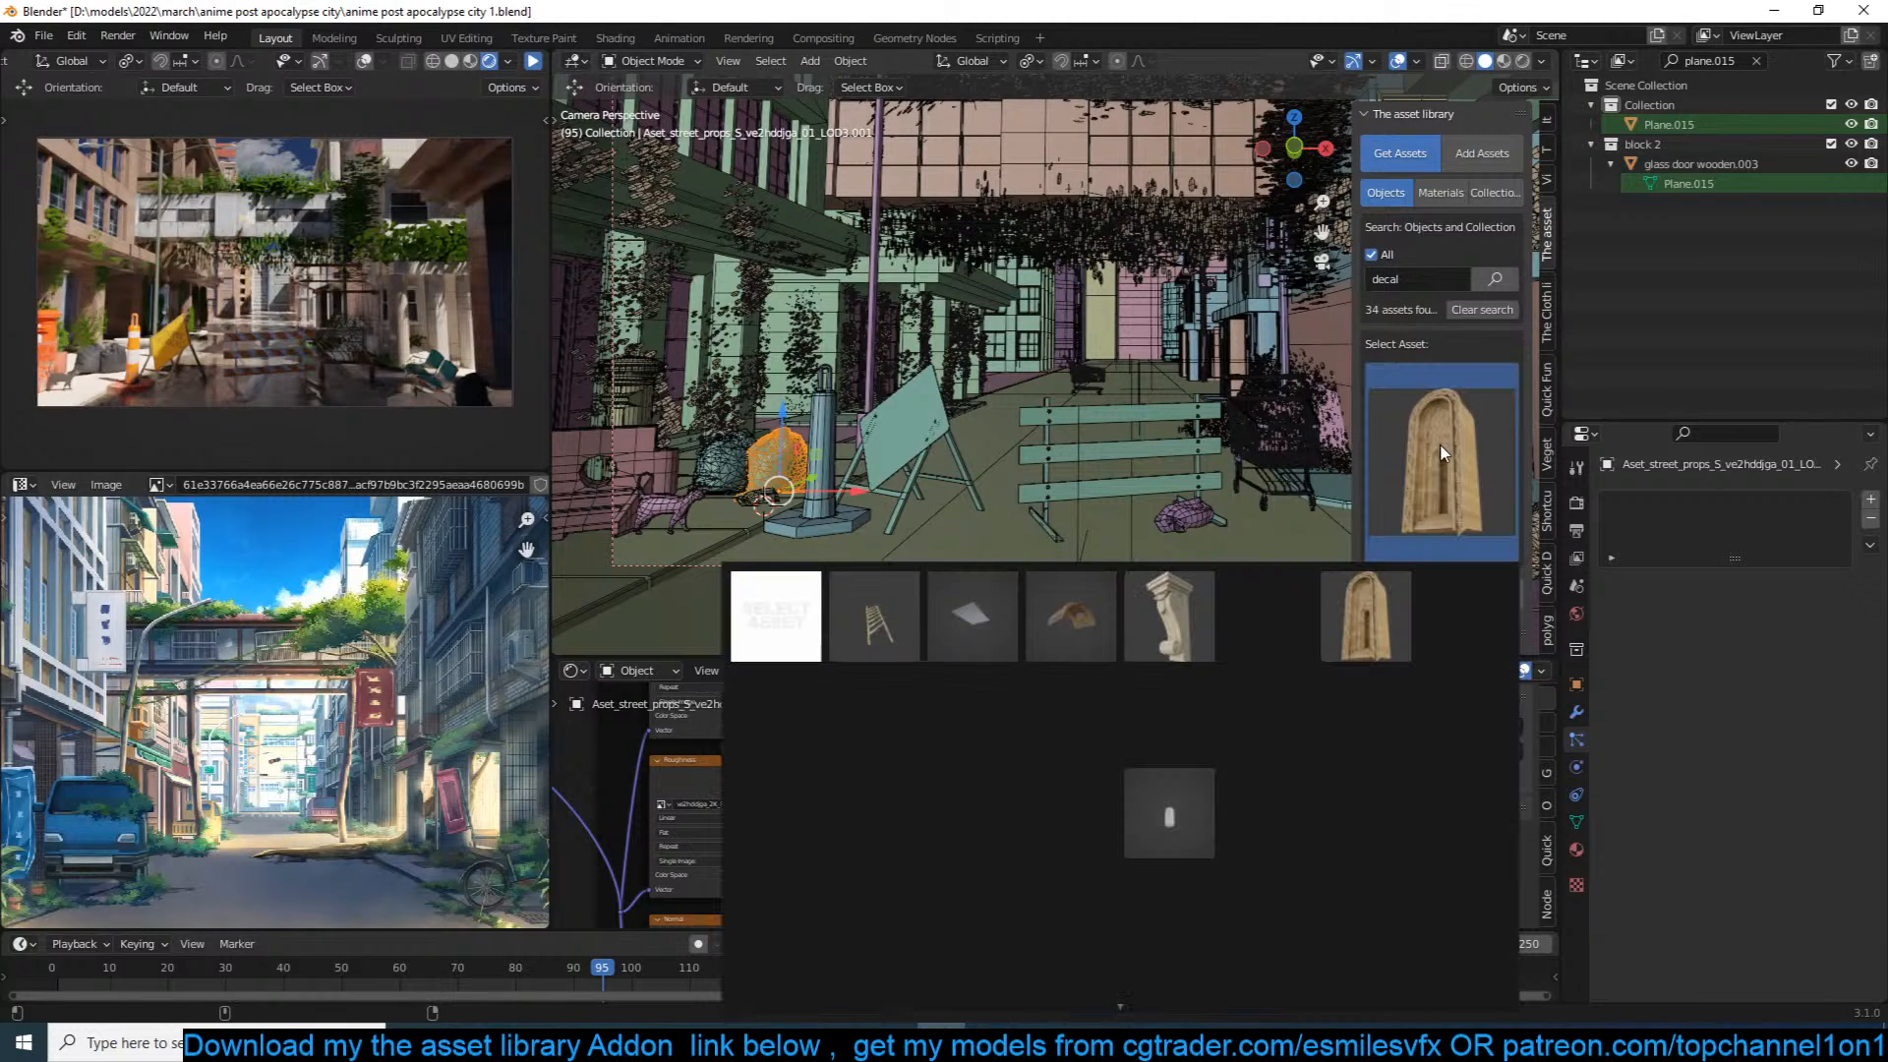
{"action": "left_click", "coordinate": [888, 621]}
Step: Add the road decal at the 3D cursor on the street in front of the barrier and rotate it 90° about Z
{"action": "right_click", "coordinate": [988, 542], "text": "shift"}
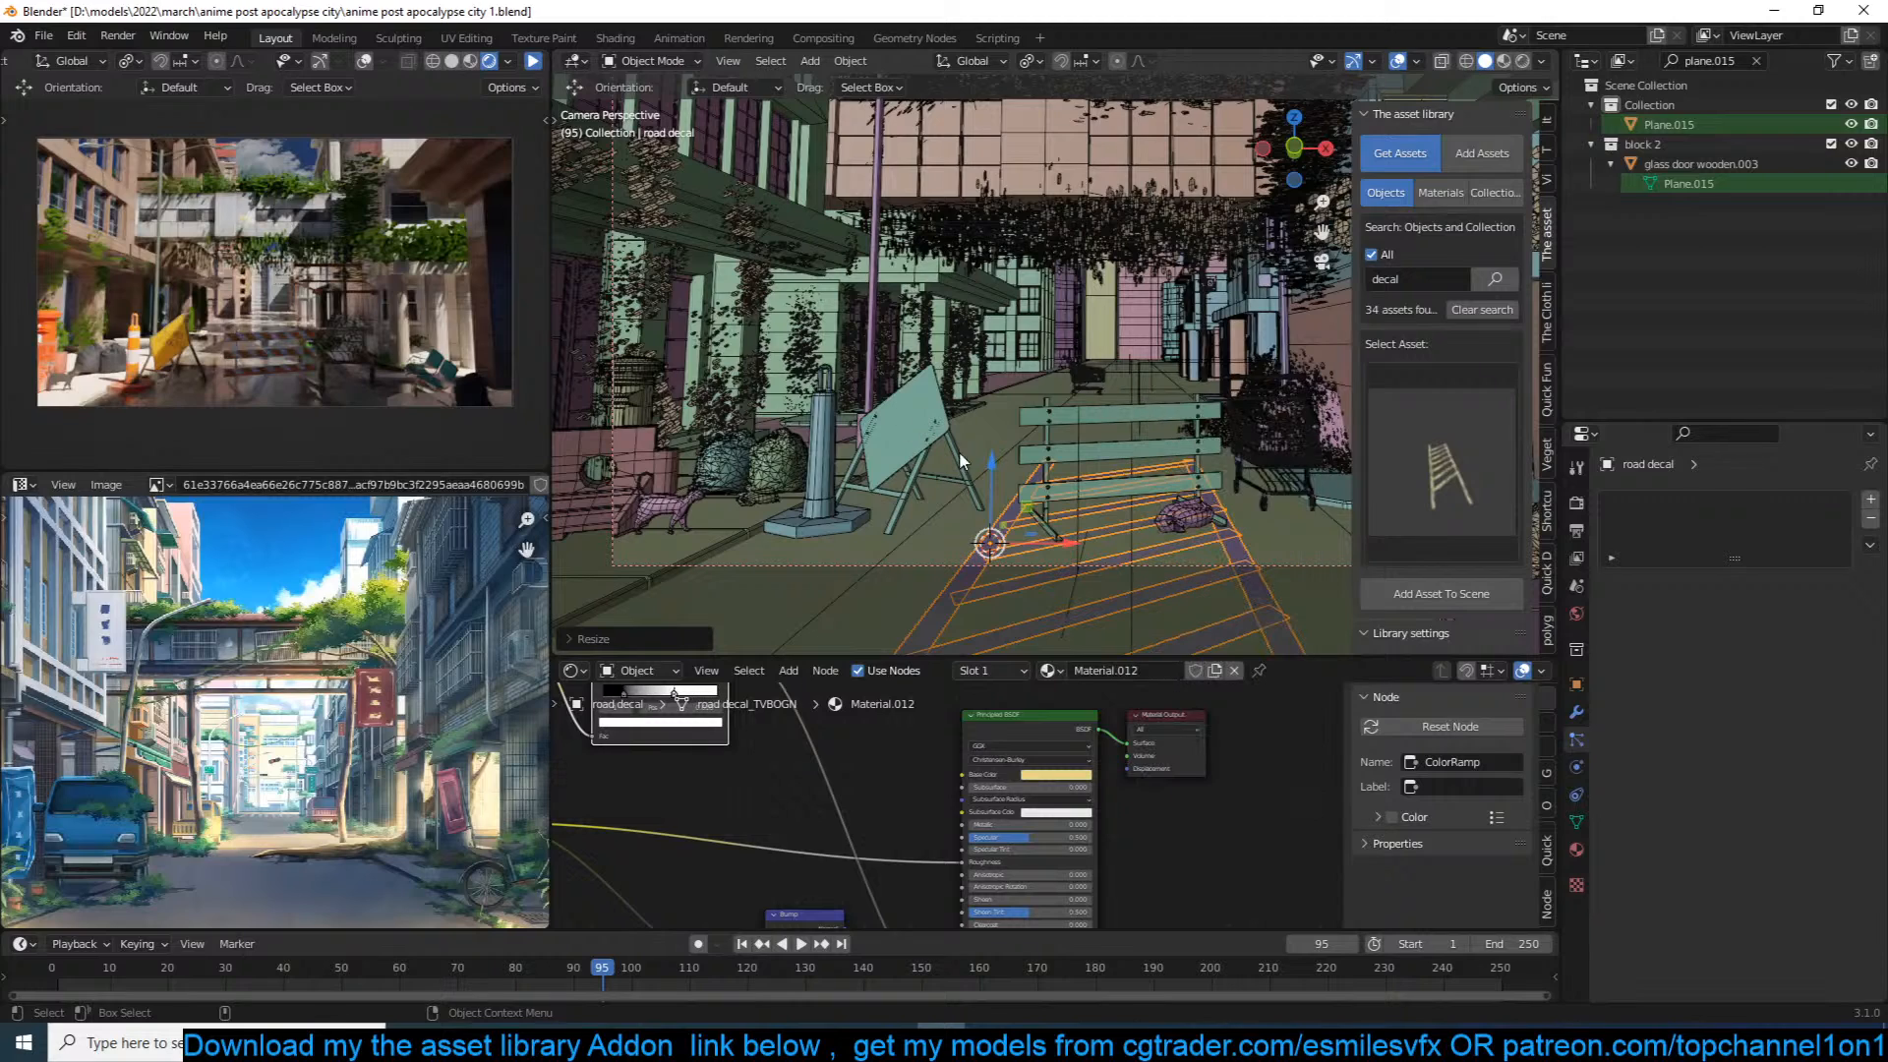
{"action": "type", "text": "rz90"}
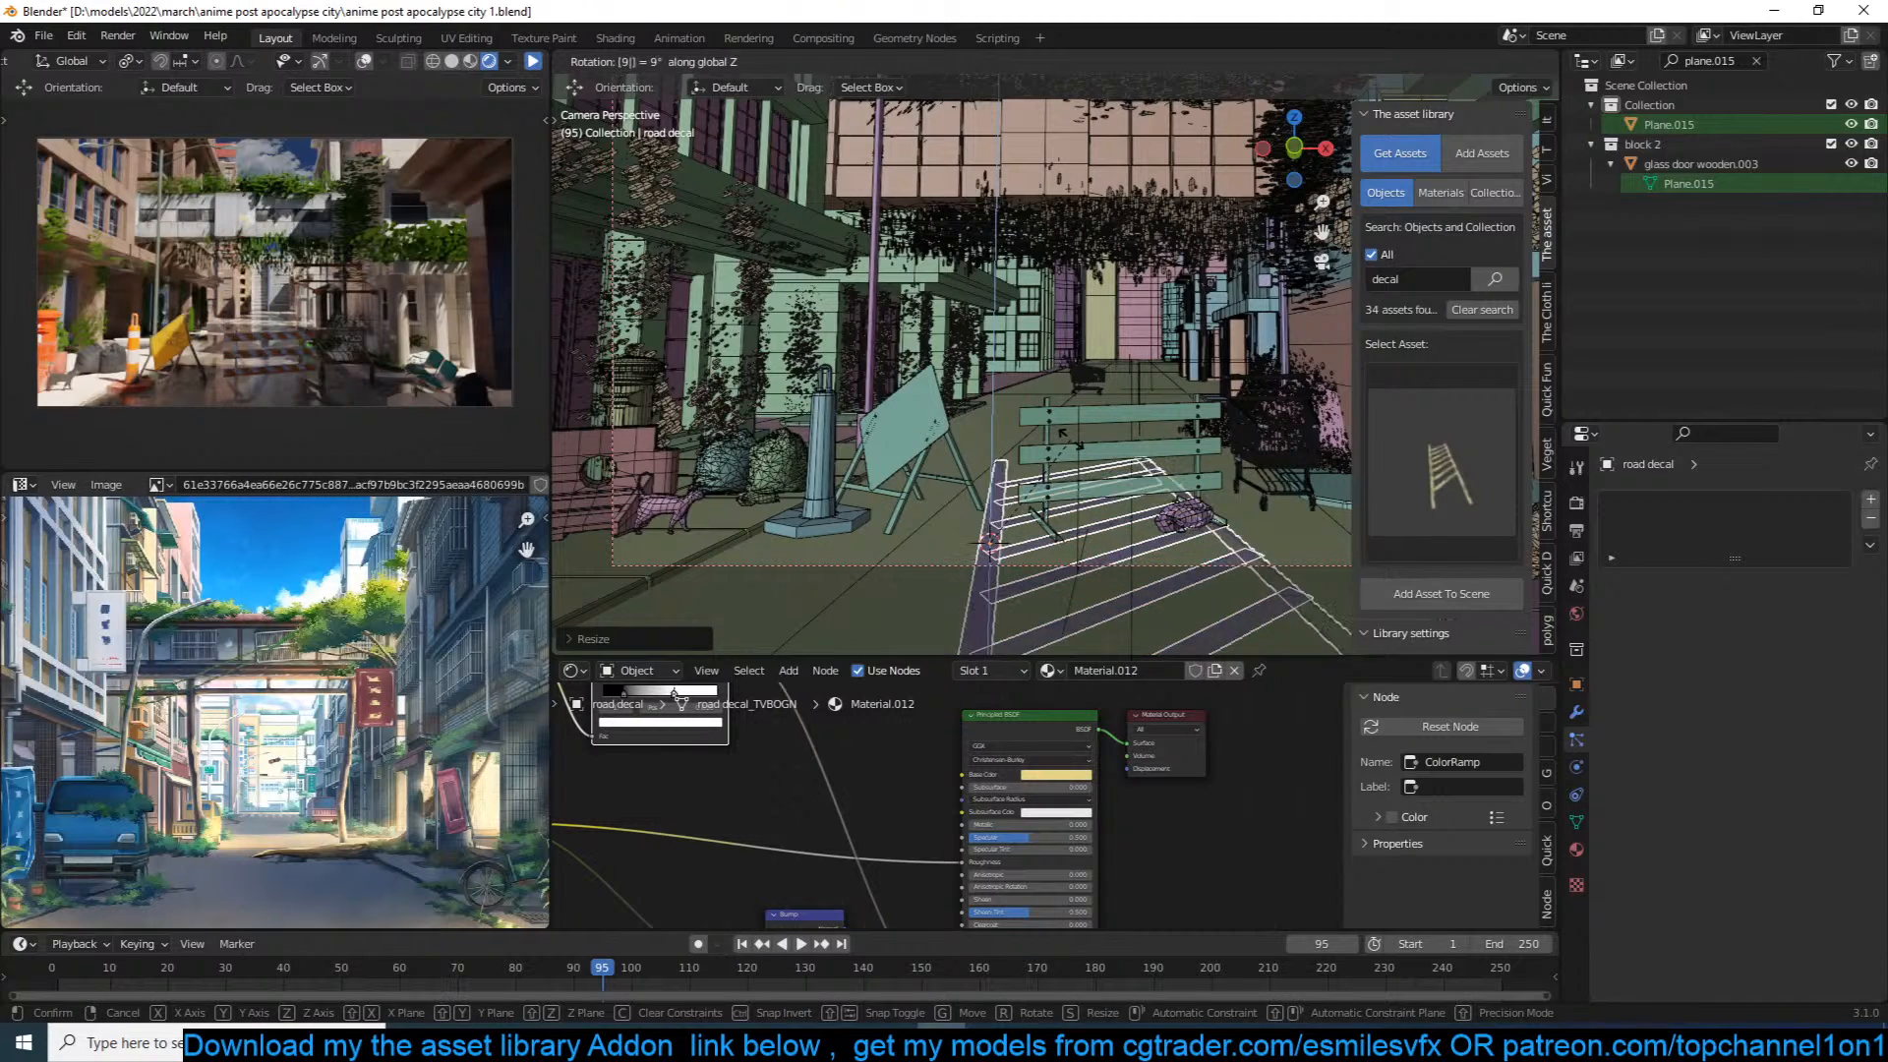
{"action": "key", "text": "Return"}
Step: Move the road decal so it spans the street beneath the barrier and traffic cone, and save the file
{"action": "middle_click_drag", "start_coordinate": [1060, 430], "coordinate": [1037, 539]}
{"action": "key", "text": "g"}
{"action": "left_click", "coordinate": [1014, 536]}
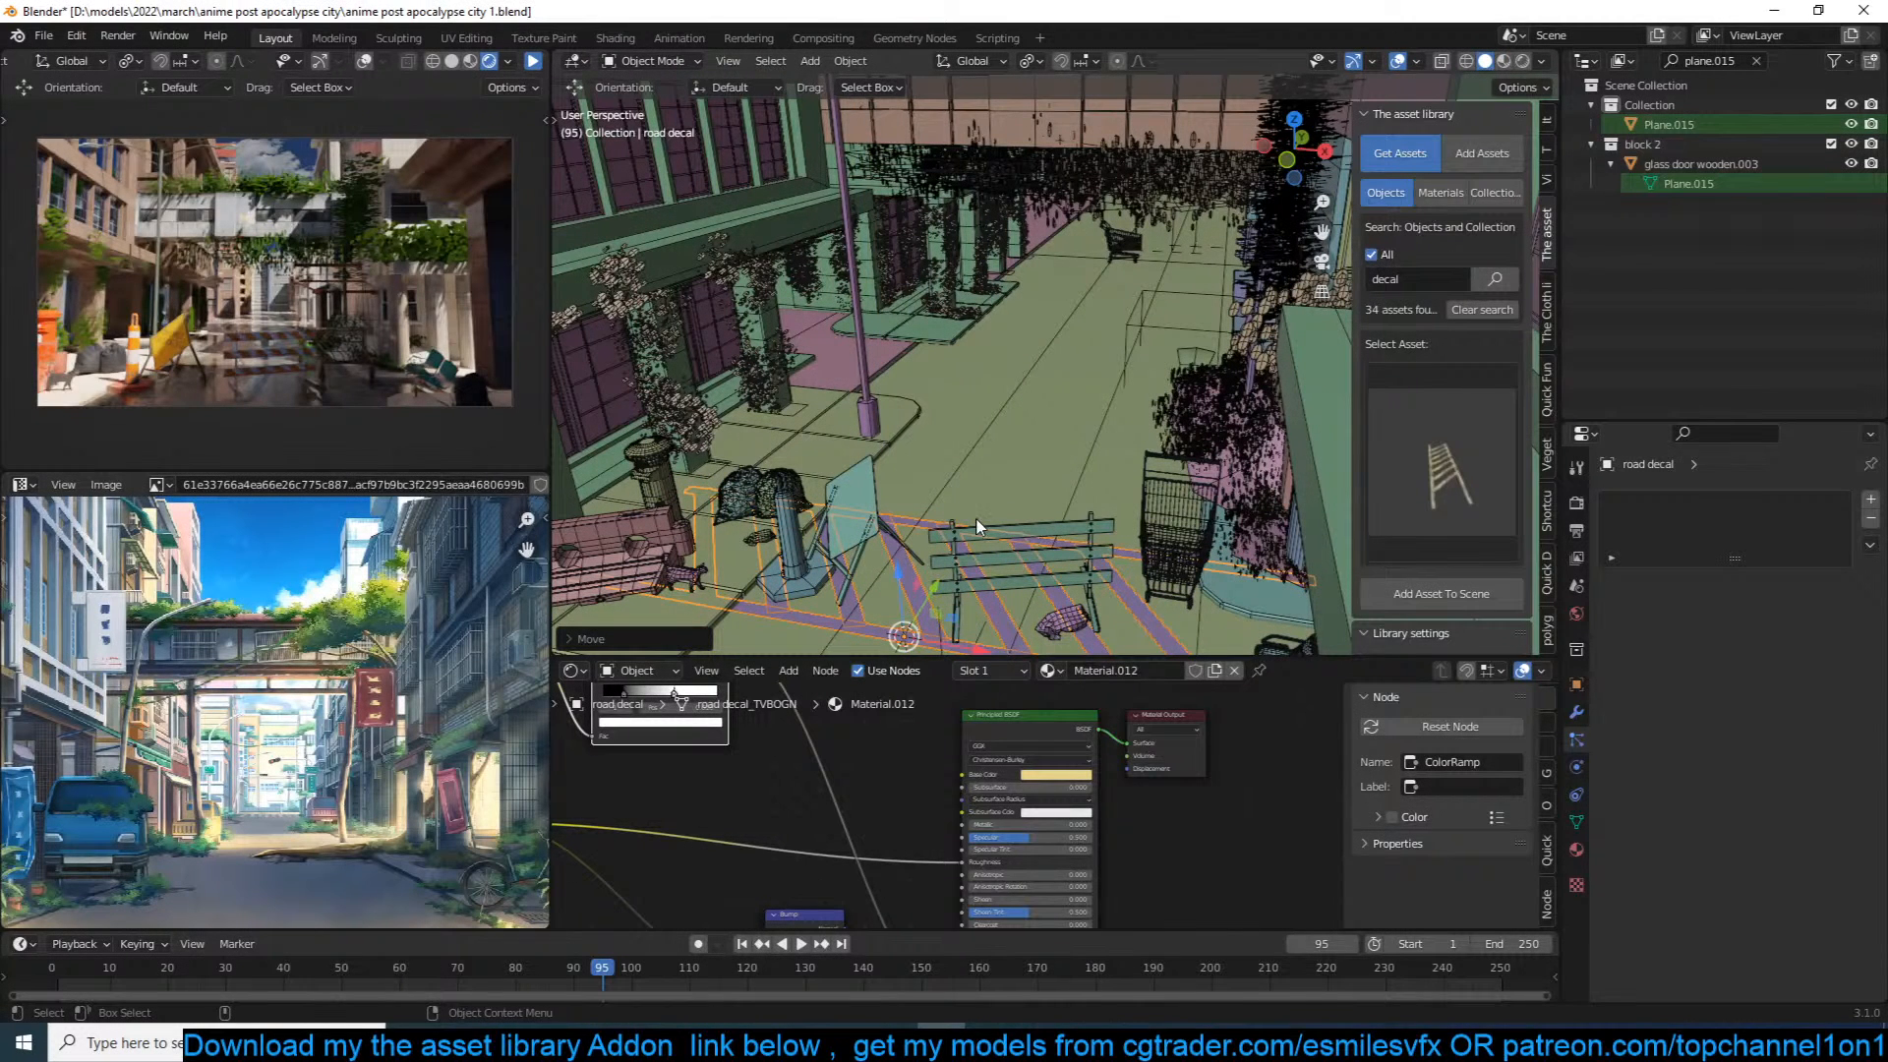
{"action": "key", "text": "ctrl+s"}
Step: Try to delete two faces of the road decal in Edit Mode, return to Object Mode and save the file
{"action": "key", "text": "Tab"}
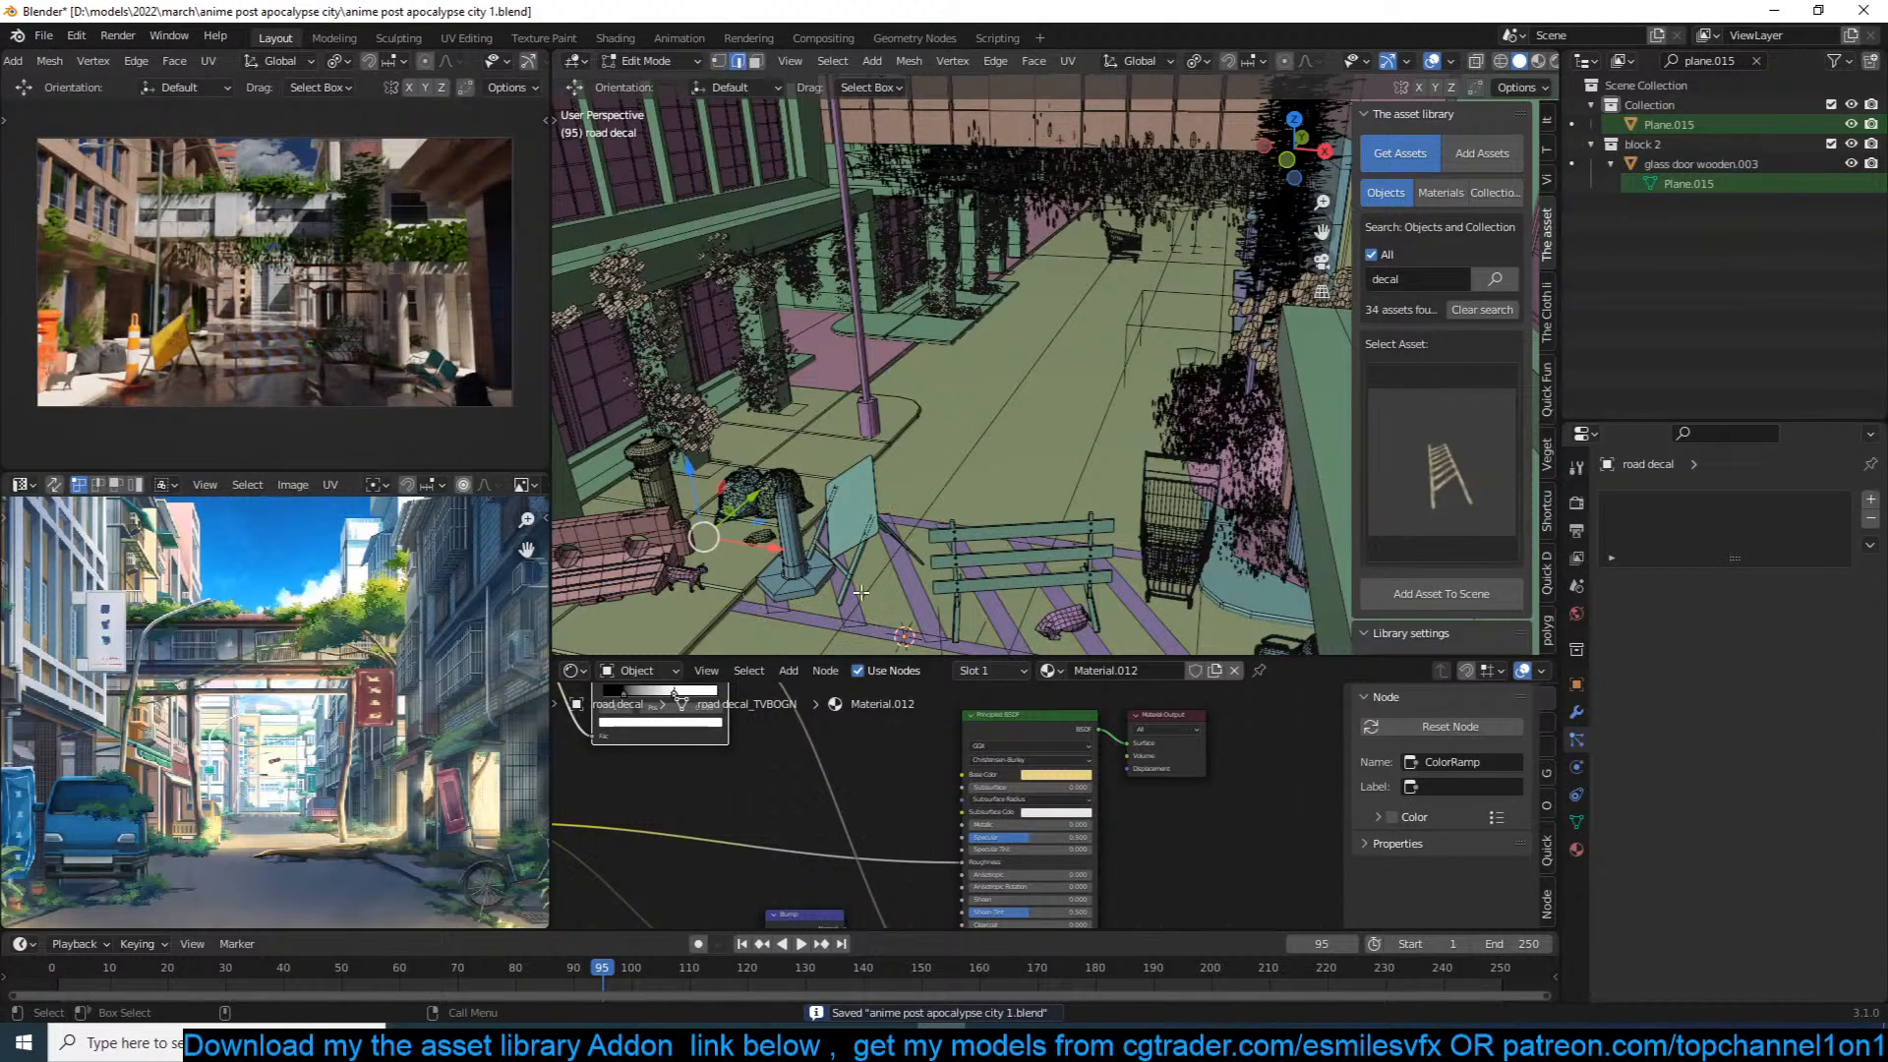
{"action": "left_click", "coordinate": [869, 602]}
{"action": "left_click", "coordinate": [930, 602], "text": "shift"}
{"action": "left_click", "coordinate": [1003, 604], "text": "shift"}
{"action": "left_click", "coordinate": [1071, 608], "text": "shift"}
{"action": "left_click", "coordinate": [1152, 607], "text": "shift"}
{"action": "left_click_drag", "start_coordinate": [1059, 592], "coordinate": [1084, 597]}
{"action": "key", "text": "3"}
{"action": "left_click", "coordinate": [942, 601]}
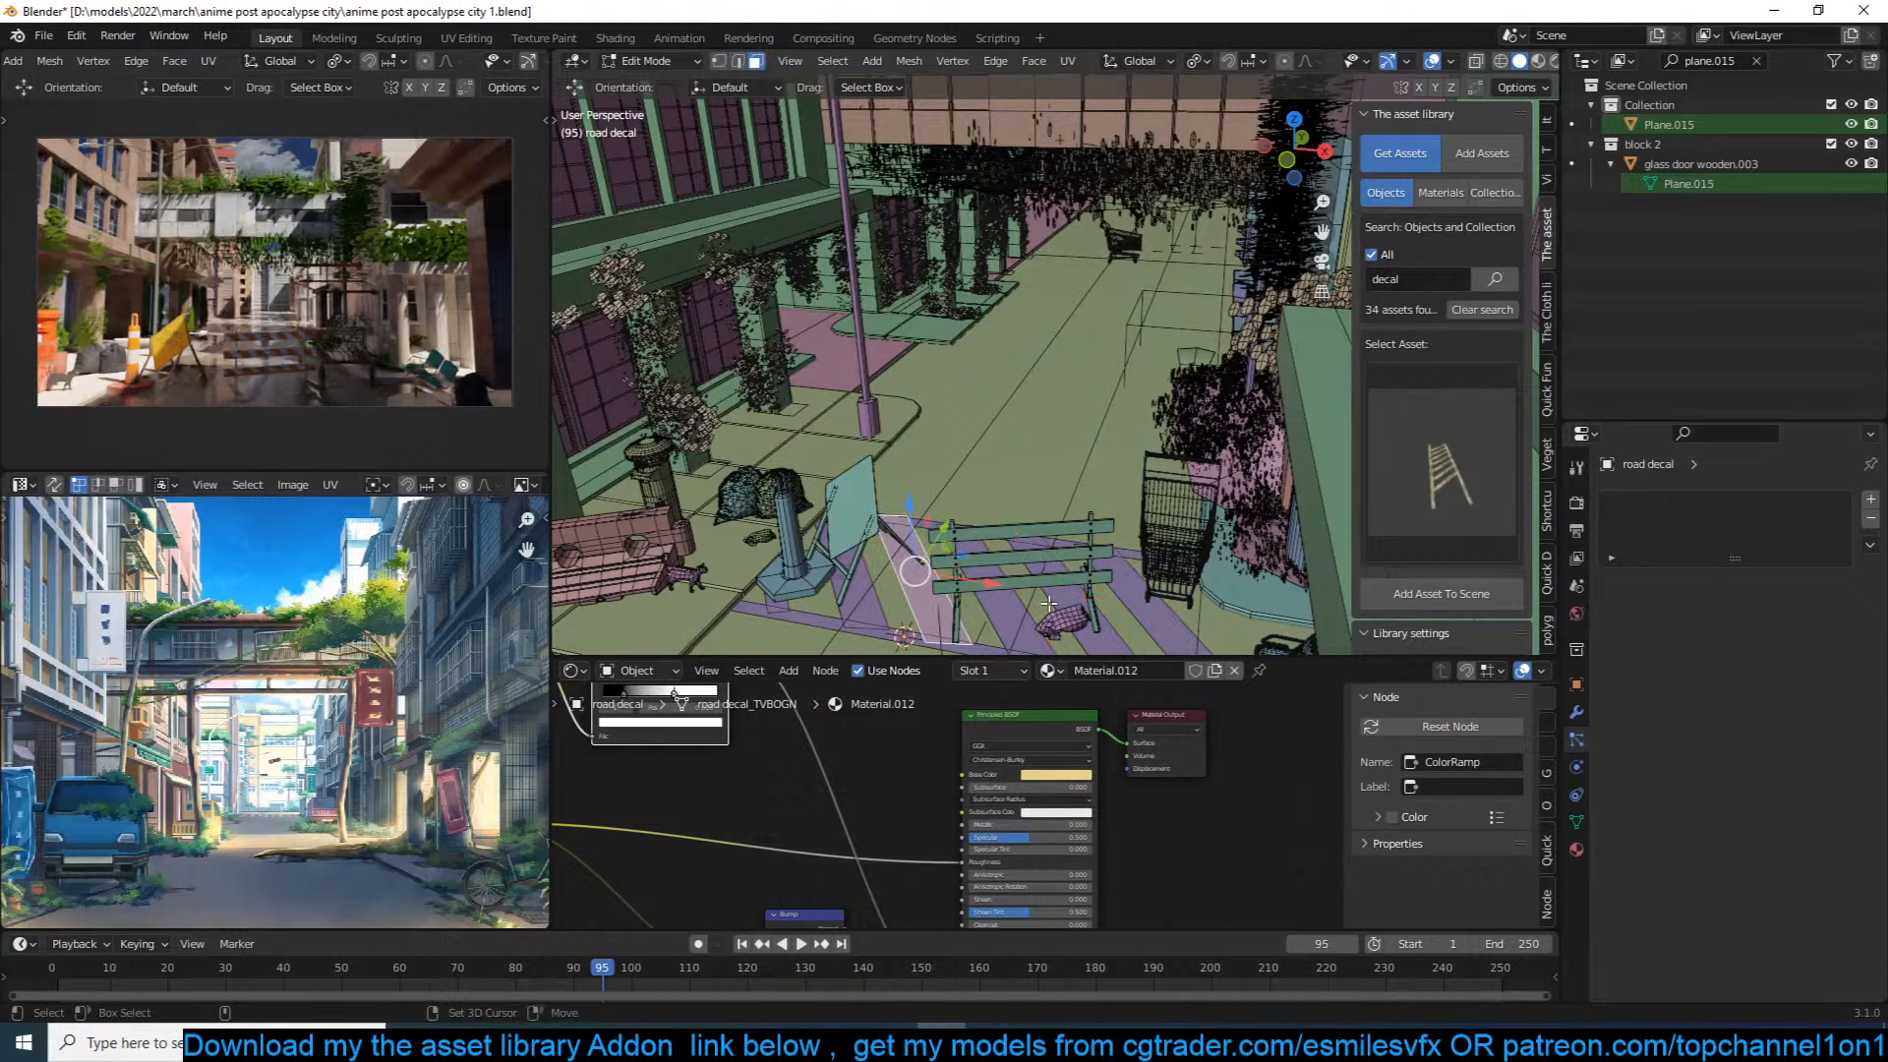
{"action": "left_click", "coordinate": [1067, 610], "text": "shift"}
{"action": "key", "text": "x"}
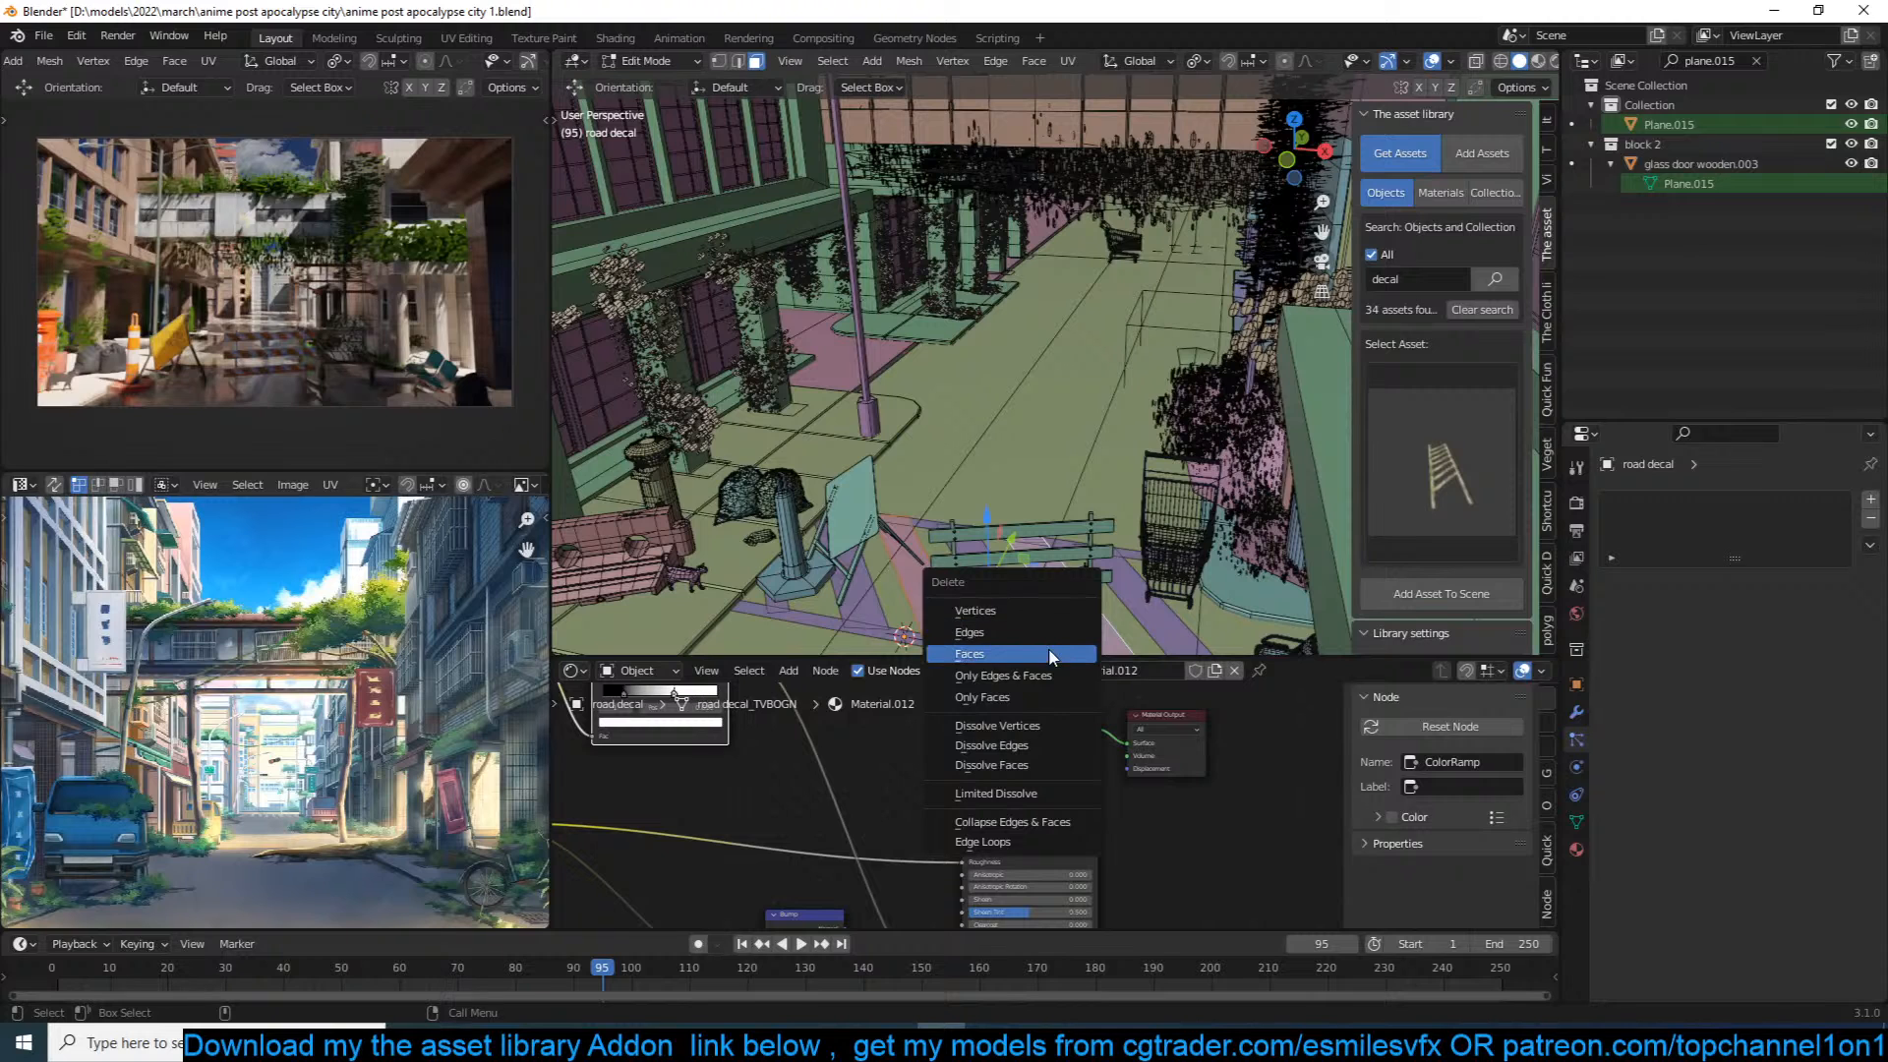
{"action": "left_click", "coordinate": [1049, 654]}
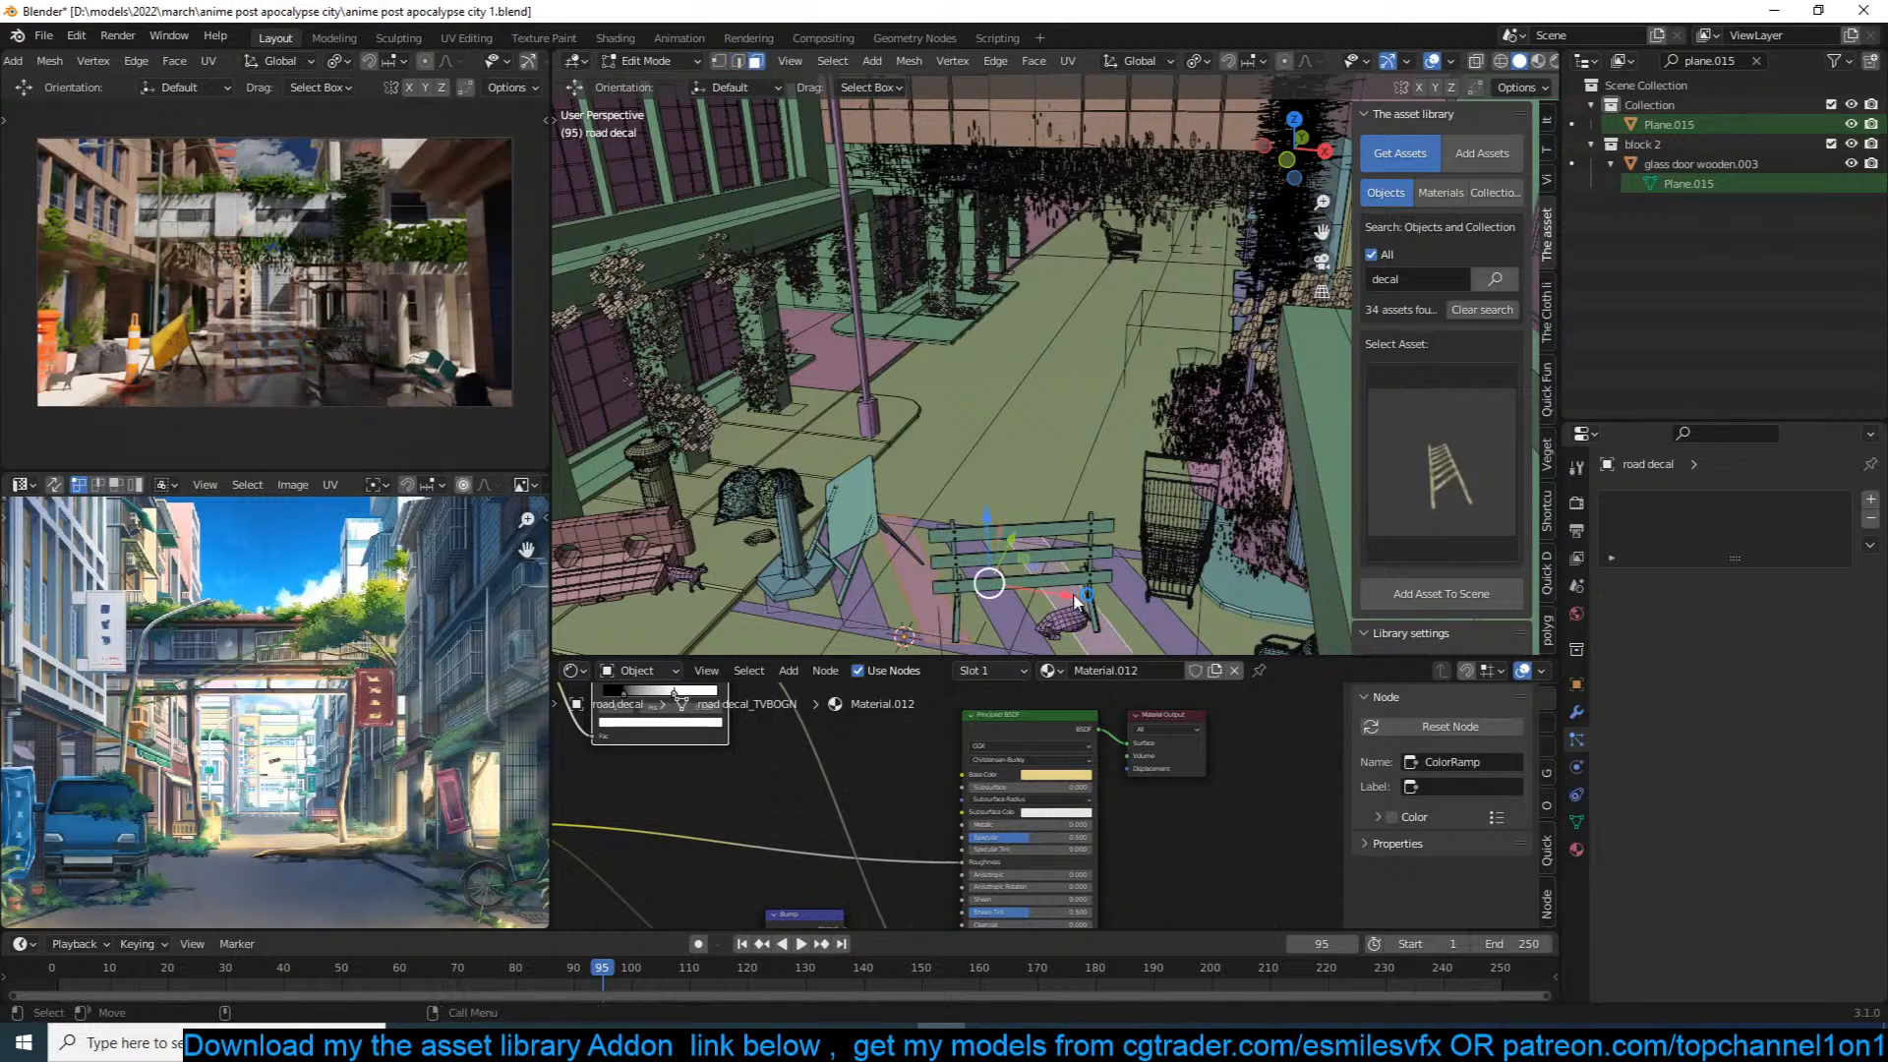
{"action": "key", "text": "Tab"}
{"action": "key", "text": "ctrl+s"}
{"action": "key", "text": "alt+a"}
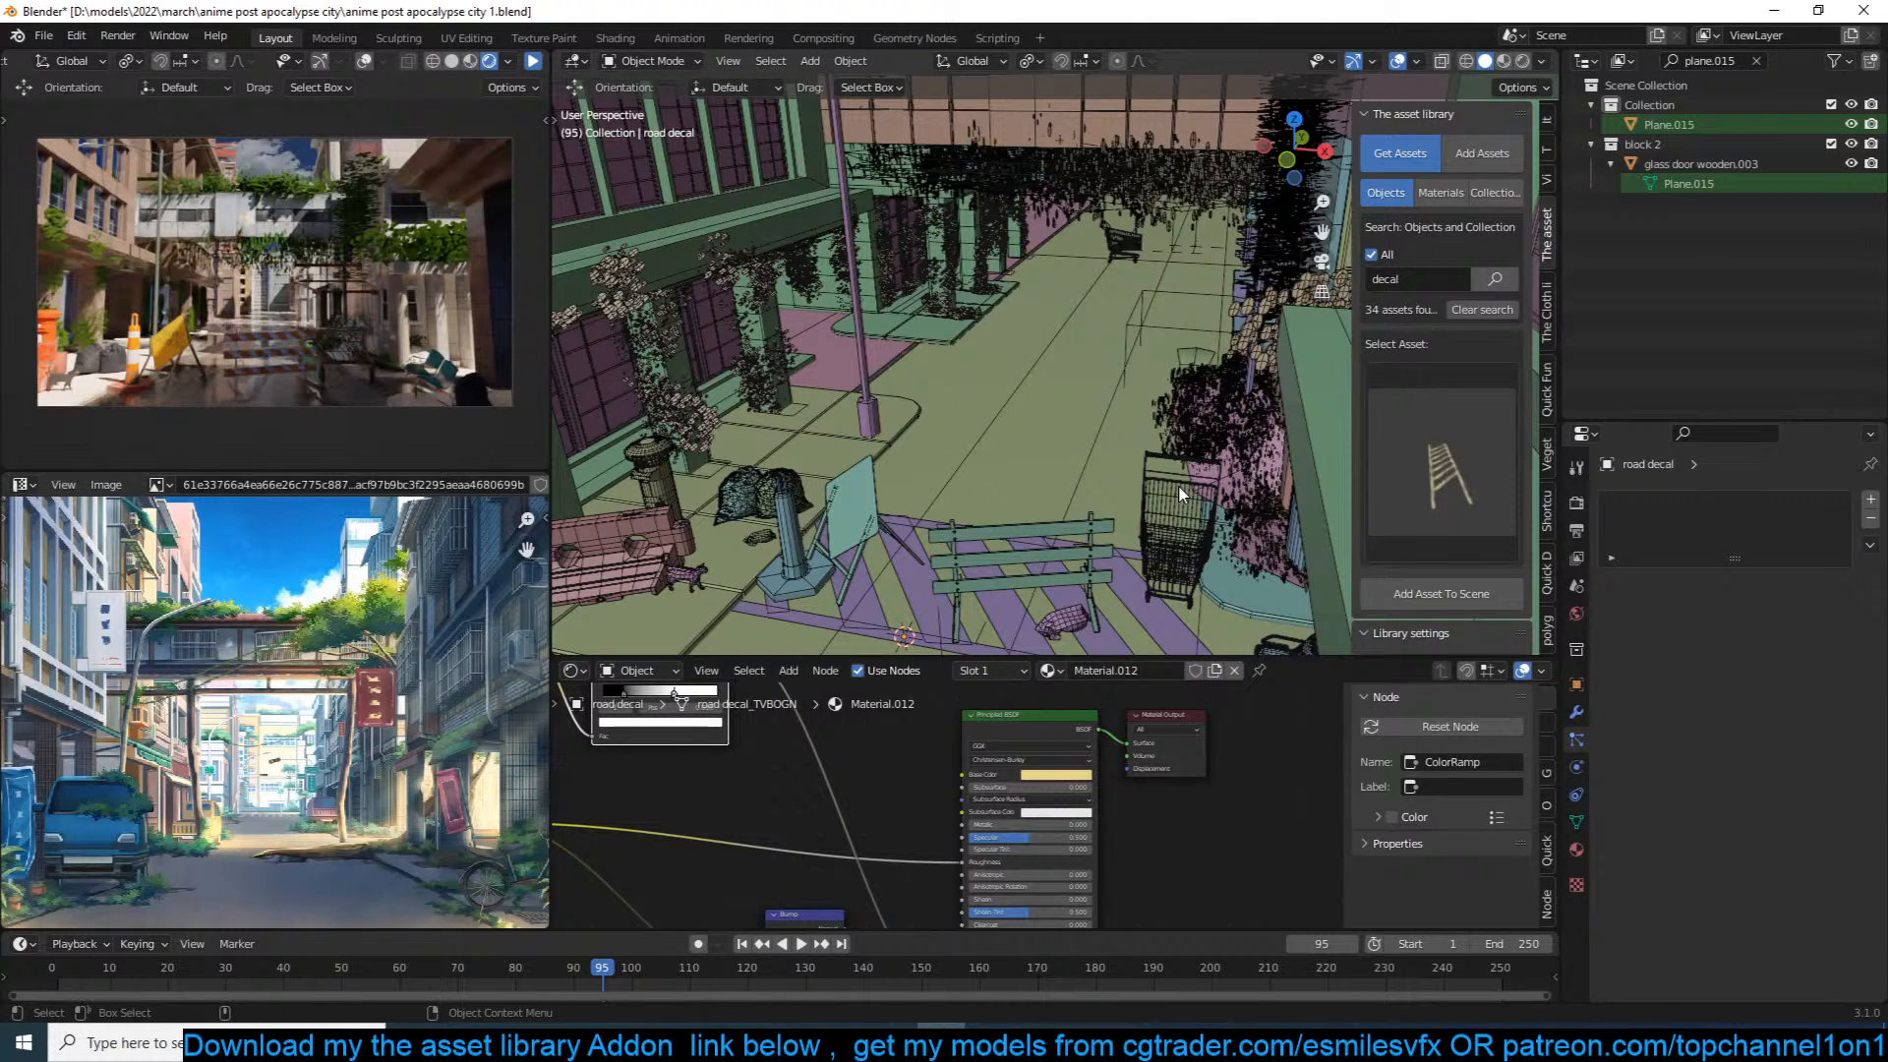
Step: Choose the brown grime stain decal from the asset library's decal results
{"action": "left_click", "coordinate": [1442, 466]}
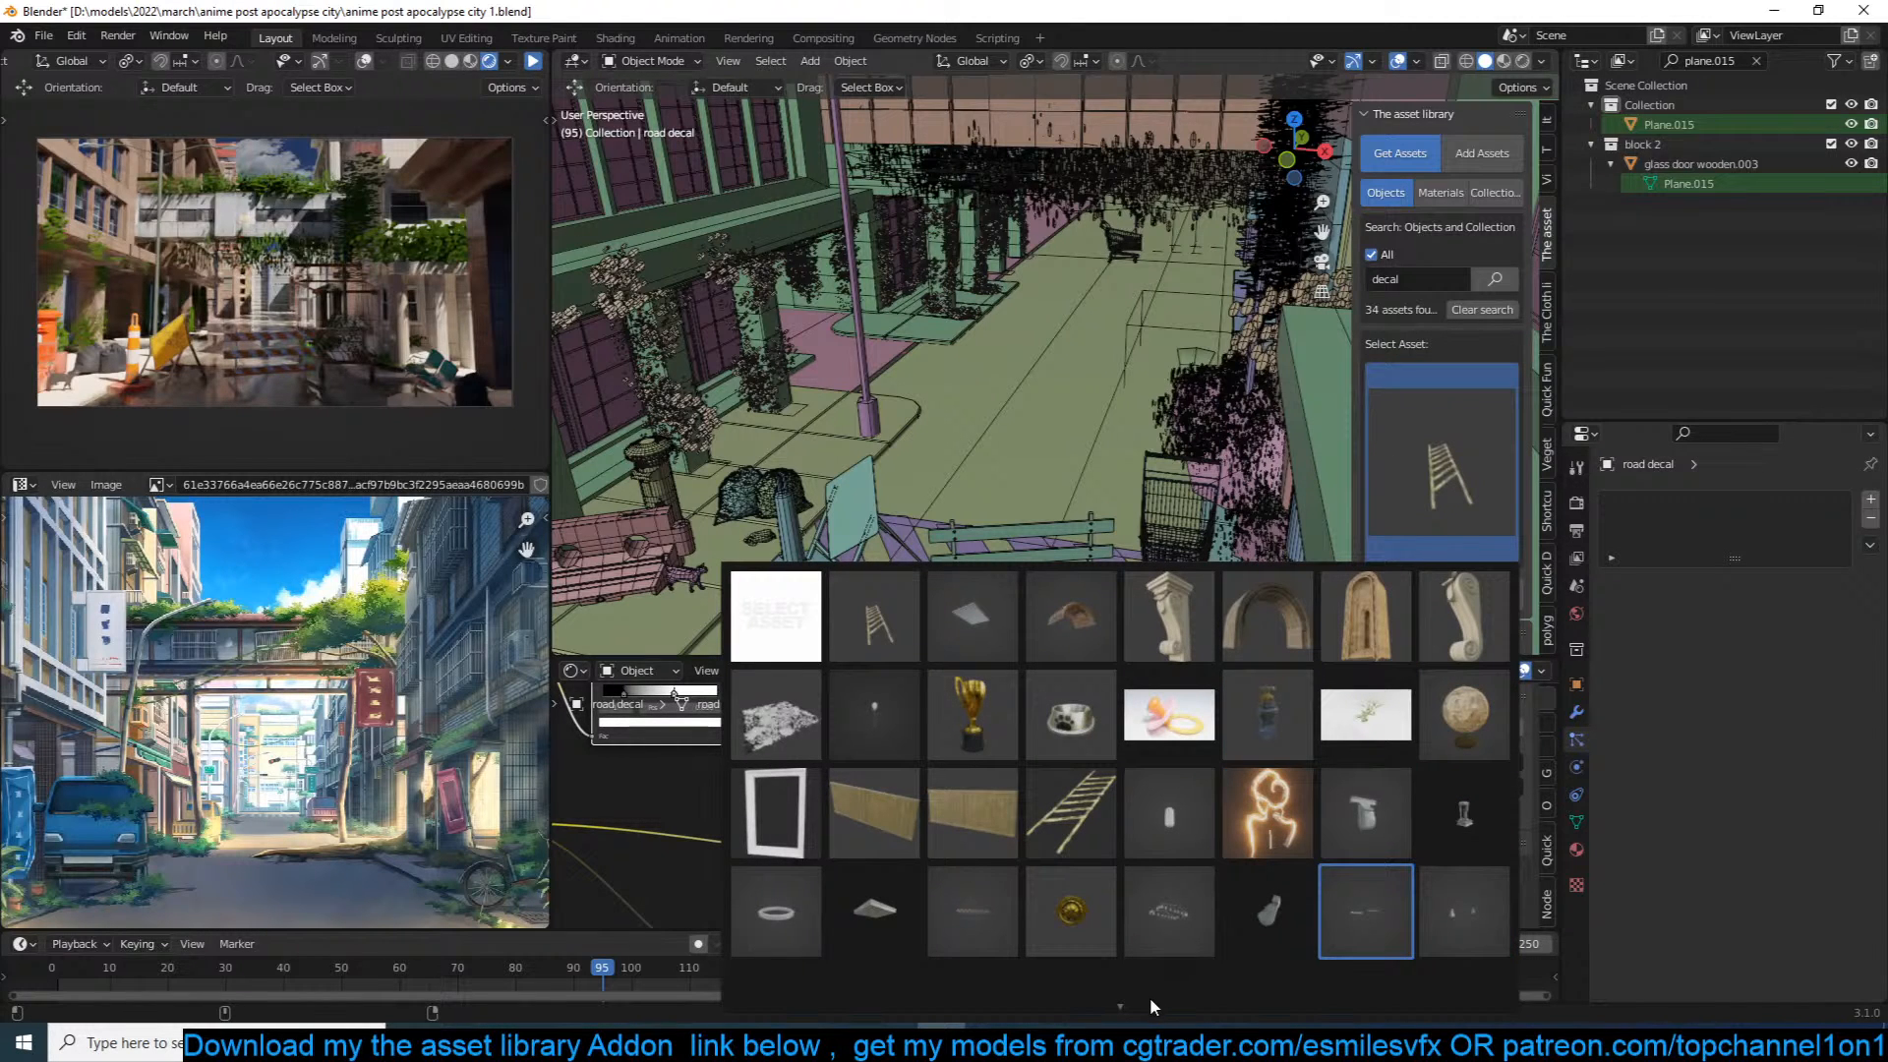
{"action": "scroll", "coordinate": [1145, 1001], "scroll_direction": "down", "scroll_amount": 1}
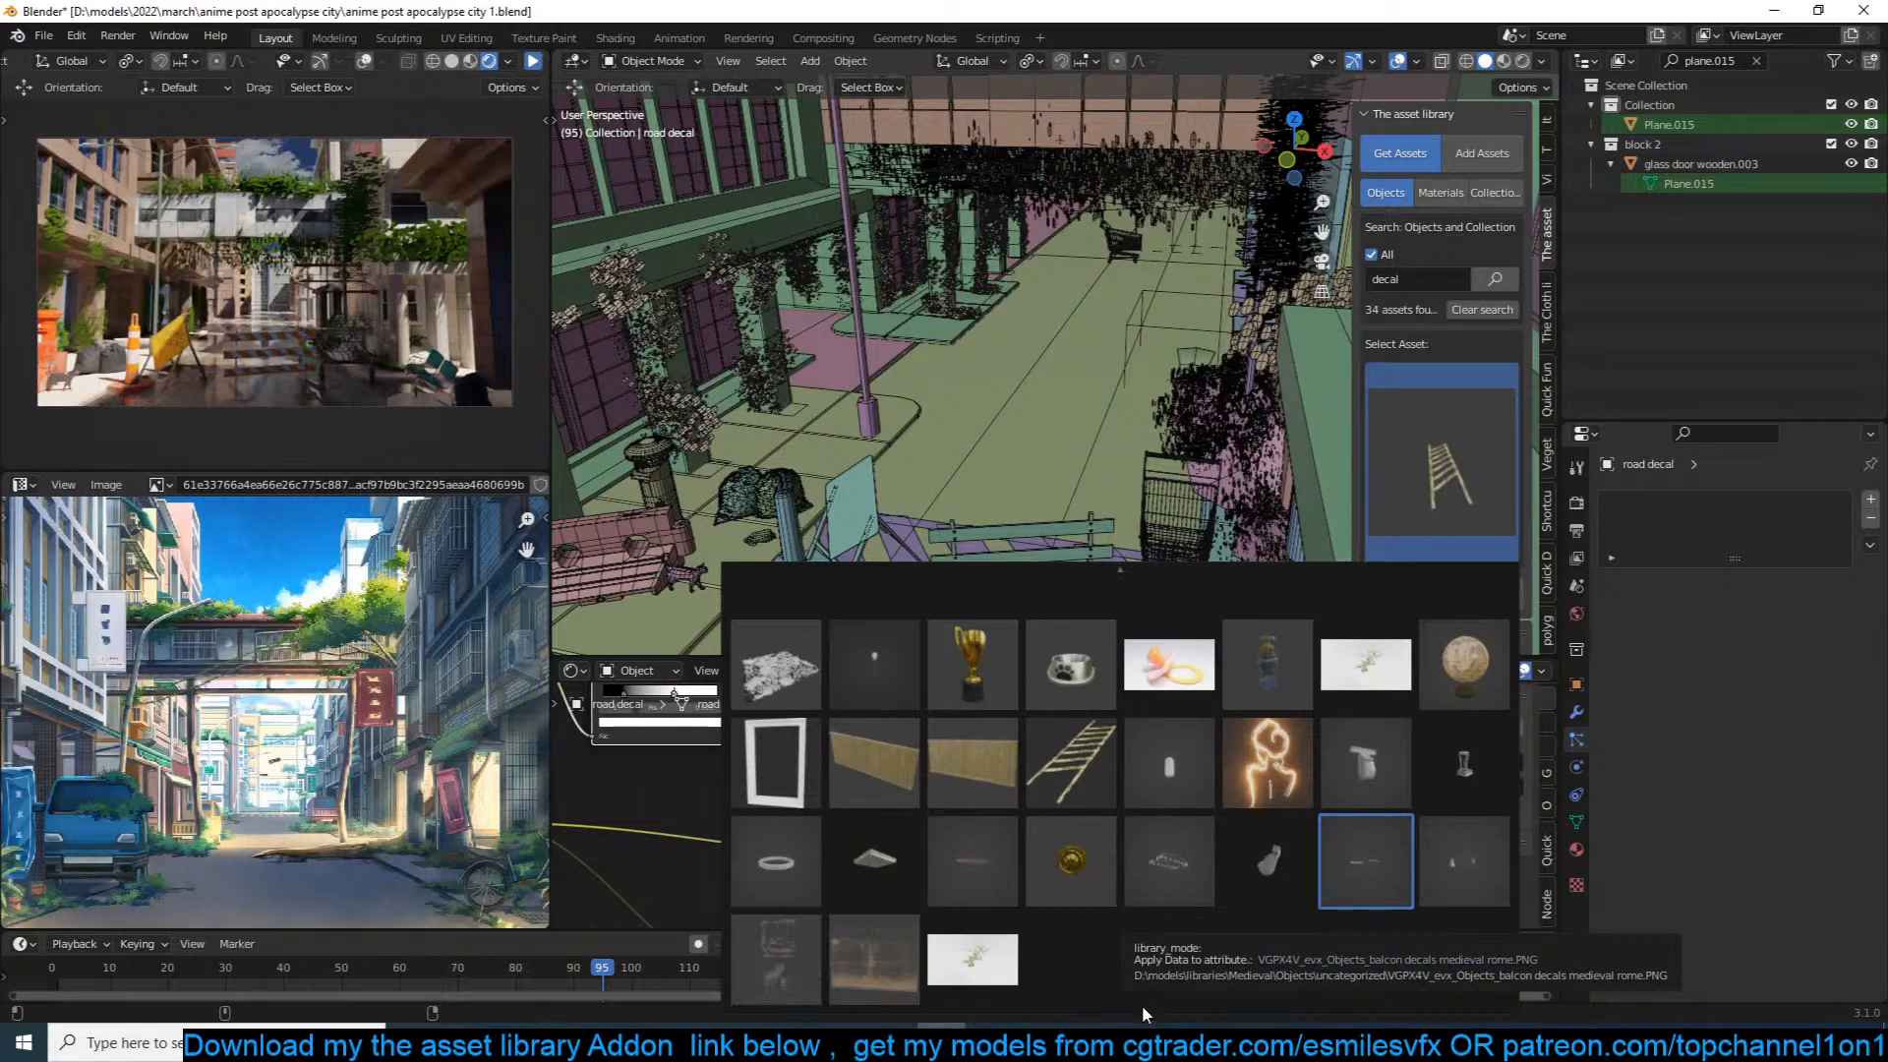
{"action": "left_click", "coordinate": [874, 958]}
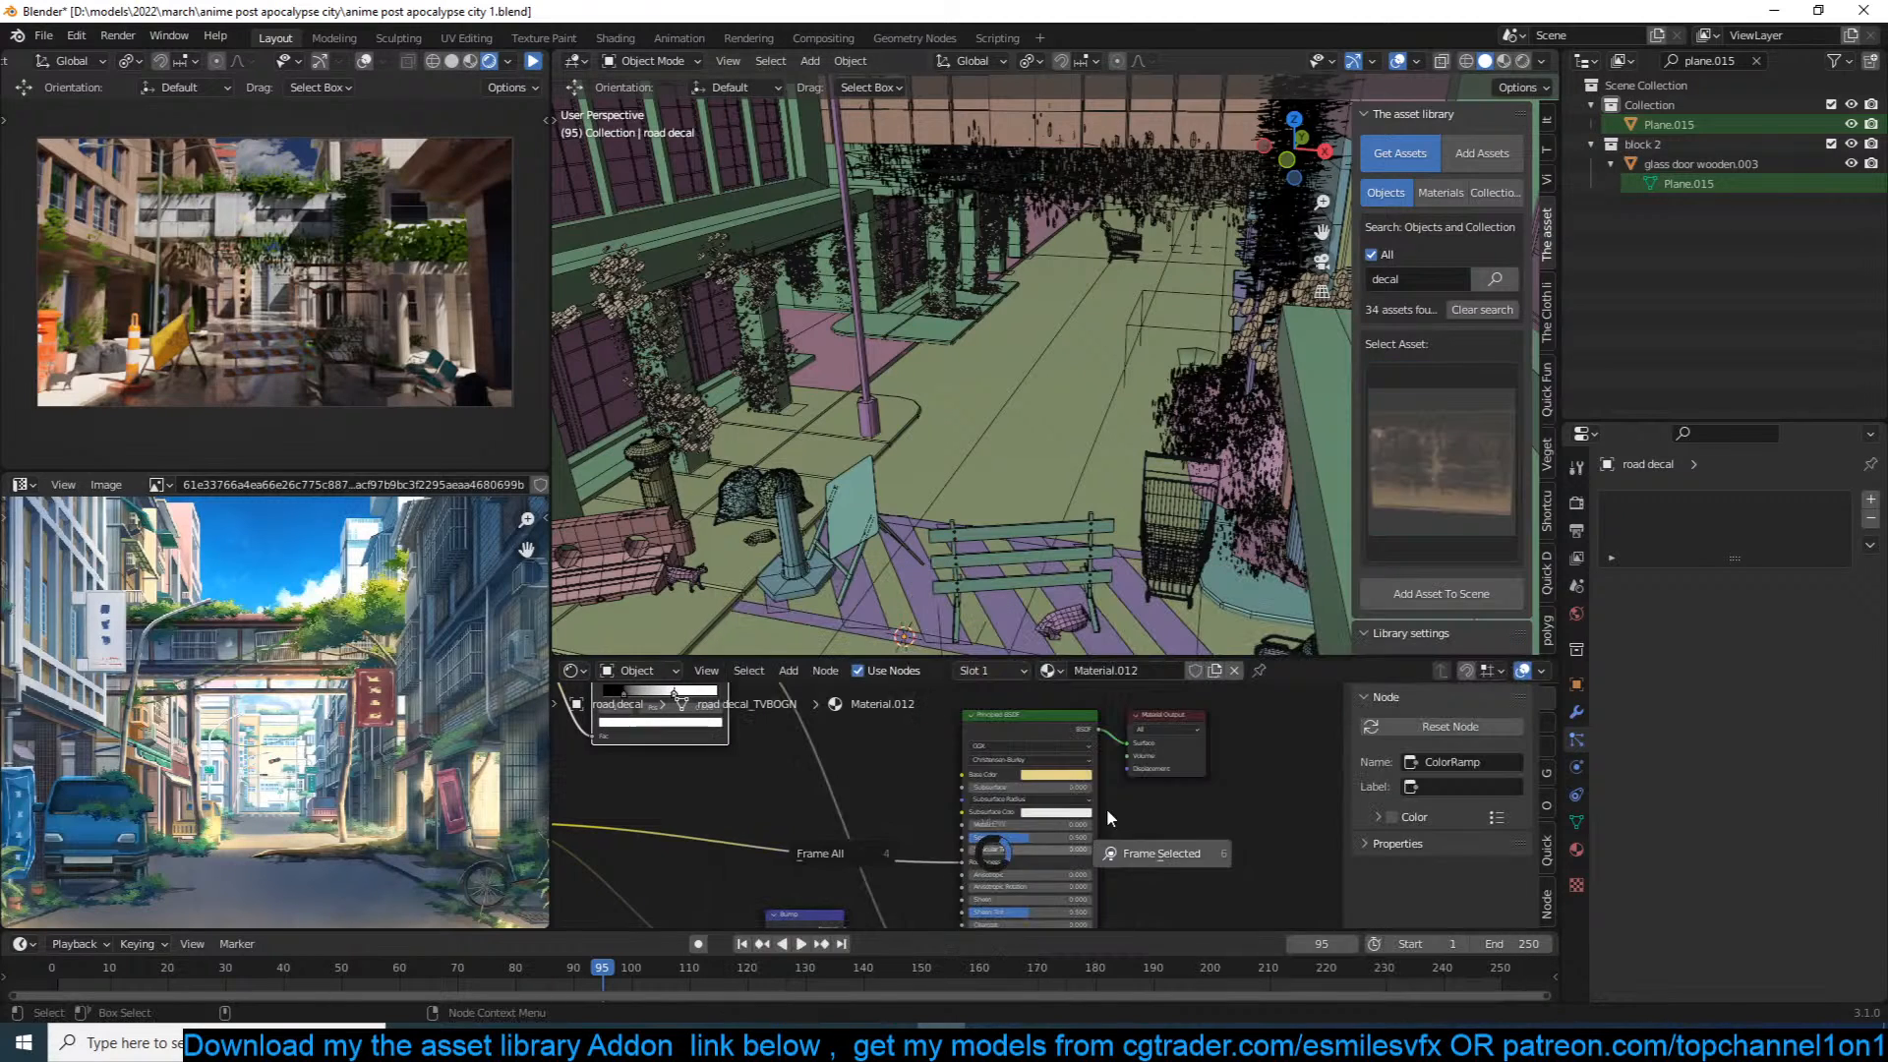
Step: Add the brown grime decal at the wall corner behind the shopping cart and rotate it about Z to line up with the wall
{"action": "scroll", "coordinate": [1165, 393], "scroll_direction": "up", "scroll_amount": 3}
{"action": "middle_click_drag", "start_coordinate": [1114, 383], "coordinate": [890, 257], "text": "shift"}
{"action": "scroll", "coordinate": [1082, 317], "scroll_direction": "up", "scroll_amount": 3}
{"action": "middle_click_drag", "start_coordinate": [1094, 293], "coordinate": [1217, 434], "text": "shift"}
{"action": "scroll", "coordinate": [1217, 433], "scroll_direction": "up", "scroll_amount": 3}
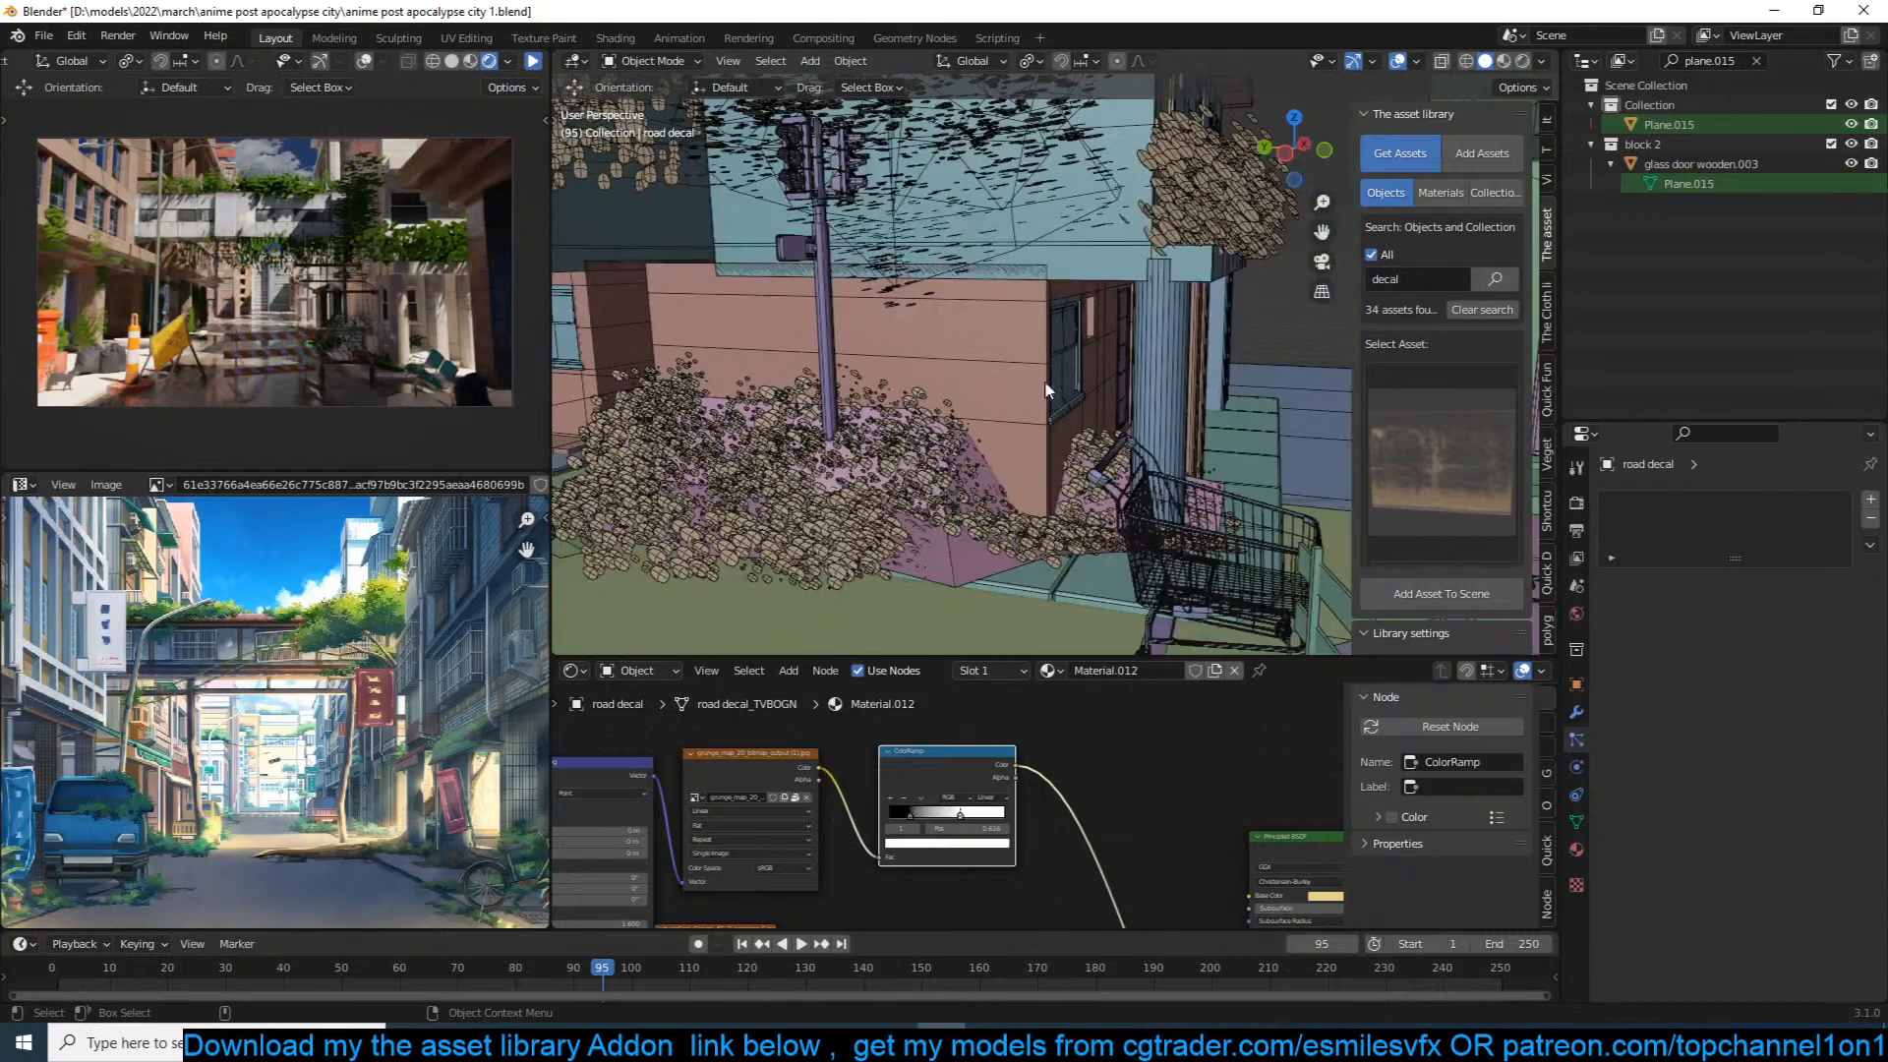
{"action": "middle_click_drag", "start_coordinate": [1050, 409], "coordinate": [1011, 433]}
{"action": "right_click", "coordinate": [1009, 463], "text": "shift"}
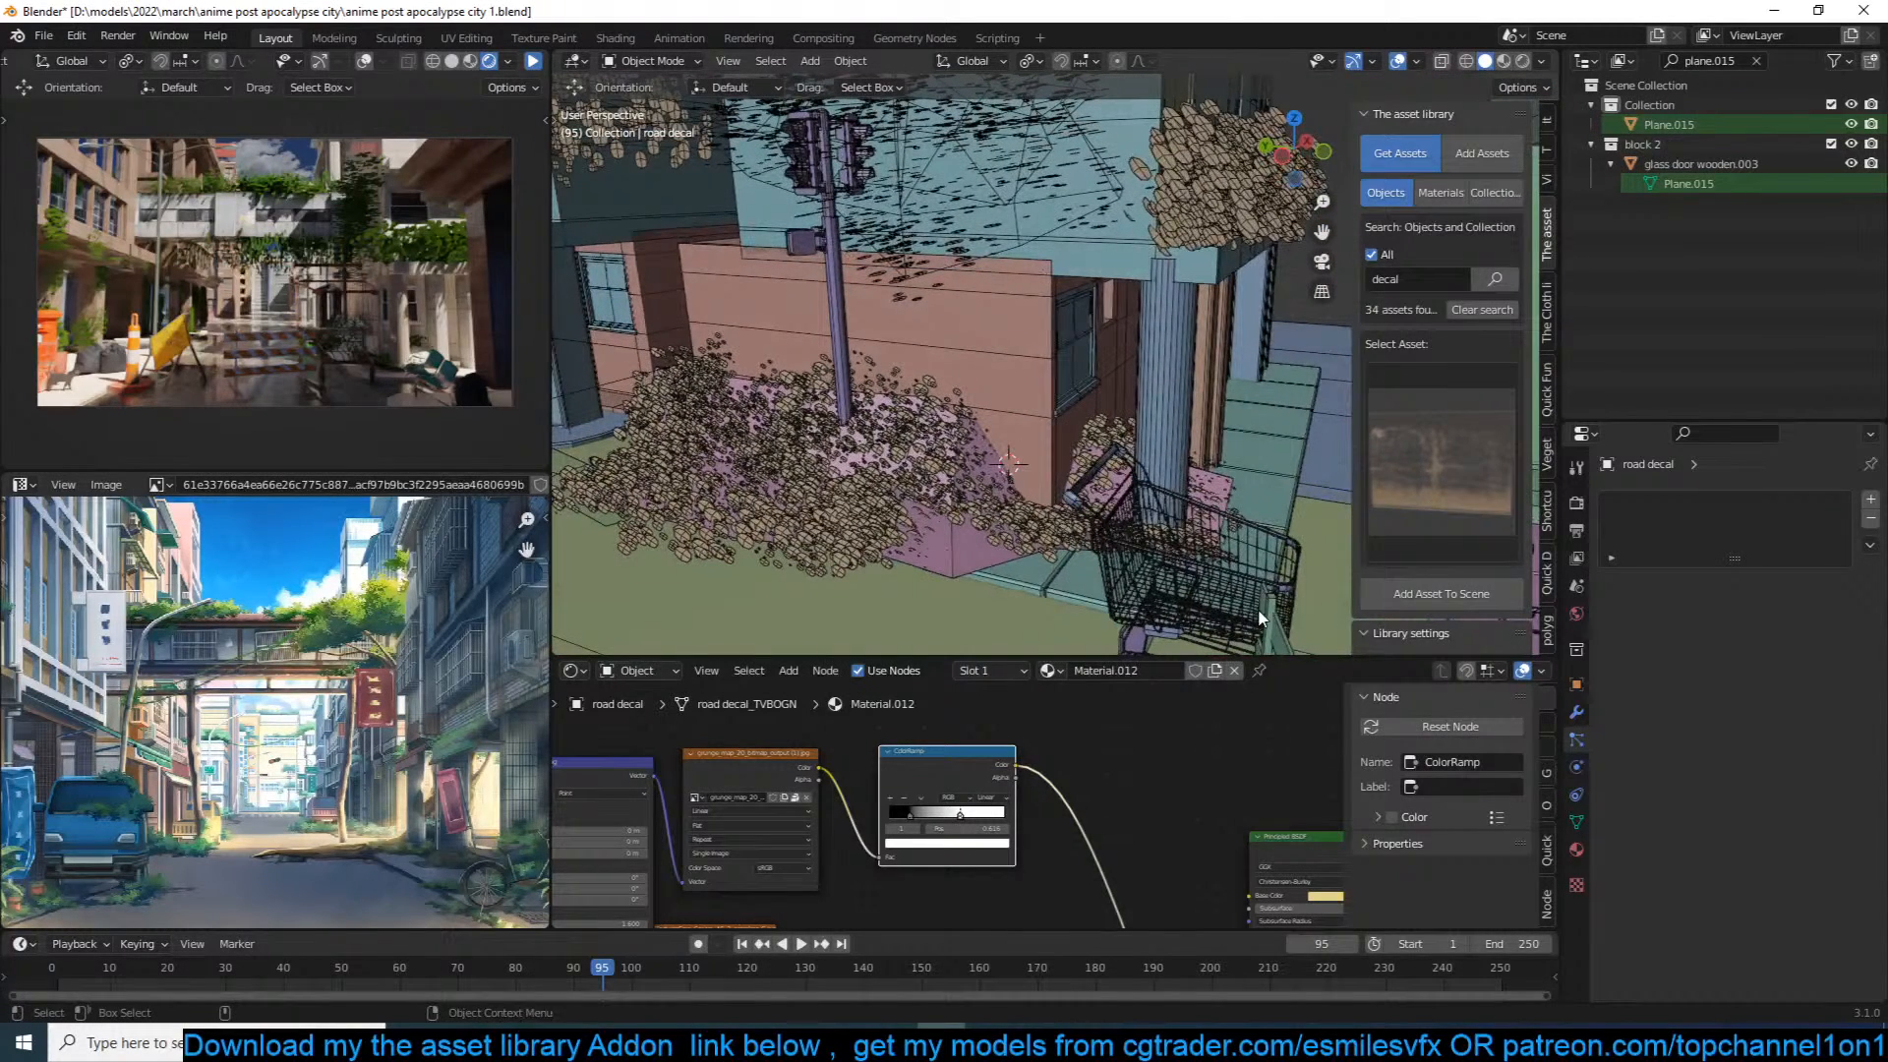
{"action": "left_click", "coordinate": [1422, 595]}
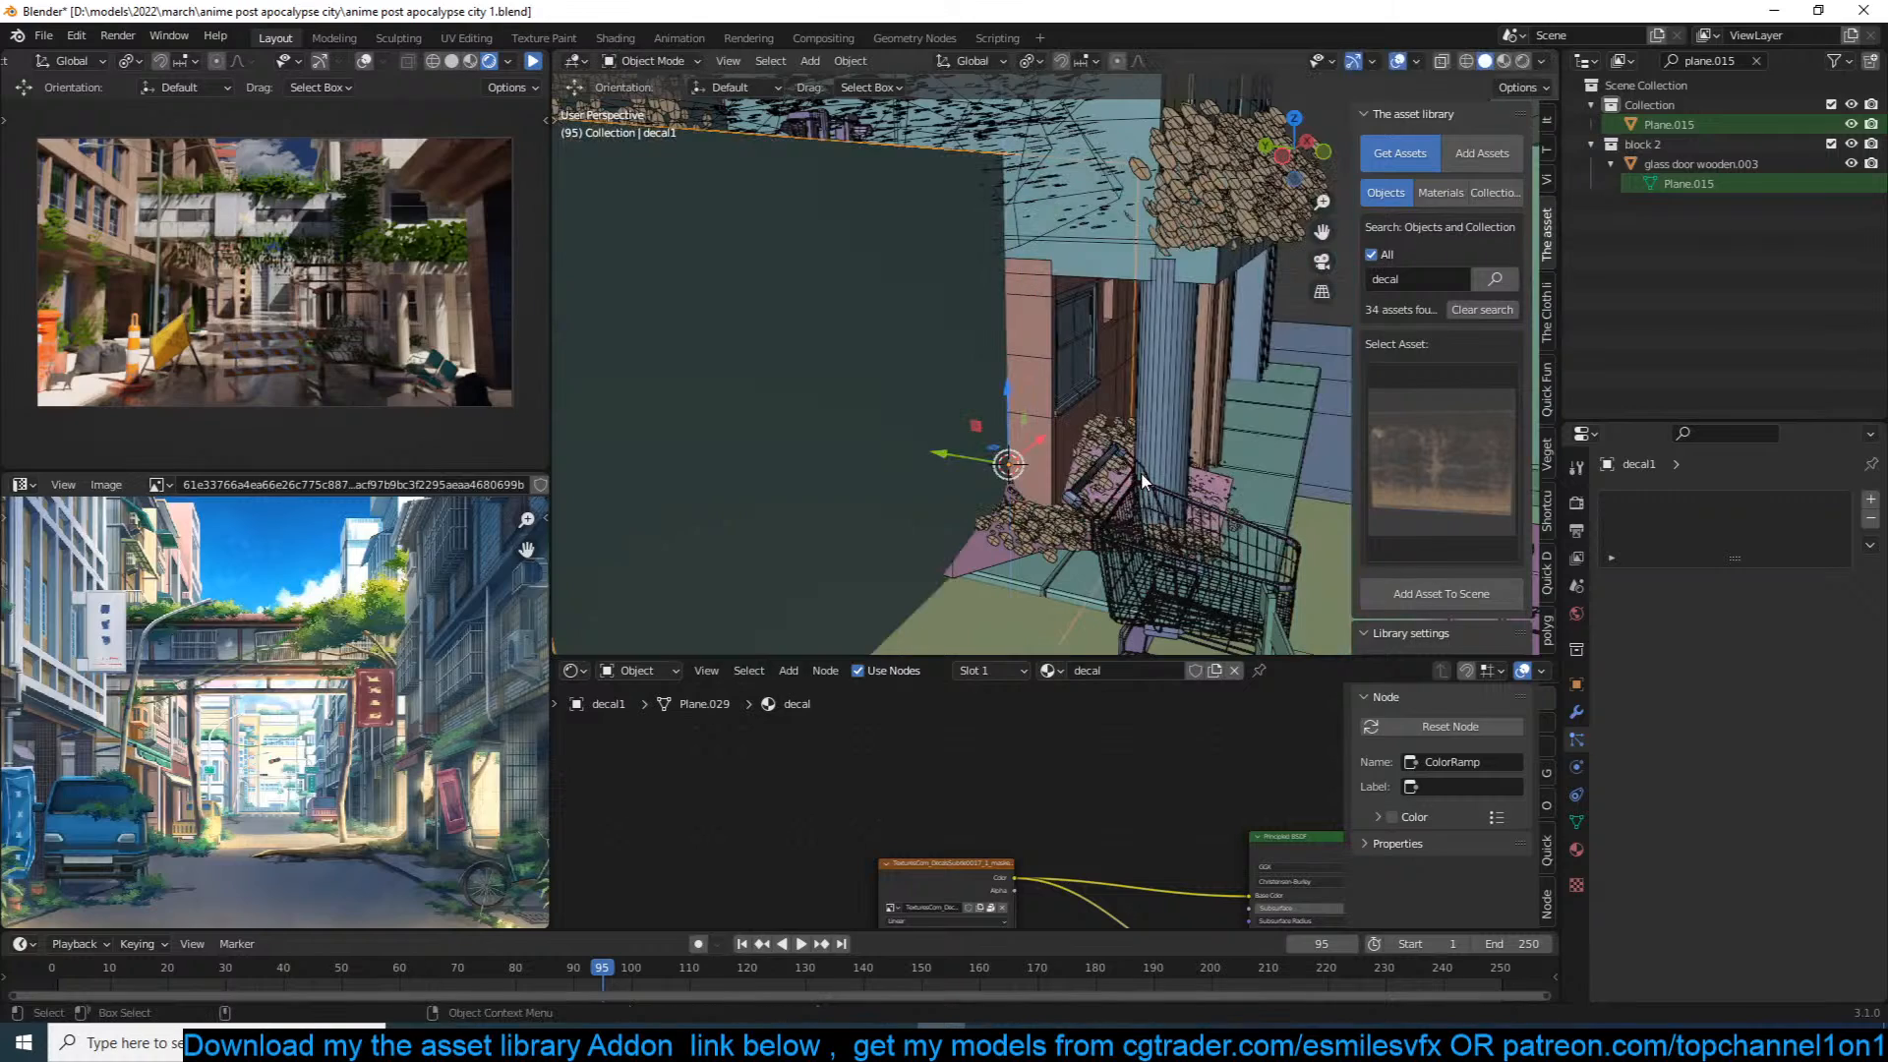
{"action": "key", "text": "r"}
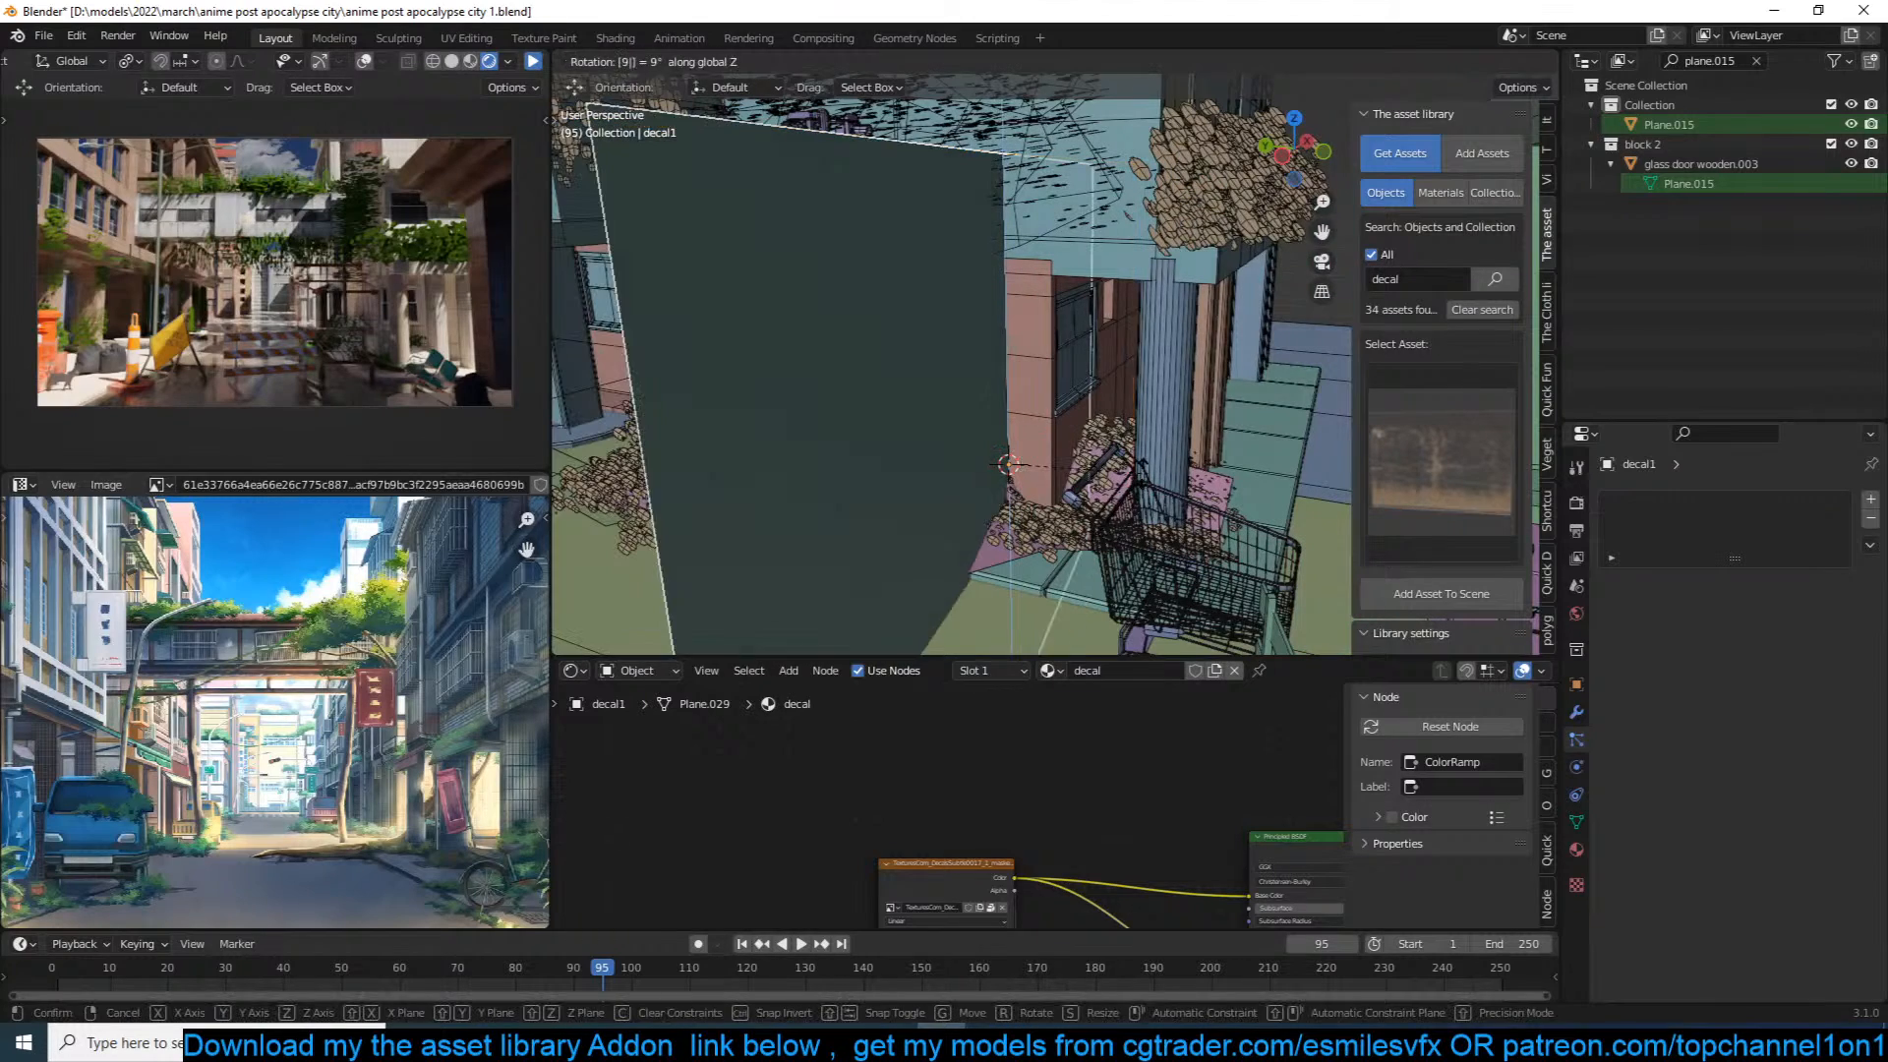
{"action": "left_click", "coordinate": [1274, 432]}
Step: Scale the grime decal down and move it against the pink wall behind the traffic light
{"action": "key", "text": "s"}
{"action": "left_click", "coordinate": [1133, 424]}
{"action": "middle_click_drag", "start_coordinate": [1131, 424], "coordinate": [1063, 452]}
{"action": "key", "text": "g"}
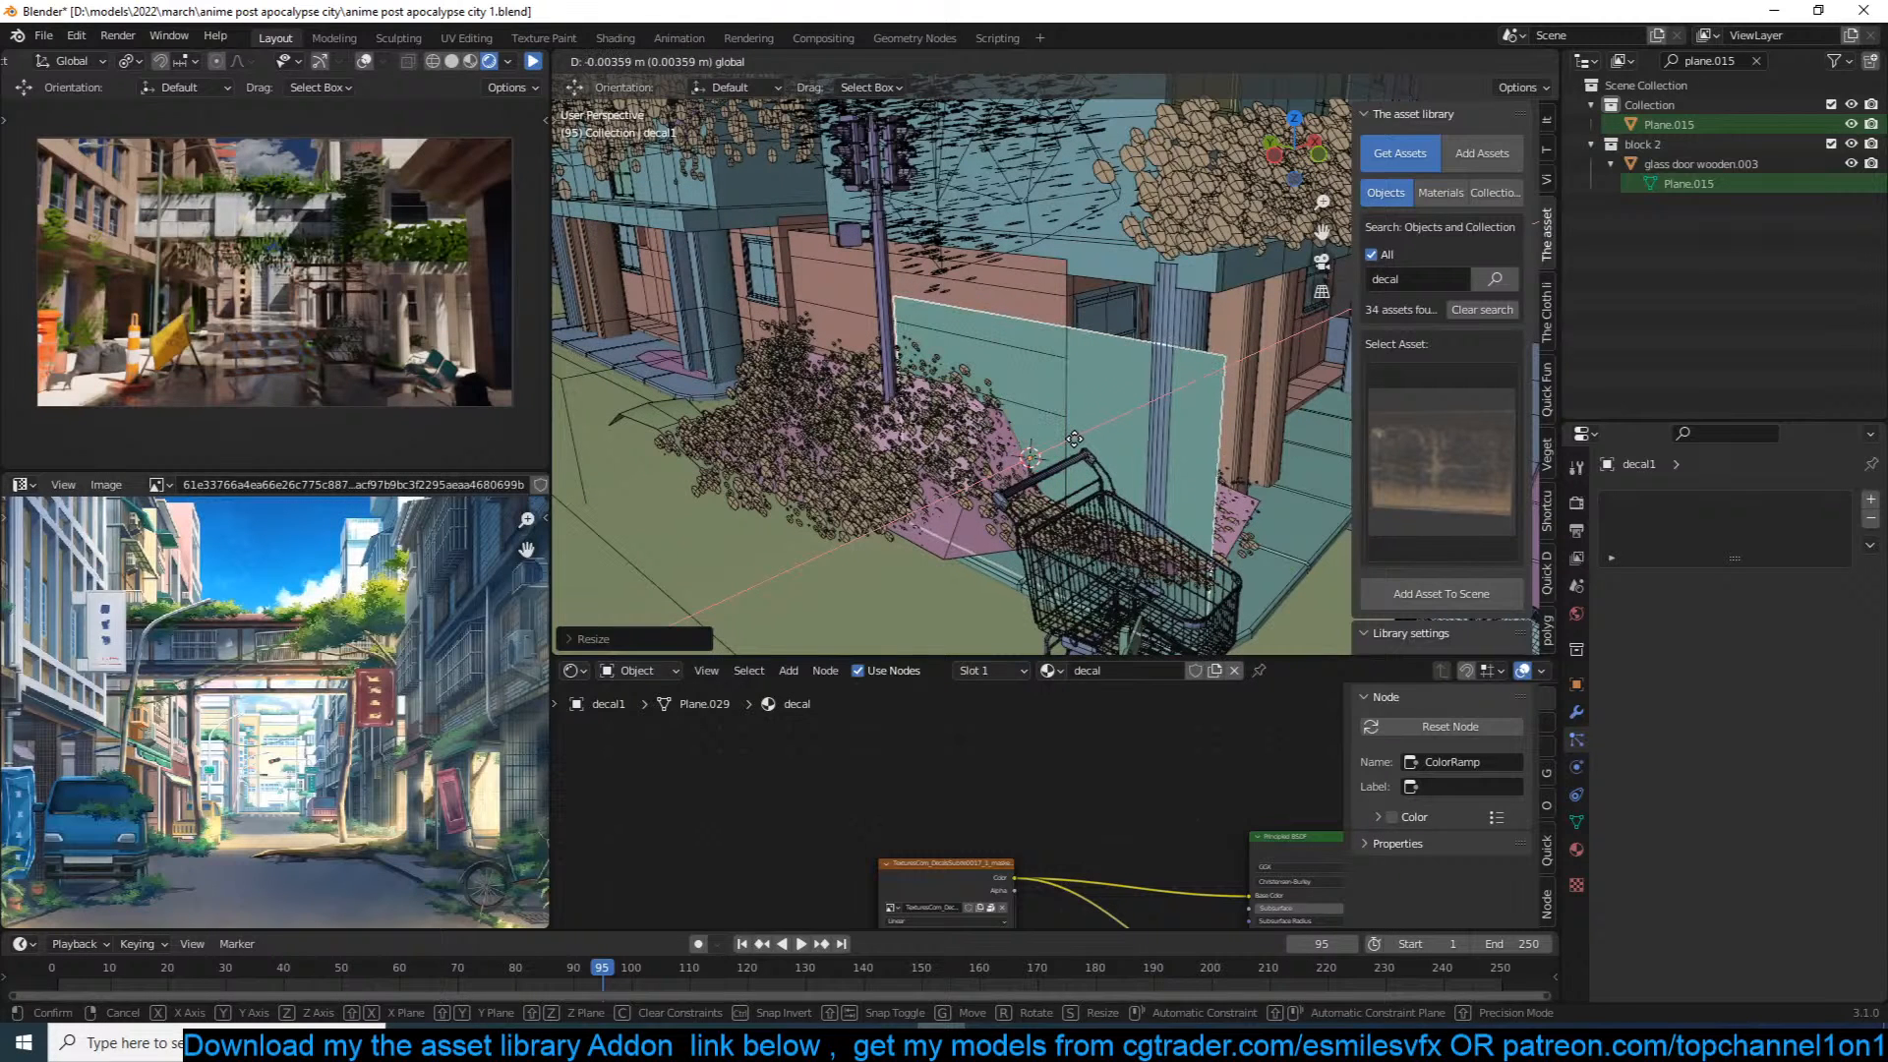
{"action": "left_click", "coordinate": [927, 425]}
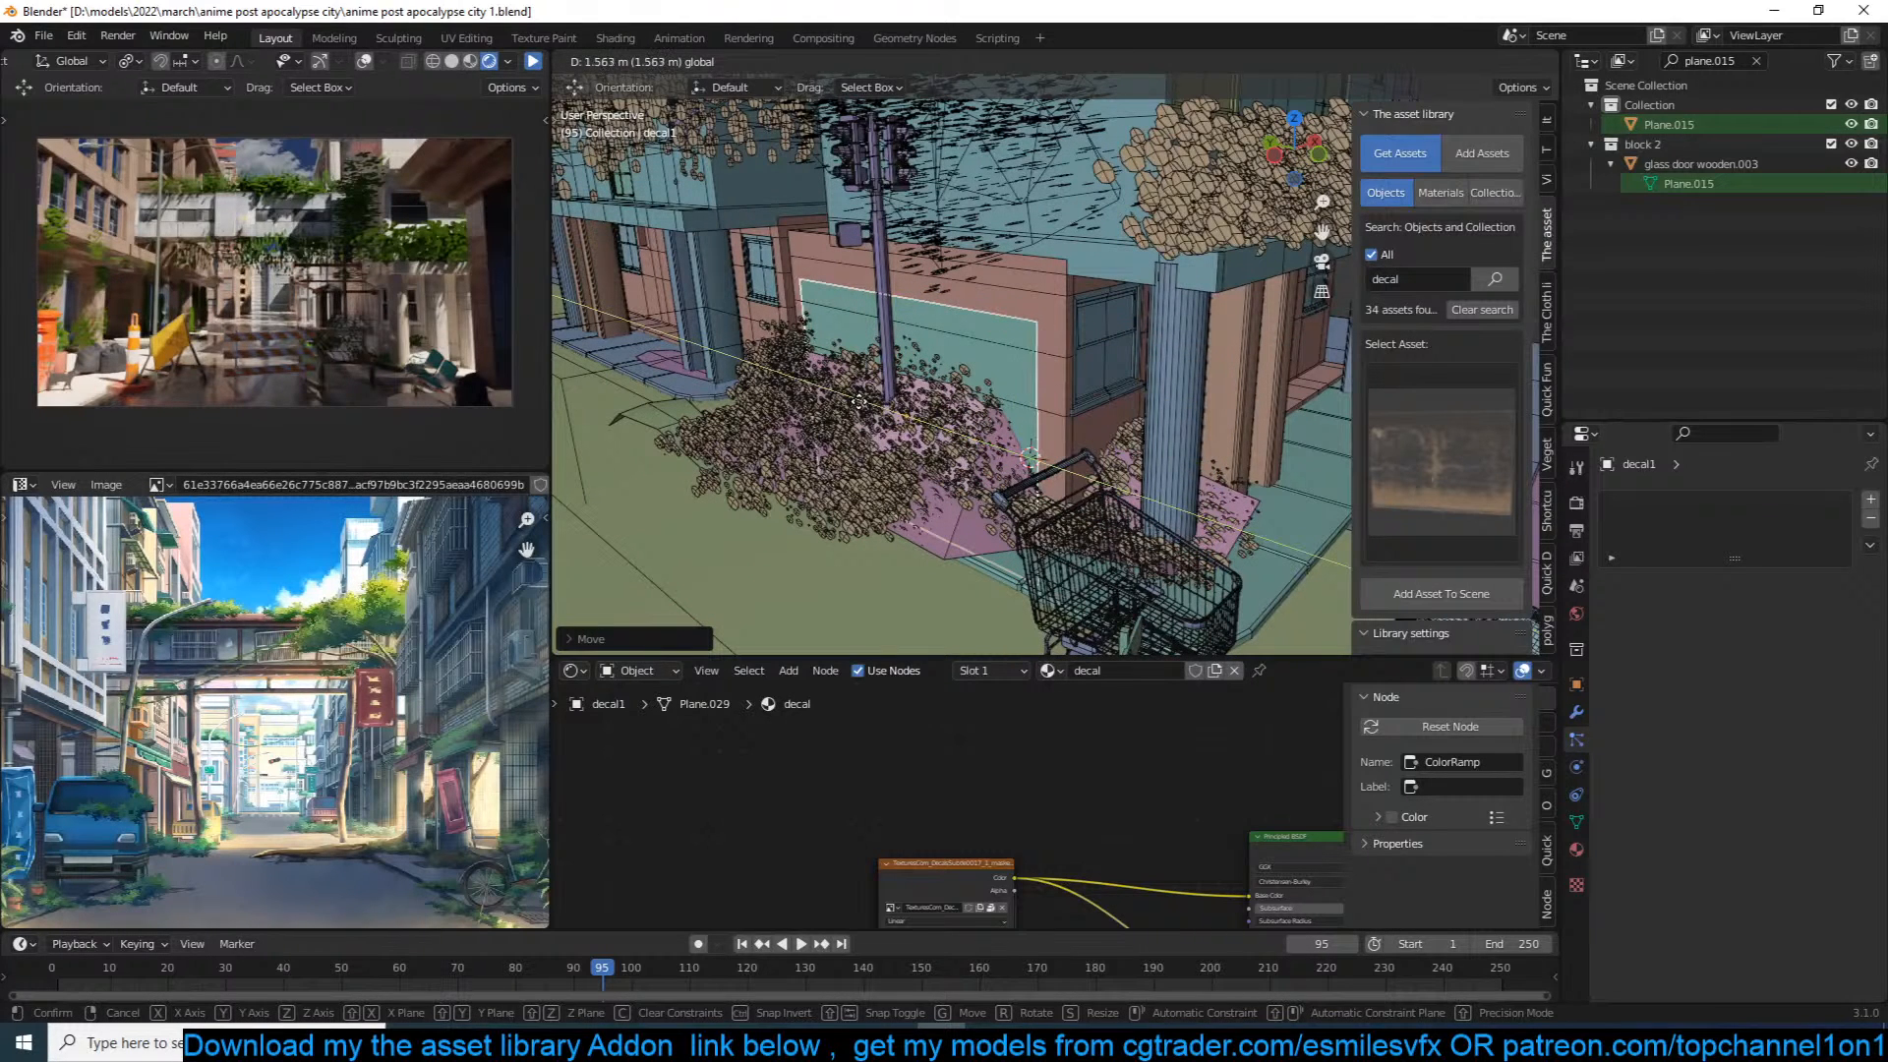
{"action": "key", "text": "s"}
{"action": "left_click", "coordinate": [1043, 359]}
Step: Adjust the wall decal's vertical position and height to cover the wall, and save the file
{"action": "key", "text": "g"}
{"action": "key", "text": "z"}
{"action": "left_click", "coordinate": [1044, 326]}
{"action": "key", "text": "s"}
{"action": "key", "text": "z"}
{"action": "left_click", "coordinate": [1056, 335]}
{"action": "scroll", "coordinate": [1142, 385], "scroll_direction": "down", "scroll_amount": 2}
{"action": "key", "text": "ctrl+s"}
{"action": "middle_click_drag", "start_coordinate": [1211, 367], "coordinate": [1158, 344]}
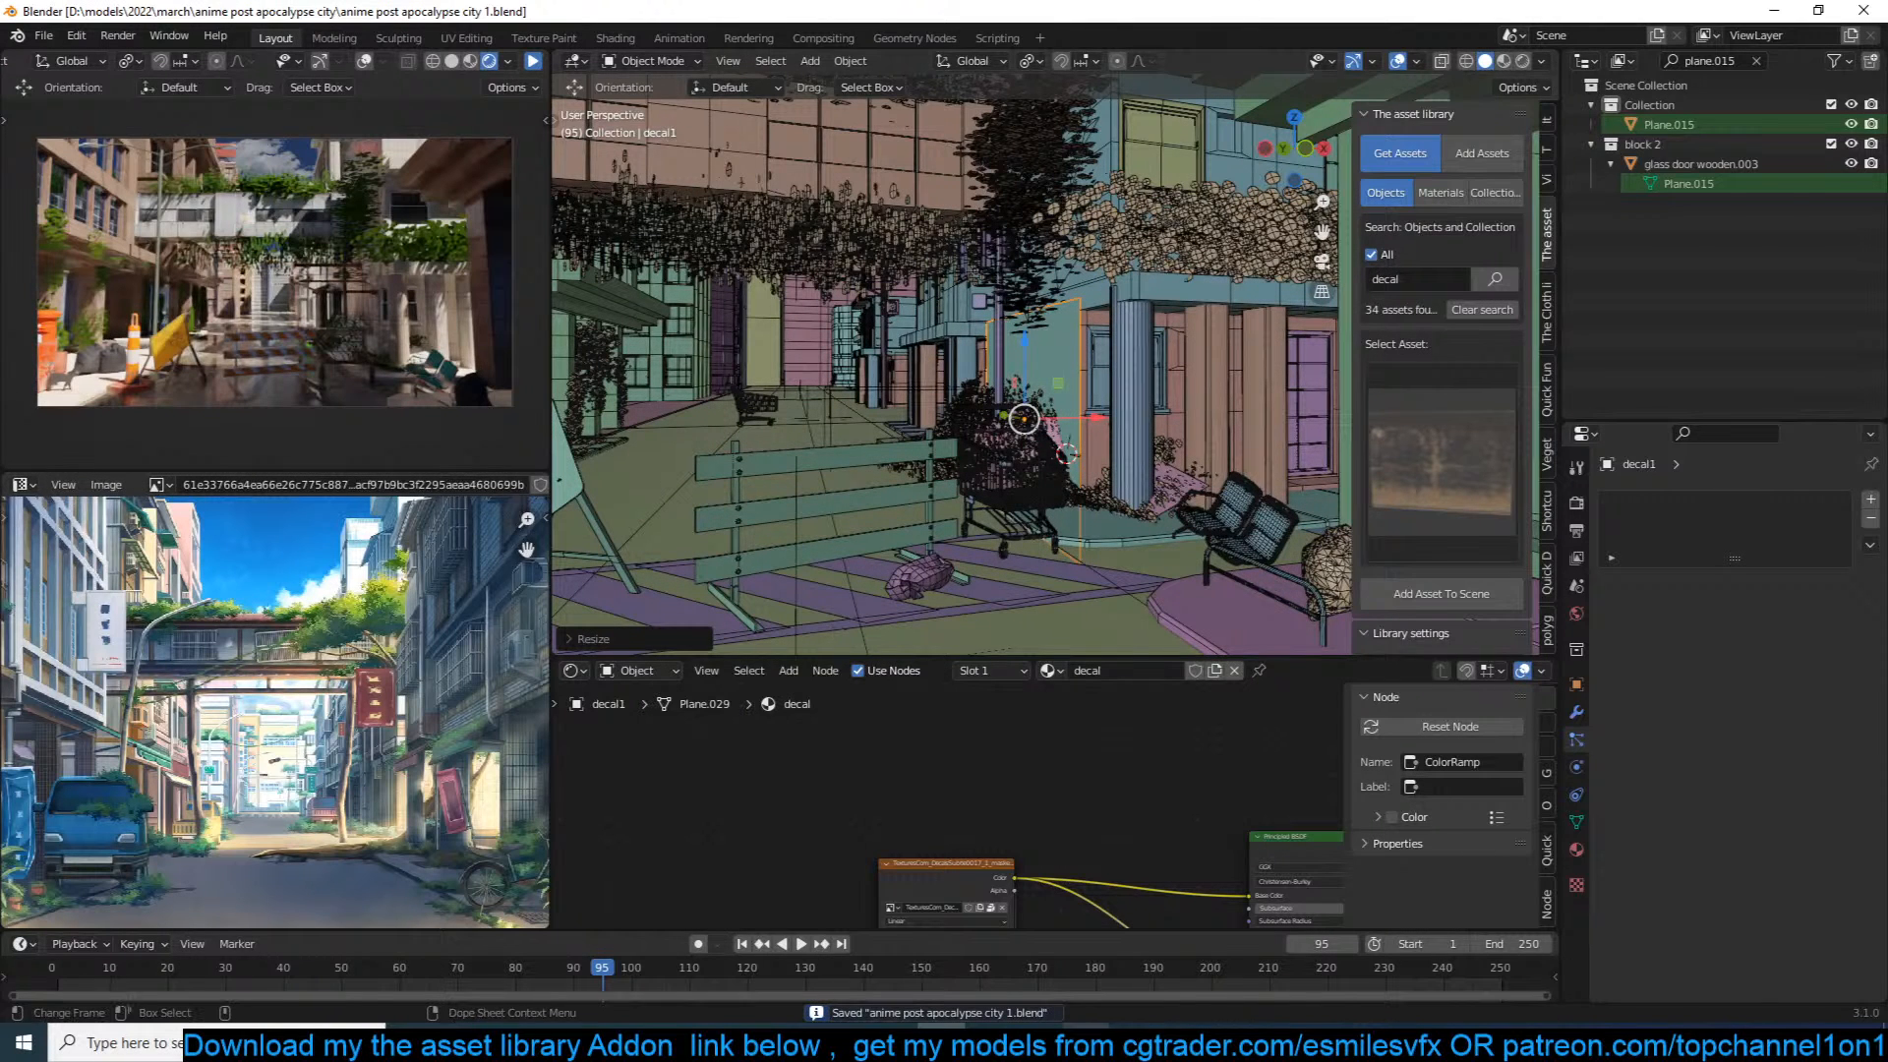
{"action": "left_click", "coordinate": [988, 1042]}
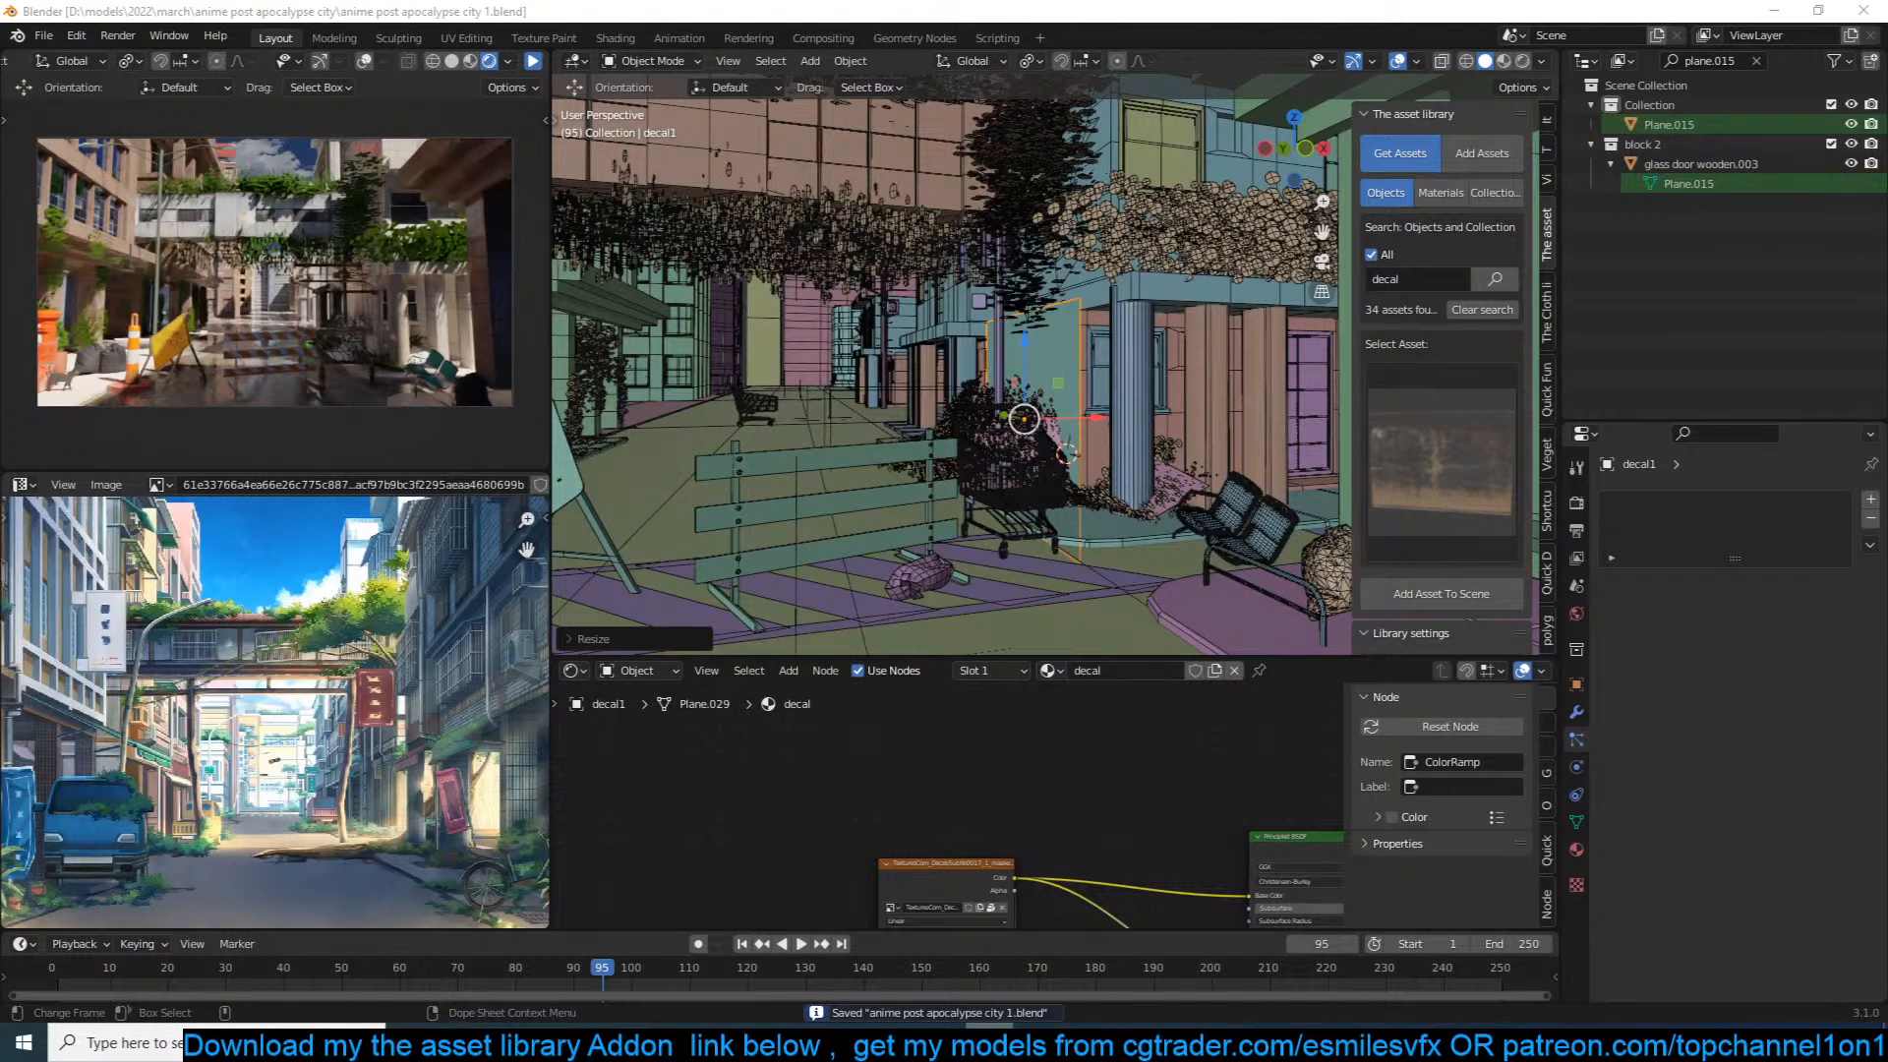
{"action": "left_click", "coordinate": [988, 1042]}
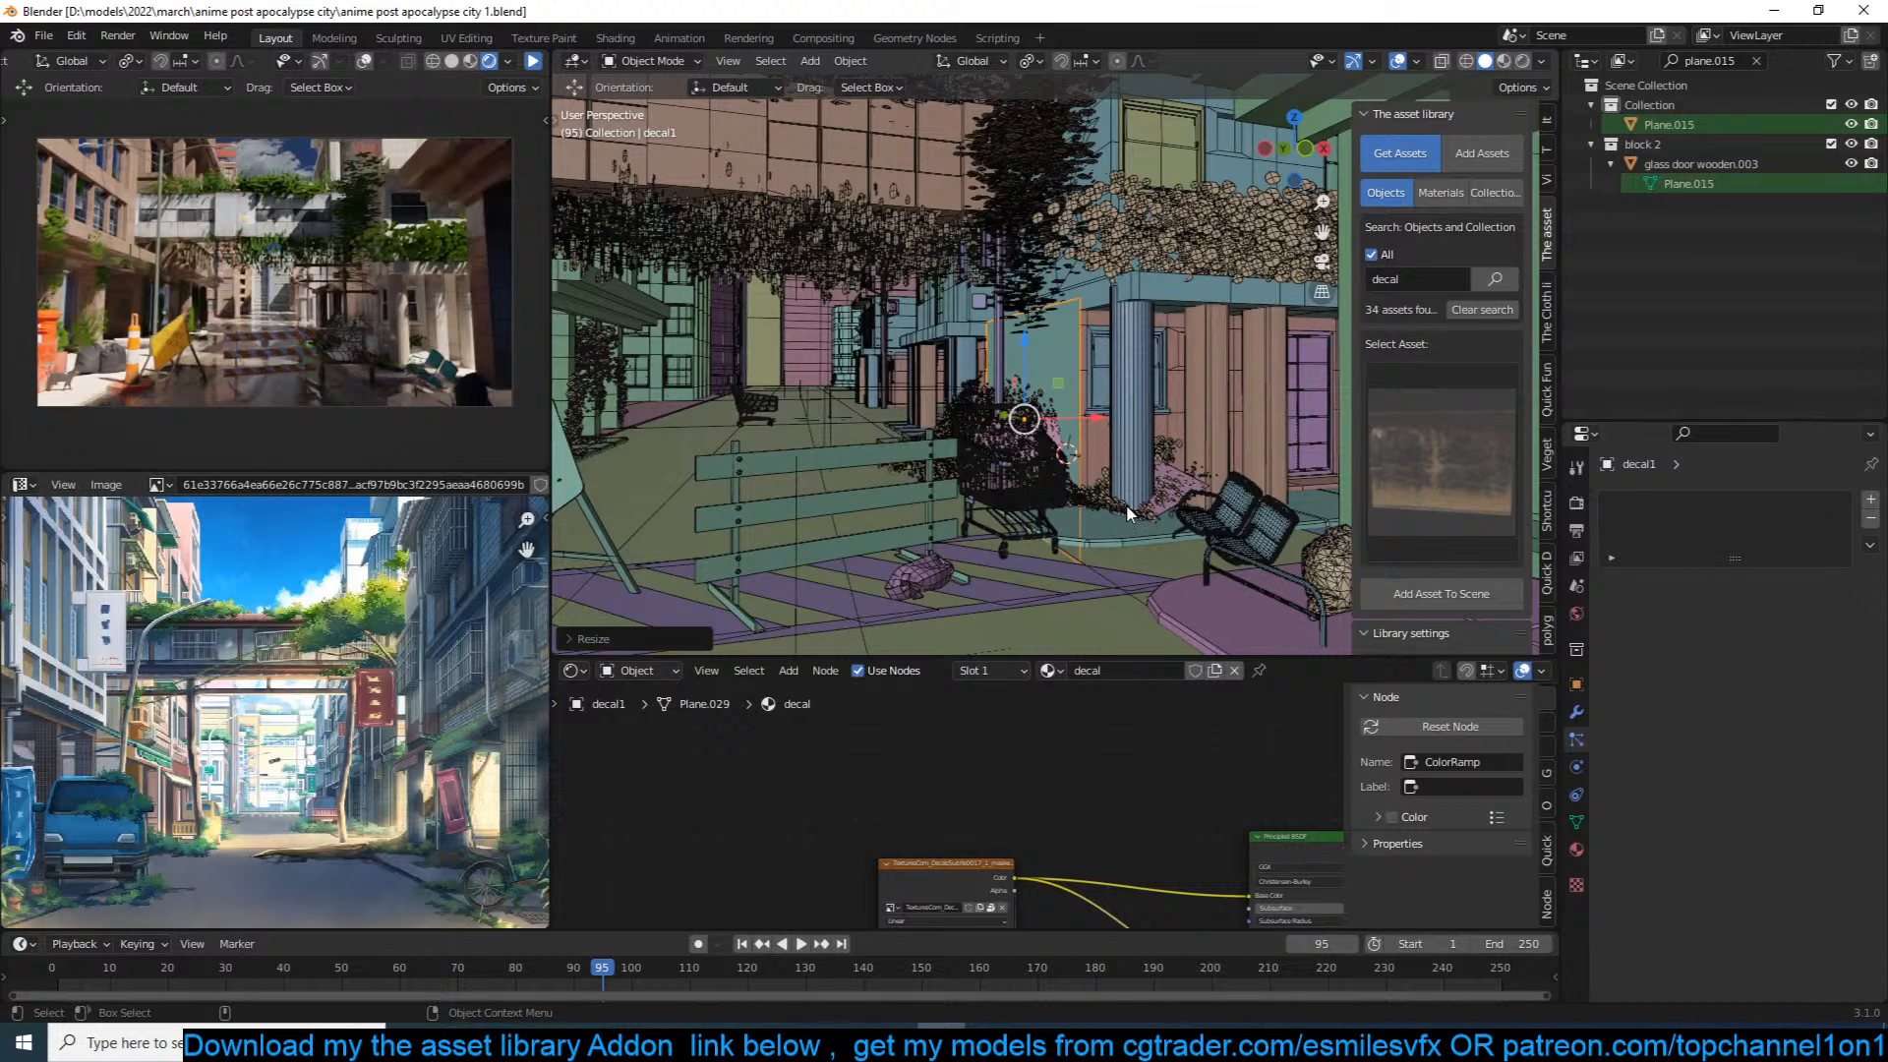
Step: Save the file, place a linked duplicate of the grime decal at the overhead bridge and rotate it 90° about Z
{"action": "middle_click_drag", "start_coordinate": [1125, 505], "coordinate": [1034, 574]}
{"action": "key", "text": "ctrl+s"}
{"action": "middle_click_drag", "start_coordinate": [1115, 452], "coordinate": [1160, 514], "text": "shift"}
{"action": "key", "text": "alt+d"}
{"action": "right_click", "coordinate": [1160, 513]}
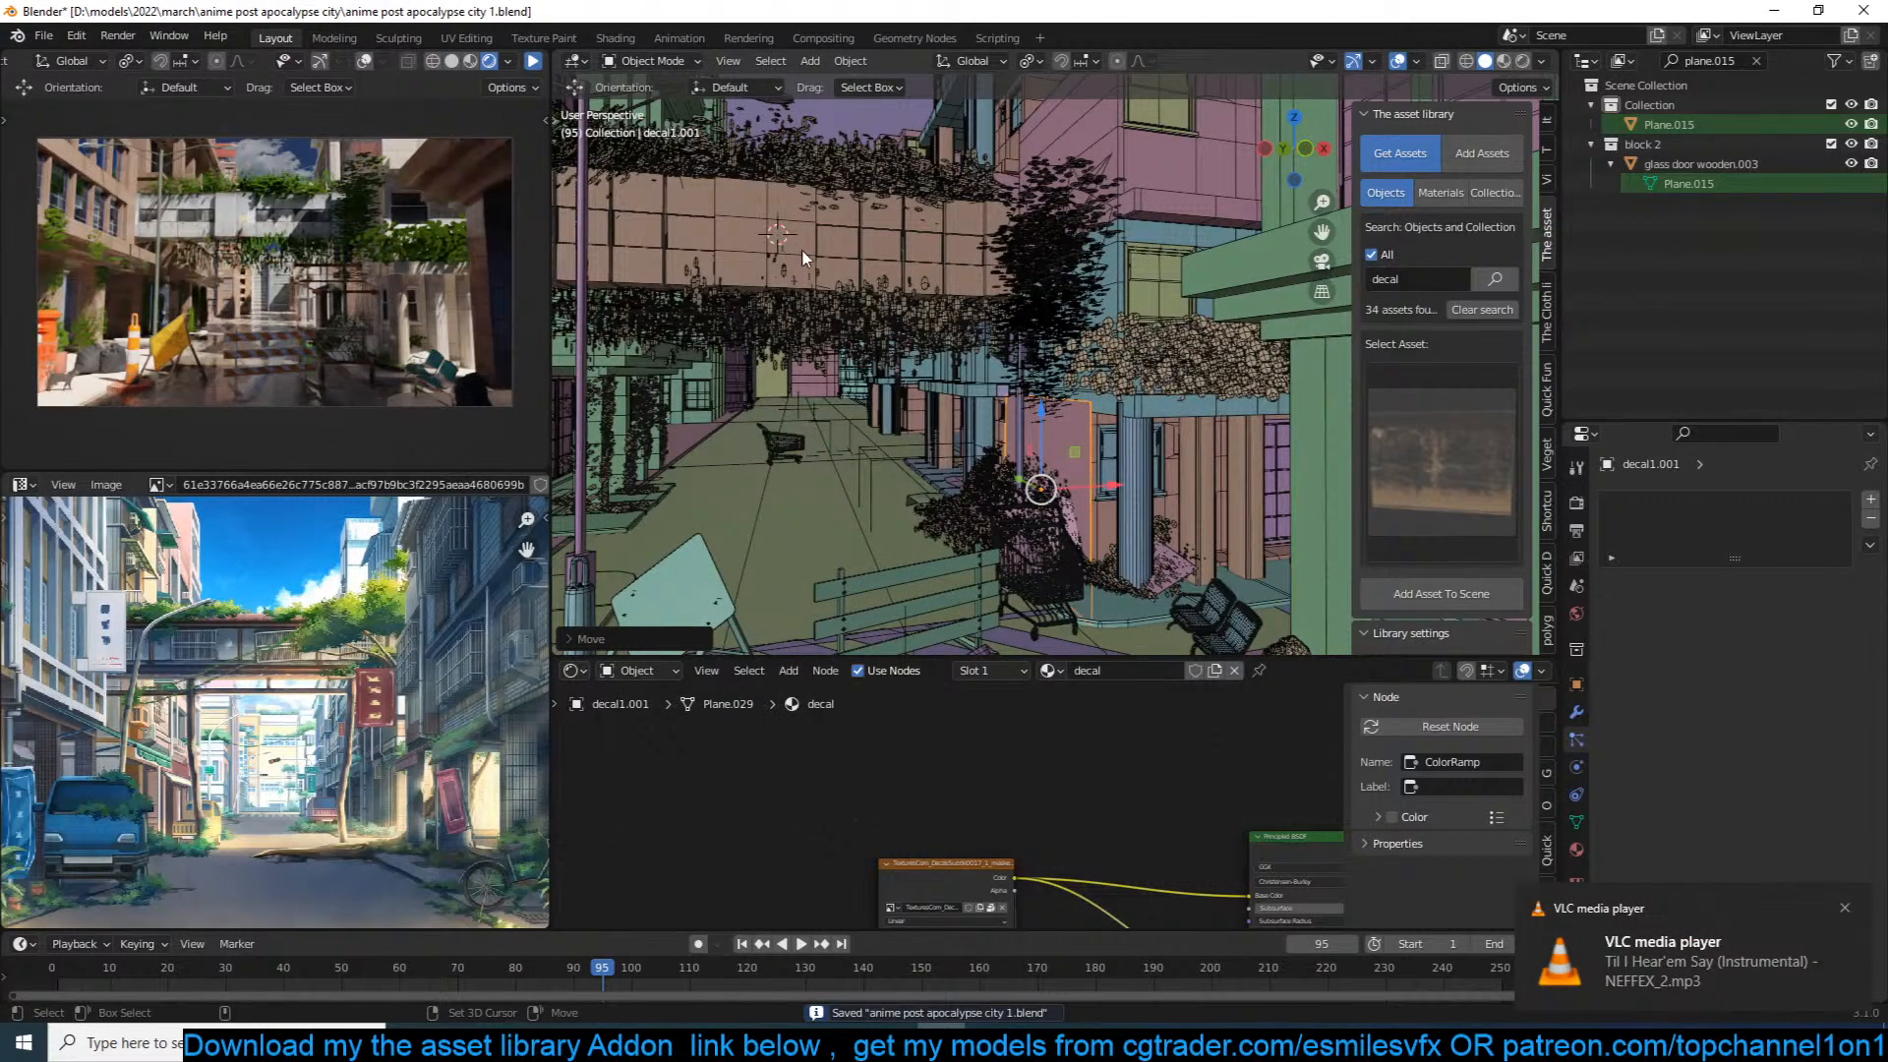
{"action": "key", "text": "shift+s"}
{"action": "type", "text": "rz90"}
{"action": "key", "text": "Return"}
Step: Enlarge the bridge decal and stretch it along X to span the side of the bridge
{"action": "middle_click_drag", "start_coordinate": [986, 128], "coordinate": [1042, 236]}
{"action": "key", "text": "s"}
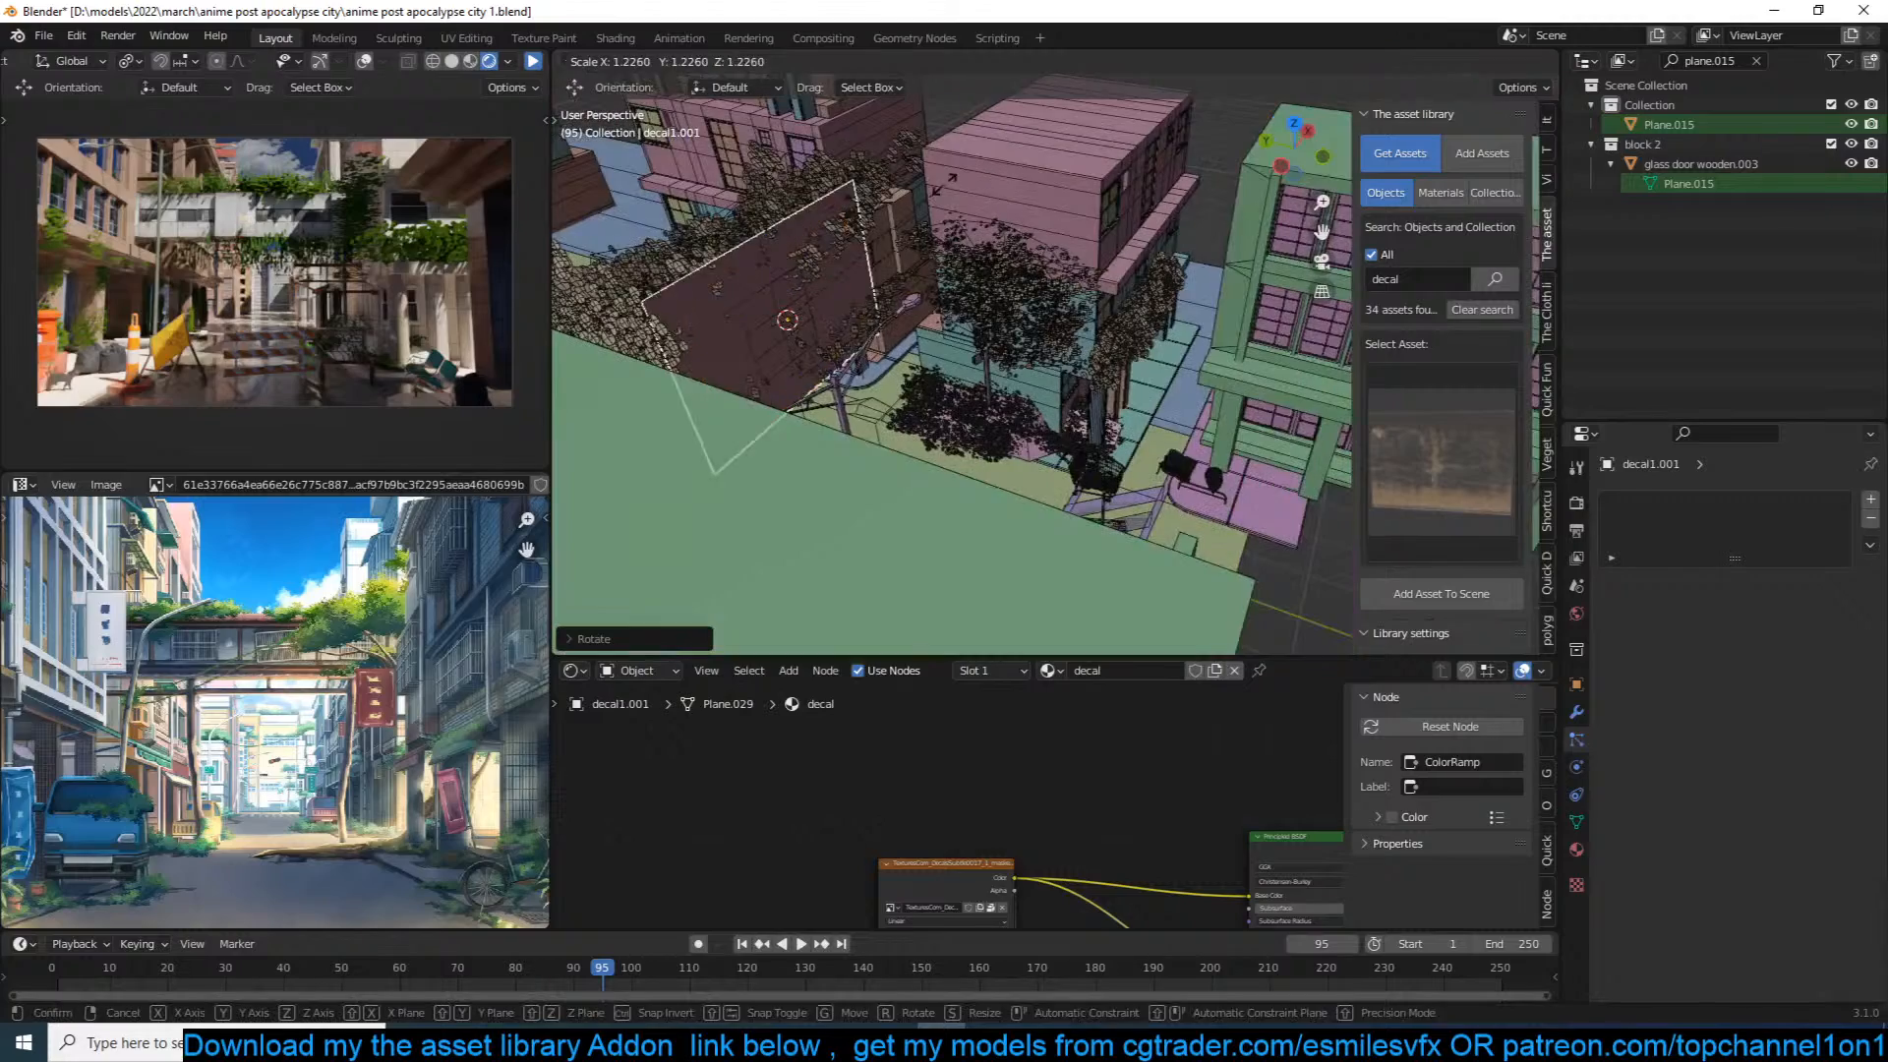
{"action": "left_click", "coordinate": [897, 232]}
{"action": "middle_click_drag", "start_coordinate": [899, 236], "coordinate": [798, 196]}
{"action": "key", "text": "s"}
{"action": "key", "text": "y"}
{"action": "key", "text": "x"}
{"action": "left_click", "coordinate": [1067, 183]}
Step: Scale the bridge decal along Z to the bridge's height, shift it against the bridge face and save the file
{"action": "middle_click_drag", "start_coordinate": [1067, 187], "coordinate": [1101, 267]}
{"action": "key", "text": "s"}
{"action": "key", "text": "z"}
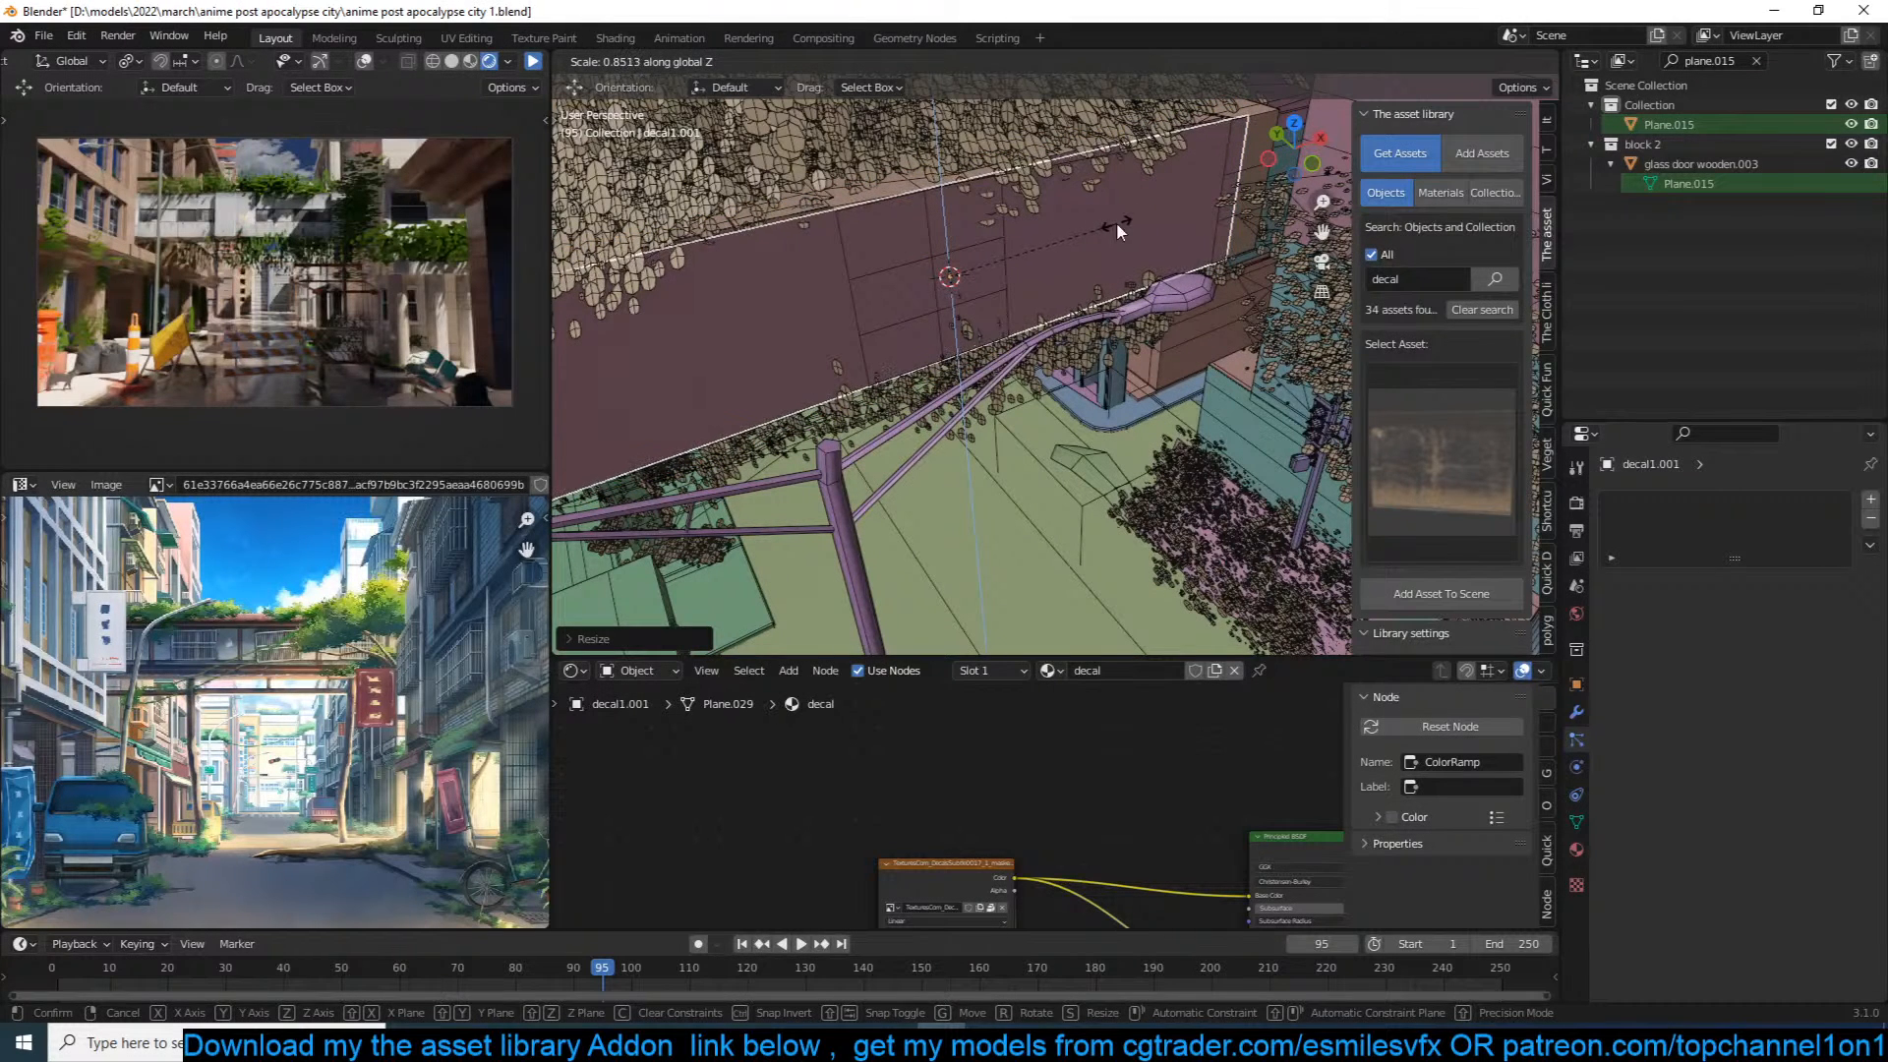
{"action": "left_click", "coordinate": [1117, 231]}
{"action": "key", "text": "g"}
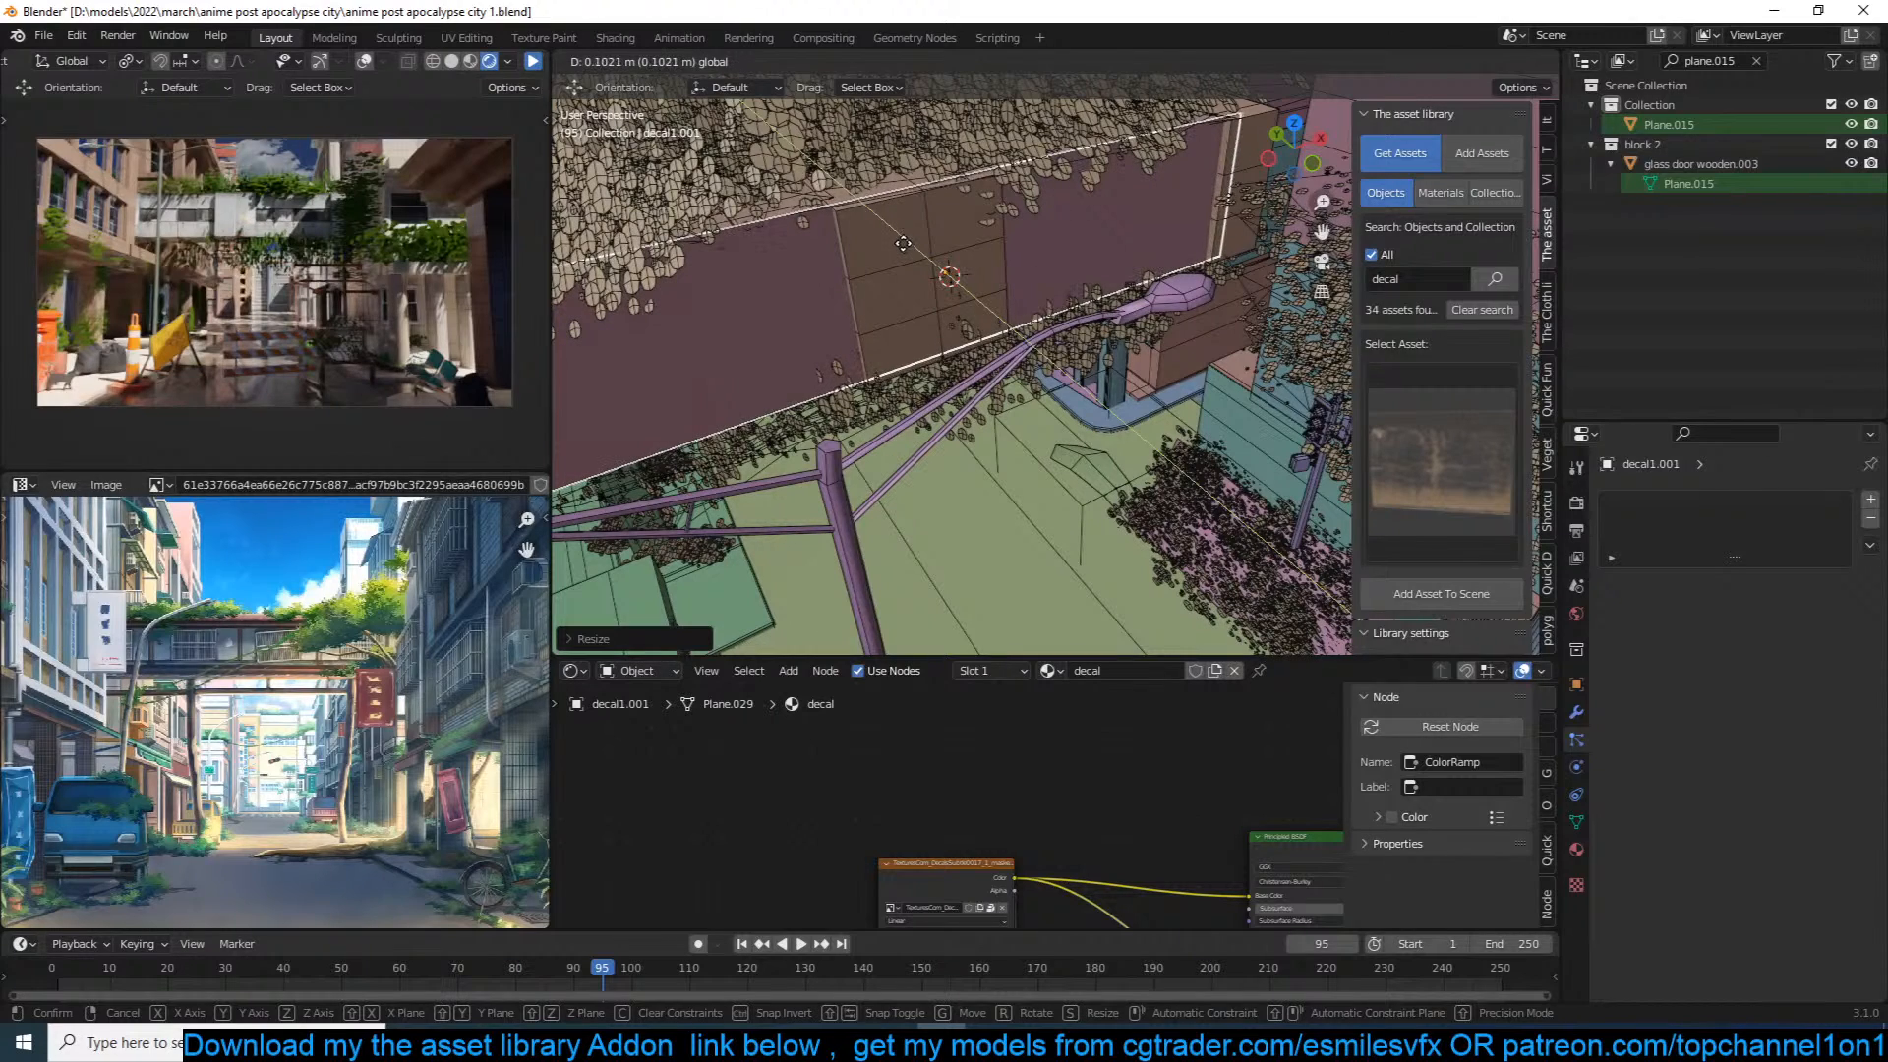
{"action": "left_click", "coordinate": [903, 244]}
{"action": "key", "text": "ctrl+s"}
{"action": "middle_click_drag", "start_coordinate": [904, 243], "coordinate": [1228, 374]}
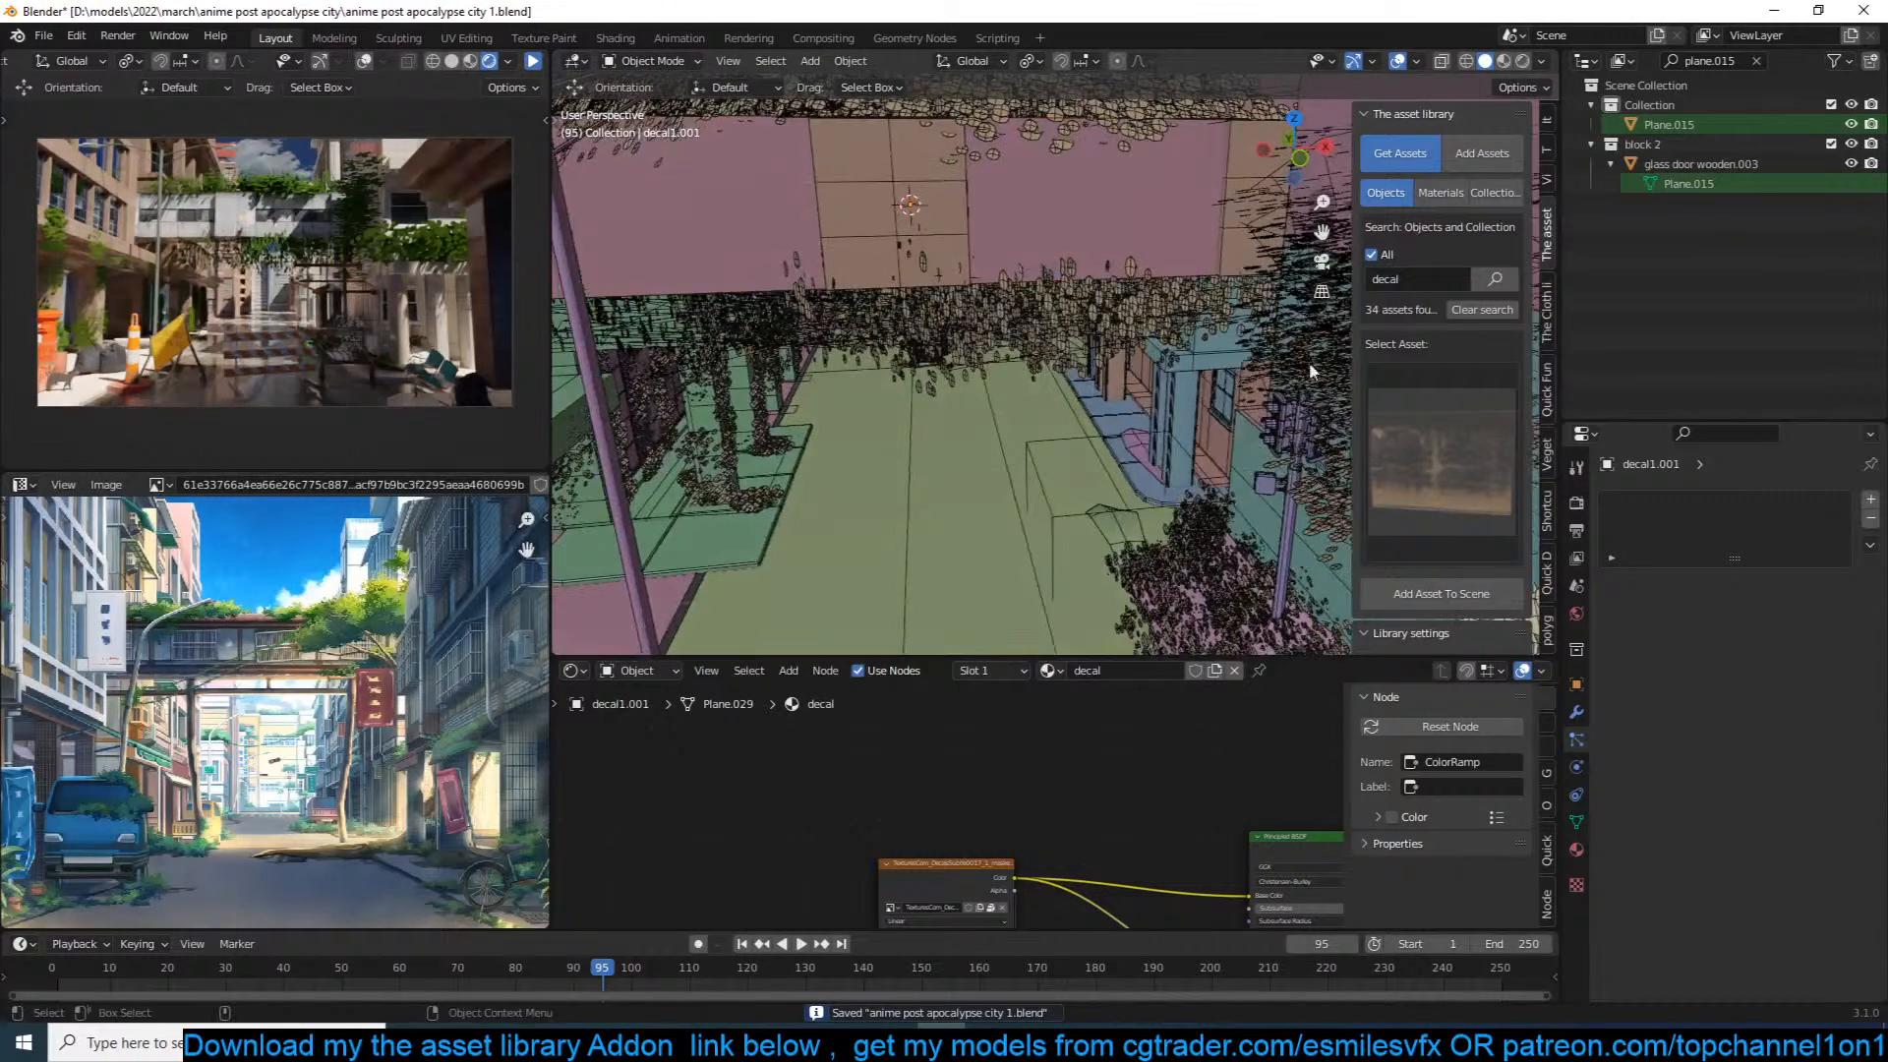
Step: Choose the dark stain decal from the asset library's decal results and add it on the street behind the barrier
{"action": "left_click", "coordinate": [1377, 437]}
{"action": "scroll", "coordinate": [1058, 1003], "scroll_direction": "down", "scroll_amount": 1}
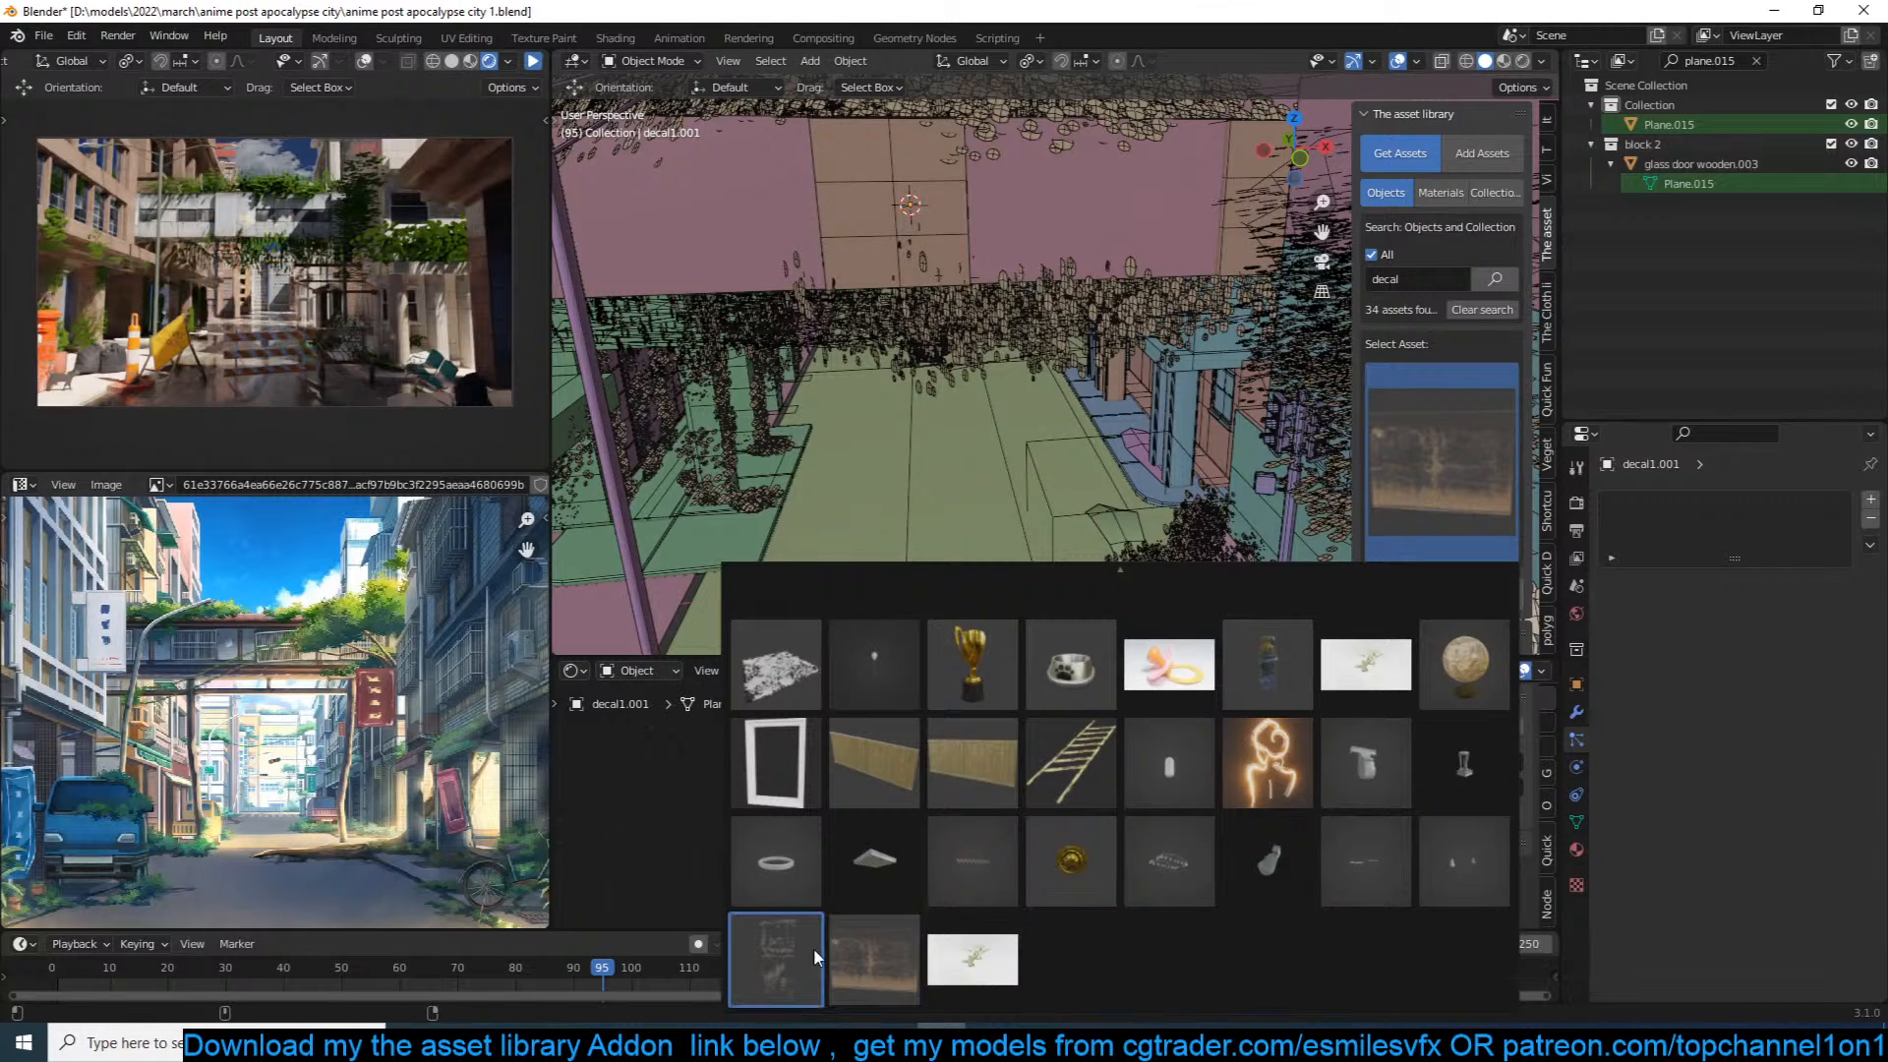
{"action": "left_click", "coordinate": [777, 959]}
{"action": "middle_click_drag", "start_coordinate": [976, 619], "coordinate": [1143, 506]}
{"action": "scroll", "coordinate": [1082, 586], "scroll_direction": "down", "scroll_amount": 4}
{"action": "right_click", "coordinate": [1027, 513], "text": "shift"}
{"action": "left_click", "coordinate": [1419, 596]}
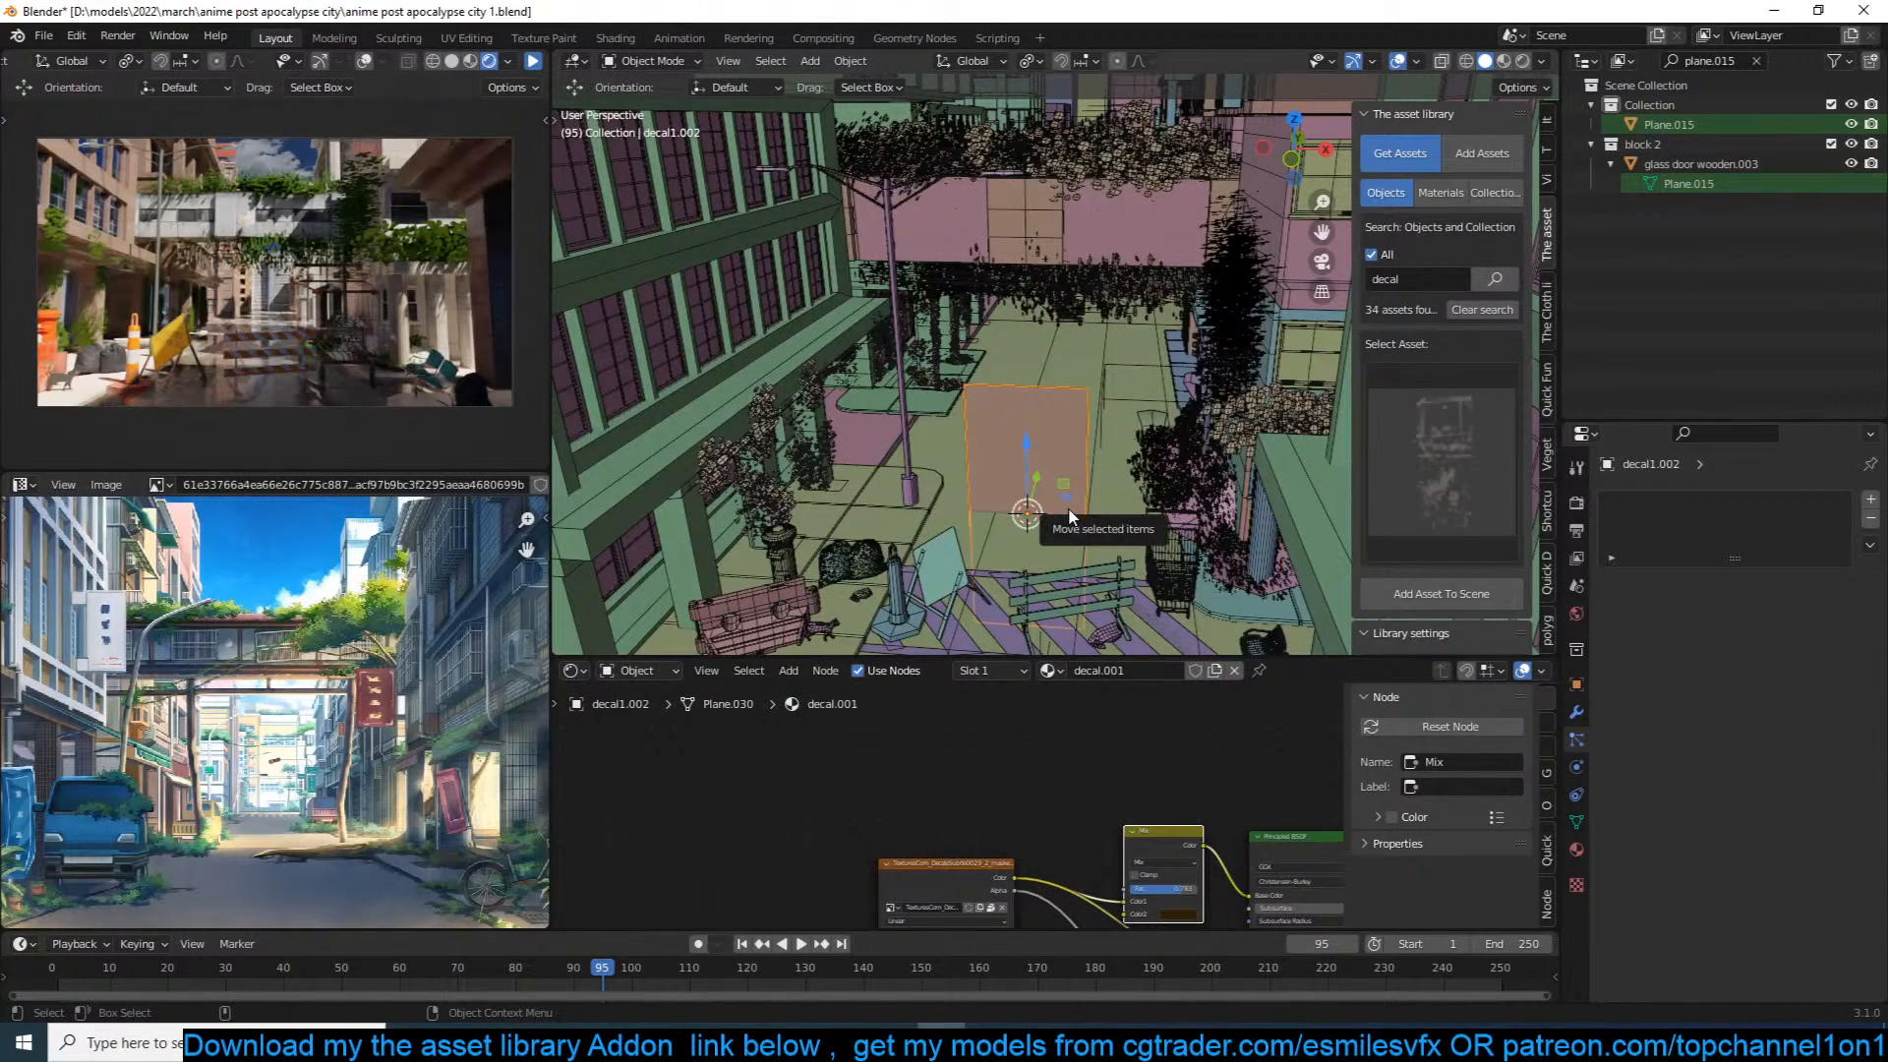
Step: Rotate the stain decal 90° about X, enlarge it to cover the street, and save the file in camera view
{"action": "type", "text": "rx90"}
{"action": "key", "text": "Return"}
{"action": "key", "text": "s"}
{"action": "left_click", "coordinate": [1266, 373]}
{"action": "middle_click_drag", "start_coordinate": [1200, 398], "coordinate": [1050, 439]}
{"action": "key", "text": "KP_0"}
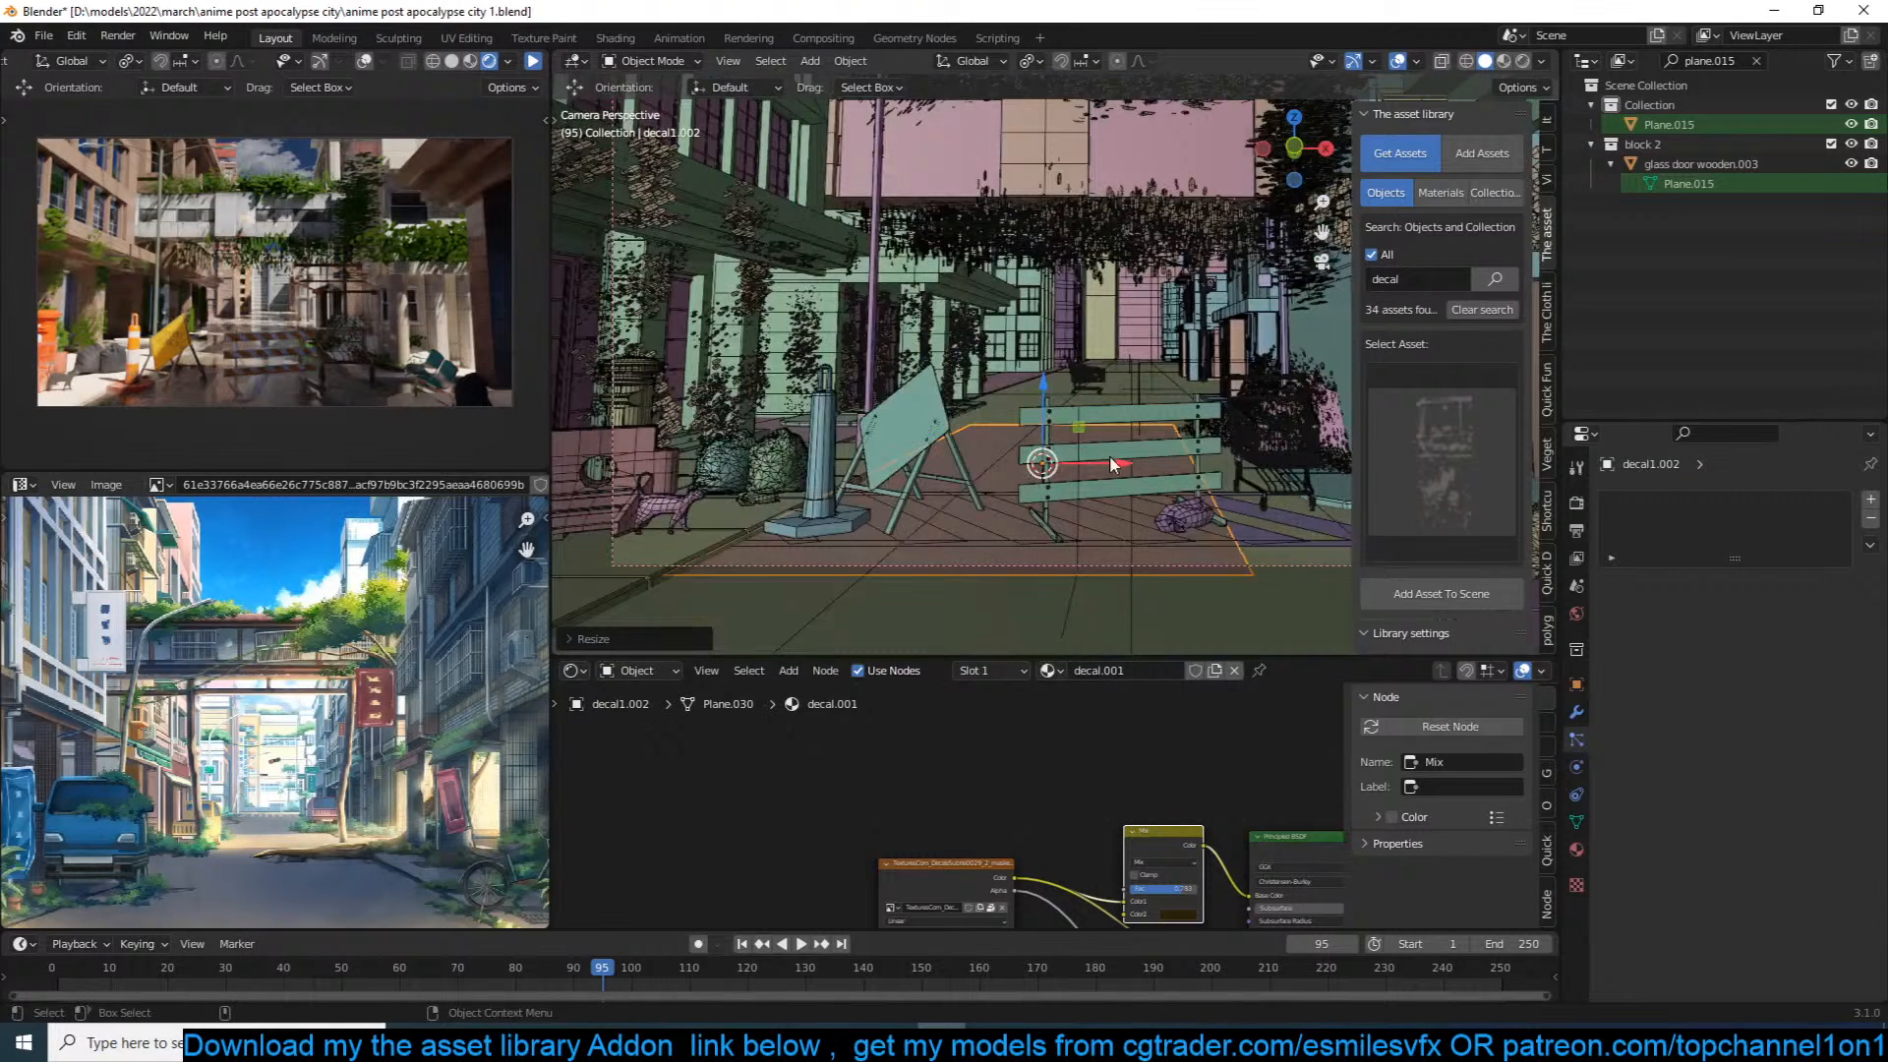
{"action": "key", "text": "ctrl+s"}
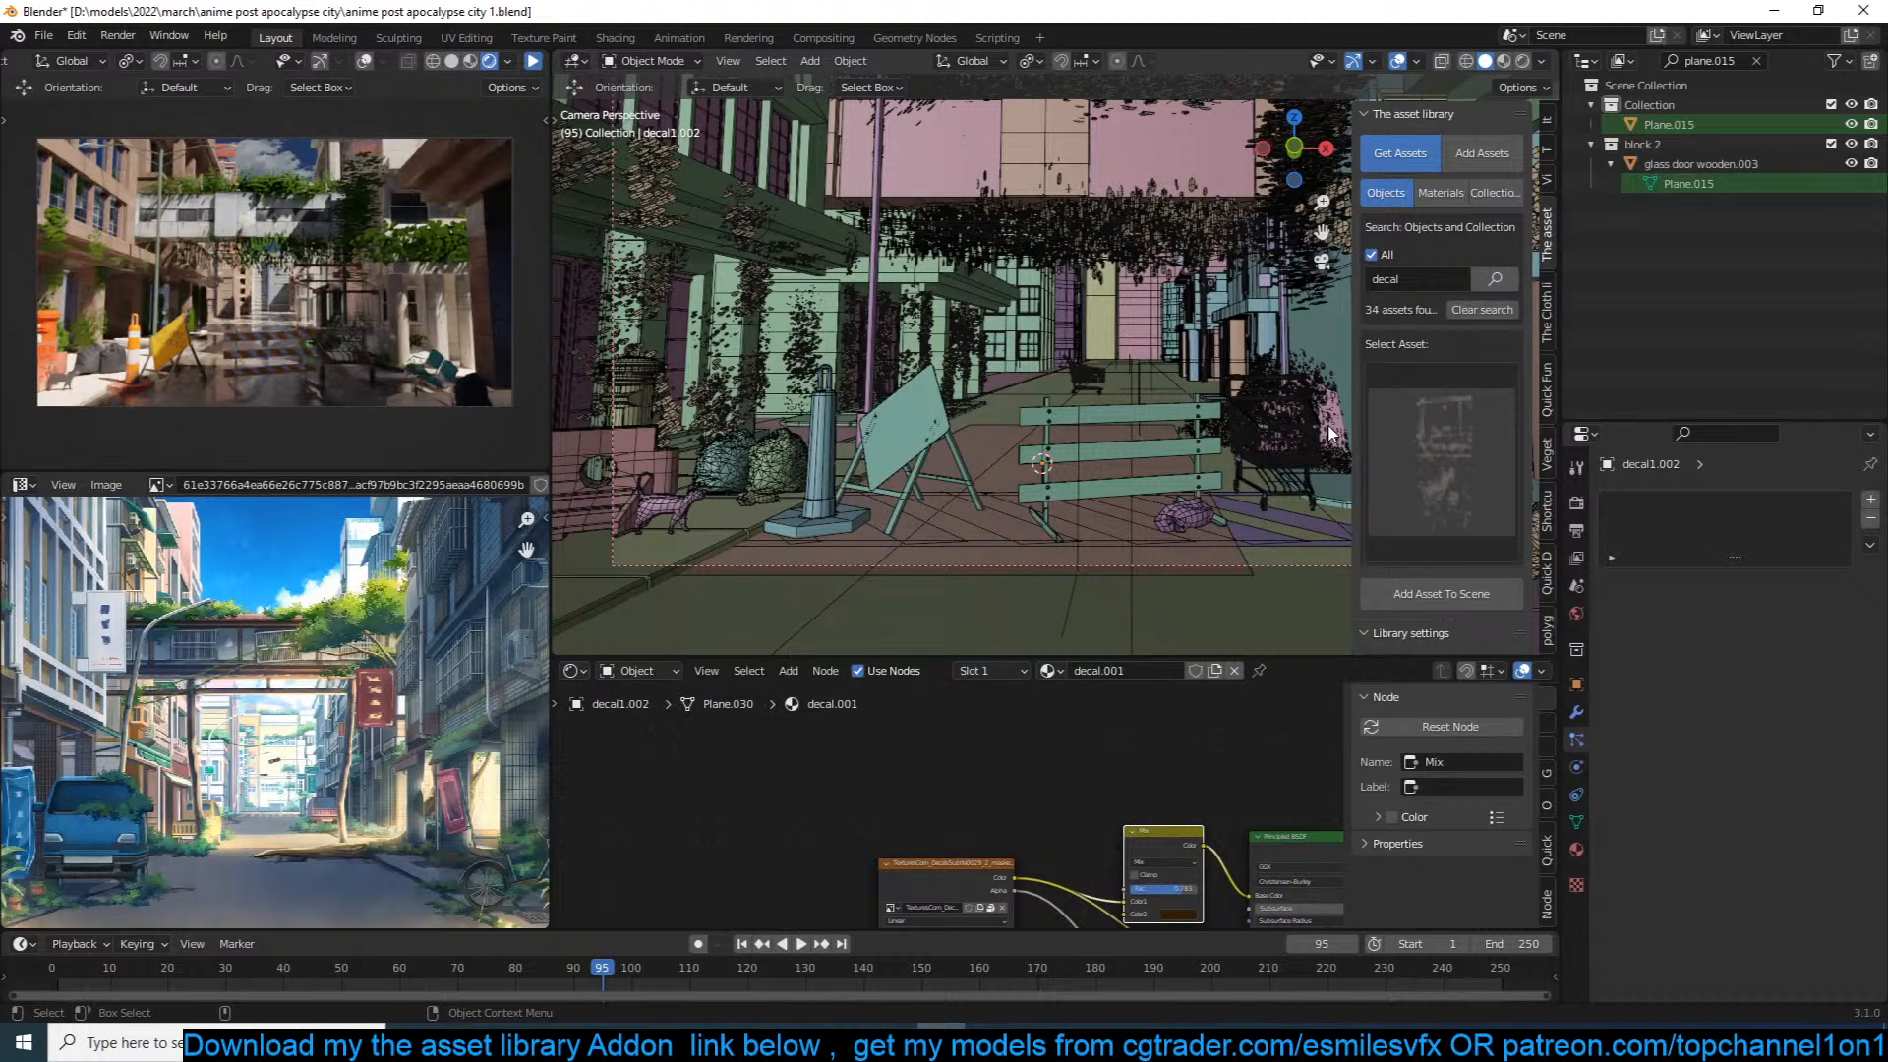
Step: Try the decal plant asset on the street in front of the barrier, and delete it
{"action": "left_click", "coordinate": [106, 485]}
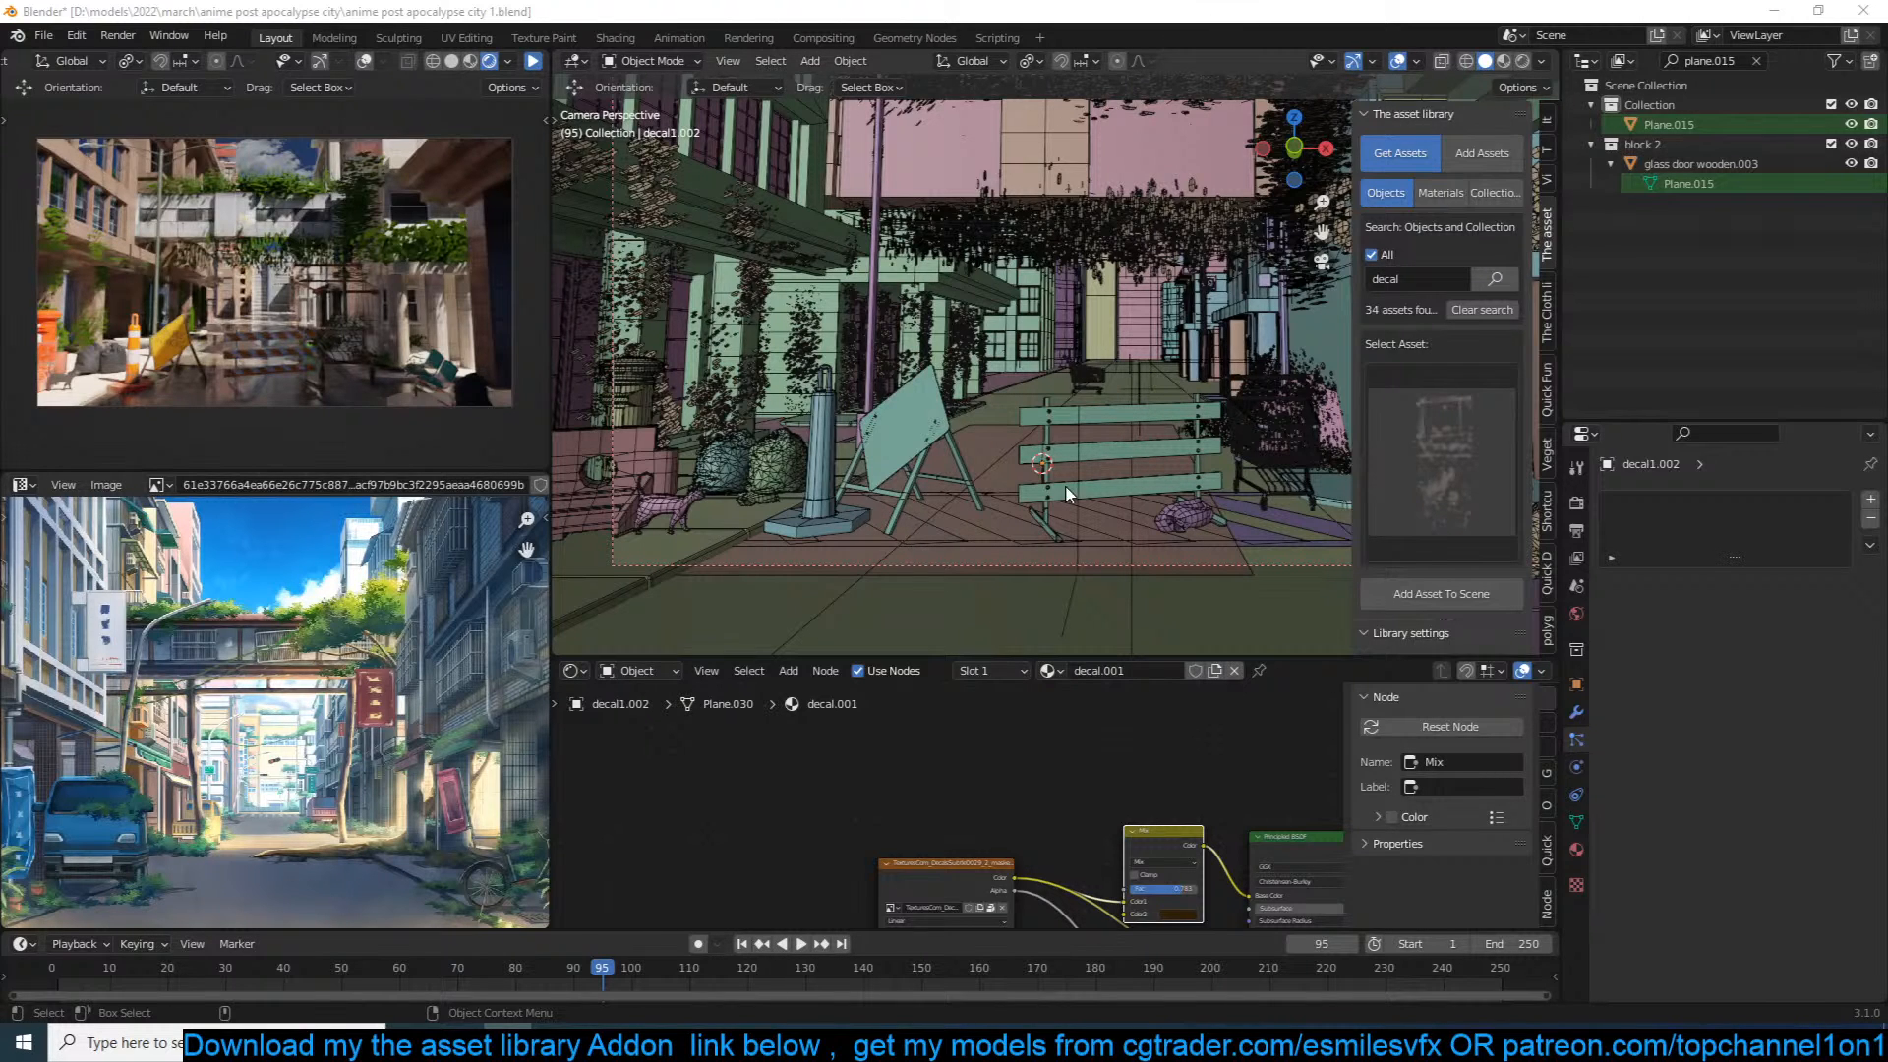
{"action": "left_click", "coordinate": [1308, 468]}
{"action": "left_click", "coordinate": [1453, 486]}
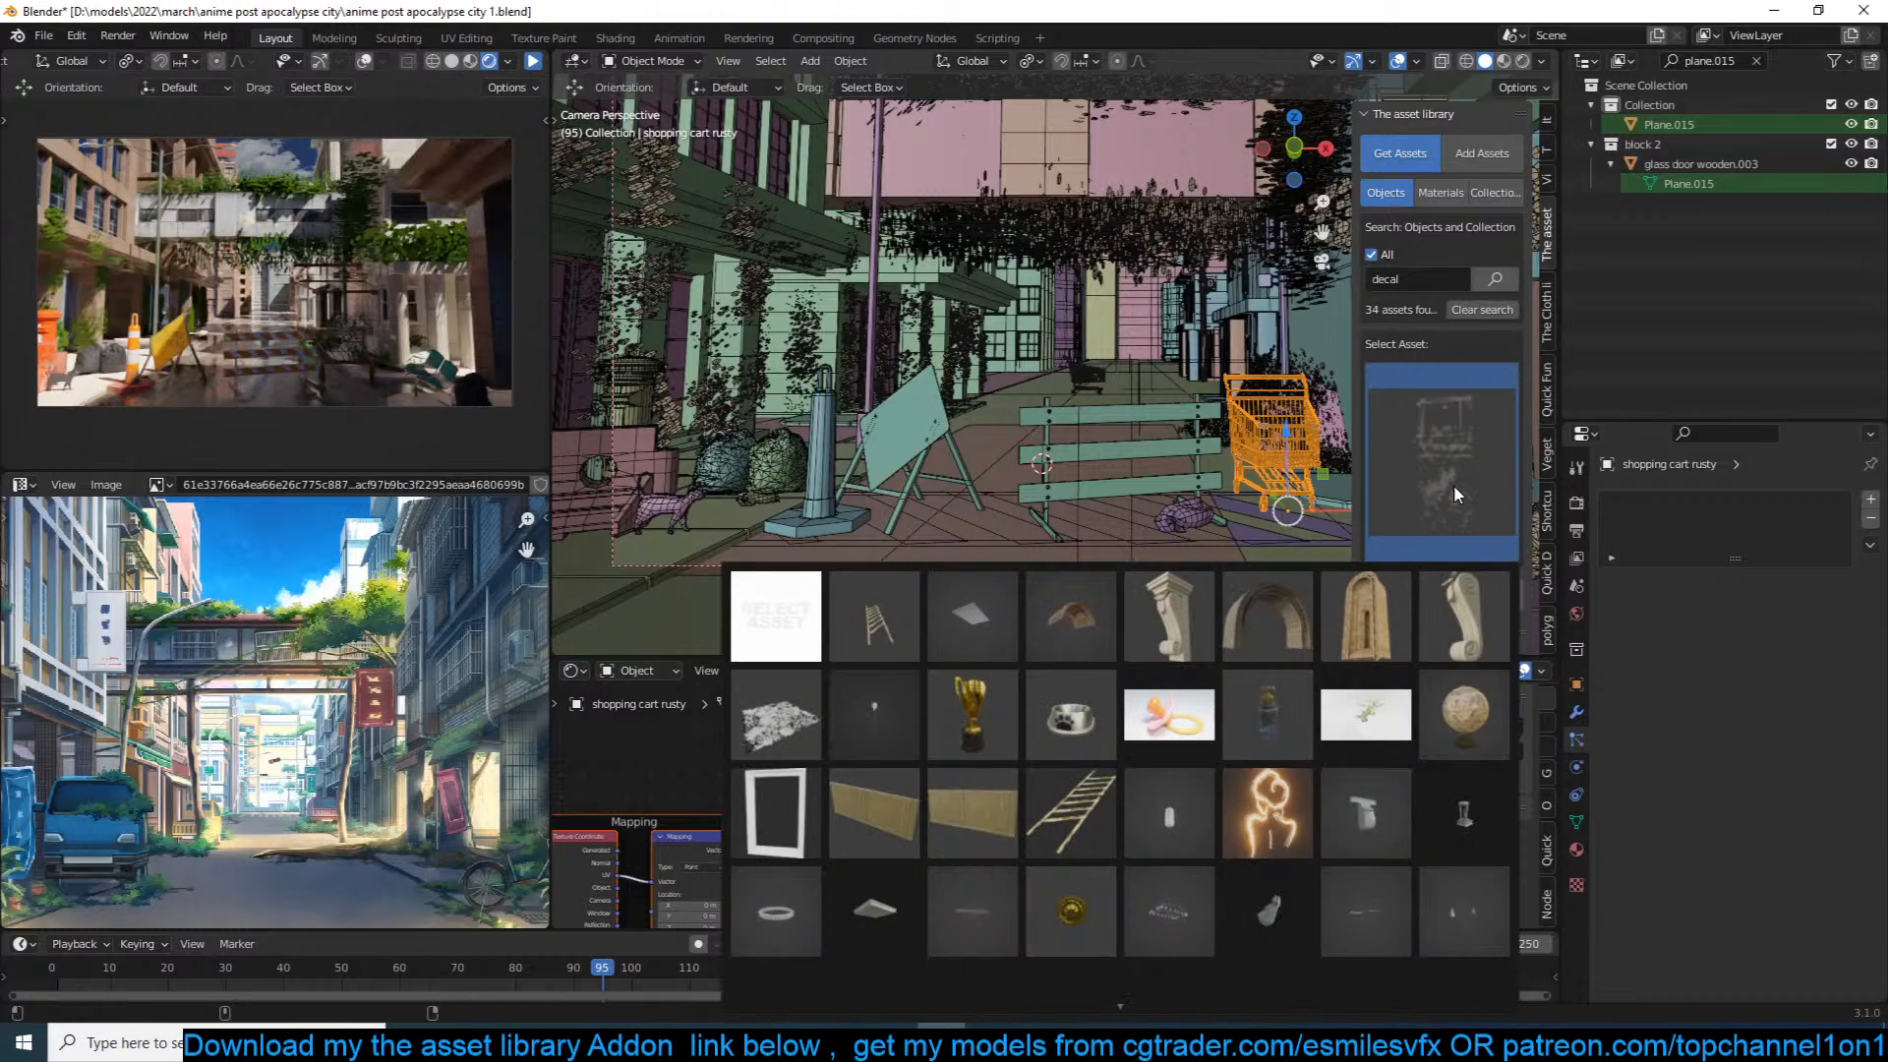
{"action": "scroll", "coordinate": [1170, 983], "scroll_direction": "down", "scroll_amount": 2}
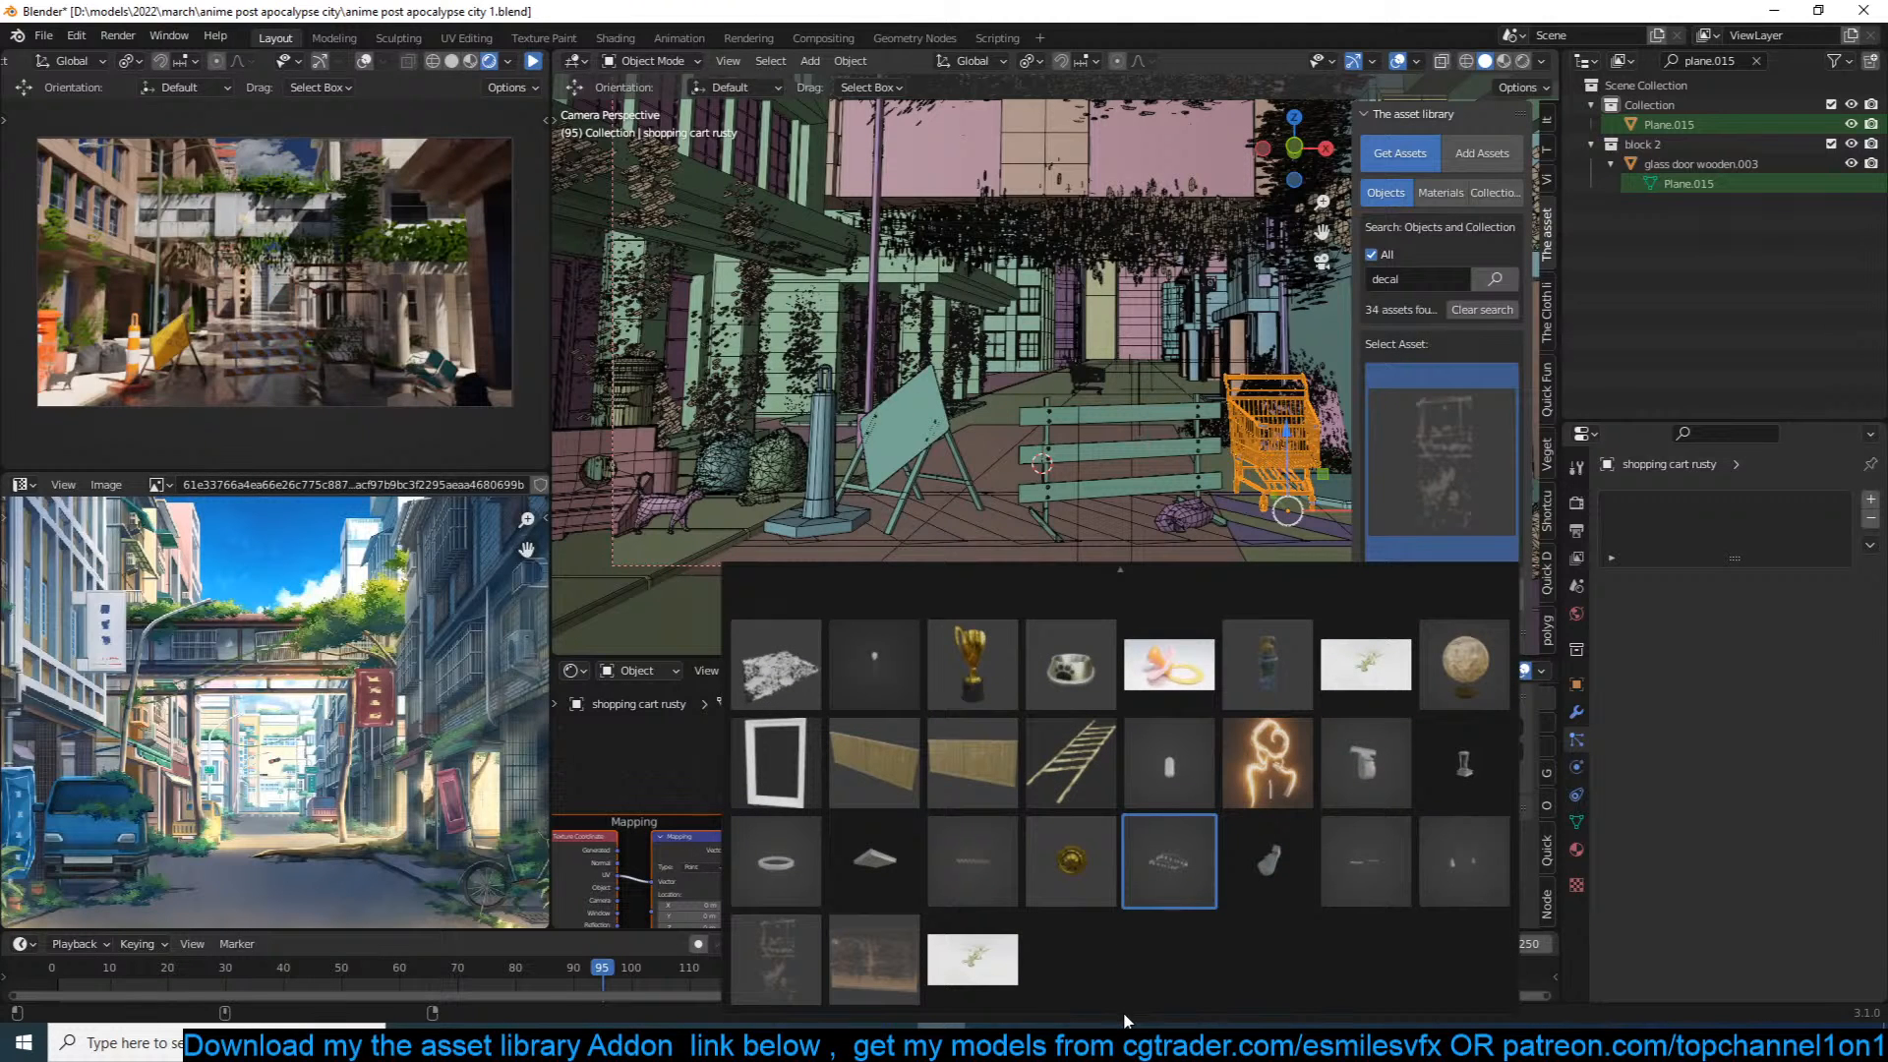
{"action": "left_click", "coordinate": [972, 959]}
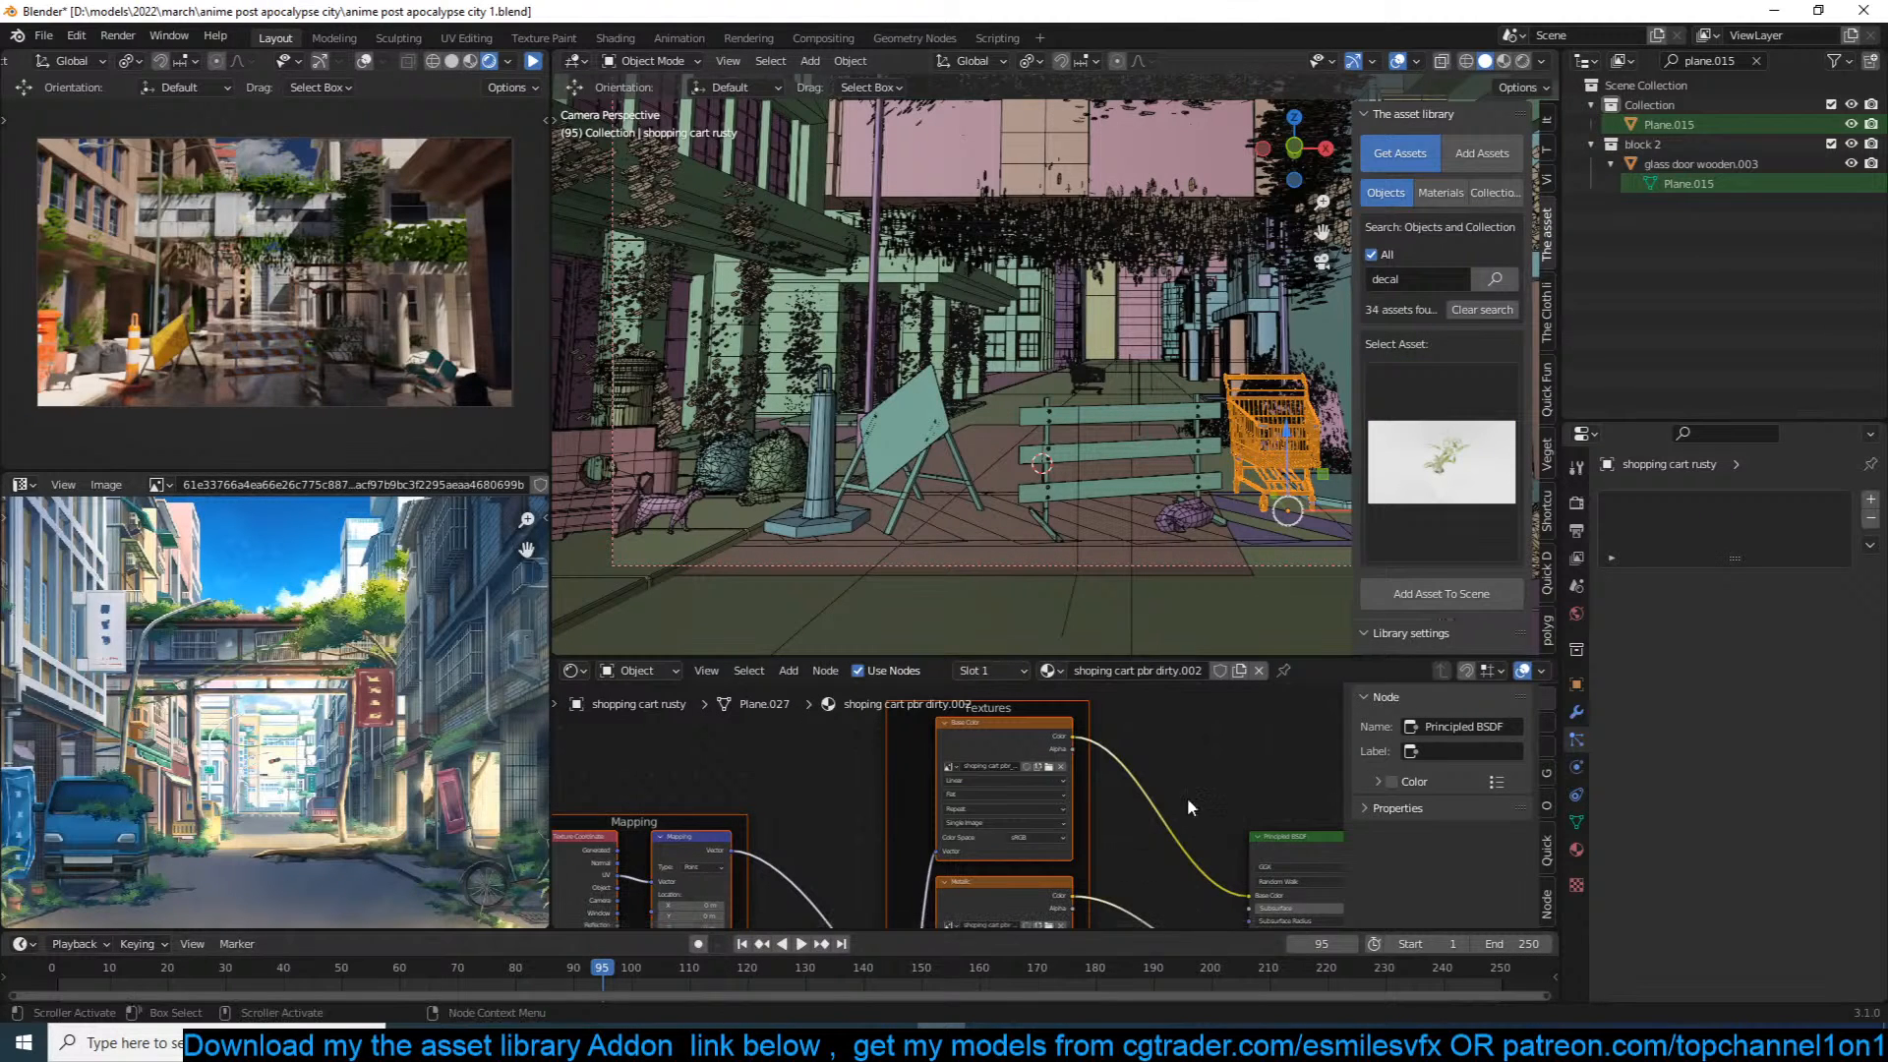
{"action": "right_click", "coordinate": [1162, 540], "text": "shift"}
{"action": "left_click", "coordinate": [1408, 595]}
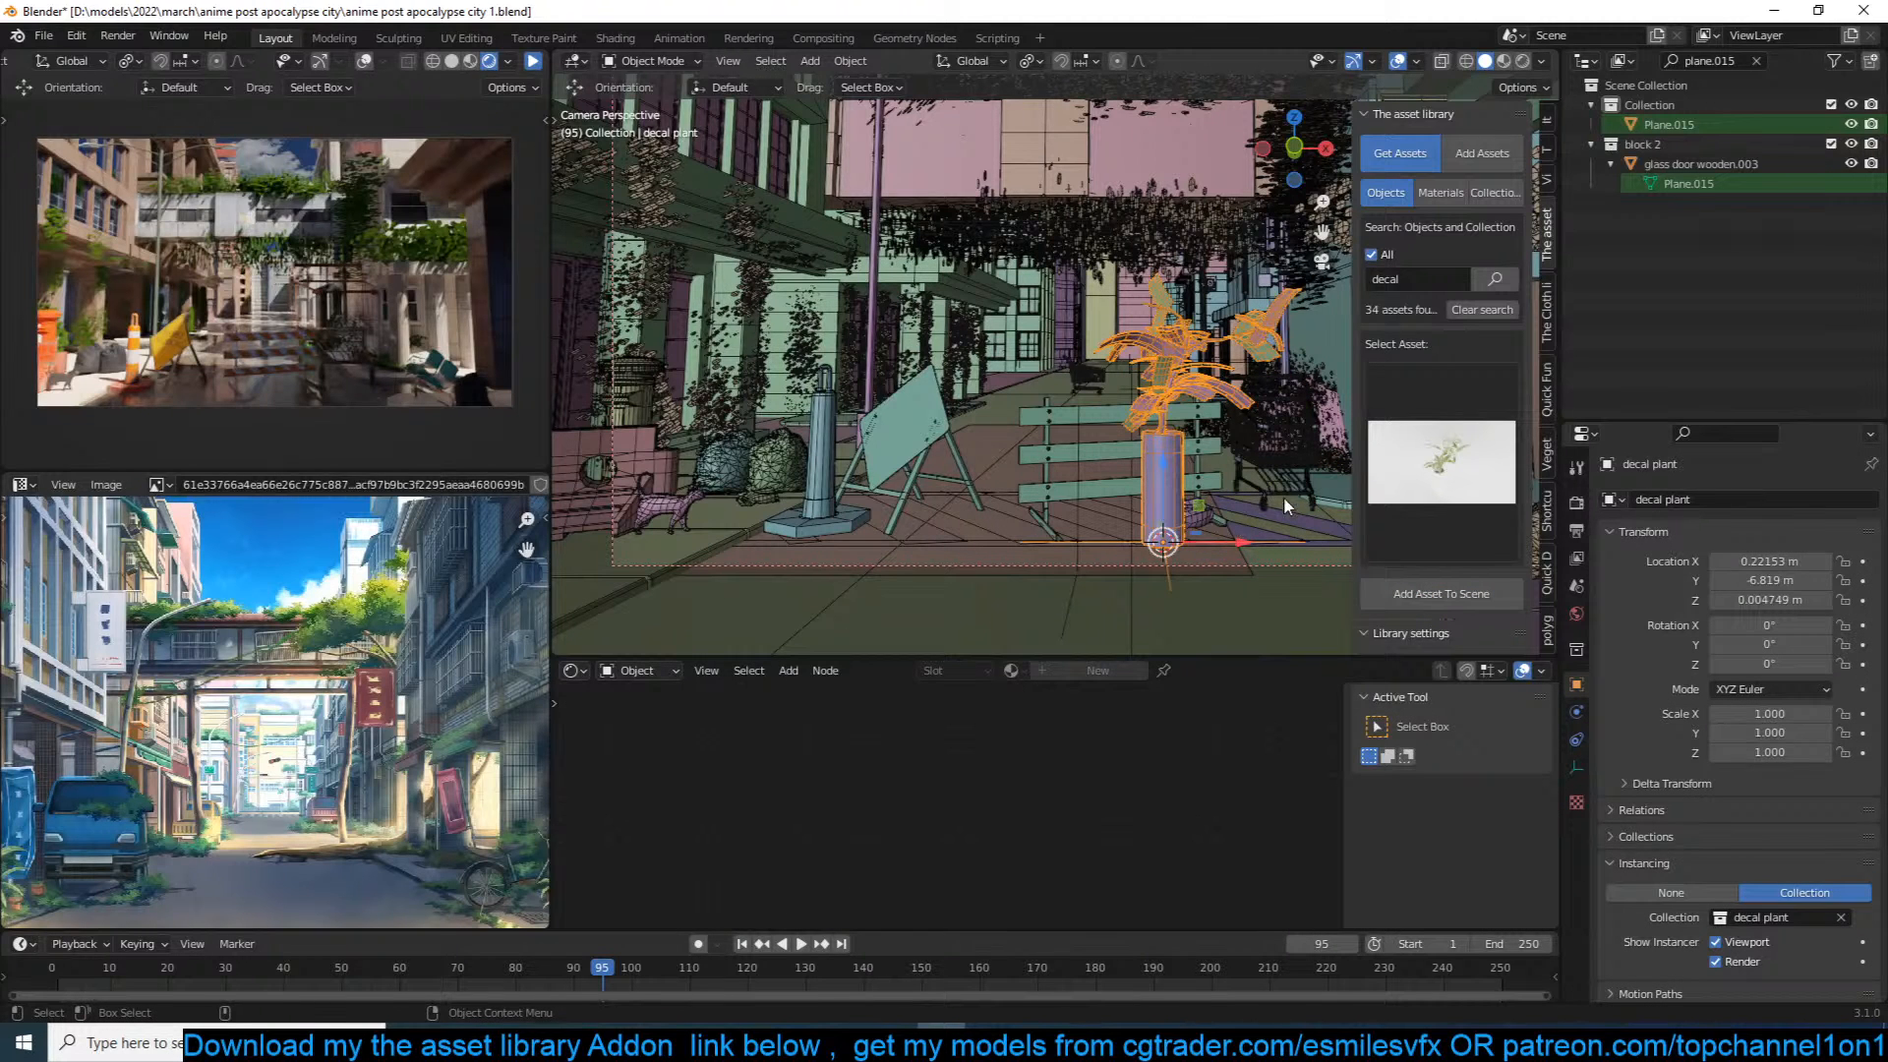
{"action": "key", "text": "x"}
{"action": "left_click", "coordinate": [1259, 500]}
Step: Search the asset library for "corn" and add the corn plant on the street near the shopping cart
{"action": "left_click", "coordinate": [1426, 283]}
{"action": "type", "text": "com"}
{"action": "key", "text": "Return"}
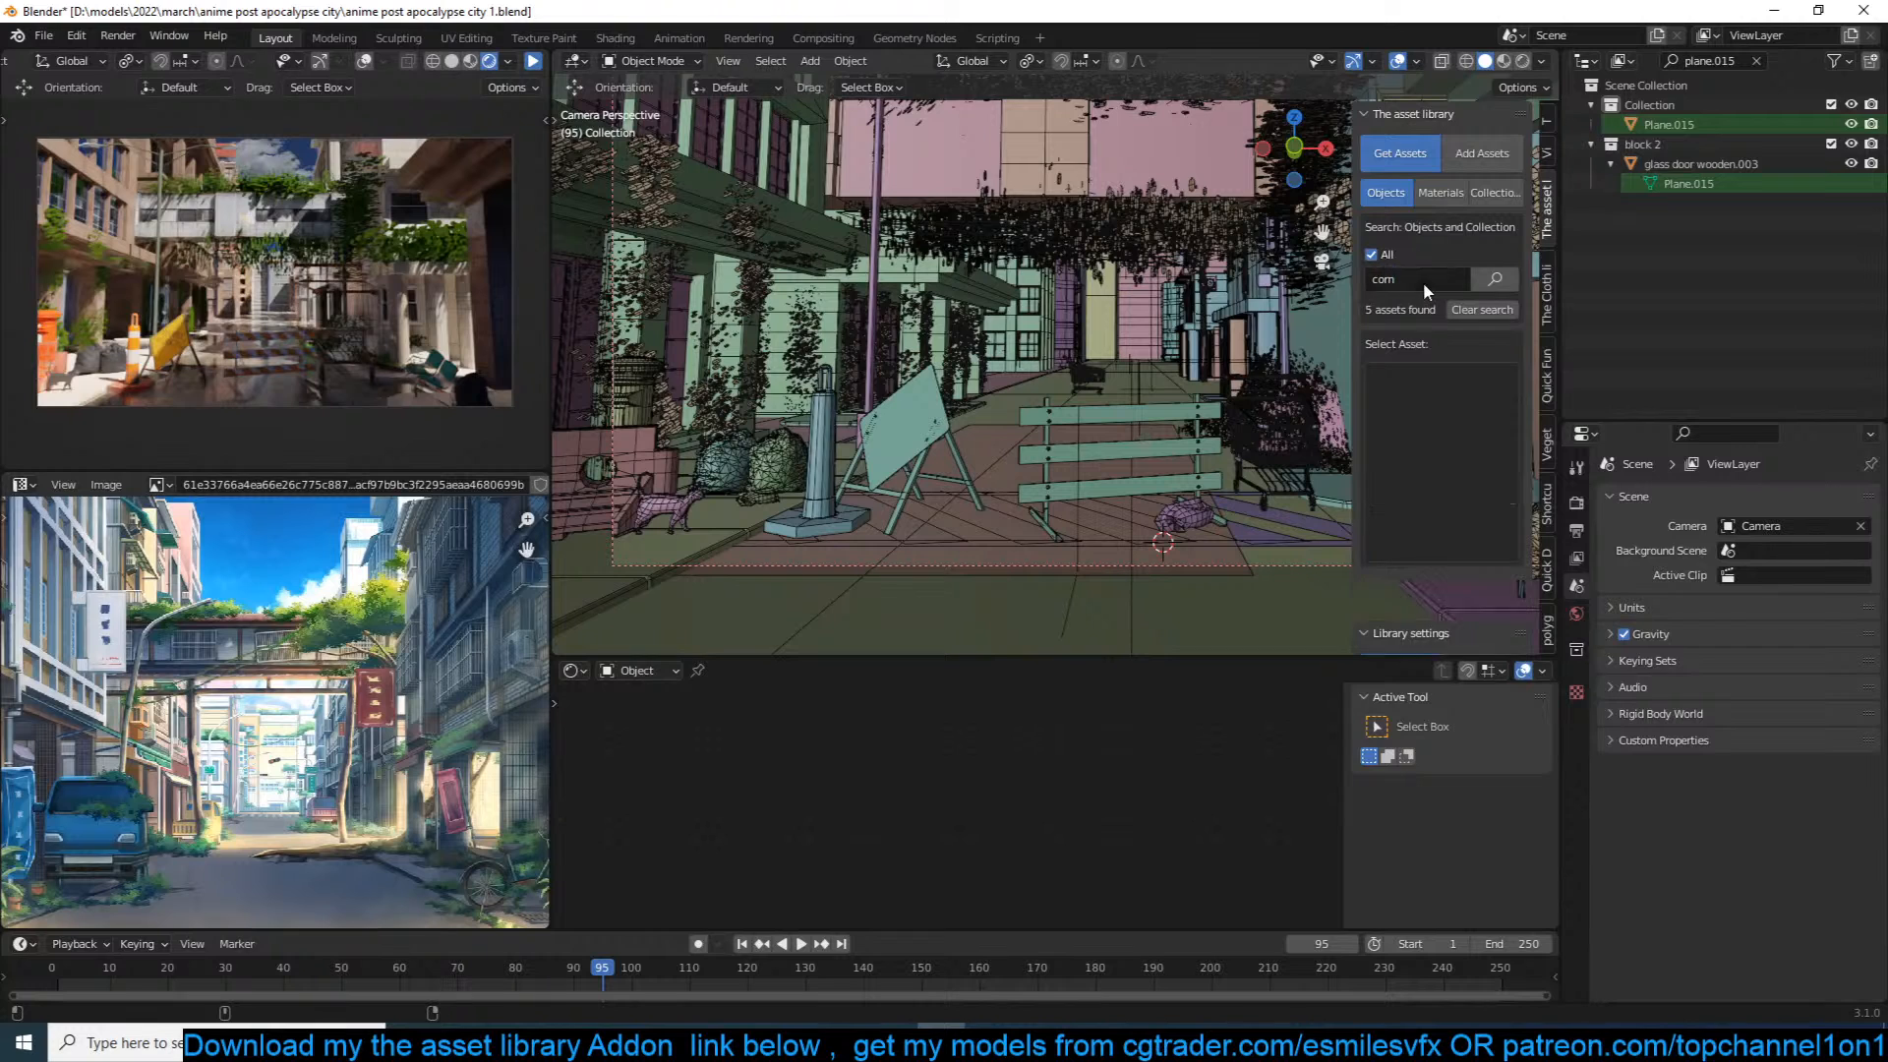
{"action": "left_click", "coordinate": [1449, 457]}
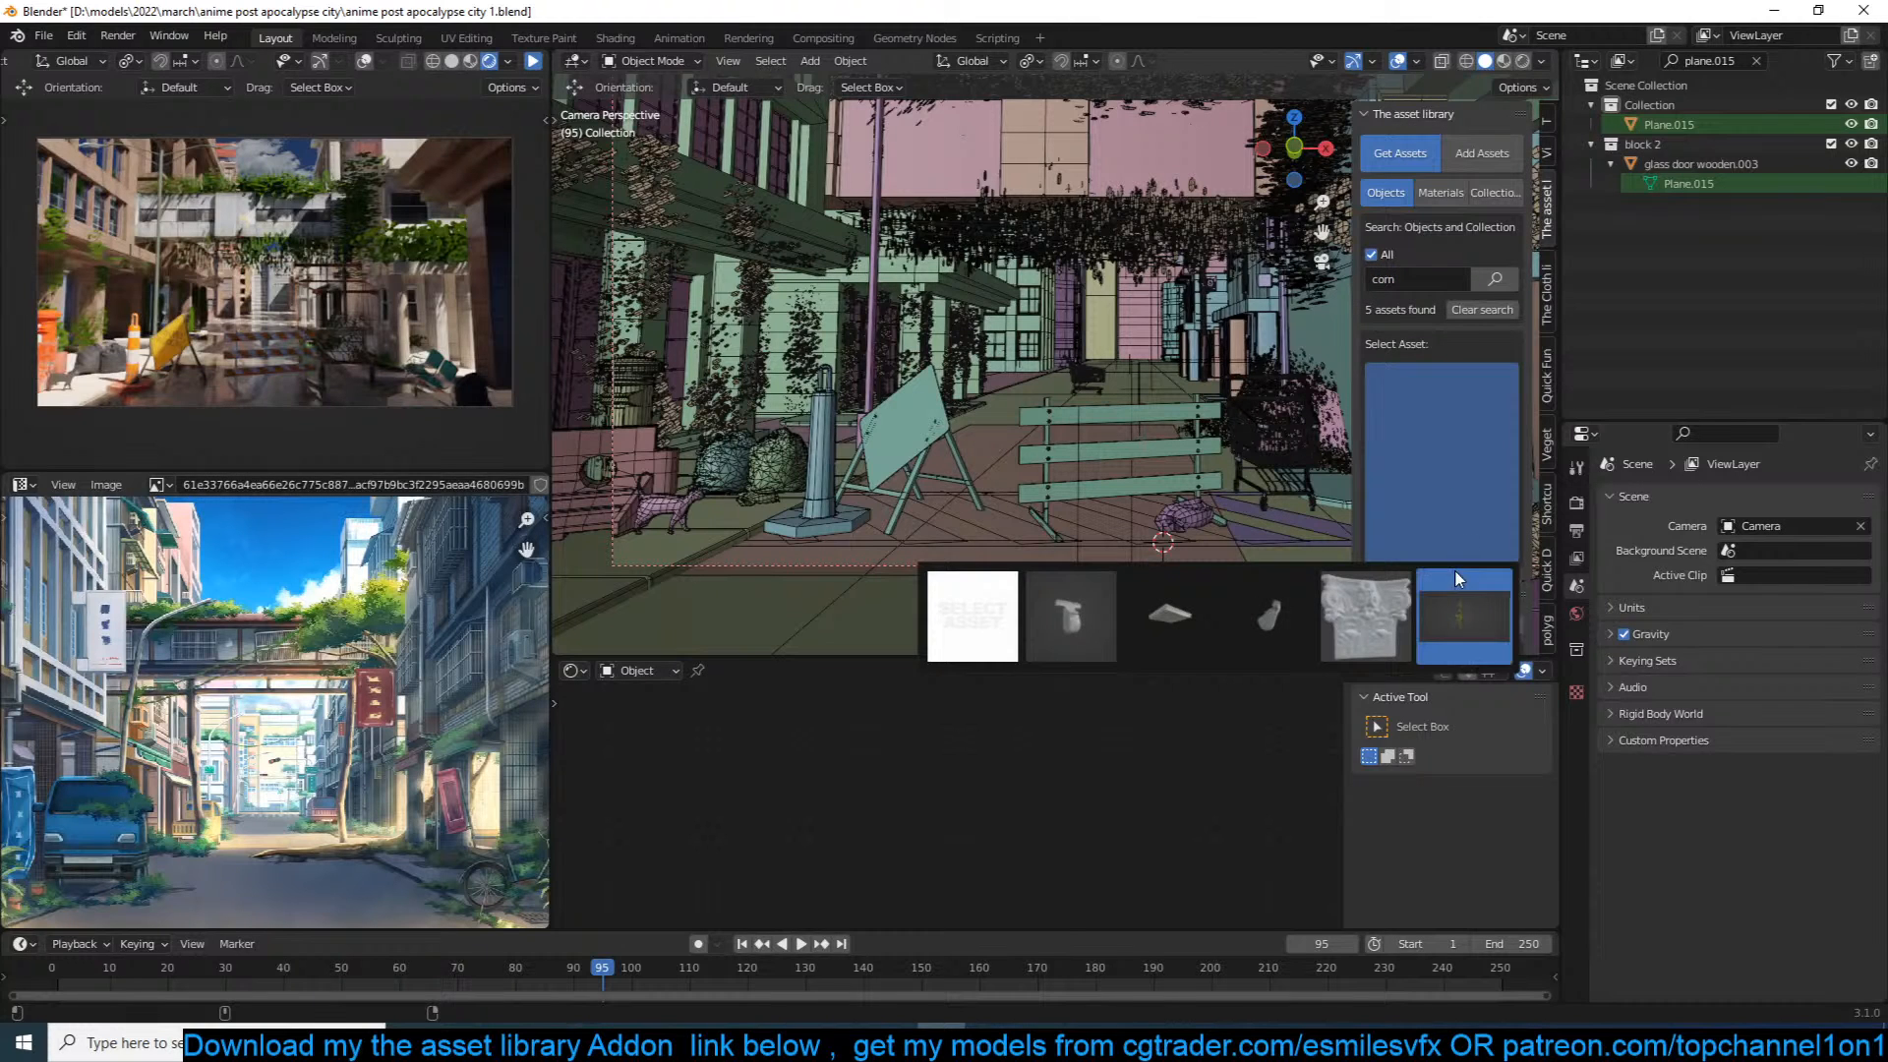
{"action": "left_click", "coordinate": [1459, 607]}
{"action": "left_click", "coordinate": [1440, 593]}
Step: Rotate the corn plant -90° about Y so it stands upright
{"action": "type", "text": "rx"}
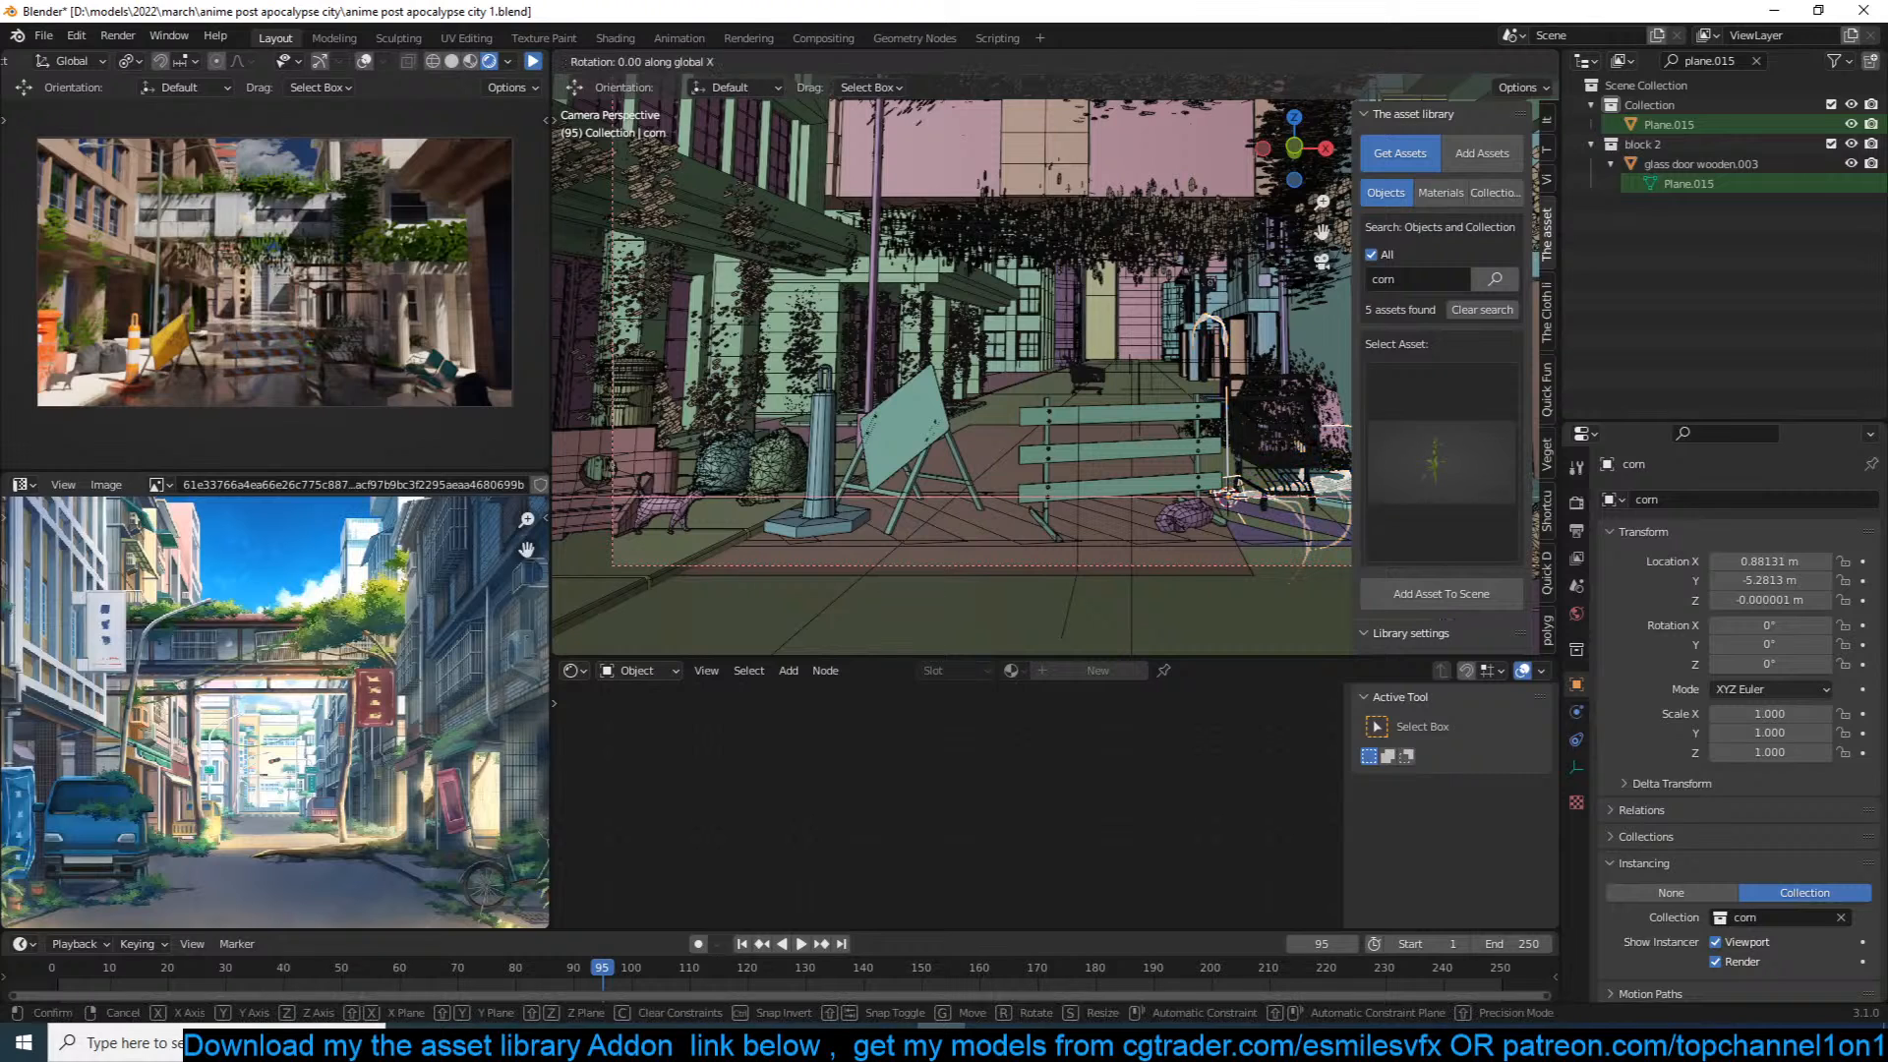
{"action": "type", "text": "y90"}
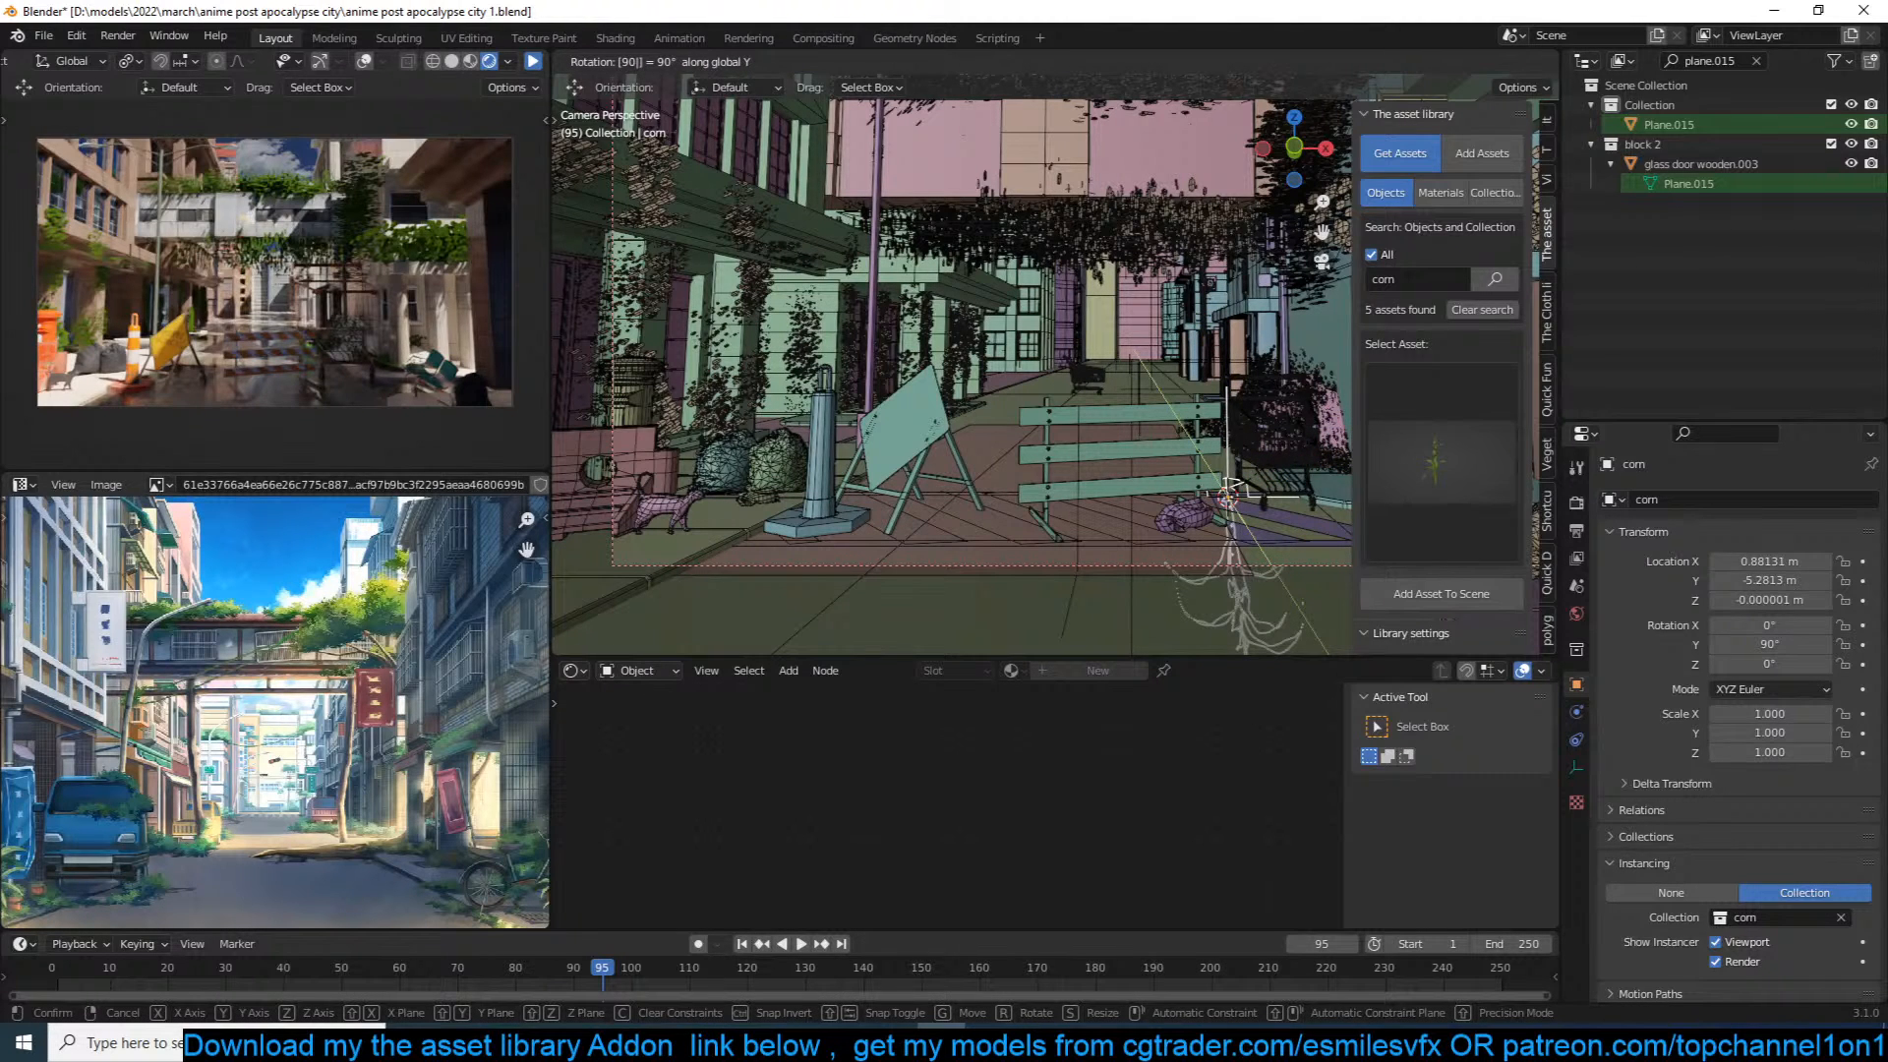
{"action": "key", "text": "minus"}
{"action": "key", "text": "Return"}
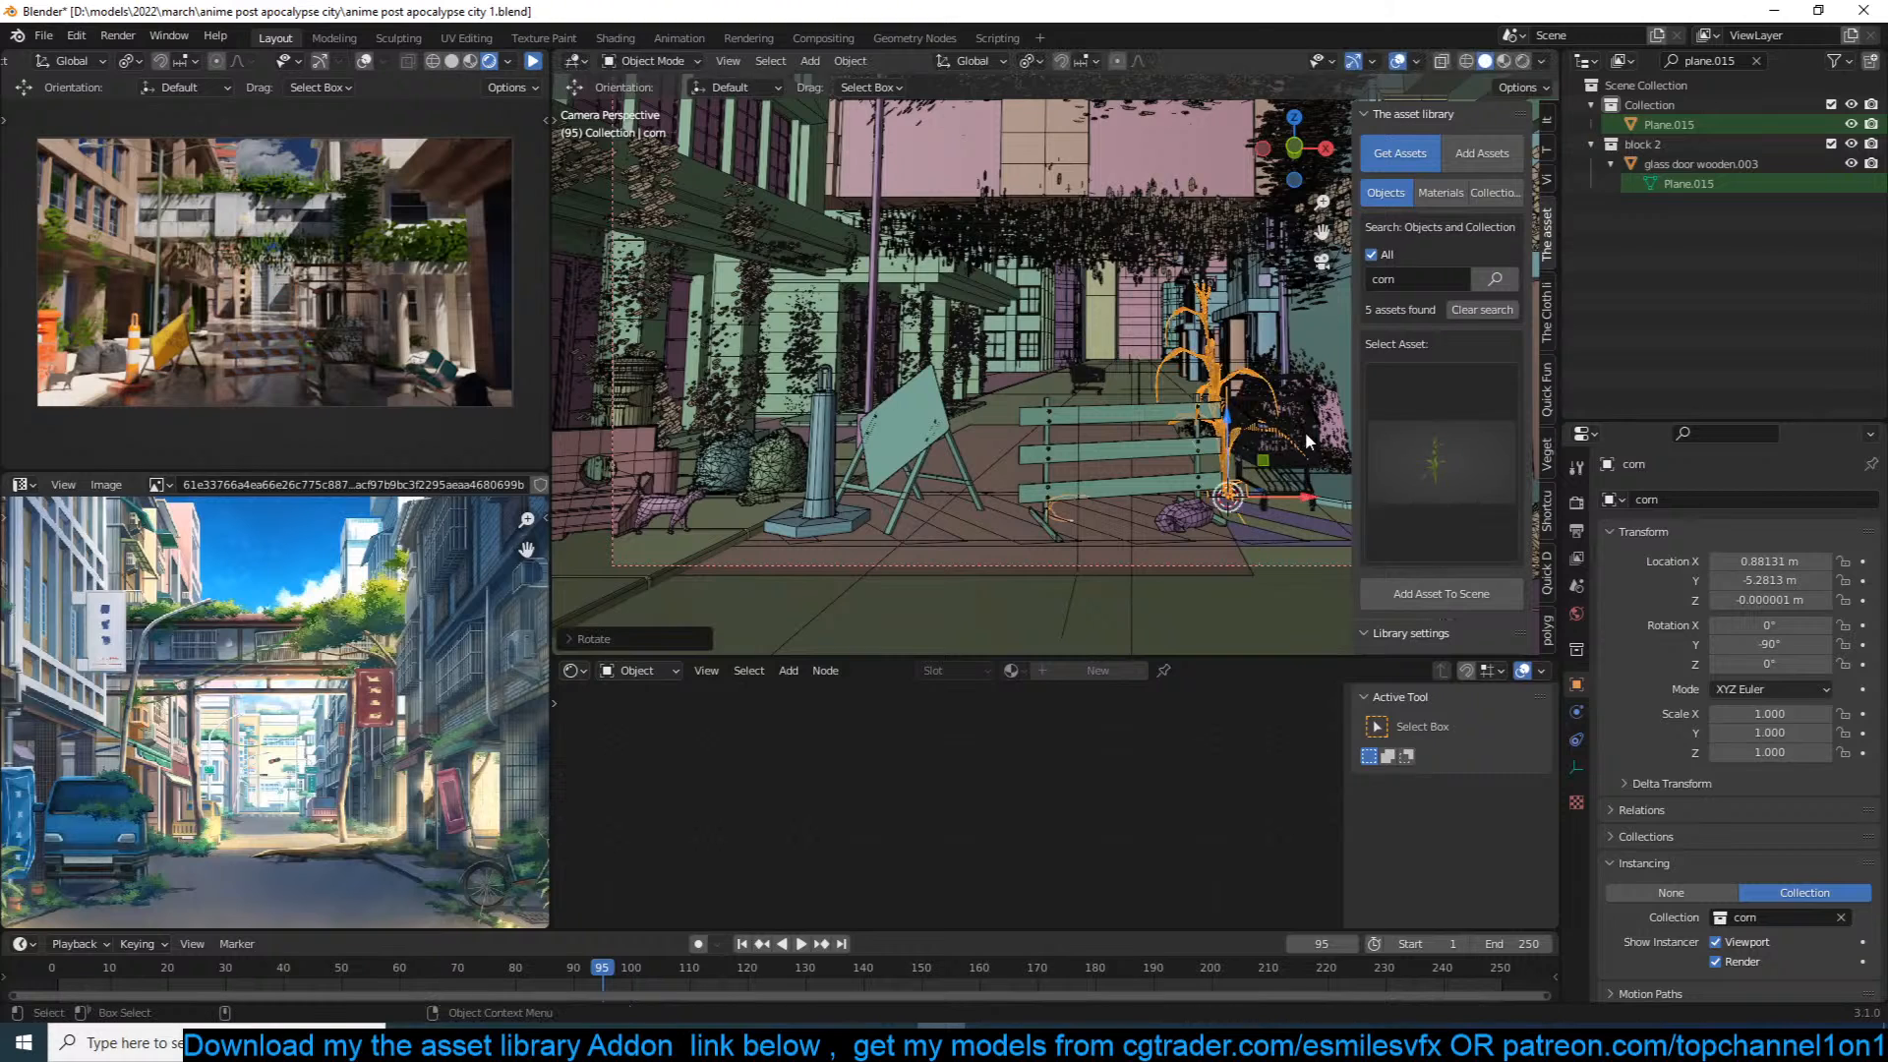
Step: Place seven copies of the corn plant from top view, around the shopping cart and along the near sidewalk
{"action": "key", "text": "KP_7"}
{"action": "key", "text": "shift+d"}
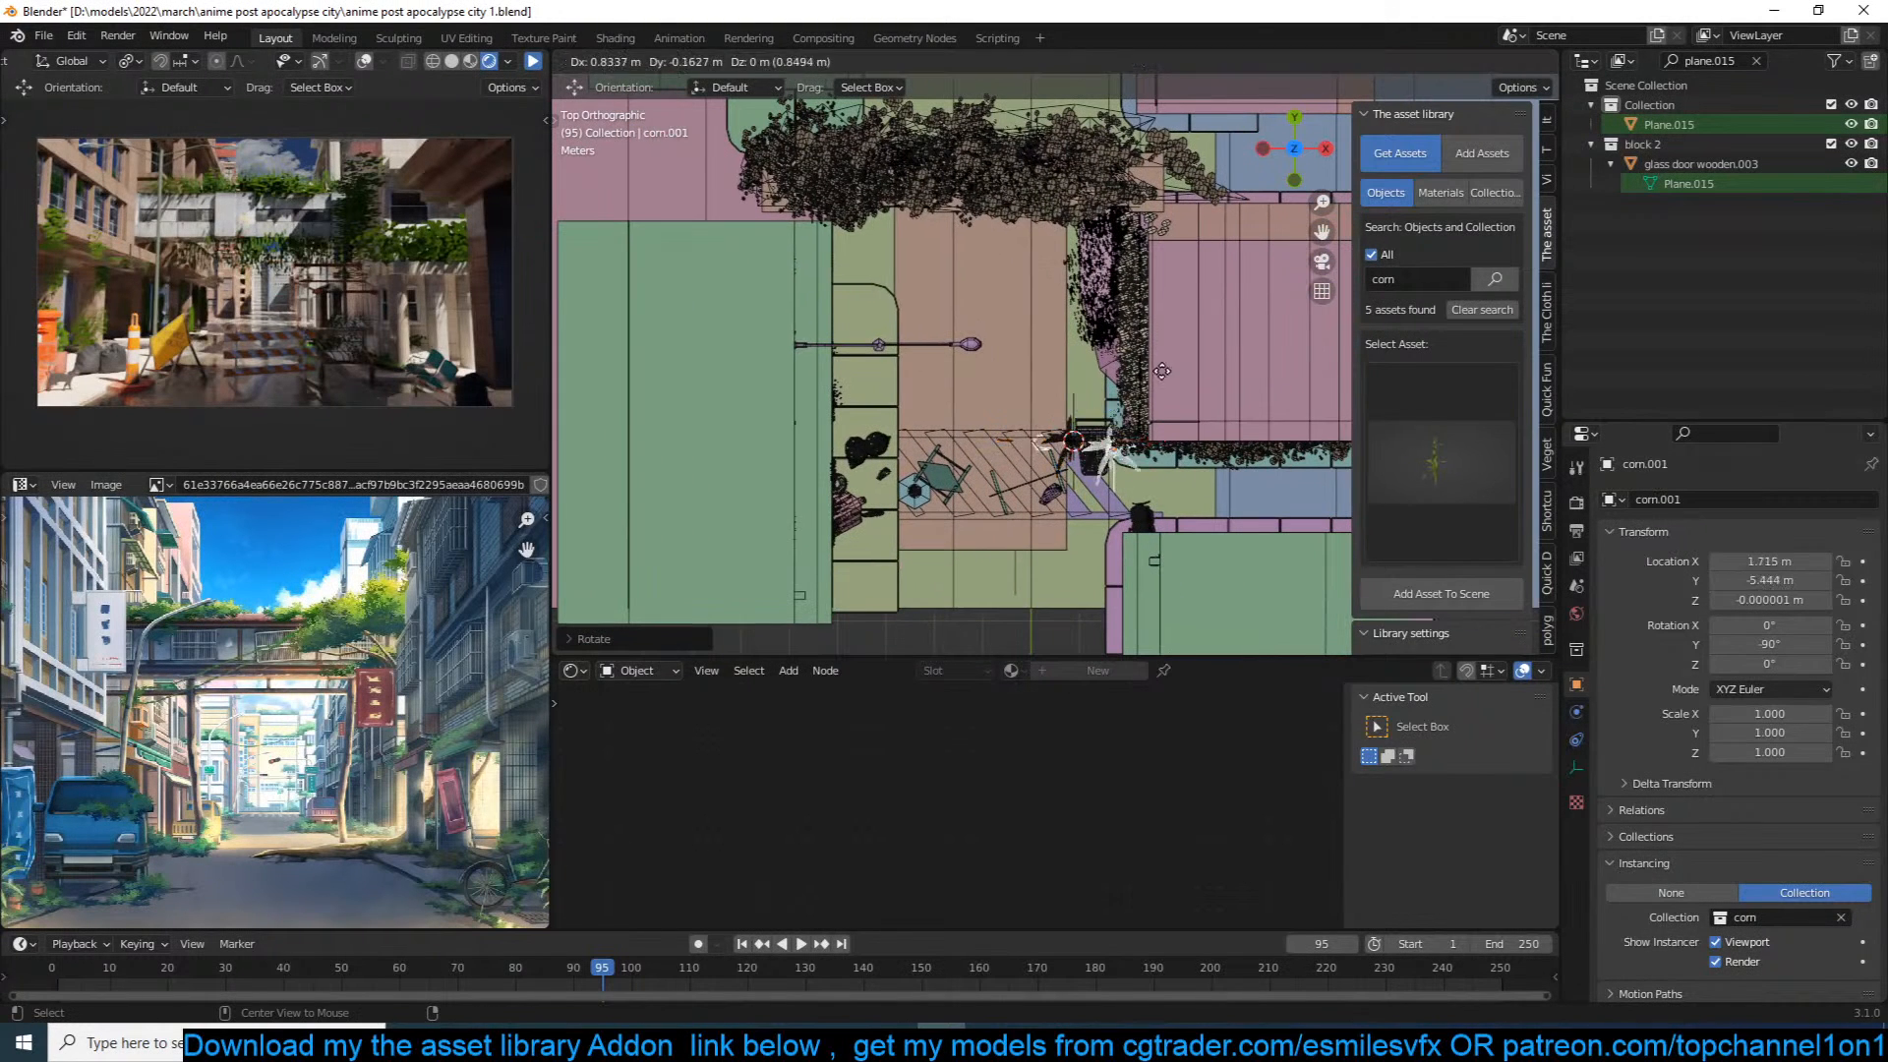
{"action": "left_click", "coordinate": [1131, 344]}
{"action": "key", "text": "alt+d"}
{"action": "left_click", "coordinate": [1182, 441]}
{"action": "key", "text": "alt+d"}
{"action": "left_click", "coordinate": [1141, 588]}
{"action": "key", "text": "alt+d"}
{"action": "left_click", "coordinate": [1148, 578]}
{"action": "key", "text": "alt+d"}
{"action": "left_click", "coordinate": [1150, 582]}
{"action": "key", "text": "alt+d"}
{"action": "left_click", "coordinate": [1150, 568]}
{"action": "key", "text": "alt+d"}
{"action": "left_click", "coordinate": [1153, 543]}
Step: Vary the rotation and scale of the corn copies on the near sidewalk, check the camera view and save the file
{"action": "key", "text": "r"}
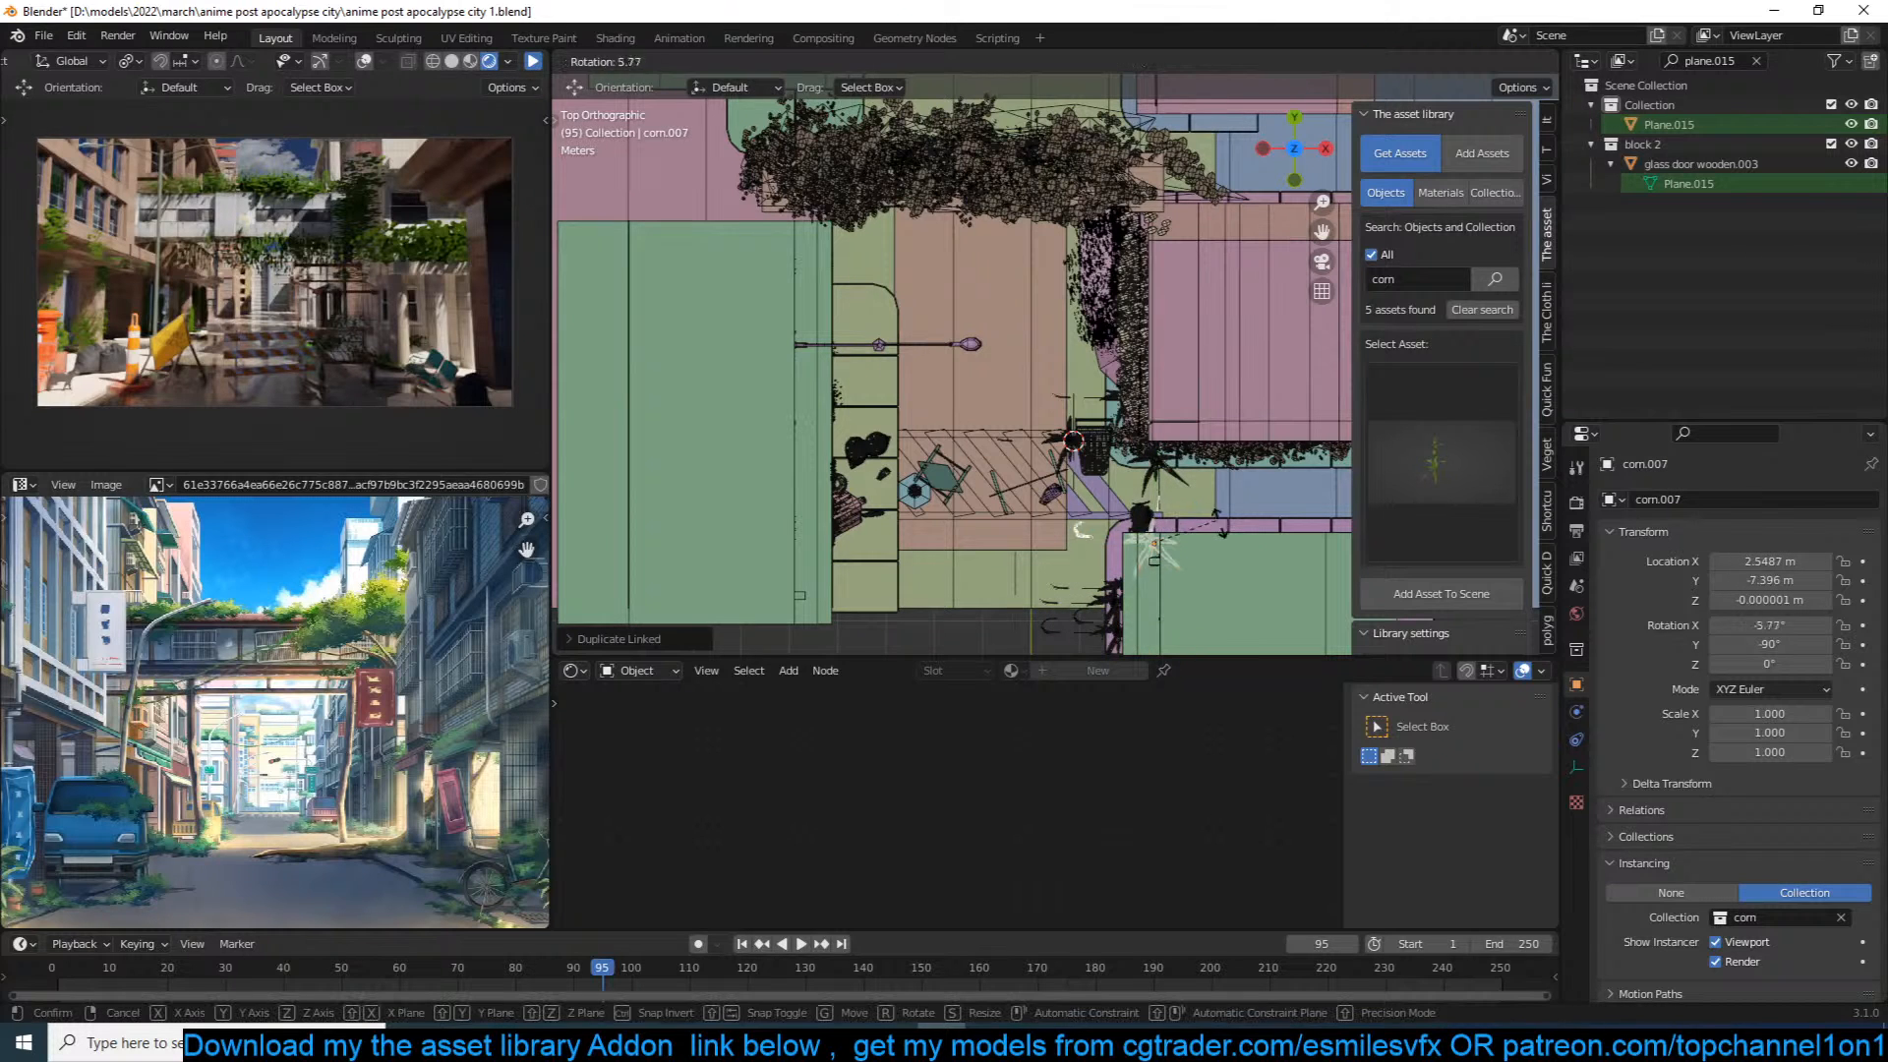
{"action": "left_click", "coordinate": [1204, 506]}
{"action": "key", "text": "s"}
{"action": "left_click", "coordinate": [1104, 593]}
{"action": "left_click", "coordinate": [1103, 595]}
{"action": "key", "text": "s"}
{"action": "left_click", "coordinate": [1246, 506]}
{"action": "key", "text": "r"}
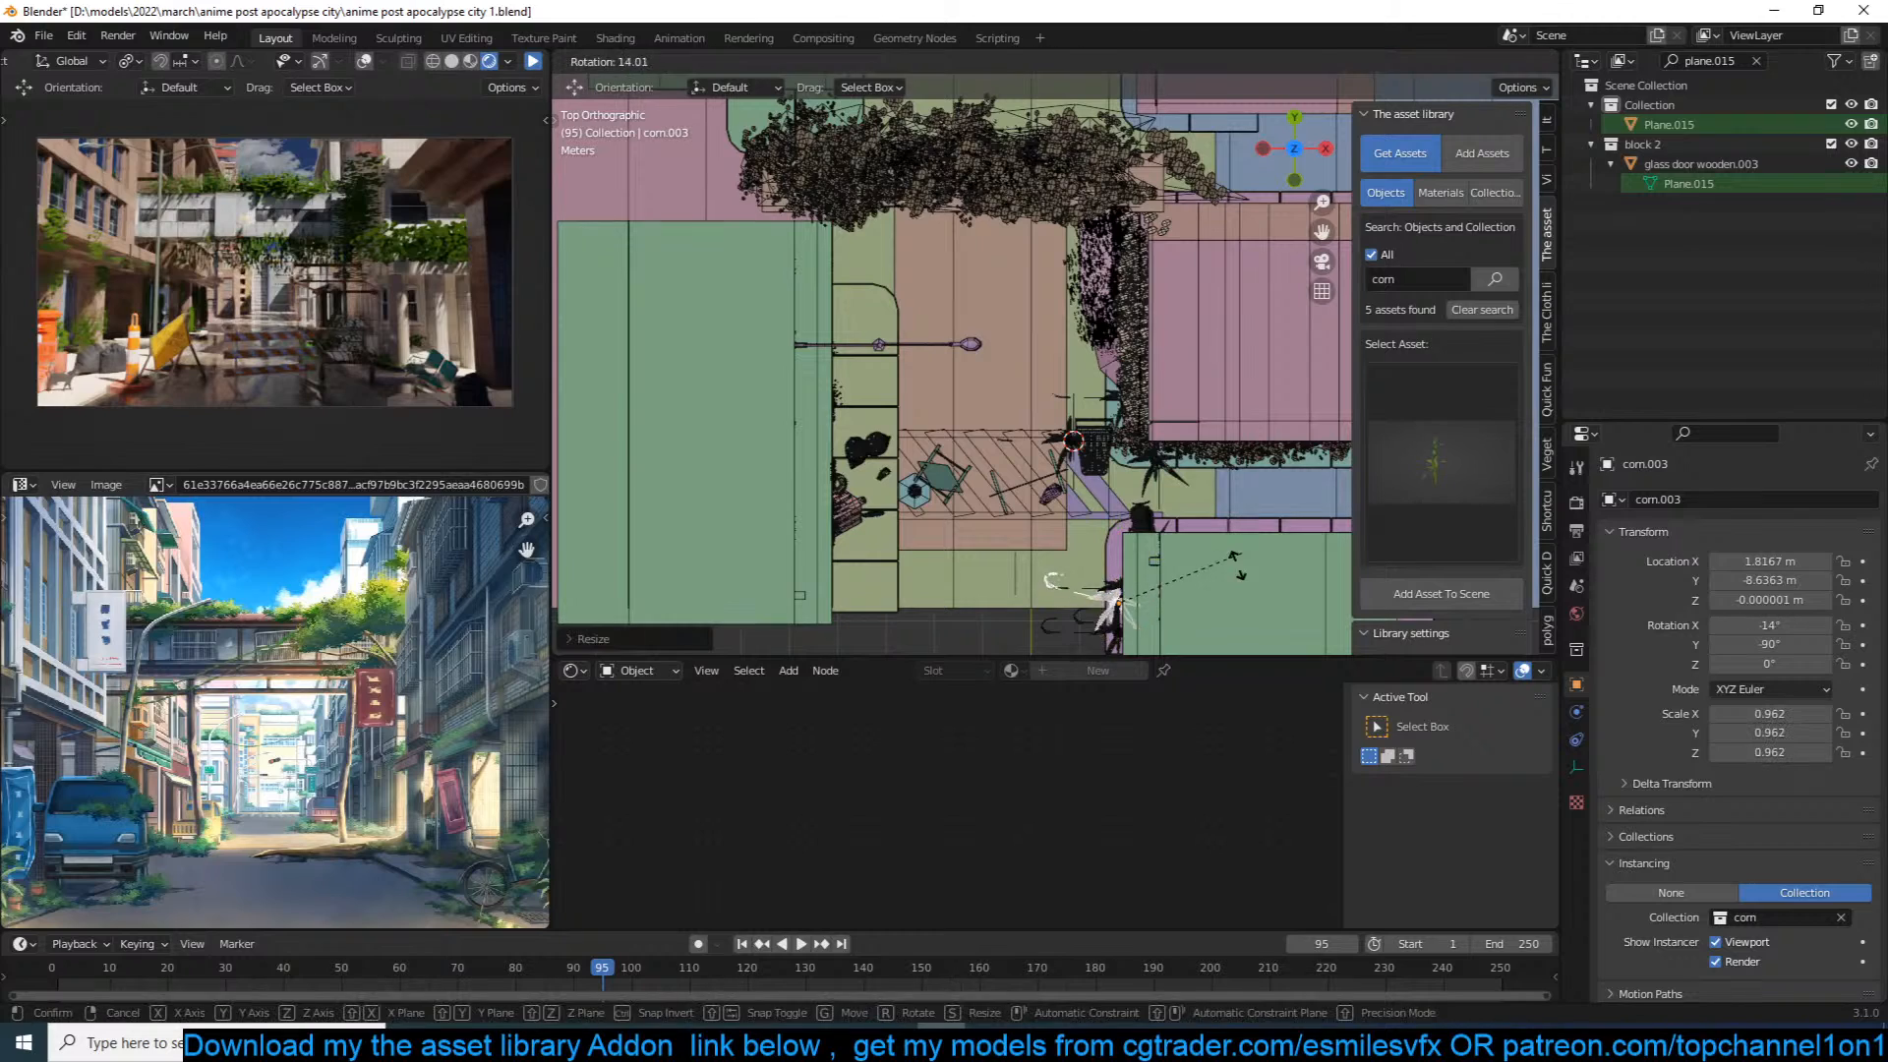
{"action": "left_click", "coordinate": [1258, 504]}
{"action": "key", "text": "s"}
{"action": "left_click", "coordinate": [1244, 516]}
{"action": "middle_click_drag", "start_coordinate": [1244, 516], "coordinate": [1307, 364]}
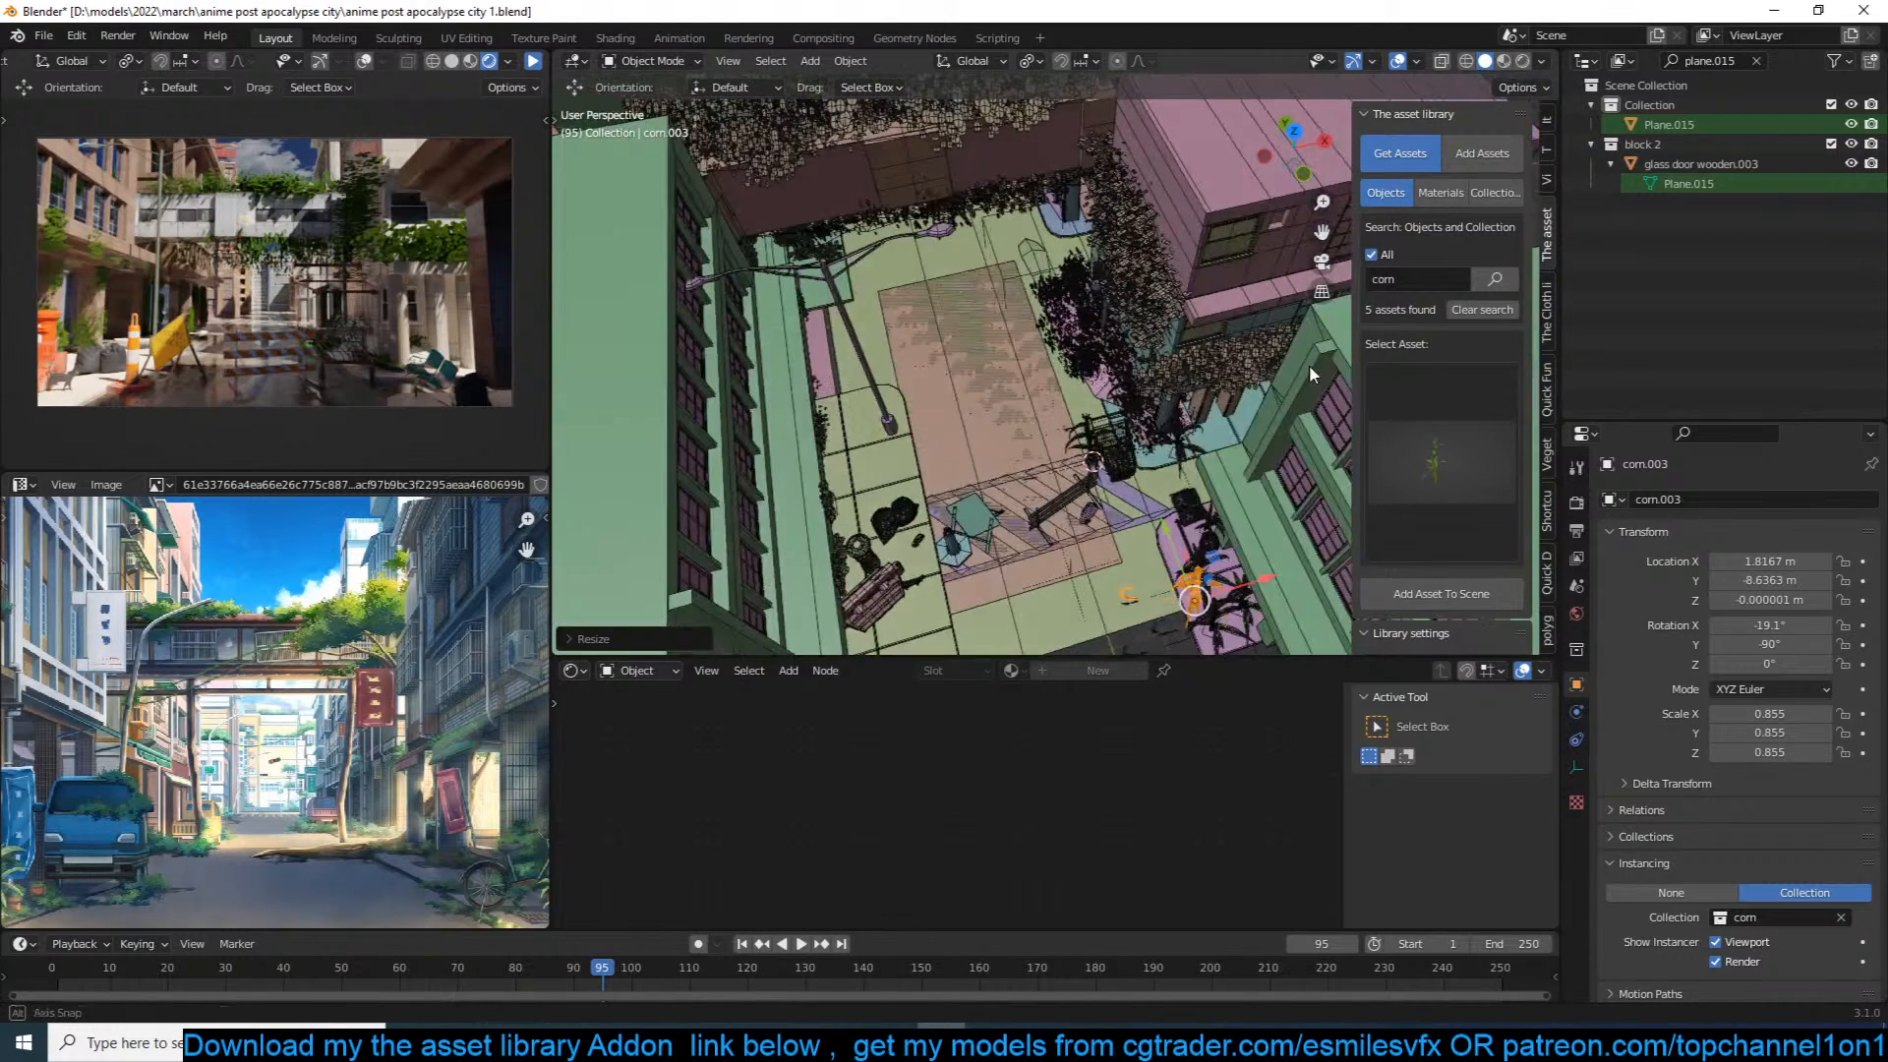
{"action": "key", "text": "KP_0"}
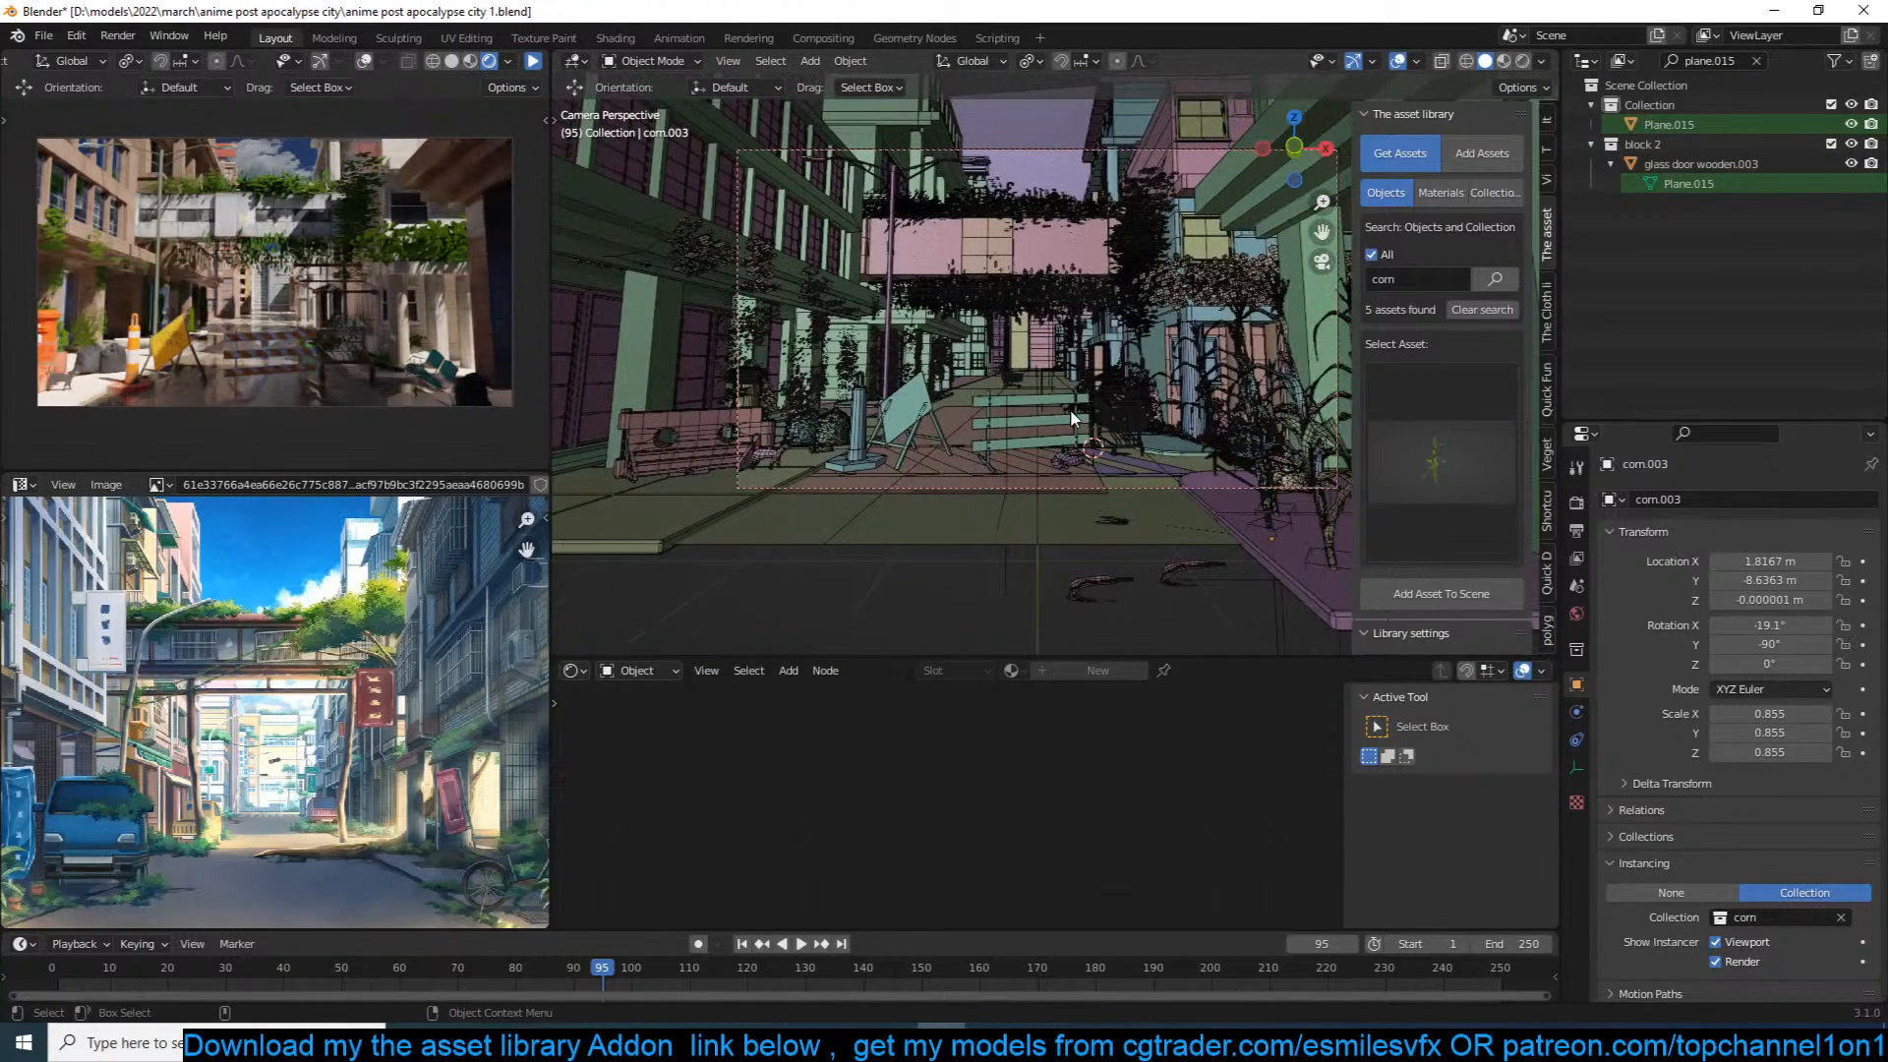
{"action": "key", "text": "ctrl+s"}
Step: Resume the rendered preview, search the resouces folder for the missing texture files, and save the scene
{"action": "left_click", "coordinate": [534, 63]}
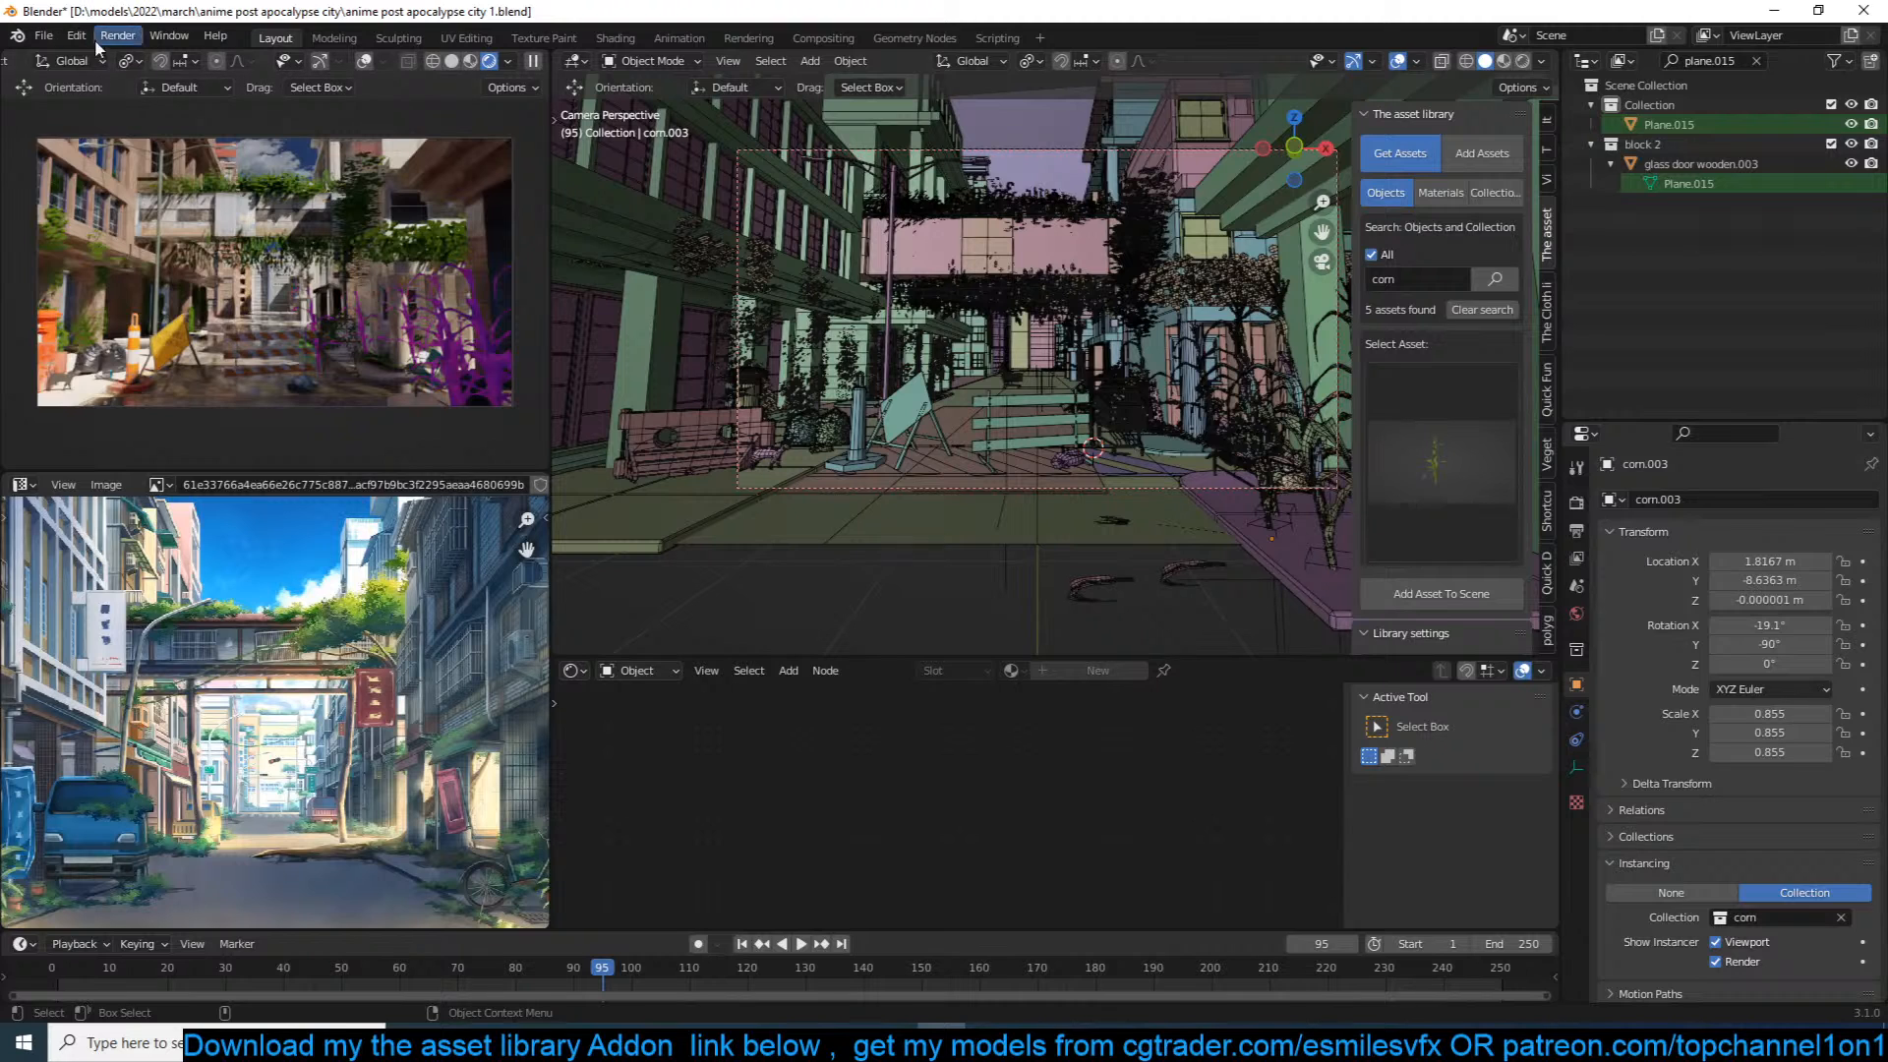
{"action": "left_click", "coordinate": [43, 35]}
{"action": "mouse_move", "coordinate": [190, 369]}
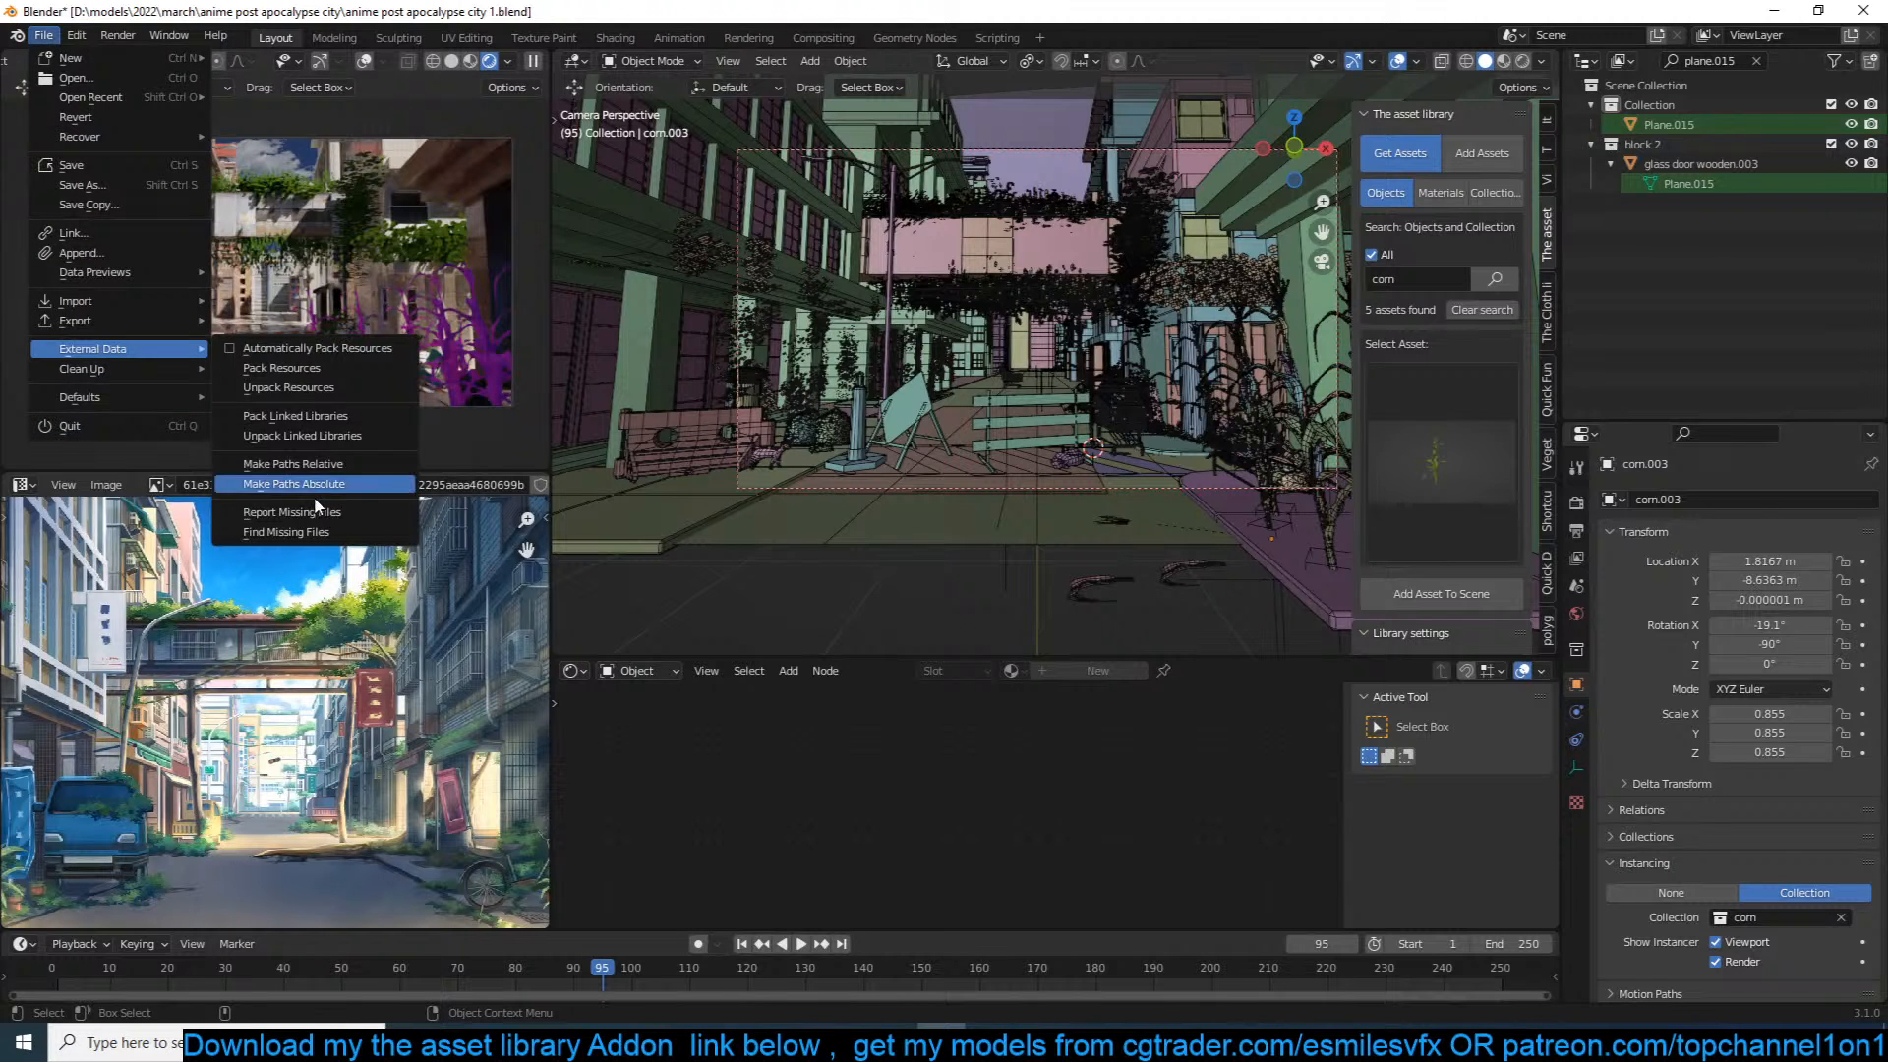
{"action": "left_click", "coordinate": [324, 532]}
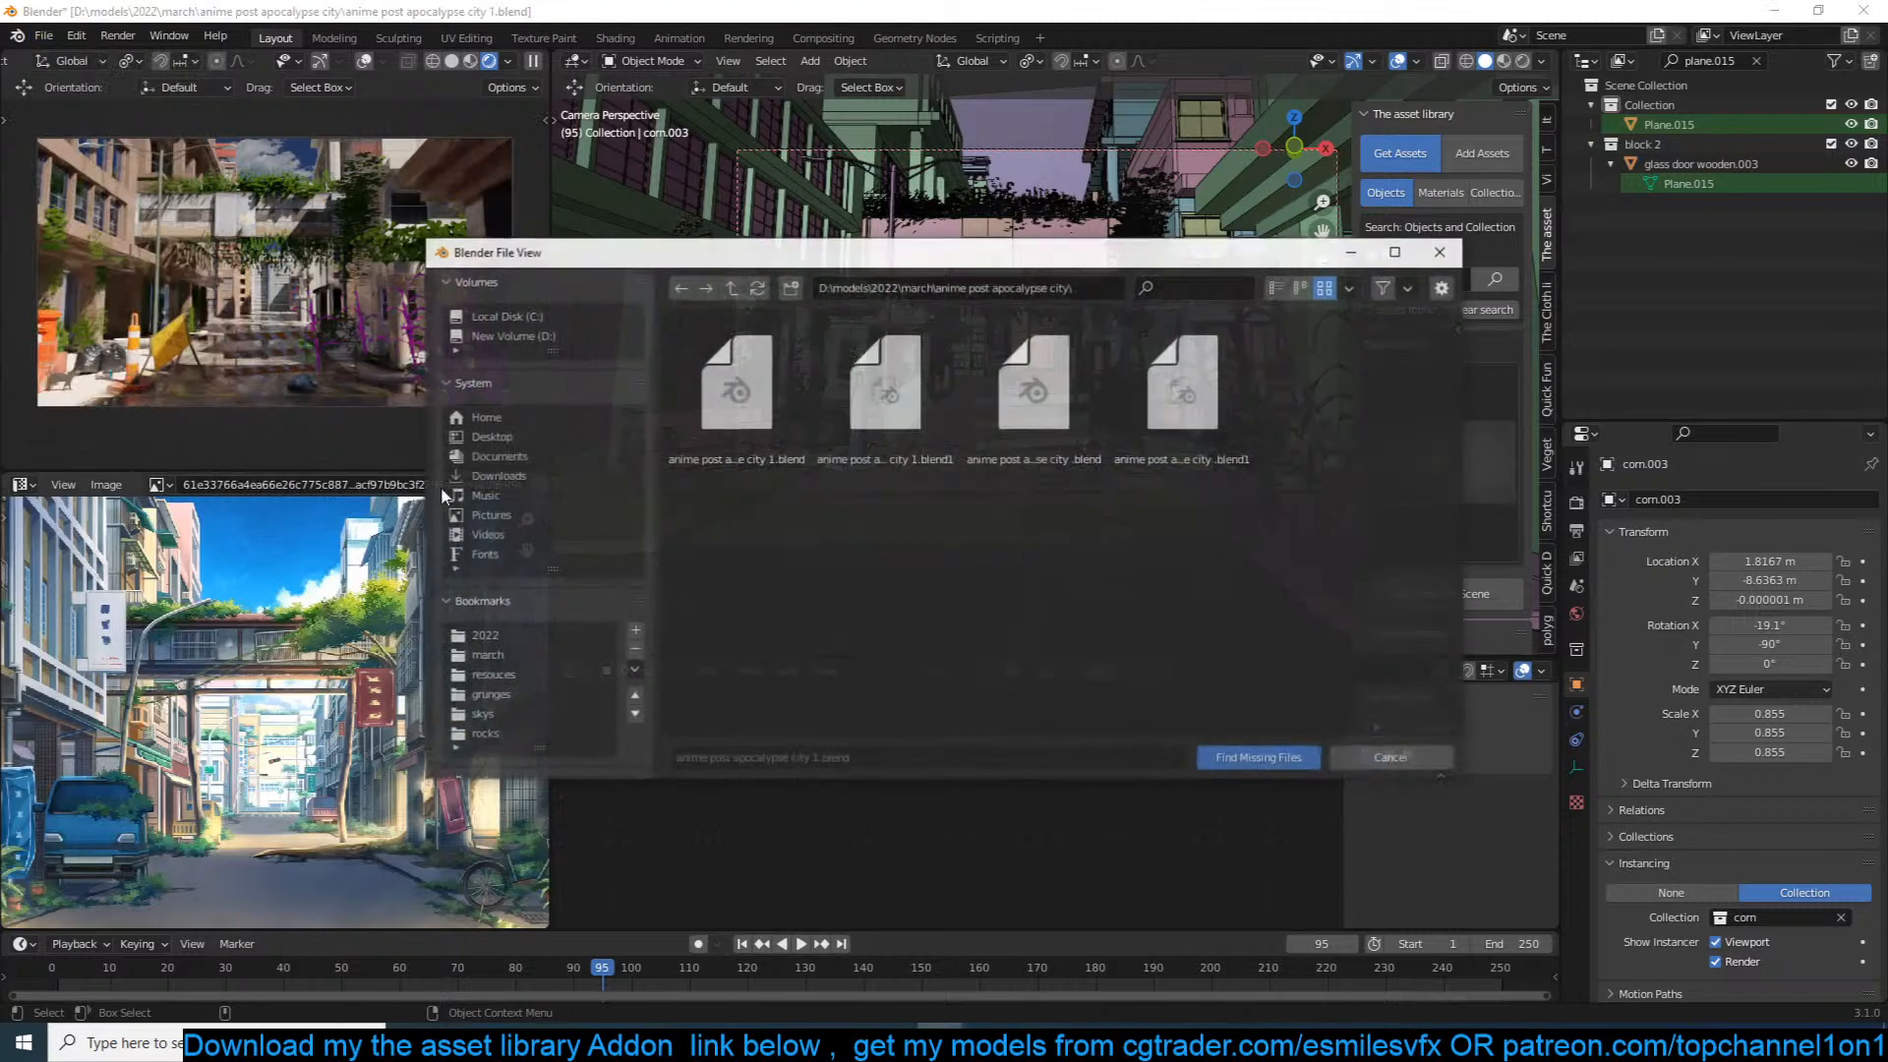
{"action": "left_click", "coordinate": [490, 693]}
{"action": "left_click", "coordinate": [1235, 758]}
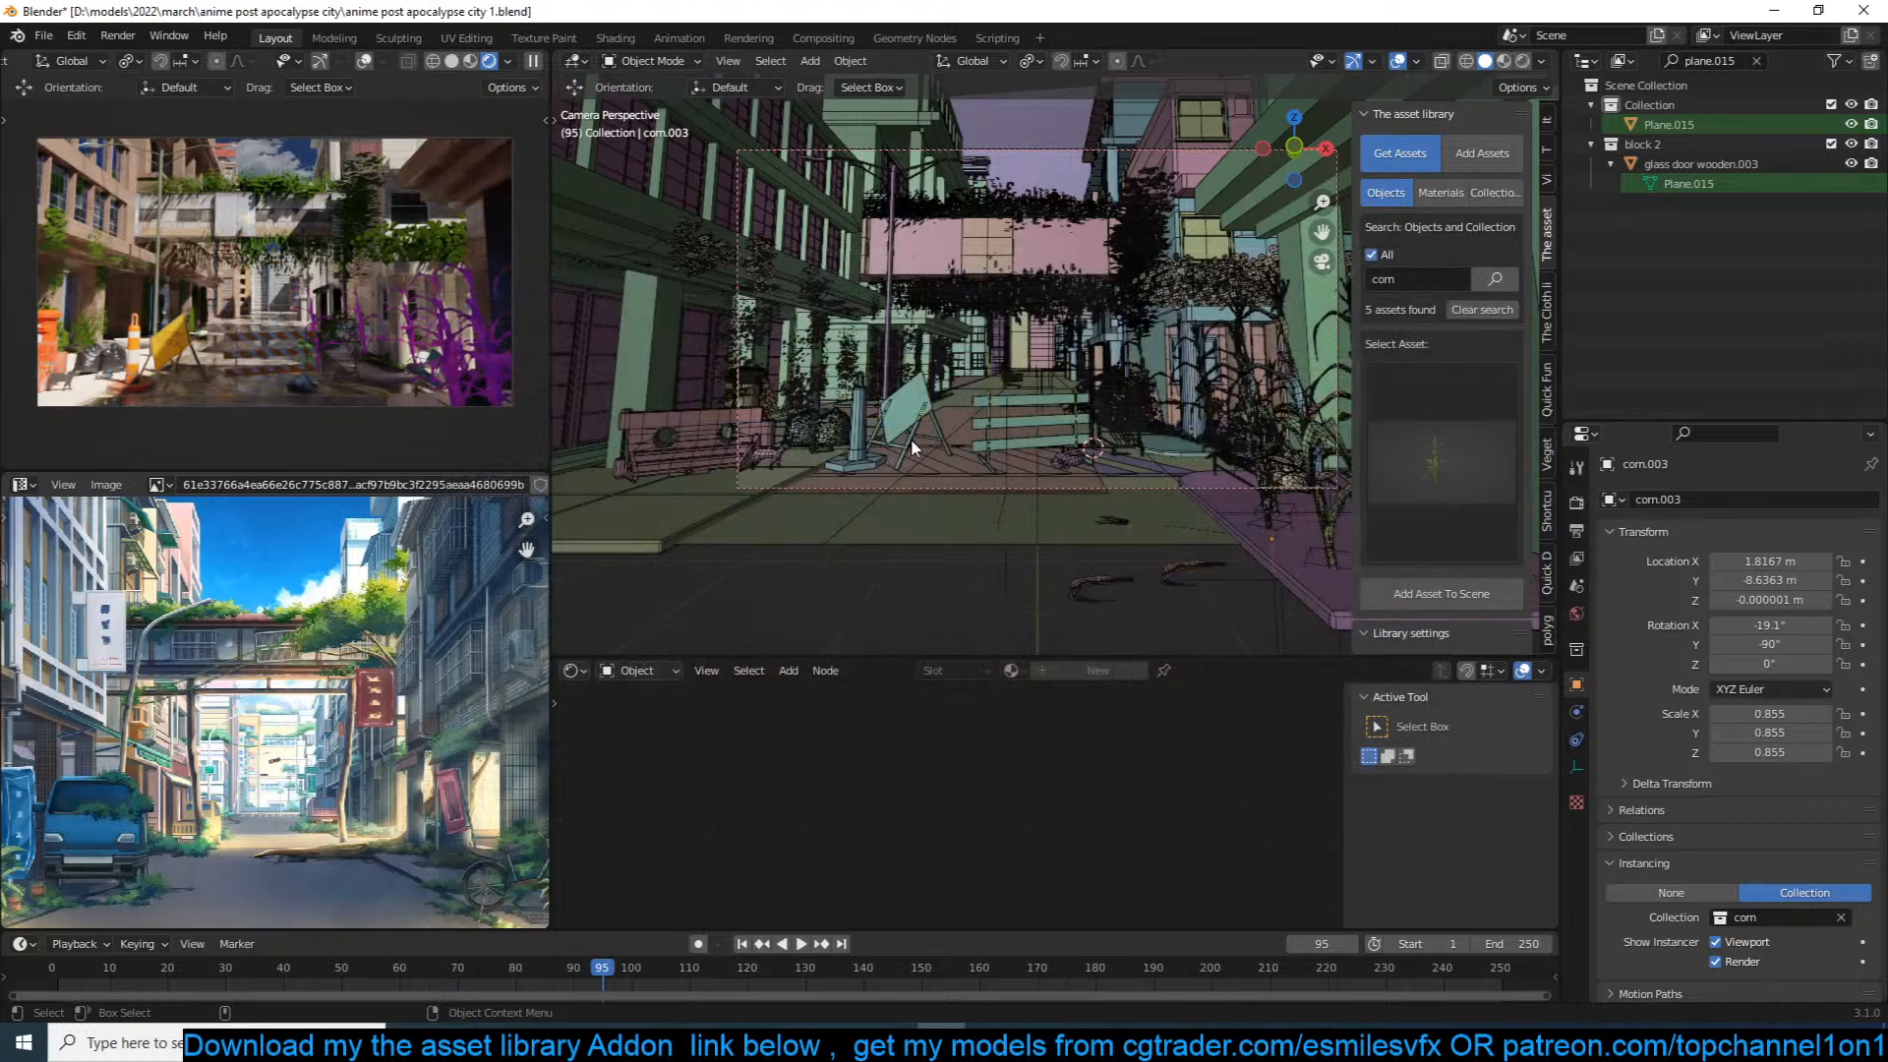
{"action": "scroll", "coordinate": [910, 439], "scroll_direction": "down", "scroll_amount": 1}
{"action": "scroll", "coordinate": [910, 438], "scroll_direction": "up", "scroll_amount": 2}
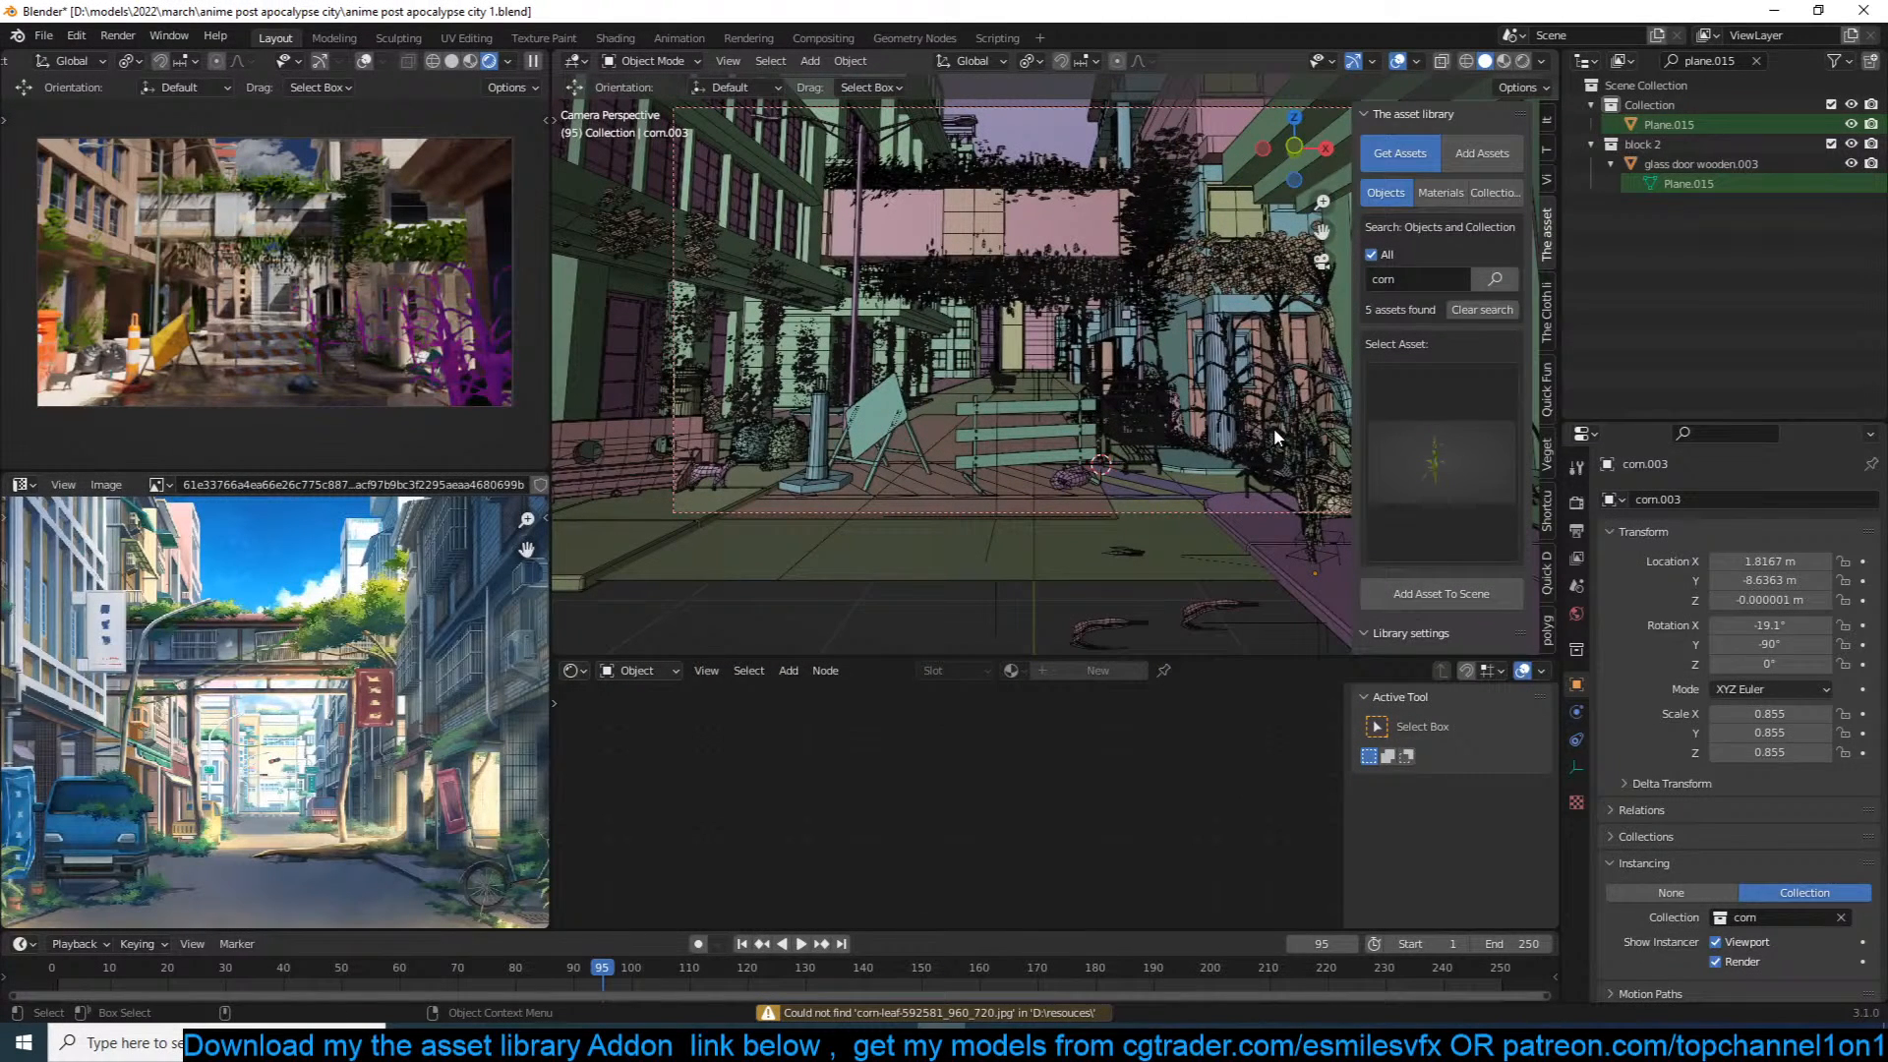
{"action": "left_click", "coordinate": [1272, 427]}
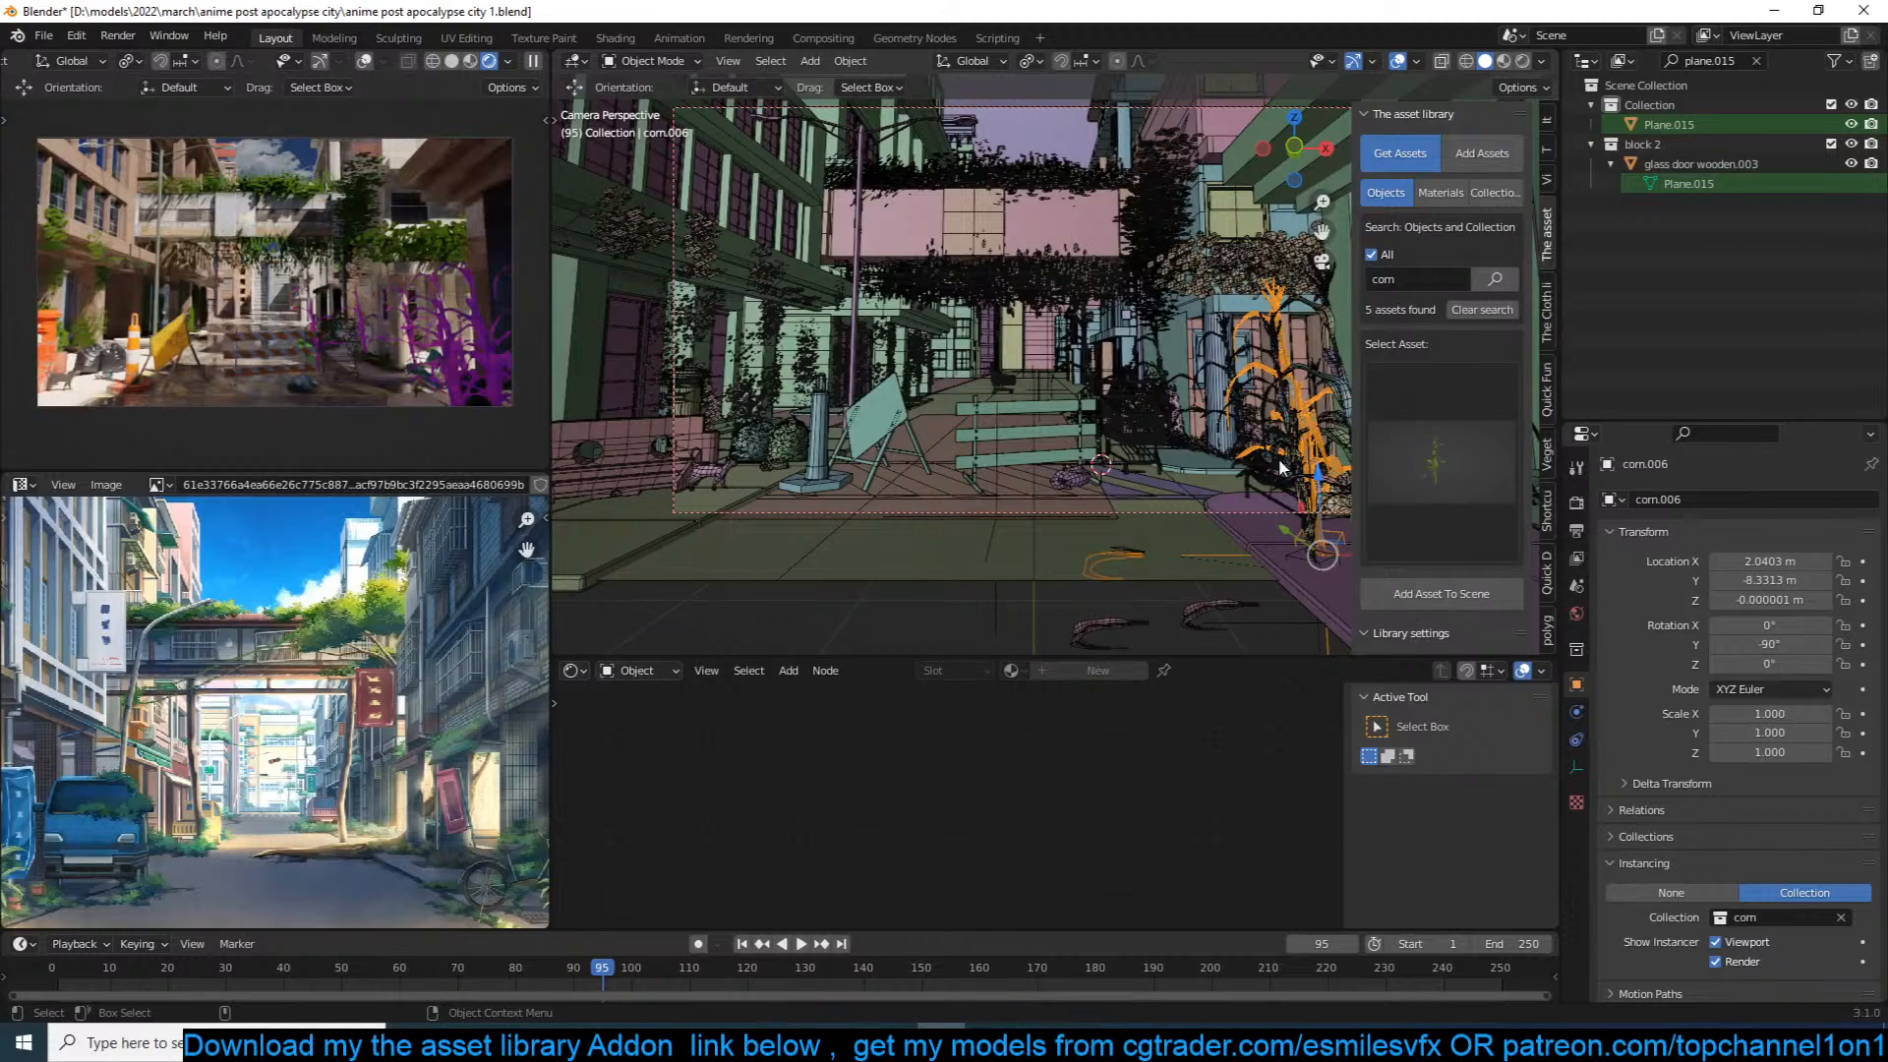
{"action": "key", "text": "ctrl+s"}
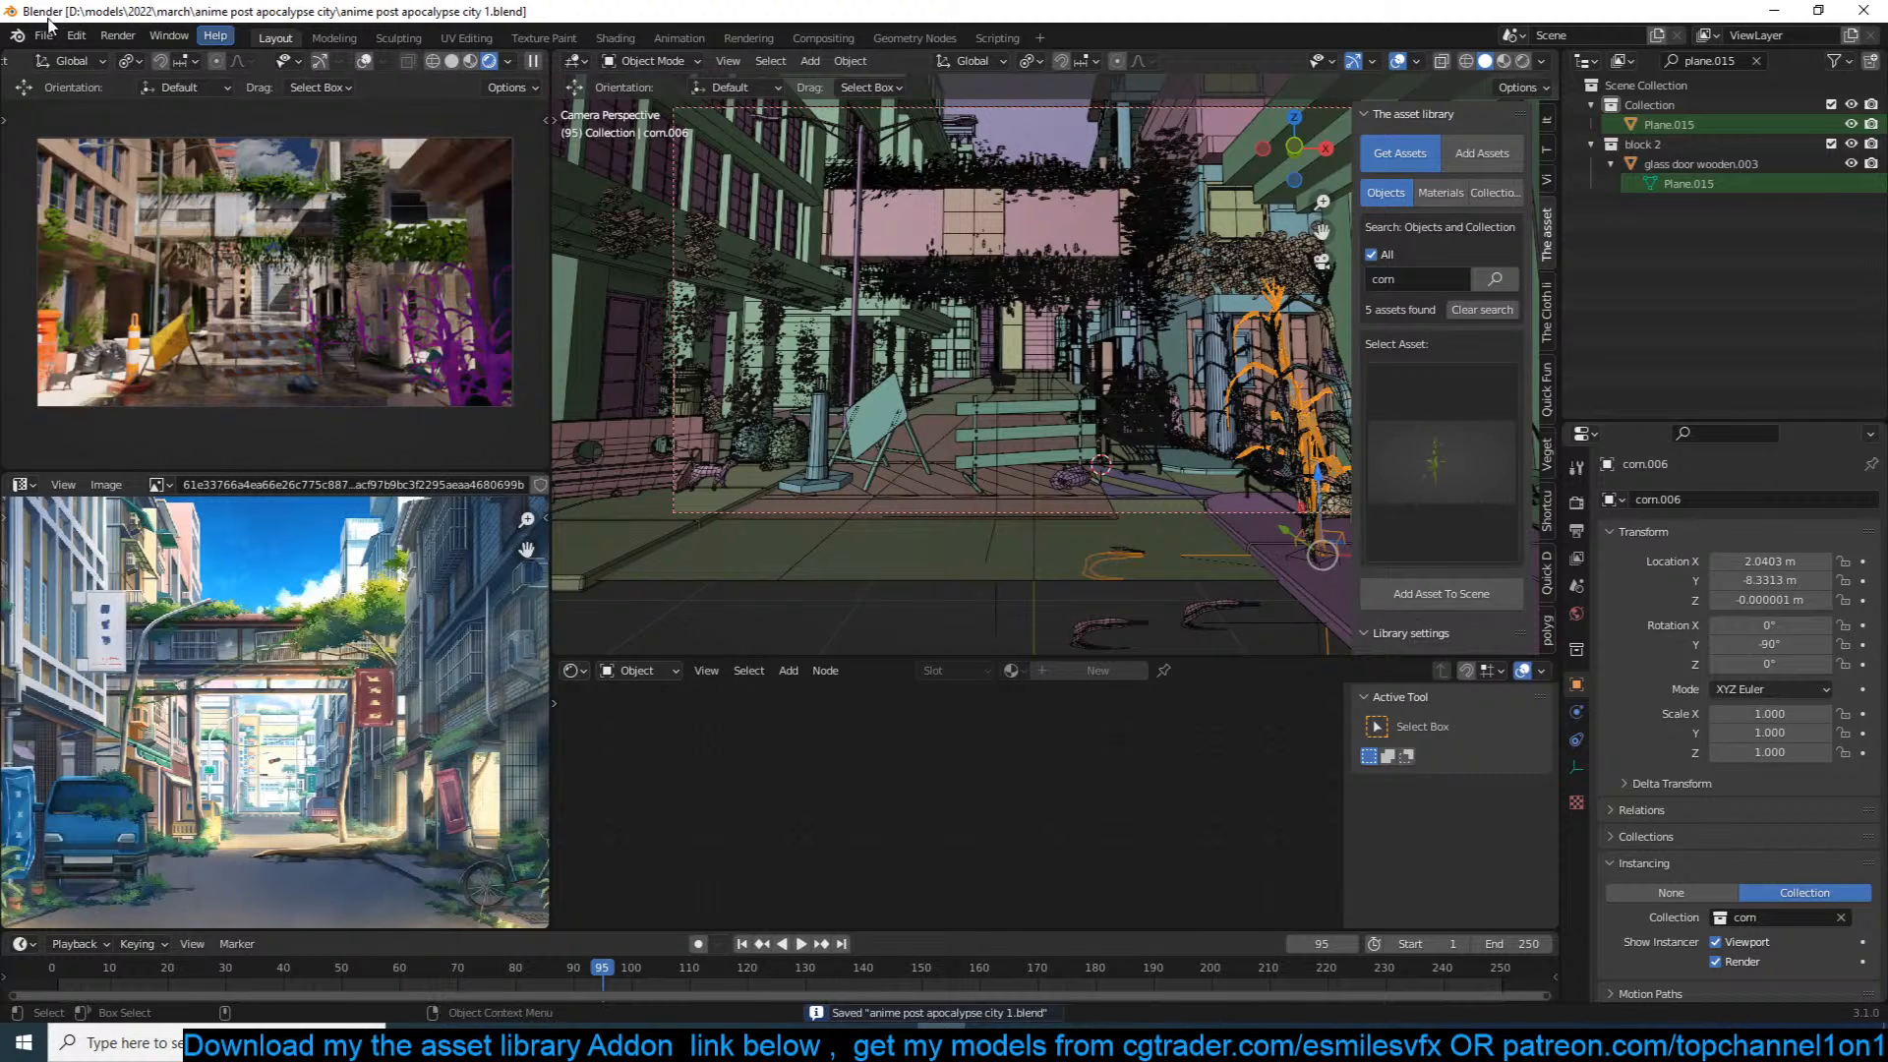
Step: Search the Downloads folder for the corn plants' missing texture files
{"action": "left_click", "coordinate": [44, 36]}
{"action": "mouse_move", "coordinate": [105, 349]}
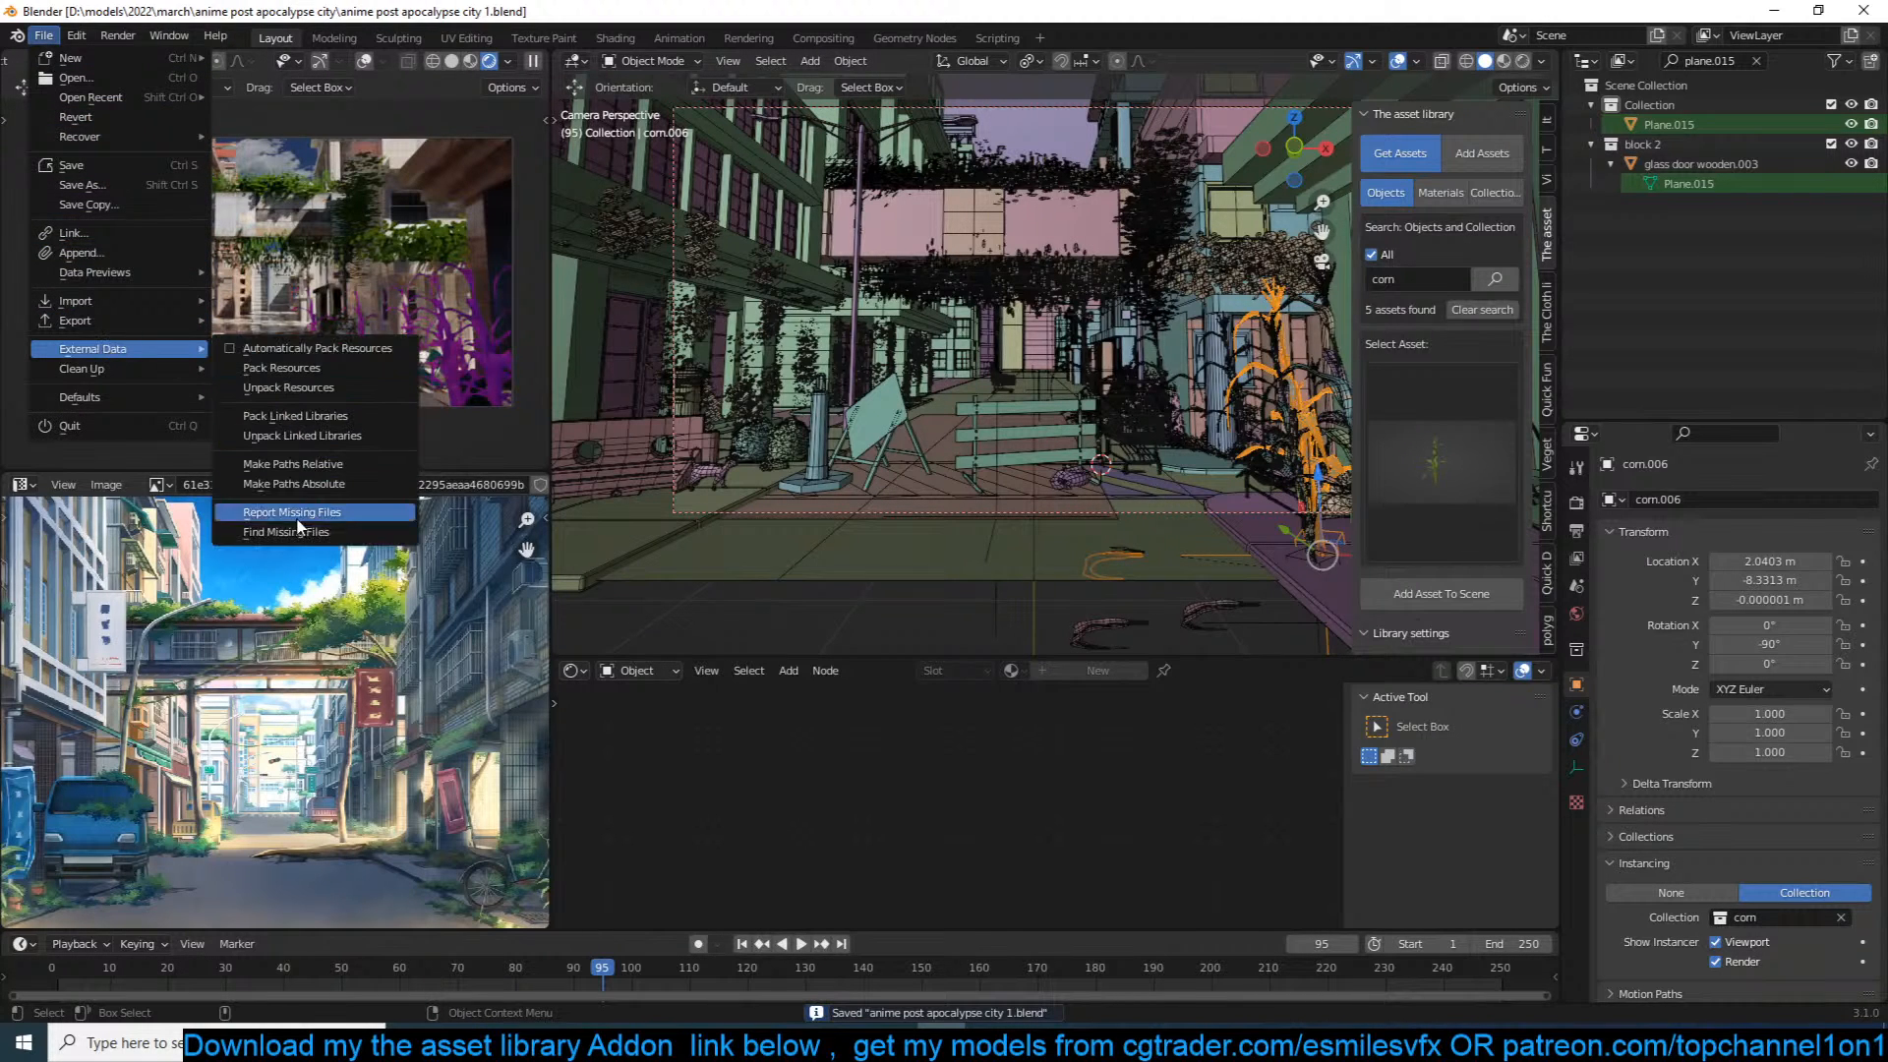
{"action": "left_click", "coordinate": [298, 519]}
{"action": "scroll", "coordinate": [836, 560], "scroll_direction": "down", "scroll_amount": 5}
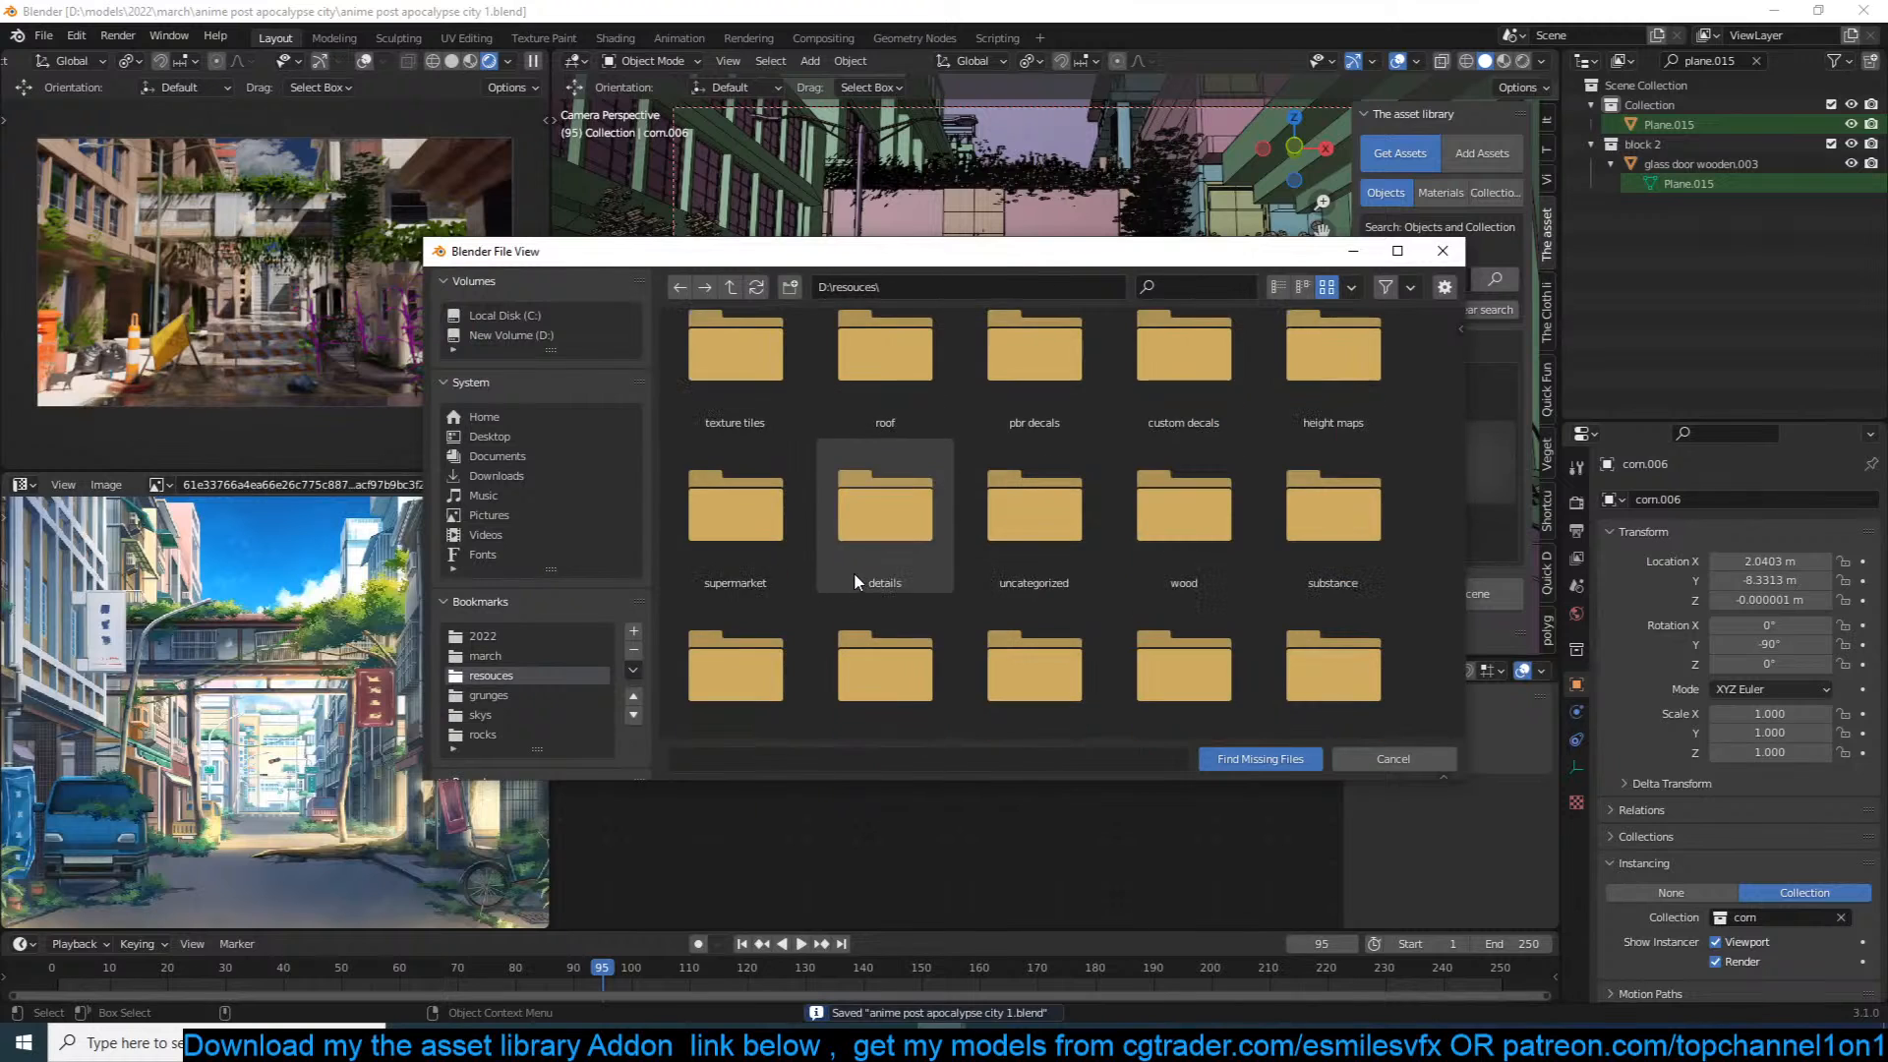
{"action": "left_click", "coordinate": [497, 475]}
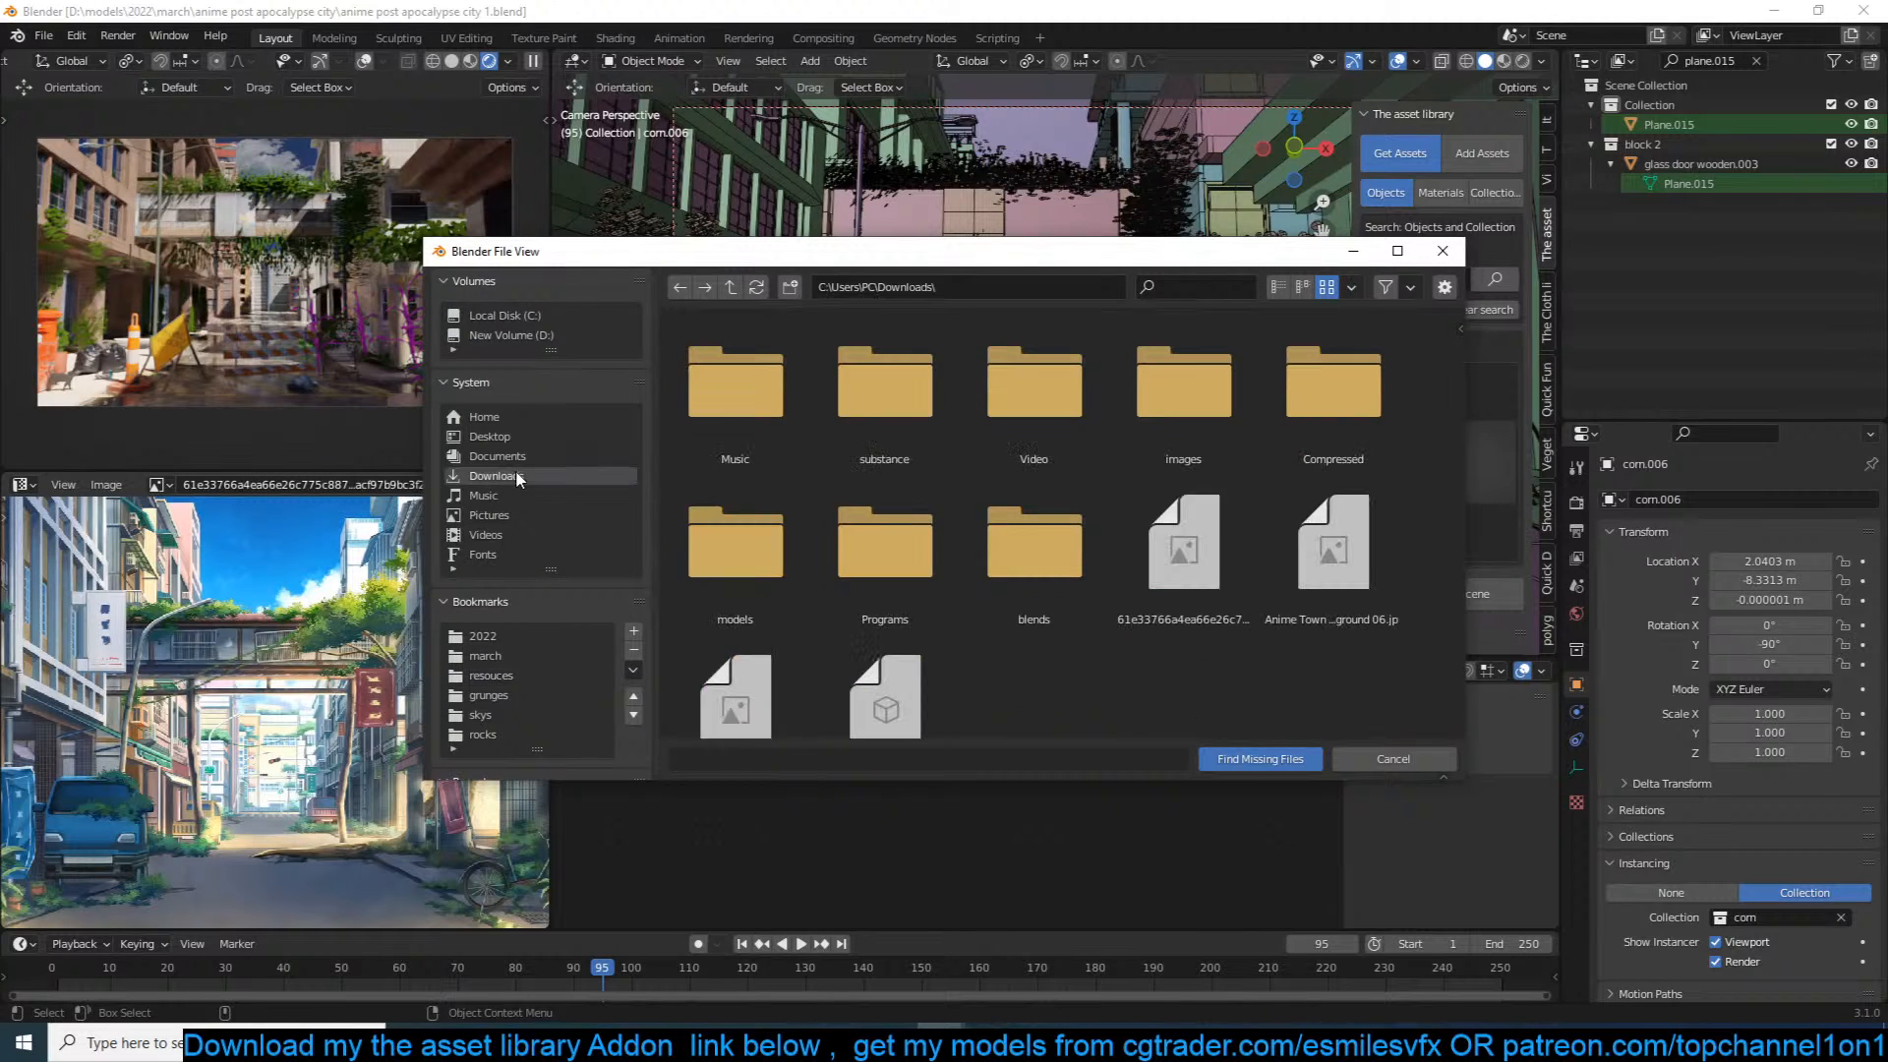
{"action": "left_click", "coordinate": [1266, 763]}
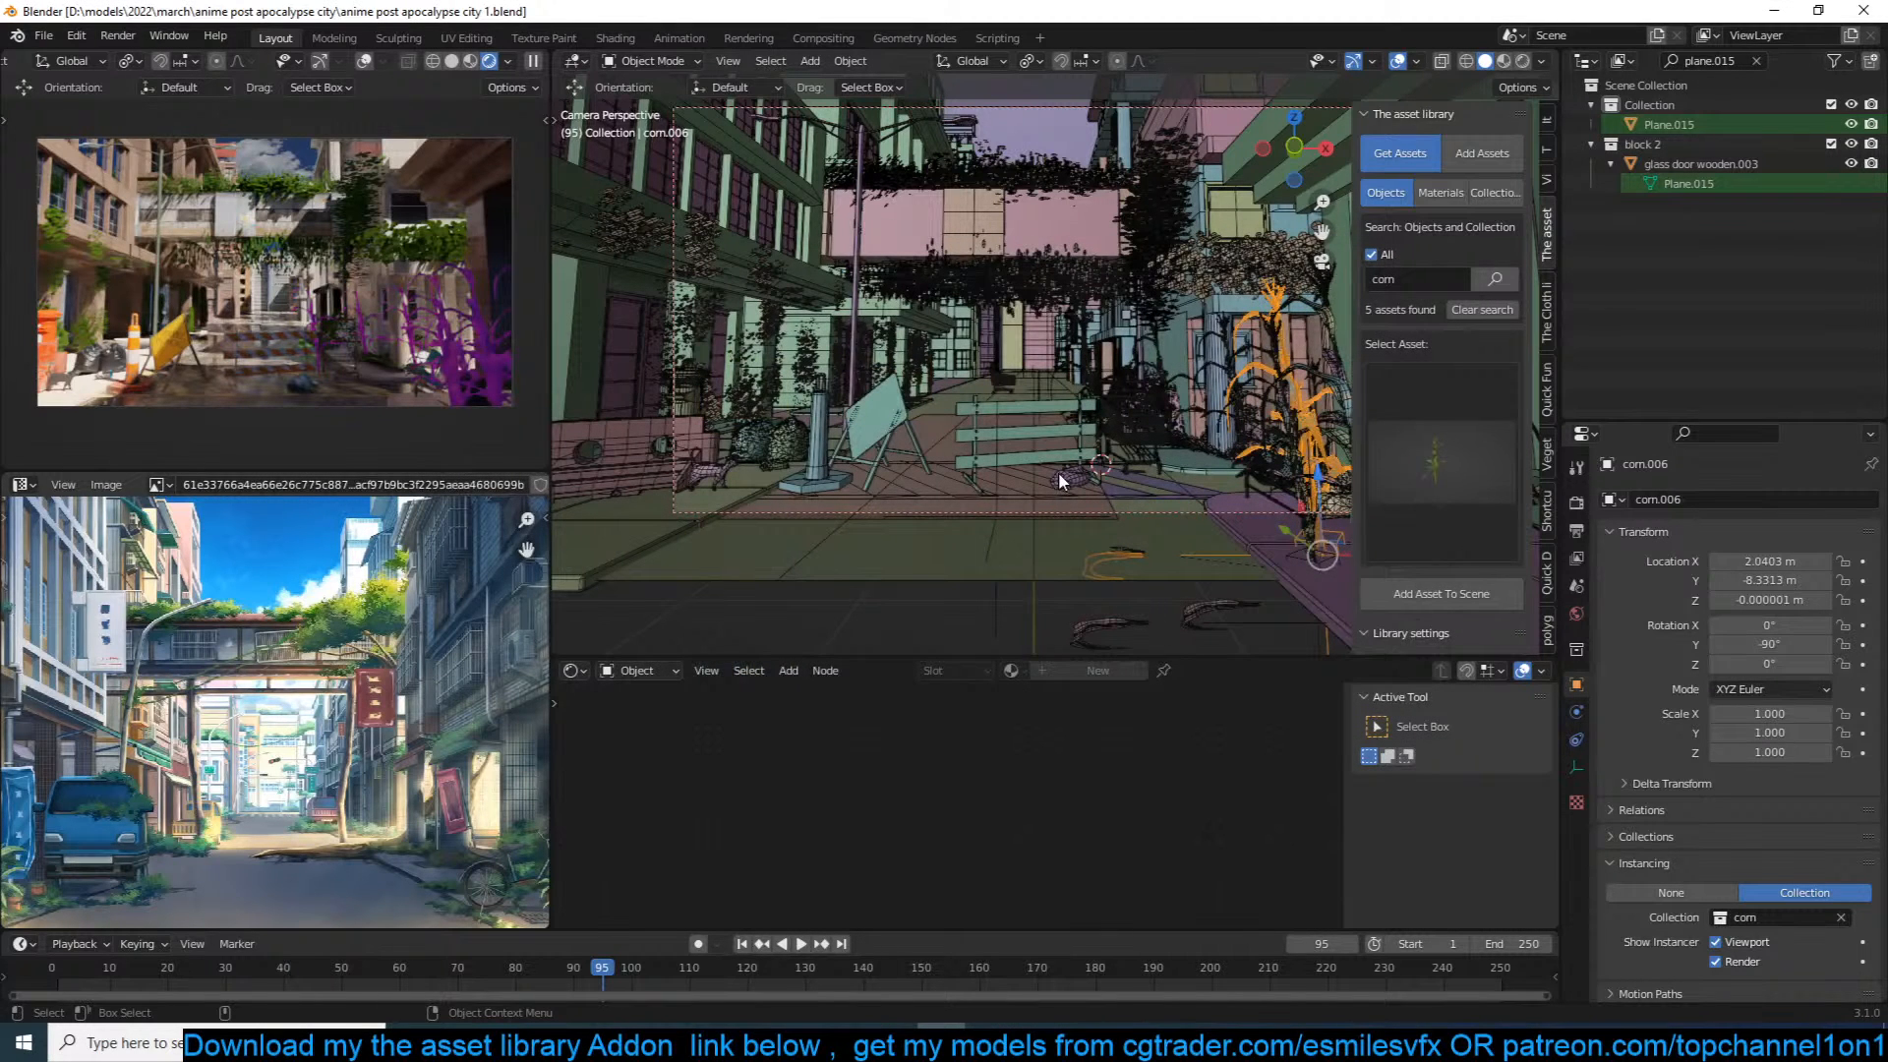
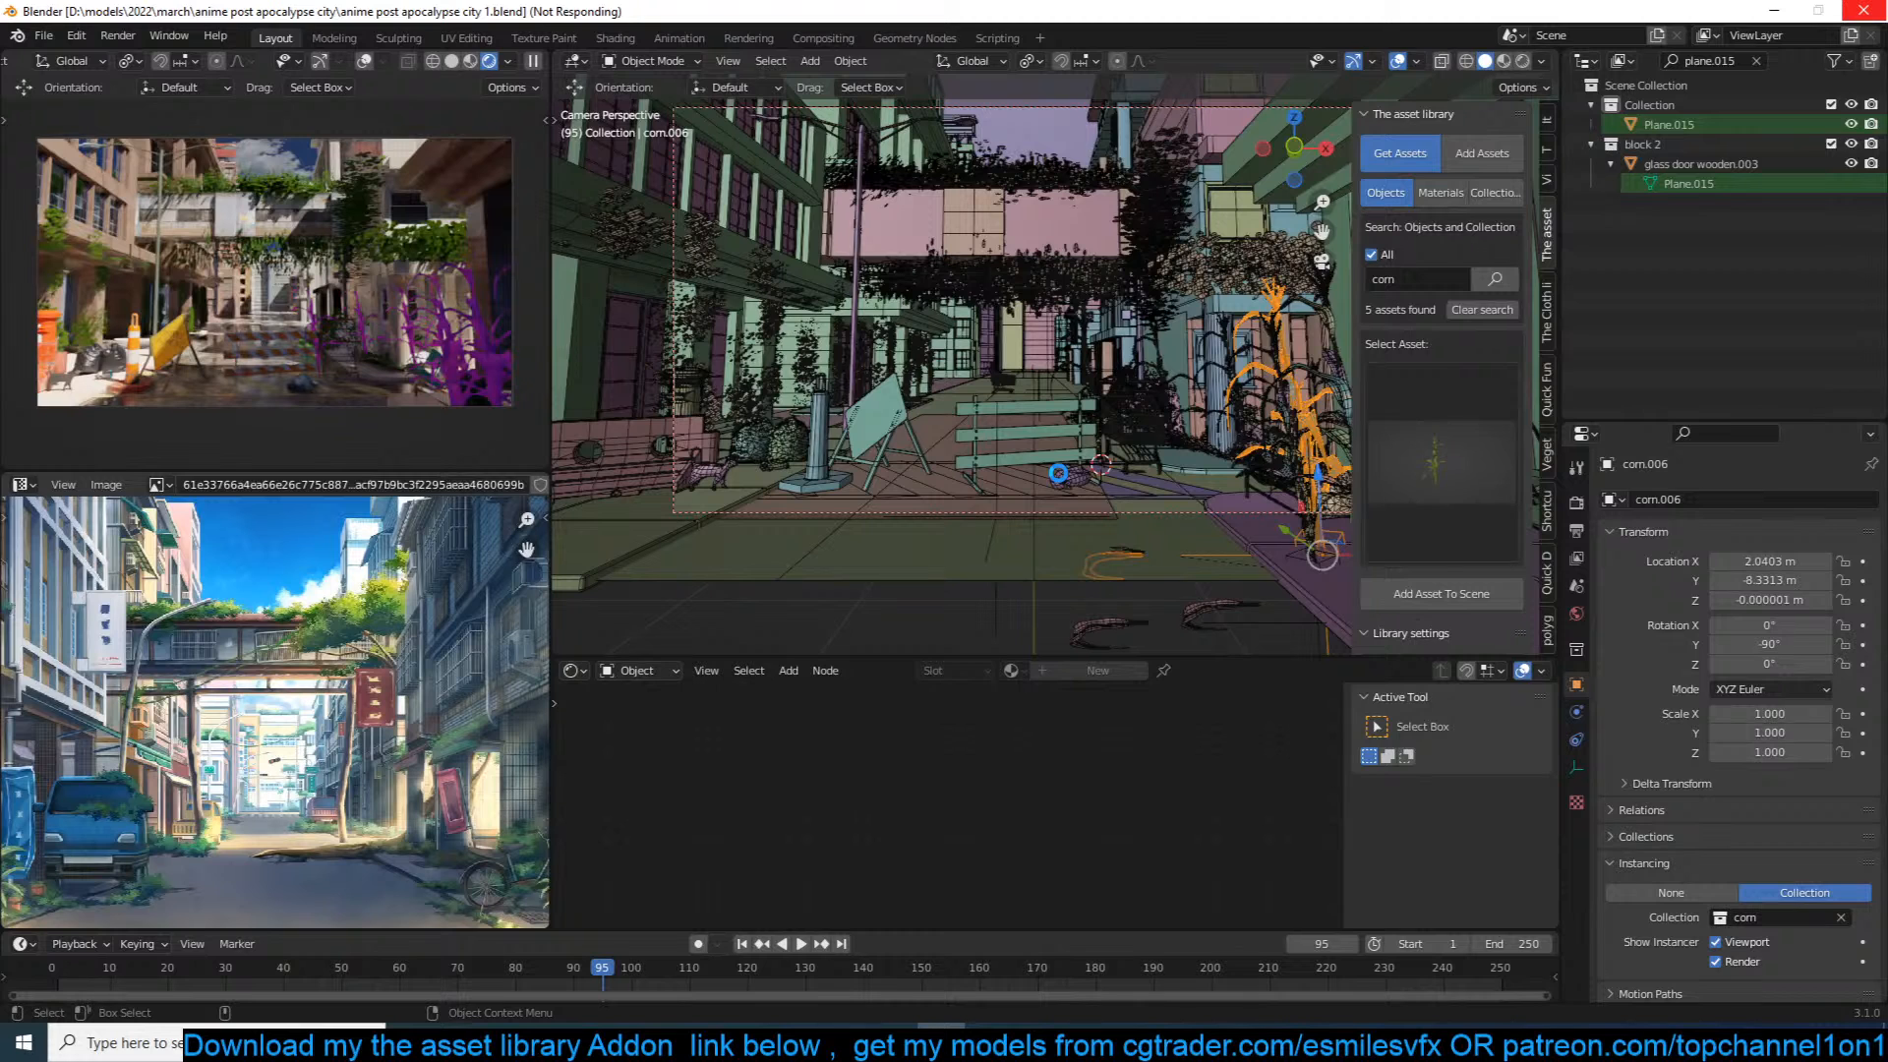
Step: Deselect the corn plant, save the scene and pause the rendered preview
{"action": "scroll", "coordinate": [1058, 472], "scroll_direction": "down", "scroll_amount": 1}
{"action": "middle_click_drag", "start_coordinate": [1123, 446], "coordinate": [1051, 451], "text": "shift"}
{"action": "key", "text": "ctrl+s"}
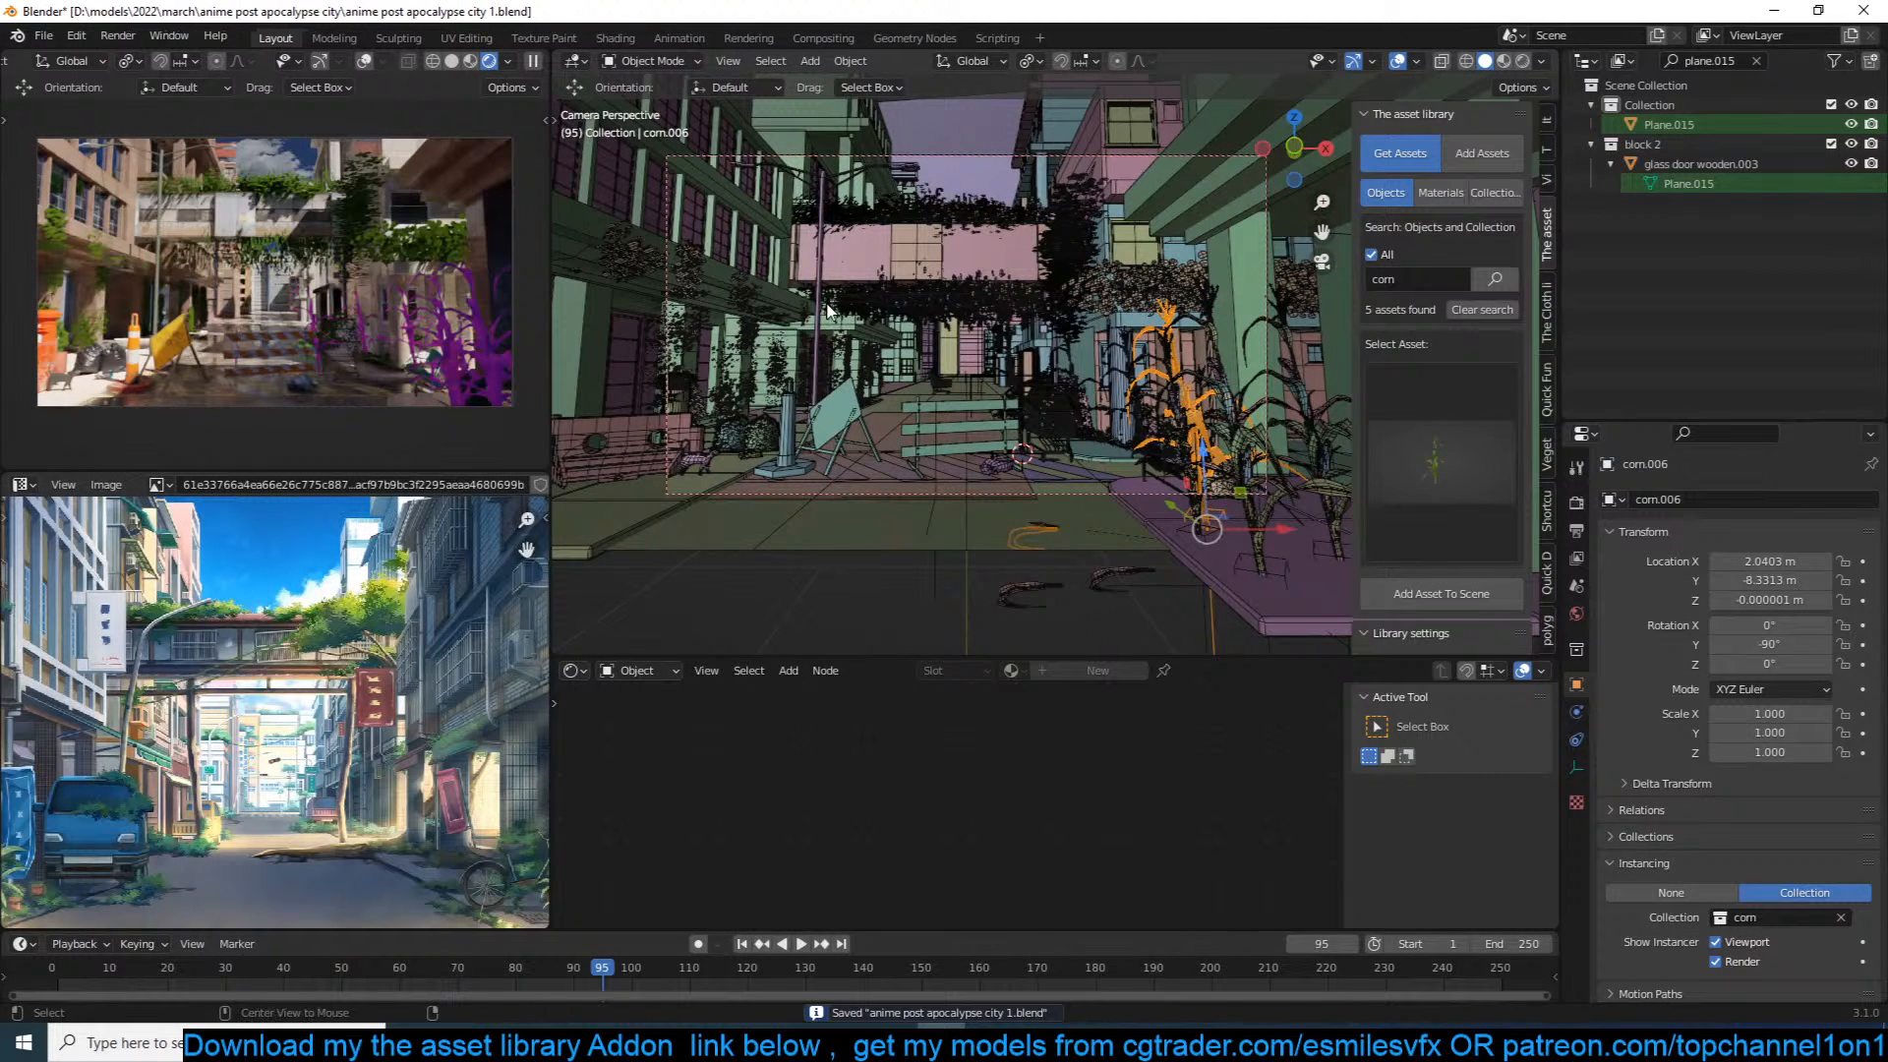
{"action": "key", "text": "alt+a"}
{"action": "key", "text": "ctrl+s"}
{"action": "left_click", "coordinate": [532, 63]}
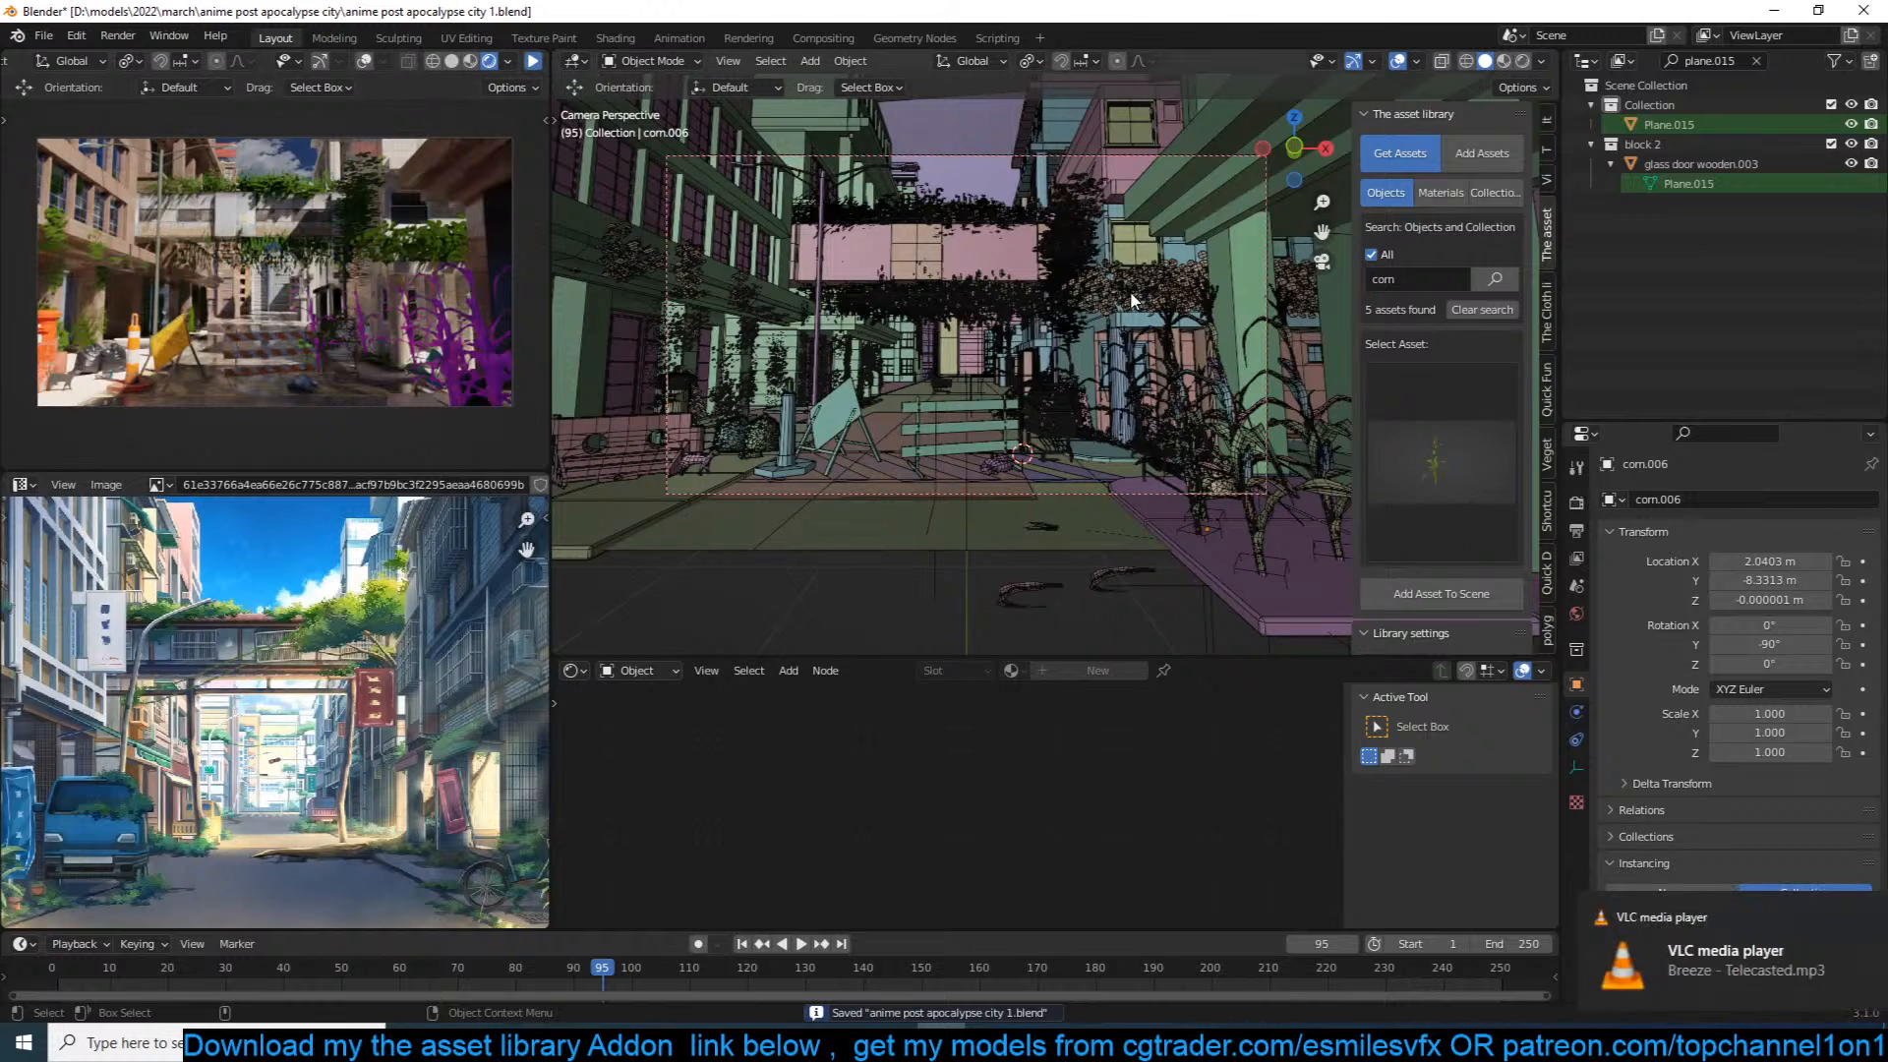
Step: Open the corn asset's original blend file from the asset library and close its empty render window
{"action": "scroll", "coordinate": [1413, 479], "scroll_direction": "down", "scroll_amount": 4}
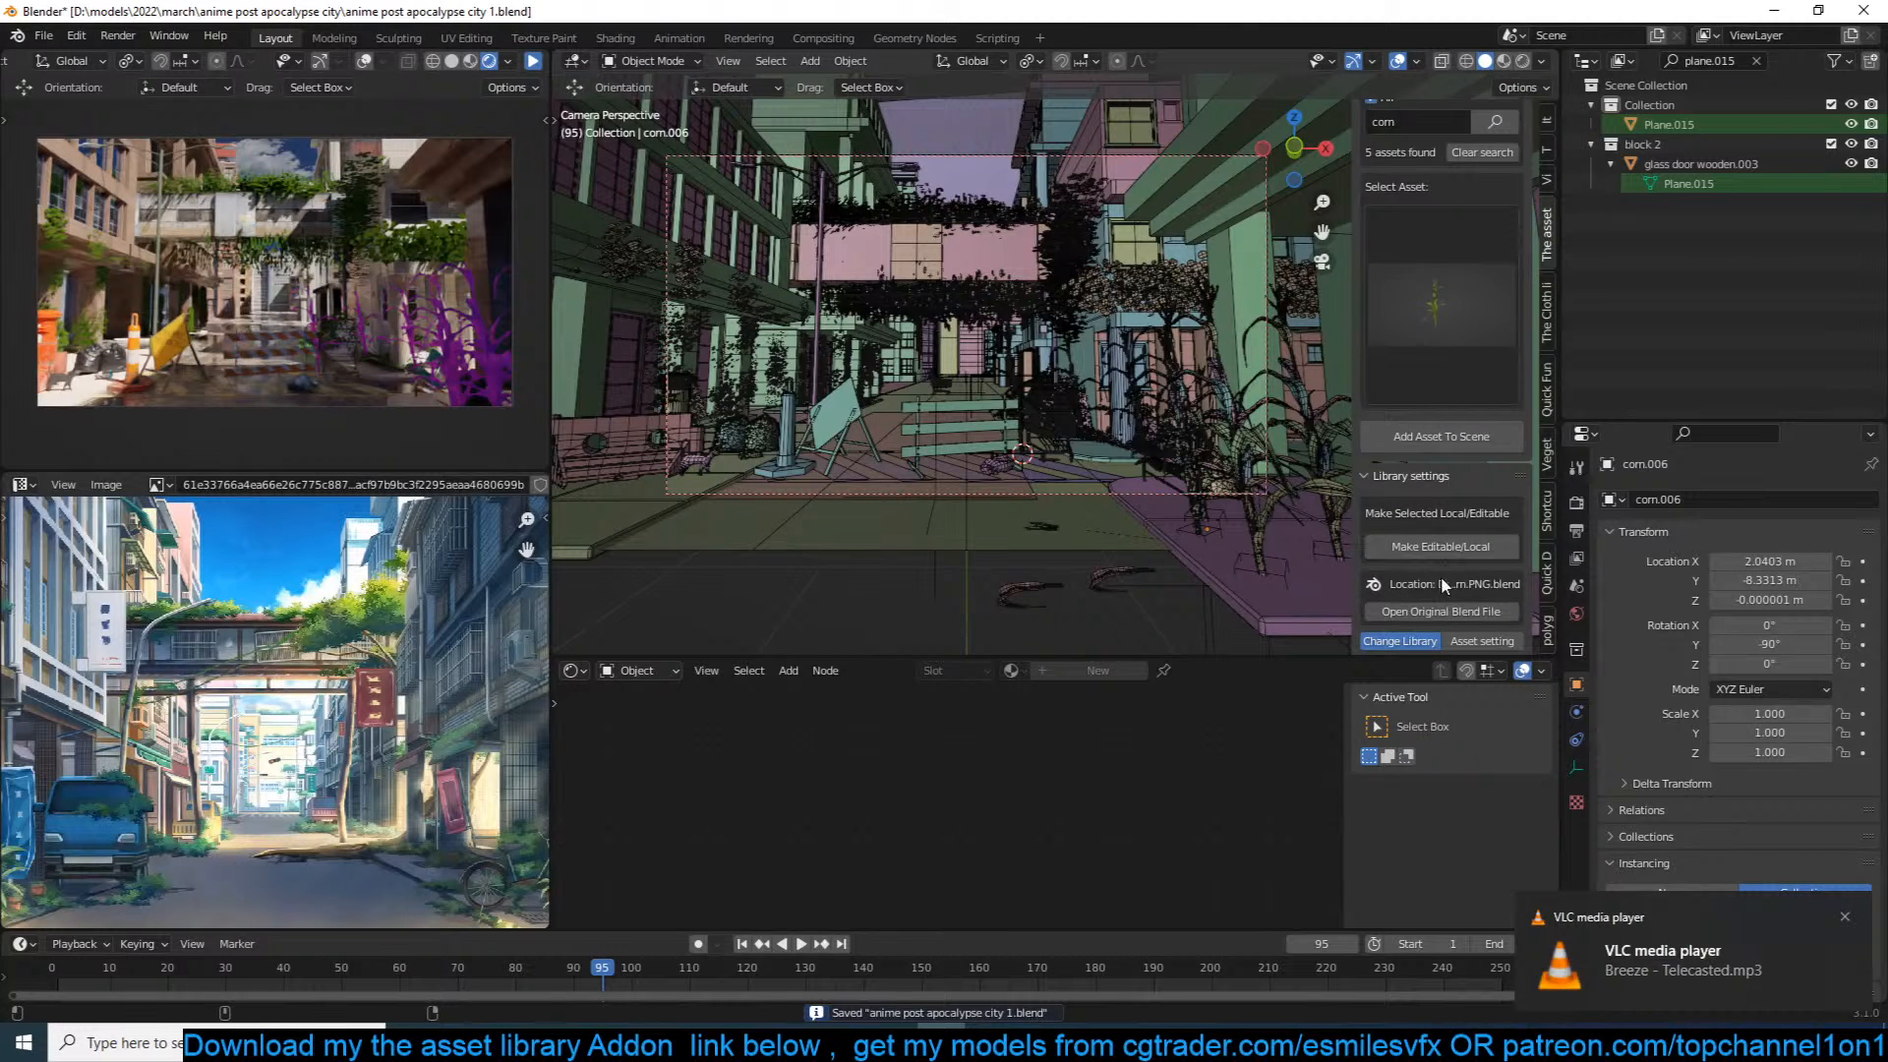
{"action": "left_click", "coordinate": [1435, 613]}
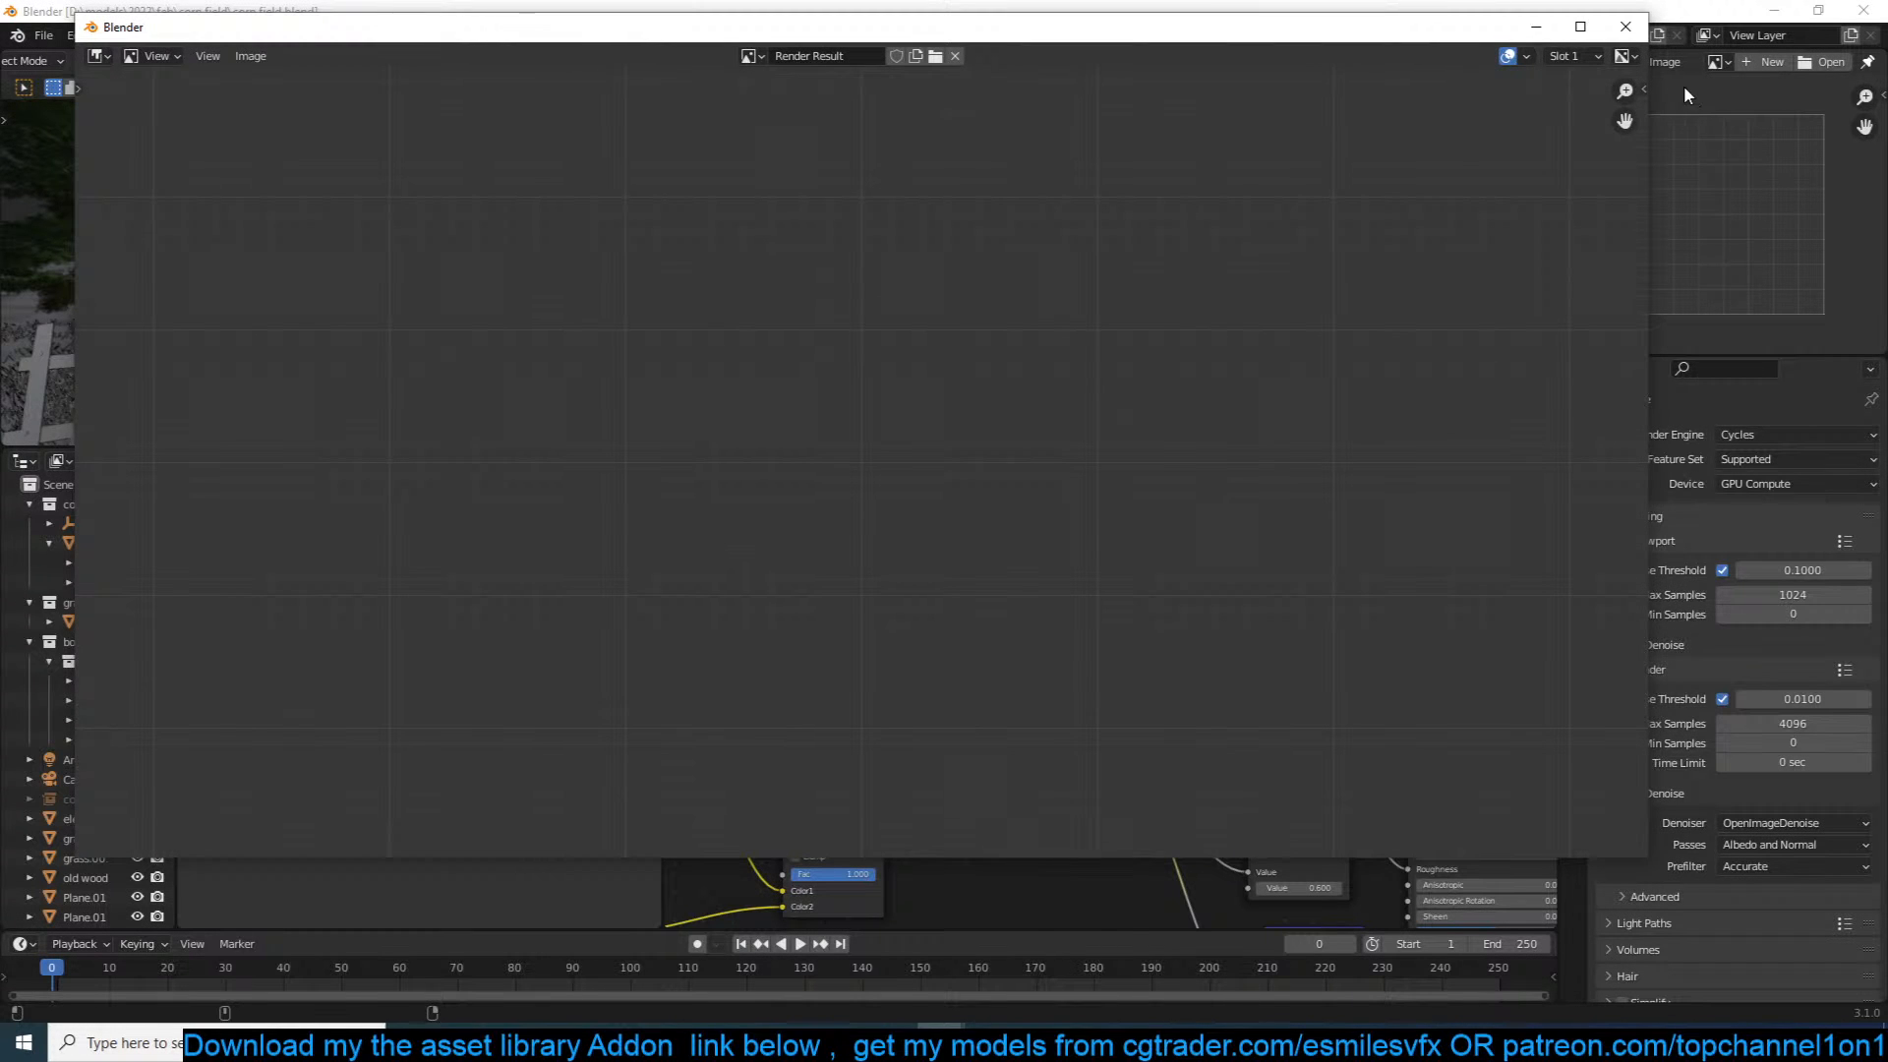
{"action": "left_click", "coordinate": [1625, 26]}
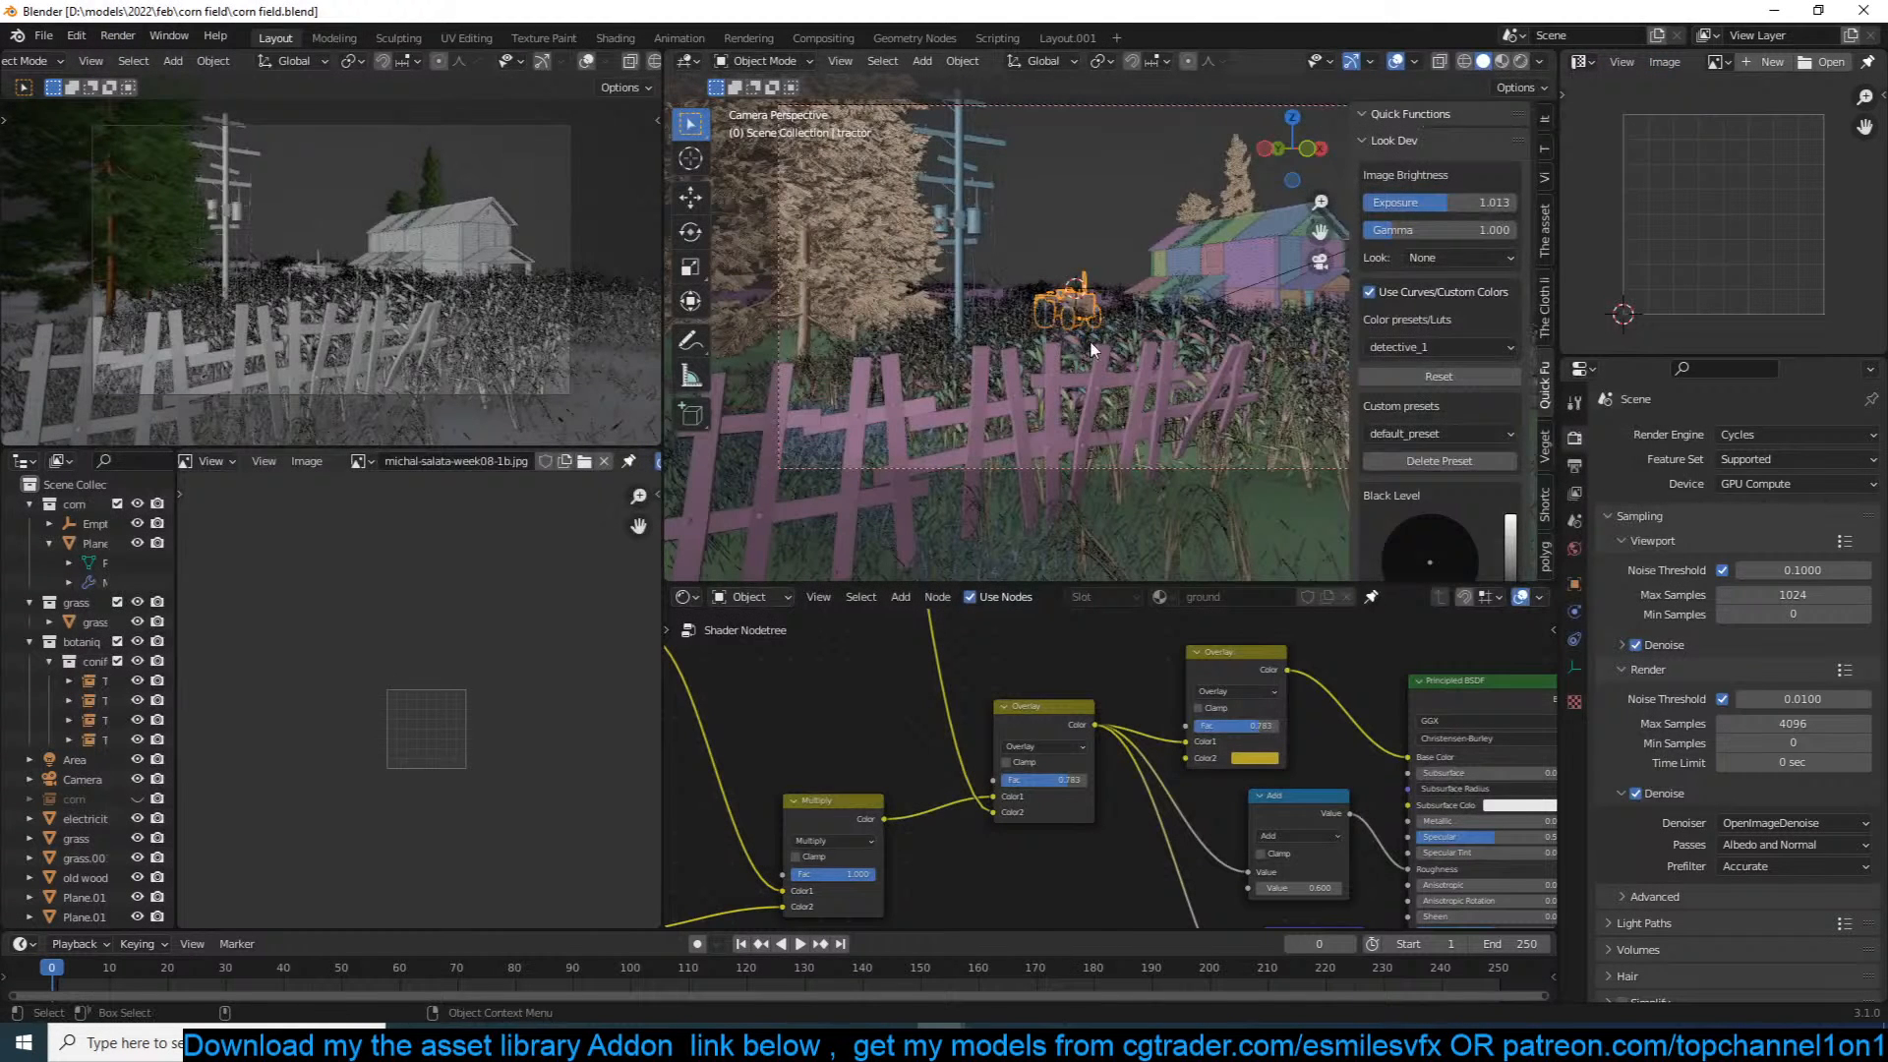
Step: Select the grass patch around the fence in the corn field scene and change the empty image editor to an Outliner
{"action": "middle_click_drag", "start_coordinate": [1152, 488], "coordinate": [997, 458]}
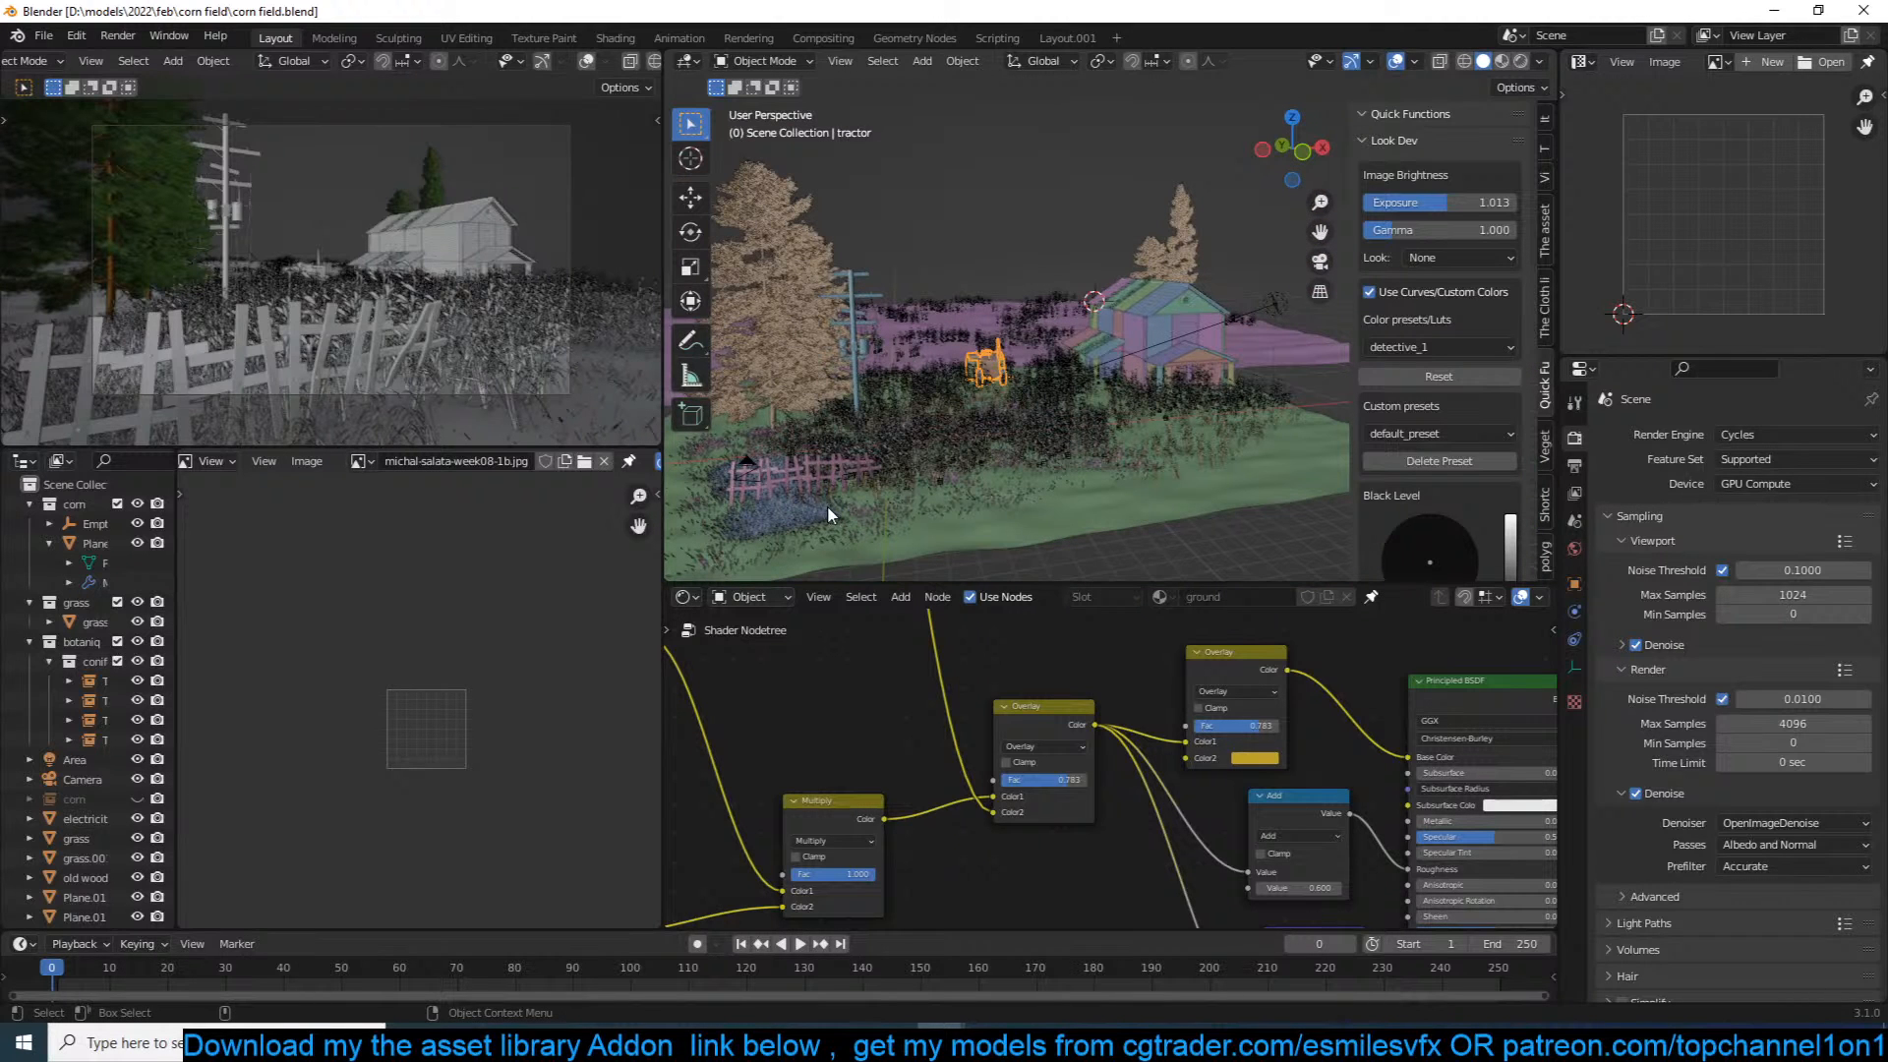
{"action": "left_click", "coordinate": [905, 484]}
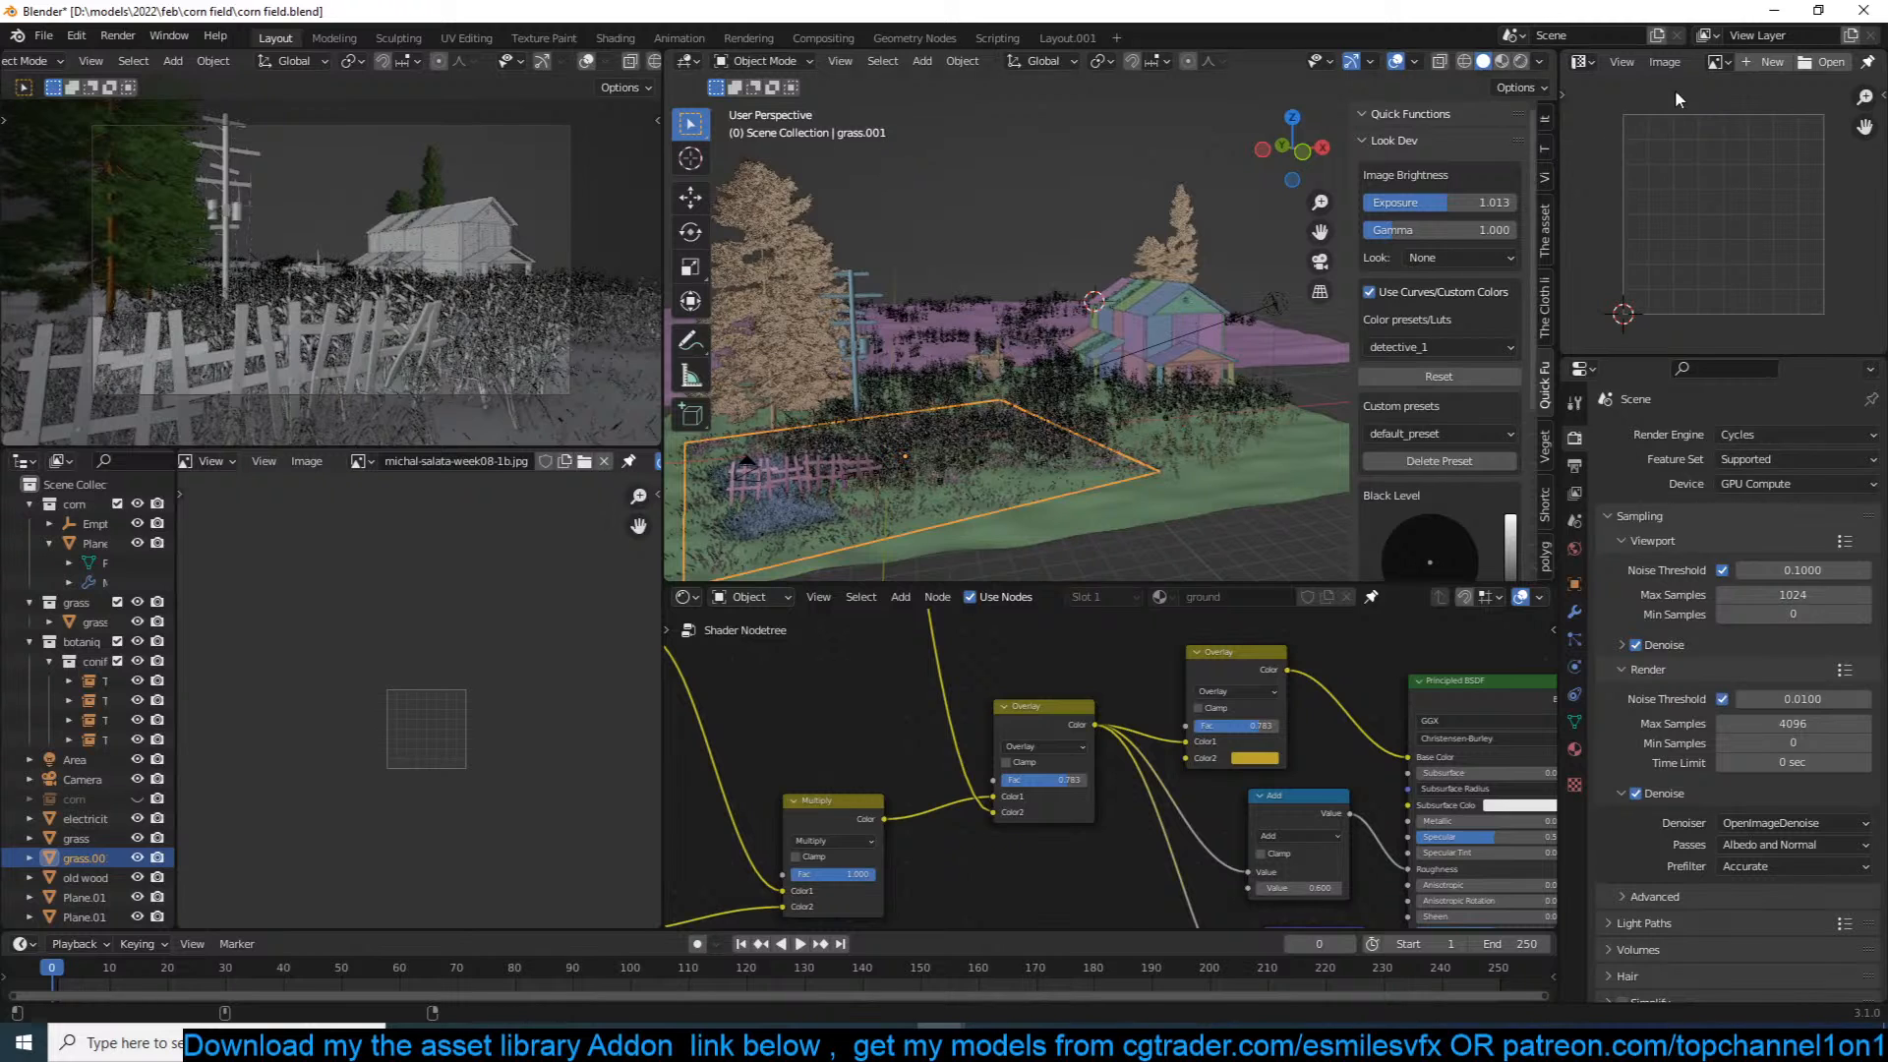
{"action": "middle_click_drag", "start_coordinate": [895, 759], "coordinate": [1219, 758]}
{"action": "scroll", "coordinate": [913, 462], "scroll_direction": "down", "scroll_amount": 5}
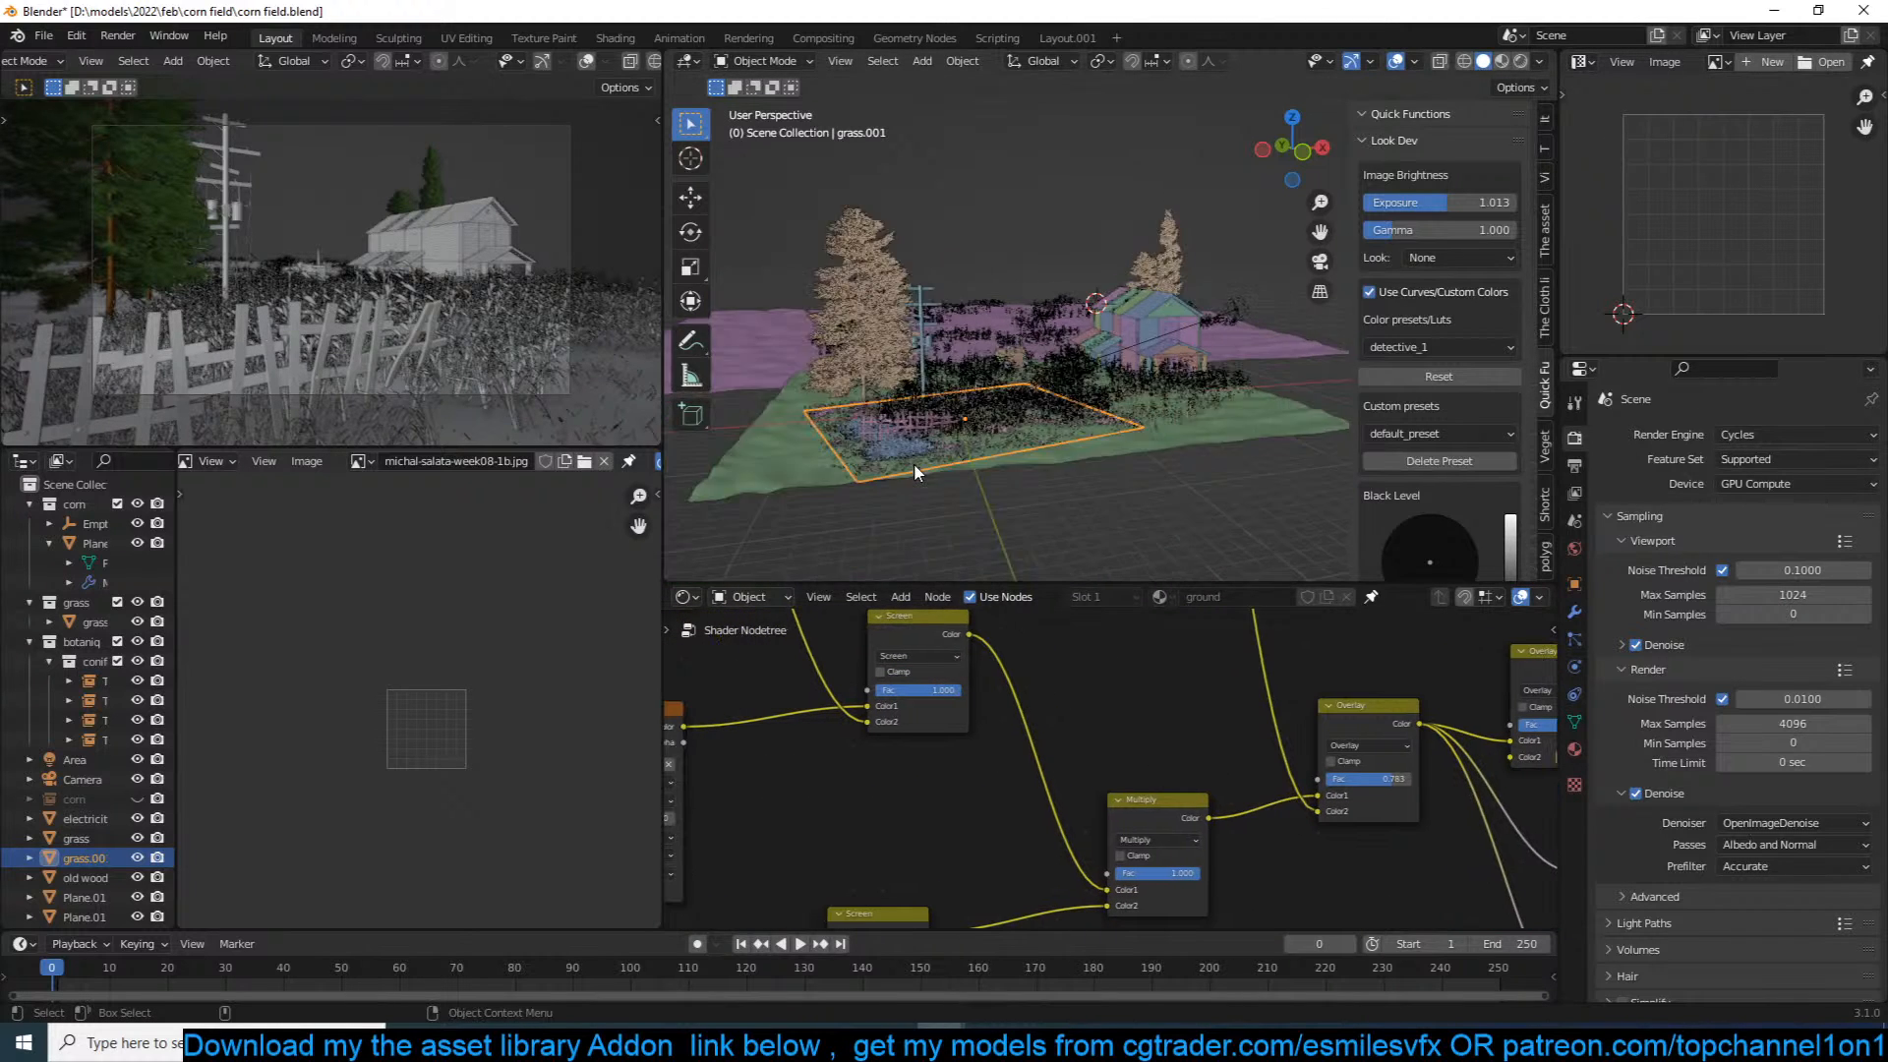
{"action": "scroll", "coordinate": [922, 460], "scroll_direction": "up", "scroll_amount": 5}
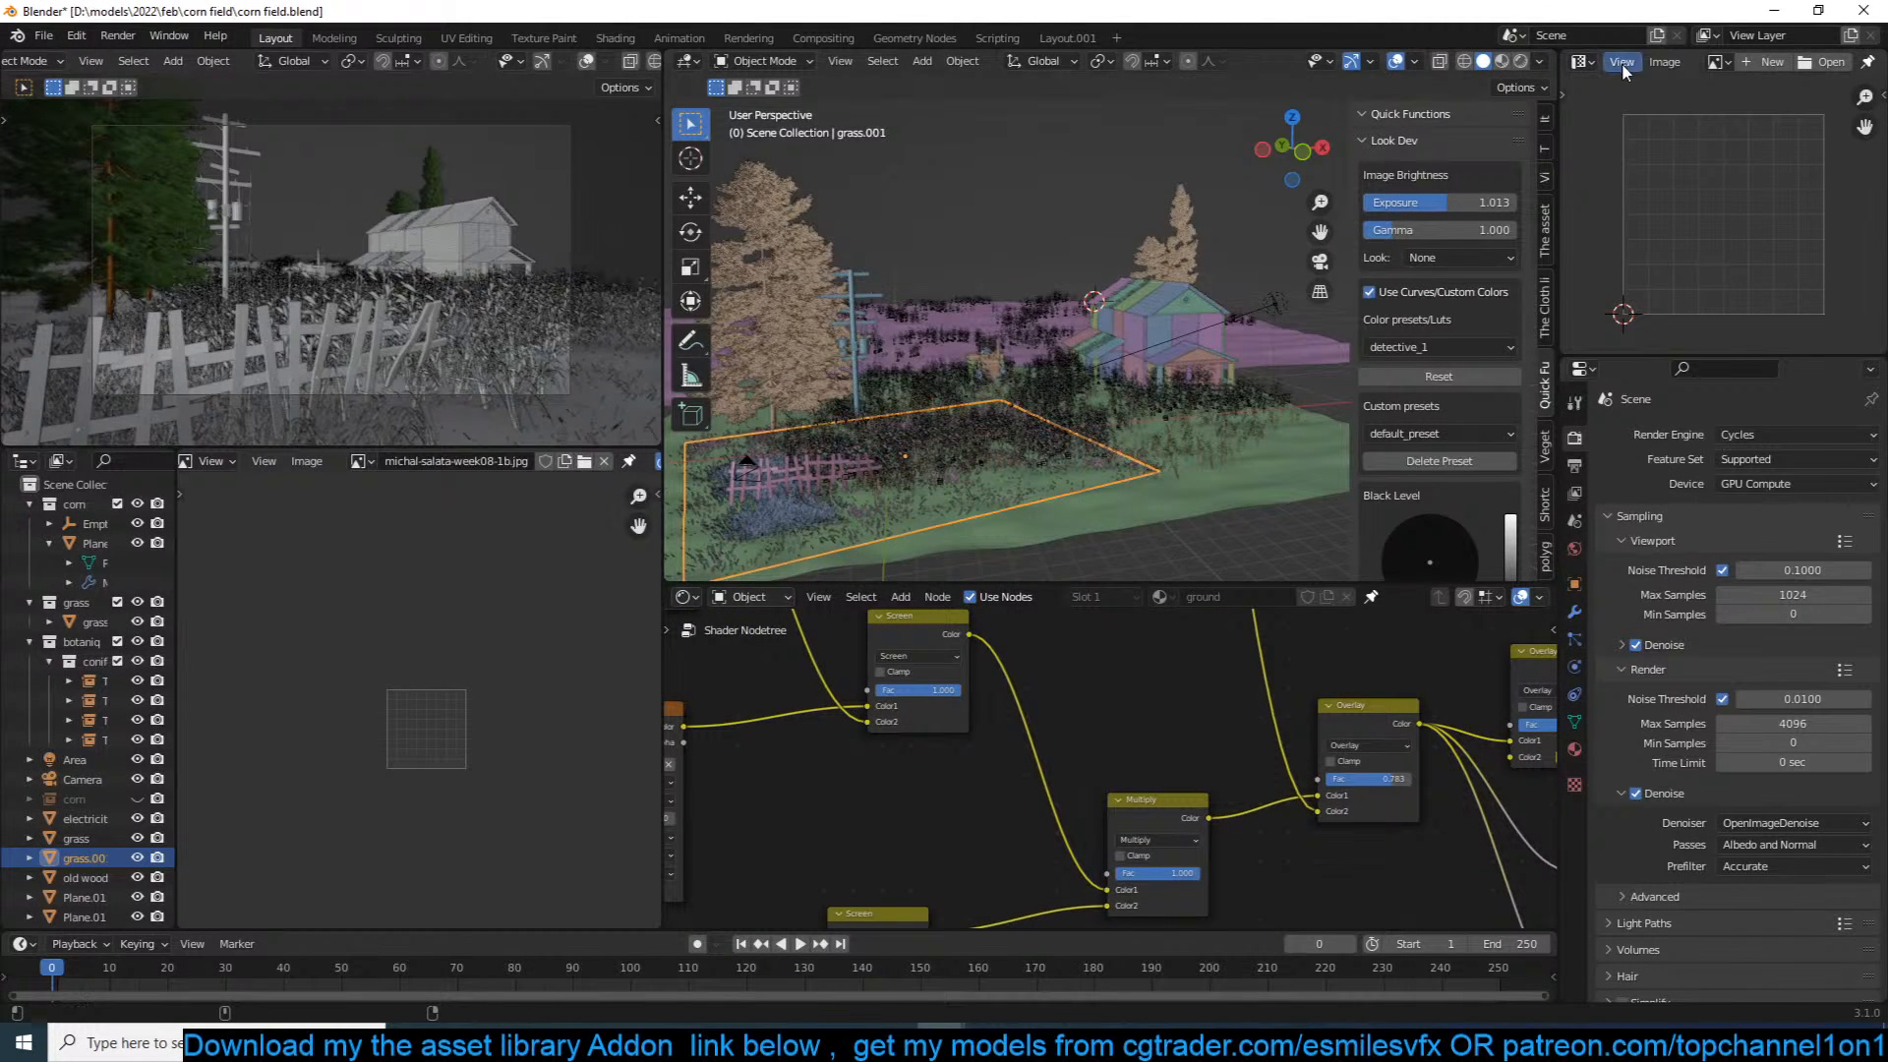
{"action": "left_click", "coordinate": [1580, 61]}
{"action": "left_click", "coordinate": [1453, 120]}
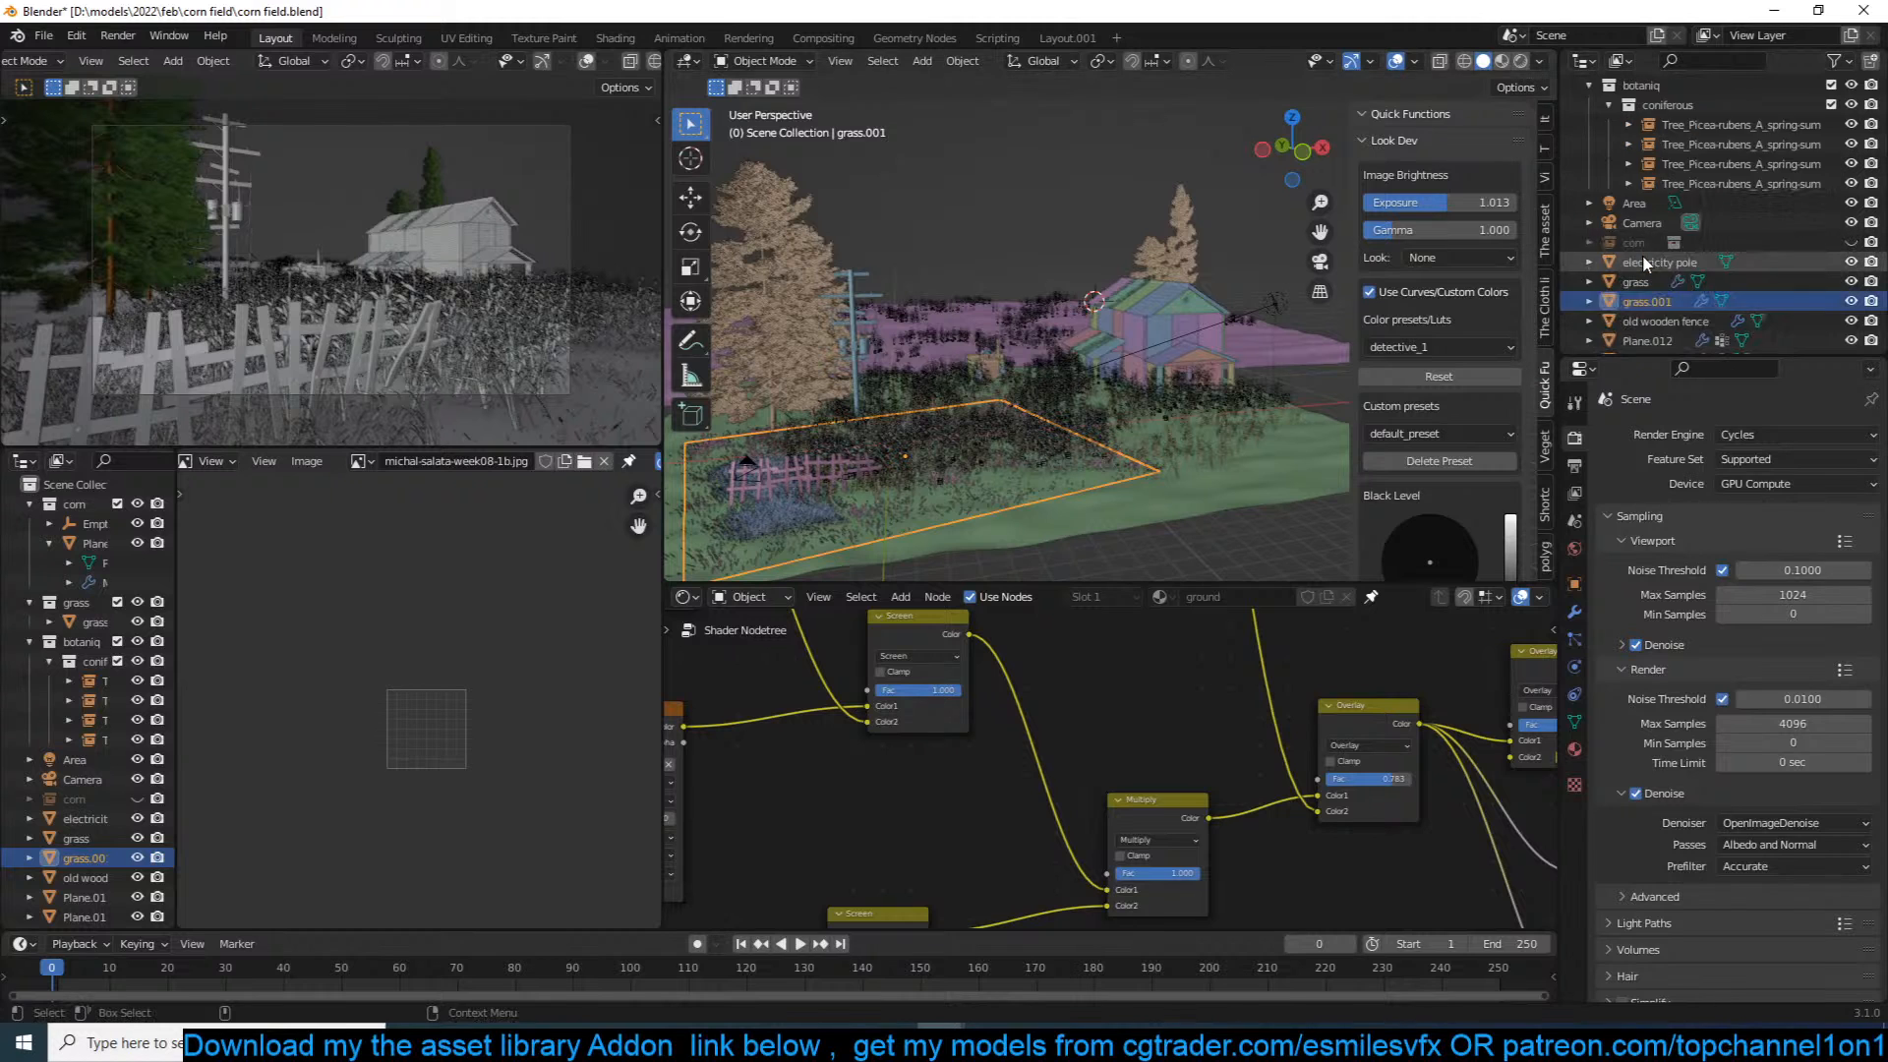
Step: Examine the particle render settings of the short grass patch and frame the grass bunch object near the fence
{"action": "left_click", "coordinate": [1658, 181]}
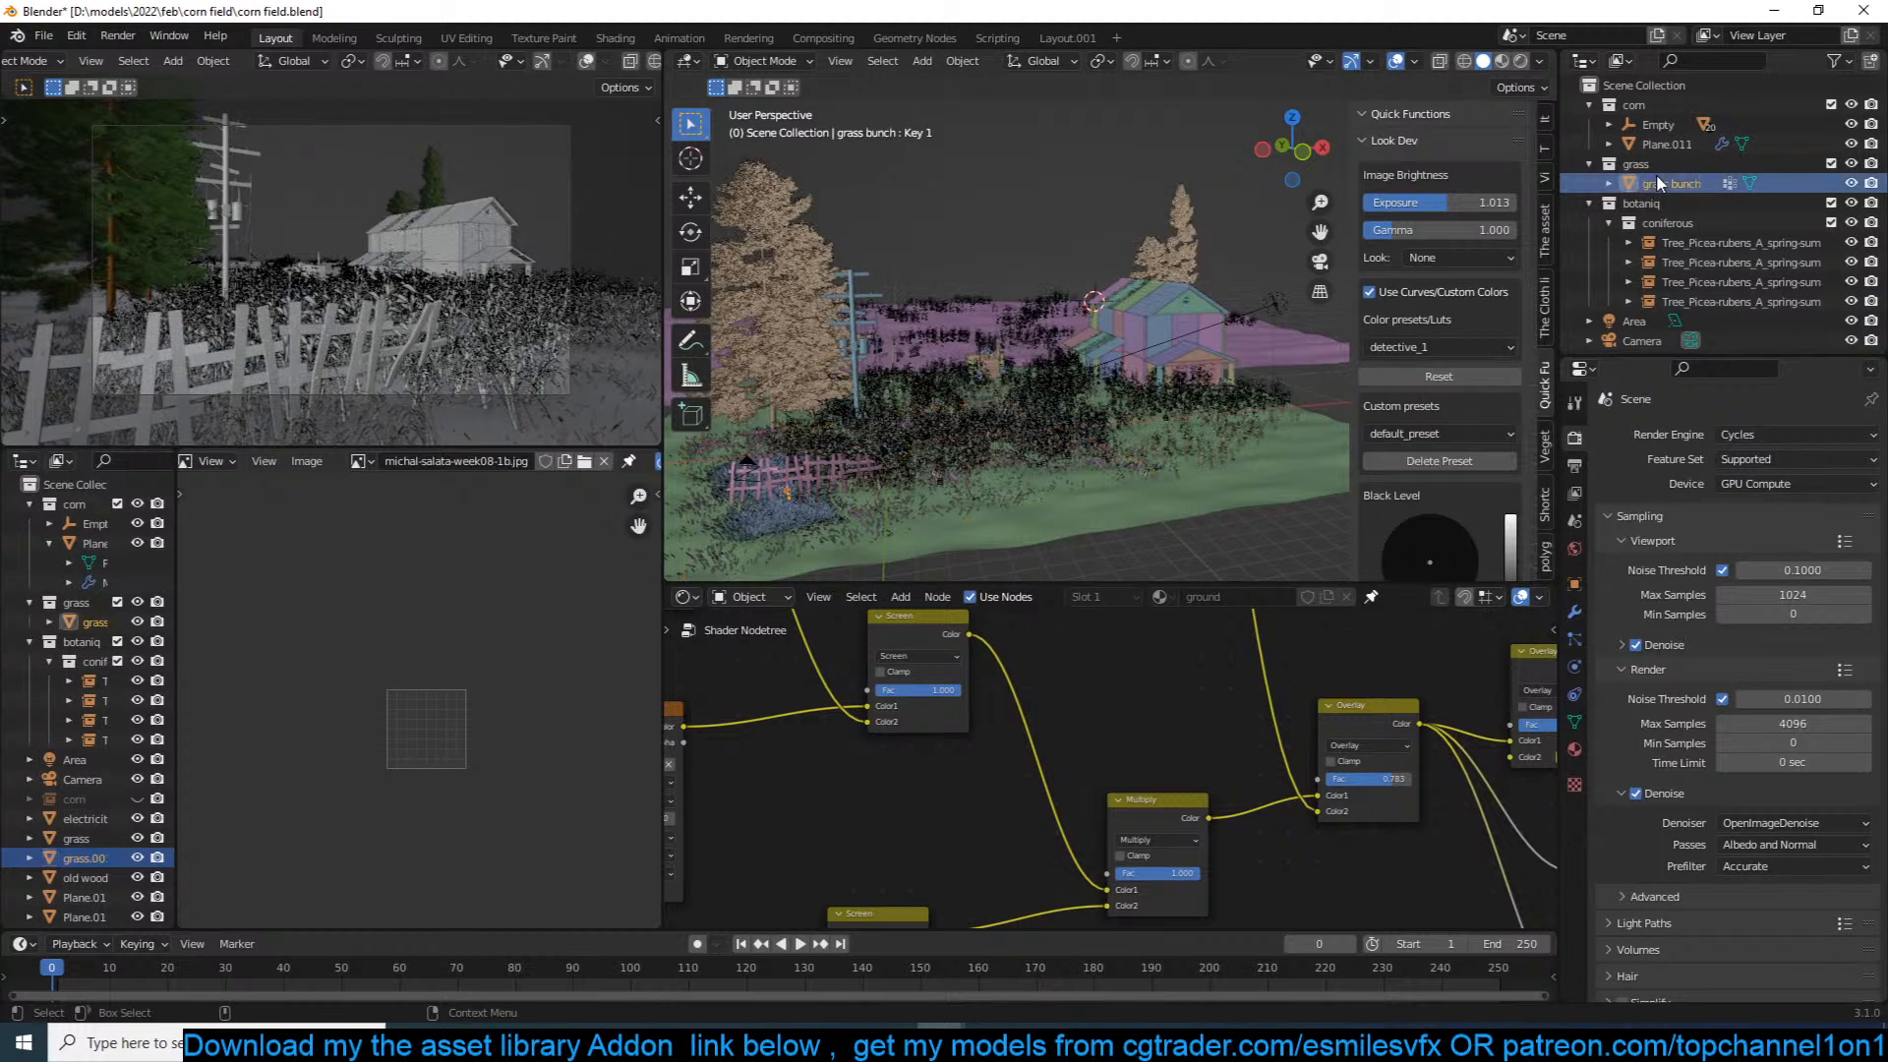
{"action": "left_click", "coordinate": [1154, 421]}
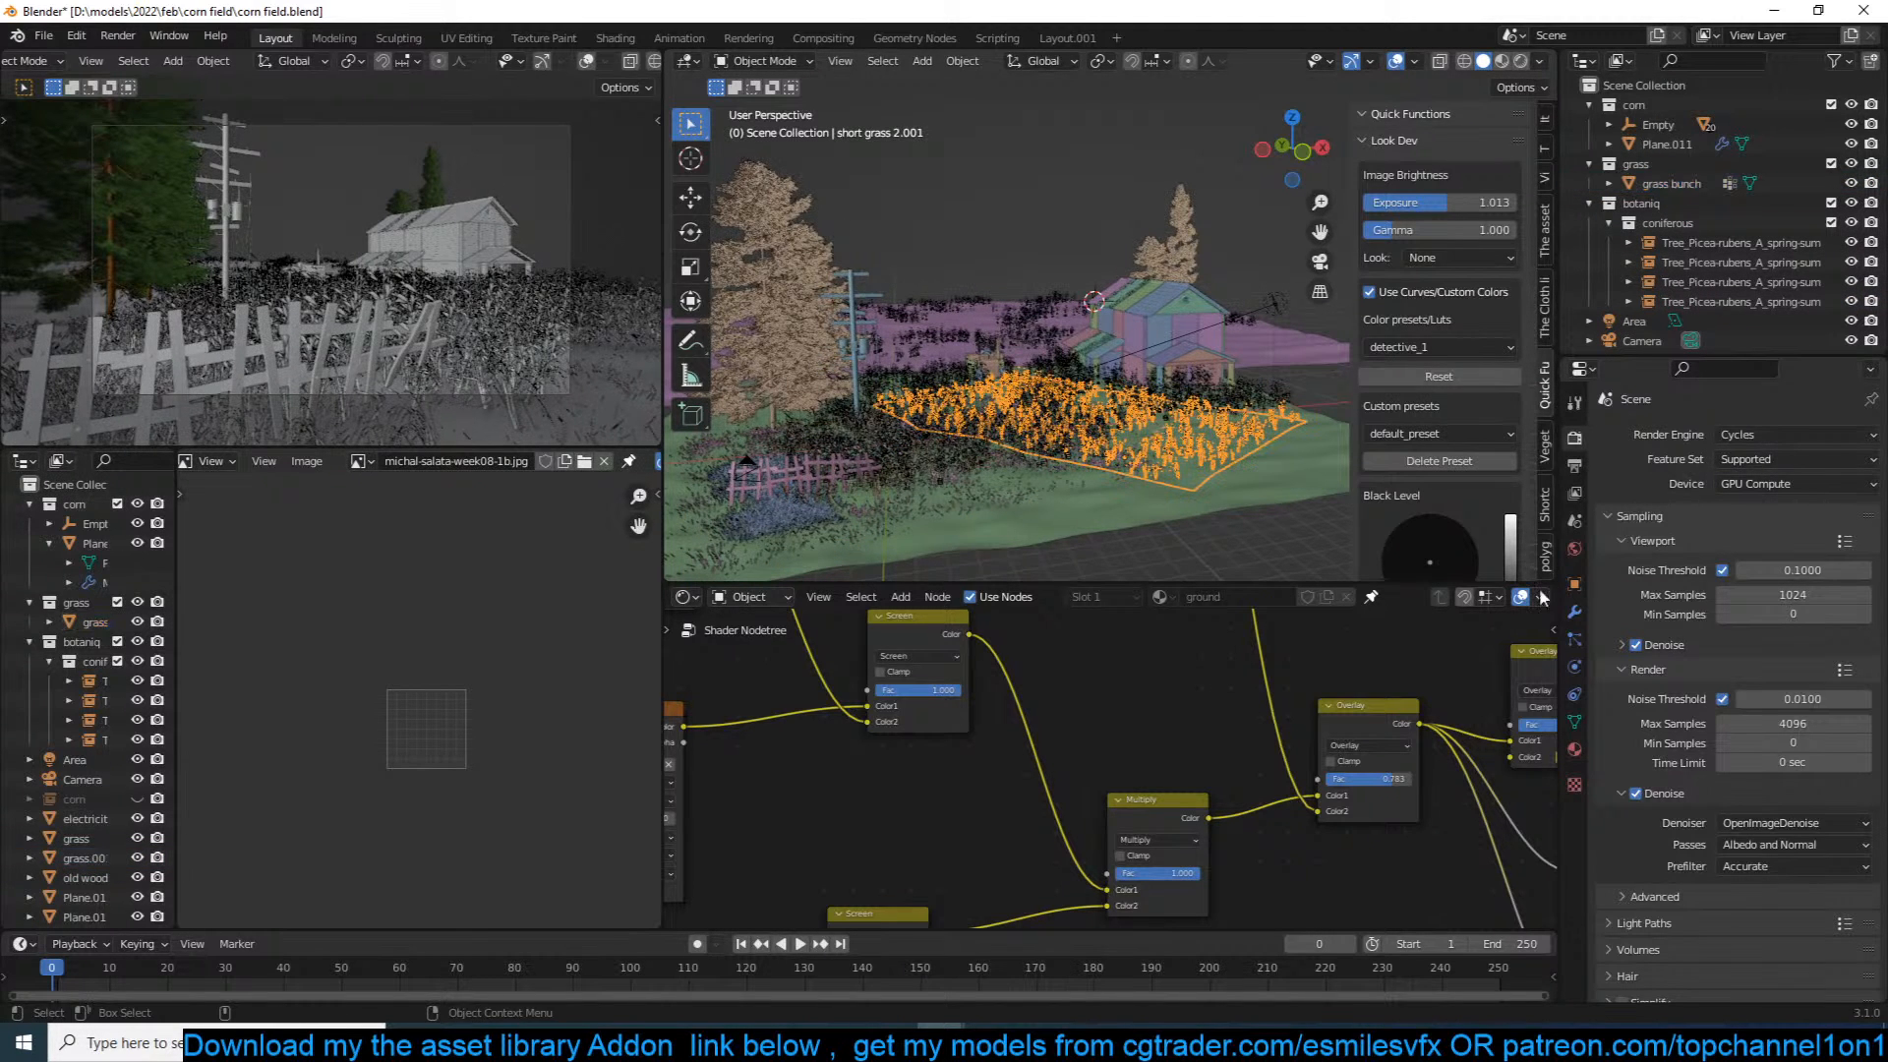
{"action": "left_click", "coordinate": [1576, 637]}
{"action": "scroll", "coordinate": [1744, 840], "scroll_direction": "down", "scroll_amount": 15}
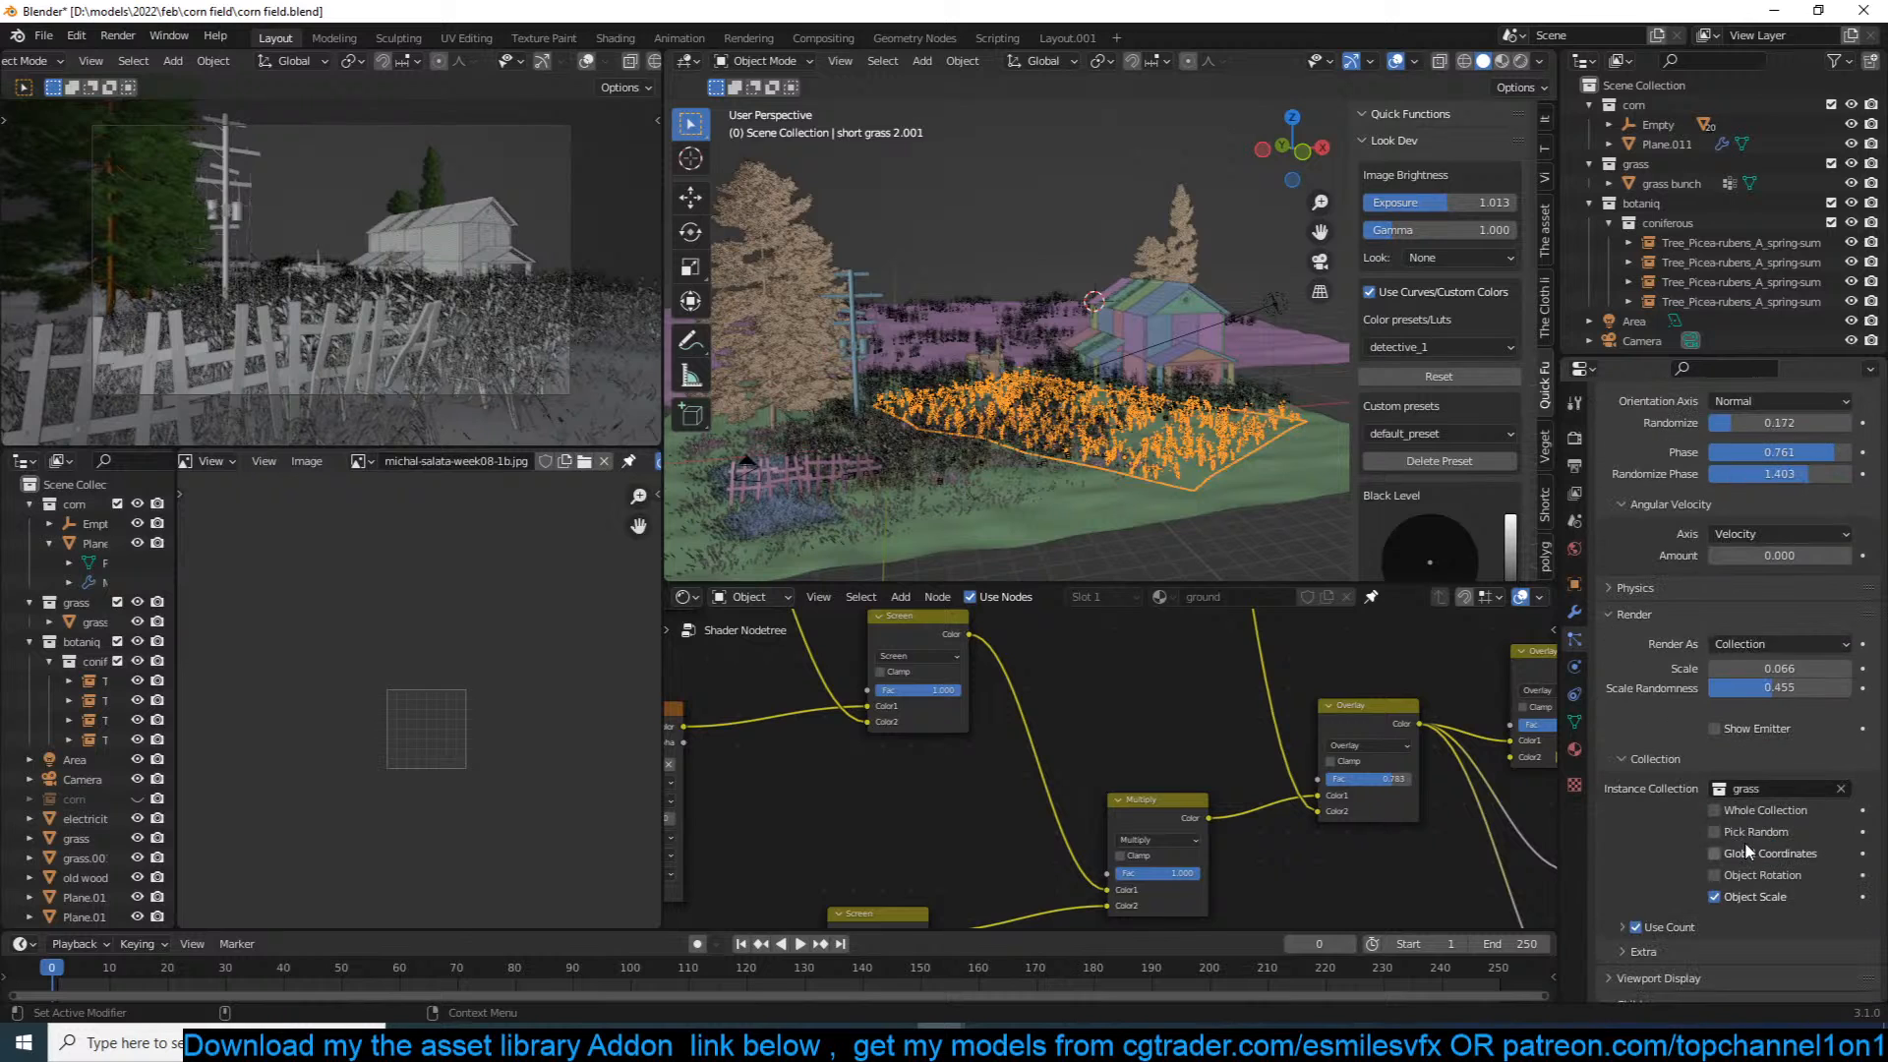
{"action": "scroll", "coordinate": [1675, 196], "scroll_direction": "down", "scroll_amount": 5}
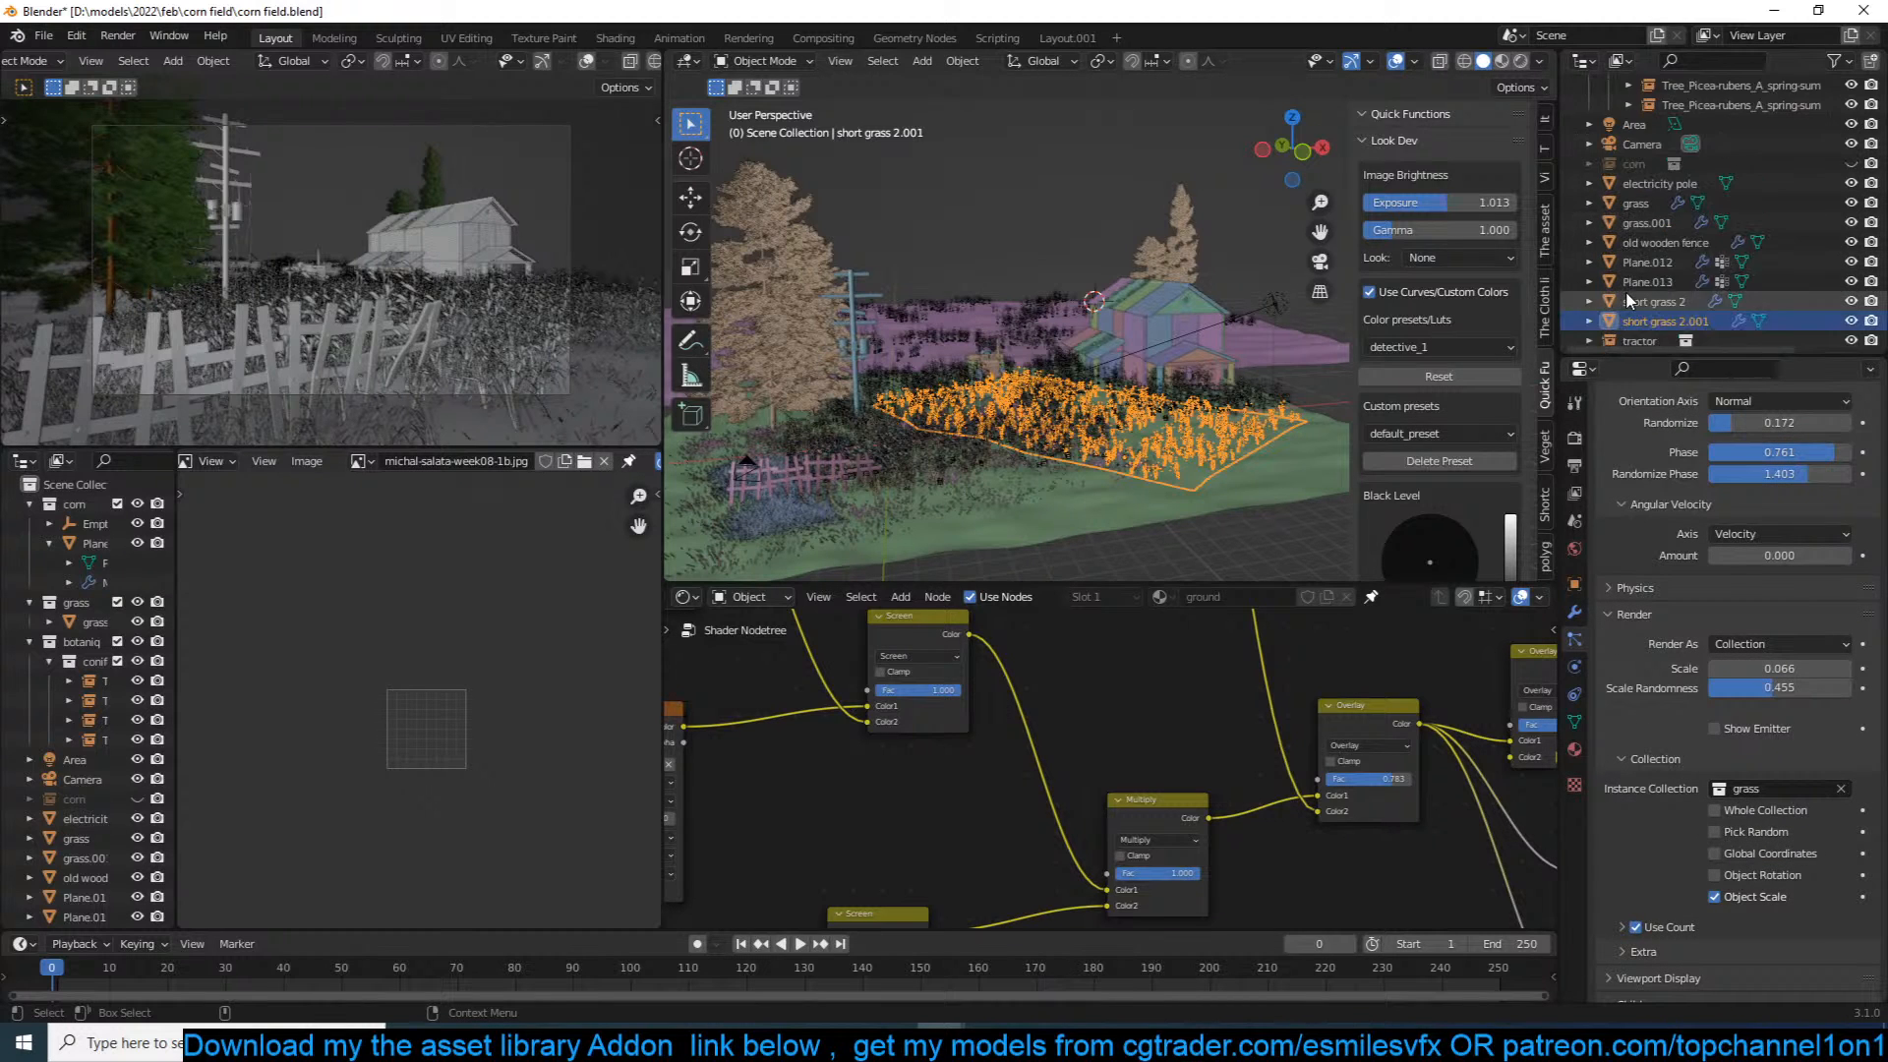
{"action": "scroll", "coordinate": [1660, 277], "scroll_direction": "up", "scroll_amount": 5}
{"action": "left_click", "coordinate": [1654, 184]}
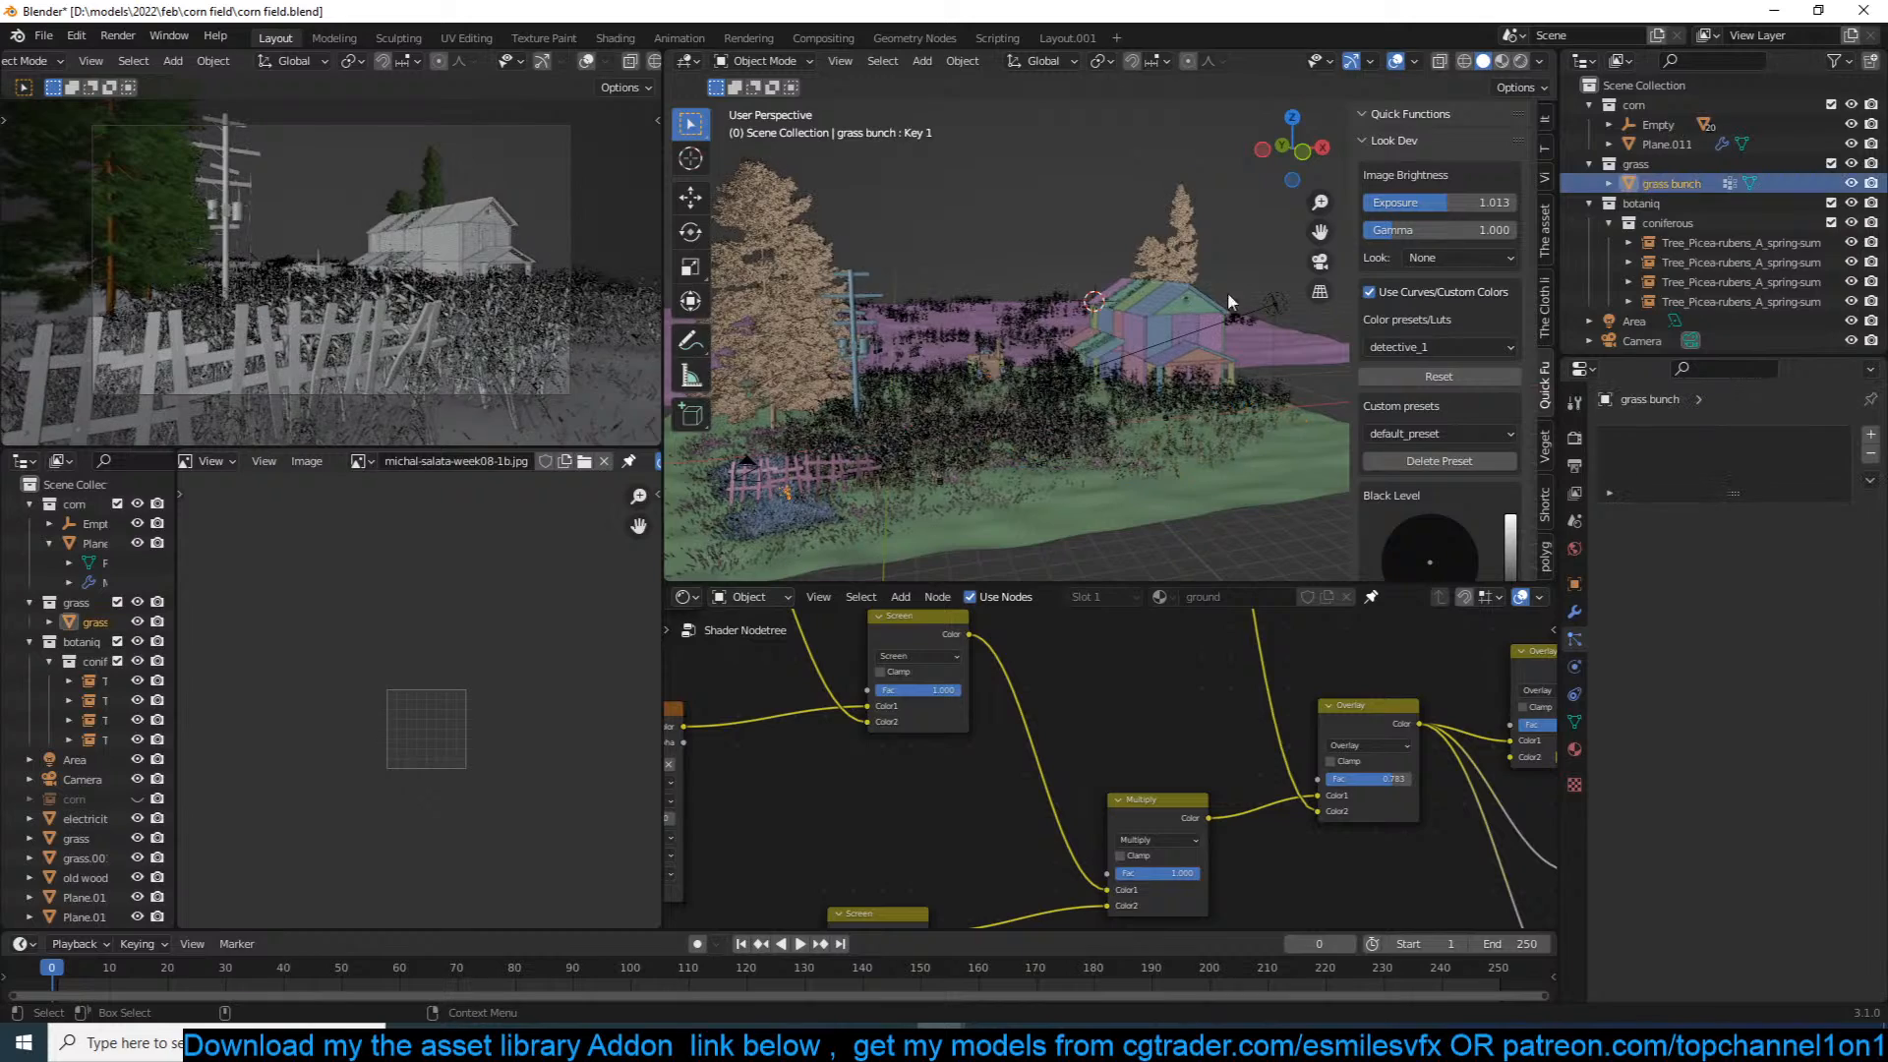
{"action": "key", "text": "KP_Decimal"}
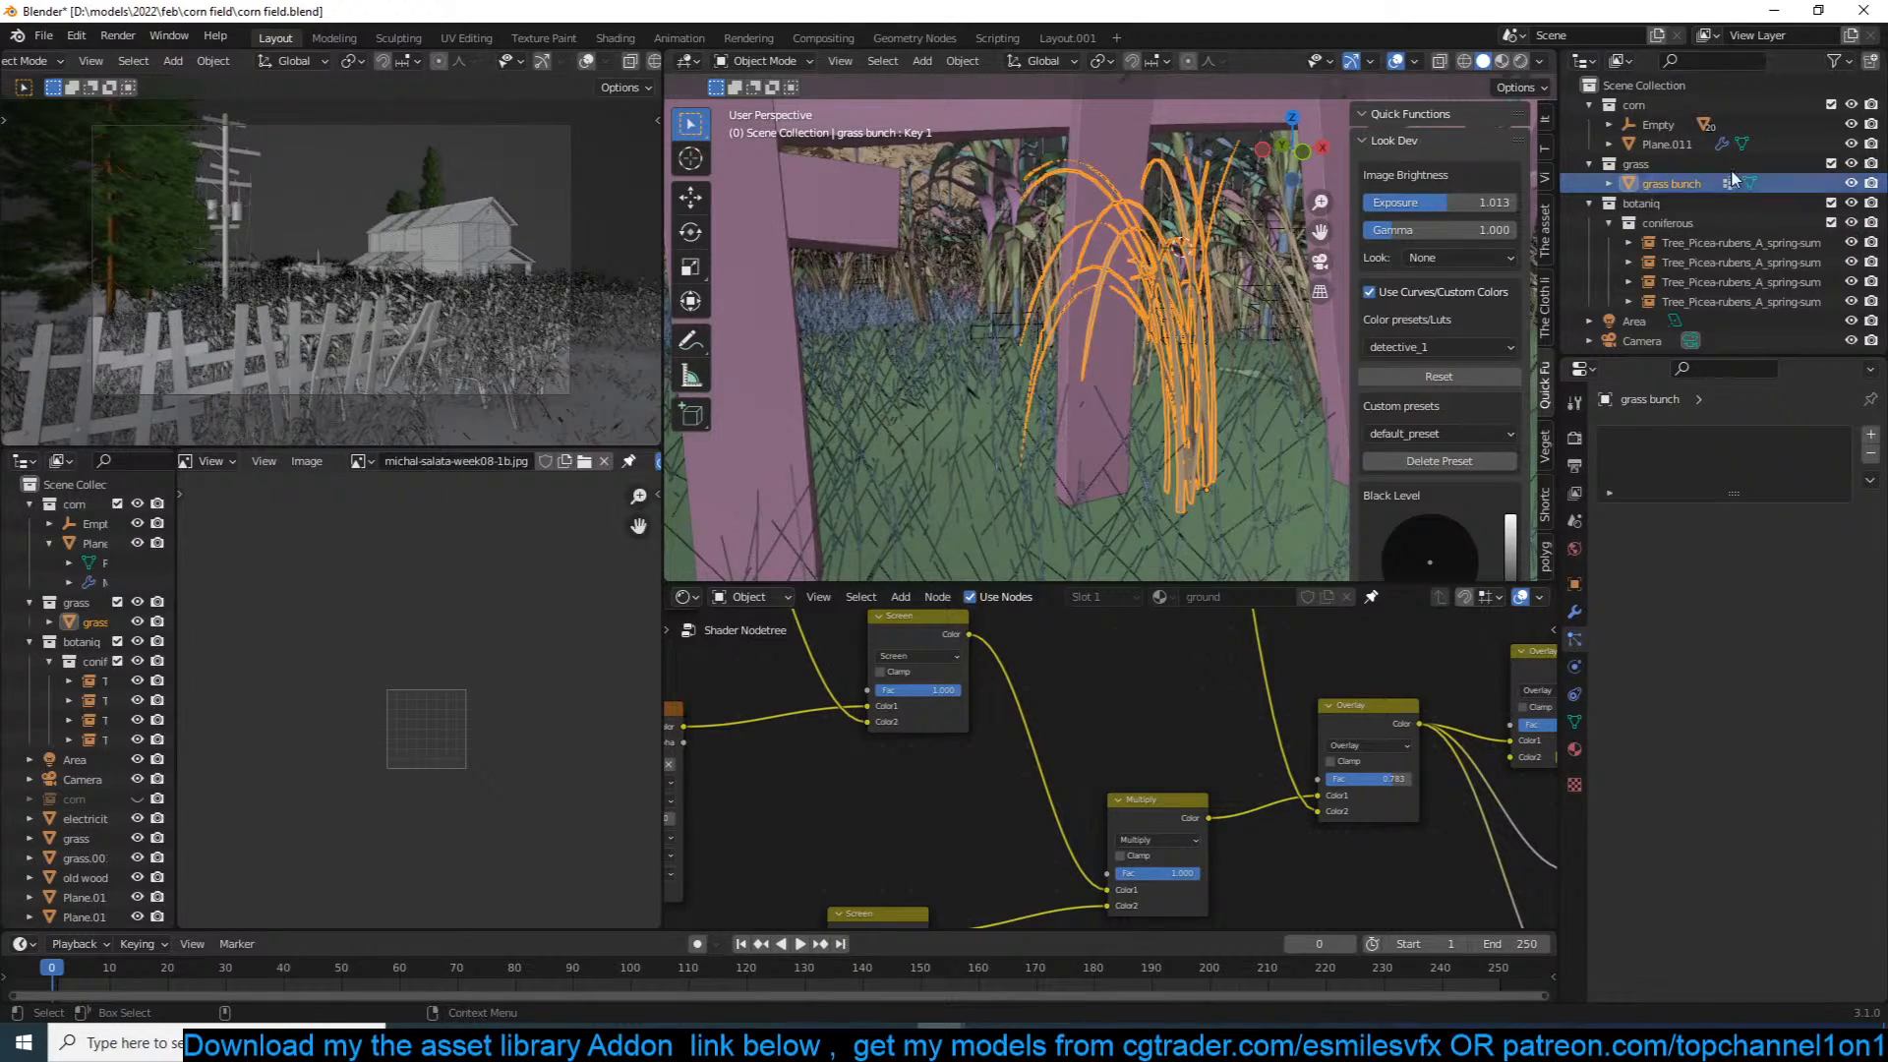
{"action": "scroll", "coordinate": [1268, 356], "scroll_direction": "down", "scroll_amount": 5}
{"action": "middle_click_drag", "start_coordinate": [1232, 379], "coordinate": [845, 433]}
{"action": "scroll", "coordinate": [1209, 368], "scroll_direction": "down", "scroll_amount": 2}
{"action": "scroll", "coordinate": [842, 429], "scroll_direction": "down", "scroll_amount": 2}
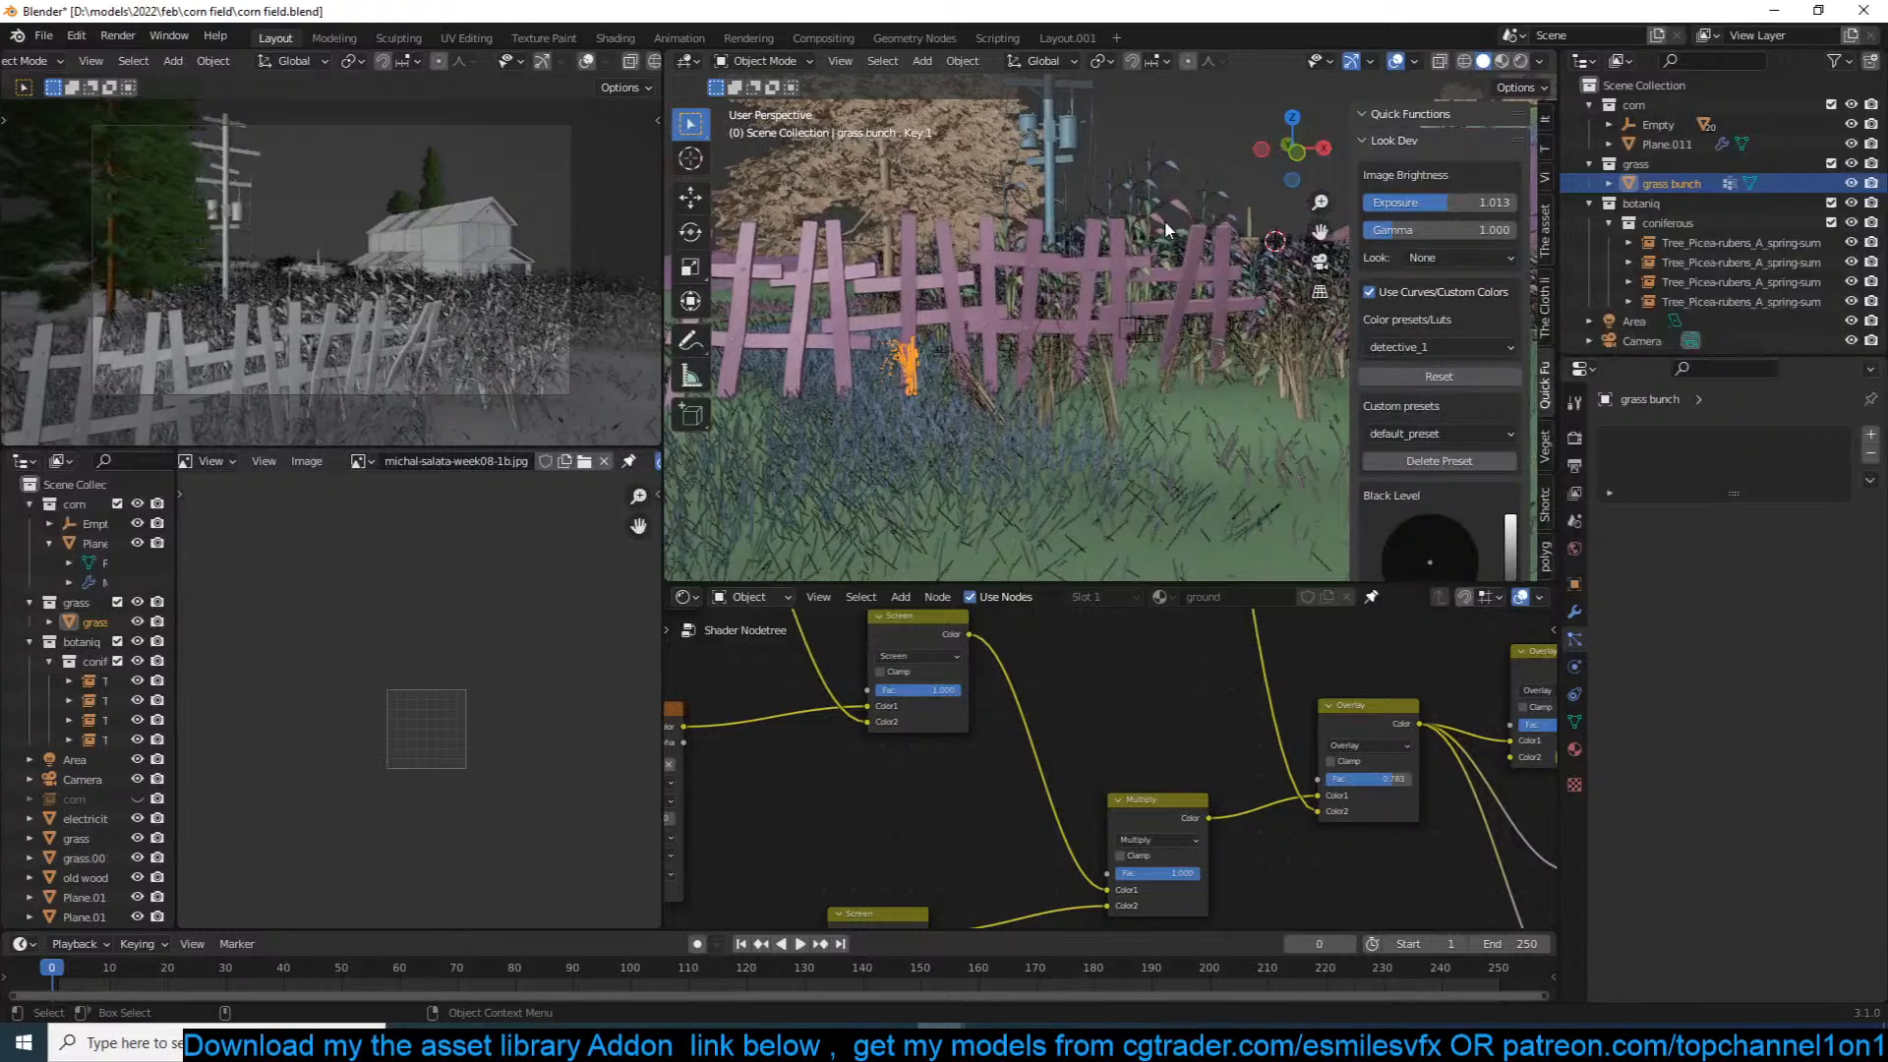
Step: Inspect the corn emitter's particle render settings and collapse the botaniq collection to look through the scene objects
{"action": "left_click", "coordinate": [1164, 220]}
{"action": "scroll", "coordinate": [1721, 870], "scroll_direction": "down", "scroll_amount": 10}
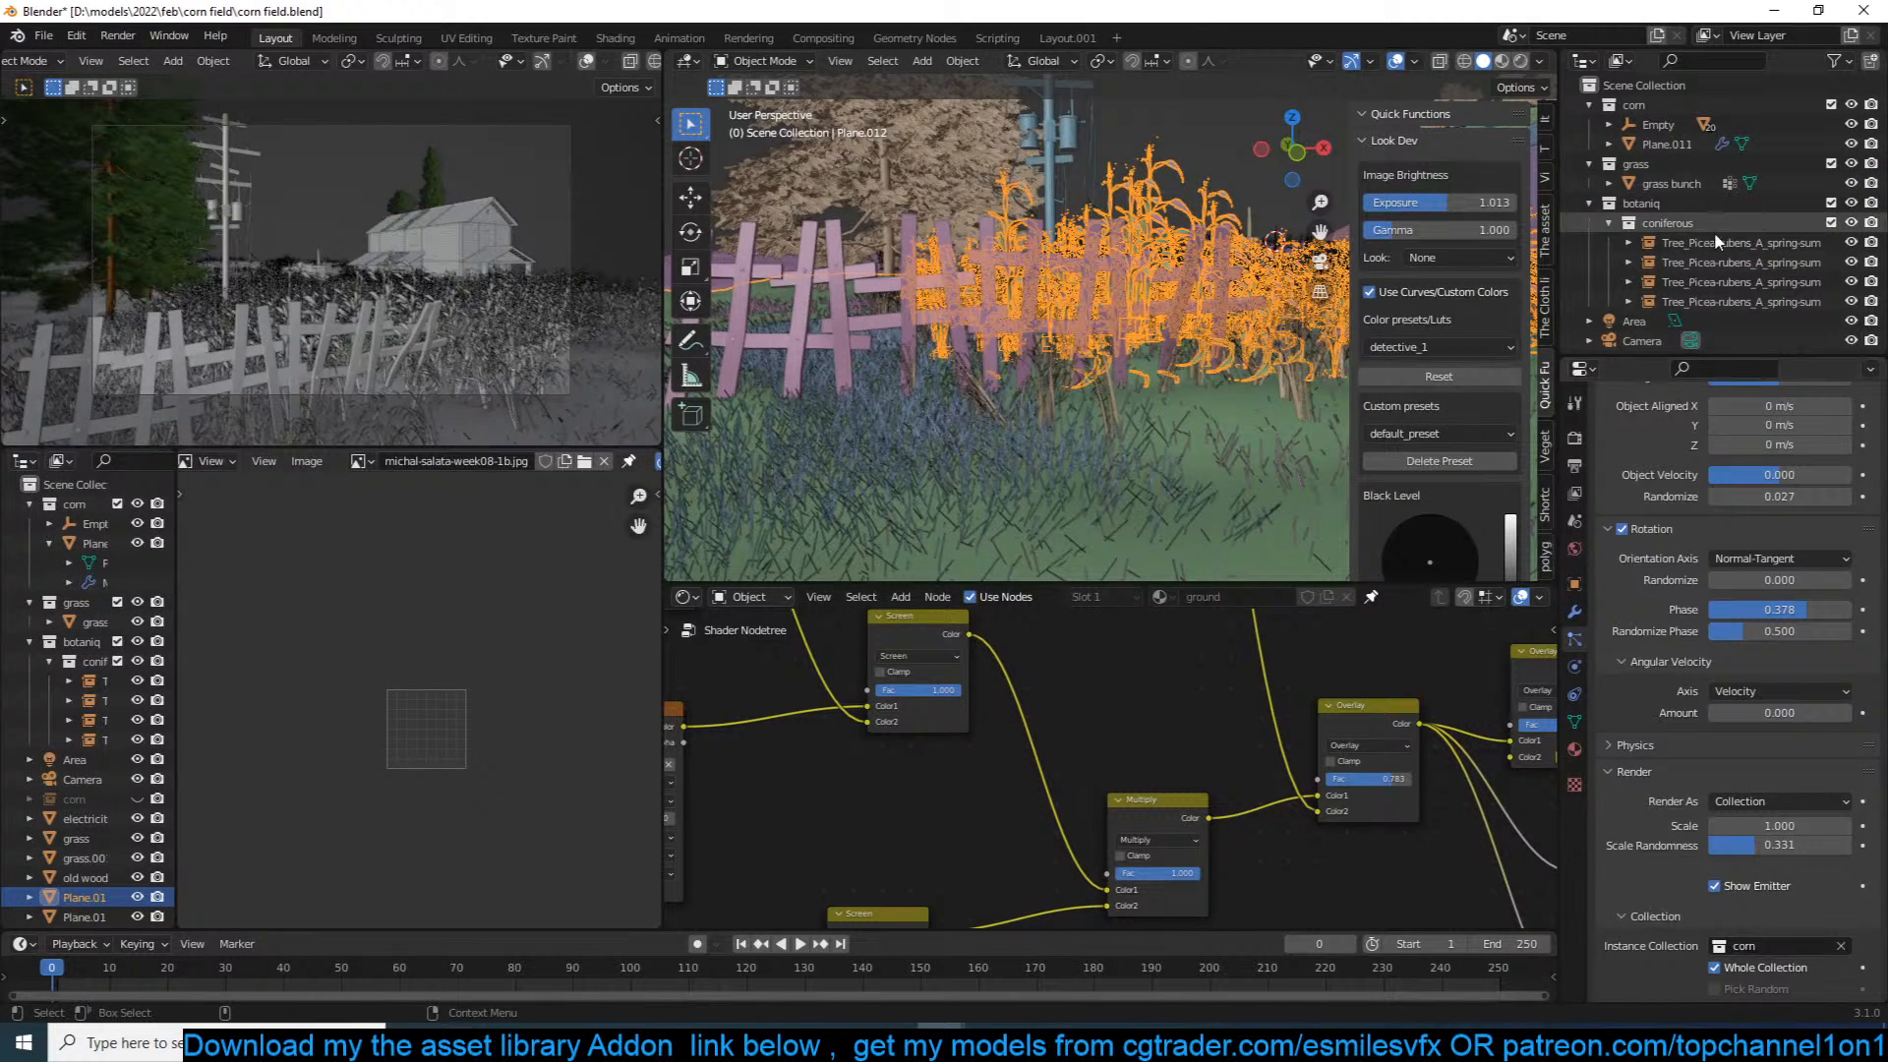
{"action": "left_click", "coordinate": [1589, 204]}
{"action": "scroll", "coordinate": [1646, 266], "scroll_direction": "down", "scroll_amount": 3}
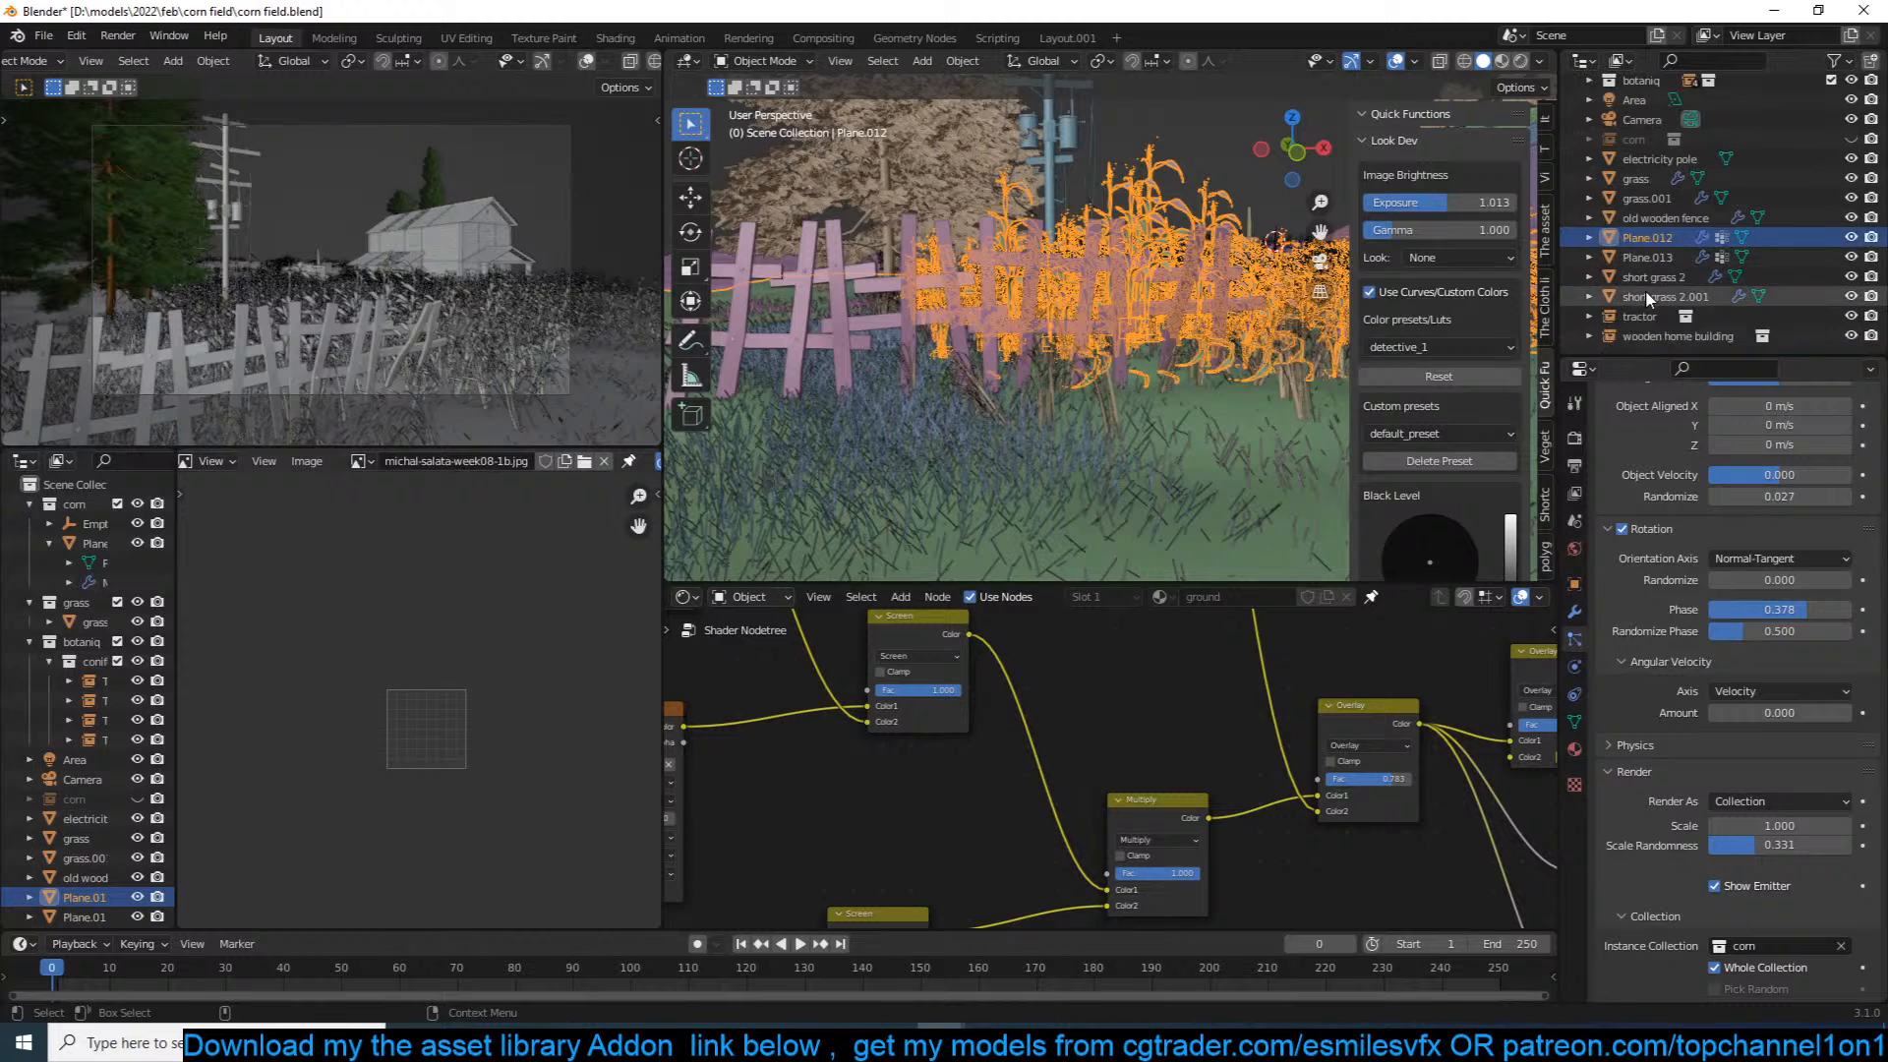
{"action": "scroll", "coordinate": [1675, 236], "scroll_direction": "up", "scroll_amount": 3}
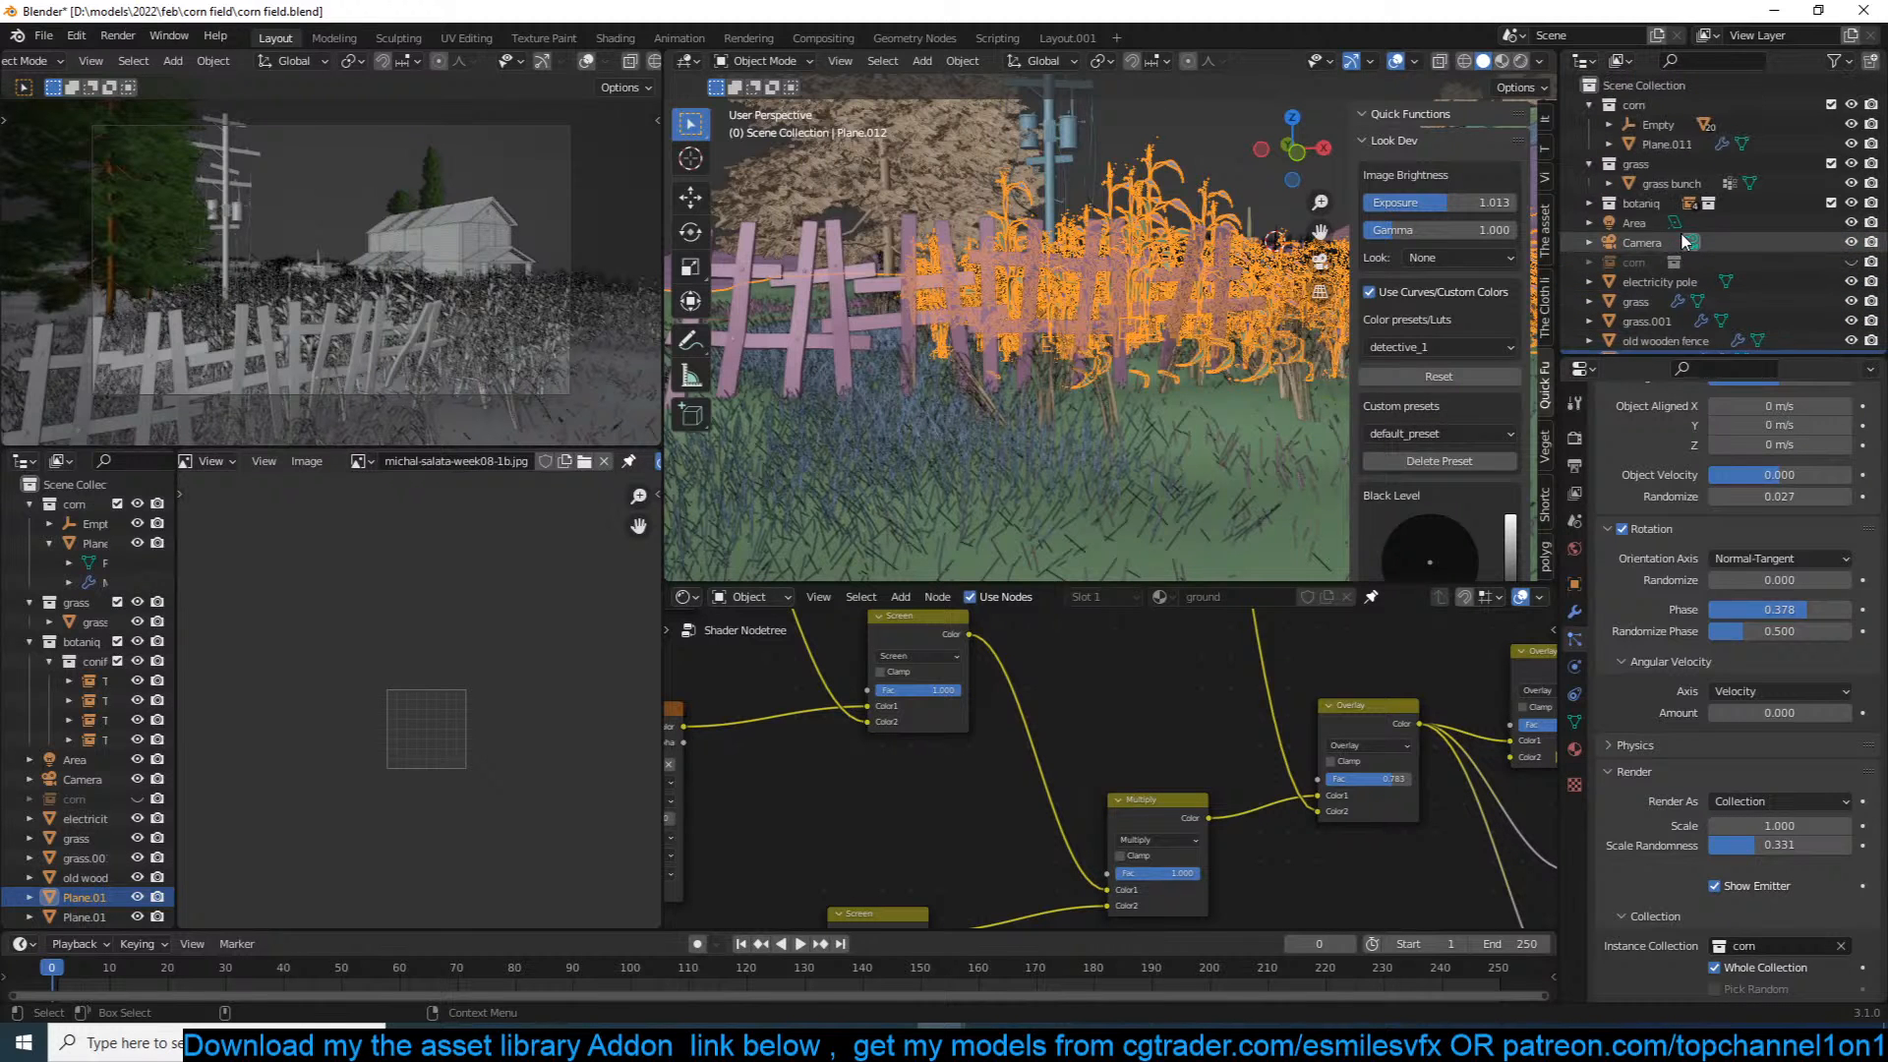
Step: Select Plane.011 in the corn collection and browse the source folder of the 132998_header.jpg texture without replacing the image
{"action": "left_click", "coordinate": [1655, 144]}
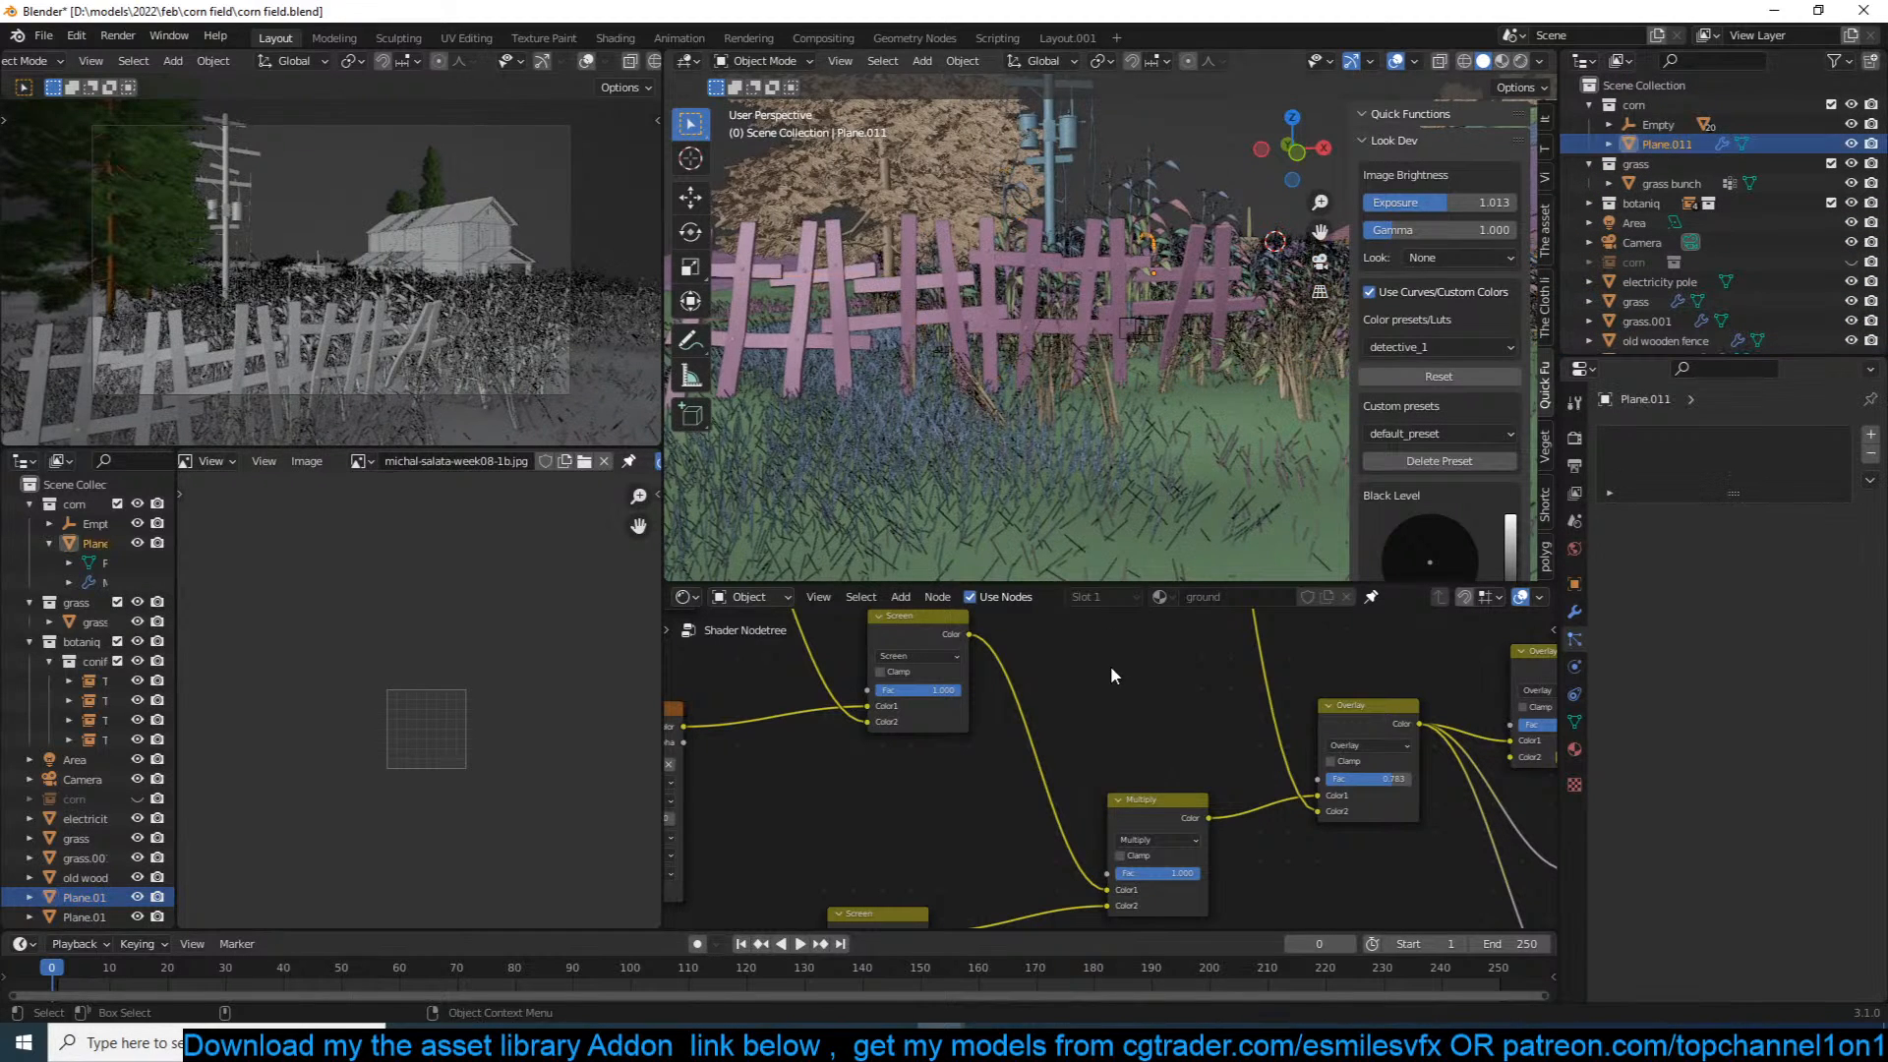
{"action": "scroll", "coordinate": [1252, 740], "scroll_direction": "up", "scroll_amount": 4}
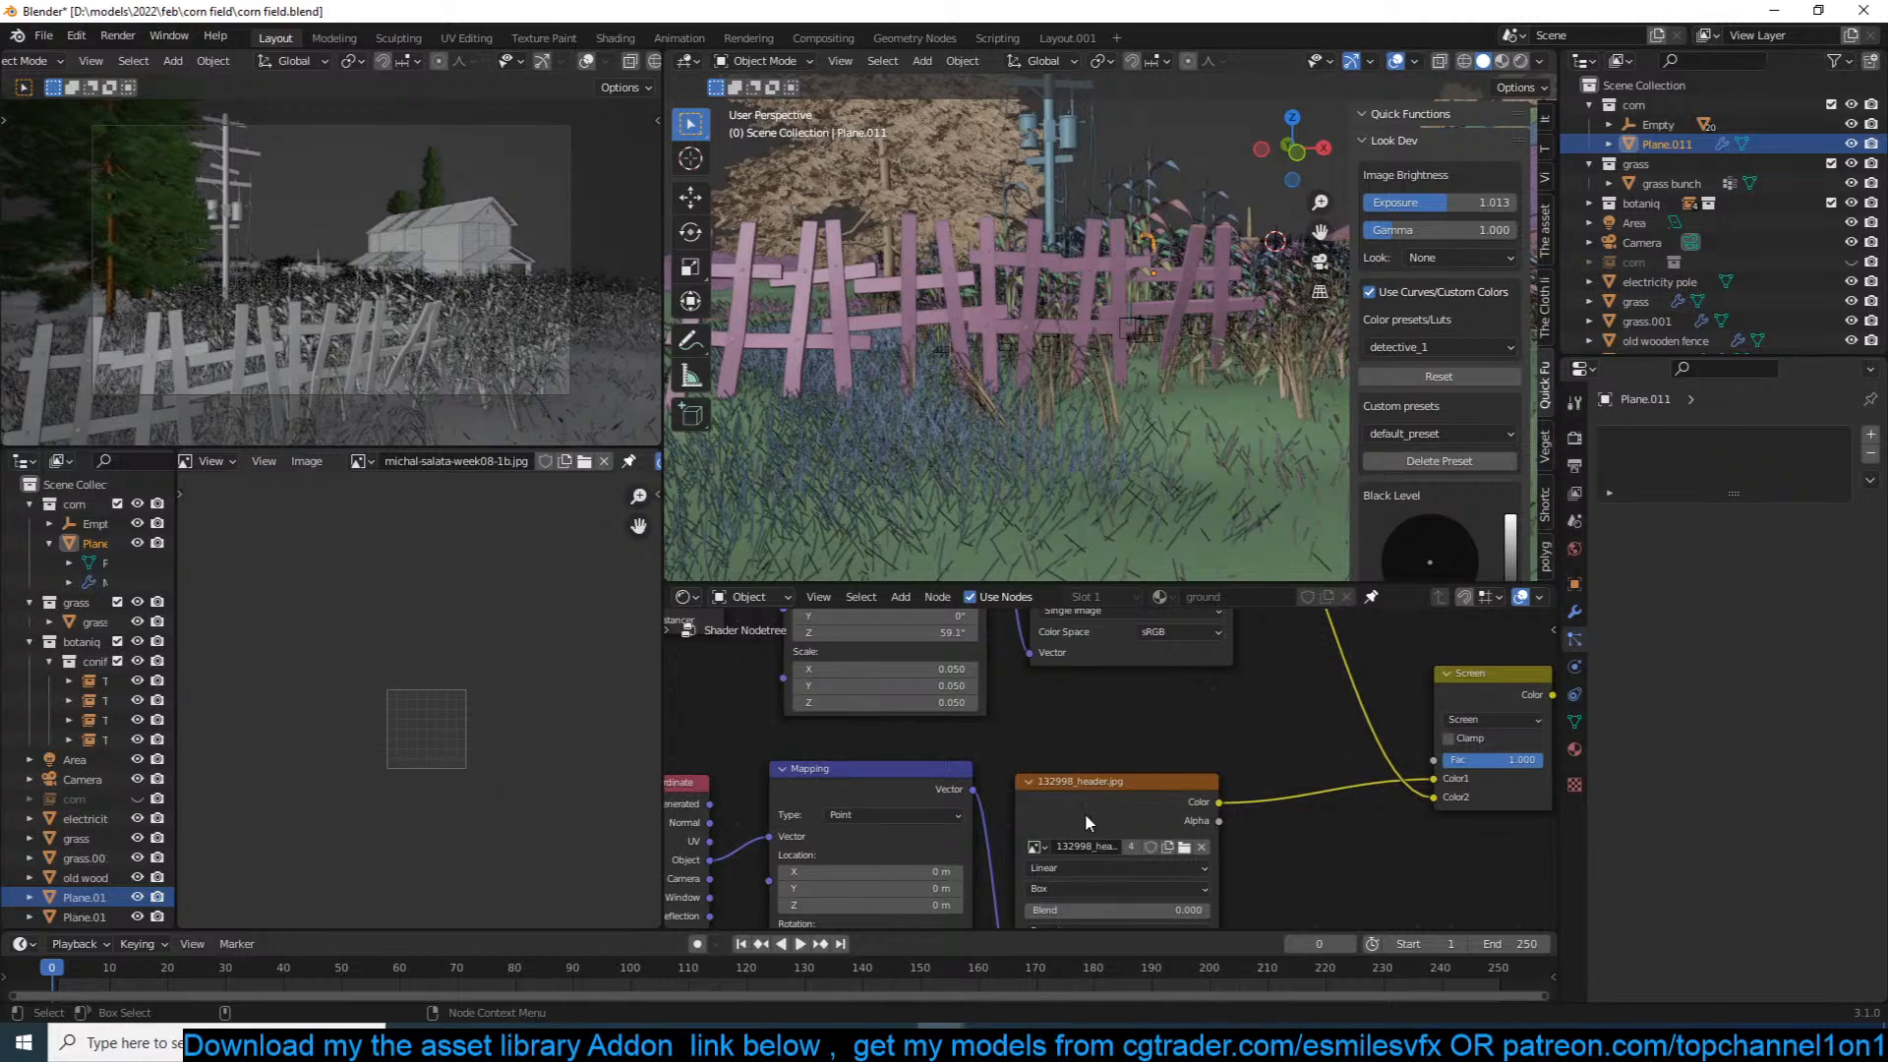
{"action": "left_click", "coordinate": [1185, 846]}
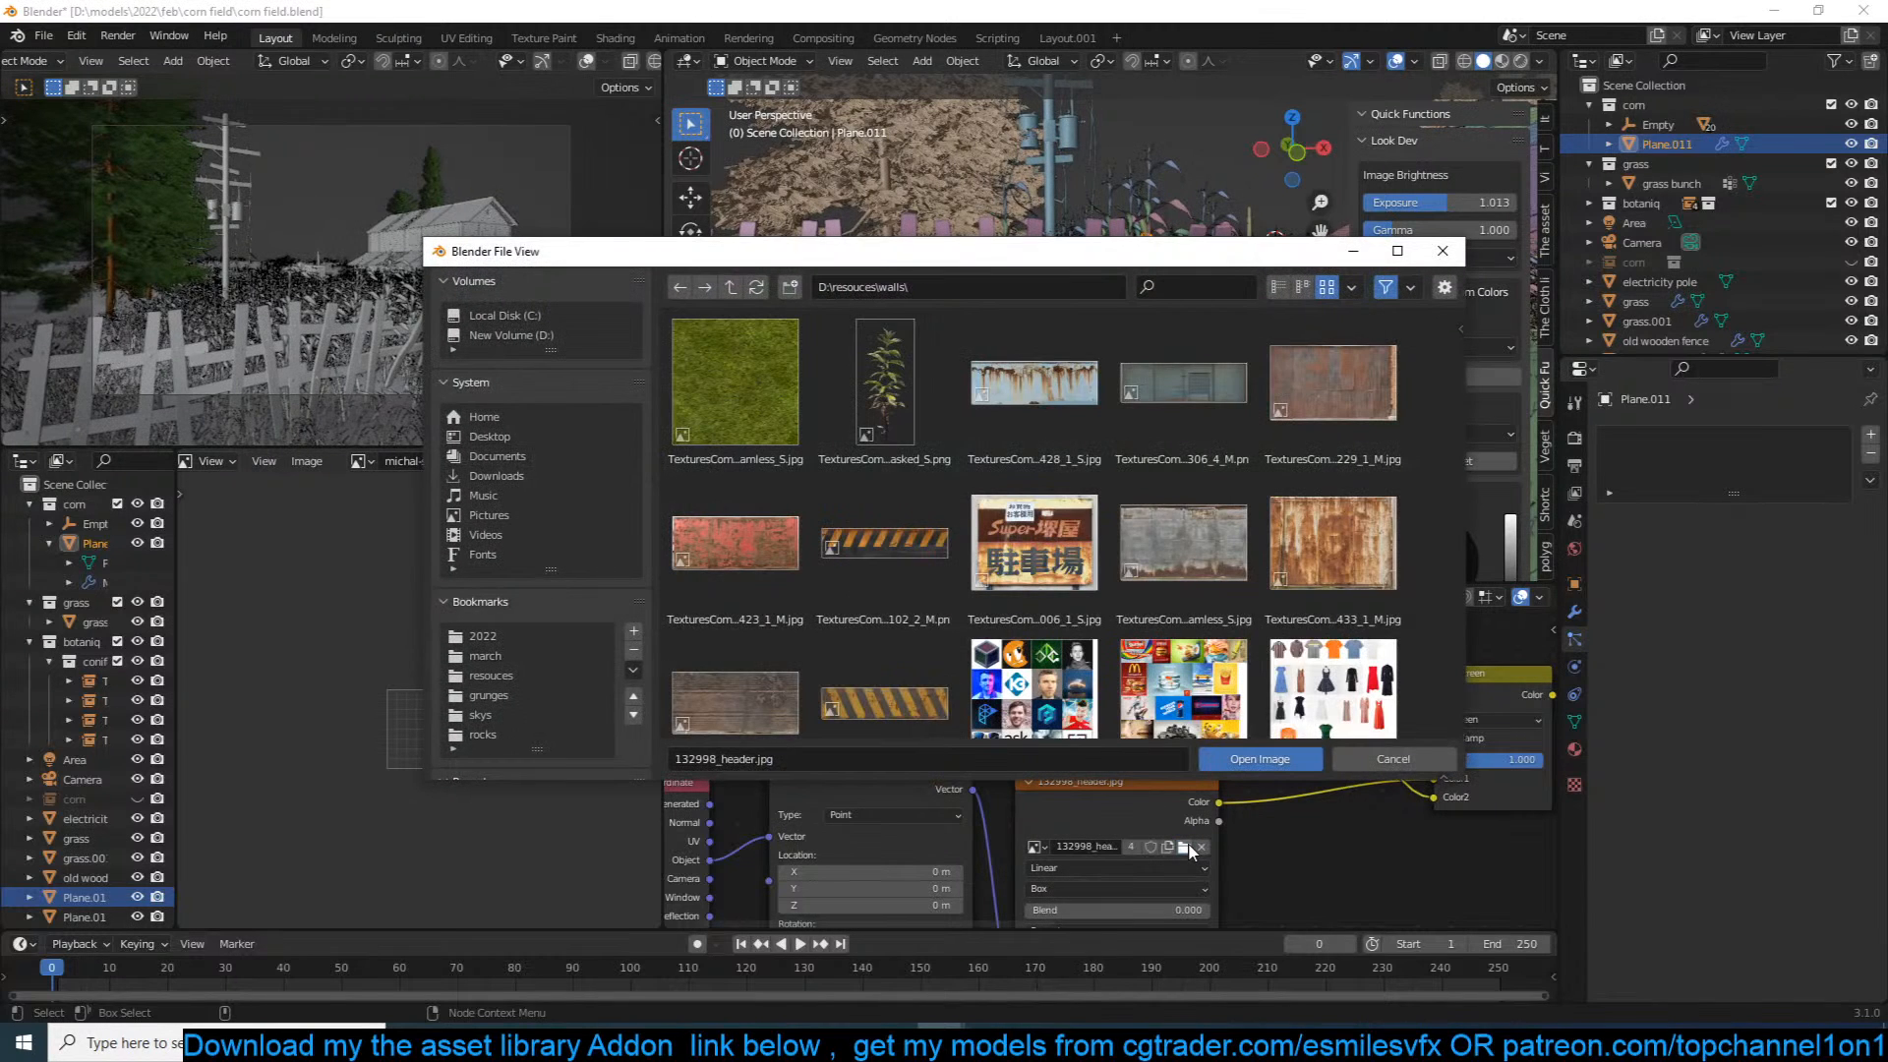
{"action": "scroll", "coordinate": [1332, 703], "scroll_direction": "down", "scroll_amount": 8}
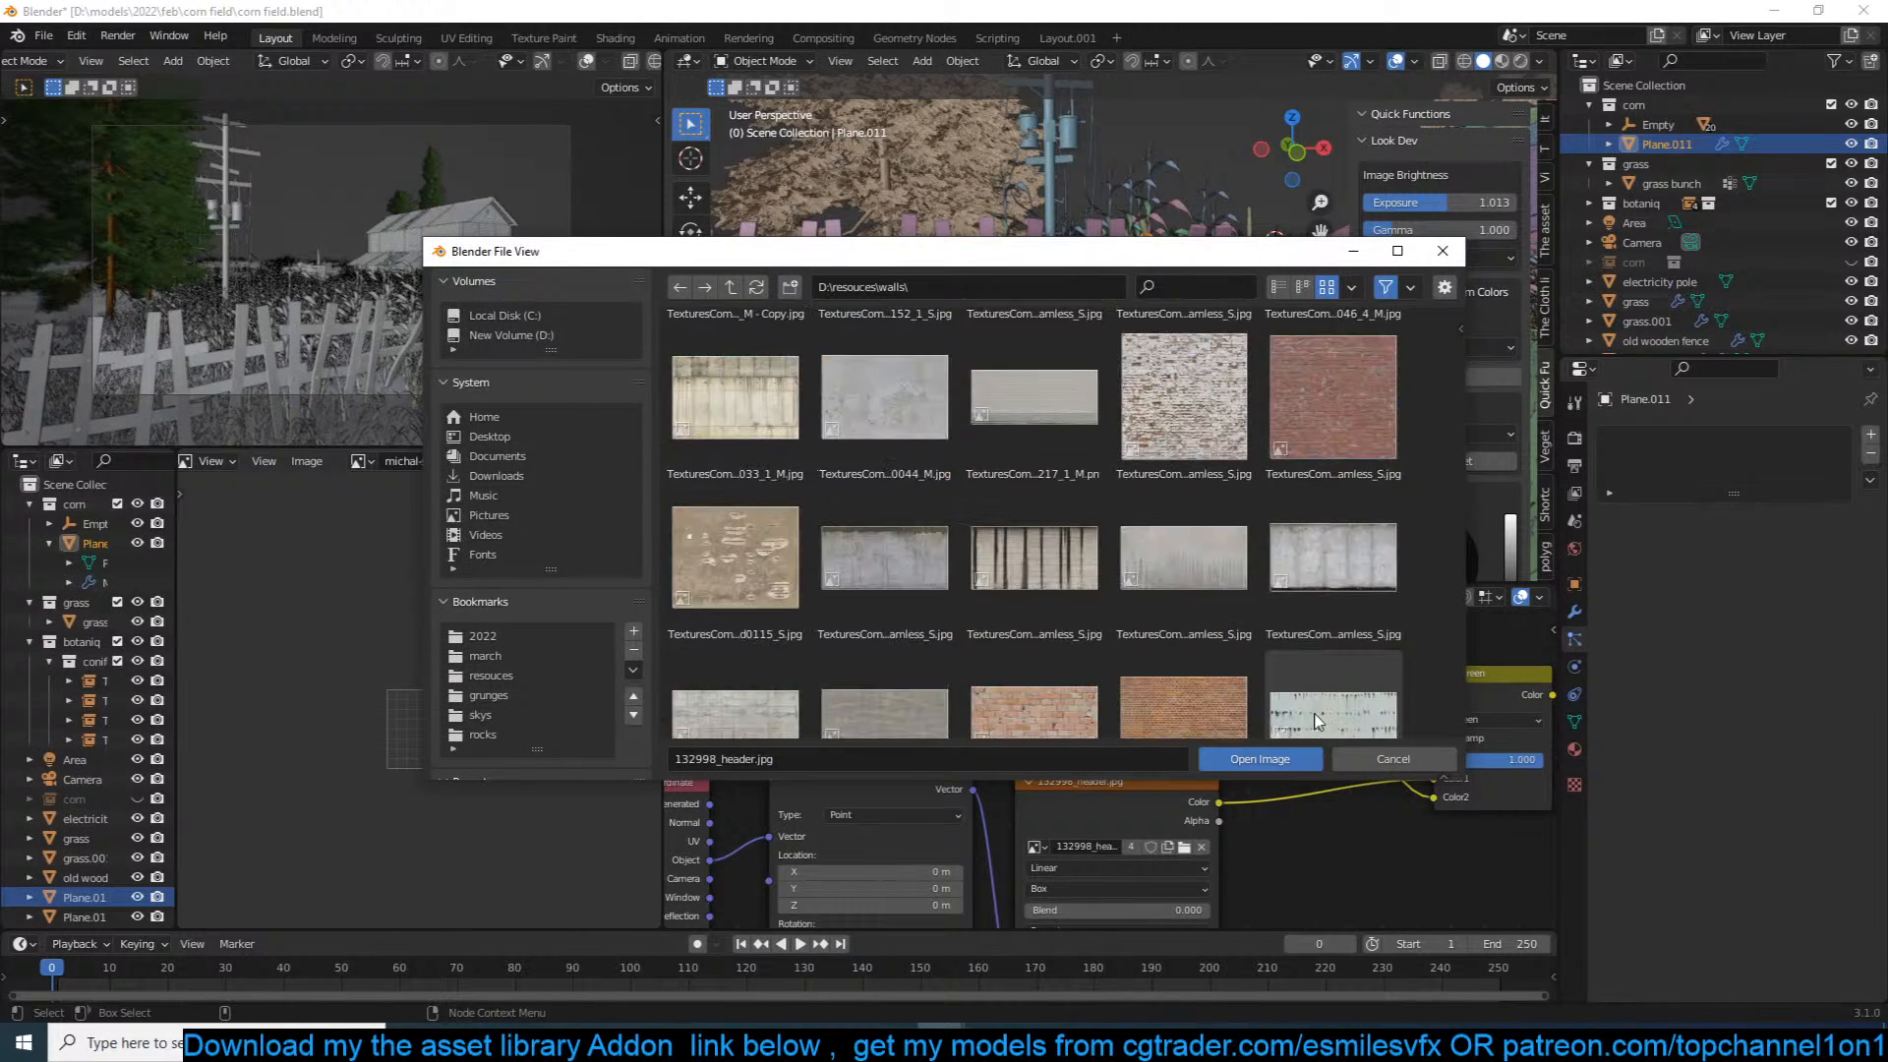
{"action": "left_click", "coordinate": [1381, 760]}
Step: Isolate the corn leaf in local view, frame it closely and display it with material preview shading
{"action": "key", "text": "KP_Divide"}
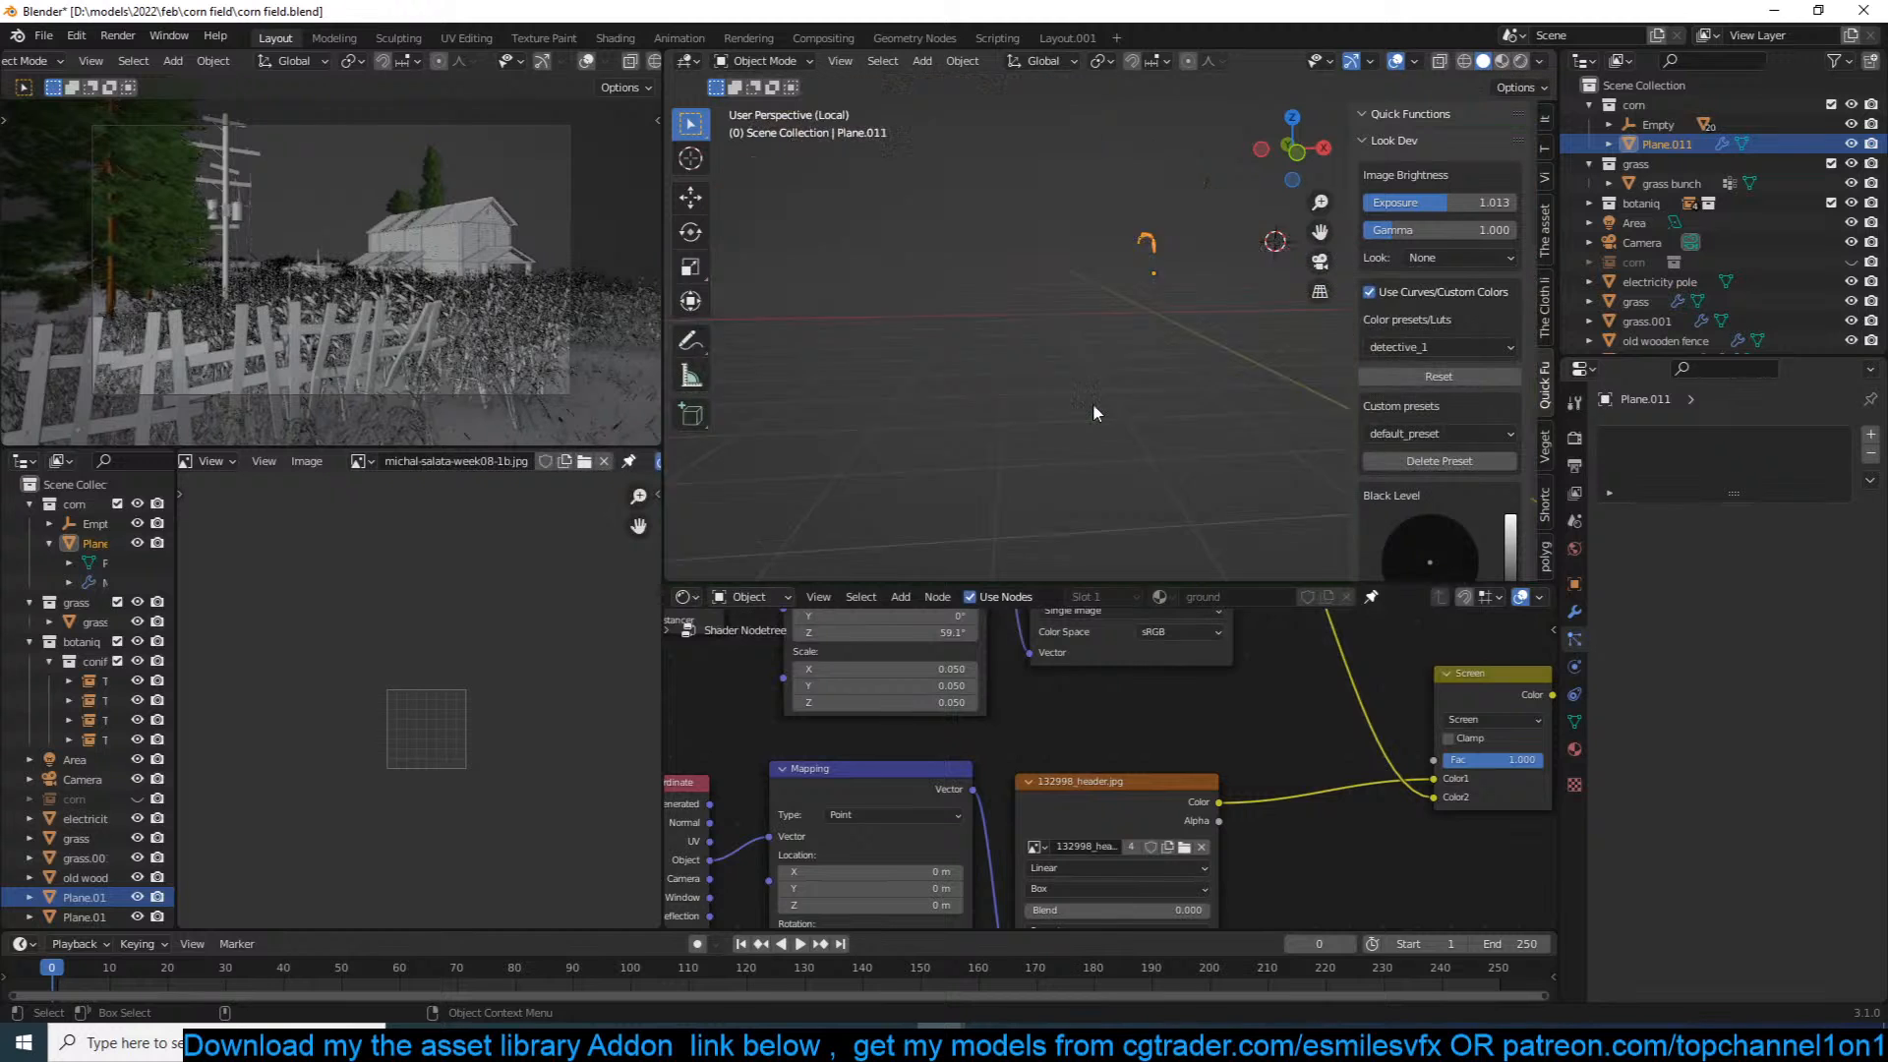
{"action": "middle_click_drag", "start_coordinate": [1028, 380], "coordinate": [852, 411]}
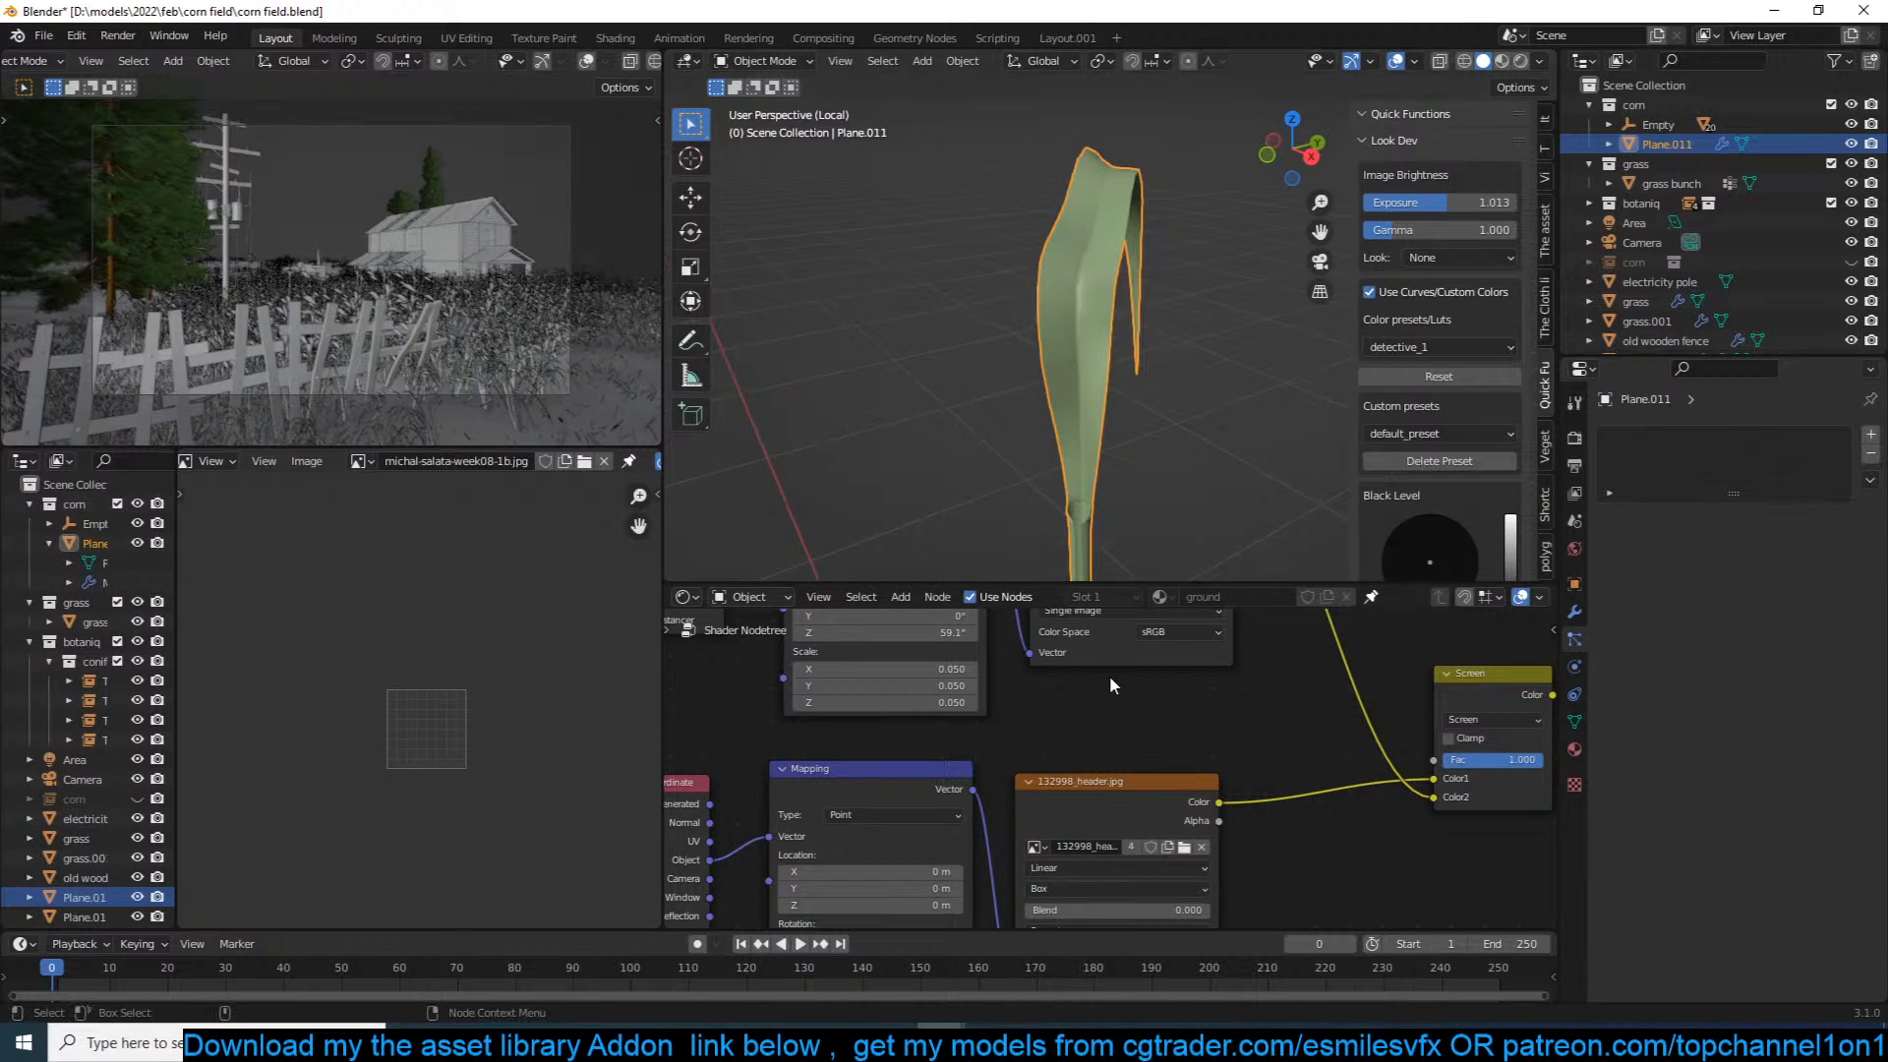
{"action": "scroll", "coordinate": [1194, 755], "scroll_direction": "down", "scroll_amount": 4}
{"action": "scroll", "coordinate": [1152, 653], "scroll_direction": "up", "scroll_amount": 5}
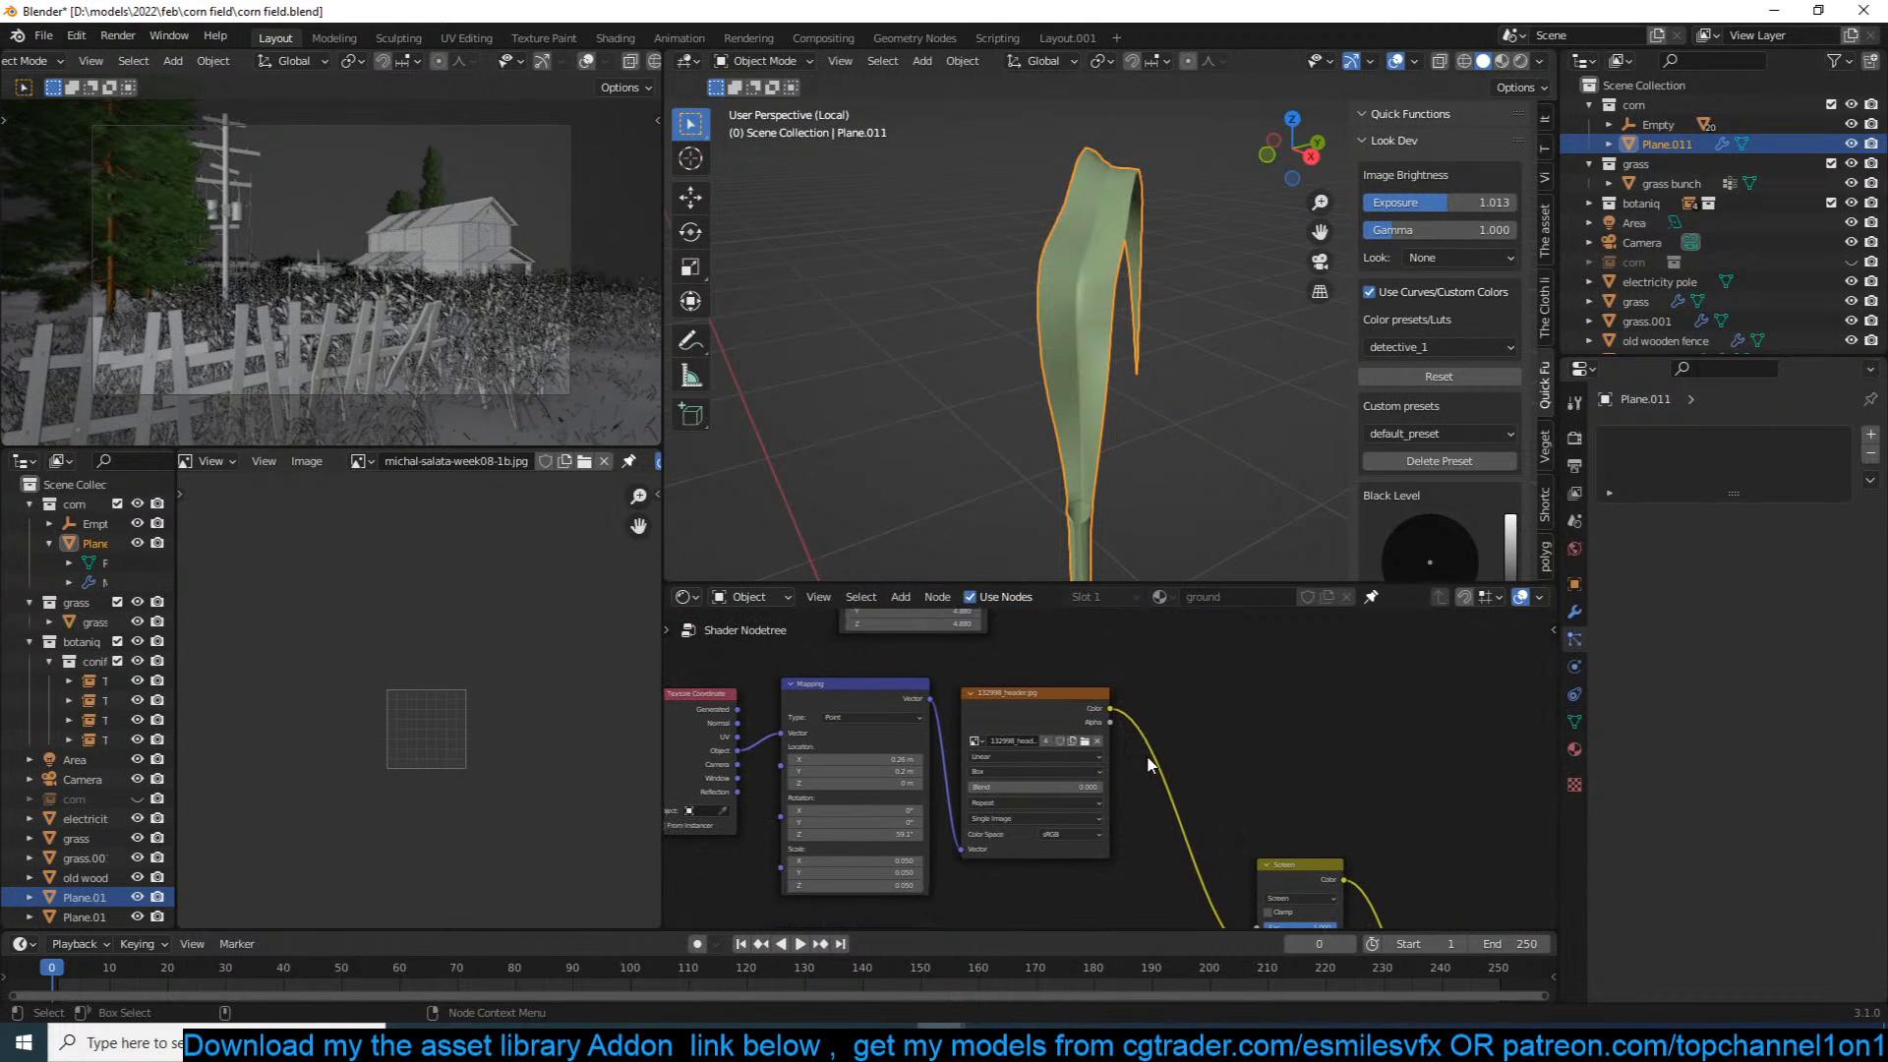
{"action": "left_click", "coordinate": [1501, 61]}
{"action": "scroll", "coordinate": [1116, 354], "scroll_direction": "down", "scroll_amount": 2}
{"action": "scroll", "coordinate": [1126, 397], "scroll_direction": "up", "scroll_amount": 2}
{"action": "middle_click_drag", "start_coordinate": [1128, 359], "coordinate": [1090, 385]}
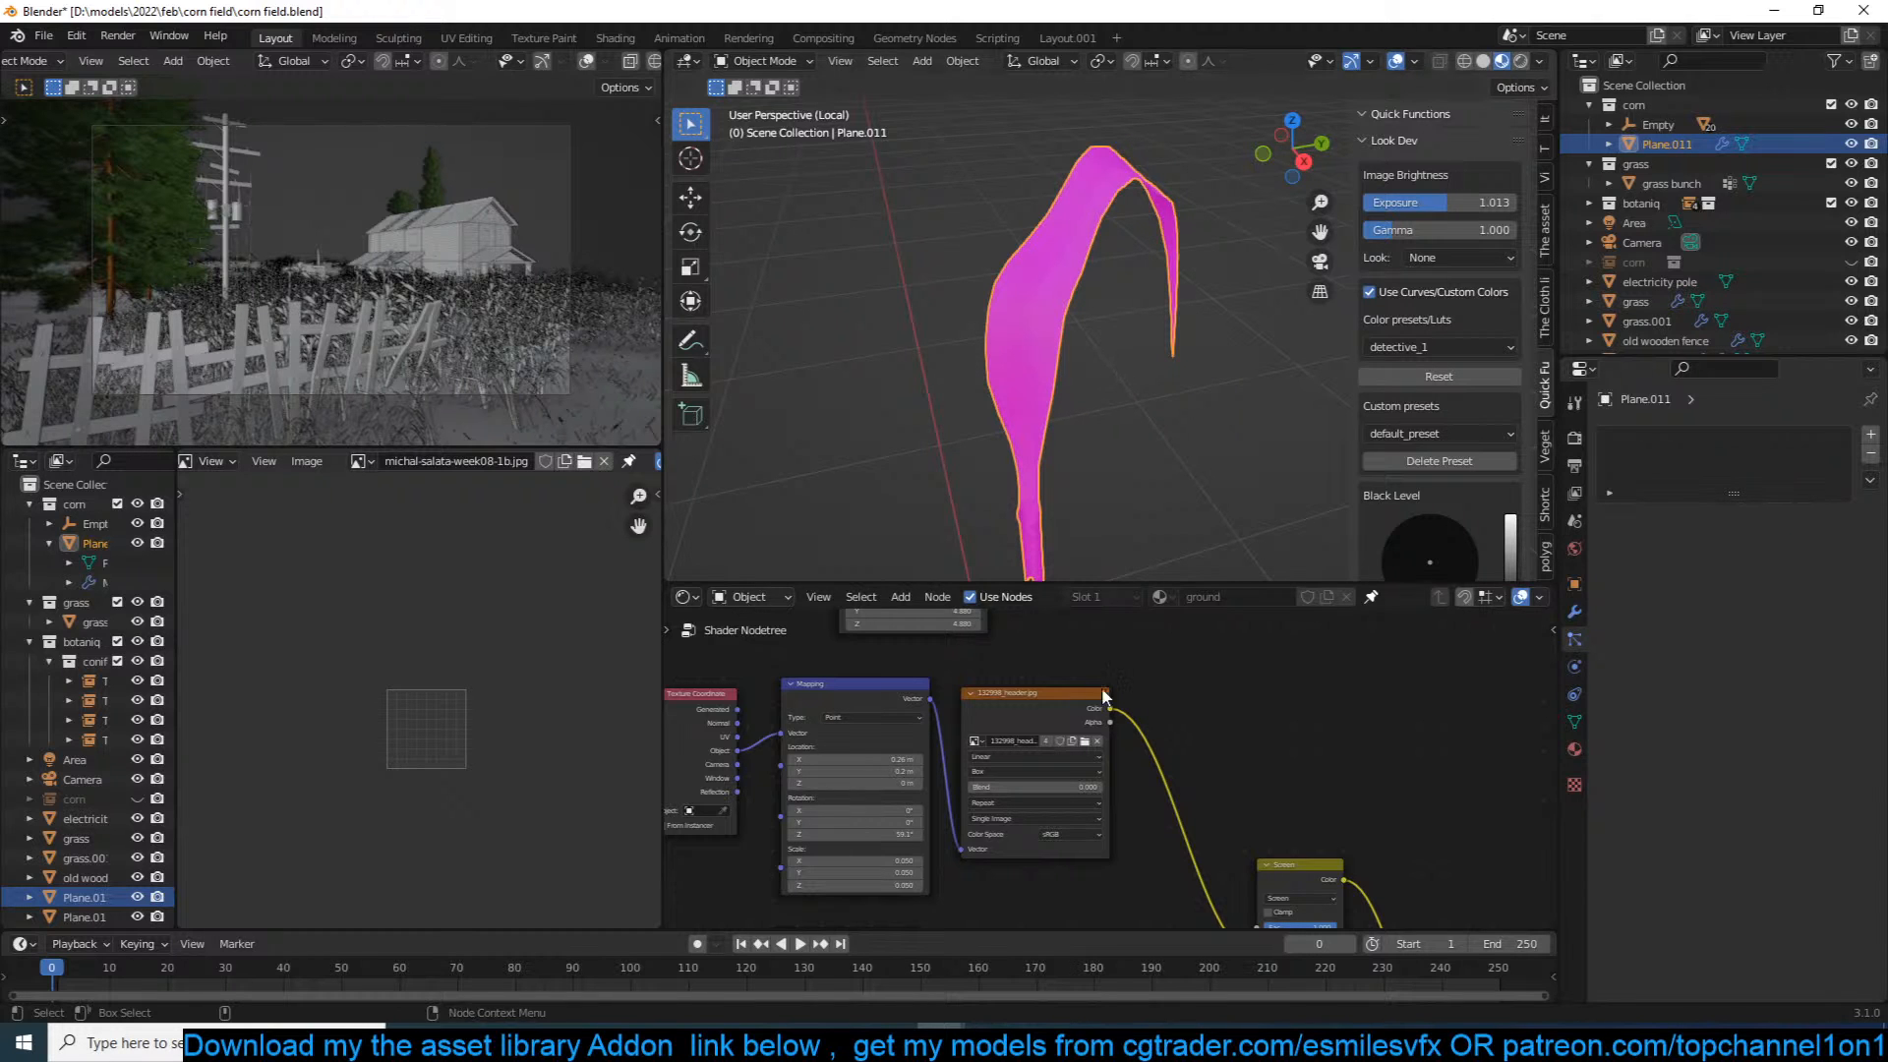
{"action": "scroll", "coordinate": [1111, 733], "scroll_direction": "down", "scroll_amount": 3}
{"action": "middle_click_drag", "start_coordinate": [1109, 728], "coordinate": [1070, 747]}
{"action": "scroll", "coordinate": [1069, 747], "scroll_direction": "up", "scroll_amount": 2}
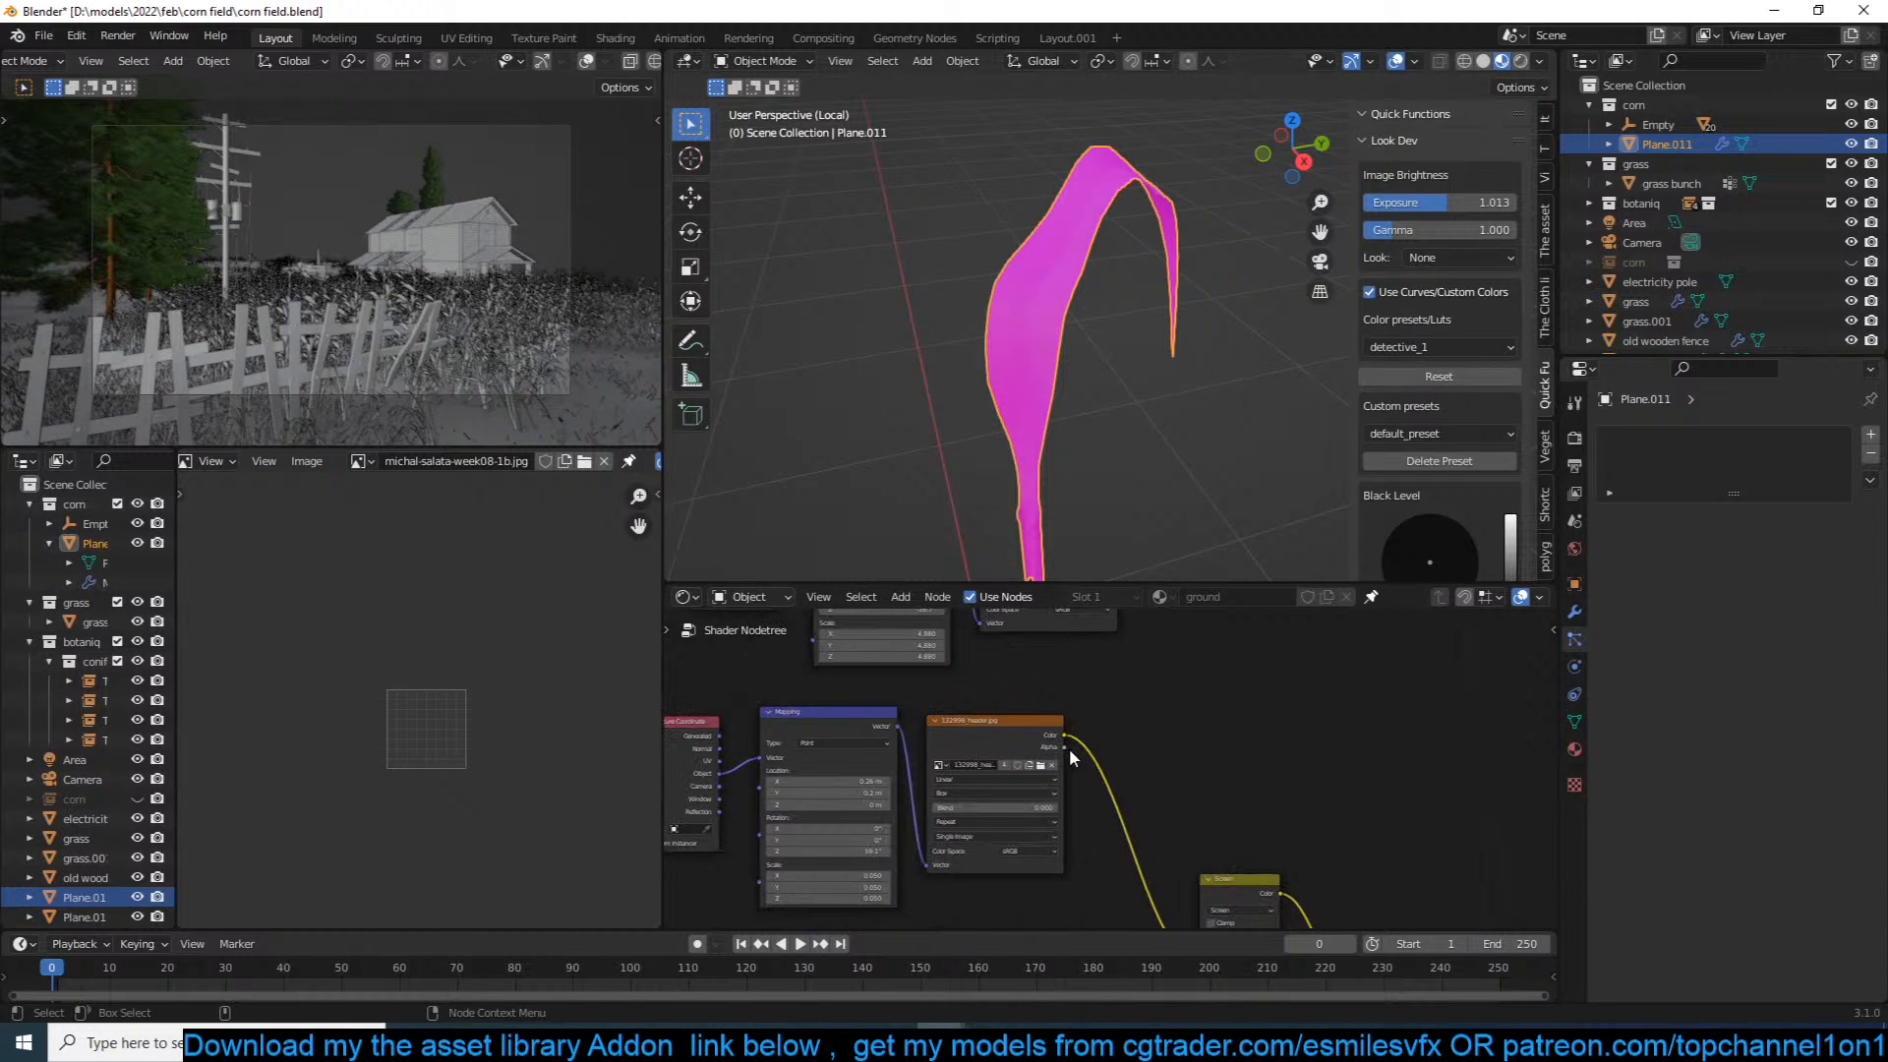
Step: Check the computer's processes and performance in Task Manager and close it
{"action": "key", "text": "ctrl+shift+Escape"}
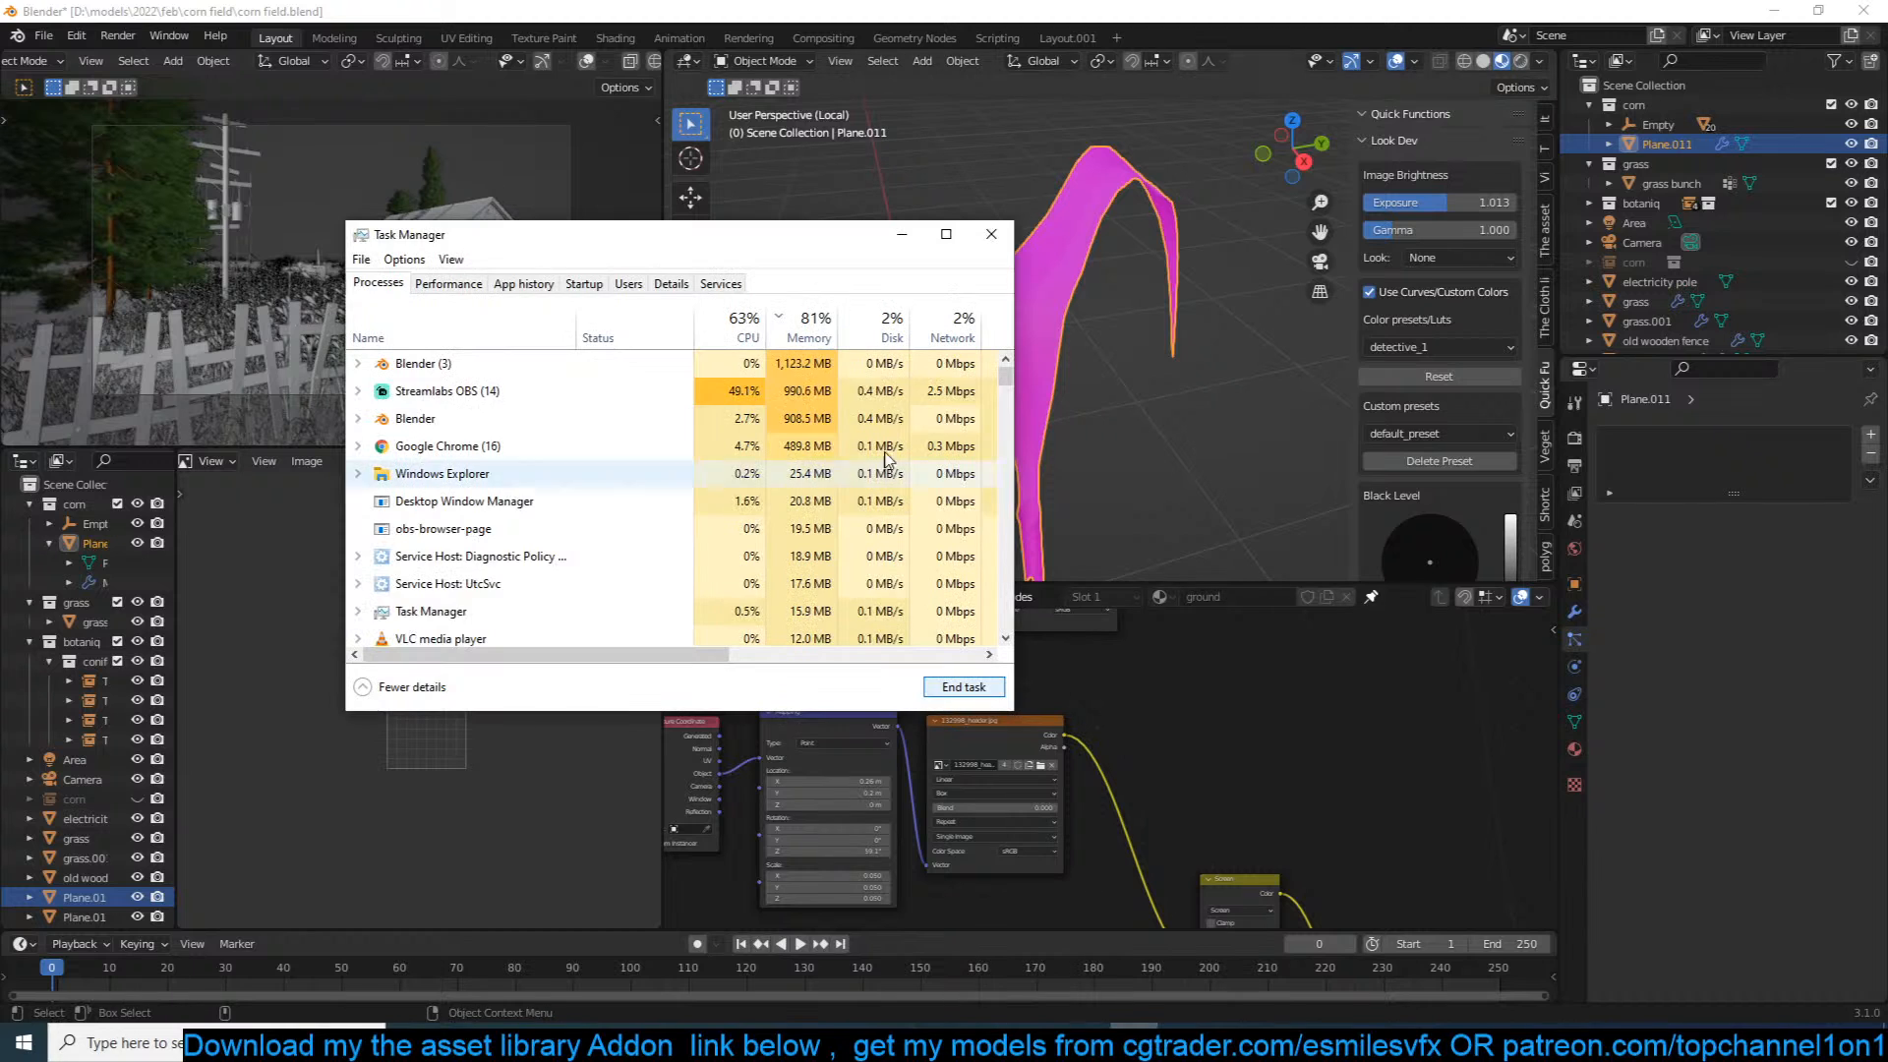
{"action": "left_click", "coordinate": [454, 284]}
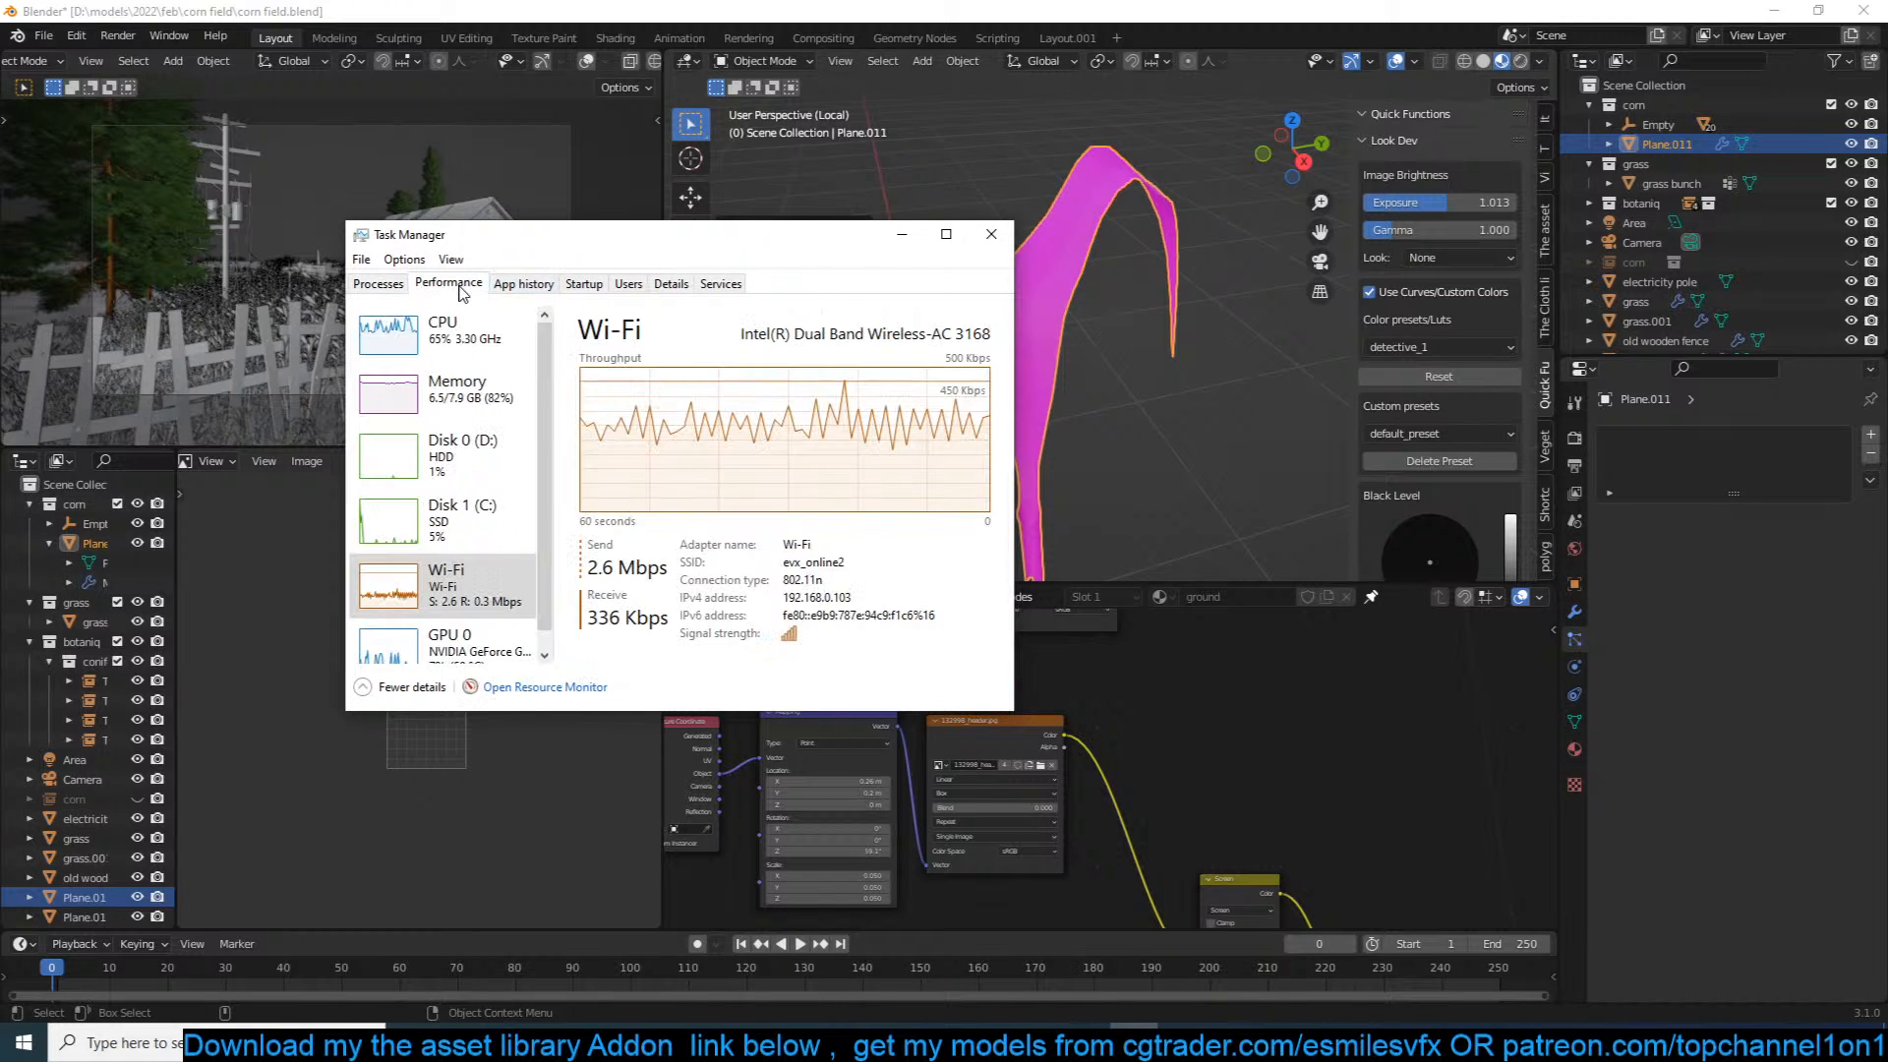
{"action": "left_click", "coordinate": [991, 236]}
Step: Preview the separate image texture nodes of the ground material one after another in the shader editor
{"action": "left_click", "coordinate": [1049, 755]}
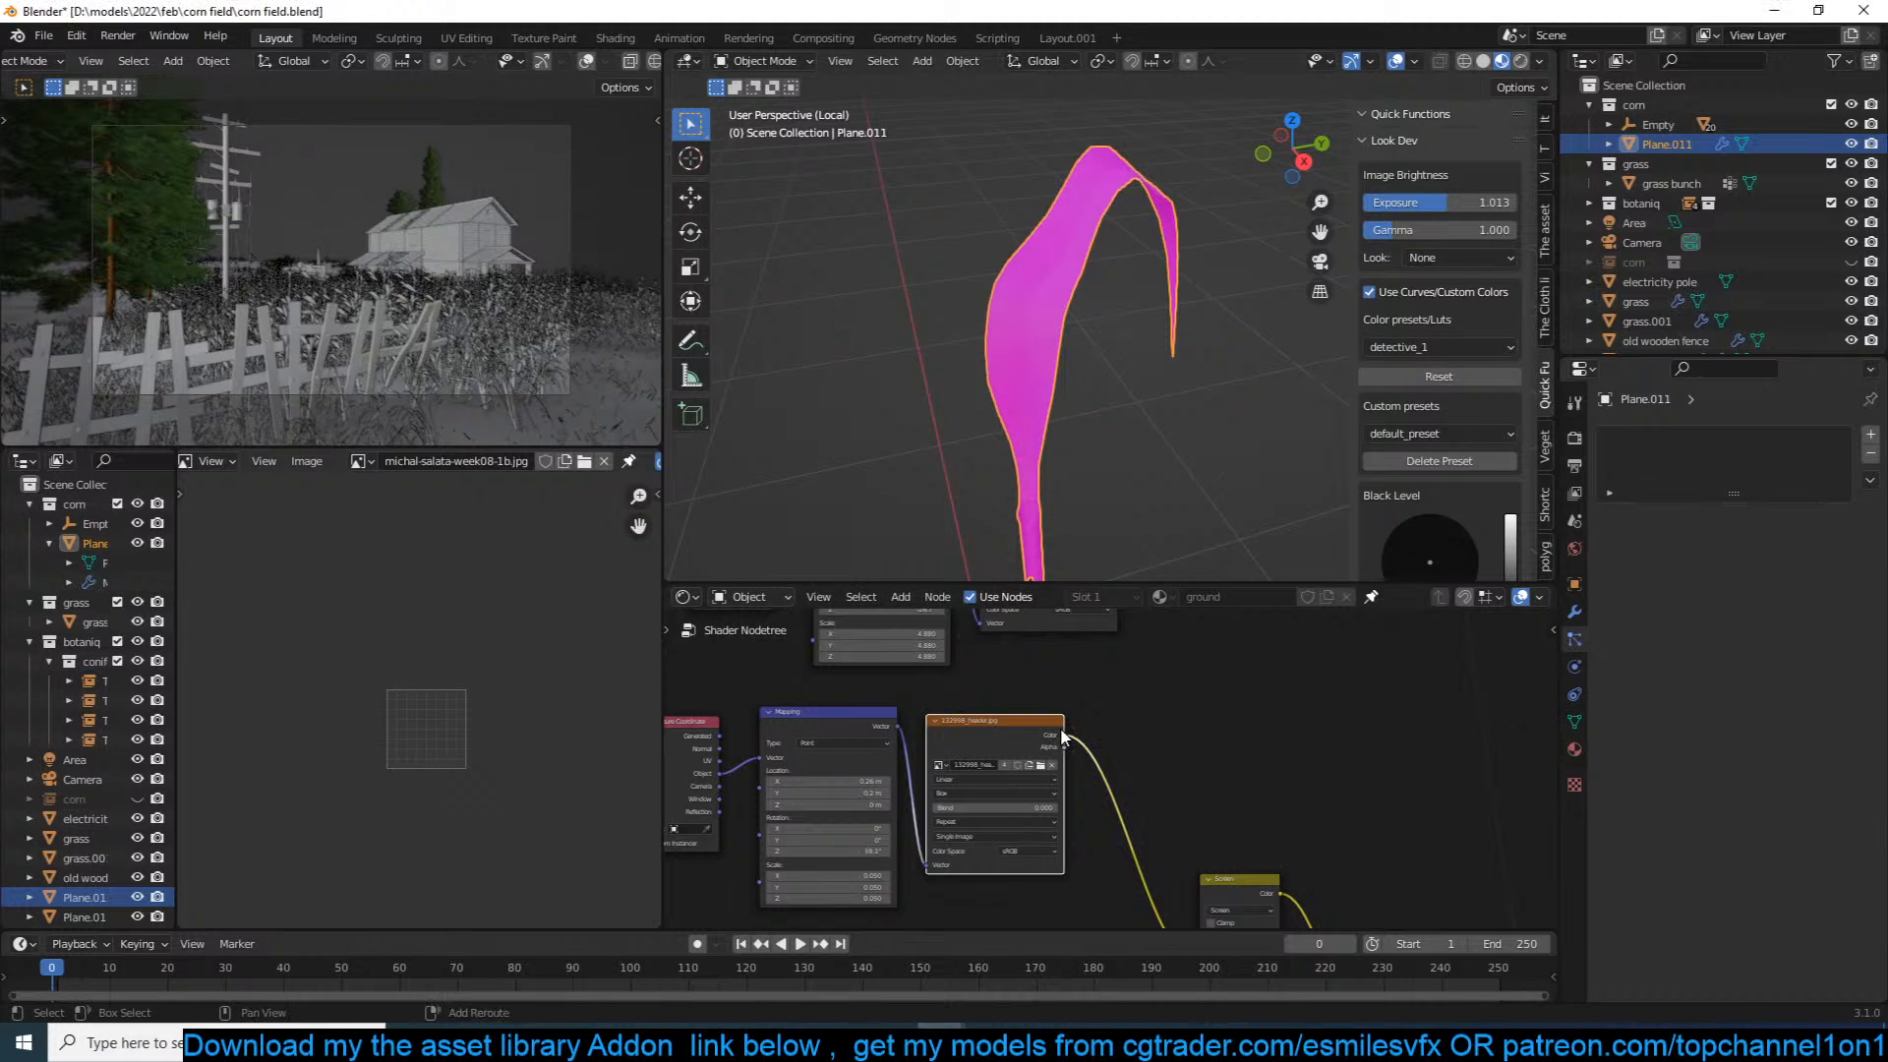
{"action": "left_click", "coordinate": [1021, 733], "text": "shift"}
{"action": "middle_click_drag", "start_coordinate": [1085, 743], "coordinate": [1084, 854]}
{"action": "scroll", "coordinate": [1084, 853], "scroll_direction": "down", "scroll_amount": 3}
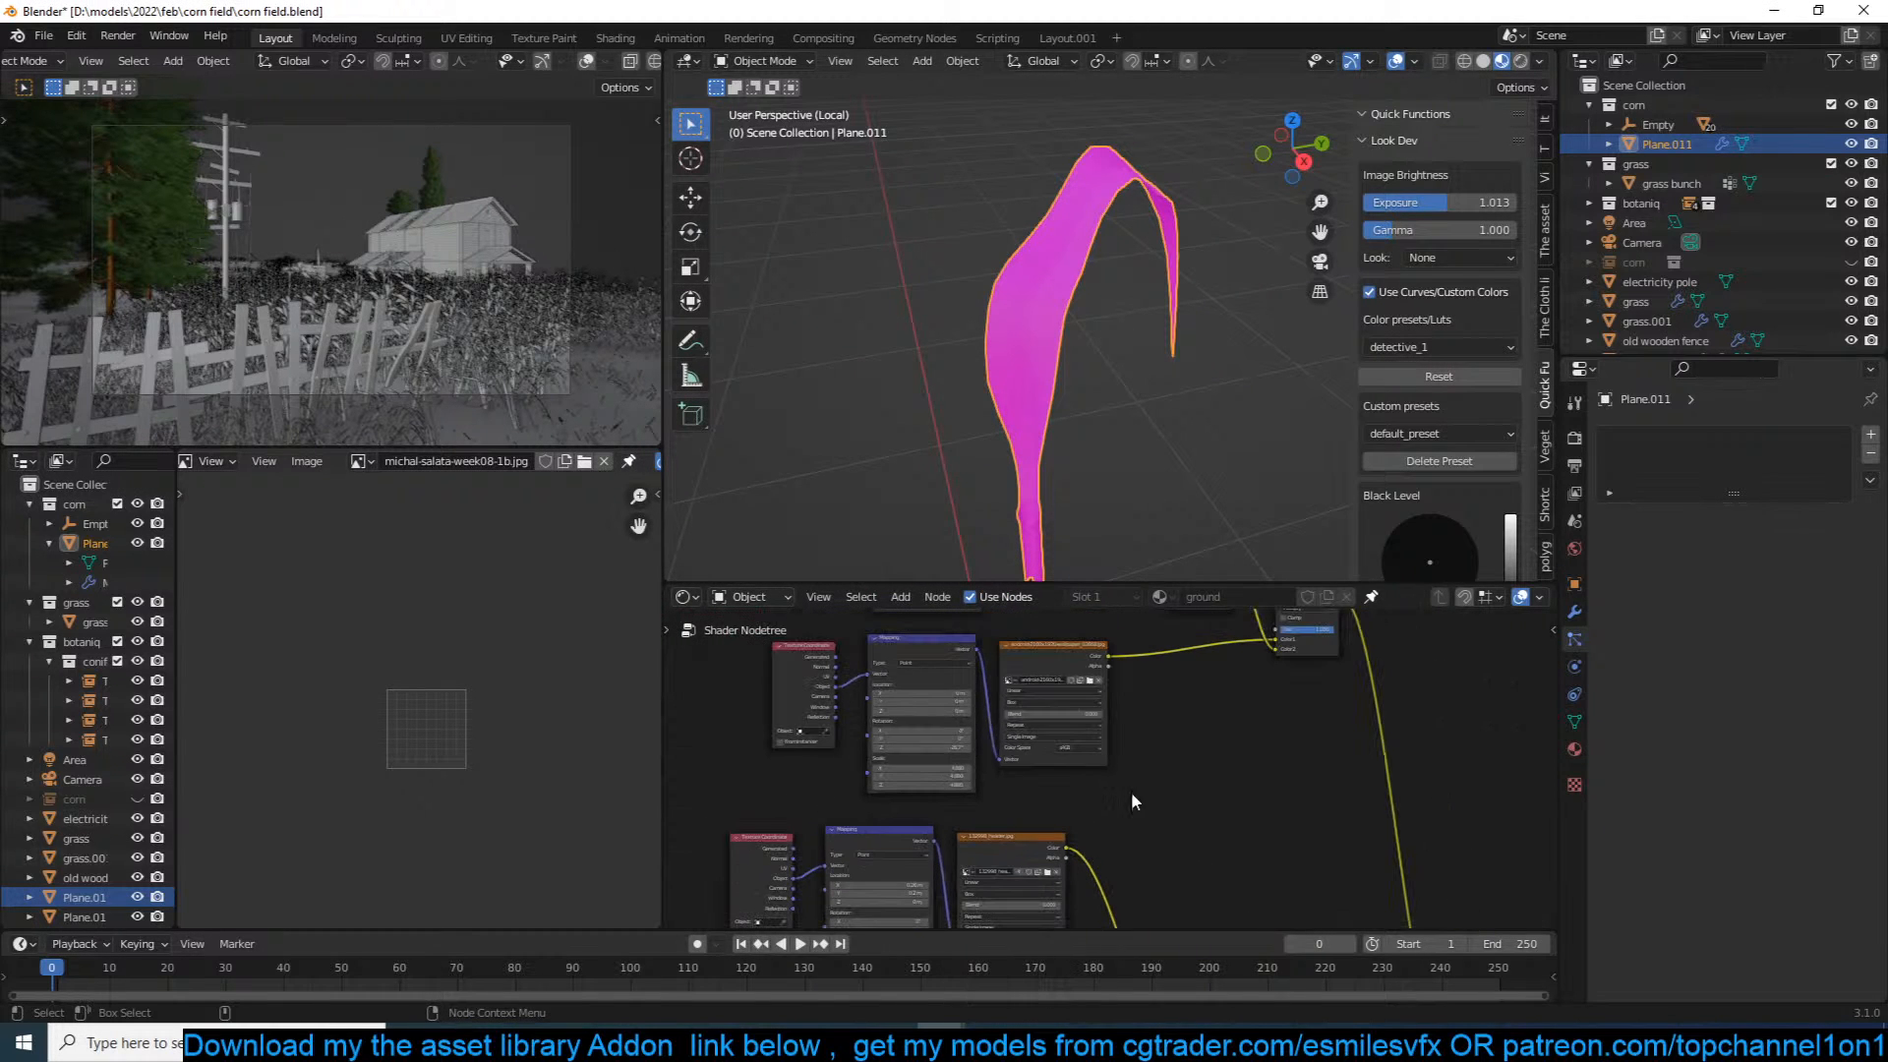
{"action": "left_click", "coordinate": [1101, 657], "text": "ctrl+shift"}
{"action": "middle_click_drag", "start_coordinate": [1152, 726], "coordinate": [1247, 906]}
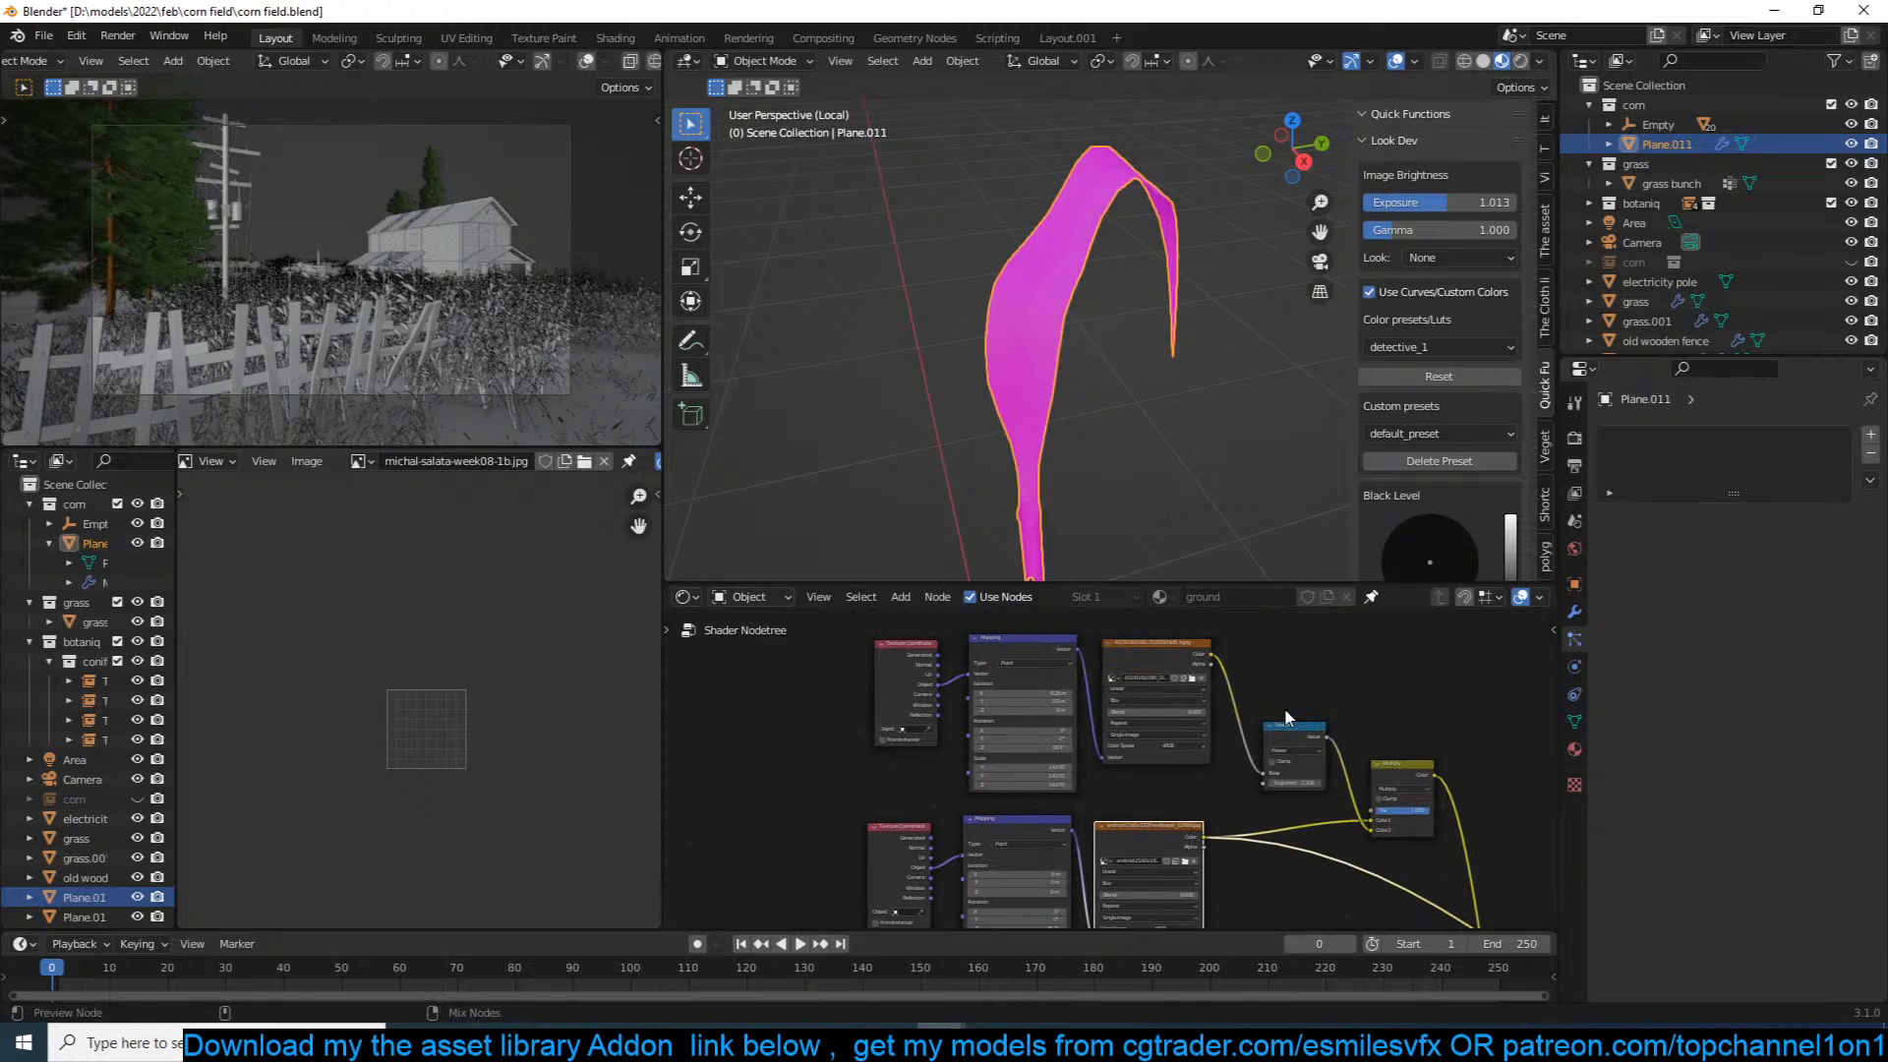
{"action": "left_click", "coordinate": [1204, 664], "text": "ctrl+shift"}
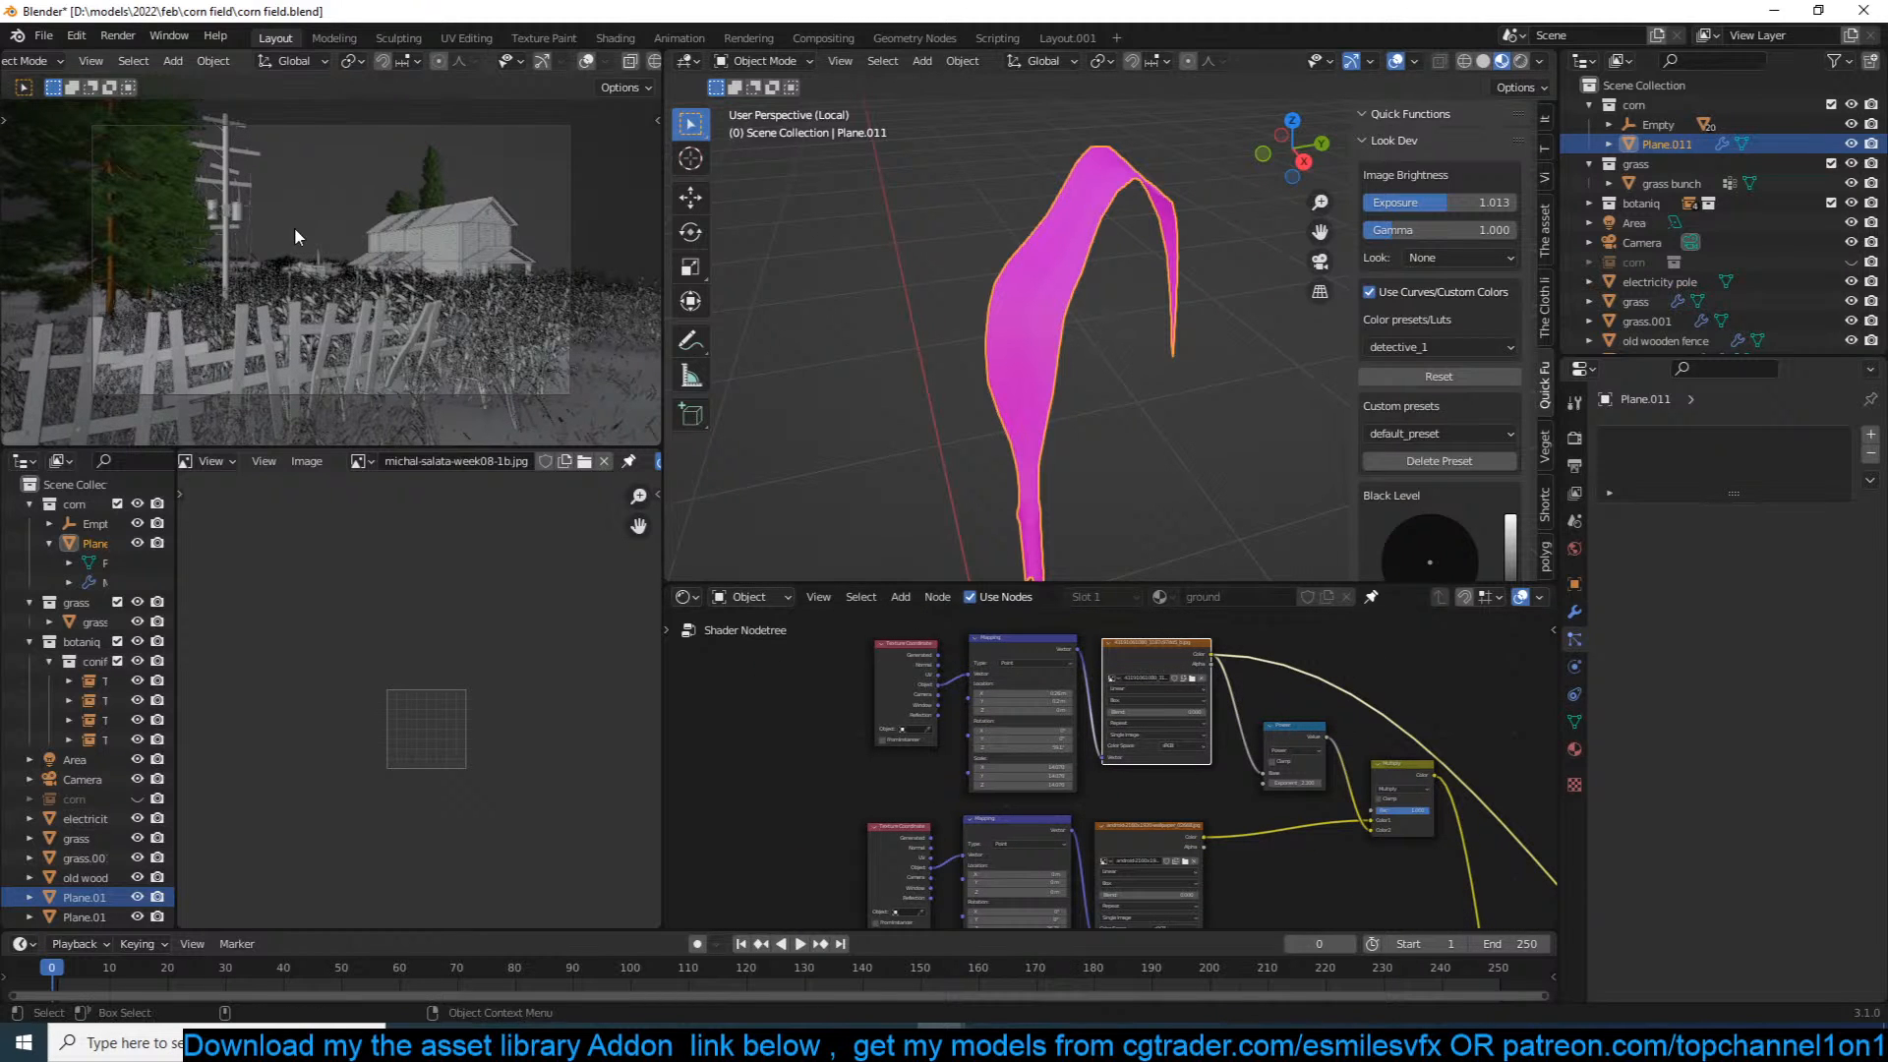
Step: Run Find Missing Files on the bookmarked resouces folder to relink the scene's missing textures
{"action": "left_click", "coordinate": [48, 37]}
{"action": "mouse_move", "coordinate": [94, 349]}
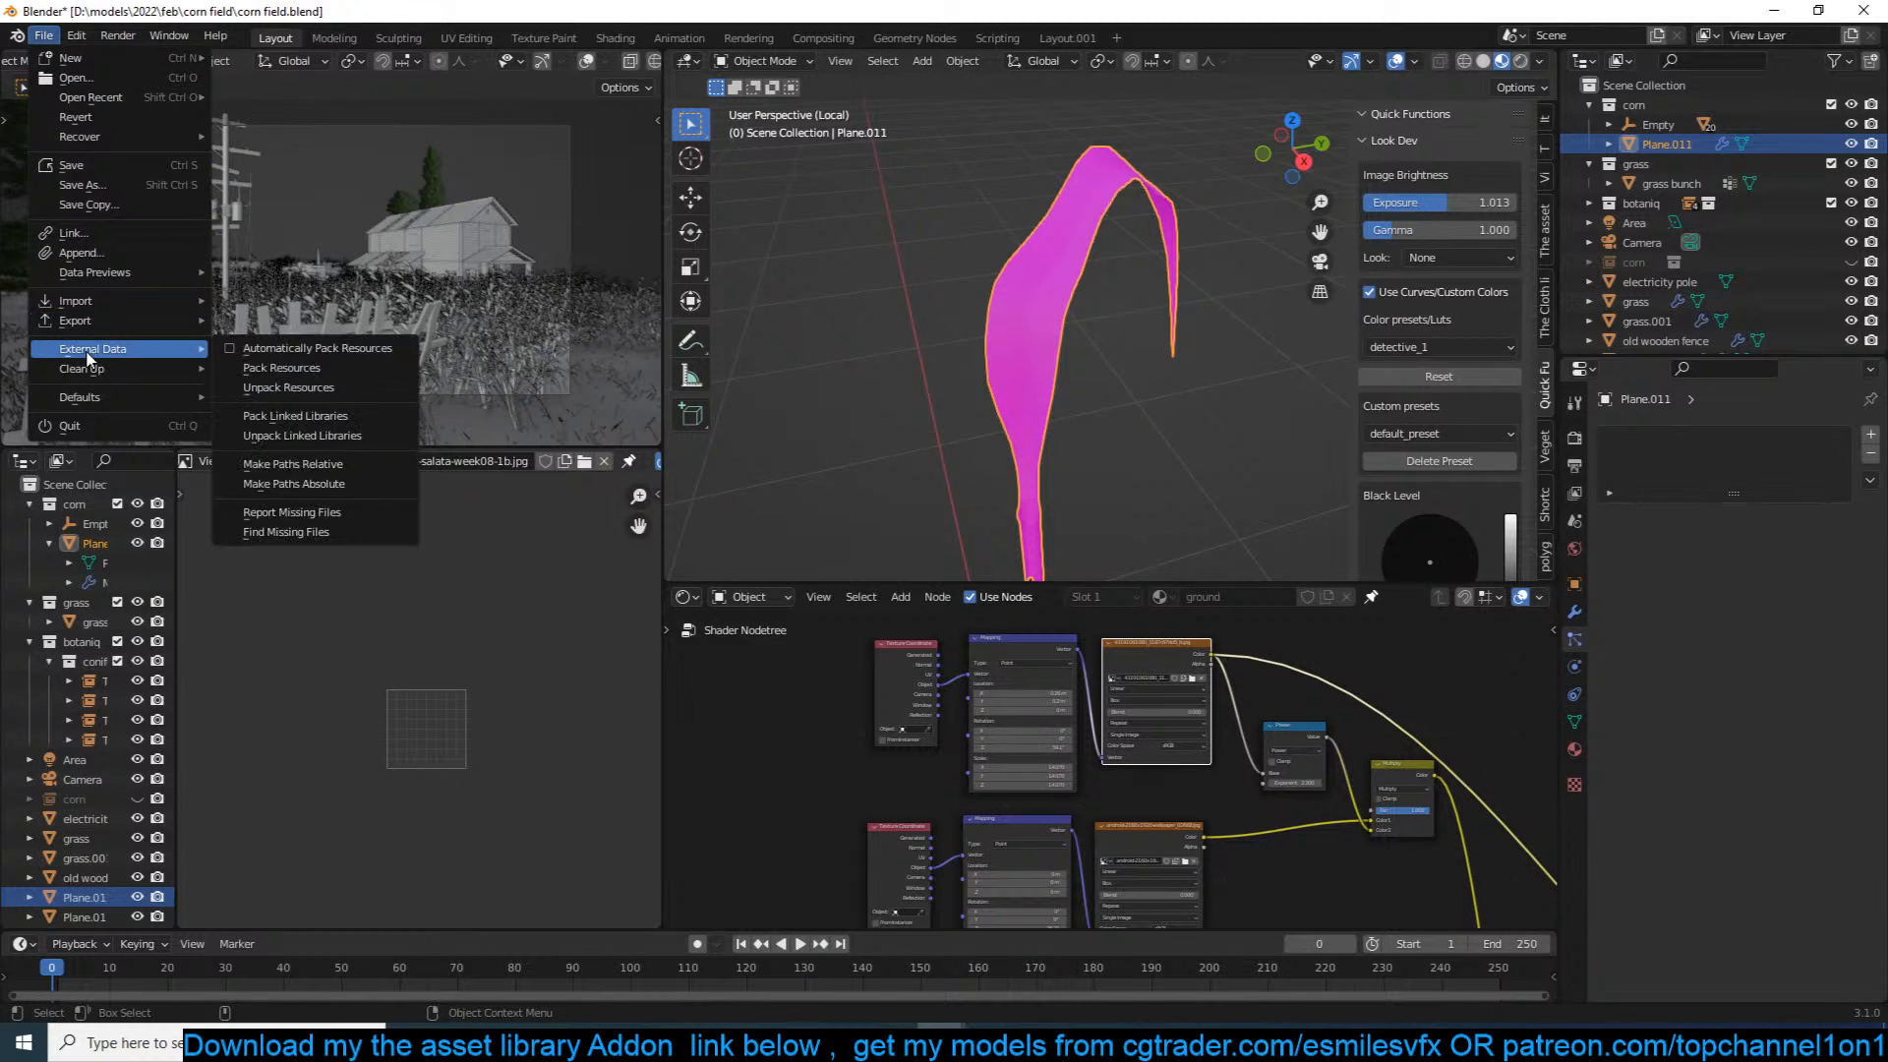
{"action": "left_click", "coordinate": [305, 540]}
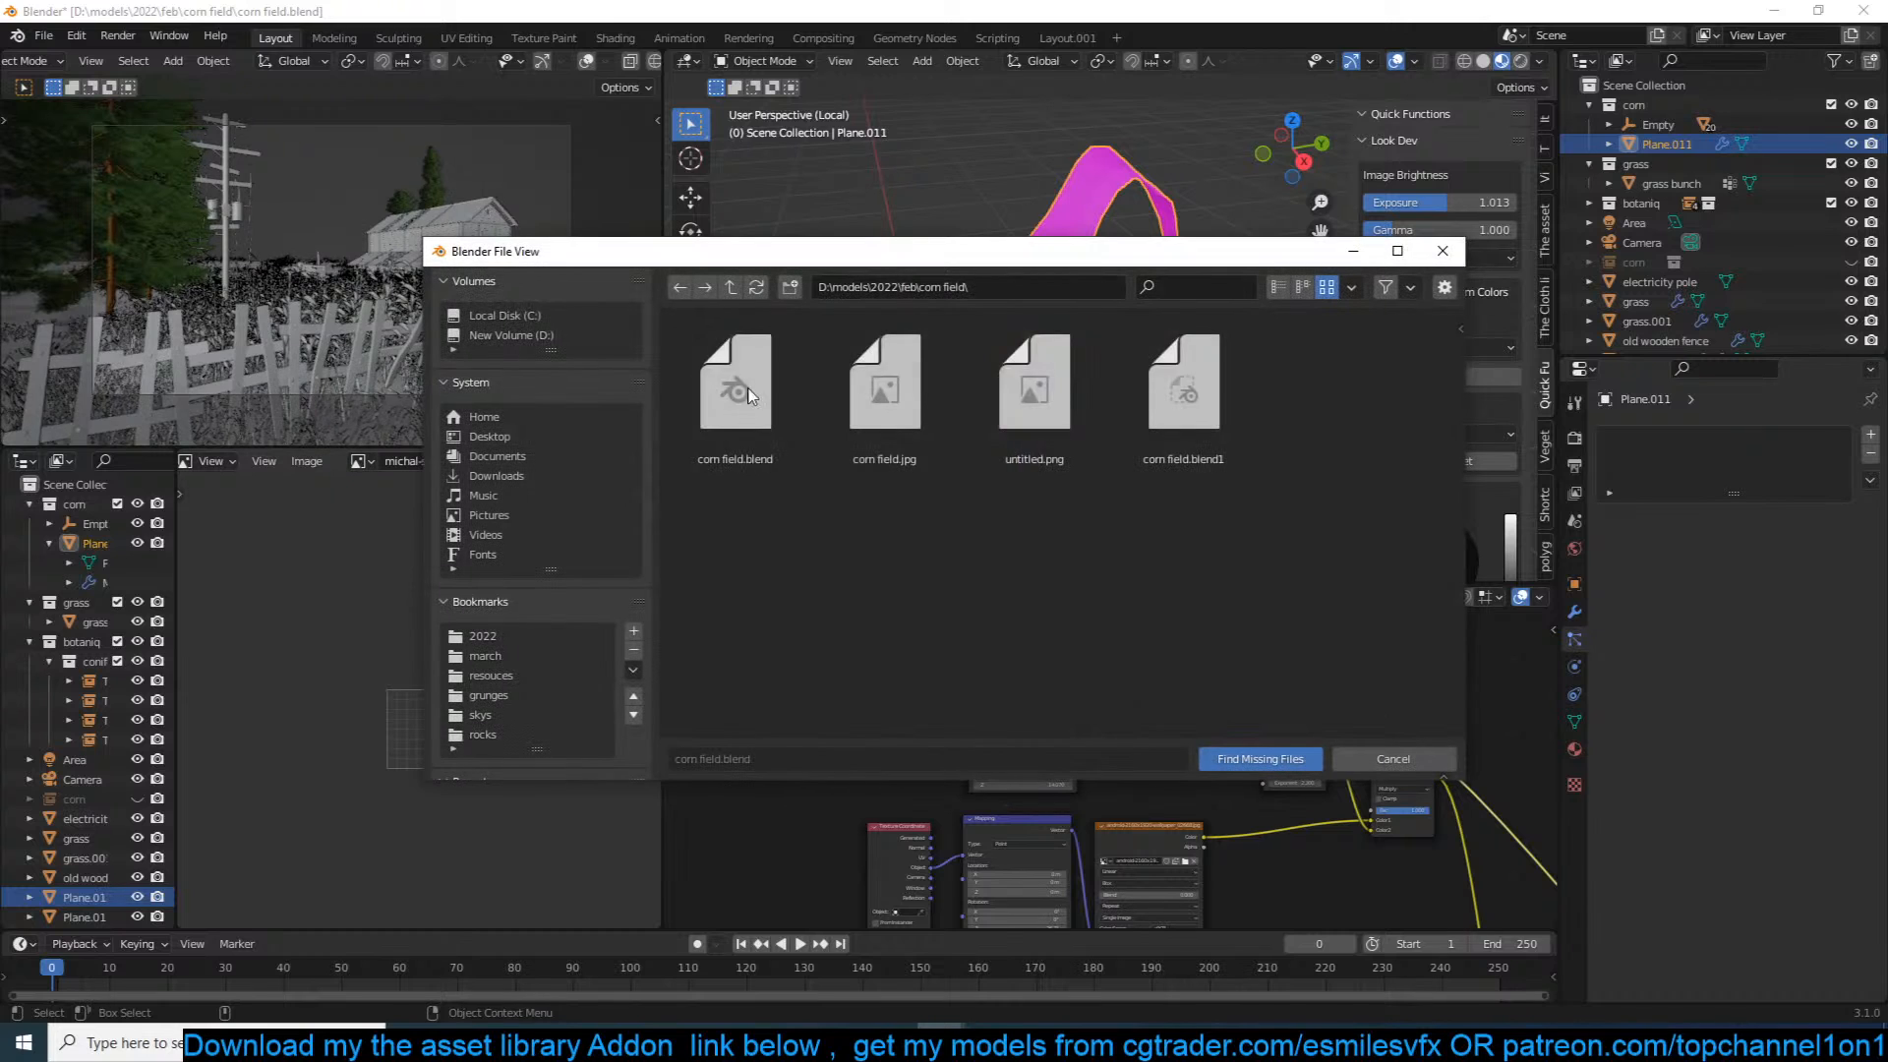
{"action": "left_click", "coordinate": [496, 656]}
{"action": "left_click", "coordinate": [495, 673]}
{"action": "left_click", "coordinate": [1255, 752]}
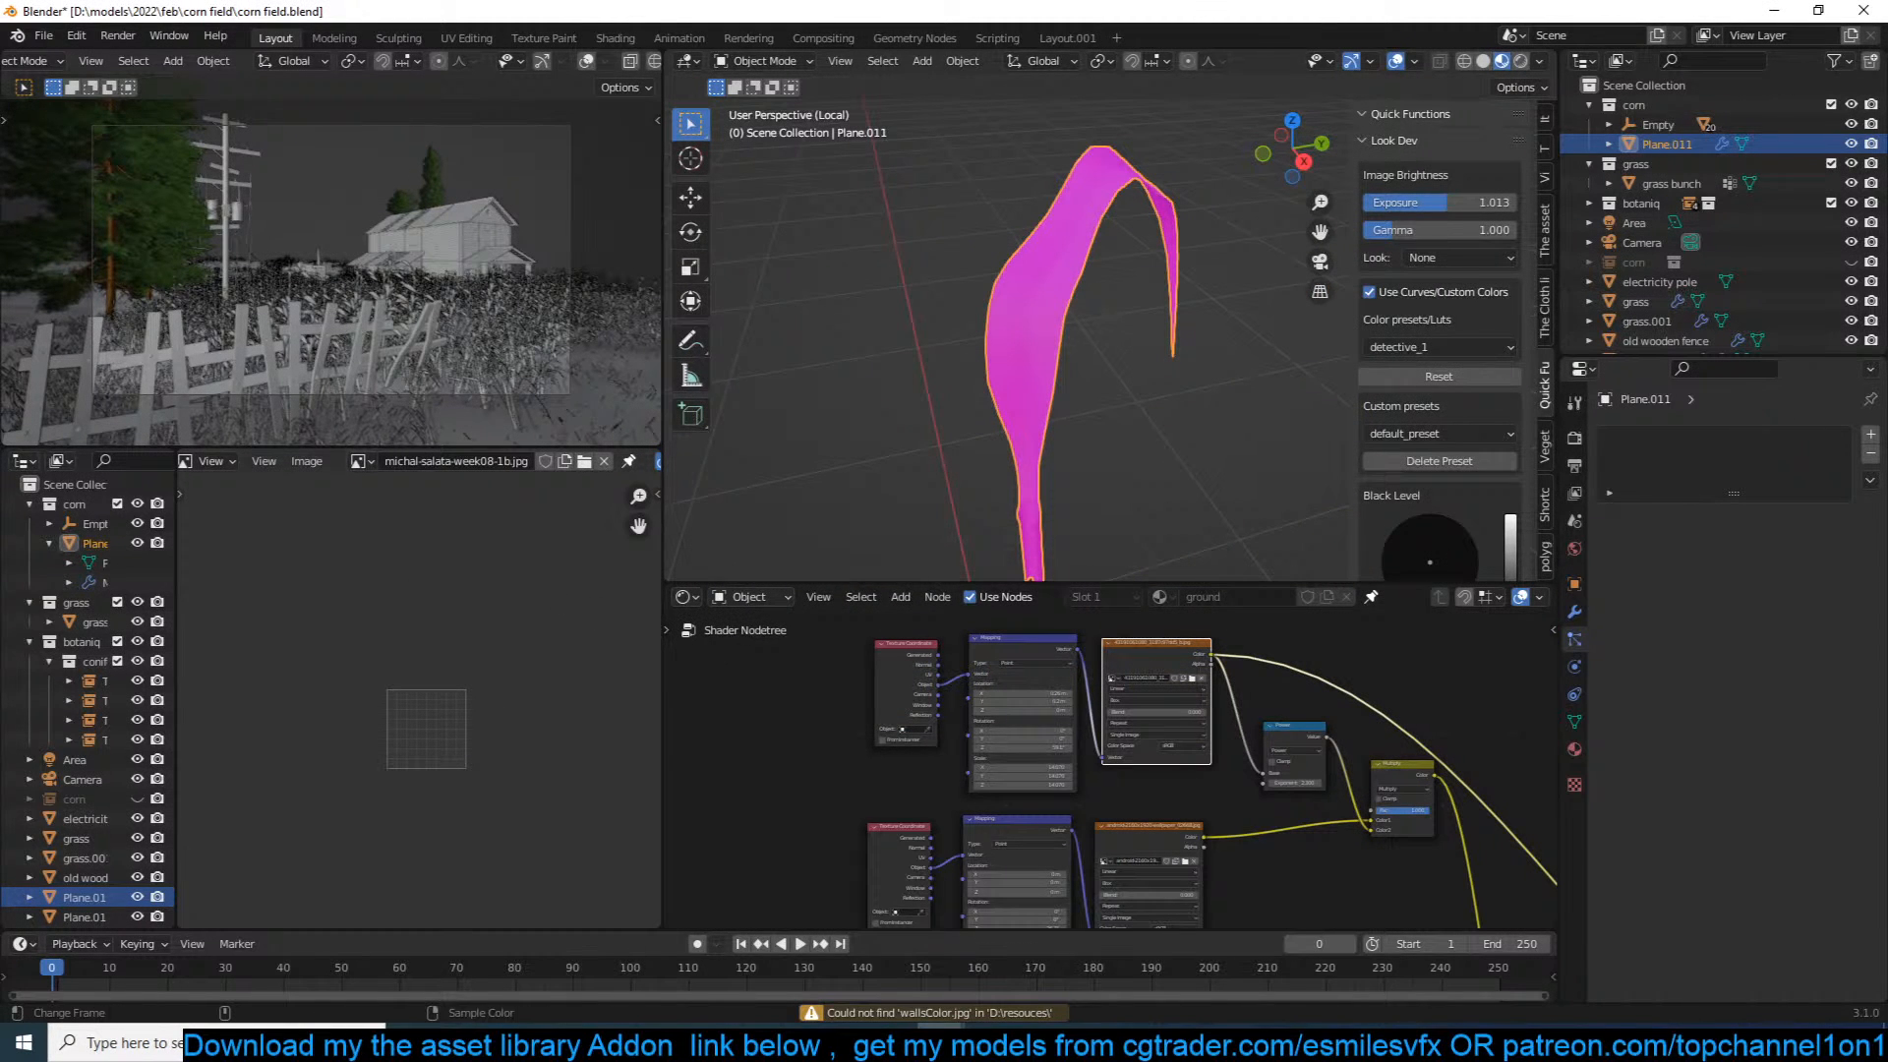
Step: Browse the walls folder for a replacement for the previewed node's missing image
{"action": "left_click", "coordinate": [1191, 679]}
{"action": "scroll", "coordinate": [1023, 634], "scroll_direction": "down", "scroll_amount": 5}
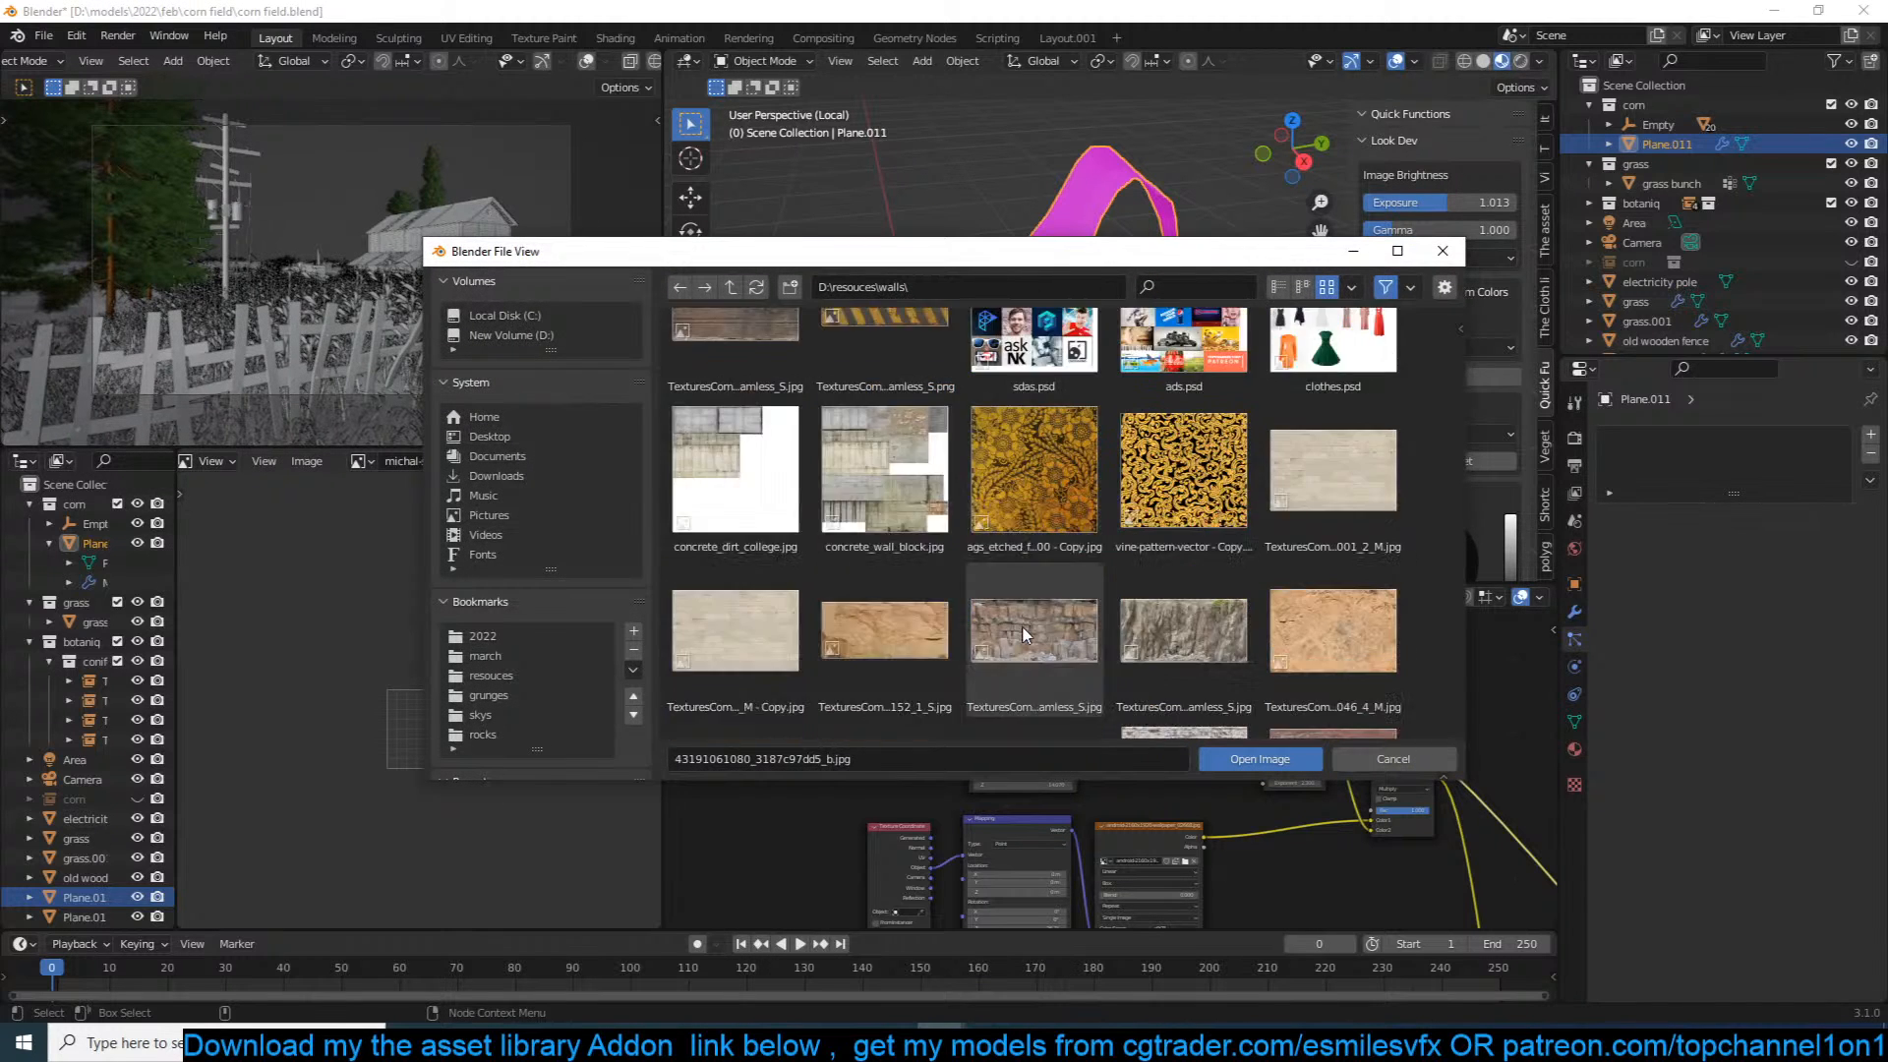
{"action": "scroll", "coordinate": [1042, 619], "scroll_direction": "up", "scroll_amount": 3}
{"action": "scroll", "coordinate": [787, 492], "scroll_direction": "down", "scroll_amount": 6}
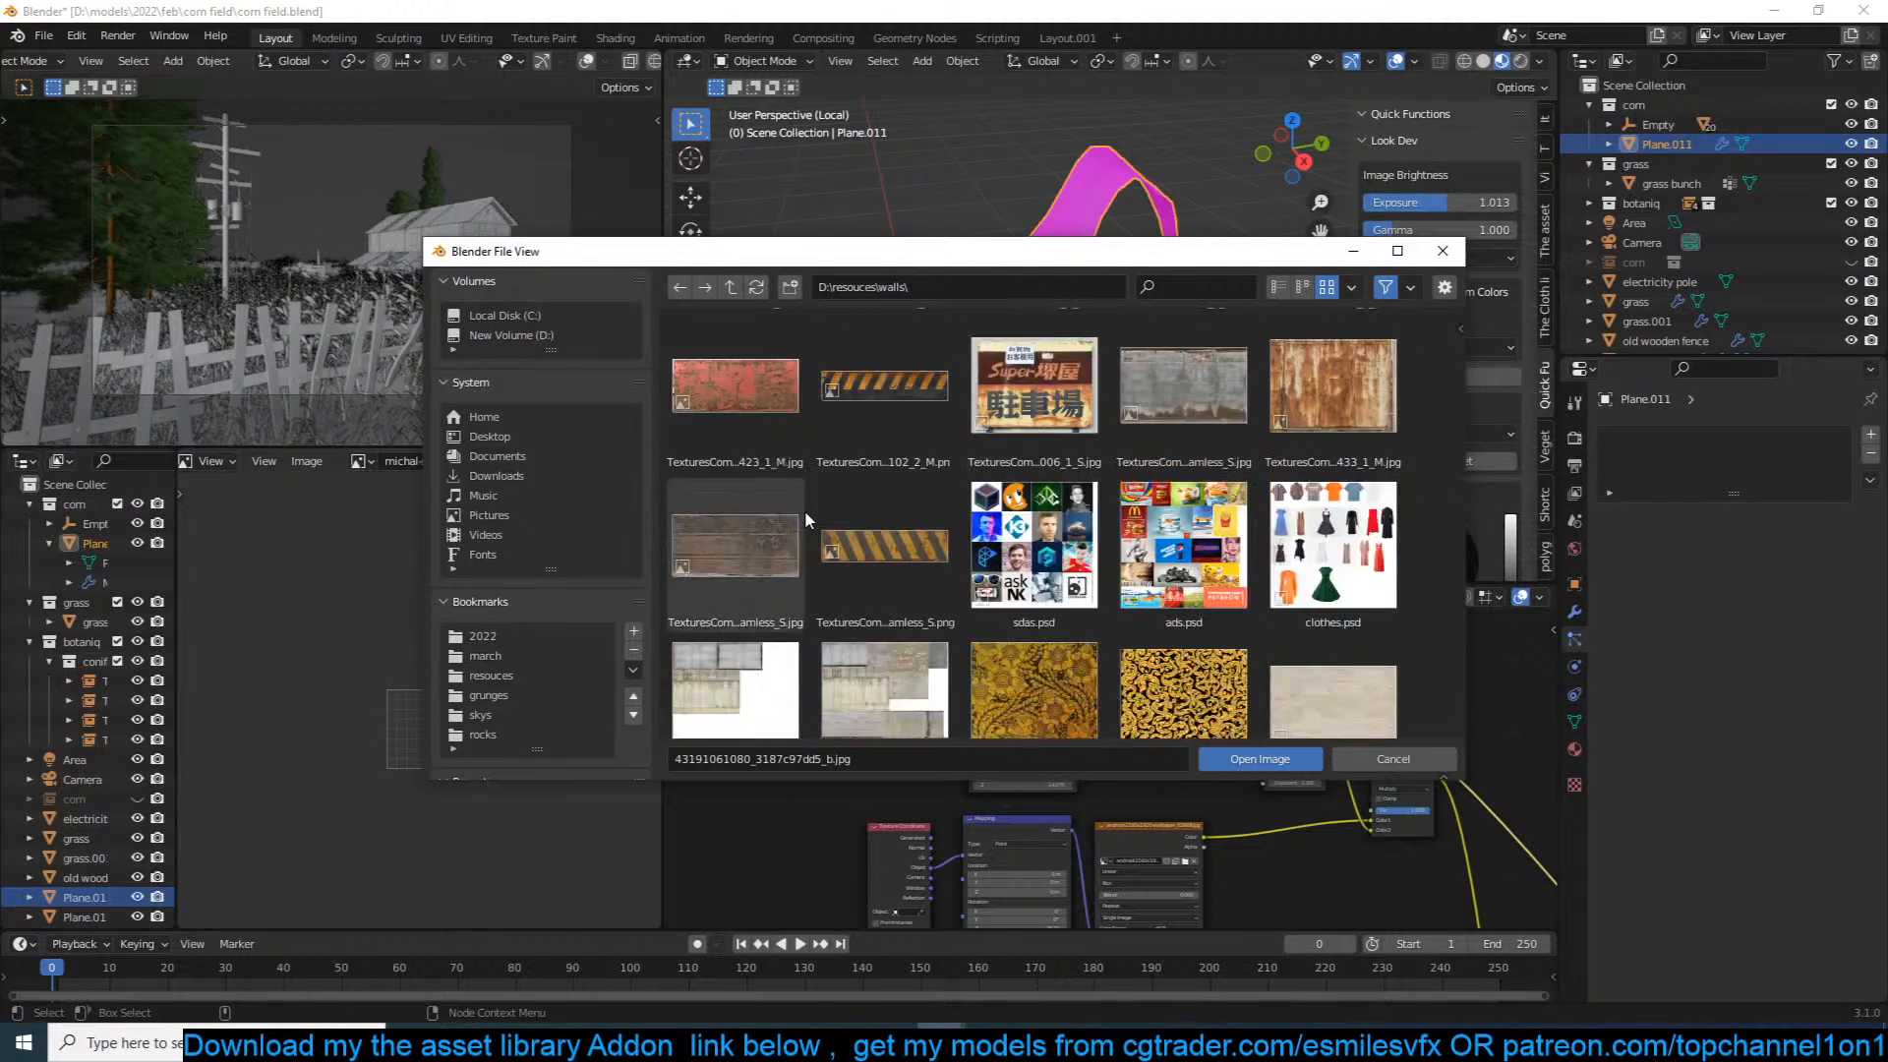
Step: Look through the plants folder in resouces for a corn leaf texture and leave the file browser without opening an image
{"action": "left_click", "coordinate": [496, 675]}
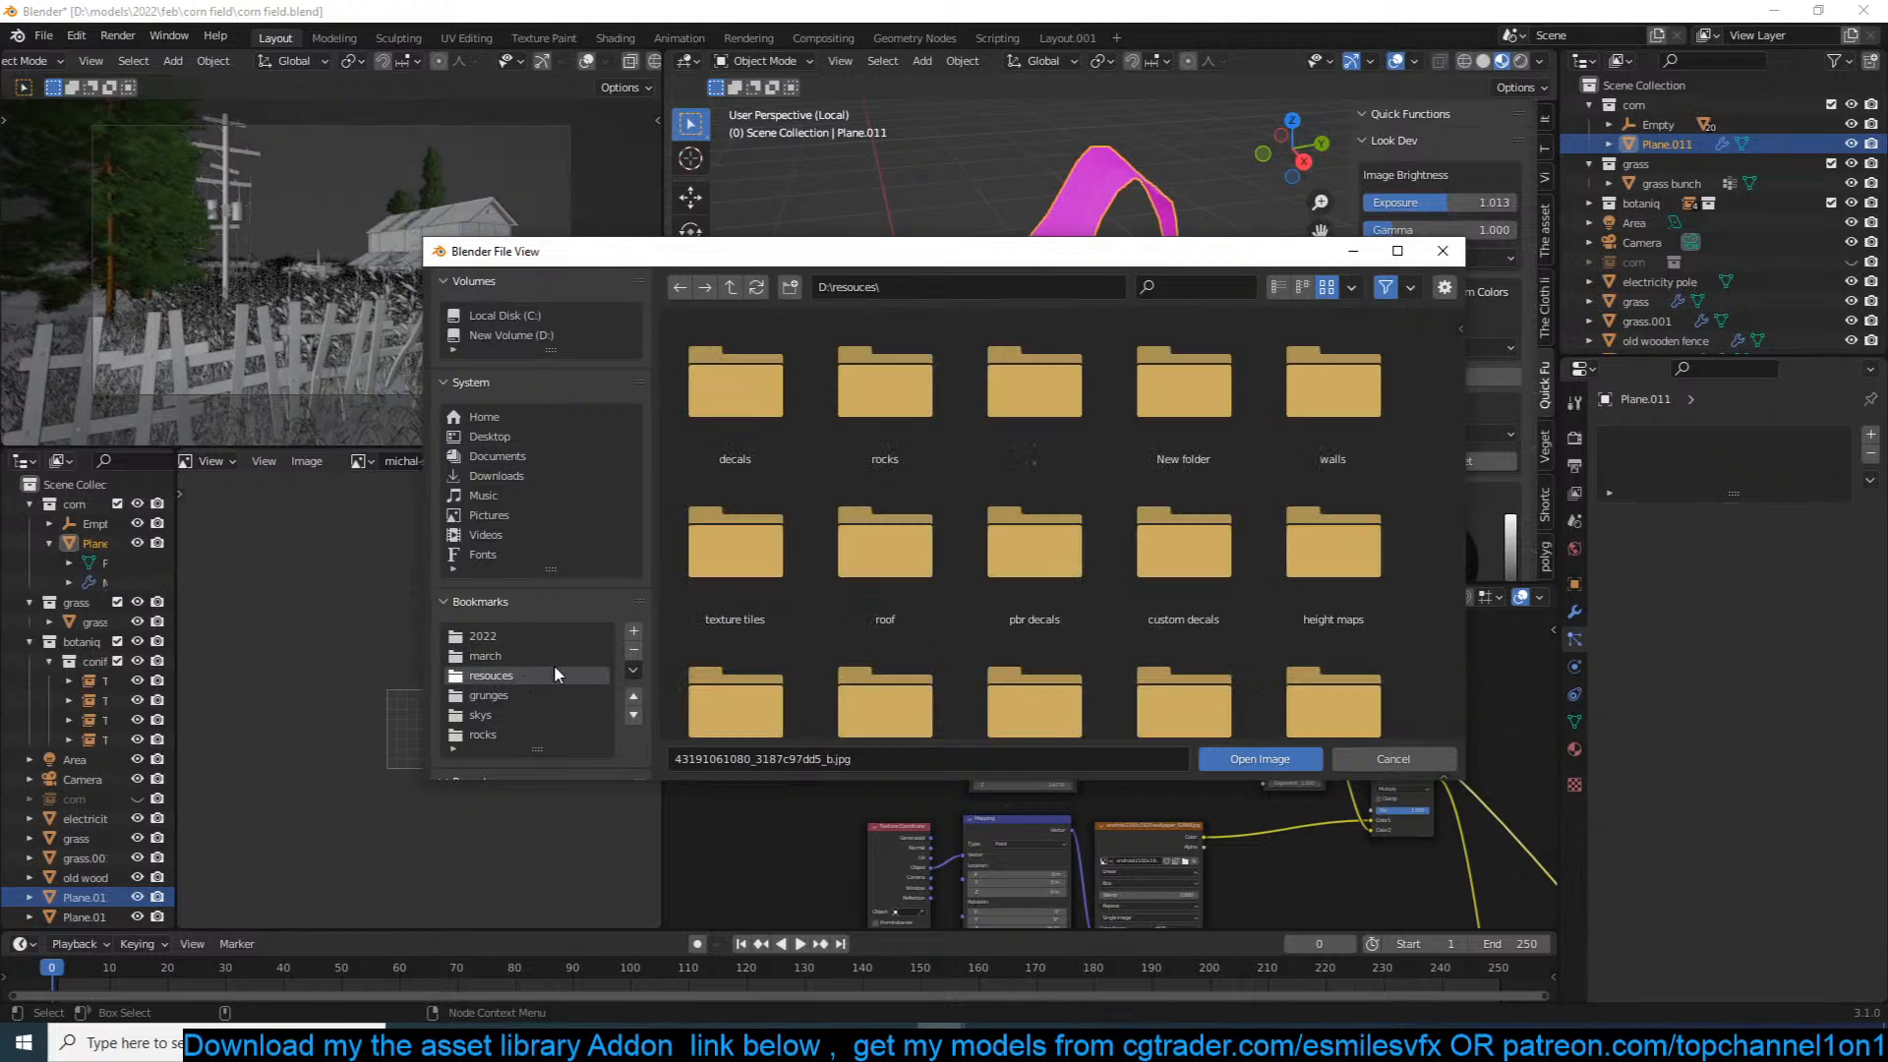
{"action": "scroll", "coordinate": [924, 570], "scroll_direction": "down", "scroll_amount": 1}
{"action": "scroll", "coordinate": [924, 570], "scroll_direction": "down", "scroll_amount": 1}
{"action": "double_click", "coordinate": [922, 548]}
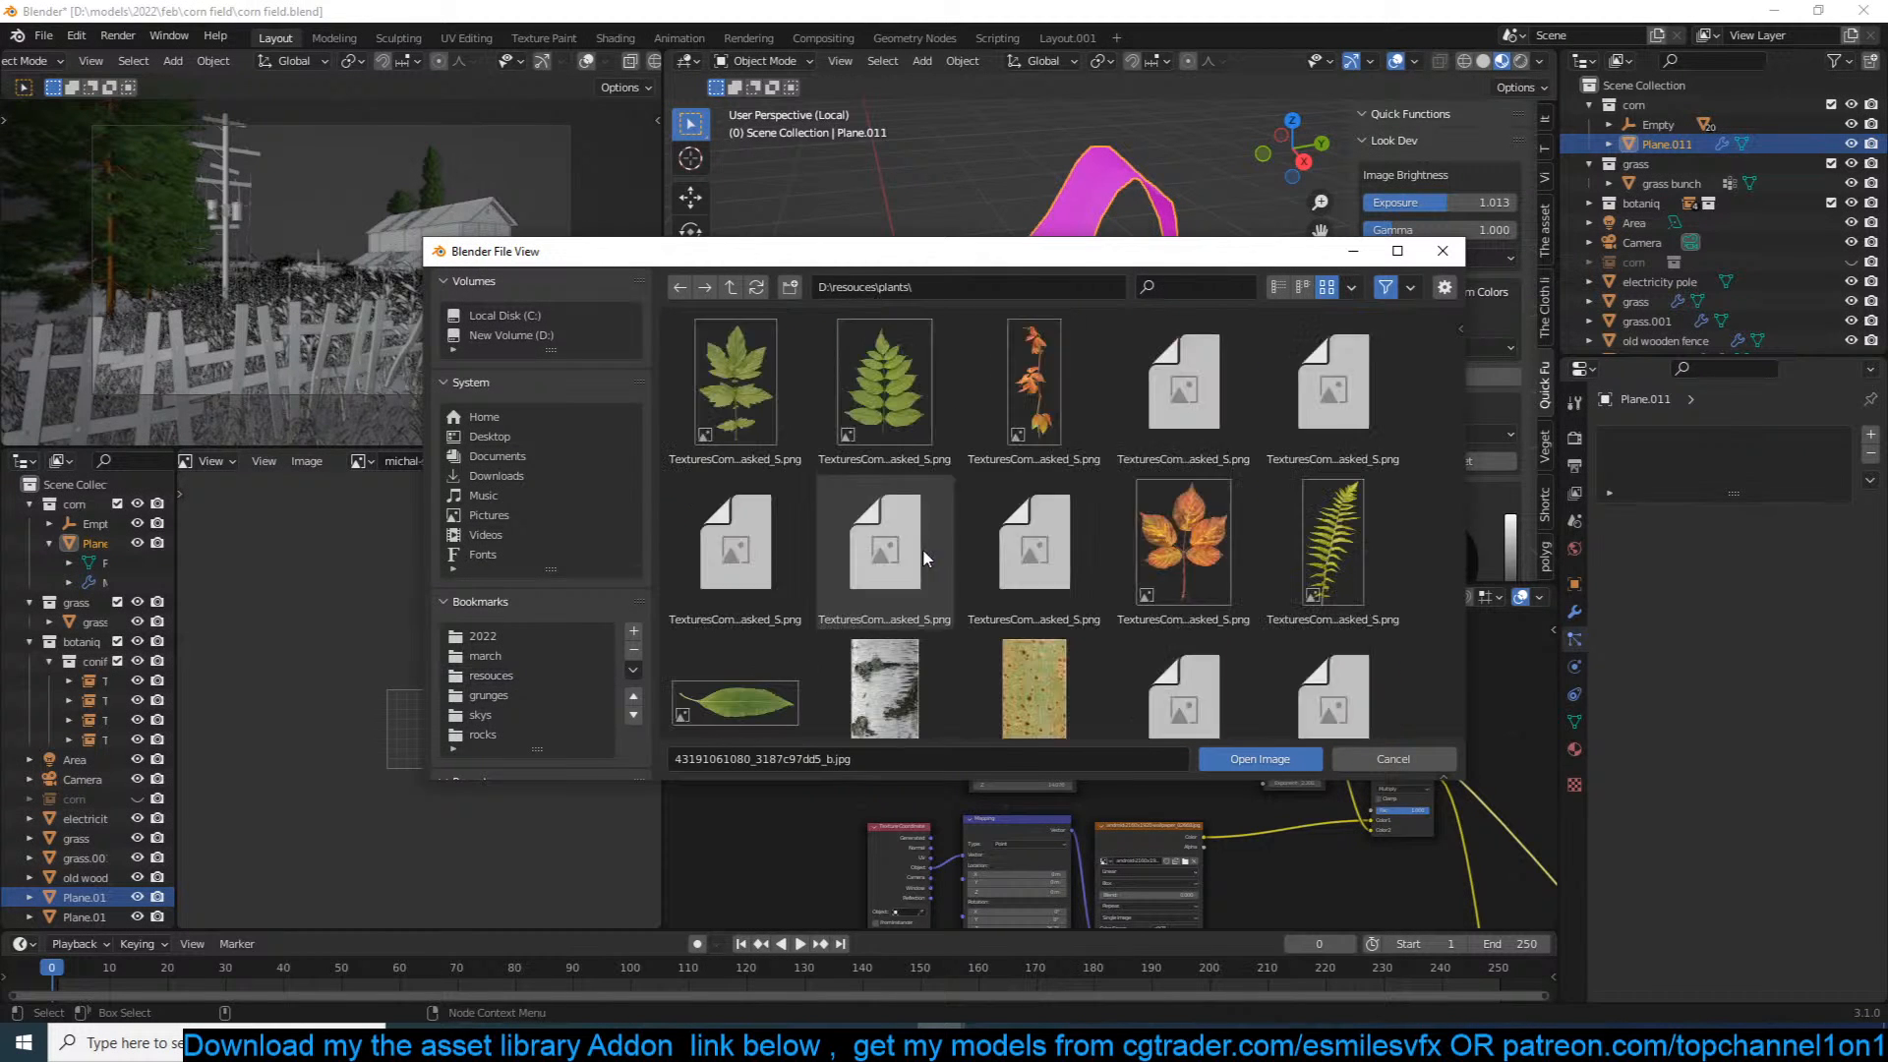
{"action": "scroll", "coordinate": [1164, 576], "scroll_direction": "down", "scroll_amount": 5}
{"action": "scroll", "coordinate": [1164, 580], "scroll_direction": "down", "scroll_amount": 10}
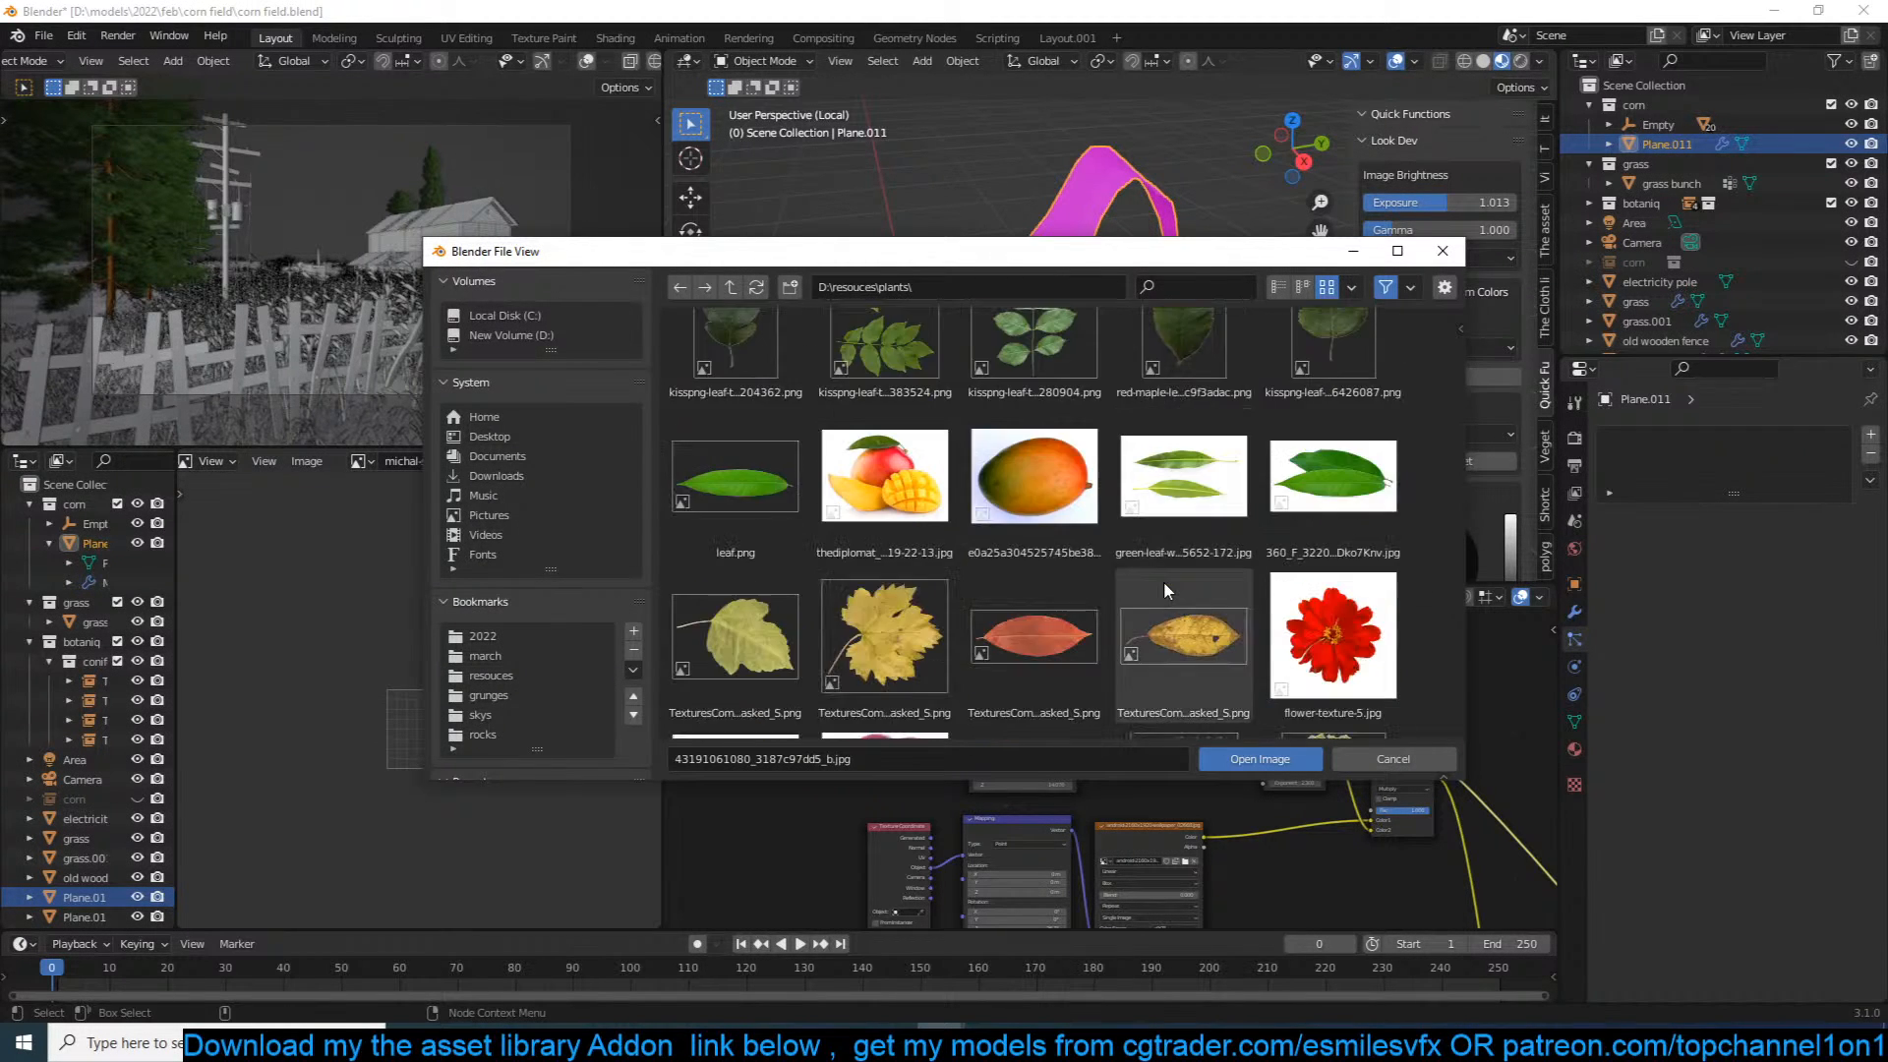
{"action": "scroll", "coordinate": [1164, 580], "scroll_direction": "down", "scroll_amount": 1}
{"action": "scroll", "coordinate": [1164, 581], "scroll_direction": "up", "scroll_amount": 8}
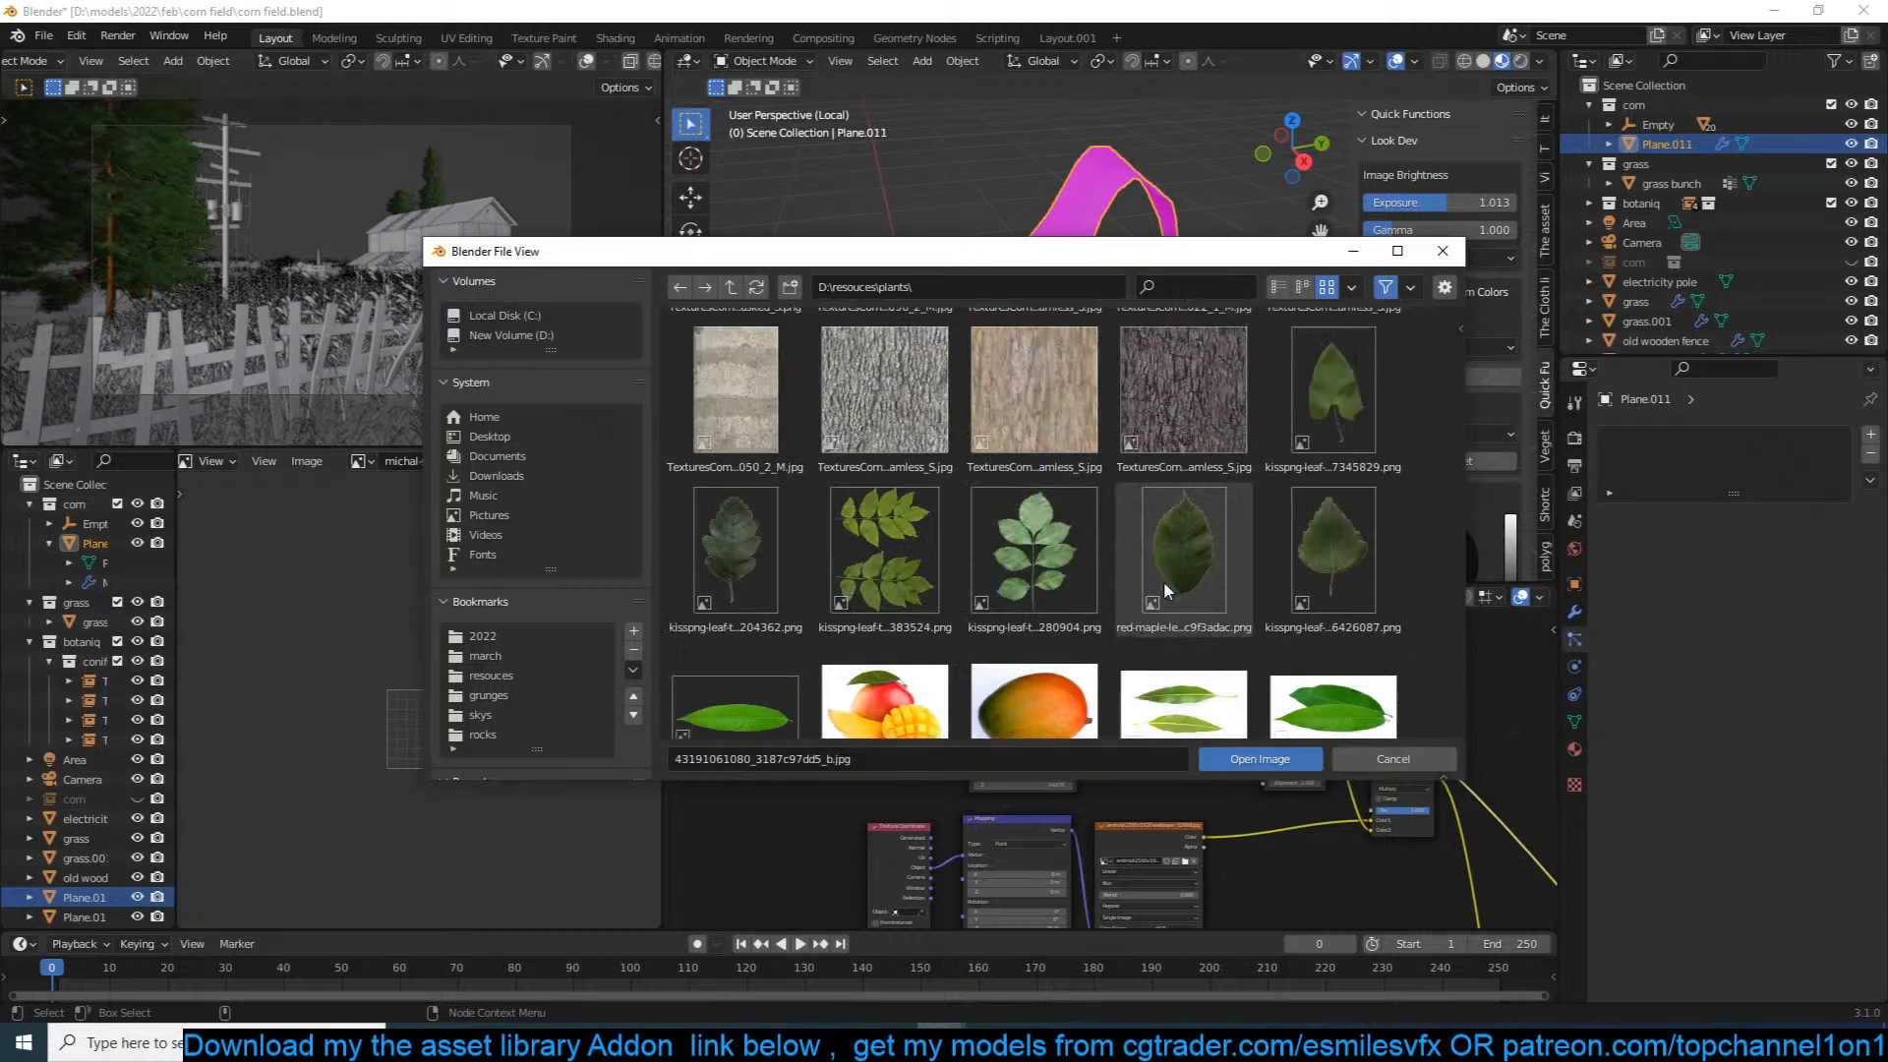
{"action": "scroll", "coordinate": [1166, 588], "scroll_direction": "up", "scroll_amount": 4}
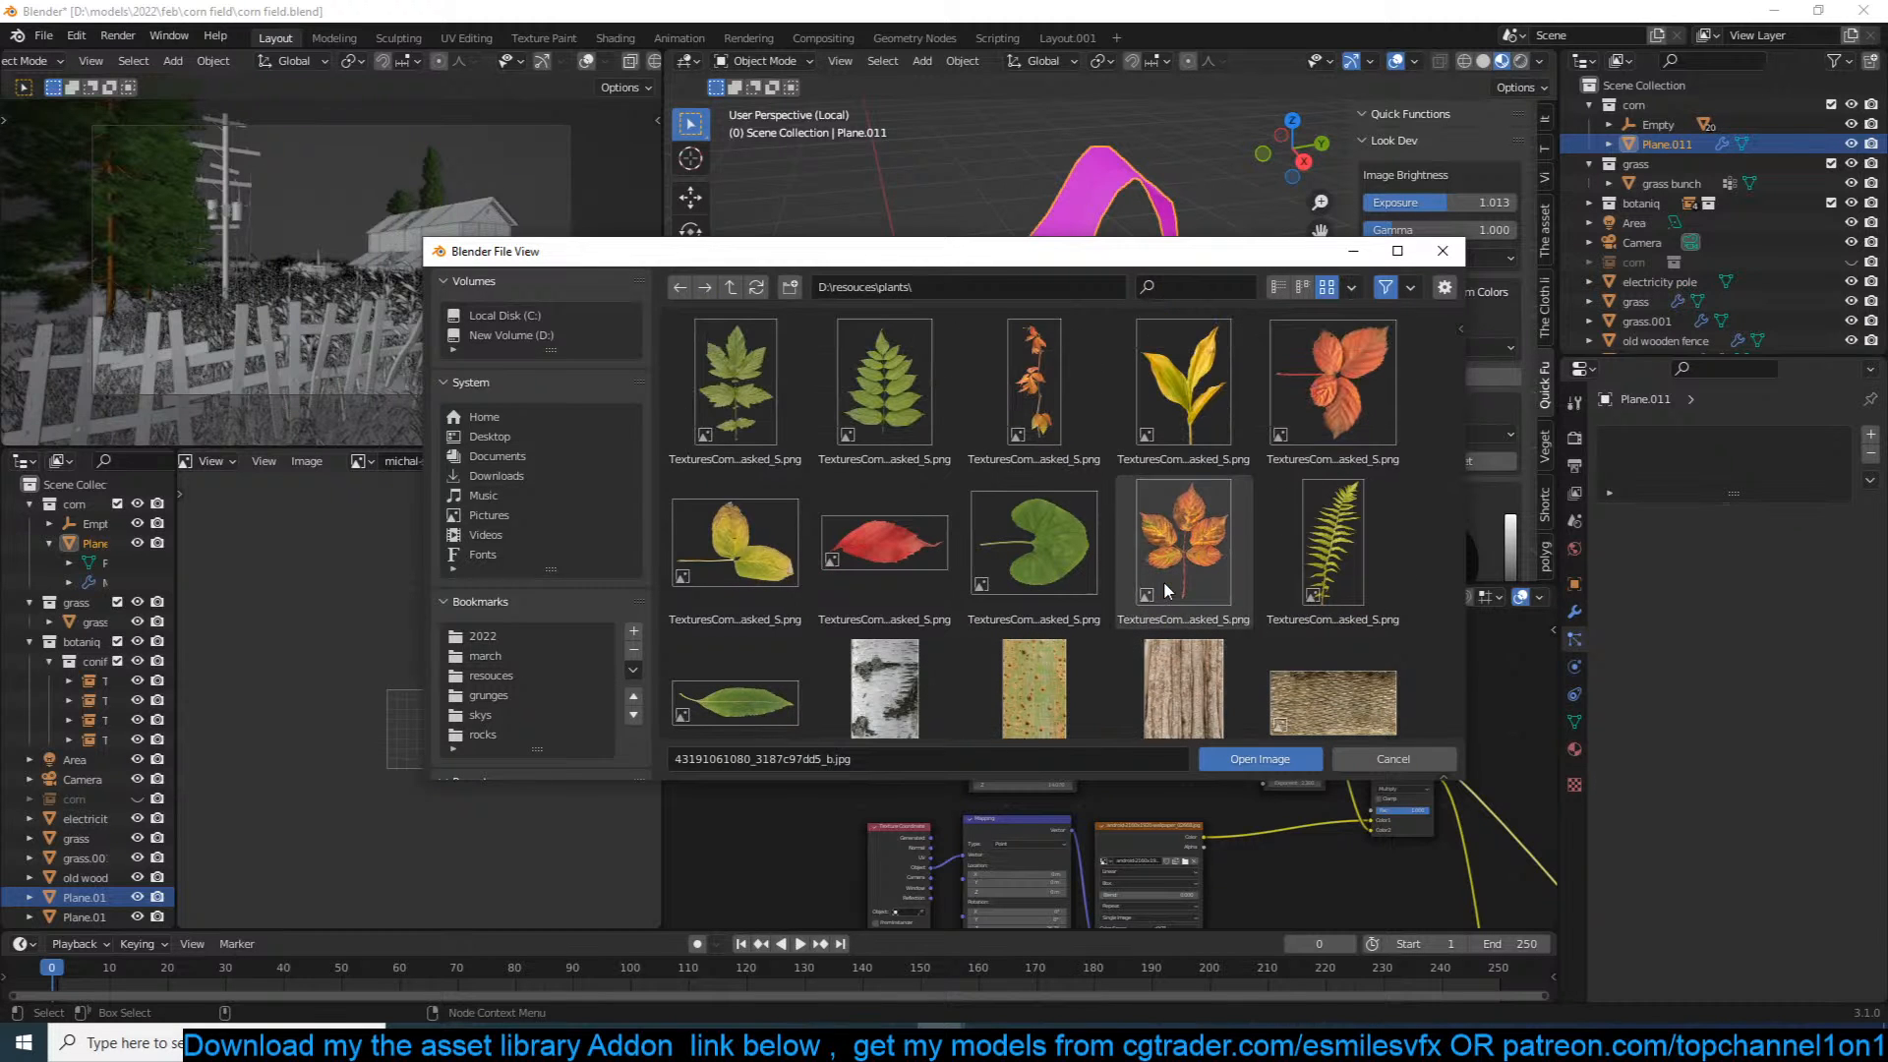
{"action": "left_click", "coordinate": [1418, 757]}
{"action": "double_click", "coordinate": [1145, 678]}
{"action": "left_click", "coordinate": [941, 719]}
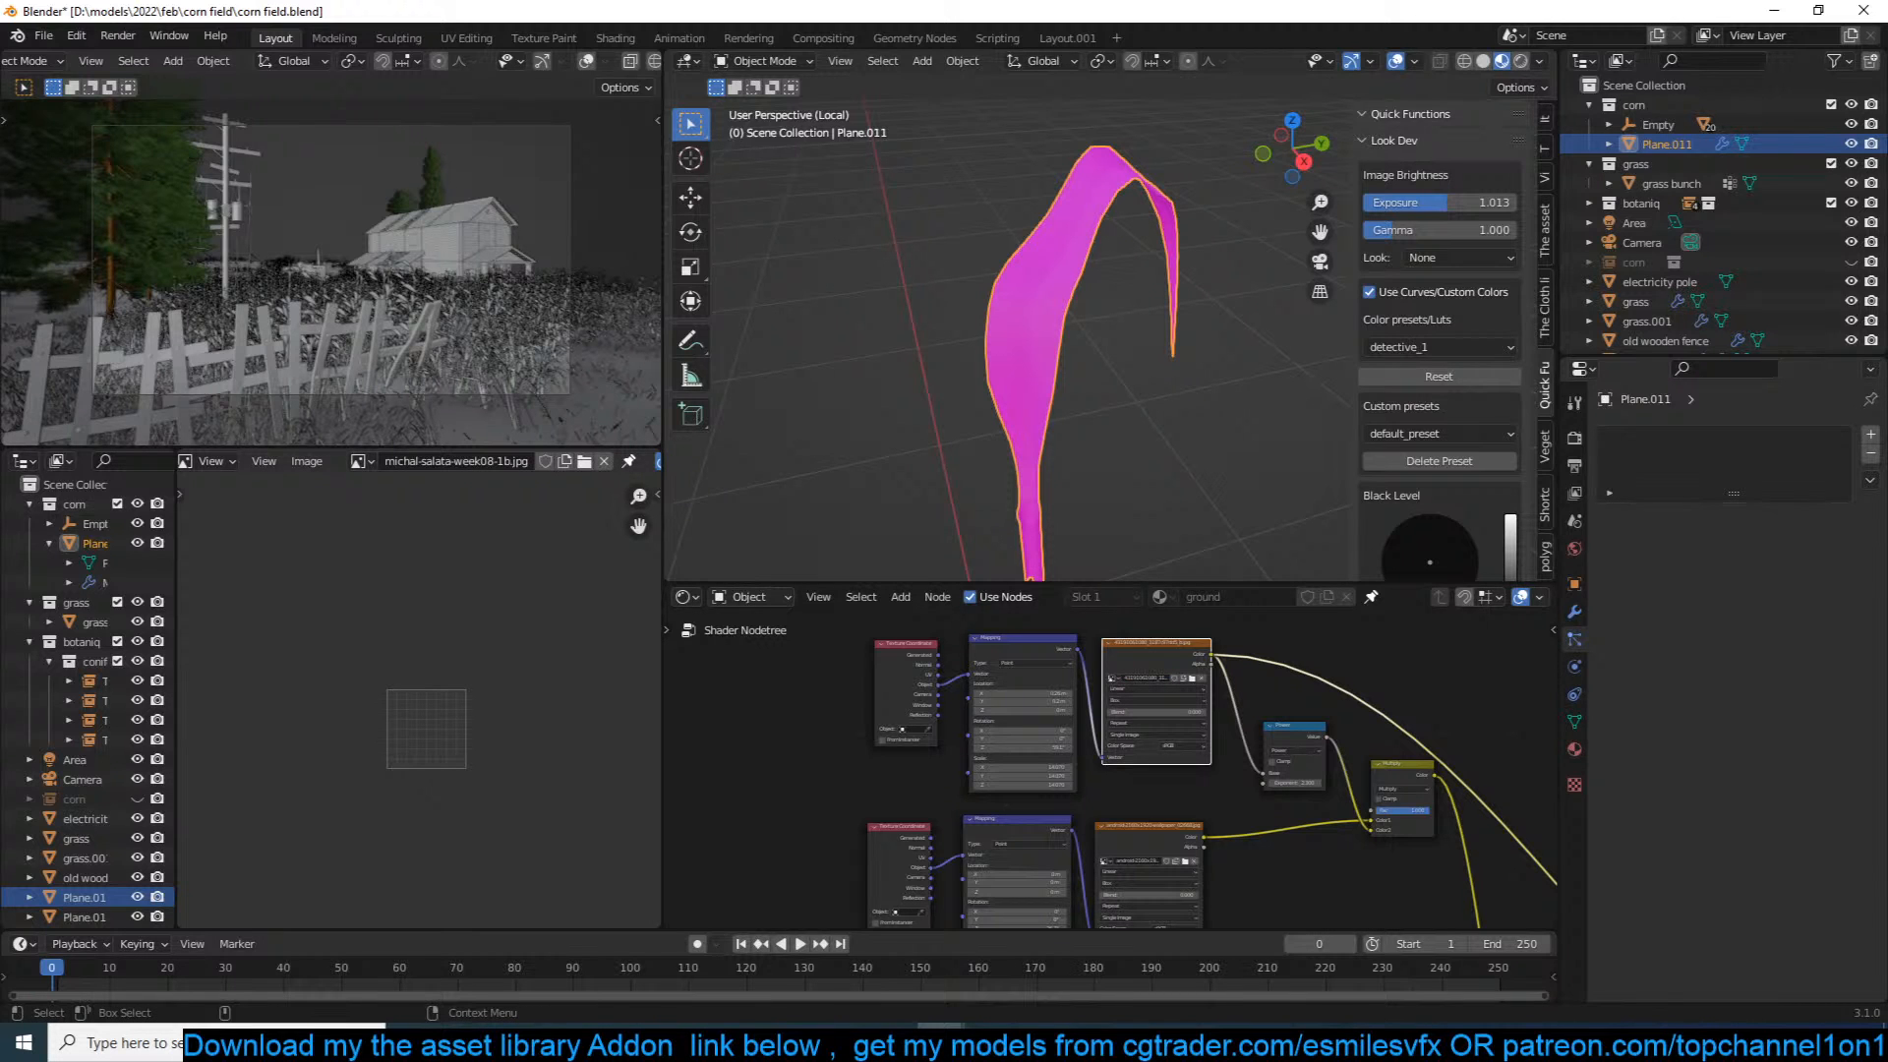
{"action": "left_click", "coordinate": [508, 1042]}
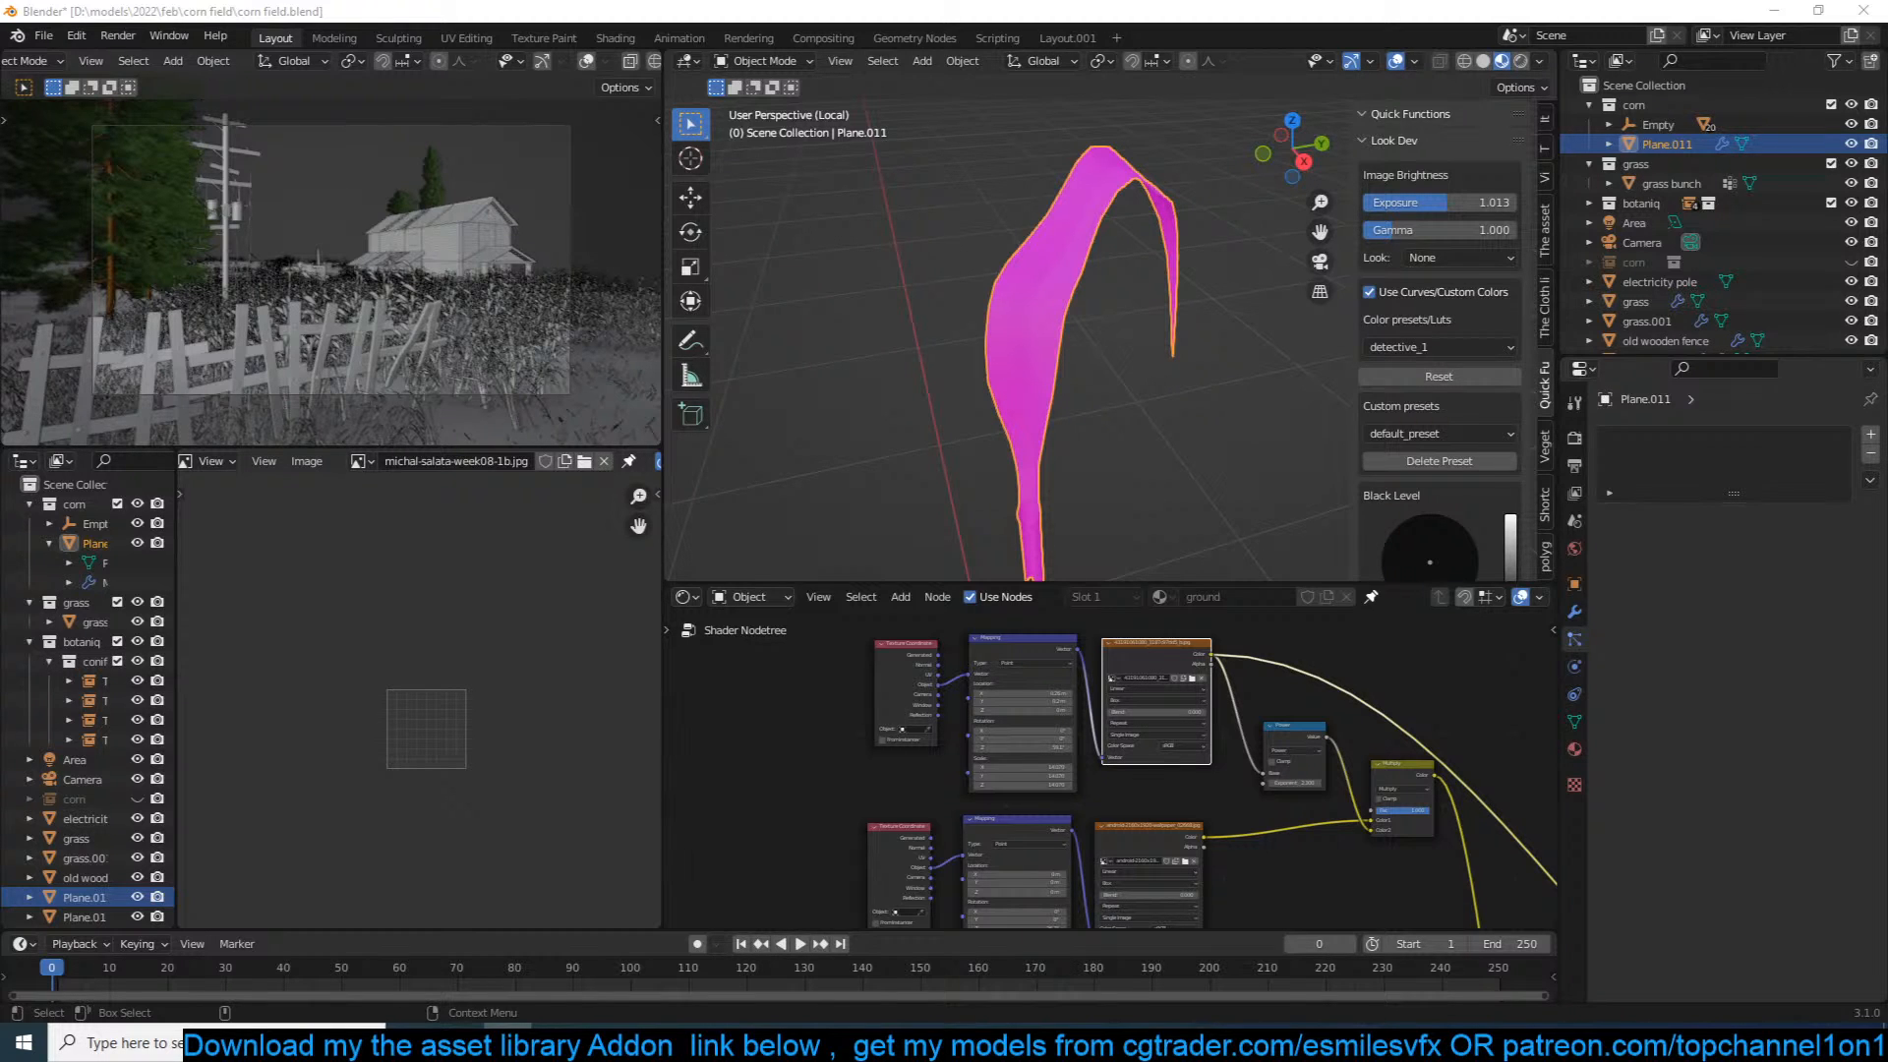
{"action": "middle_click_drag", "start_coordinate": [1159, 861], "coordinate": [1118, 808]}
{"action": "scroll", "coordinate": [1118, 808], "scroll_direction": "up", "scroll_amount": 2}
{"action": "middle_click_drag", "start_coordinate": [1172, 718], "coordinate": [1145, 867]}
{"action": "scroll", "coordinate": [1145, 866], "scroll_direction": "up", "scroll_amount": 4}
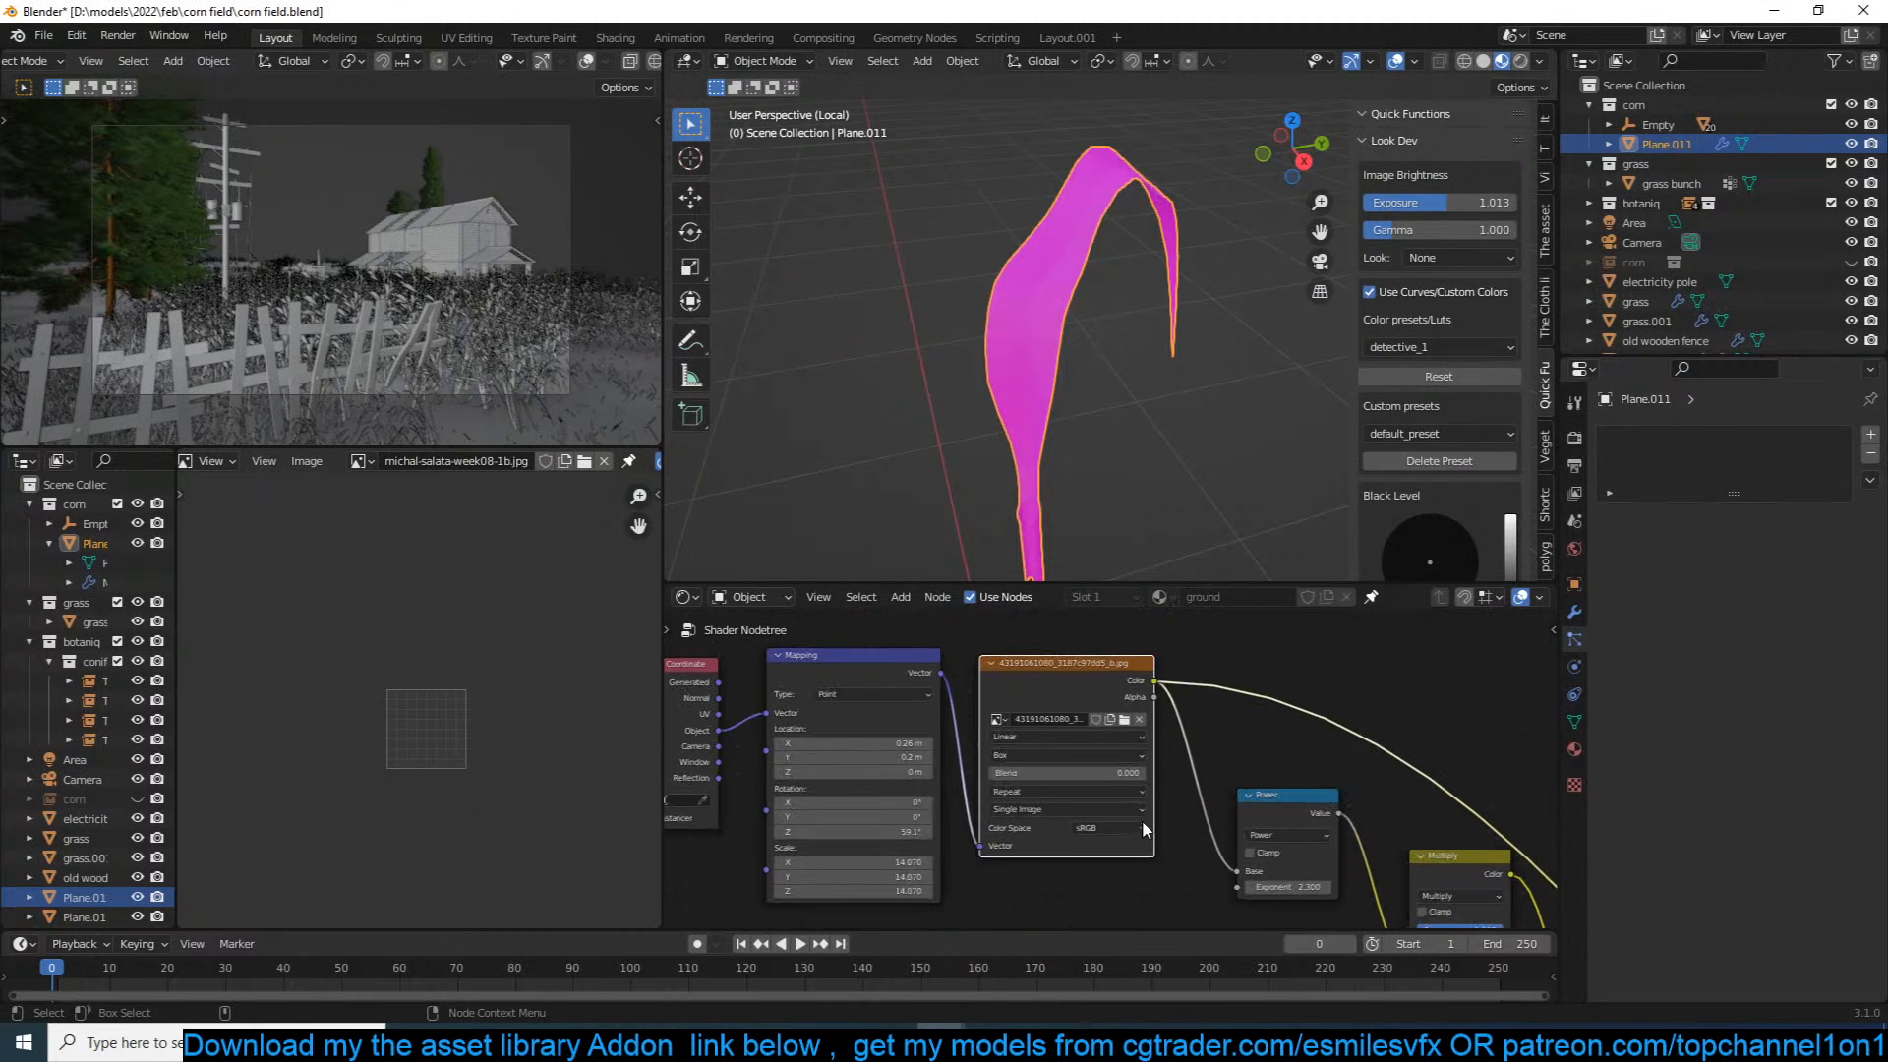
{"action": "left_click", "coordinate": [1123, 721]}
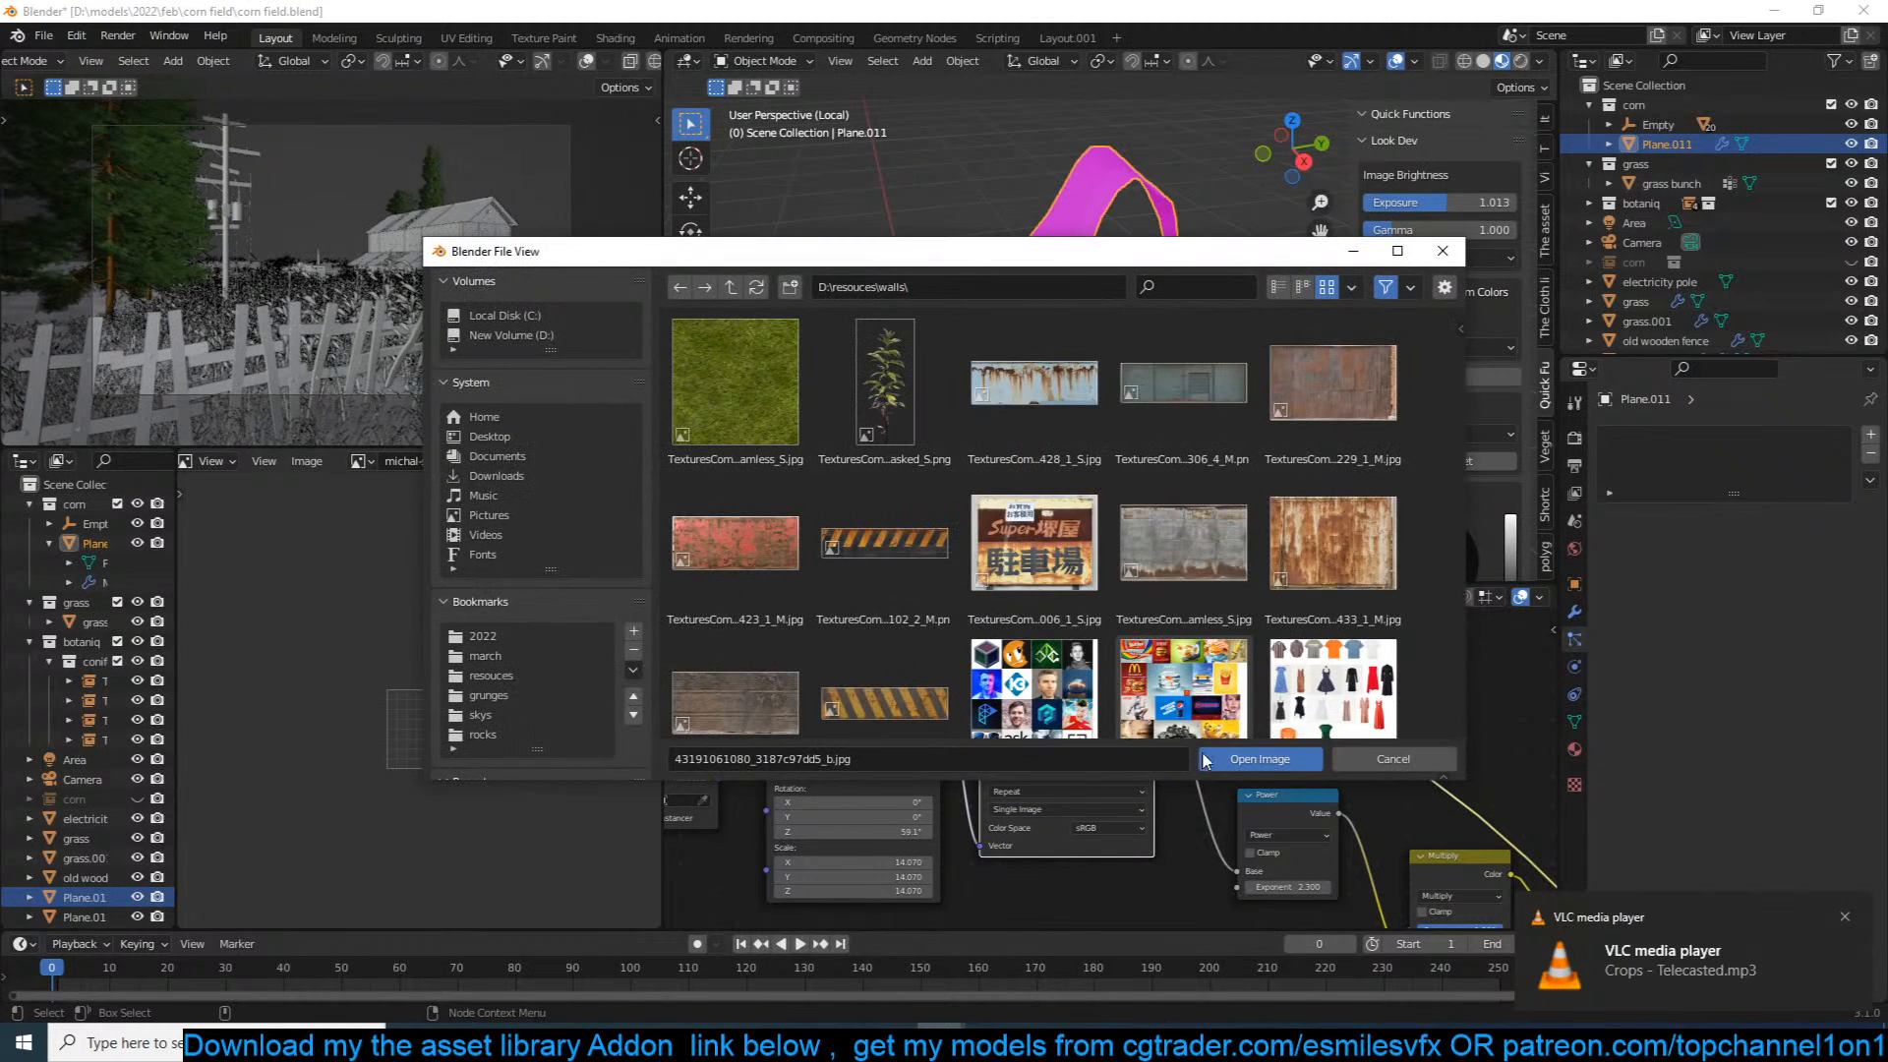
{"action": "left_click", "coordinate": [1290, 769]}
{"action": "middle_click_drag", "start_coordinate": [1120, 690], "coordinate": [1131, 654]}
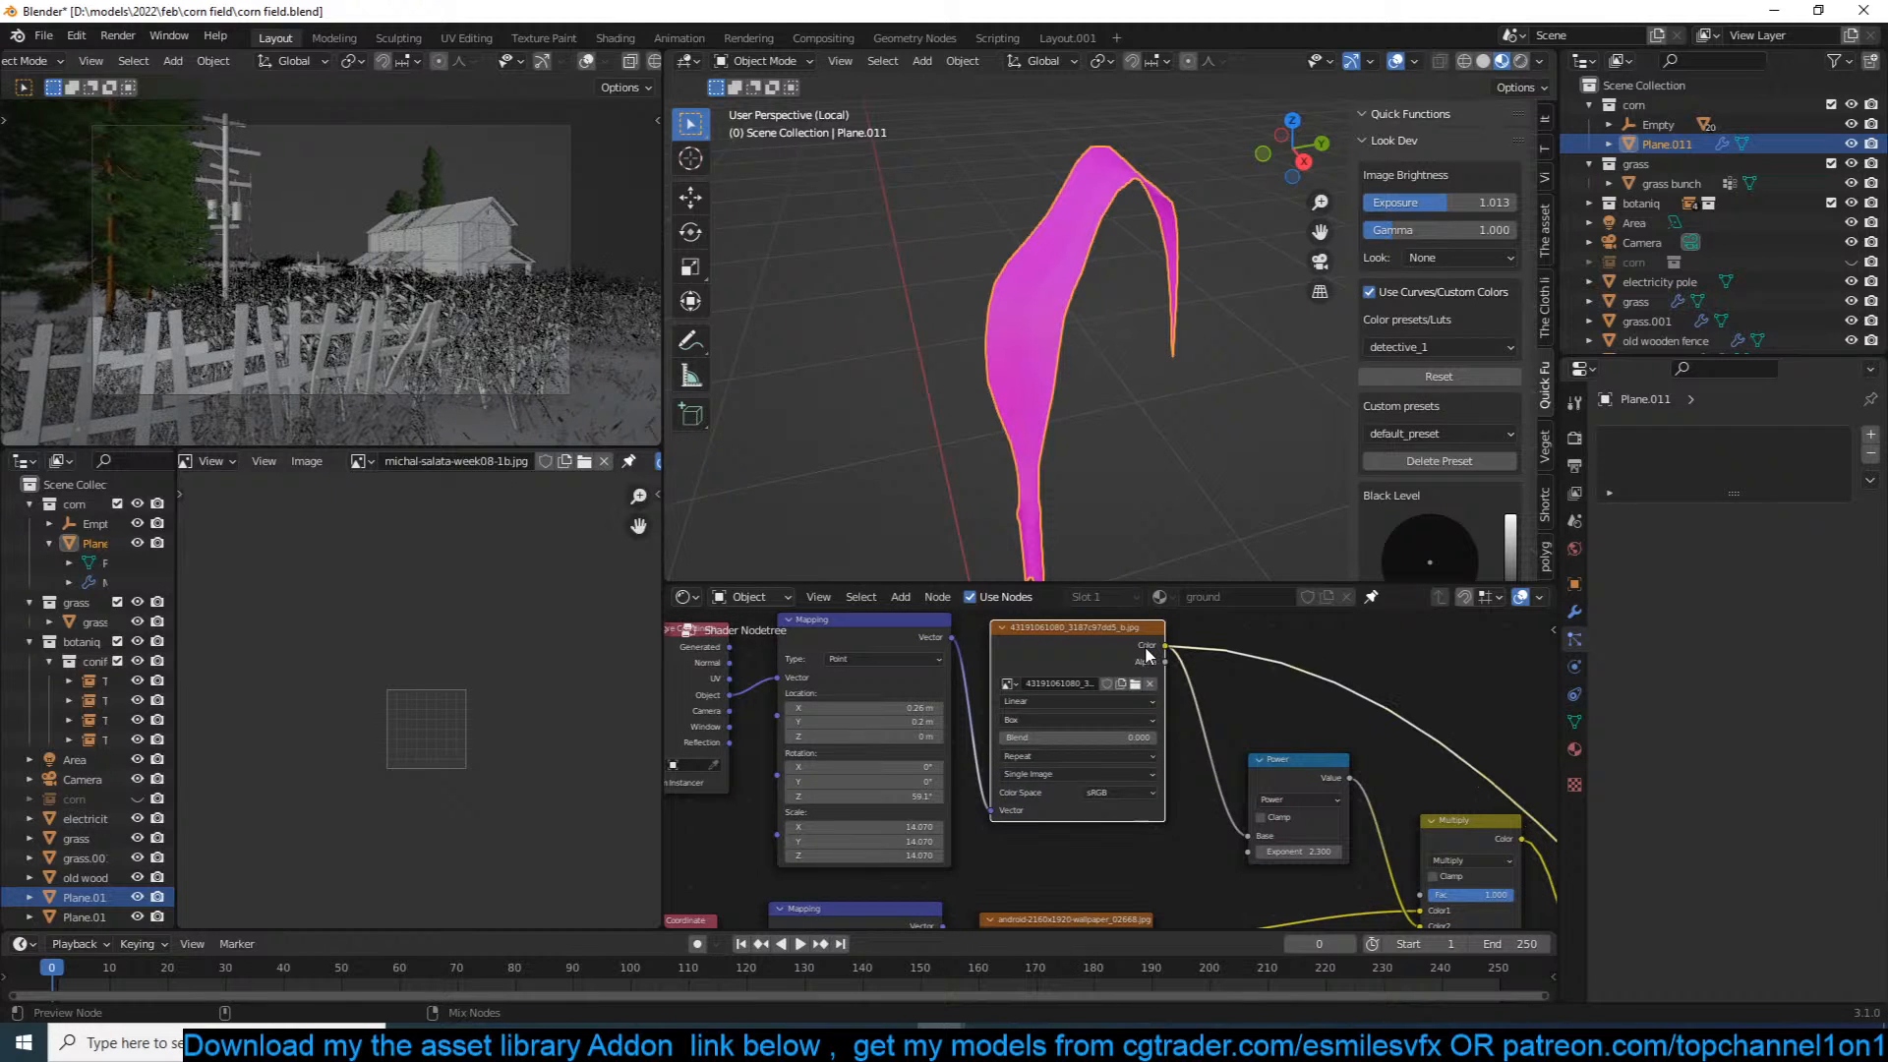
{"action": "left_click", "coordinate": [896, 622]}
{"action": "left_click", "coordinate": [1116, 634]}
Step: Show the corn leaf's material settings, reconnect the ground material's Principled BSDF to the material output and inspect the leaf up close
{"action": "scroll", "coordinate": [1203, 298], "scroll_direction": "down", "scroll_amount": 5}
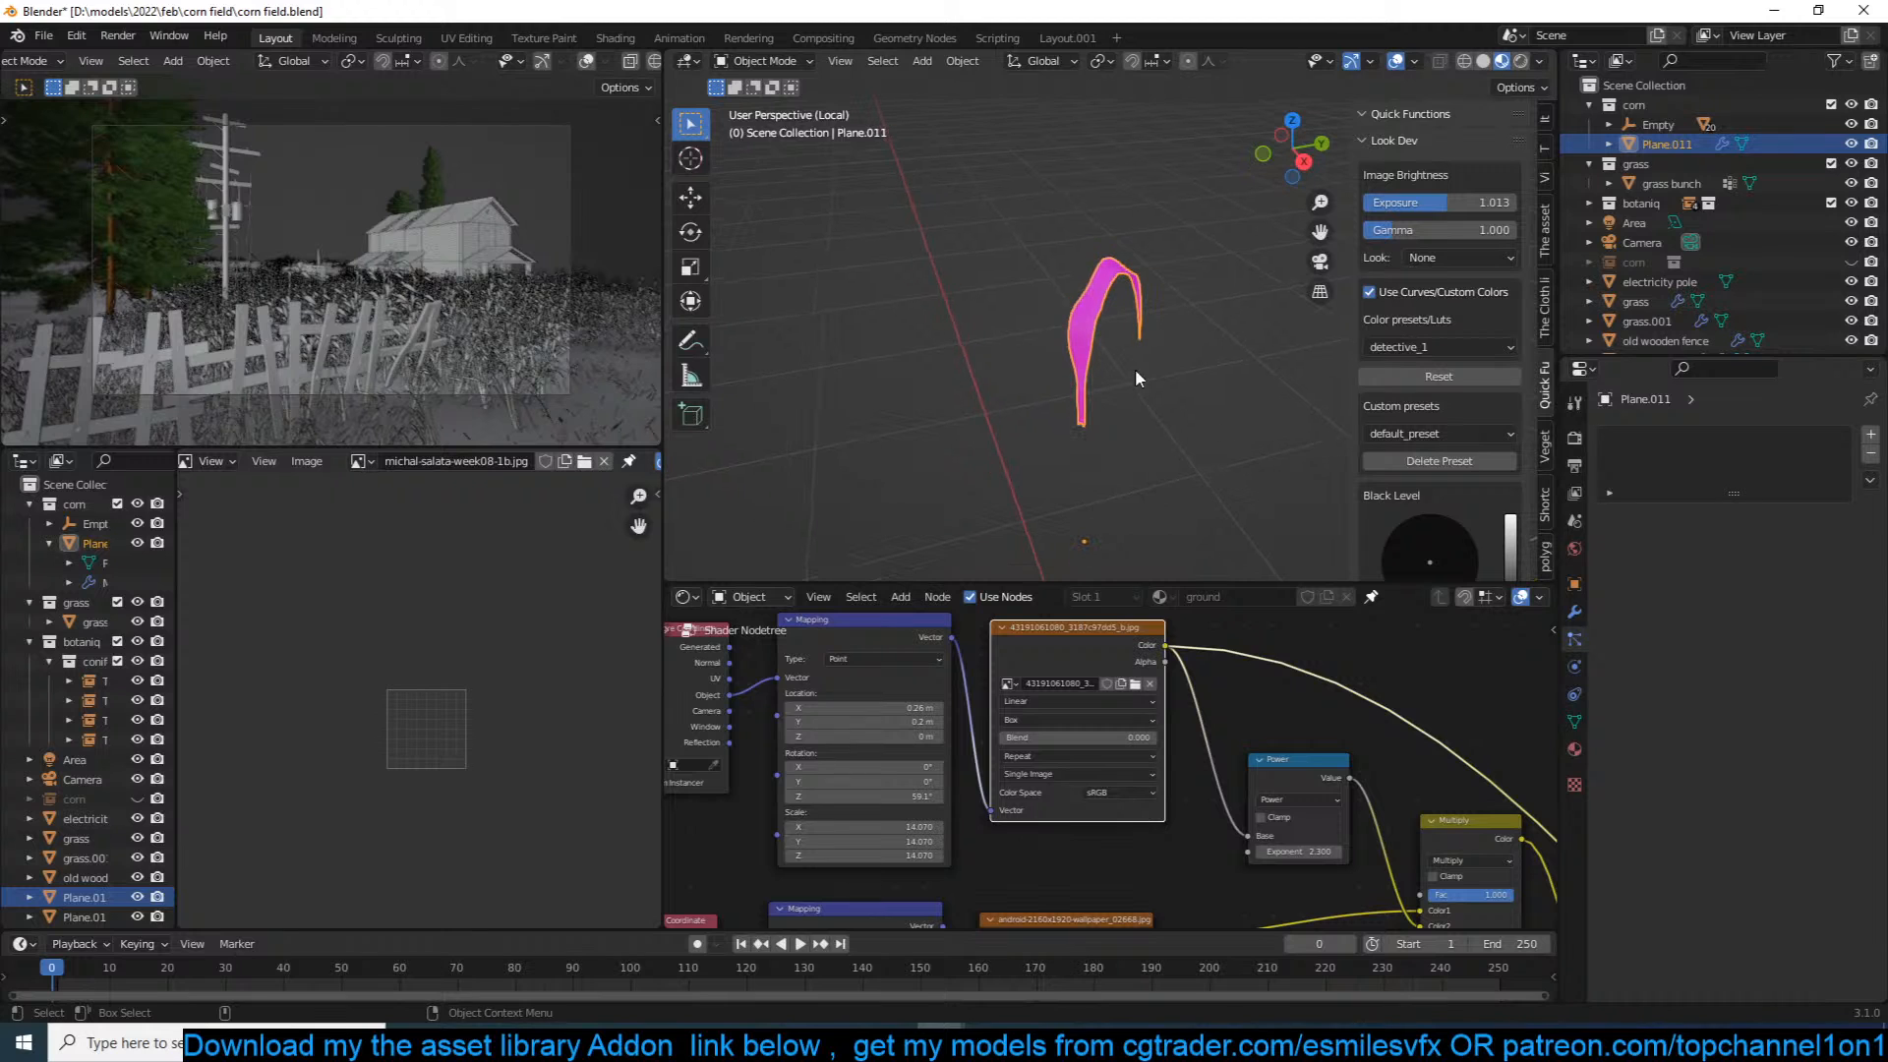
{"action": "left_click", "coordinate": [1574, 749]}
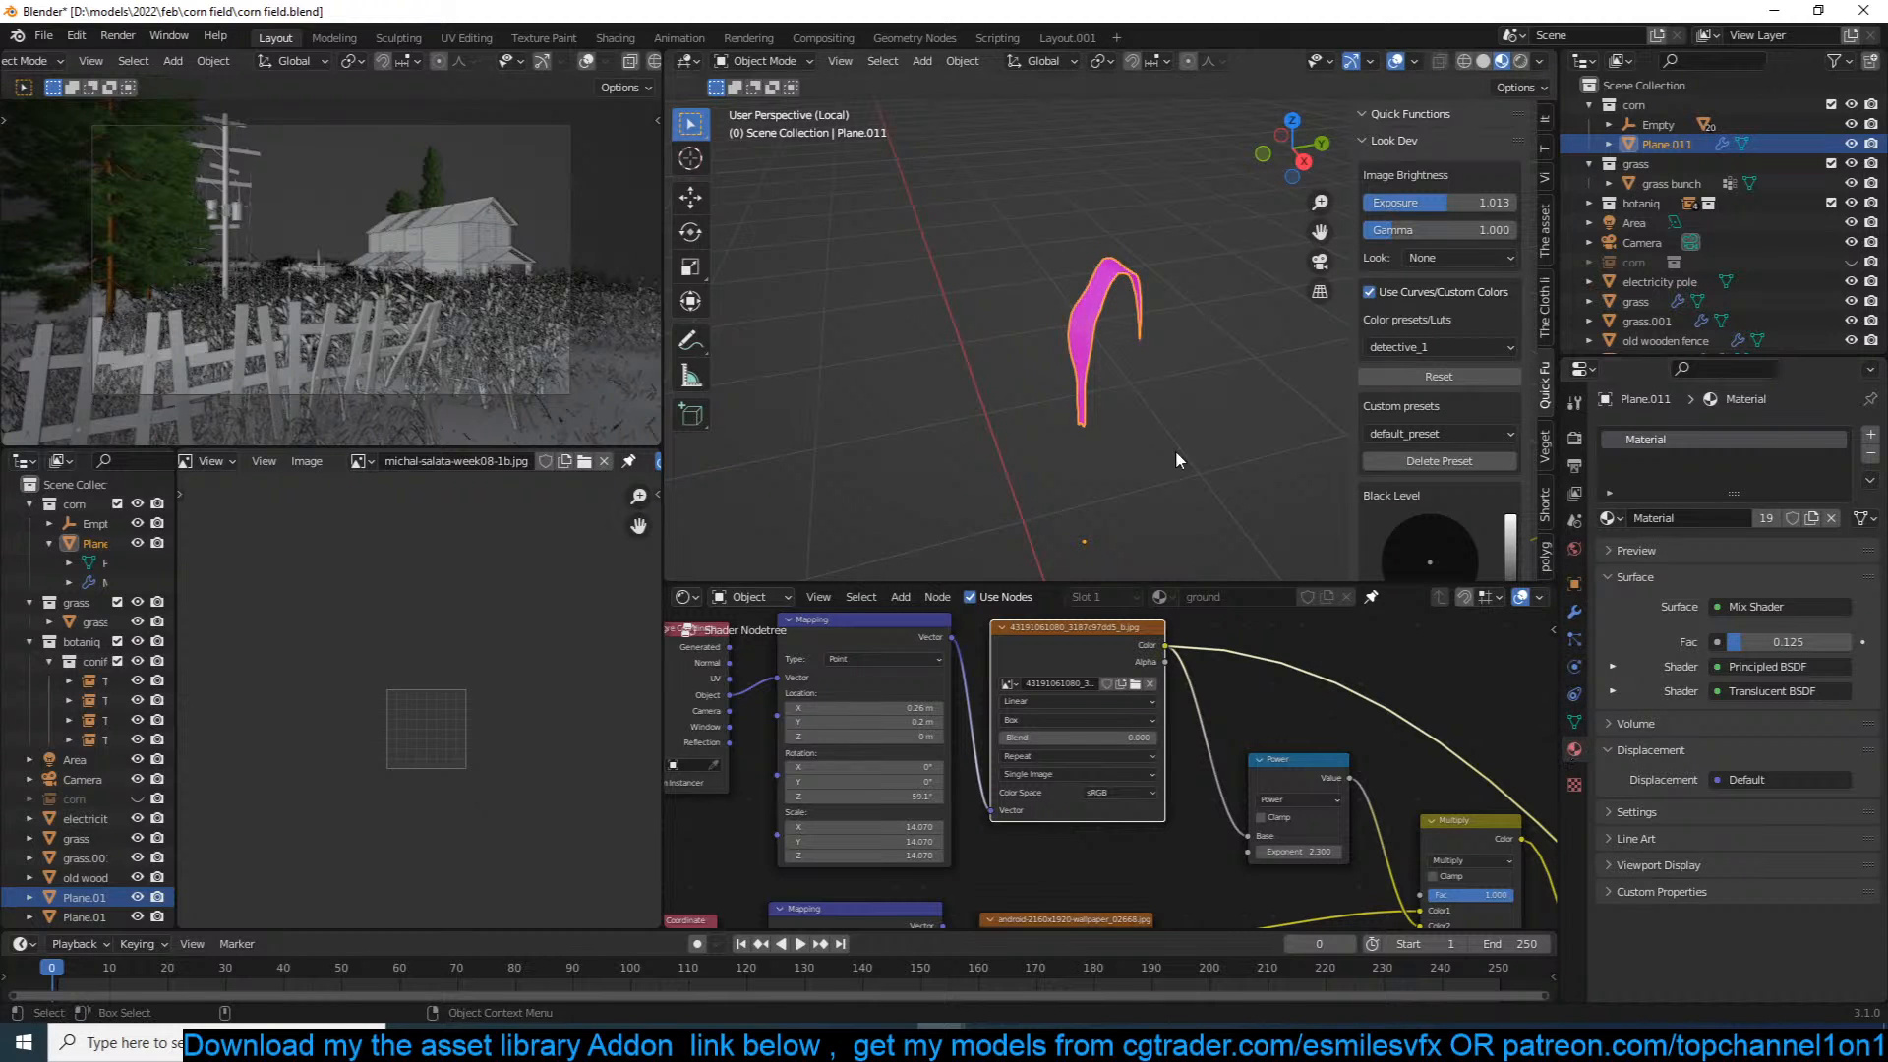
{"action": "scroll", "coordinate": [1176, 428], "scroll_direction": "up", "scroll_amount": 2}
{"action": "scroll", "coordinate": [1290, 776], "scroll_direction": "down", "scroll_amount": 4}
{"action": "scroll", "coordinate": [1290, 776], "scroll_direction": "down", "scroll_amount": 3}
{"action": "middle_click_drag", "start_coordinate": [1290, 776], "coordinate": [1037, 617]}
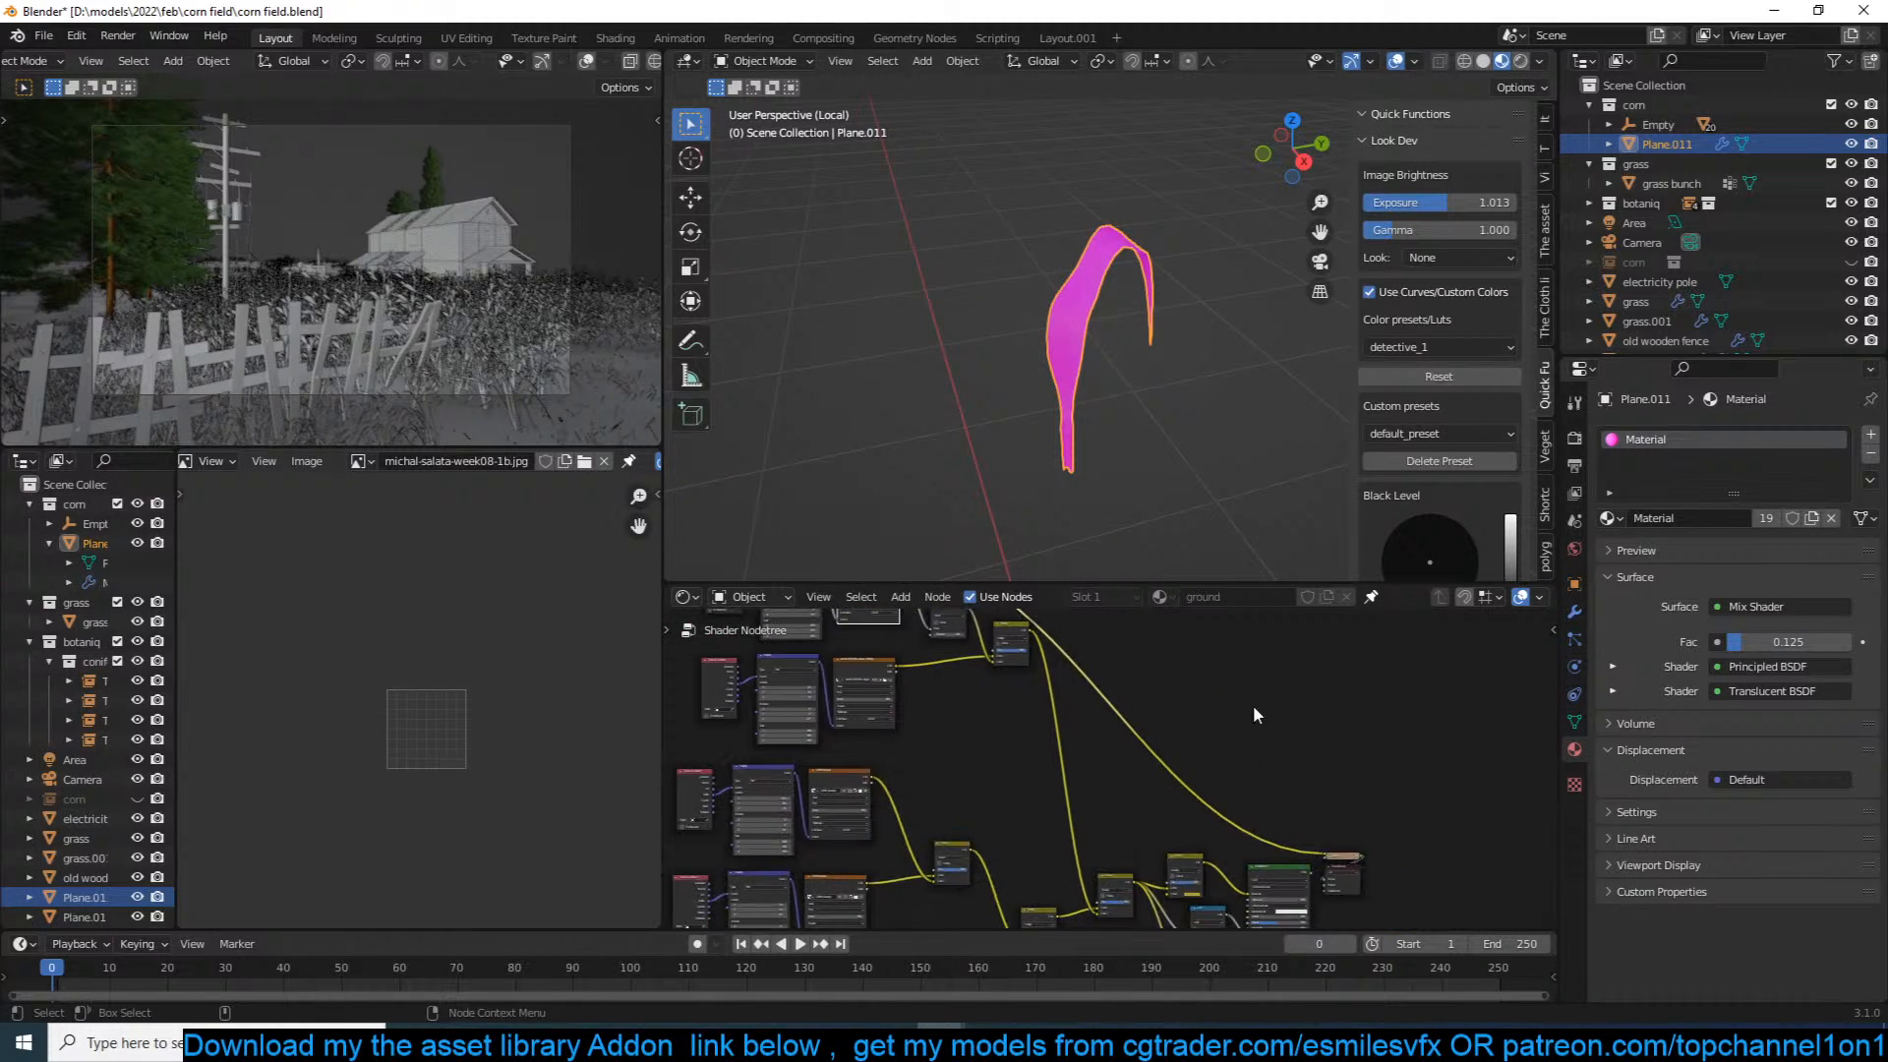
{"action": "middle_click_drag", "start_coordinate": [1209, 773], "coordinate": [1090, 706]}
{"action": "left_click", "coordinate": [1177, 810], "text": "ctrl+shift"}
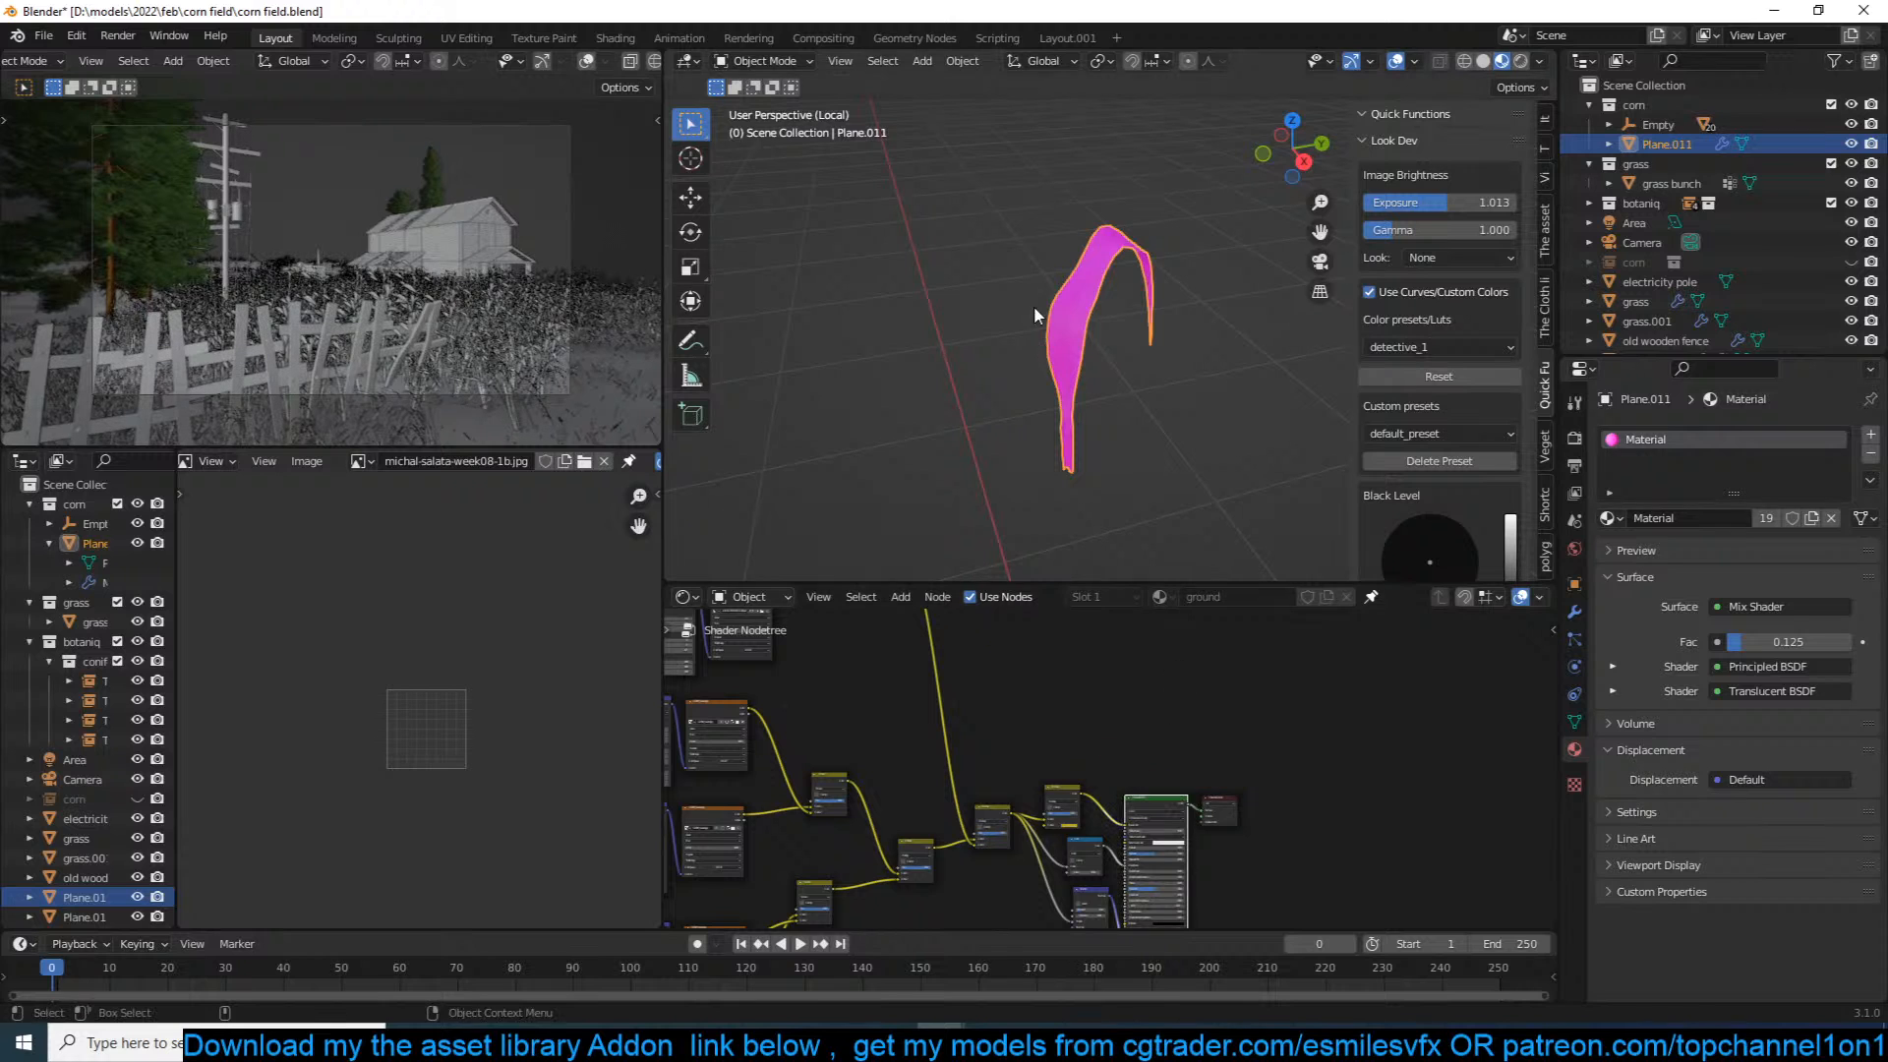
{"action": "scroll", "coordinate": [1034, 305], "scroll_direction": "up", "scroll_amount": 3}
{"action": "middle_click_drag", "start_coordinate": [1167, 240], "coordinate": [1105, 242]}
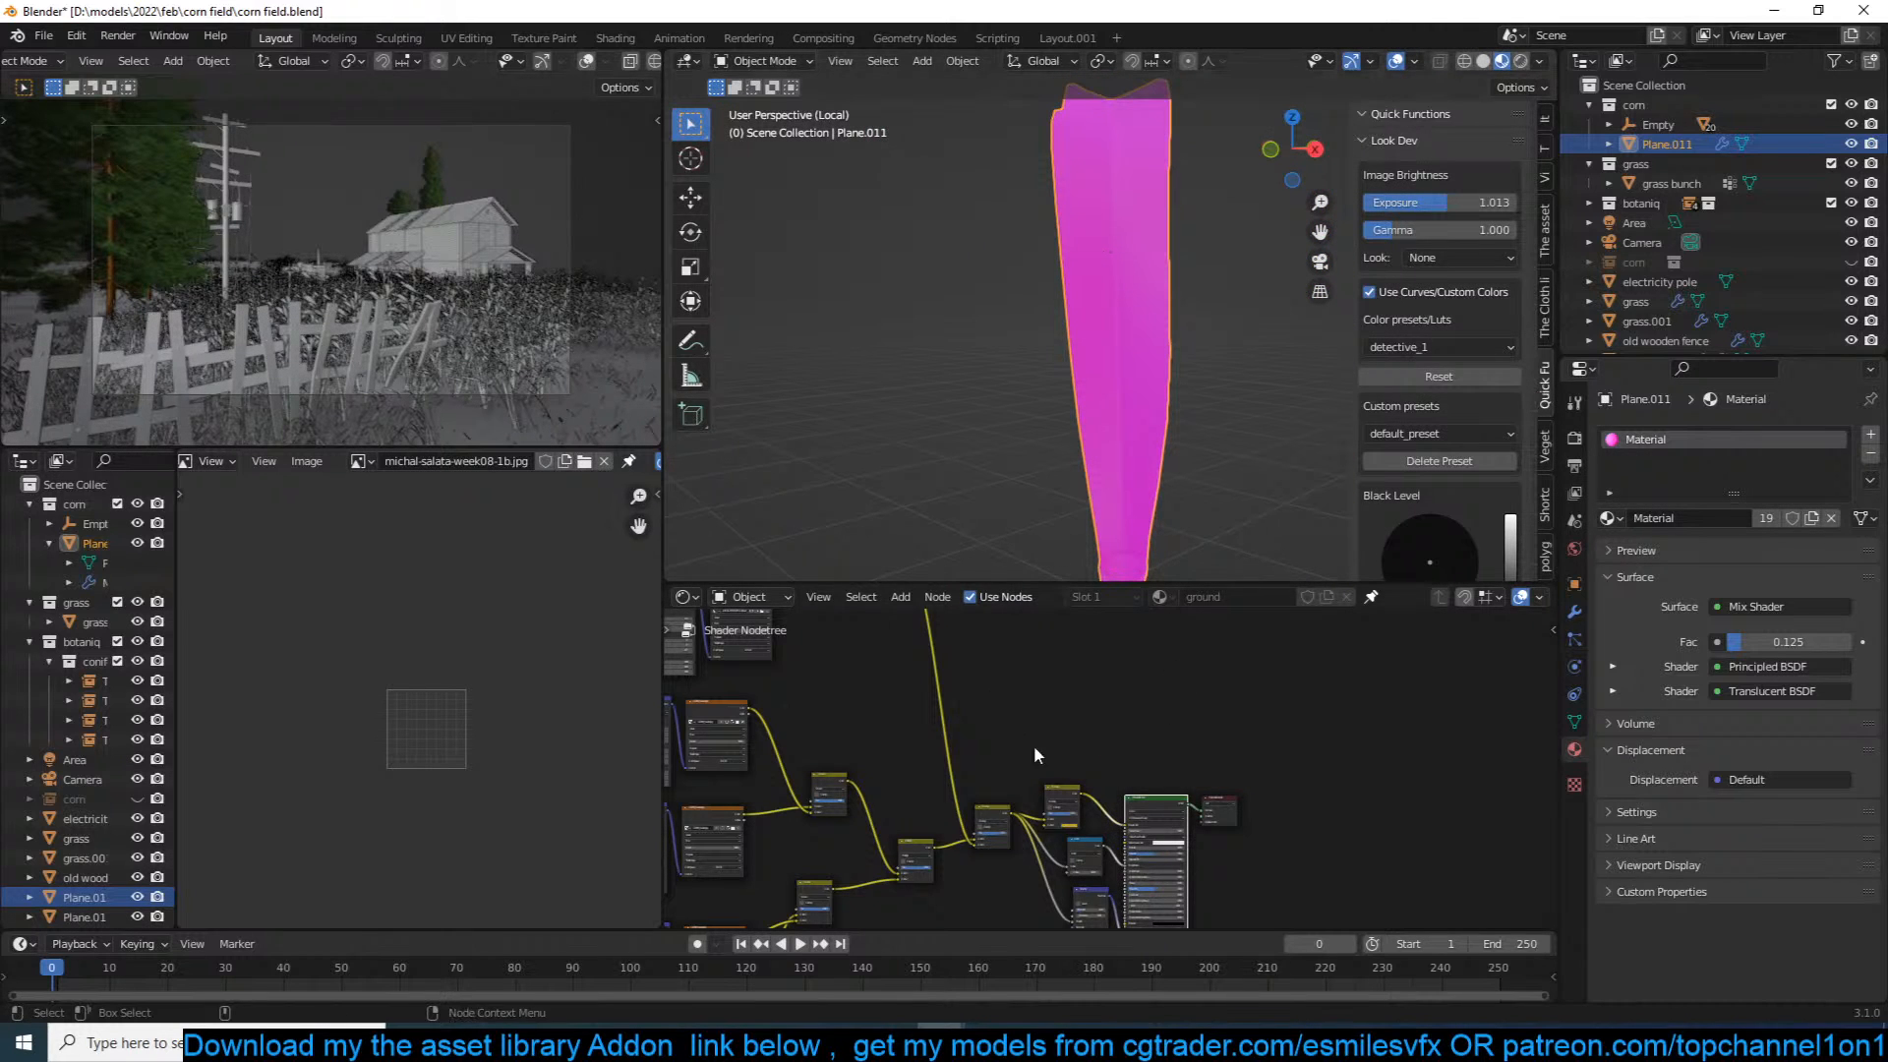
Step: Preview a mapping node from the ground material's upper texture chains and inspect the corn leaf from another side
{"action": "middle_click_drag", "start_coordinate": [1064, 692], "coordinate": [1145, 765]}
{"action": "scroll", "coordinate": [1144, 764], "scroll_direction": "up", "scroll_amount": 4}
{"action": "middle_click_drag", "start_coordinate": [1015, 743], "coordinate": [1143, 762]}
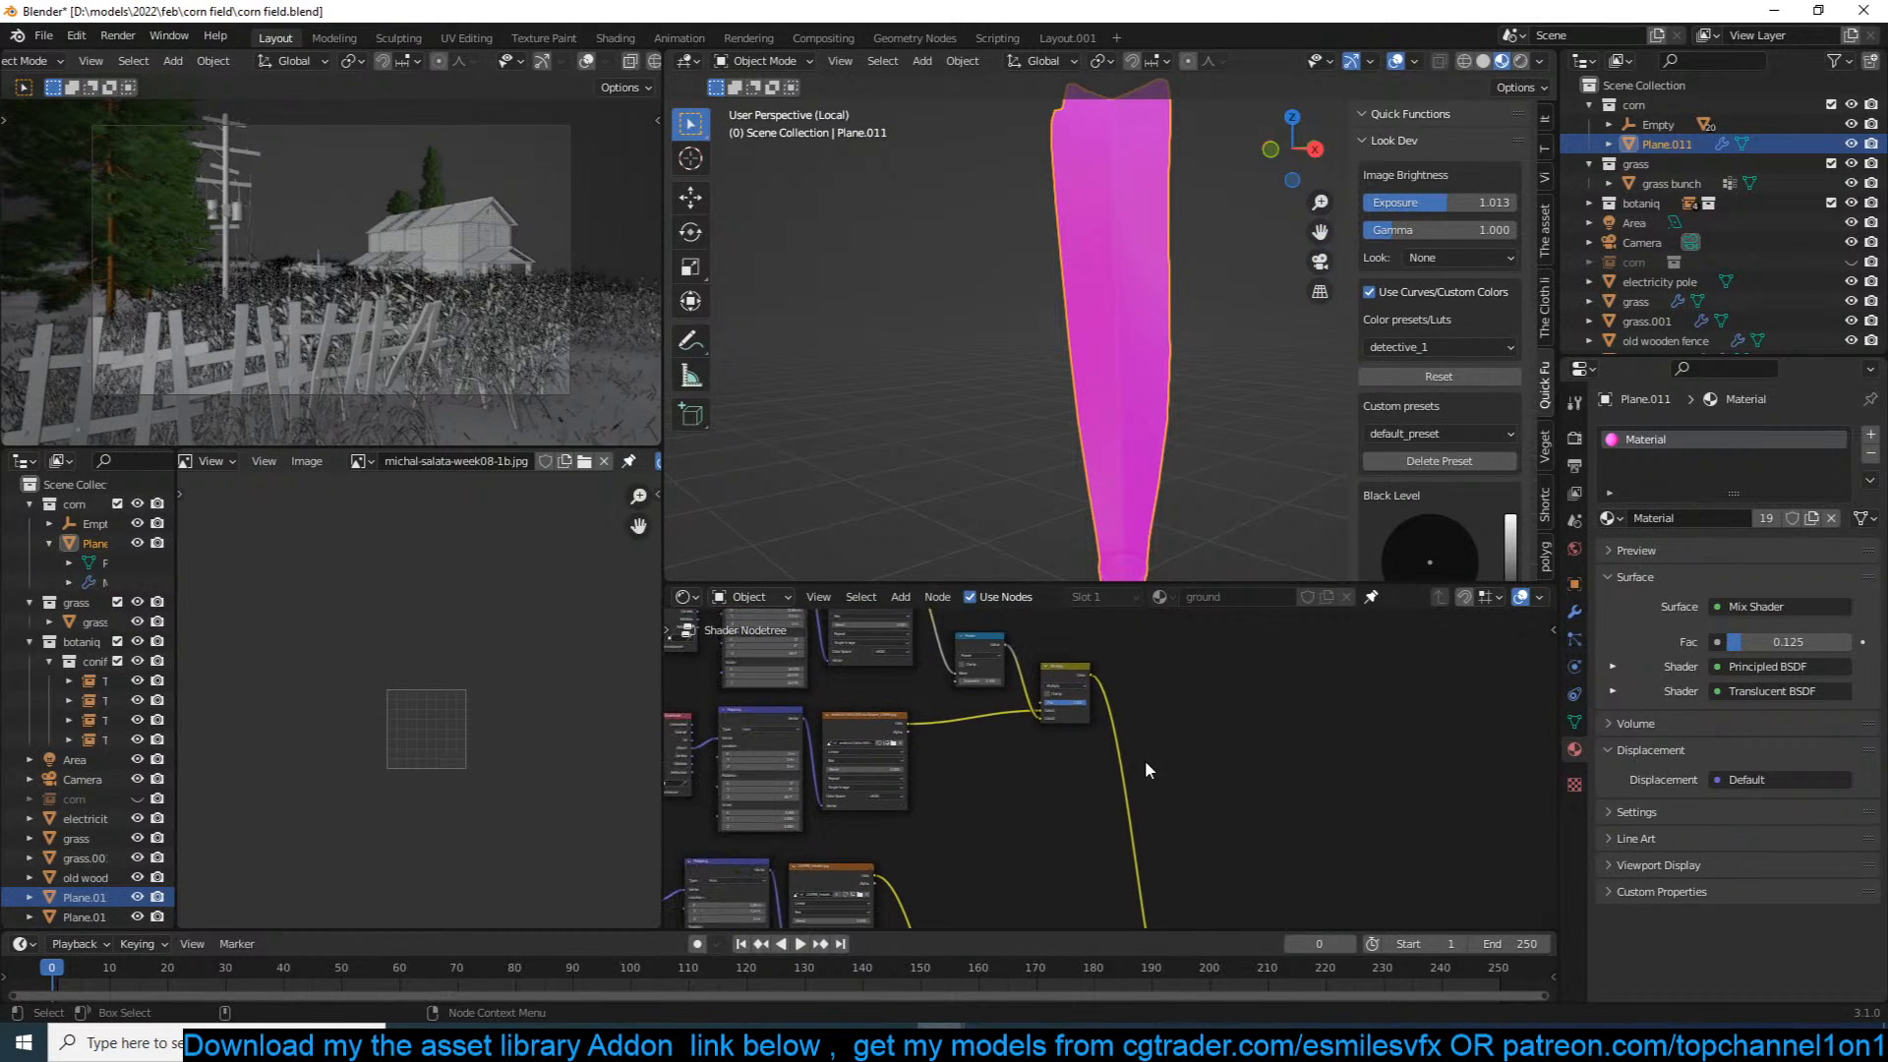
{"action": "left_click", "coordinate": [775, 710], "text": "ctrl+shift"}
{"action": "middle_click_drag", "start_coordinate": [948, 721], "coordinate": [1136, 718]}
{"action": "middle_click_drag", "start_coordinate": [1101, 472], "coordinate": [1101, 531]}
{"action": "scroll", "coordinate": [1186, 723], "scroll_direction": "down", "scroll_amount": 3}
{"action": "middle_click_drag", "start_coordinate": [1189, 745], "coordinate": [1085, 724]}
{"action": "scroll", "coordinate": [1188, 668], "scroll_direction": "down", "scroll_amount": 4}
Step: Try a new Mix Shader as the ground material's output, delete it and select the Principled BSDF again
{"action": "key", "text": "shift+a"}
{"action": "mouse_move", "coordinate": [1056, 772]}
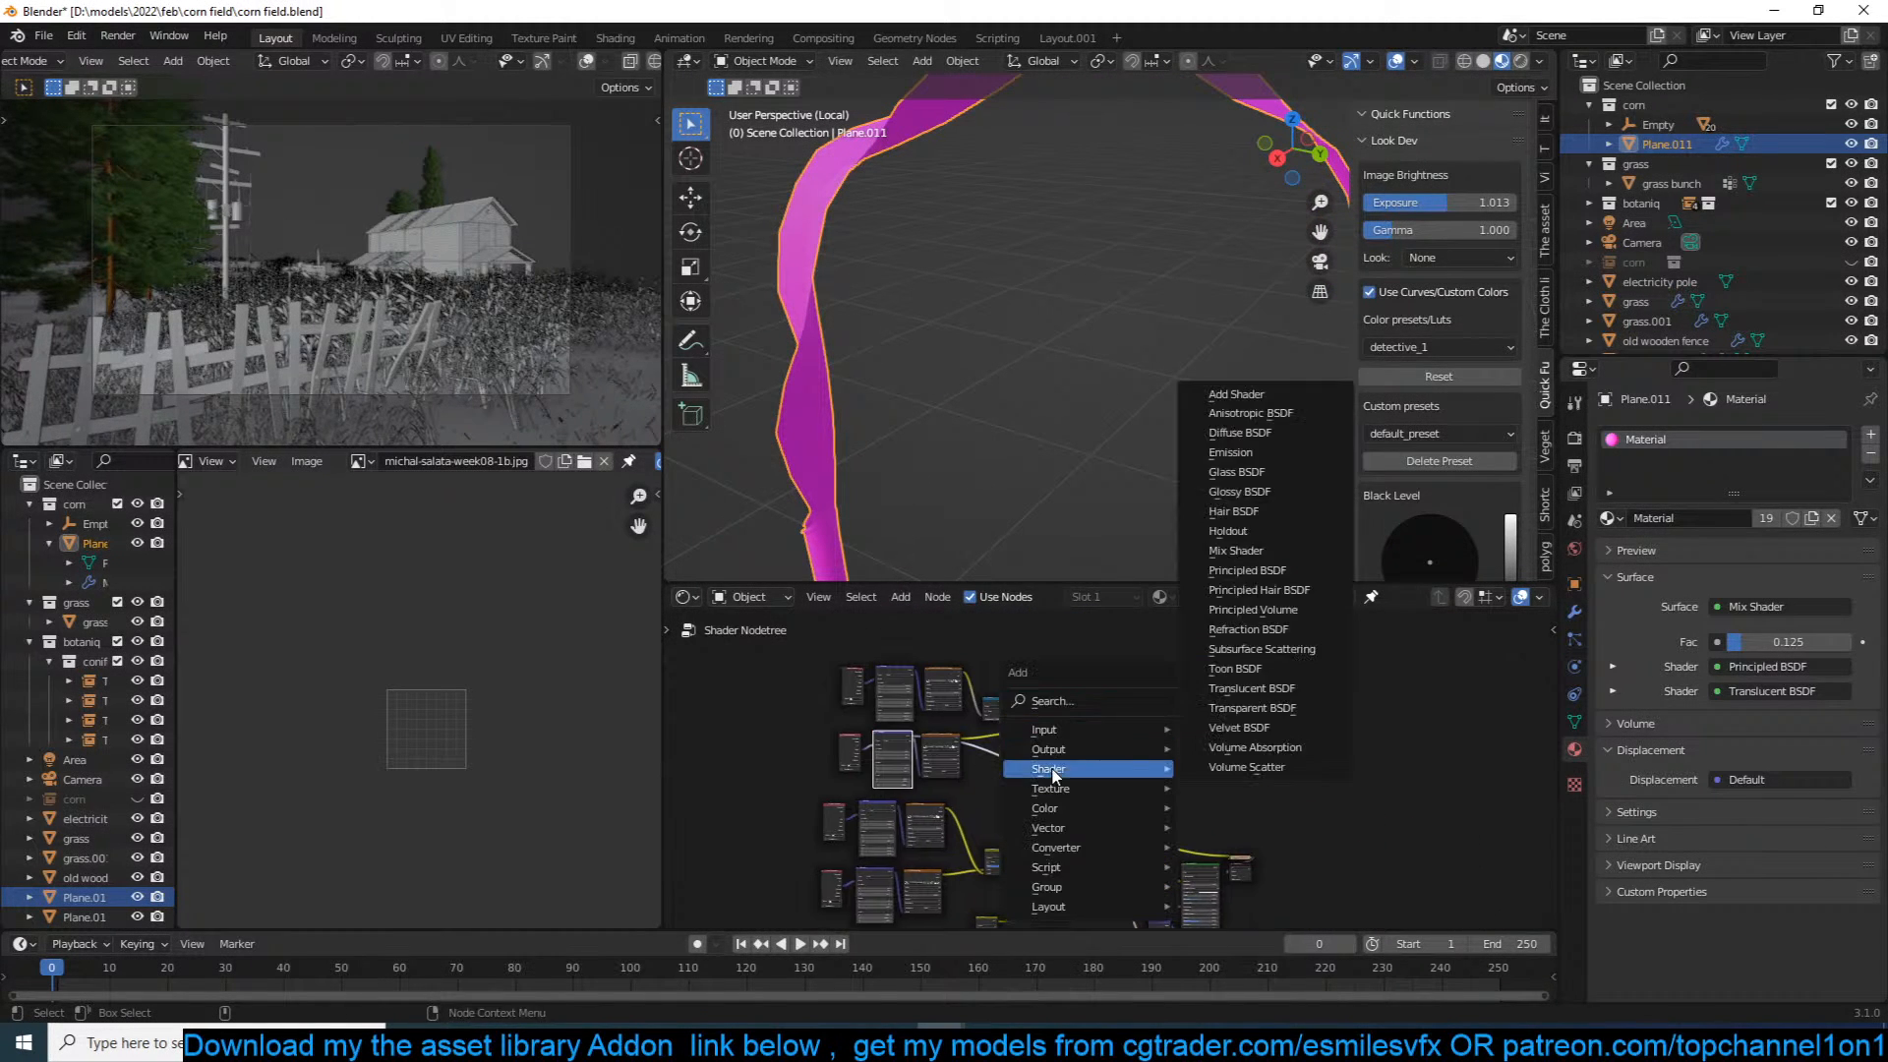
{"action": "left_click", "coordinate": [1281, 556]}
{"action": "left_click", "coordinate": [1207, 677]}
{"action": "left_click", "coordinate": [1201, 680], "text": "ctrl+shift"}
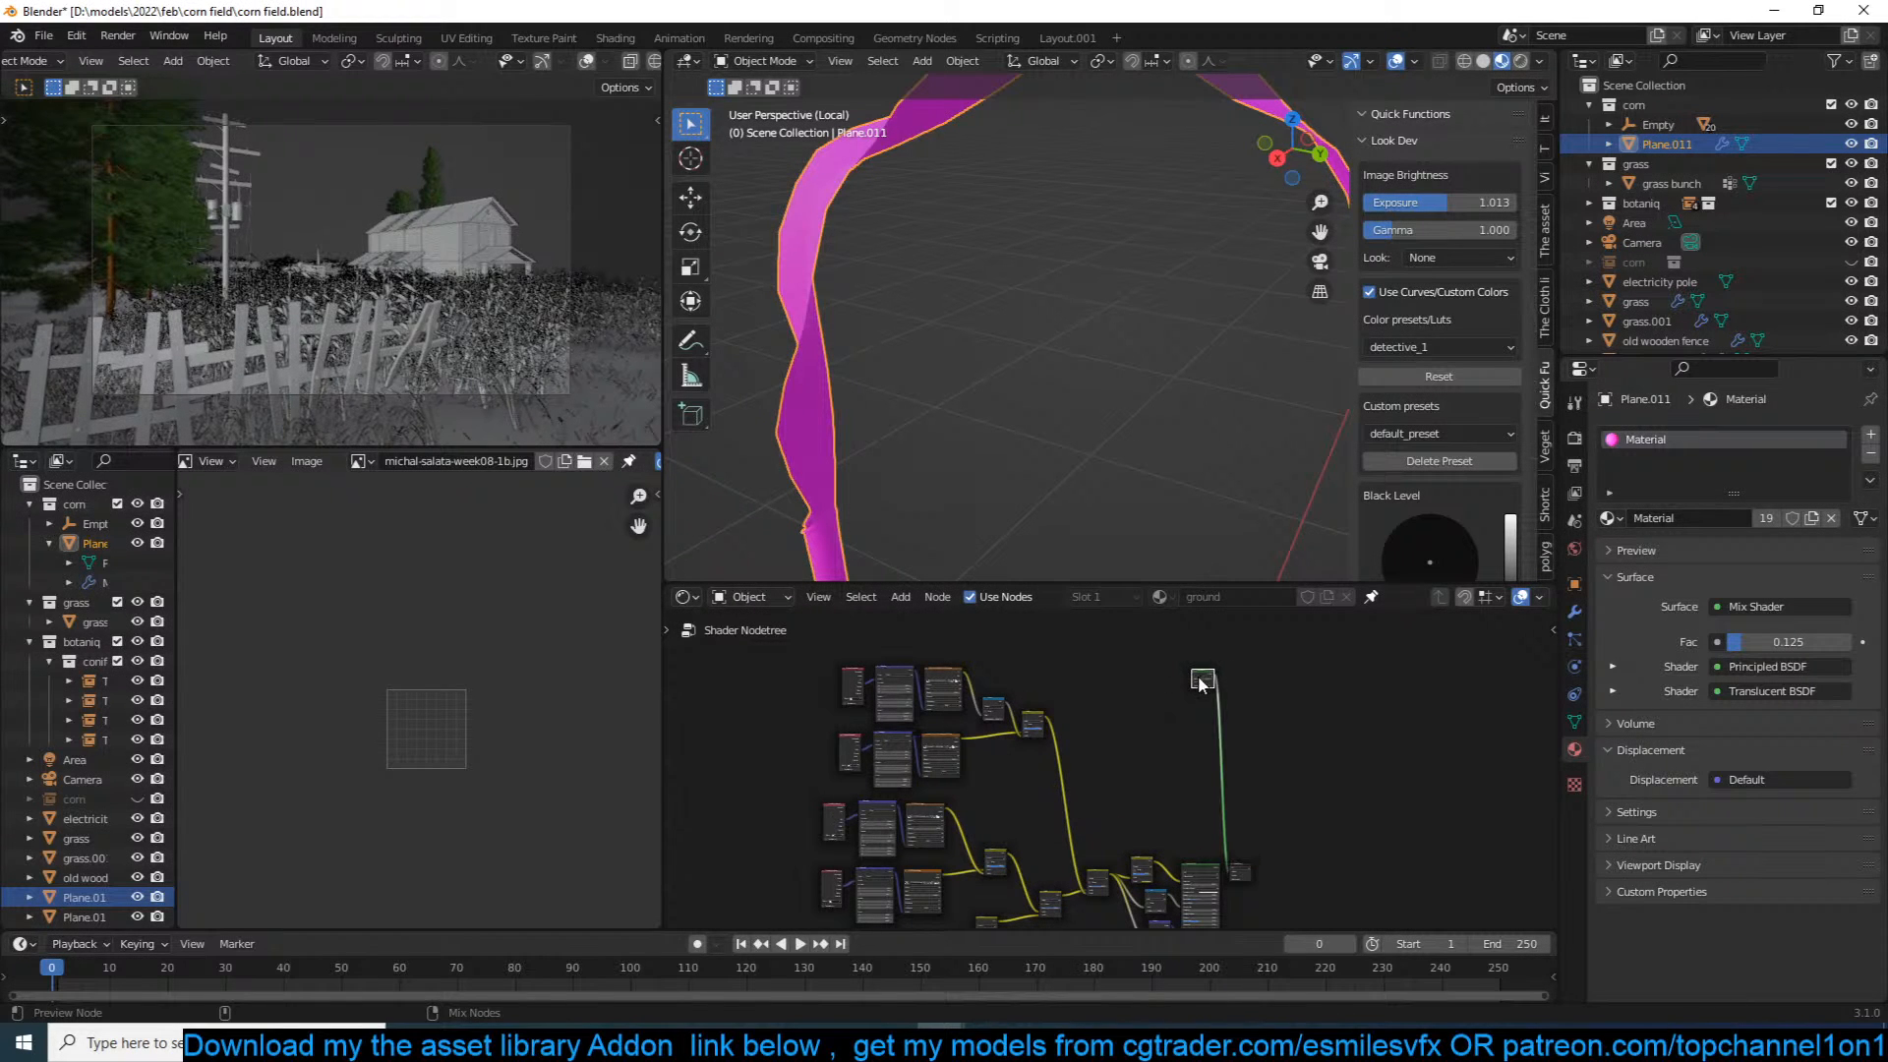
{"action": "key", "text": "x"}
{"action": "scroll", "coordinate": [1162, 769], "scroll_direction": "up", "scroll_amount": 2}
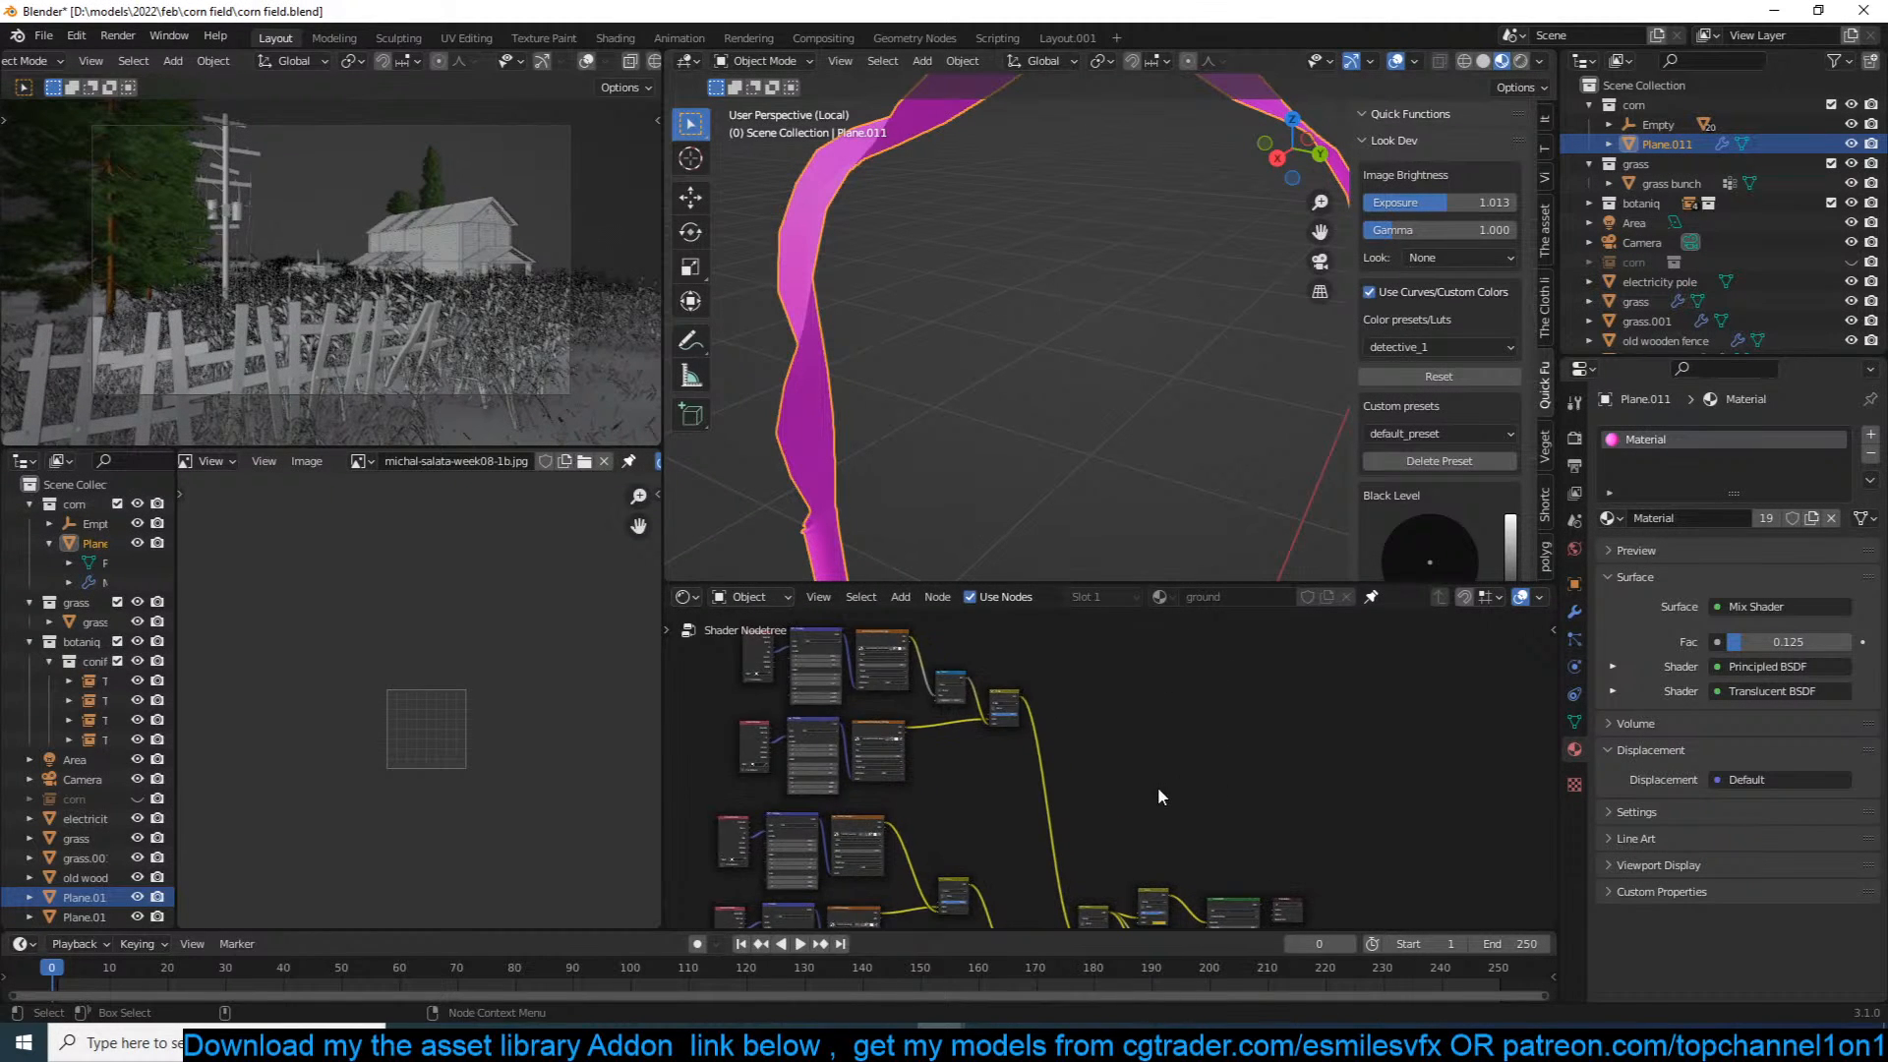
{"action": "middle_click_drag", "start_coordinate": [1158, 790], "coordinate": [1036, 703]}
{"action": "left_click", "coordinate": [1103, 818]}
{"action": "middle_click_drag", "start_coordinate": [995, 323], "coordinate": [1056, 302]}
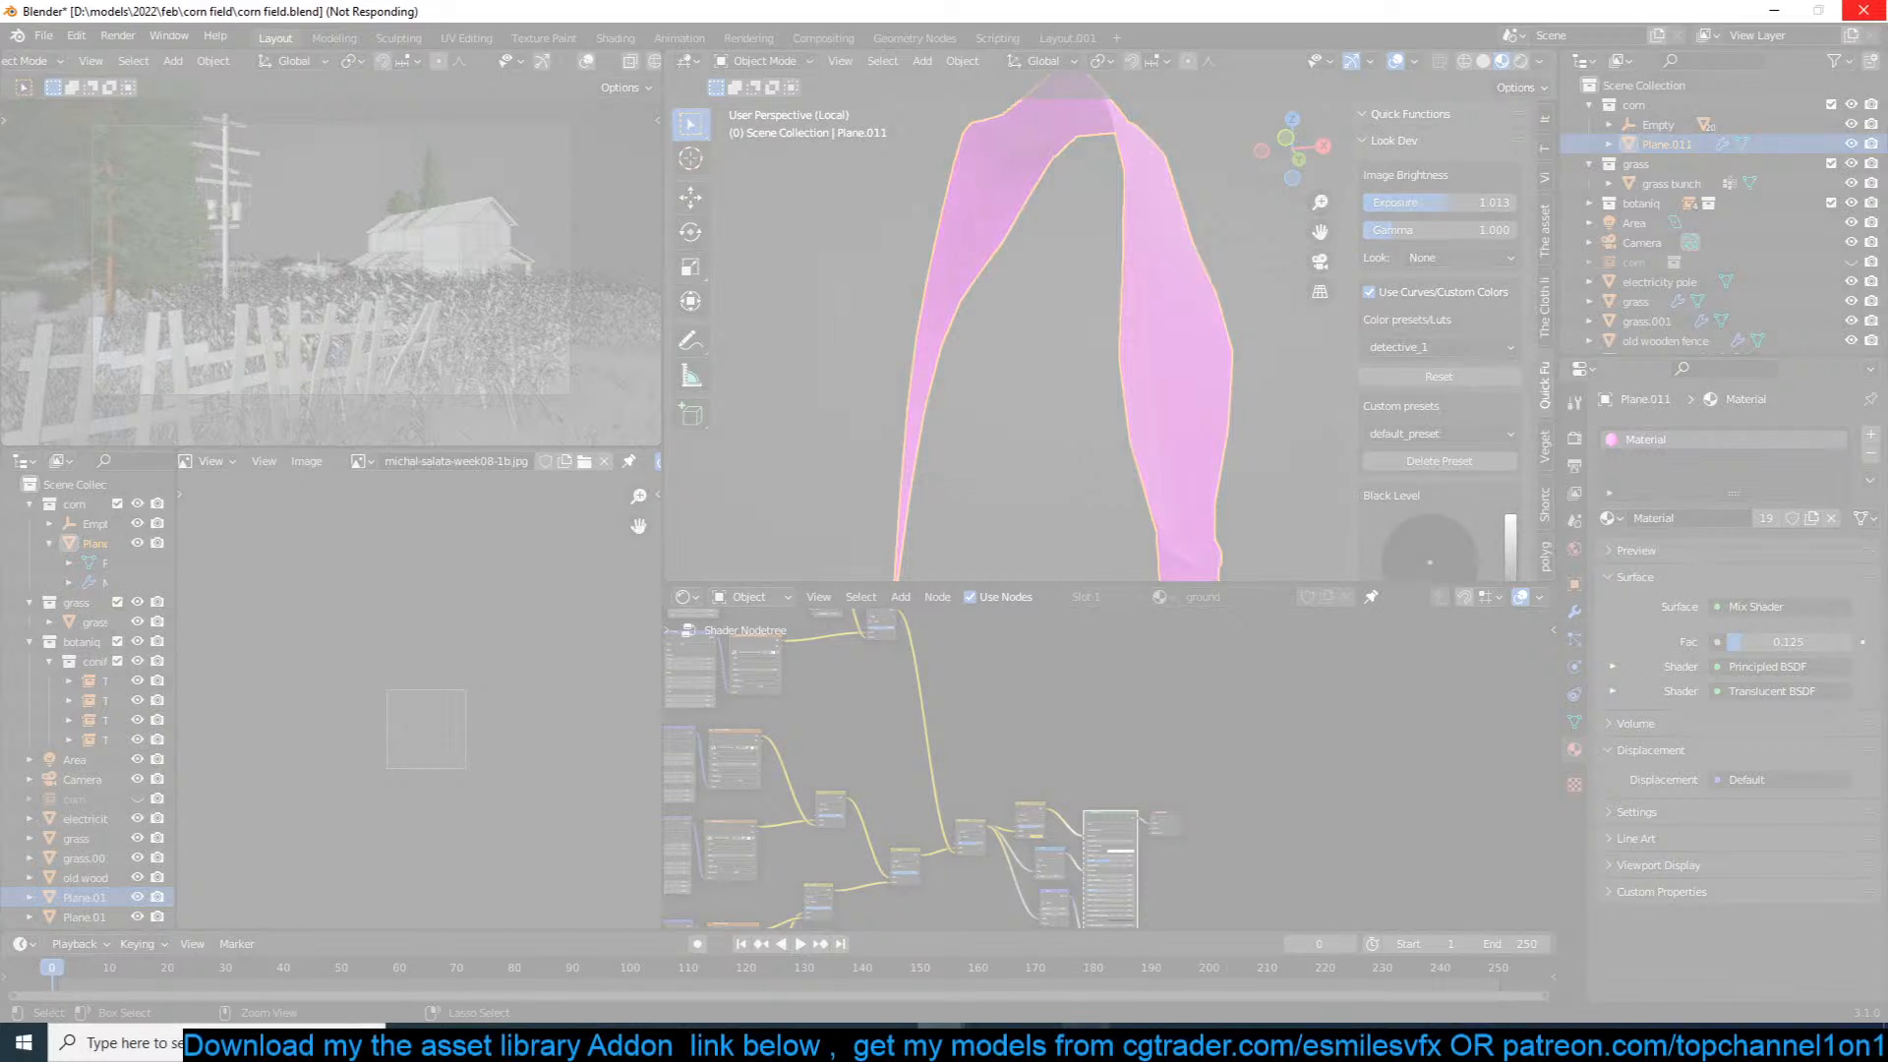
Step: Open Task Manager and end the unresponsive Blender process holding the corn field file
{"action": "right_click", "coordinate": [1195, 1043]}
{"action": "left_click", "coordinate": [1261, 947]}
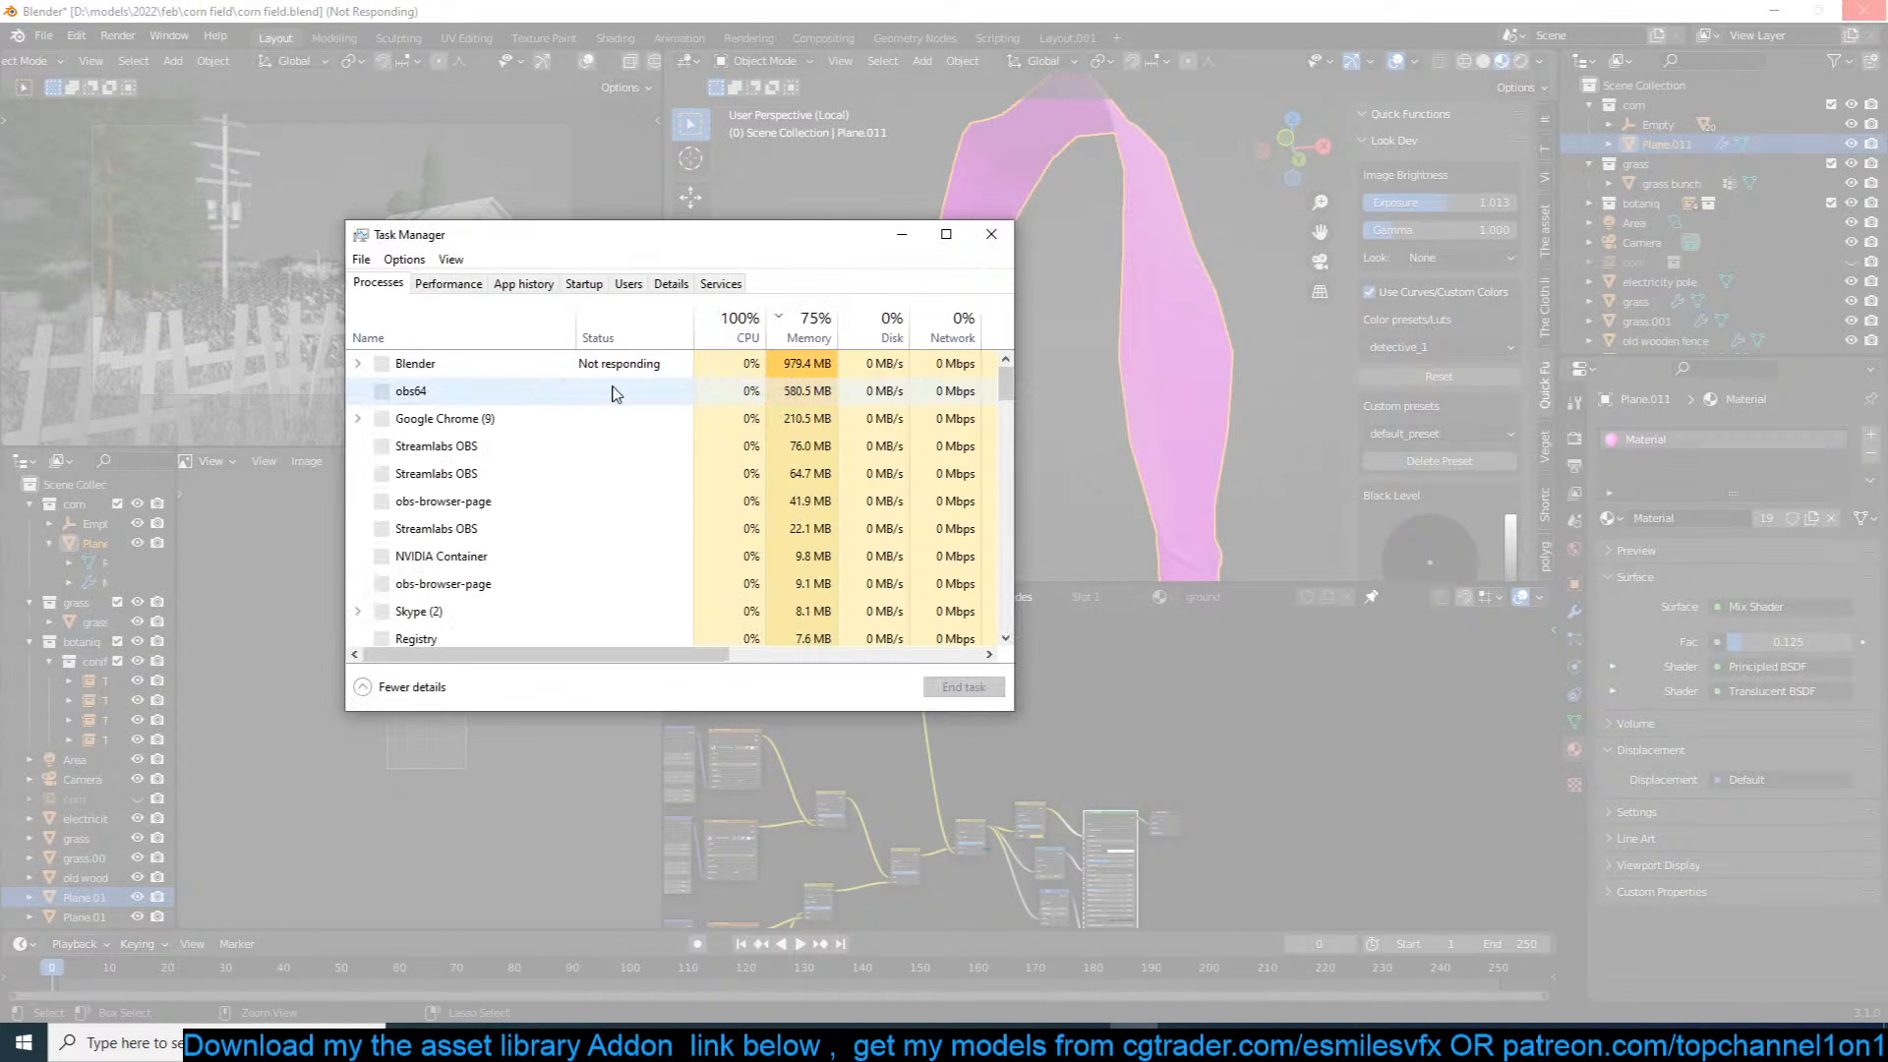
{"action": "left_click", "coordinate": [497, 363]}
{"action": "left_click", "coordinate": [963, 687]}
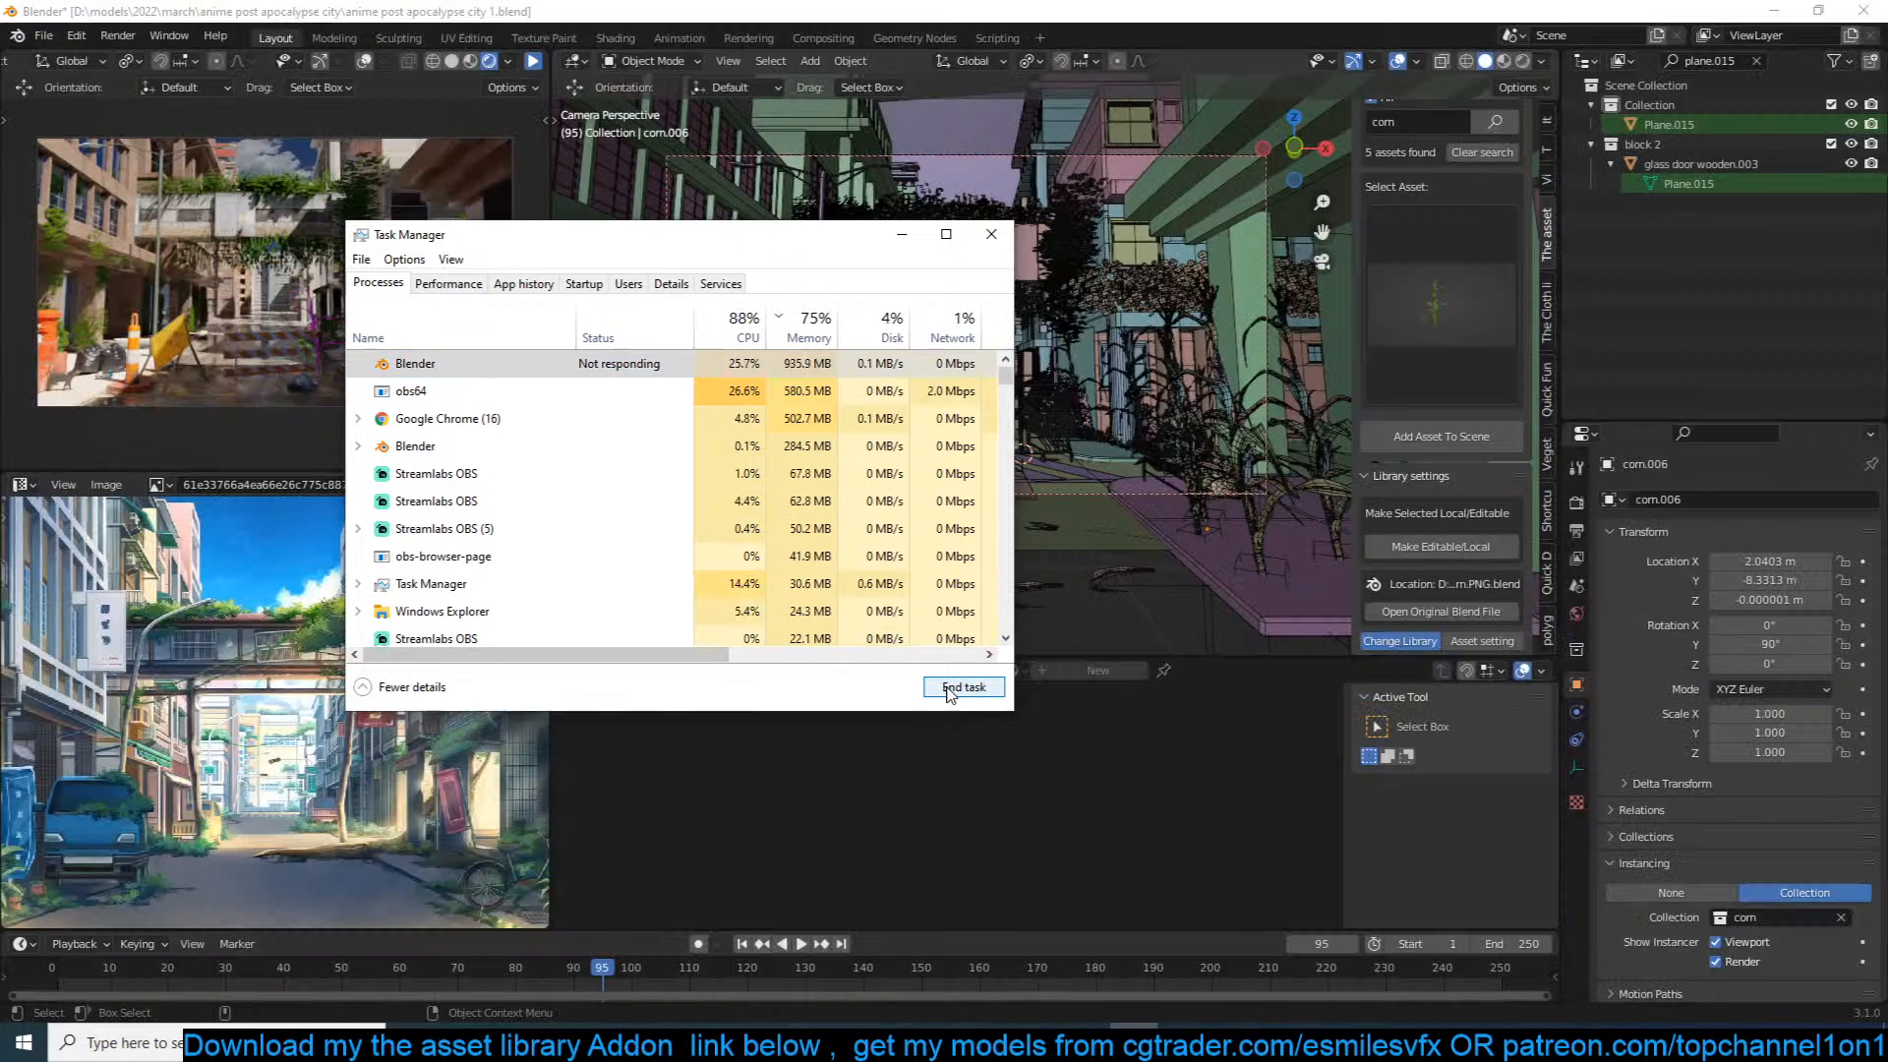
Step: Select a corn plant in the street scene and clear the outliner's plane.015 search filter
{"action": "left_click", "coordinate": [1111, 285]}
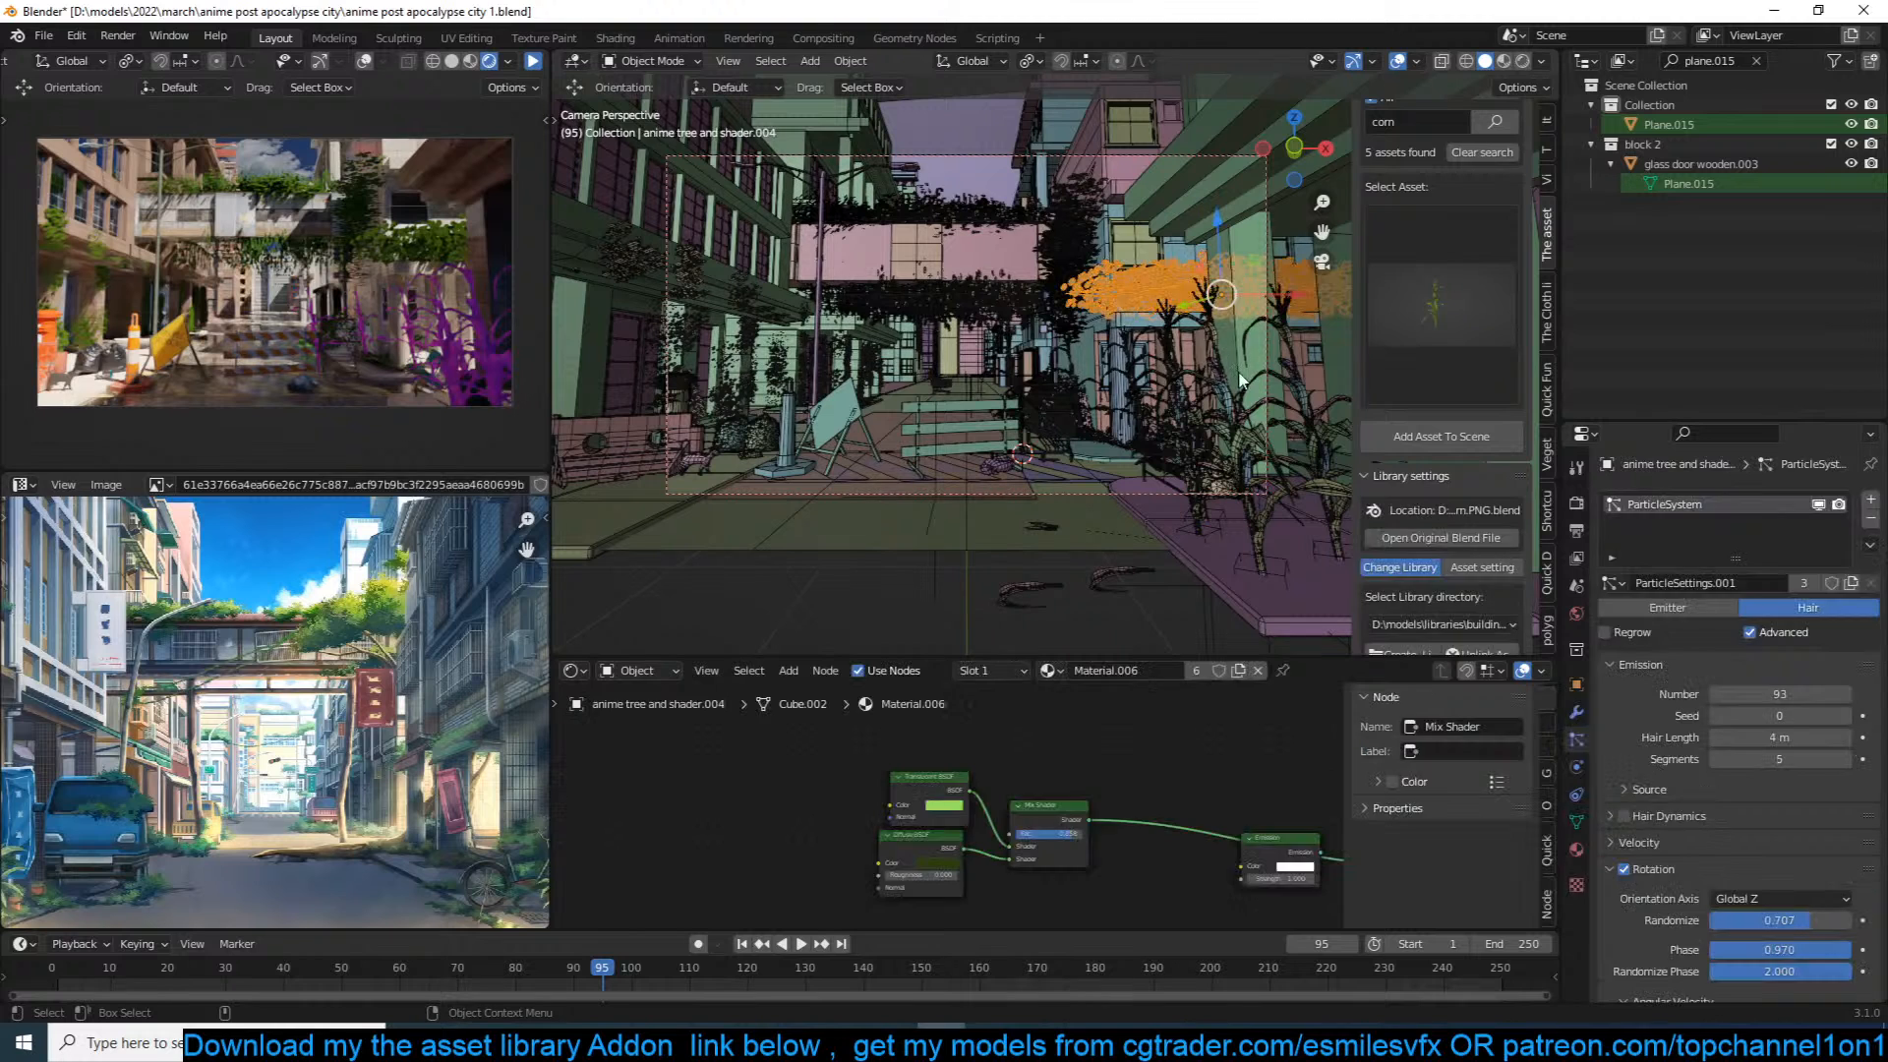
{"action": "left_click", "coordinate": [1213, 395]}
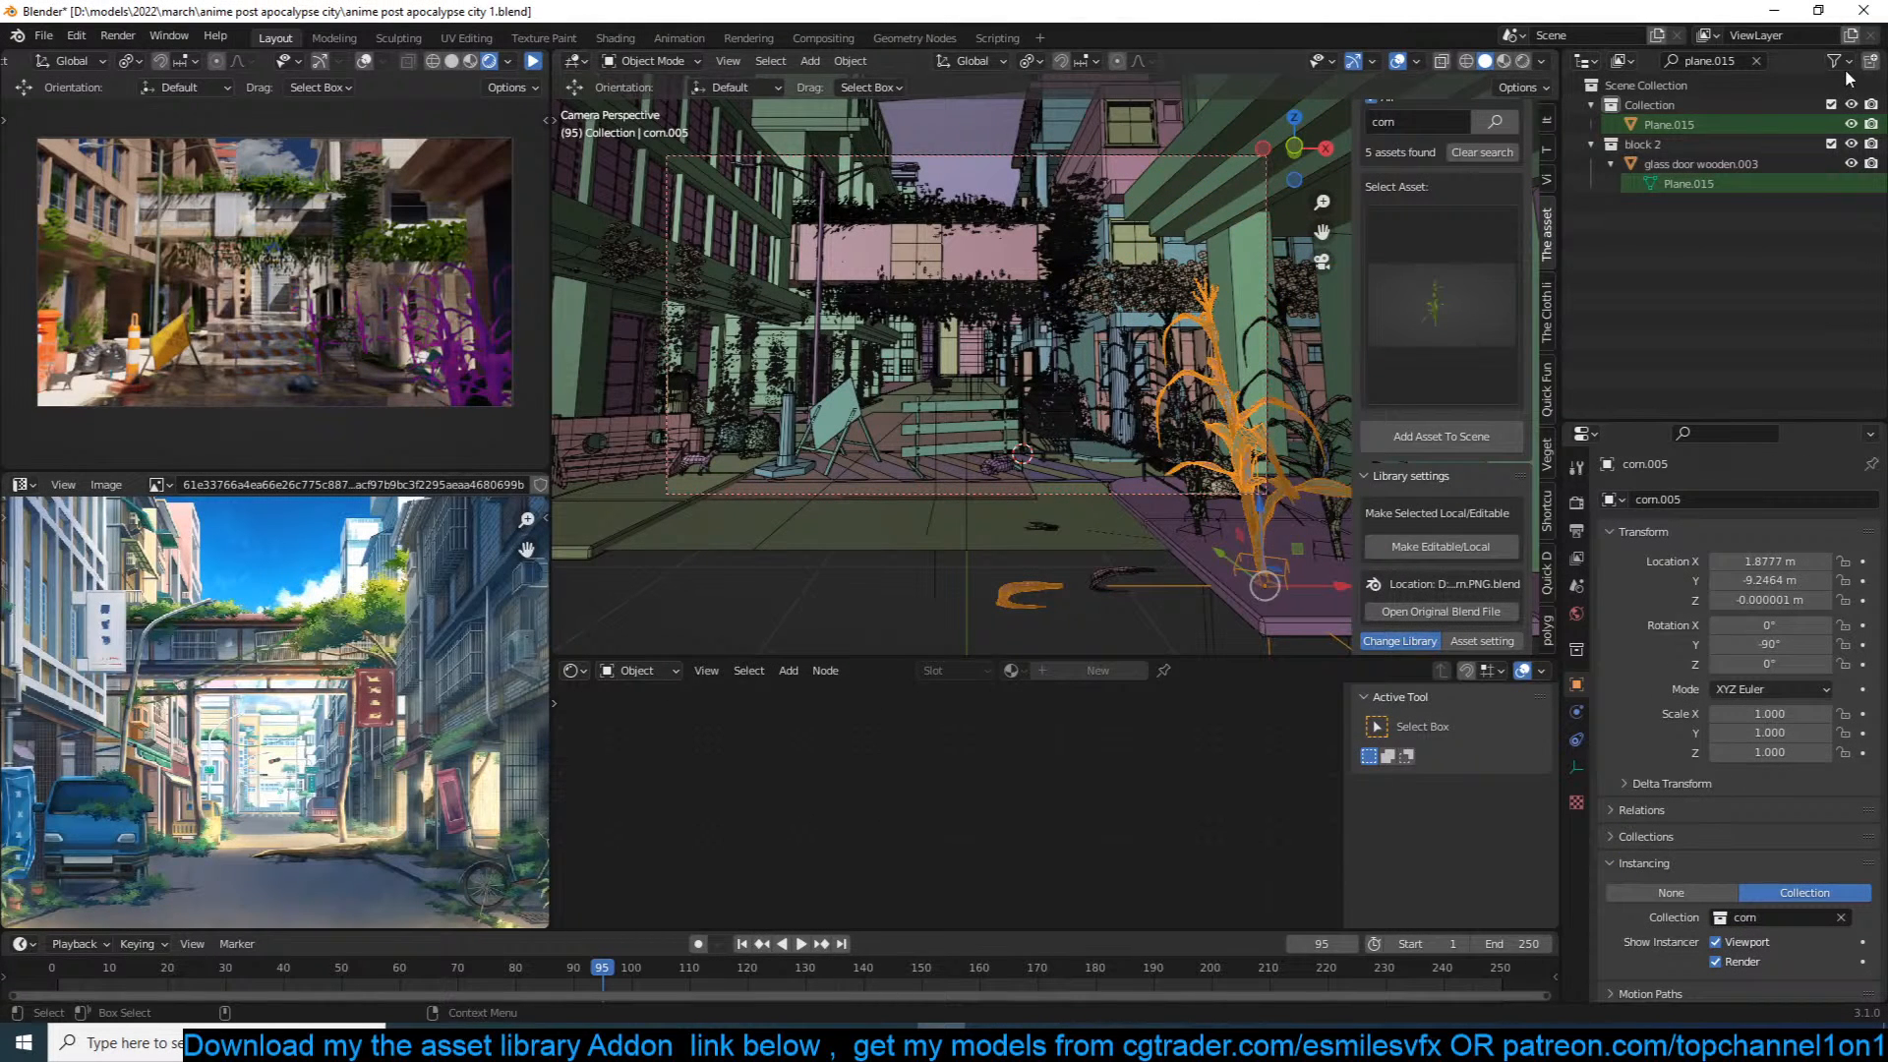
{"action": "left_click", "coordinate": [1756, 61]}
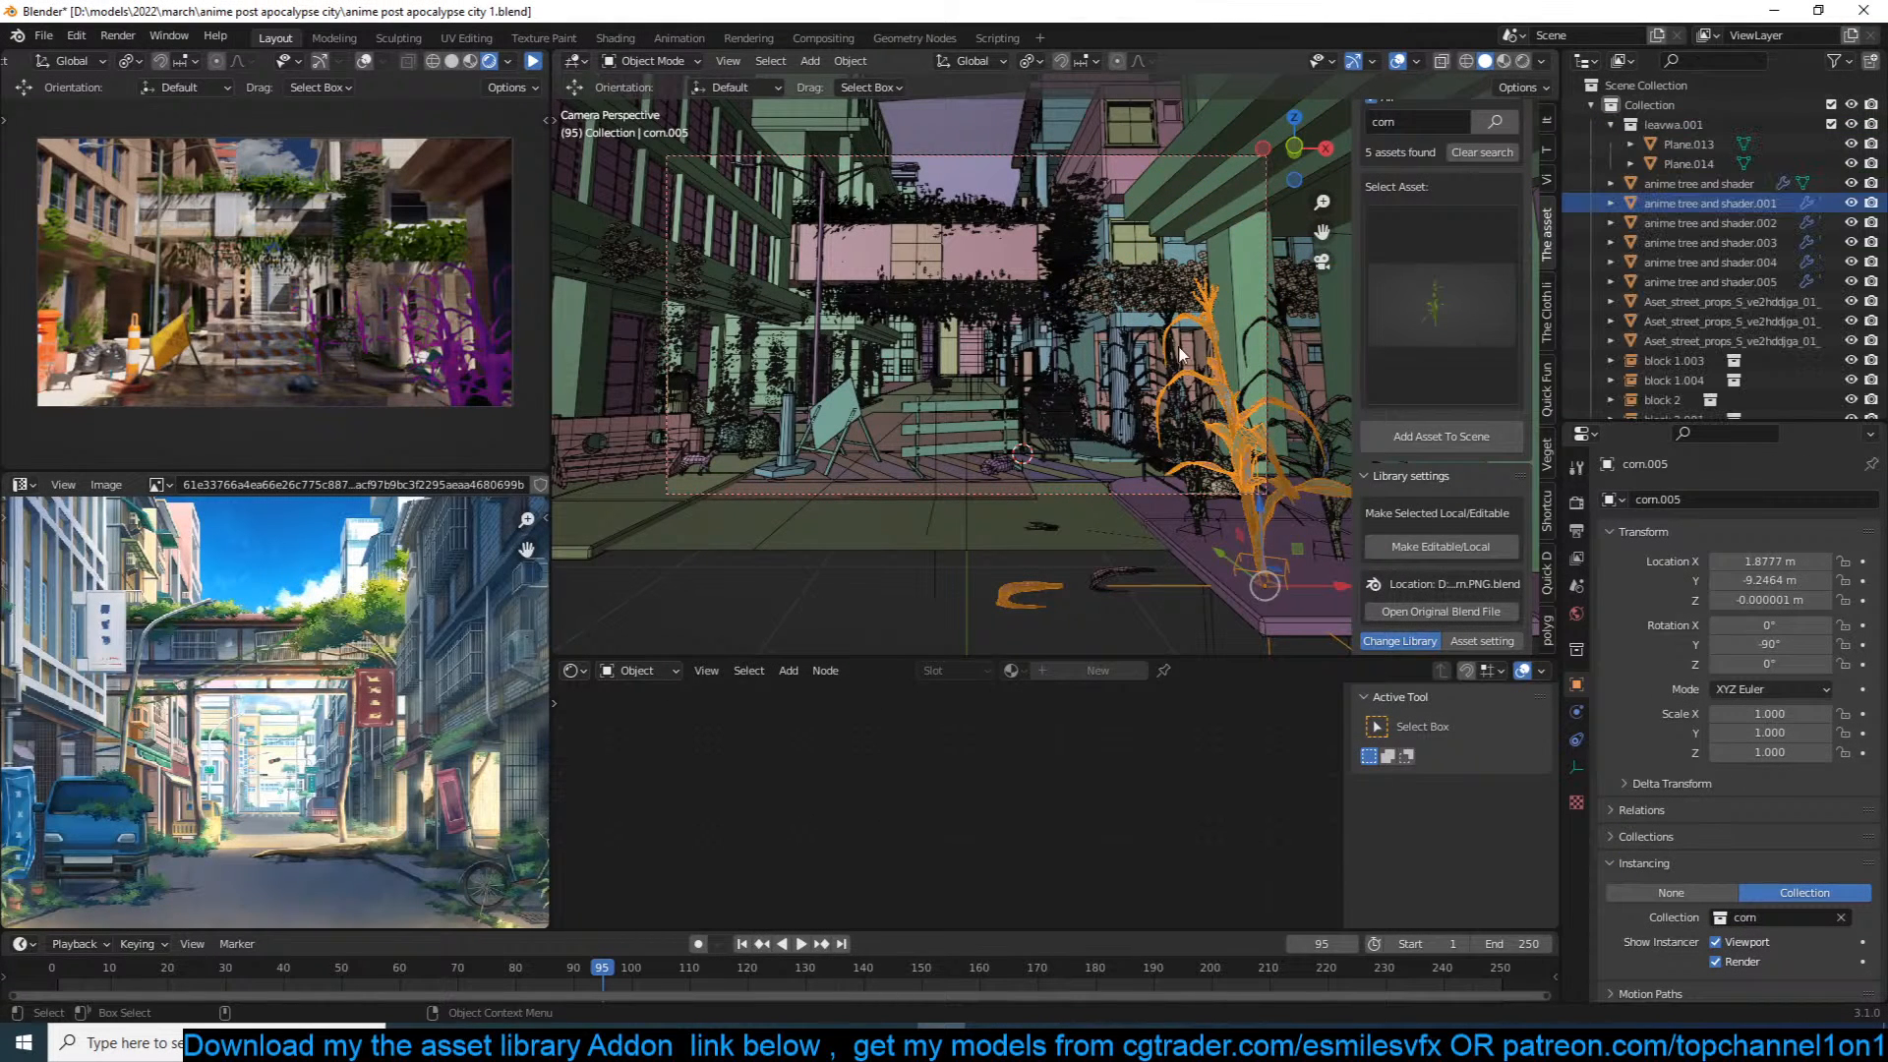
Step: Delete the untextured corn plants around the street one after another
{"action": "left_click", "coordinate": [1292, 396]}
{"action": "key", "text": "x"}
{"action": "left_click", "coordinate": [1292, 396]}
{"action": "left_click", "coordinate": [1171, 413]}
{"action": "key", "text": "x"}
{"action": "left_click", "coordinate": [1171, 413]}
{"action": "left_click", "coordinate": [1144, 385]}
{"action": "key", "text": "x"}
{"action": "left_click", "coordinate": [1144, 384]}
{"action": "left_click", "coordinate": [1125, 380]}
{"action": "key", "text": "x"}
{"action": "left_click", "coordinate": [1126, 379]}
{"action": "left_click", "coordinate": [1201, 406]}
{"action": "key", "text": "x"}
{"action": "left_click", "coordinate": [1202, 406]}
{"action": "left_click", "coordinate": [1091, 390]}
{"action": "key", "text": "x"}
{"action": "left_click", "coordinate": [1091, 384]}
{"action": "scroll", "coordinate": [1065, 417], "scroll_direction": "up", "scroll_amount": 4}
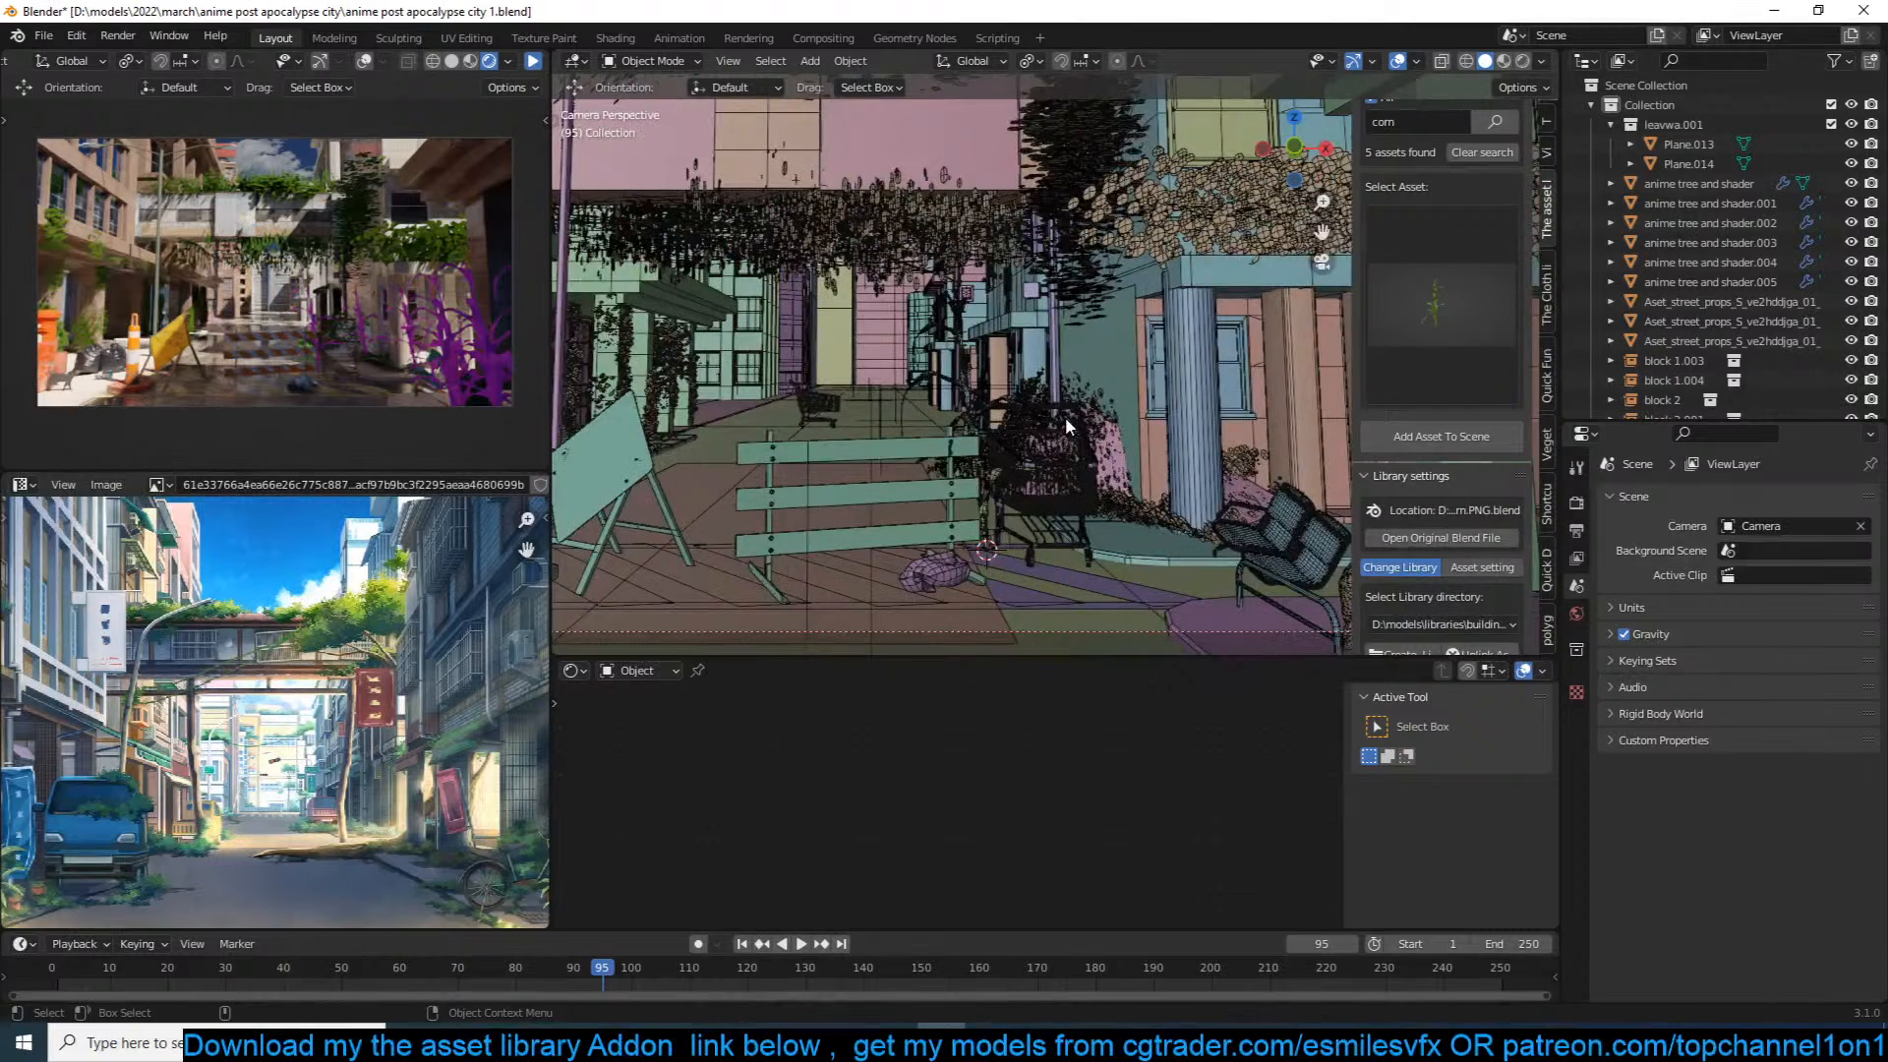
{"action": "left_click", "coordinate": [947, 411]}
{"action": "key", "text": "x"}
{"action": "left_click", "coordinate": [947, 411]}
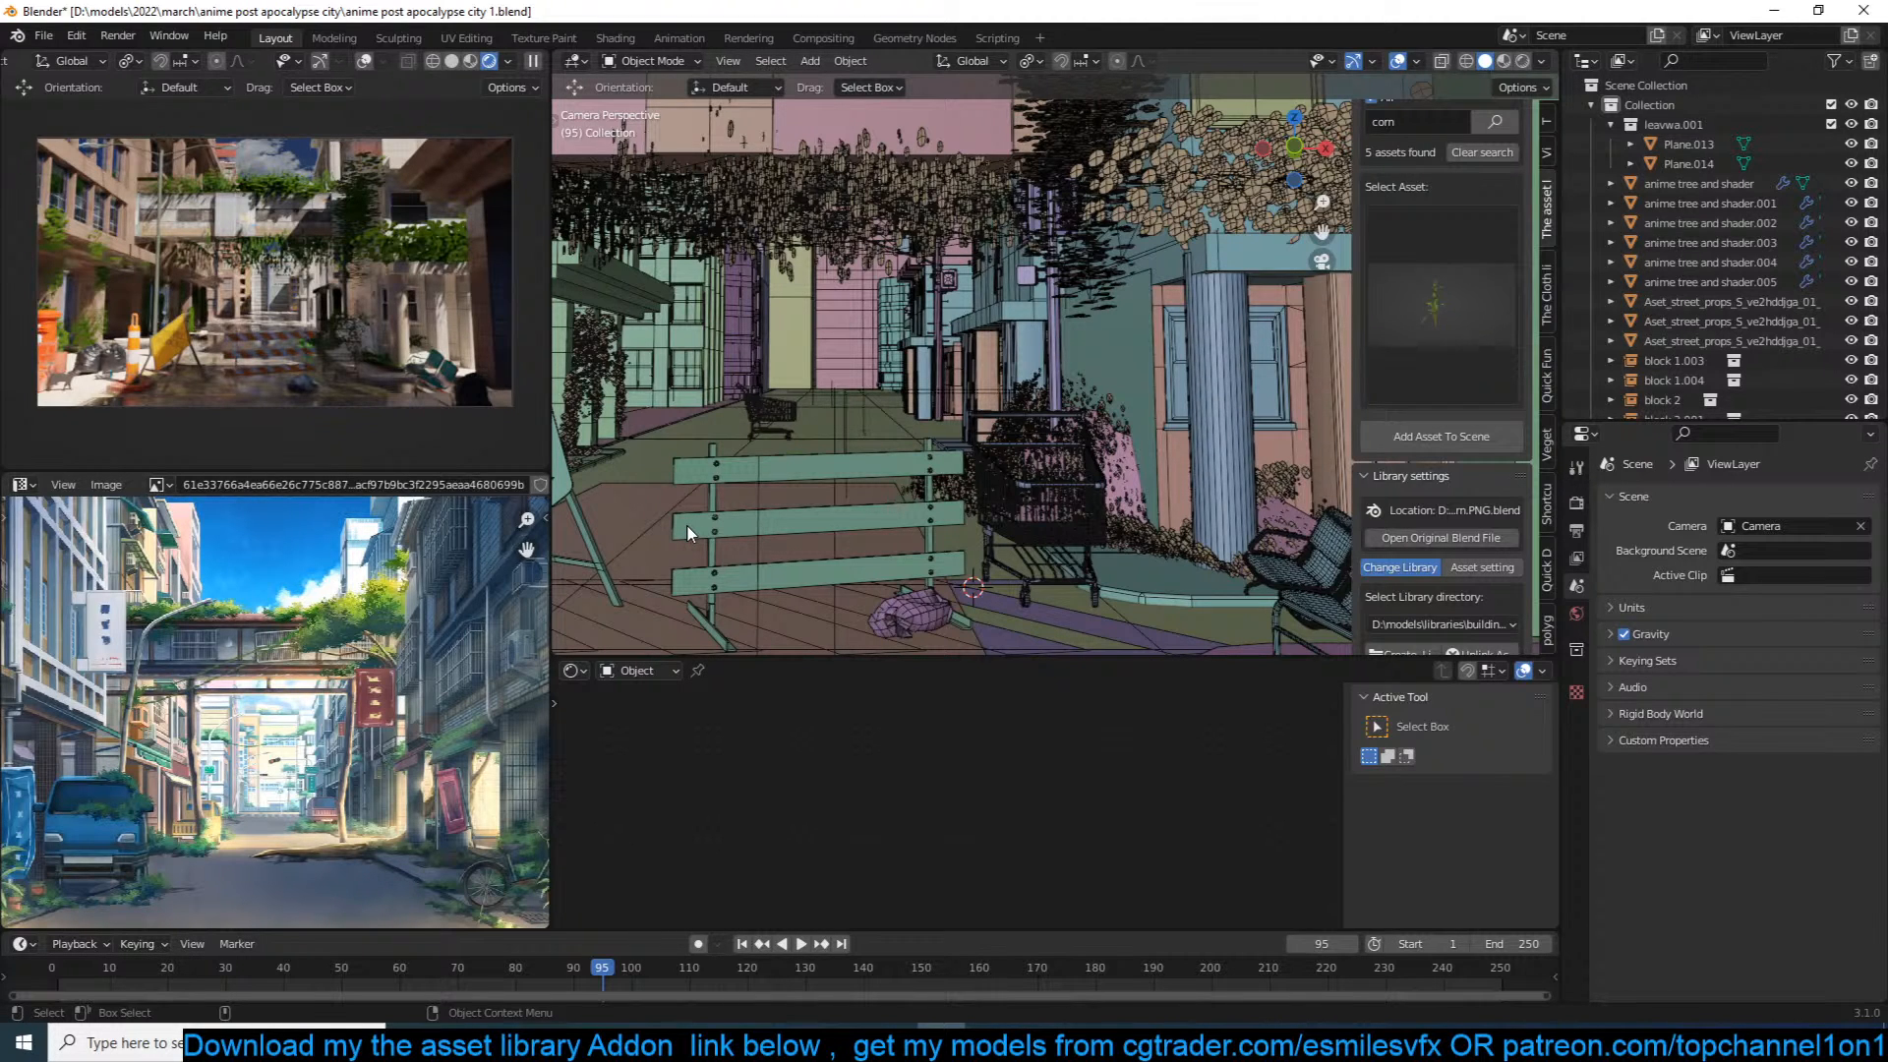
Step: Select the ground decal behind the barrier and save the street scene file
{"action": "left_click", "coordinate": [733, 498]}
{"action": "key", "text": "ctrl+s"}
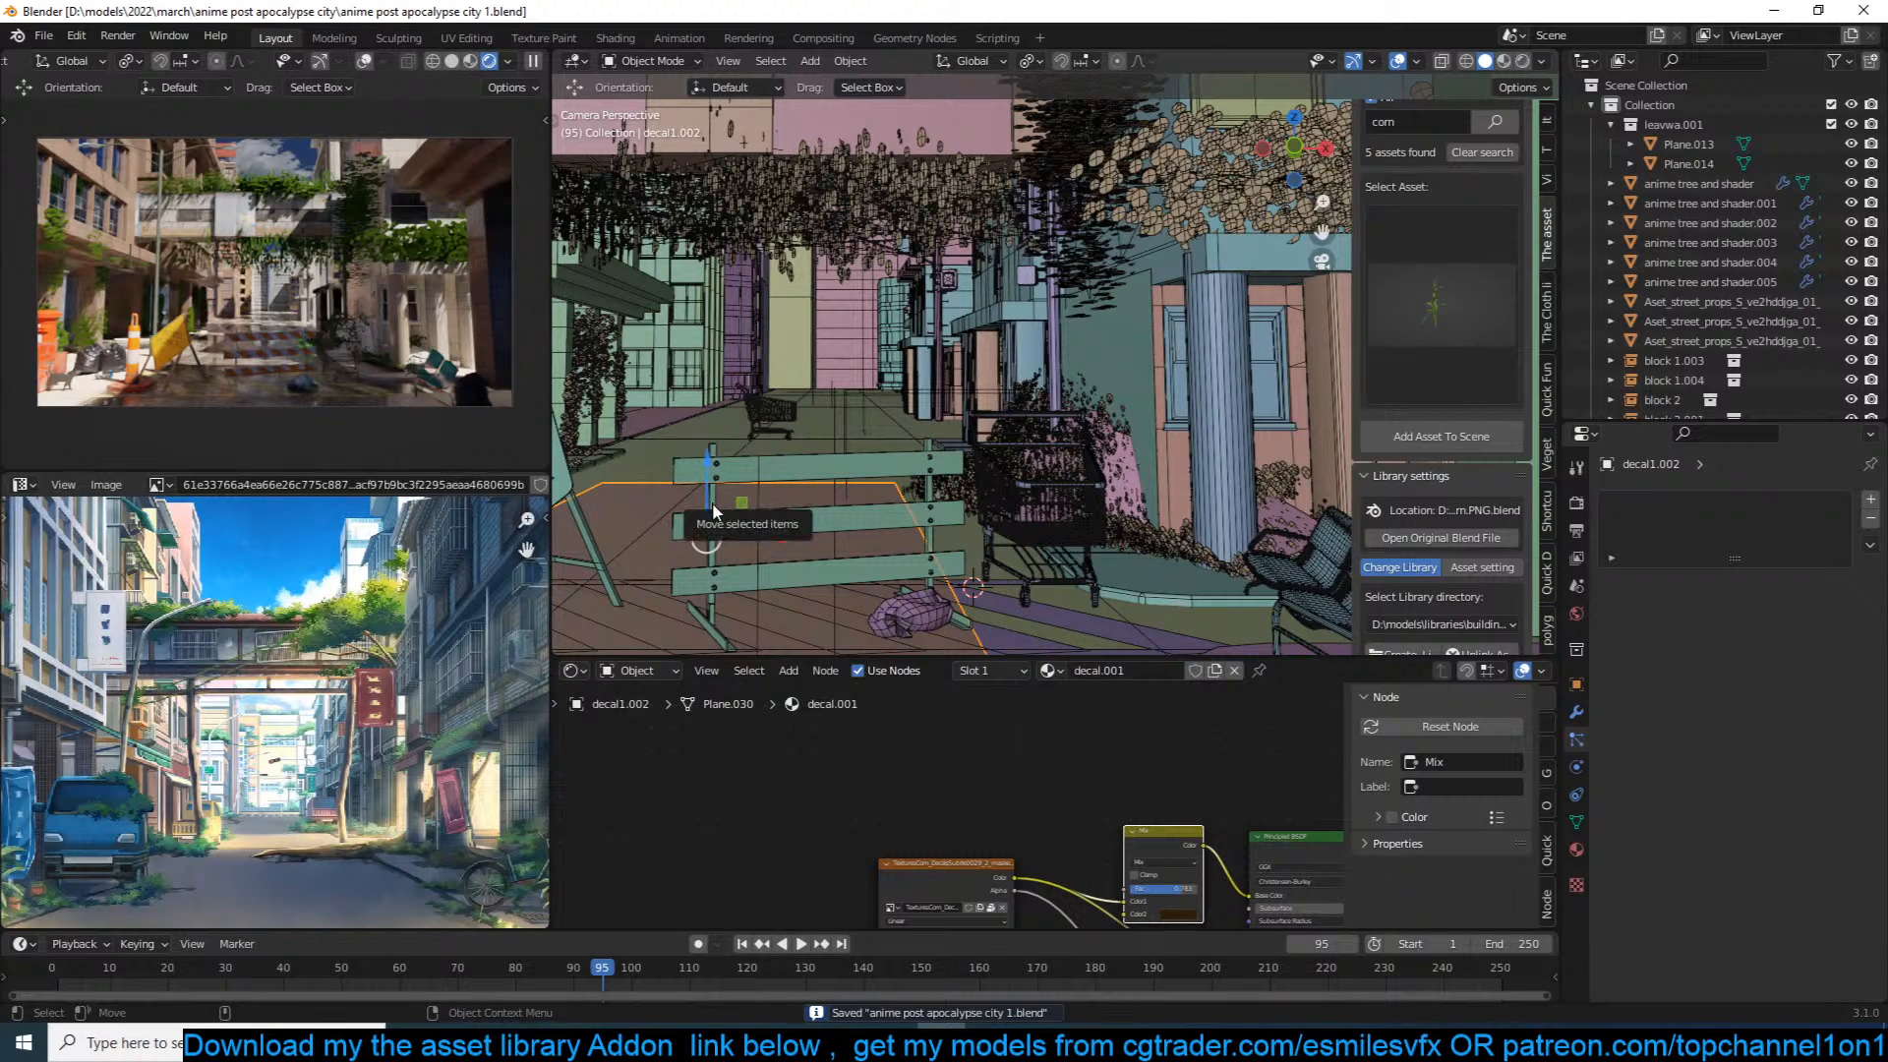
{"action": "scroll", "coordinate": [723, 506], "scroll_direction": "down", "scroll_amount": 1}
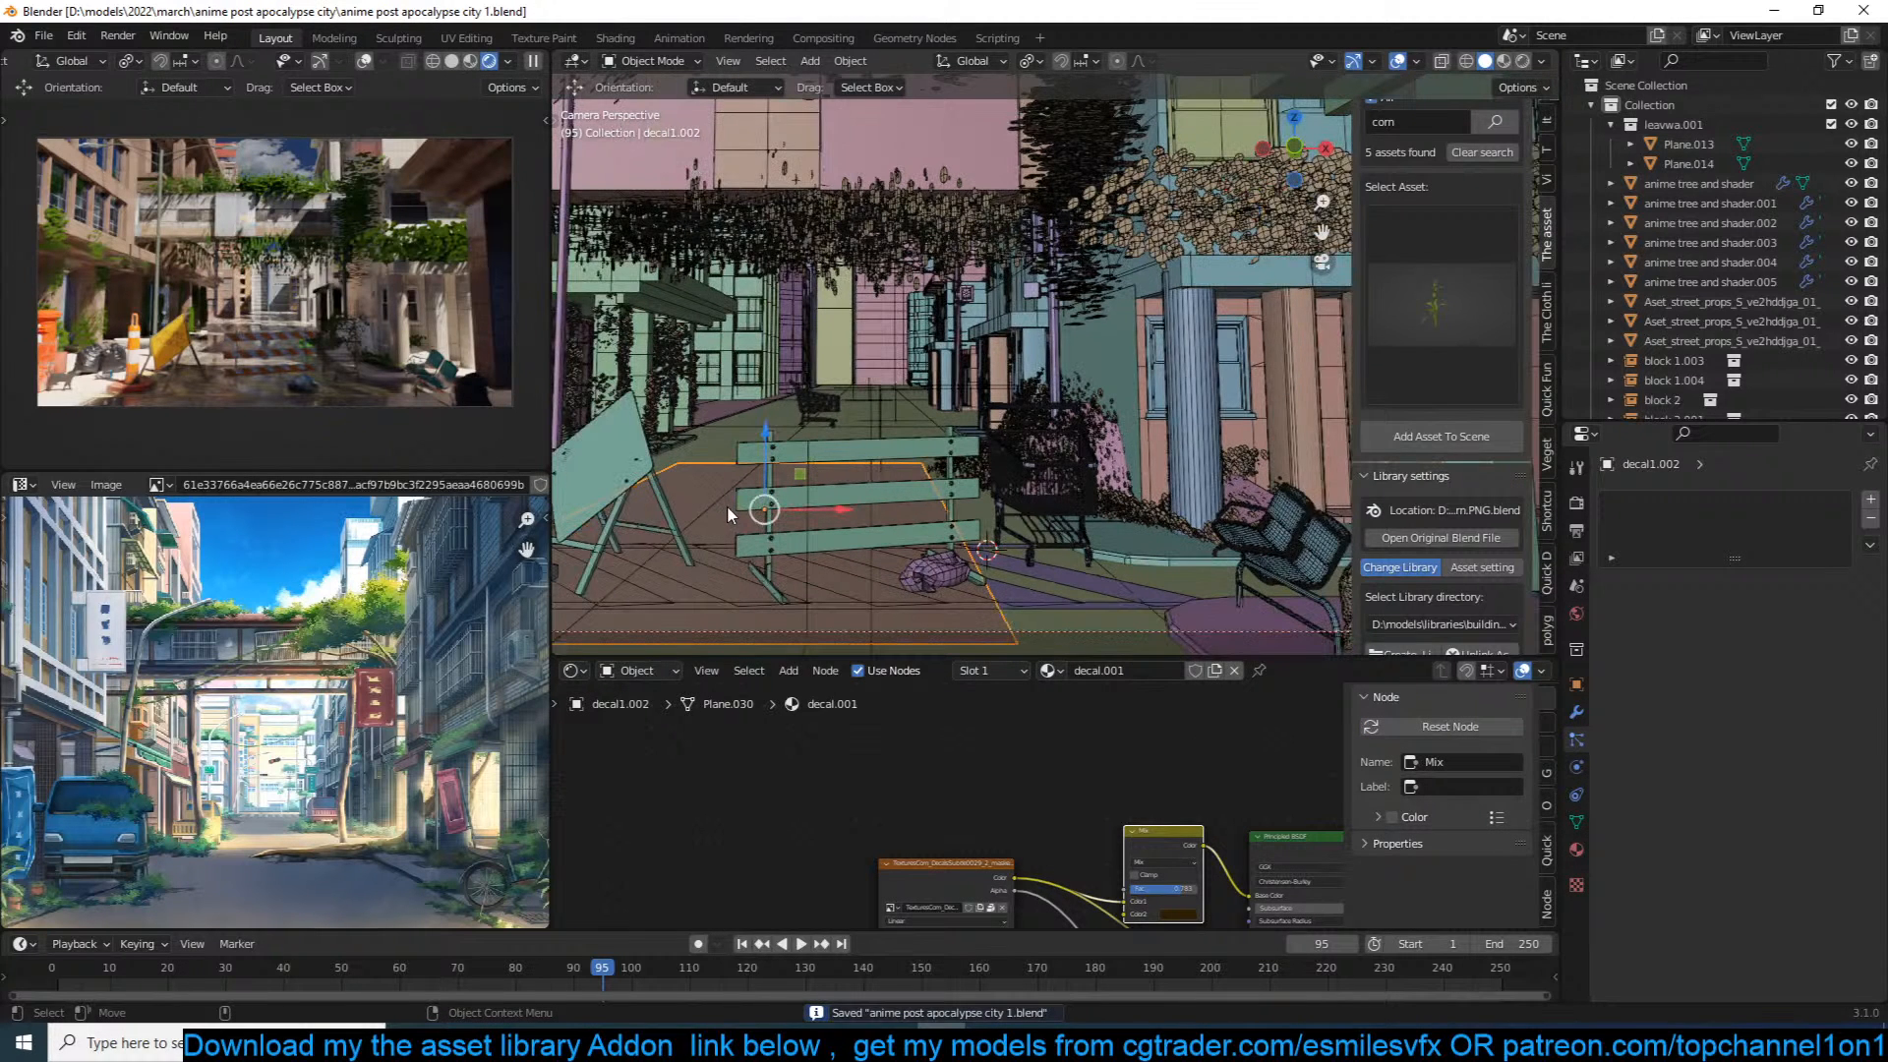
{"action": "scroll", "coordinate": [851, 410], "scroll_direction": "up", "scroll_amount": 2}
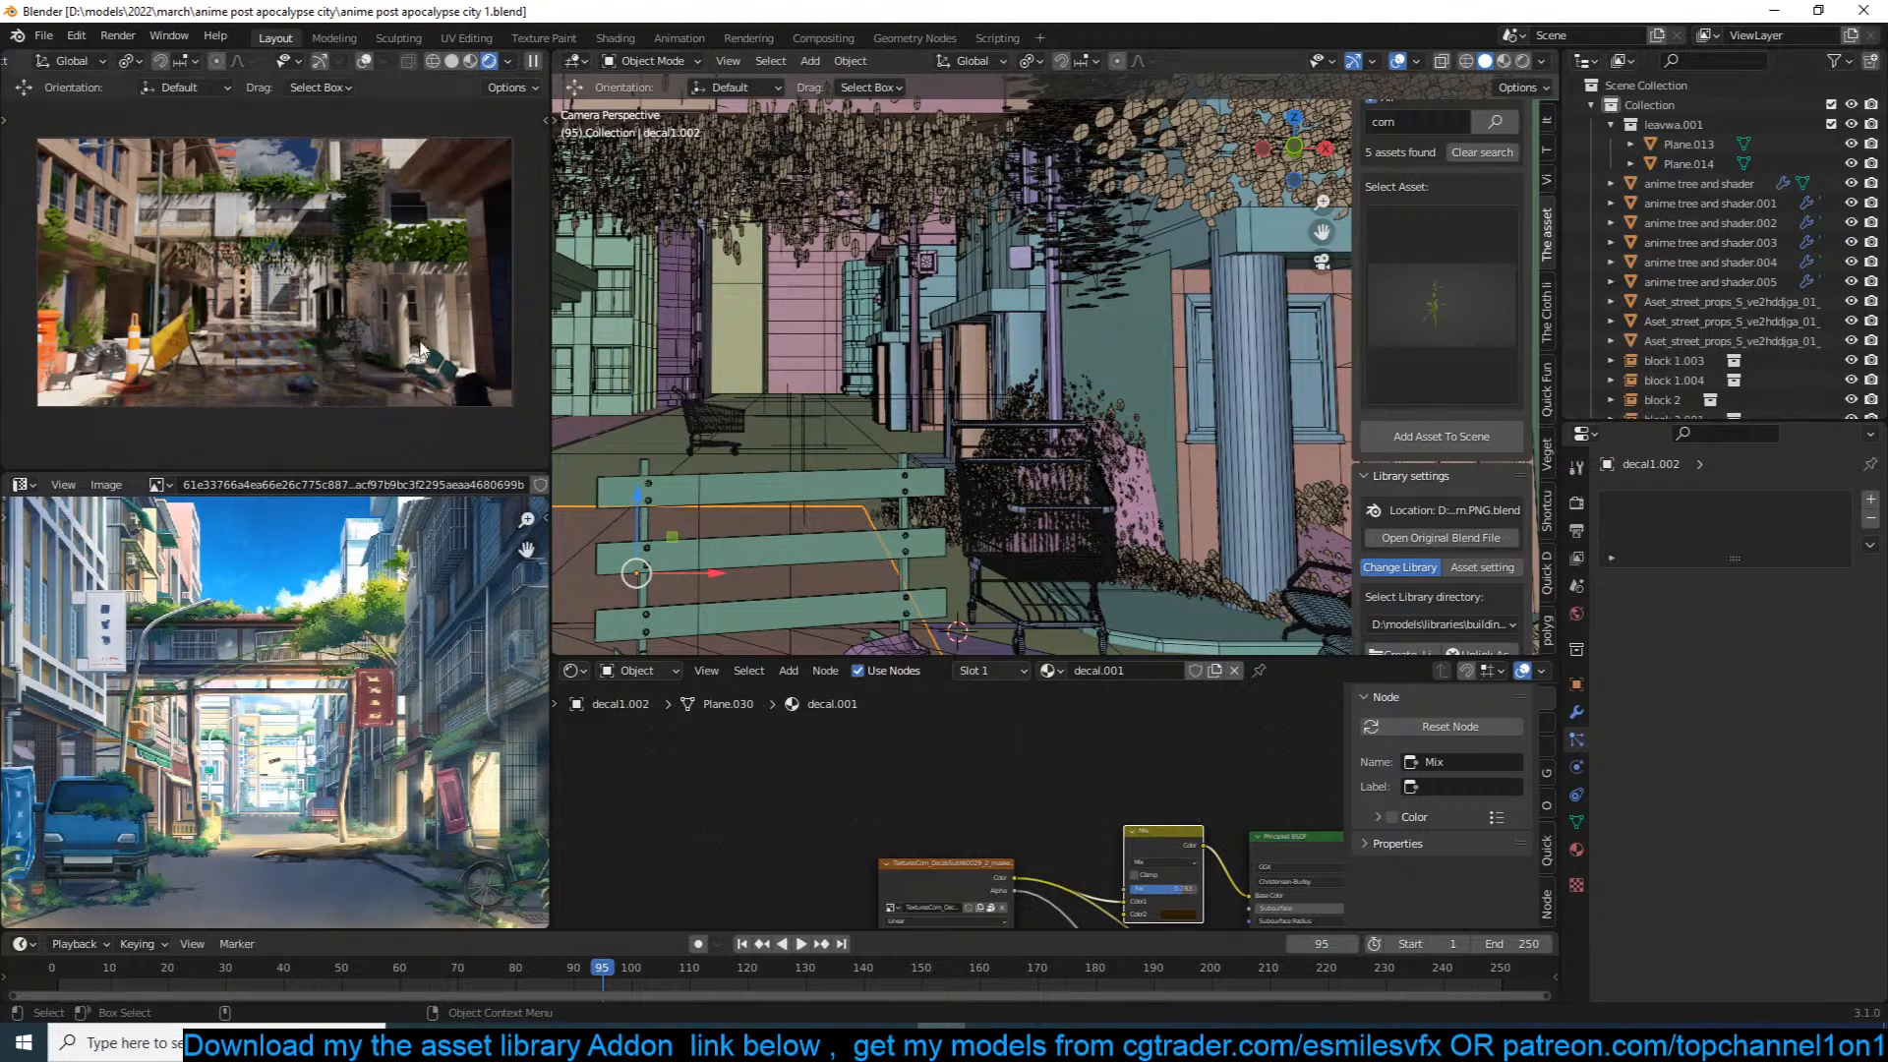
Step: Set the image brightness to exposure 0.127 and gamma 1.127 in the Look Dev settings
{"action": "left_click", "coordinate": [1546, 585]}
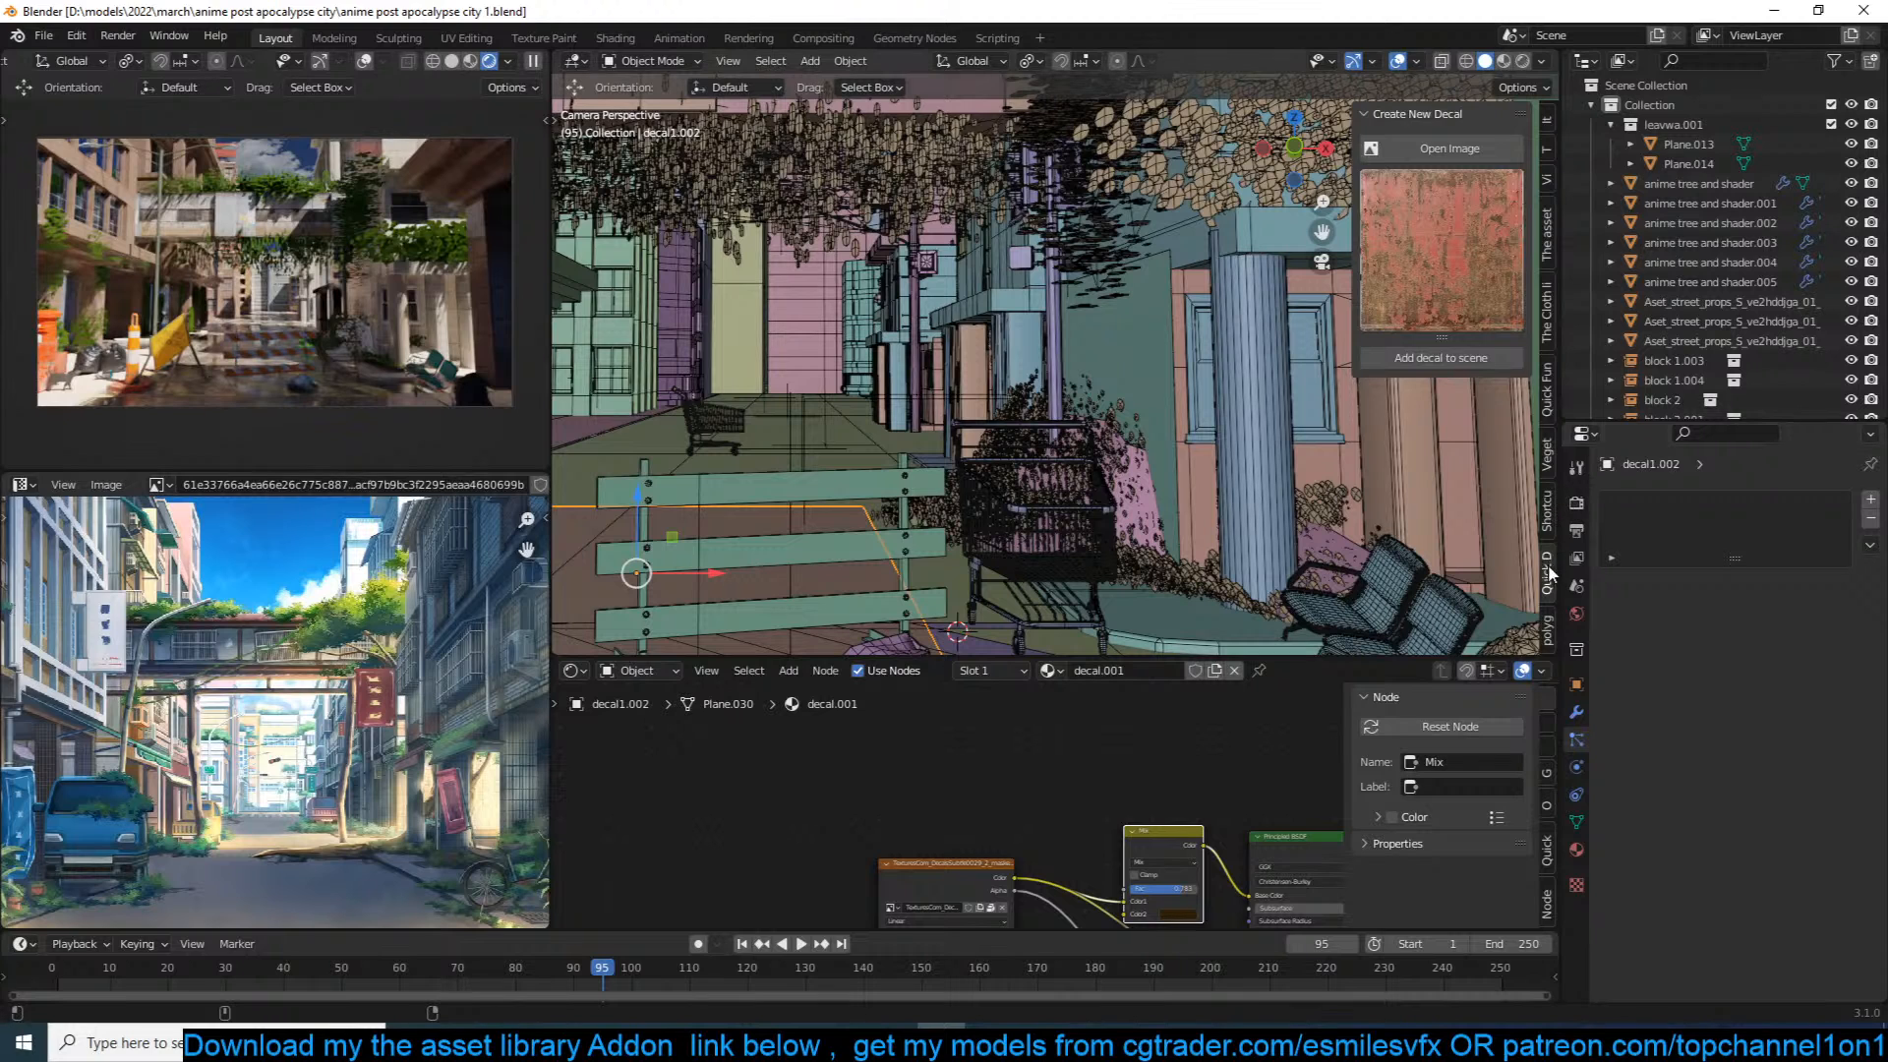
{"action": "scroll", "coordinate": [1549, 570], "scroll_direction": "down", "scroll_amount": 1, "text": "ctrl"}
{"action": "scroll", "coordinate": [1548, 570], "scroll_direction": "up", "scroll_amount": 2, "text": "ctrl"}
{"action": "scroll", "coordinate": [1550, 570], "scroll_direction": "up", "scroll_amount": 3}
{"action": "left_click", "coordinate": [1546, 416]}
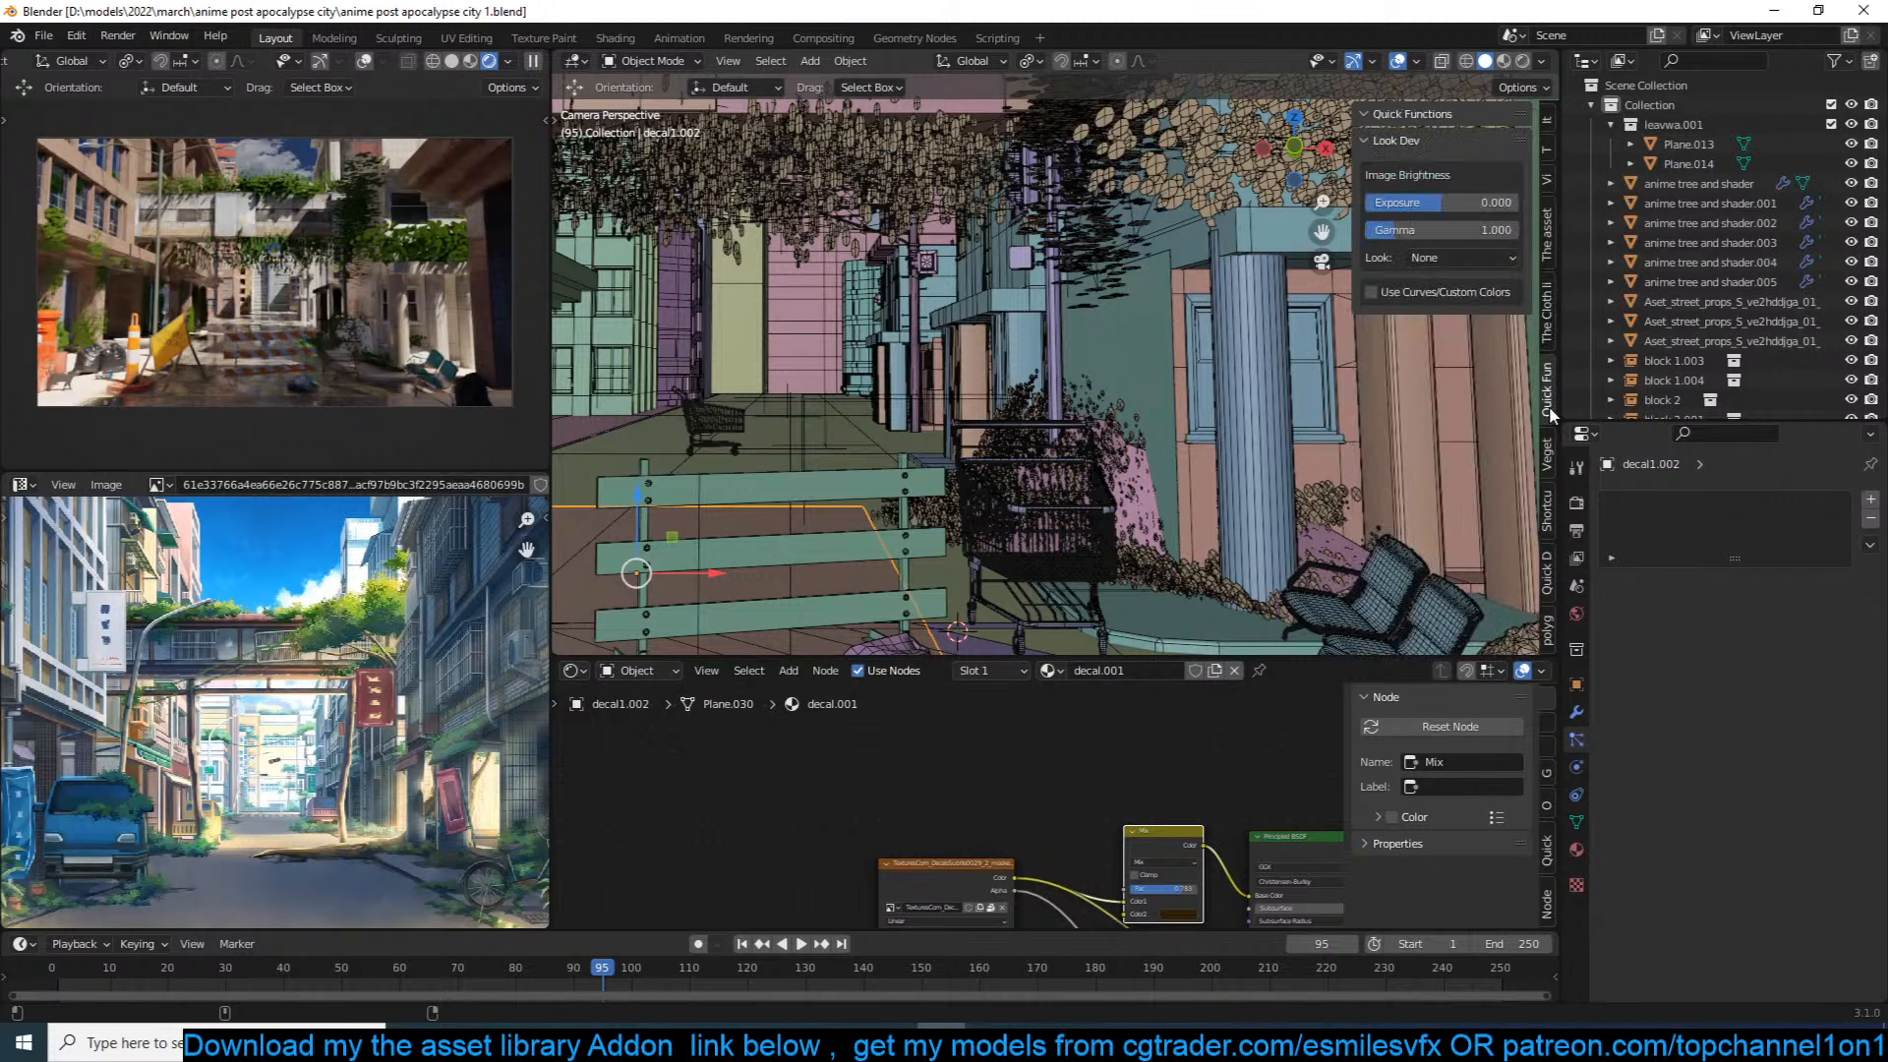
{"action": "left_click_drag", "start_coordinate": [1447, 200], "coordinate": [1408, 241]}
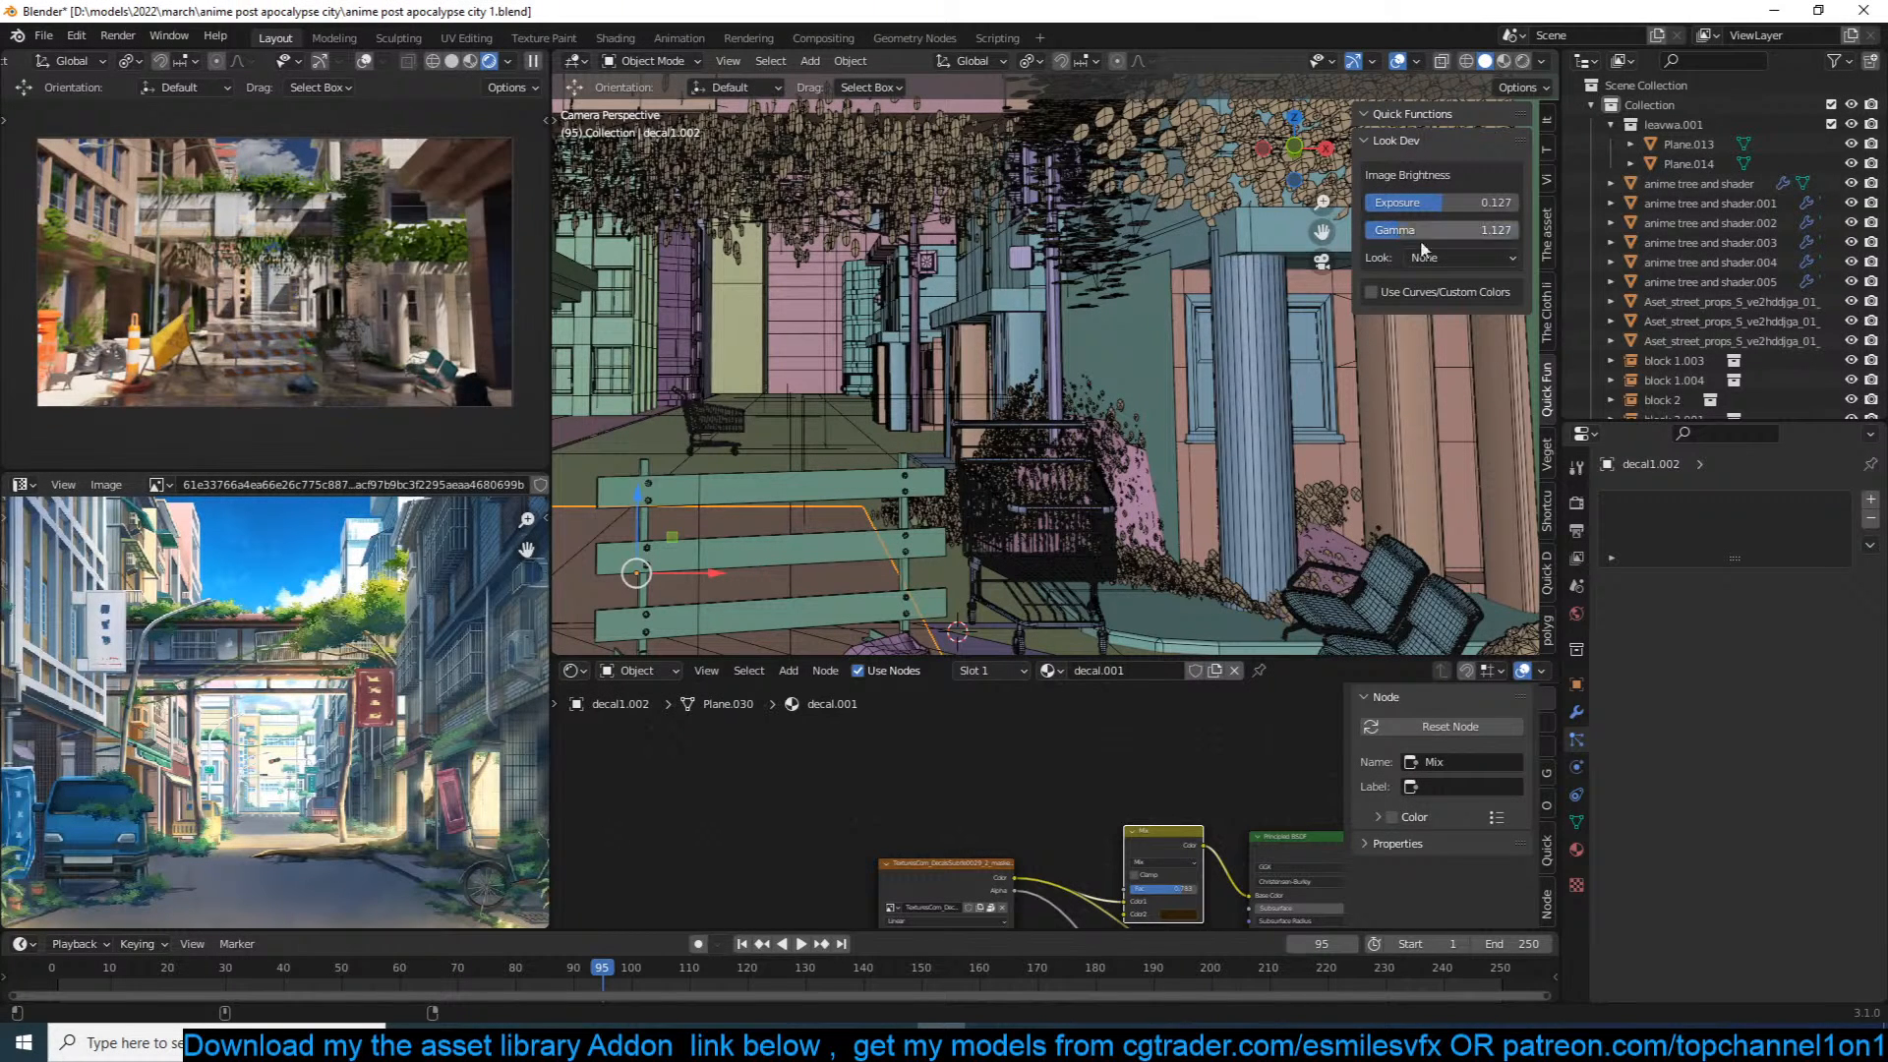
Step: Enable Use Curves/Custom Colors with the Look kept at None, and show the black and white level controls
{"action": "left_click", "coordinate": [1466, 258]}
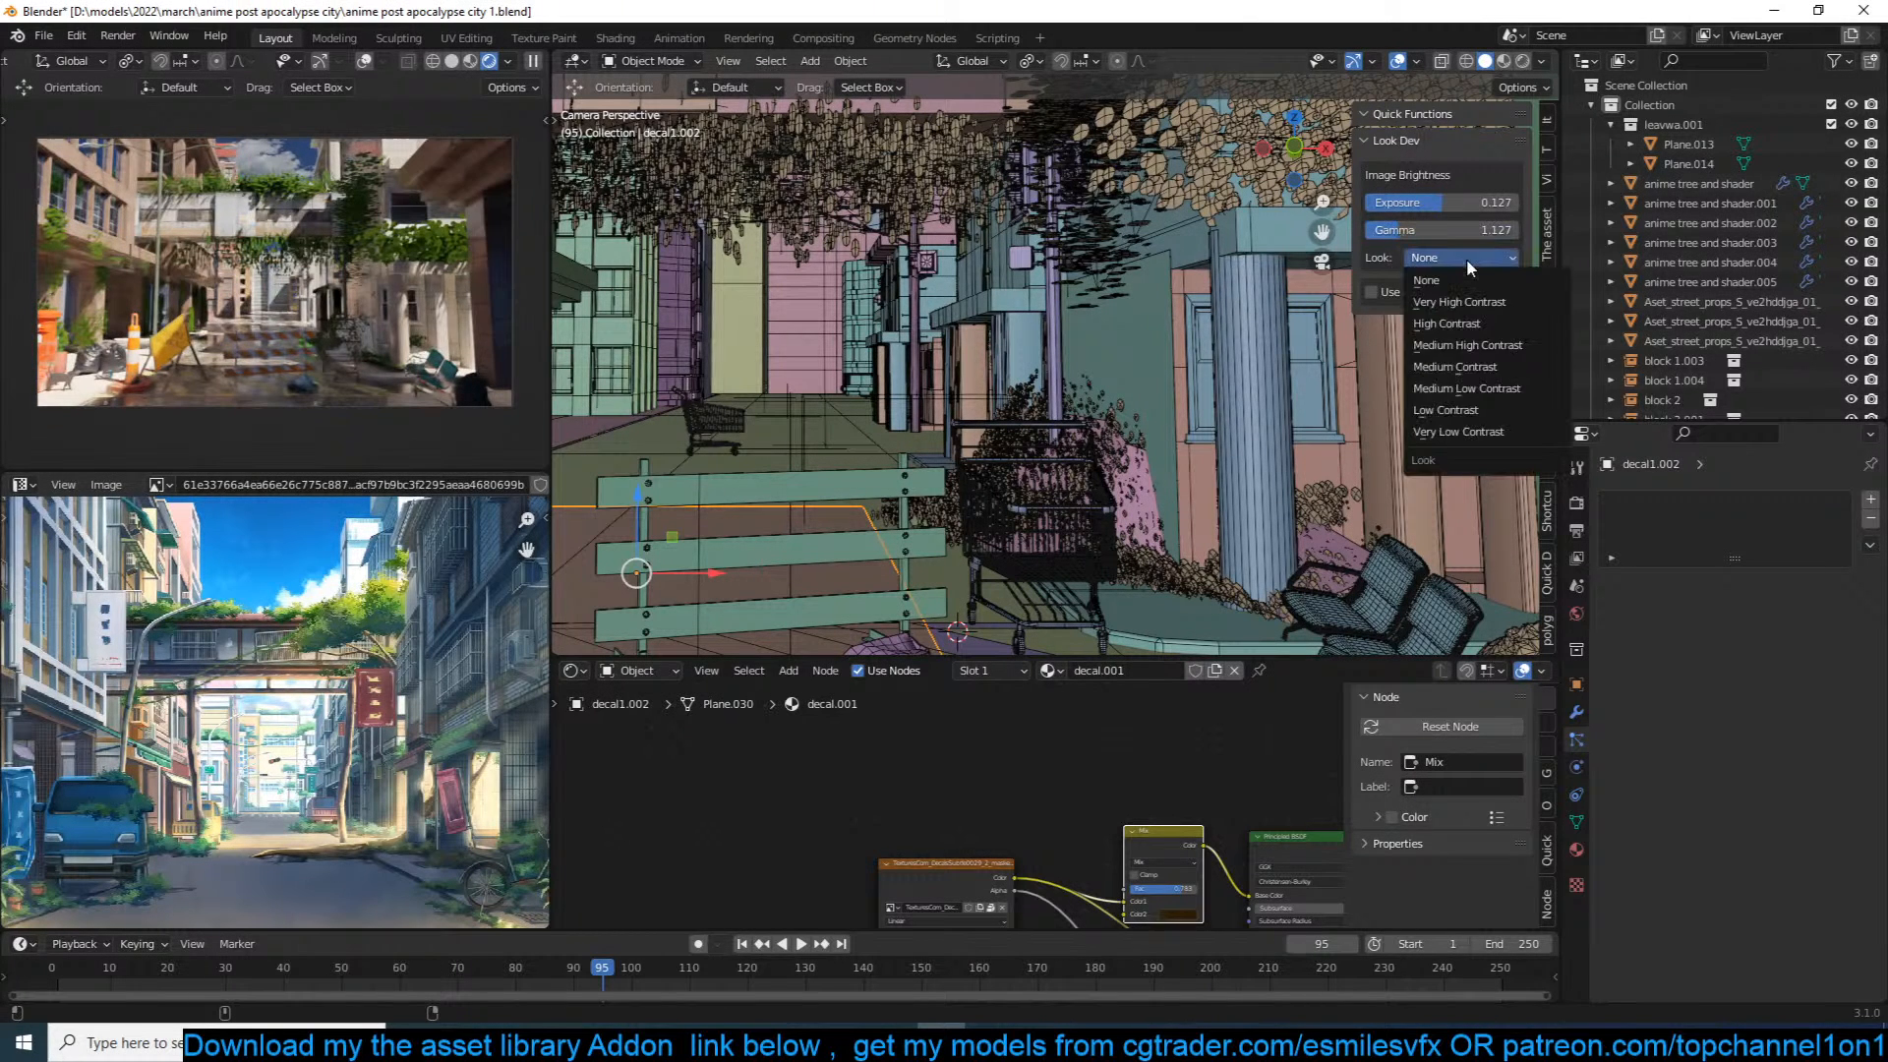
{"action": "left_click", "coordinate": [1370, 292]}
{"action": "scroll", "coordinate": [1420, 541], "scroll_direction": "down", "scroll_amount": 3}
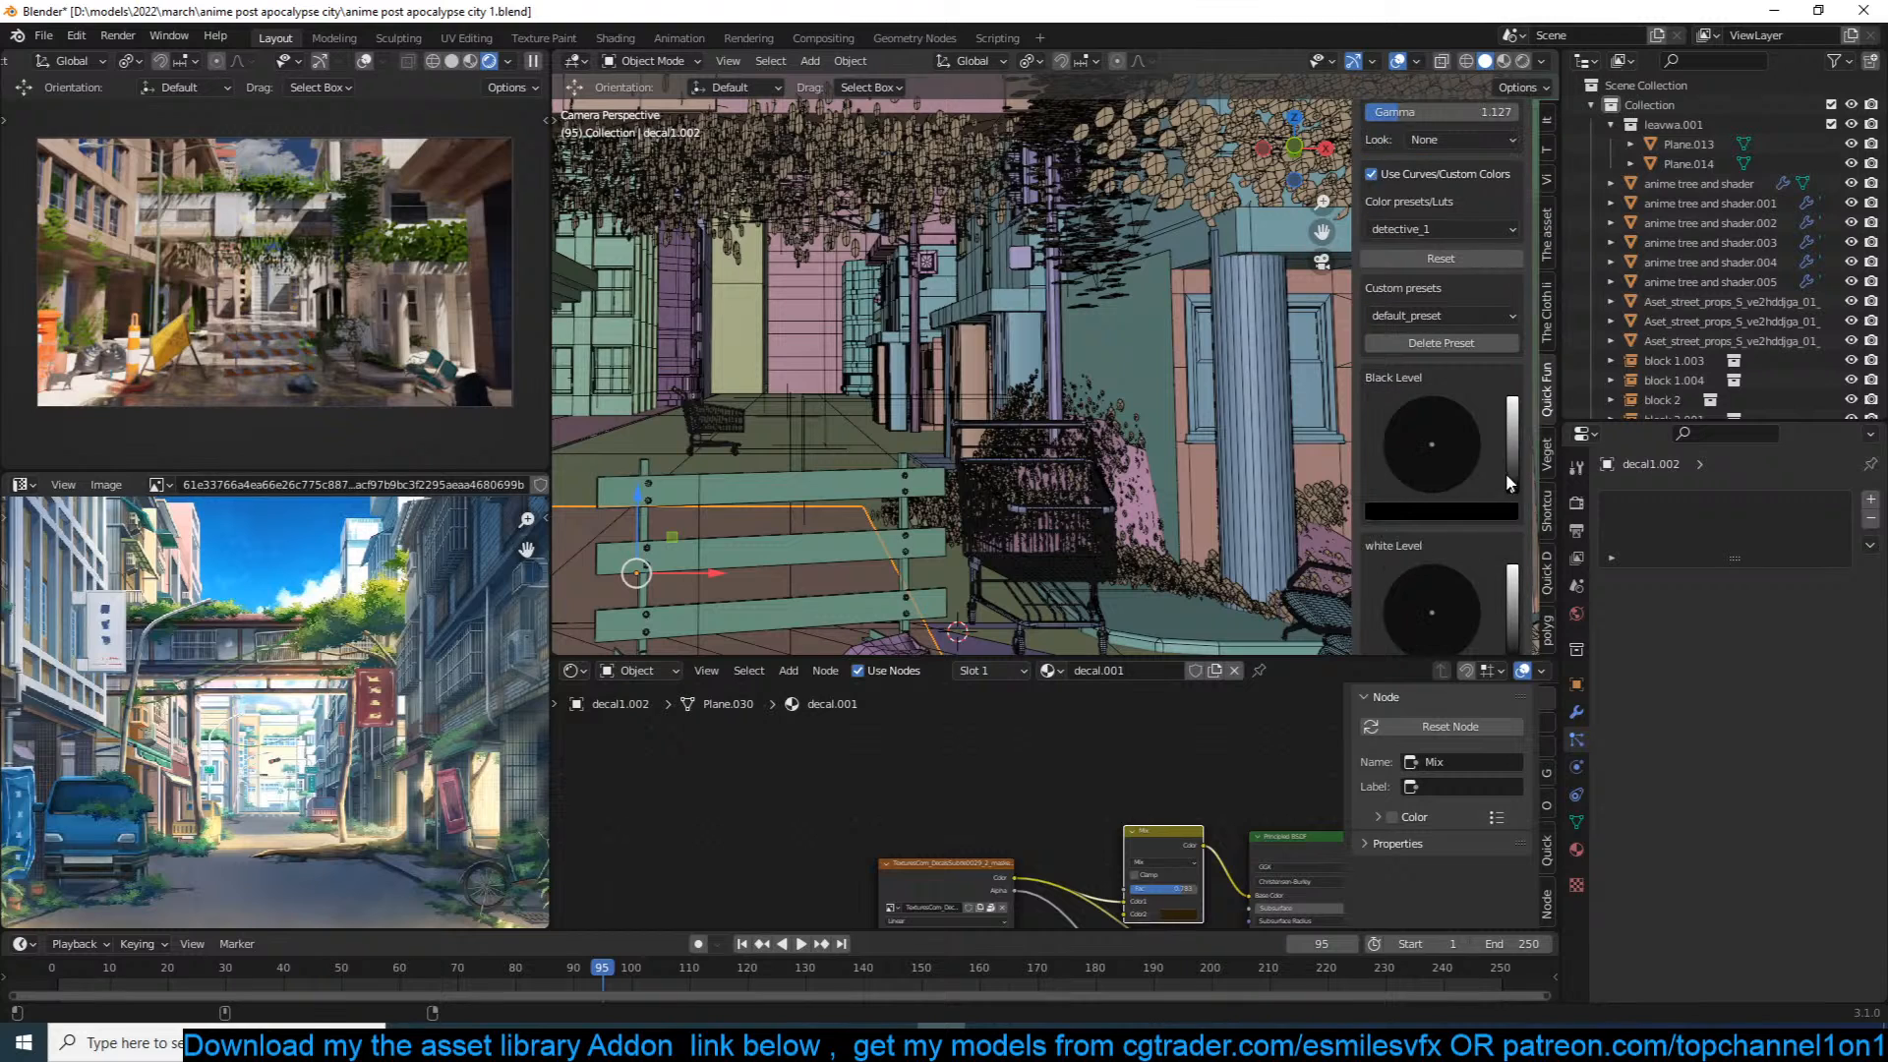
{"action": "scroll", "coordinate": [1478, 557], "scroll_direction": "down", "scroll_amount": 2}
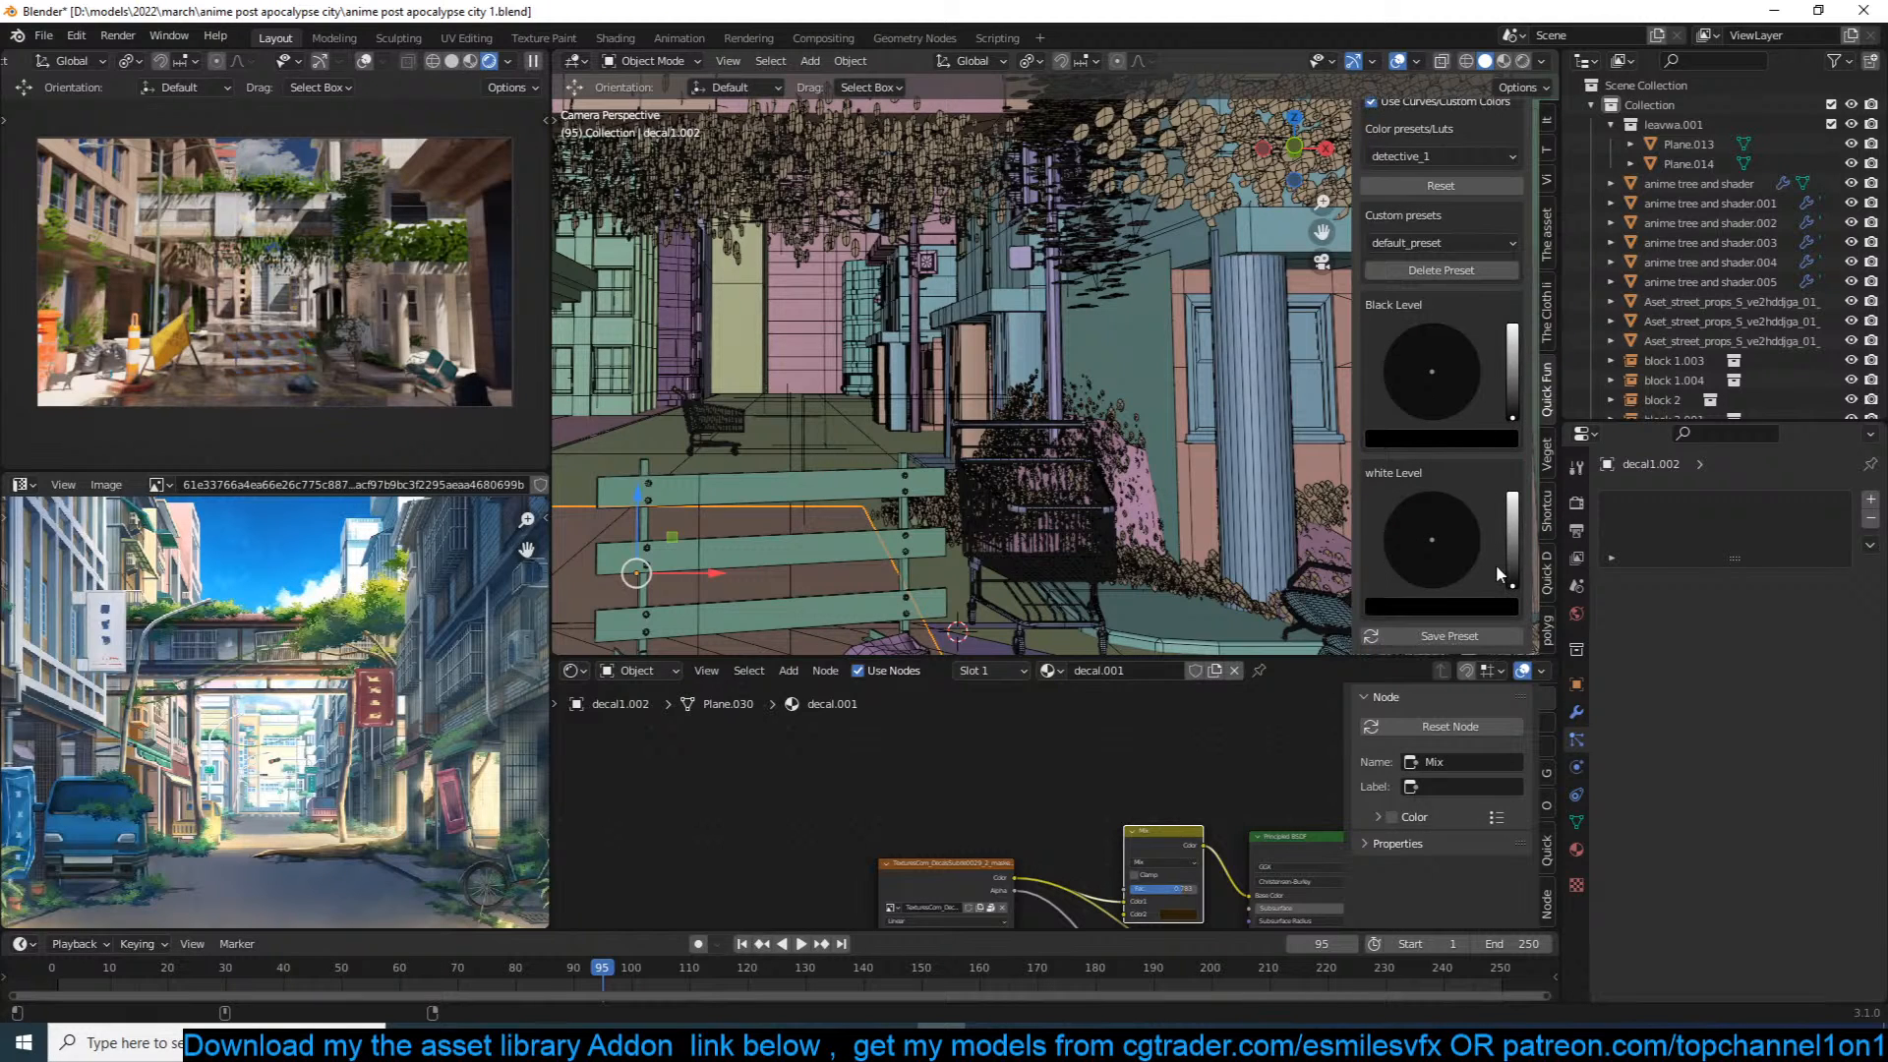
Step: Add a cube over the middle of the street's length, working in the top view
{"action": "scroll", "coordinate": [769, 339], "scroll_direction": "down", "scroll_amount": 3}
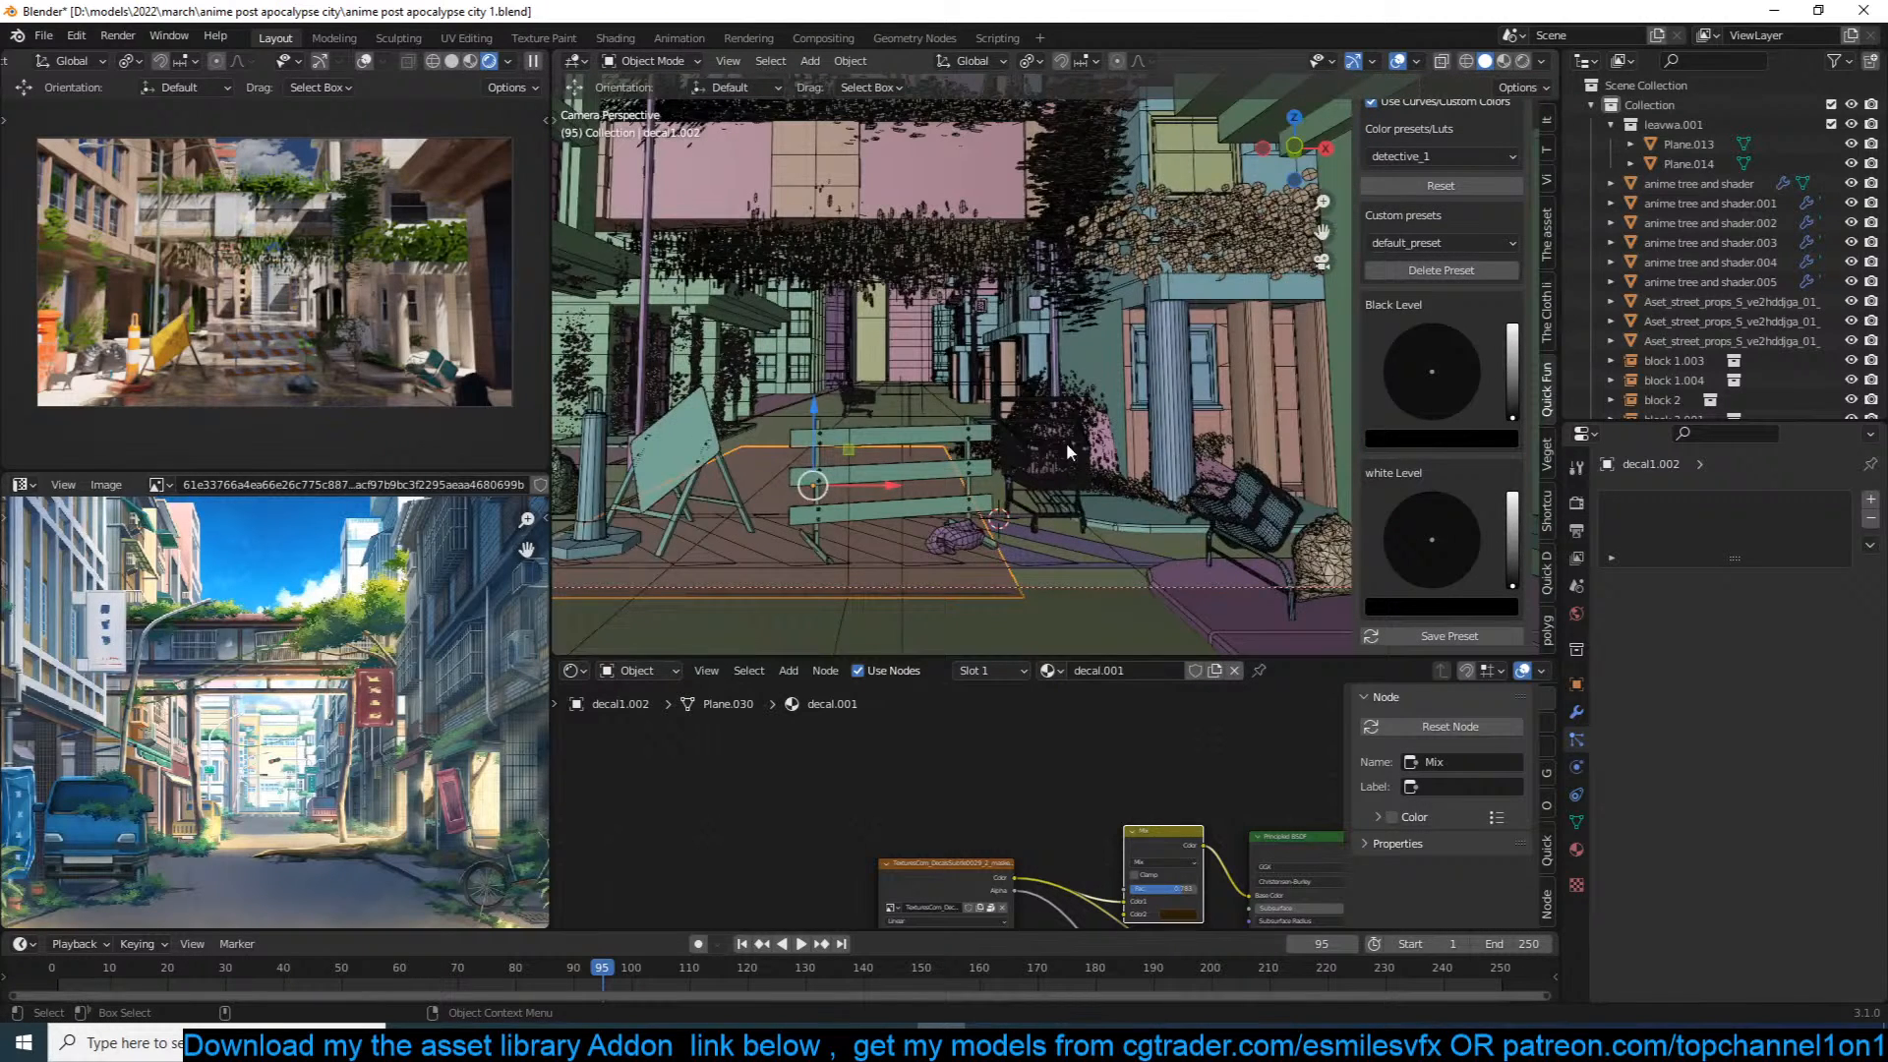
{"action": "middle_click_drag", "start_coordinate": [1175, 455], "coordinate": [1154, 468]}
{"action": "scroll", "coordinate": [910, 419], "scroll_direction": "down", "scroll_amount": 4}
{"action": "scroll", "coordinate": [924, 420], "scroll_direction": "up", "scroll_amount": 4}
{"action": "key", "text": "alt+a"}
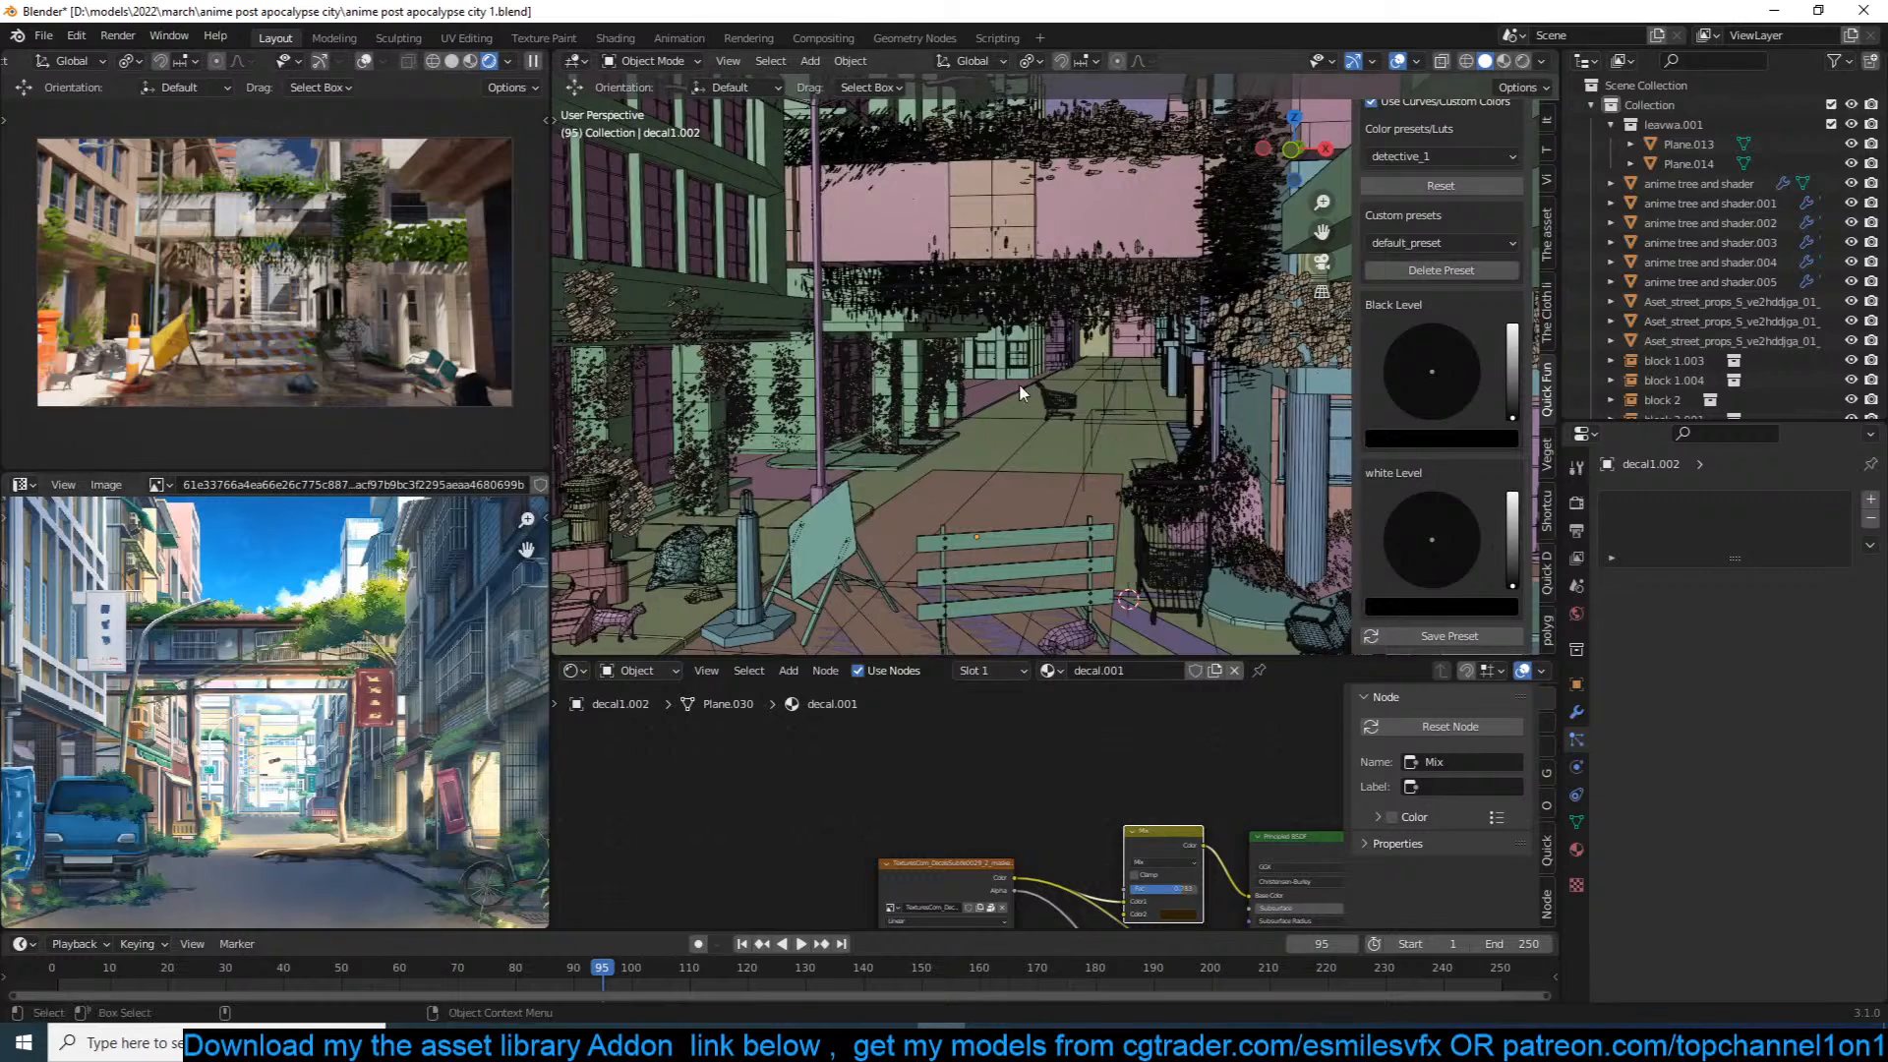
{"action": "scroll", "coordinate": [1016, 391], "scroll_direction": "down", "scroll_amount": 4}
{"action": "left_click", "coordinate": [1096, 335]}
{"action": "key", "text": "KP_7"}
{"action": "scroll", "coordinate": [1103, 304], "scroll_direction": "down", "scroll_amount": 10}
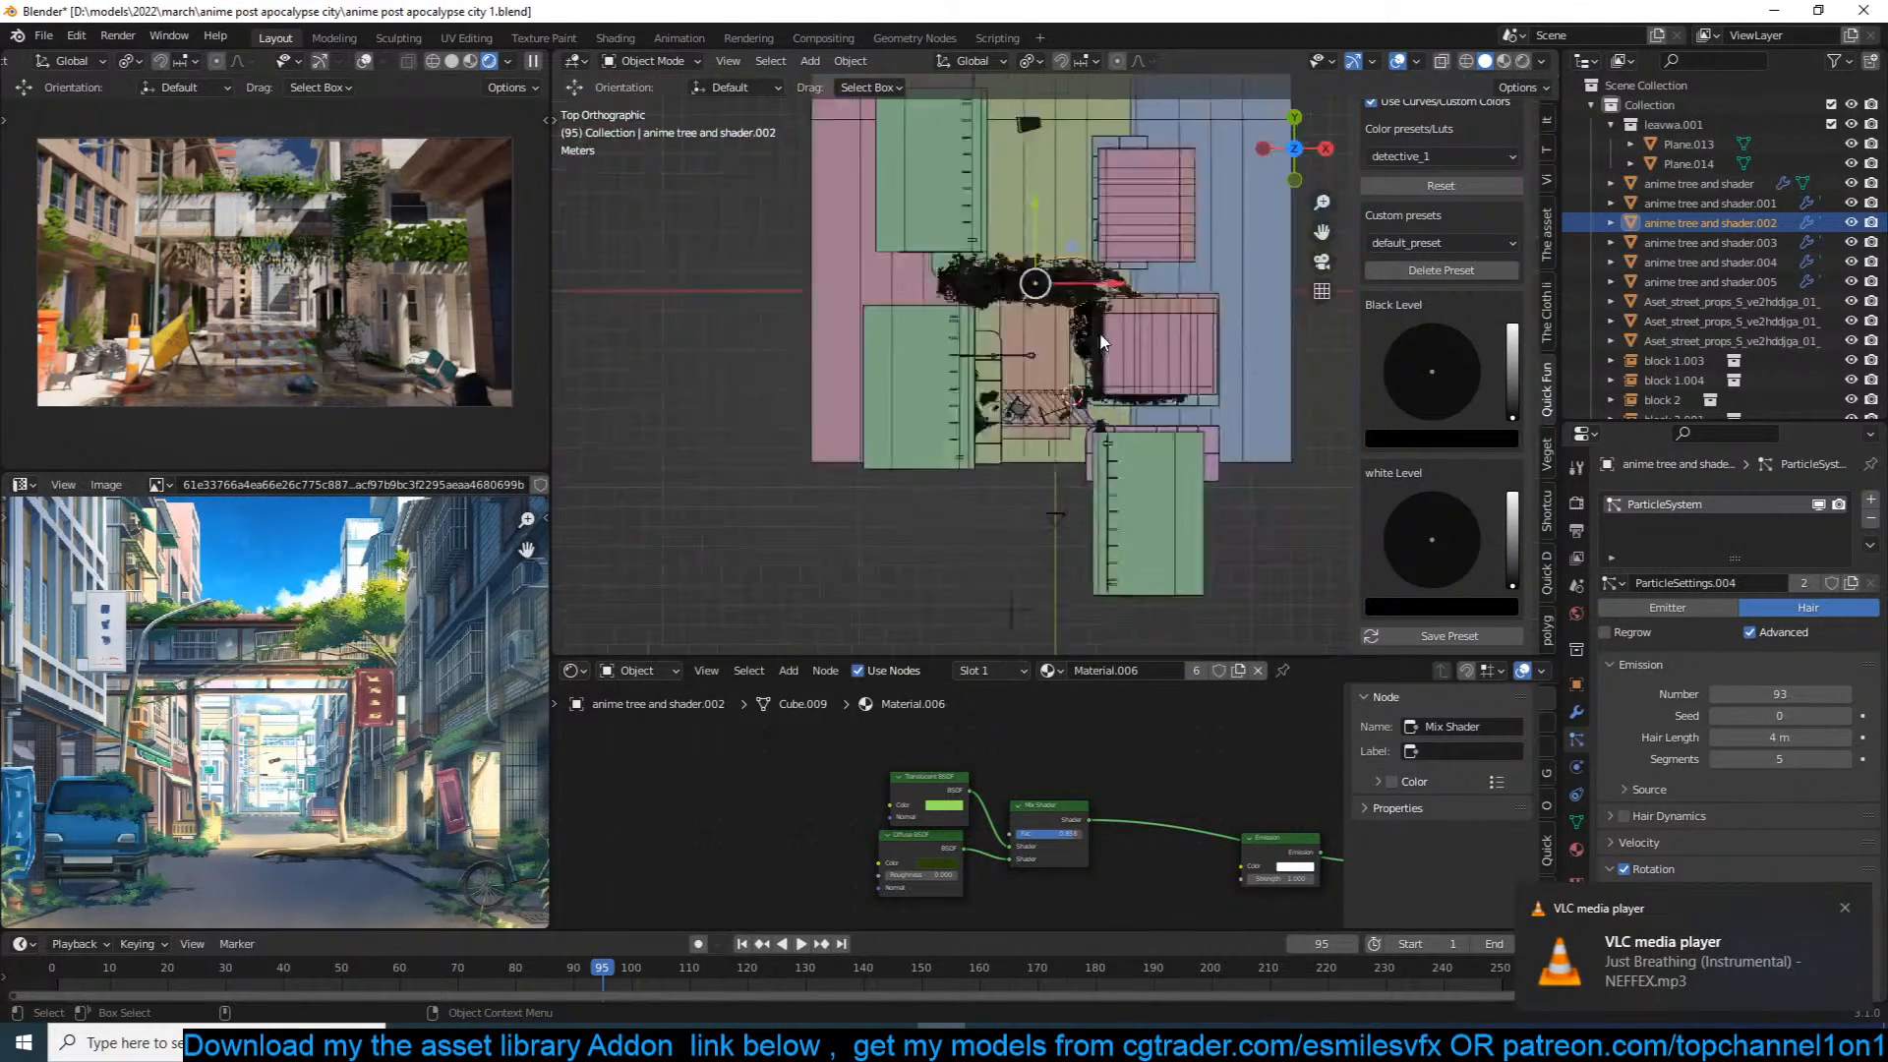
{"action": "key", "text": "alt+a"}
{"action": "scroll", "coordinate": [1111, 254], "scroll_direction": "up", "scroll_amount": 2}
{"action": "scroll", "coordinate": [1106, 270], "scroll_direction": "down", "scroll_amount": 4}
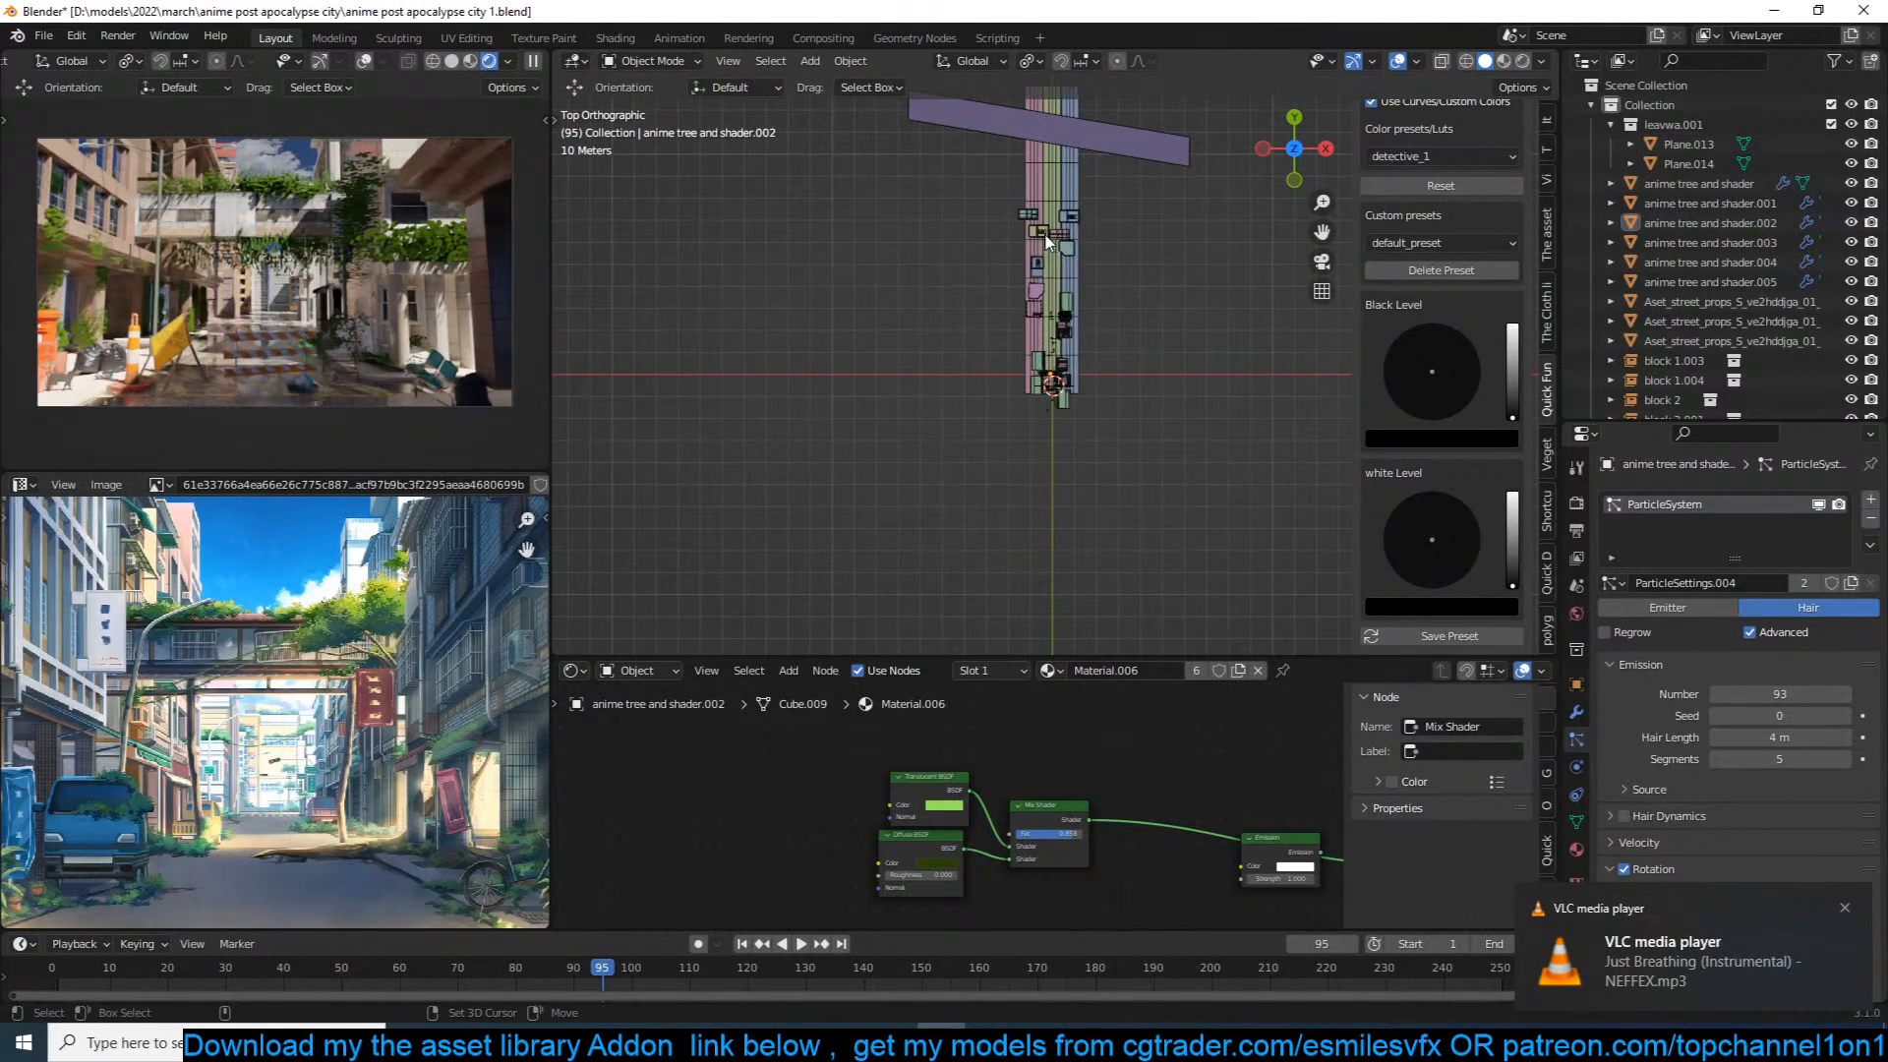
{"action": "key", "text": "shift+a"}
{"action": "mouse_move", "coordinate": [1067, 236]}
{"action": "left_click", "coordinate": [1119, 256]}
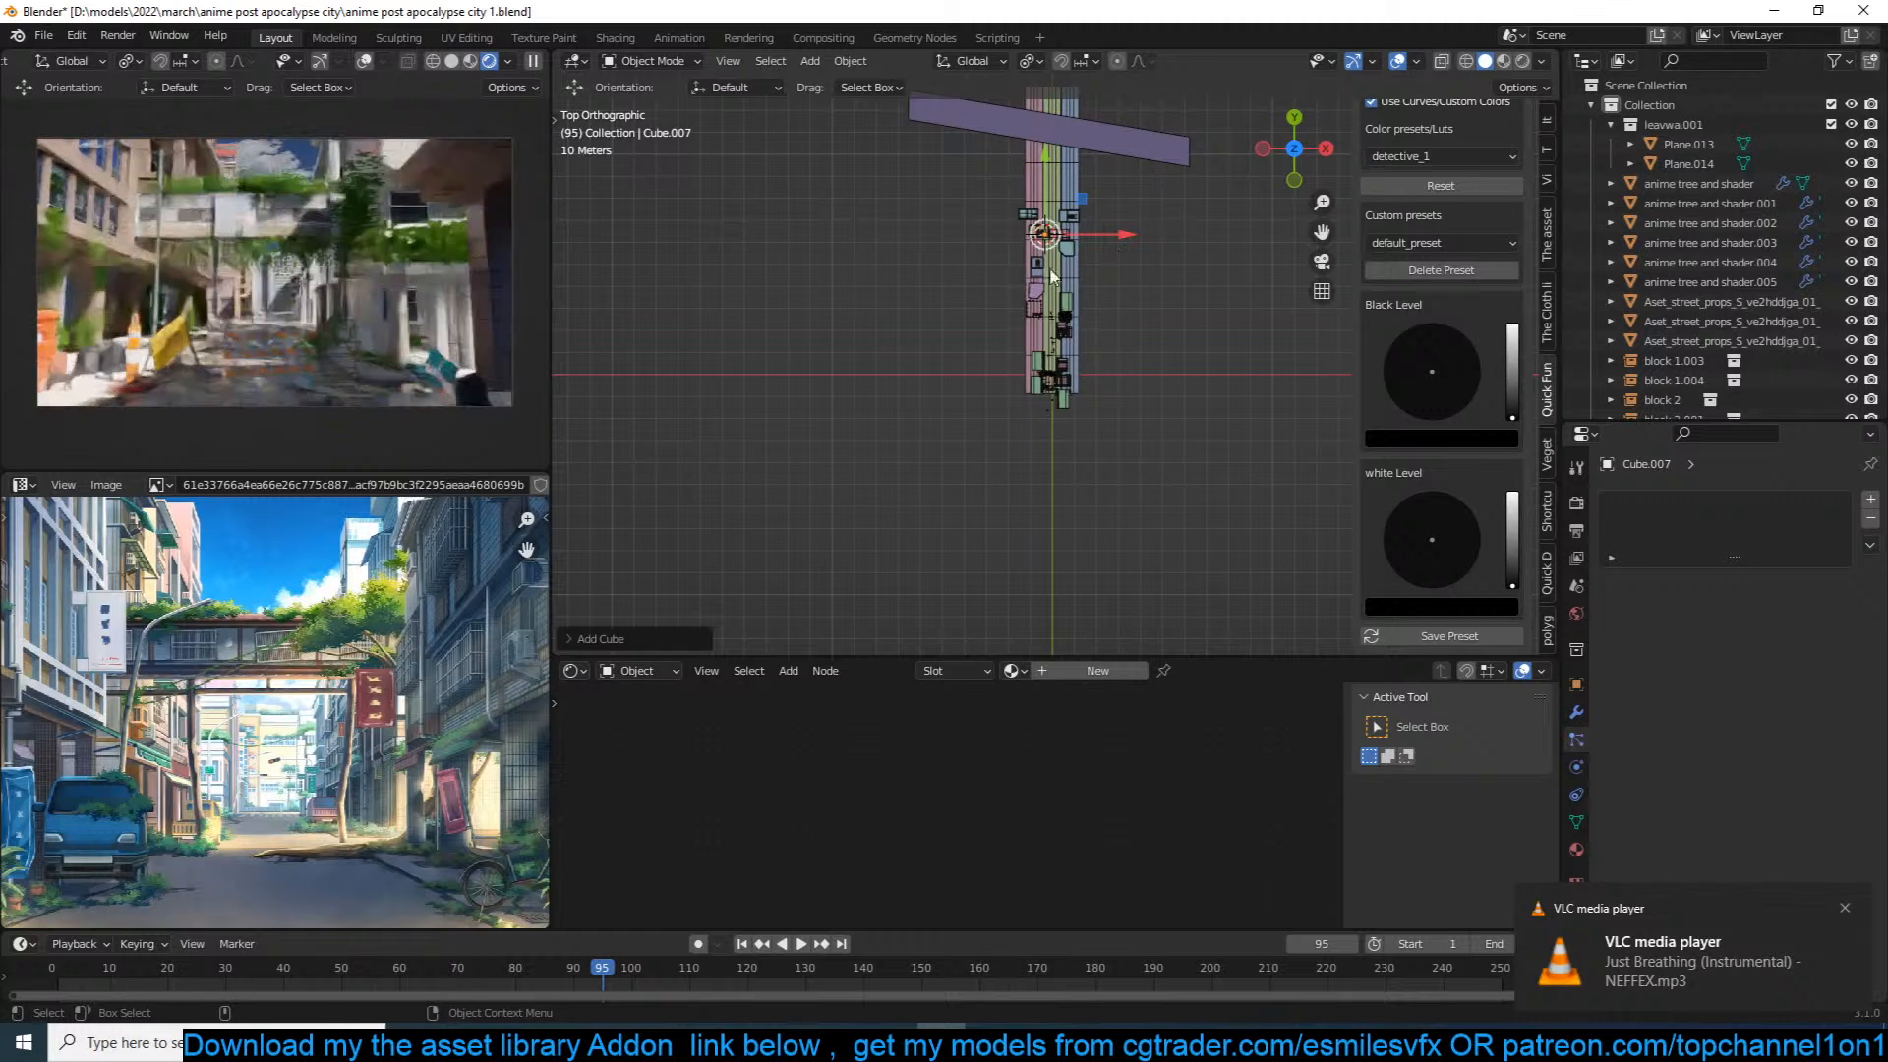
Step: Scale the cube up beyond the street's width and stretch it along Y over most of the street's length
{"action": "key", "text": "s"}
{"action": "left_click", "coordinate": [1287, 283]}
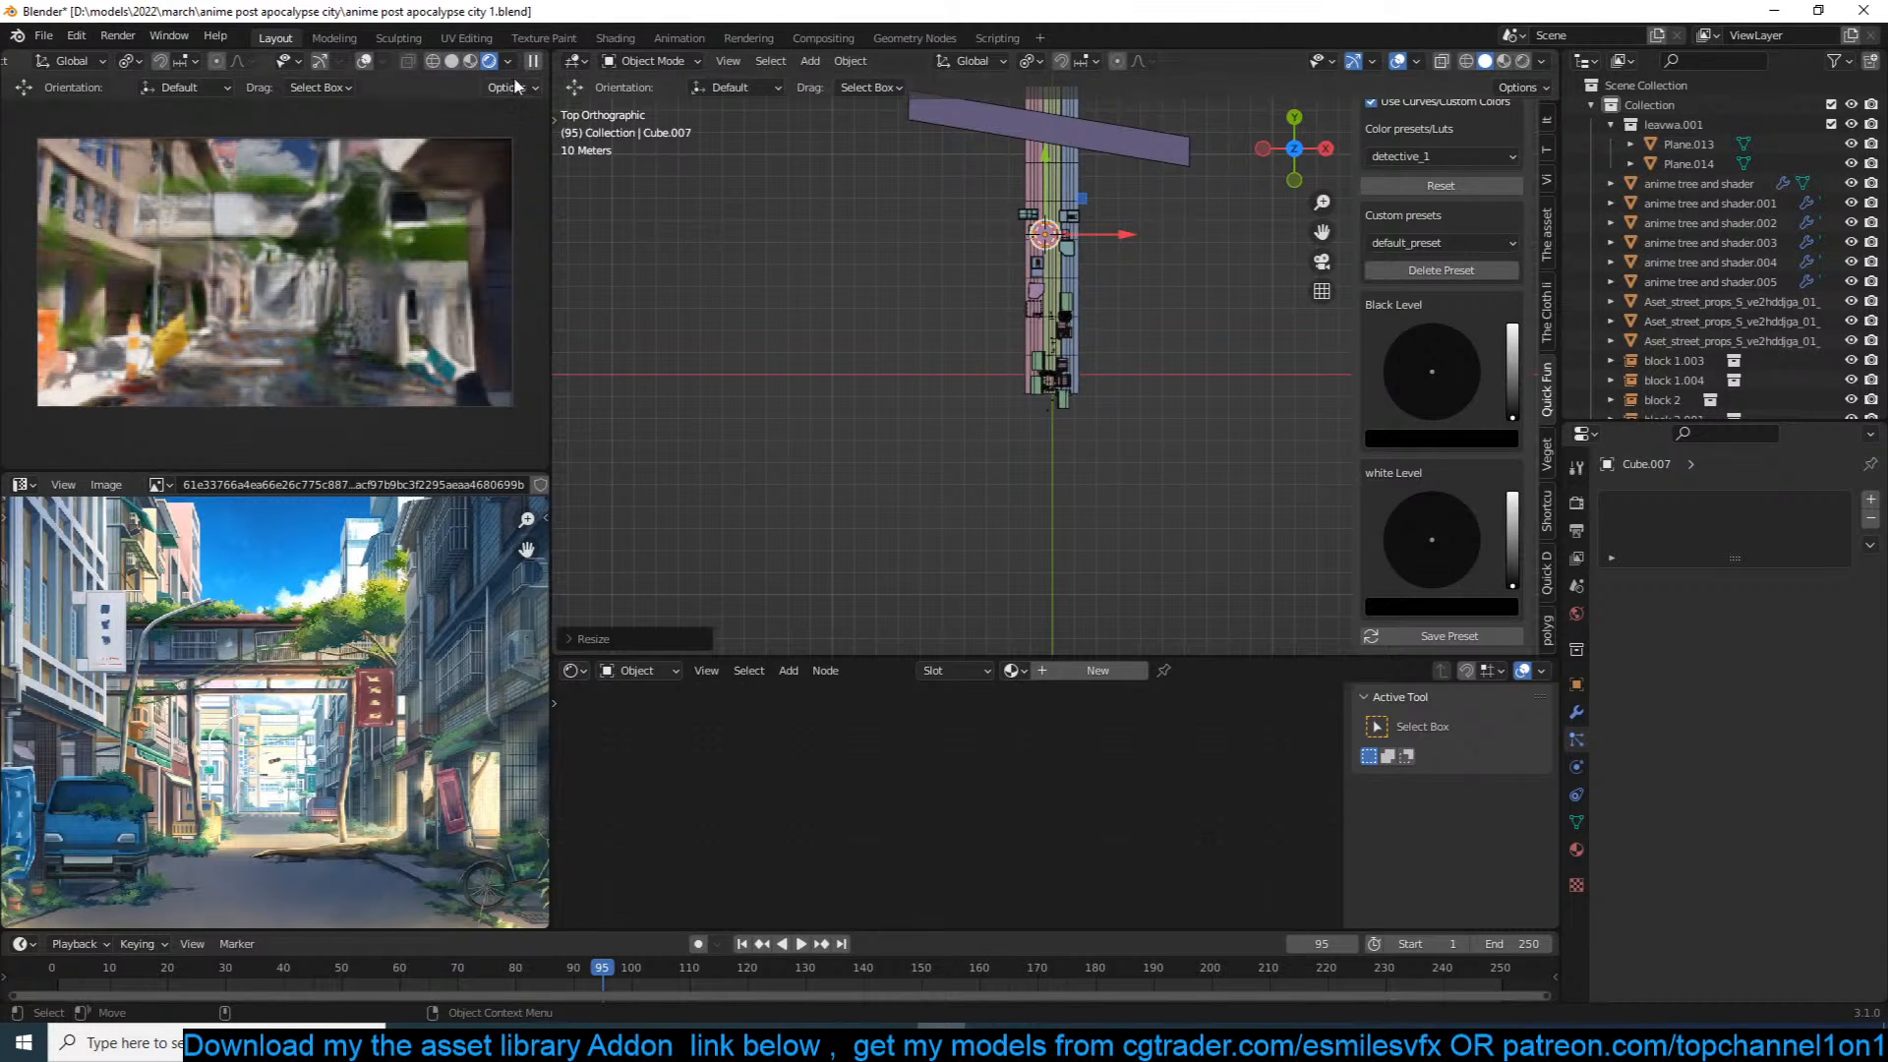
{"action": "key", "text": "s"}
{"action": "left_click", "coordinate": [1280, 285]}
{"action": "key", "text": "s"}
{"action": "key", "text": "y"}
{"action": "left_click", "coordinate": [1459, 325]}
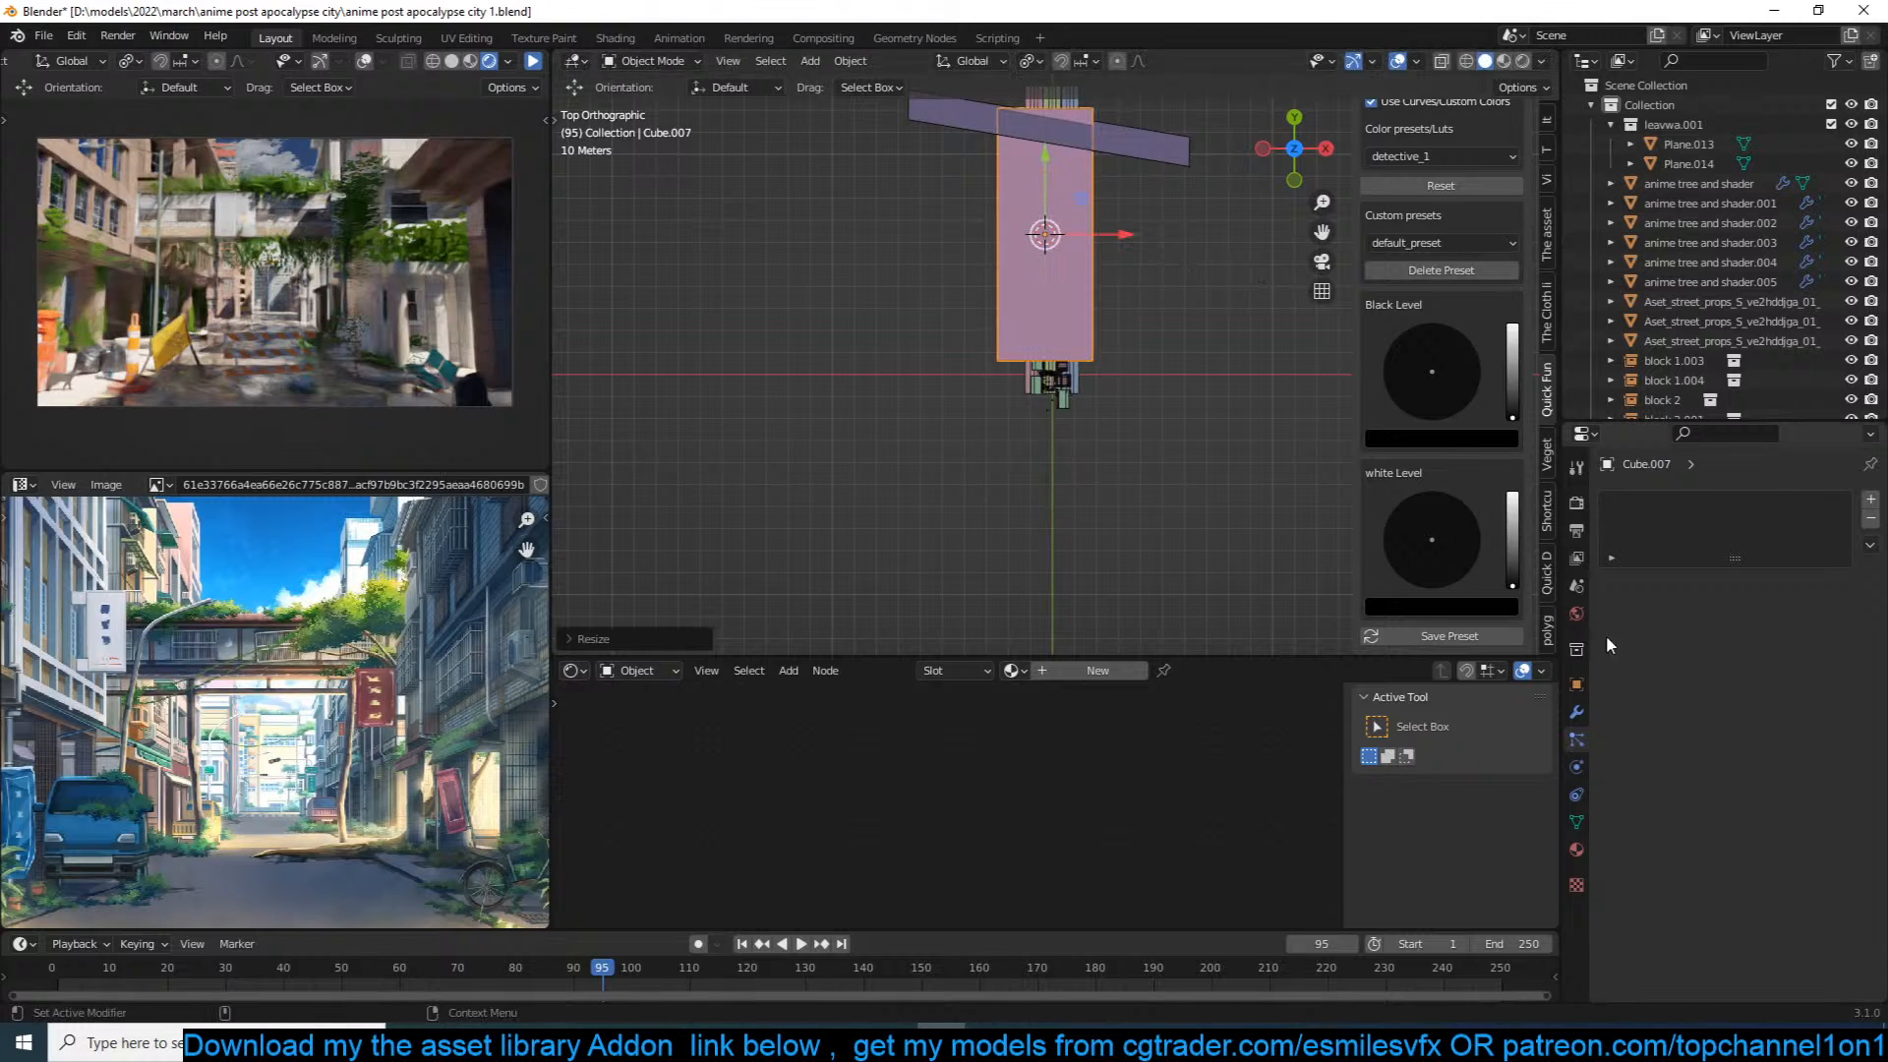
Step: Set the cube's viewport display to Wire, return to the camera view and save the file
{"action": "left_click", "coordinate": [1576, 685]}
{"action": "scroll", "coordinate": [1708, 823], "scroll_direction": "down", "scroll_amount": 6}
{"action": "left_click", "coordinate": [1742, 905]}
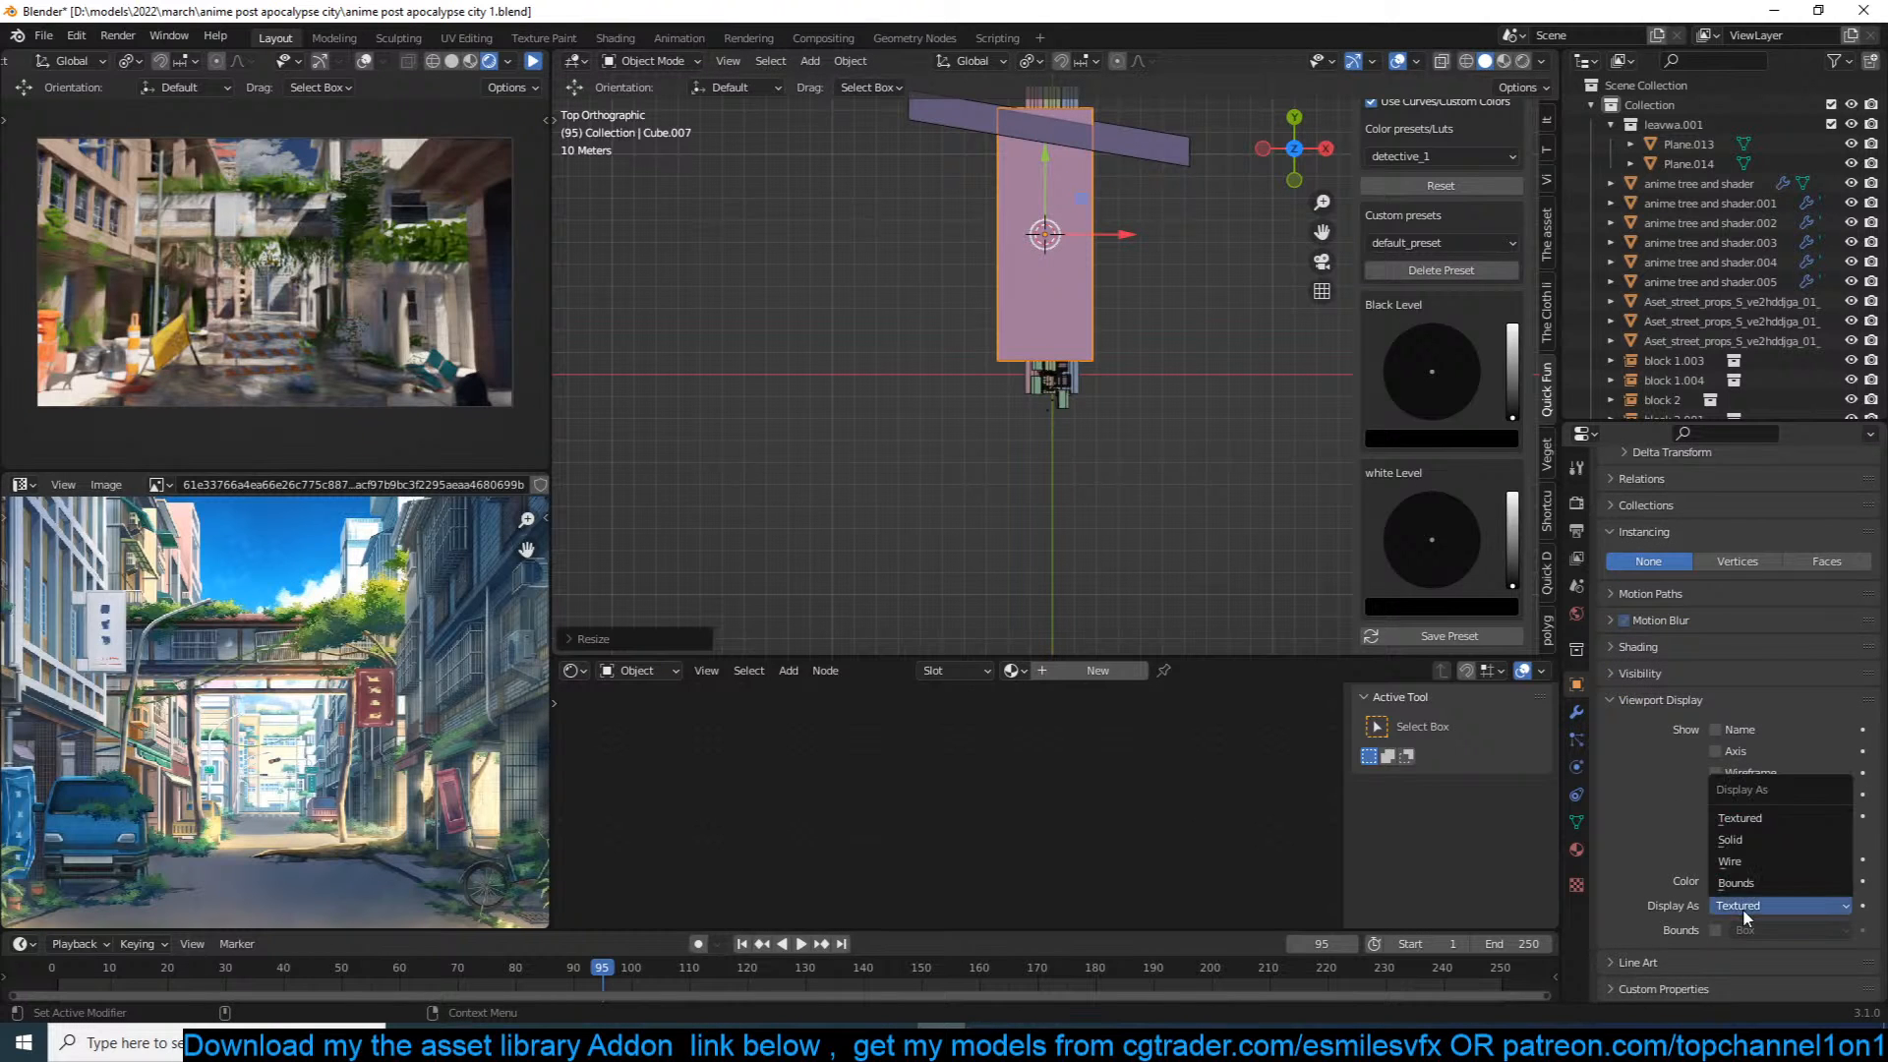
{"action": "left_click", "coordinate": [1748, 862]}
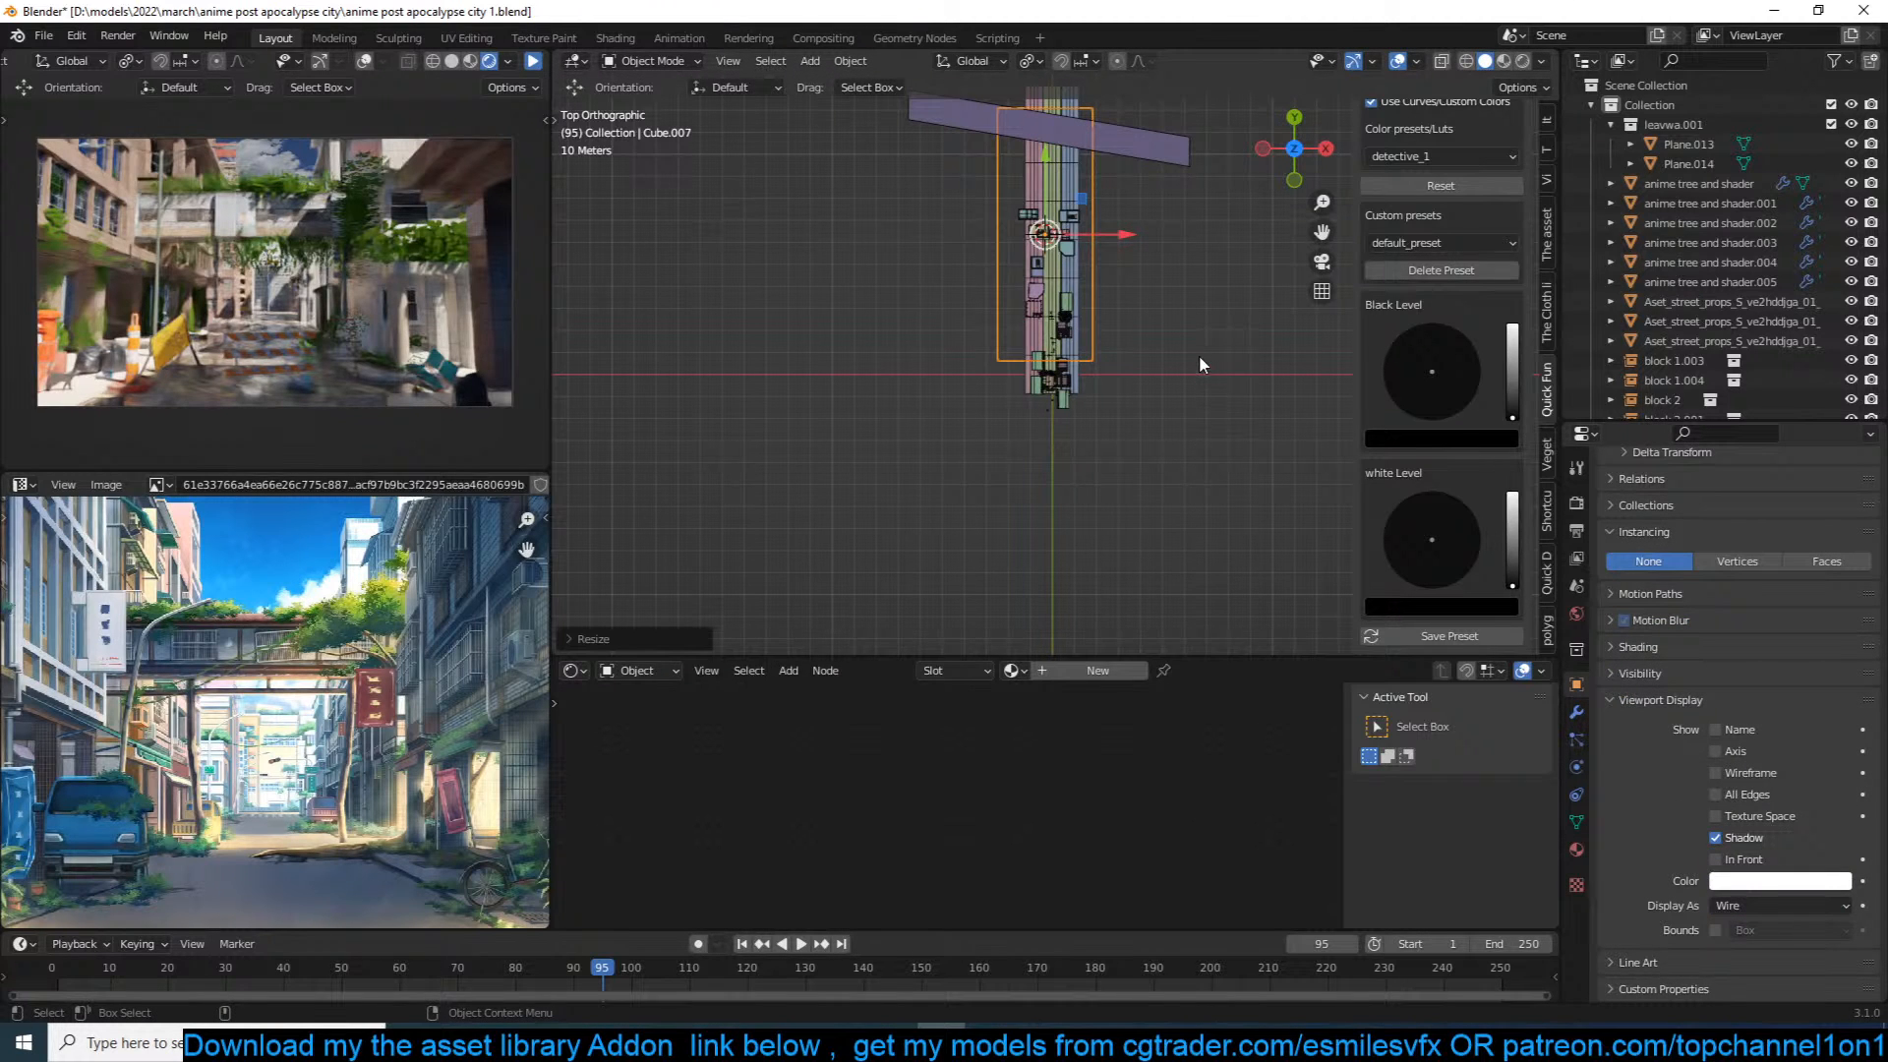
{"action": "key", "text": "KP_0"}
{"action": "scroll", "coordinate": [1199, 364], "scroll_direction": "down", "scroll_amount": 5}
{"action": "key", "text": "ctrl+s"}
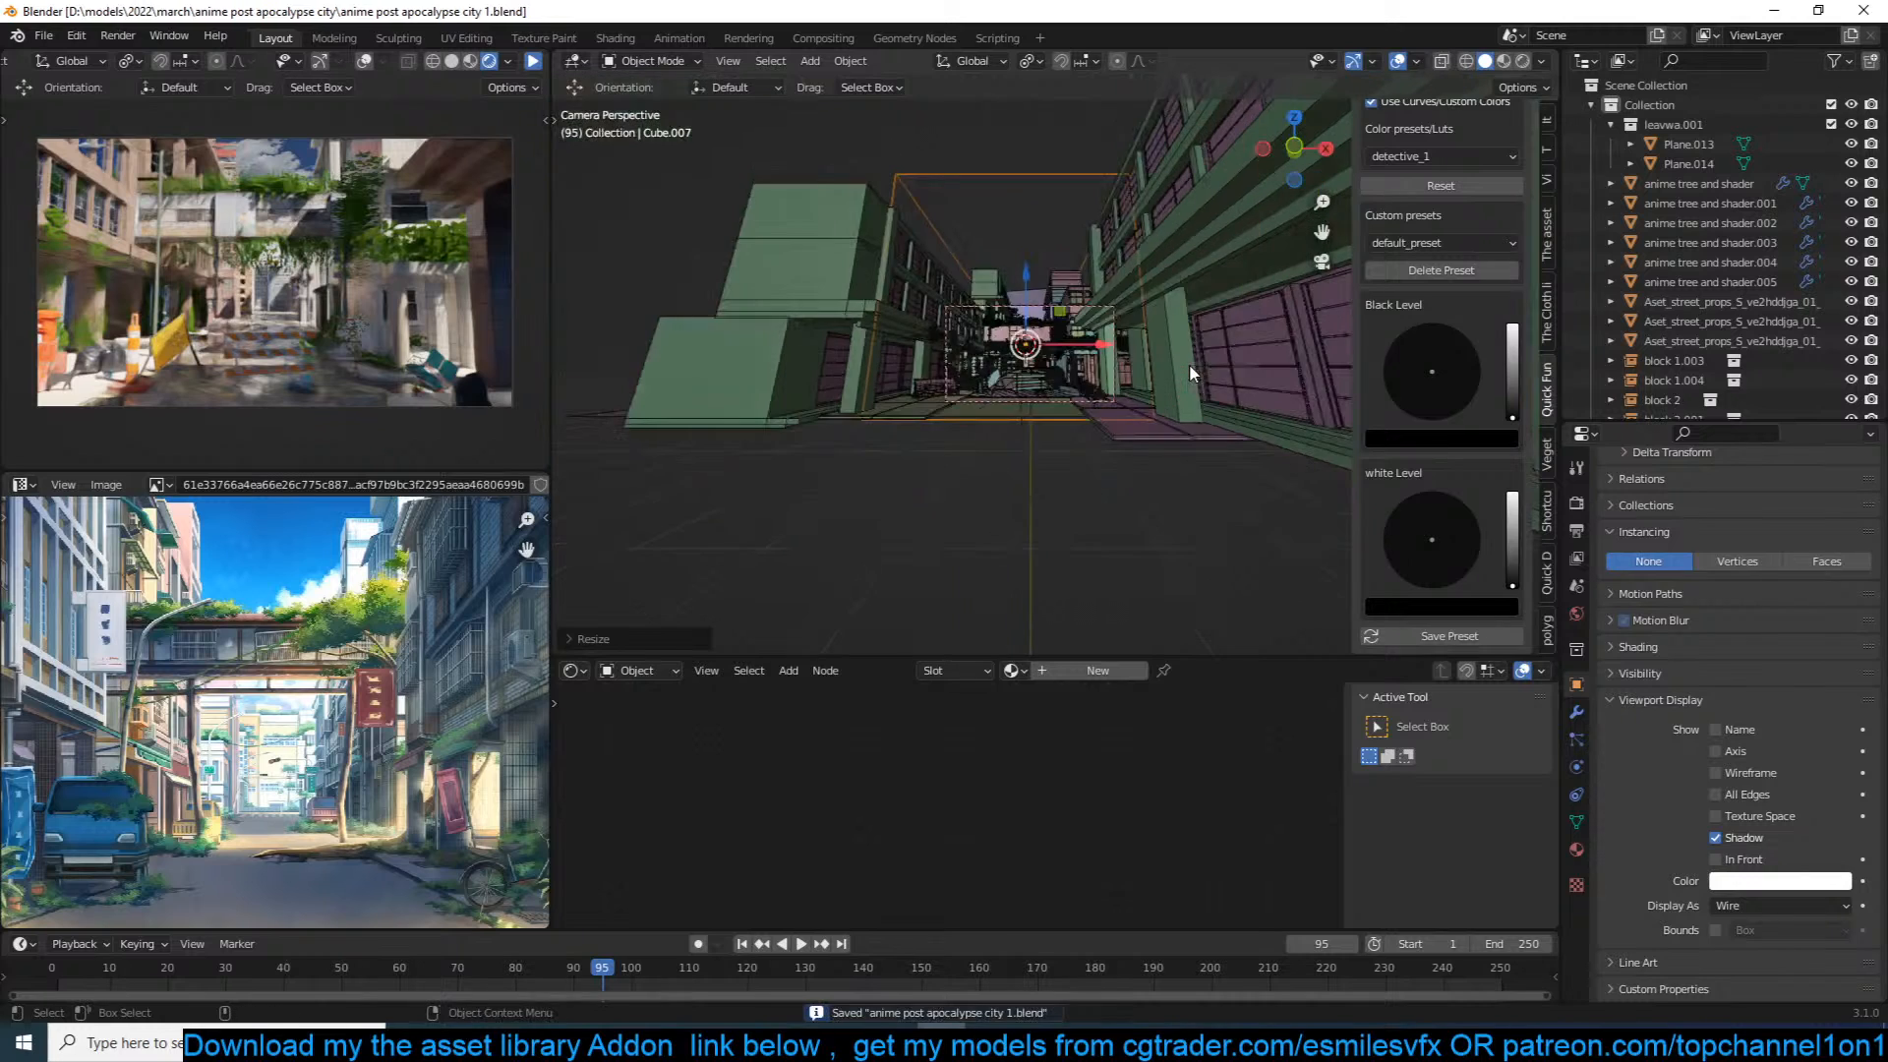
Step: Move the enclosing cube slightly along the positive Y axis in the right side view
{"action": "key", "text": "KP_3"}
{"action": "scroll", "coordinate": [1192, 367], "scroll_direction": "down", "scroll_amount": 3}
{"action": "left_click_drag", "start_coordinate": [1207, 348], "coordinate": [1222, 348]}
Step: Give the cube a new material, connect a Principled Volume shader to its output and delete the Principled BSDF
{"action": "left_click", "coordinate": [1097, 670]}
{"action": "key", "text": "shift+a"}
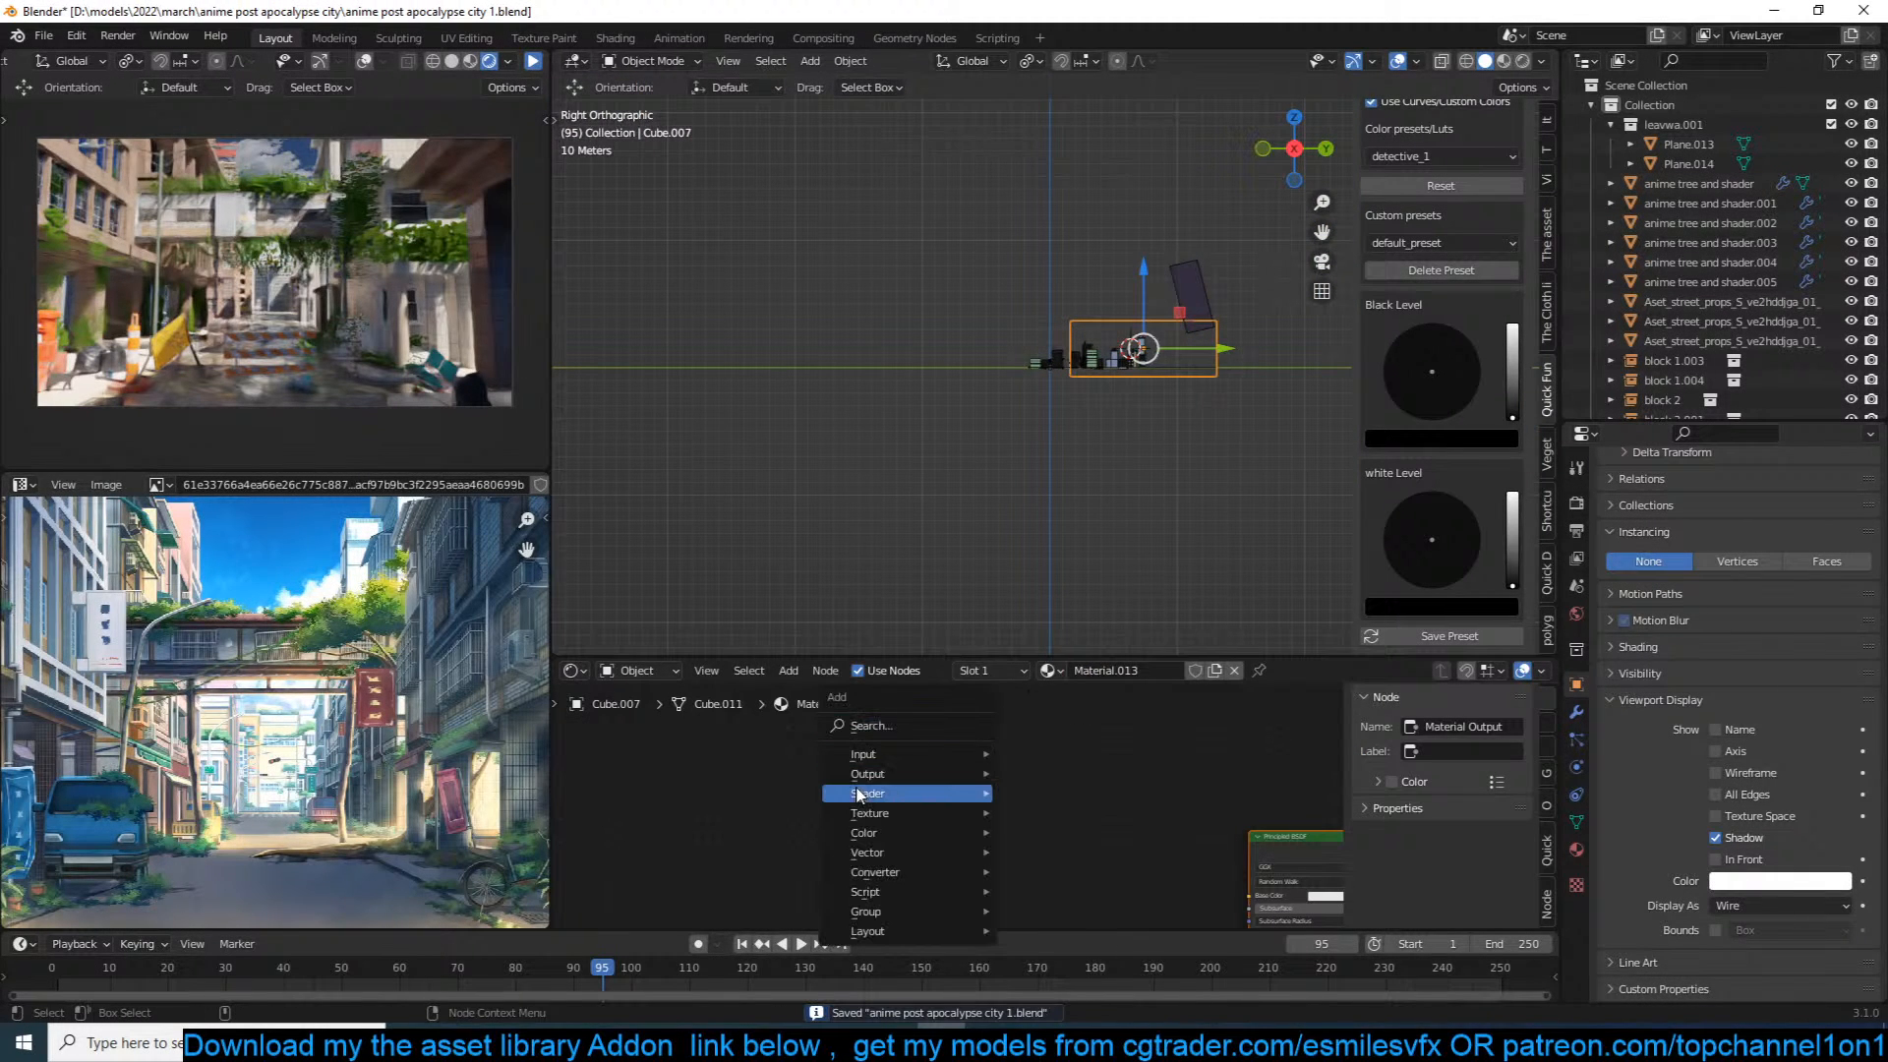
{"action": "mouse_move", "coordinate": [885, 793]}
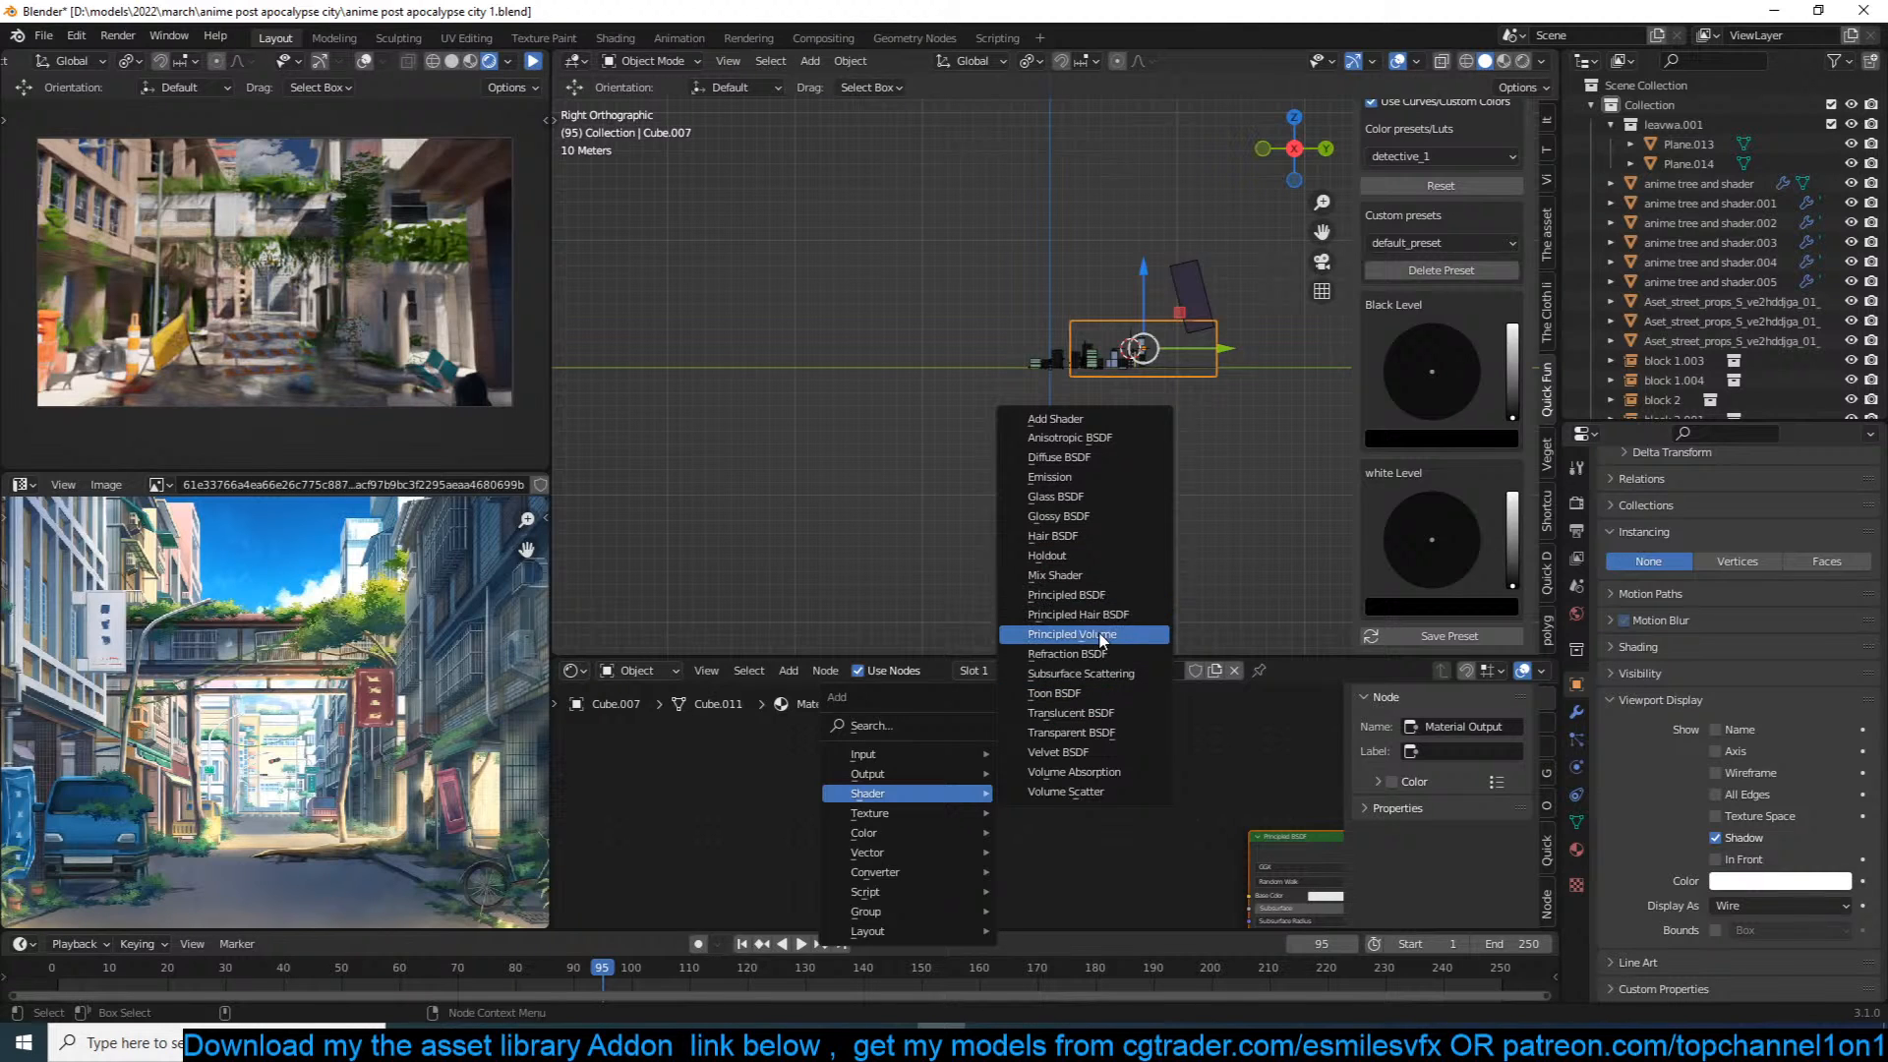
{"action": "left_click", "coordinate": [1102, 633]}
{"action": "left_click", "coordinate": [1048, 761]}
{"action": "left_click", "coordinate": [1123, 751], "text": "ctrl+shift"}
{"action": "left_click", "coordinate": [1265, 857]}
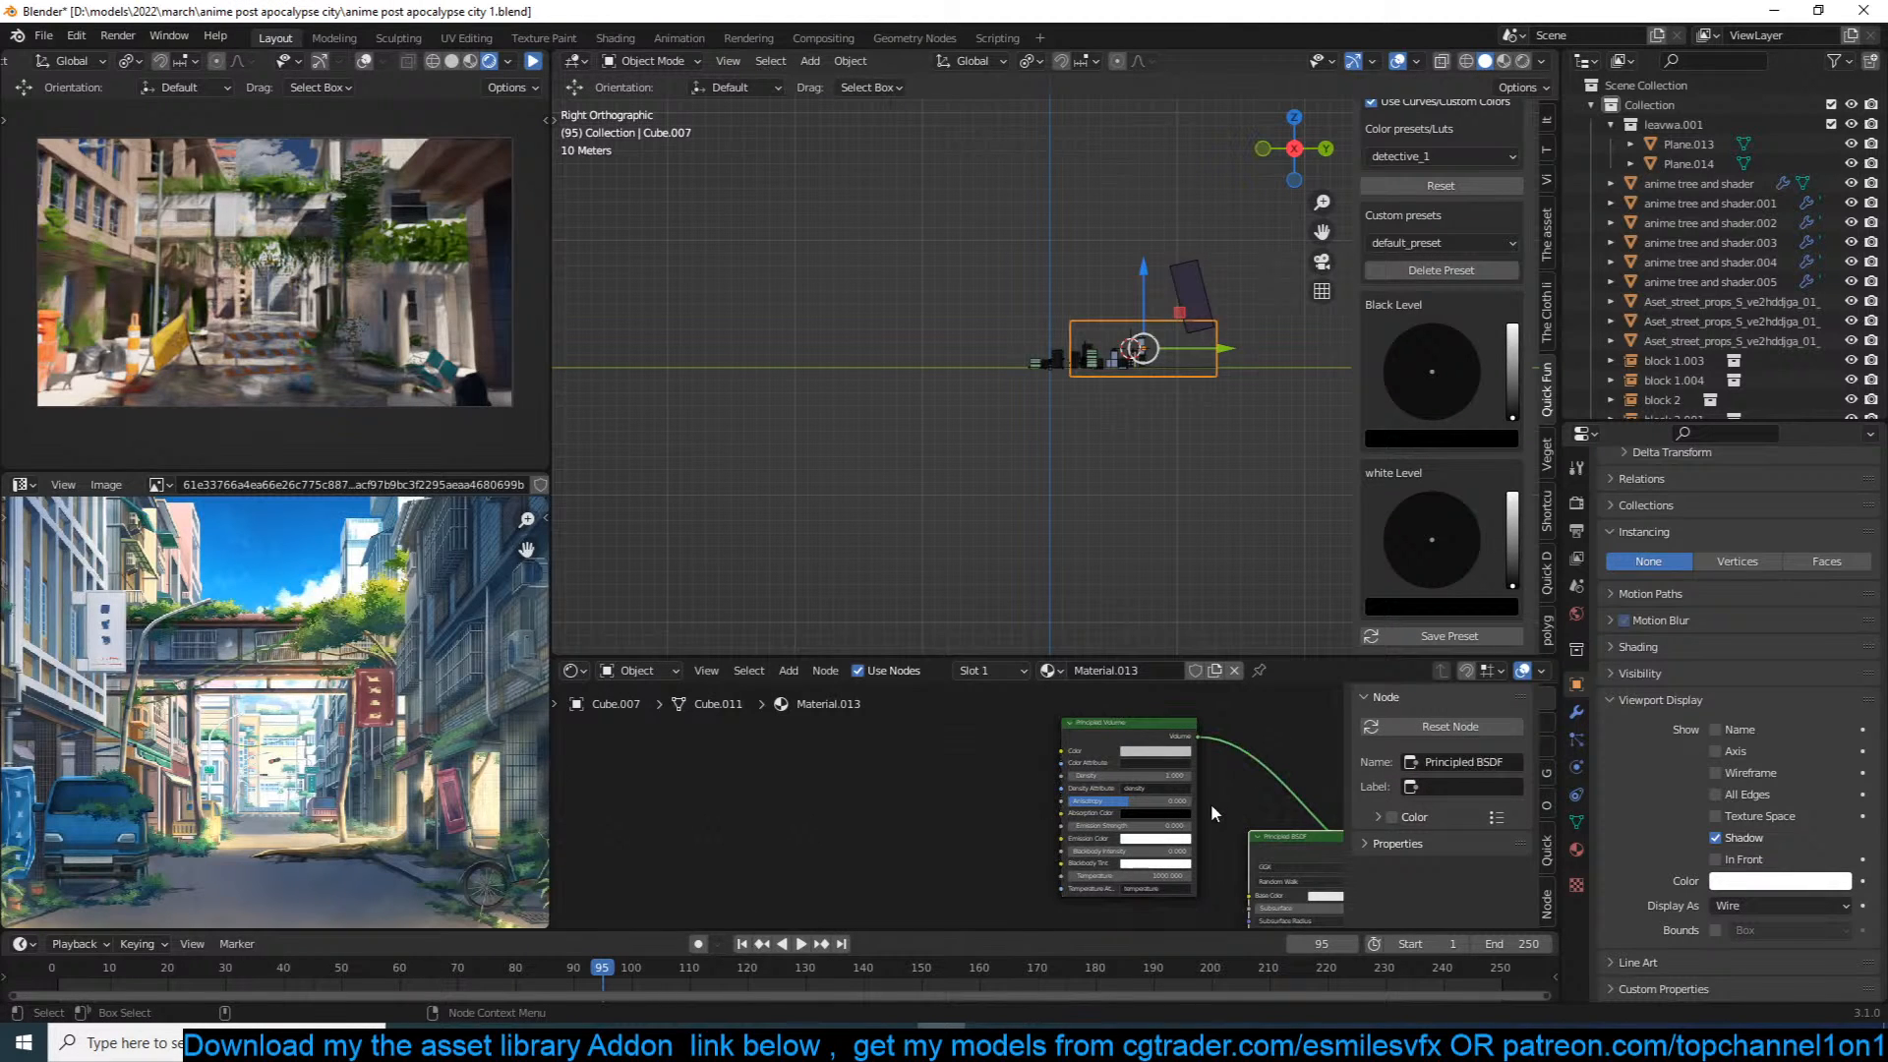
{"action": "key", "text": "x"}
Step: Set the Principled Volume's density to 0 and its emission strength to 0.01
{"action": "scroll", "coordinate": [1044, 783], "scroll_direction": "up", "scroll_amount": 3}
{"action": "double_click", "coordinate": [1044, 783]}
{"action": "key", "text": "BackSpace"}
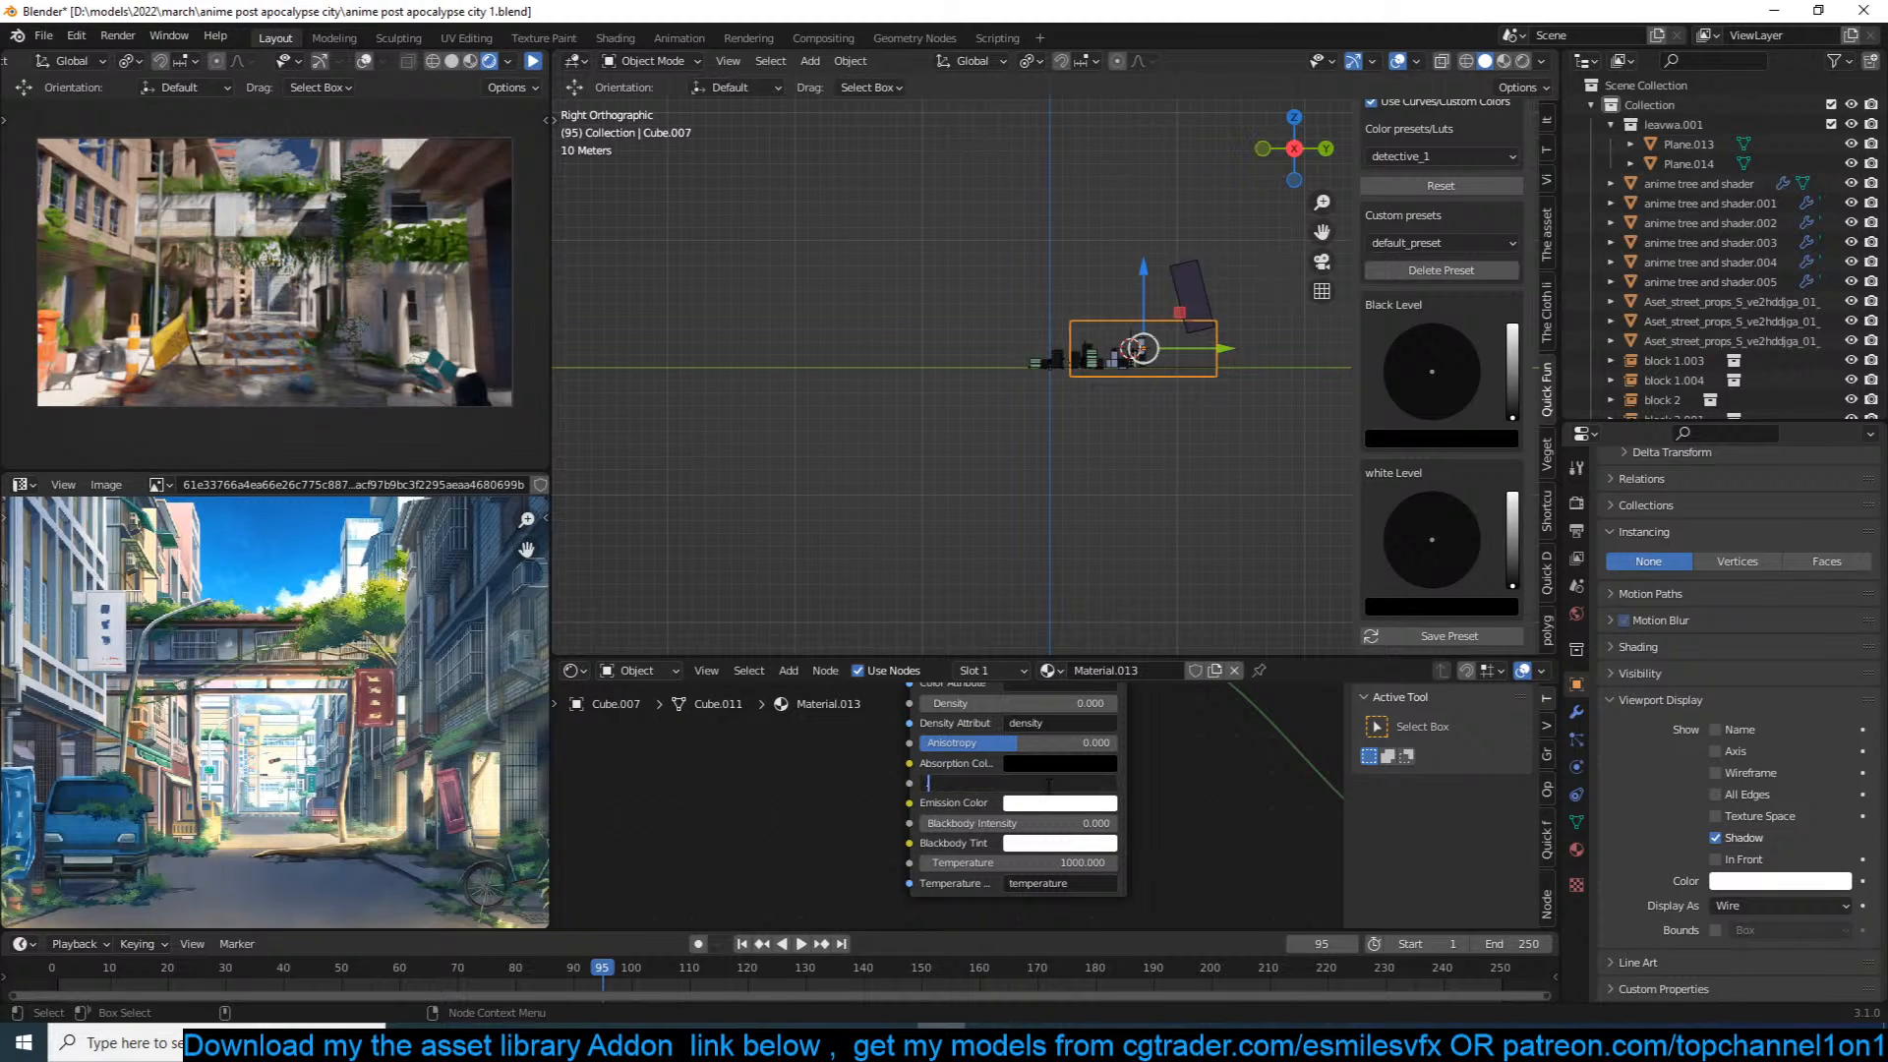
{"action": "key", "text": "Return"}
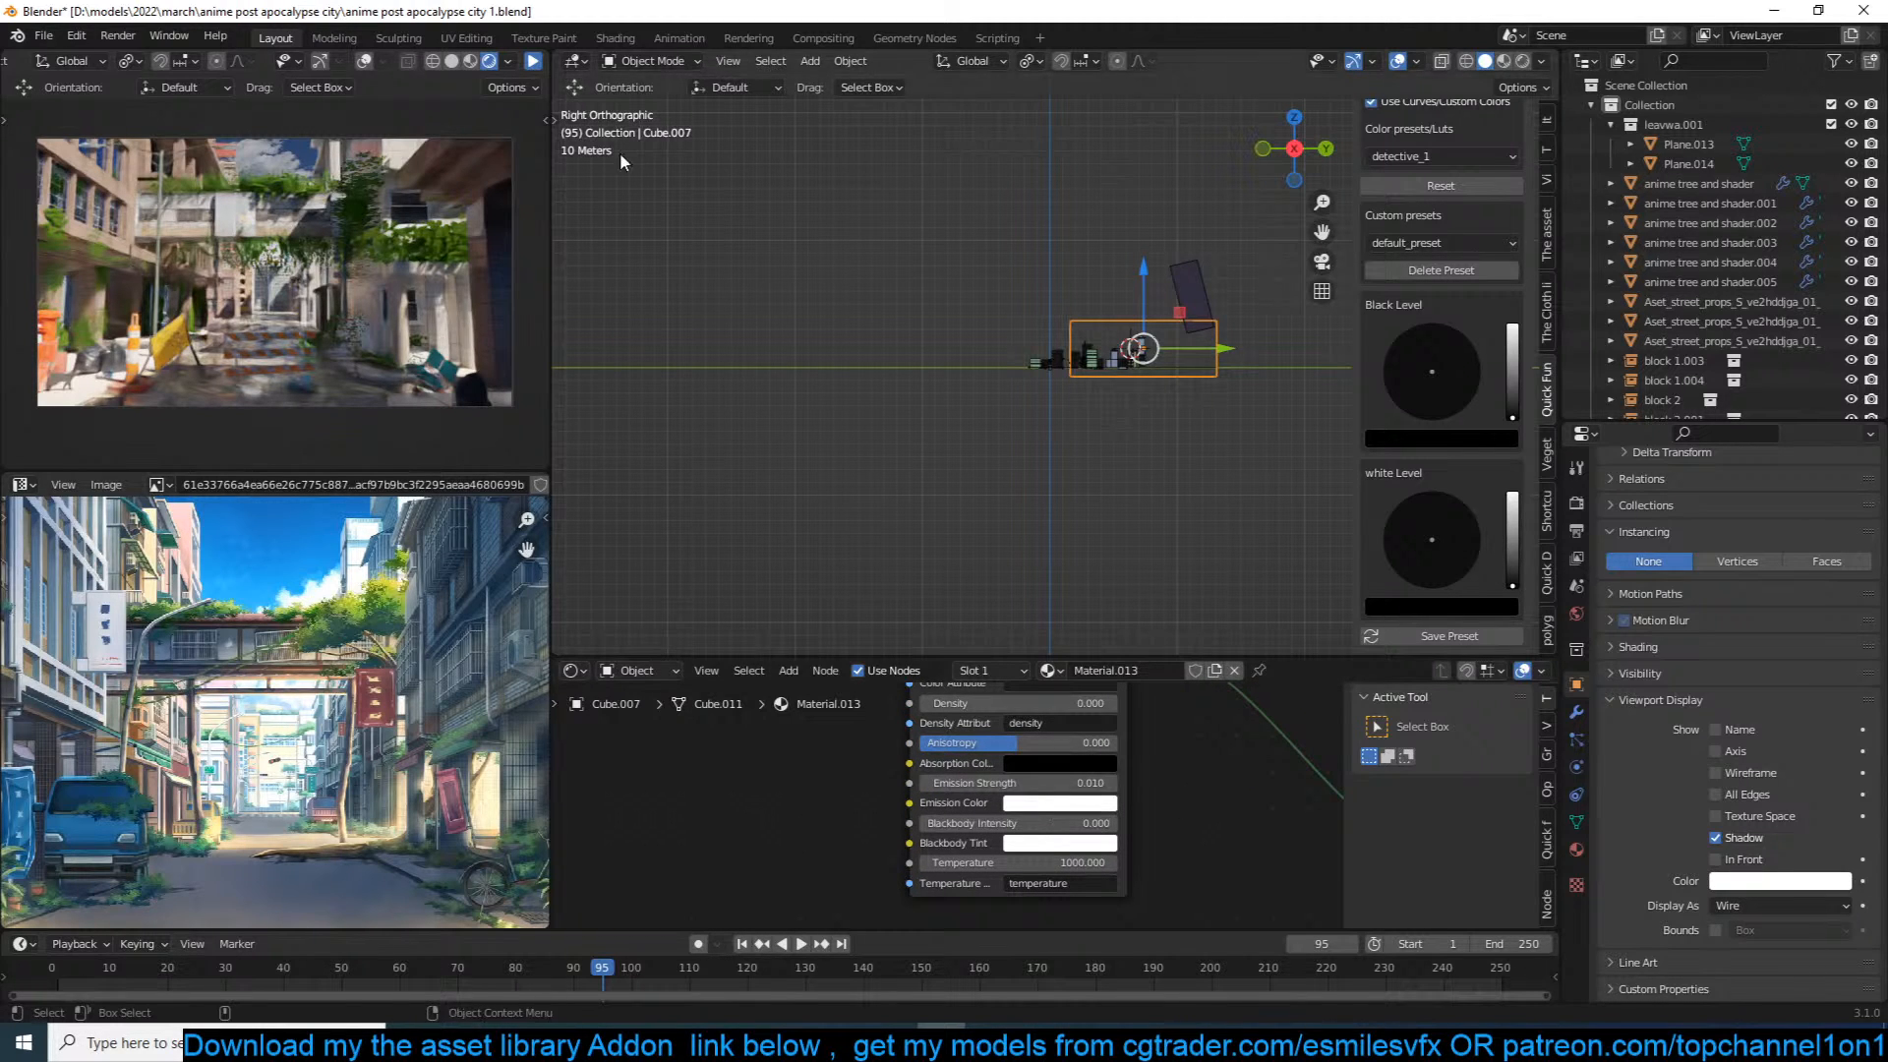
Step: Resume the rendered preview and set the Principled Volume's emission strength to 0.001
{"action": "left_click", "coordinate": [534, 61]}
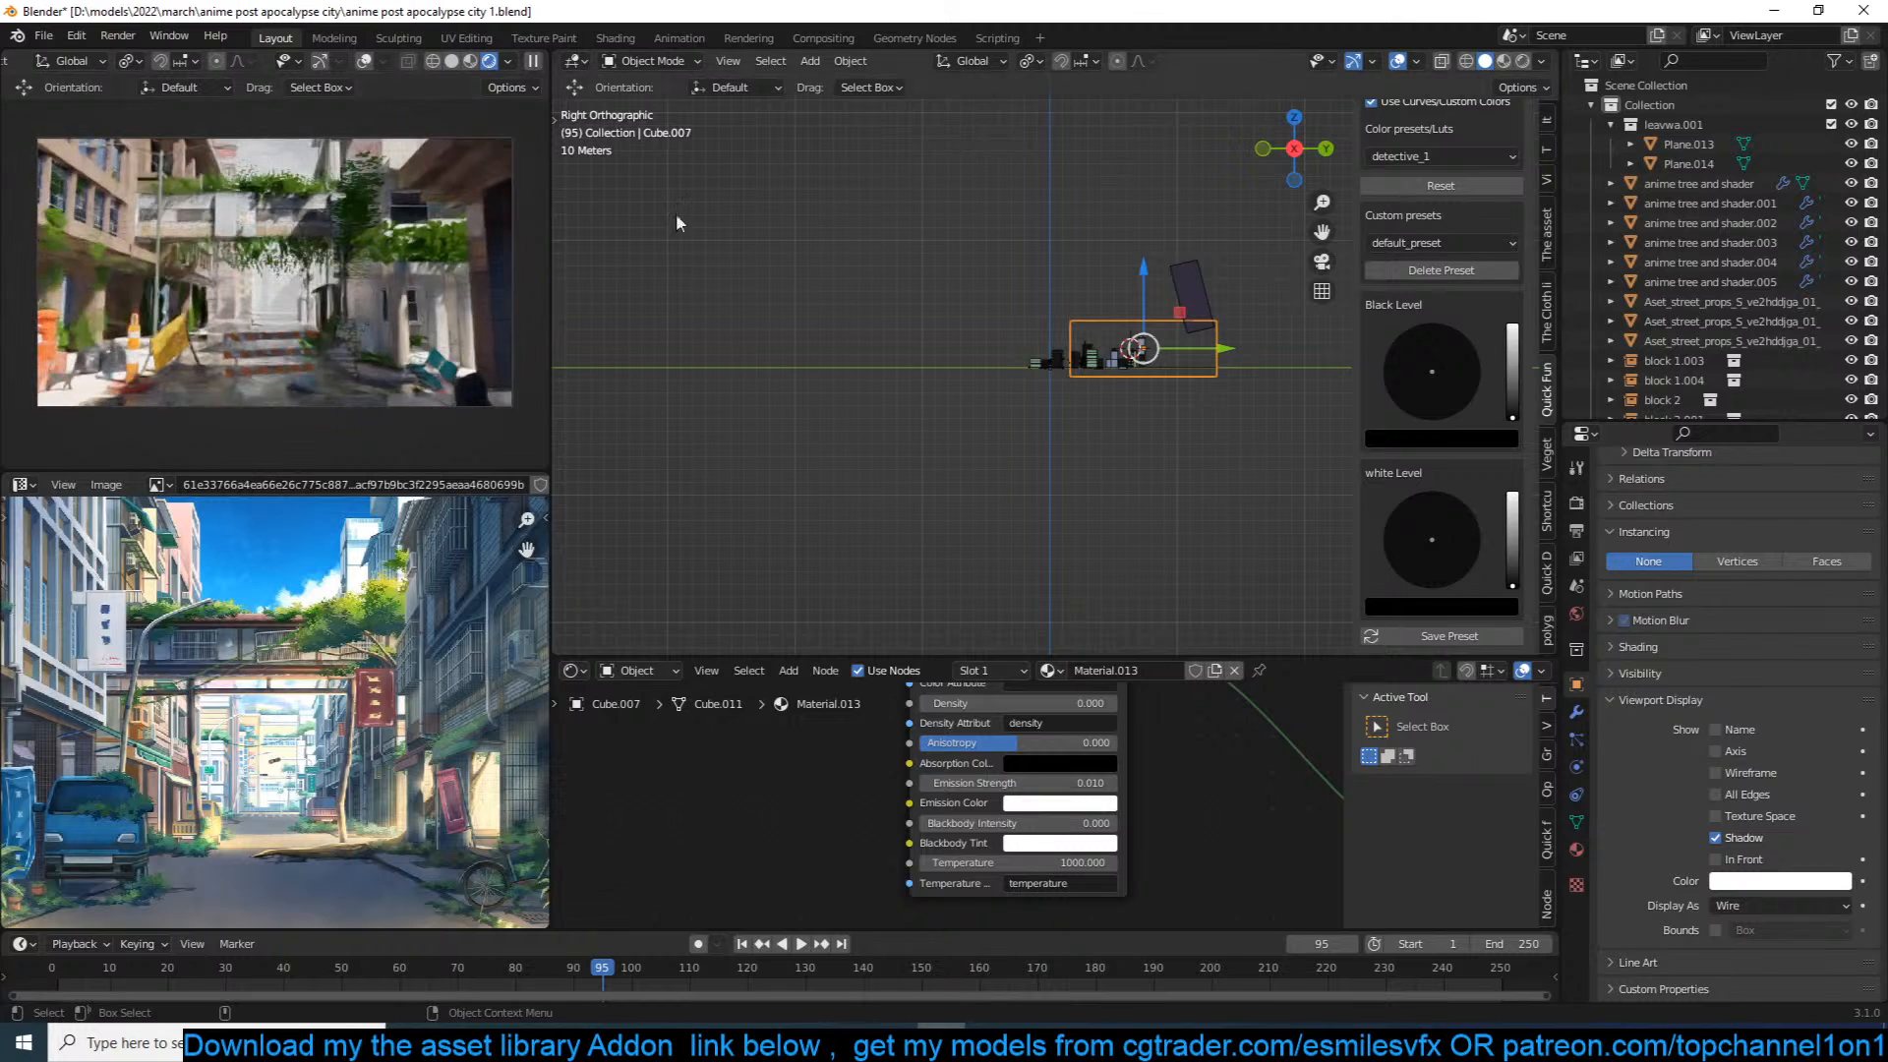
{"action": "scroll", "coordinate": [1057, 364], "scroll_direction": "up", "scroll_amount": 5}
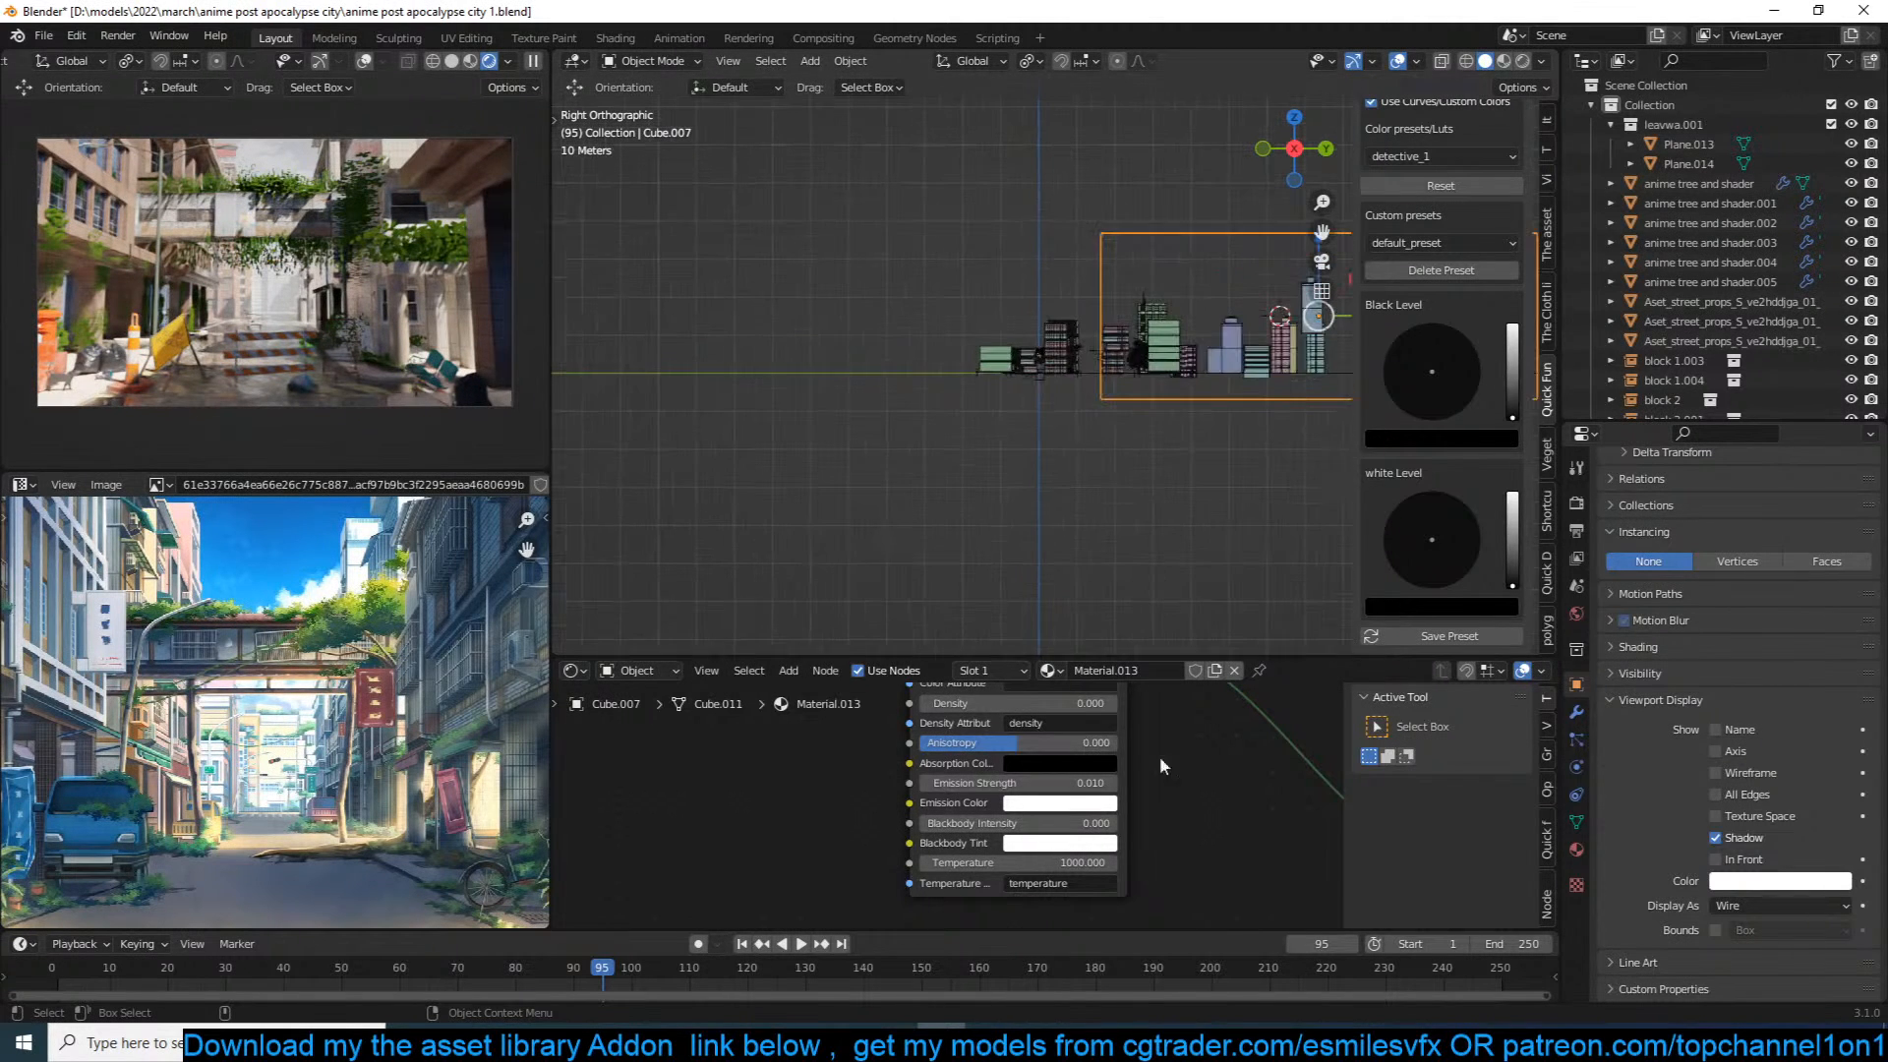
{"action": "scroll", "coordinate": [1138, 806], "scroll_direction": "up", "scroll_amount": 2}
{"action": "double_click", "coordinate": [1140, 776]}
{"action": "key", "text": "BackSpace"}
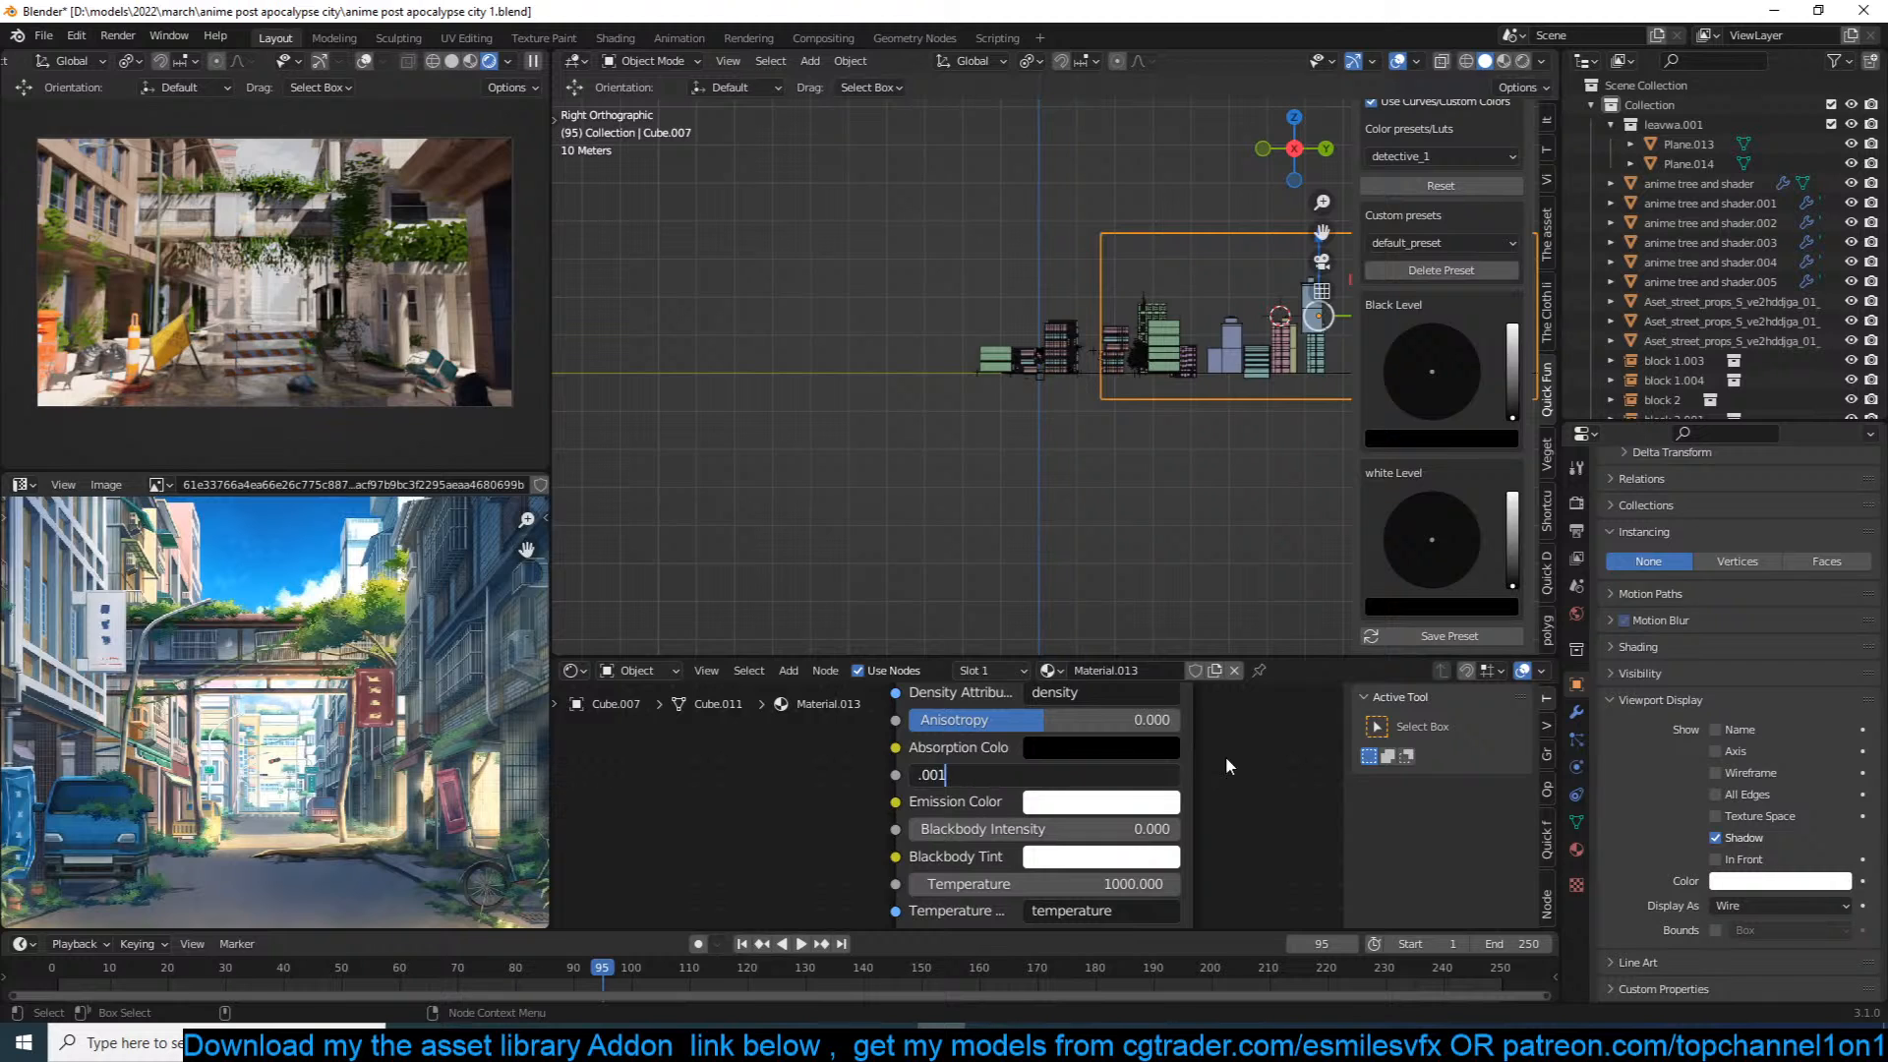
{"action": "type", "text": ".001"}
{"action": "key", "text": "Return"}
Step: Give the fog a sky-blue emission color (hue 0.564, saturation 0.844) and set its emission strength to 0.02
{"action": "left_click", "coordinate": [1140, 801]}
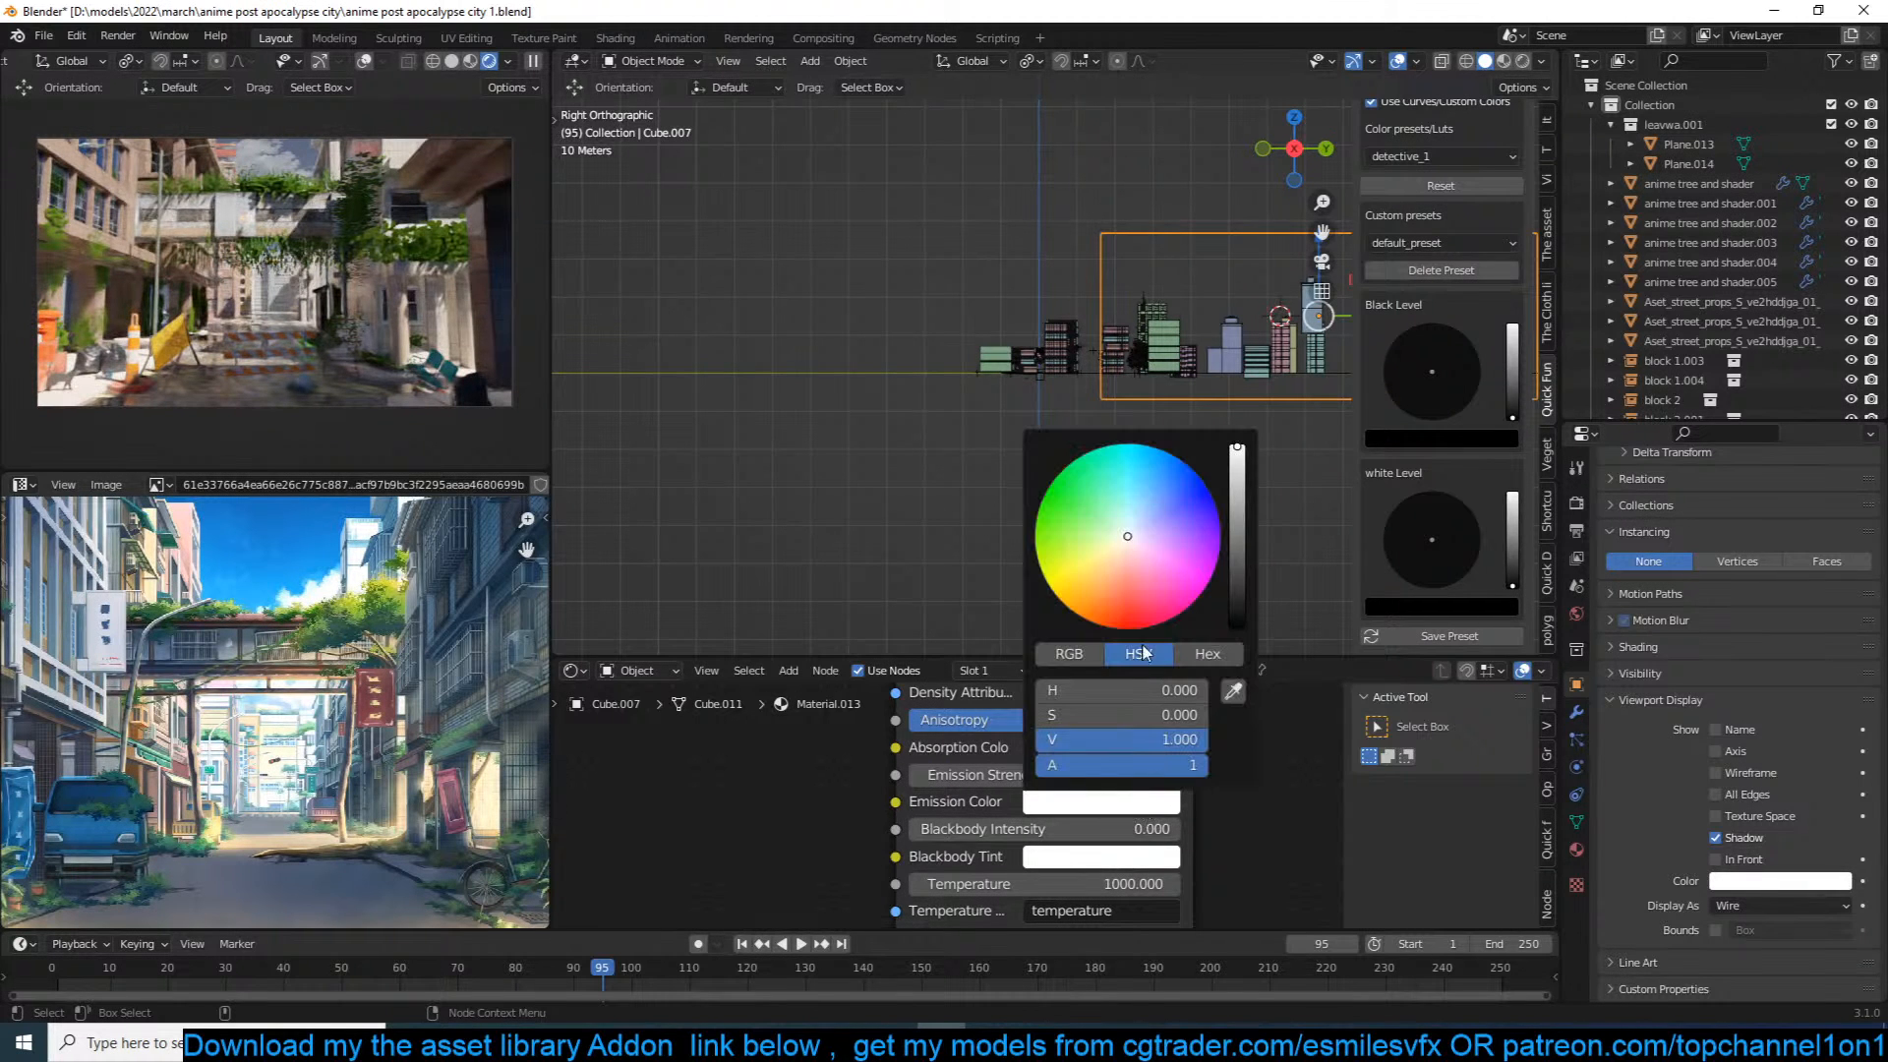
{"action": "left_click", "coordinate": [1089, 806]}
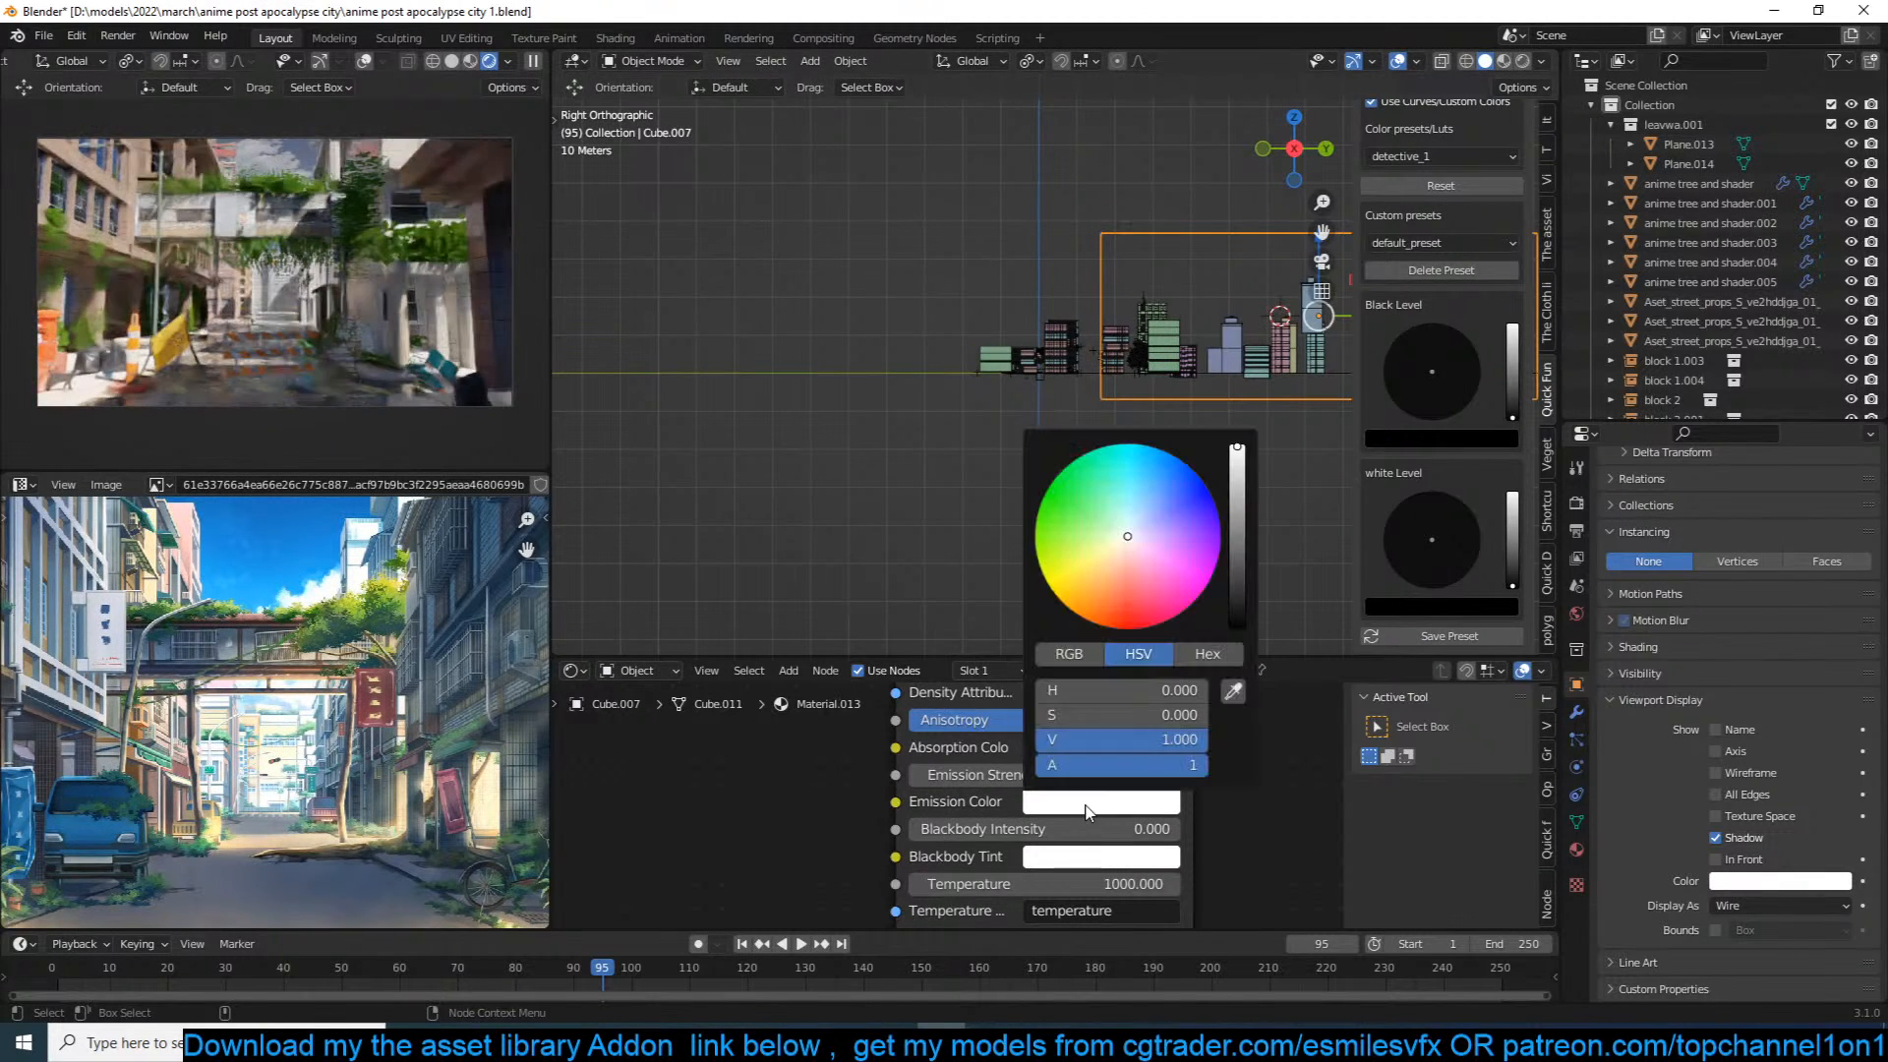
{"action": "left_click", "coordinate": [1142, 488]}
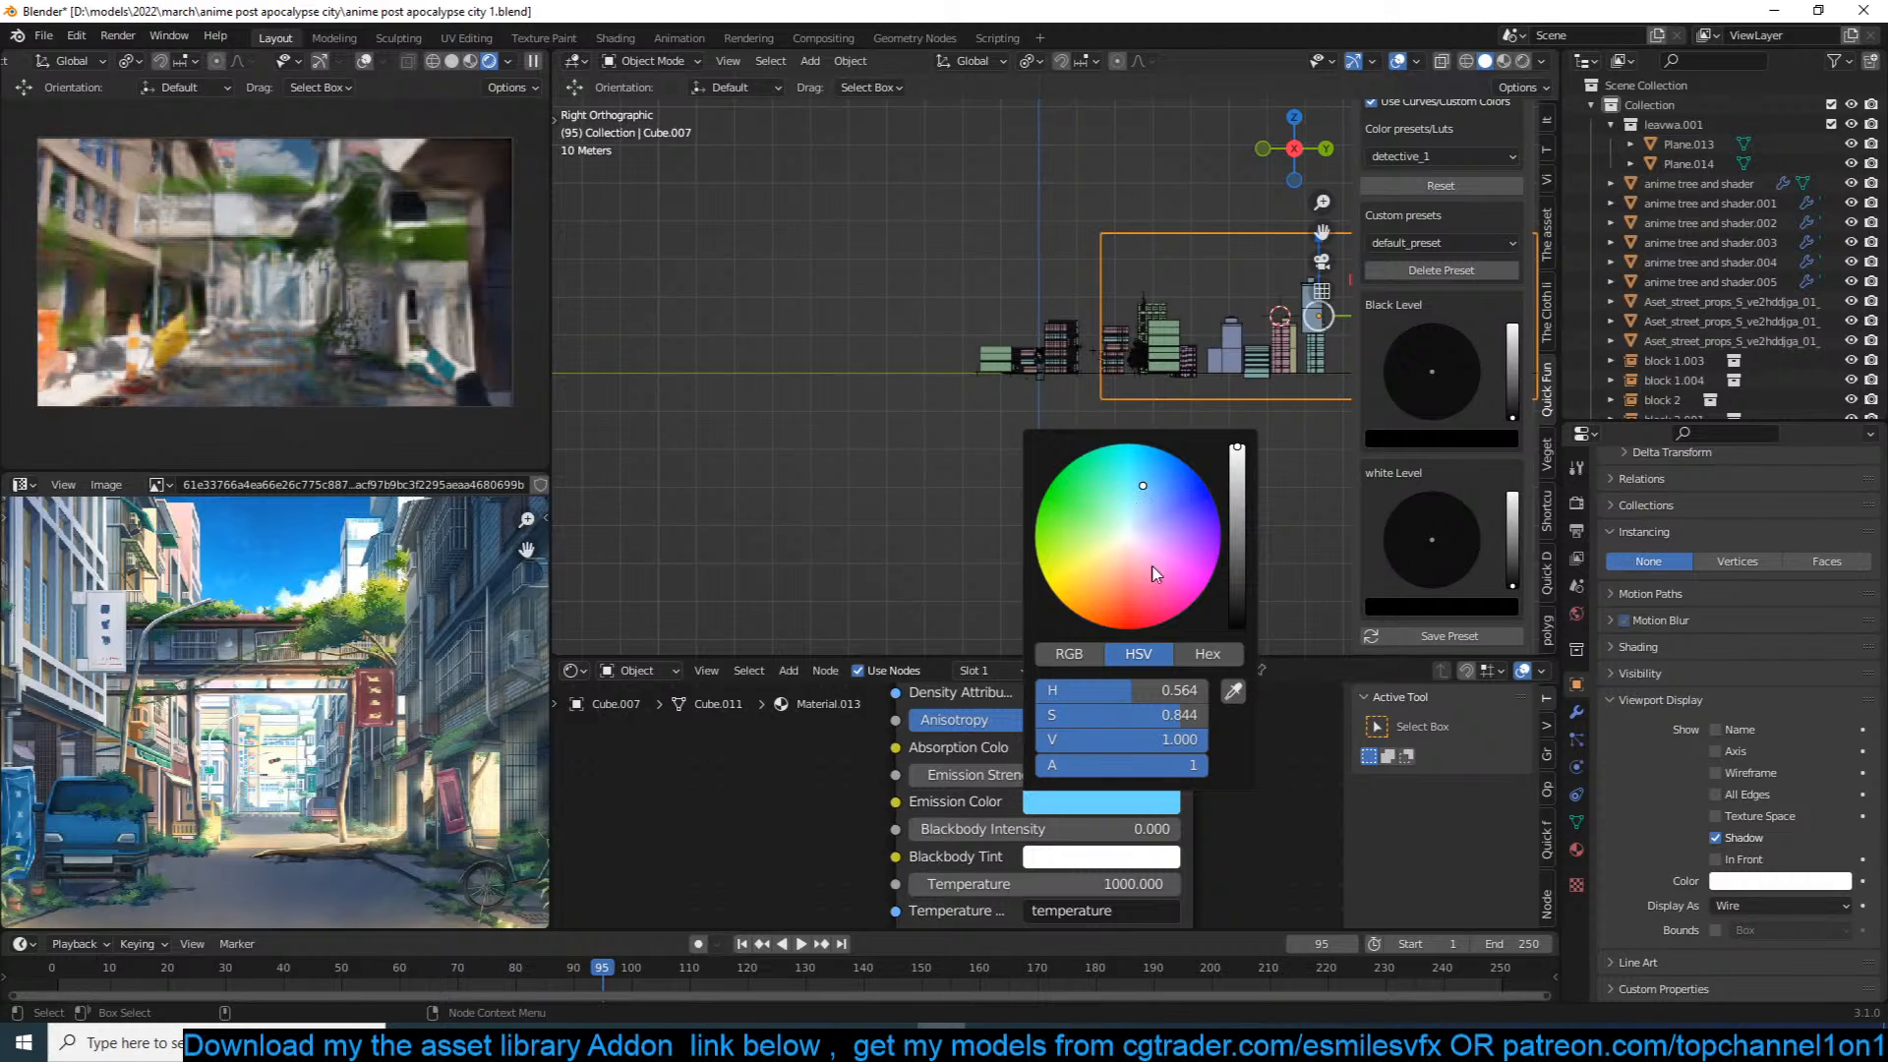
{"action": "double_click", "coordinate": [1146, 783]}
{"action": "key", "text": "BackSpace"}
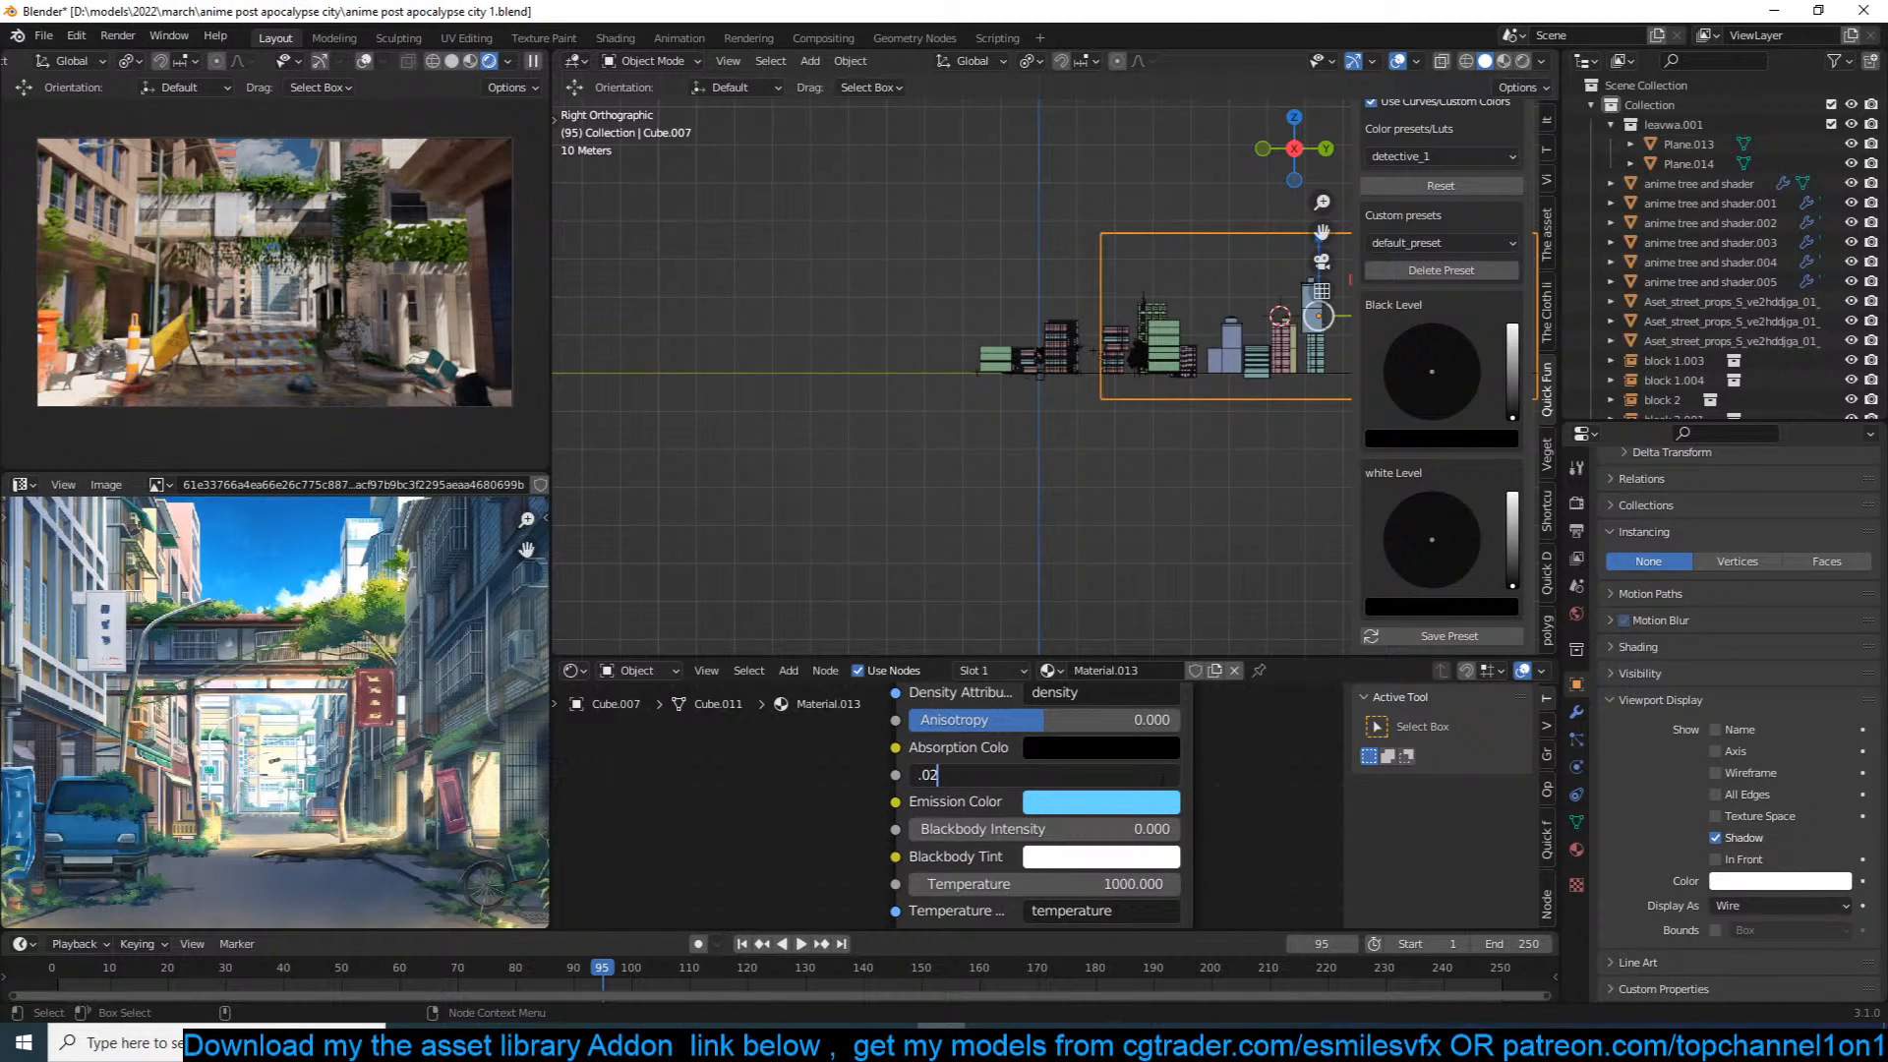
{"action": "key", "text": "Return"}
Step: Move the fog cube slightly along the negative Y axis in the right side view
{"action": "scroll", "coordinate": [1082, 403], "scroll_direction": "down", "scroll_amount": 2}
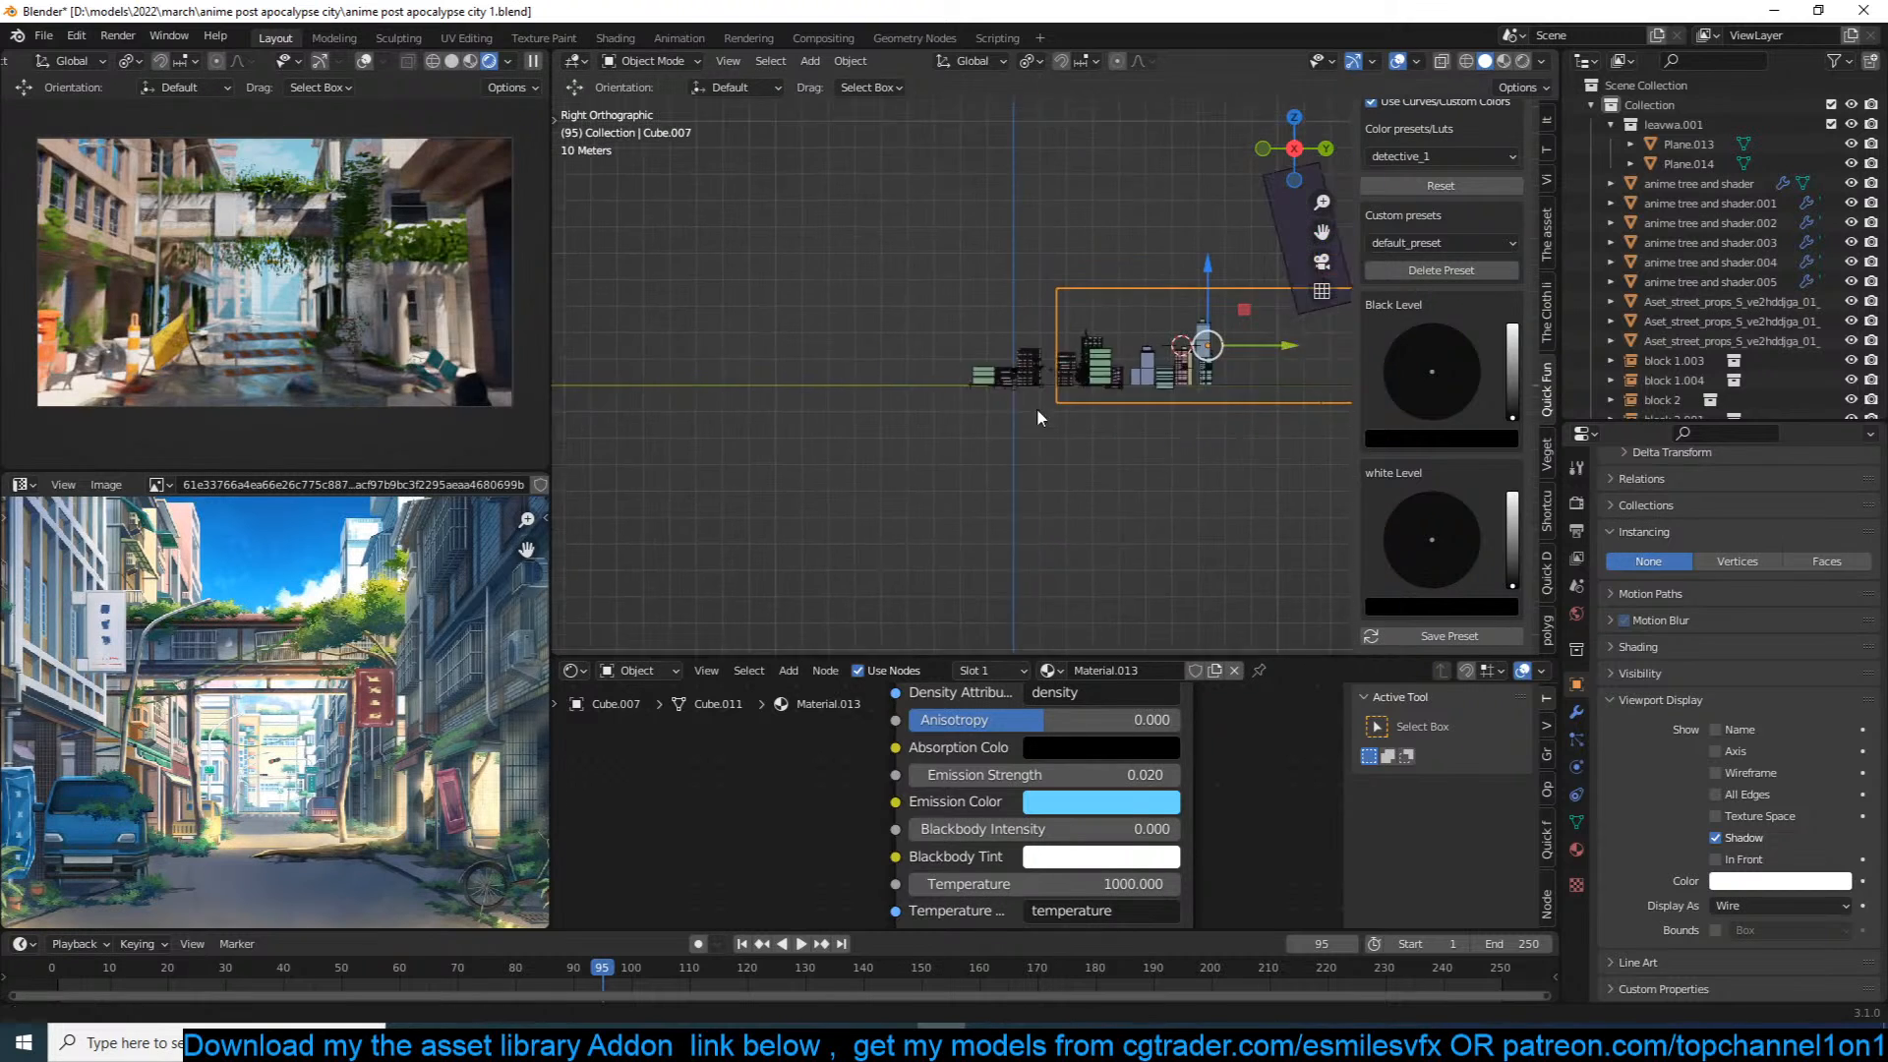
{"action": "scroll", "coordinate": [1206, 369], "scroll_direction": "up", "scroll_amount": 2}
{"action": "left_click_drag", "start_coordinate": [1192, 358], "coordinate": [1180, 357]}
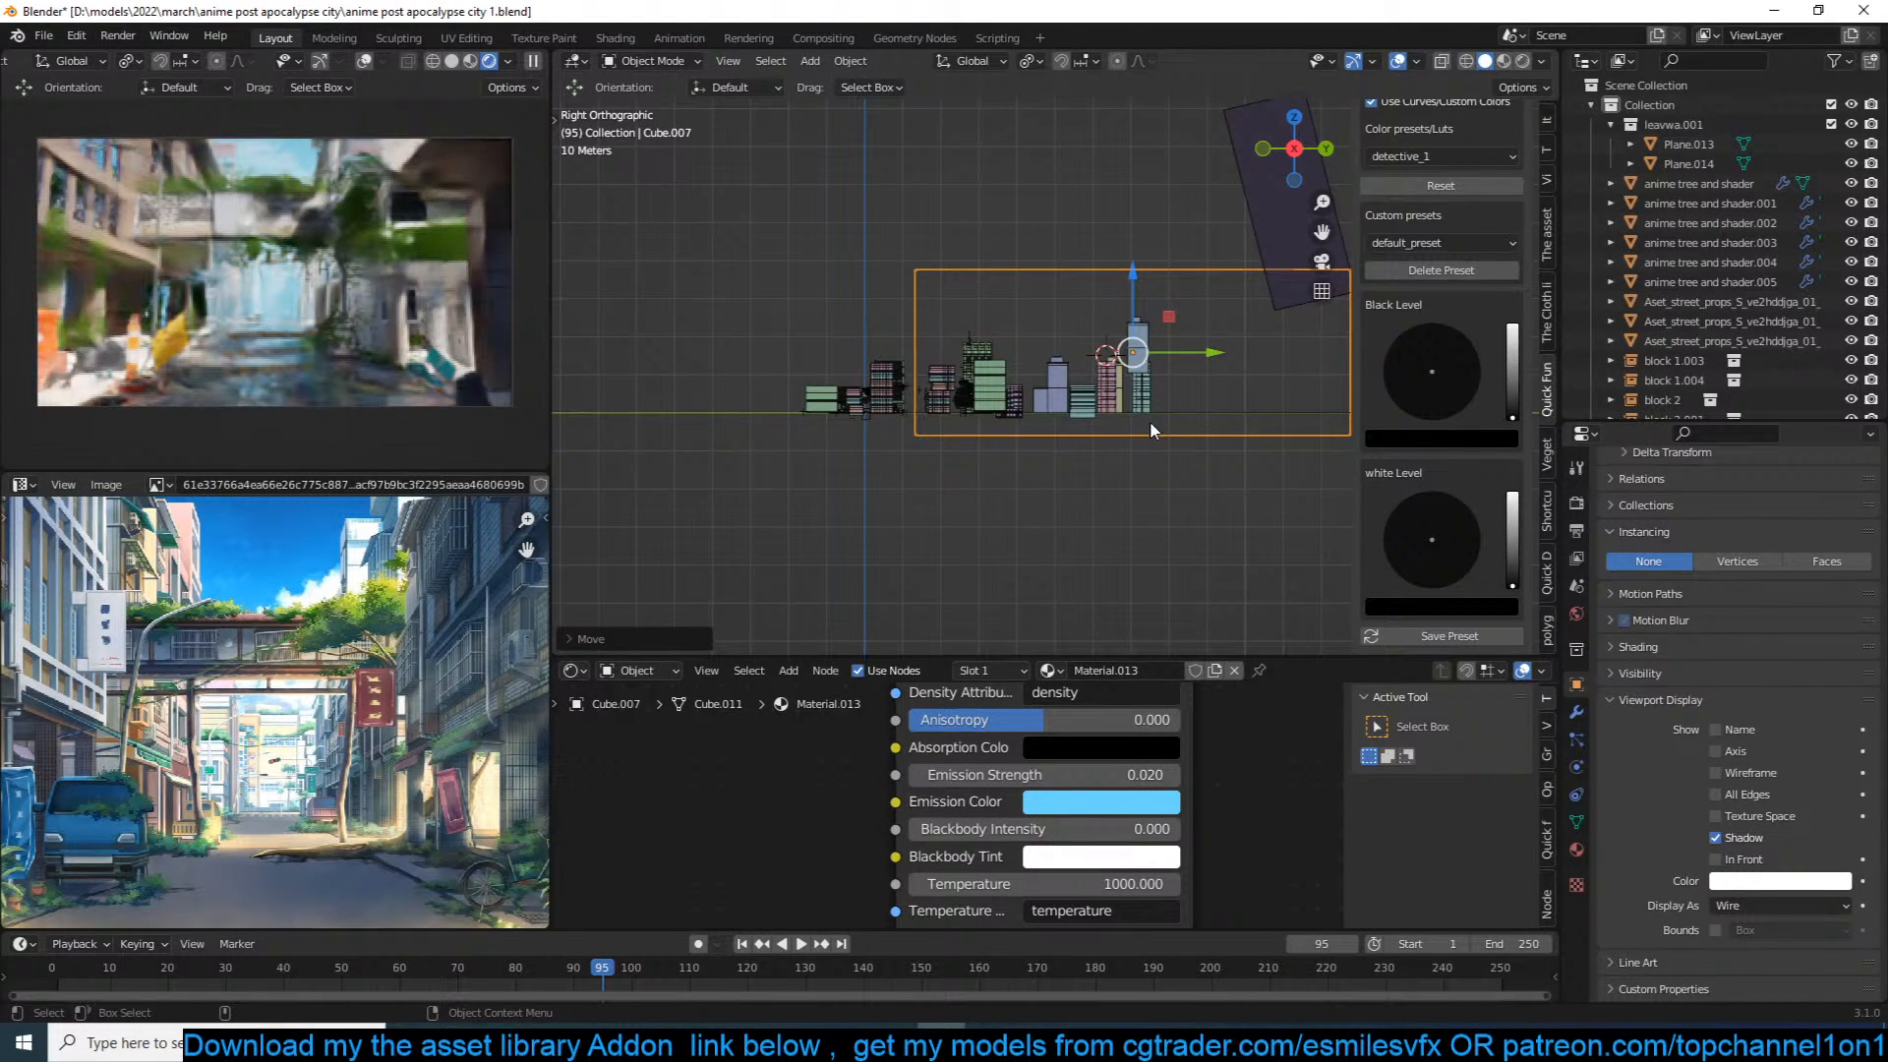
Step: Change the fog's emission color to a pale blue, deselect the cube and save the file
{"action": "left_click", "coordinate": [1082, 804]}
{"action": "left_click", "coordinate": [1144, 519]}
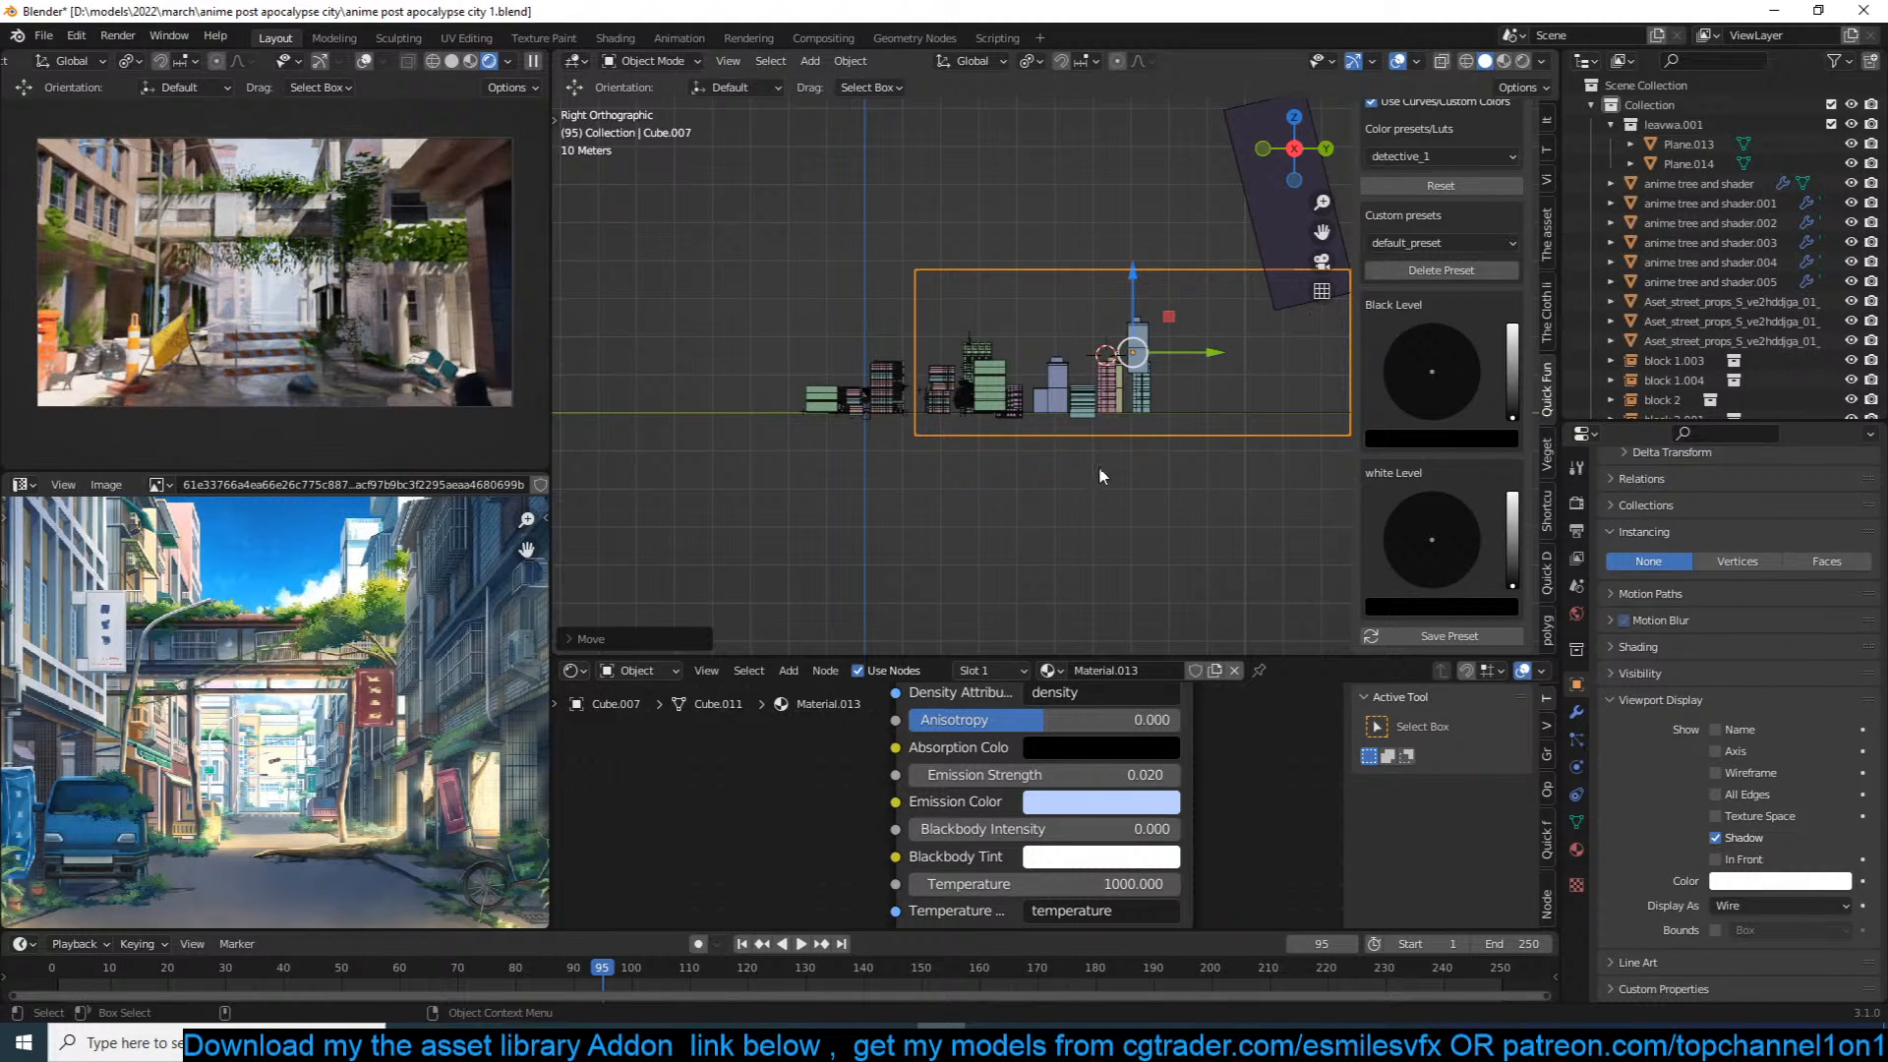
{"action": "left_click", "coordinate": [1107, 481]}
{"action": "key", "text": "ctrl+s"}
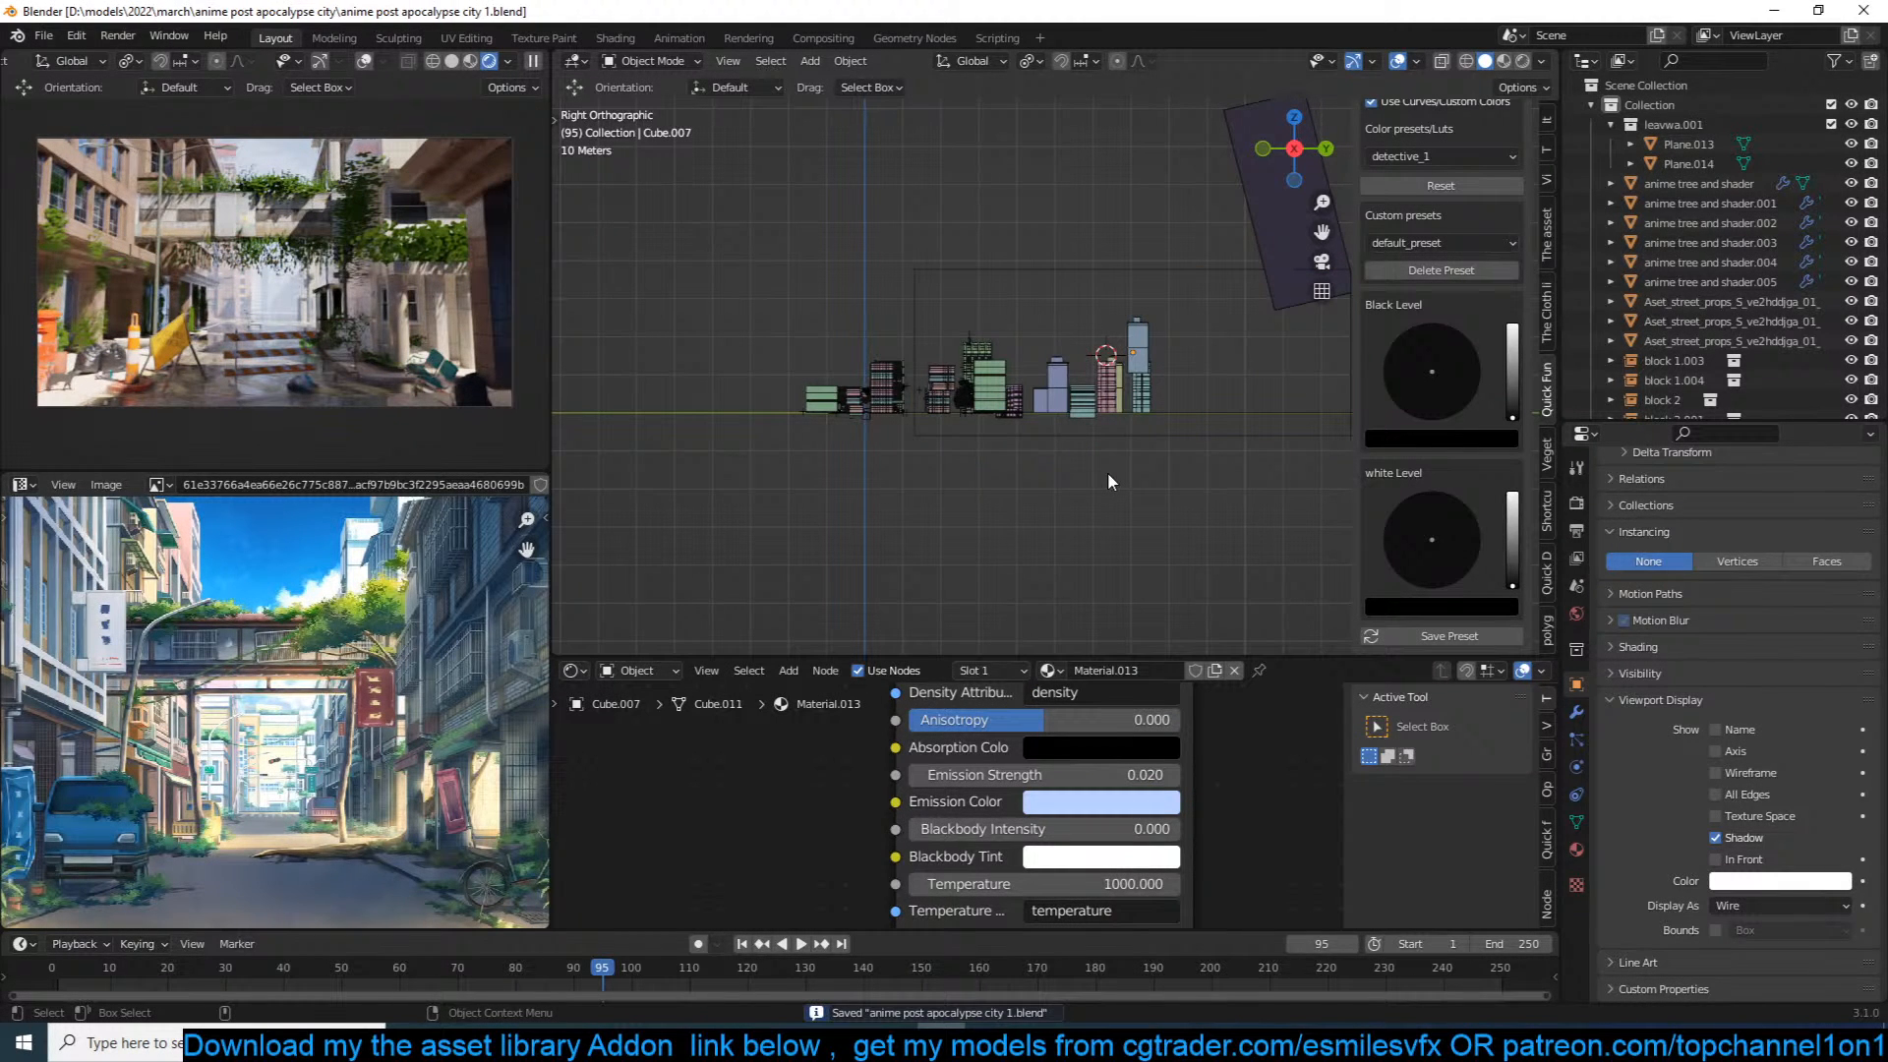
Step: Return to the camera view and delete the distant shopping cart behind the street barricade
{"action": "scroll", "coordinate": [1107, 481], "scroll_direction": "up", "scroll_amount": 2}
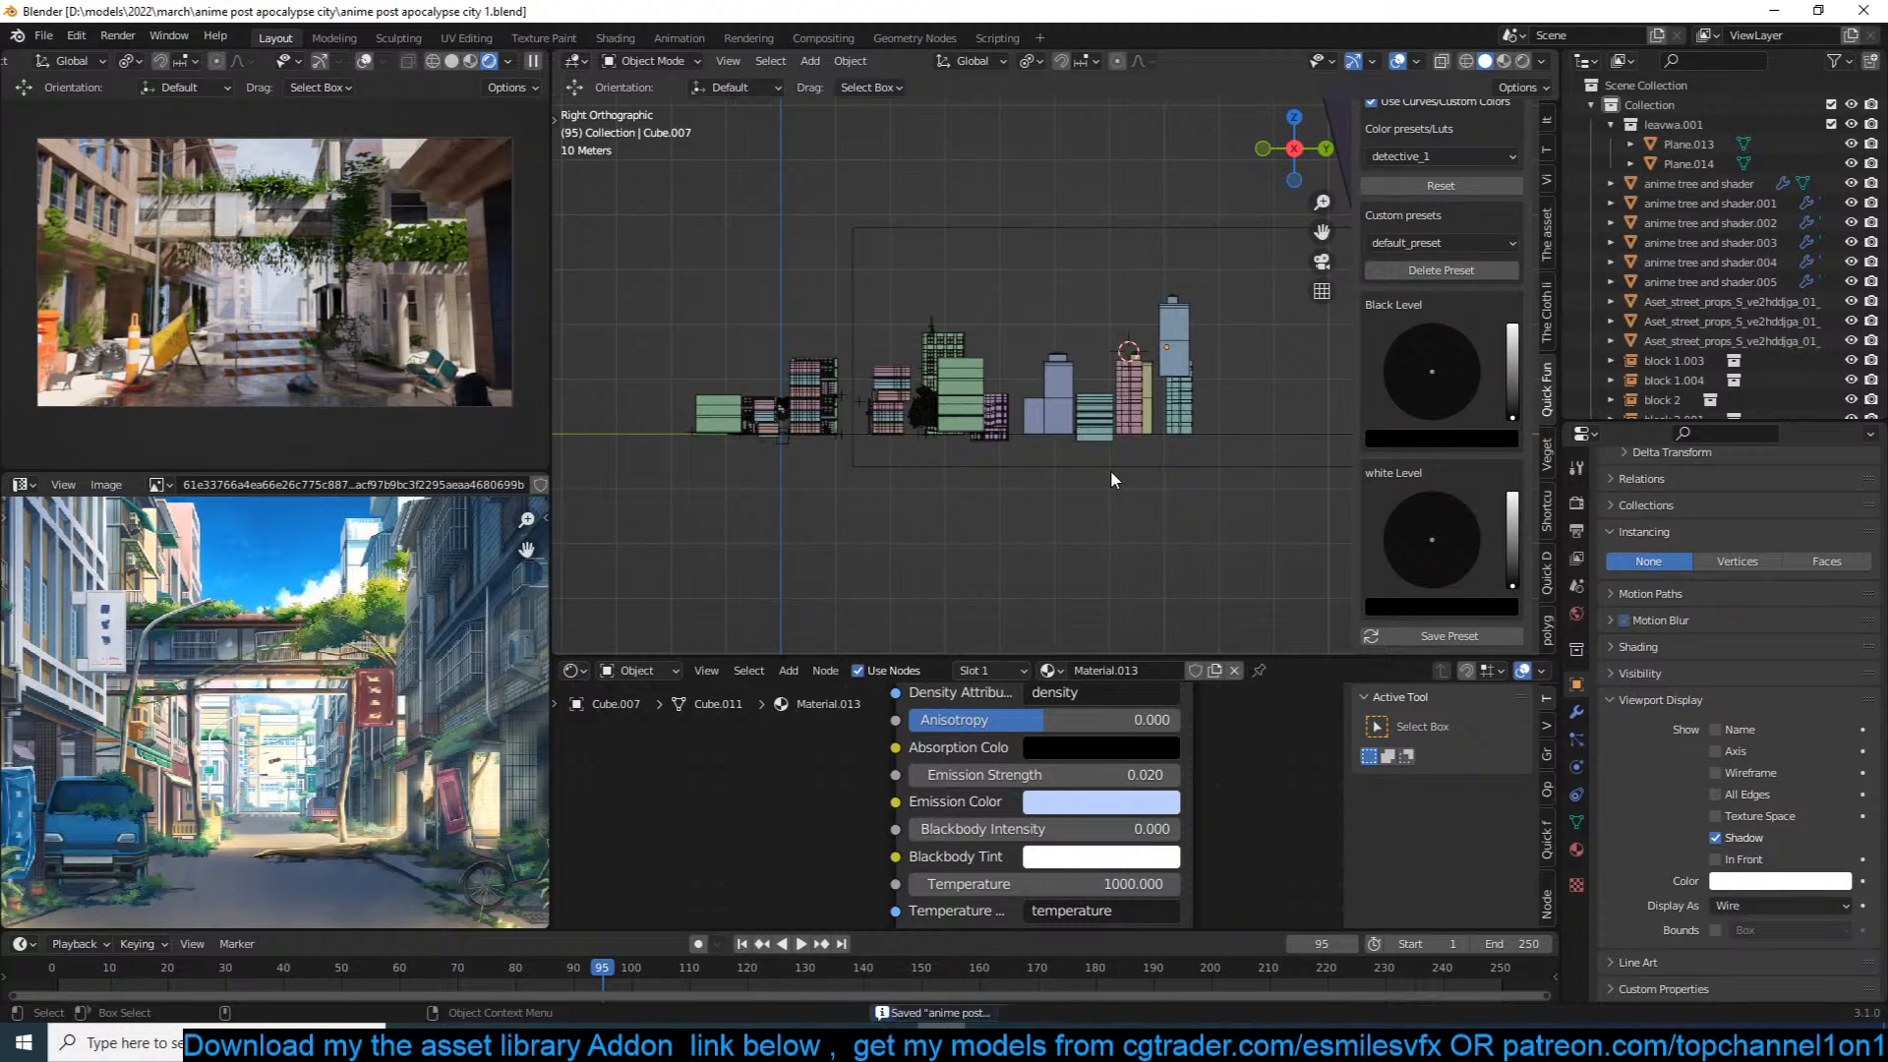
{"action": "key", "text": "KP_0"}
{"action": "scroll", "coordinate": [1110, 470], "scroll_direction": "up", "scroll_amount": 4}
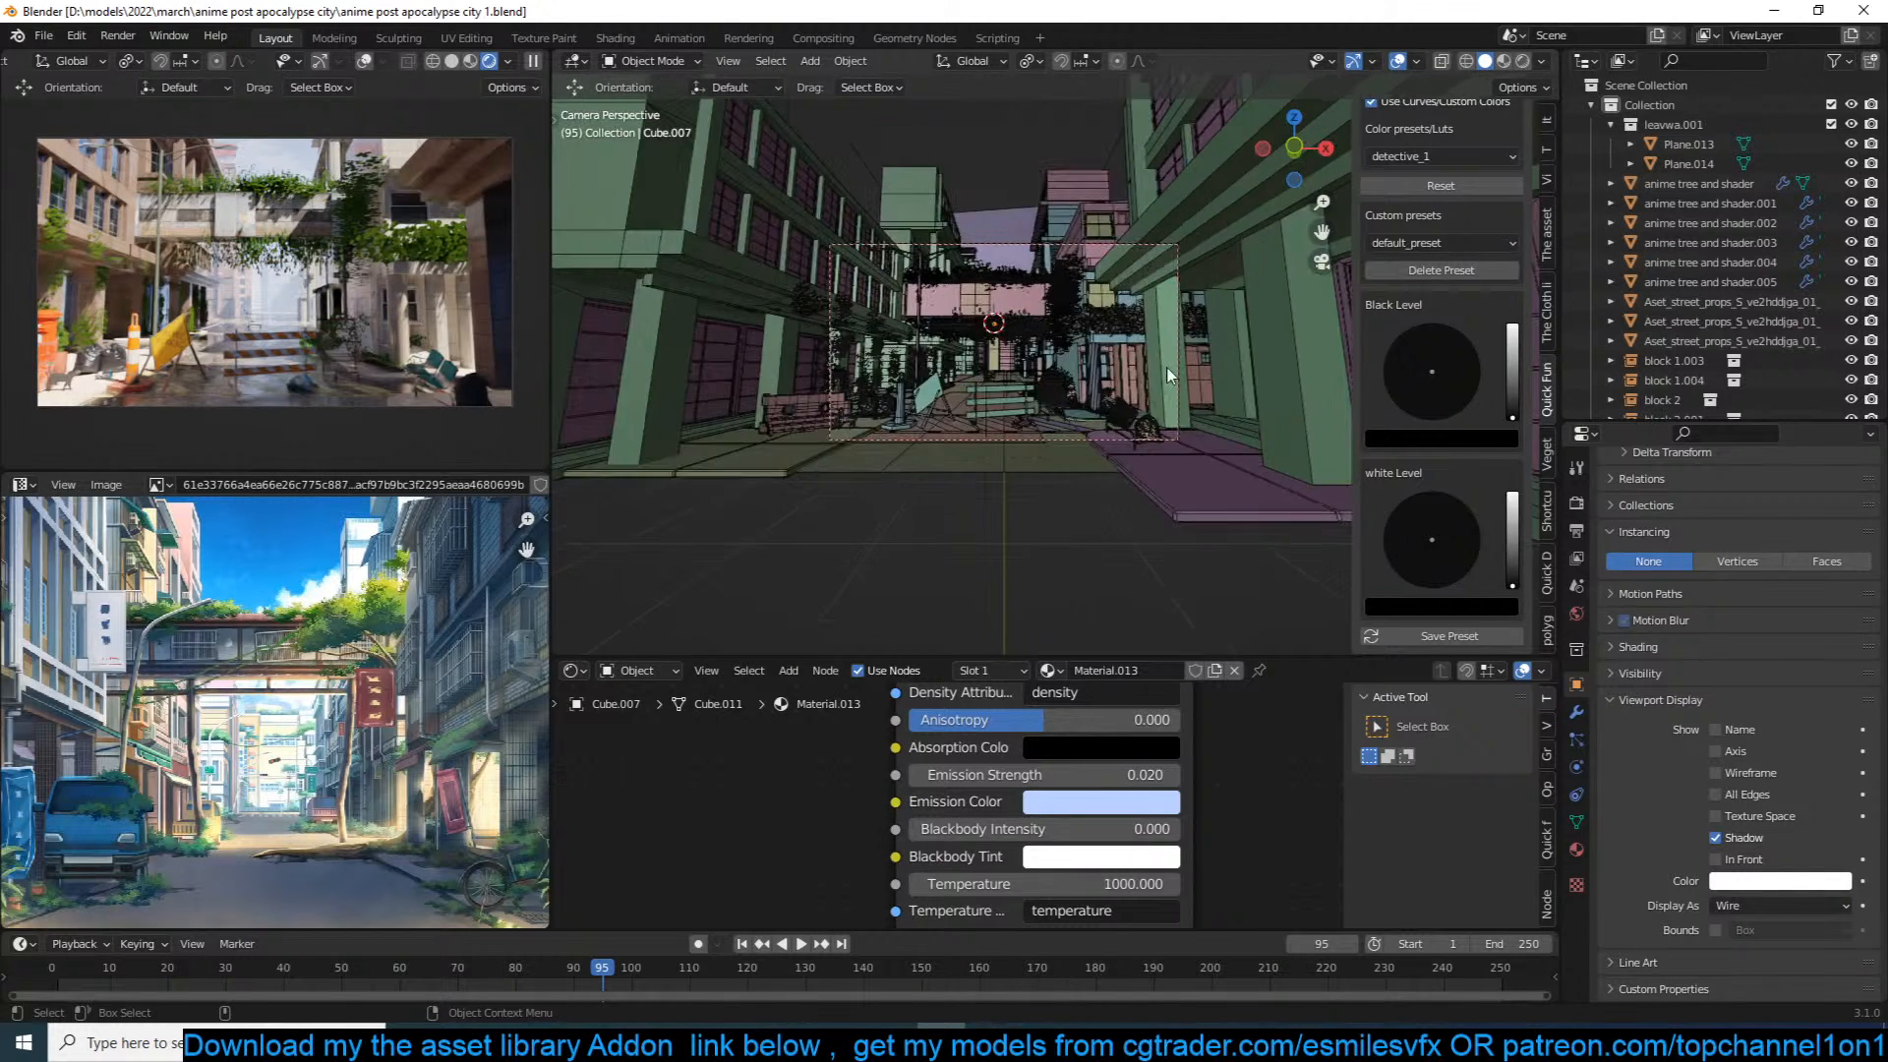
{"action": "left_click", "coordinate": [955, 422]}
{"action": "scroll", "coordinate": [956, 423], "scroll_direction": "up", "scroll_amount": 4}
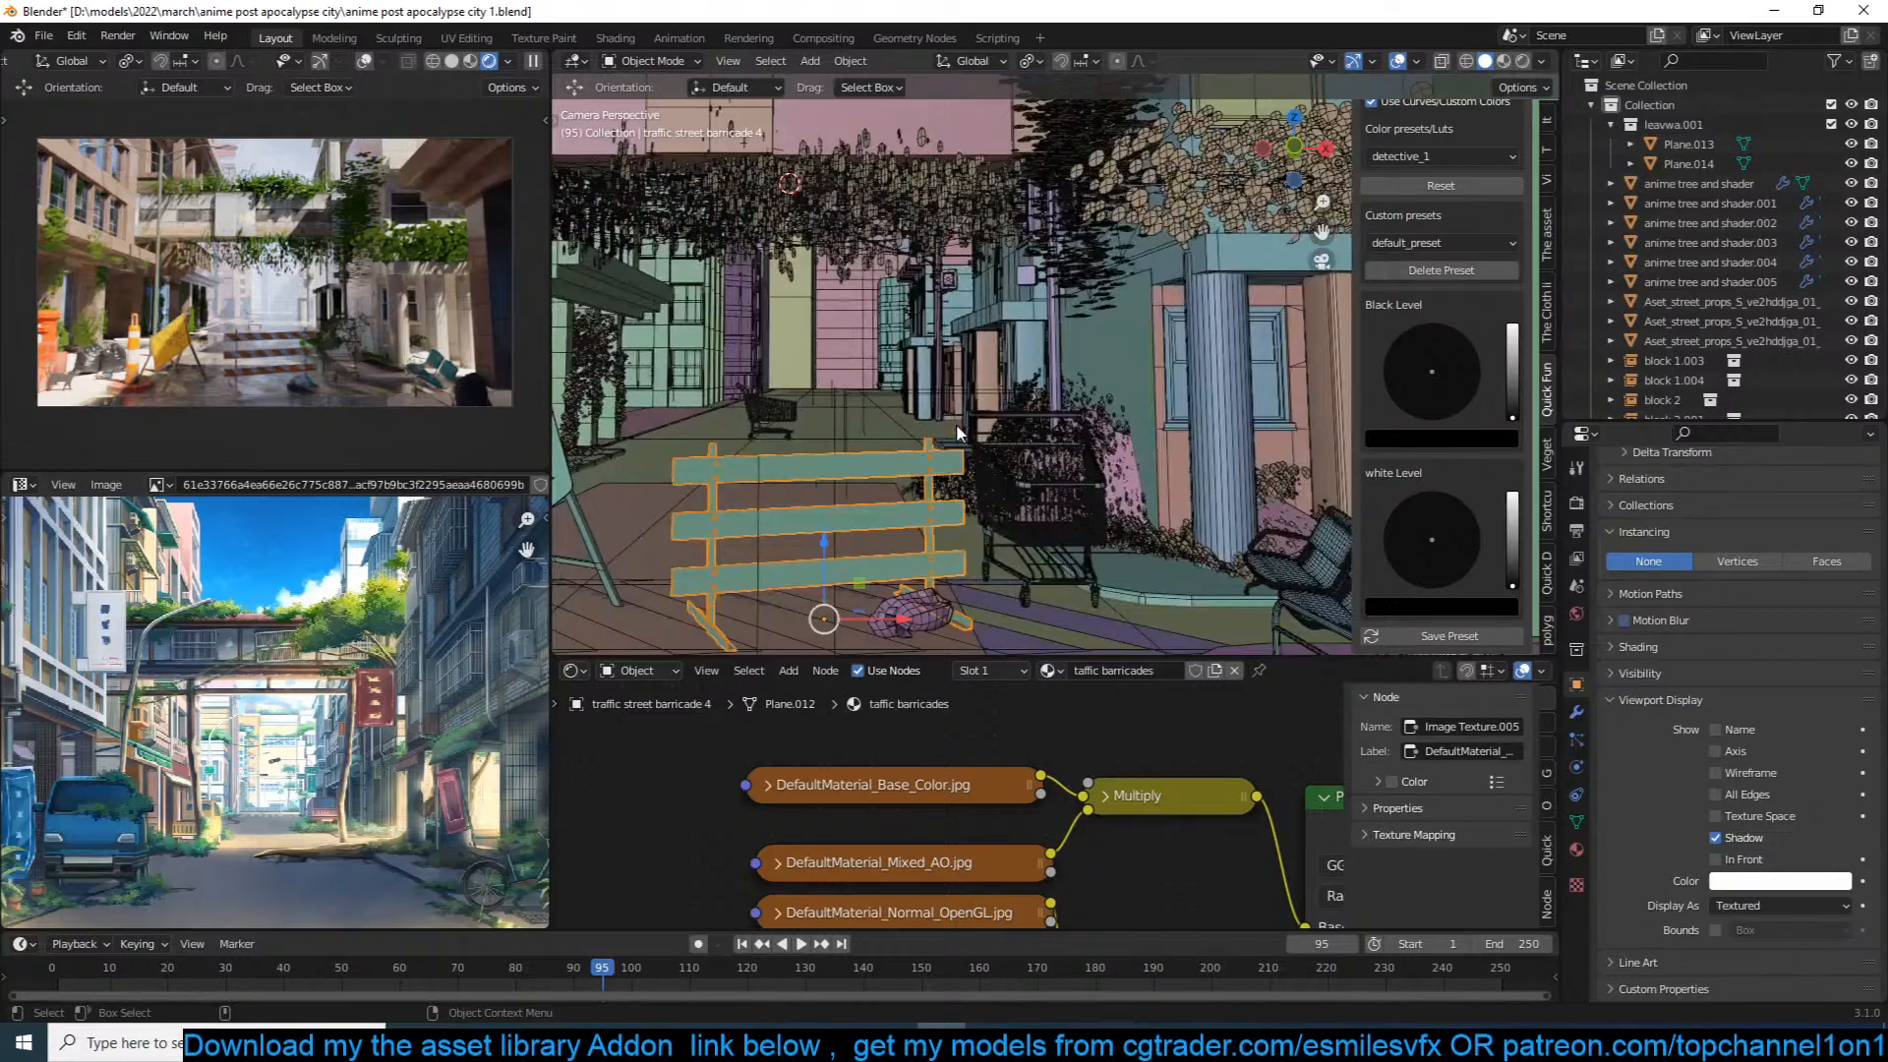
{"action": "scroll", "coordinate": [810, 455], "scroll_direction": "up", "scroll_amount": 5}
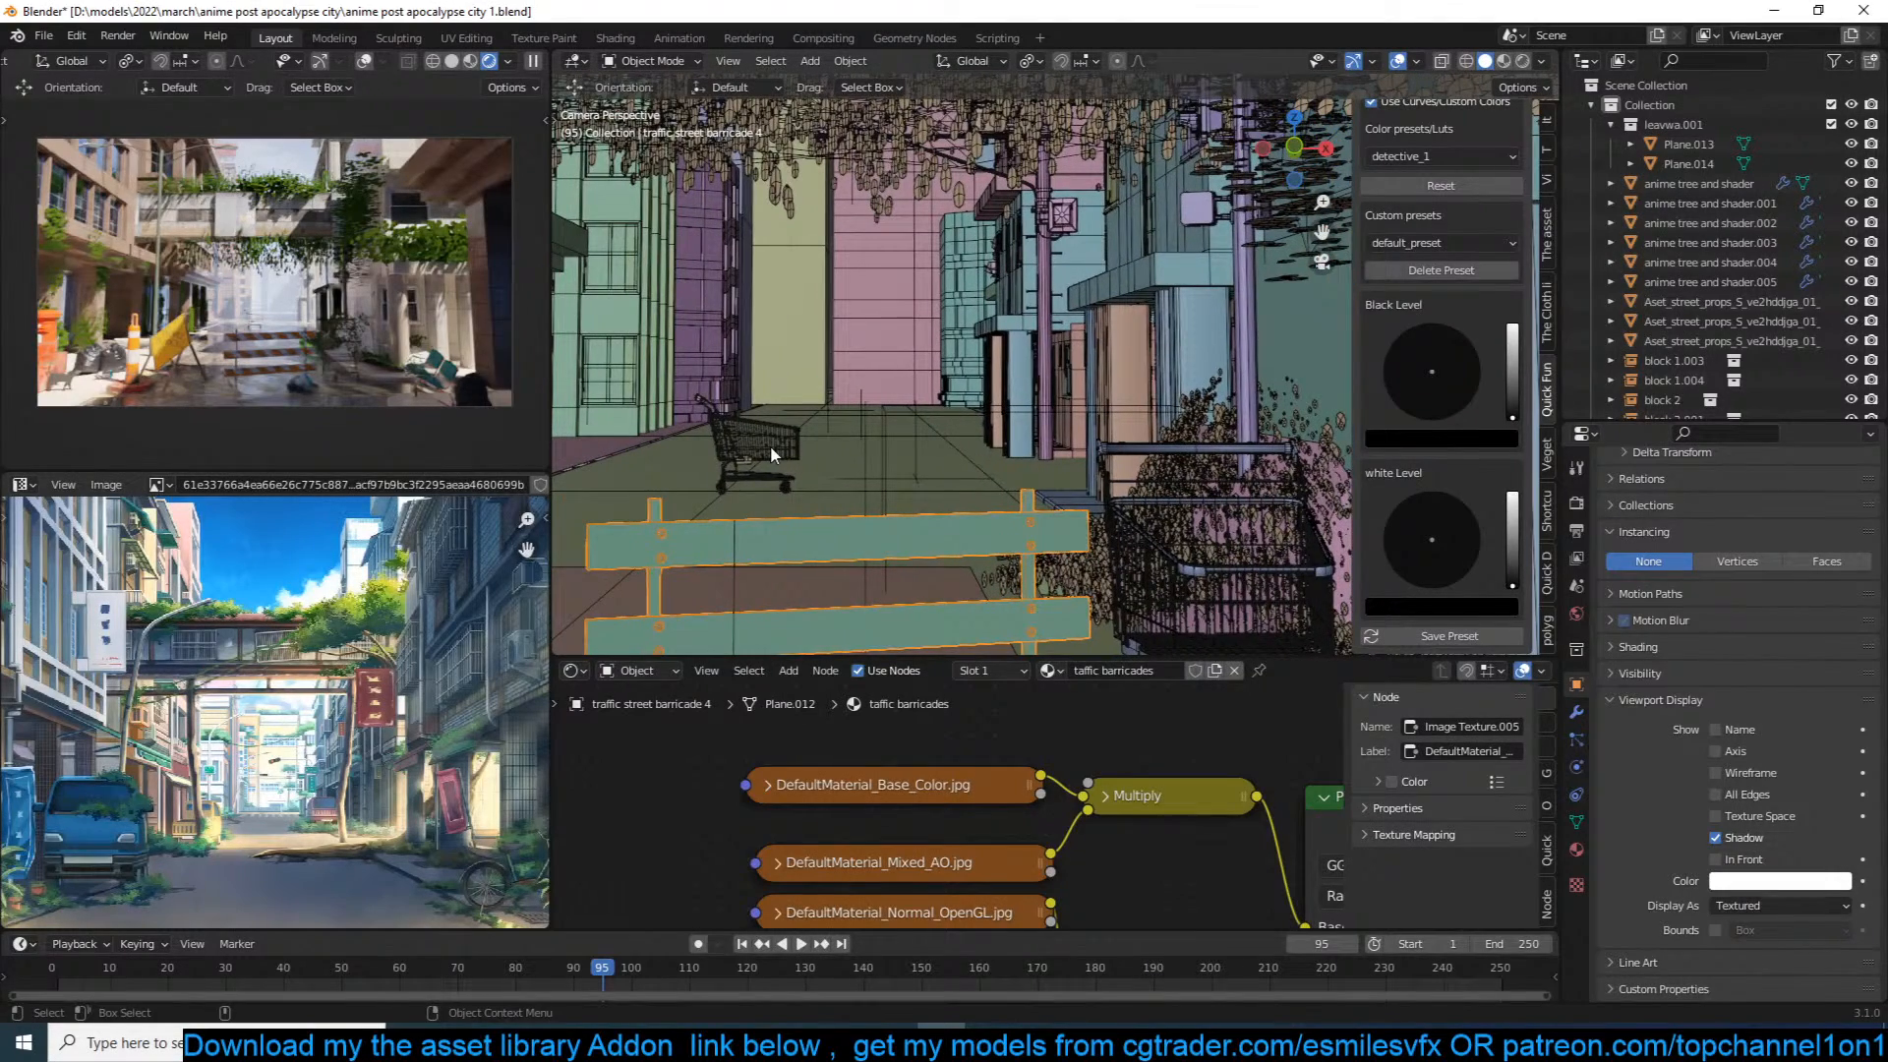
{"action": "left_click", "coordinate": [771, 449]}
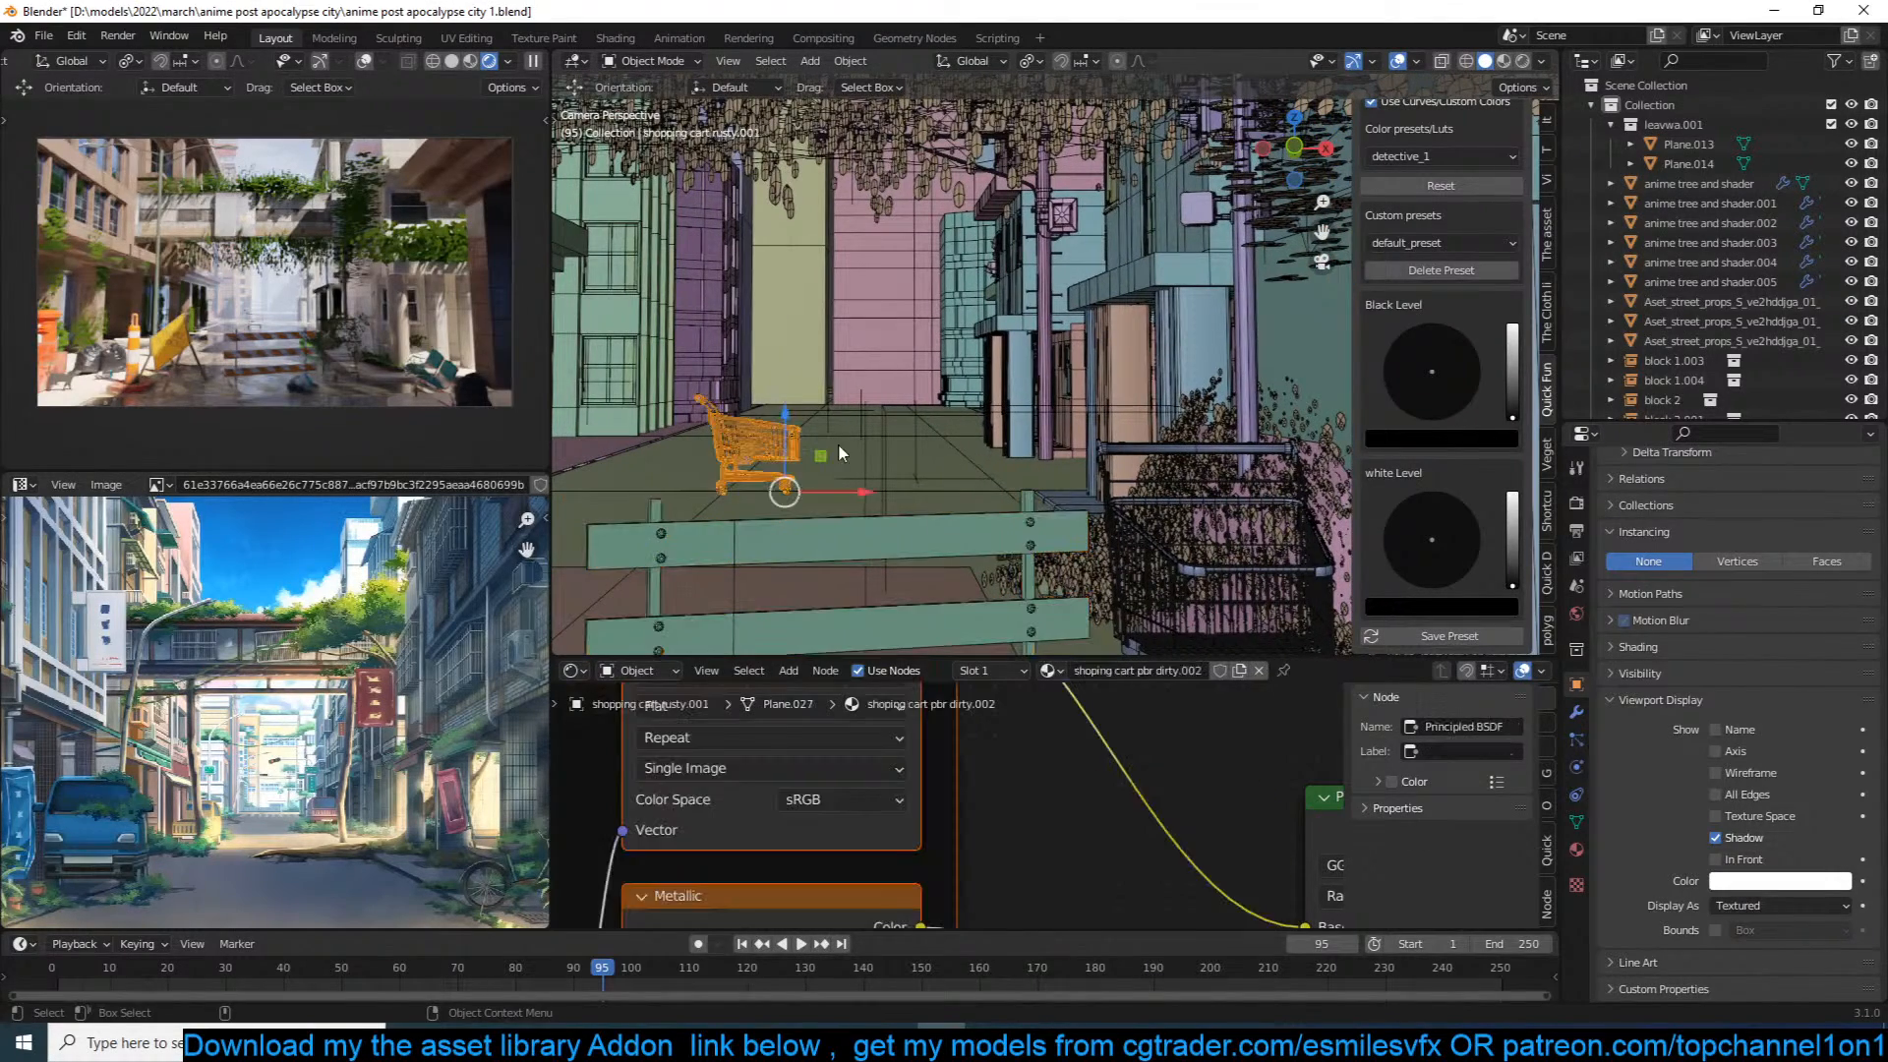
{"action": "scroll", "coordinate": [1144, 505], "scroll_direction": "down", "scroll_amount": 3}
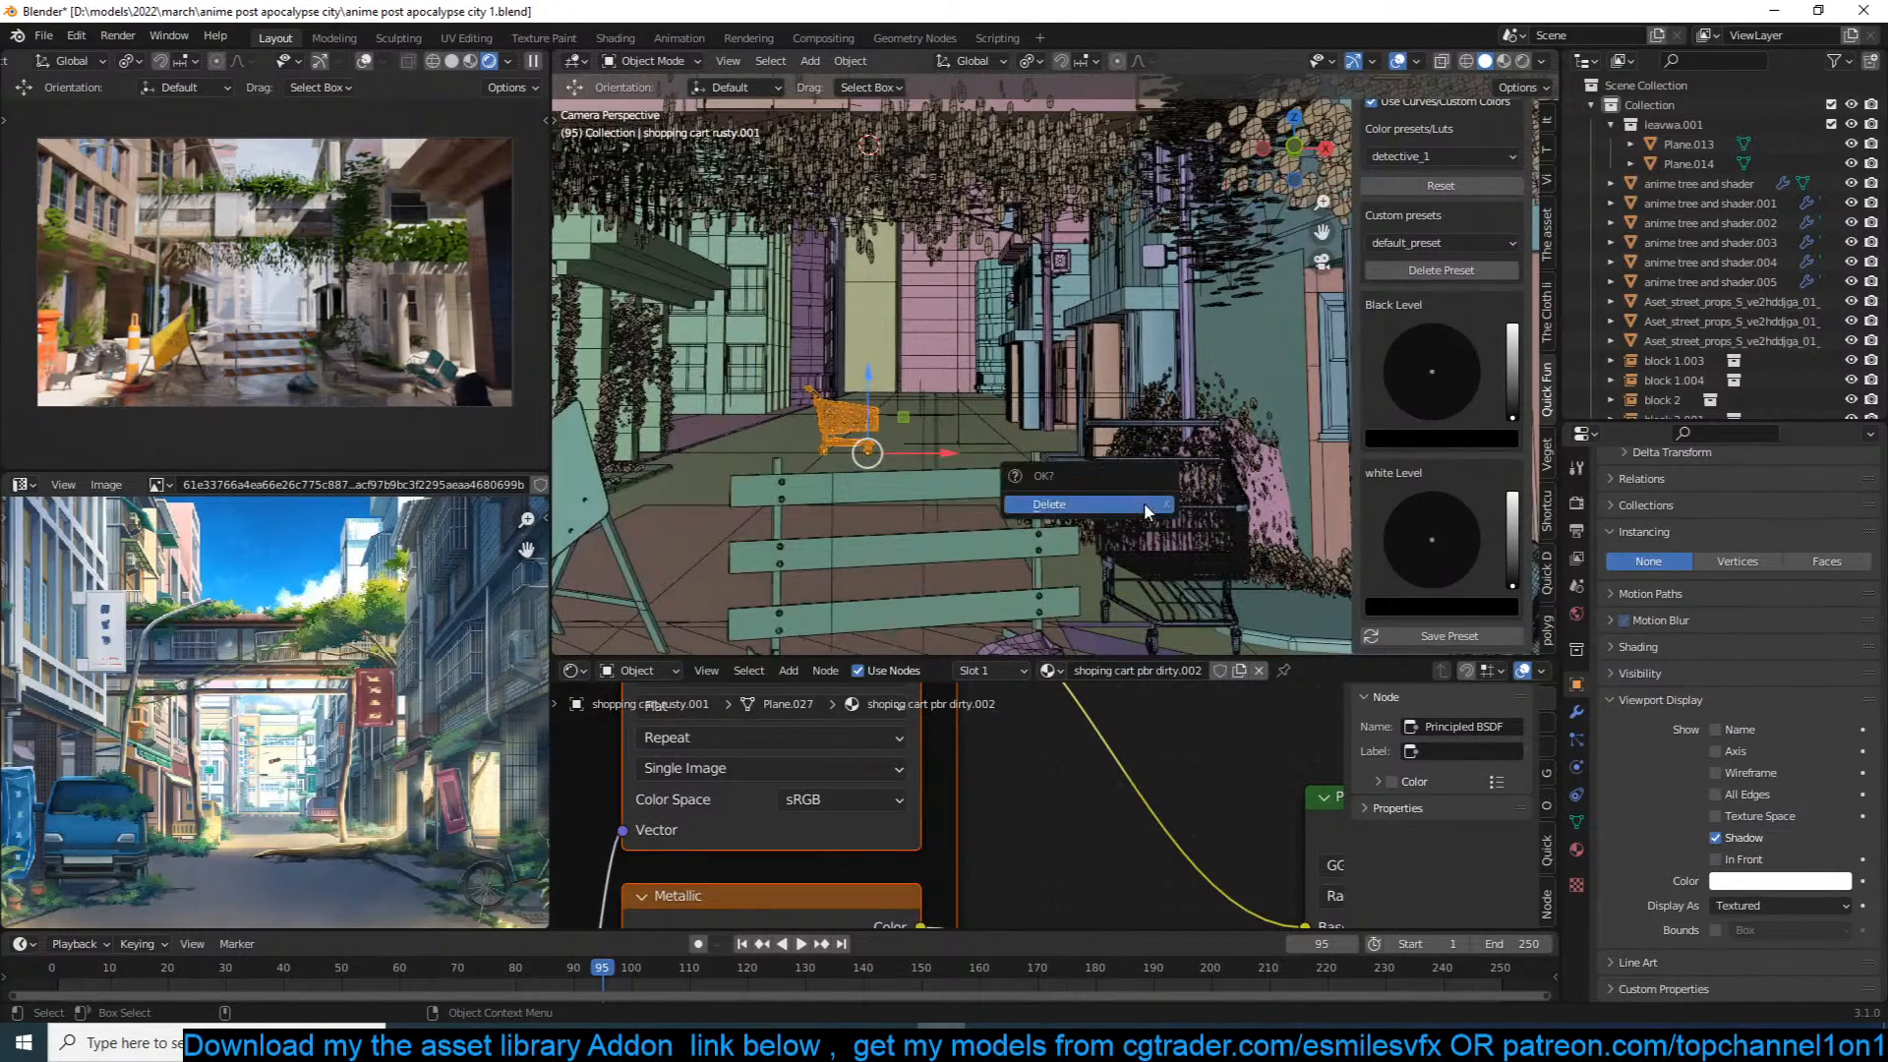
{"action": "scroll", "coordinate": [1142, 501], "scroll_direction": "down", "scroll_amount": 2}
Step: Scale the remaining shopping cart down to 0.362 and snap it to the 3D cursor placed on the ground beside the column
{"action": "left_click", "coordinate": [1219, 482]}
{"action": "scroll", "coordinate": [1230, 469], "scroll_direction": "down", "scroll_amount": 2}
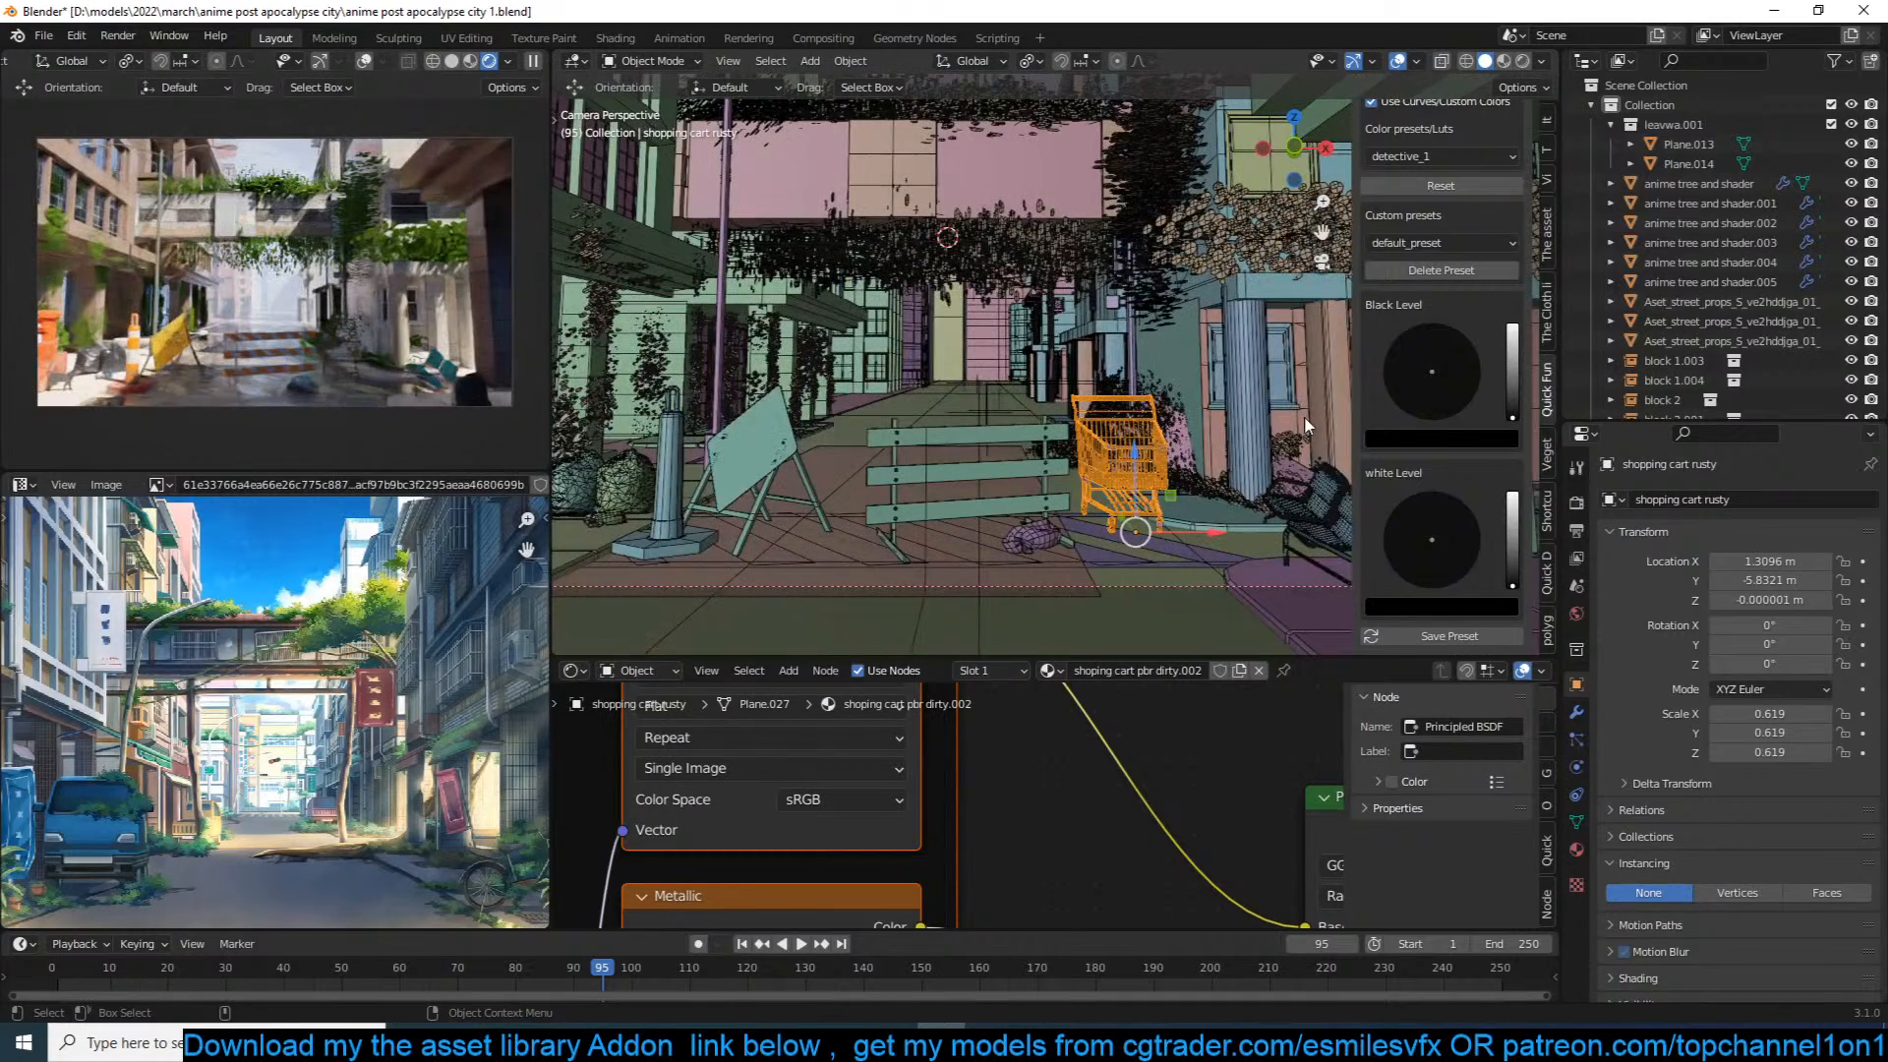
{"action": "scroll", "coordinate": [1142, 490], "scroll_direction": "down", "scroll_amount": 3}
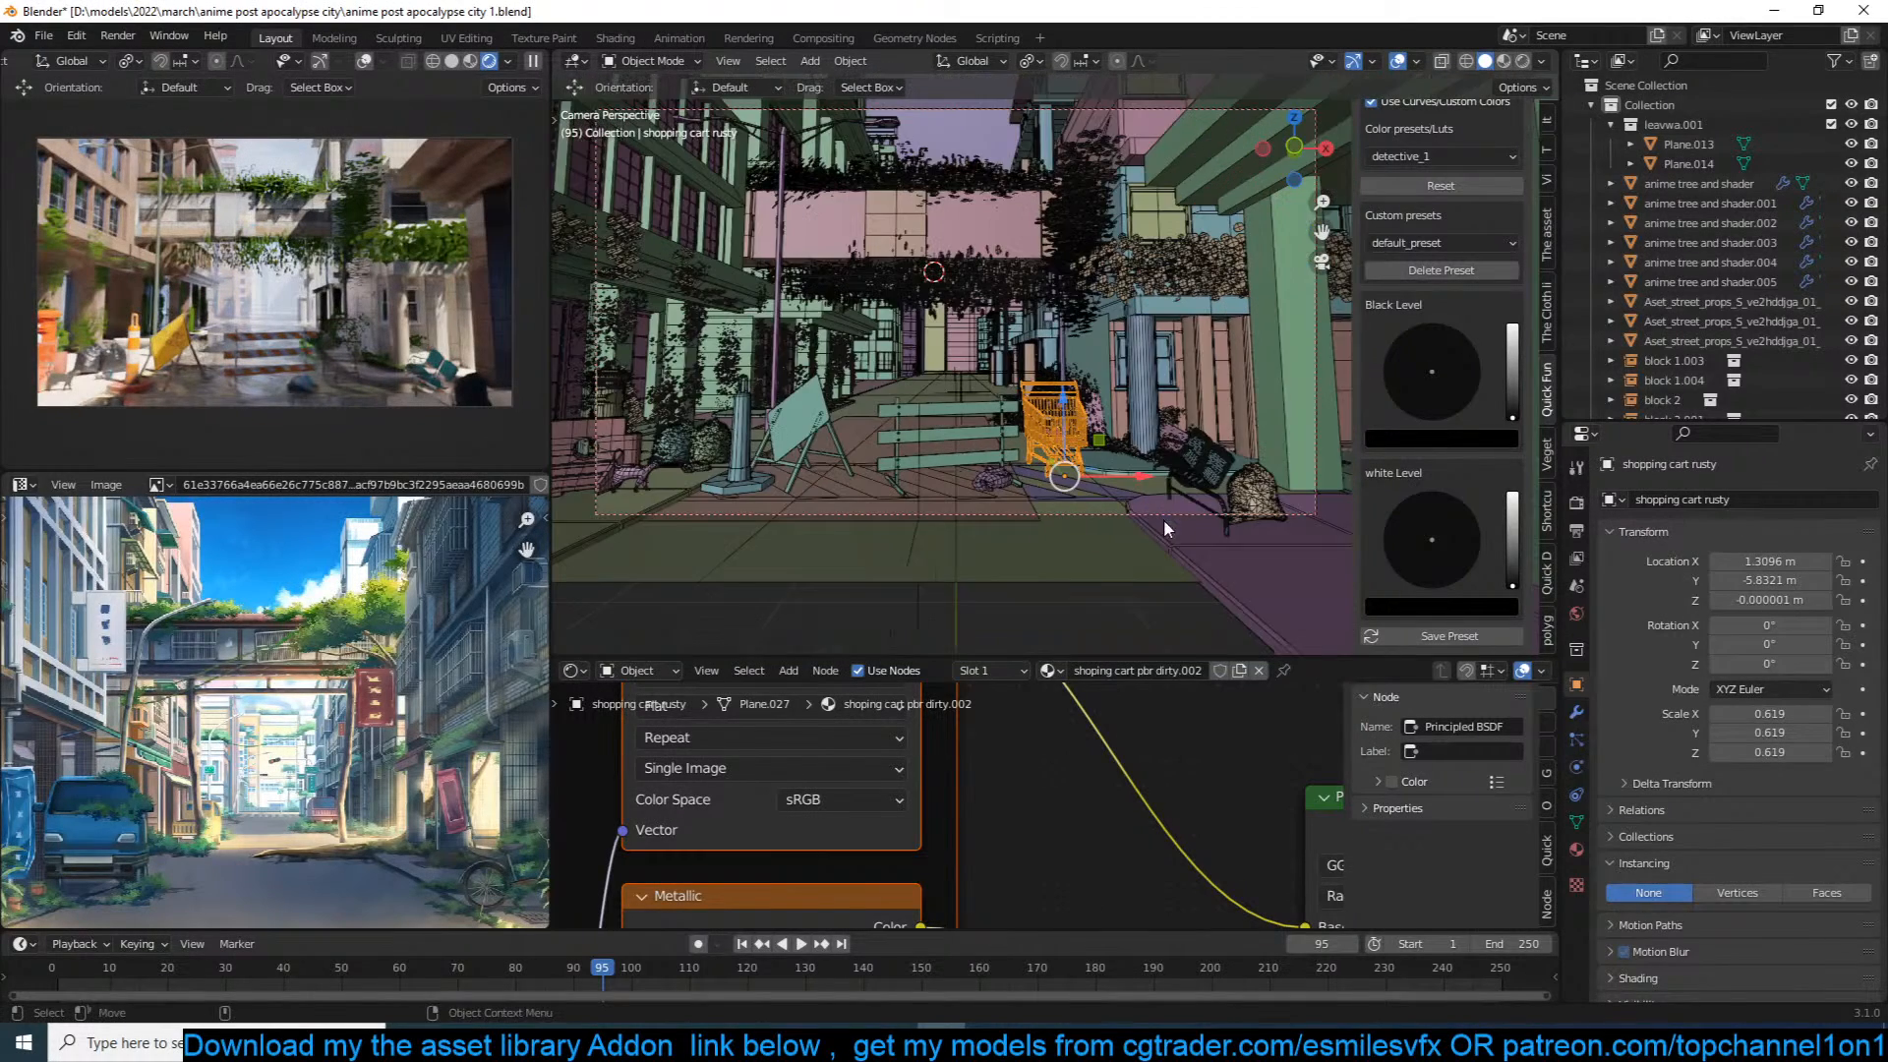
{"action": "middle_click_drag", "start_coordinate": [1164, 519], "coordinate": [1133, 497], "text": "shift"}
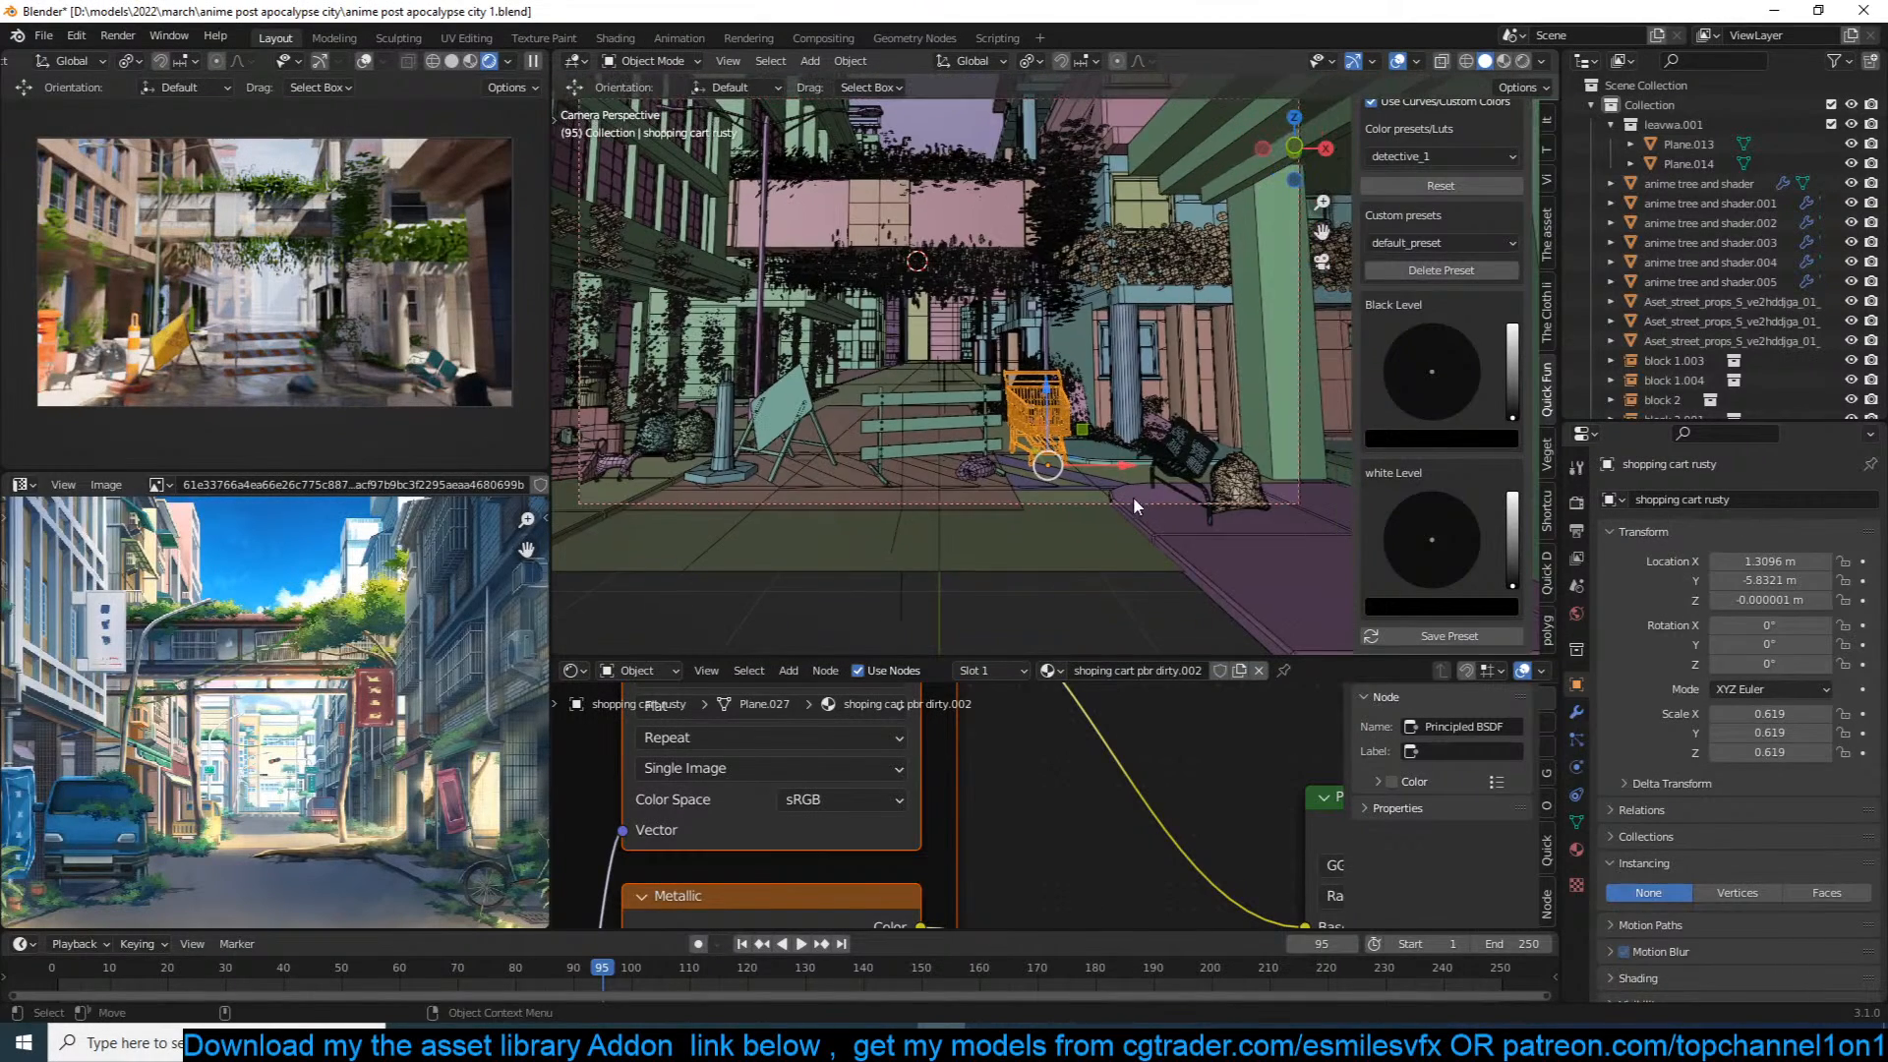
{"action": "key", "text": "s"}
{"action": "left_click", "coordinate": [1101, 457]}
{"action": "right_click", "coordinate": [1100, 448], "text": "shift"}
{"action": "key", "text": "shift+s"}
{"action": "left_click", "coordinate": [1097, 334]}
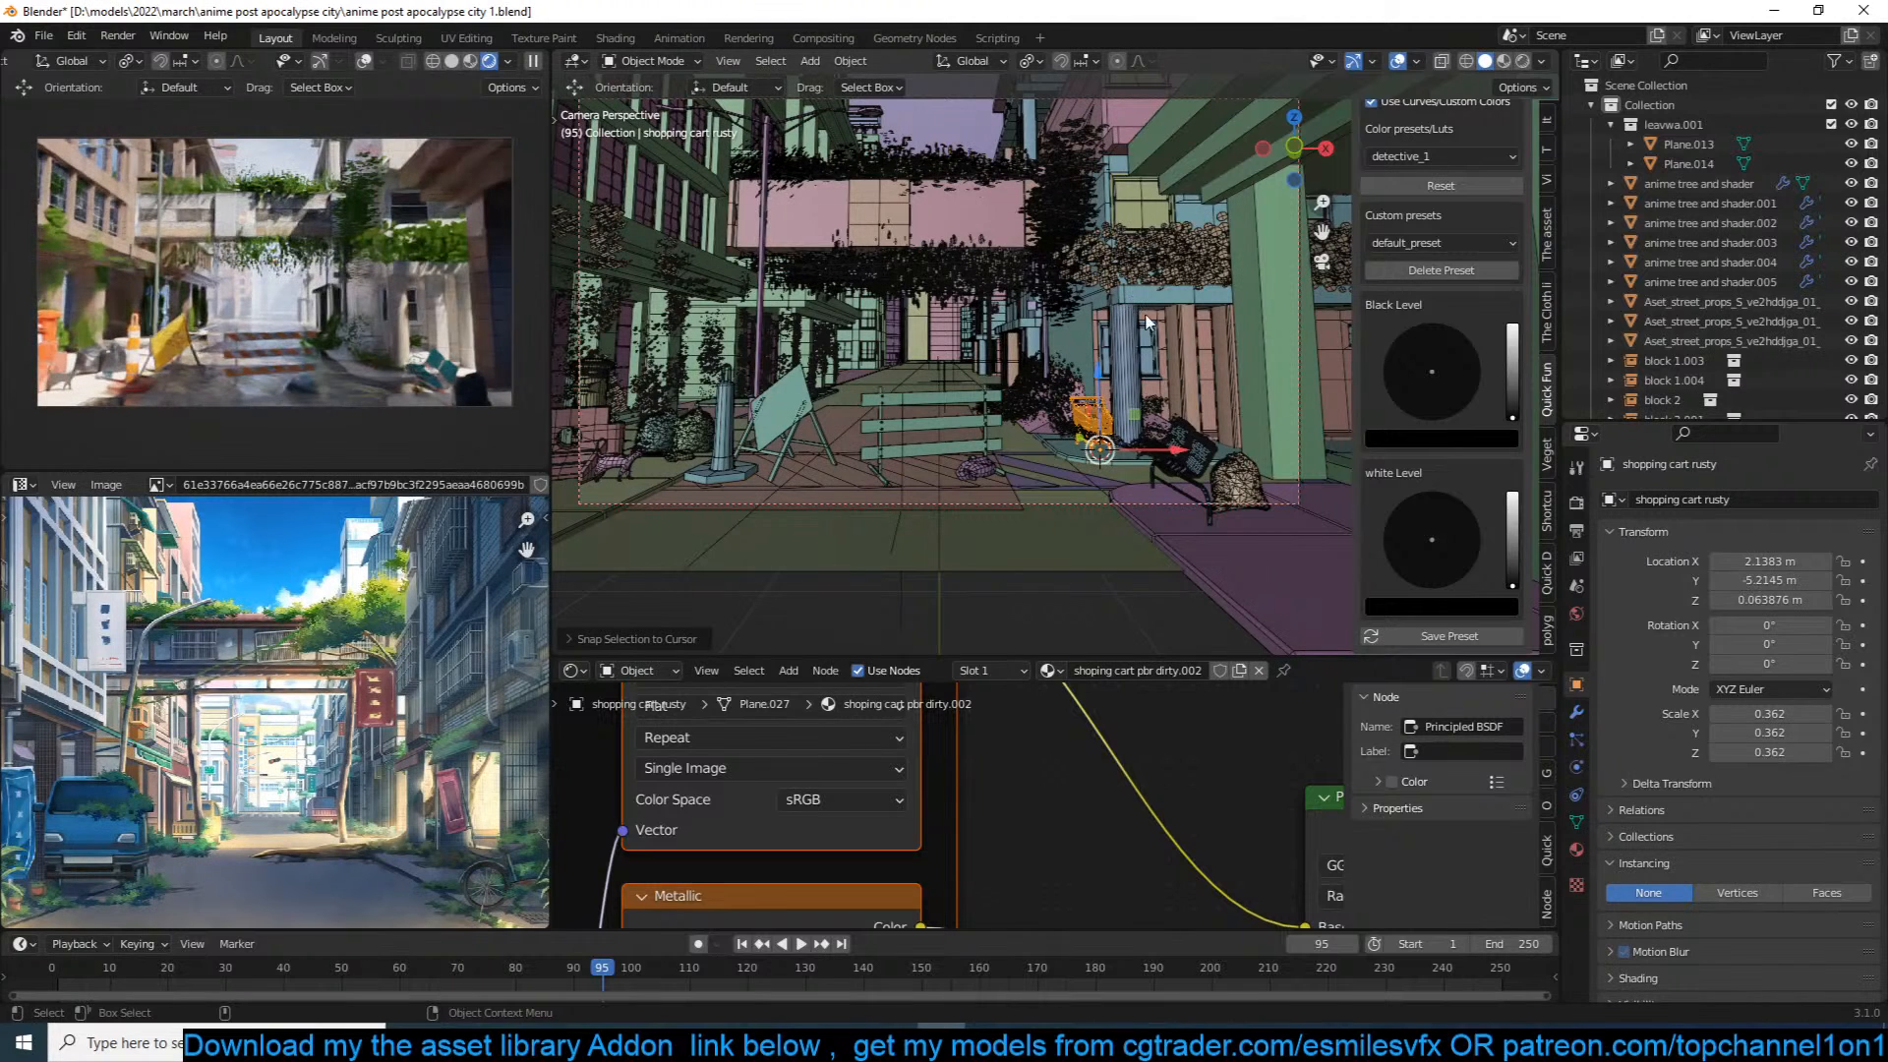
Step: Rotate the shopping cart -32° about Z, shift it horizontally to about X 1.8 m, Y -5.73 m, and save the file
{"action": "key", "text": "r"}
{"action": "key", "text": "z"}
{"action": "left_click", "coordinate": [1260, 440]}
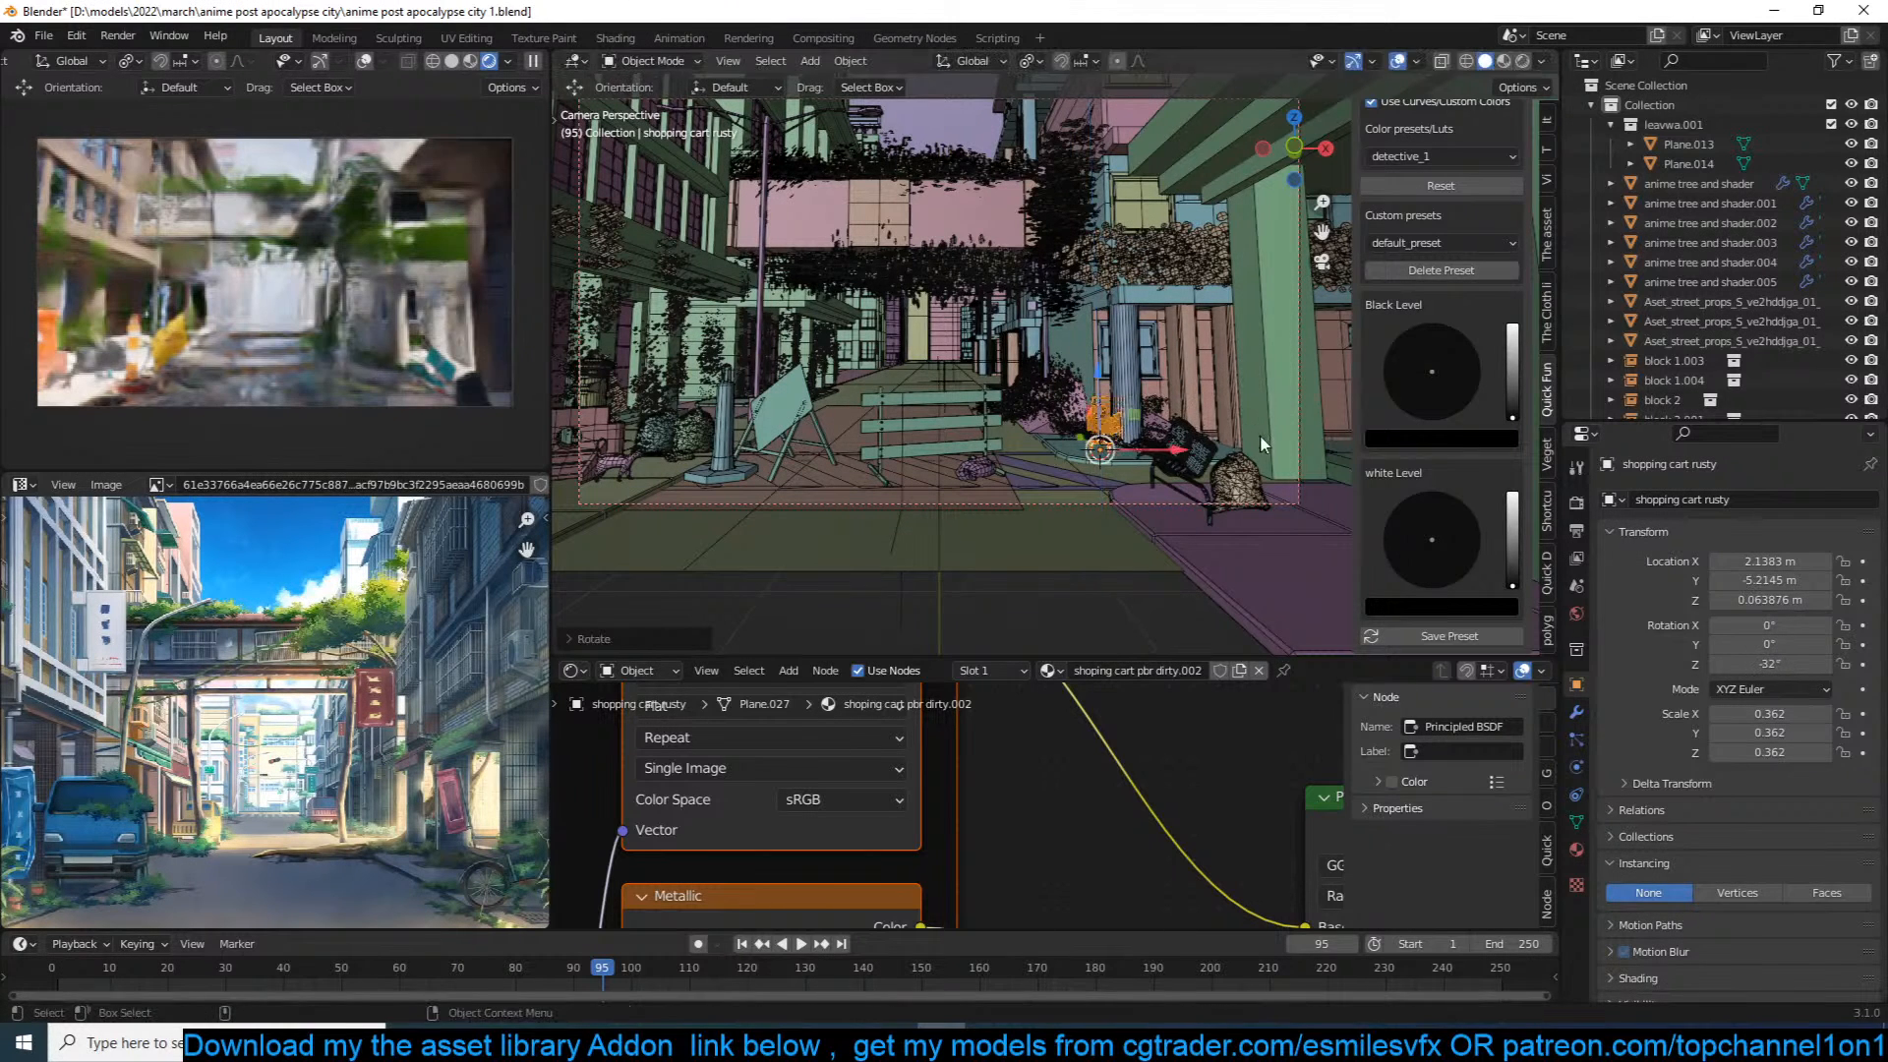
{"action": "key", "text": "g"}
{"action": "key", "text": "shift+z"}
{"action": "left_click", "coordinate": [1241, 422]}
{"action": "key", "text": "ctrl+s"}
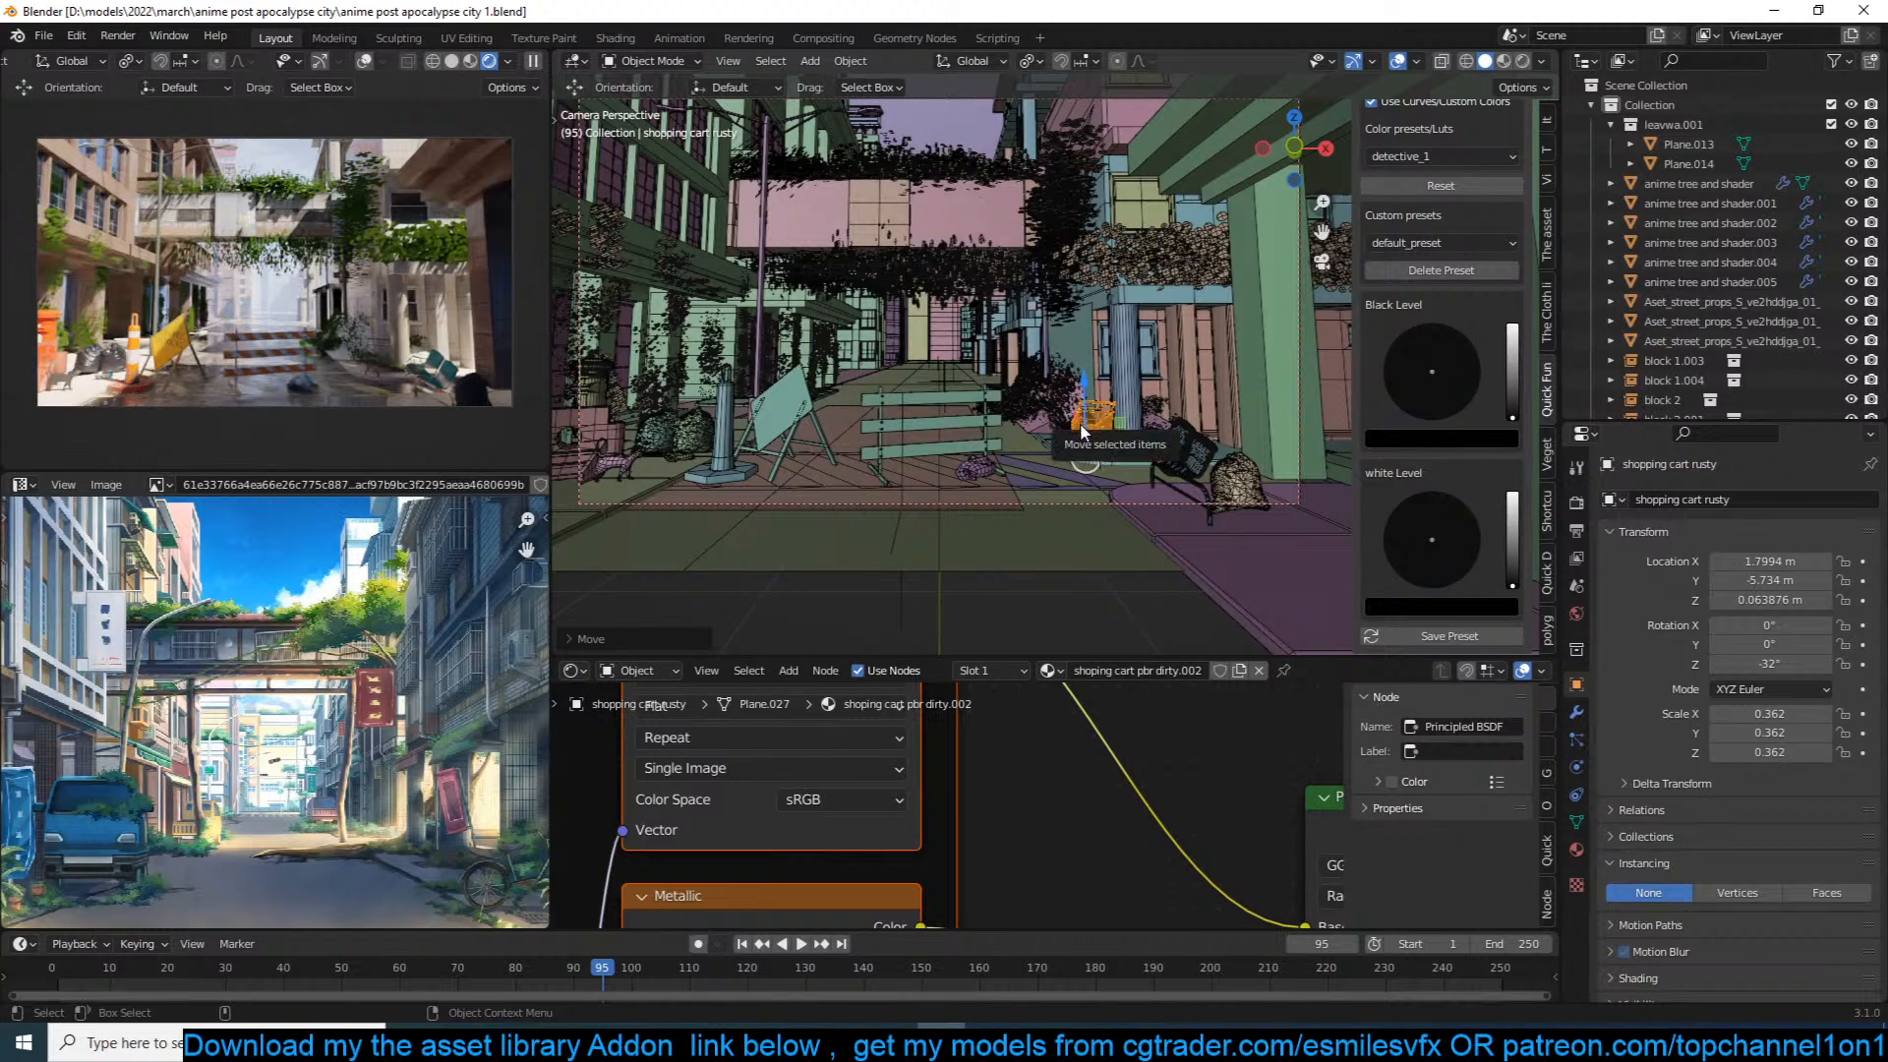
Step: Open the asset library, clear the previous search, check the uncategorized assets and switch to another library directory
{"action": "scroll", "coordinate": [1477, 341], "scroll_direction": "up", "scroll_amount": 4}
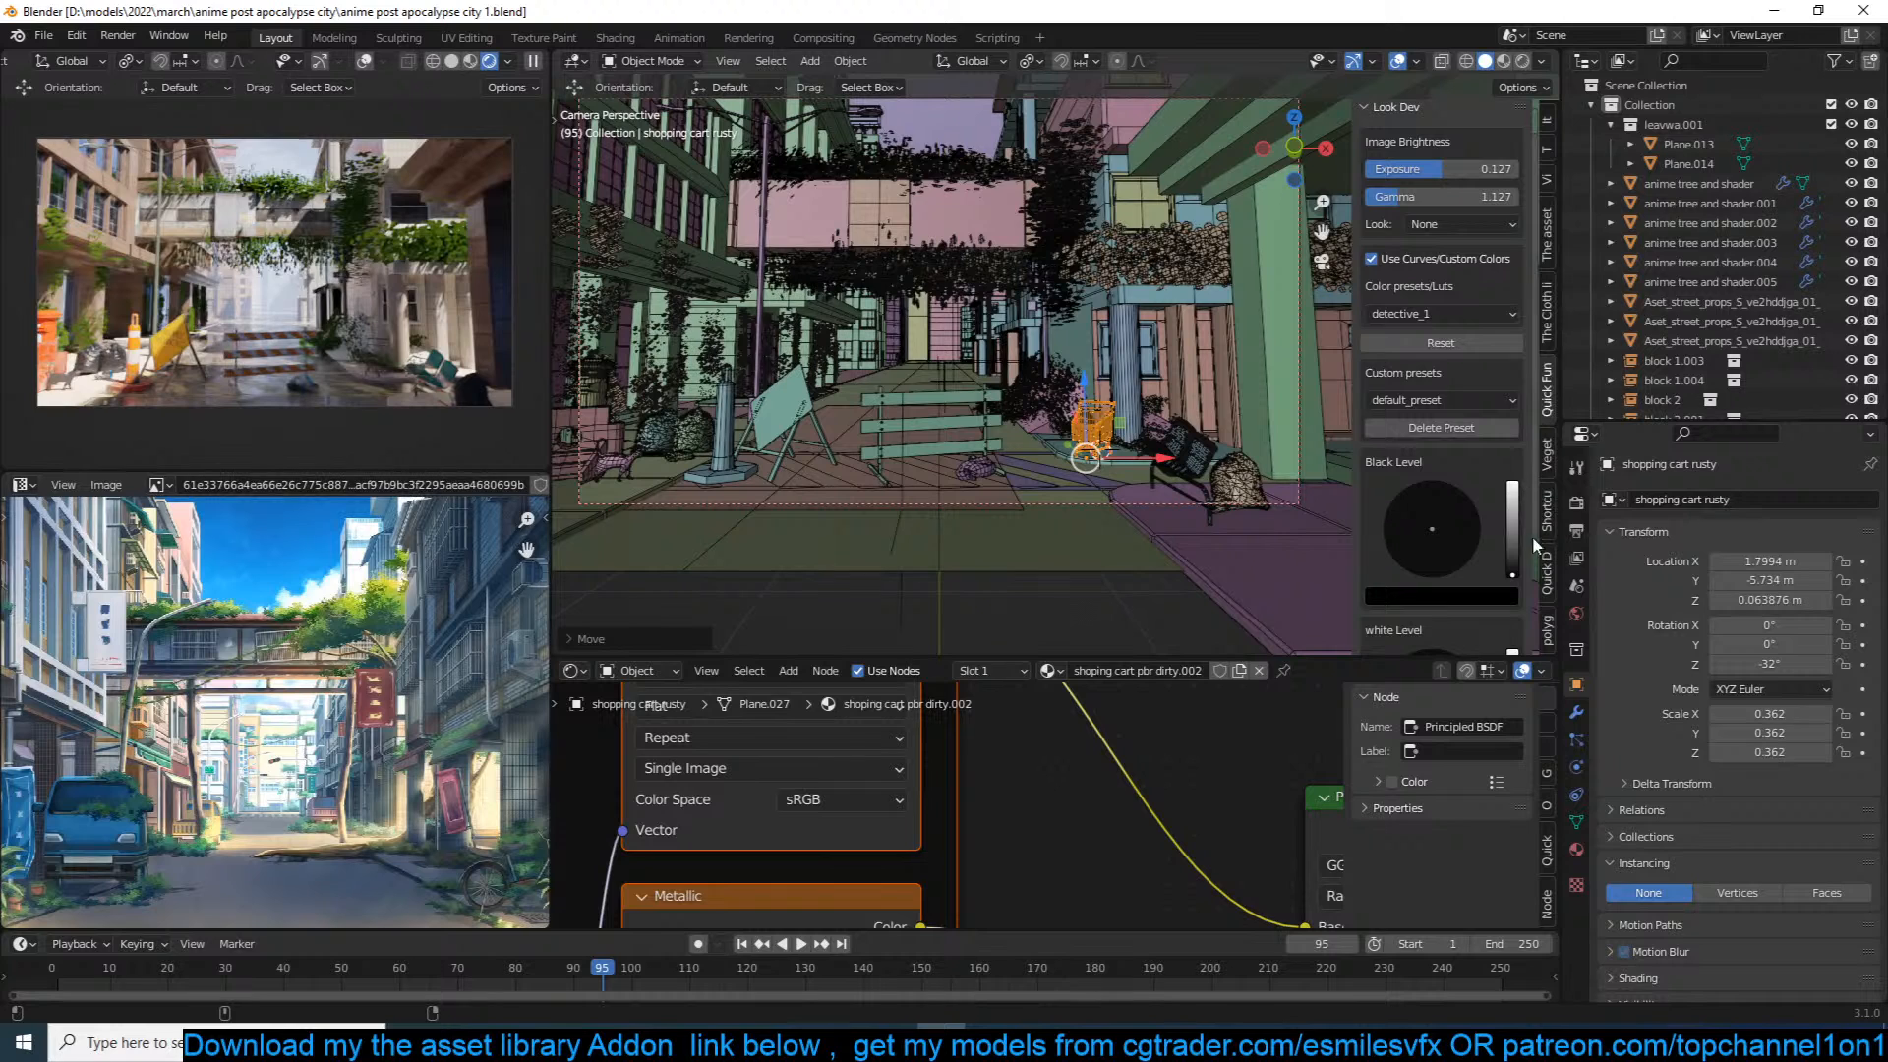
{"action": "left_click", "coordinate": [1550, 246]}
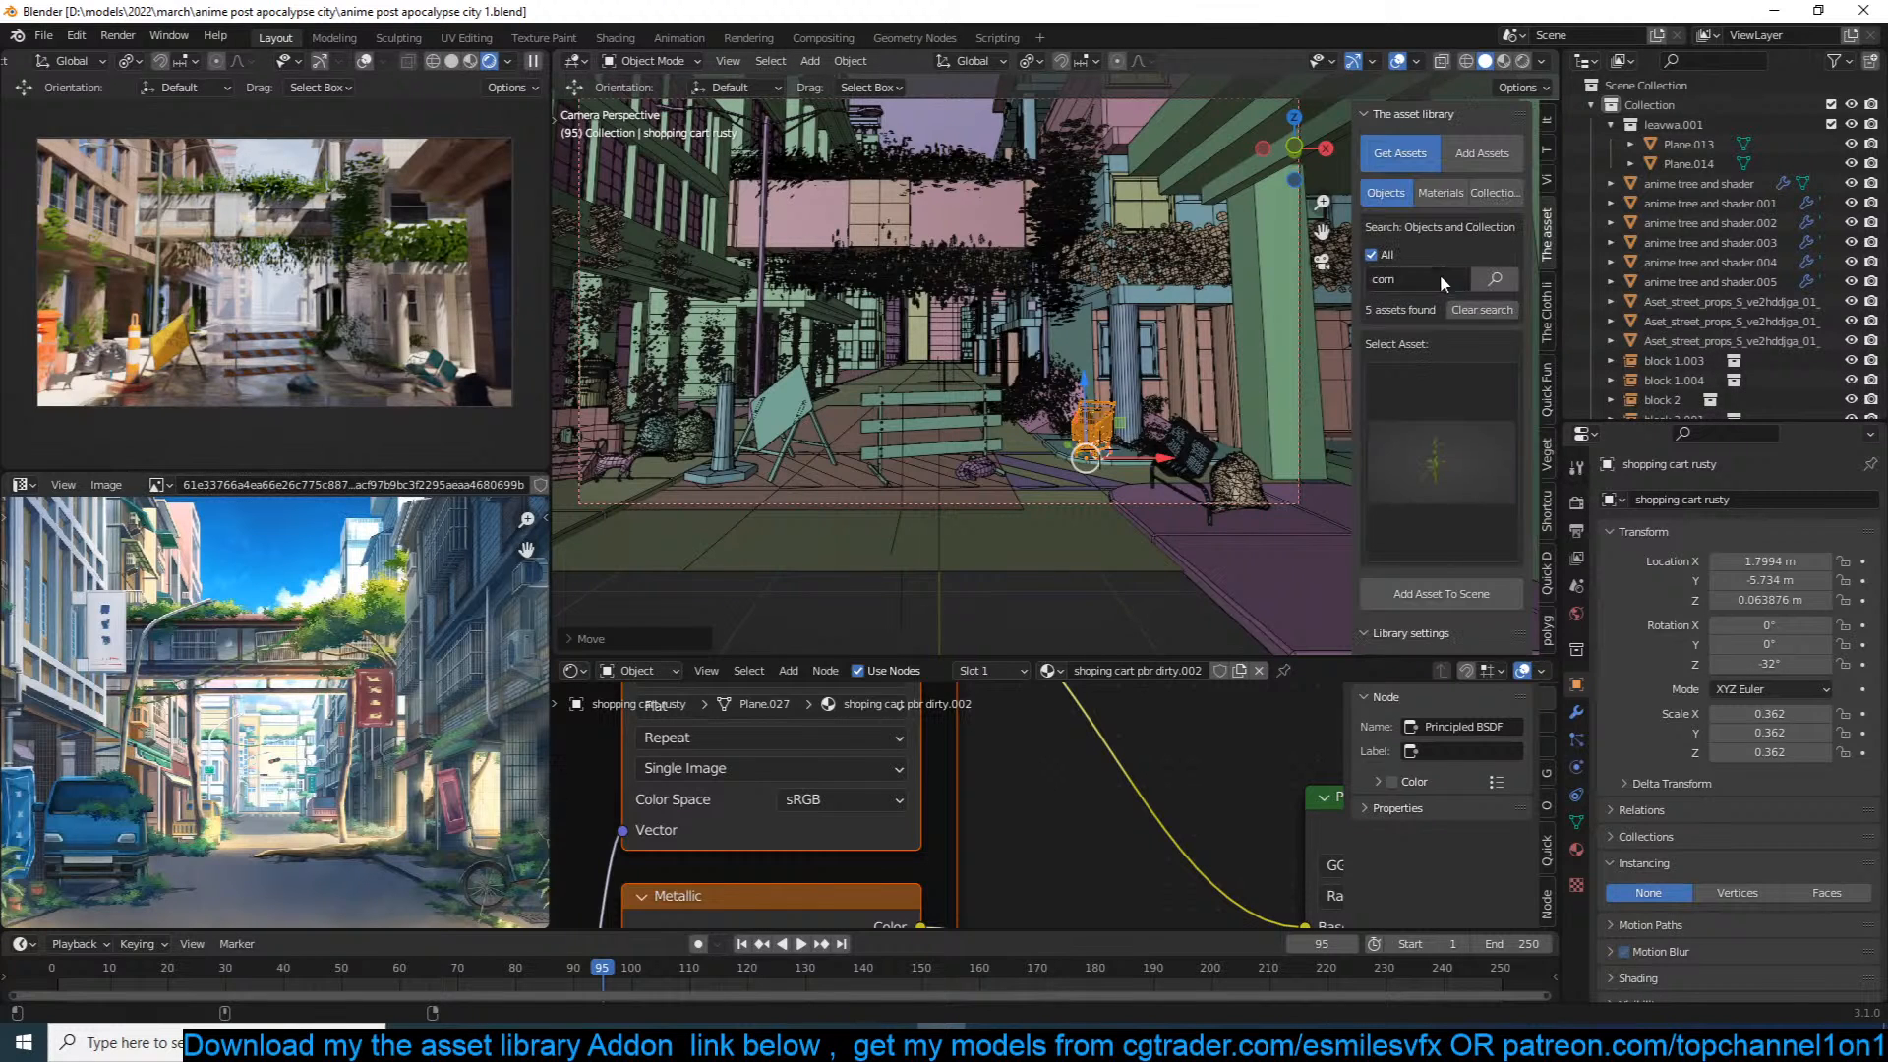
{"action": "scroll", "coordinate": [1524, 510], "scroll_direction": "down", "scroll_amount": 3}
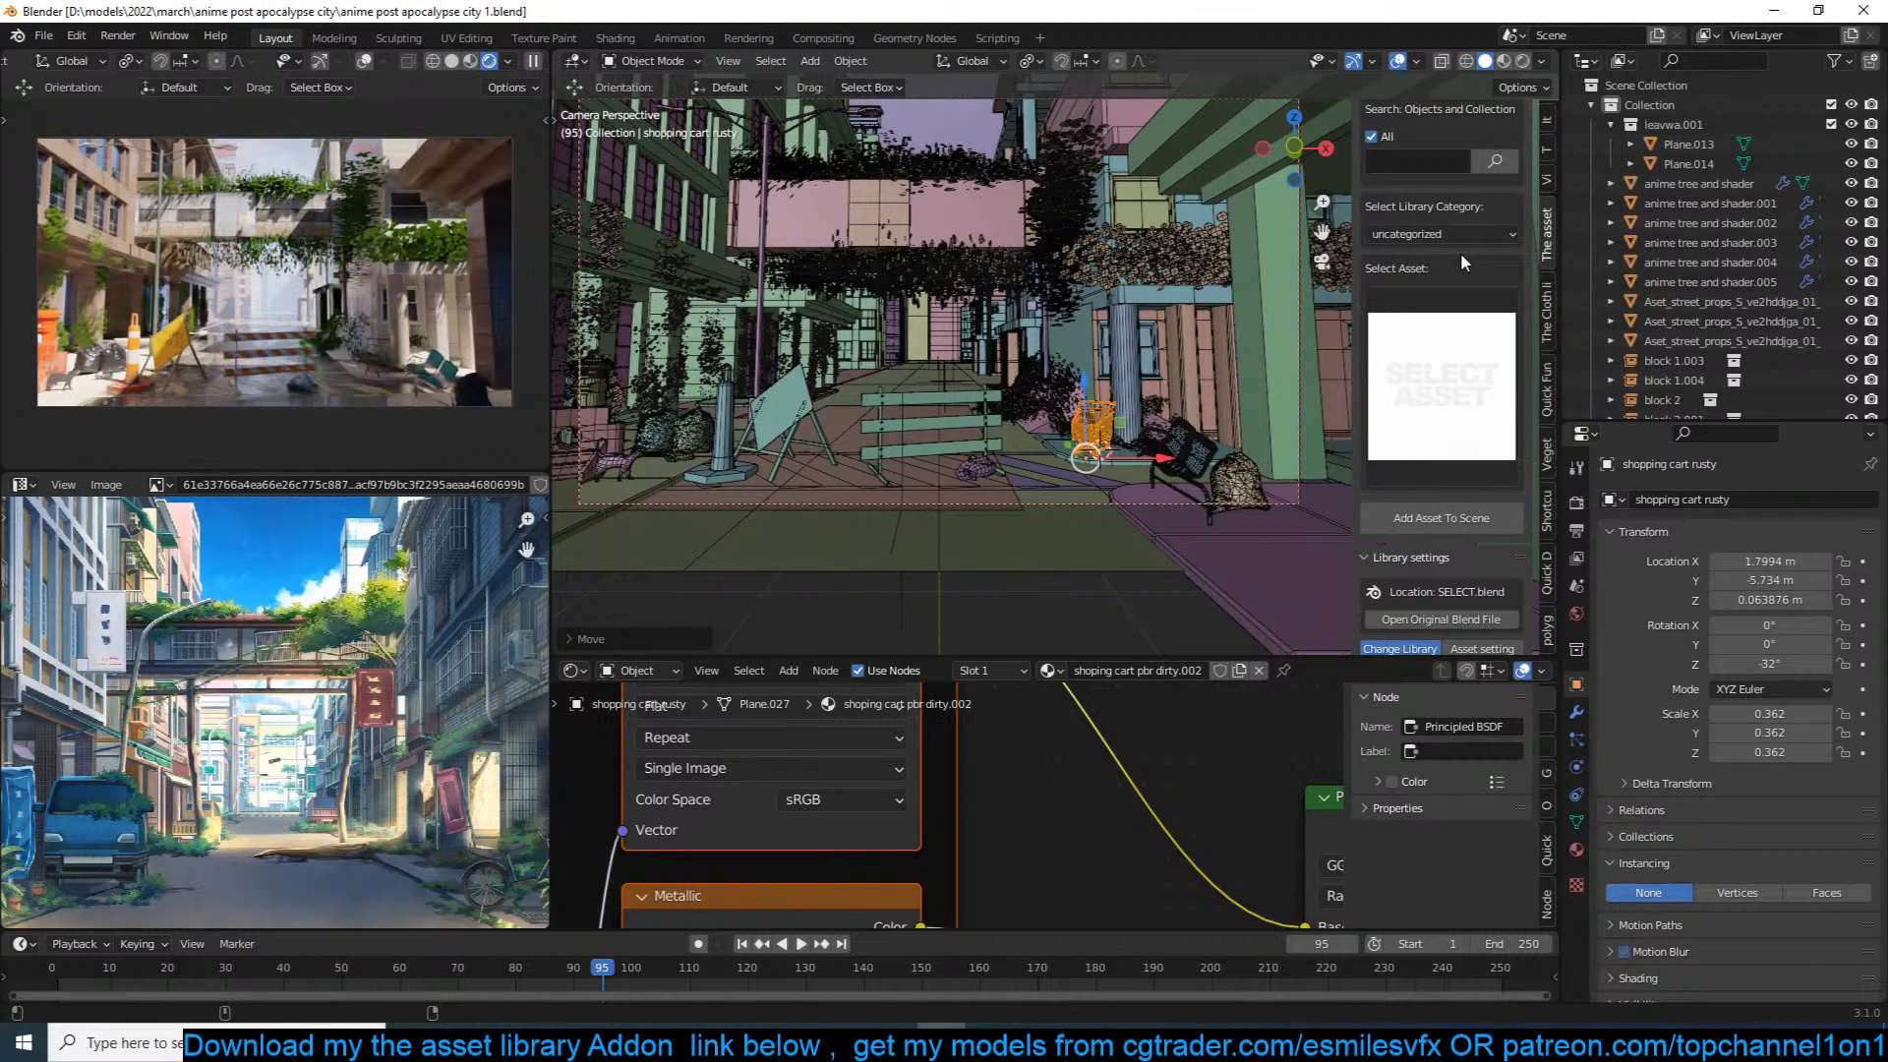
{"action": "left_click", "coordinate": [1465, 300]}
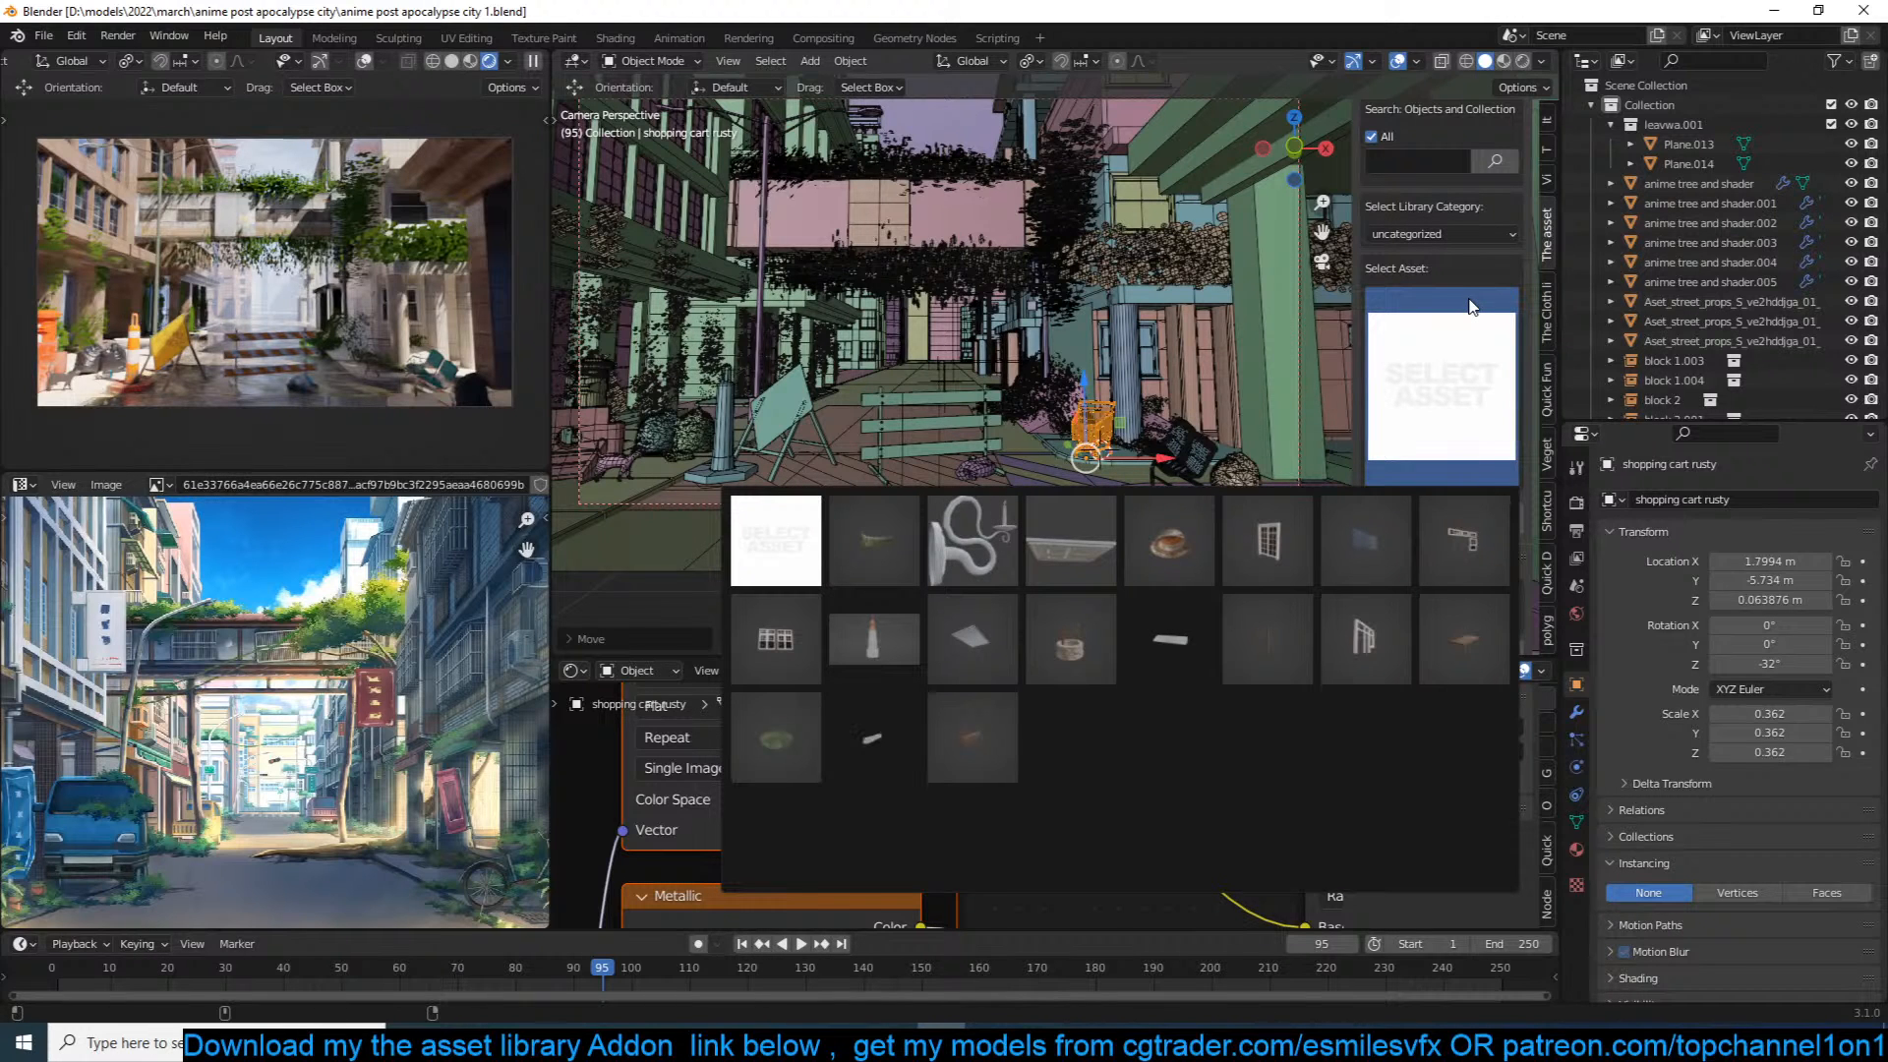
{"action": "left_click", "coordinate": [1471, 306]}
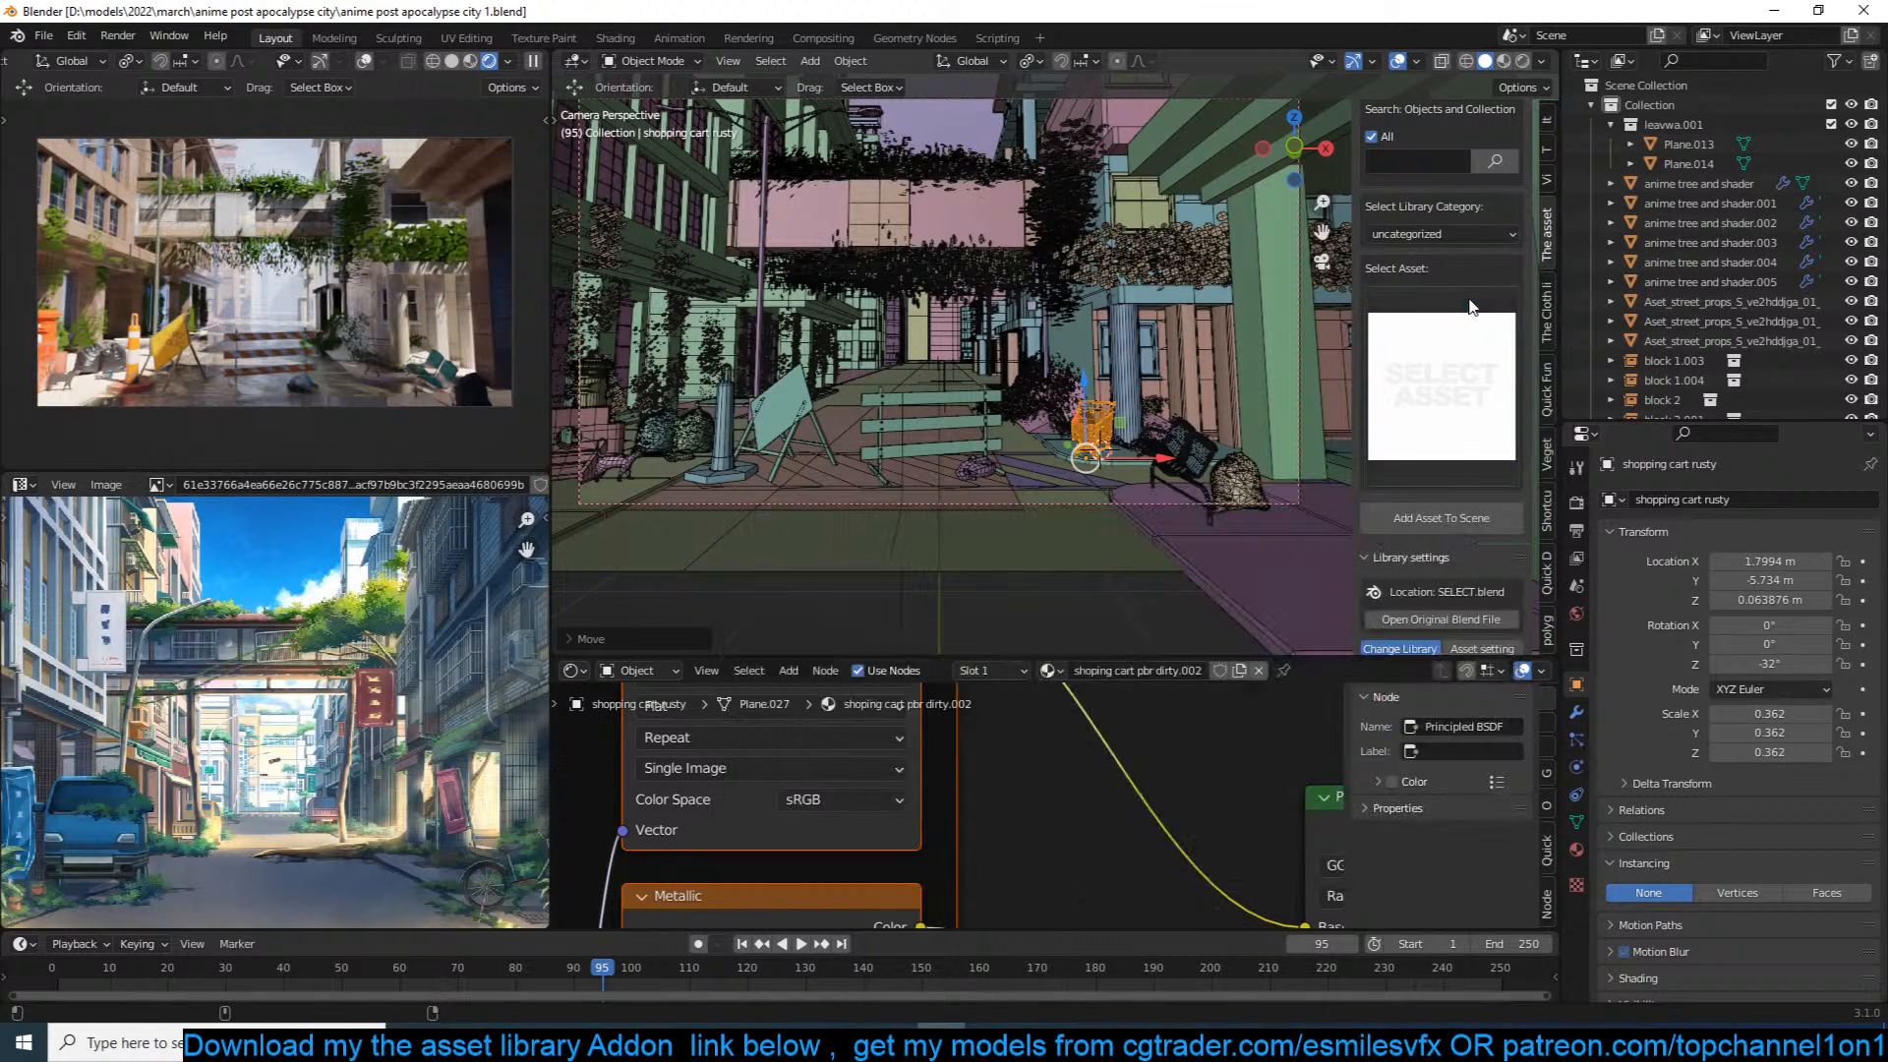
{"action": "scroll", "coordinate": [1451, 408], "scroll_direction": "down", "scroll_amount": 5}
{"action": "left_click", "coordinate": [1439, 534]}
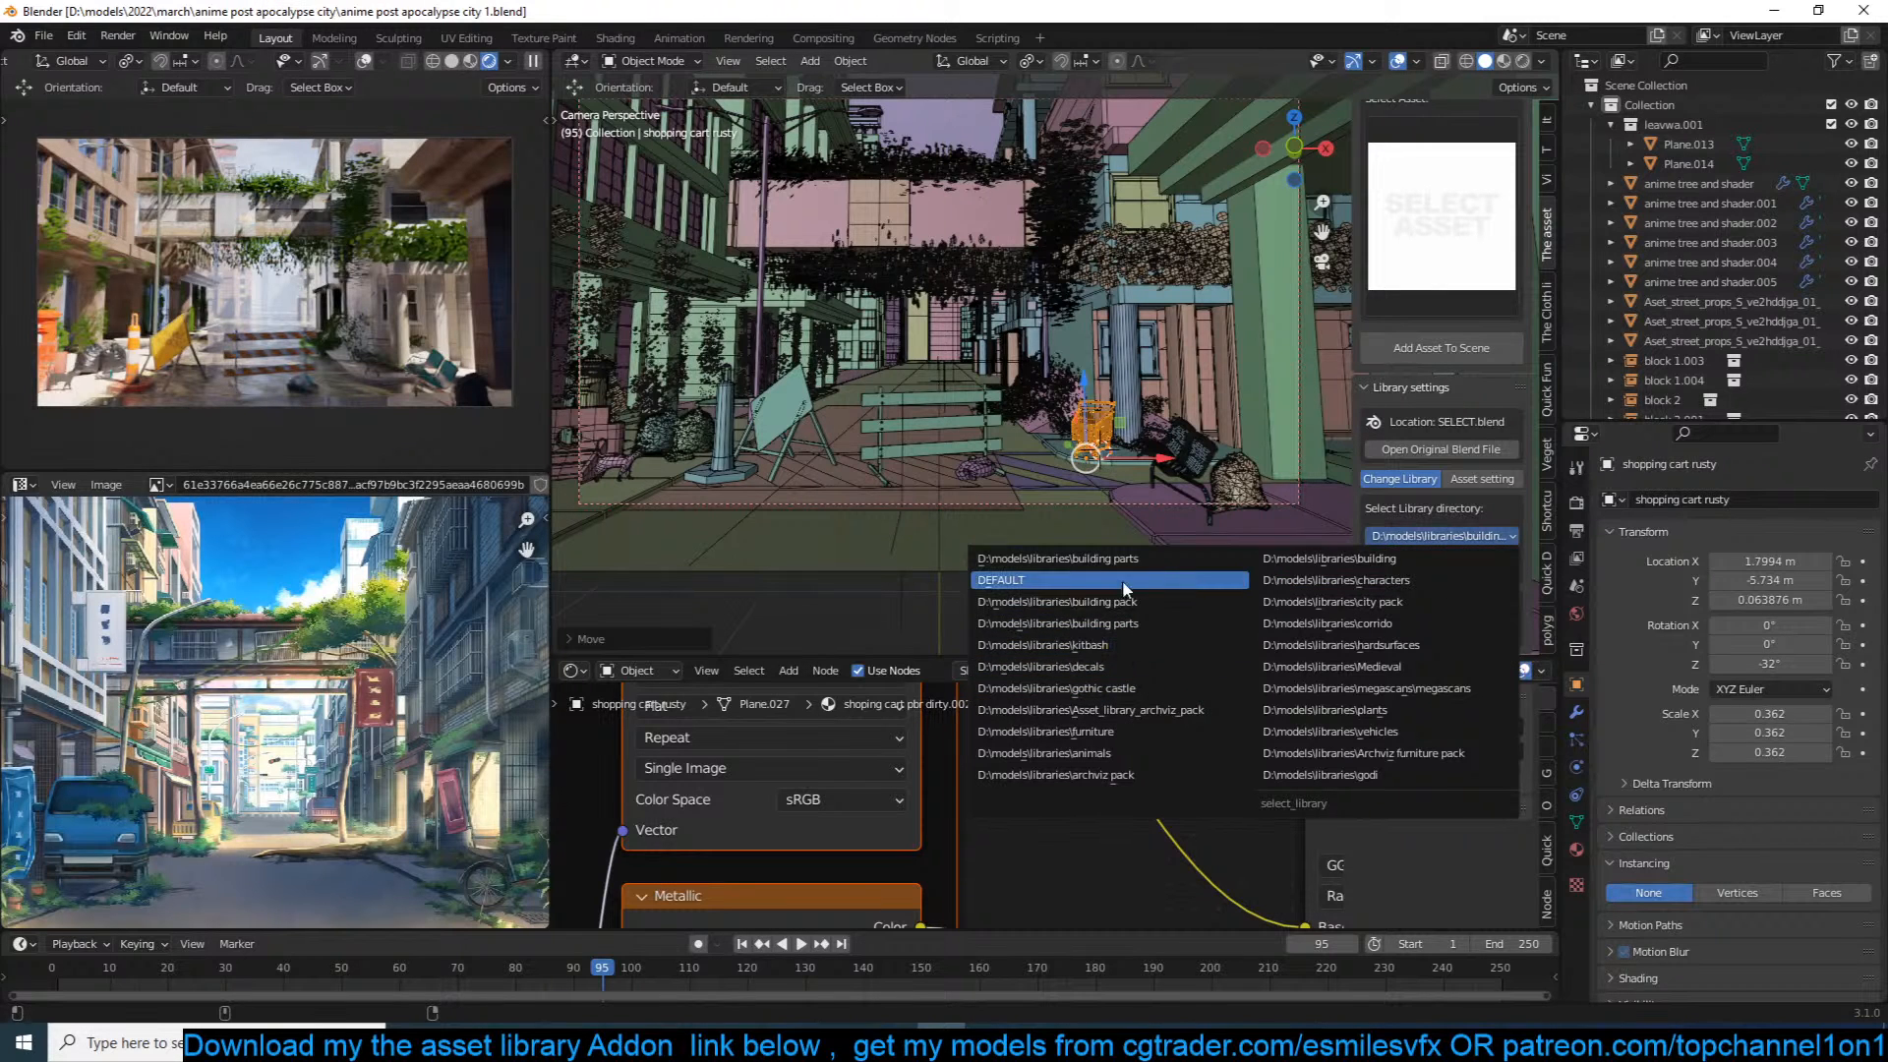
{"action": "left_click", "coordinate": [1143, 612]}
{"action": "scroll", "coordinate": [1462, 263], "scroll_direction": "up", "scroll_amount": 5}
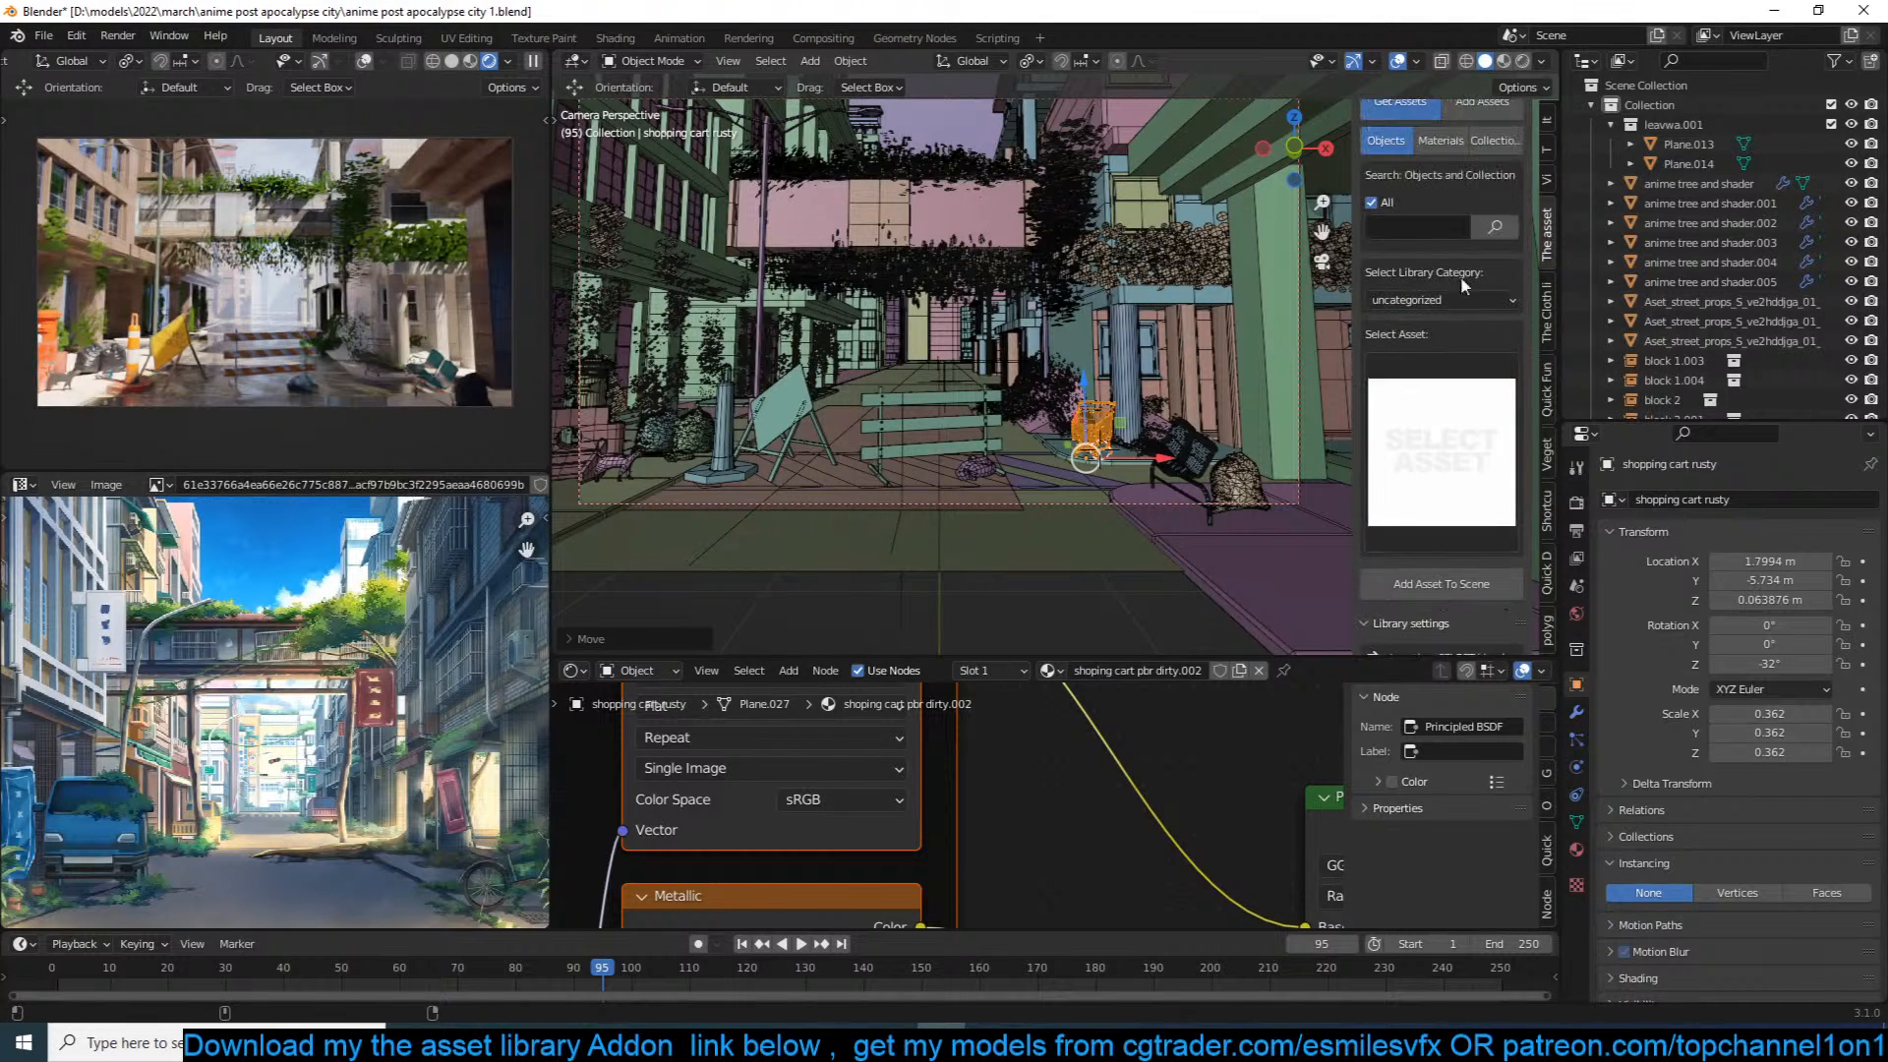
Step: Switch the asset library category to streets and look through its available assets
{"action": "left_click", "coordinate": [1455, 303]}
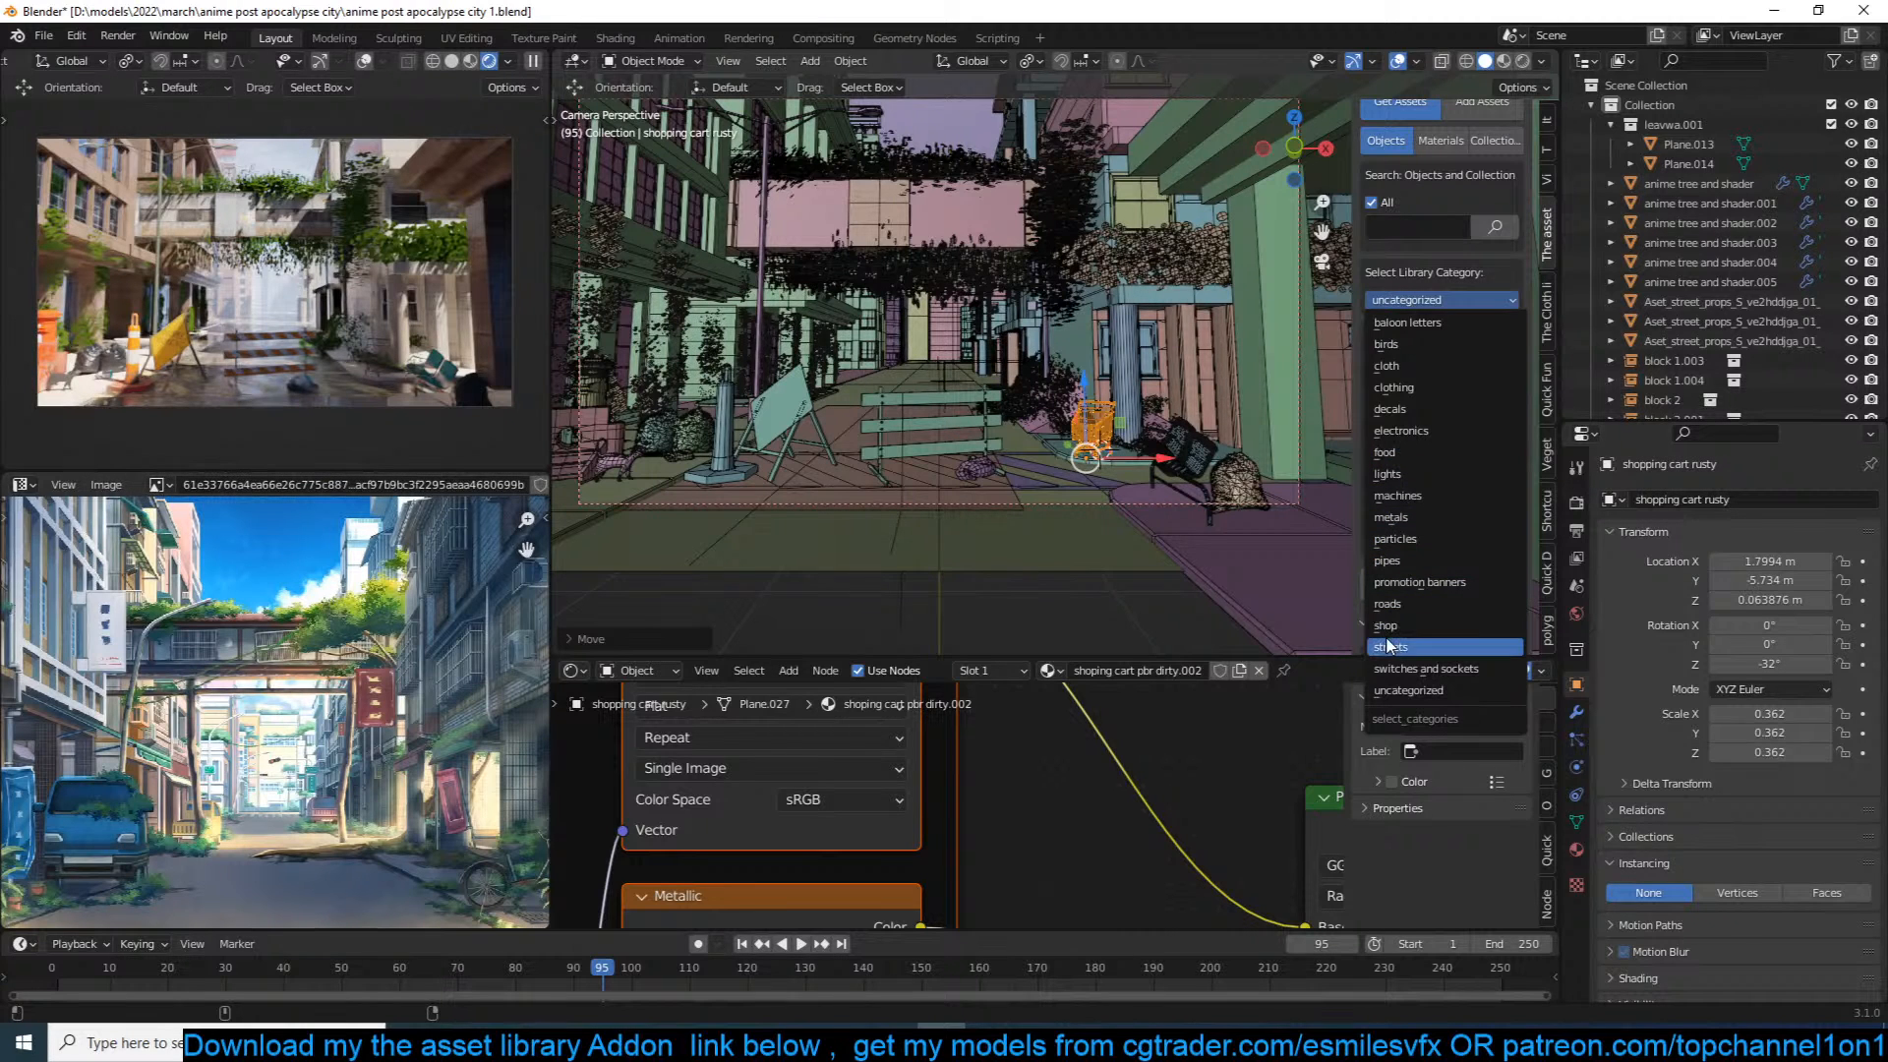
{"action": "left_click", "coordinate": [1420, 647]}
{"action": "left_click", "coordinate": [1427, 432]}
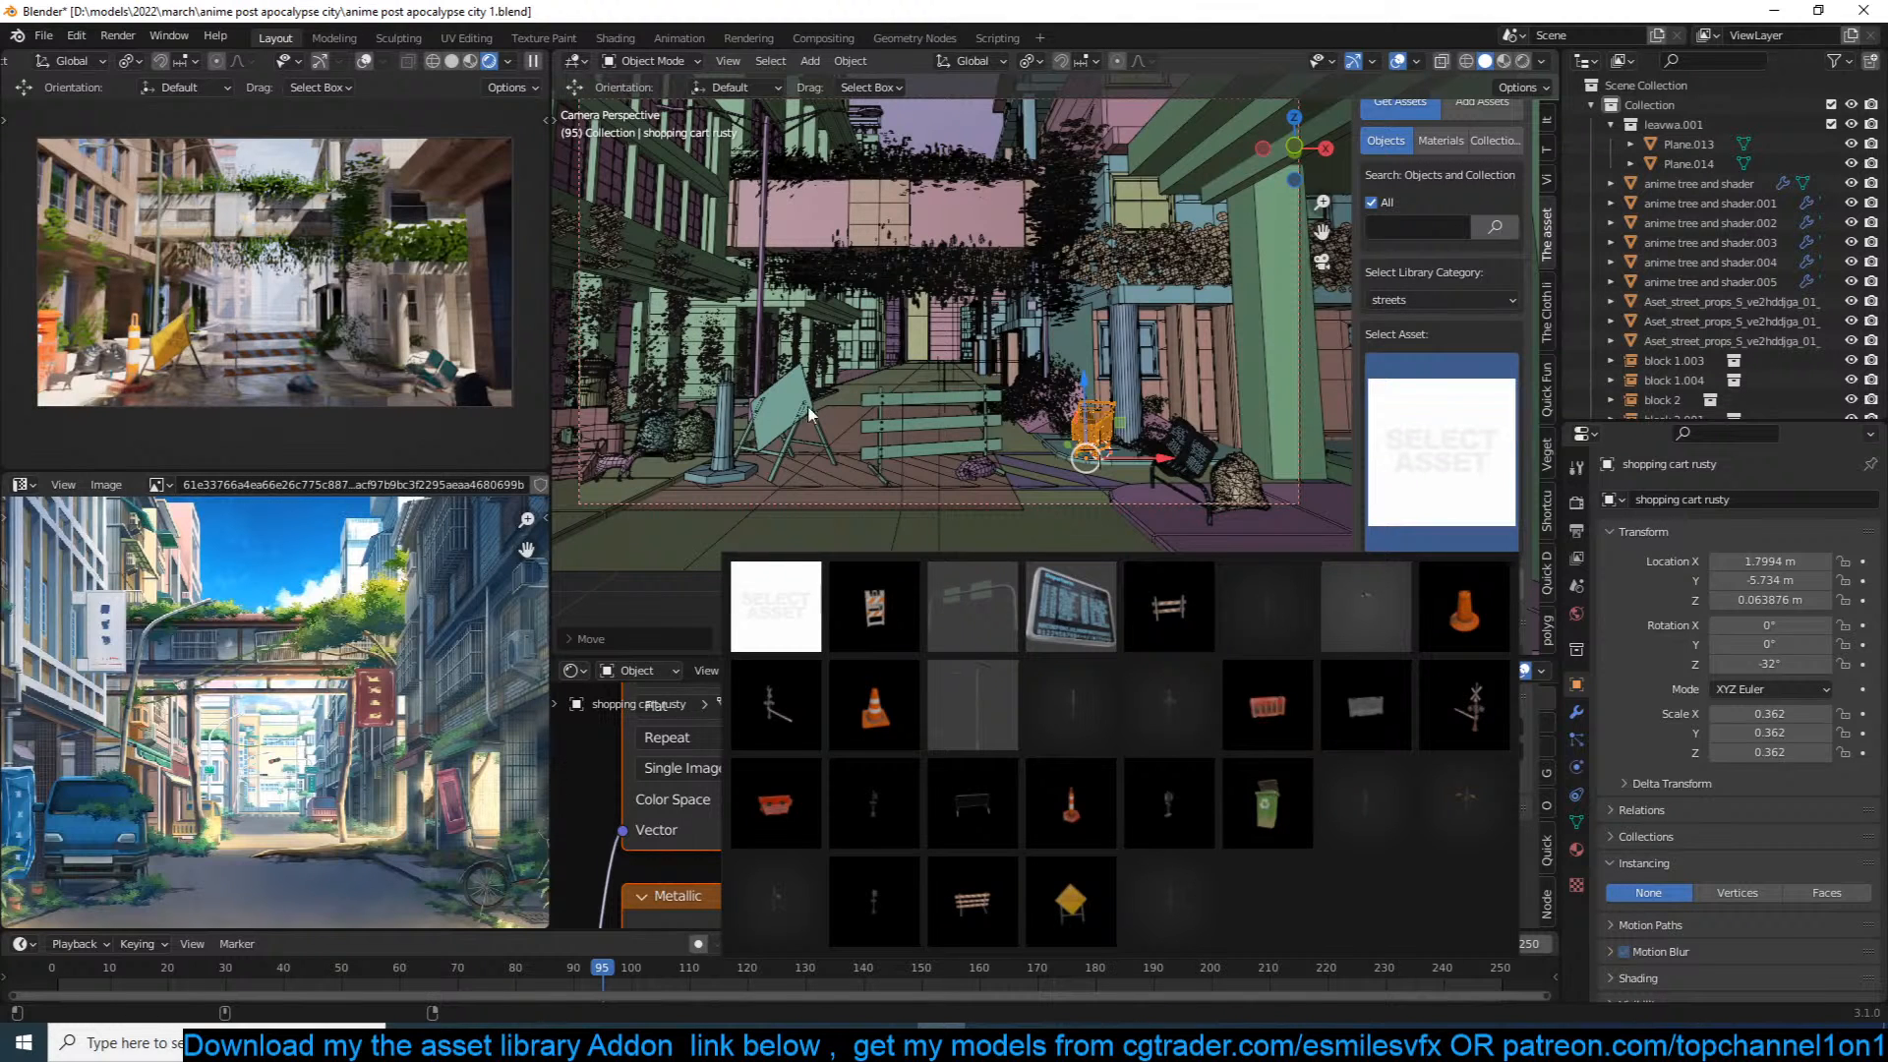
Step: Scale the traffic cone beside the street sign down to 0.111, lower it to about Z 0.424 m, and save the file
{"action": "left_click", "coordinate": [704, 420]}
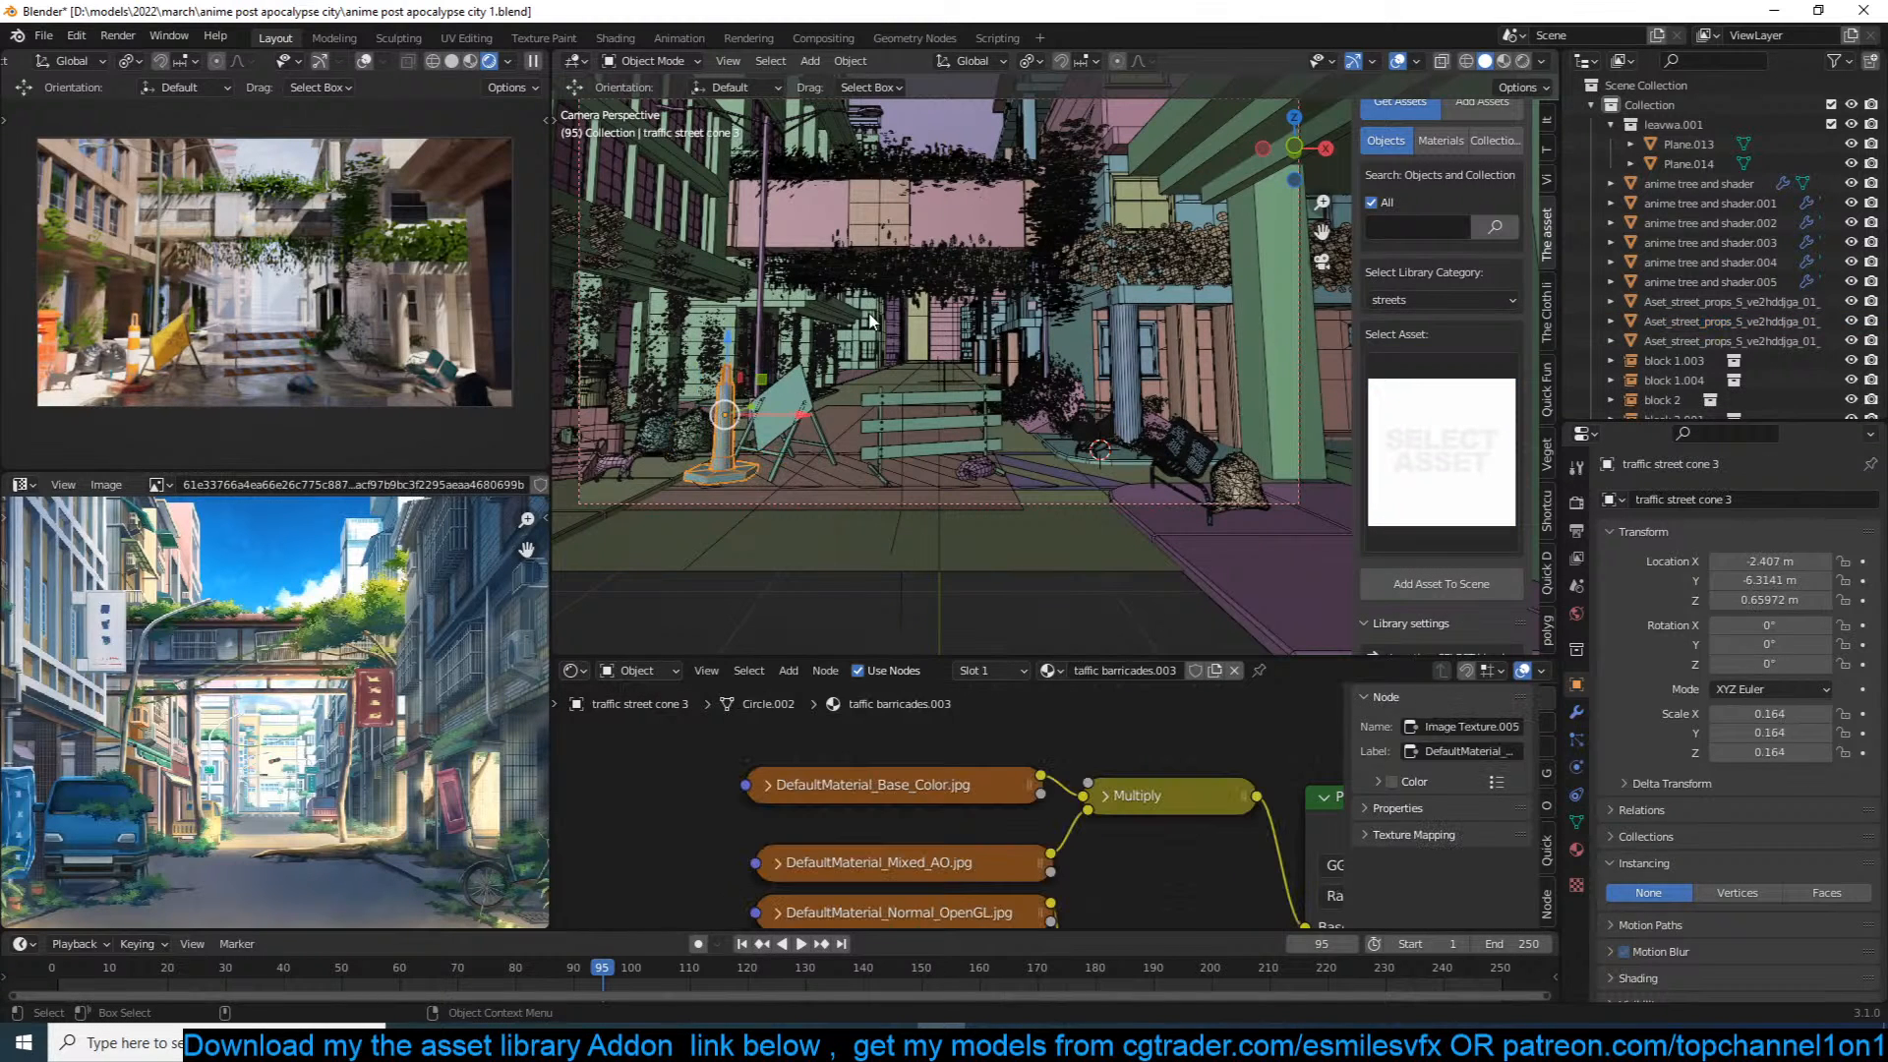
{"action": "key", "text": "s"}
{"action": "left_click", "coordinate": [835, 356]}
{"action": "key", "text": "g"}
{"action": "key", "text": "z"}
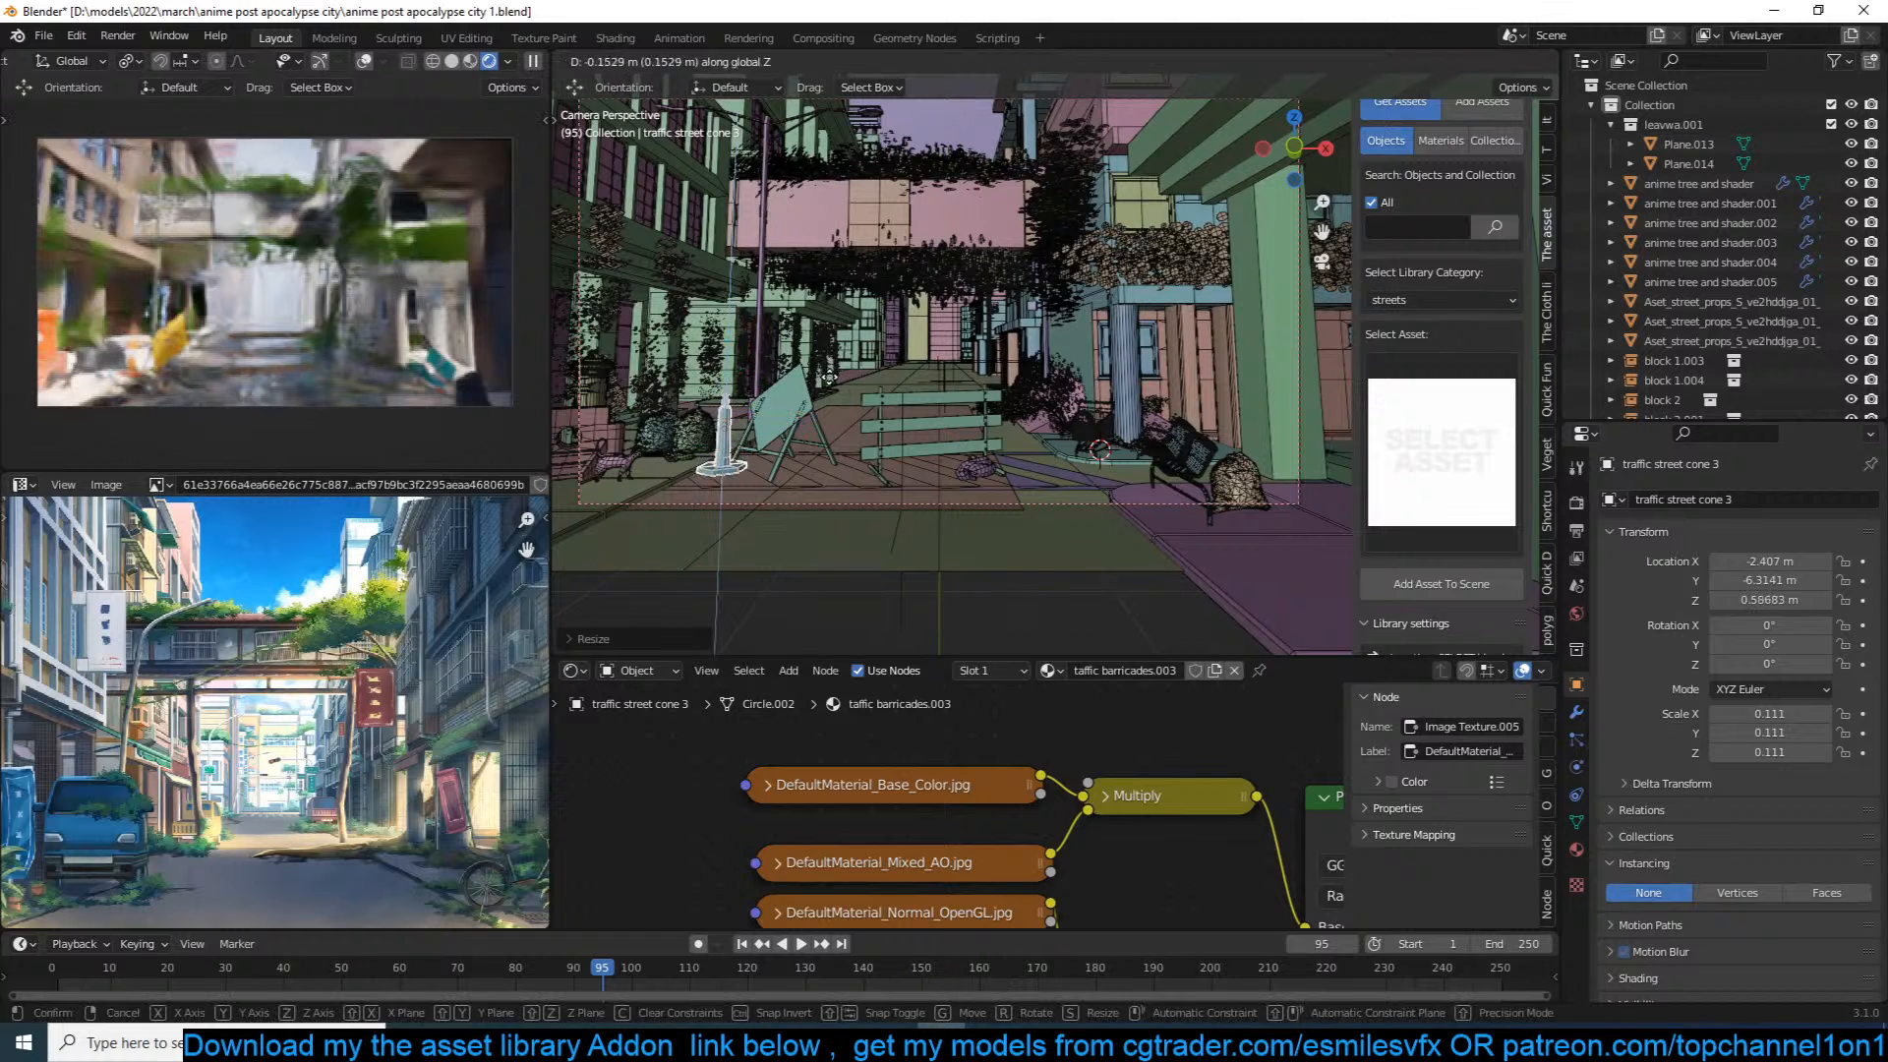
{"action": "left_click", "coordinate": [847, 377]}
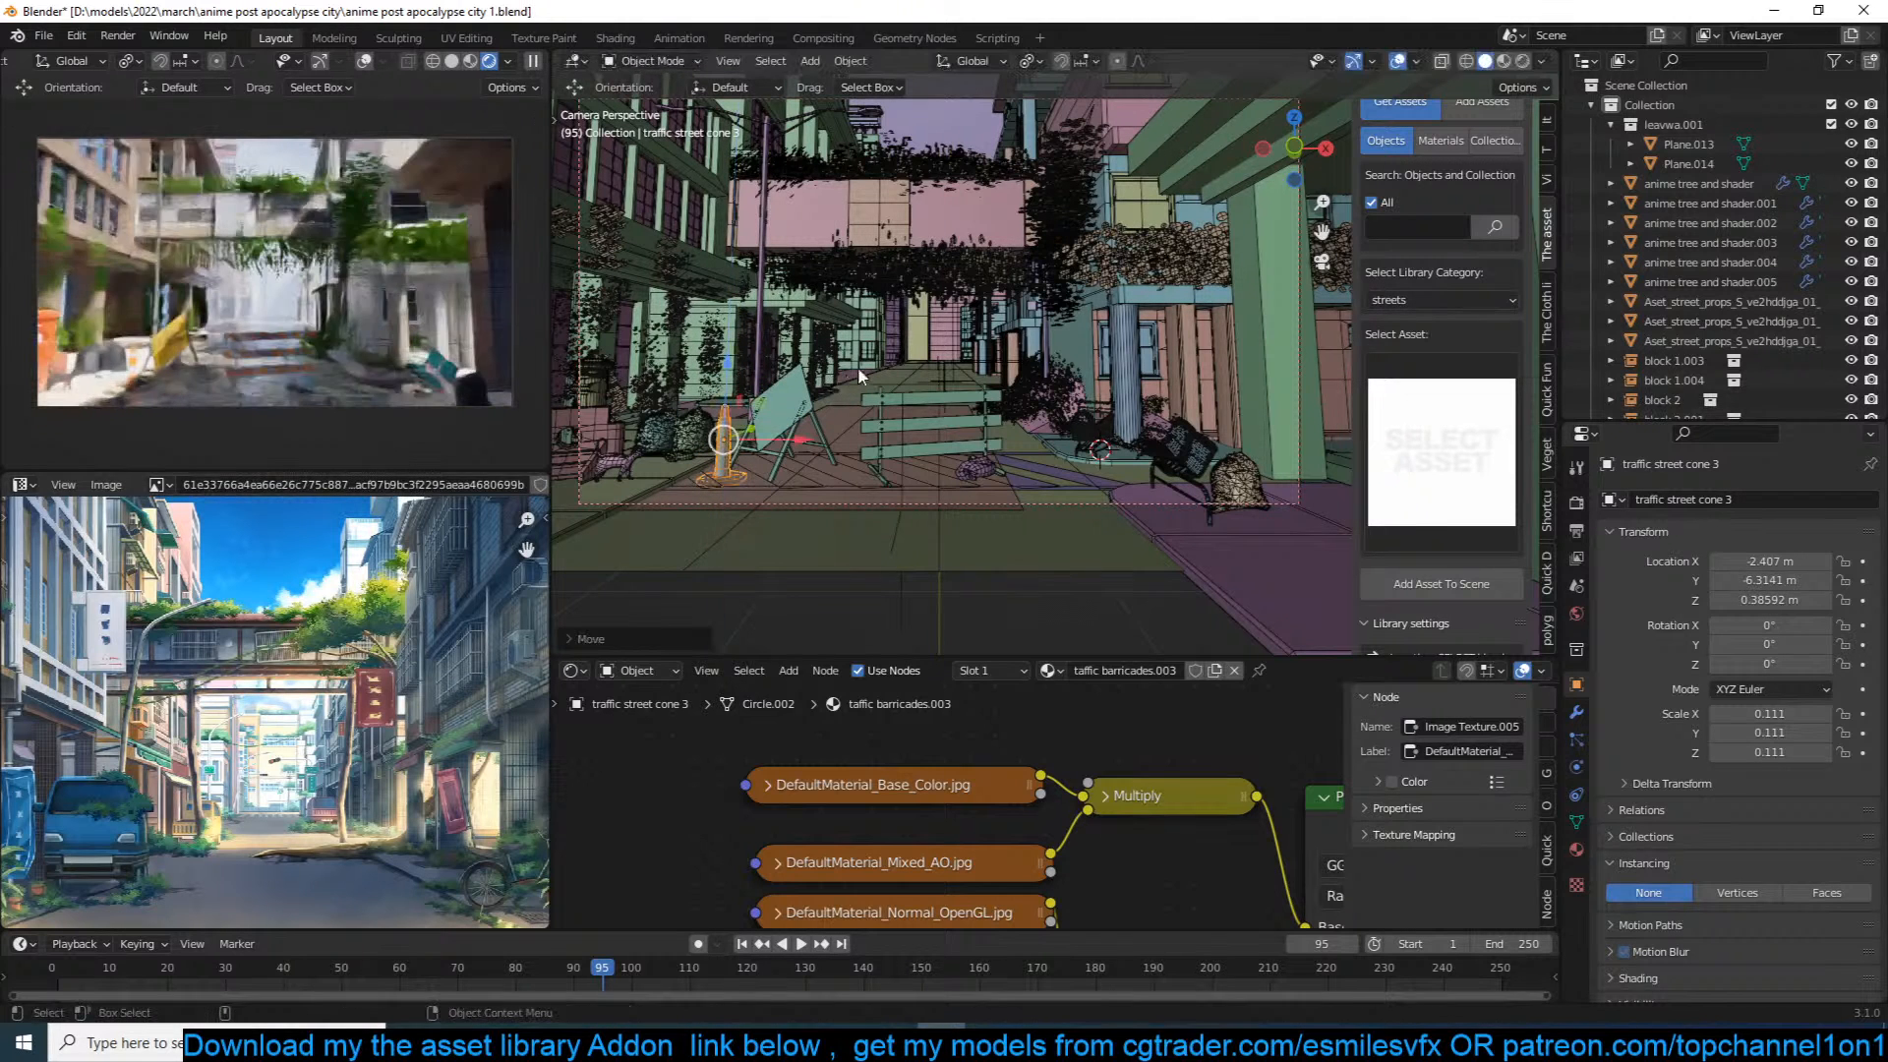
{"action": "key", "text": "g"}
{"action": "key", "text": "z"}
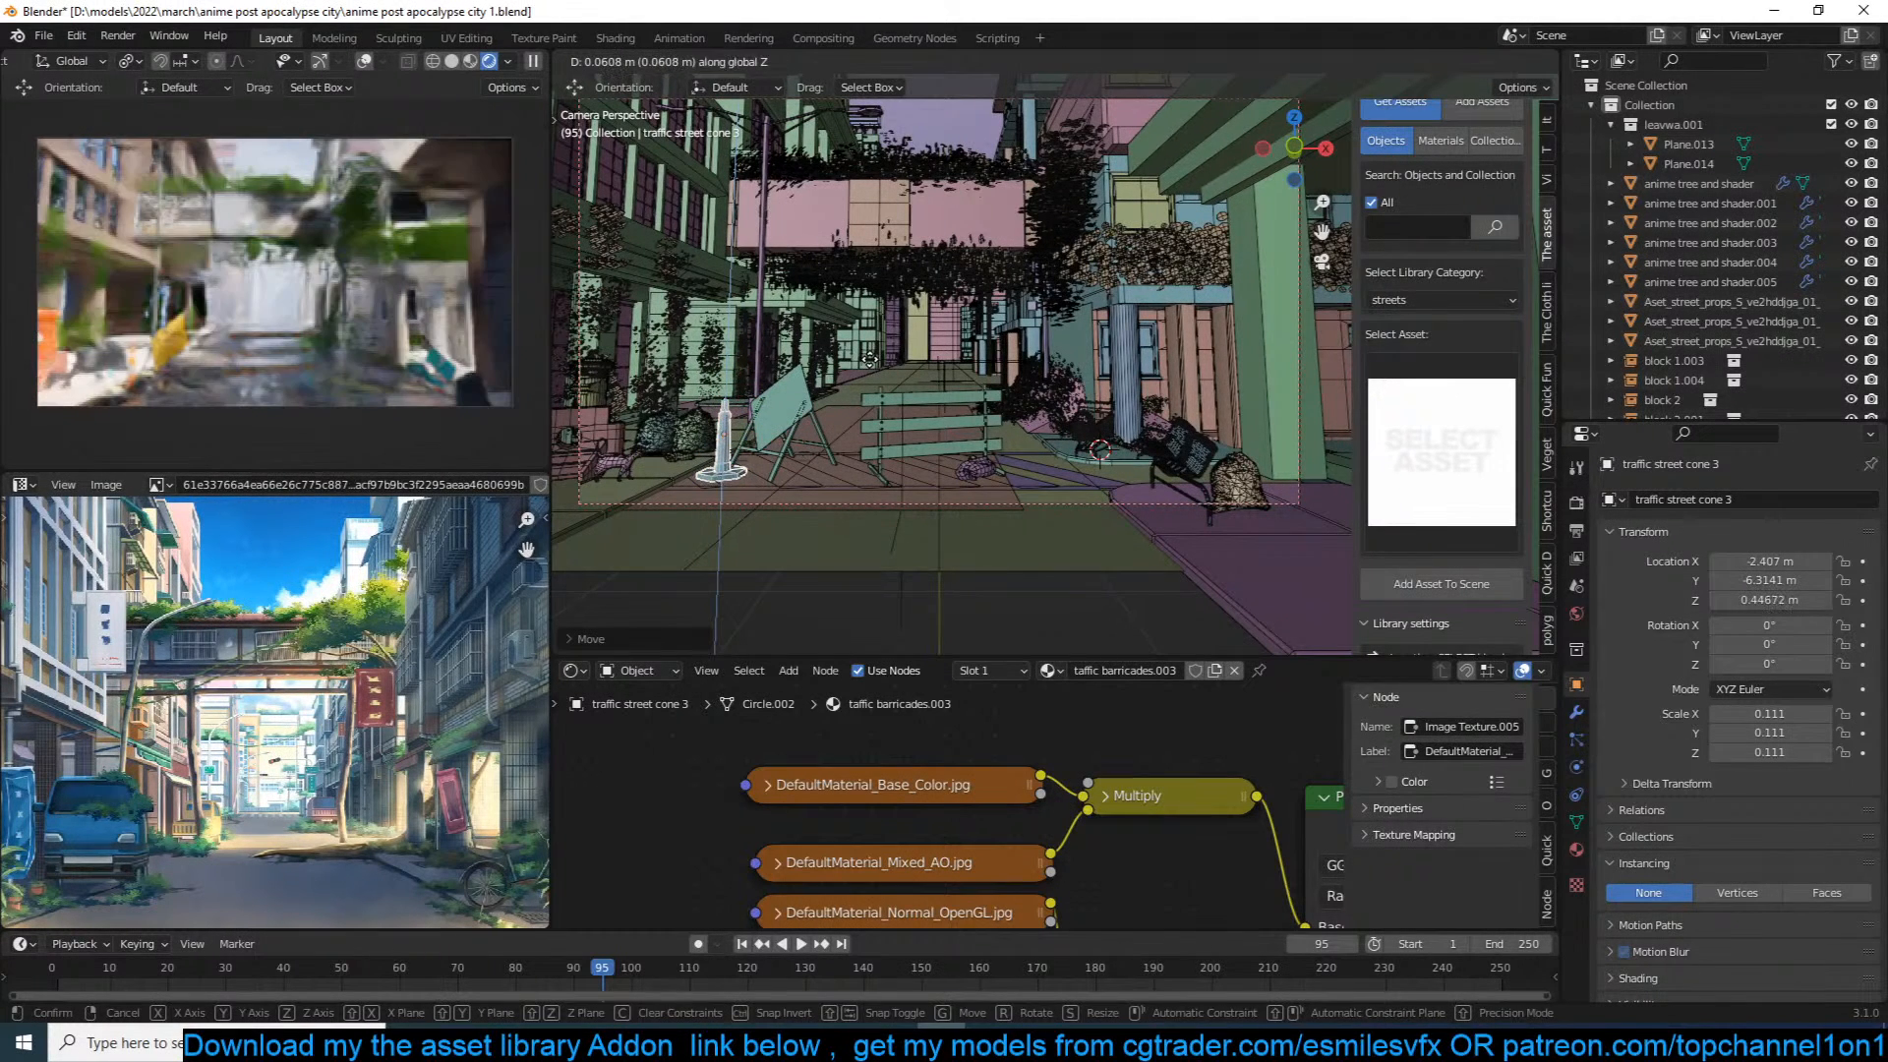
{"action": "left_click", "coordinate": [871, 359]}
{"action": "key", "text": "ctrl+s"}
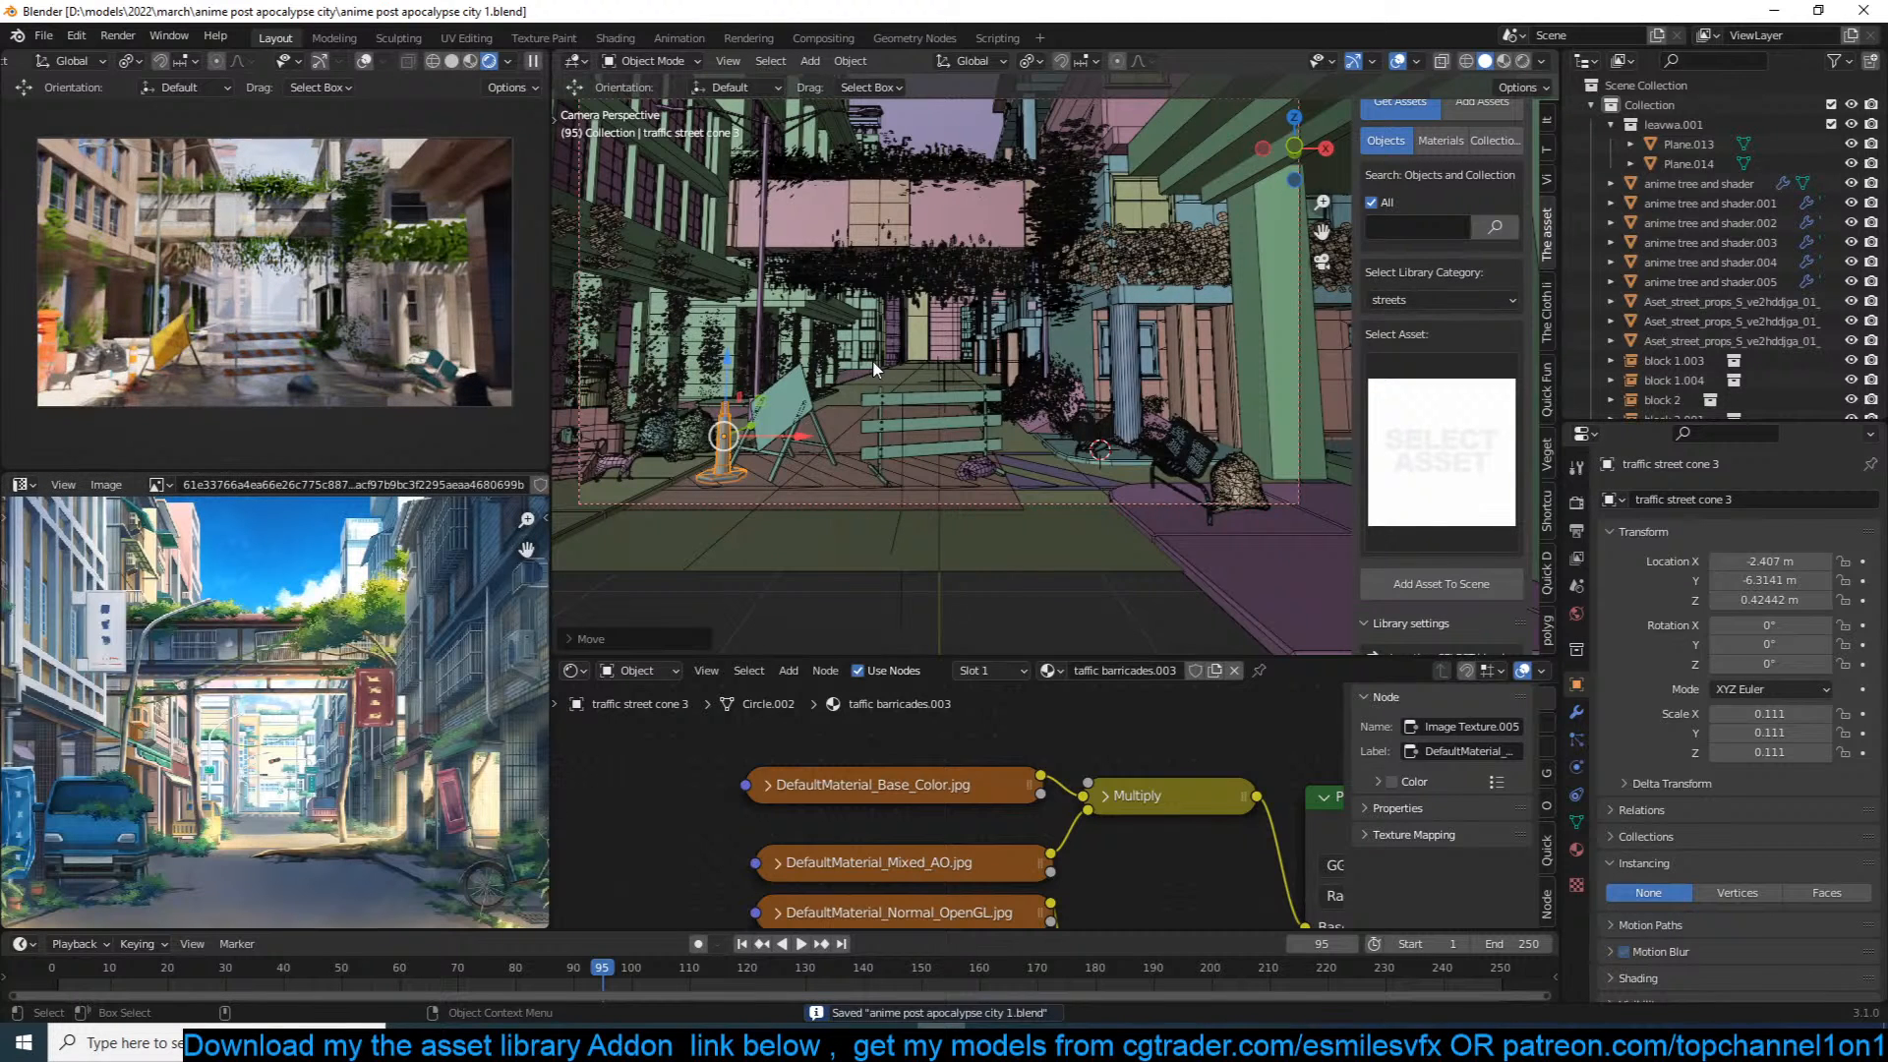
Step: Look through the streets assets and the birds, cloth and clothing categories of the asset library
{"action": "left_click", "coordinate": [1458, 405]}
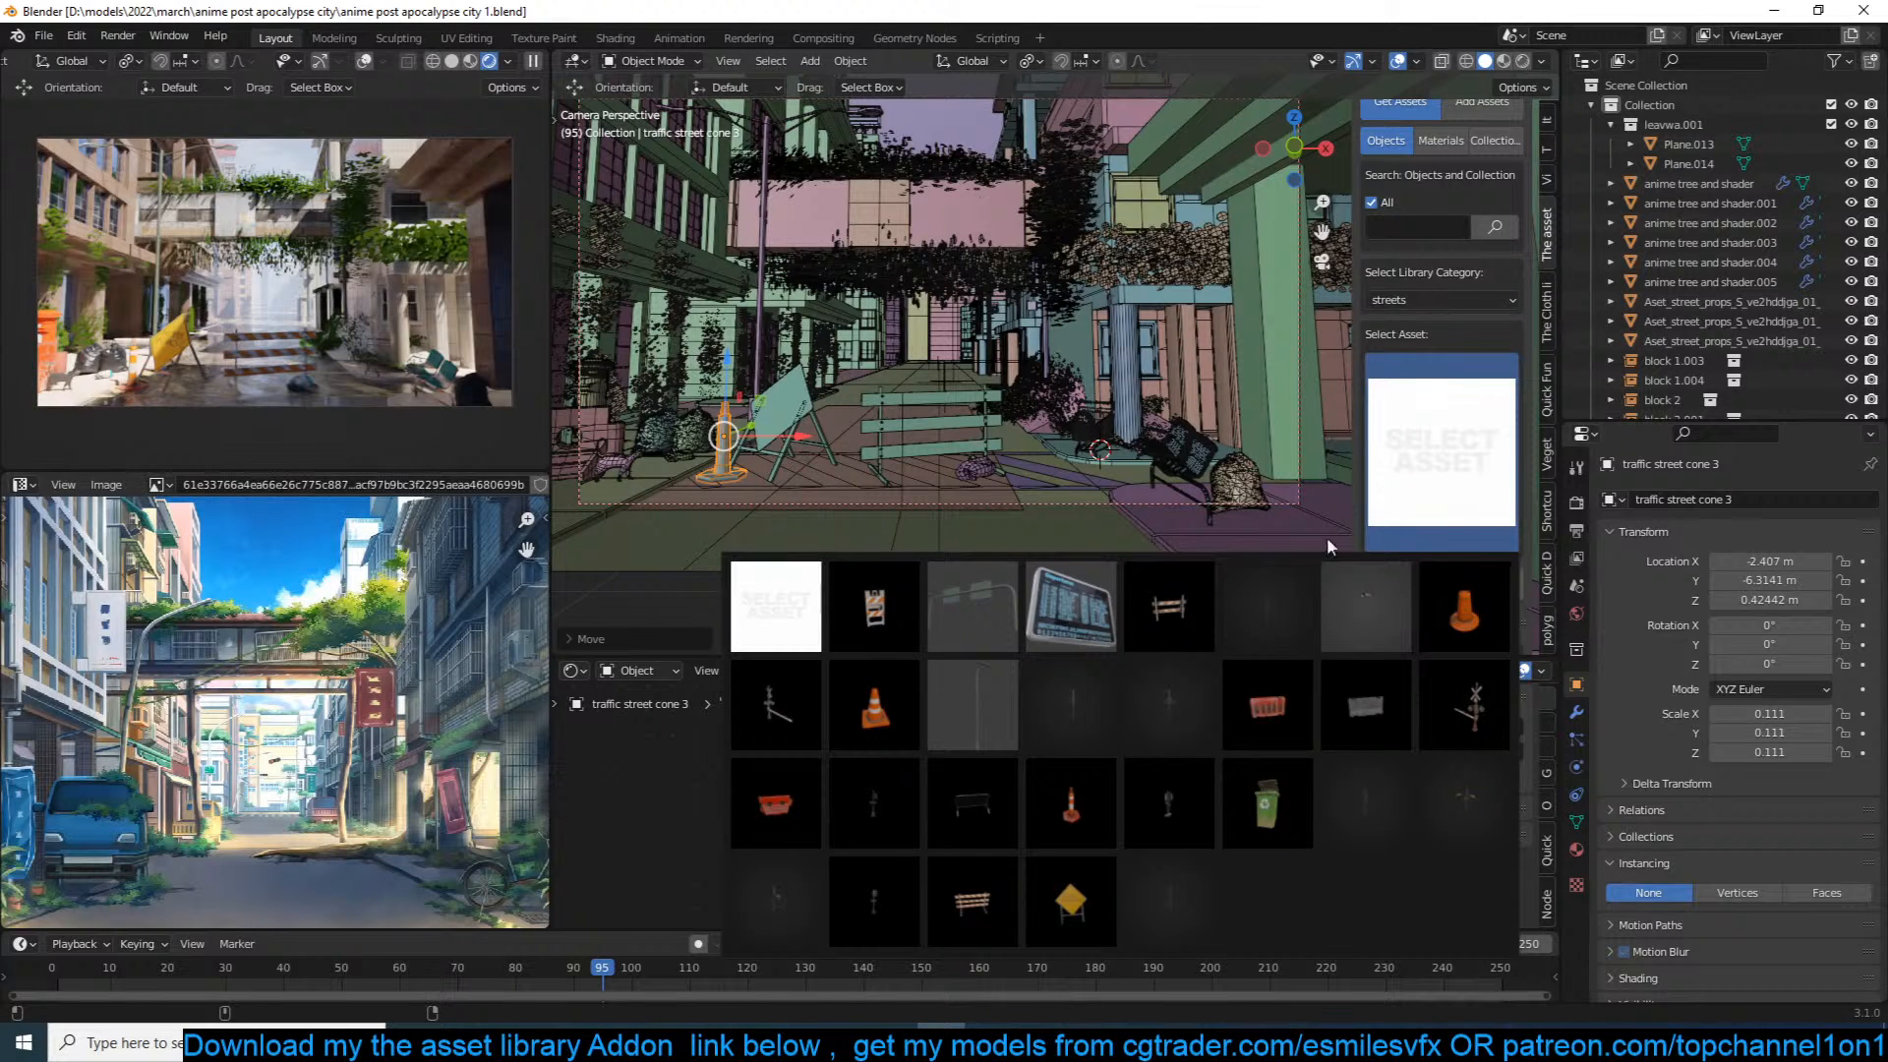
{"action": "left_click", "coordinate": [1243, 693]}
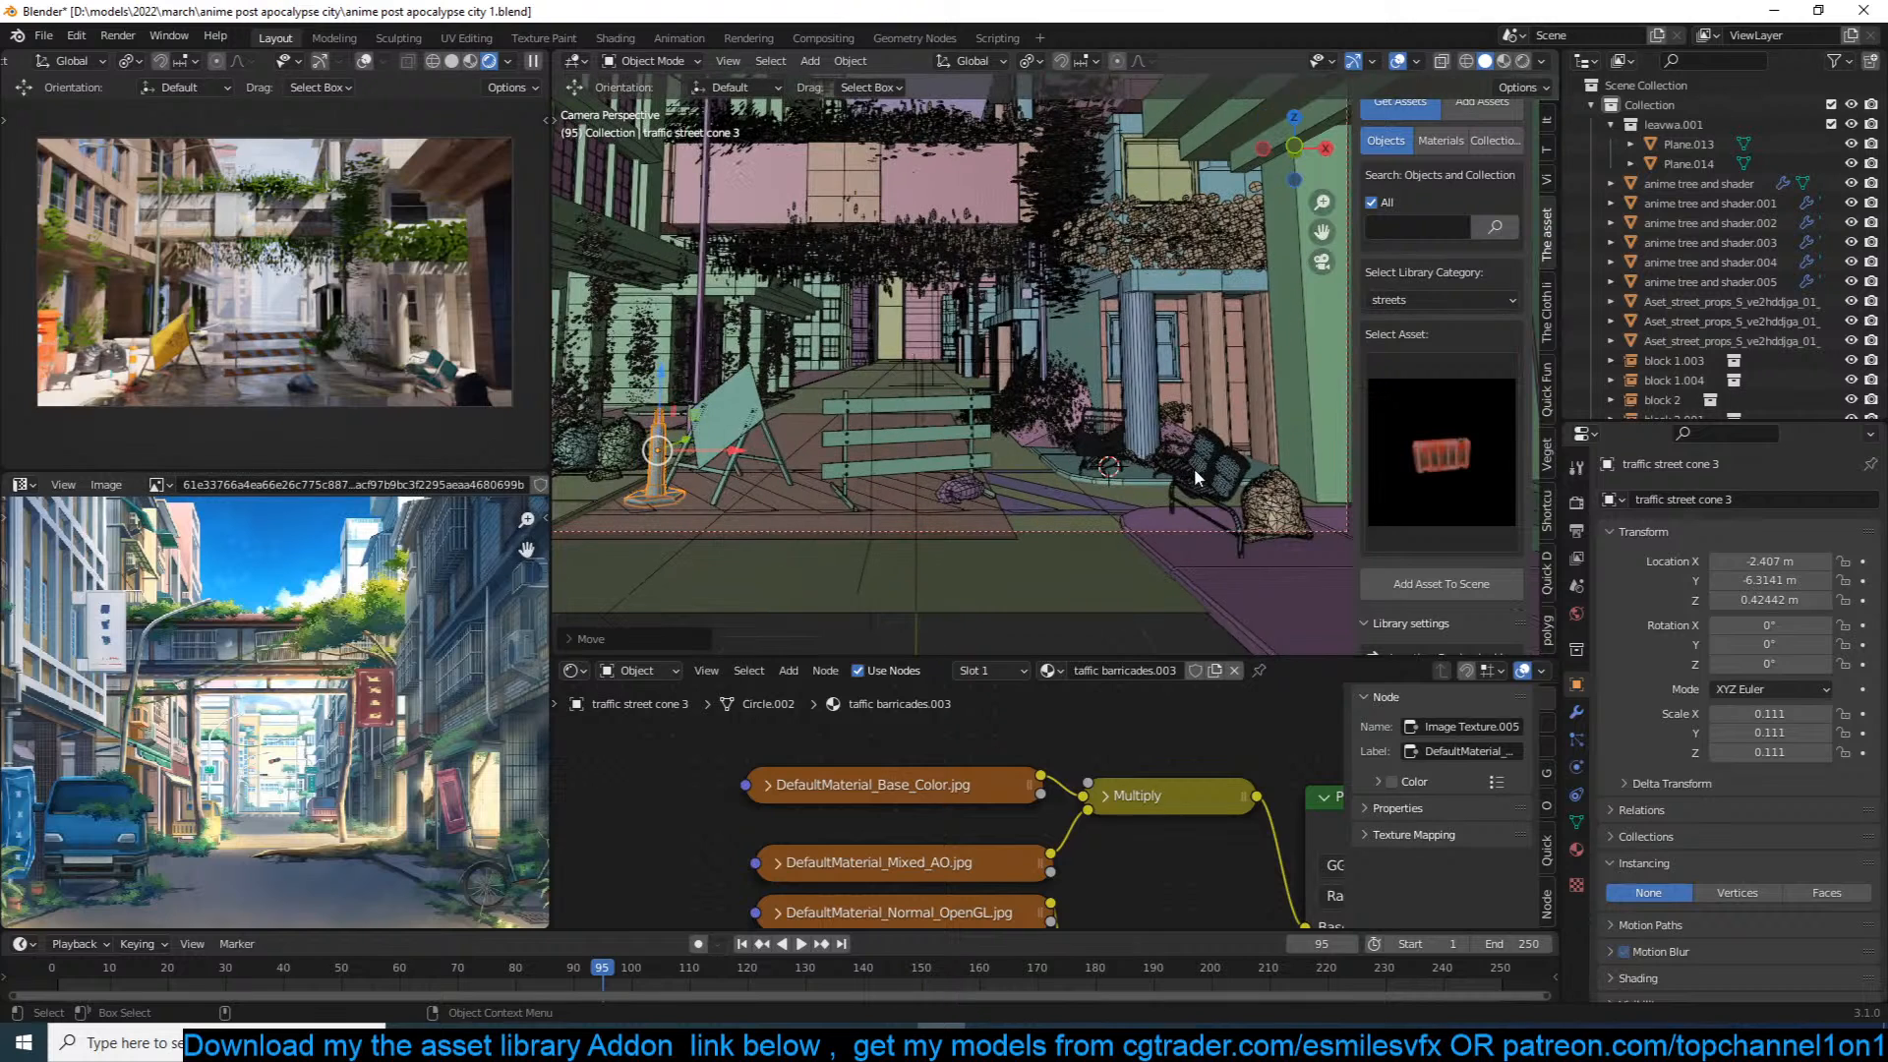
{"action": "left_click", "coordinate": [1400, 462]}
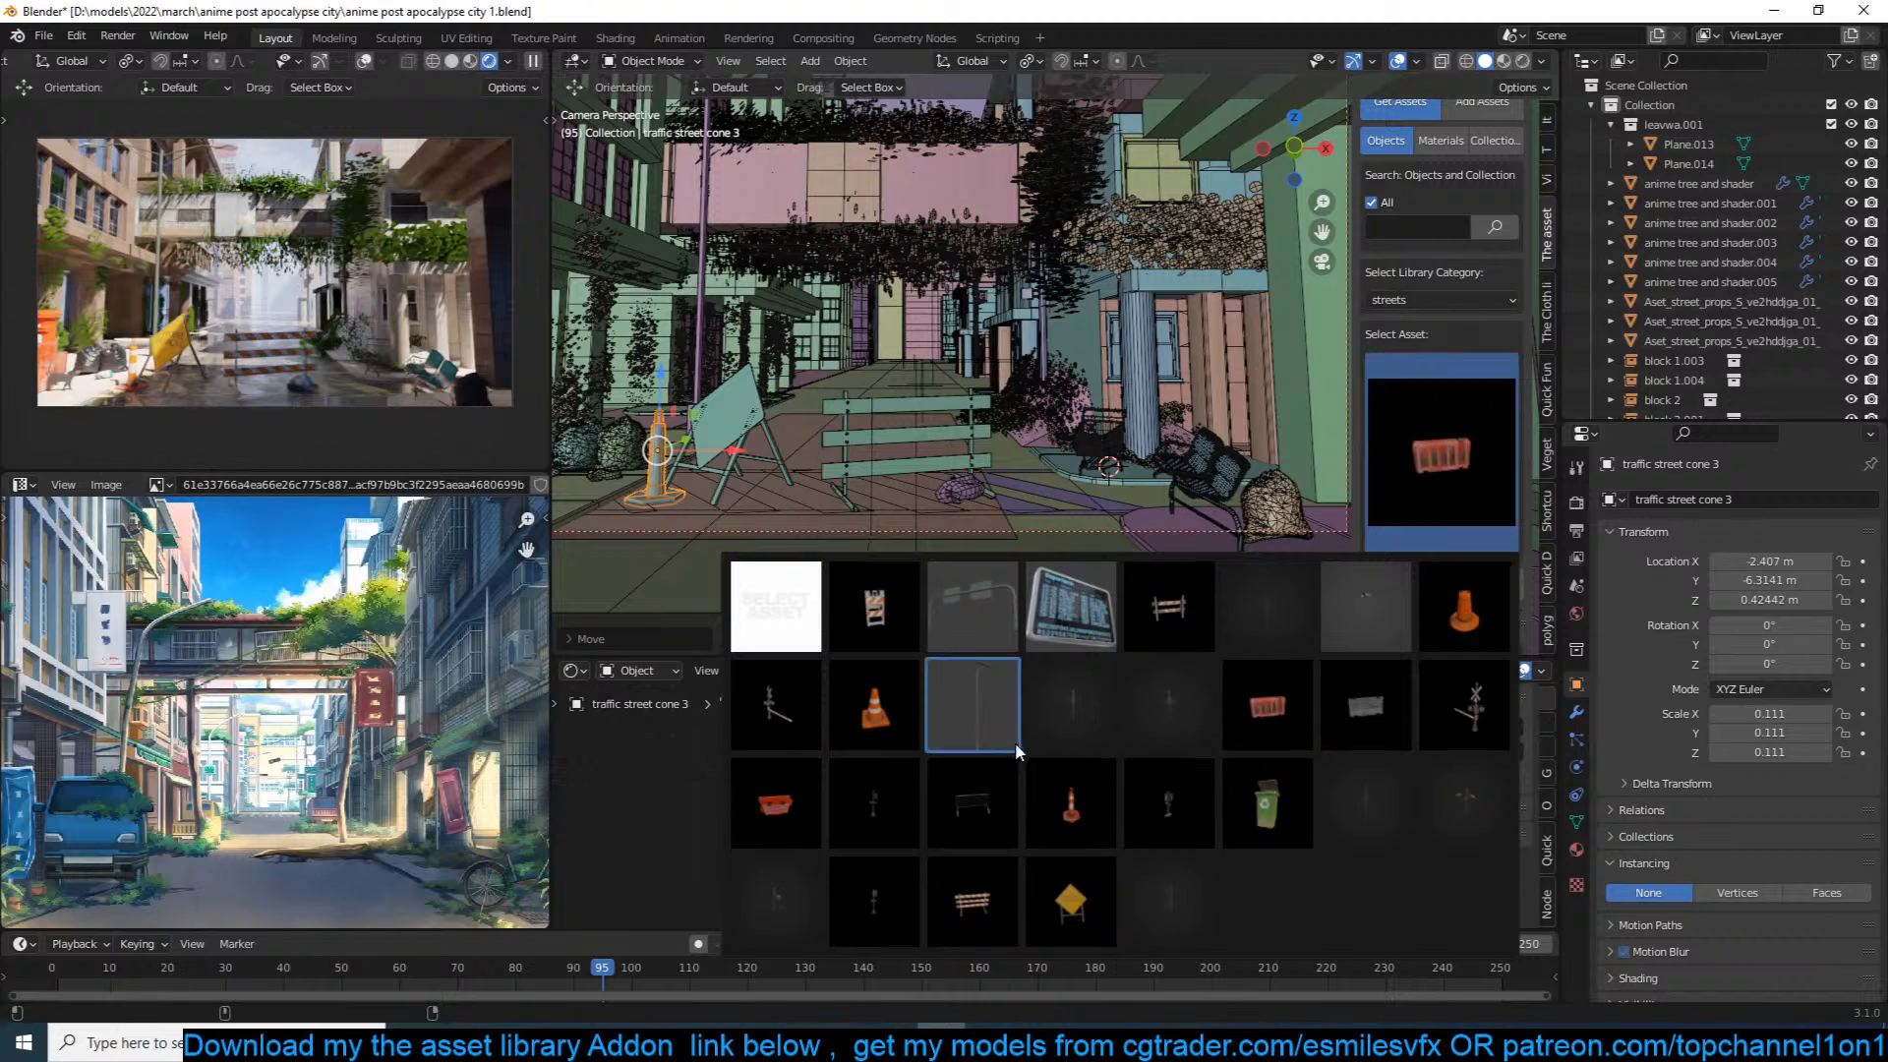
{"action": "left_click", "coordinate": [1472, 310]}
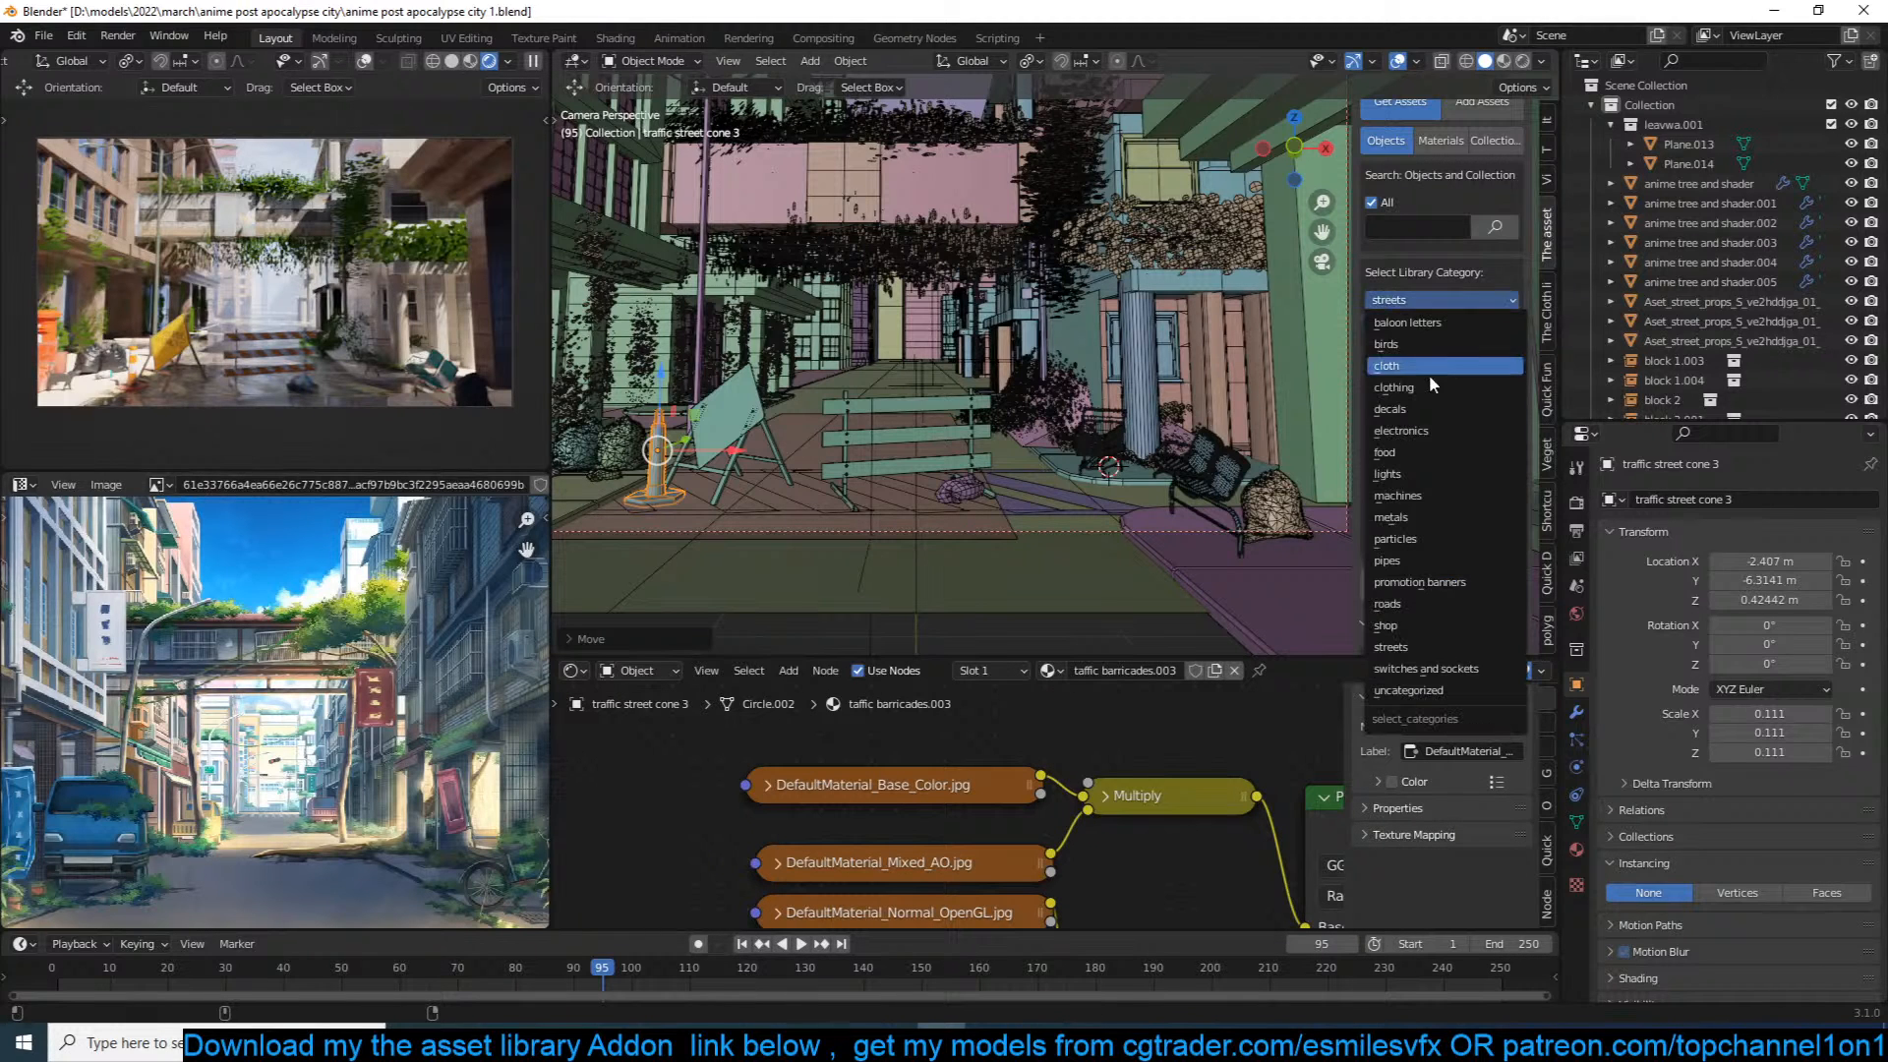
{"action": "left_click", "coordinate": [1445, 352]}
{"action": "left_click", "coordinate": [1460, 300]}
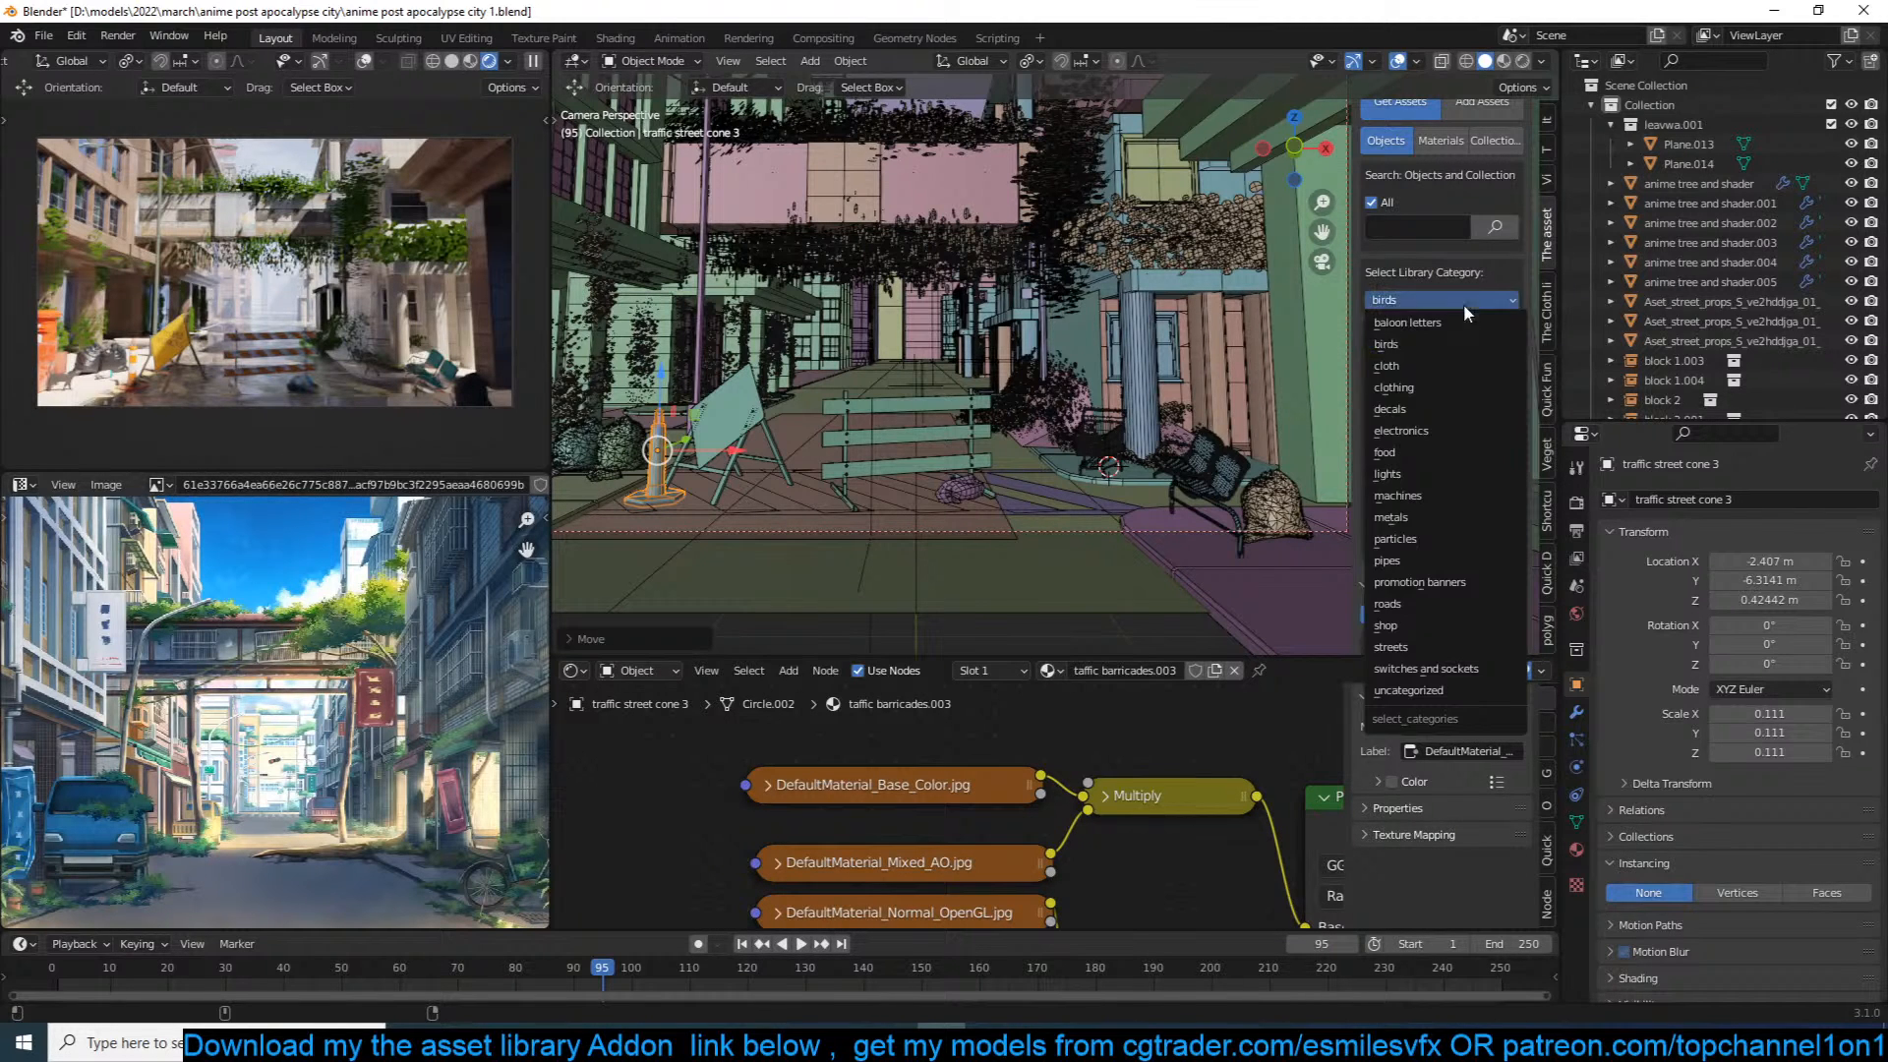
{"action": "left_click", "coordinate": [1430, 438]}
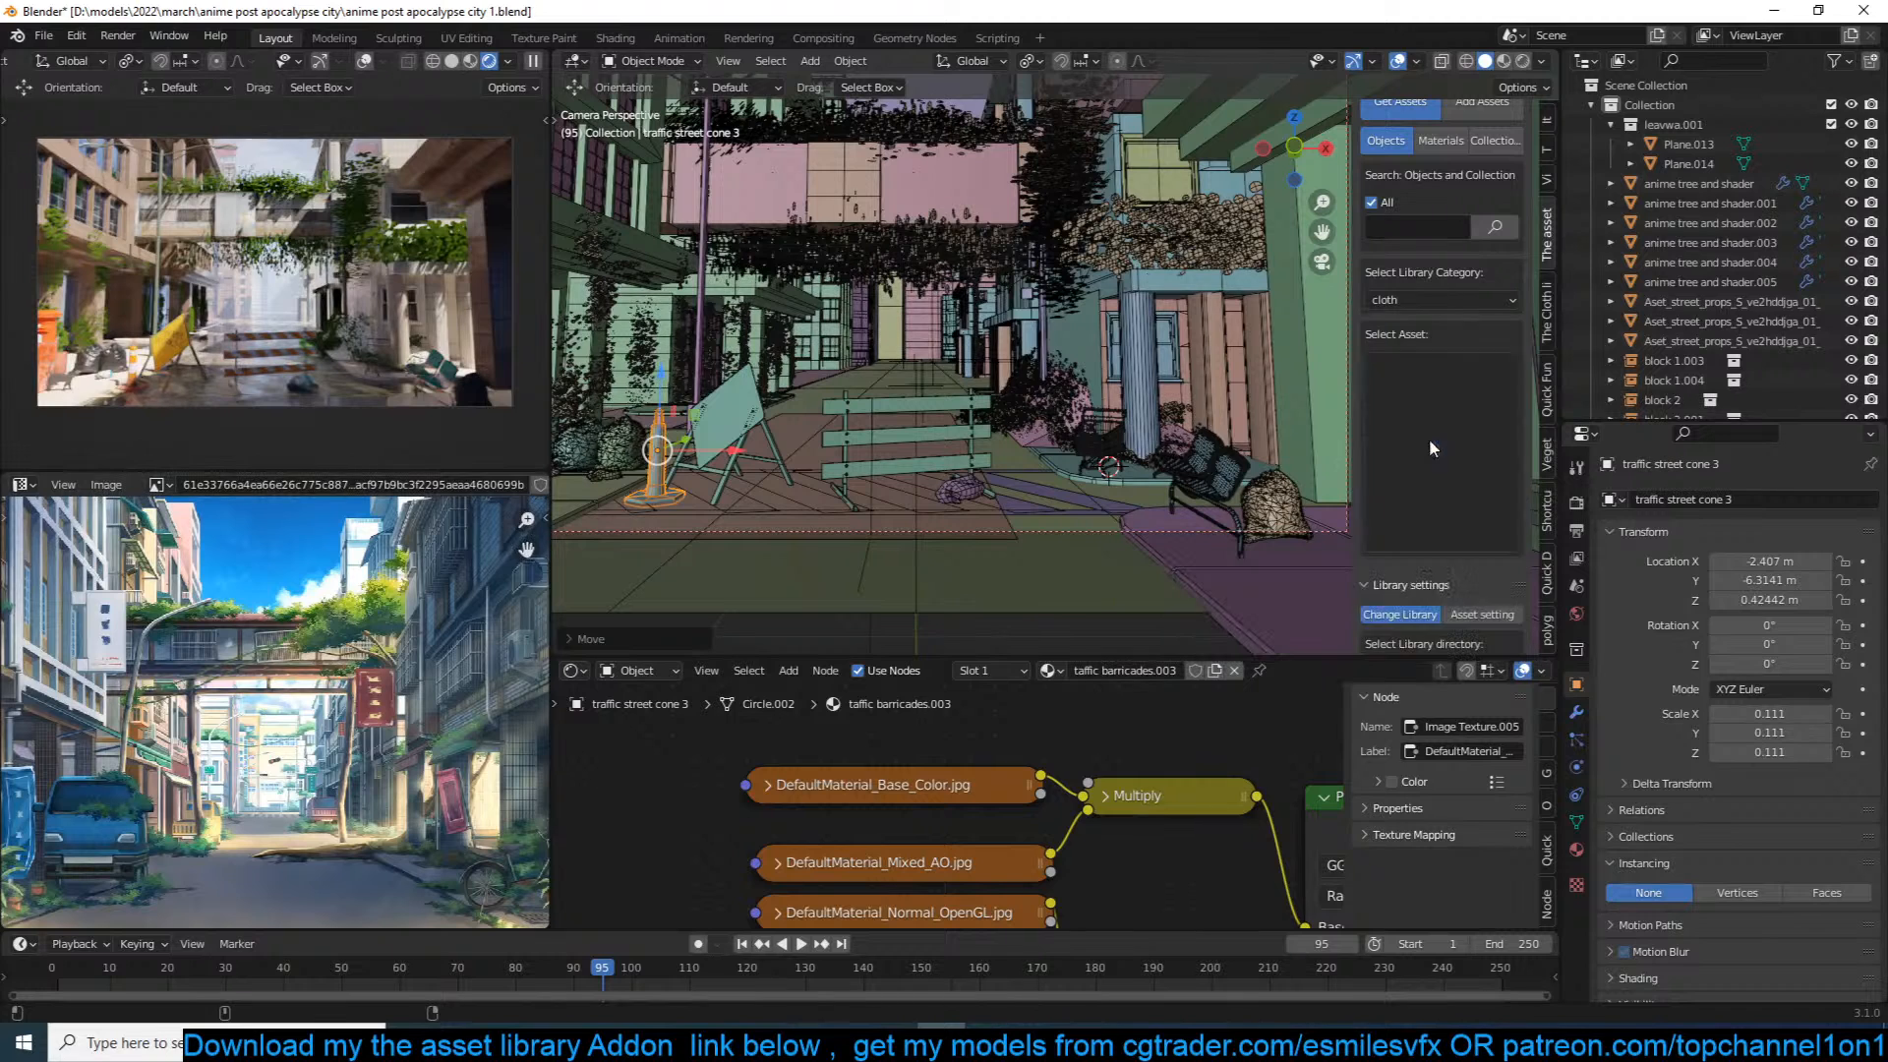
{"action": "left_click", "coordinate": [1483, 299]}
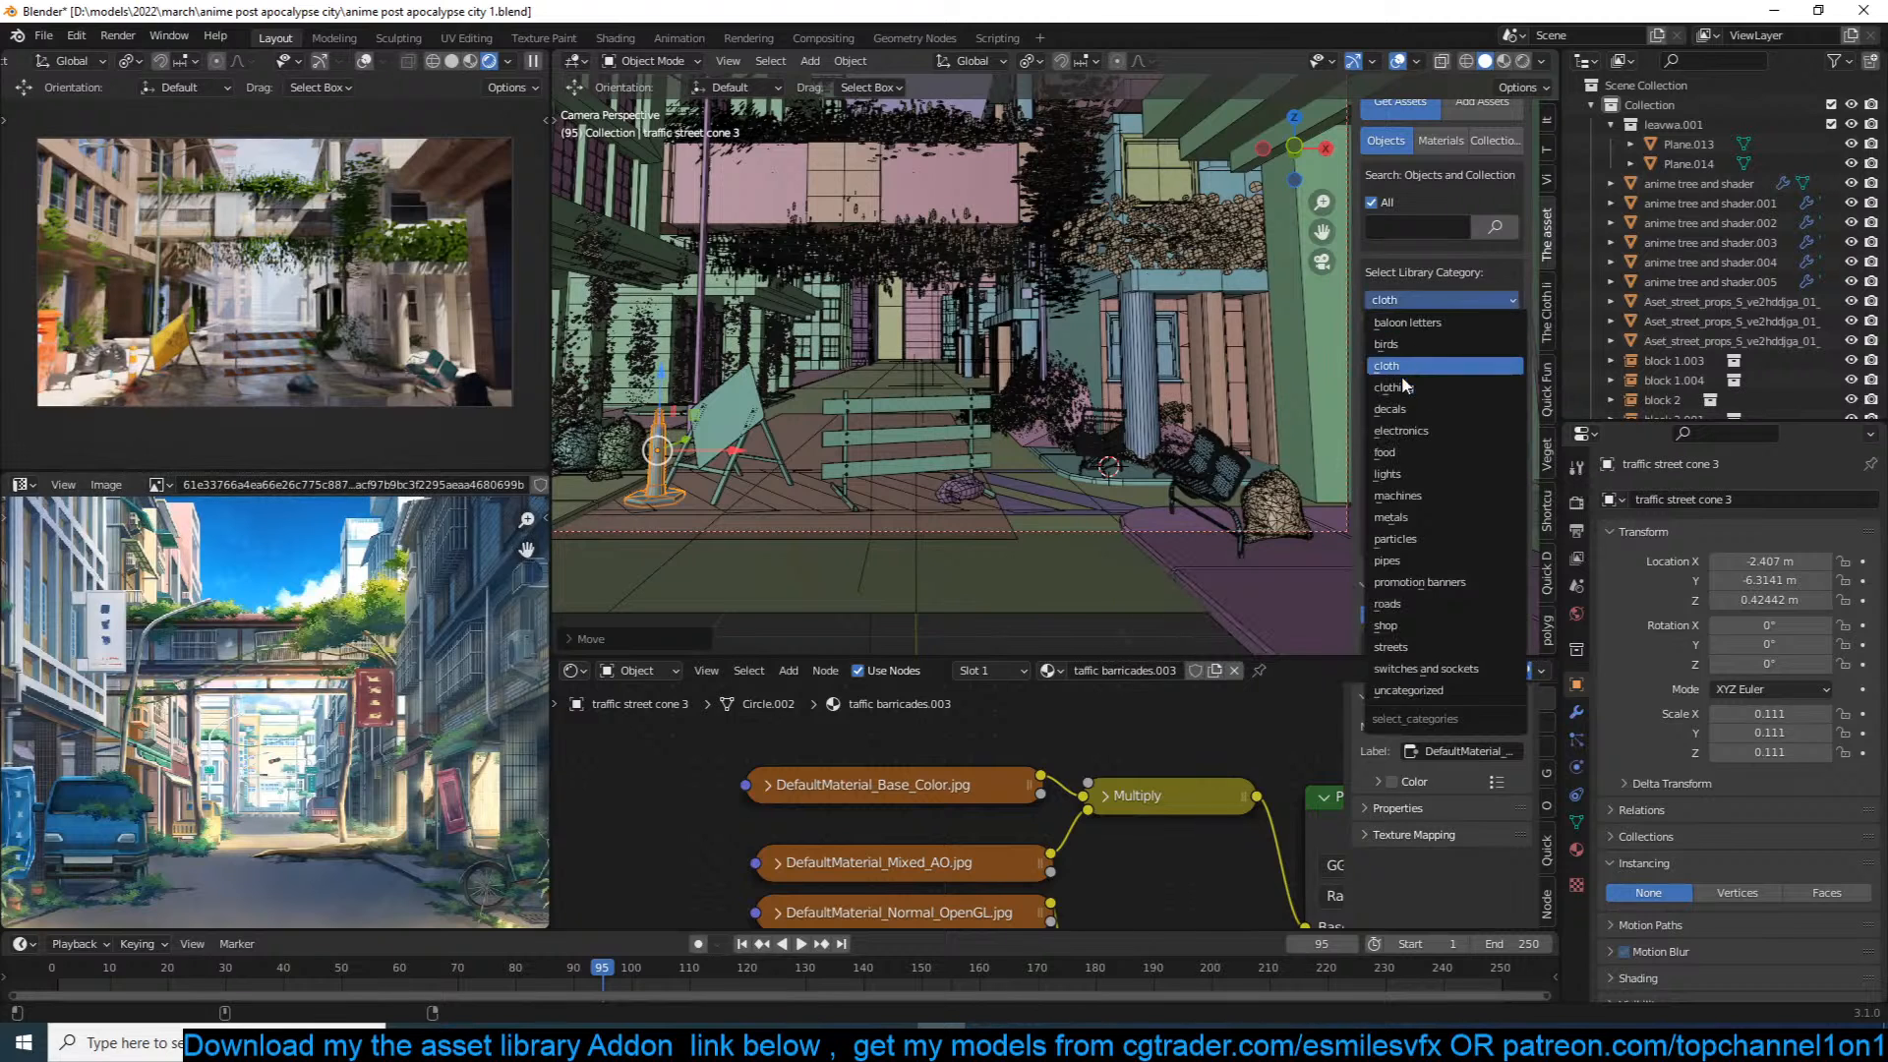
{"action": "left_click", "coordinate": [1414, 437]}
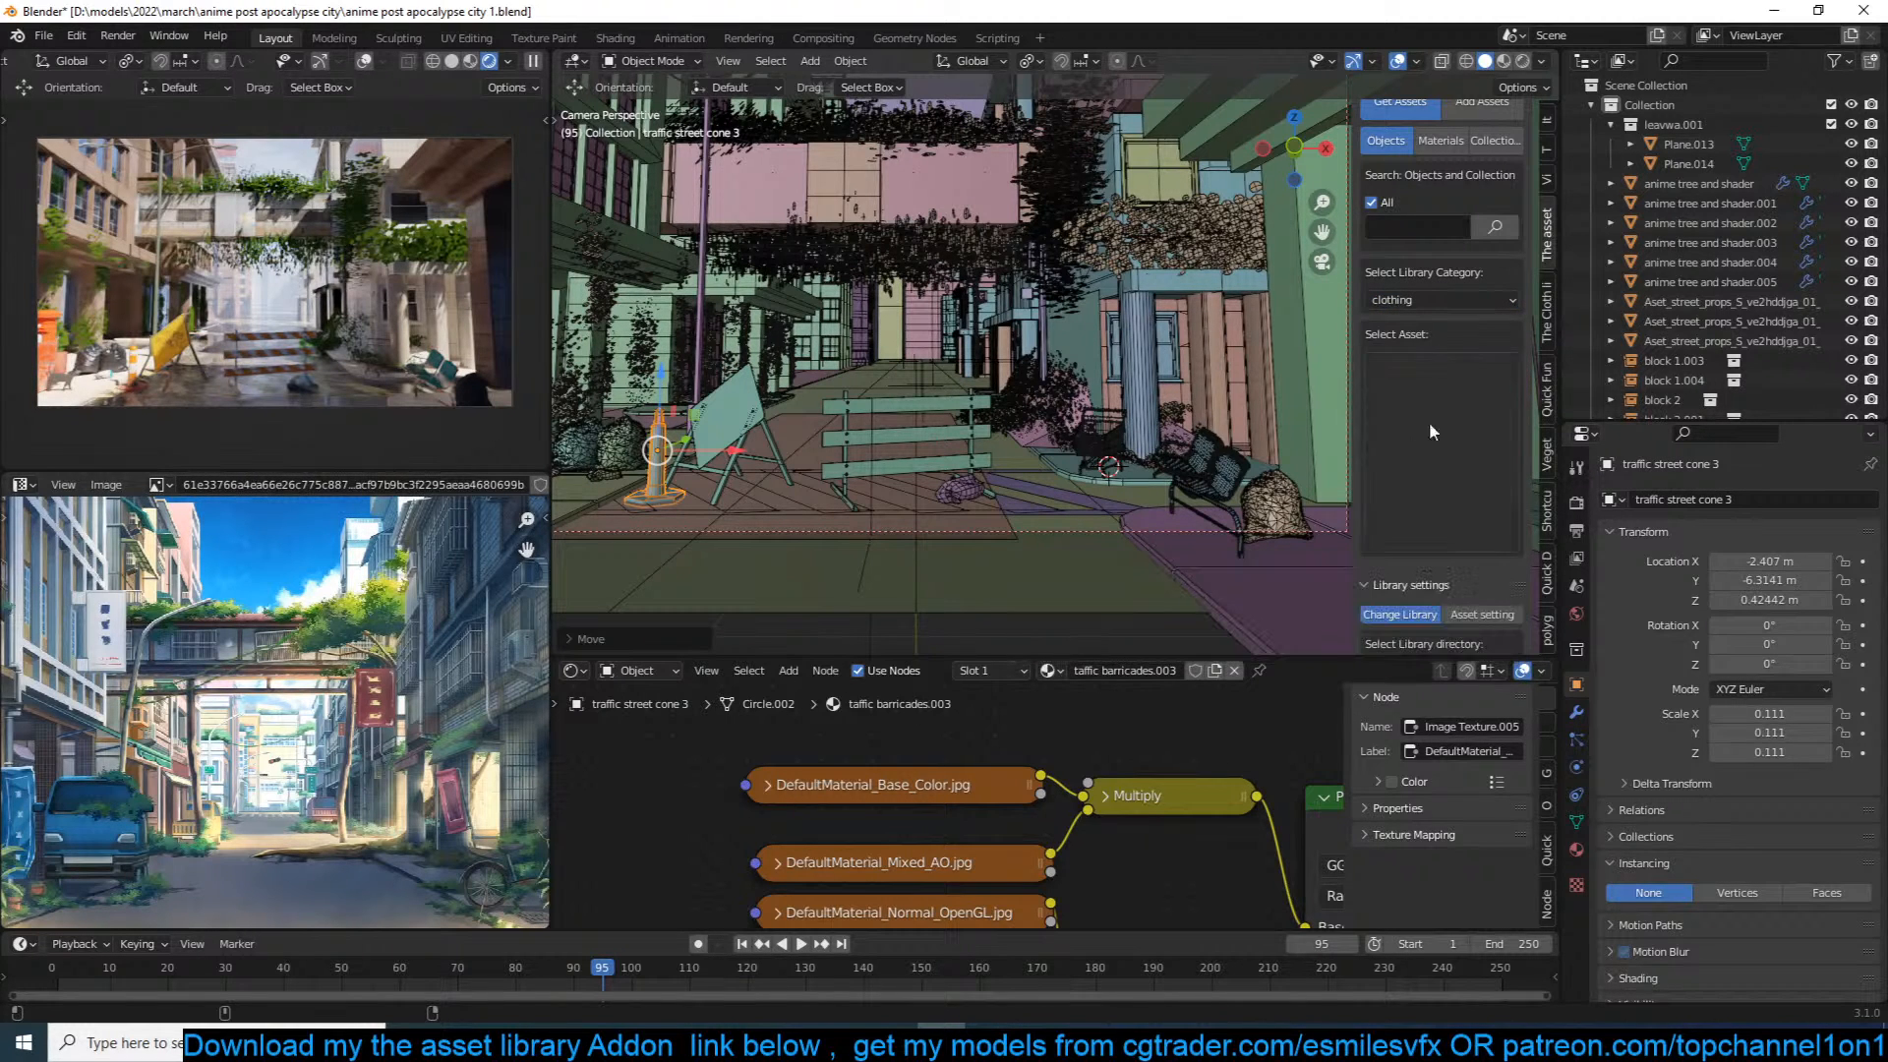
{"action": "left_click", "coordinate": [1475, 301]}
{"action": "left_click", "coordinate": [1424, 403]}
{"action": "left_click", "coordinate": [1424, 403]}
Step: Search the asset library for grass and add the green grass patch with its separate tuft to the scene
{"action": "key", "text": "Return"}
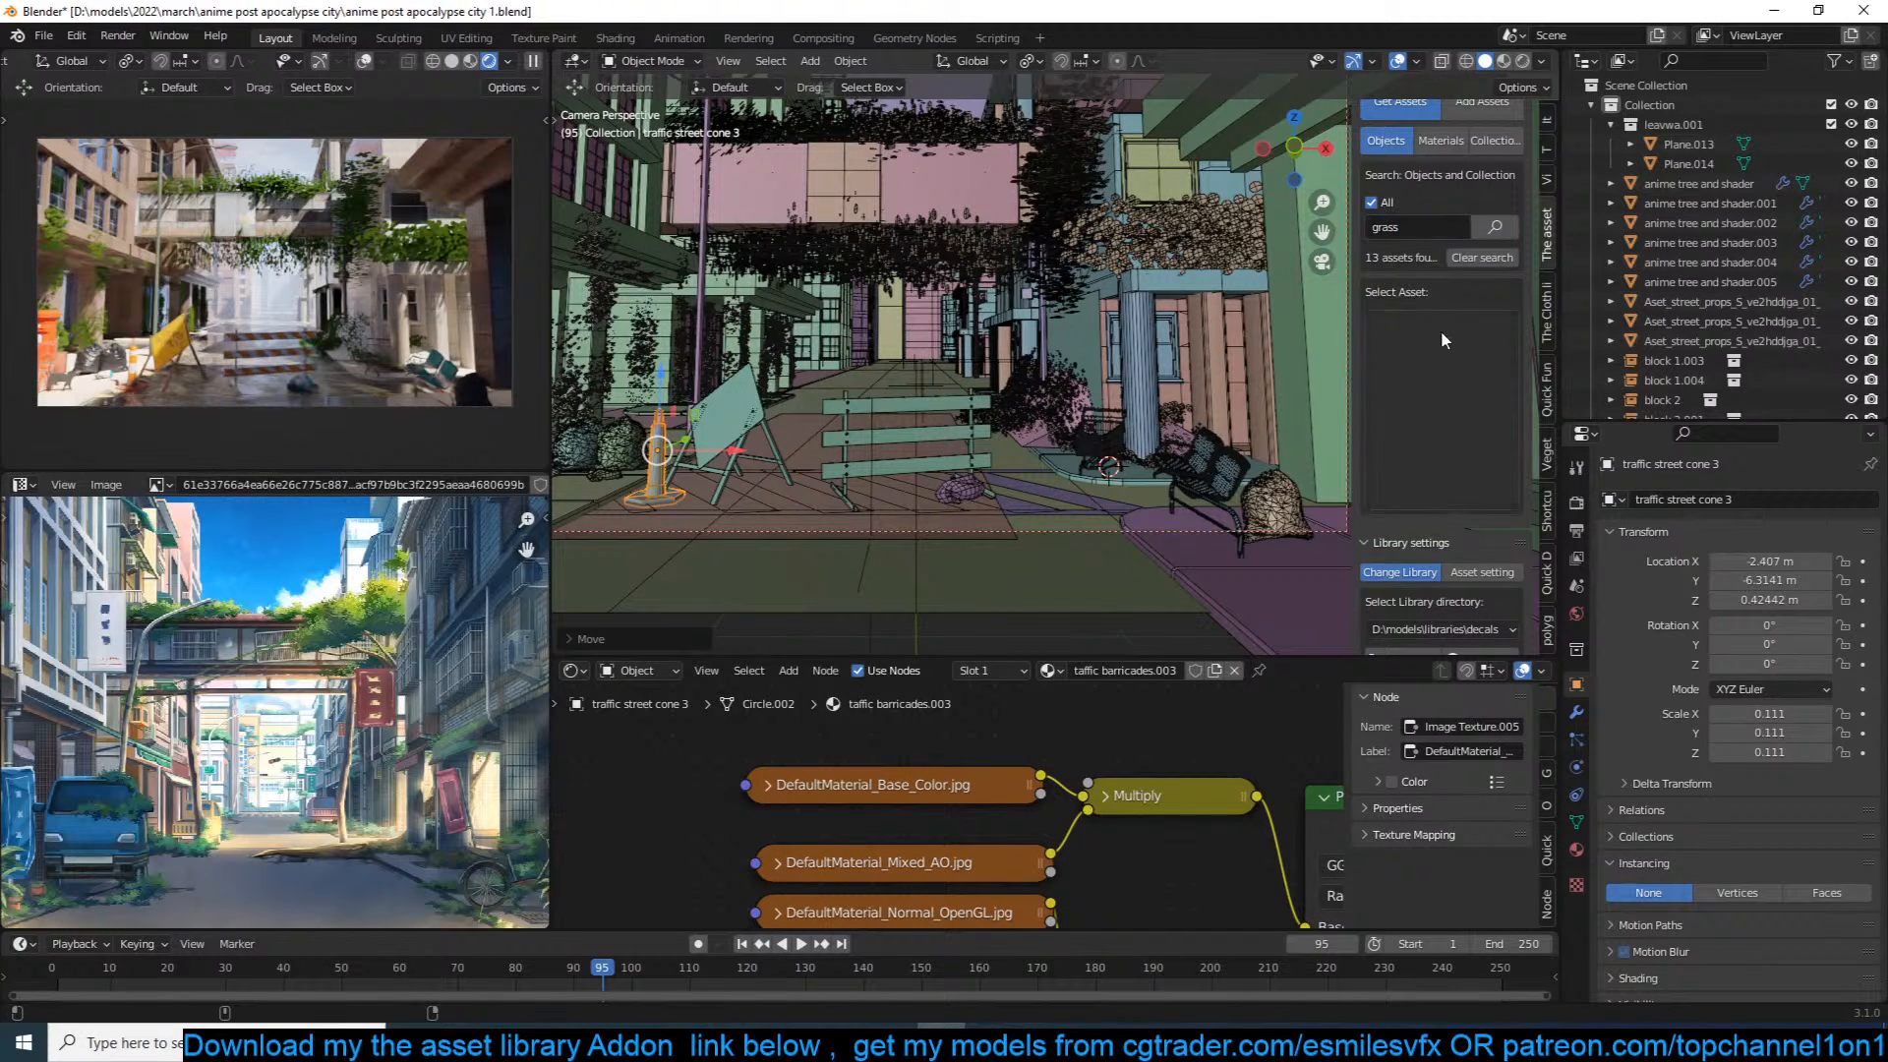
{"action": "left_click", "coordinate": [1400, 373]}
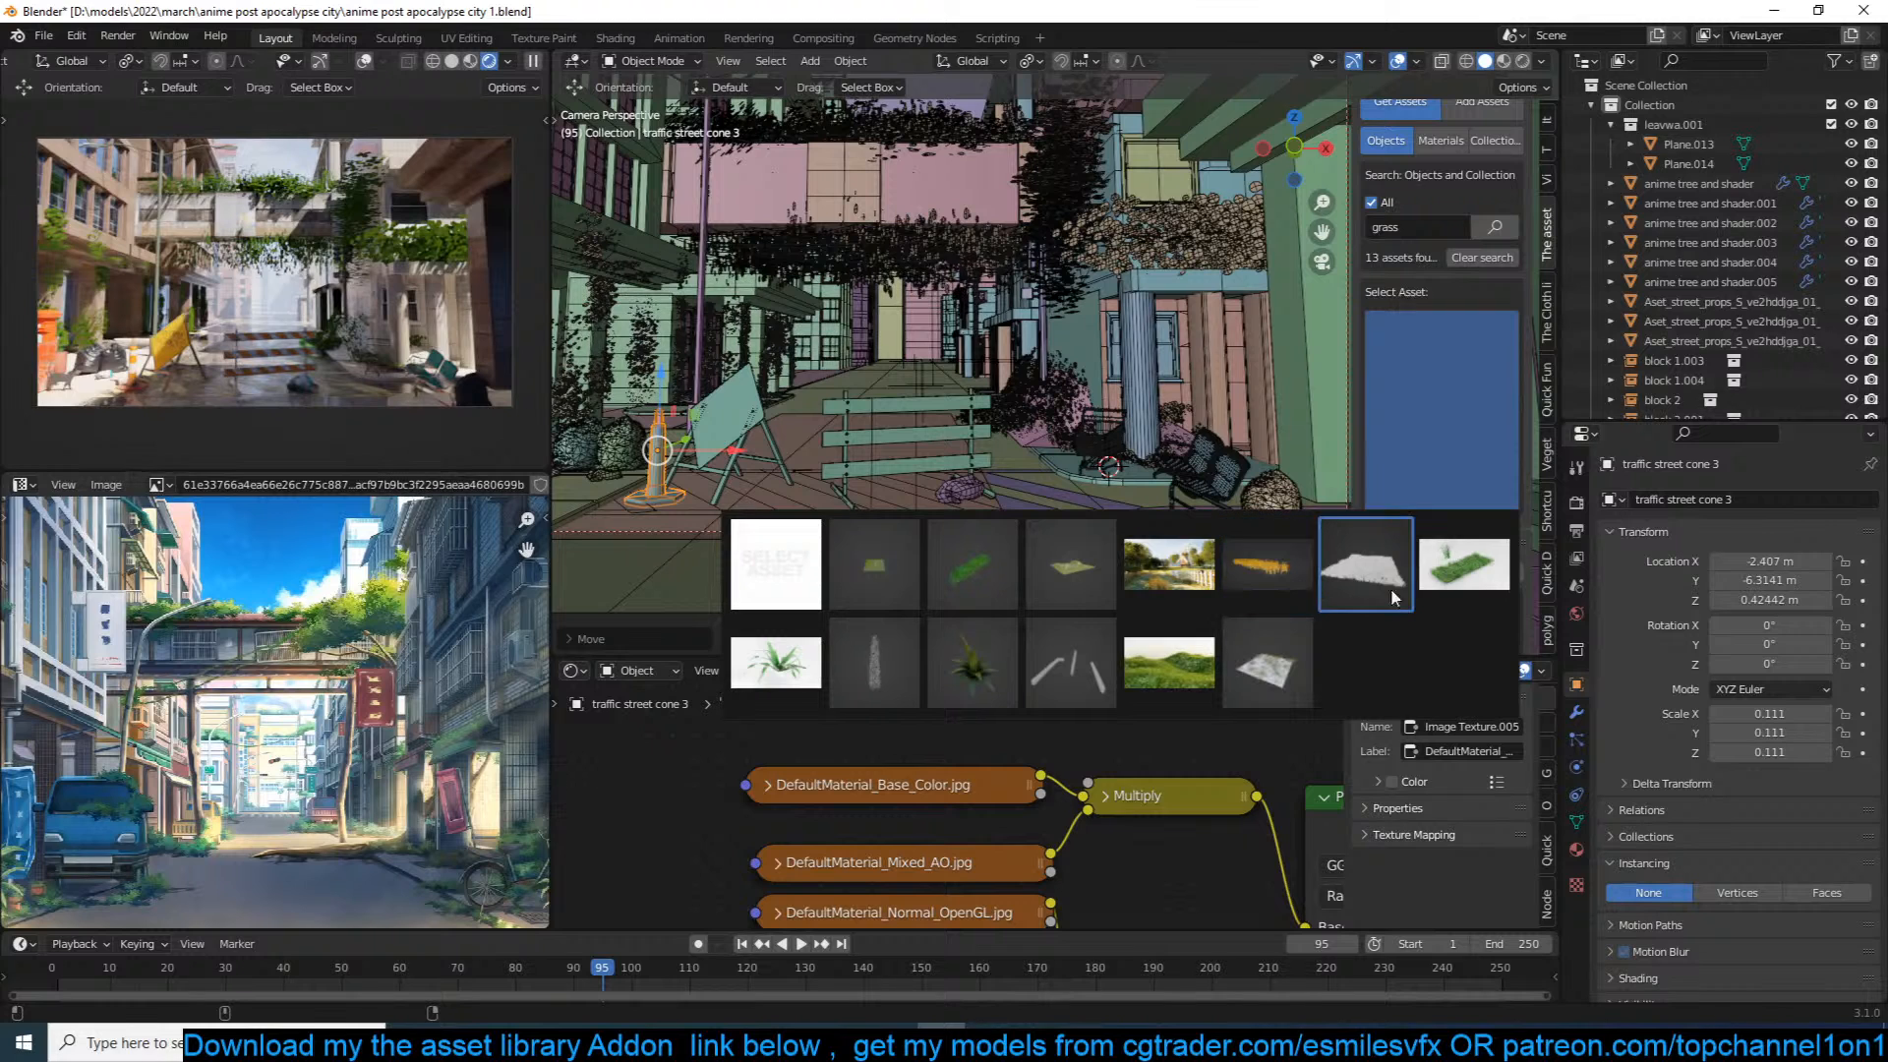
{"action": "left_click", "coordinate": [1448, 580]}
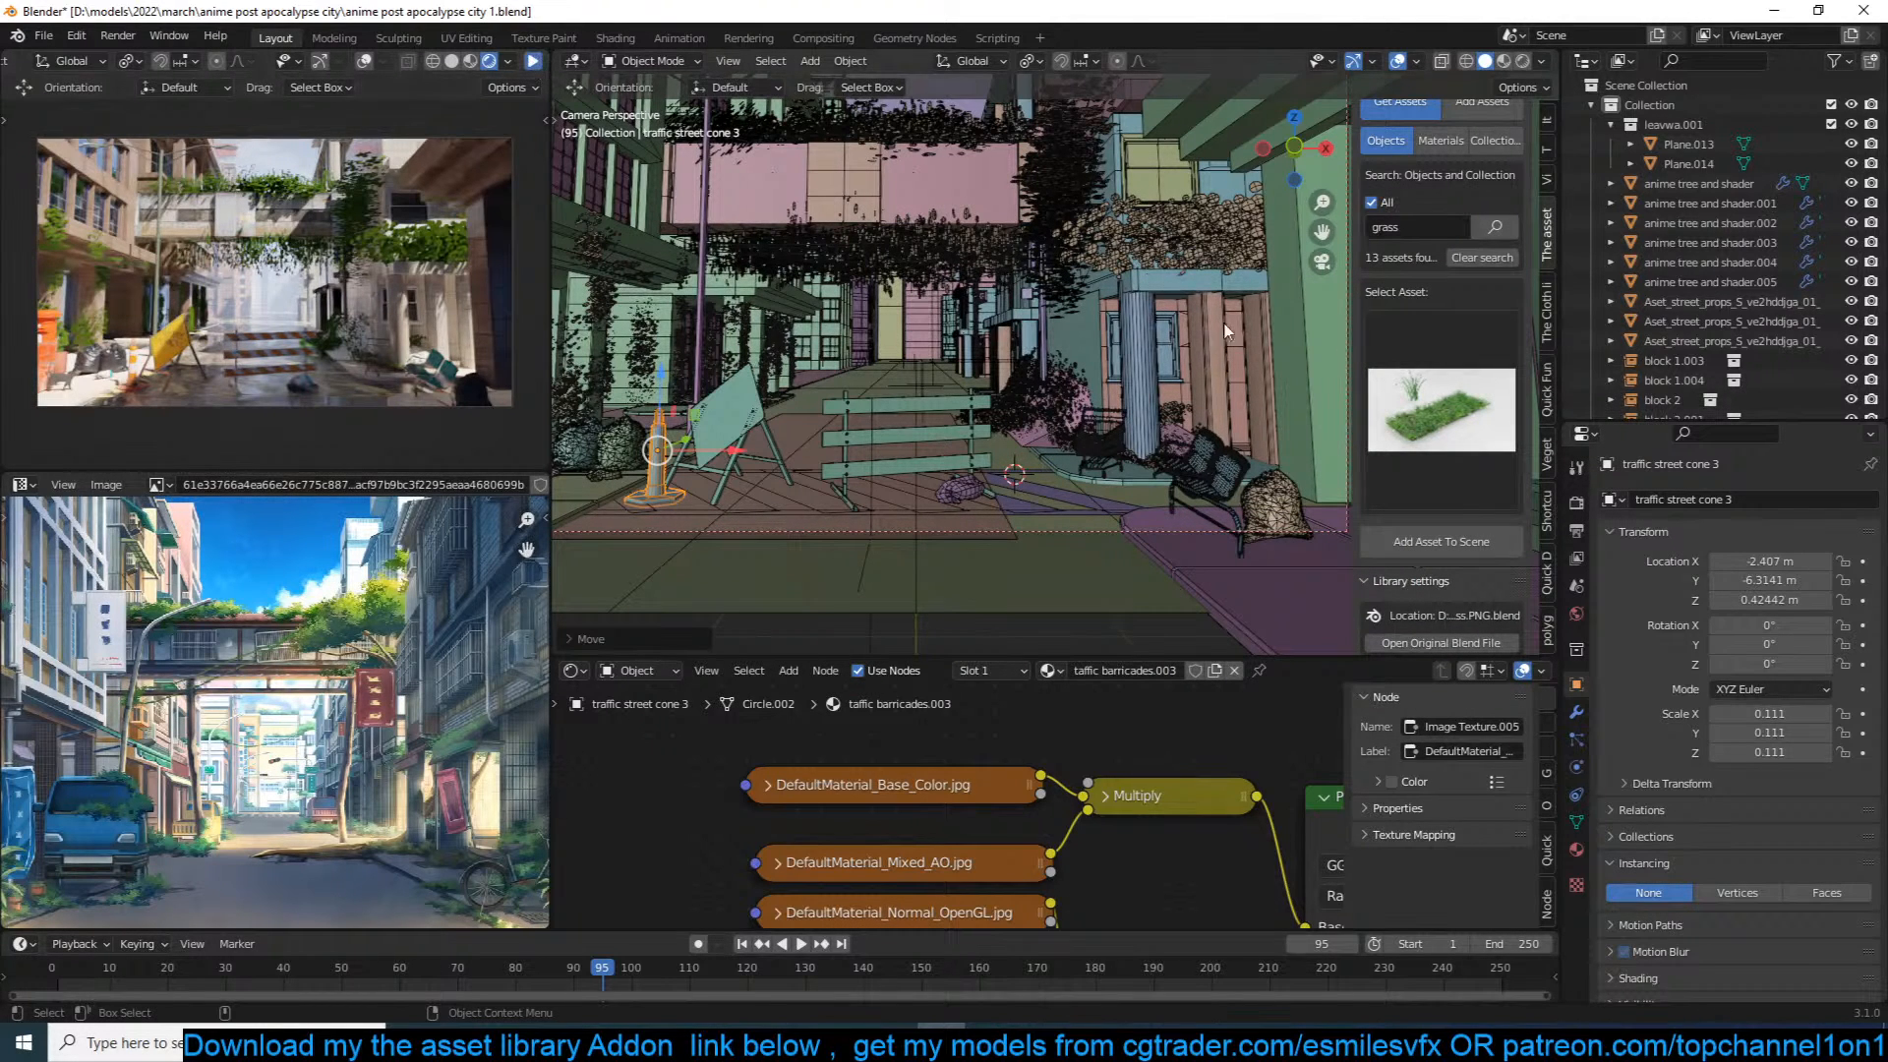
{"action": "left_click", "coordinate": [1406, 542]}
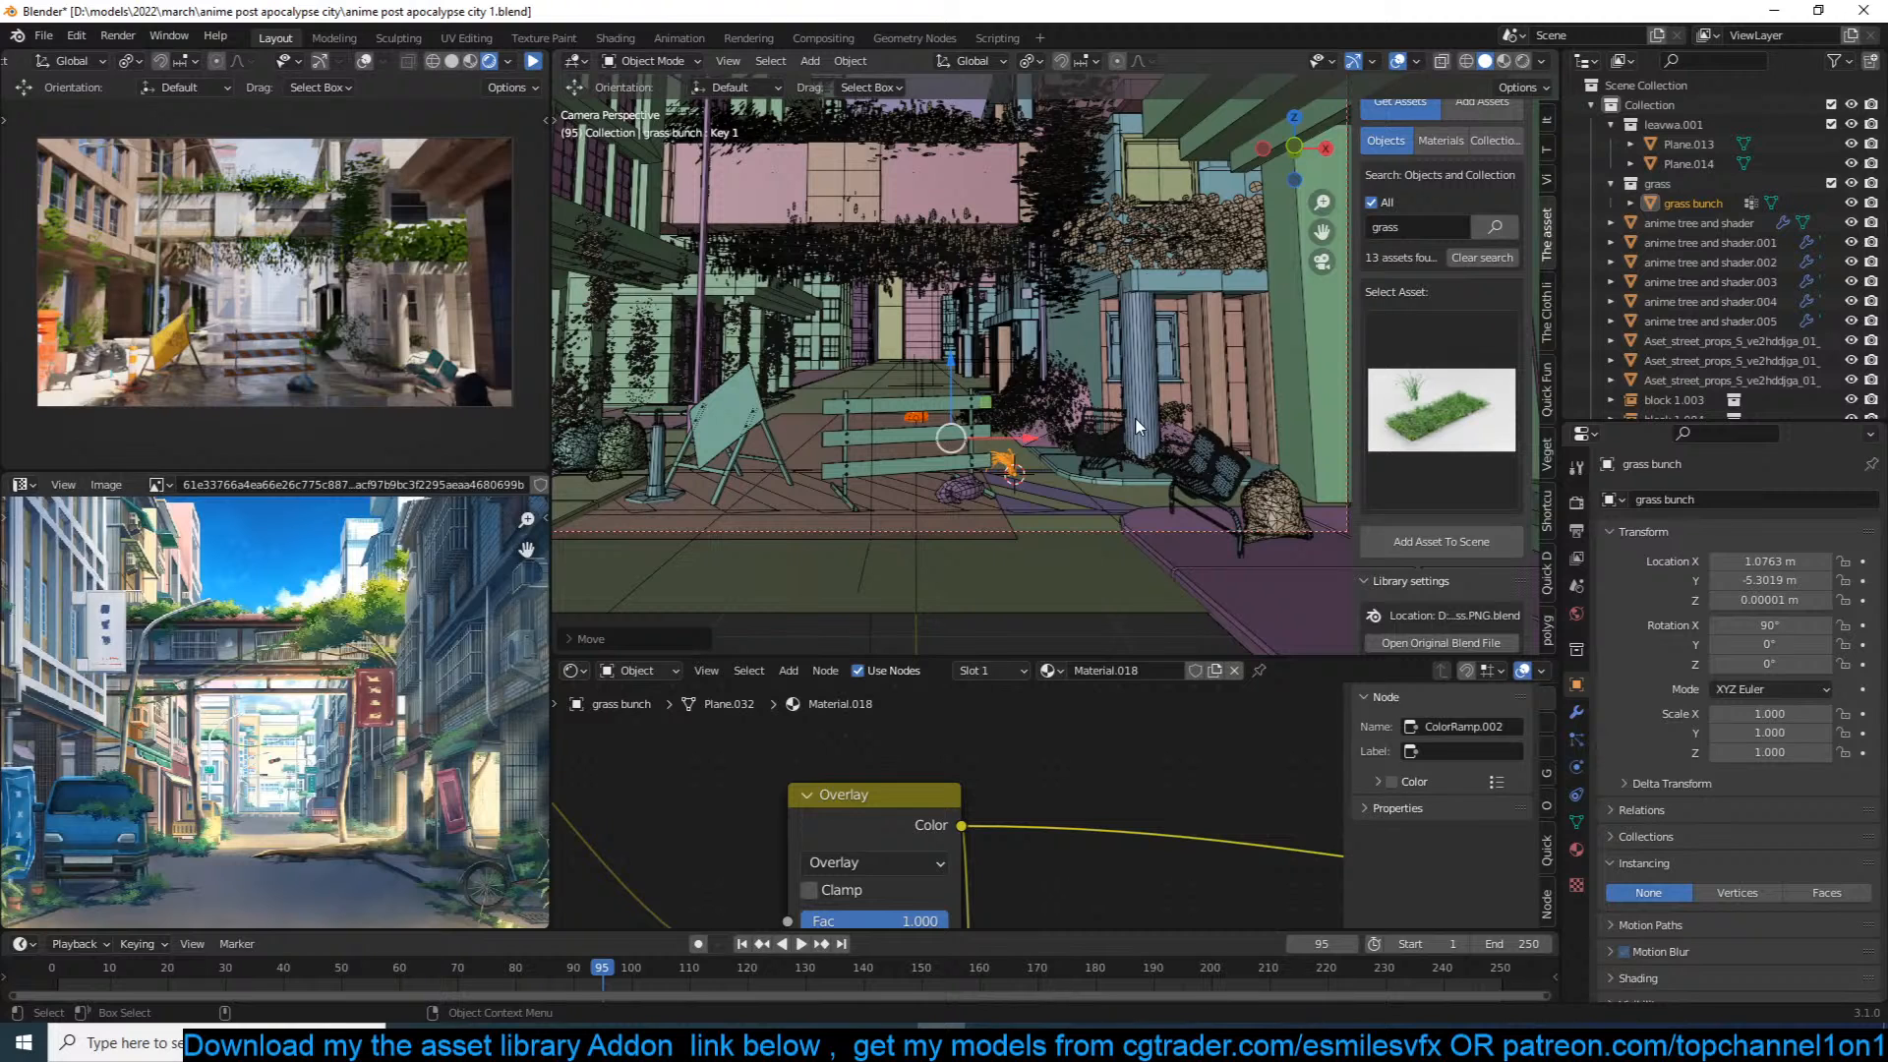
Step: Select the short grass patch behind the street barricade and scale it up uniformly to 9.313
{"action": "left_click", "coordinate": [919, 422]}
{"action": "left_click", "coordinate": [924, 424]}
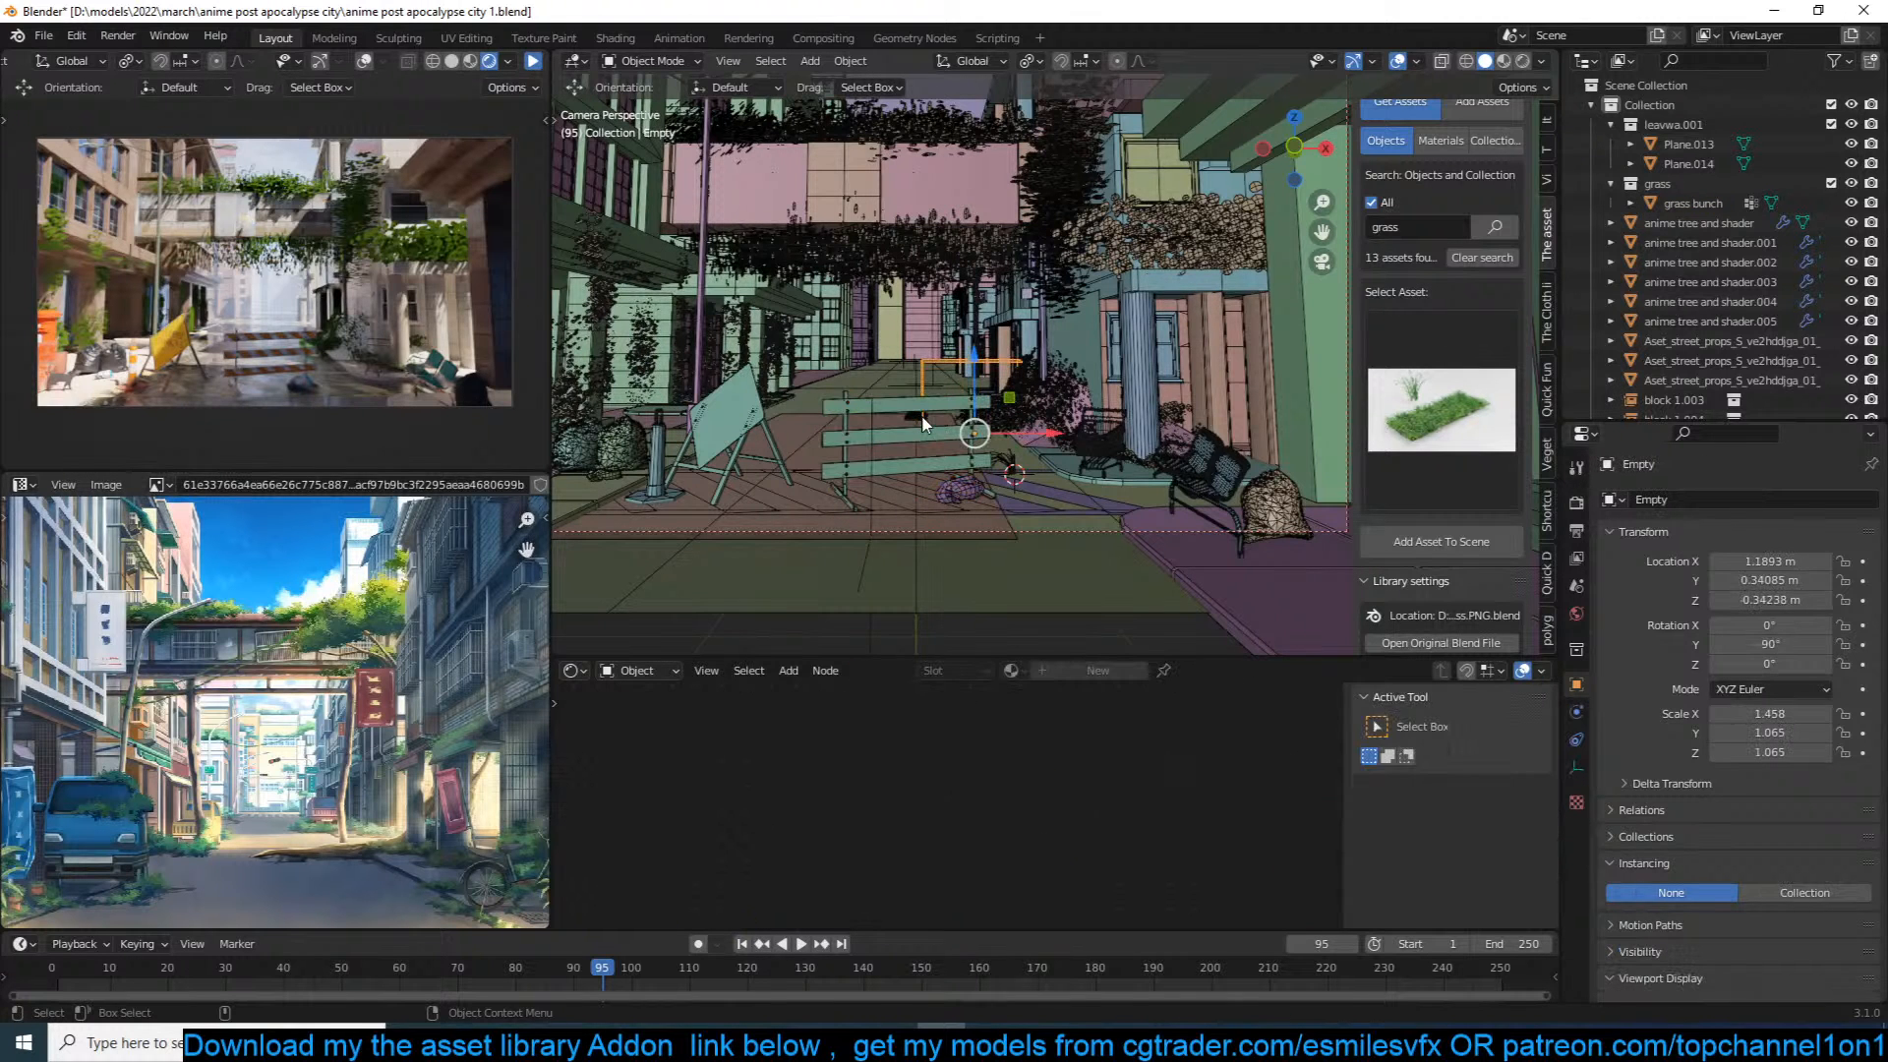
{"action": "left_click", "coordinate": [920, 422]}
{"action": "left_click", "coordinate": [917, 421]}
{"action": "left_click", "coordinate": [914, 421]}
{"action": "left_click", "coordinate": [912, 420]}
{"action": "left_click", "coordinate": [913, 421]}
{"action": "left_click", "coordinate": [914, 421]}
{"action": "key", "text": "s"}
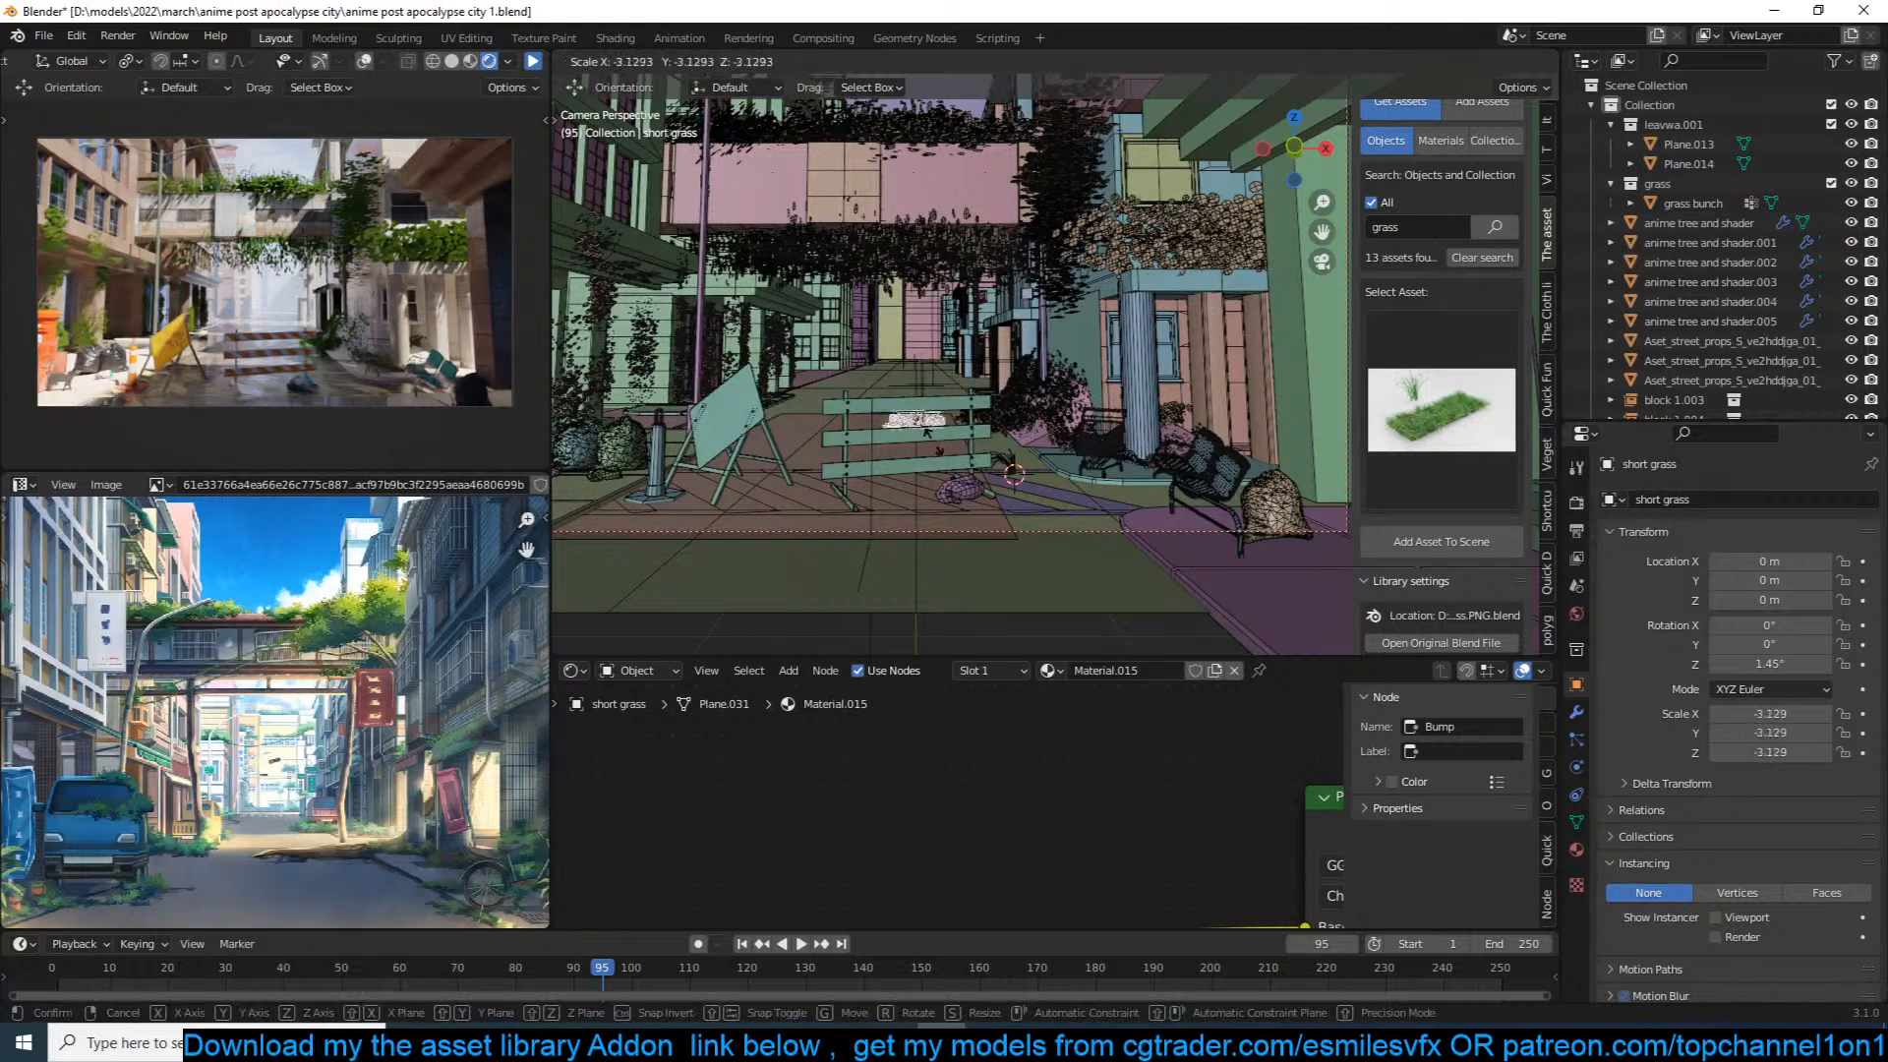
{"action": "left_click", "coordinate": [976, 468]}
{"action": "key", "text": "s"}
{"action": "left_click", "coordinate": [982, 470]}
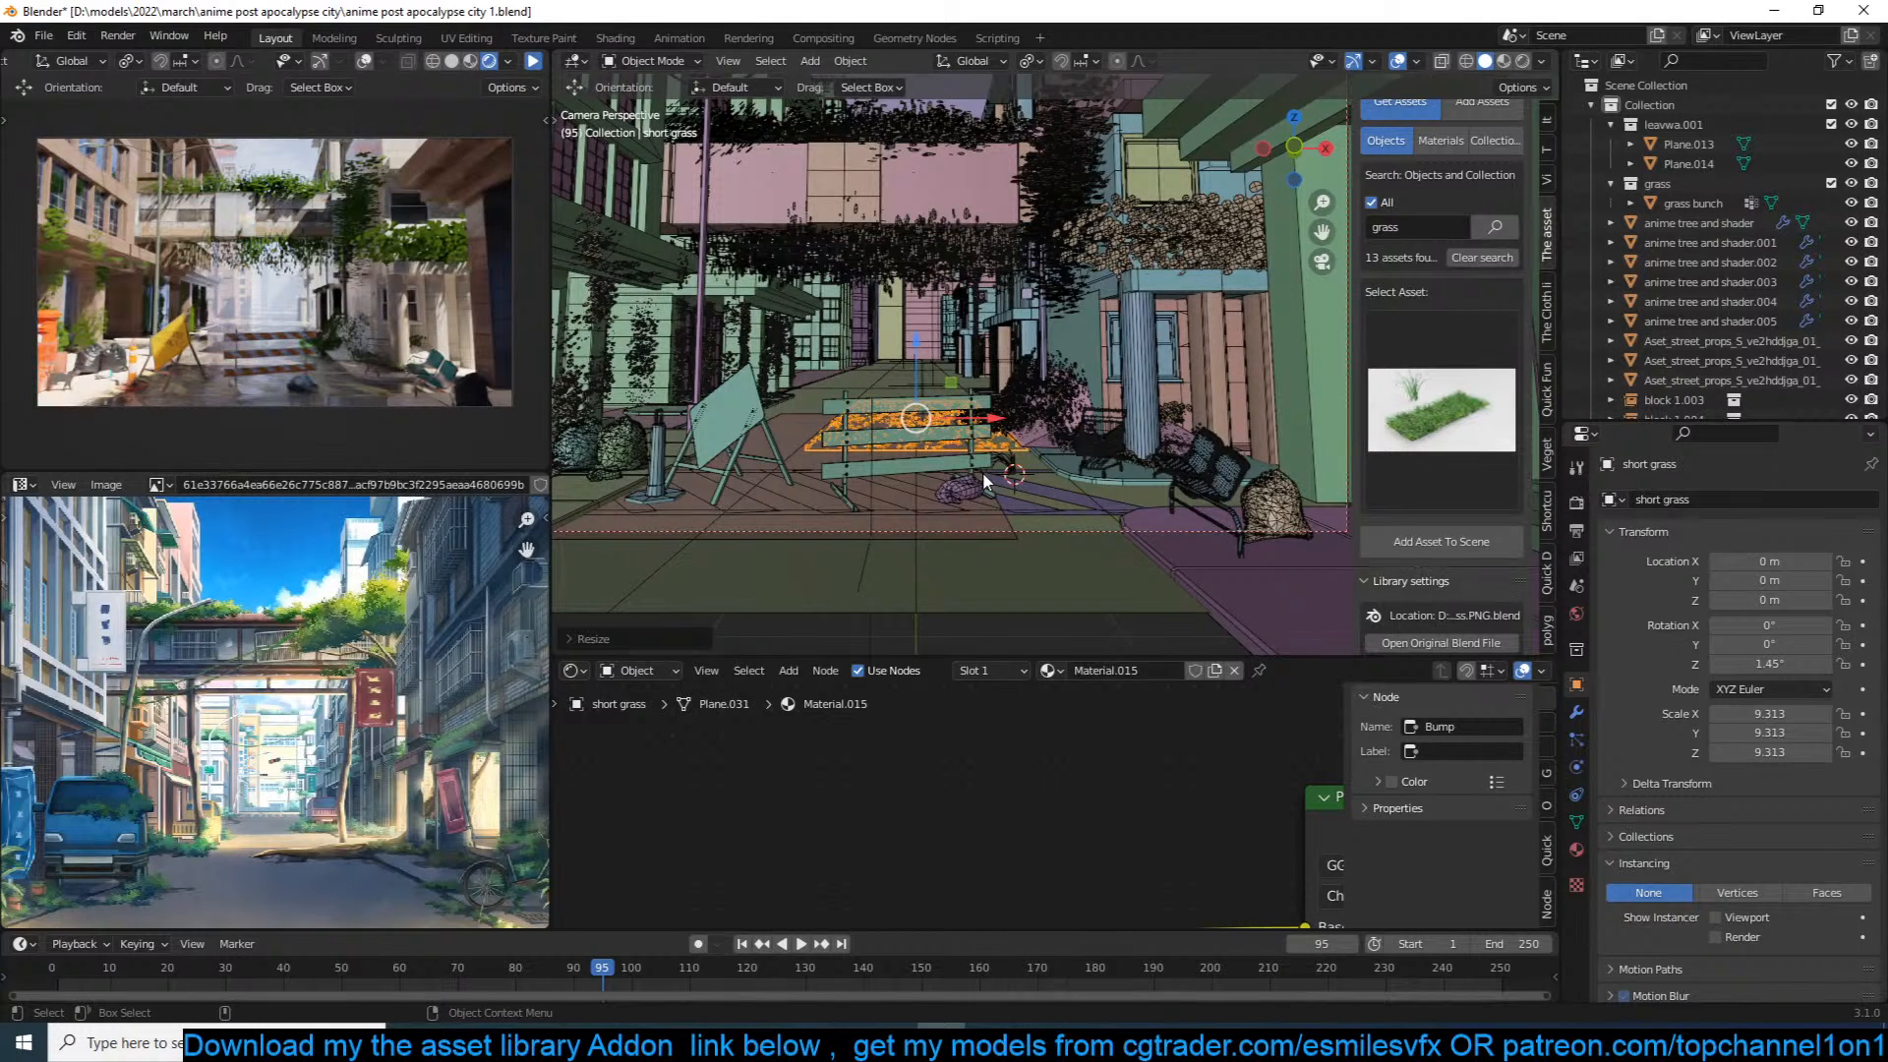
Step: In top view, move the short grass to about X -0.49 m, Y -4.18 m and narrow its X scale to about 2.444
{"action": "key", "text": "KP_7"}
{"action": "key", "text": "KP_Decimal"}
{"action": "scroll", "coordinate": [986, 480], "scroll_direction": "down", "scroll_amount": 5}
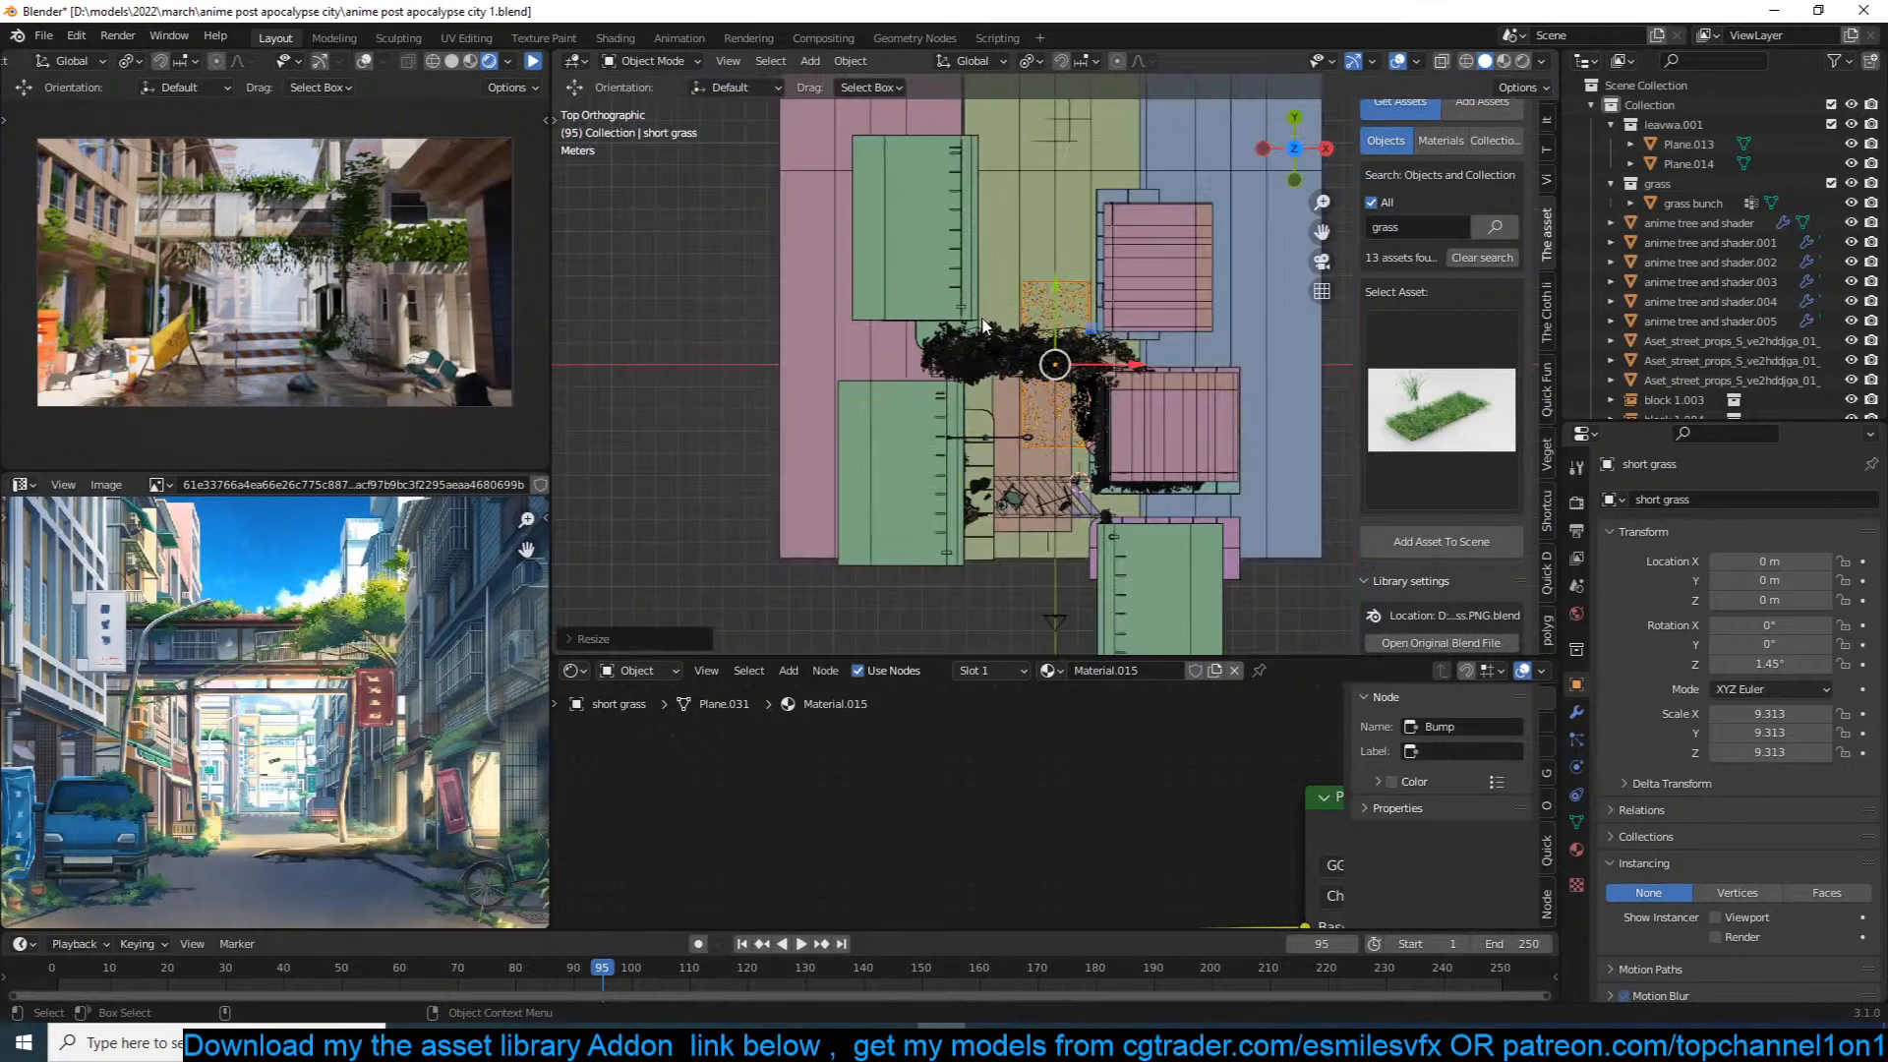
{"action": "middle_click_drag", "start_coordinate": [1042, 341], "coordinate": [1020, 228], "text": "shift"}
{"action": "scroll", "coordinate": [1023, 228], "scroll_direction": "up", "scroll_amount": 3}
{"action": "key", "text": "g"}
{"action": "left_click", "coordinate": [1027, 405]}
{"action": "key", "text": "s"}
{"action": "key", "text": "x"}
{"action": "left_click", "coordinate": [1150, 368]}
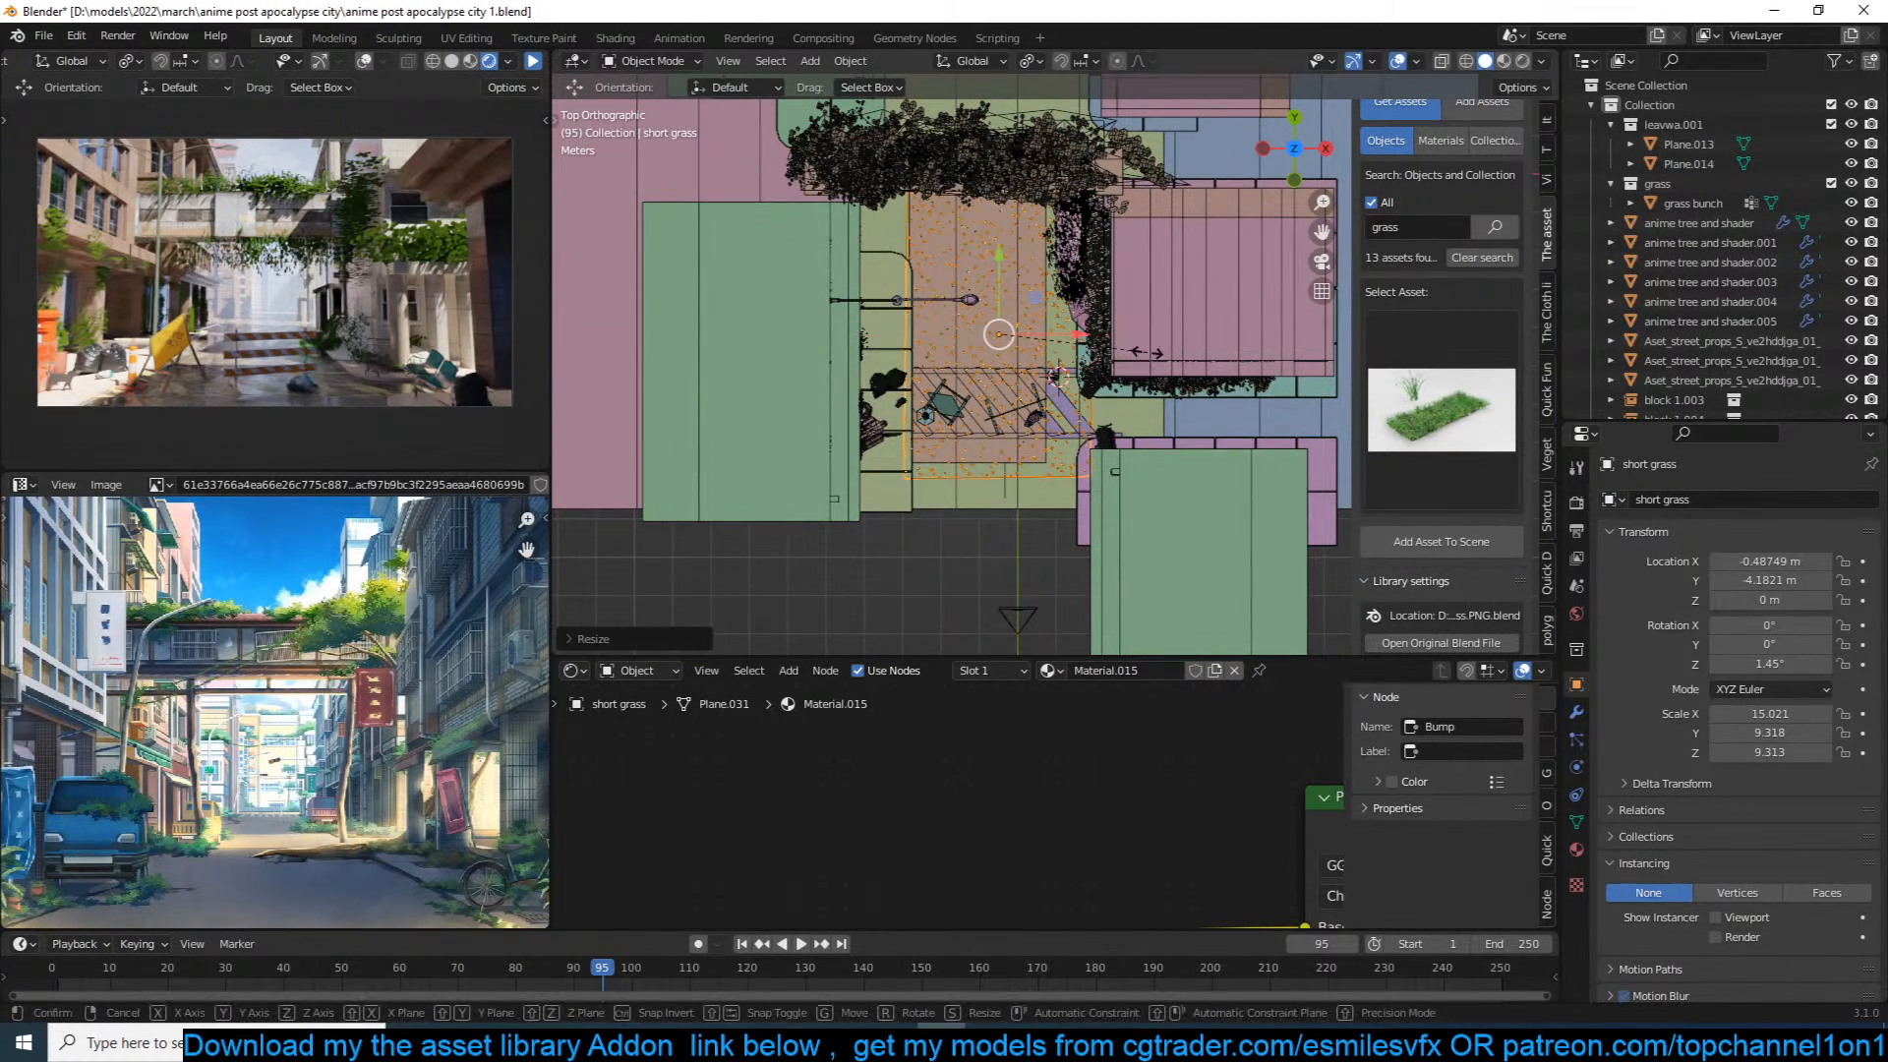
{"action": "key", "text": "s"}
{"action": "key", "text": "x"}
{"action": "left_click", "coordinate": [1019, 335]}
Step: Edit the short grass mesh in vertex mode, moving a vertex with proportional editing to give the strip an irregular outline
{"action": "key", "text": "Tab"}
{"action": "scroll", "coordinate": [1013, 335], "scroll_direction": "up", "scroll_amount": 4}
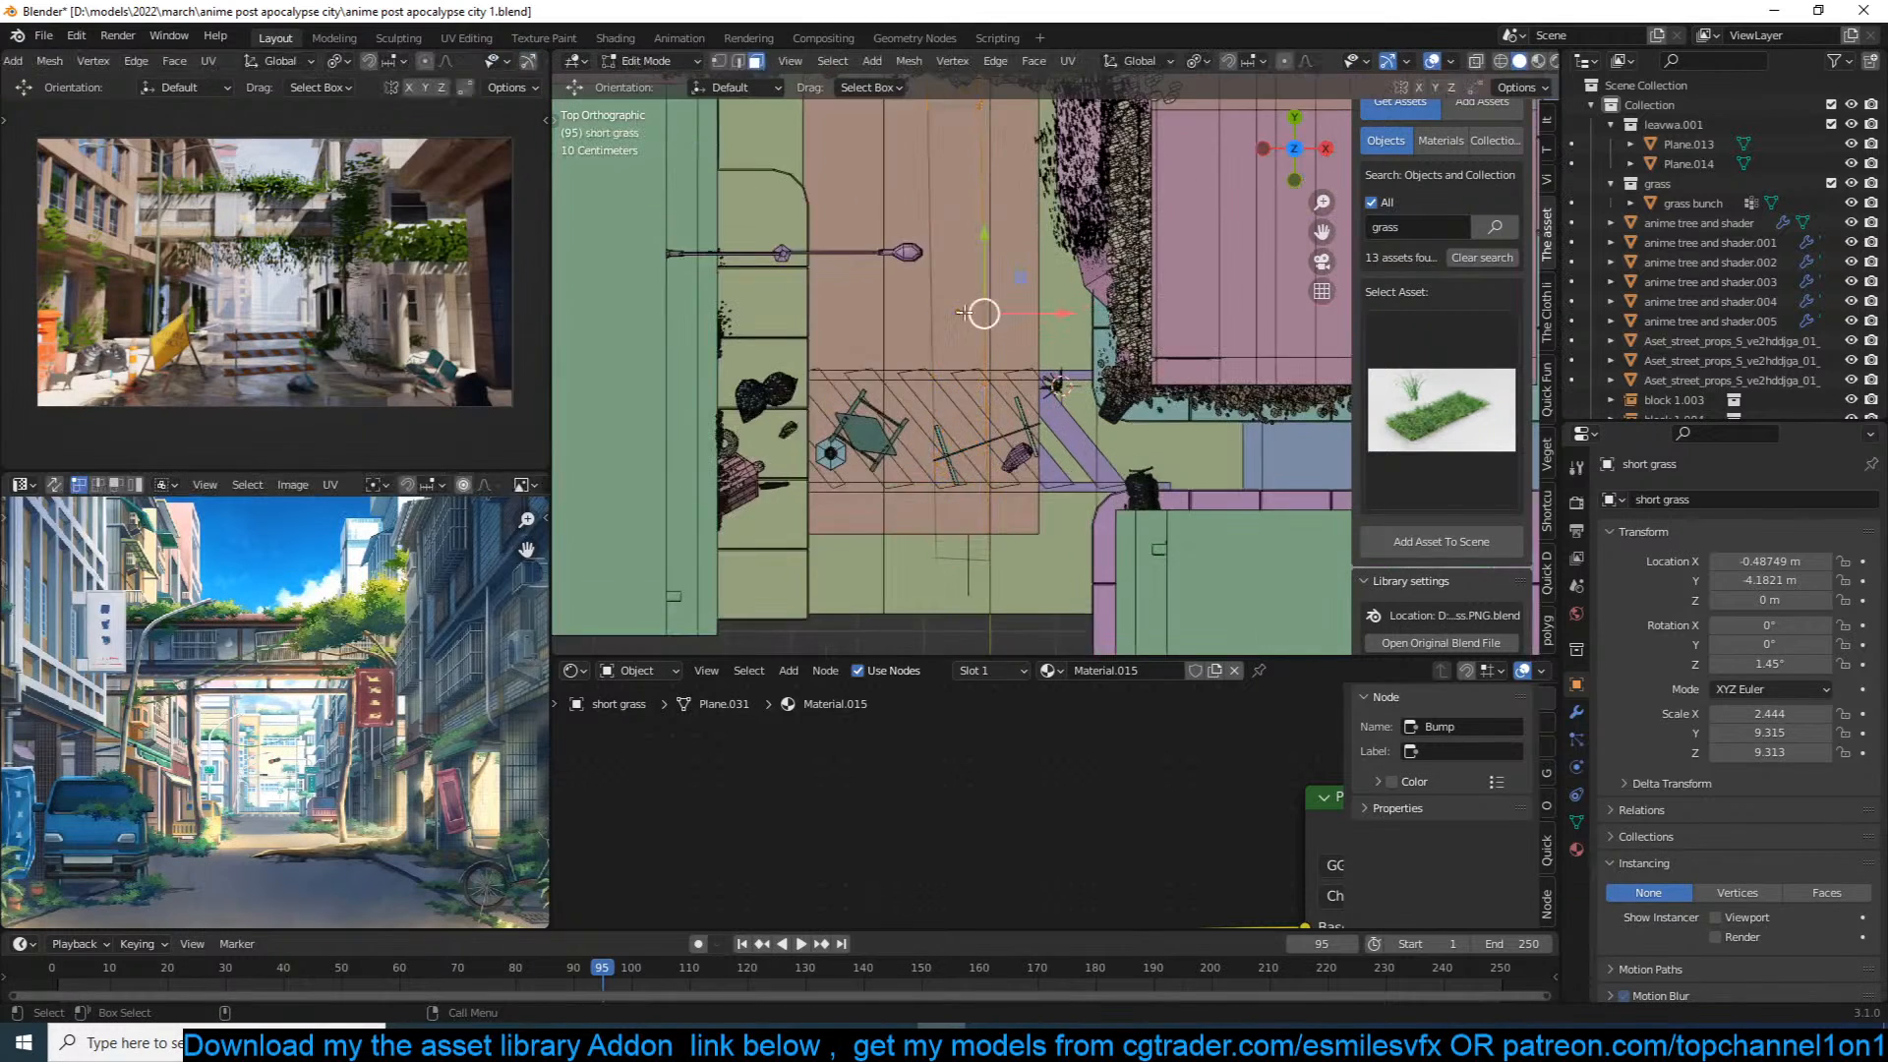
{"action": "key", "text": "1"}
{"action": "left_click", "coordinate": [906, 274]}
{"action": "scroll", "coordinate": [1048, 360], "scroll_direction": "down", "scroll_amount": 3}
{"action": "key", "text": "shift+Tab"}
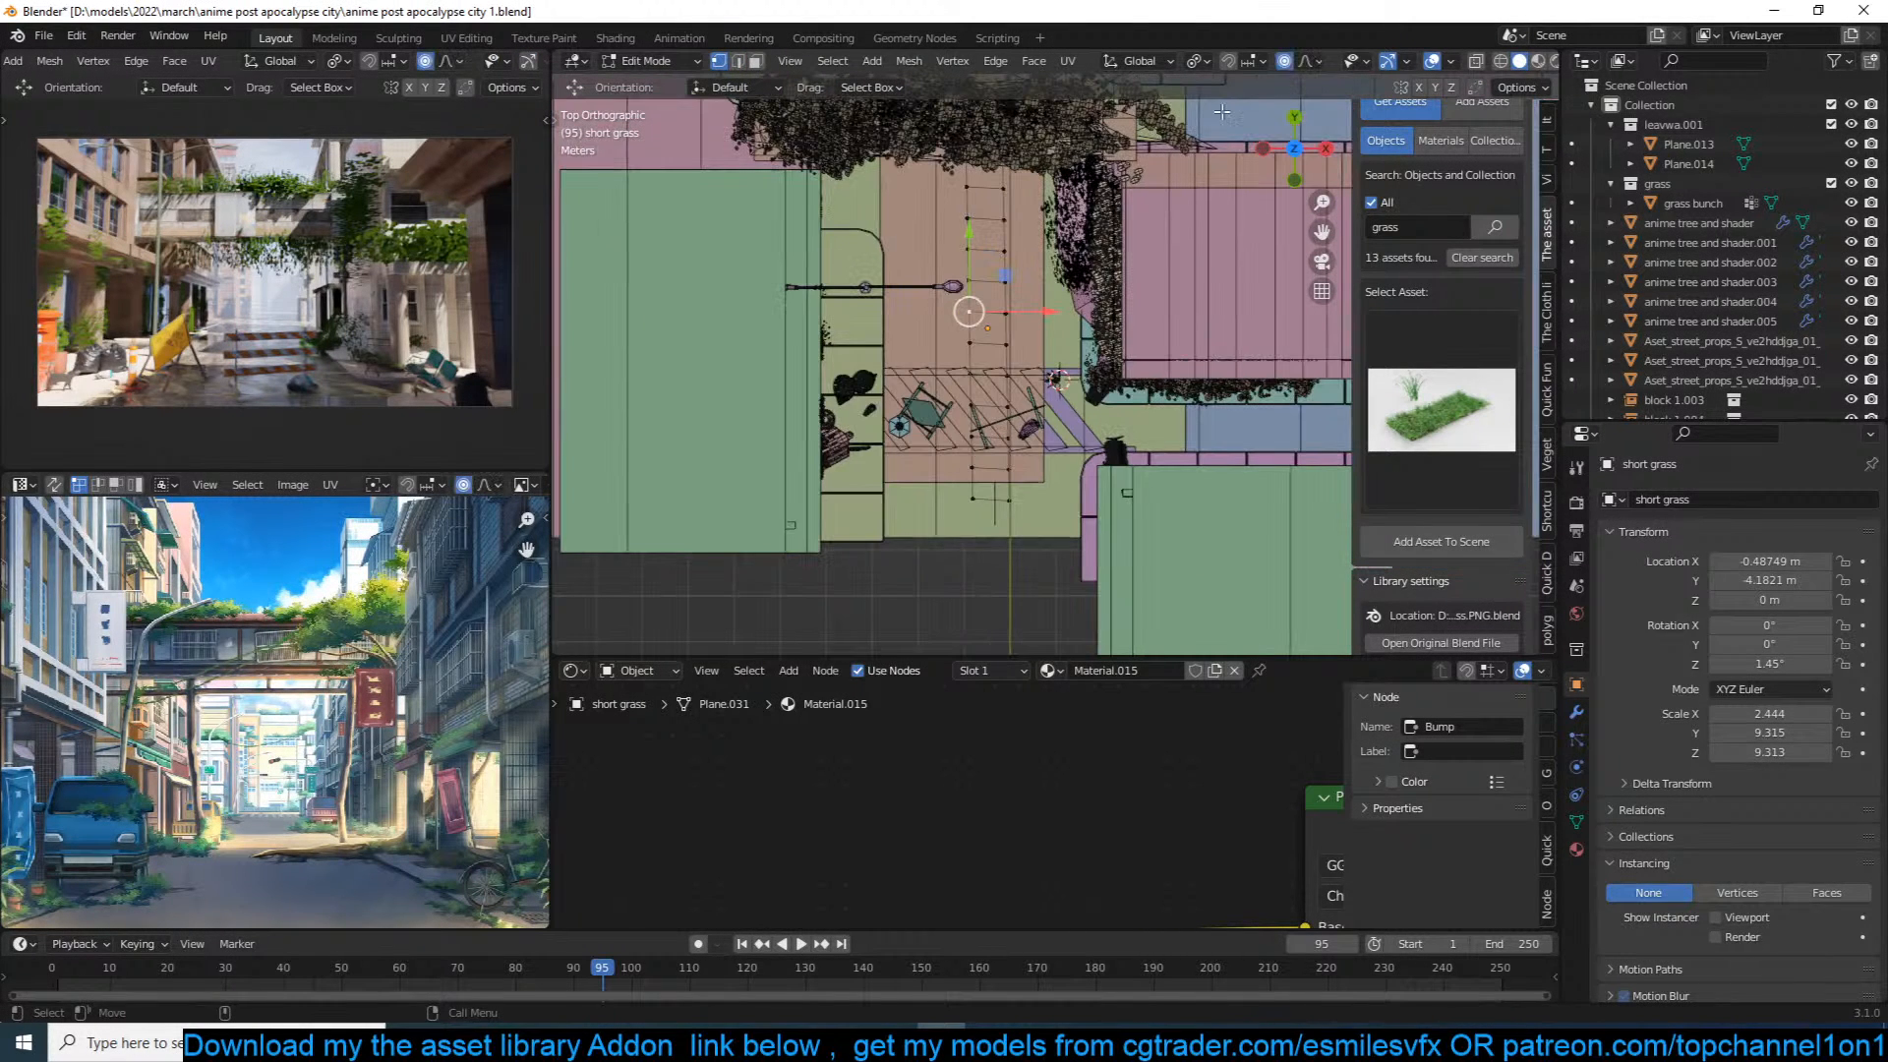
{"action": "left_click", "coordinate": [1316, 61]}
{"action": "left_click", "coordinate": [1278, 298]}
{"action": "key", "text": "g"}
{"action": "left_click", "coordinate": [914, 328]}
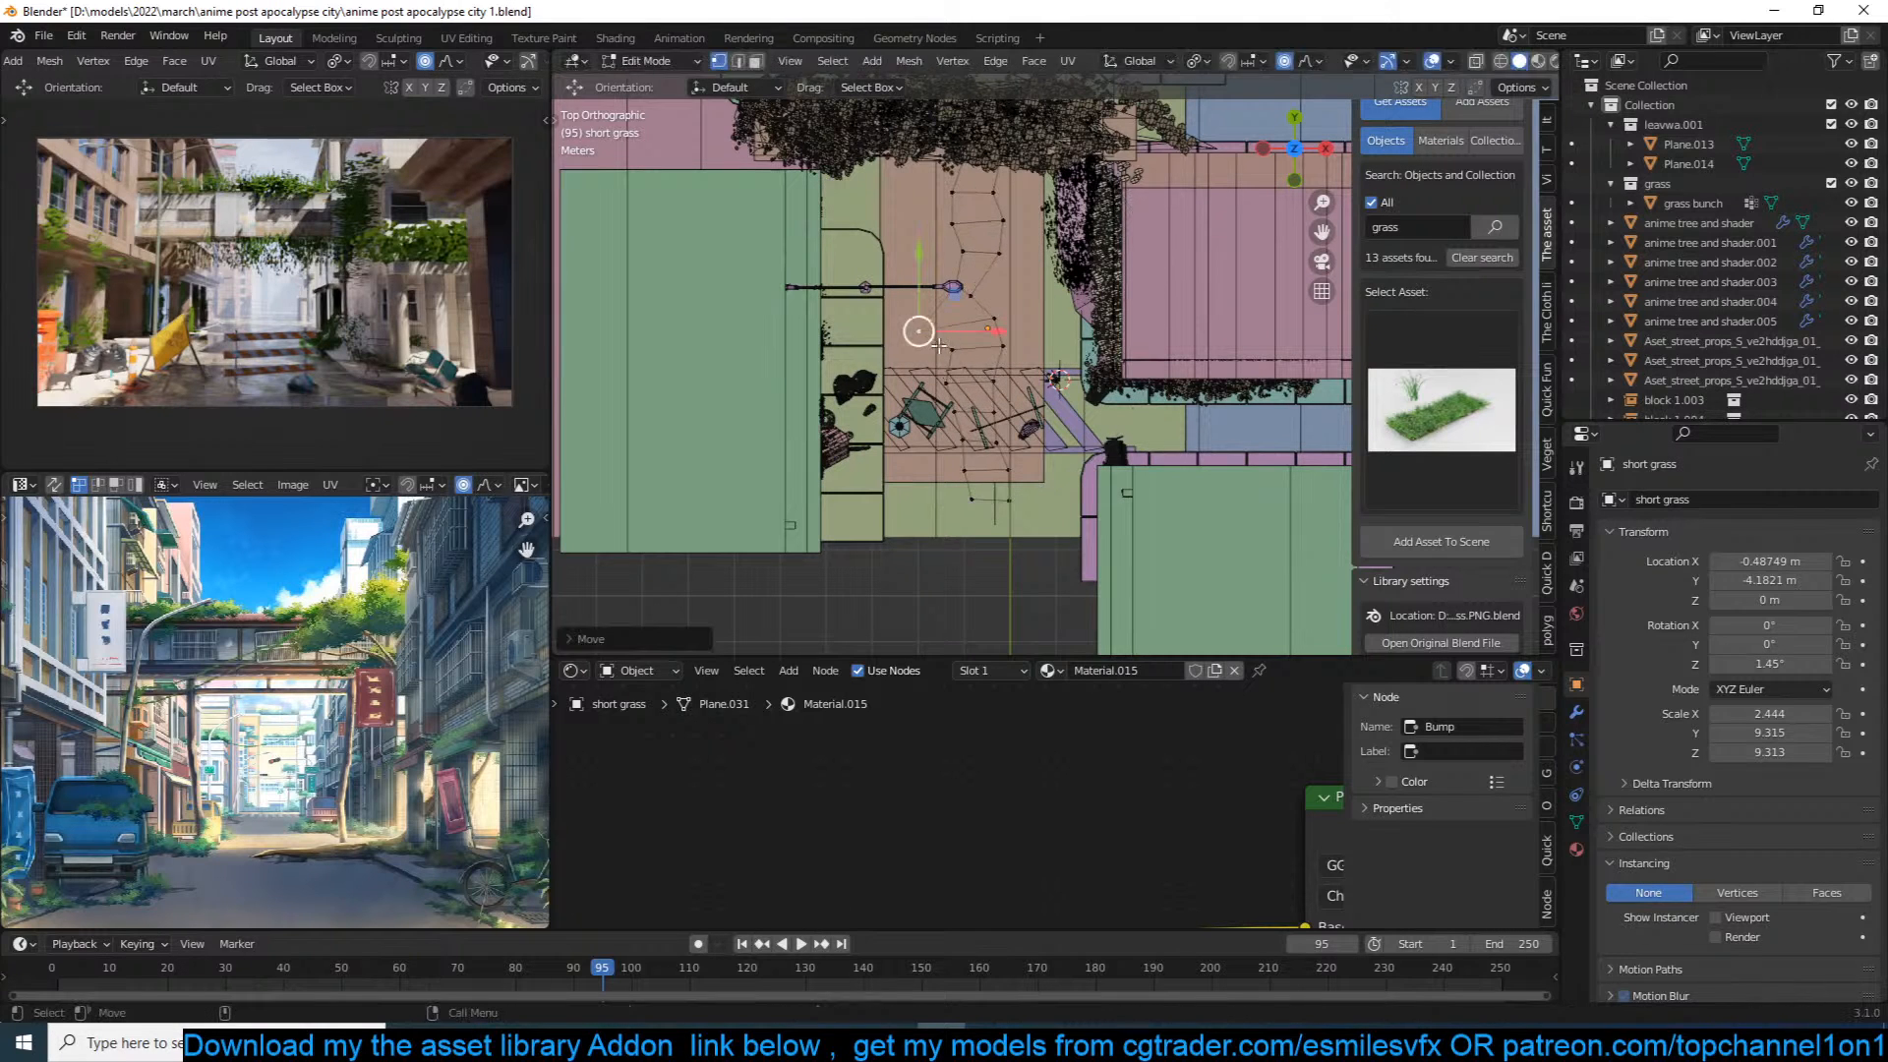
Step: Scale the short grass strip to 1.697 along X, move it to about X 1.42 m, and return to the camera view
{"action": "key", "text": "Tab"}
{"action": "key", "text": "s"}
{"action": "key", "text": "x"}
{"action": "left_click", "coordinate": [977, 315]}
{"action": "key", "text": "g"}
{"action": "key", "text": "x"}
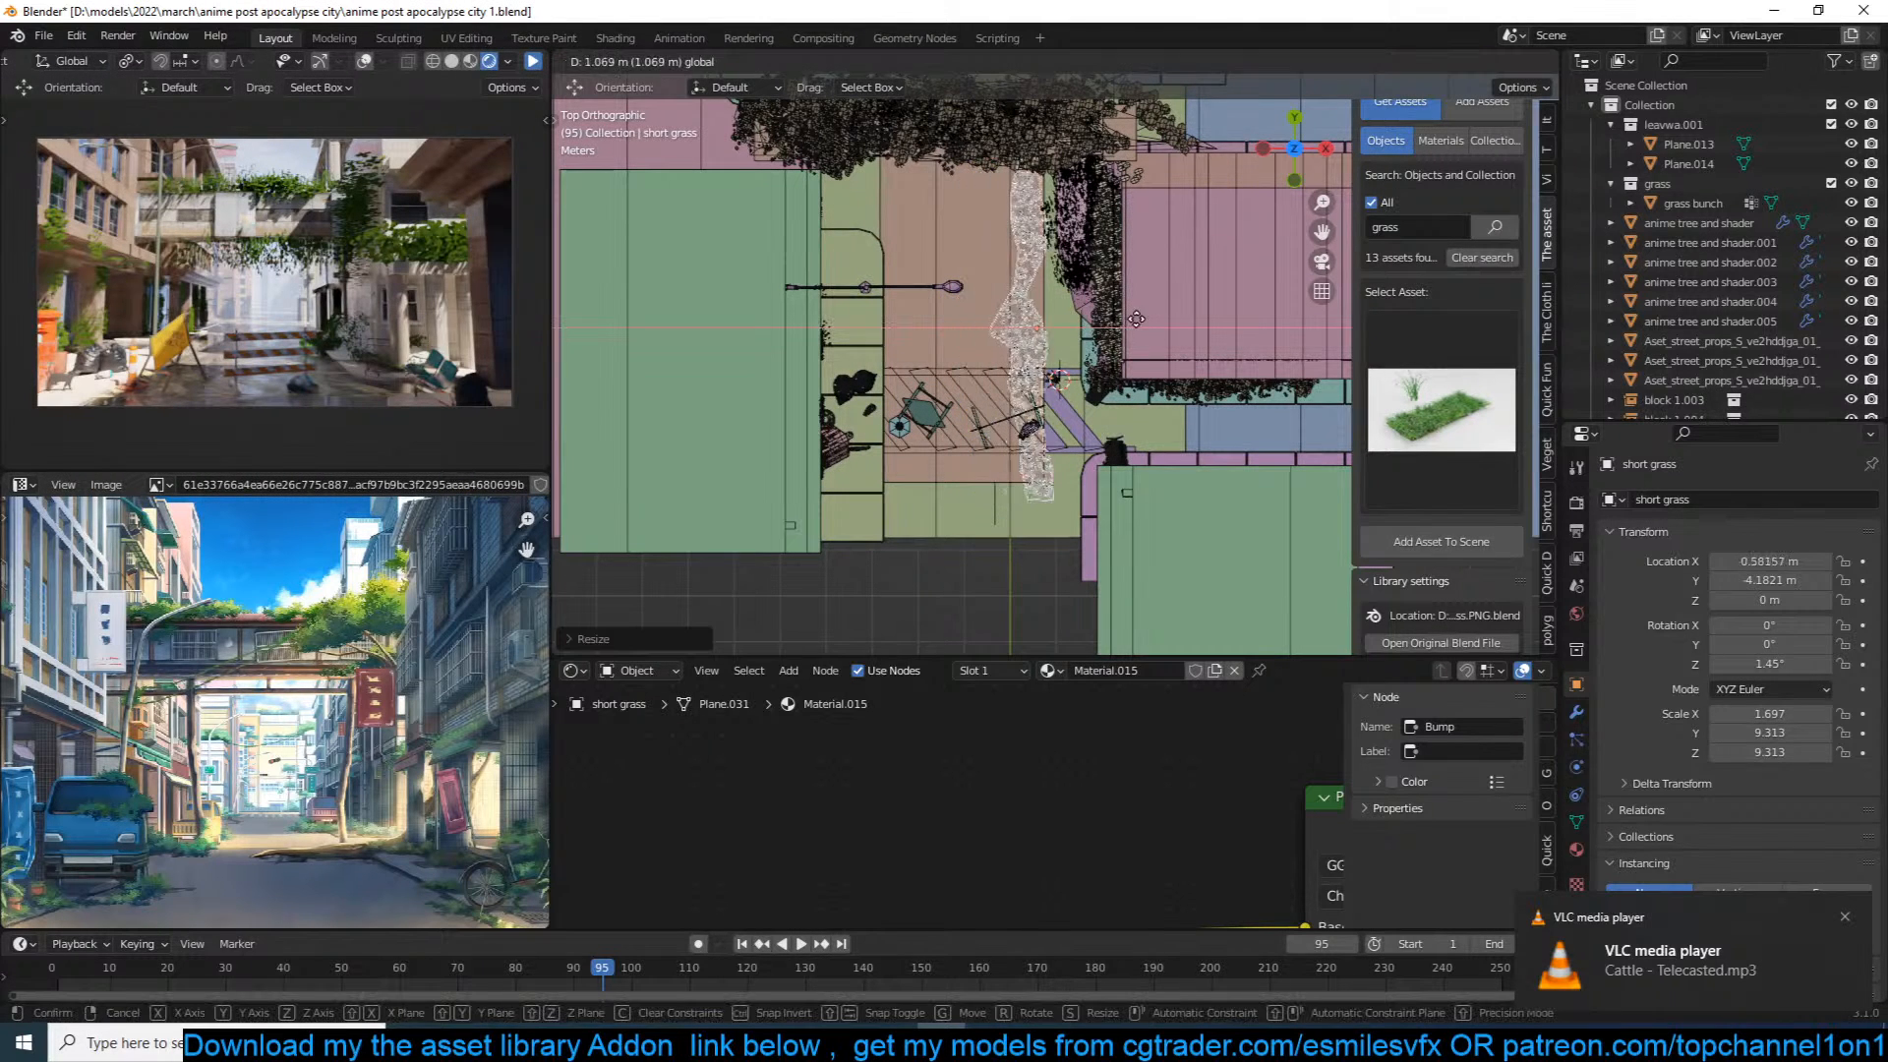
{"action": "left_click", "coordinate": [1153, 318]}
{"action": "key", "text": "KP_0"}
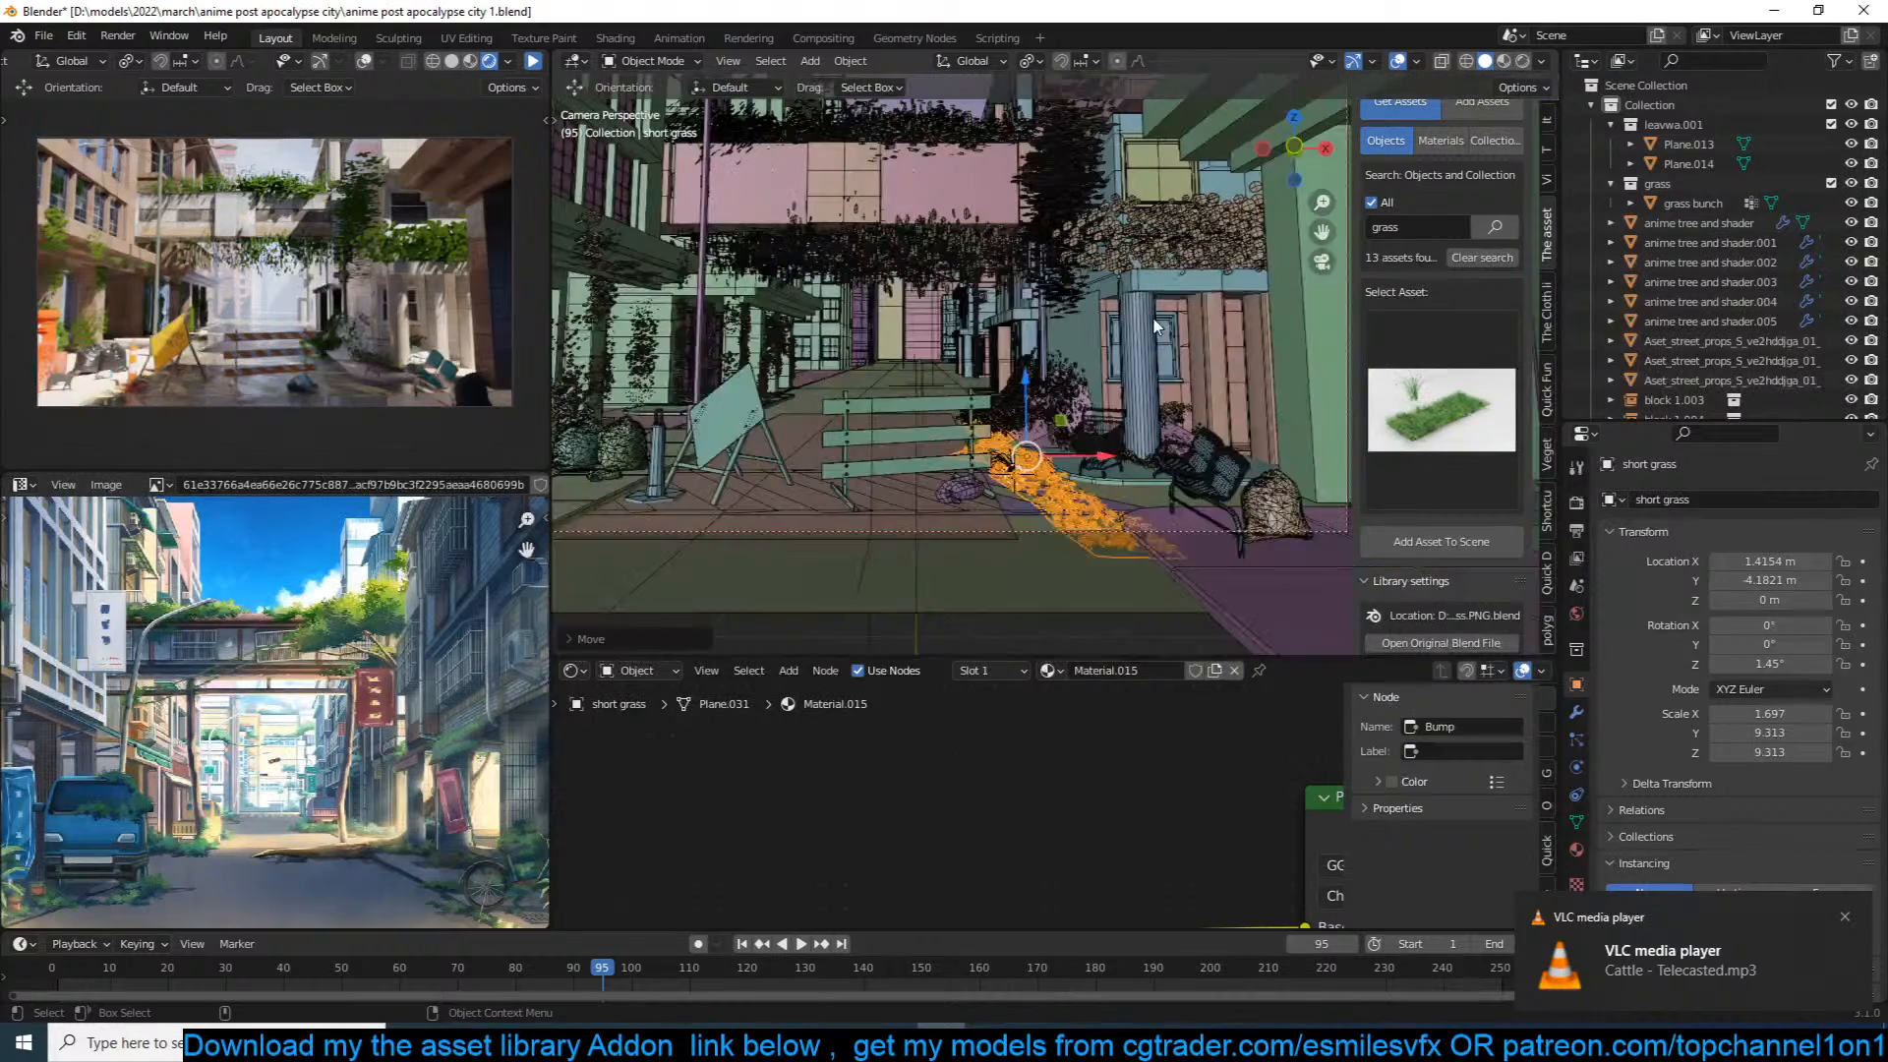
Step: Make a linked duplicate of the short grass strip at about X -2.44 m on the opposite side of the street and save the file
{"action": "left_click", "coordinate": [1054, 474]}
{"action": "key", "text": "alt+d"}
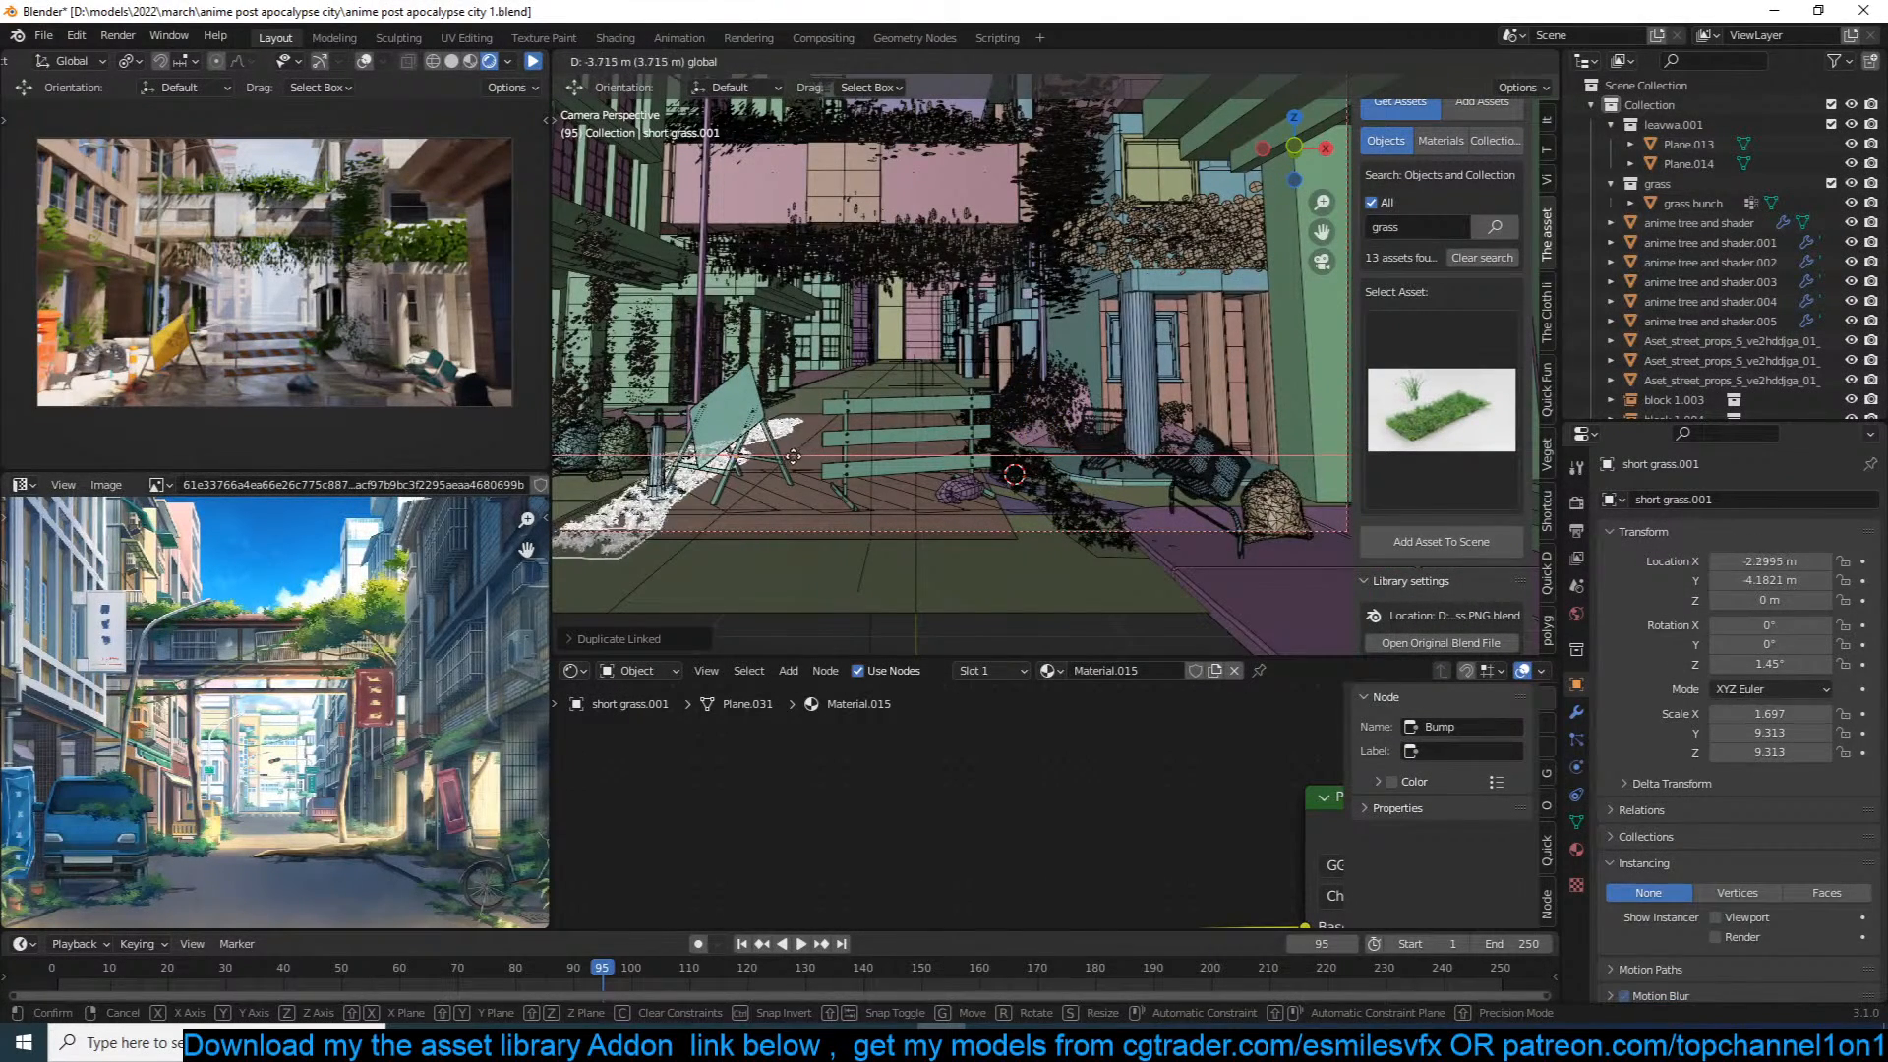
{"action": "left_click", "coordinate": [789, 454]}
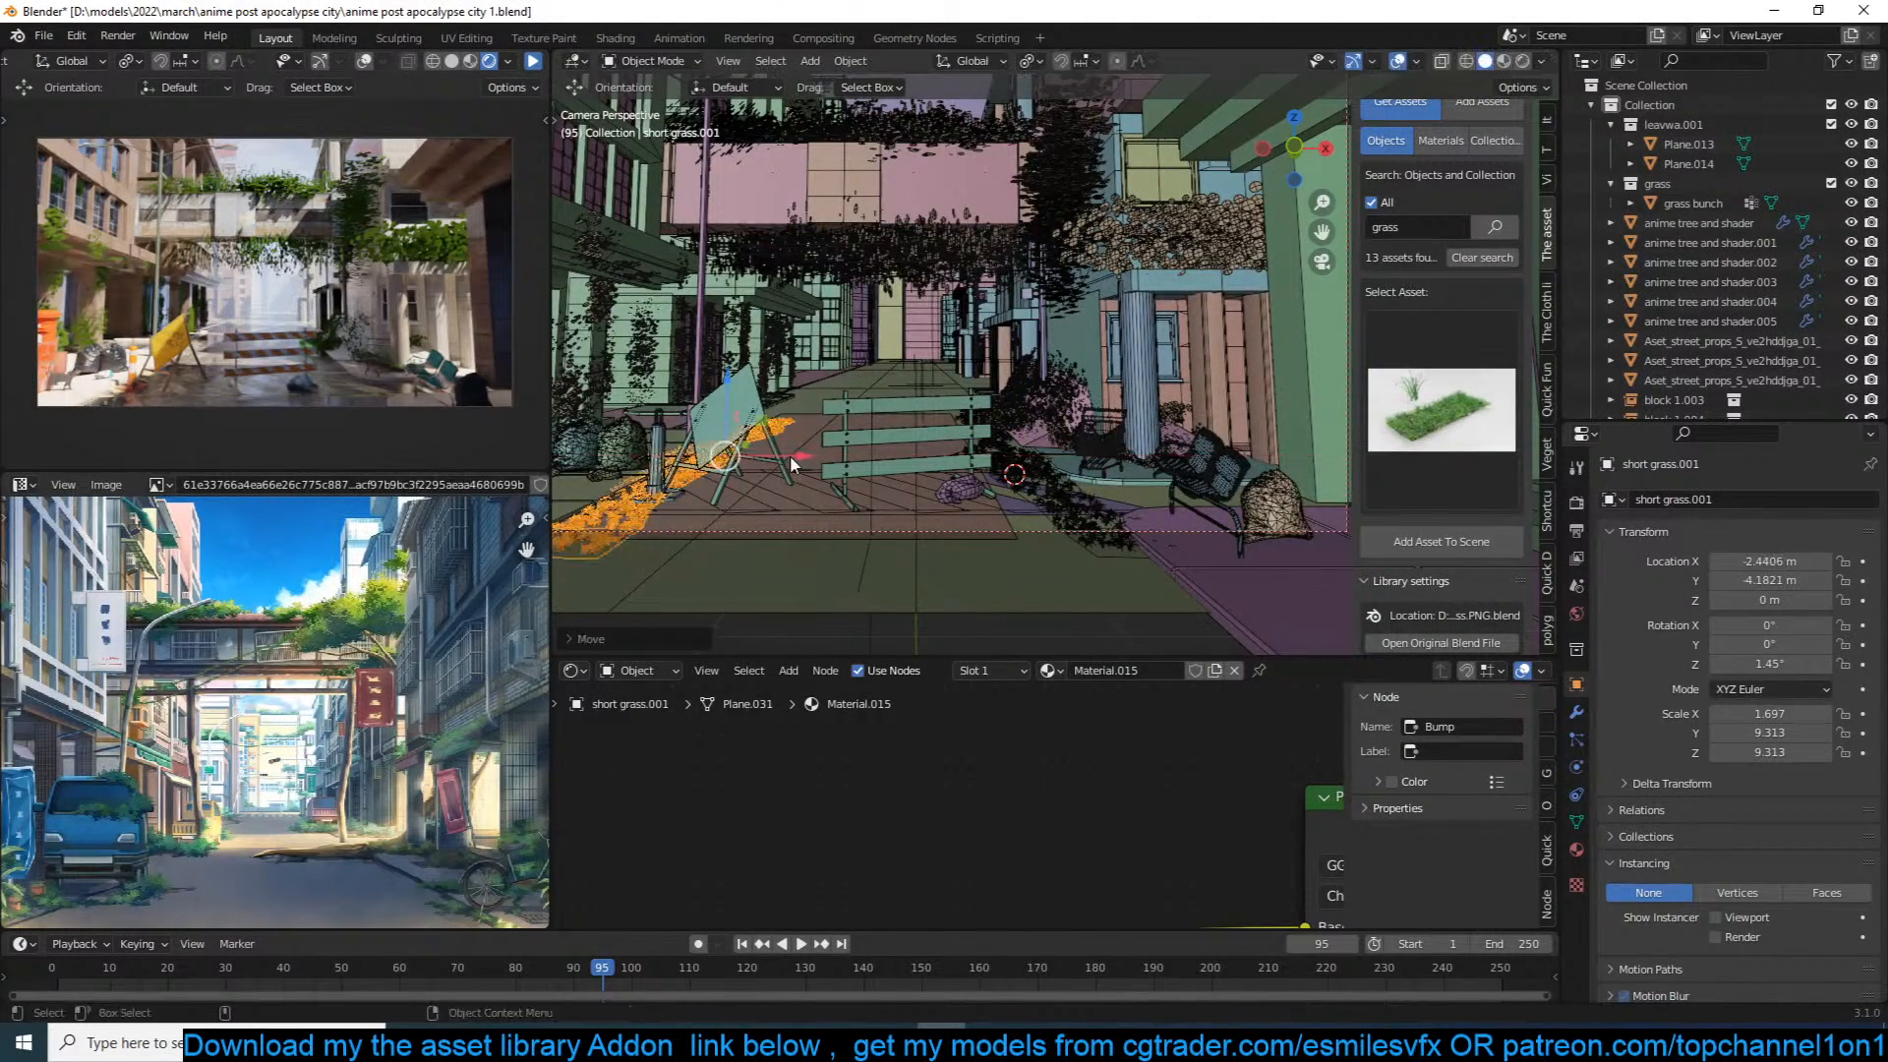
{"action": "left_click", "coordinate": [1090, 499]}
{"action": "scroll", "coordinate": [978, 446], "scroll_direction": "up", "scroll_amount": 3}
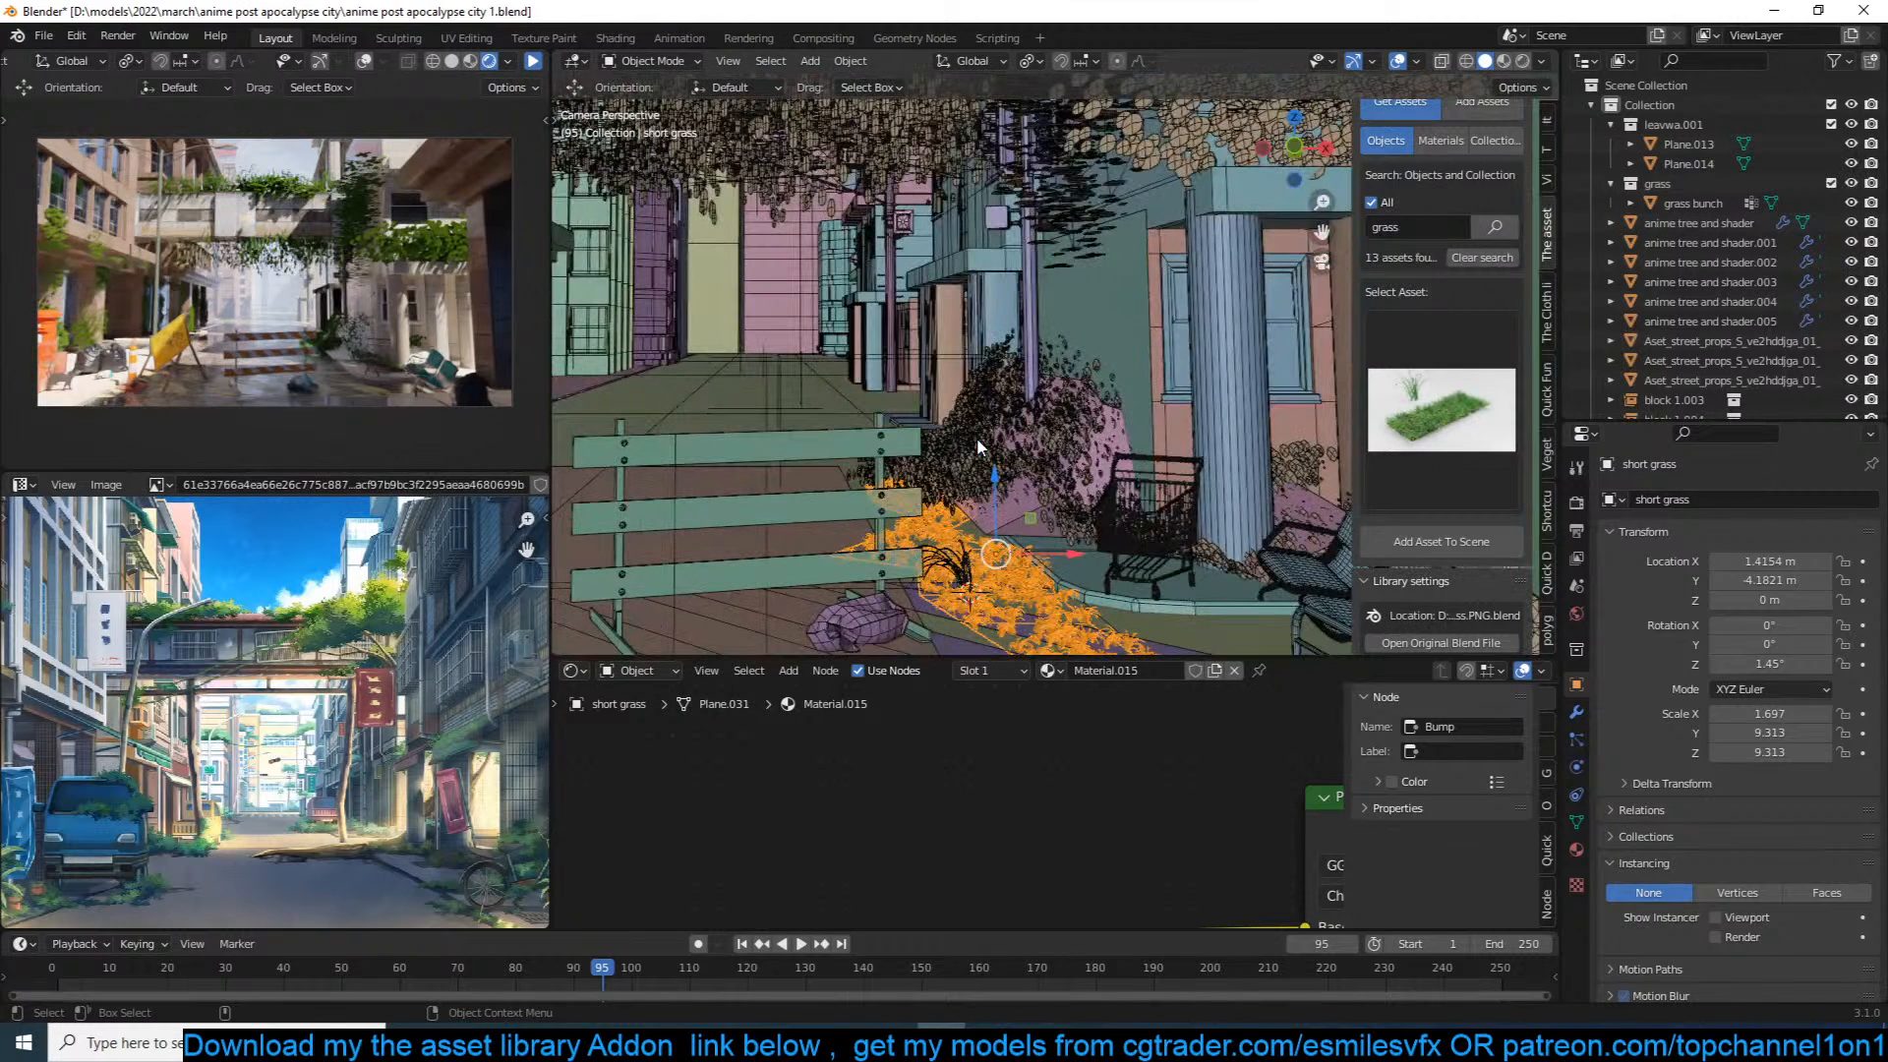
{"action": "key", "text": "ctrl+s"}
Step: Delete the extra nodes feeding the Principled BSDF in the grass bunch's material, save the file, and resume the rendered preview
{"action": "left_click", "coordinate": [963, 575]}
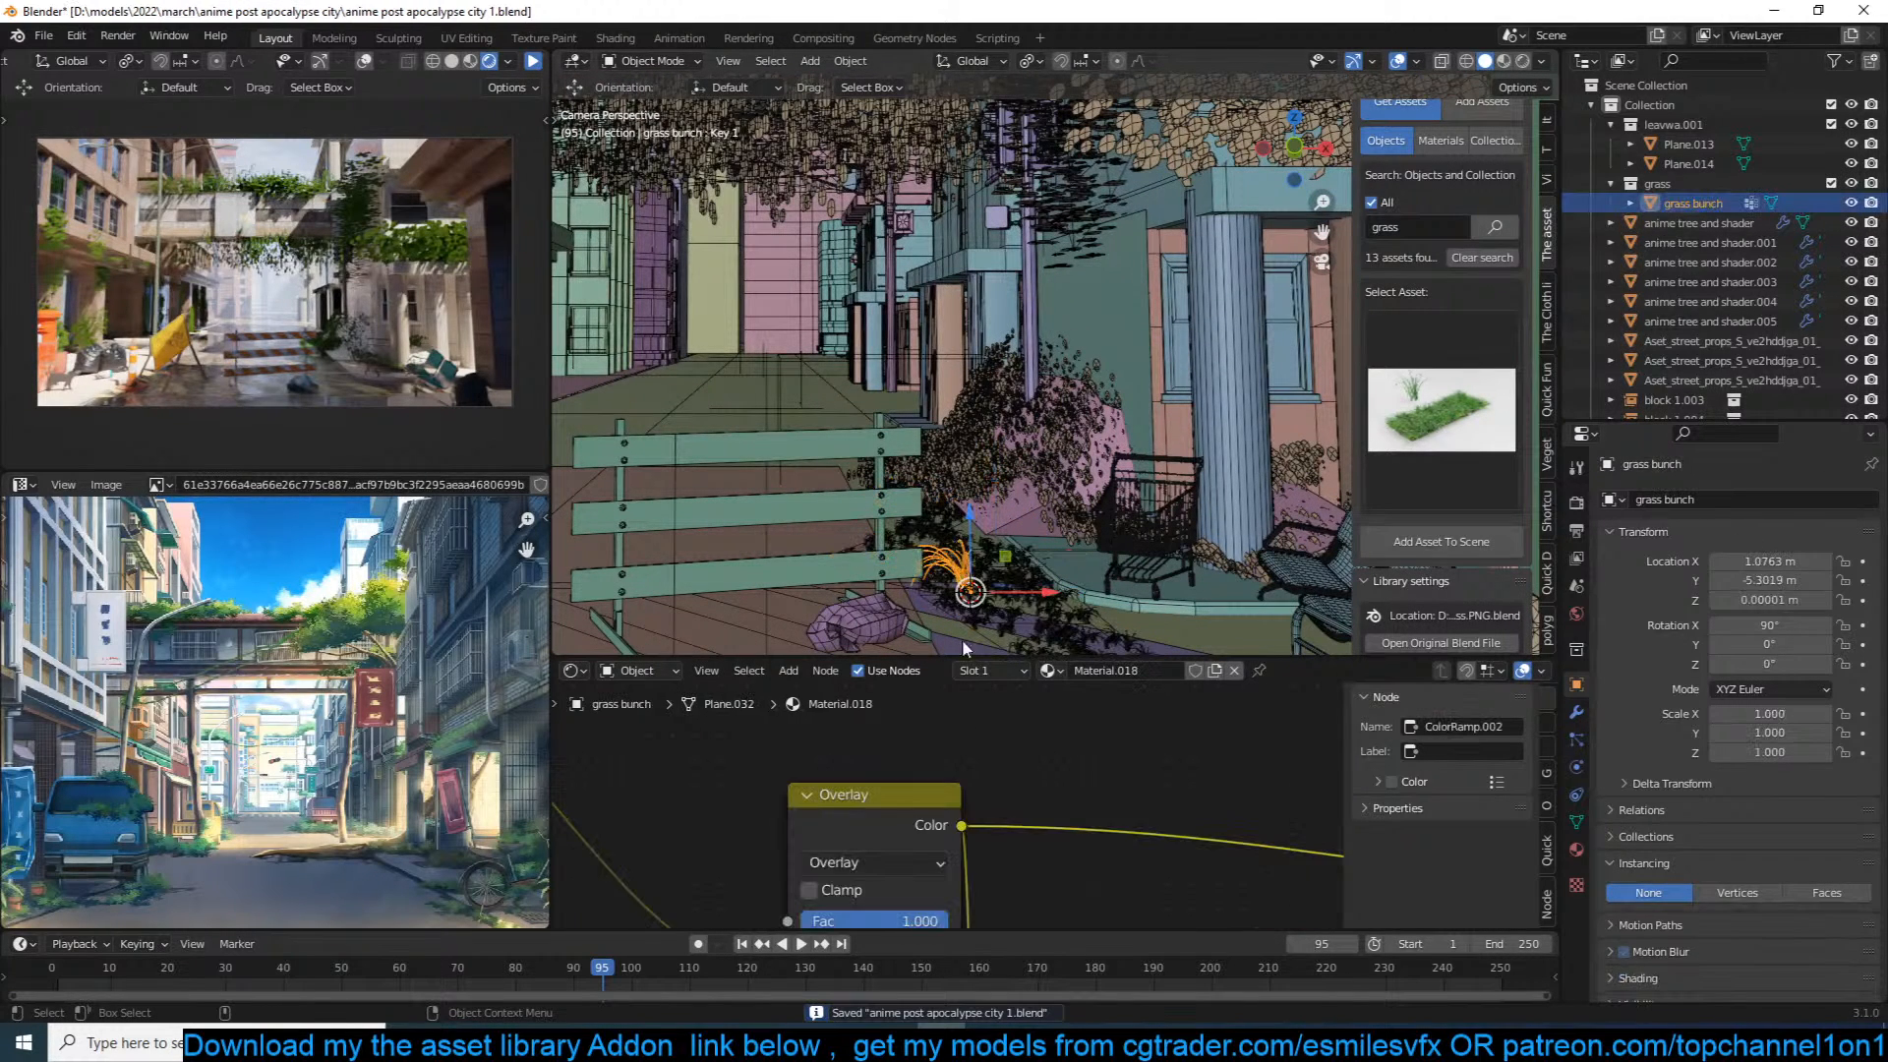
{"action": "scroll", "coordinate": [1091, 757], "scroll_direction": "down", "scroll_amount": 5}
{"action": "left_click_drag", "start_coordinate": [1081, 745], "coordinate": [608, 916]}
{"action": "key", "text": "x"}
{"action": "key", "text": "Home"}
{"action": "key", "text": "ctrl+s"}
{"action": "left_click", "coordinate": [531, 65]}
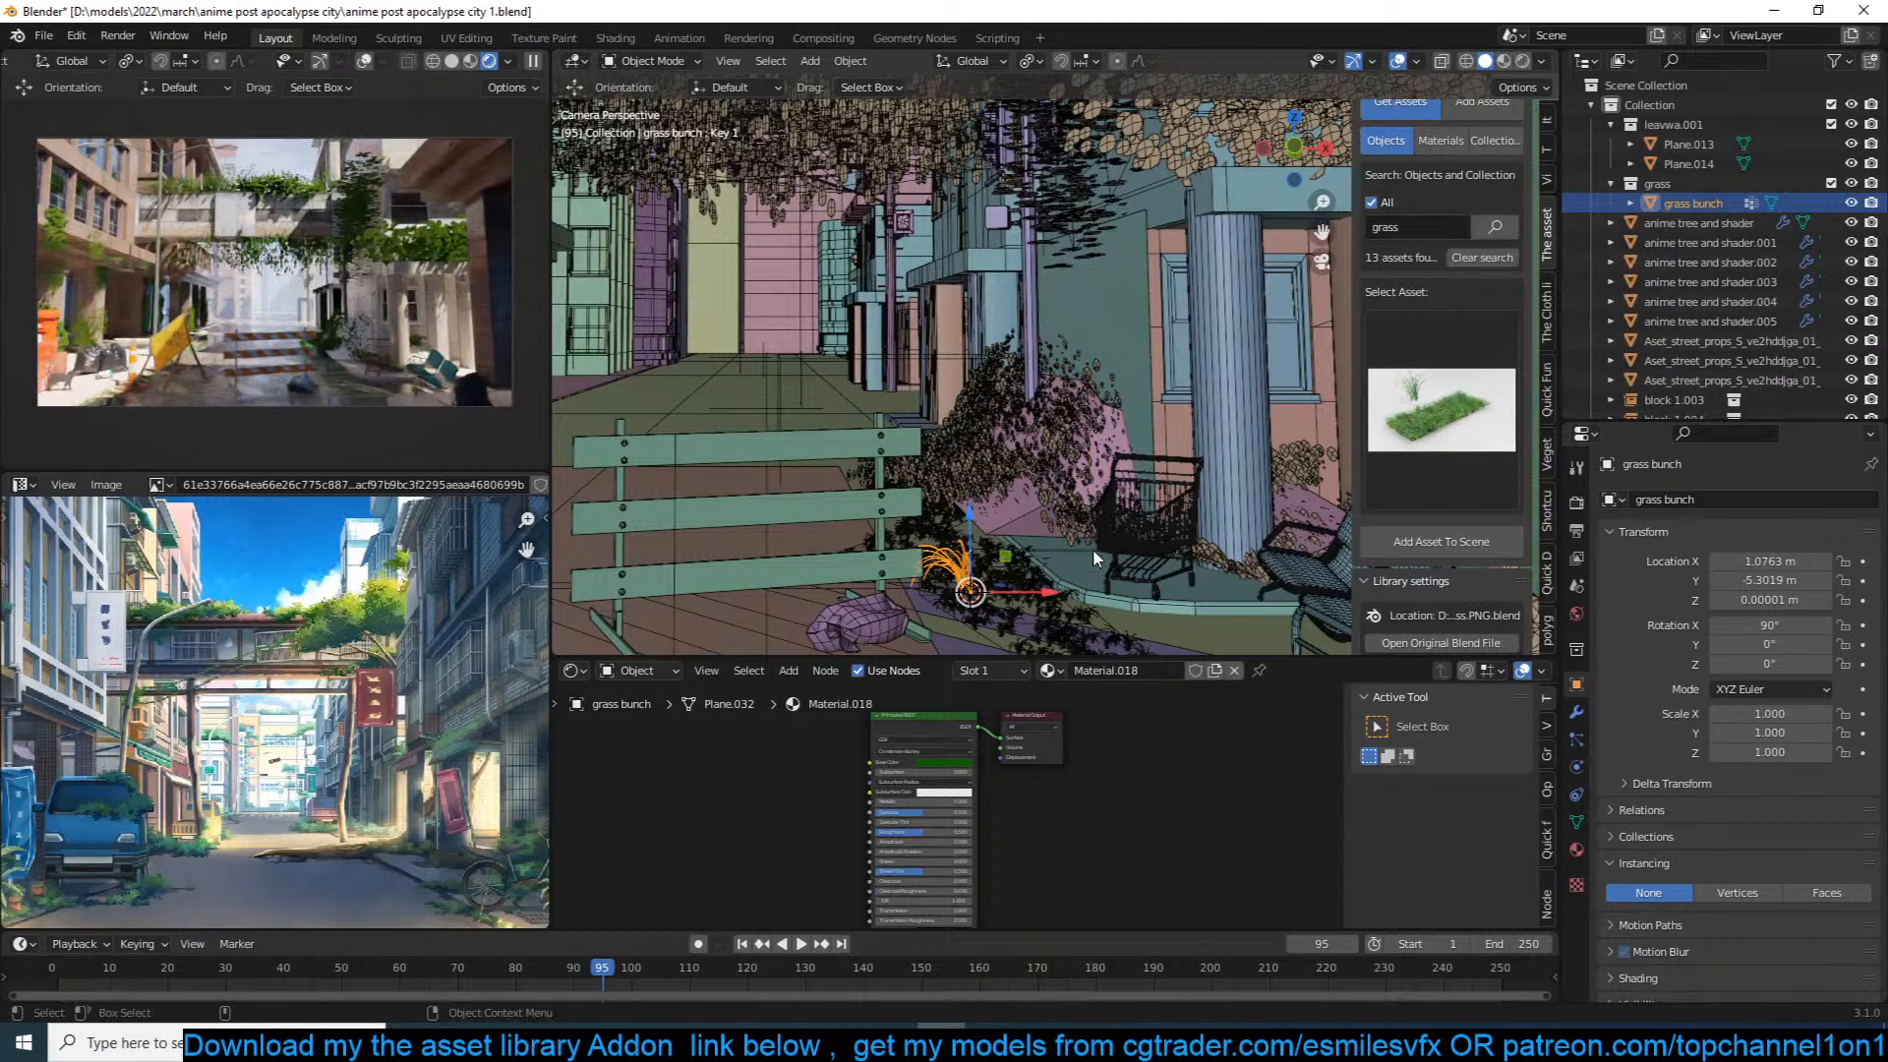
Step: Set the render scale of the short grass strip's hair particles to 0.2
{"action": "left_click", "coordinate": [1052, 570]}
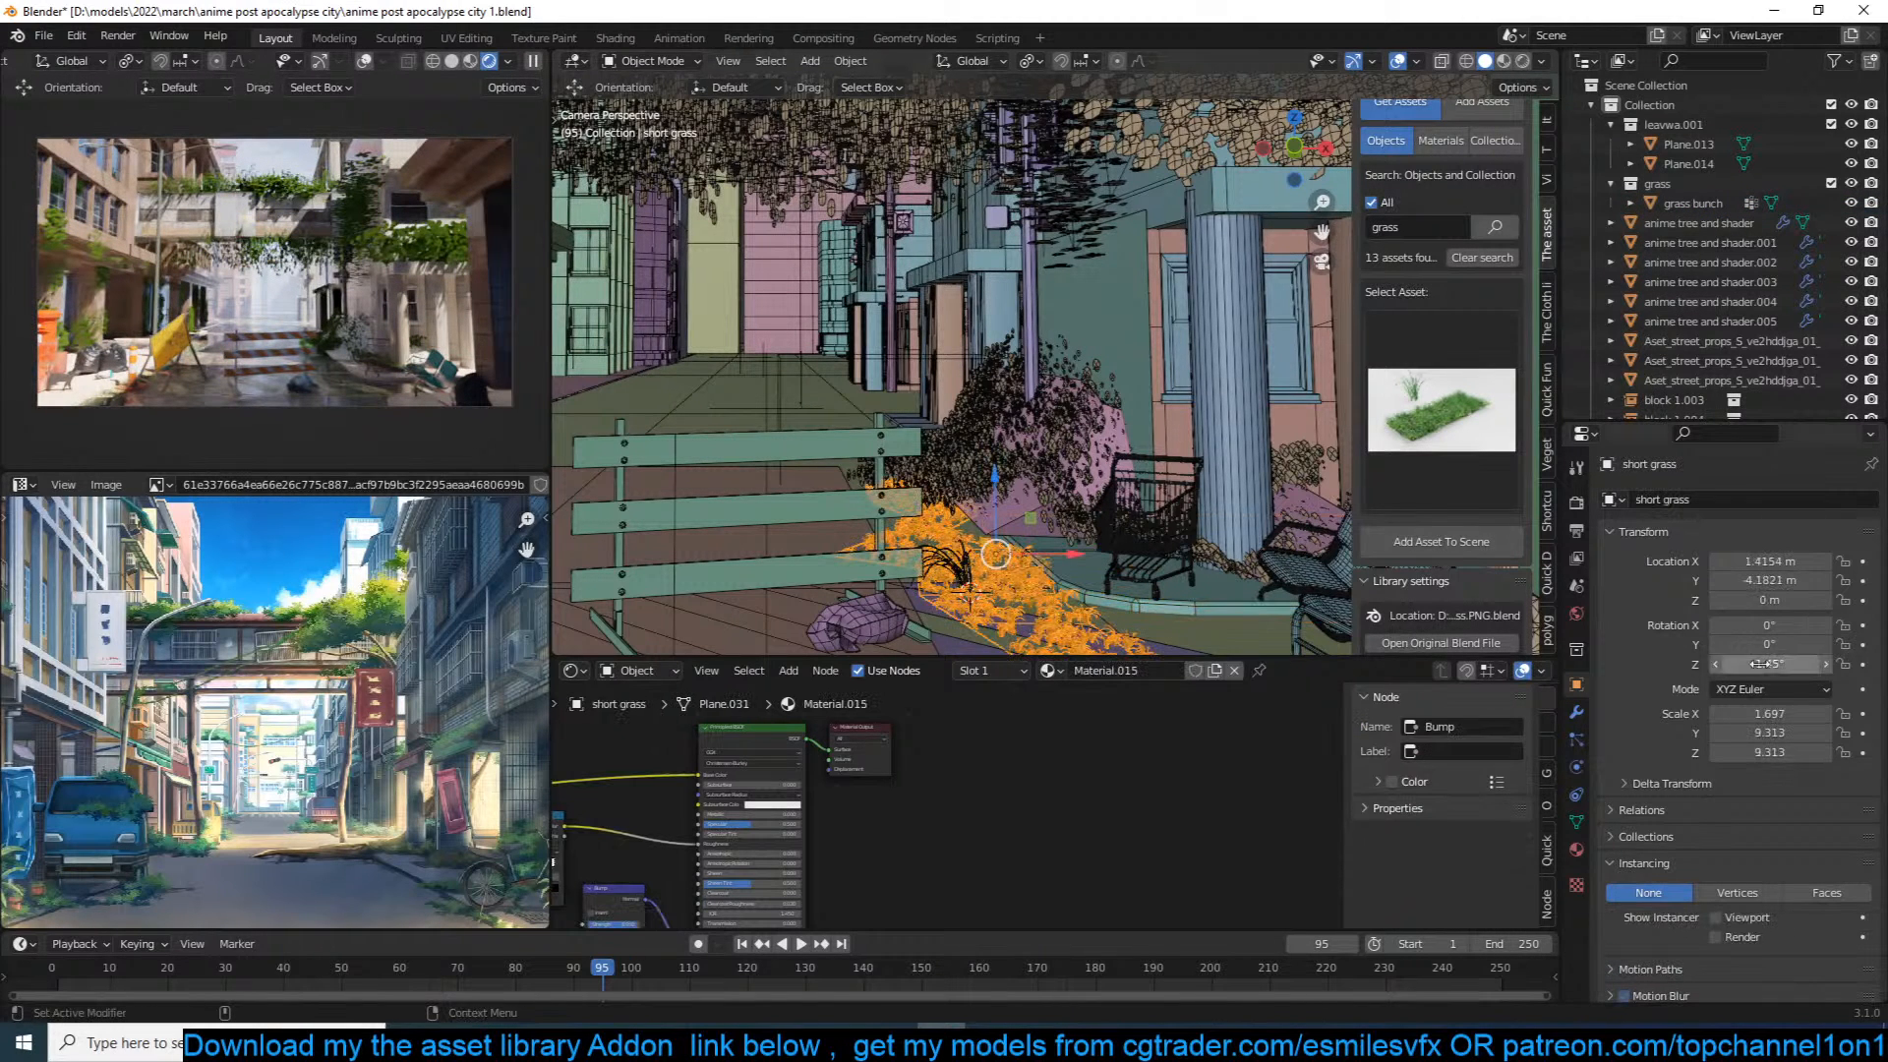
{"action": "left_click", "coordinate": [1577, 736]}
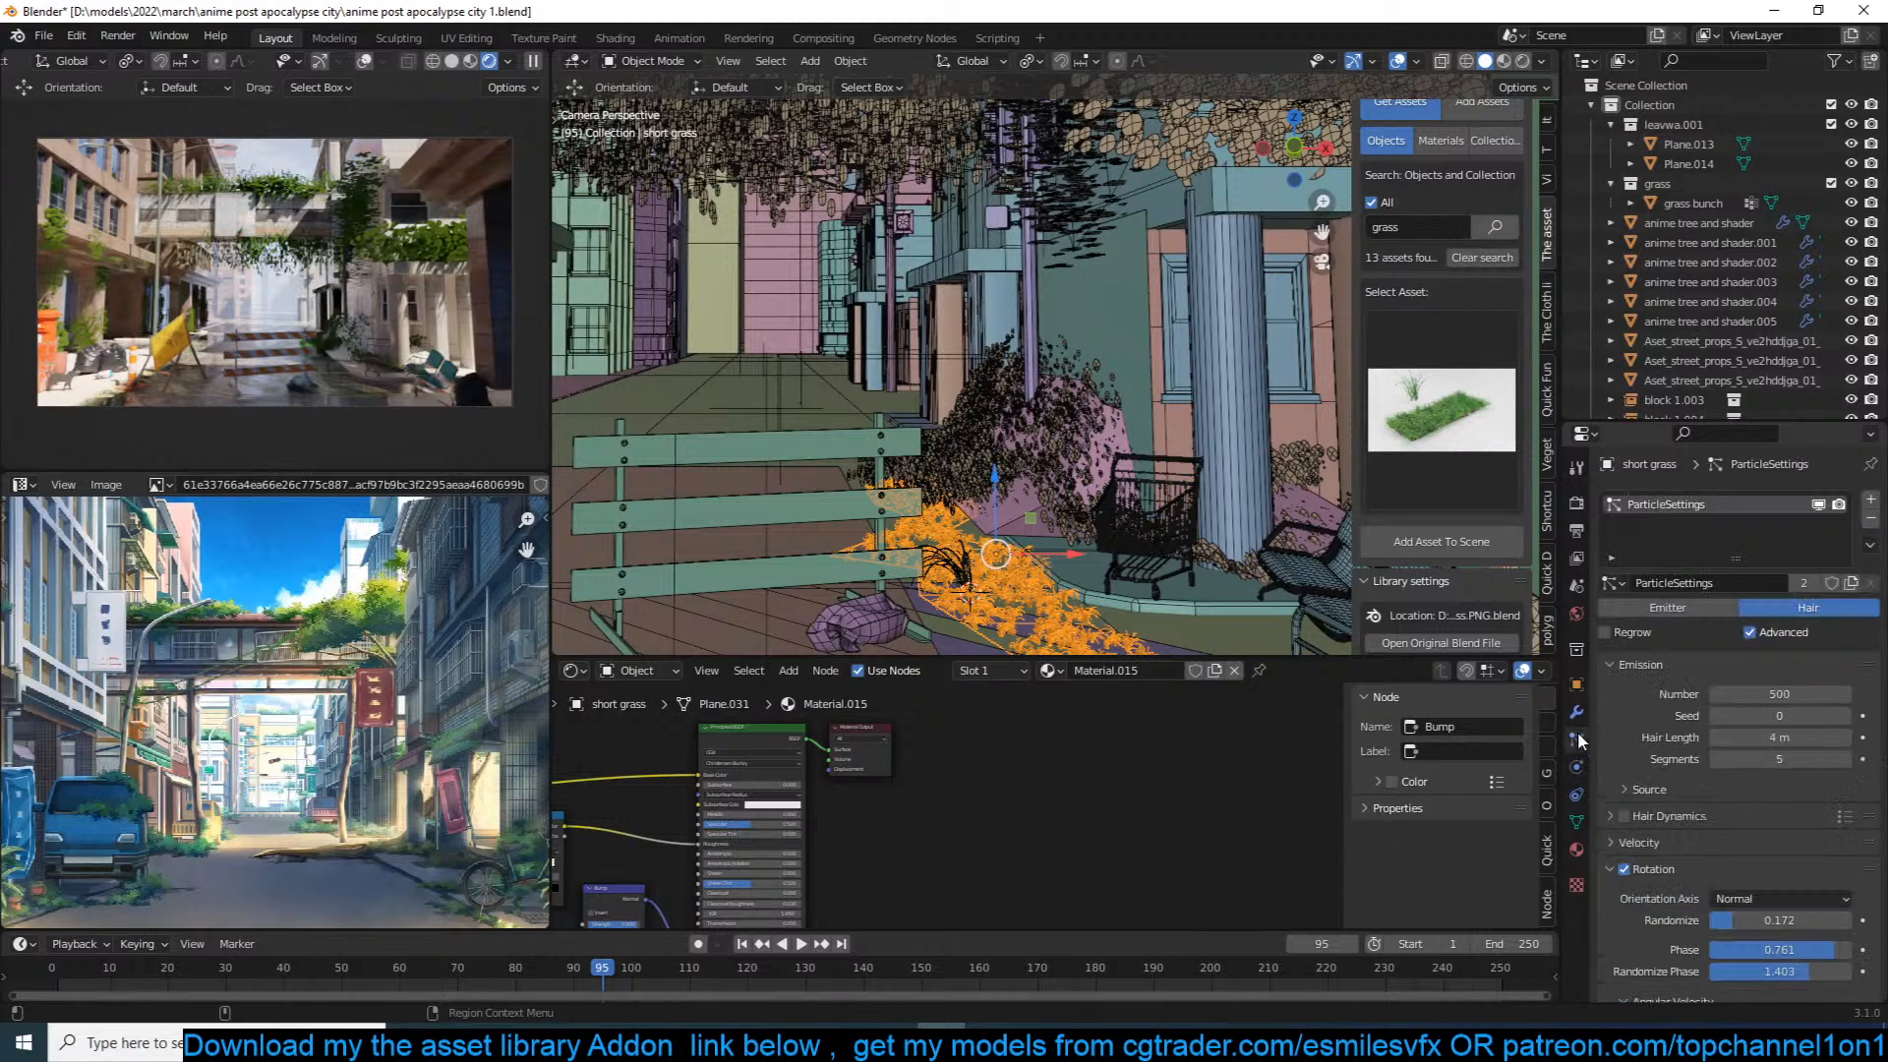
{"action": "scroll", "coordinate": [1713, 839], "scroll_direction": "down", "scroll_amount": 8}
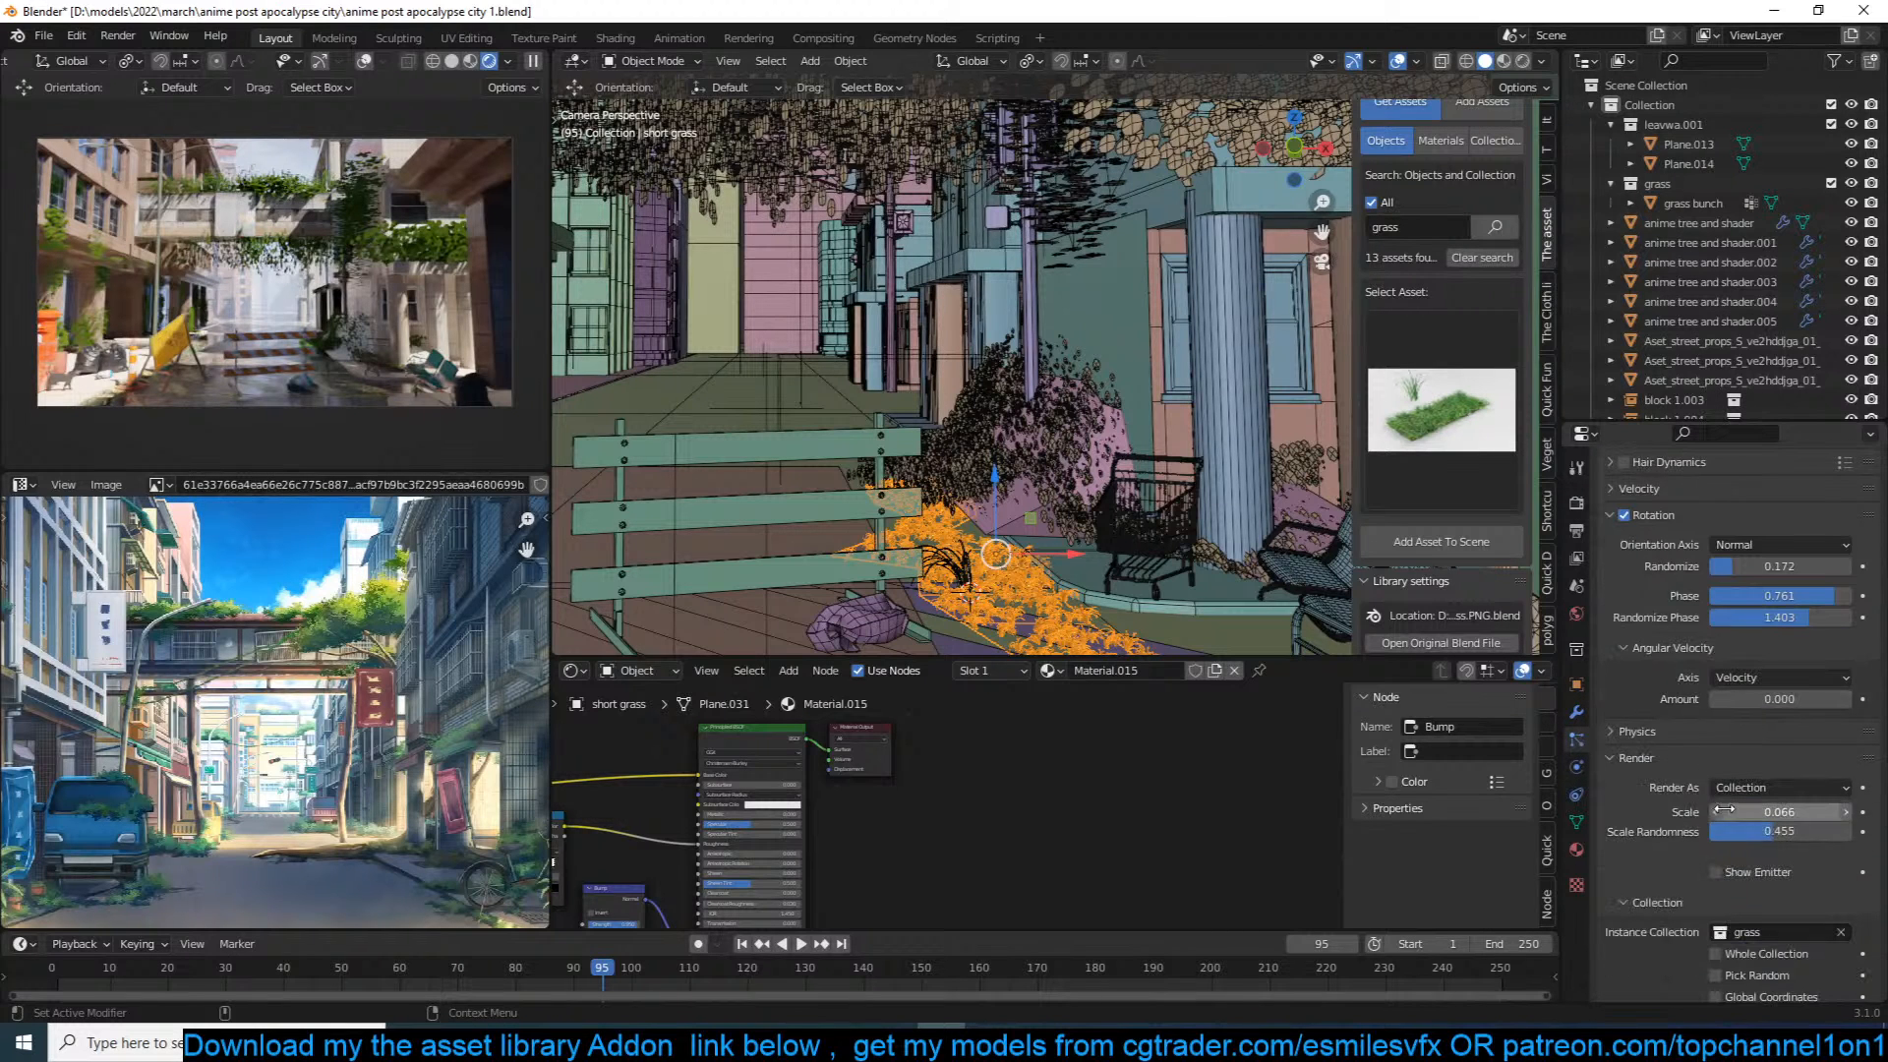
{"action": "scroll", "coordinate": [1738, 842], "scroll_direction": "down", "scroll_amount": 5}
{"action": "left_click", "coordinate": [1766, 615]}
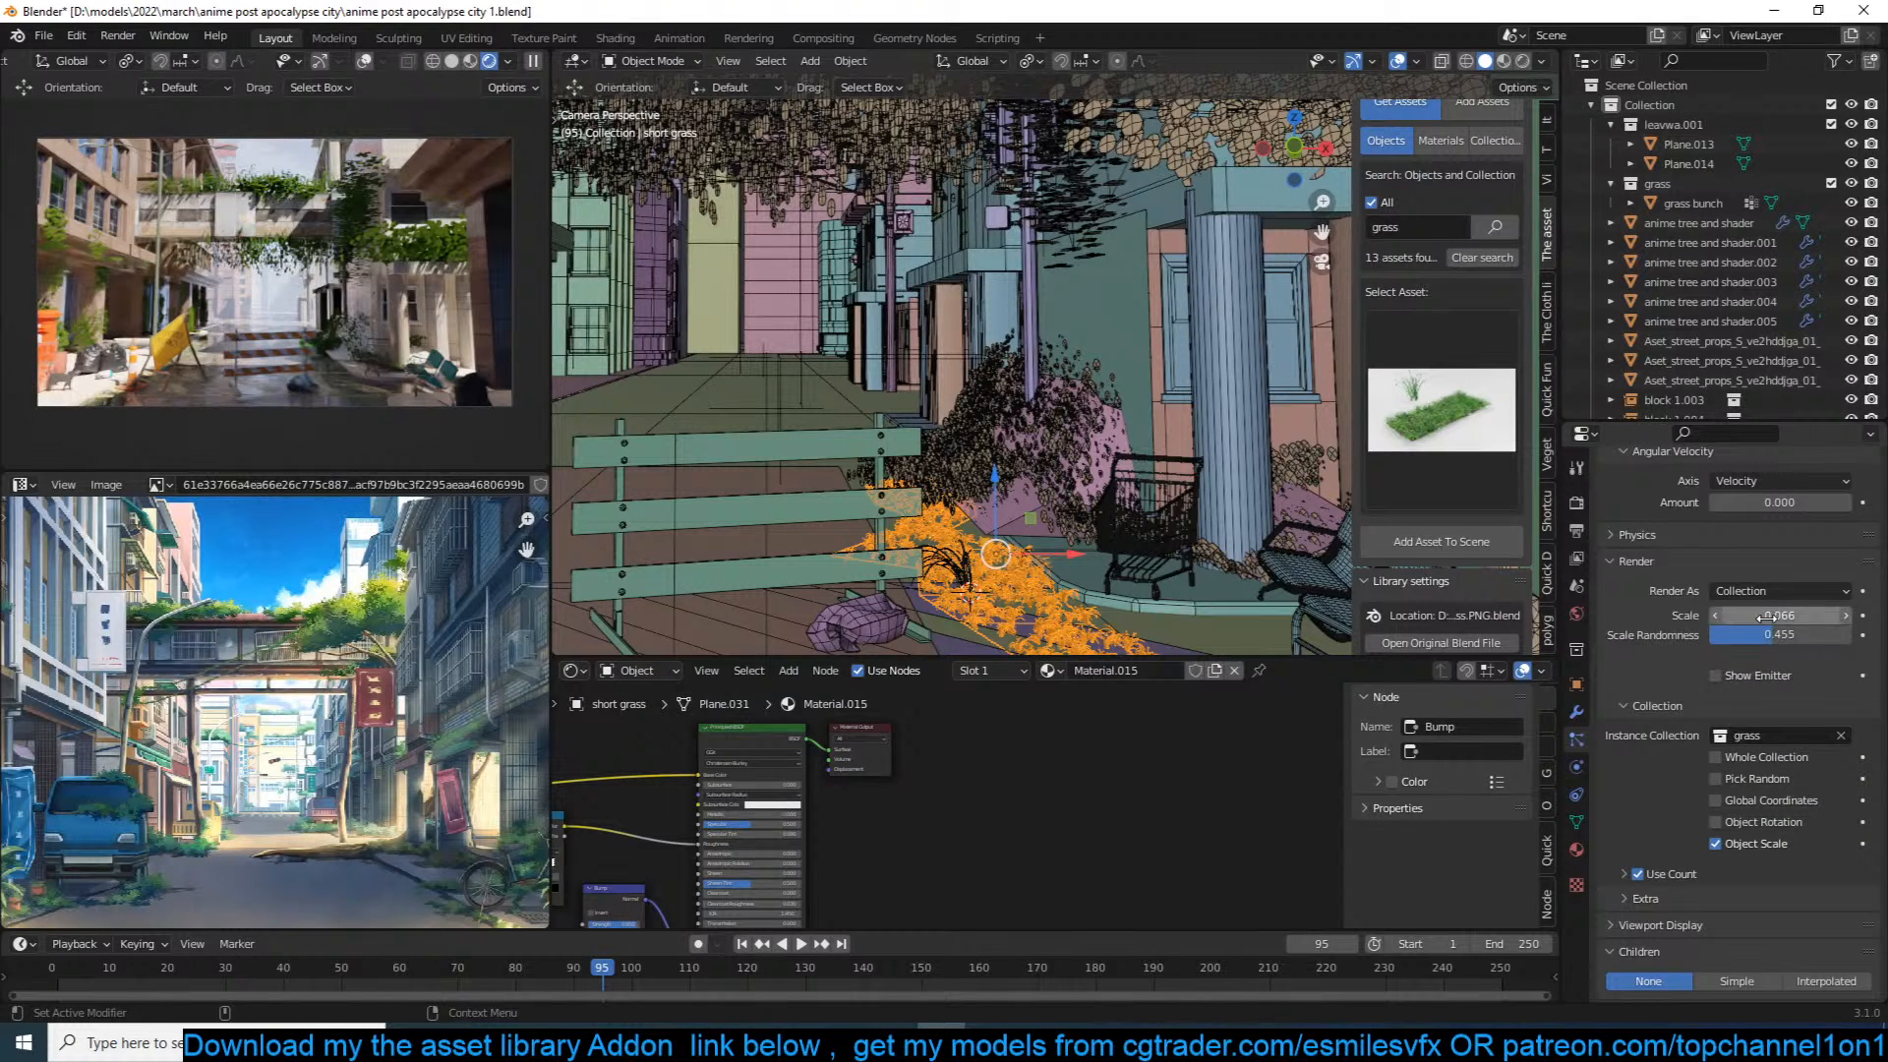
{"action": "type", "text": ".1"}
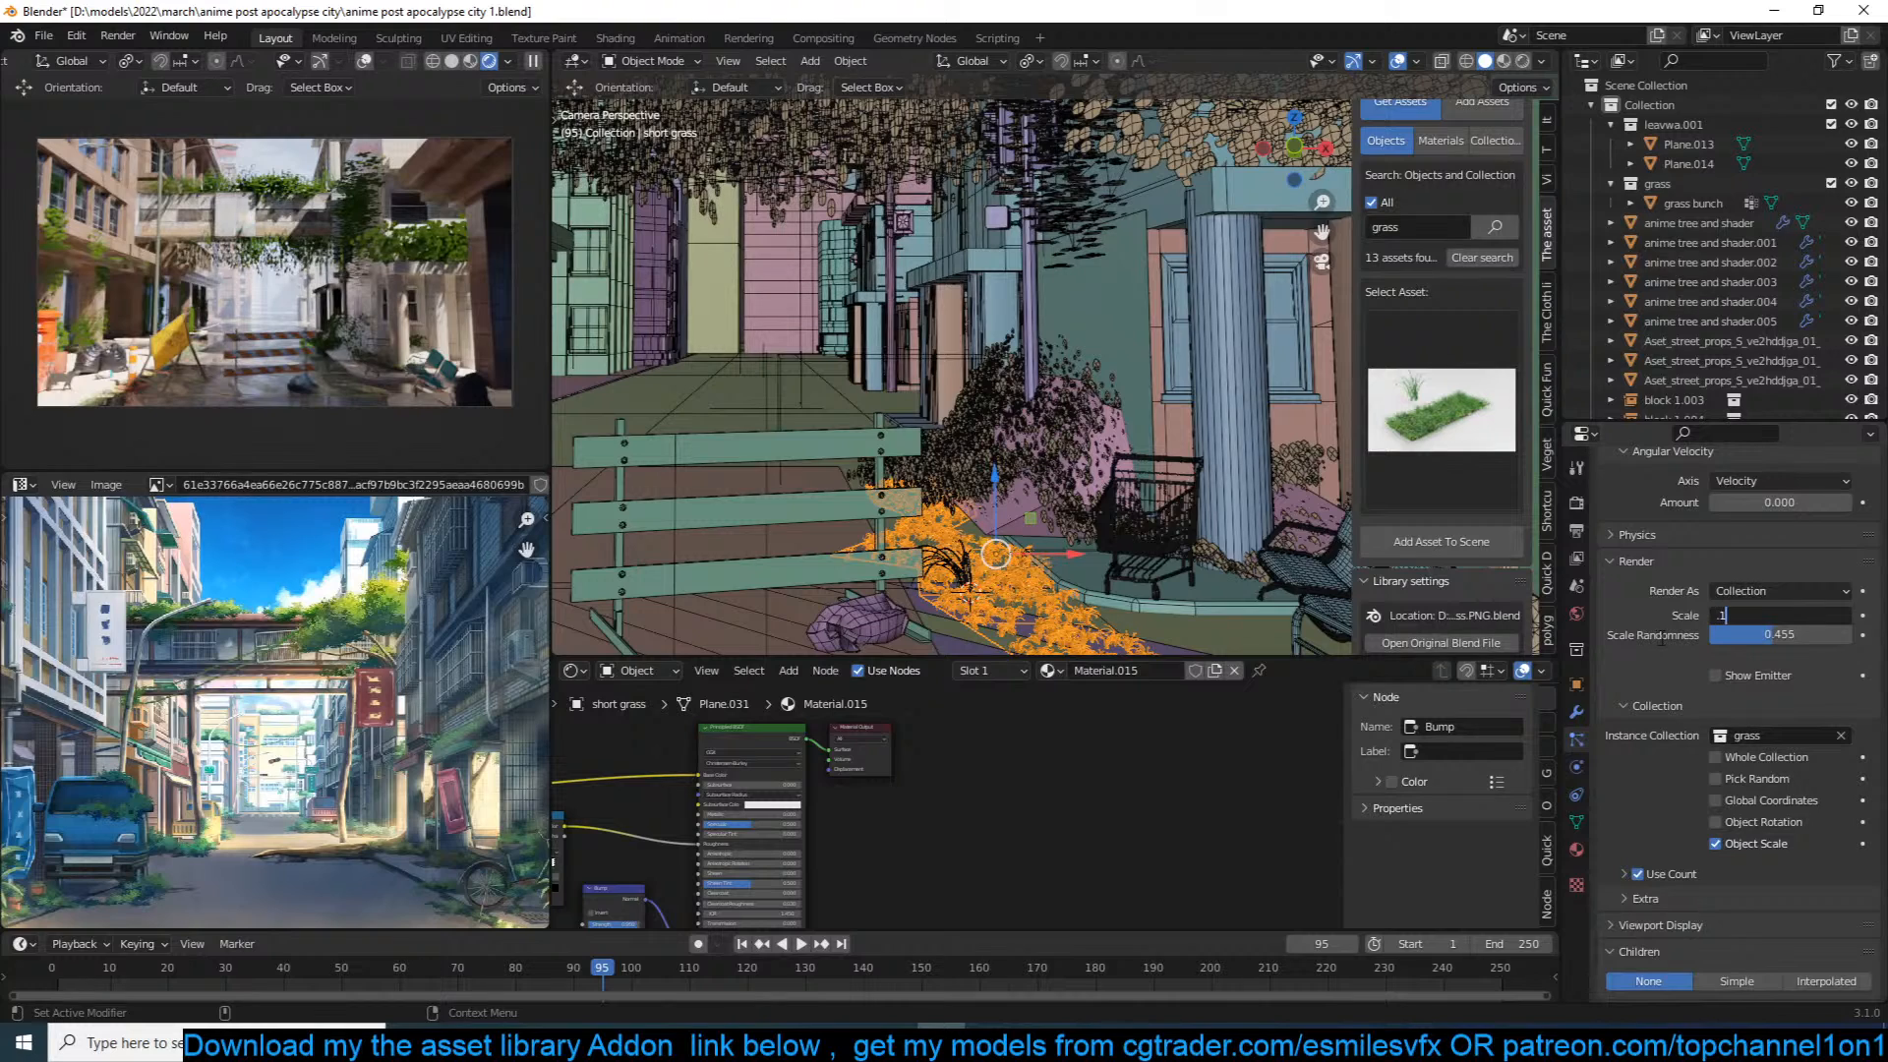
{"action": "key", "text": "Return"}
{"action": "left_click", "coordinate": [1734, 618]}
{"action": "type", "text": "1"}
{"action": "key", "text": "Return"}
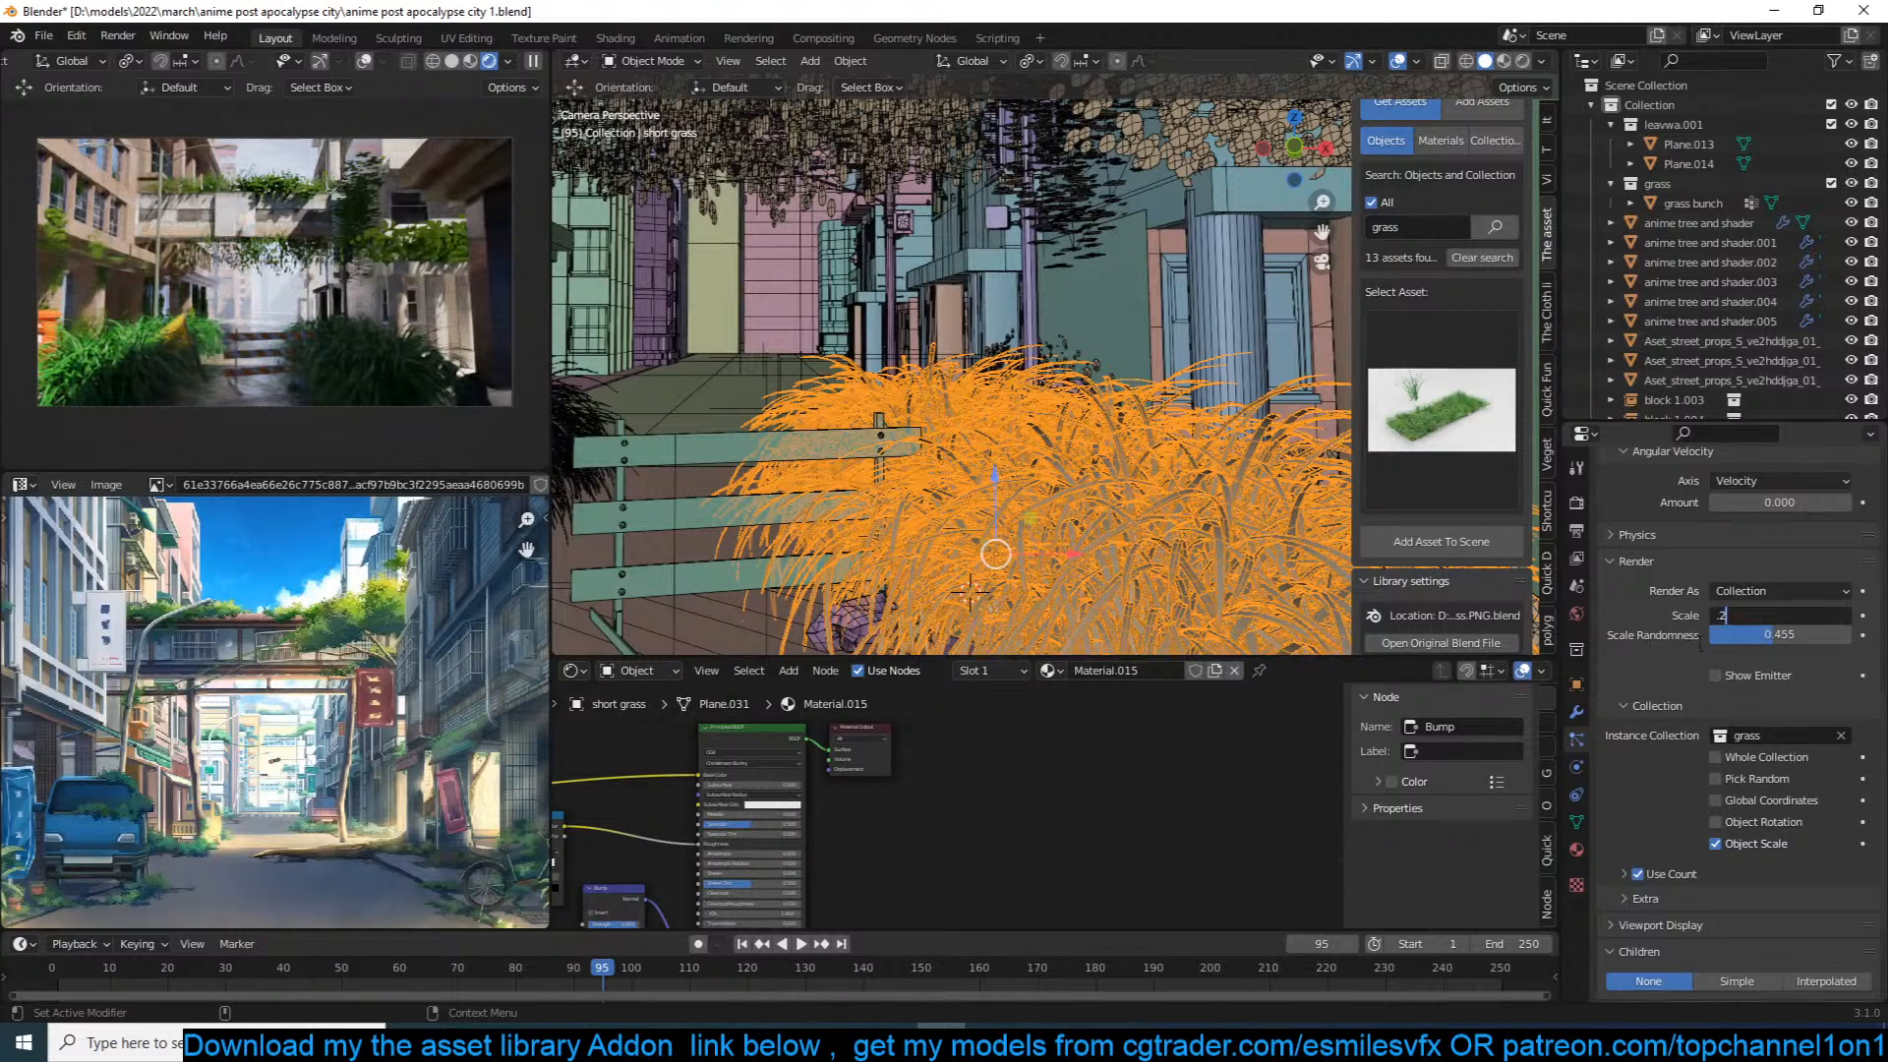
{"action": "key", "text": "Return"}
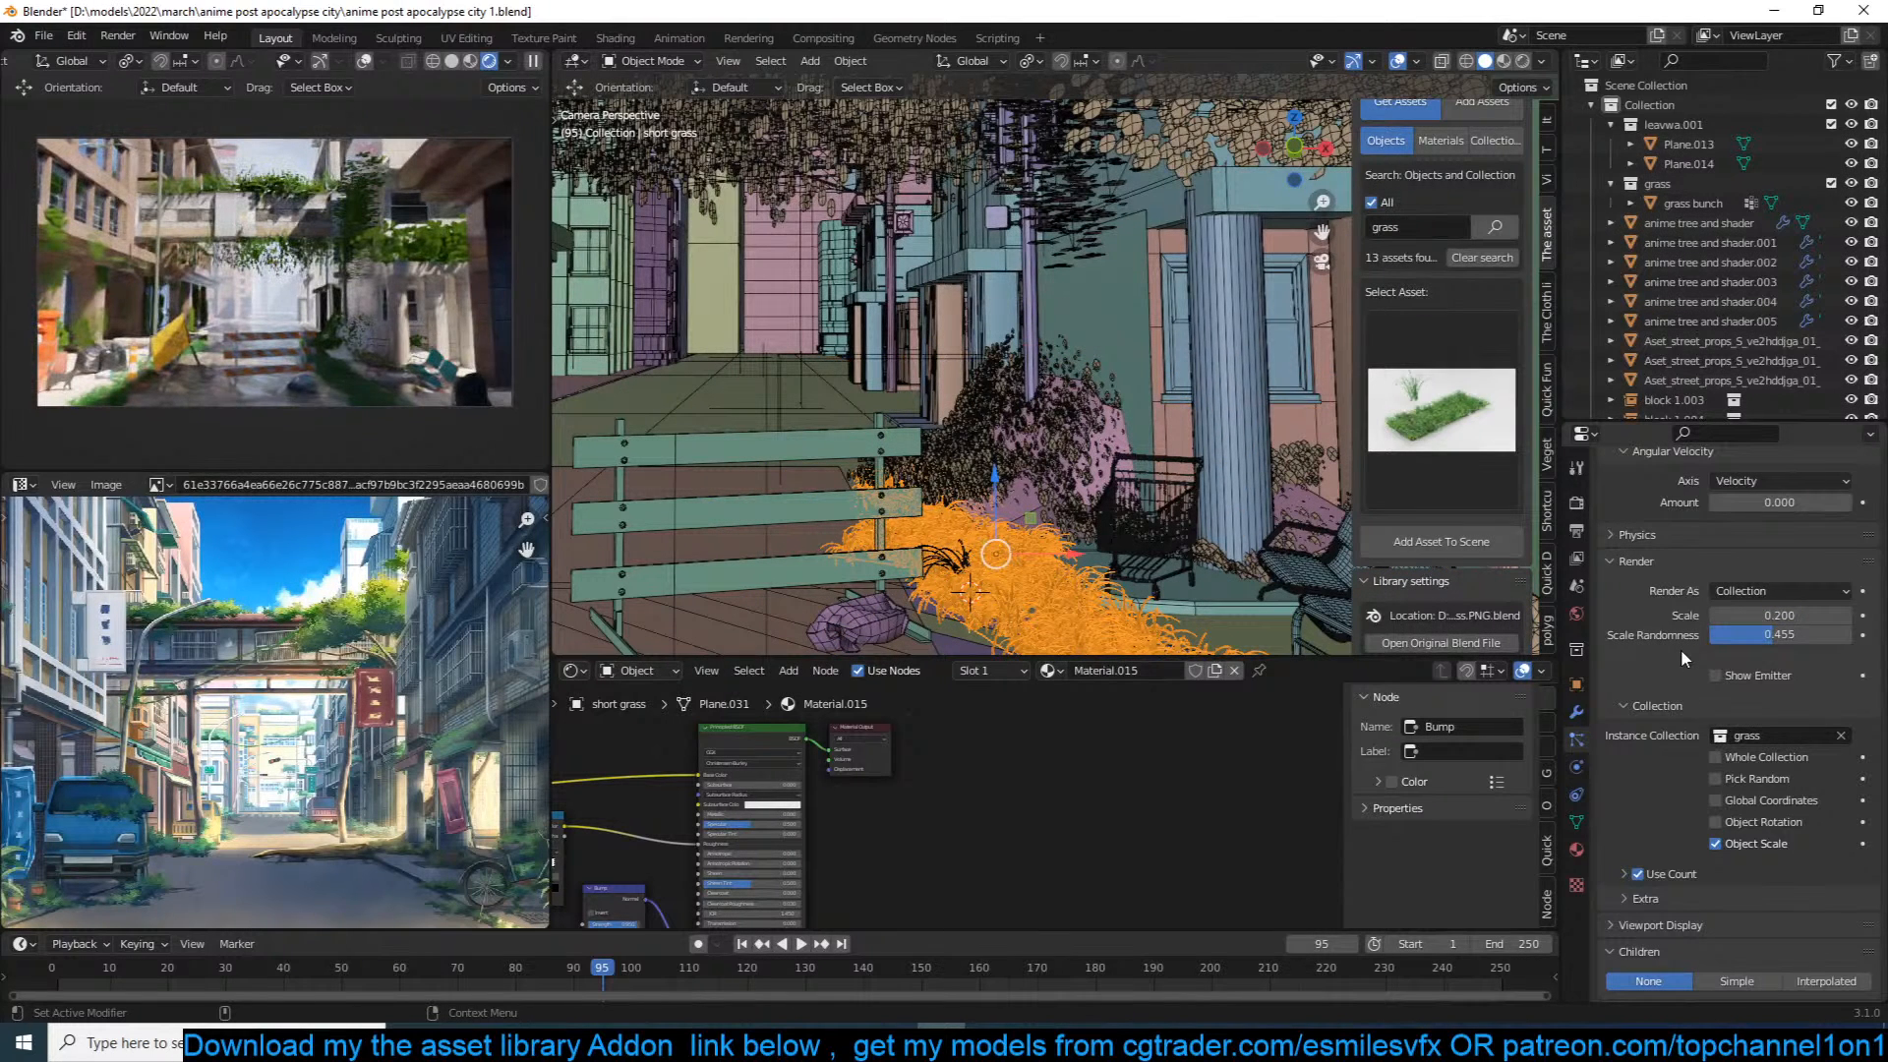
Step: Reduce the number of hair particles on the short grass strip to 100
{"action": "scroll", "coordinate": [900, 808], "scroll_direction": "up", "scroll_amount": 3}
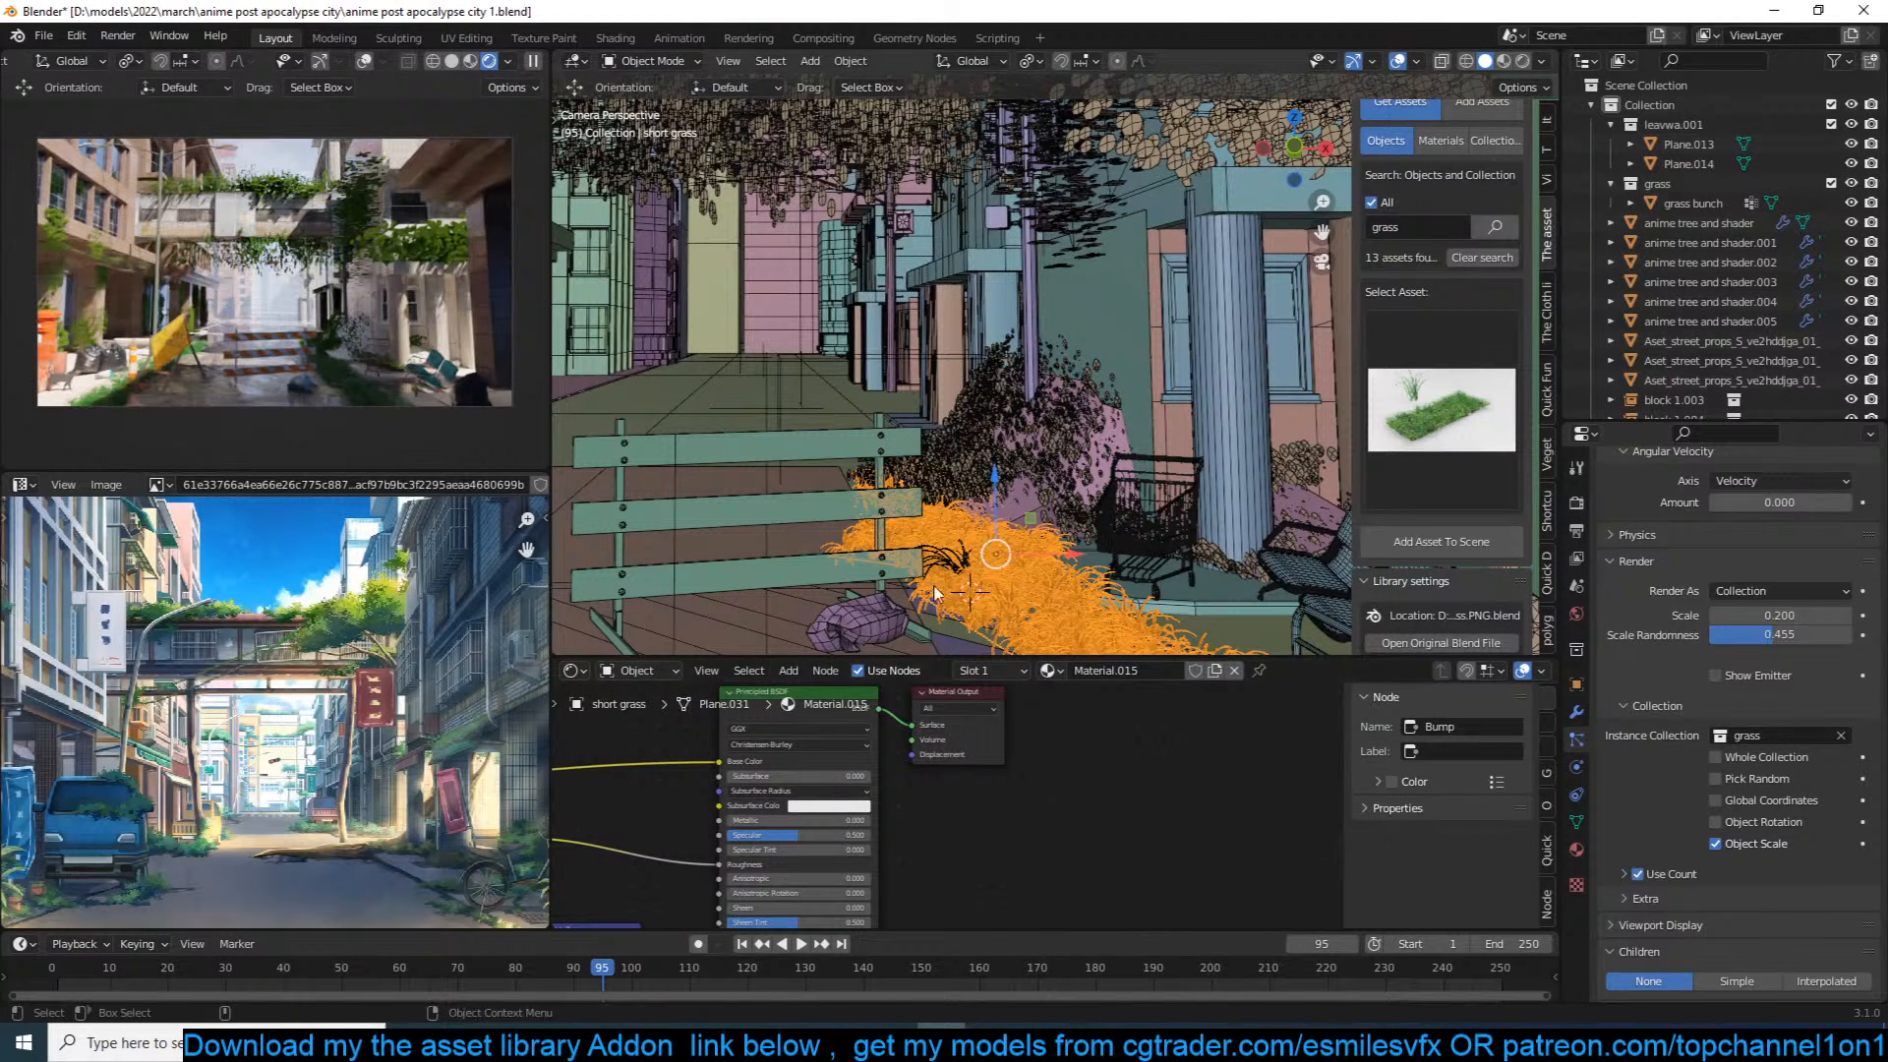
{"action": "scroll", "coordinate": [1789, 616], "scroll_direction": "up", "scroll_amount": 10}
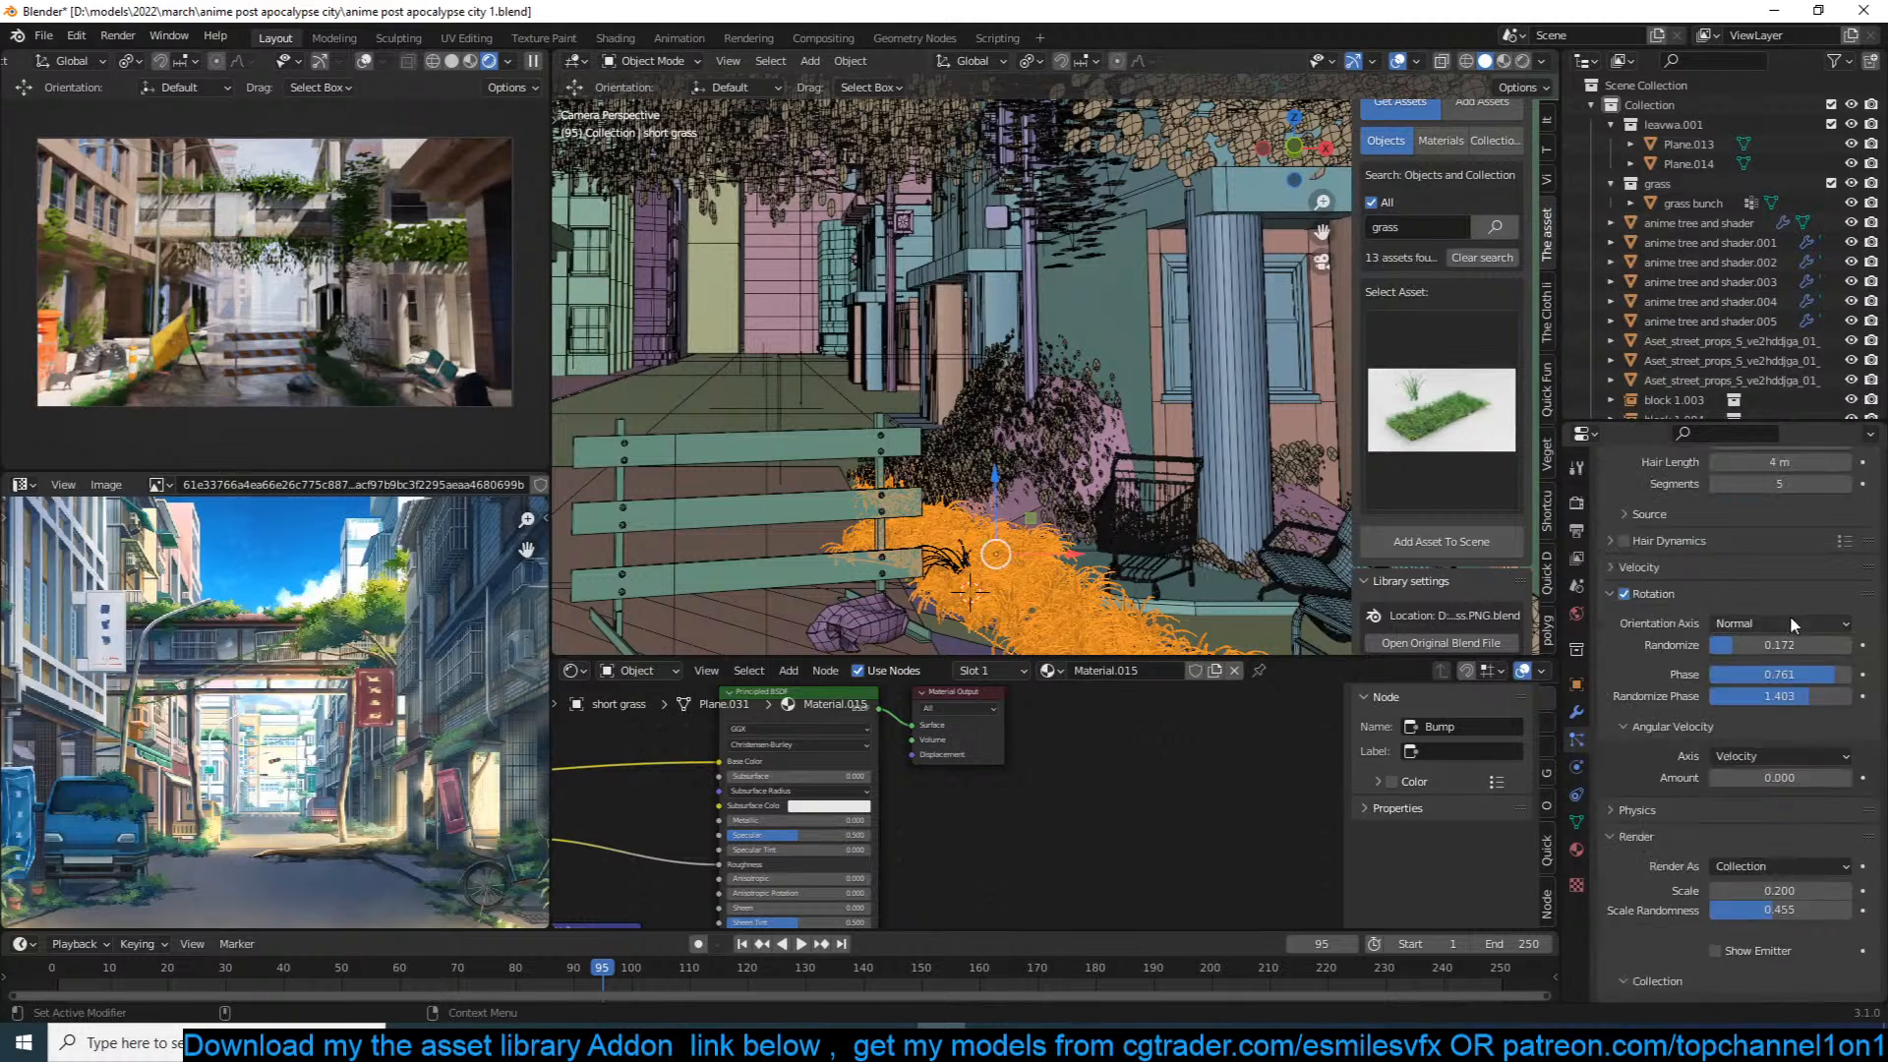
{"action": "left_click", "coordinate": [1798, 695]}
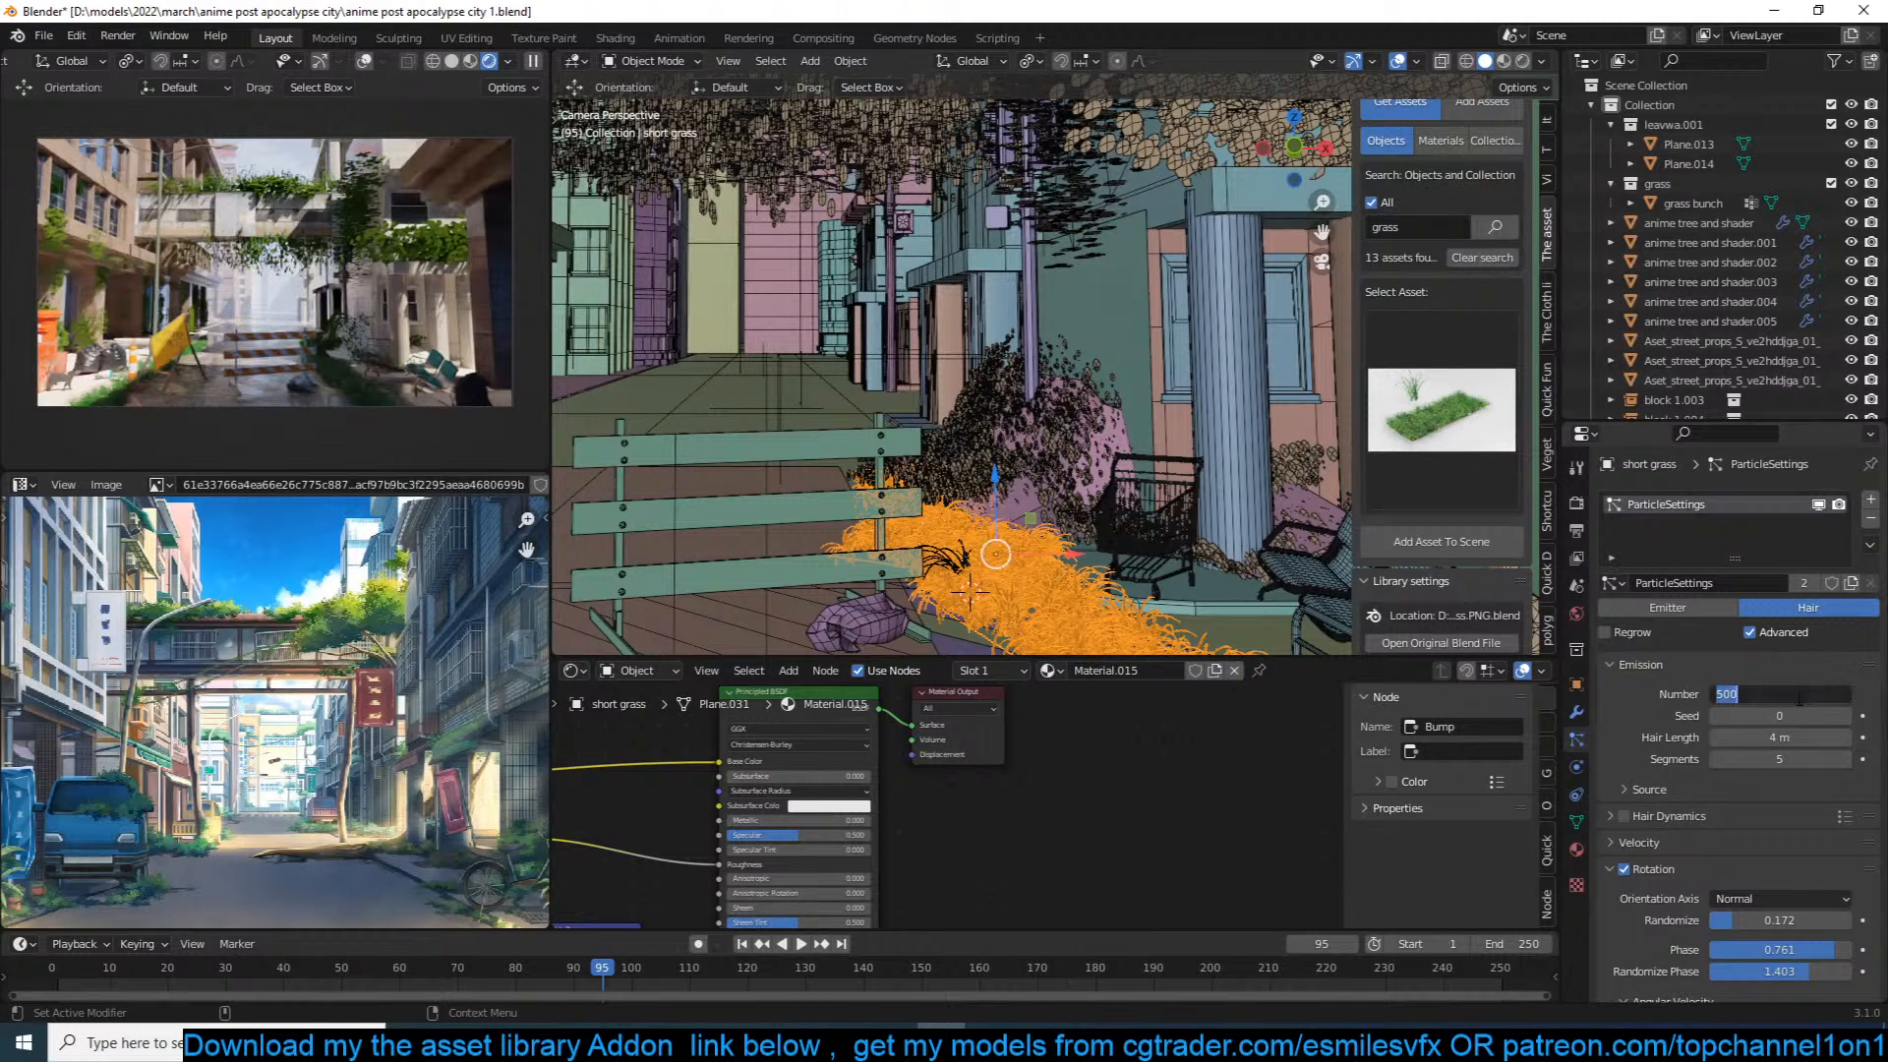
{"action": "key", "text": "Return"}
{"action": "scroll", "coordinate": [1712, 822], "scroll_direction": "down", "scroll_amount": 12}
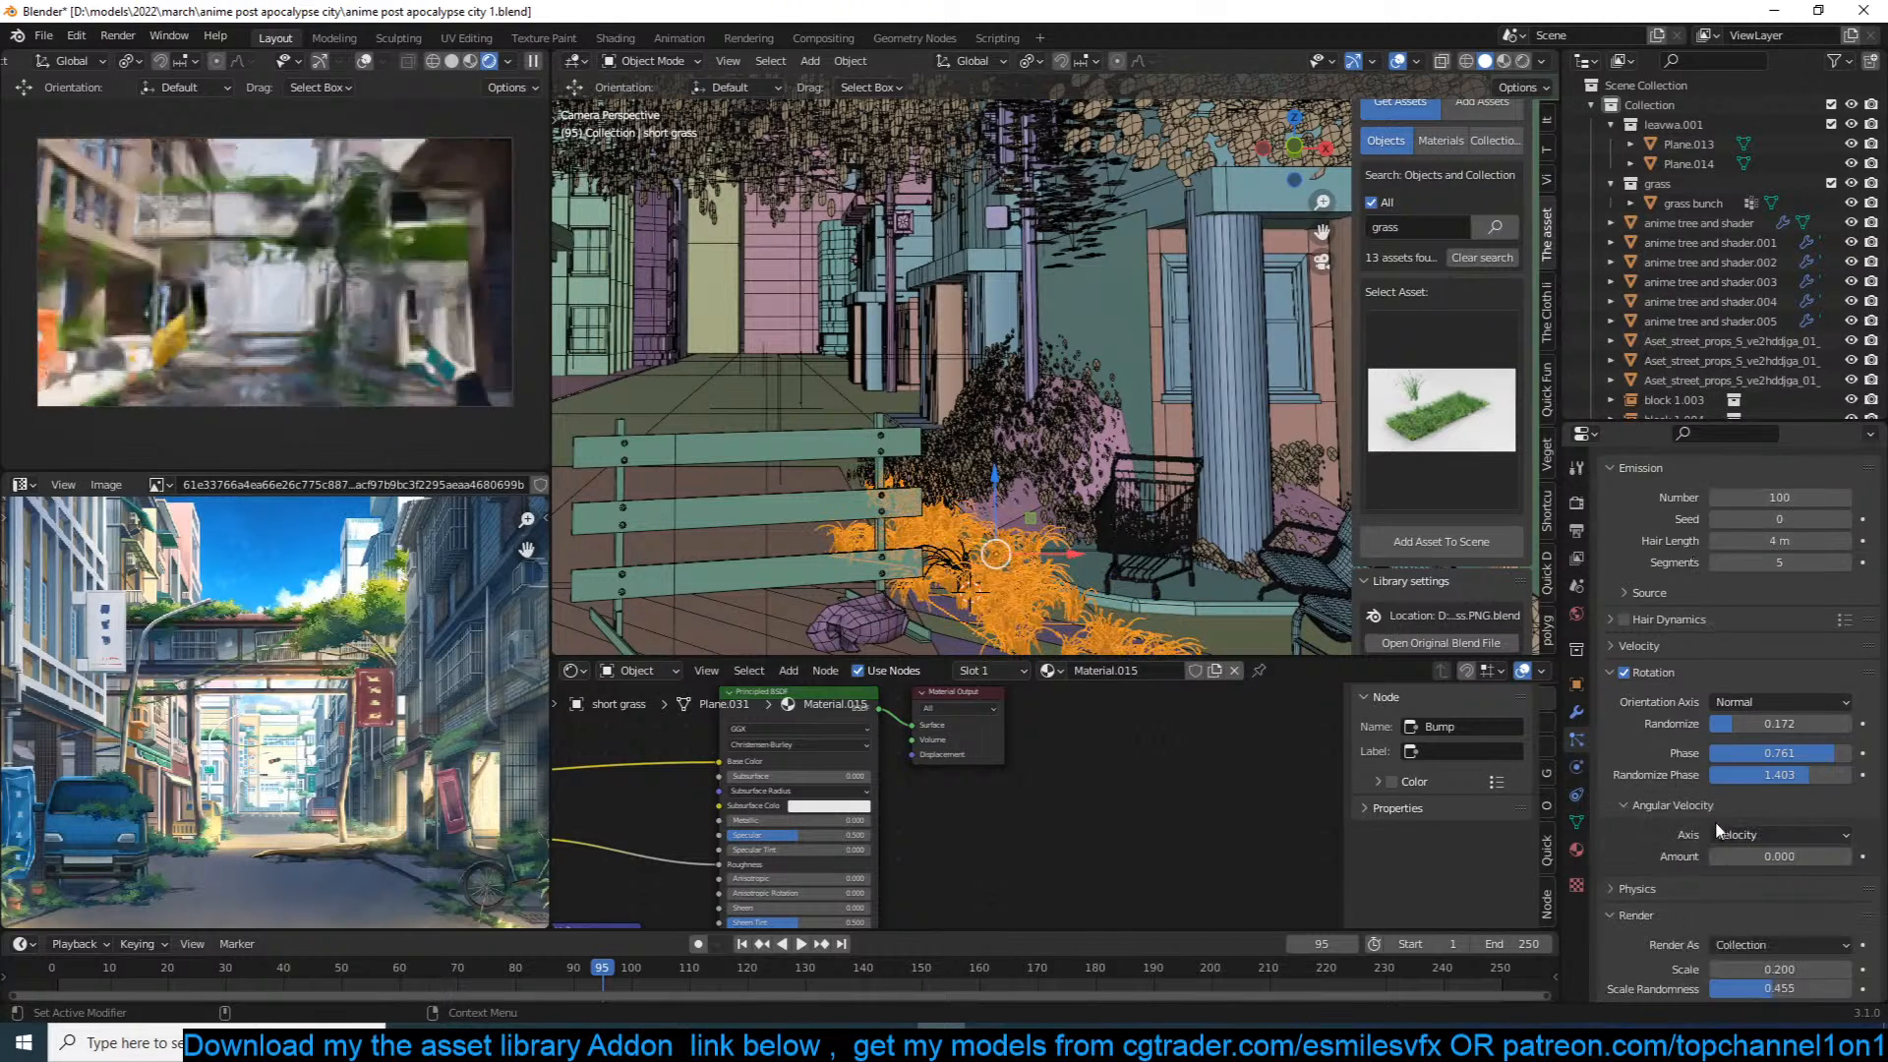
{"action": "scroll", "coordinate": [1758, 770], "scroll_direction": "down", "scroll_amount": 2}
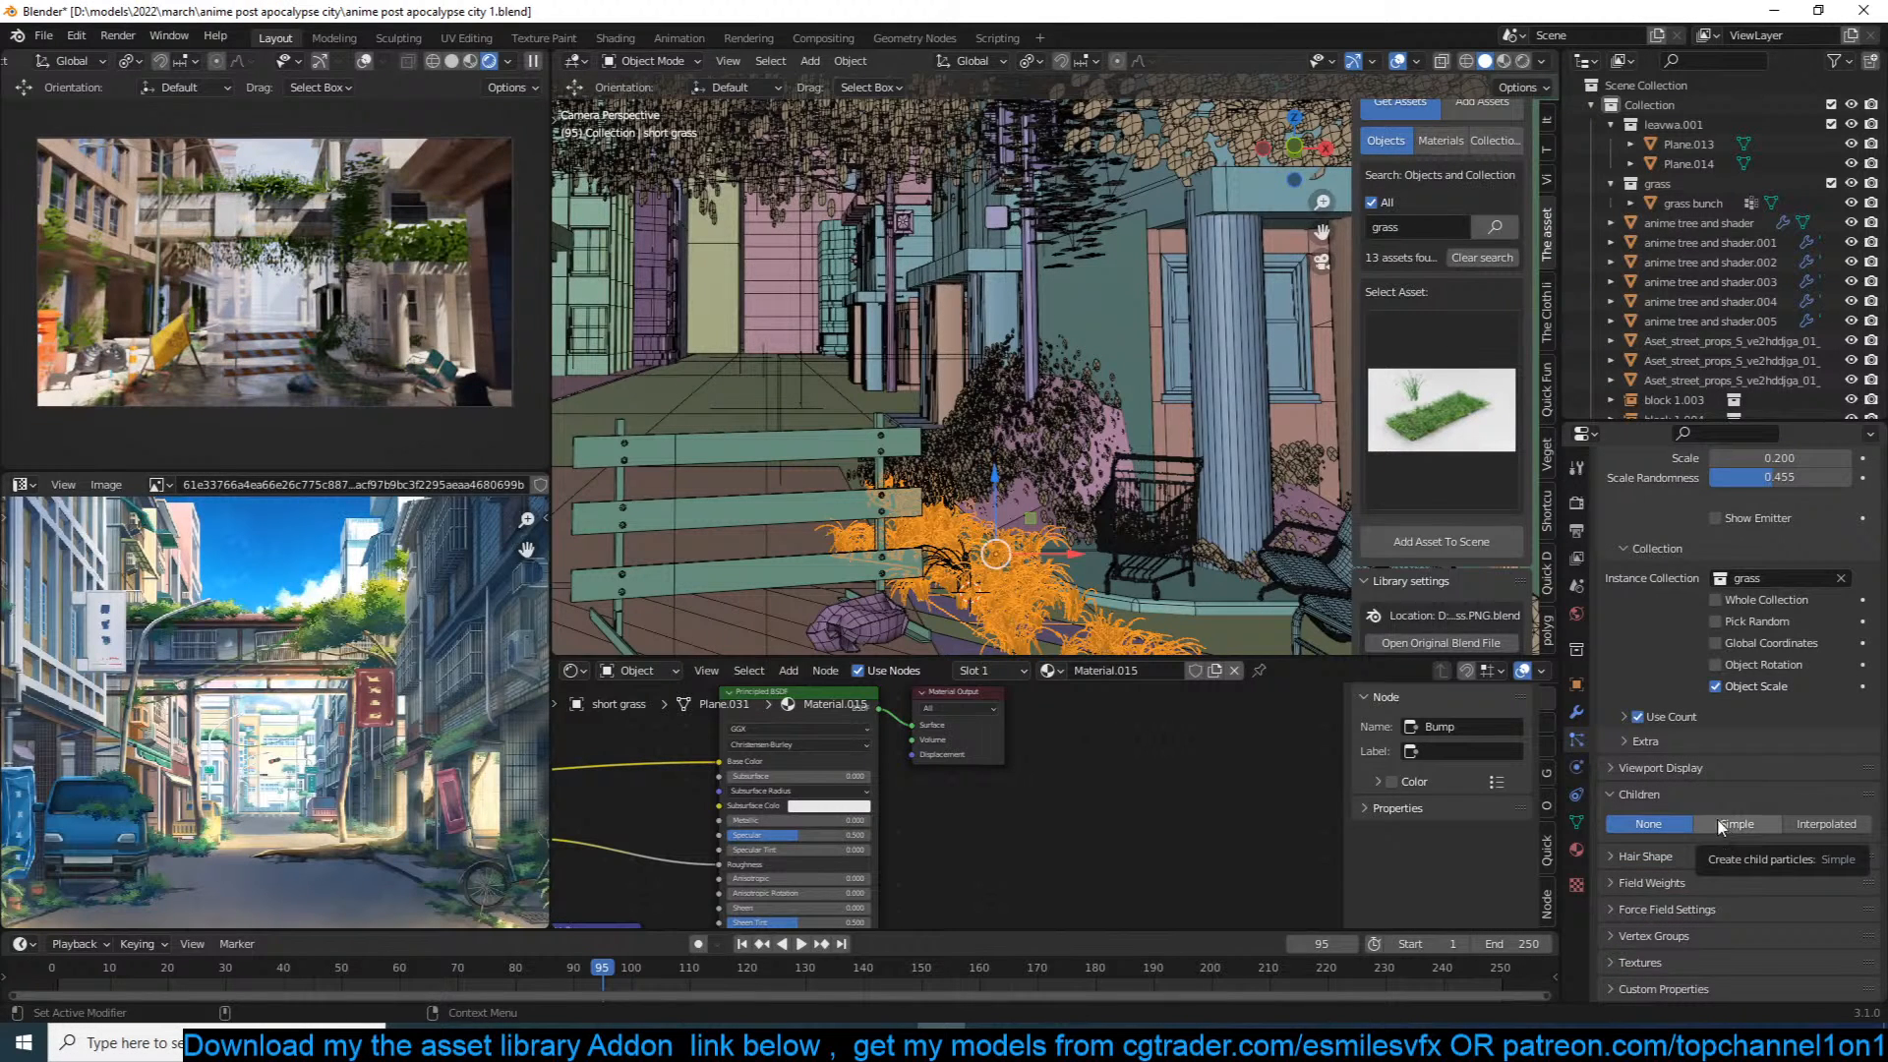
{"action": "scroll", "coordinate": [1118, 503], "scroll_direction": "down", "scroll_amount": 2}
Step: Isolate the grass bunch in local view and open its mesh for editing
{"action": "middle_click_drag", "start_coordinate": [1119, 494], "coordinate": [1146, 387], "text": "shift"}
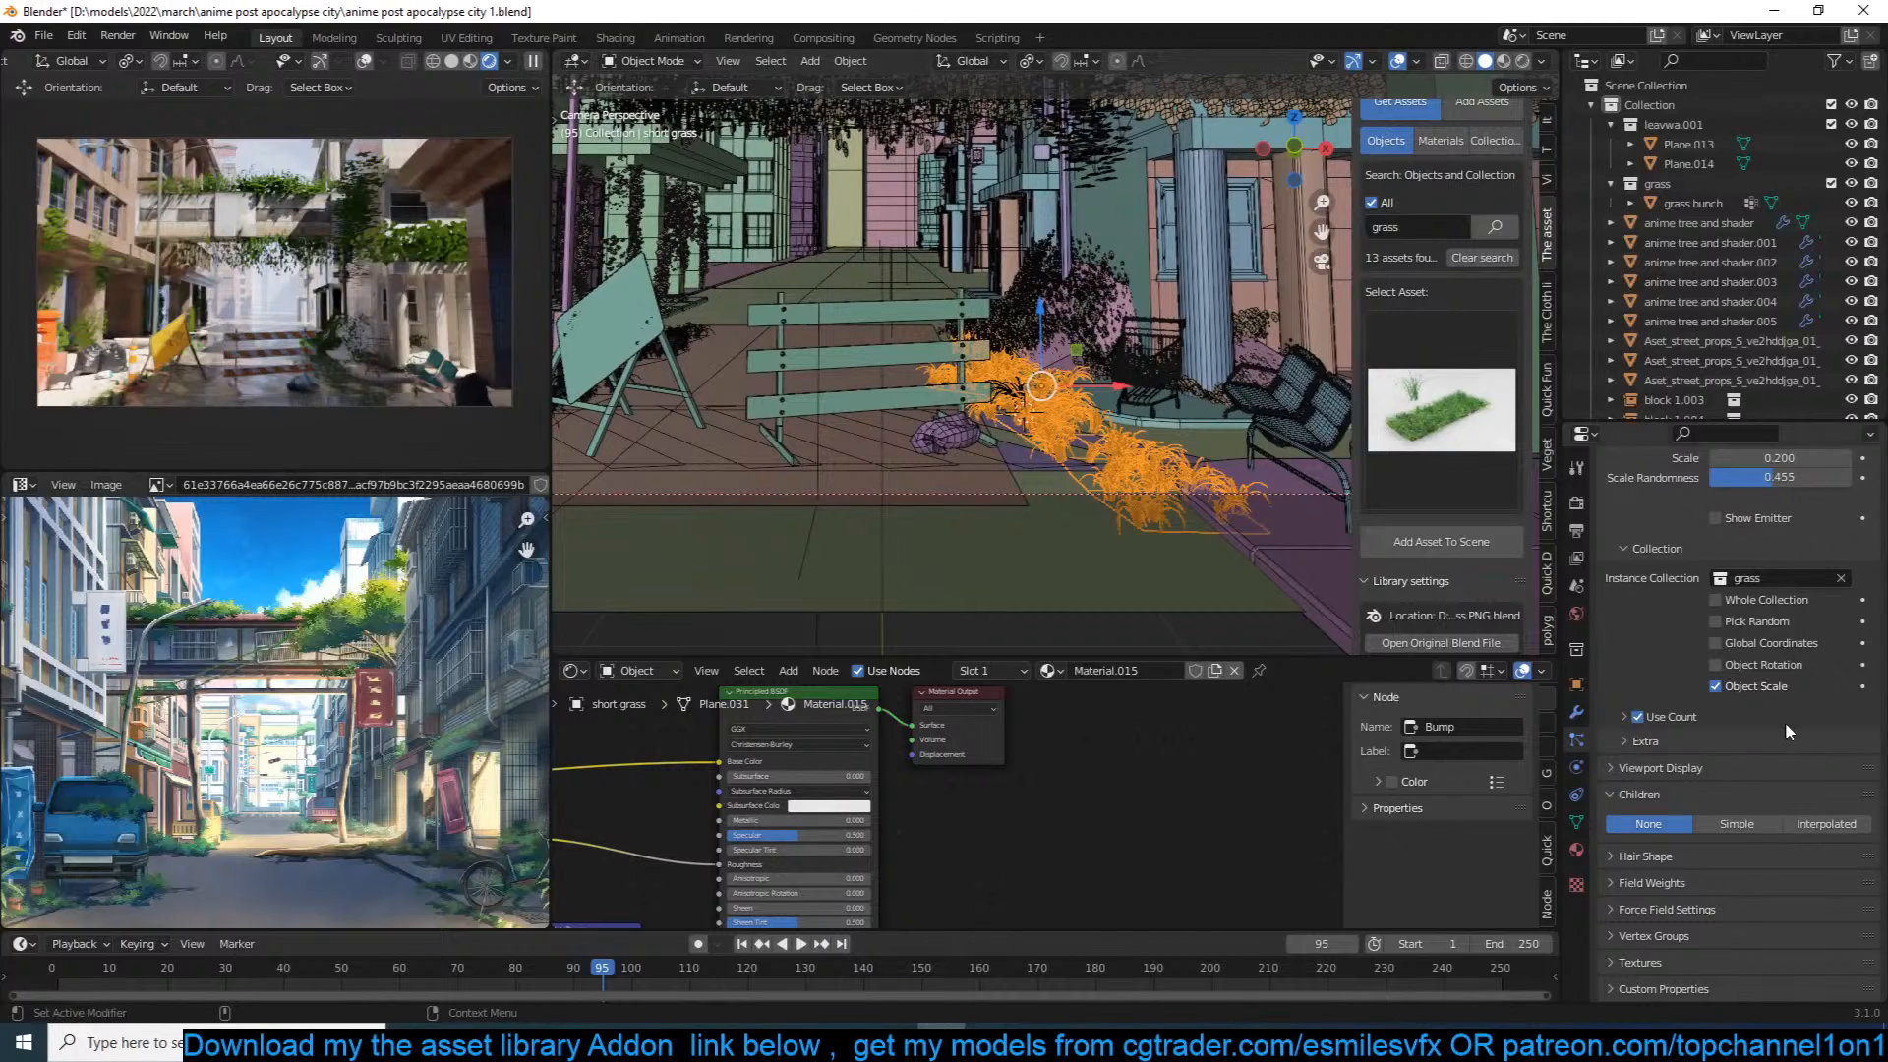
{"action": "scroll", "coordinate": [769, 783], "scroll_direction": "up", "scroll_amount": 1}
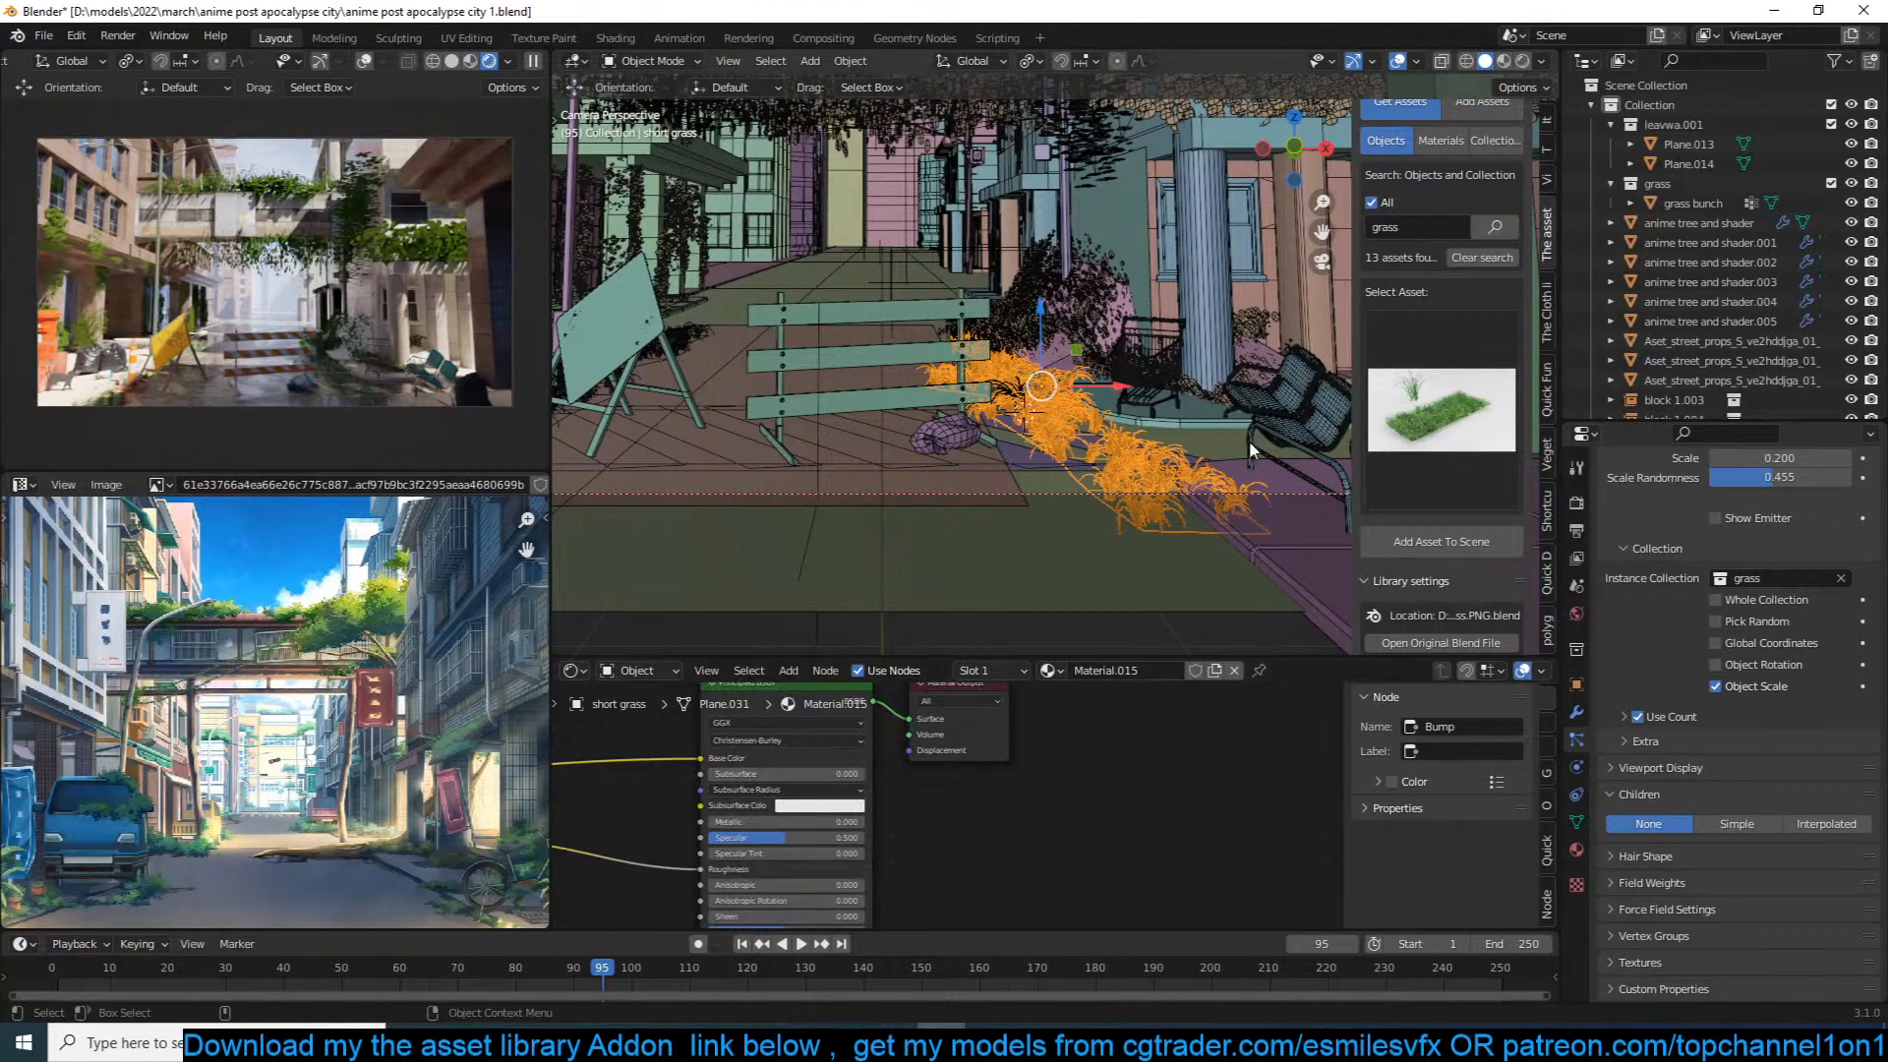
{"action": "scroll", "coordinate": [980, 400], "scroll_direction": "up", "scroll_amount": 2}
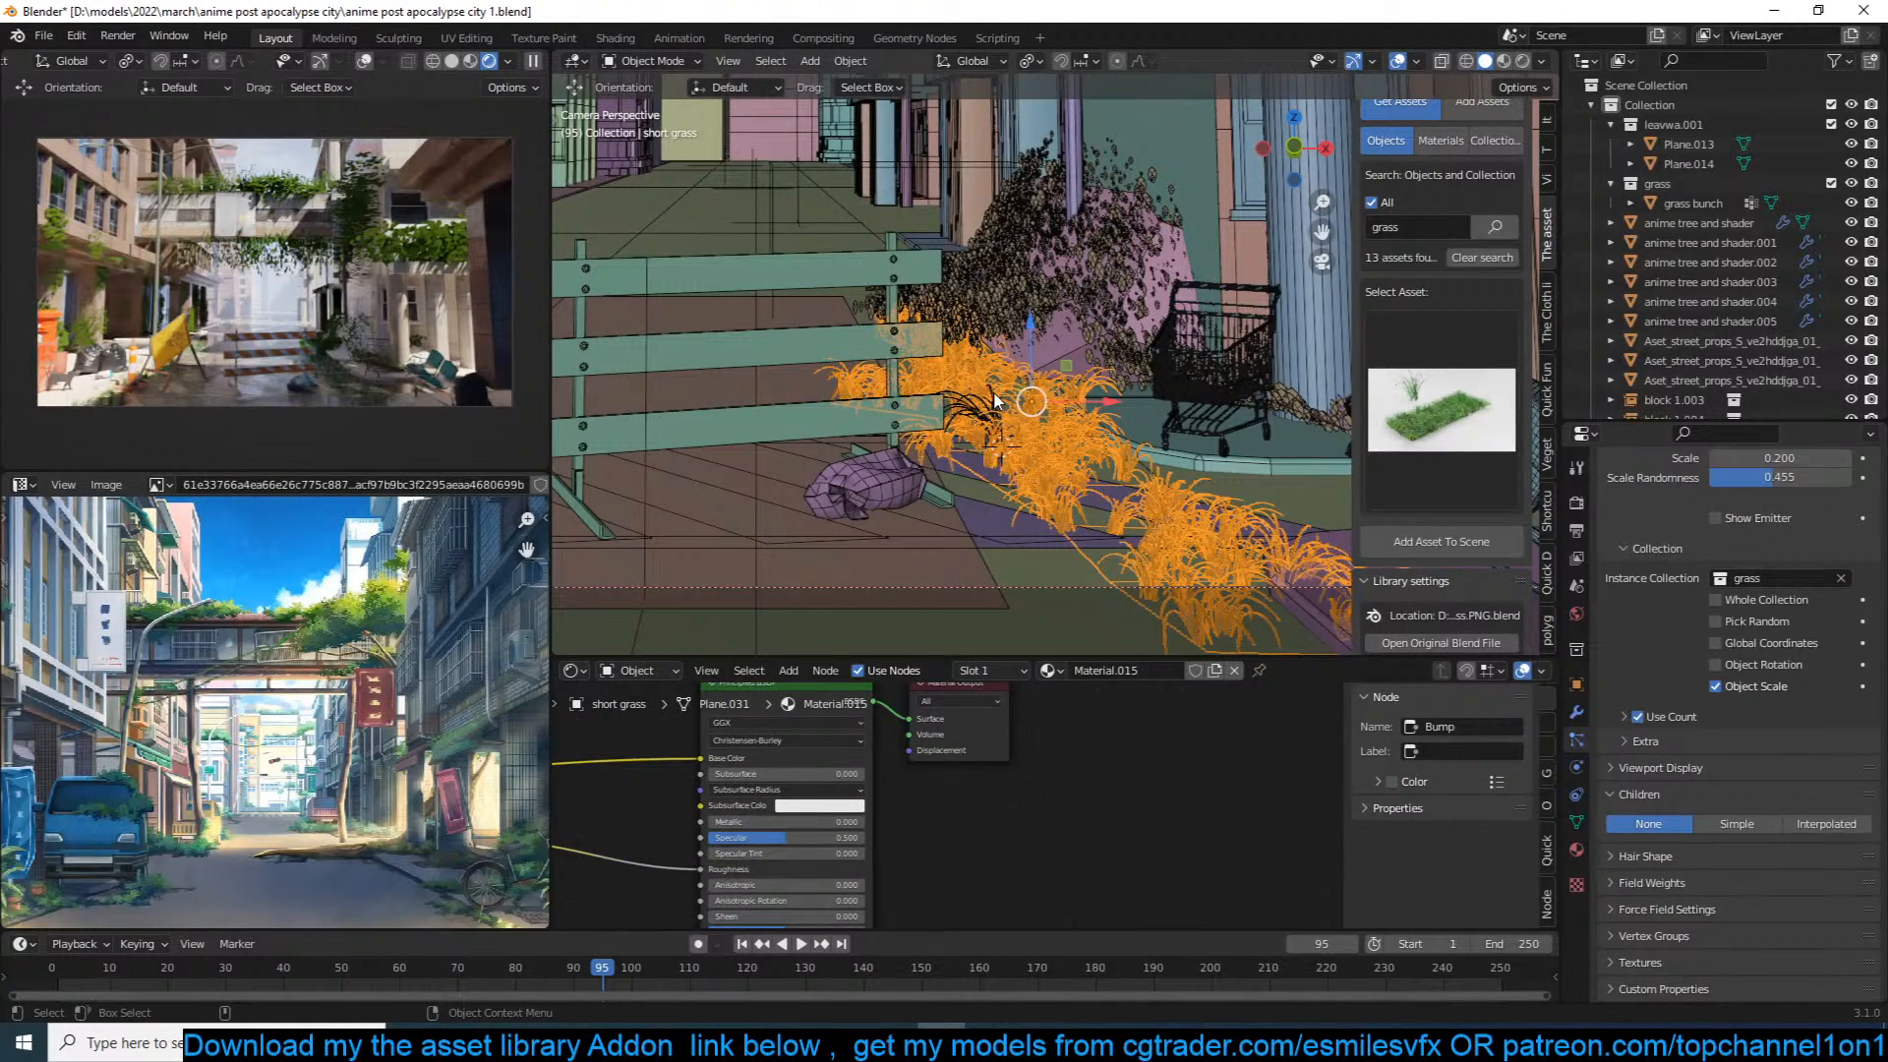
{"action": "left_click", "coordinate": [992, 395]}
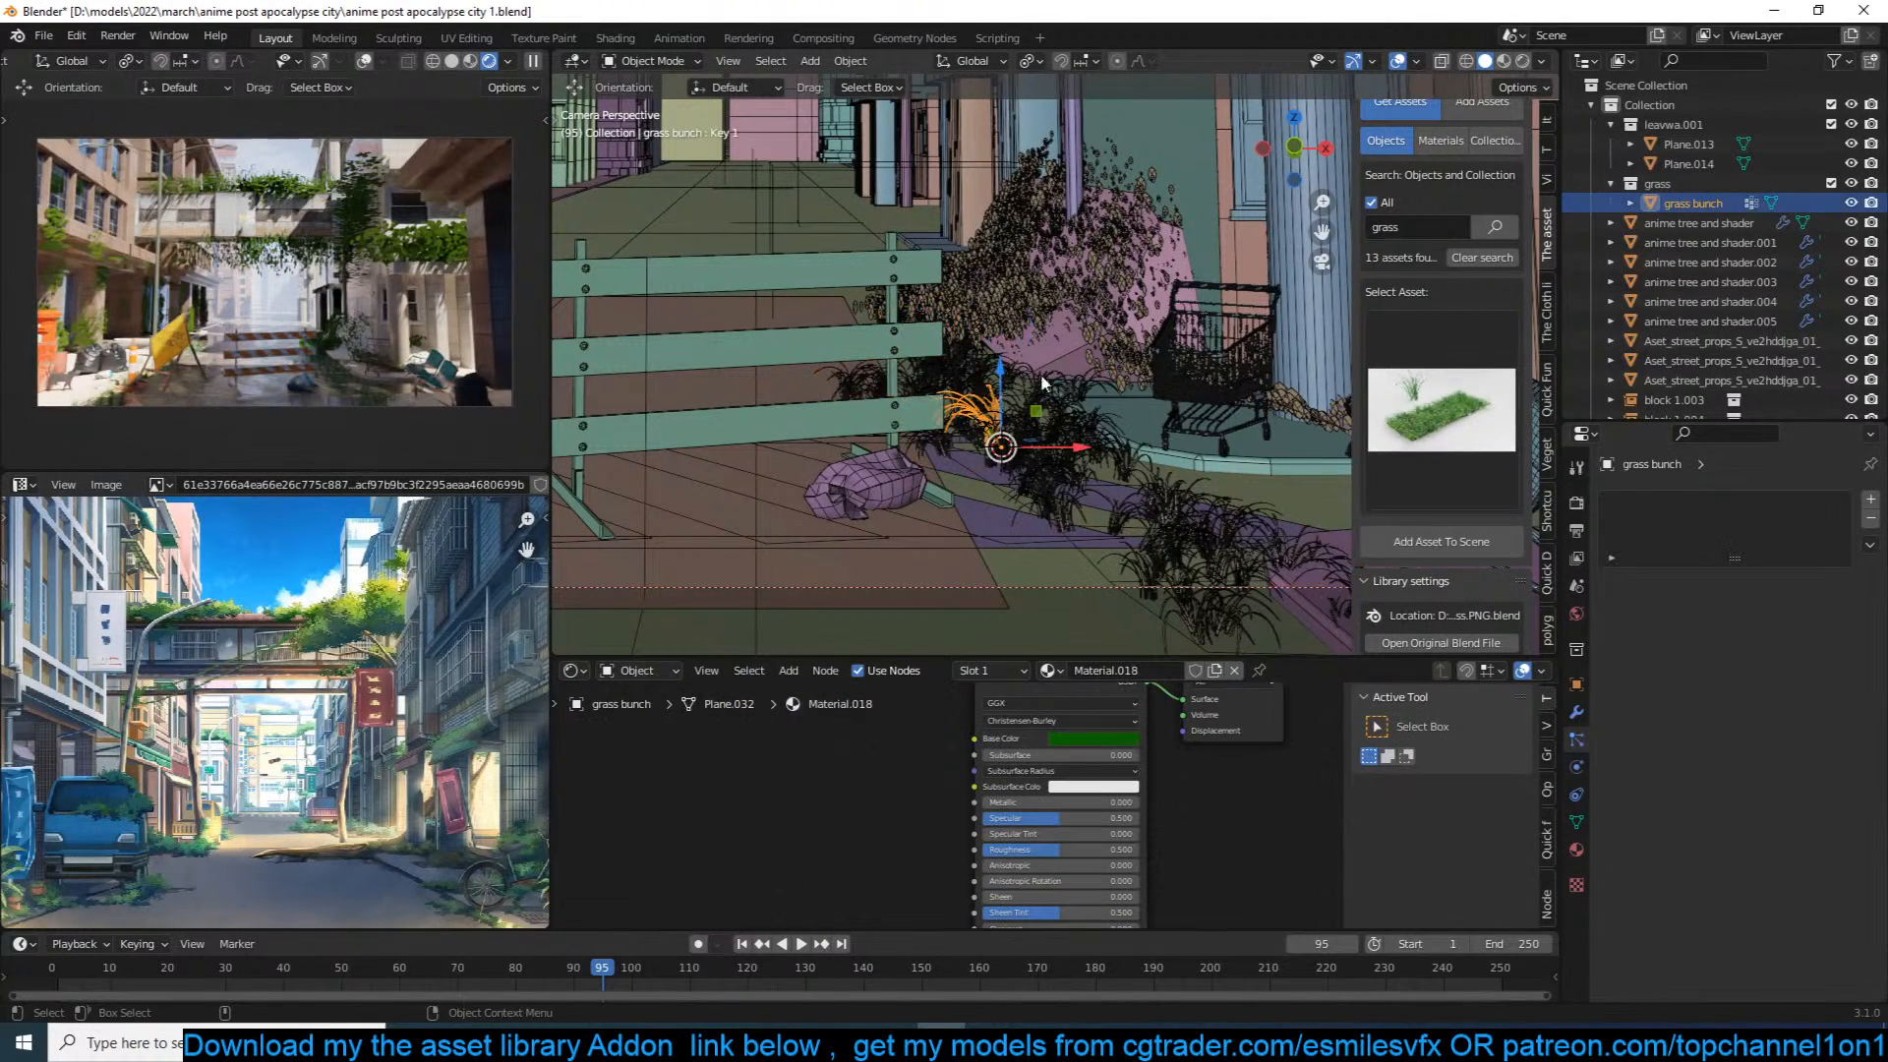
{"action": "scroll", "coordinate": [1066, 356], "scroll_direction": "up", "scroll_amount": 1}
{"action": "key", "text": "KP_Decimal"}
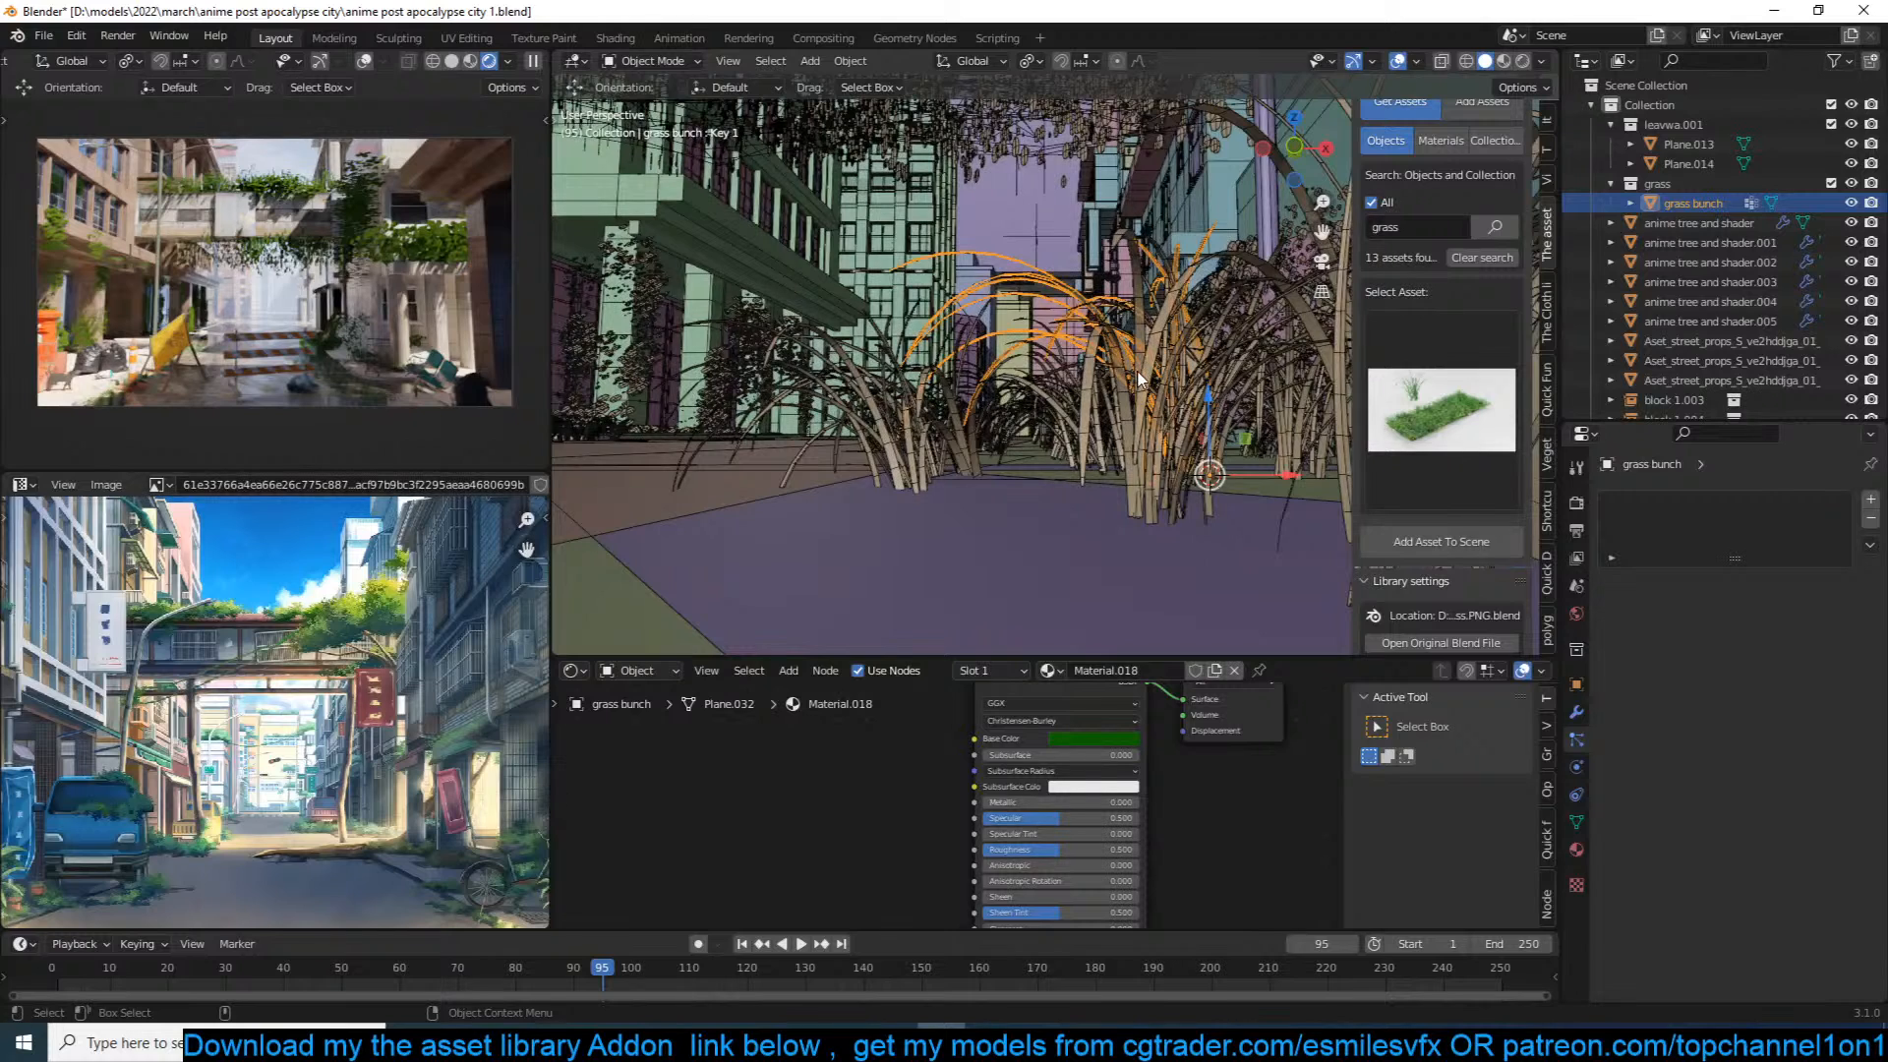
{"action": "key", "text": "KP_Divide"}
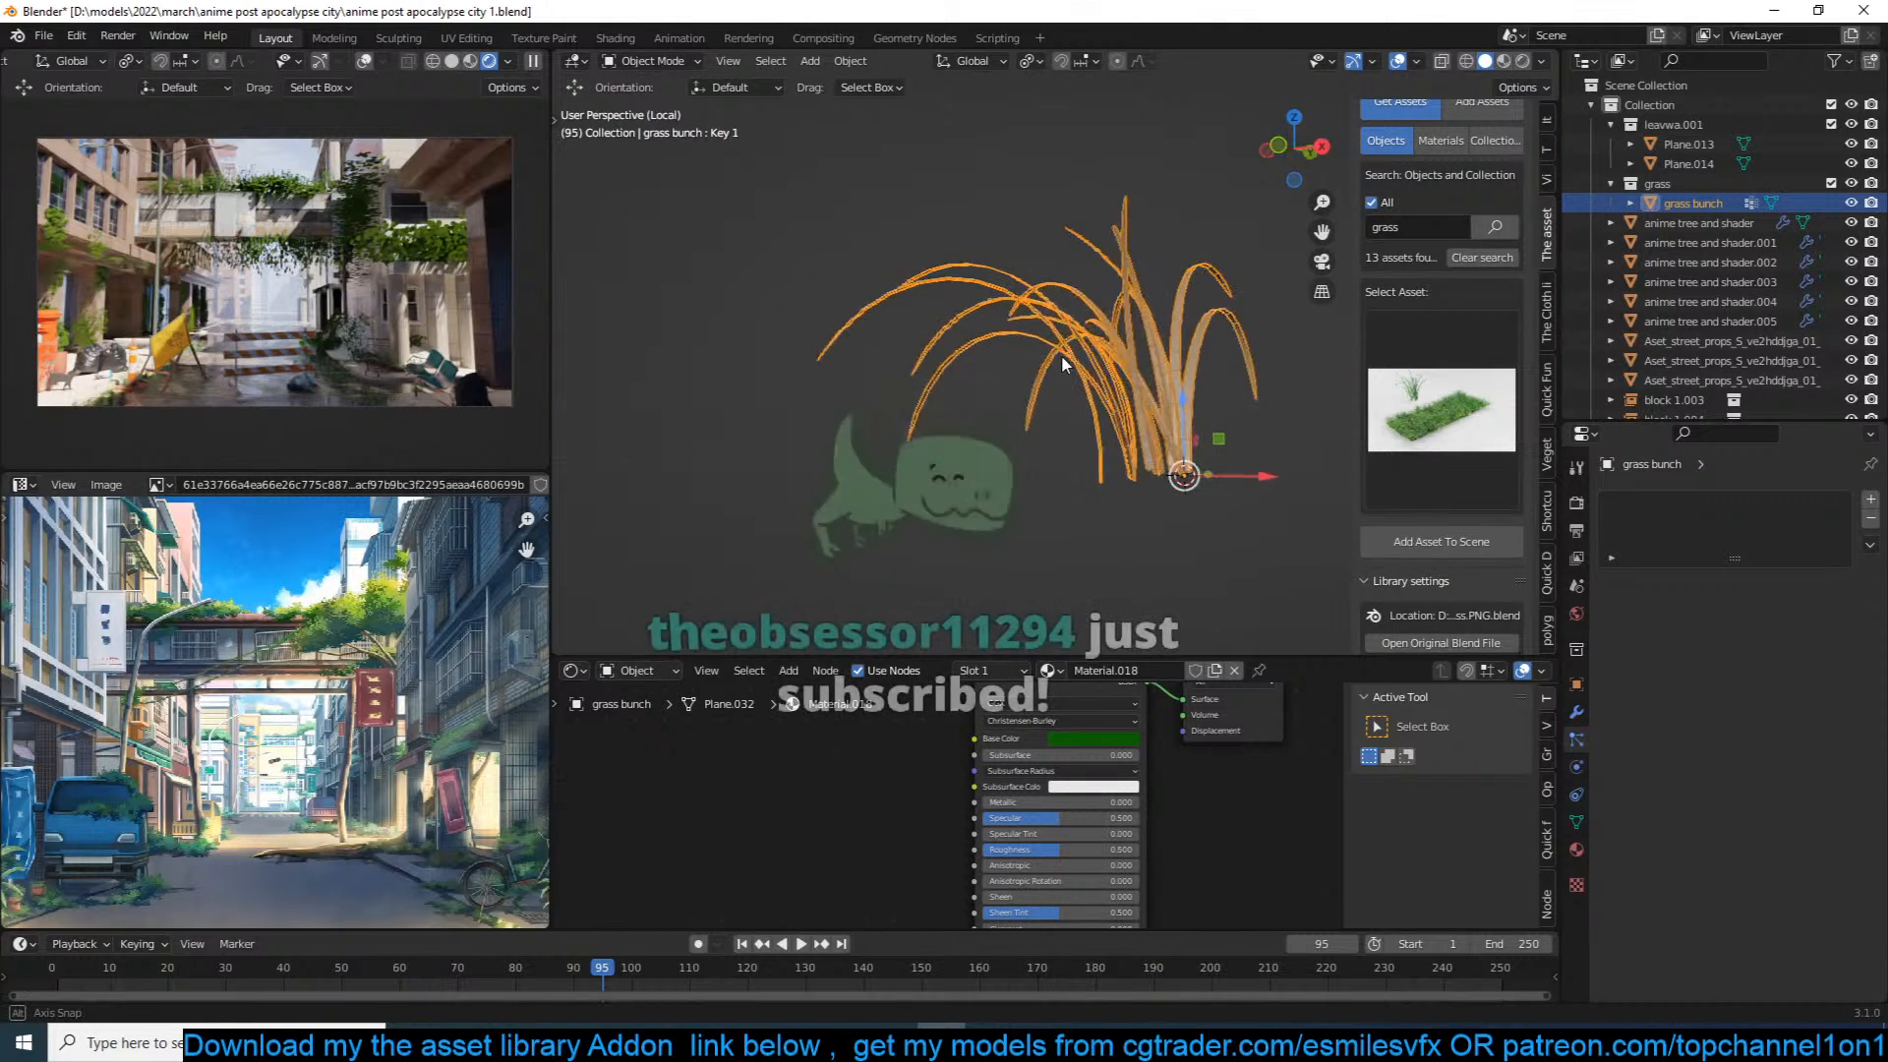
{"action": "key", "text": "Tab"}
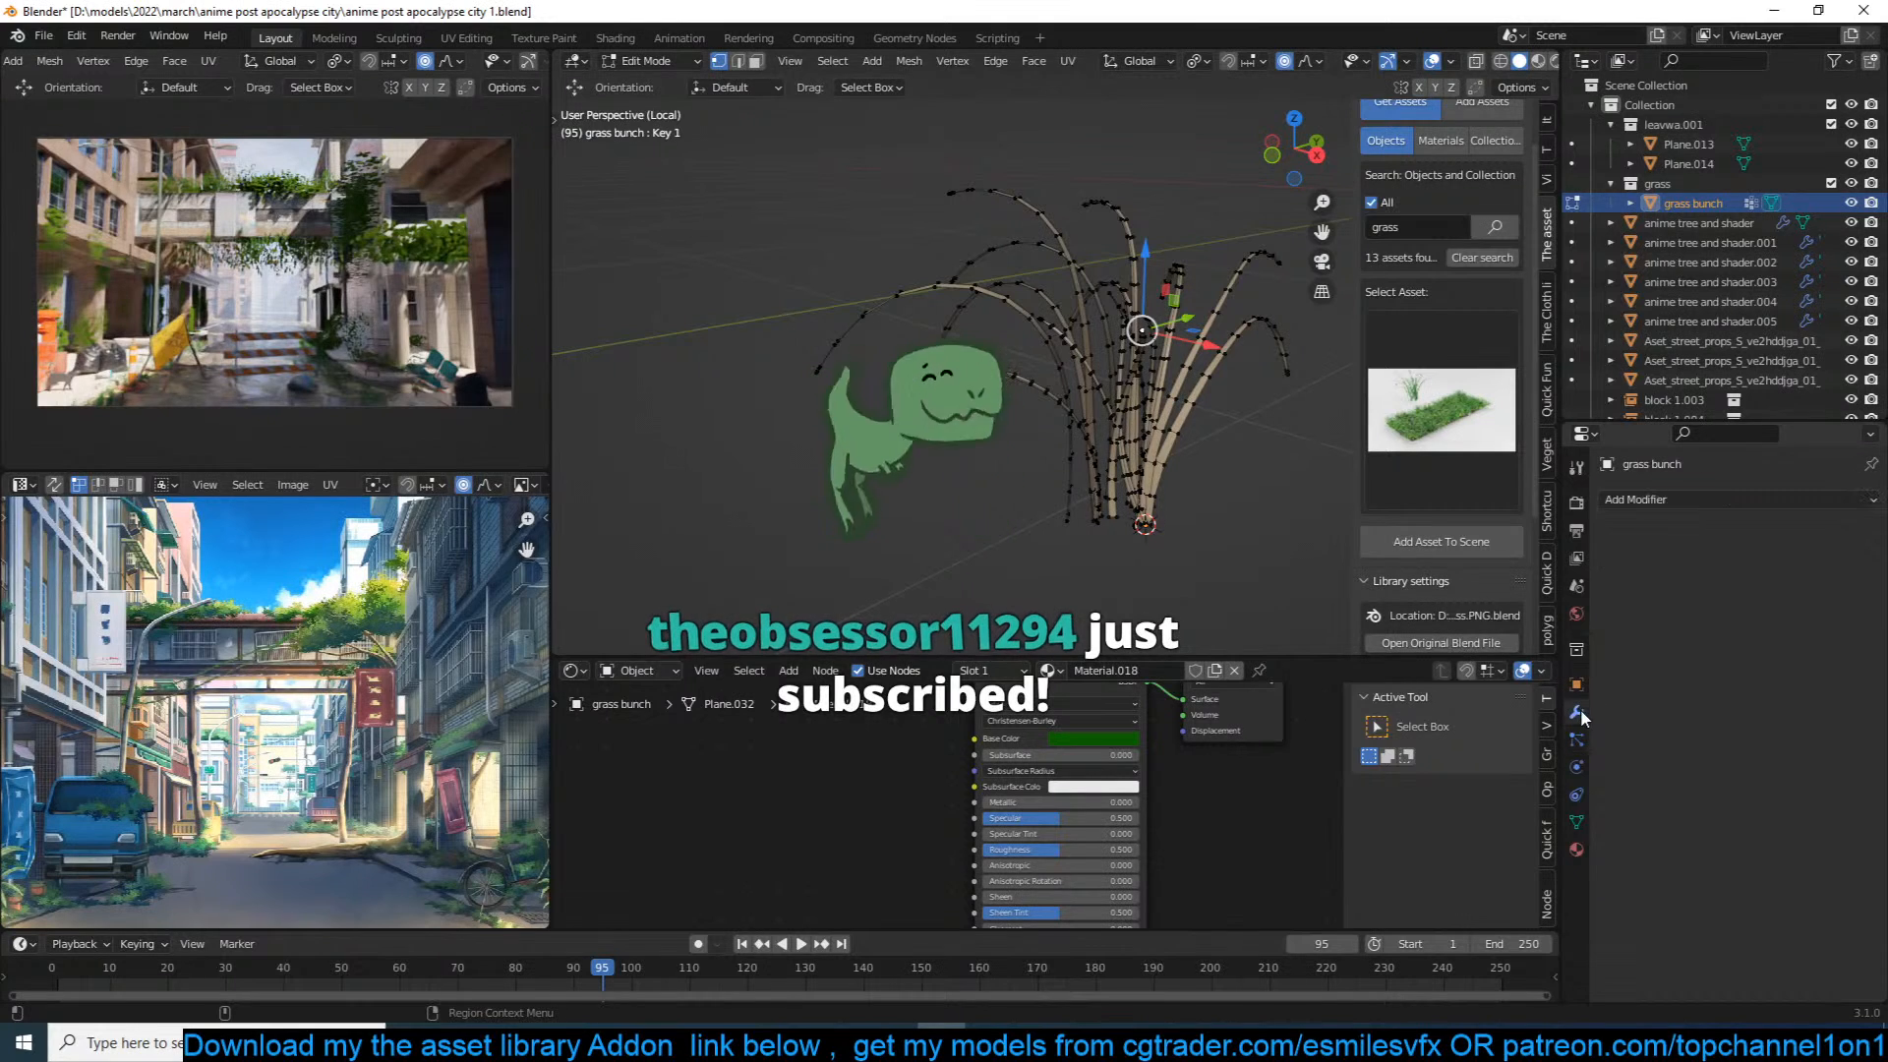
Step: Select several complete blades of the isolated grass bunch through their linked geometry and delete their faces
{"action": "scroll", "coordinate": [1201, 381], "scroll_direction": "up", "scroll_amount": 3}
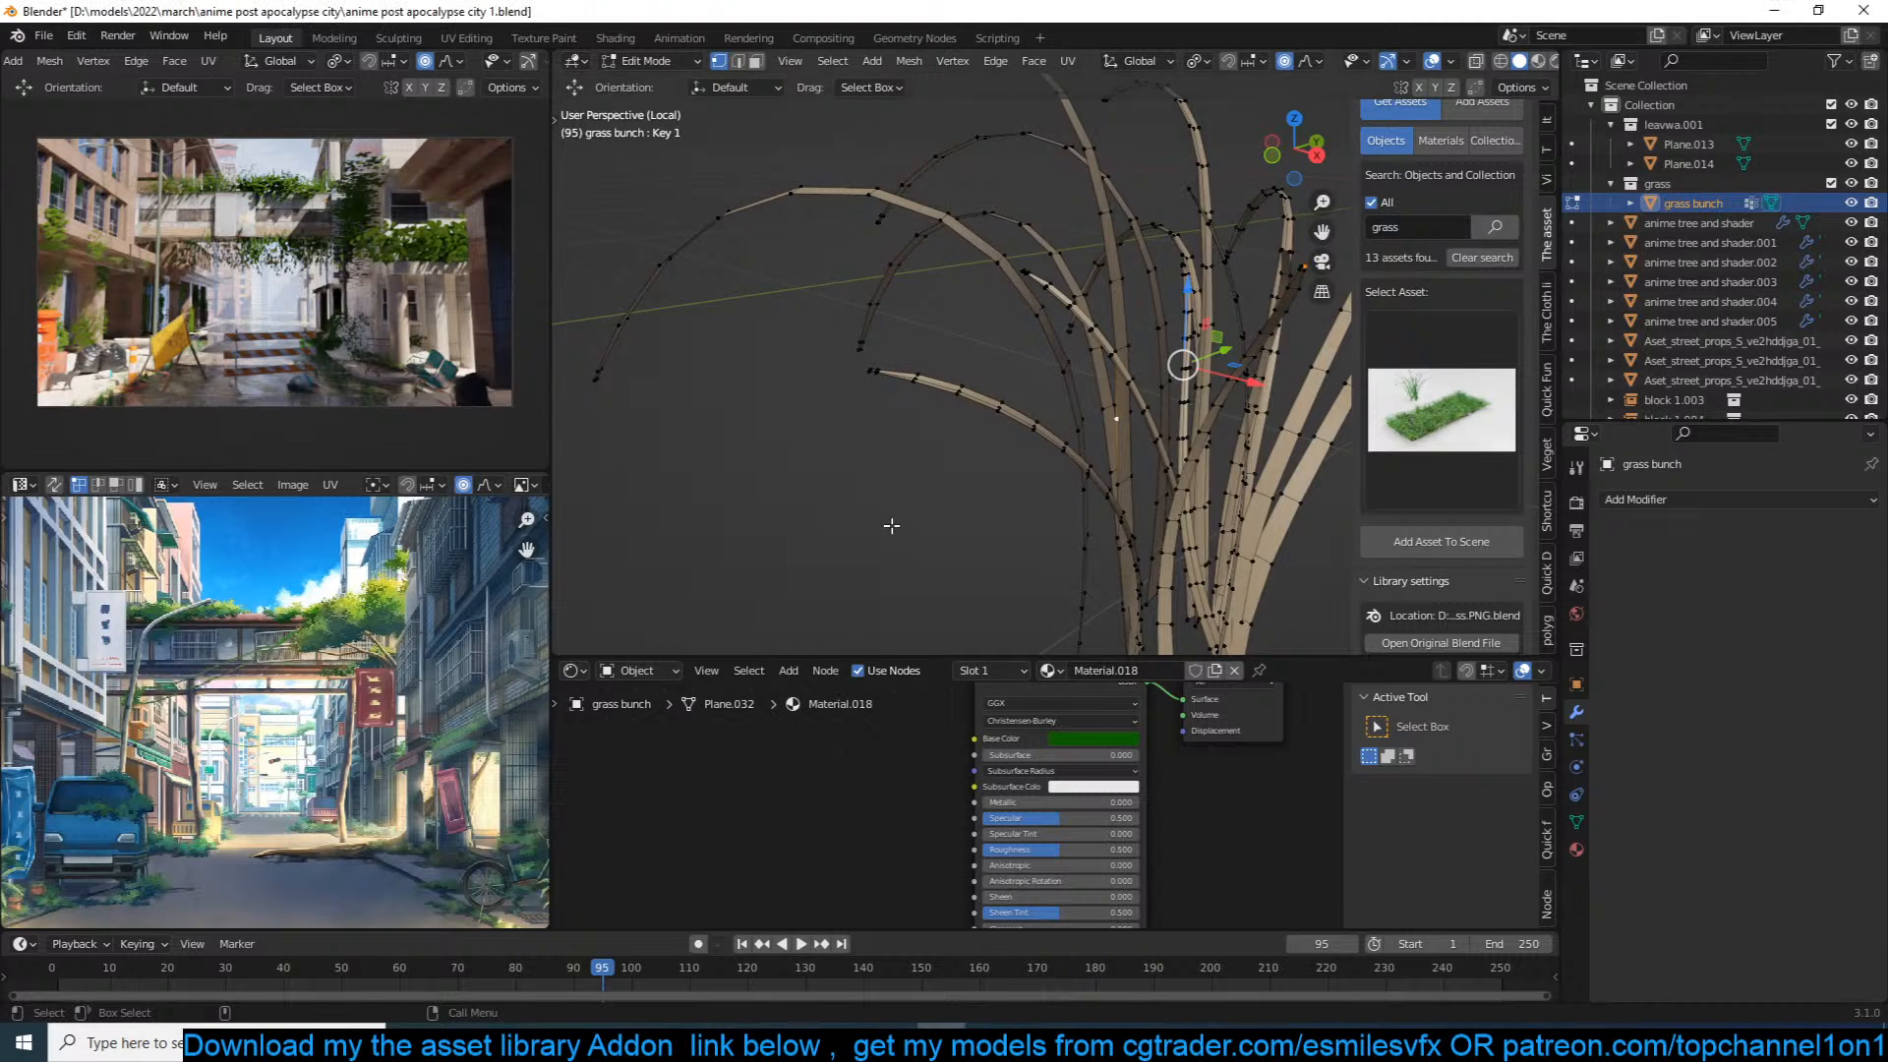
{"action": "scroll", "coordinate": [1046, 348], "scroll_direction": "down", "scroll_amount": 5}
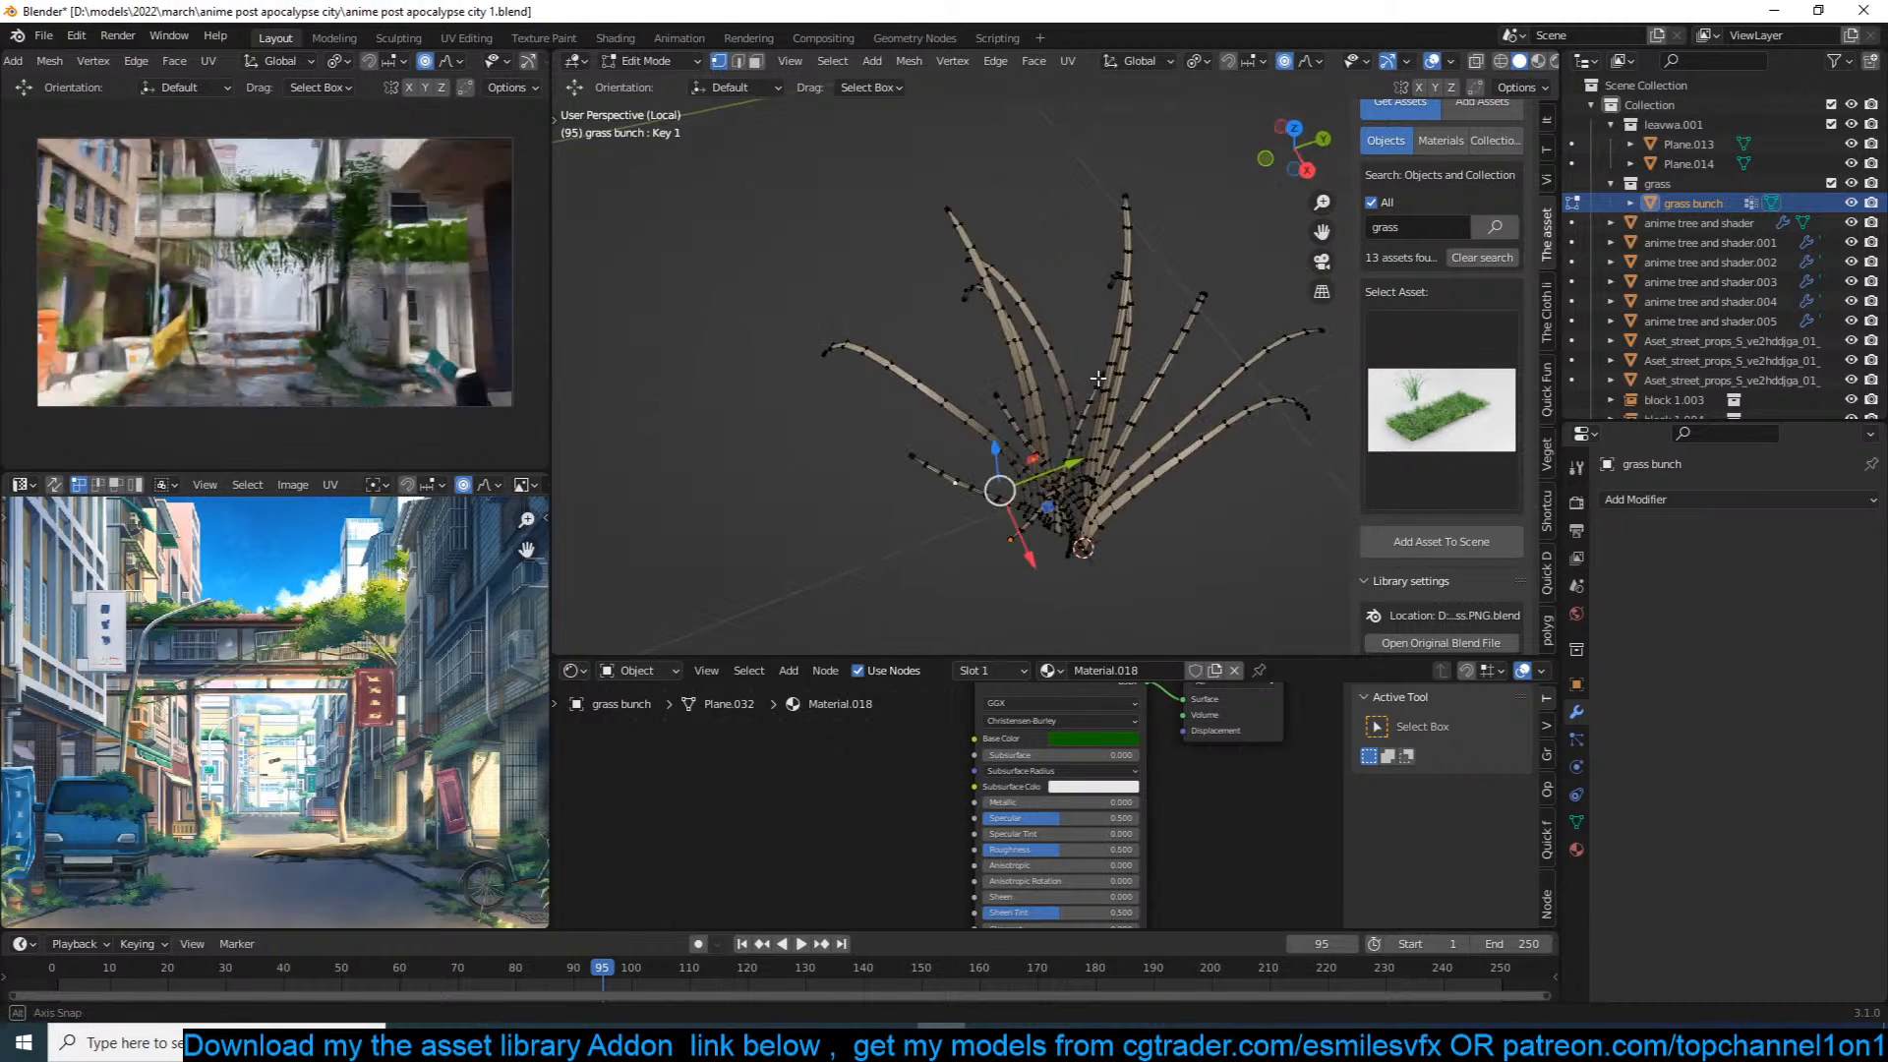
{"action": "left_click", "coordinate": [1219, 392], "text": "shift"}
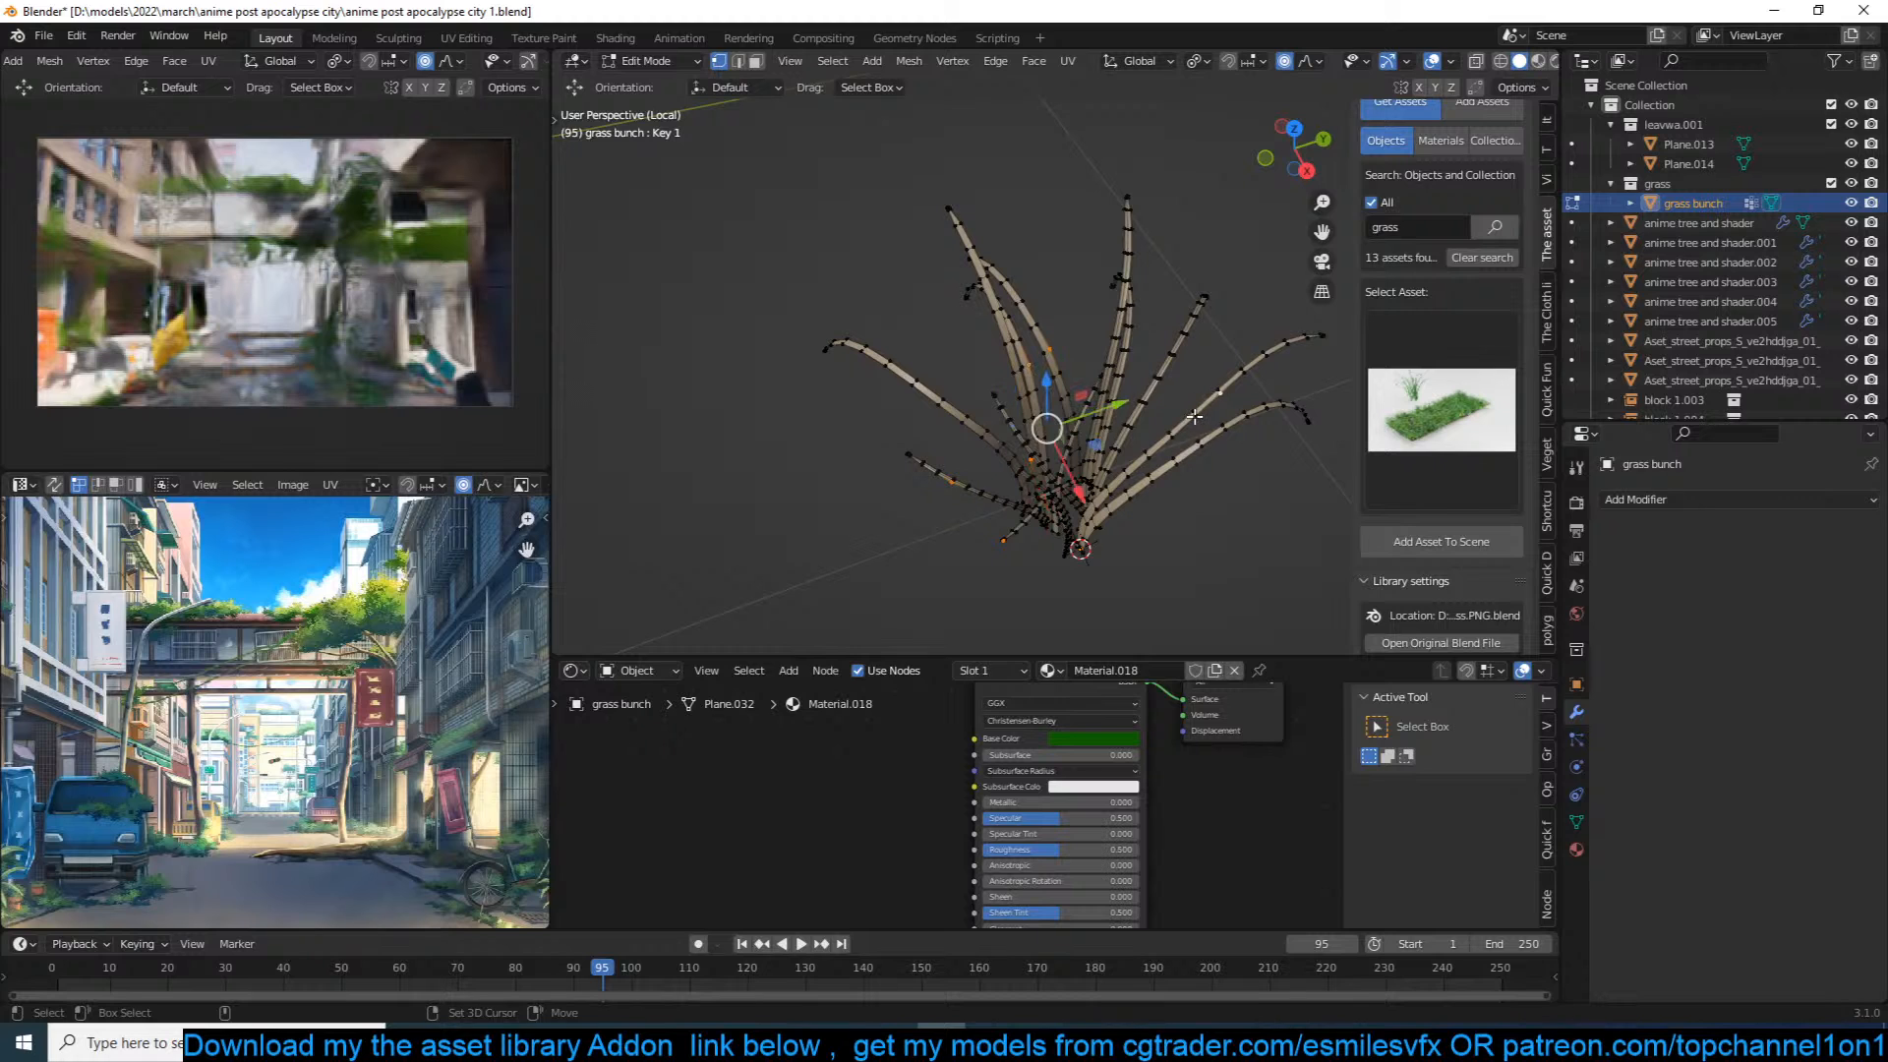
{"action": "key", "text": "ctrl+l"}
{"action": "key", "text": "x"}
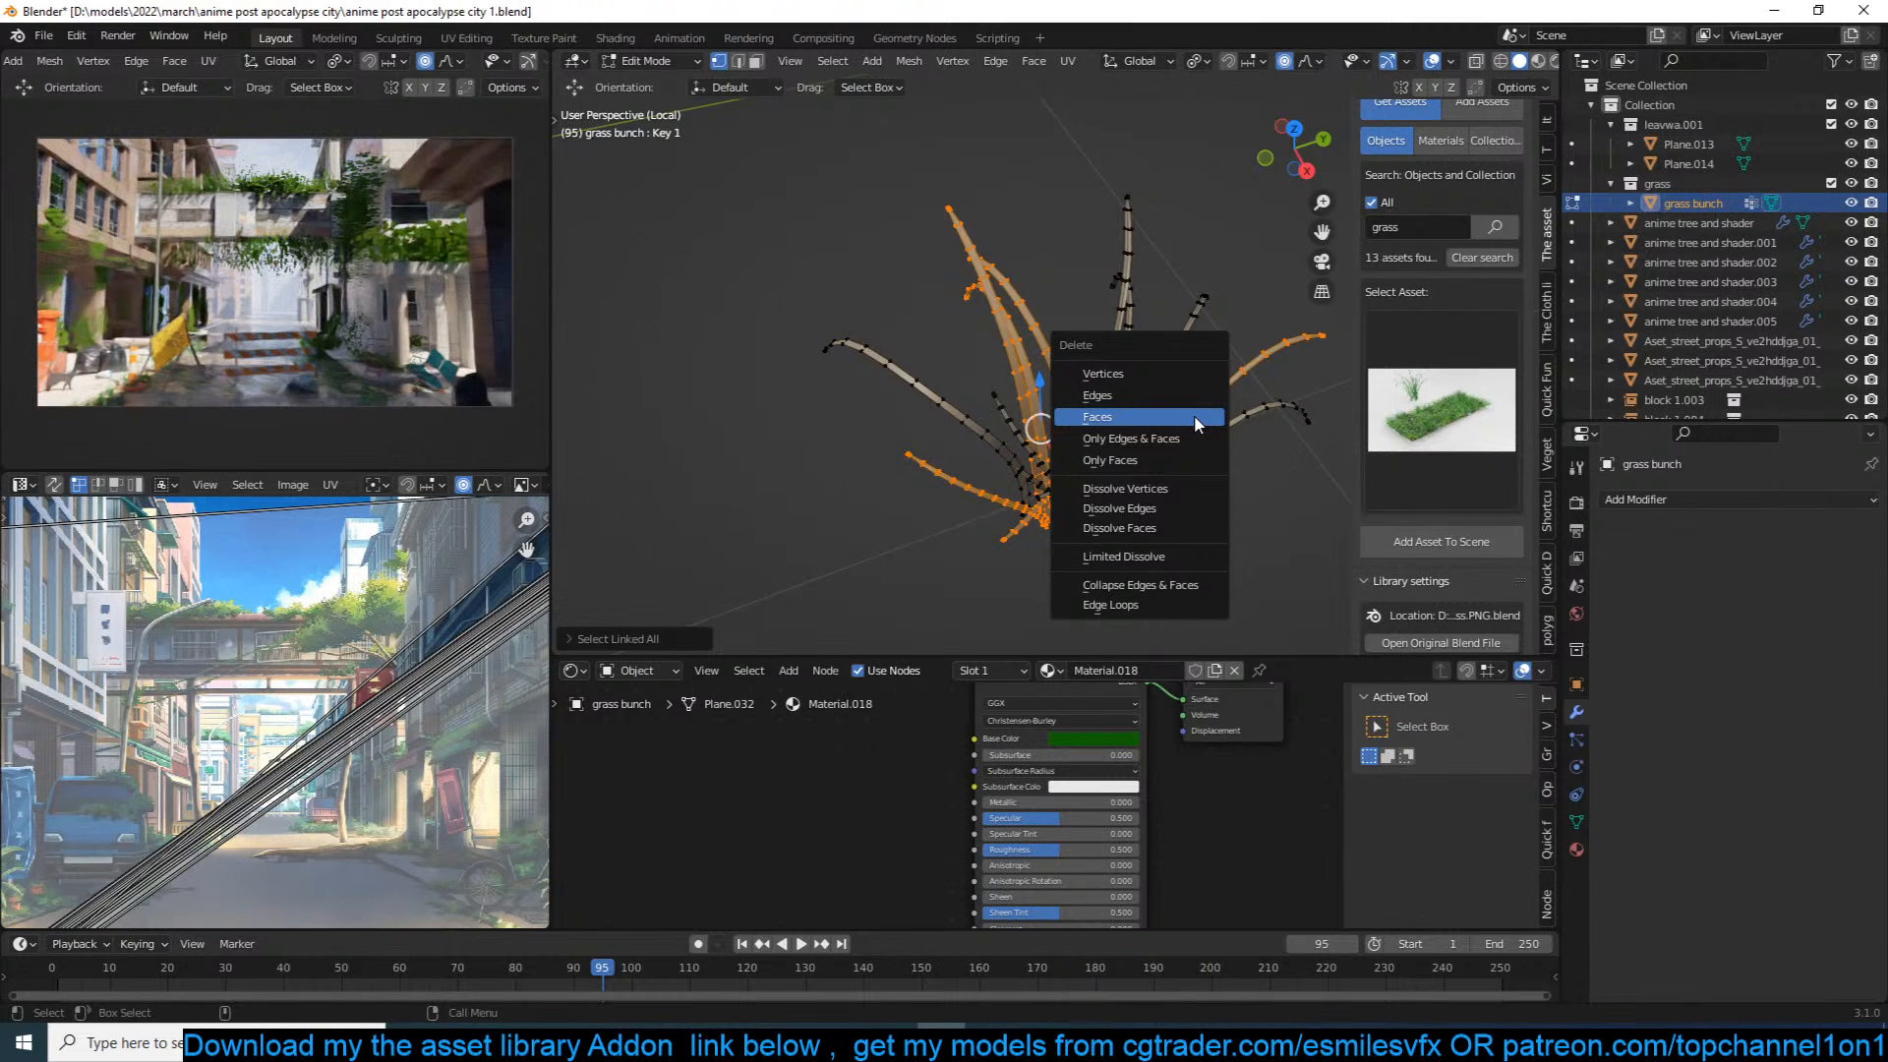
{"action": "left_click", "coordinate": [1194, 415]}
Step: Delete the faces of three more linked grass blades, finish mesh editing and return to the full scene
{"action": "left_click", "coordinate": [1098, 440]}
{"action": "left_click", "coordinate": [1023, 452], "text": "shift"}
{"action": "left_click", "coordinate": [1056, 505], "text": "shift"}
{"action": "key", "text": "ctrl+l"}
{"action": "key", "text": "x"}
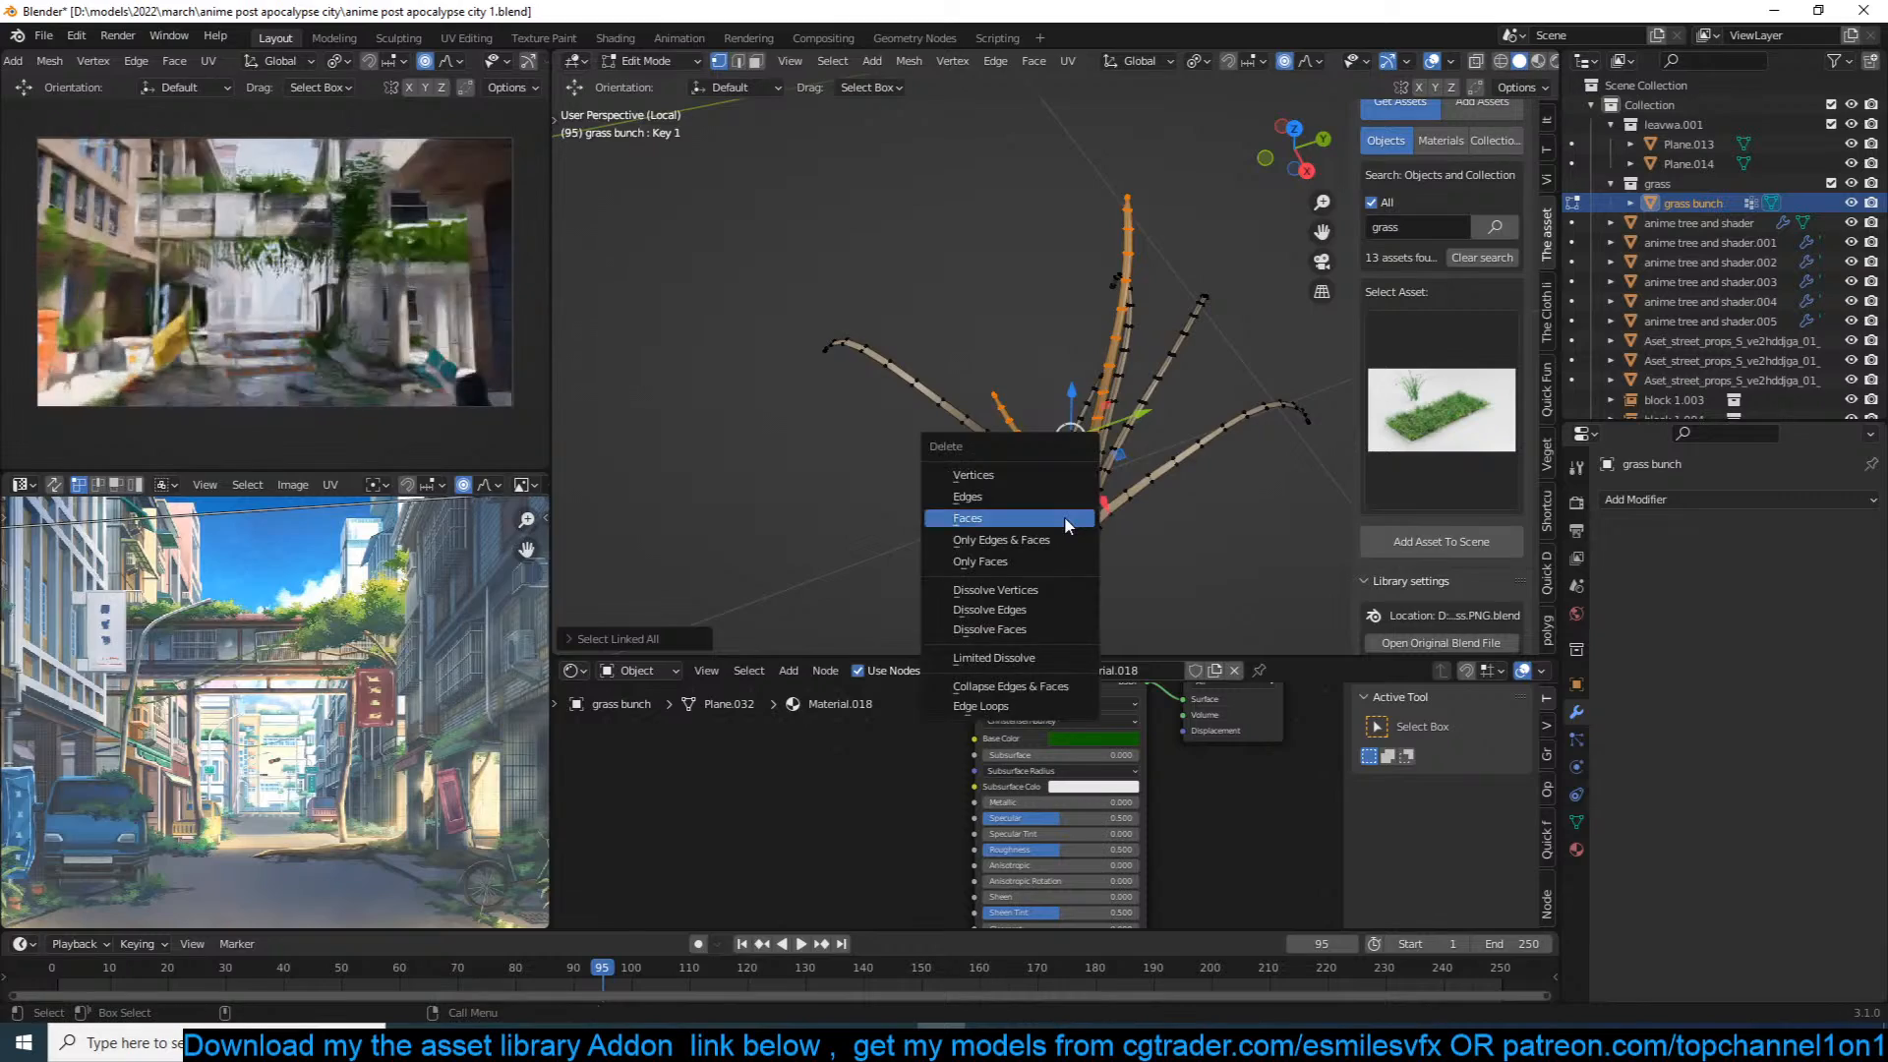
{"action": "left_click", "coordinate": [1064, 516]}
{"action": "key", "text": "Tab"}
{"action": "middle_click_drag", "start_coordinate": [1064, 516], "coordinate": [1192, 439]}
{"action": "key", "text": "KP_Divide"}
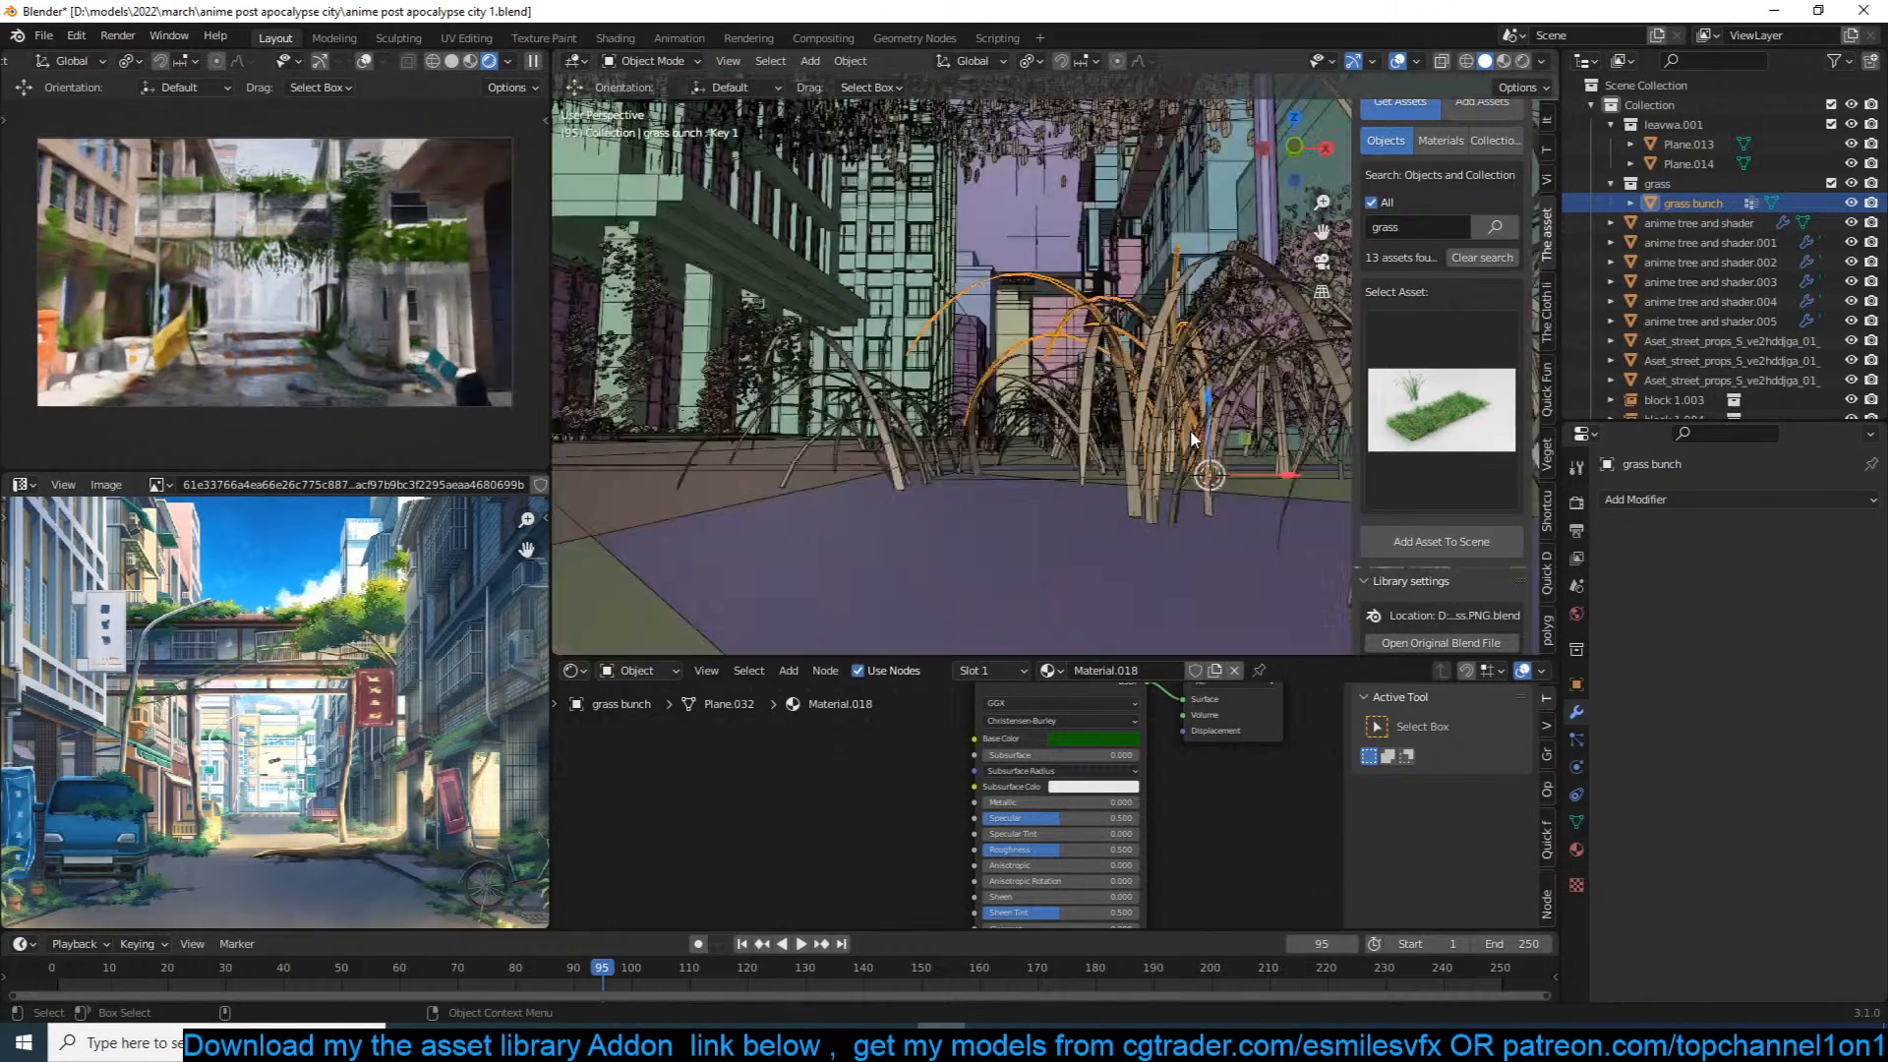
Step: Stretch the grass bunch along Z by about 2.25 and change its material's base color to olive green
{"action": "scroll", "coordinate": [1230, 362], "scroll_direction": "up", "scroll_amount": 3}
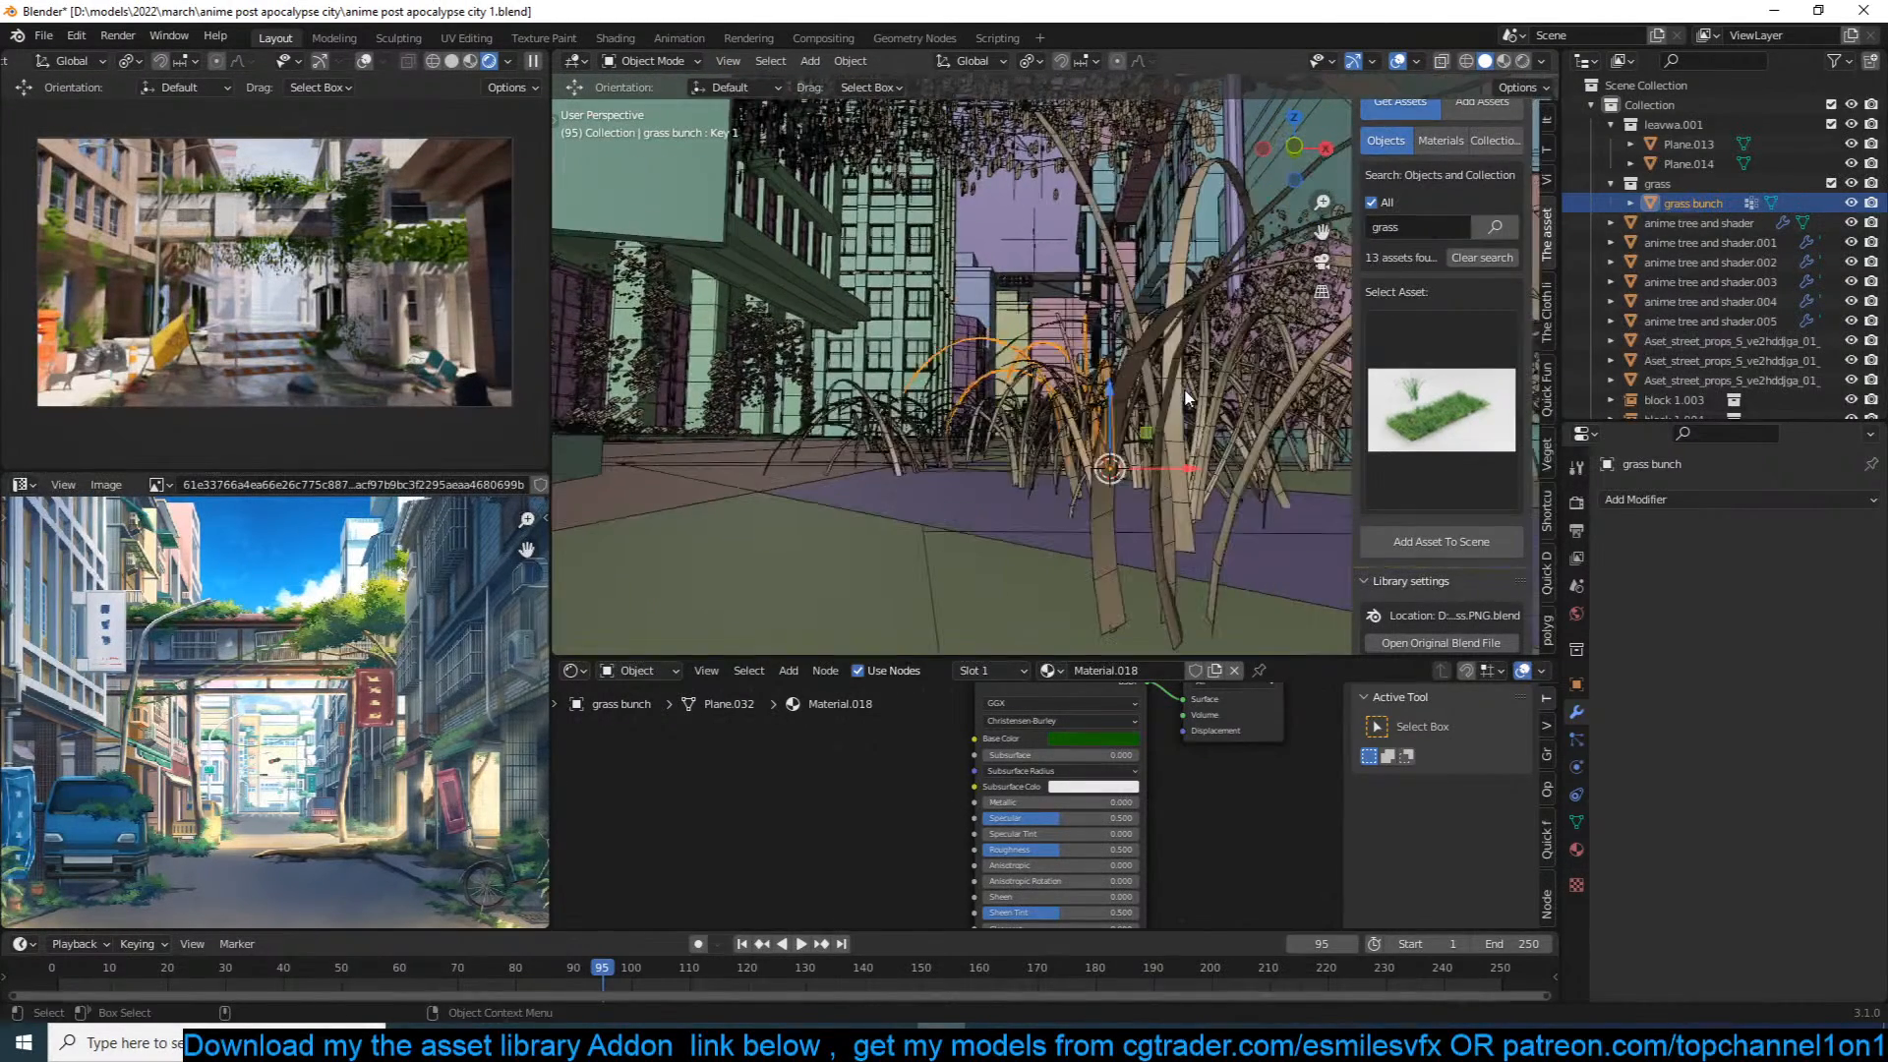
{"action": "key", "text": "Tab"}
{"action": "key", "text": "Tab"}
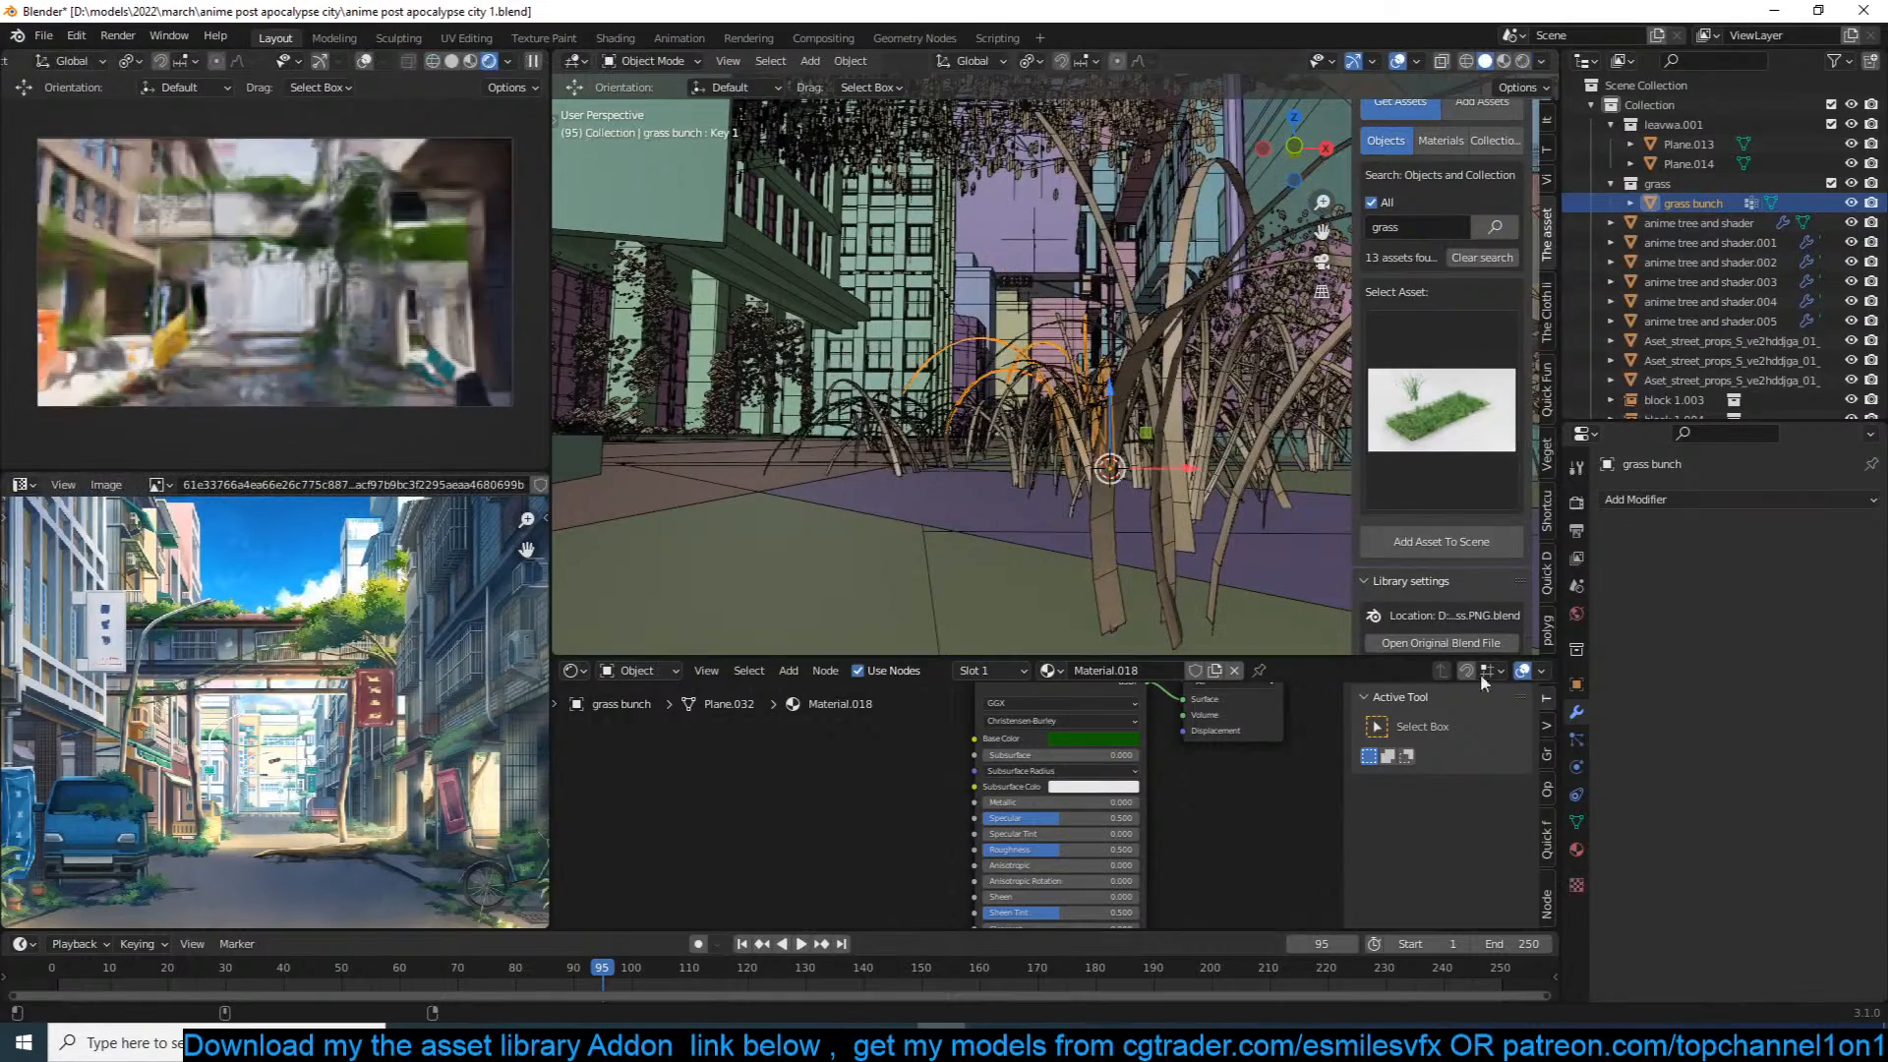
{"action": "key", "text": "s"}
{"action": "key", "text": "z"}
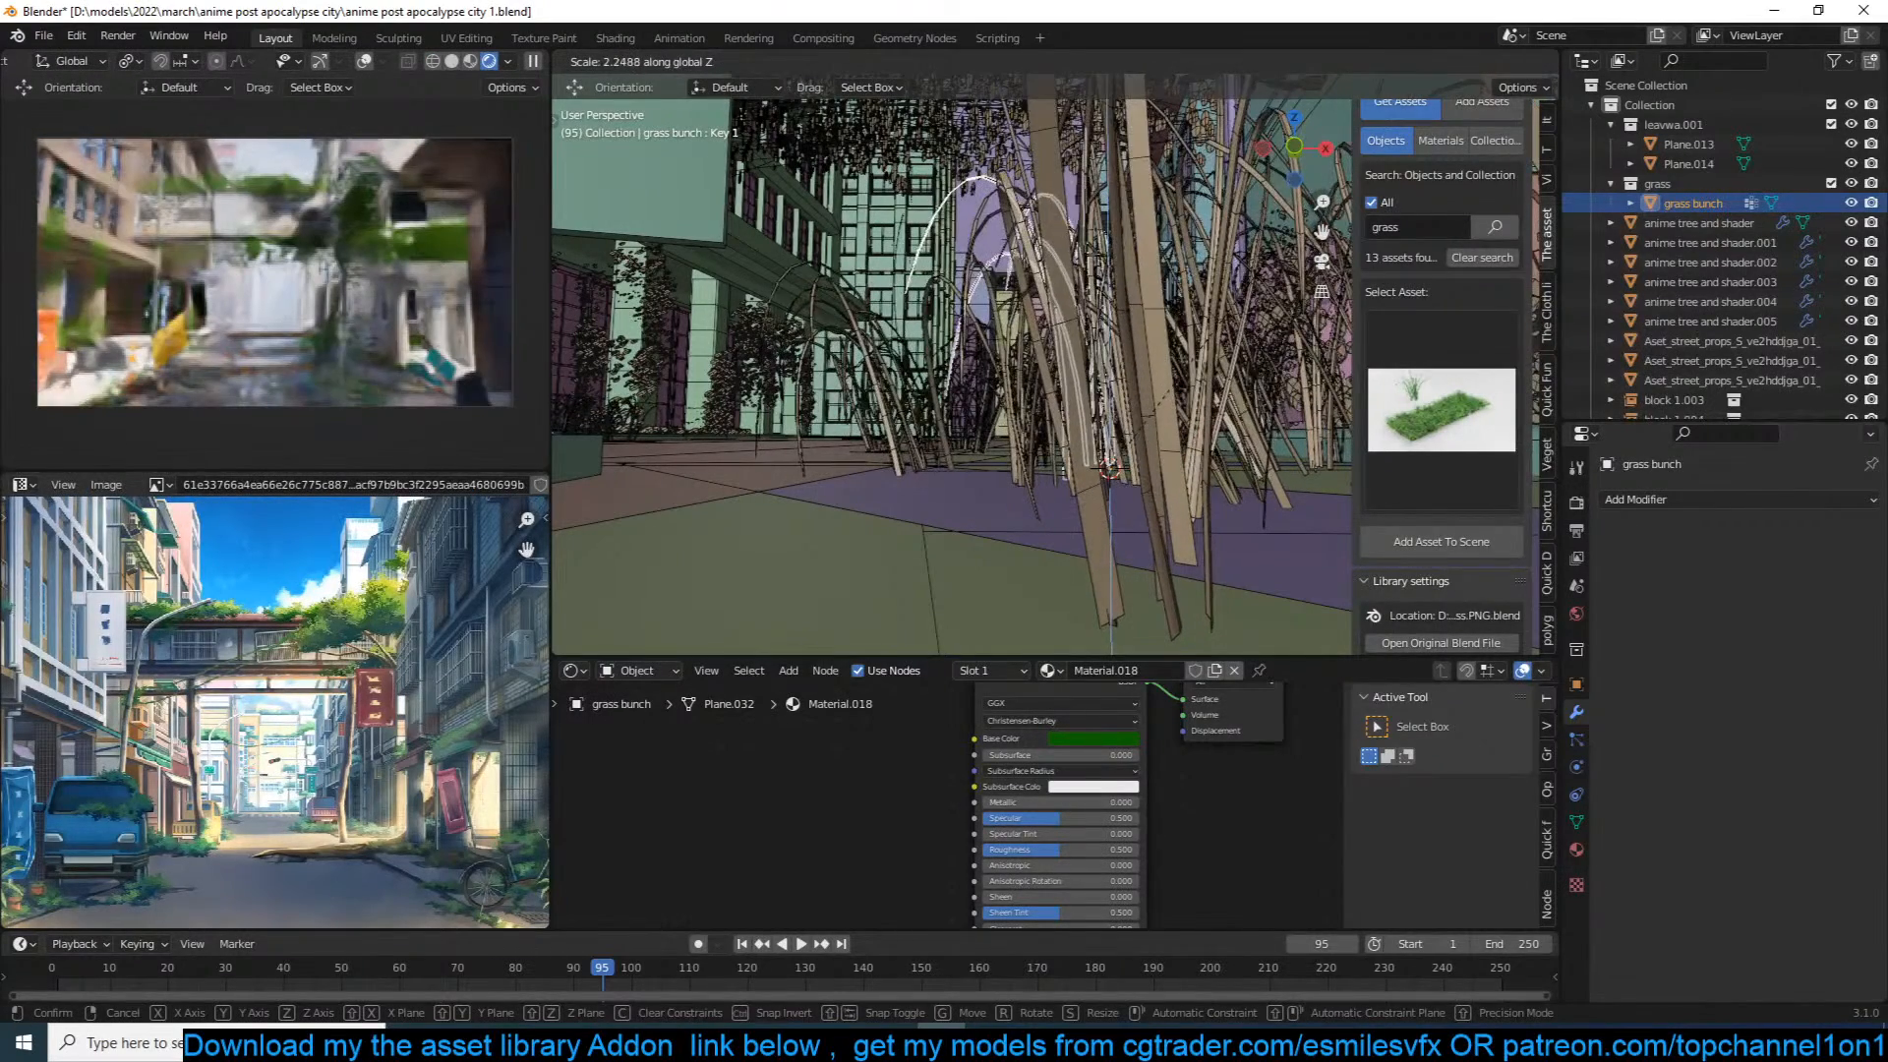
{"action": "left_click", "coordinate": [1193, 290]}
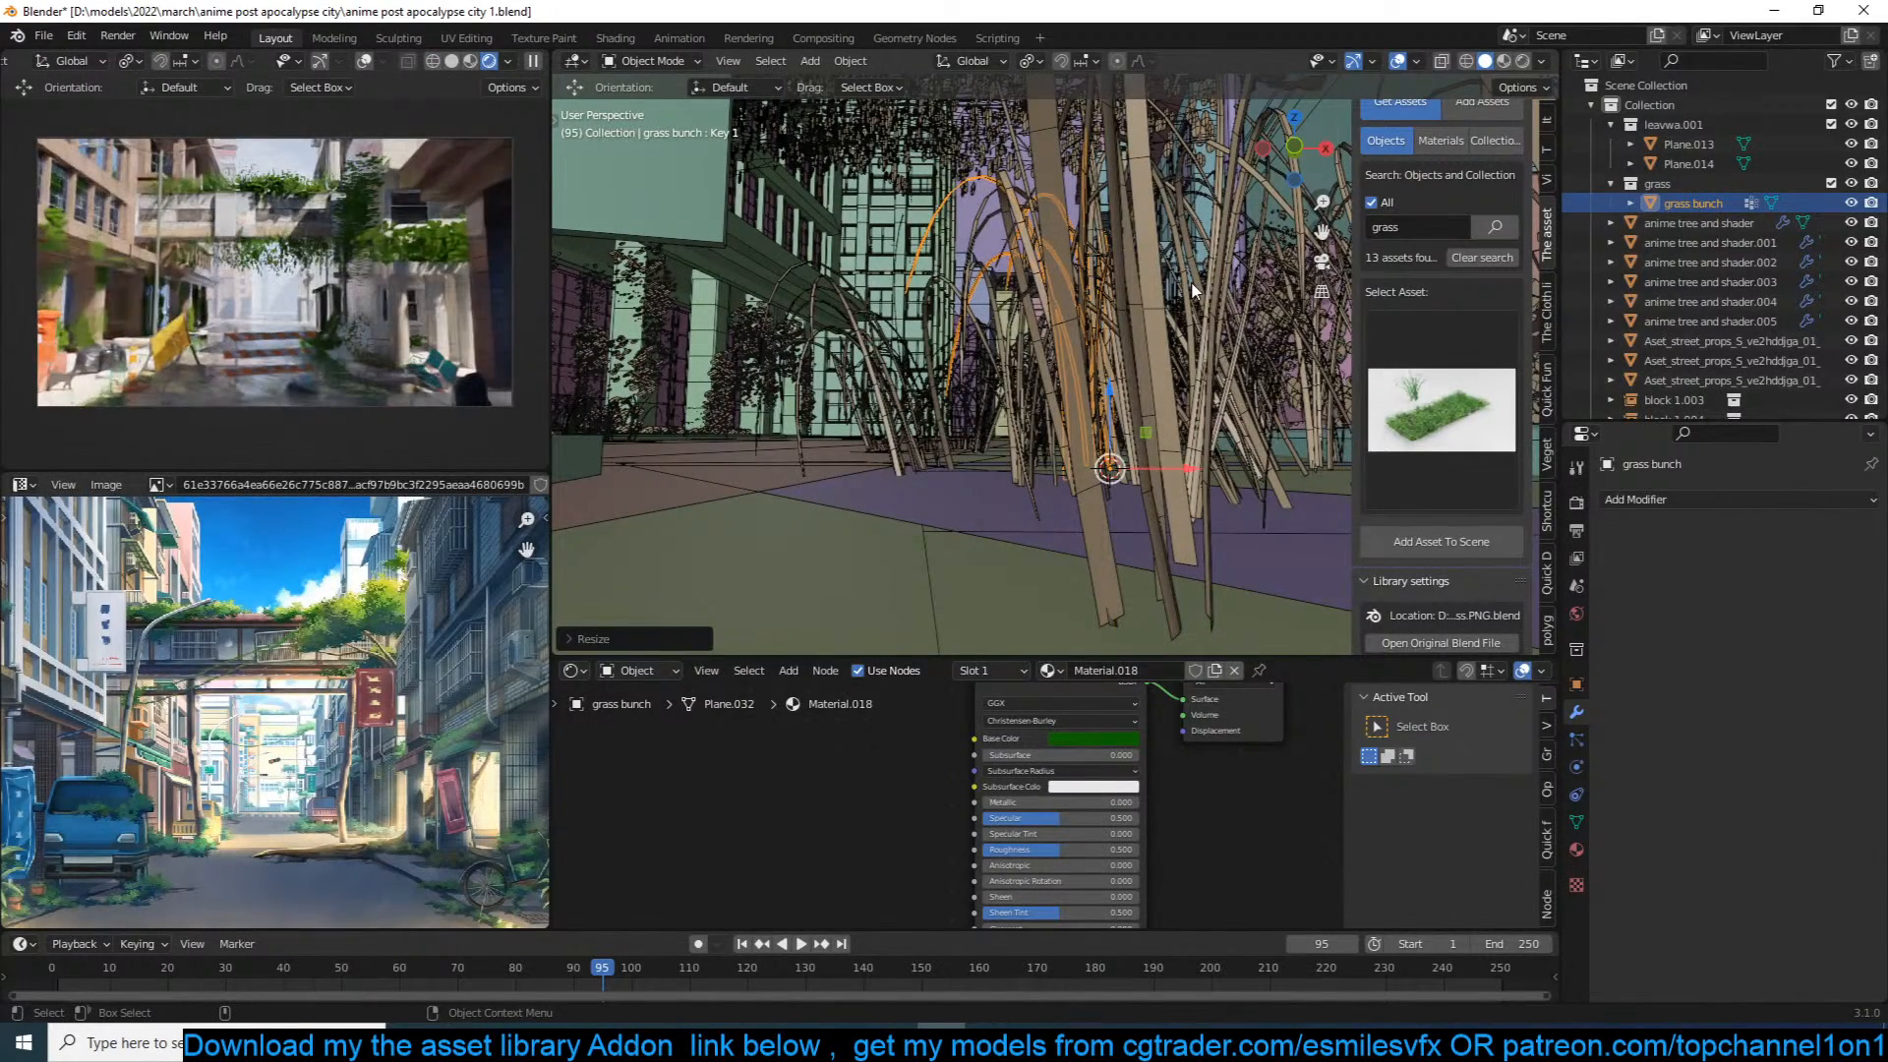
{"action": "left_click", "coordinate": [1106, 738]}
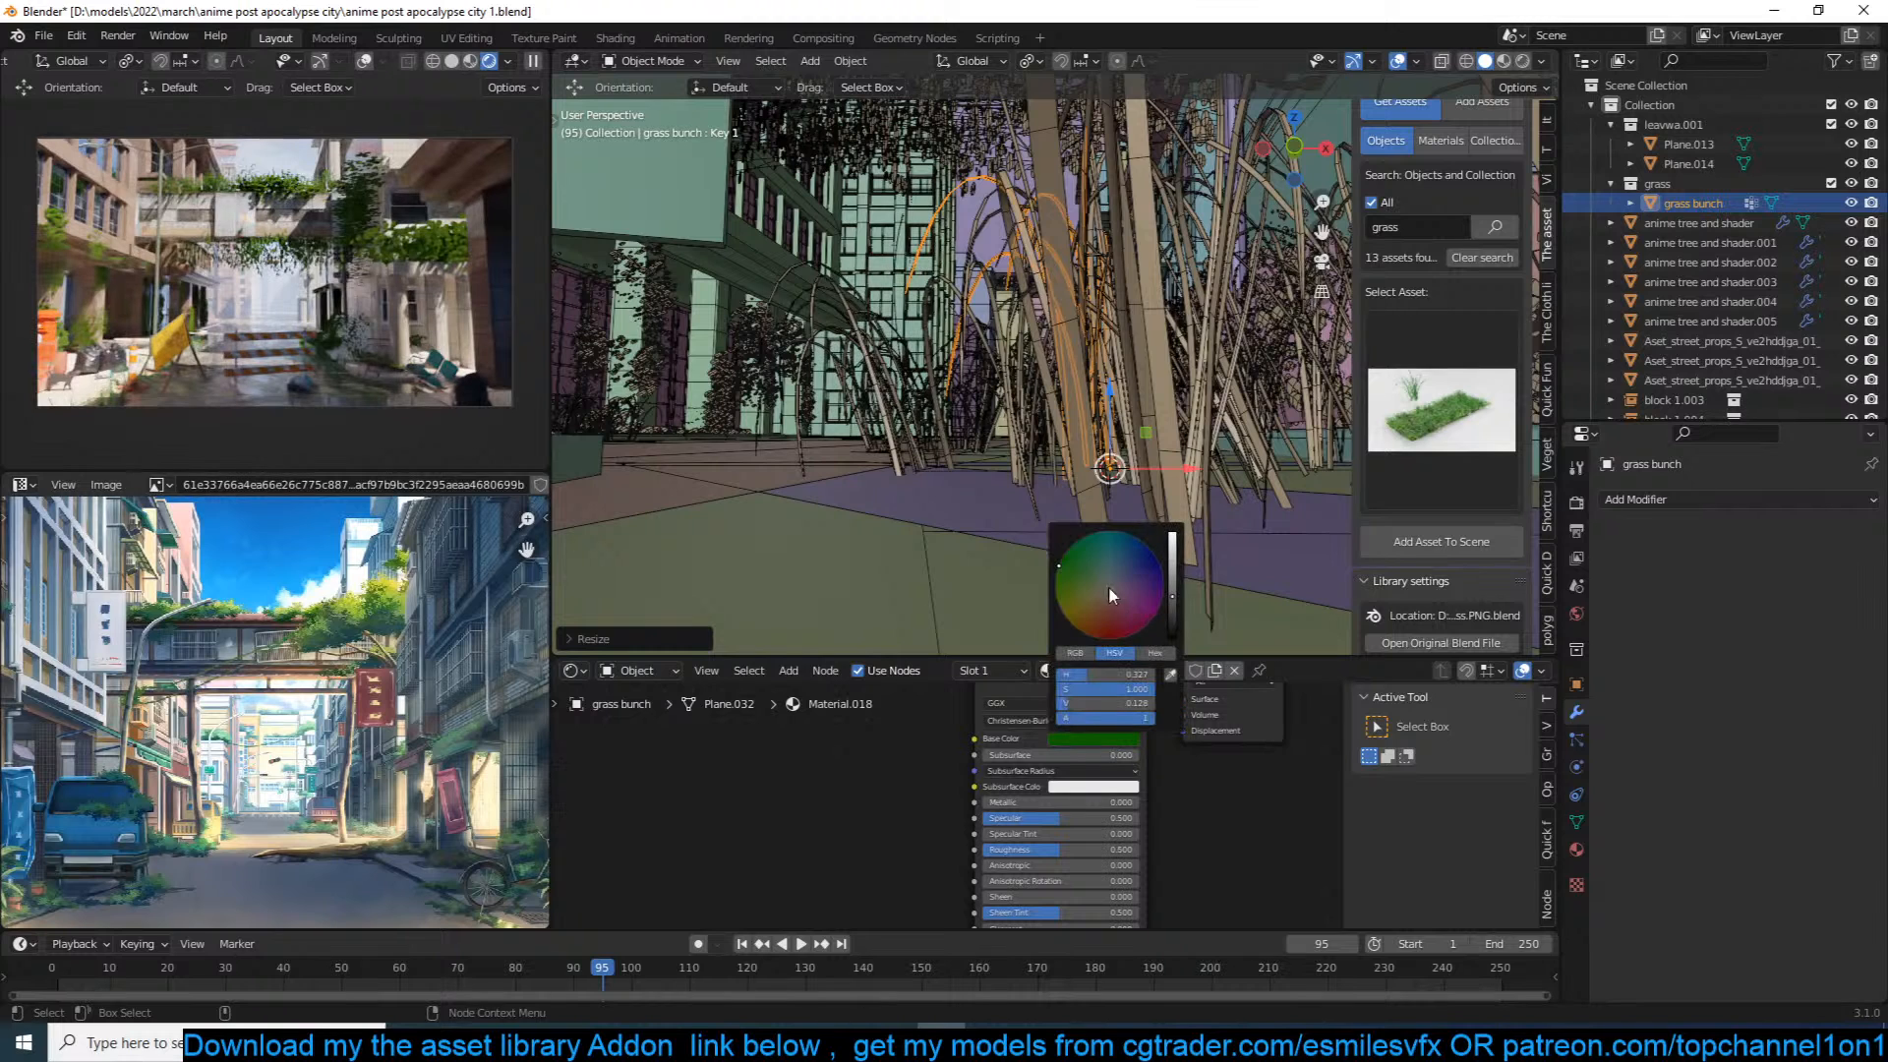
{"action": "left_click", "coordinate": [1080, 591]}
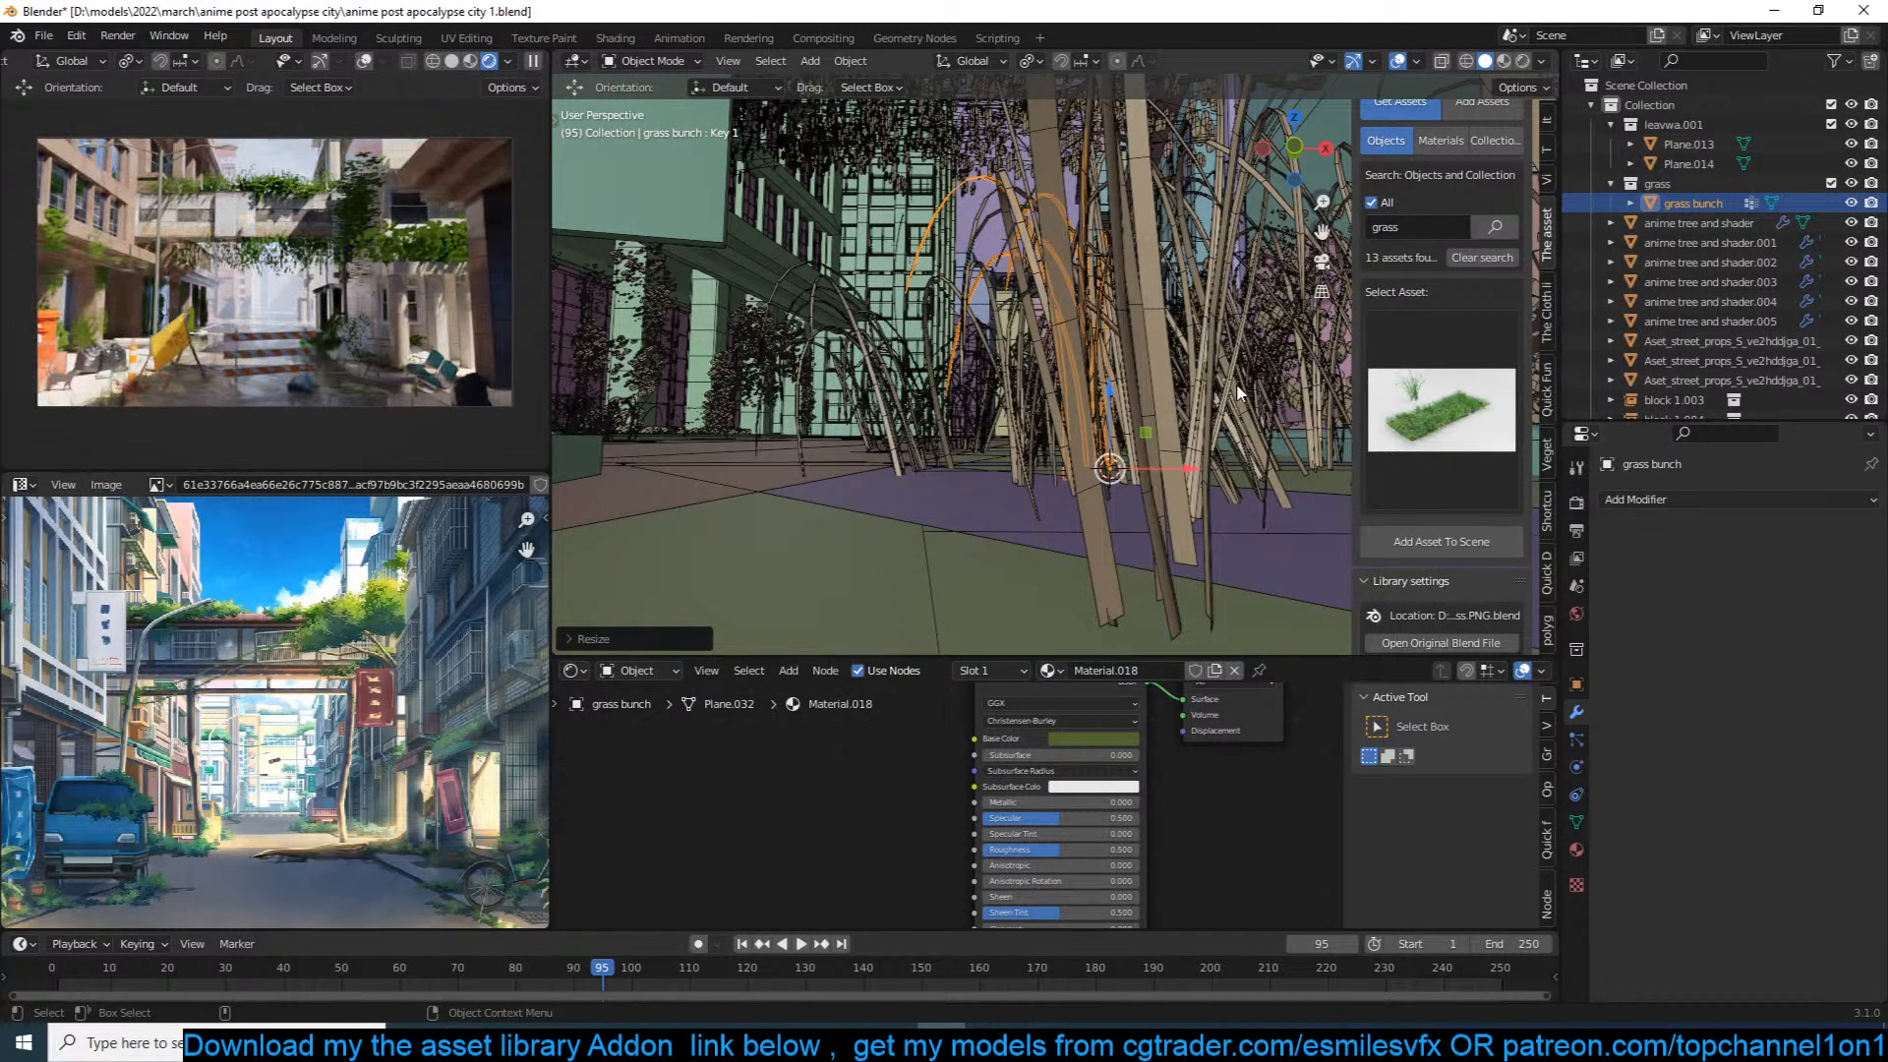
{"action": "key", "text": "KP_7"}
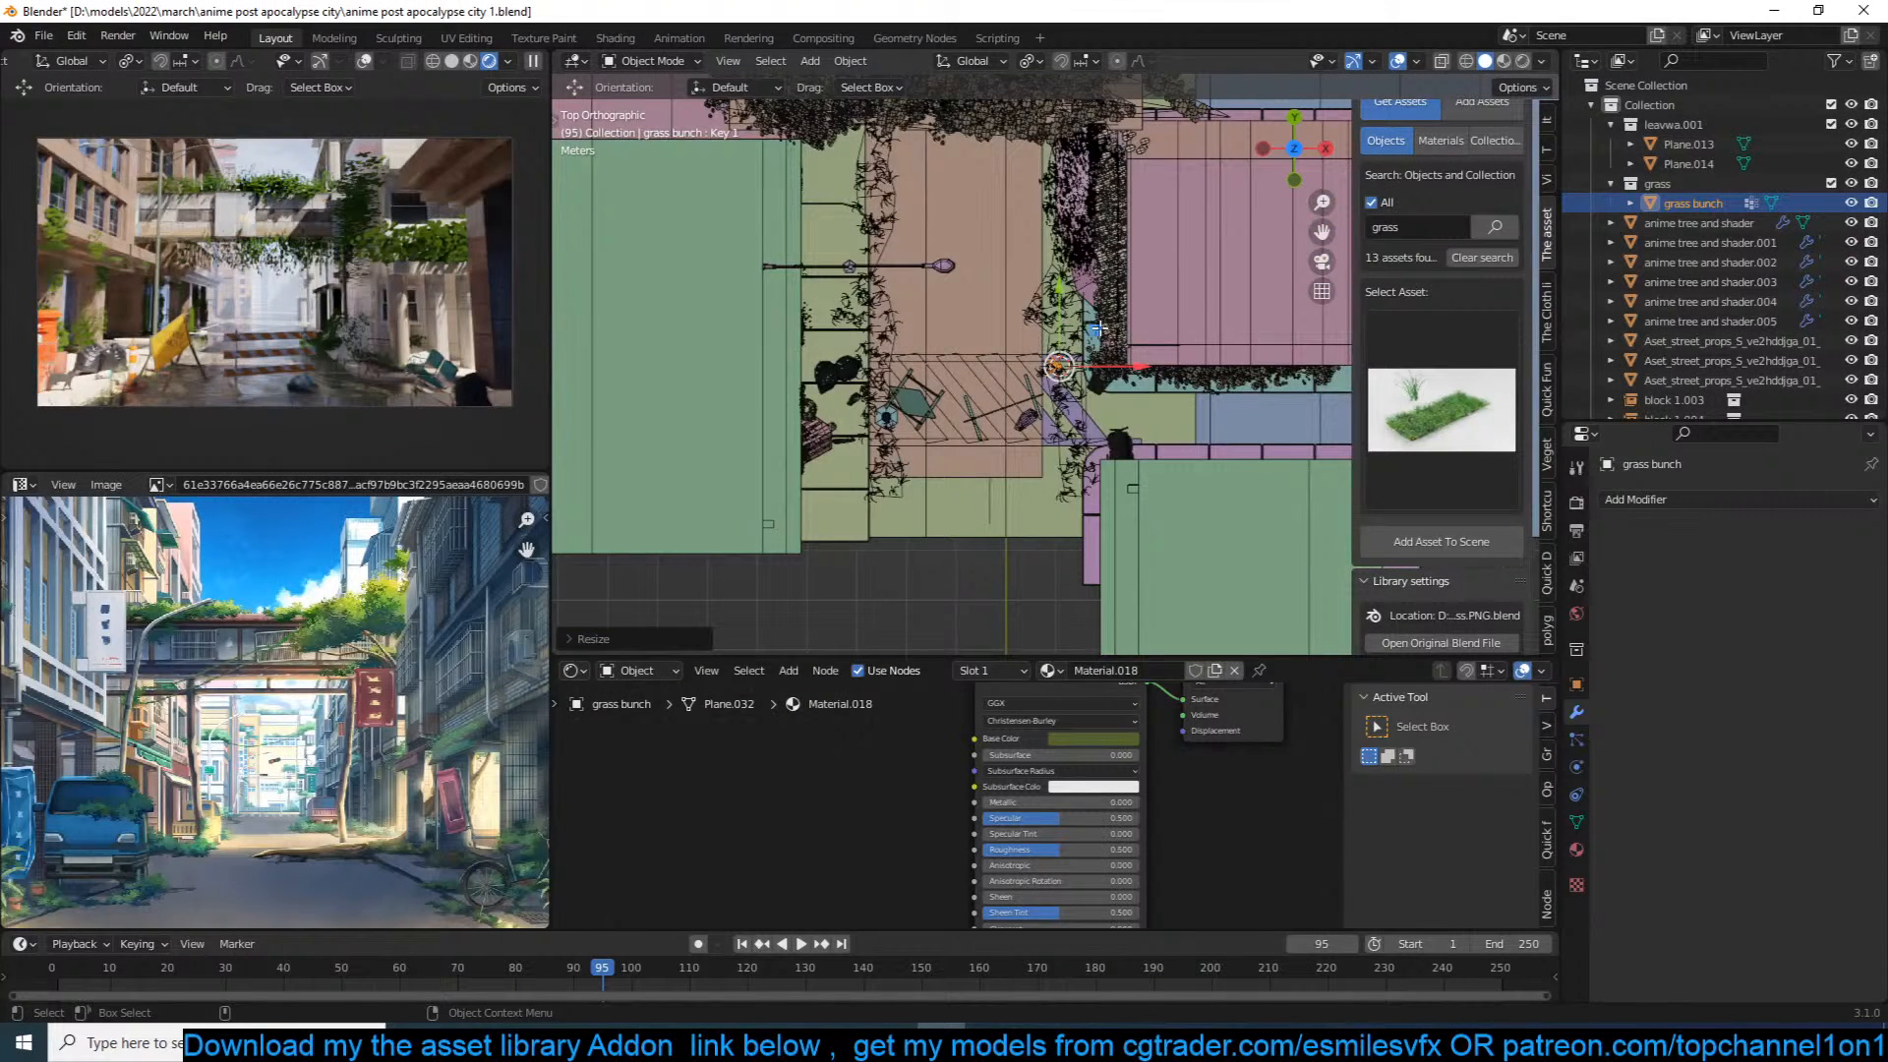
{"action": "key", "text": "Tab"}
{"action": "key", "text": "s"}
{"action": "key", "text": "x"}
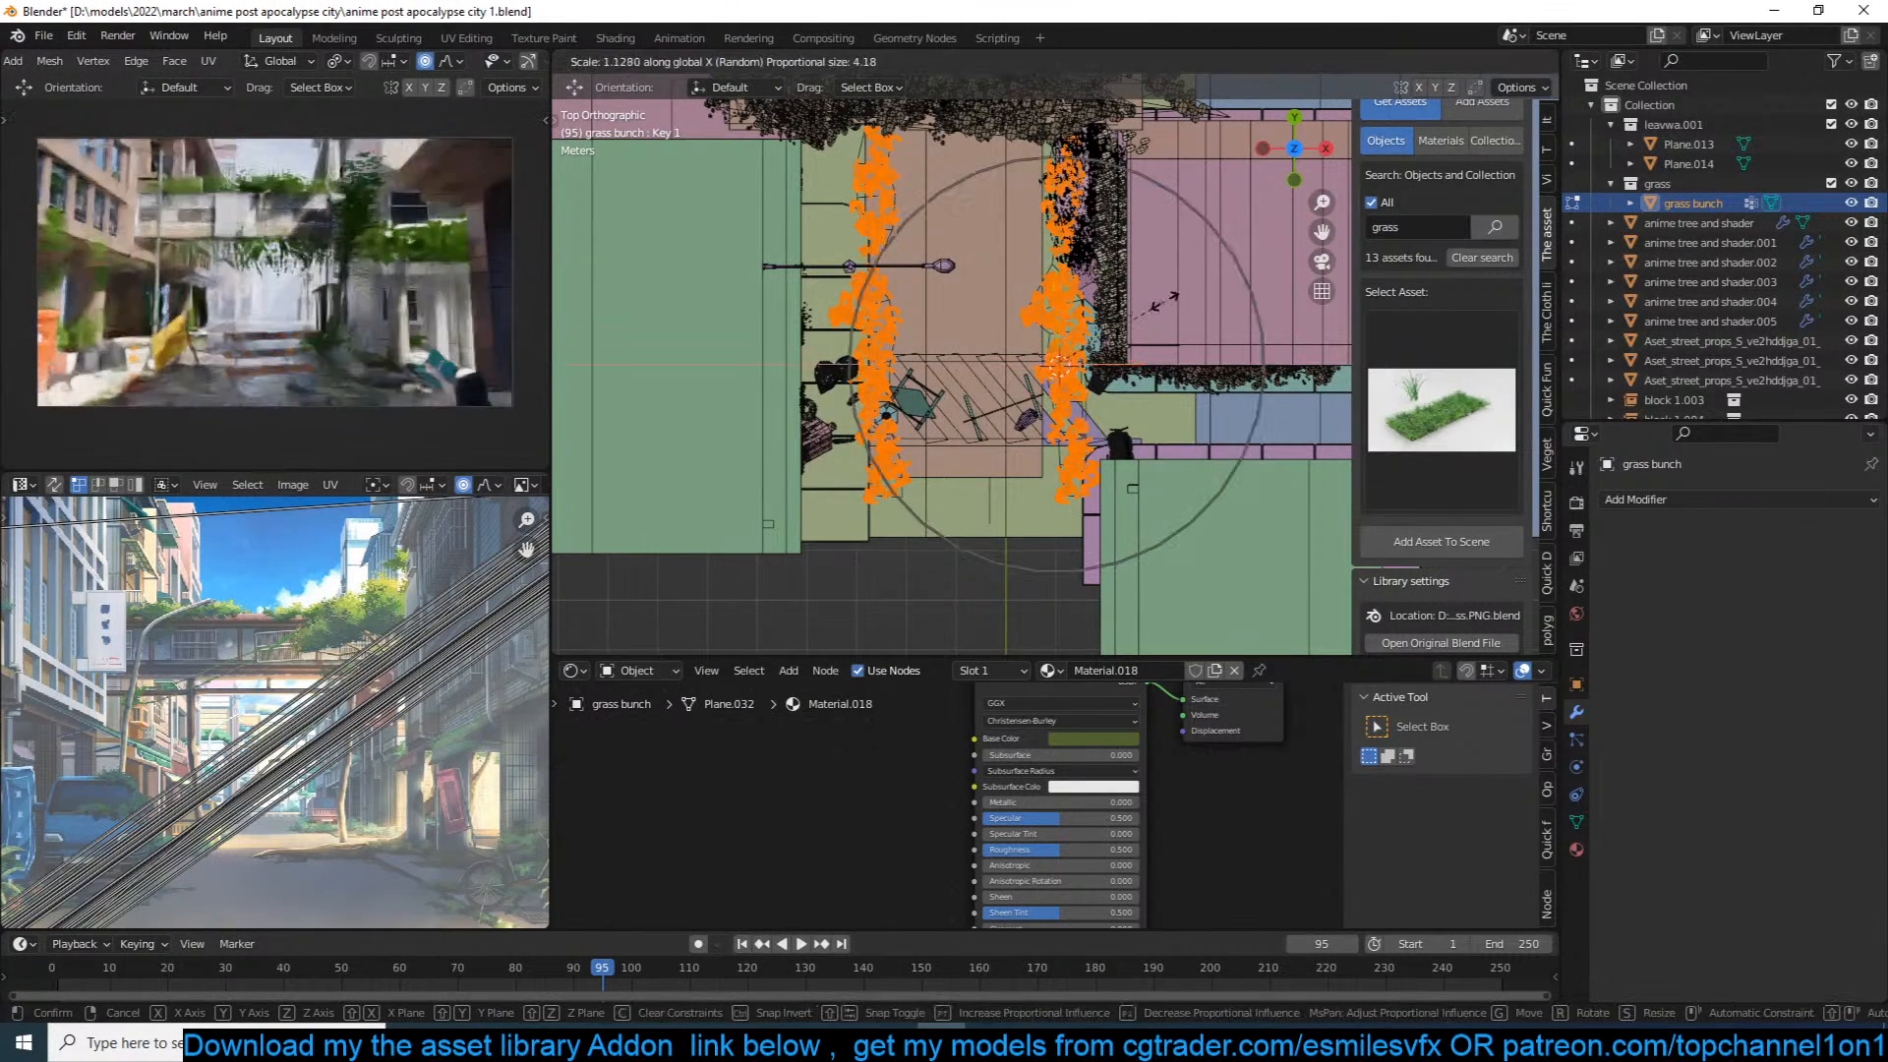
{"action": "right_click", "coordinate": [1200, 301]}
{"action": "key", "text": "o"}
{"action": "key", "text": "s"}
{"action": "key", "text": "x"}
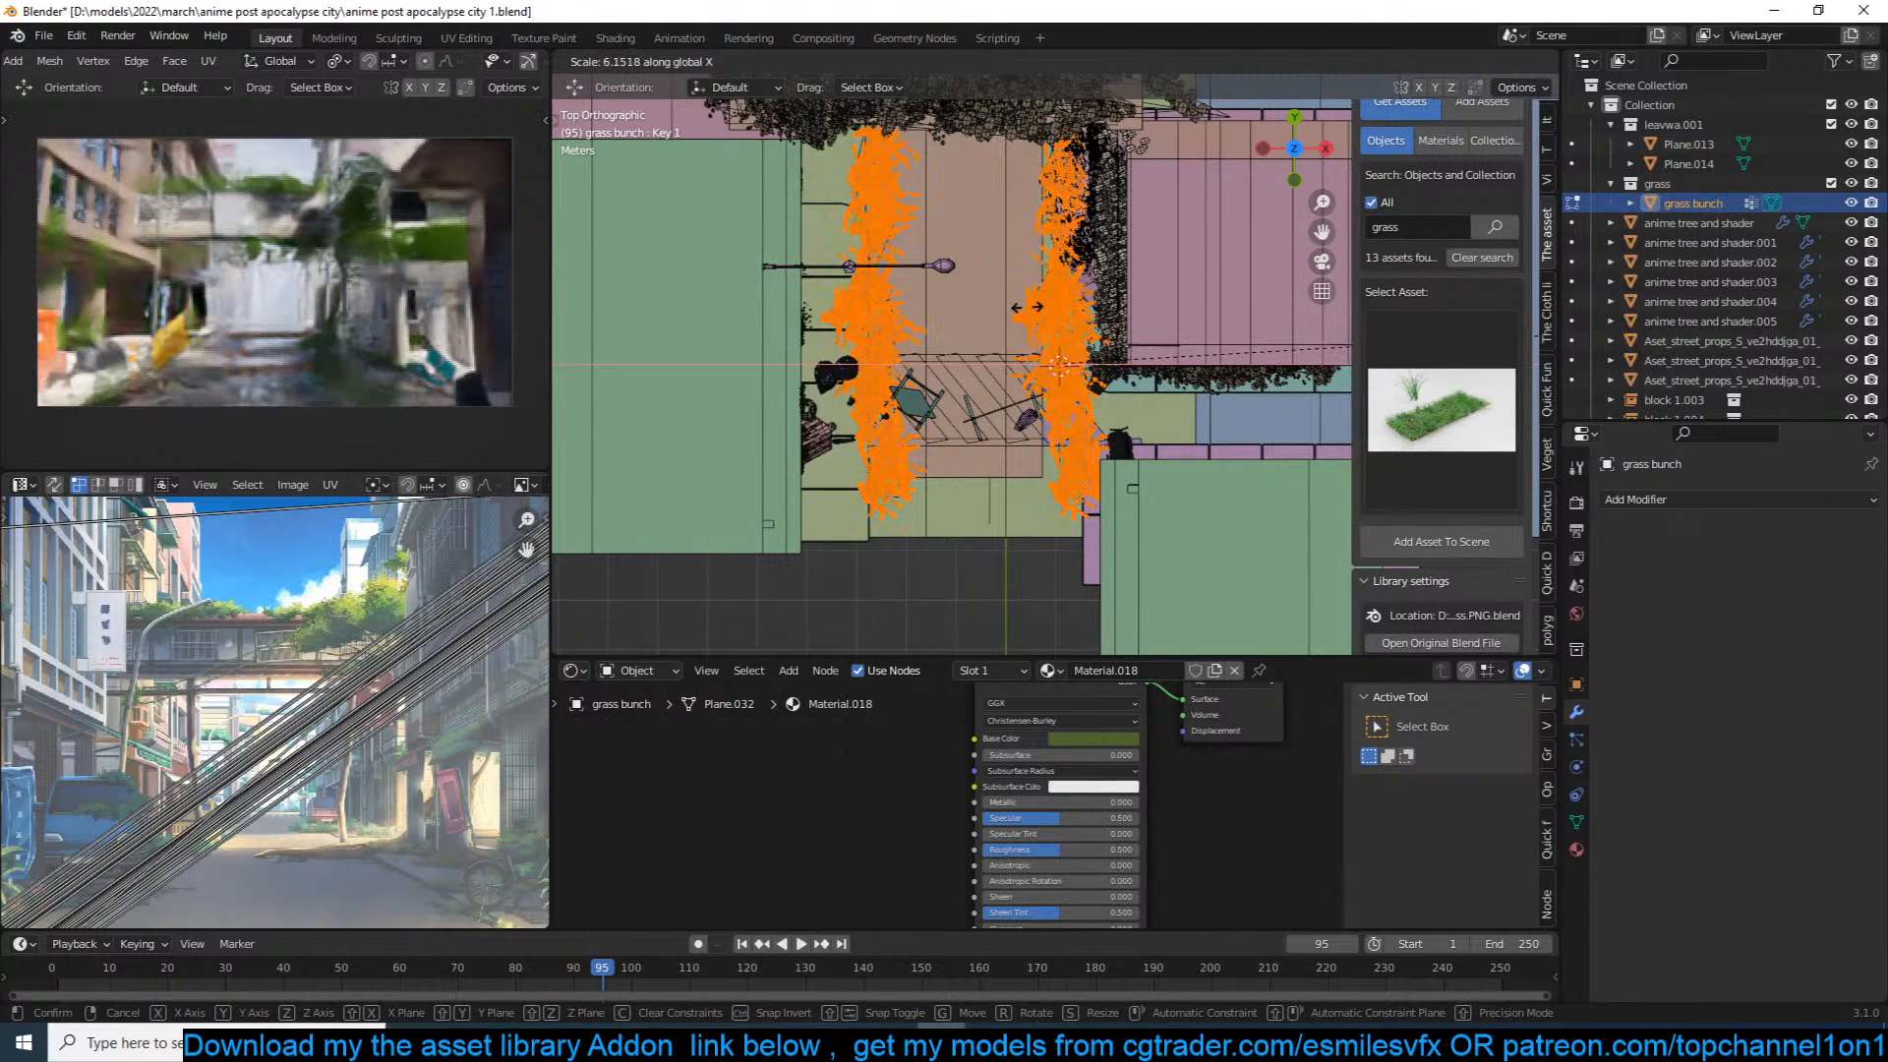
{"action": "right_click", "coordinate": [1117, 386]}
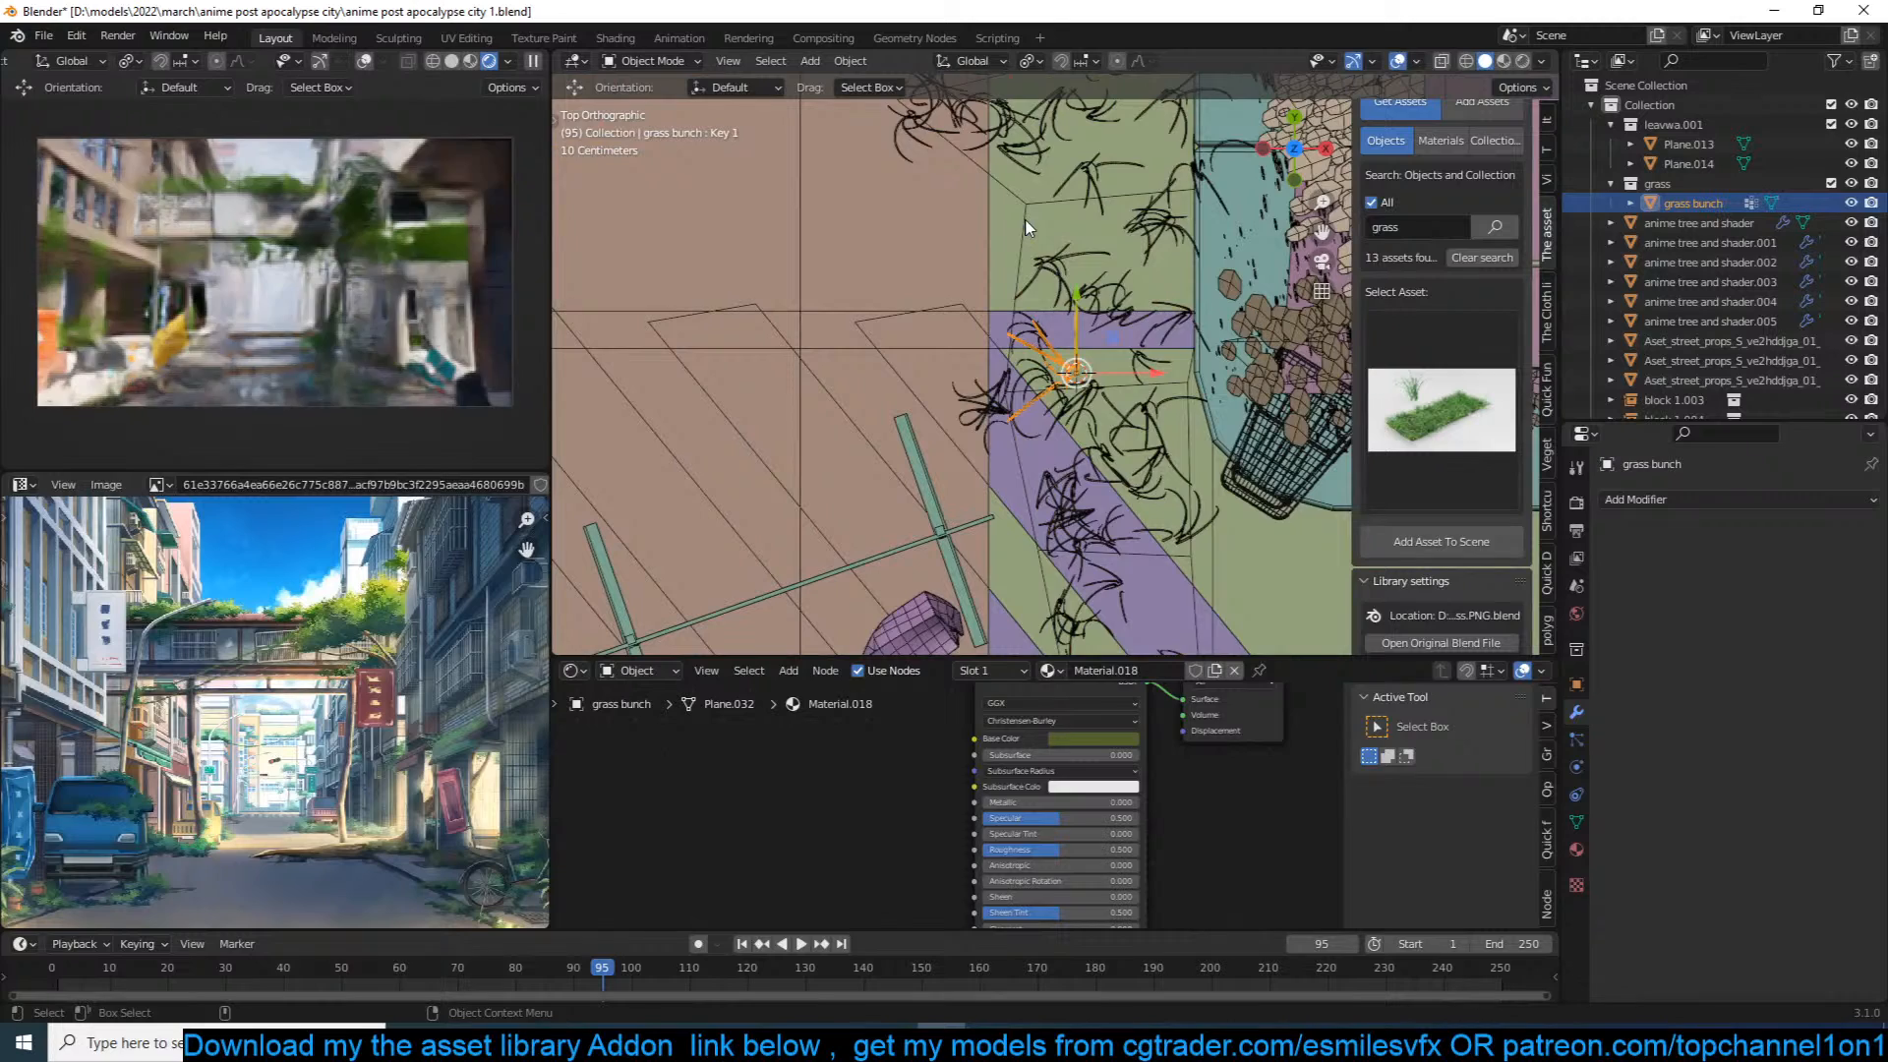
Step: Widen the short grass strip along the street edge by scaling its mesh along X, and save the file
{"action": "left_click", "coordinate": [1158, 332]}
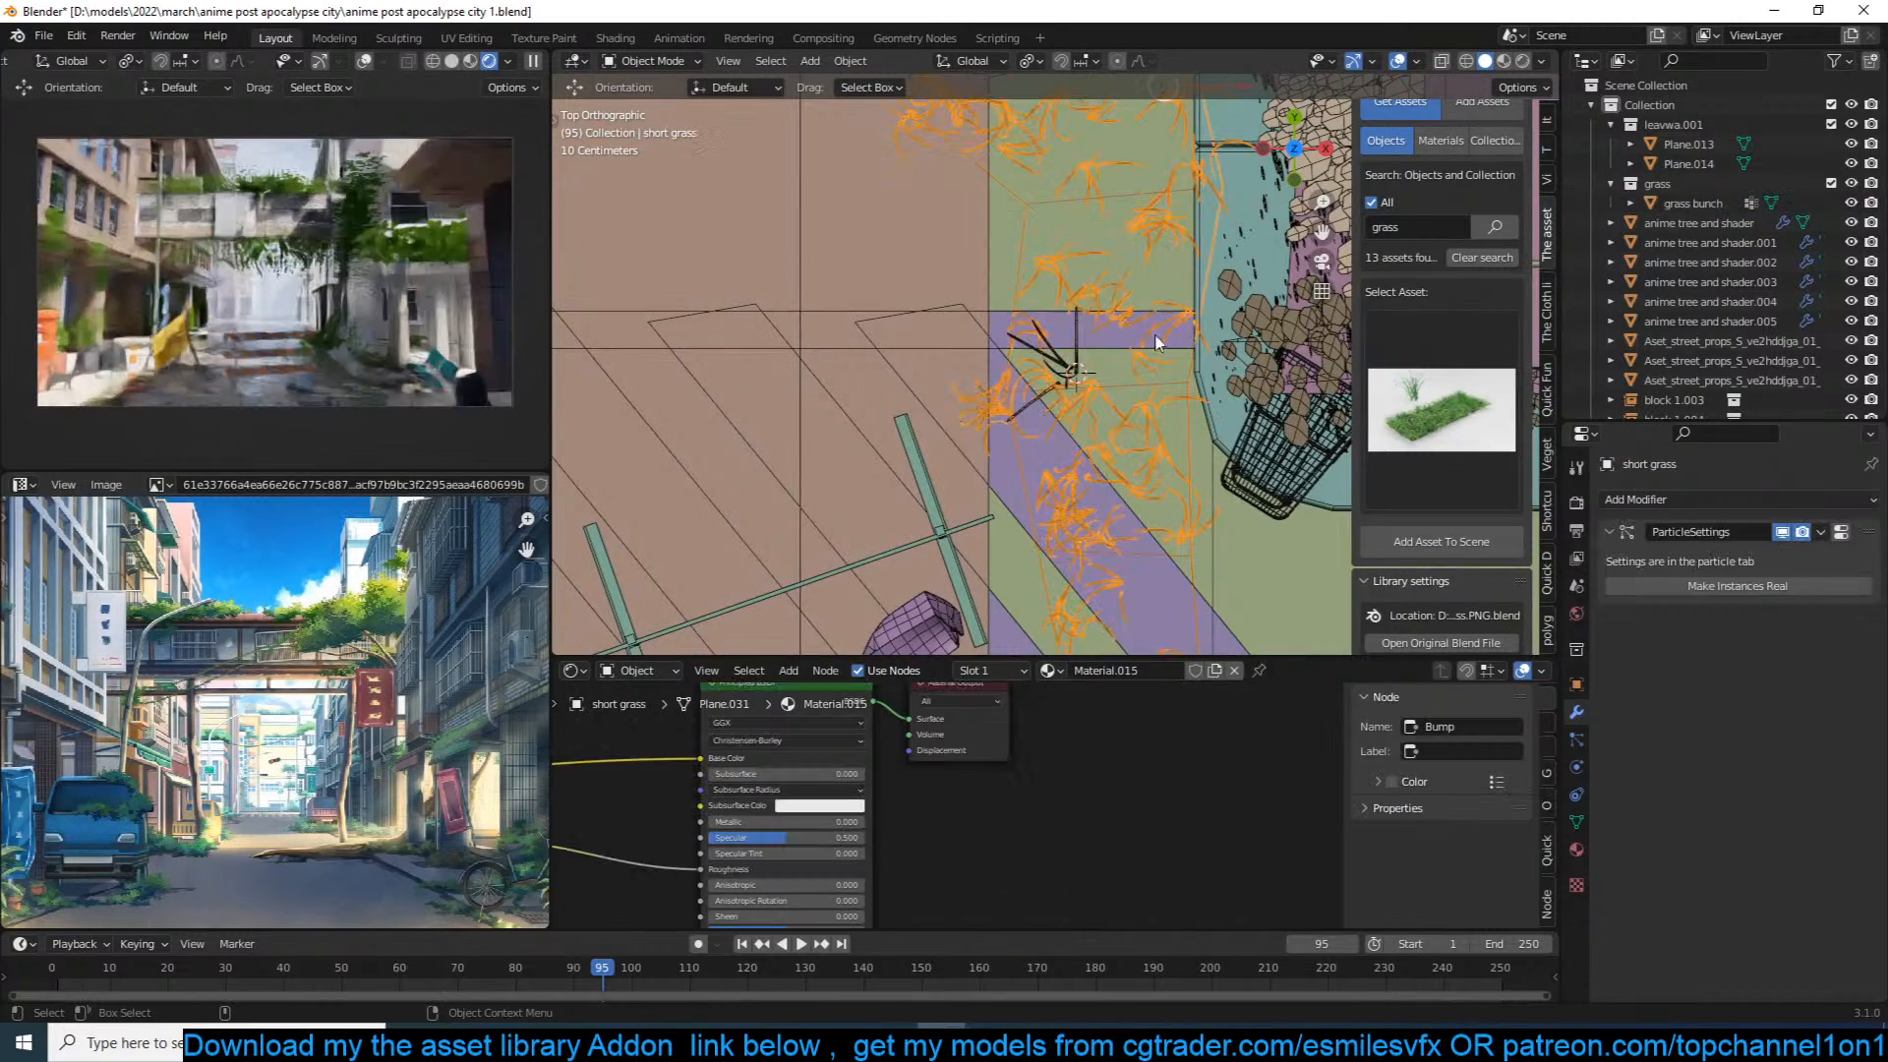
{"action": "key", "text": "Tab"}
{"action": "scroll", "coordinate": [1158, 332], "scroll_direction": "down", "scroll_amount": 4}
{"action": "key", "text": "s"}
{"action": "key", "text": "x"}
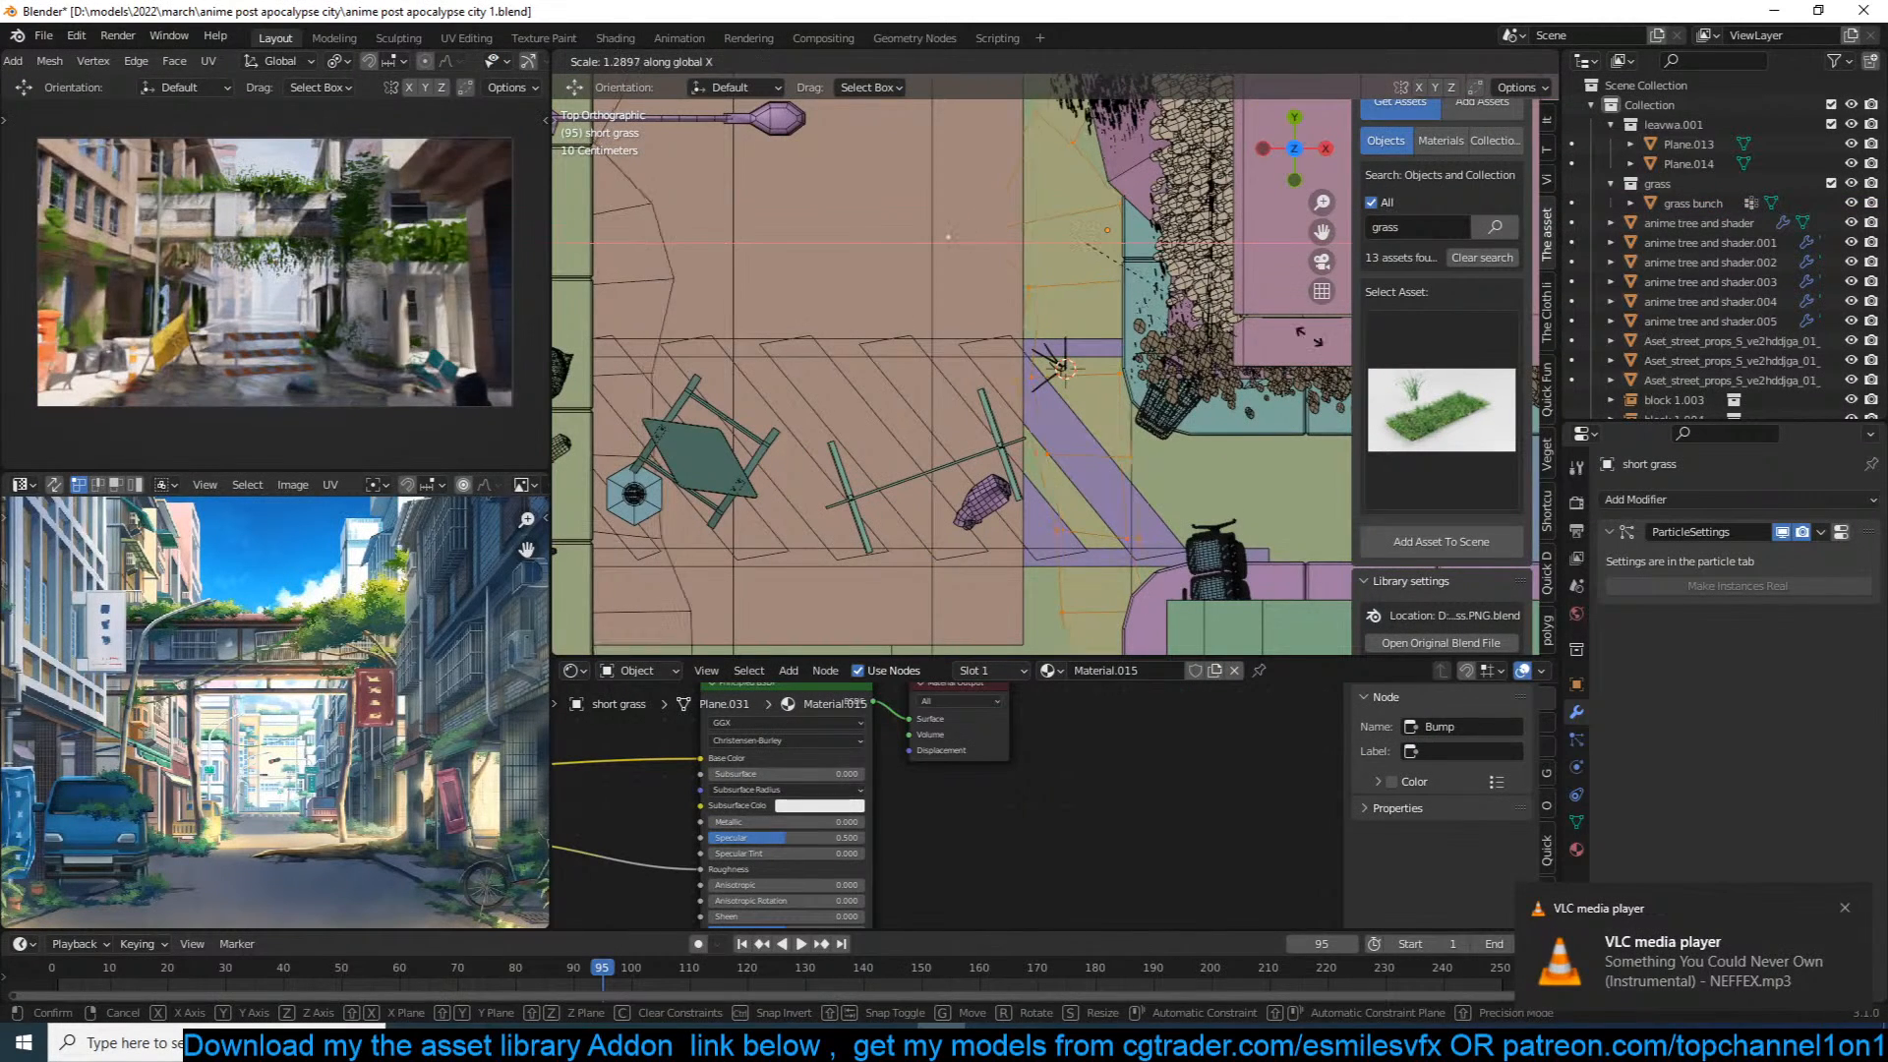
{"action": "left_click", "coordinate": [1312, 335]}
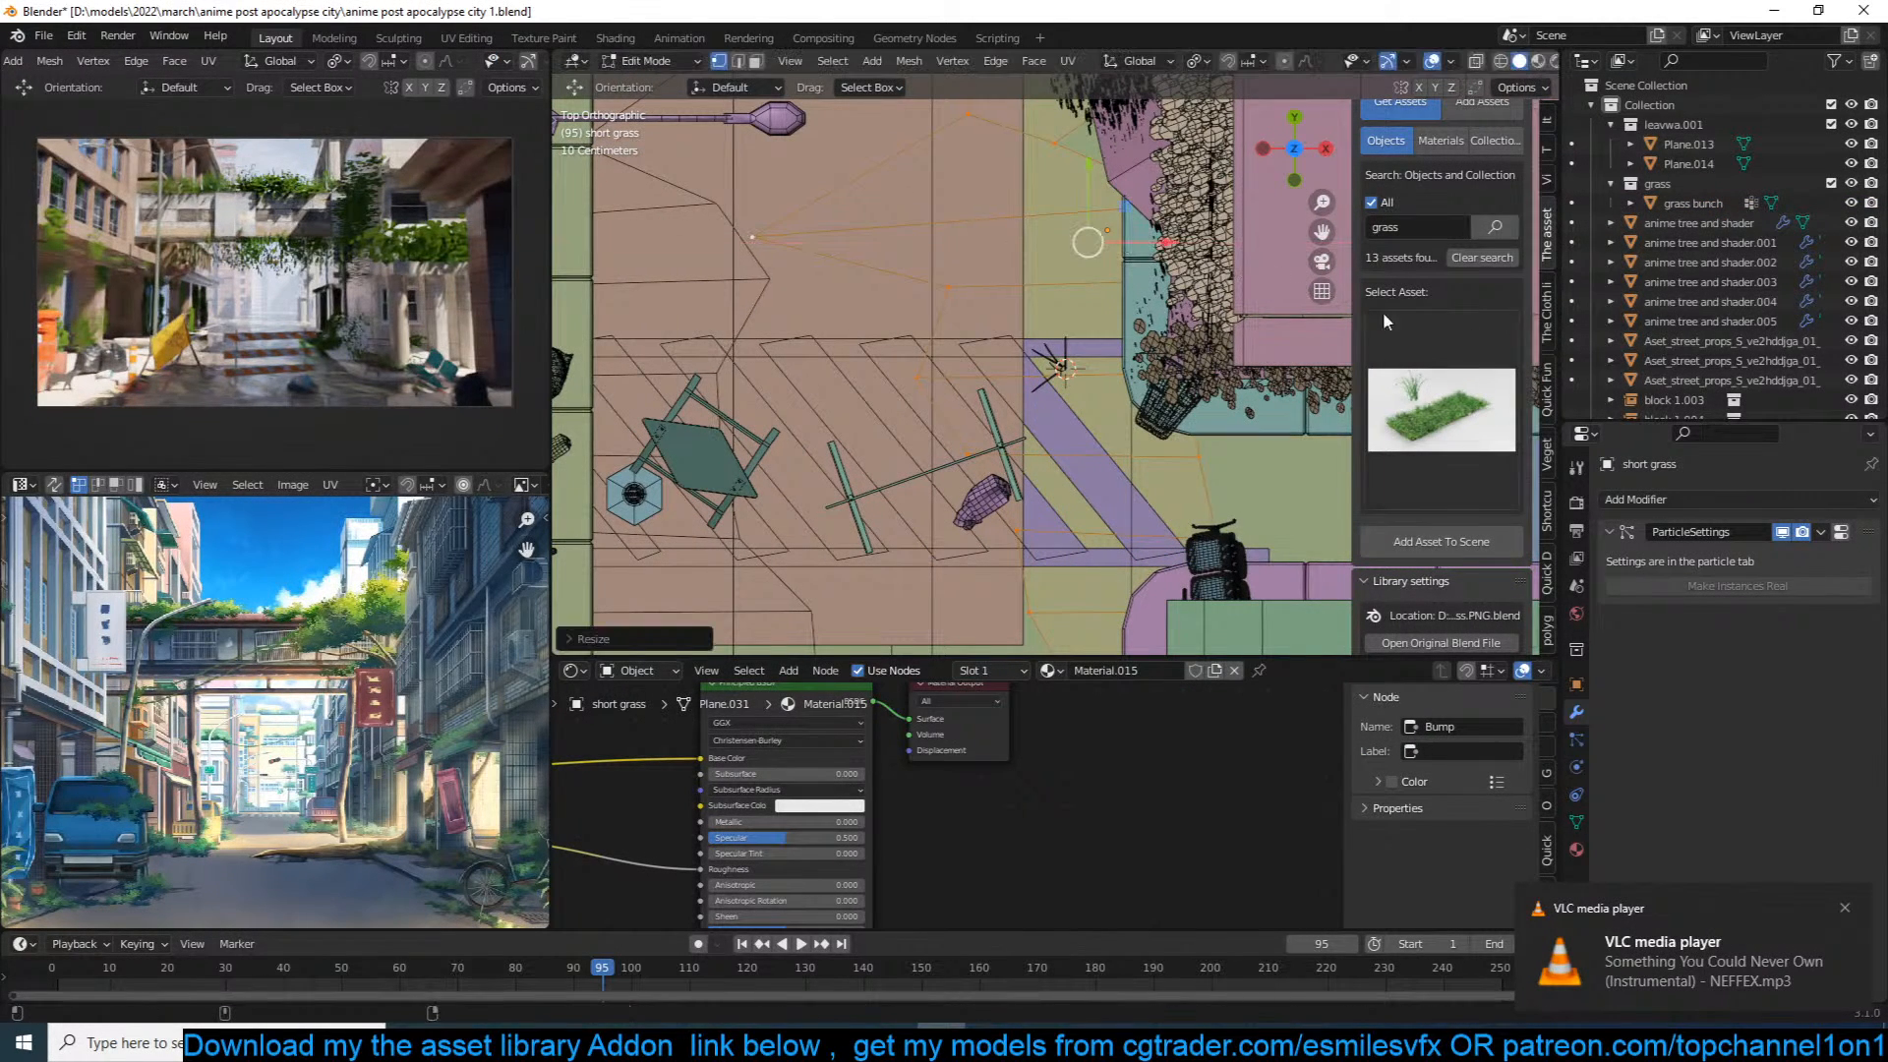
{"action": "key", "text": "Tab"}
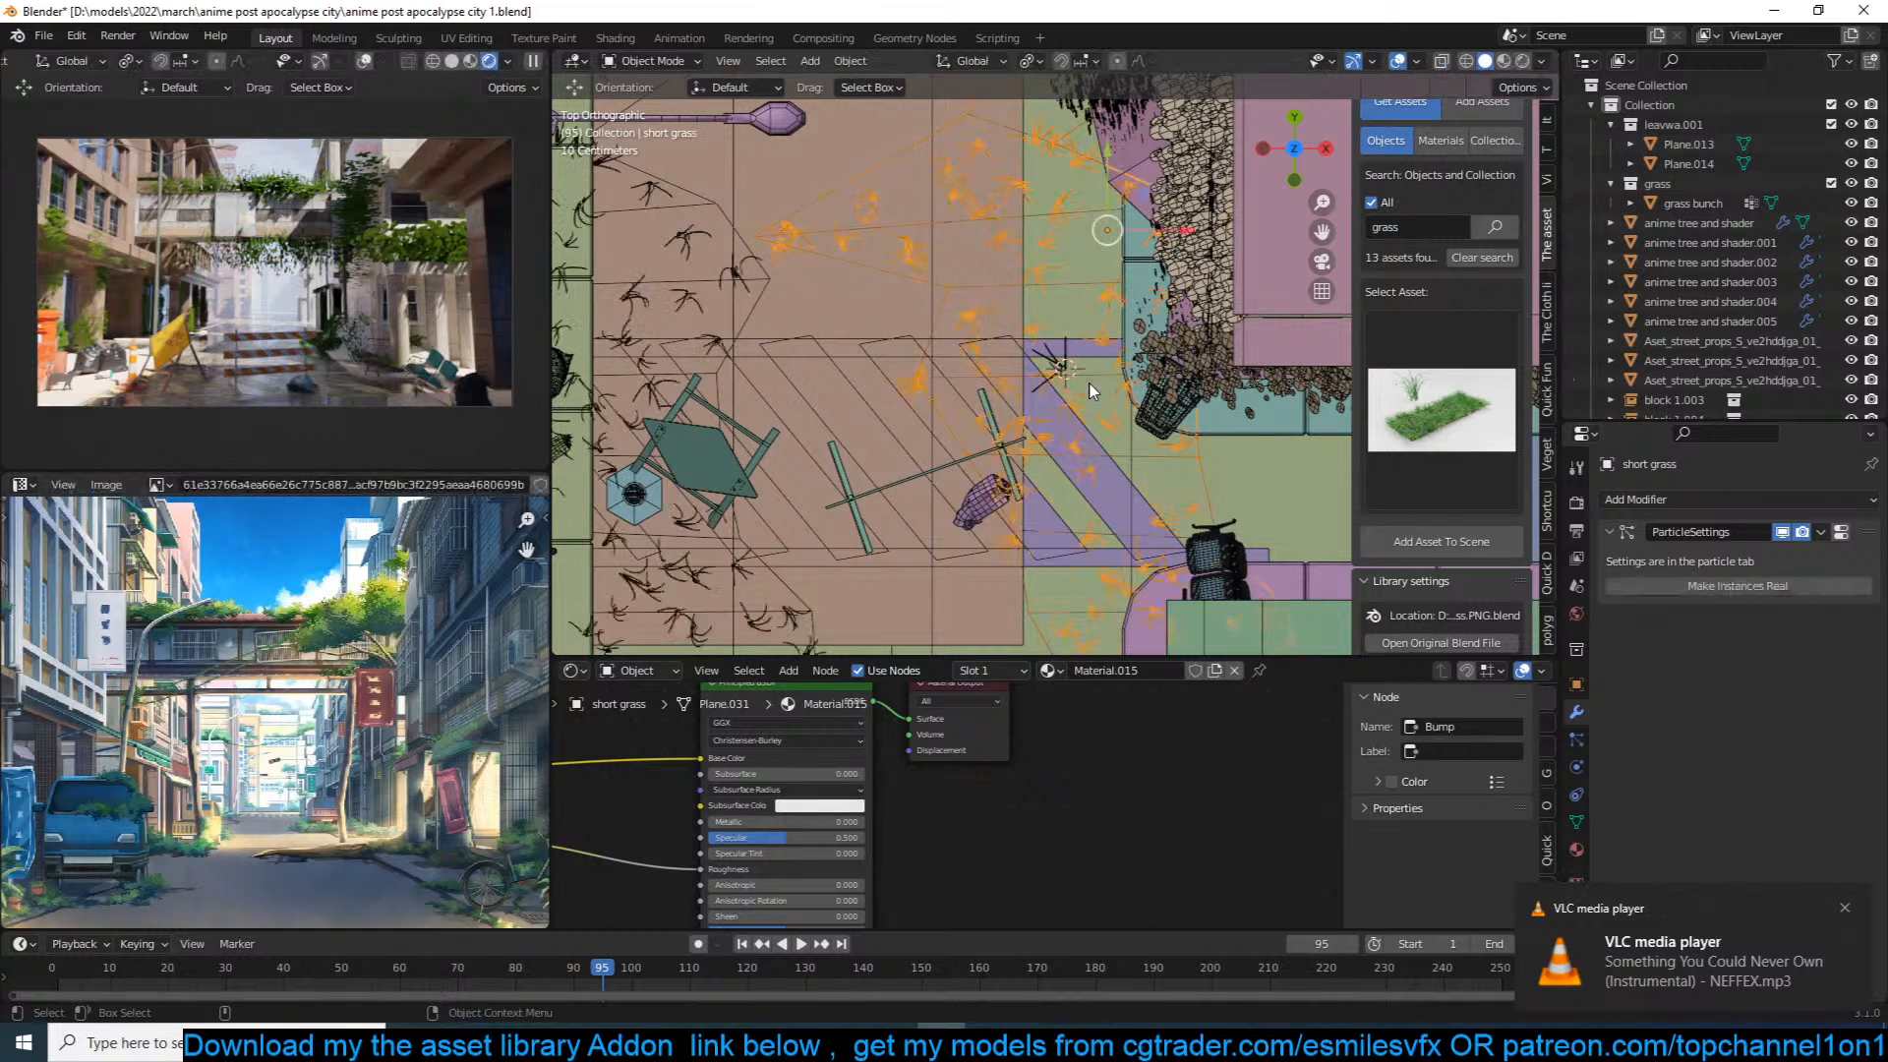
{"action": "key", "text": "ctrl+s"}
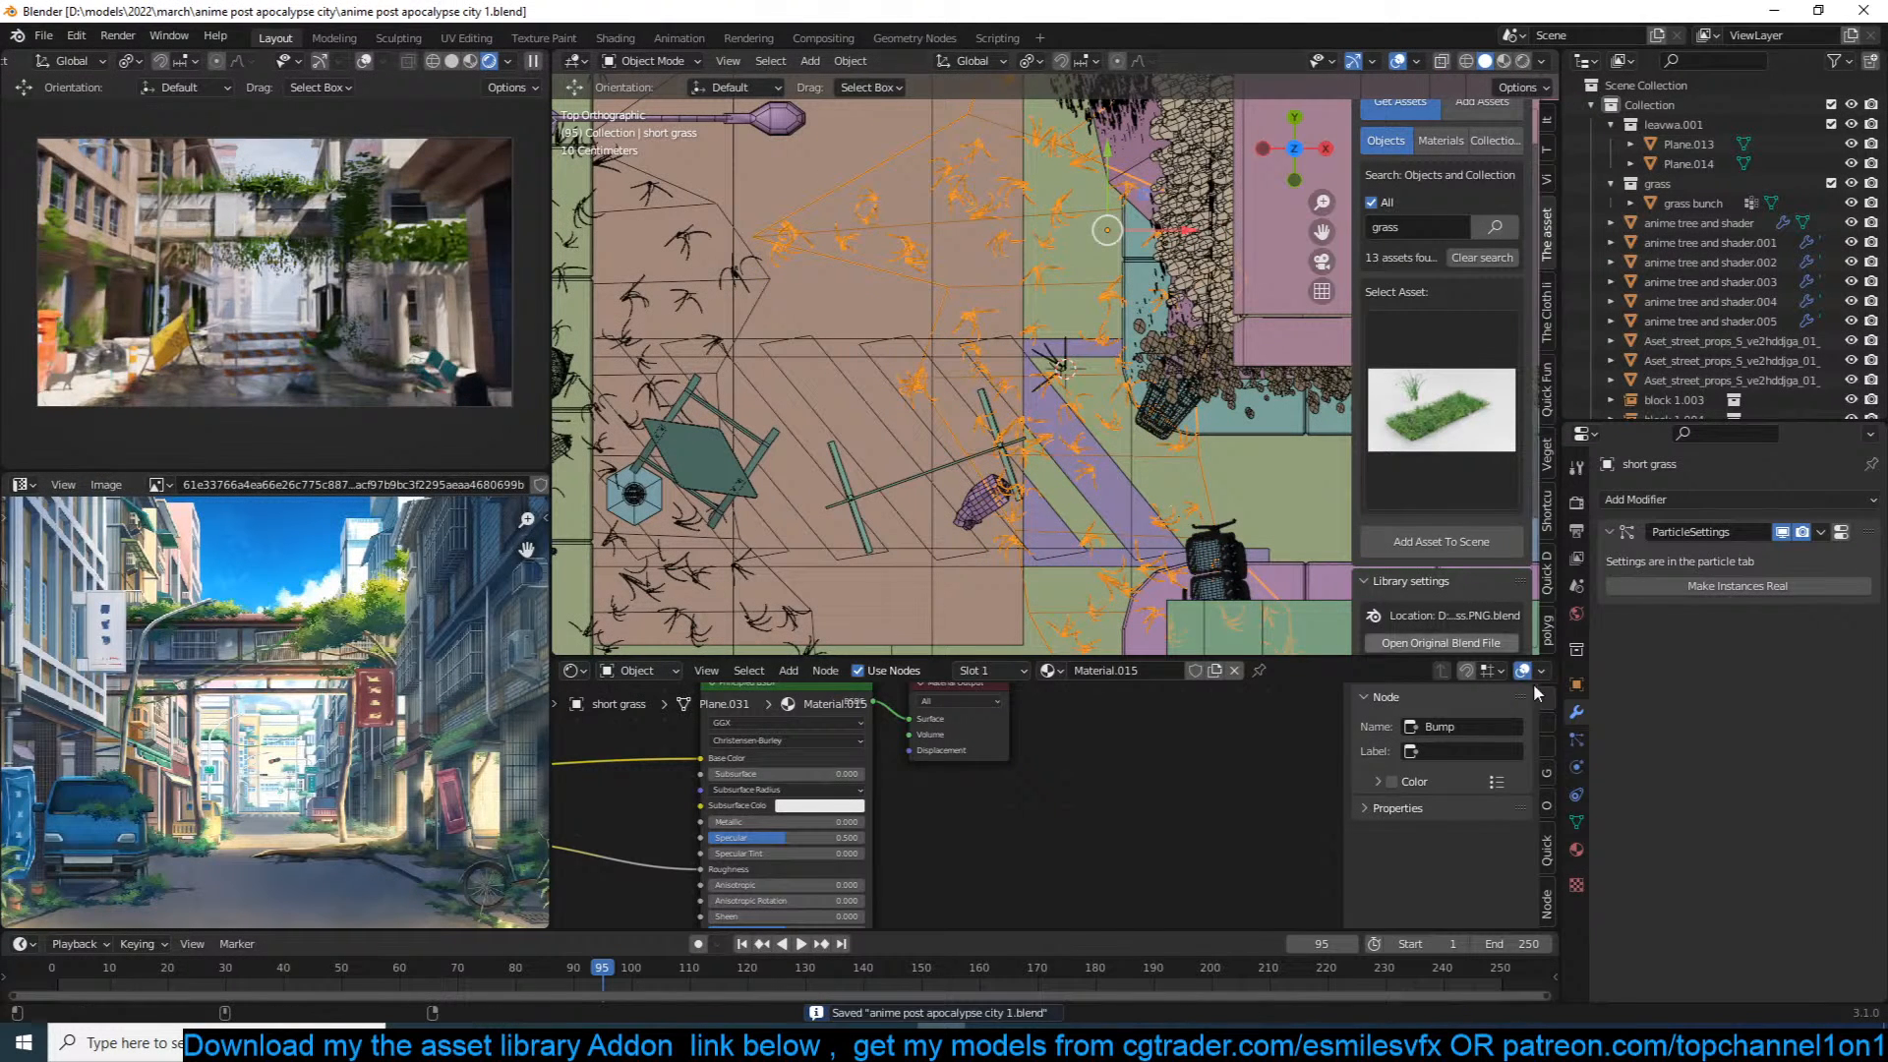
Step: Set the rotation randomness of the short grass strip's hair particles to 0.049
{"action": "left_click", "coordinate": [1576, 767]}
{"action": "left_click", "coordinate": [1576, 740]}
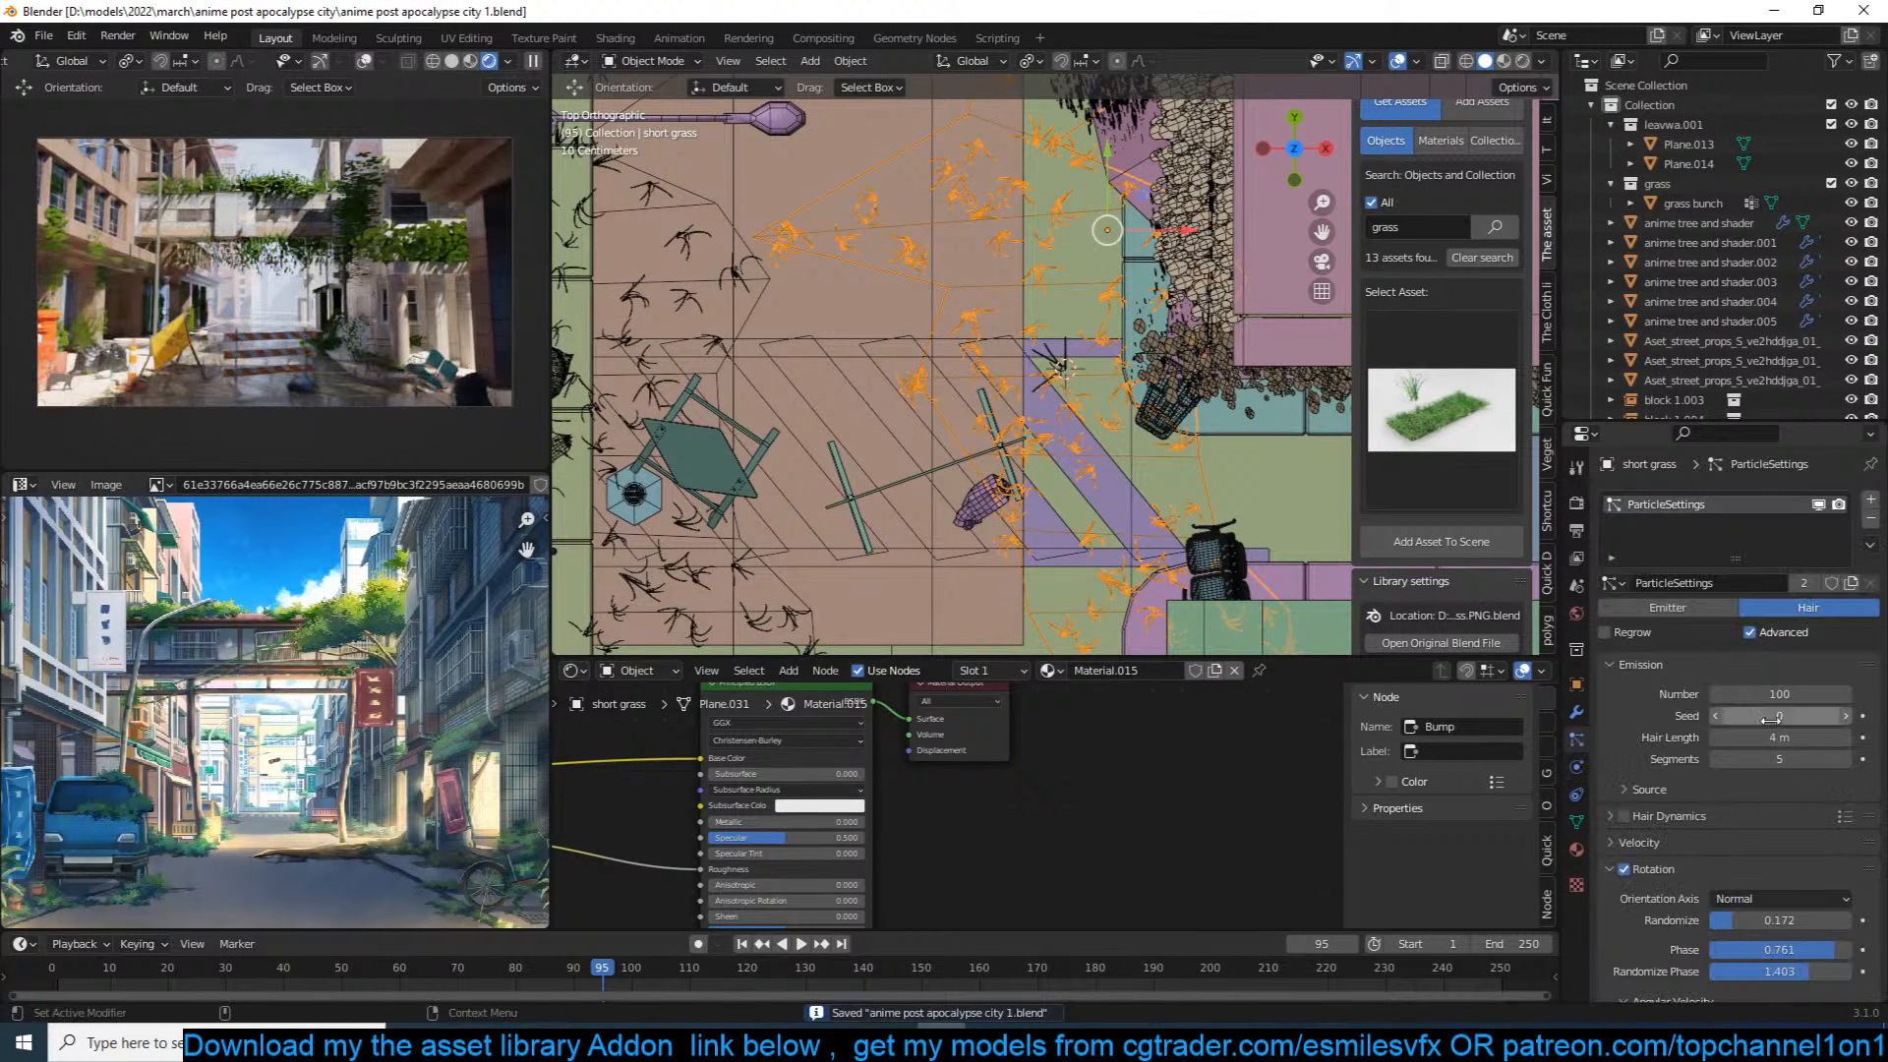
{"action": "scroll", "coordinate": [1755, 806], "scroll_direction": "down", "scroll_amount": 5}
{"action": "mouse_move", "coordinate": [1734, 685]}
{"action": "left_mouse_down"}
{"action": "mouse_move", "coordinate": [1810, 684]}
{"action": "mouse_move", "coordinate": [1715, 684]}
{"action": "left_mouse_up"}
Step: Set the short grass particles' render scale to 0.270 and scale randomness to 0.891, select the grass bunch and save the file
{"action": "scroll", "coordinate": [1748, 628], "scroll_direction": "up", "scroll_amount": 3}
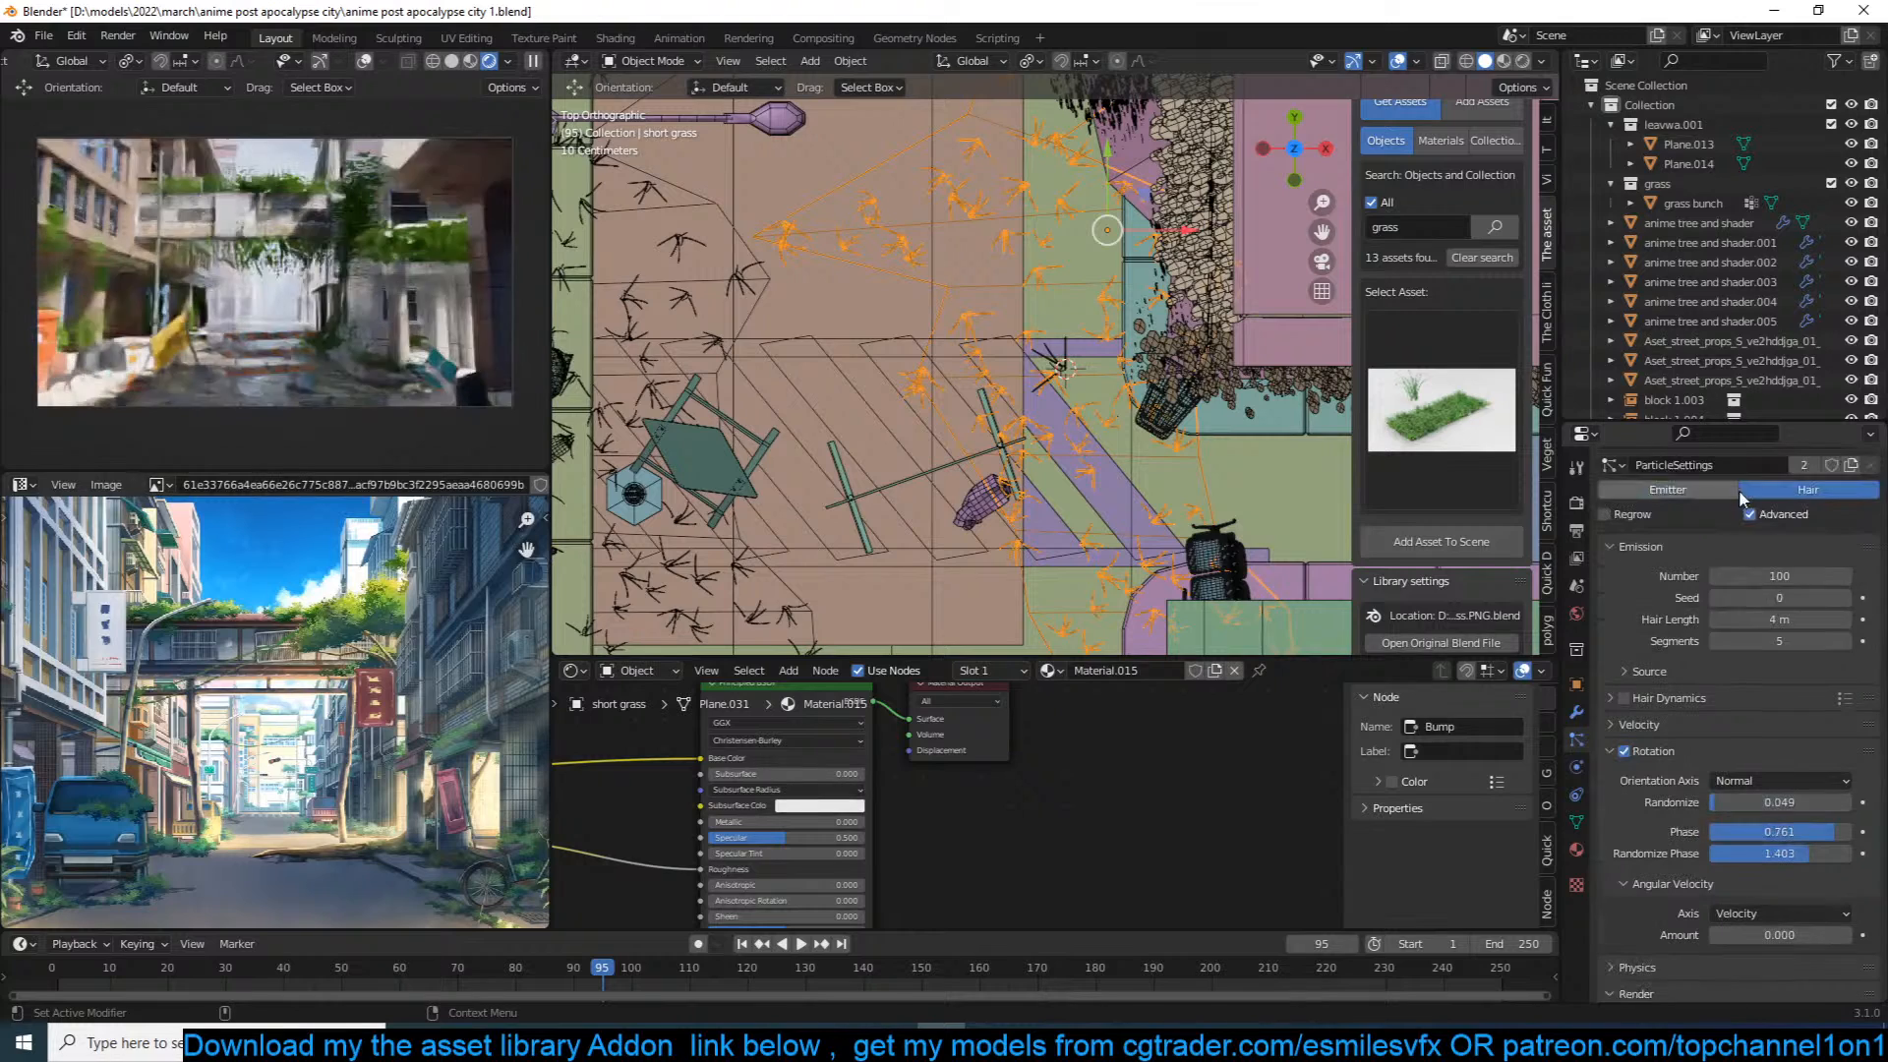
{"action": "scroll", "coordinate": [1734, 802], "scroll_direction": "down", "scroll_amount": 5}
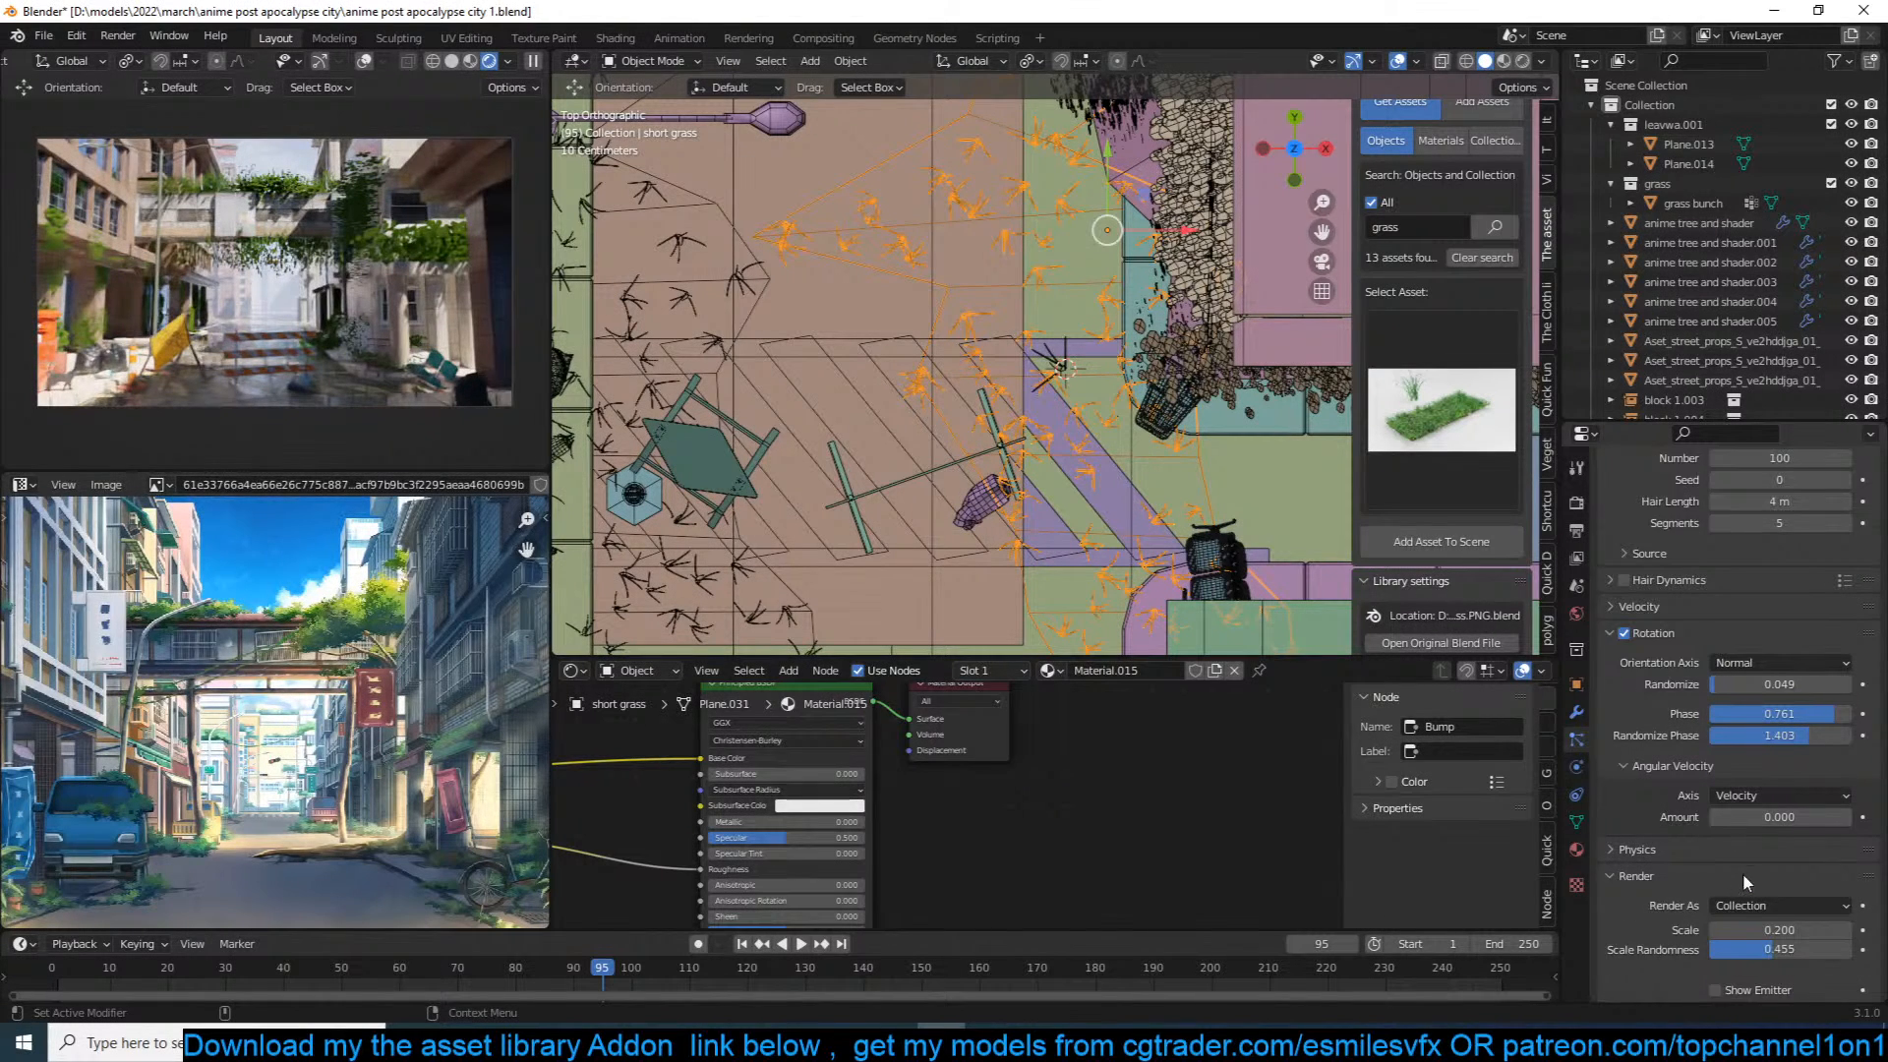
{"action": "left_click_drag", "start_coordinate": [1743, 851], "coordinate": [1777, 848]}
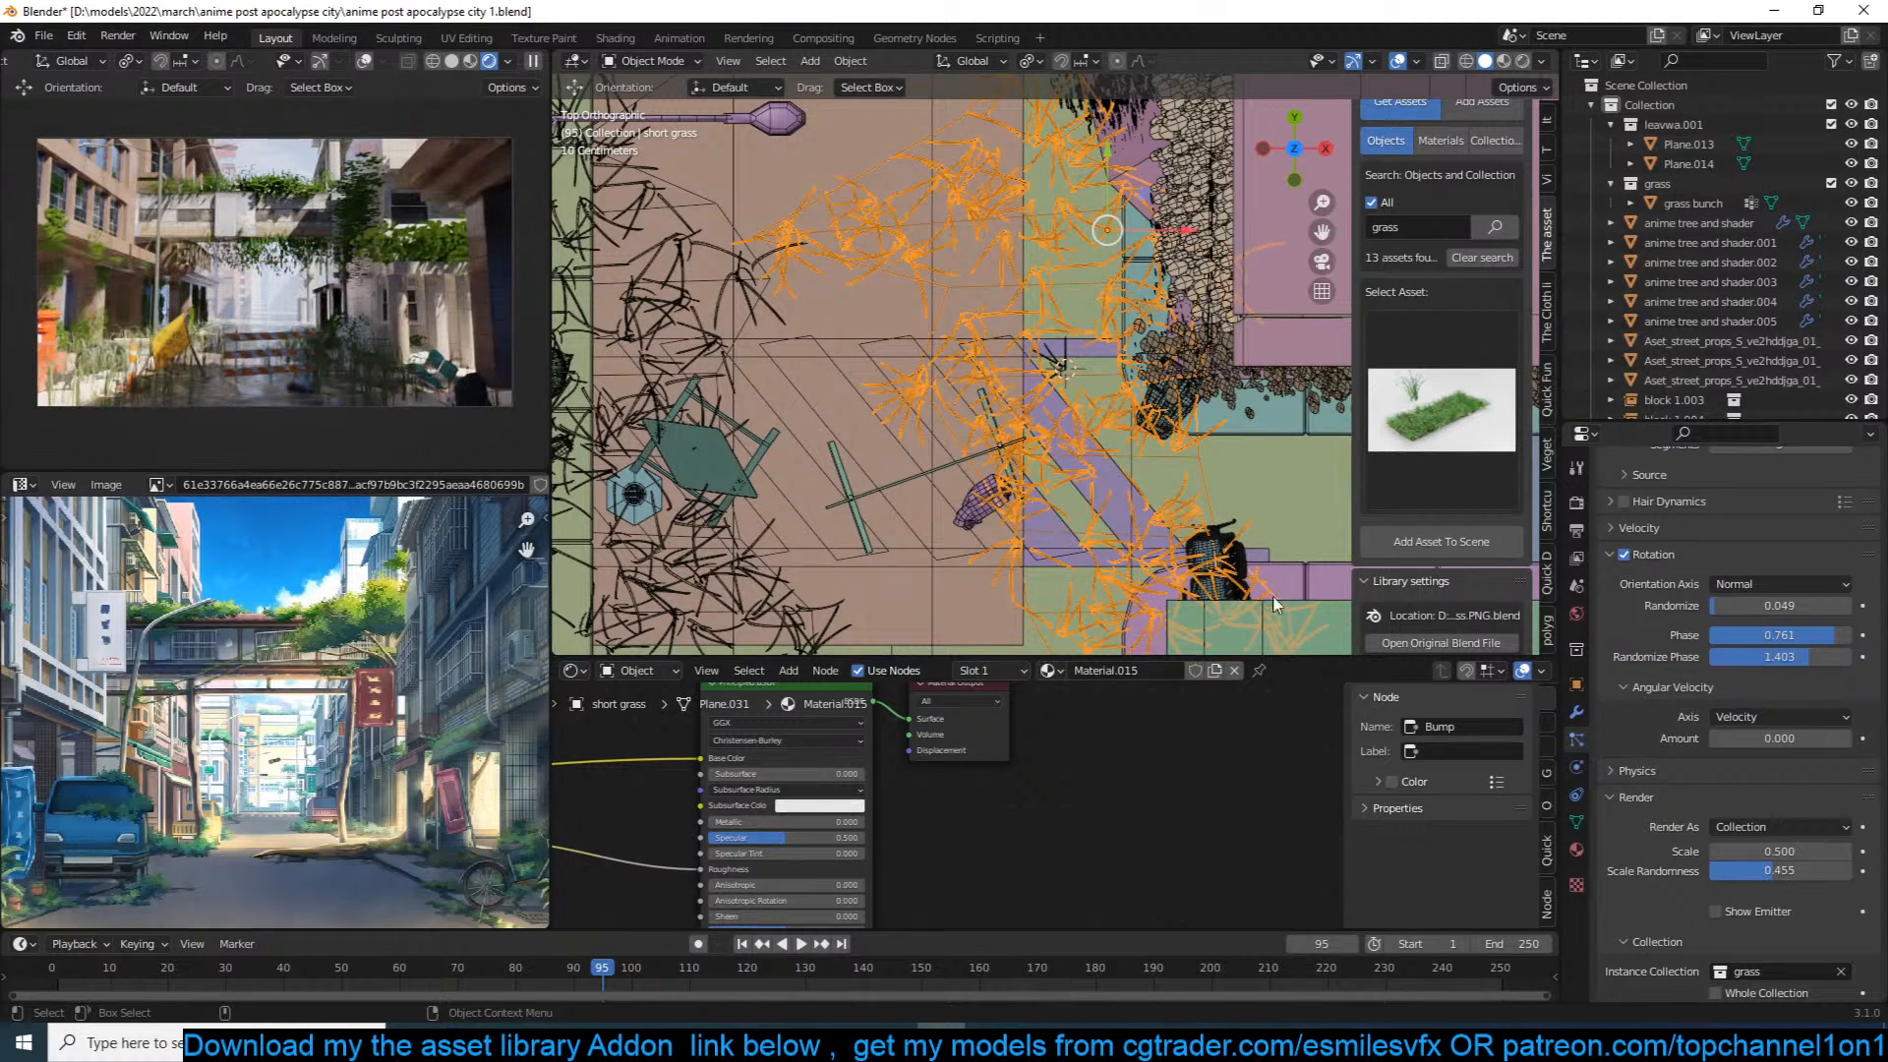
{"action": "left_click_drag", "start_coordinate": [1770, 871], "coordinate": [1802, 850]}
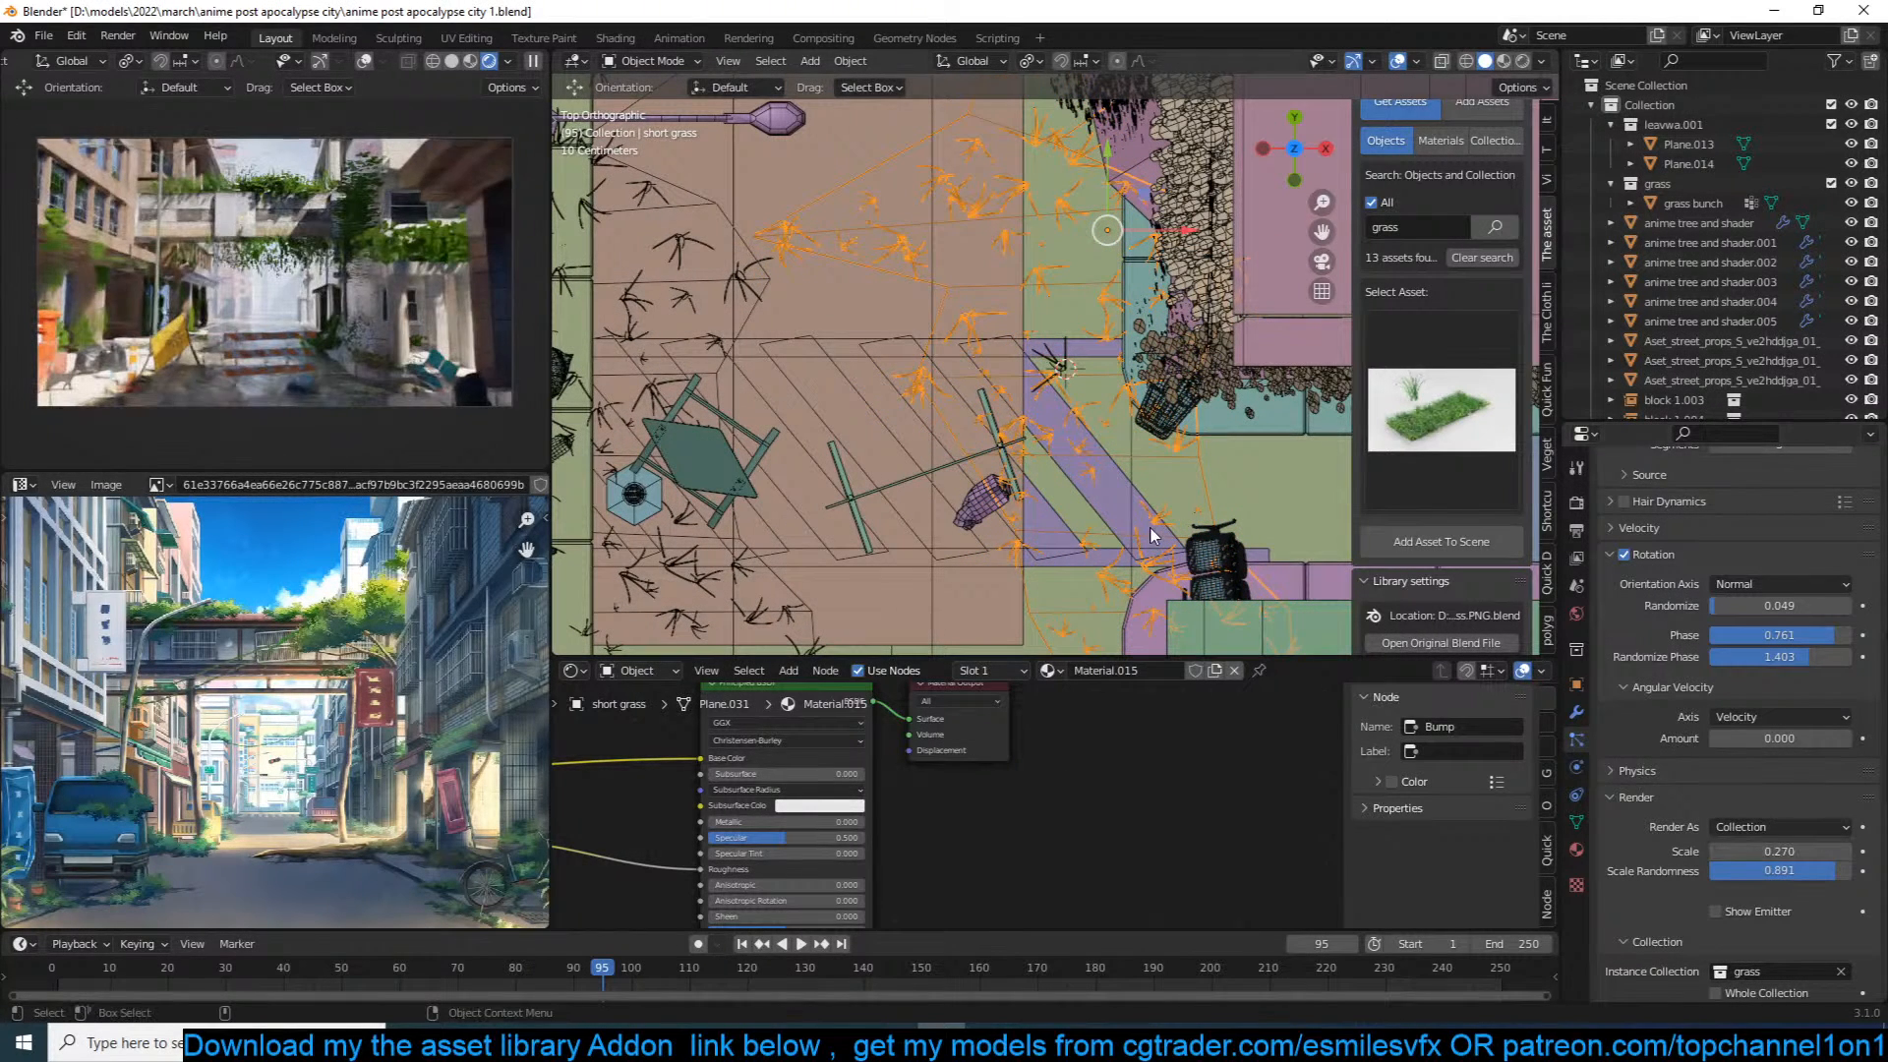
{"action": "left_click", "coordinate": [1052, 383]}
{"action": "key", "text": "ctrl+s"}
Step: Lower the gamma in the Look Dev image brightness settings and save the file
{"action": "left_click", "coordinate": [1546, 391]}
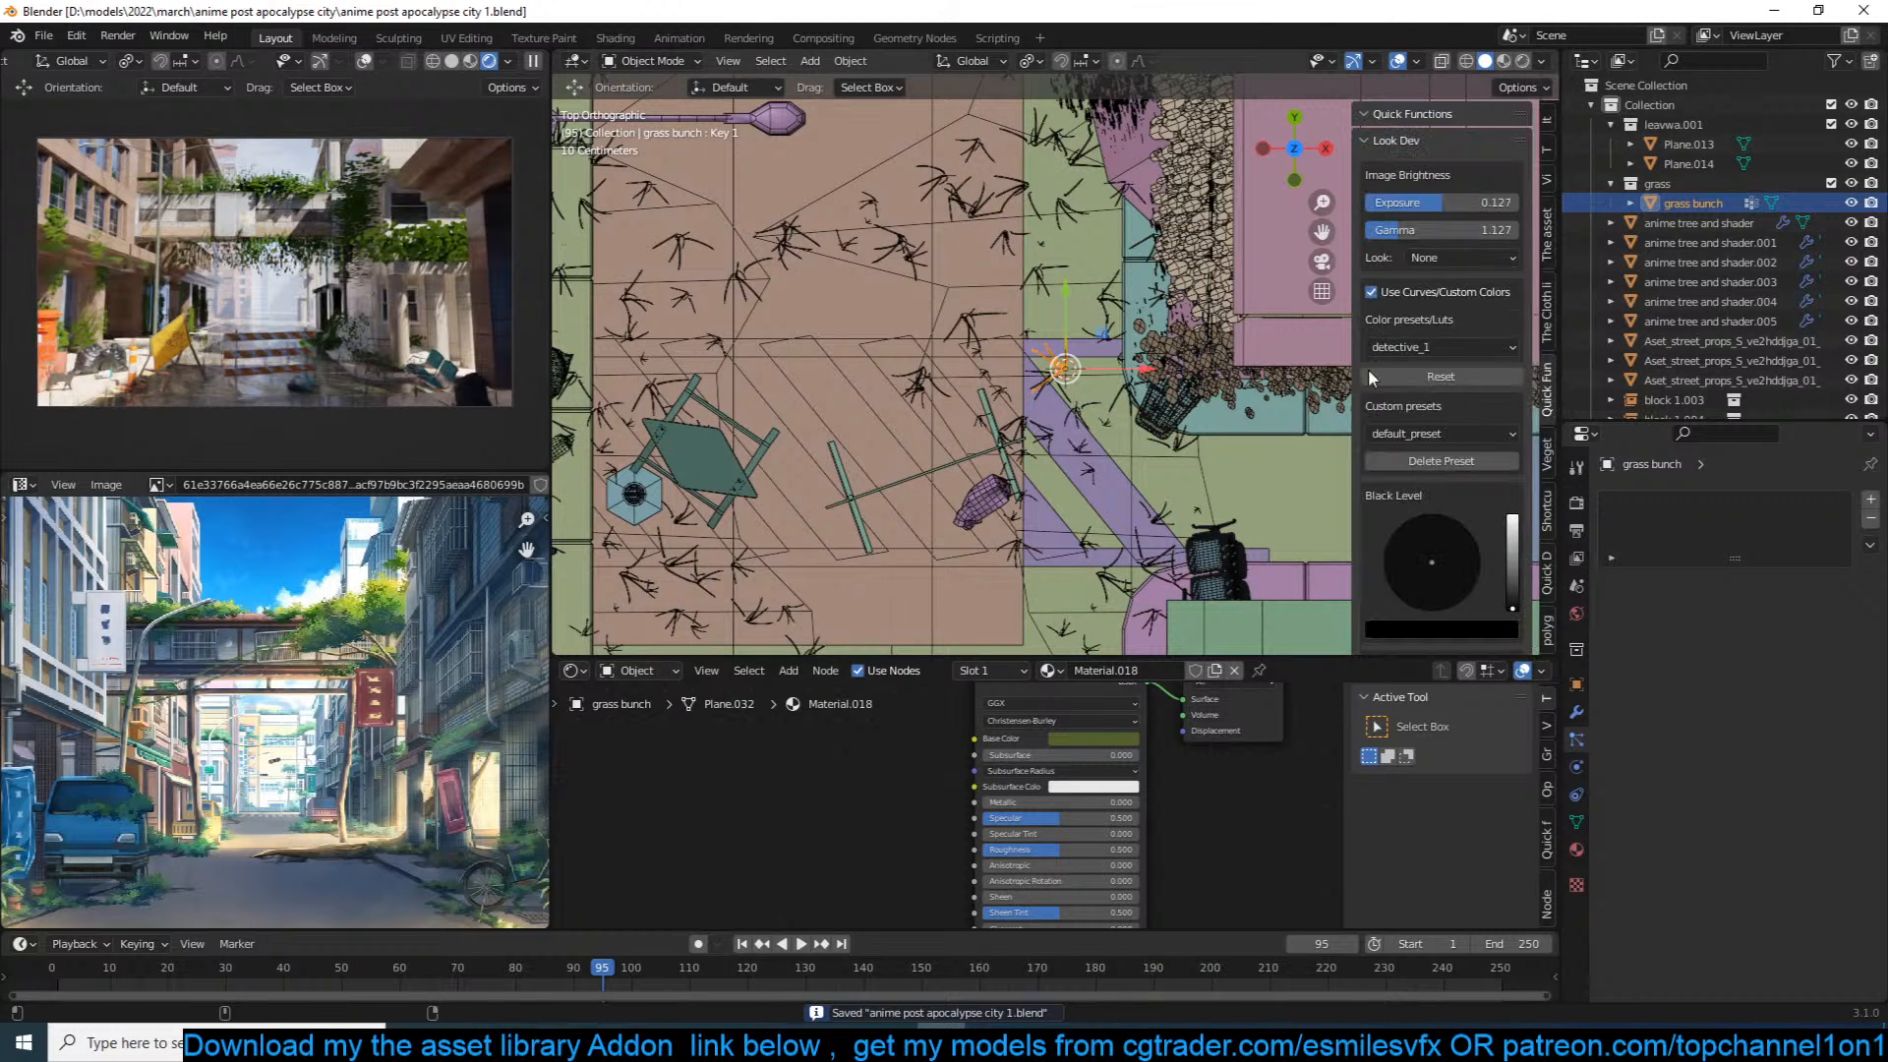
{"action": "left_click_drag", "start_coordinate": [1476, 232], "coordinate": [1415, 232]}
{"action": "scroll", "coordinate": [1418, 442], "scroll_direction": "down", "scroll_amount": 5}
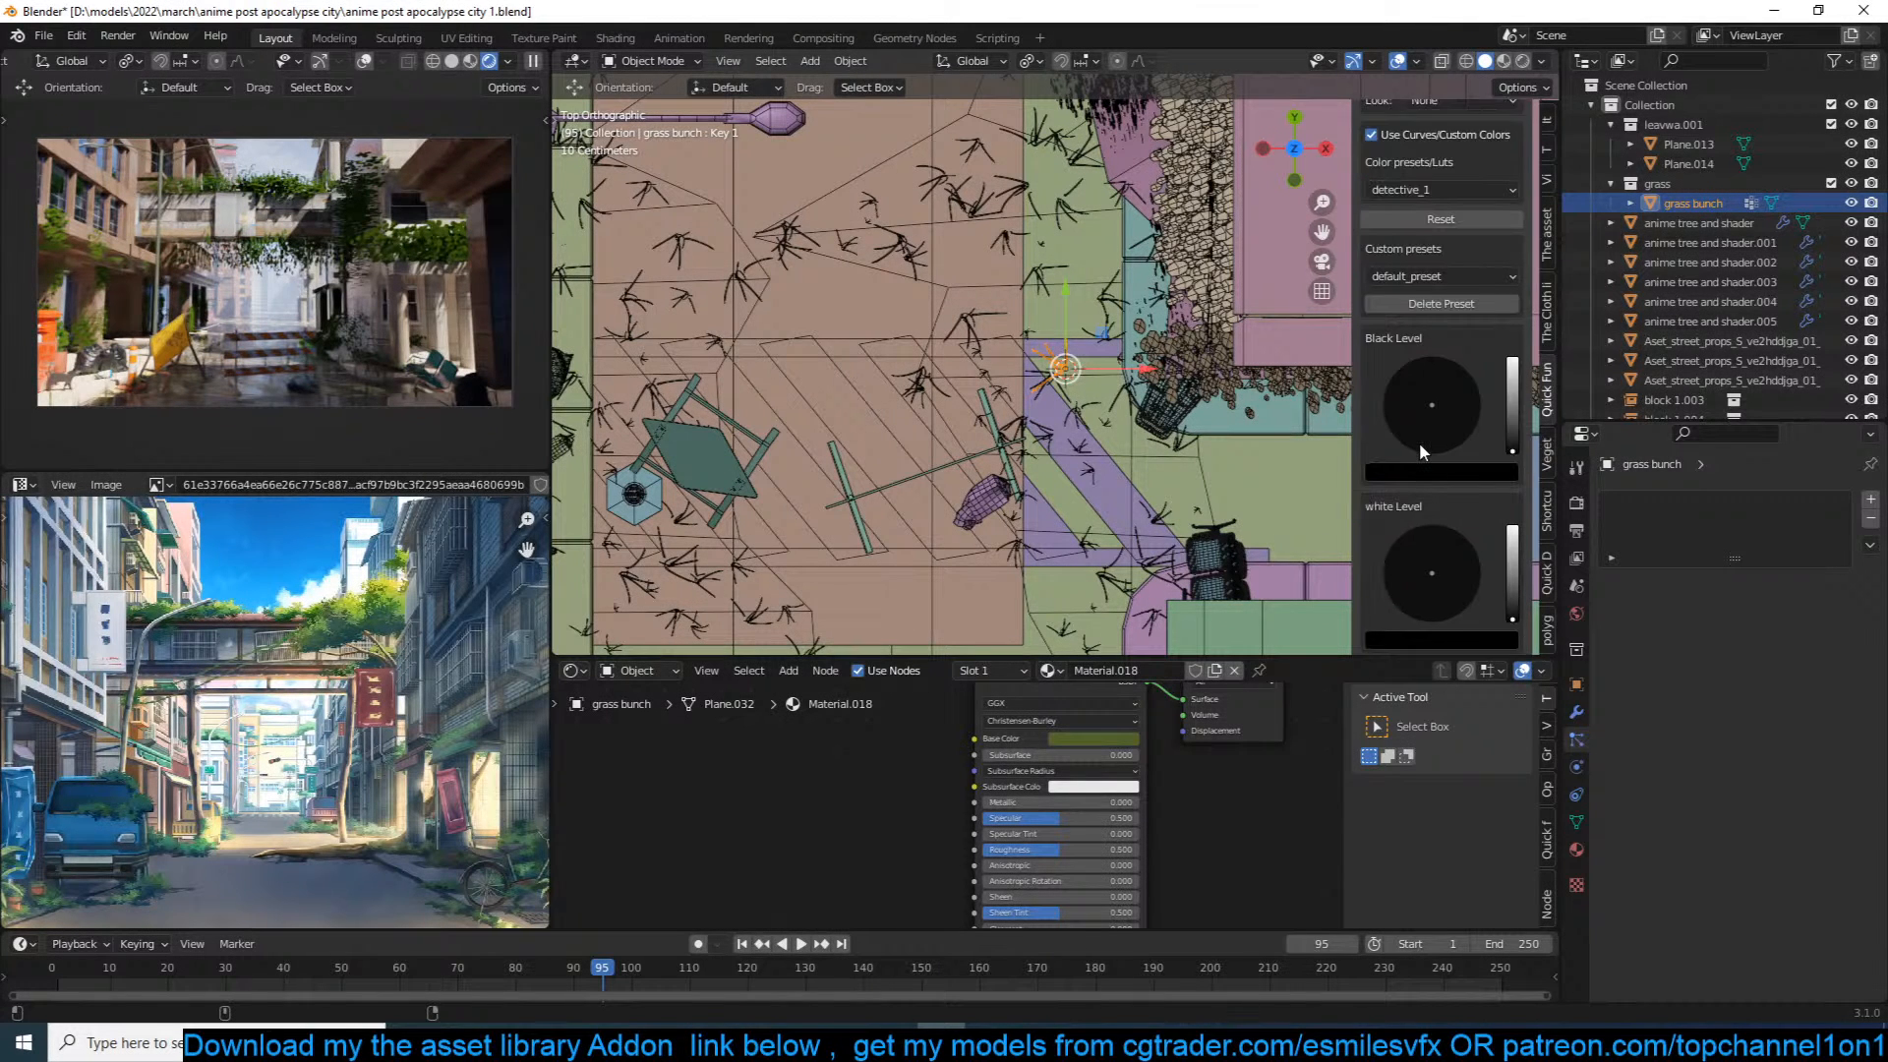
{"action": "key", "text": "ctrl+s"}
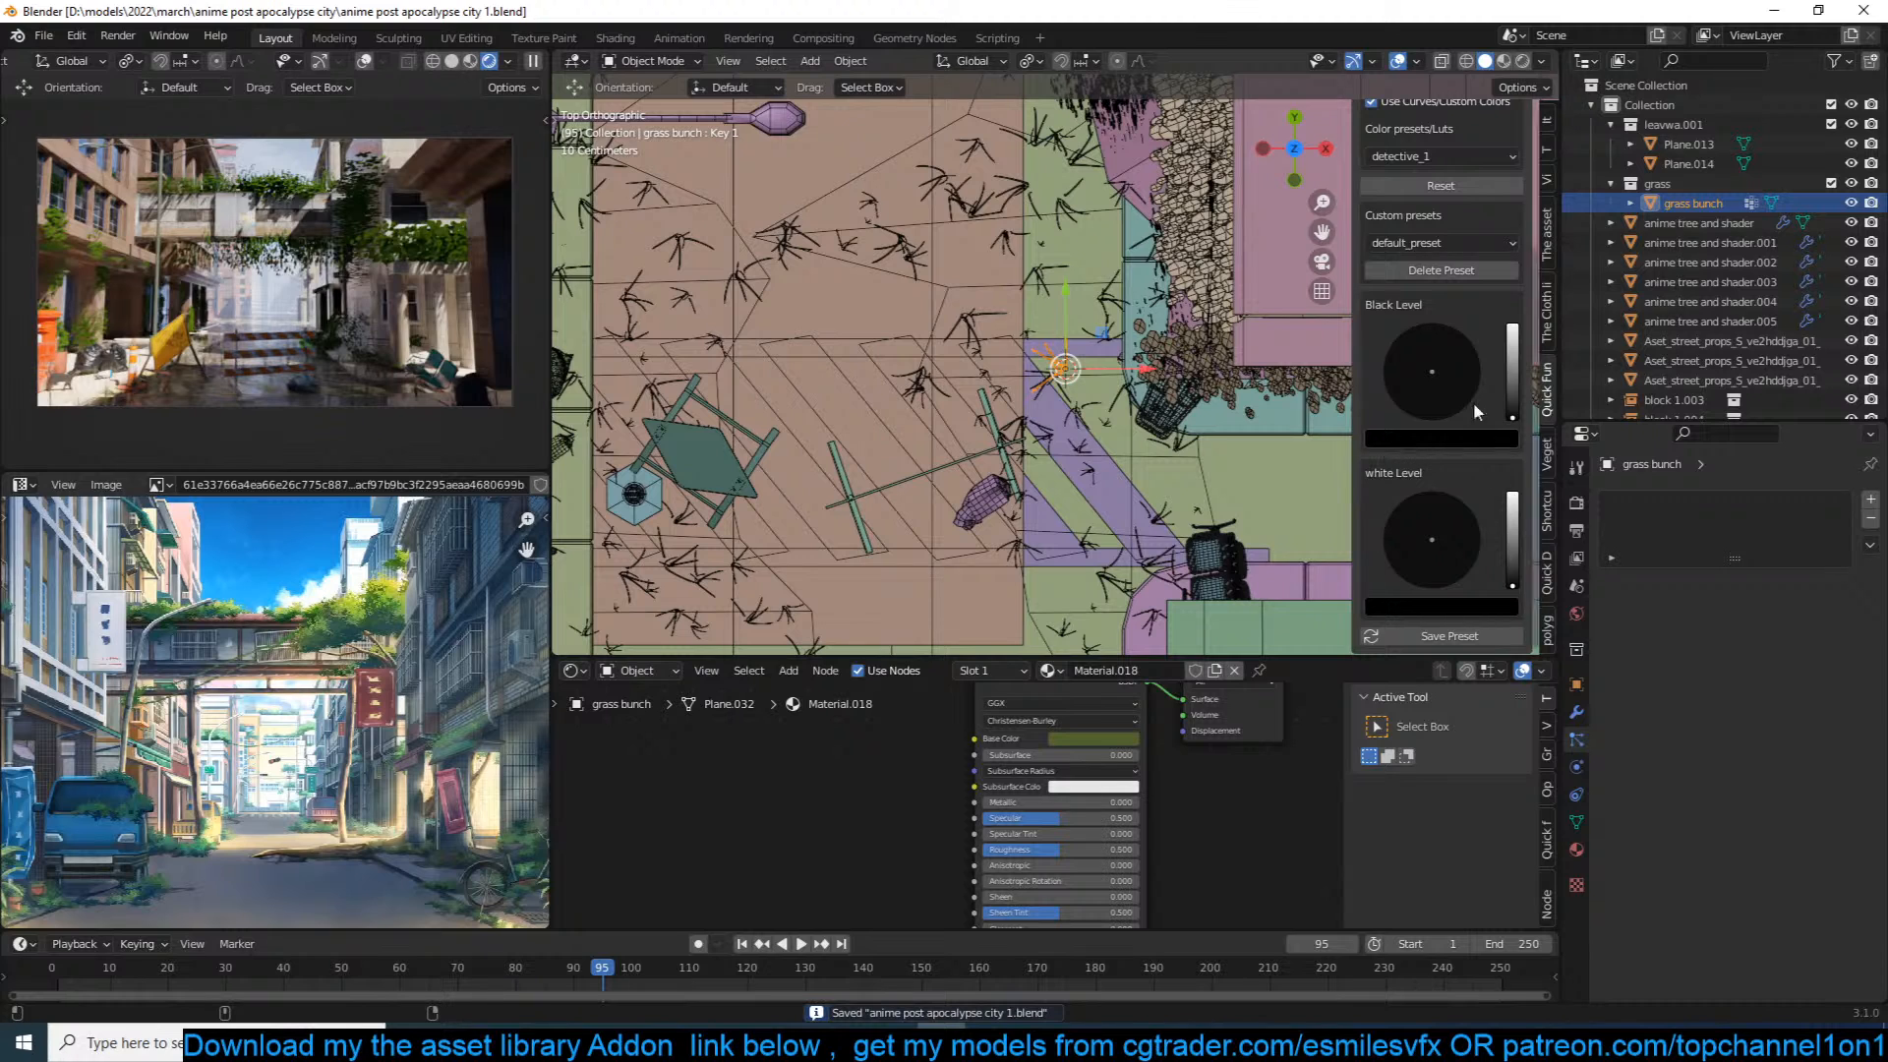
Step: Try tinting the black level a very dark red and the white level pale pink in the Look Dev custom colors
{"action": "scroll", "coordinate": [972, 419], "scroll_direction": "down", "scroll_amount": 1}
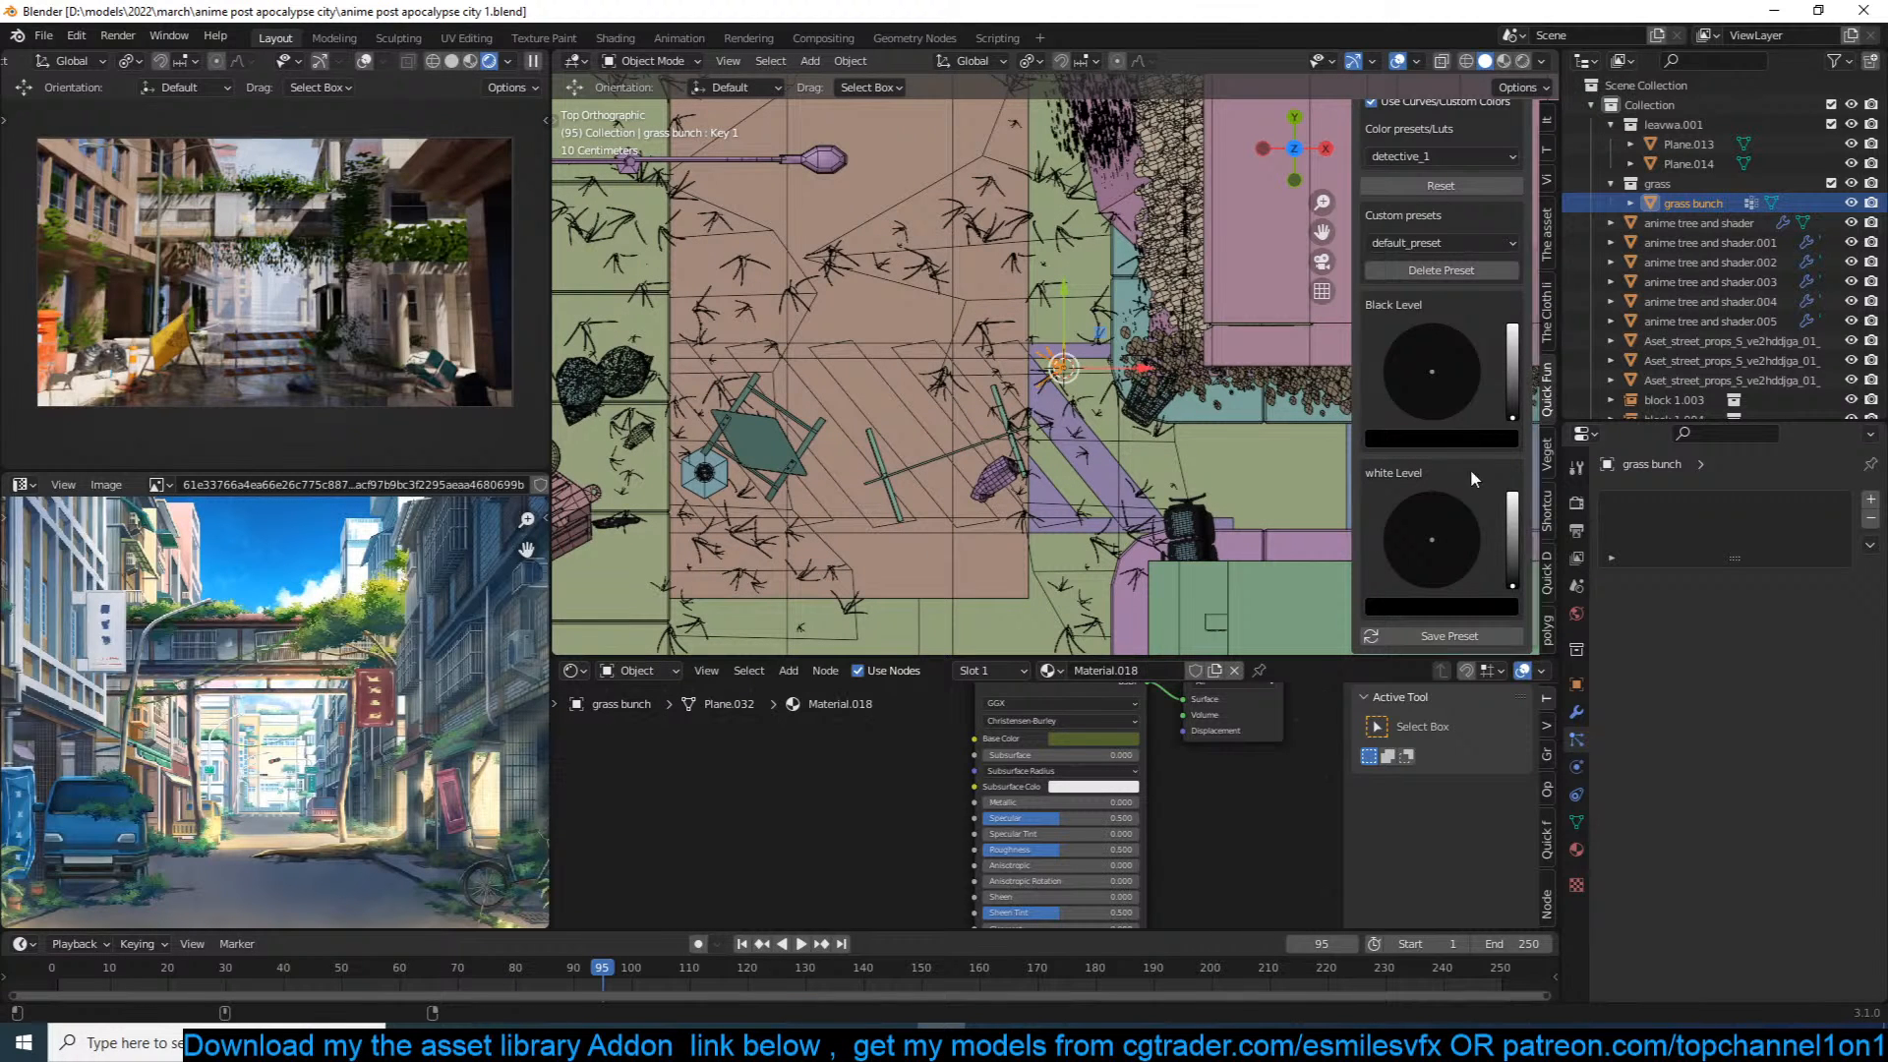
{"action": "left_click_drag", "start_coordinate": [1510, 407], "coordinate": [1433, 344]}
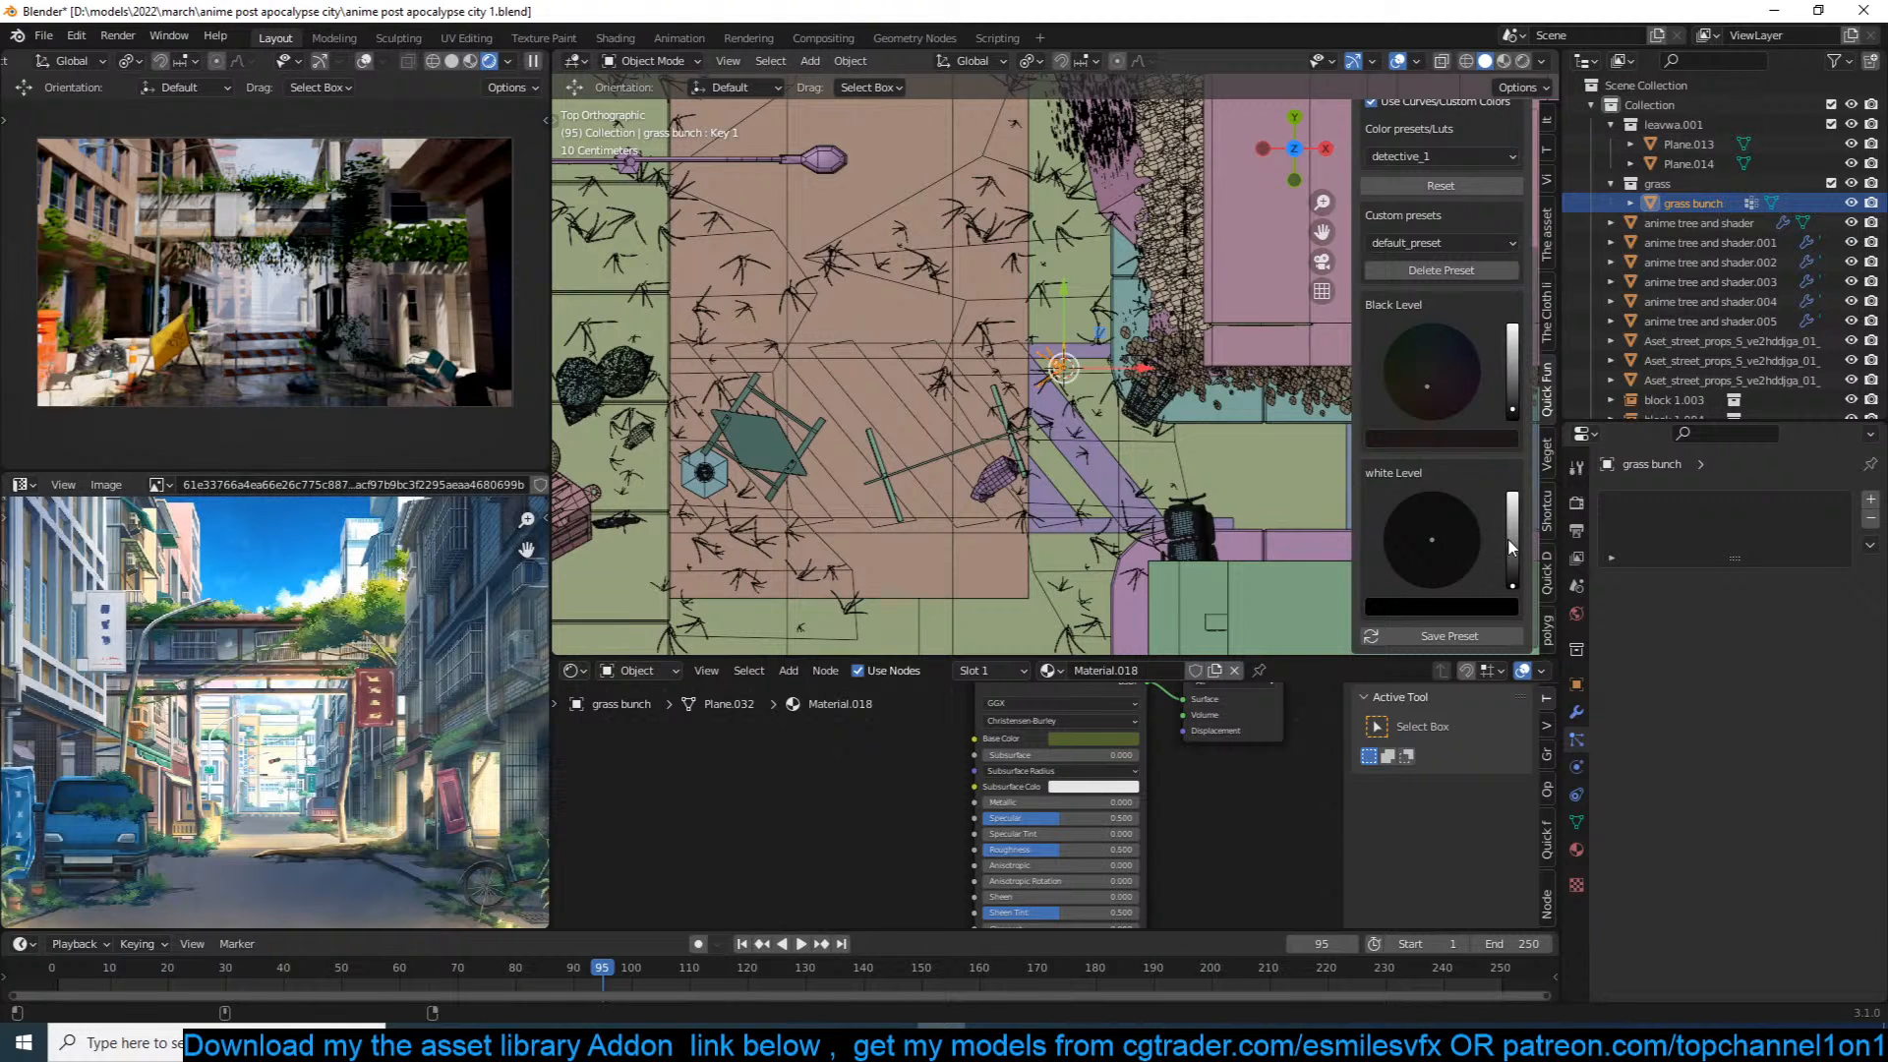
{"action": "left_click_drag", "start_coordinate": [1512, 547], "coordinate": [1512, 539]}
{"action": "left_click", "coordinate": [1403, 567]}
{"action": "left_click", "coordinate": [1432, 524]}
{"action": "left_click_drag", "start_coordinate": [1520, 578], "coordinate": [1515, 494]}
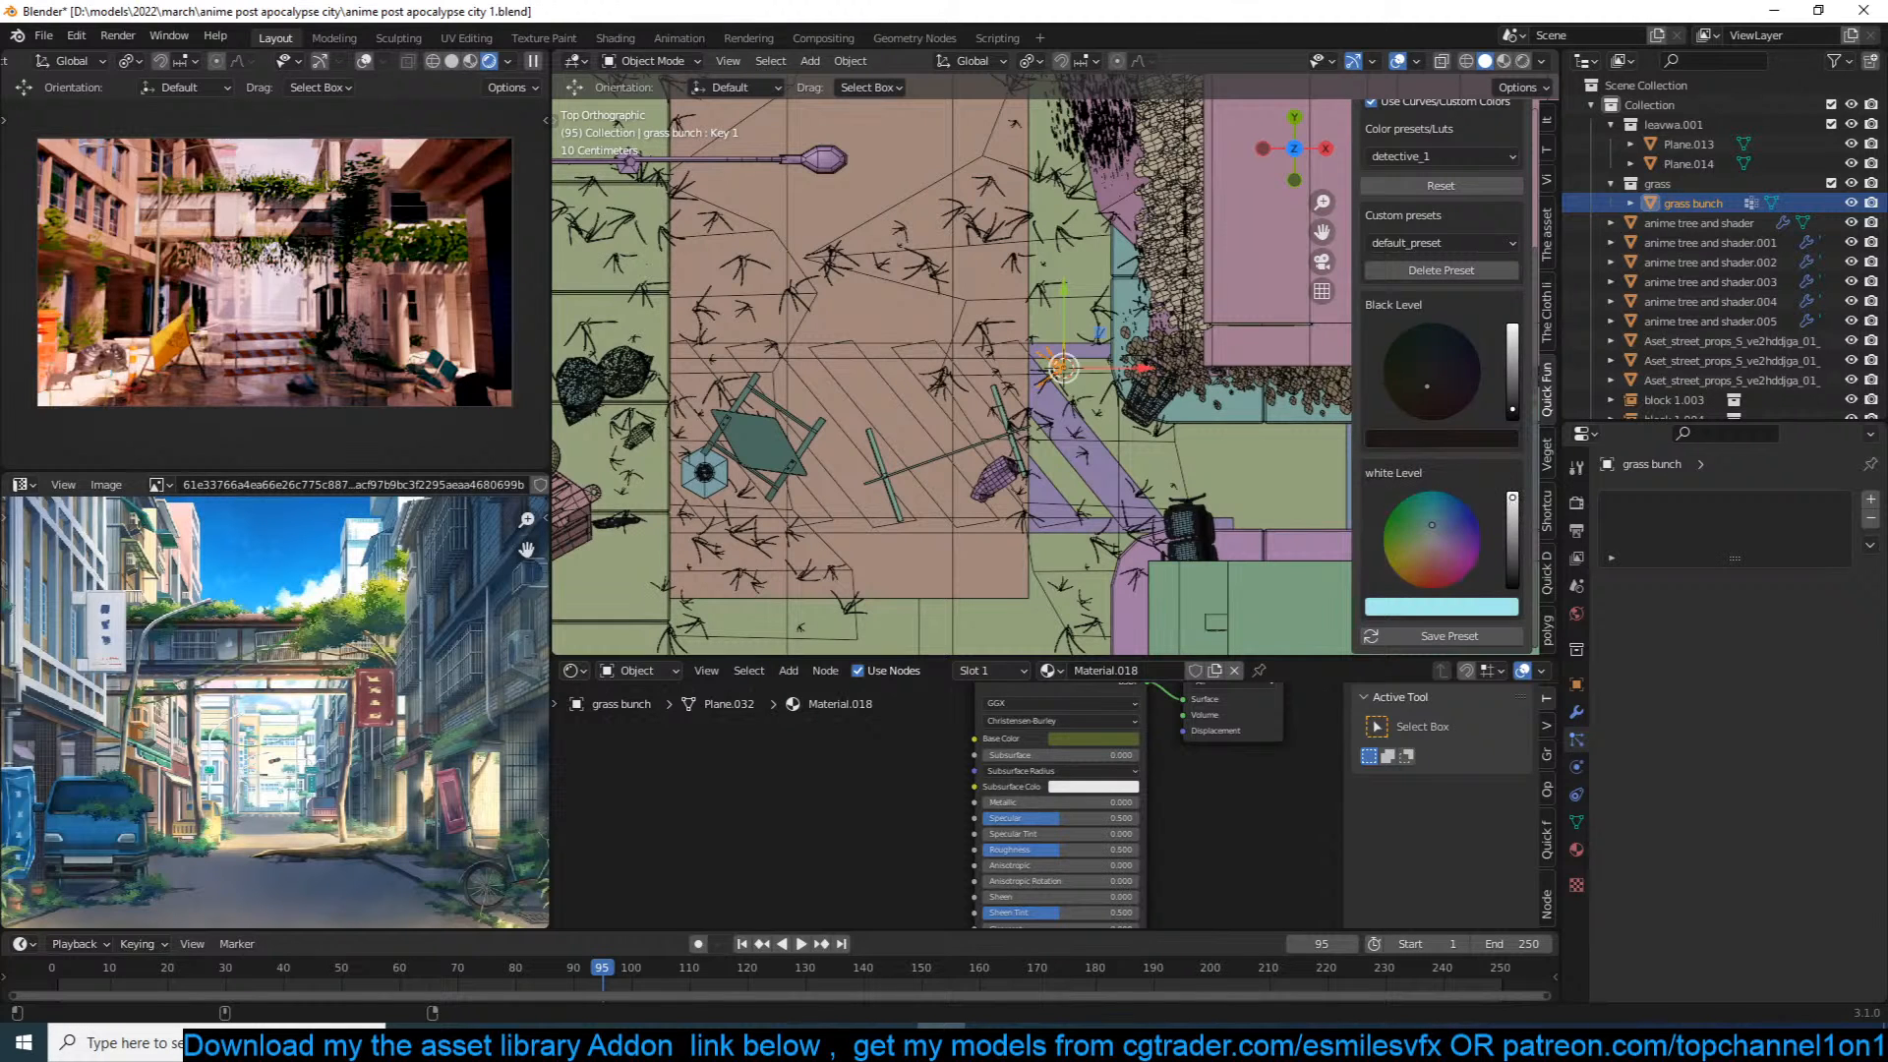
{"action": "left_click", "coordinate": [1424, 555]}
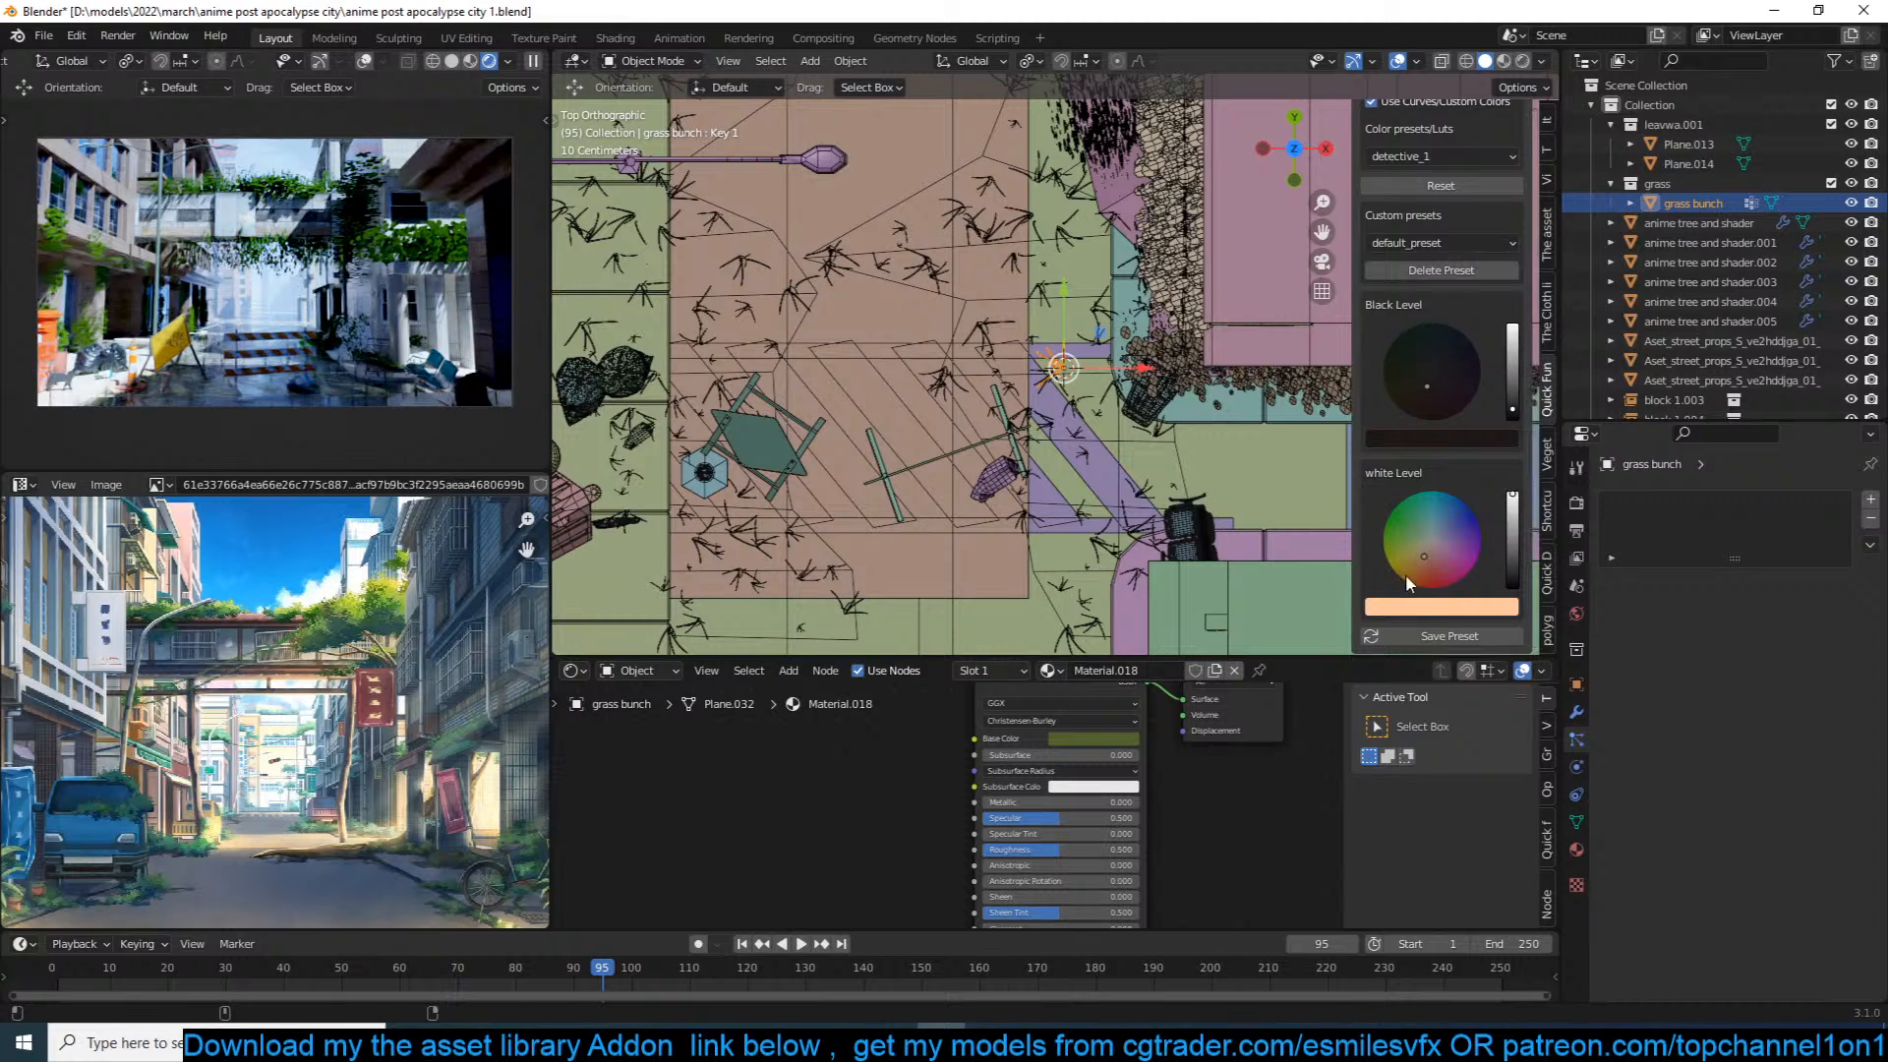
{"action": "left_click", "coordinate": [1435, 545]}
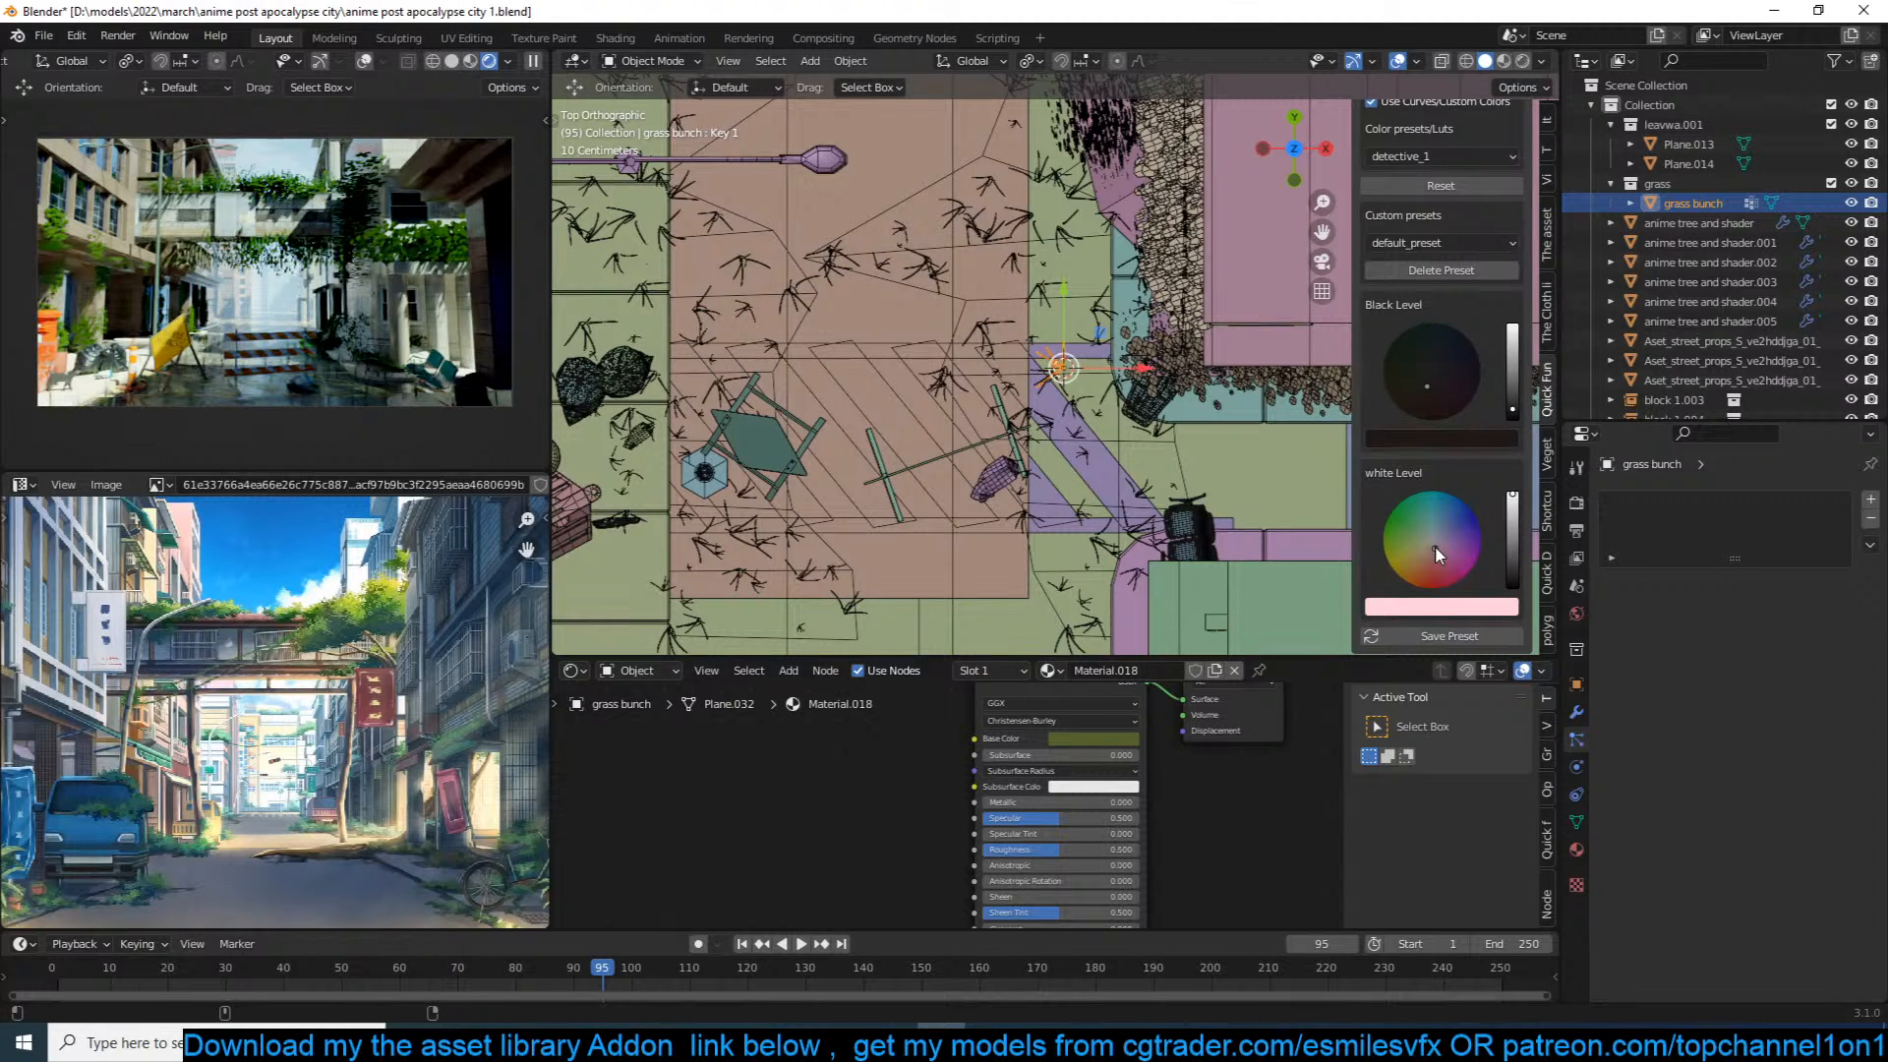
Step: Turn off Use Curves/Custom Colors in the Look Dev settings and save the file
{"action": "scroll", "coordinate": [1530, 469], "scroll_direction": "up", "scroll_amount": 4}
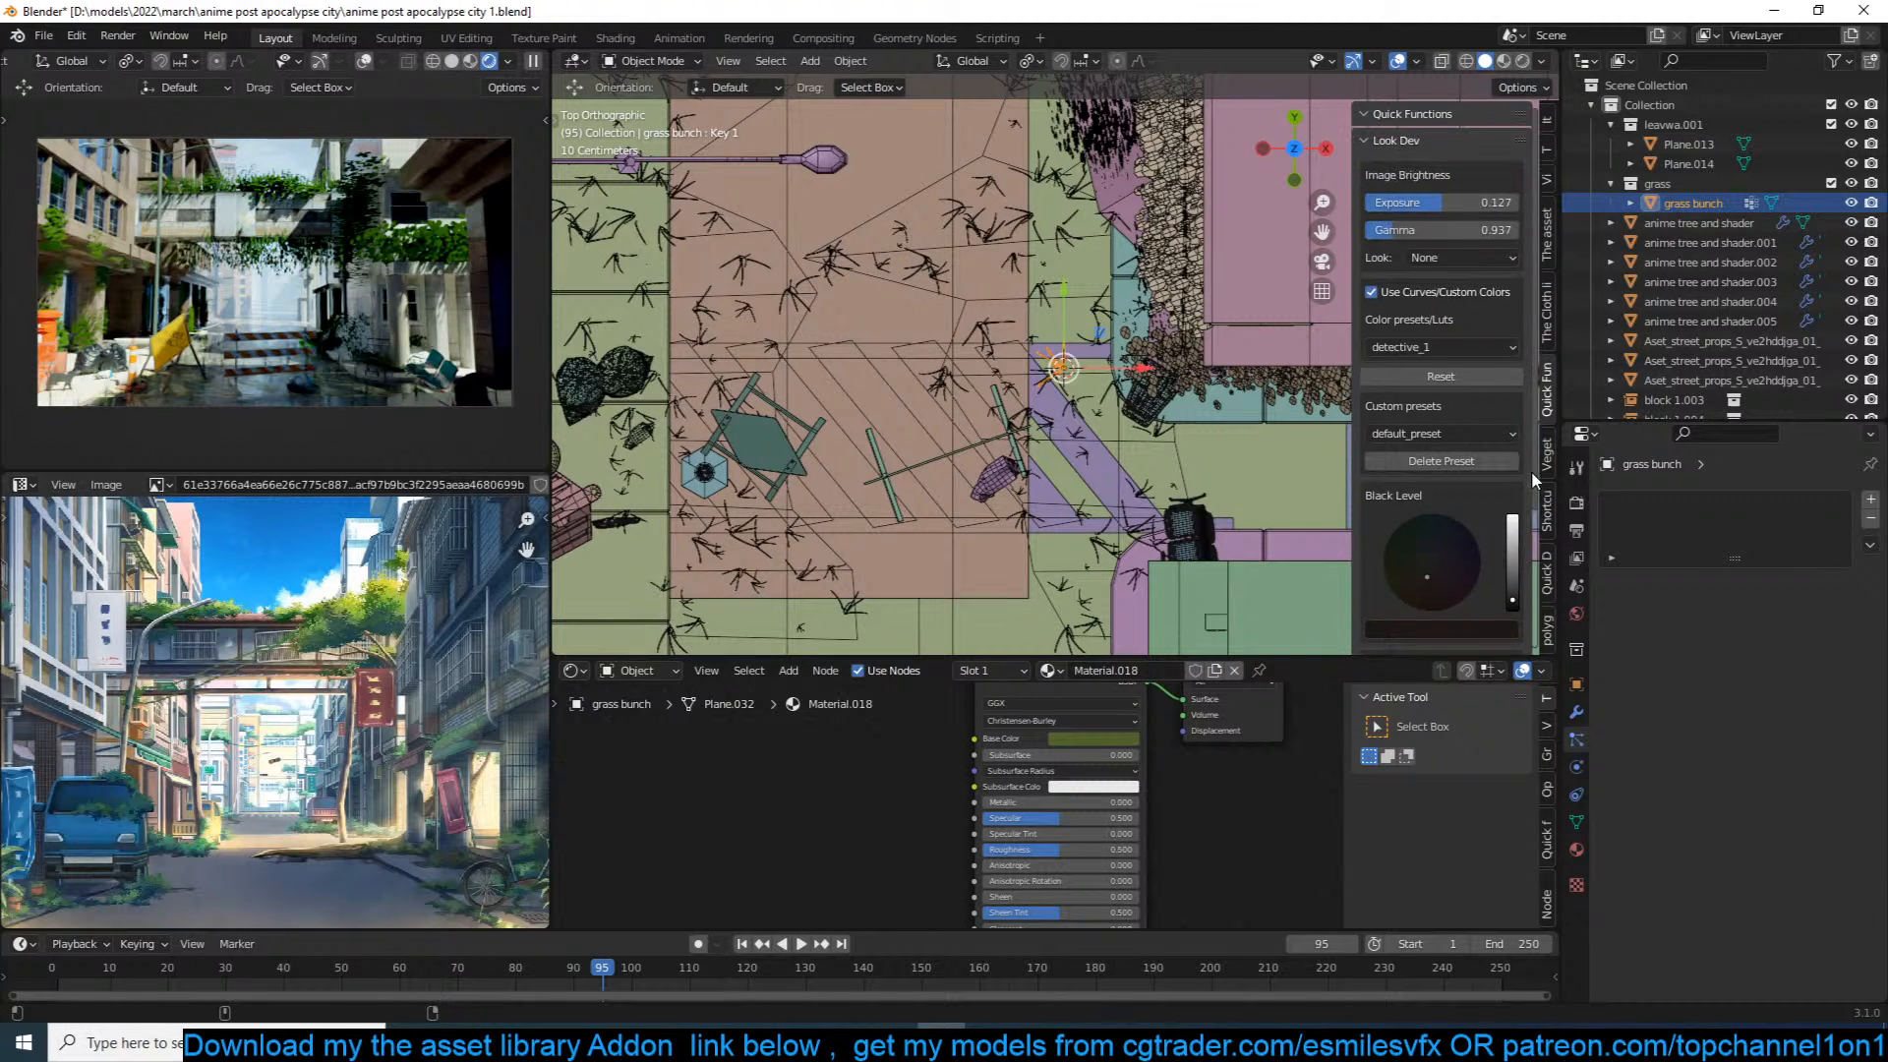
{"action": "left_click", "coordinate": [1376, 292]}
{"action": "key", "text": "ctrl+s"}
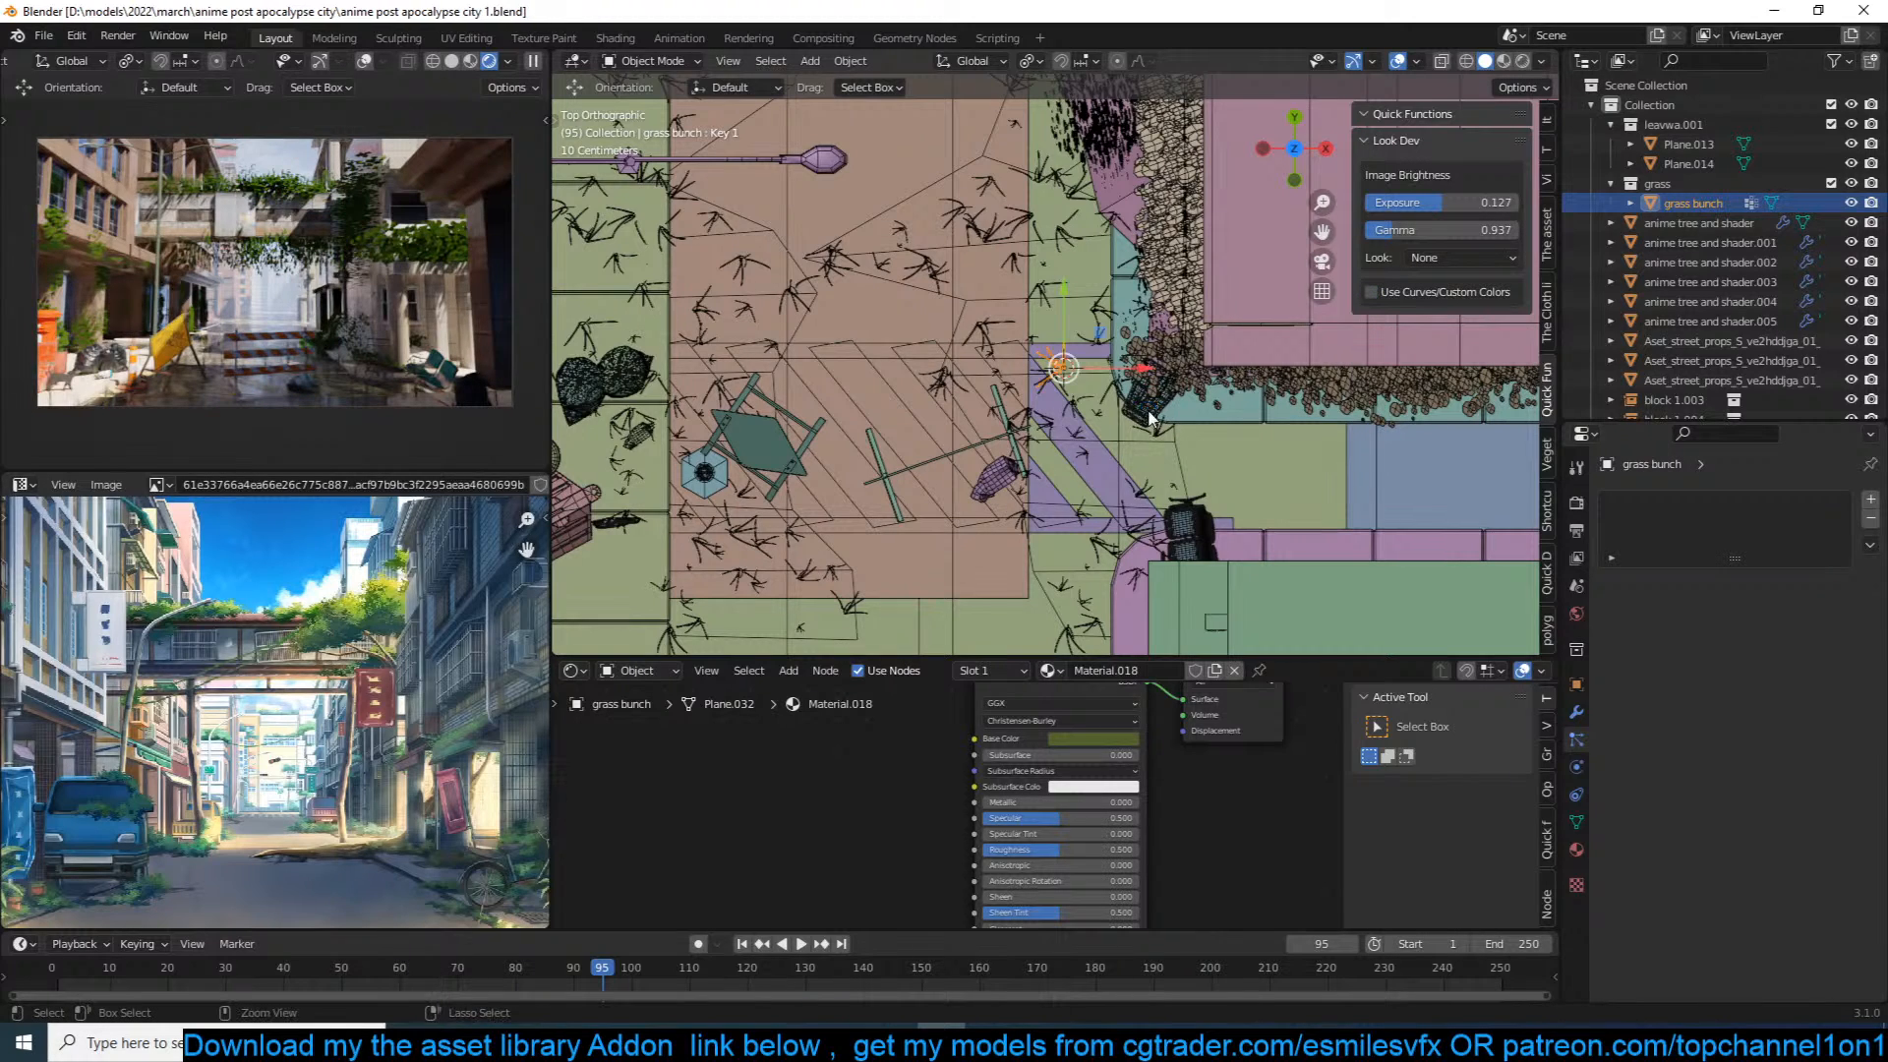
Step: Change the second color of the Mix node in the Plane.005 building's tiles.001 material to dark grey, and save the file
{"action": "scroll", "coordinate": [1042, 454], "scroll_direction": "down", "scroll_amount": 6}
{"action": "middle_click_drag", "start_coordinate": [1042, 454], "coordinate": [936, 201]}
{"action": "left_click", "coordinate": [915, 258]}
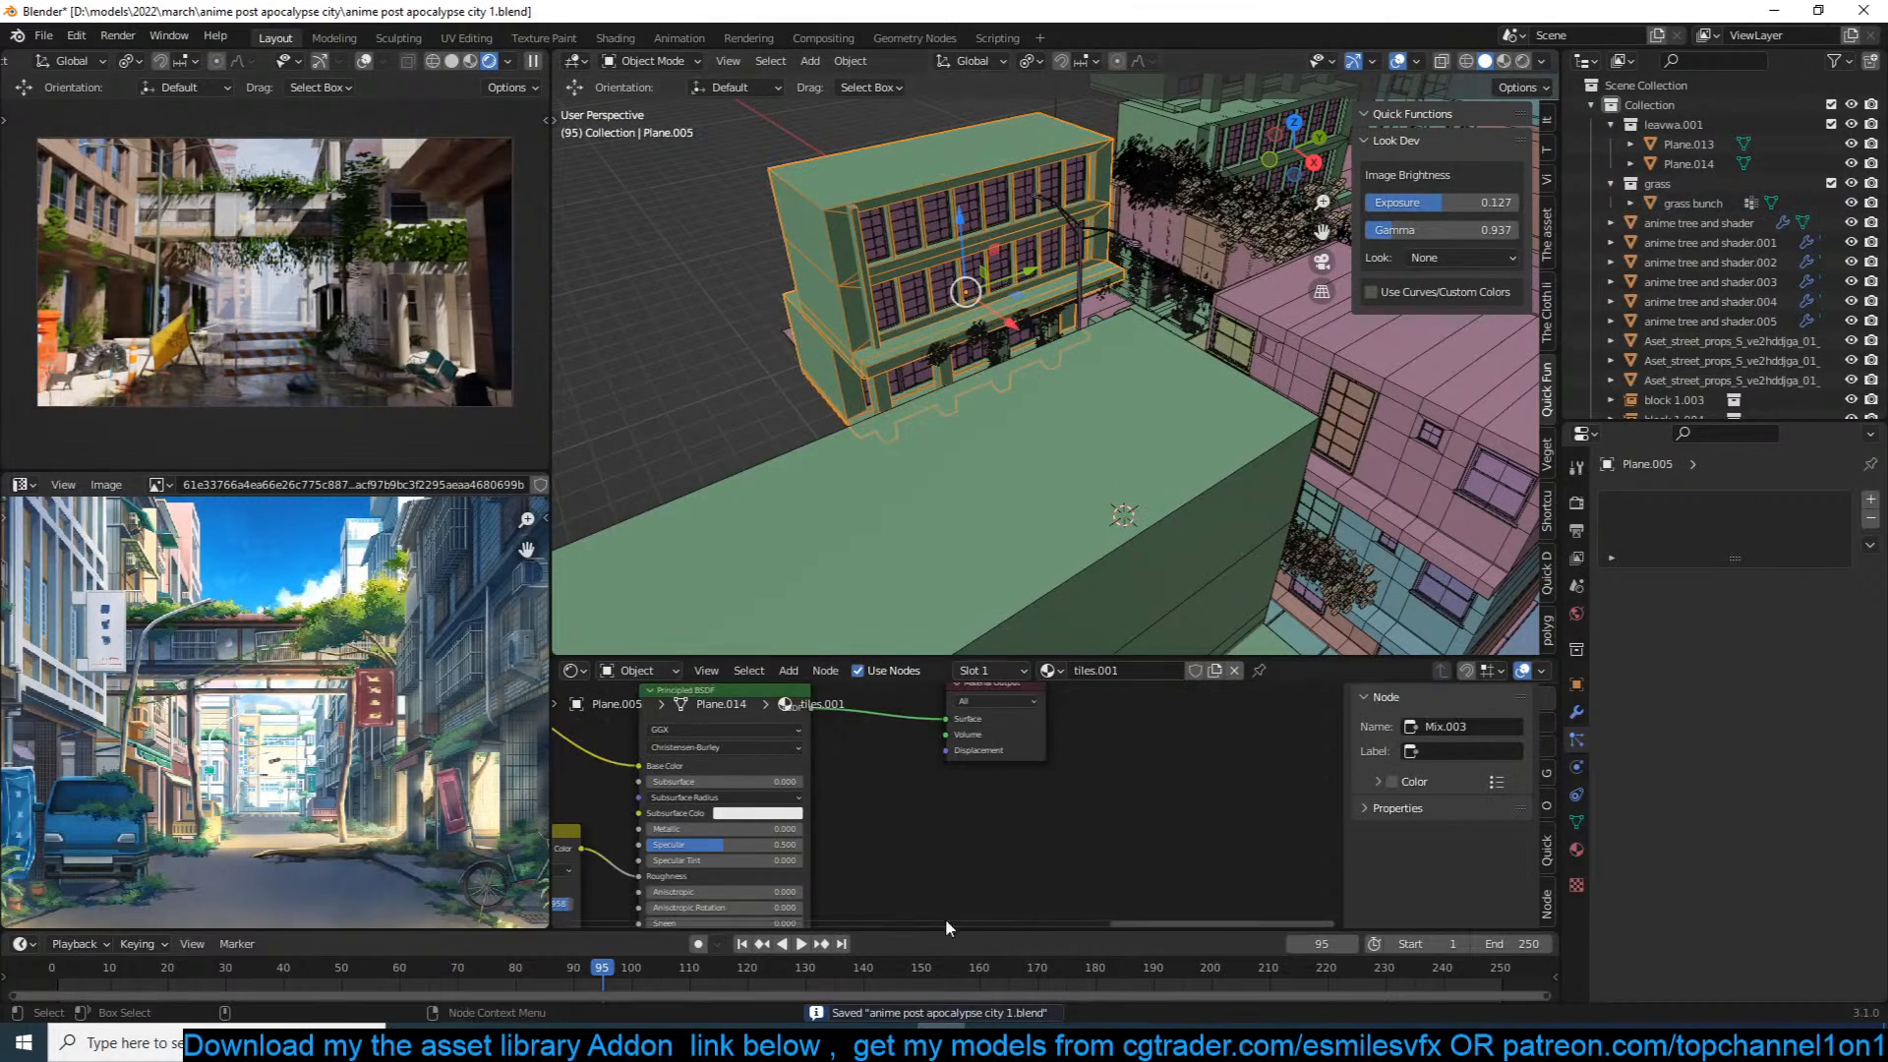
{"action": "left_click", "coordinate": [871, 804]}
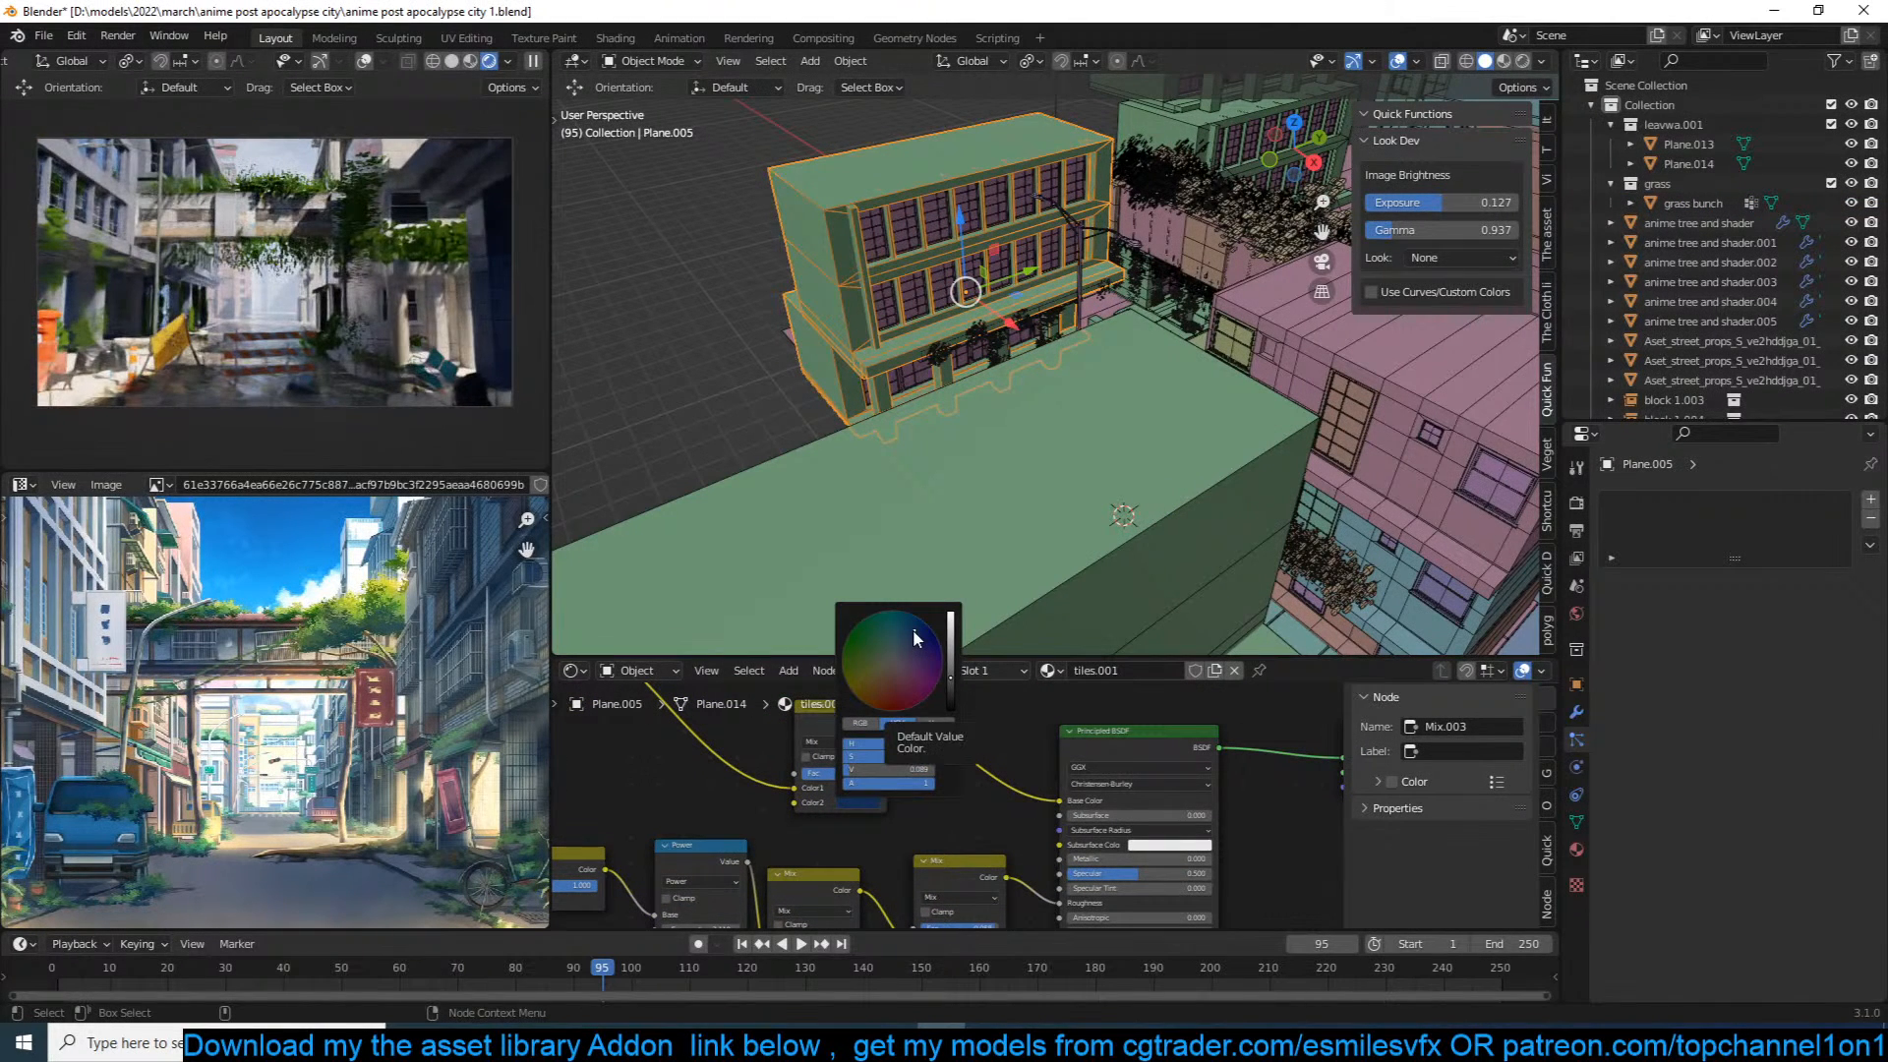
{"action": "left_click", "coordinate": [889, 645]}
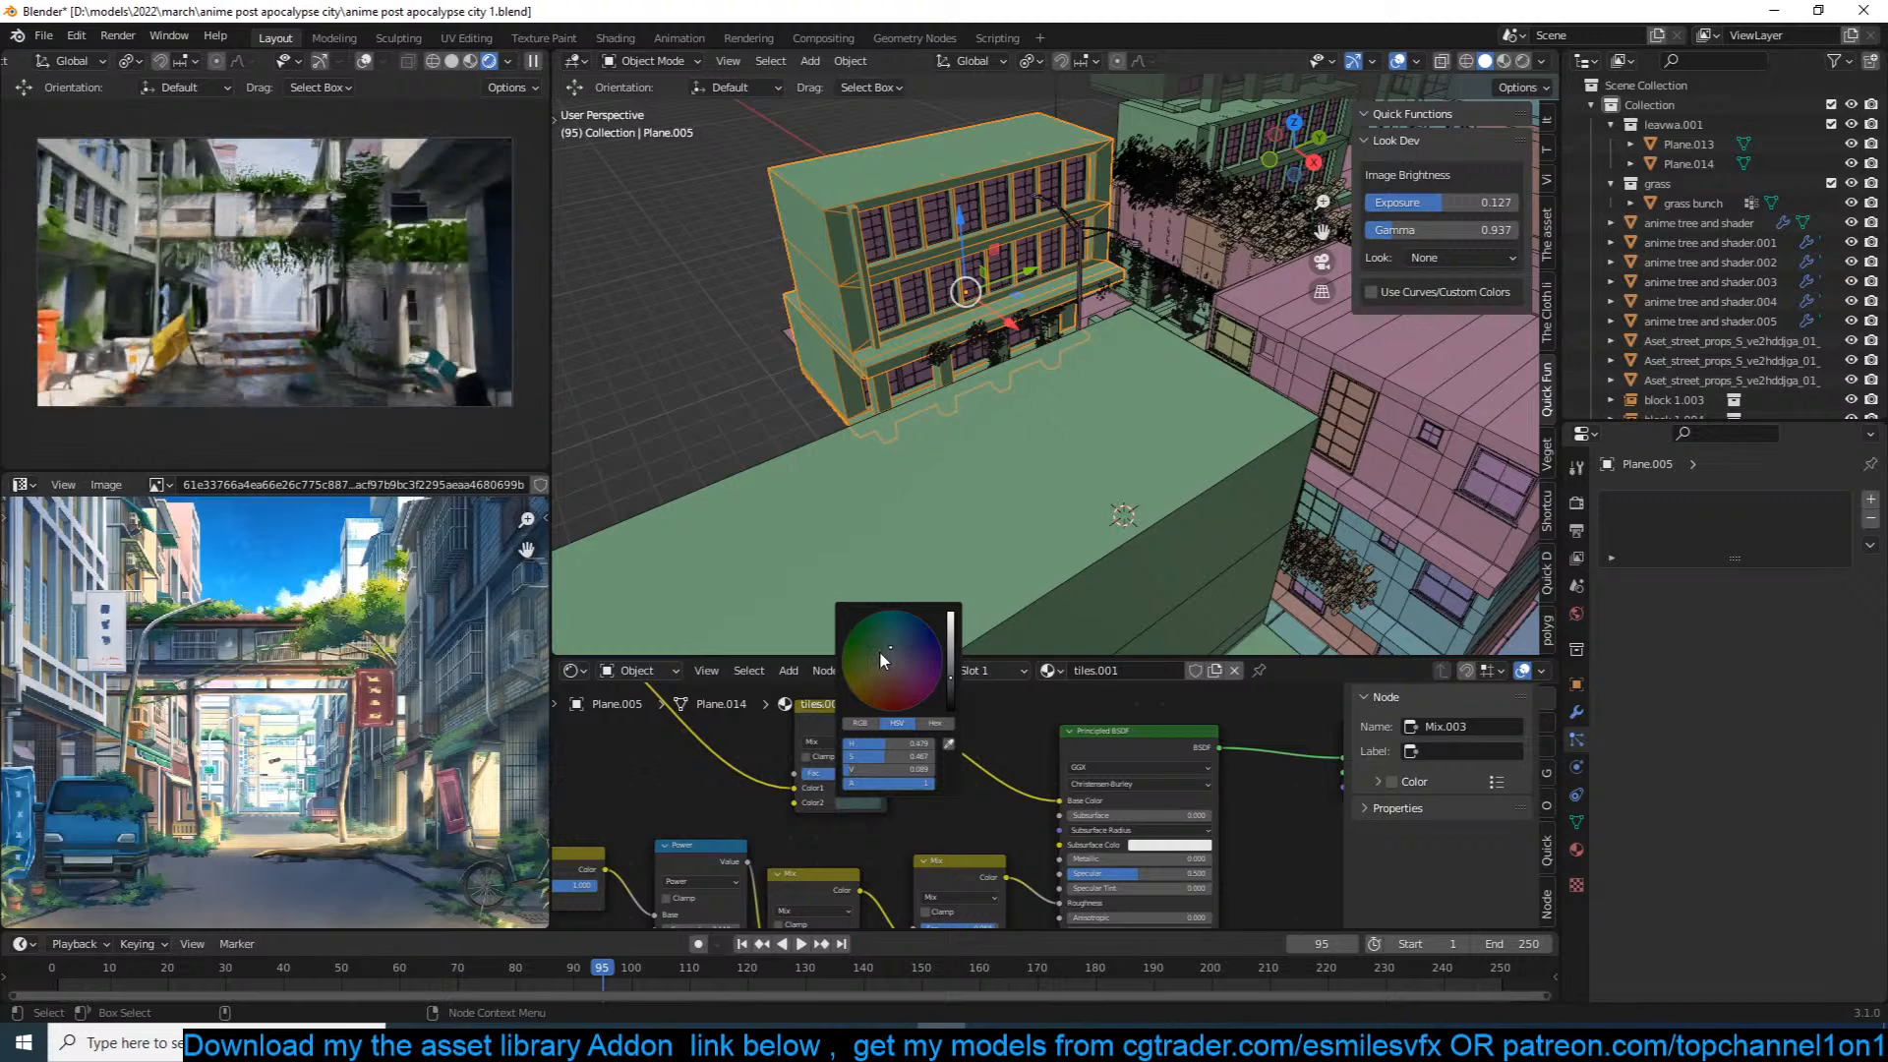
{"action": "left_click", "coordinate": [858, 683]}
{"action": "left_click", "coordinate": [921, 653]}
{"action": "left_click", "coordinate": [890, 660]}
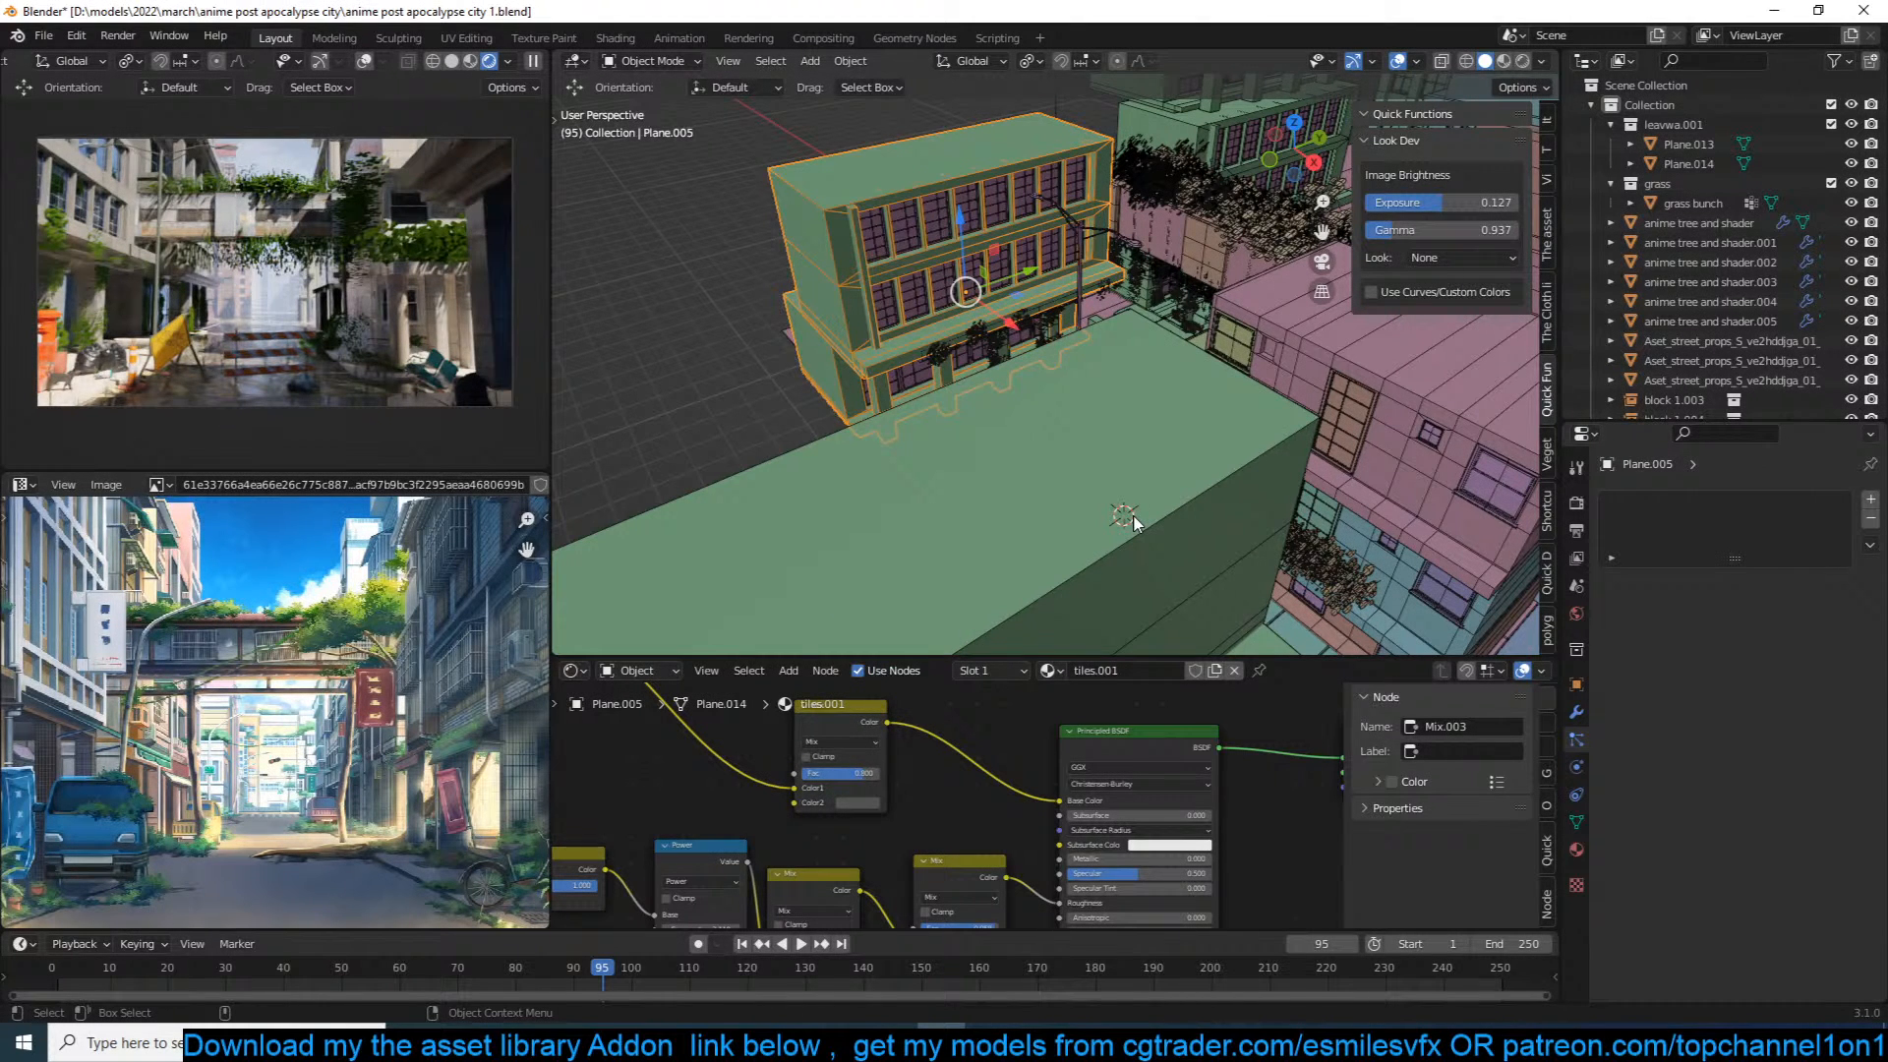
{"action": "scroll", "coordinate": [1133, 521], "scroll_direction": "up", "scroll_amount": 5}
{"action": "key", "text": "ctrl+s"}
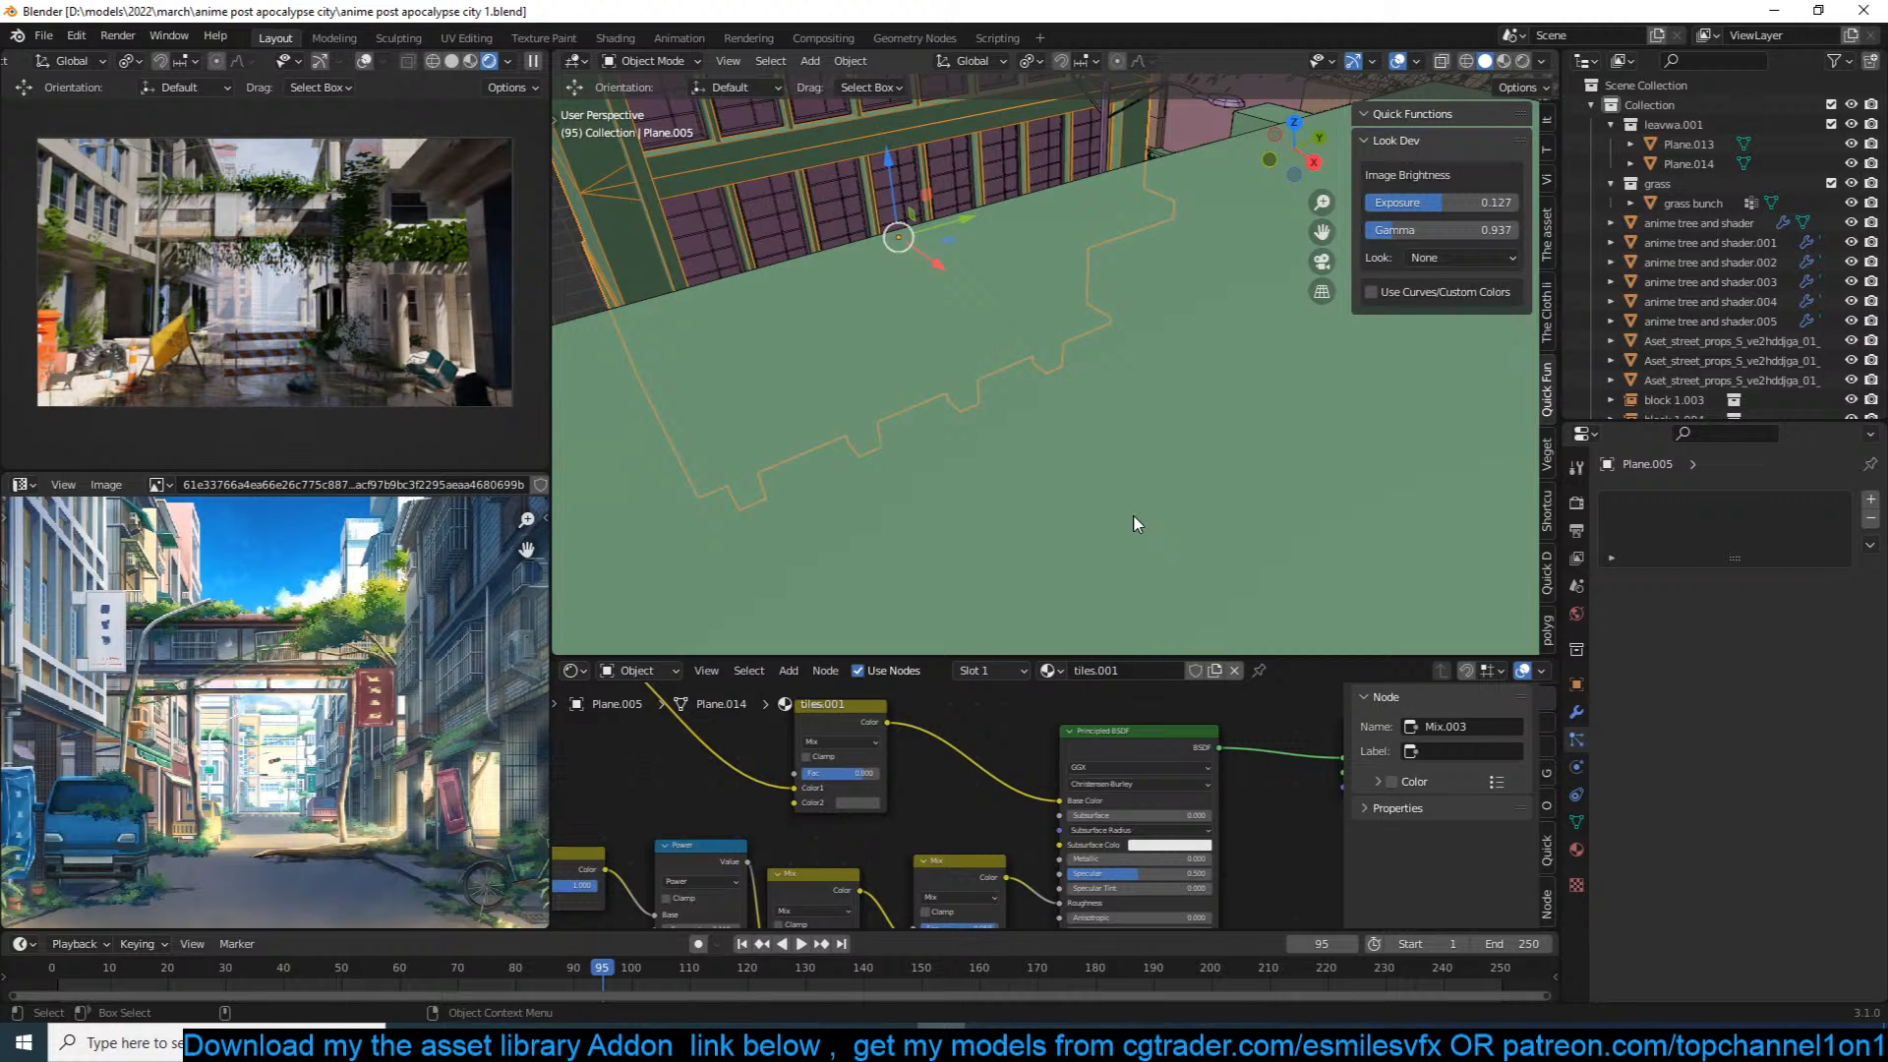
Step: Switch the viewport to the camera view around the street barricade and save the file
{"action": "key", "text": "KP_0"}
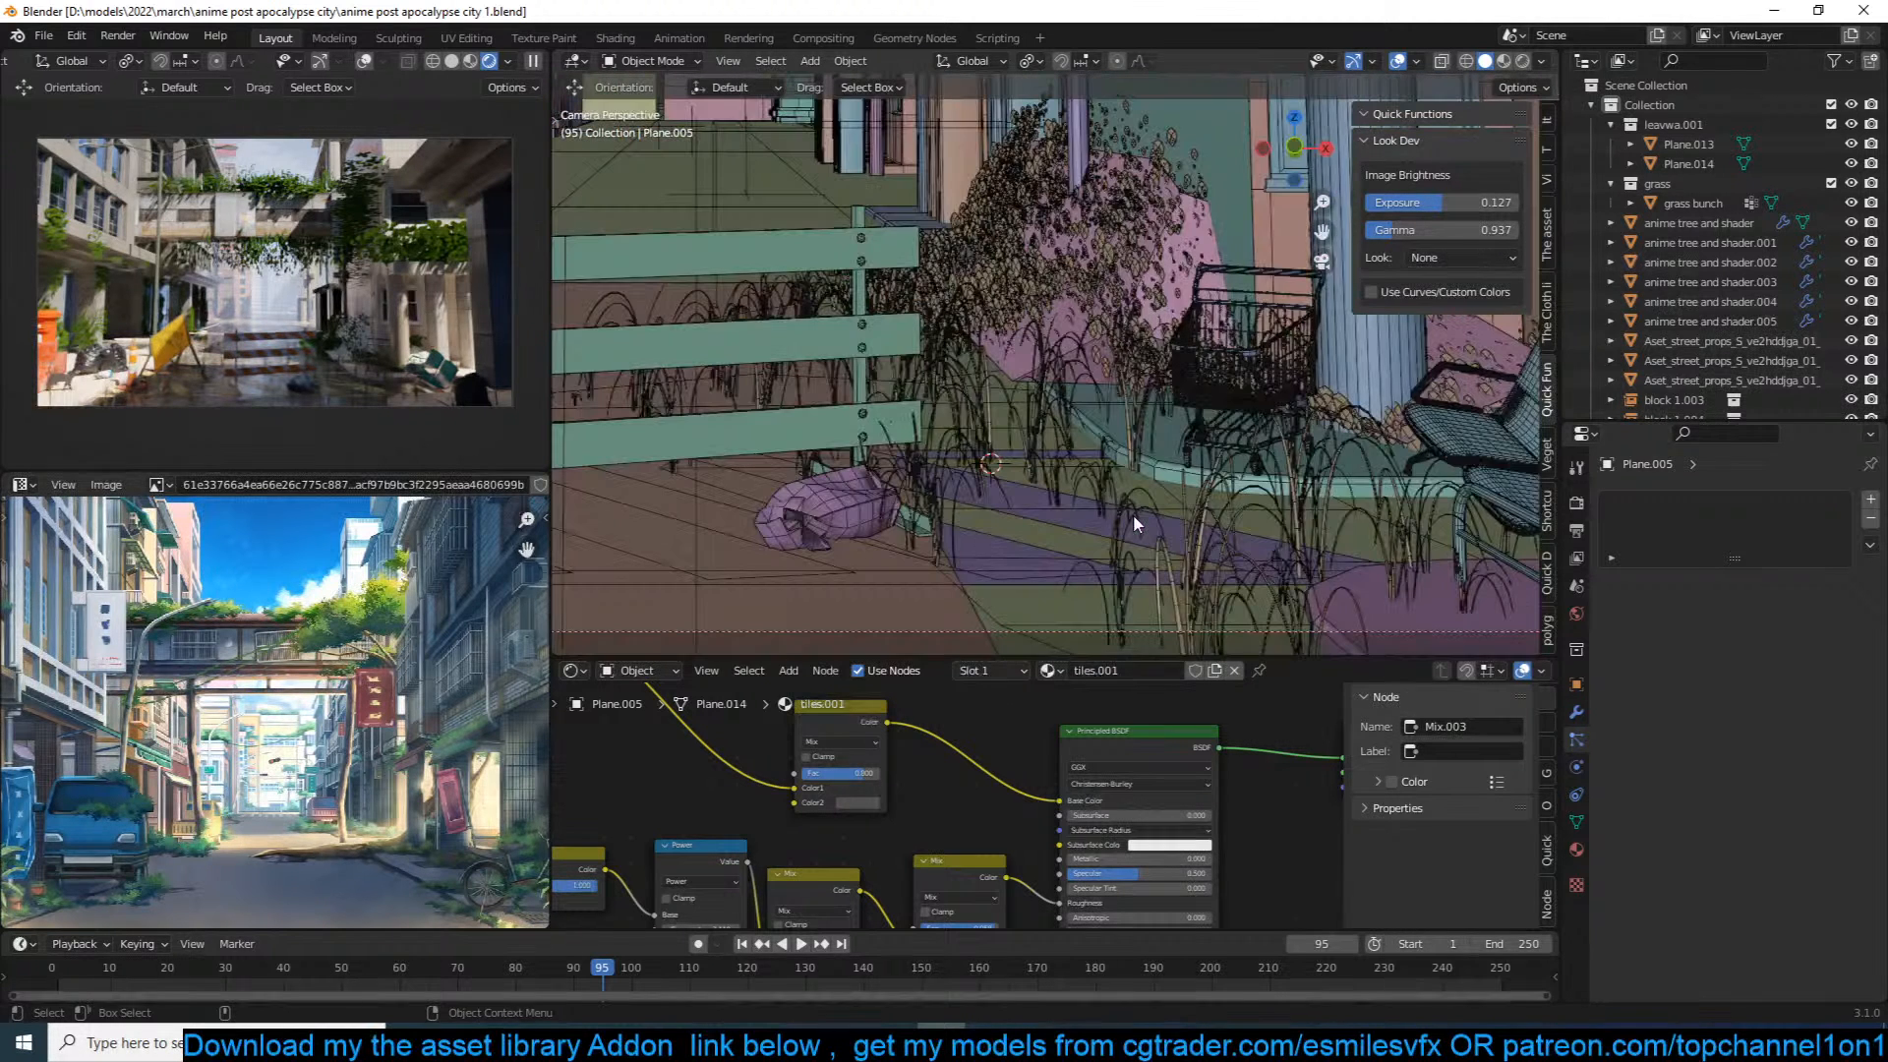
{"action": "middle_click_drag", "start_coordinate": [1133, 515], "coordinate": [1124, 415]}
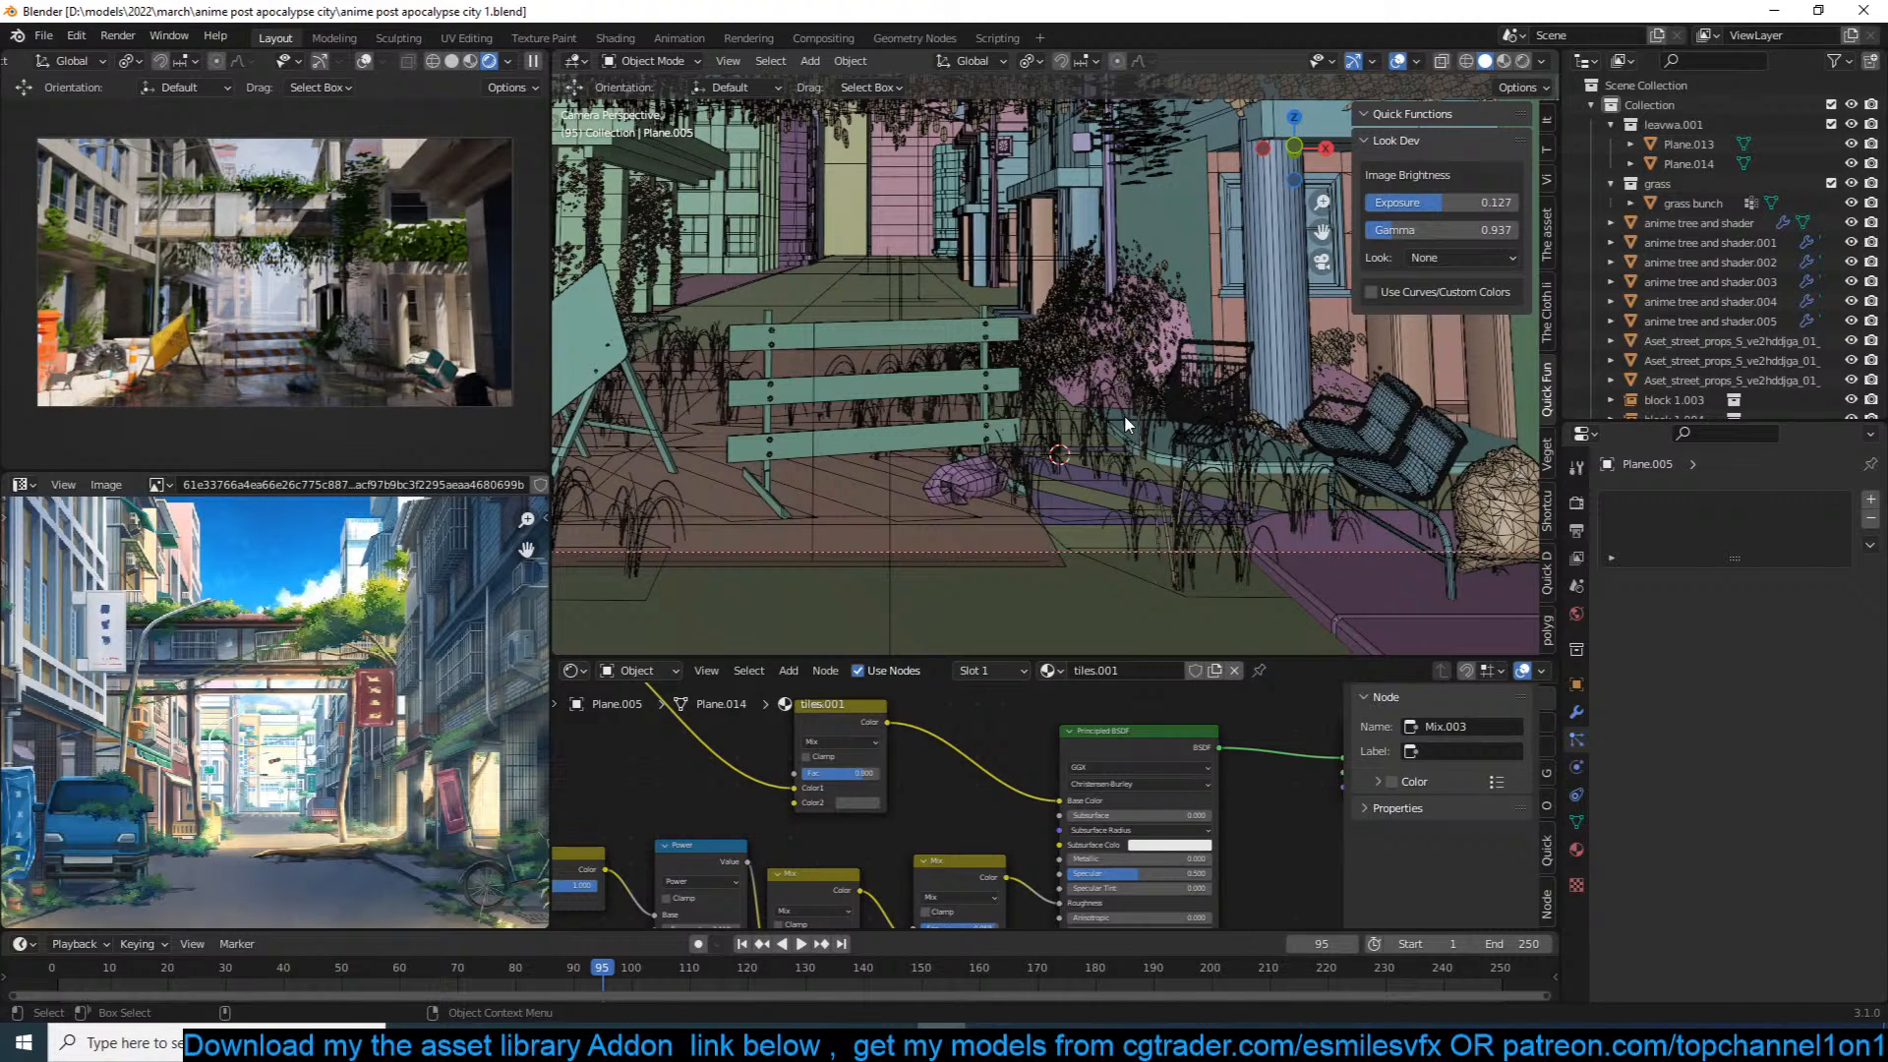
{"action": "scroll", "coordinate": [1030, 358], "scroll_direction": "up", "scroll_amount": 2}
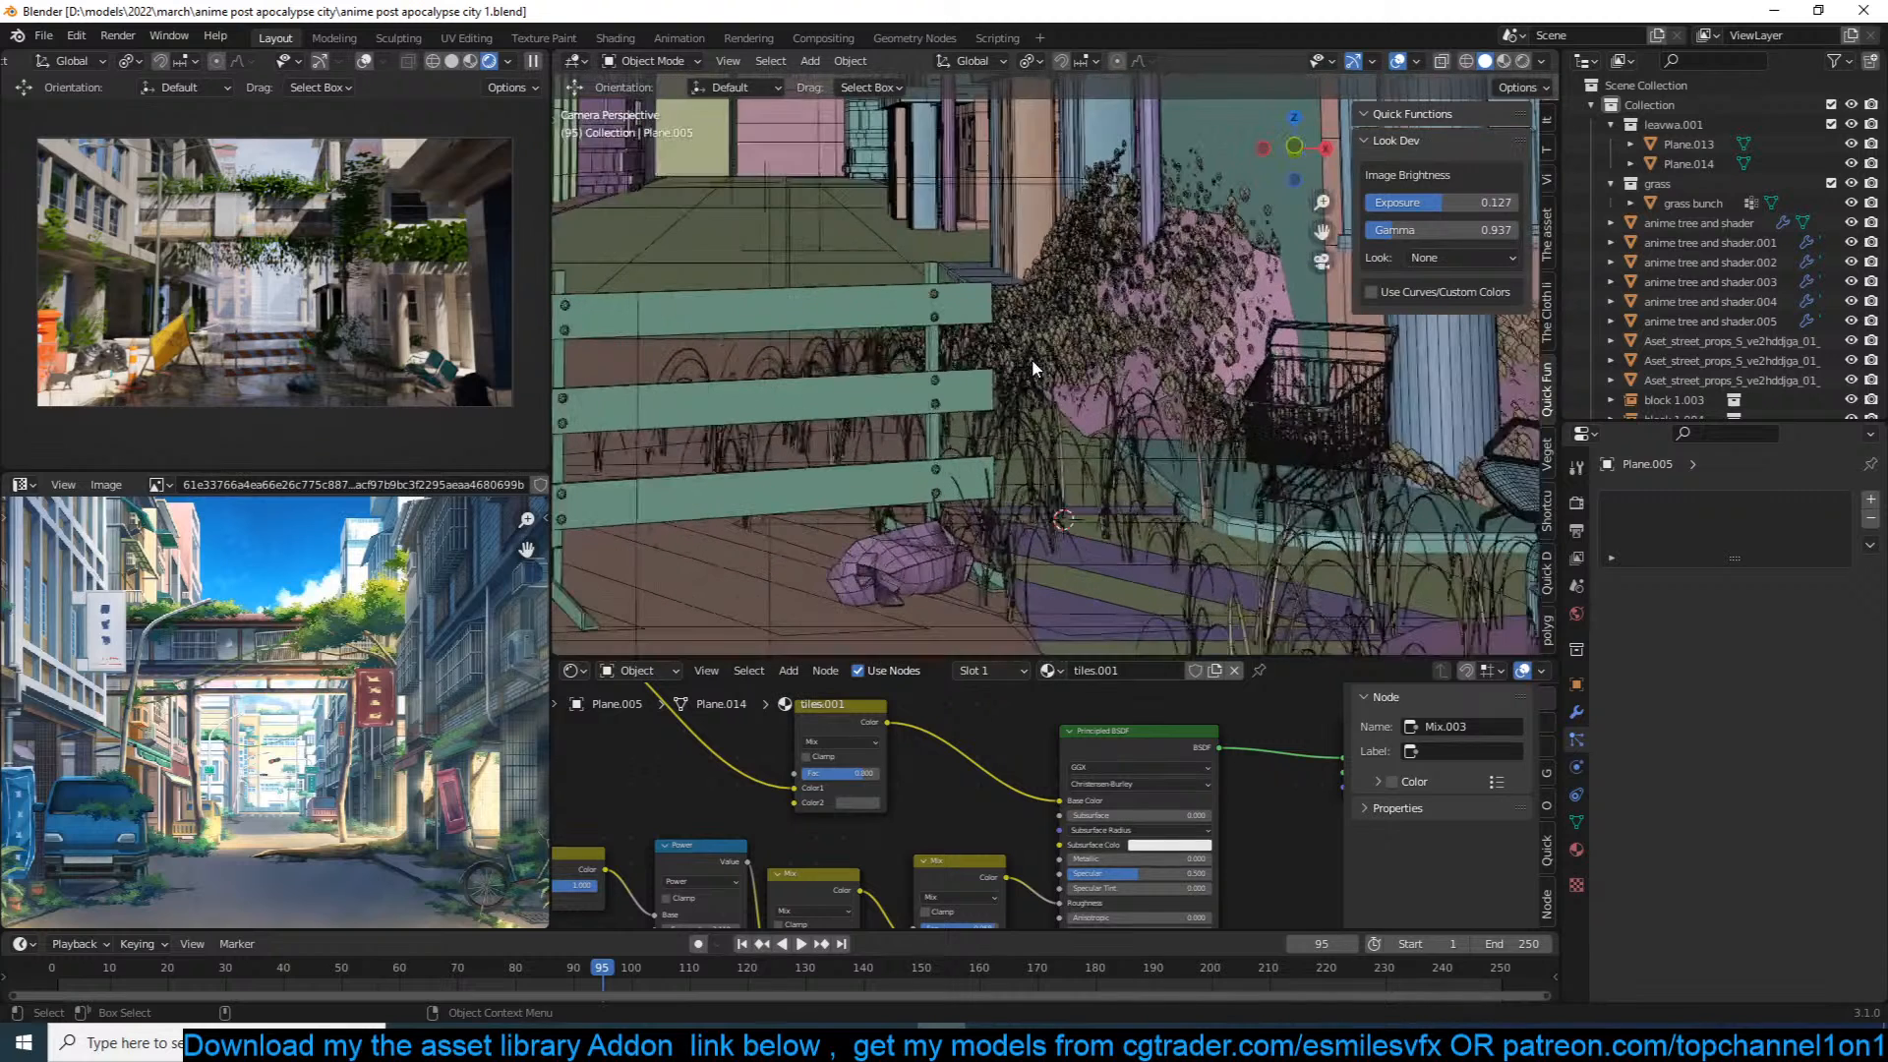
{"action": "key", "text": "ctrl+s"}
{"action": "scroll", "coordinate": [1028, 363], "scroll_direction": "up", "scroll_amount": 2}
{"action": "middle_click_drag", "start_coordinate": [1022, 373], "coordinate": [1026, 370], "text": "shift"}
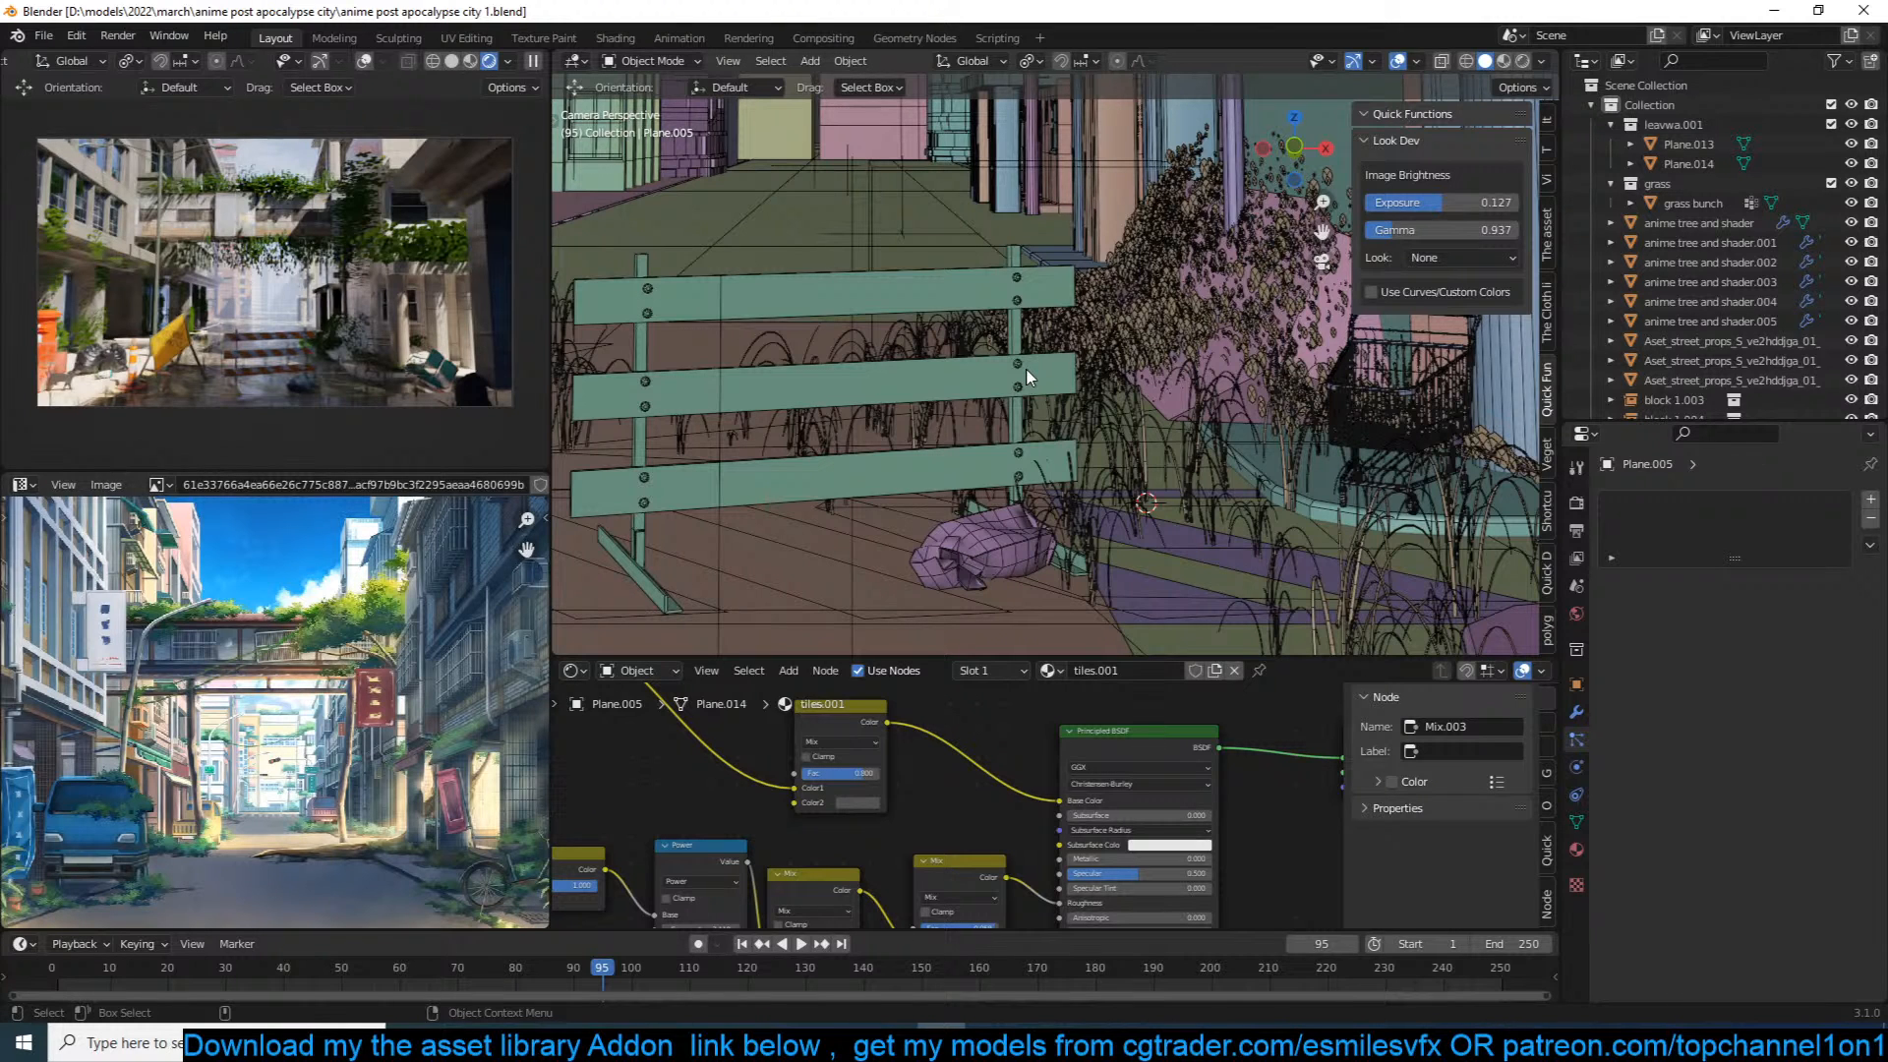
Step: Select the three-board traffic barricade in the street and save the file
{"action": "left_click", "coordinate": [507, 1042]}
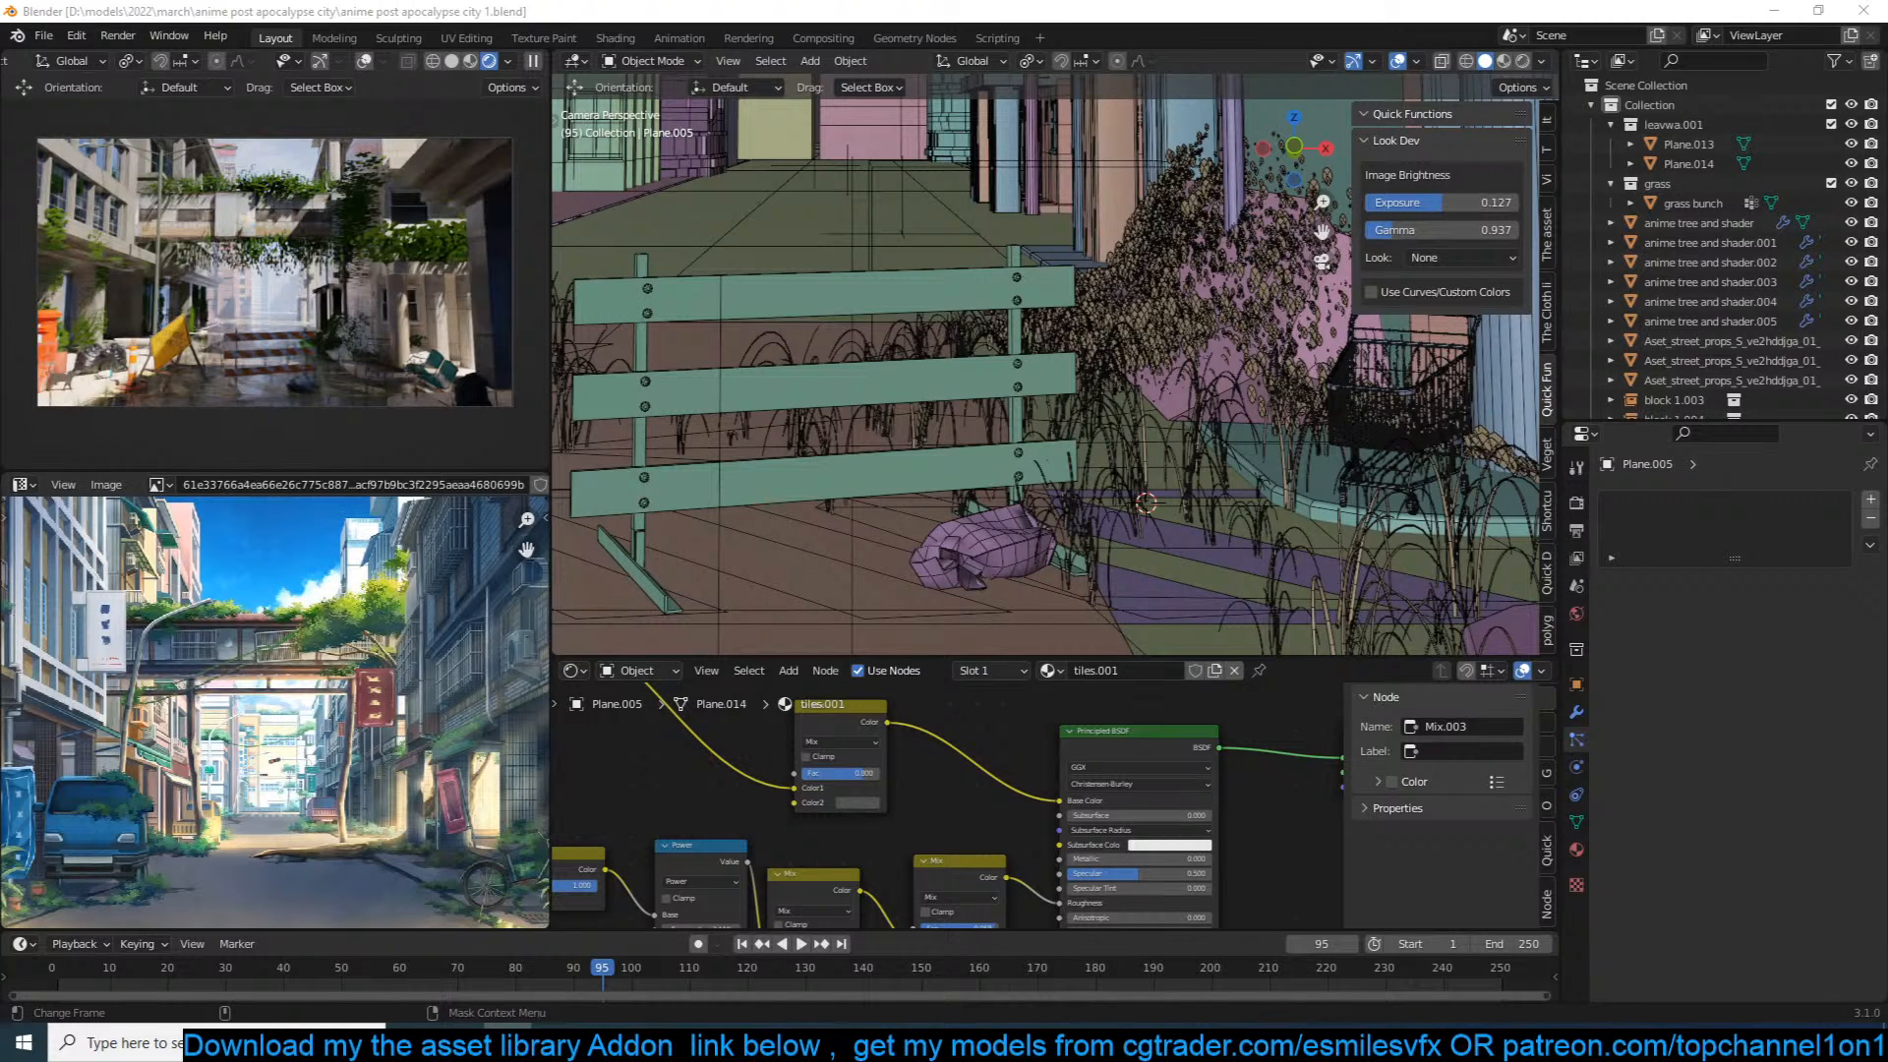
{"action": "left_click", "coordinate": [747, 477]}
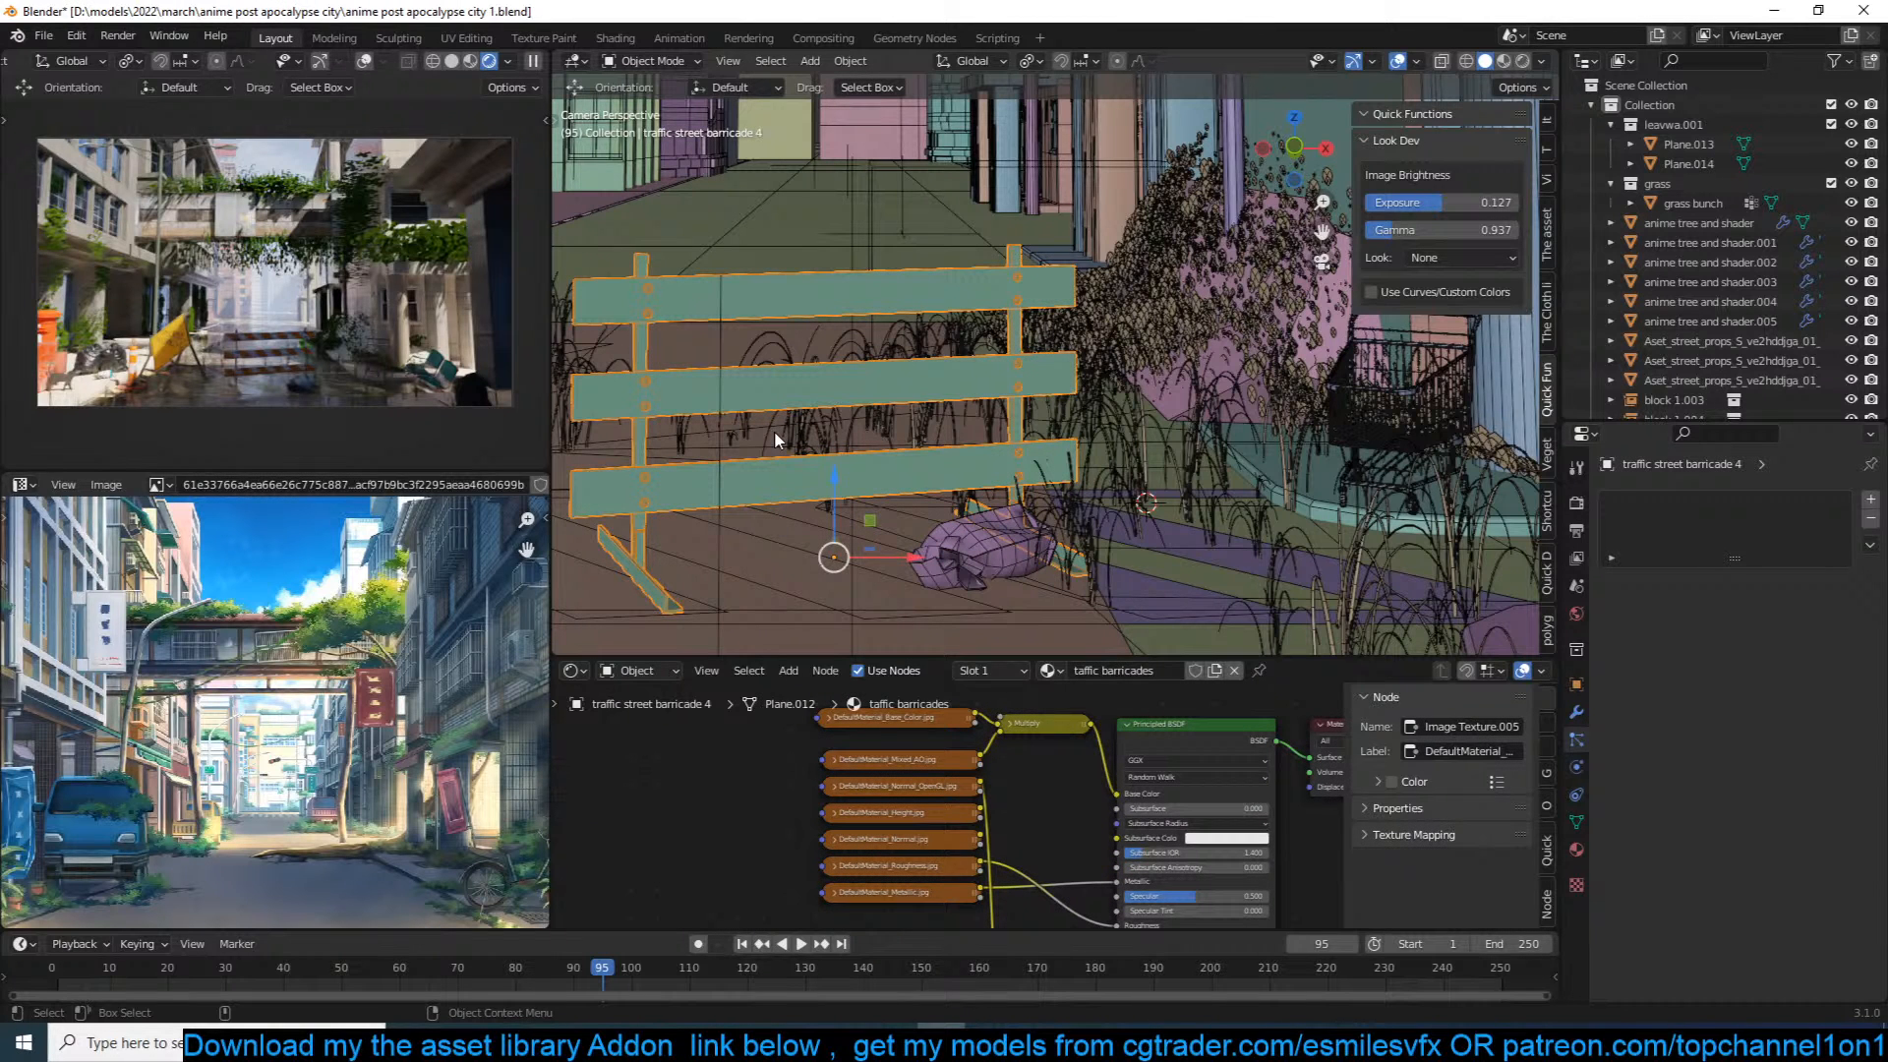
{"action": "scroll", "coordinate": [890, 463], "scroll_direction": "down", "scroll_amount": 3}
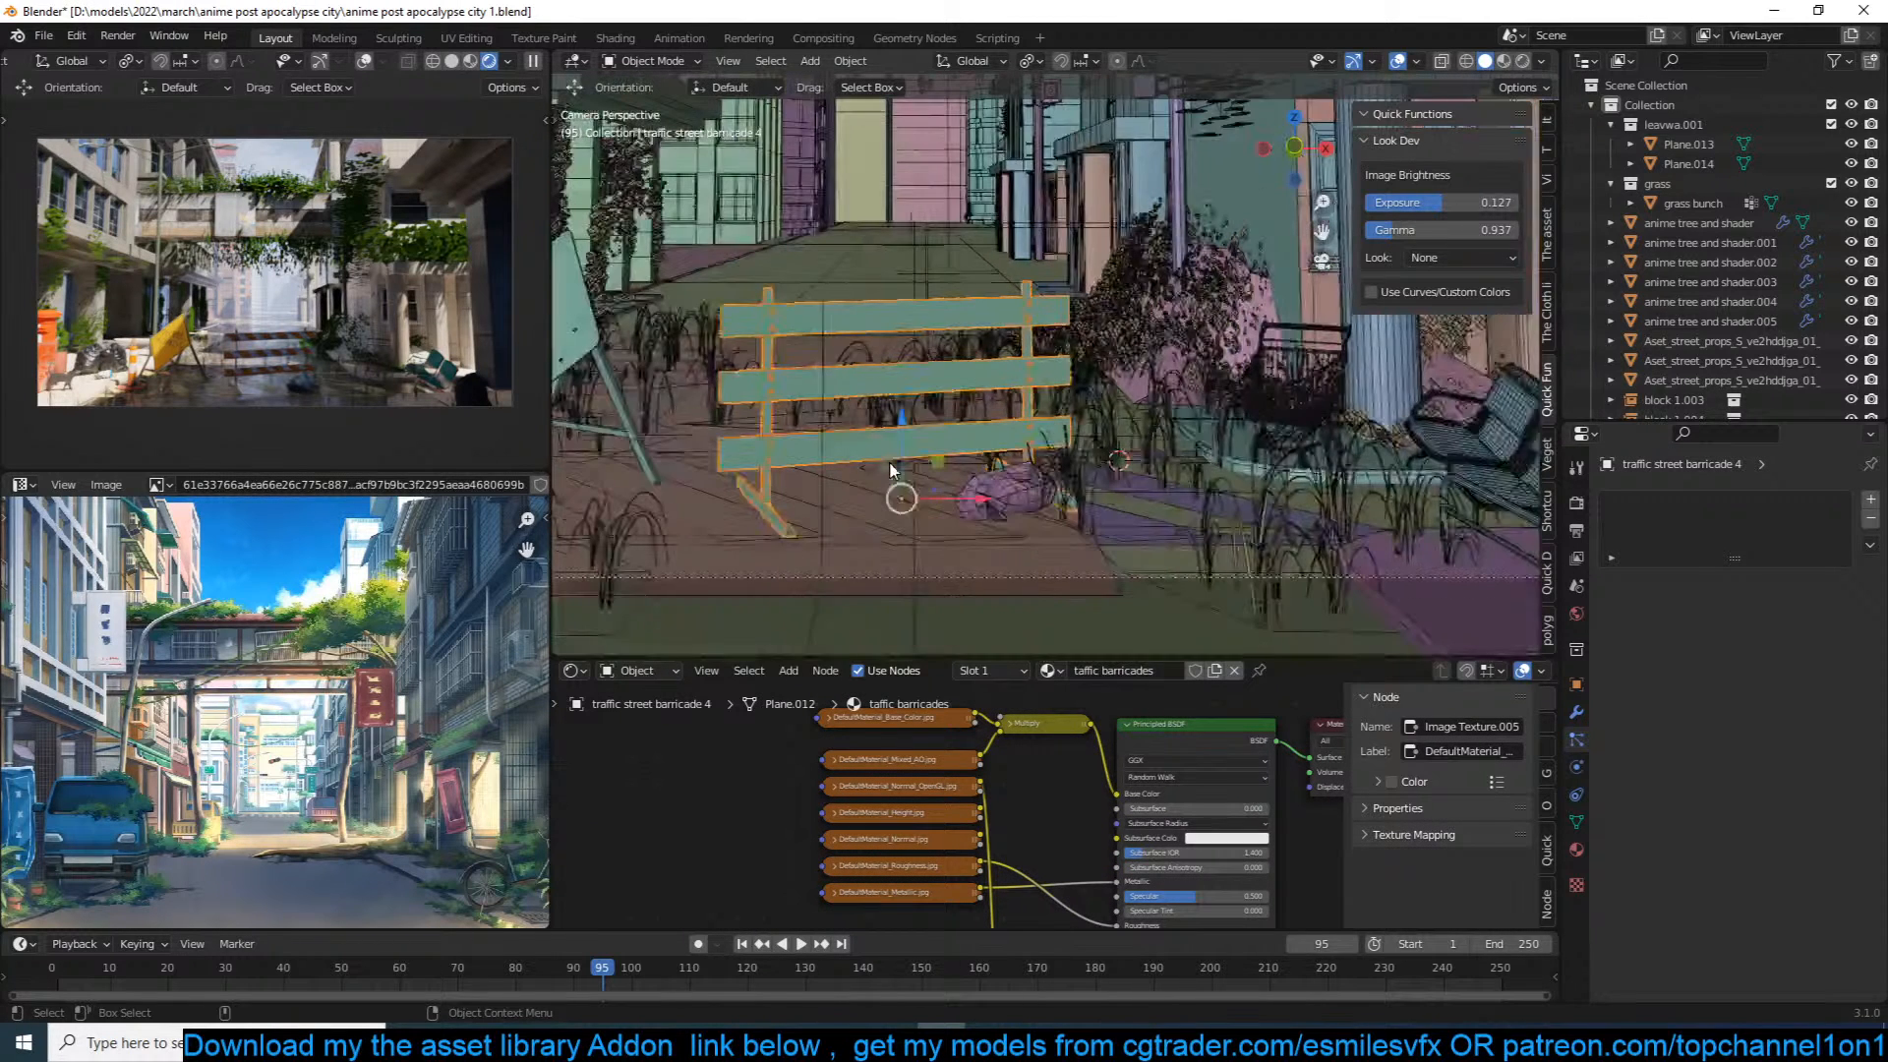
{"action": "key", "text": "ctrl+s"}
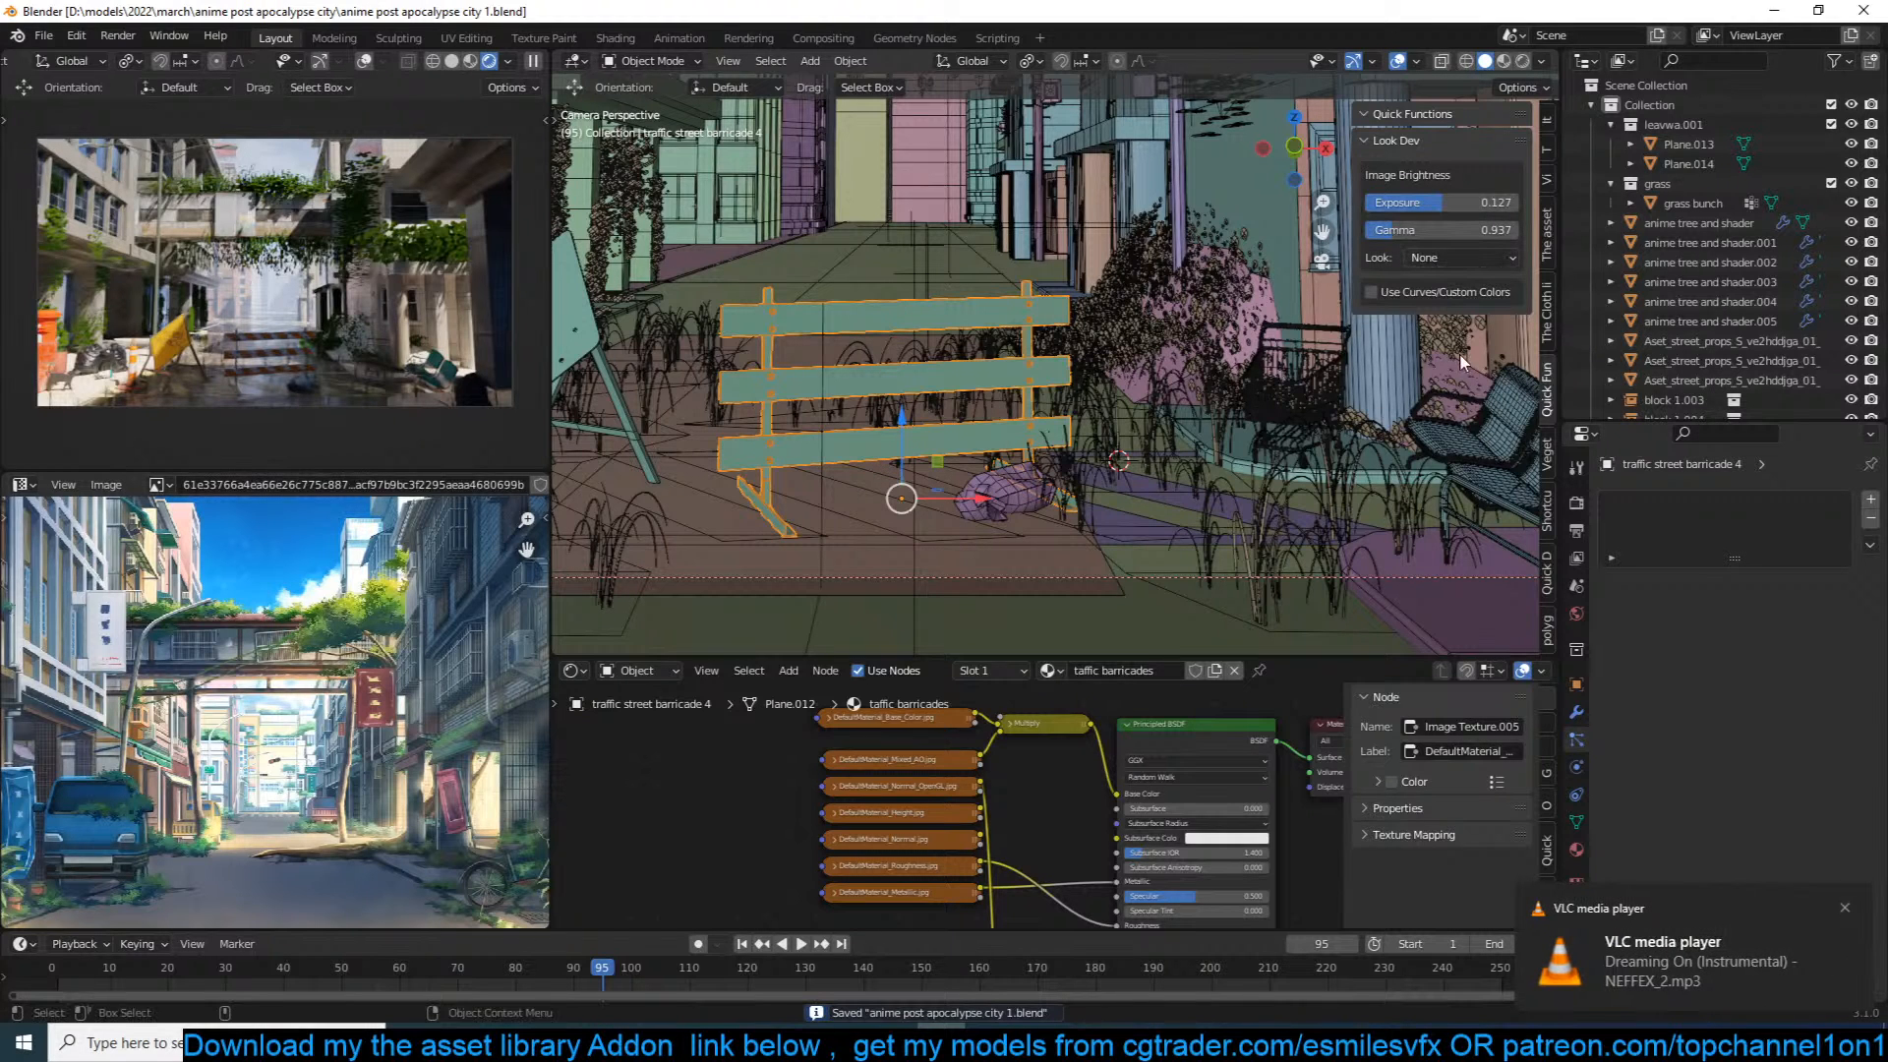
Step: Search the asset library for "car." and add the orange sports car at the far end of the street
{"action": "left_click", "coordinate": [1546, 245]}
{"action": "left_click", "coordinate": [1413, 275]}
{"action": "type", "text": "car"}
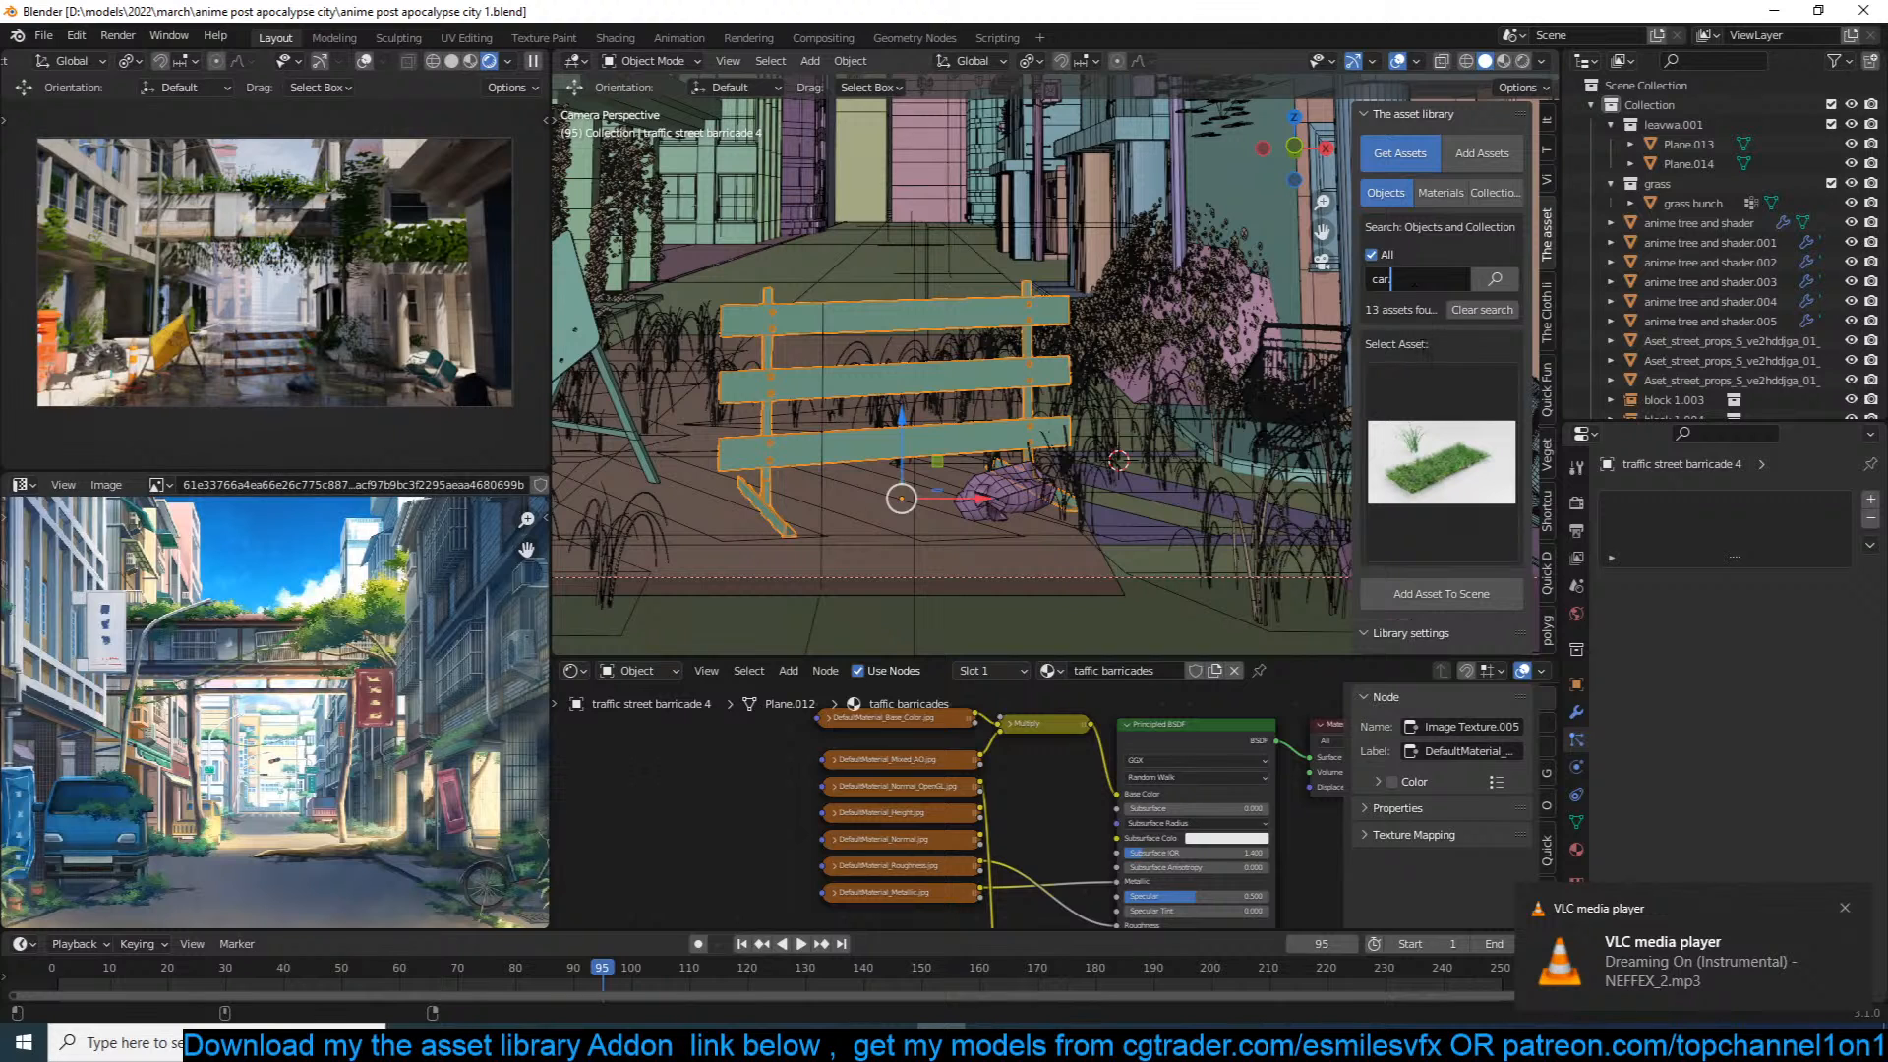
{"action": "type", "text": "."}
{"action": "key", "text": "Return"}
{"action": "left_click", "coordinate": [1427, 407]}
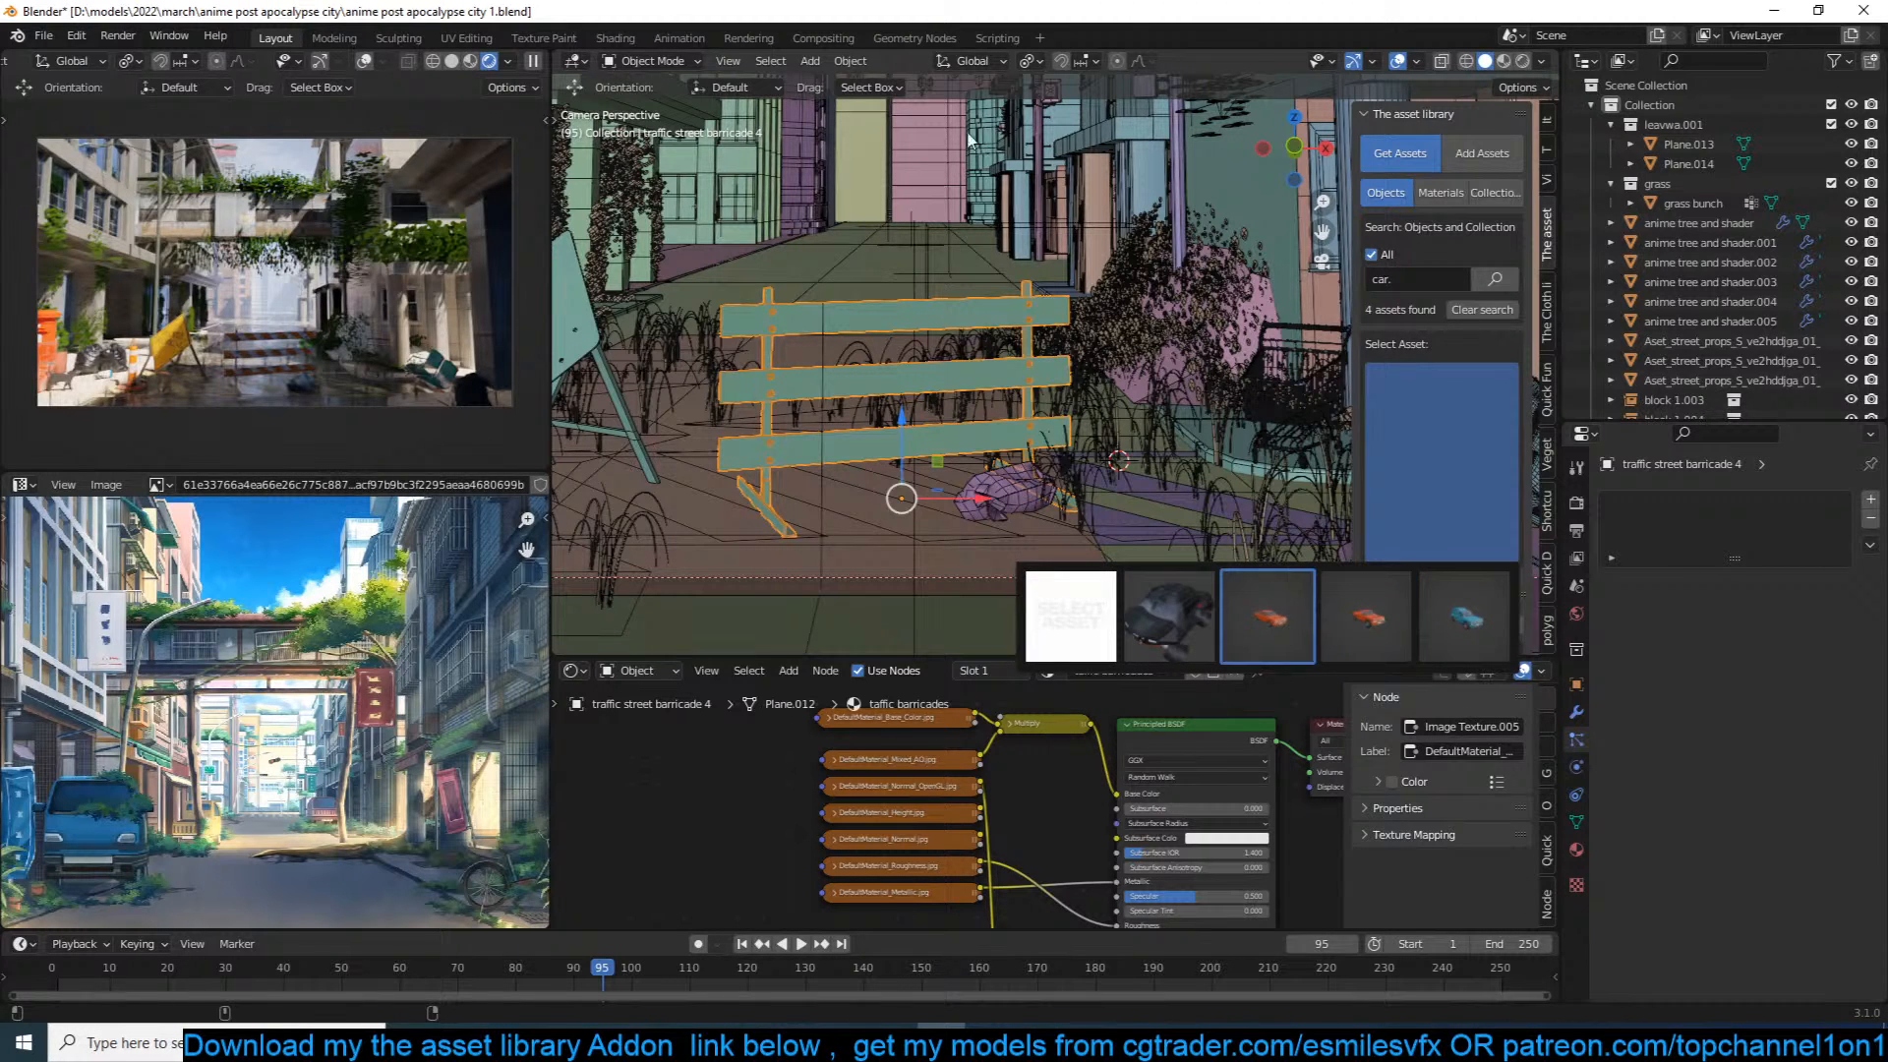
{"action": "left_click", "coordinate": [1324, 624]}
{"action": "right_click", "coordinate": [852, 232], "text": "shift"}
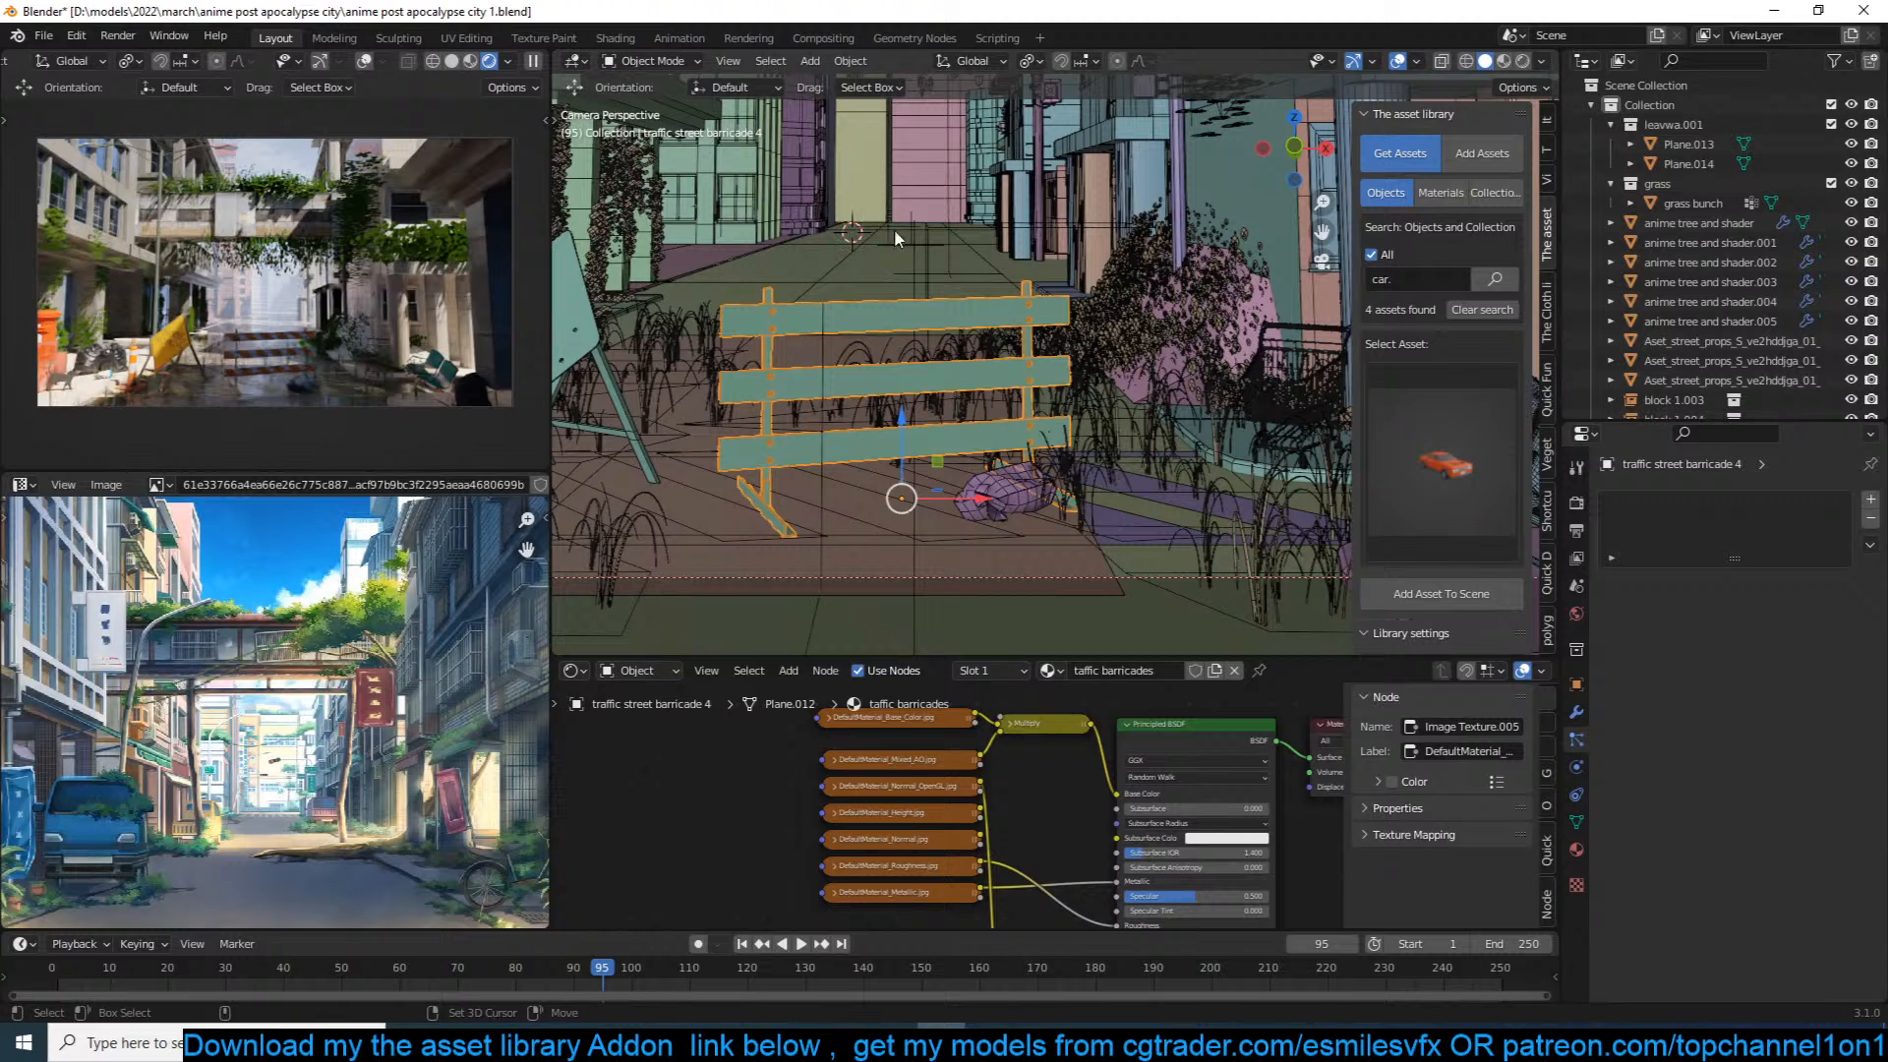
{"action": "left_click", "coordinate": [1441, 593]}
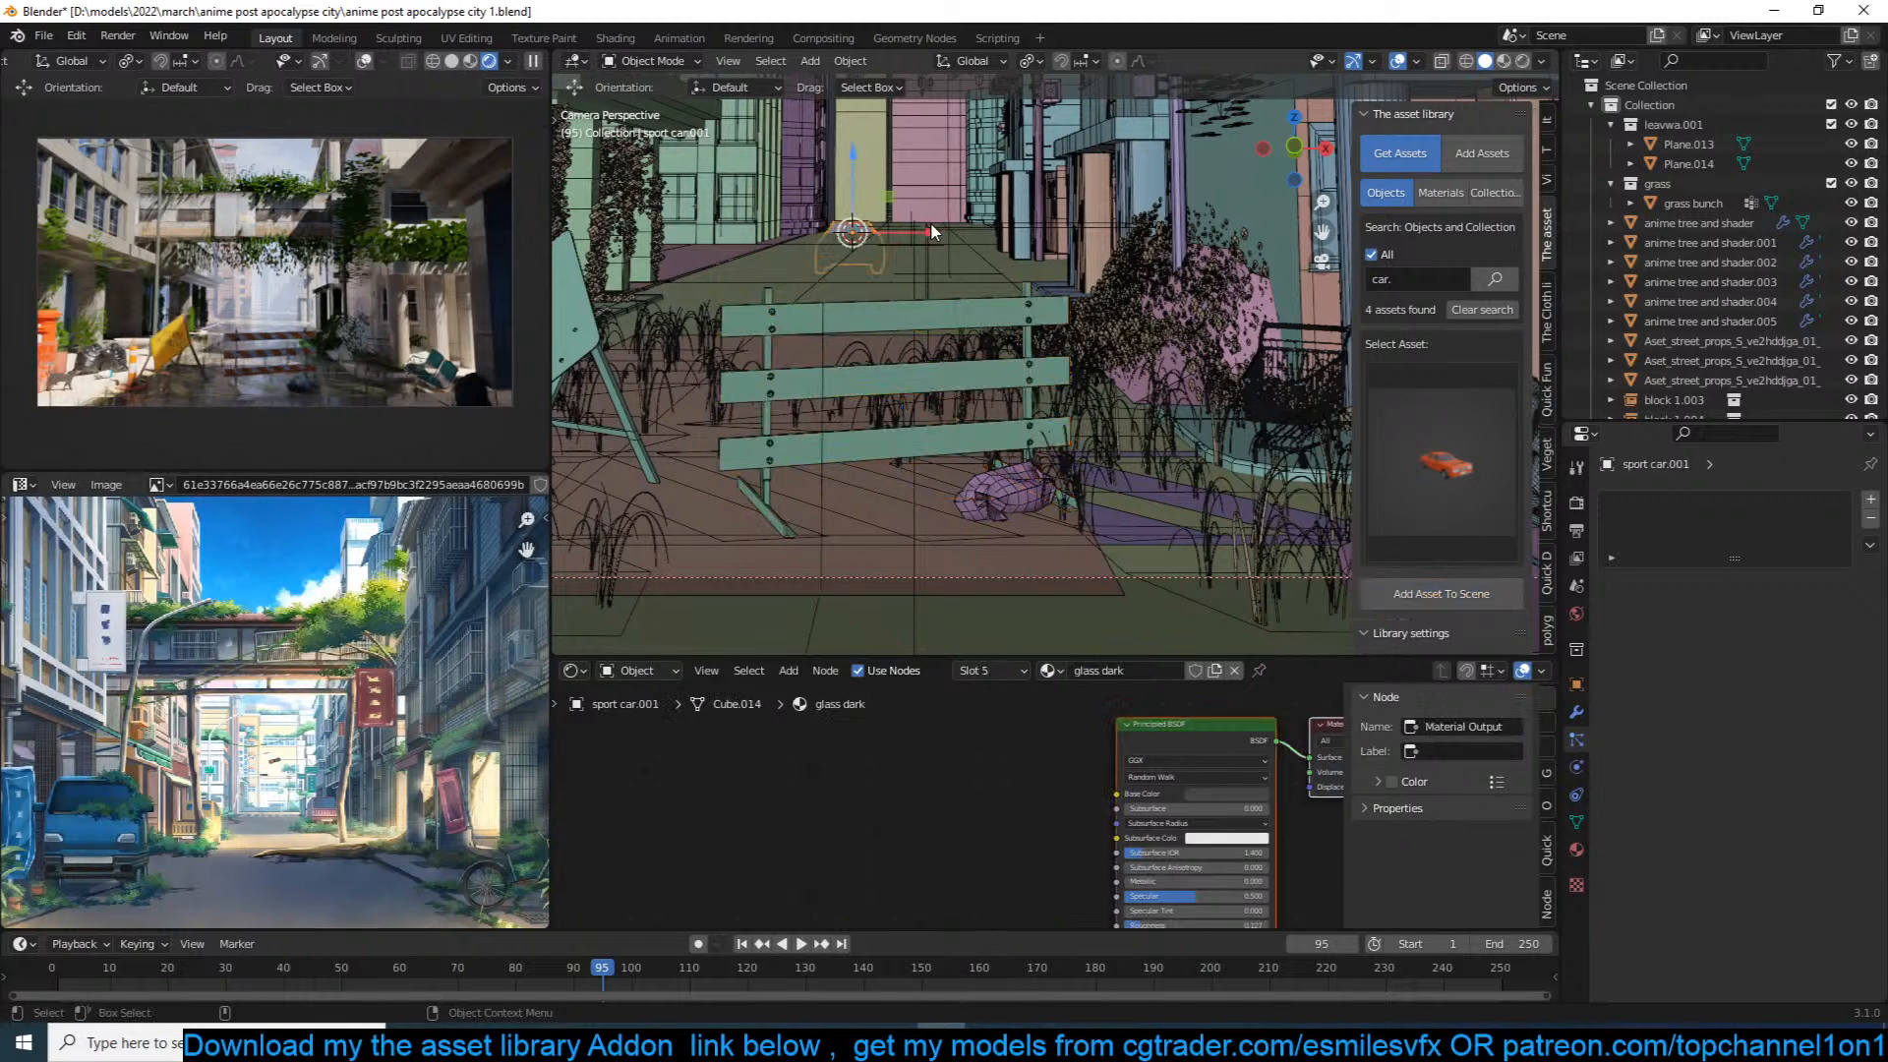
Step: Raise the sports car along Z onto the road surface and scale it down slightly
{"action": "key", "text": "g"}
{"action": "key", "text": "z"}
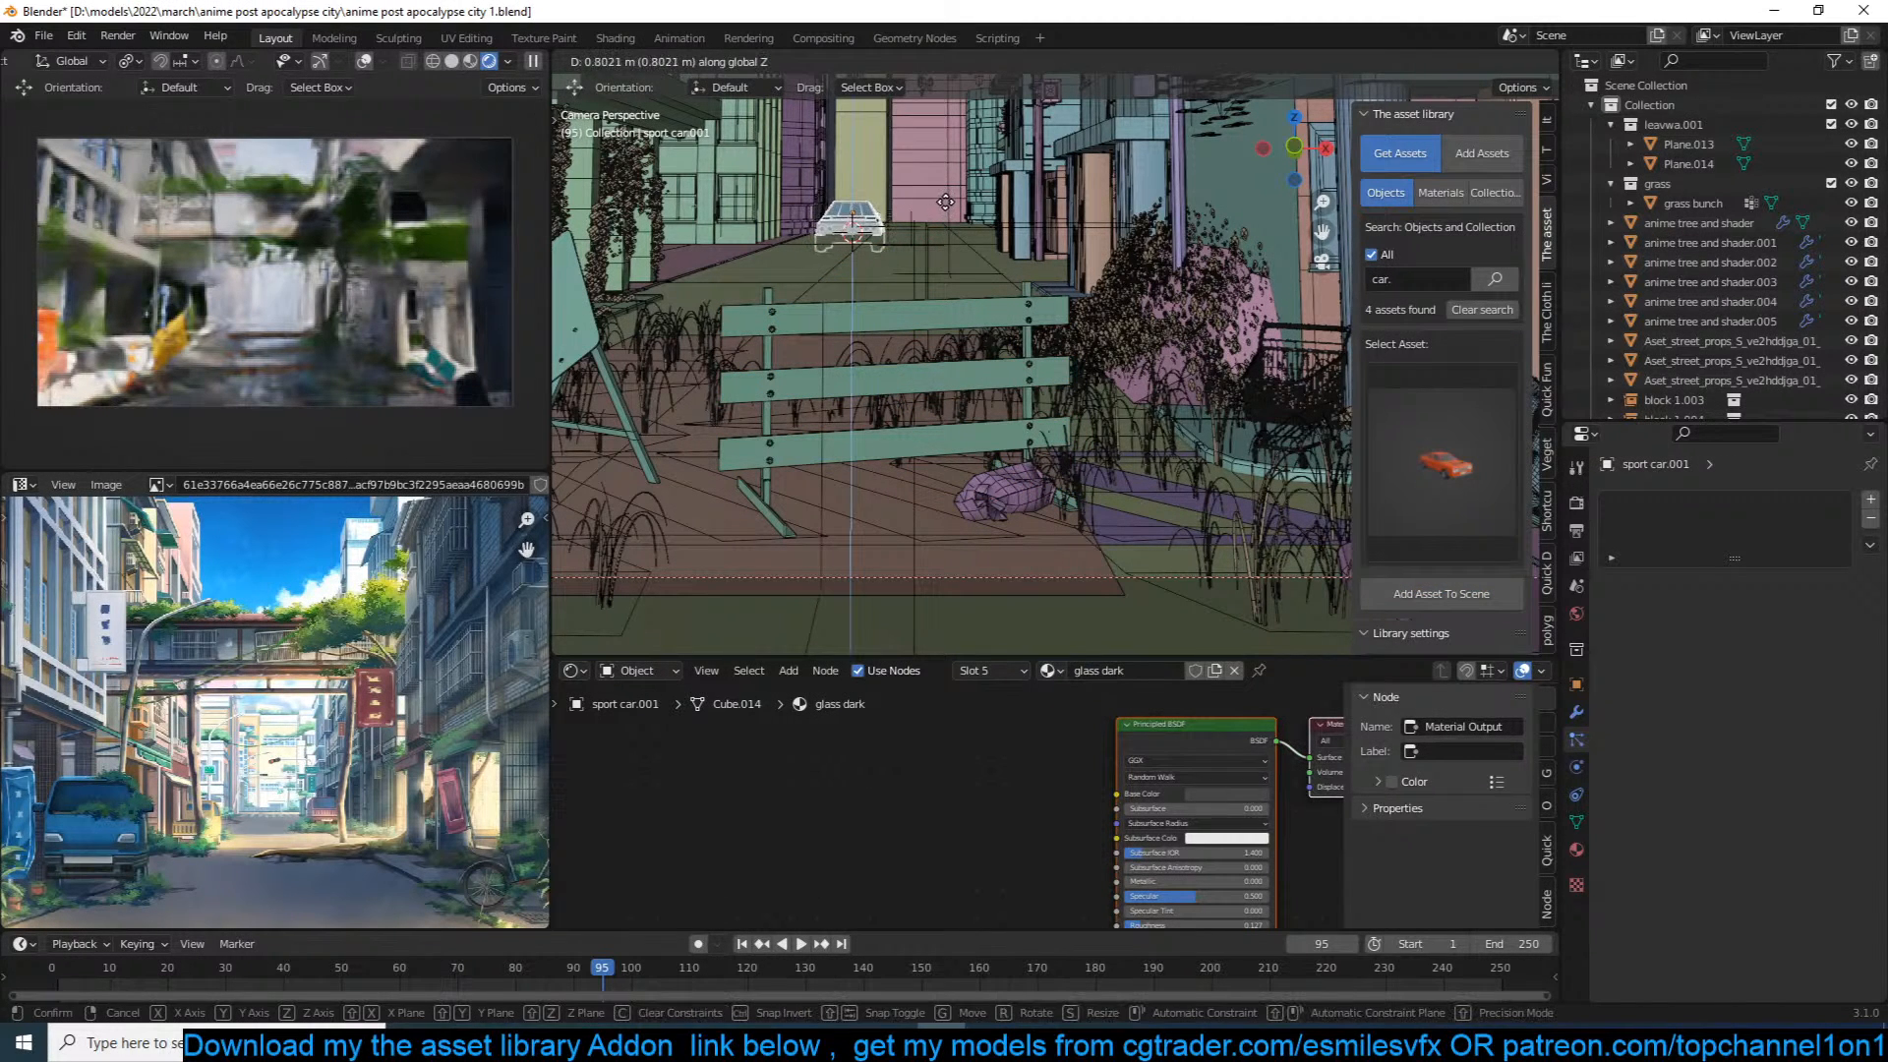
{"action": "left_click", "coordinate": [983, 182]}
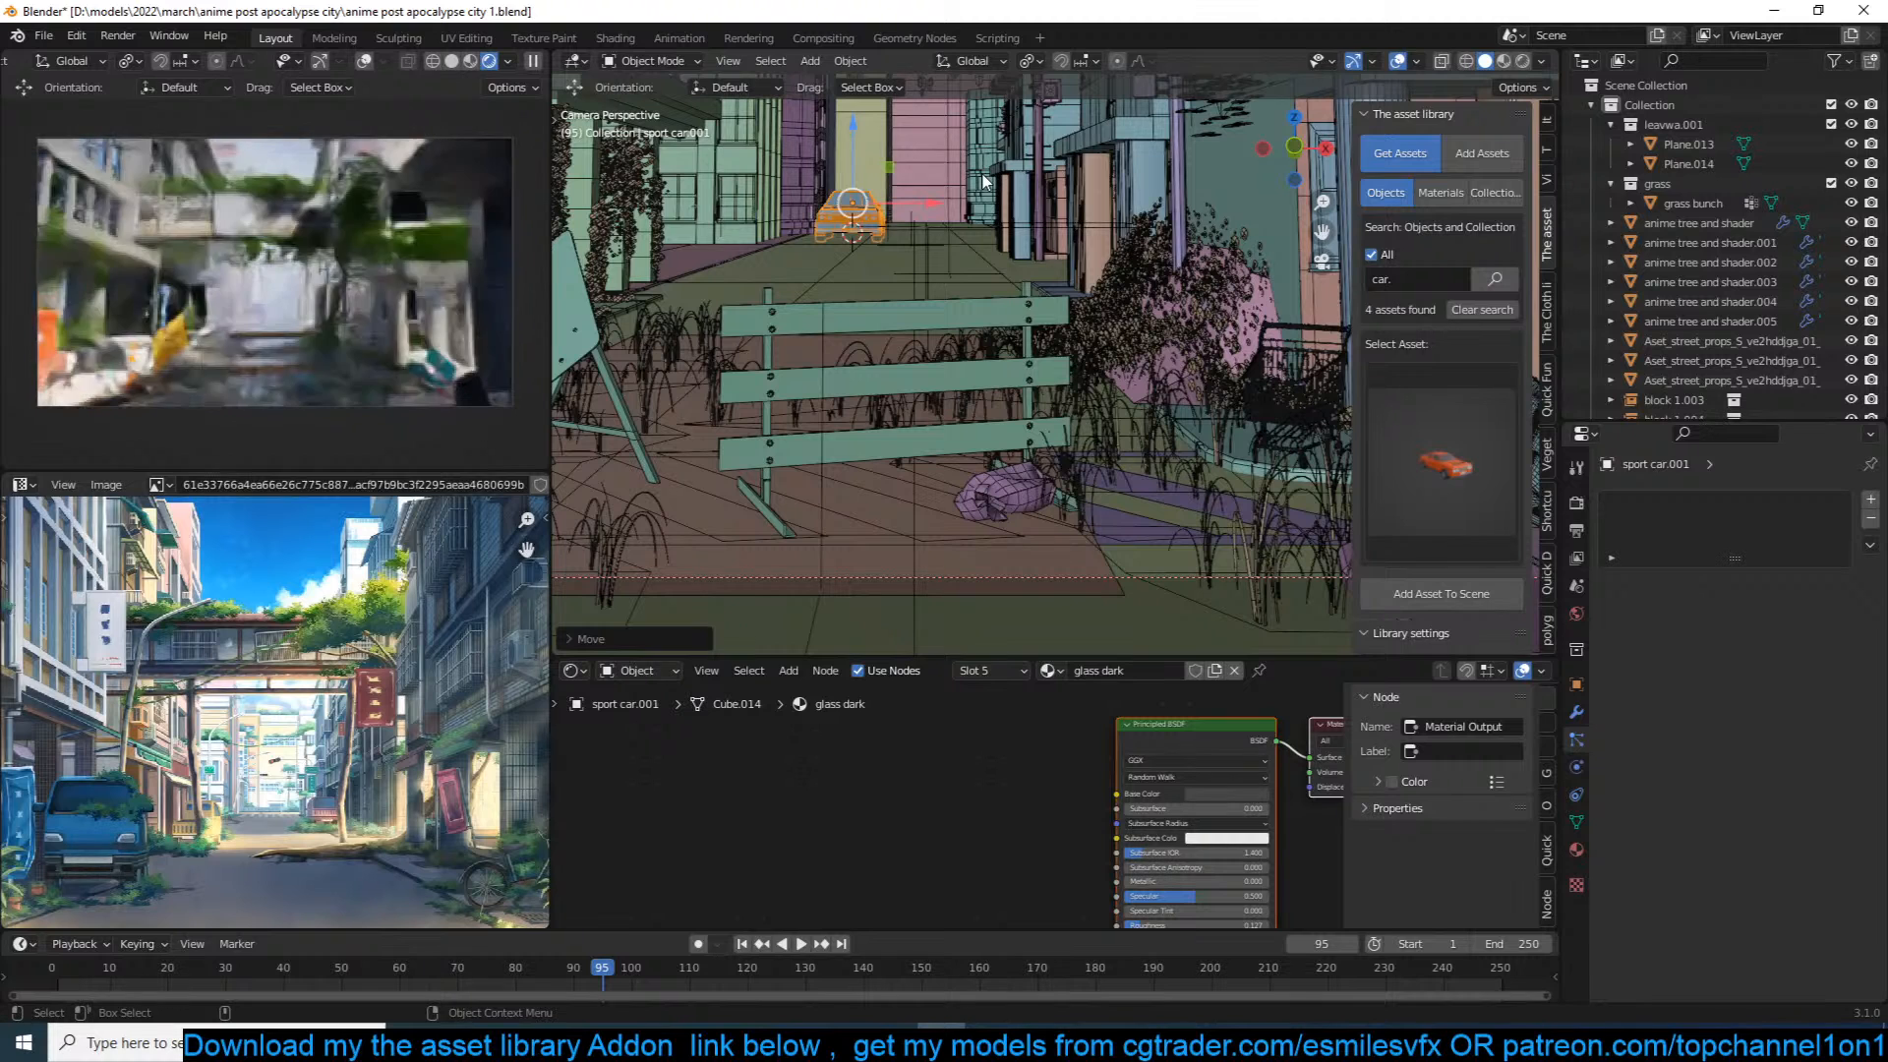
{"action": "key", "text": "s"}
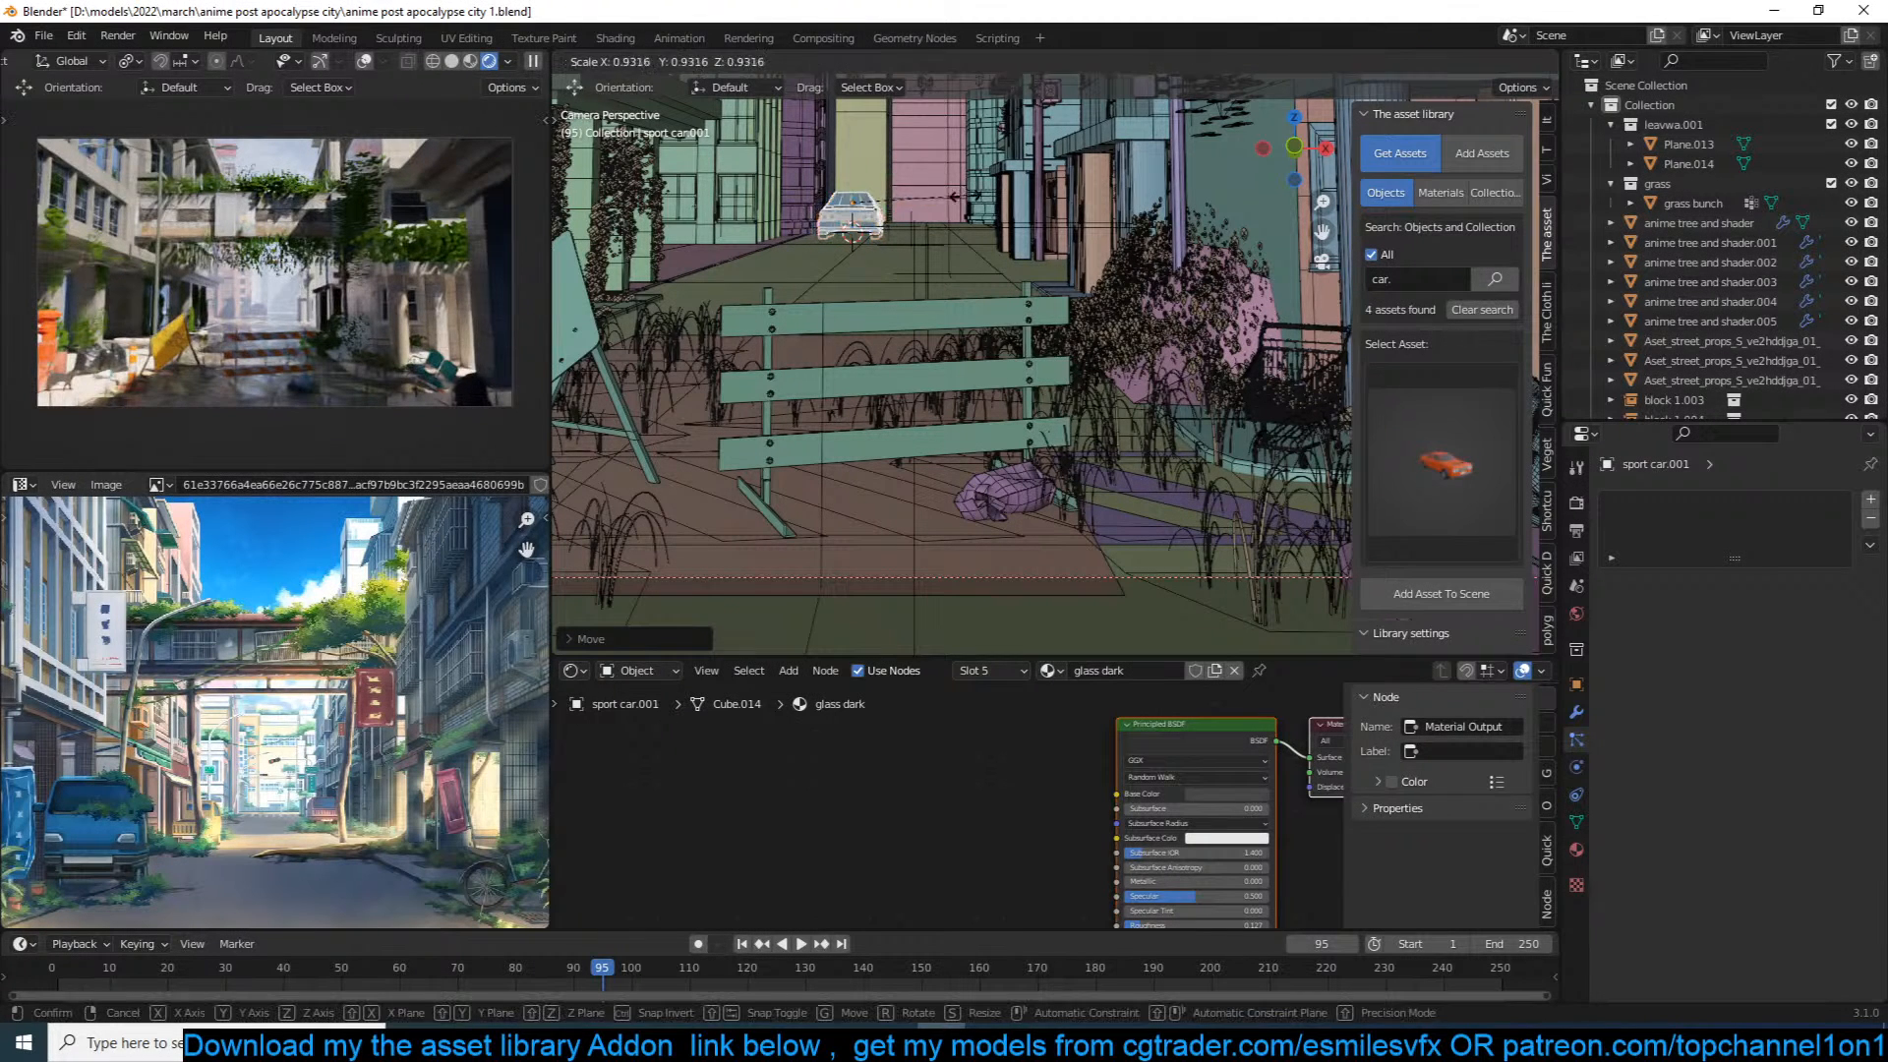
{"action": "left_click", "coordinate": [961, 204]}
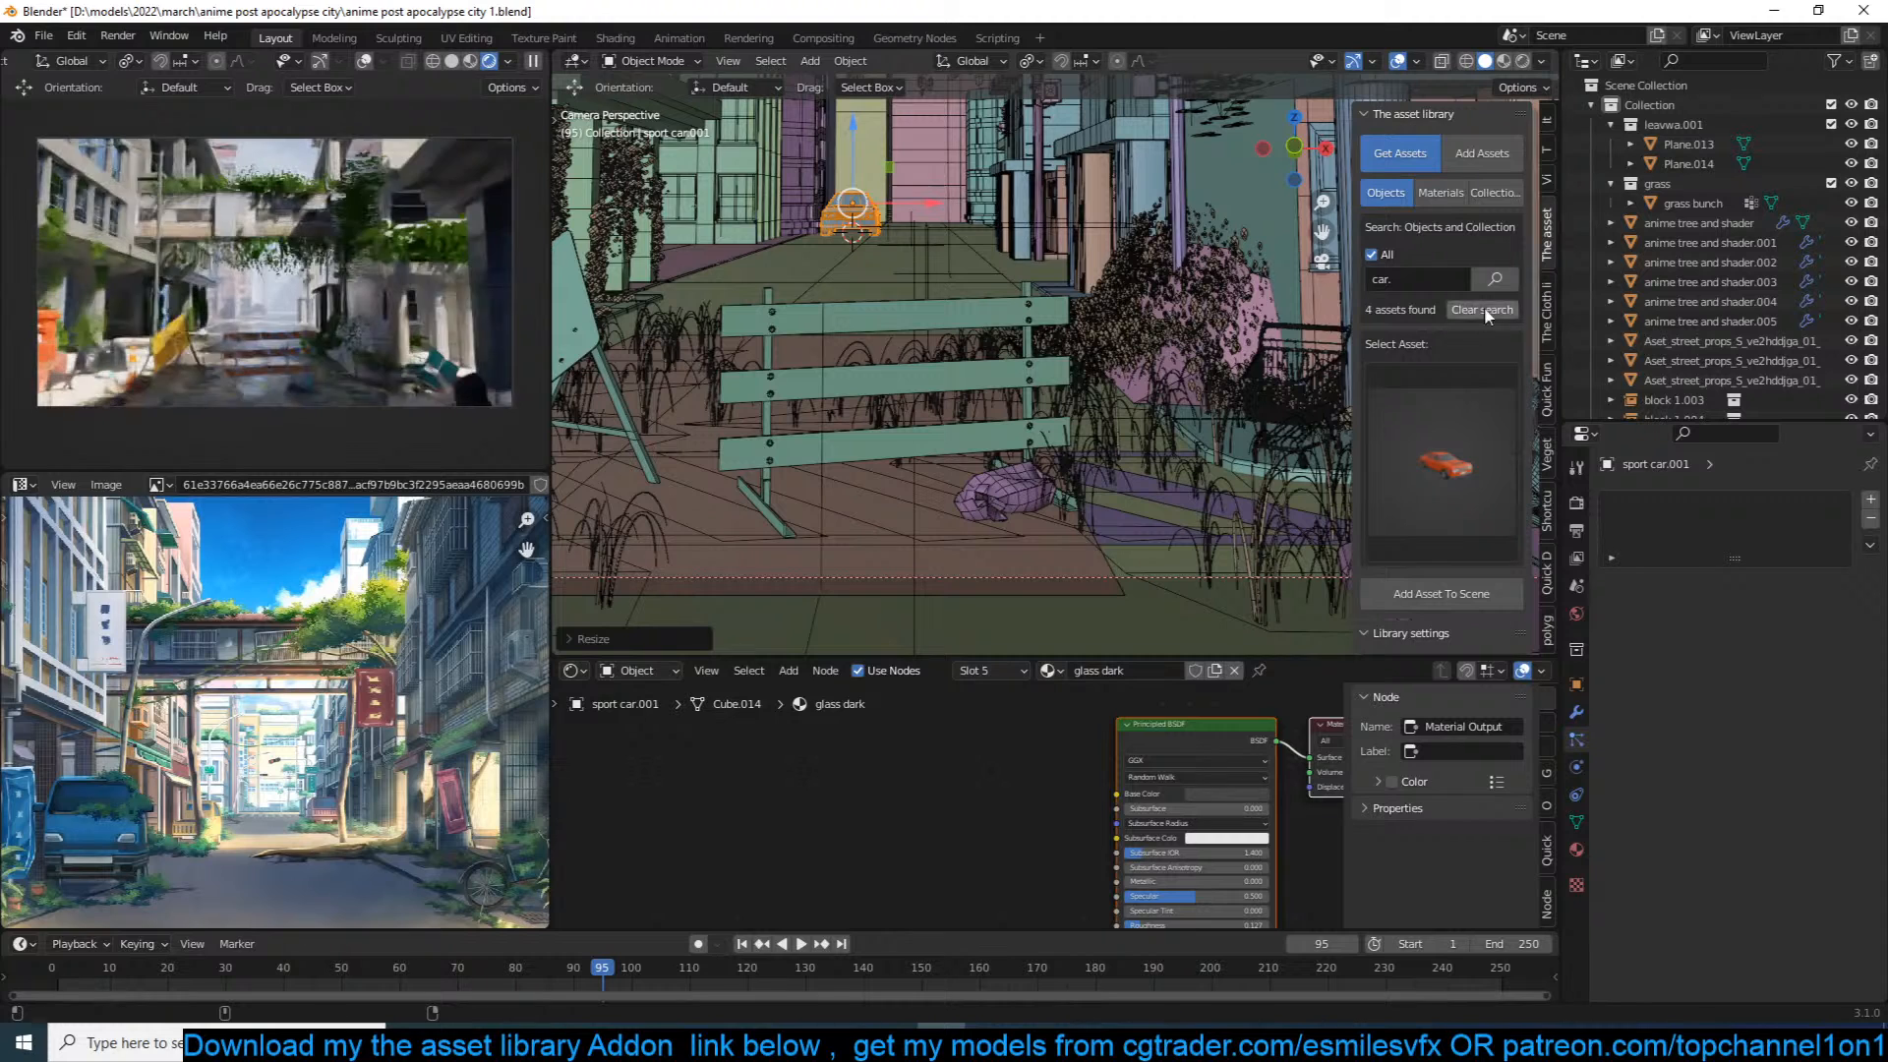
Step: Browse the asset library's results for "car", reselect the traffic barricade in the scene, and save the file
{"action": "left_click", "coordinate": [1425, 279]}
{"action": "key", "text": "BackSpace"}
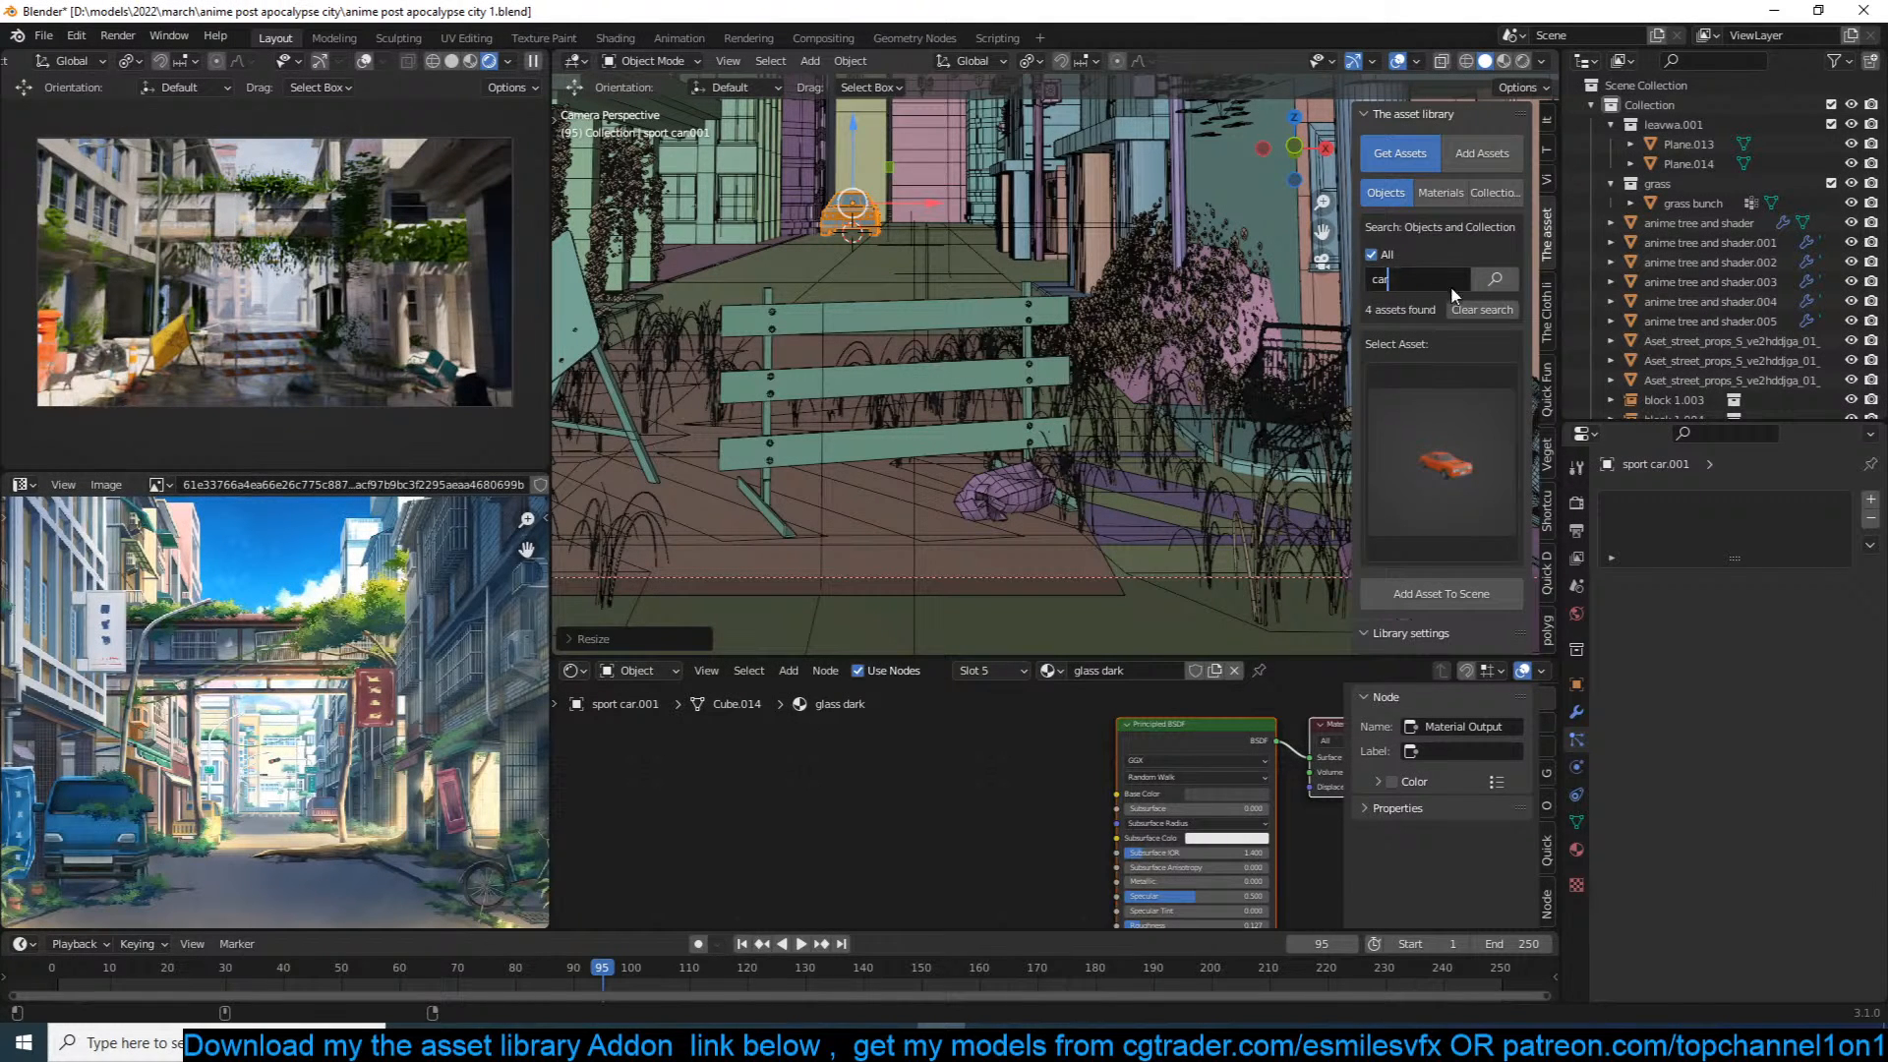
{"action": "key", "text": "Return"}
{"action": "left_click", "coordinate": [1442, 462]}
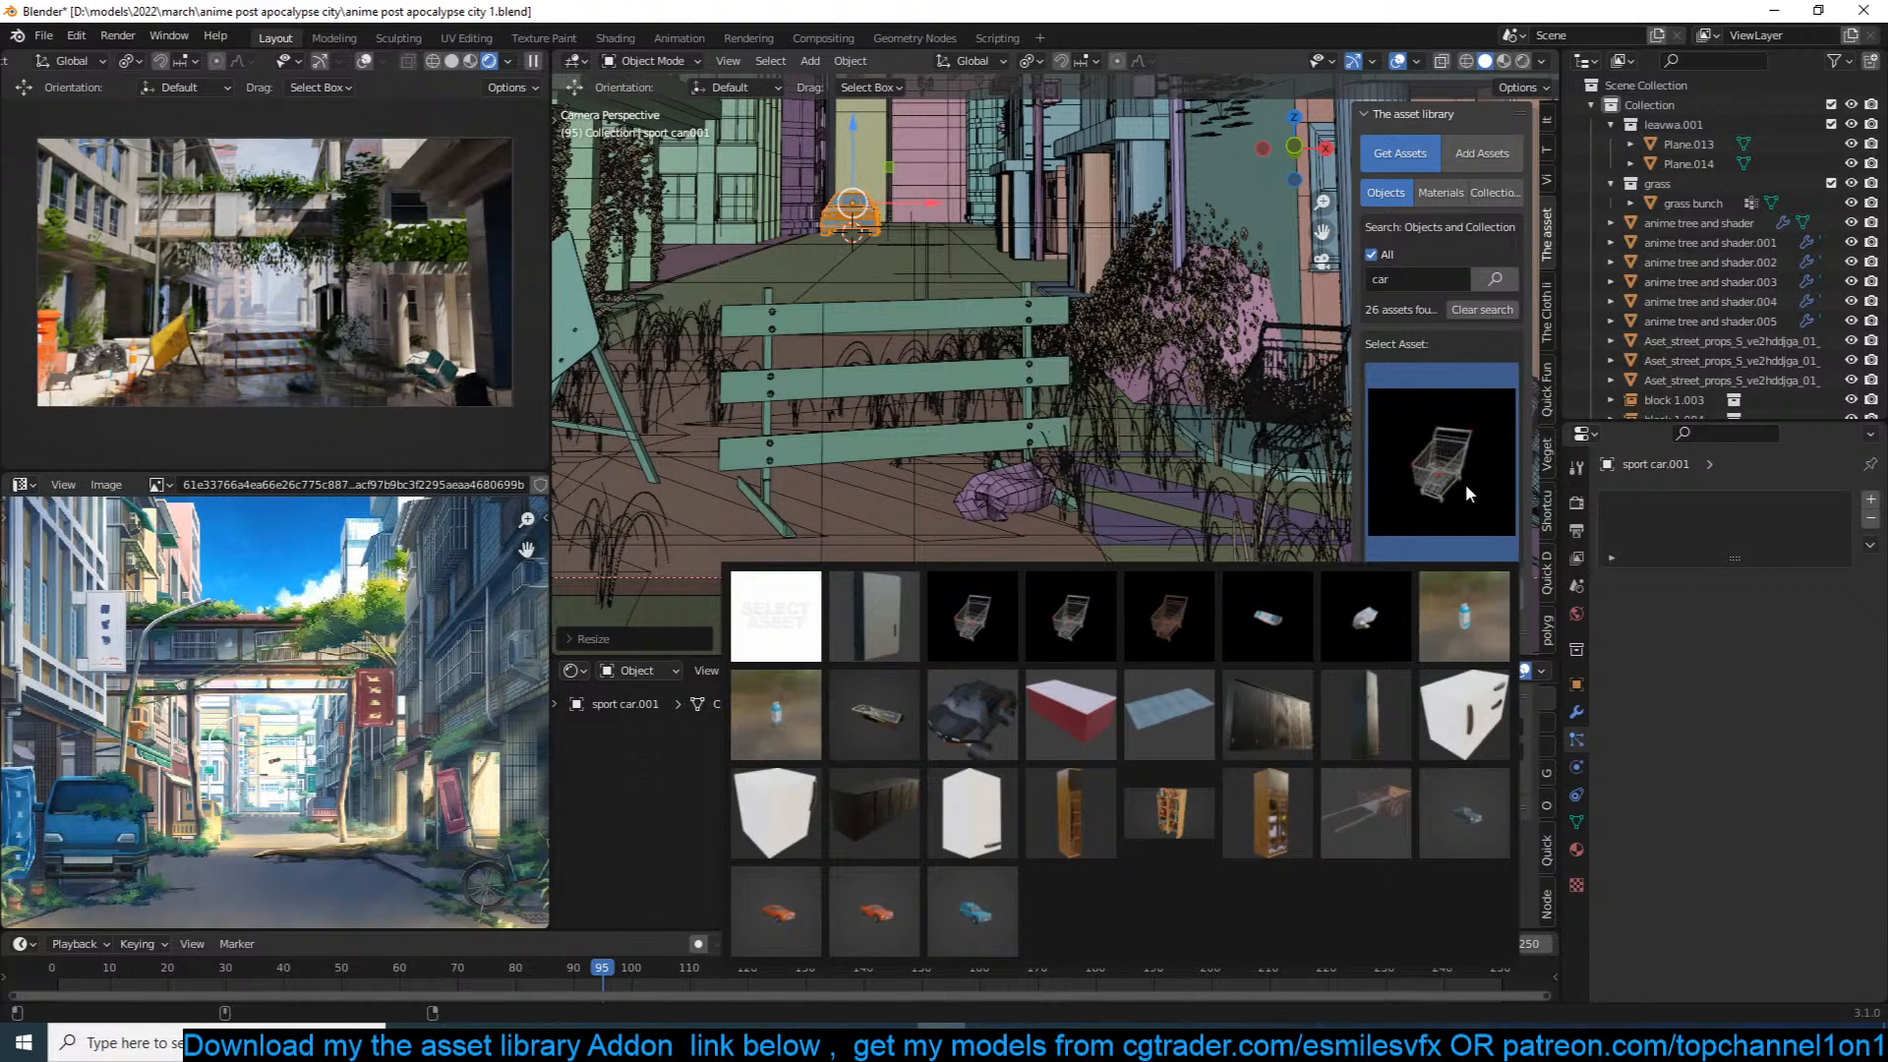
{"action": "left_click", "coordinate": [1466, 487]}
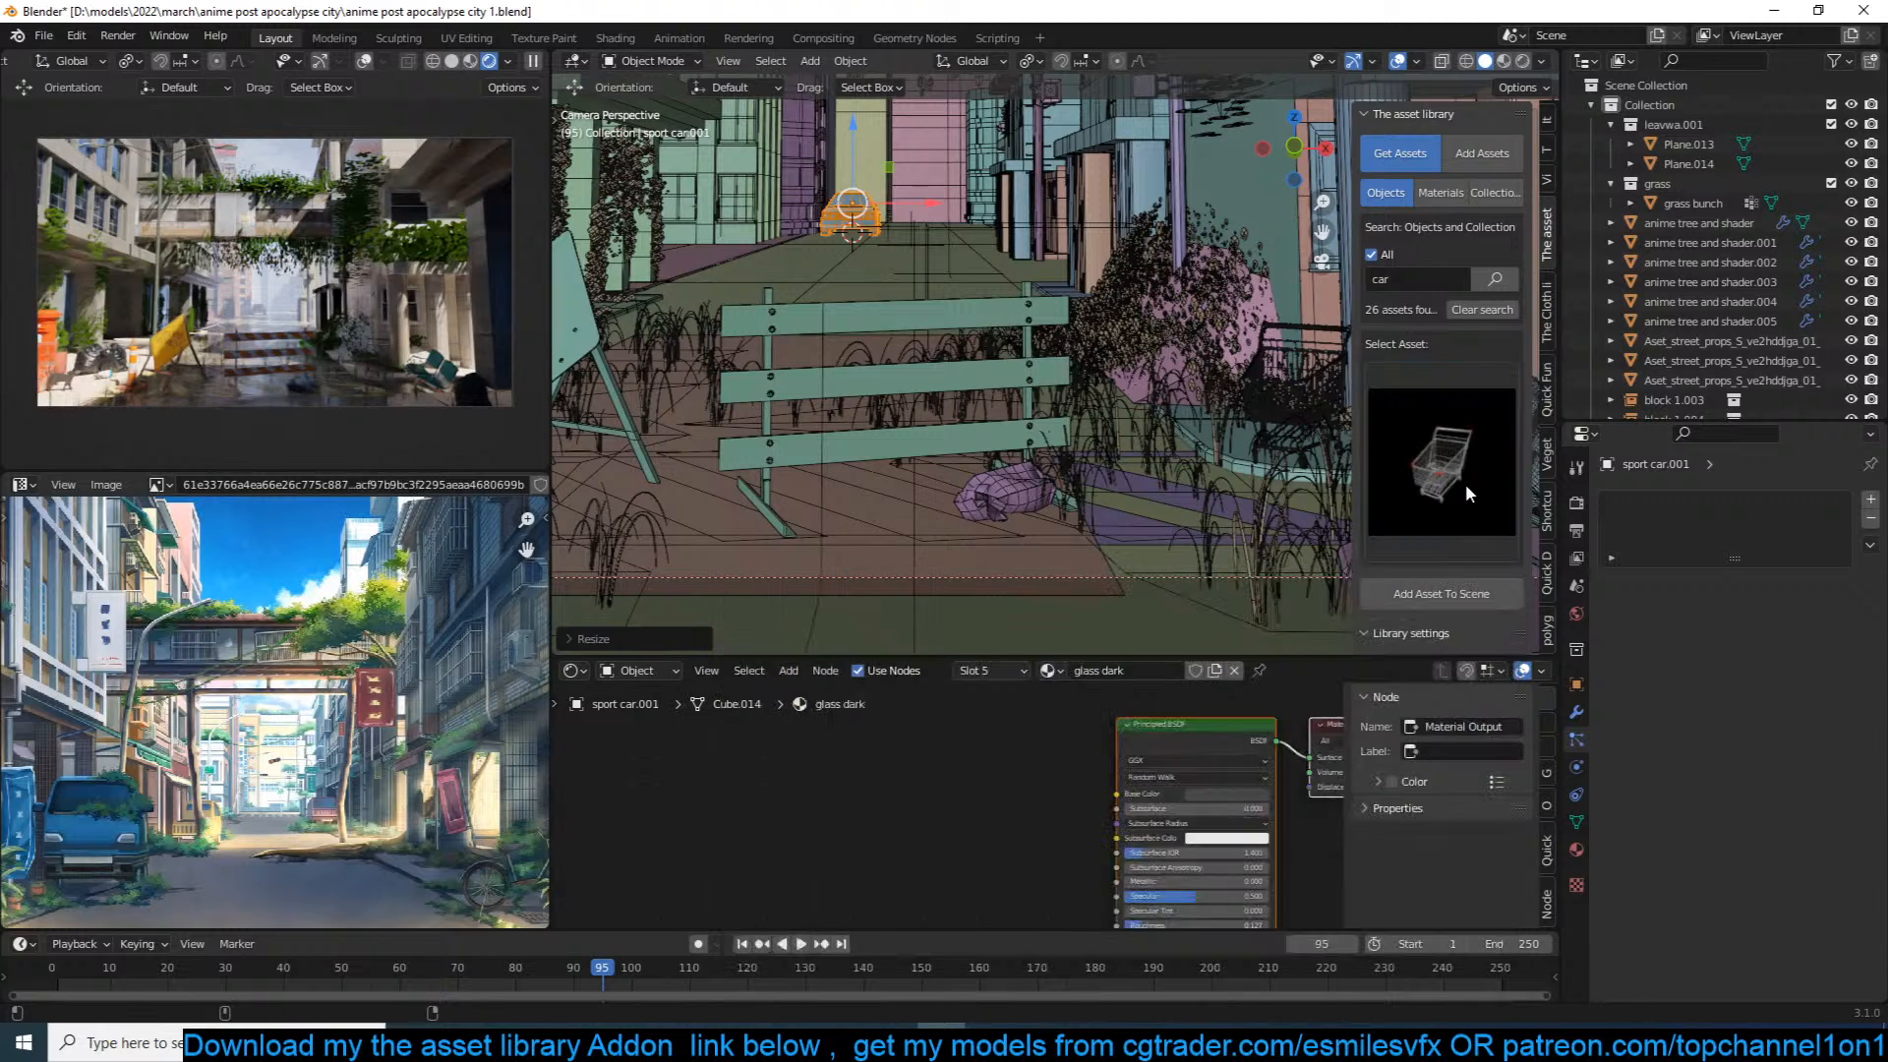
{"action": "left_click", "coordinate": [1005, 391]}
{"action": "key", "text": "ctrl+s"}
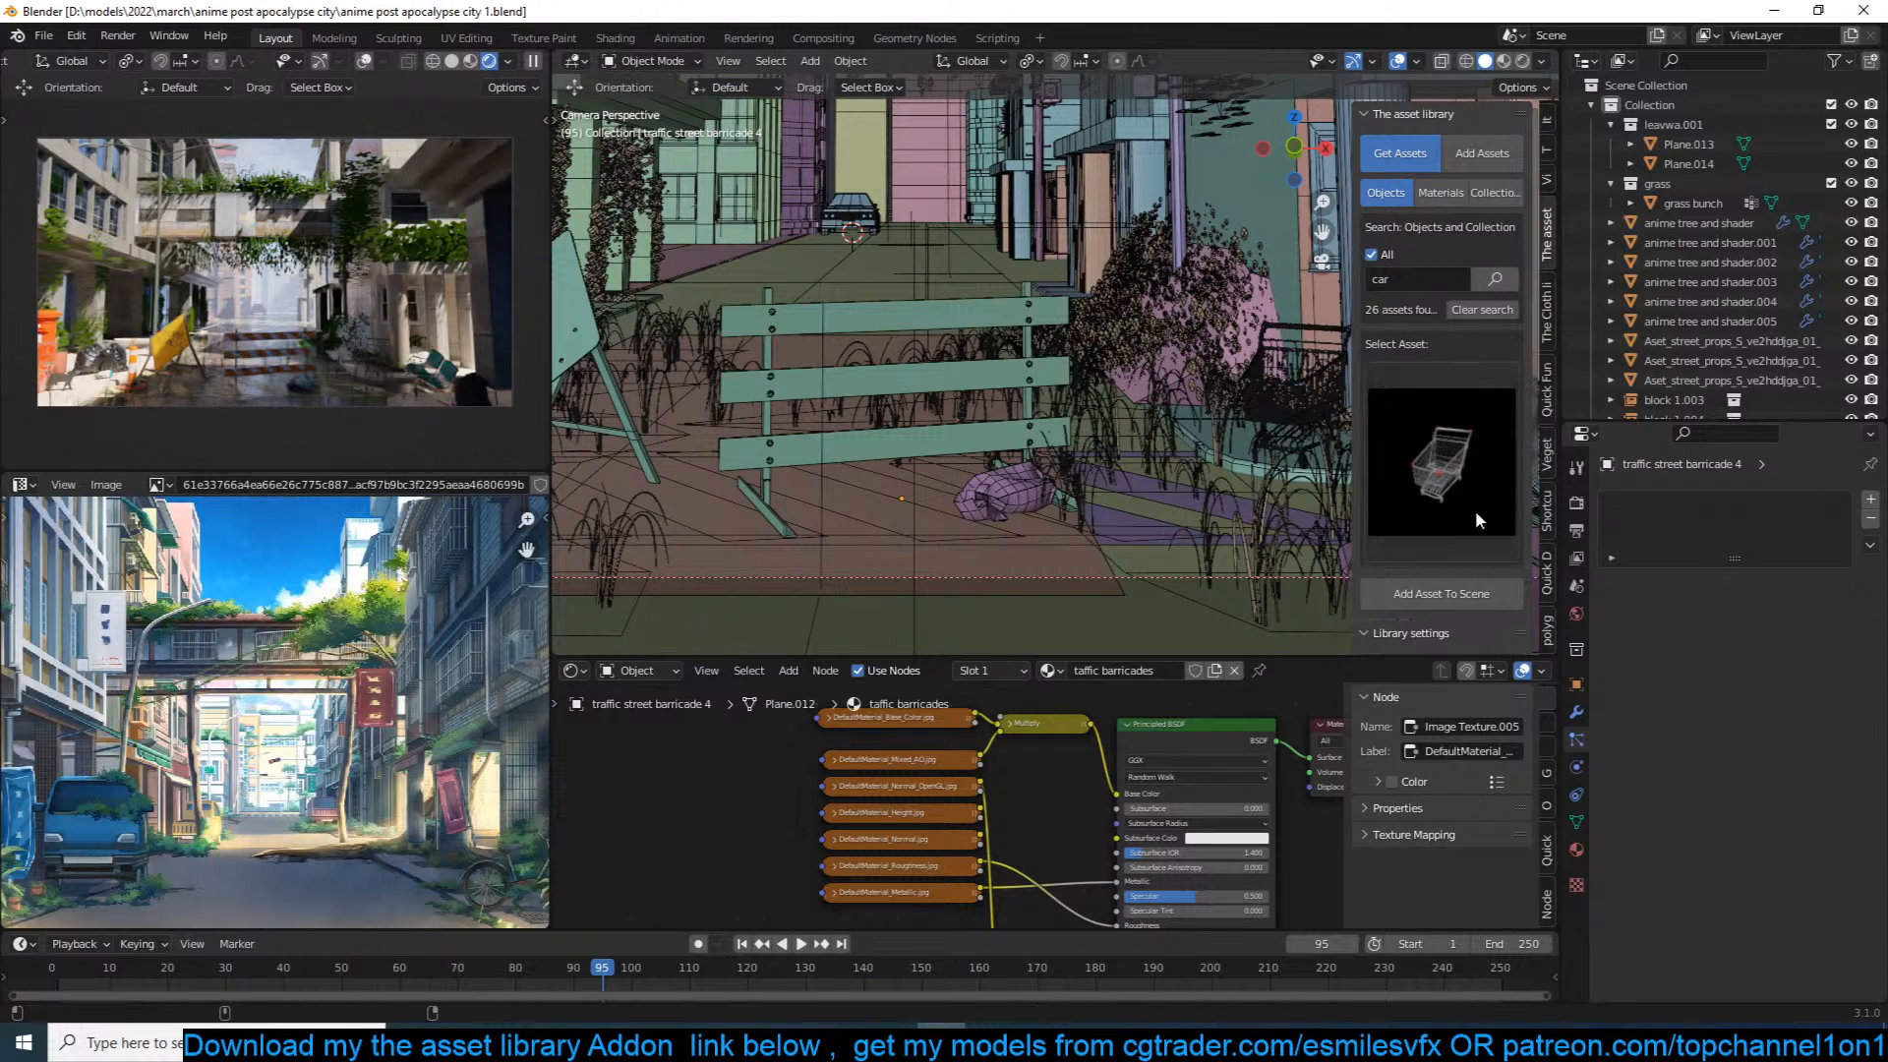
Step: Set the output resolution's Y value to 1413 px to make the camera frame taller
{"action": "left_click", "coordinate": [1576, 502]}
{"action": "left_click", "coordinate": [1576, 530]}
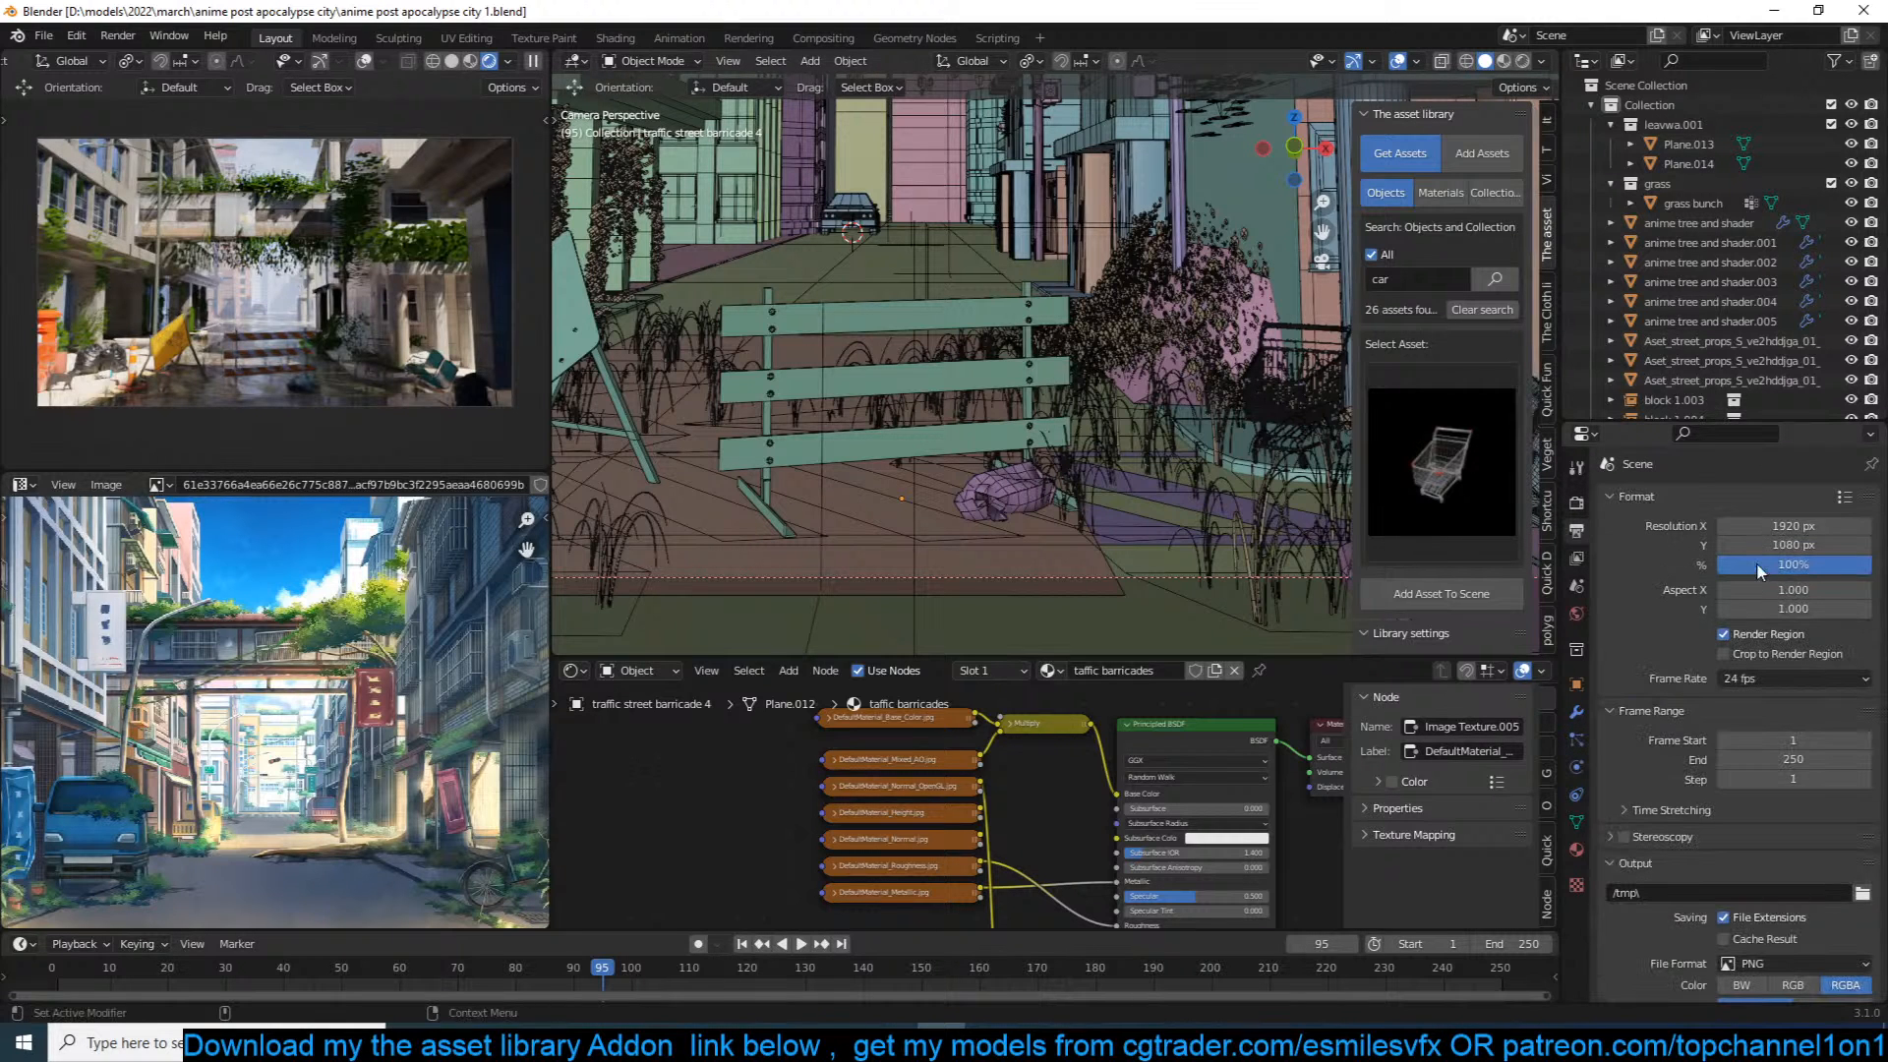
{"action": "left_click_drag", "start_coordinate": [1780, 544], "coordinate": [1858, 545]}
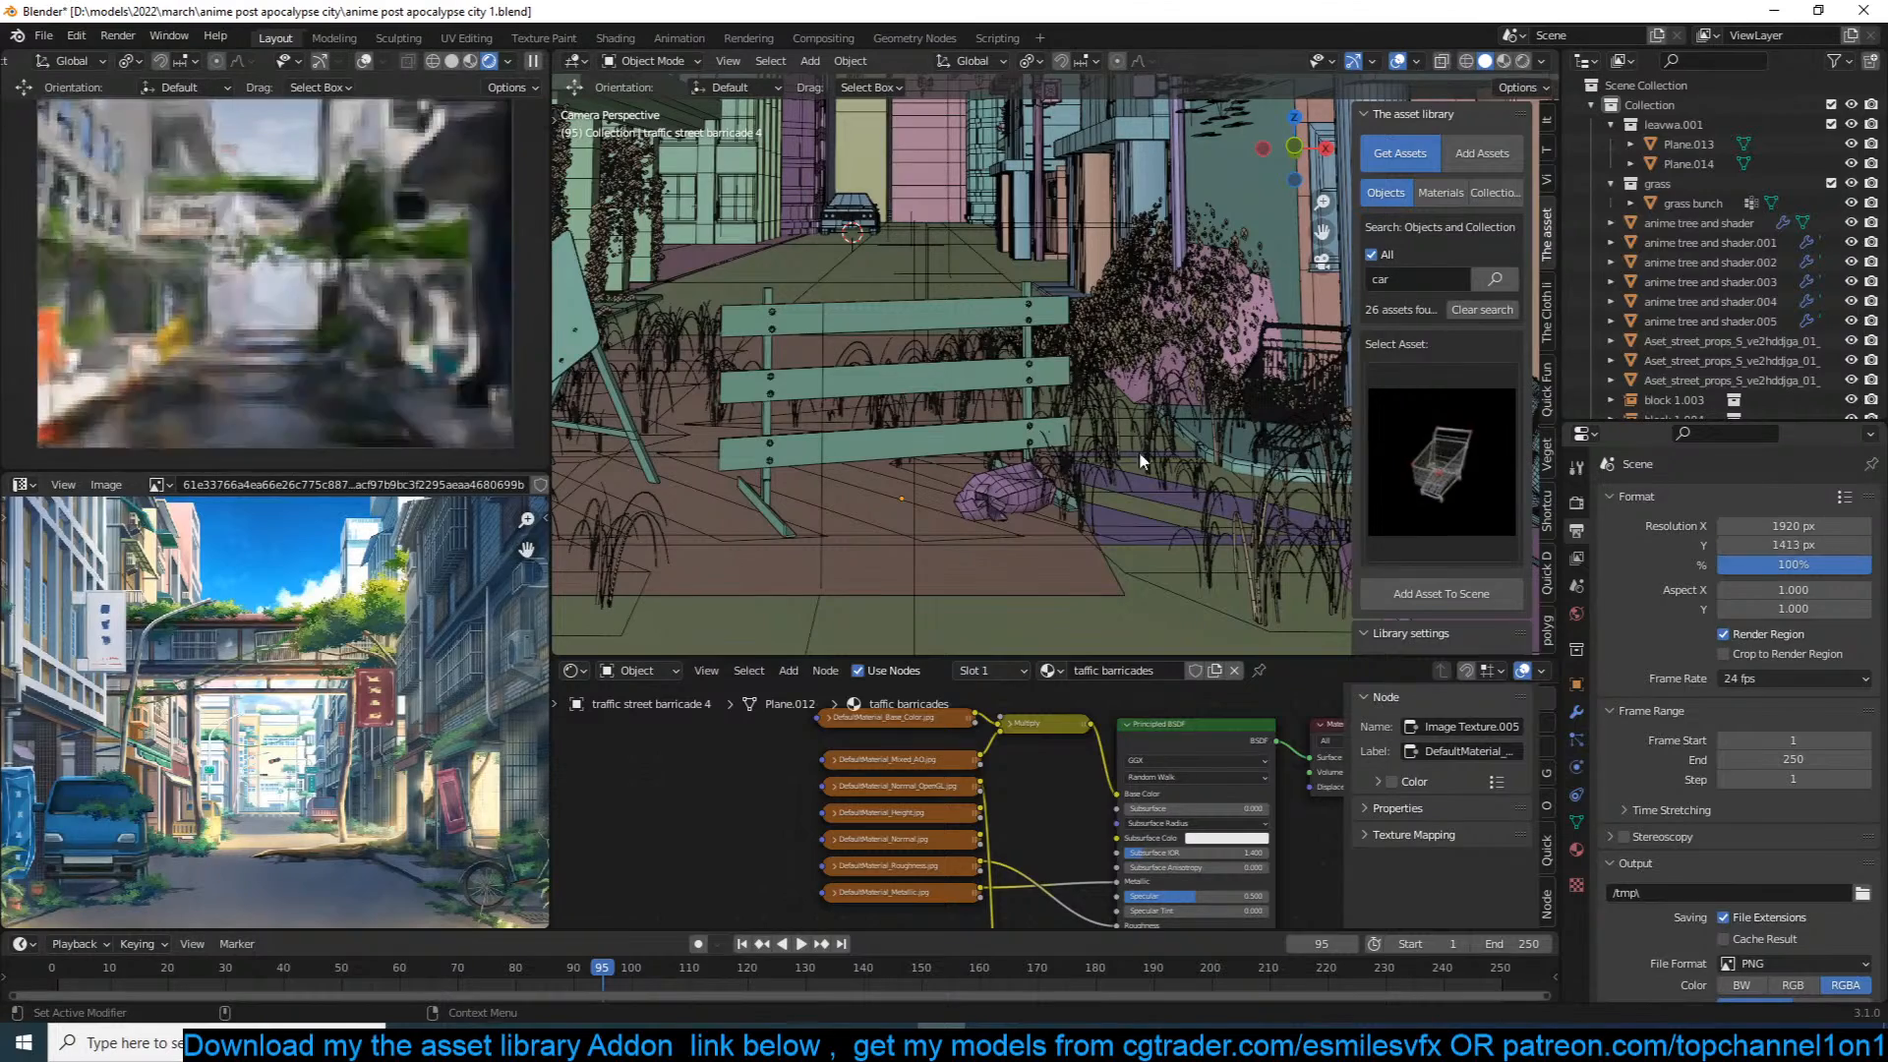
{"action": "scroll", "coordinate": [1056, 511], "scroll_direction": "down", "scroll_amount": 3}
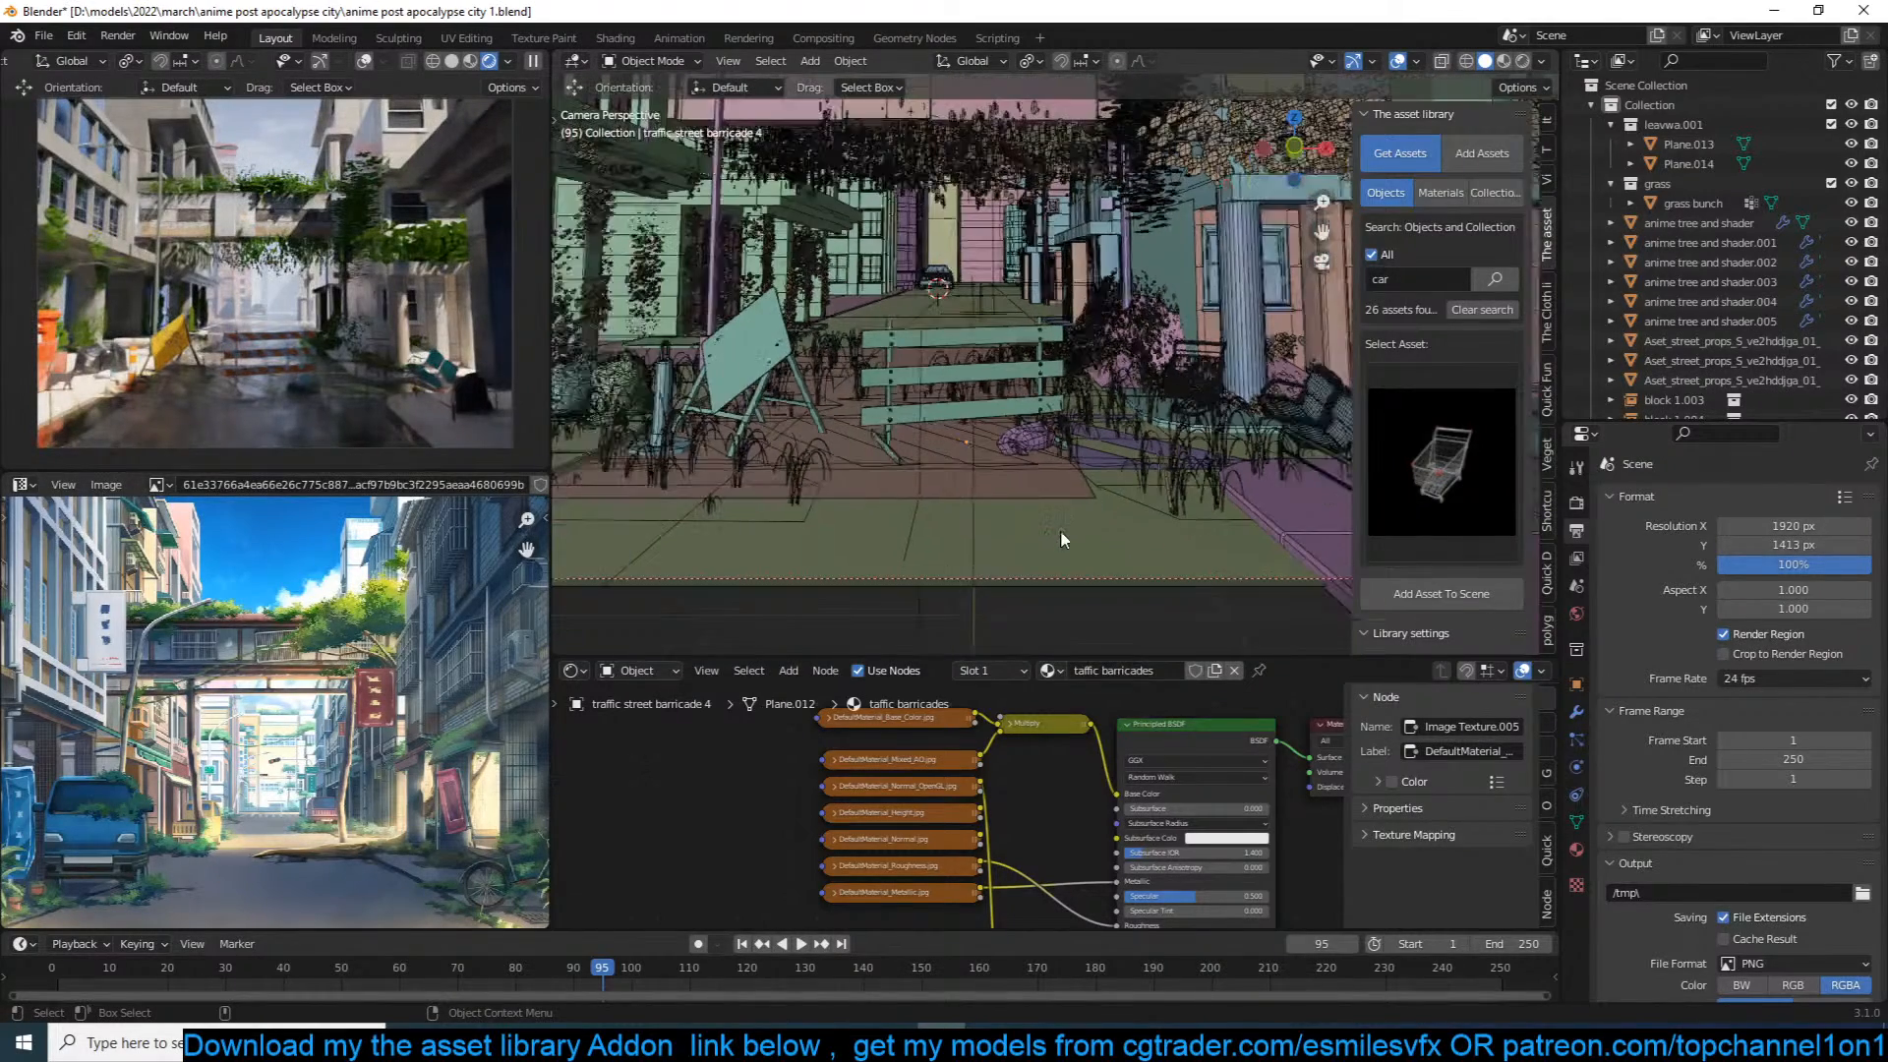
Step: Select the camera and tilt it slightly about the global X axis to reframe the street
{"action": "scroll", "coordinate": [989, 558], "scroll_direction": "down", "scroll_amount": 2}
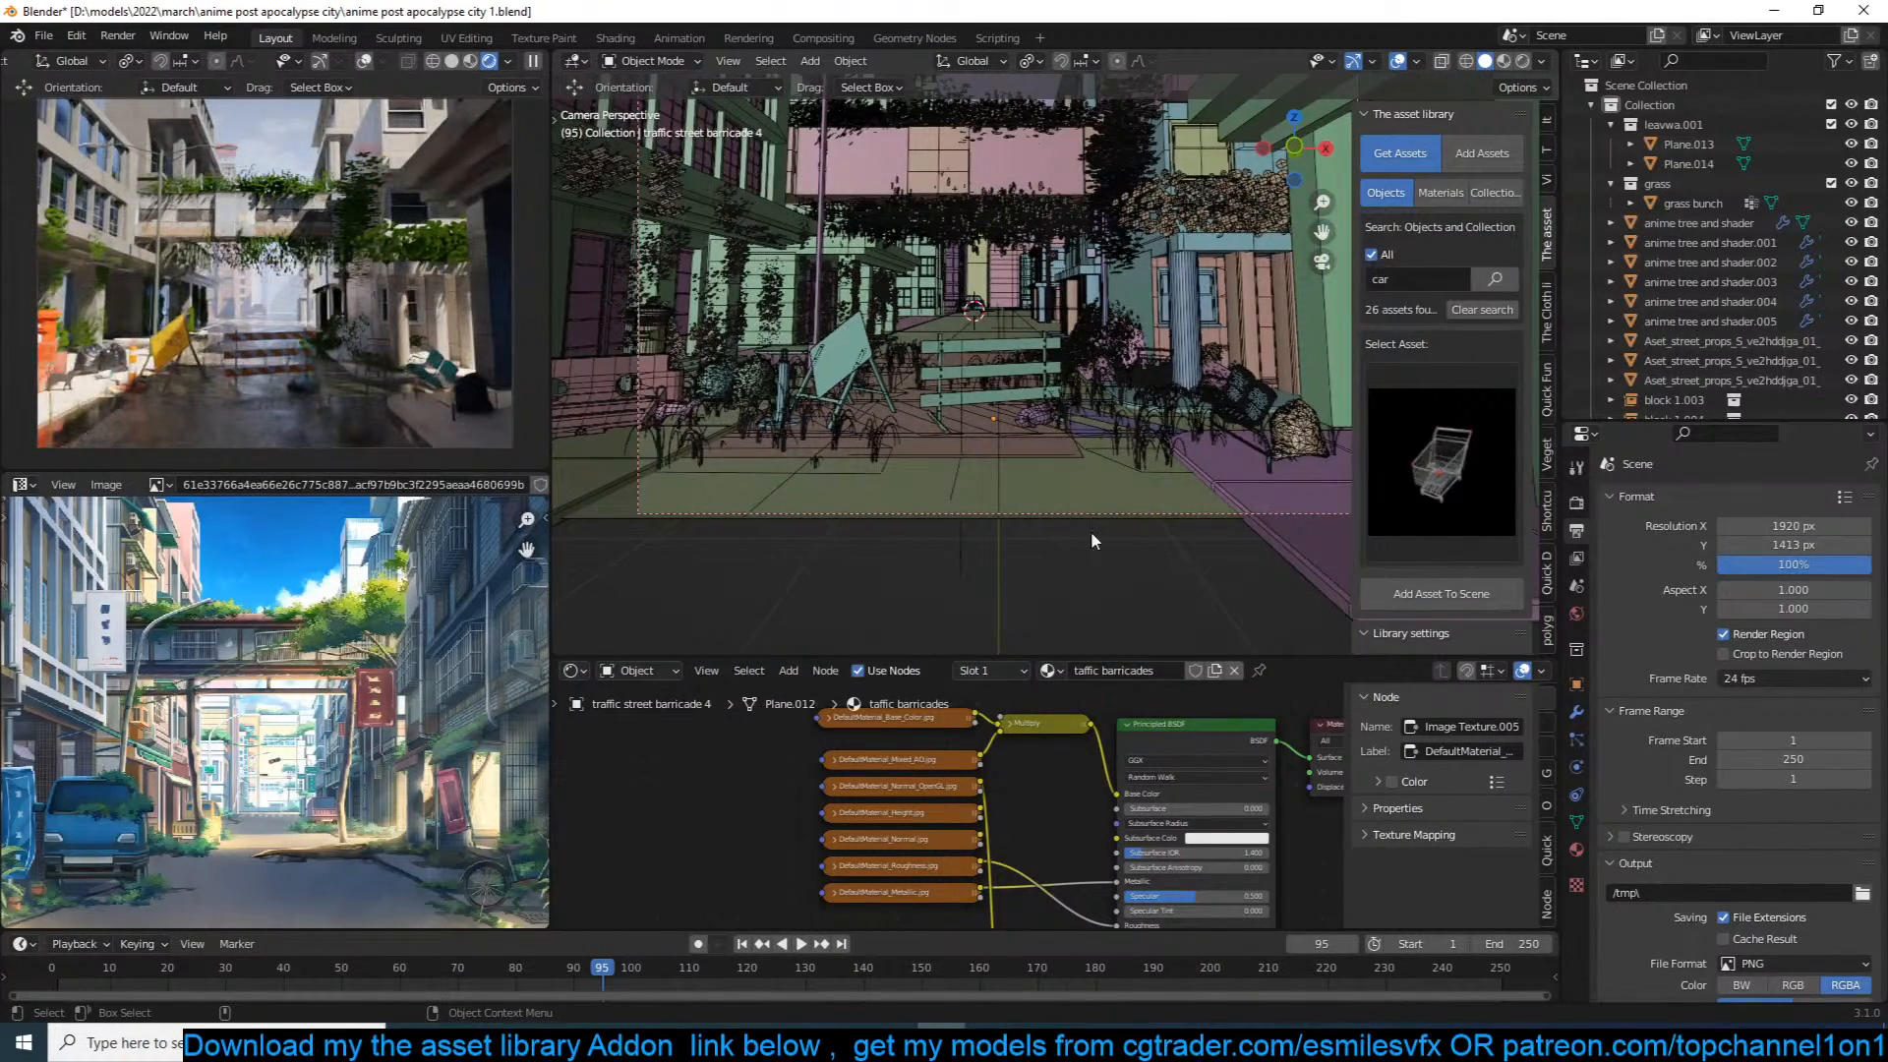
{"action": "left_click", "coordinate": [1091, 539]}
{"action": "scroll", "coordinate": [1131, 547], "scroll_direction": "down", "scroll_amount": 3}
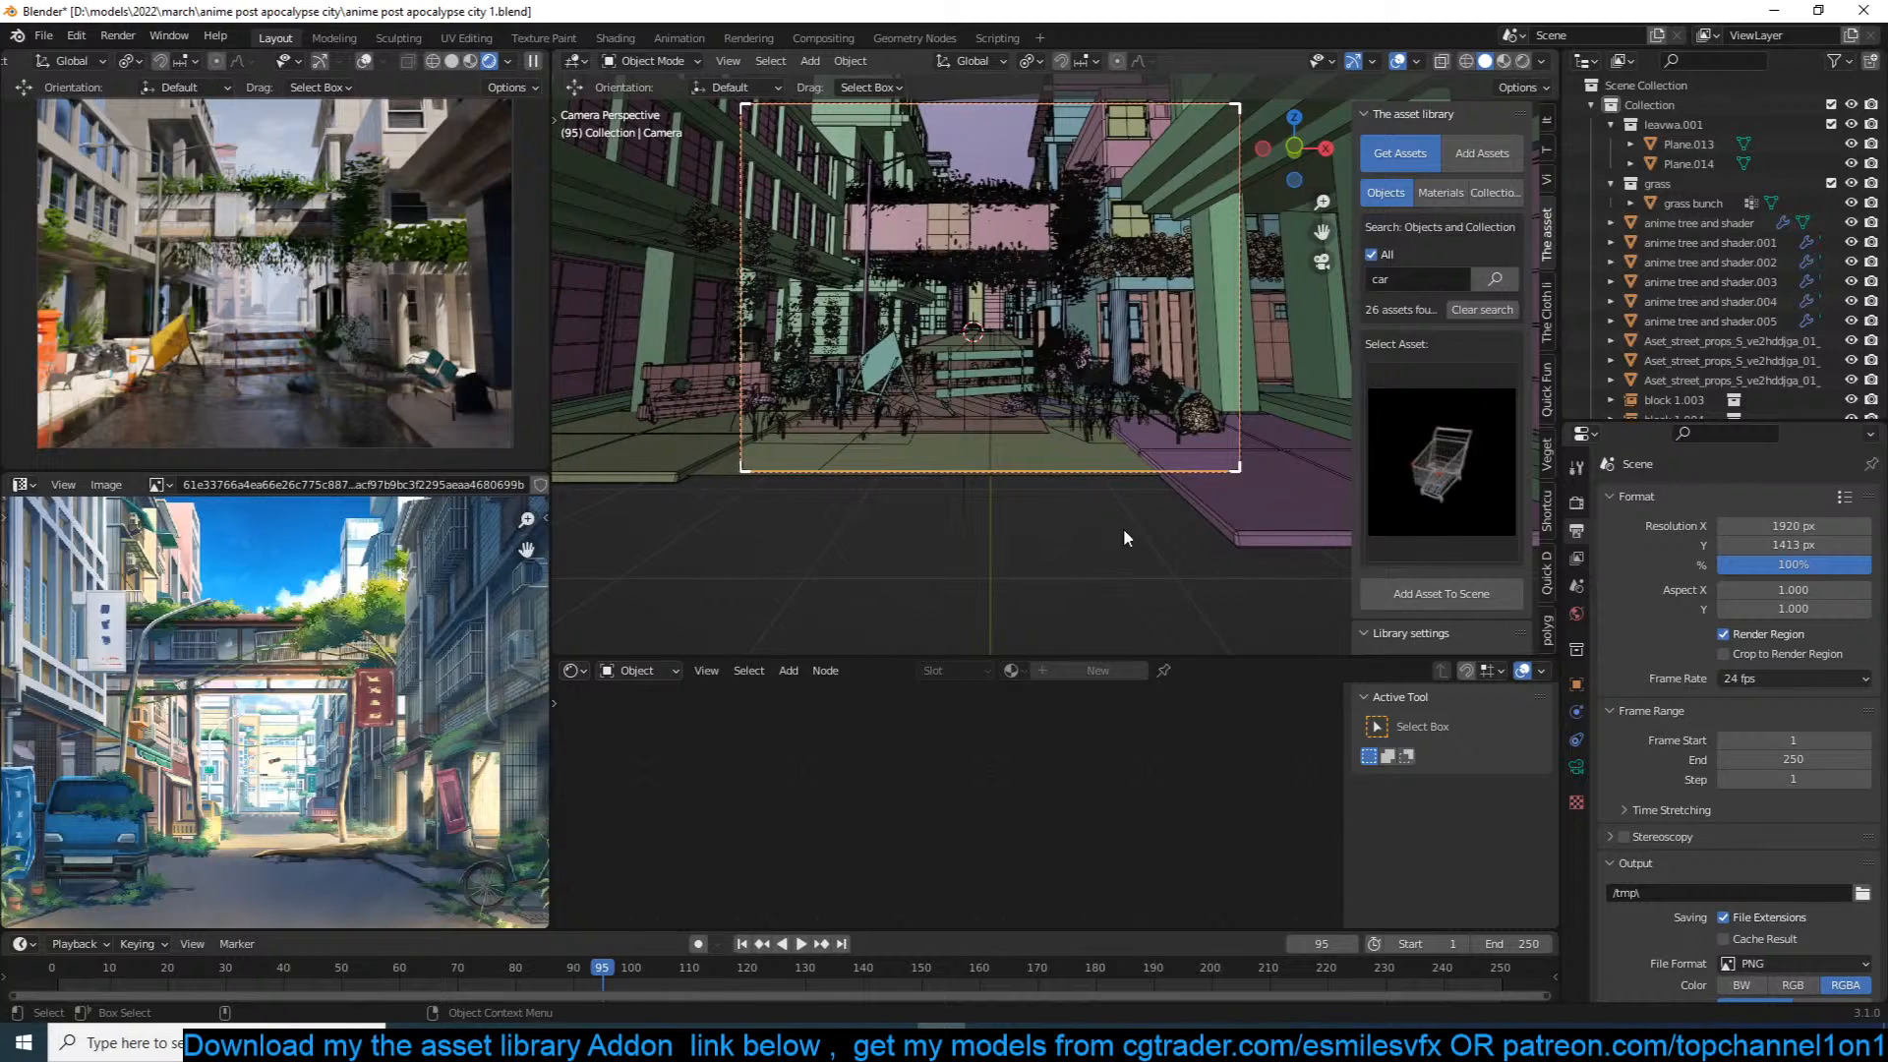
{"action": "key", "text": "r"}
{"action": "key", "text": "x"}
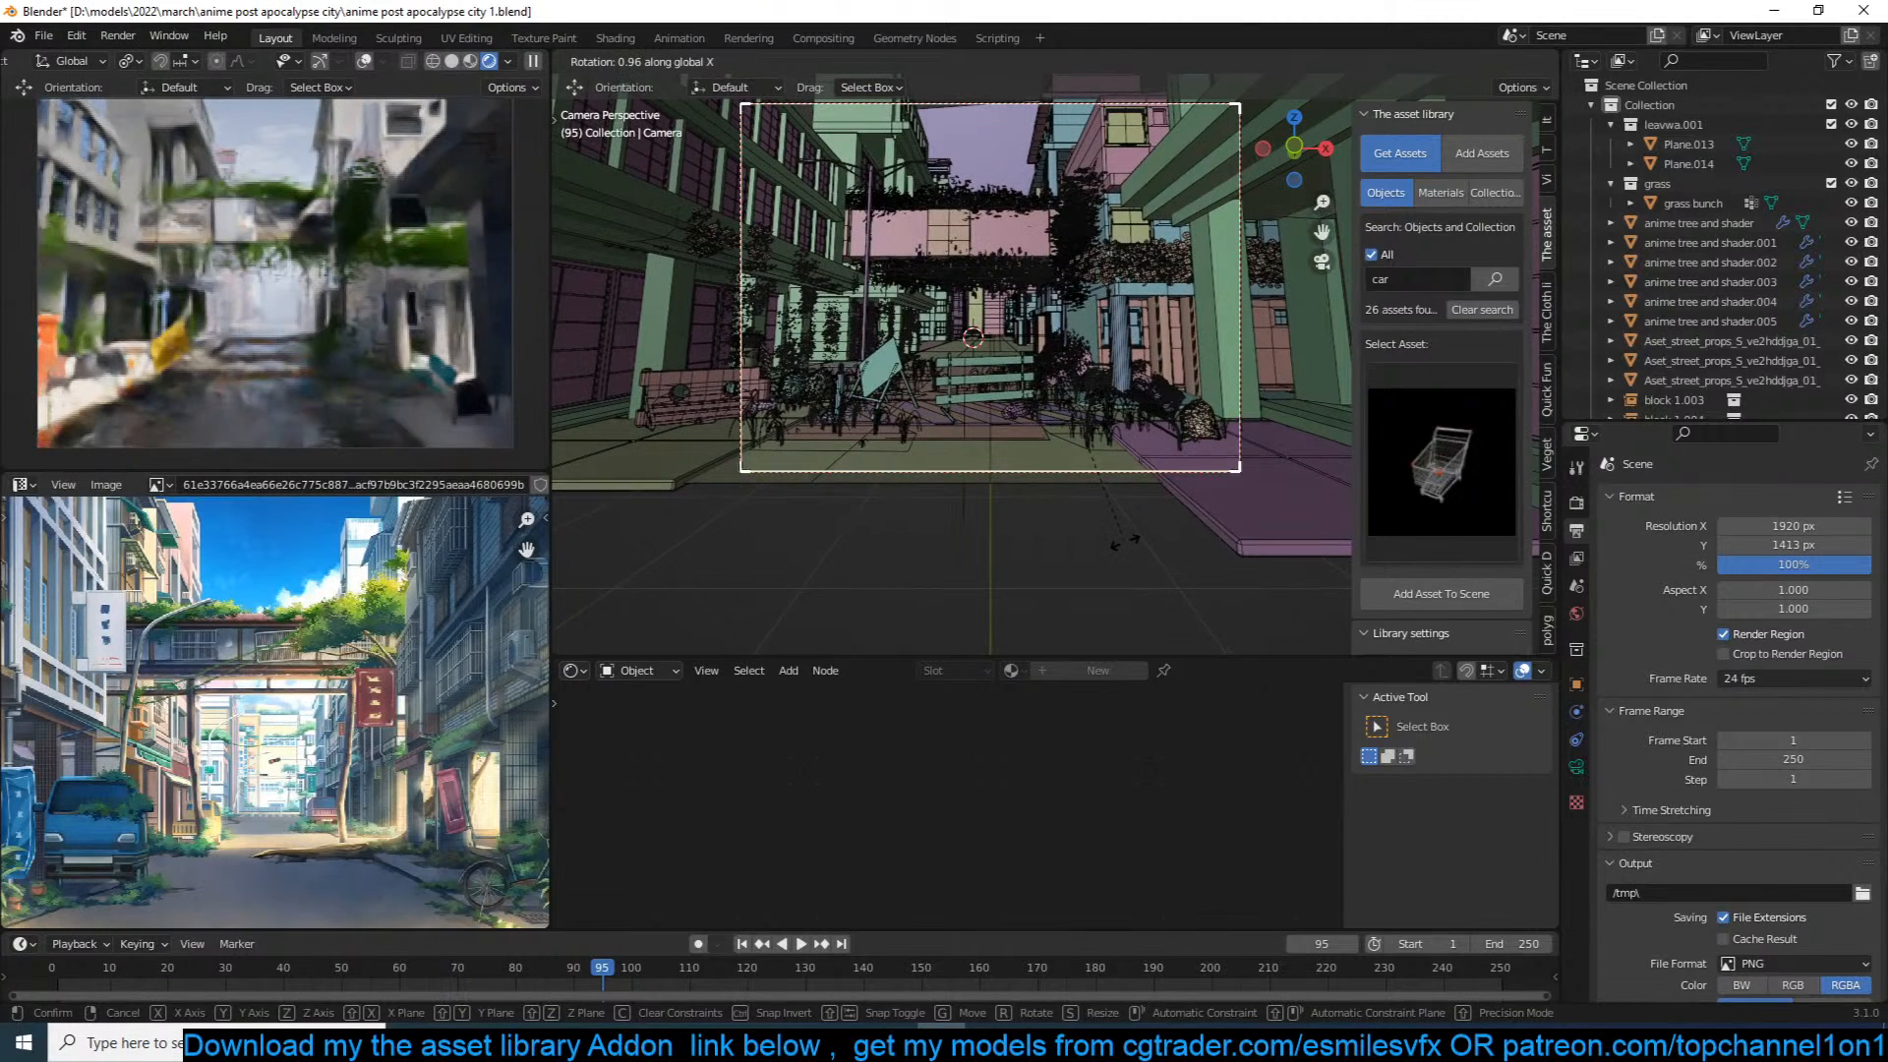
{"action": "left_click", "coordinate": [1170, 343]}
Step: Shift the foreground building with the large column slightly along Z, and save the file
{"action": "left_click", "coordinate": [1211, 331]}
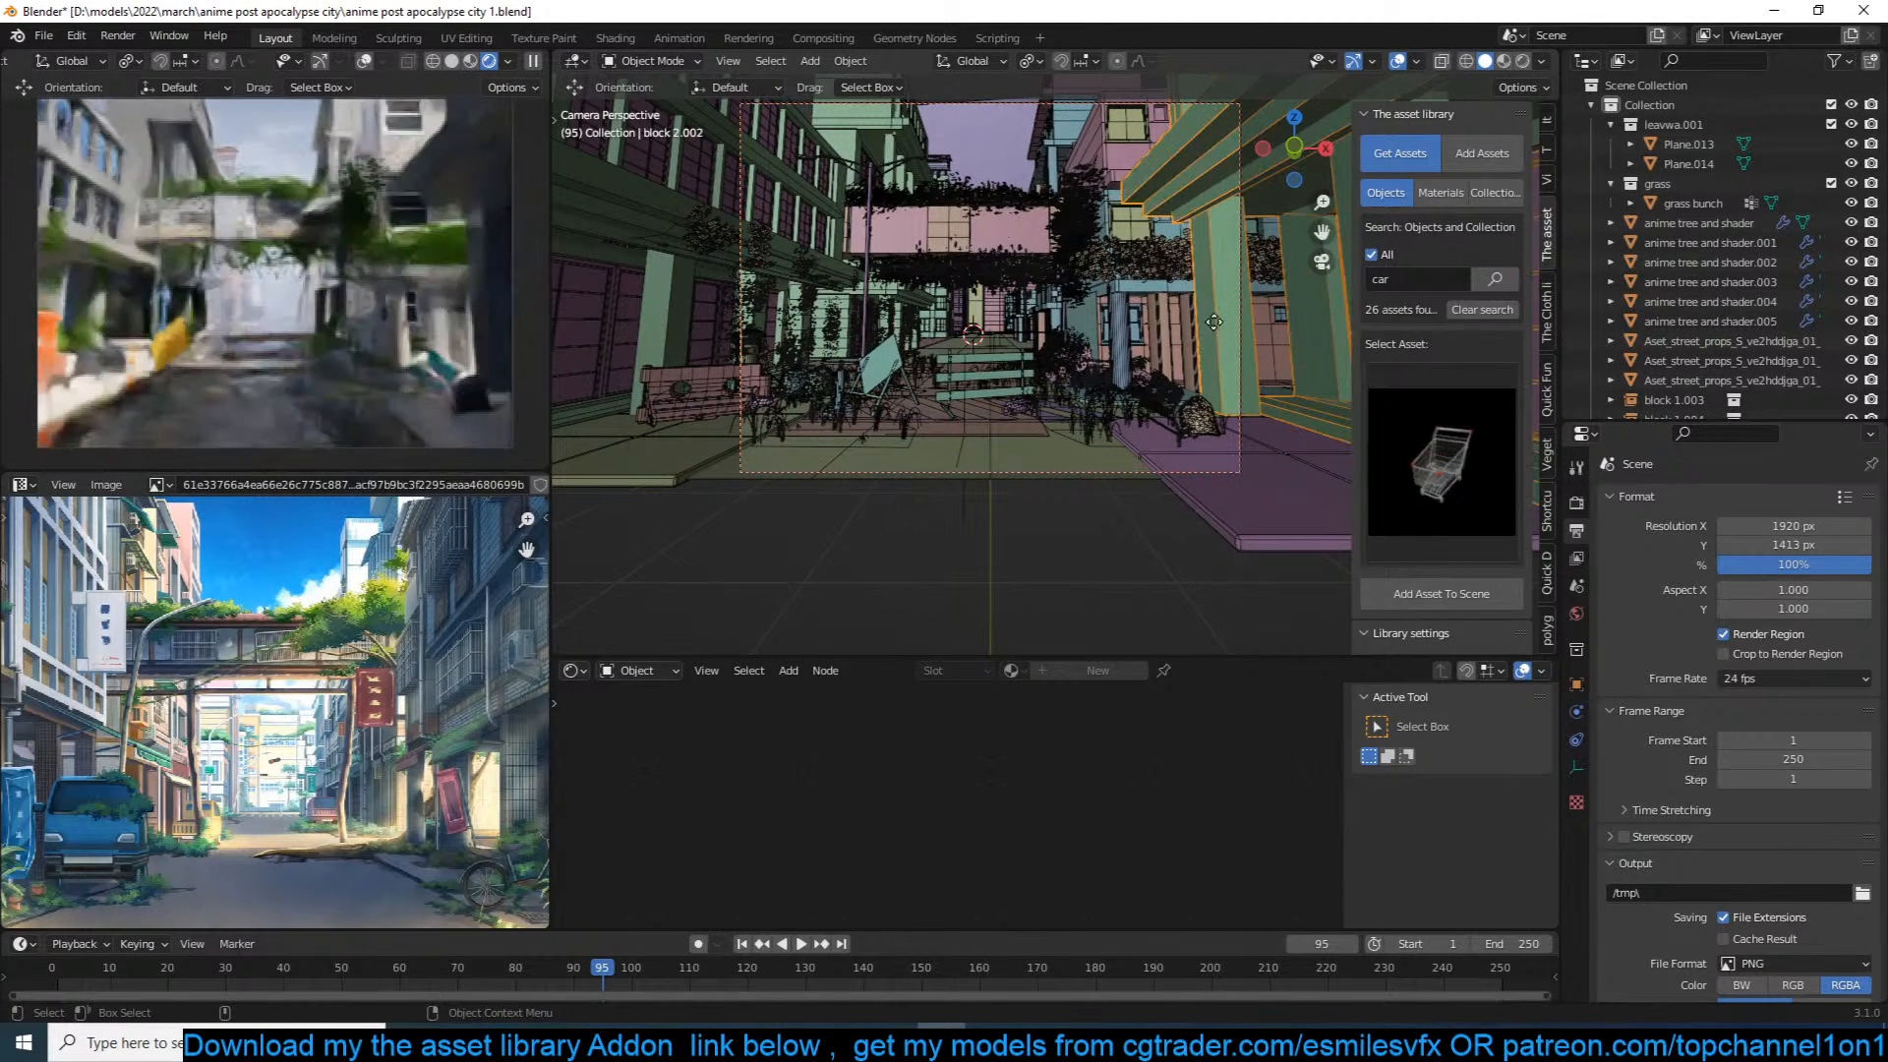
{"action": "key", "text": "g"}
{"action": "key", "text": "z"}
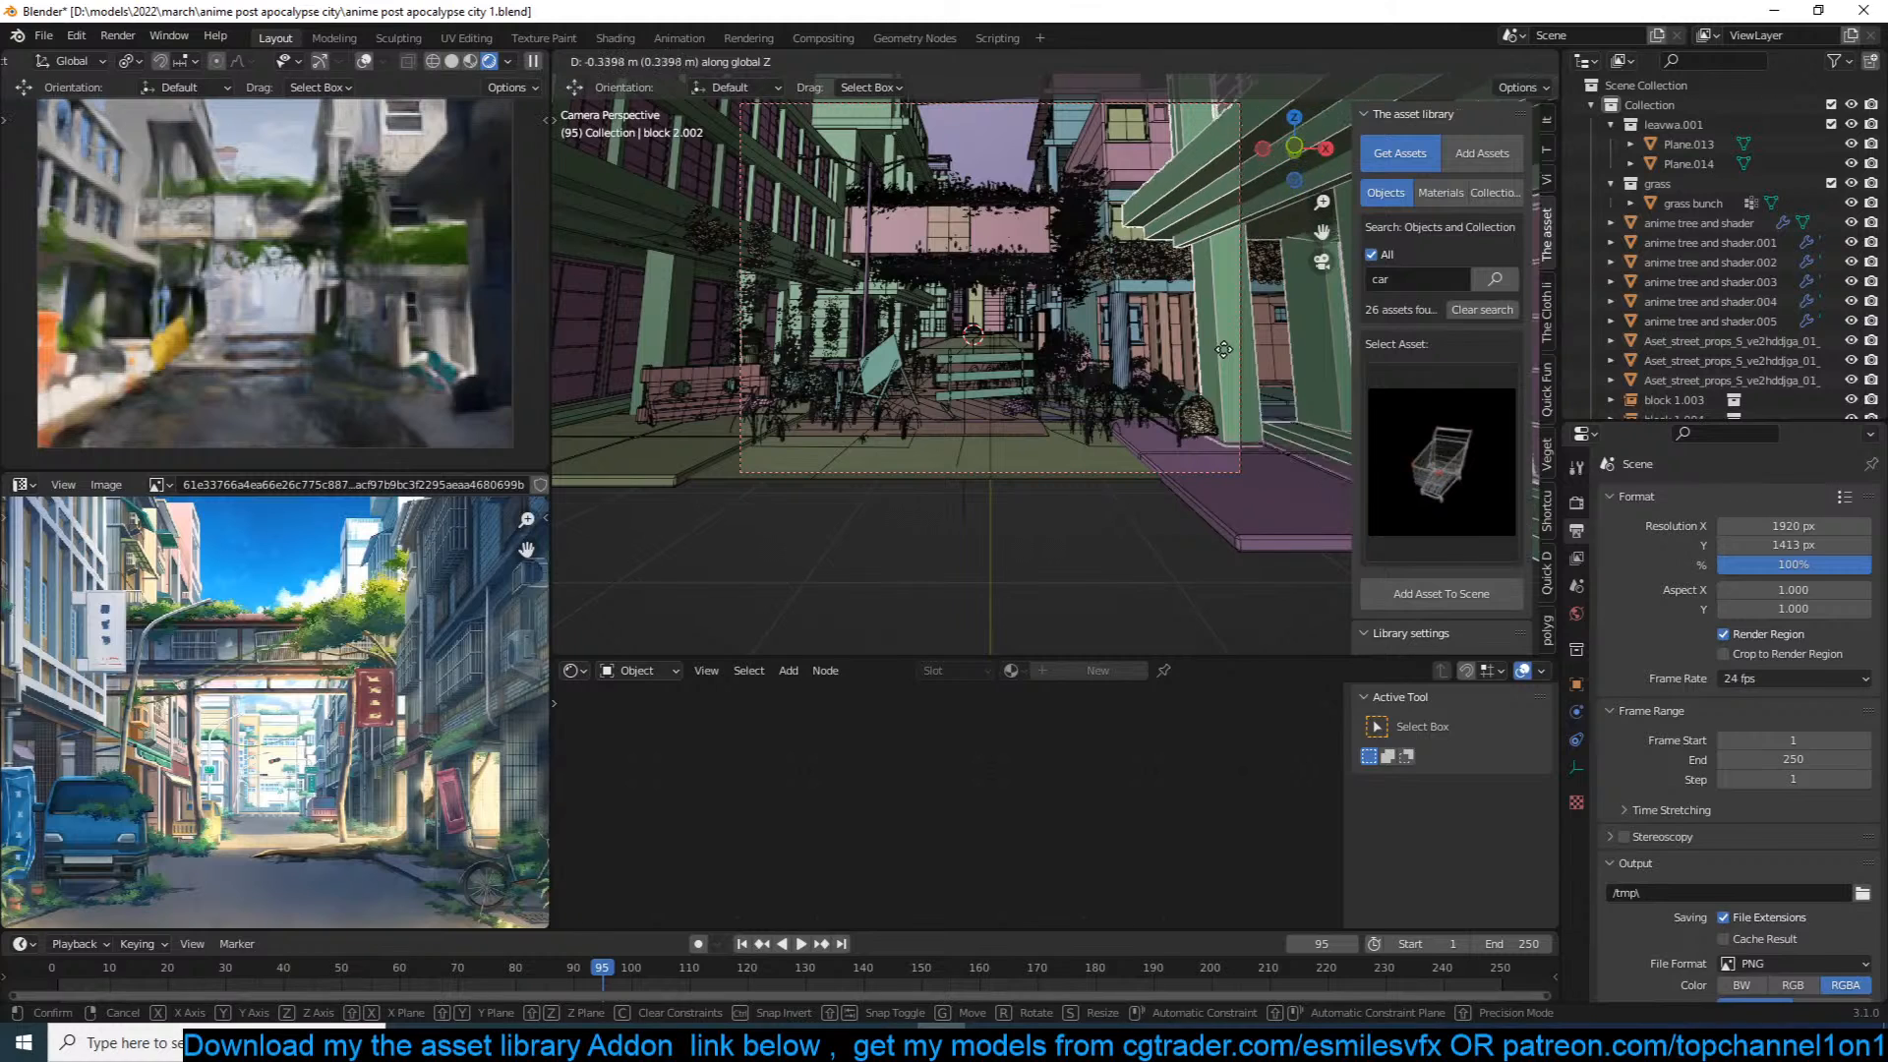
{"action": "left_click", "coordinate": [1219, 362]}
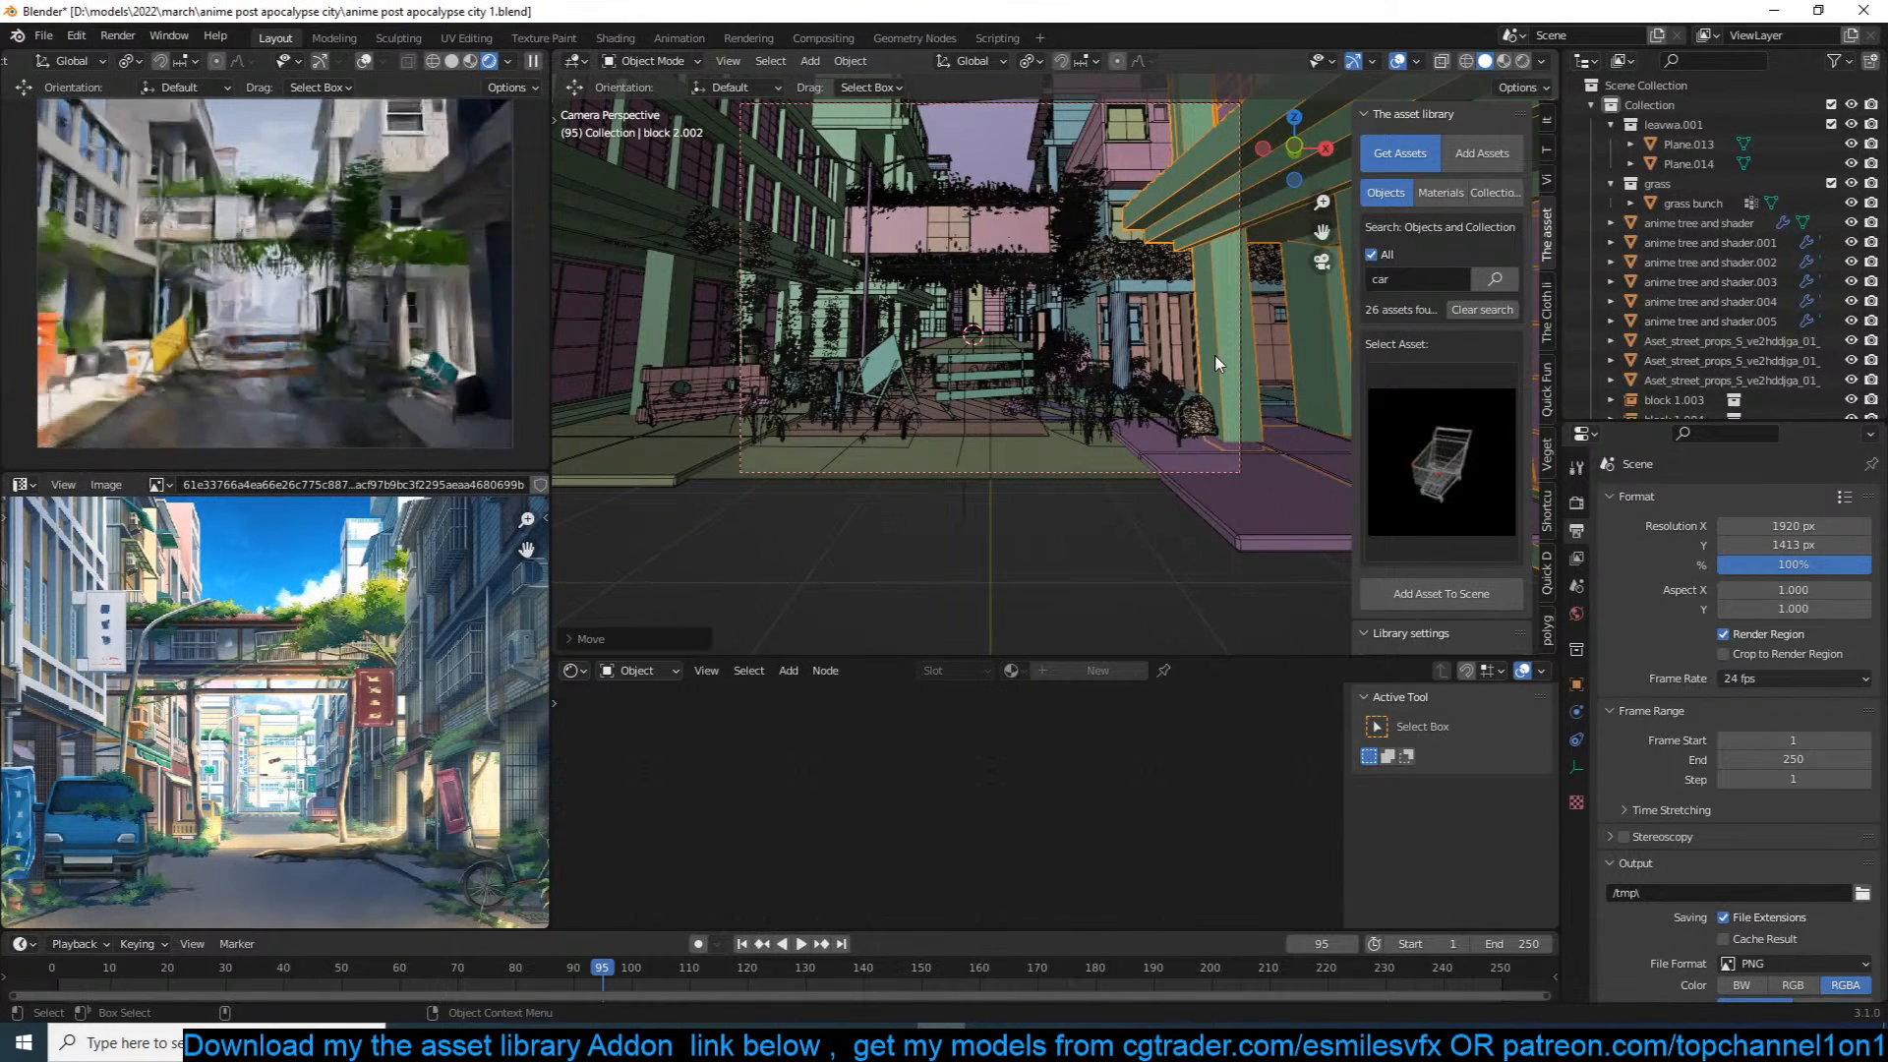
{"action": "key", "text": "ctrl+s"}
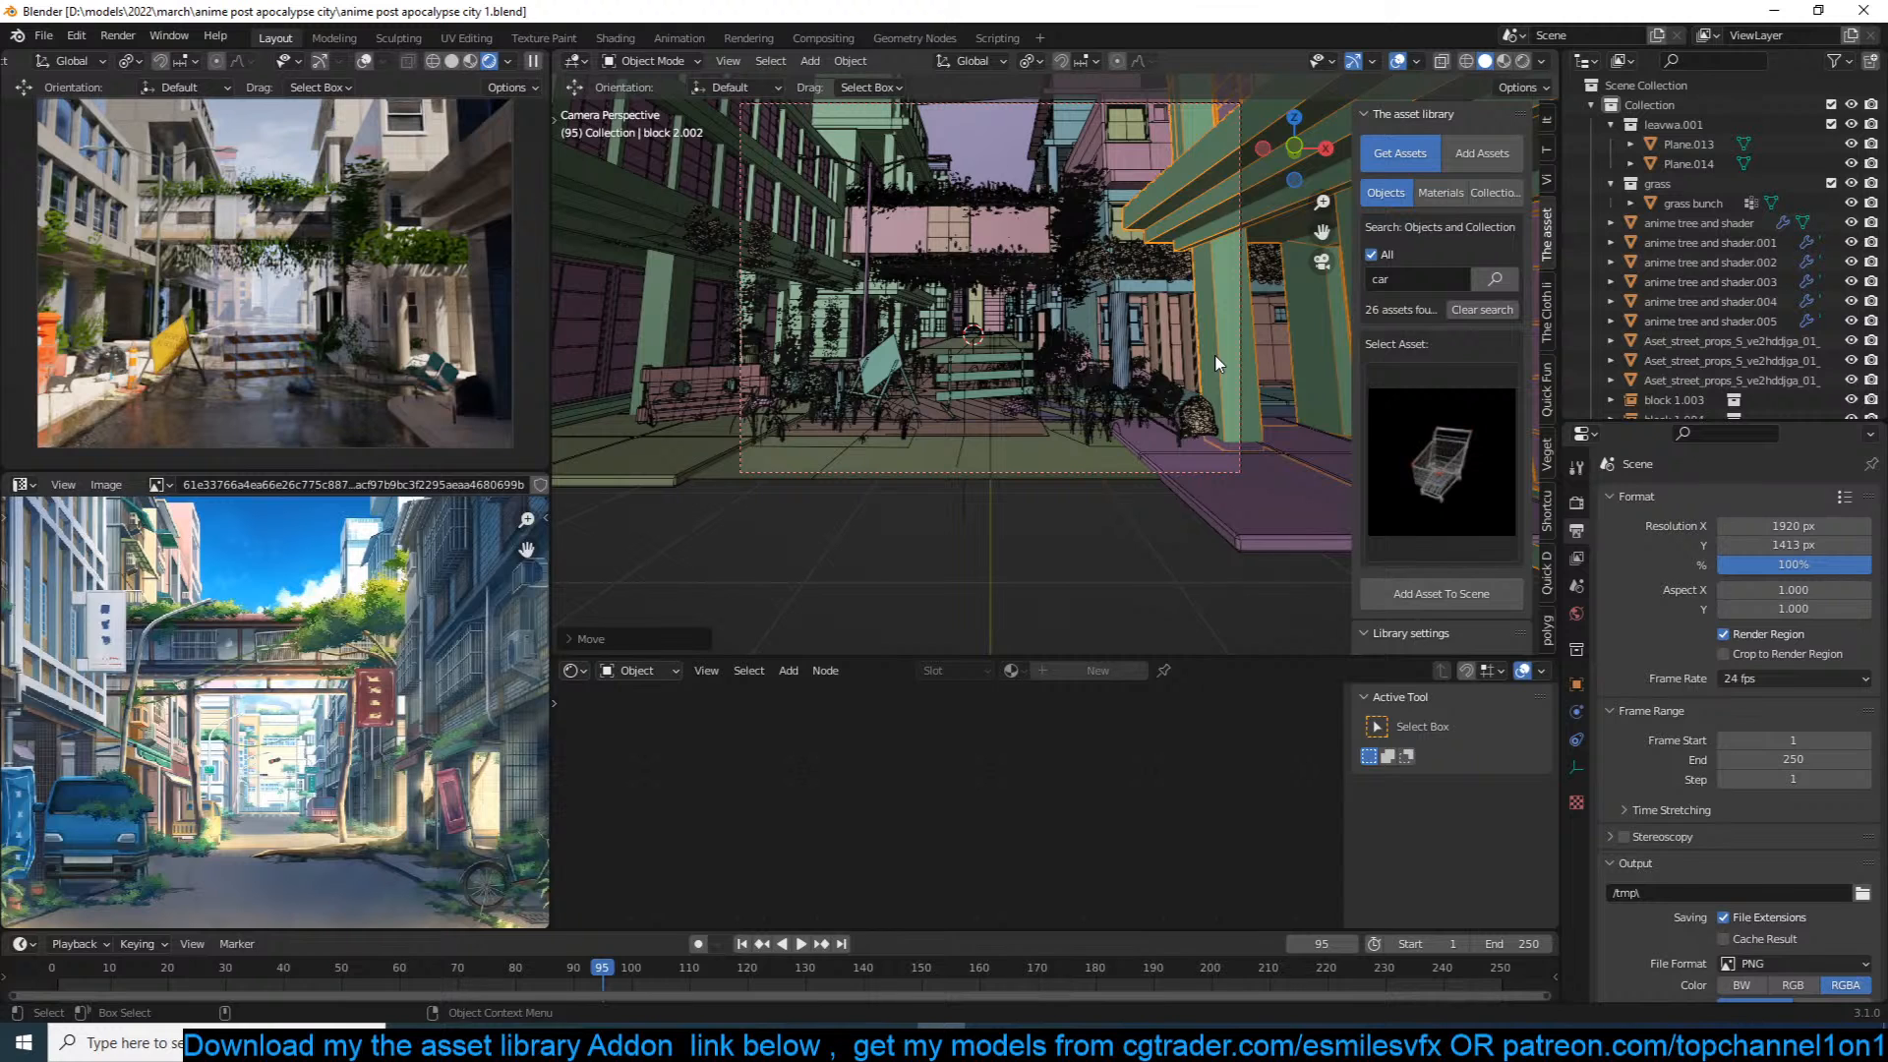
{"action": "scroll", "coordinate": [1216, 363], "scroll_direction": "up", "scroll_amount": 1}
{"action": "scroll", "coordinate": [1170, 448], "scroll_direction": "up", "scroll_amount": 1}
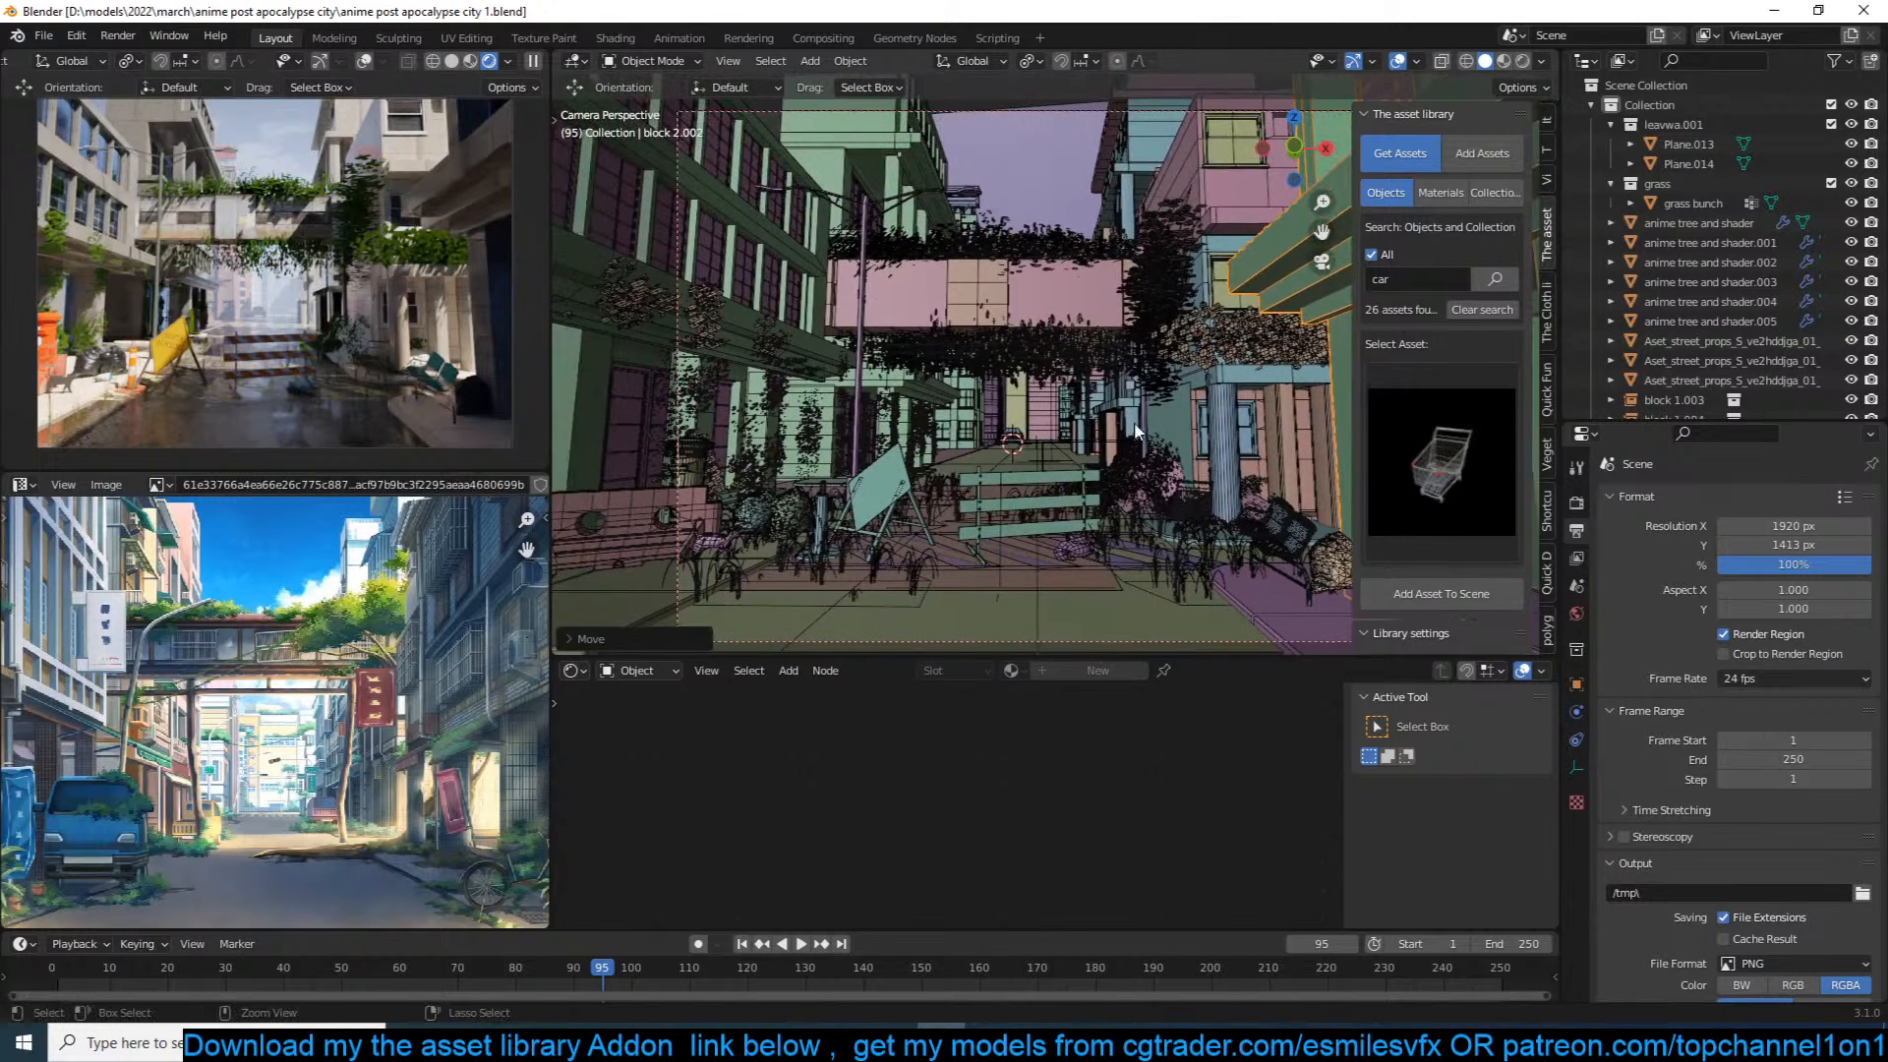
{"action": "key", "text": "ctrl+s"}
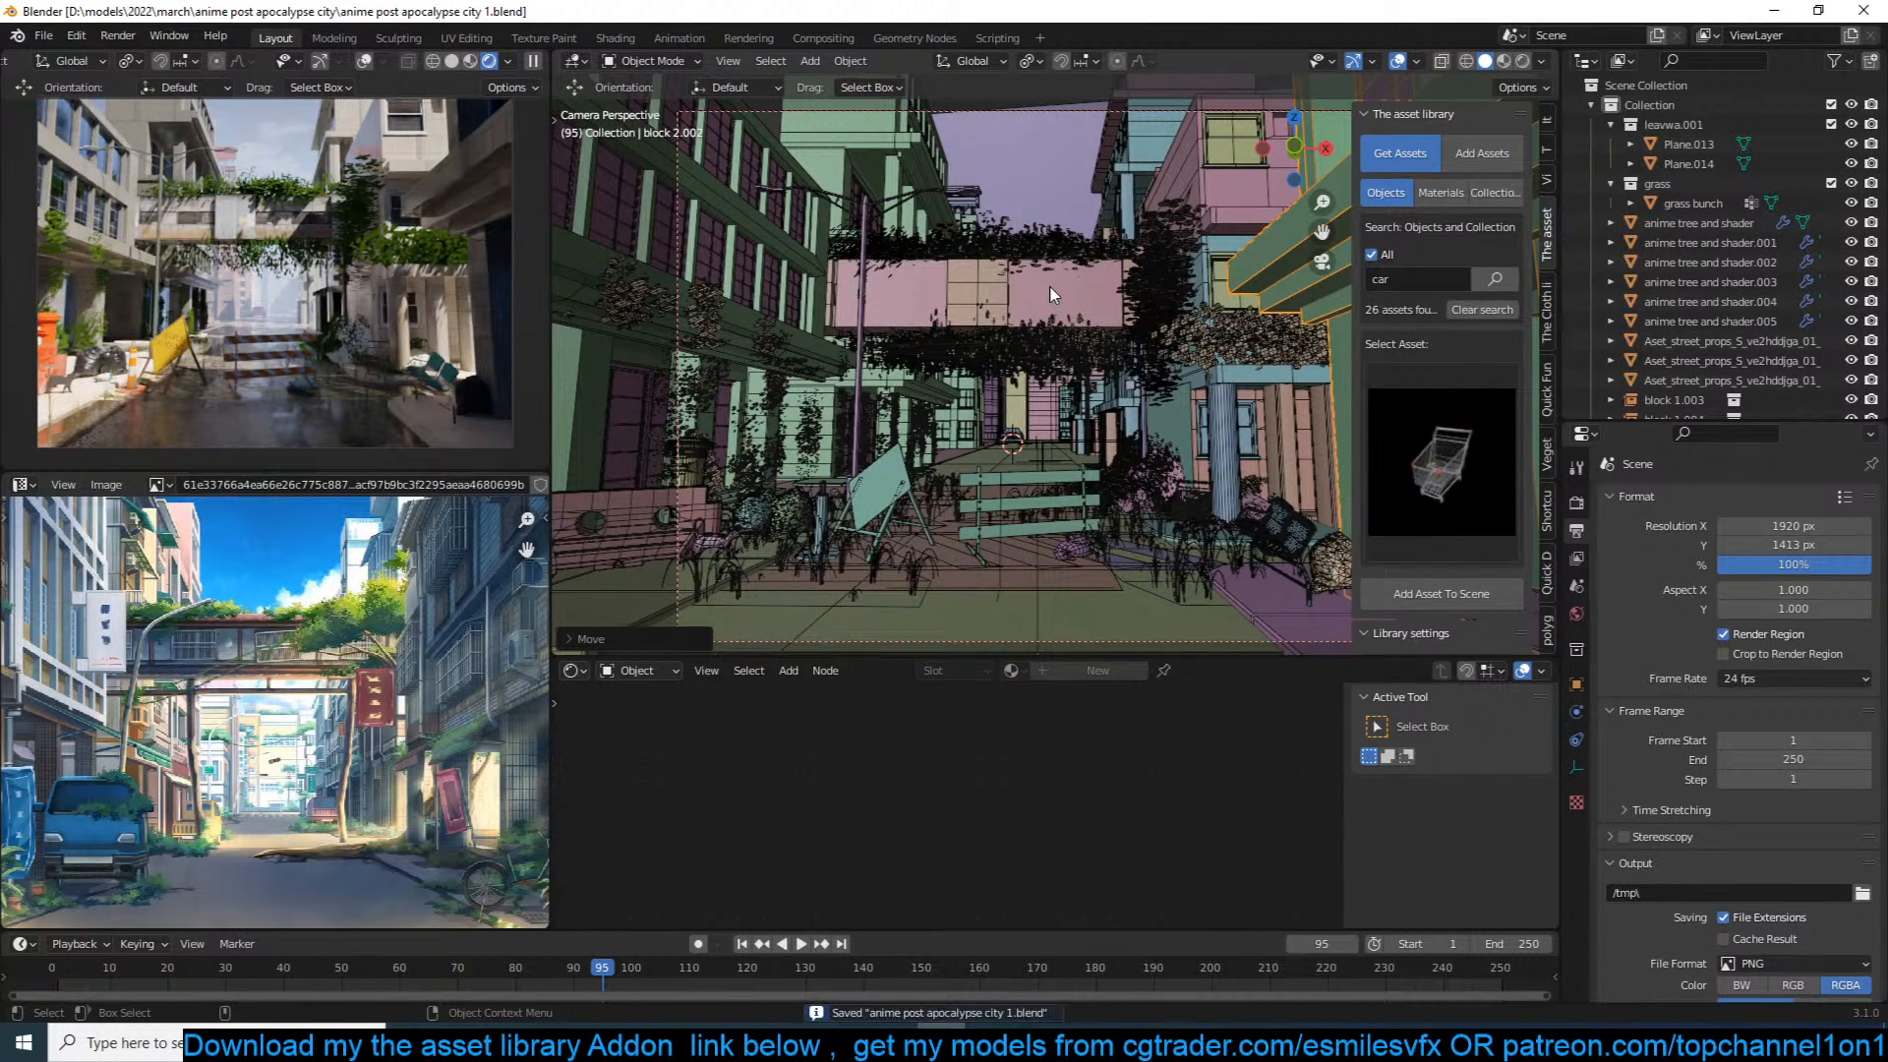
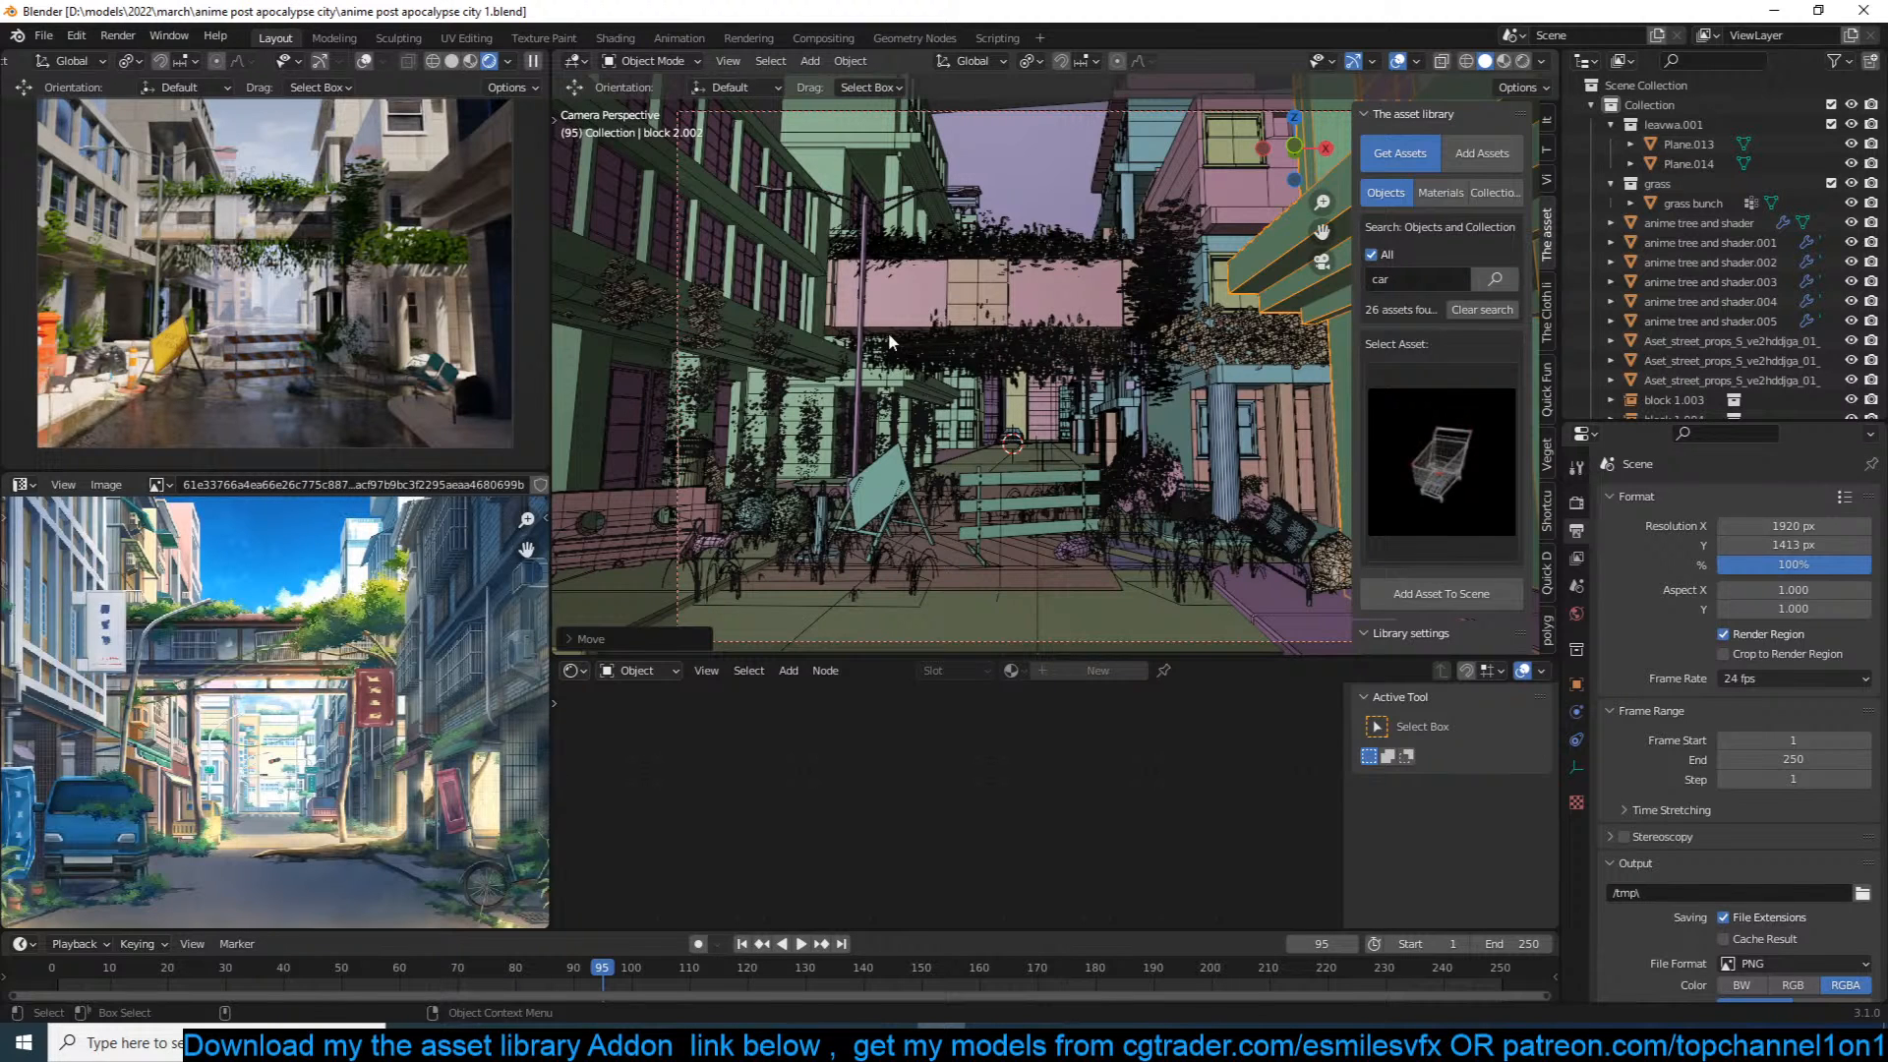
Step: Duplicate the foliage on top of the bridge, place the copy beside the neighbouring green building, and rotate it 90° about X
{"action": "scroll", "coordinate": [904, 344], "scroll_direction": "up", "scroll_amount": 3}
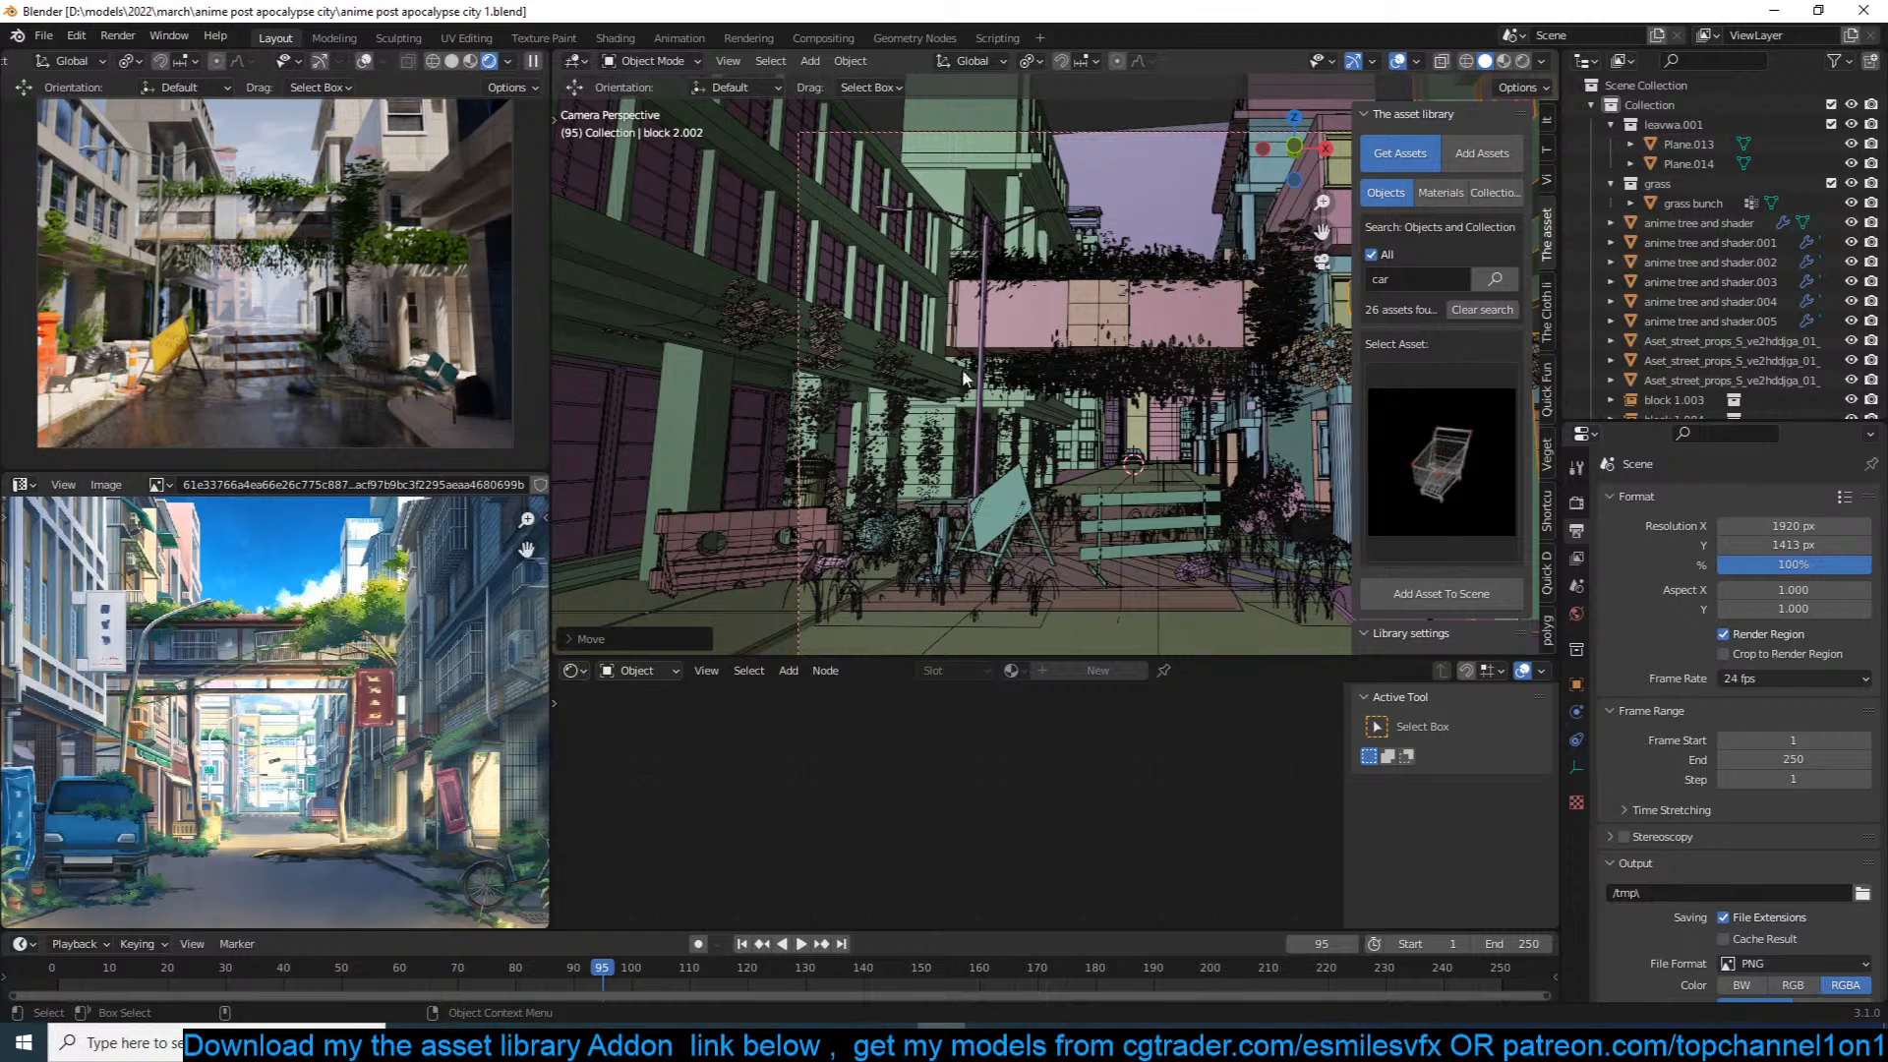
{"action": "middle_click_drag", "start_coordinate": [1007, 338], "coordinate": [1017, 398], "text": "shift"}
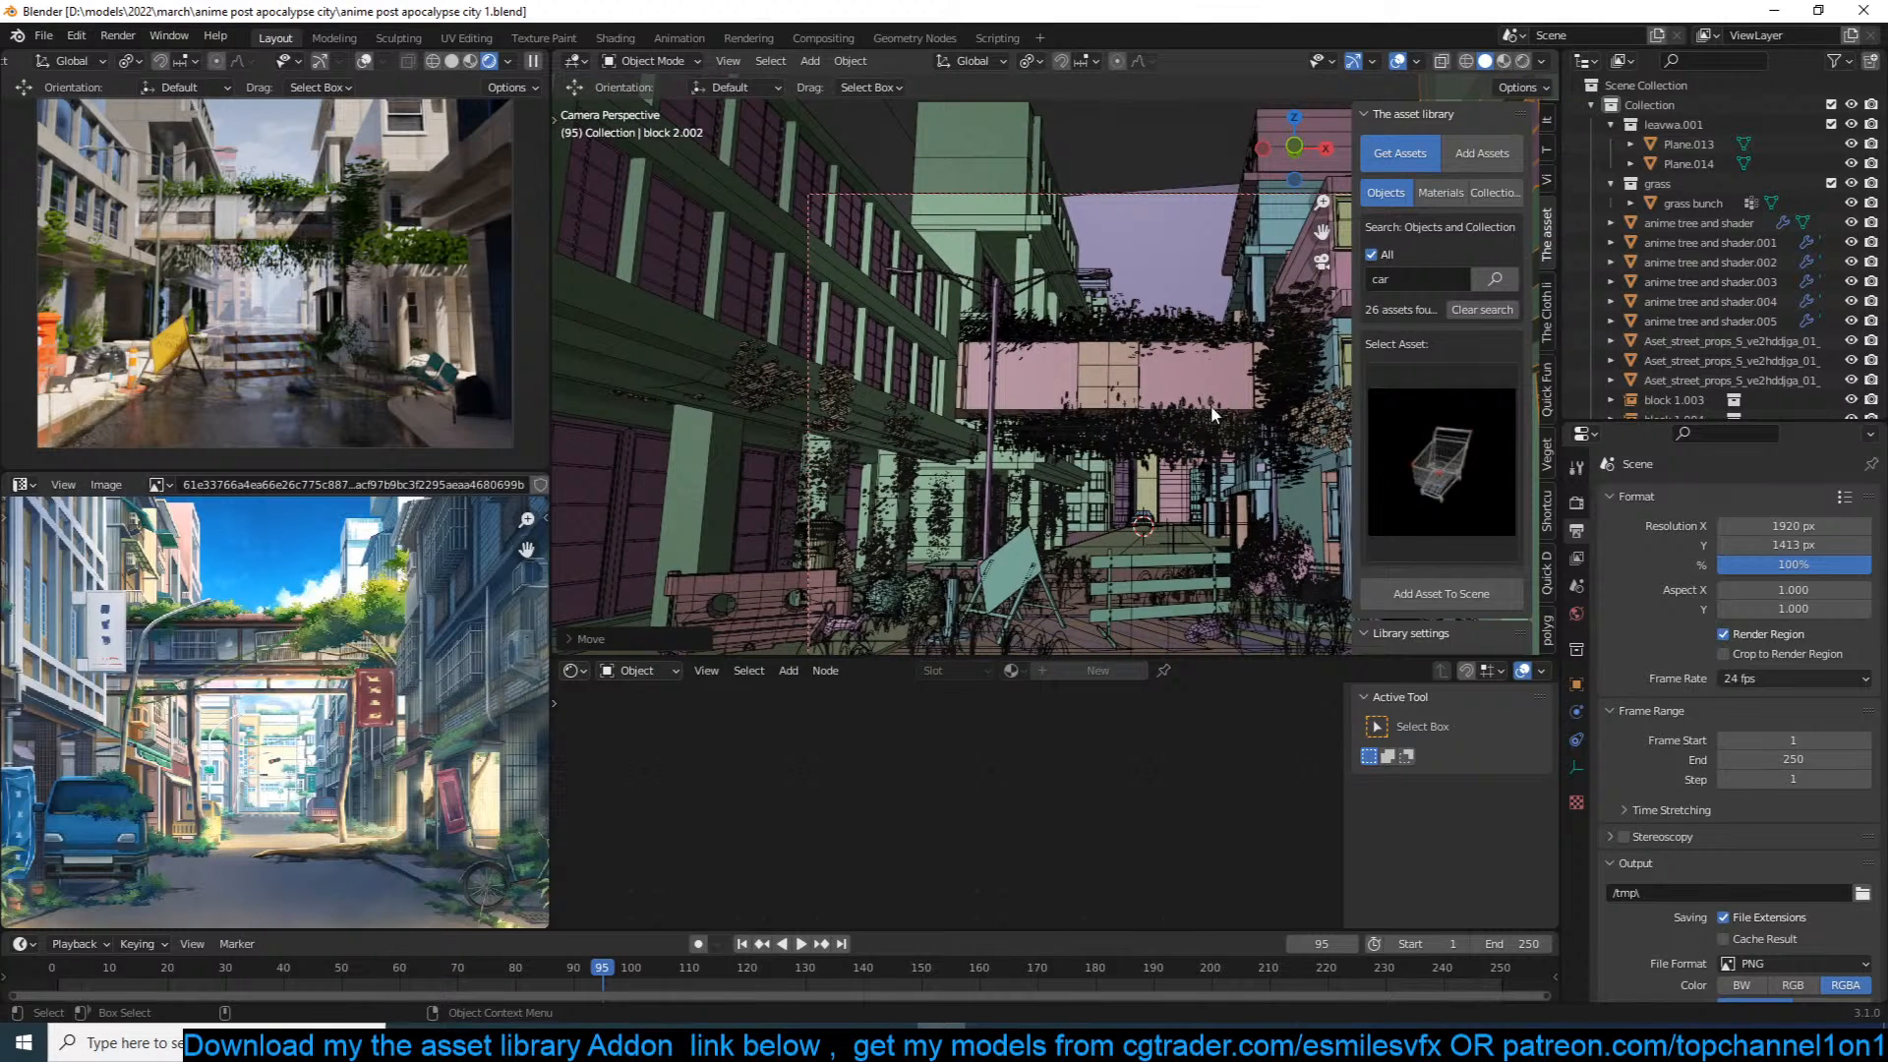
{"action": "middle_click_drag", "start_coordinate": [1259, 409], "coordinate": [1062, 416], "text": "shift"}
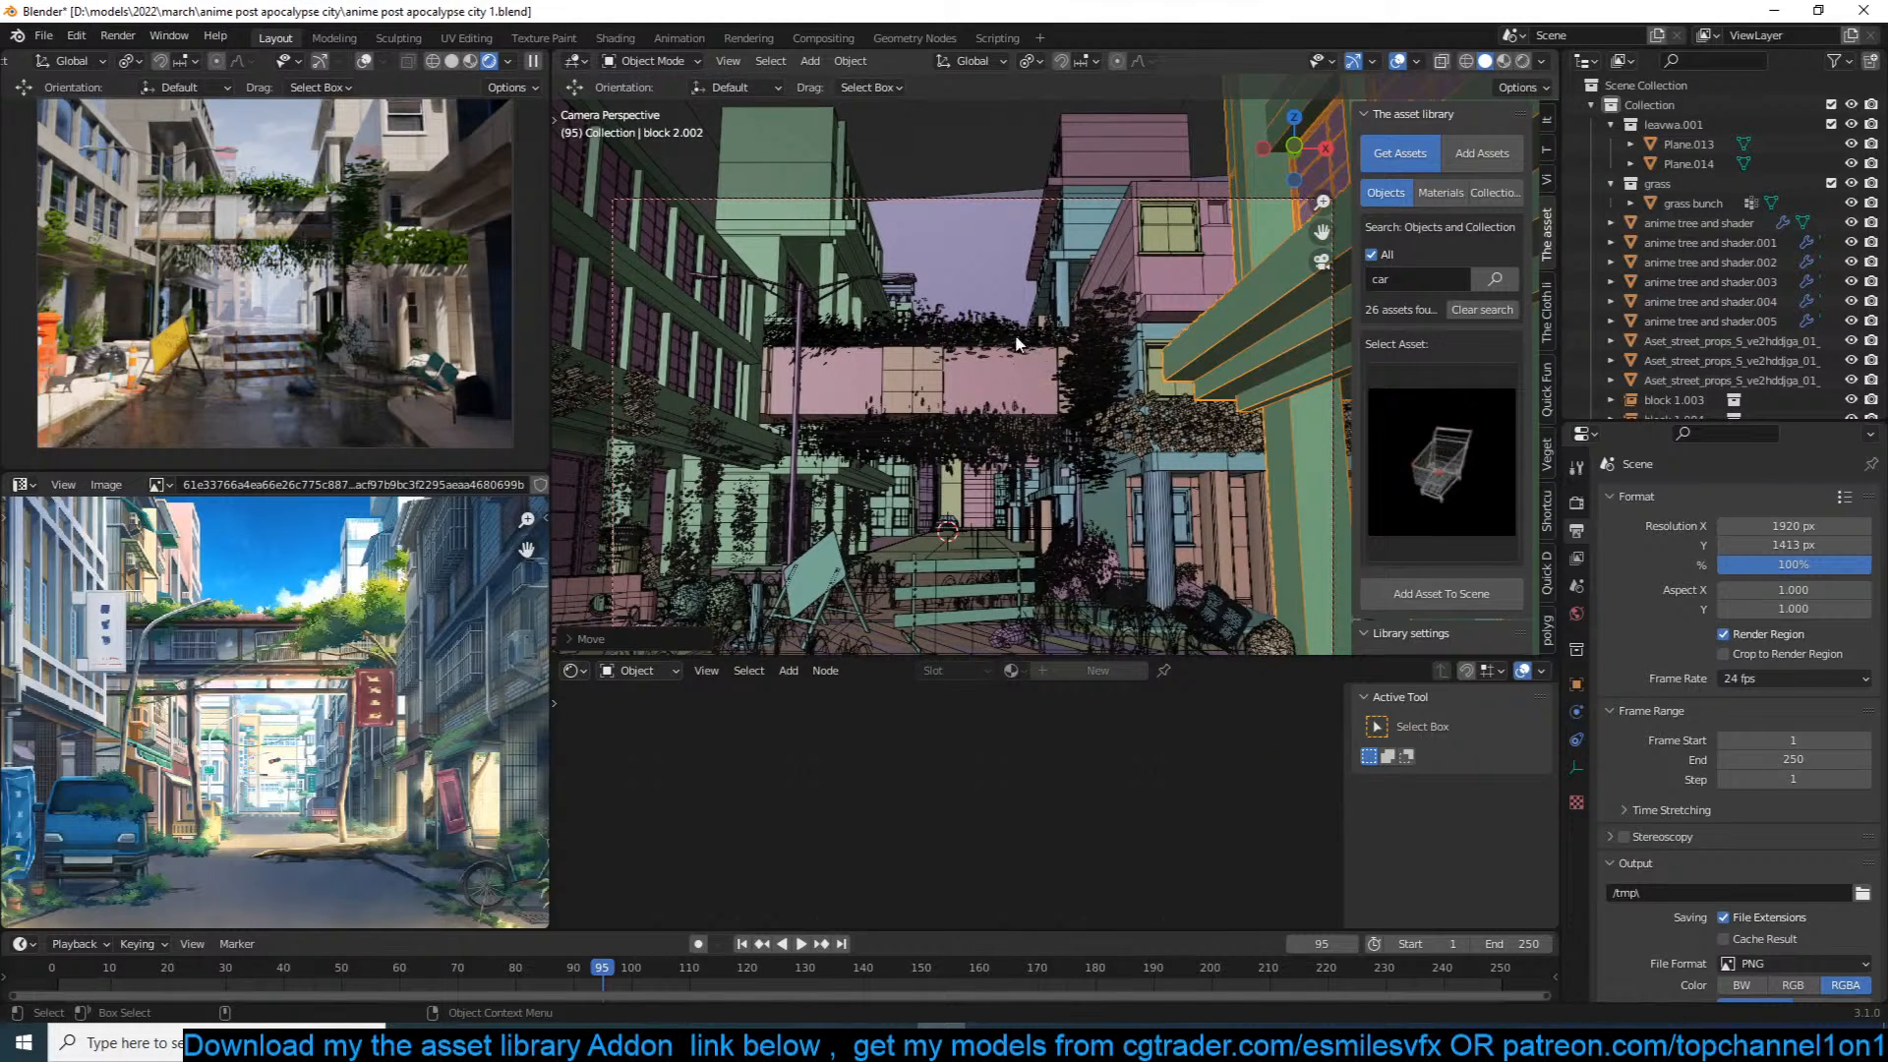
{"action": "left_click", "coordinate": [1016, 343]}
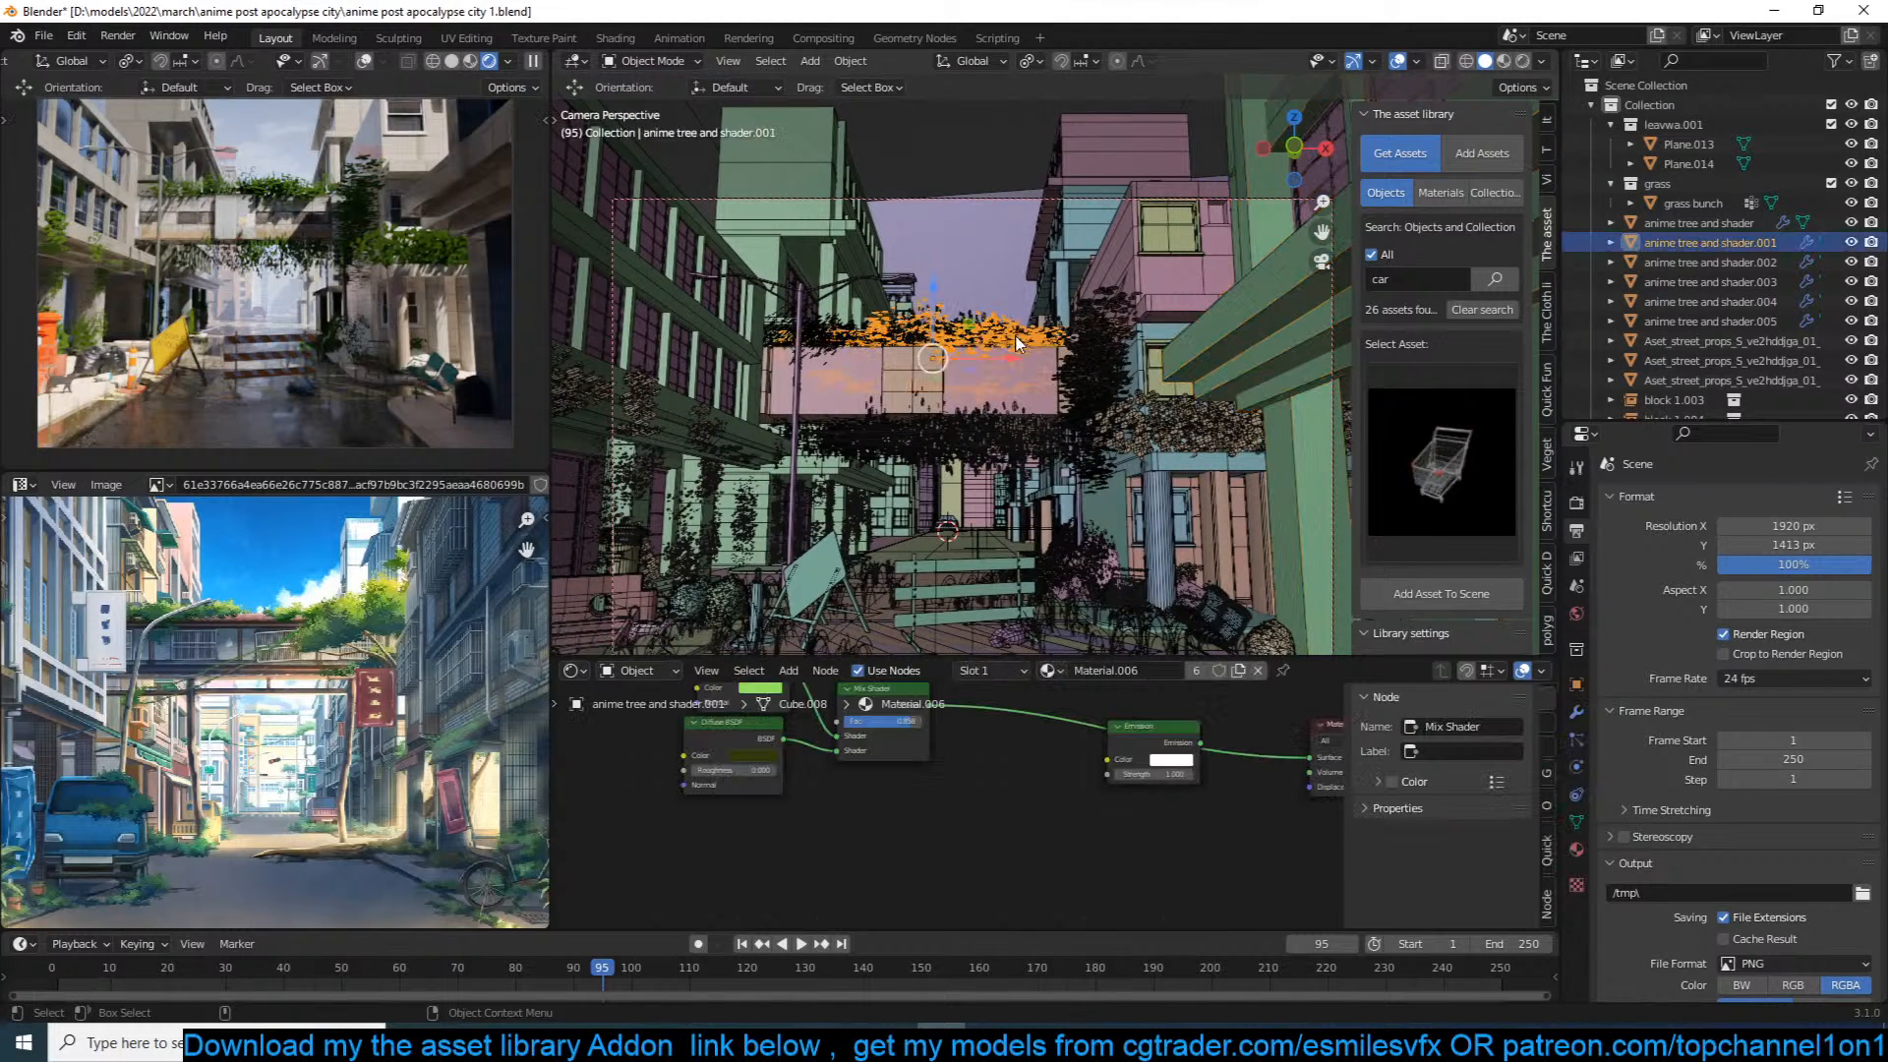
{"action": "key", "text": "KP_7"}
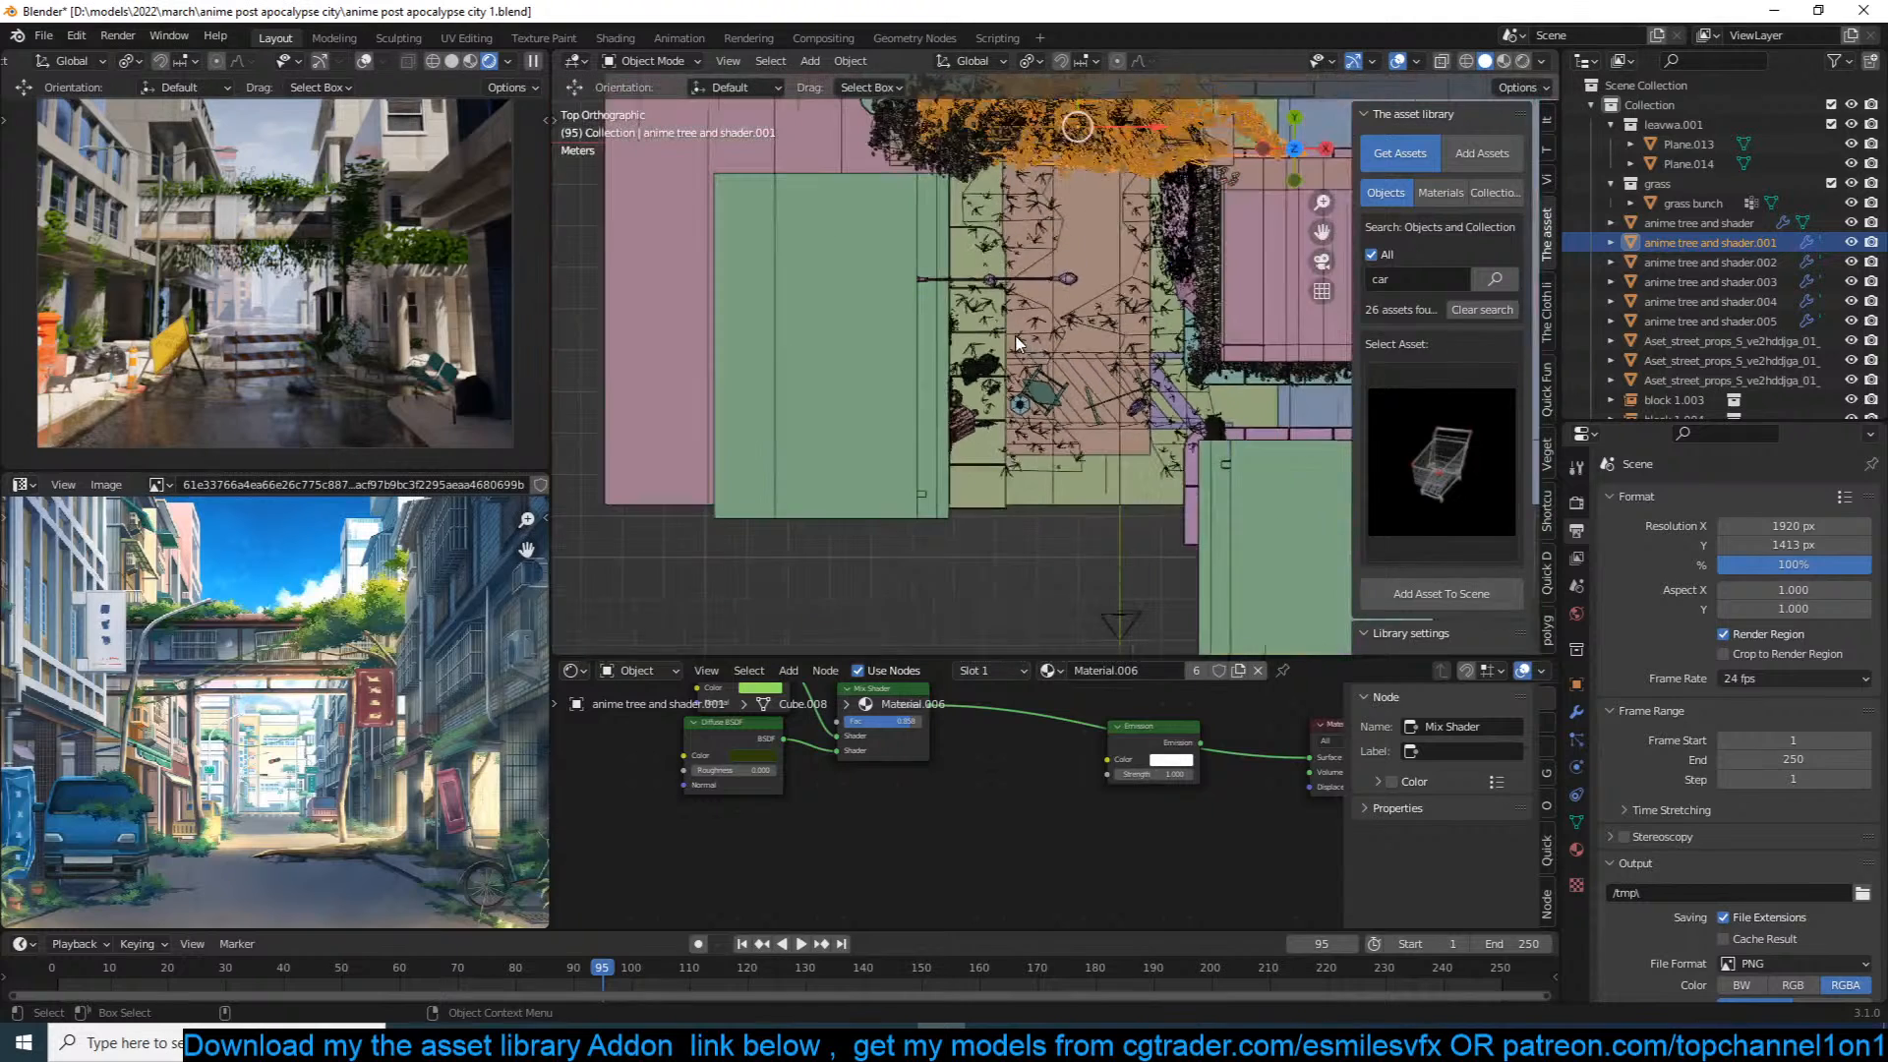
{"action": "scroll", "coordinate": [1016, 343], "scroll_direction": "down", "scroll_amount": 4}
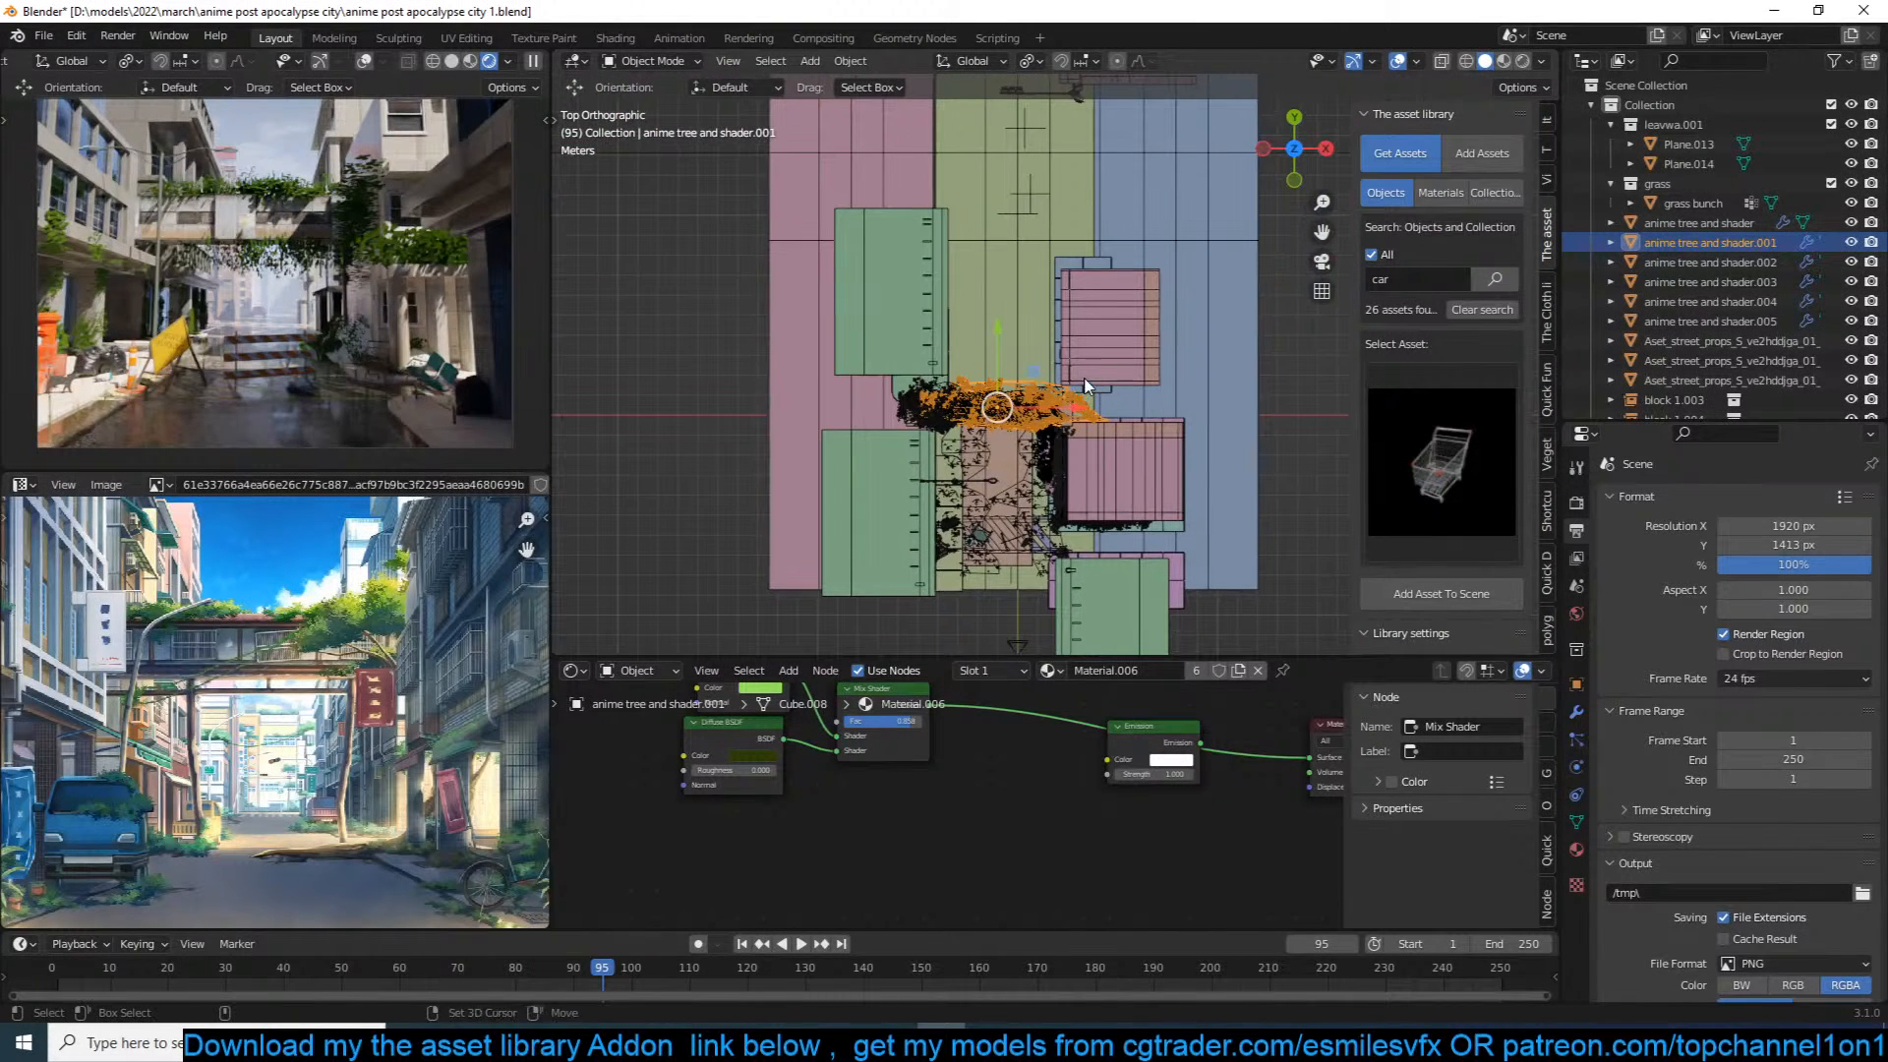
{"action": "key", "text": "shift+d"}
{"action": "left_click", "coordinate": [942, 327]}
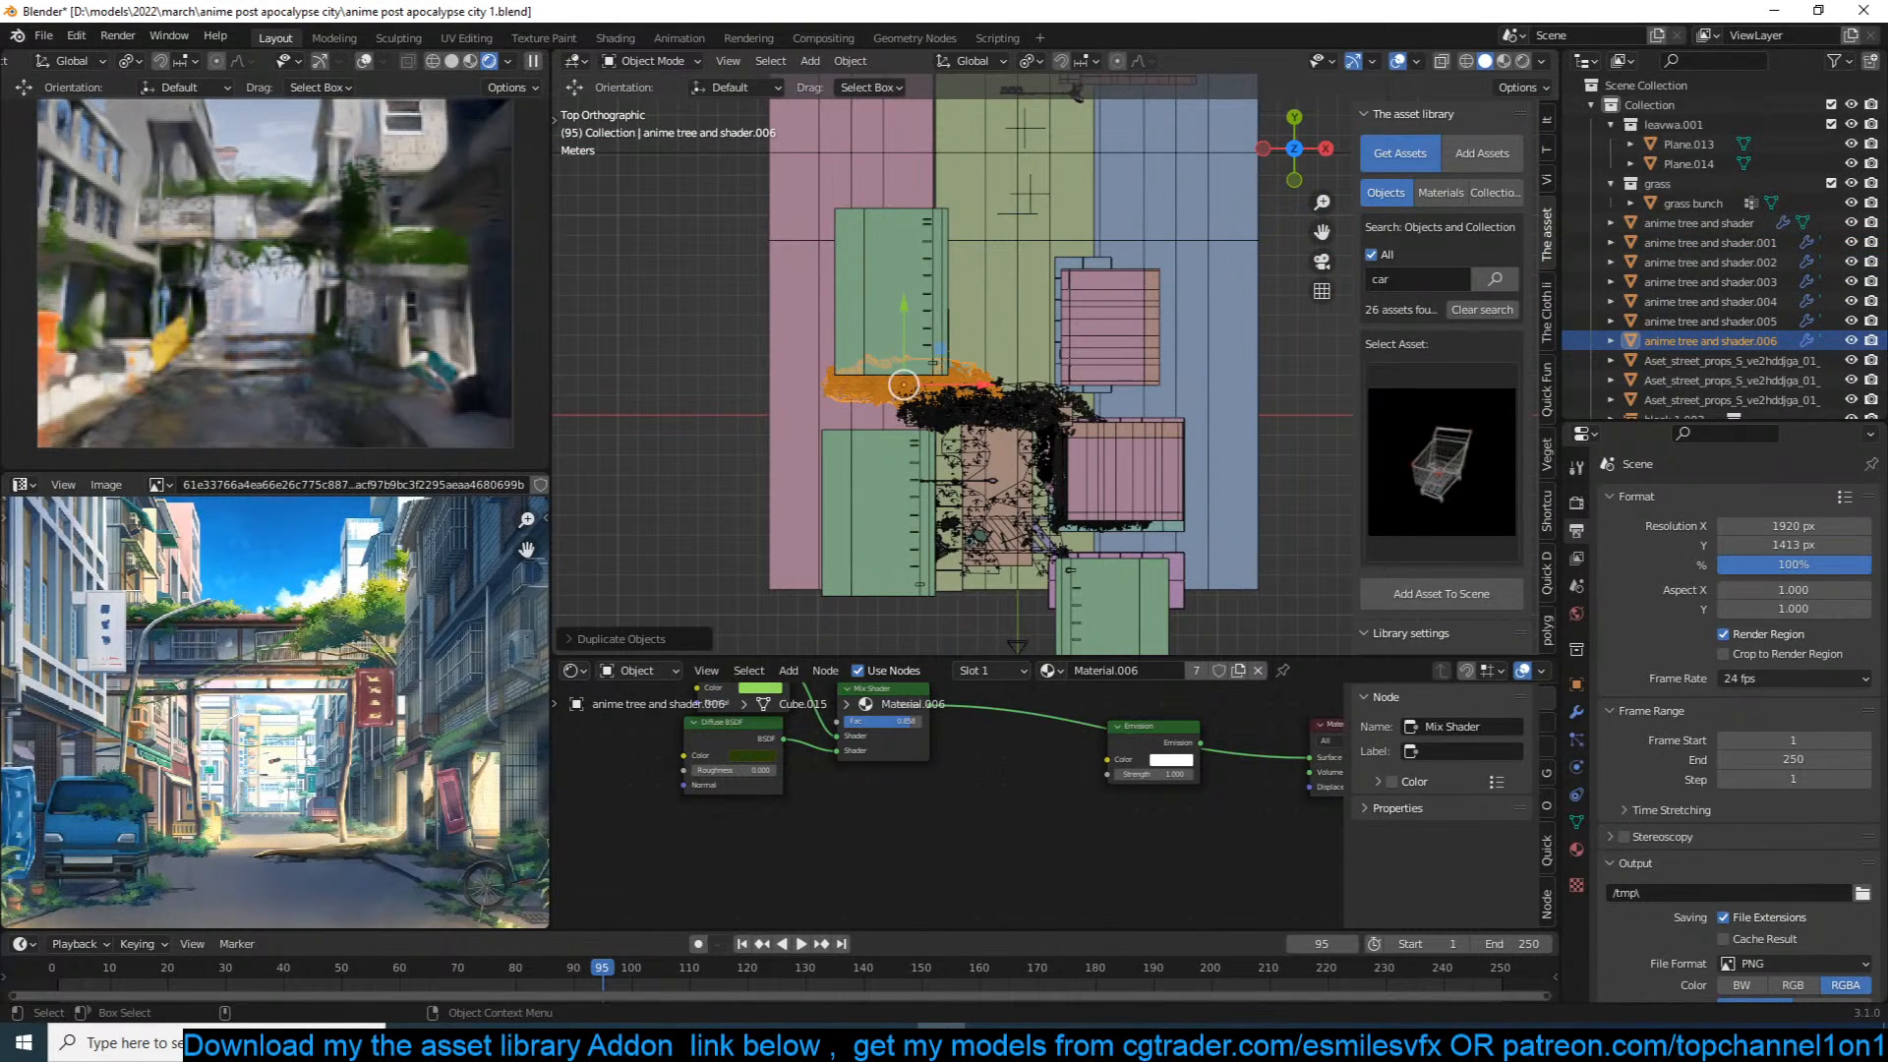
{"action": "type", "text": "rx90"}
{"action": "key", "text": "Return"}
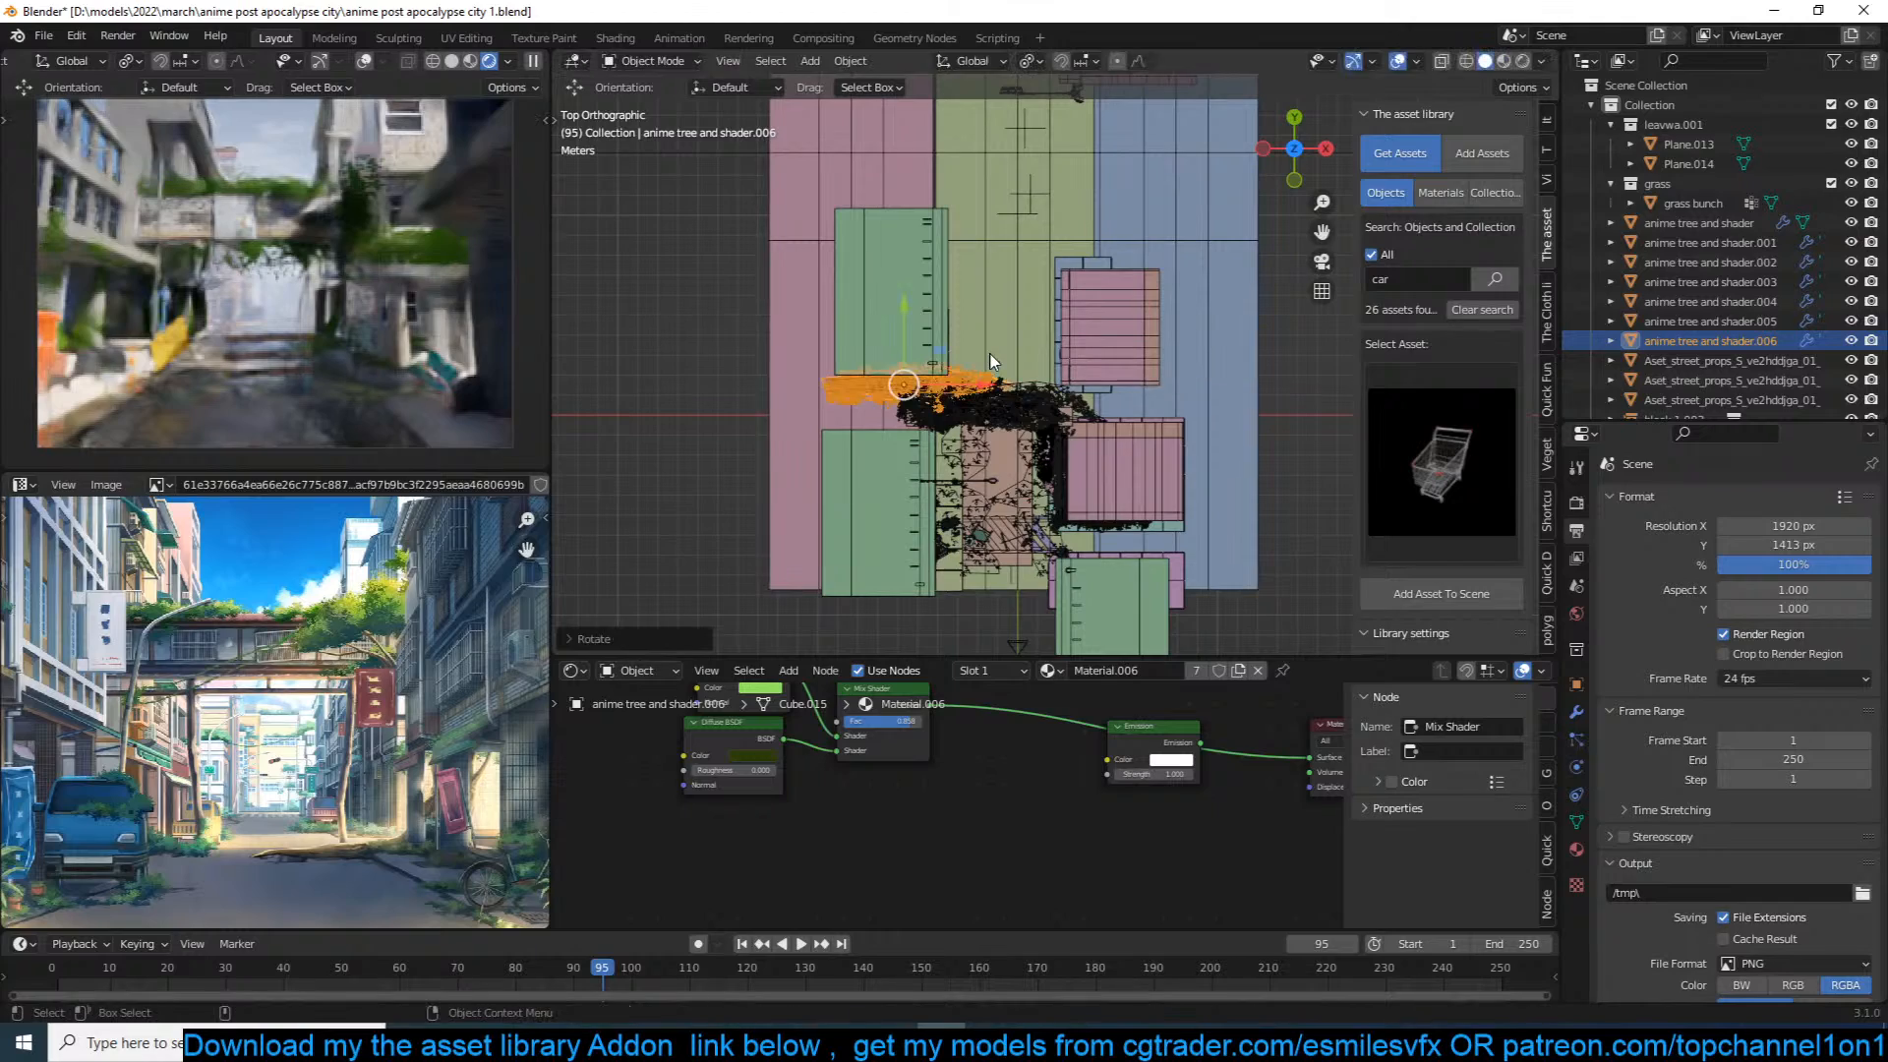
Step: Resize the duplicated foliage in the camera view, adjusting its overall scale and its width along X
{"action": "scroll", "coordinate": [989, 354], "scroll_direction": "up", "scroll_amount": 5}
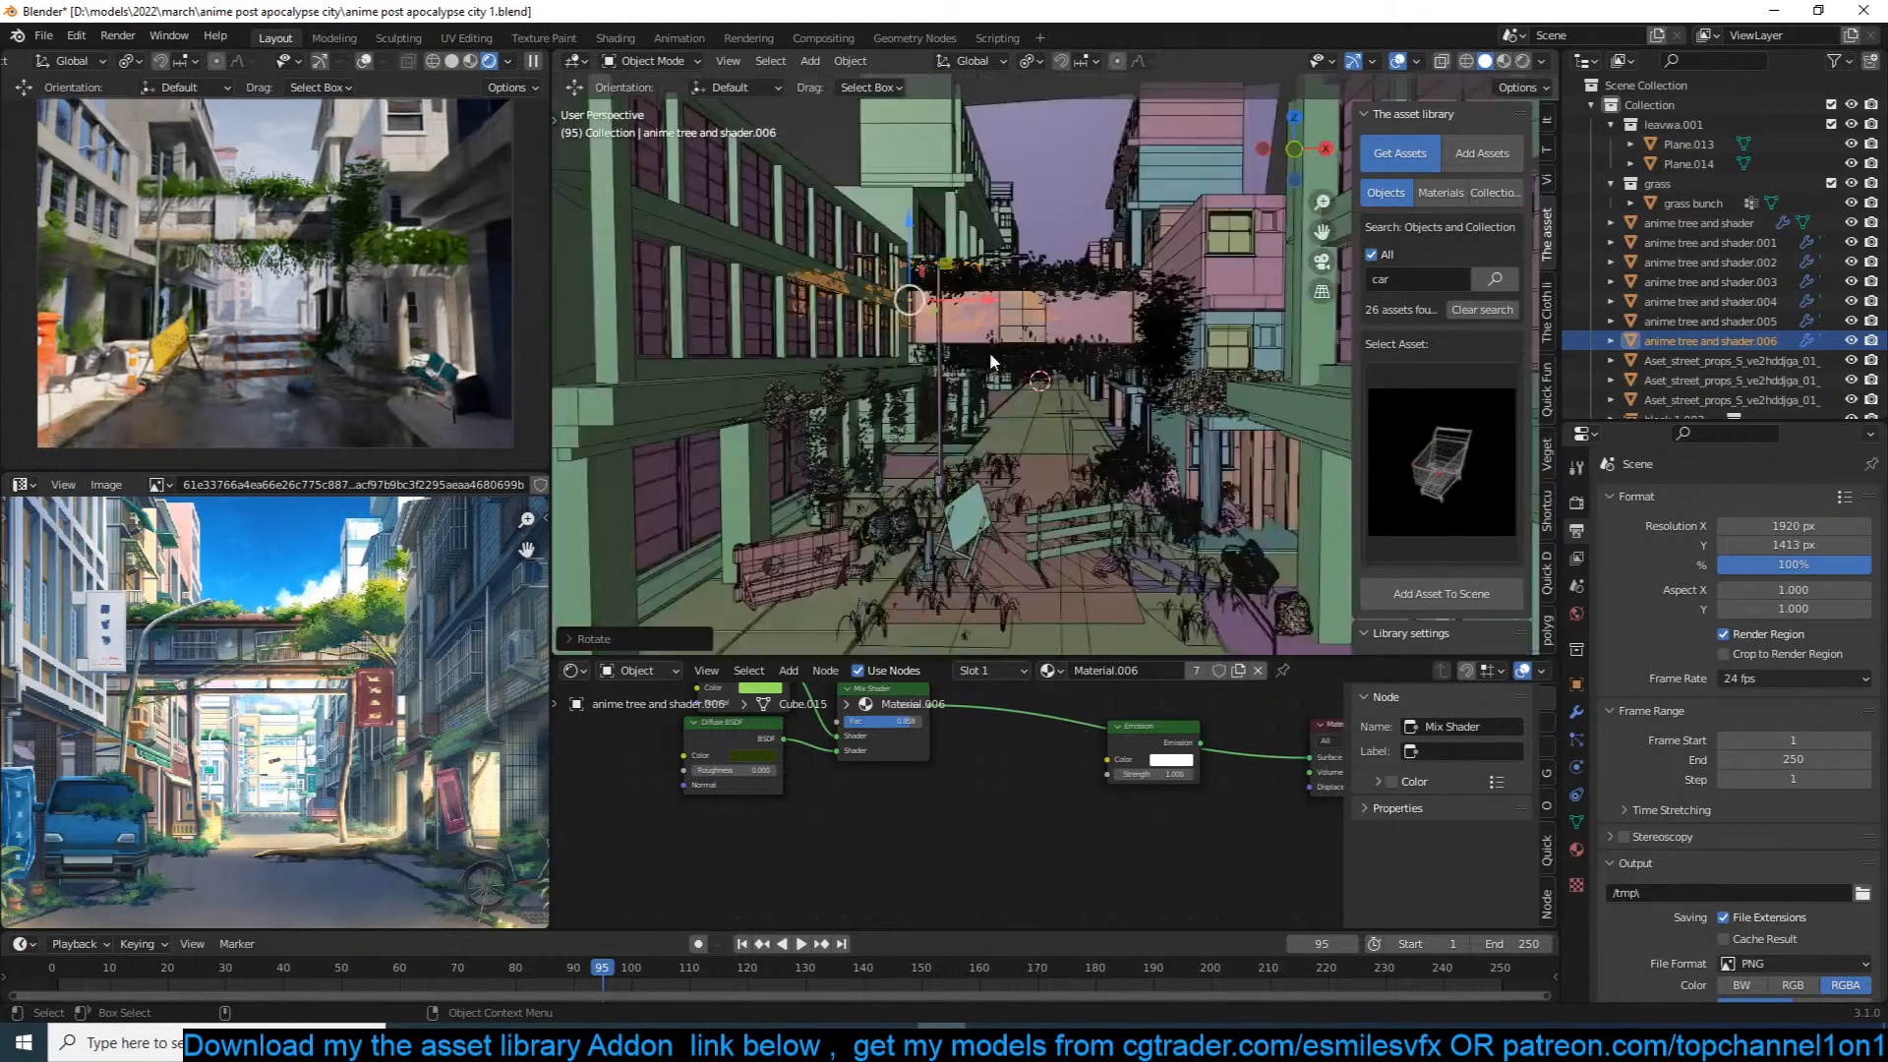
{"action": "key", "text": "KP_0"}
{"action": "key", "text": "s"}
{"action": "left_click", "coordinate": [982, 404]}
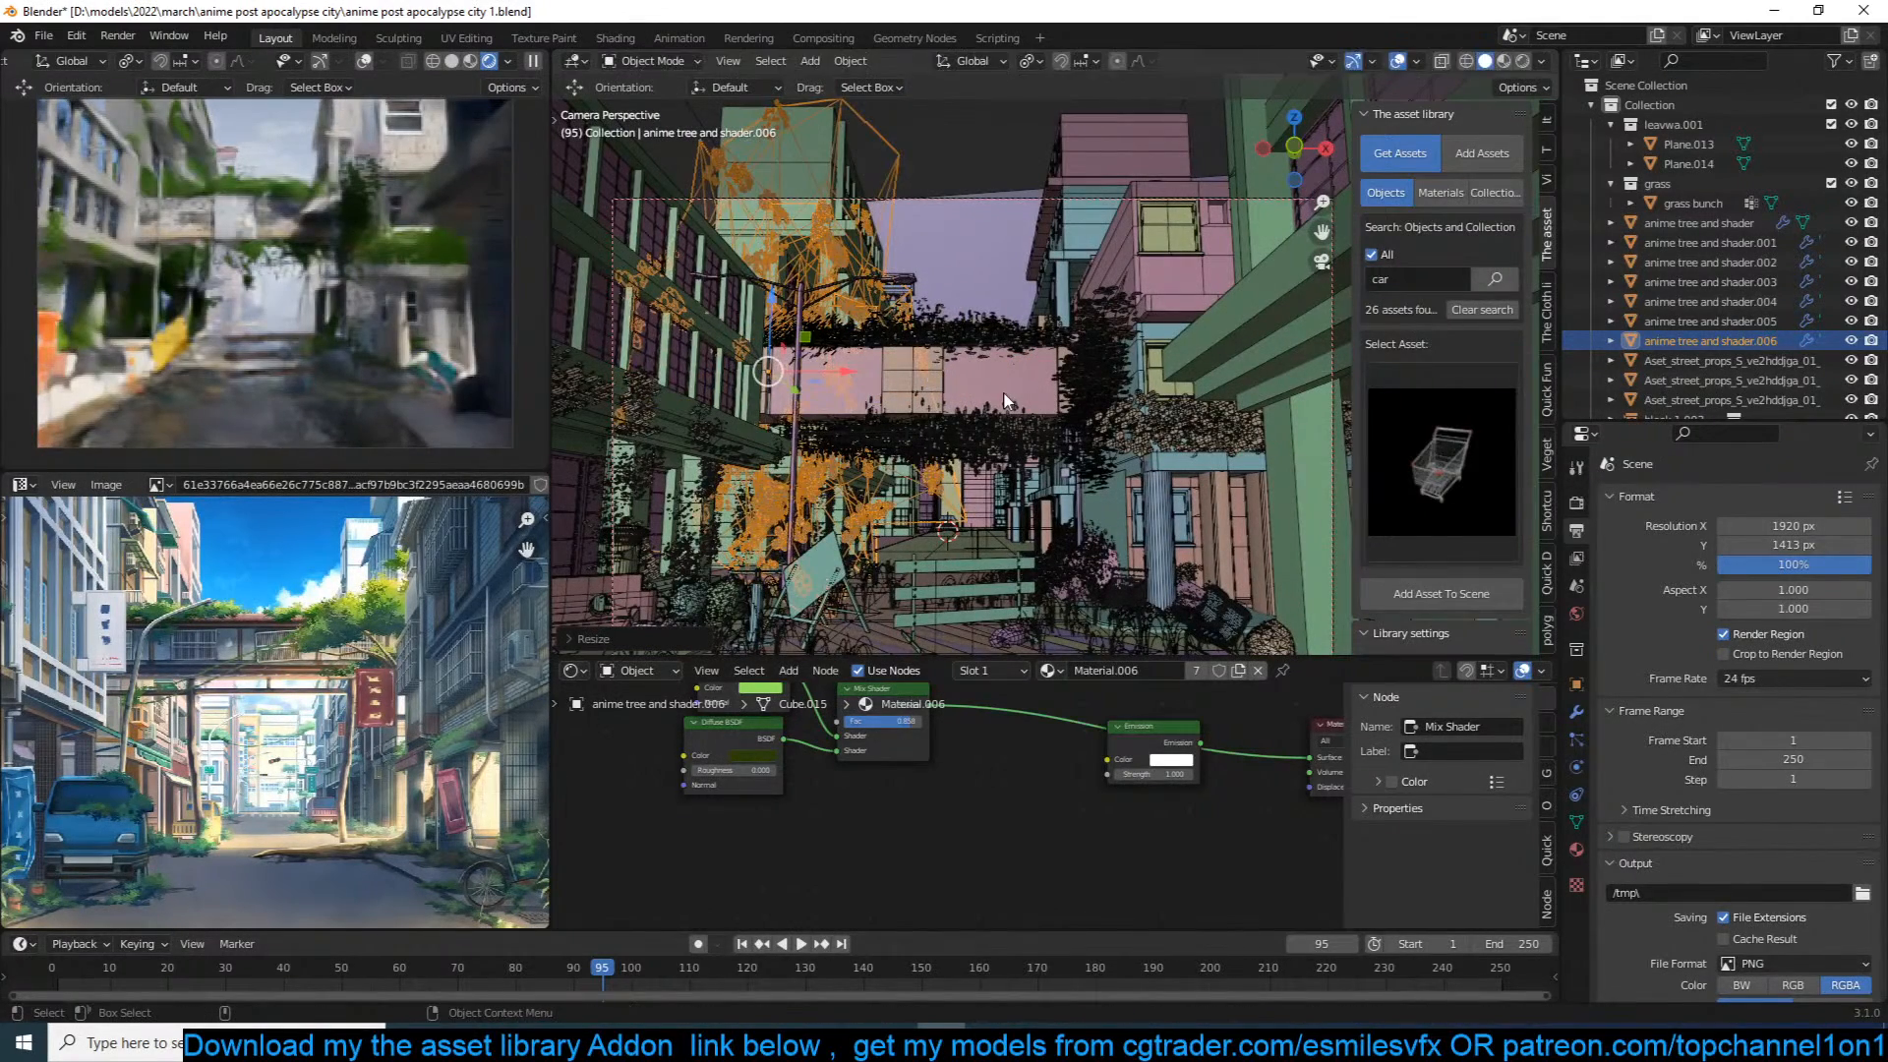
{"action": "key", "text": "s"}
{"action": "key", "text": "x"}
{"action": "left_click", "coordinate": [962, 417]}
{"action": "key", "text": "s"}
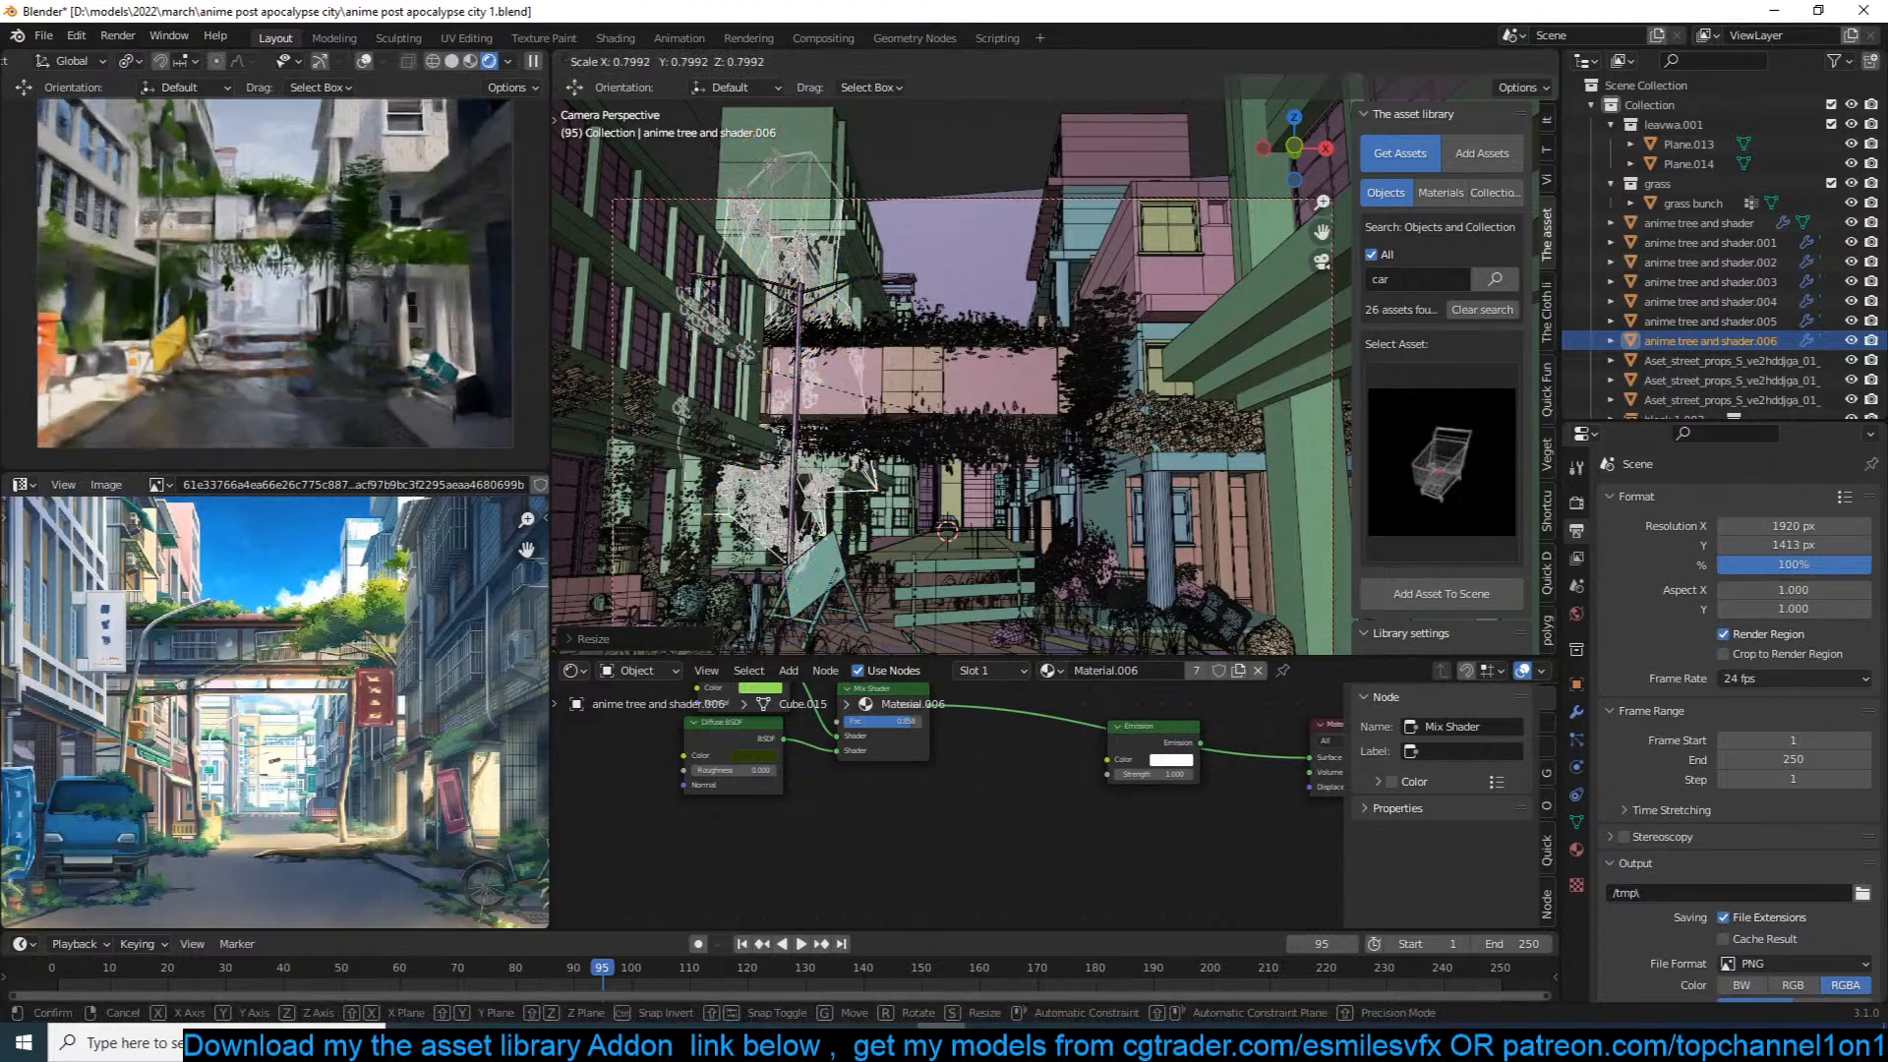
{"action": "left_click", "coordinate": [1032, 448]}
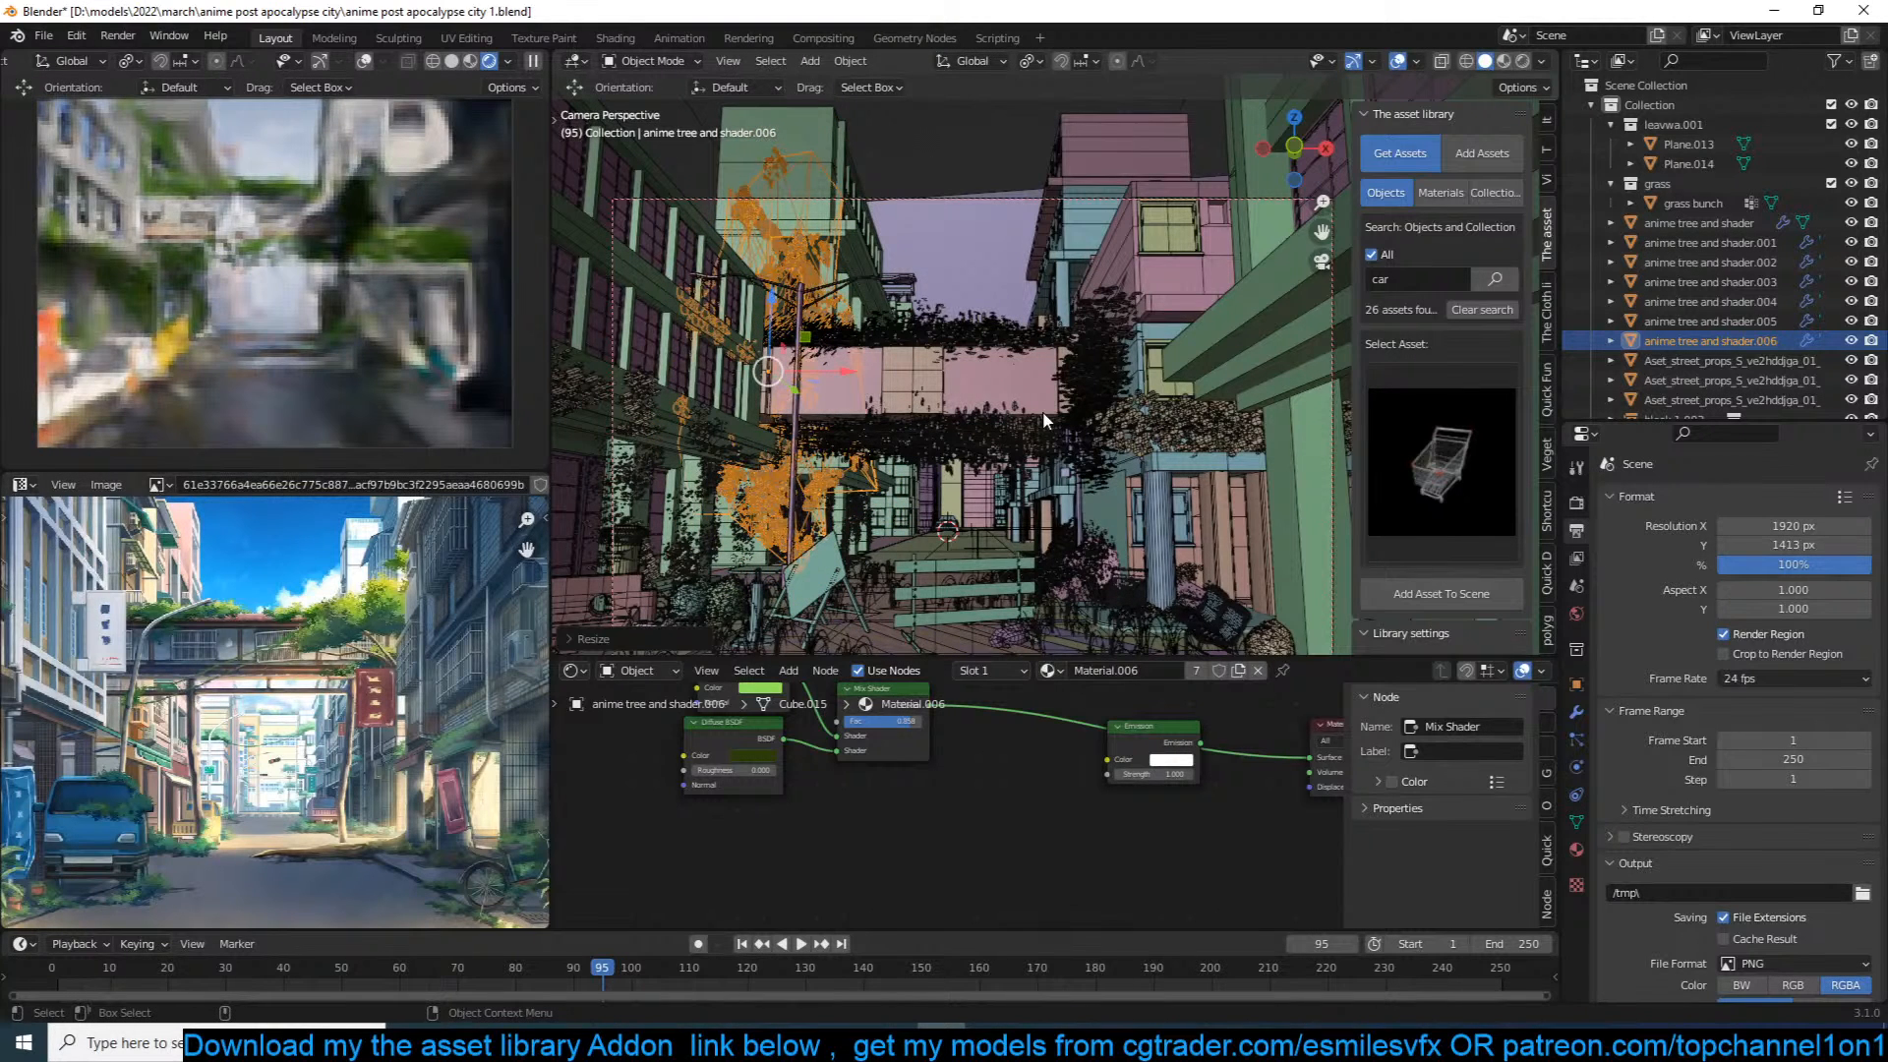
Step: Narrow the duplicated foliage along Y and X, and shift it slightly along Y toward the building
{"action": "middle_click_drag", "start_coordinate": [999, 307], "coordinate": [932, 346]}
{"action": "key", "text": "KP_7"}
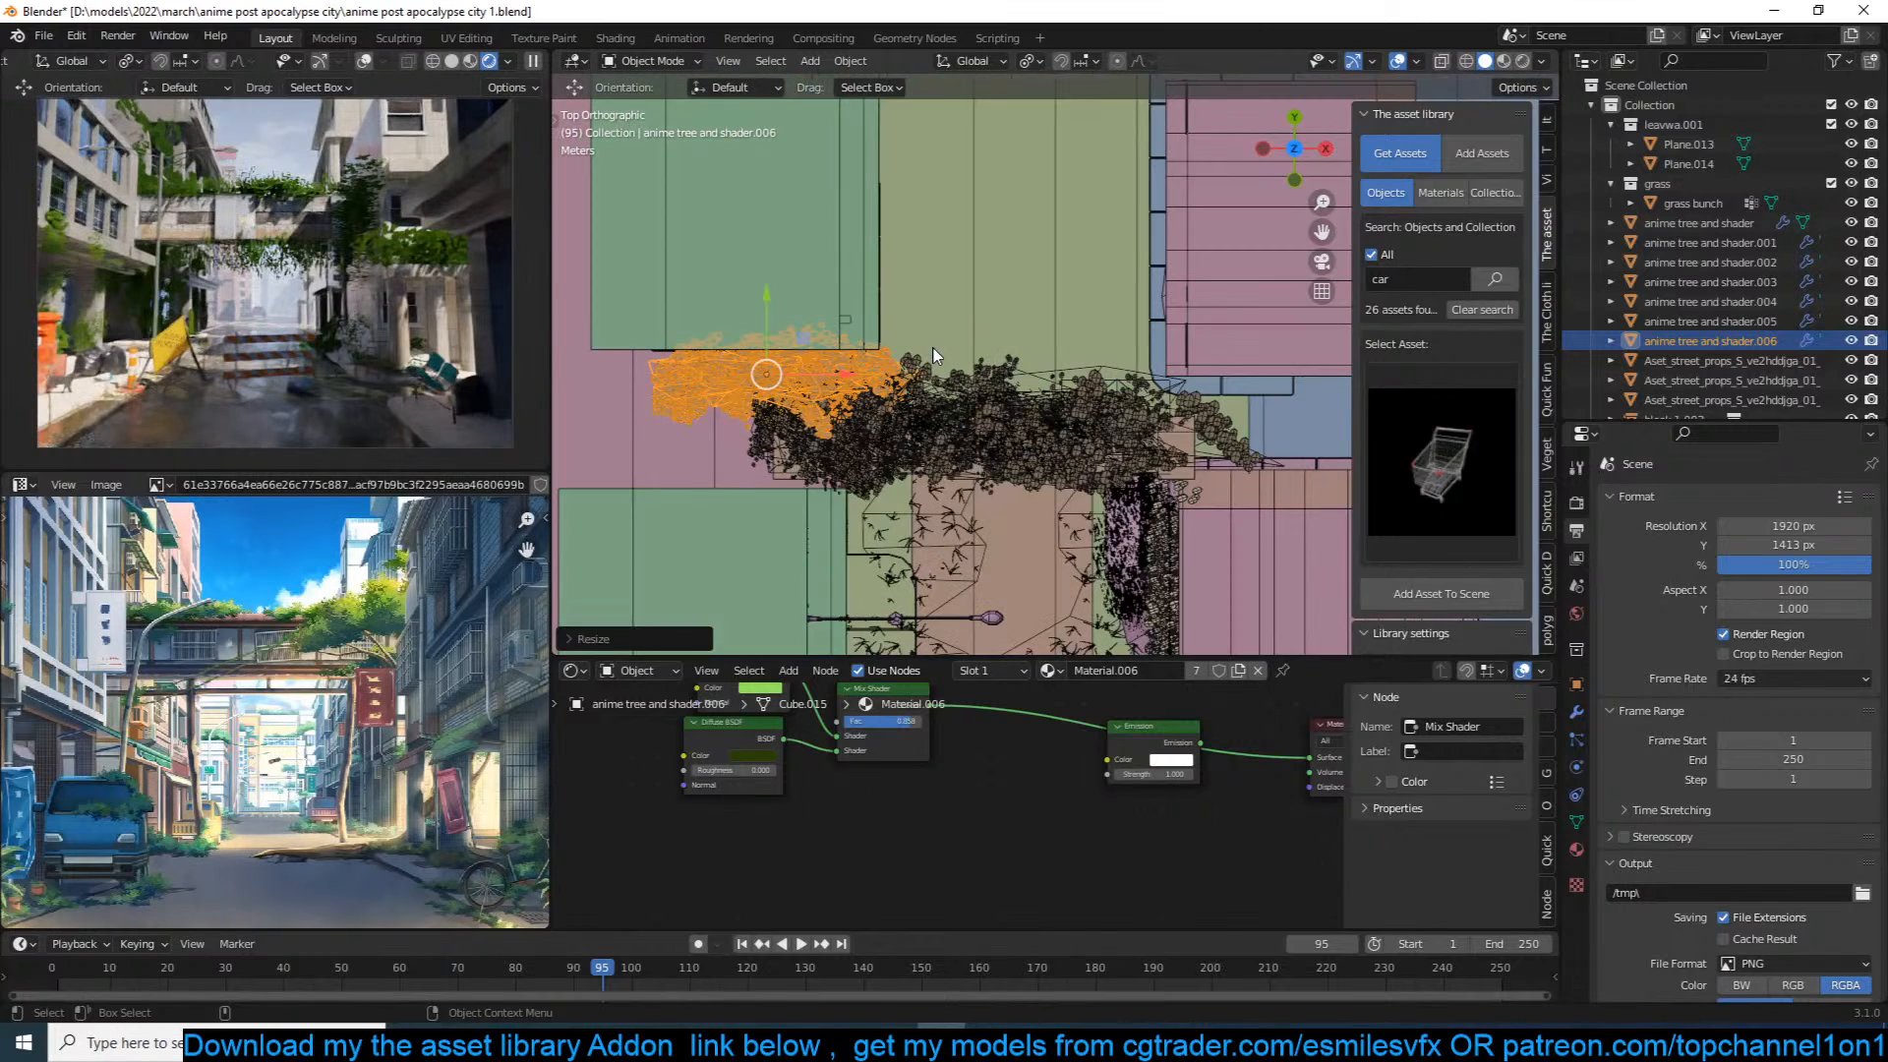
{"action": "key", "text": "s"}
{"action": "key", "text": "y"}
{"action": "left_click", "coordinate": [865, 369]}
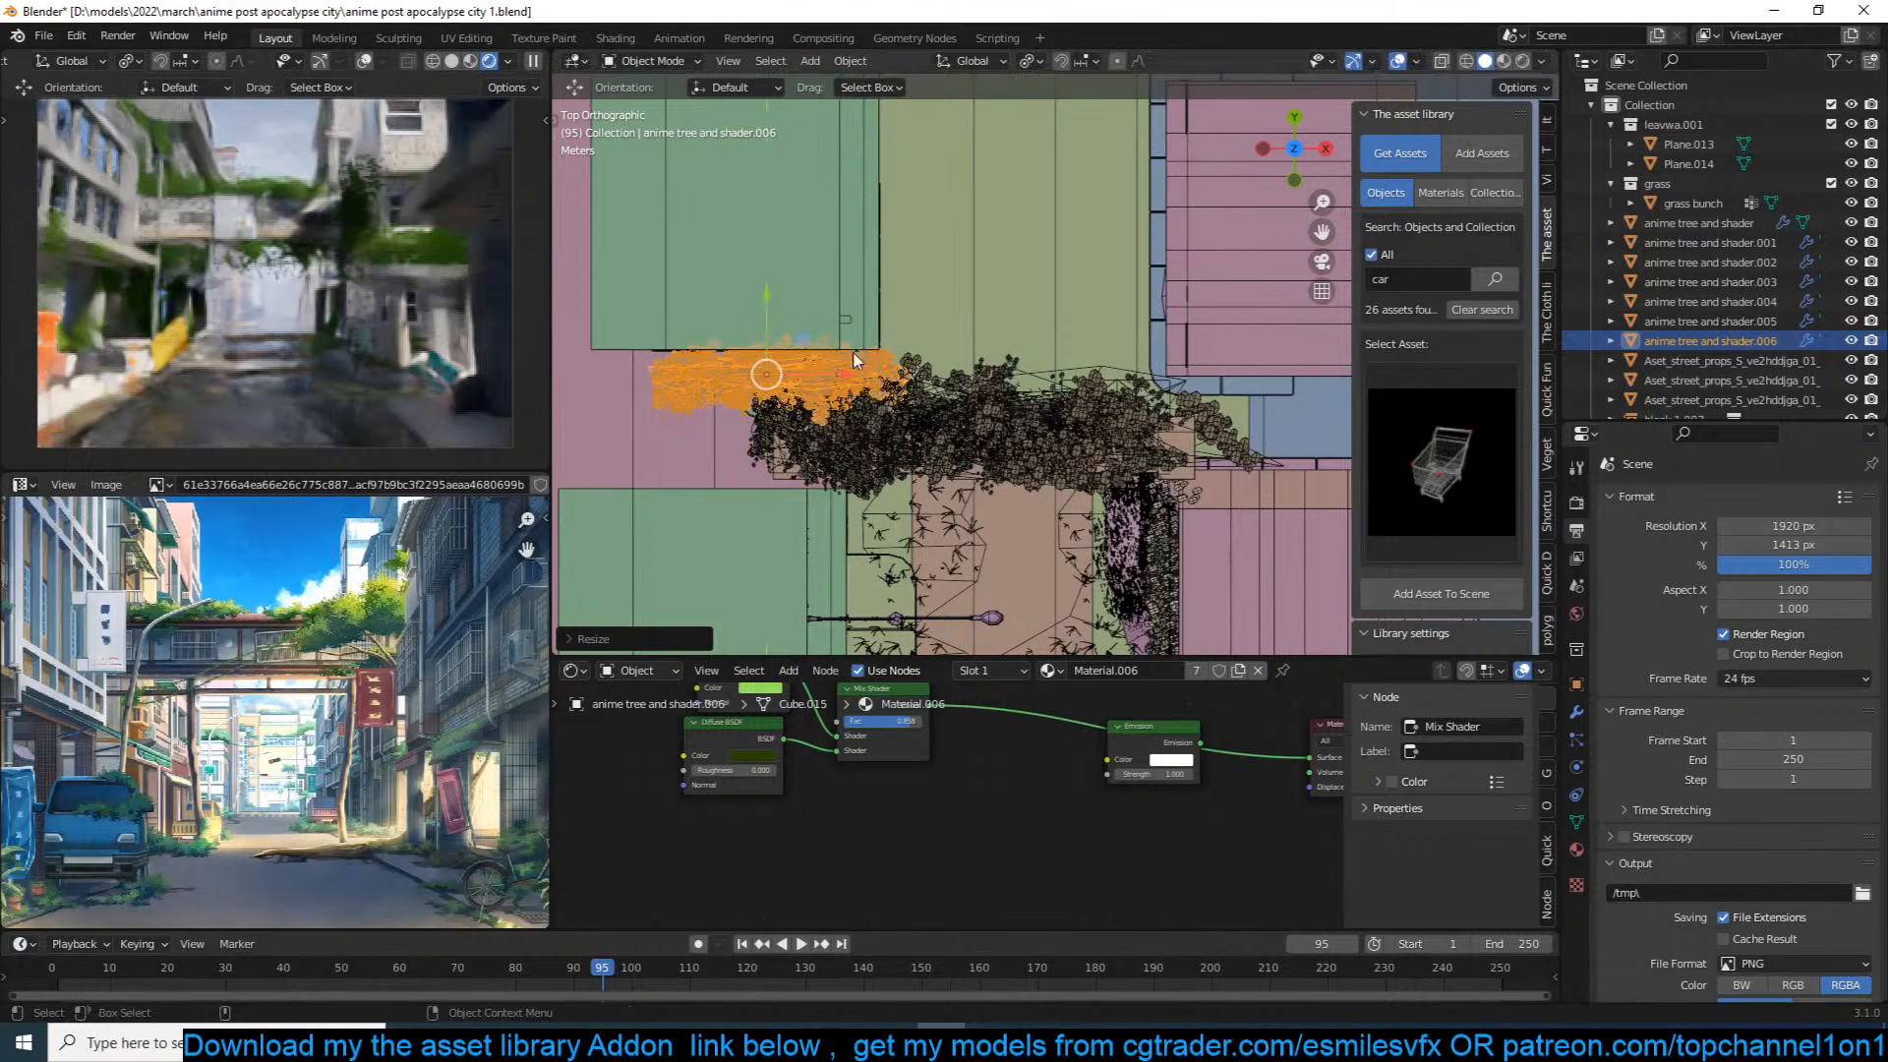
{"action": "left_click_drag", "start_coordinate": [768, 300], "coordinate": [772, 290]}
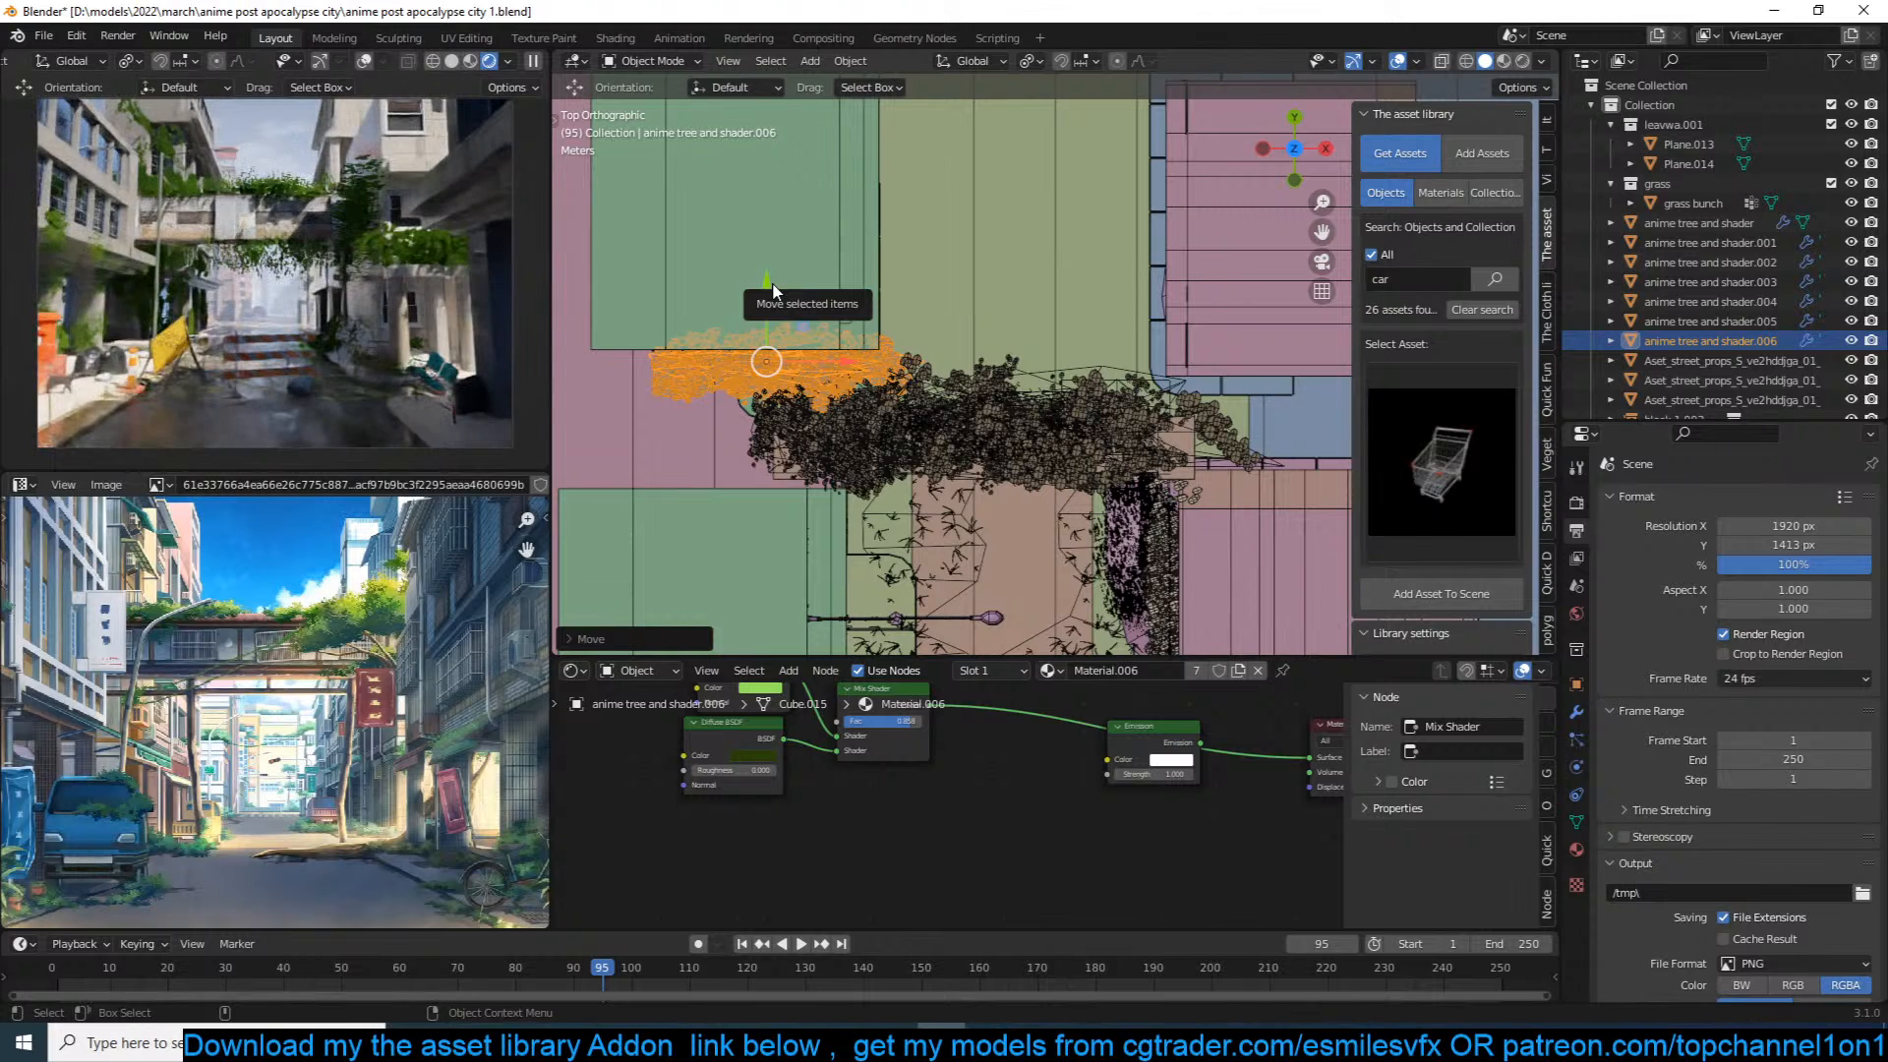
{"action": "key", "text": "s"}
{"action": "key", "text": "x"}
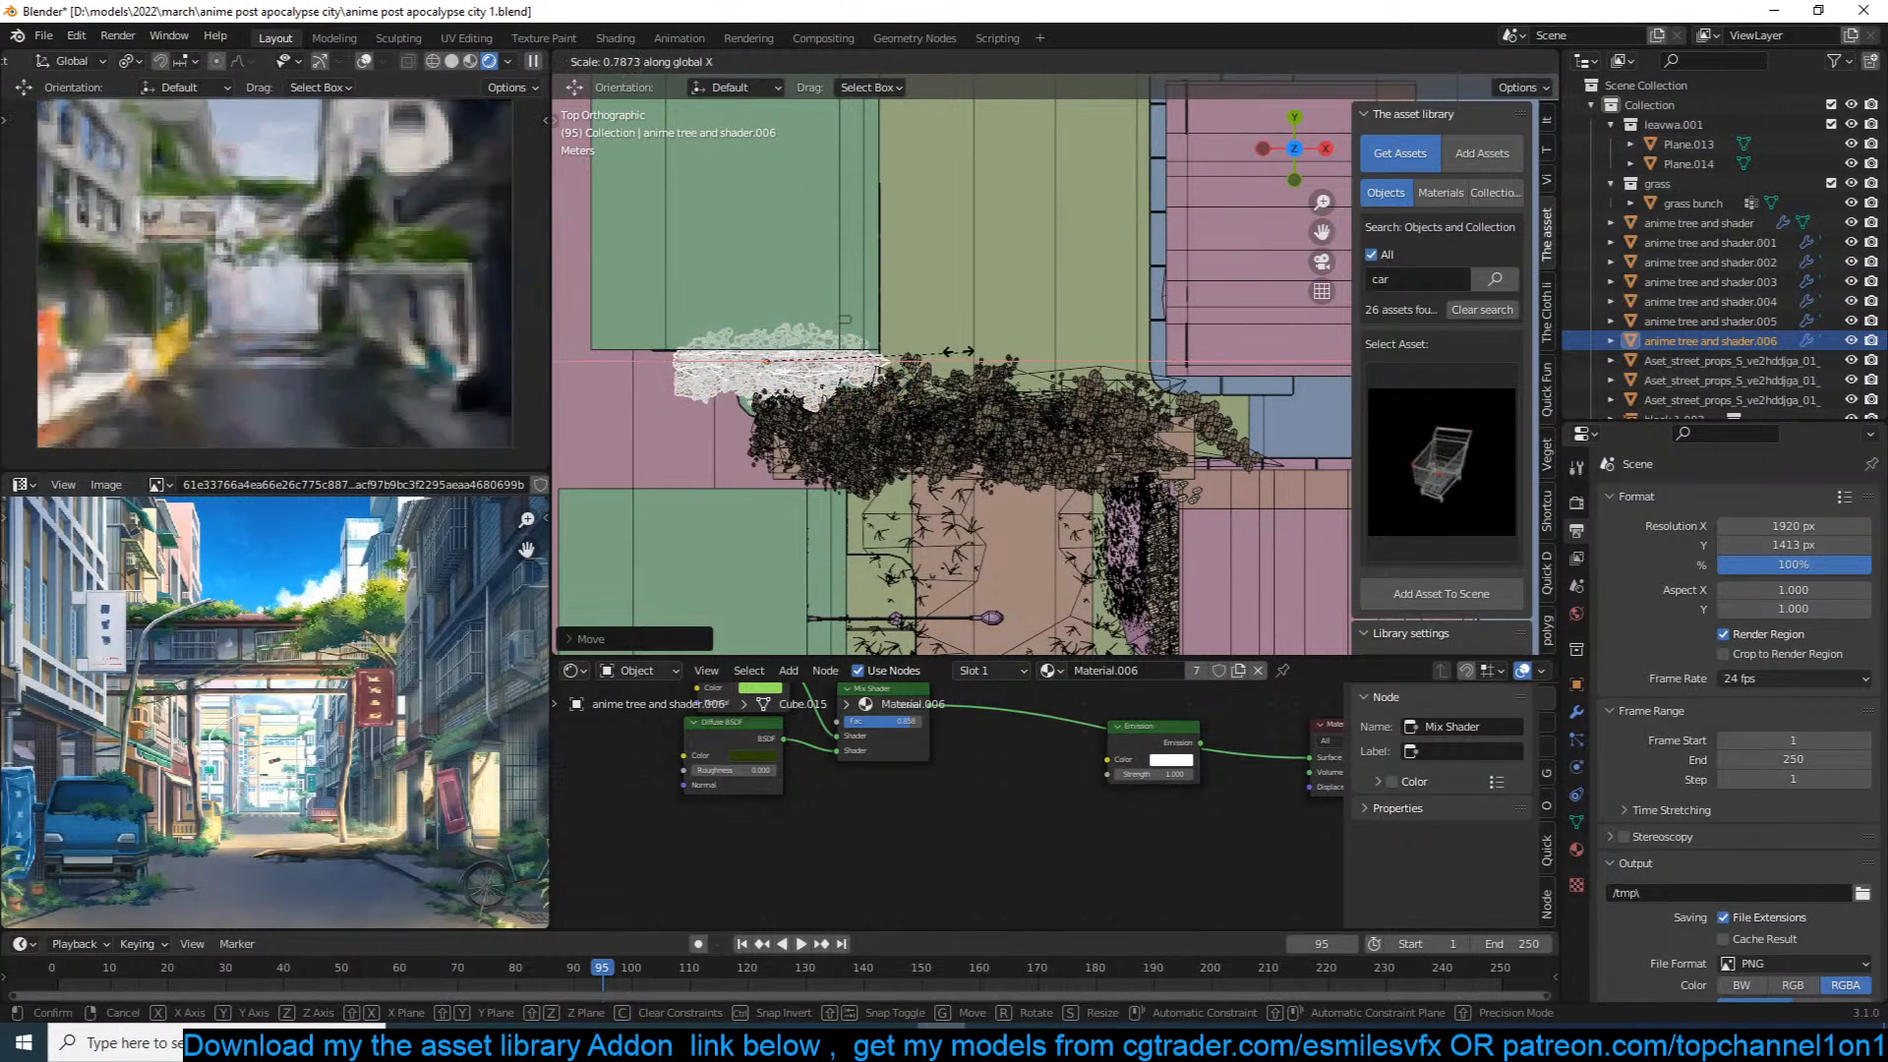
{"action": "left_click", "coordinate": [906, 362]}
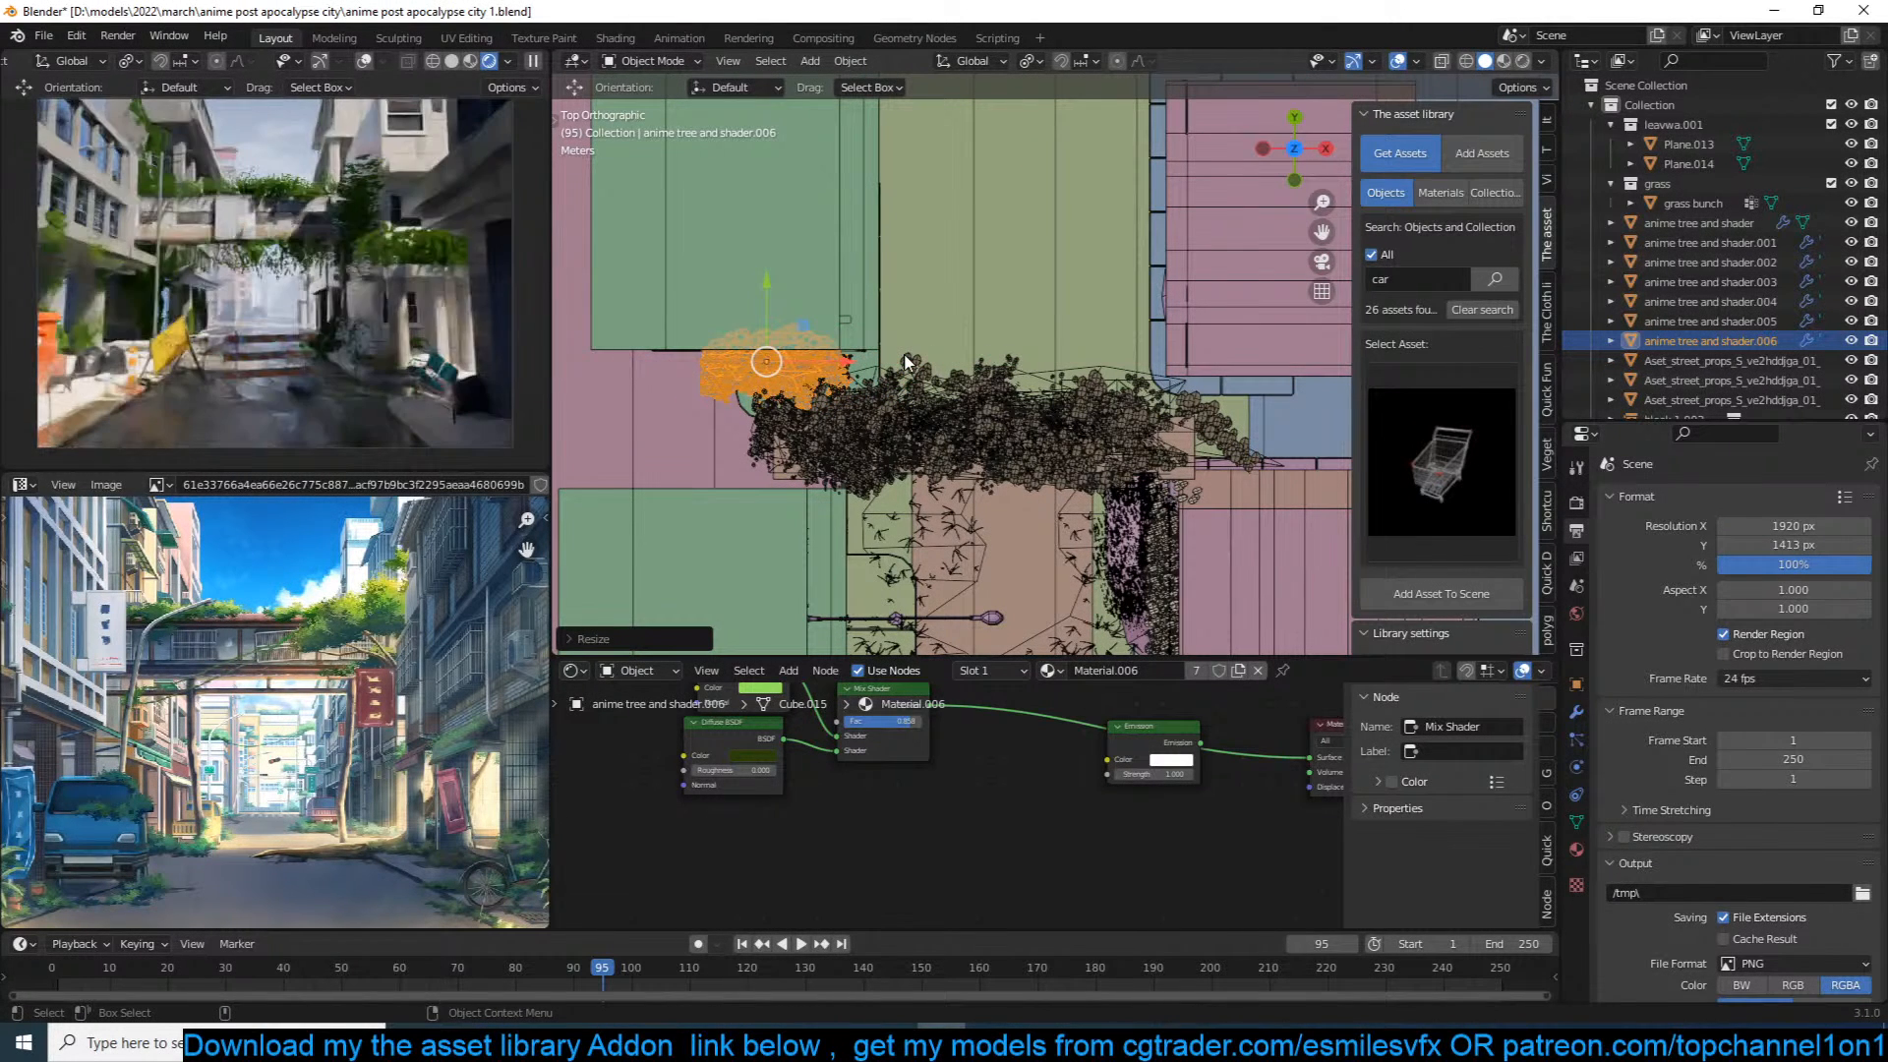
Step: Delete the duplicated foliage
{"action": "key", "text": "x"}
{"action": "left_click", "coordinate": [906, 355]}
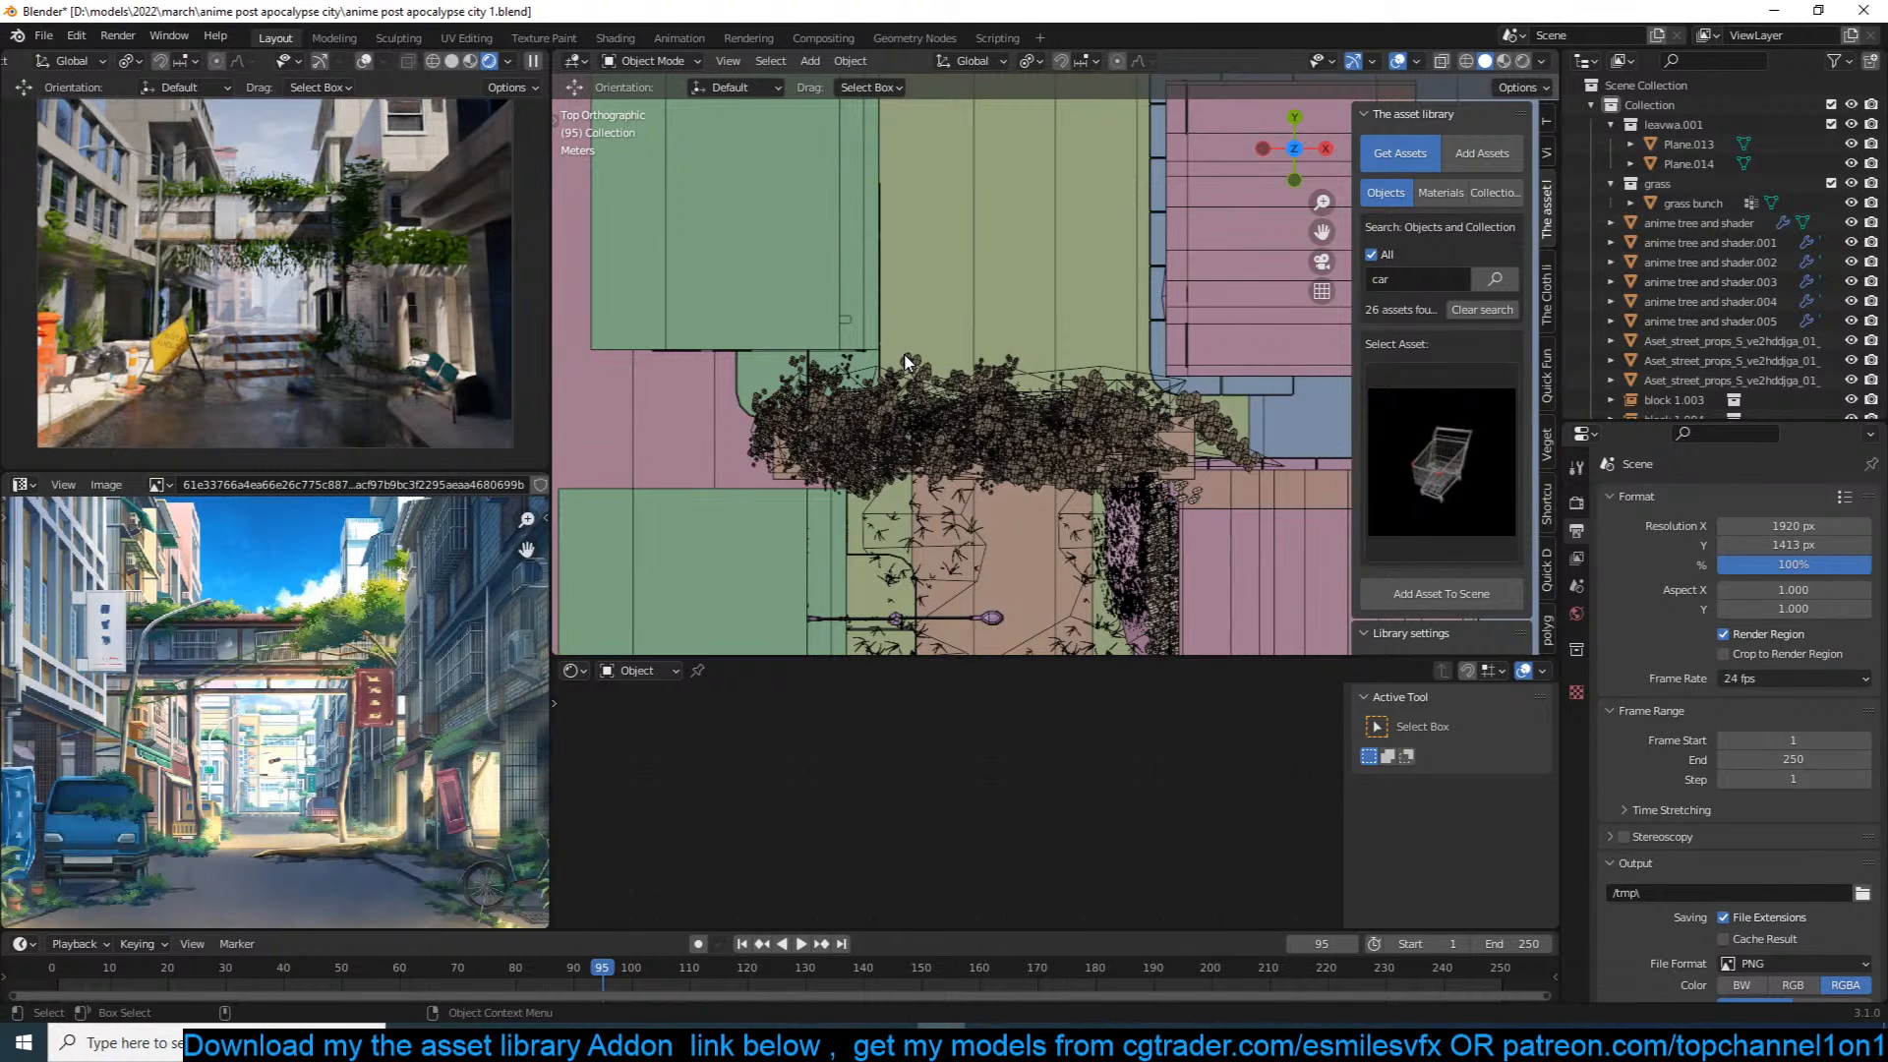
Step: Move the large fog volume cube about 10 m along negative Y, toward the camera
{"action": "scroll", "coordinate": [905, 362], "scroll_direction": "down", "scroll_amount": 8}
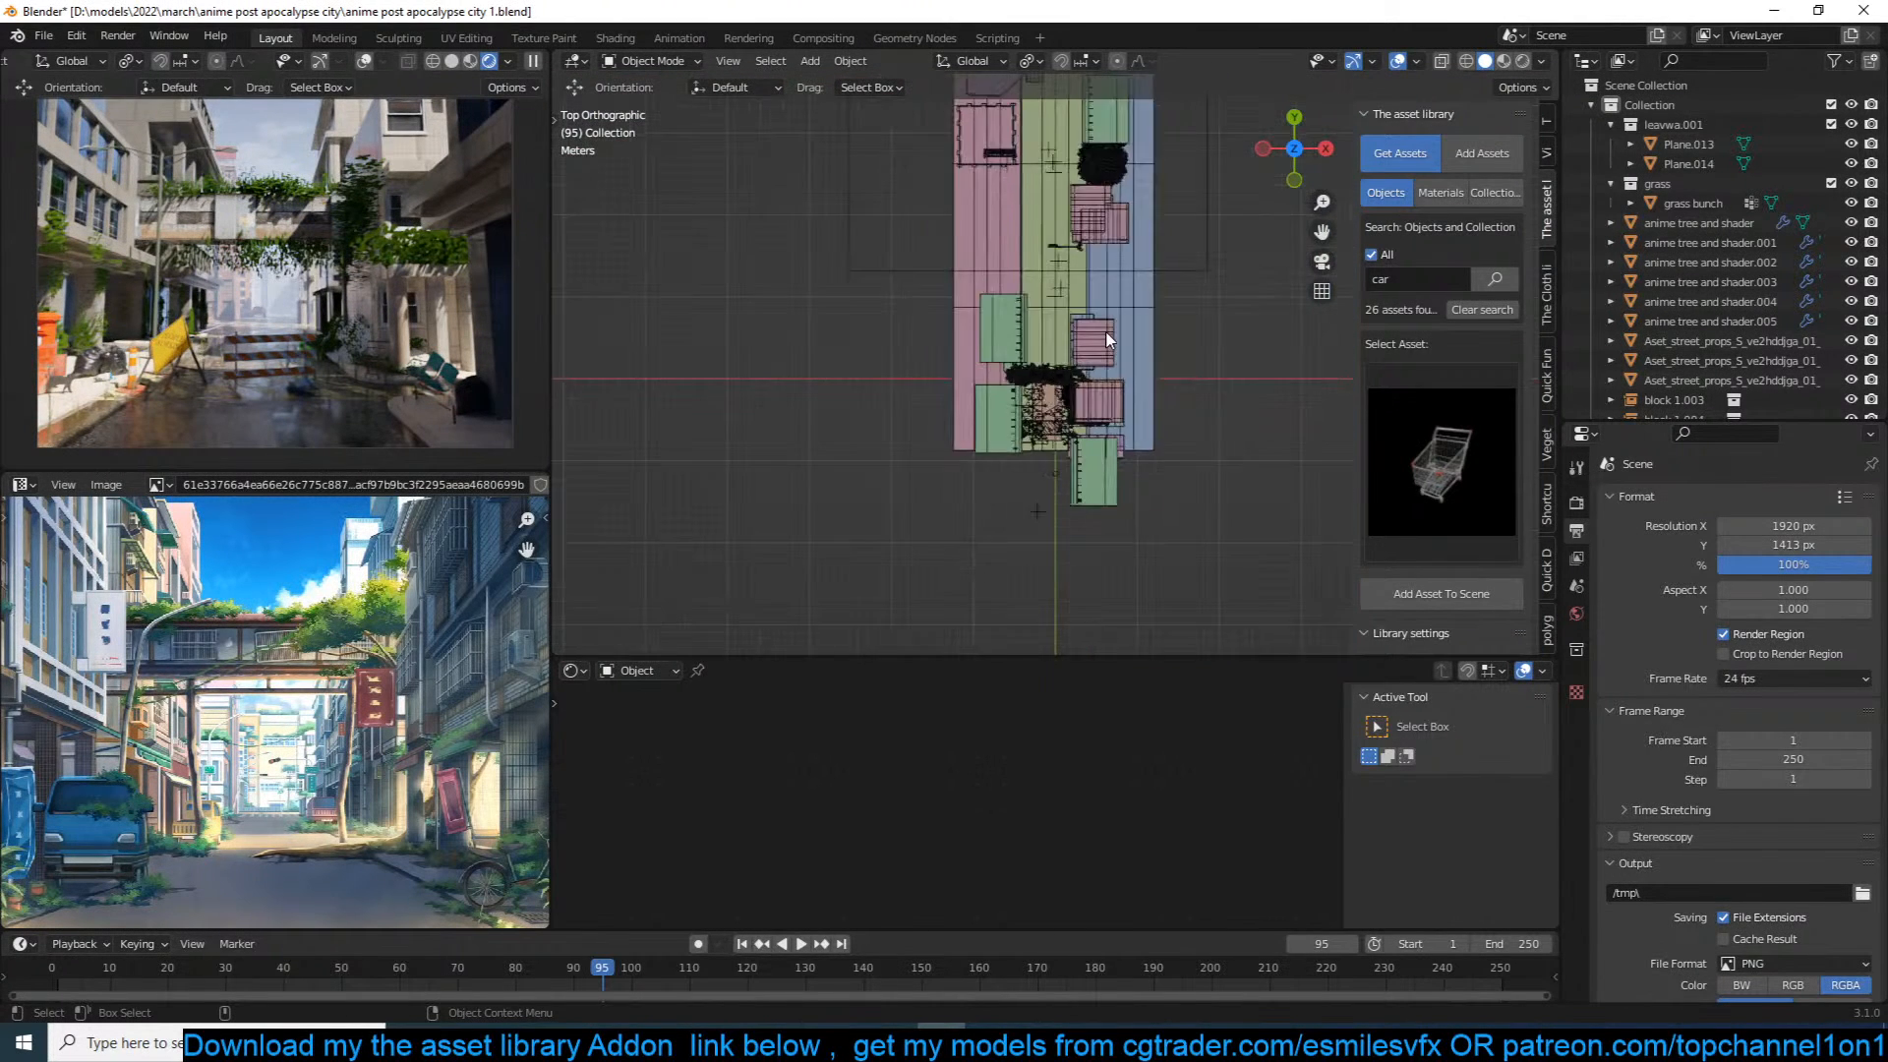
{"action": "left_click", "coordinate": [1137, 293]}
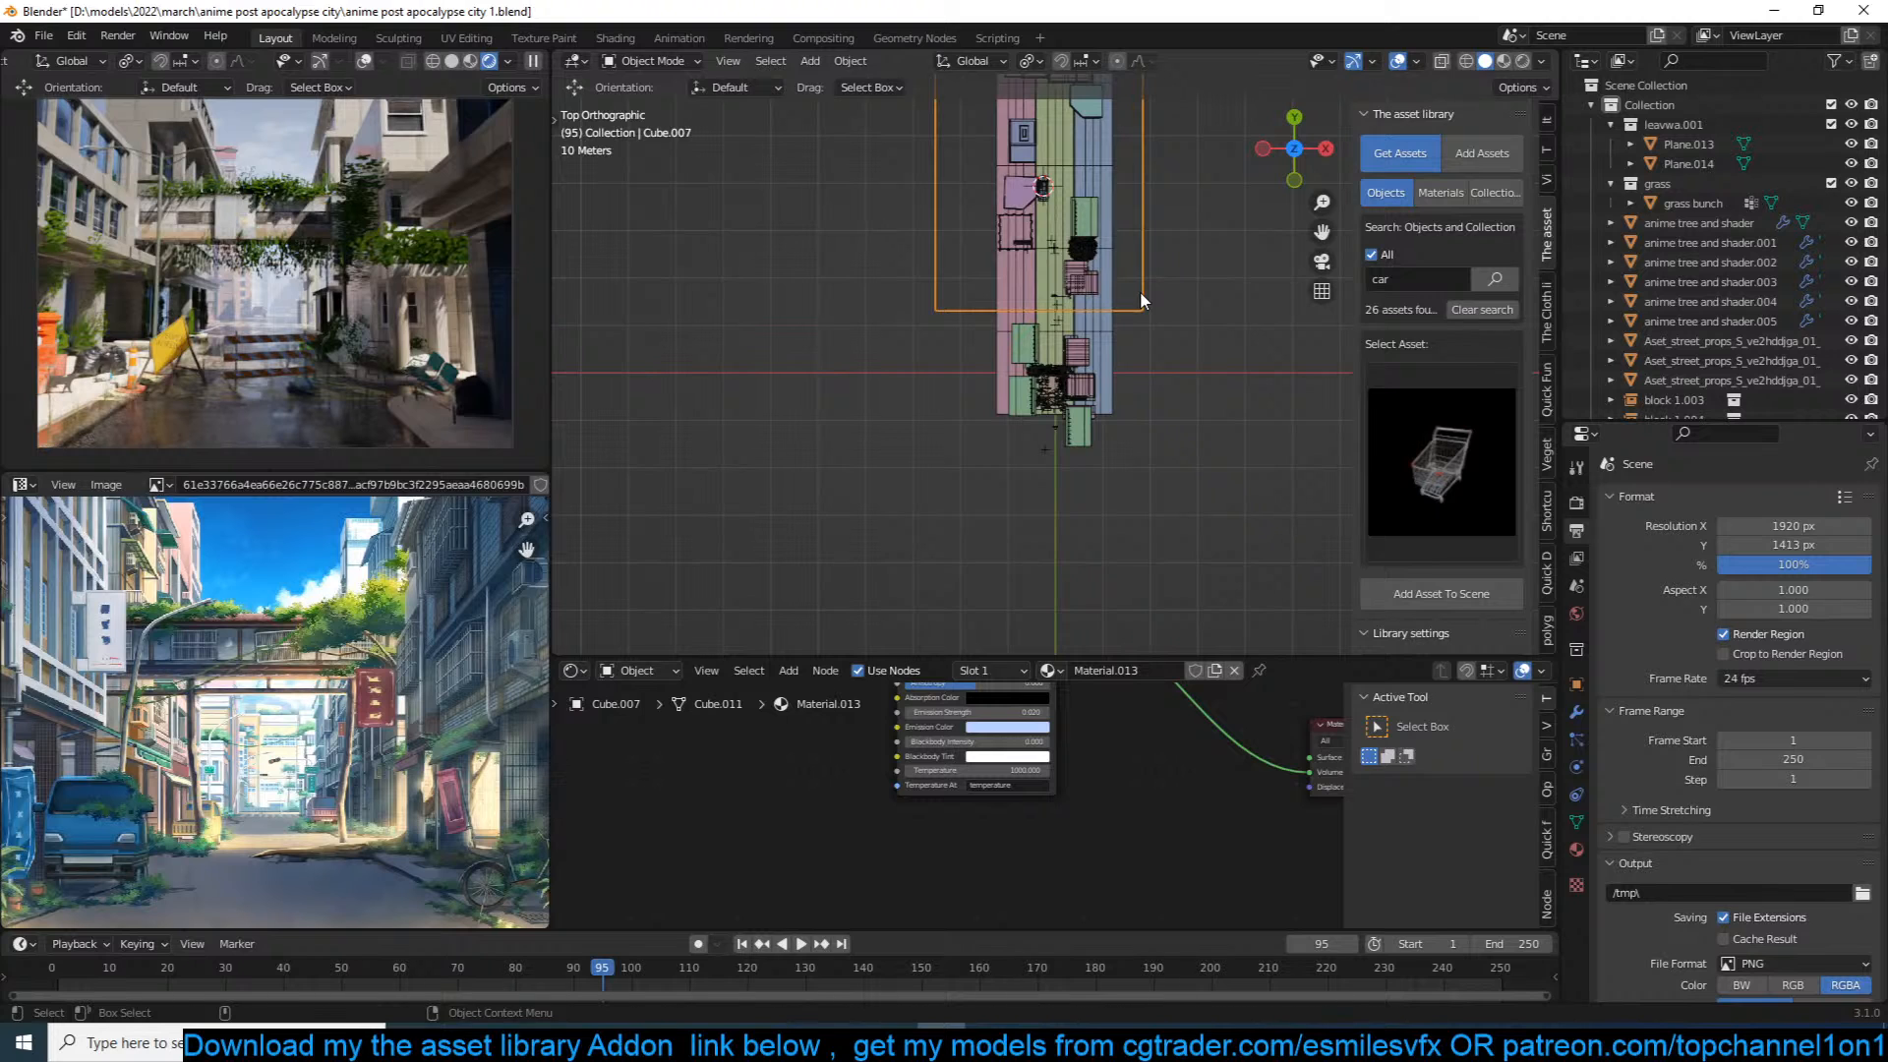
{"action": "key", "text": "g"}
{"action": "key", "text": "y"}
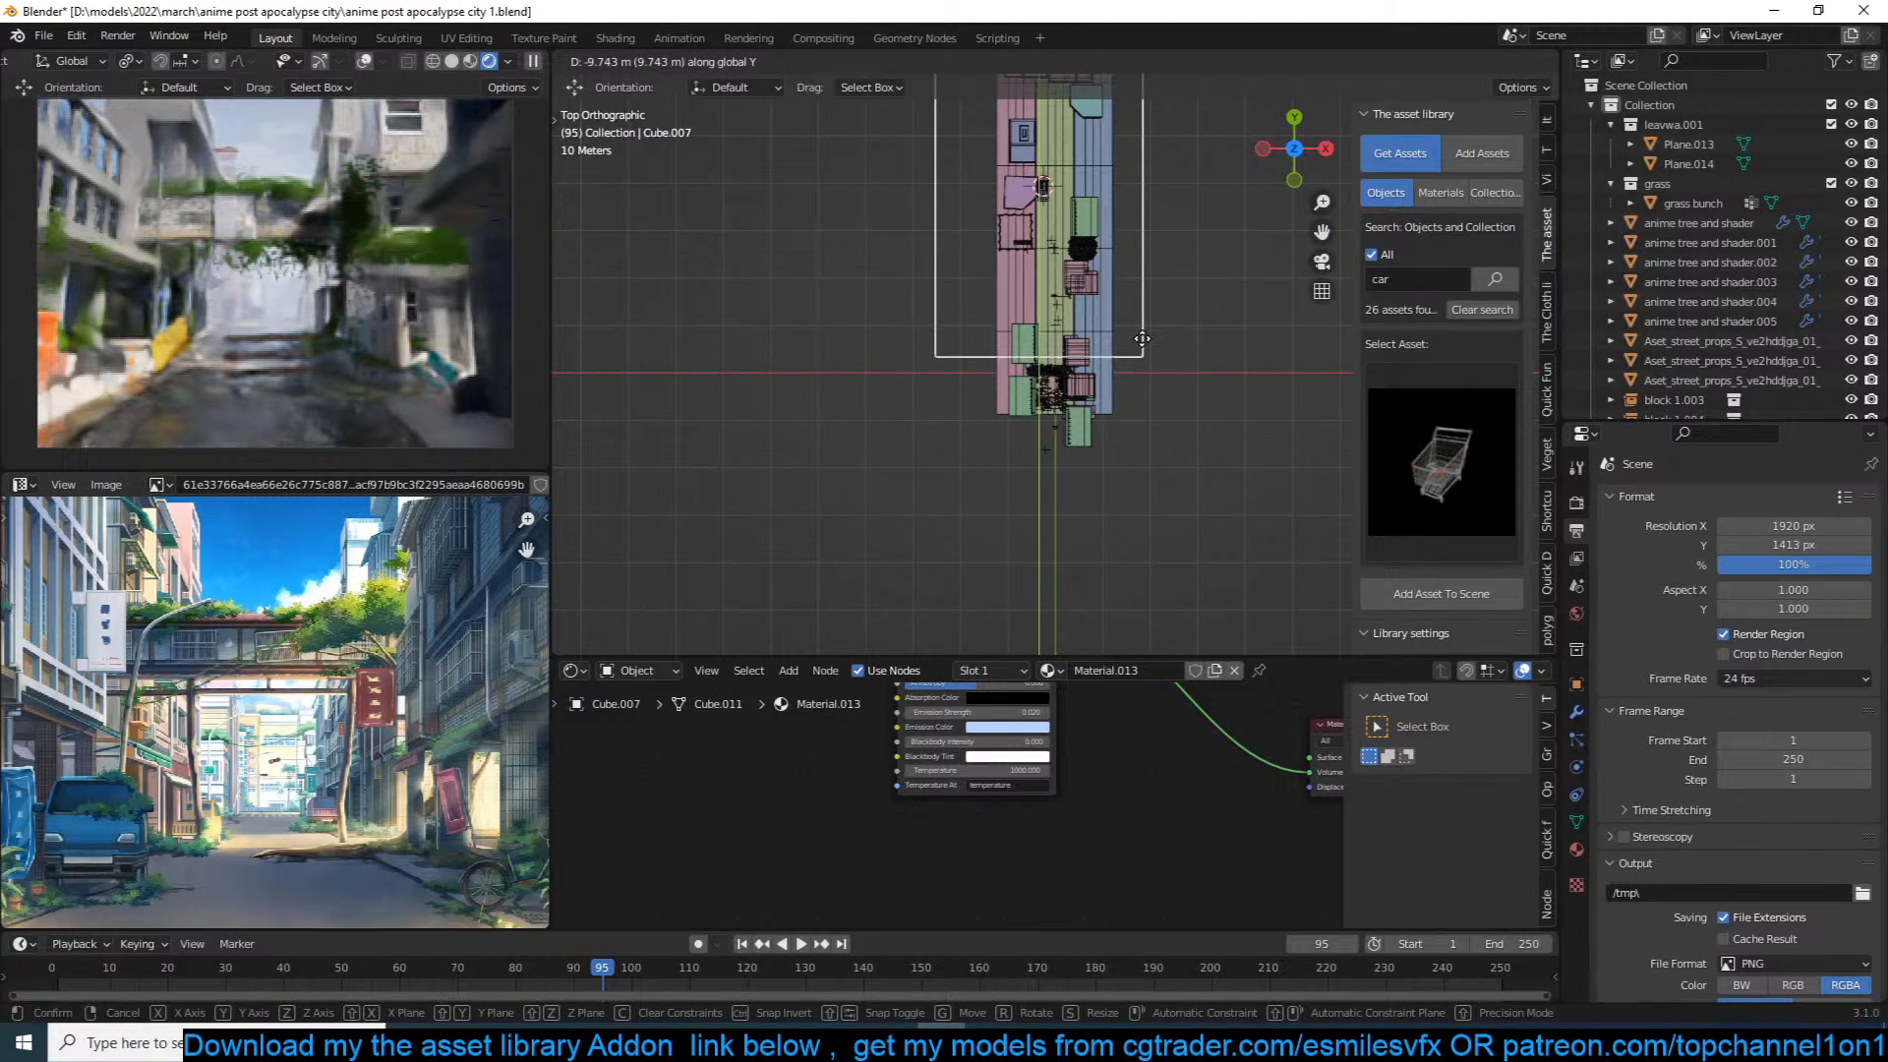
{"action": "left_click", "coordinate": [1141, 342]}
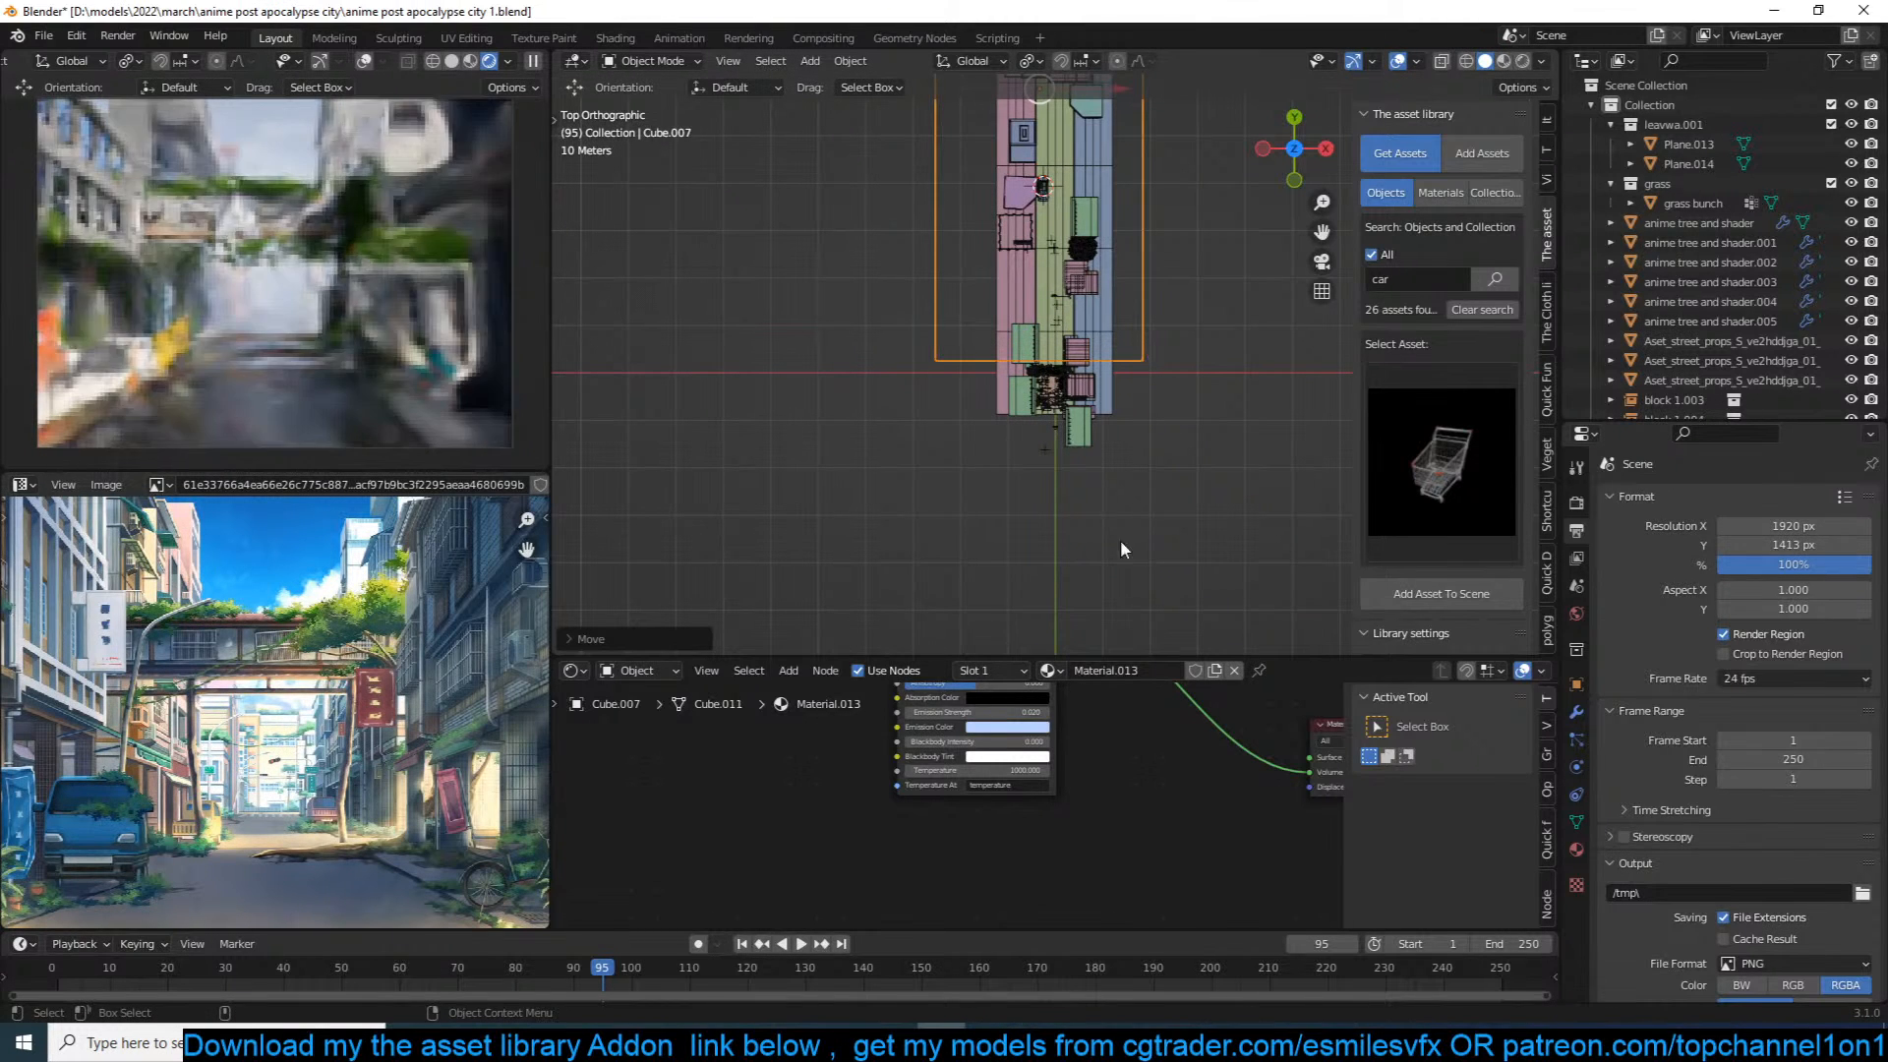
Step: Set the fog volume material's density to 1 and its emission strength to 0
{"action": "scroll", "coordinate": [1028, 759], "scroll_direction": "up", "scroll_amount": 2}
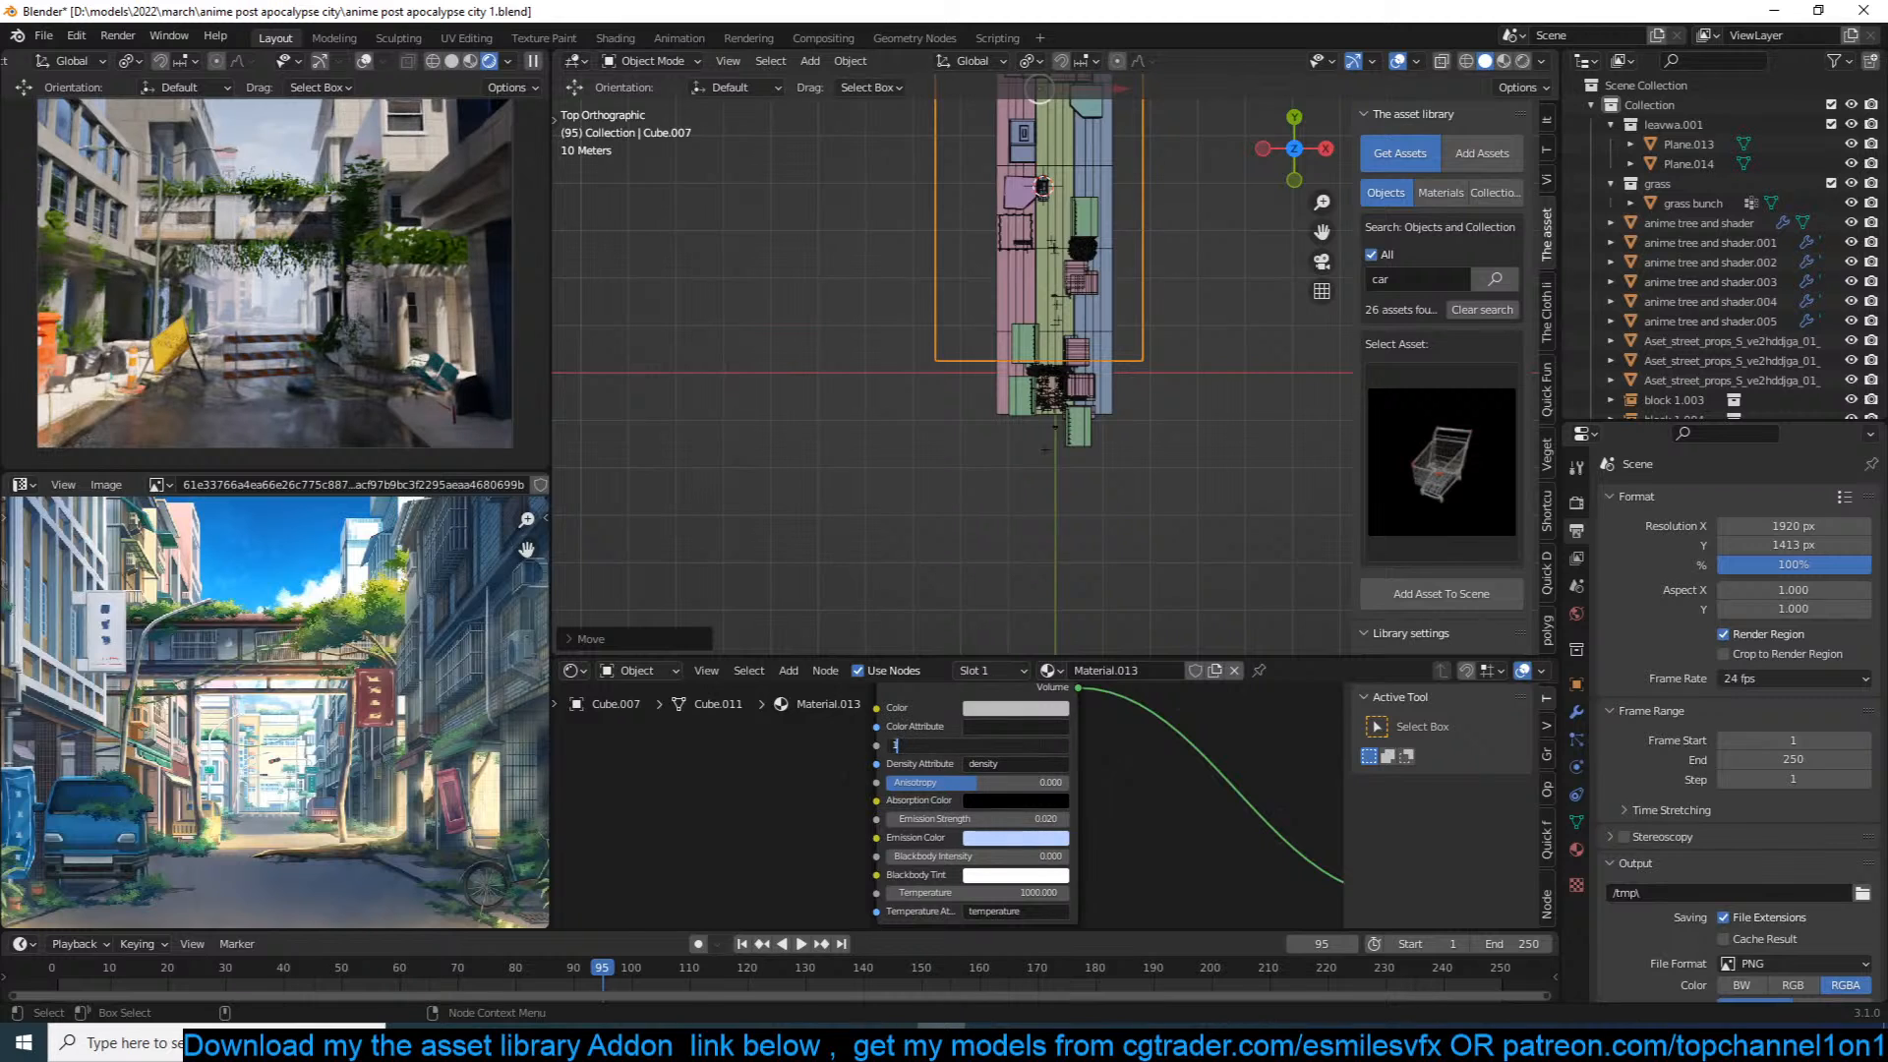
{"action": "double_click", "coordinate": [1037, 821]}
{"action": "type", "text": "0"}
{"action": "key", "text": "Return"}
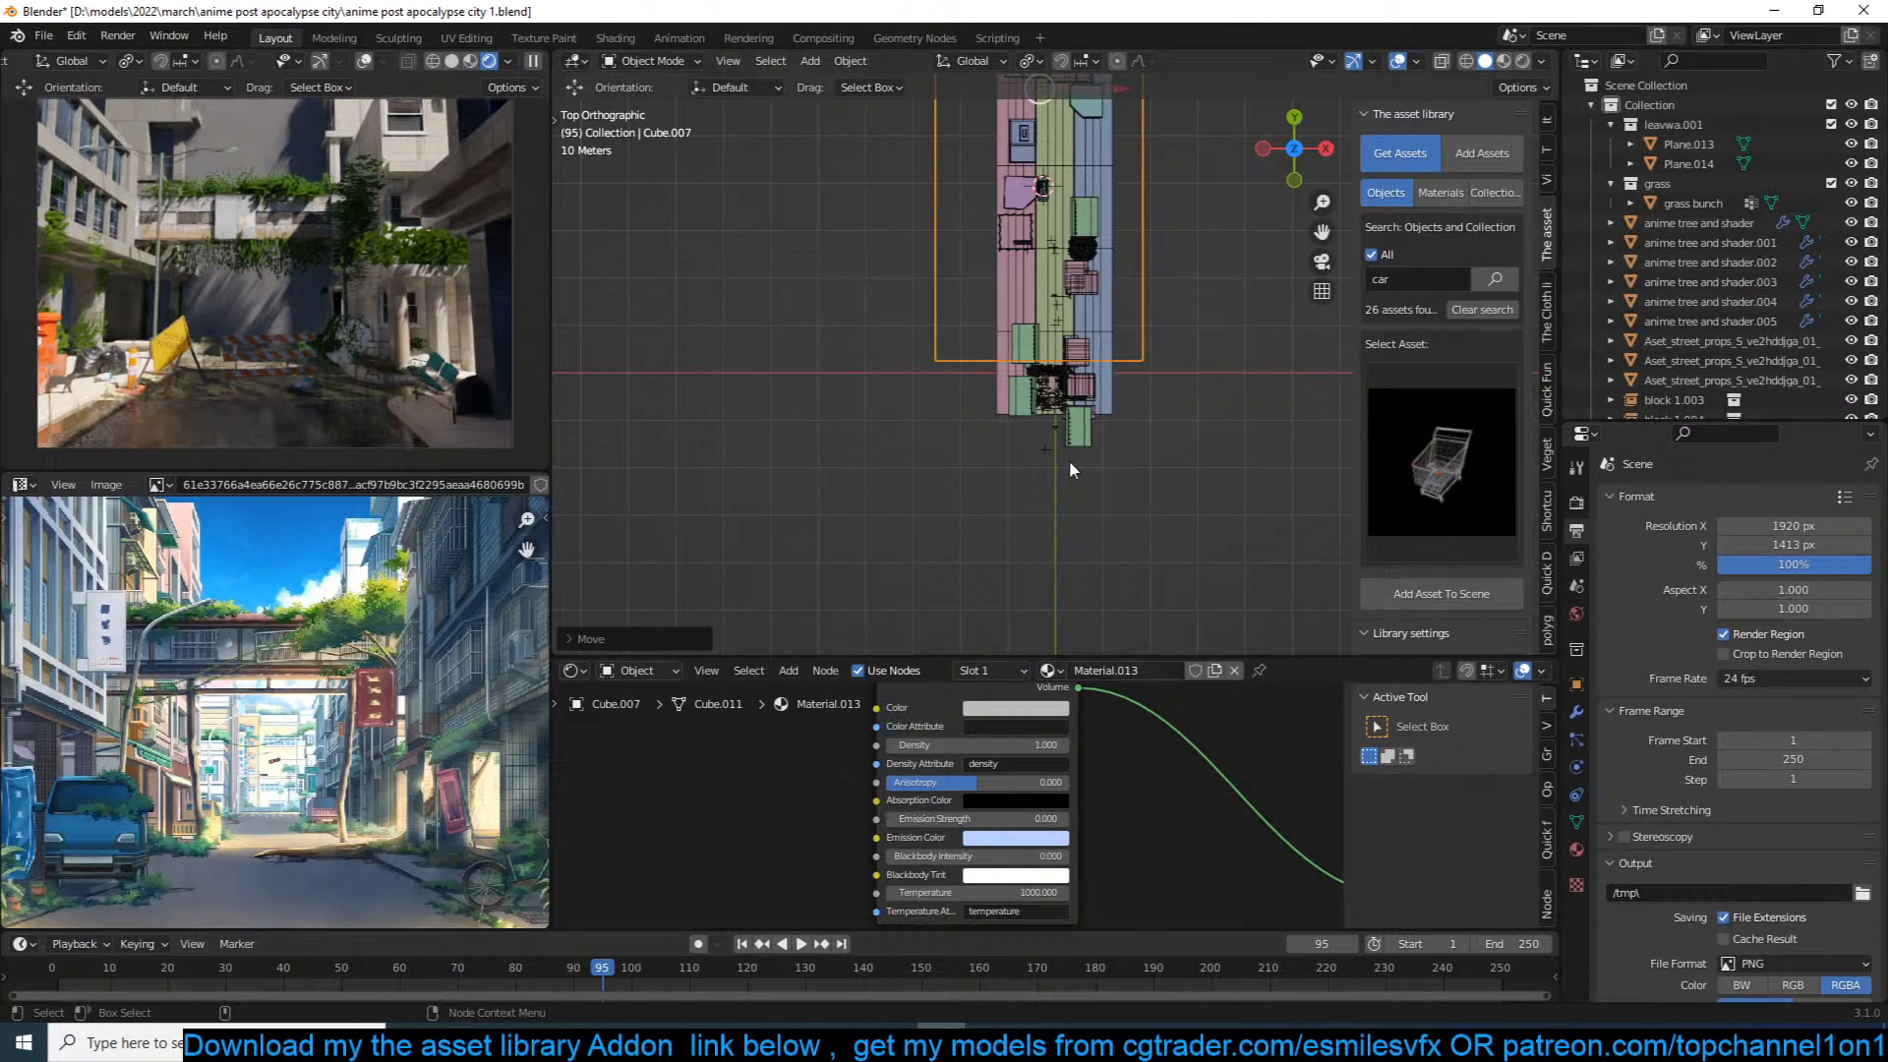
Step: Set the fog volume material's density to 0.01
{"action": "double_click", "coordinate": [1038, 746]}
{"action": "type", "text": "0"}
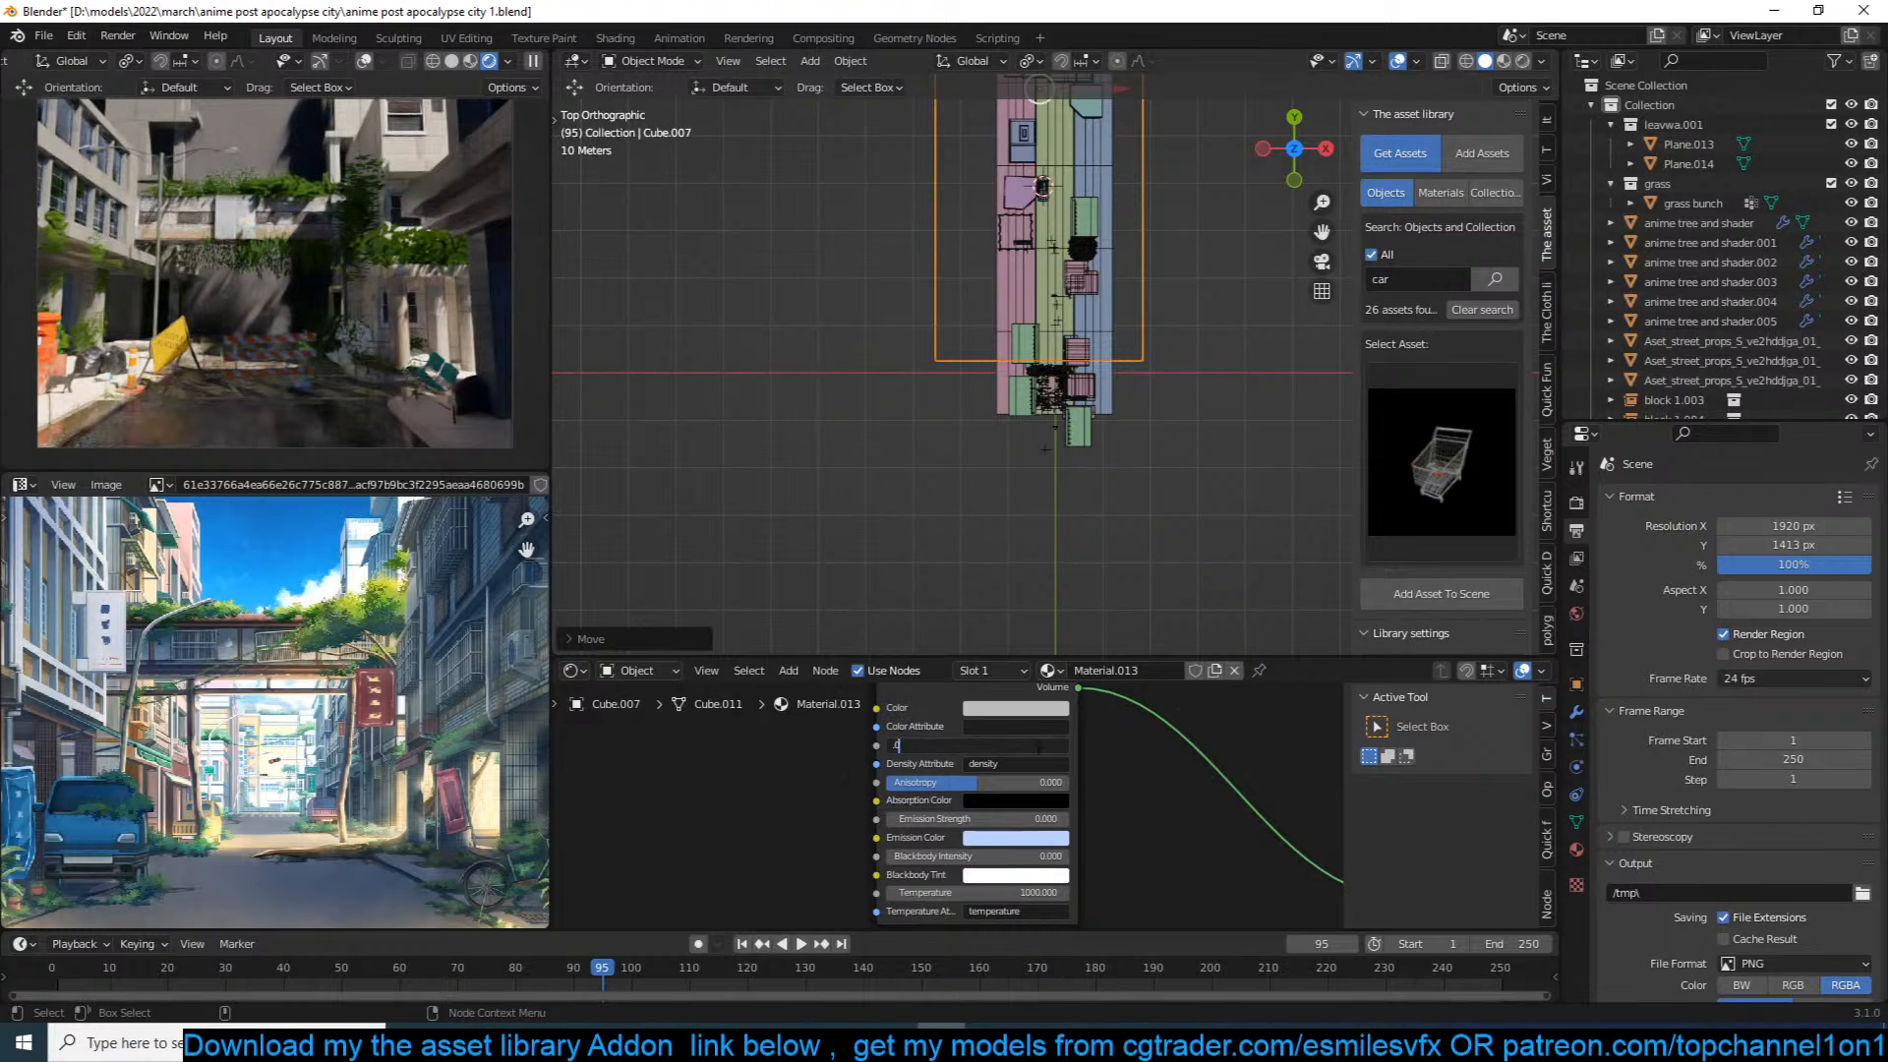
{"action": "type", "text": ".01"}
{"action": "key", "text": "Return"}
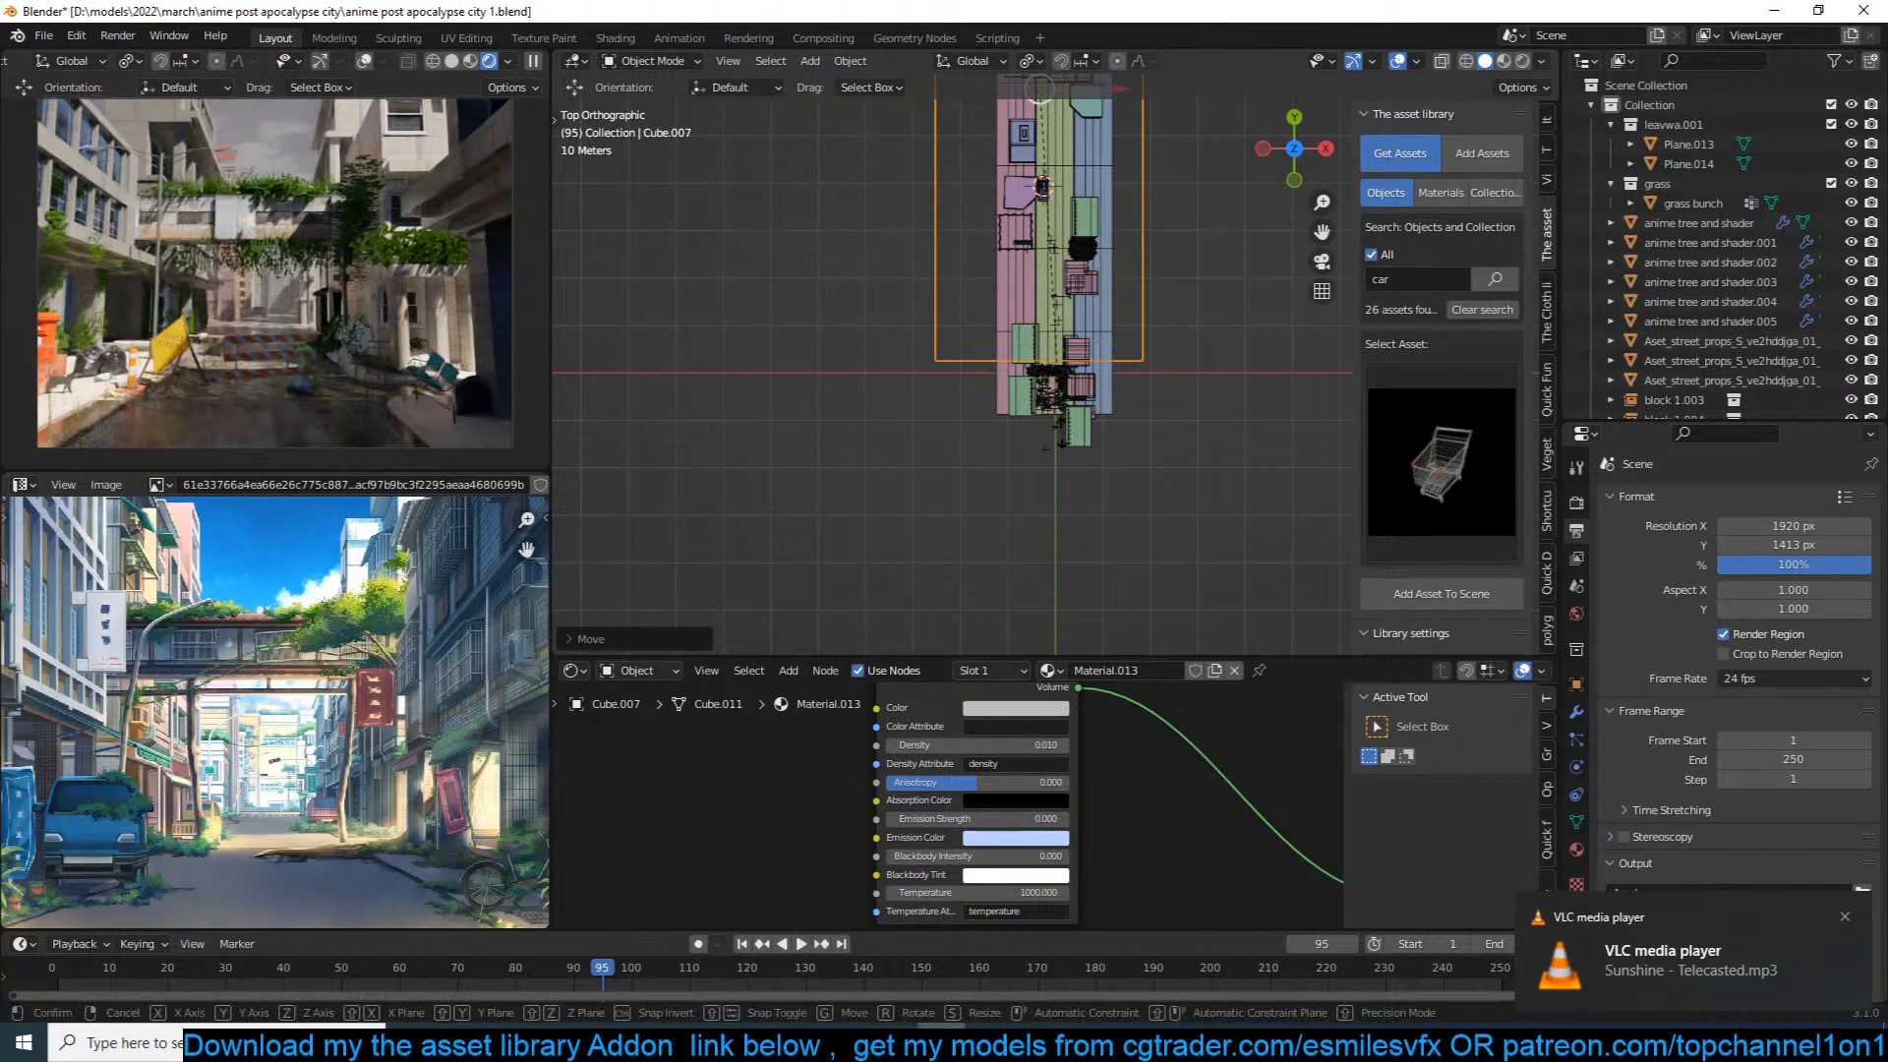
Step: Stretch the fog volume cube along Y so its near face extends toward the camera
{"action": "key", "text": "s"}
{"action": "key", "text": "y"}
{"action": "left_click", "coordinate": [1071, 476]}
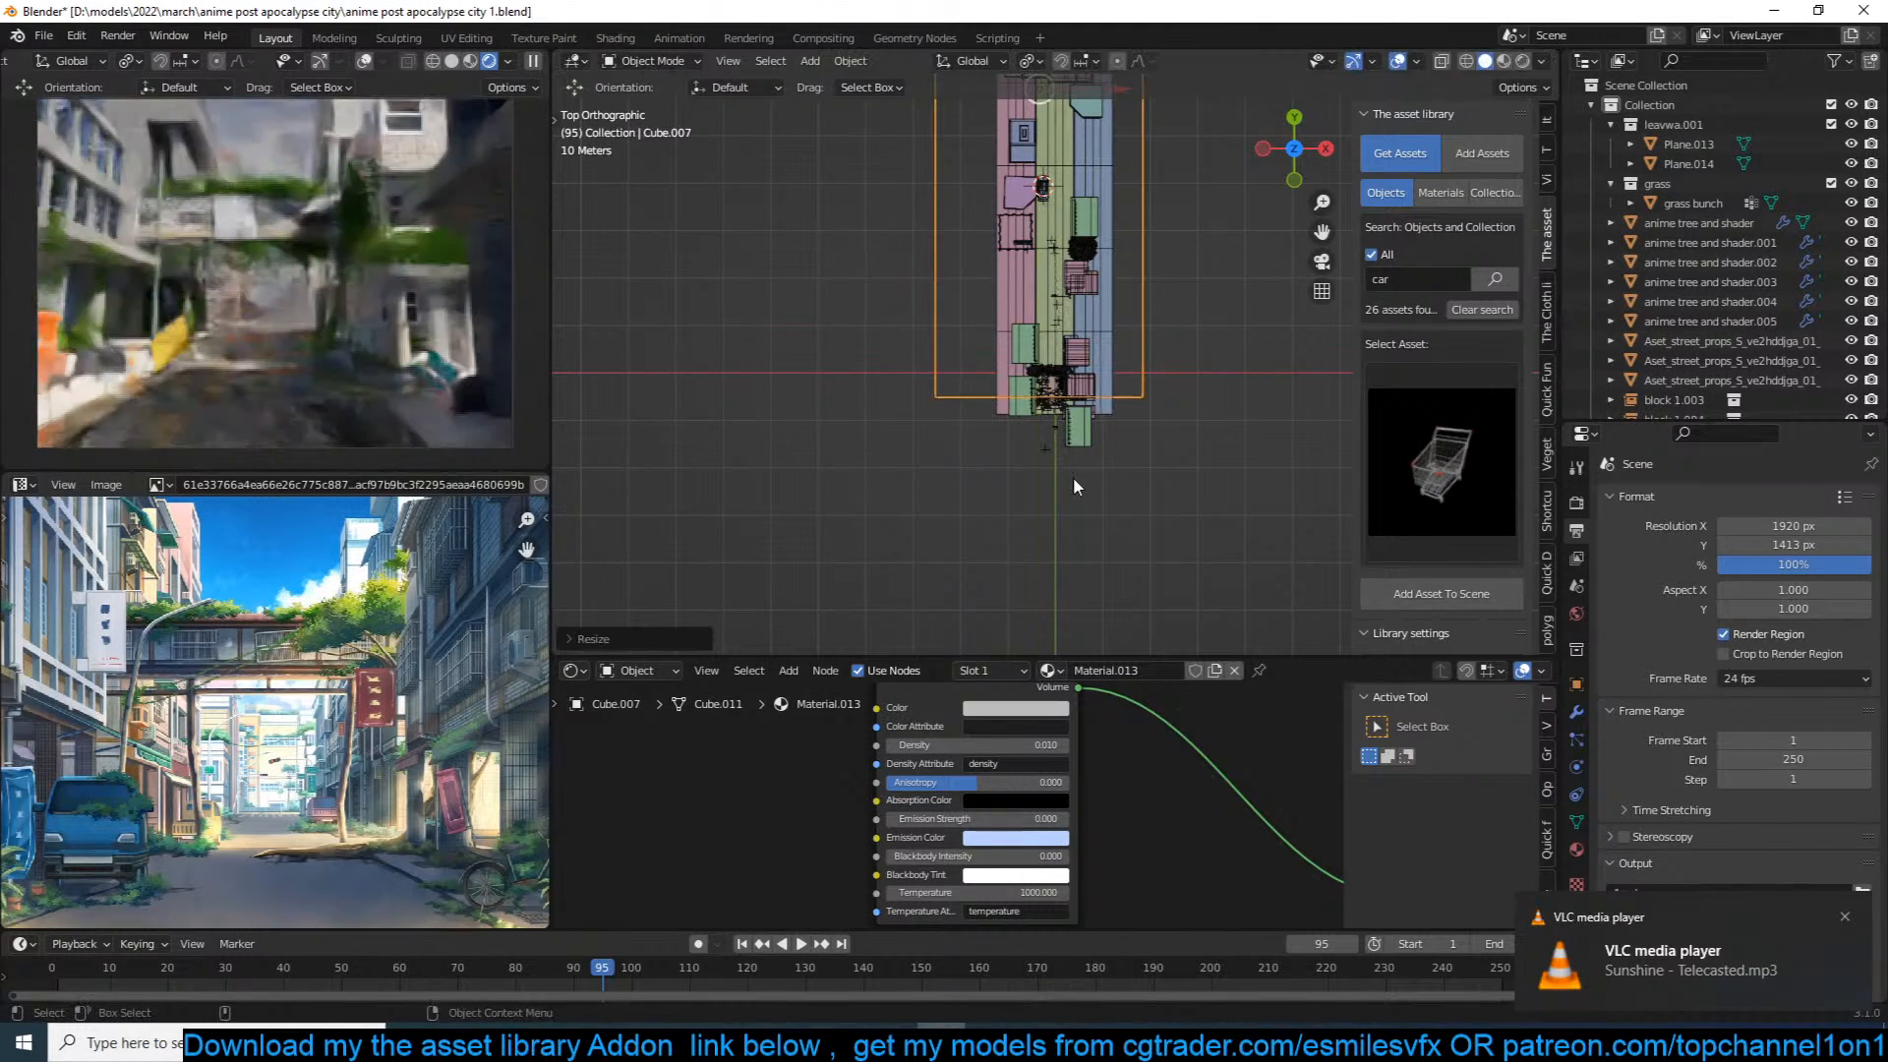
Step: Try orange and blue for the fog volume's color, then settle on a pale, nearly neutral grey
{"action": "left_click", "coordinate": [1038, 711]}
{"action": "left_click", "coordinate": [1011, 556]}
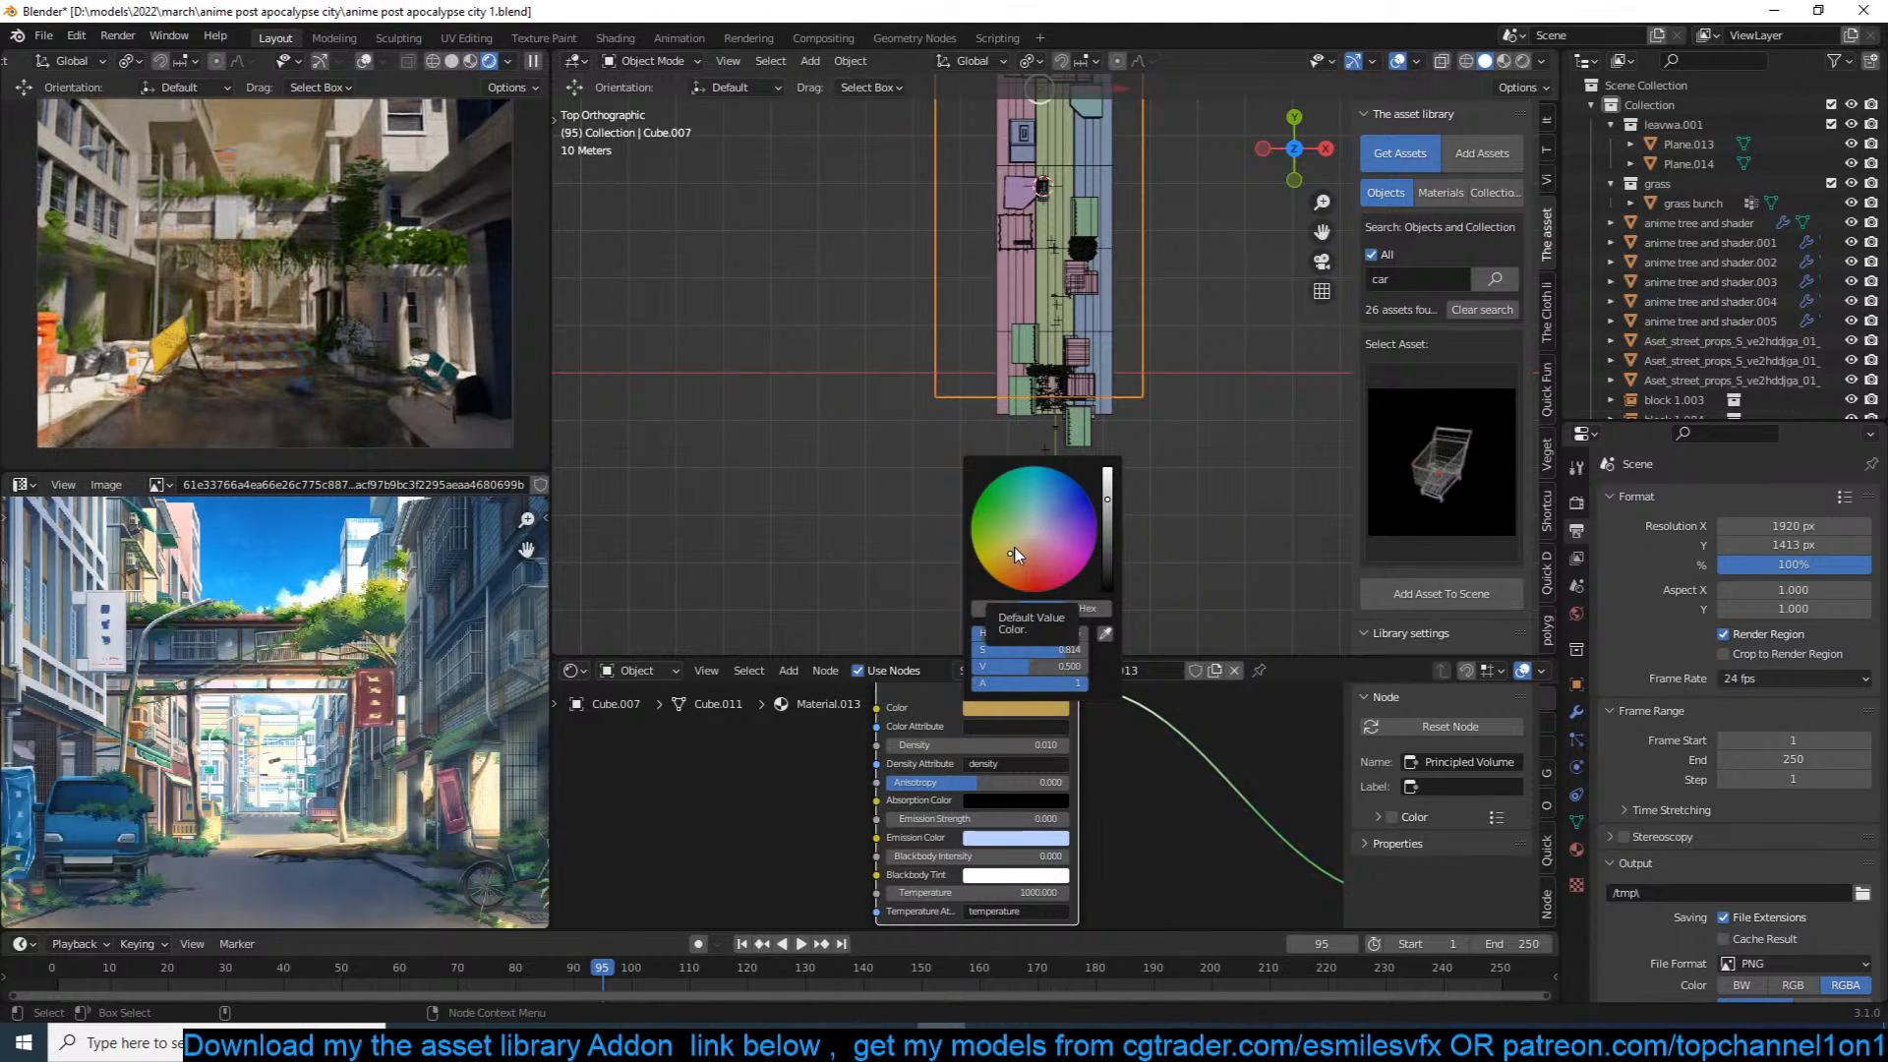
{"action": "left_click", "coordinate": [1069, 506]}
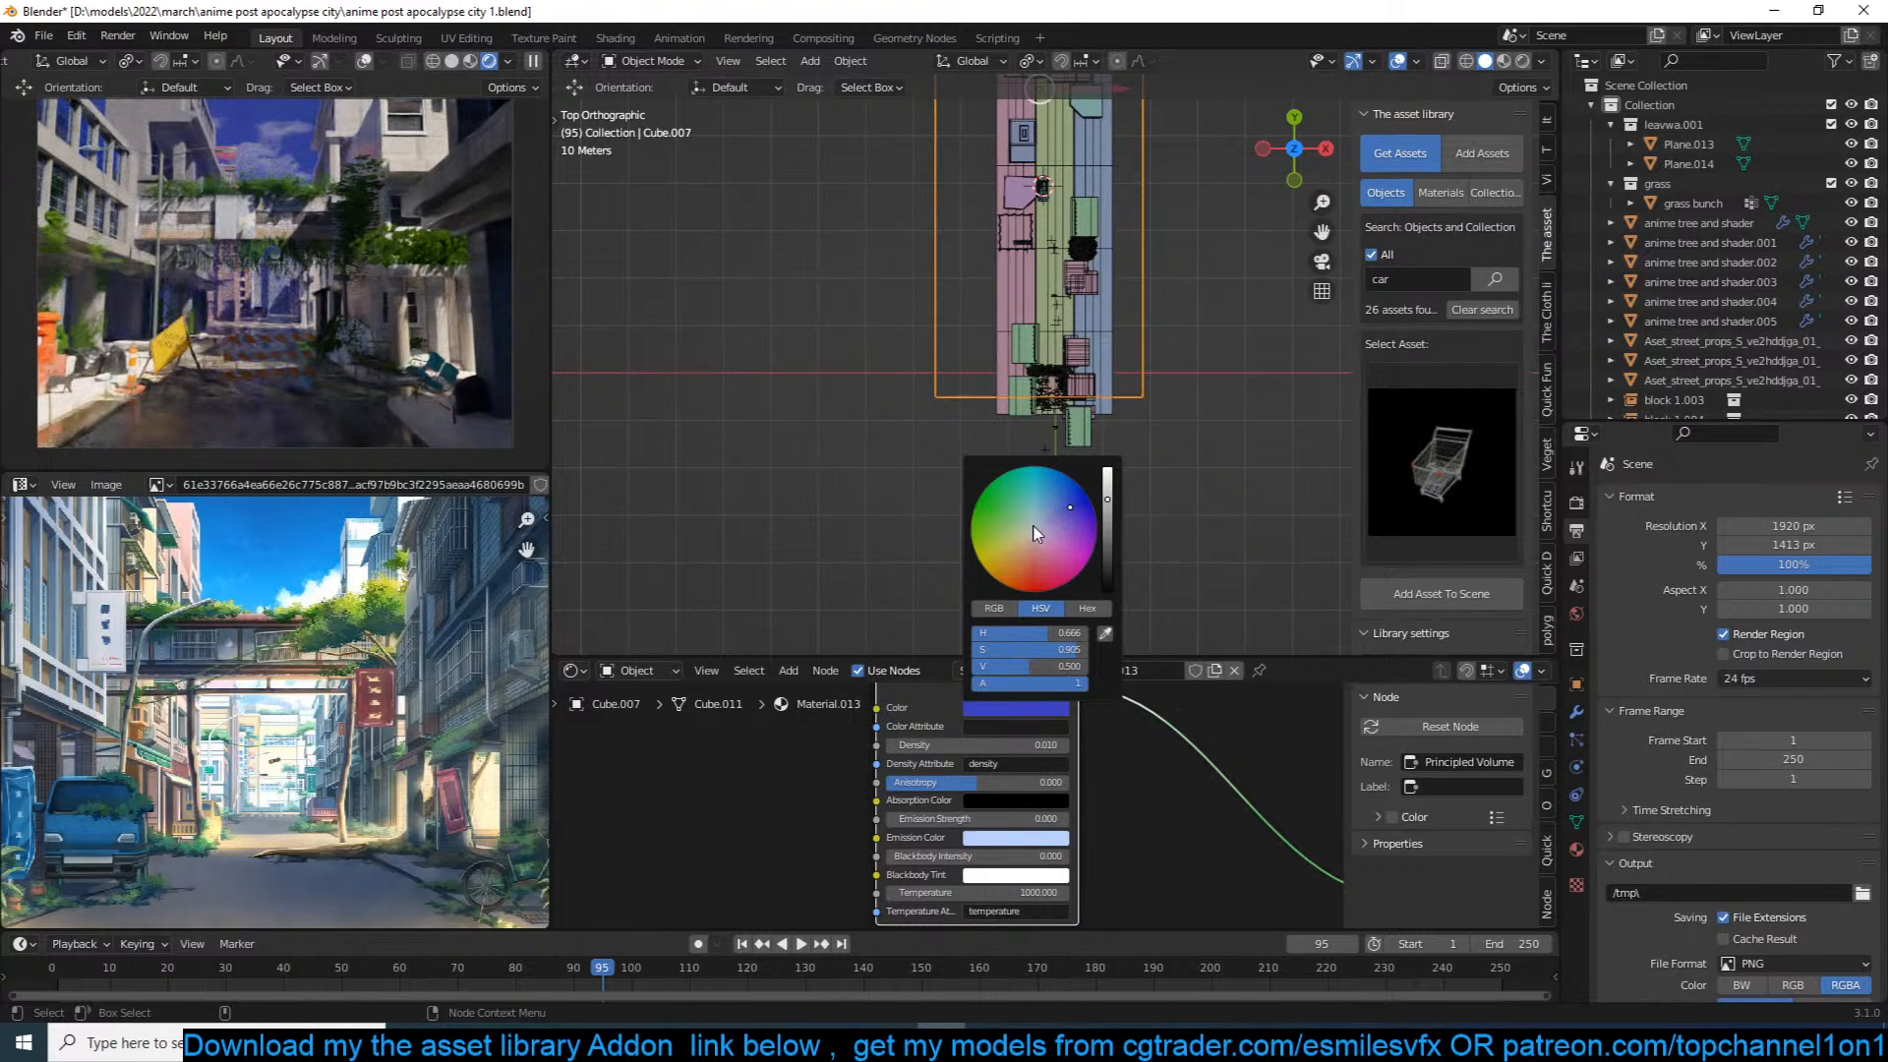
{"action": "left_click", "coordinate": [1032, 527]}
Step: Set the fog volume material's density to 0 and its emission strength to 0.01
{"action": "double_click", "coordinate": [1053, 750]}
{"action": "type", "text": "0"}
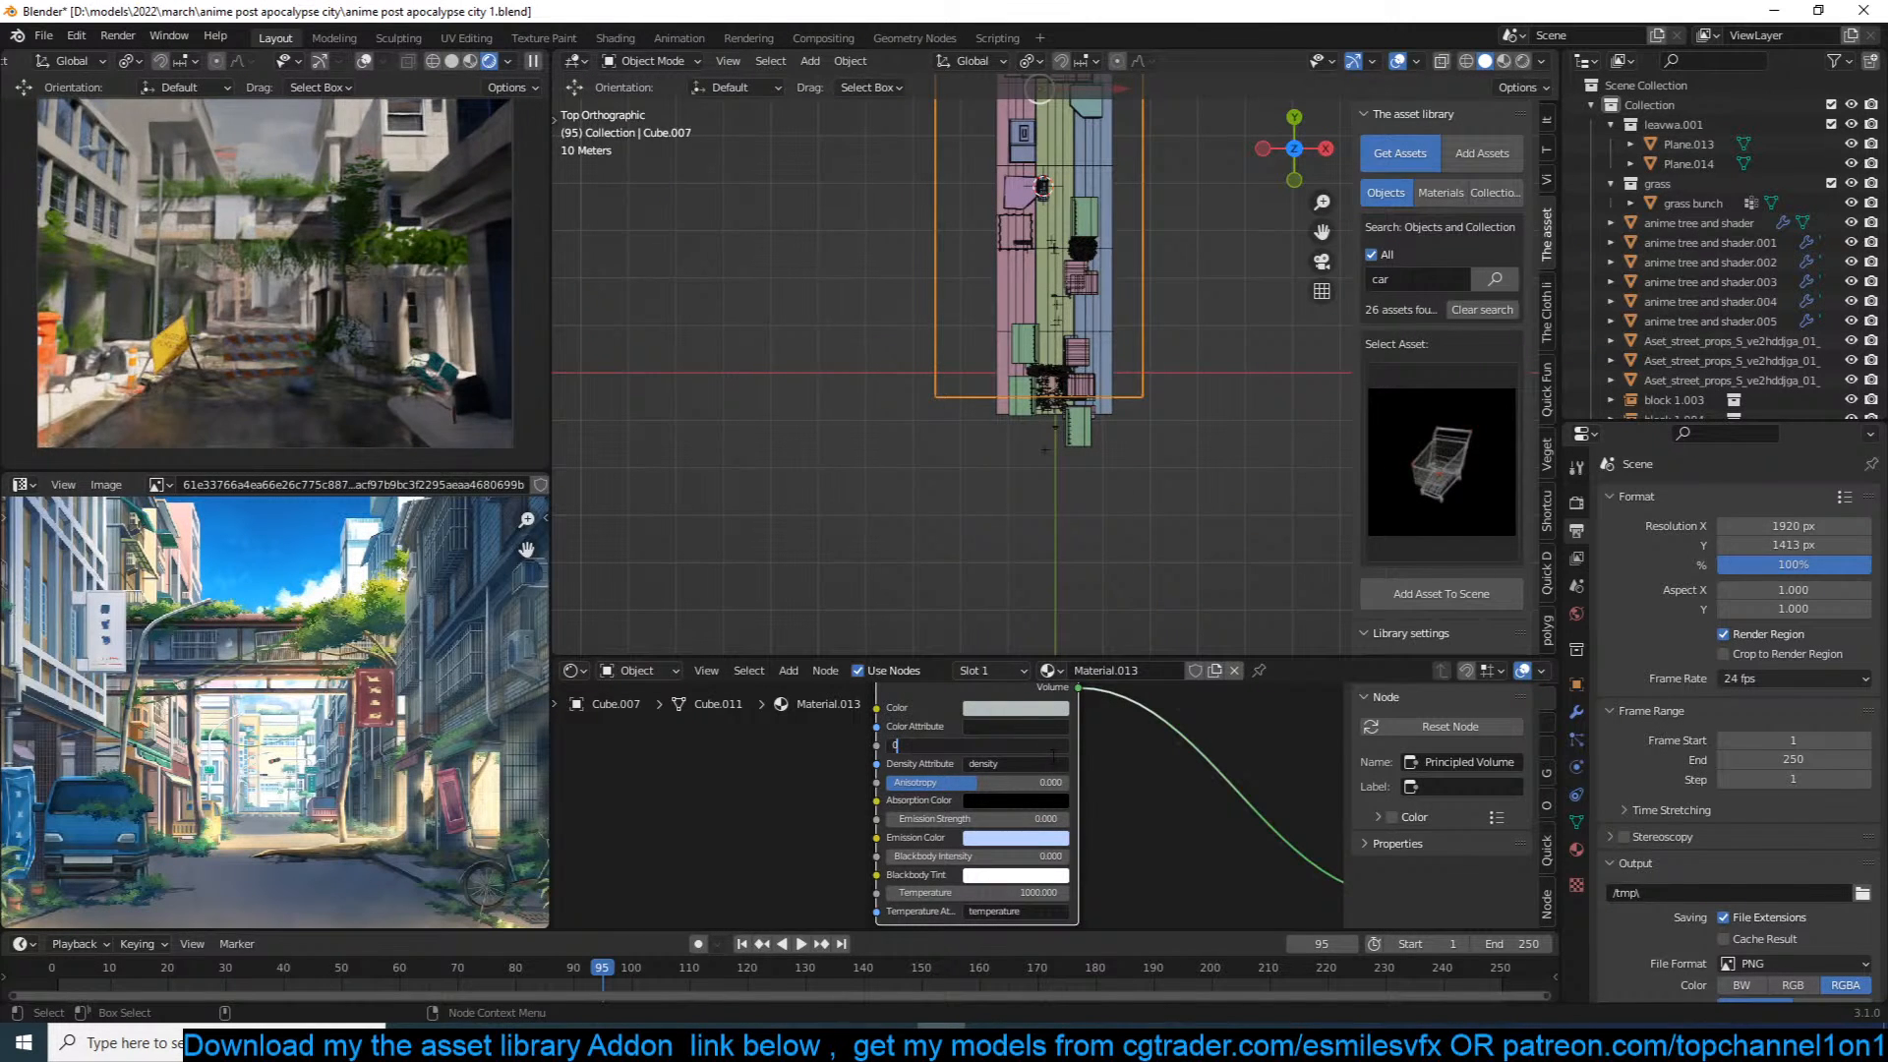
{"action": "left_click", "coordinate": [1114, 793]}
{"action": "double_click", "coordinate": [1054, 820]}
{"action": "type", "text": "0.01"}
{"action": "left_click", "coordinate": [1143, 822]}
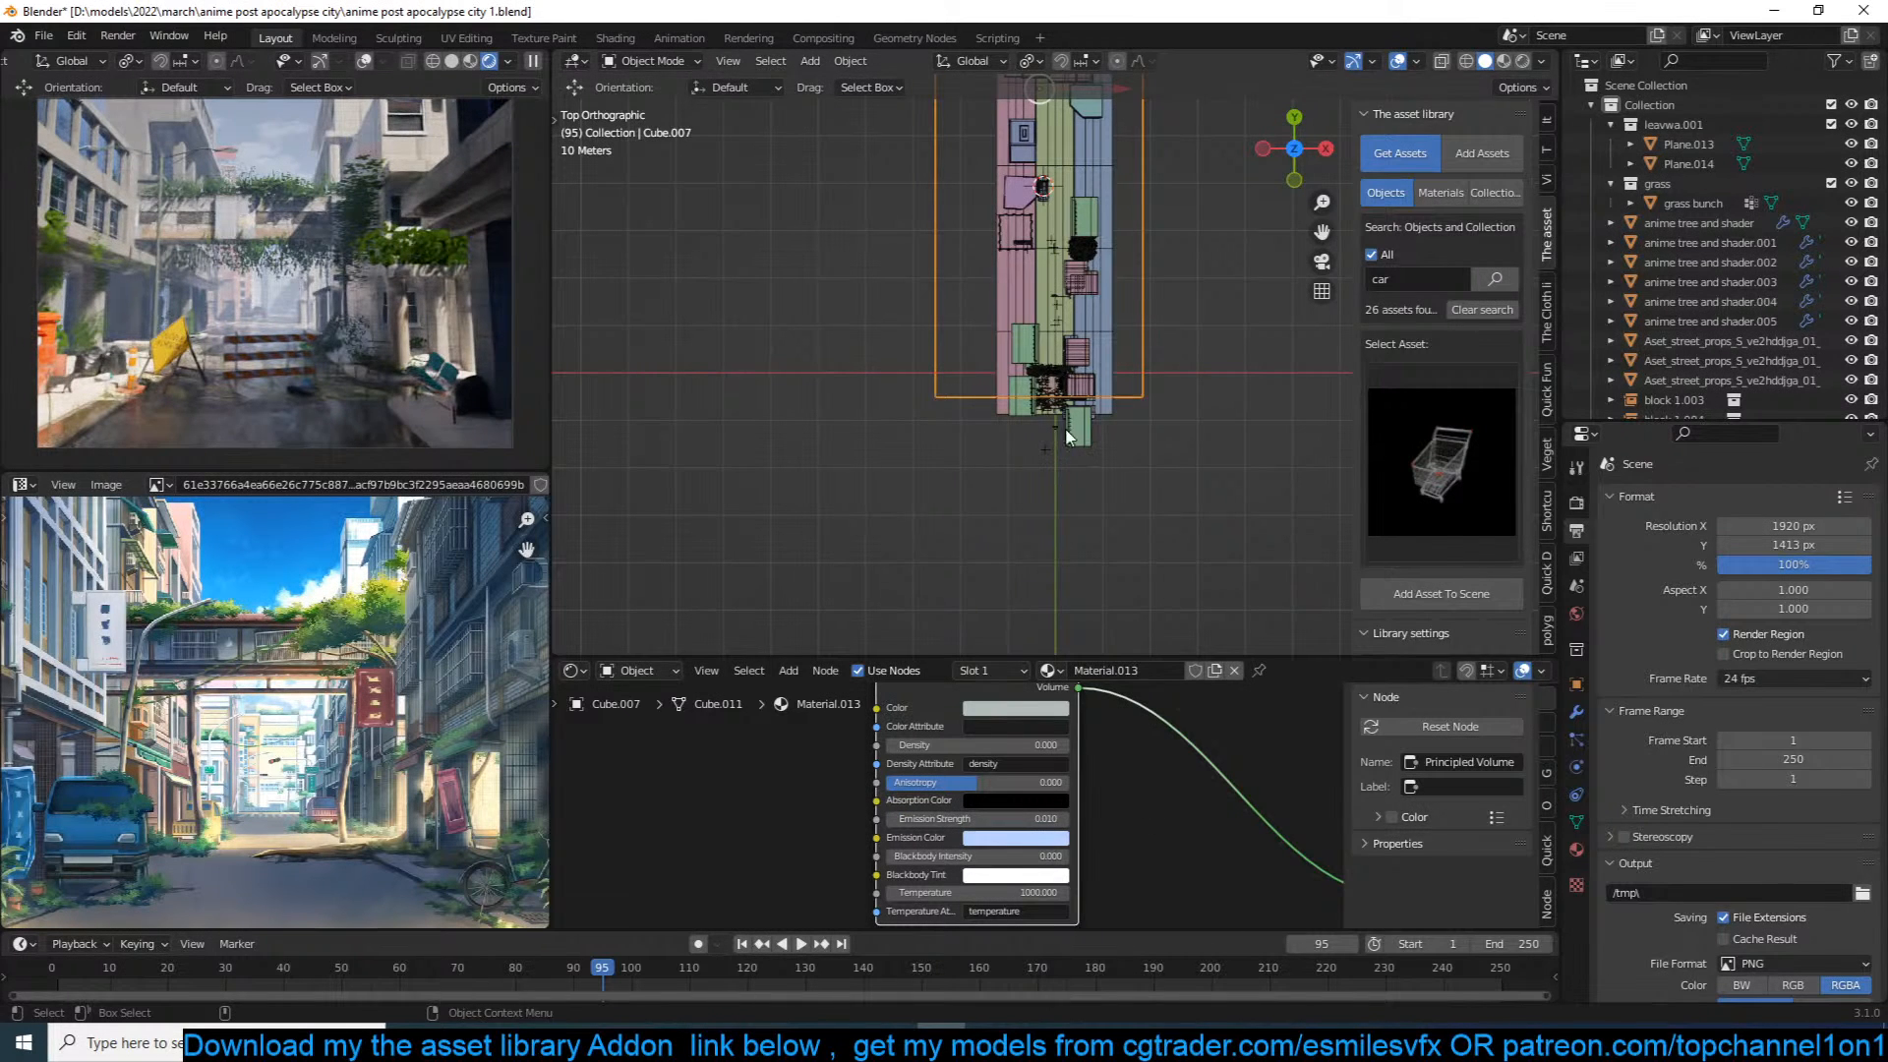
Step: Move the fog volume back along Y, away from the camera, and save the file
{"action": "key", "text": "ctrl+s"}
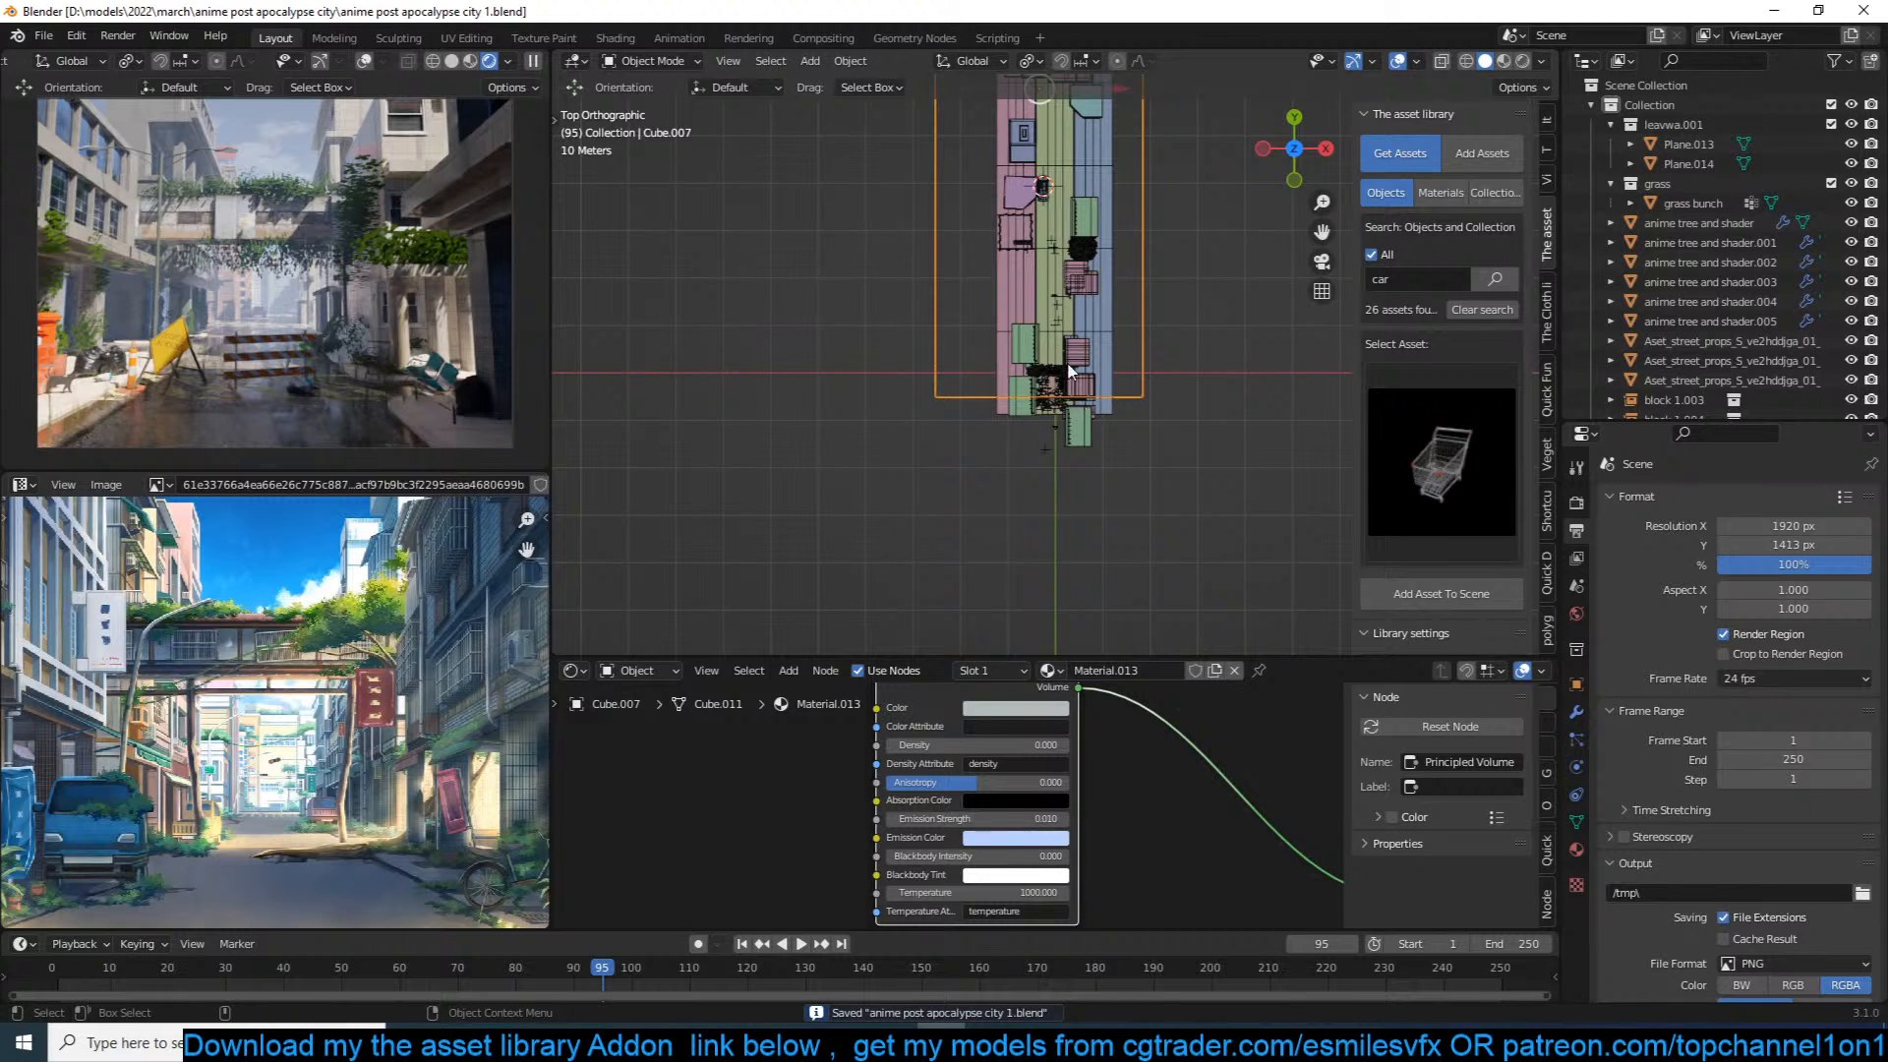
{"action": "left_click", "coordinate": [1089, 280]}
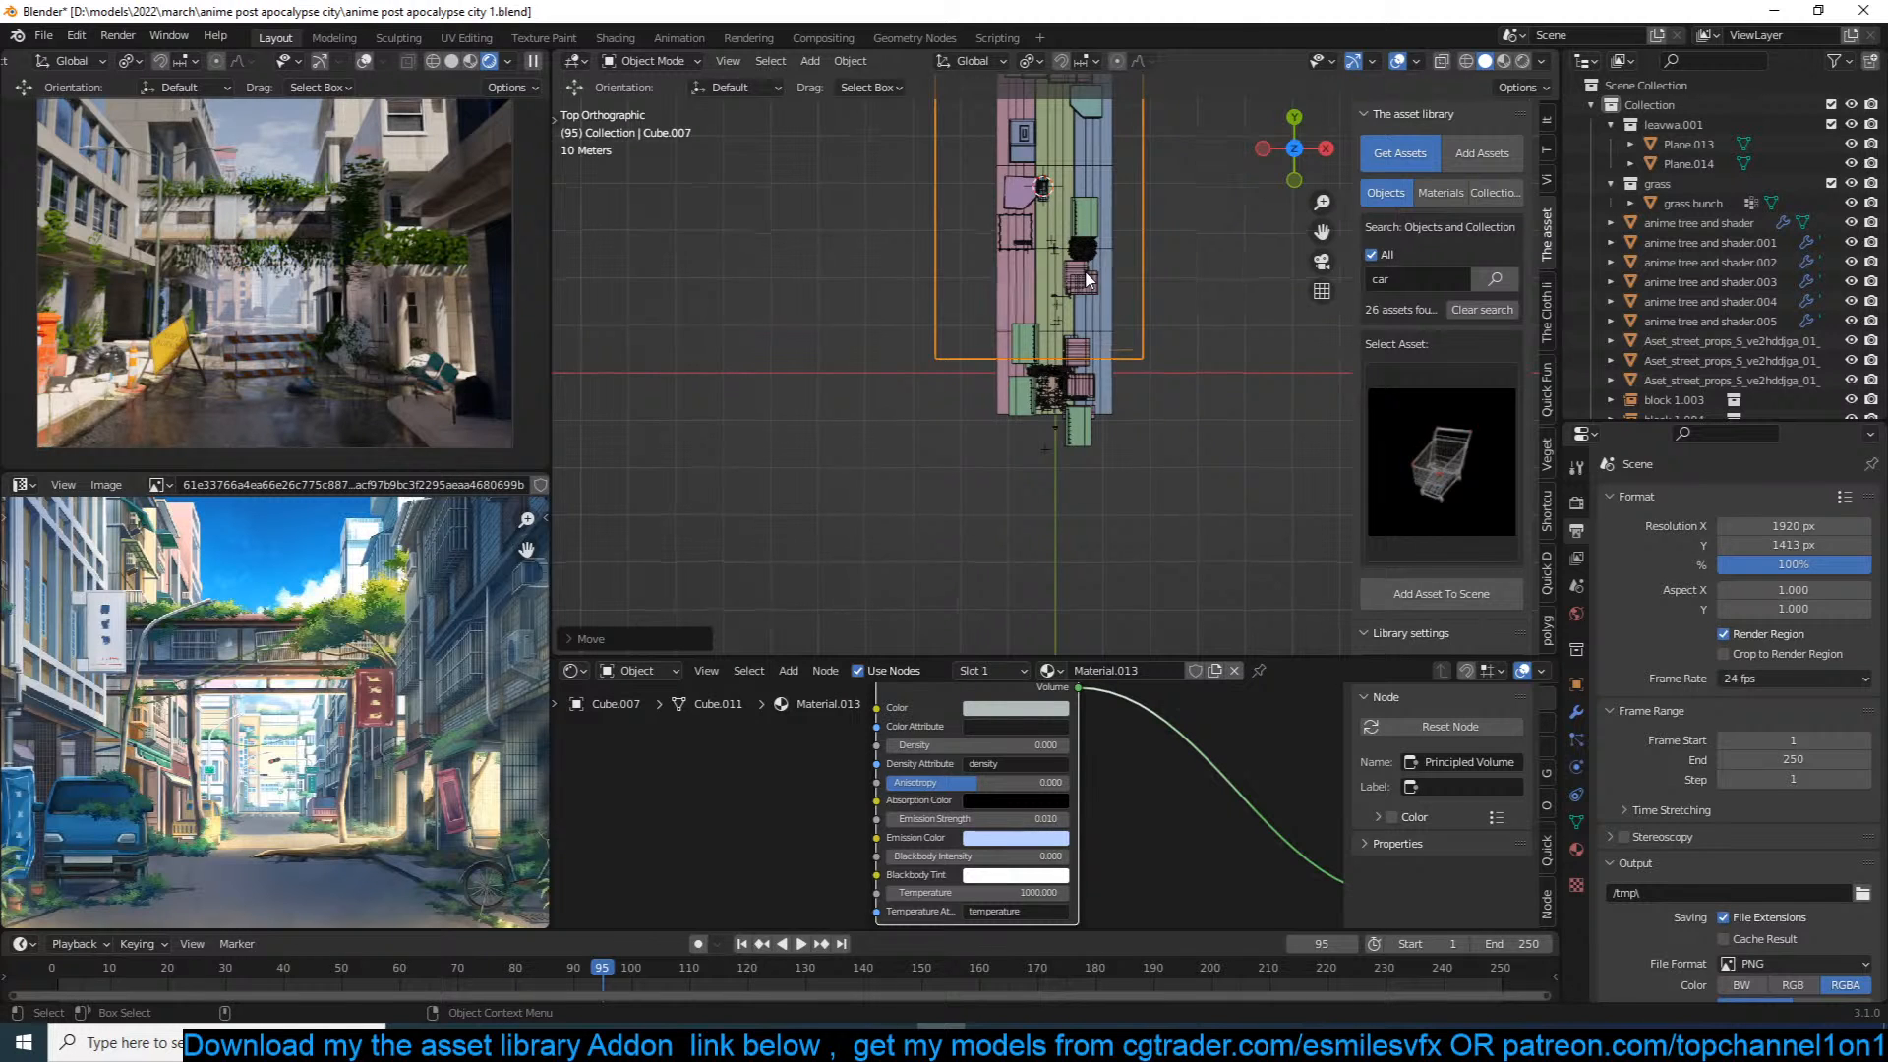
{"action": "key", "text": "KP_0"}
{"action": "key", "text": "ctrl+s"}
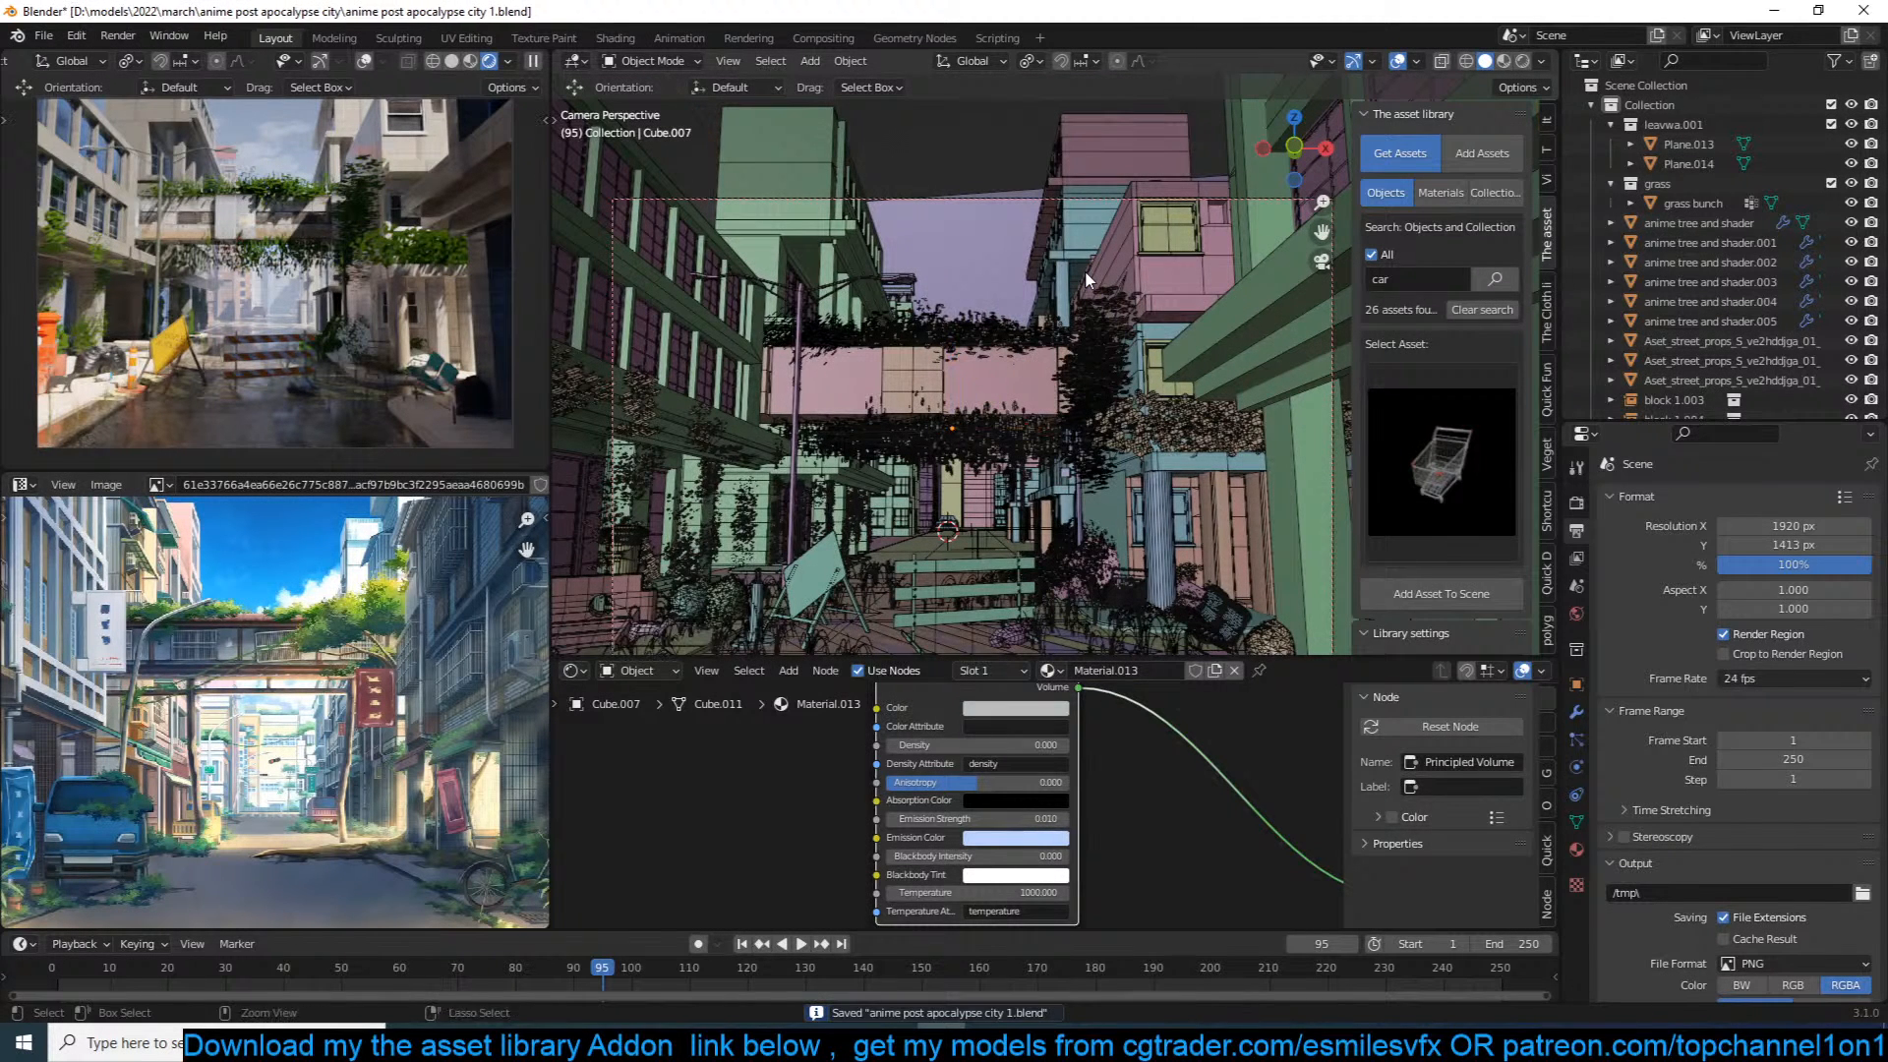
Step: Search the asset library for "girl" and add the T-posed girl character to the scene
{"action": "left_click", "coordinate": [1451, 275]}
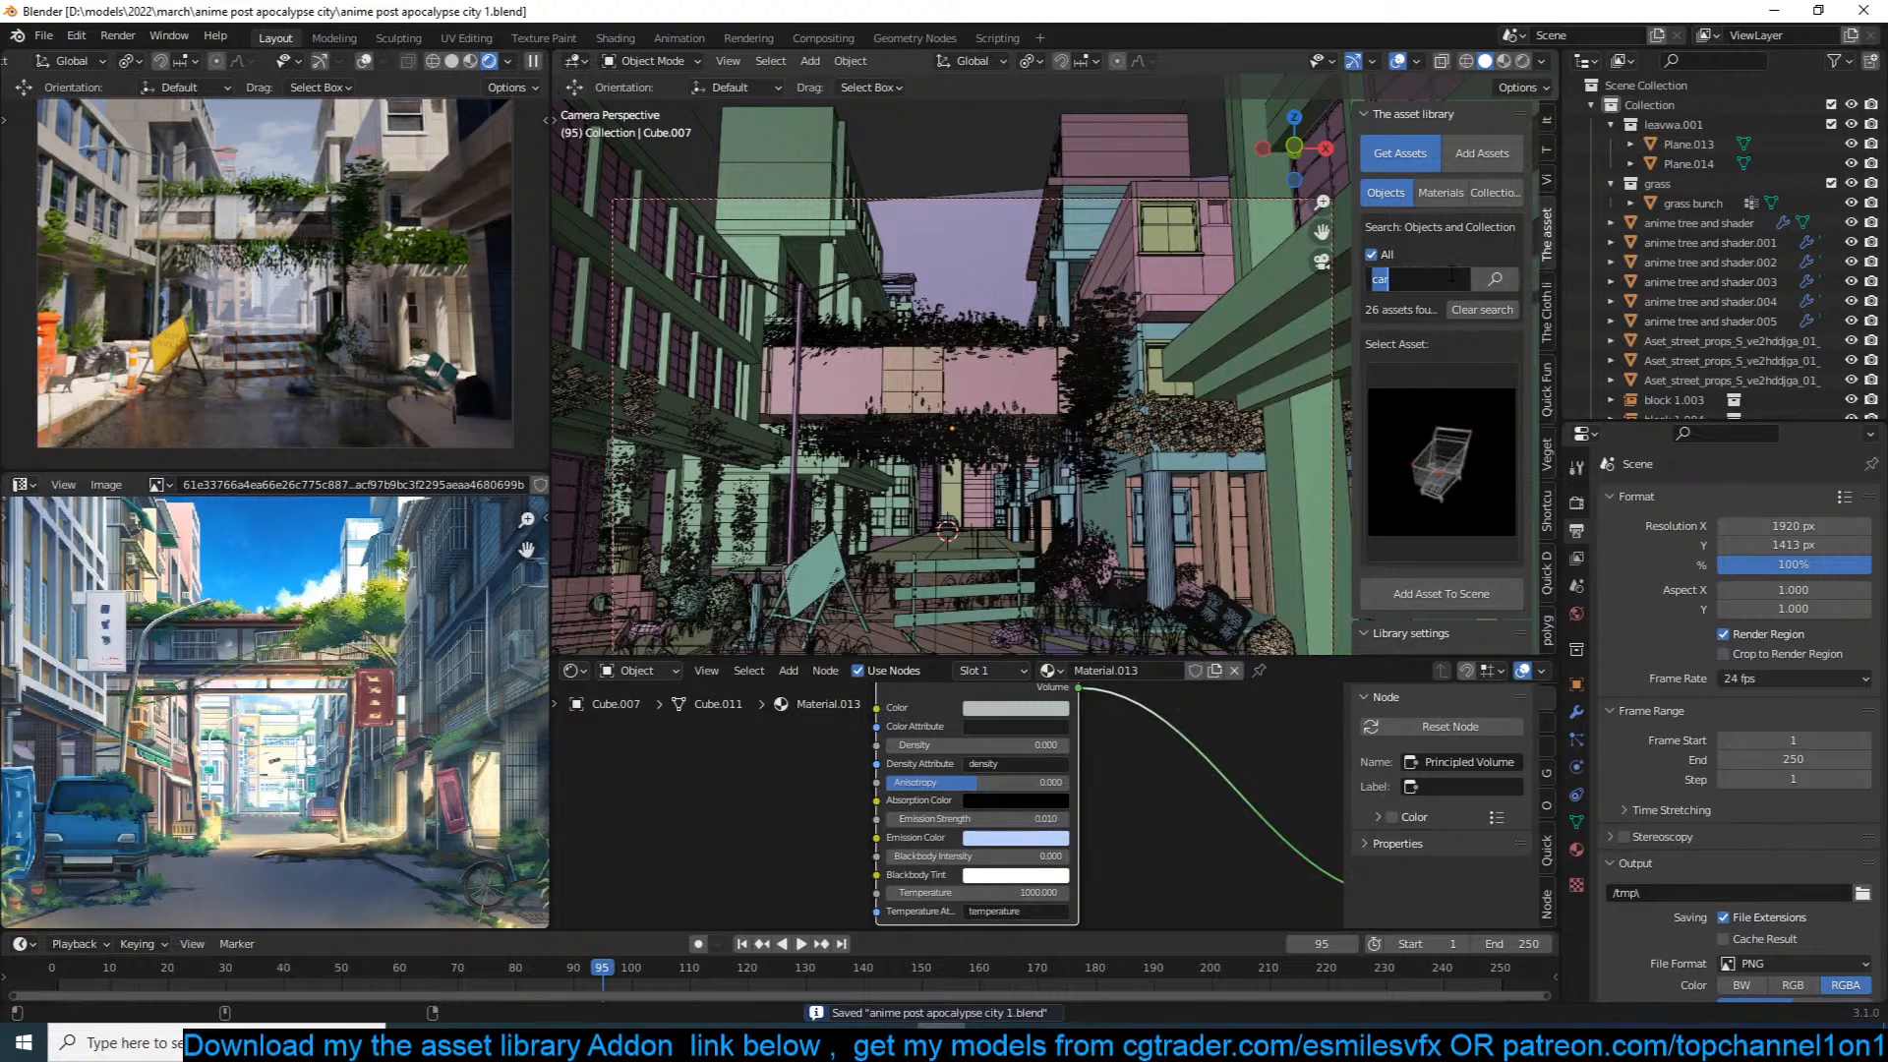
{"action": "type", "text": "girl"}
{"action": "key", "text": "Return"}
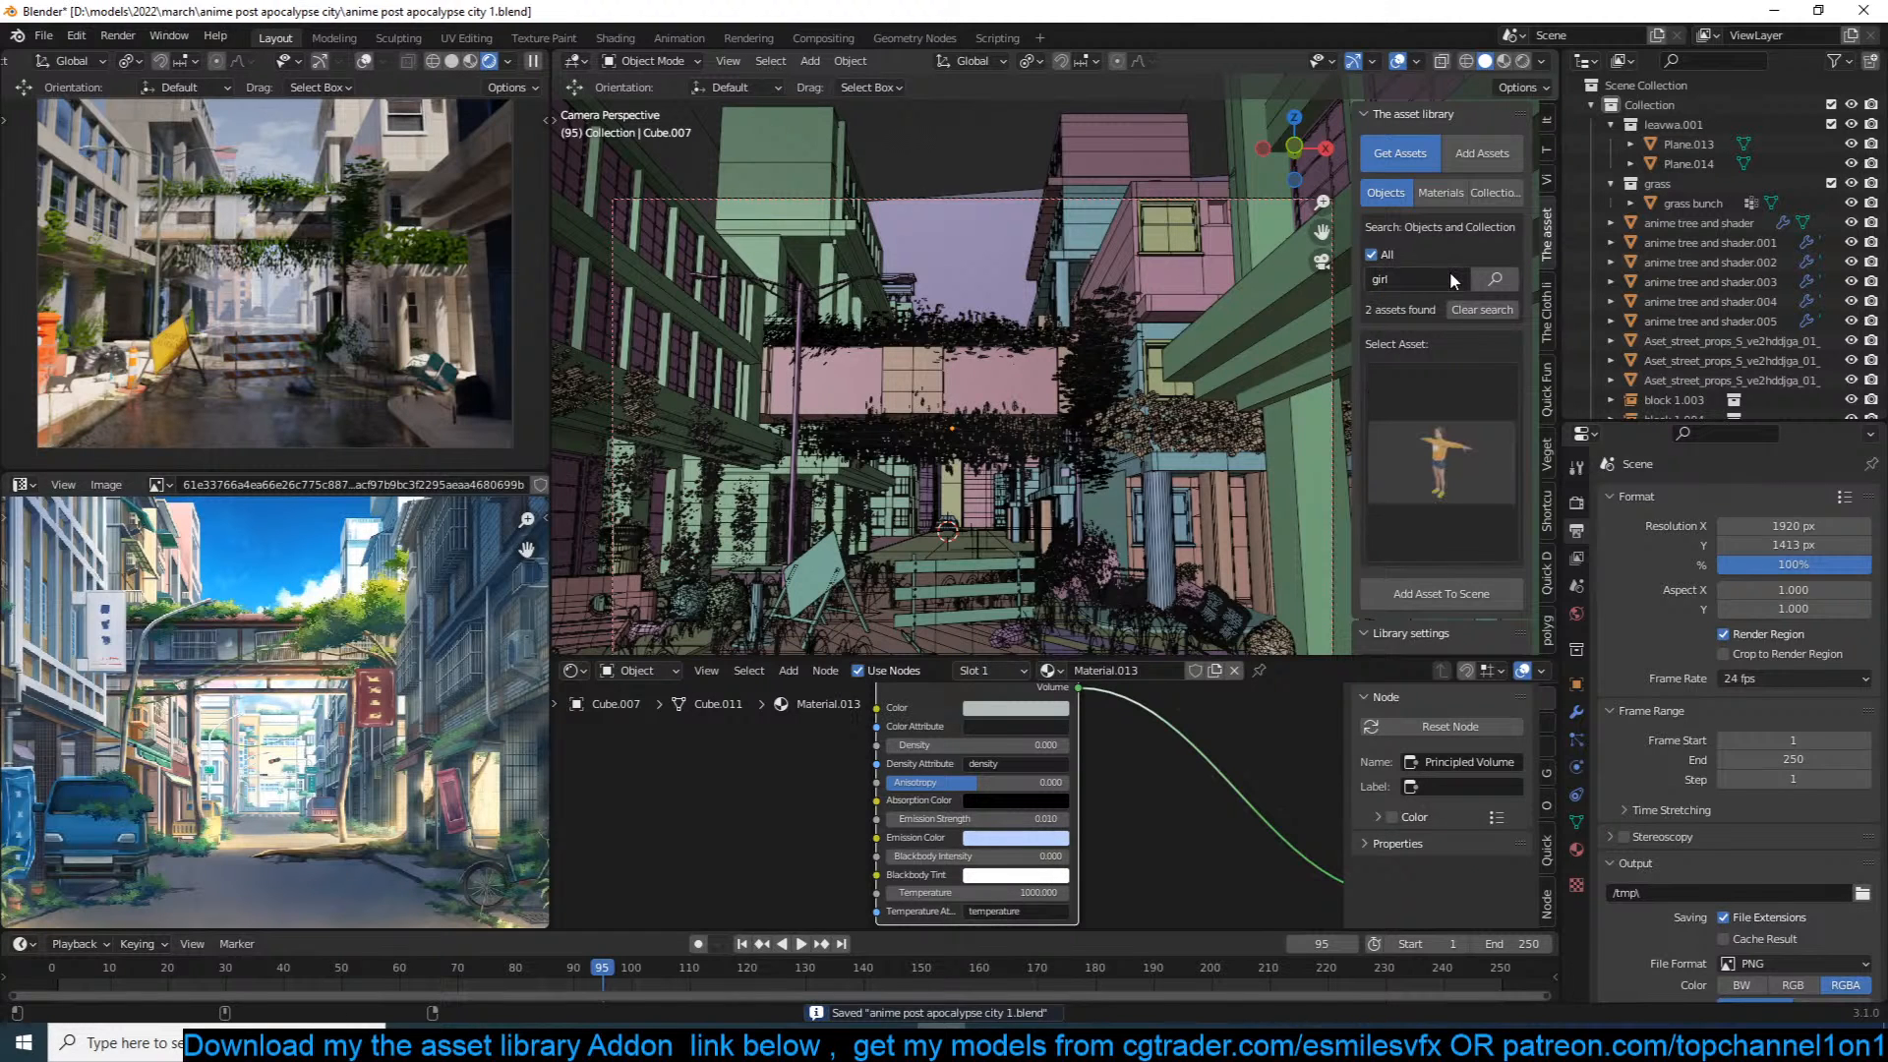
{"action": "left_click", "coordinate": [1458, 417]}
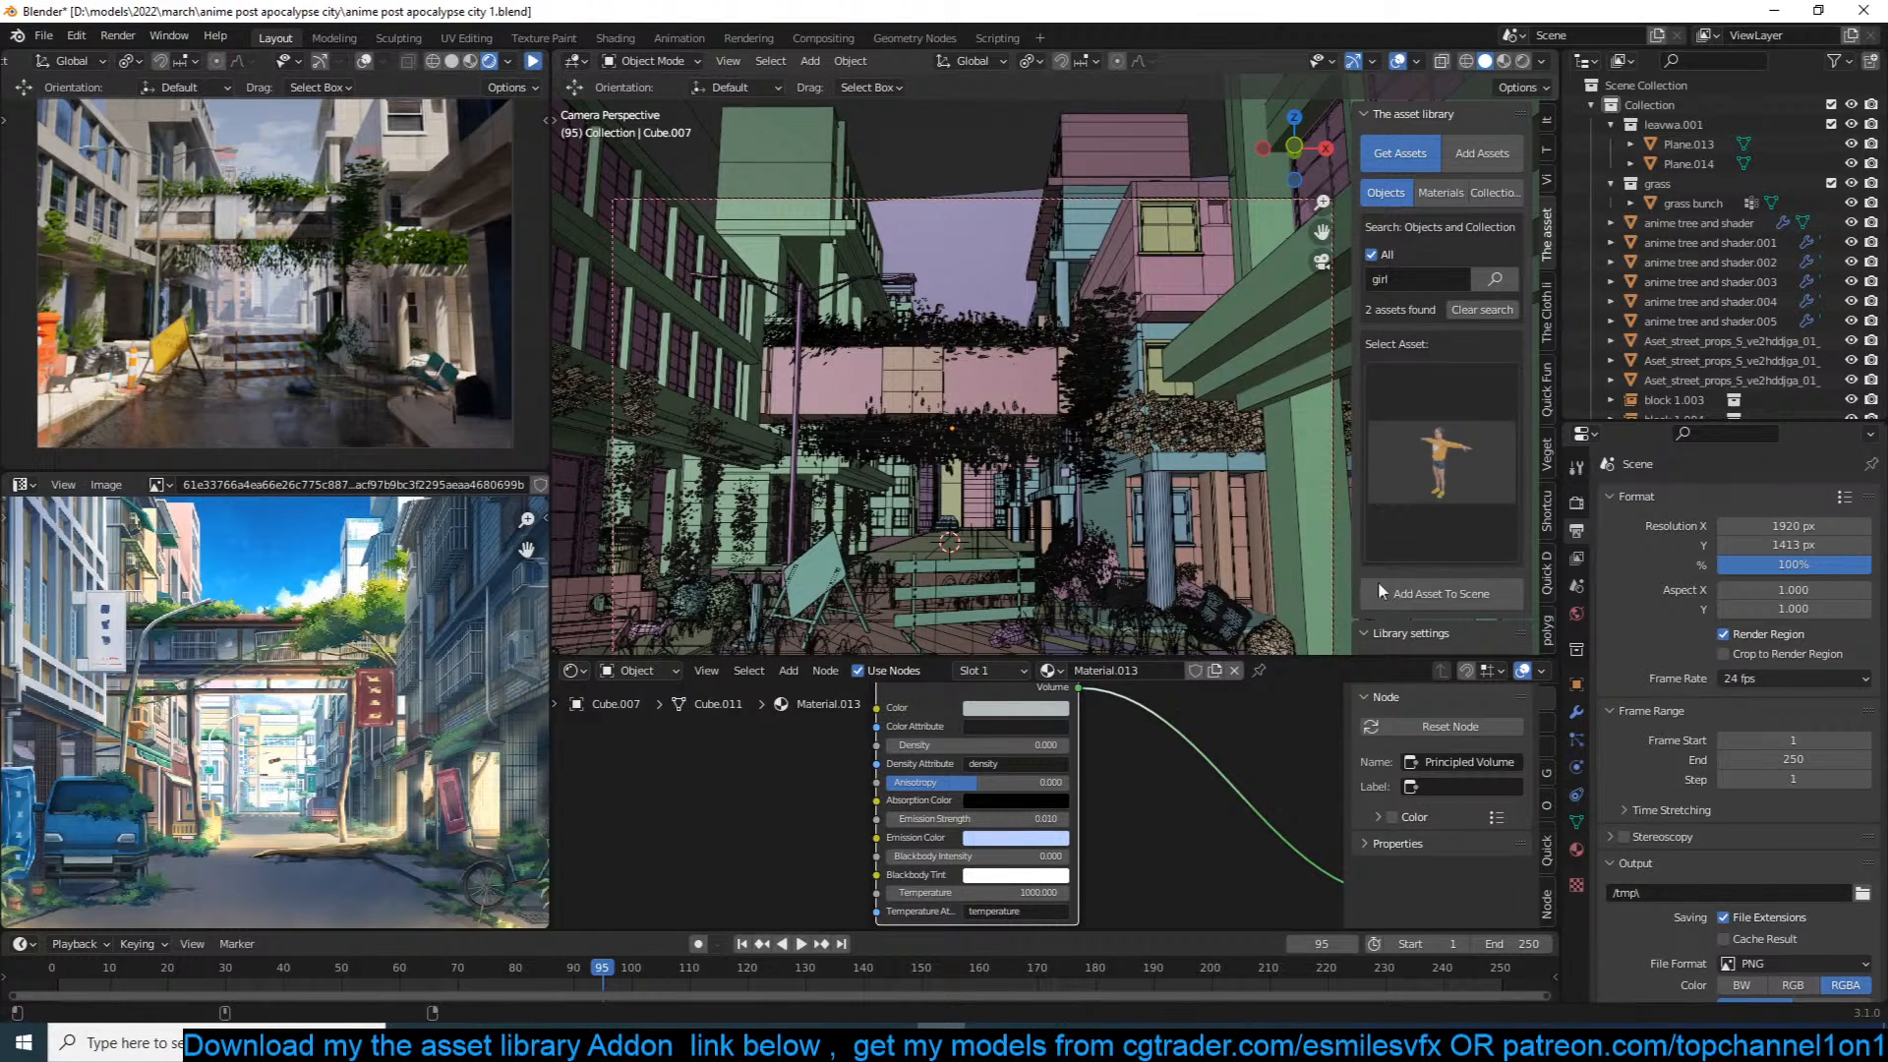
{"action": "left_click", "coordinate": [1458, 593]}
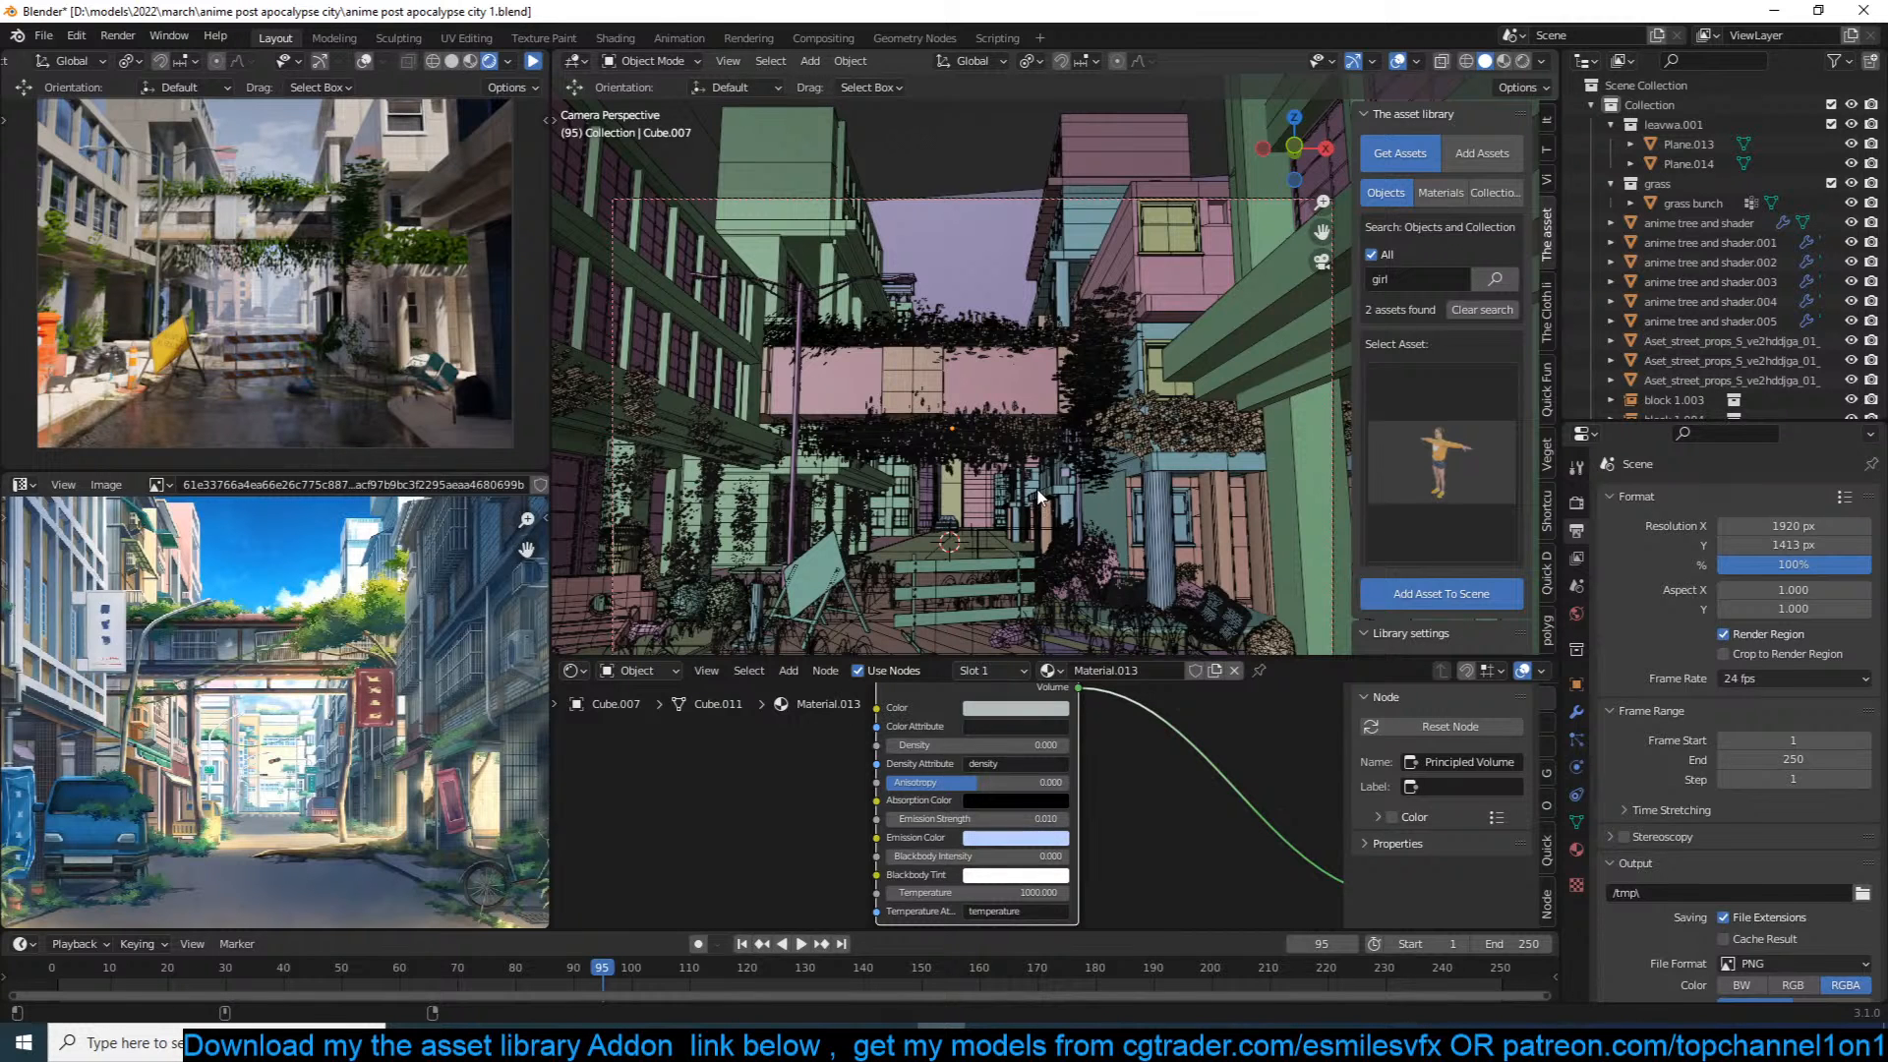
Step: Rotate the girl character 90 degrees about the global Z axis
{"action": "key", "text": "KP_Decimal"}
{"action": "key", "text": "KP_1"}
{"action": "type", "text": "rz90"}
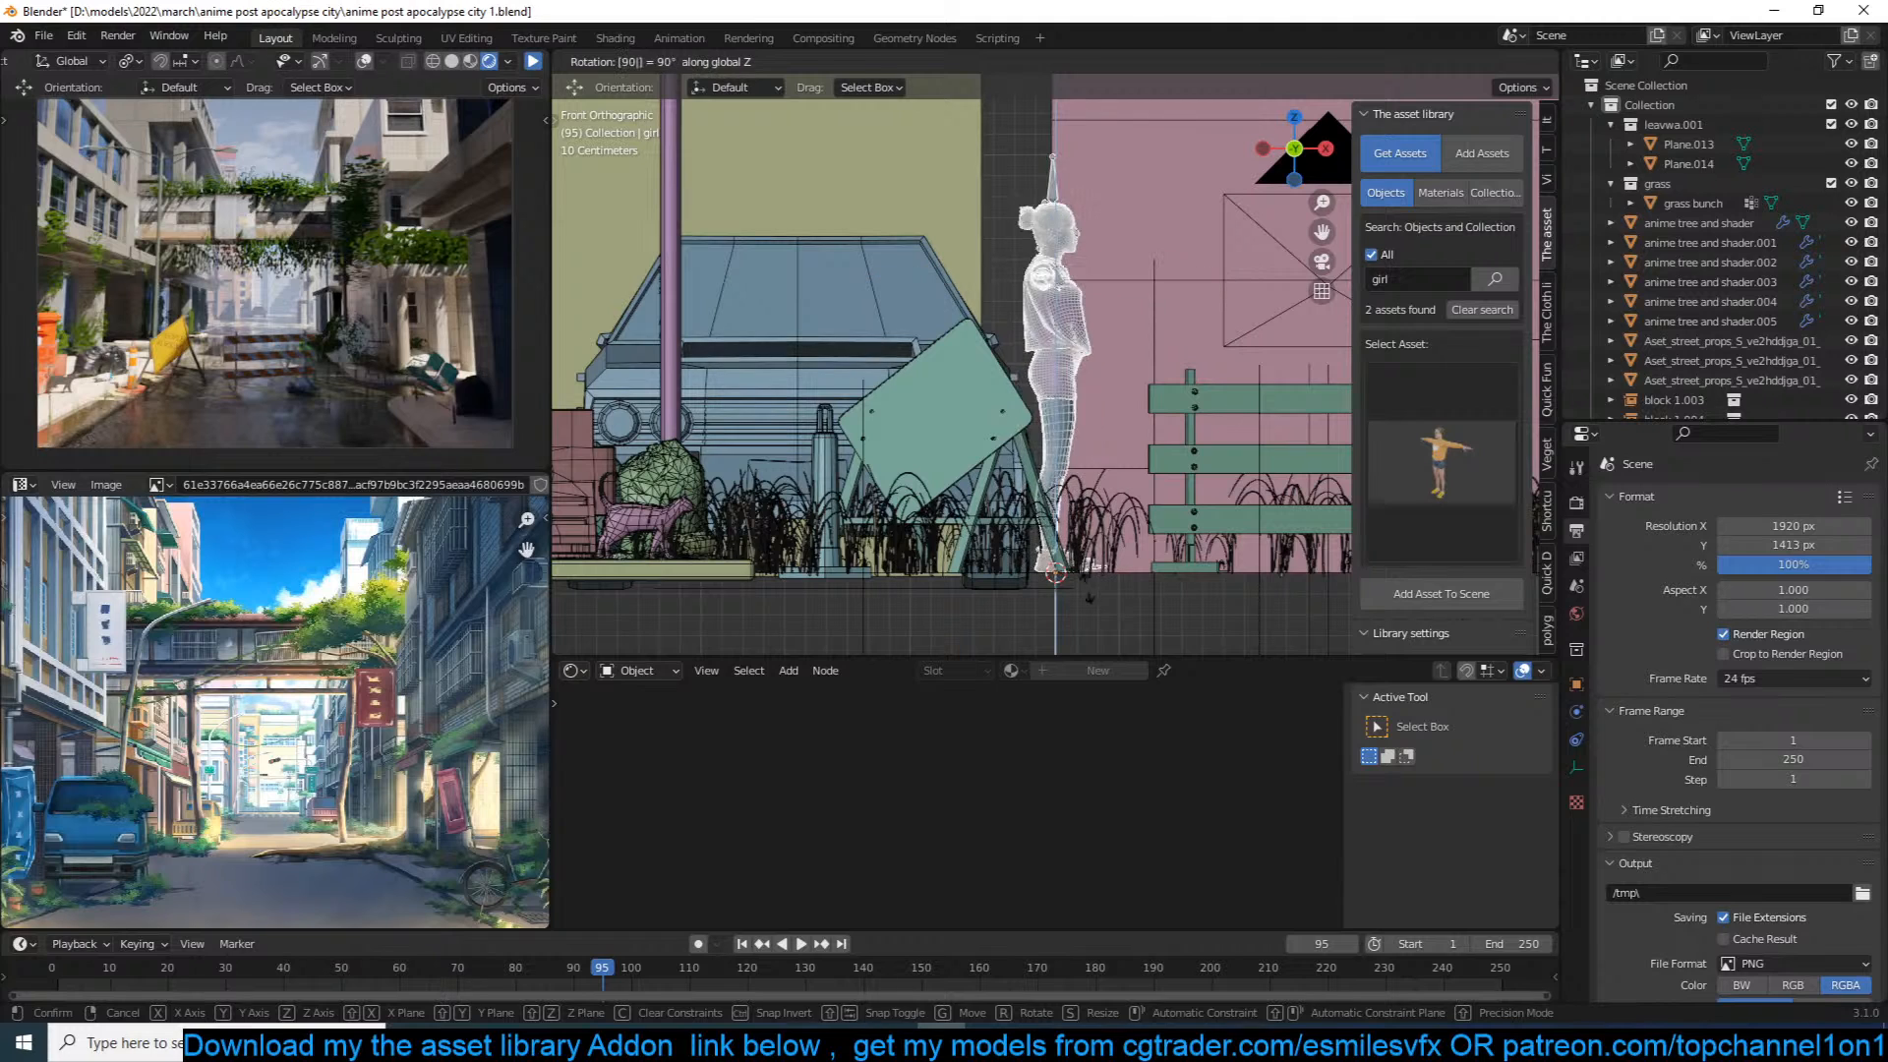
{"action": "key", "text": "Return"}
{"action": "middle_click_drag", "start_coordinate": [1128, 351], "coordinate": [1086, 356], "text": "shift"}
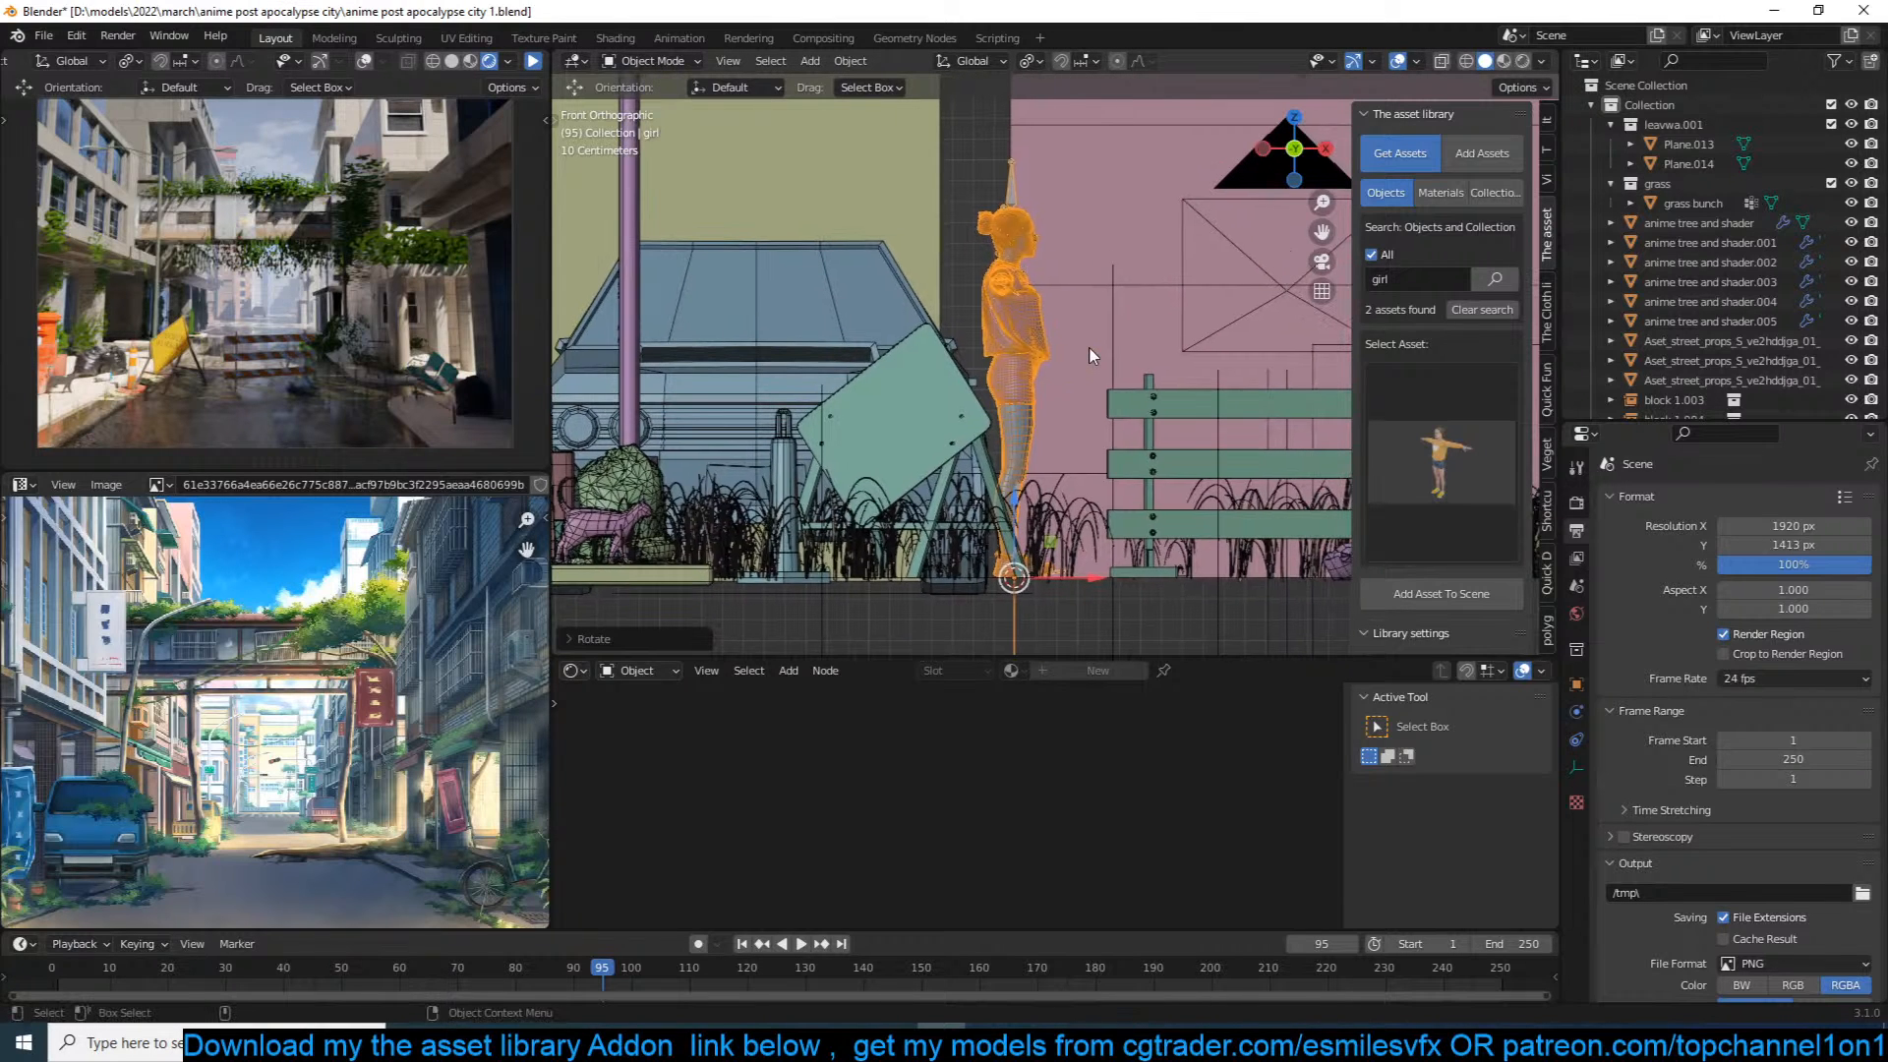
Step: Make the girl asset local and editable, and put its armature into Pose Mode
{"action": "scroll", "coordinate": [1439, 592], "scroll_direction": "down", "scroll_amount": 3}
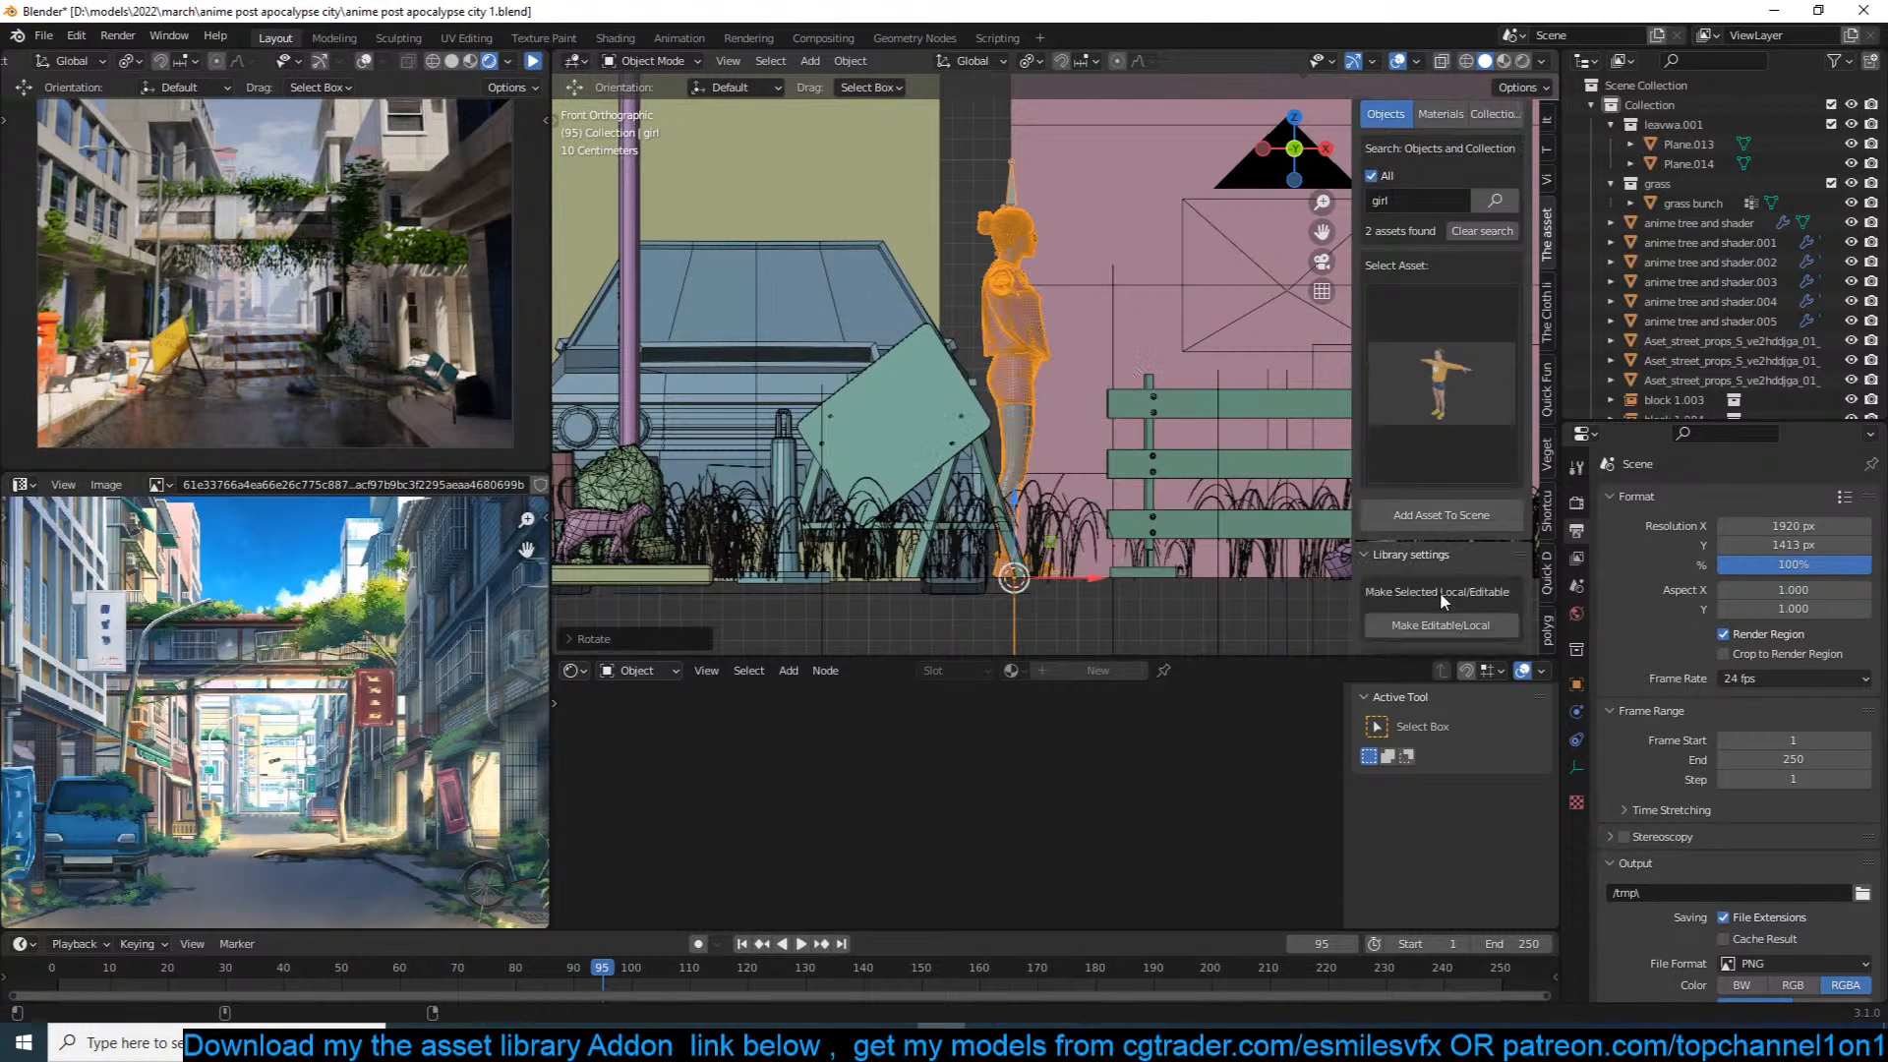
{"action": "left_click", "coordinate": [1060, 344]}
{"action": "middle_click_drag", "start_coordinate": [1030, 288], "coordinate": [1027, 156]}
{"action": "left_click", "coordinate": [1024, 180]}
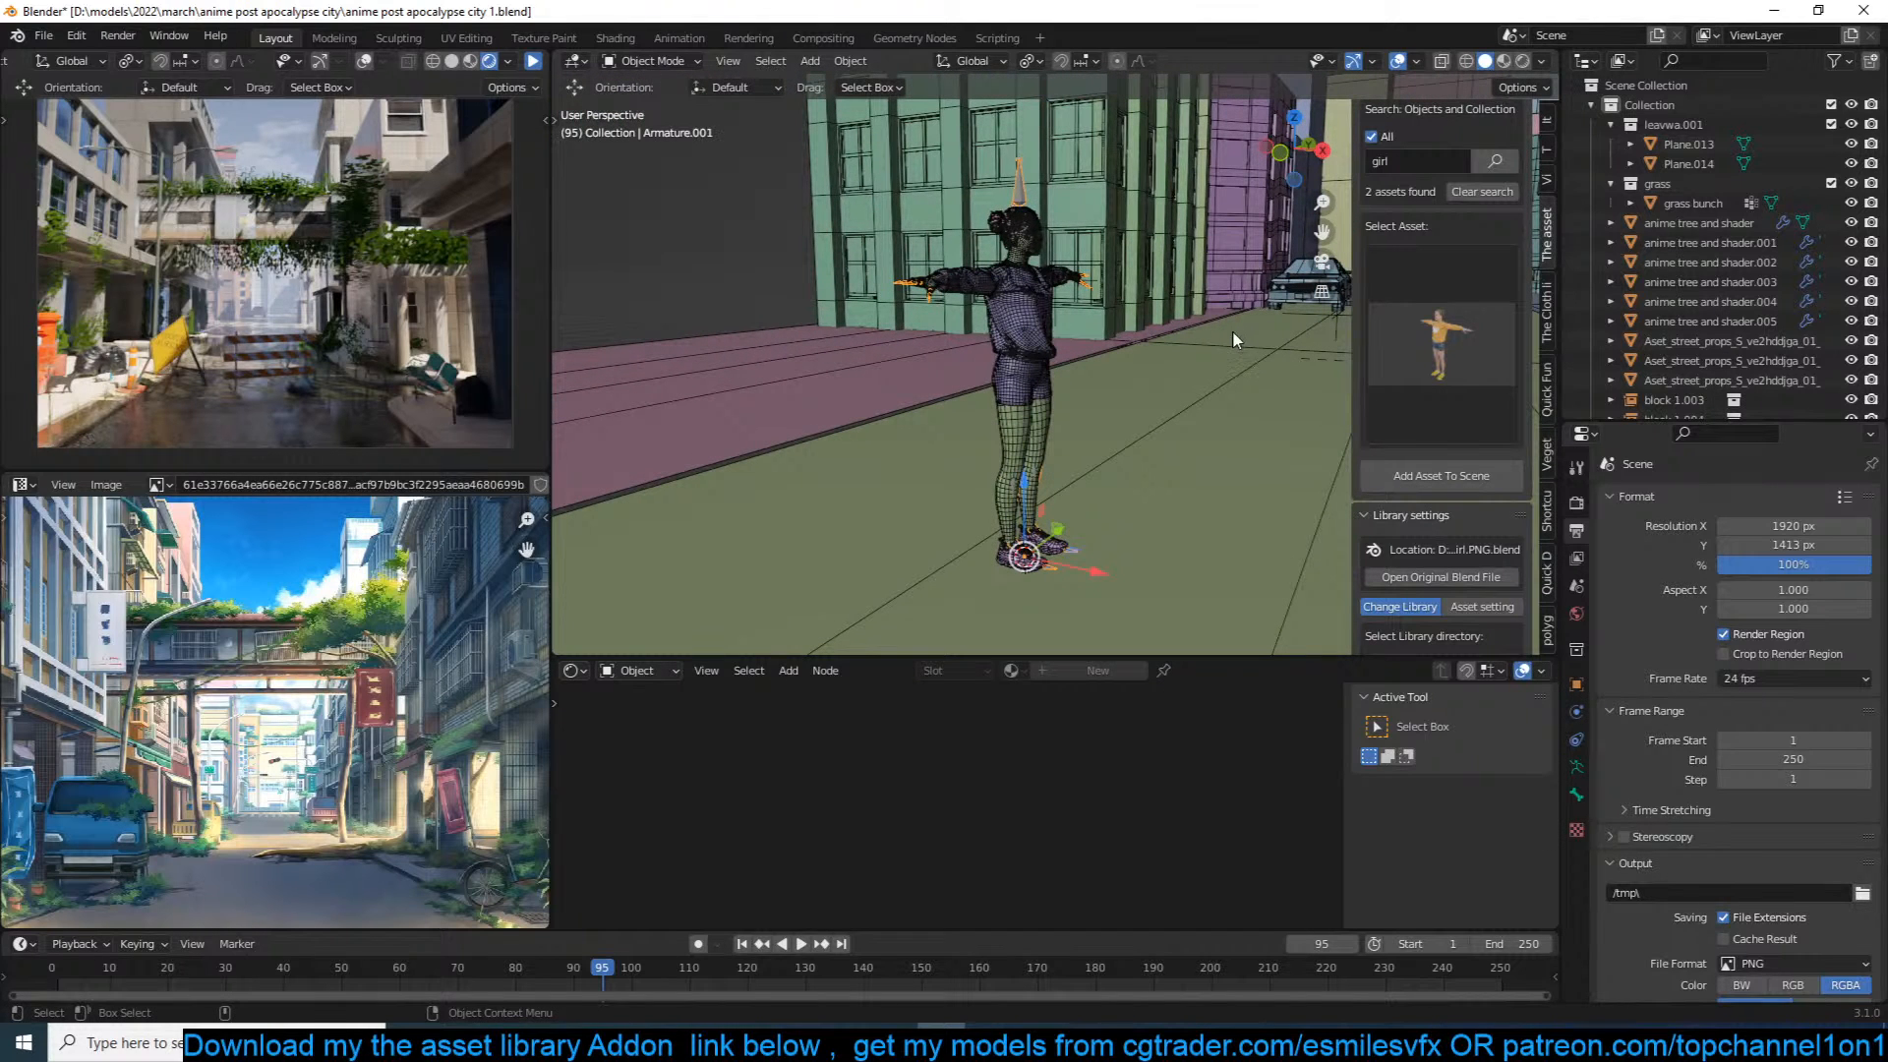
{"action": "key", "text": "ctrl+Tab"}
{"action": "key", "text": "KP_1"}
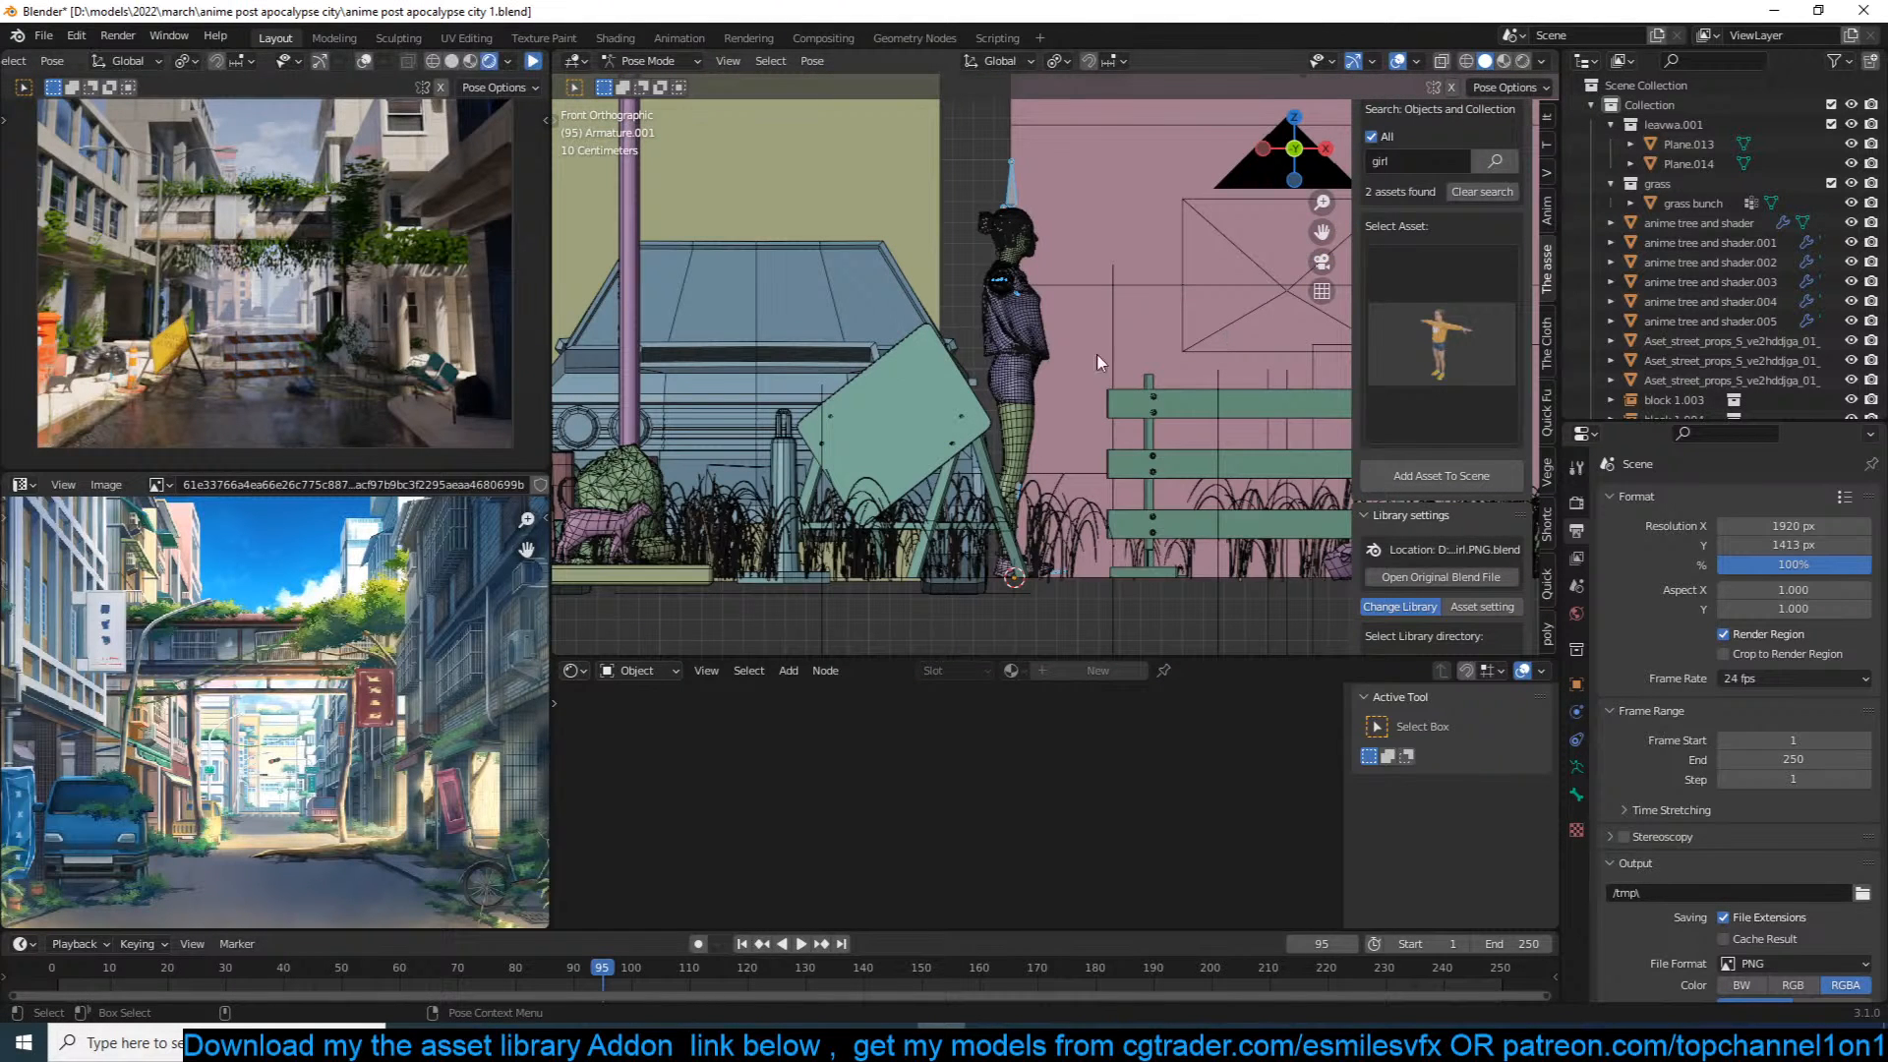
Step: Rotate the girl's leg bones in front view into a walking stride, one leg forward and one back
{"action": "key", "text": "alt+z"}
{"action": "scroll", "coordinate": [1034, 403], "scroll_direction": "up", "scroll_amount": 2}
{"action": "left_click", "coordinate": [1021, 439]}
{"action": "key", "text": "r"}
{"action": "left_click", "coordinate": [967, 508]}
{"action": "left_click", "coordinate": [993, 462]}
{"action": "key", "text": "r"}
{"action": "left_click", "coordinate": [1047, 541]}
{"action": "left_click", "coordinate": [1034, 565]}
{"action": "key", "text": "r"}
{"action": "left_click", "coordinate": [1031, 590]}
Step: Rotate the girl's right and left upper arm bones down to her sides in side view
{"action": "left_click", "coordinate": [986, 226]}
{"action": "key", "text": "KP_3"}
{"action": "left_click", "coordinate": [1023, 236]}
{"action": "key", "text": "r"}
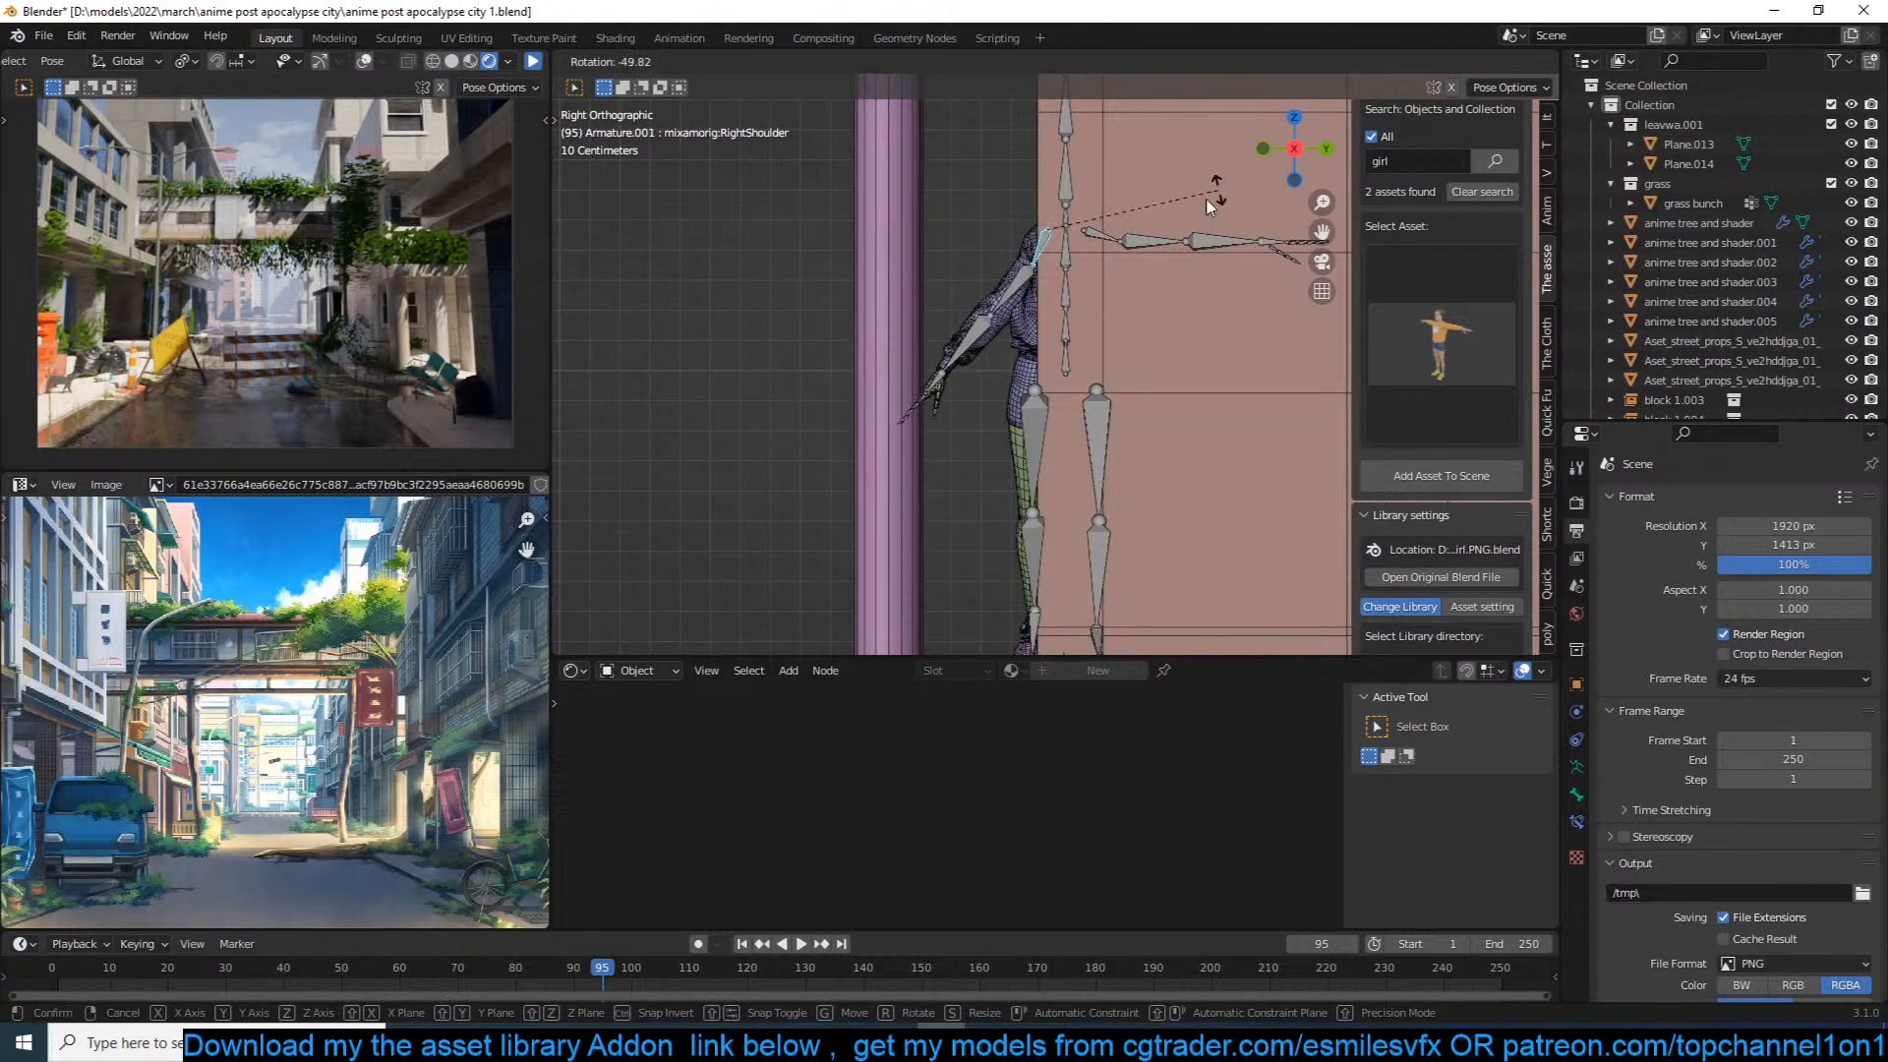
{"action": "right_click", "coordinate": [1218, 187]}
{"action": "left_click", "coordinate": [996, 246]}
{"action": "key", "text": "r"}
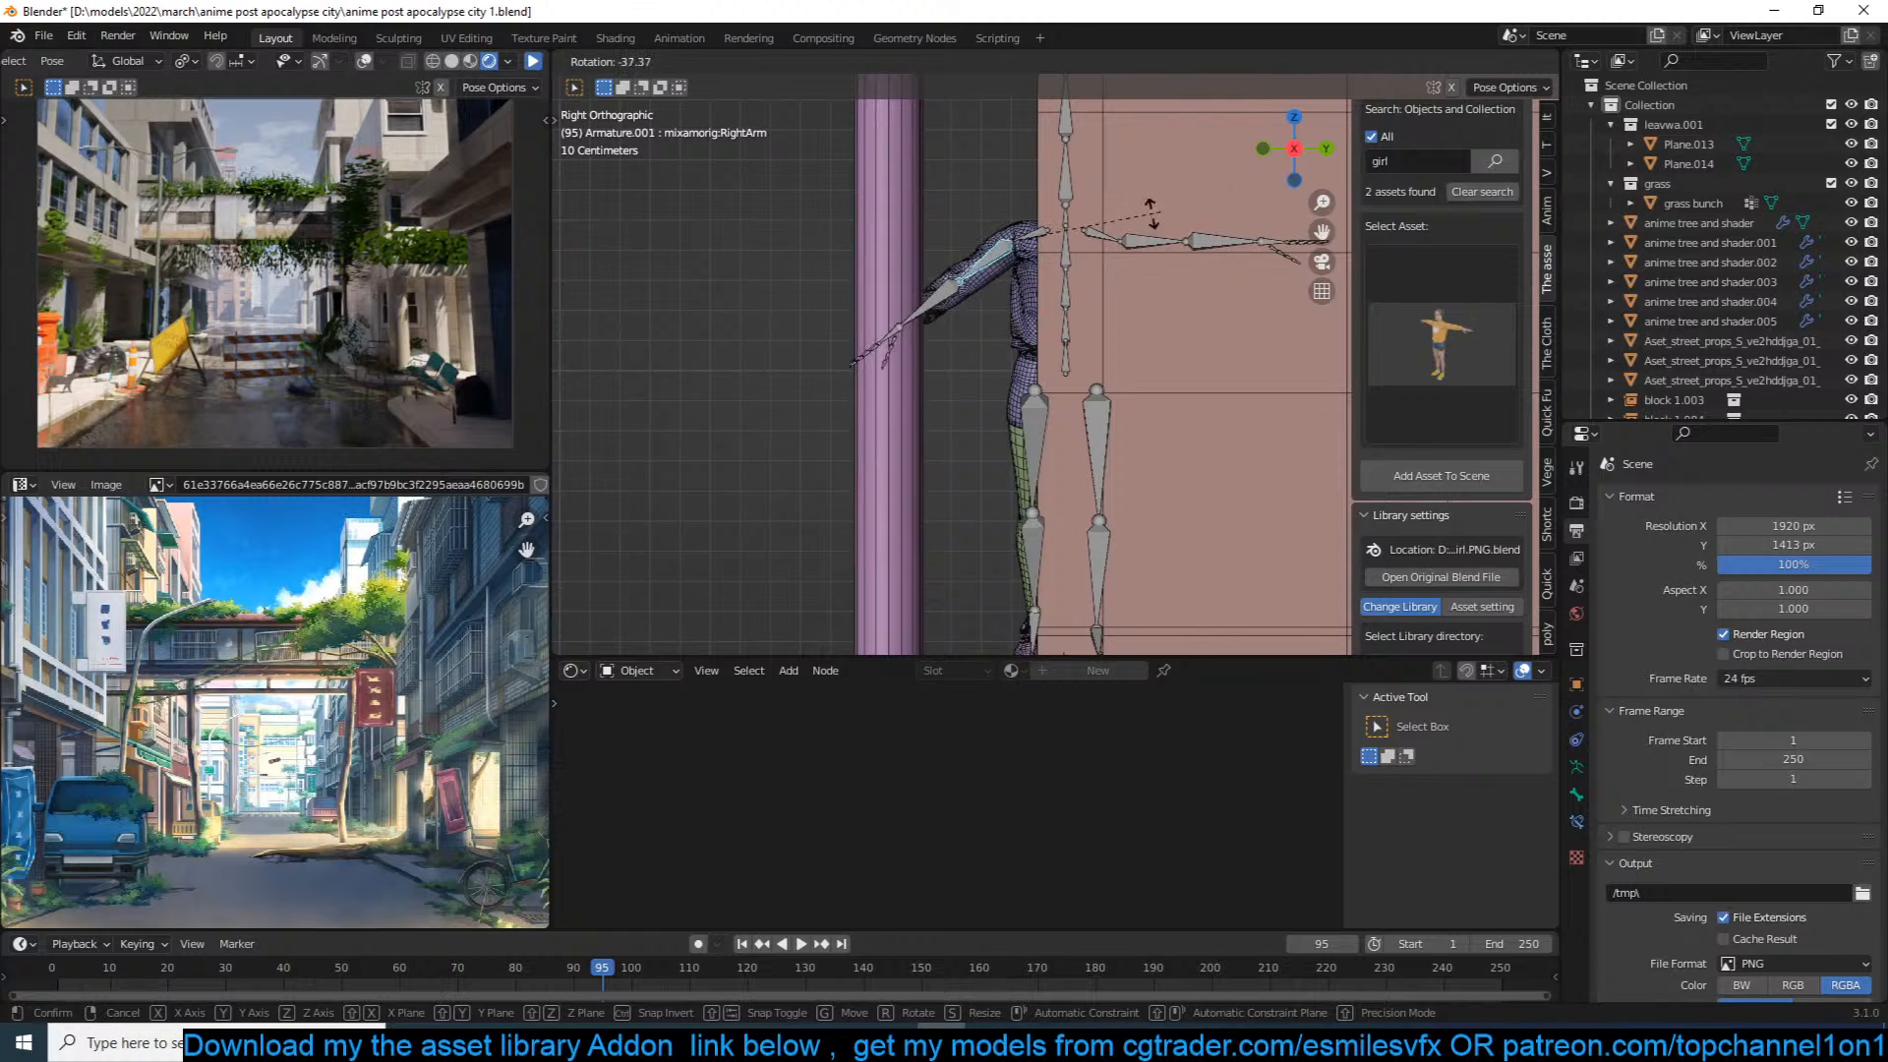
{"action": "left_click", "coordinate": [1101, 147]}
{"action": "left_click", "coordinate": [1156, 251]}
{"action": "key", "text": "r"}
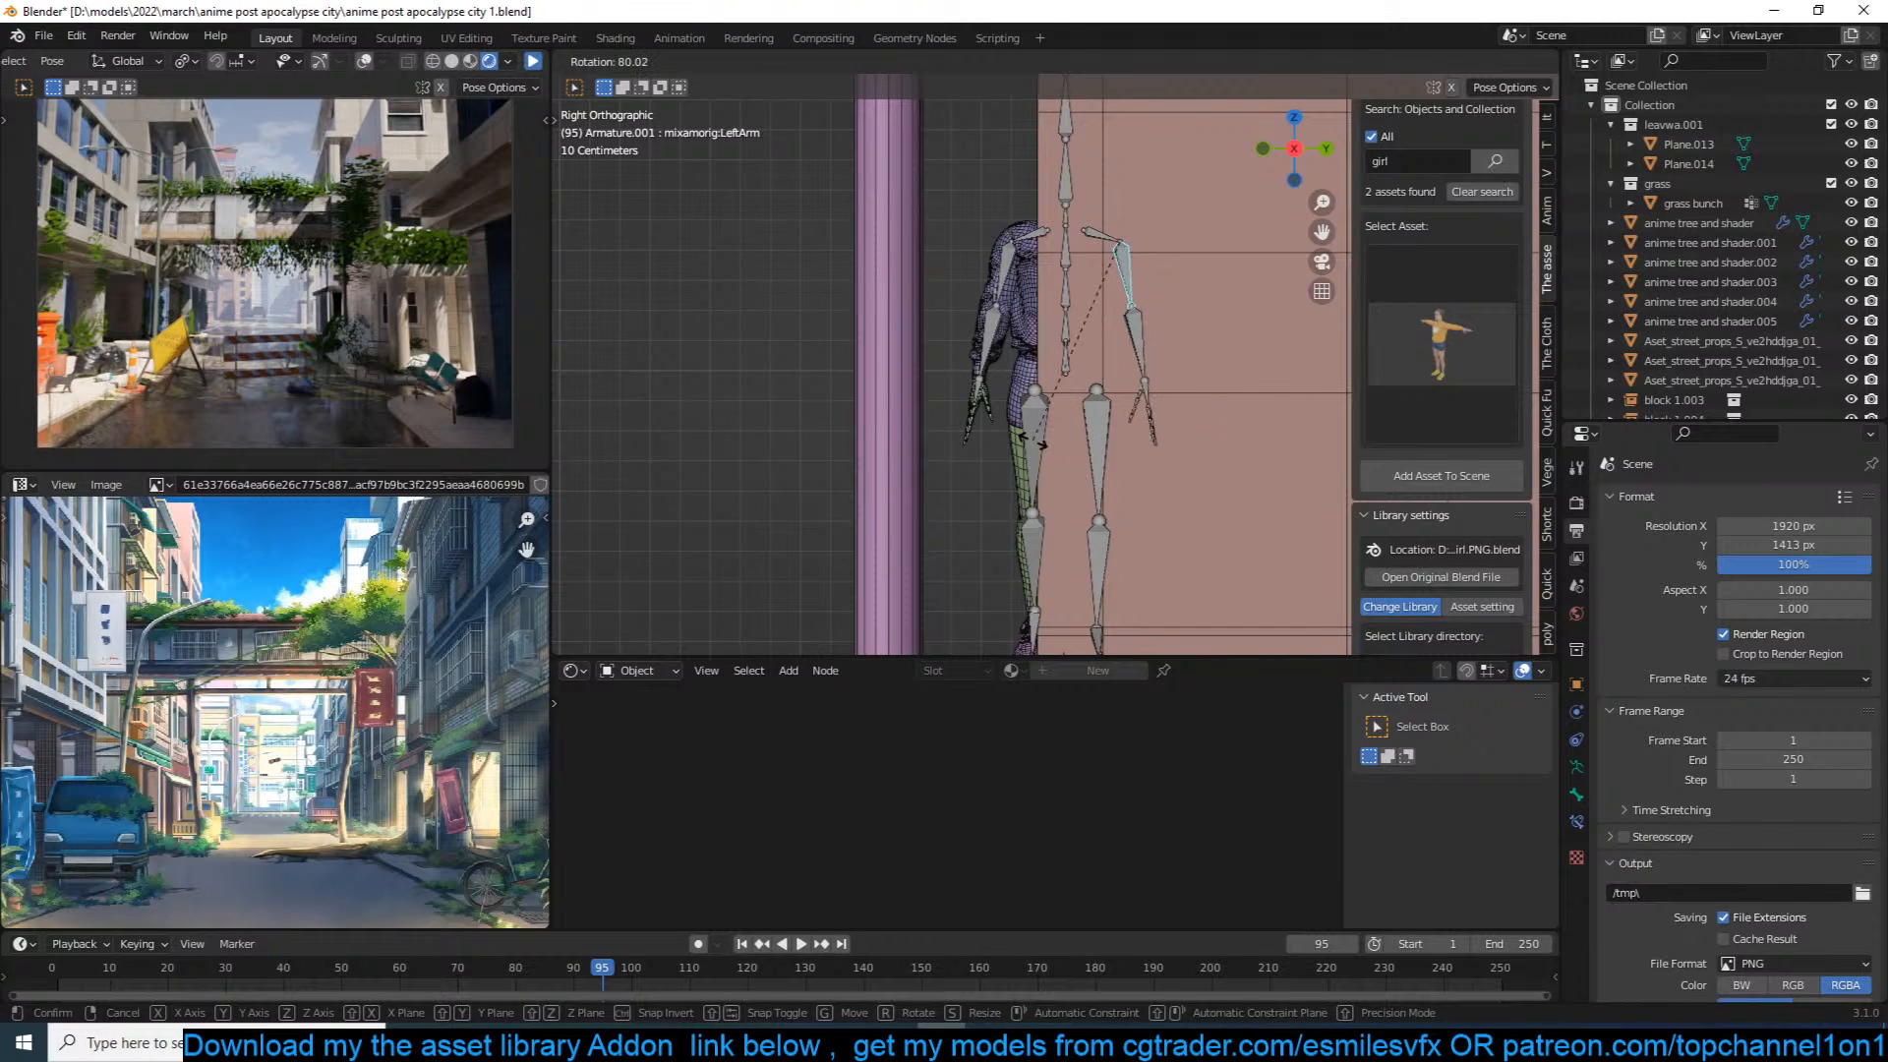
{"action": "left_click", "coordinate": [1023, 445]}
Step: Swing the girl's left arm backward in front view and bend its forearm forward
{"action": "key", "text": "KP_1"}
{"action": "key", "text": "r"}
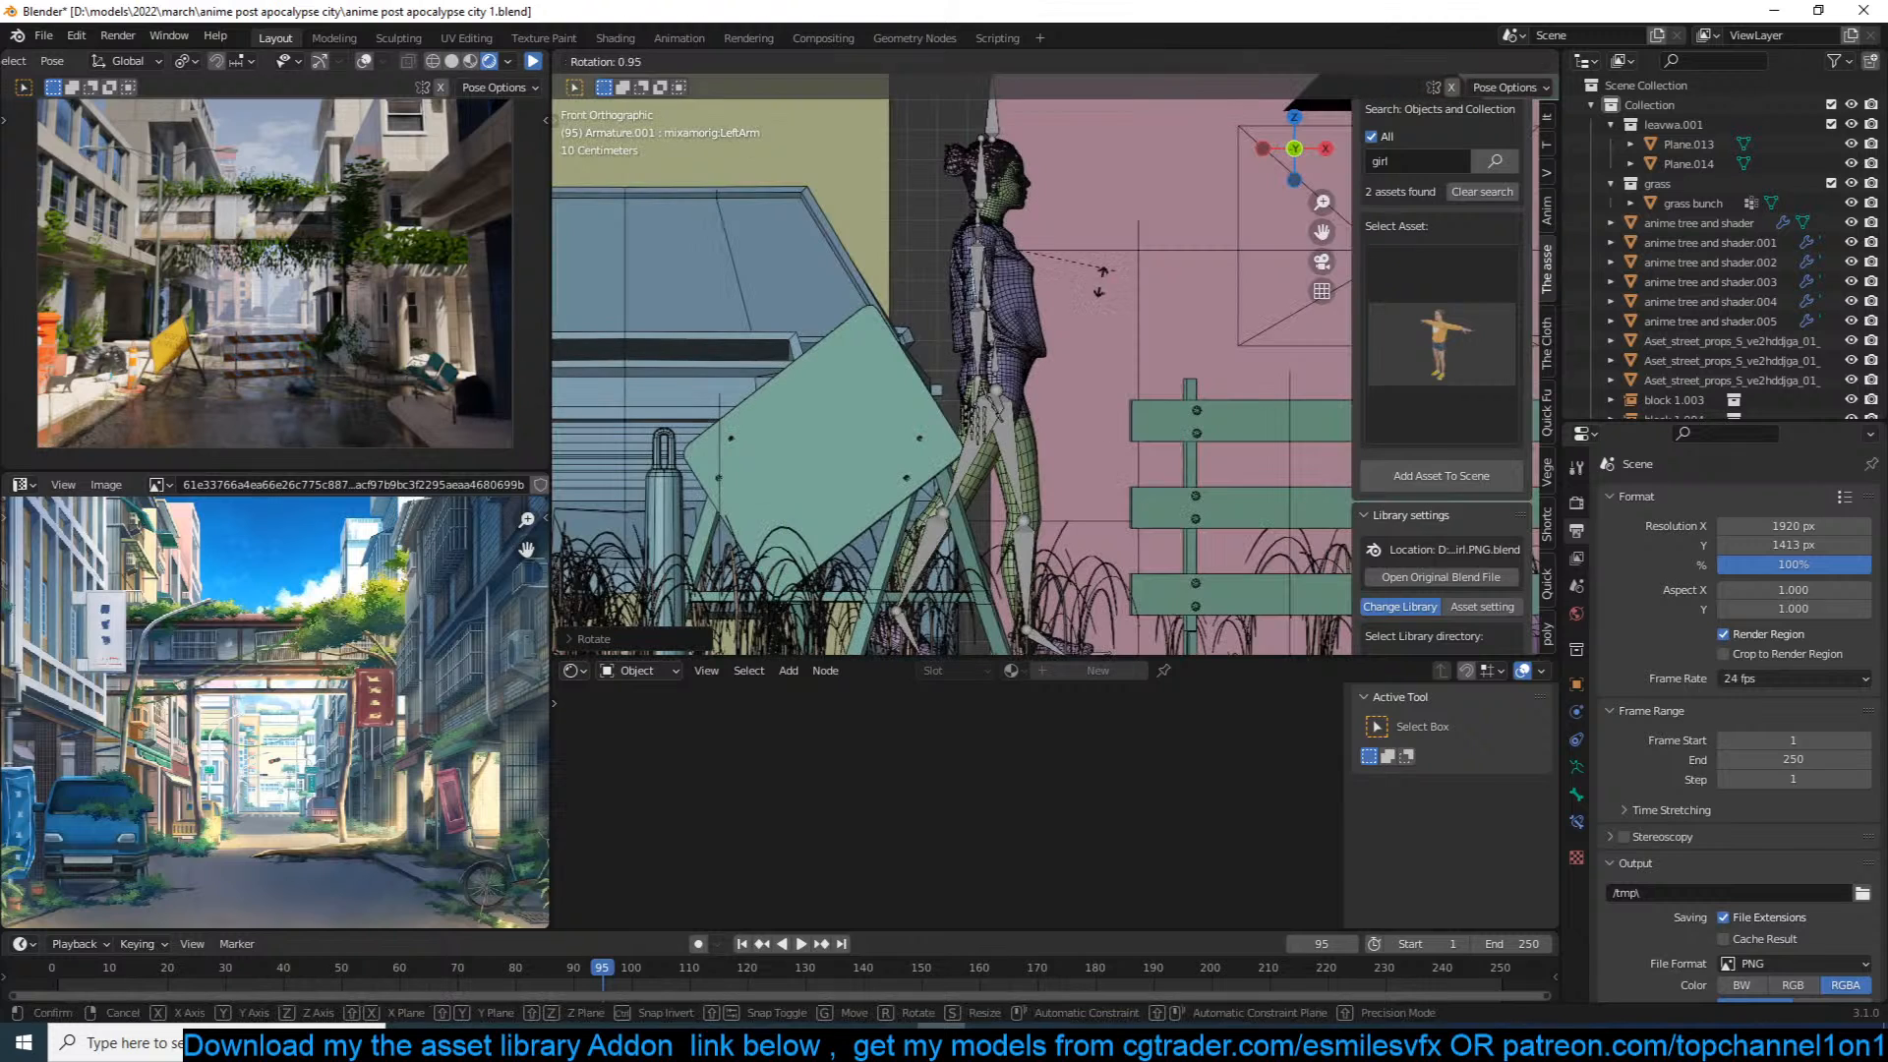
{"action": "left_click", "coordinate": [1062, 301]}
{"action": "left_click", "coordinate": [922, 348]}
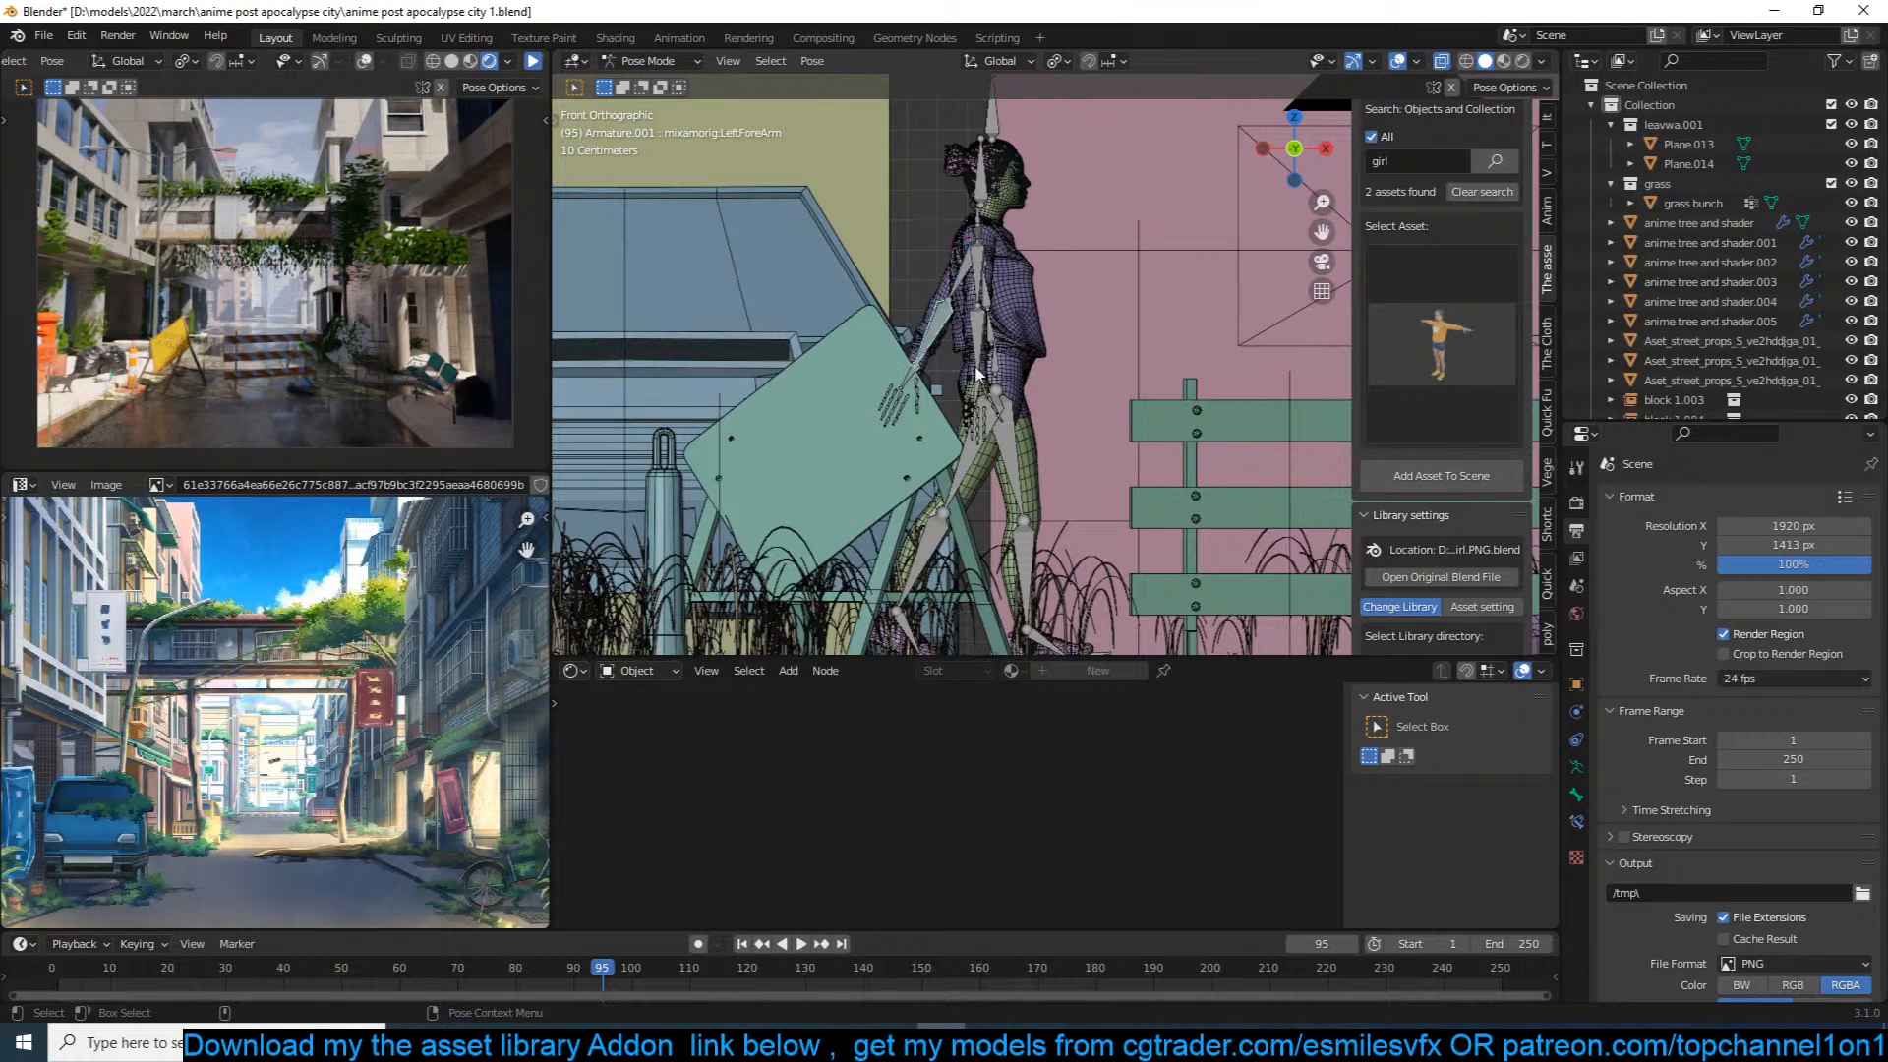
{"action": "key", "text": "r"}
{"action": "left_click", "coordinate": [998, 328]}
Step: Adjust the girl's right upper arm rotation and bend the right forearm forward
{"action": "left_click", "coordinate": [988, 272]}
{"action": "key", "text": "r"}
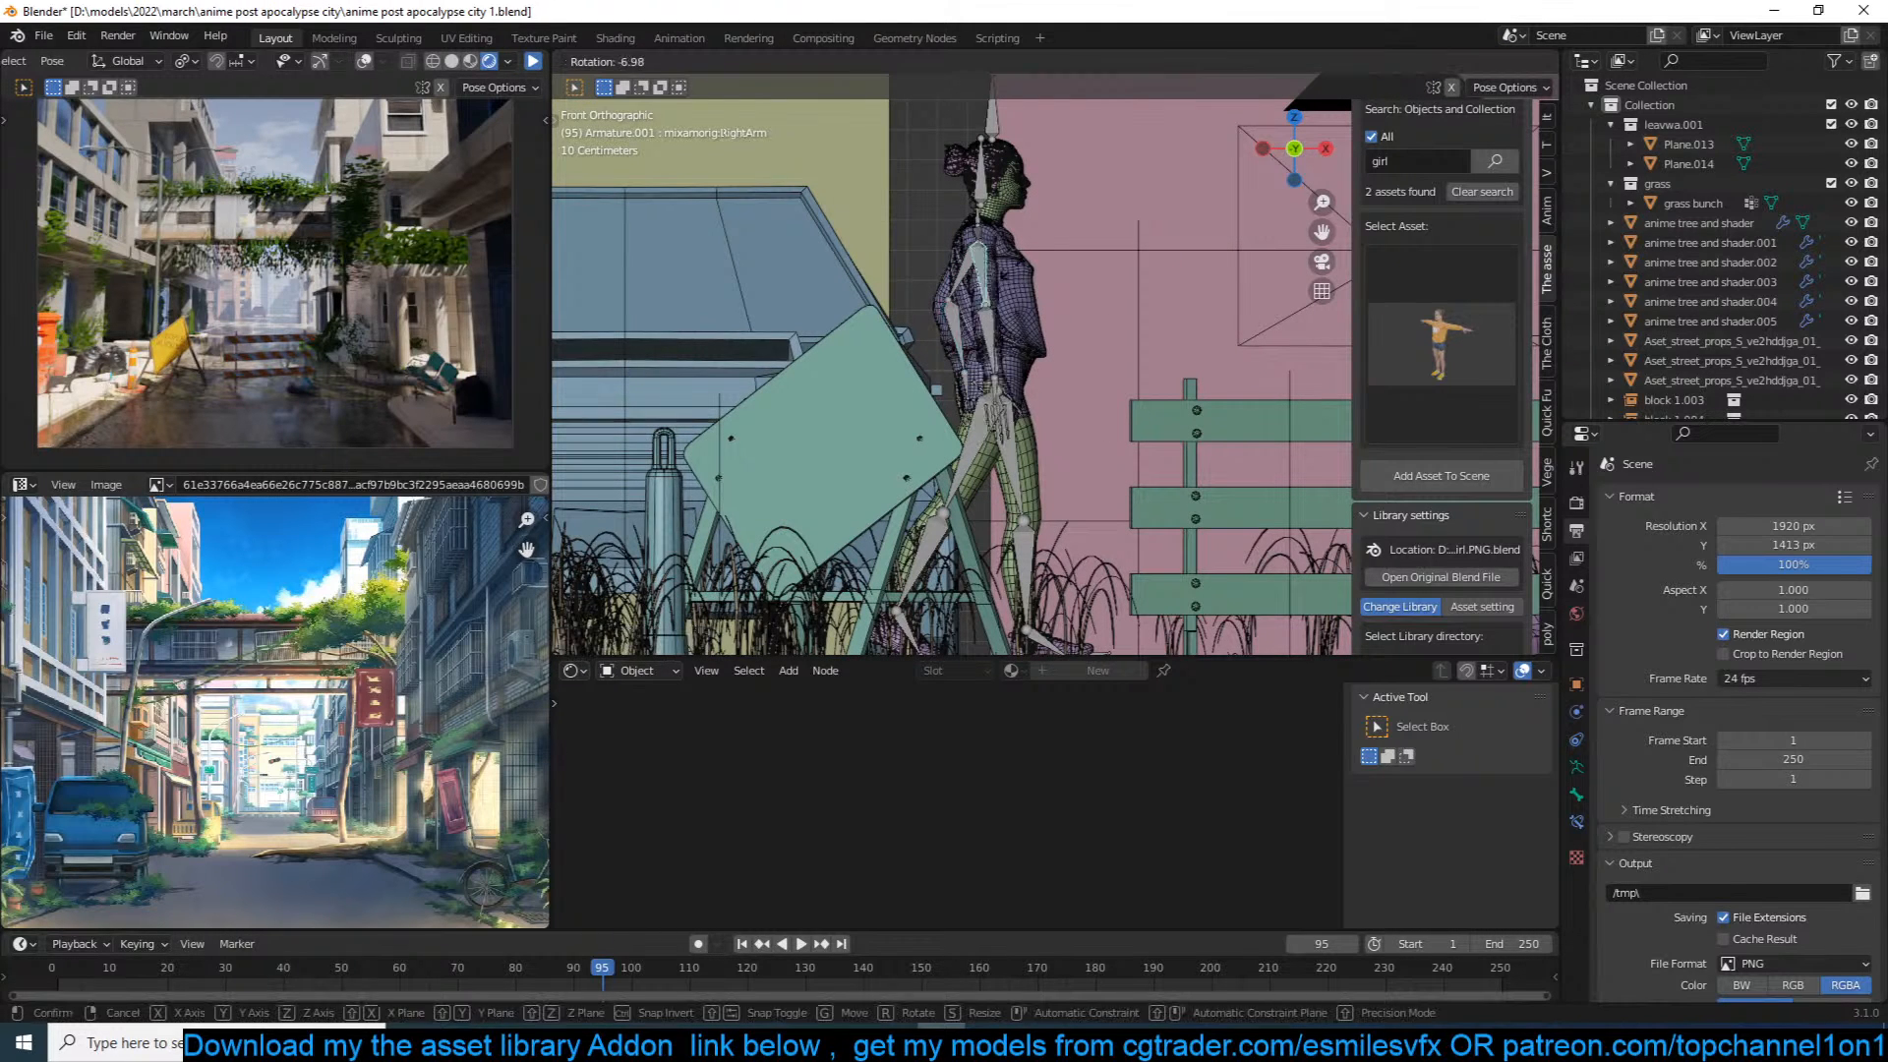
{"action": "left_click", "coordinate": [1007, 341]}
{"action": "left_click", "coordinate": [1010, 356]}
{"action": "key", "text": "r"}
{"action": "left_click", "coordinate": [1035, 376]}
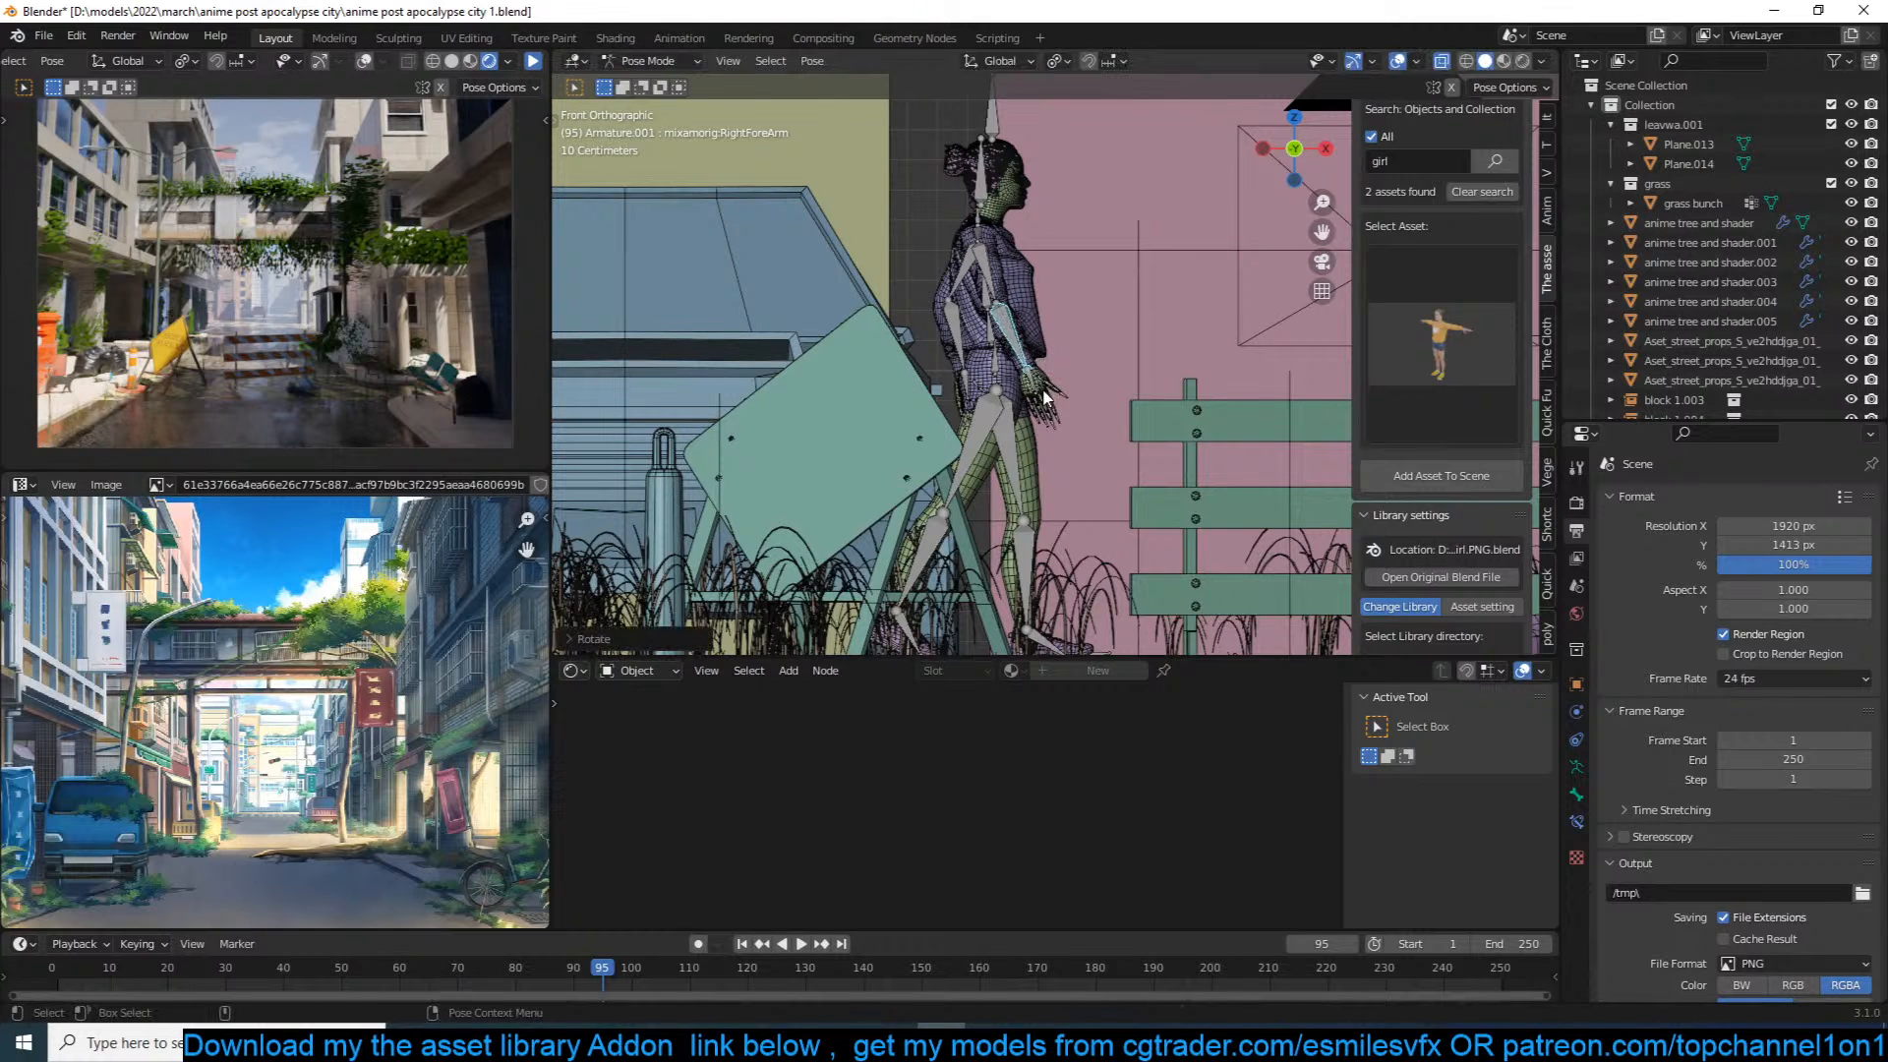
Step: Rotate the girl's right hand bones freely with the trackball rotation into a more natural pose, and save the file
{"action": "left_click", "coordinate": [1044, 418]}
{"action": "key", "text": "r"}
{"action": "key", "text": "r"}
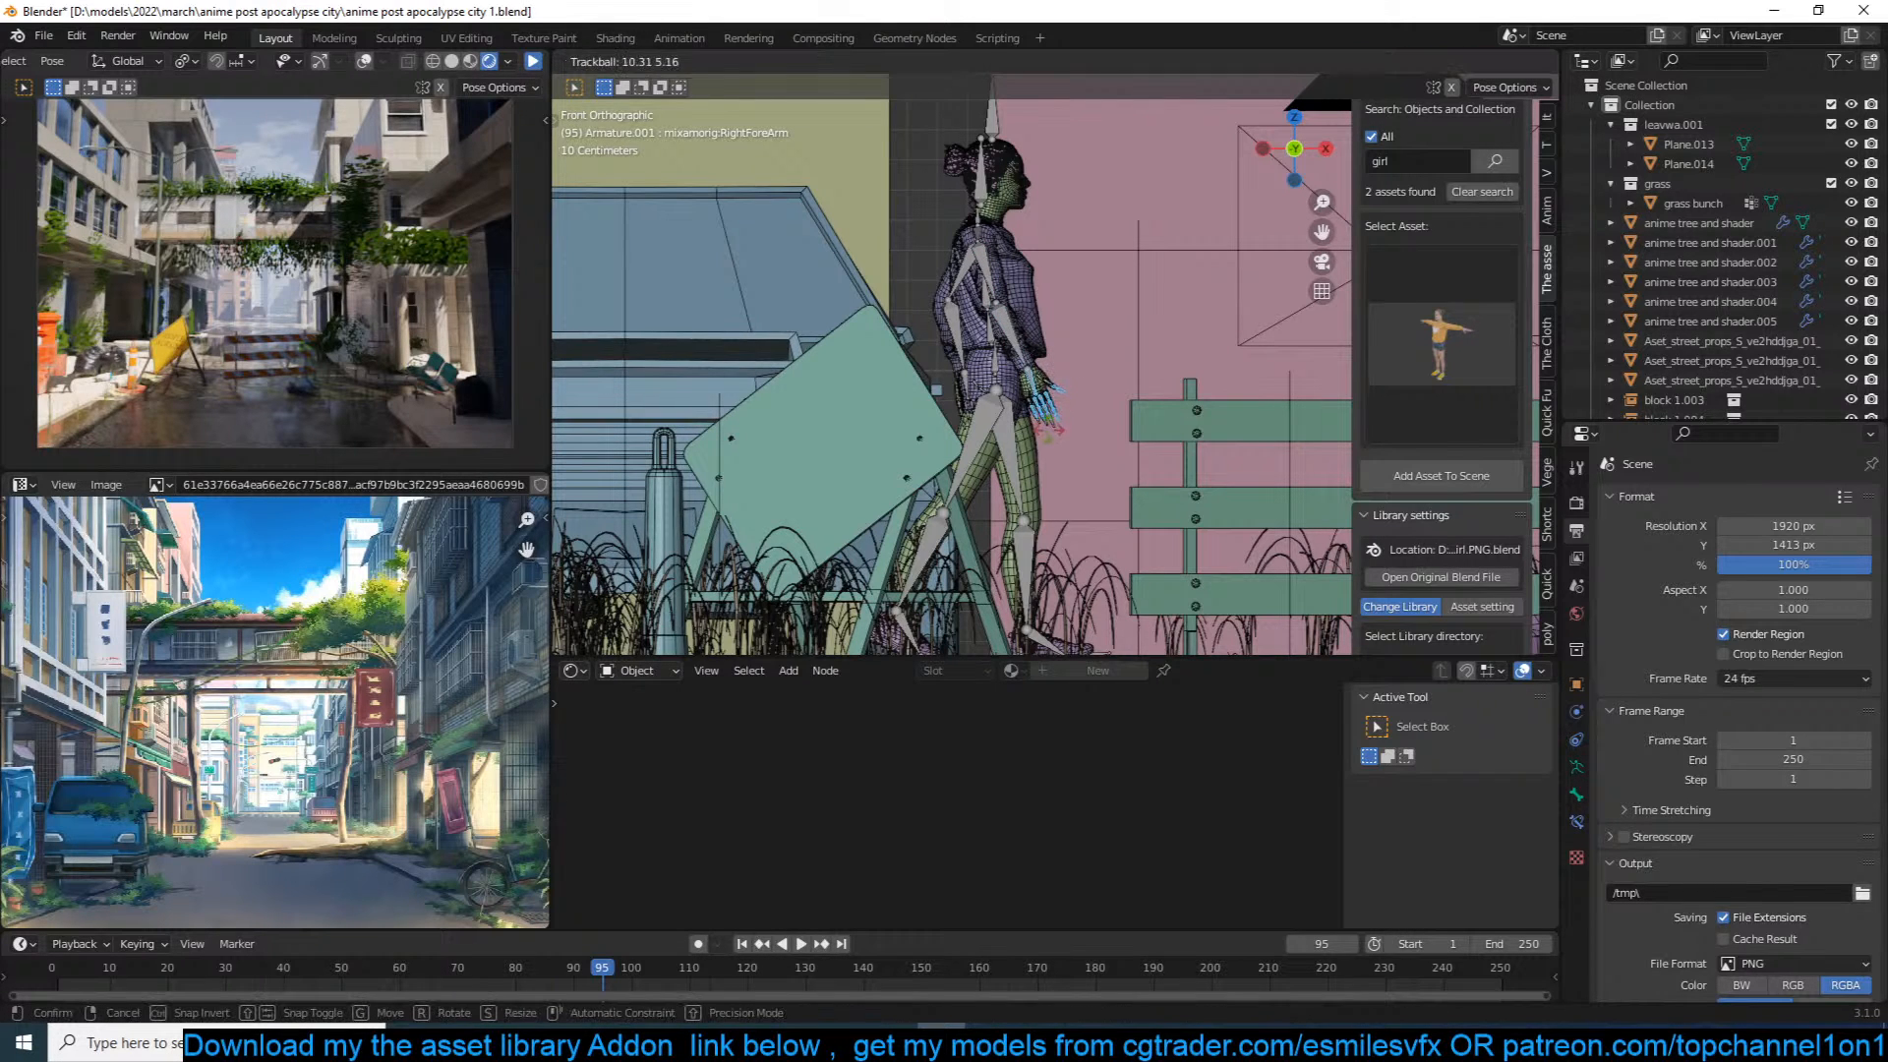
{"action": "left_click", "coordinate": [1059, 464]}
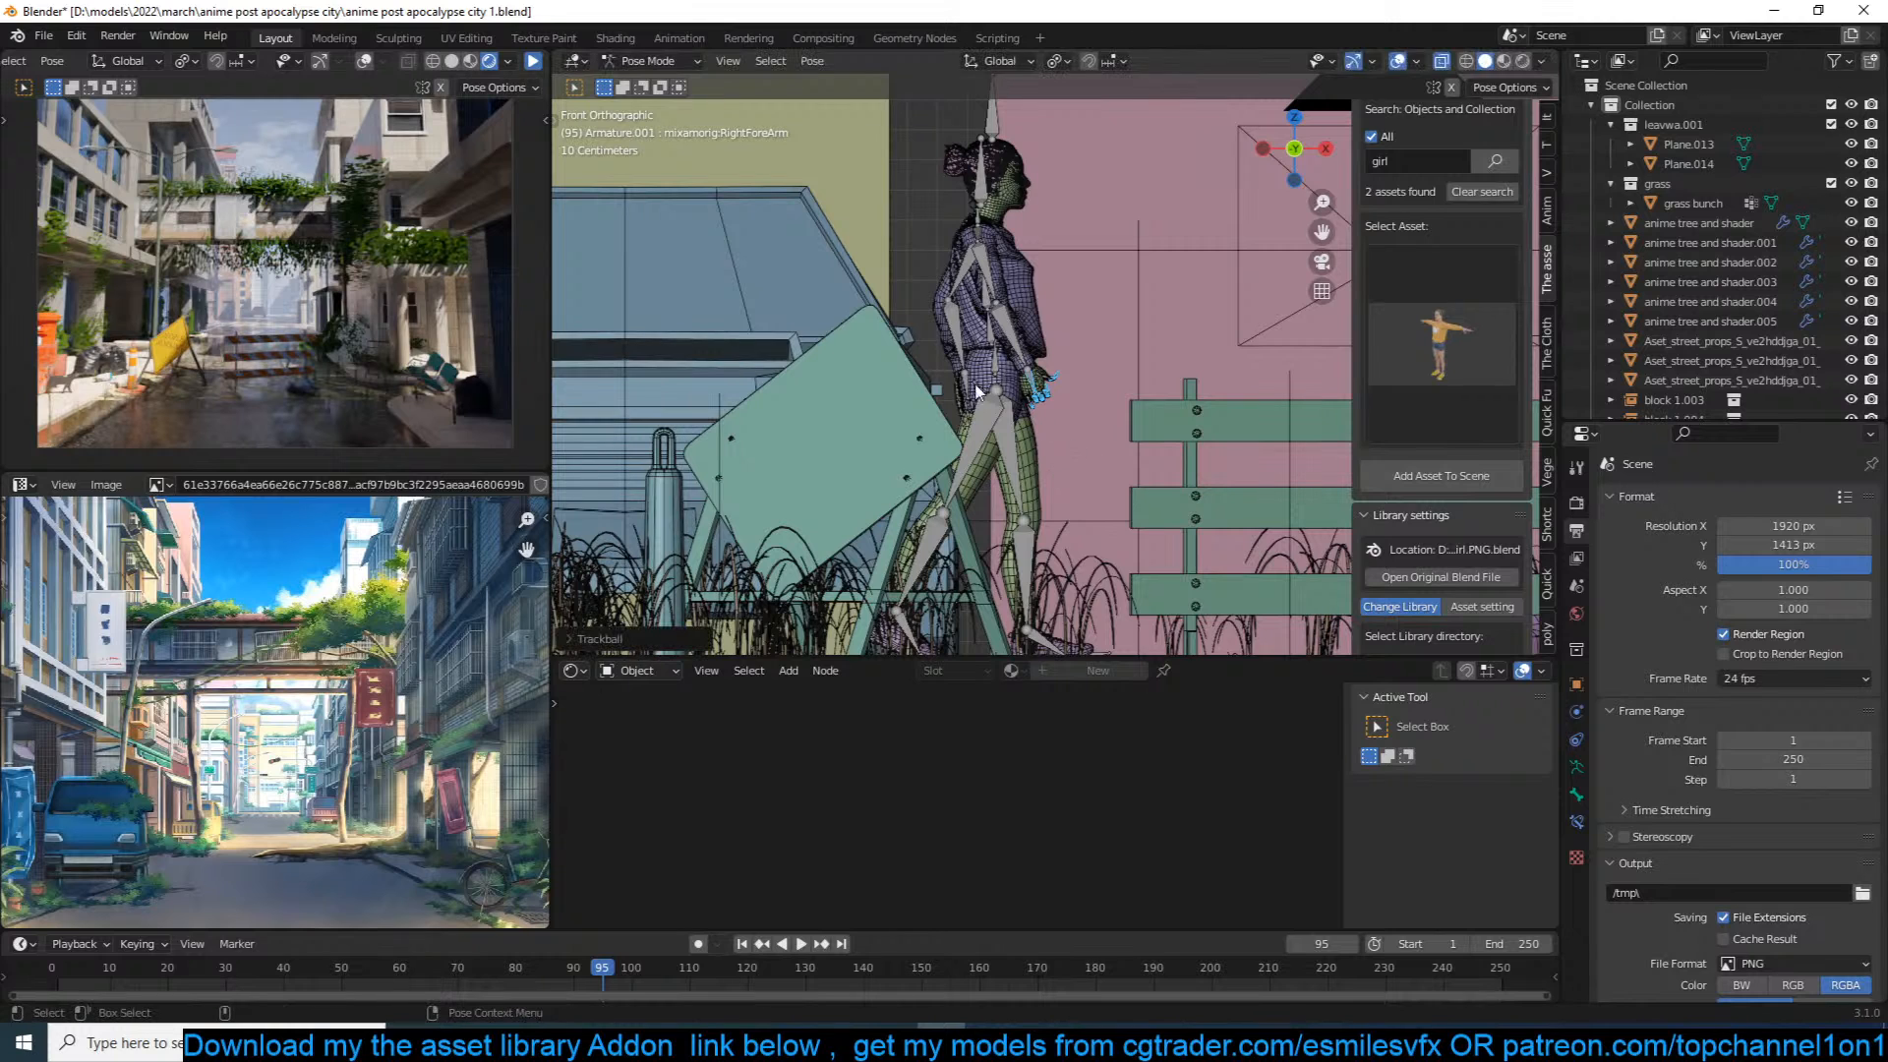
{"action": "key", "text": "ctrl+Tab"}
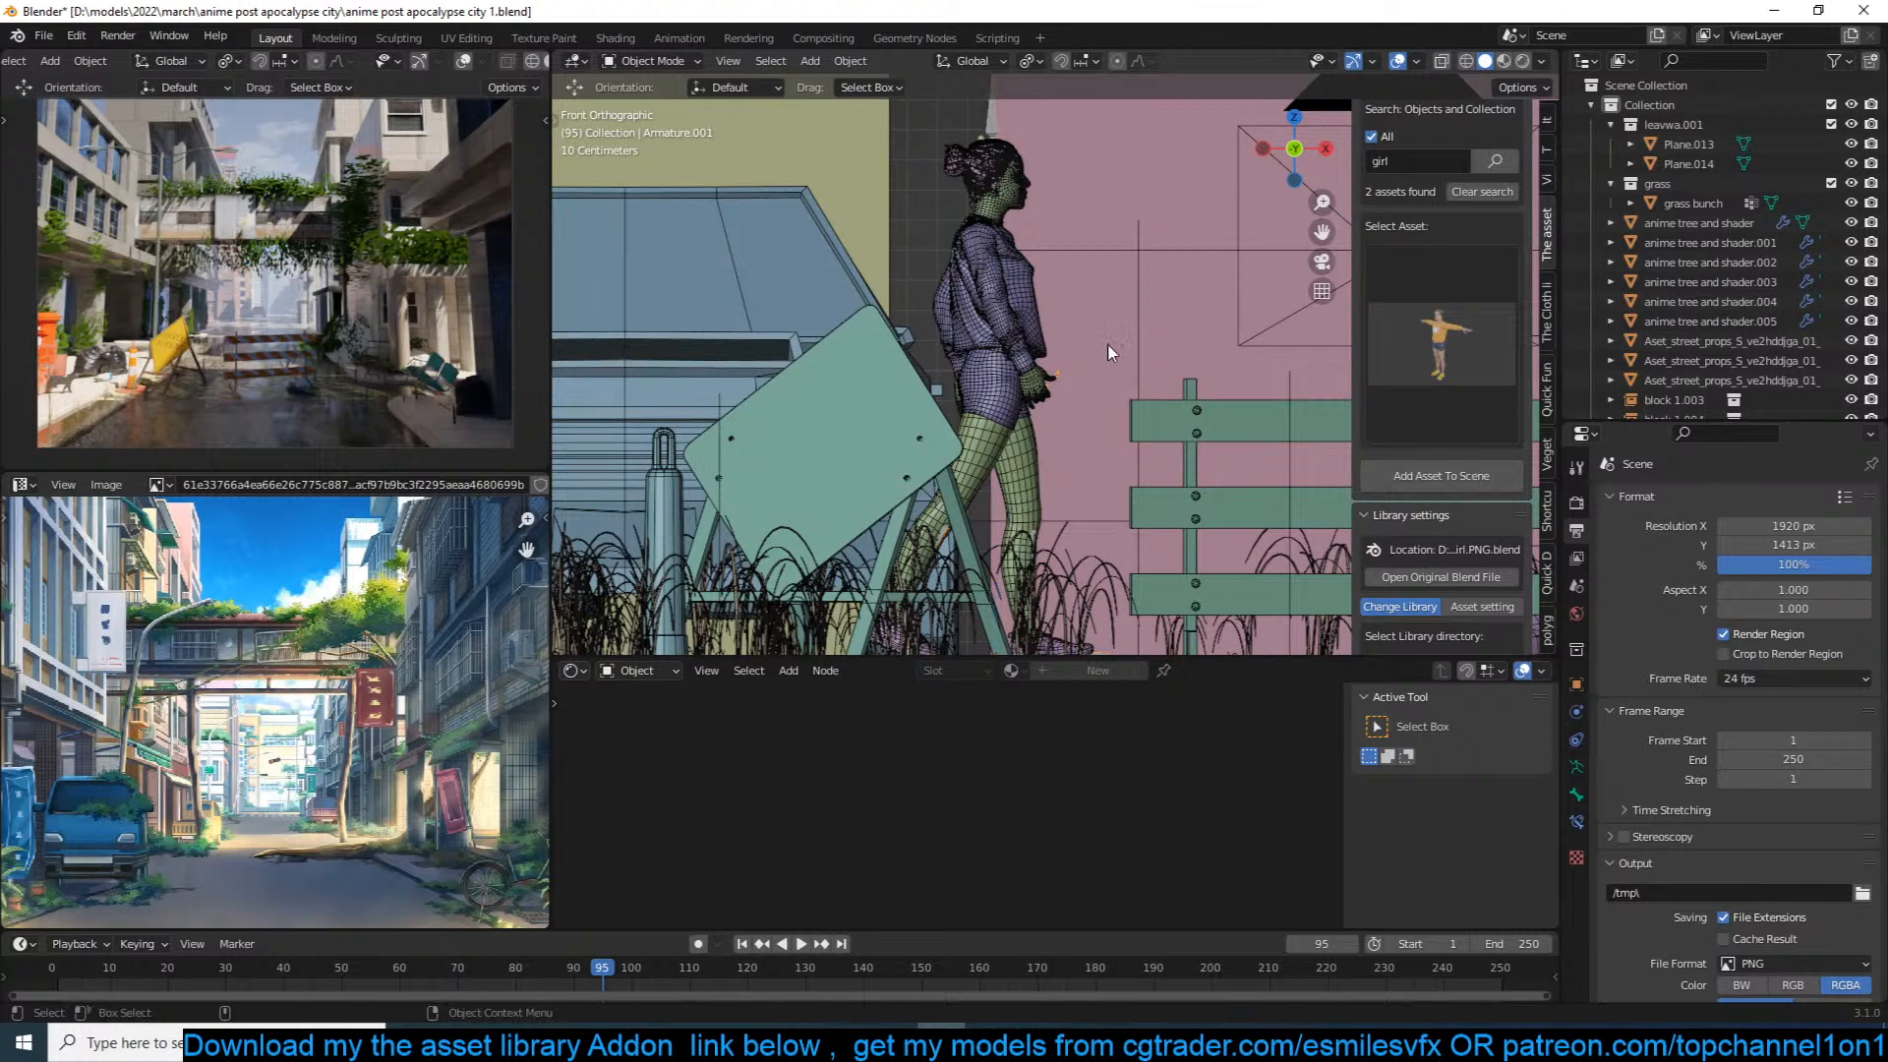
{"action": "key", "text": "ctrl+s"}
{"action": "scroll", "coordinate": [1108, 340], "scroll_direction": "down", "scroll_amount": 3}
{"action": "key", "text": "ctrl+Tab"}
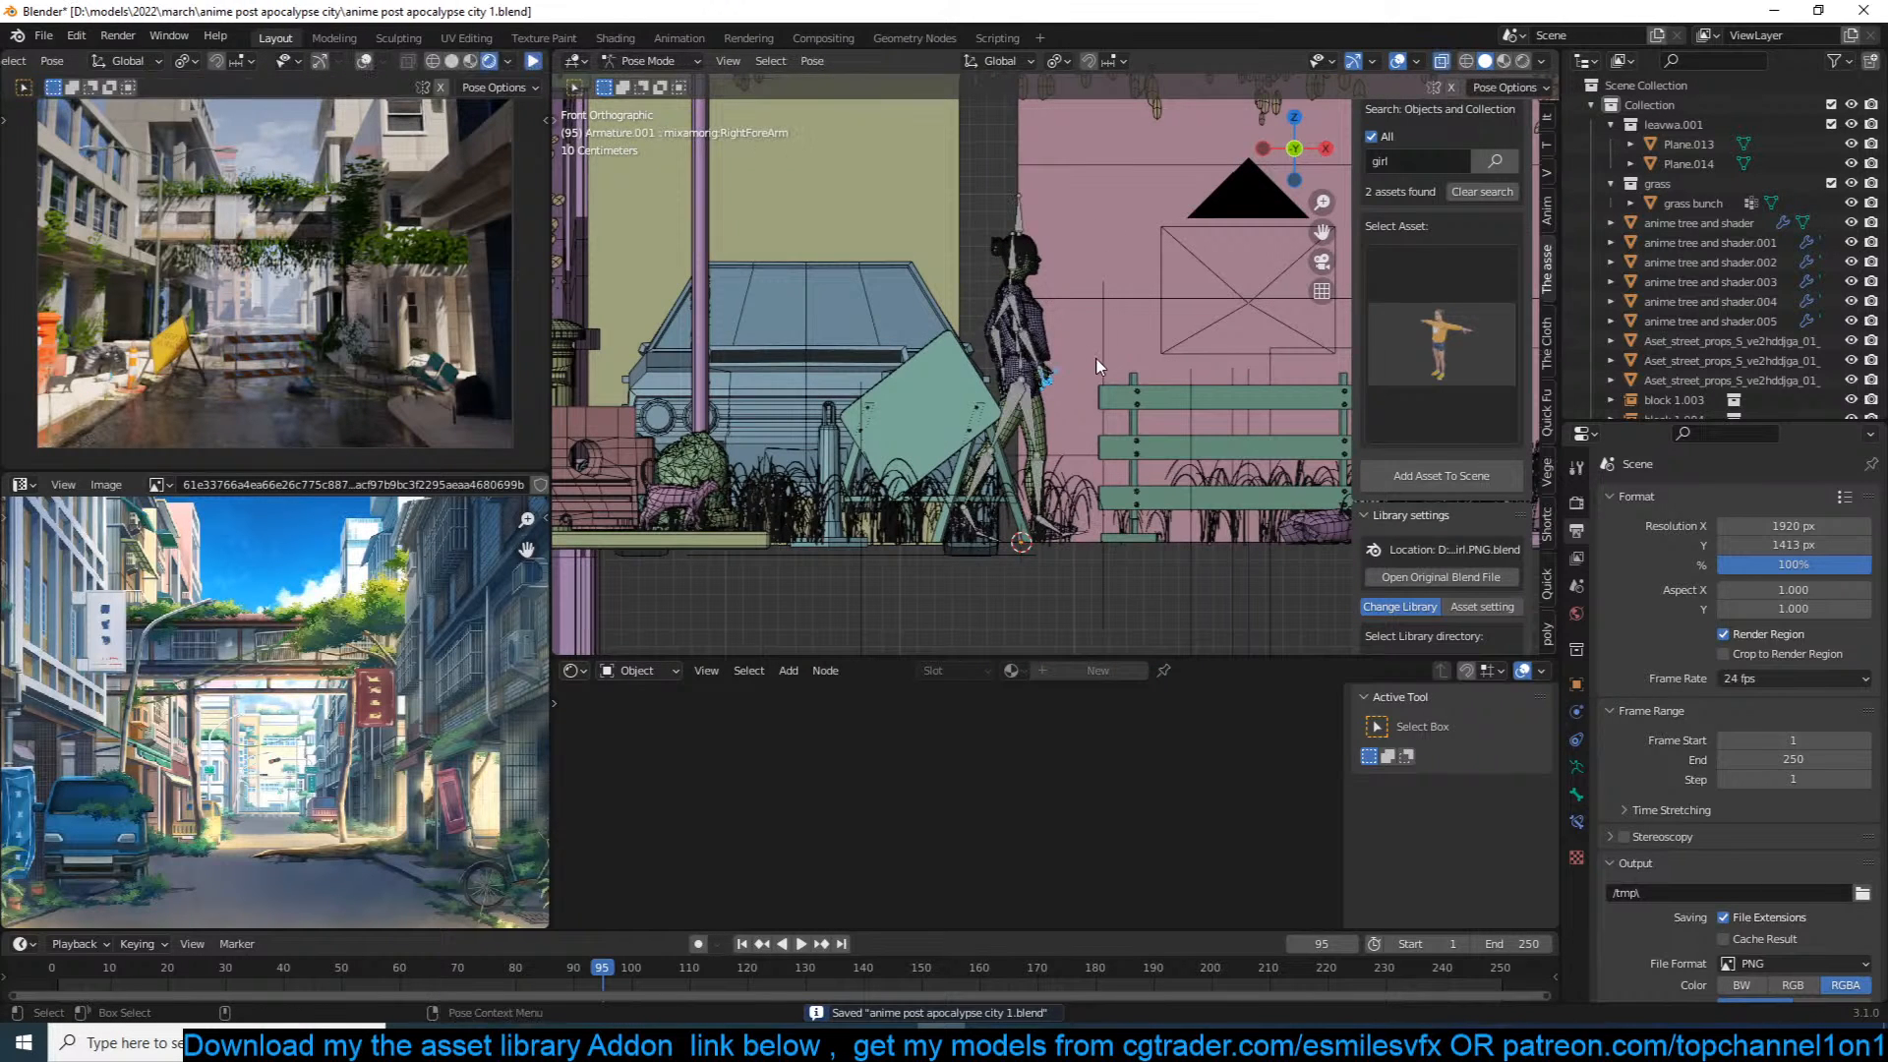
{"action": "key", "text": "ctrl+s"}
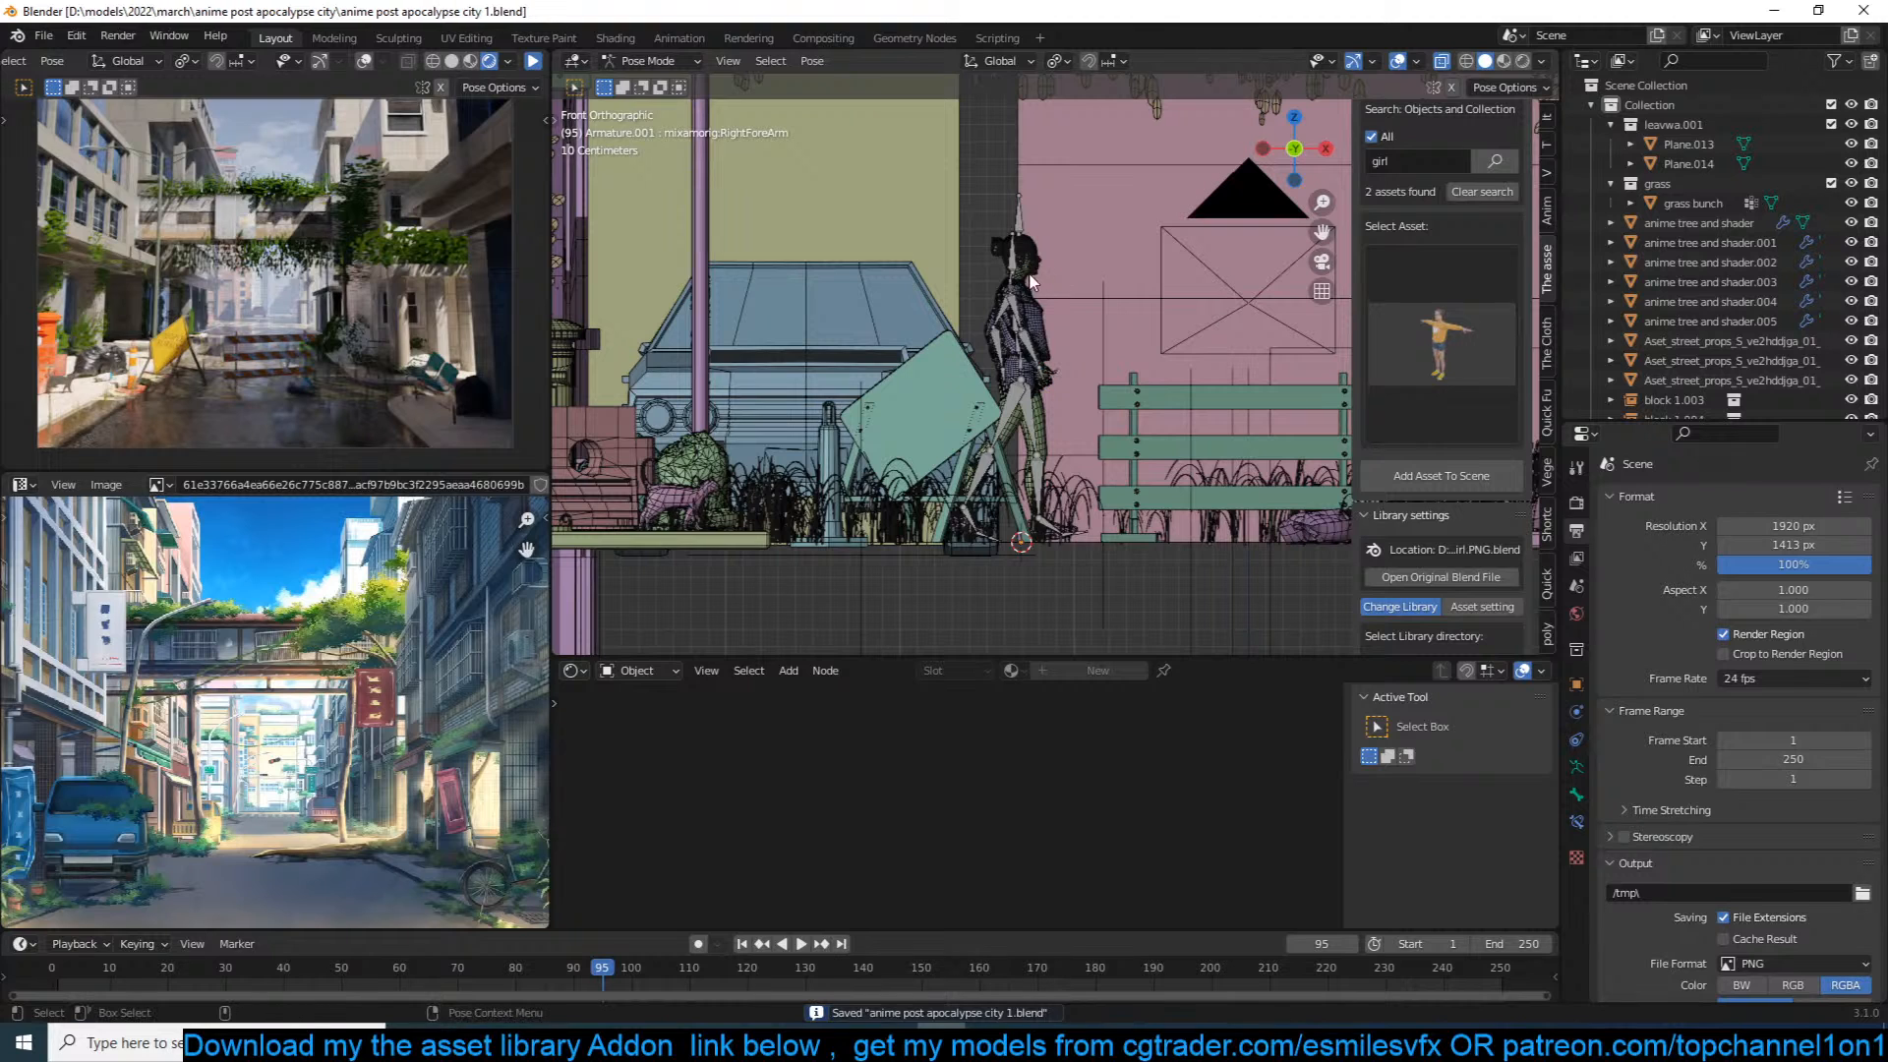
Step: Place the 3D cursor on the street in front of the girl and snap the cat to it
{"action": "scroll", "coordinate": [1024, 479], "scroll_direction": "down", "scroll_amount": 1}
{"action": "middle_click_drag", "start_coordinate": [830, 466], "coordinate": [1035, 423], "text": "shift"}
{"action": "key", "text": "ctrl+Tab"}
{"action": "left_click", "coordinate": [845, 393]}
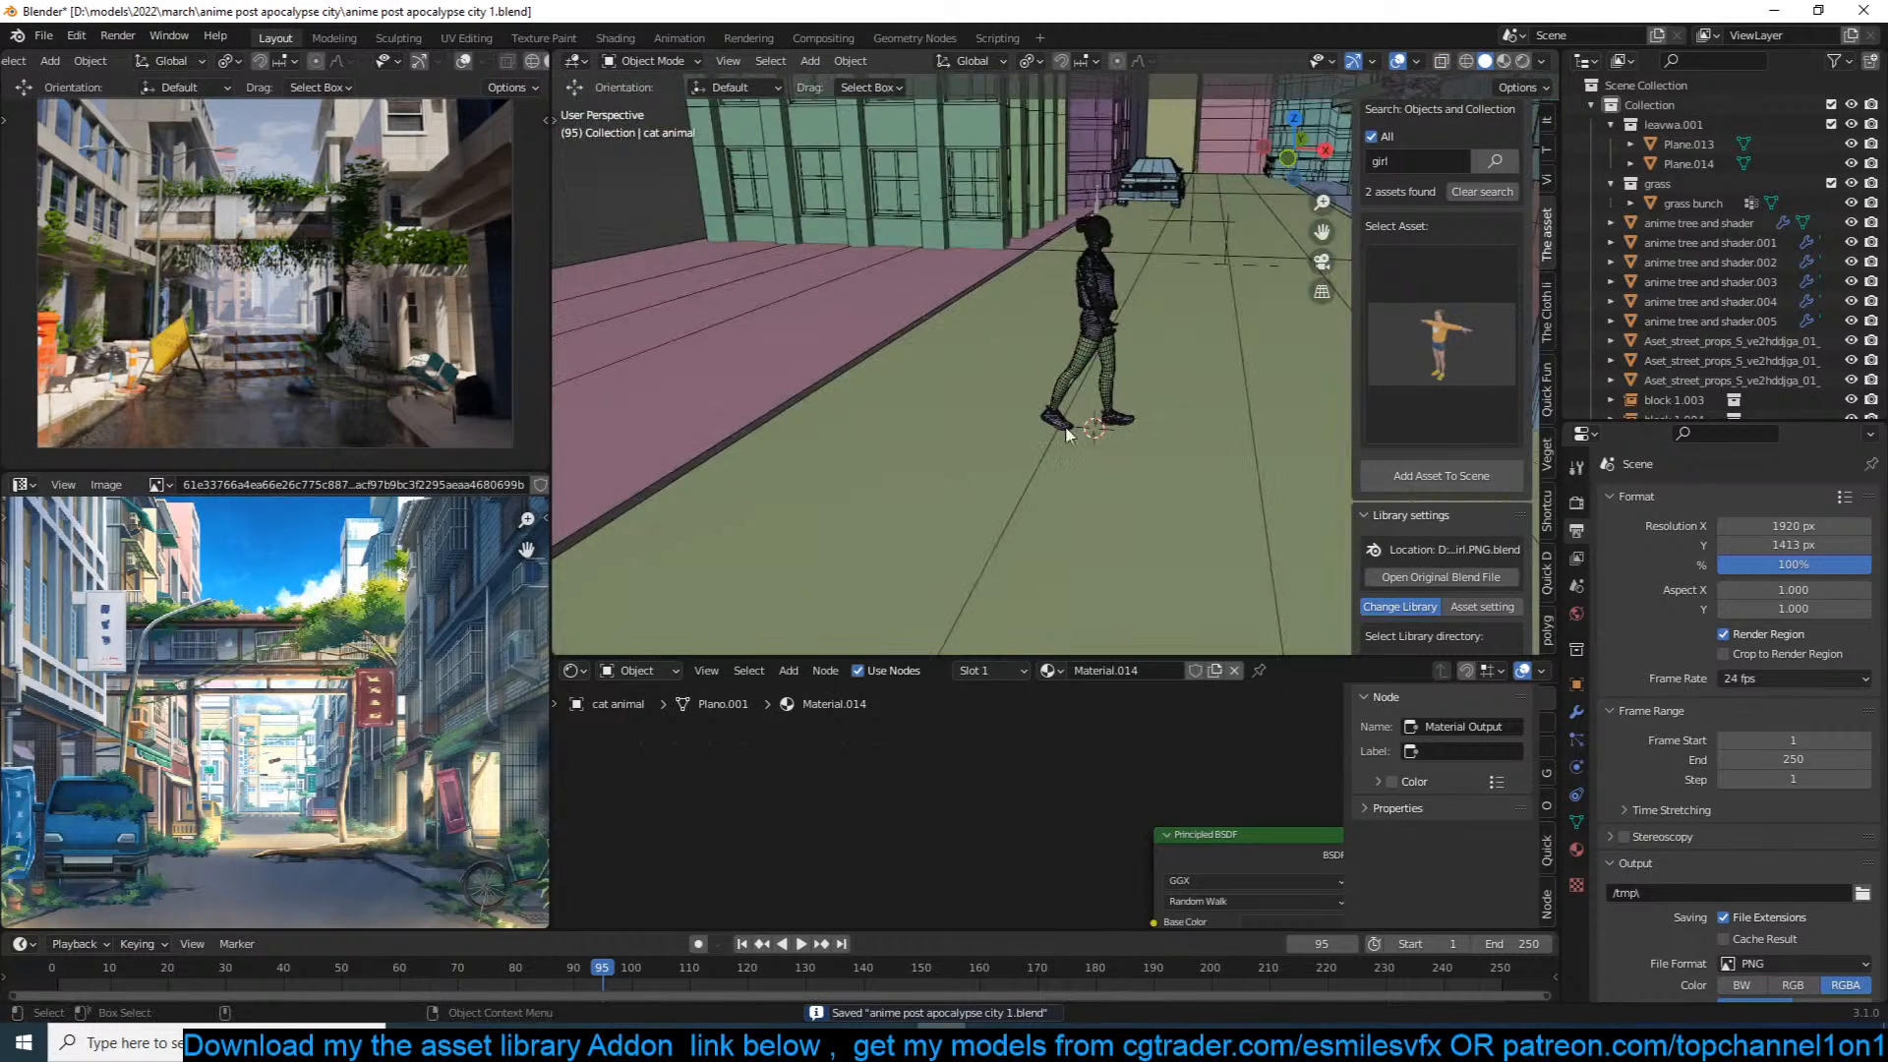
{"action": "key", "text": "shift+s"}
{"action": "left_click", "coordinate": [1178, 202]}
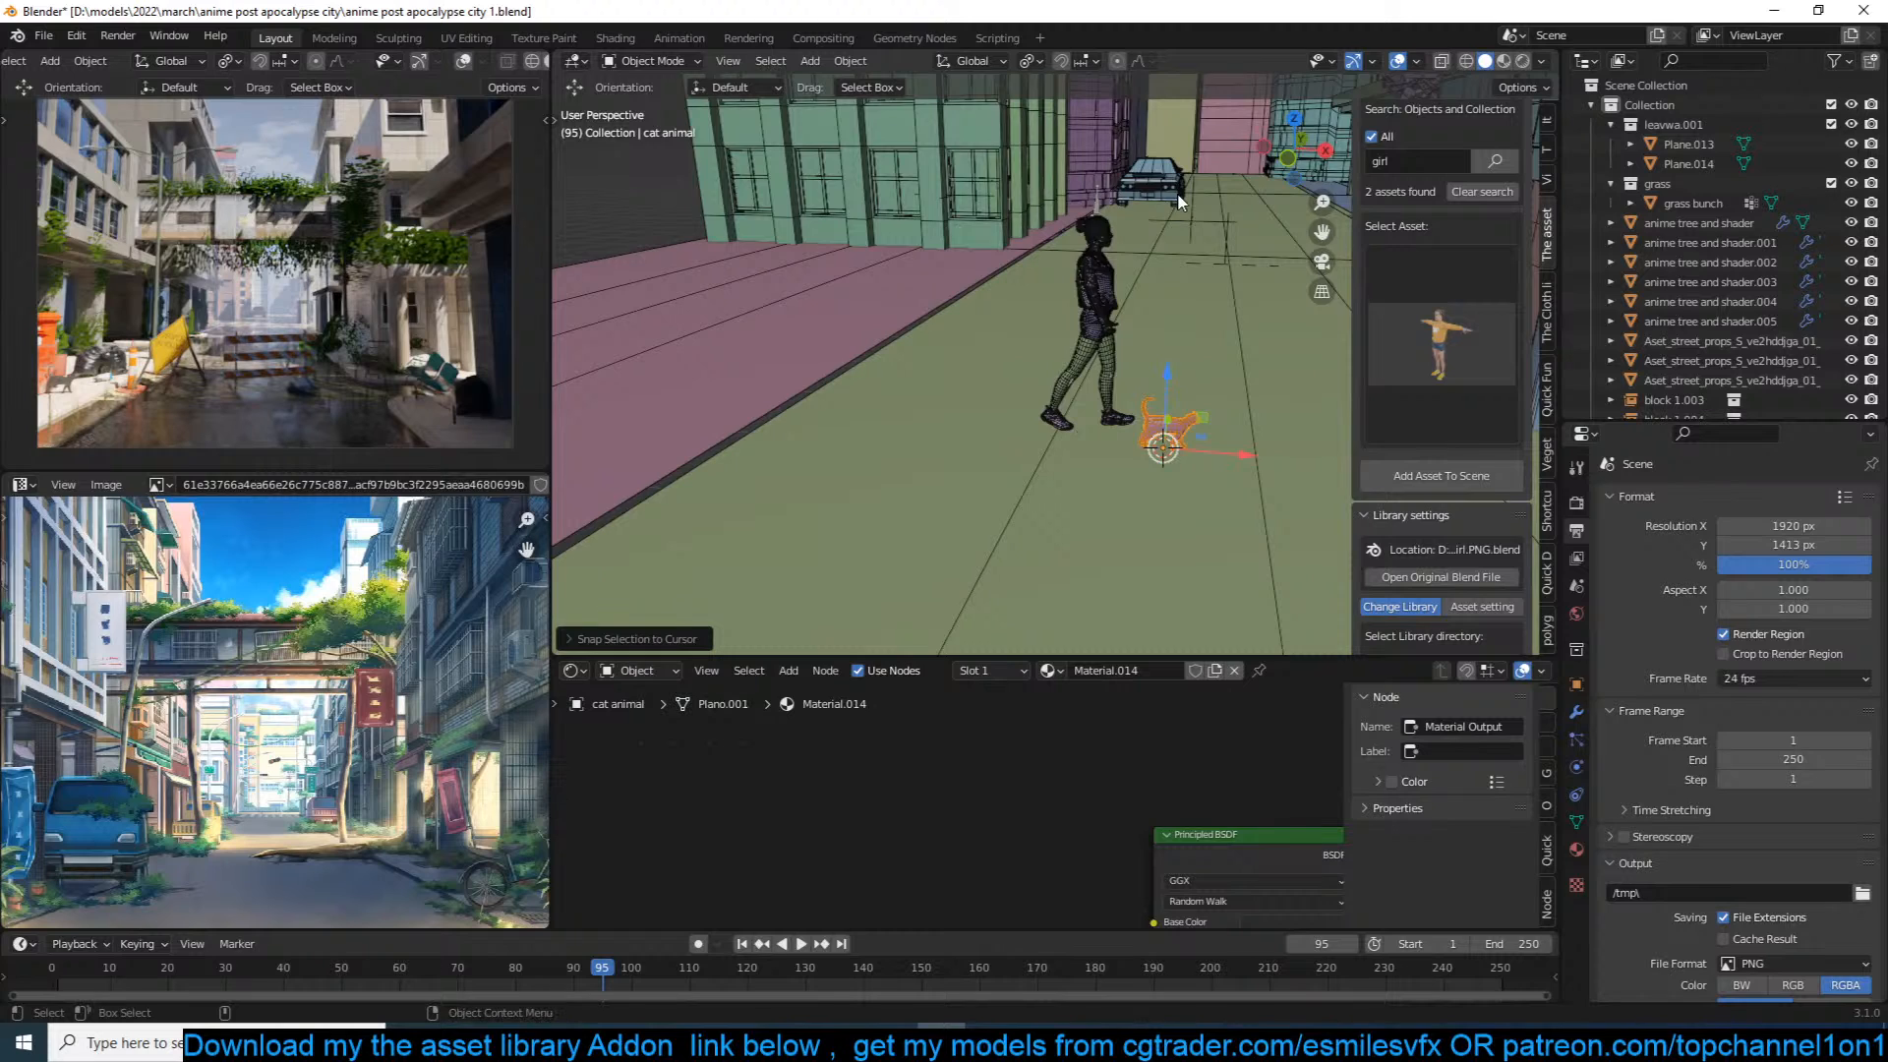
Step: Return to the camera view, deselect everything, and save the file
{"action": "key", "text": "KP_0"}
{"action": "key", "text": "alt+a"}
{"action": "middle_click_drag", "start_coordinate": [923, 500], "coordinate": [971, 391], "text": "shift"}
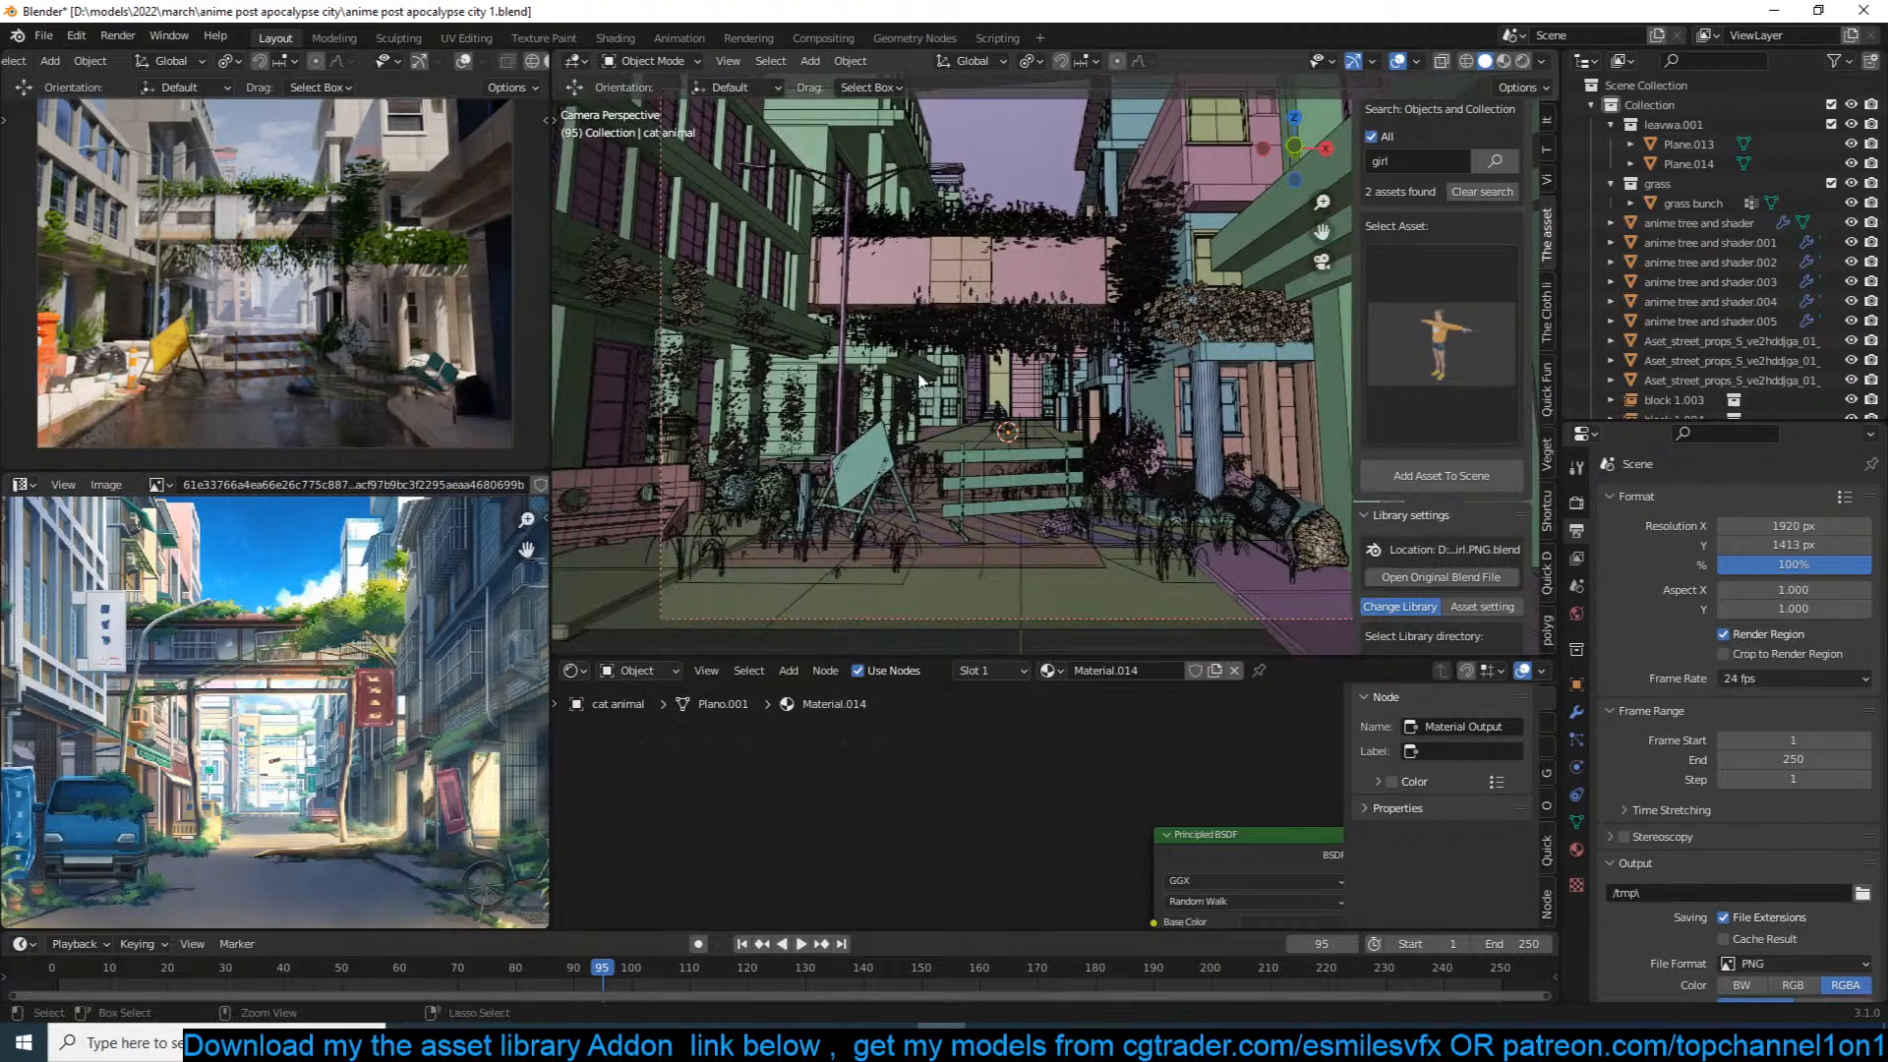
{"action": "key", "text": "ctrl+s"}
{"action": "scroll", "coordinate": [527, 64], "scroll_direction": "down", "scroll_amount": 3}
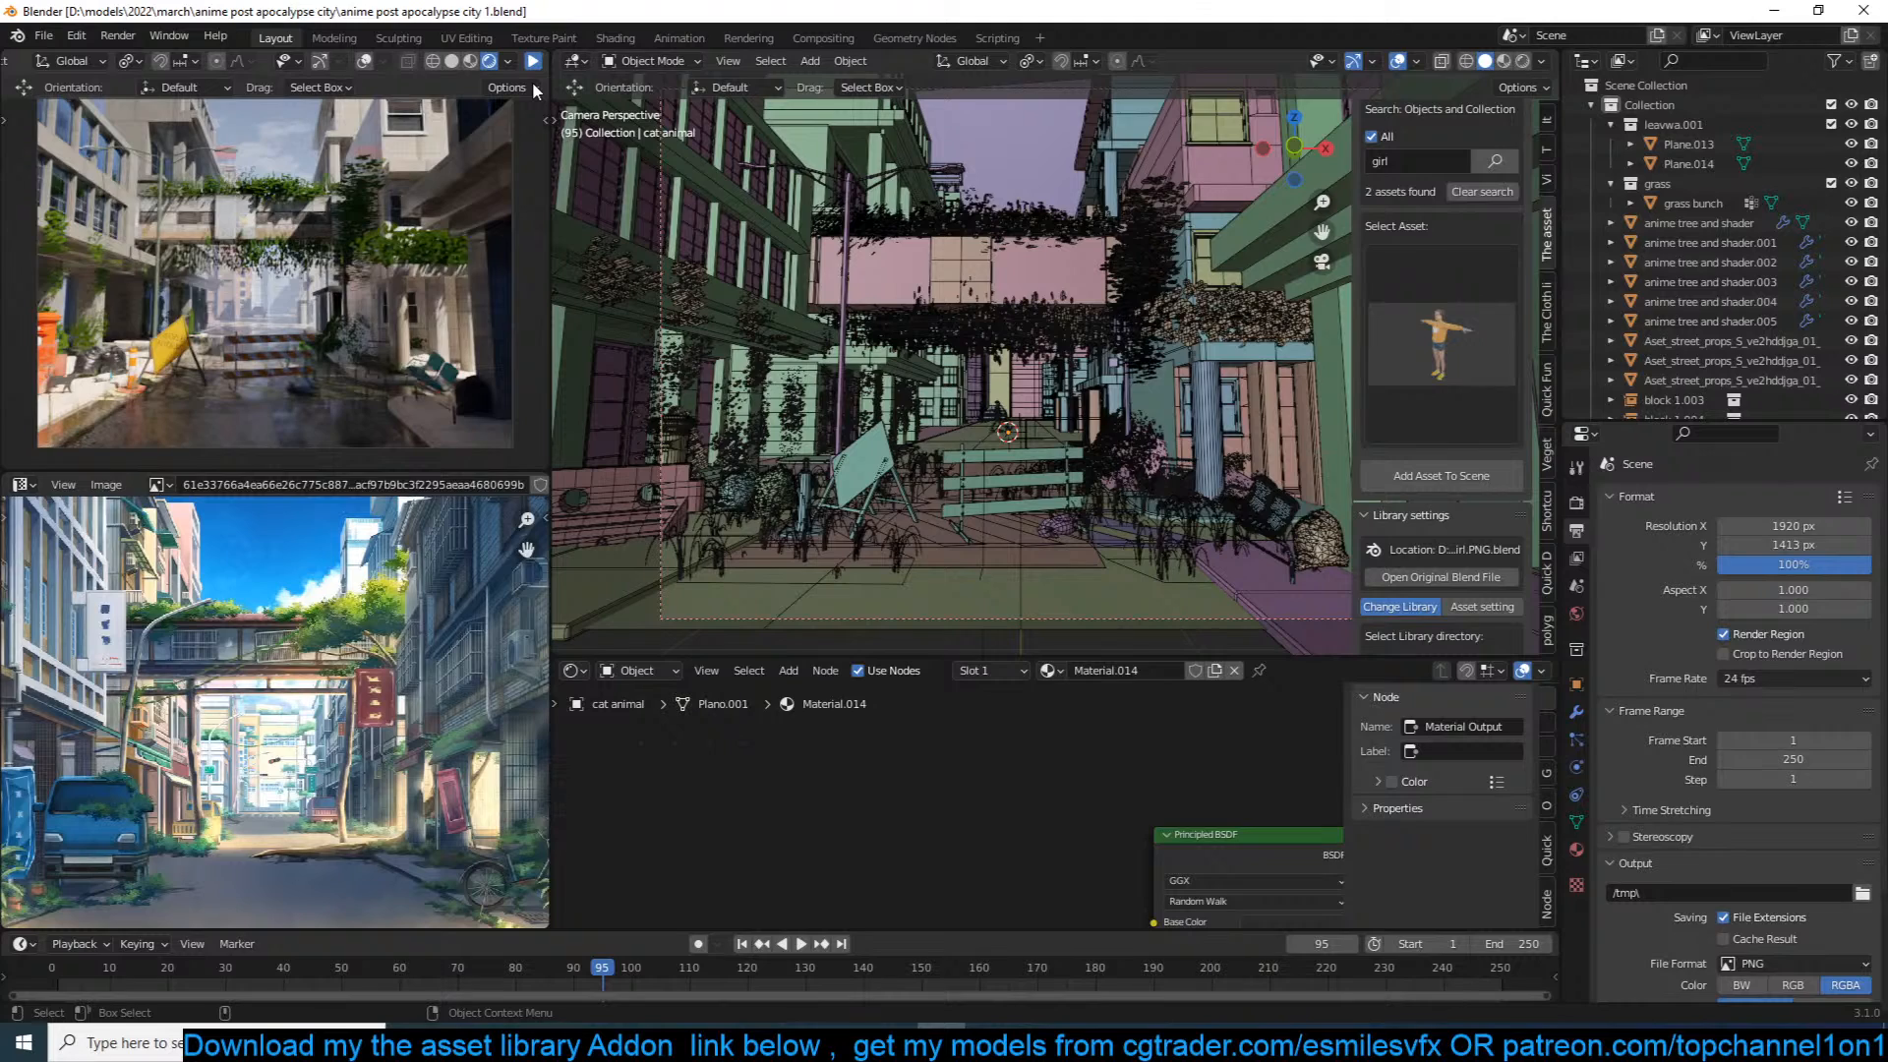
Step: Run the rendered preview briefly, save the file, and pause the preview again with the girl and cat in close view
{"action": "left_click", "coordinate": [532, 62]}
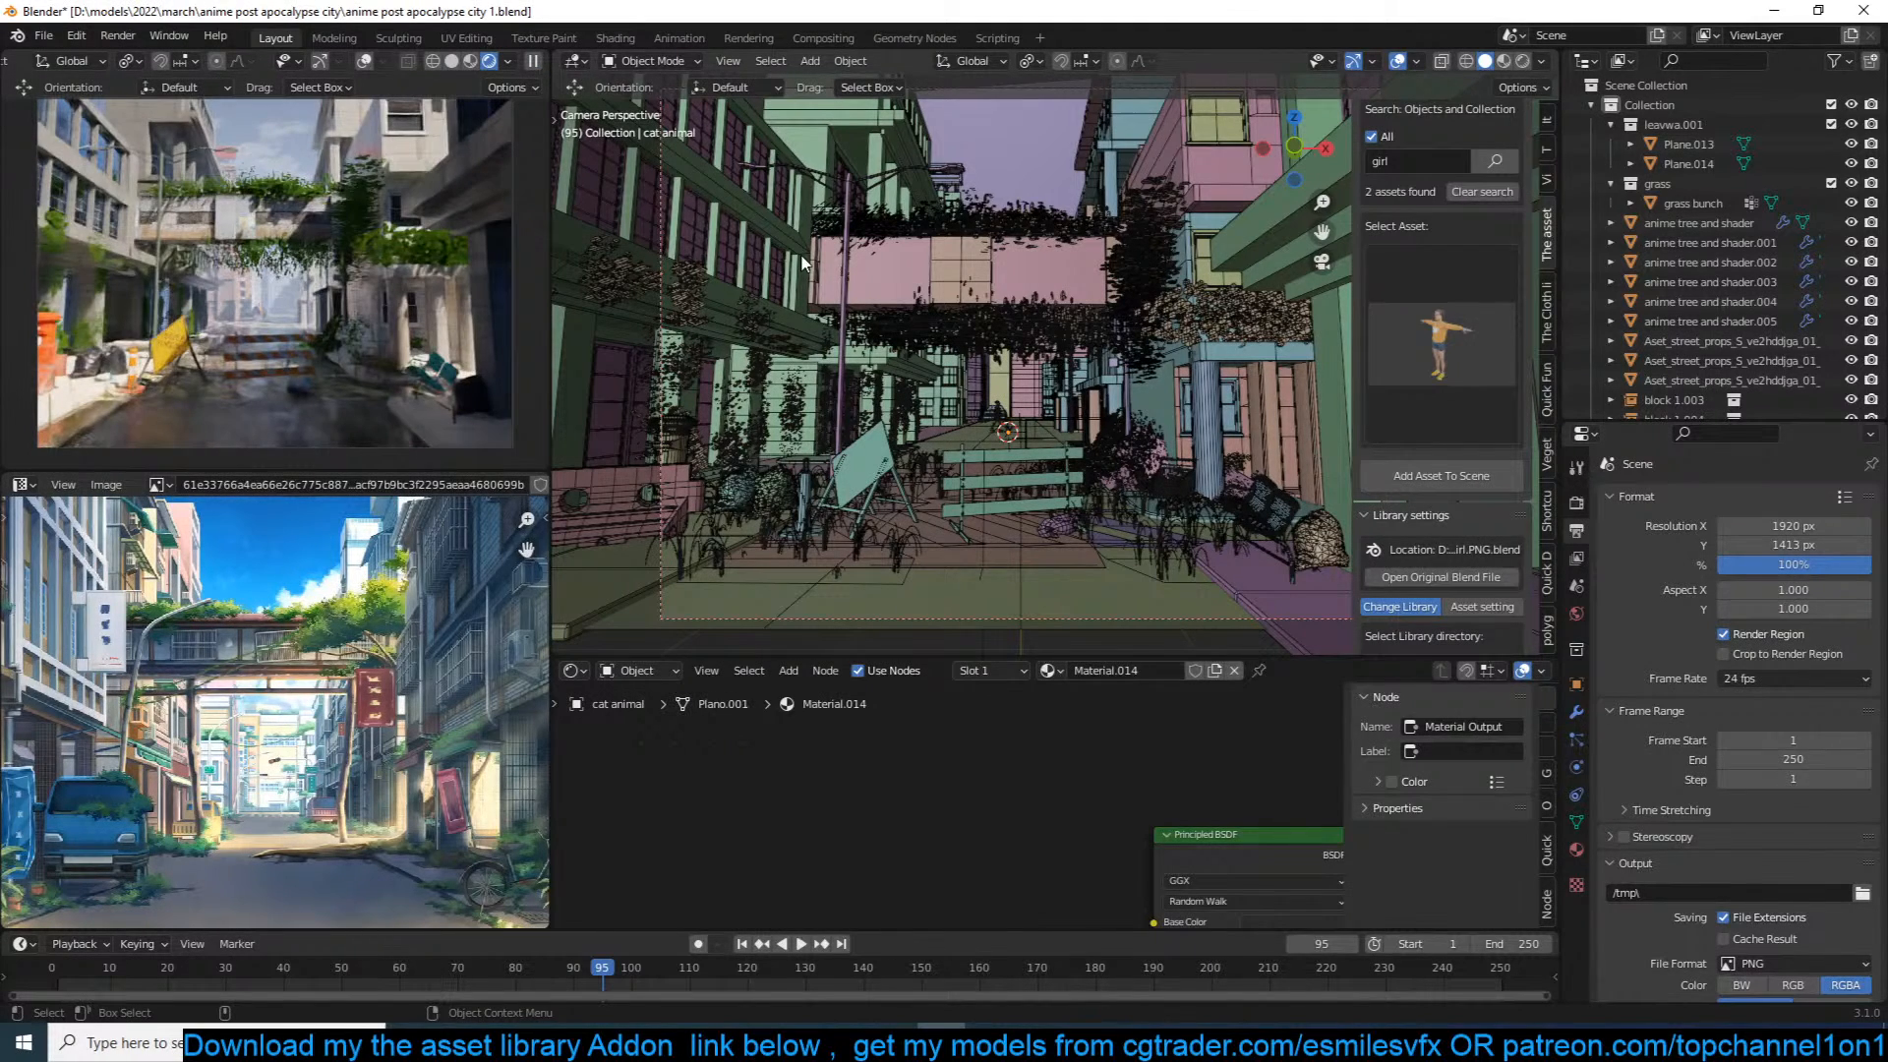
{"action": "scroll", "coordinate": [1059, 366], "scroll_direction": "up", "scroll_amount": 9}
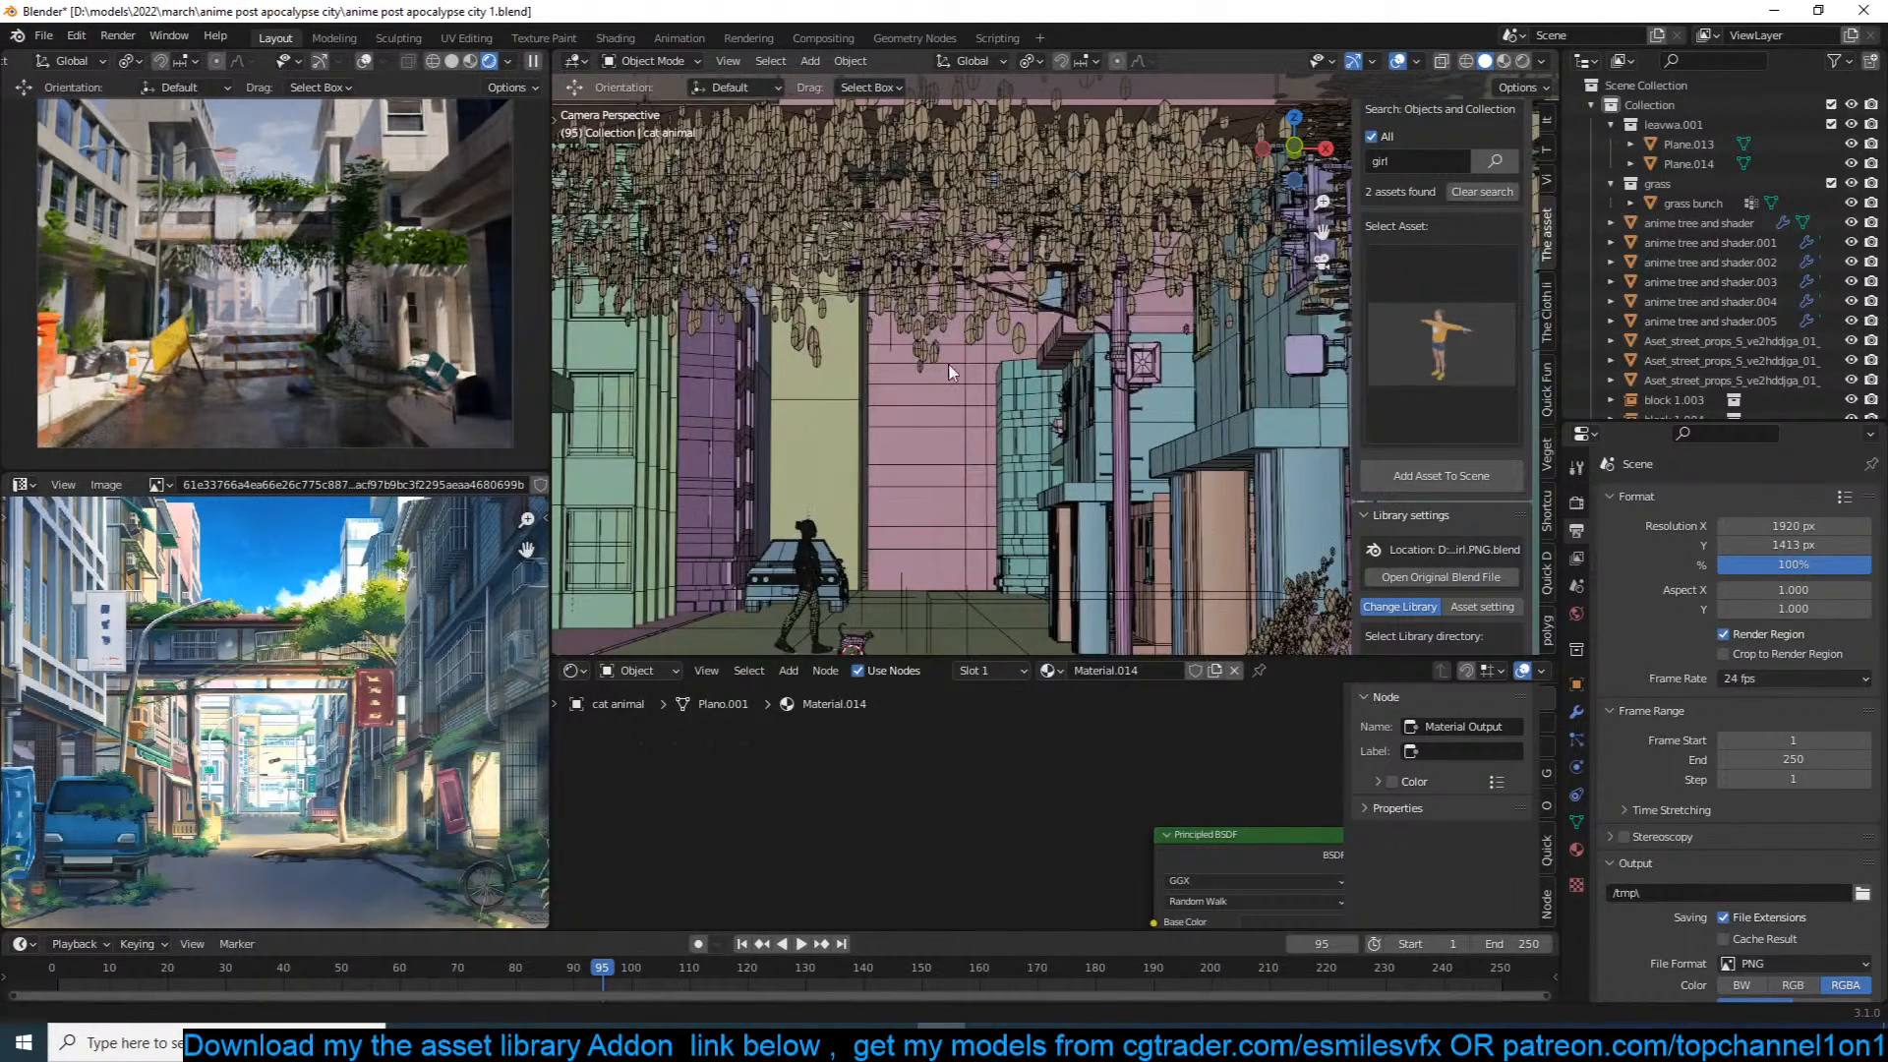
{"action": "middle_click_drag", "start_coordinate": [953, 378], "coordinate": [957, 356], "text": "shift"}
{"action": "scroll", "coordinate": [957, 356], "scroll_direction": "up", "scroll_amount": 2}
{"action": "key", "text": "ctrl+s"}
{"action": "middle_click_drag", "start_coordinate": [784, 518], "coordinate": [898, 356], "text": "shift"}
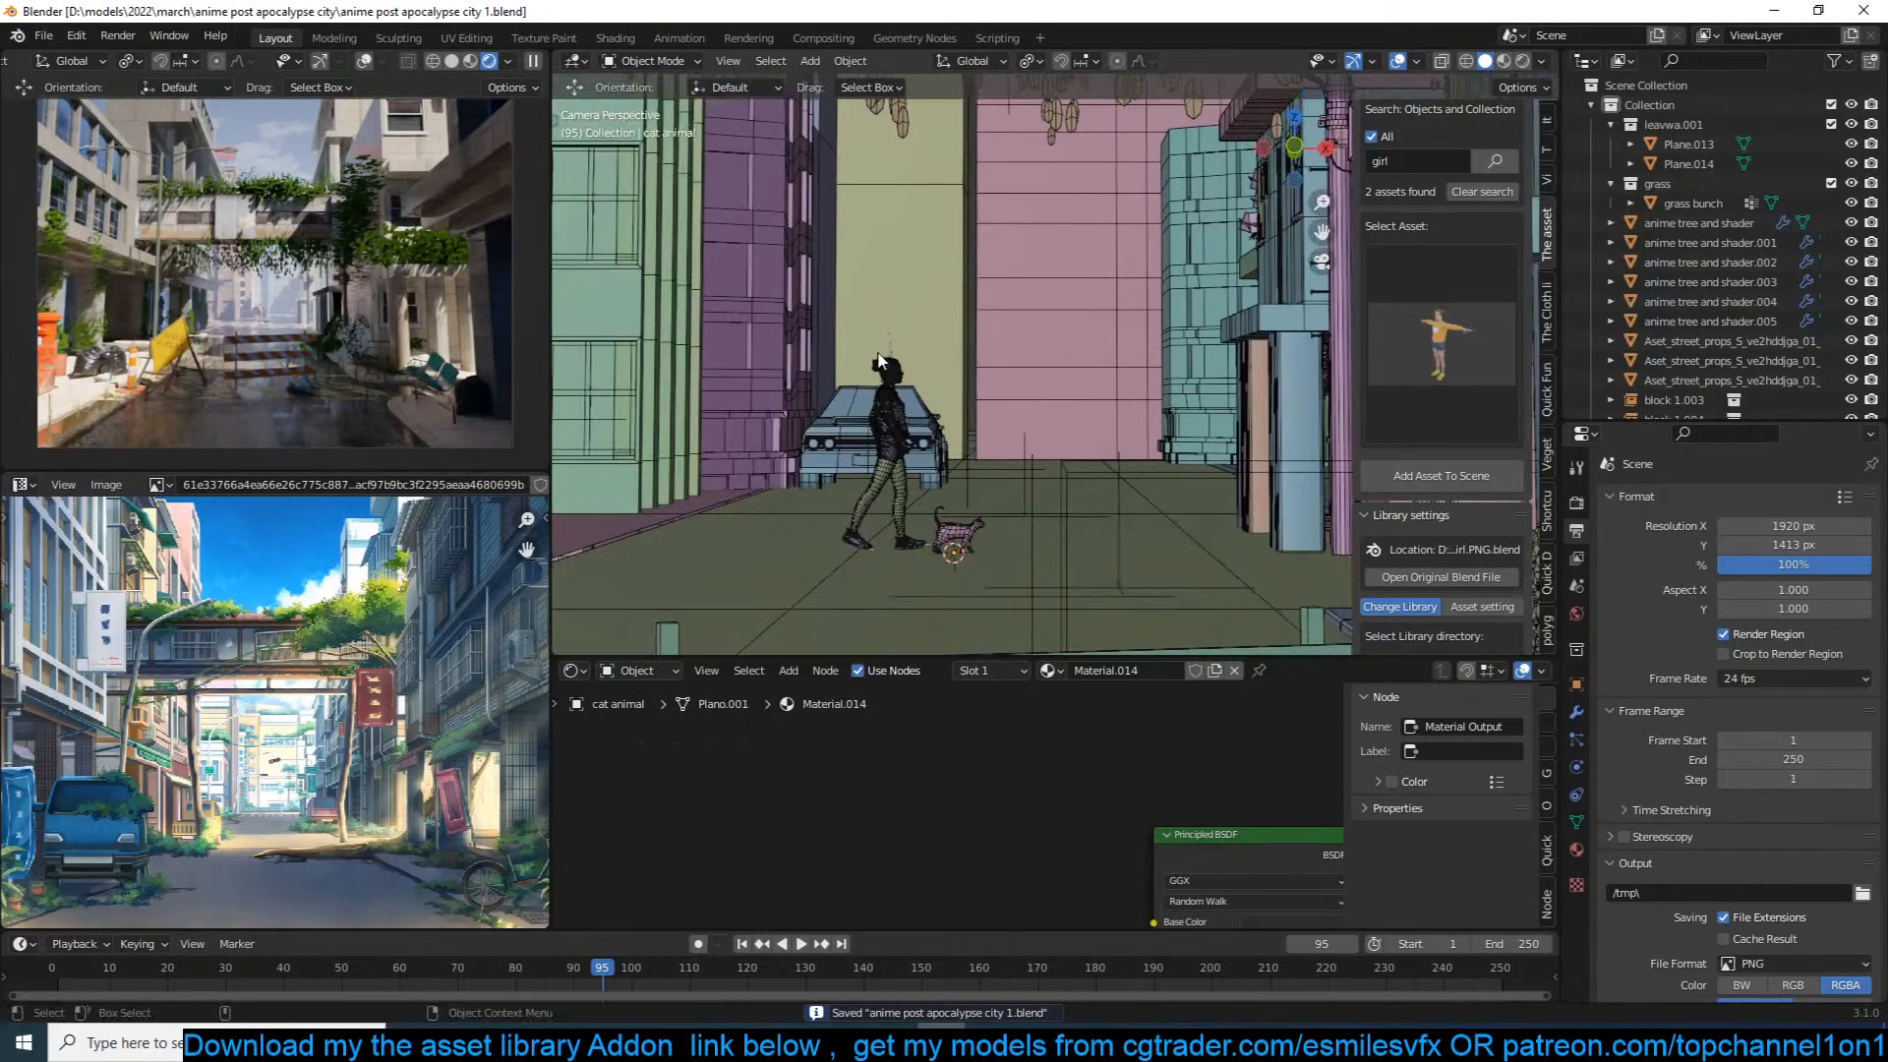
{"action": "left_click", "coordinate": [531, 61]}
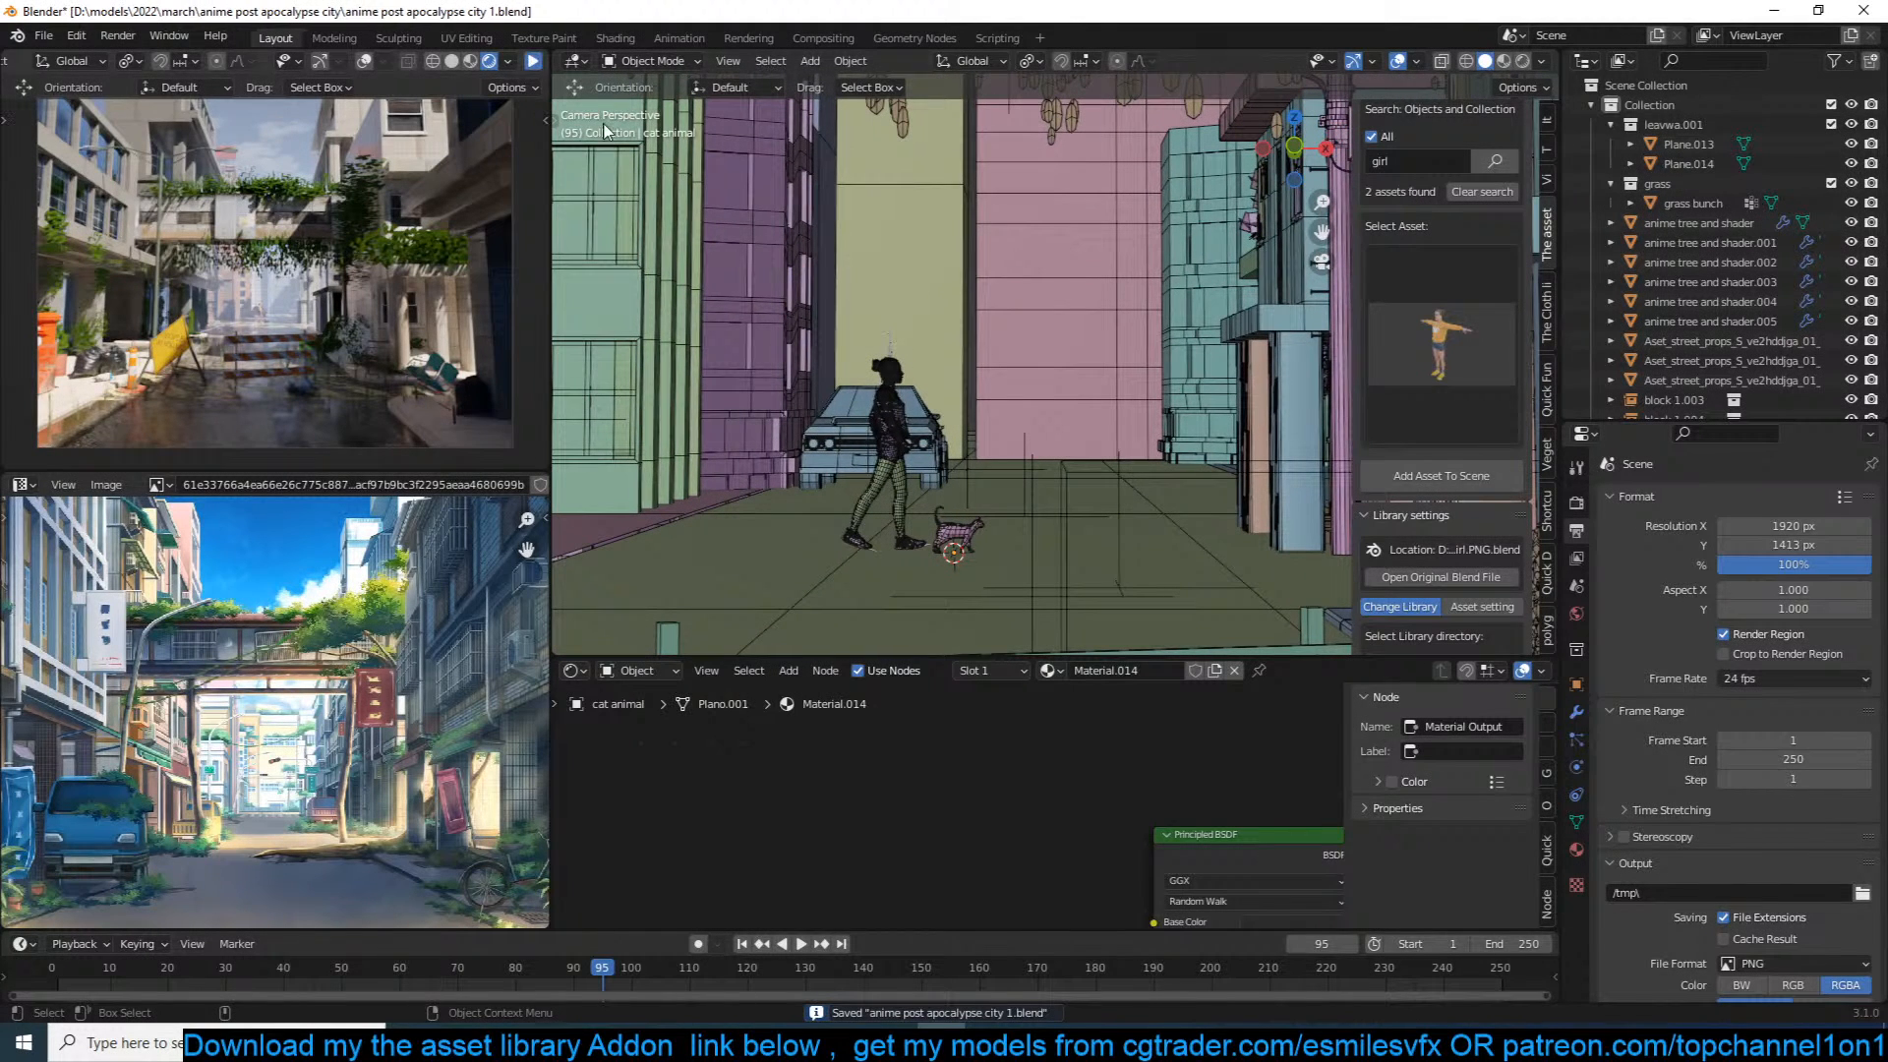
Step: Select all of the girl's mesh parts plus her armature and parent them to the armature with the Object option
{"action": "left_click", "coordinate": [877, 475]}
{"action": "key", "text": "shift+g"}
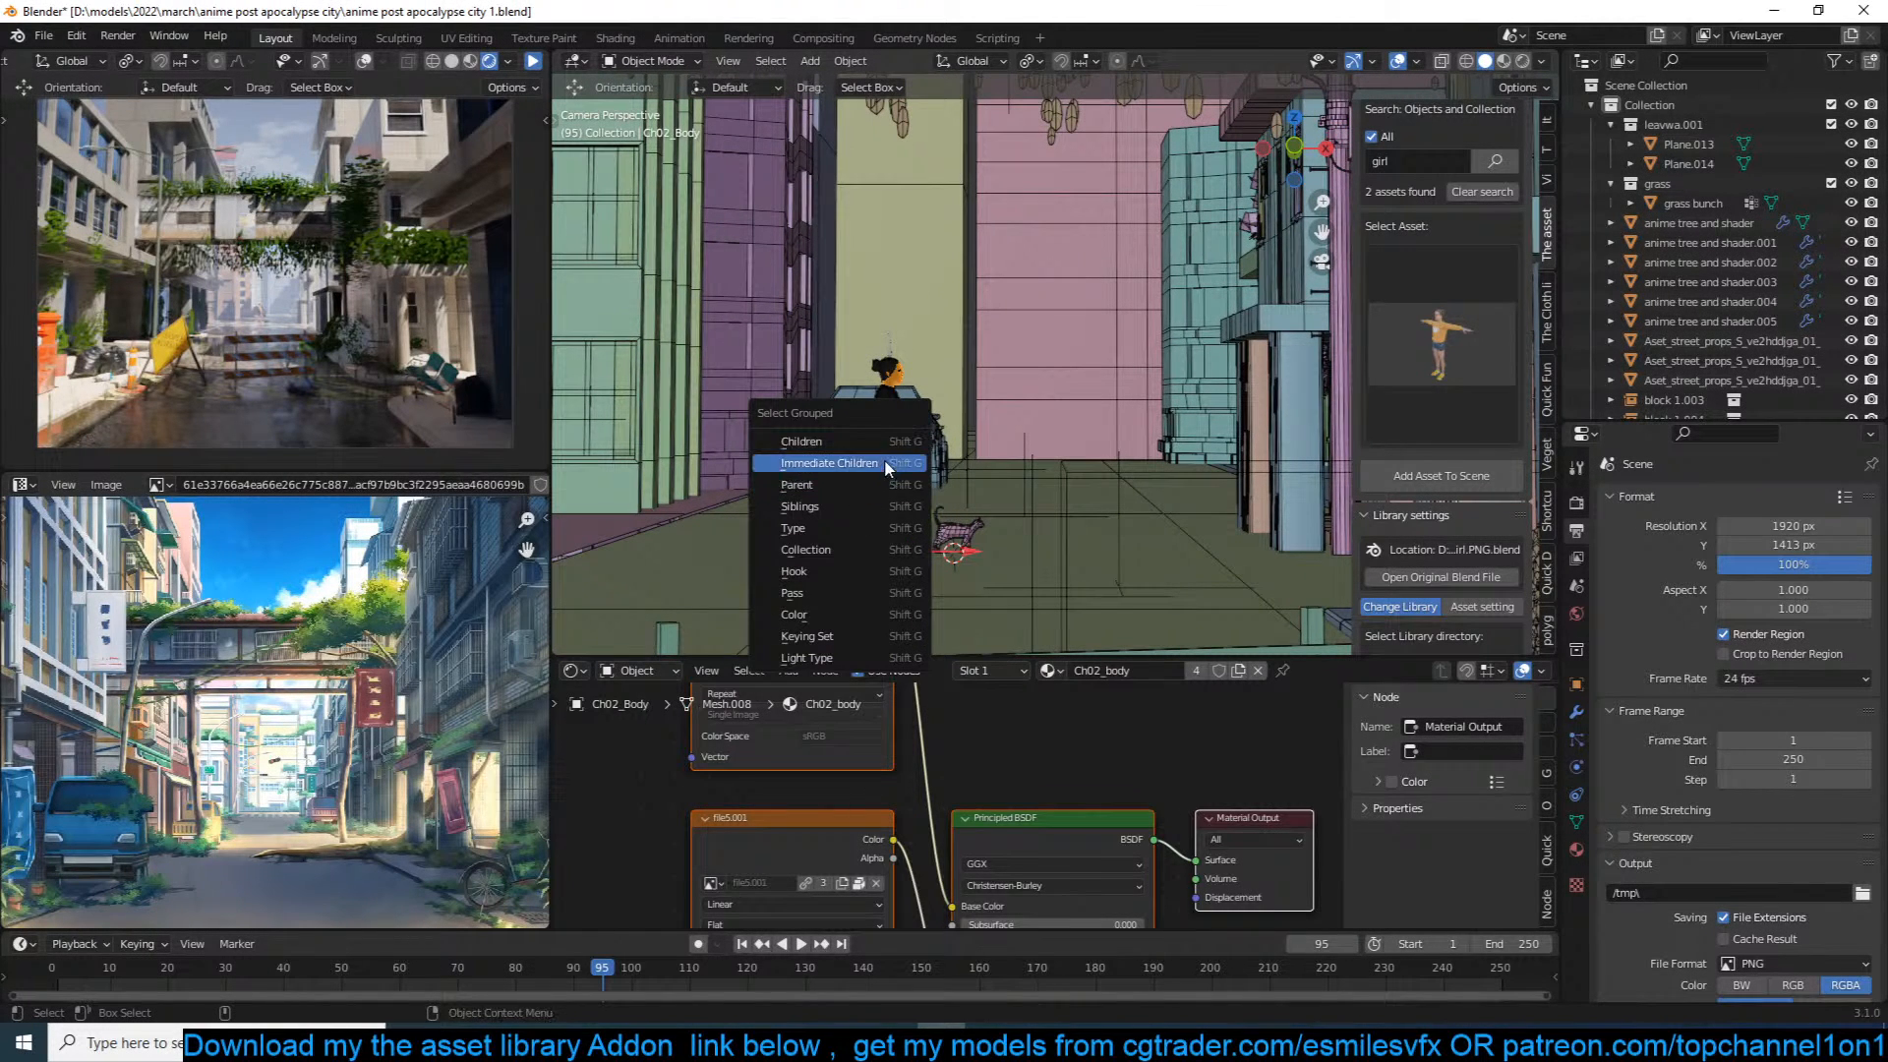
{"action": "left_click", "coordinate": [855, 549]}
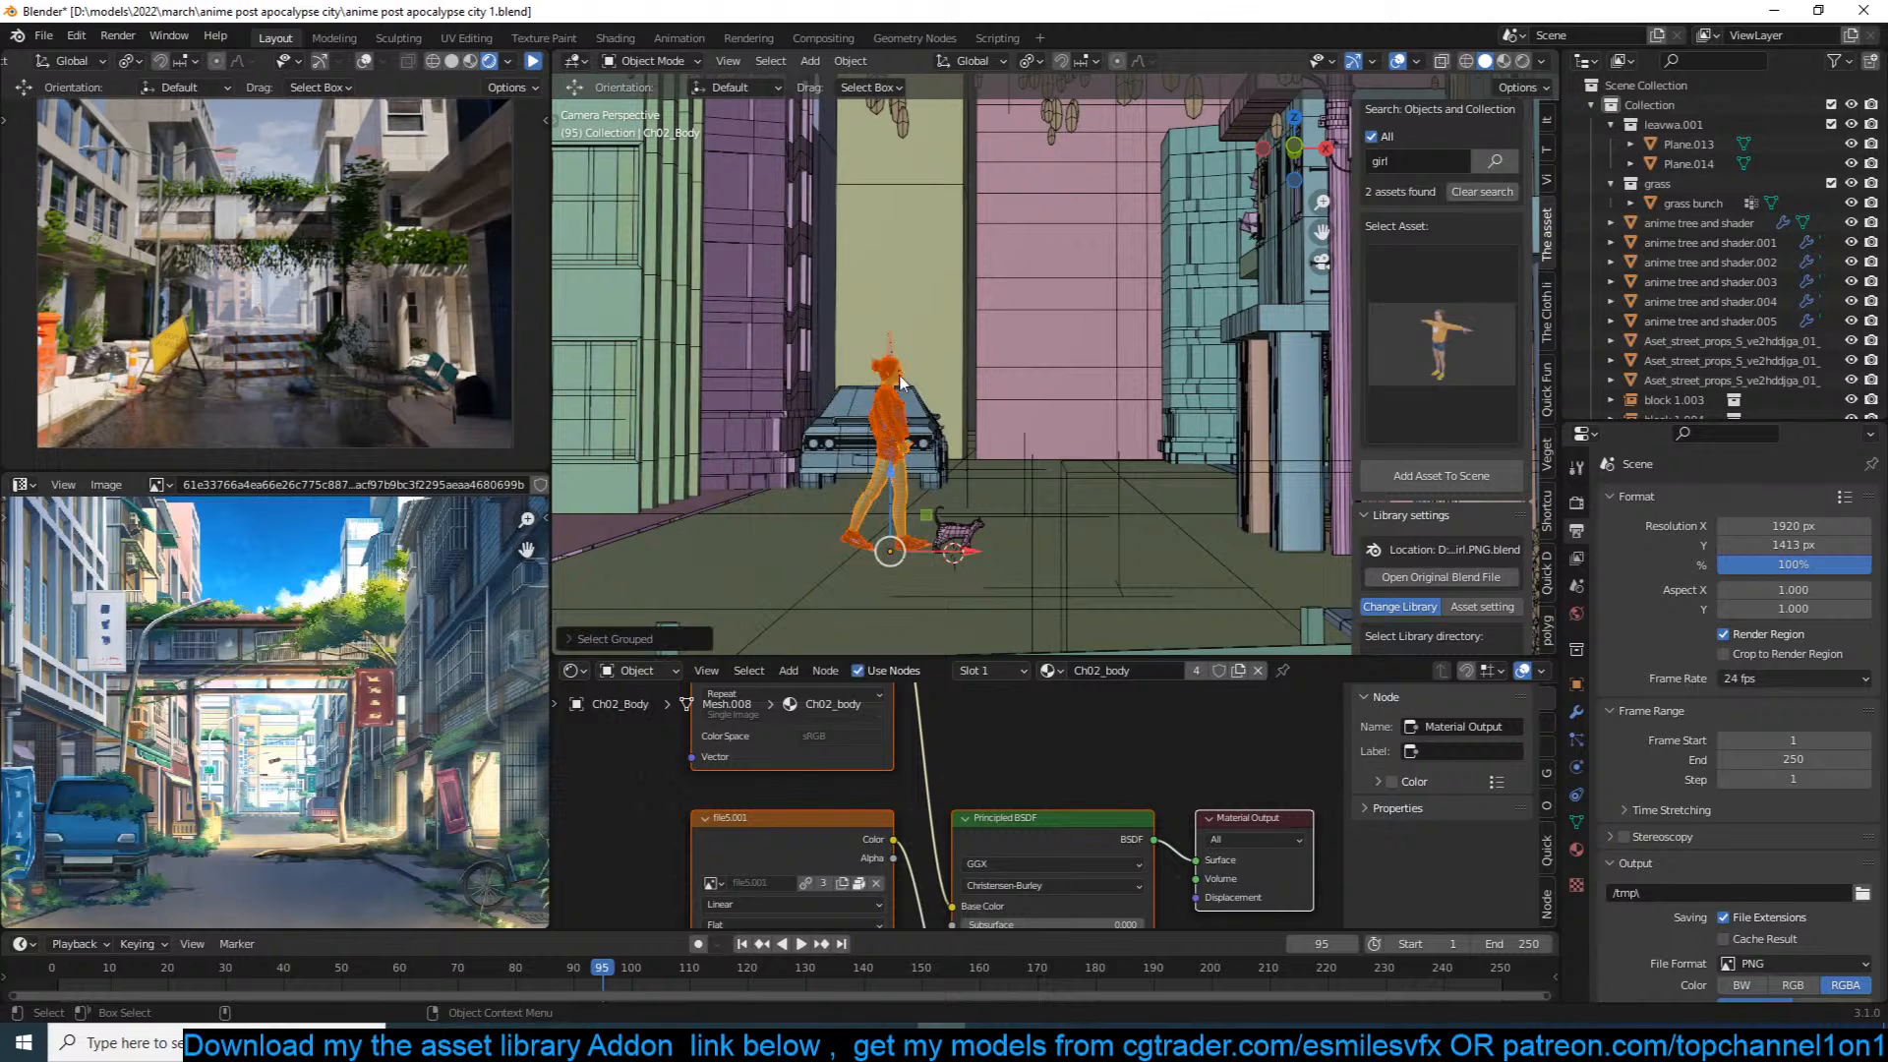
{"action": "left_click", "coordinate": [892, 352], "text": "shift"}
{"action": "key", "text": "ctrl+p"}
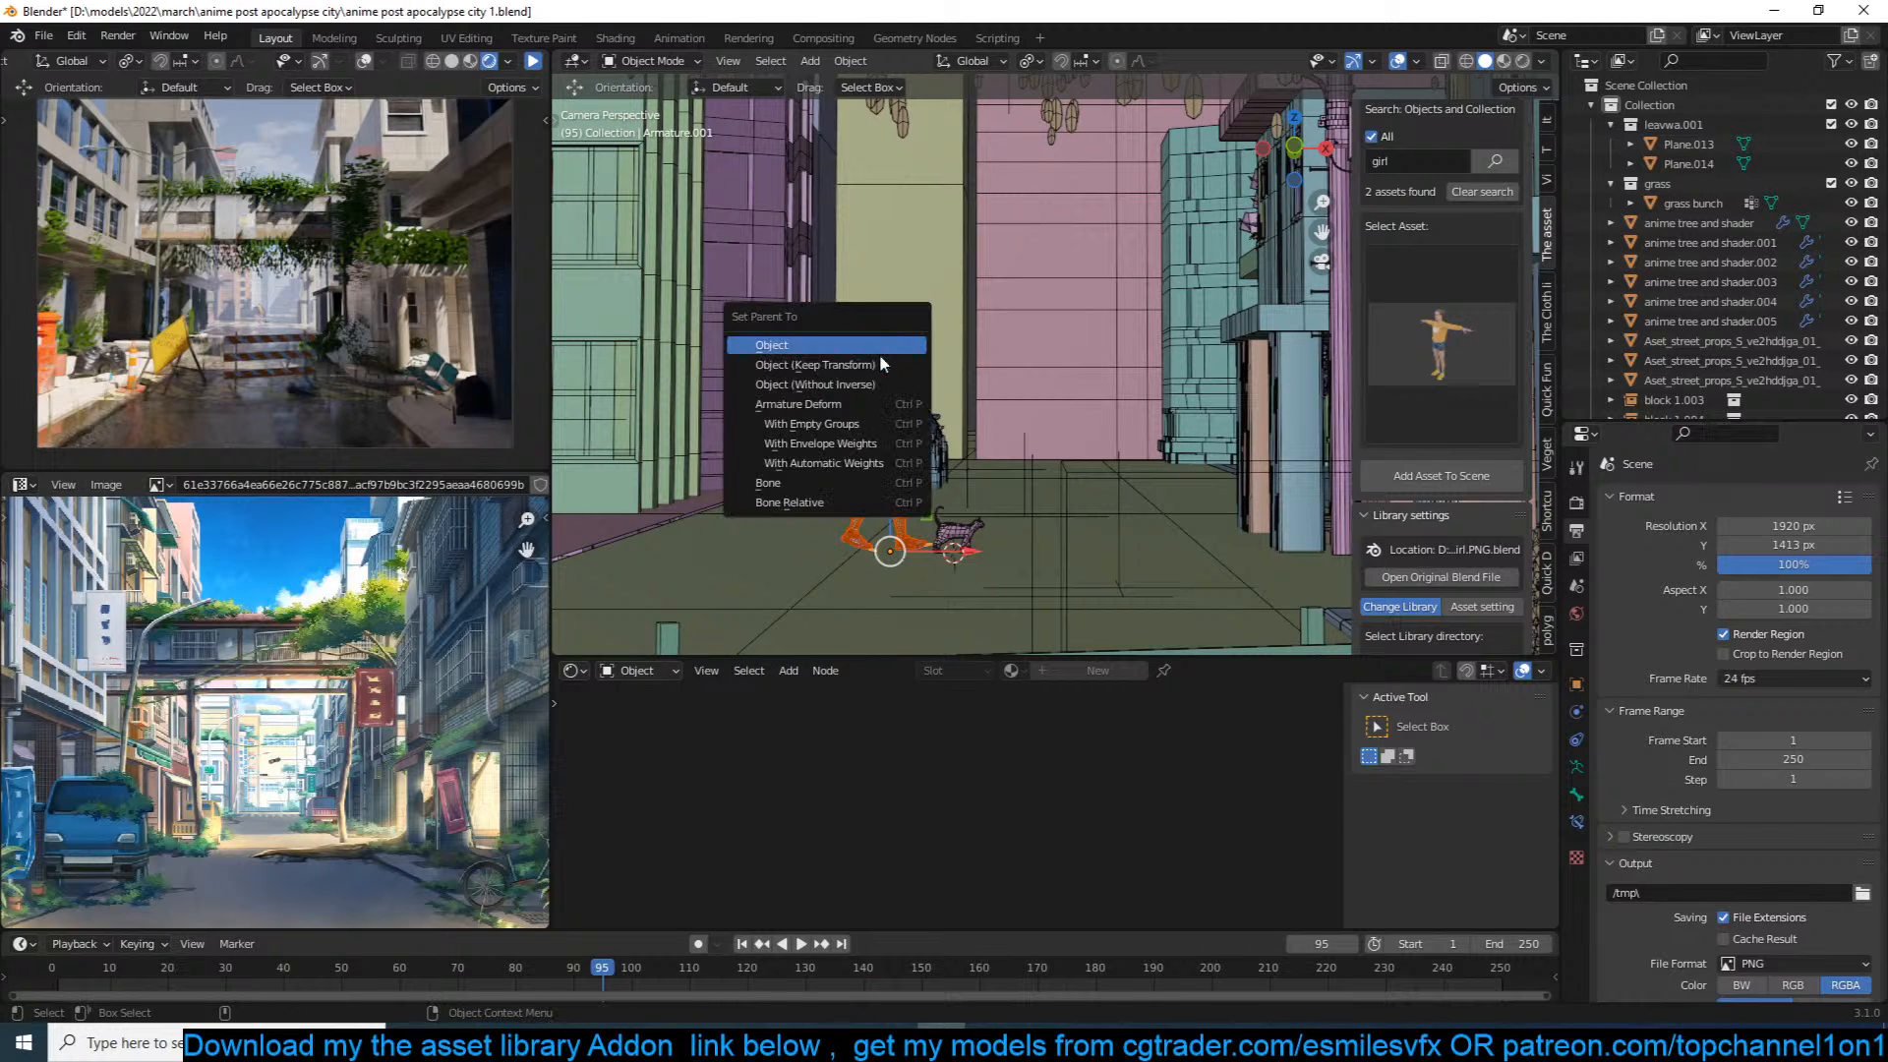
{"action": "left_click", "coordinate": [896, 346]}
Step: Add the cat to the girl's selection, move both together to a new spot on the street, and return to the camera view
{"action": "left_click", "coordinate": [973, 537]}
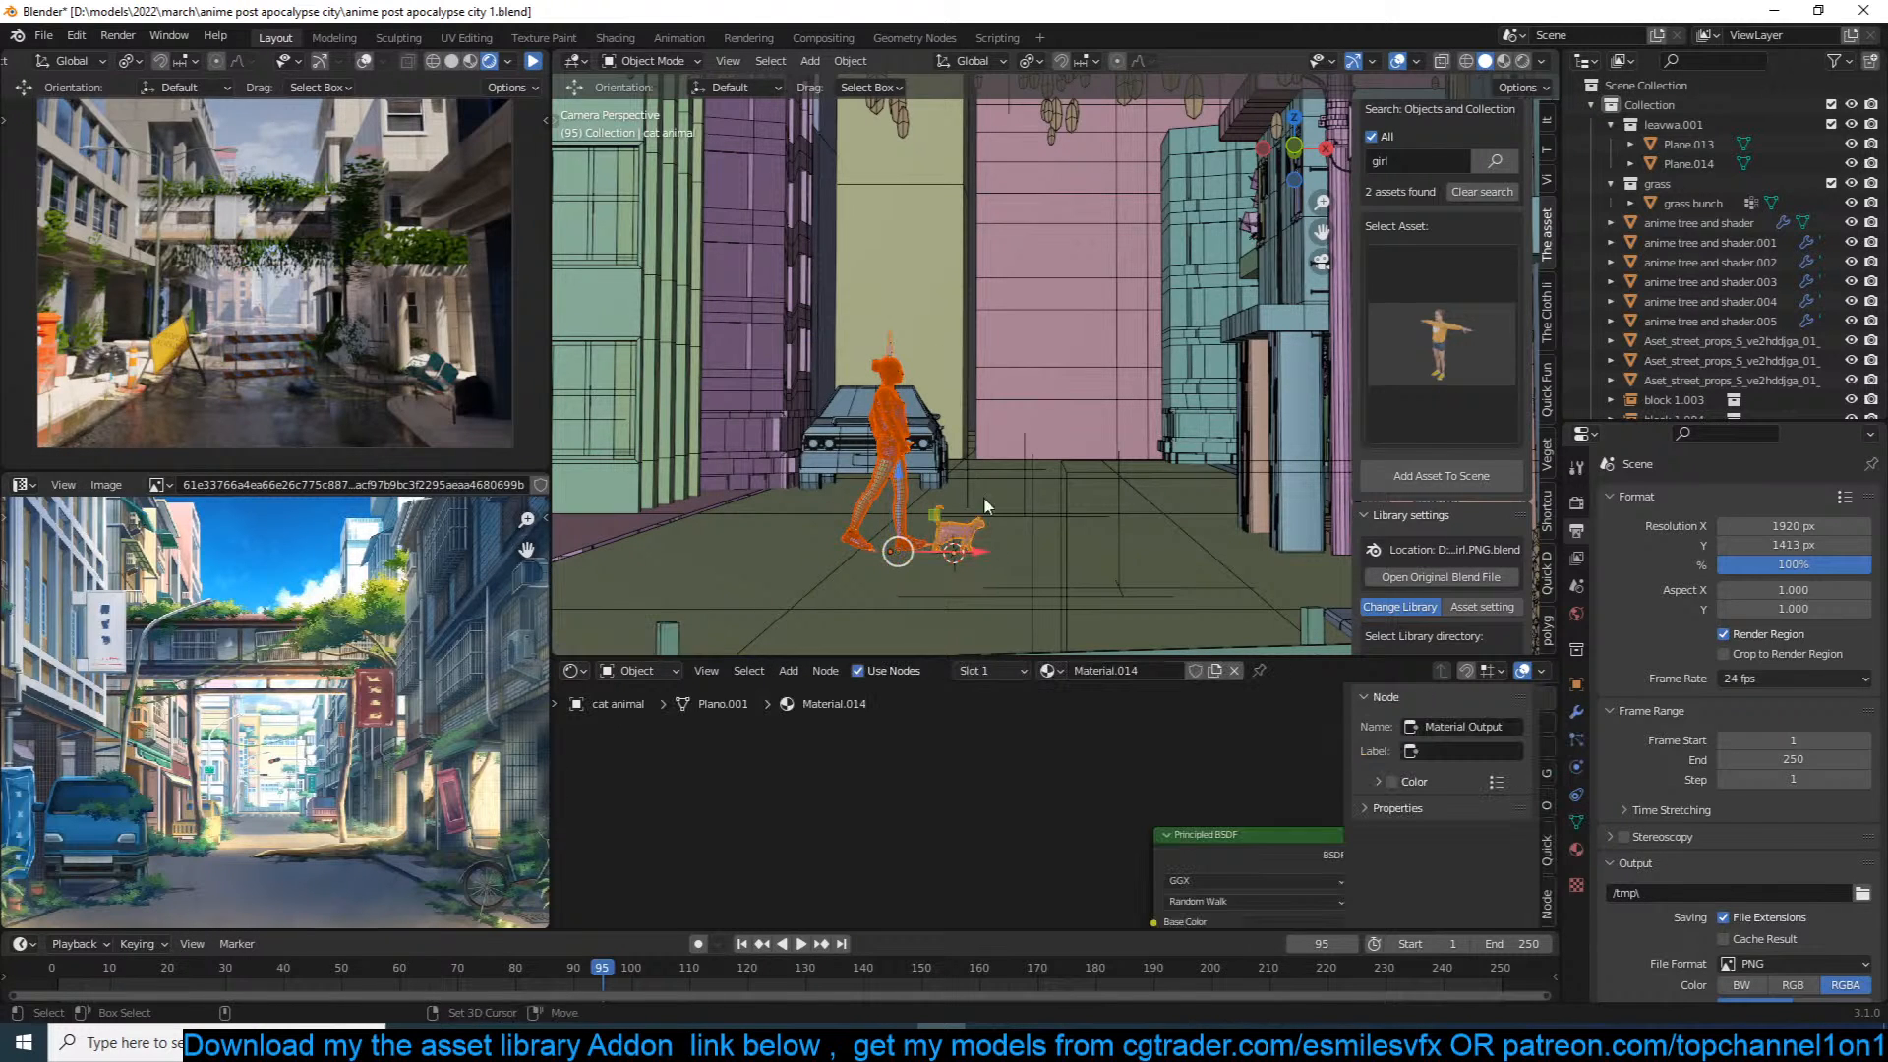
{"action": "key", "text": "g"}
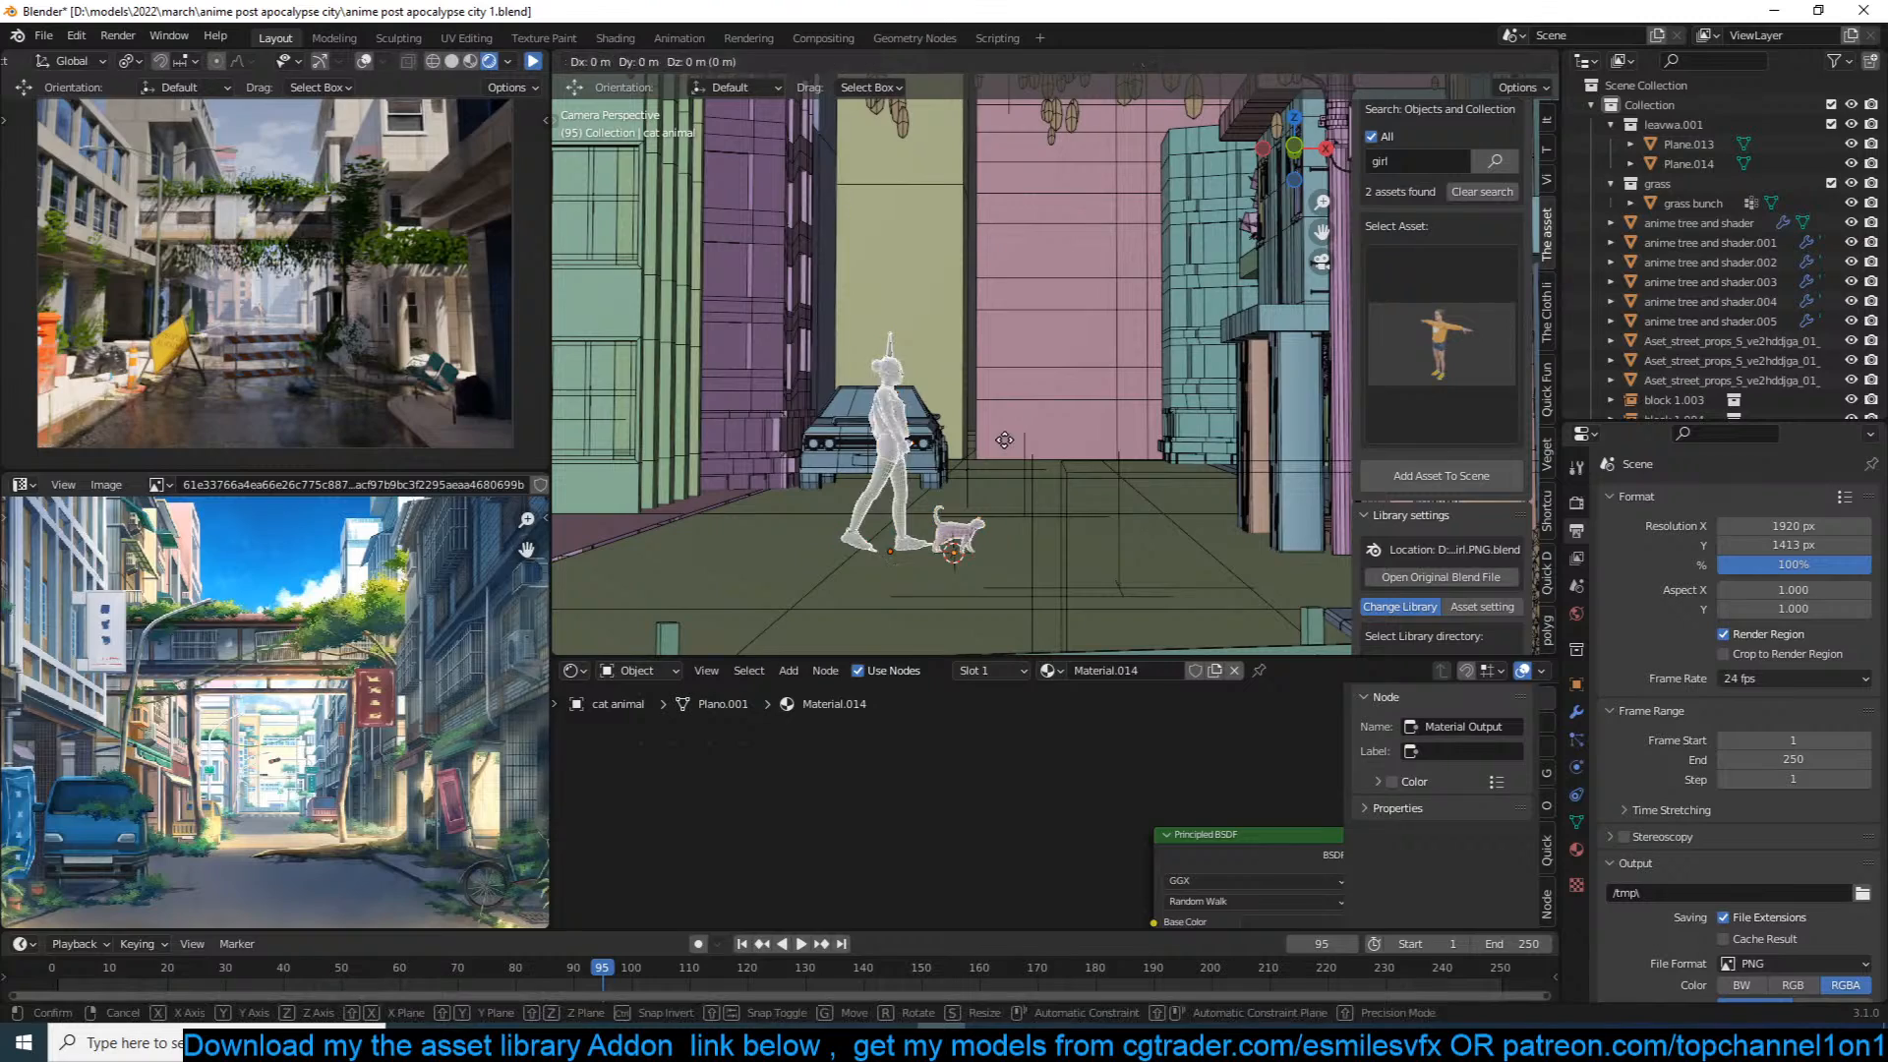
{"action": "left_click", "coordinate": [938, 515]}
{"action": "key", "text": "KP_0"}
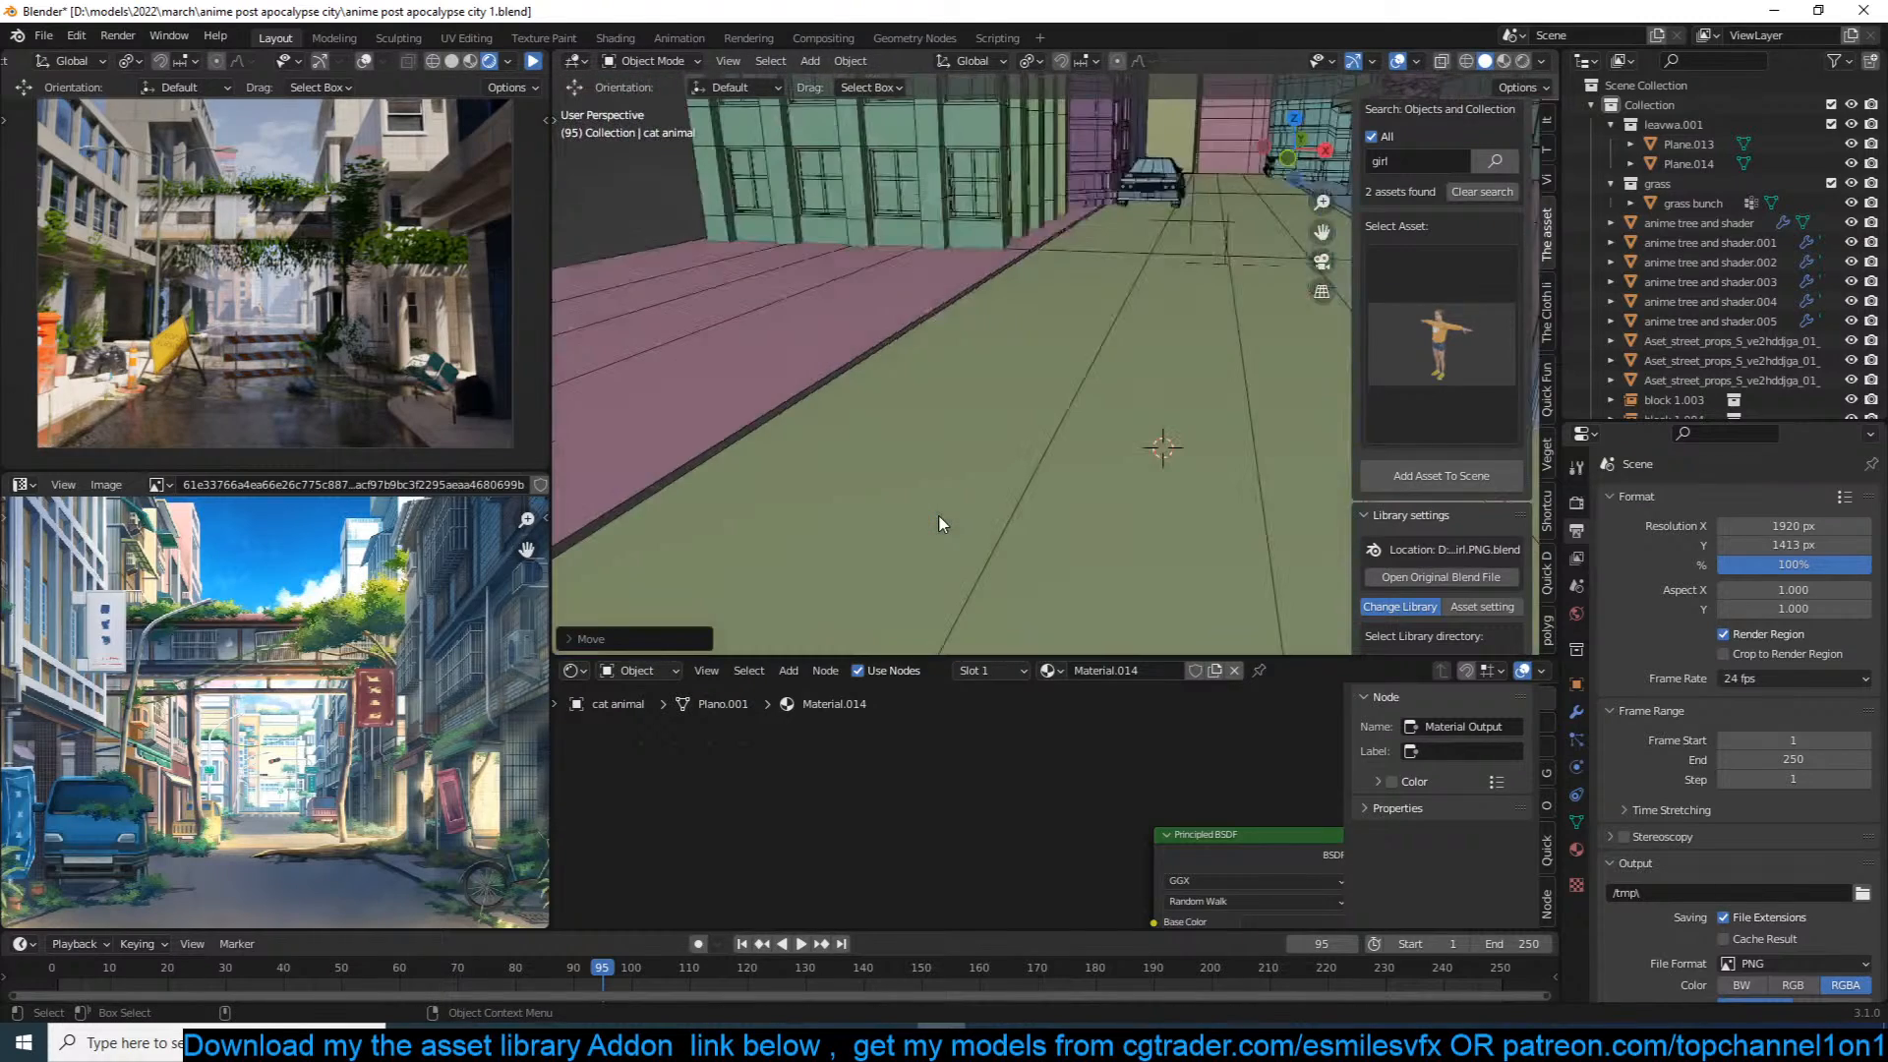
{"action": "key", "text": "KP_0"}
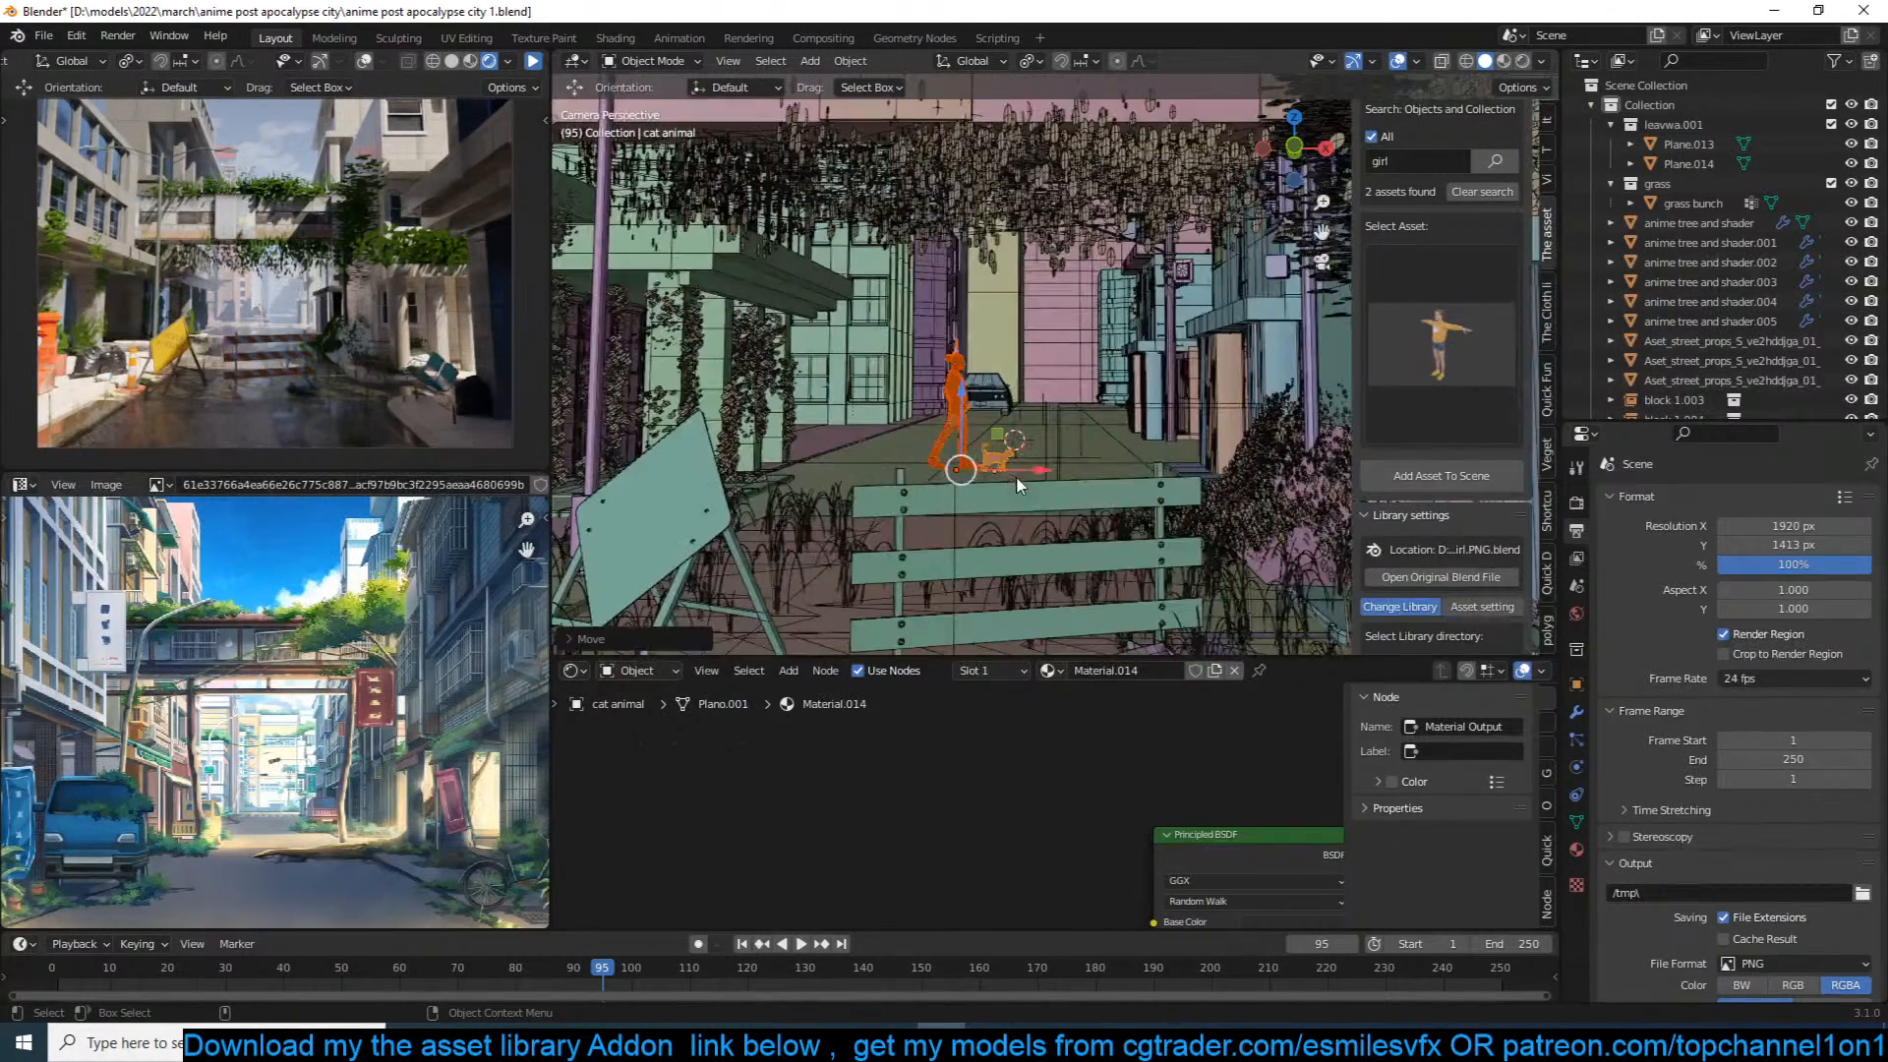
Step: Deselect everything, resume the rendered preview to update the characters' placement, and save the file
{"action": "key", "text": "alt+a"}
{"action": "key", "text": "ctrl+s"}
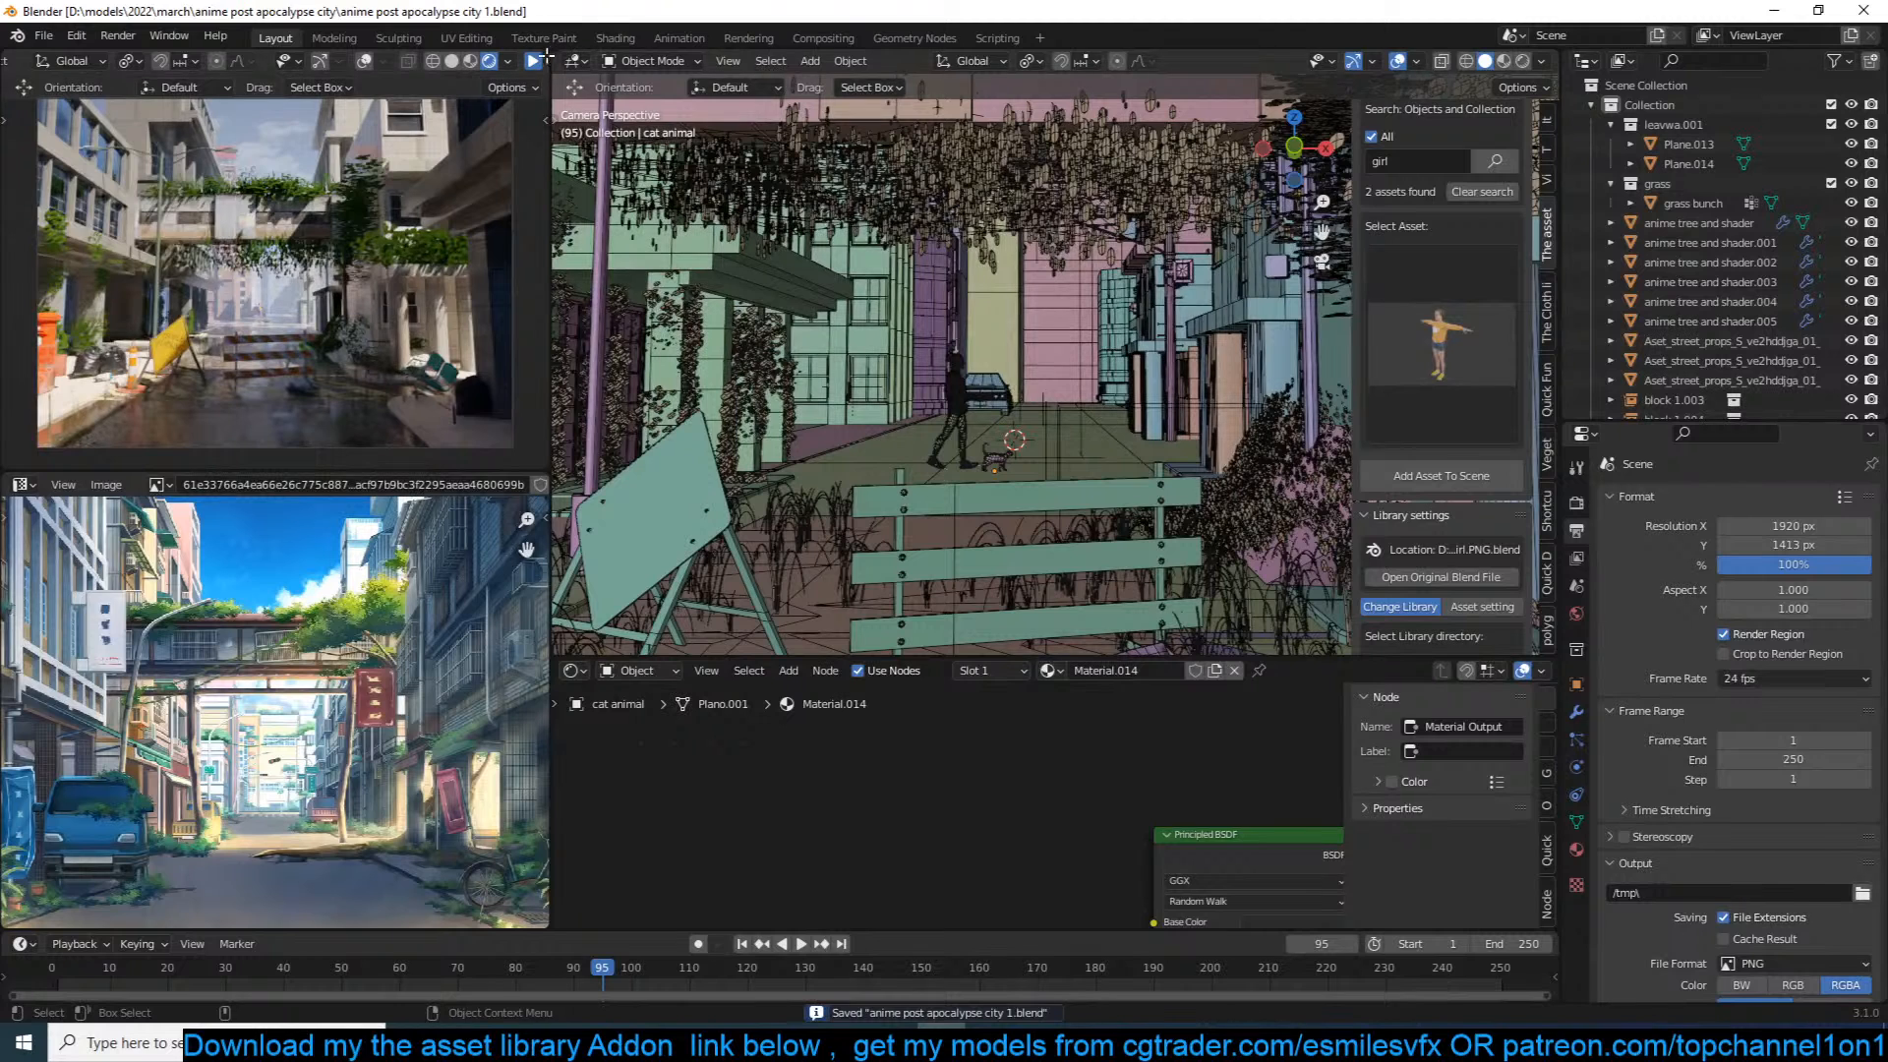
{"action": "left_click", "coordinate": [534, 62]}
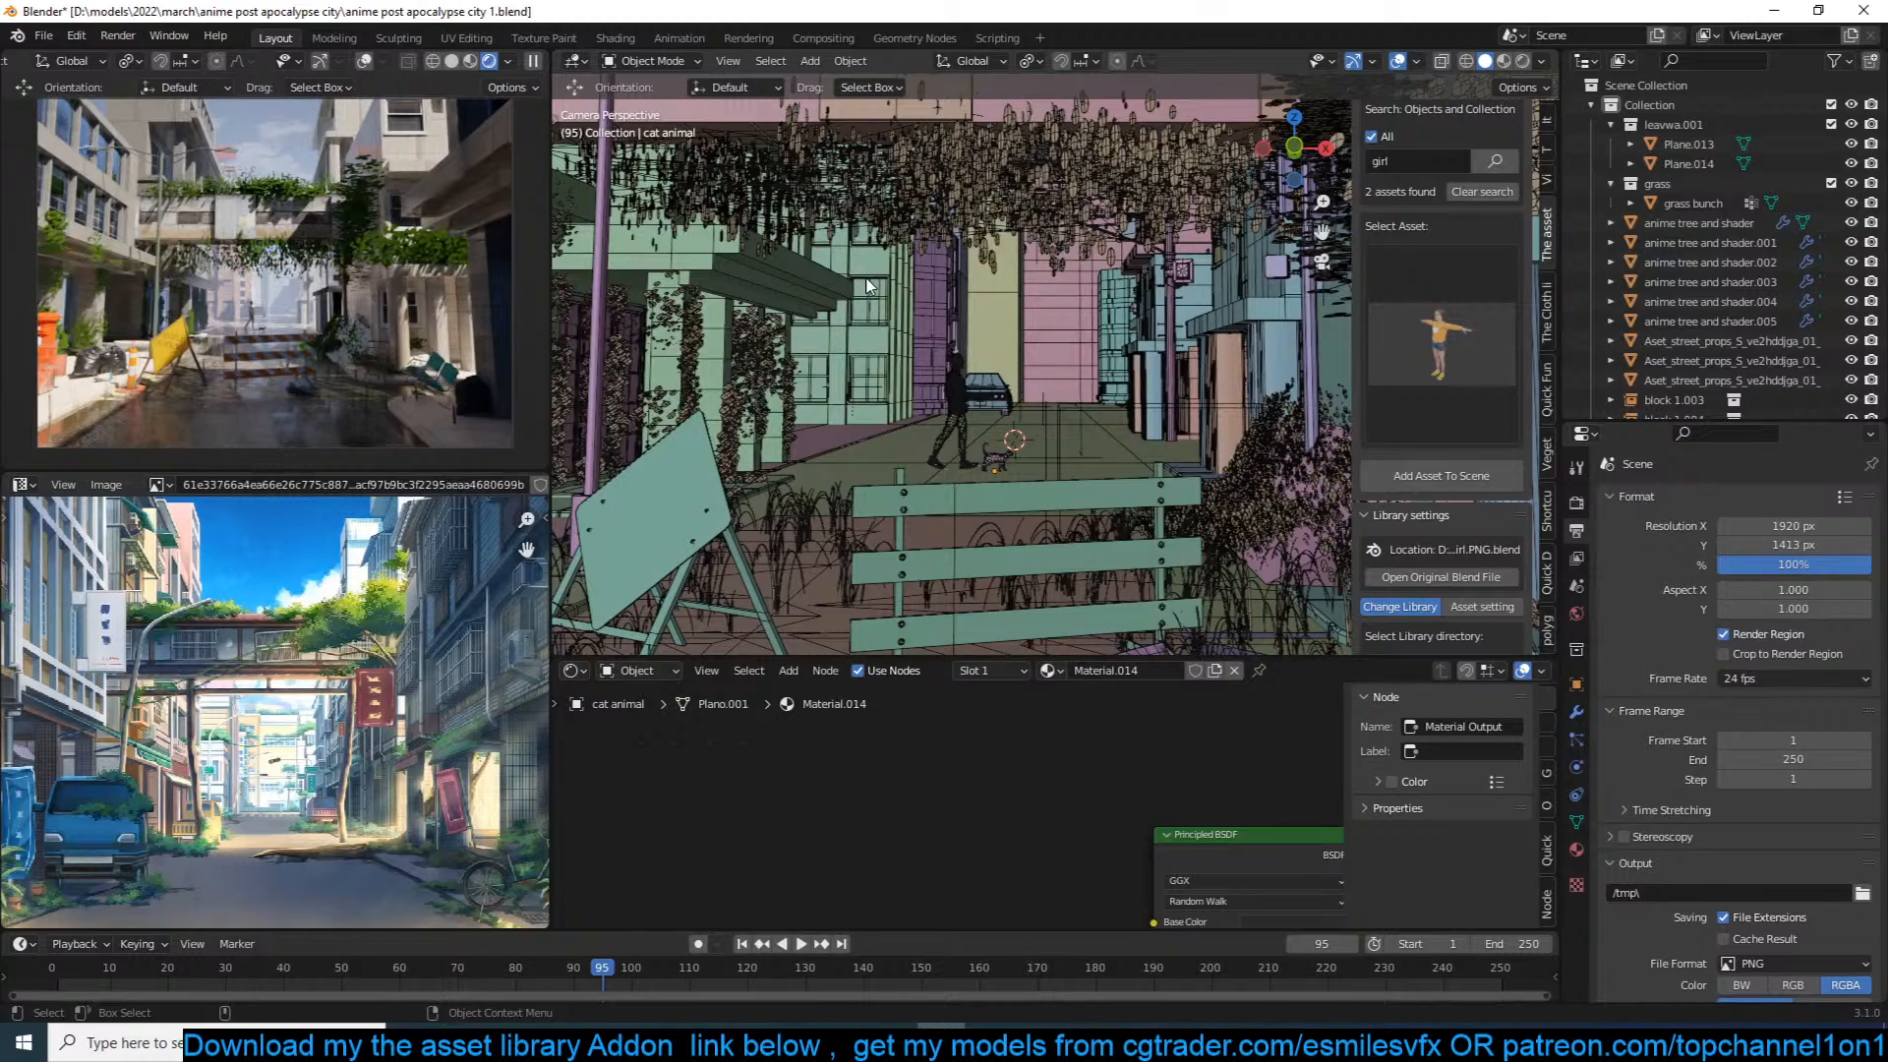
{"action": "scroll", "coordinate": [869, 284], "scroll_direction": "down", "scroll_amount": 6}
{"action": "key", "text": "ctrl+s"}
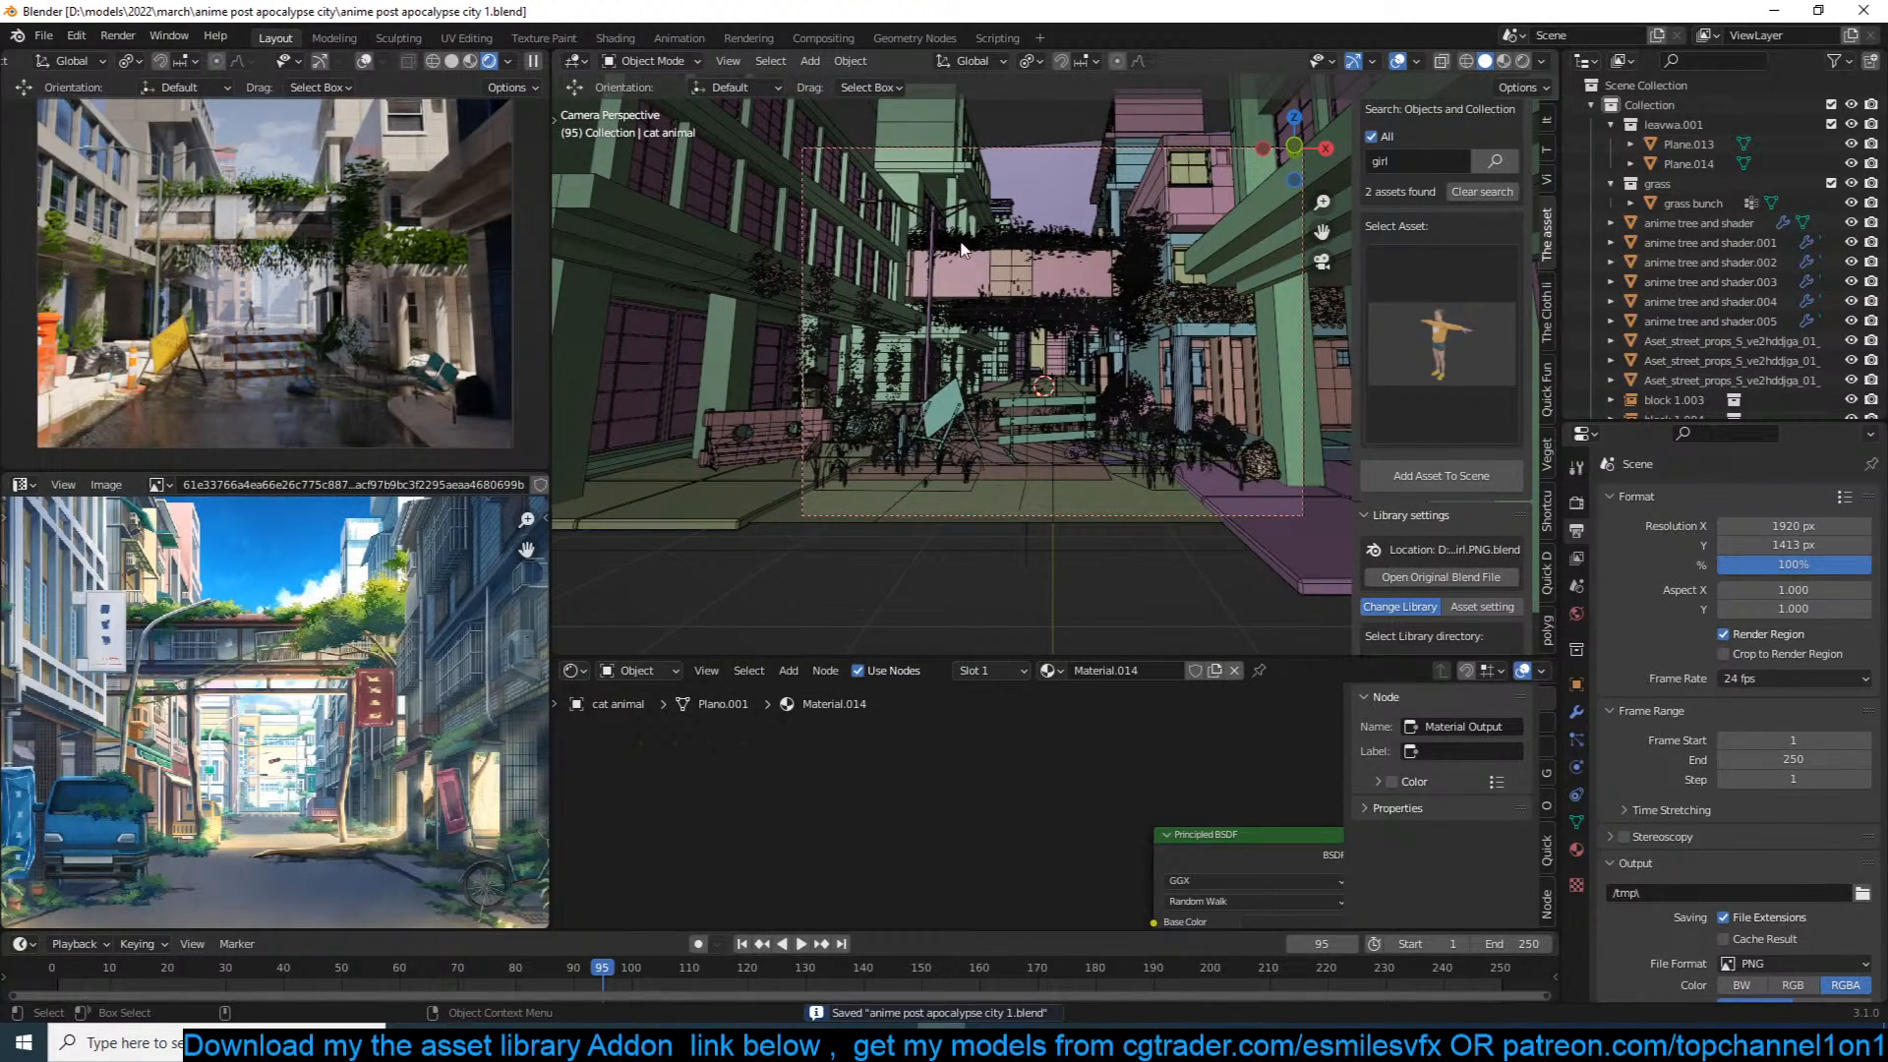
Step: Examine the street layout, buildings and bridge from several elevated angles and check the composition through the camera
{"action": "middle_click_drag", "start_coordinate": [993, 269], "coordinate": [911, 328]}
{"action": "scroll", "coordinate": [910, 328], "scroll_direction": "up", "scroll_amount": 3}
{"action": "middle_click_drag", "start_coordinate": [1144, 392], "coordinate": [1075, 406]}
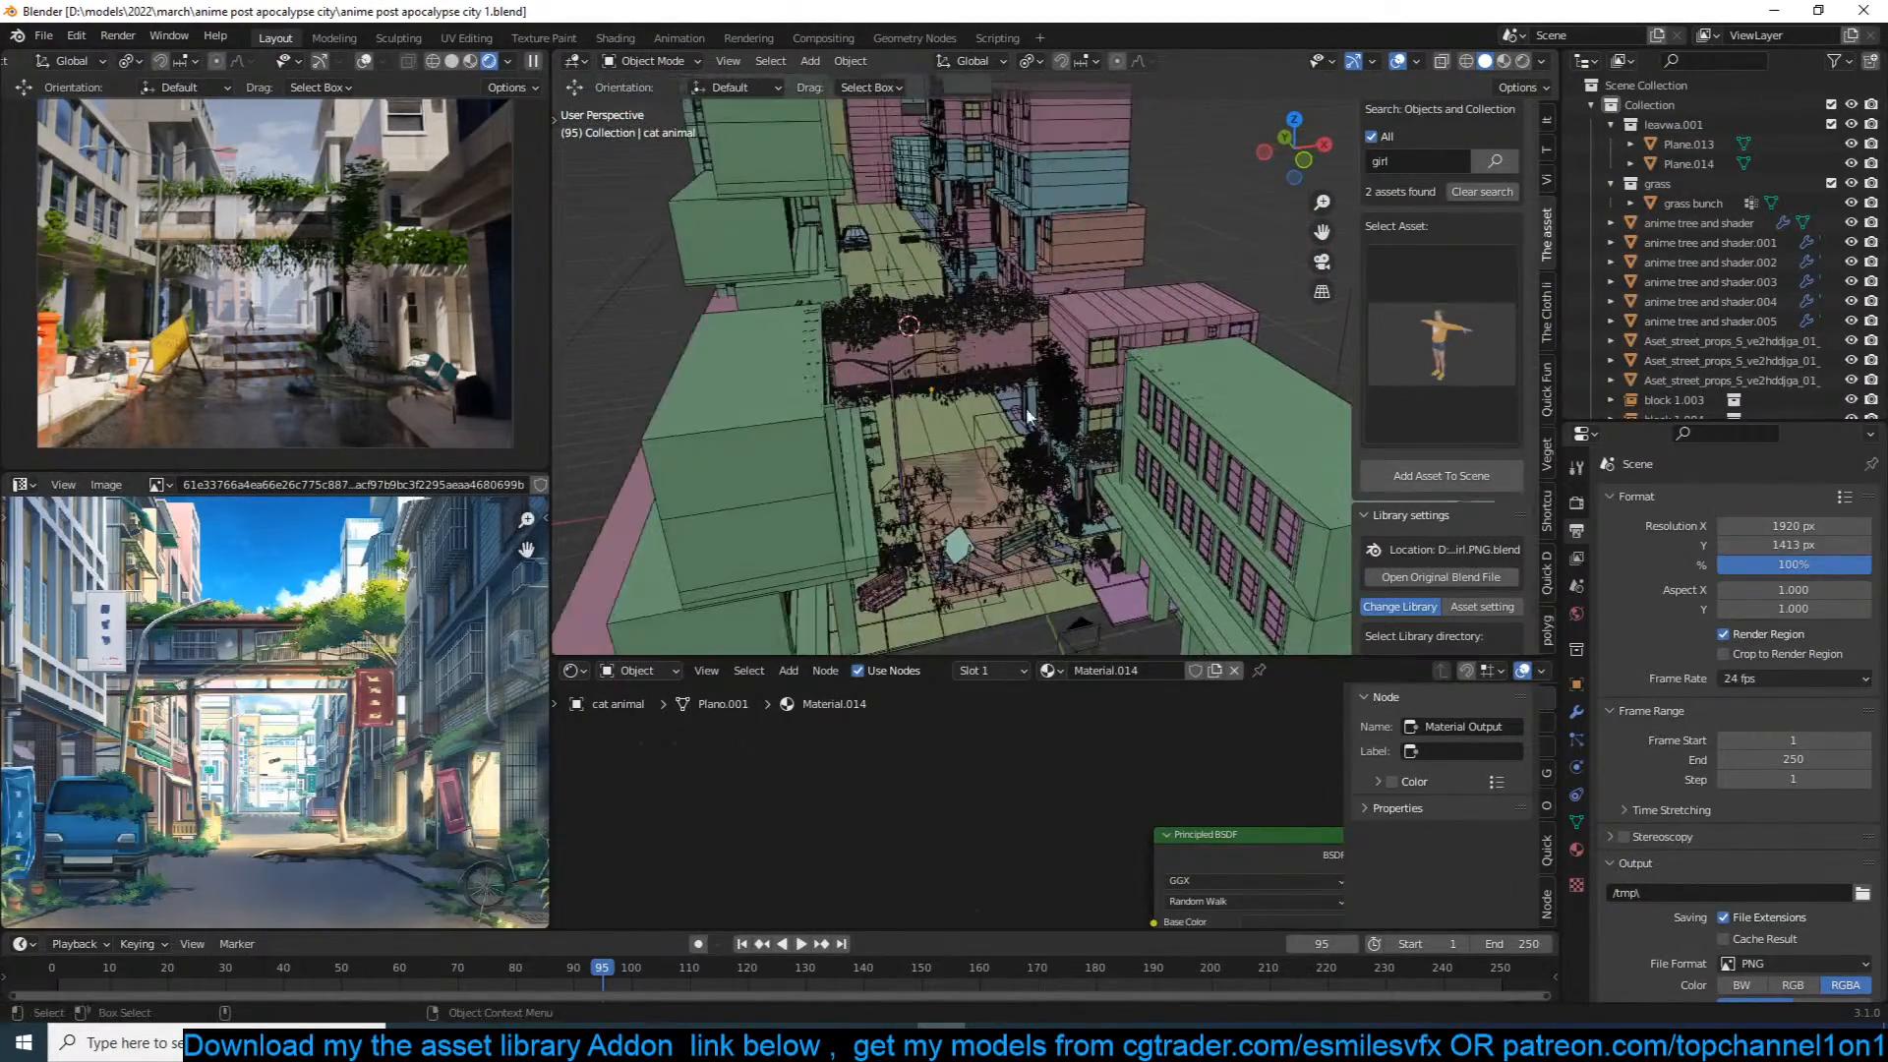
{"action": "scroll", "coordinate": [828, 302], "scroll_direction": "down", "scroll_amount": 4}
{"action": "middle_click_drag", "start_coordinate": [828, 303], "coordinate": [734, 389]}
{"action": "scroll", "coordinate": [915, 377], "scroll_direction": "down", "scroll_amount": 4}
{"action": "scroll", "coordinate": [973, 379], "scroll_direction": "up", "scroll_amount": 3}
{"action": "middle_click_drag", "start_coordinate": [974, 380], "coordinate": [869, 315]}
{"action": "key", "text": "KP_0"}
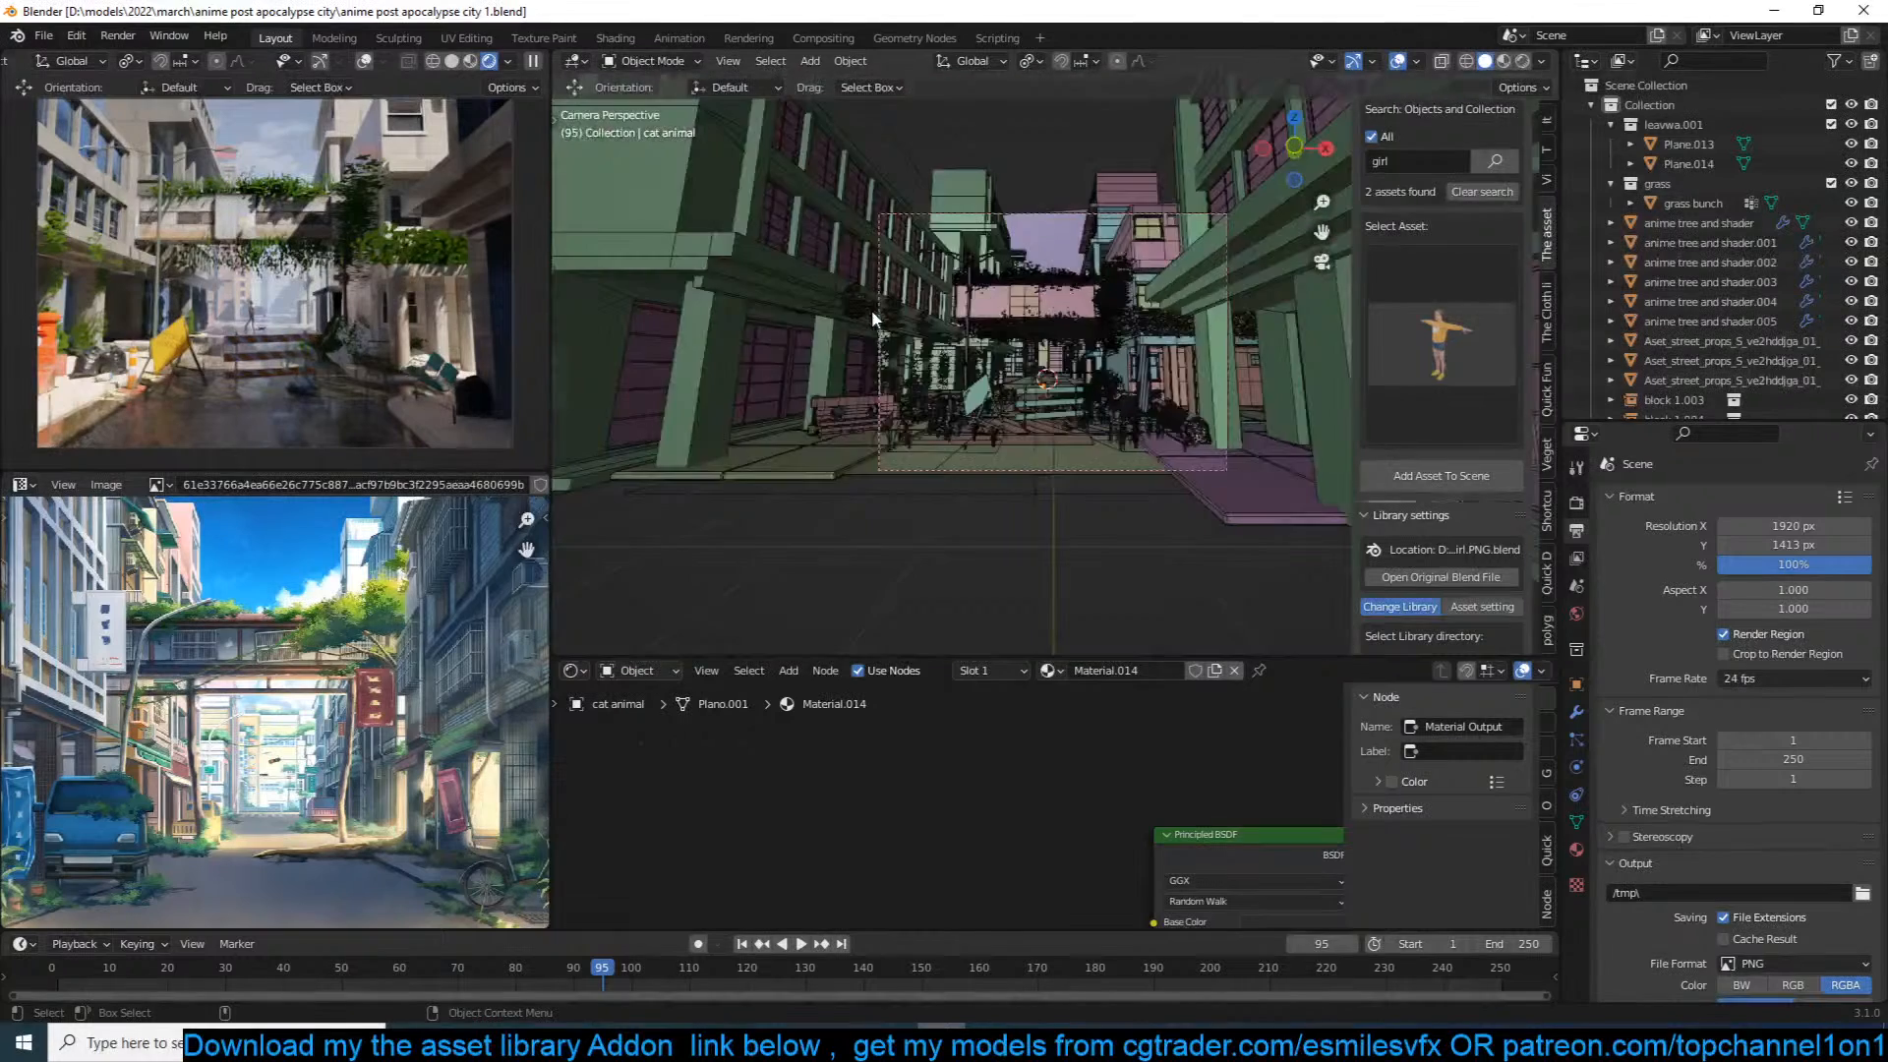
{"action": "scroll", "coordinate": [972, 310], "scroll_direction": "up", "scroll_amount": 1}
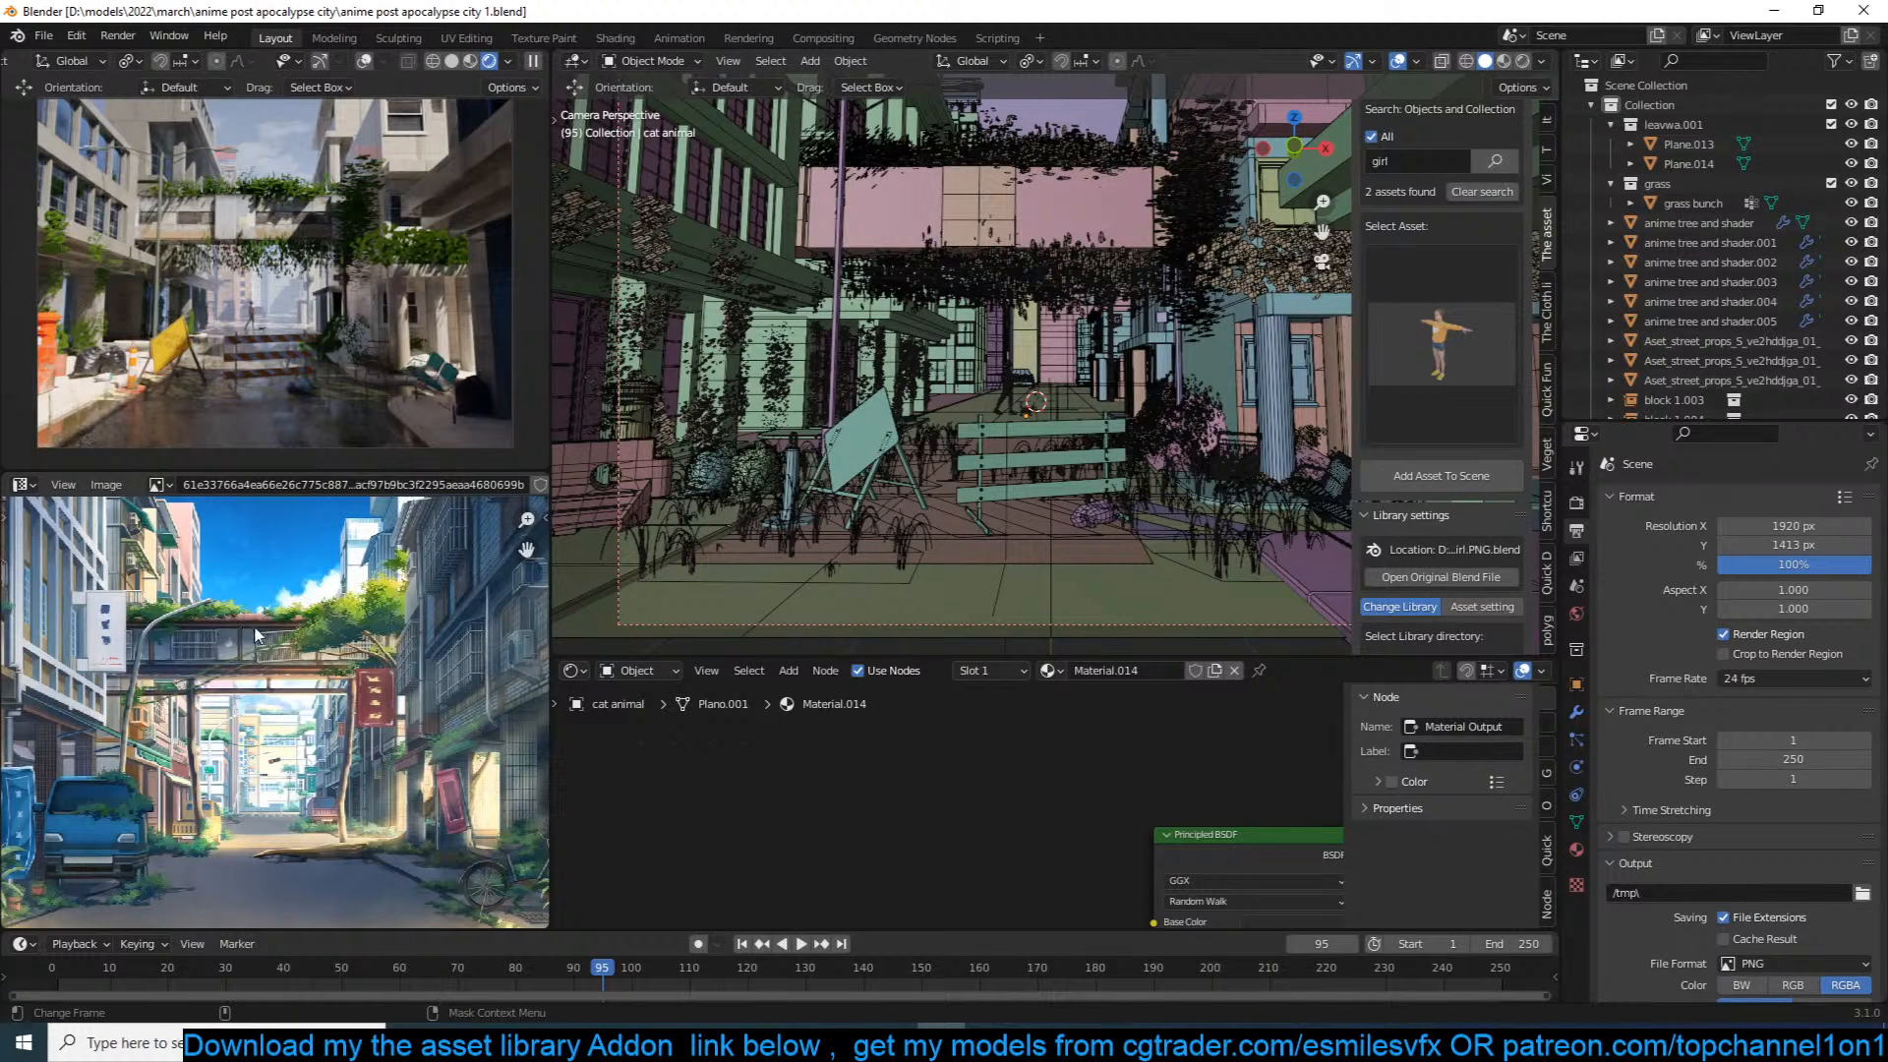
{"action": "scroll", "coordinate": [1027, 177], "scroll_direction": "up", "scroll_amount": 1}
Step: Search the asset library for "block" and choose the long beam asset
{"action": "left_click", "coordinate": [1442, 159]}
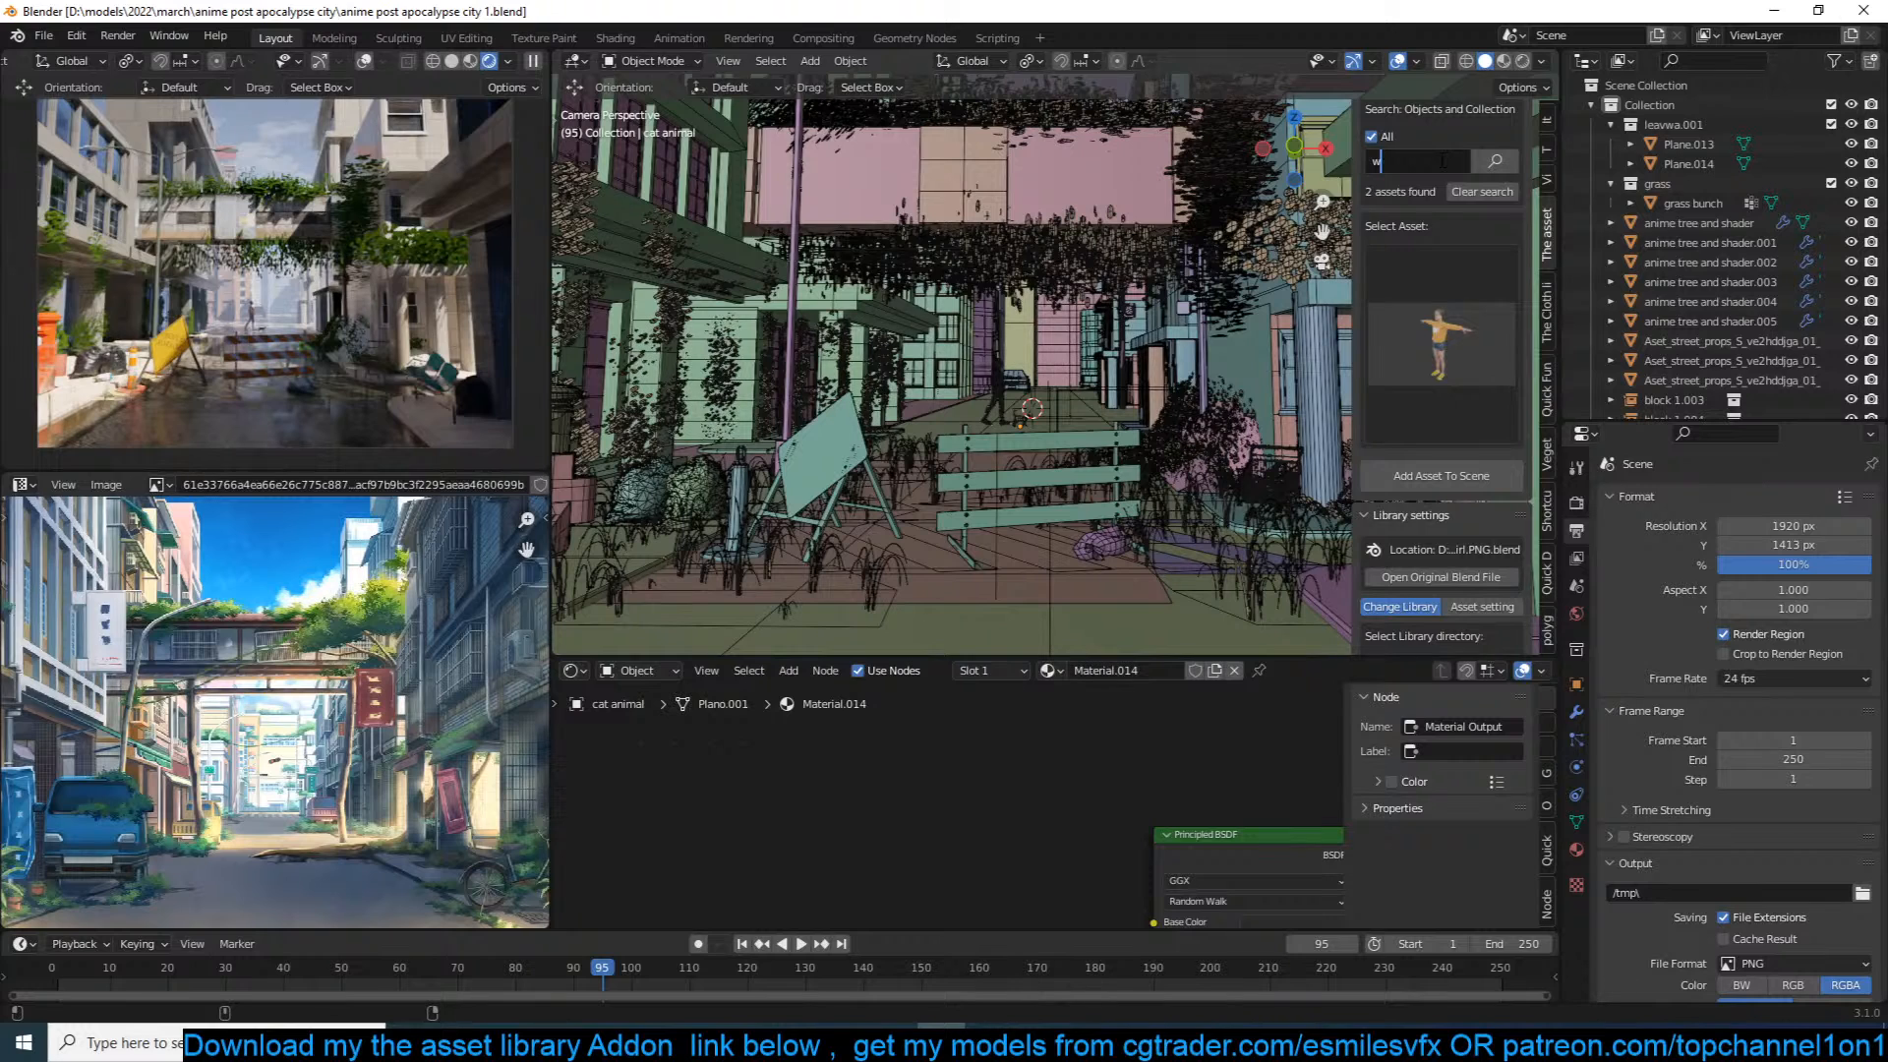
{"action": "type", "text": "block"}
{"action": "key", "text": "Return"}
{"action": "left_click", "coordinate": [1455, 300]}
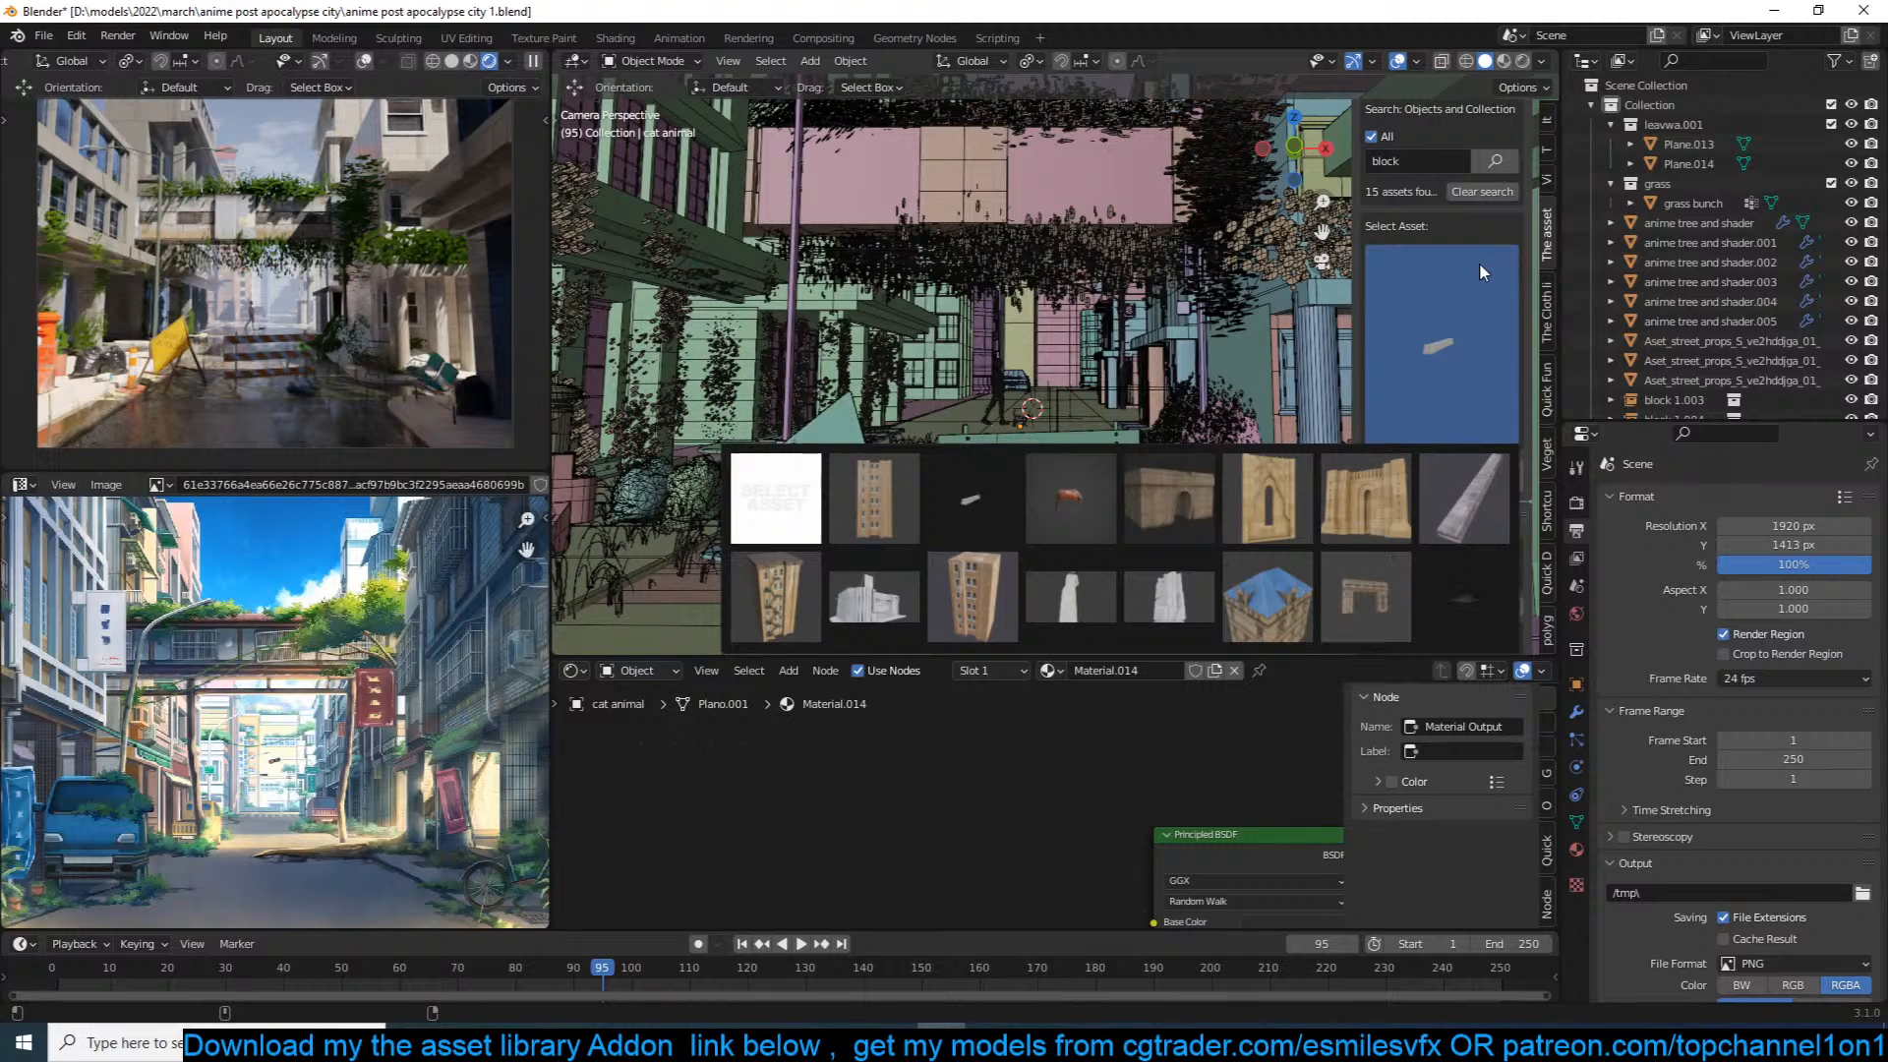
{"action": "left_click", "coordinate": [1462, 534]}
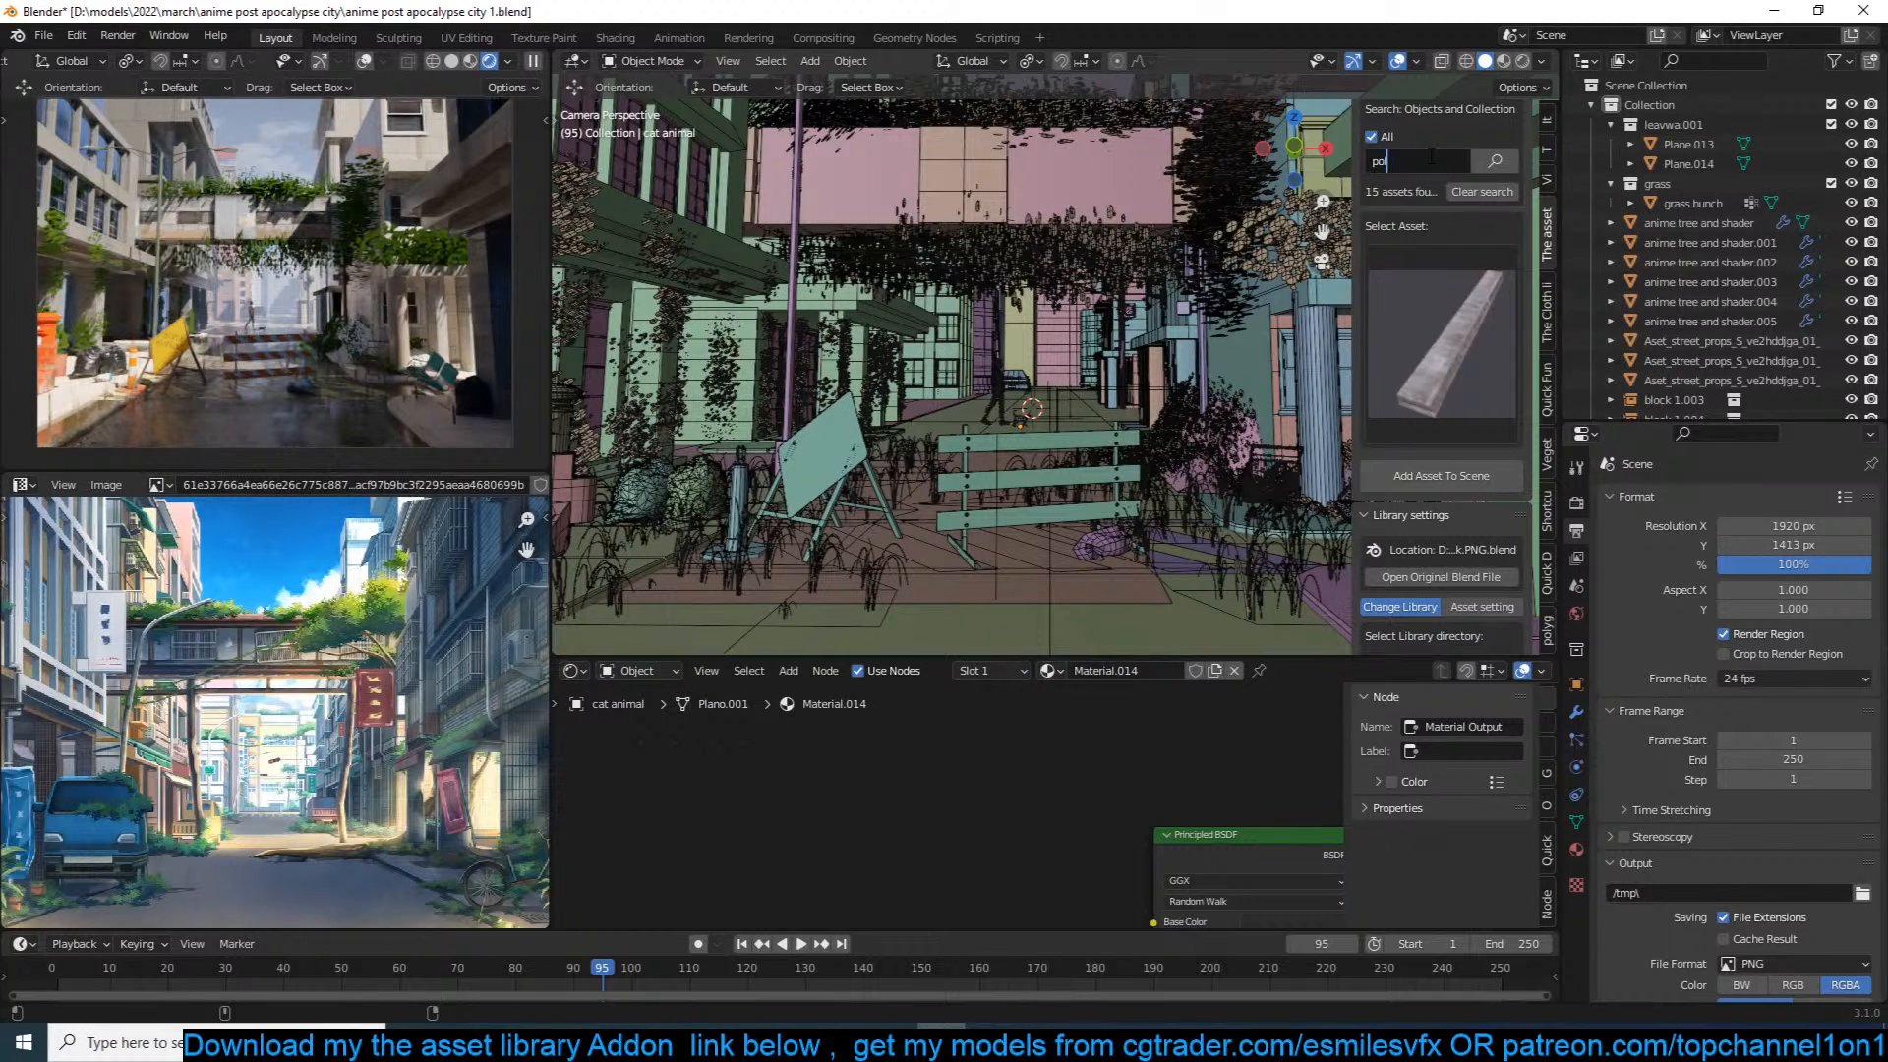
Step: Search the asset library for "pole", choose the wooden pole column, and add it to the scene
{"action": "key", "text": "Return"}
{"action": "left_click", "coordinate": [1427, 293]}
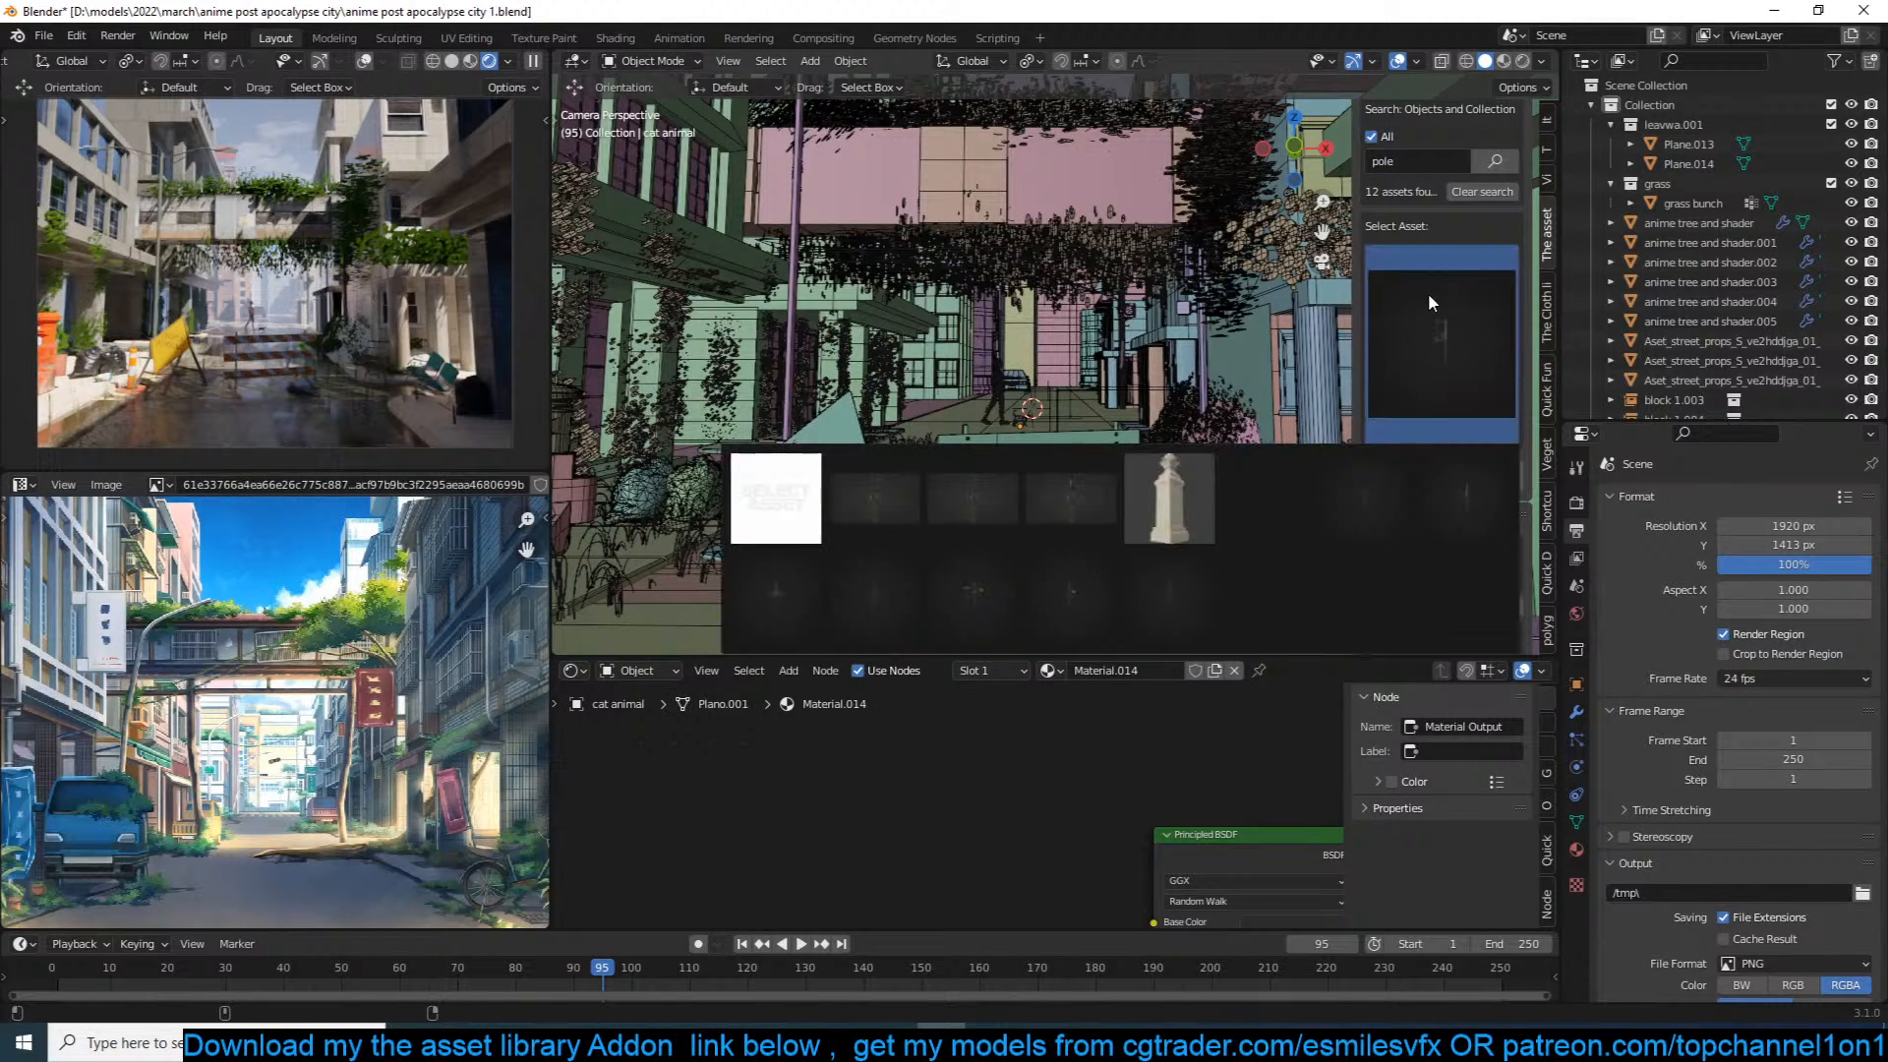
{"action": "left_click", "coordinate": [1290, 499]}
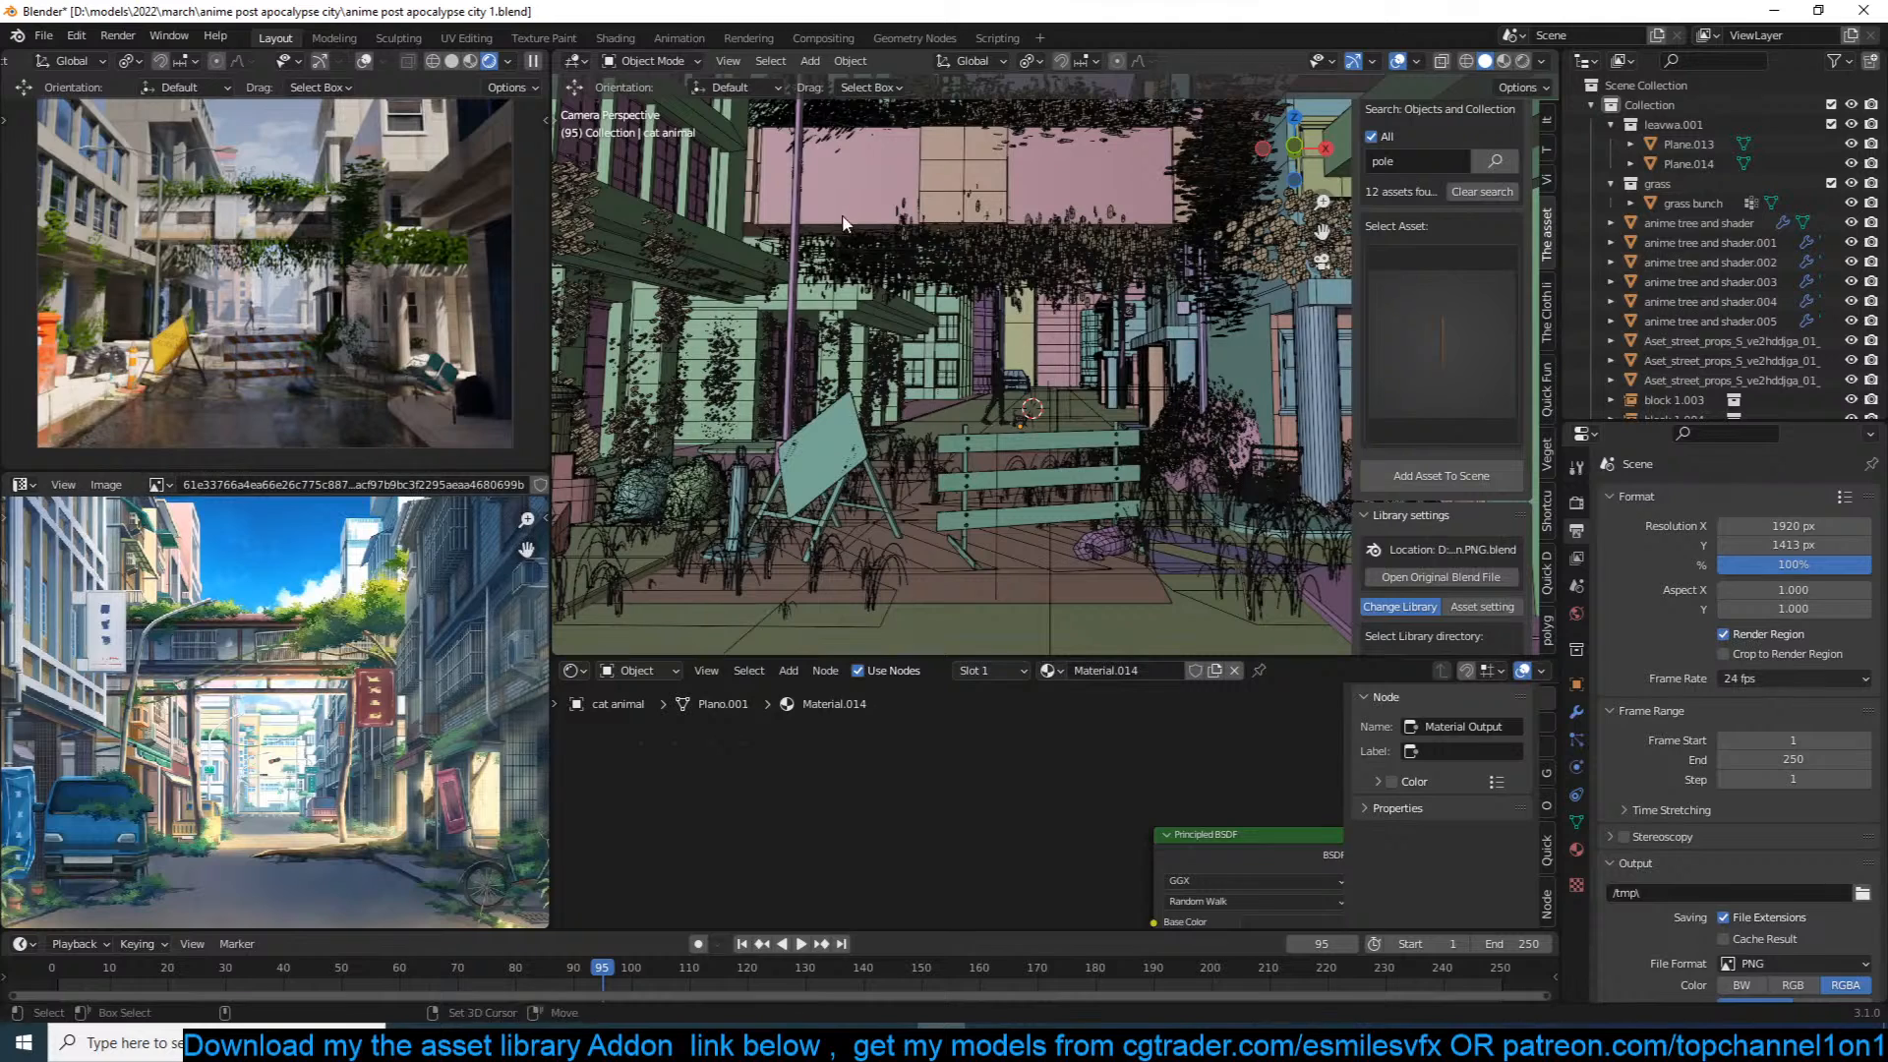
{"action": "left_click", "coordinate": [1474, 480]}
{"action": "key", "text": "KP_Decimal"}
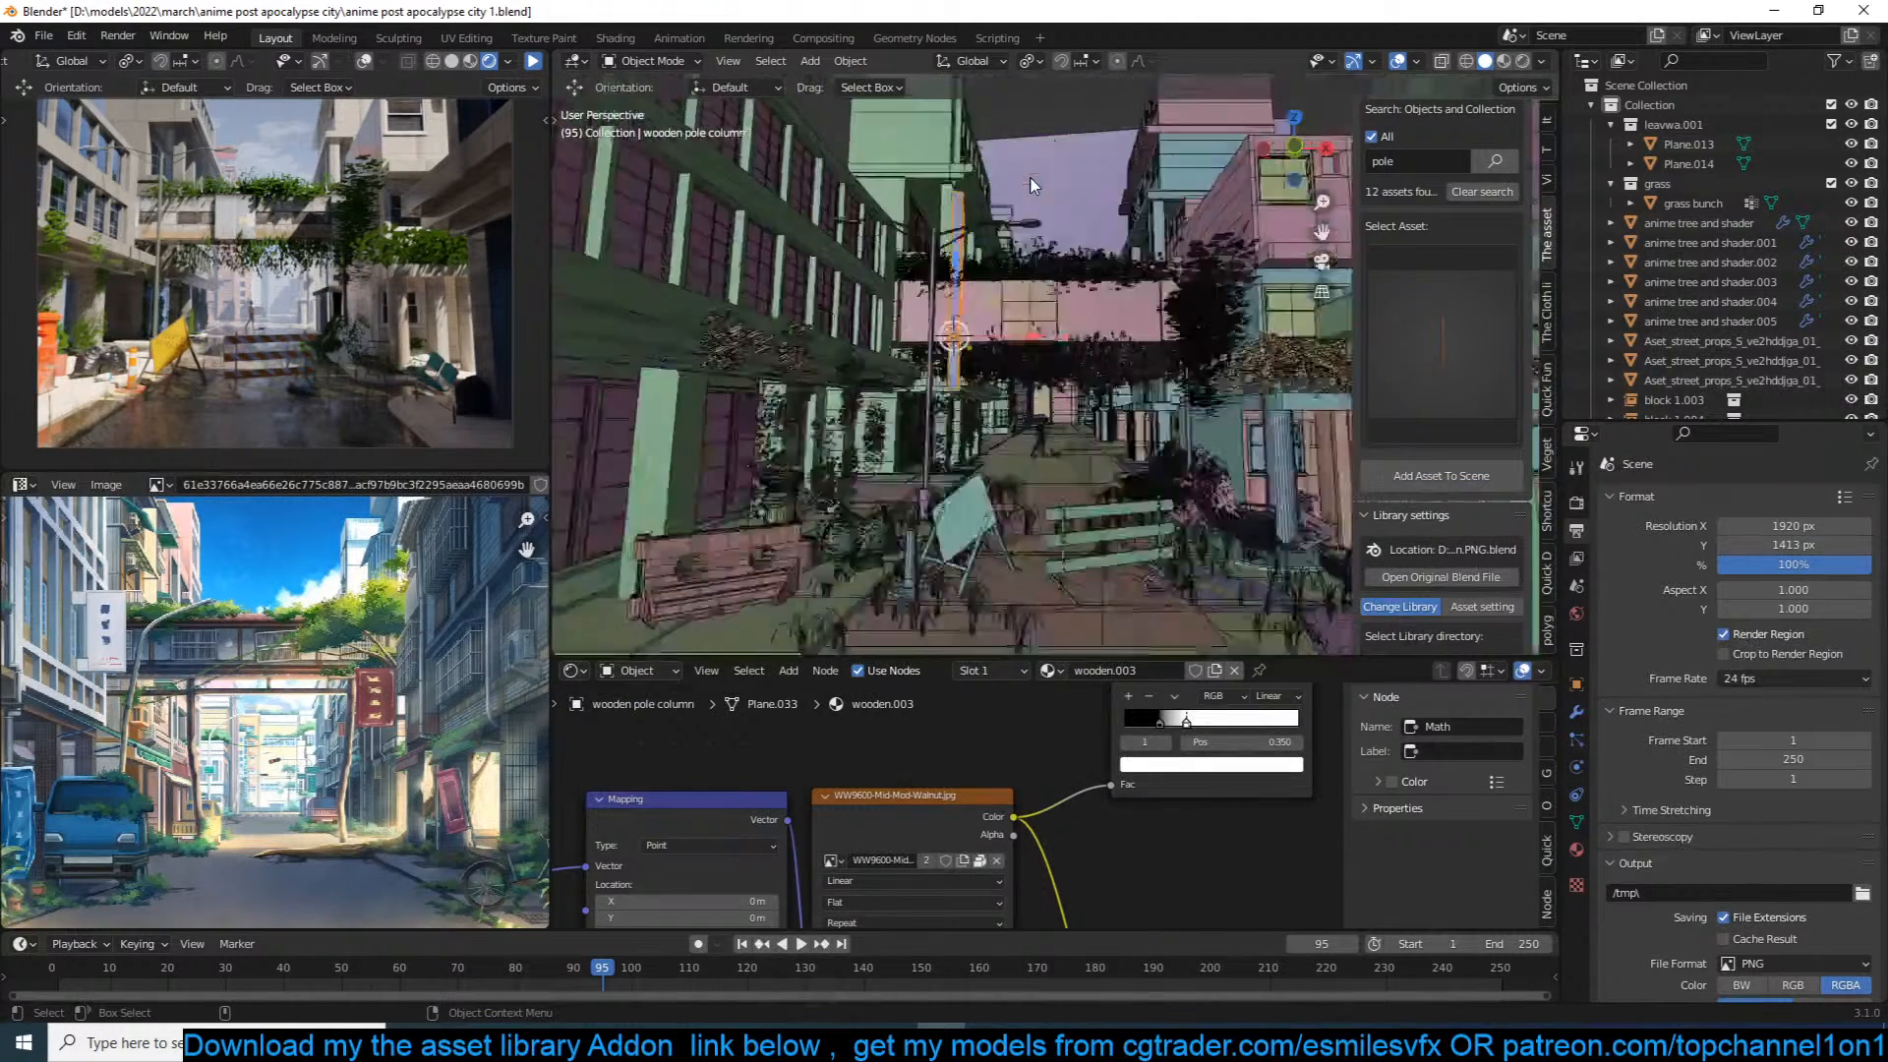
Step: Scale down the wooden pole column and move it along the Y axis to the bridge
{"action": "middle_click_drag", "start_coordinate": [1030, 178], "coordinate": [1018, 171]}
{"action": "key", "text": "s"}
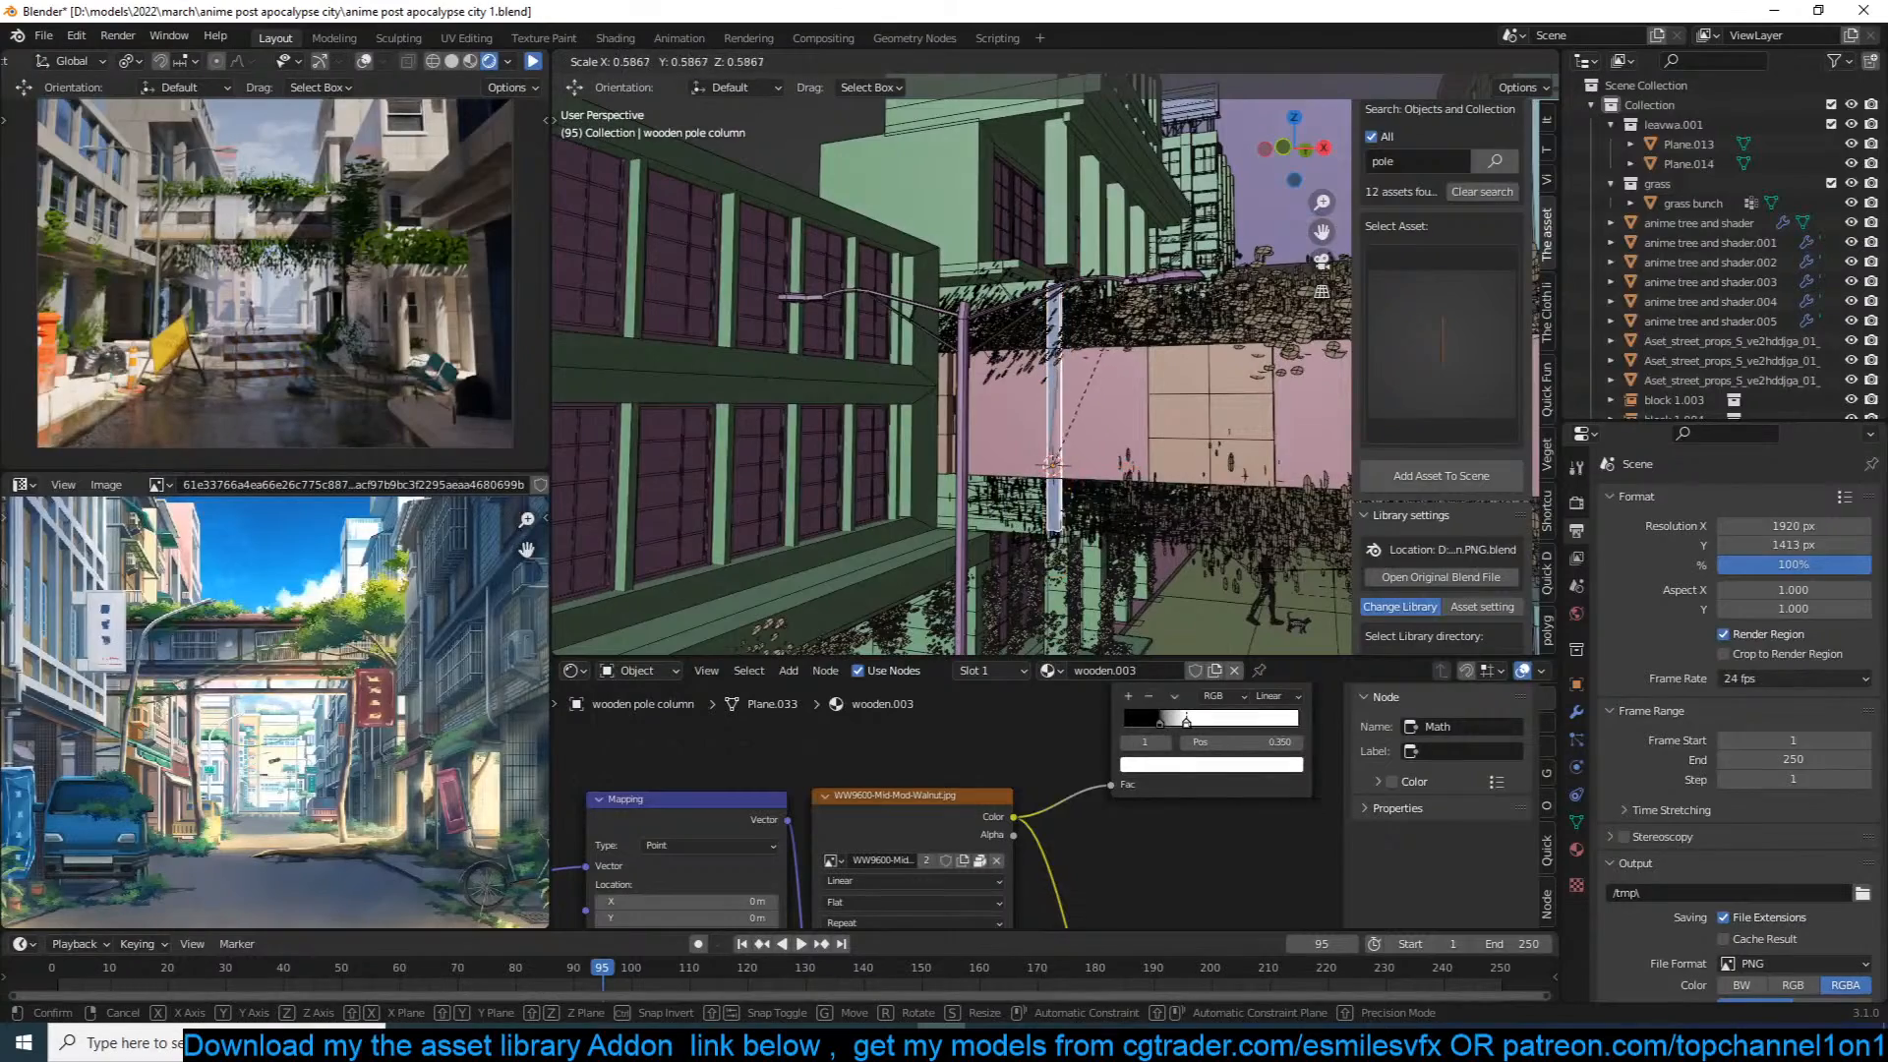
{"action": "left_click", "coordinate": [1111, 314]}
{"action": "mouse_move", "coordinate": [1111, 315]}
{"action": "middle_mouse_down"}
{"action": "mouse_move", "coordinate": [1072, 326]}
{"action": "mouse_move", "coordinate": [1093, 339]}
{"action": "middle_mouse_up"}
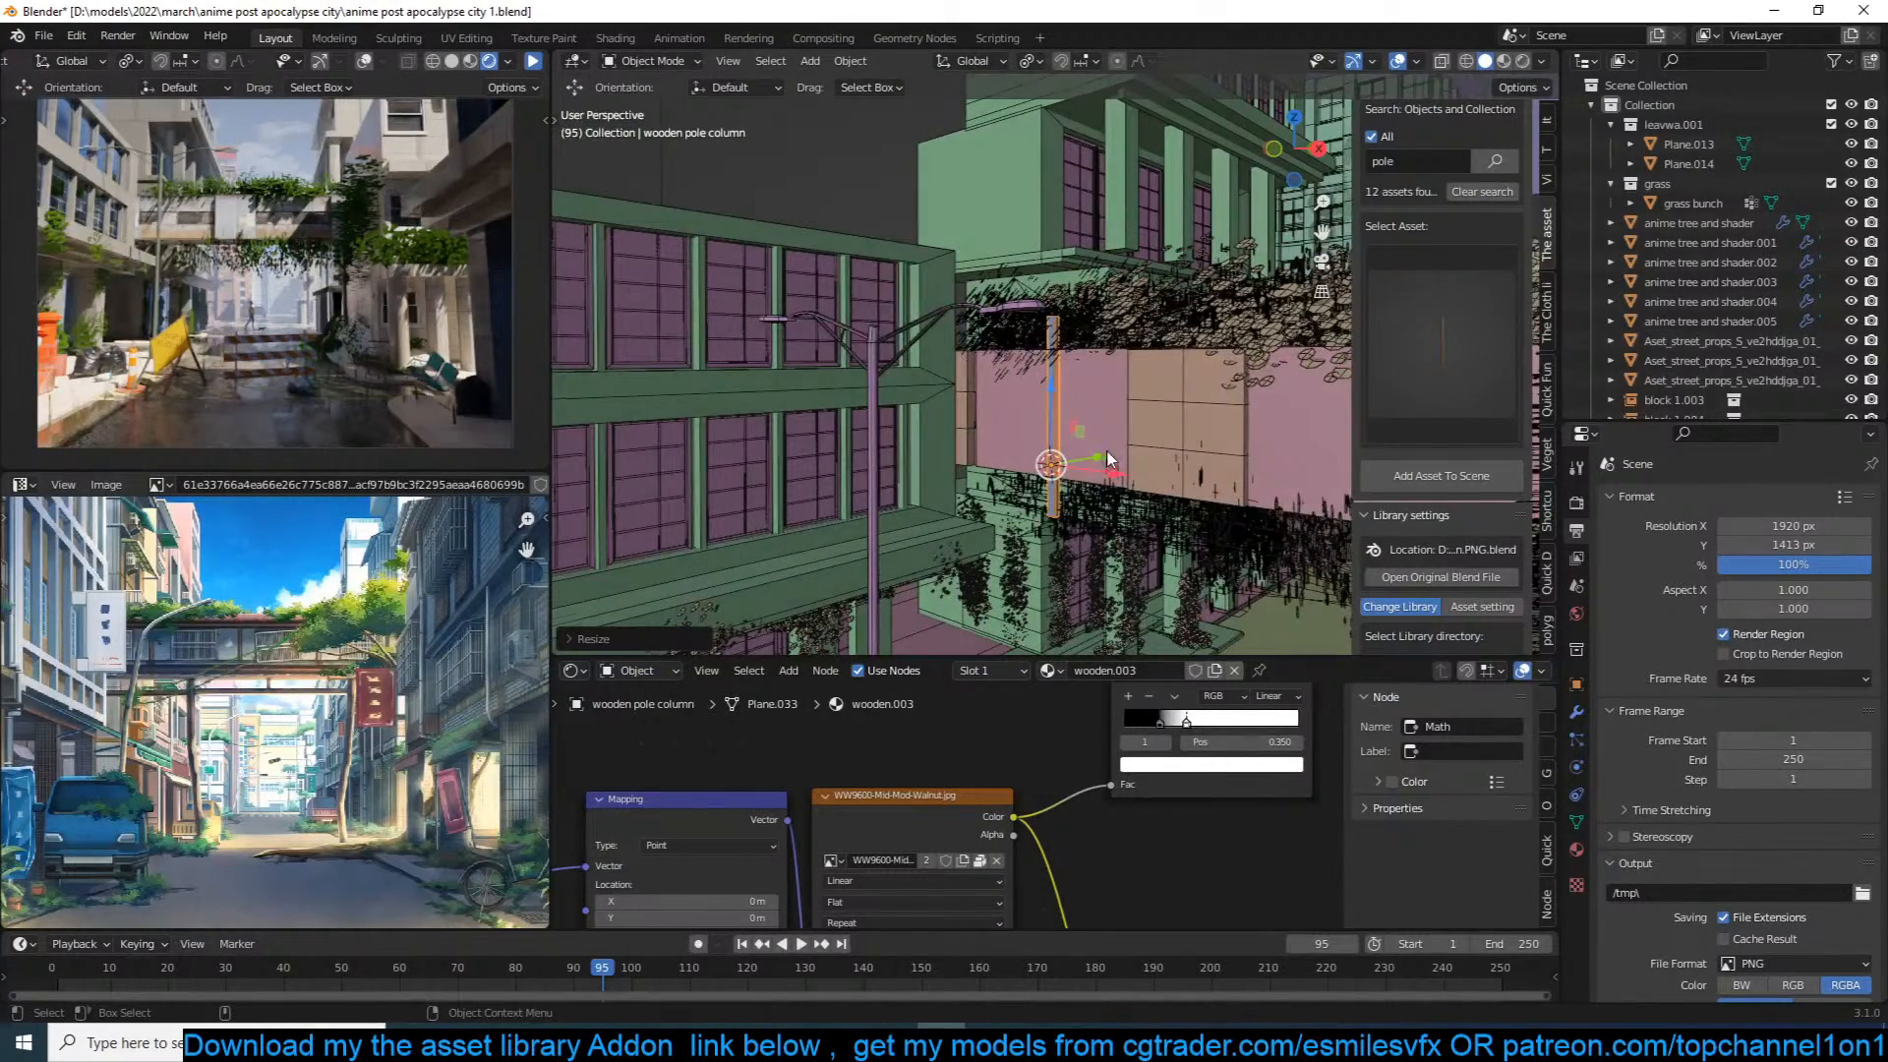
{"action": "middle_click_drag", "start_coordinate": [1112, 458], "coordinate": [1102, 453]}
{"action": "left_click_drag", "start_coordinate": [1102, 456], "coordinate": [1087, 454]}
{"action": "middle_click_drag", "start_coordinate": [1087, 455], "coordinate": [1189, 428]}
Step: Remove the Displace, Solidify and Bevel modifiers from the wooden pole column
{"action": "left_click", "coordinate": [1576, 710]}
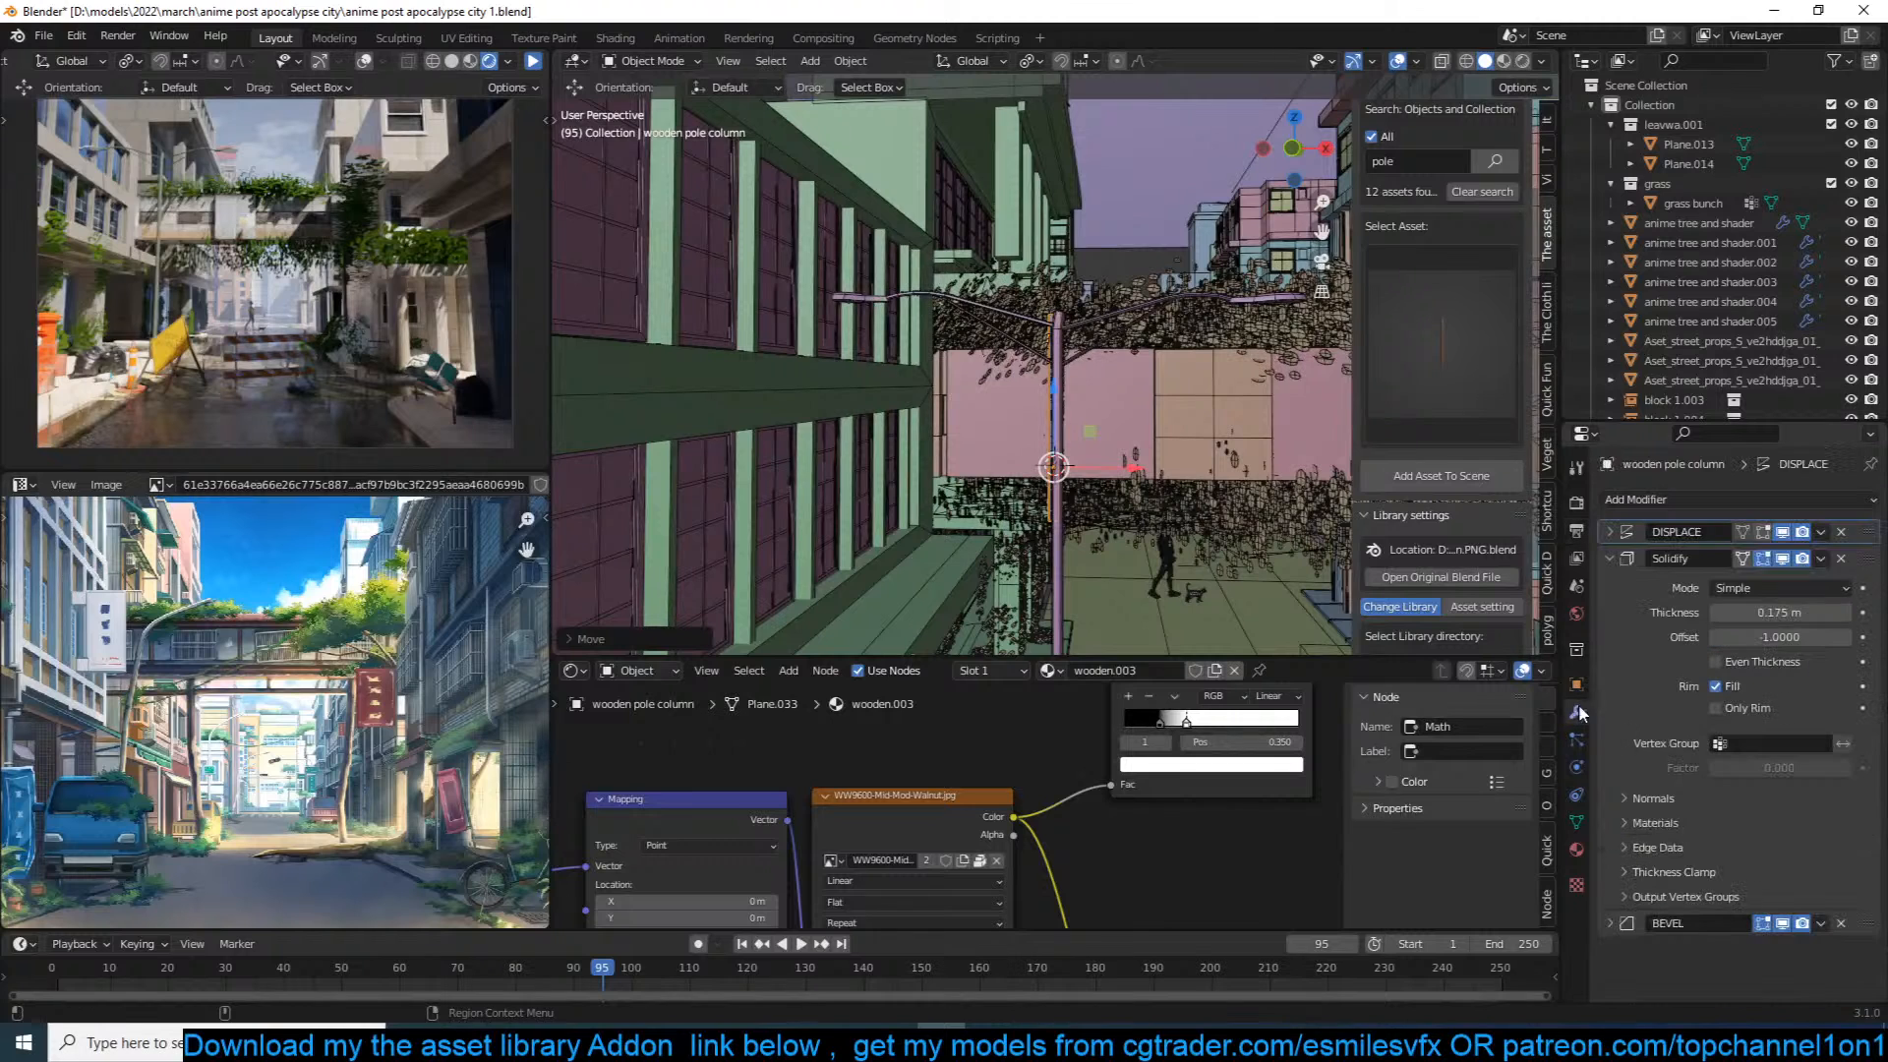
{"action": "left_click", "coordinate": [1841, 533]}
{"action": "left_click", "coordinate": [1841, 532]}
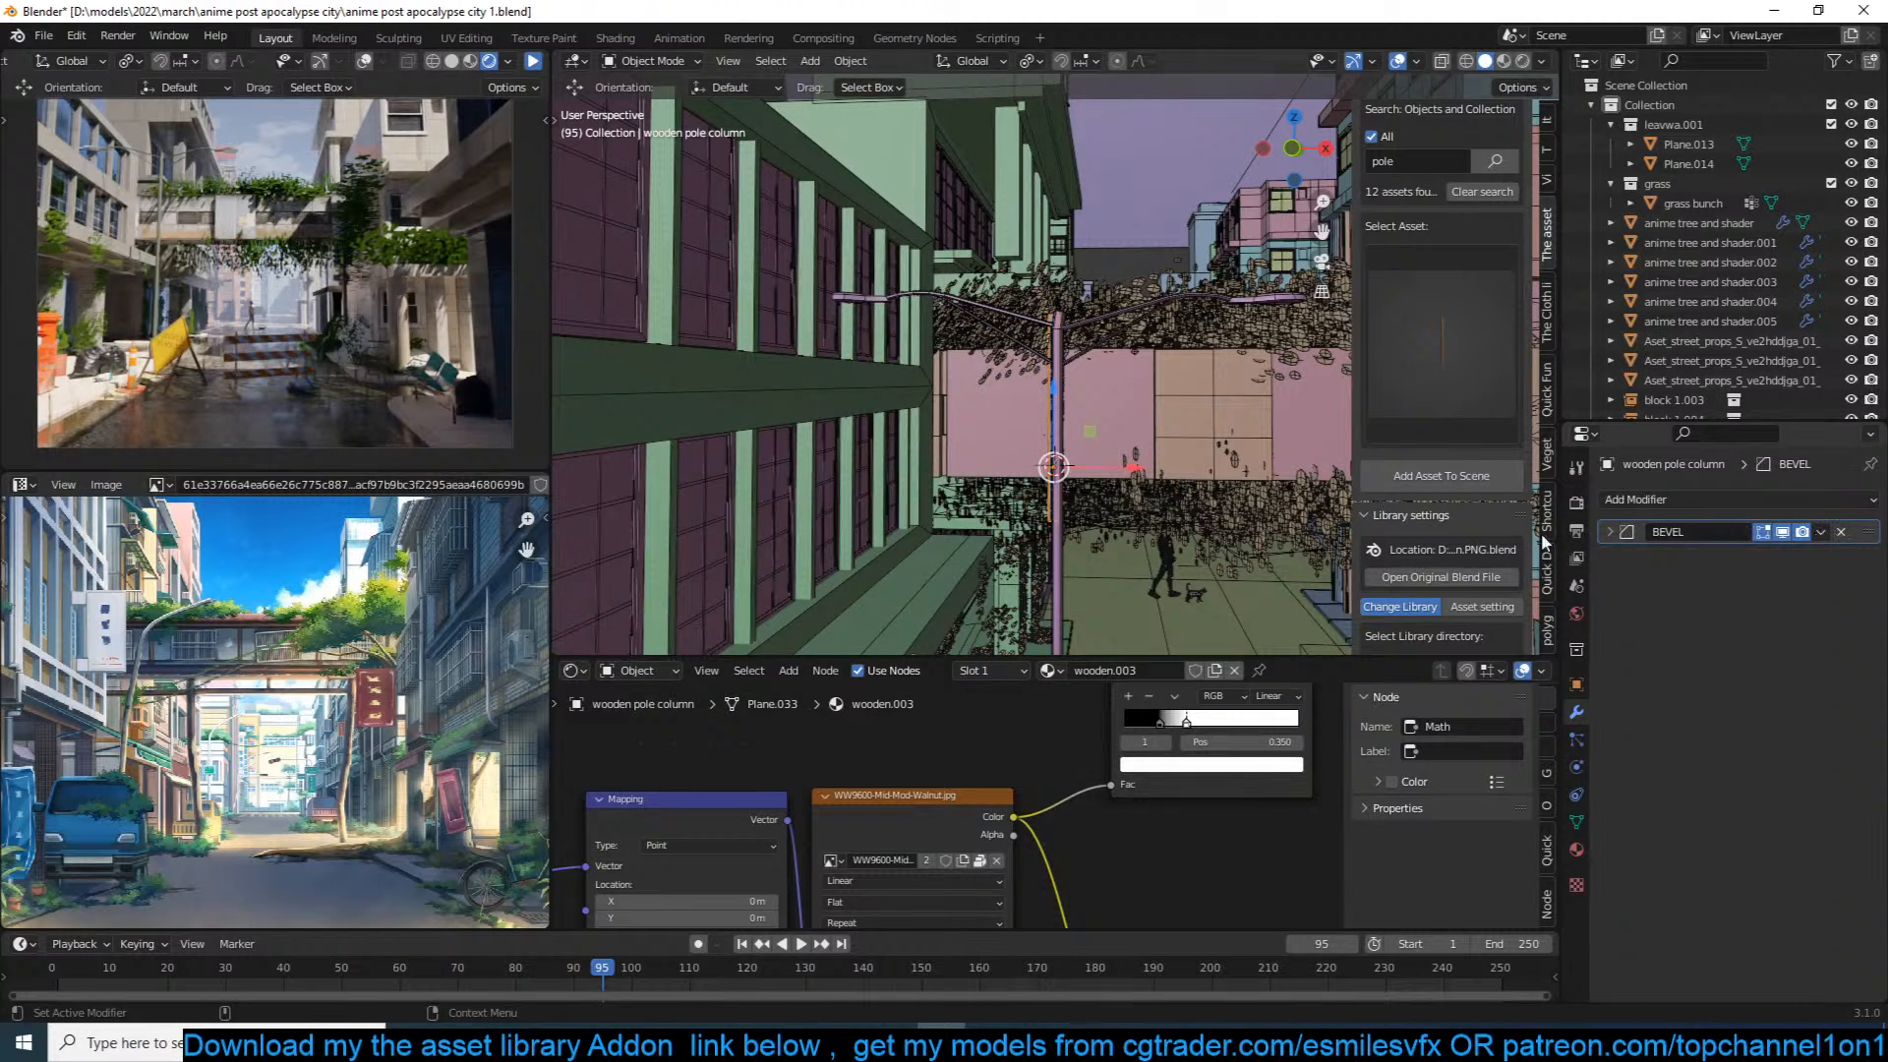
{"action": "left_click", "coordinate": [1840, 532]}
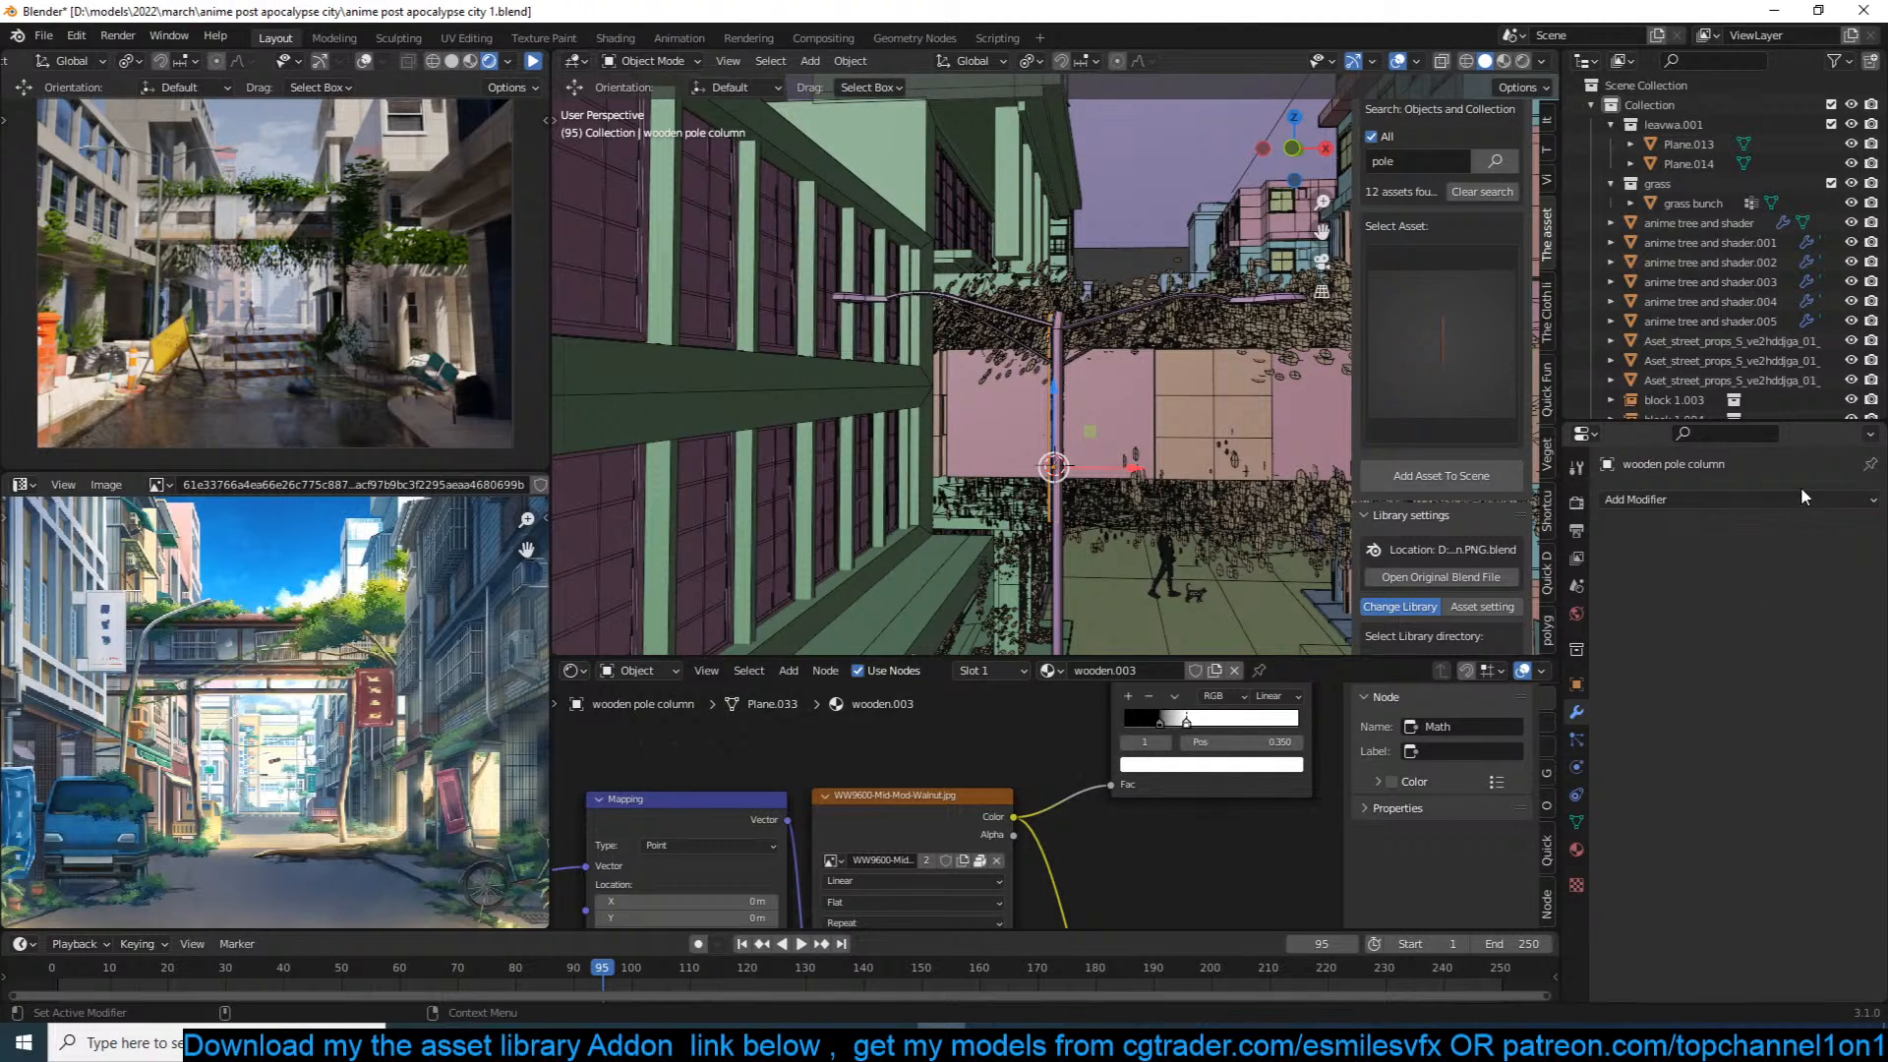
Step: Add an Array modifier to the pole with a relative offset of 0 in X and 1 in Y
{"action": "left_click", "coordinate": [1801, 498]}
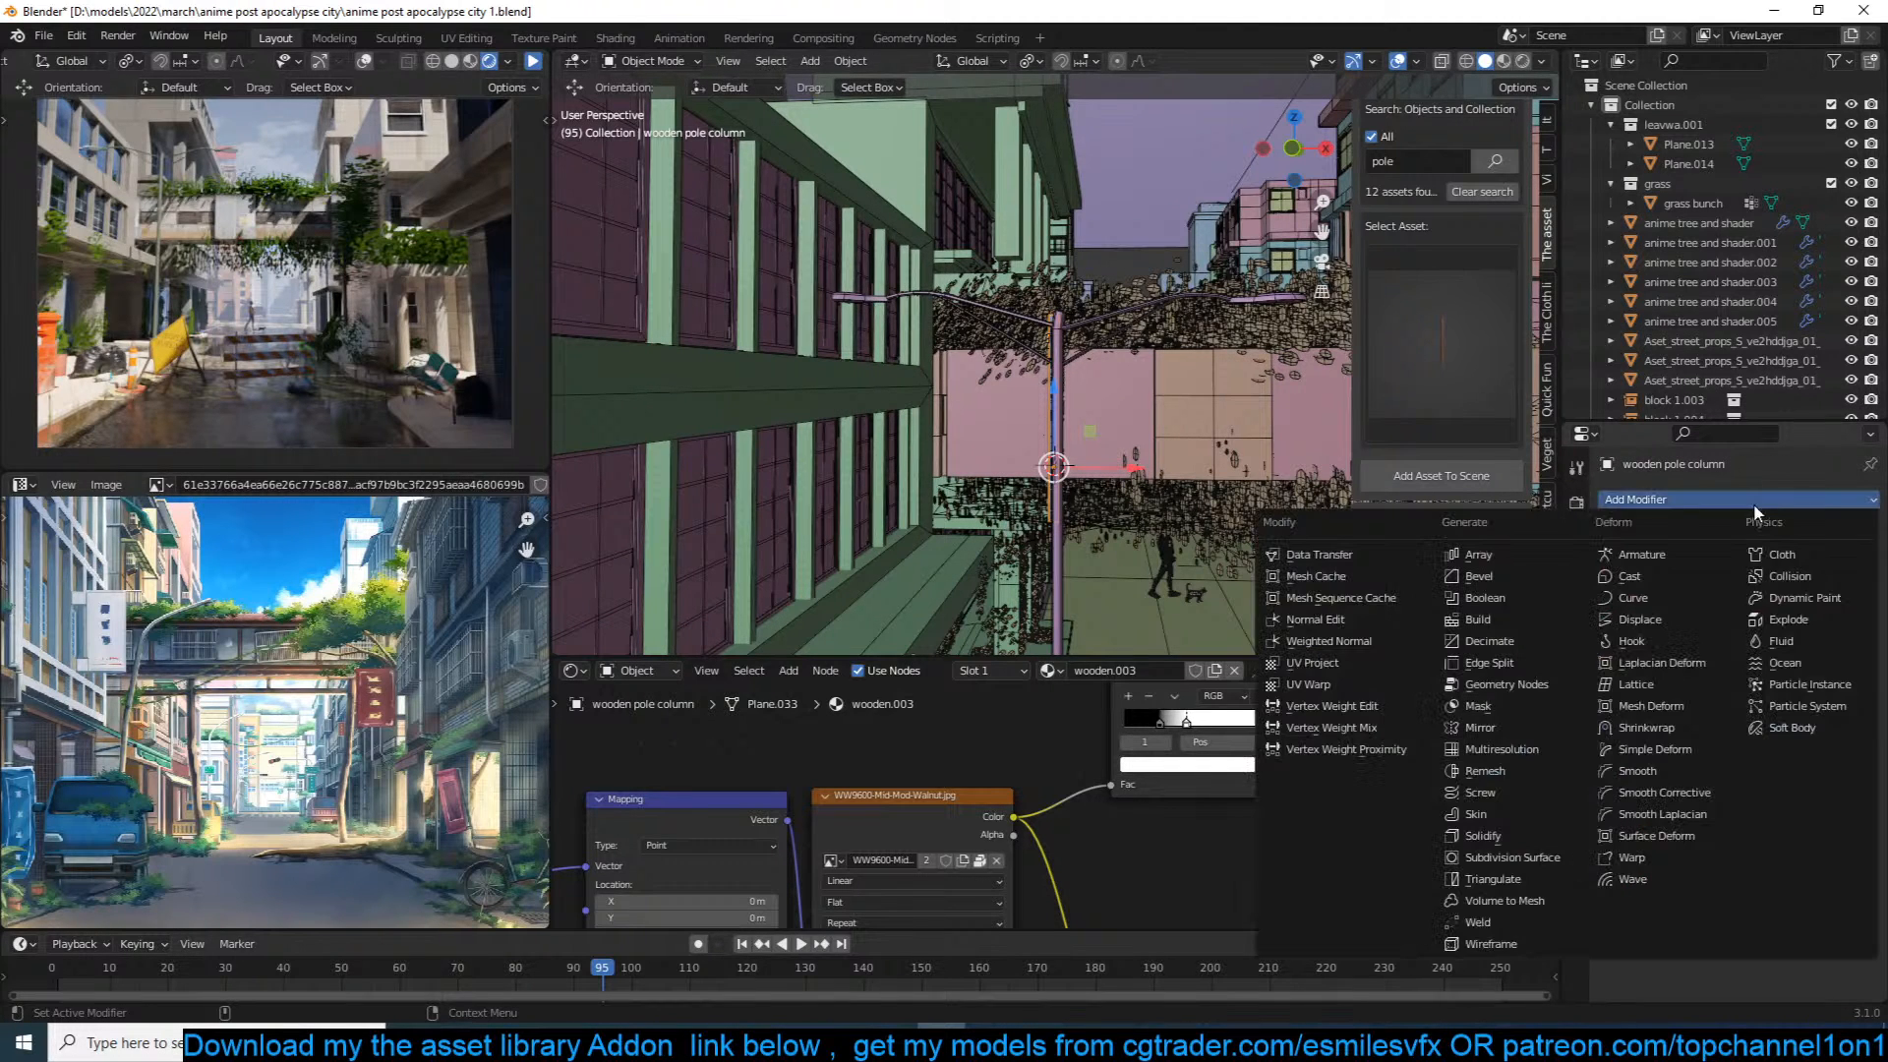
{"action": "left_click", "coordinate": [1506, 555]}
{"action": "left_click", "coordinate": [1781, 665]}
{"action": "type", "text": "1"}
{"action": "key", "text": "Return"}
{"action": "left_click", "coordinate": [1762, 646]}
{"action": "type", "text": "0"}
{"action": "key", "text": "Return"}
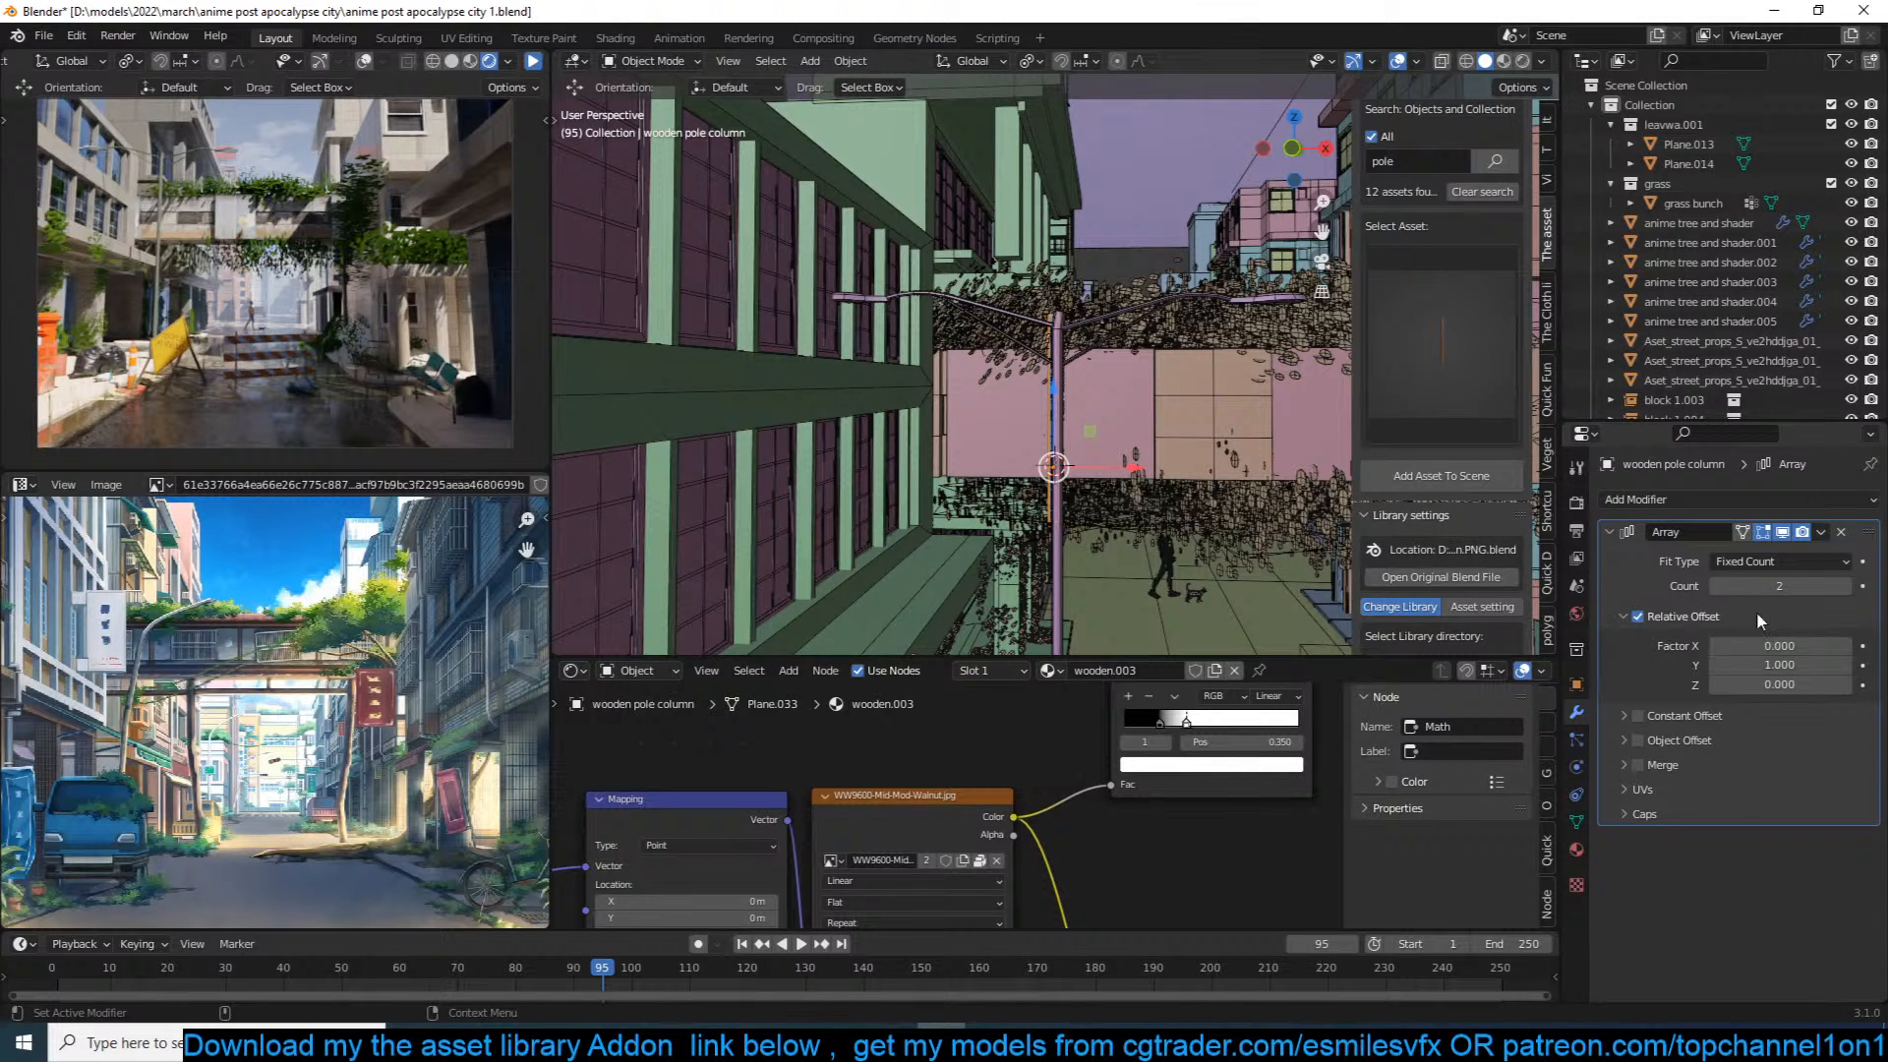
Step: Apply the pole's object transform and extrude its entire mesh to give it the thickness of a solid post
{"action": "key", "text": "ctrl+a"}
{"action": "left_click", "coordinate": [1007, 462]}
{"action": "middle_click_drag", "start_coordinate": [1112, 478], "coordinate": [1114, 596]}
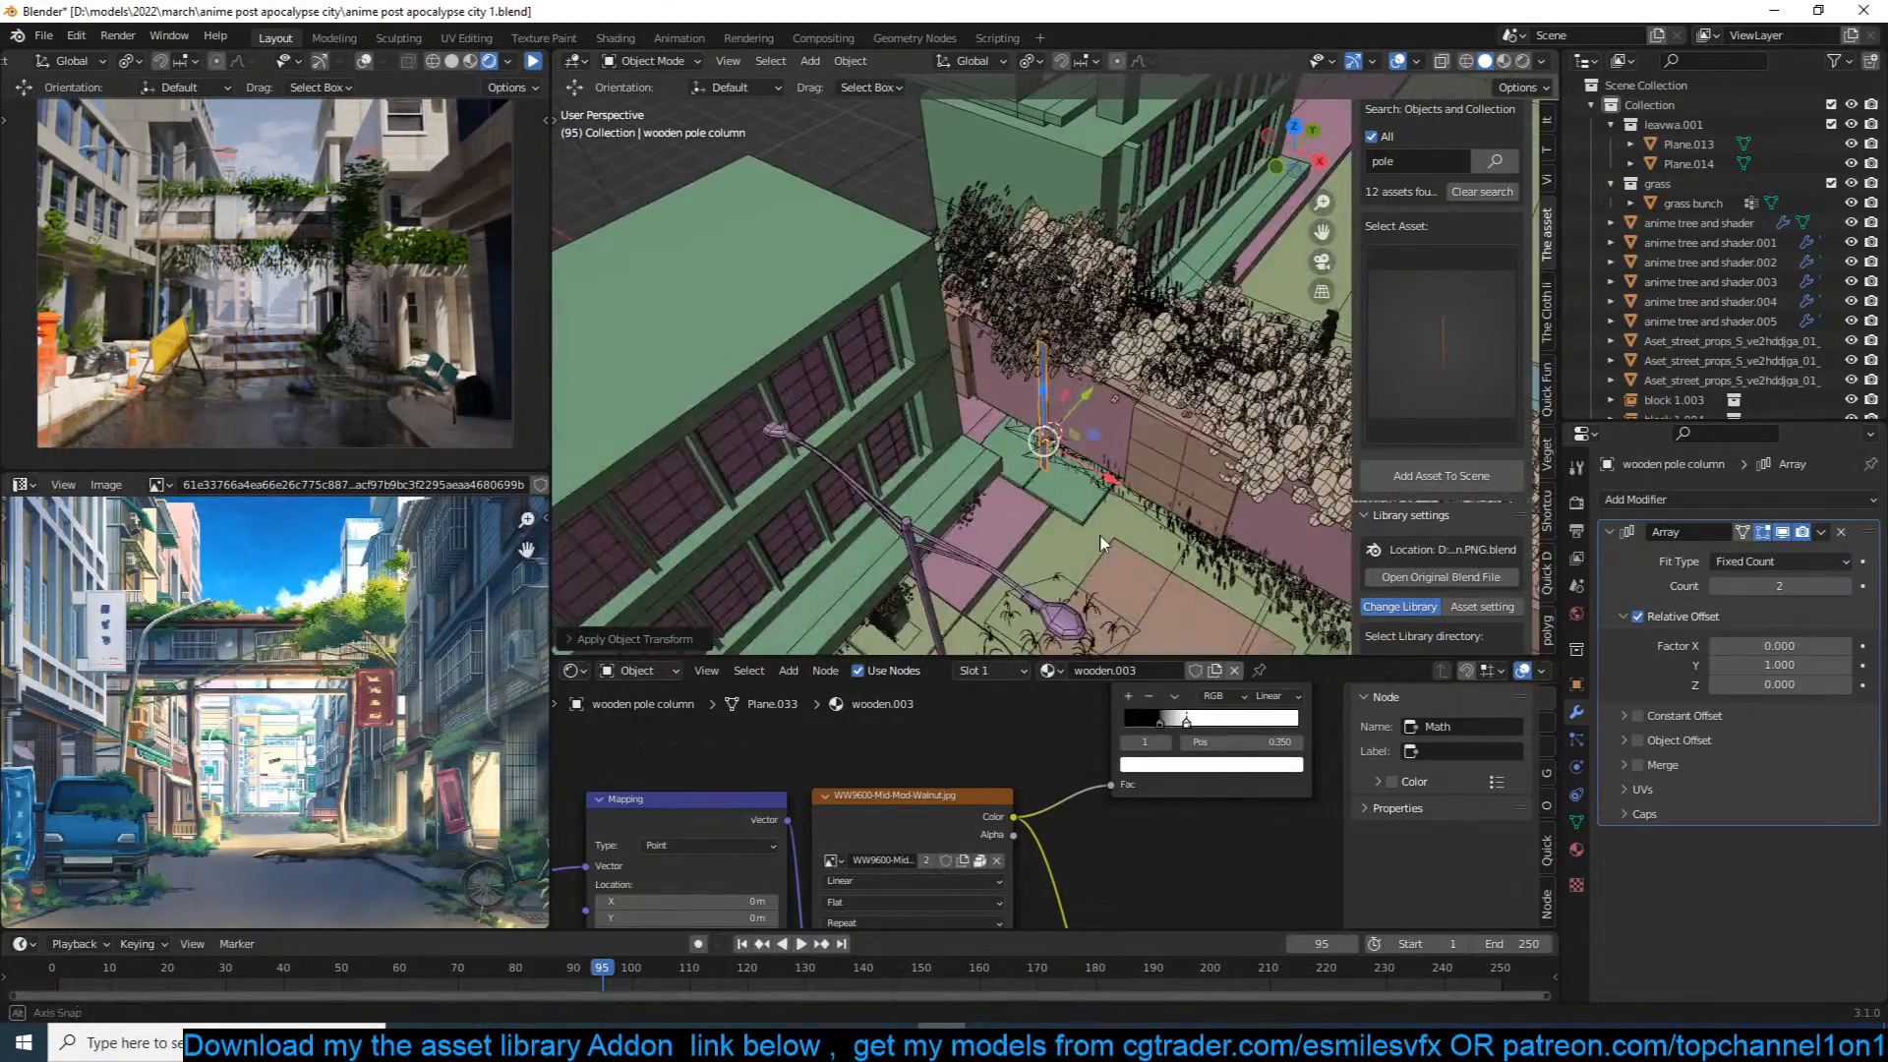
{"action": "scroll", "coordinate": [1101, 534], "scroll_direction": "up", "scroll_amount": 5}
{"action": "scroll", "coordinate": [1102, 522], "scroll_direction": "up", "scroll_amount": 1}
{"action": "middle_click_drag", "start_coordinate": [1101, 522], "coordinate": [1058, 534]}
{"action": "scroll", "coordinate": [1072, 521], "scroll_direction": "up", "scroll_amount": 1}
{"action": "key", "text": "Tab"}
{"action": "key", "text": "a"}
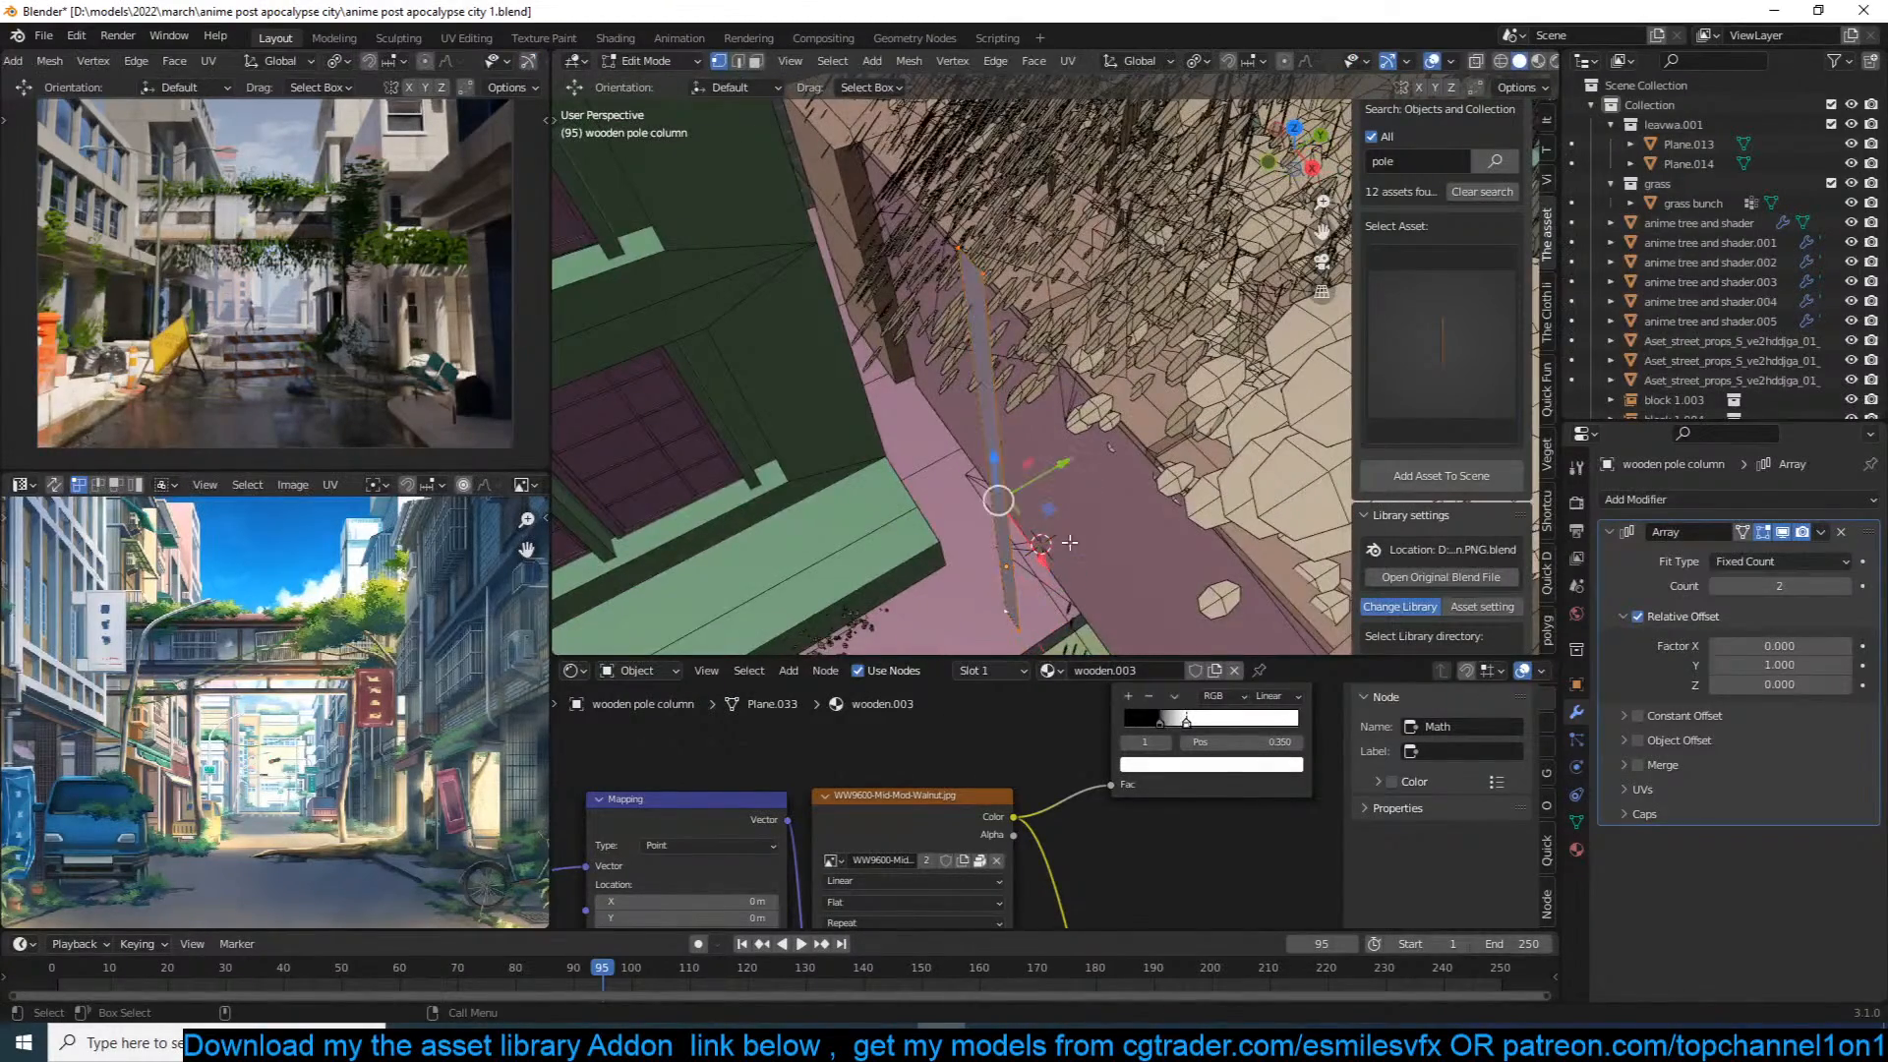
{"action": "key", "text": "e"}
{"action": "left_click", "coordinate": [1082, 535]}
{"action": "key", "text": "Tab"}
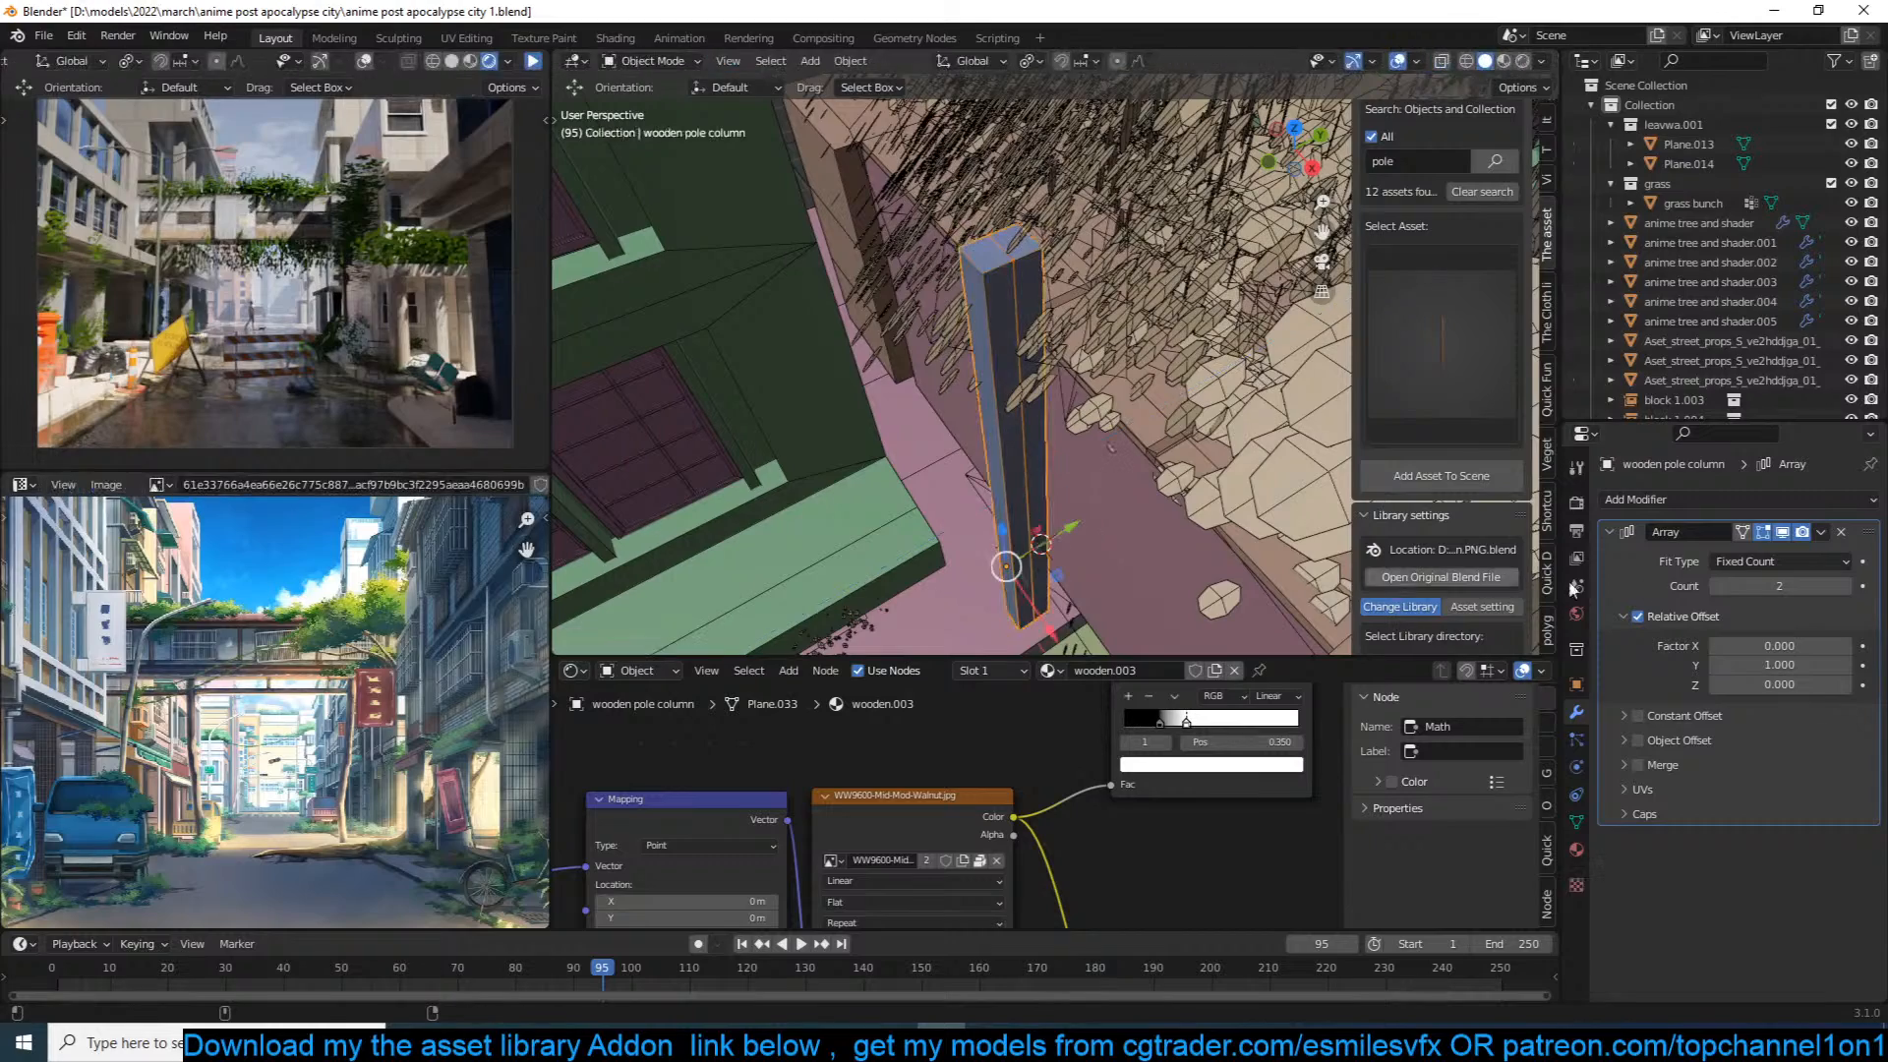
Step: Remove the Array modifier and move the post along the X axis to the bridge's end beside the green building
{"action": "left_click", "coordinate": [1841, 532]}
{"action": "middle_click_drag", "start_coordinate": [975, 422], "coordinate": [1140, 521]}
{"action": "key", "text": "g"}
{"action": "key", "text": "x"}
{"action": "left_click", "coordinate": [954, 488]}
Step: Duplicate the post's mesh along the X axis and repeat the duplication to form an evenly spaced row across the bridge
{"action": "key", "text": "Tab"}
{"action": "key", "text": "a"}
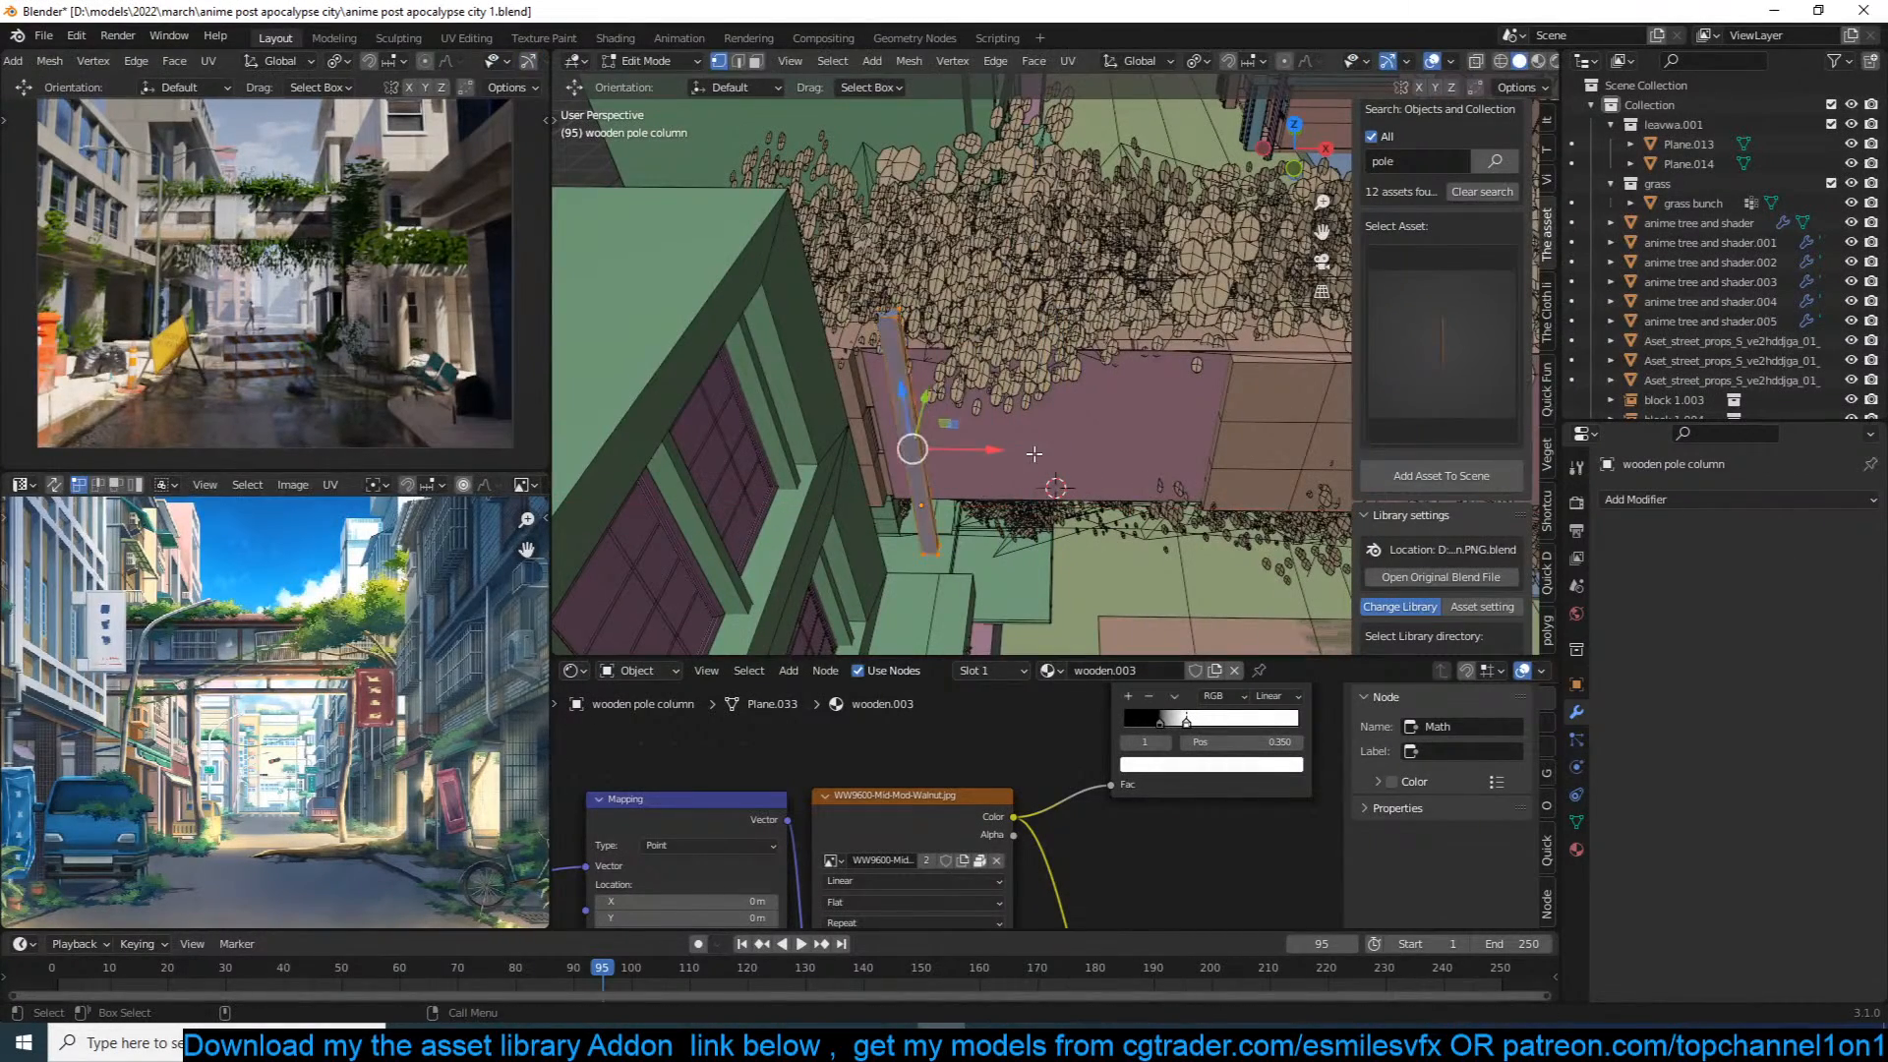
{"action": "key", "text": "shift+d"}
{"action": "key", "text": "x"}
{"action": "left_click", "coordinate": [1140, 450]}
{"action": "key", "text": "shift+r"}
{"action": "key", "text": "shift+r"}
{"action": "key", "text": "shift+r"}
{"action": "key", "text": "shift+r"}
{"action": "key", "text": "shift+r"}
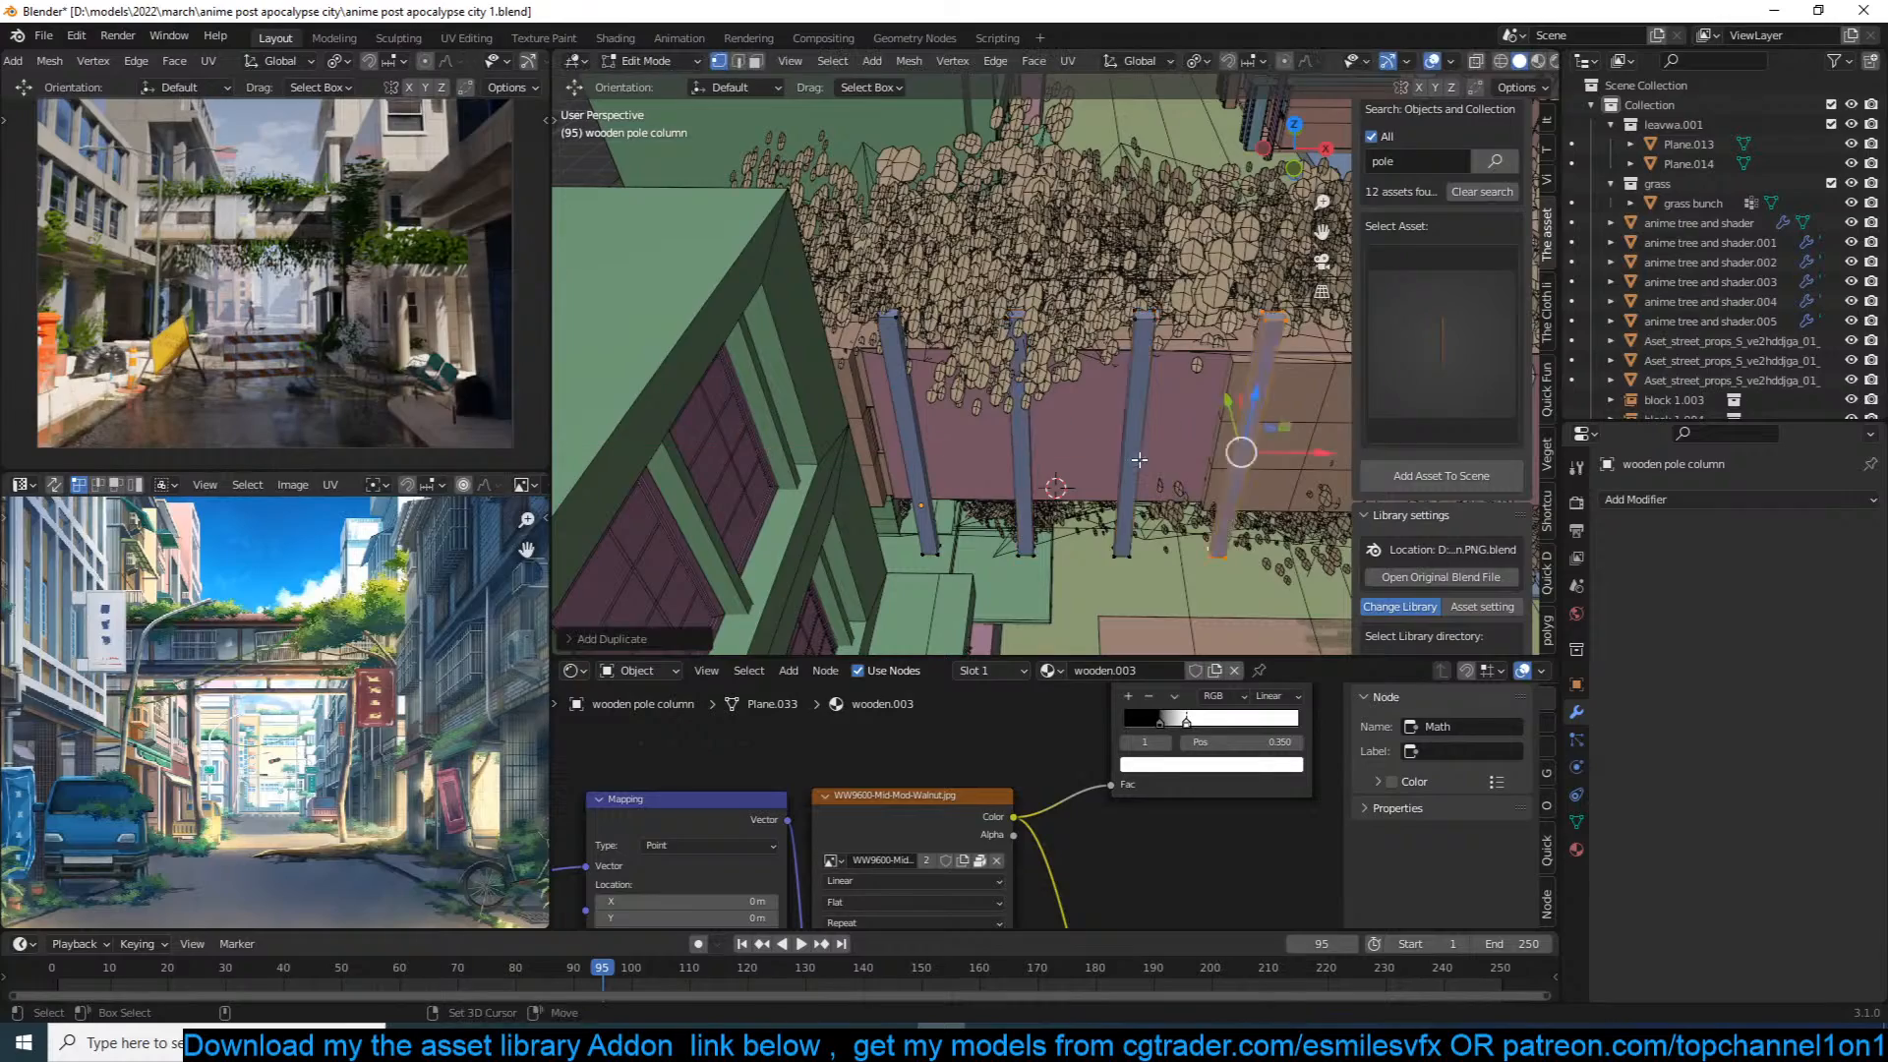
Step: Undo the closely spaced post duplicates back to the single post beside the green building
{"action": "scroll", "coordinate": [1246, 448], "scroll_direction": "down", "scroll_amount": 3}
{"action": "middle_click_drag", "start_coordinate": [1247, 447], "coordinate": [1072, 425]}
{"action": "key", "text": "Tab"}
{"action": "key", "text": "Tab"}
{"action": "key", "text": "ctrl+z"}
{"action": "key", "text": "ctrl+z"}
{"action": "key", "text": "ctrl+z"}
{"action": "key", "text": "ctrl+z"}
{"action": "key", "text": "ctrl+z"}
{"action": "key", "text": "ctrl+z"}
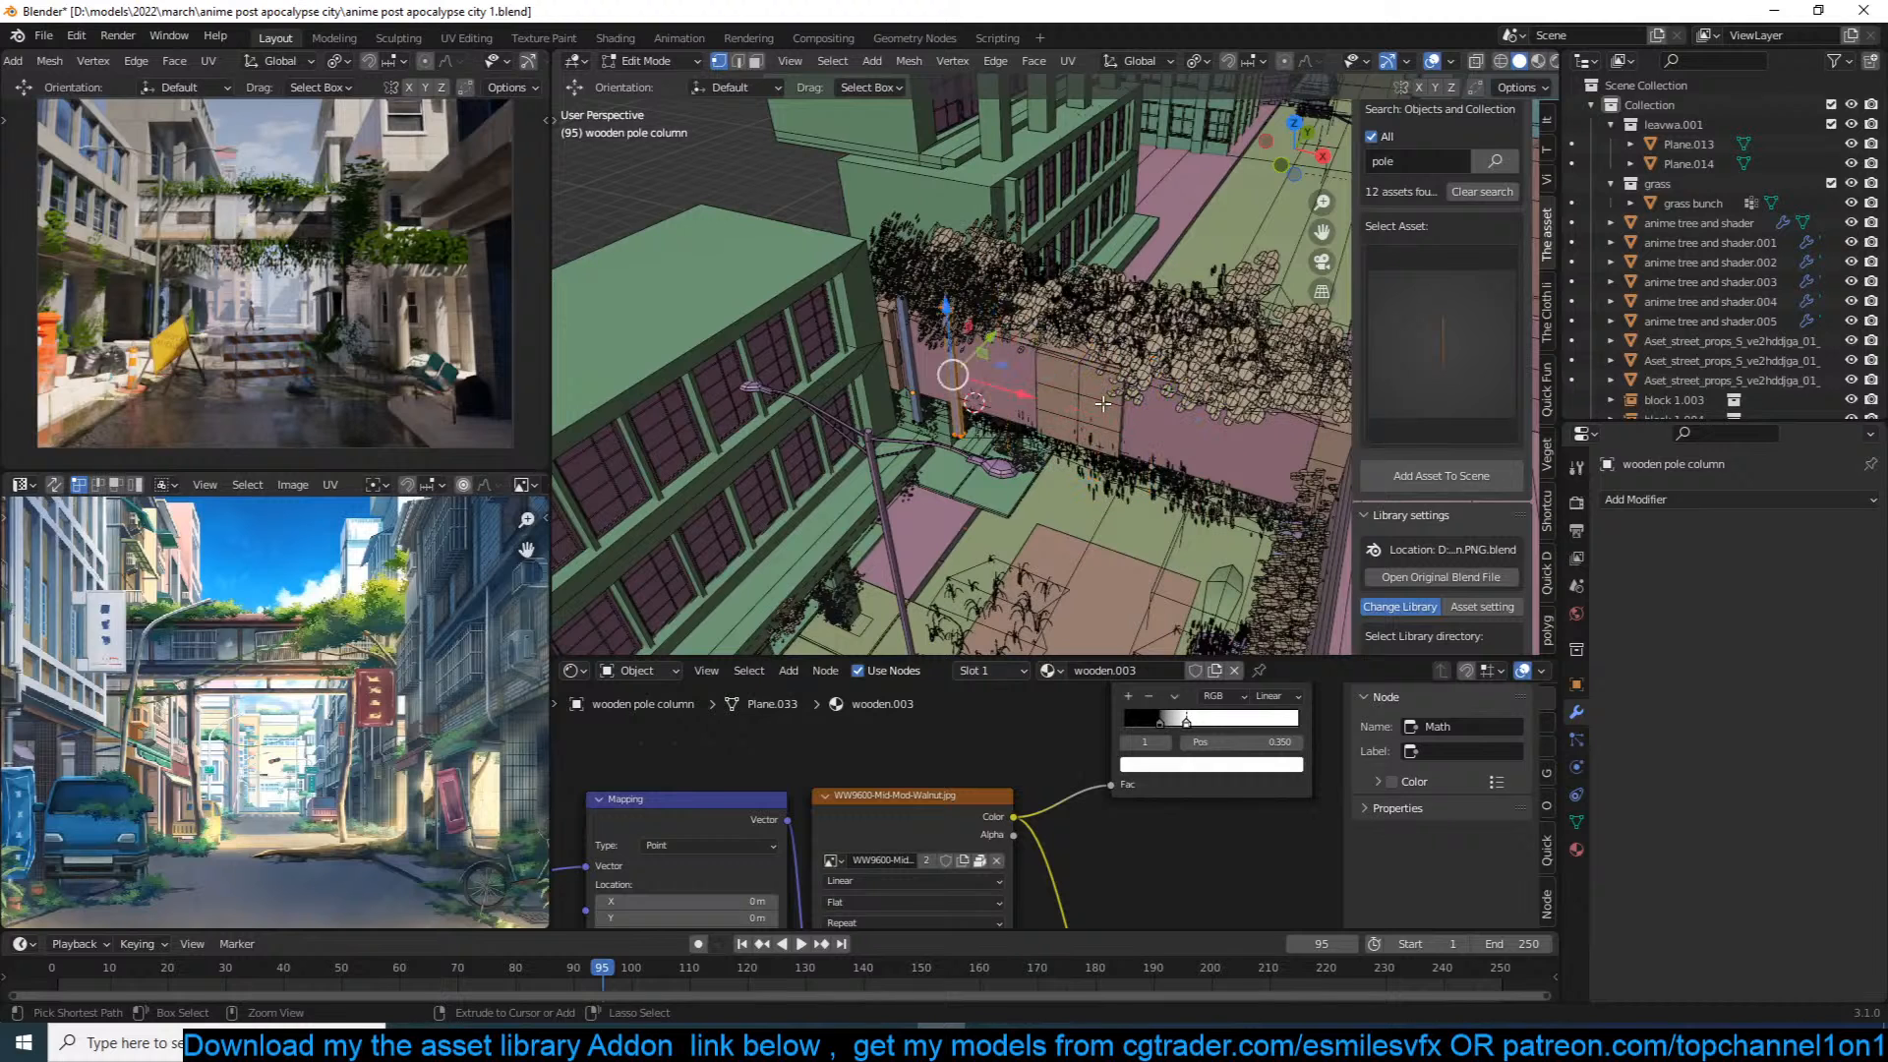
{"action": "key", "text": "ctrl+z"}
Step: Duplicate the post's mesh along the X axis three times at wider spacing to span the bridge with four posts
{"action": "key", "text": "shift+d"}
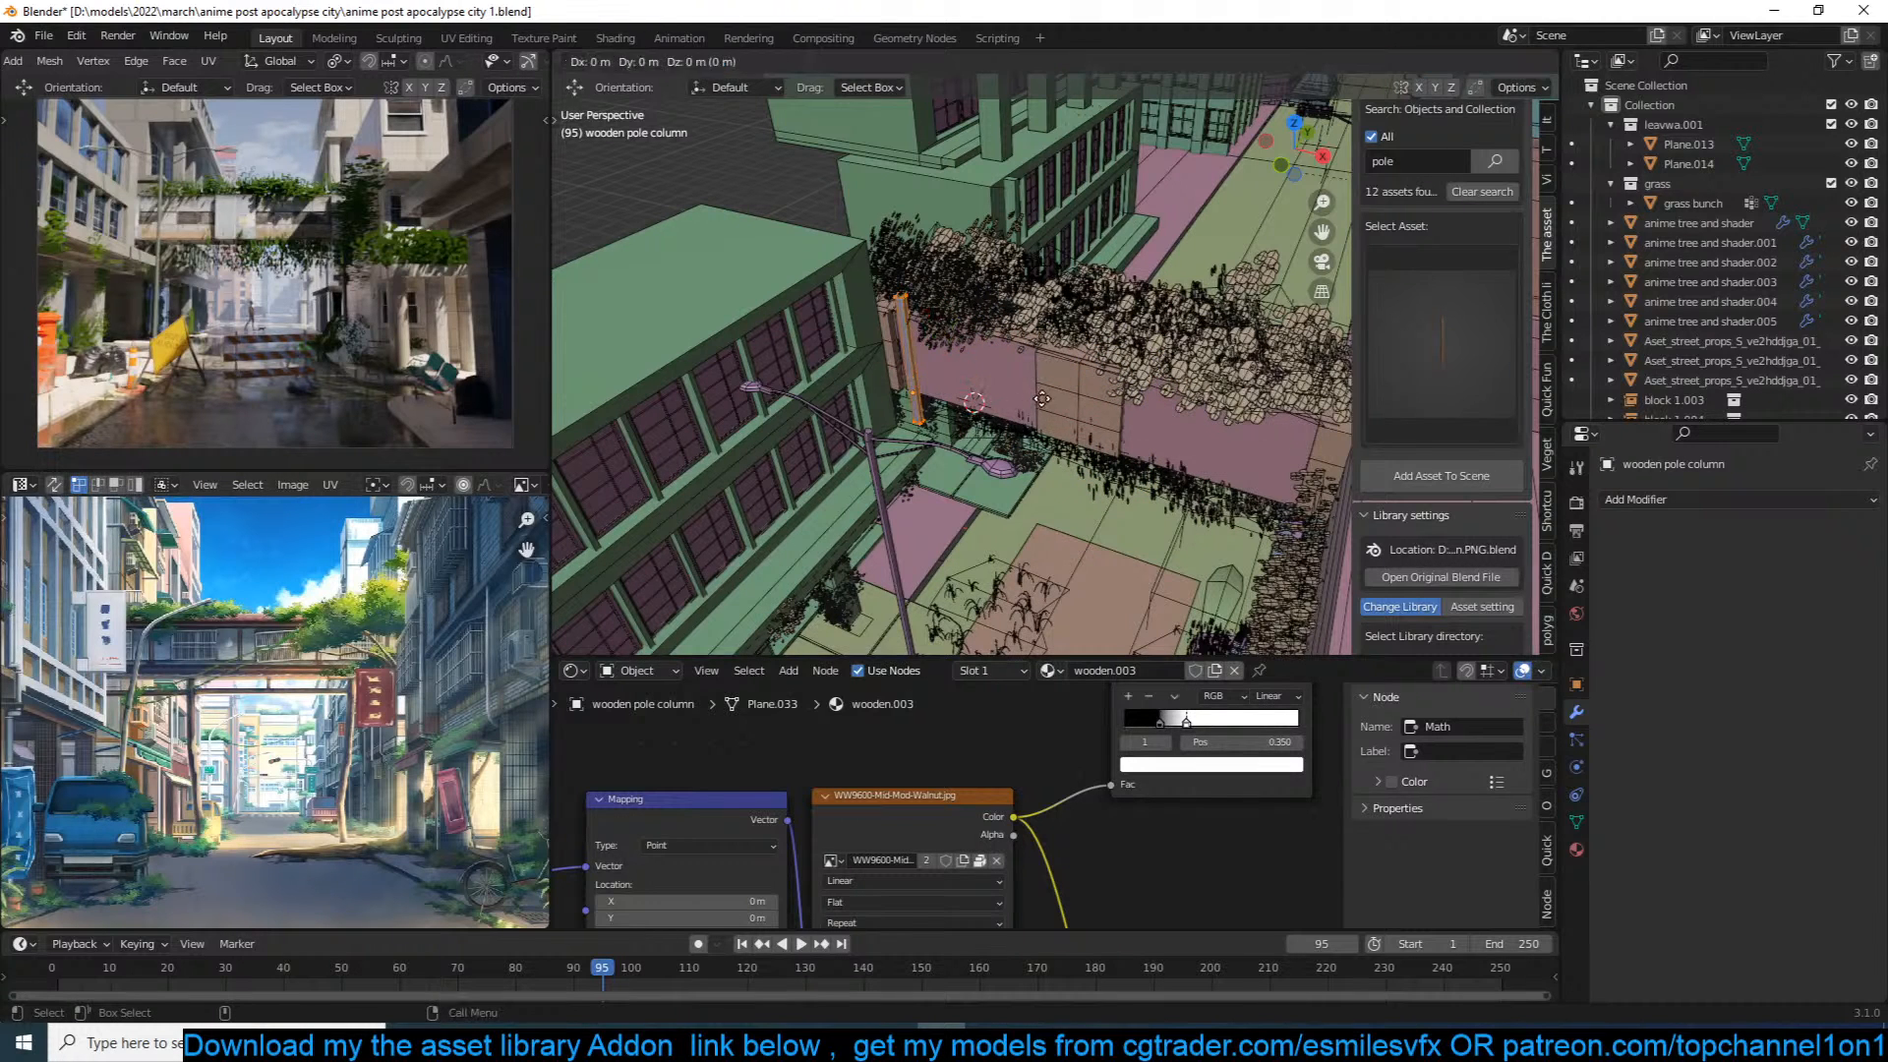
{"action": "left_click", "coordinate": [1151, 430]}
{"action": "key", "text": "shift+d"}
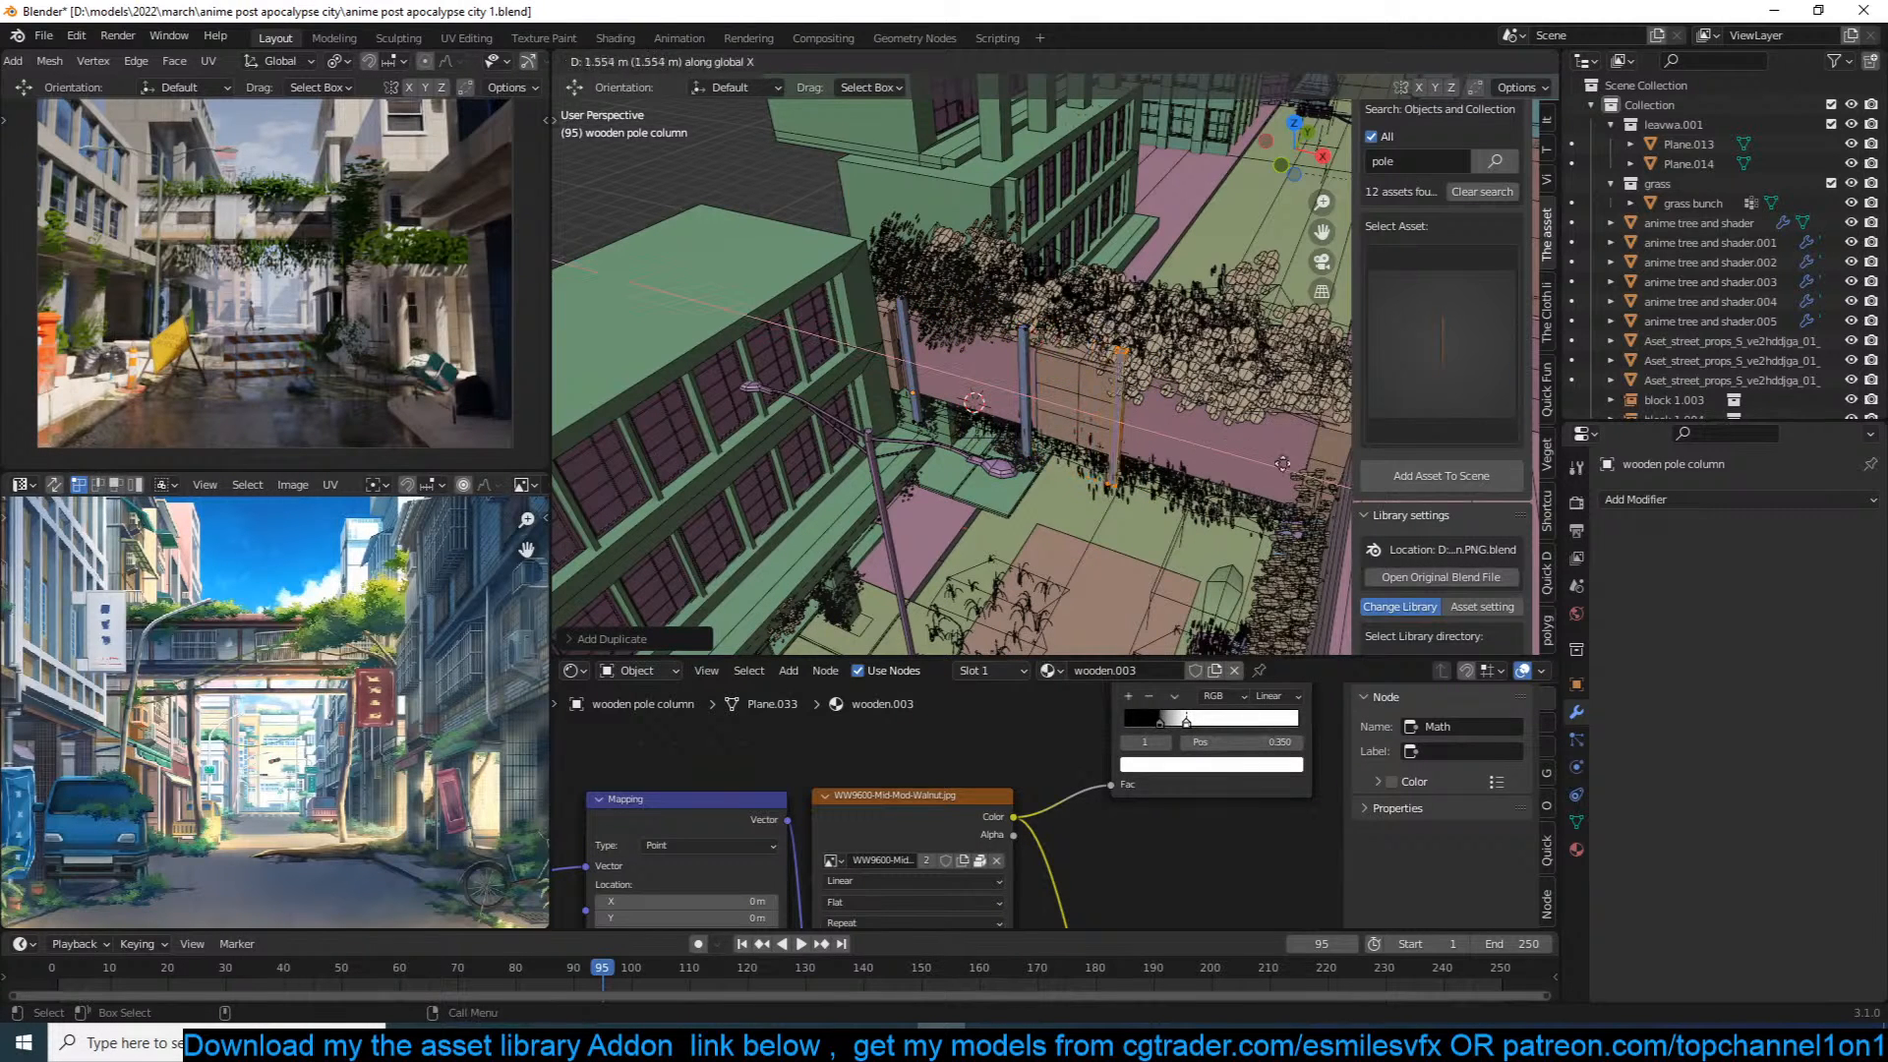
{"action": "left_click", "coordinate": [1270, 448]}
{"action": "middle_click_drag", "start_coordinate": [1262, 443], "coordinate": [1167, 415], "text": "shift"}
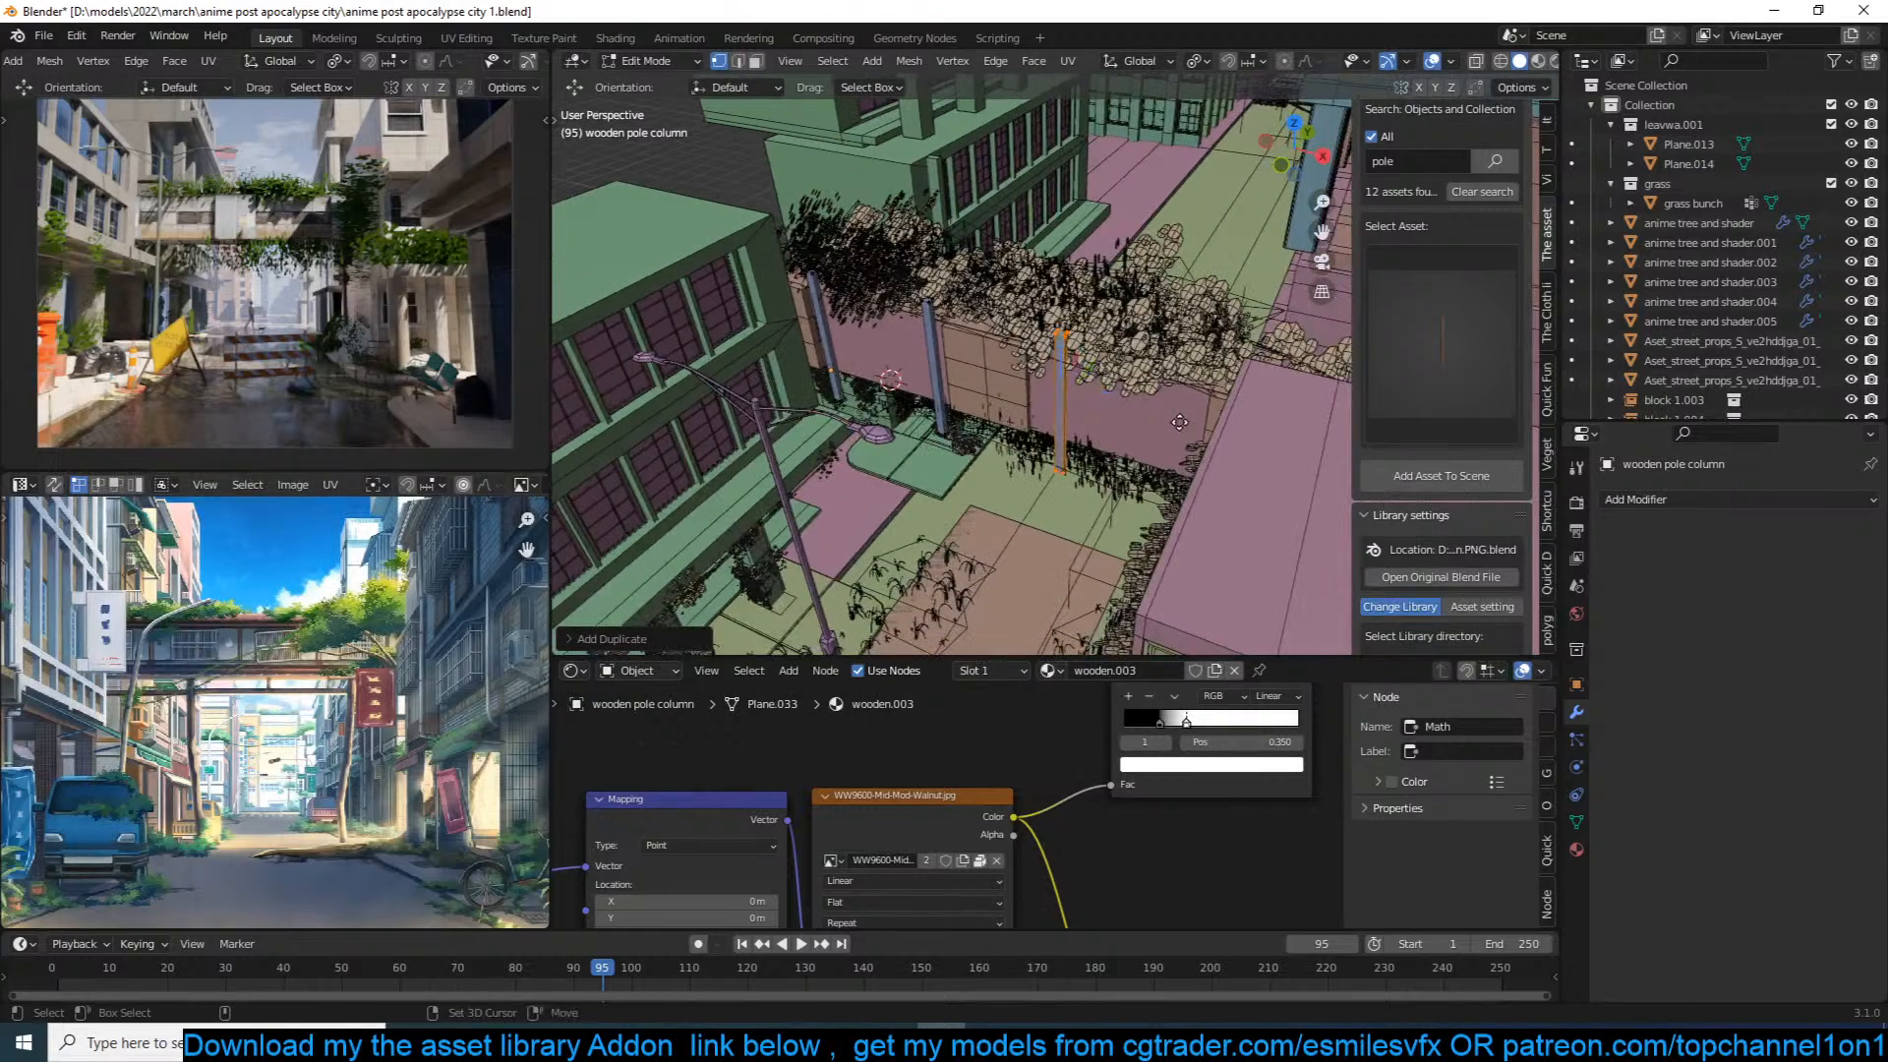
{"action": "key", "text": "shift+d"}
{"action": "key", "text": "x"}
{"action": "left_click", "coordinate": [1298, 449]}
Step: Duplicate all four posts, rotate the copies 90° about the X axis and lower them to the bridge's base
{"action": "key", "text": "a"}
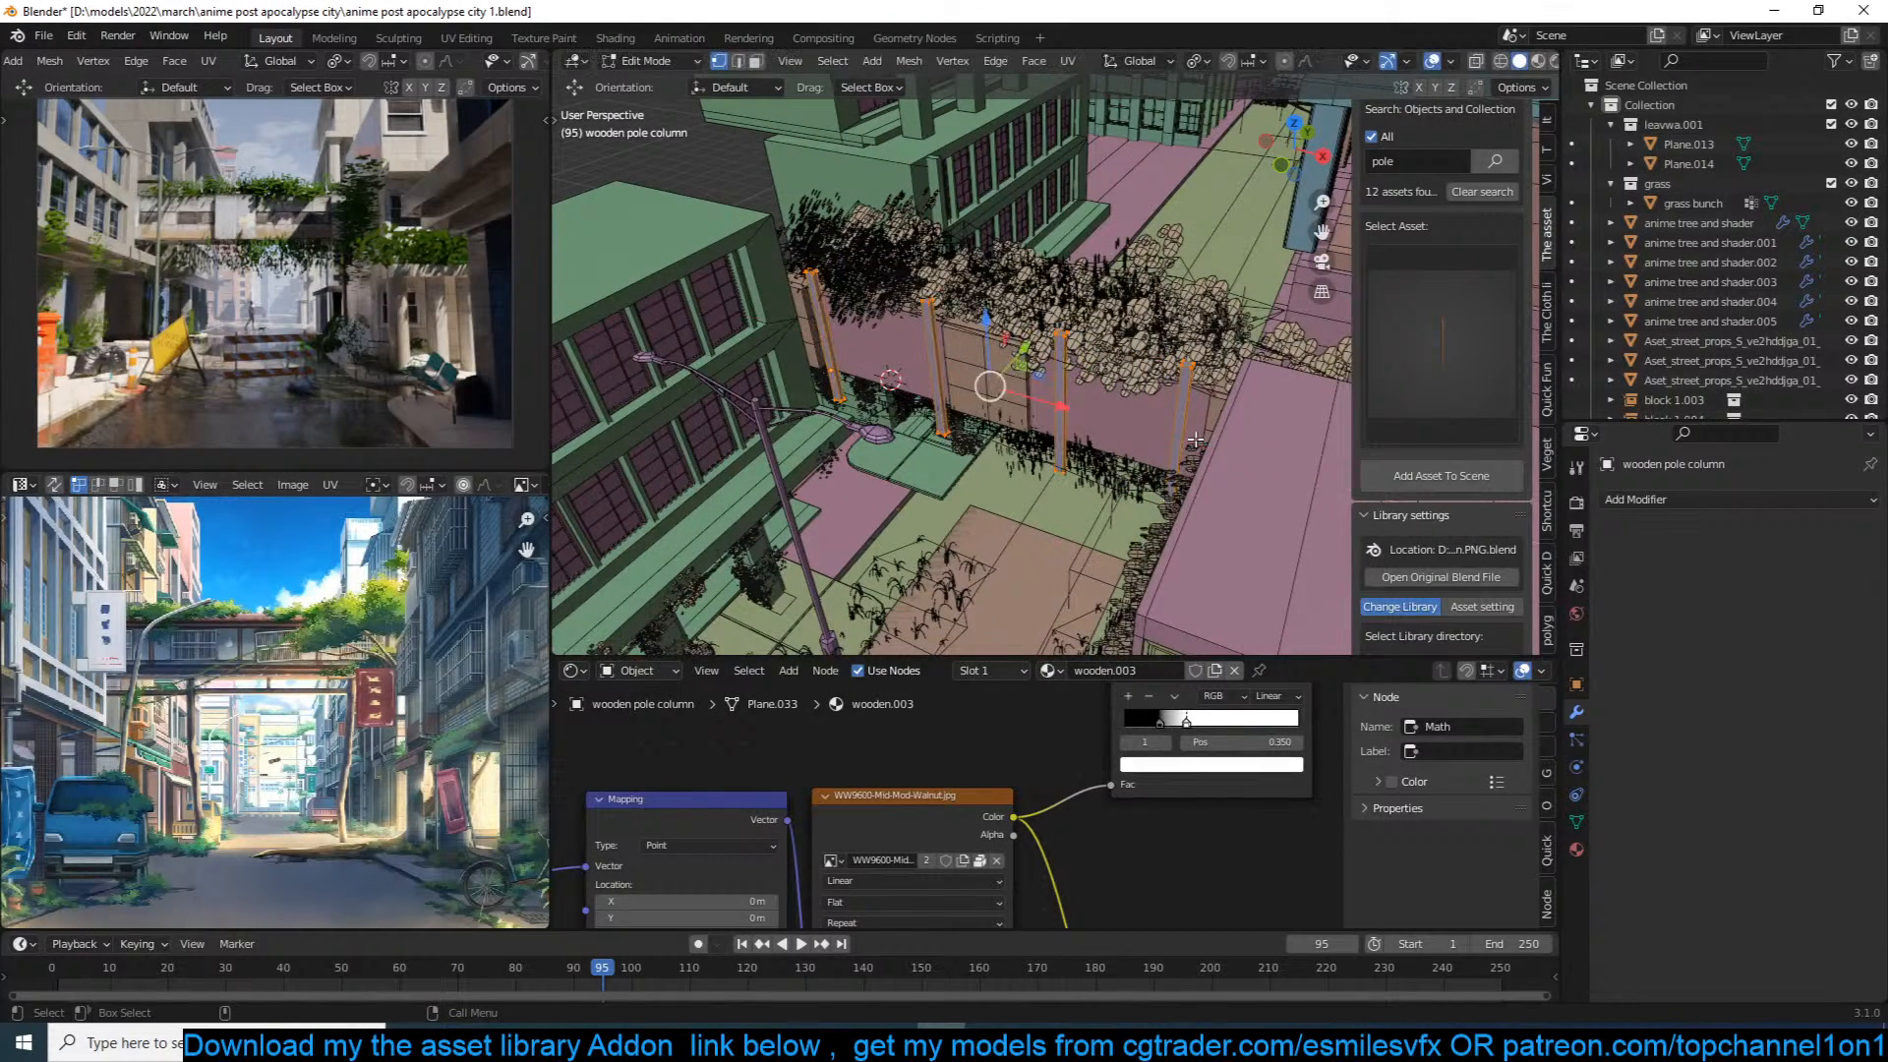
{"action": "key", "text": "shift+d"}
{"action": "type", "text": "rx"}
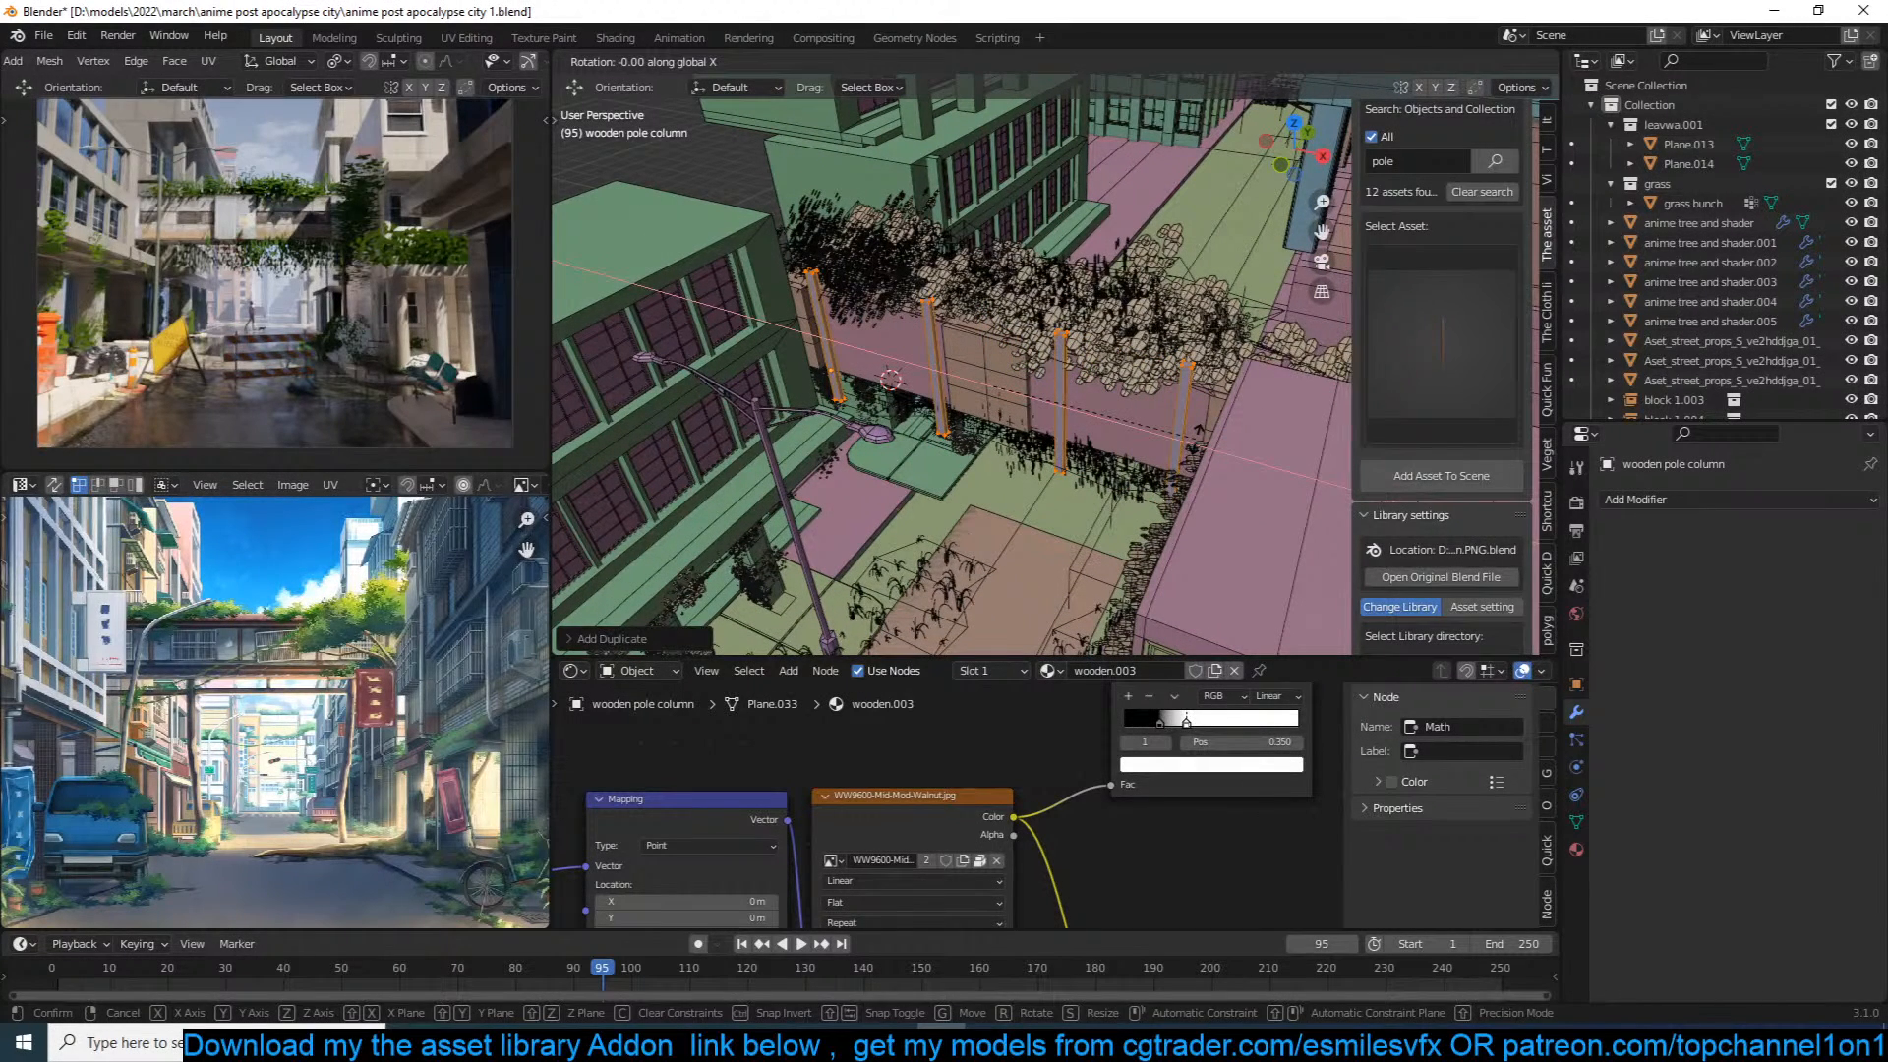
{"action": "type", "text": "90"}
{"action": "key", "text": "Return"}
{"action": "middle_click_drag", "start_coordinate": [1198, 430], "coordinate": [1192, 369]}
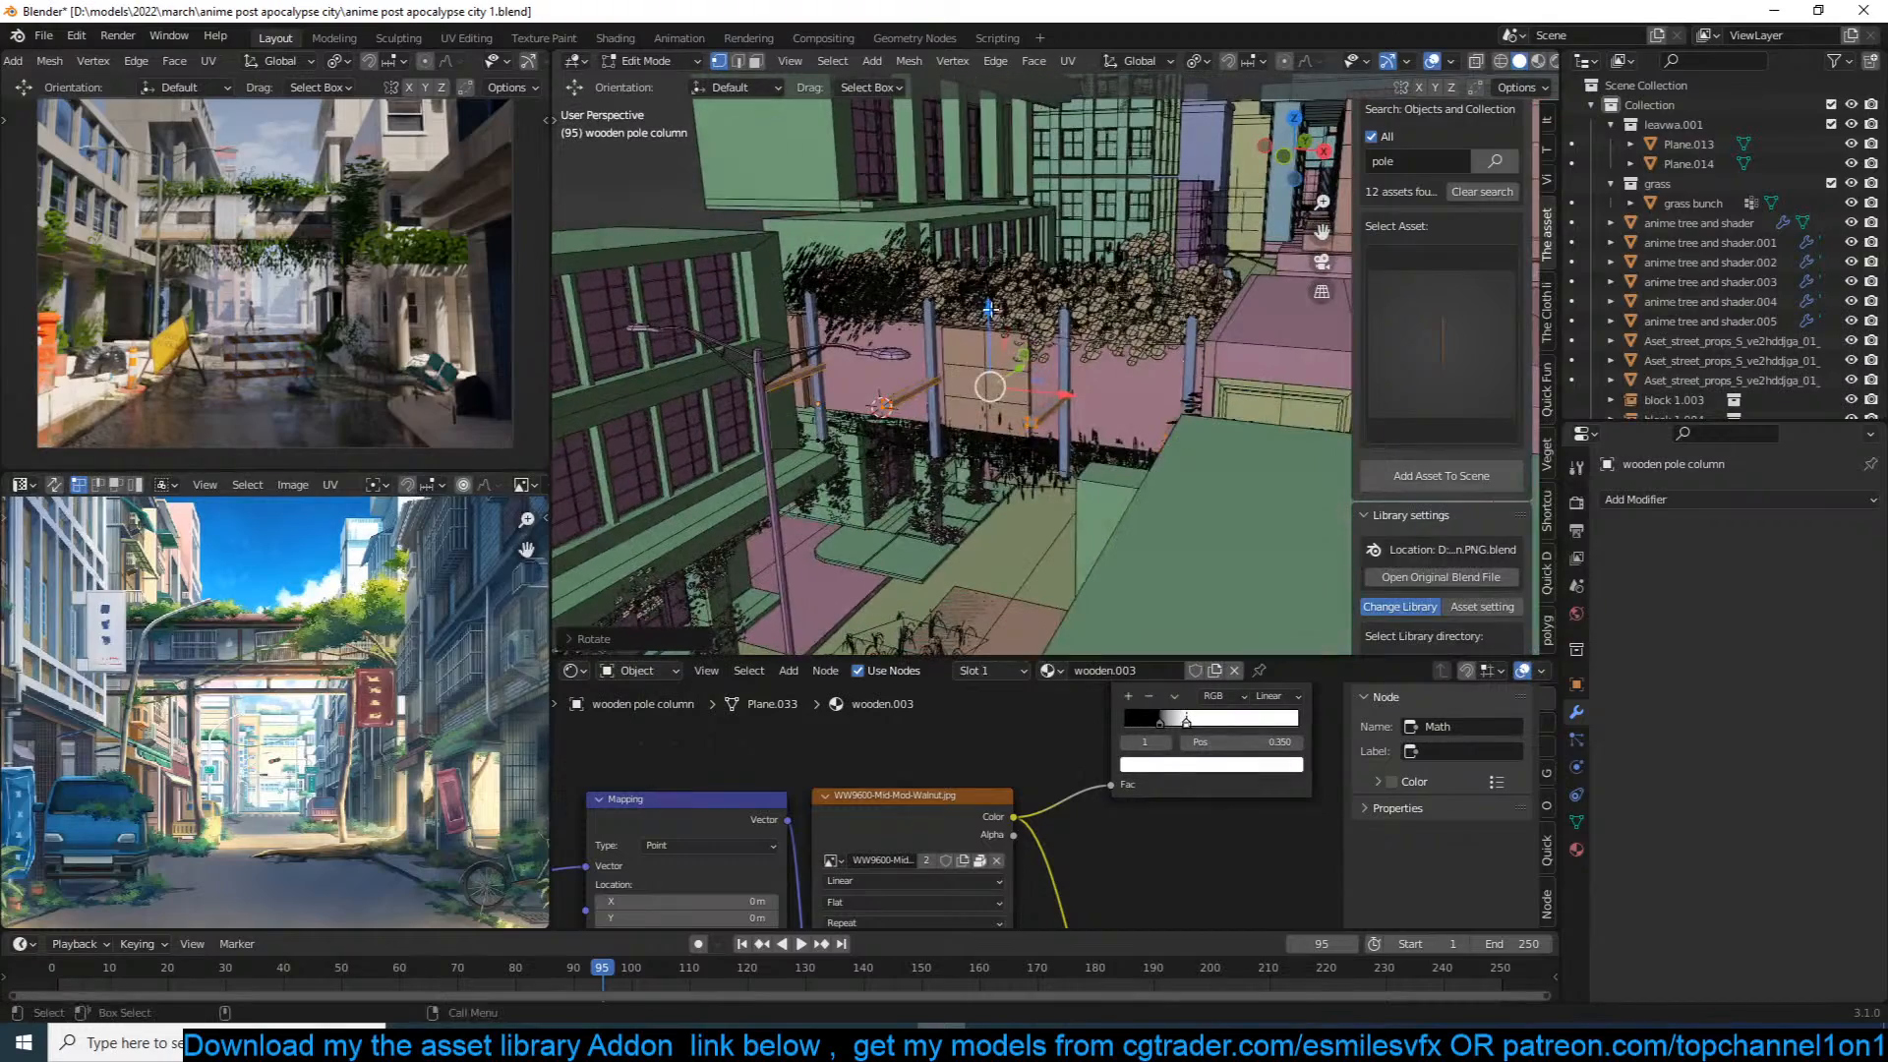
{"action": "left_click_drag", "start_coordinate": [987, 309], "coordinate": [980, 382]}
Step: Shift the horizontal crossbeams along the X and Y axes so they line up with the posts beneath the bridge
{"action": "key", "text": "Tab"}
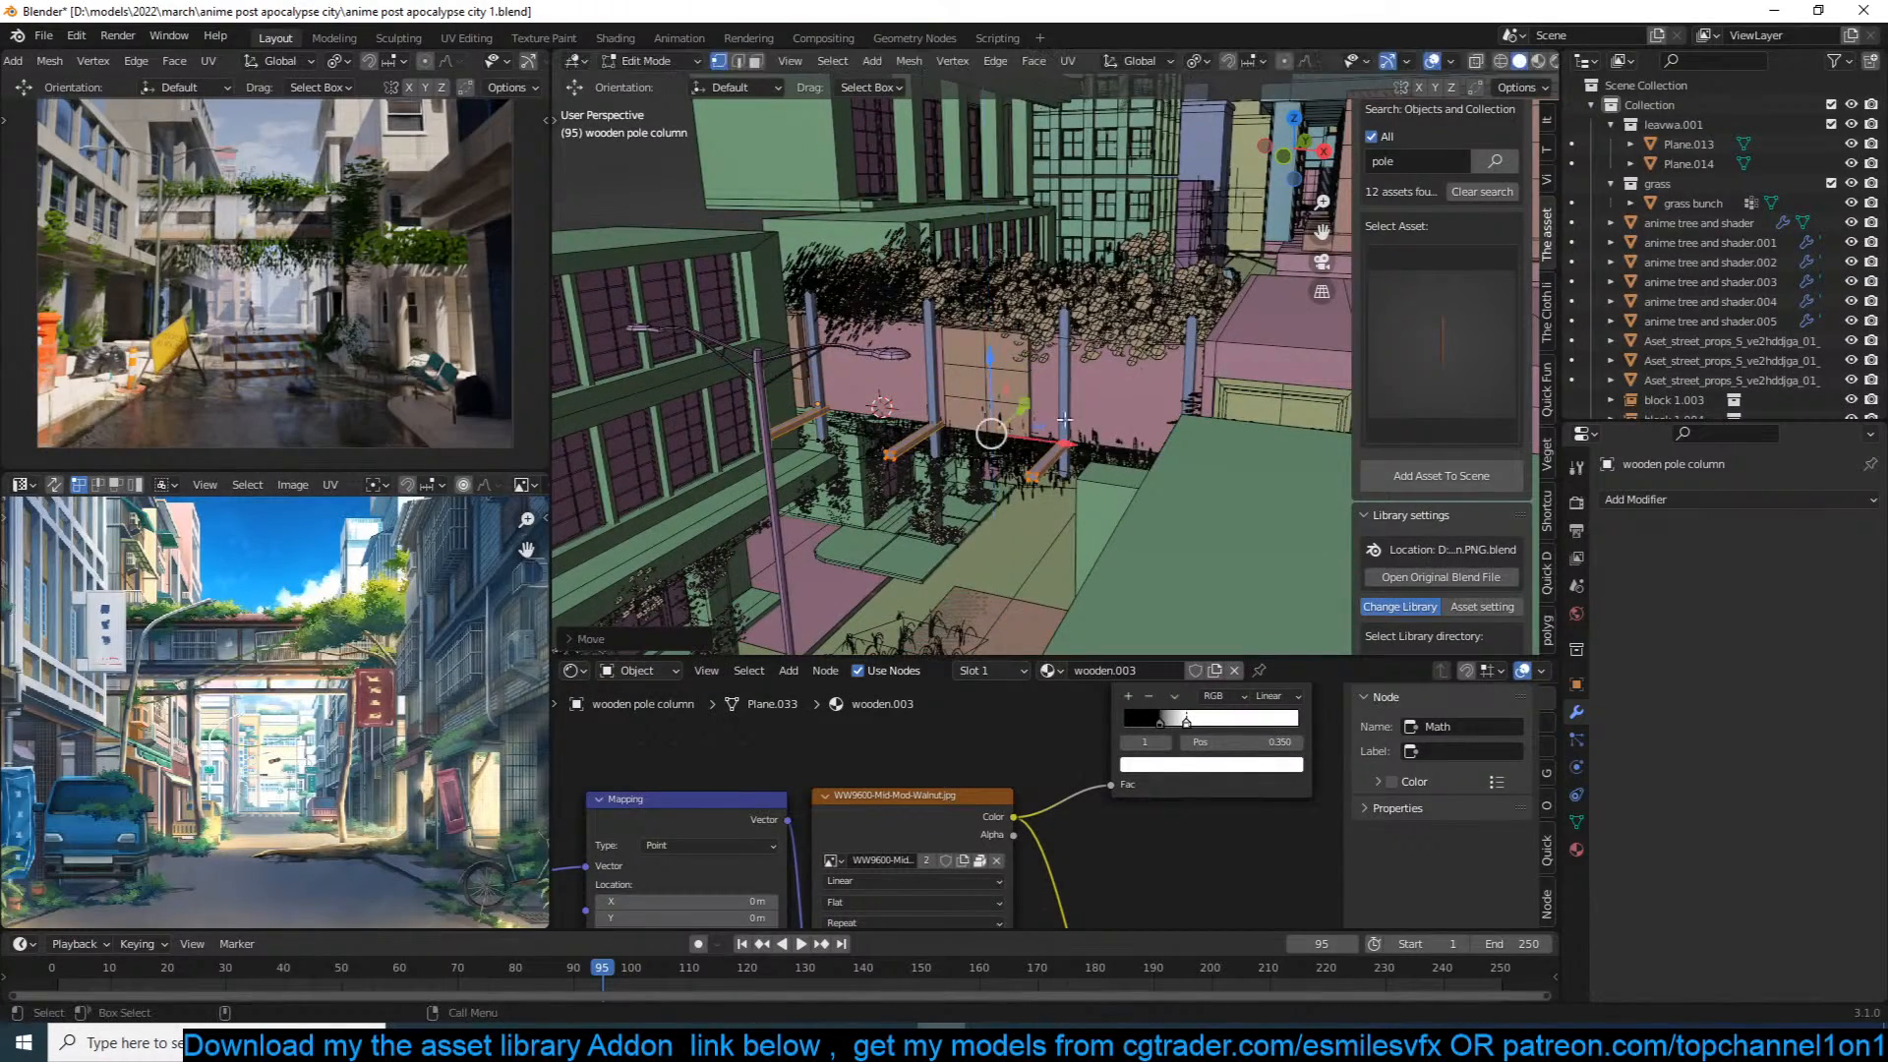
{"action": "left_click_drag", "start_coordinate": [1073, 445], "coordinate": [1062, 444]}
{"action": "middle_click_drag", "start_coordinate": [1062, 445], "coordinate": [985, 460]}
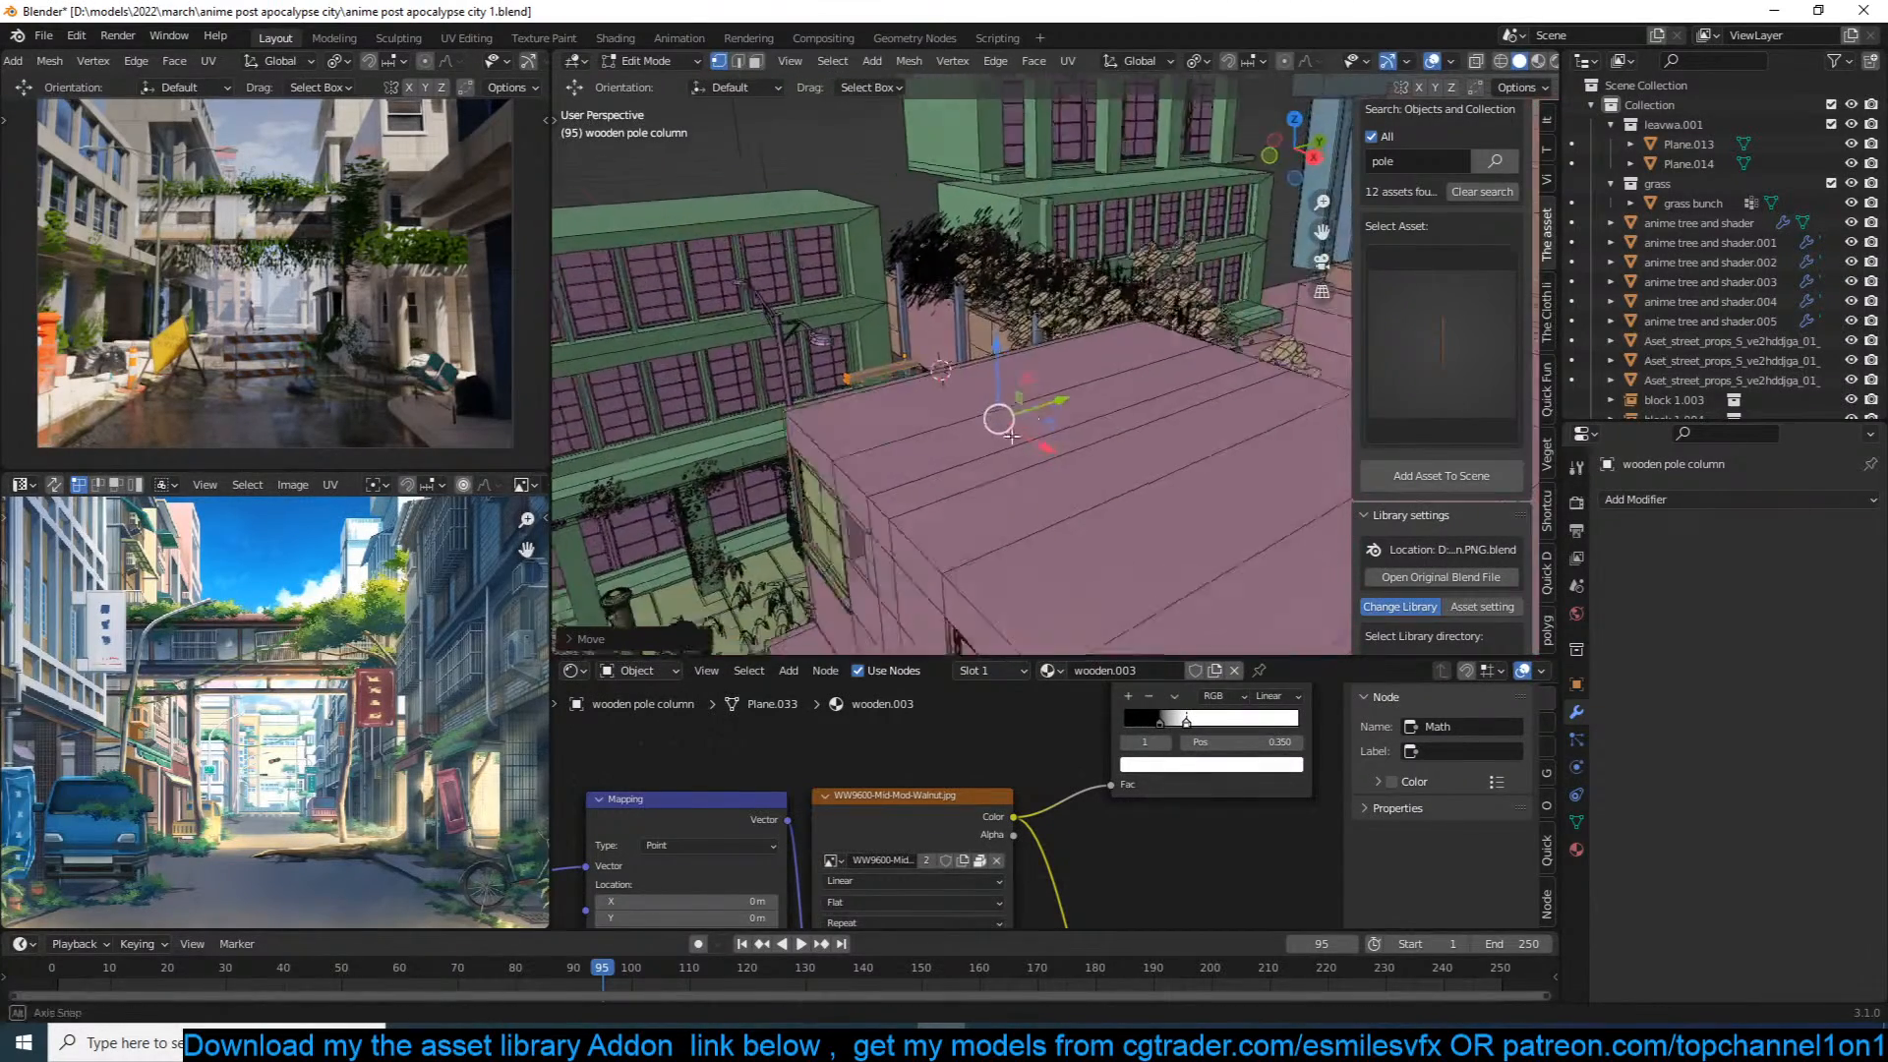
{"action": "middle_click_drag", "start_coordinate": [1074, 385], "coordinate": [1051, 410]}
{"action": "left_click_drag", "start_coordinate": [1068, 392], "coordinate": [1126, 375]}
{"action": "key", "text": "Tab"}
{"action": "middle_click_drag", "start_coordinate": [1100, 377], "coordinate": [1075, 310]}
{"action": "scroll", "coordinate": [1074, 320], "scroll_direction": "up", "scroll_amount": 2}
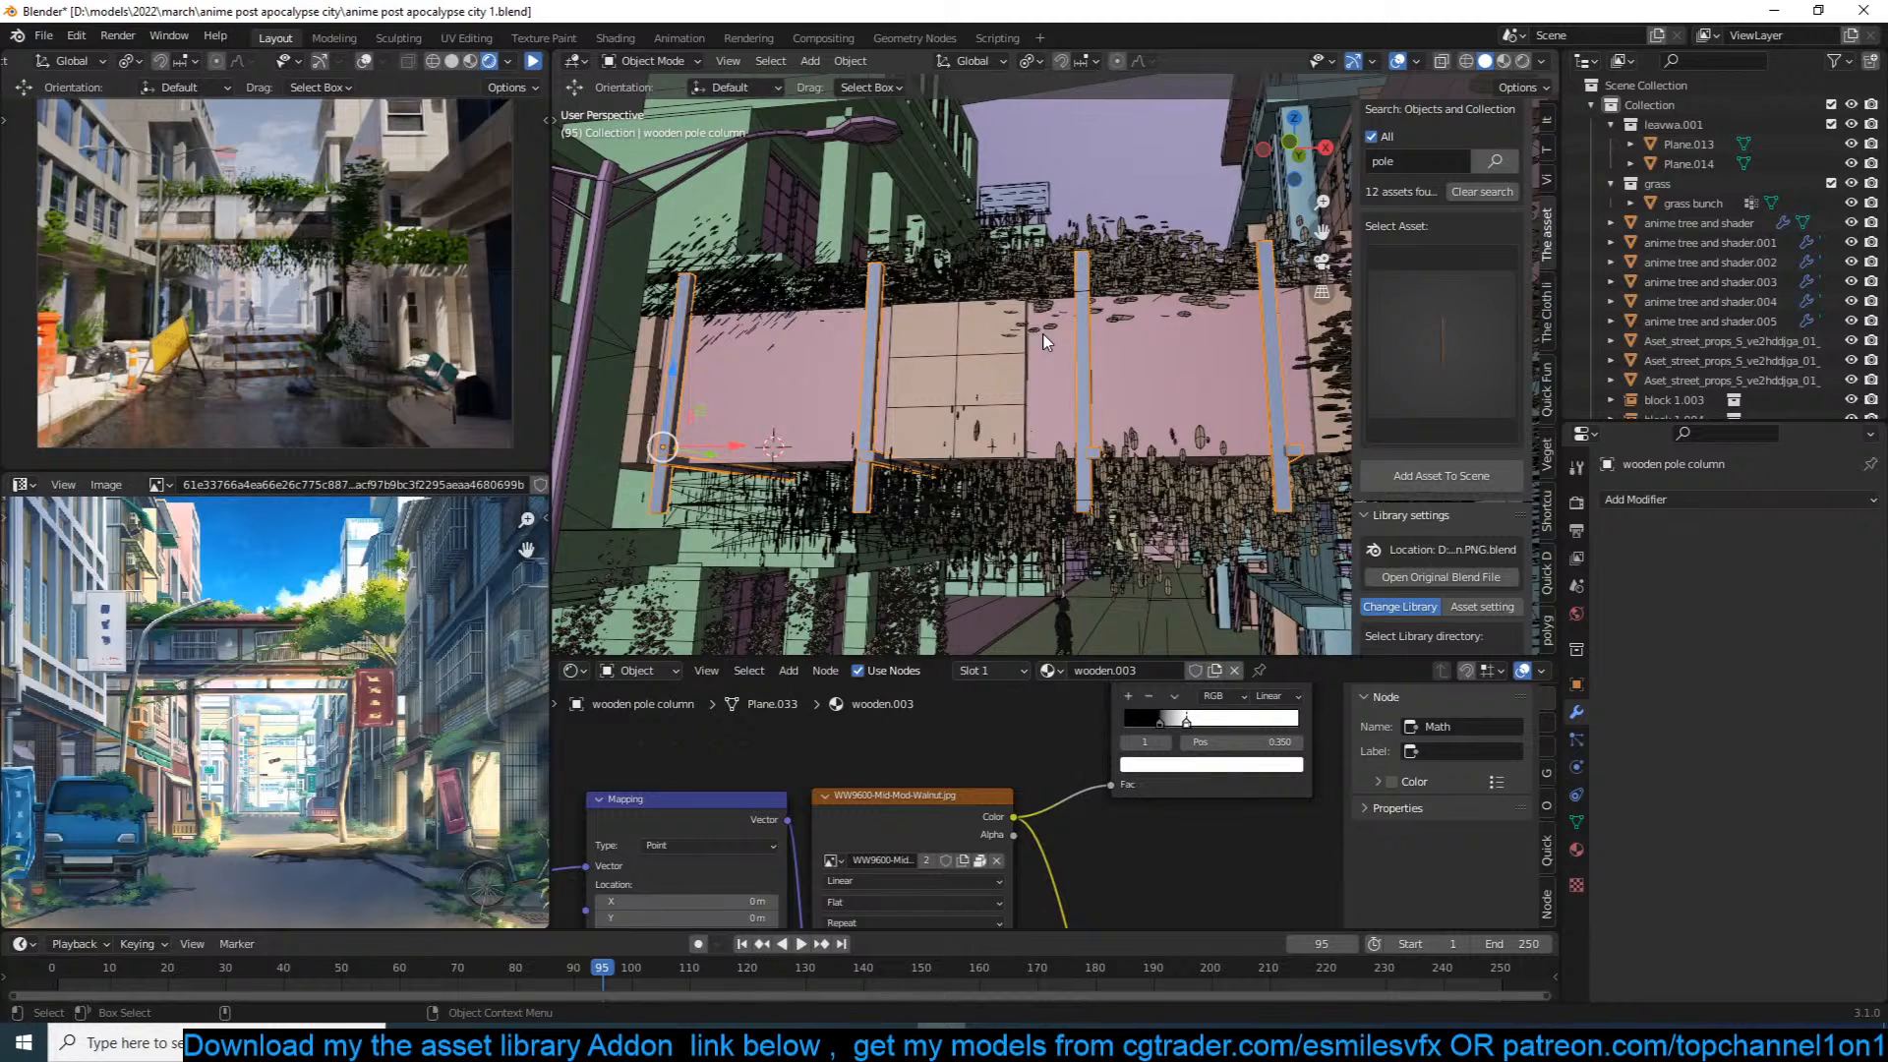
Step: Duplicate the post at the green building's end and rotate the copy 90° about the Y axis into a horizontal beam
{"action": "key", "text": "Tab"}
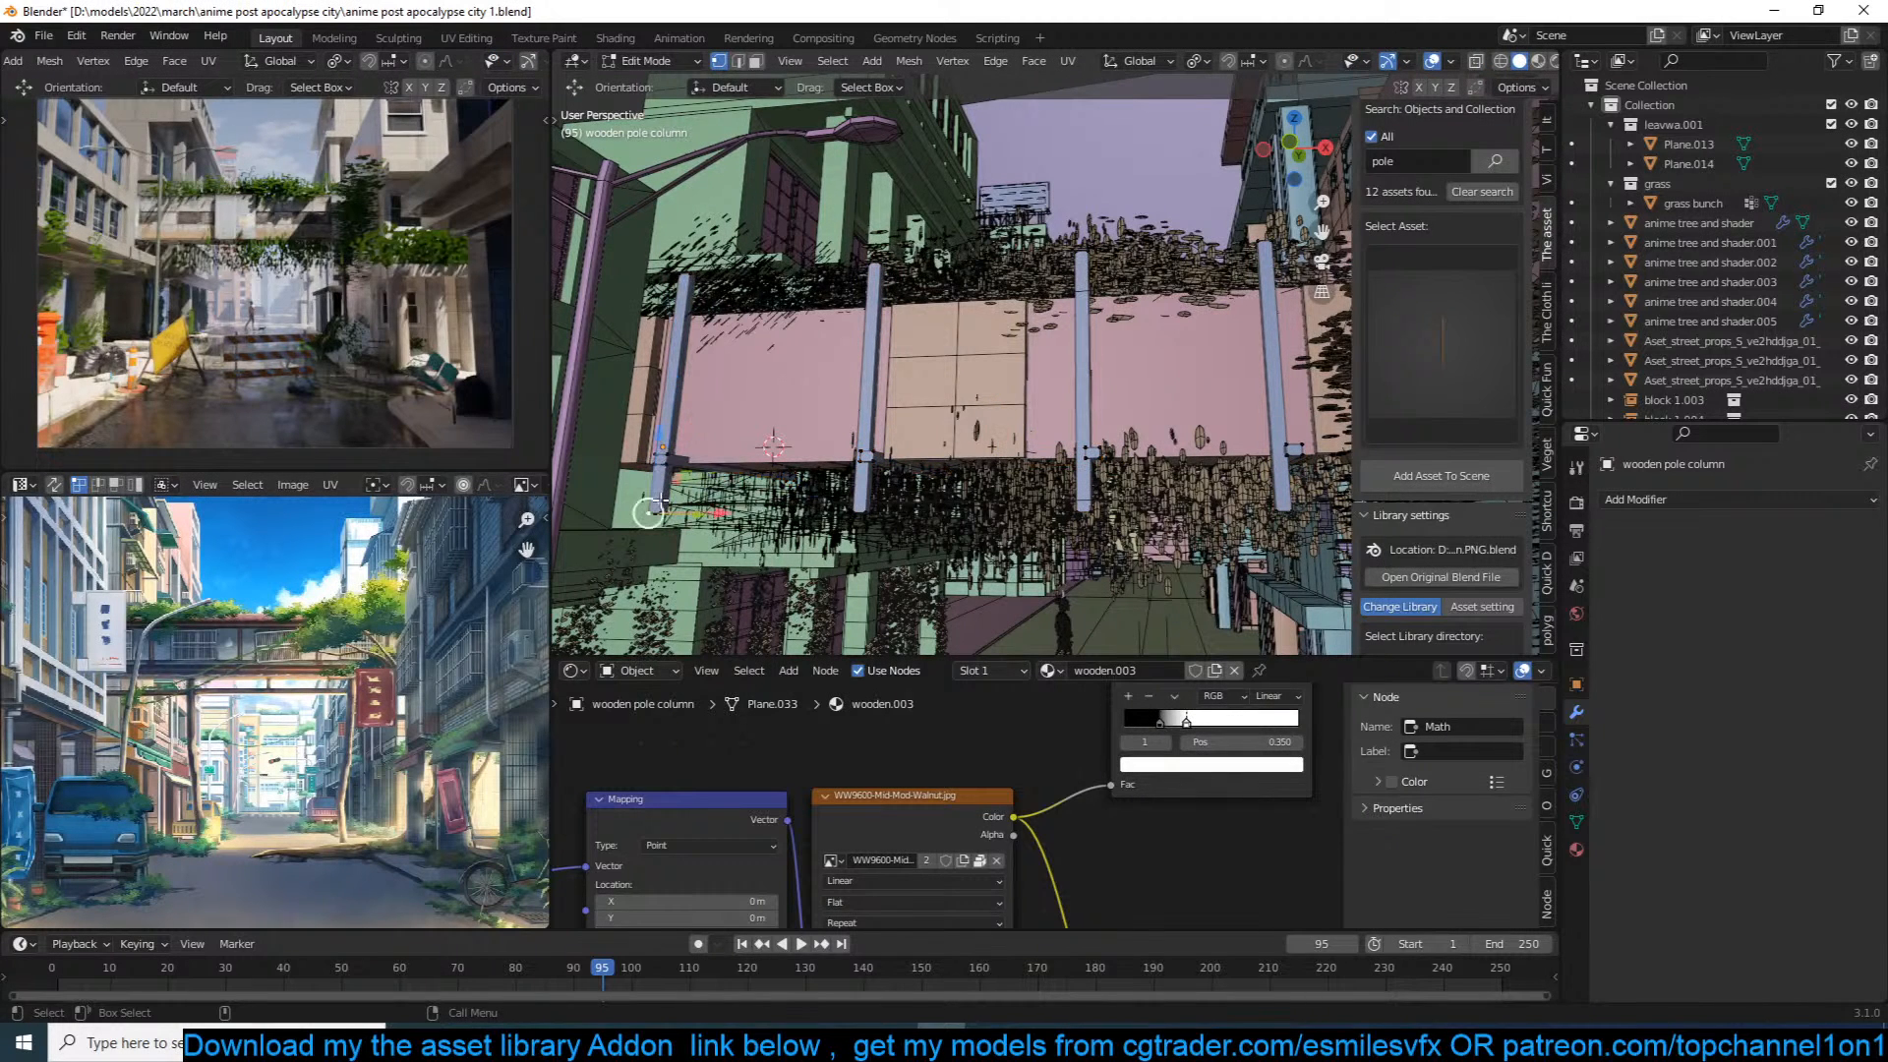
{"action": "key", "text": "l"}
{"action": "key", "text": "shift+d"}
{"action": "right_click", "coordinate": [660, 501]}
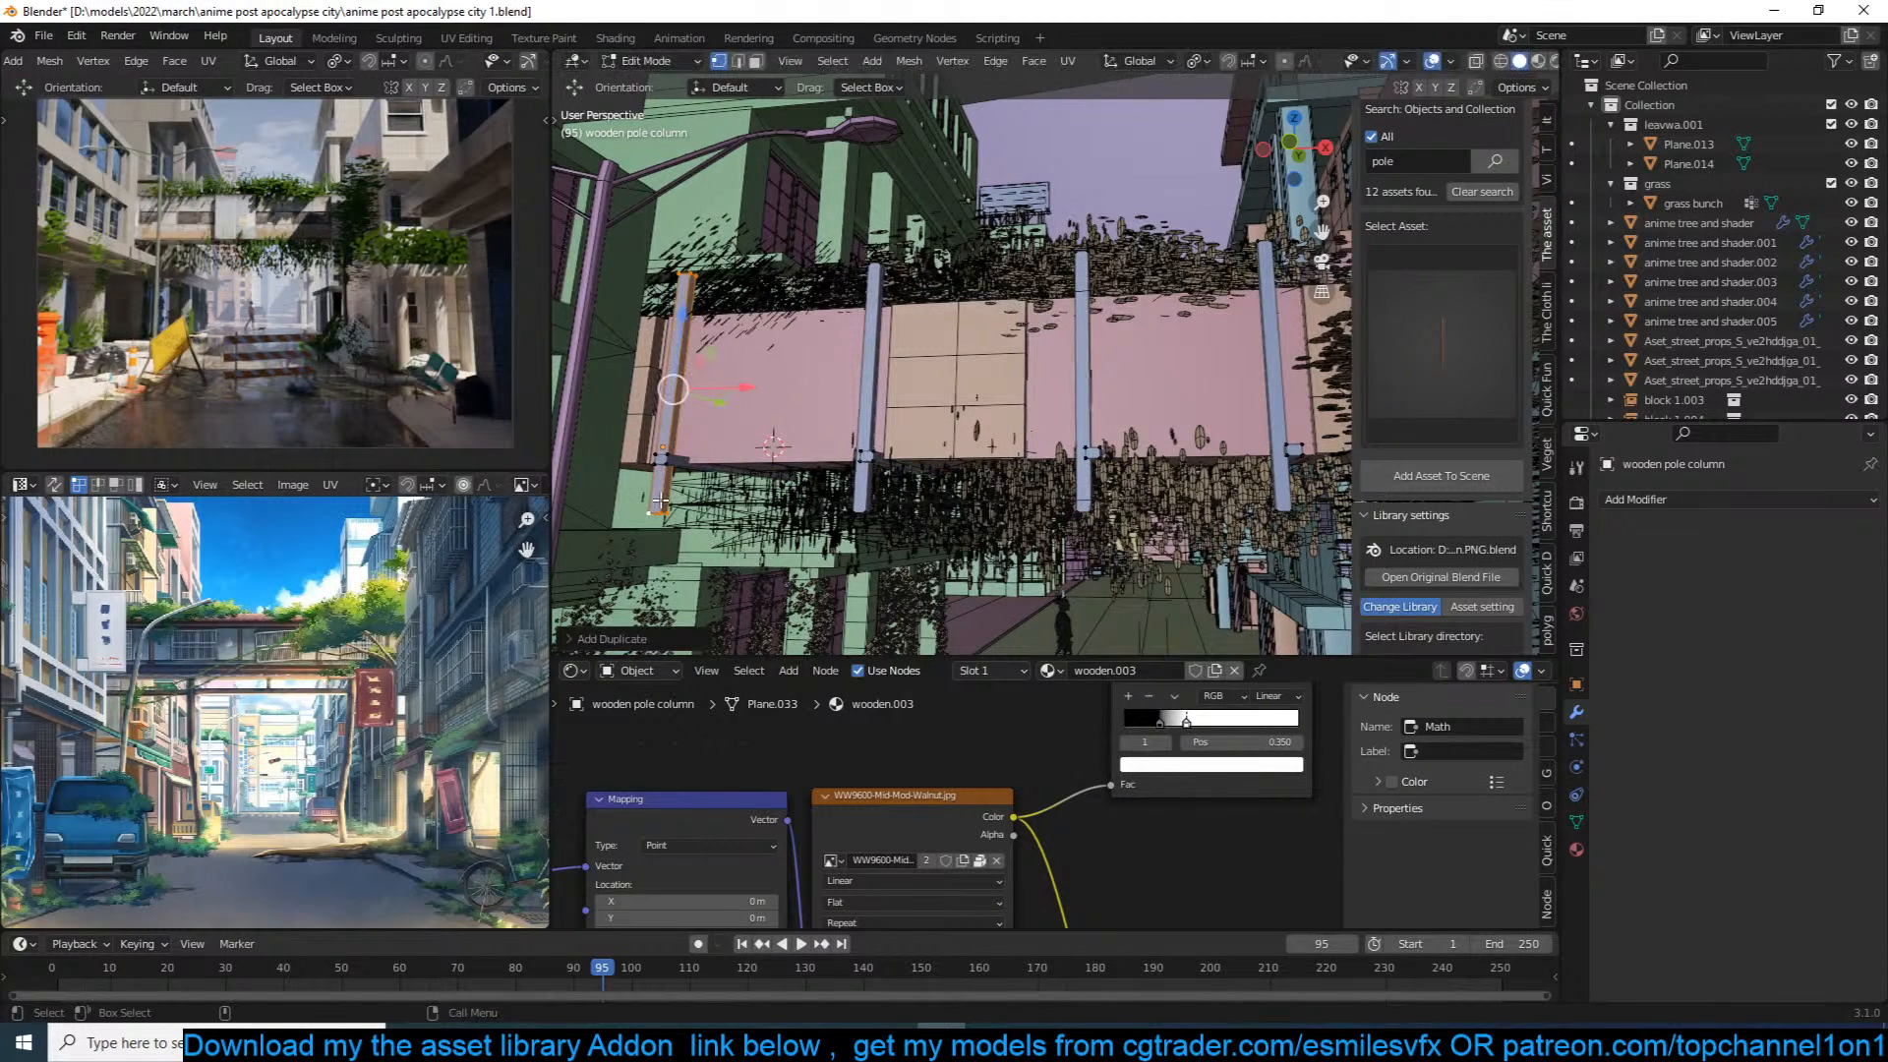
{"action": "type", "text": "ry90"}
{"action": "key", "text": "Return"}
{"action": "middle_click_drag", "start_coordinate": [753, 316], "coordinate": [708, 351]}
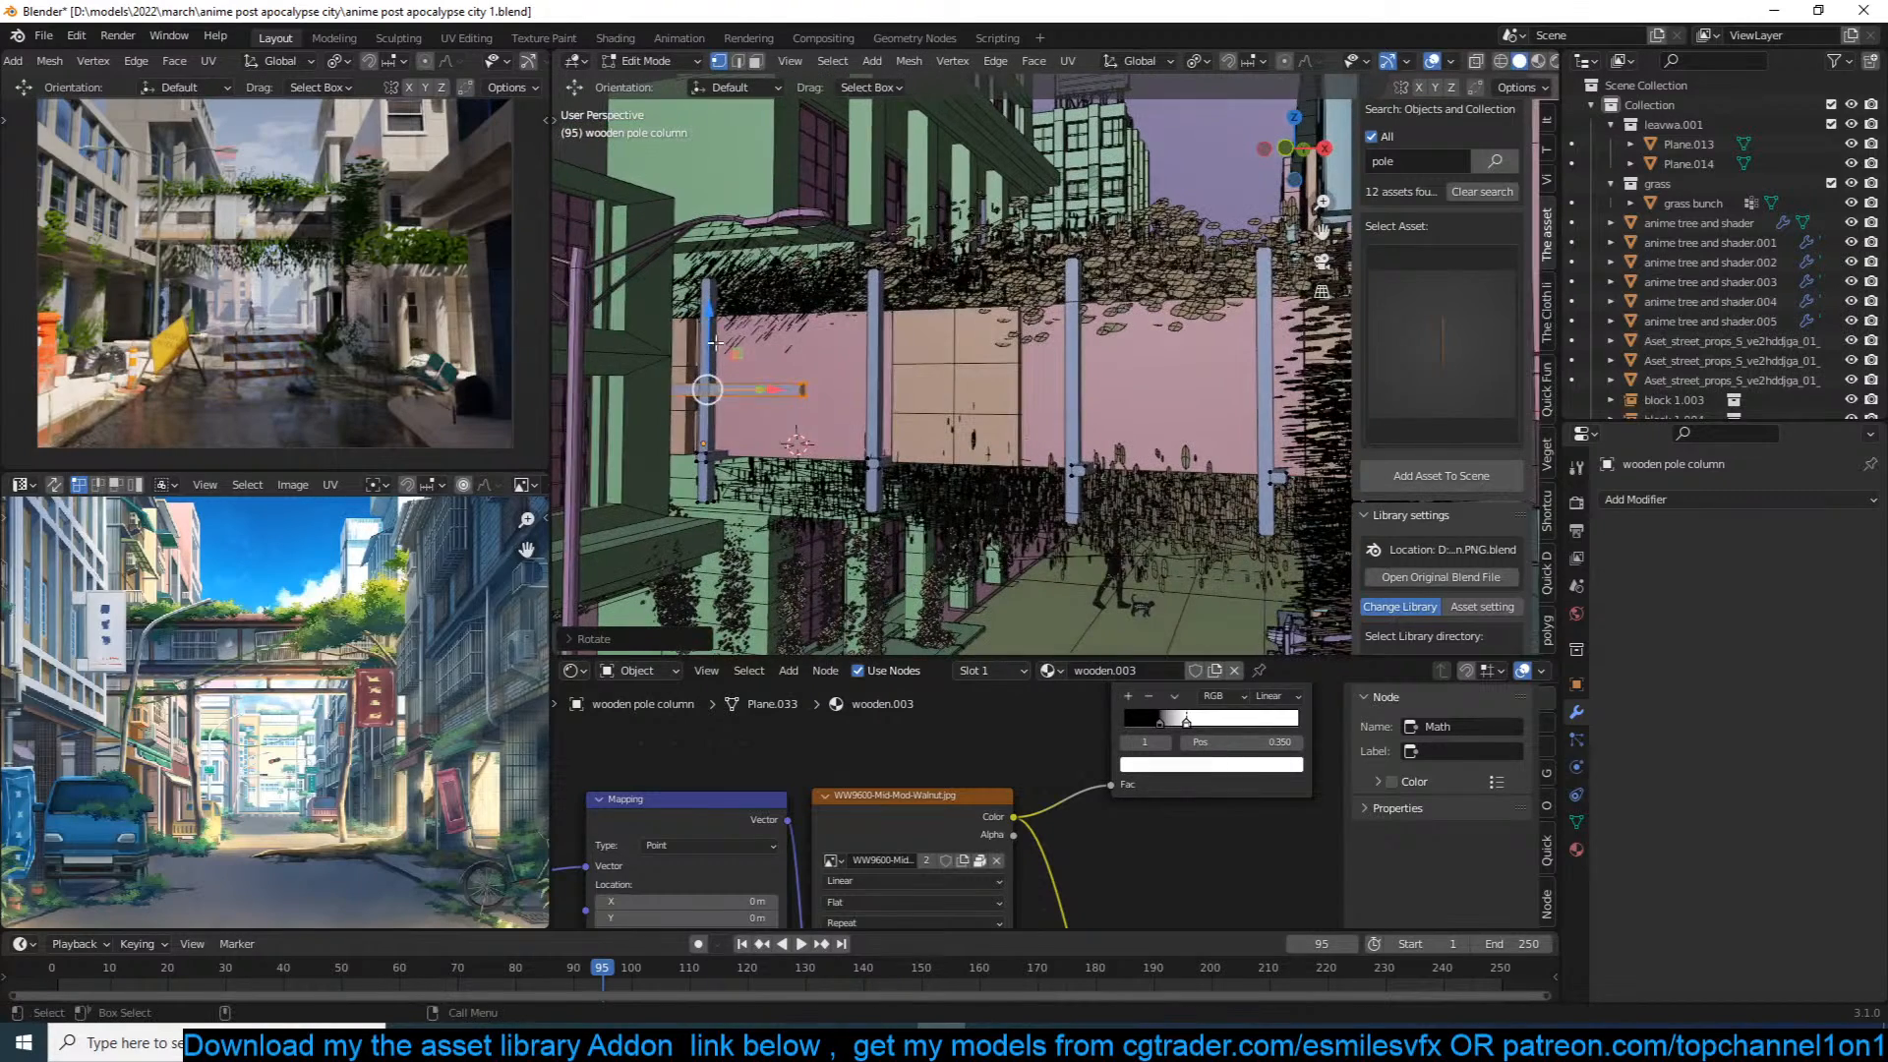
Step: Move the horizontal beam down to the bridge's base and align it with the posts along the Y axis
{"action": "key", "text": "g"}
{"action": "left_click", "coordinate": [715, 446]}
{"action": "middle_click_drag", "start_coordinate": [715, 445], "coordinate": [648, 453]}
{"action": "key", "text": "g"}
{"action": "key", "text": "y"}
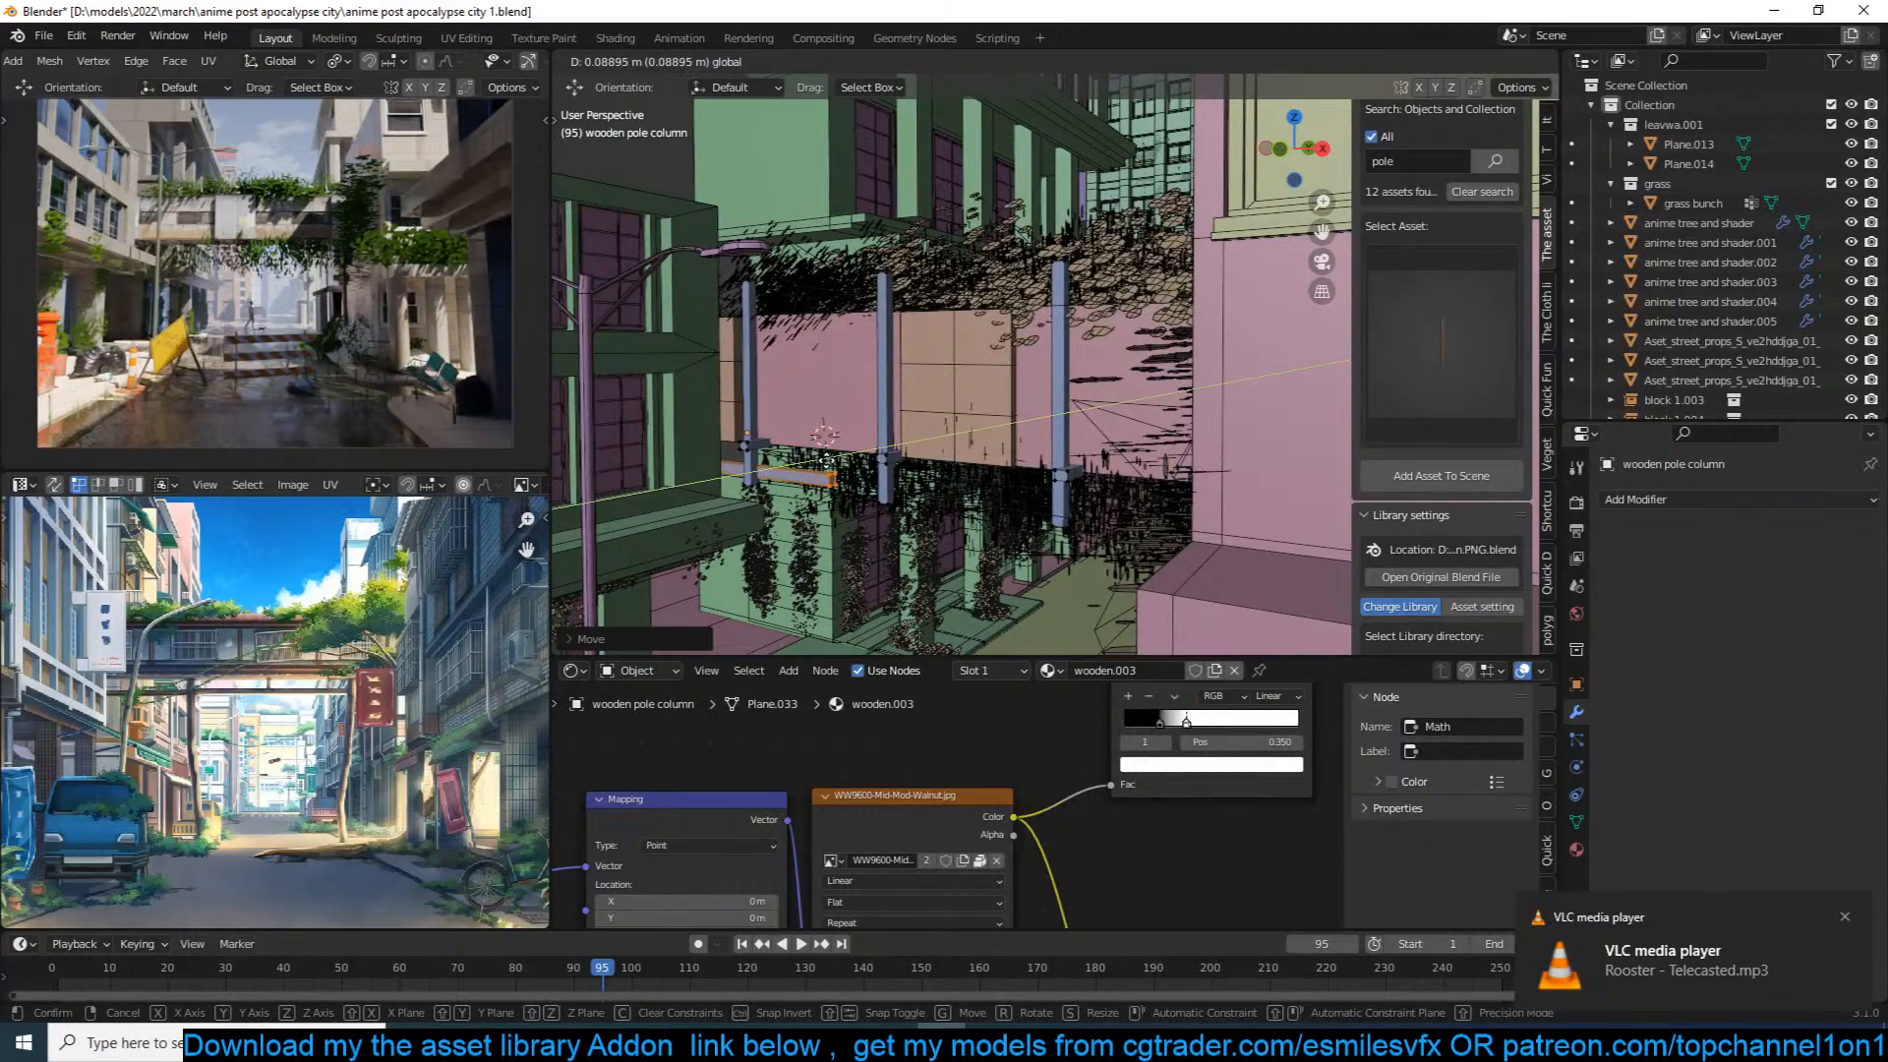
{"action": "left_click", "coordinate": [826, 461]}
Step: Stretch the free end of the horizontal beam along the X axis until it spans the bridge's full length
{"action": "key", "text": "Tab"}
{"action": "middle_click_drag", "start_coordinate": [841, 484], "coordinate": [896, 474]}
{"action": "left_click", "coordinate": [821, 477]}
{"action": "left_click", "coordinate": [820, 479]}
{"action": "left_click_drag", "start_coordinate": [903, 472], "coordinate": [1334, 491]}
Step: Duplicate the entire long beam along the Y axis to the other side of the bridge and save the file
{"action": "key", "text": "ctrl+l"}
{"action": "middle_click_drag", "start_coordinate": [1334, 491], "coordinate": [1120, 342]}
{"action": "key", "text": "shift+d"}
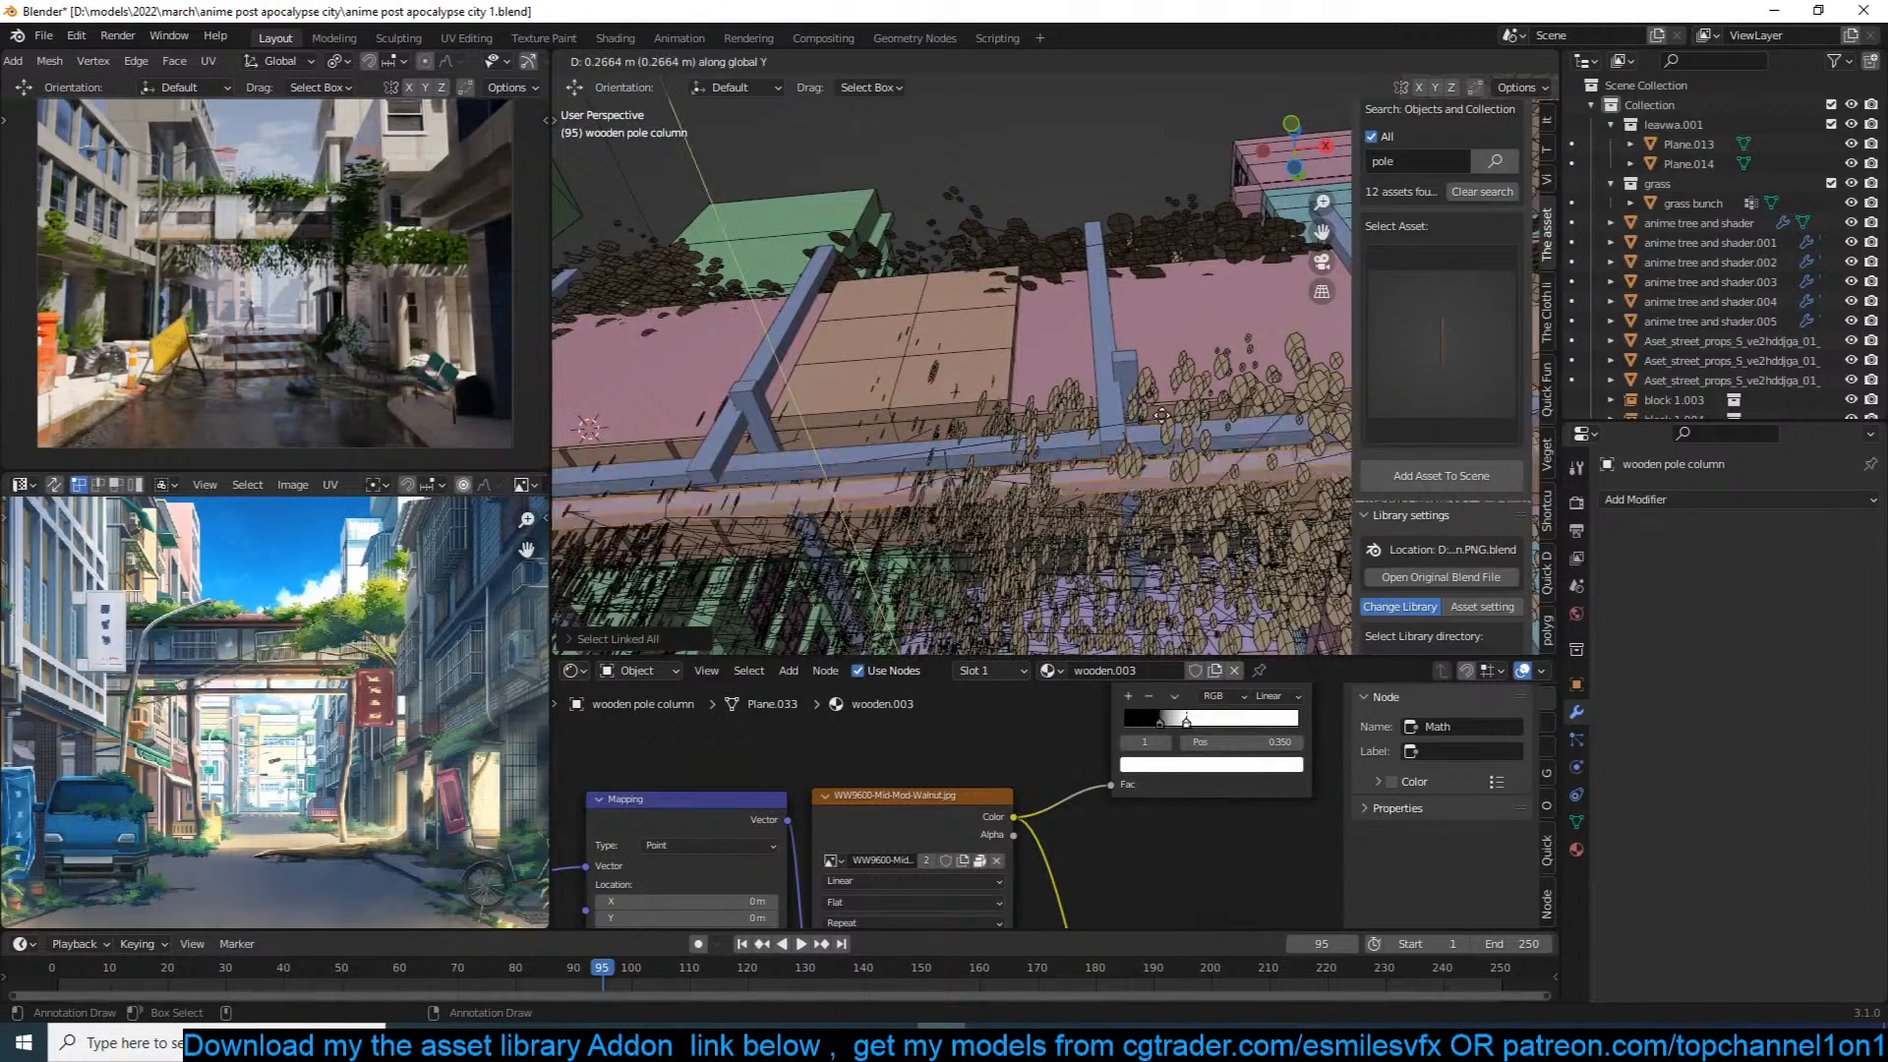
{"action": "left_click", "coordinate": [1185, 439]}
{"action": "key", "text": "Tab"}
{"action": "key", "text": "ctrl+s"}
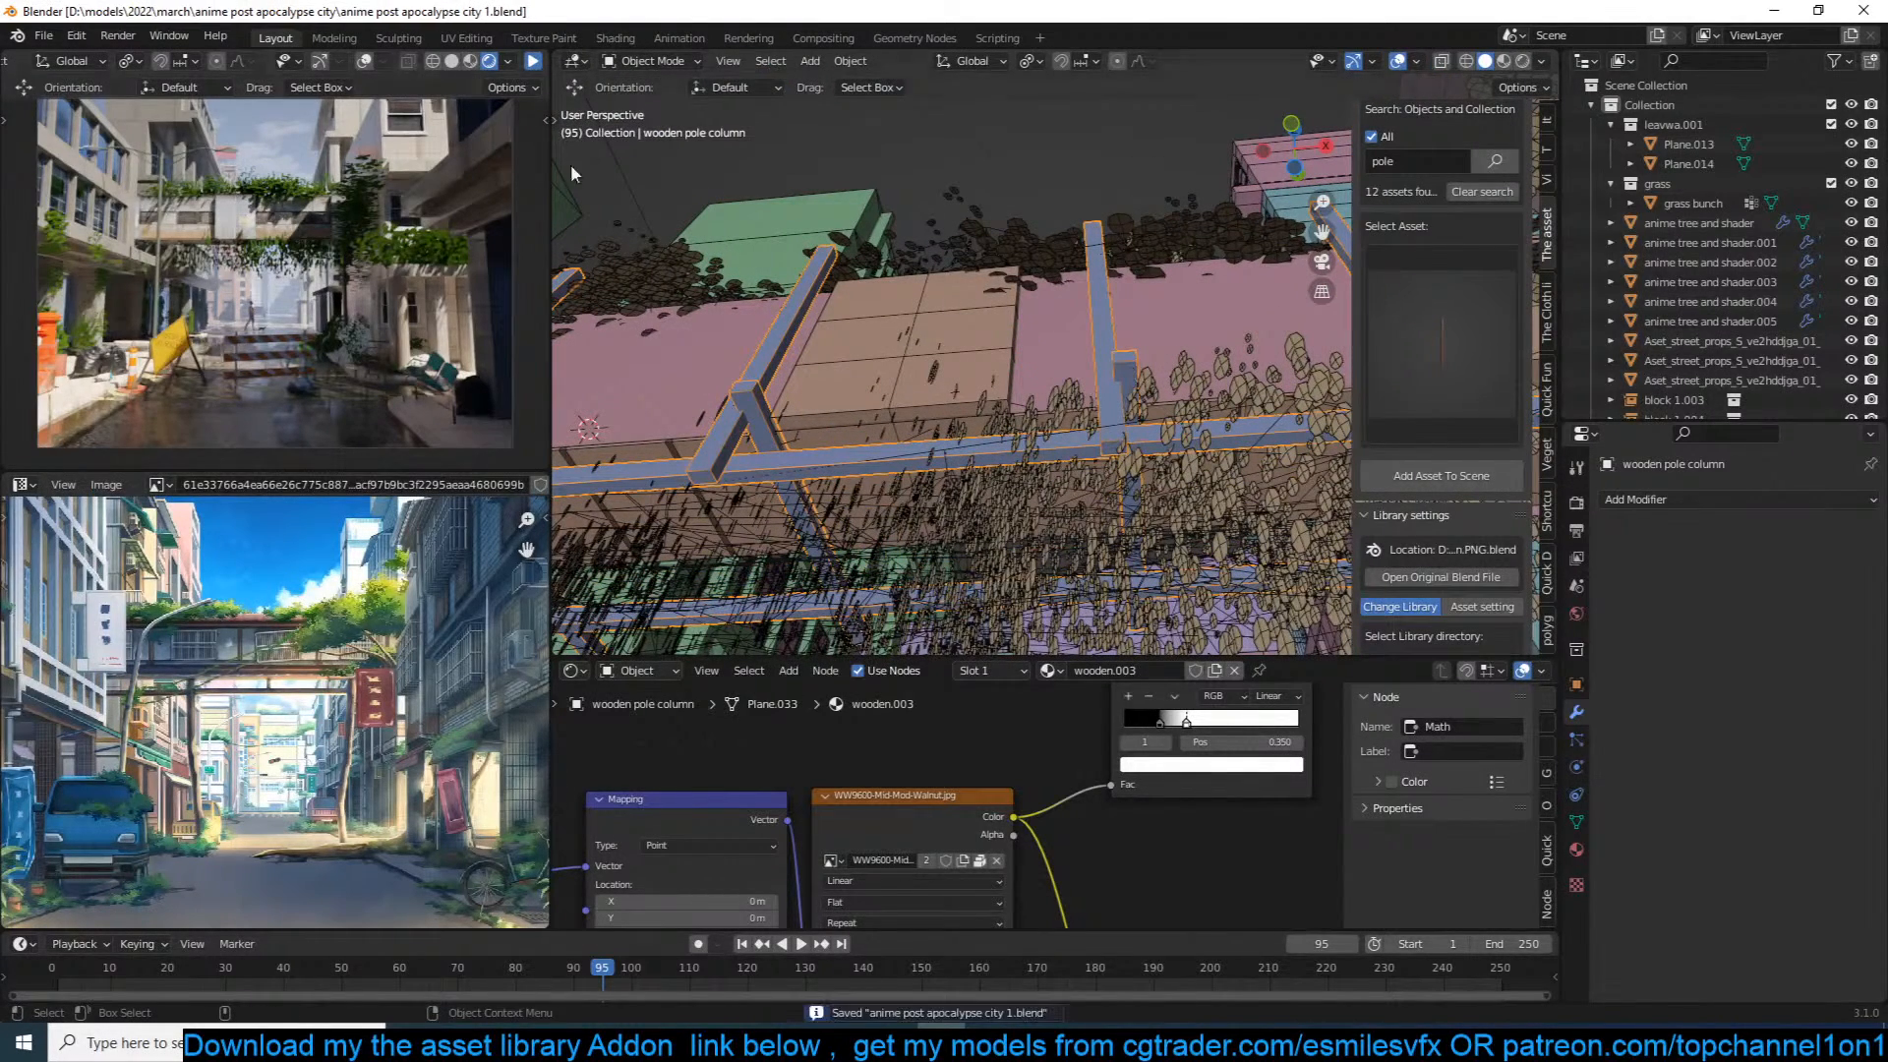
Step: Refresh the rendered preview and look at the post frame through the scene camera
{"action": "left_click", "coordinate": [534, 62]}
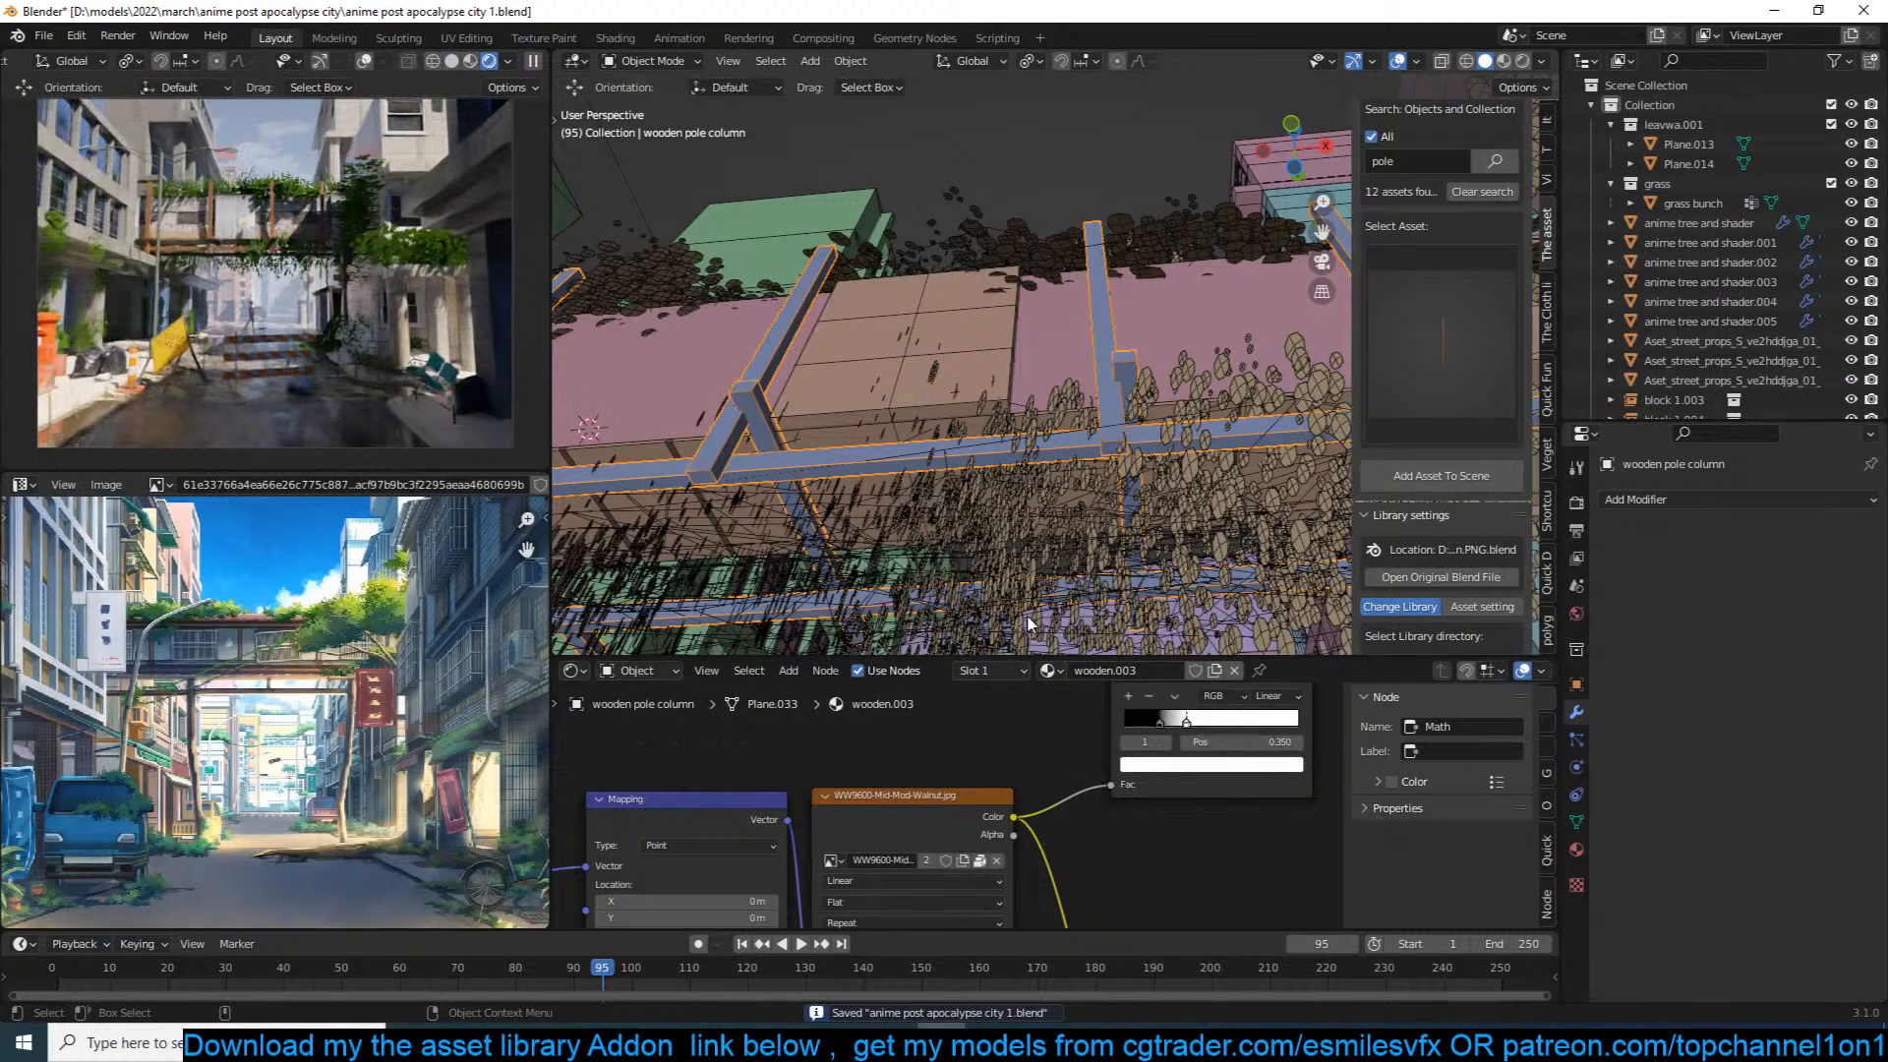
{"action": "key", "text": "KP_Decimal"}
{"action": "key", "text": "KP_0"}
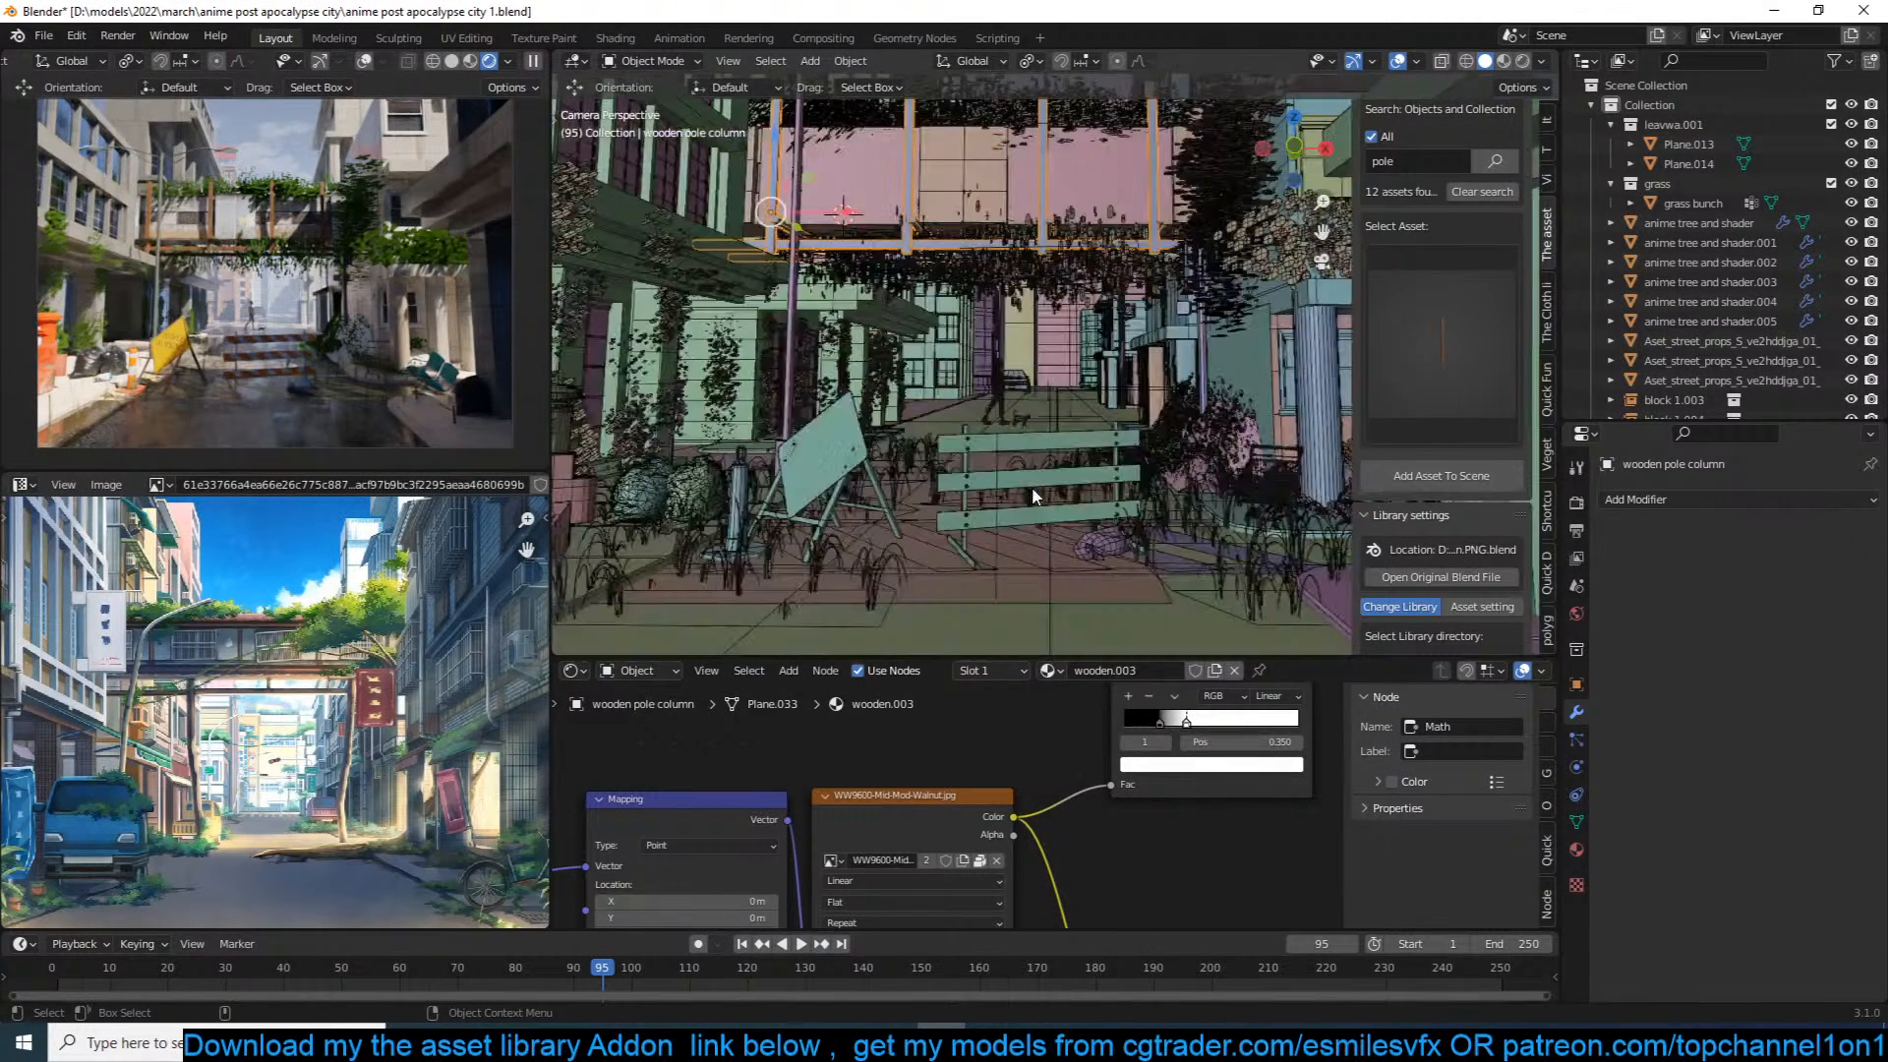
Step: Delete all the texture nodes feeding the Principled BSDF of the wooden.003 material and save the file
{"action": "scroll", "coordinate": [1112, 724], "scroll_direction": "down", "scroll_amount": 2}
{"action": "middle_click_drag", "start_coordinate": [1127, 755], "coordinate": [990, 808]}
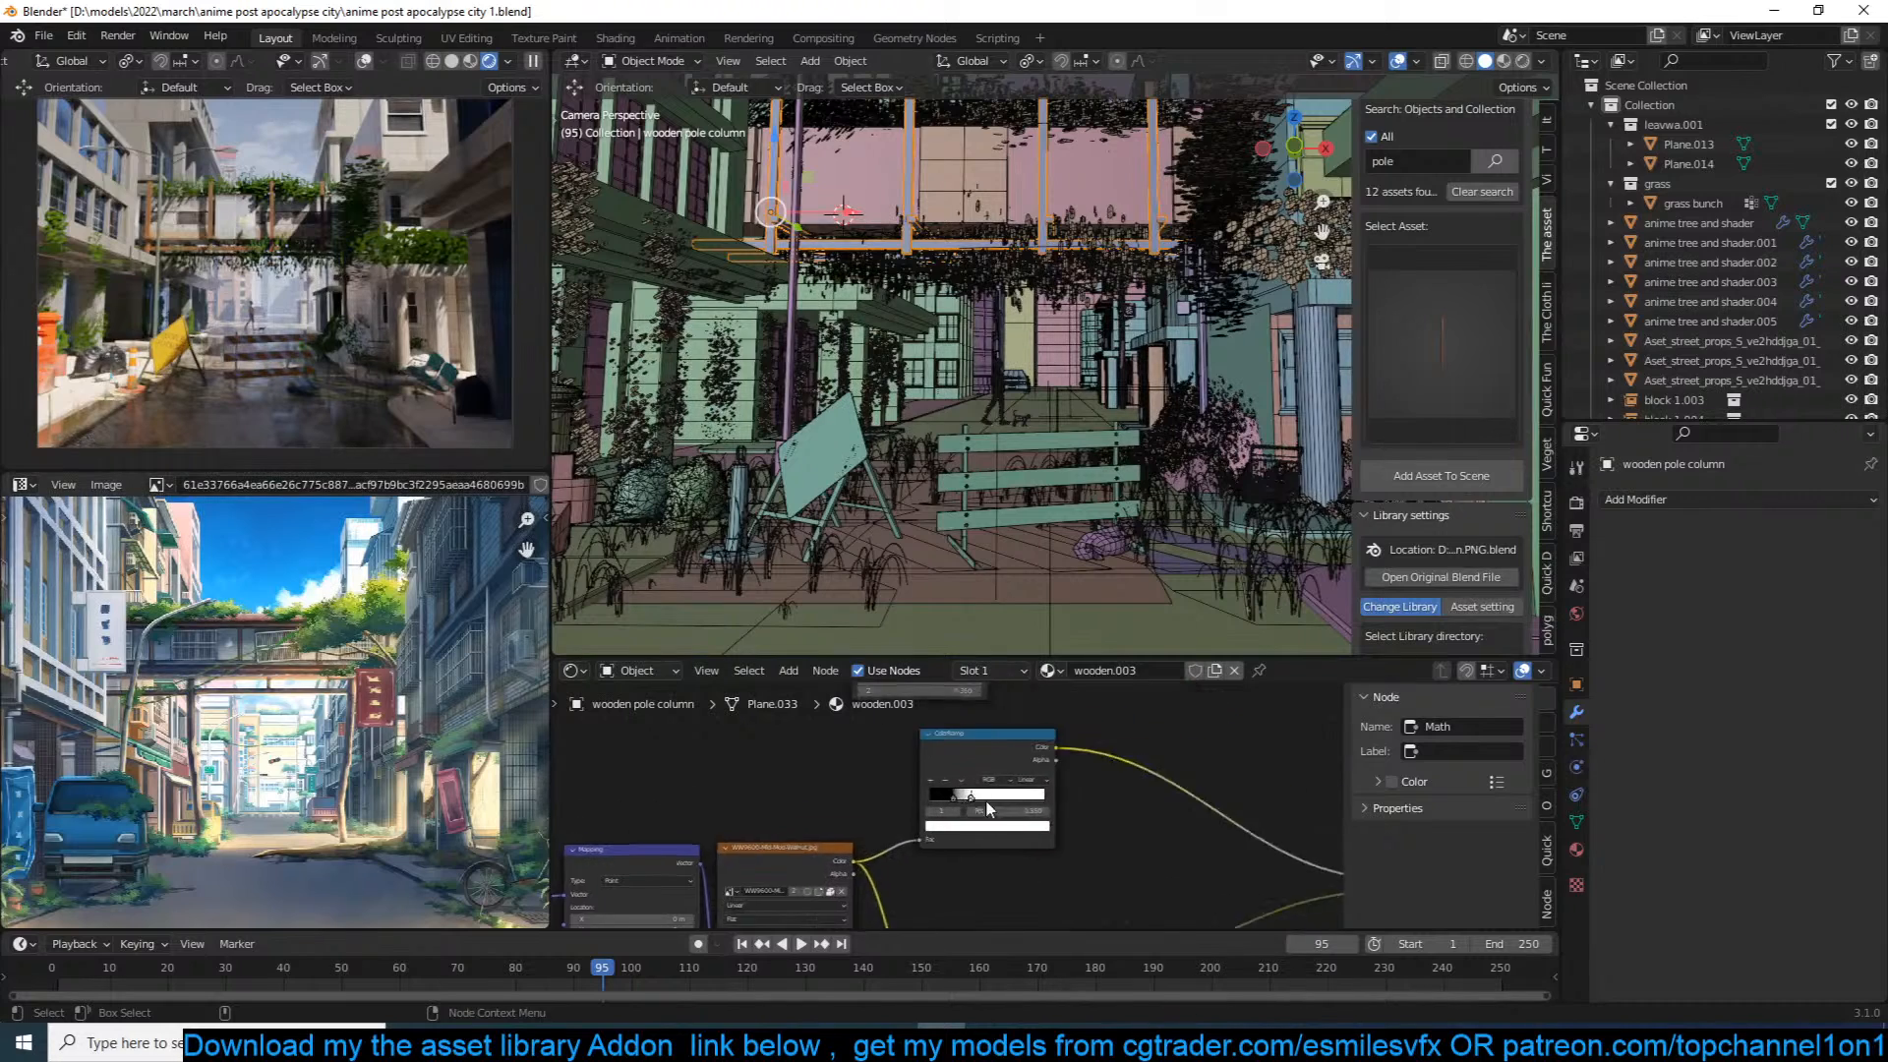
{"action": "scroll", "coordinate": [986, 806], "scroll_direction": "down", "scroll_amount": 5}
{"action": "middle_click_drag", "start_coordinate": [1078, 855], "coordinate": [1006, 822]}
{"action": "scroll", "coordinate": [983, 816], "scroll_direction": "up", "scroll_amount": 6}
{"action": "middle_click_drag", "start_coordinate": [1152, 785], "coordinate": [882, 775]}
{"action": "scroll", "coordinate": [1054, 735], "scroll_direction": "down", "scroll_amount": 7}
{"action": "middle_click_drag", "start_coordinate": [1054, 735], "coordinate": [850, 817]}
{"action": "scroll", "coordinate": [1147, 812], "scroll_direction": "down", "scroll_amount": 7}
{"action": "middle_click_drag", "start_coordinate": [1147, 812], "coordinate": [854, 840]}
{"action": "scroll", "coordinate": [987, 818], "scroll_direction": "up", "scroll_amount": 5}
{"action": "middle_click_drag", "start_coordinate": [1010, 822], "coordinate": [1080, 756]}
{"action": "scroll", "coordinate": [1044, 781], "scroll_direction": "down", "scroll_amount": 6}
{"action": "left_click_drag", "start_coordinate": [1081, 718], "coordinate": [656, 919]}
{"action": "key", "text": "Delete"}
{"action": "scroll", "coordinate": [1034, 804], "scroll_direction": "up", "scroll_amount": 7}
{"action": "key", "text": "ctrl+s"}
Step: Set the Base Color of the wooden.003 material to a saturated red-orange
{"action": "middle_click_drag", "start_coordinate": [1056, 772], "coordinate": [708, 793]}
{"action": "scroll", "coordinate": [920, 763], "scroll_direction": "up", "scroll_amount": 13}
{"action": "scroll", "coordinate": [945, 767], "scroll_direction": "up", "scroll_amount": 1}
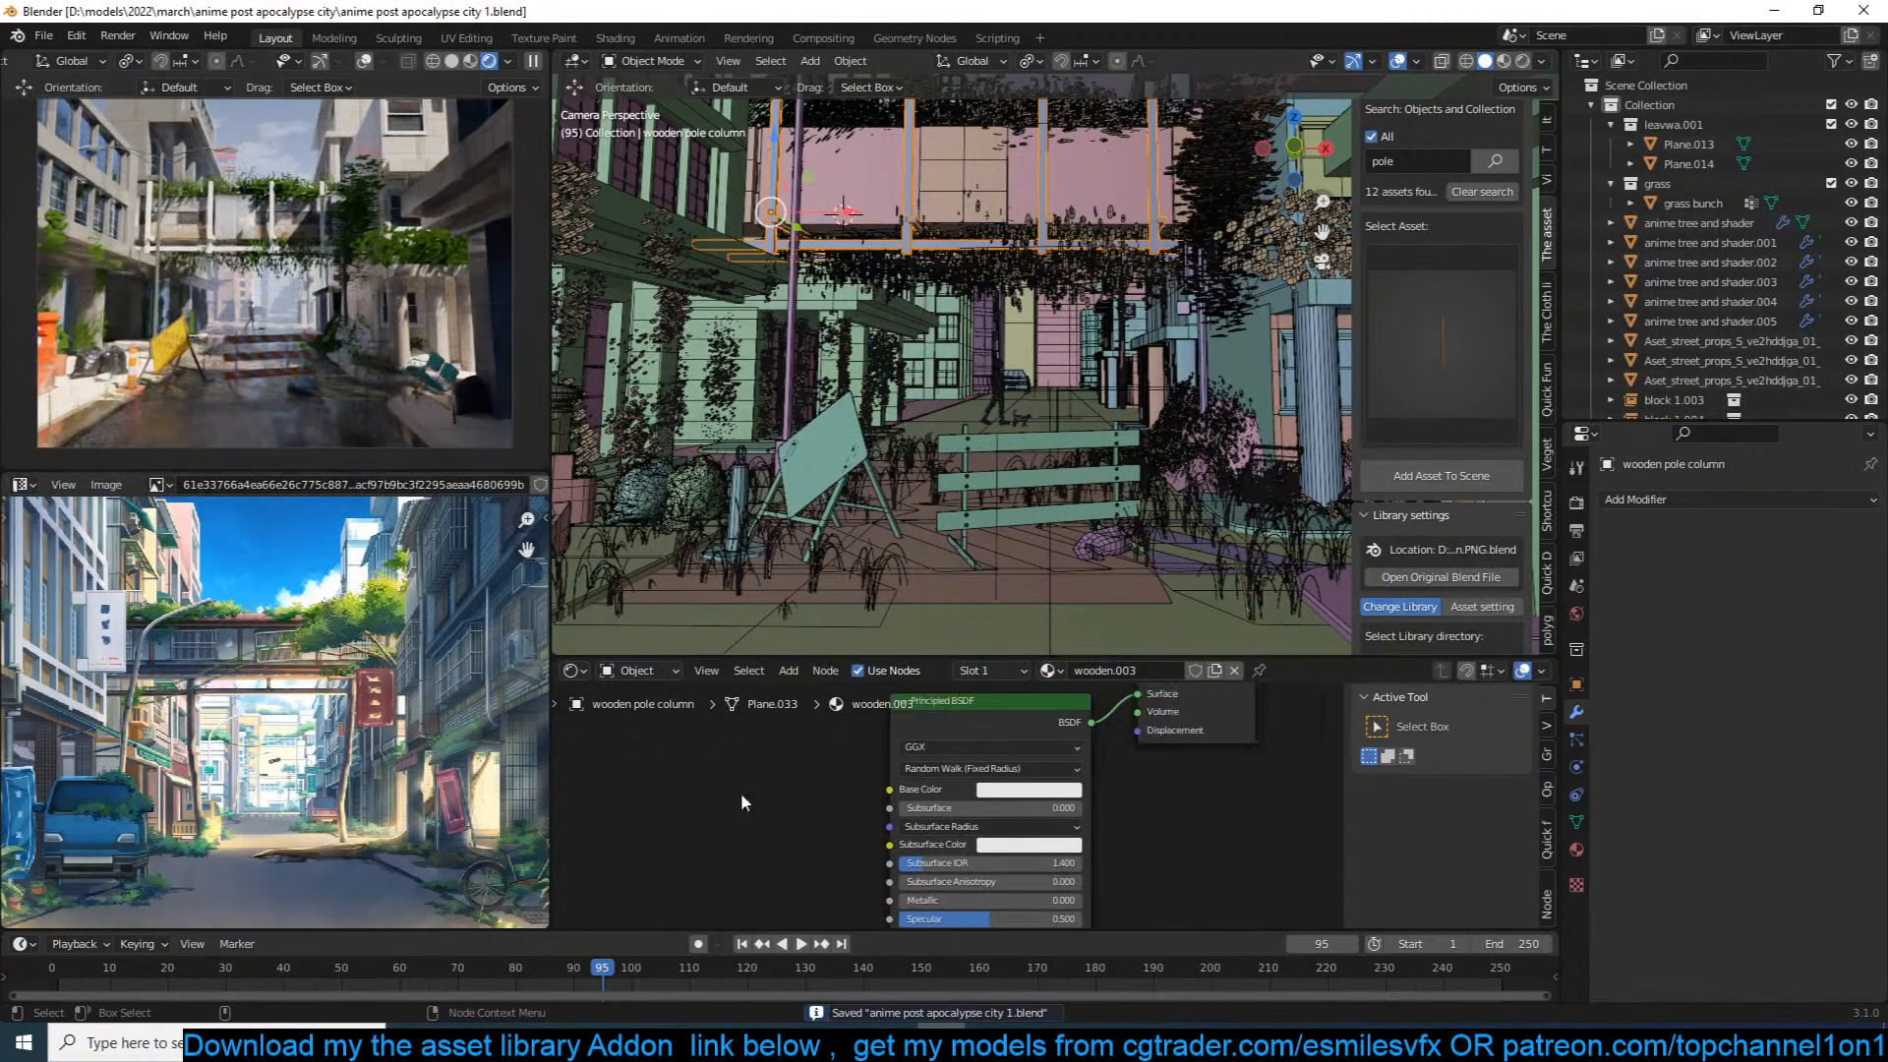
{"action": "left_click", "coordinate": [1046, 792]}
{"action": "left_click", "coordinate": [1039, 641]}
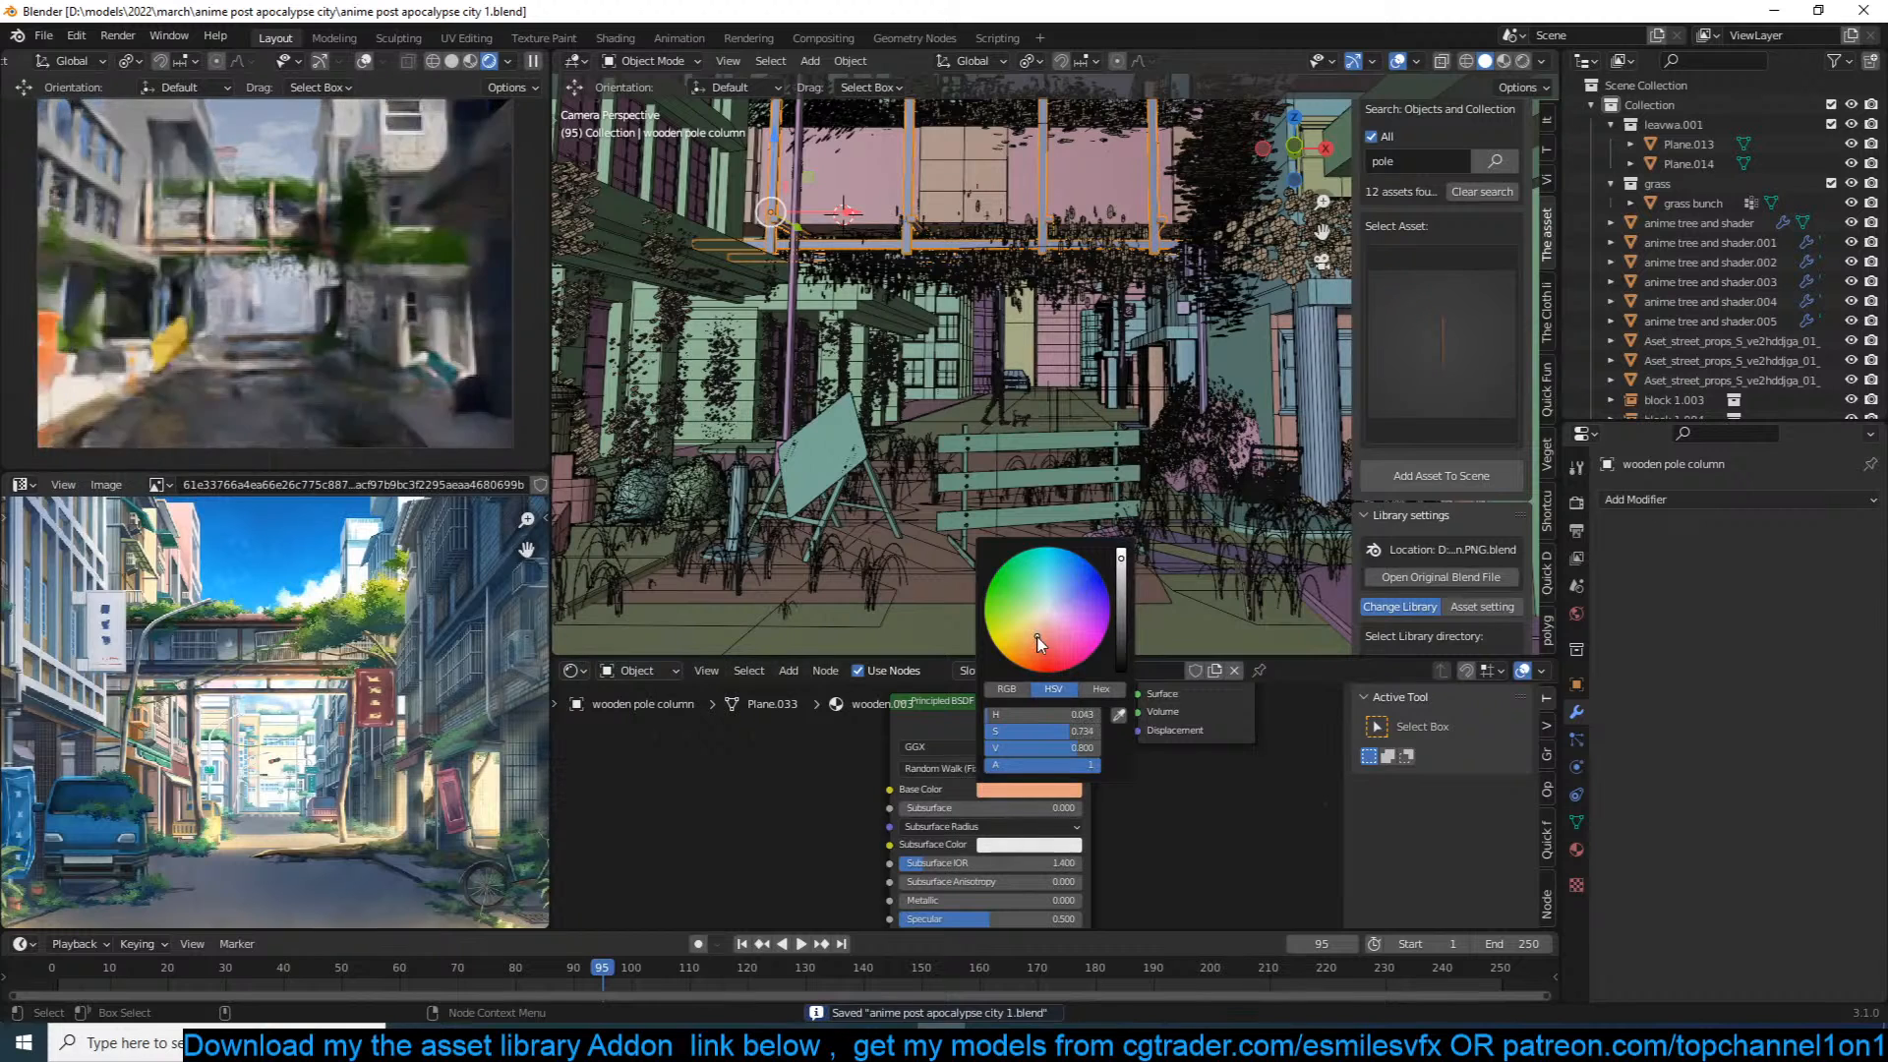
{"action": "left_click_drag", "start_coordinate": [1038, 641], "coordinate": [1039, 664]}
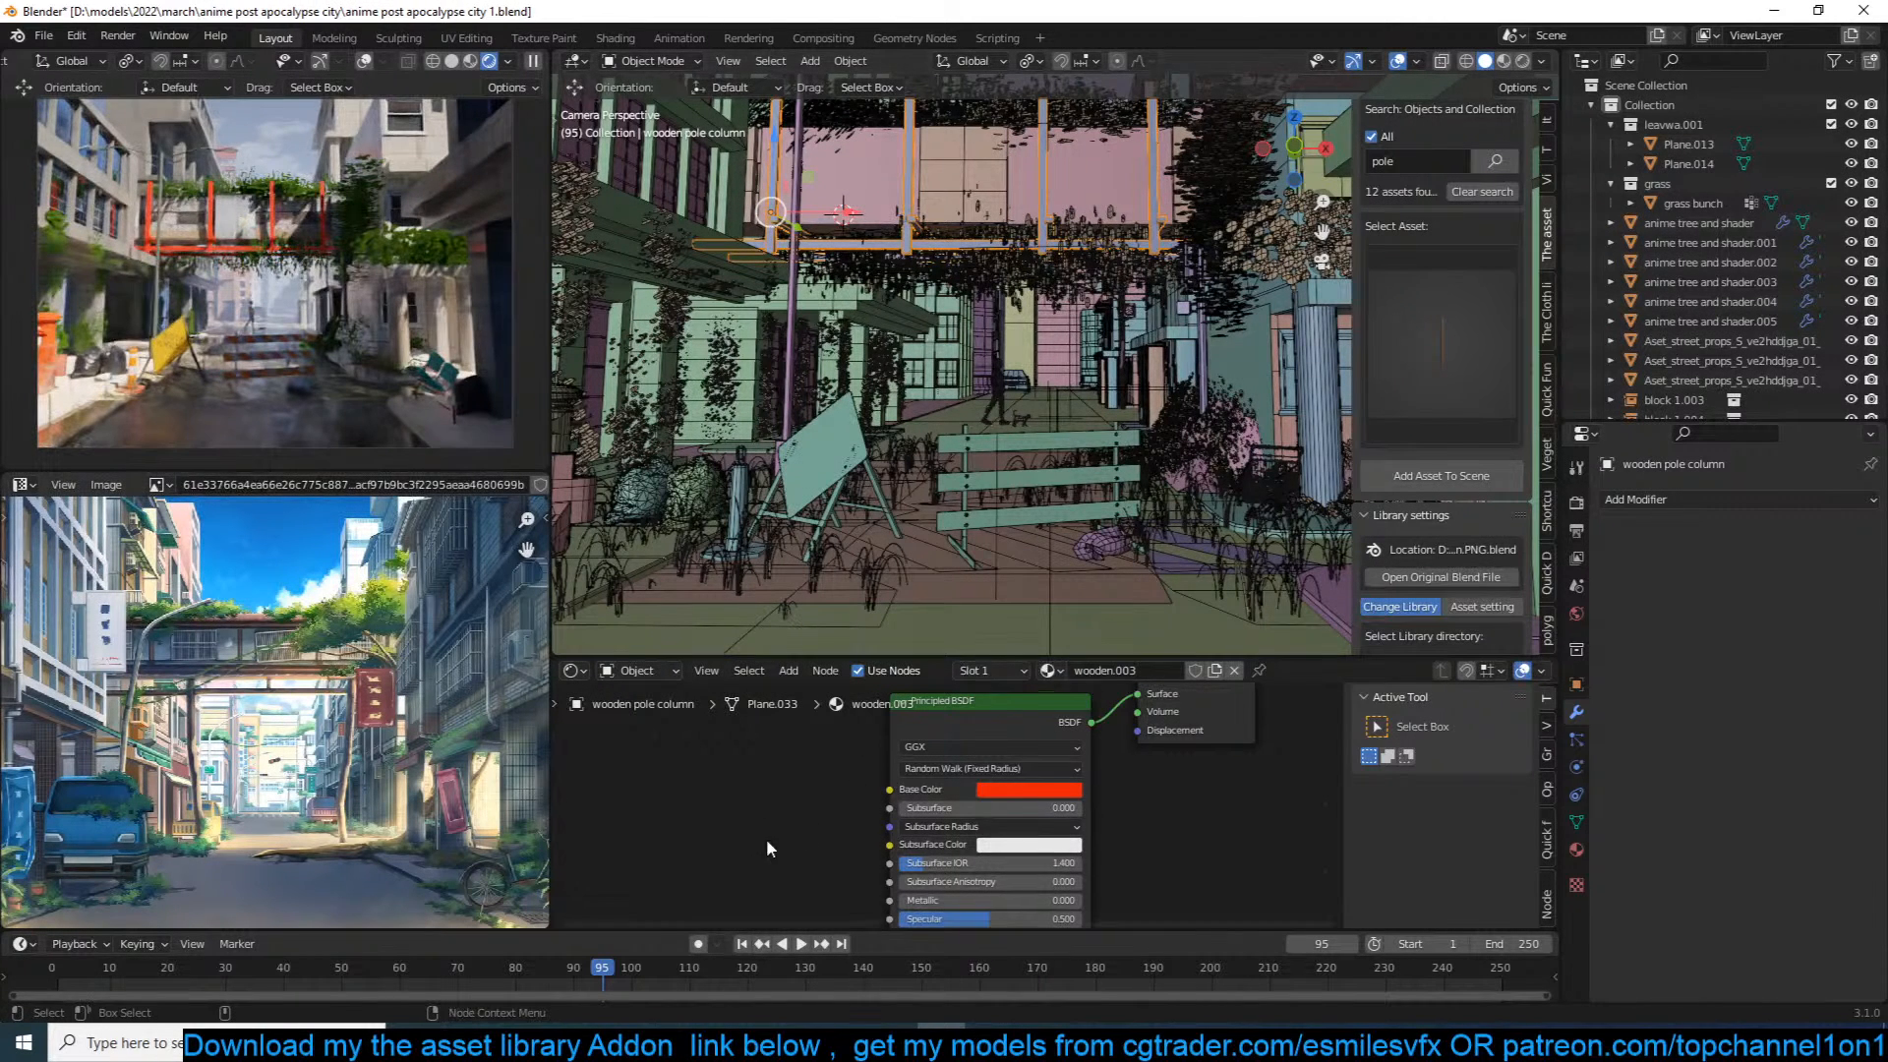
Step: Add an Image Texture node beside the Principled BSDF and start opening an image for it
{"action": "key", "text": "shift+a"}
{"action": "mouse_move", "coordinate": [747, 845]}
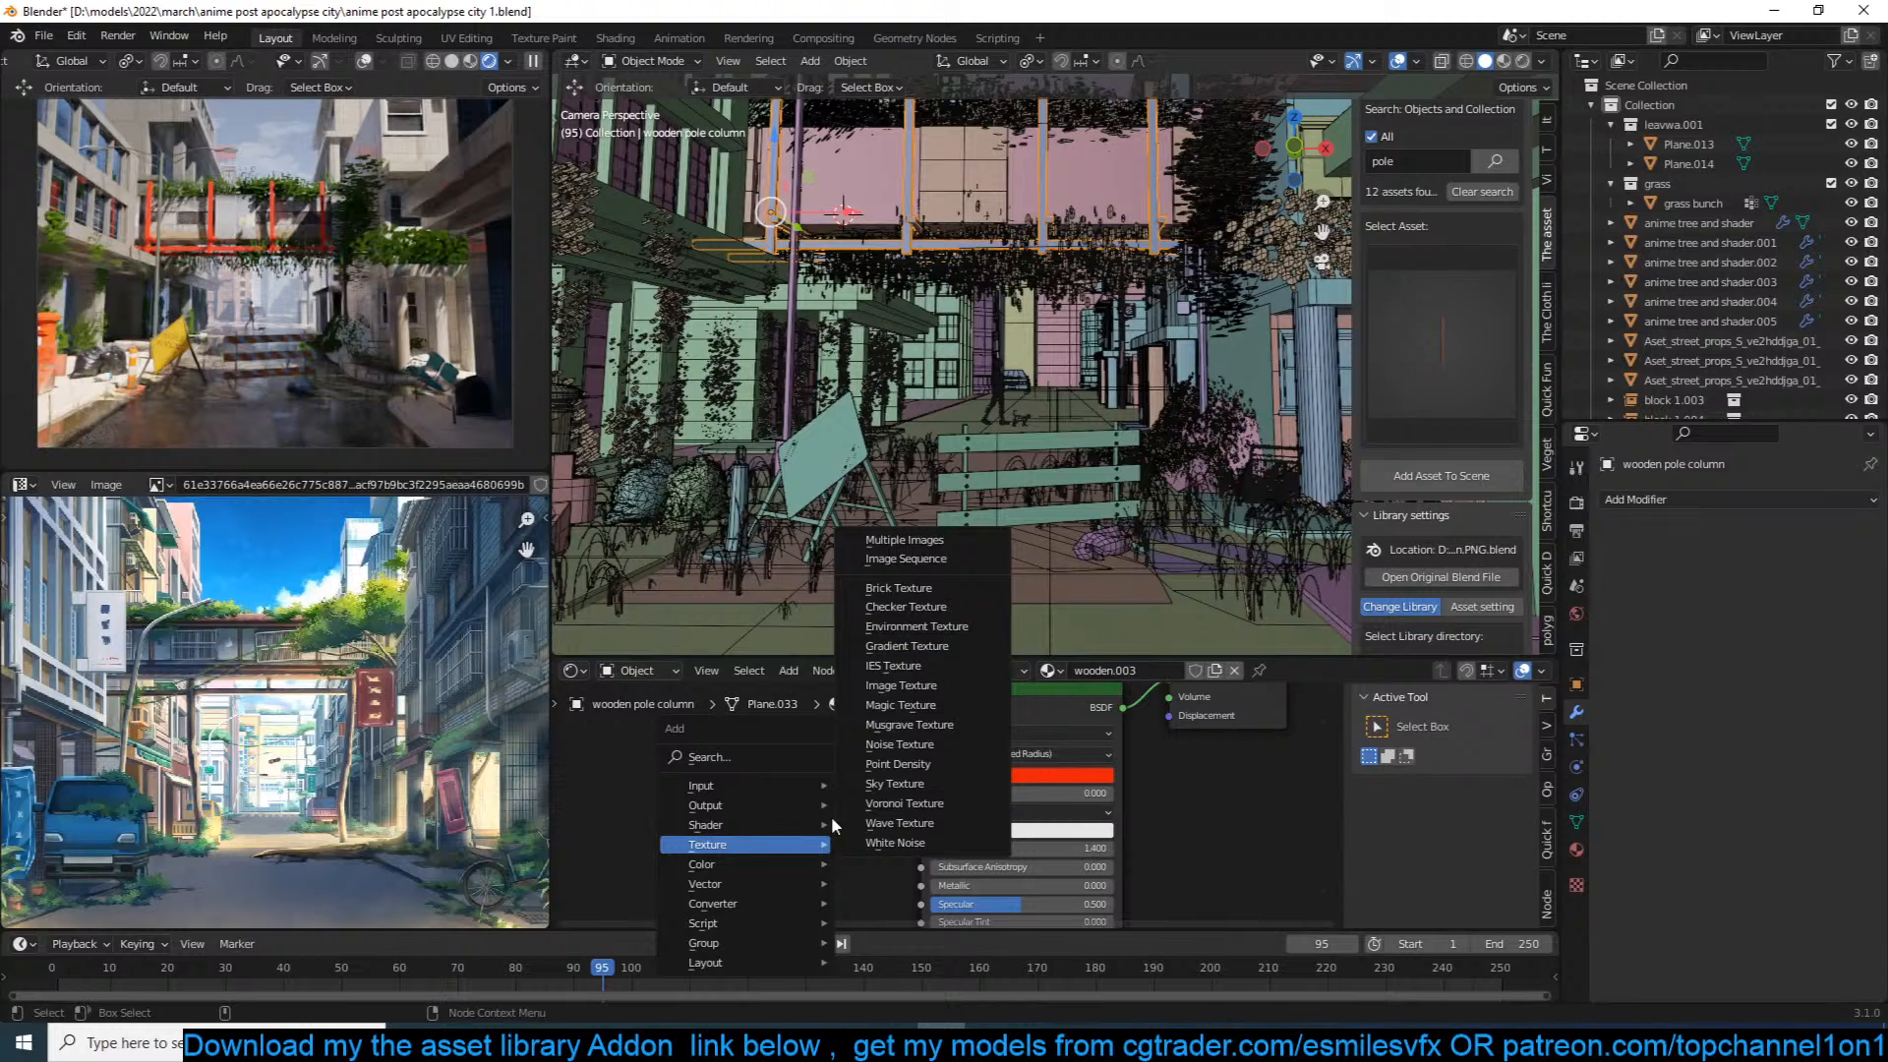
{"action": "left_click", "coordinate": [926, 685]}
{"action": "left_click", "coordinate": [783, 838]}
{"action": "left_click", "coordinate": [870, 872]}
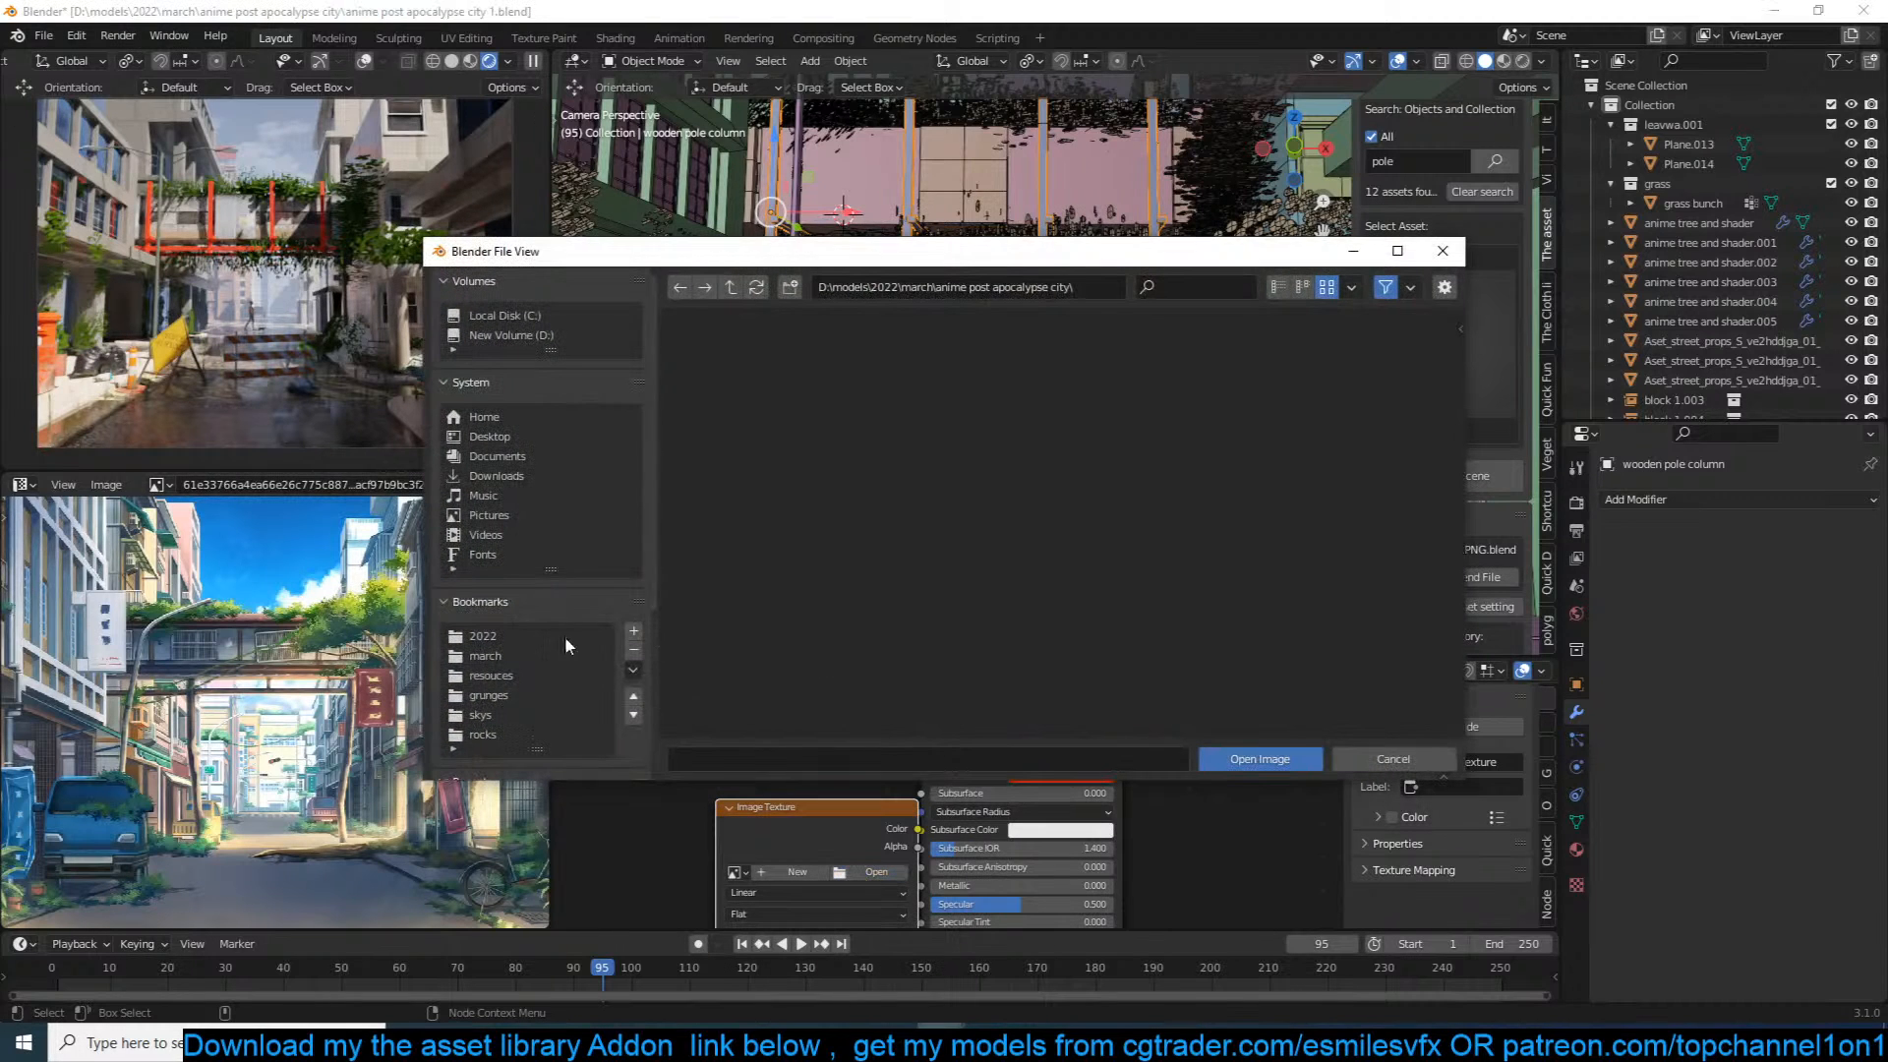
Step: Load the TexturesCom_RustPaint0423_1_M.jpg image from the resouces\walls folder and connect its Color output to the Base Color
{"action": "left_click", "coordinate": [490, 676]}
{"action": "scroll", "coordinate": [1165, 543], "scroll_direction": "down", "scroll_amount": 3}
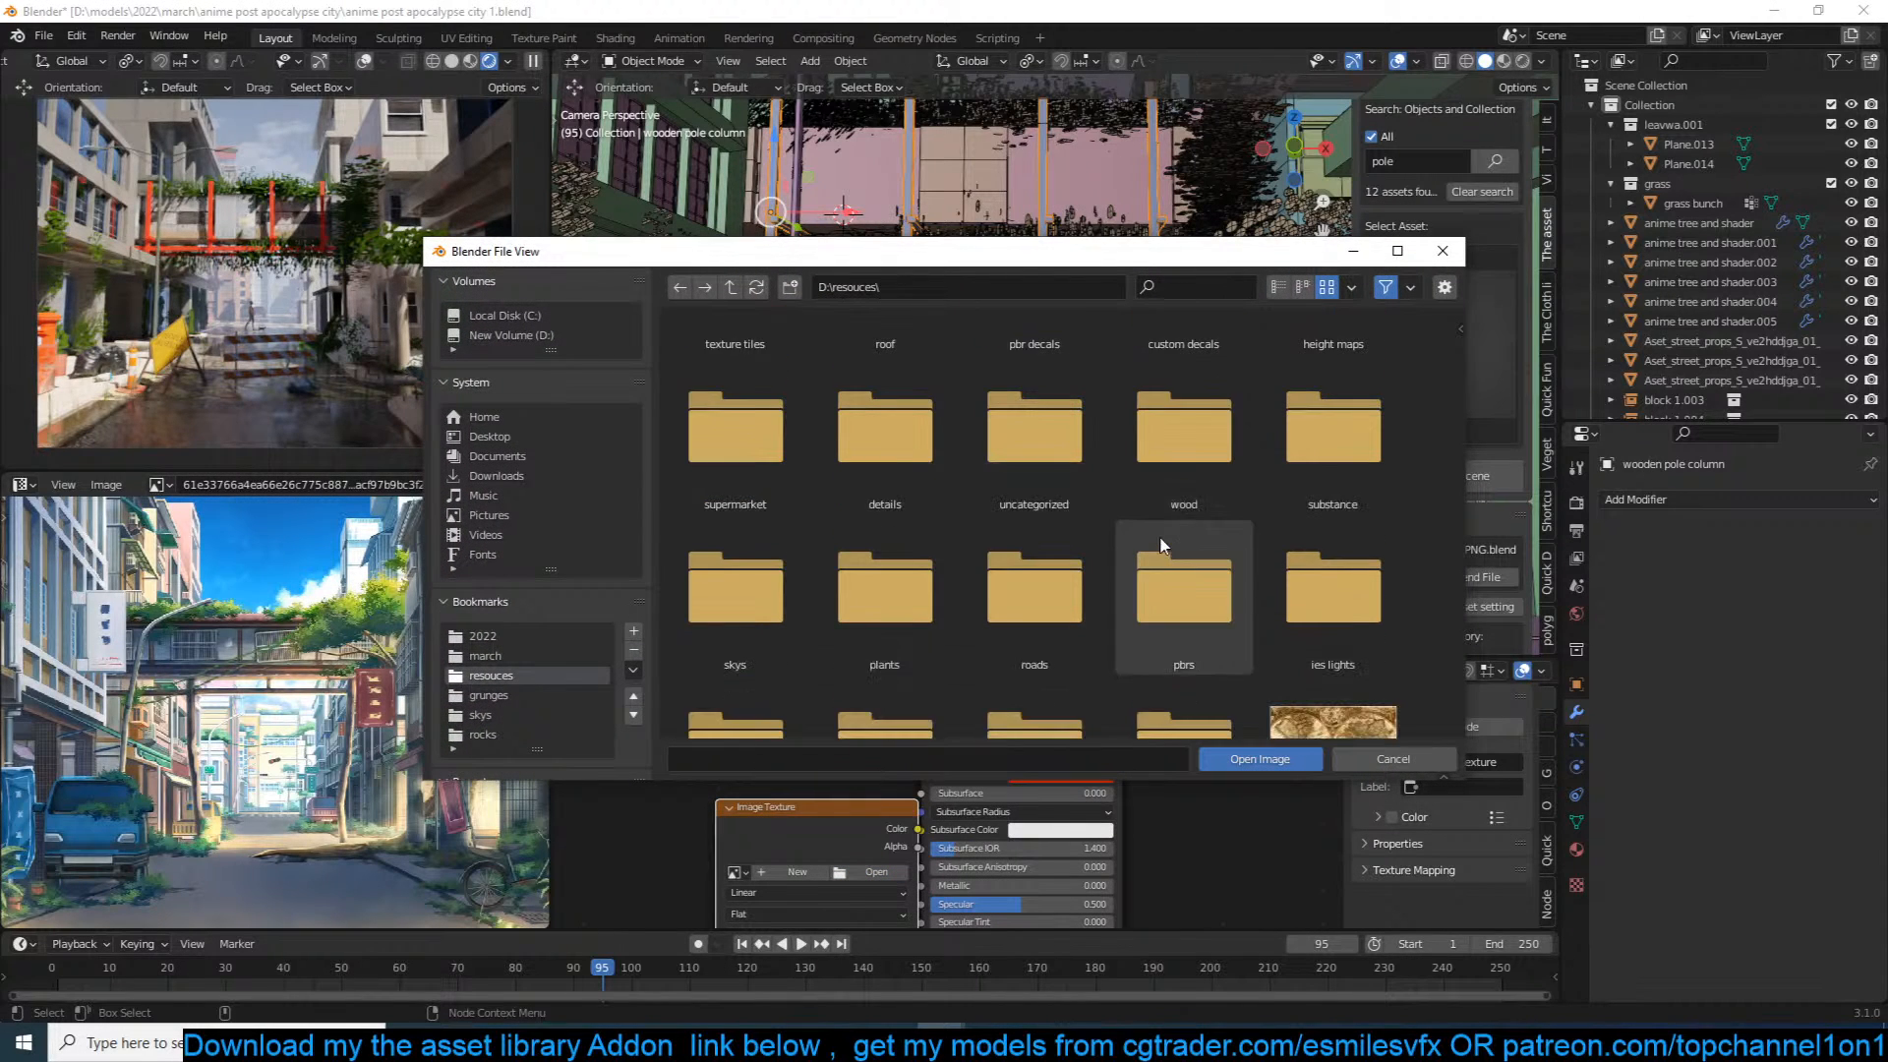
{"action": "scroll", "coordinate": [1099, 634], "scroll_direction": "up", "scroll_amount": 2}
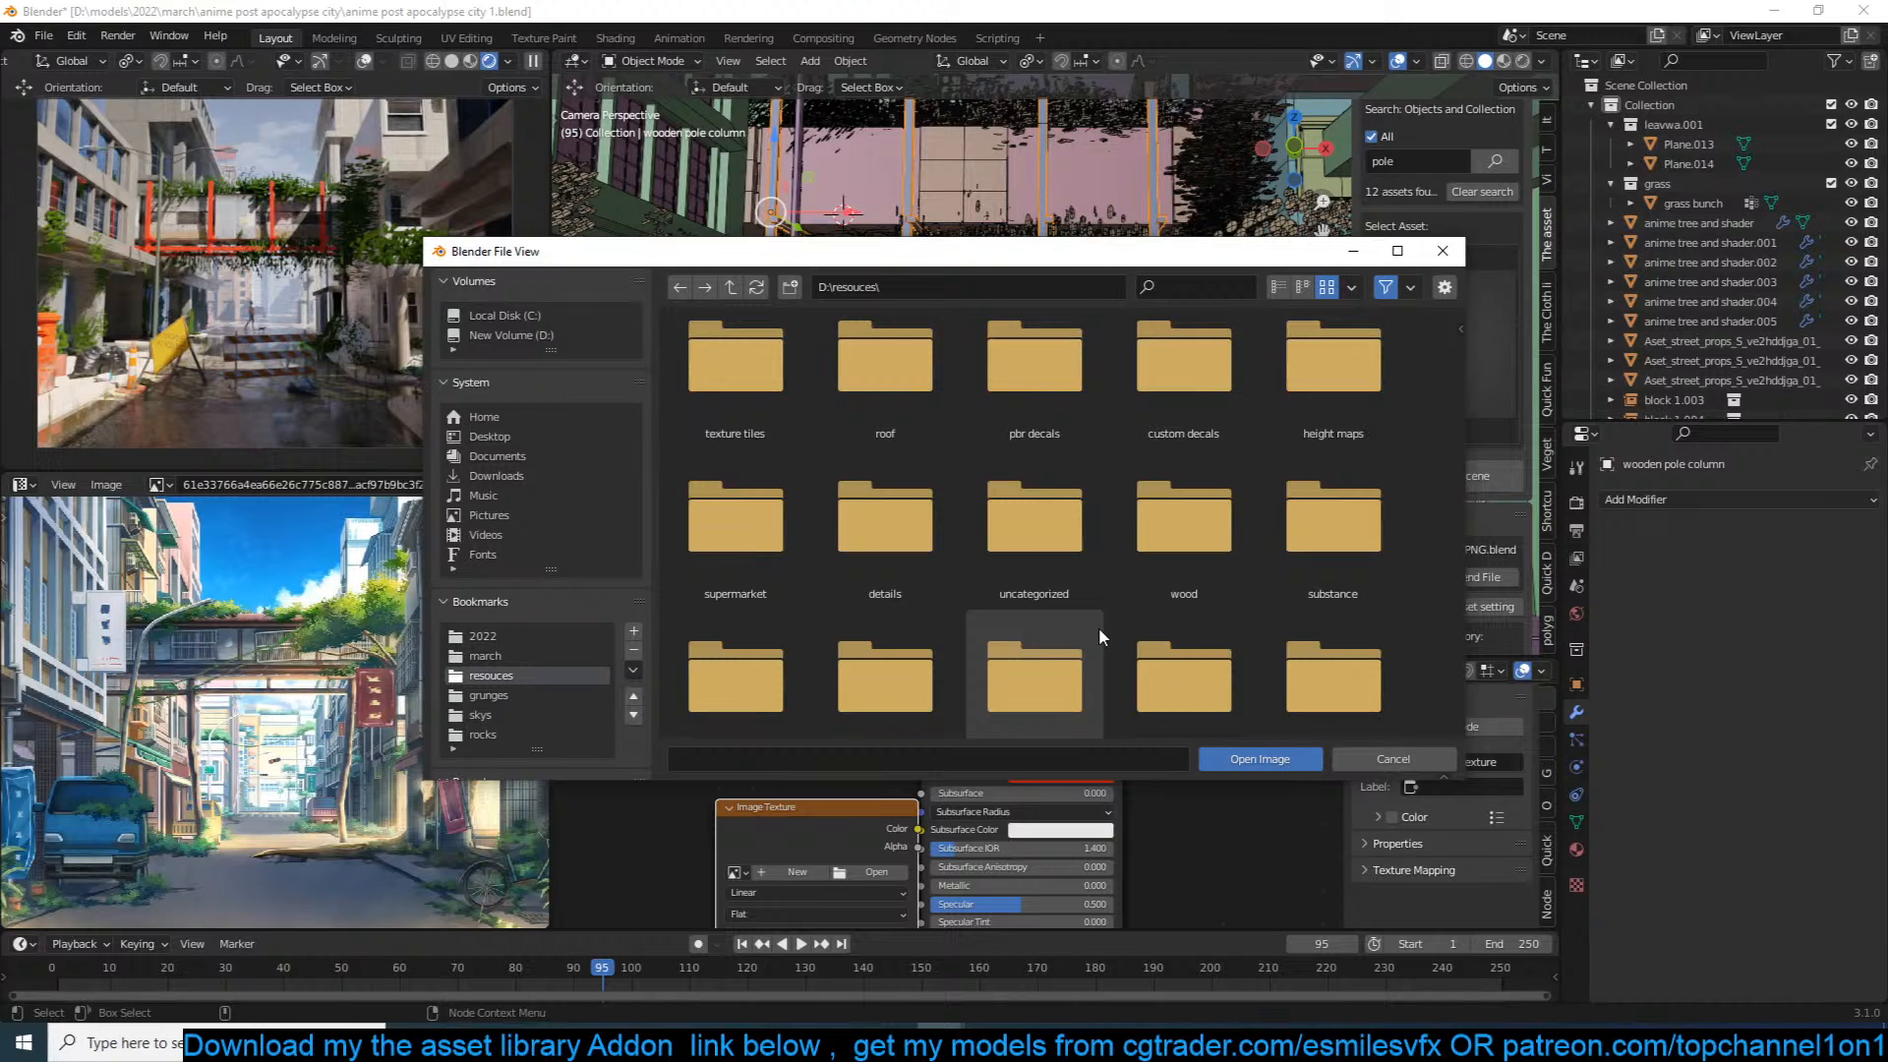
{"action": "scroll", "coordinate": [1099, 628], "scroll_direction": "down", "scroll_amount": 3}
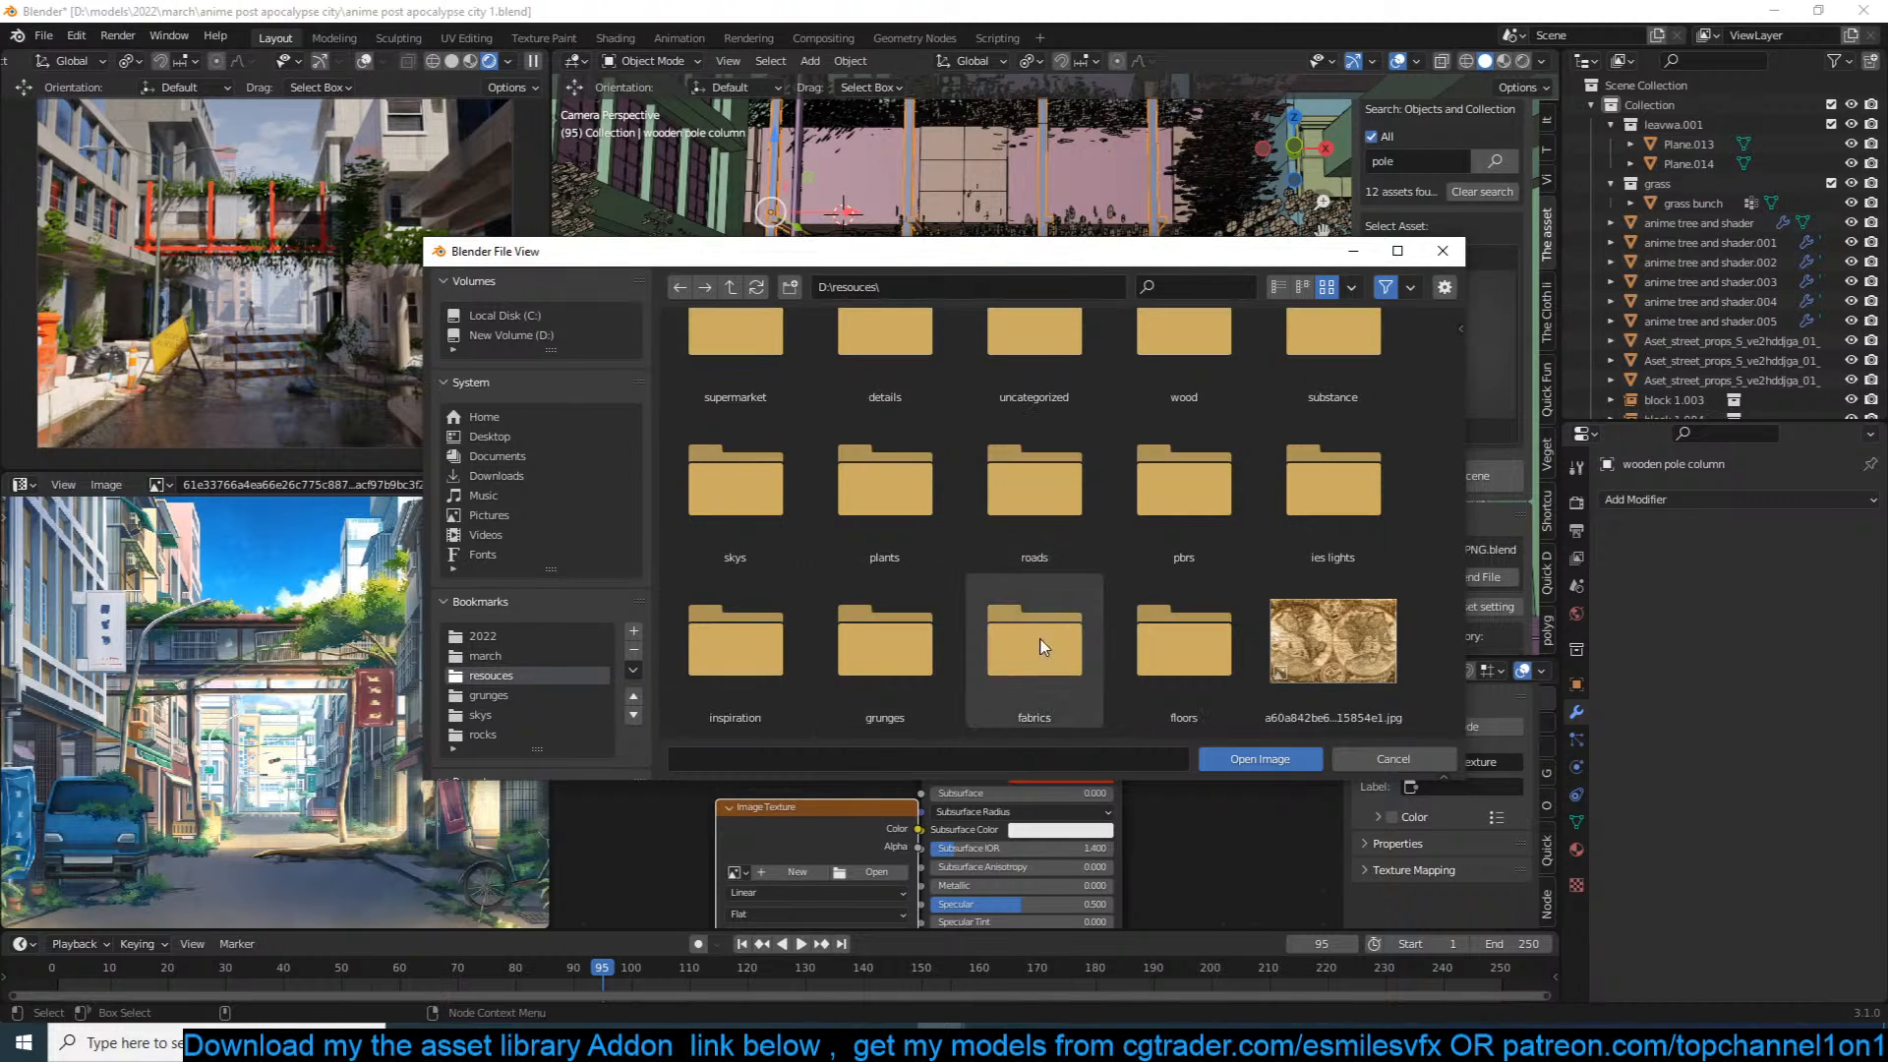
{"action": "scroll", "coordinate": [1141, 629], "scroll_direction": "up", "scroll_amount": 4}
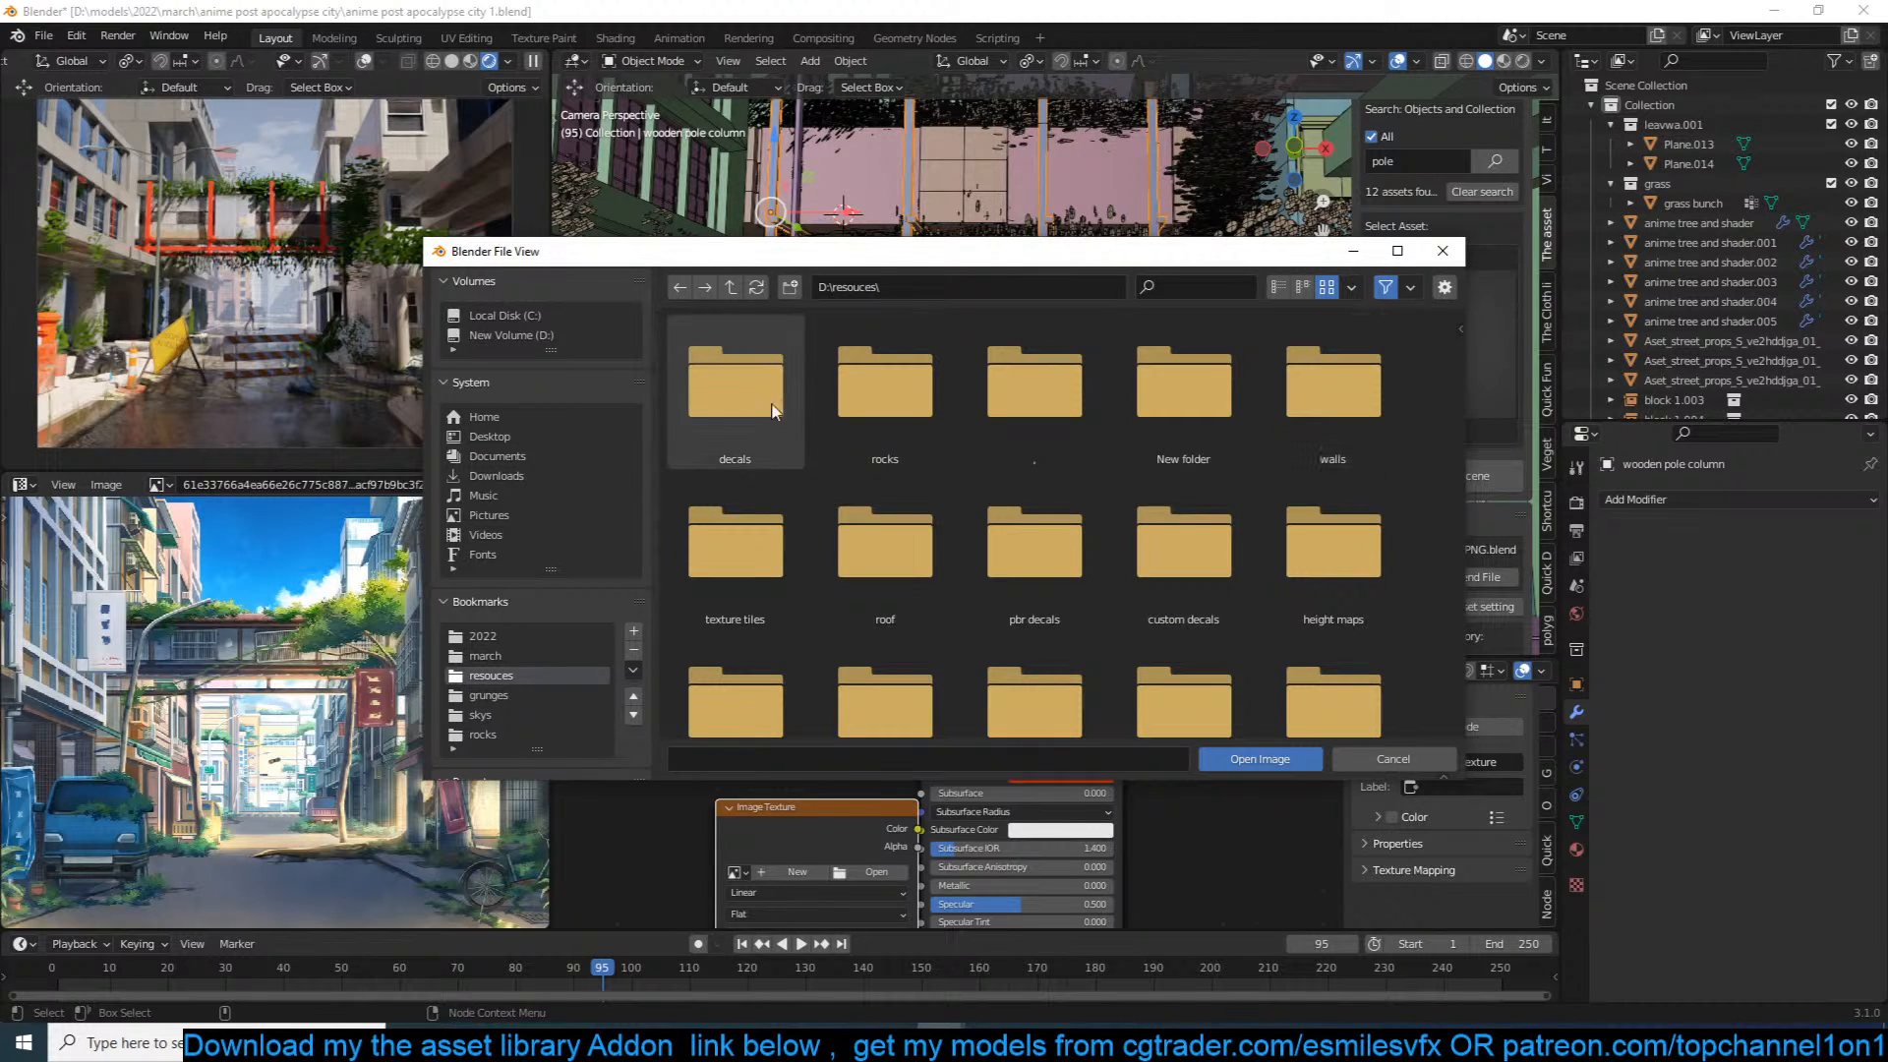
{"action": "double_click", "coordinate": [1329, 450]}
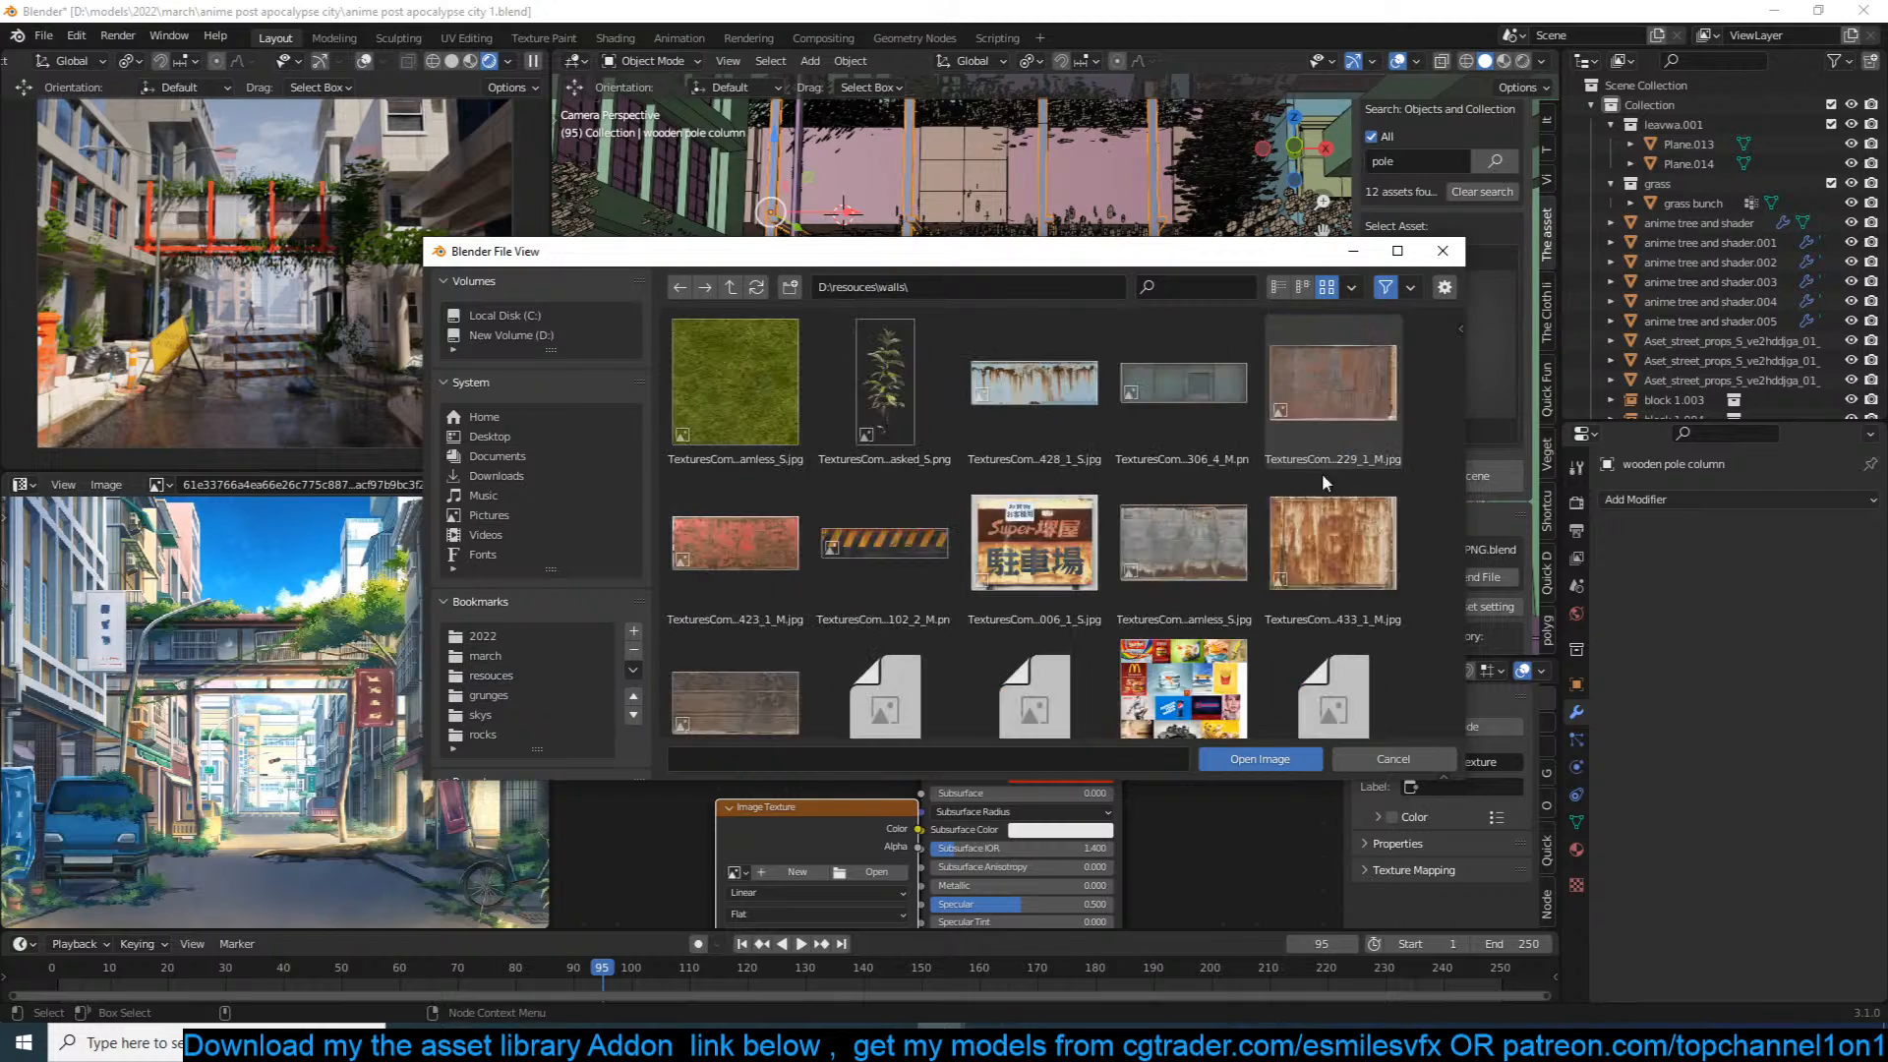
{"action": "double_click", "coordinate": [706, 546]}
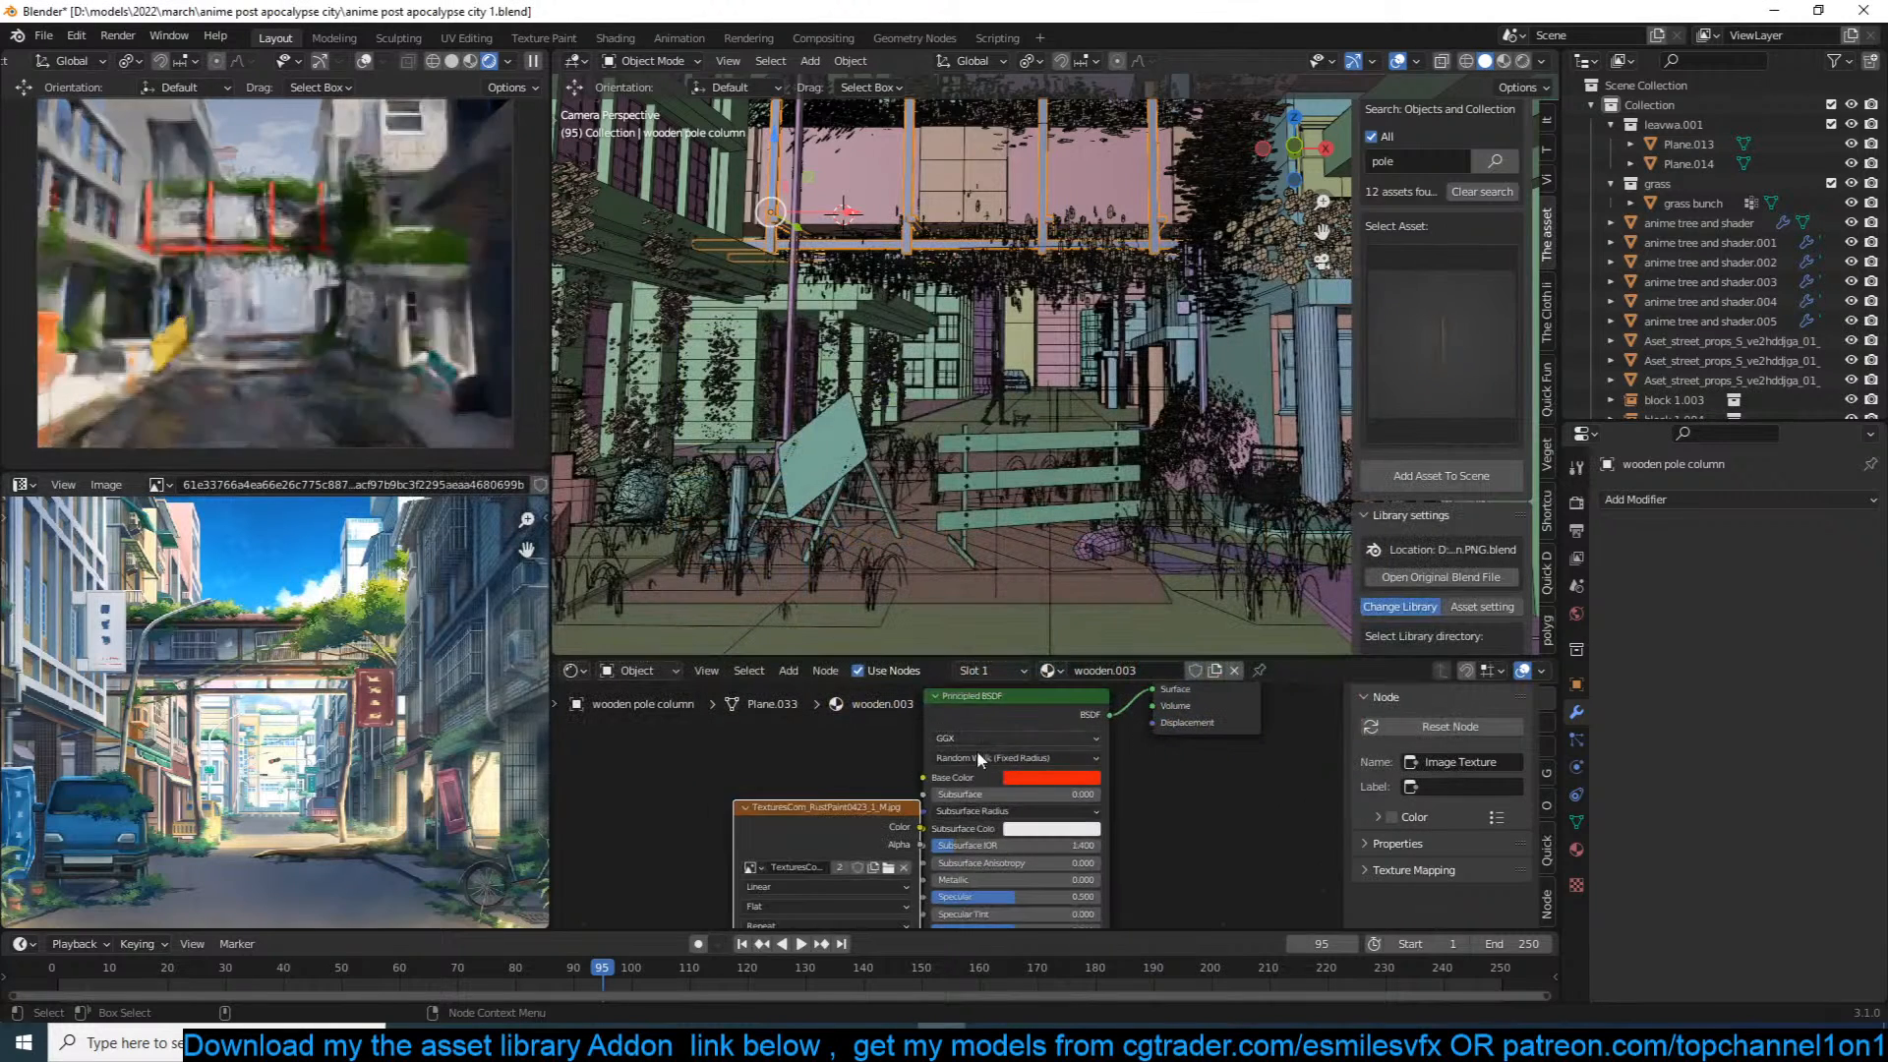
{"action": "left_click_drag", "start_coordinate": [822, 813], "coordinate": [922, 778]}
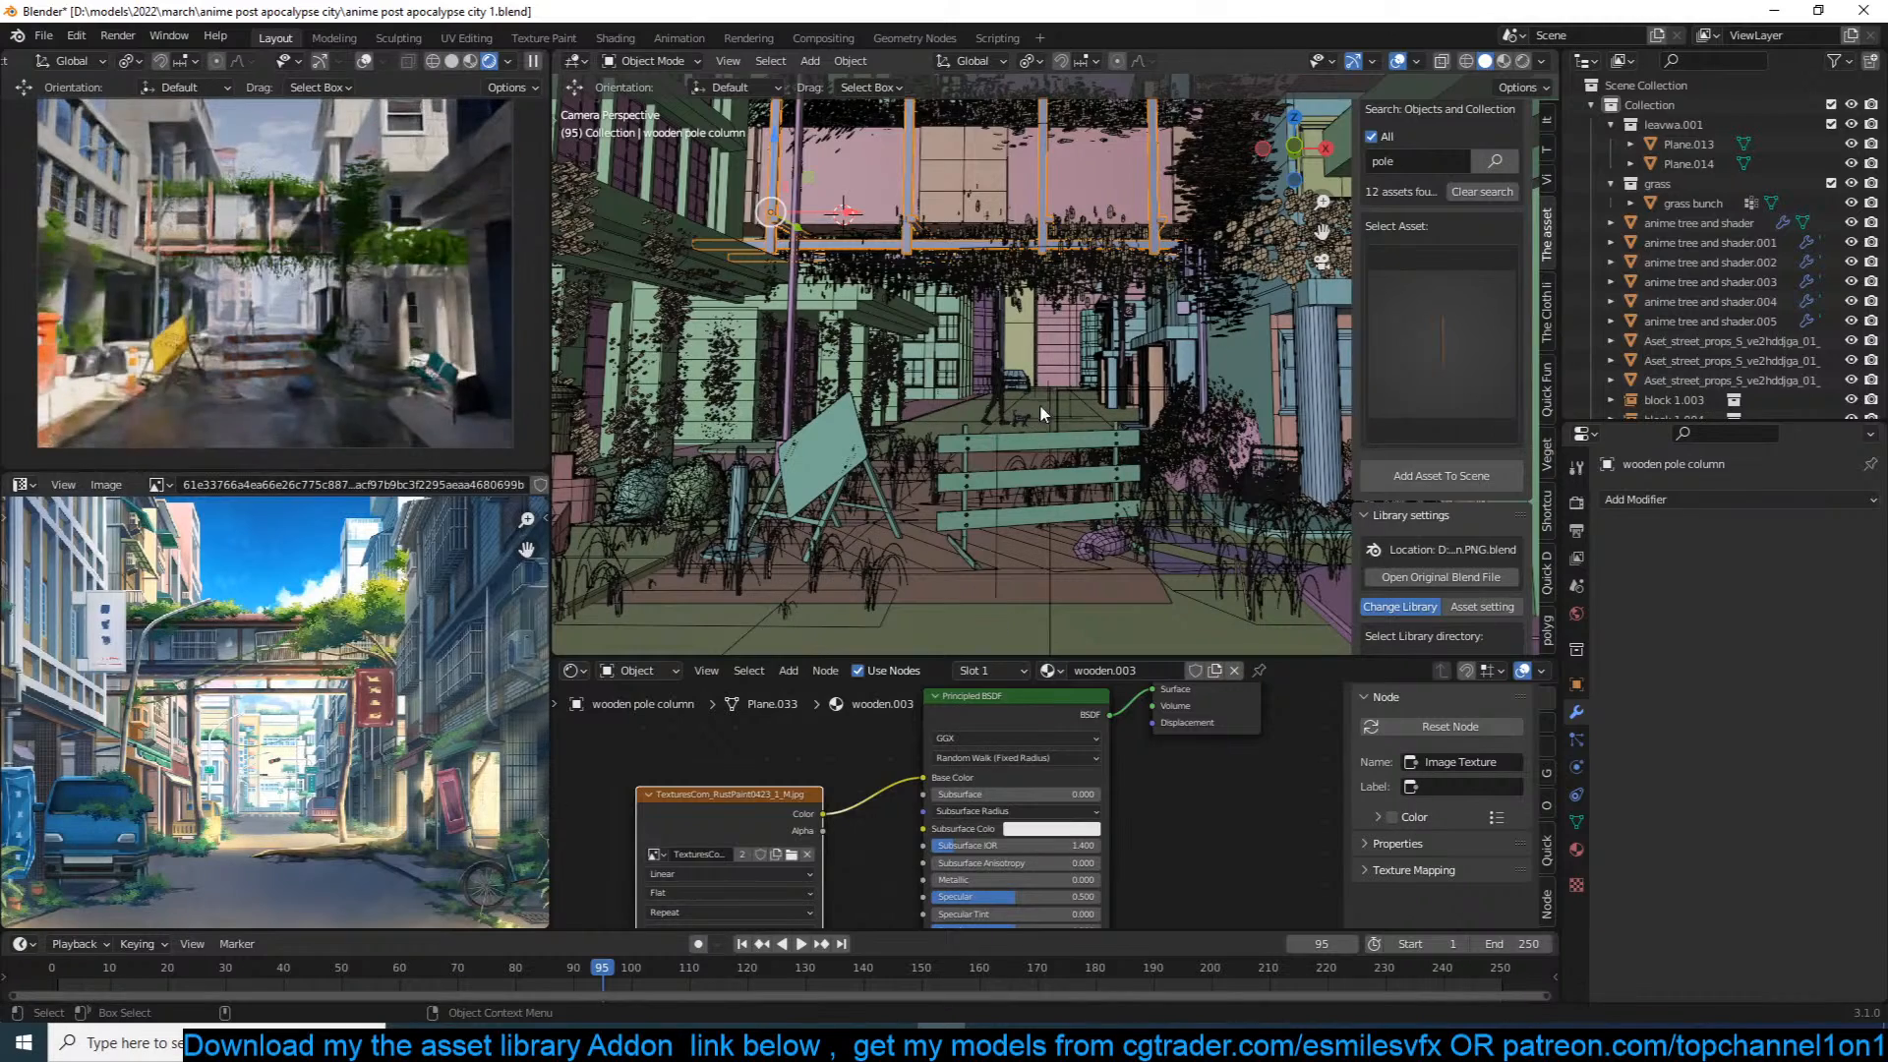
Step: Unwrap the whole post frame with Smart UV Project using the default settings and save the file
{"action": "key", "text": "Tab"}
{"action": "key", "text": "a"}
{"action": "key", "text": "u"}
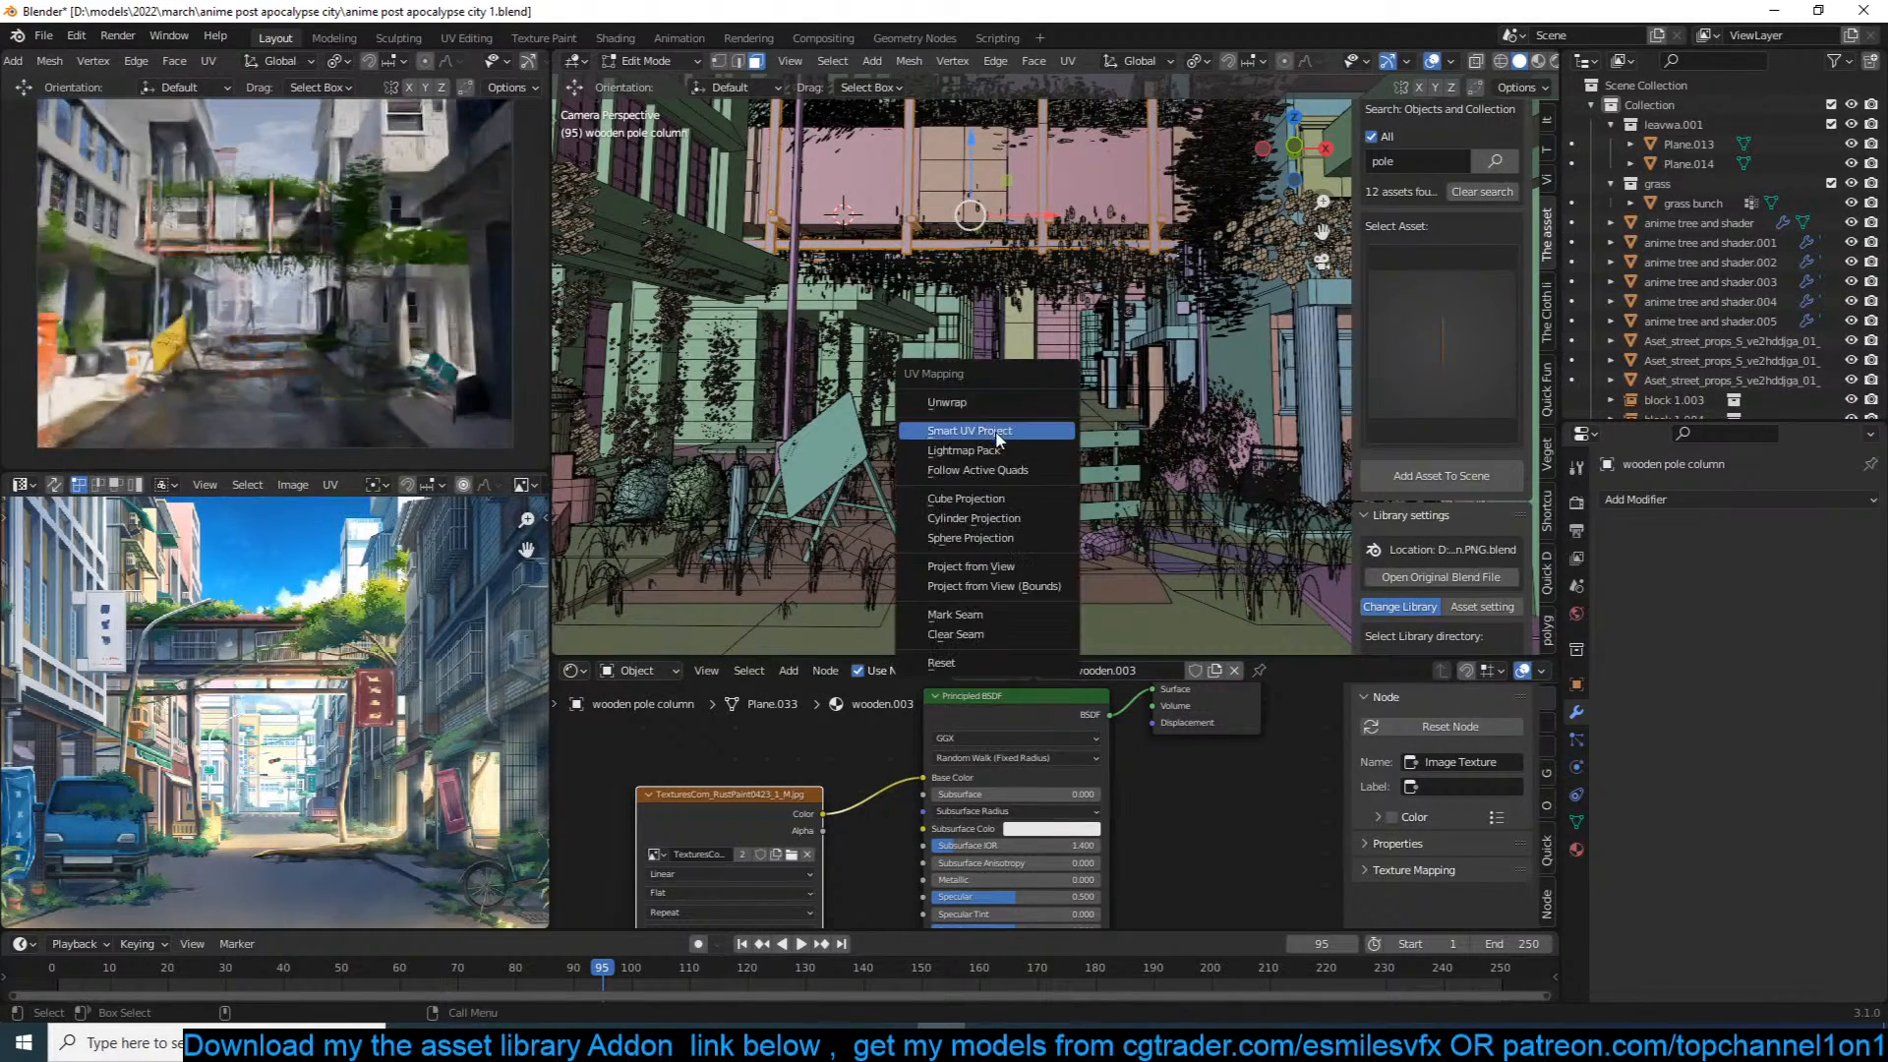
{"action": "left_click", "coordinate": [1012, 433]}
{"action": "left_click", "coordinate": [1027, 590]}
{"action": "key", "text": "Tab"}
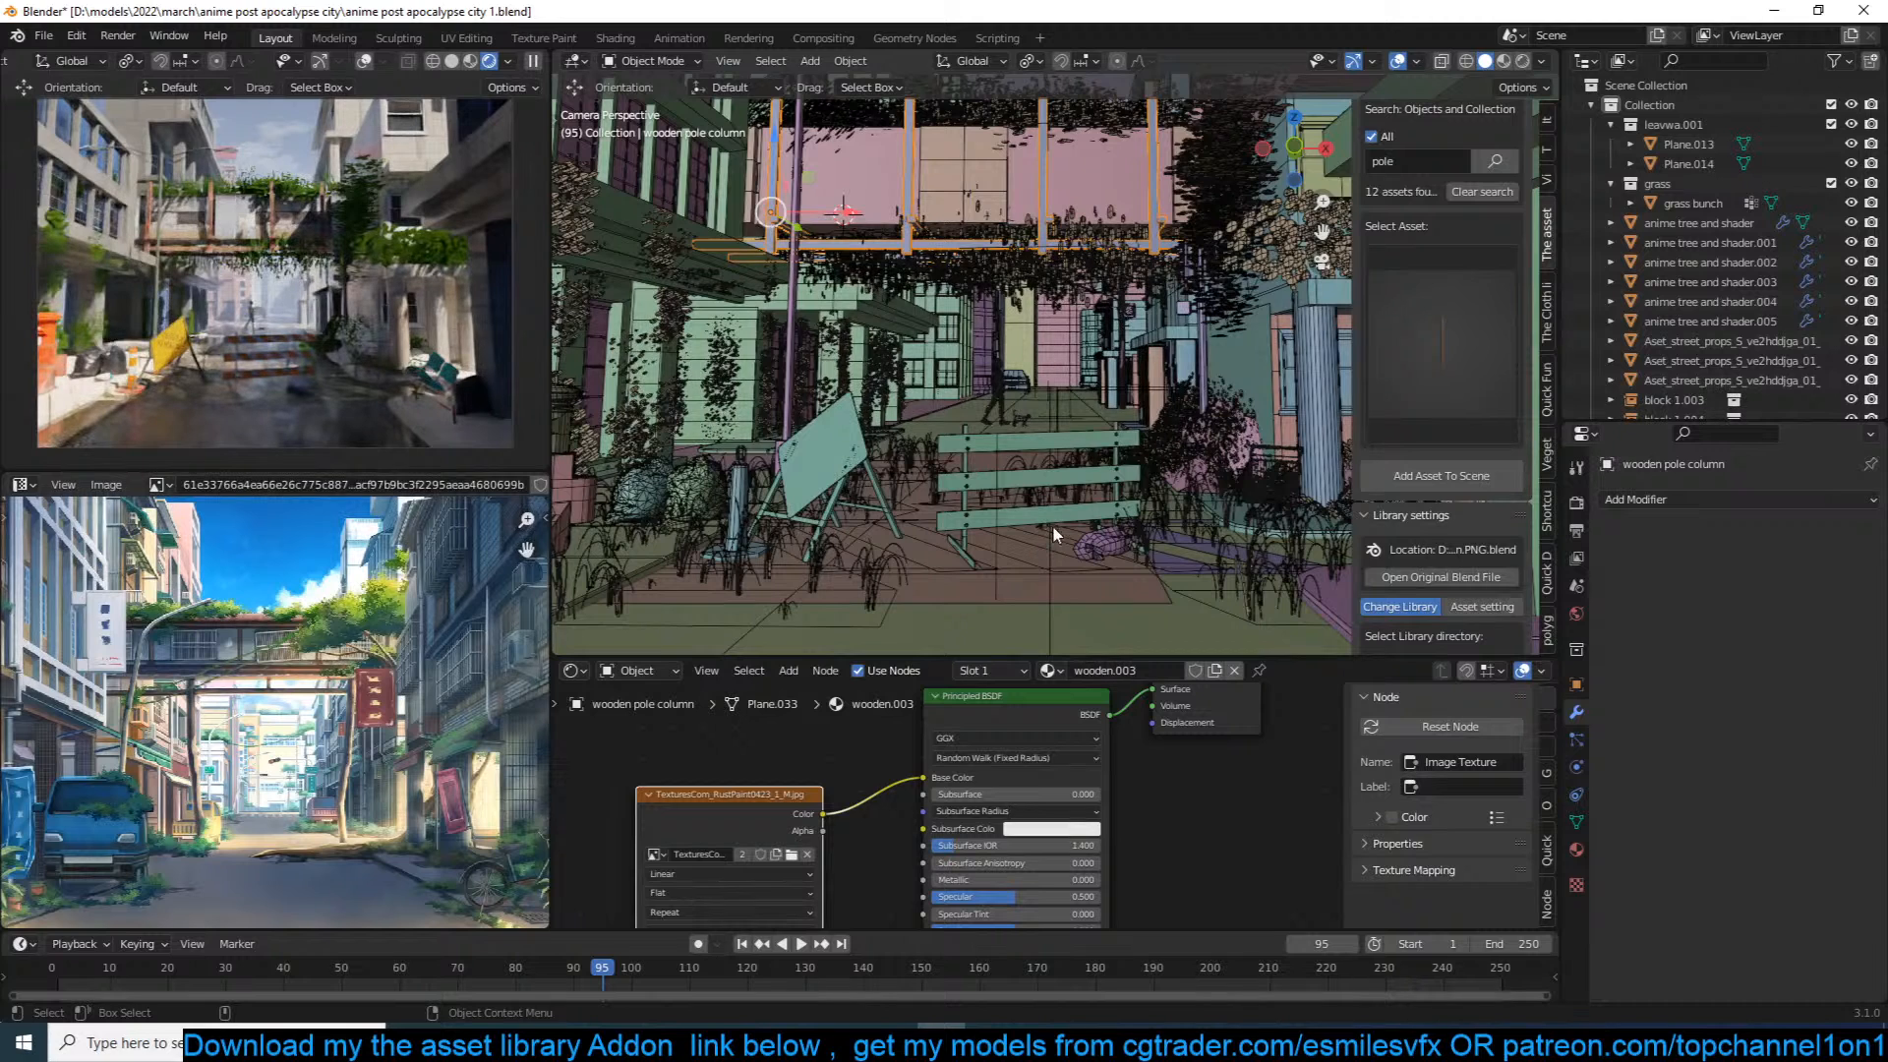
{"action": "scroll", "coordinate": [1052, 324], "scroll_direction": "down", "scroll_amount": 2}
{"action": "key", "text": "ctrl+s"}
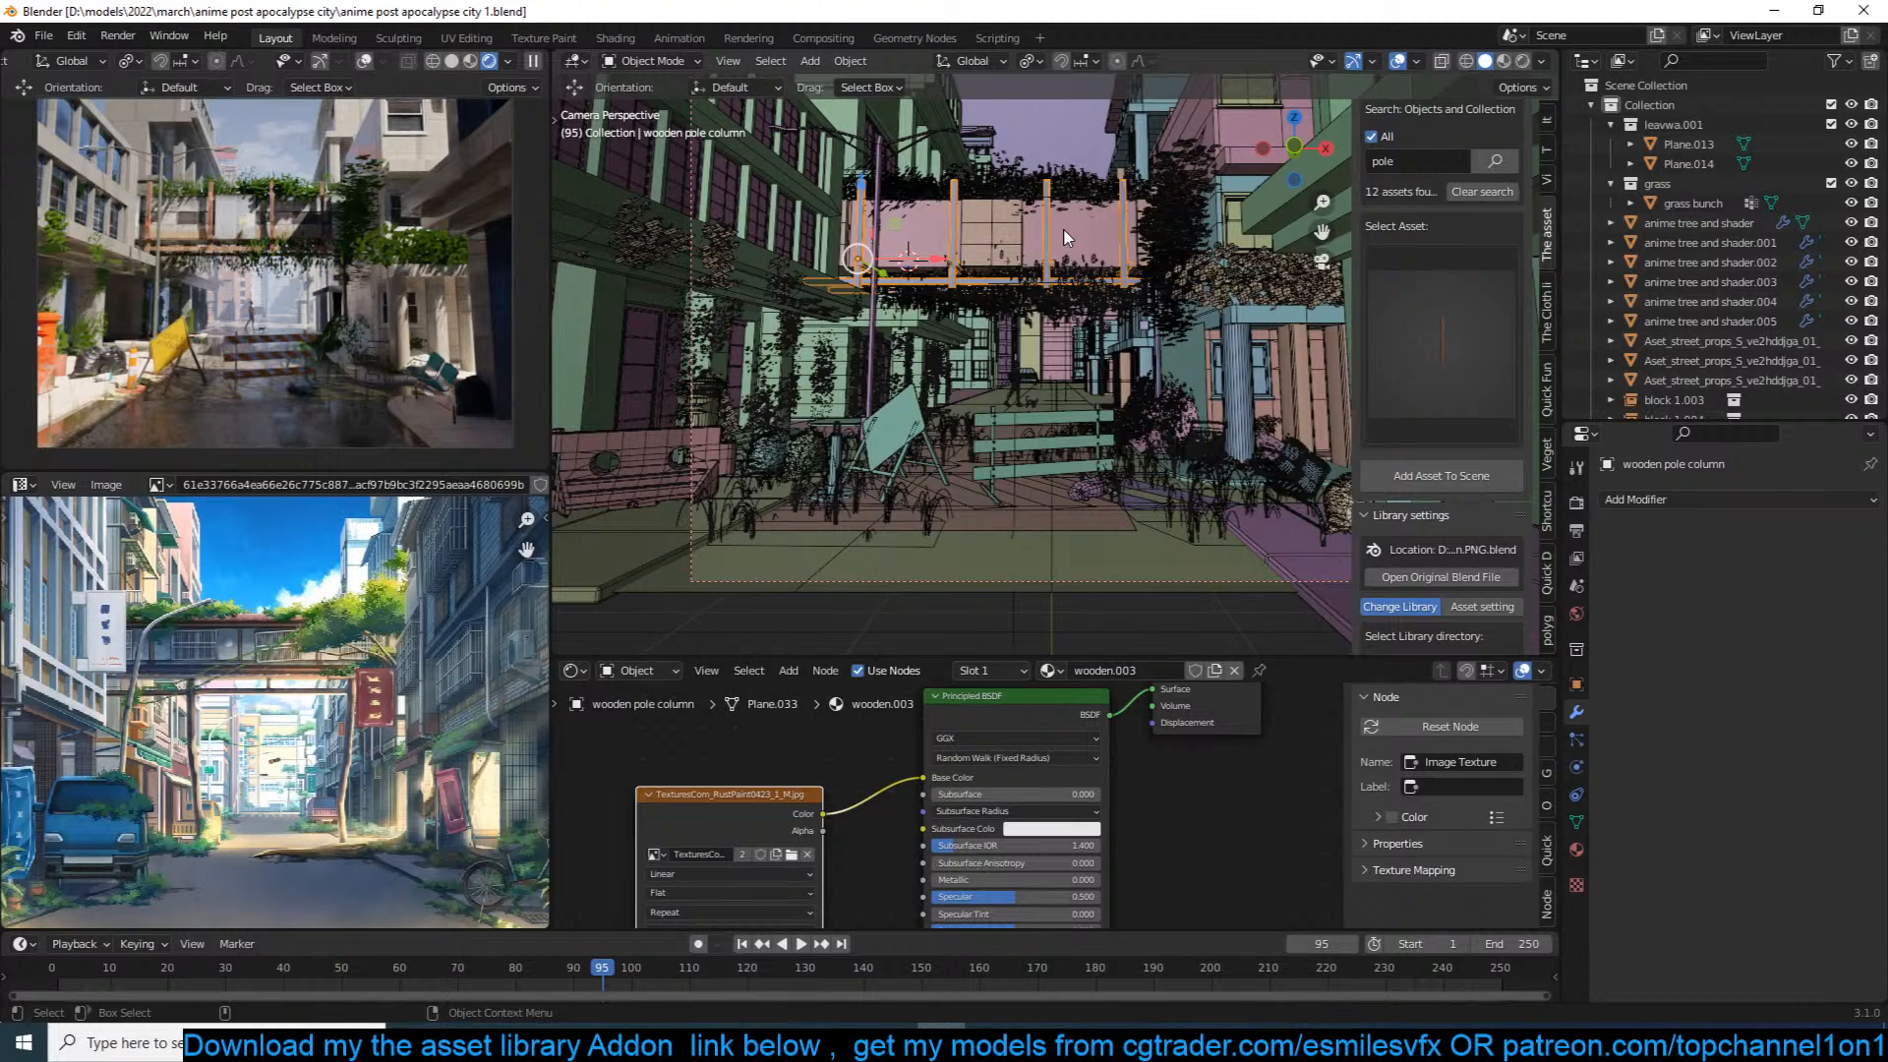
{"action": "scroll", "coordinate": [953, 252], "scroll_direction": "down", "scroll_amount": 2}
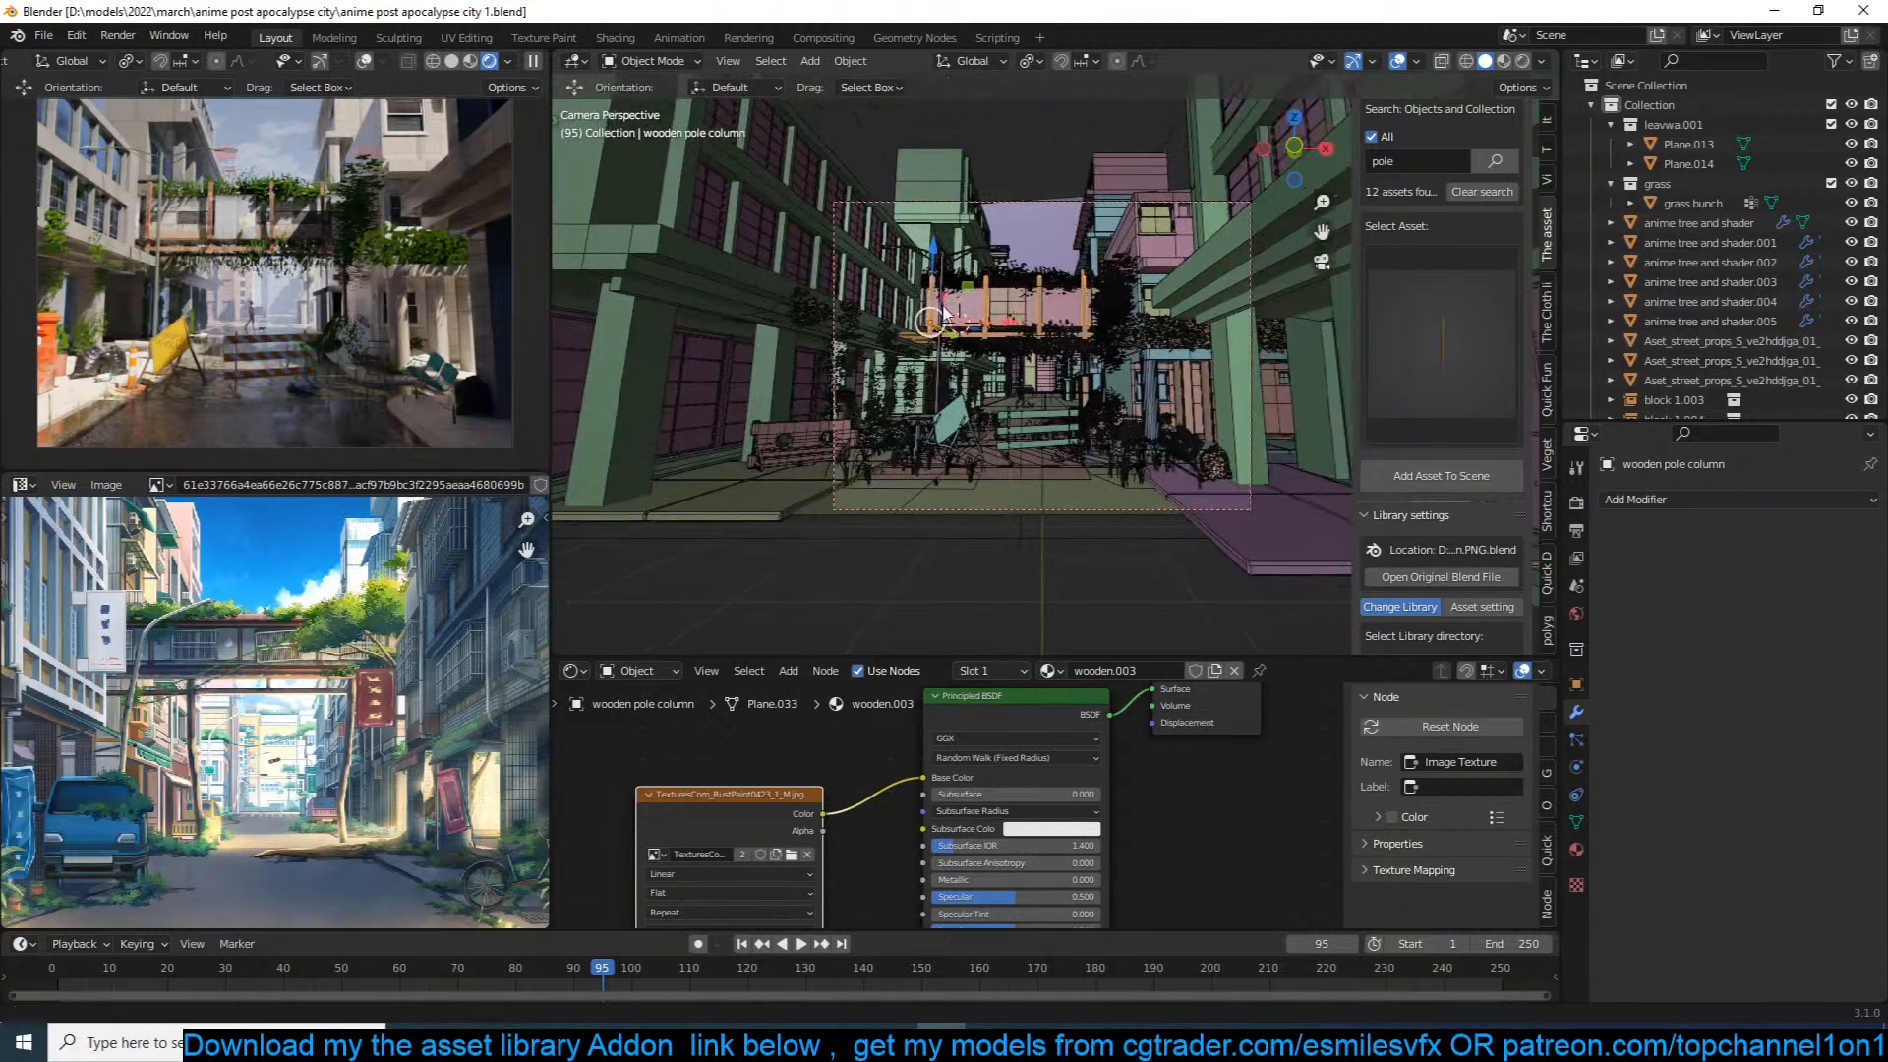
Step: Lower the block 2.001 building behind the bridge by about 3.74 m along Z, deselect it and save the file
{"action": "left_click", "coordinate": [893, 167]}
{"action": "key", "text": "g"}
{"action": "key", "text": "z"}
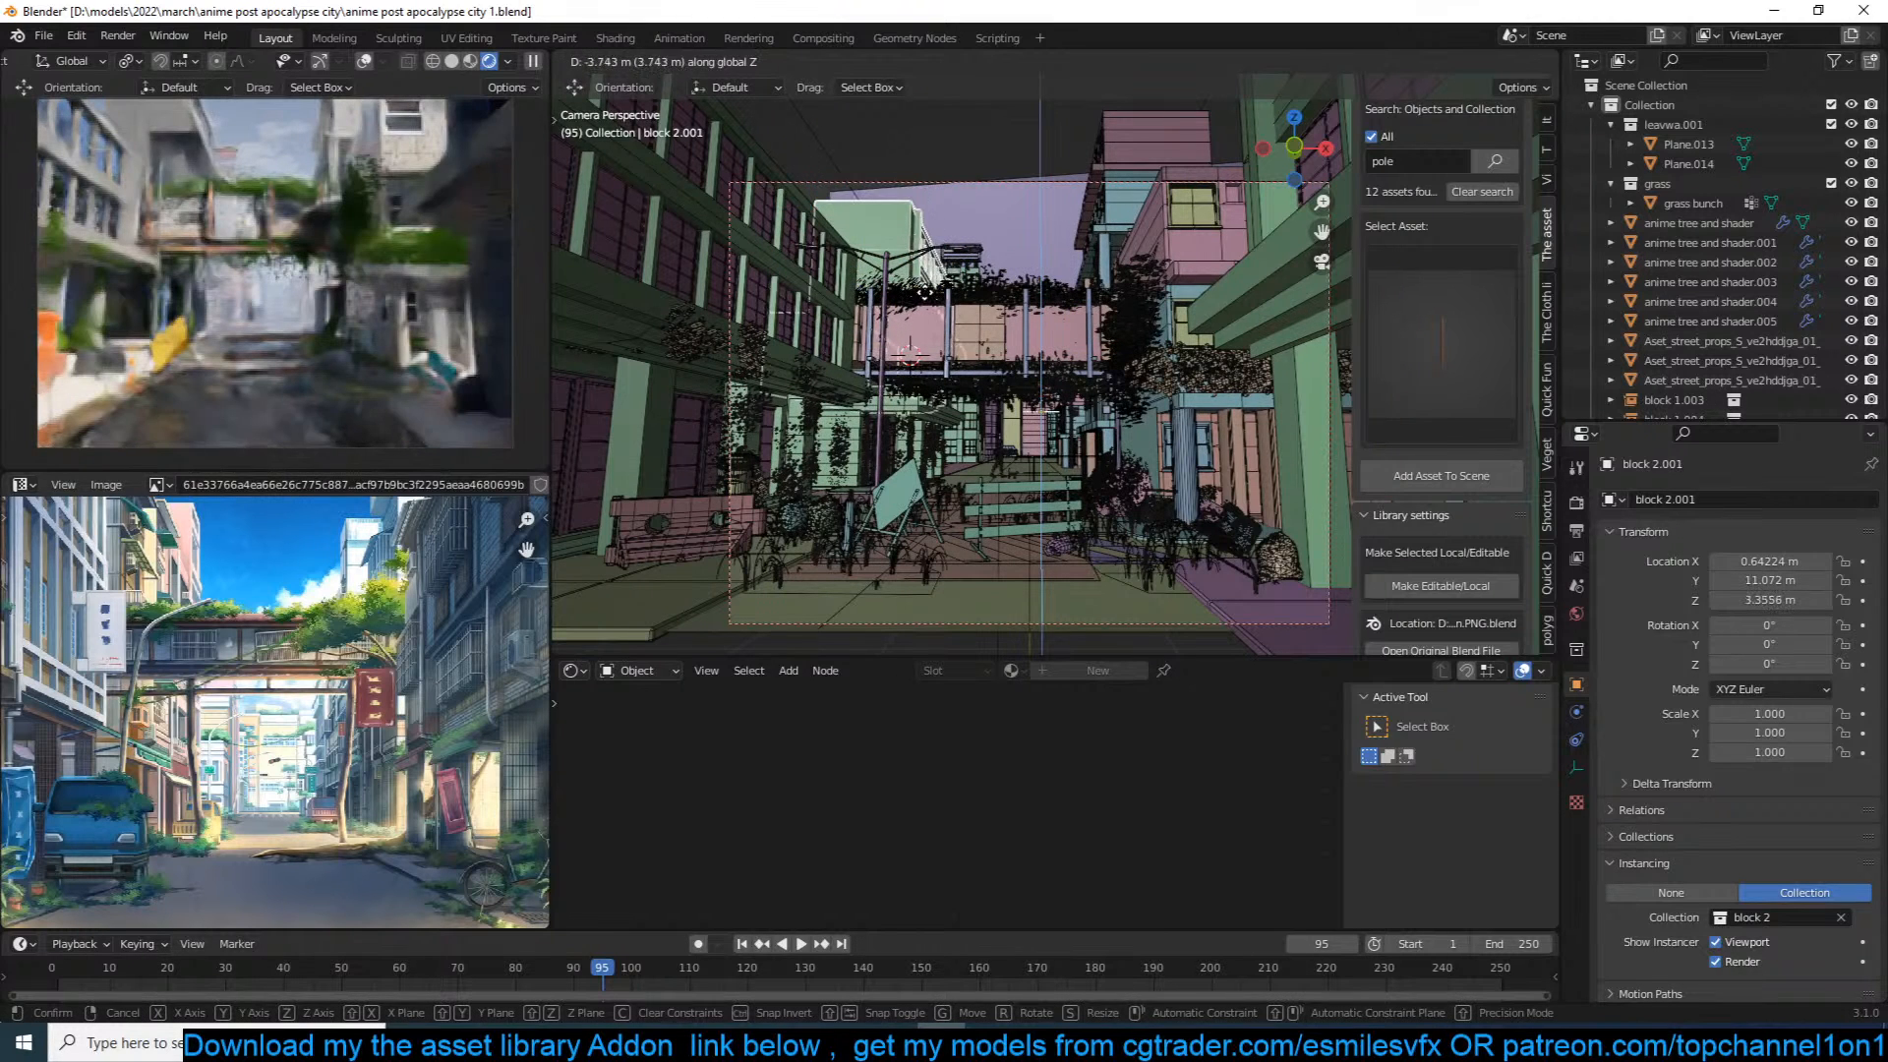
{"action": "left_click", "coordinate": [924, 292]}
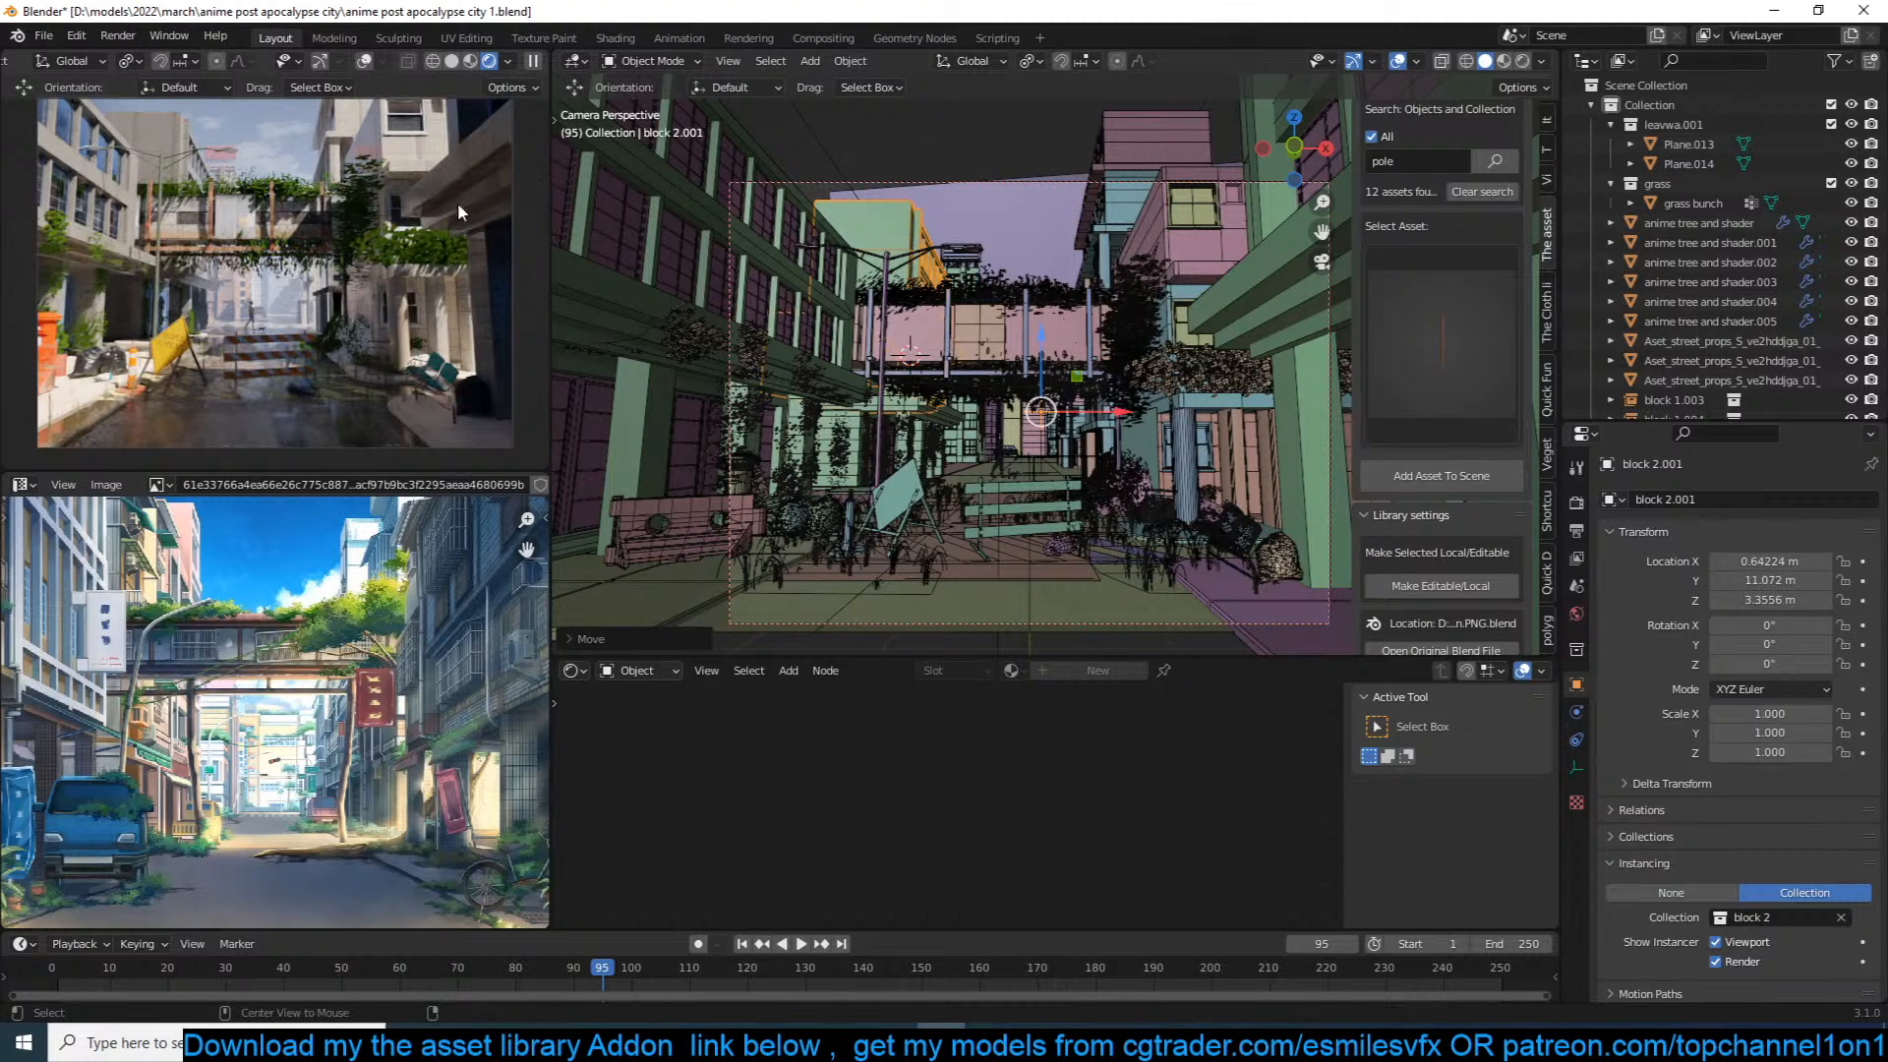
{"action": "key", "text": "alt+a"}
{"action": "key", "text": "ctrl+s"}
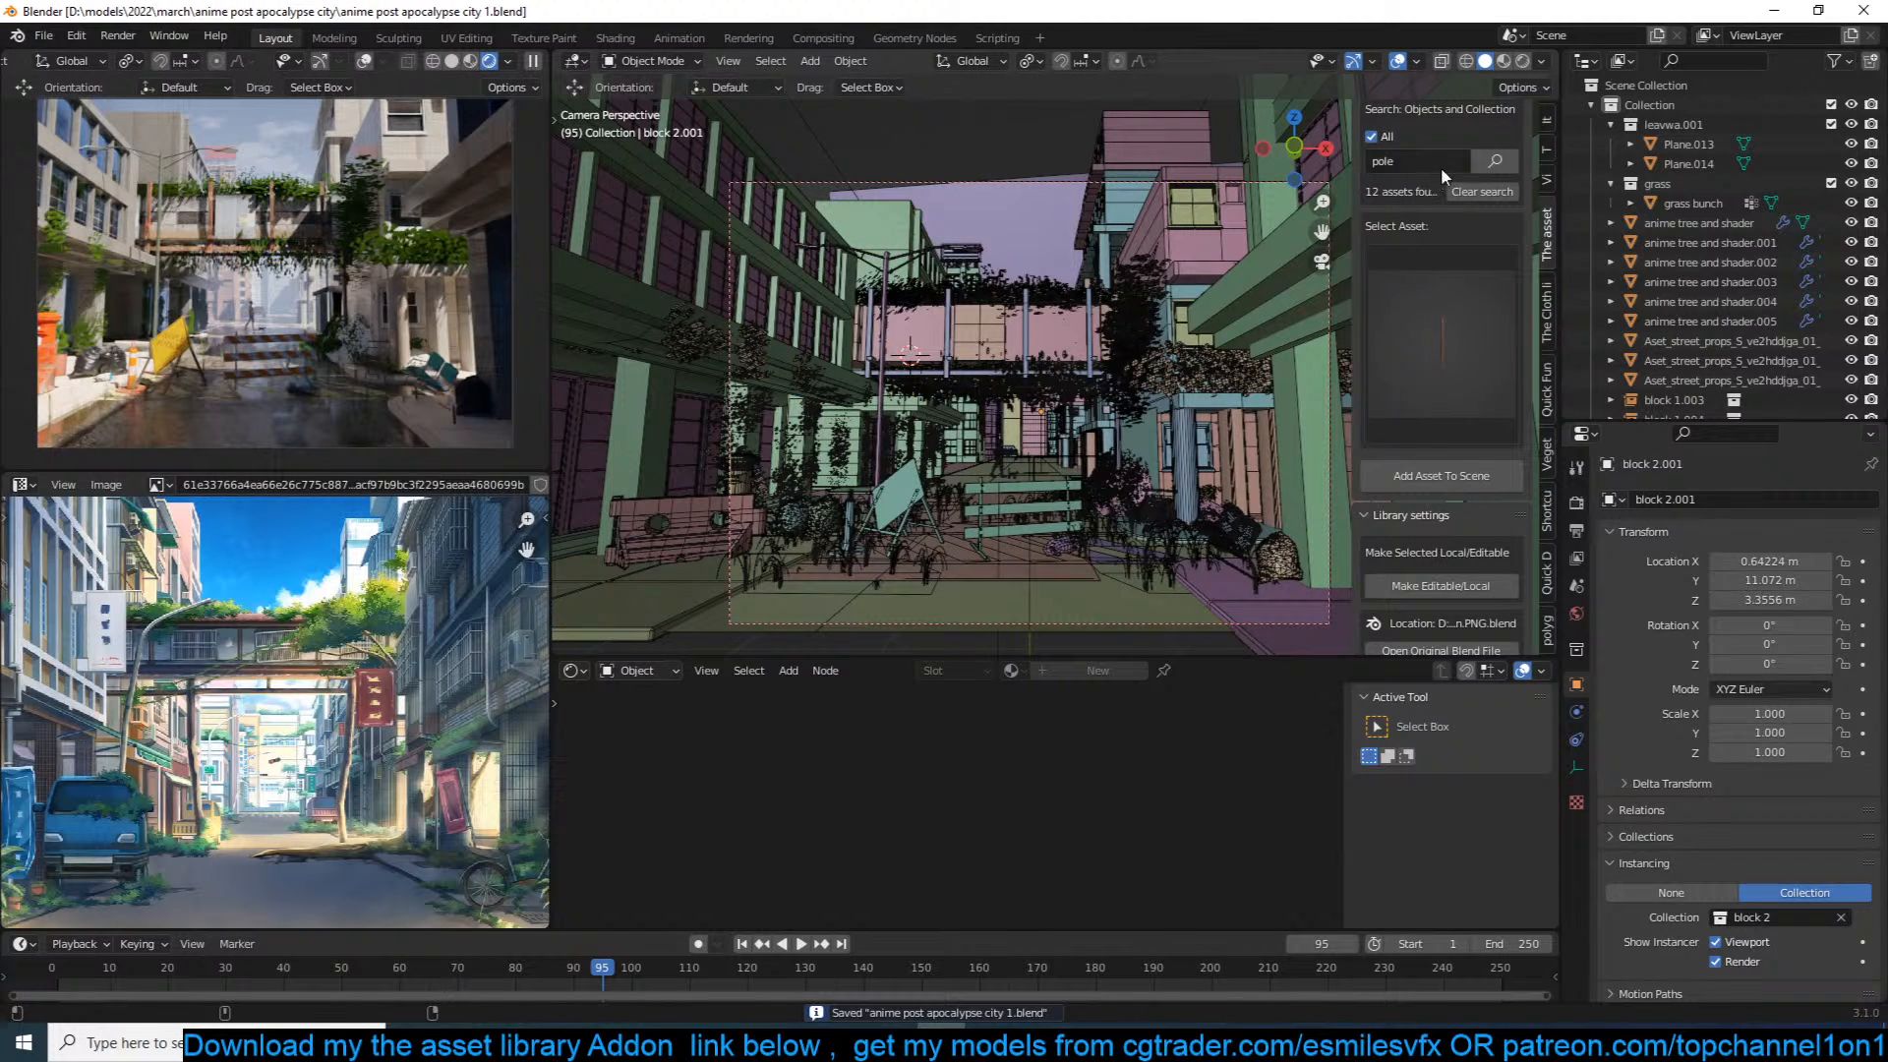
Step: Search the asset library for "bill" and look through the billboard assets
{"action": "type", "text": "bill"}
{"action": "key", "text": "Return"}
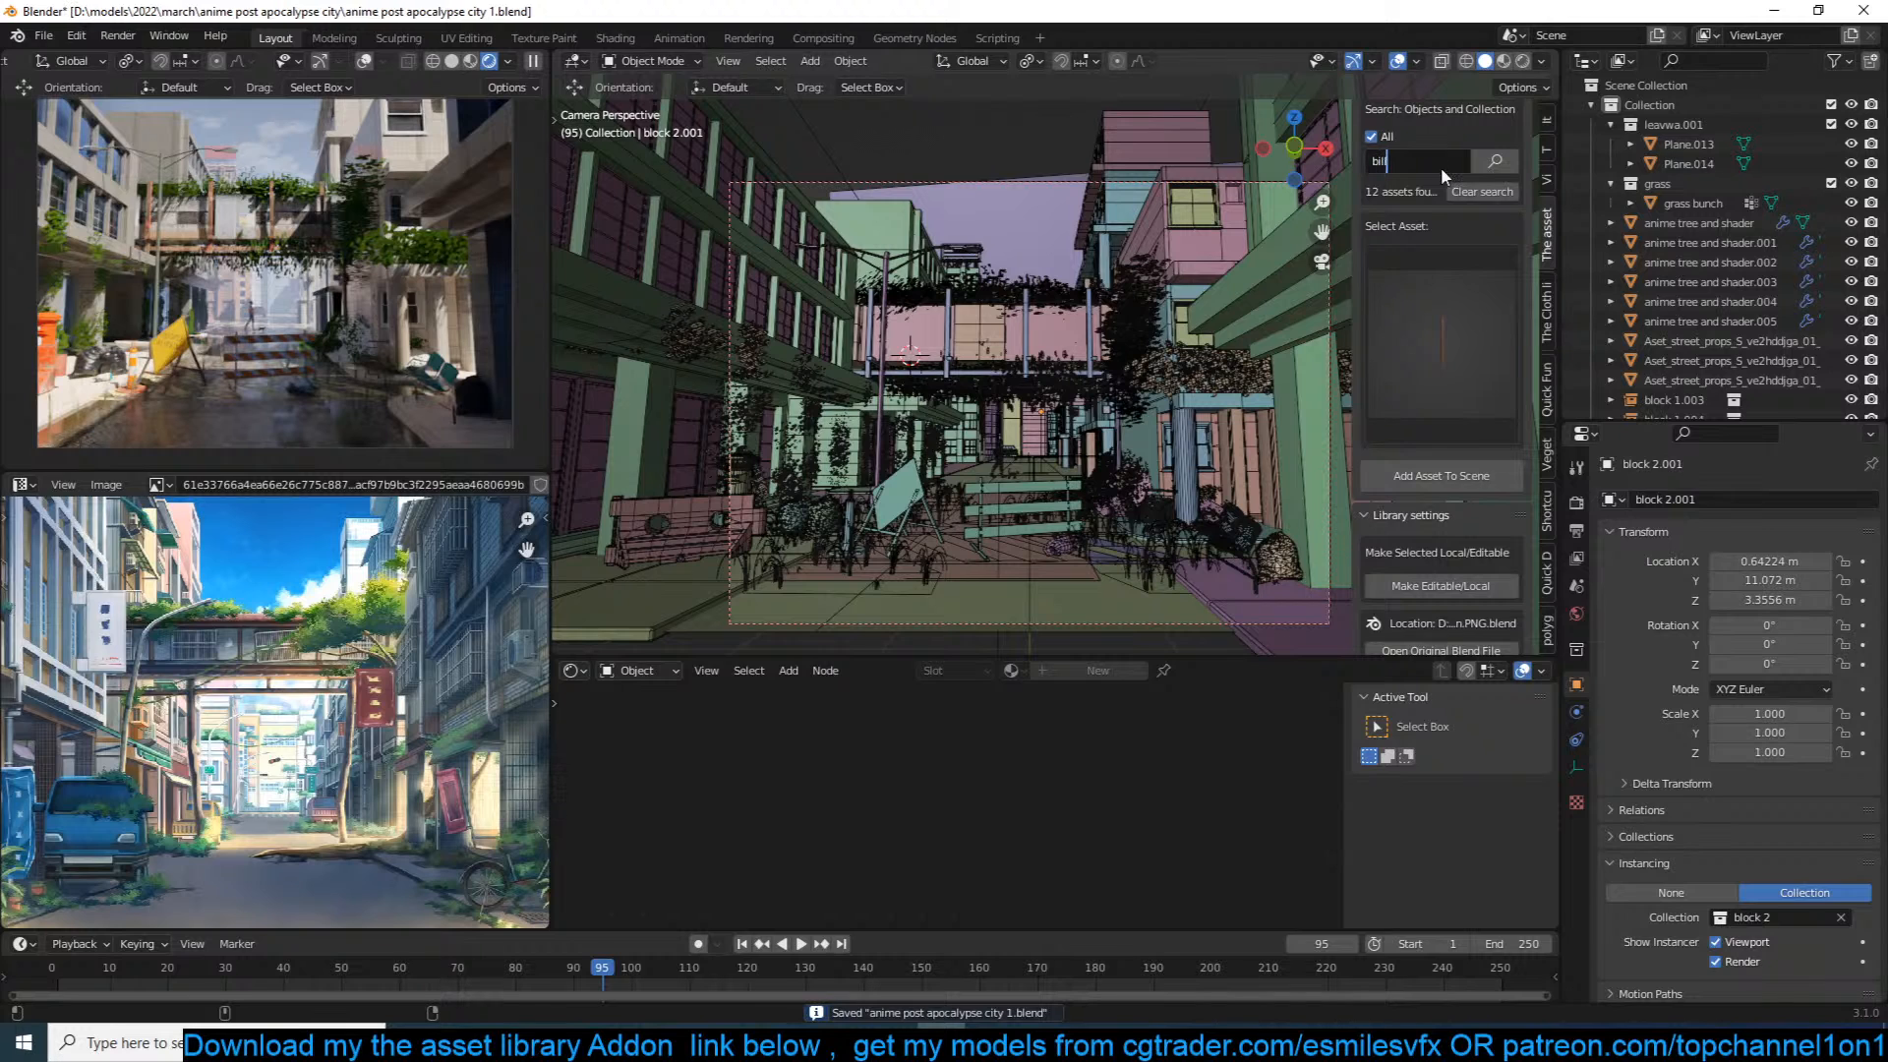
{"action": "left_click", "coordinate": [1367, 328]}
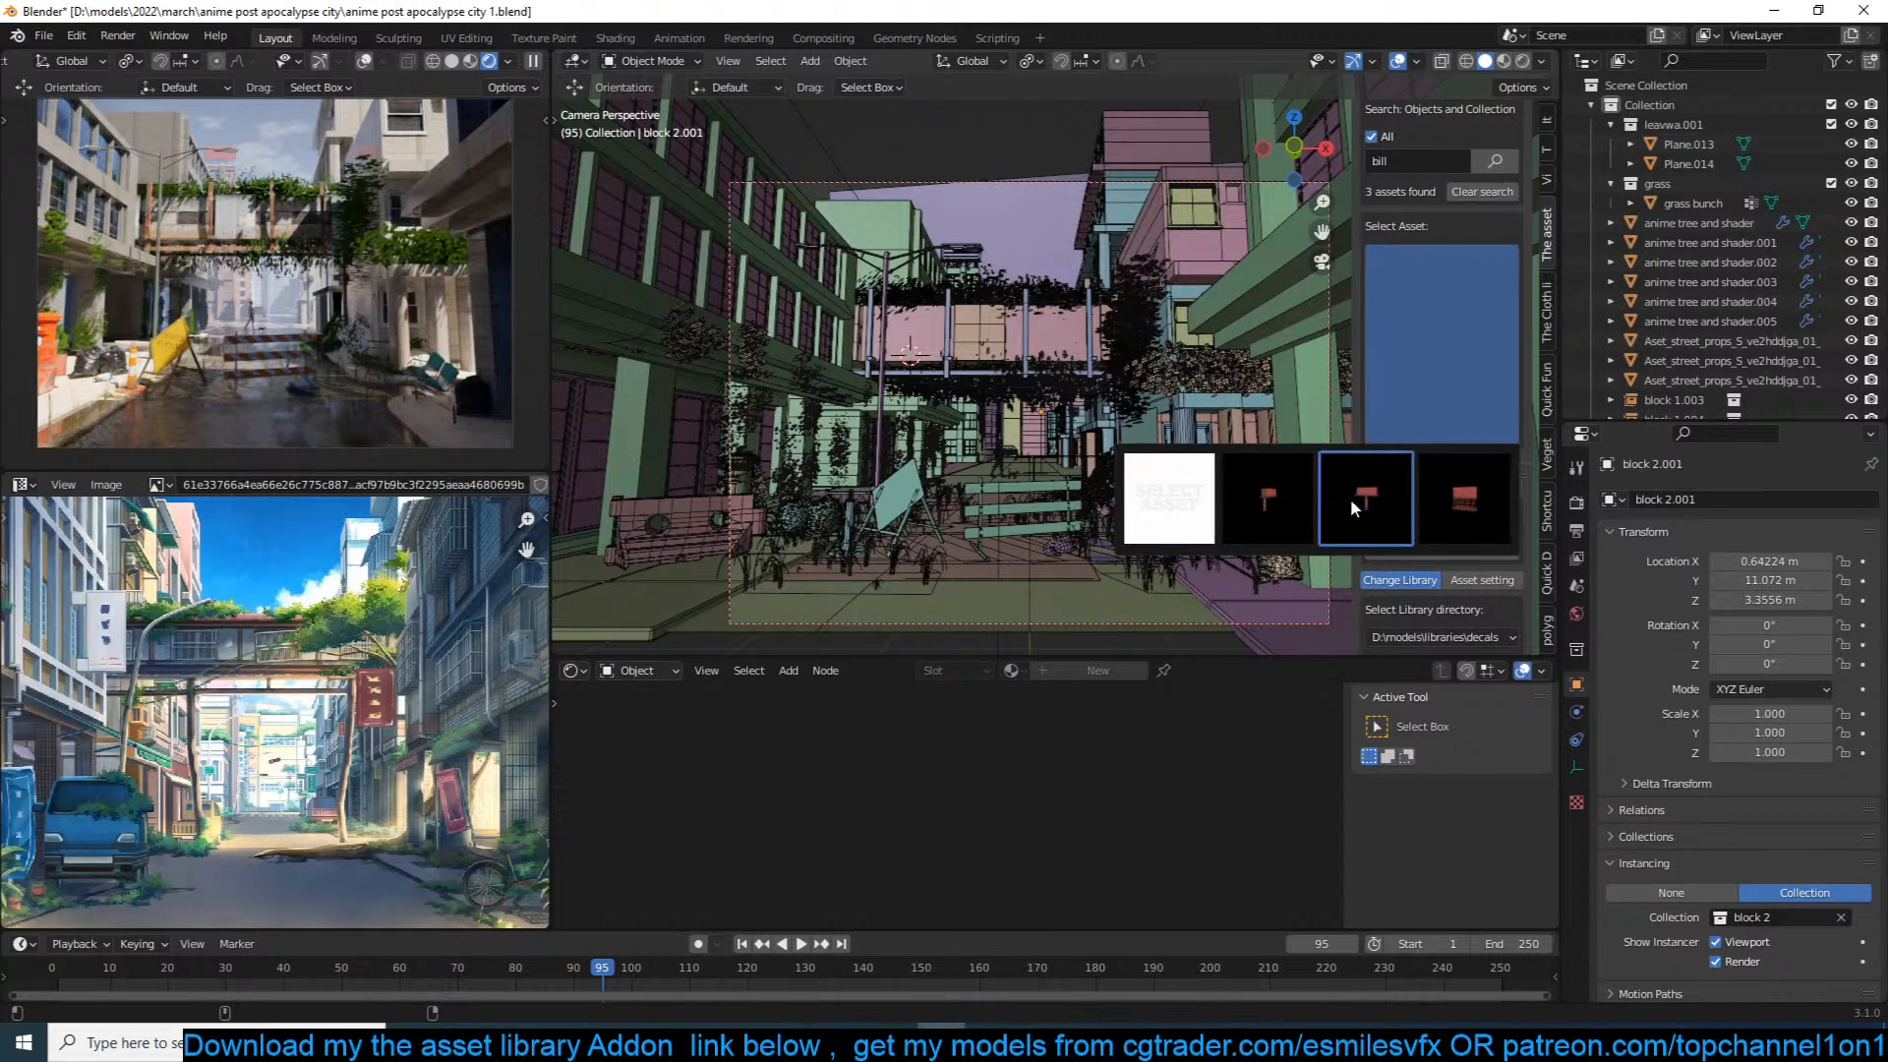
Step: Search the asset library for "poster" and add the yellow fading poster asset to the plain green building's front wall
{"action": "left_click", "coordinate": [1434, 163]}
{"action": "type", "text": "po"}
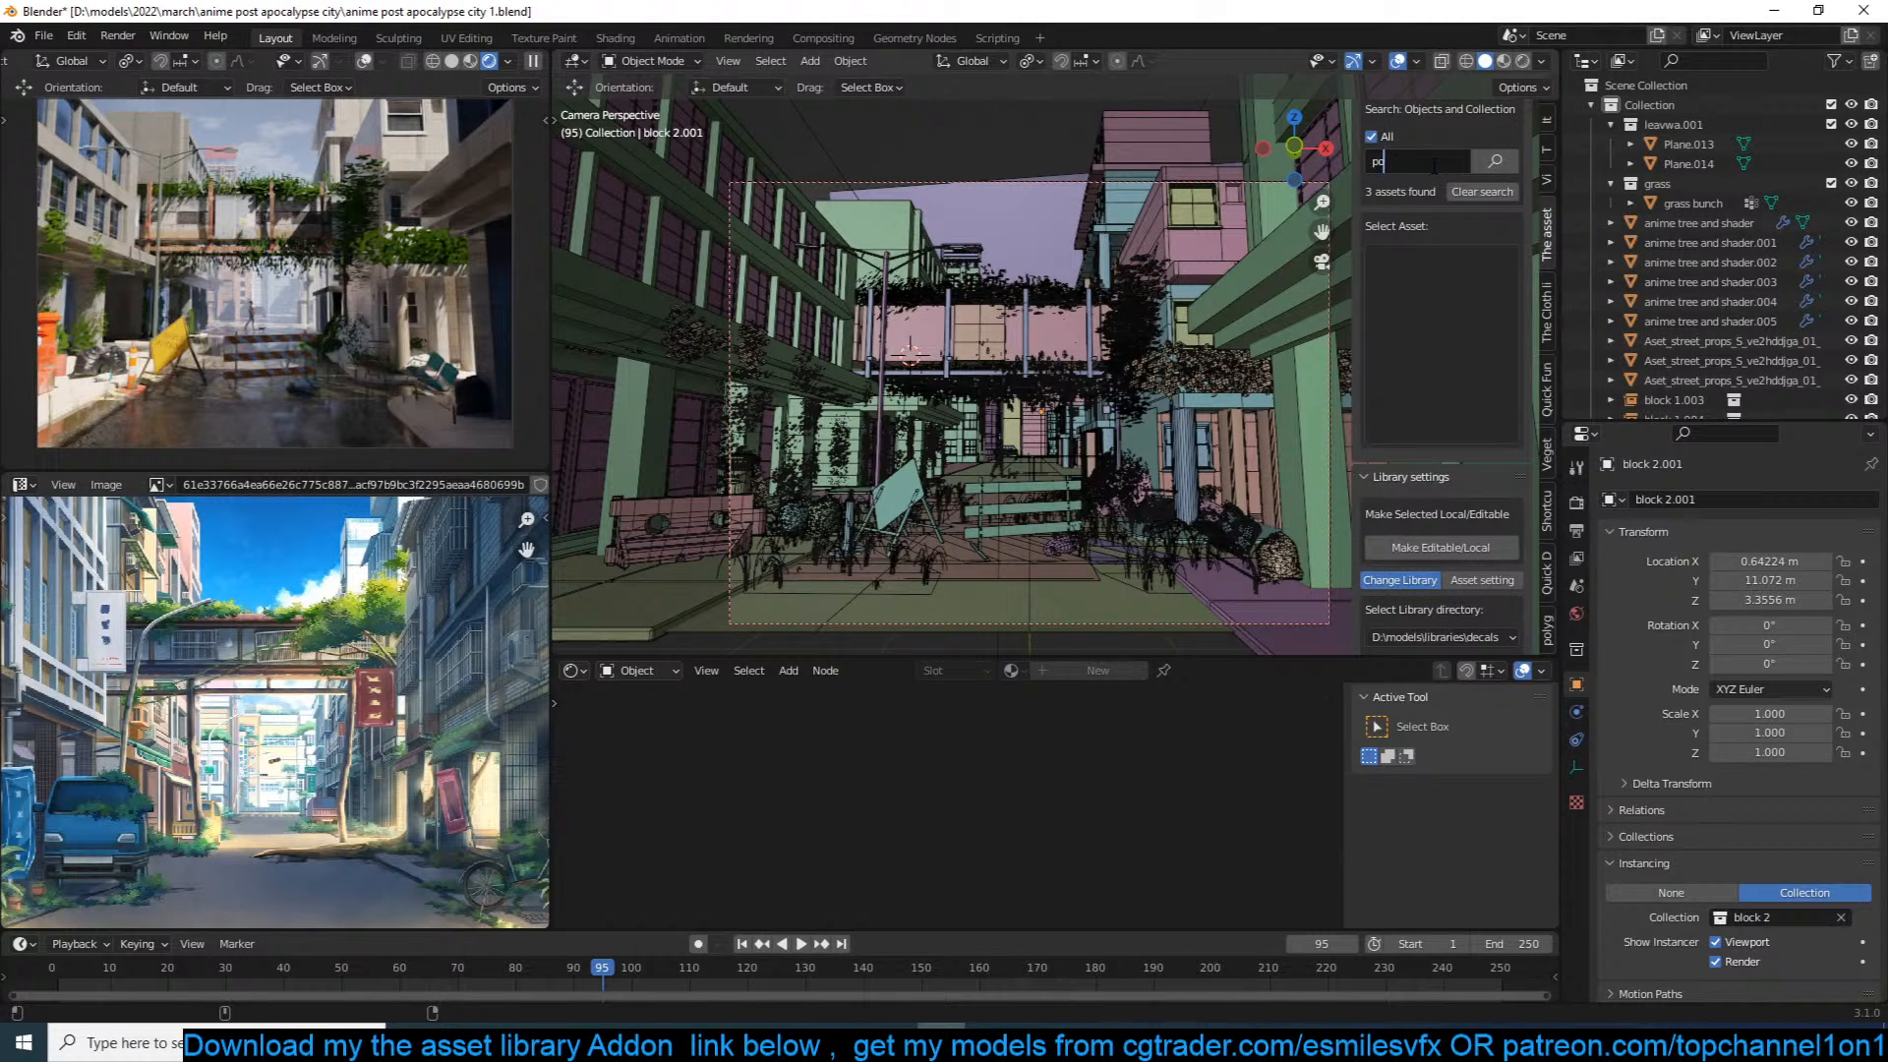
{"action": "key", "text": "Return"}
{"action": "left_click", "coordinate": [1411, 277]}
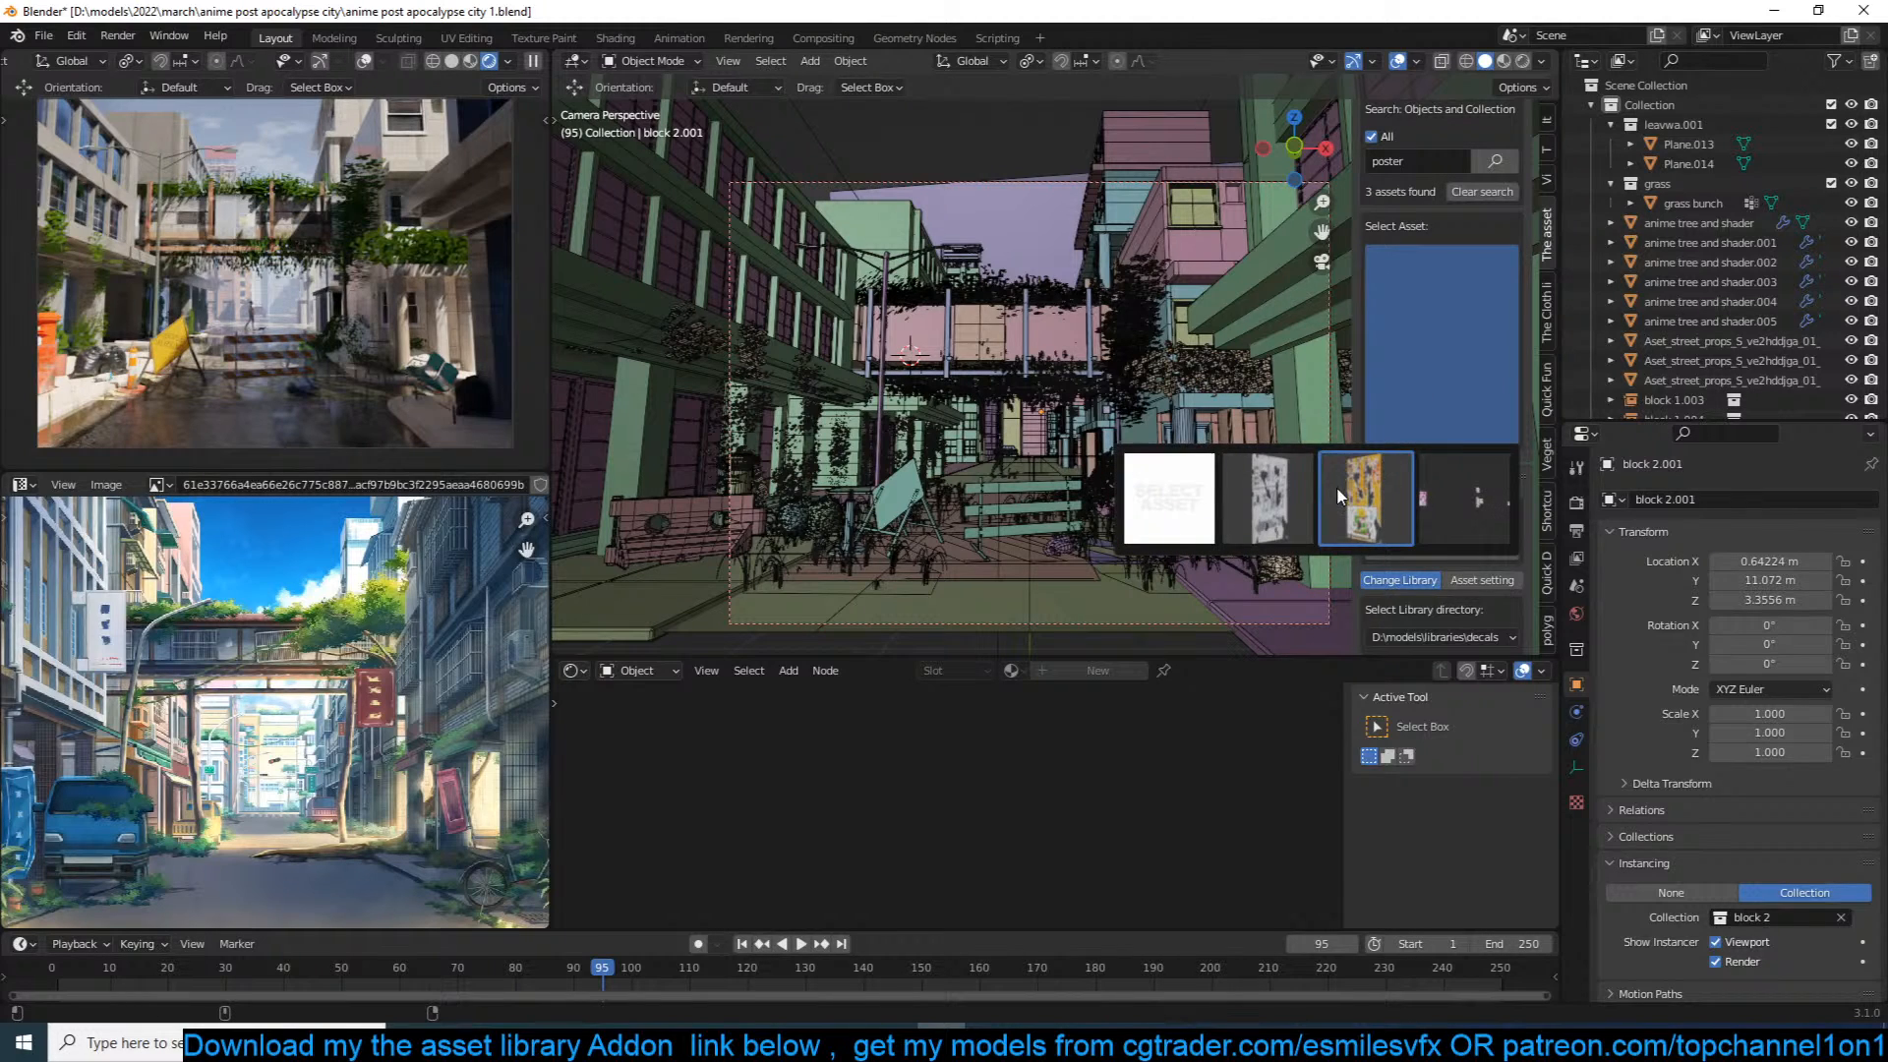
{"action": "left_click", "coordinate": [1340, 496]}
{"action": "mouse_move", "coordinate": [851, 274]}
{"action": "middle_mouse_down"}
{"action": "mouse_move", "coordinate": [868, 222]}
{"action": "mouse_move", "coordinate": [848, 264]}
{"action": "middle_mouse_up"}
{"action": "right_click", "coordinate": [900, 341], "text": "shift"}
{"action": "left_click", "coordinate": [1404, 475]}
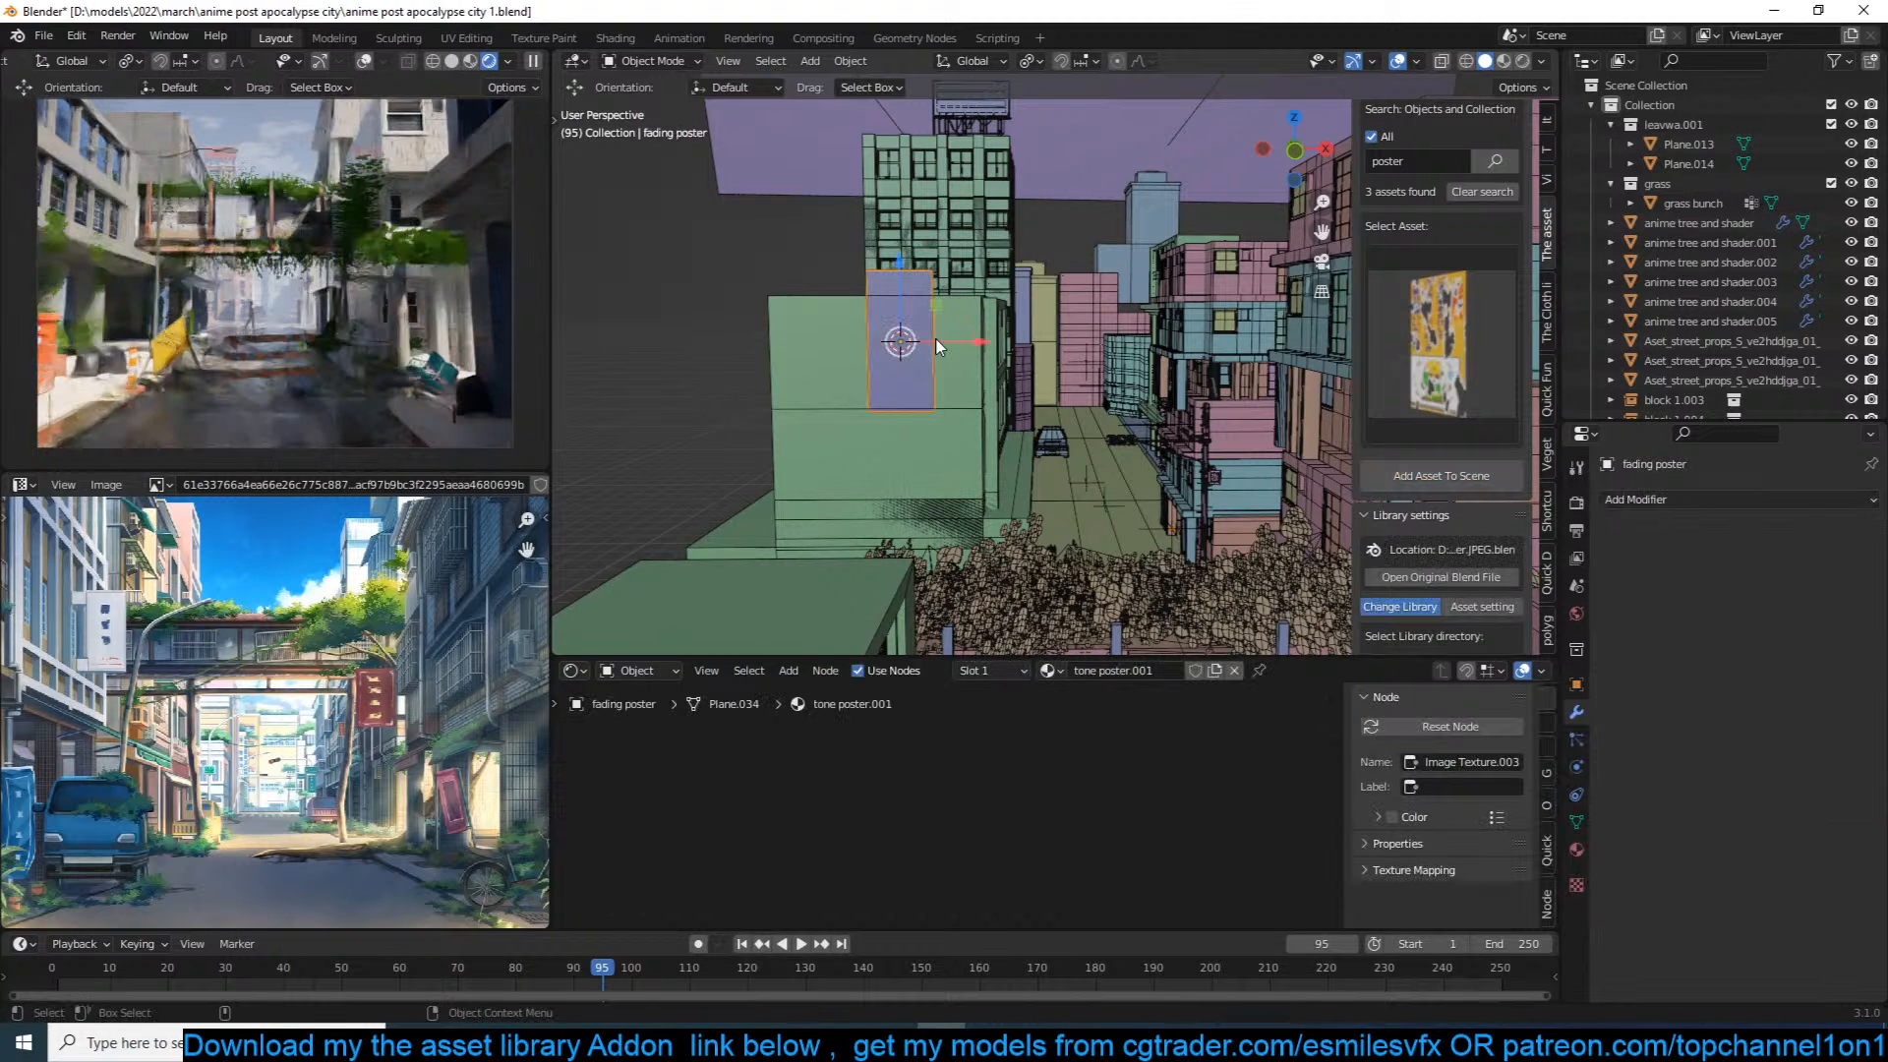
Step: Widen the fading poster along X, shift it down and sideways to fit within the green wall, and save the file
{"action": "key", "text": "s"}
{"action": "key", "text": "x"}
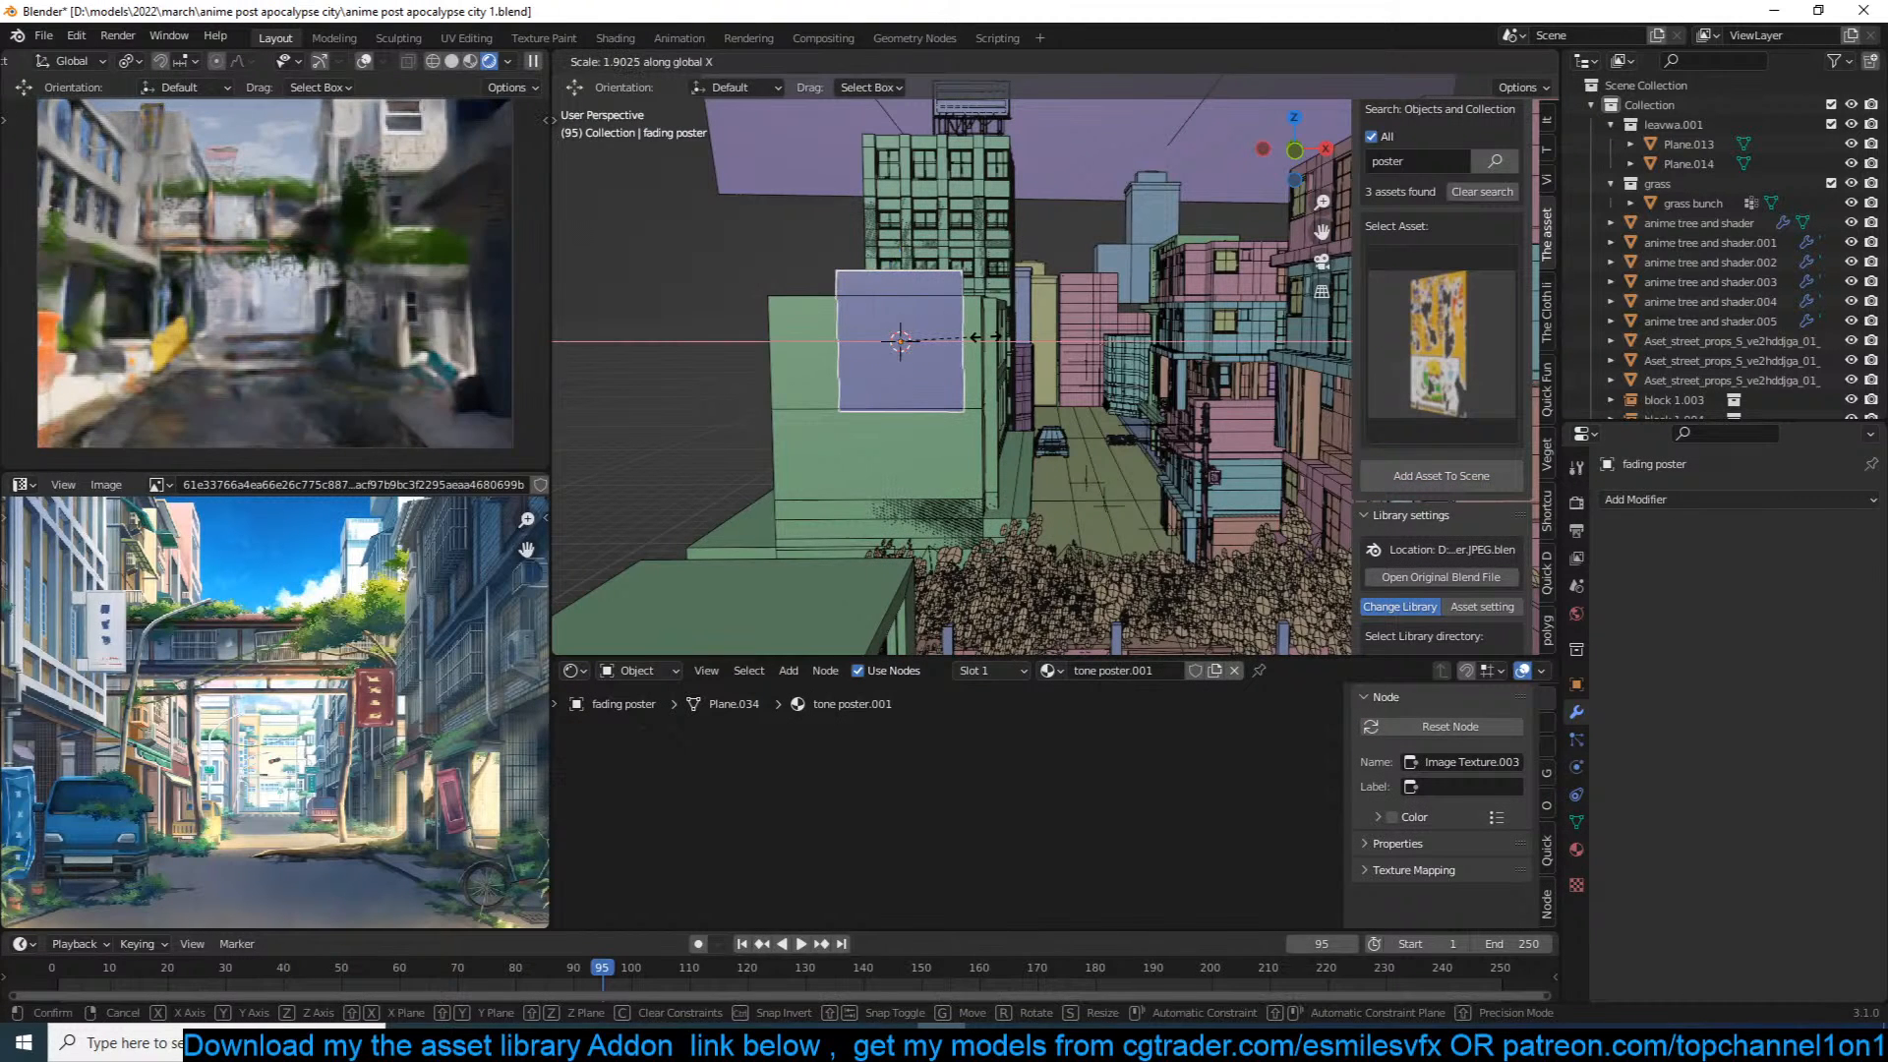
{"action": "left_click", "coordinate": [1019, 341]}
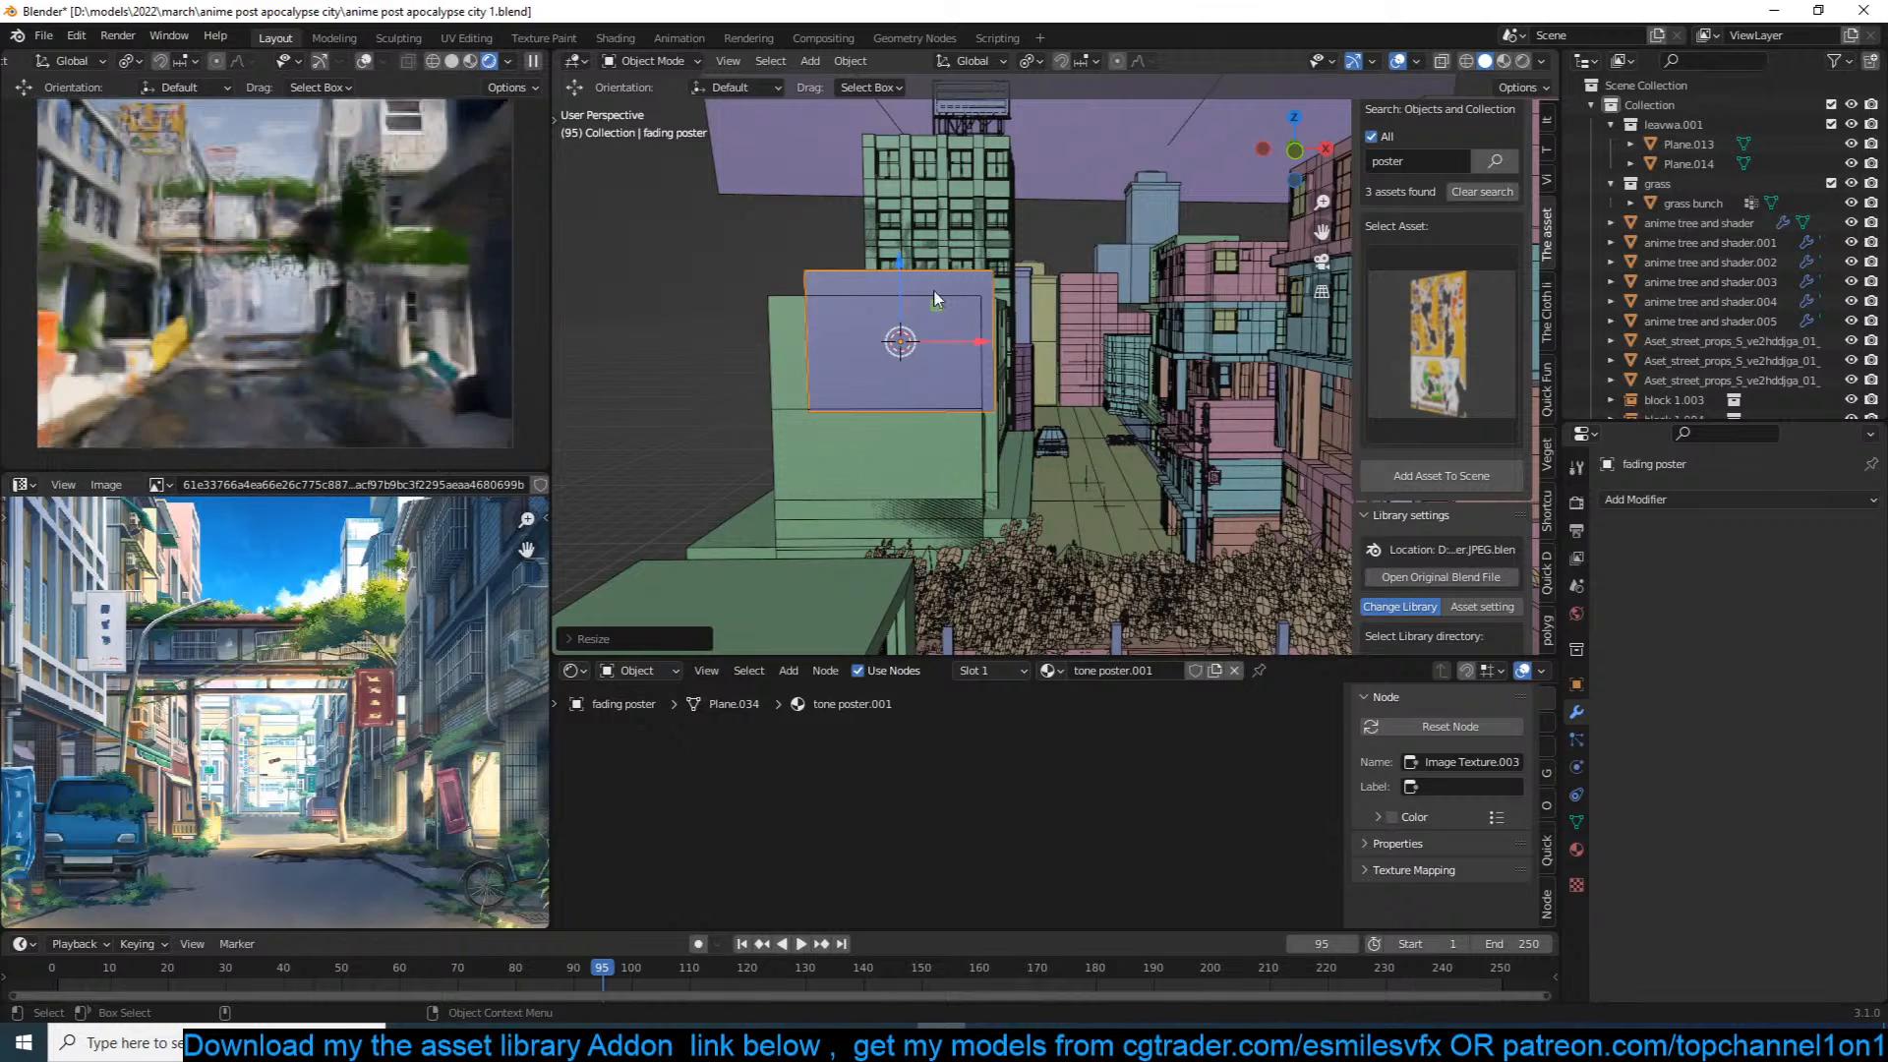
{"action": "left_click_drag", "start_coordinate": [905, 280], "coordinate": [908, 337]}
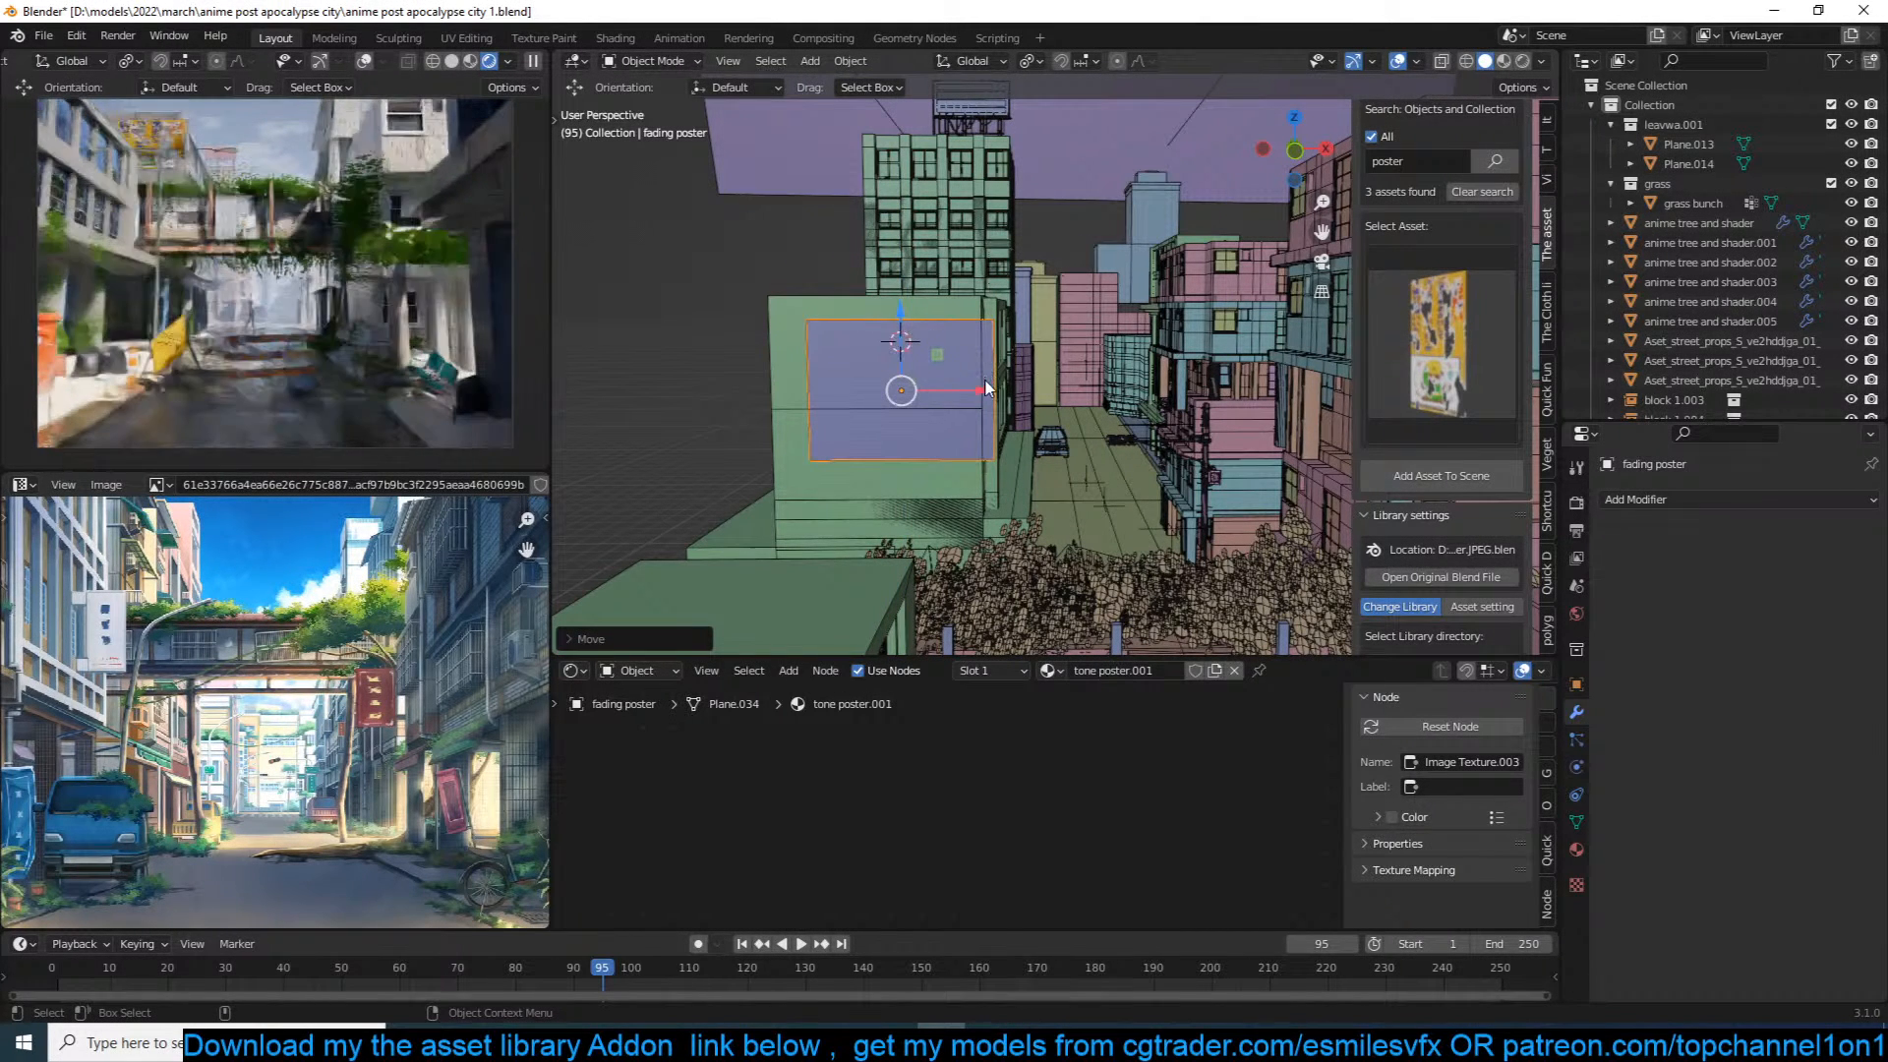
{"action": "left_click_drag", "start_coordinate": [980, 391], "coordinate": [959, 390]}
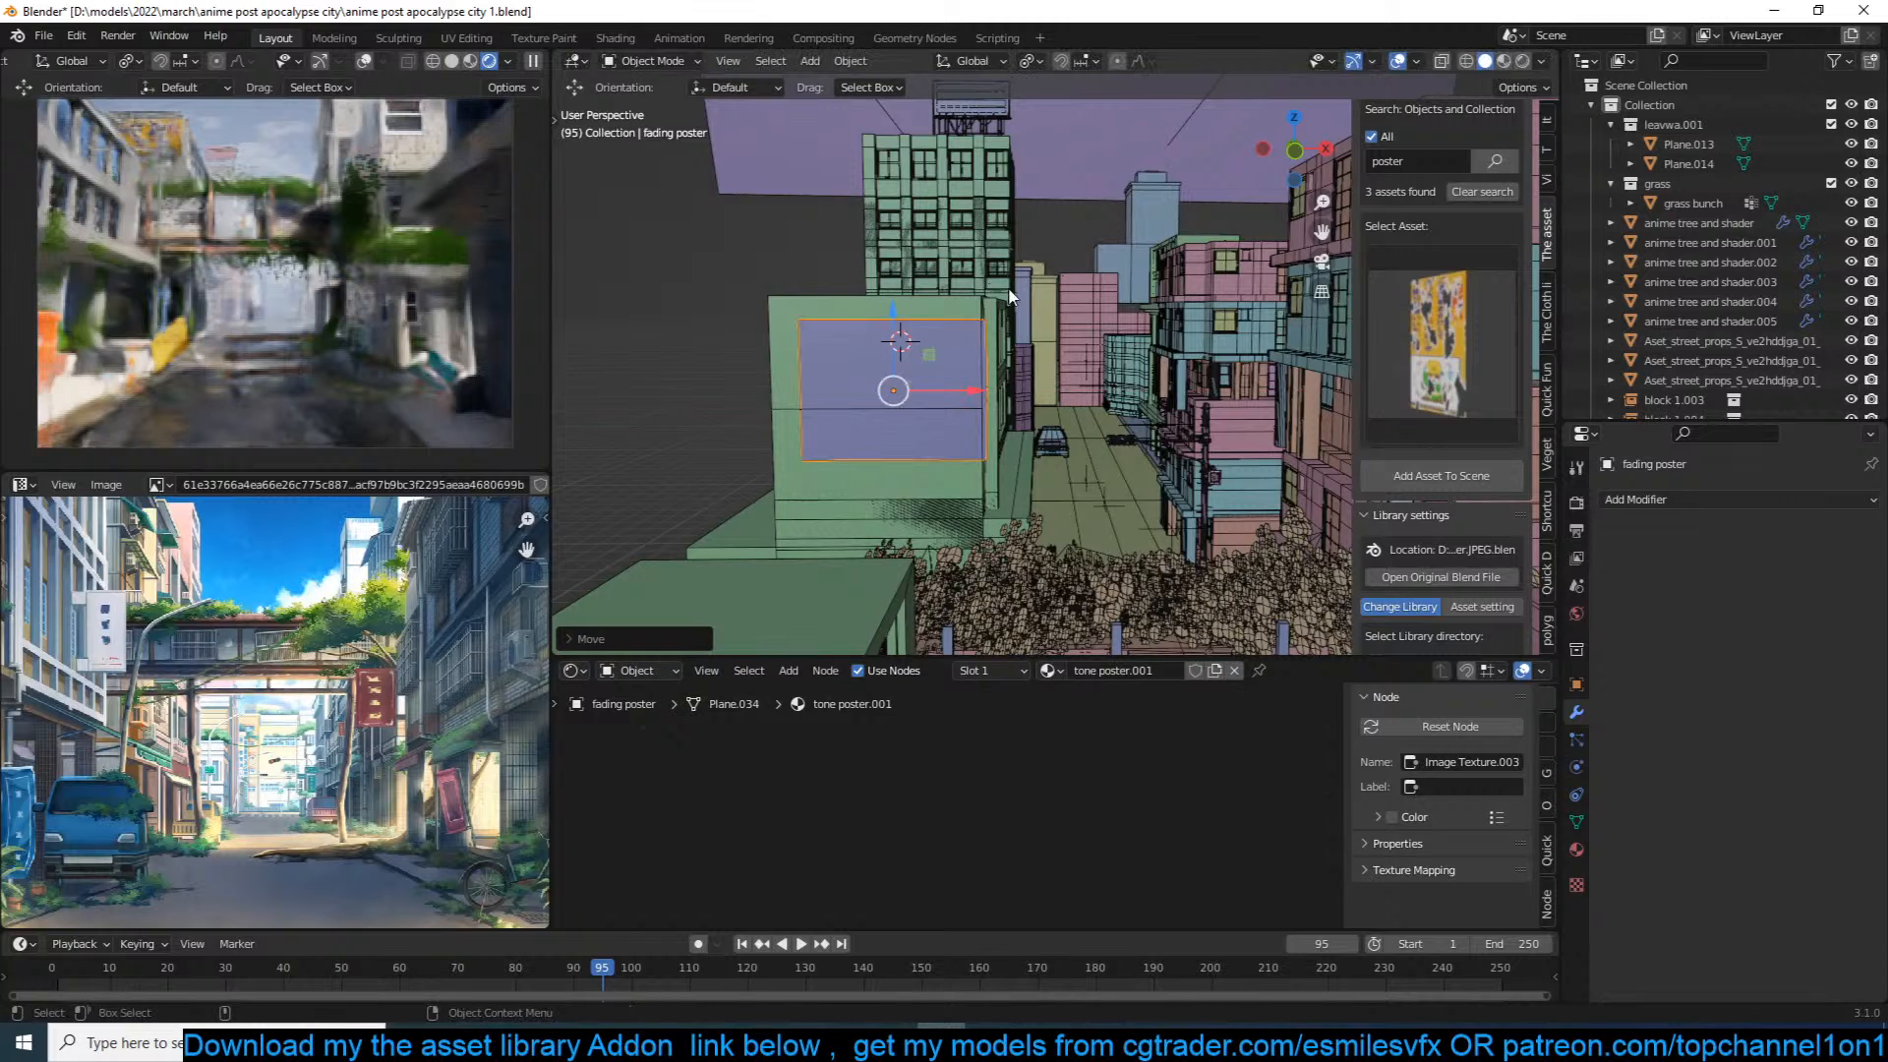
{"action": "scroll", "coordinate": [1032, 289], "scroll_direction": "down", "scroll_amount": 4}
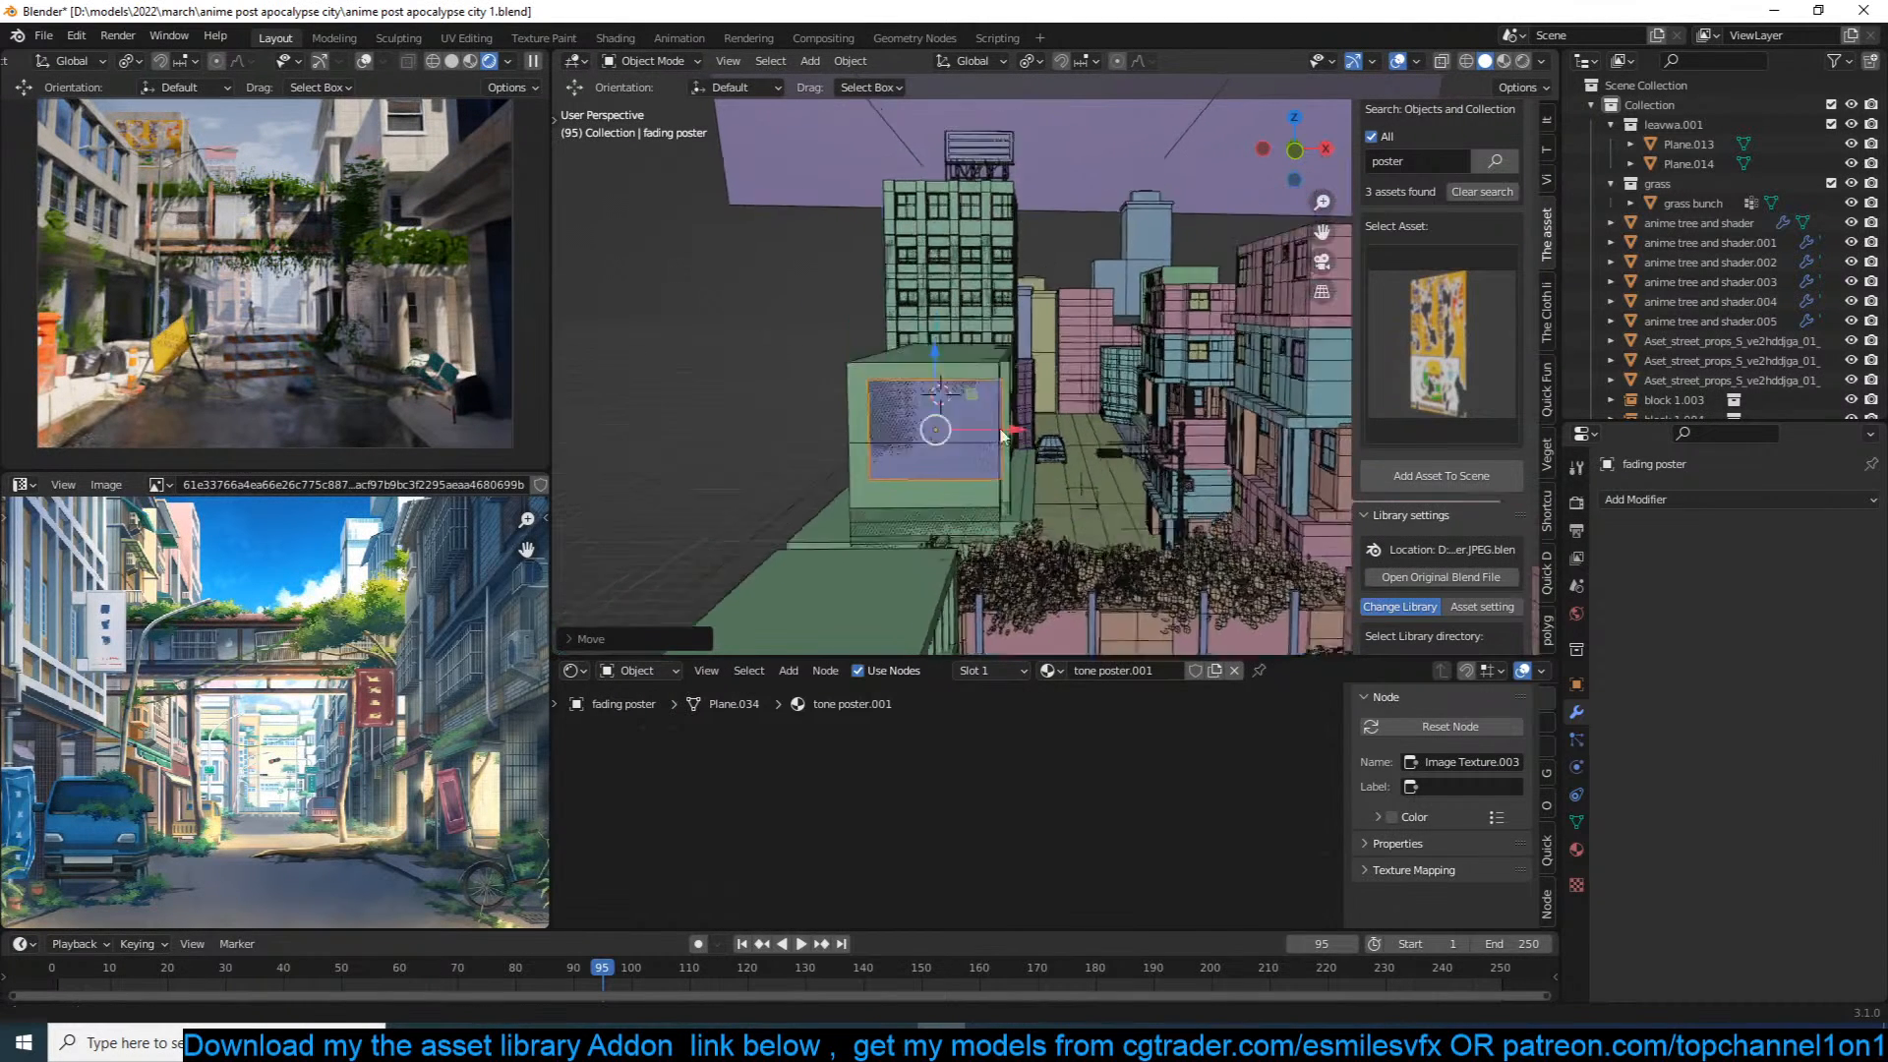
{"action": "key", "text": "ctrl+s"}
Step: Pause the render preview, duplicate the fading poster and snap the copy to the rooftop billboard
{"action": "left_click", "coordinate": [533, 61]}
{"action": "key", "text": "shift+d"}
{"action": "right_click", "coordinate": [641, 163]}
{"action": "right_click", "coordinate": [945, 201], "text": "shift"}
{"action": "key", "text": "shift+s"}
{"action": "left_click", "coordinate": [966, 127]}
{"action": "key", "text": "KP_Decimal"}
Step: Resize the poster copy along Z and slide it along X to fit the rooftop billboard panel
{"action": "scroll", "coordinate": [1013, 162], "scroll_direction": "down", "scroll_amount": 6}
{"action": "middle_click_drag", "start_coordinate": [1023, 173], "coordinate": [1062, 175]}
{"action": "scroll", "coordinate": [1062, 175], "scroll_direction": "up", "scroll_amount": 4}
{"action": "key", "text": "s"}
{"action": "key", "text": "z"}
{"action": "left_click", "coordinate": [1126, 230]}
{"action": "left_click_drag", "start_coordinate": [1132, 373], "coordinate": [1219, 381]}
Step: Check the copy's tone poster.001 nodes and scale the poster up uniformly to cover more of the billboard panel
{"action": "key", "text": "Home"}
{"action": "scroll", "coordinate": [1111, 806], "scroll_direction": "up", "scroll_amount": 7}
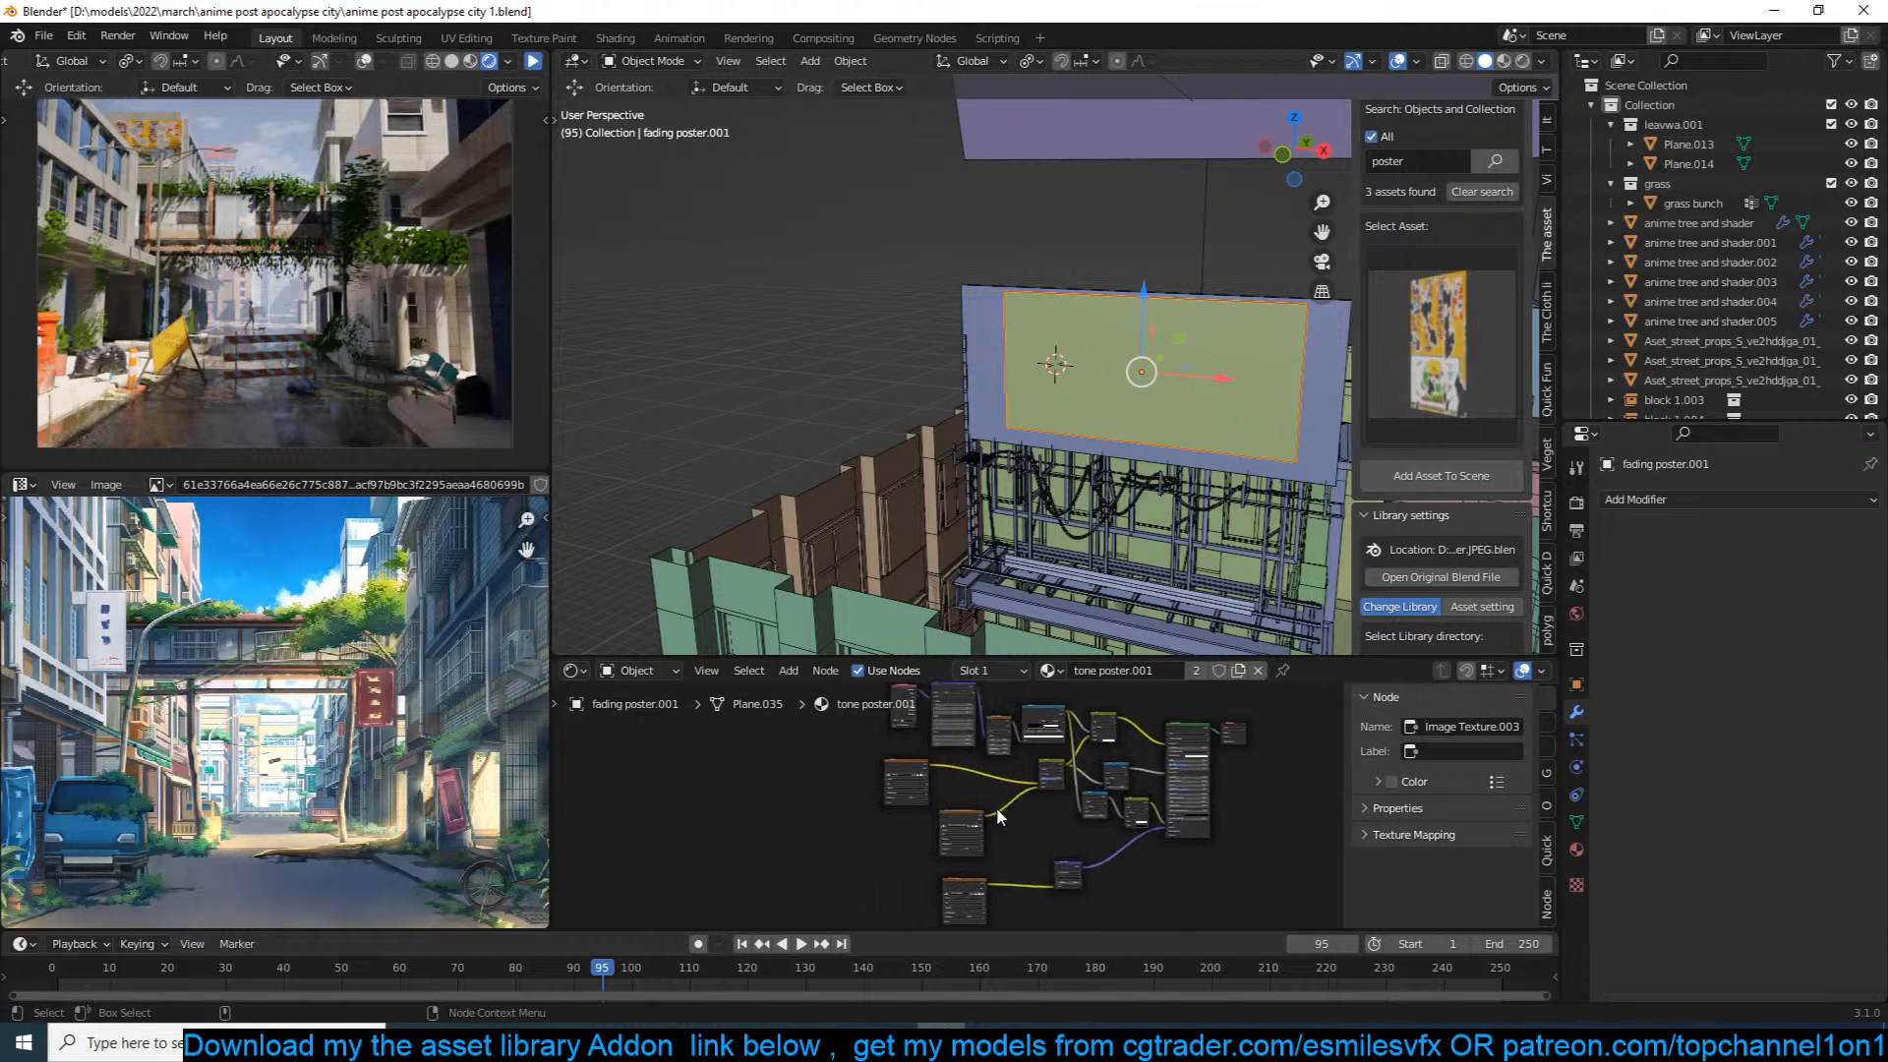
{"action": "scroll", "coordinate": [997, 776], "scroll_direction": "up", "scroll_amount": 4}
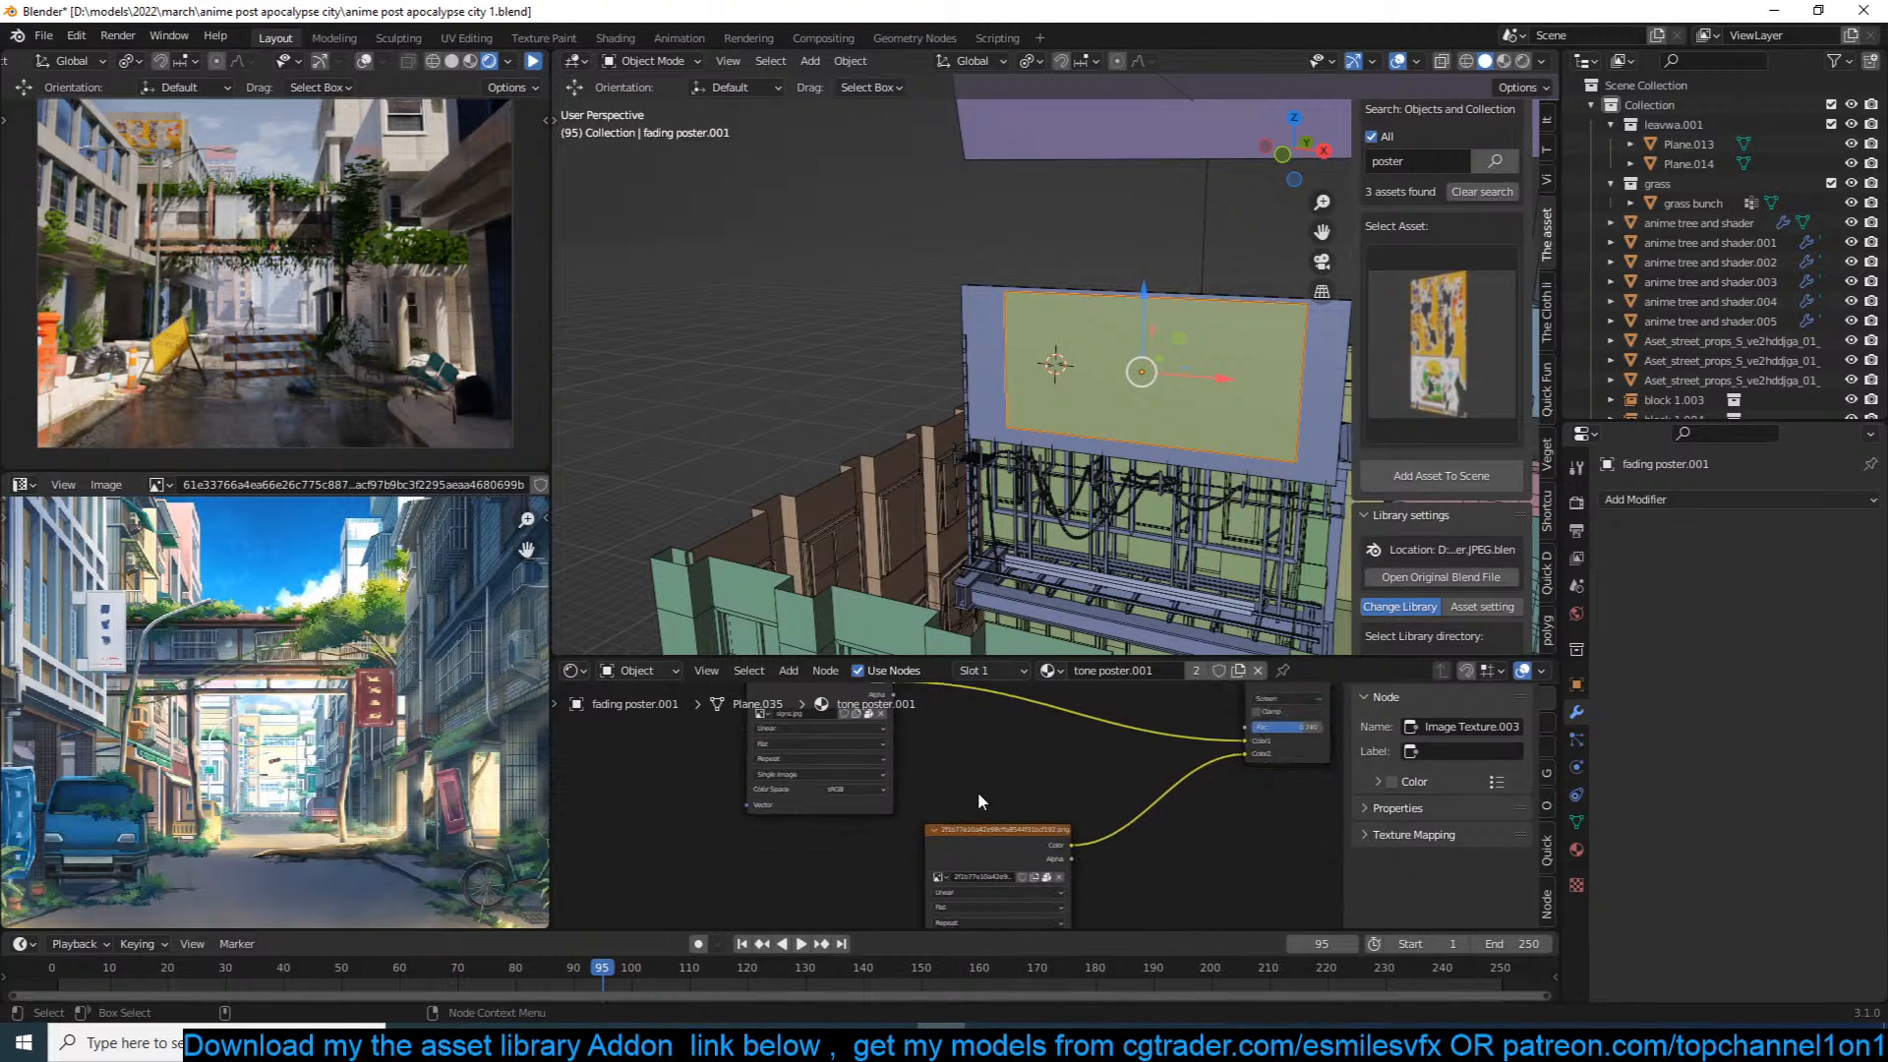
{"action": "scroll", "coordinate": [936, 833], "scroll_direction": "down", "scroll_amount": 1}
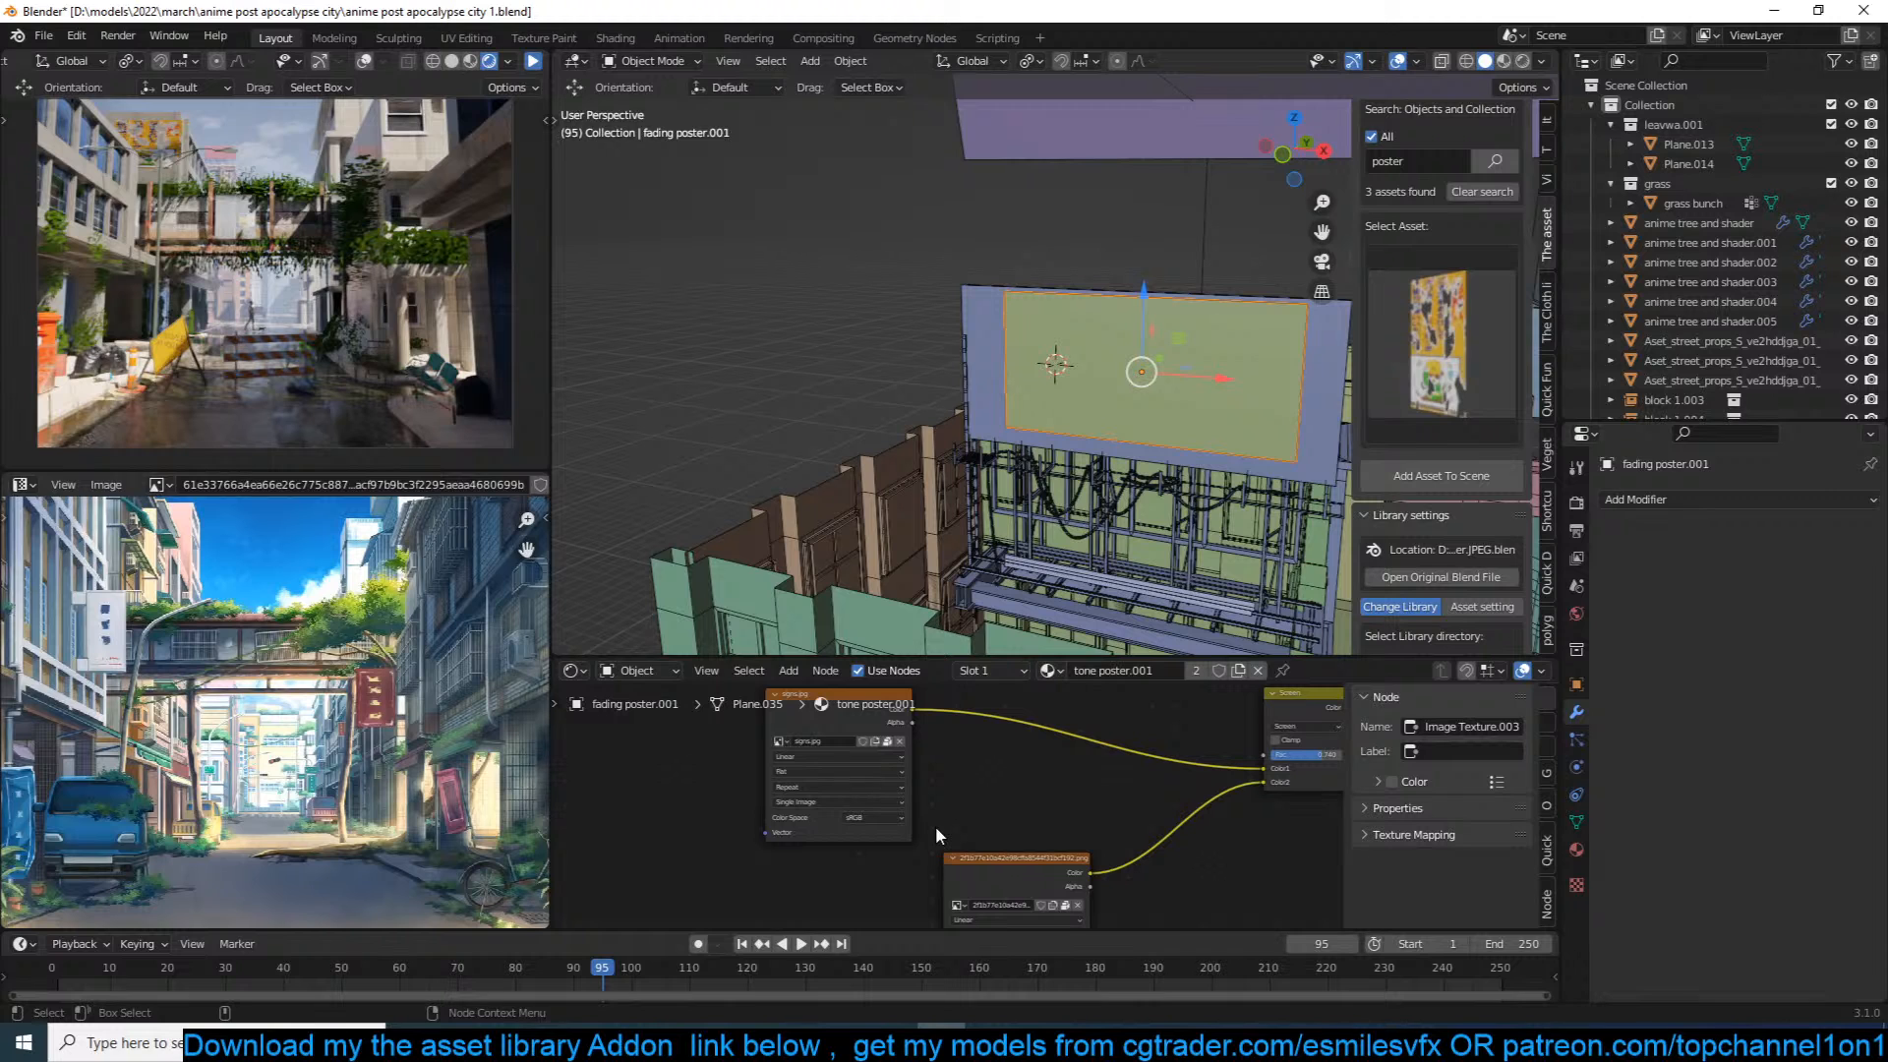
{"action": "left_click", "coordinate": [1195, 376]}
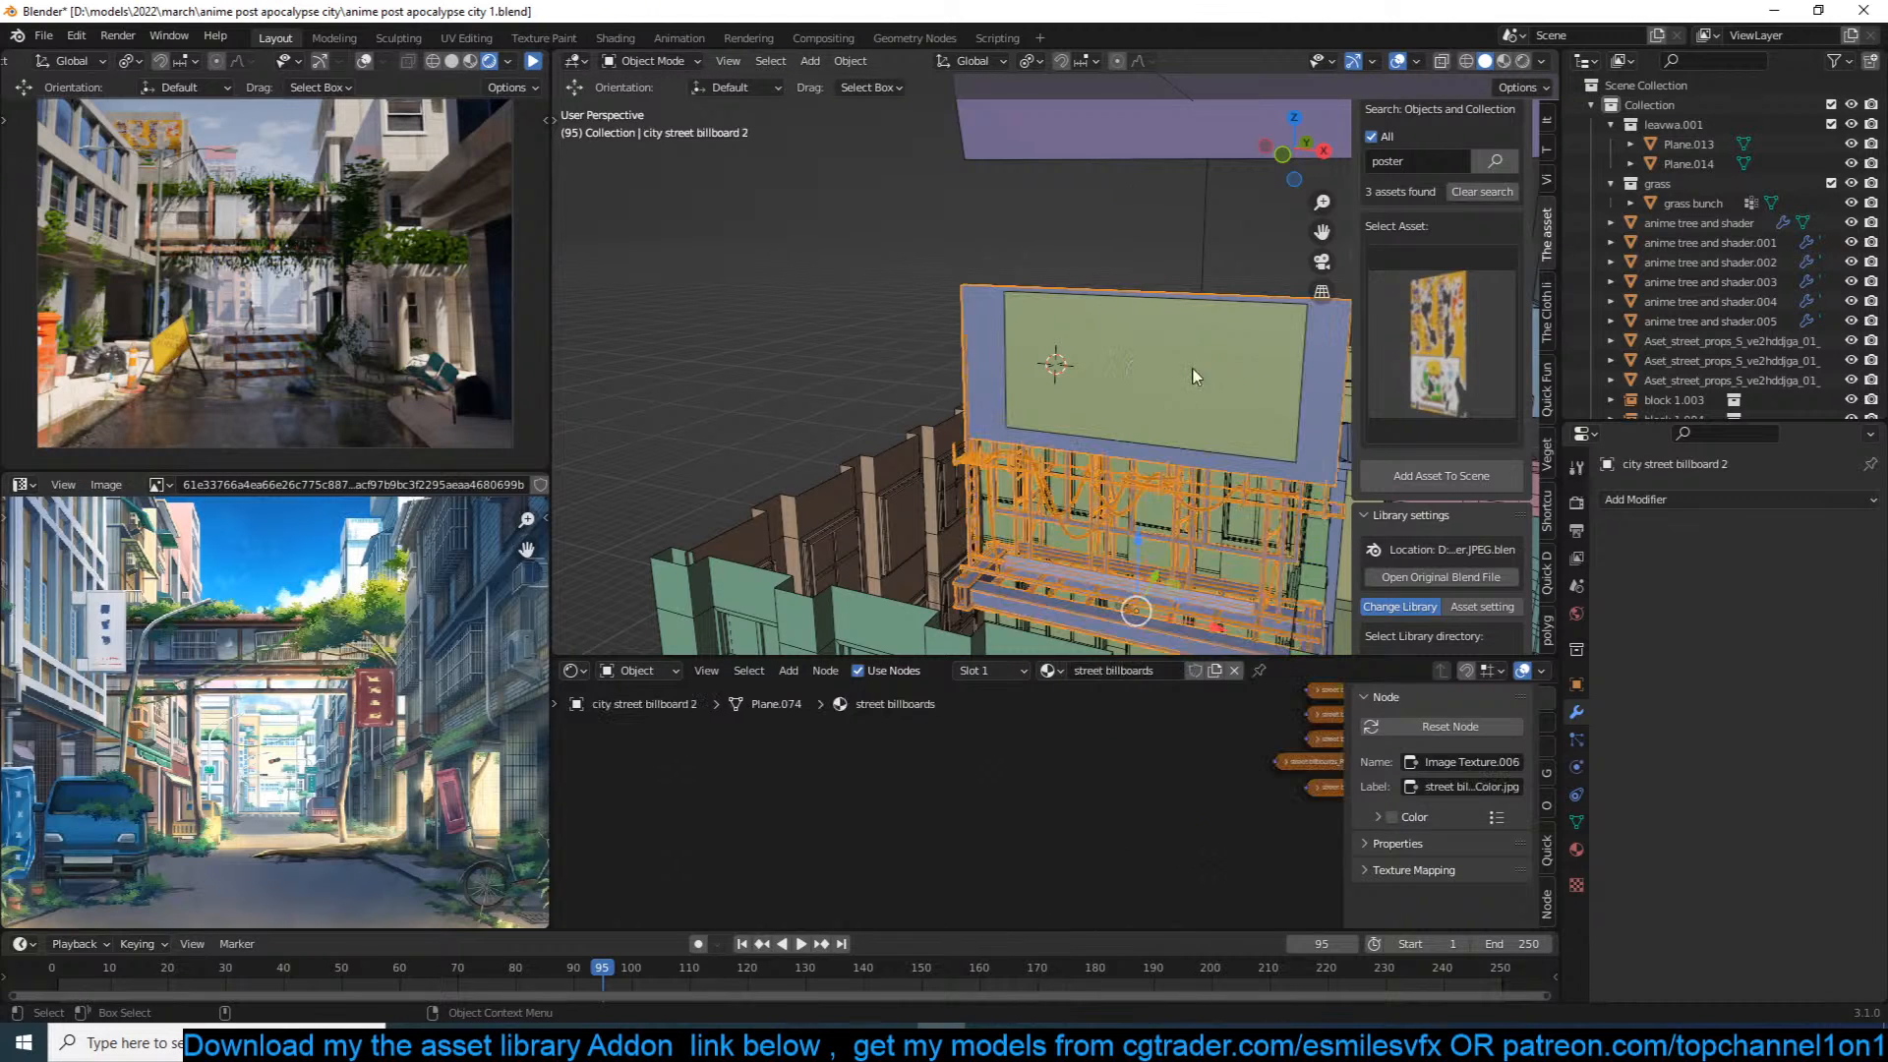
{"action": "left_click", "coordinate": [1194, 376]}
{"action": "key", "text": "s"}
{"action": "left_click", "coordinate": [1313, 392]}
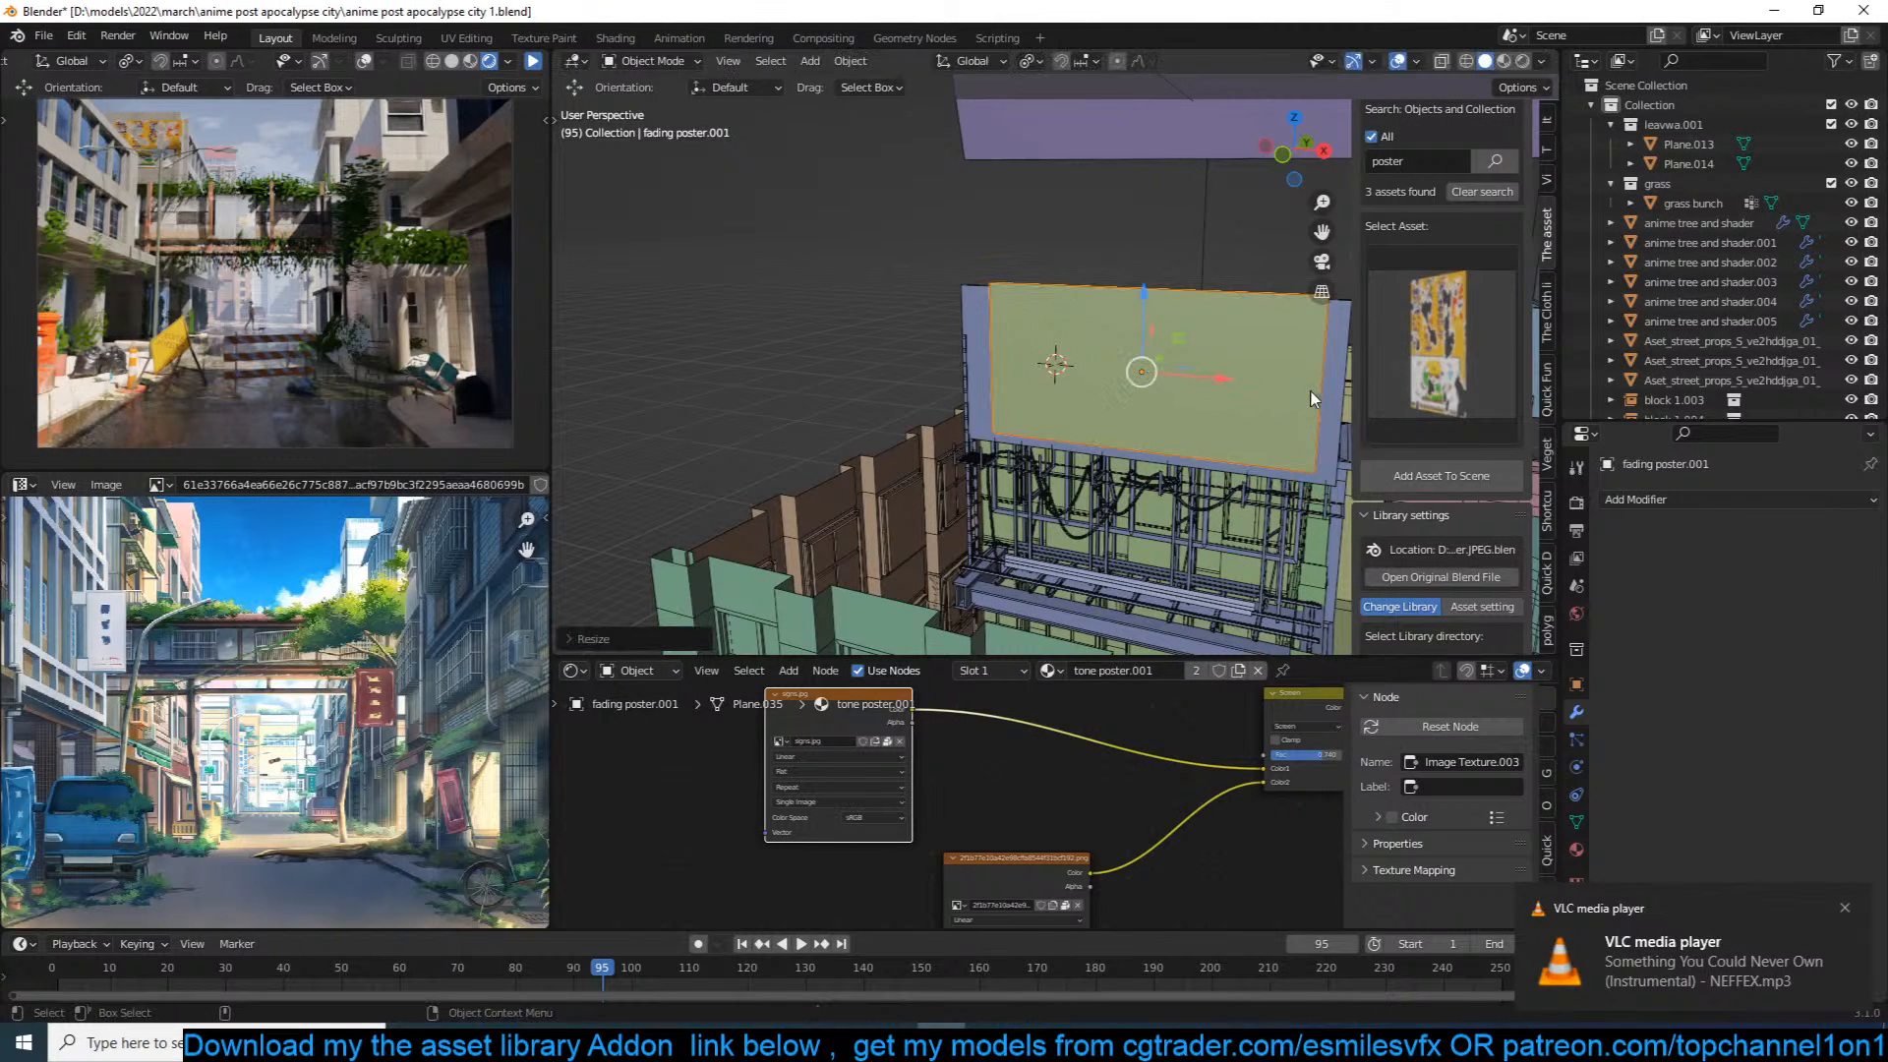
Step: Replace the outliner with a maximized UV editor for the poster copy in Edit Mode, showing signs.jpg with island selection
{"action": "left_click", "coordinate": [1585, 61]}
{"action": "left_click", "coordinate": [1042, 163]}
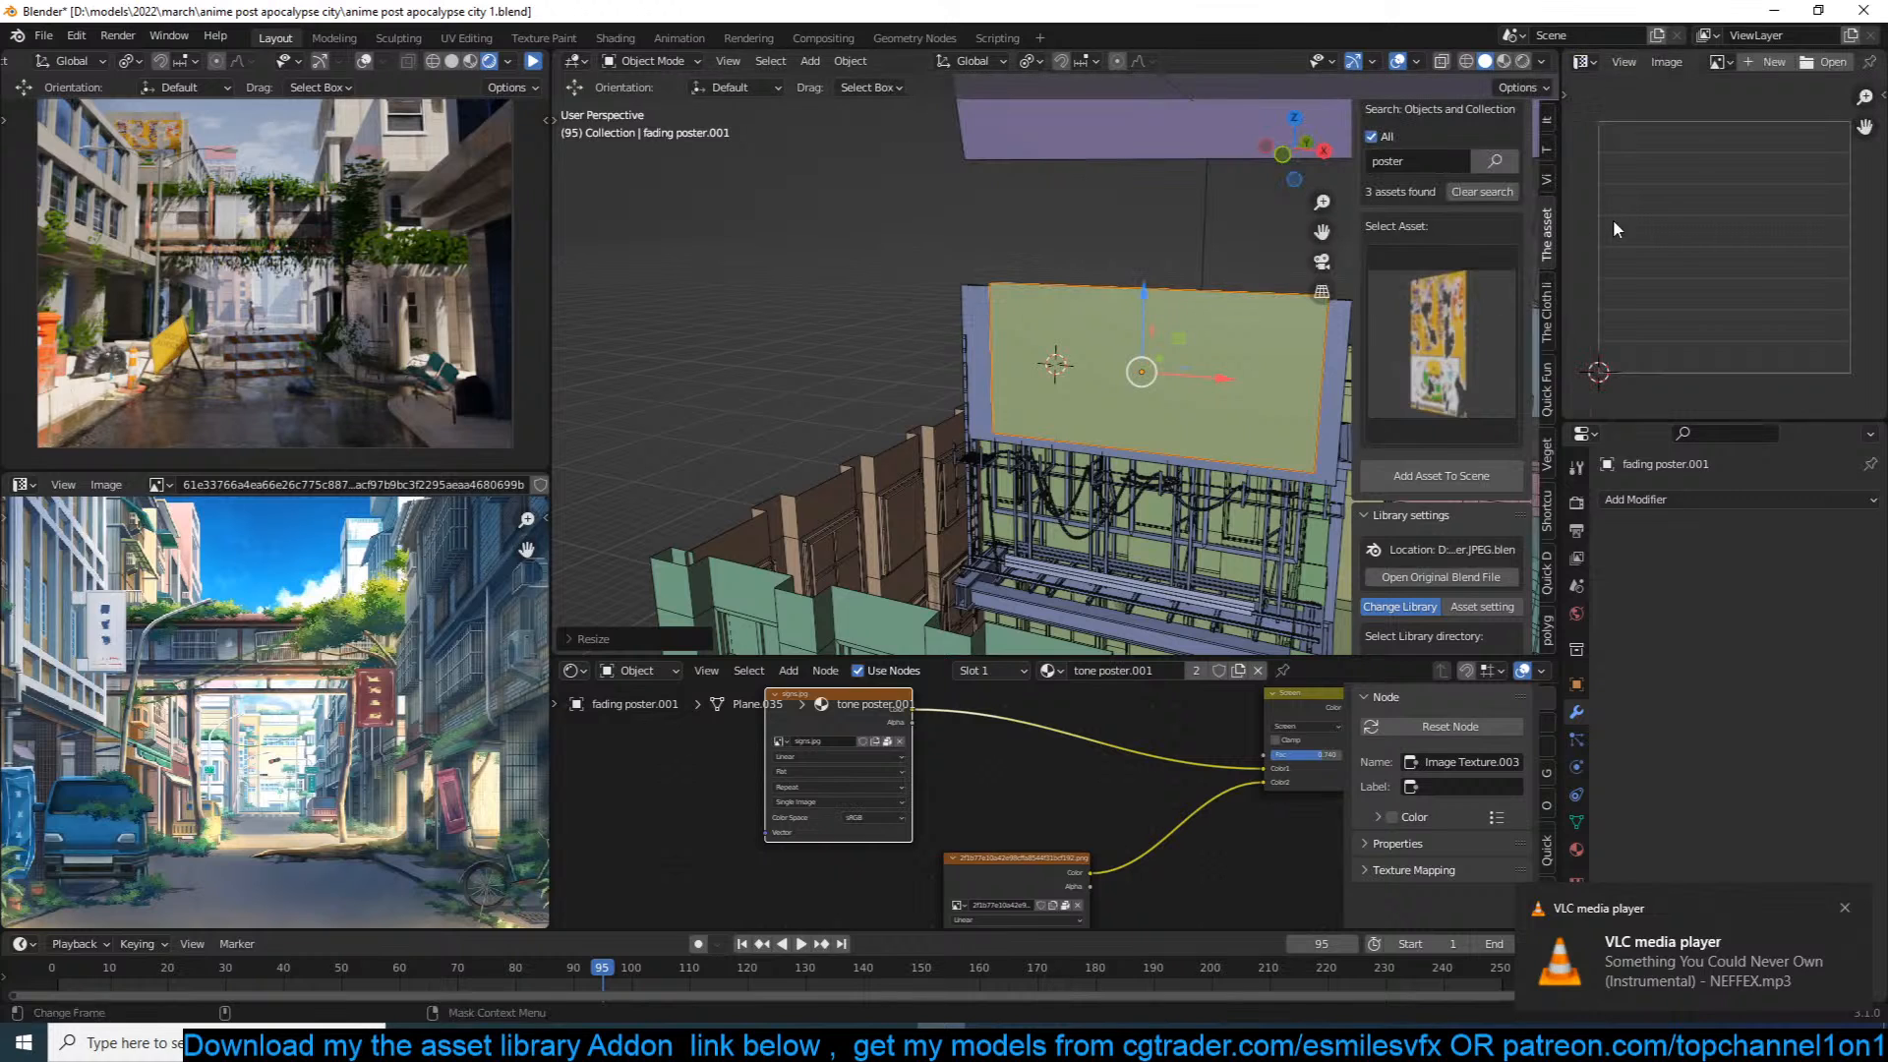
{"action": "key", "text": "Tab"}
{"action": "left_click", "coordinate": [1317, 362]}
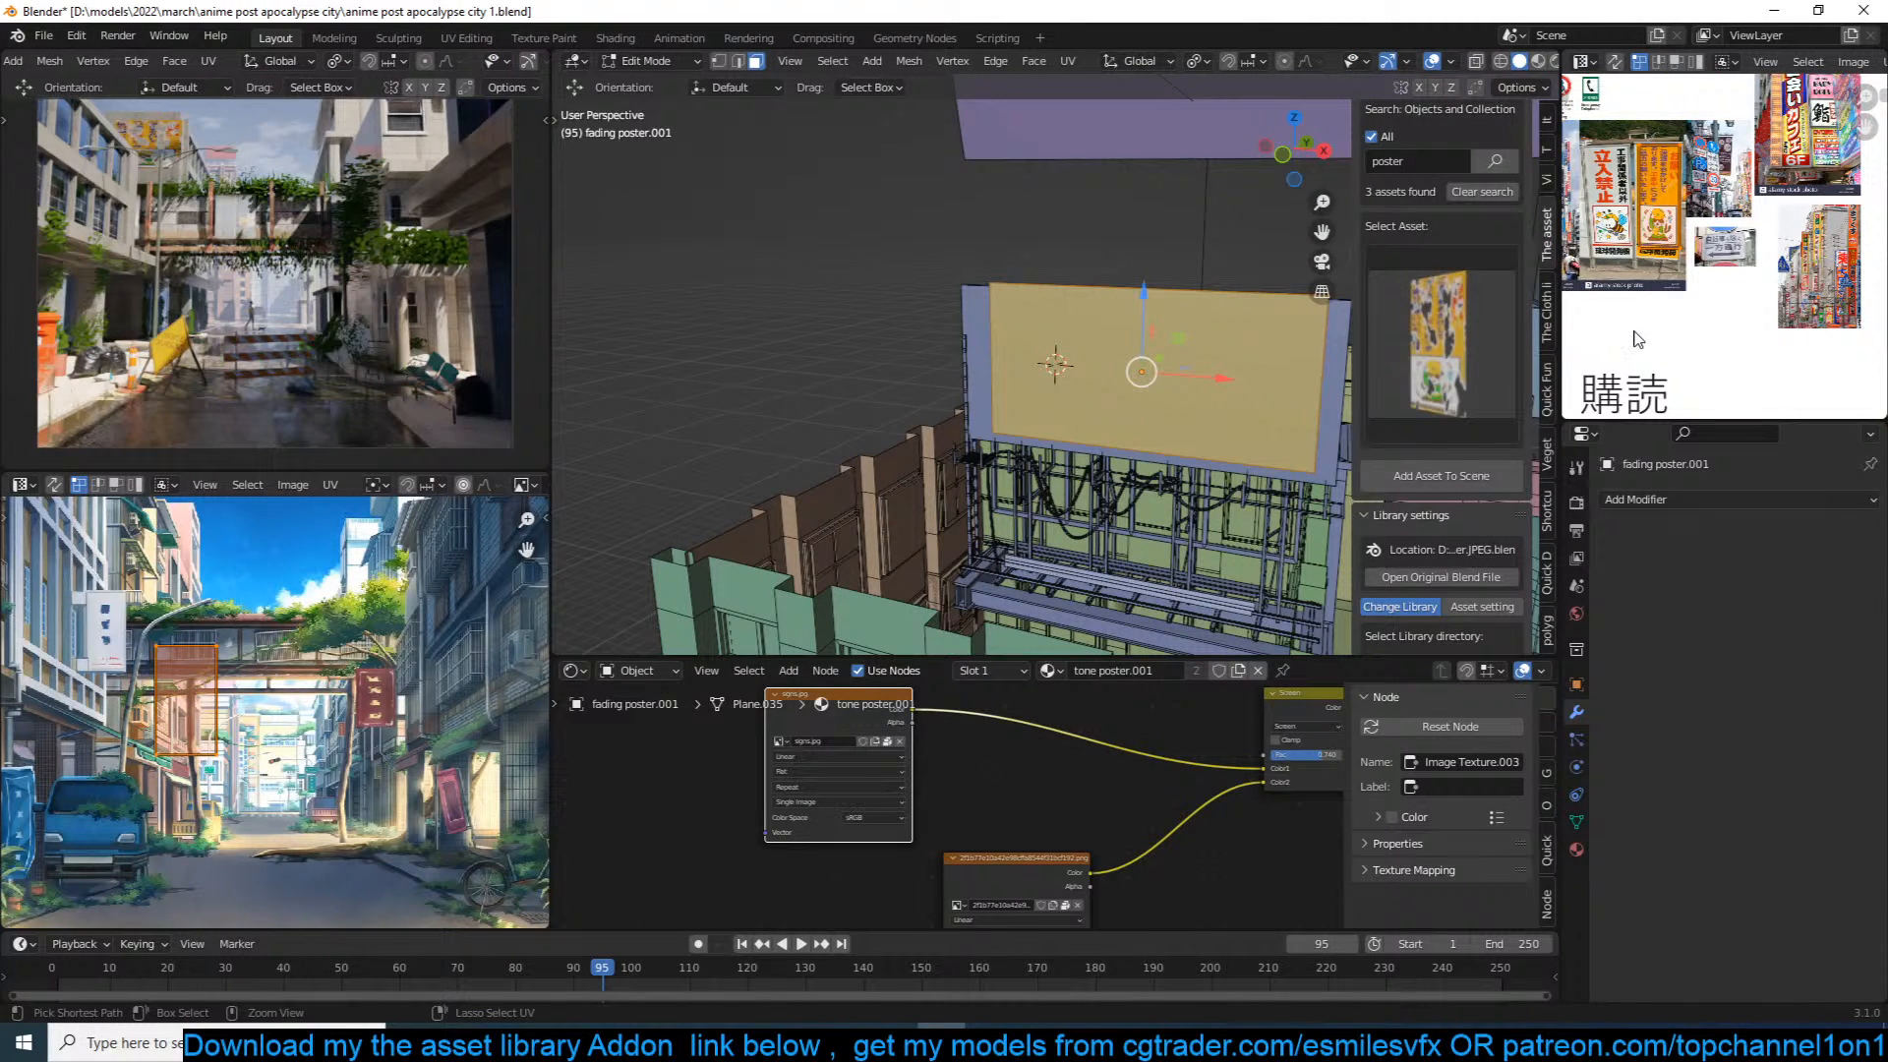
{"action": "key", "text": "ctrl+space"}
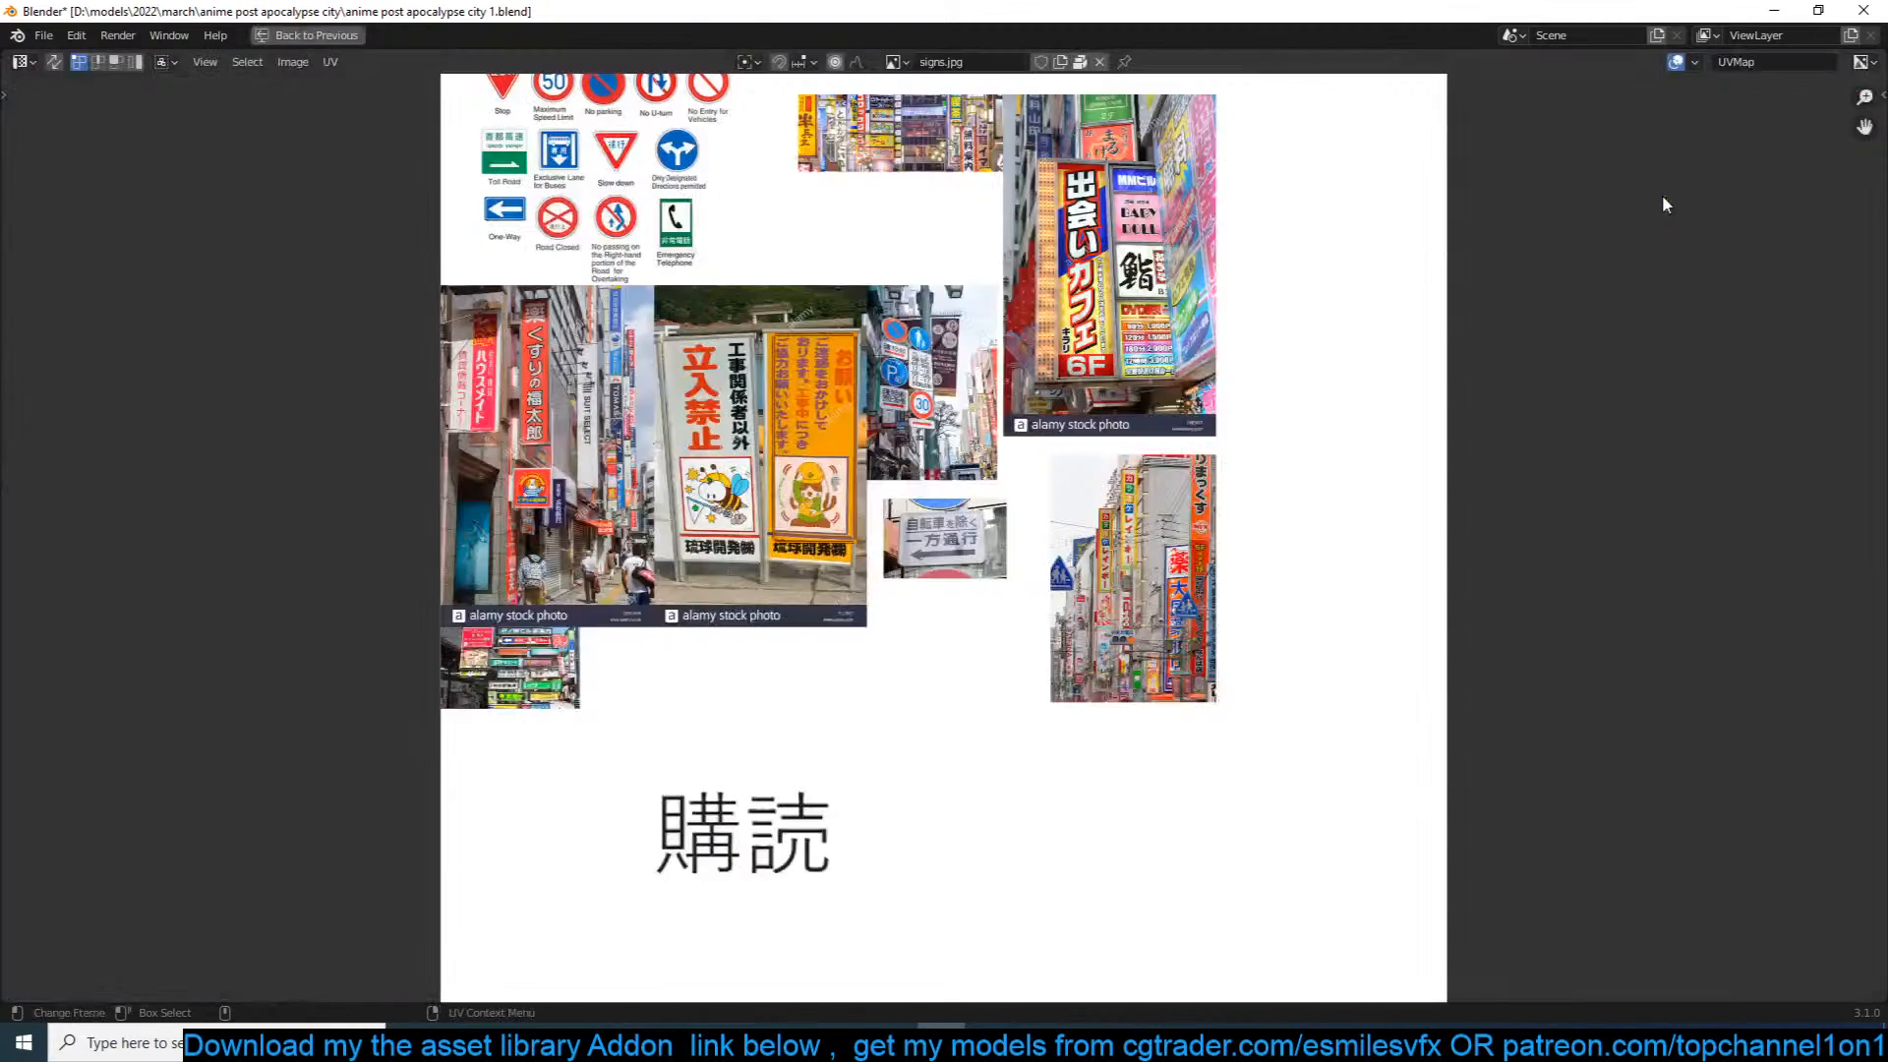
{"action": "key", "text": "4"}
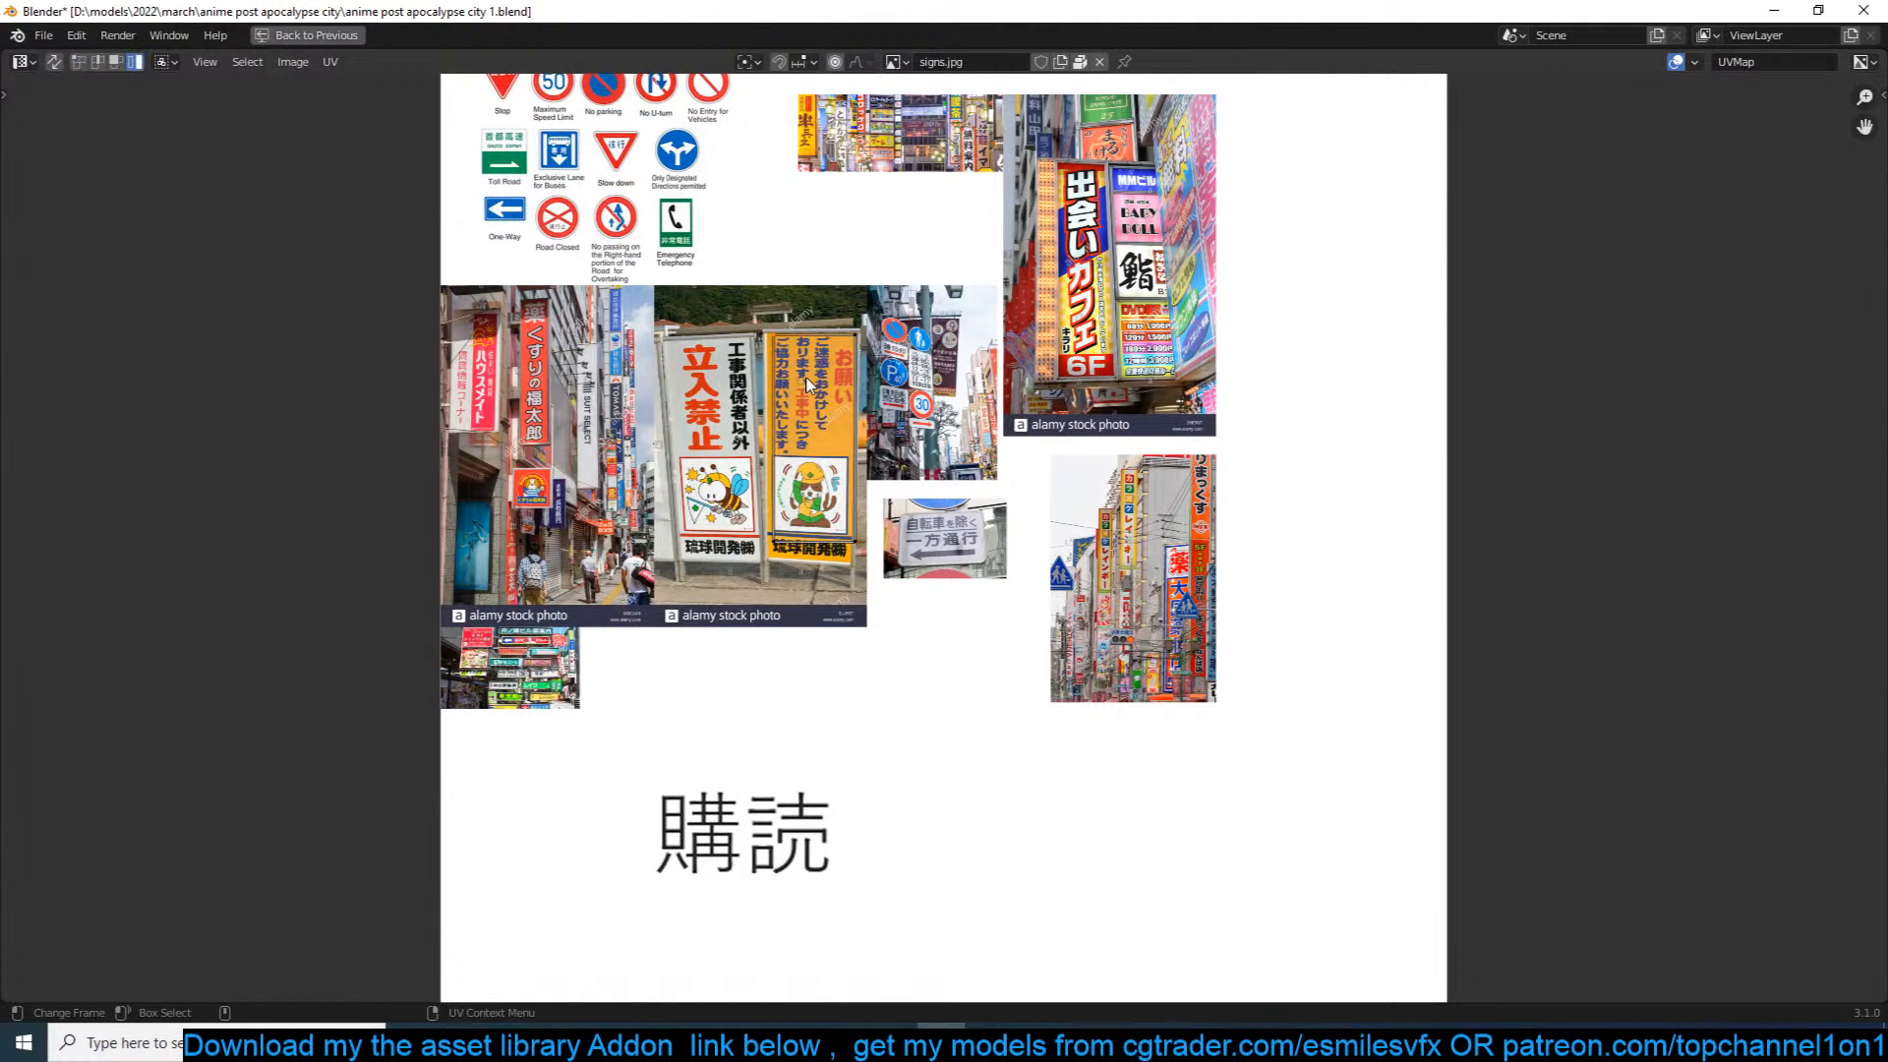
Step: Move and scale the poster's UV island onto the upper-right shop signs in signs.jpg, save the file and resume the render preview
{"action": "key", "text": "g"}
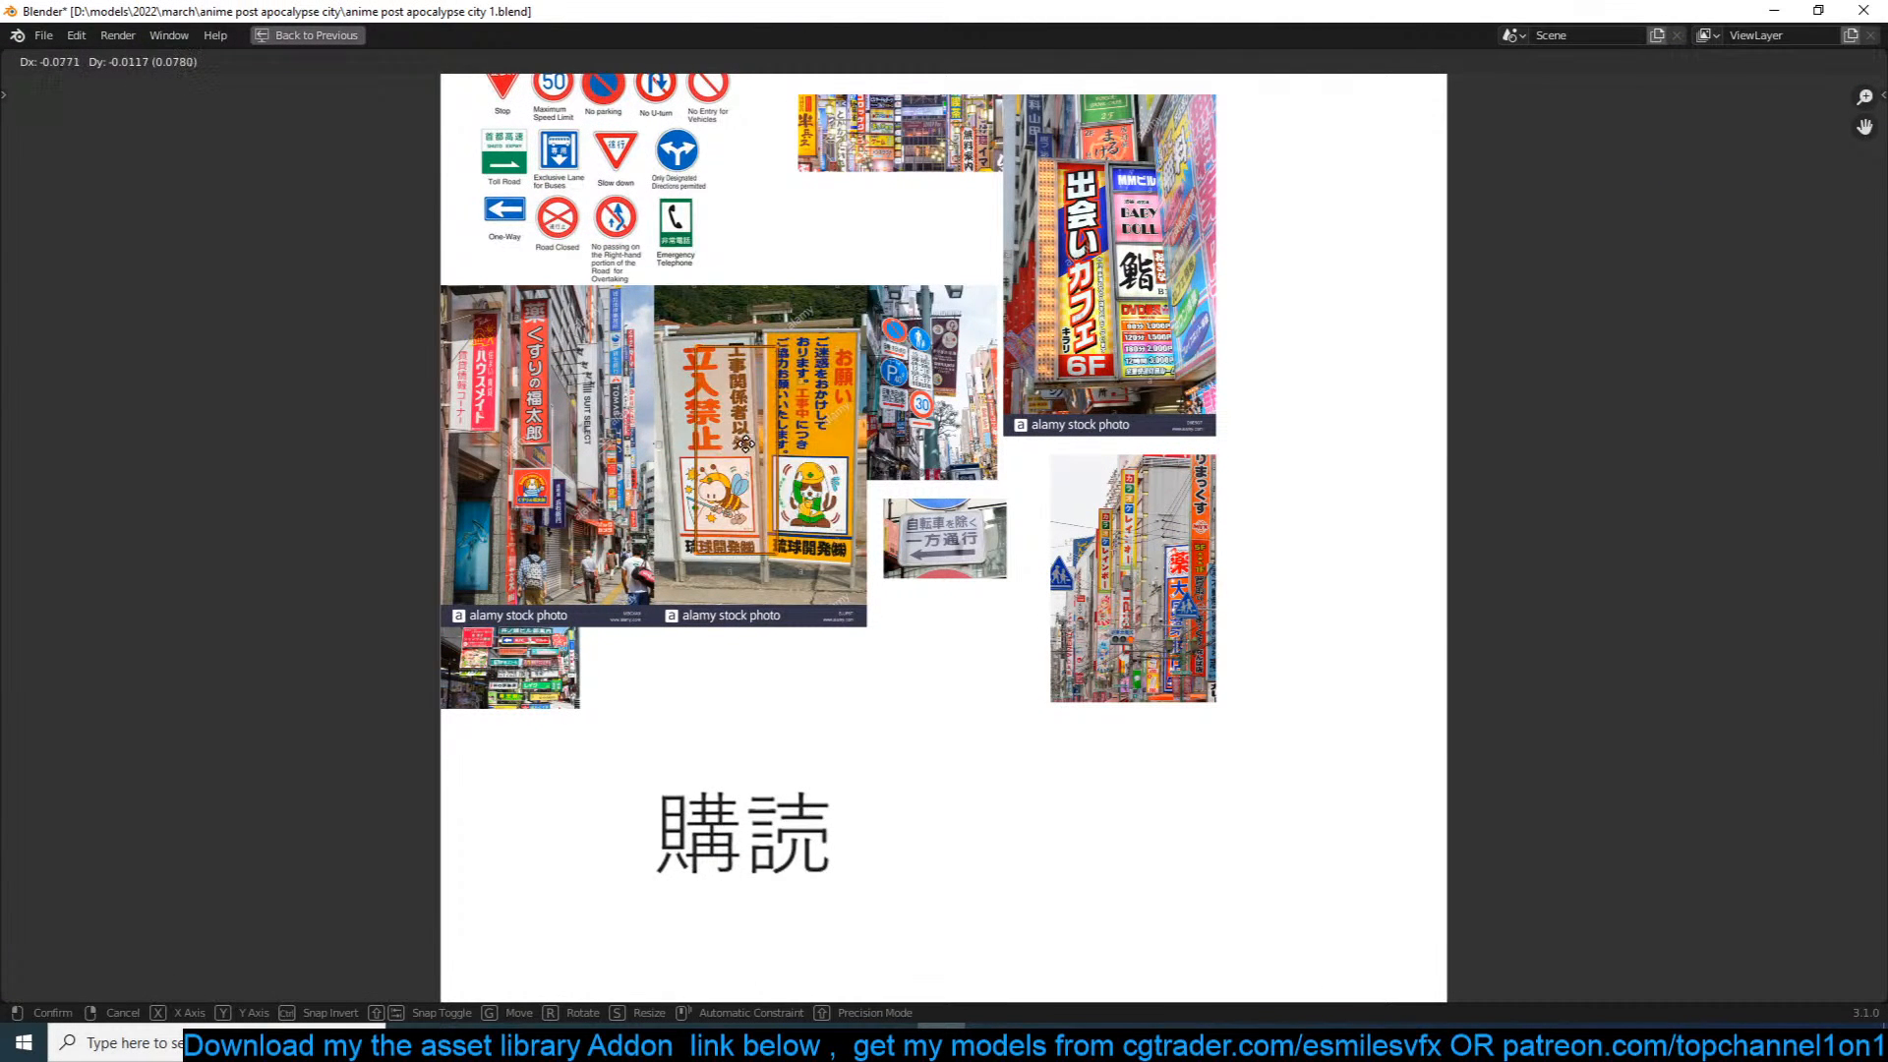
{"action": "left_click", "coordinate": [1103, 266]}
{"action": "key", "text": "s"}
{"action": "left_click", "coordinate": [1146, 251]}
{"action": "key", "text": "g"}
{"action": "left_click", "coordinate": [1149, 273]}
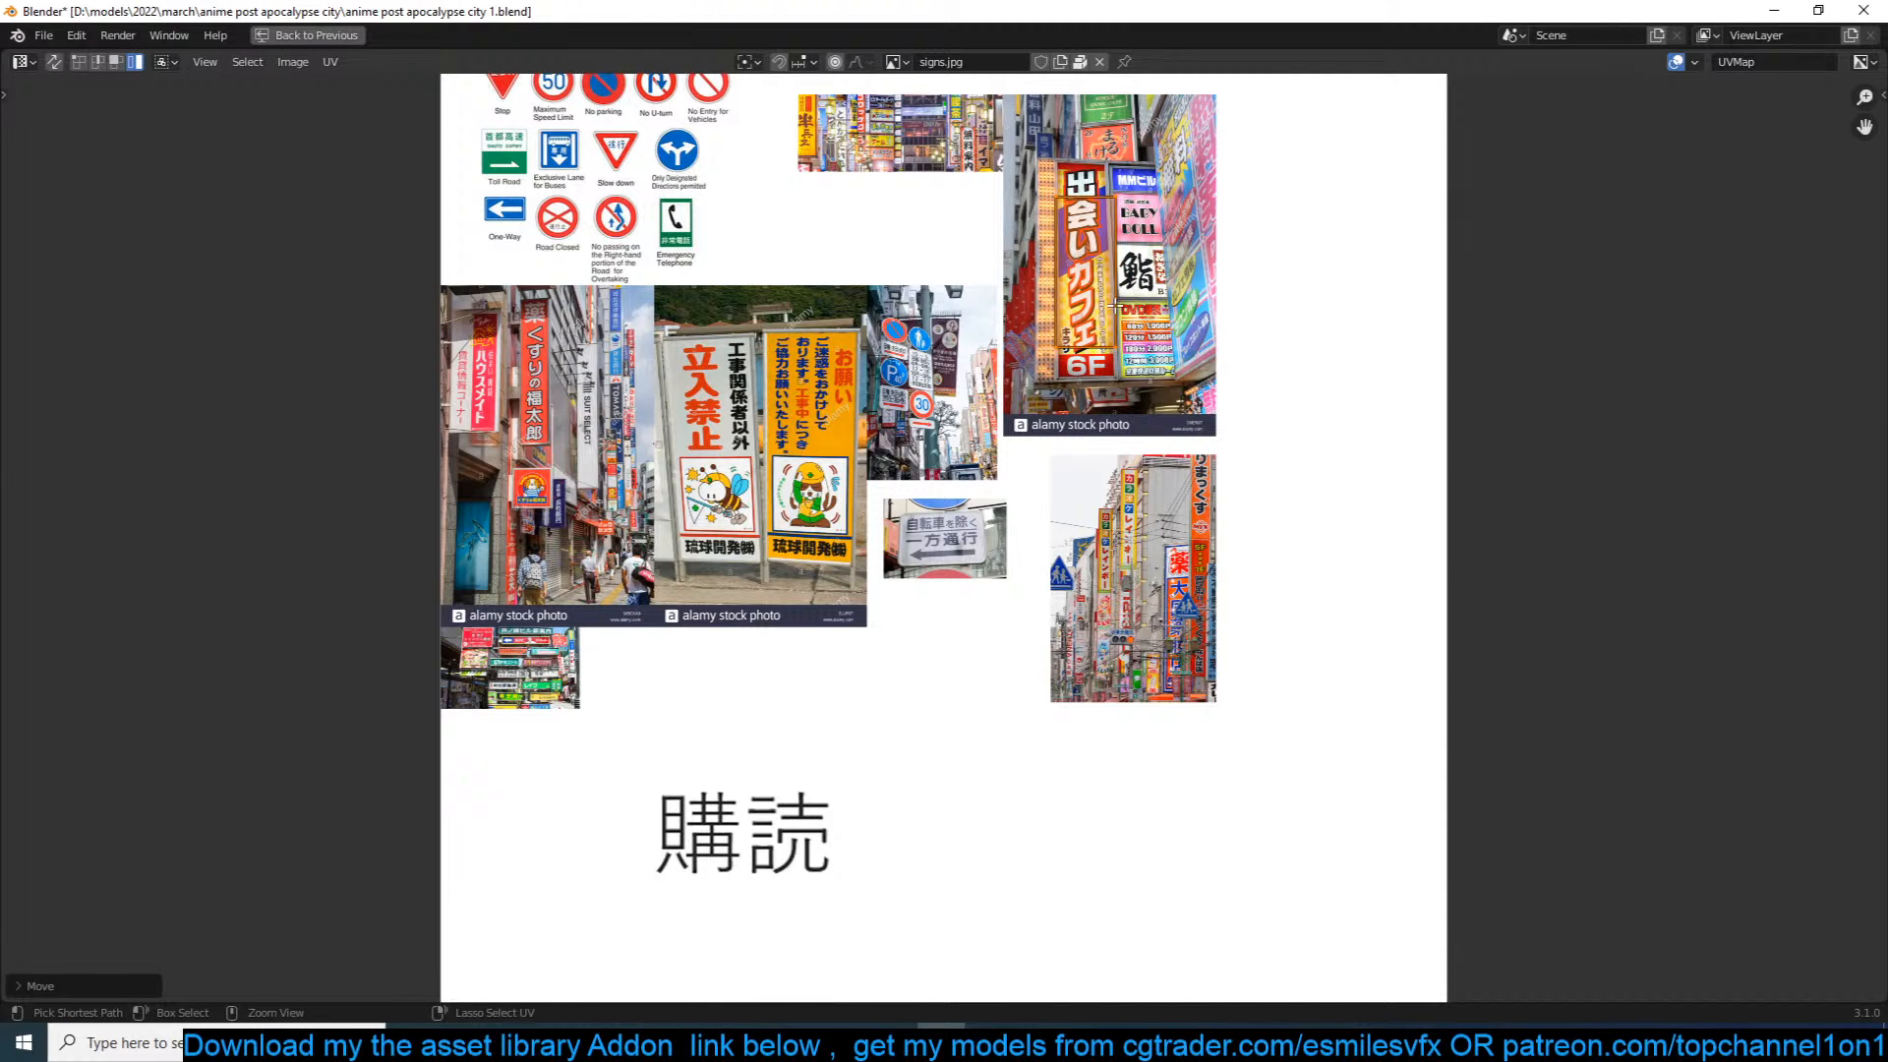
{"action": "key", "text": "ctrl+space"}
{"action": "key", "text": "ctrl+s"}
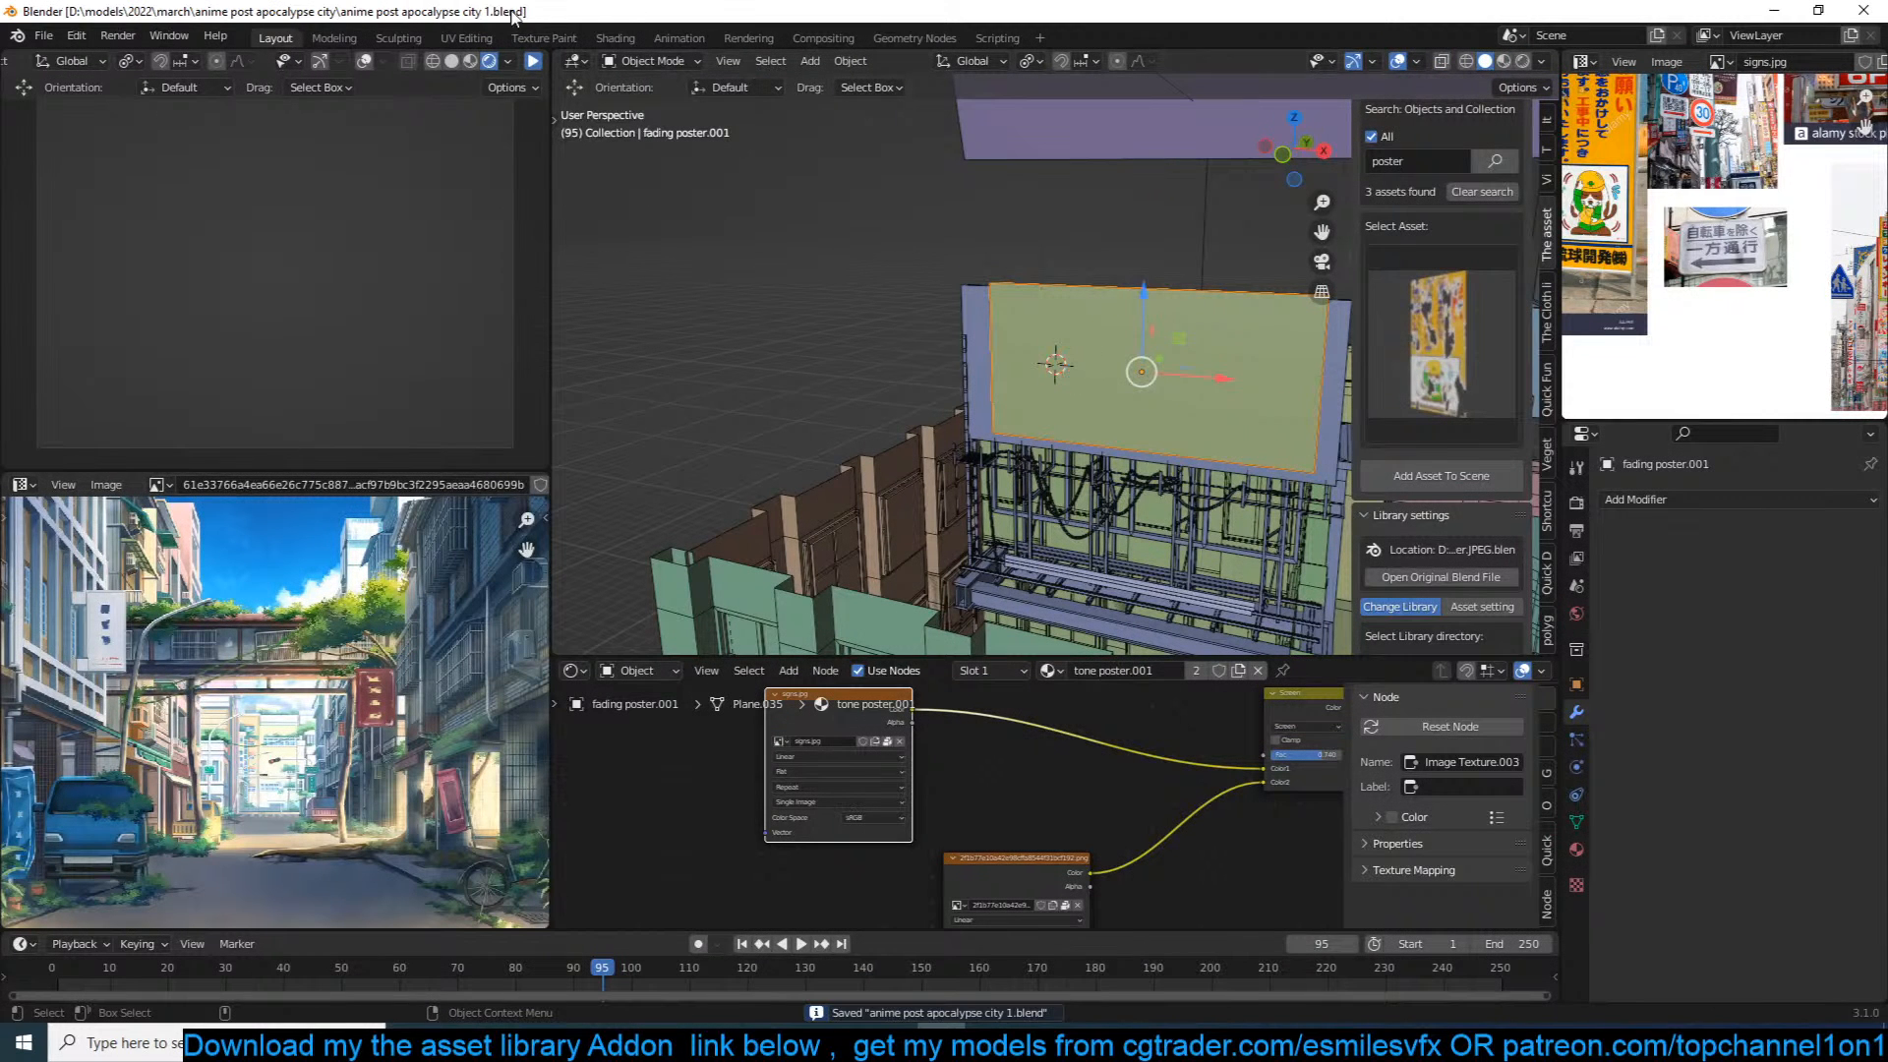
{"action": "left_click", "coordinate": [533, 62]}
{"action": "key", "text": "alt+a"}
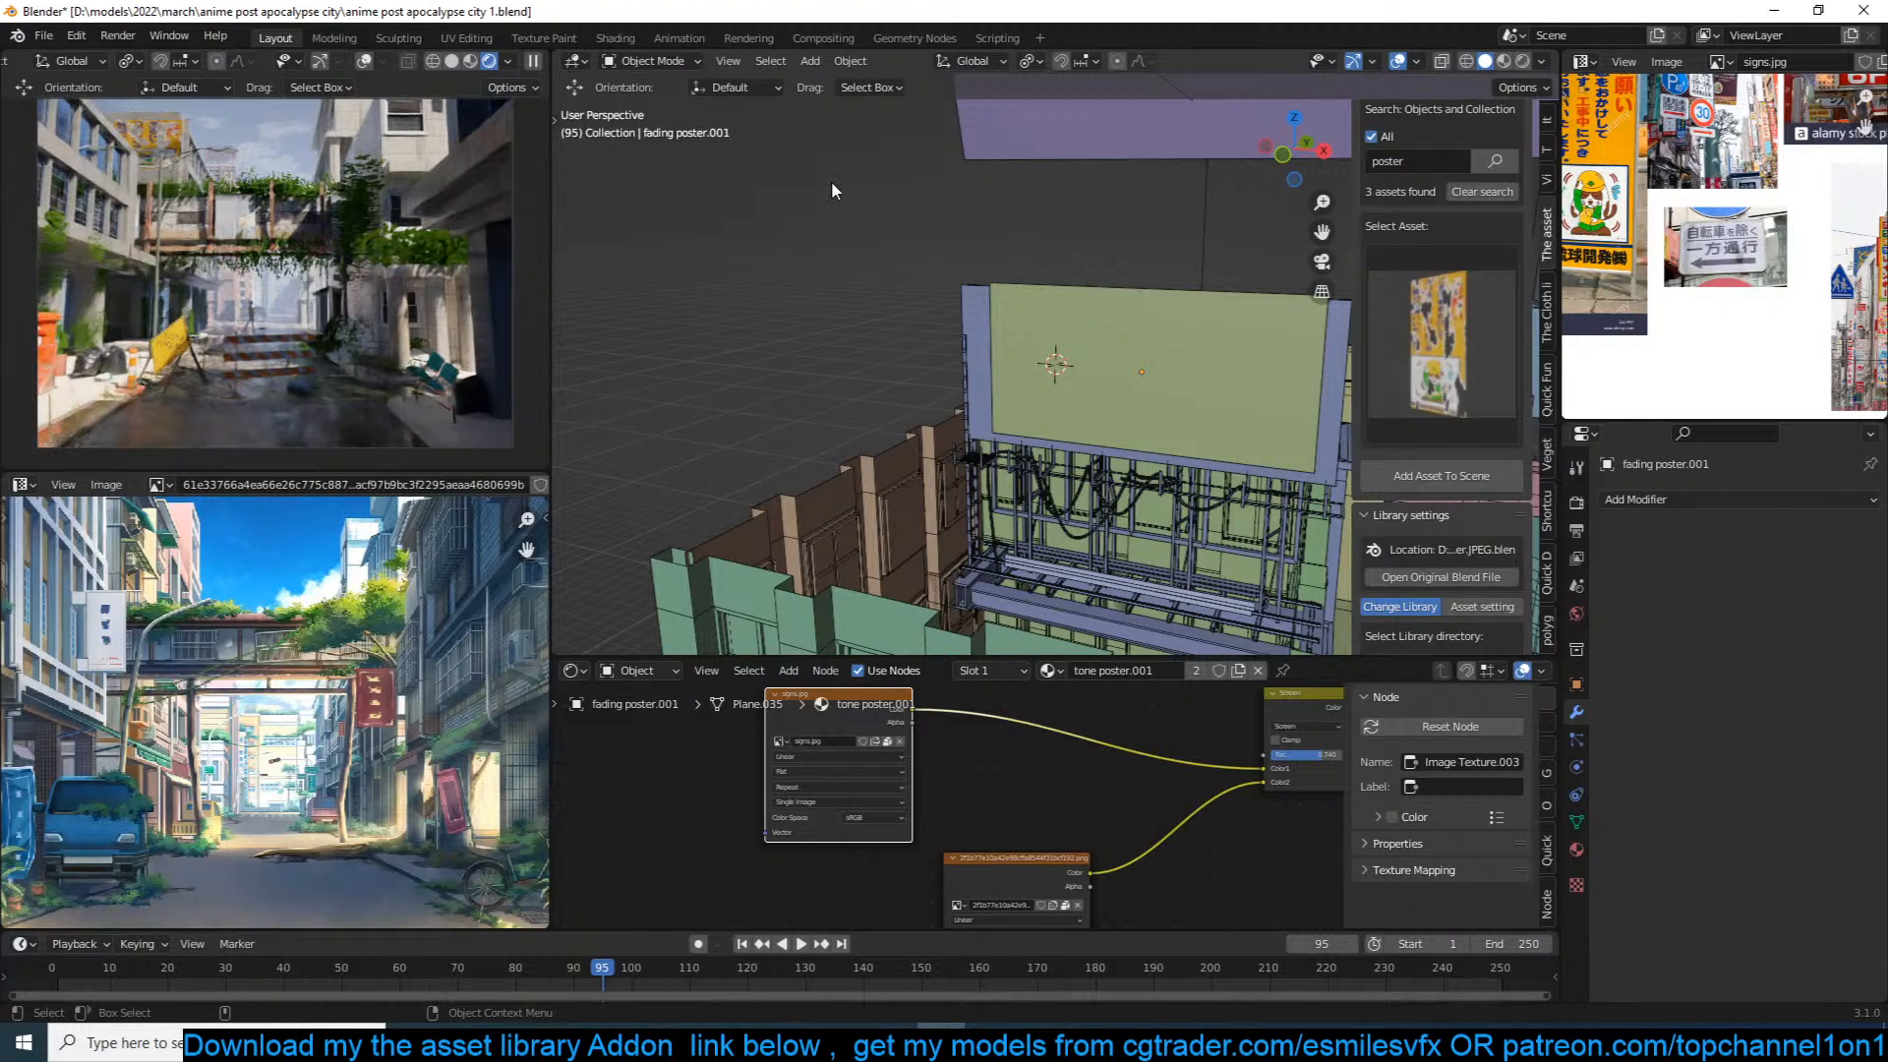
Step: Examine the rooftop billboard, the distant street and the bridge area from several views, saving the file along the way
{"action": "left_click", "coordinate": [1390, 385]}
{"action": "scroll", "coordinate": [1186, 420], "scroll_direction": "down", "scroll_amount": 8}
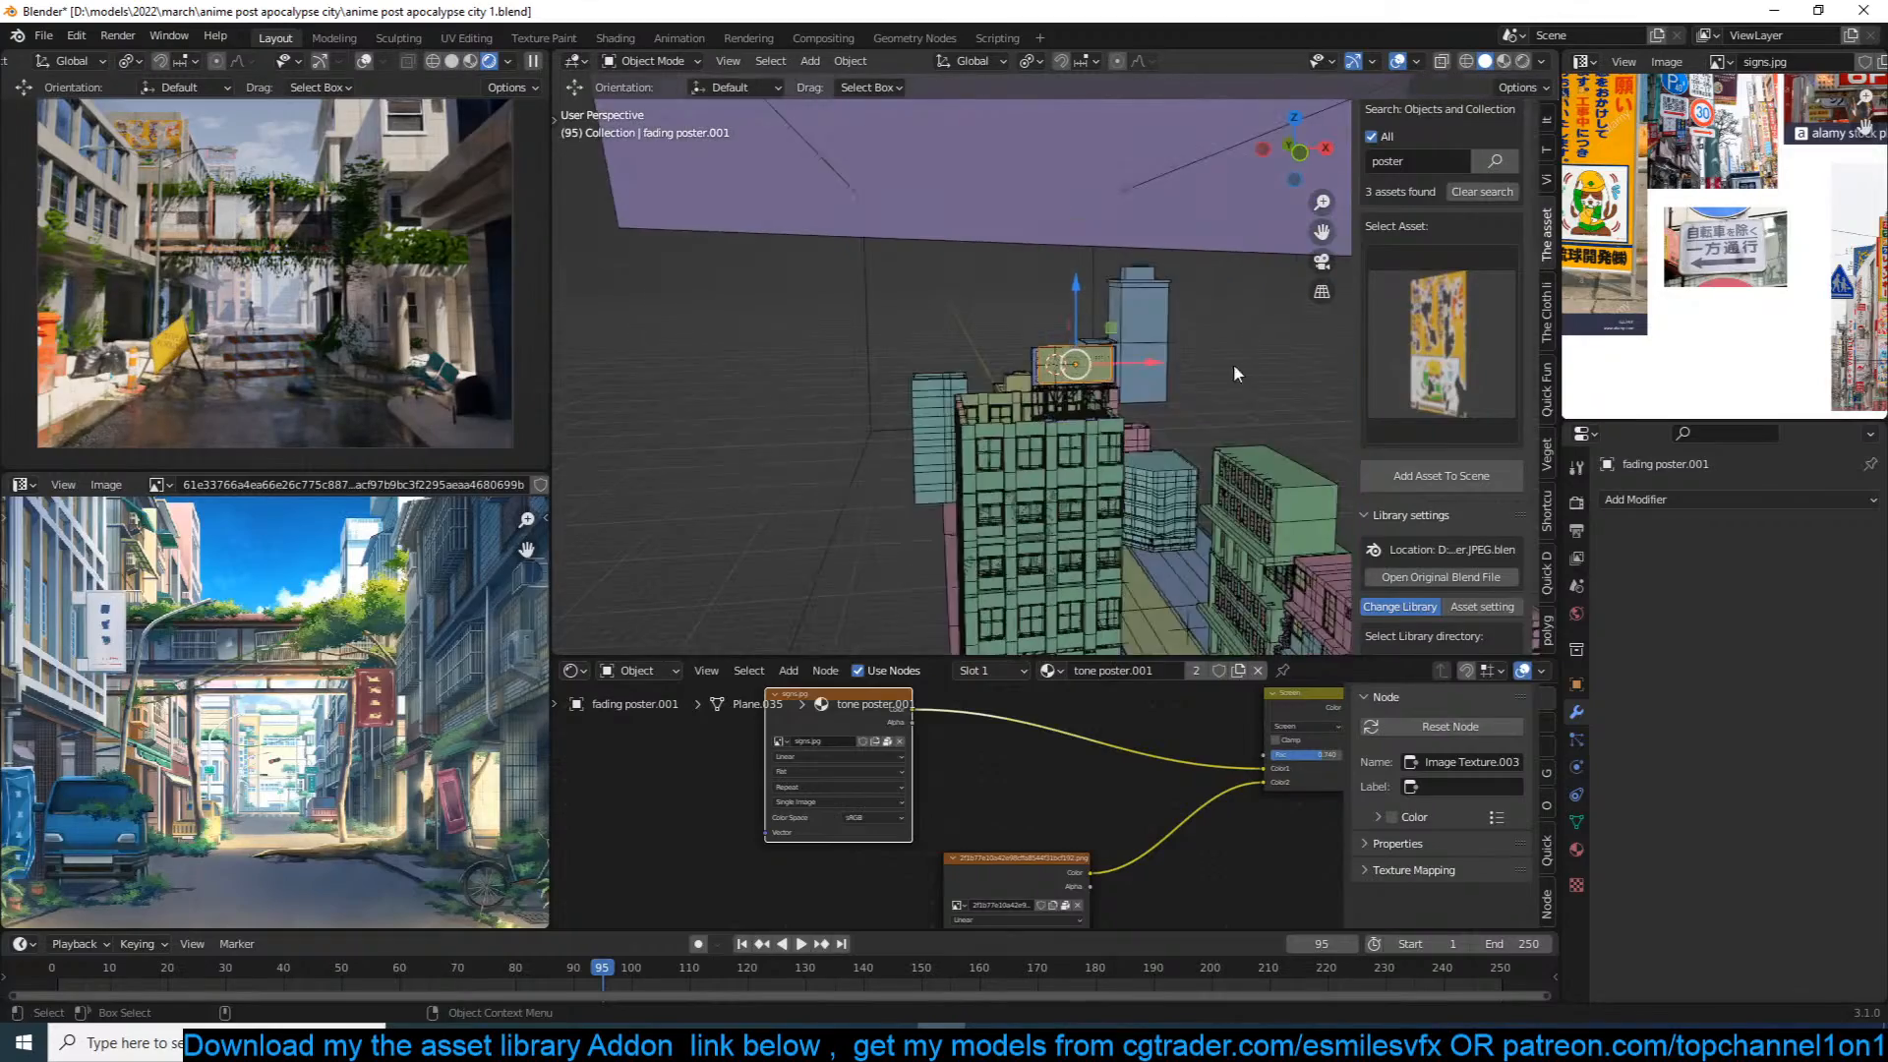
{"action": "scroll", "coordinate": [987, 226], "scroll_direction": "up", "scroll_amount": 10}
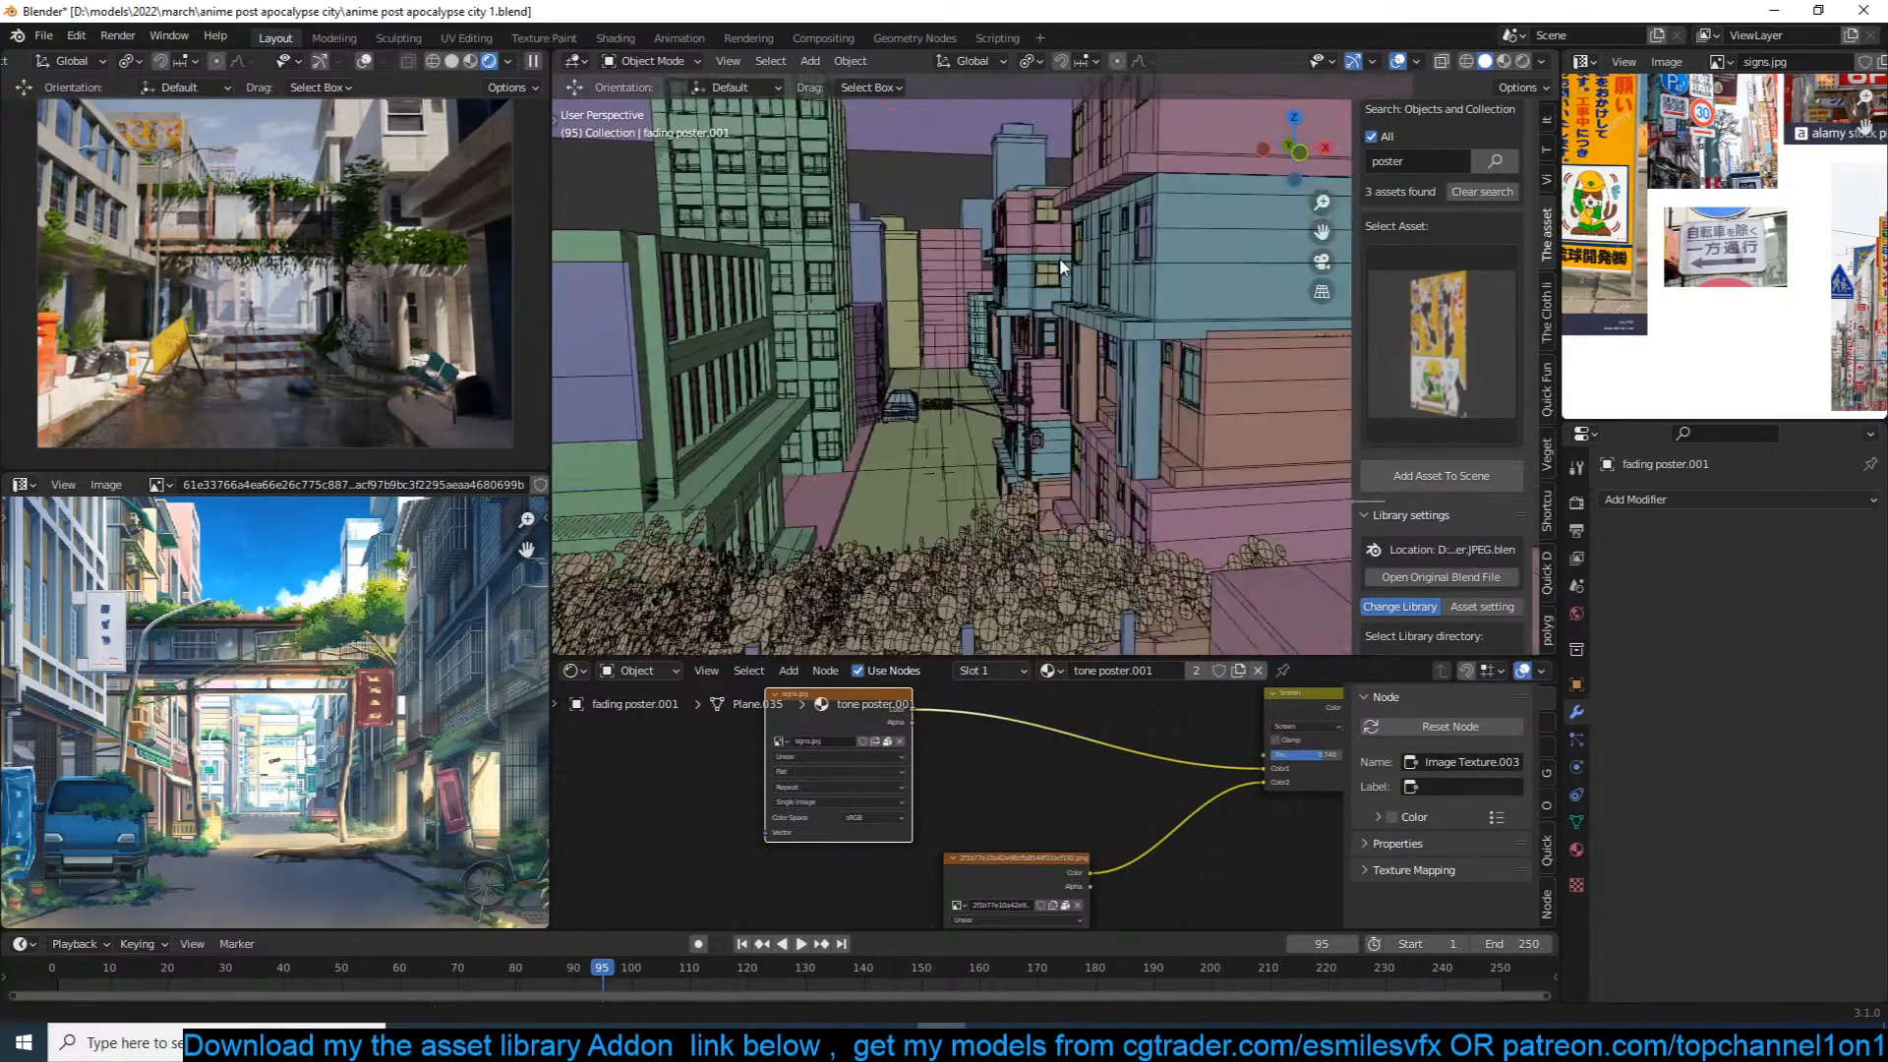
{"action": "key", "text": "ctrl+s"}
{"action": "scroll", "coordinate": [1048, 259], "scroll_direction": "up", "scroll_amount": 8}
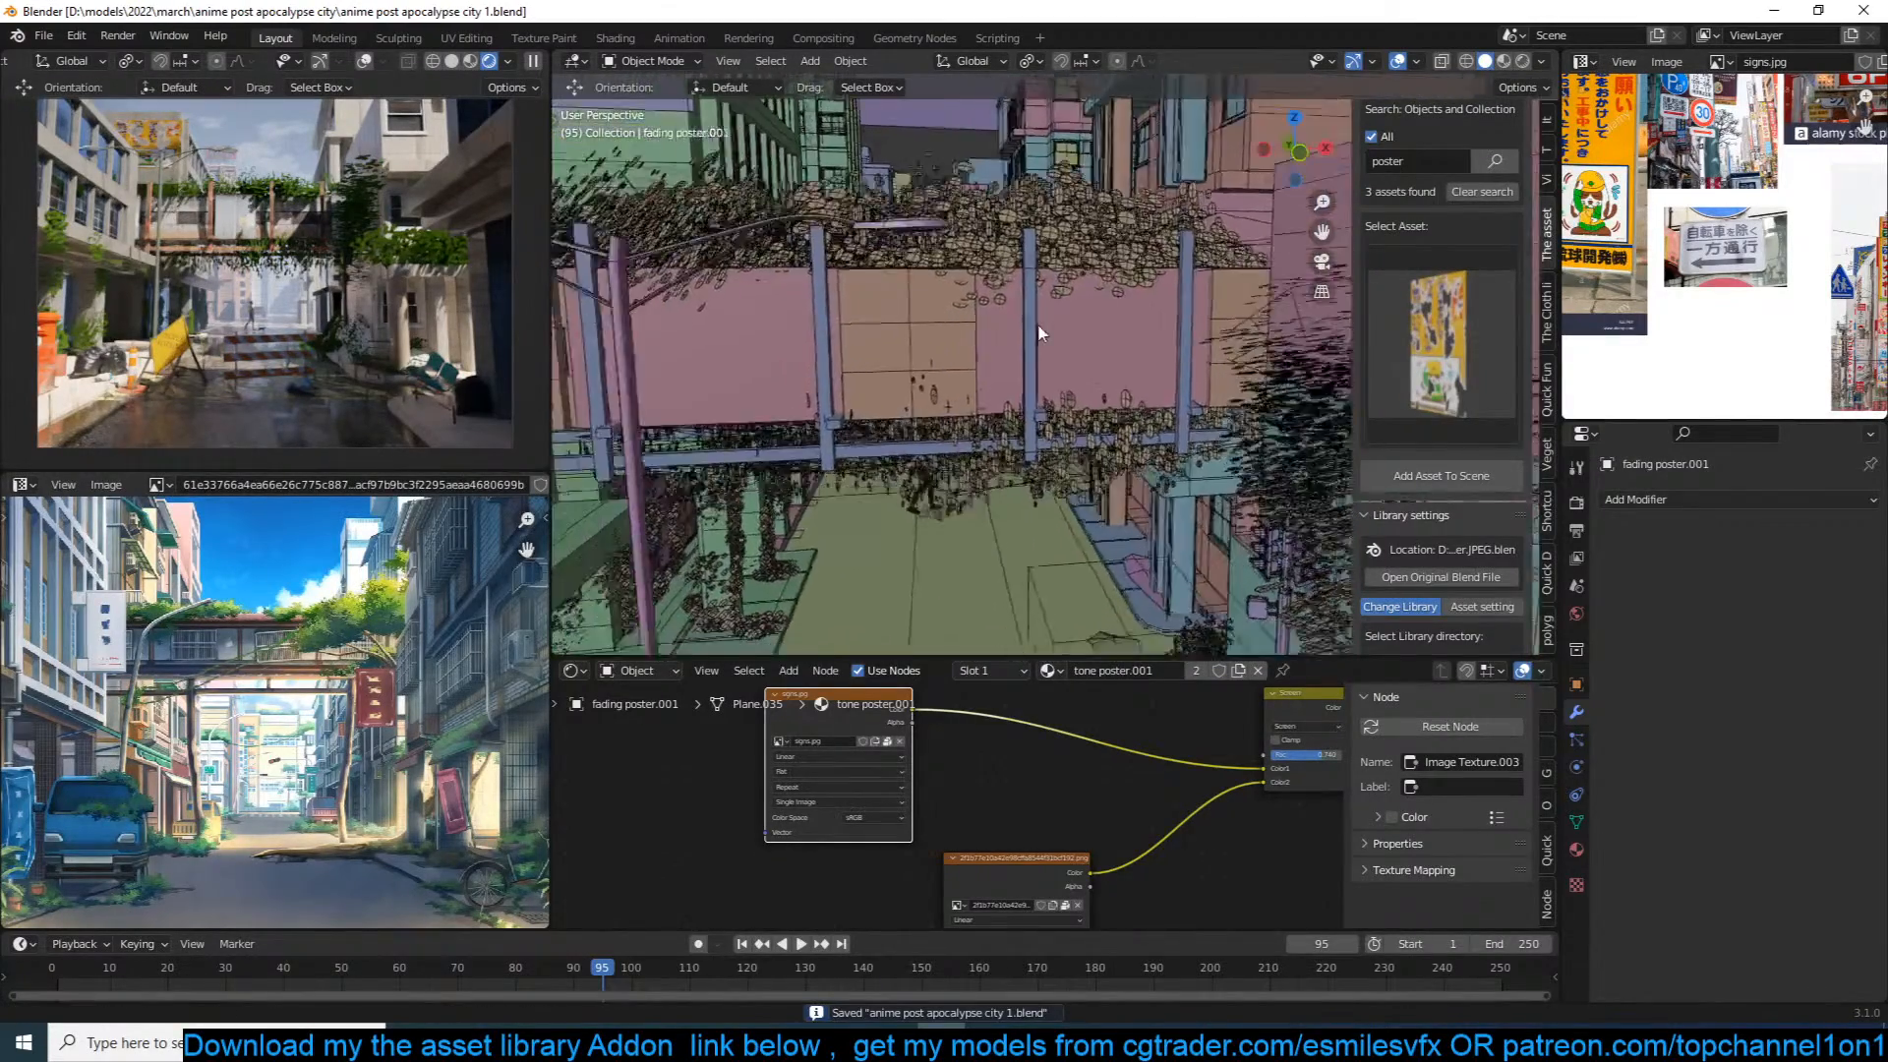
{"action": "scroll", "coordinate": [1032, 325], "scroll_direction": "up", "scroll_amount": 8}
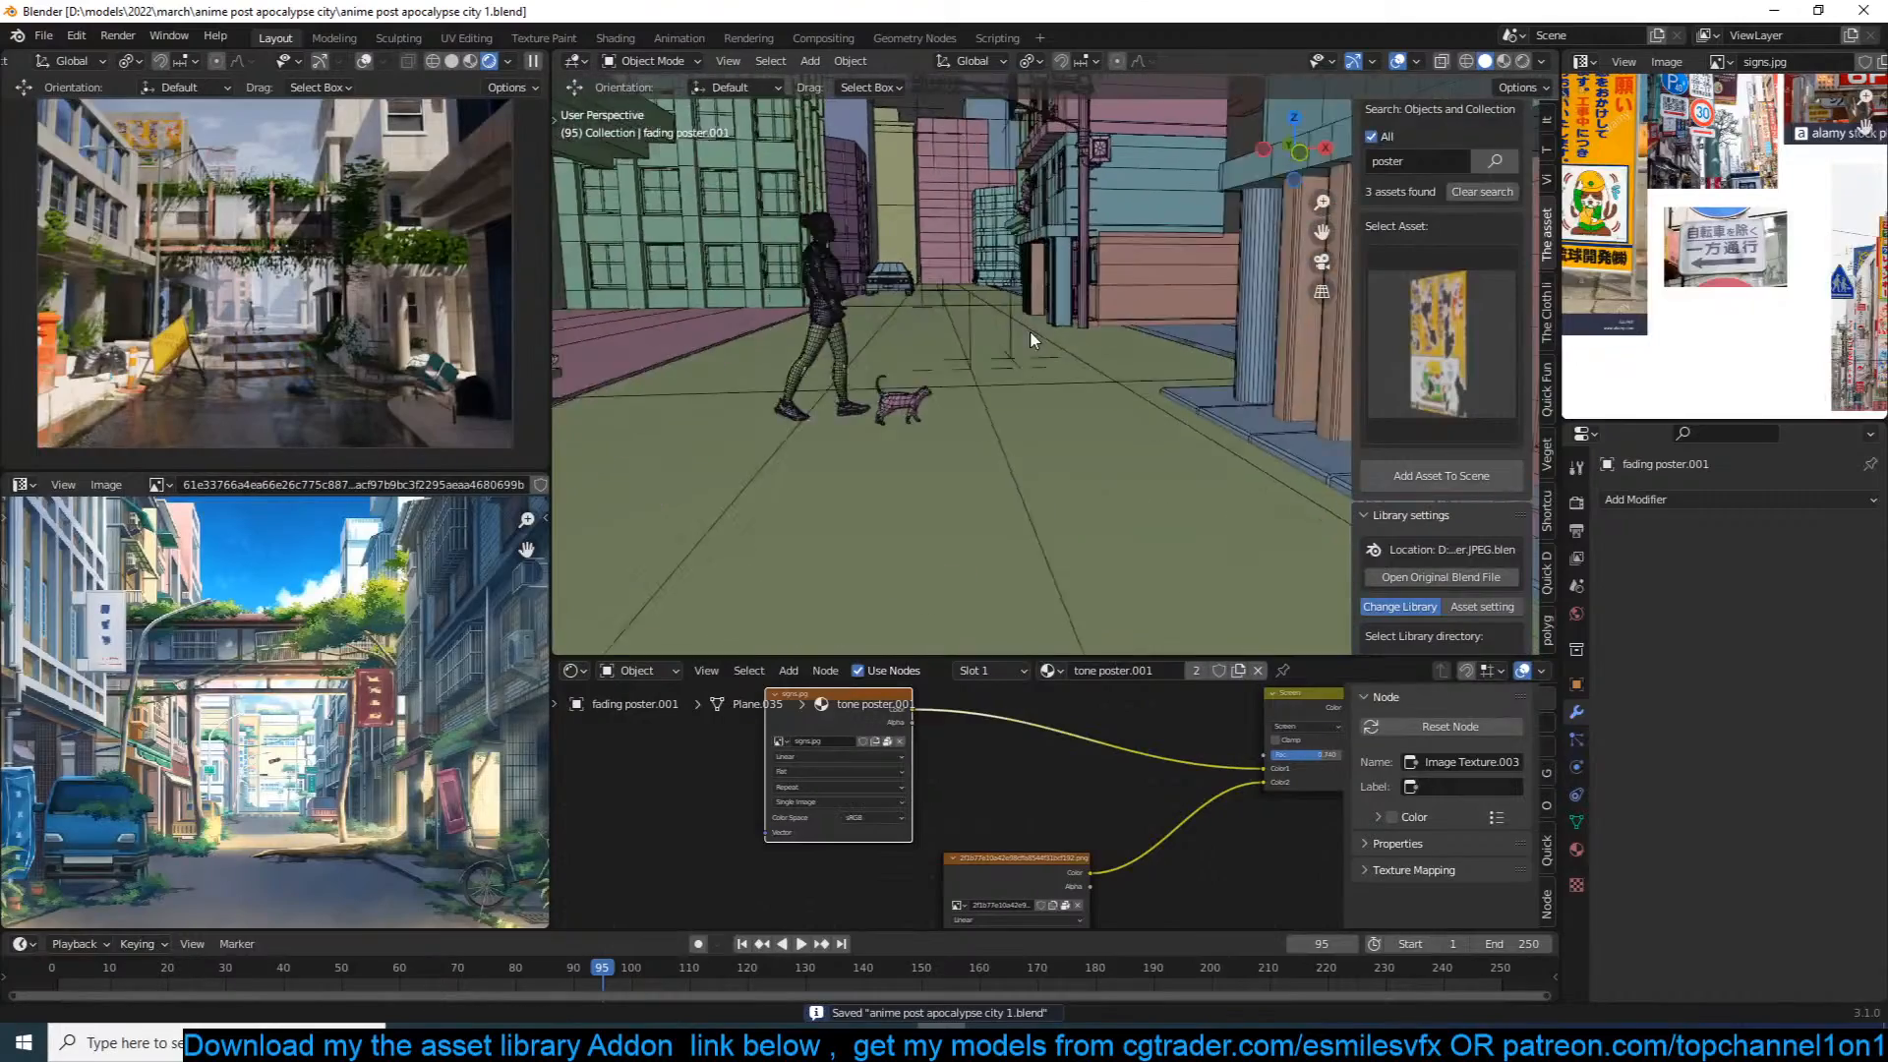
{"action": "scroll", "coordinate": [1015, 320], "scroll_direction": "down", "scroll_amount": 10}
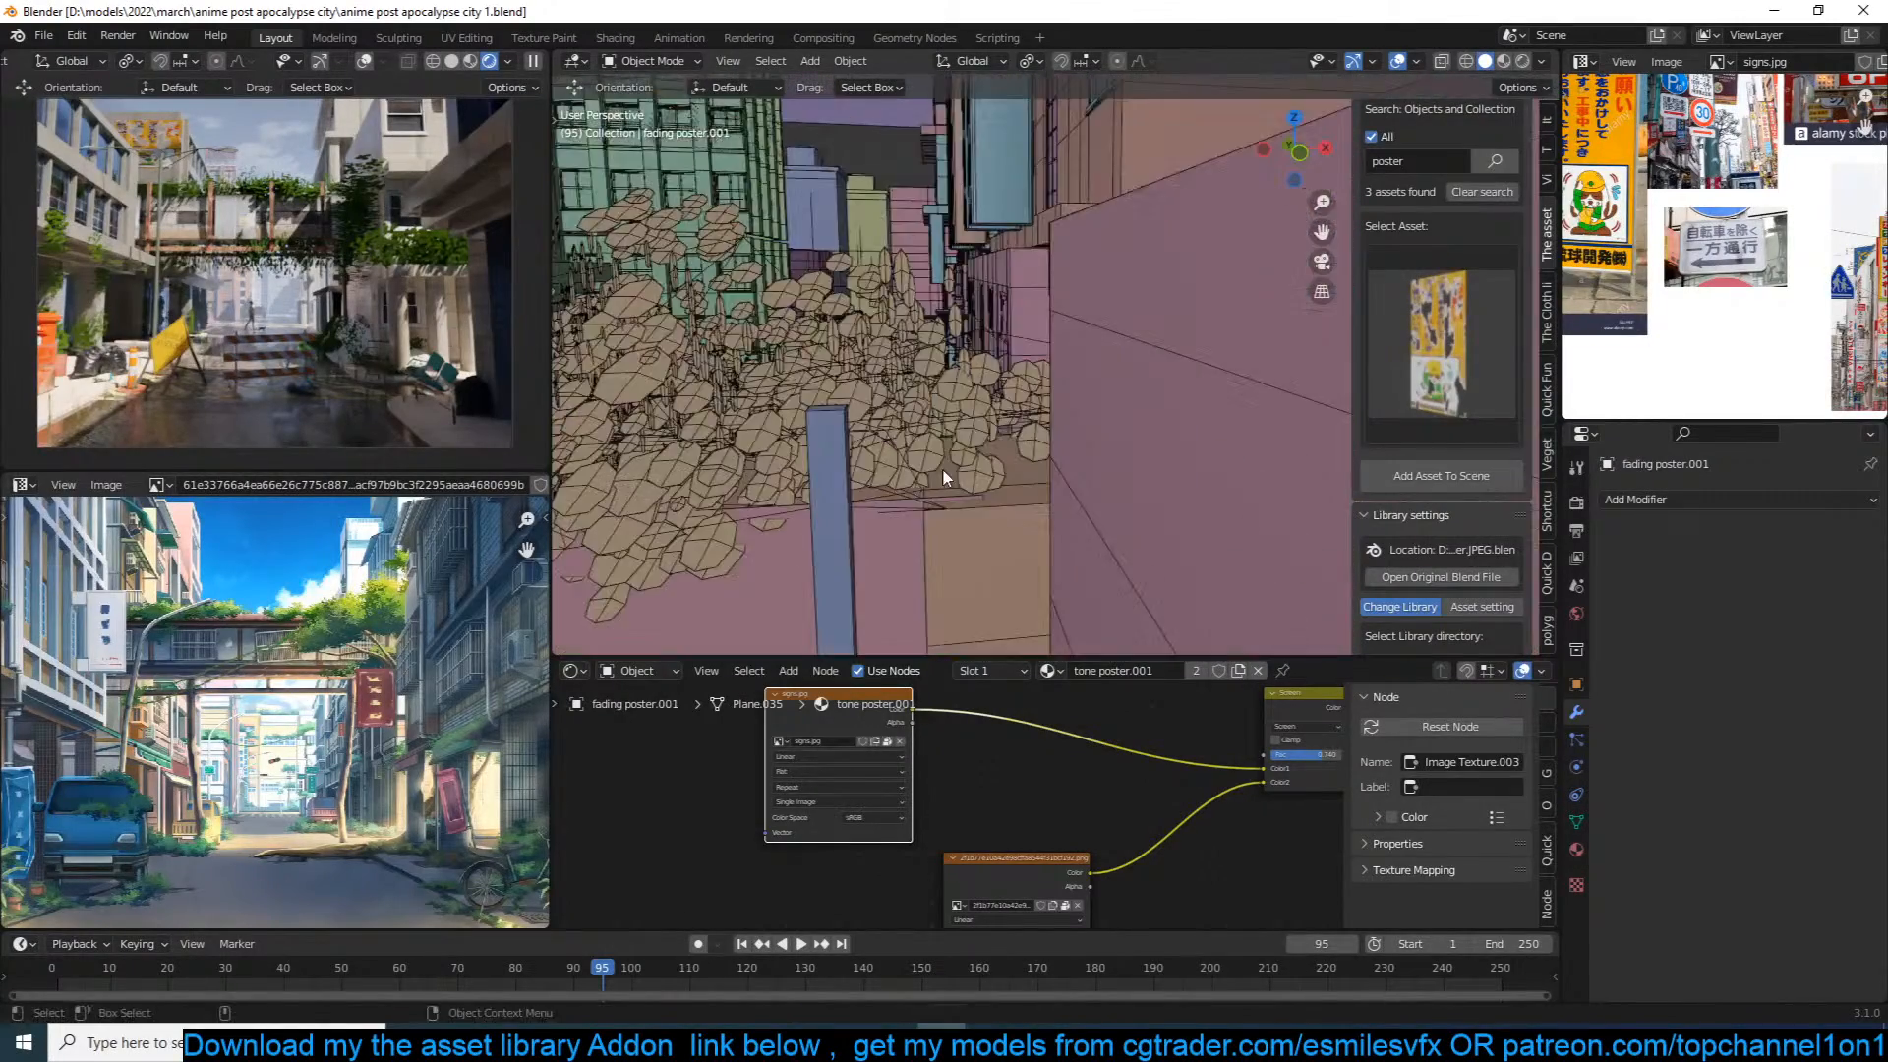
{"action": "scroll", "coordinate": [963, 324], "scroll_direction": "up", "scroll_amount": 4}
Step: Duplicate the bridge's decal1.001, snap the copy to the pink building's wall below the window, and pause the render preview
{"action": "left_click", "coordinate": [1037, 320]}
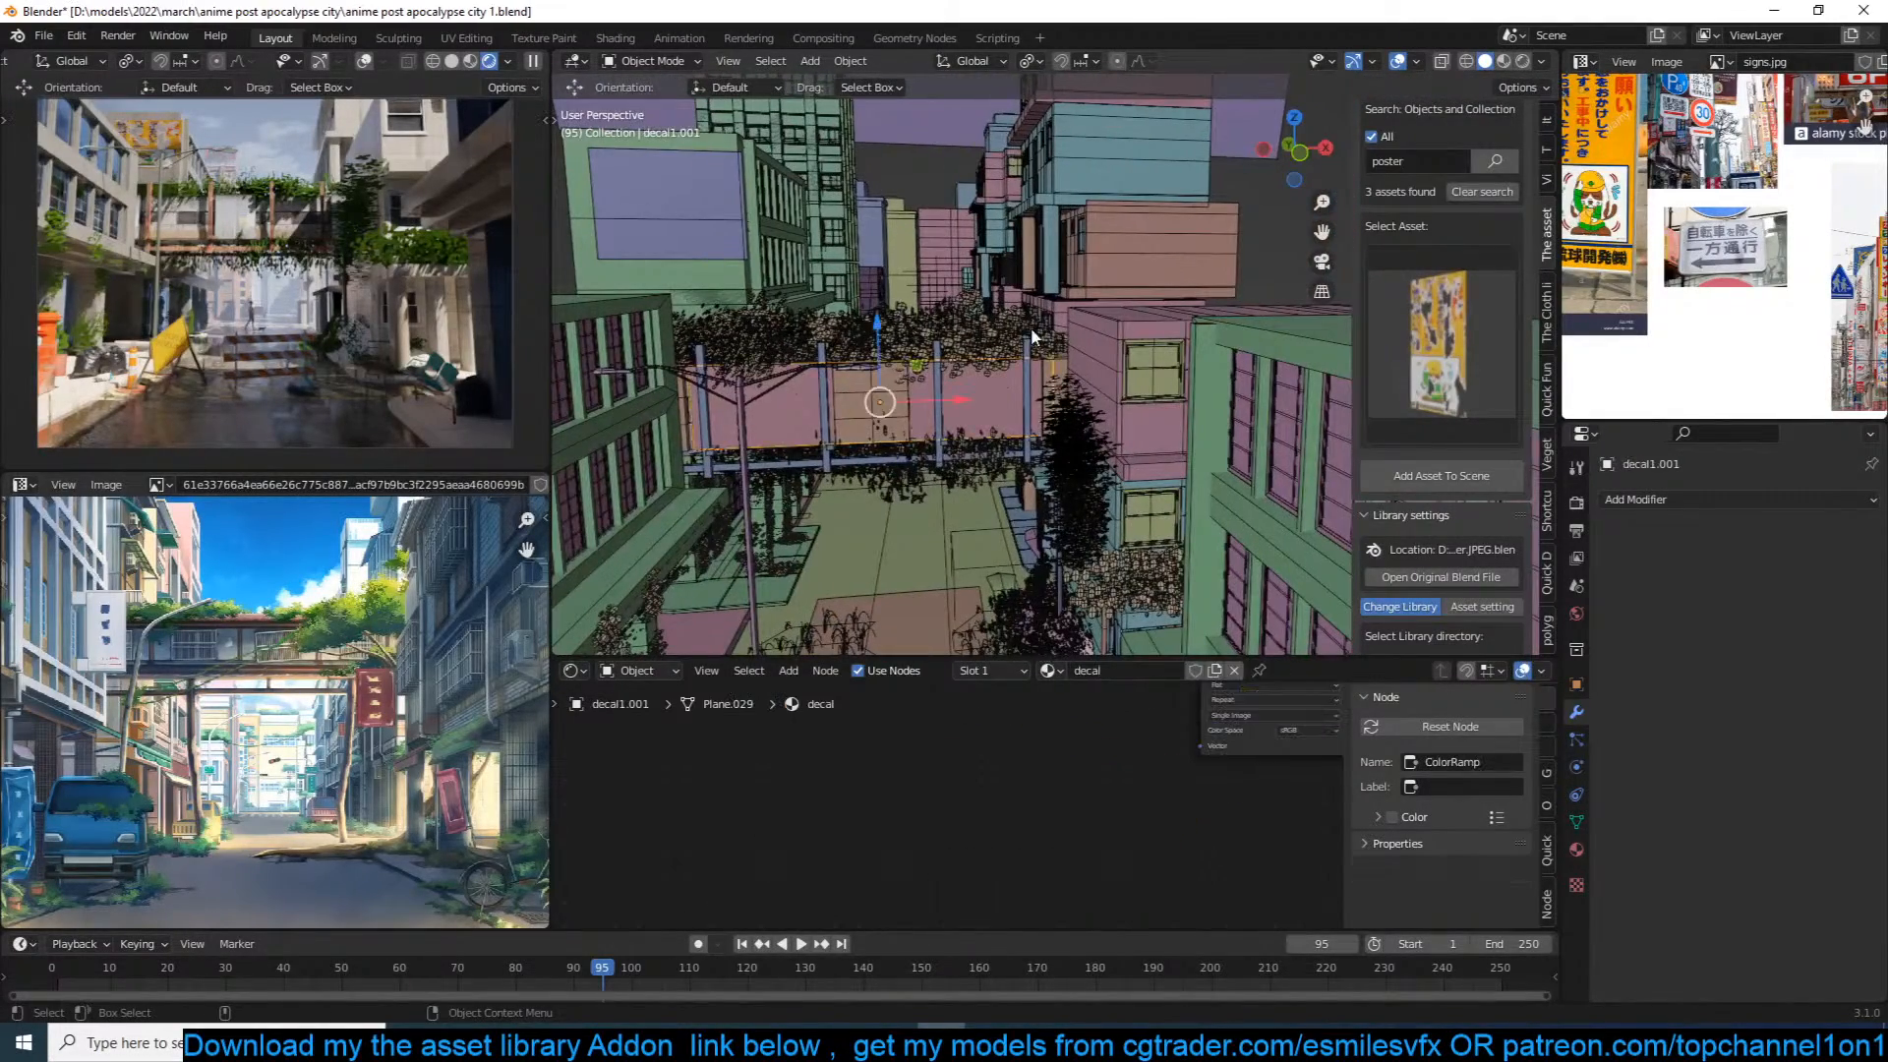
{"action": "scroll", "coordinate": [1045, 391], "scroll_direction": "up", "scroll_amount": 6}
{"action": "scroll", "coordinate": [1045, 390], "scroll_direction": "down", "scroll_amount": 6}
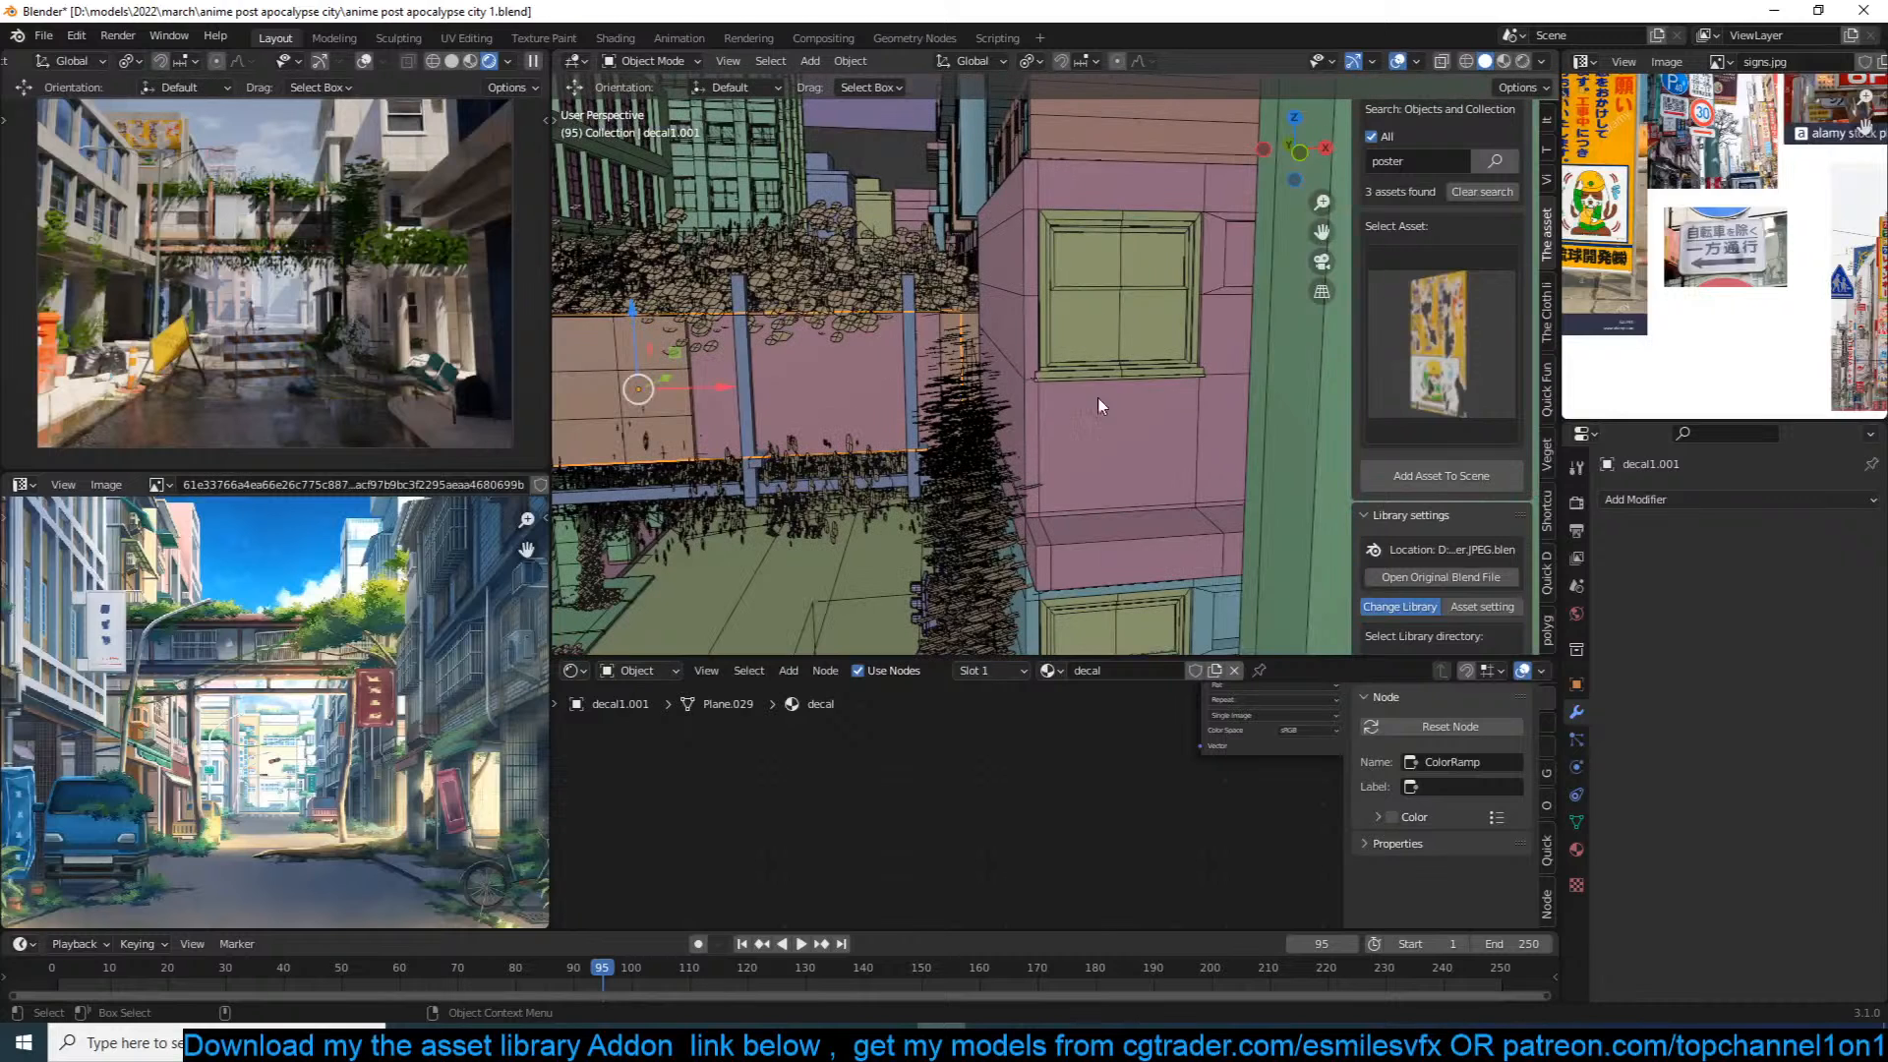
{"action": "key", "text": "shift+d"}
{"action": "left_click", "coordinate": [1099, 434]}
{"action": "right_click", "coordinate": [1143, 453], "text": "shift"}
{"action": "key", "text": "shift+s"}
{"action": "left_click", "coordinate": [1170, 267]}
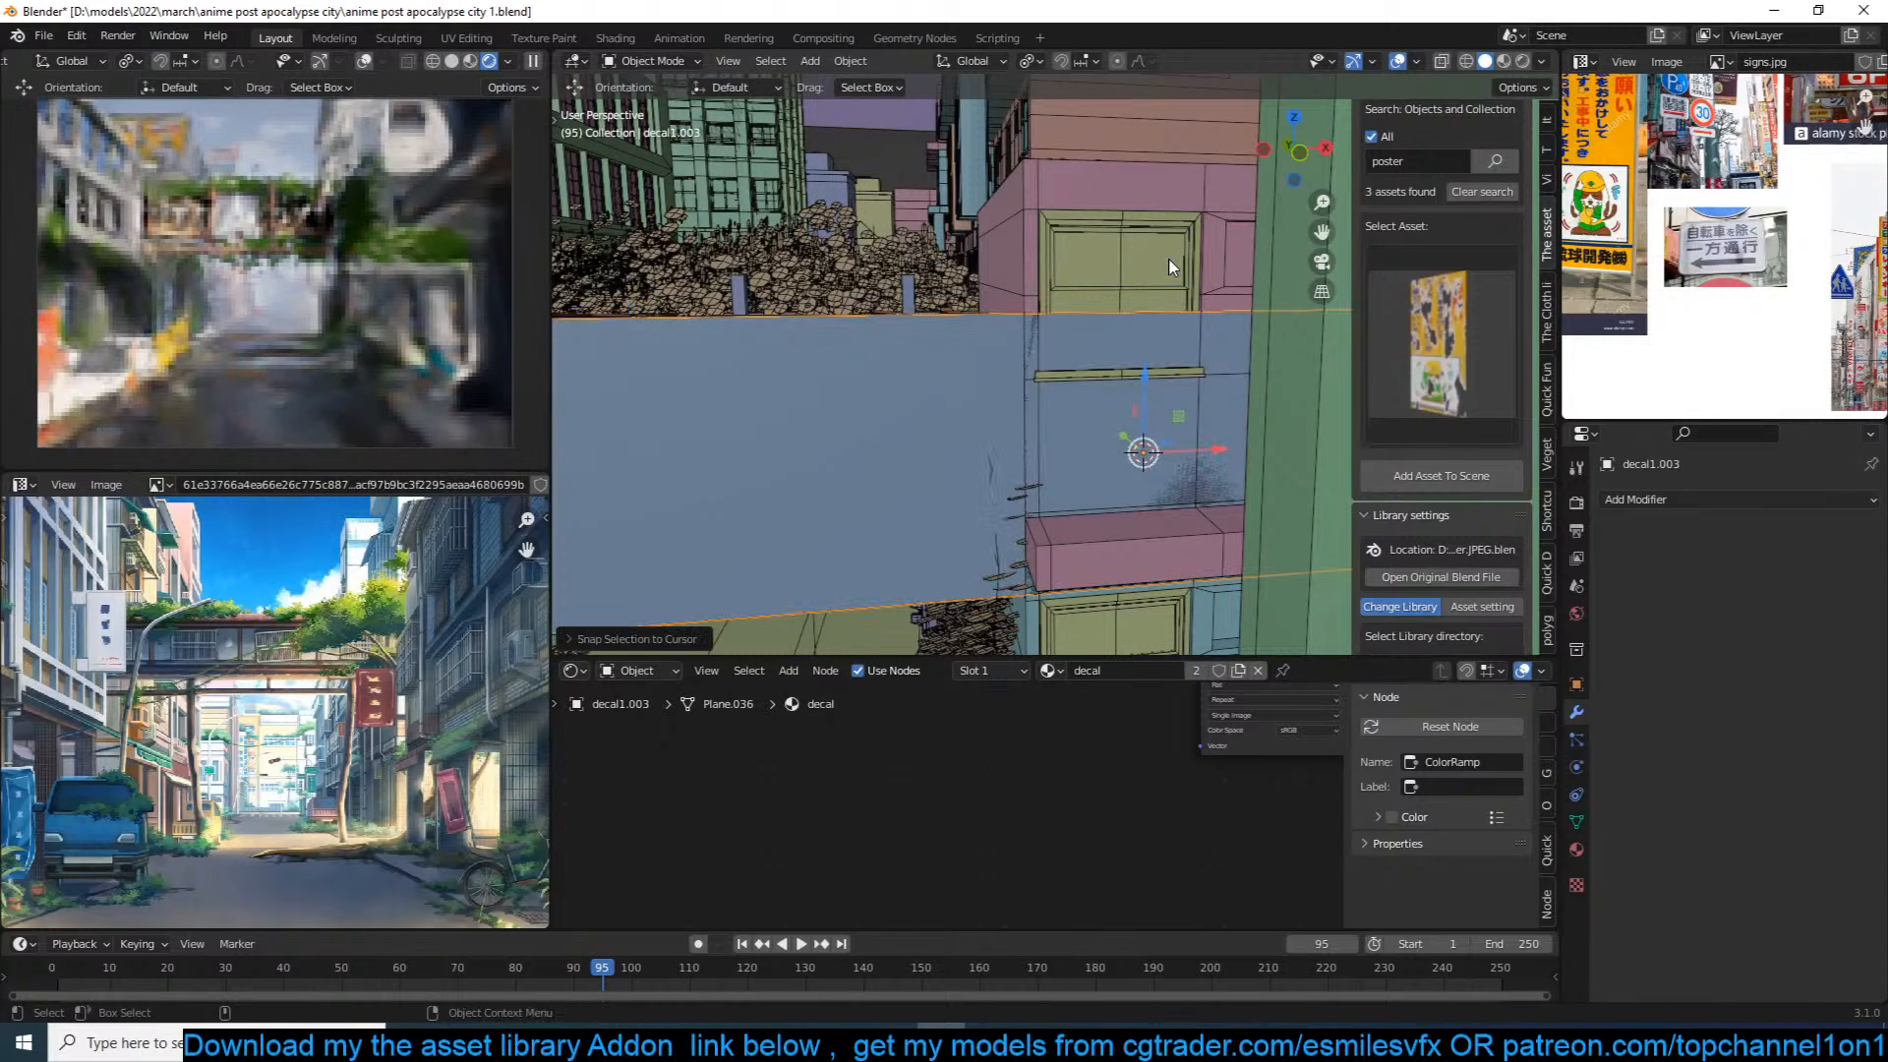
{"action": "left_click", "coordinate": [534, 61]}
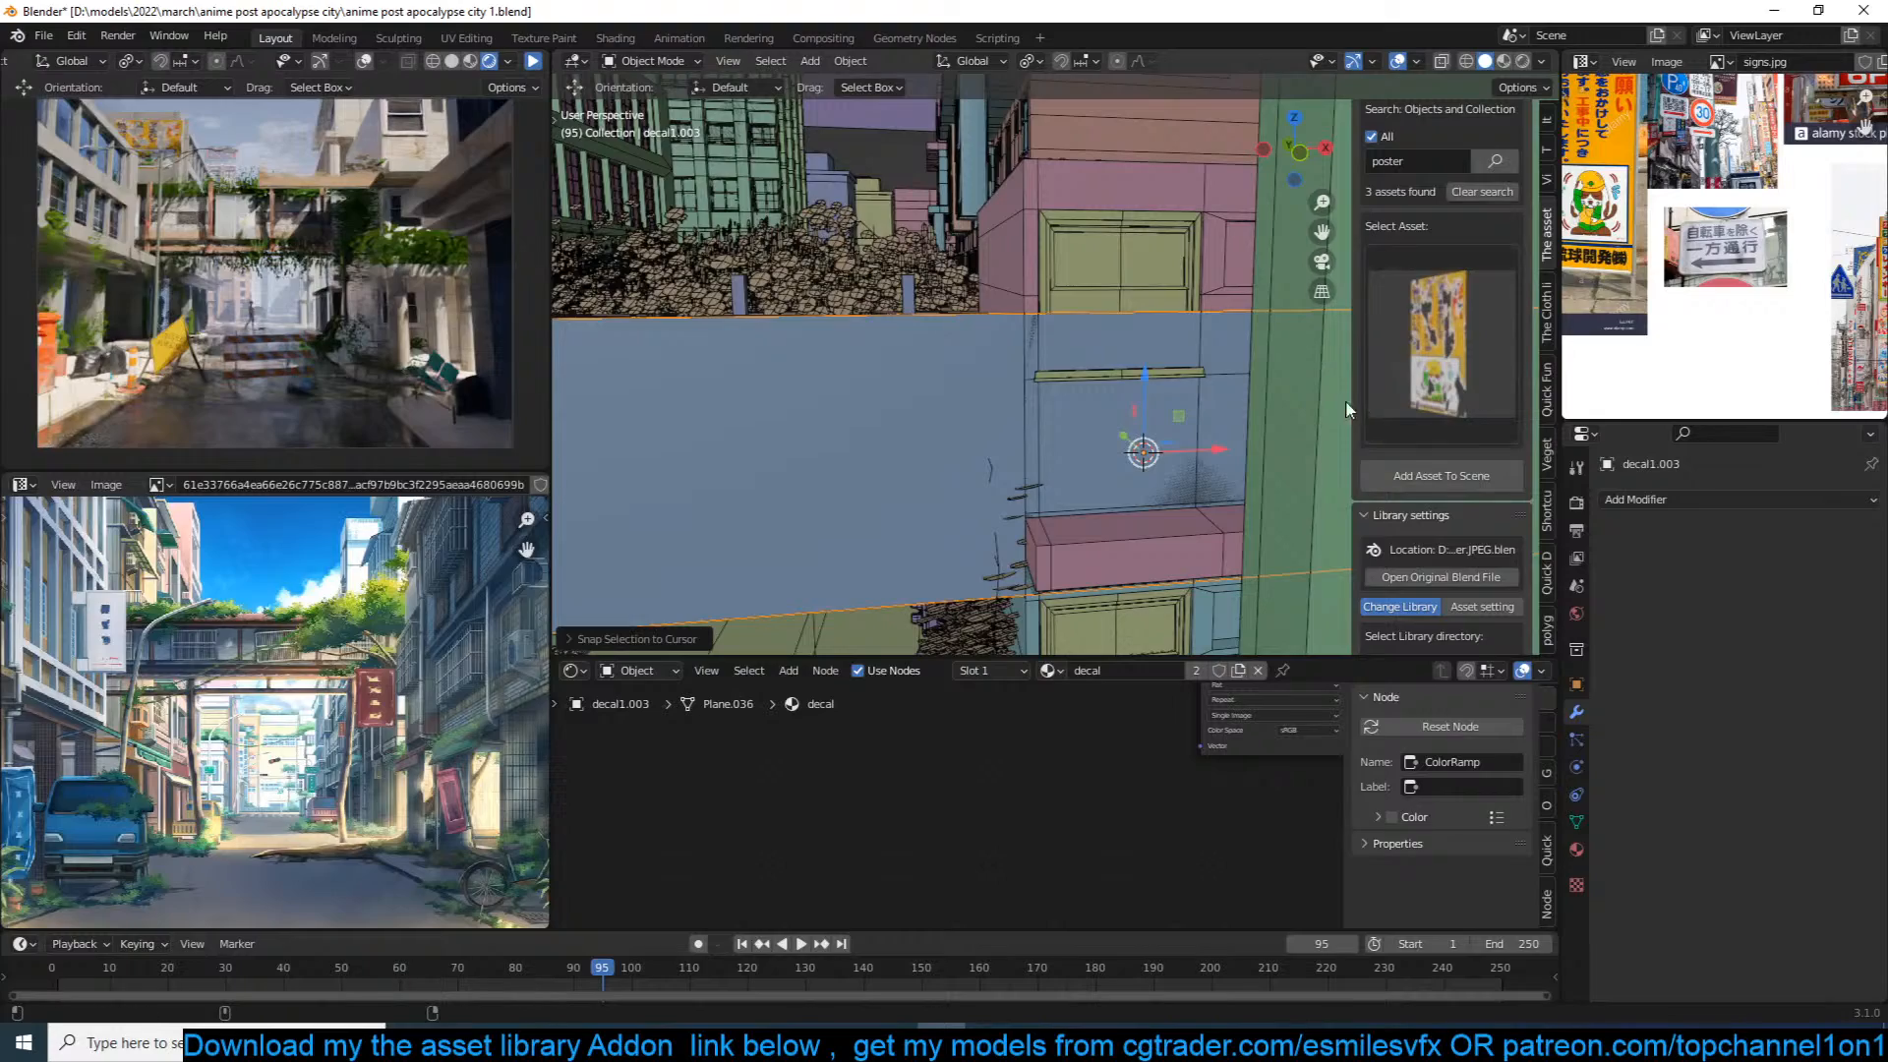
Step: Narrow the decal along X and fit it over the pink building's wall section
{"action": "key", "text": "s"}
{"action": "key", "text": "x"}
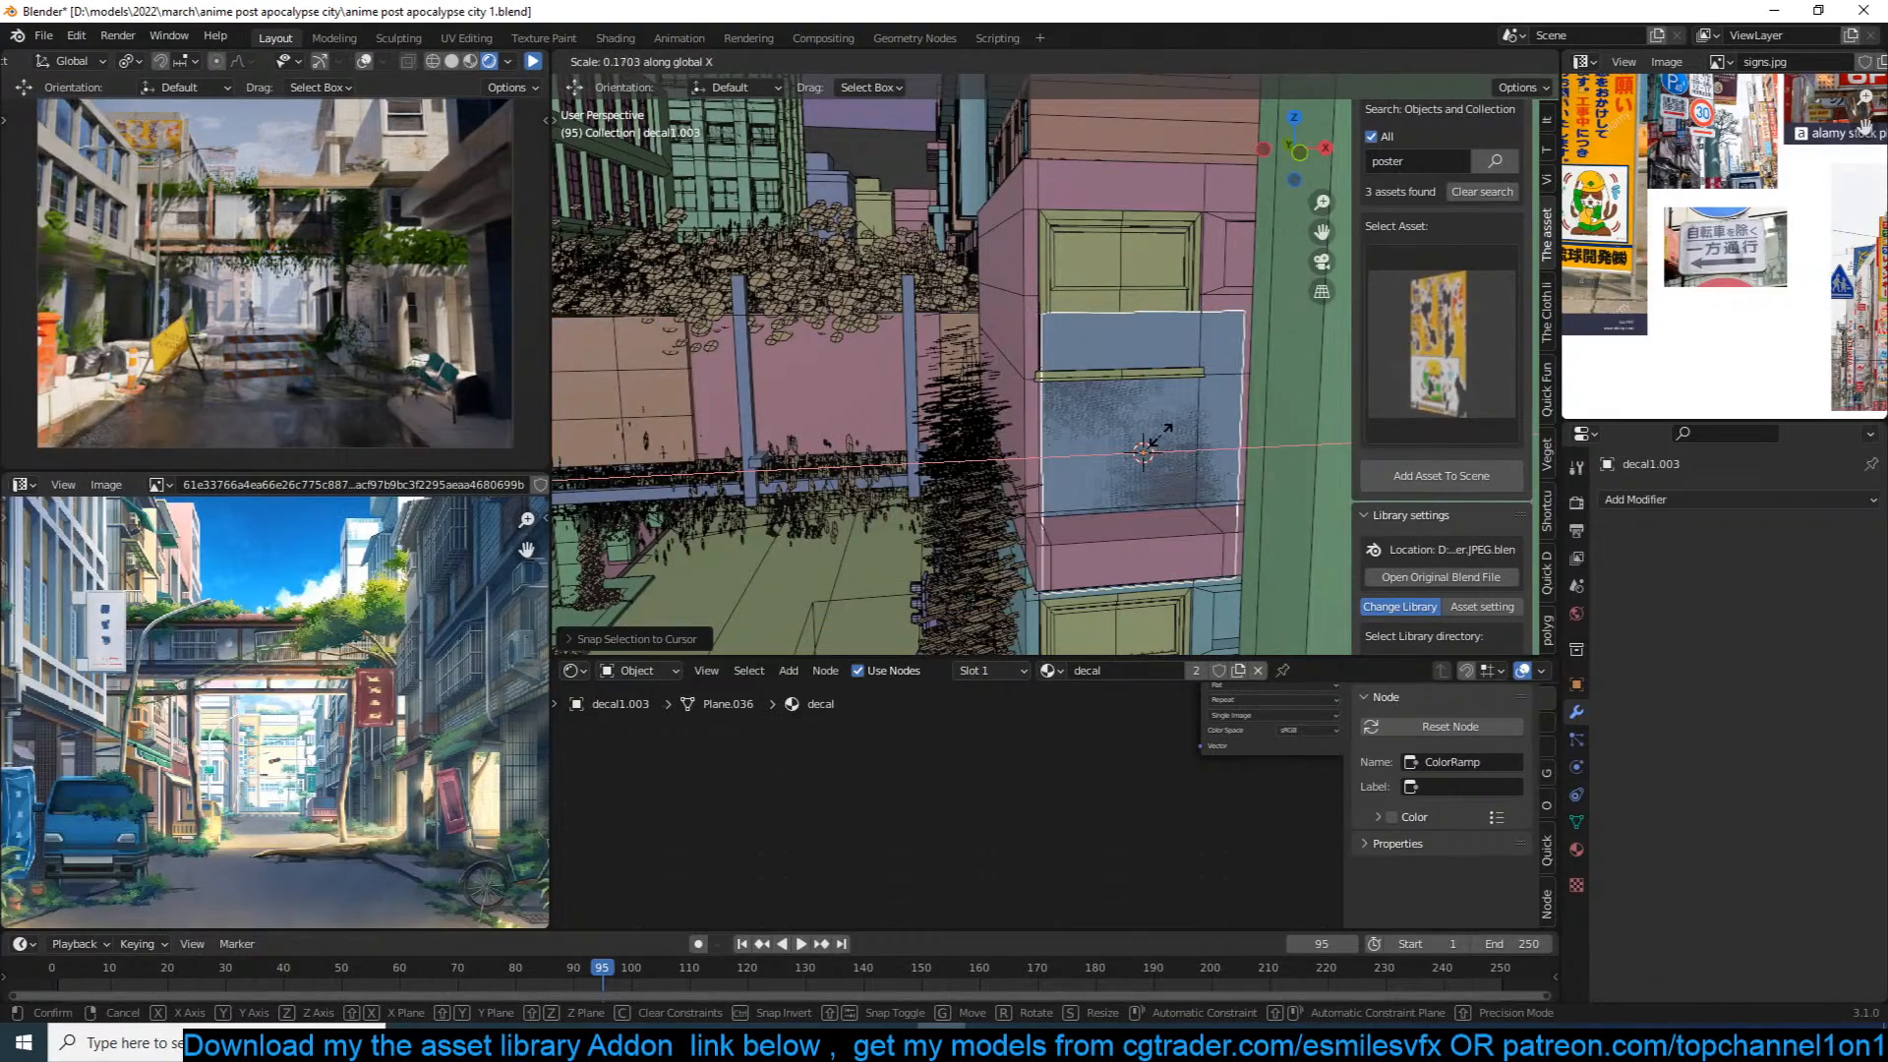
{"action": "left_click", "coordinate": [1177, 433]}
{"action": "middle_click_drag", "start_coordinate": [1184, 434], "coordinate": [1286, 458]}
{"action": "key", "text": "KP_Decimal"}
{"action": "scroll", "coordinate": [1232, 430], "scroll_direction": "down", "scroll_amount": 3}
{"action": "left_click_drag", "start_coordinate": [1026, 354], "coordinate": [1150, 262]}
{"action": "key", "text": "s"}
{"action": "left_click", "coordinate": [962, 496]}
Step: Make a linked duplicate of the wall decal, rotate it 90° about Z and snap it onto the building's adjoining side wall
{"action": "key", "text": "alt+d"}
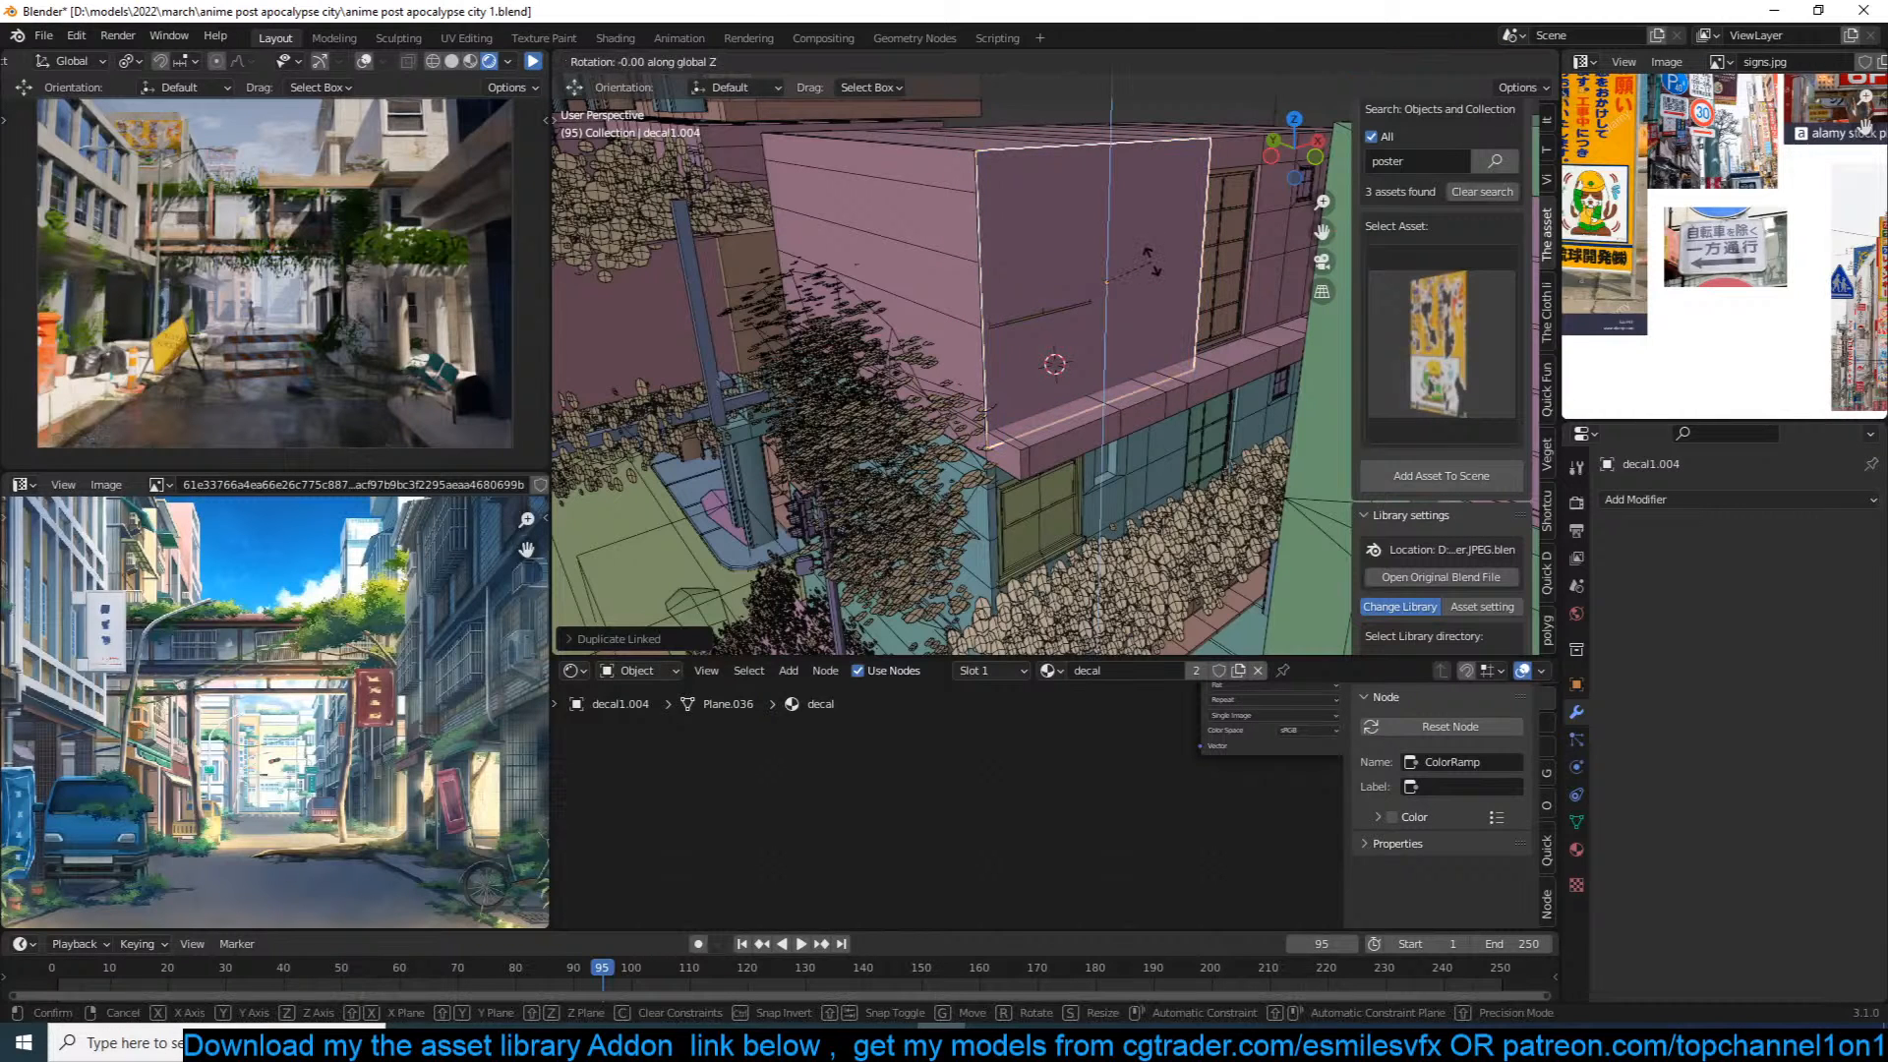
{"action": "key", "text": "r"}
{"action": "key", "text": "z"}
{"action": "key", "text": "9"}
{"action": "key", "text": "0"}
{"action": "key", "text": "Return"}
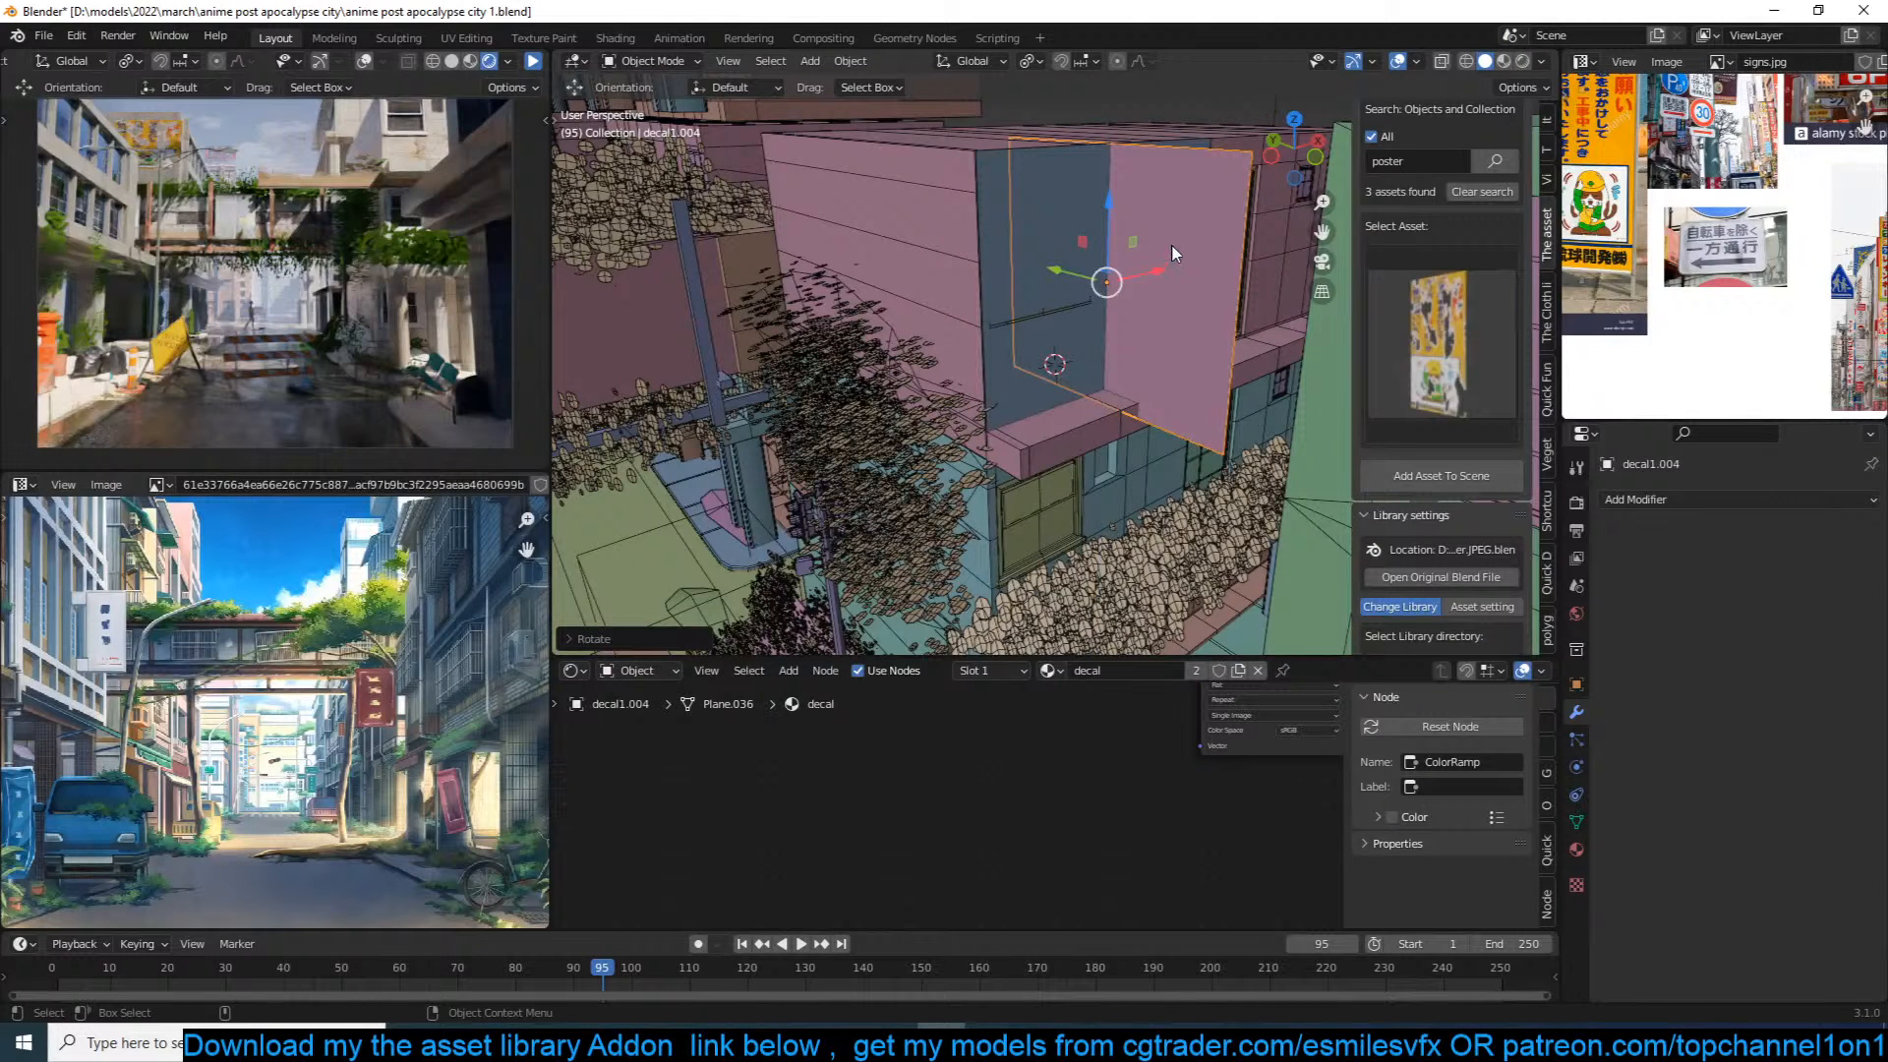
{"action": "right_click", "coordinate": [867, 246], "text": "shift"}
{"action": "key", "text": "shift+s"}
{"action": "left_click", "coordinate": [890, 195]}
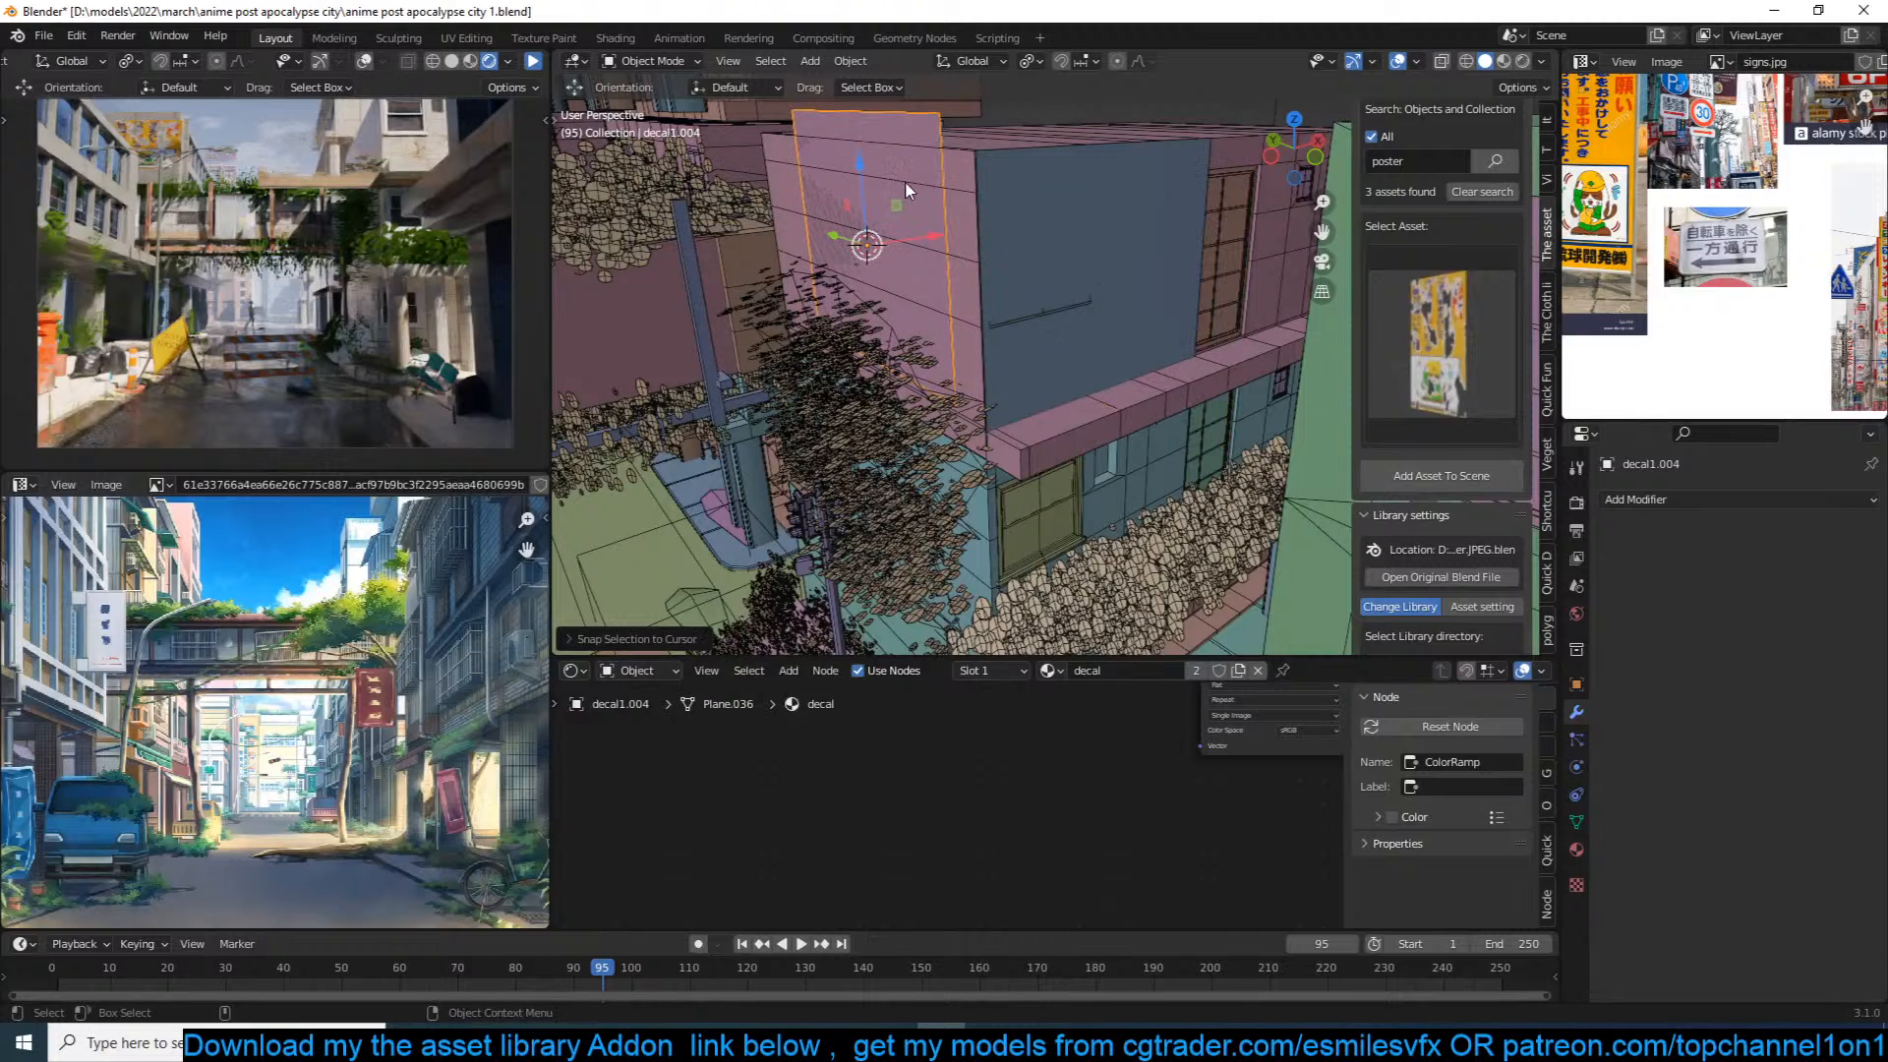
Step: Stretch the duplicated decal along Y by about 1.4, align it with the side wall, save the file and resume the render preview
{"action": "key", "text": "s"}
{"action": "key", "text": "y"}
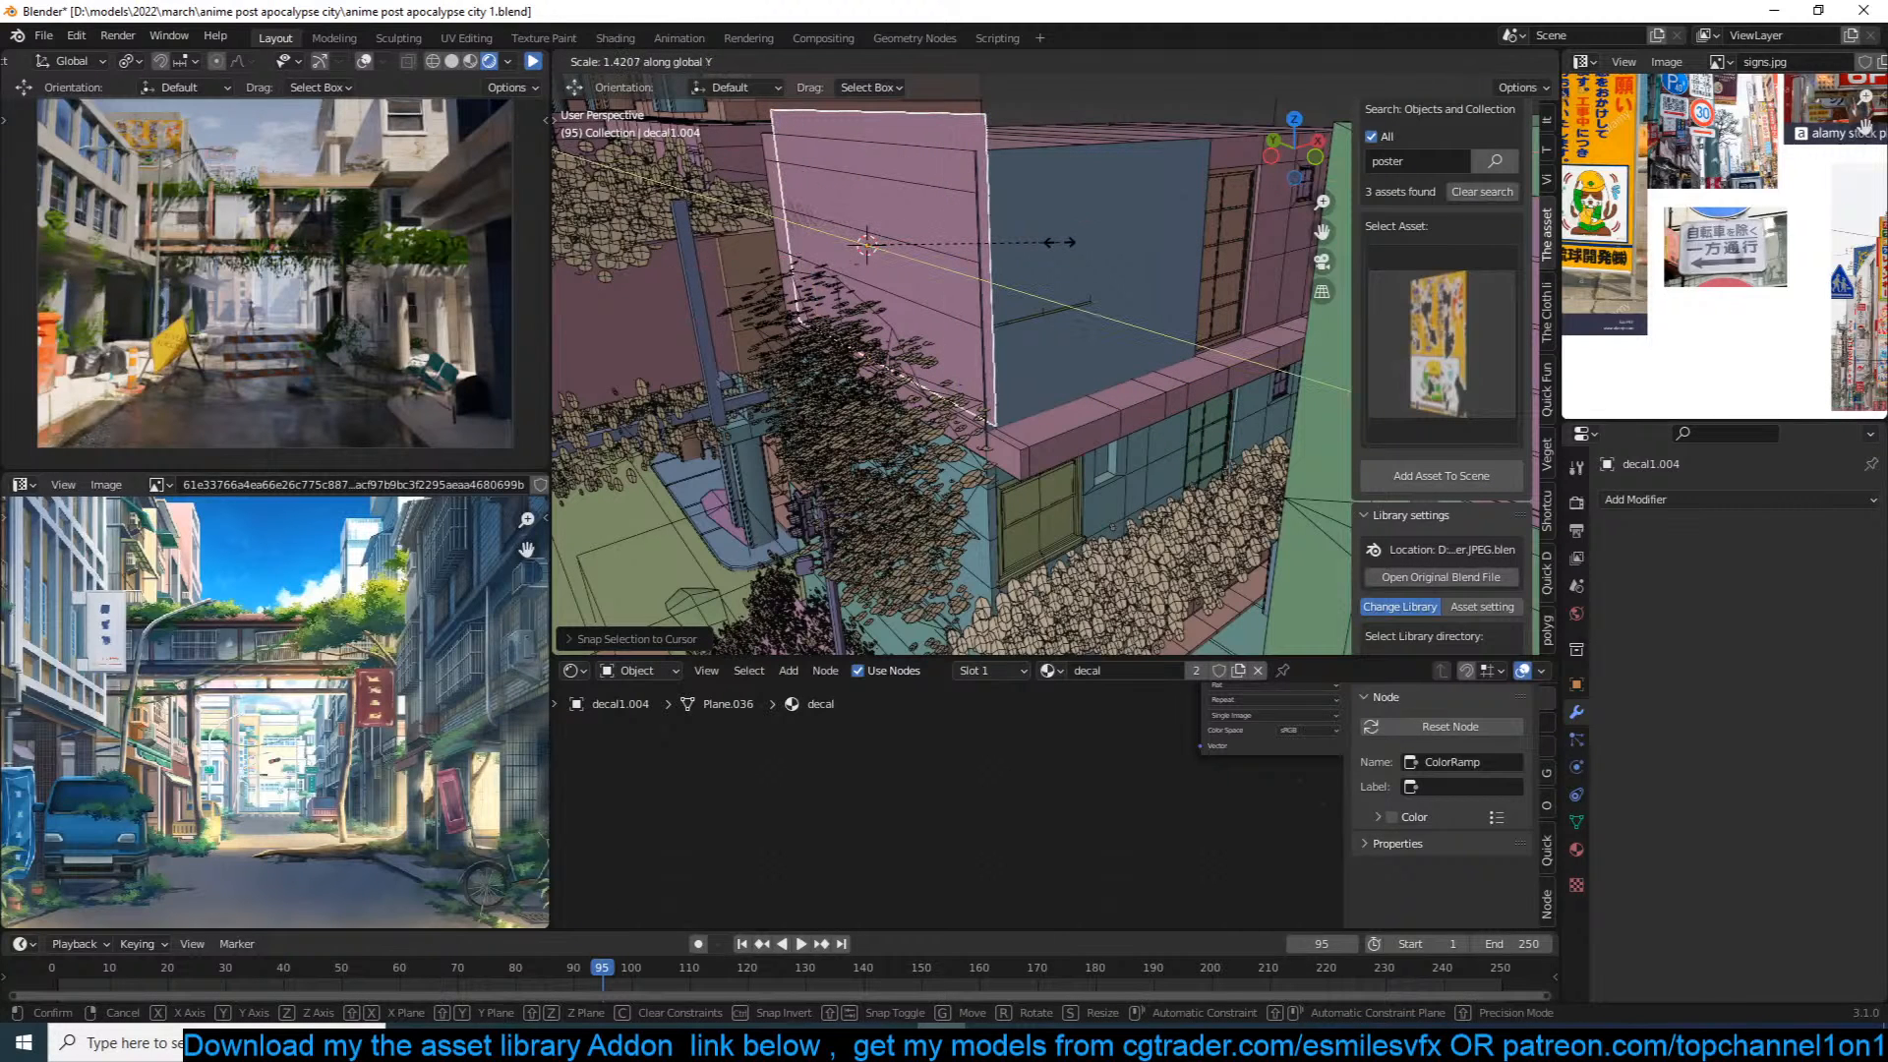
{"action": "left_click", "coordinate": [863, 240]}
{"action": "key", "text": "g"}
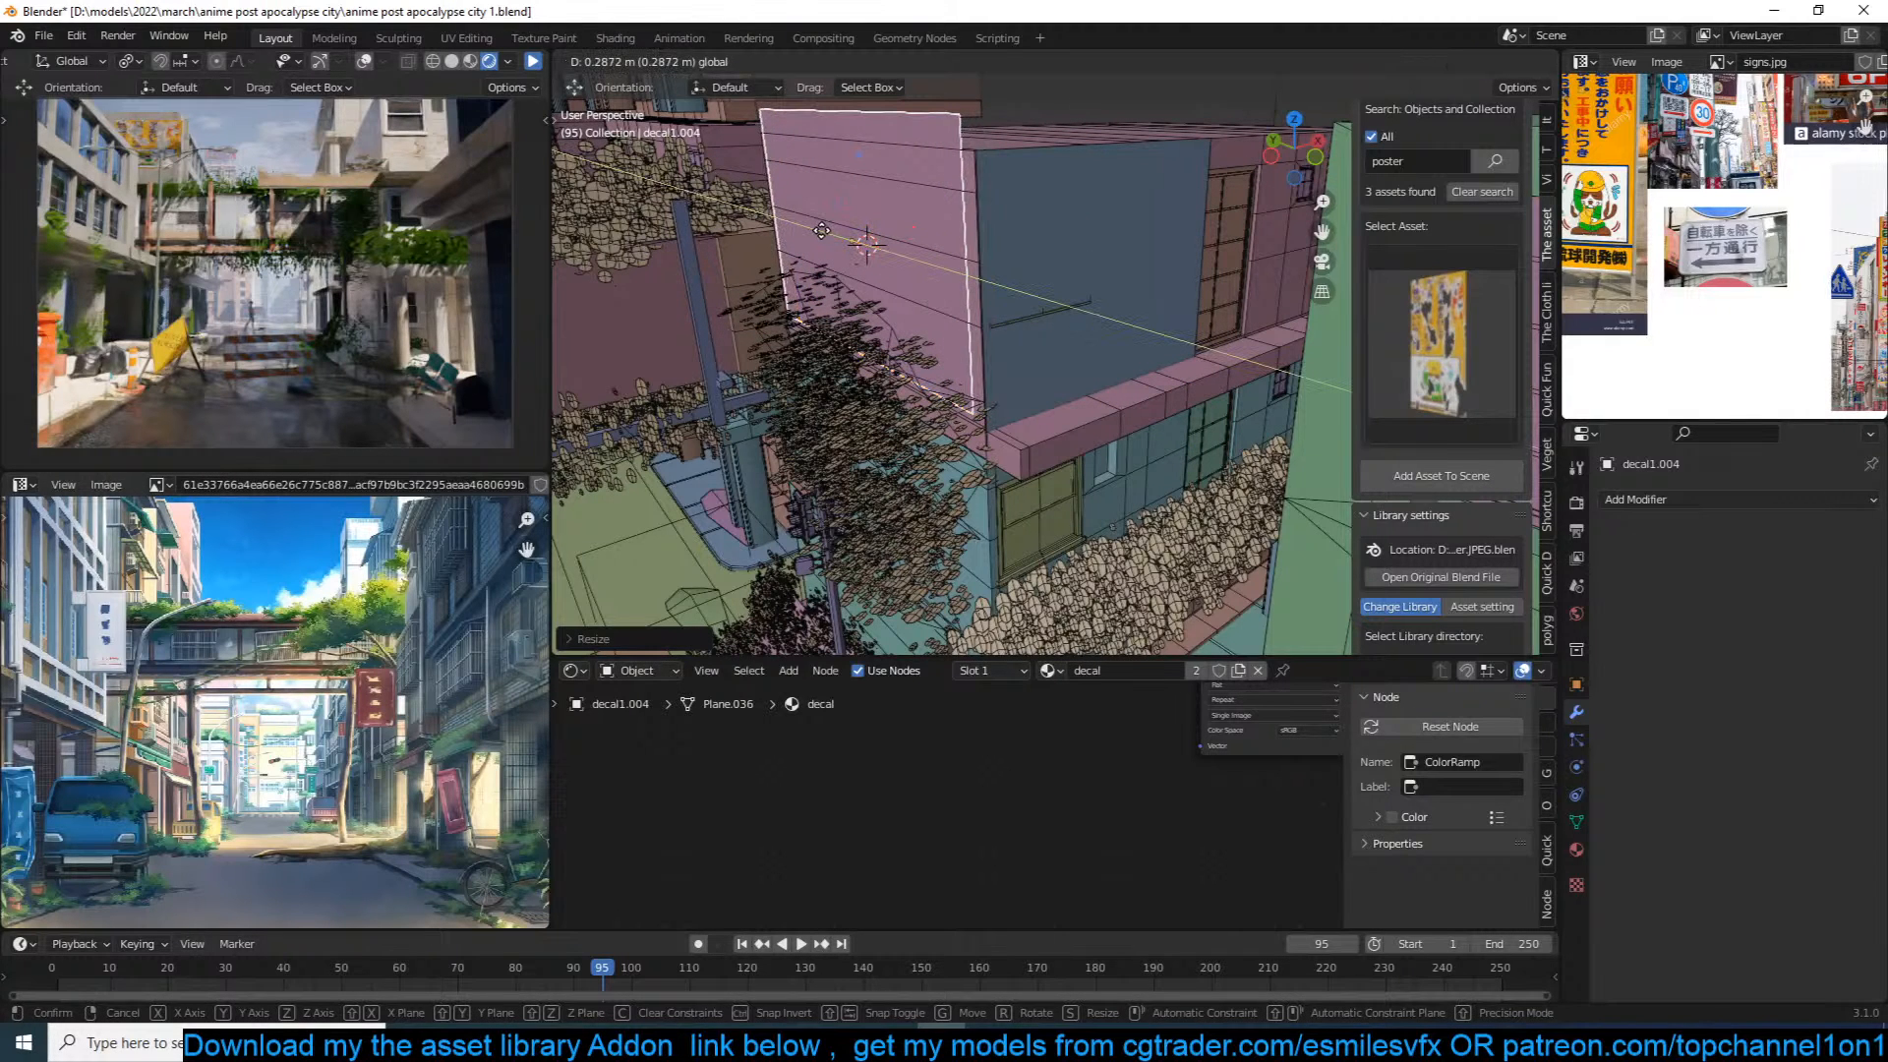
{"action": "left_click", "coordinate": [828, 232]}
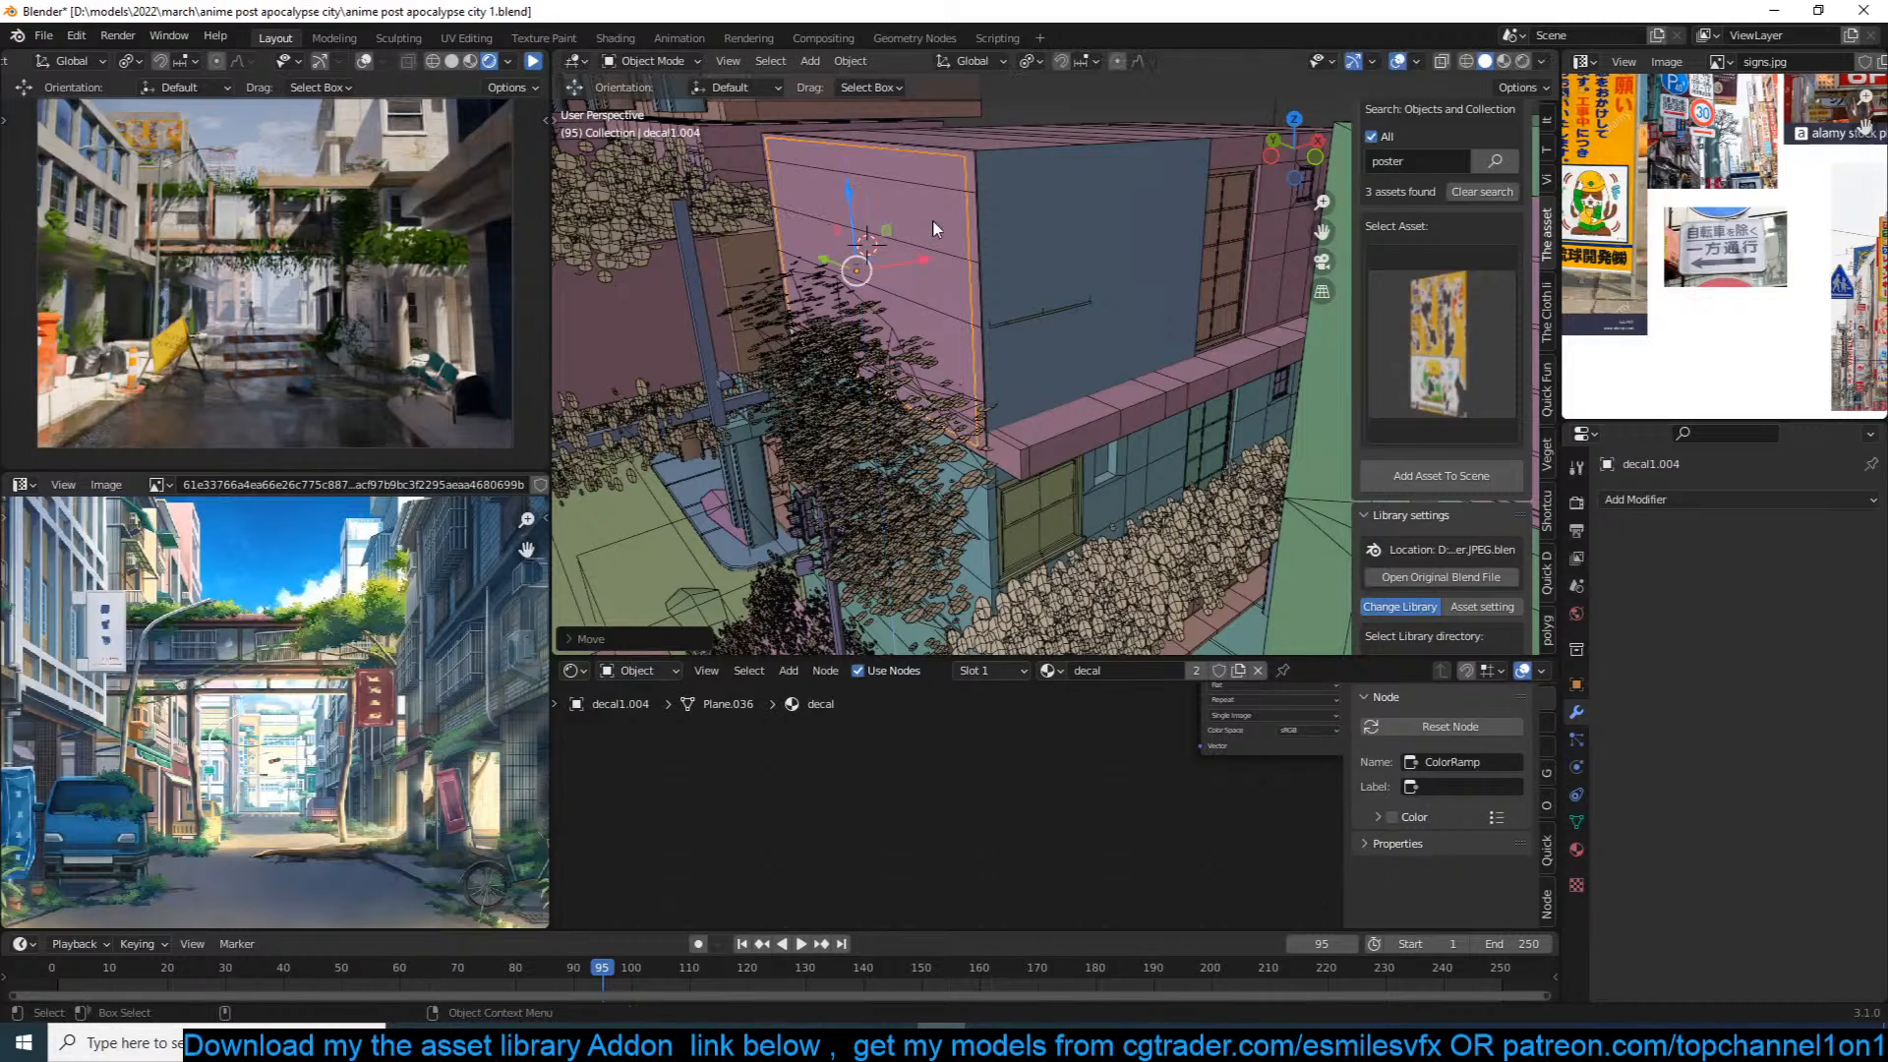
{"action": "key", "text": "ctrl+s"}
{"action": "left_click", "coordinate": [533, 62]}
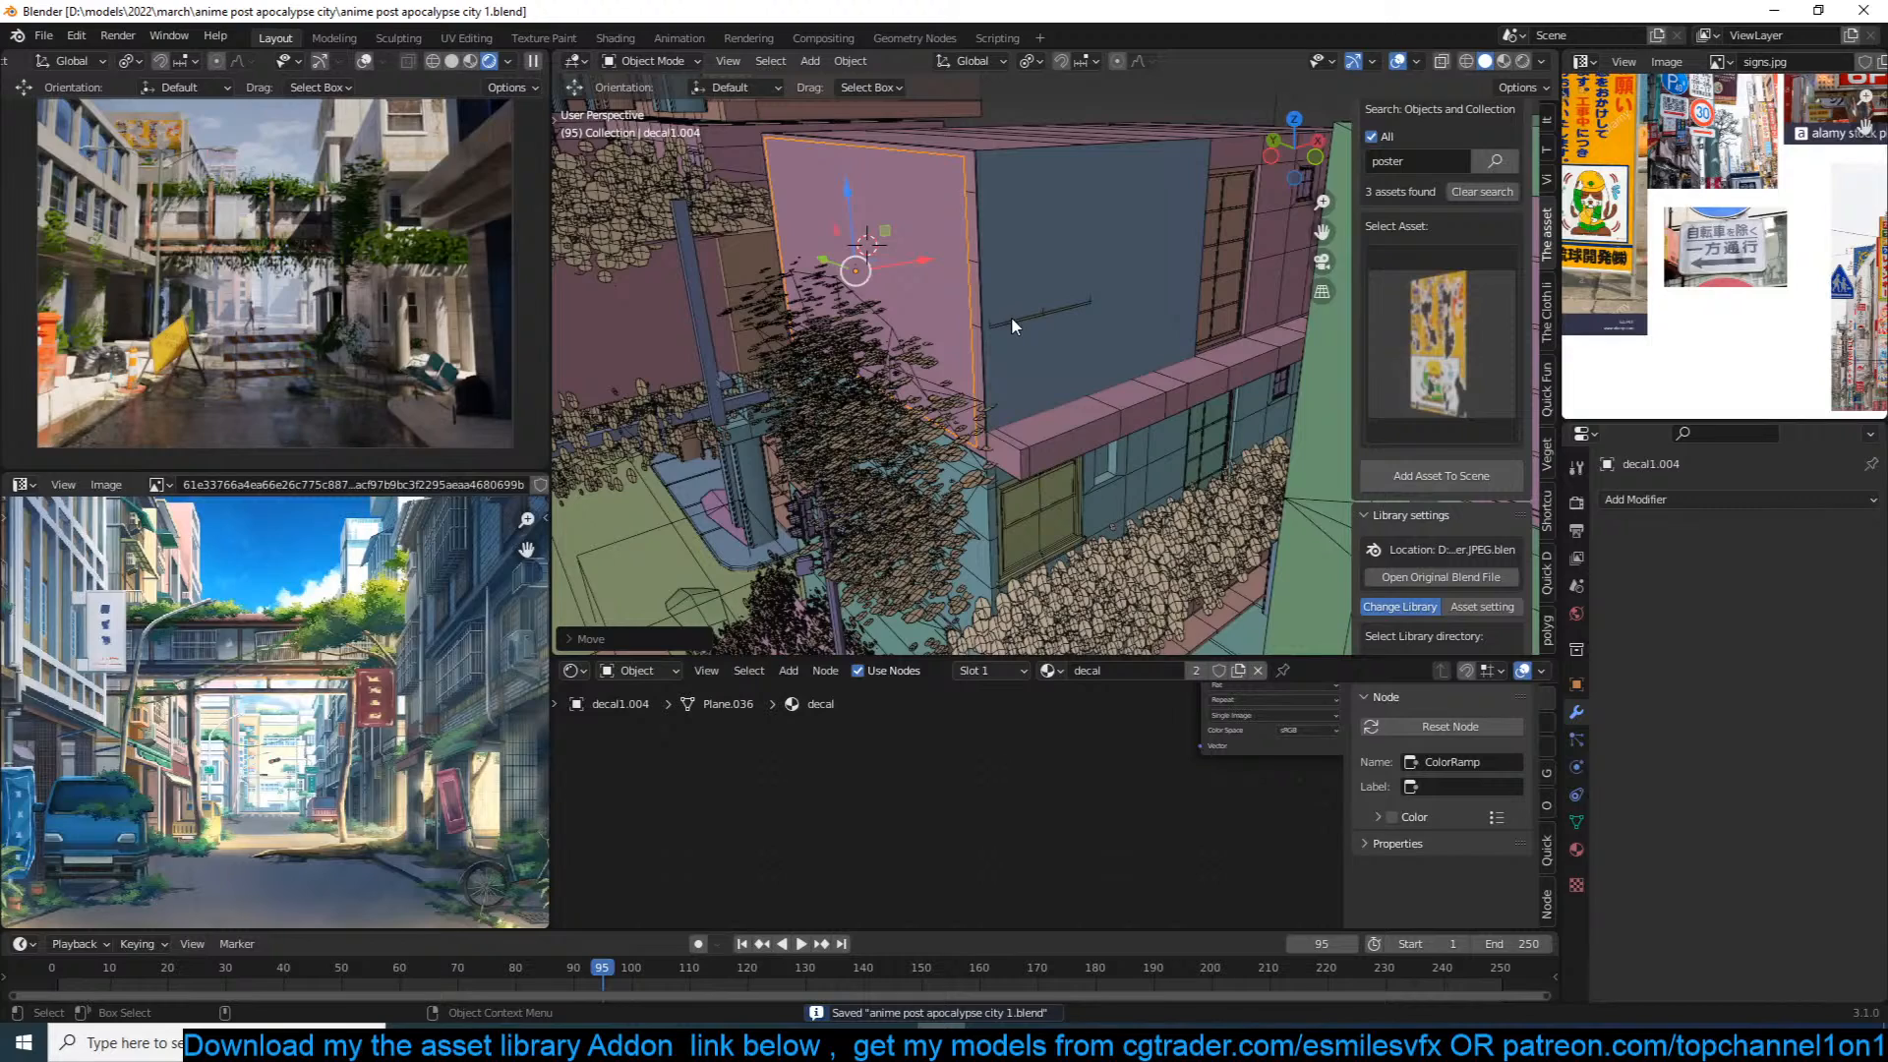
Step: Select the large volume cube enclosing the city and reduce its height along Z
{"action": "scroll", "coordinate": [1094, 340], "scroll_direction": "down", "scroll_amount": 3}
{"action": "scroll", "coordinate": [1092, 295], "scroll_direction": "down", "scroll_amount": 8}
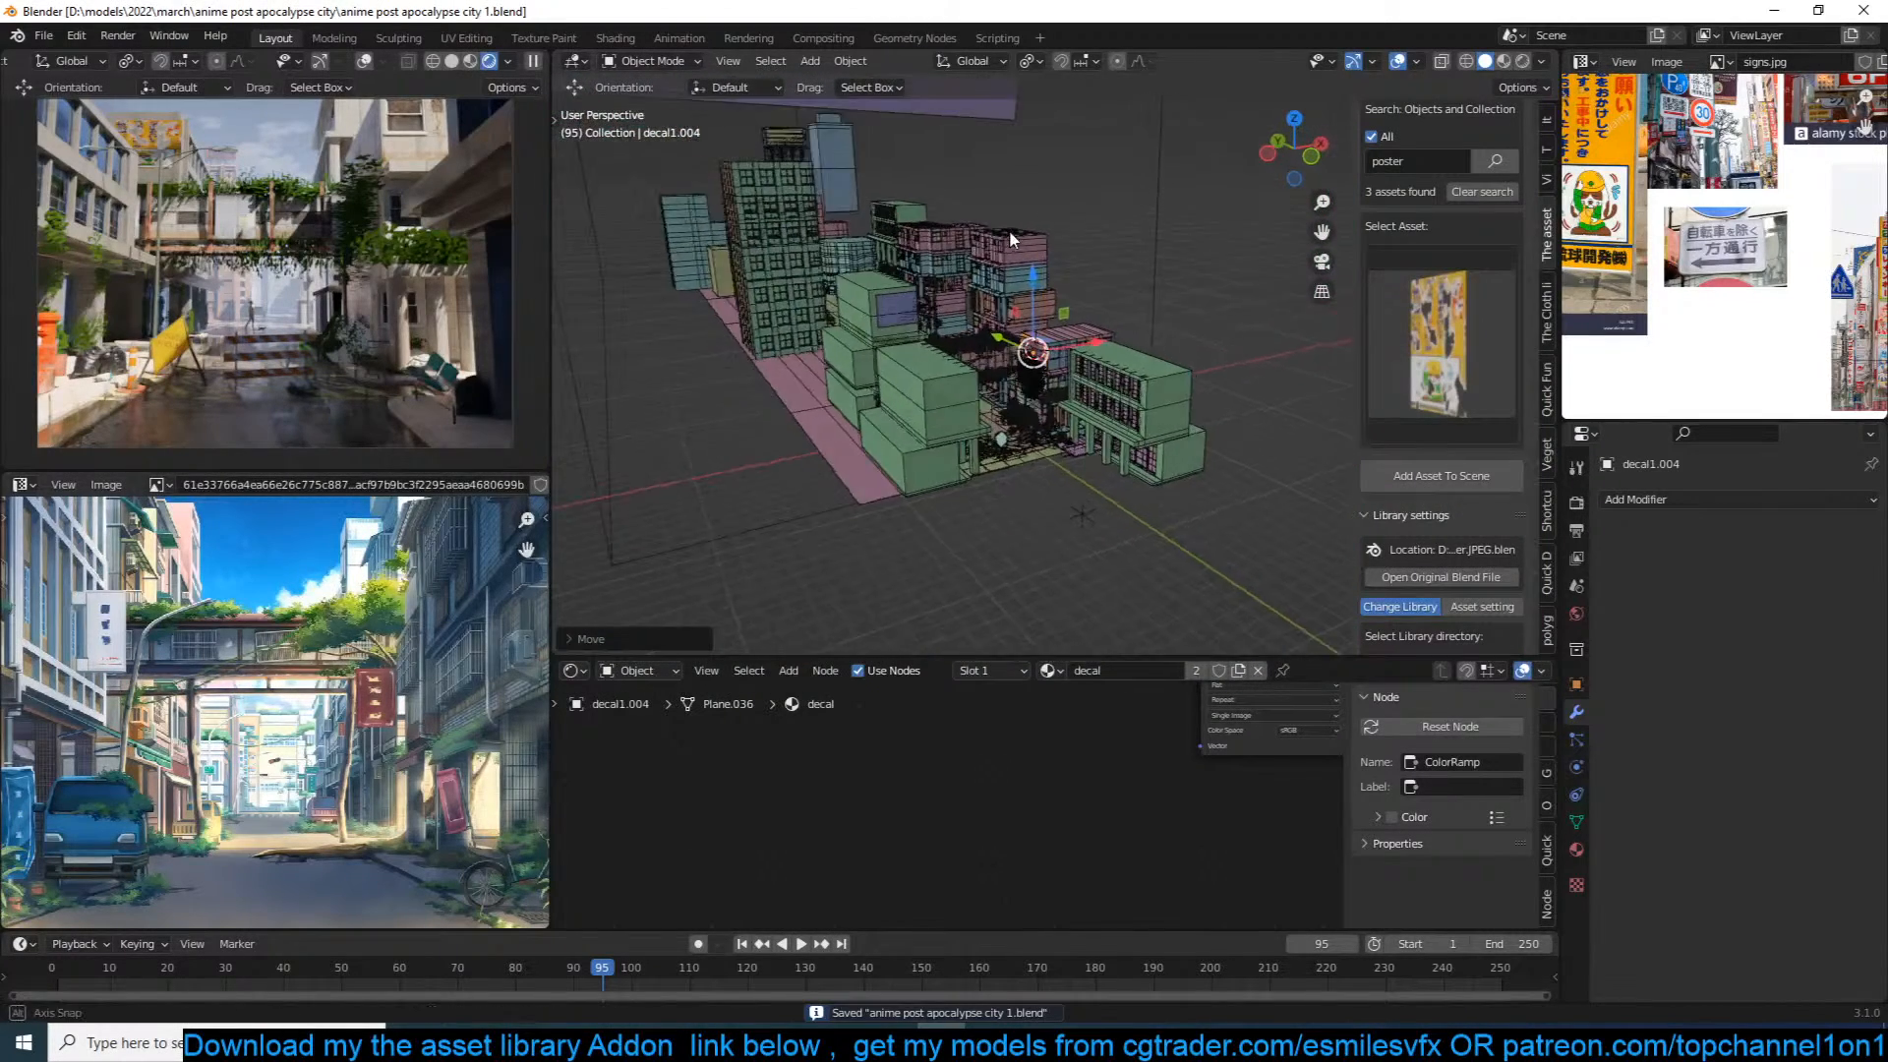
{"action": "scroll", "coordinate": [1014, 239], "scroll_direction": "down", "scroll_amount": 3}
{"action": "left_click", "coordinate": [1115, 147]}
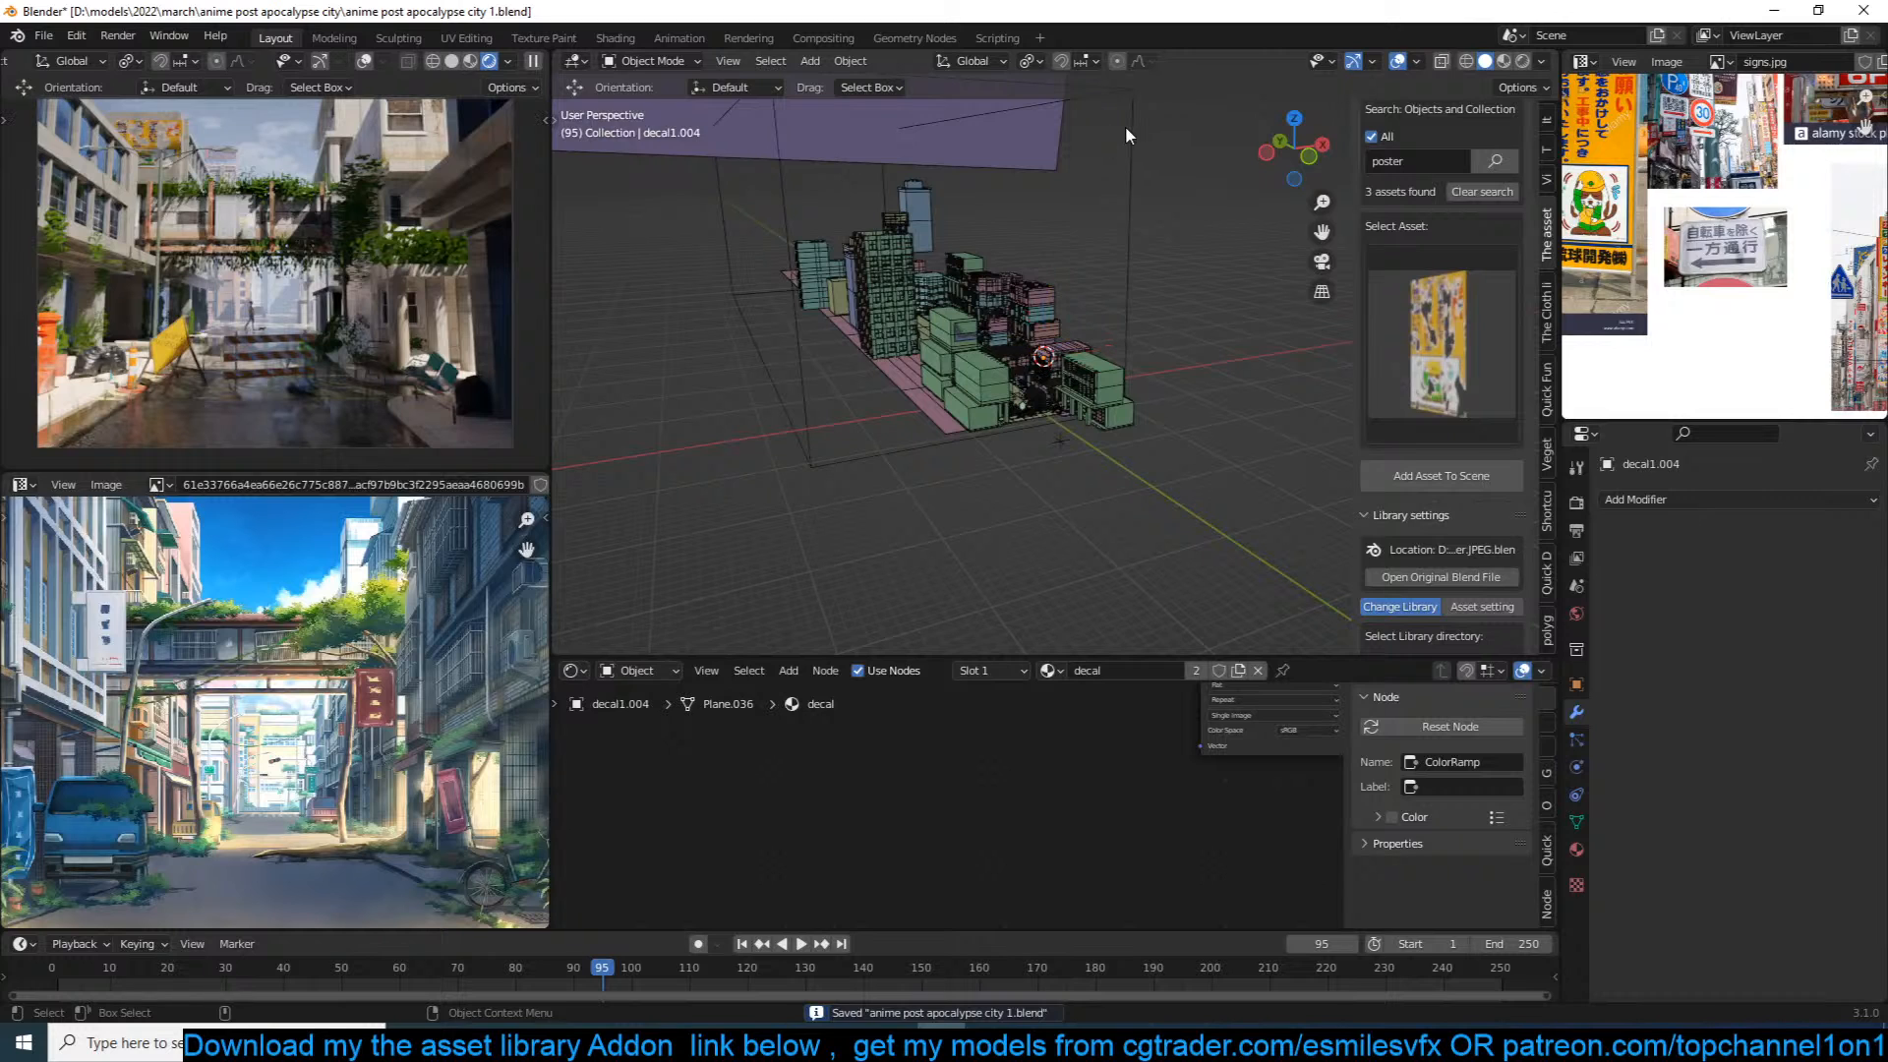
{"action": "left_click", "coordinate": [1125, 126]}
{"action": "key", "text": "s"}
{"action": "key", "text": "z"}
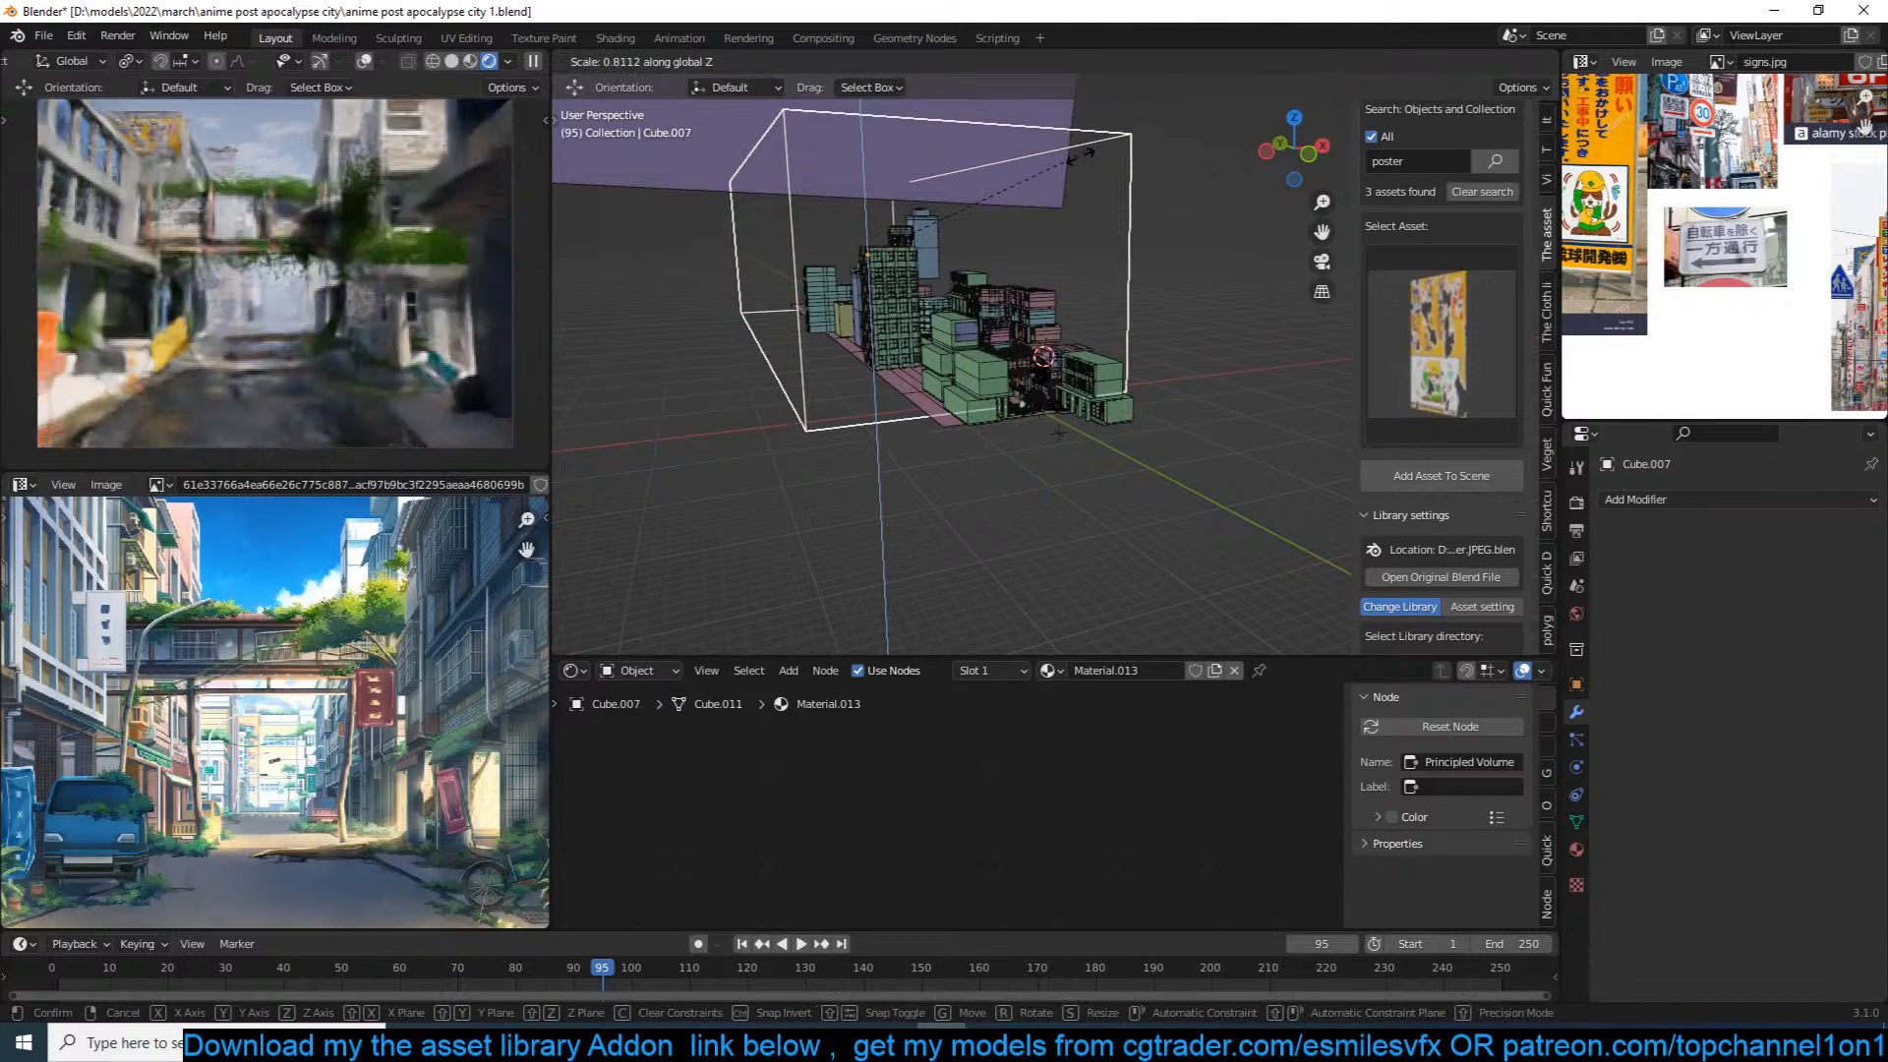
{"action": "left_click", "coordinate": [1030, 212]}
Step: Lower the volume cube by about 11.4 m, shrink it slightly further in height and save the file
{"action": "key", "text": "g"}
{"action": "key", "text": "z"}
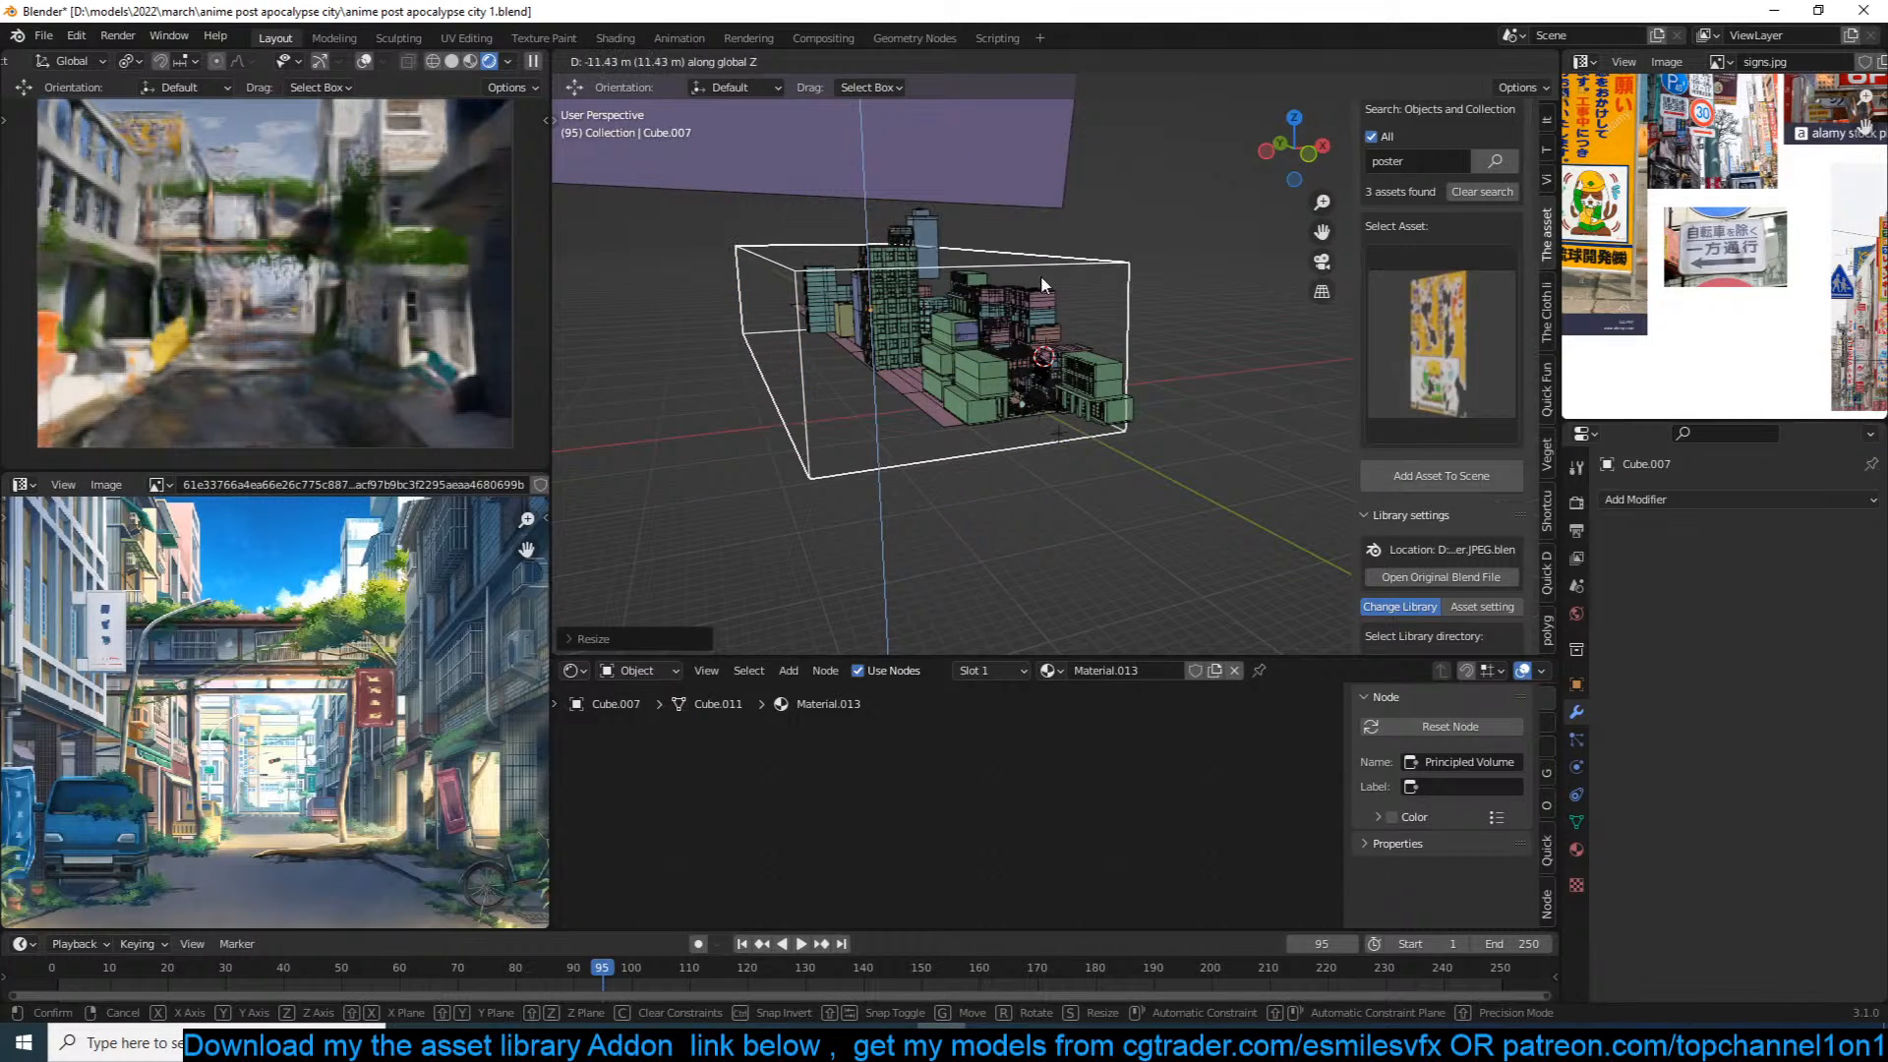
{"action": "left_click", "coordinate": [1040, 276]}
{"action": "key", "text": "s"}
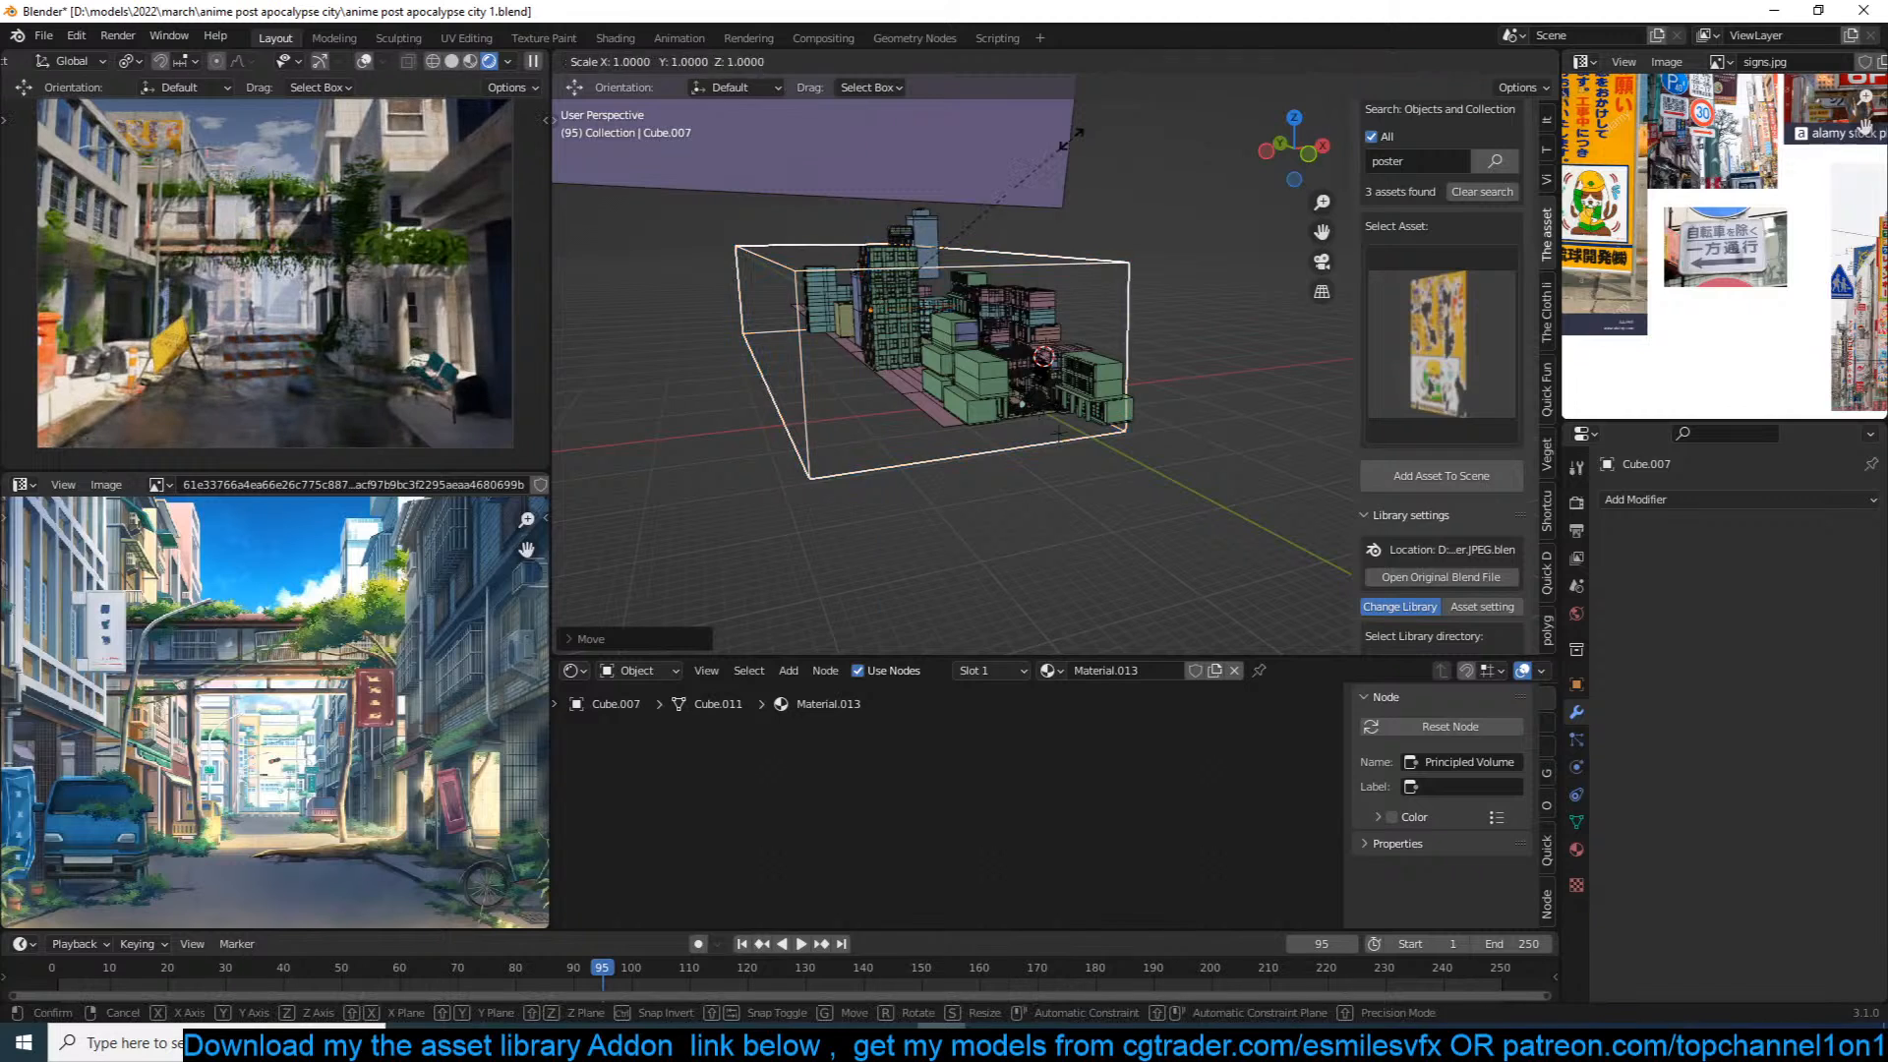
{"action": "left_click", "coordinate": [1062, 187]}
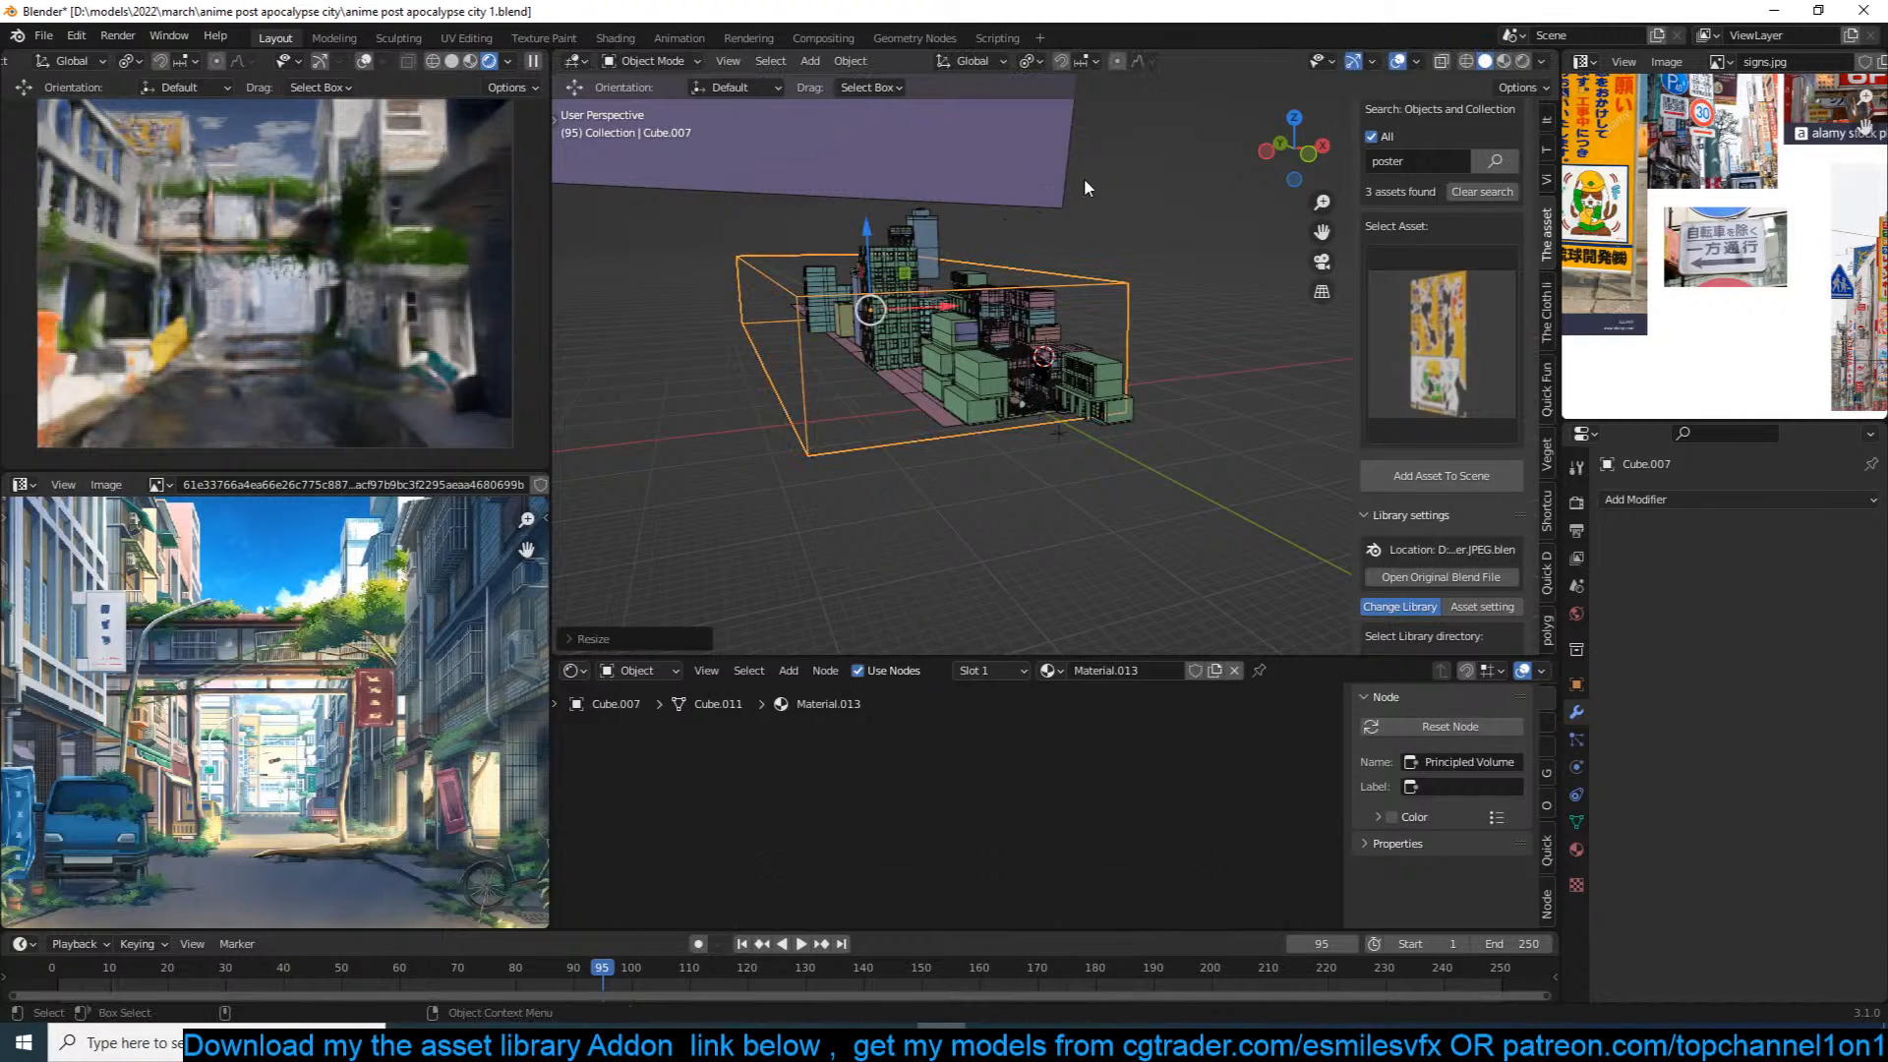
{"action": "middle_click_drag", "start_coordinate": [1084, 181], "coordinate": [1073, 174]}
{"action": "key", "text": "ctrl+s"}
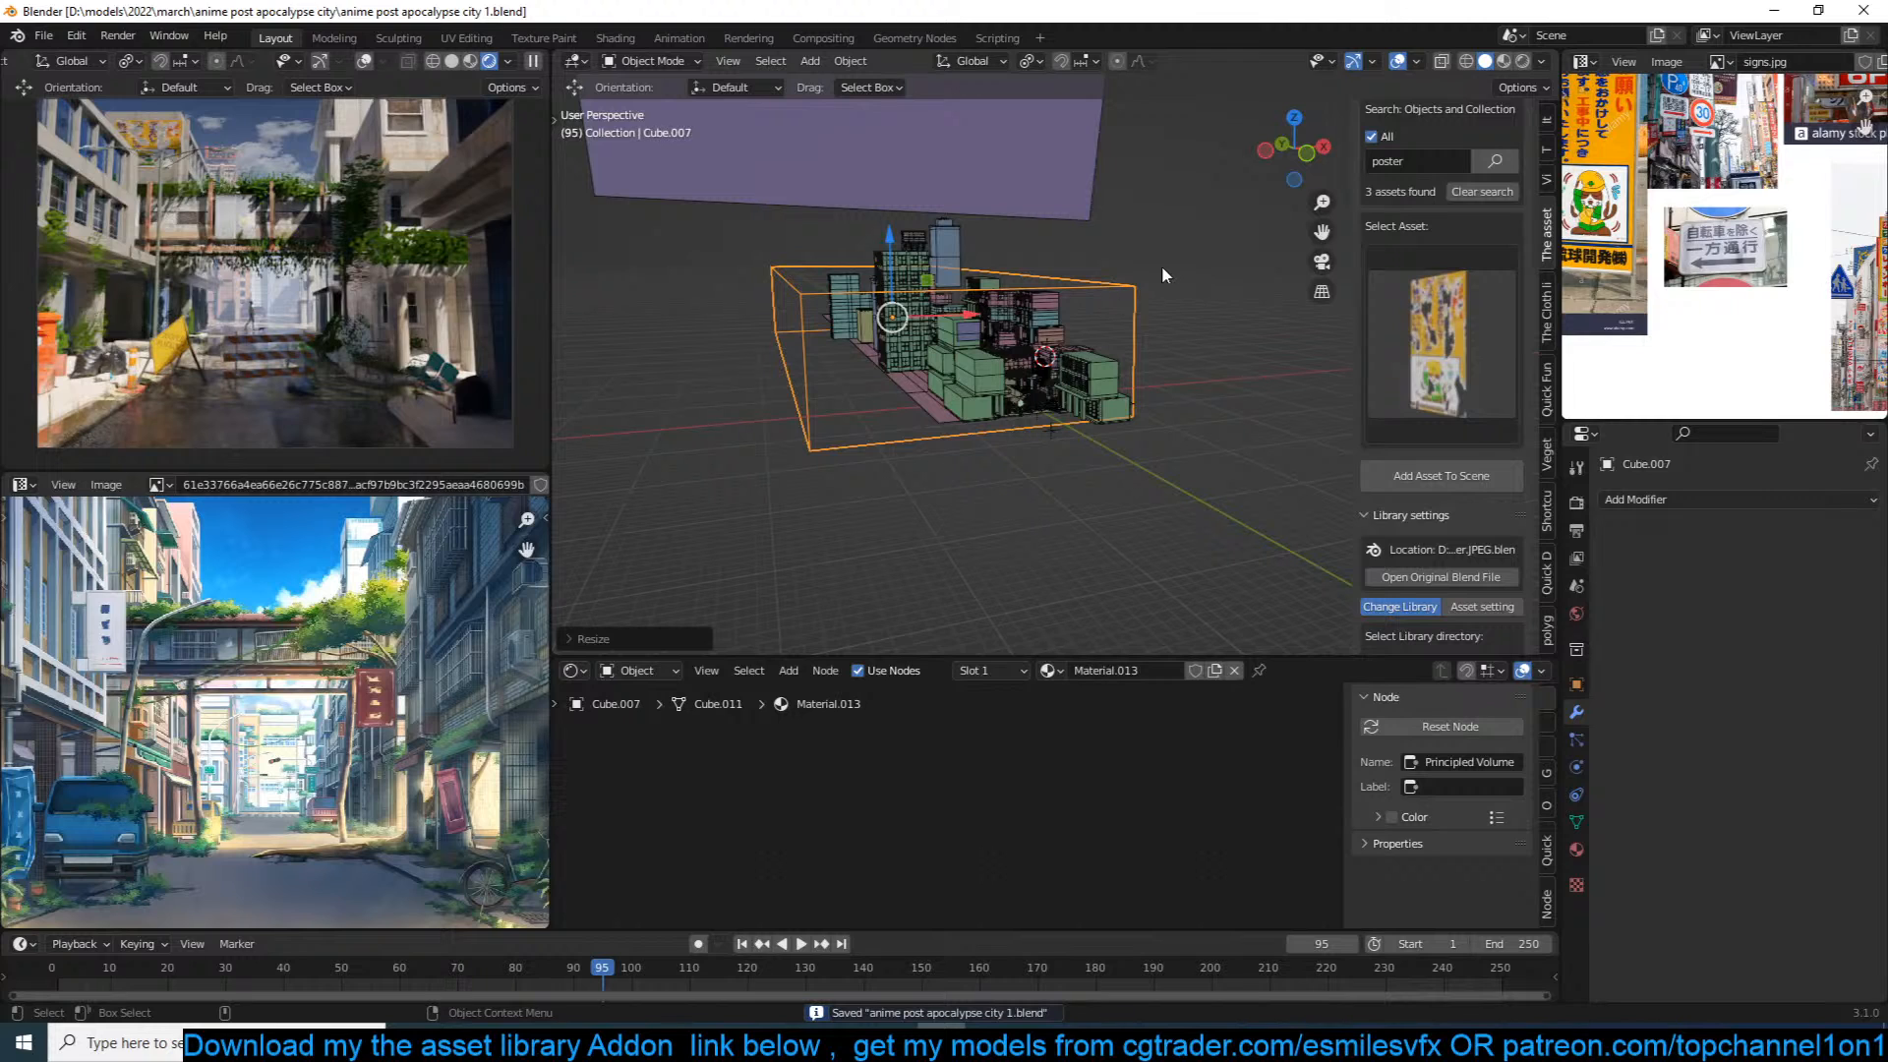
Step: Set the world sky texture's Air to 1.293, Dust to 5.966 and Ozone to 10, and save the file
{"action": "left_click", "coordinate": [1576, 614]}
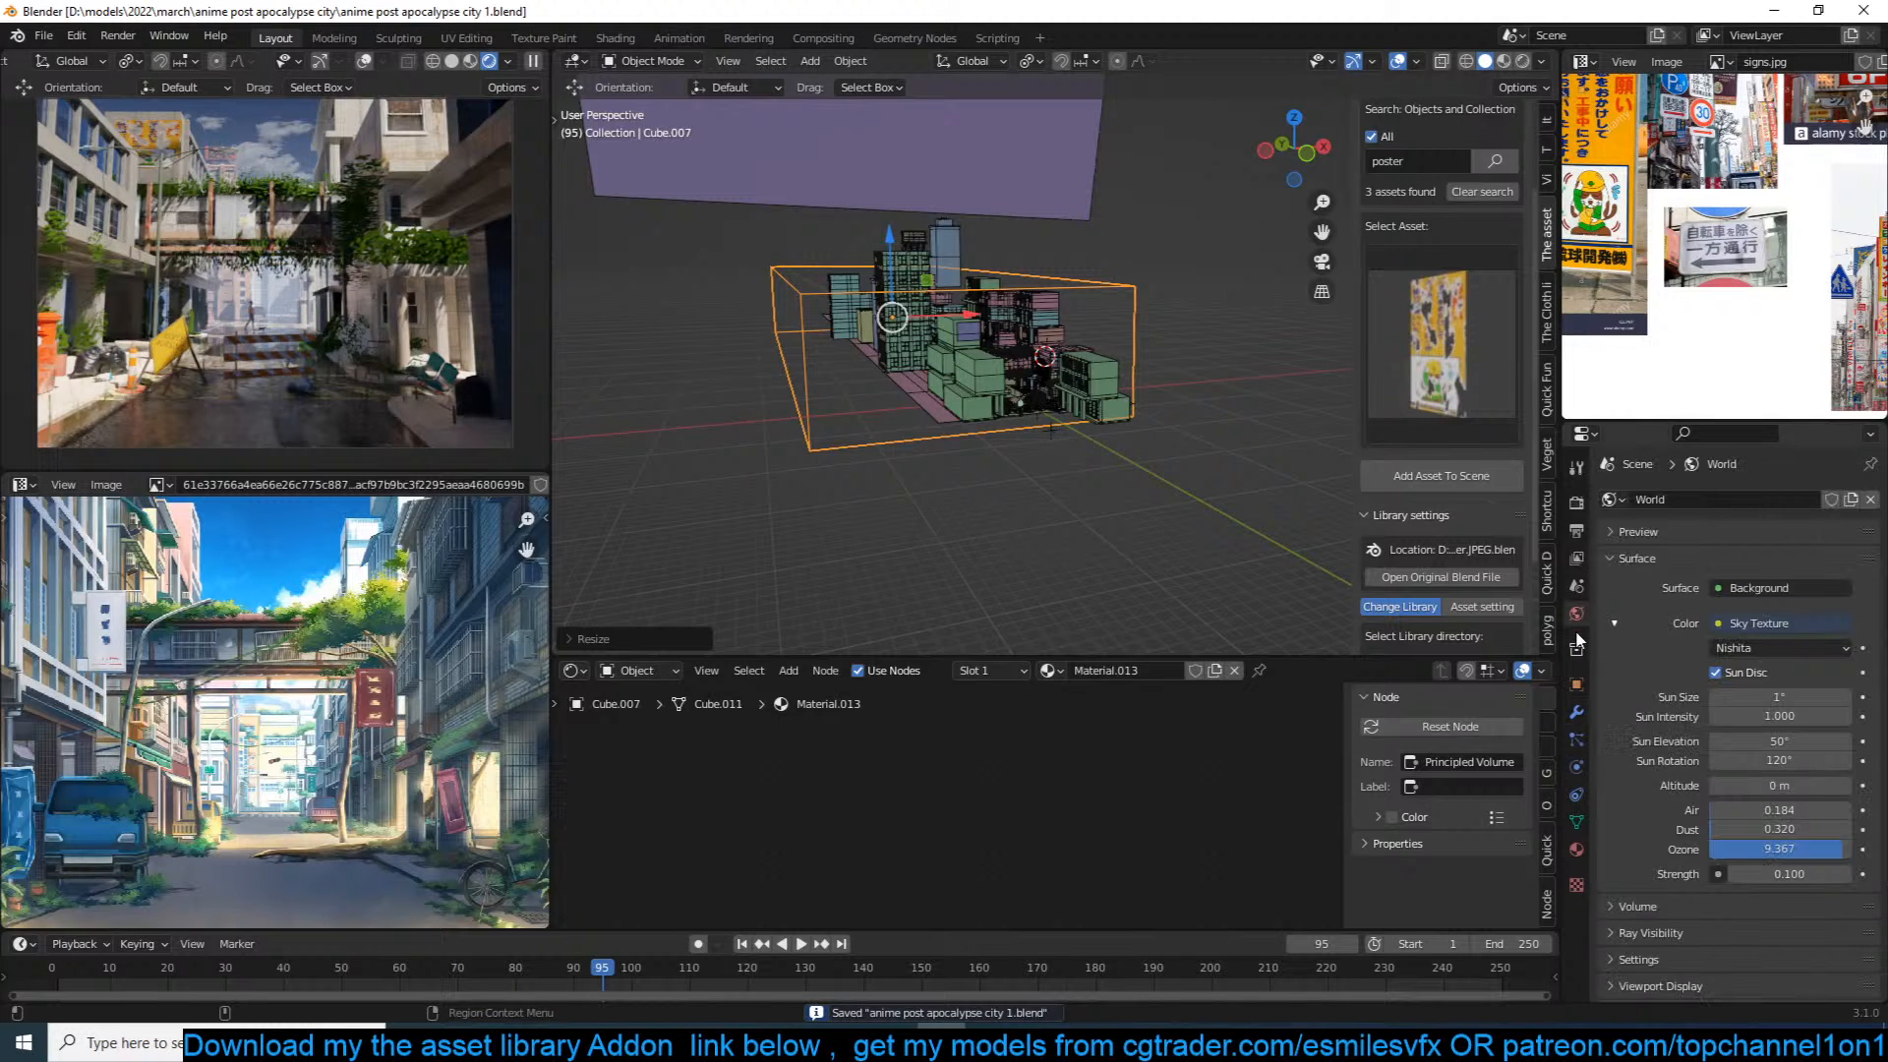
{"action": "left_click_drag", "start_coordinate": [1785, 835], "coordinate": [1765, 832]}
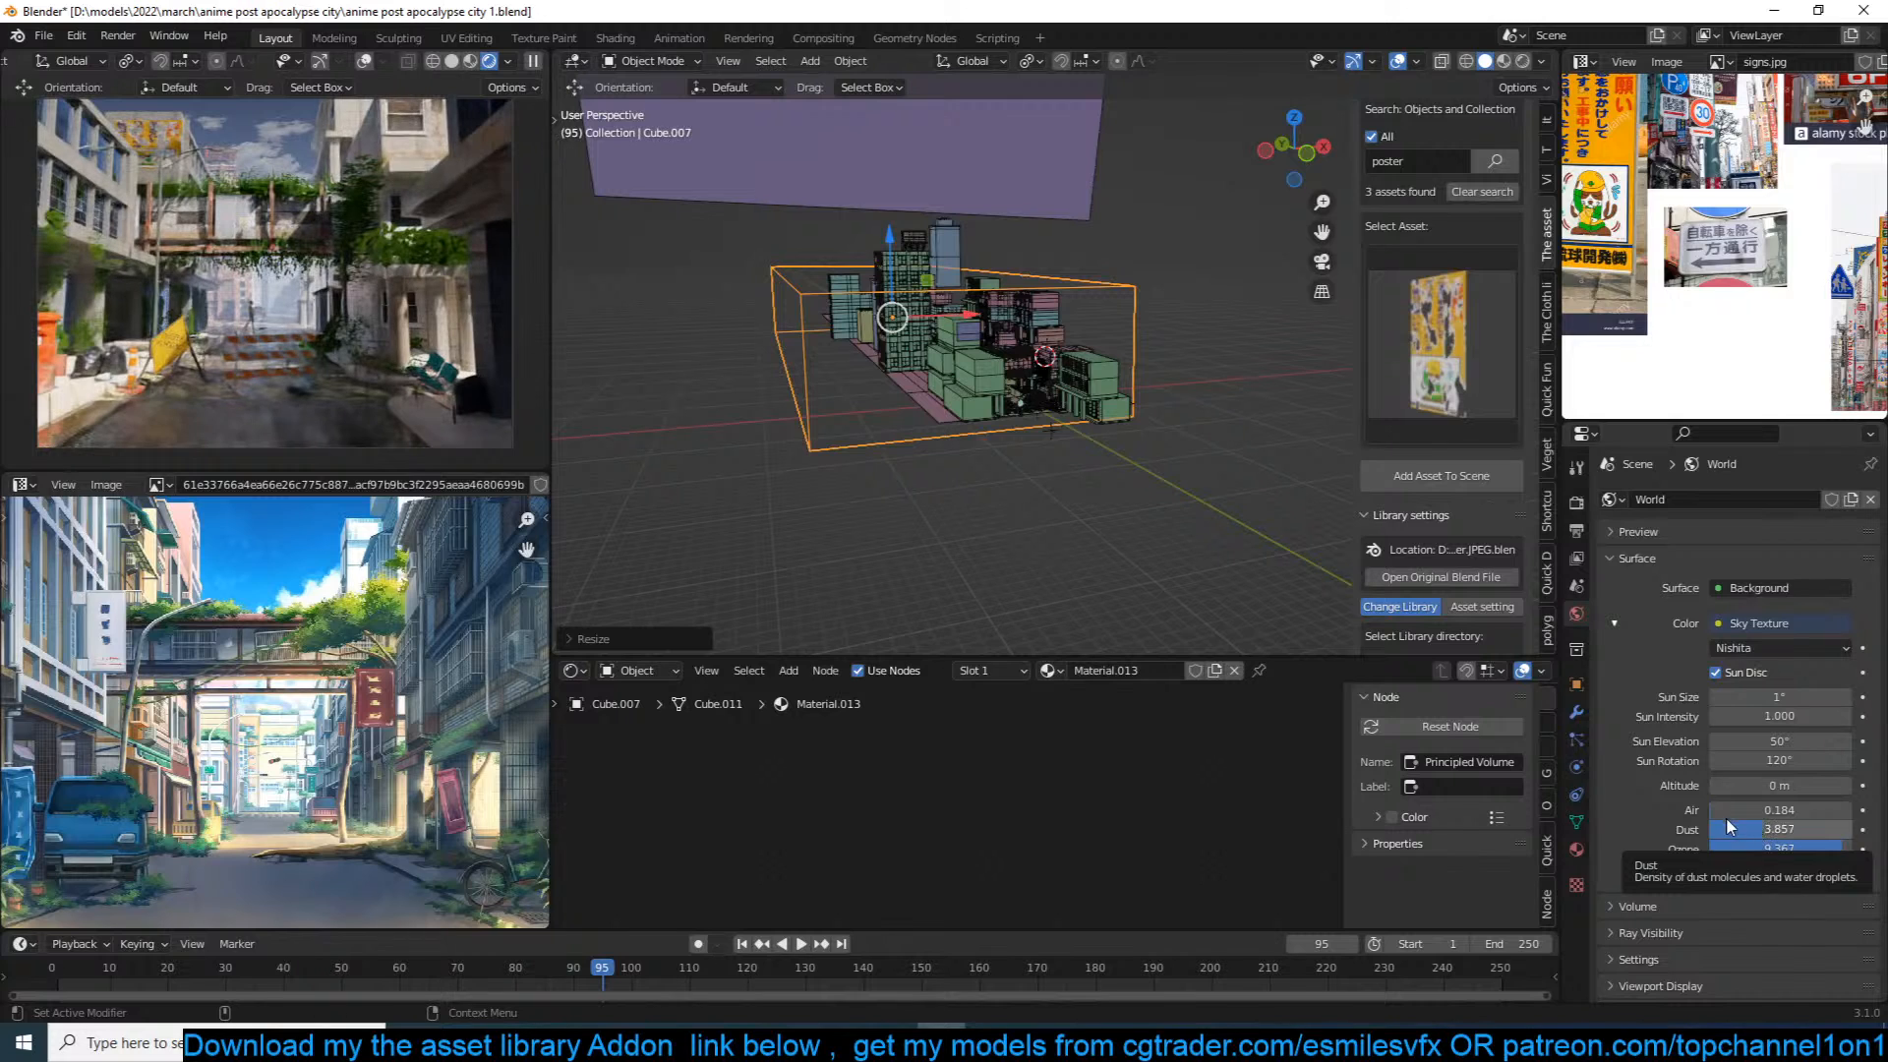
{"action": "left_click_drag", "start_coordinate": [1732, 811], "coordinate": [1834, 851]}
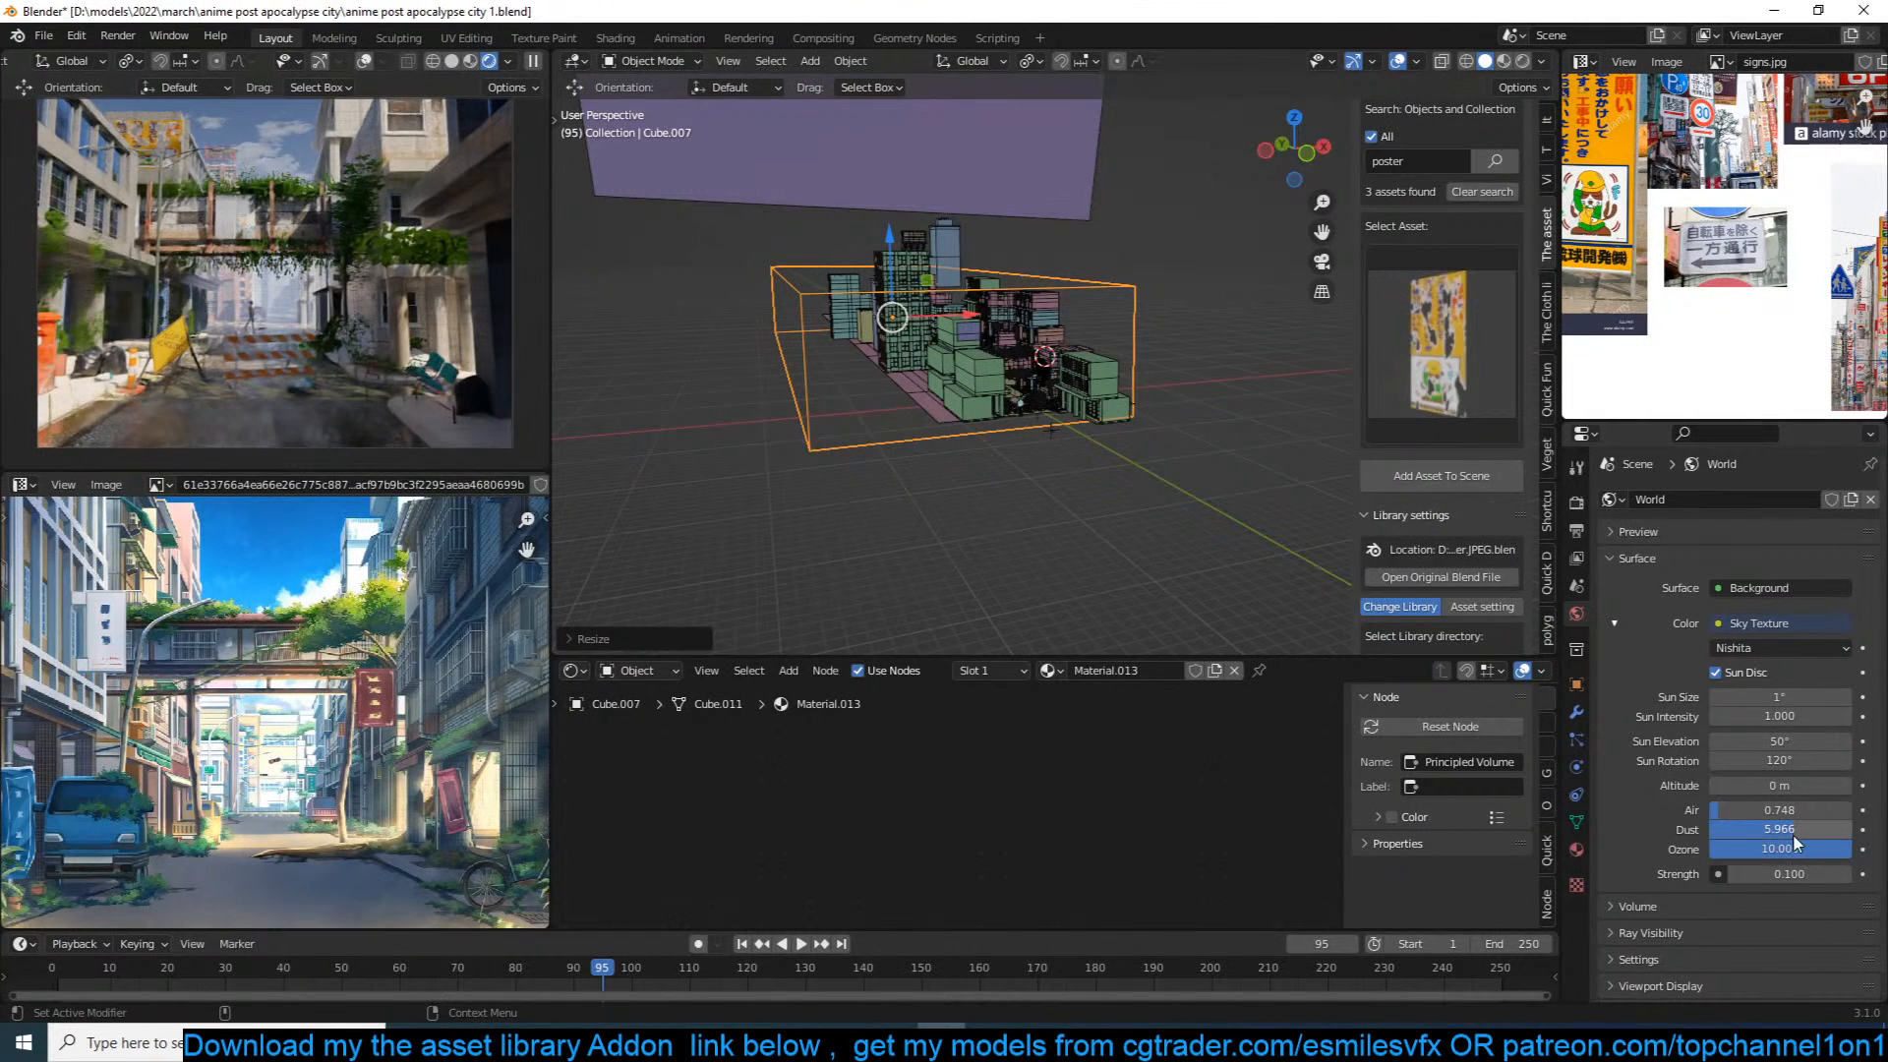
{"action": "left_click_drag", "start_coordinate": [1761, 812], "coordinate": [1743, 829]}
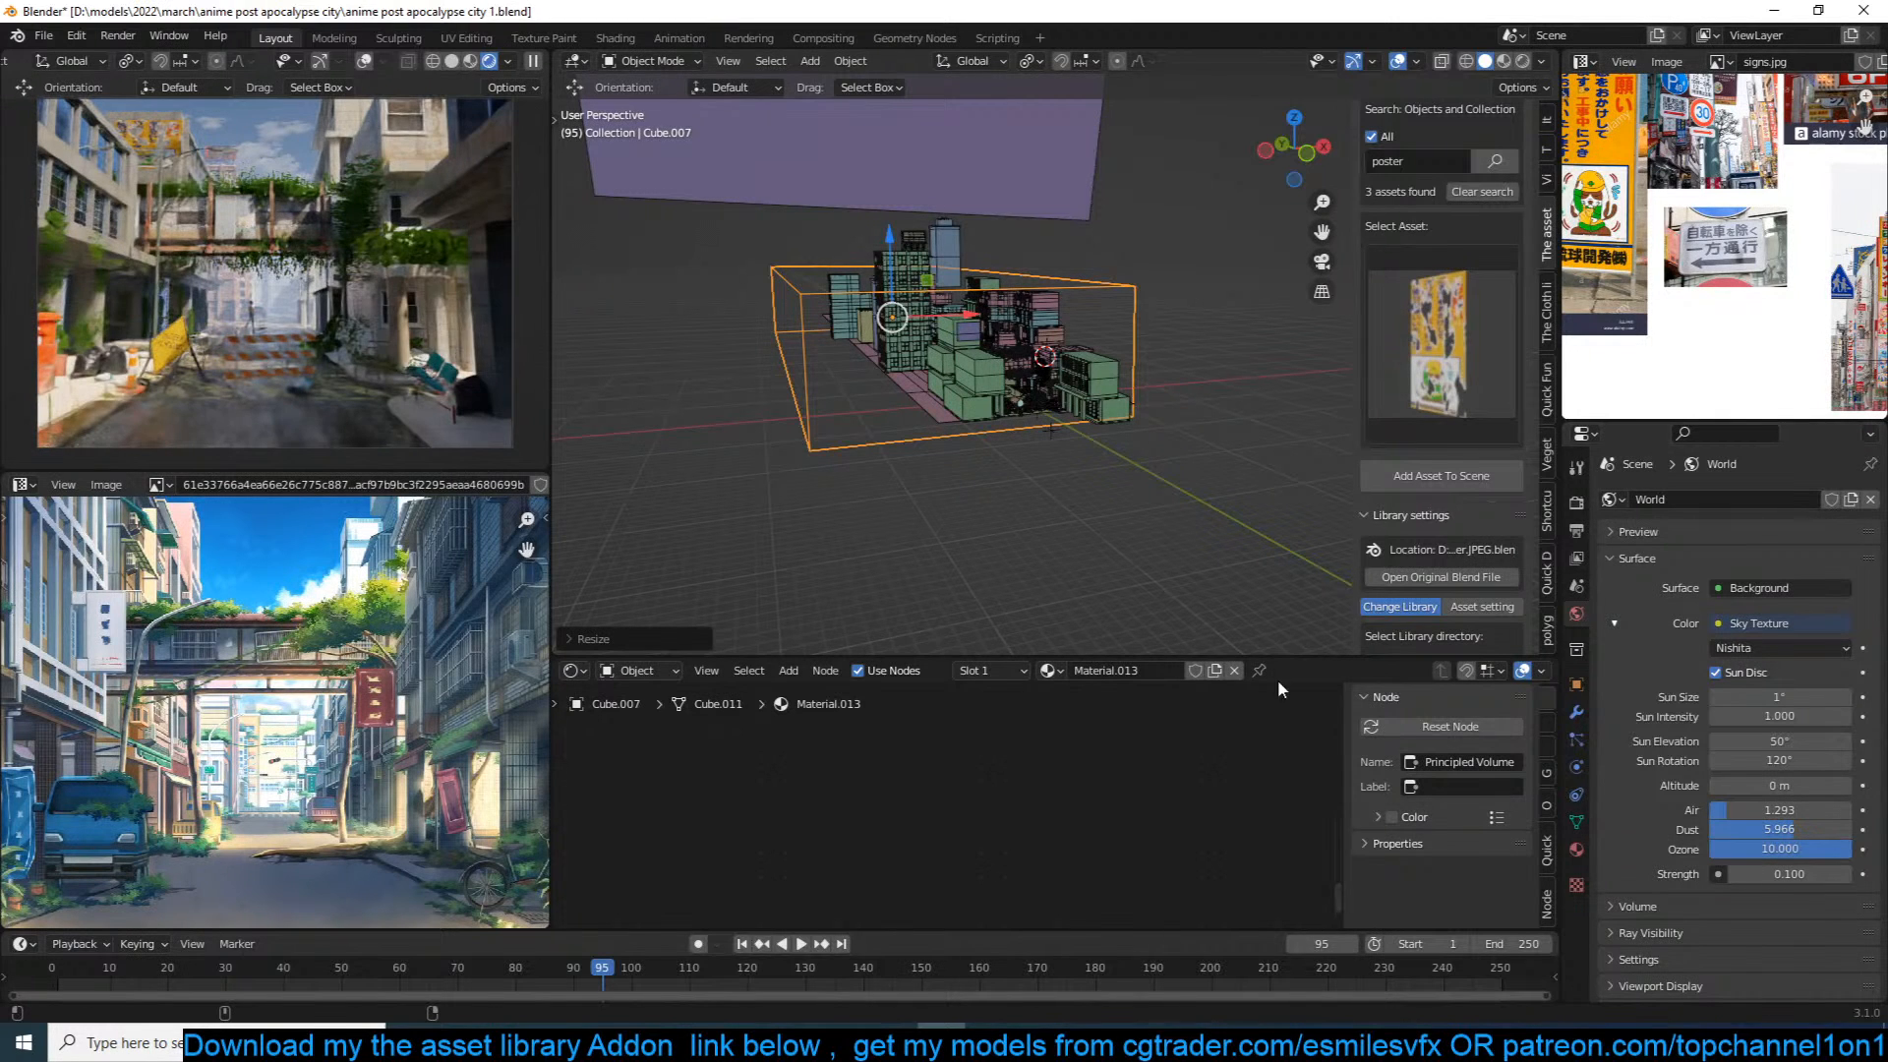
{"action": "key", "text": "ctrl+s"}
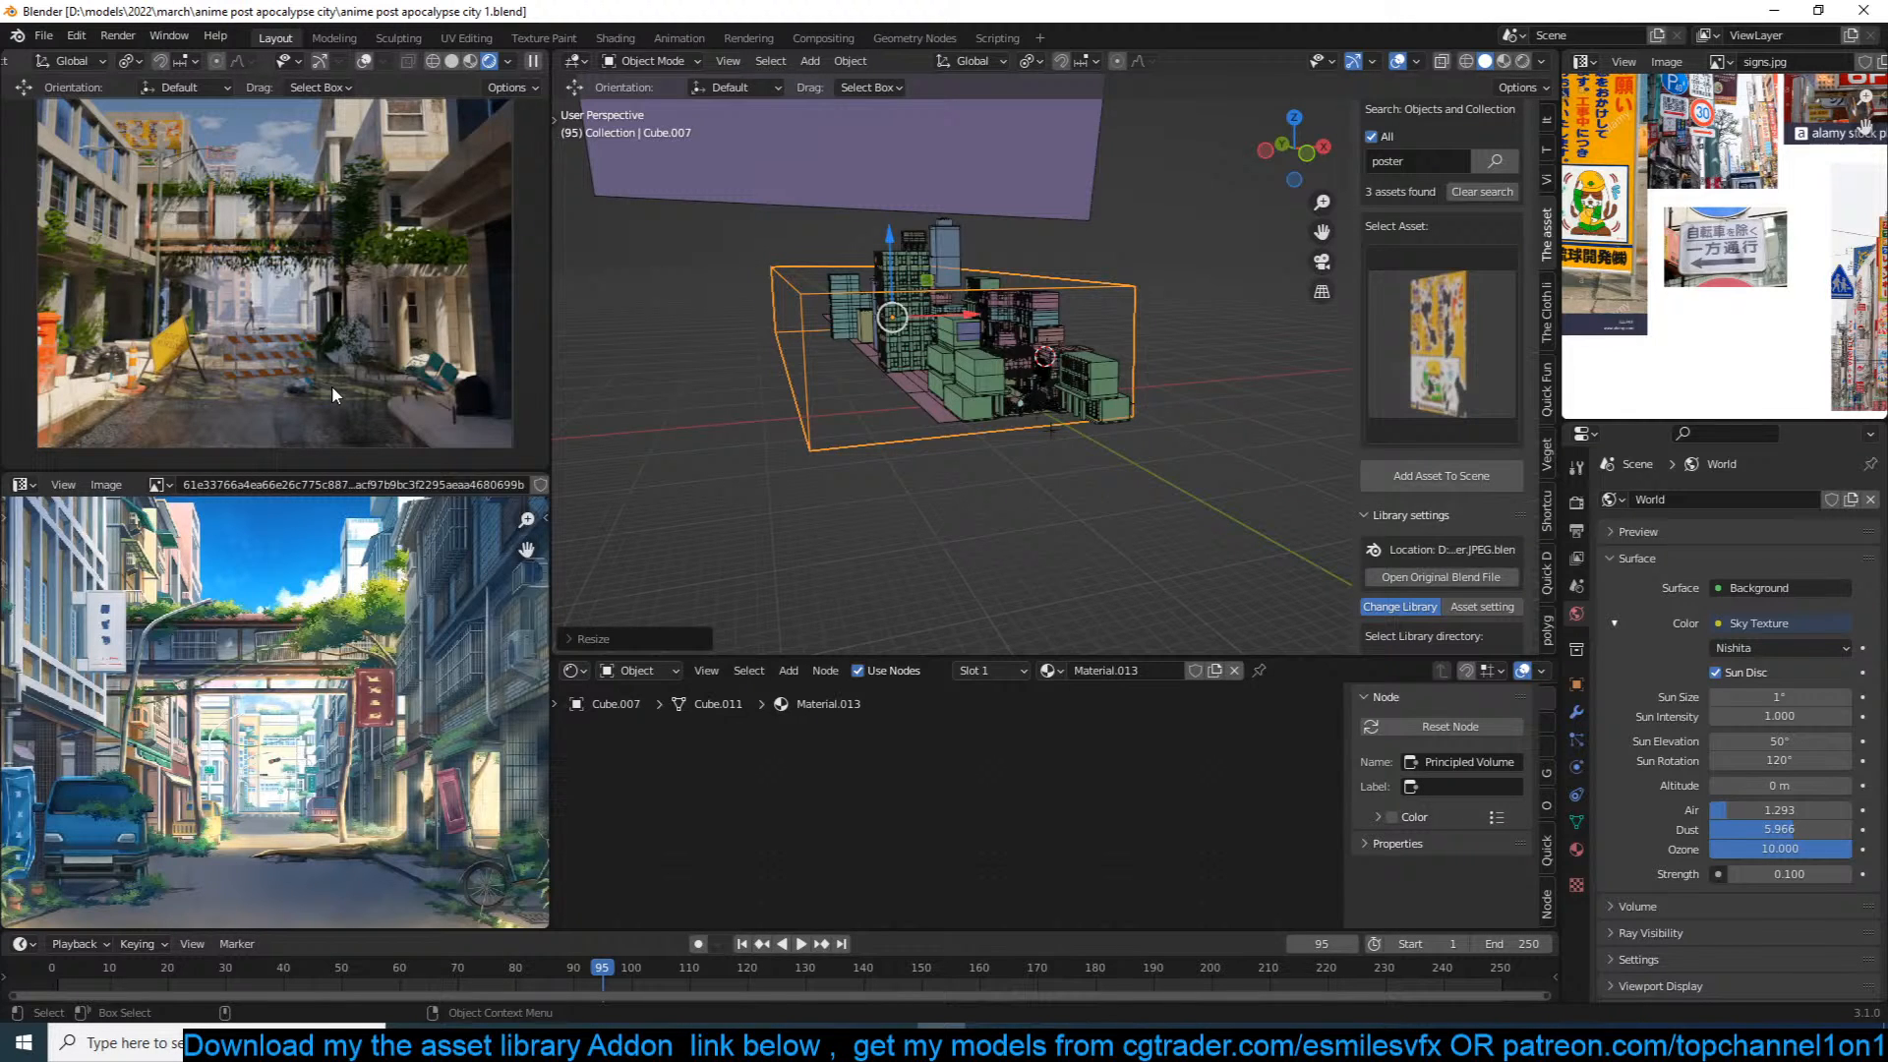
Step: Look through the scene camera and set the sky texture's sun rotation to 25°
{"action": "left_click", "coordinate": [755, 455]}
{"action": "key", "text": "KP_0"}
{"action": "key", "text": "ctrl+s"}
{"action": "middle_click_drag", "start_coordinate": [857, 486], "coordinate": [892, 508]}
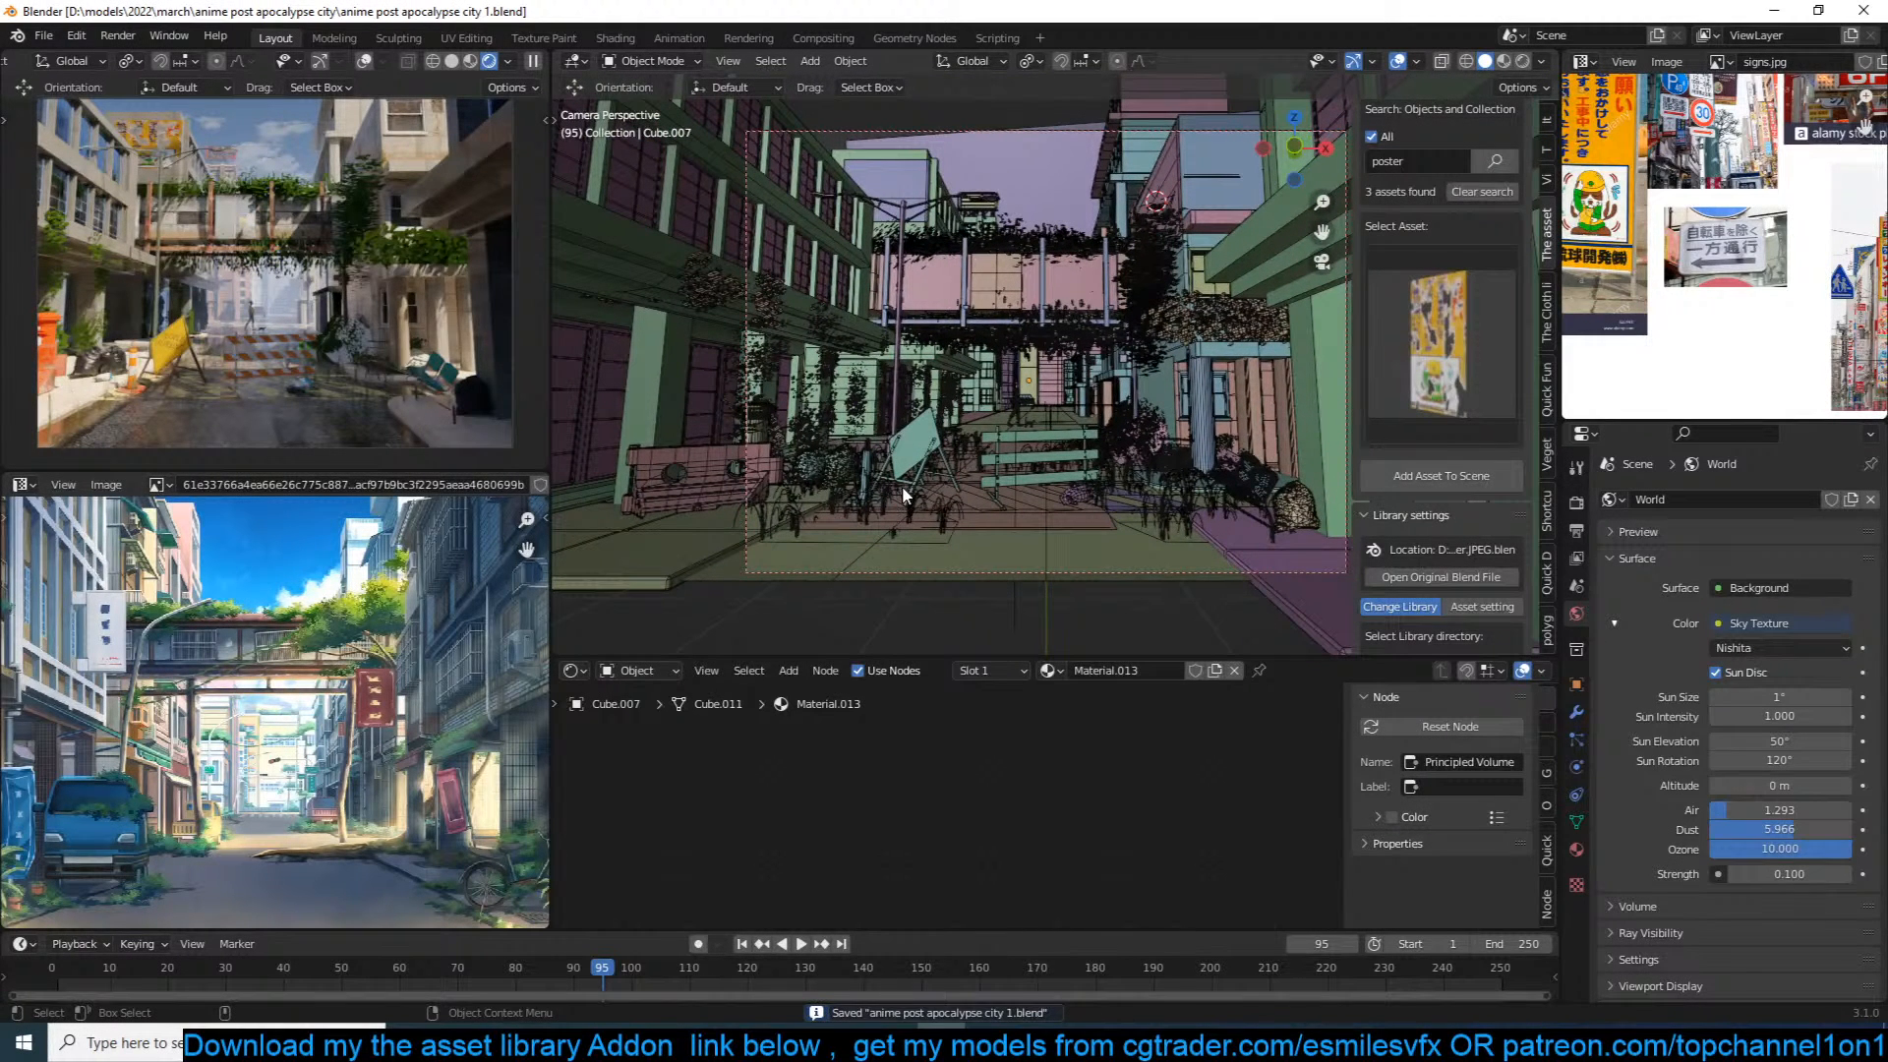
{"action": "left_click", "coordinate": [802, 543]}
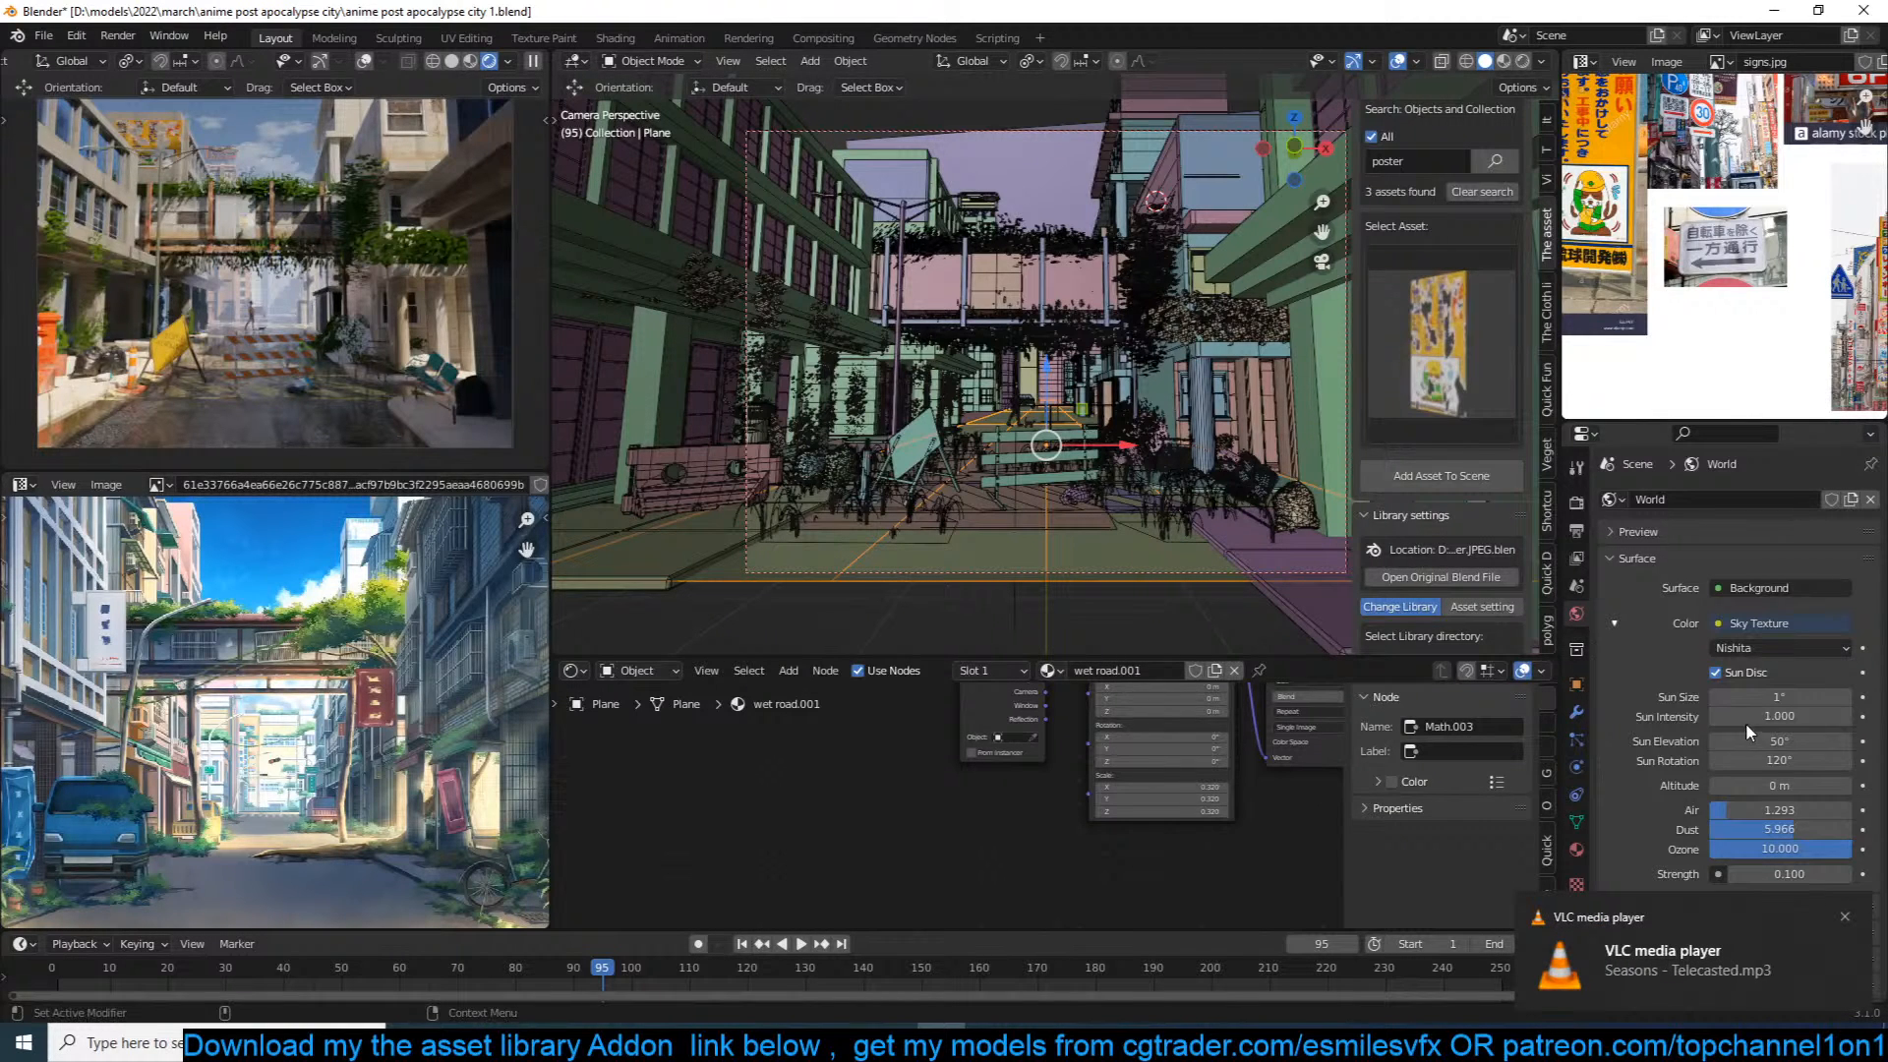
{"action": "double_click", "coordinate": [1788, 761]}
{"action": "type", "text": "25"}
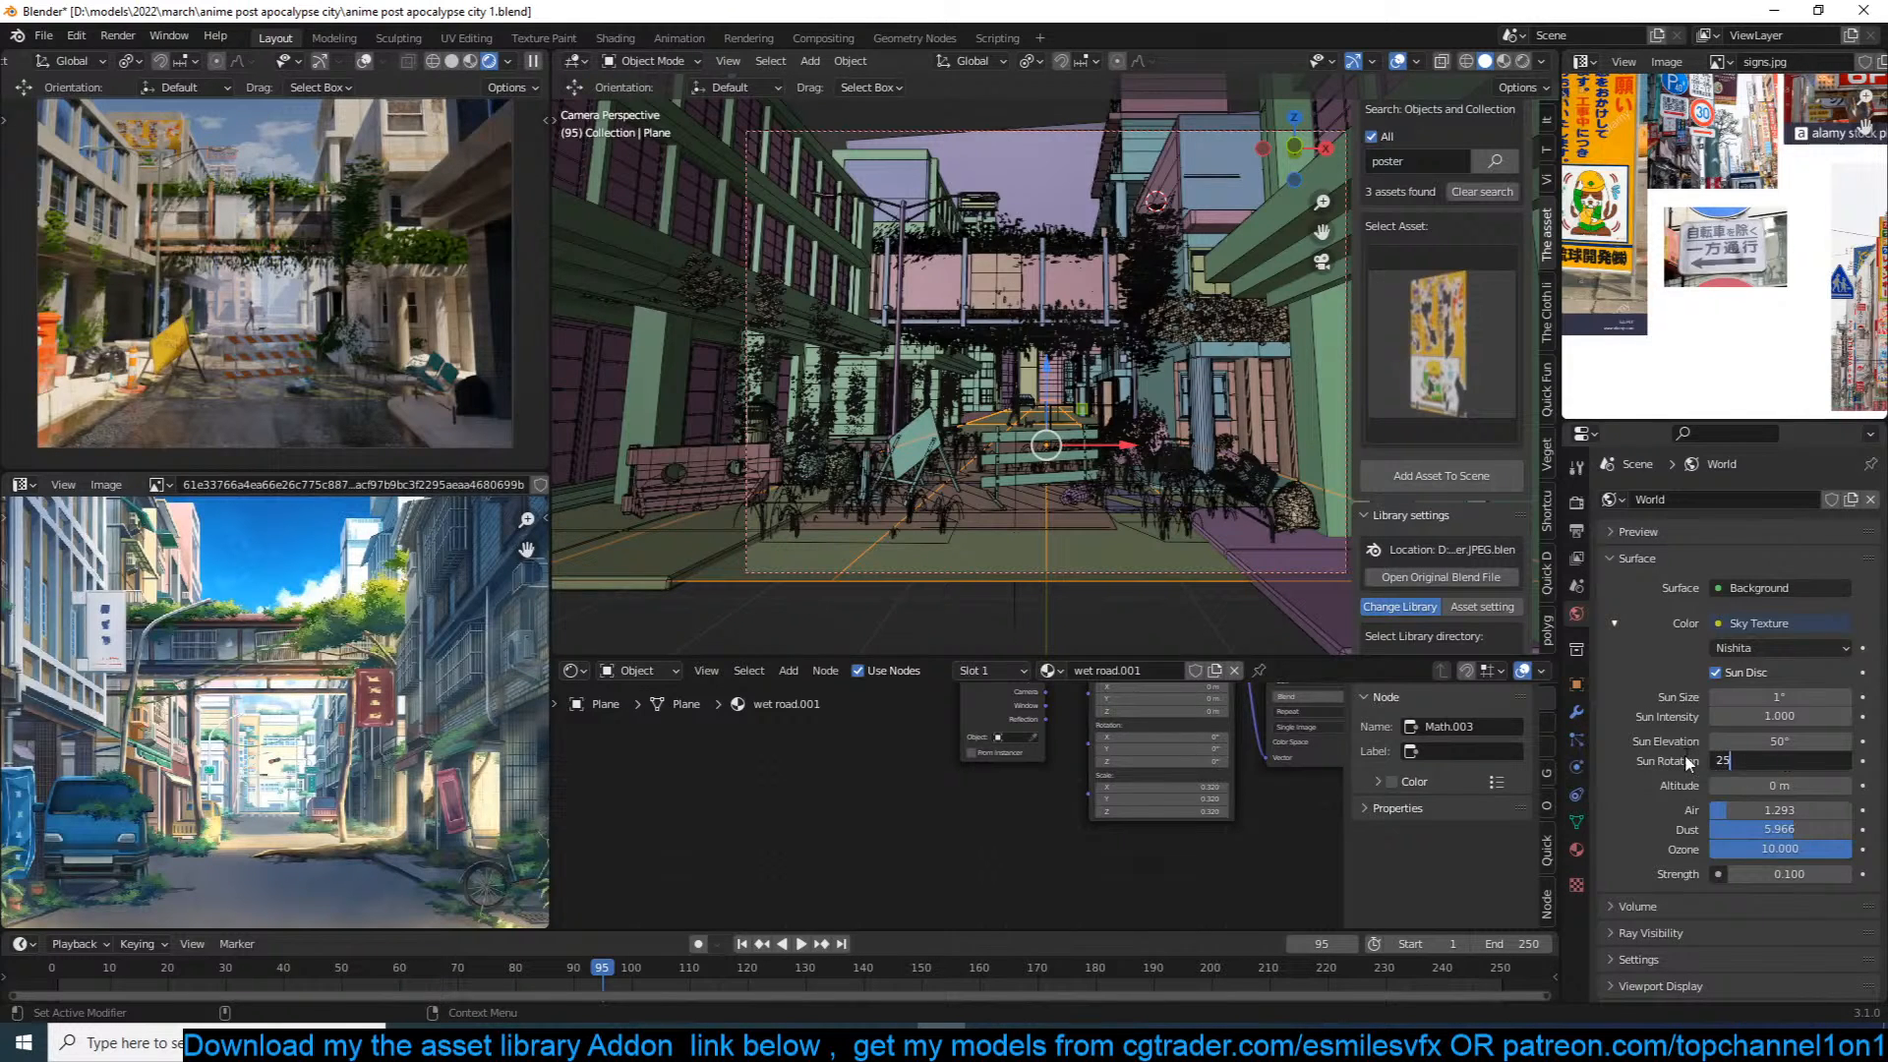
{"action": "key", "text": "Return"}
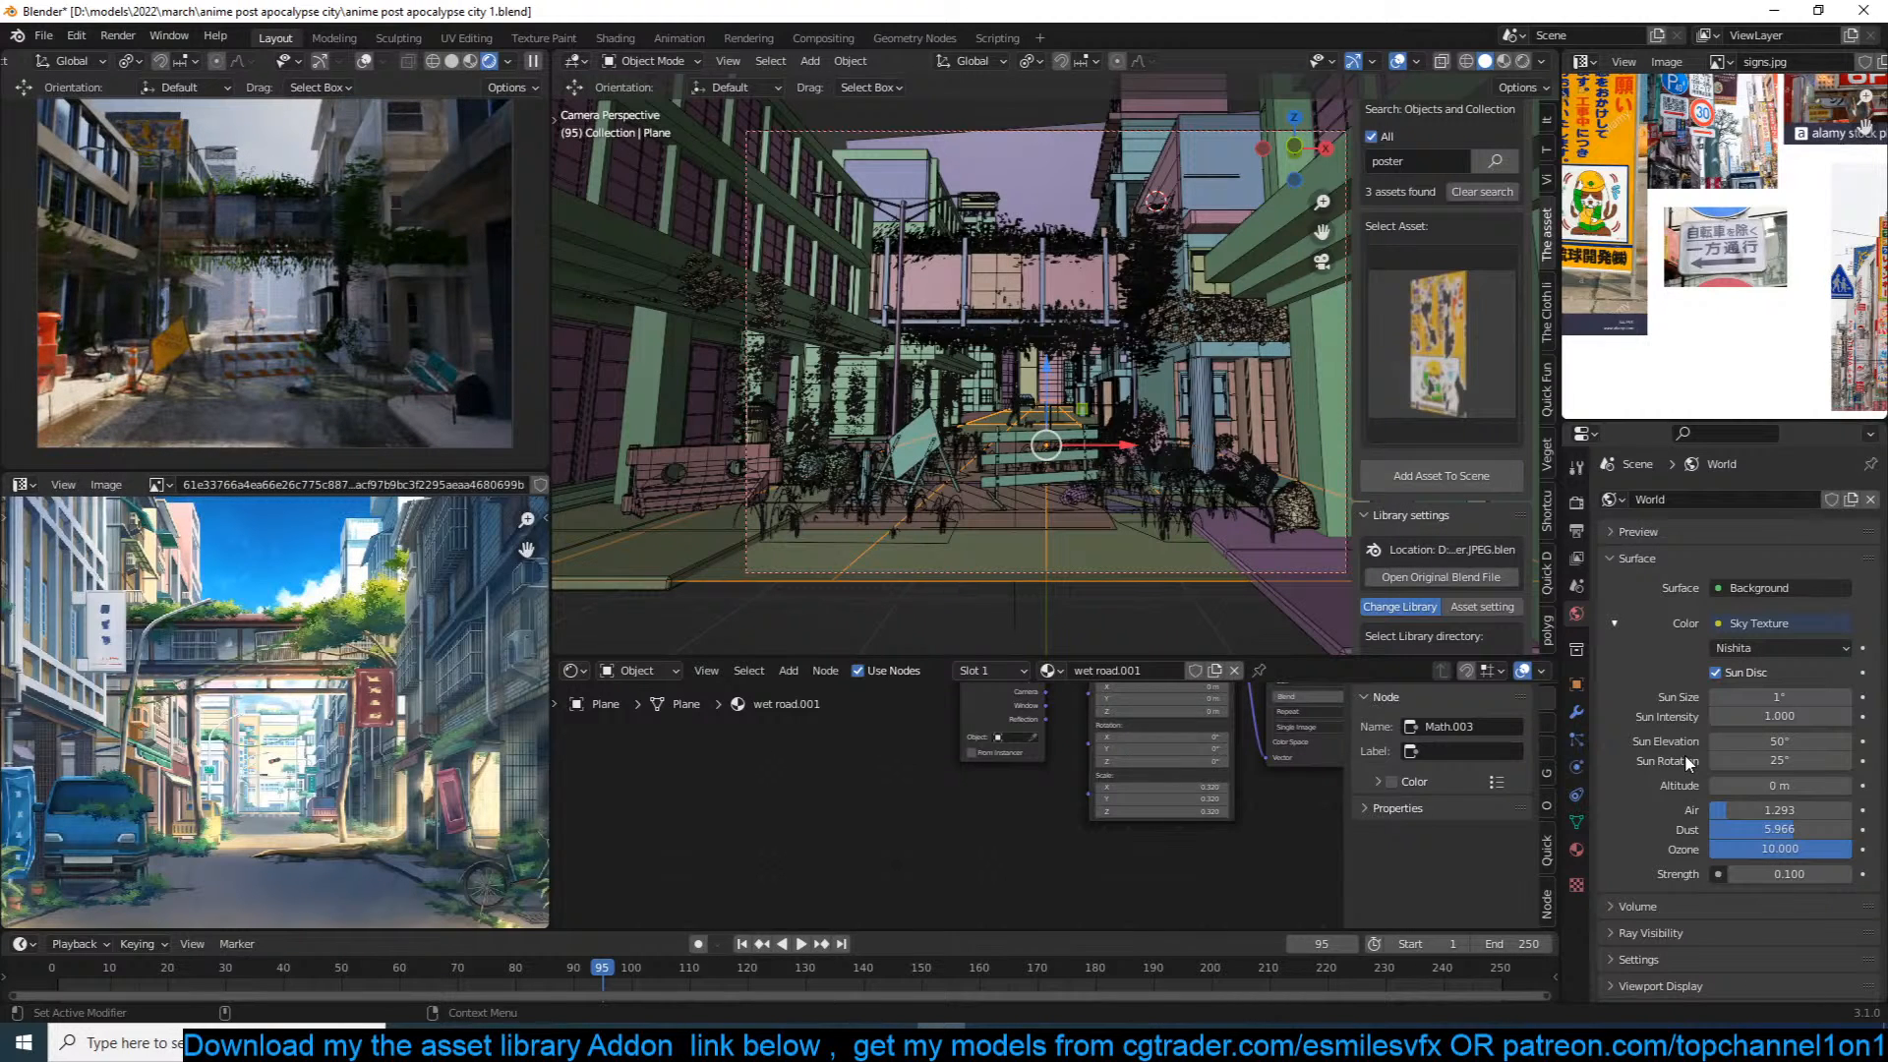
Step: Try a sun elevation of 60° for the sky texture
{"action": "left_click", "coordinate": [1798, 741]}
{"action": "type", "text": "60"}
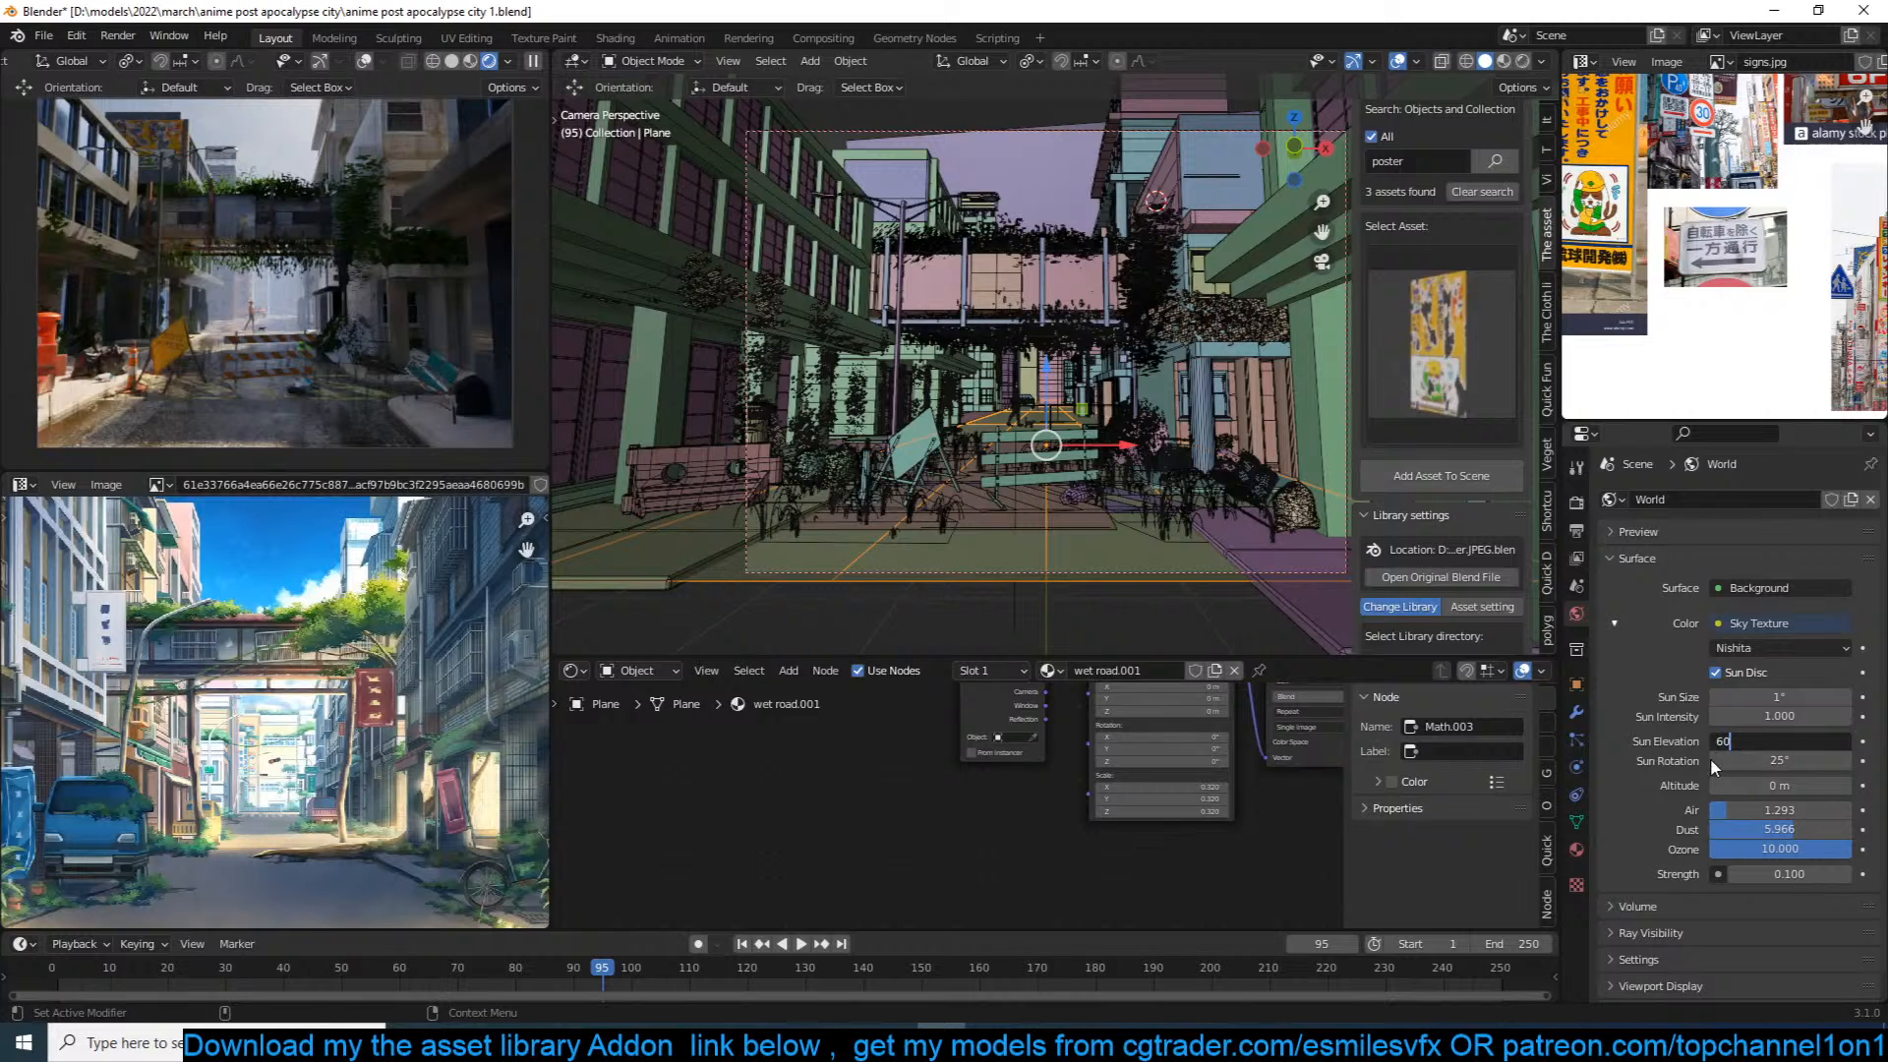
{"action": "key", "text": "Return"}
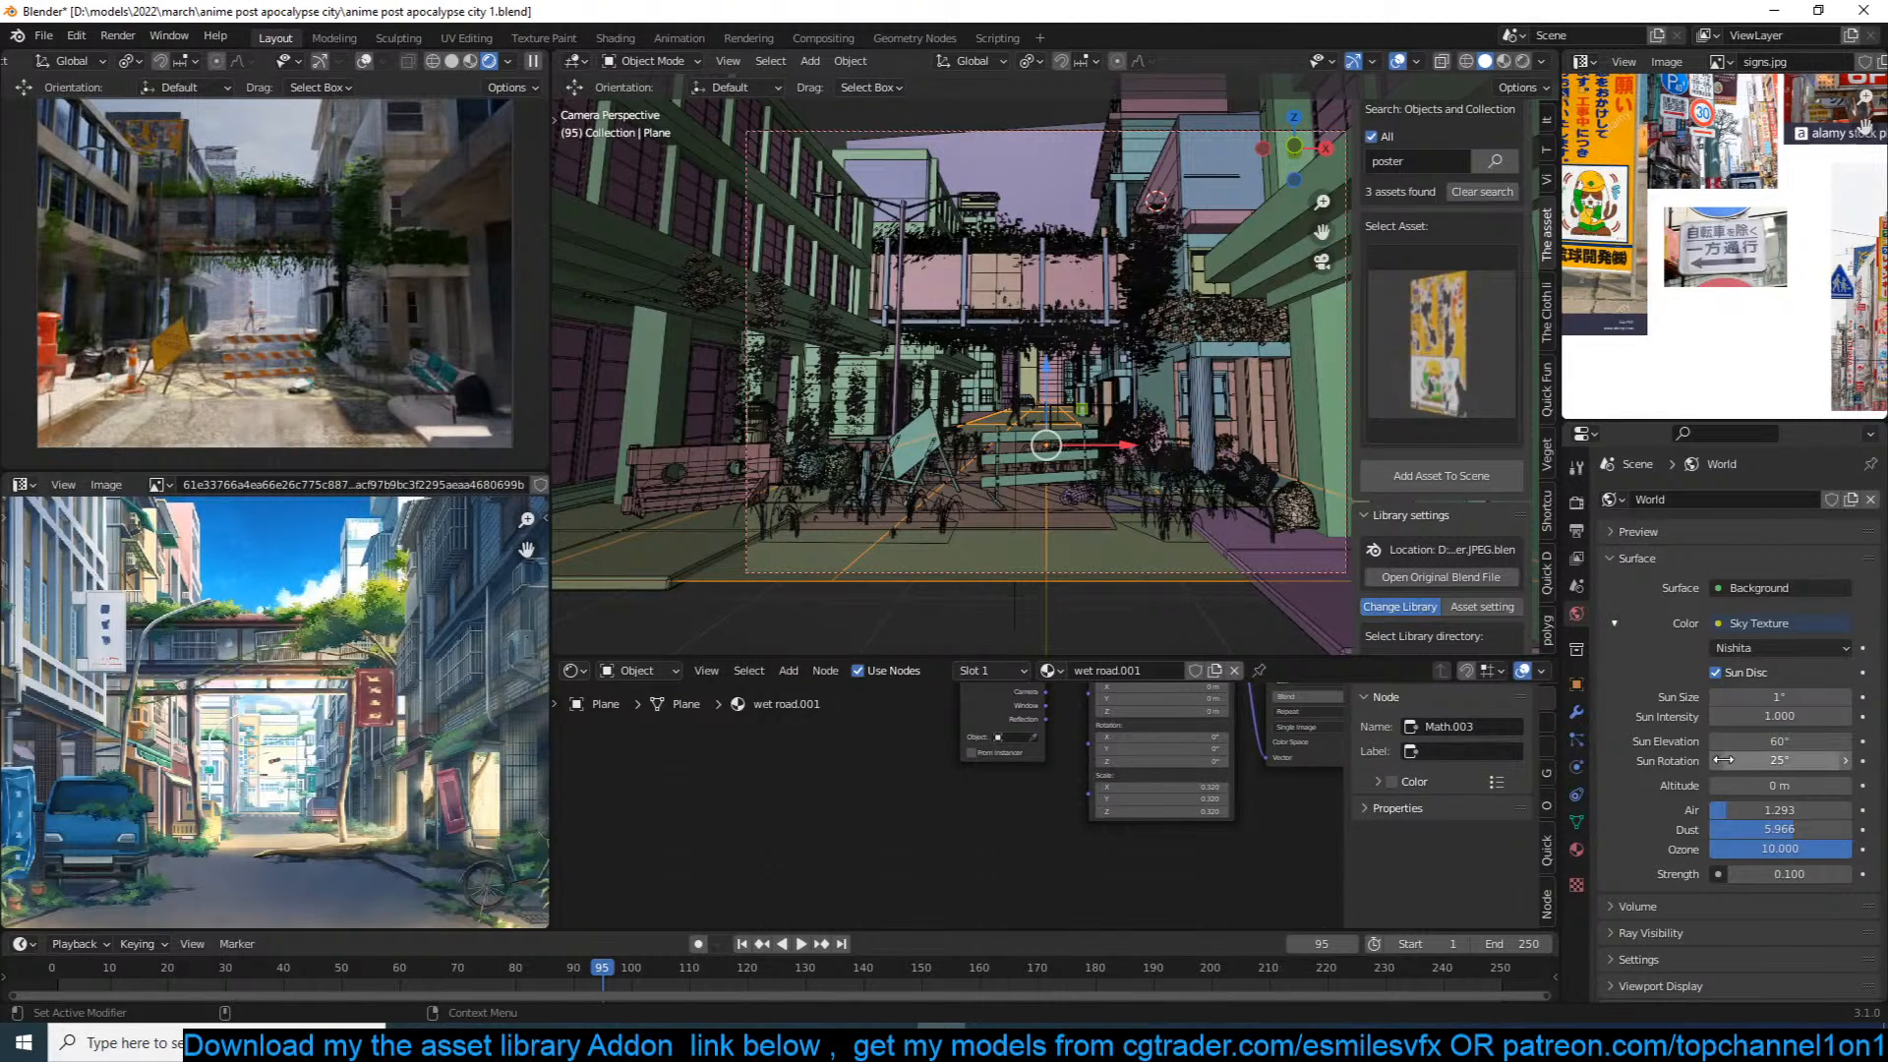
Step: Set the sky's sun elevation to 25° and save the file
{"action": "left_click", "coordinate": [1781, 741]}
{"action": "type", "text": "25"}
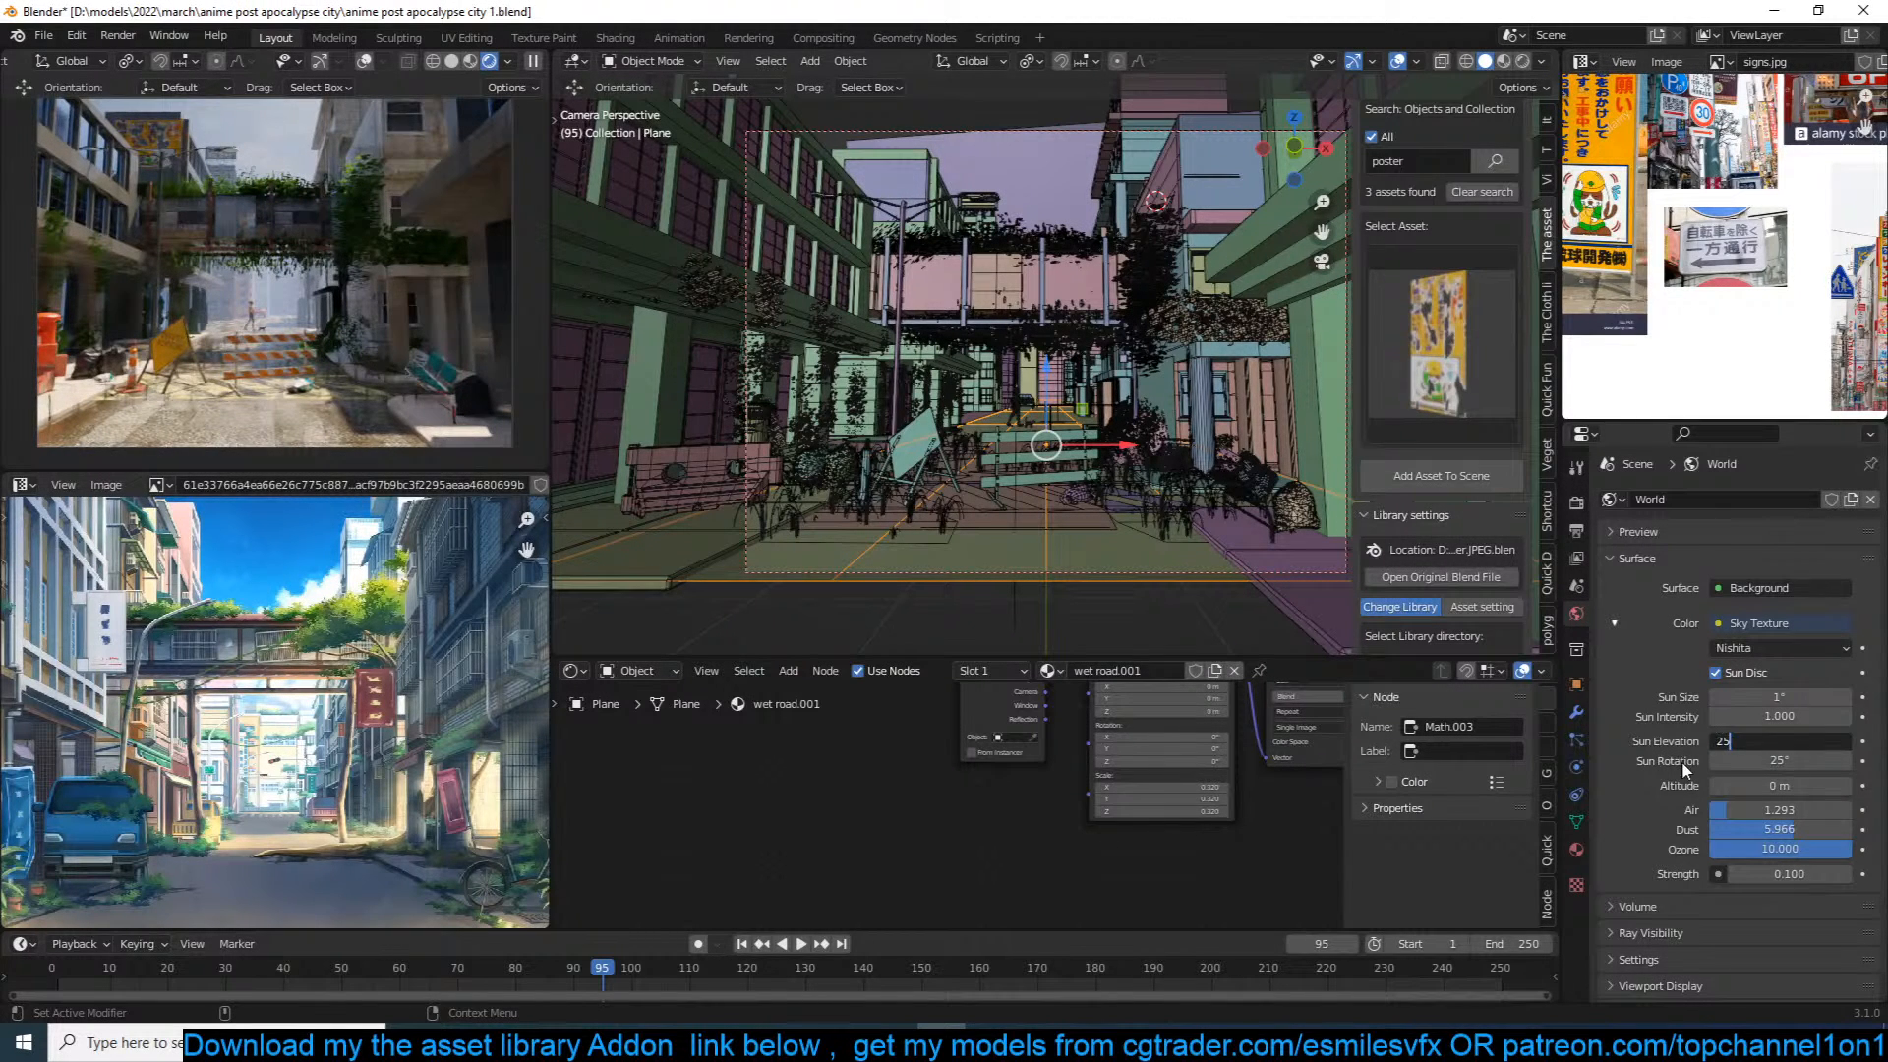
{"action": "key", "text": "Return"}
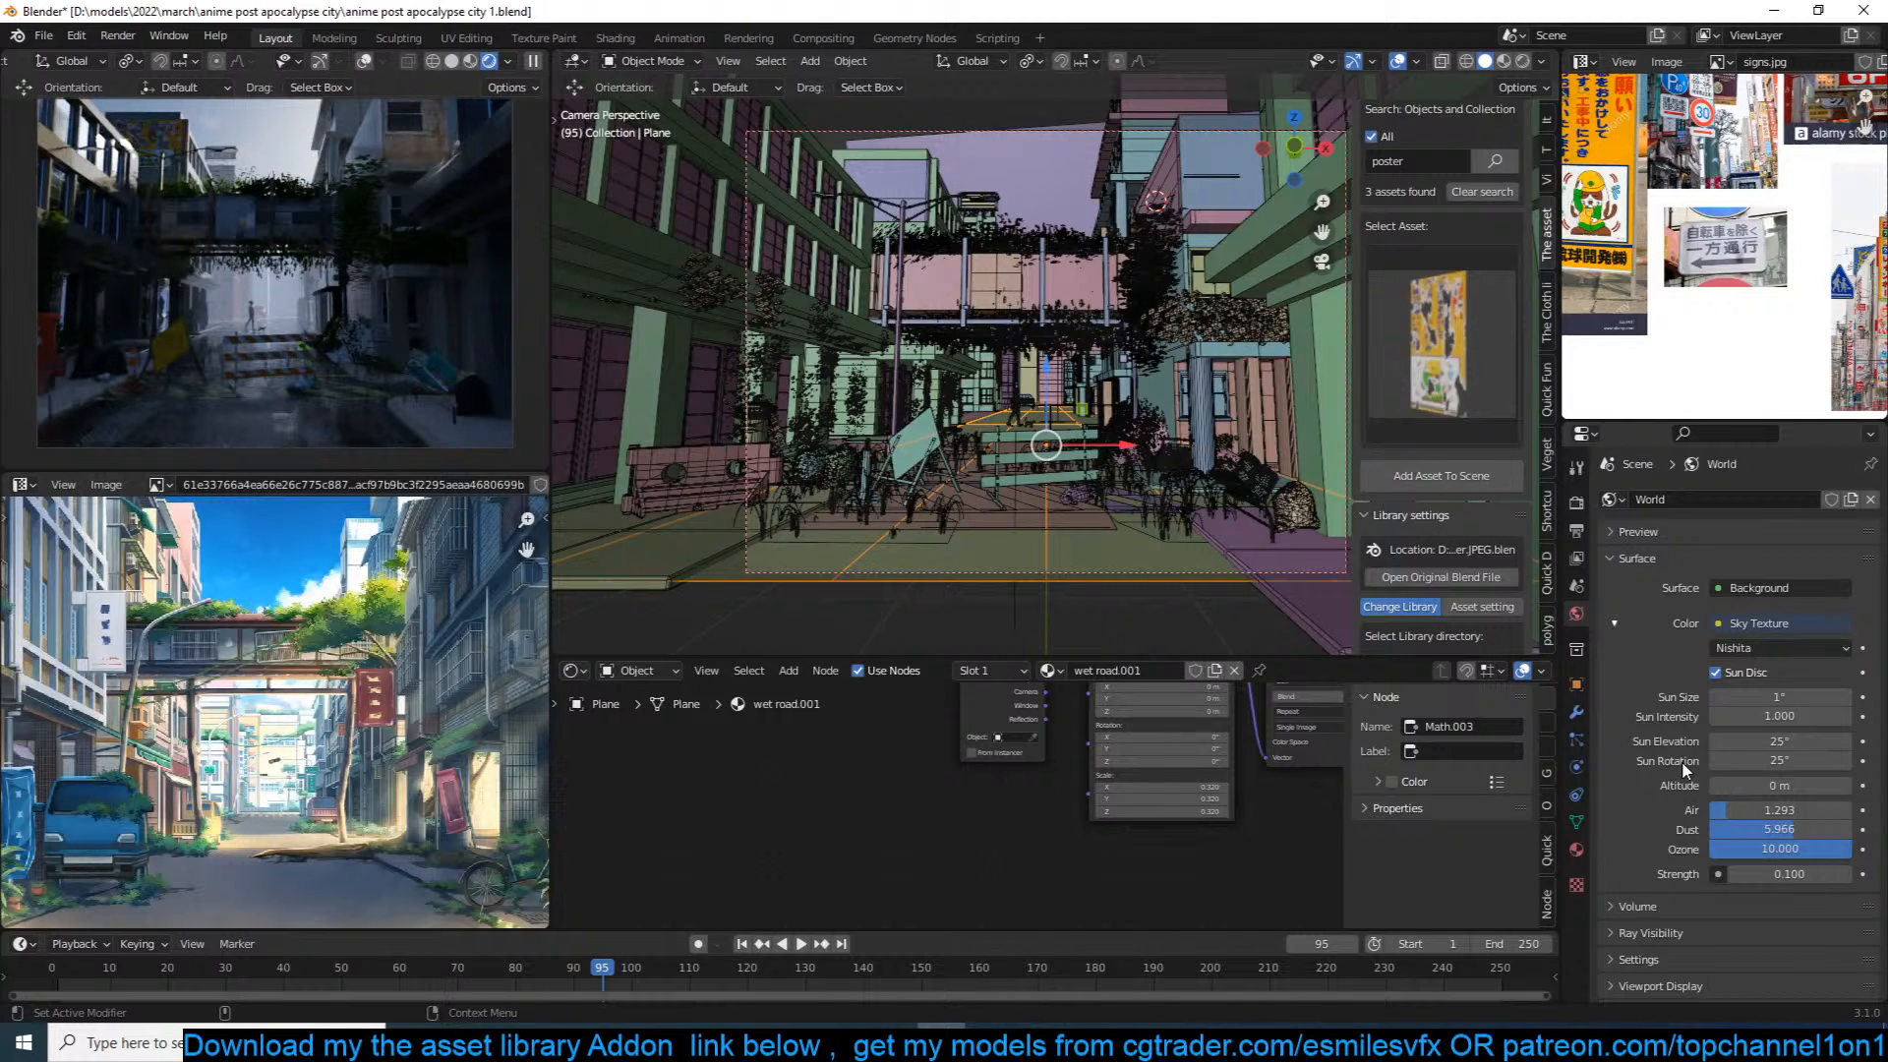
{"action": "key", "text": "ctrl+s"}
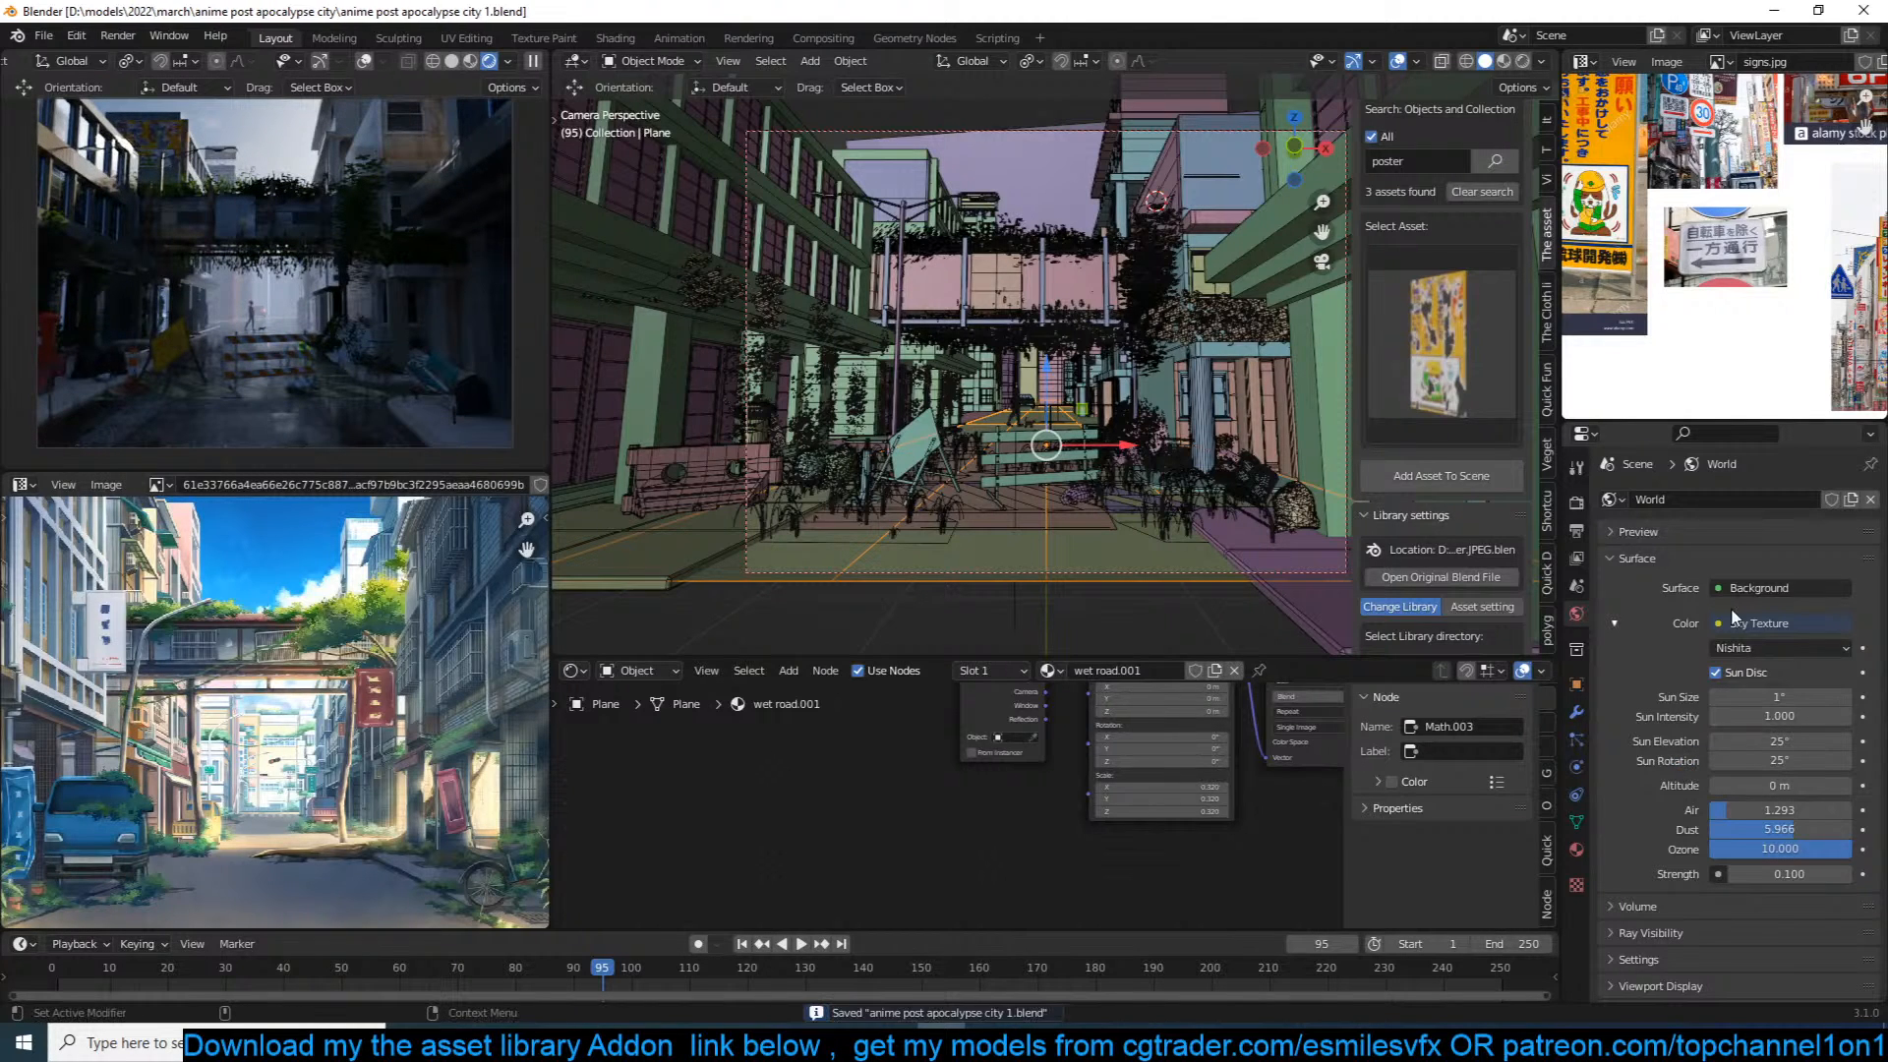
Step: Try world background strengths of 1 and 0.5
{"action": "left_click", "coordinate": [1773, 872]}
{"action": "type", "text": "1"}
{"action": "key", "text": "Return"}
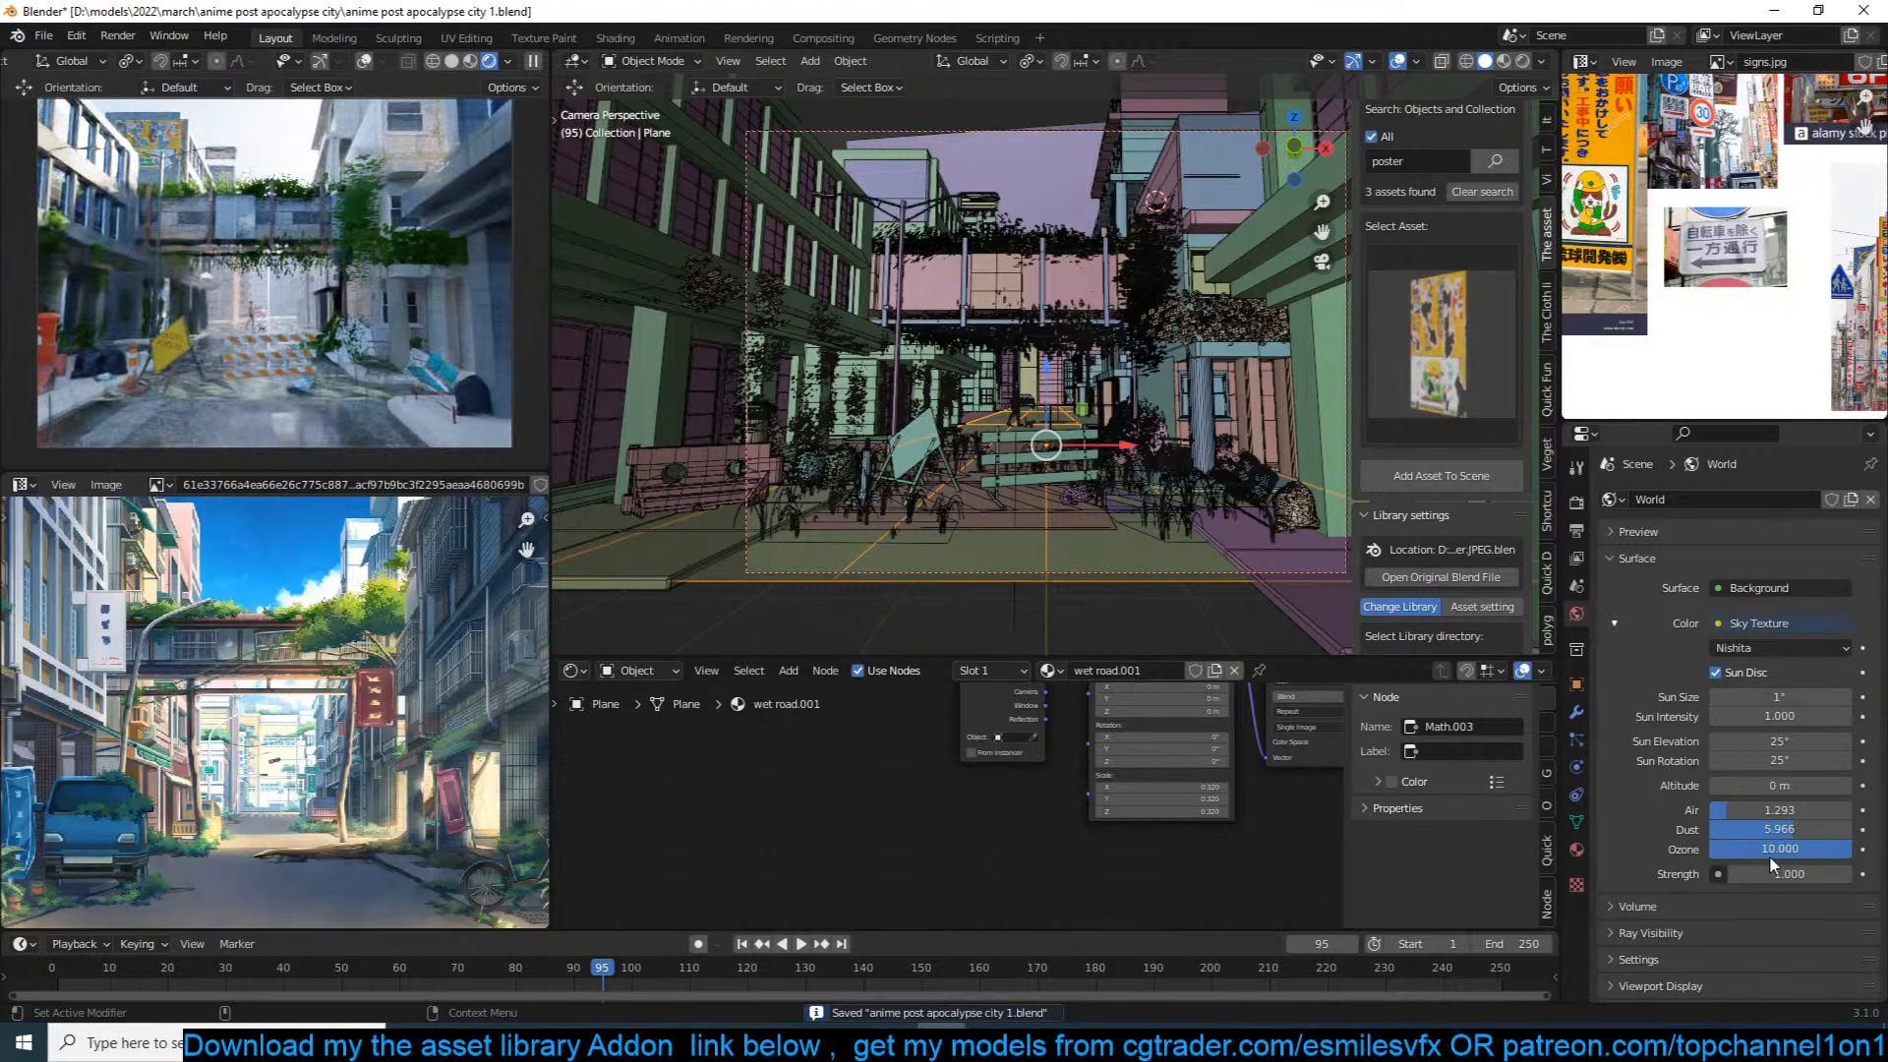
{"action": "left_click", "coordinate": [1795, 872]}
{"action": "type", "text": "0.5"}
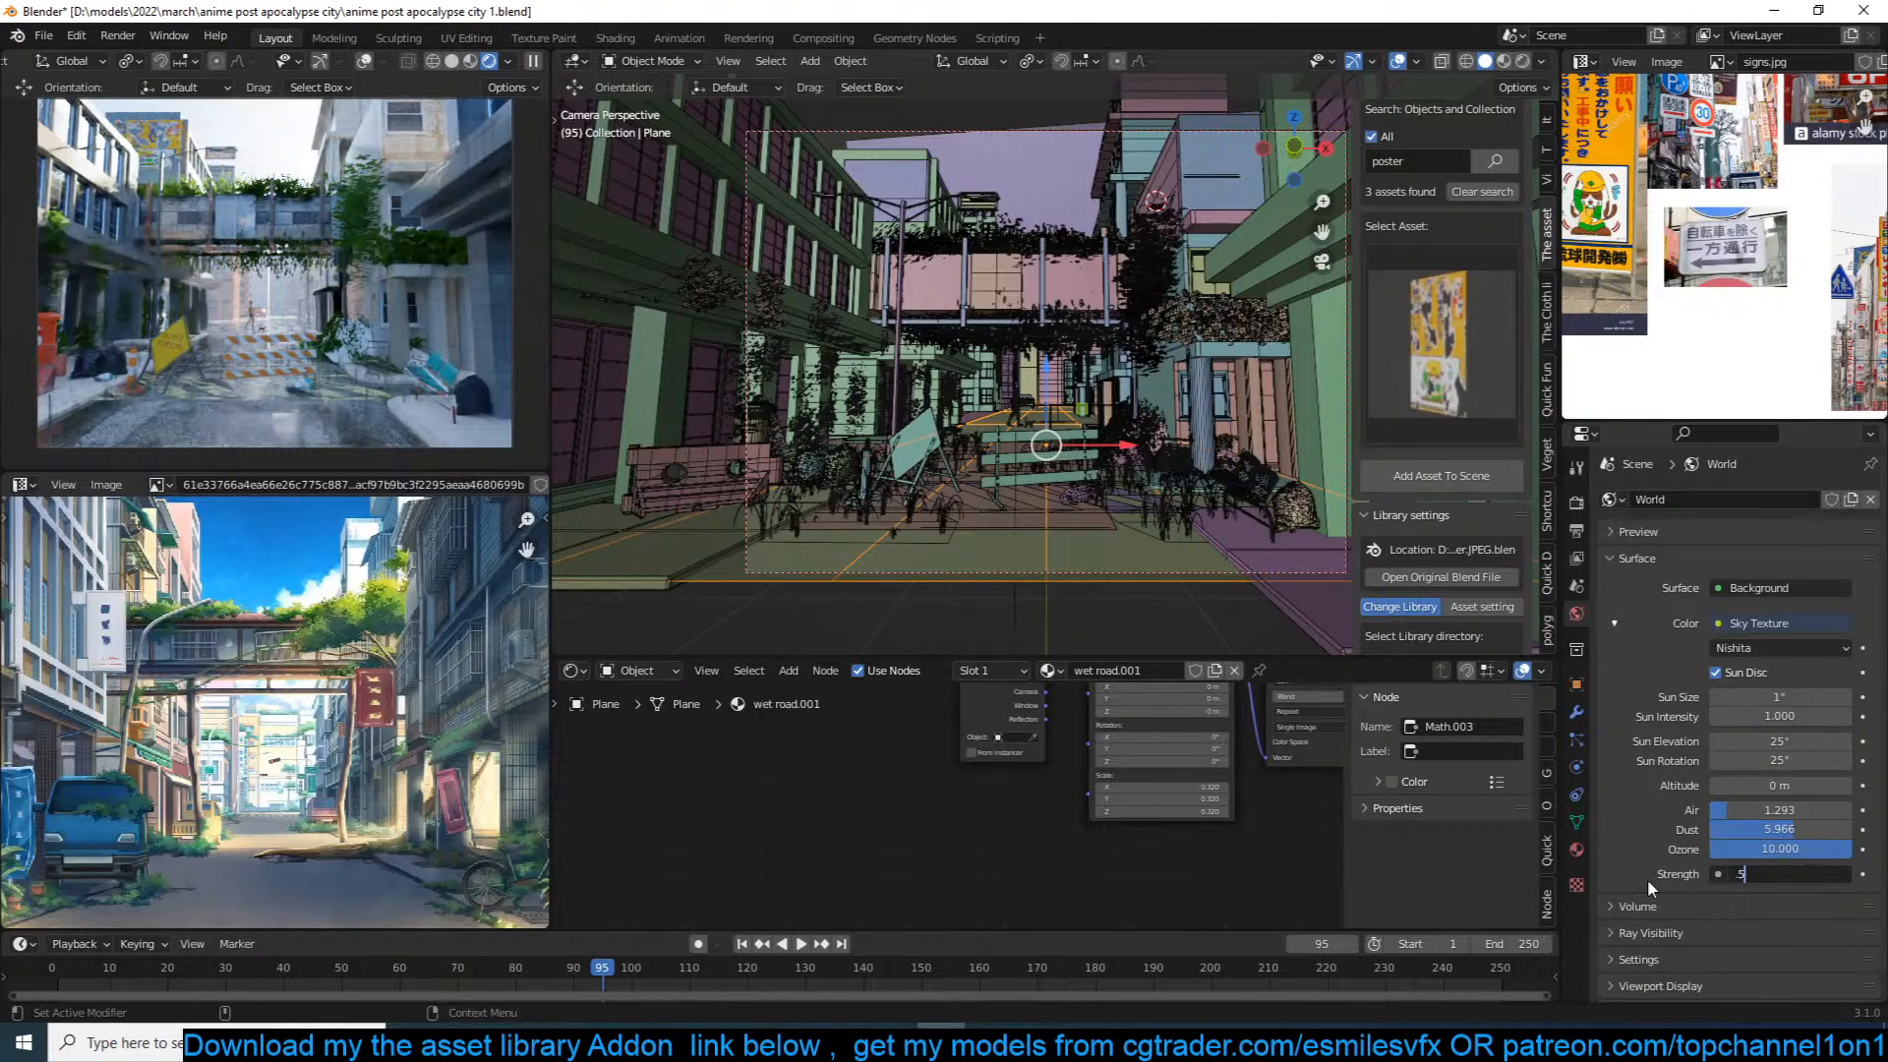
{"action": "key", "text": "Return"}
Step: Set the world background strength to 0.2 and save the file
{"action": "left_click", "coordinate": [1741, 873]}
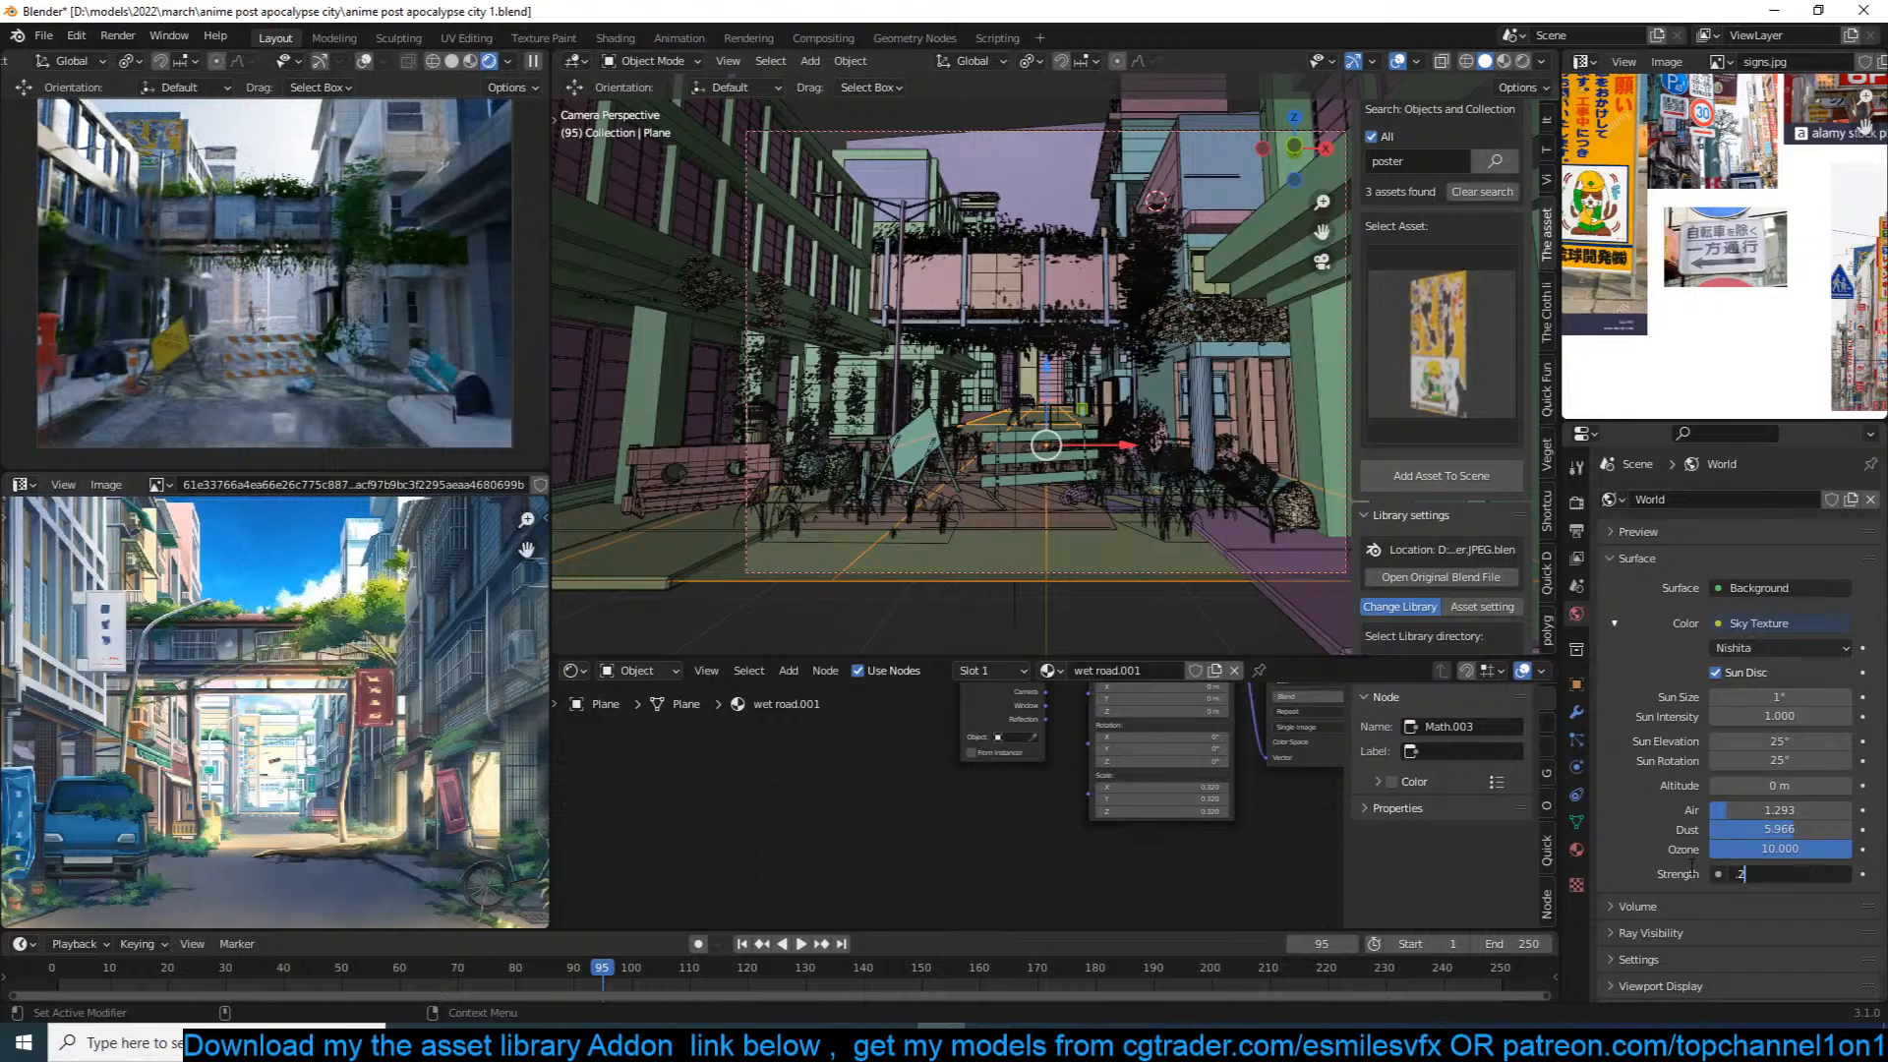
{"action": "type", "text": "0.2"}
{"action": "key", "text": "Return"}
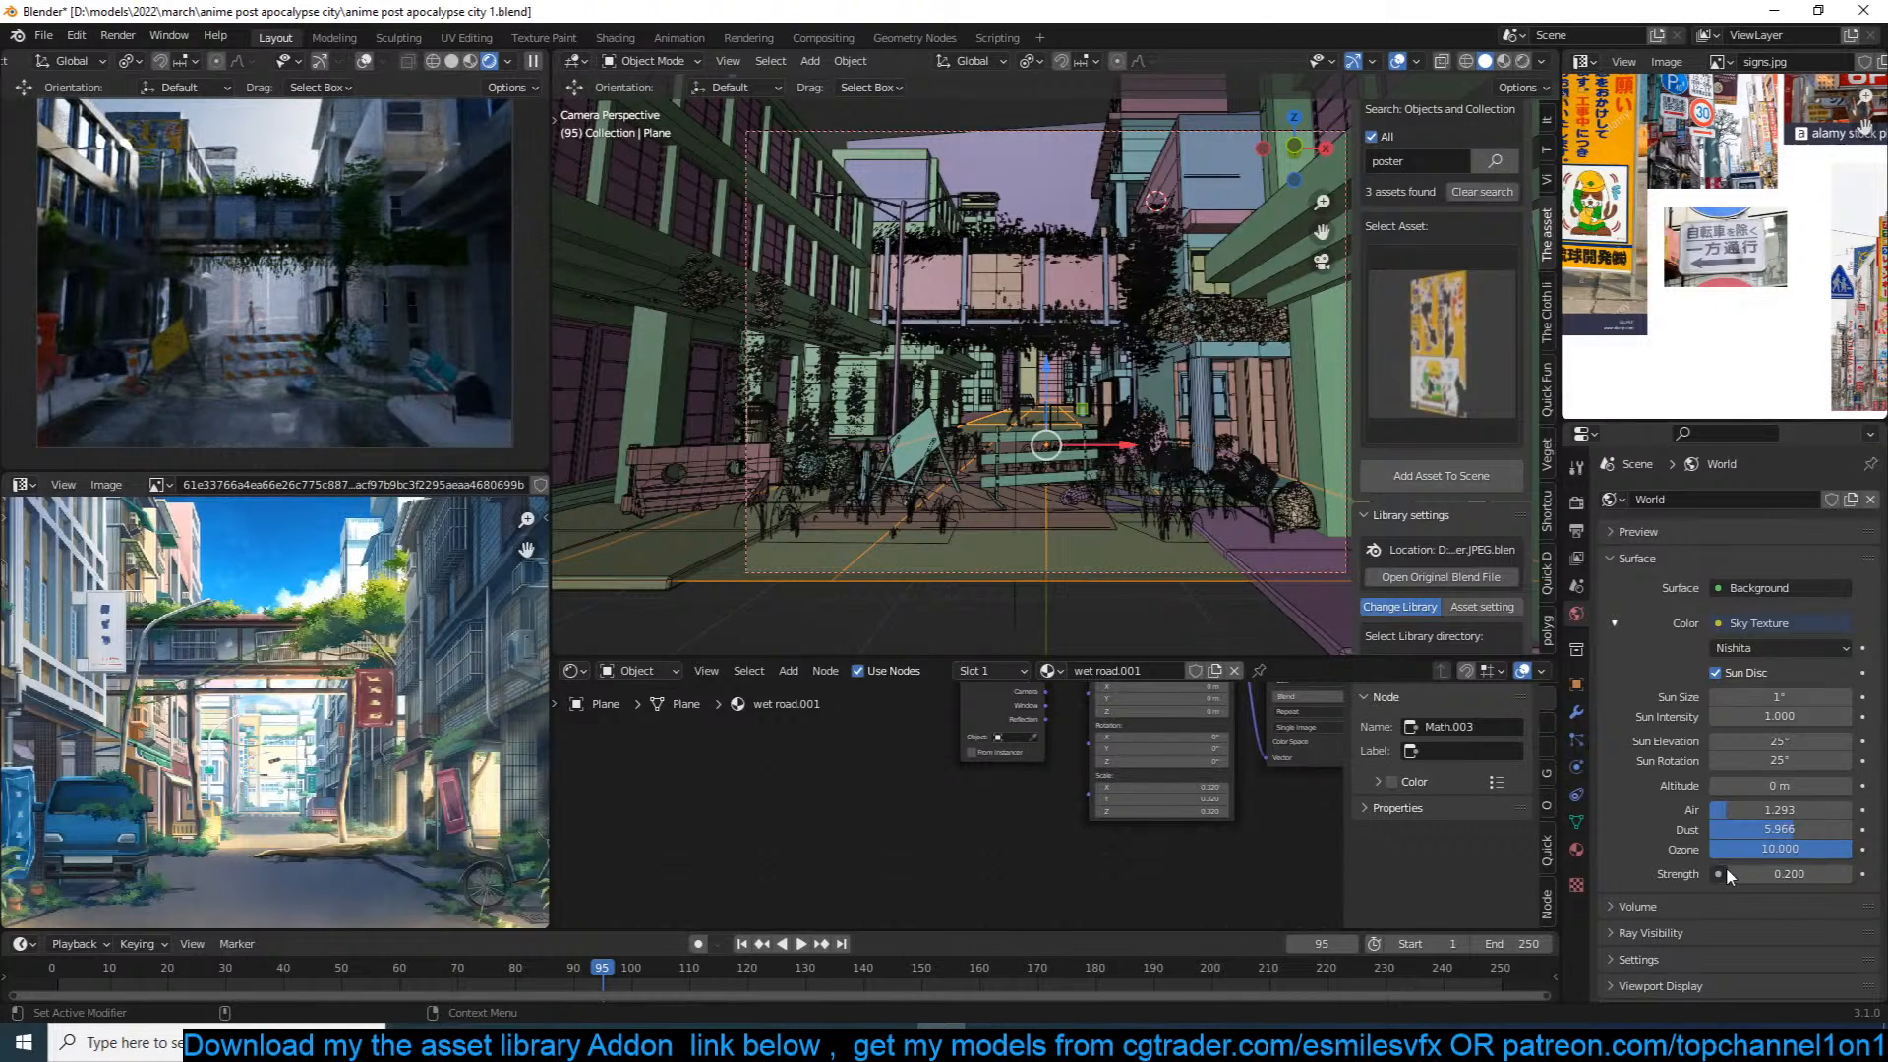
{"action": "key", "text": "ctrl+s"}
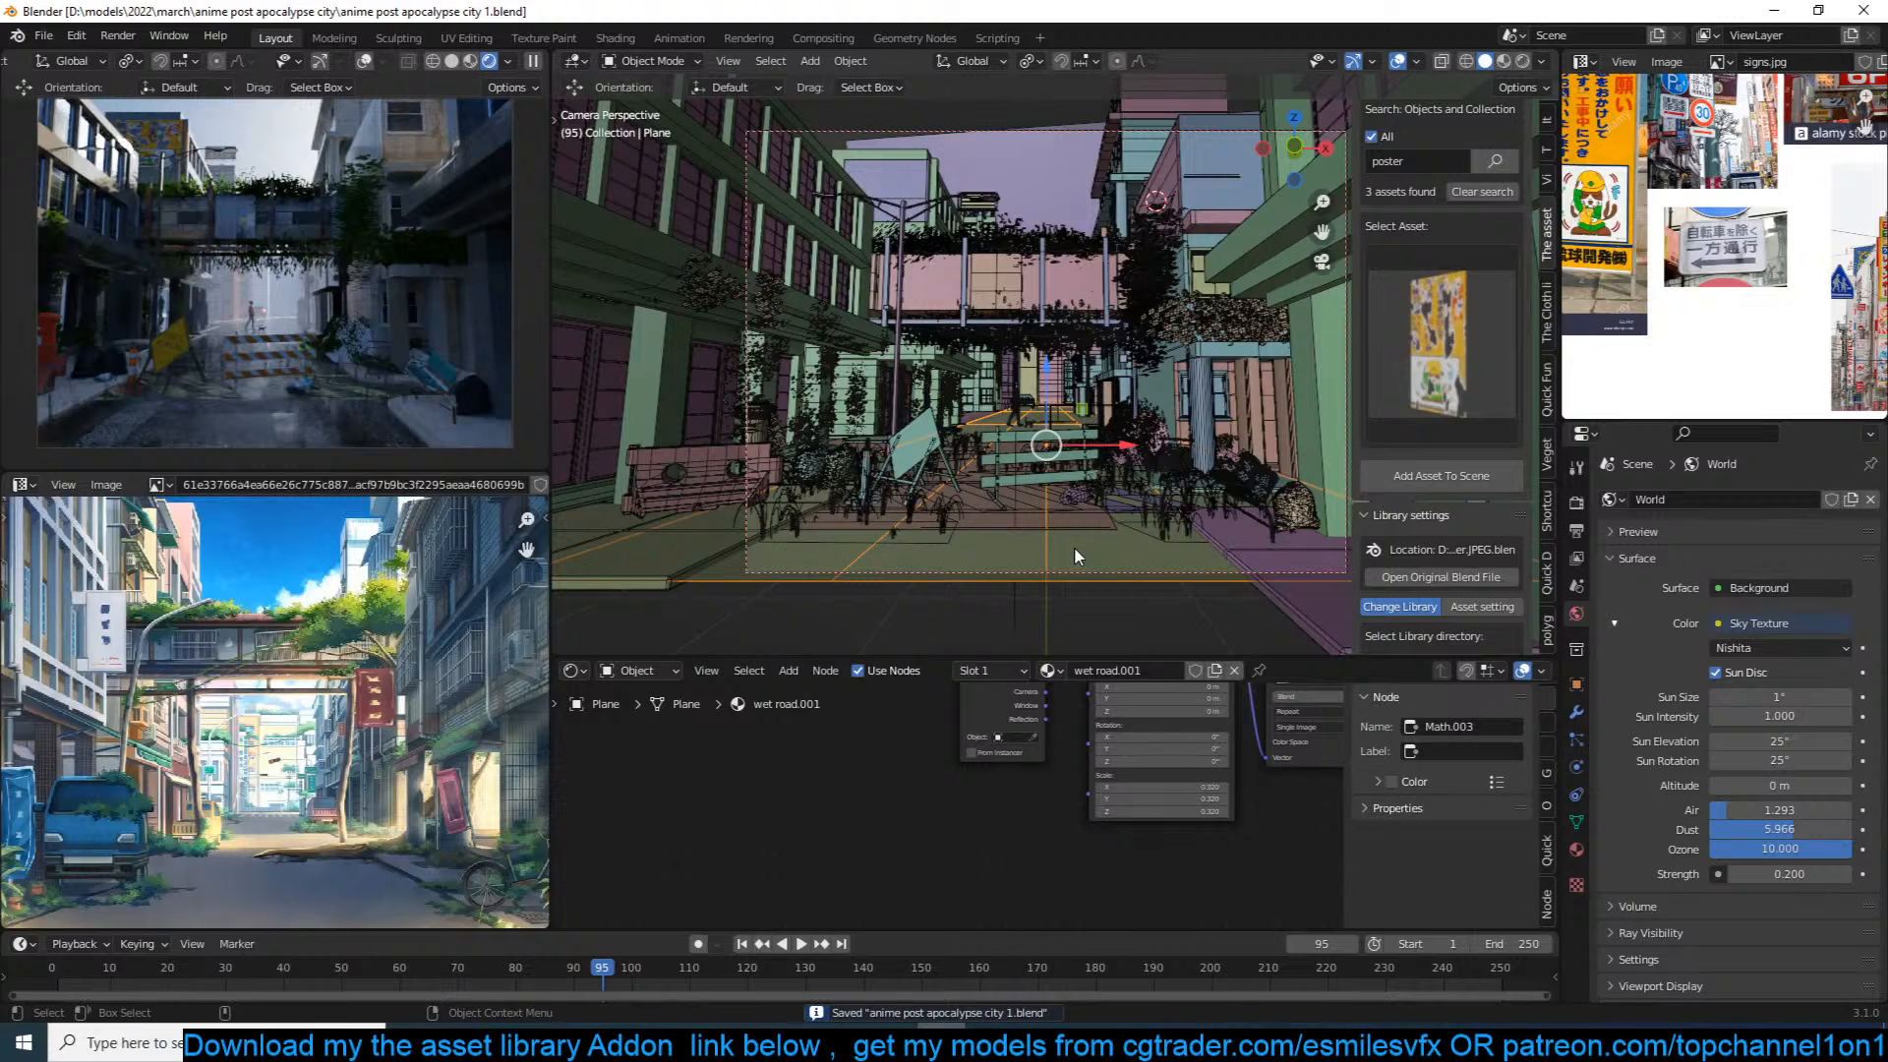
{"action": "middle_click_drag", "start_coordinate": [1156, 418], "coordinate": [1091, 413], "text": "shift"}
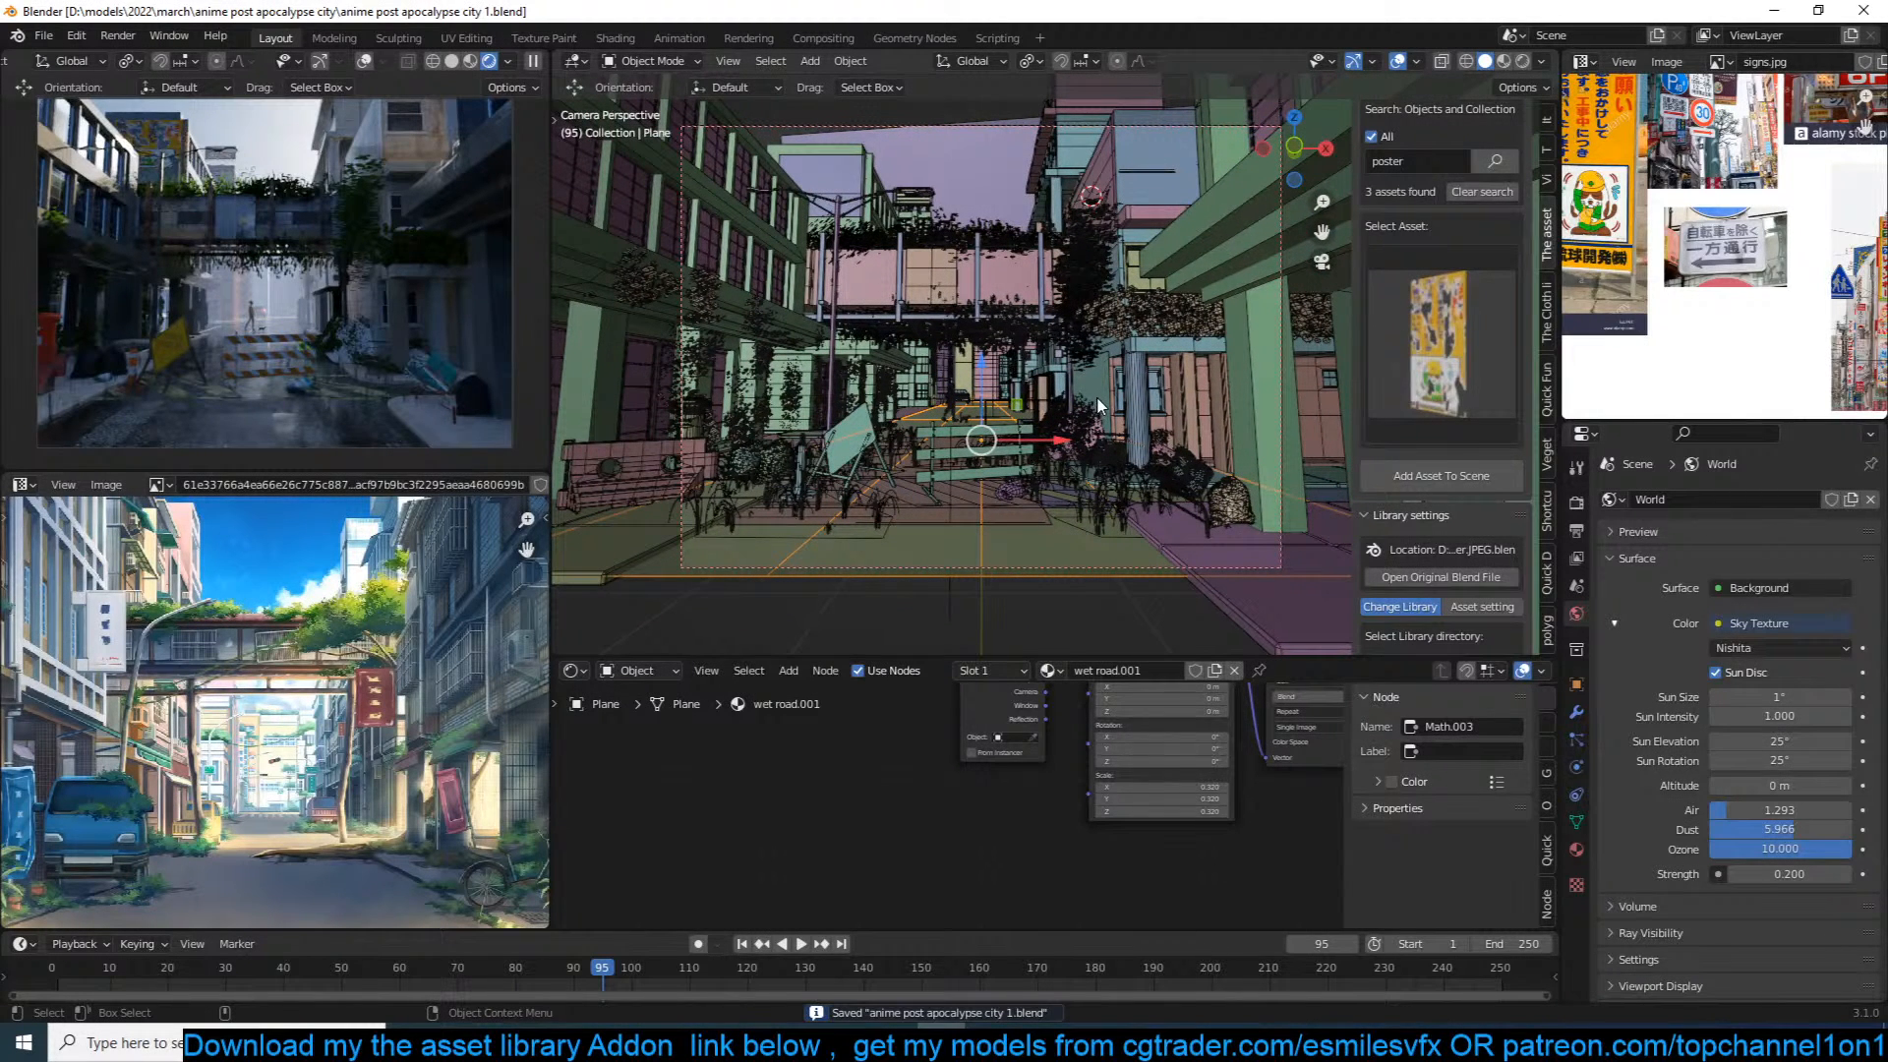
Step: Search the asset library for "guard" and preview the matching railing asset
{"action": "left_click", "coordinate": [1416, 162]}
{"action": "type", "text": "guard"}
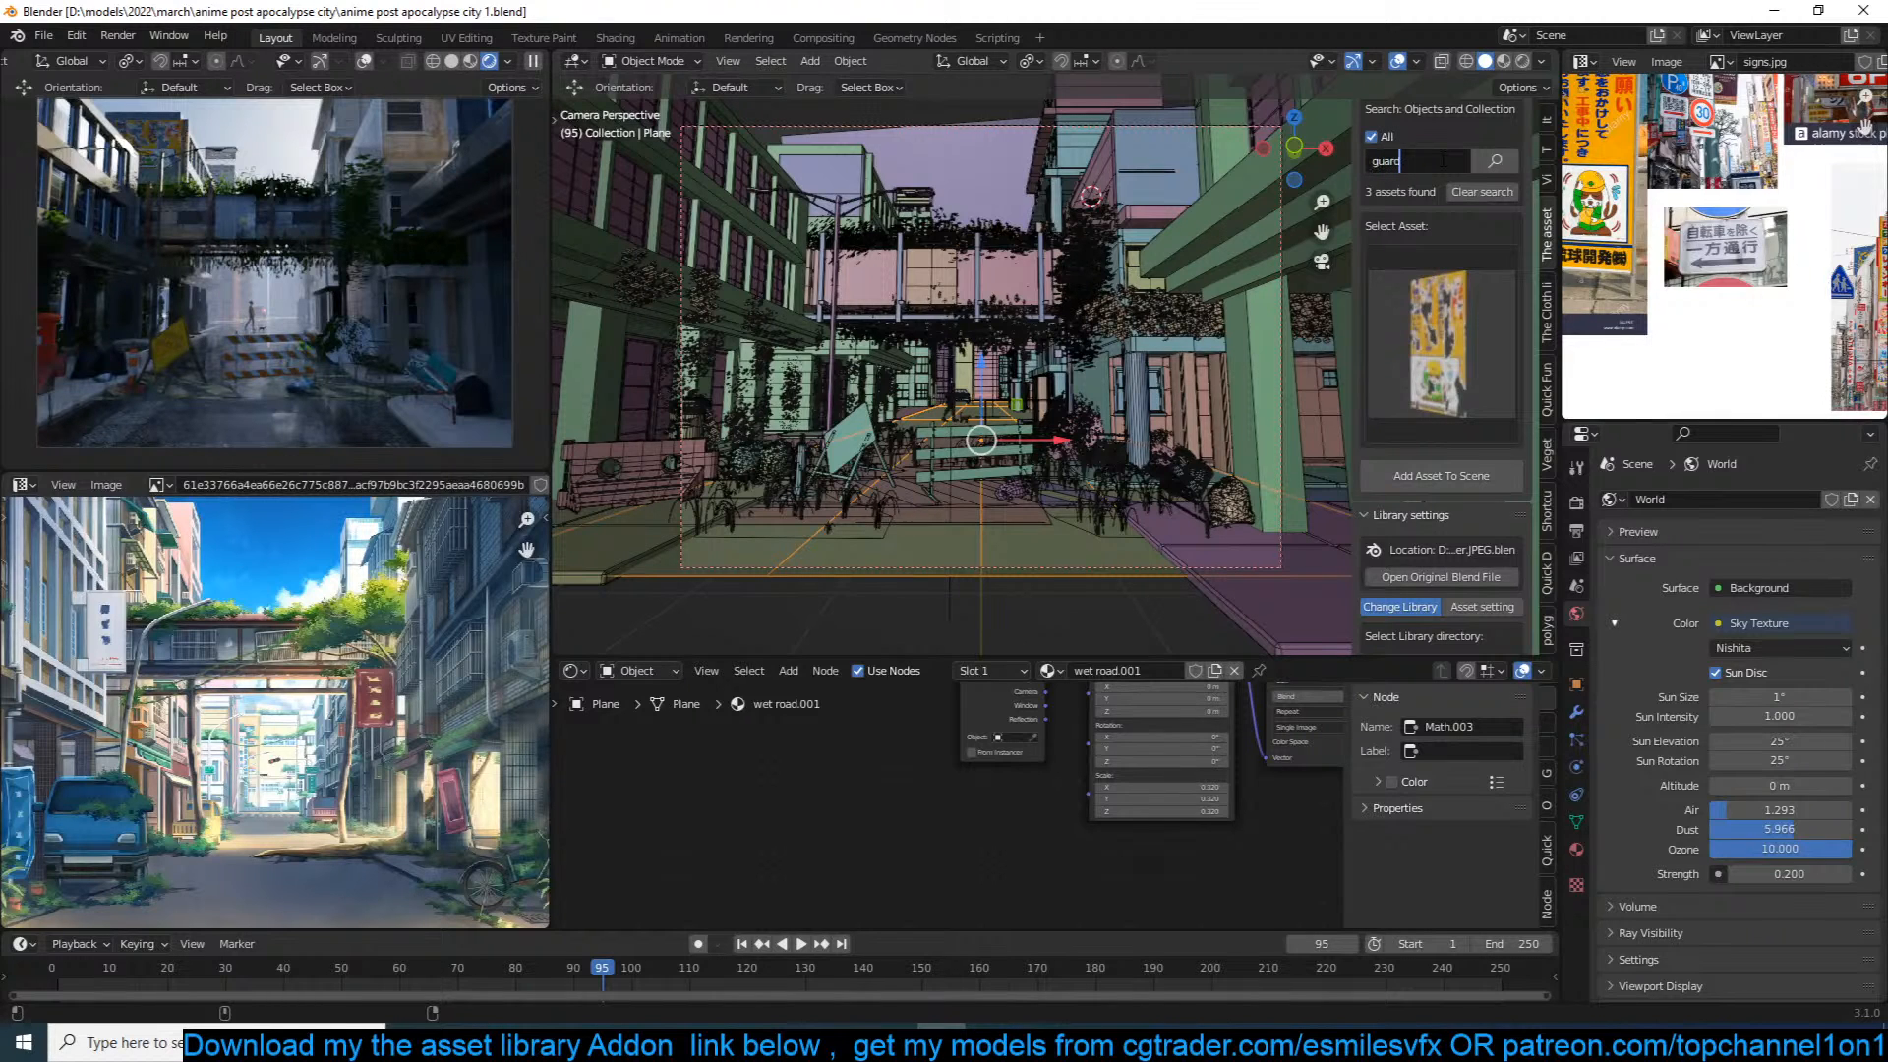
{"action": "key", "text": "Return"}
{"action": "left_click", "coordinate": [1436, 285]}
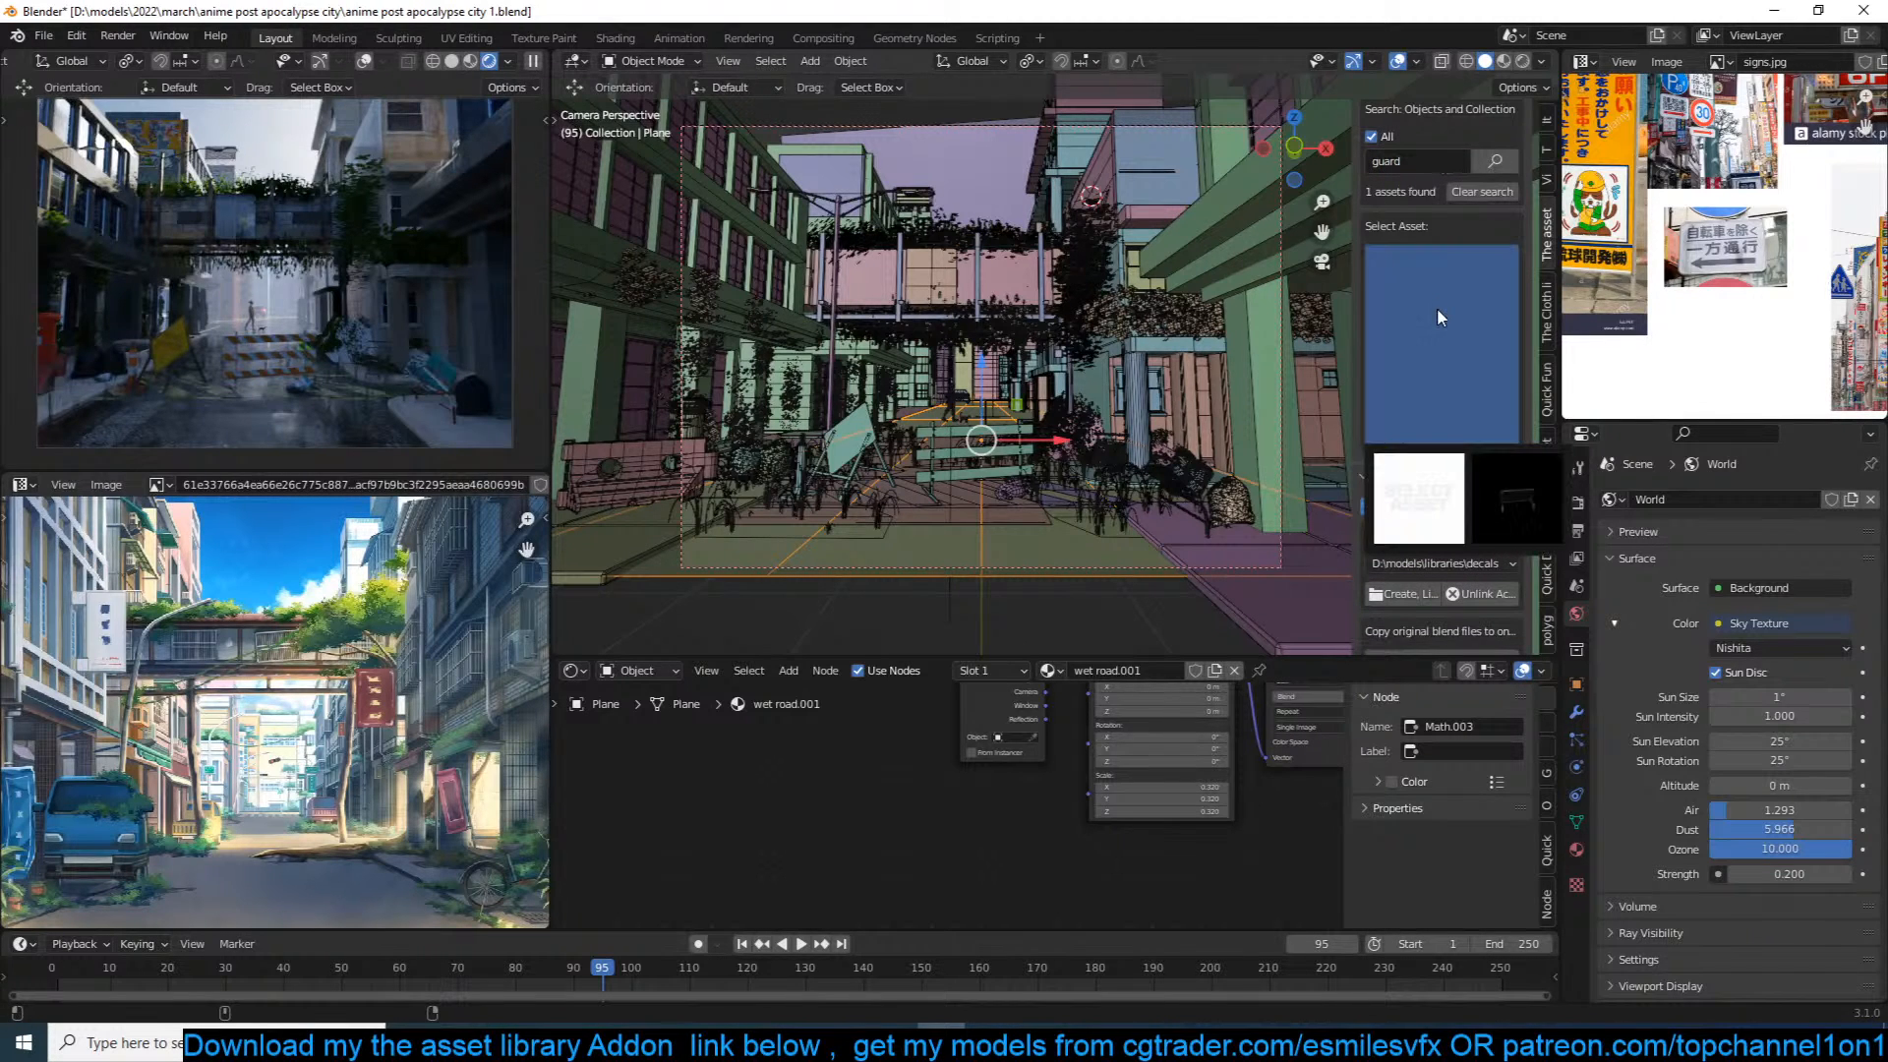
{"action": "left_click", "coordinate": [1523, 492]}
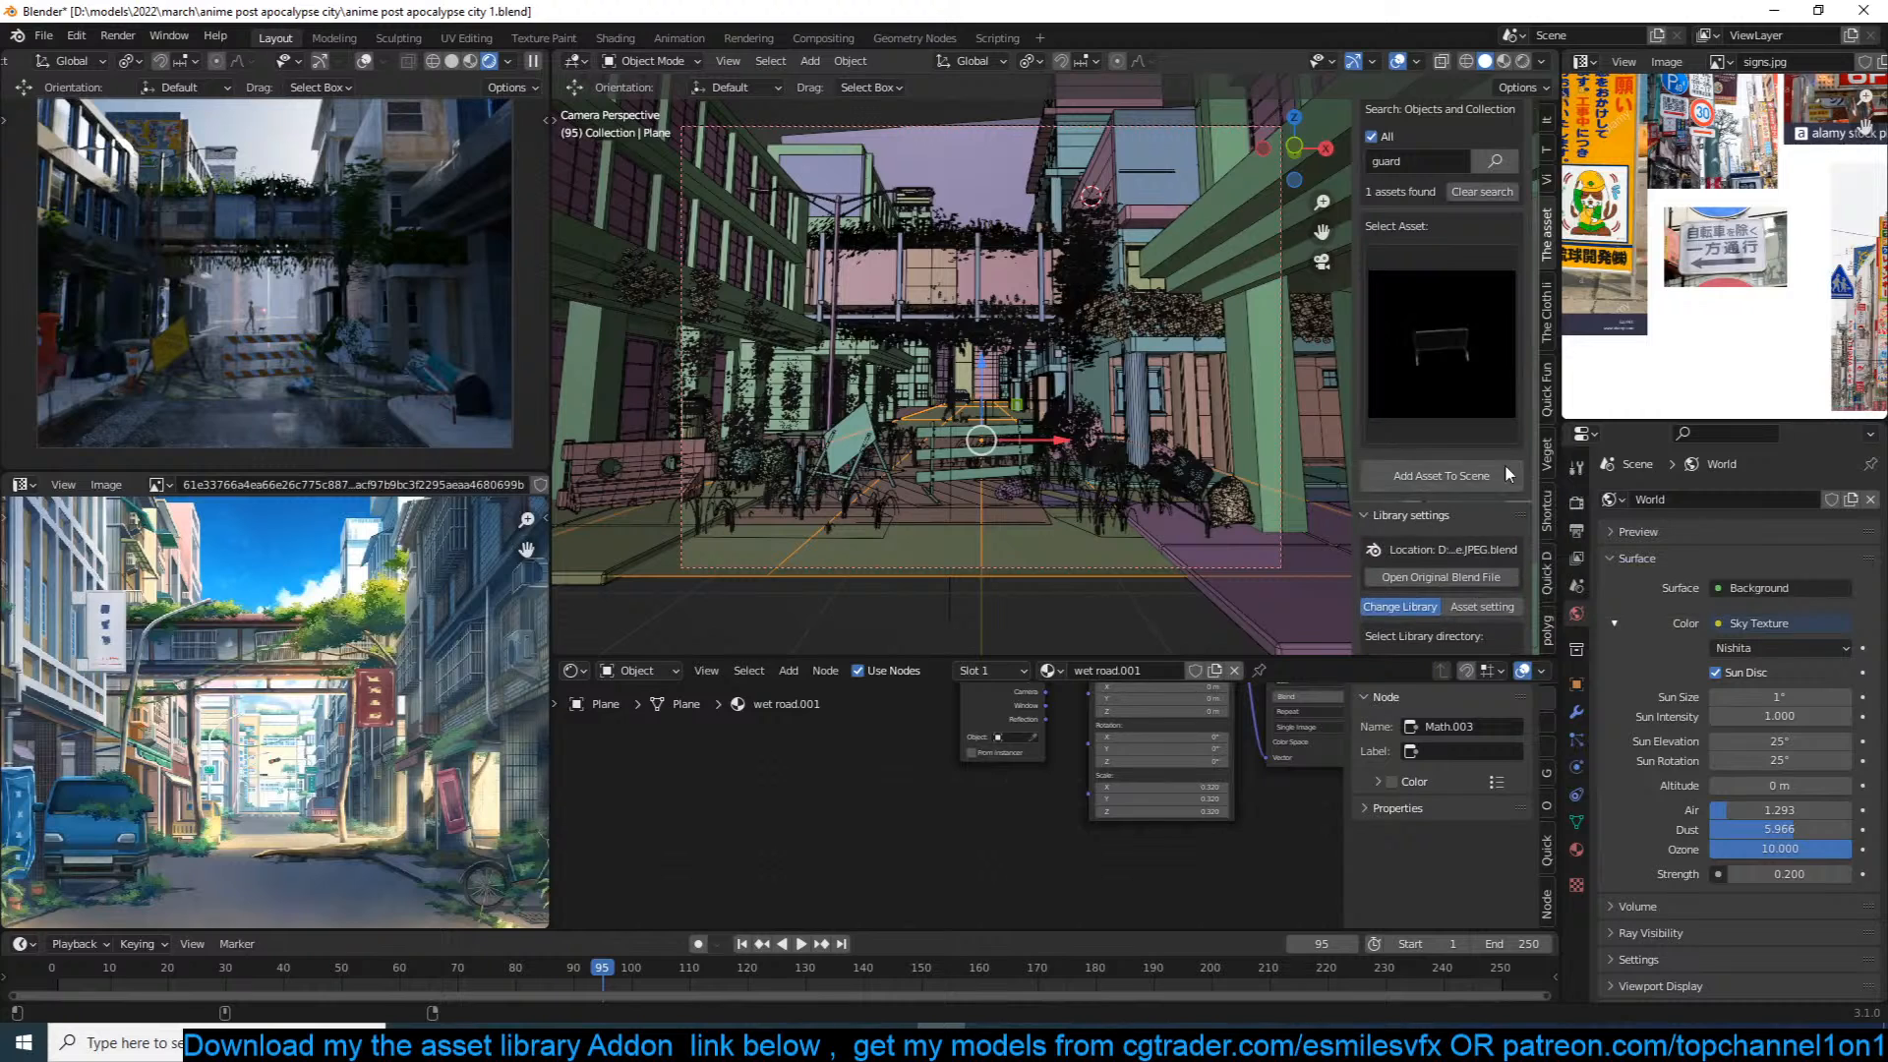
Step: Search the asset library for "rail" and choose the black metal balcony railing with horizontal bars
{"action": "left_click", "coordinate": [1436, 160]}
{"action": "type", "text": "rail"}
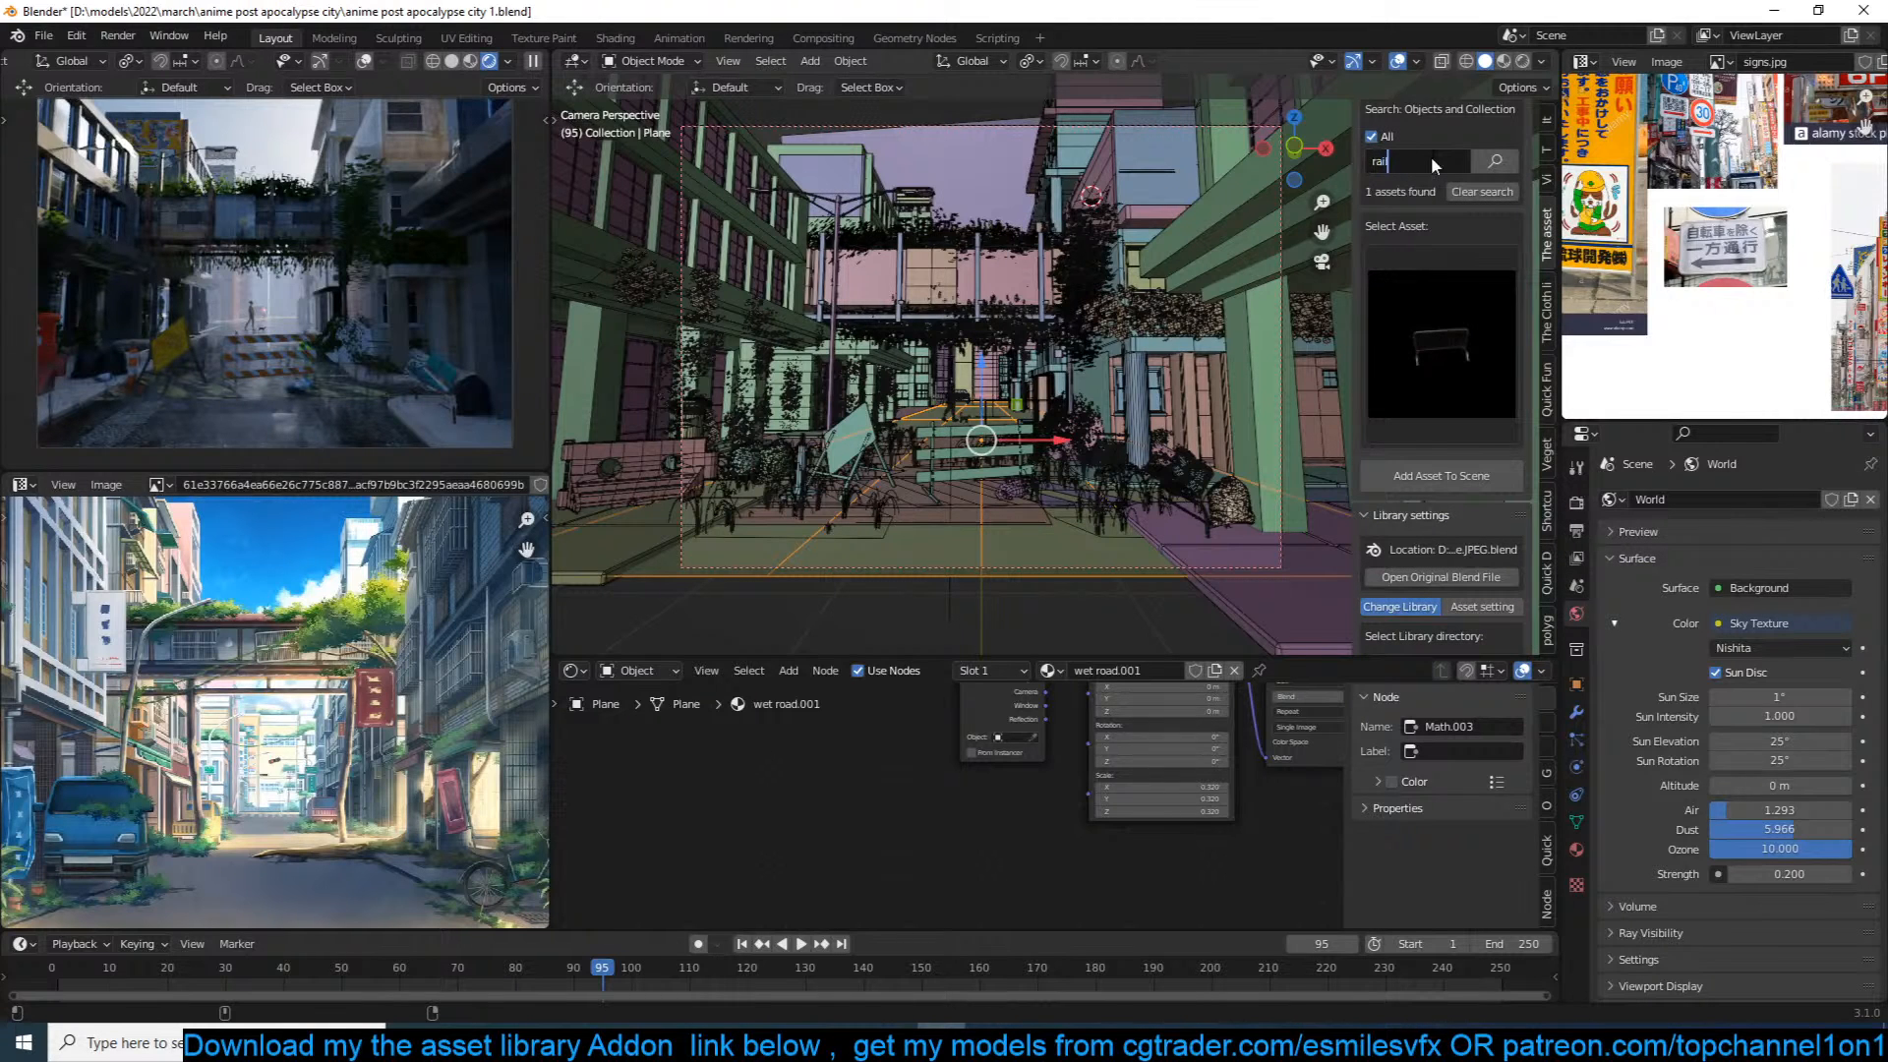
{"action": "key", "text": "Return"}
{"action": "left_click", "coordinate": [1440, 334]}
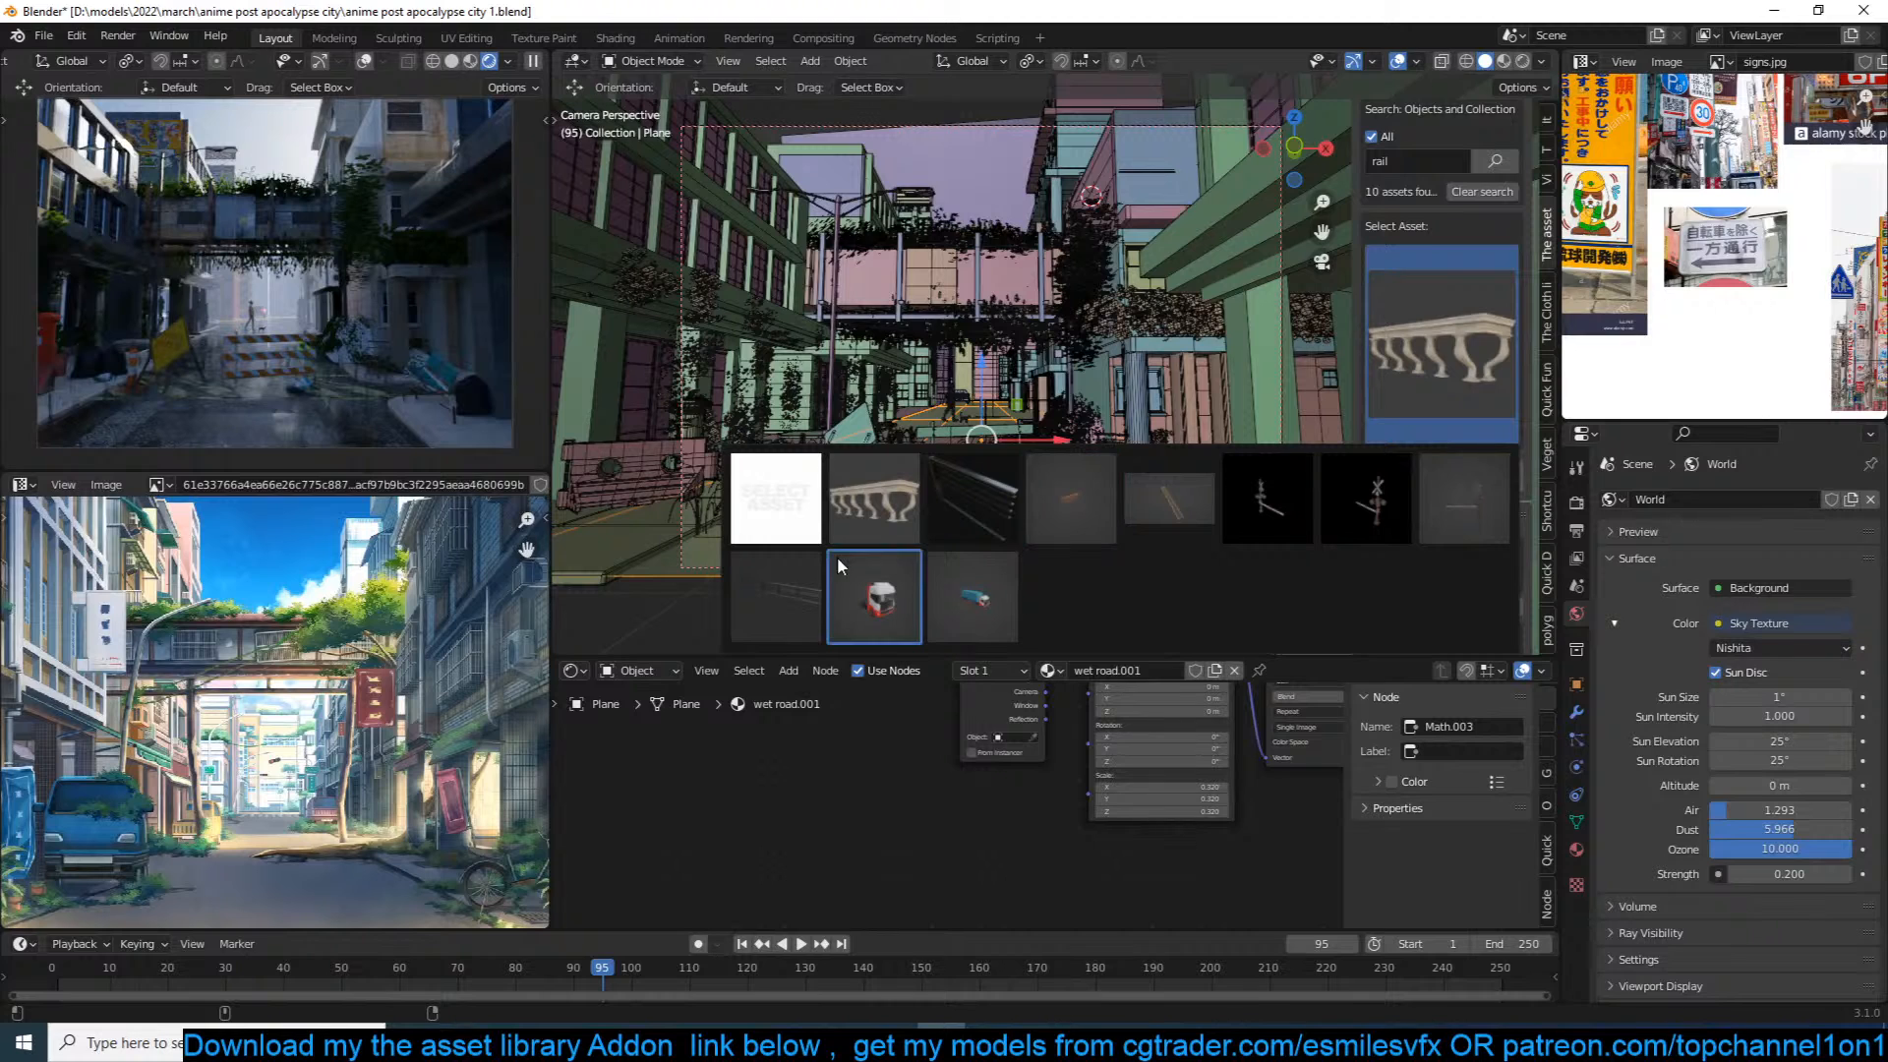
{"action": "left_click", "coordinate": [1089, 499]}
{"action": "left_click", "coordinate": [1413, 362]}
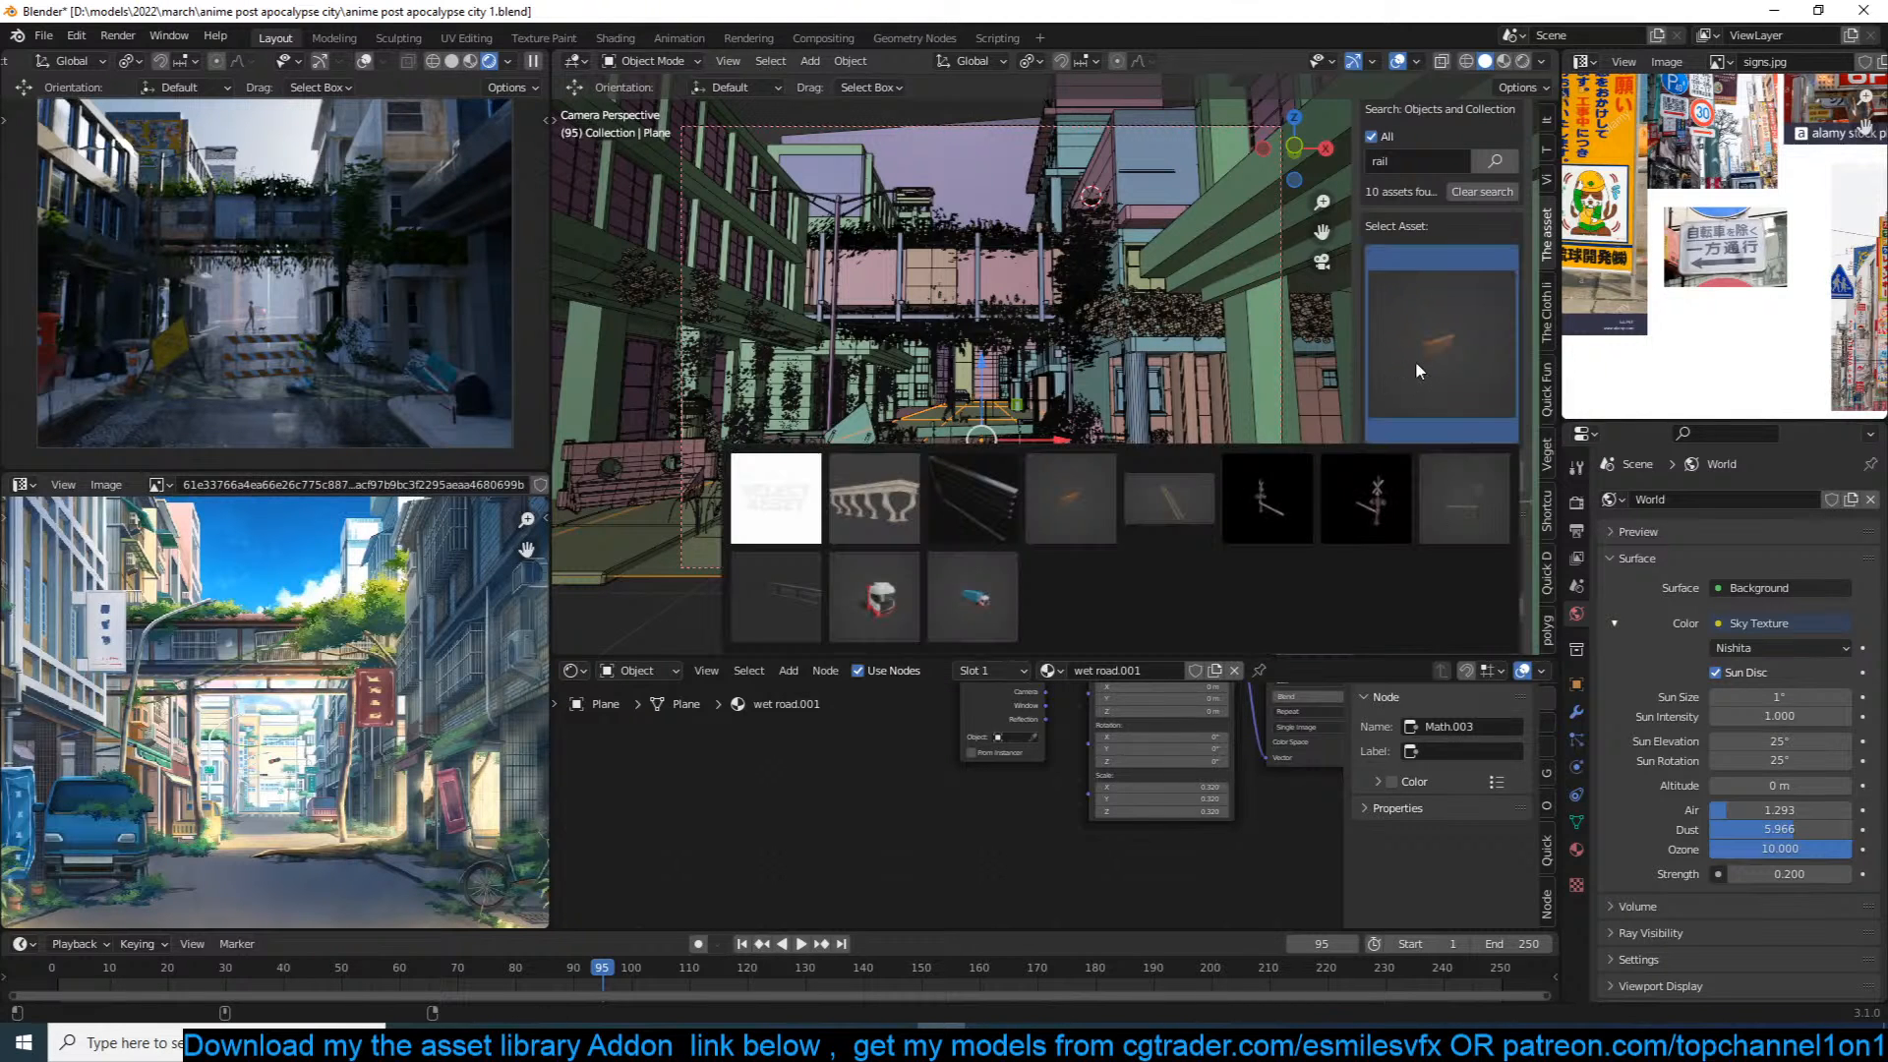
{"action": "left_click", "coordinate": [1007, 507]}
Step: Add the railing asset at the upper ledge of the building beyond the right-hand green block, rotated 90° about Z
{"action": "middle_click_drag", "start_coordinate": [1139, 273], "coordinate": [1135, 278], "text": "shift"}
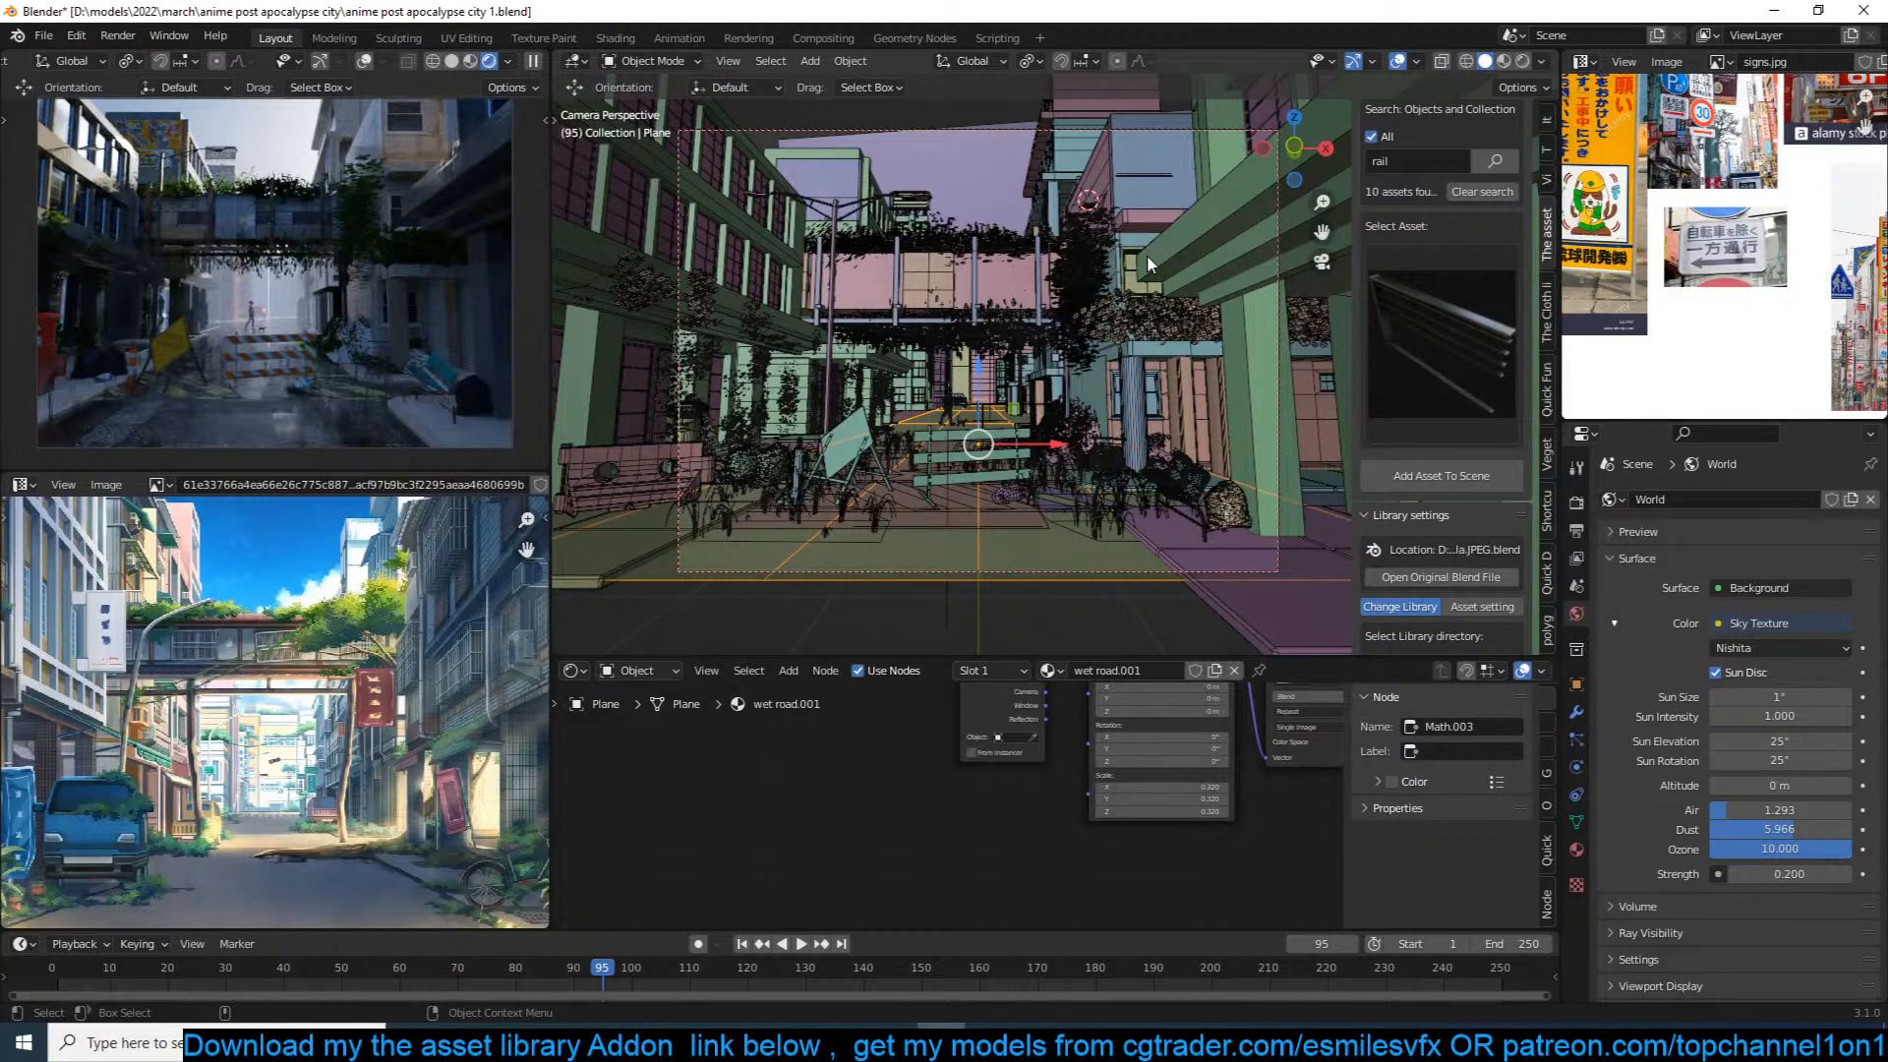
{"action": "scroll", "coordinate": [1140, 295], "scroll_direction": "up", "scroll_amount": 2}
{"action": "key", "text": "ctrl+s"}
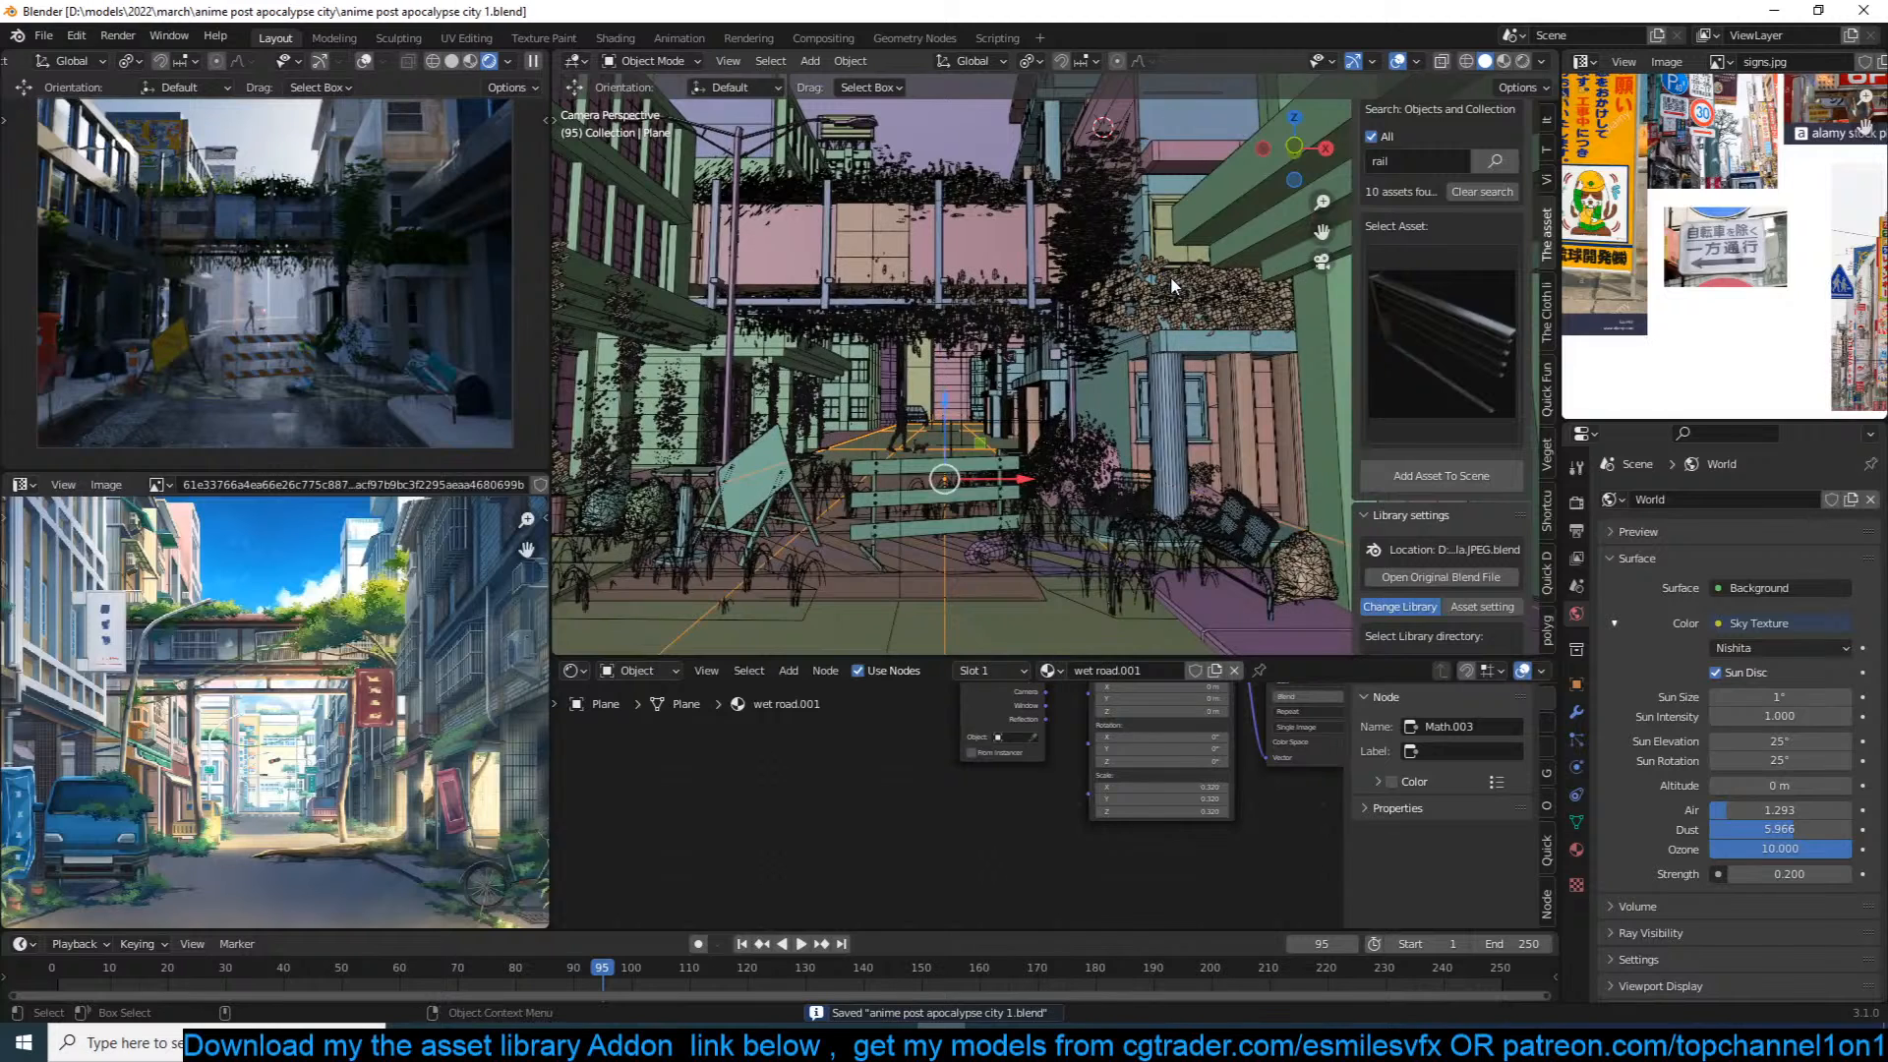
{"action": "middle_click_drag", "start_coordinate": [1171, 285], "coordinate": [1040, 336], "text": "shift"}
{"action": "right_click", "coordinate": [1056, 226], "text": "shift"}
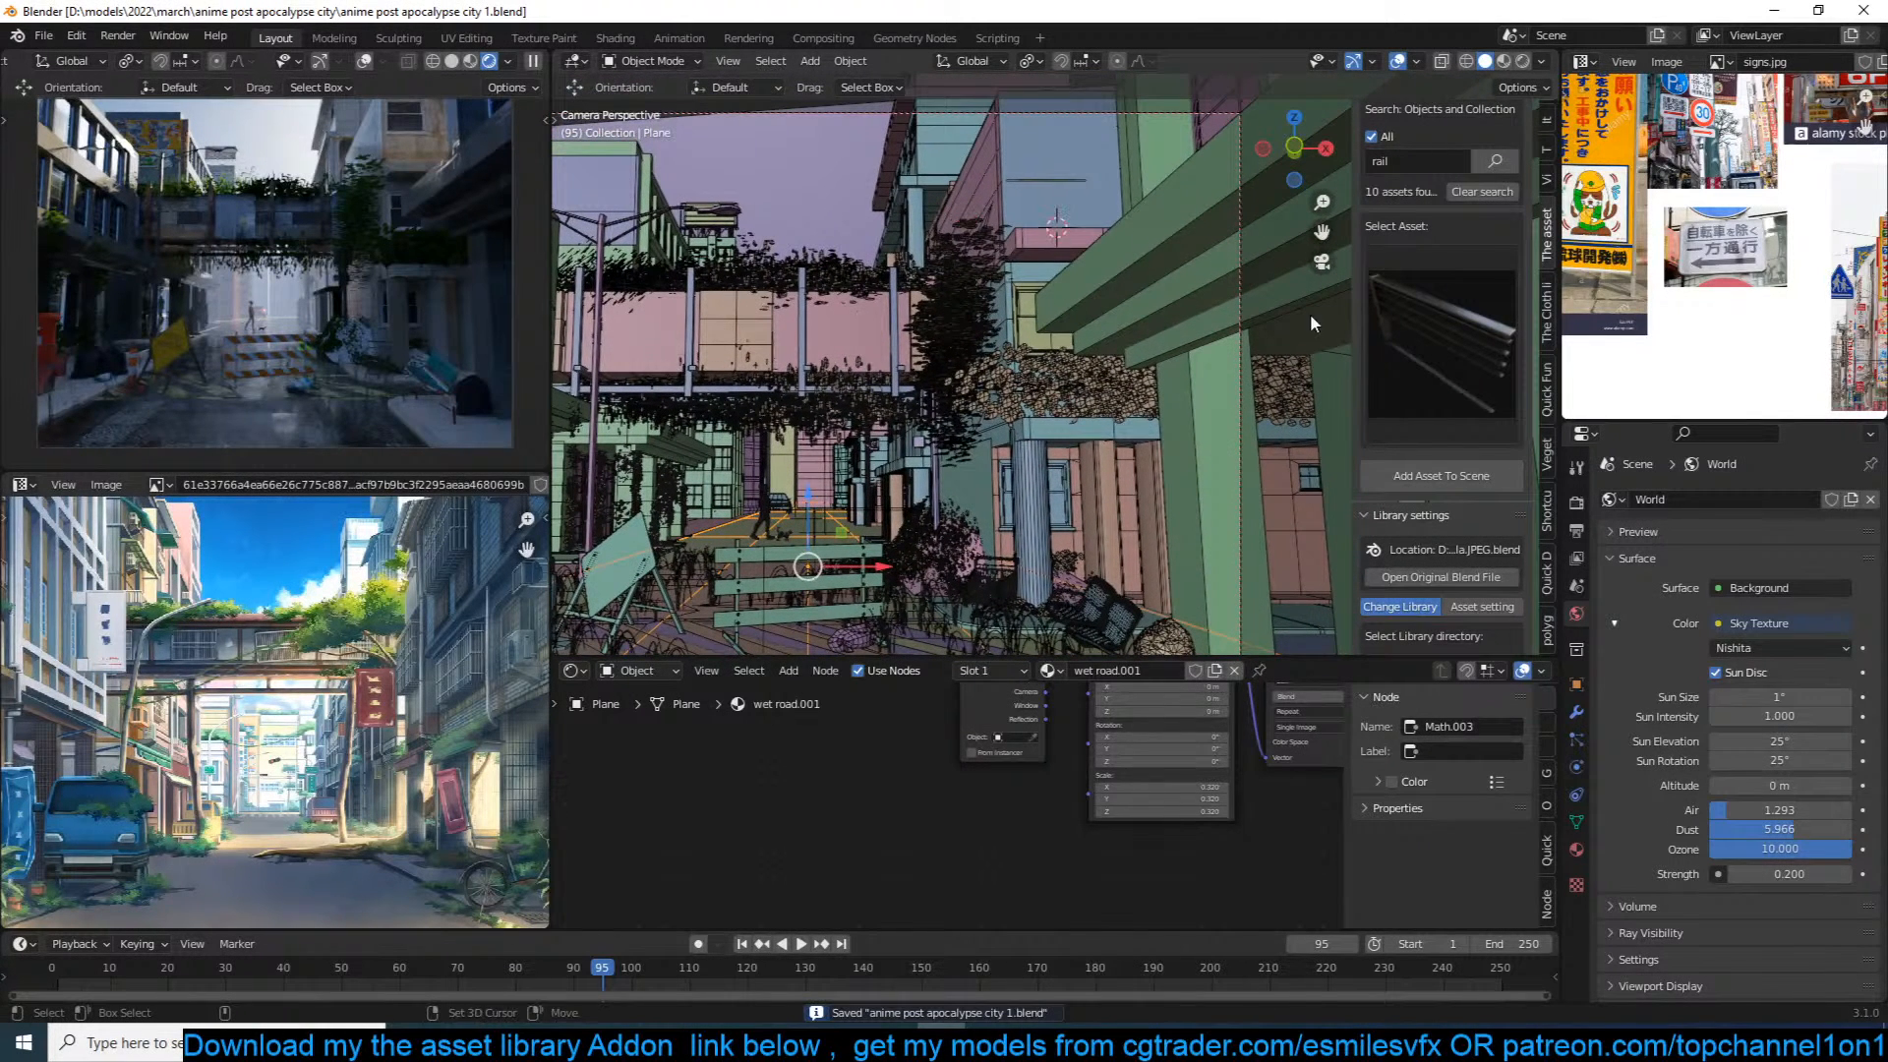
{"action": "left_click", "coordinate": [1406, 479]}
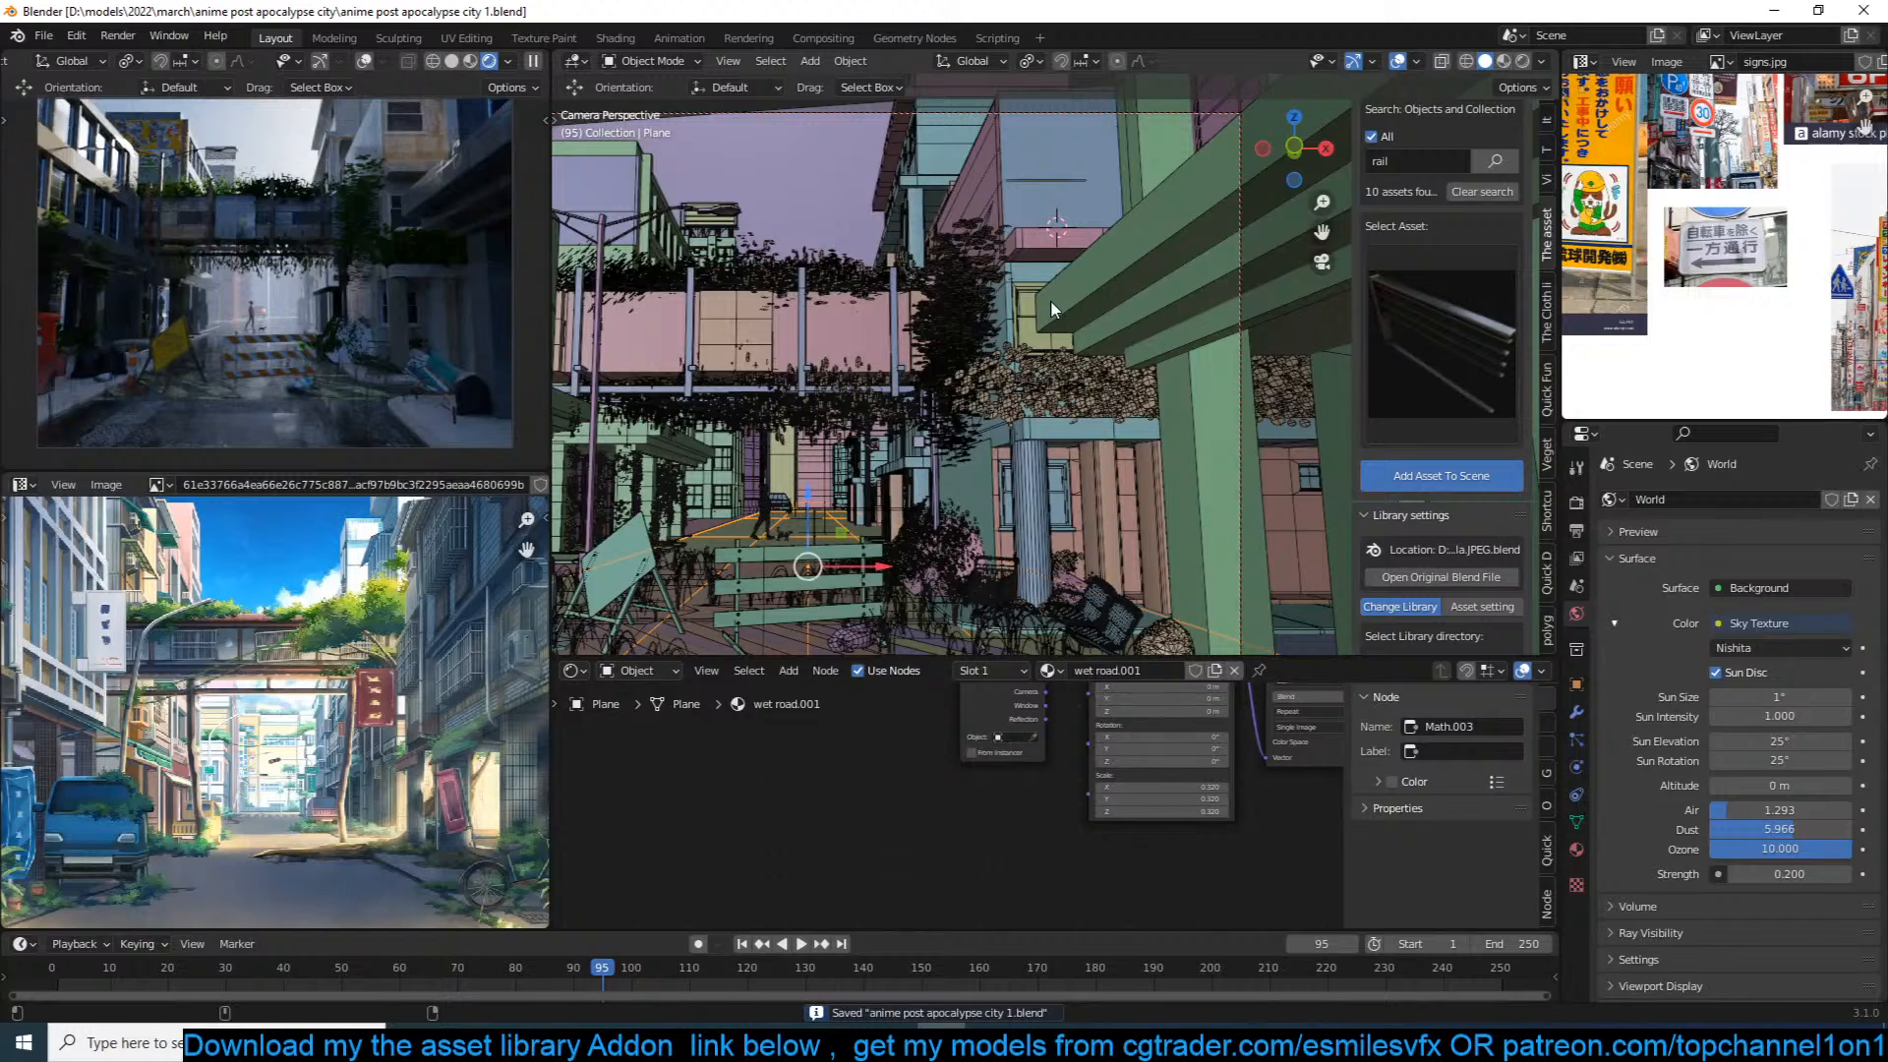
{"action": "type", "text": "z90"}
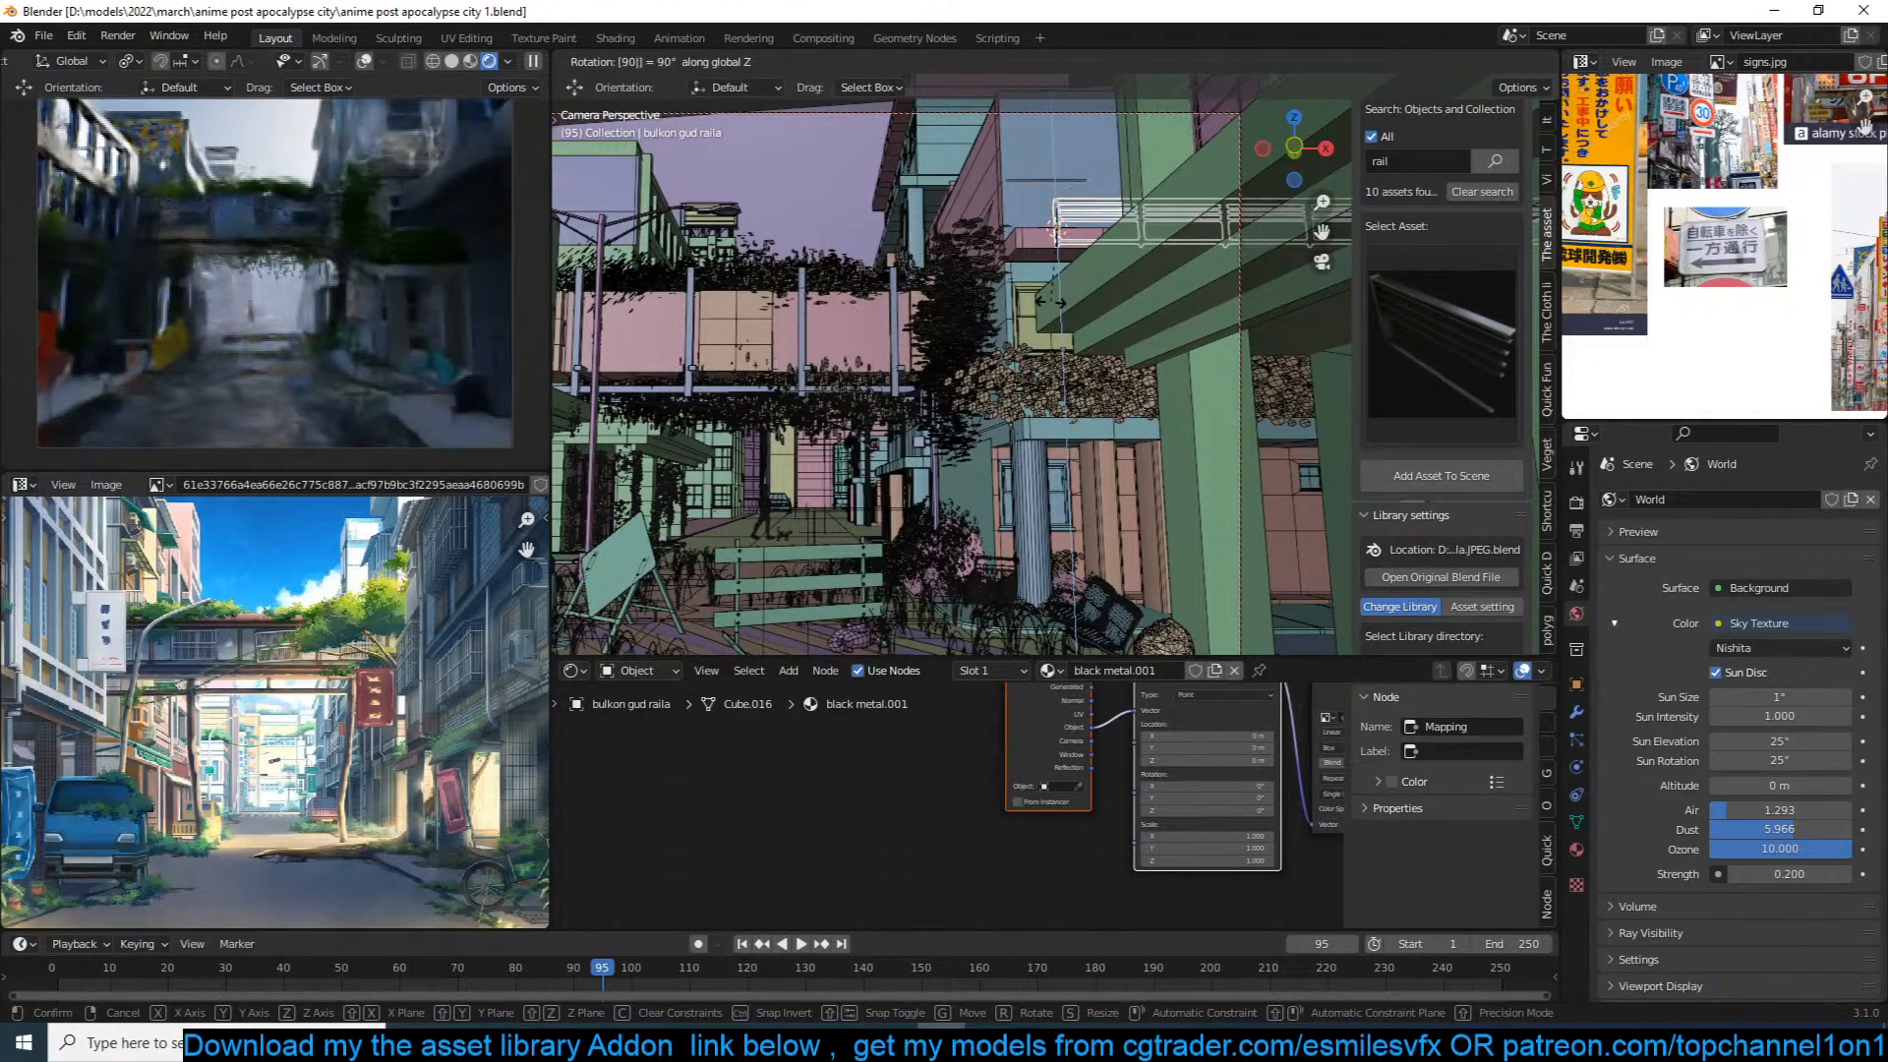
{"action": "key", "text": "Return"}
Step: Align the railing with the front edge of the pink building's upper ledge in top view and save the file
{"action": "key", "text": "KP_Decimal"}
{"action": "middle_click_drag", "start_coordinate": [1091, 316], "coordinate": [1227, 366]}
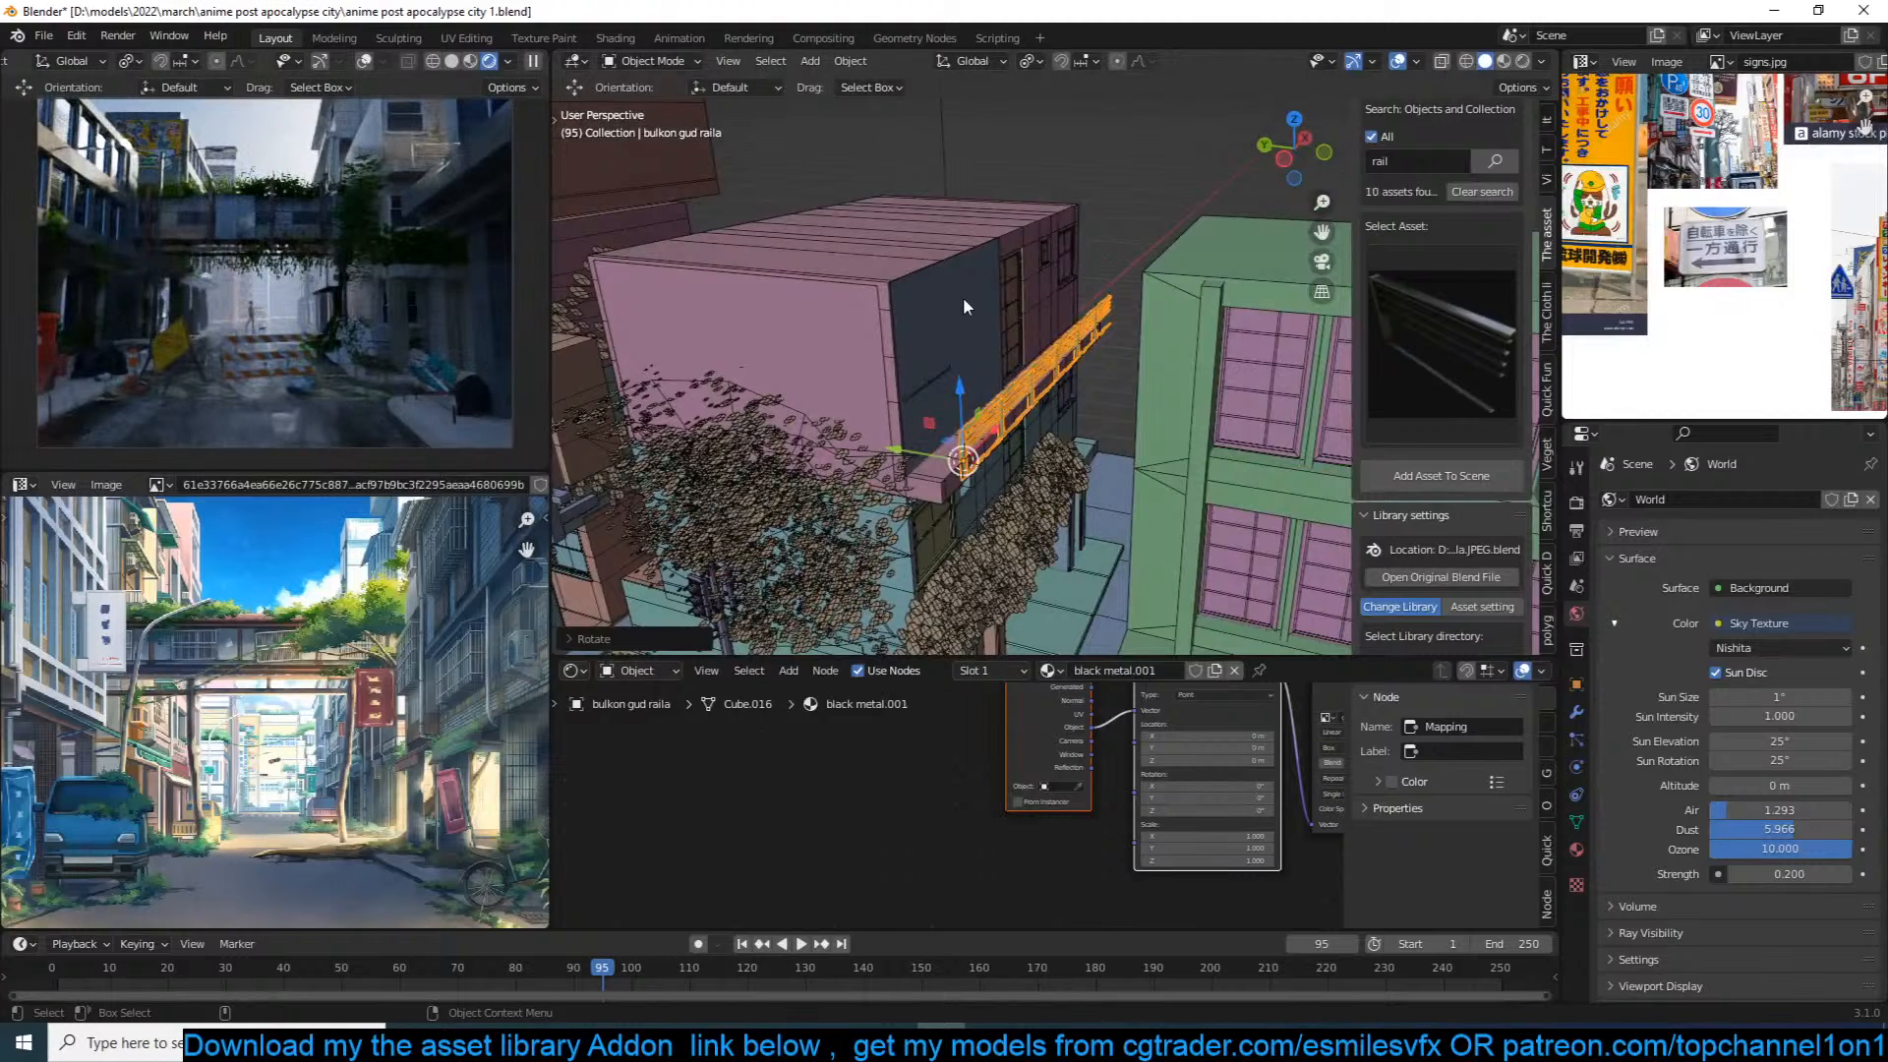
{"action": "key", "text": "KP_7"}
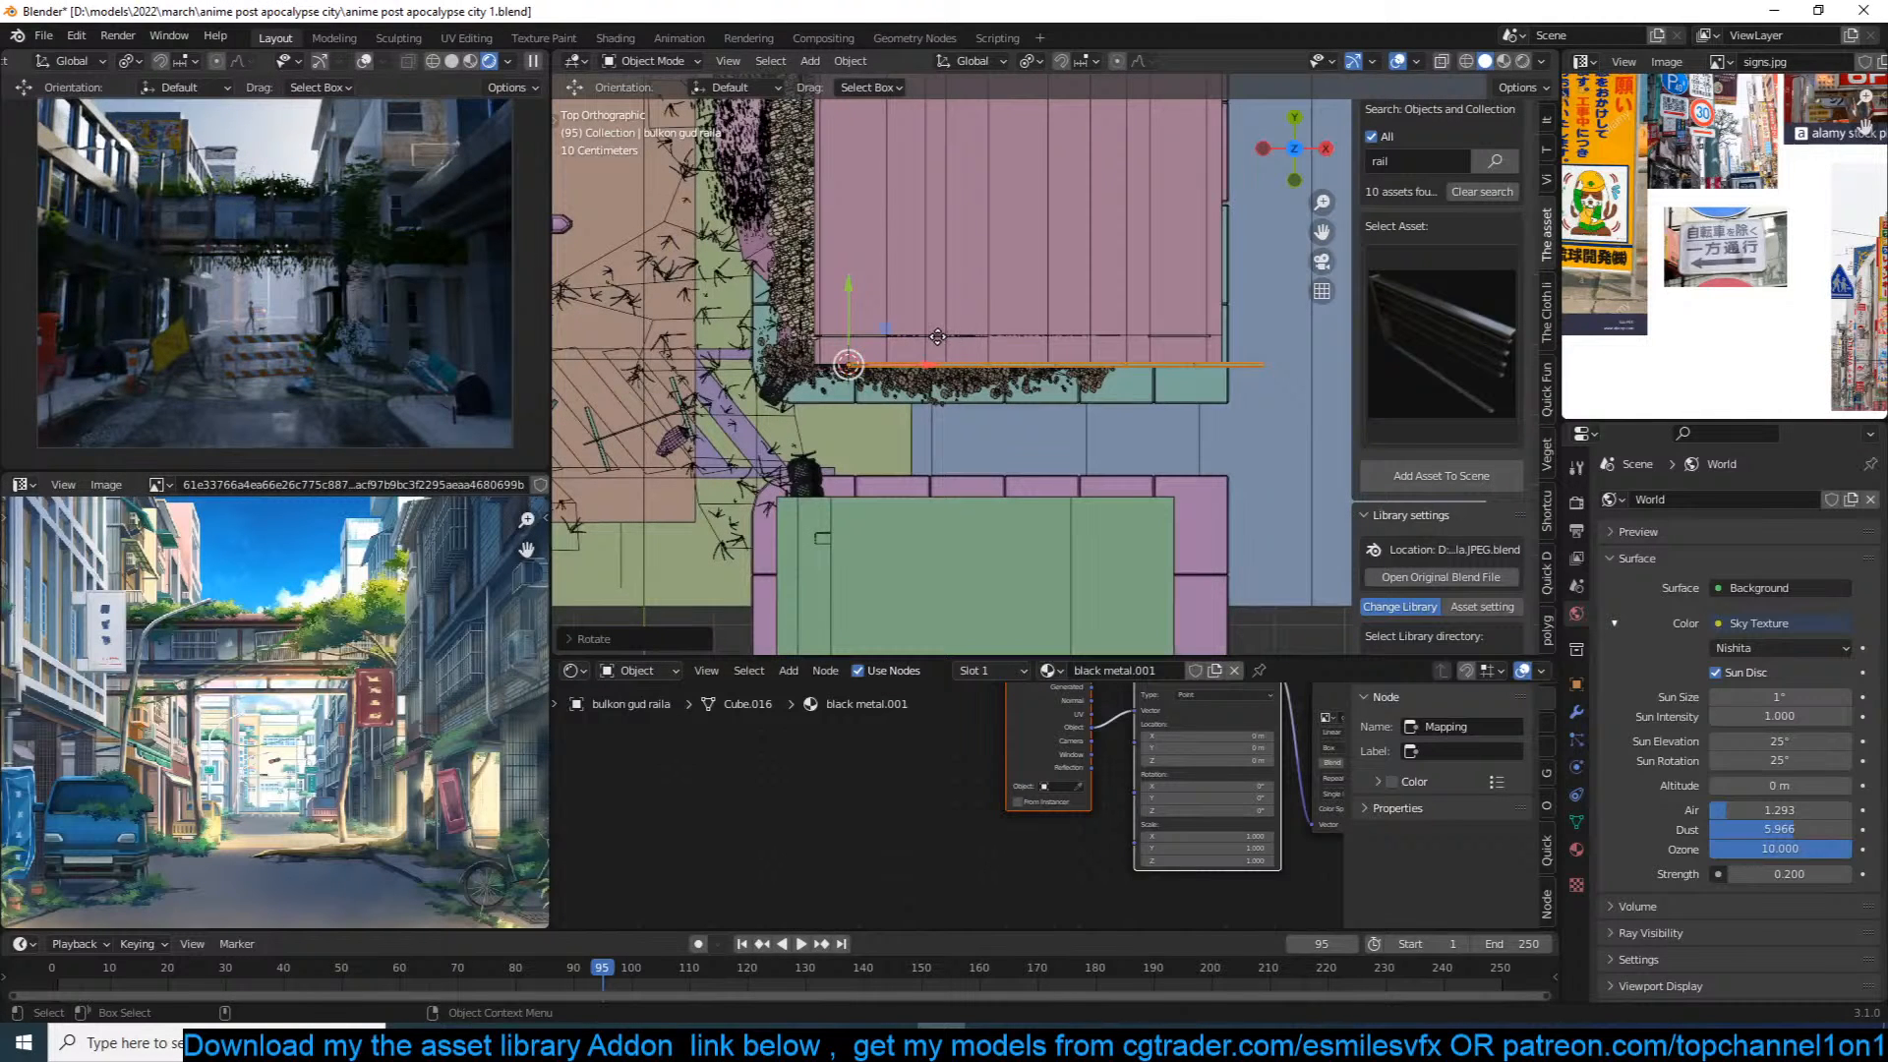
{"action": "key", "text": "g"}
{"action": "left_click", "coordinate": [913, 336]}
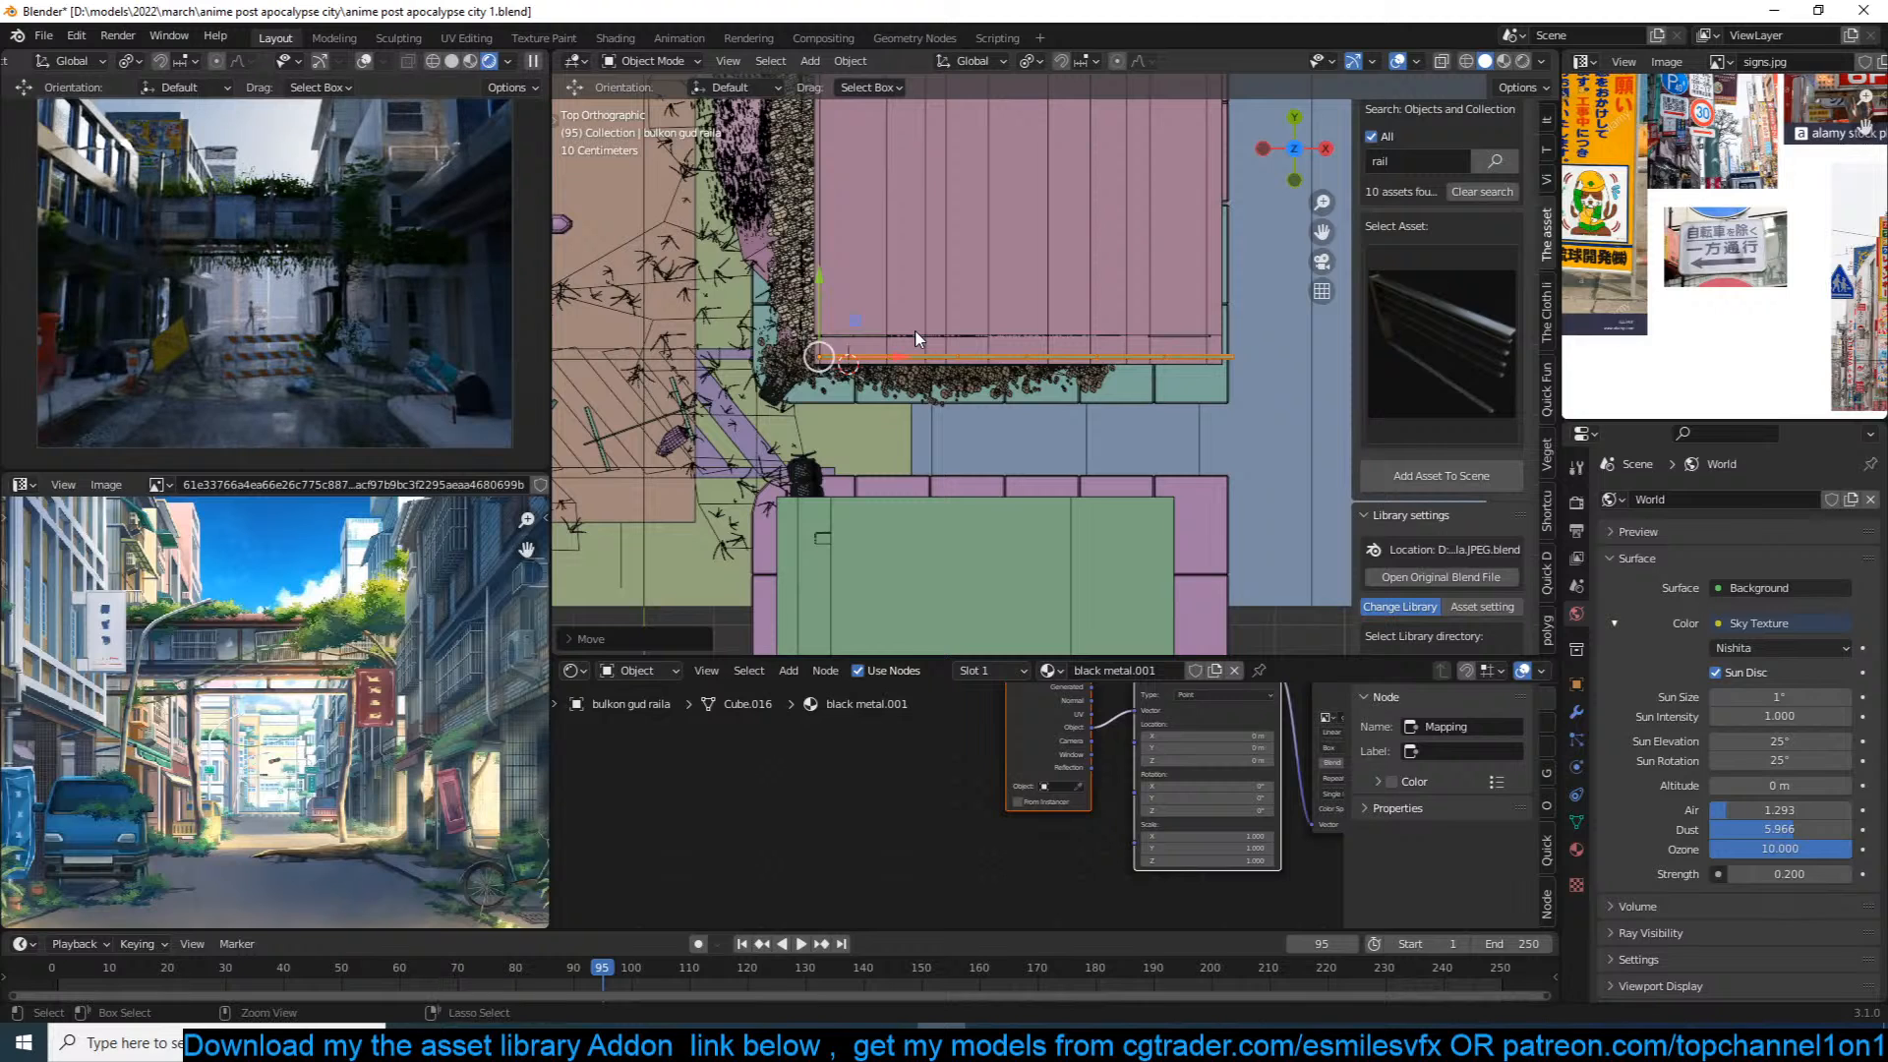
{"action": "key", "text": "ctrl+s"}
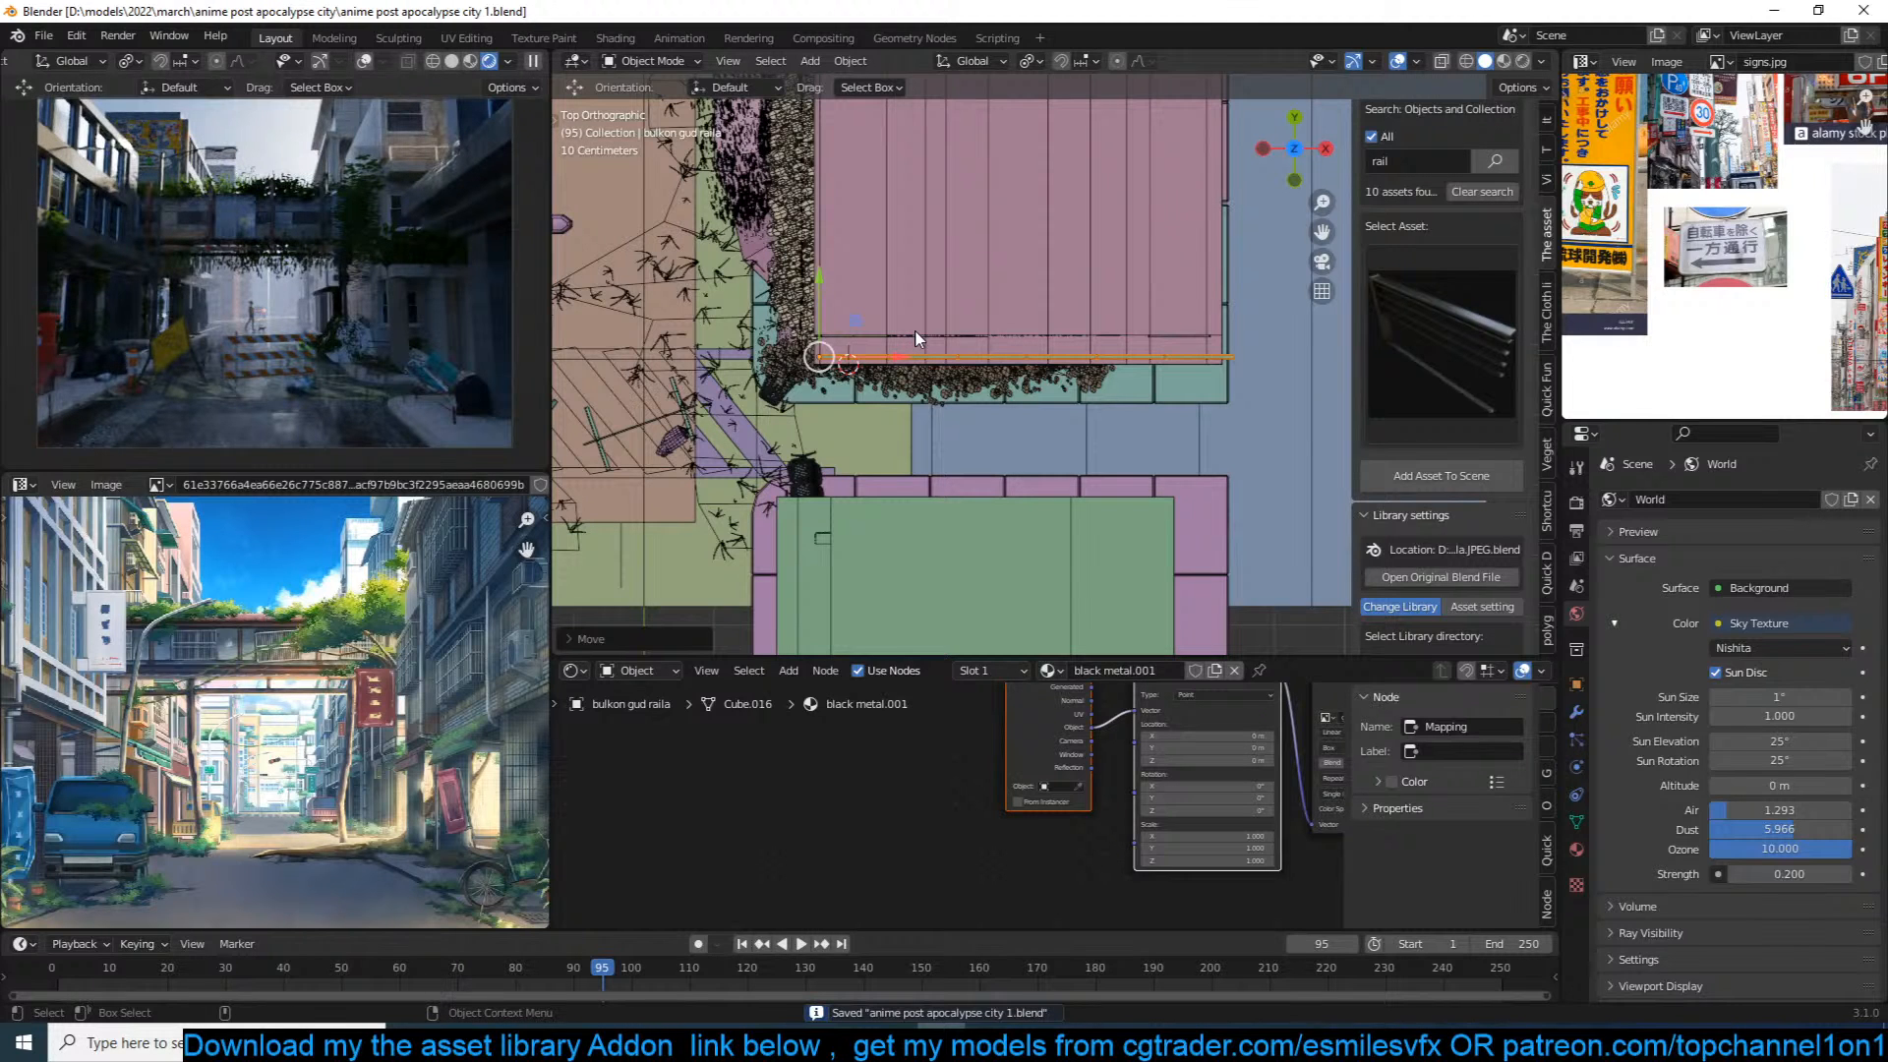
Step: Make a linked duplicate of the railing in place and rotate it 90° in top view
{"action": "middle_click_drag", "start_coordinate": [916, 332], "coordinate": [1014, 203], "text": "shift"}
{"action": "middle_click_drag", "start_coordinate": [949, 409], "coordinate": [961, 393], "text": "shift"}
{"action": "key", "text": "alt+d"}
{"action": "right_click", "coordinate": [962, 393]}
{"action": "type", "text": "r90"}
{"action": "key", "text": "Return"}
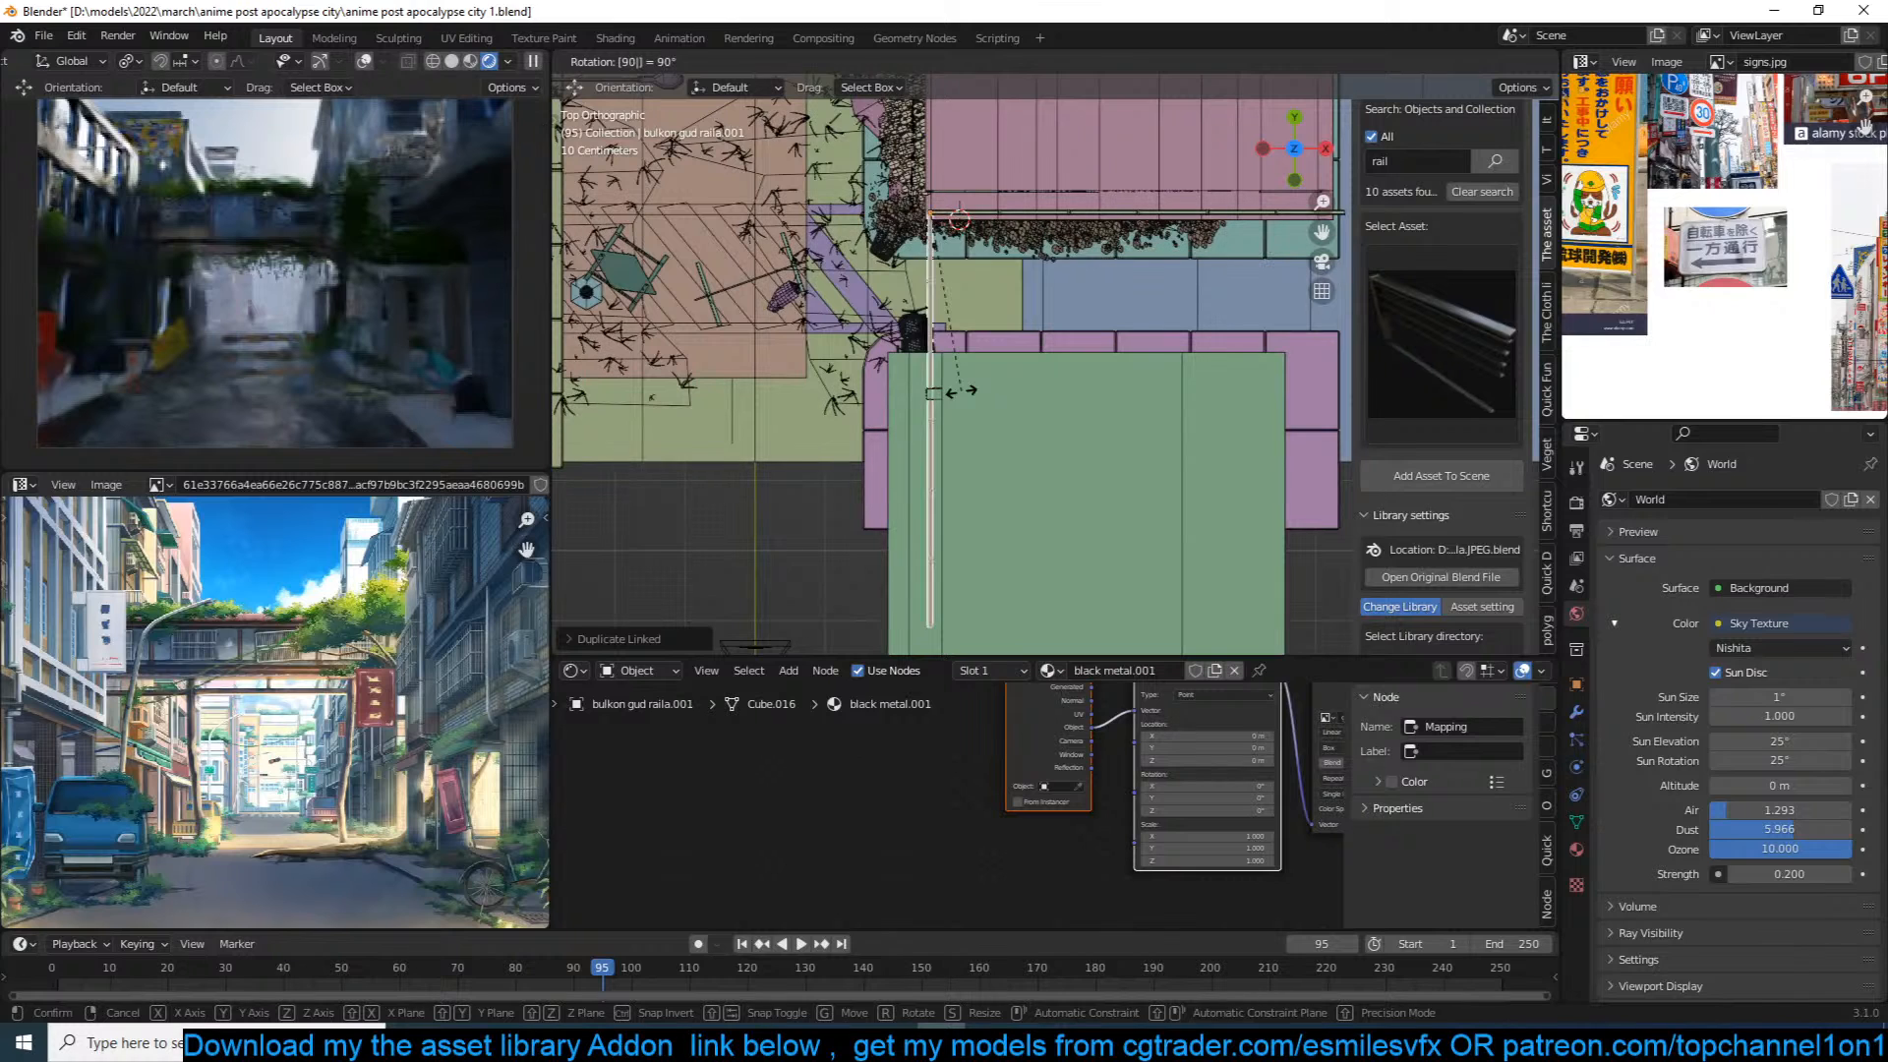
Step: Move the duplicated railing onto the street-side edge of the green building, aligning its end with the building's corner
{"action": "key", "text": "g"}
{"action": "left_click", "coordinate": [919, 501]}
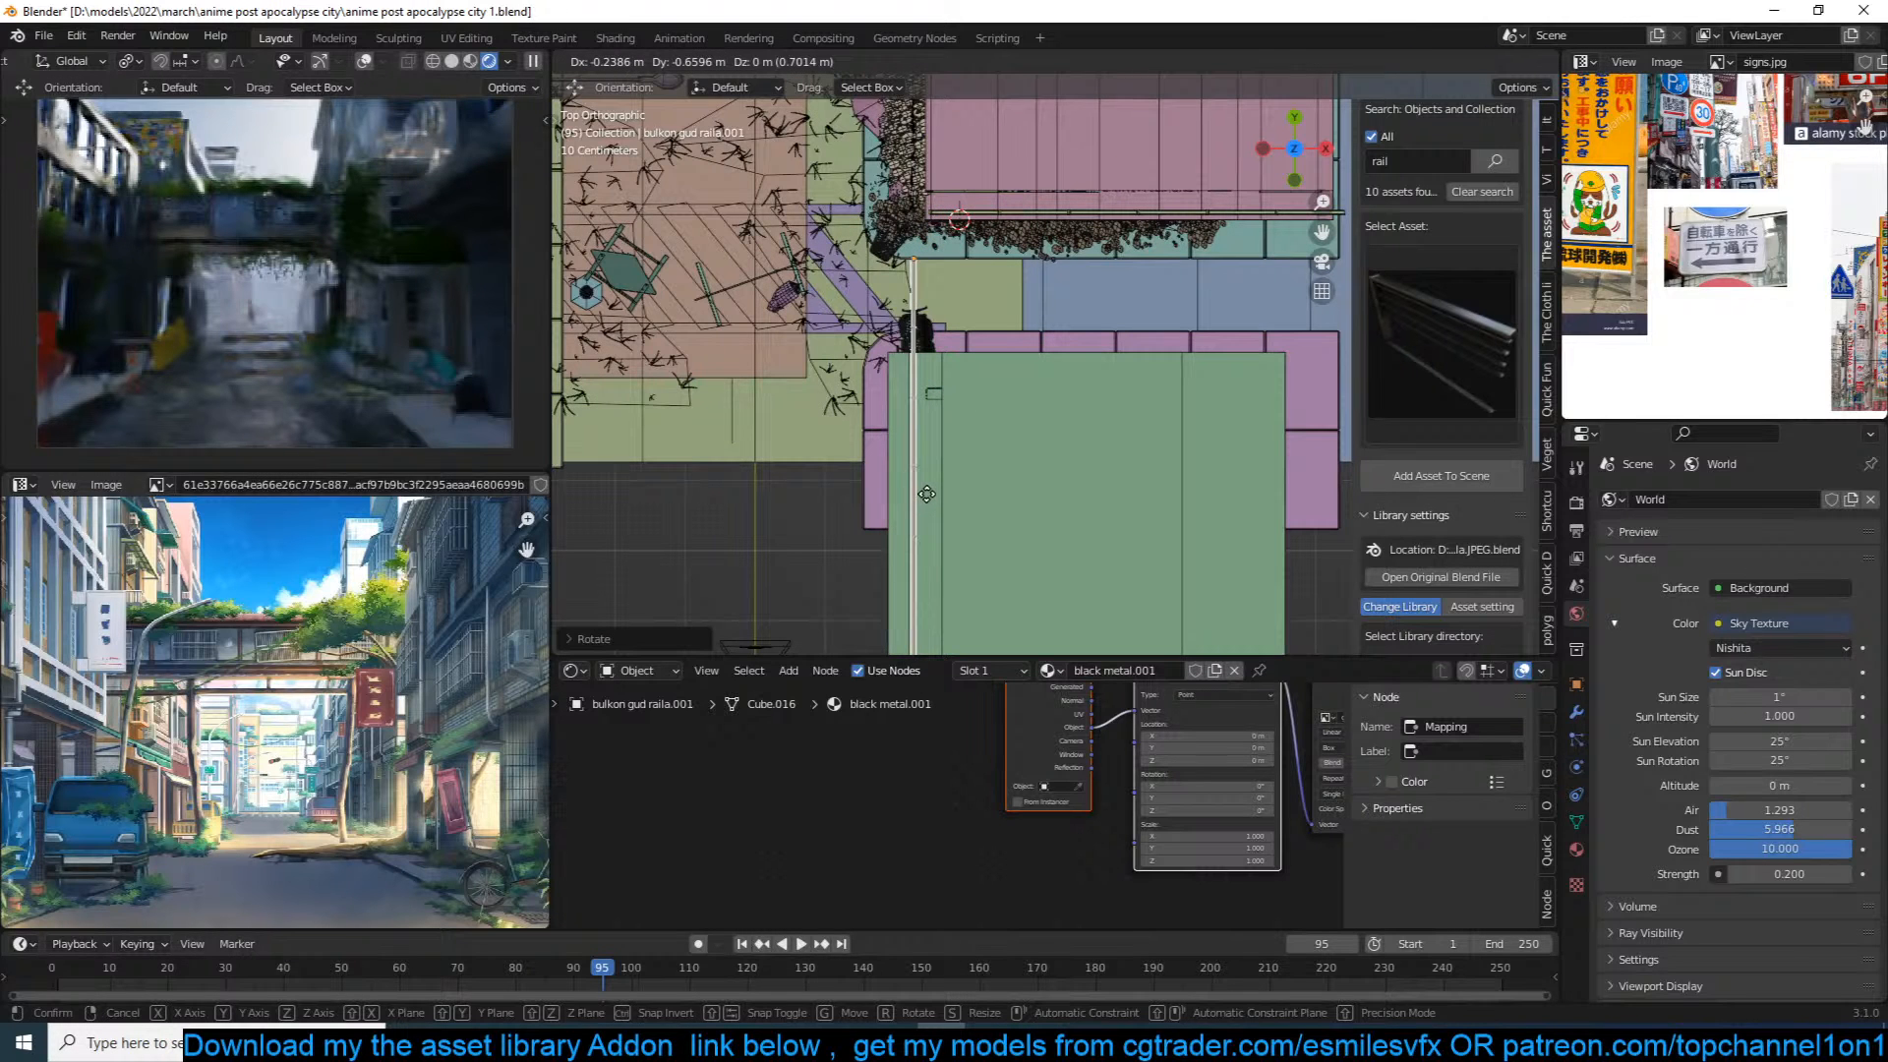
{"action": "key", "text": "g"}
{"action": "key", "text": "y"}
{"action": "left_click", "coordinate": [927, 459]}
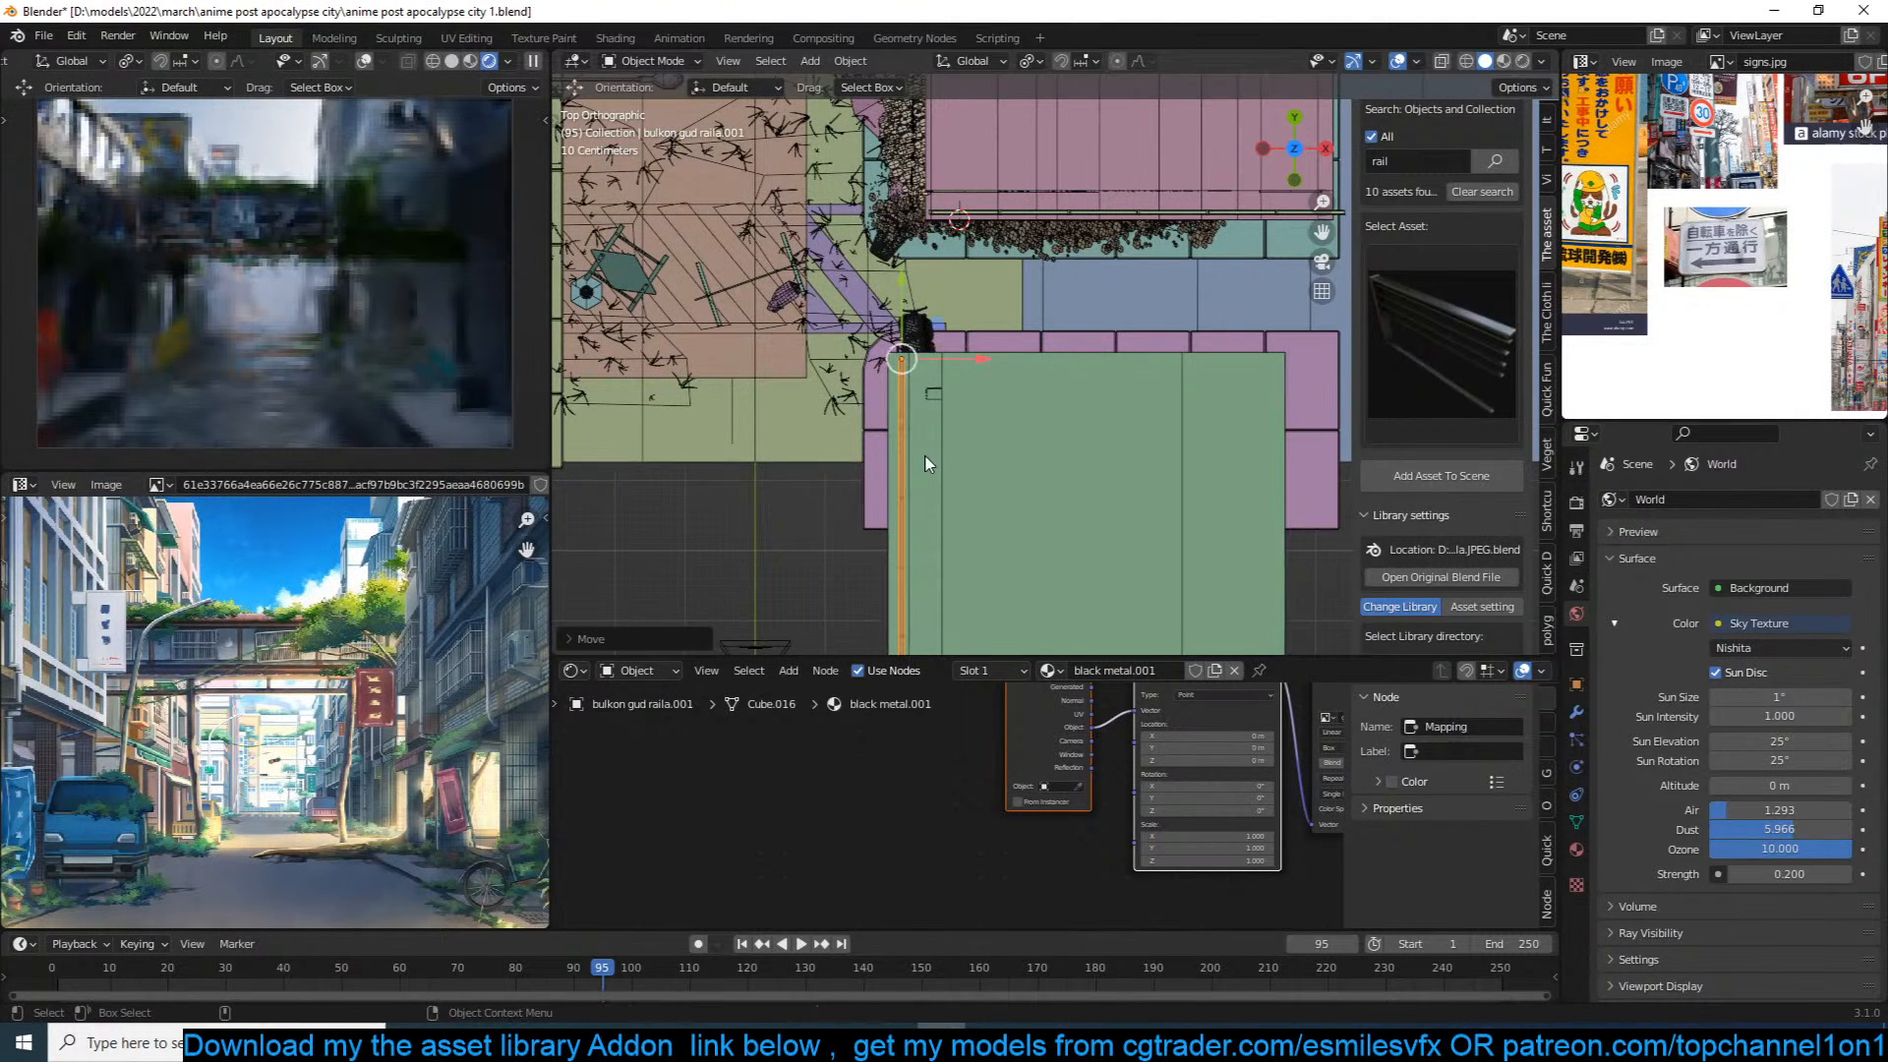
Step: Lower the duplicated railing along Z onto the green building's first-floor ledge and save the file
{"action": "middle_click_drag", "start_coordinate": [925, 463], "coordinate": [1026, 334]}
{"action": "key", "text": "g"}
{"action": "key", "text": "z"}
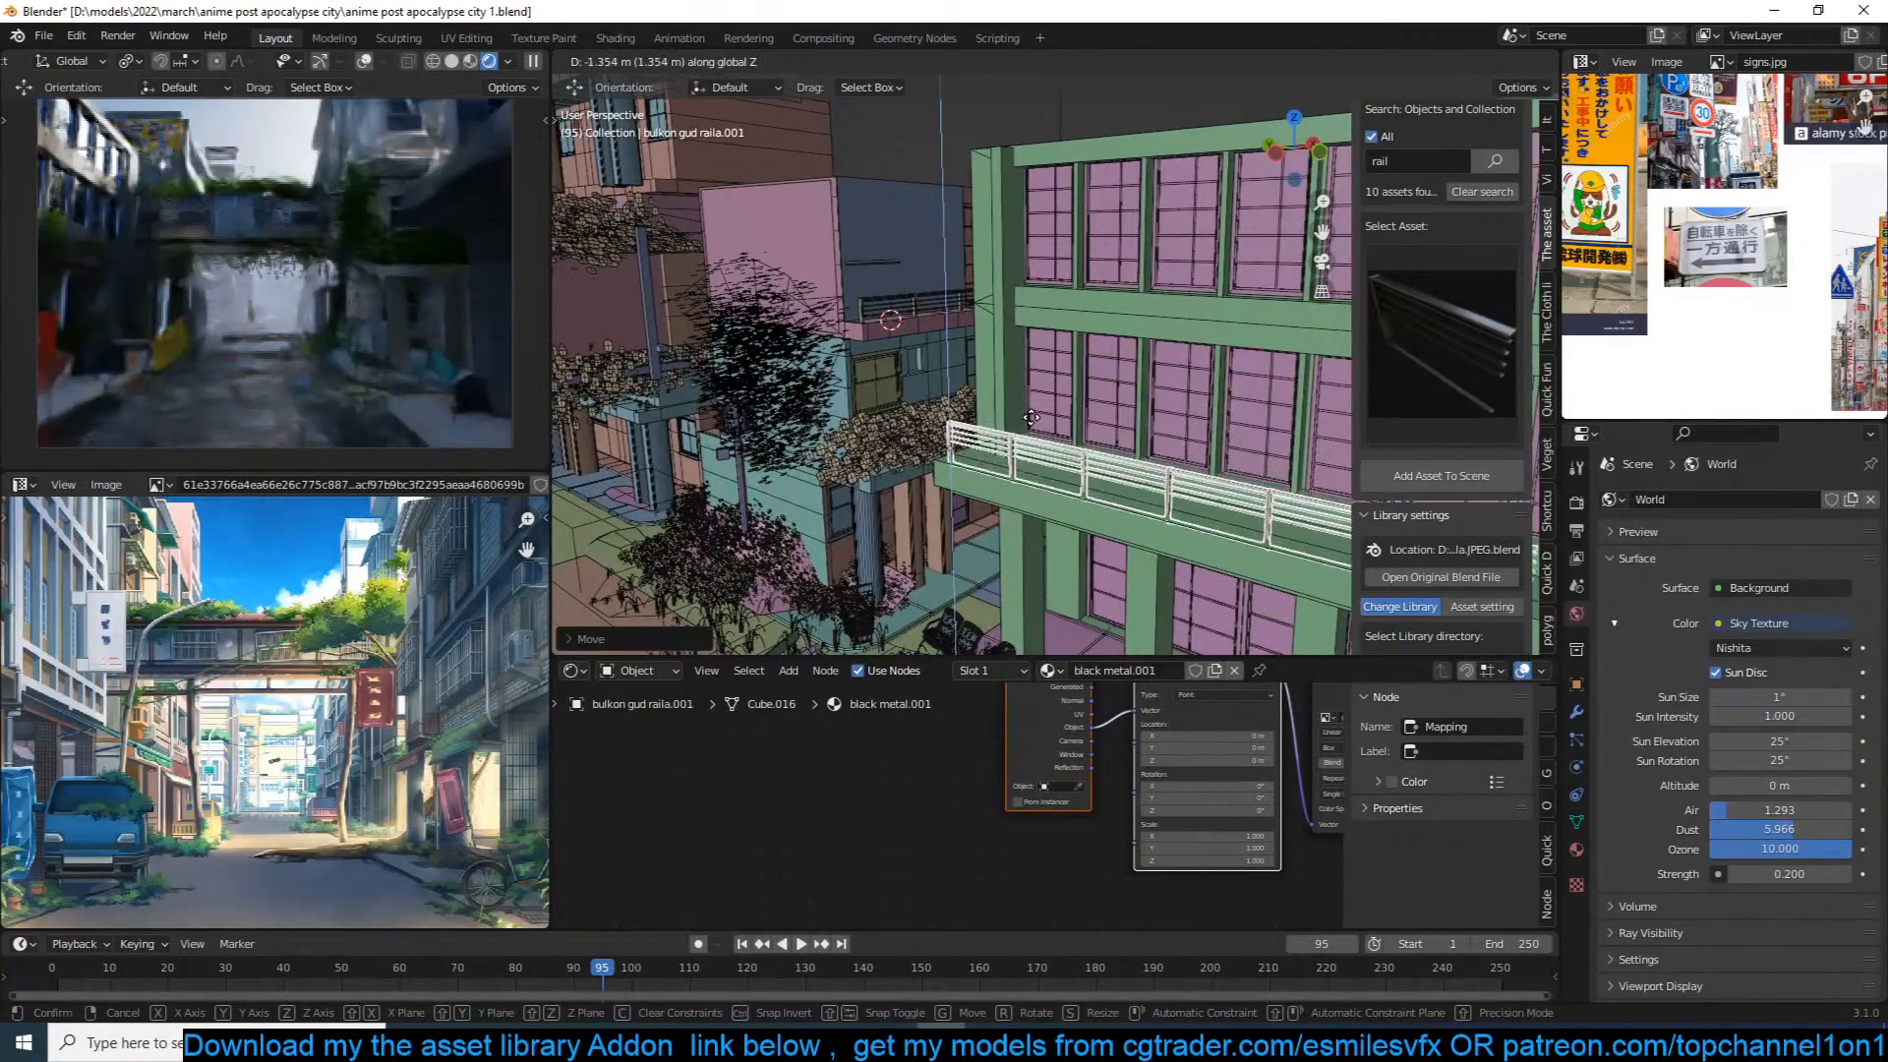
{"action": "left_click", "coordinate": [1030, 417]}
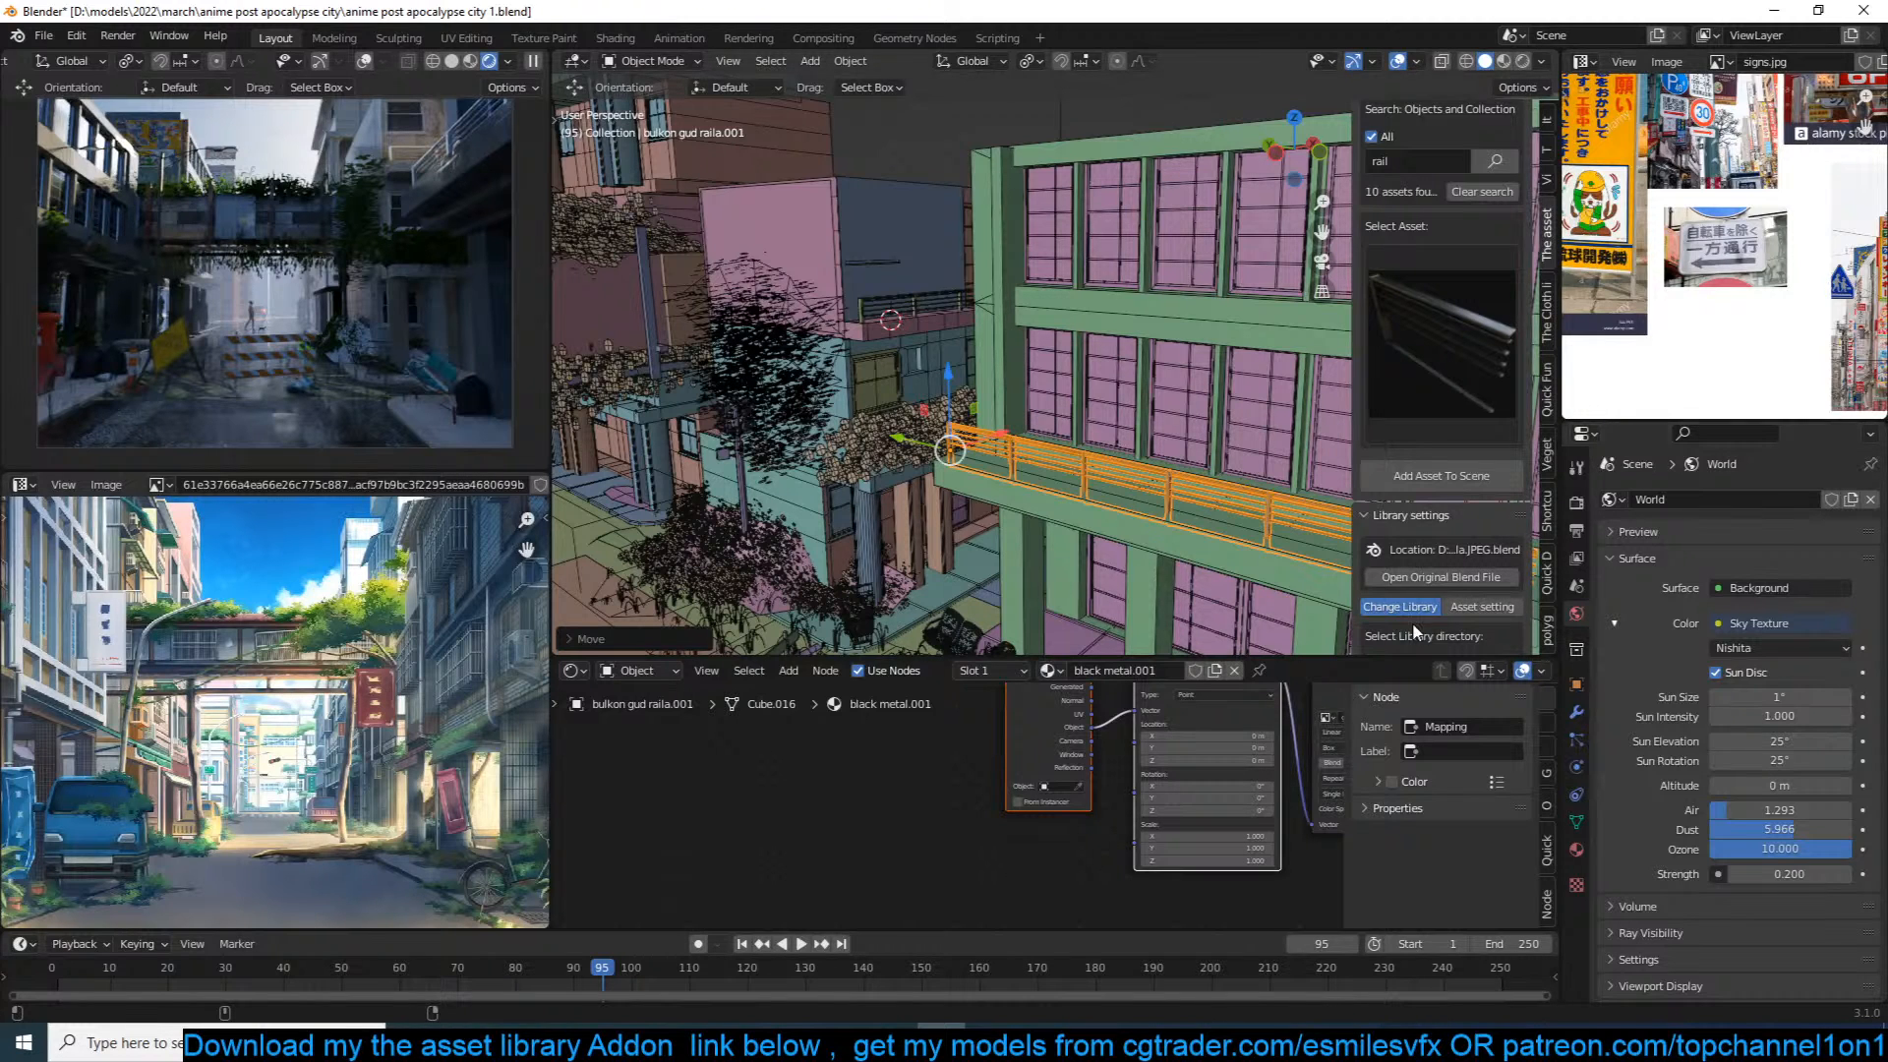
{"action": "left_click", "coordinate": [1067, 512]}
{"action": "key", "text": "ctrl+s"}
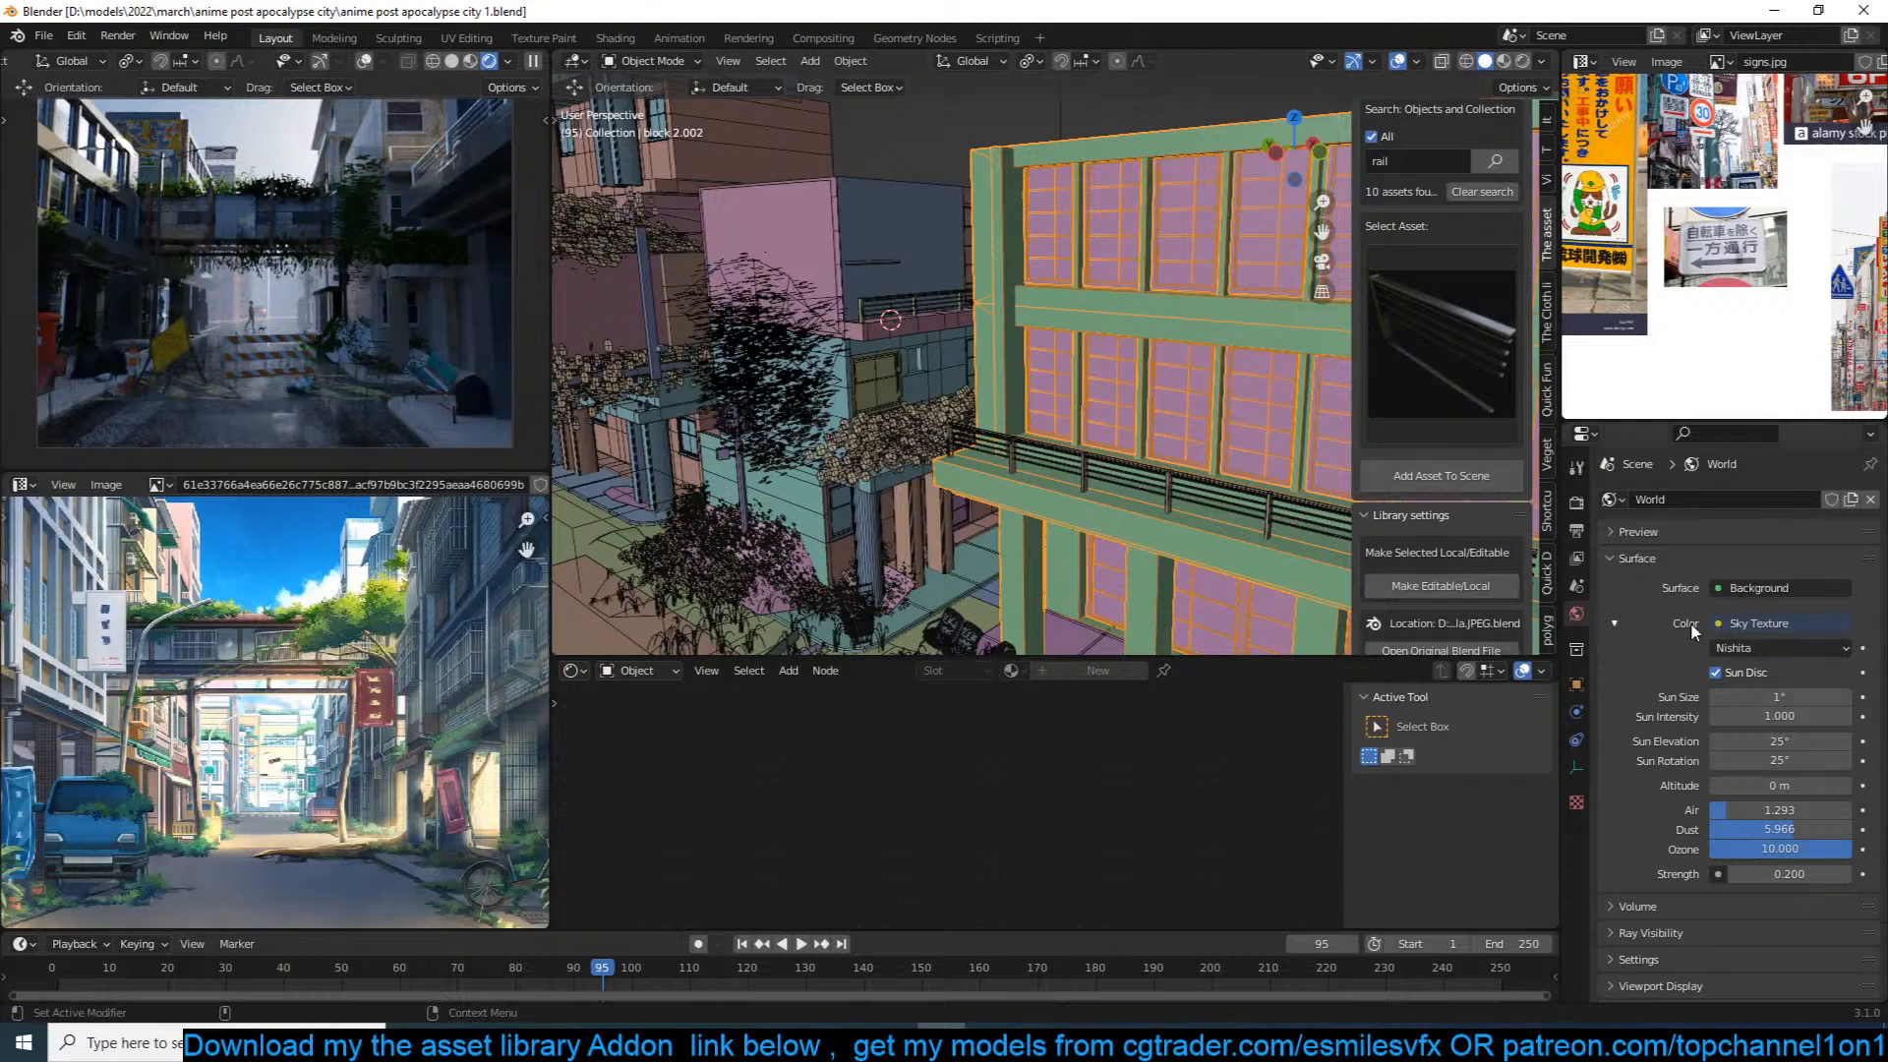
Step: Try a sun rotation of 0° for the sky texture
{"action": "left_click", "coordinate": [1770, 759]}
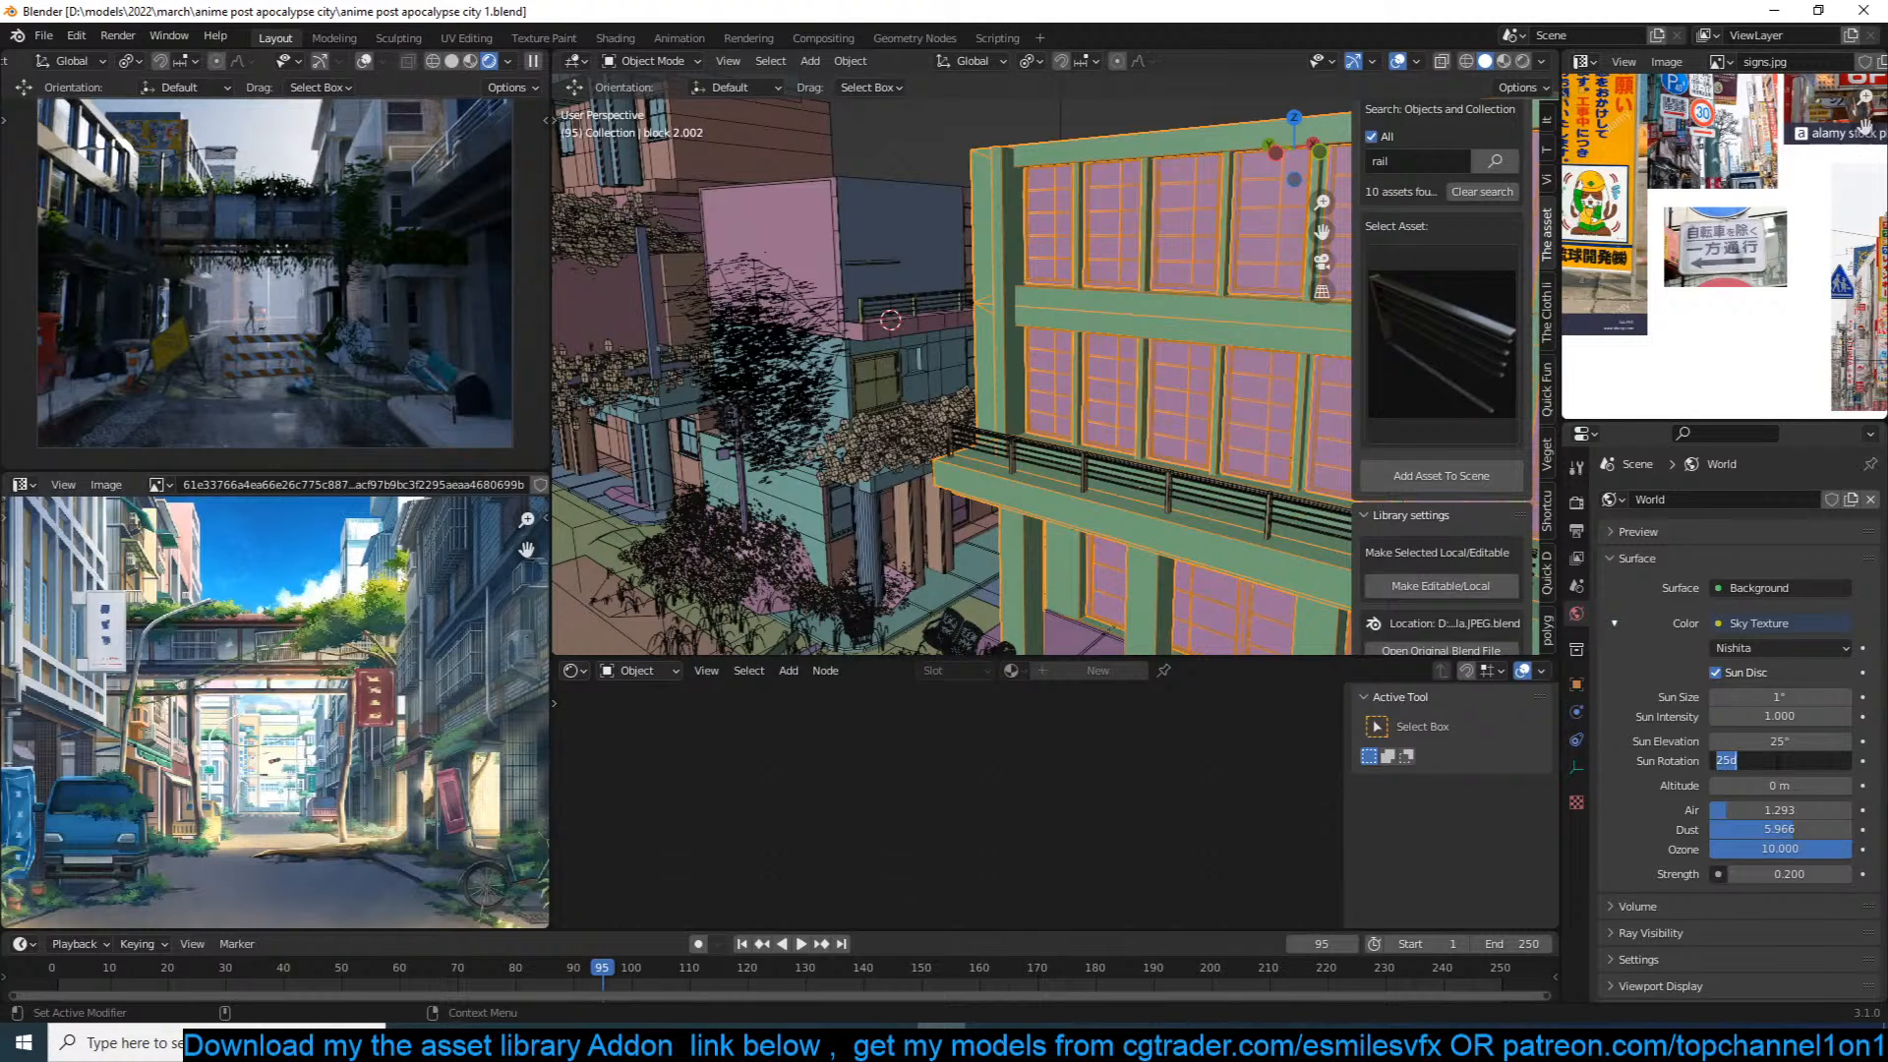
{"action": "type", "text": "0"}
{"action": "key", "text": "Return"}
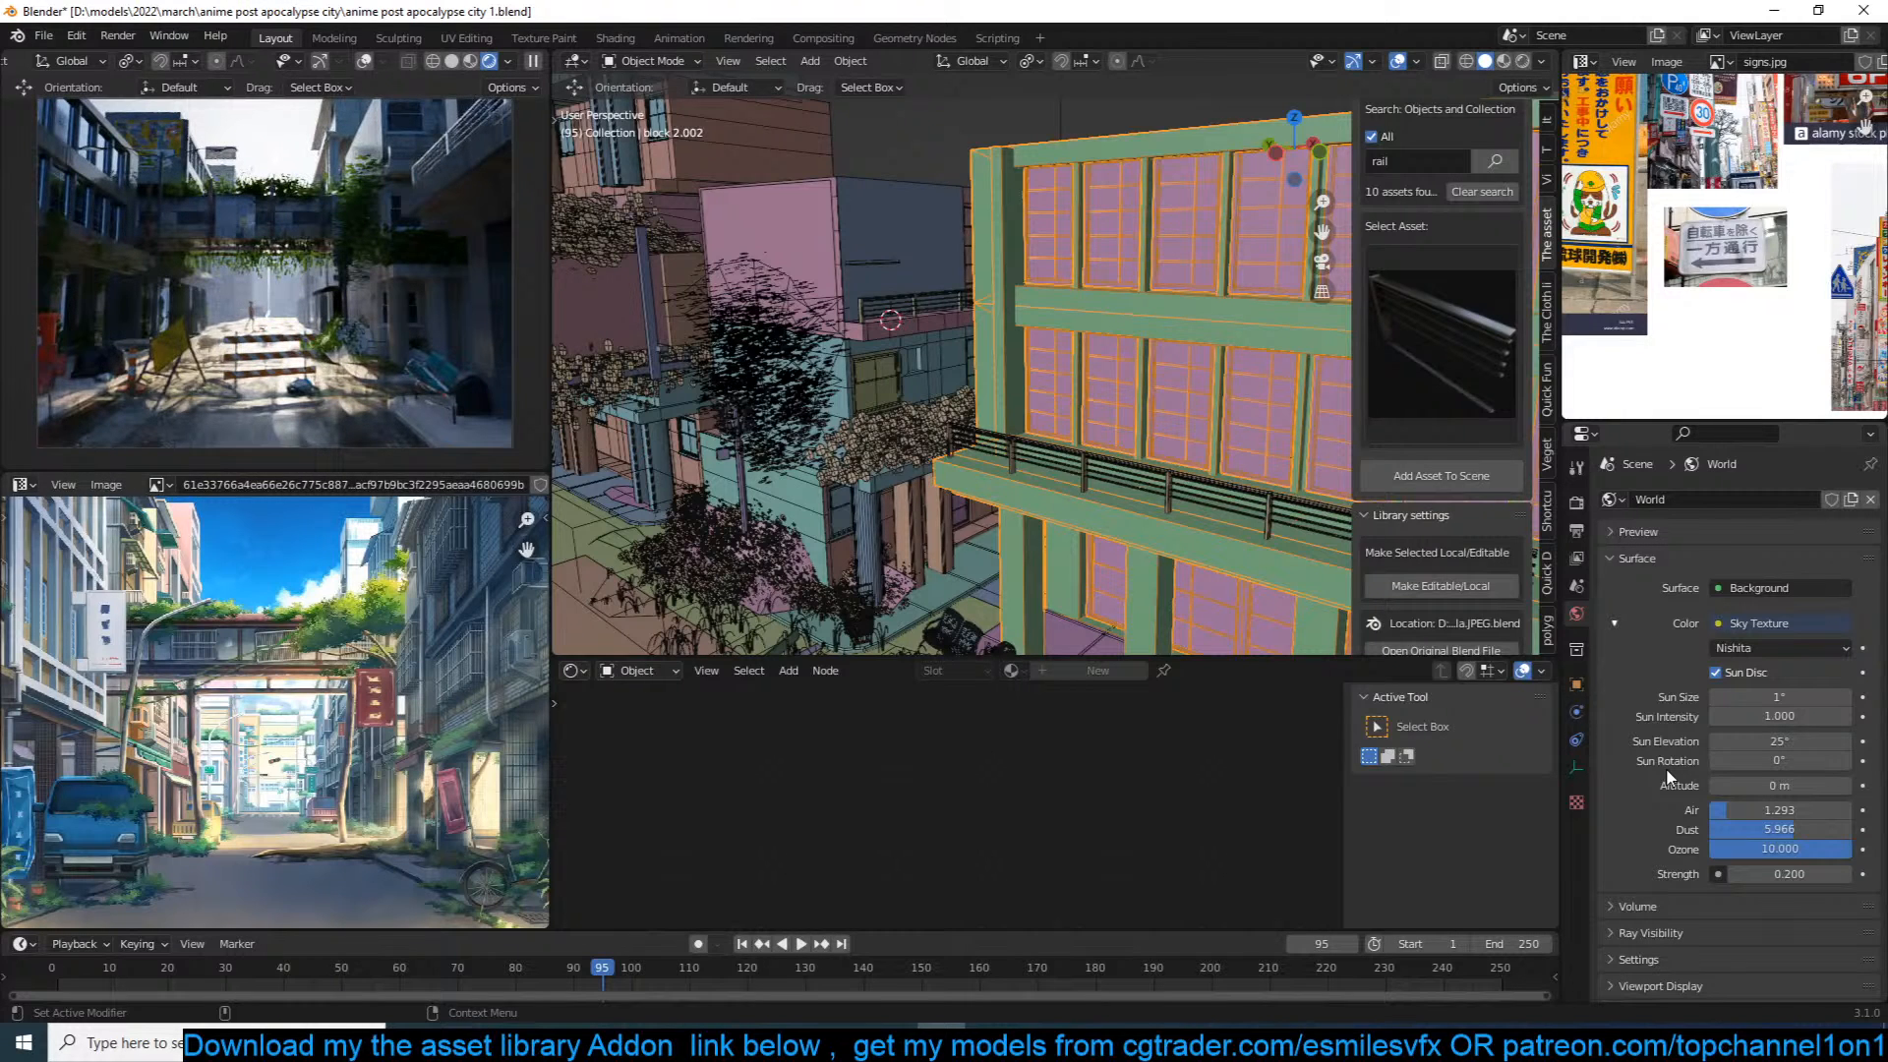
Step: Set the sky's sun rotation to 10° and save the file
{"action": "left_click", "coordinate": [1770, 762]}
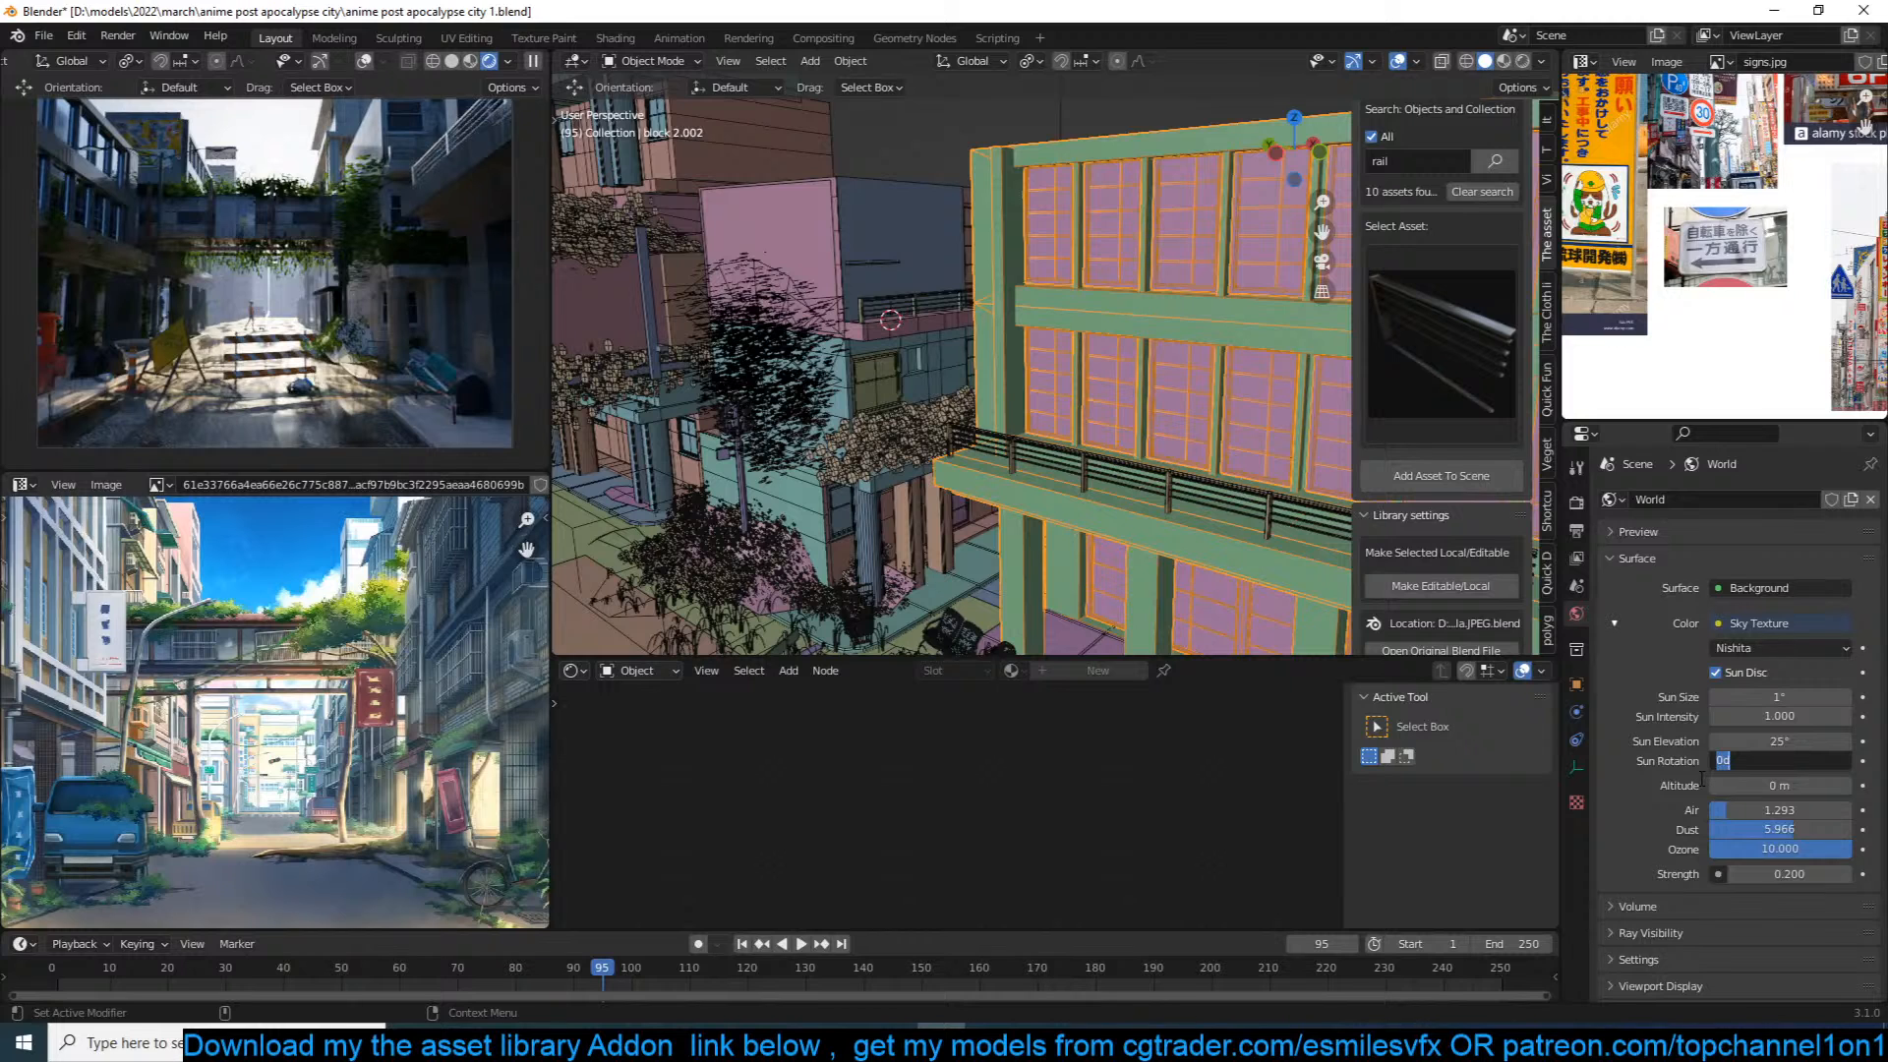
{"action": "type", "text": "10"}
{"action": "key", "text": "Return"}
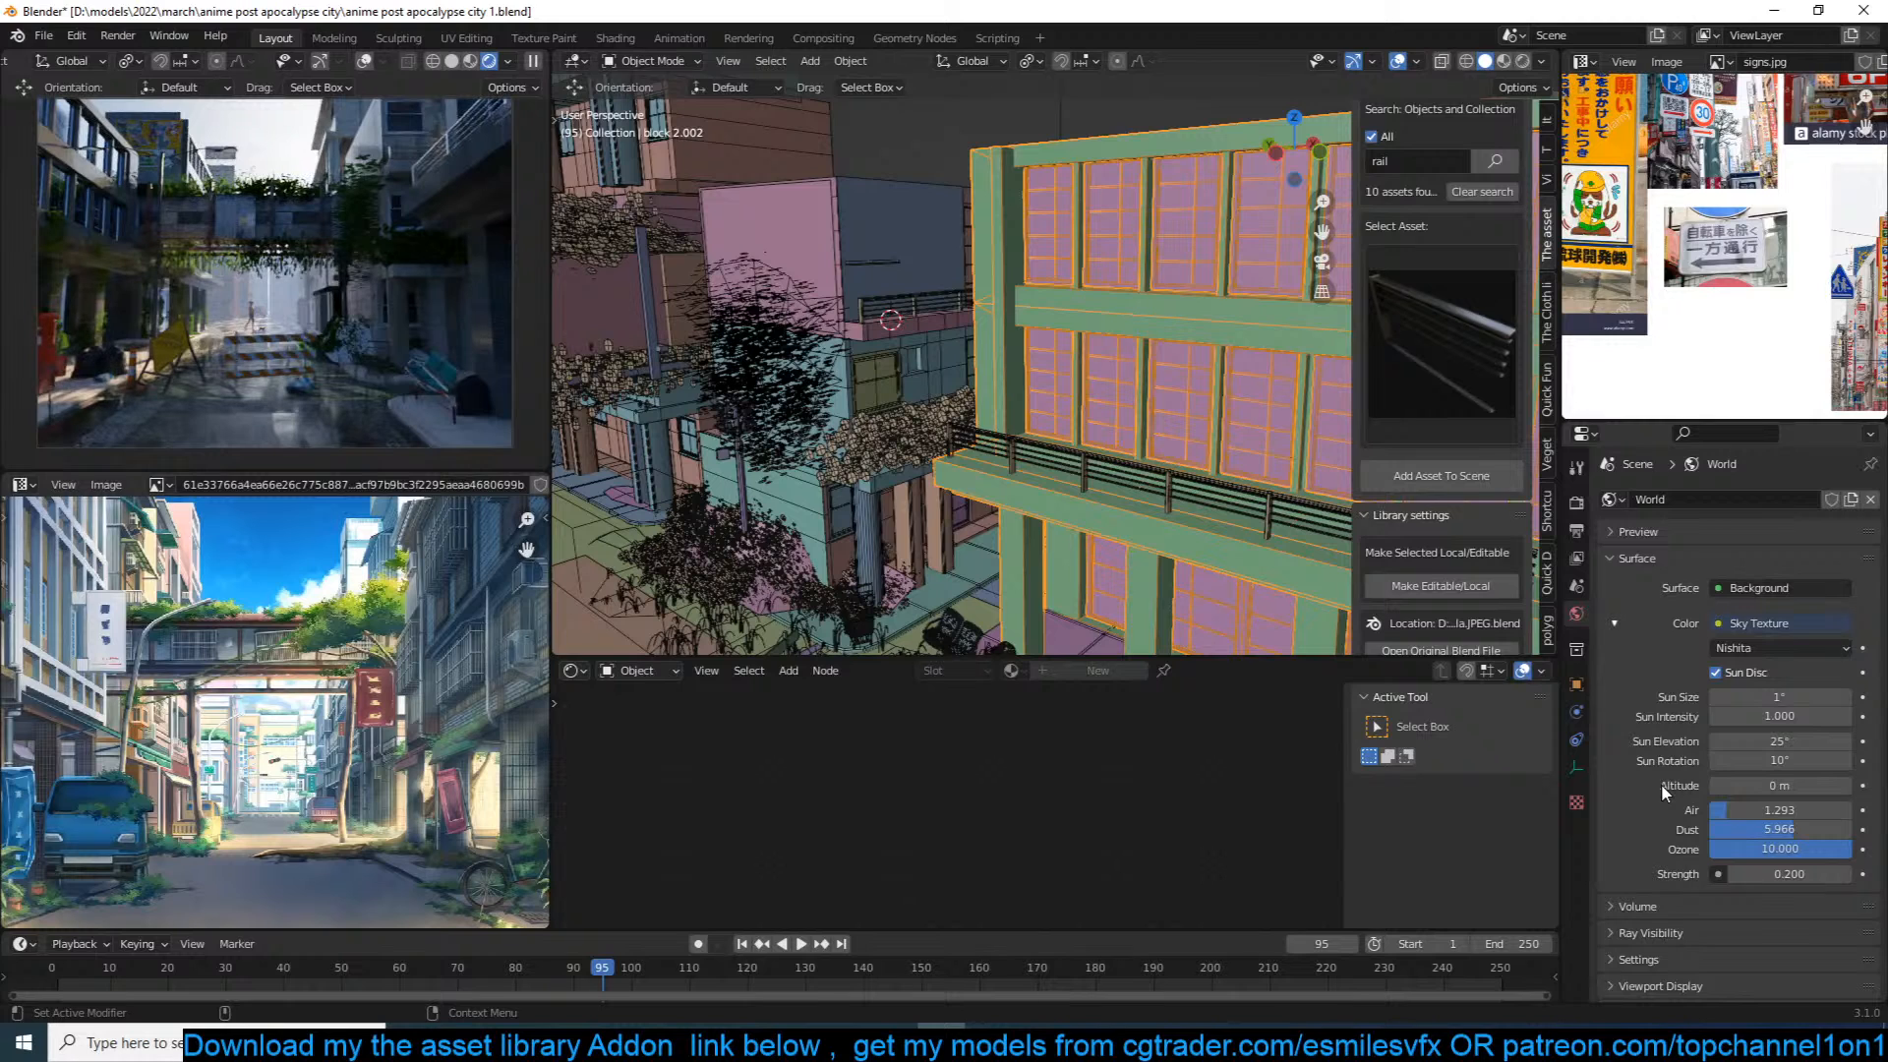
{"action": "left_click", "coordinate": [898, 450]}
{"action": "key", "text": "ctrl+s"}
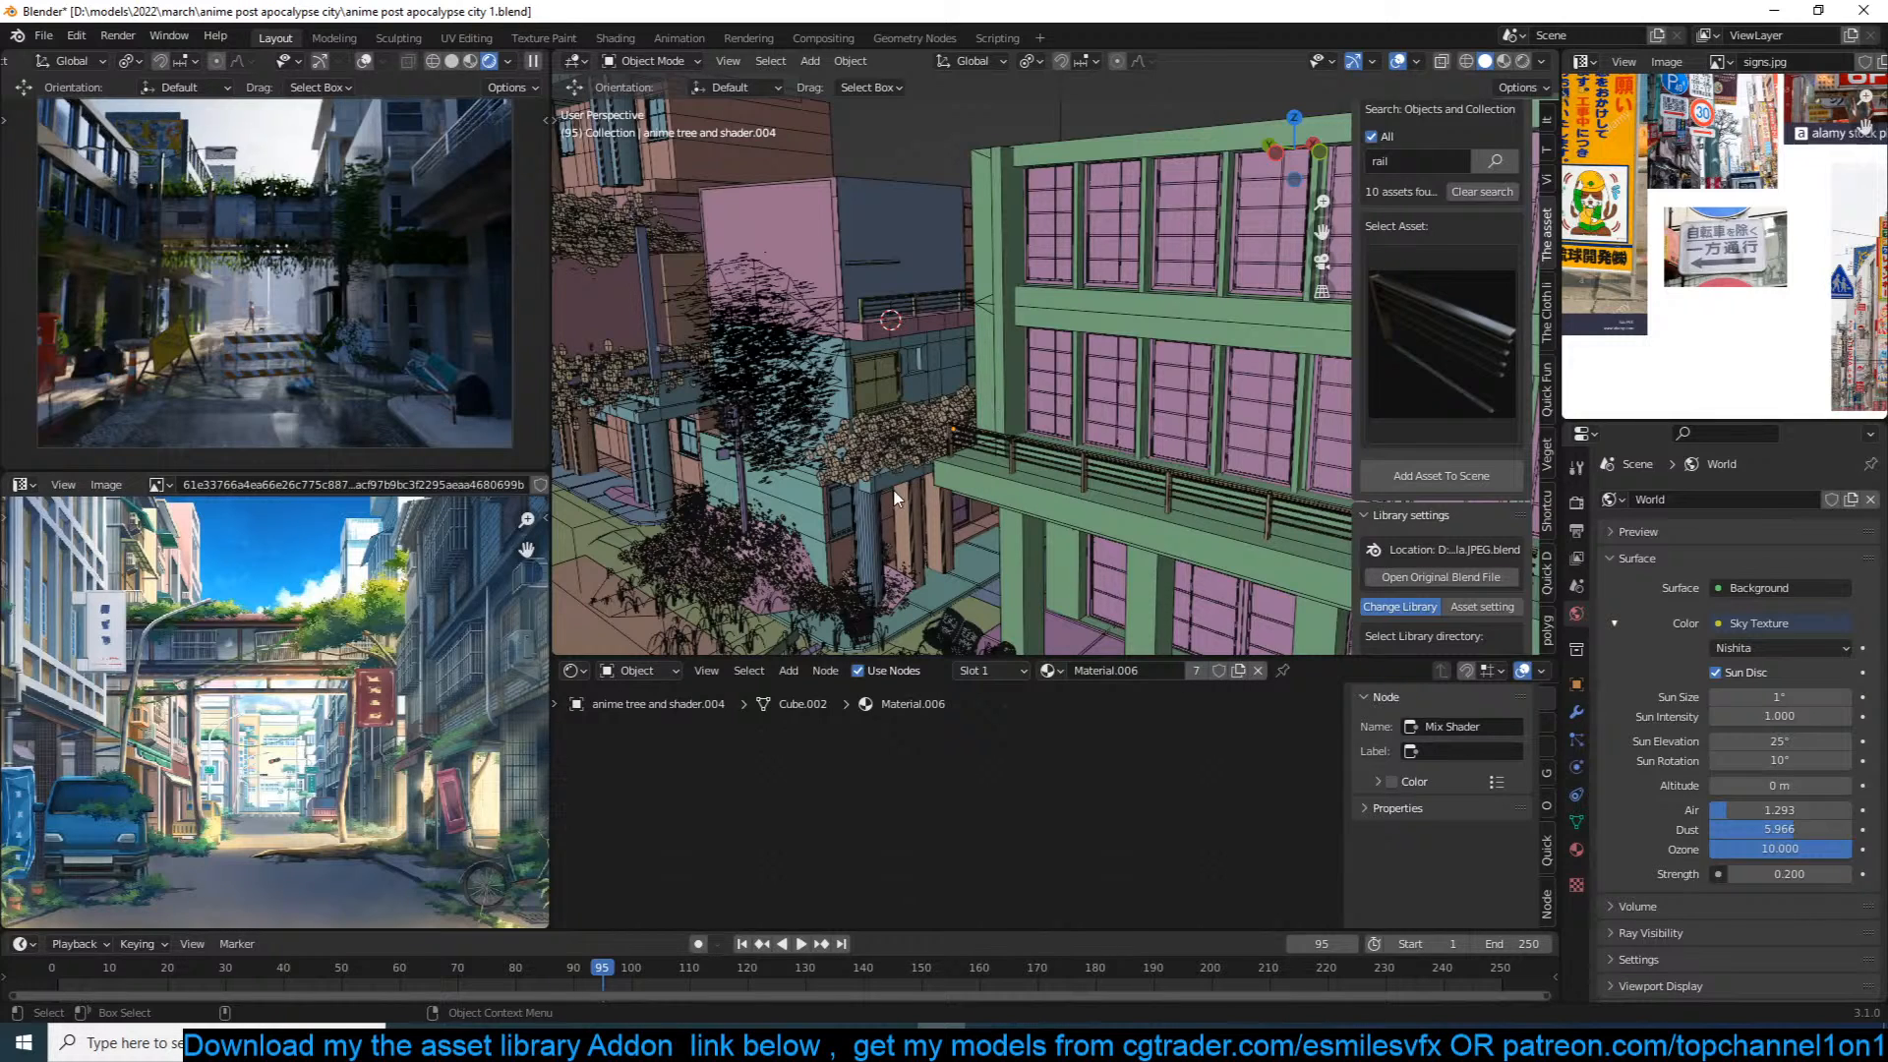
Step: Scale down the traffic road sign standing beside the striped barricade in the camera view
{"action": "mouse_move", "coordinate": [891, 490]}
{"action": "middle_mouse_down"}
{"action": "mouse_move", "coordinate": [851, 494]}
{"action": "mouse_move", "coordinate": [904, 475]}
{"action": "middle_mouse_up"}
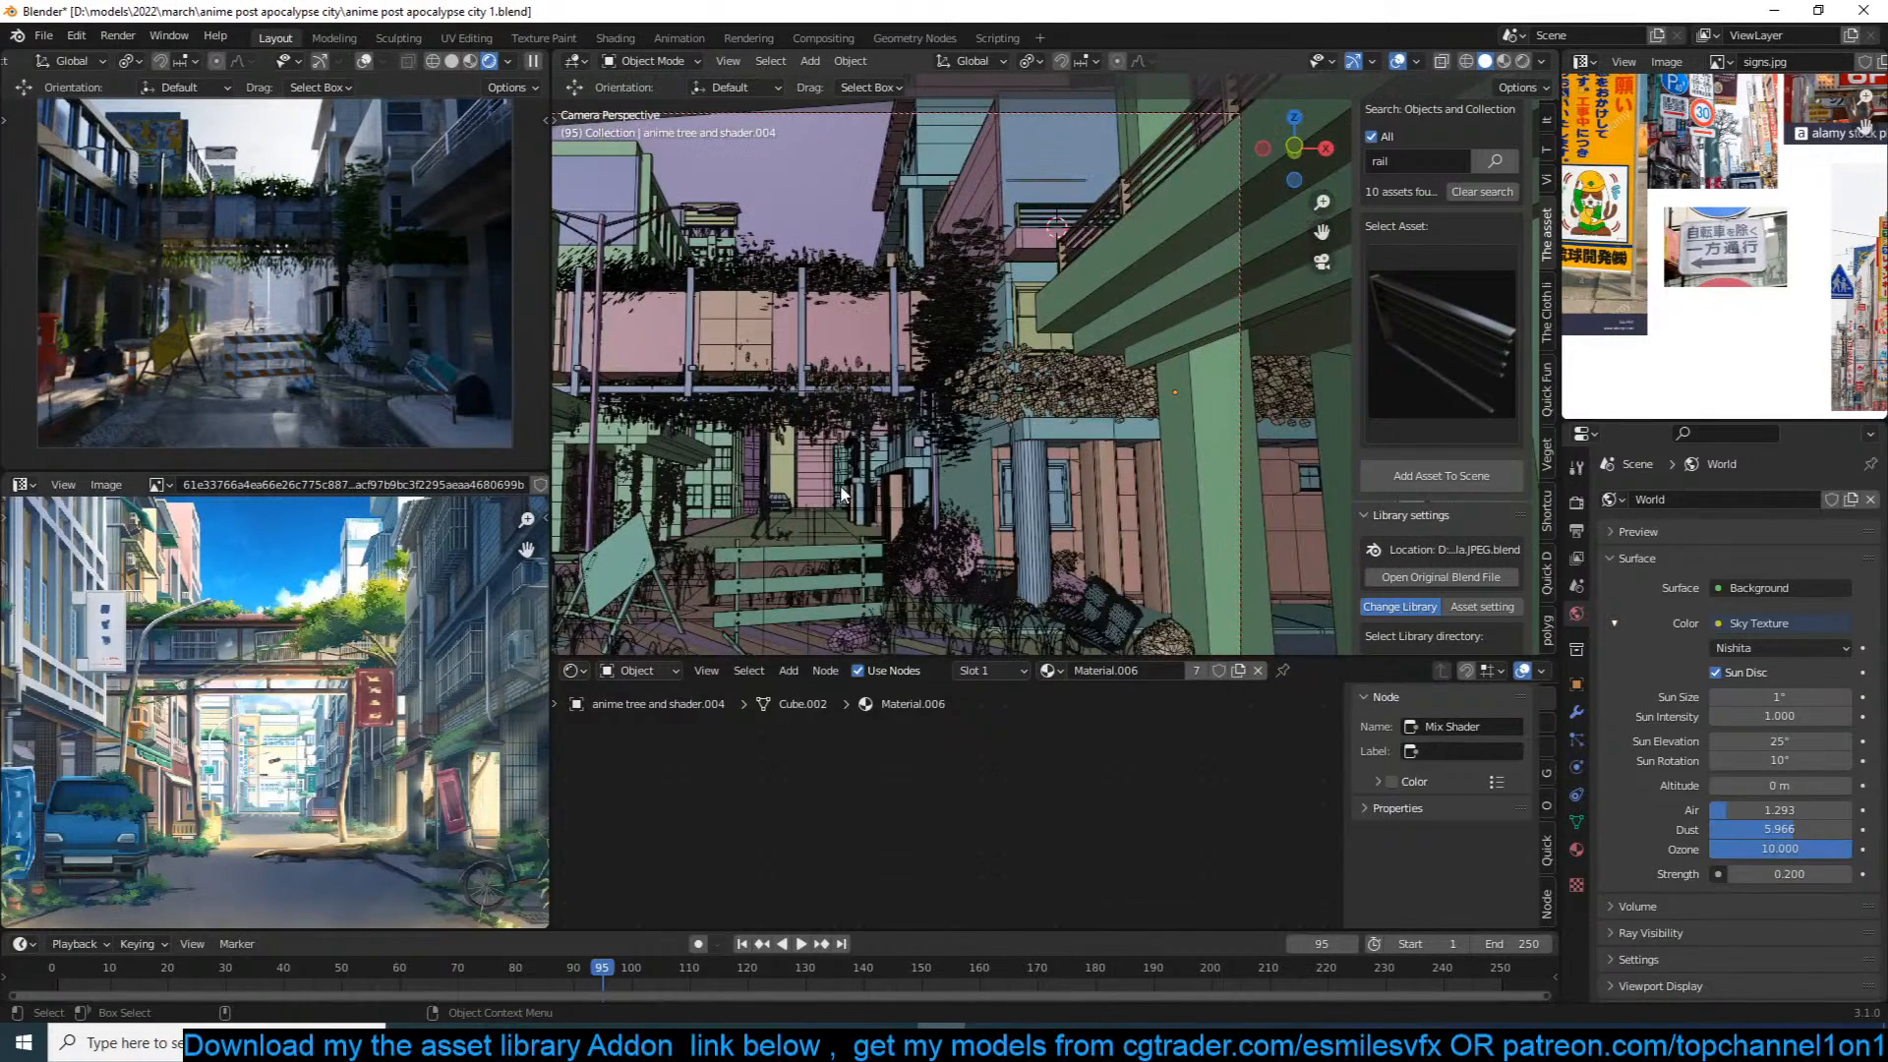
{"action": "key", "text": "KP_0"}
{"action": "left_click", "coordinate": [784, 502]}
{"action": "key", "text": "s"}
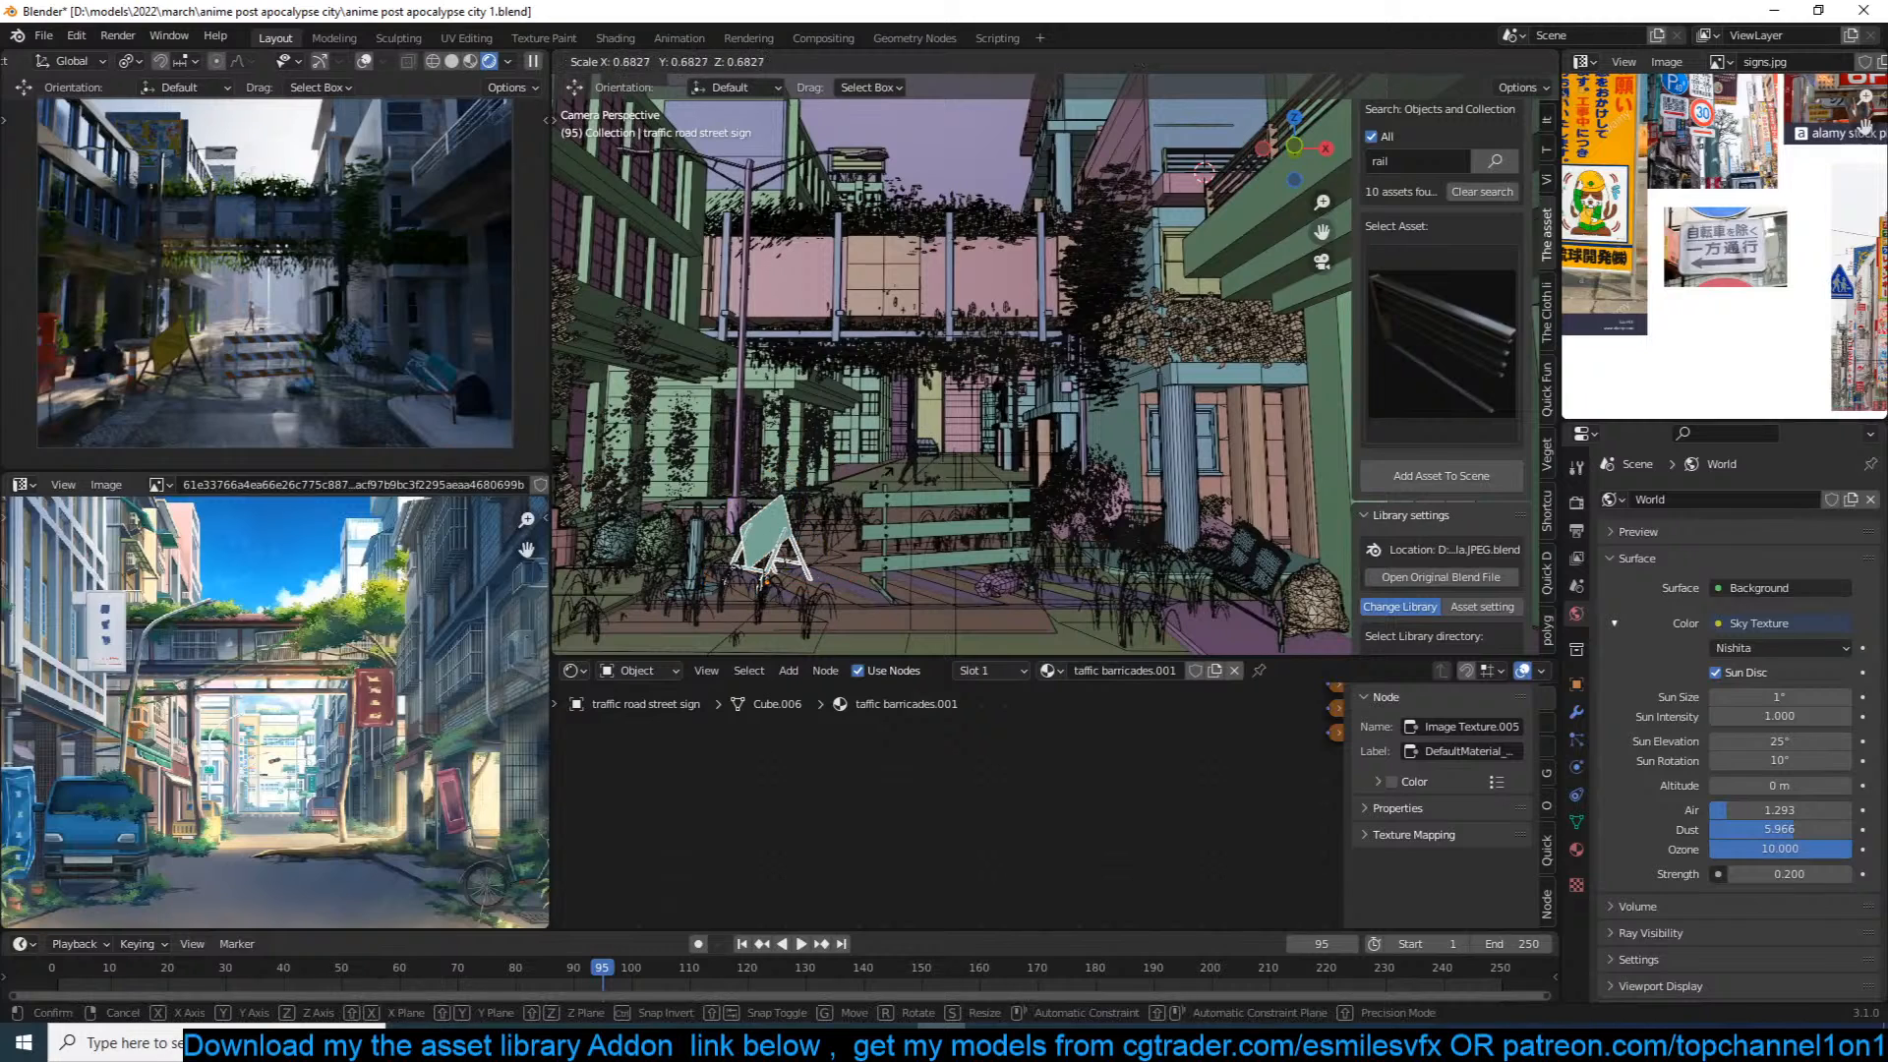
{"action": "left_click", "coordinate": [856, 510]}
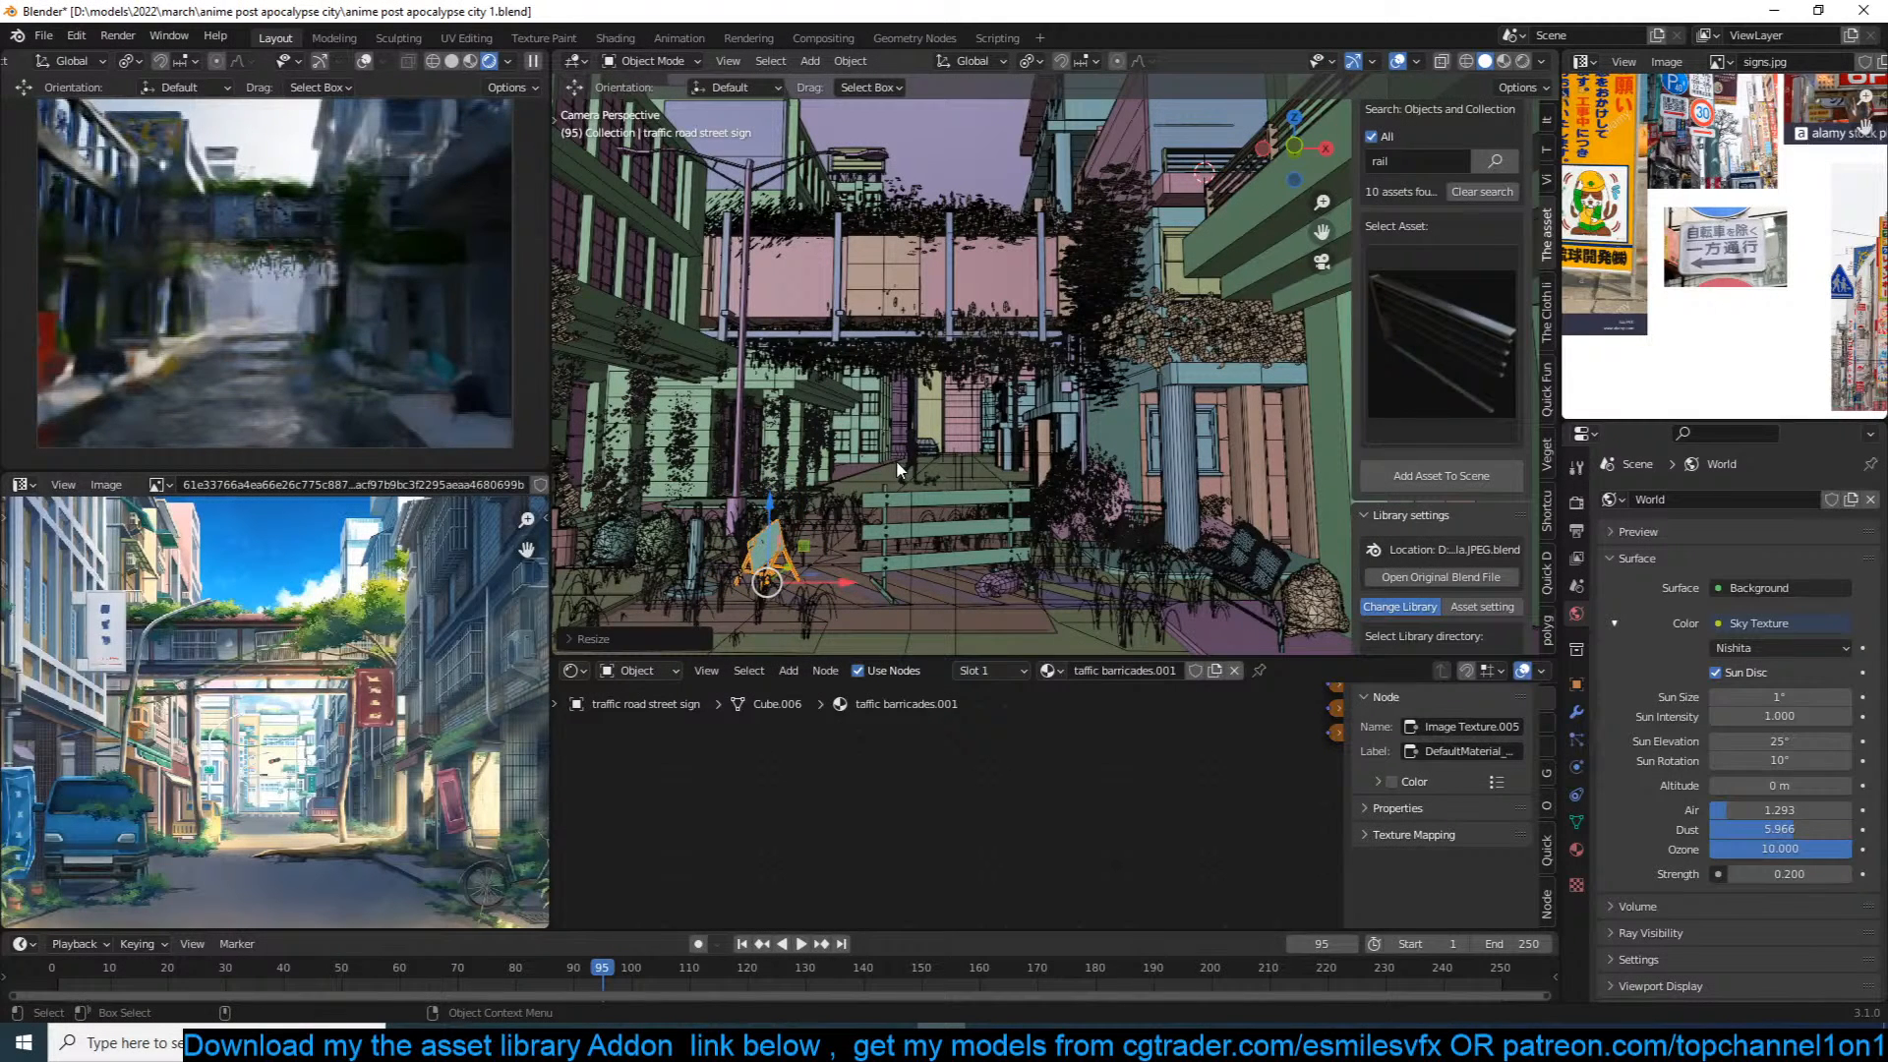
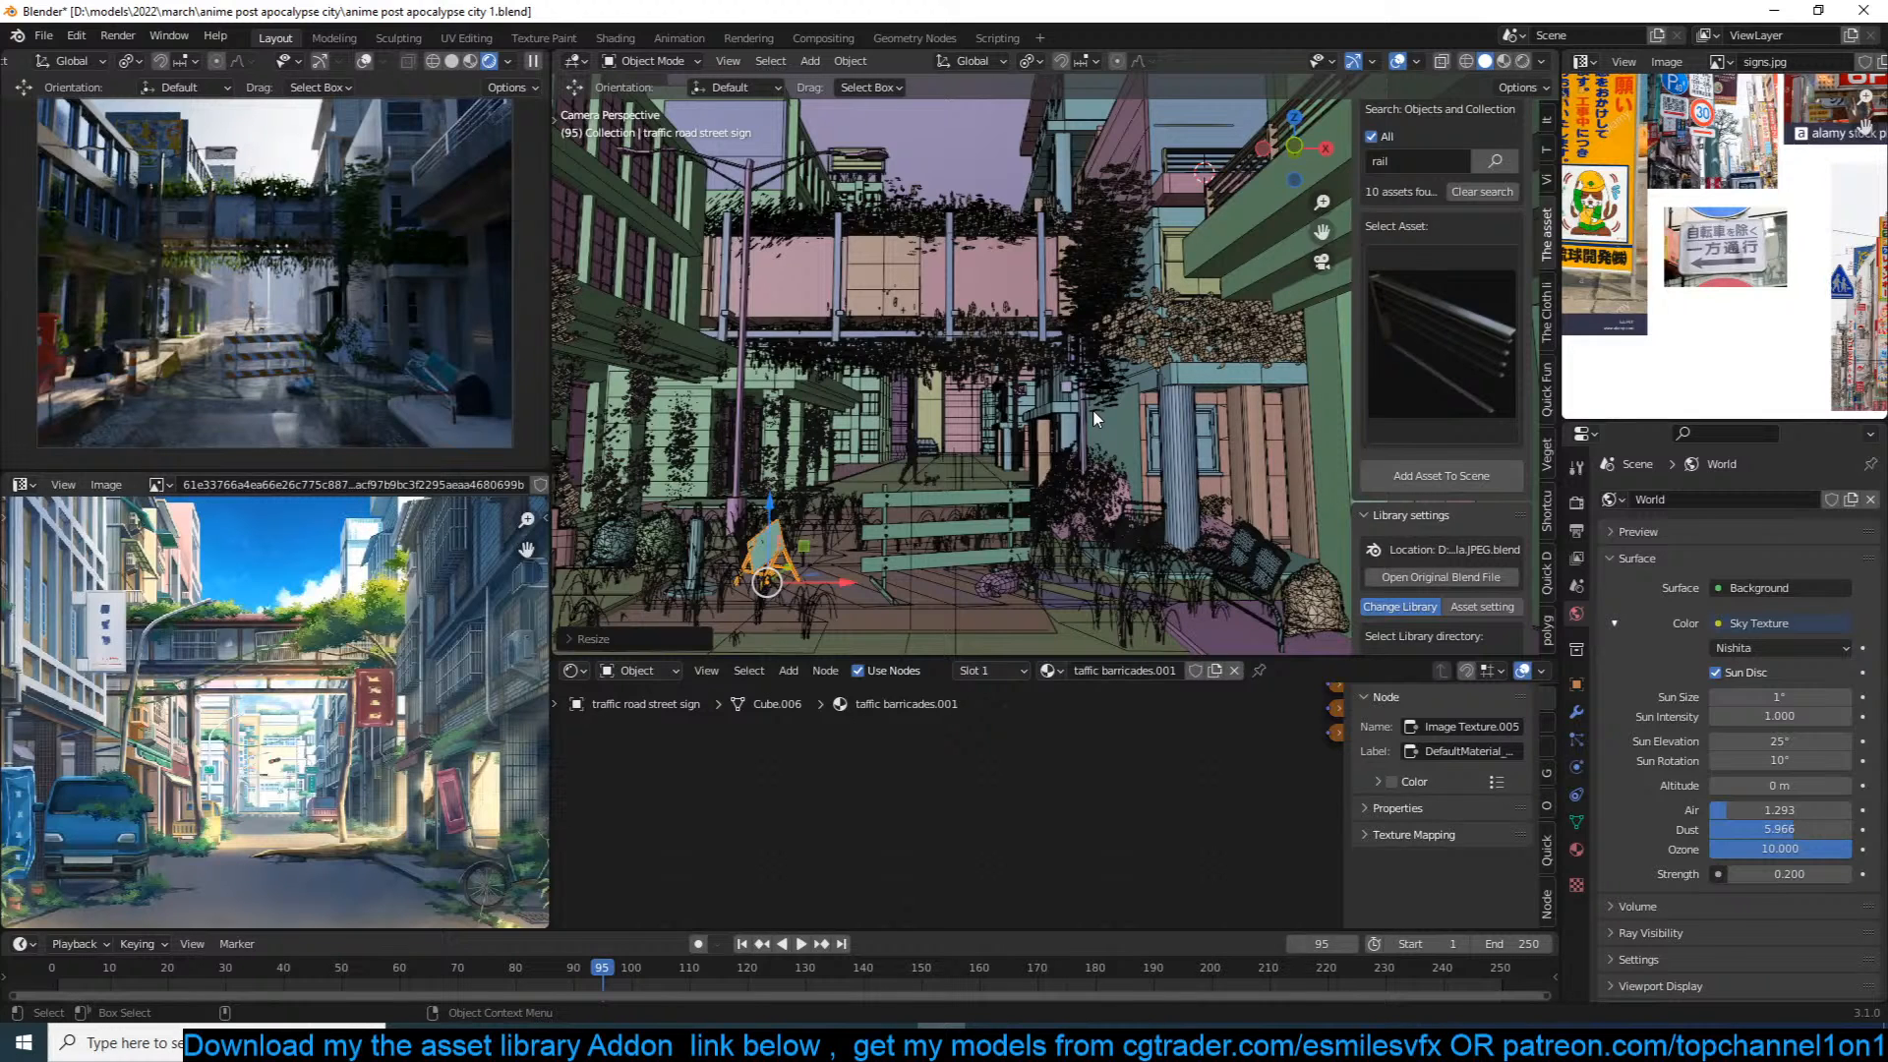
Step: Set the render's vertical resolution to 1080 px
{"action": "scroll", "coordinate": [1097, 418], "scroll_direction": "down", "scroll_amount": 4}
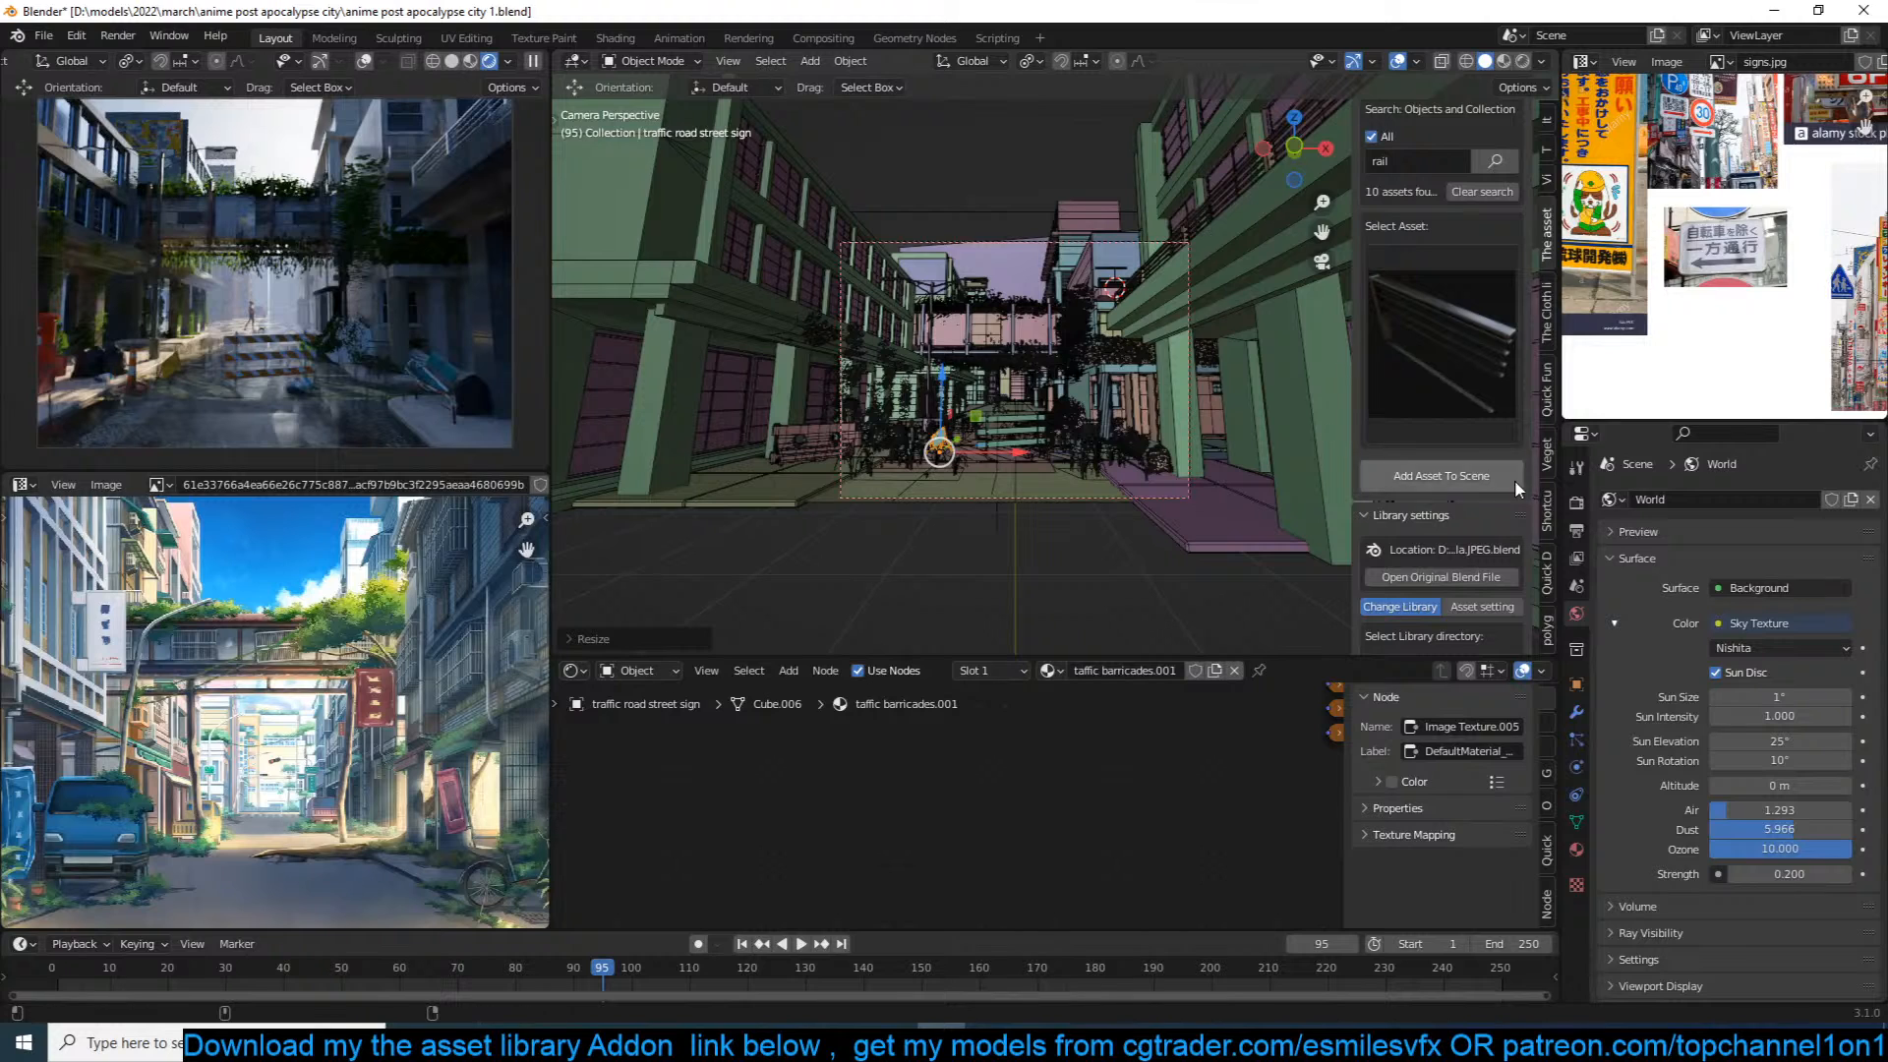
{"action": "left_click", "coordinate": [1577, 531]}
{"action": "left_click", "coordinate": [1770, 546]}
{"action": "type", "text": "1050"}
{"action": "key", "text": "BackSpace"}
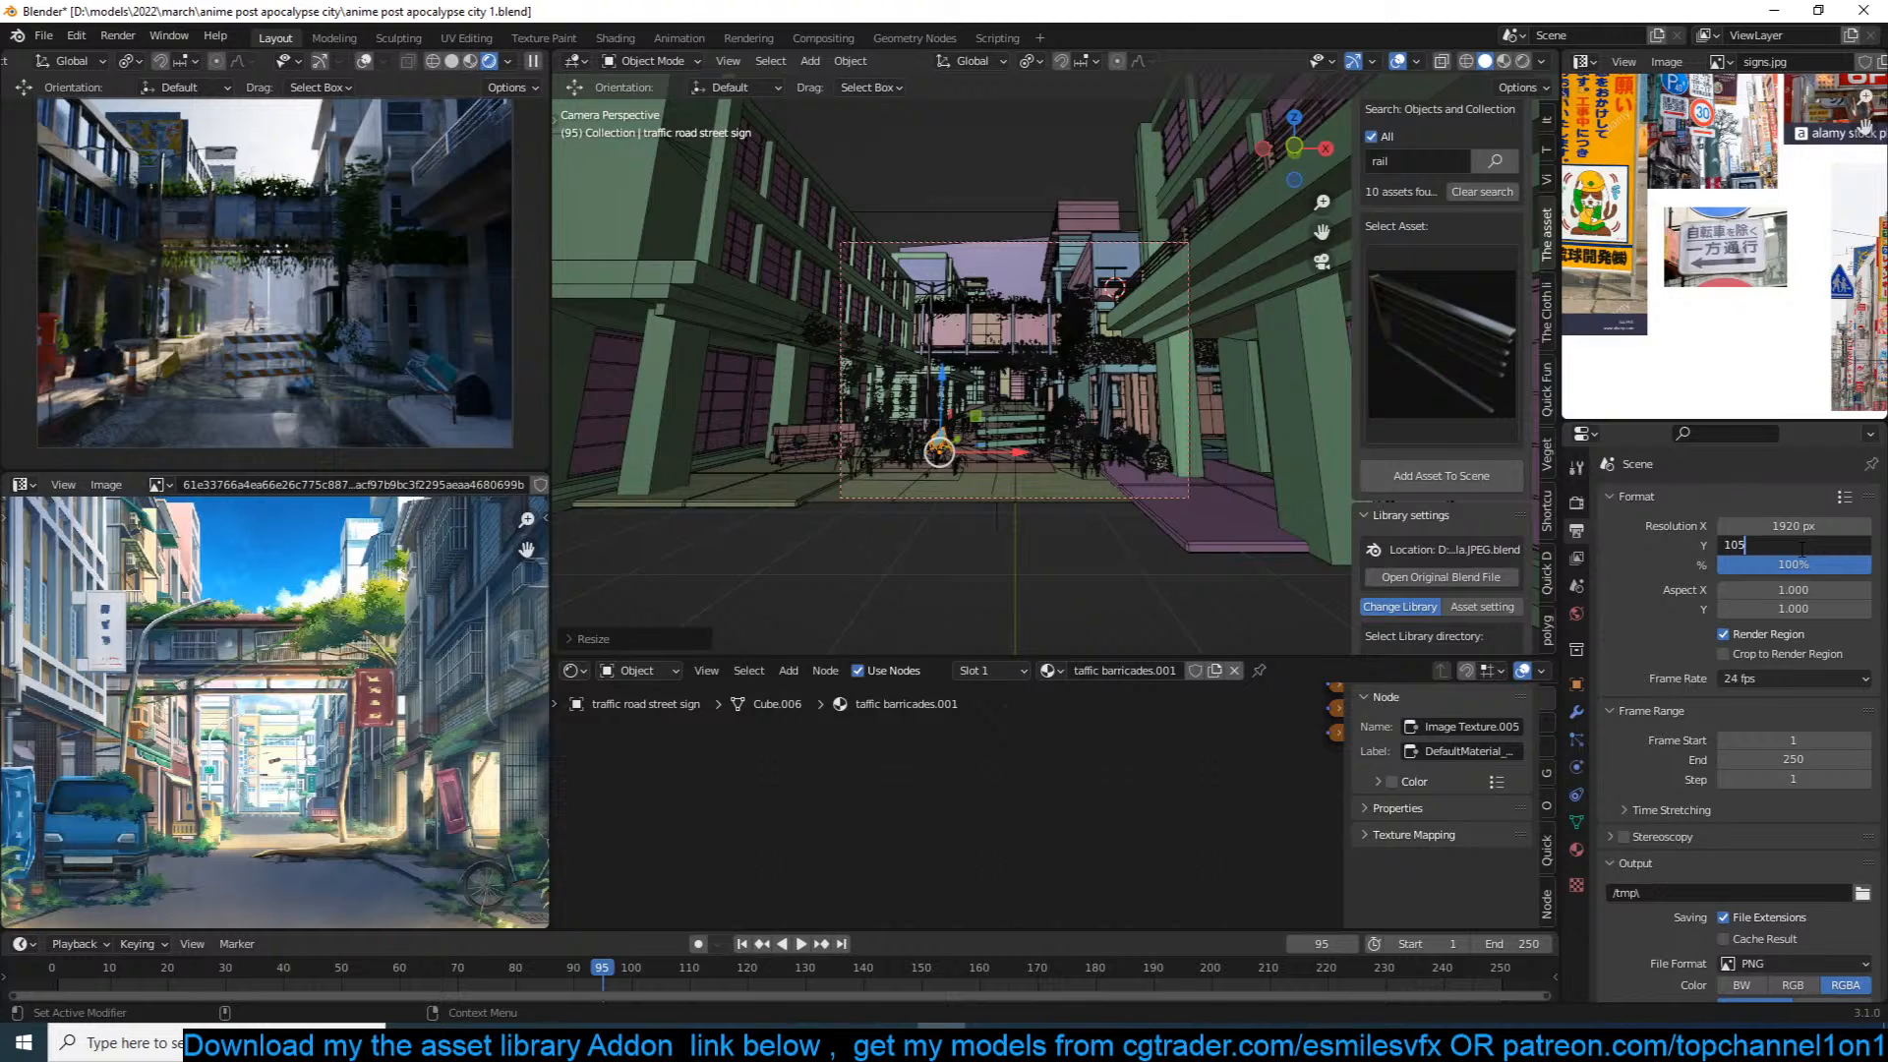
{"action": "key", "text": "BackSpace"}
{"action": "type", "text": "80"}
{"action": "key", "text": "Return"}
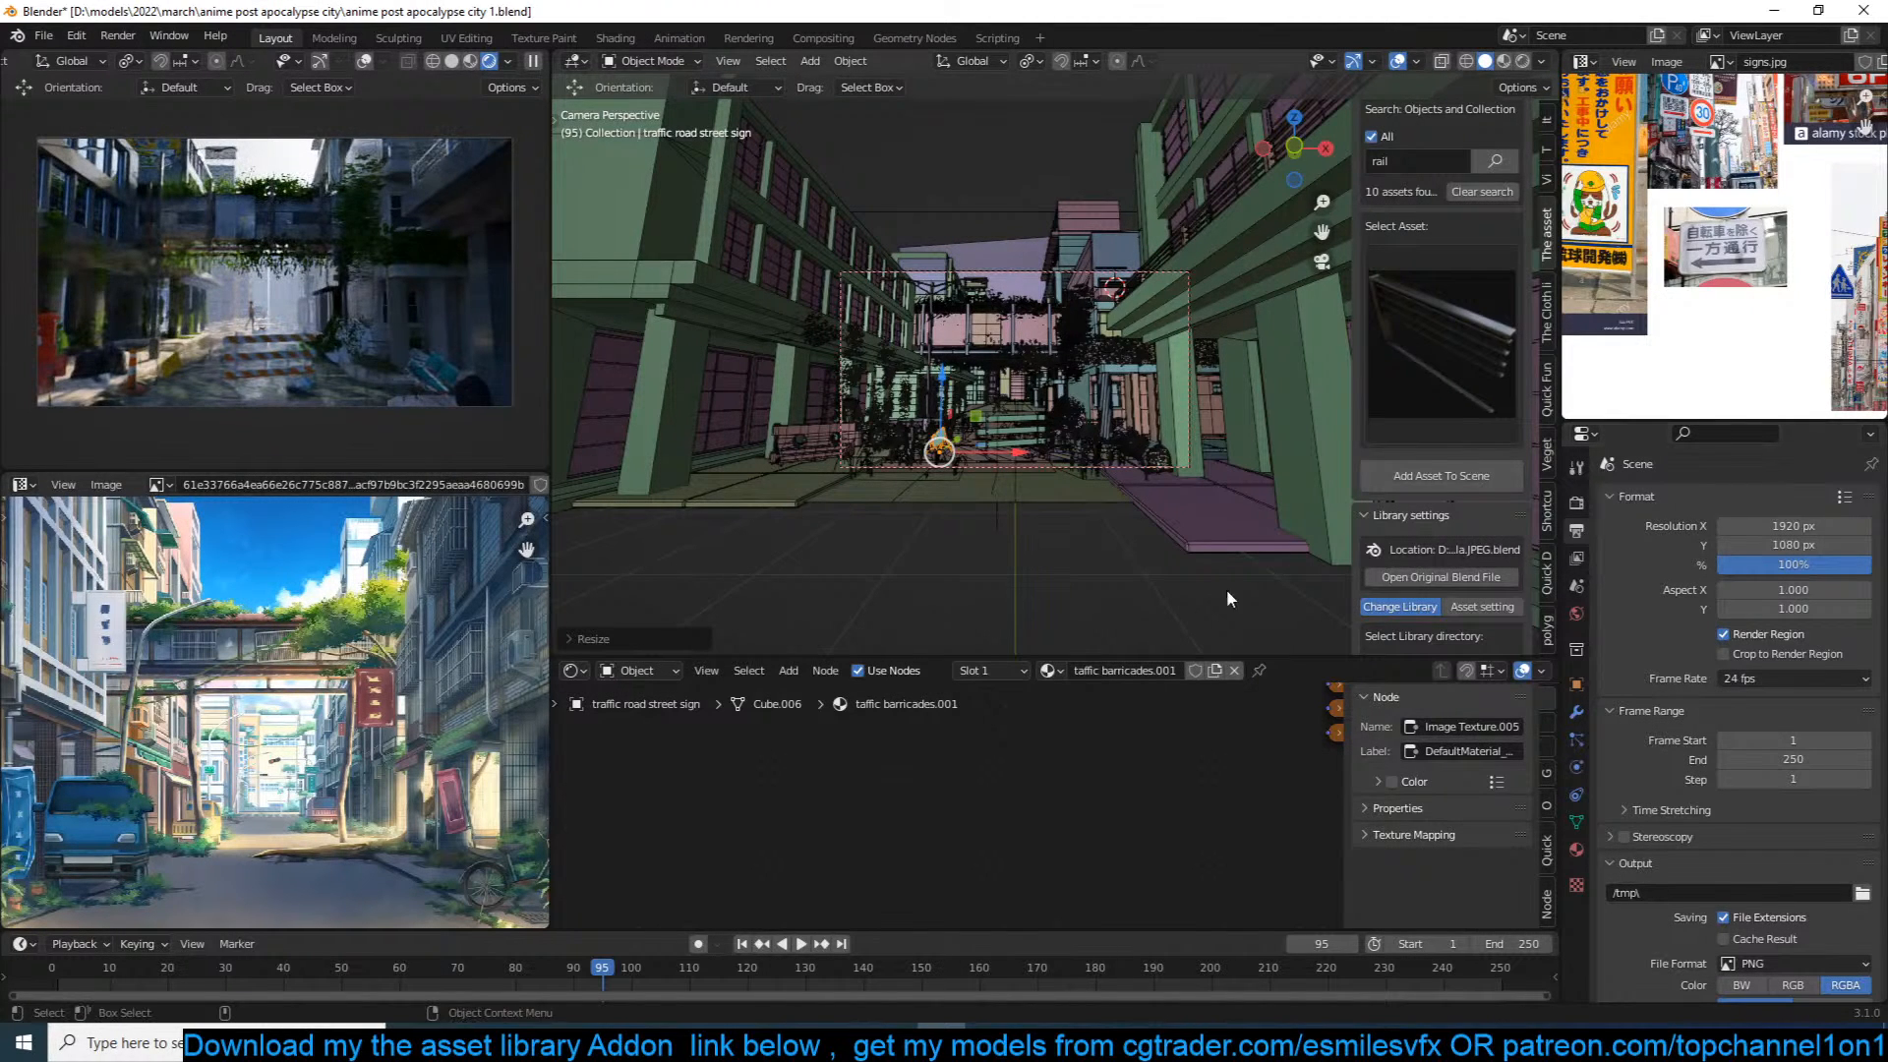
{"action": "left_click", "coordinate": [1187, 469]}
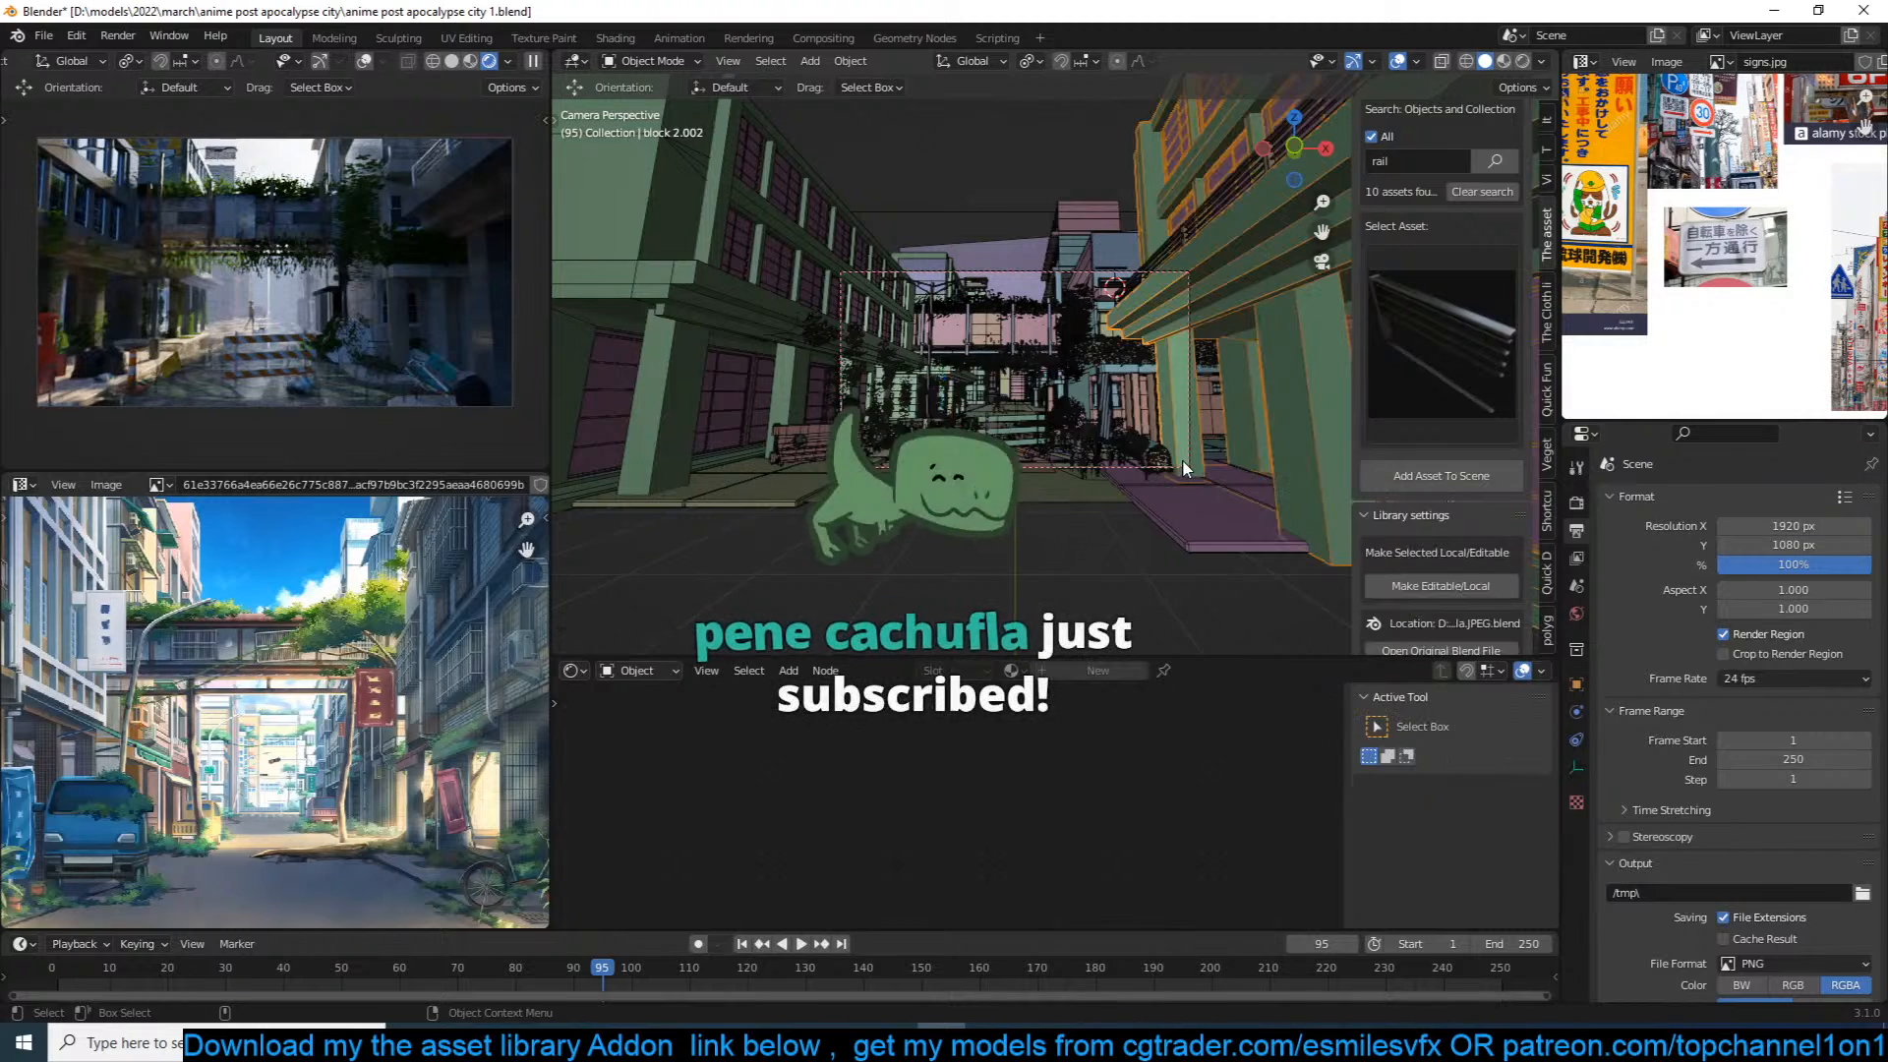
{"action": "left_click", "coordinate": [1144, 458]}
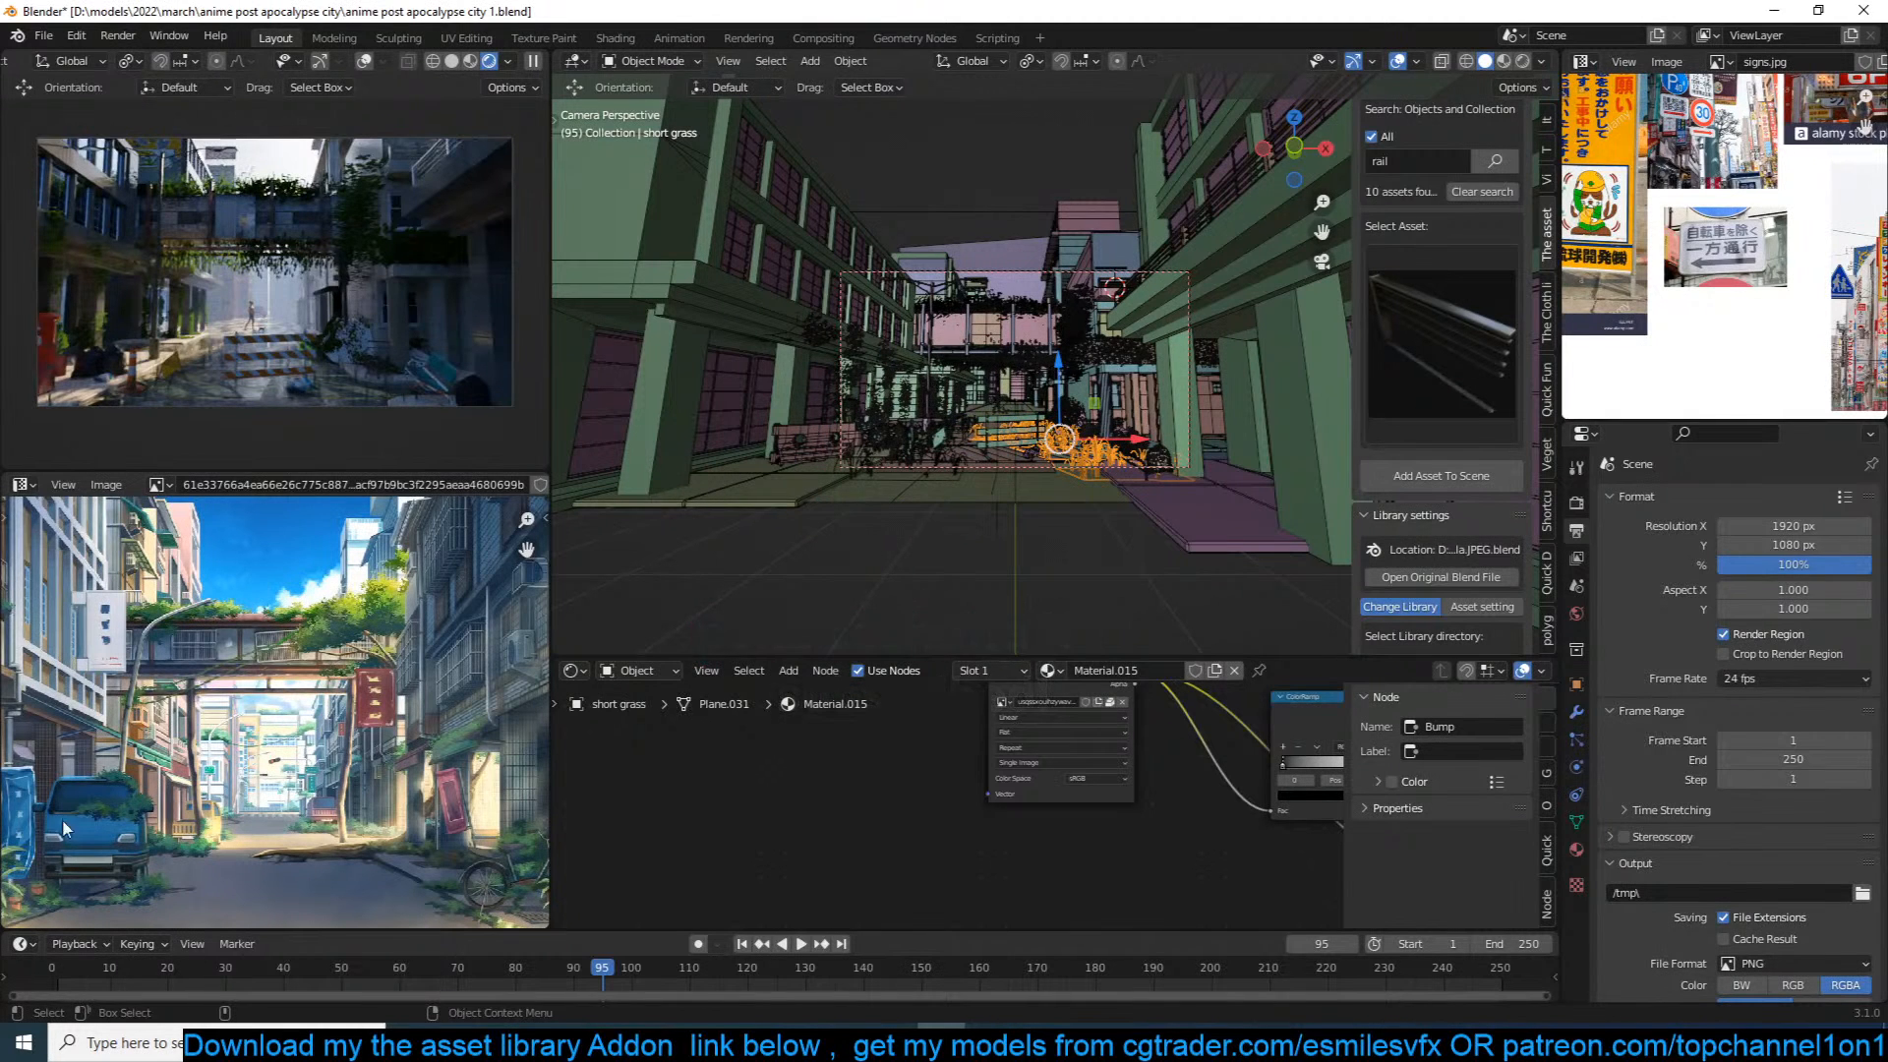
Step: Shift the camera about 1 m along the negative X axis to reframe the street
{"action": "left_click", "coordinate": [992, 269]}
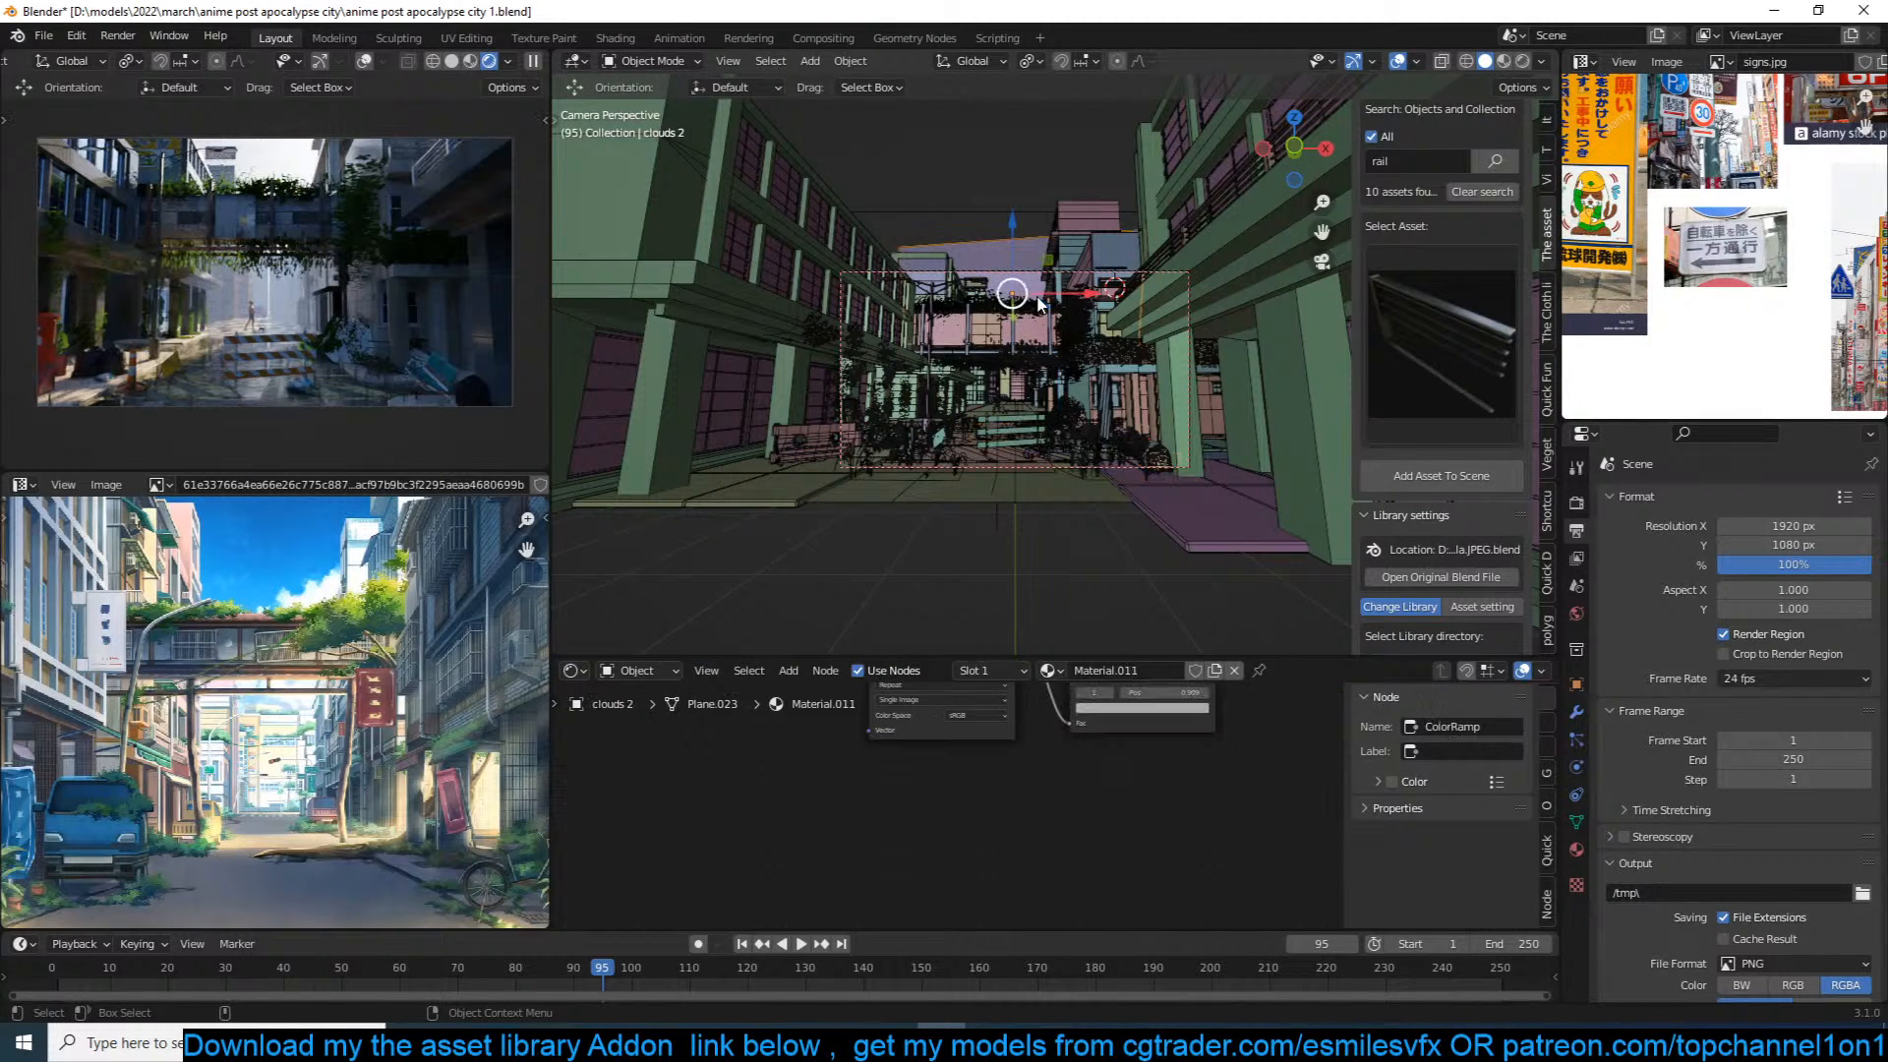
{"action": "left_click", "coordinate": [1040, 277]}
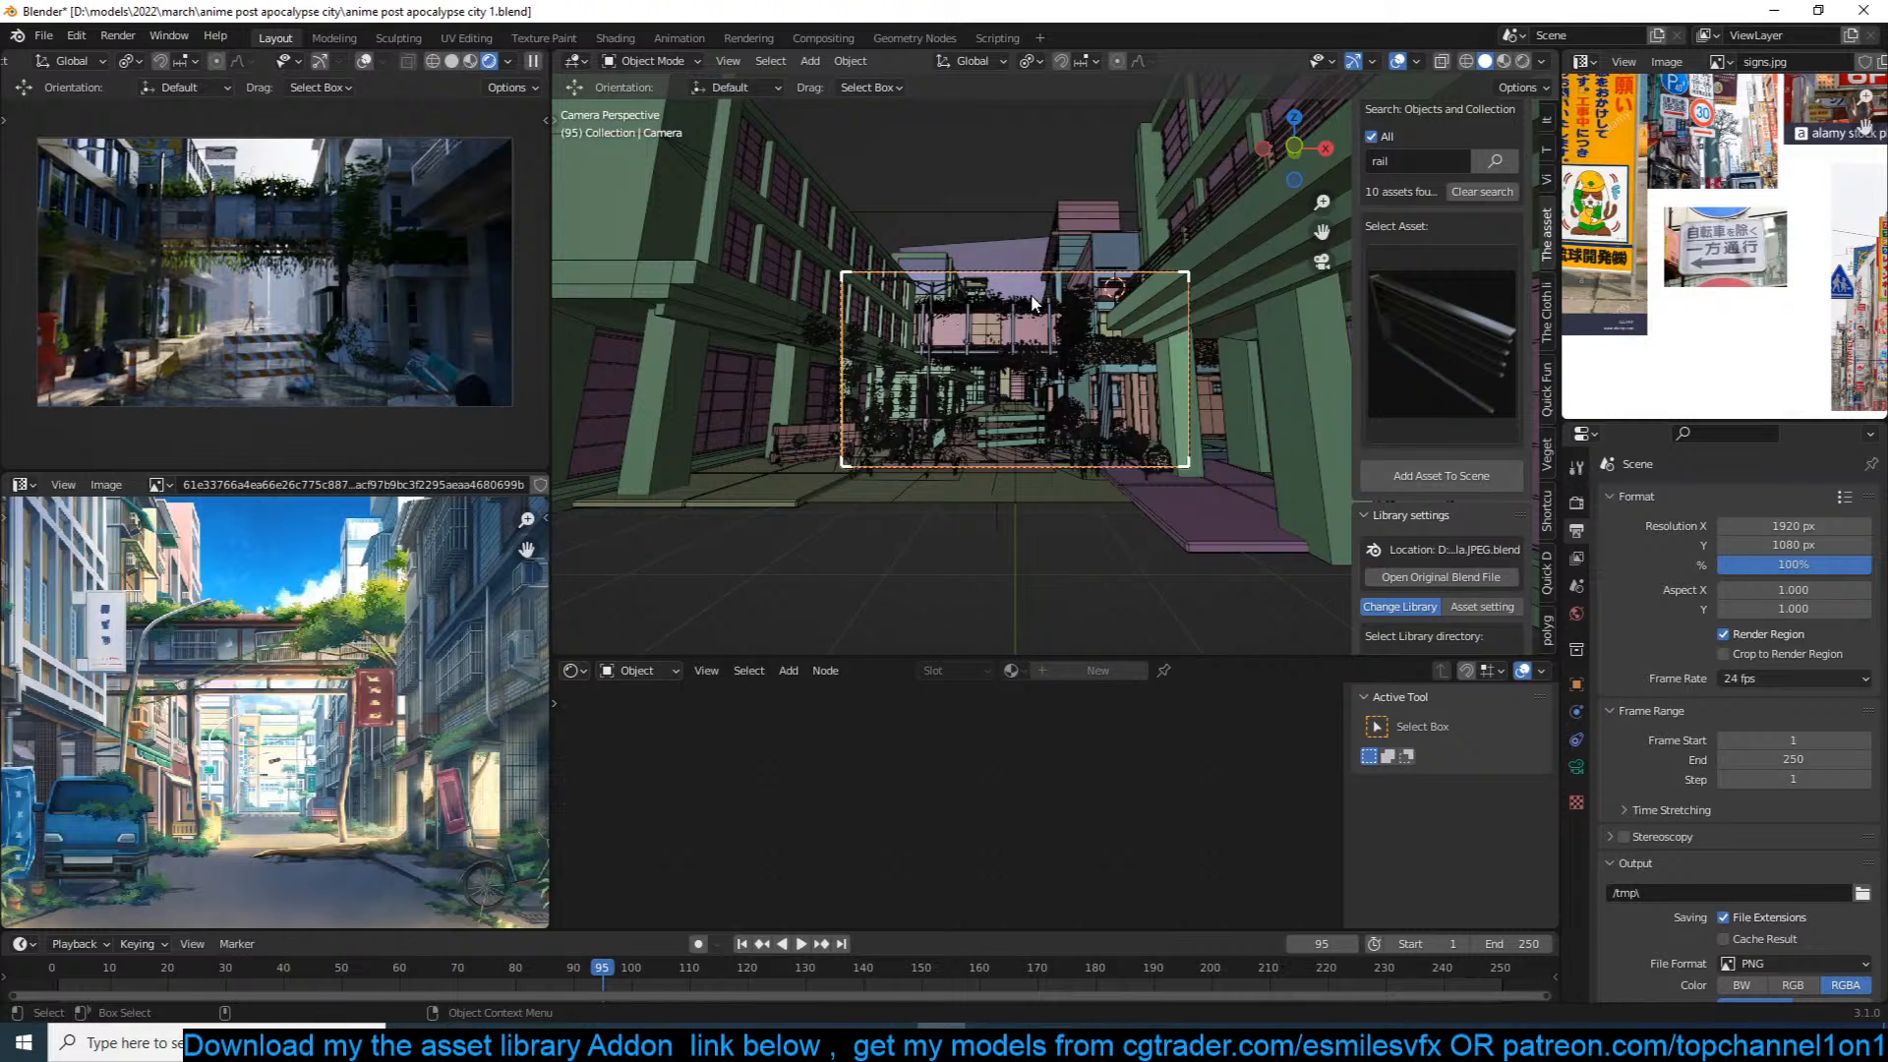
{"action": "key", "text": "g"}
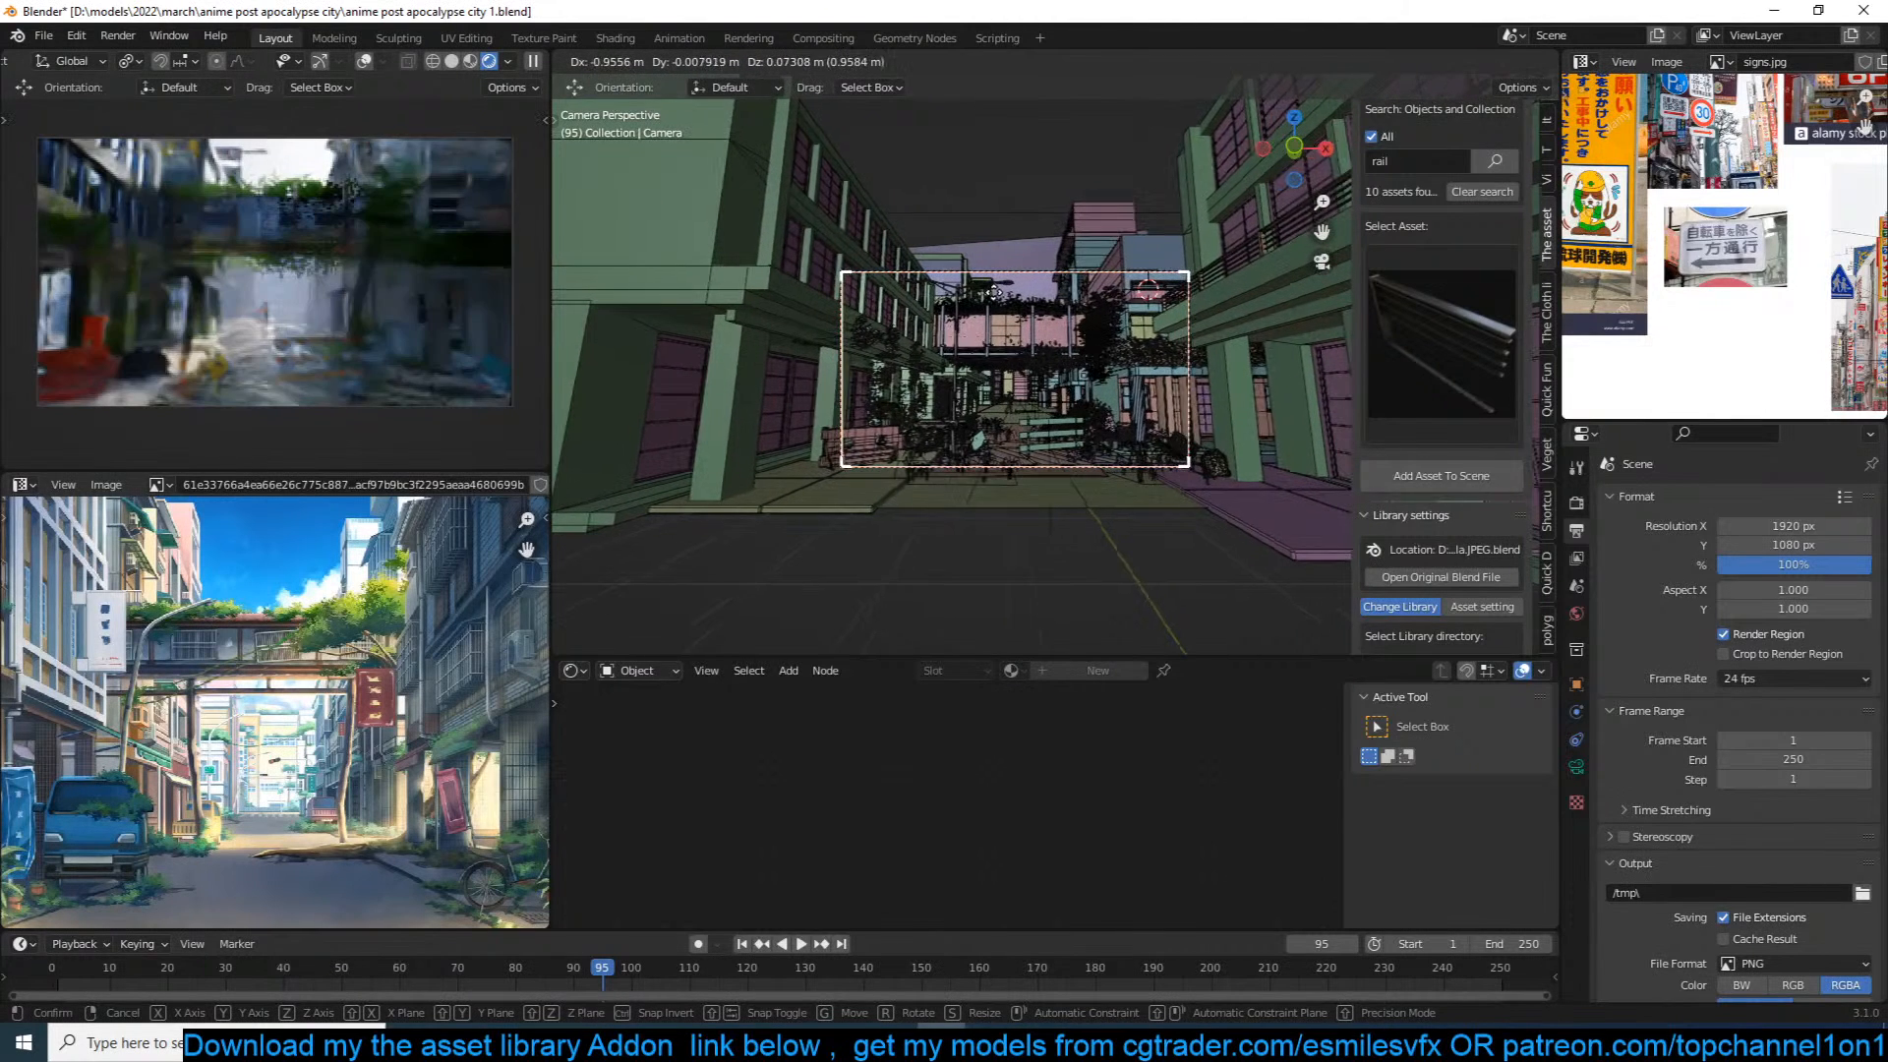
{"action": "left_click", "coordinate": [995, 292]}
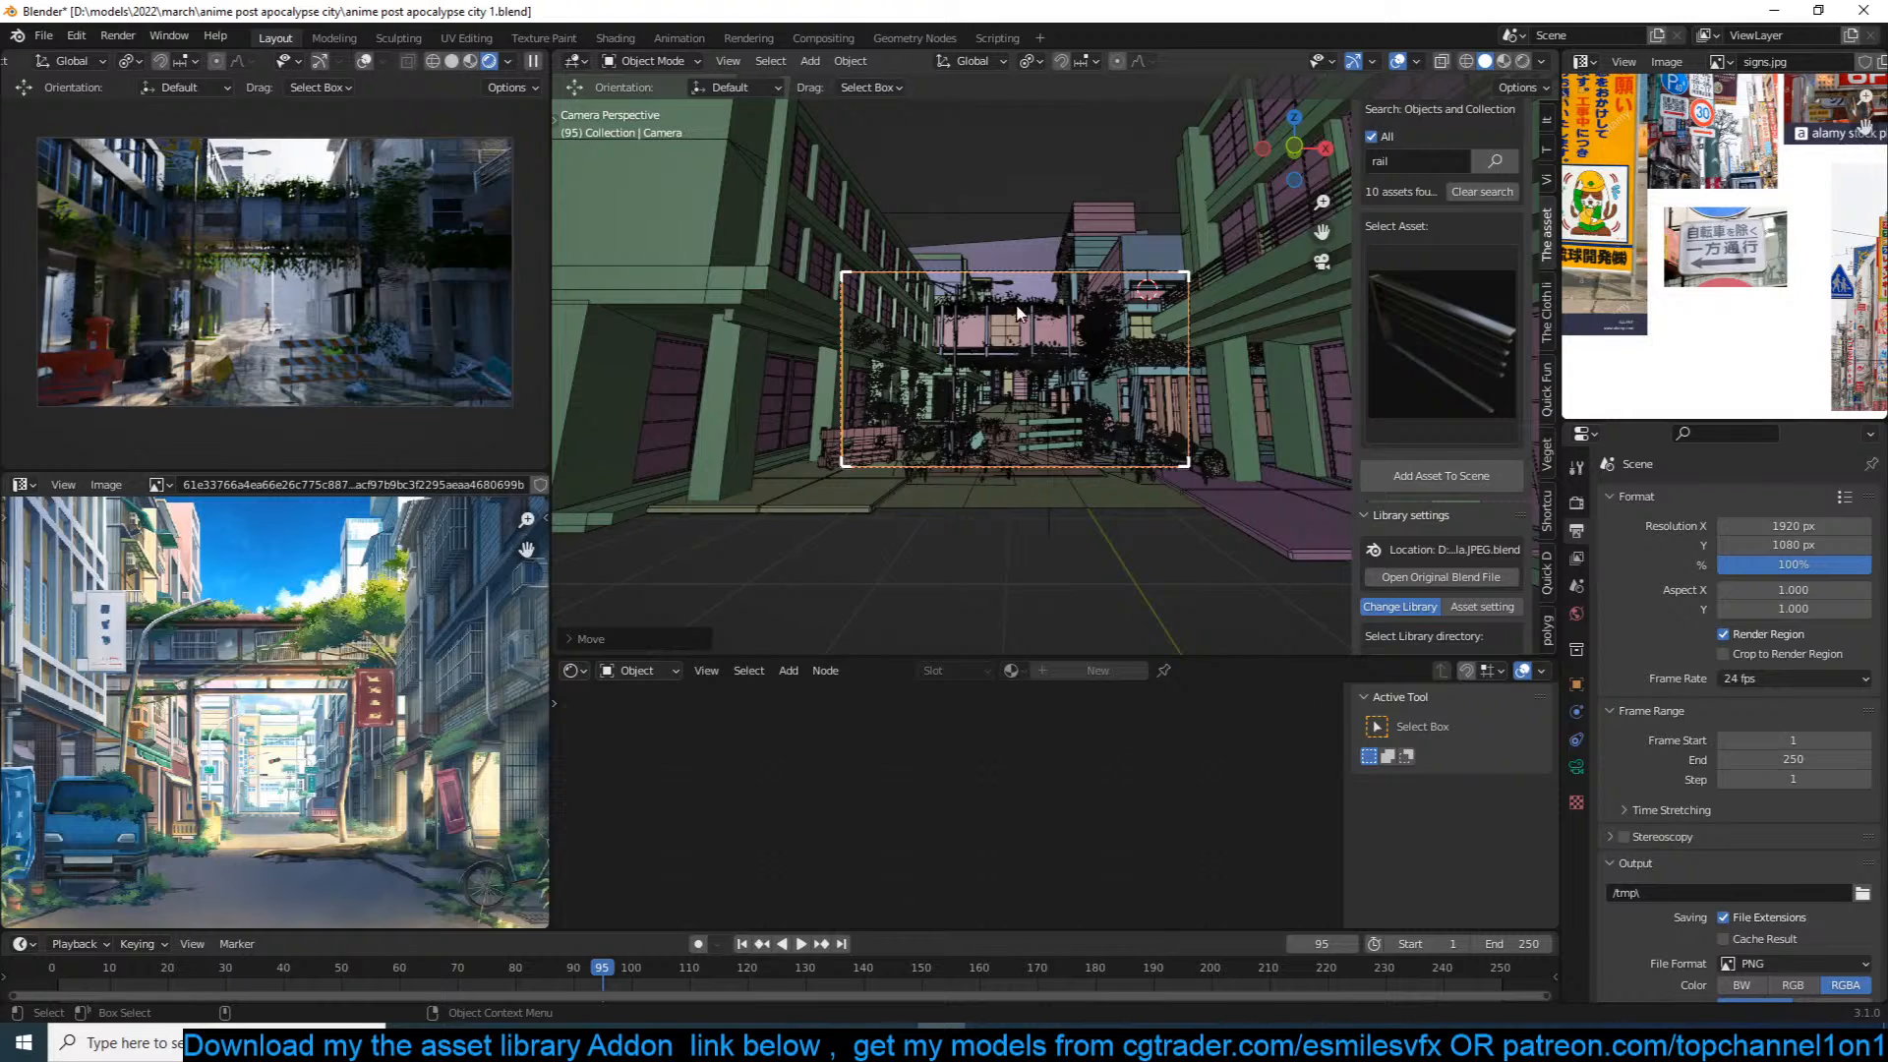
Step: Set the child particle radius to 0.1 m on the leaf foliage hanging beneath the footbridge
{"action": "scroll", "coordinate": [1013, 310], "scroll_direction": "up", "scroll_amount": 8}
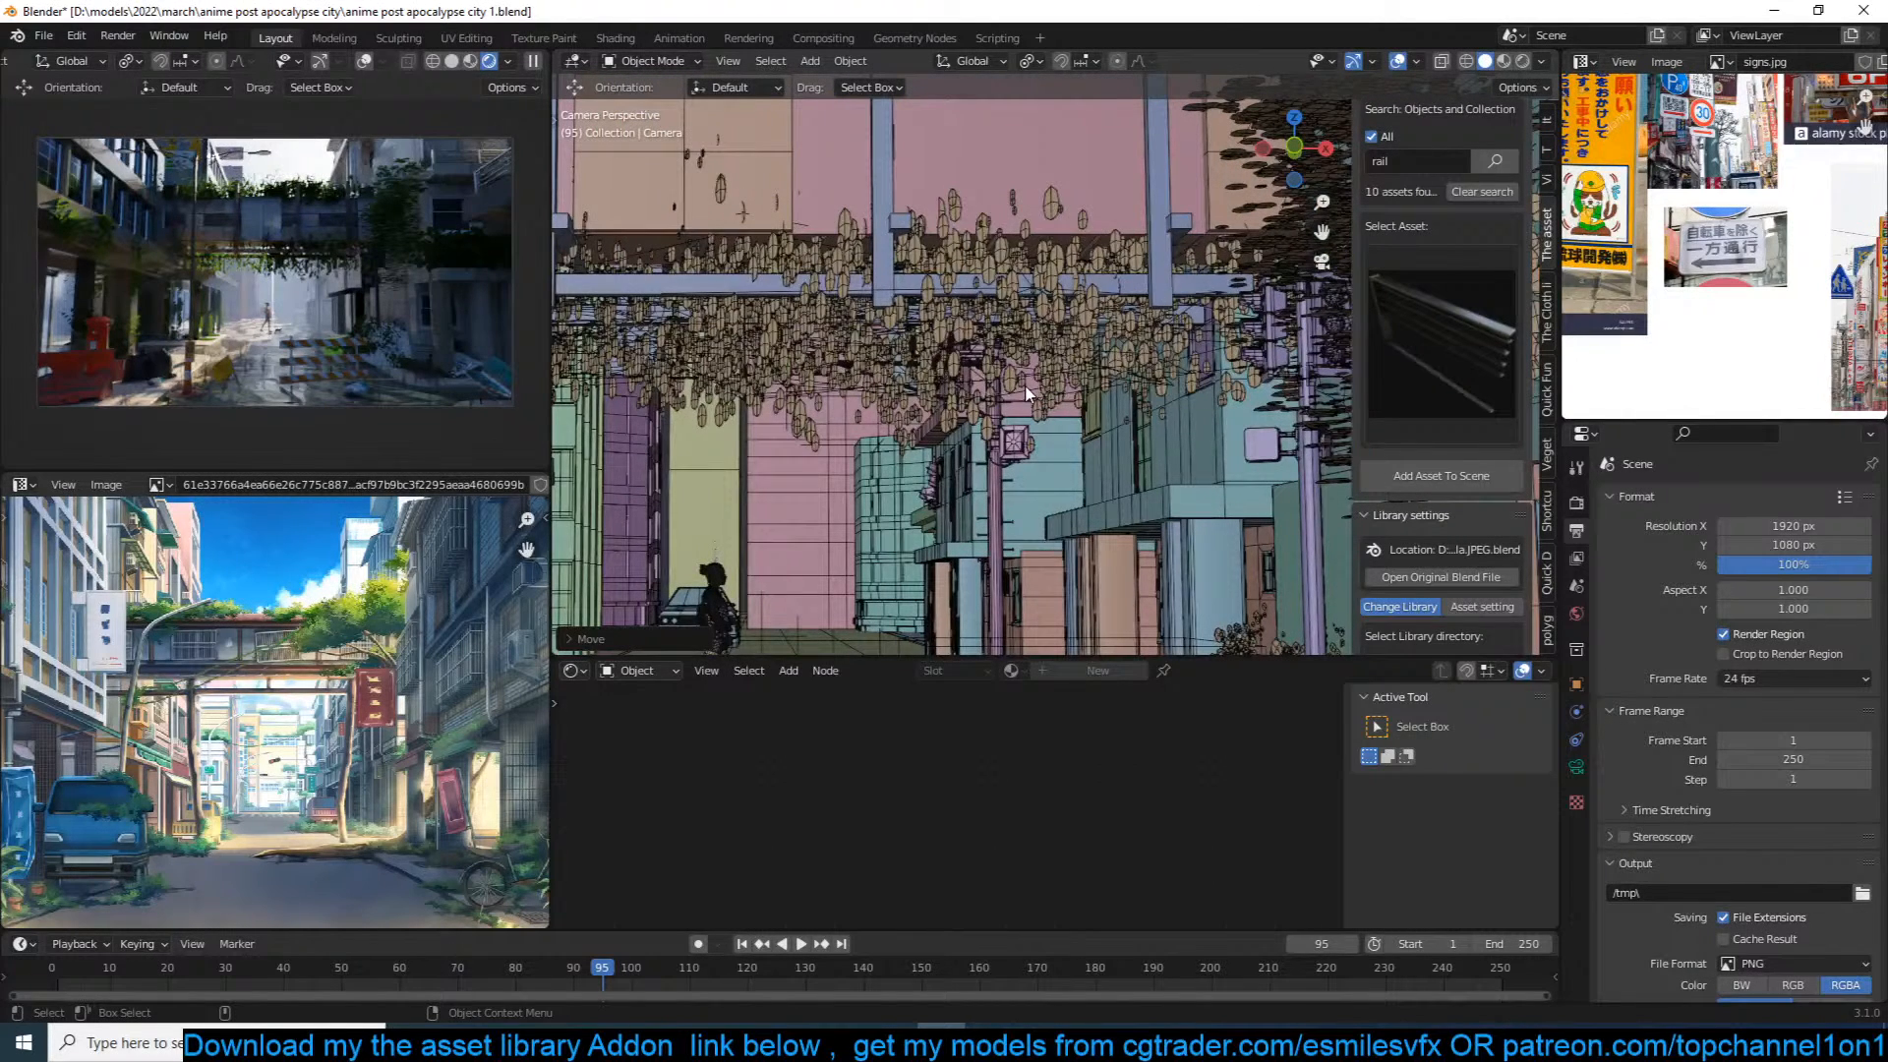
{"action": "left_click", "coordinate": [1031, 393]}
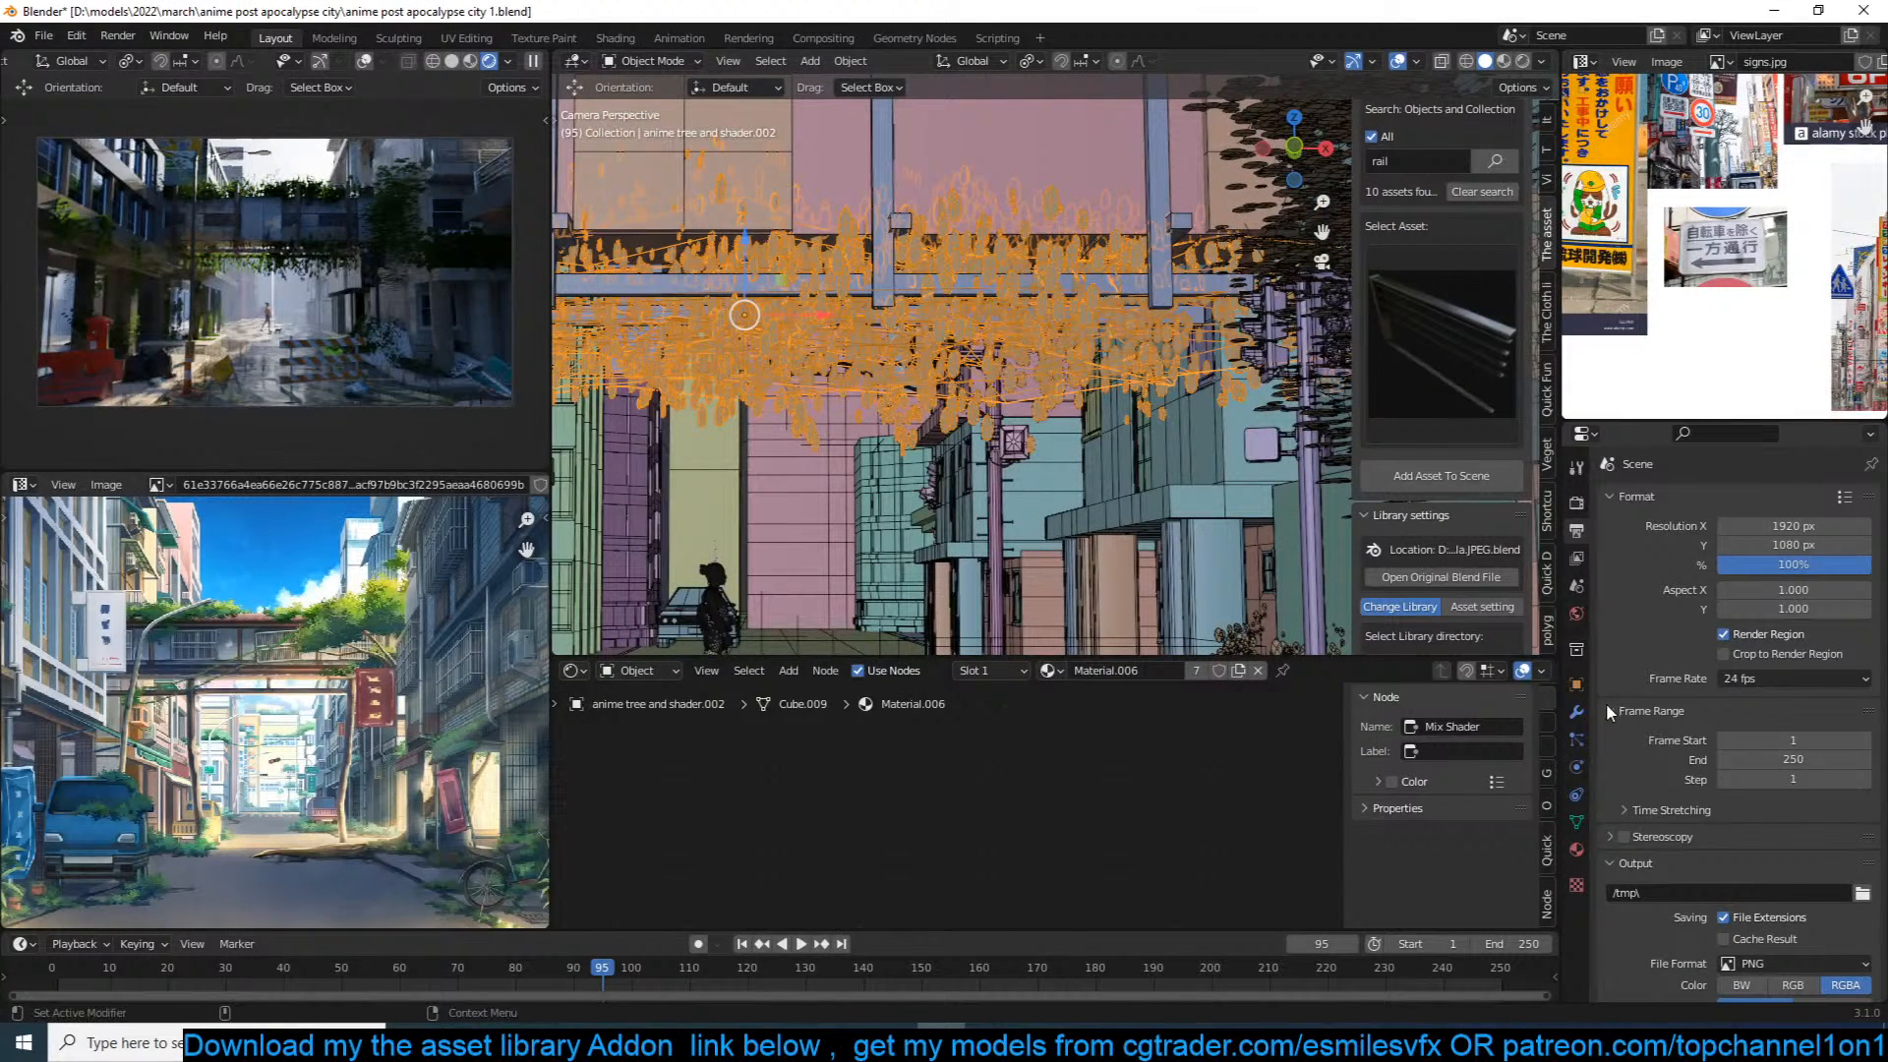
{"action": "left_click", "coordinate": [1576, 740]}
{"action": "scroll", "coordinate": [1748, 787], "scroll_direction": "down", "scroll_amount": 15}
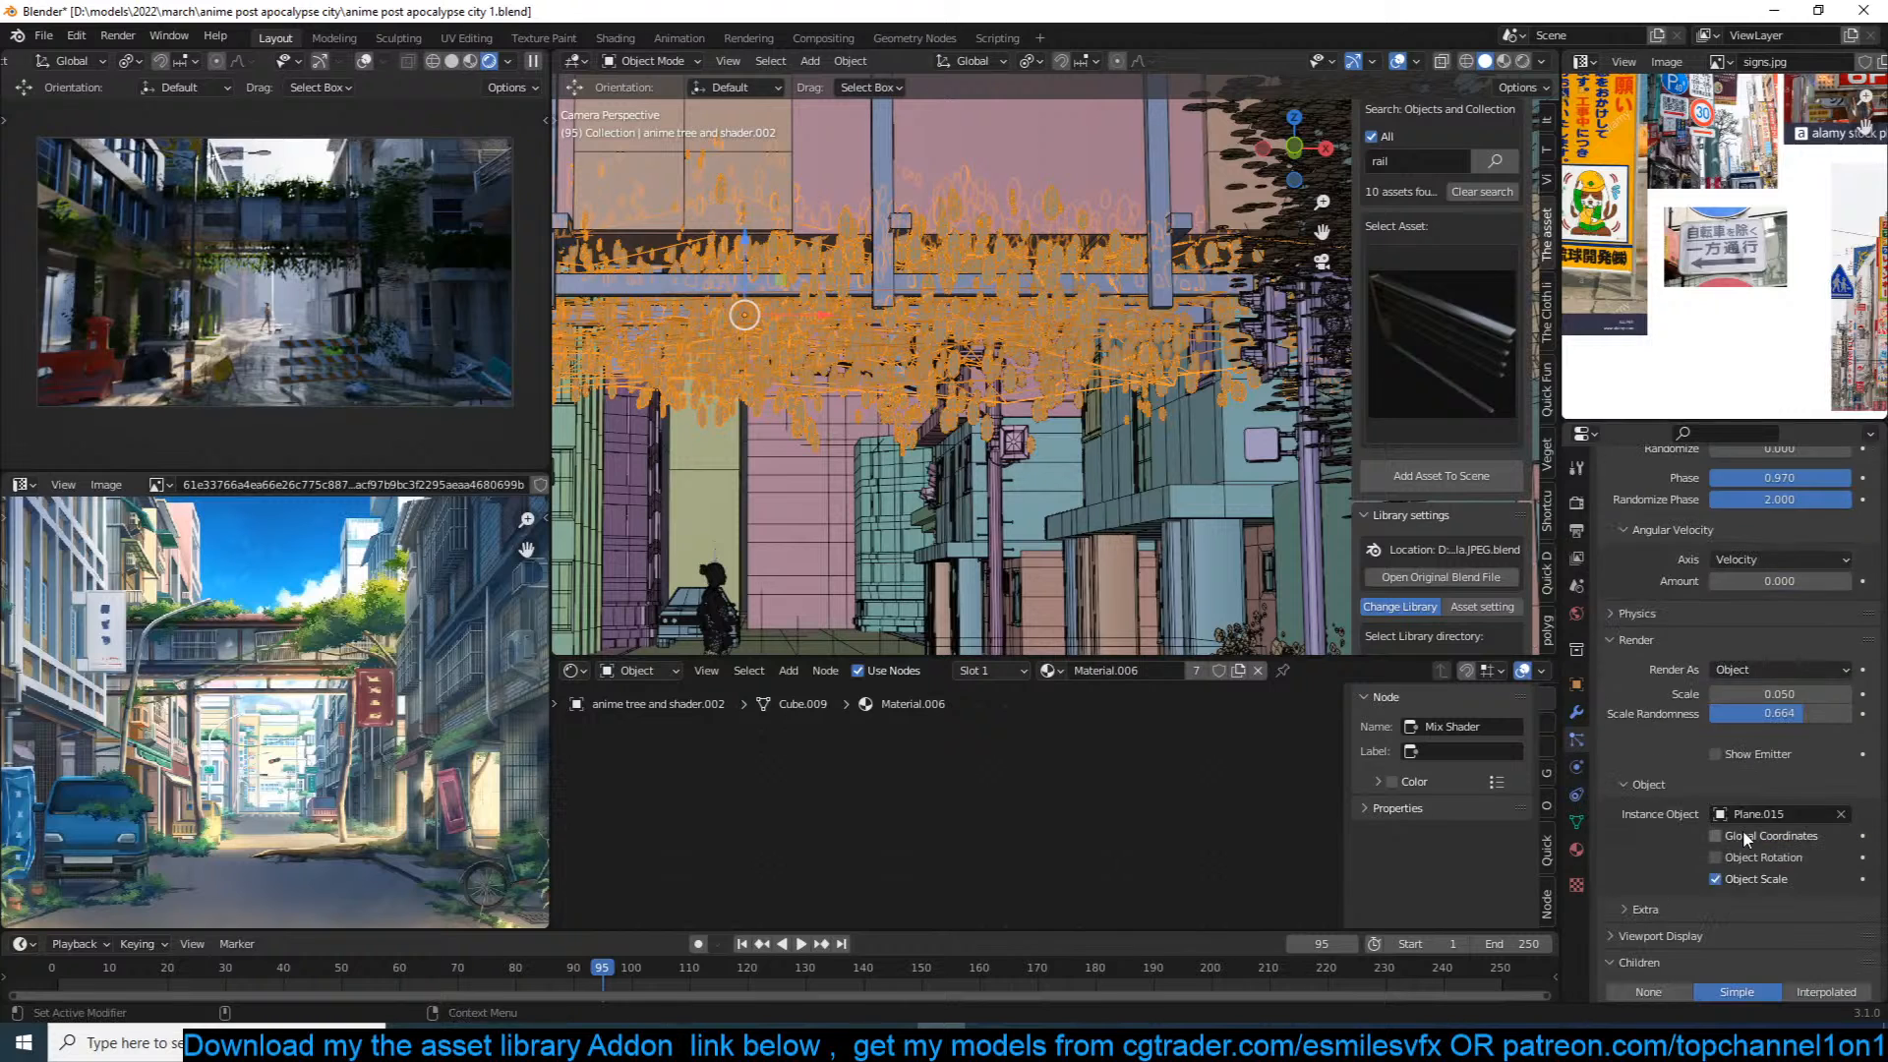
{"action": "left_click", "coordinate": [1736, 959]}
{"action": "type", "text": "1"}
{"action": "key", "text": "Return"}
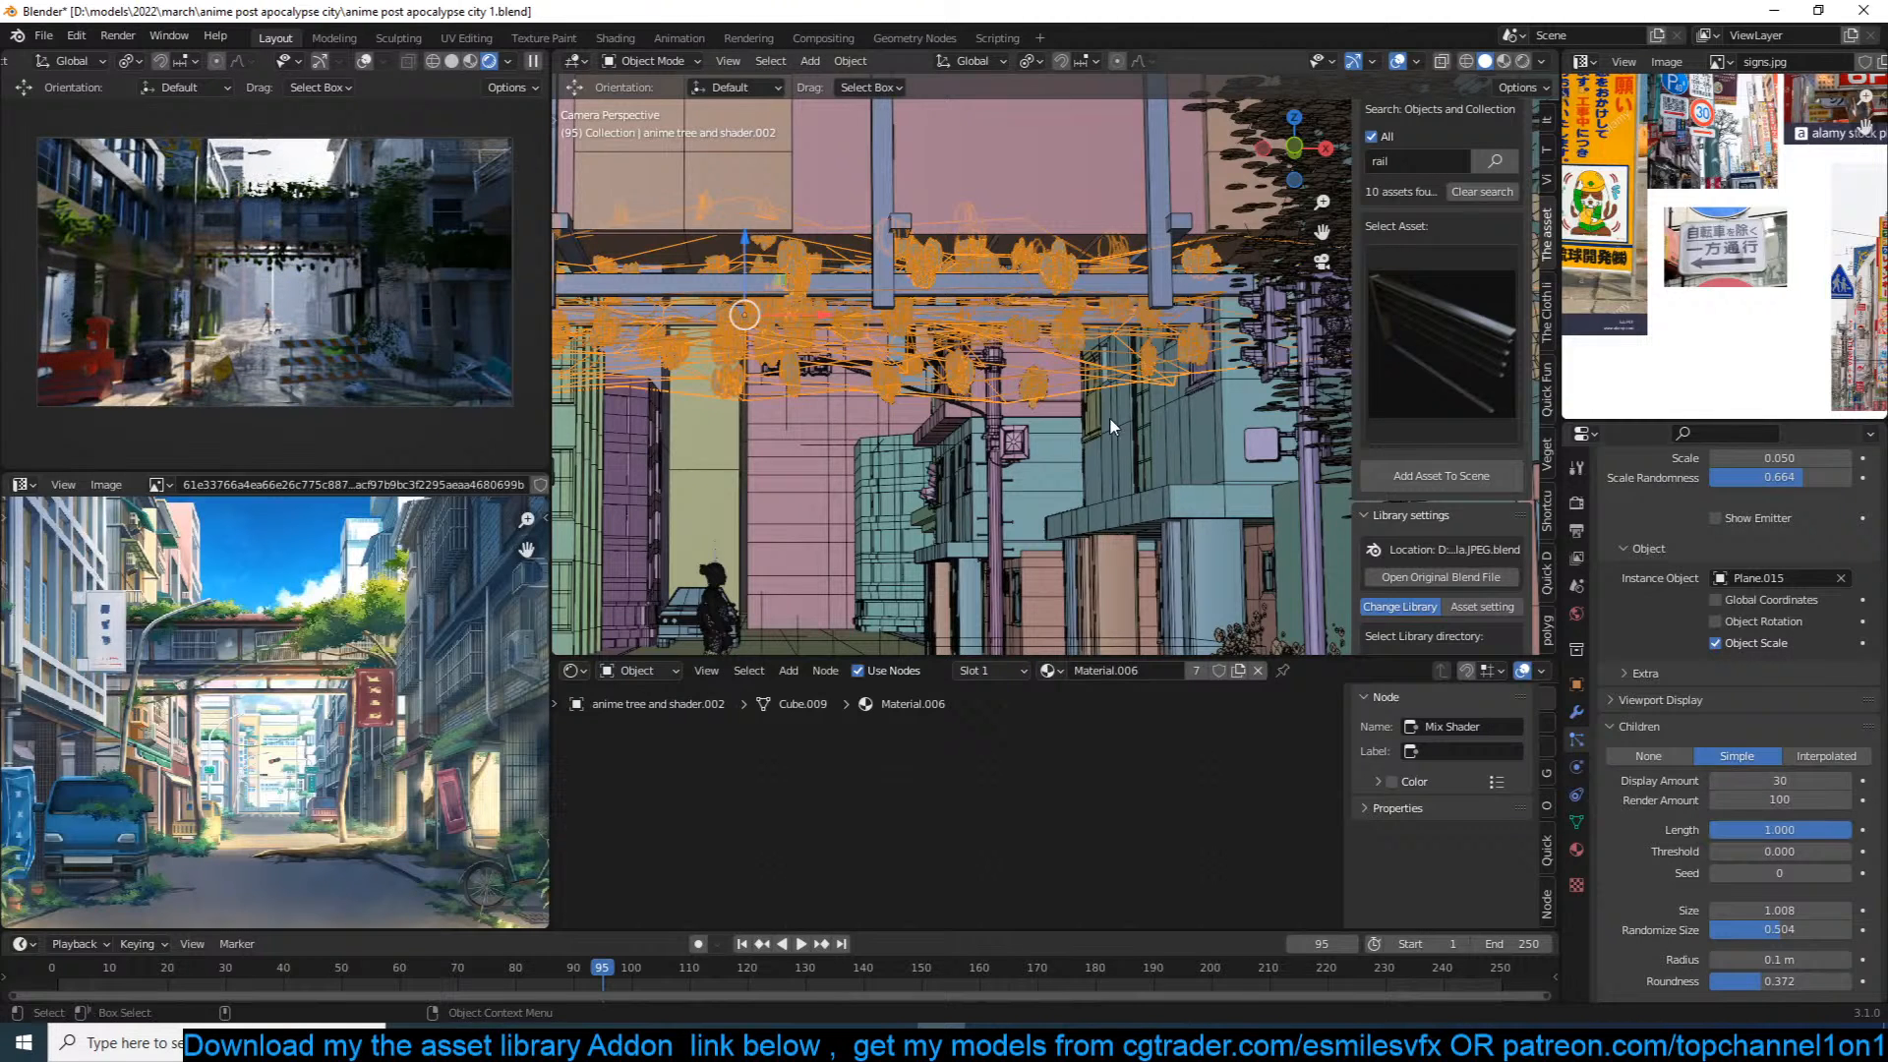
Step: Turn off child particles for the hanging footbridge foliage and set its emission number to 1000
{"action": "scroll", "coordinate": [1112, 419], "scroll_direction": "up", "scroll_amount": 3}
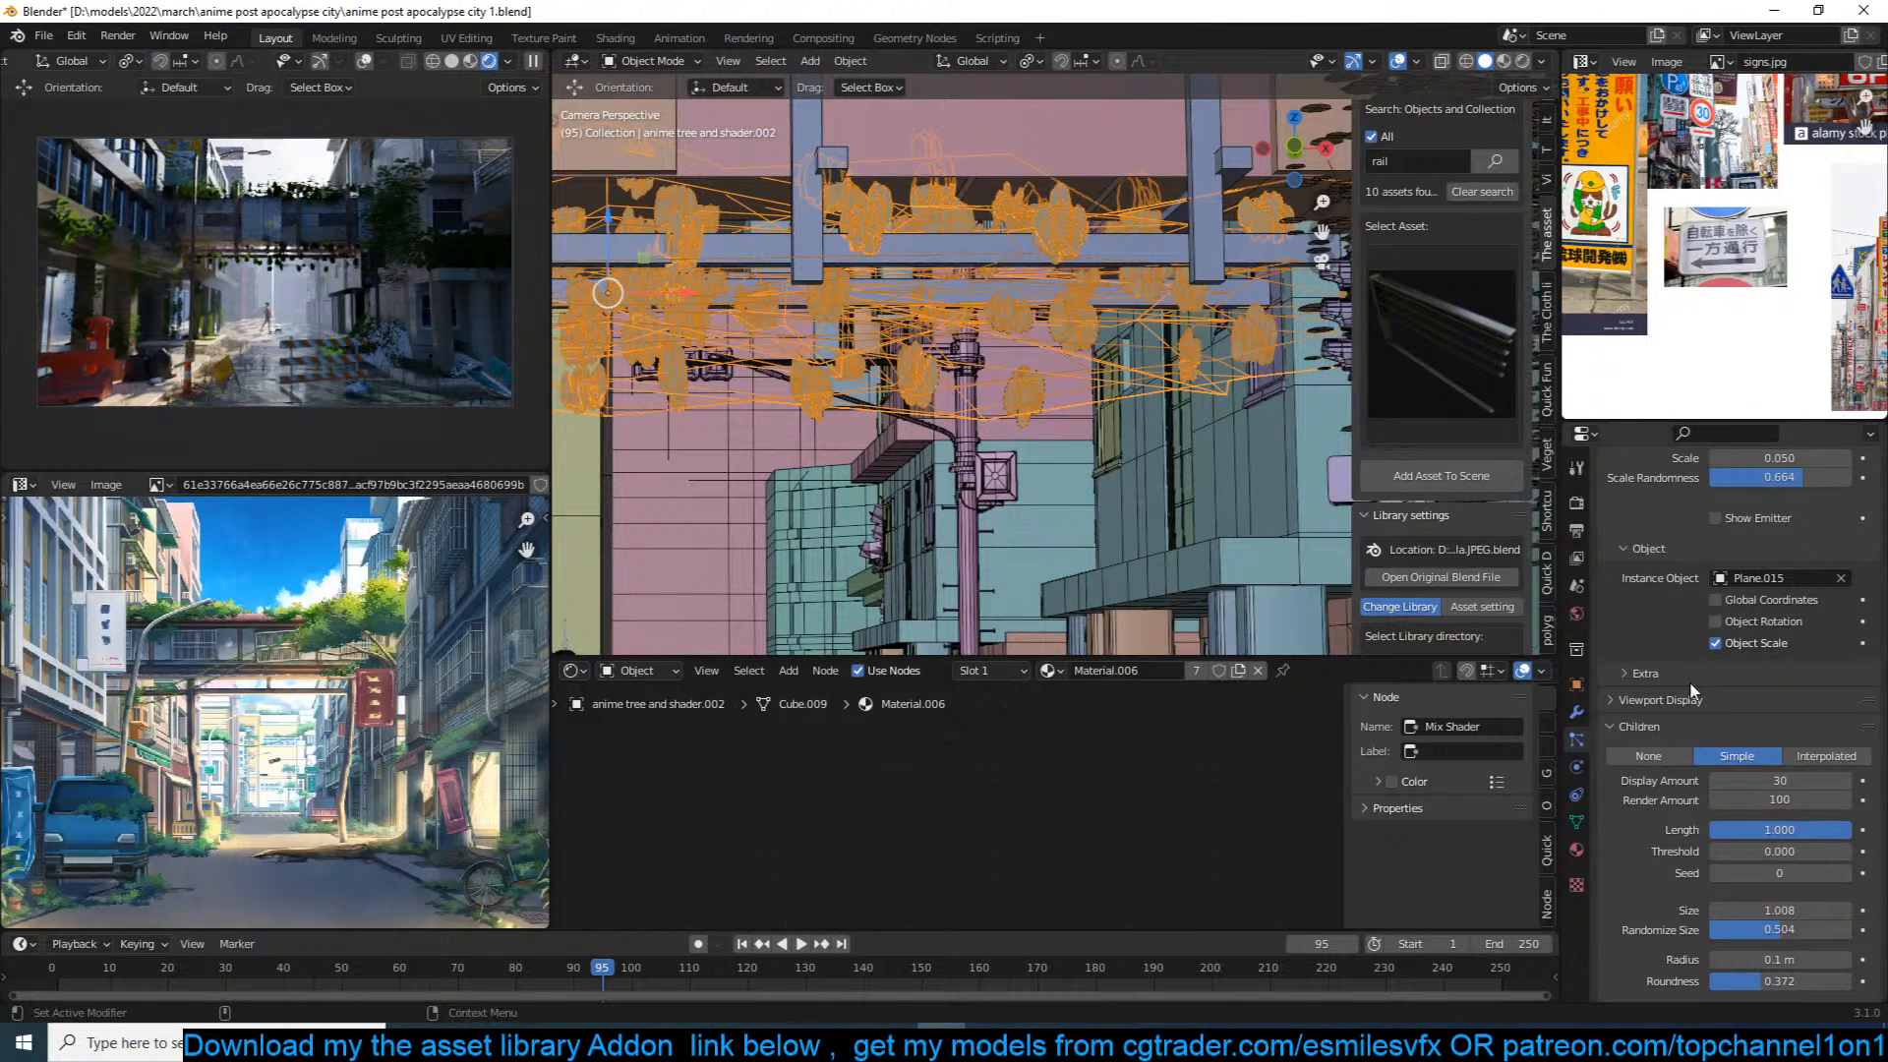
{"action": "scroll", "coordinate": [1784, 763], "scroll_direction": "down", "scroll_amount": 1}
{"action": "scroll", "coordinate": [1783, 761], "scroll_direction": "down", "scroll_amount": 1}
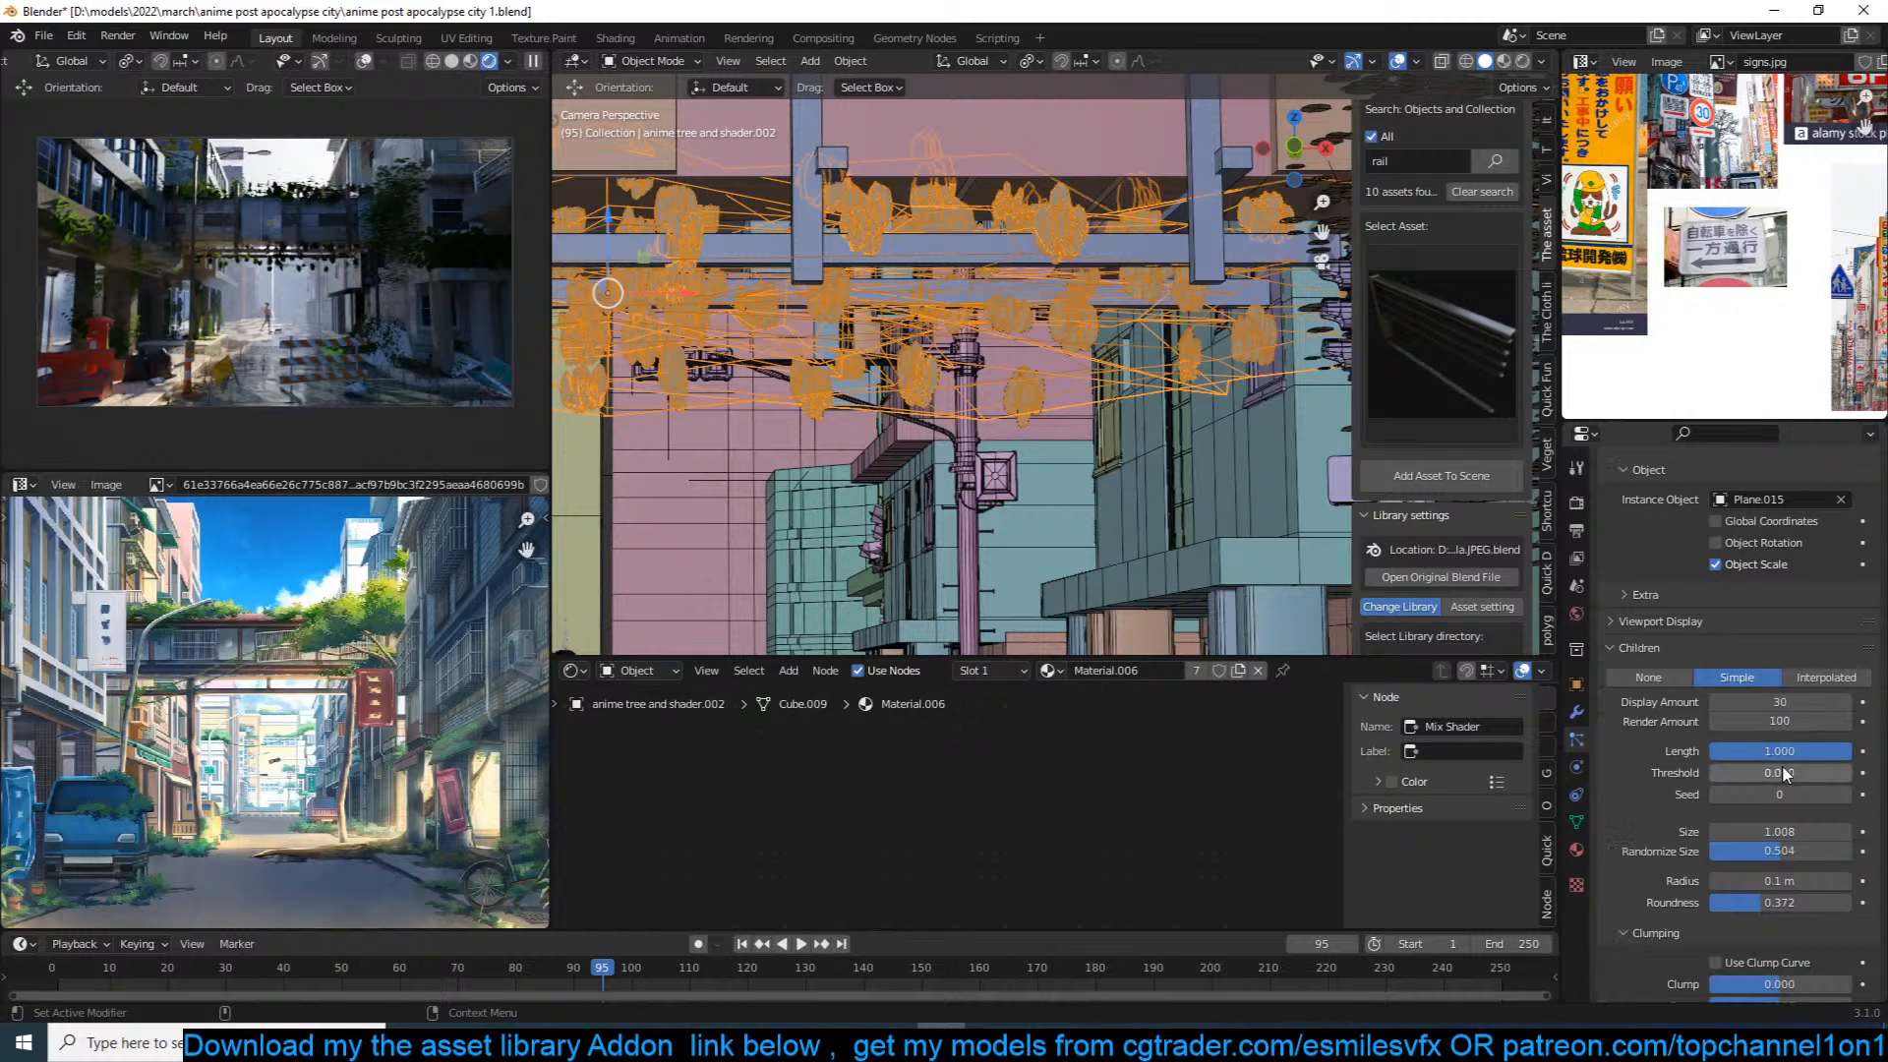
{"action": "left_click", "coordinate": [1651, 690]}
{"action": "scroll", "coordinate": [1651, 673], "scroll_direction": "up", "scroll_amount": 15}
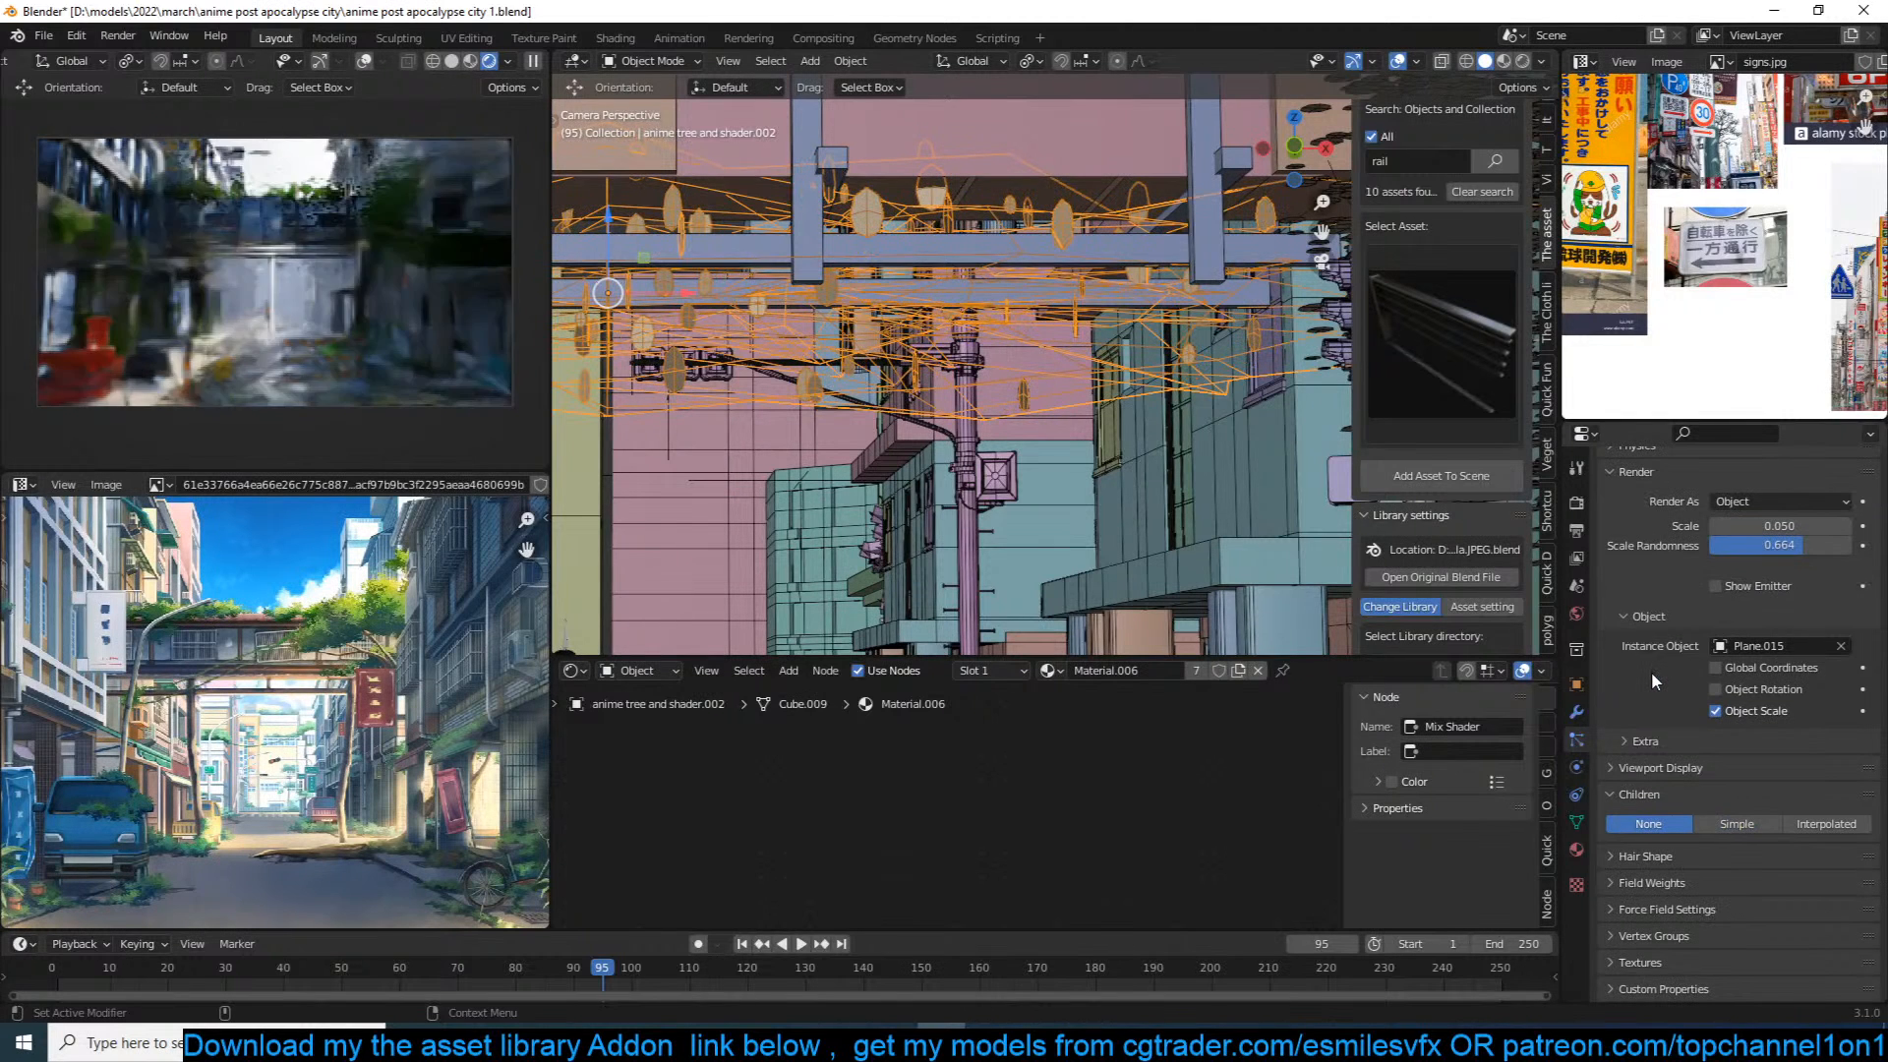
{"action": "scroll", "coordinate": [1717, 647], "scroll_direction": "up", "scroll_amount": 2}
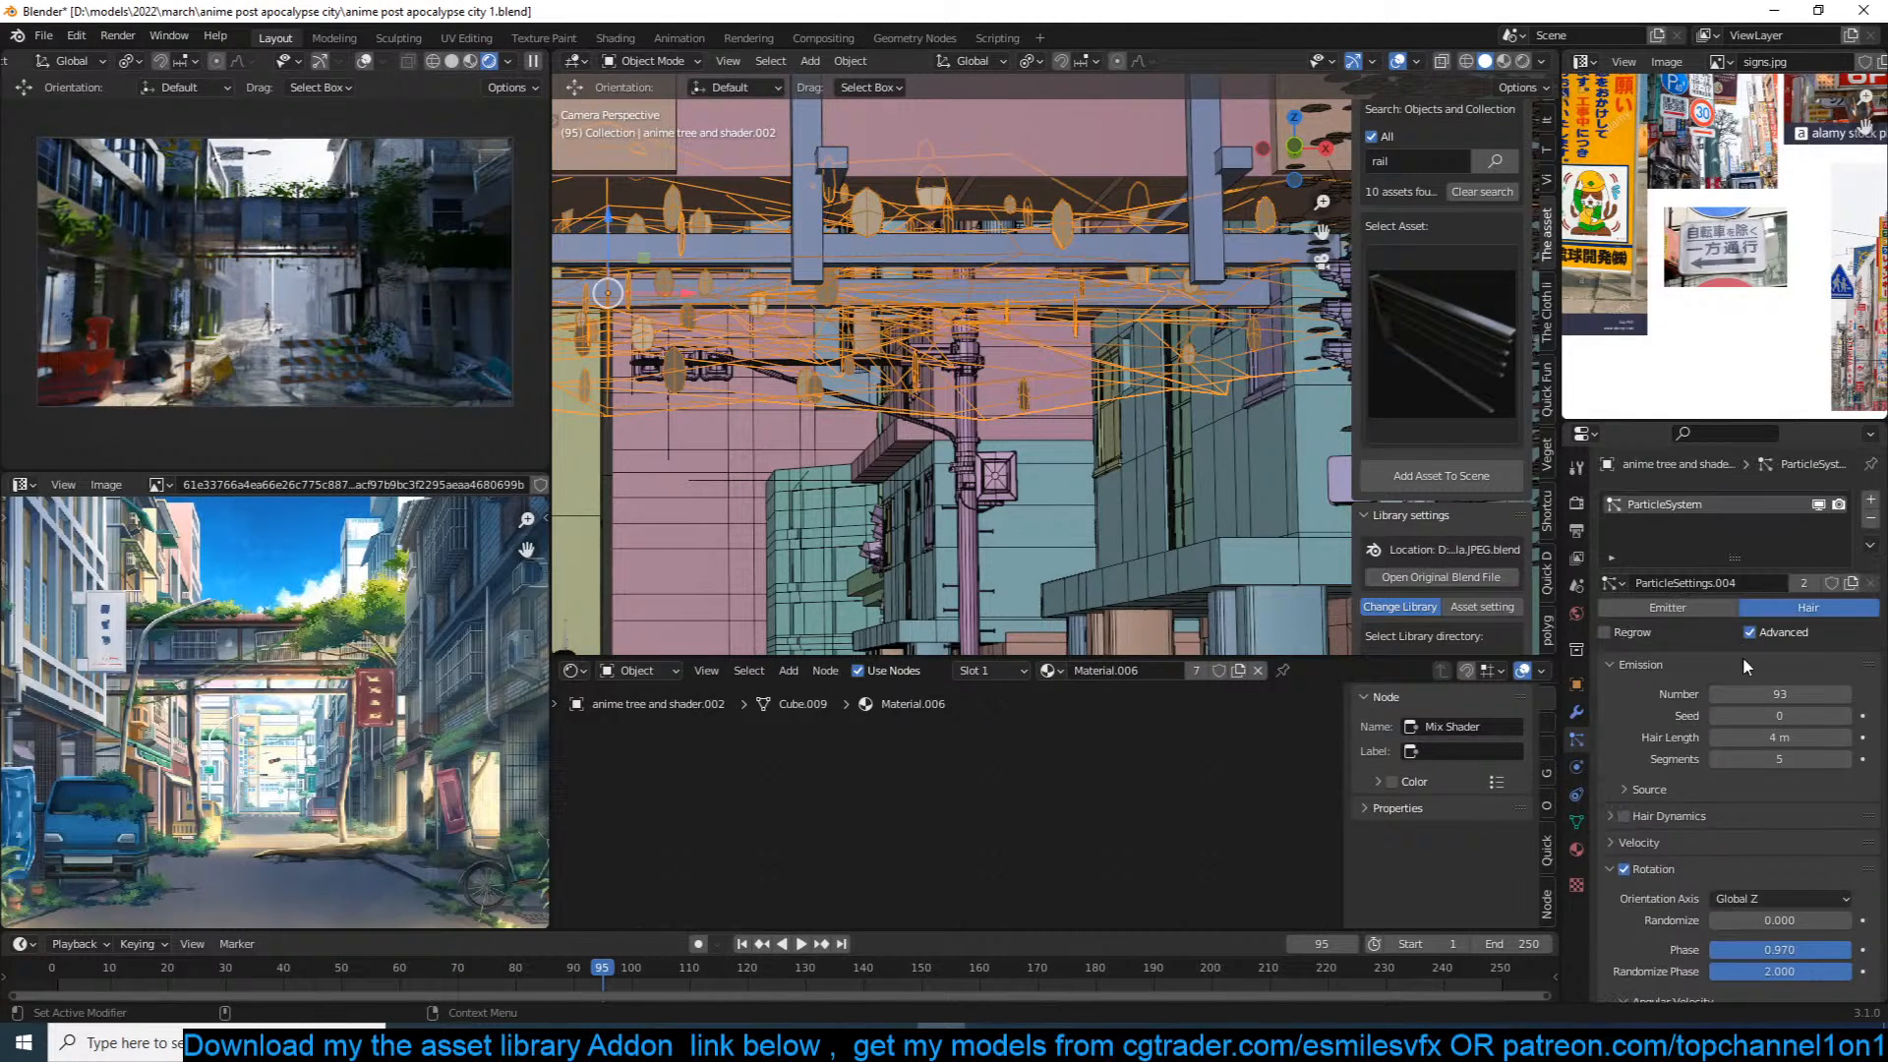
{"action": "left_click", "coordinate": [1730, 694]}
{"action": "type", "text": "1000"}
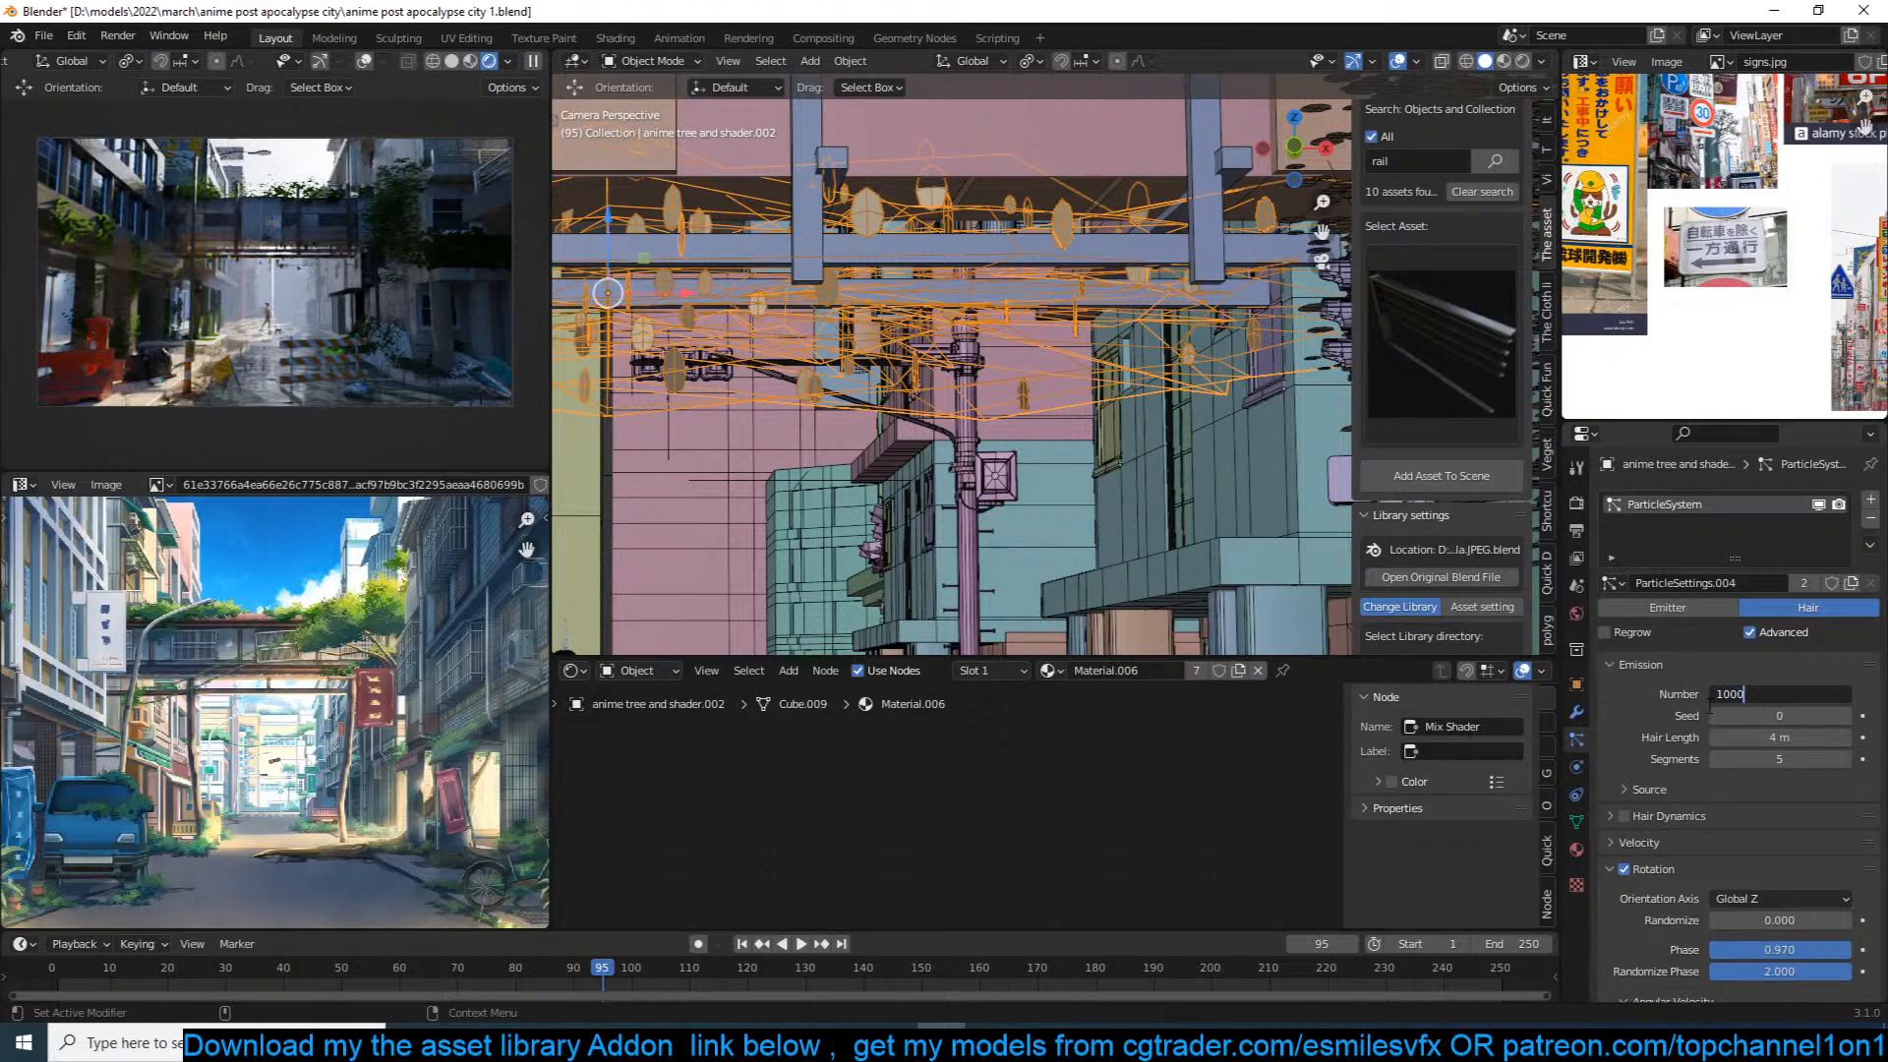
{"action": "key", "text": "Return"}
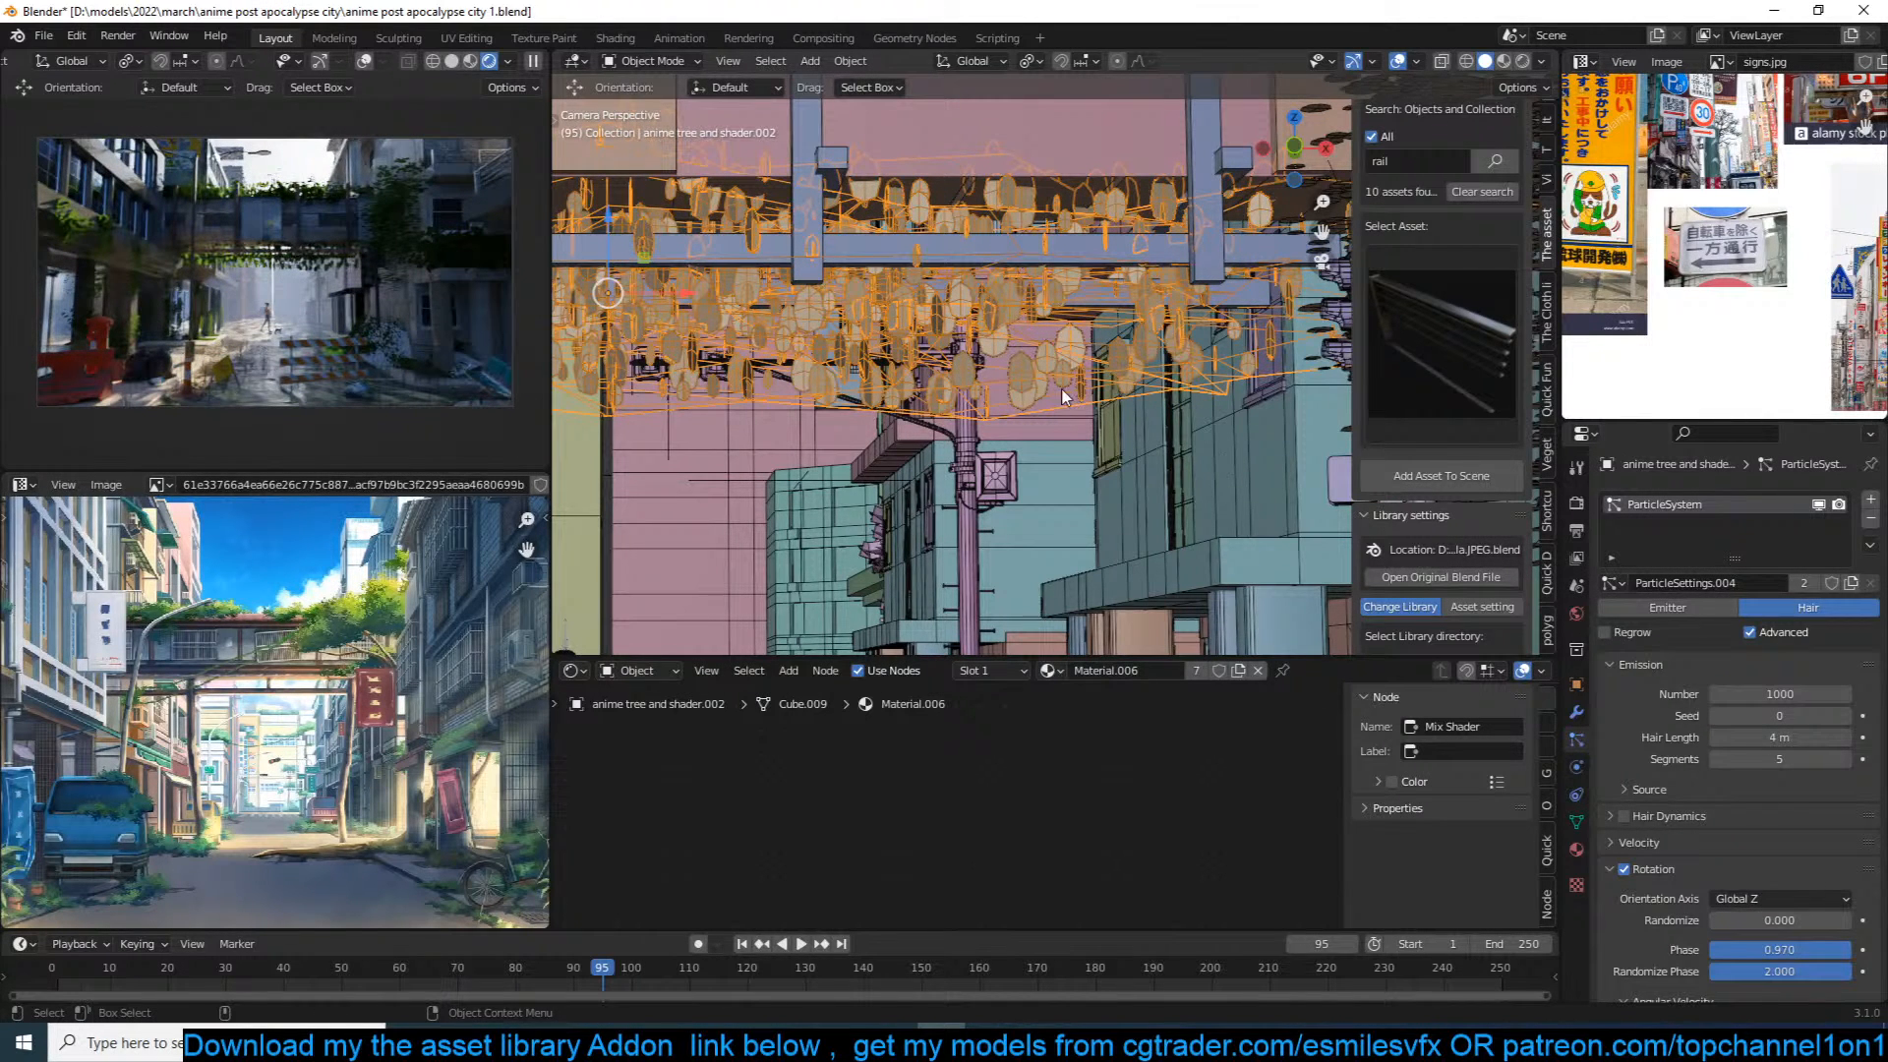
Step: Flatten the hanging foliage along Z and raise it to the top edge of the footbridge
{"action": "scroll", "coordinate": [1061, 397], "scroll_direction": "down", "scroll_amount": 6}
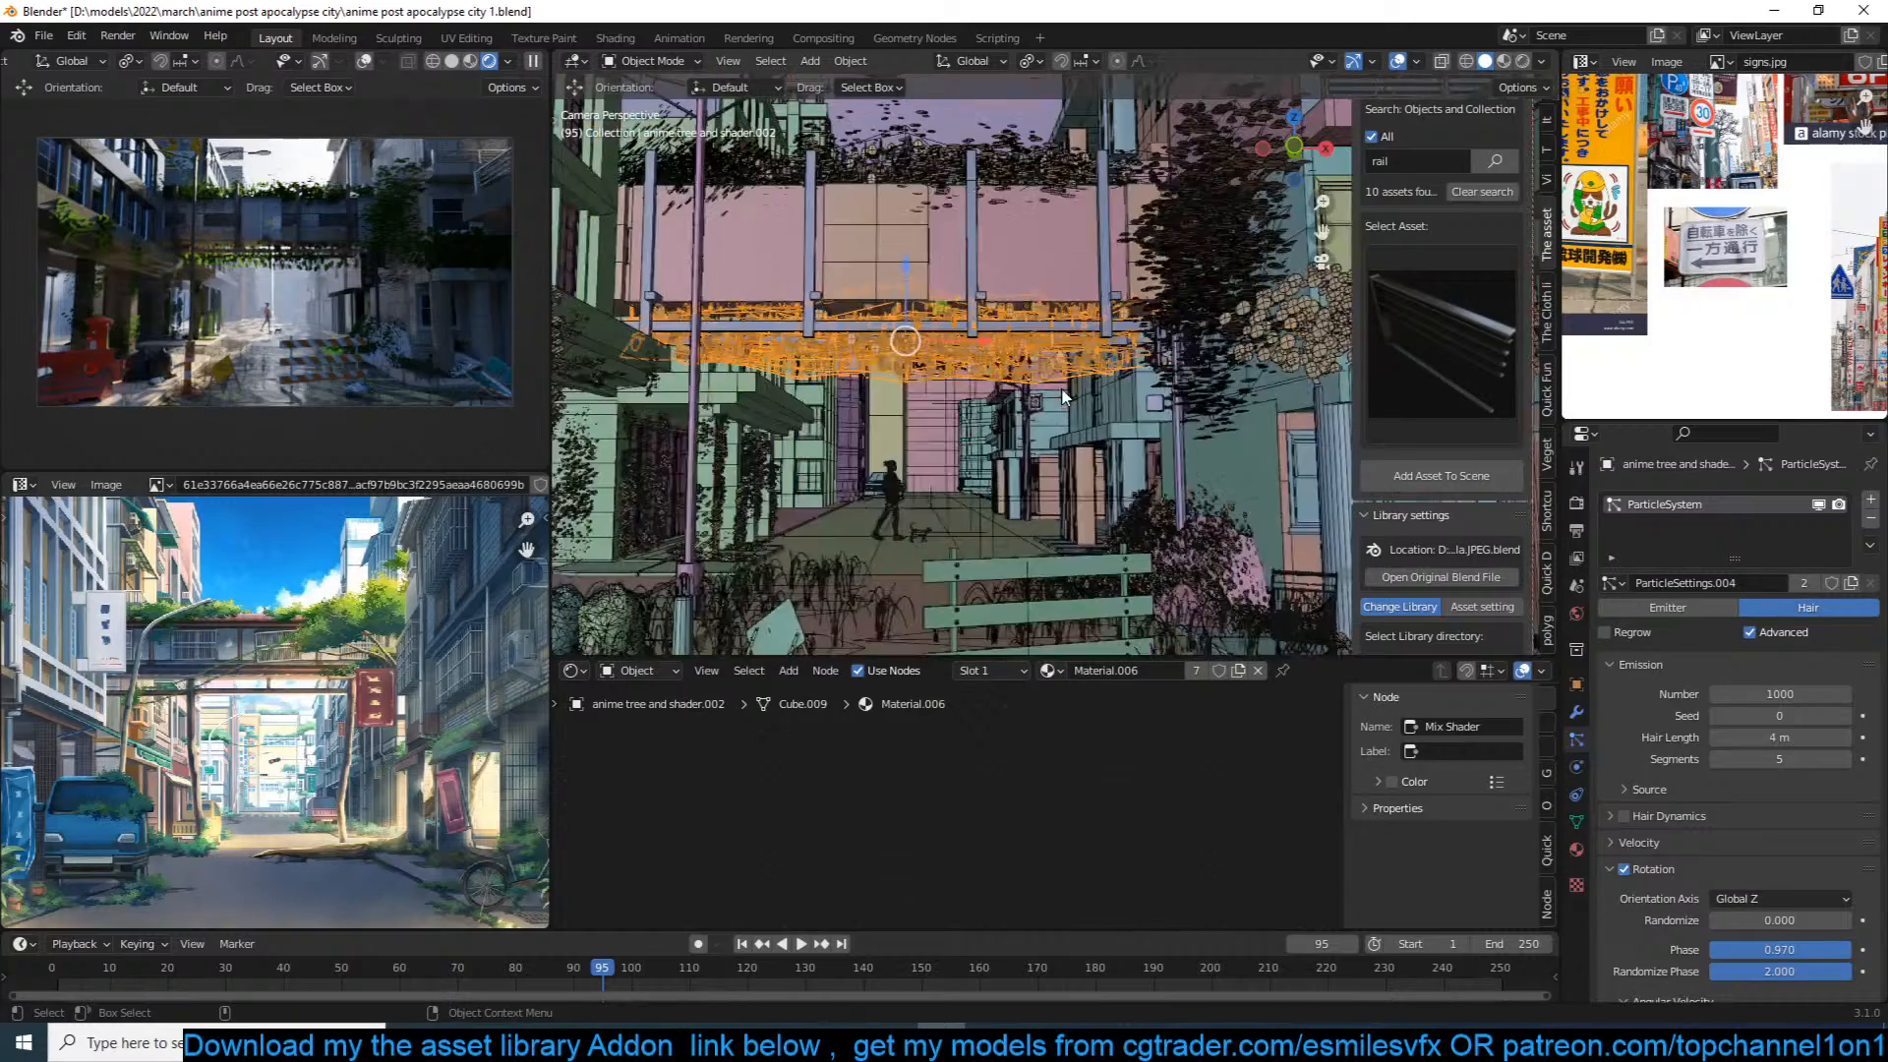
{"action": "key", "text": "s"}
{"action": "key", "text": "z"}
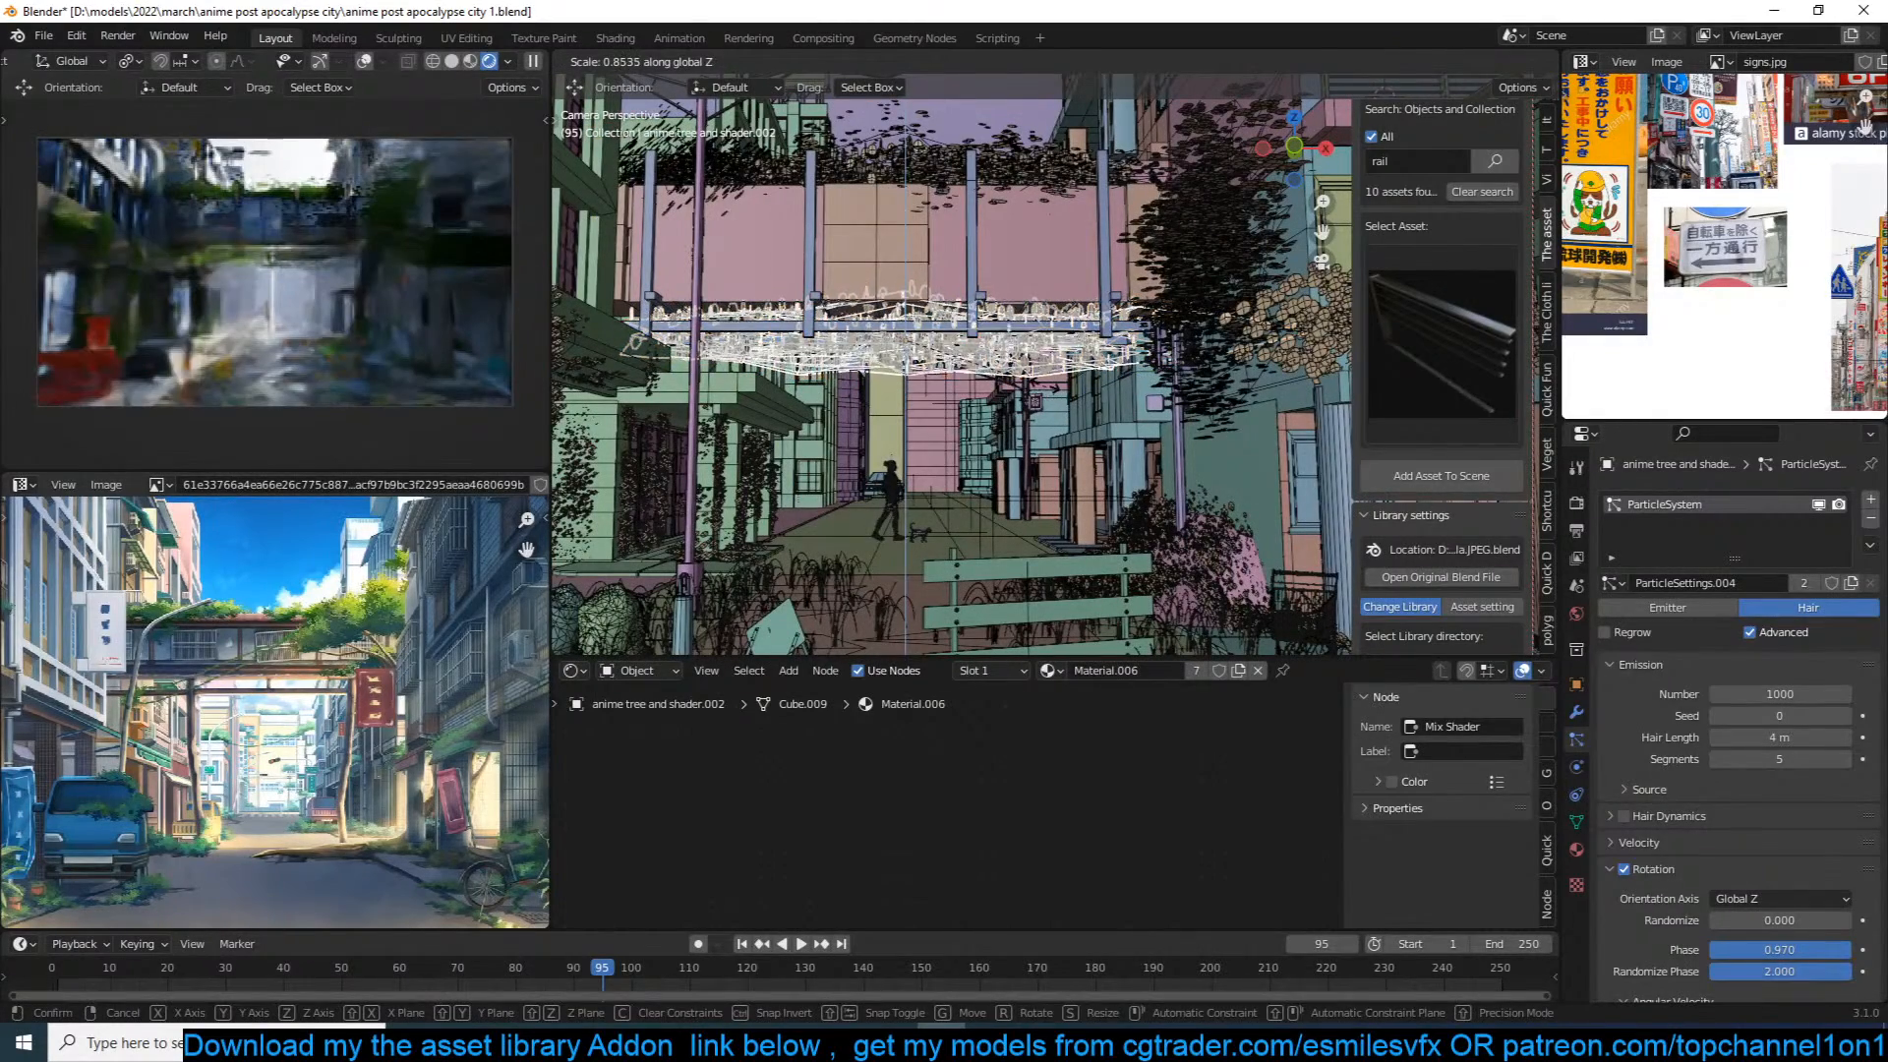
{"action": "left_click", "coordinate": [1047, 391]}
{"action": "key", "text": "g"}
{"action": "key", "text": "z"}
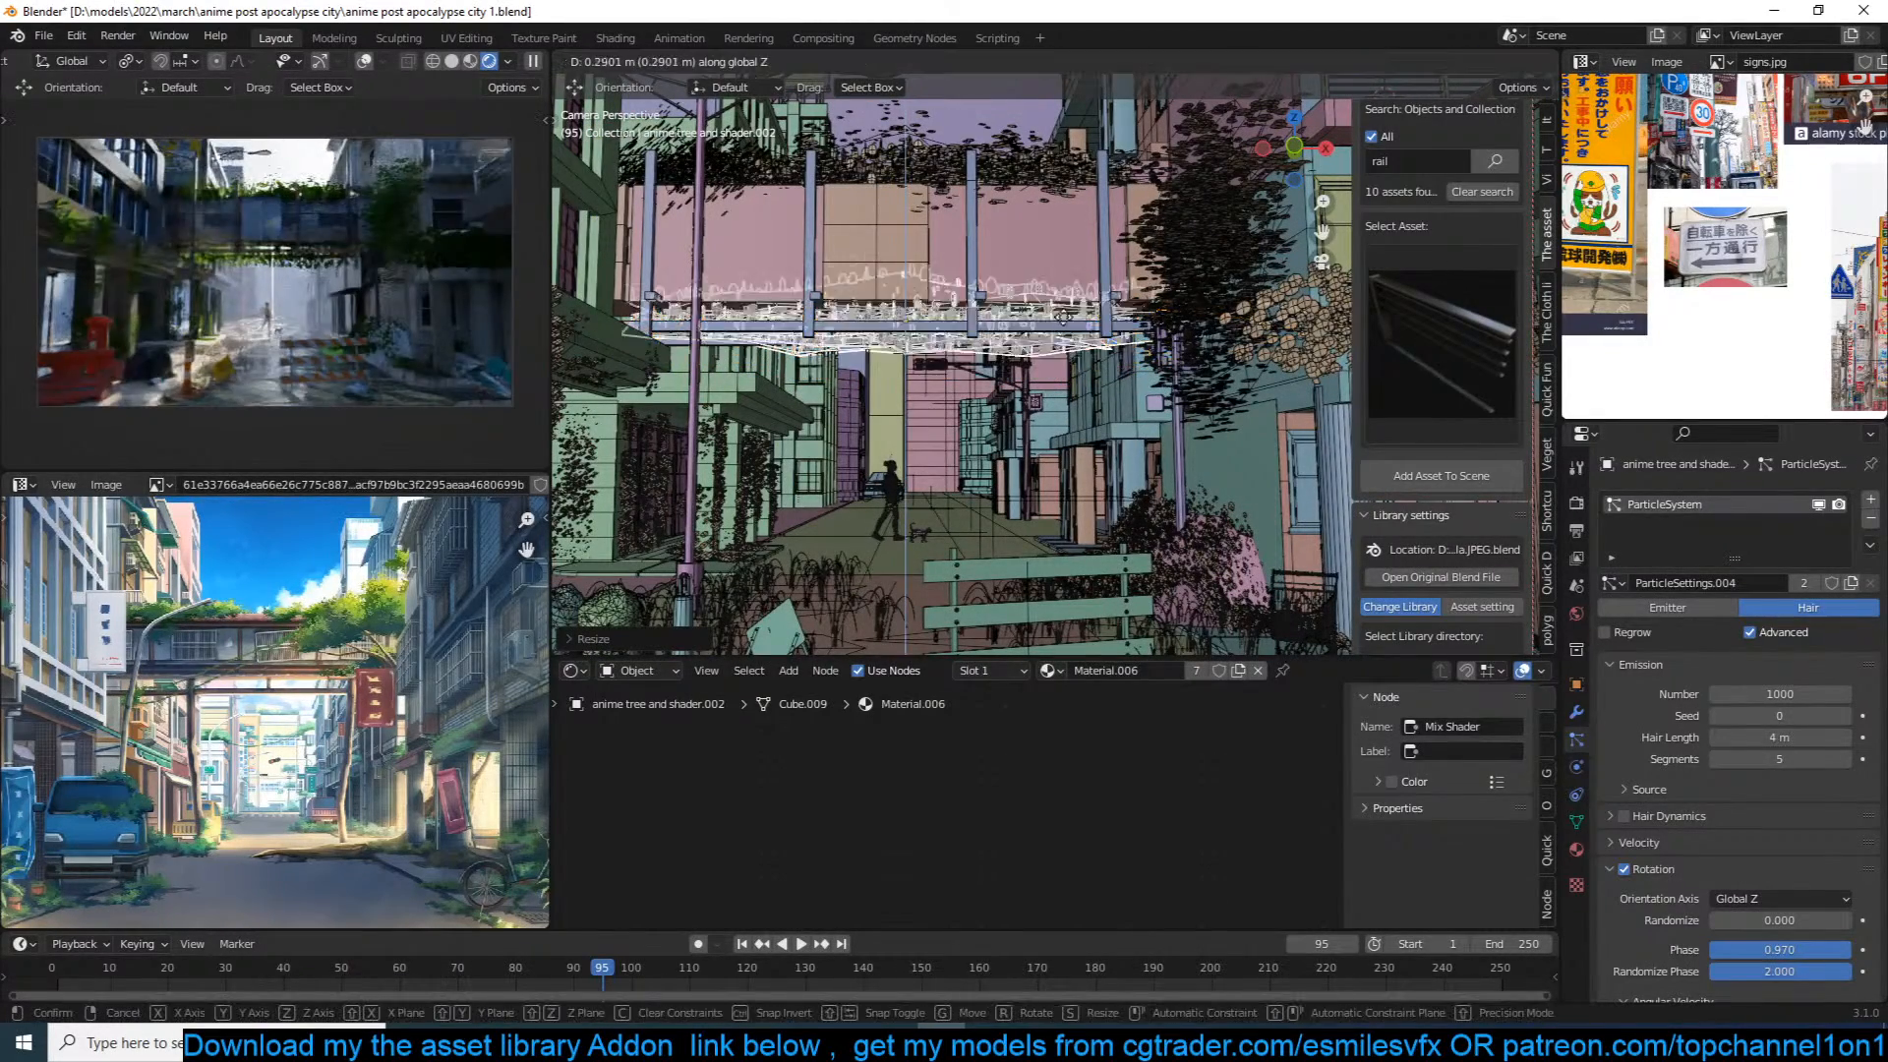
{"action": "left_click", "coordinate": [1089, 213]}
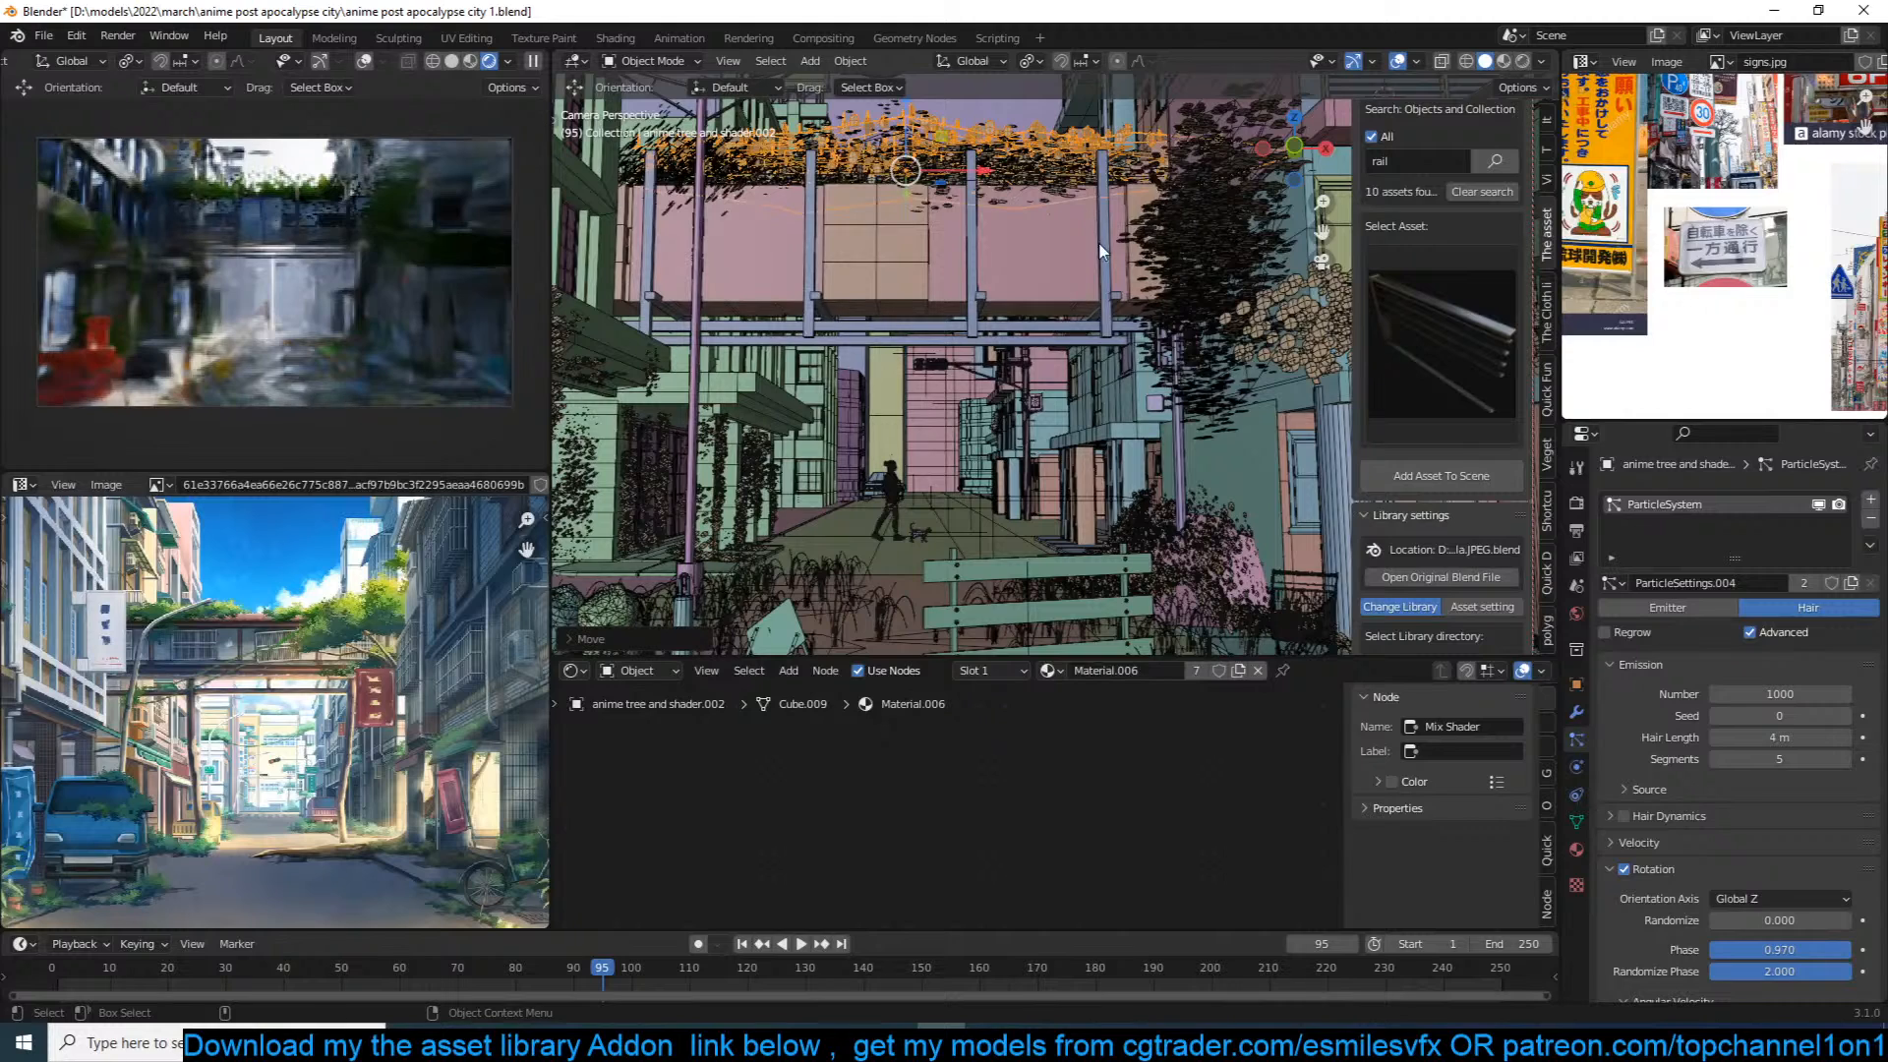
Step: Delete the foliage object that was moved to the top of the footbridge and save the file
{"action": "key", "text": "x"}
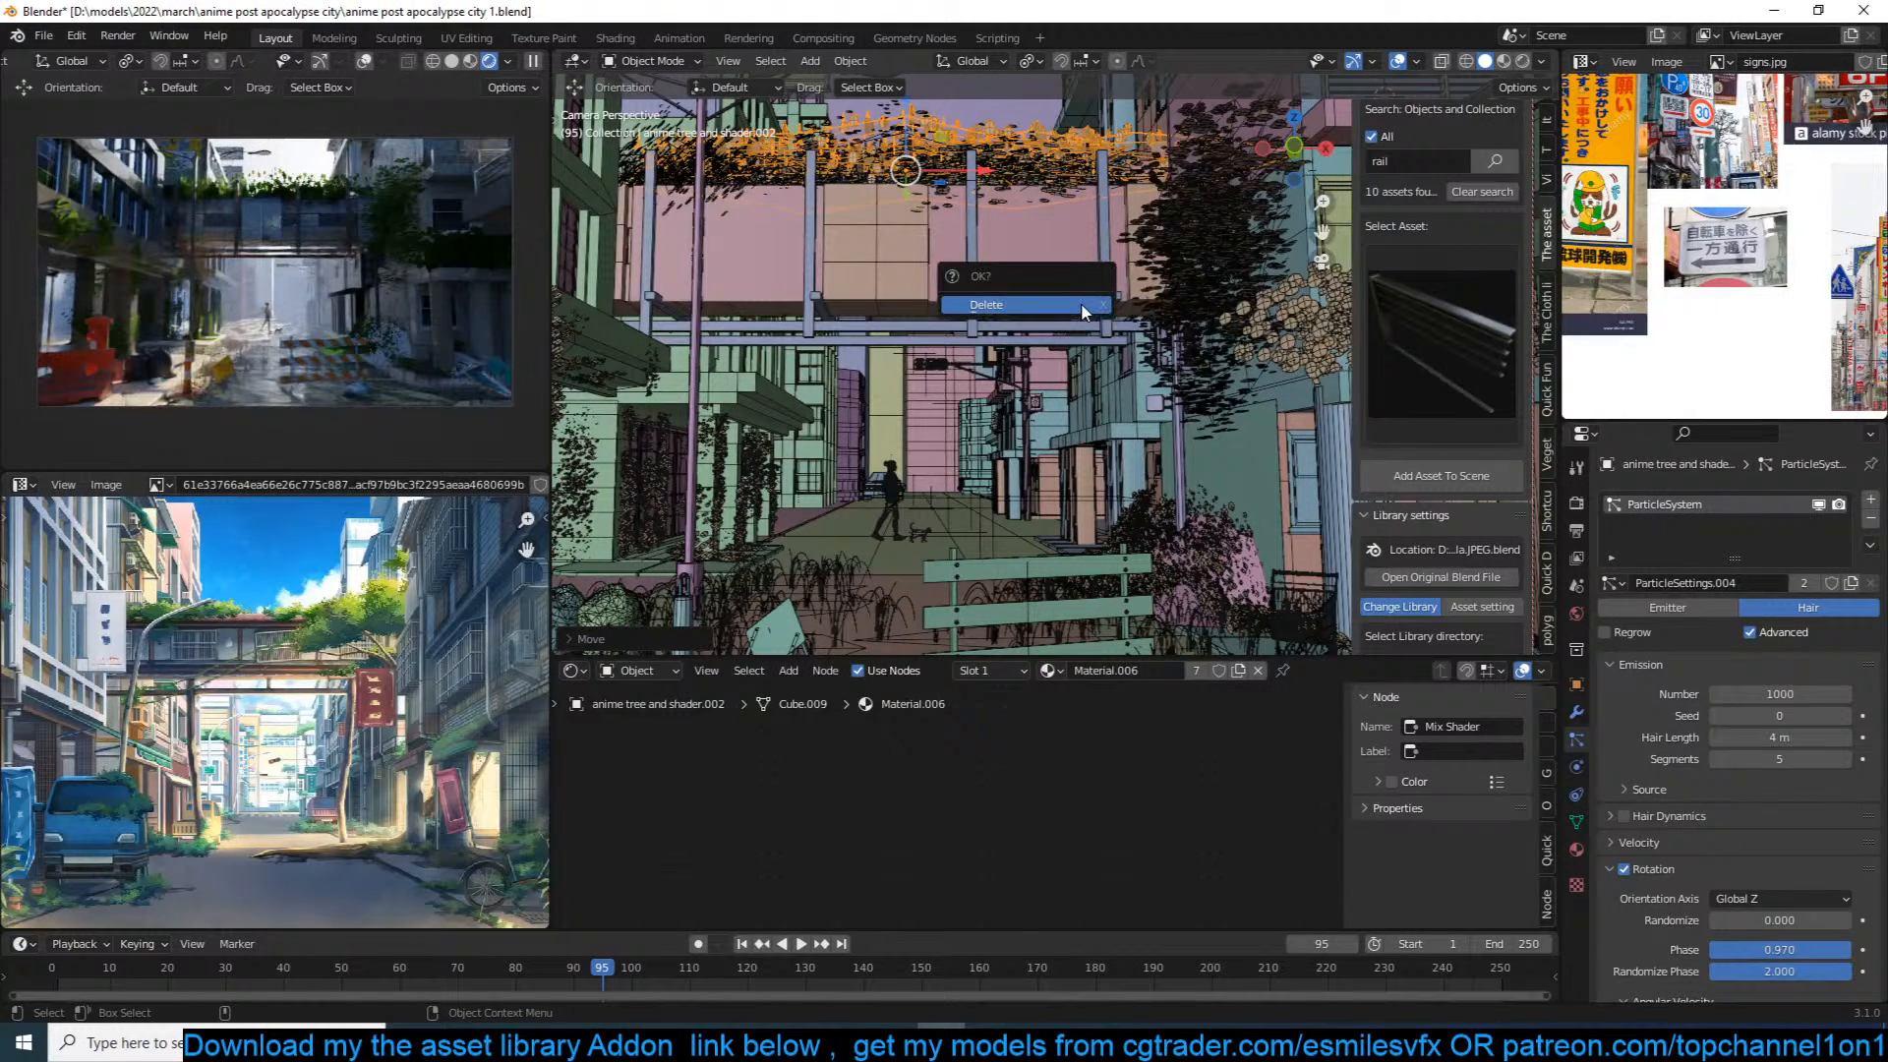
{"action": "left_click", "coordinate": [1081, 307]}
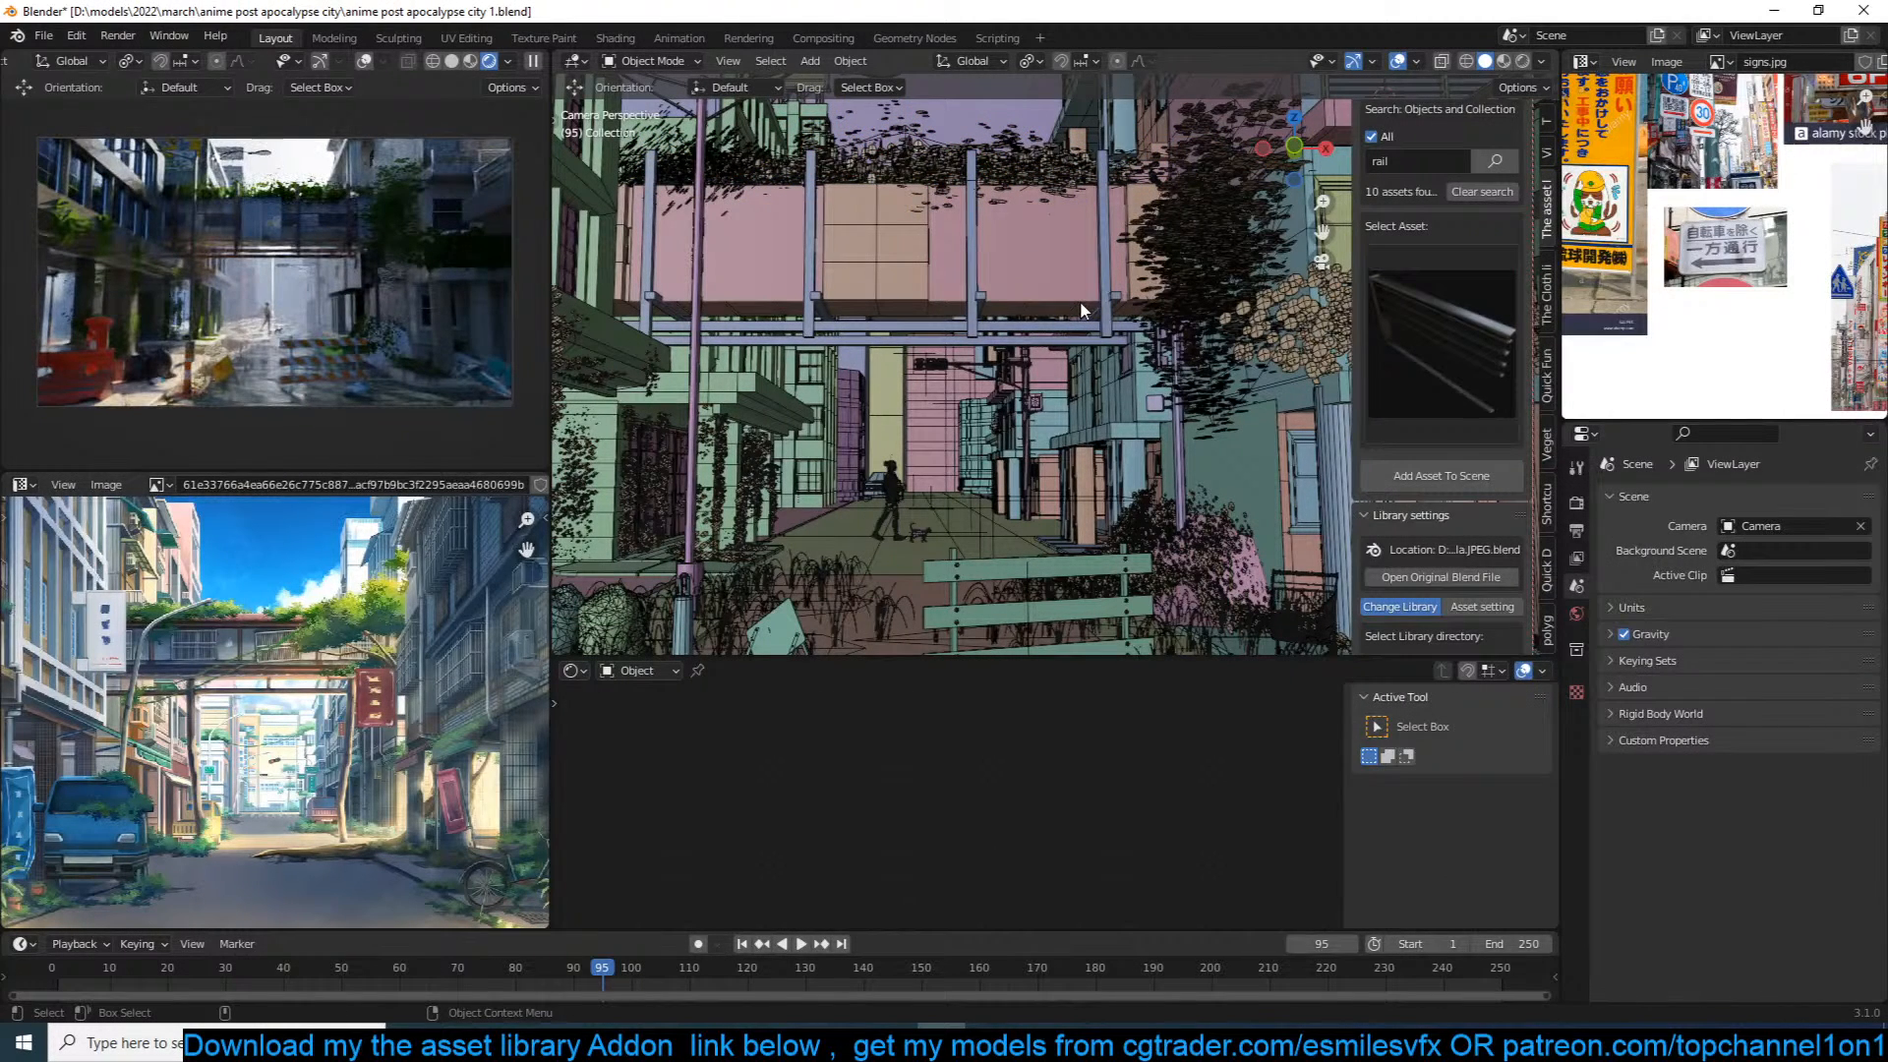
{"action": "middle_click_drag", "start_coordinate": [1042, 277], "coordinate": [927, 350]}
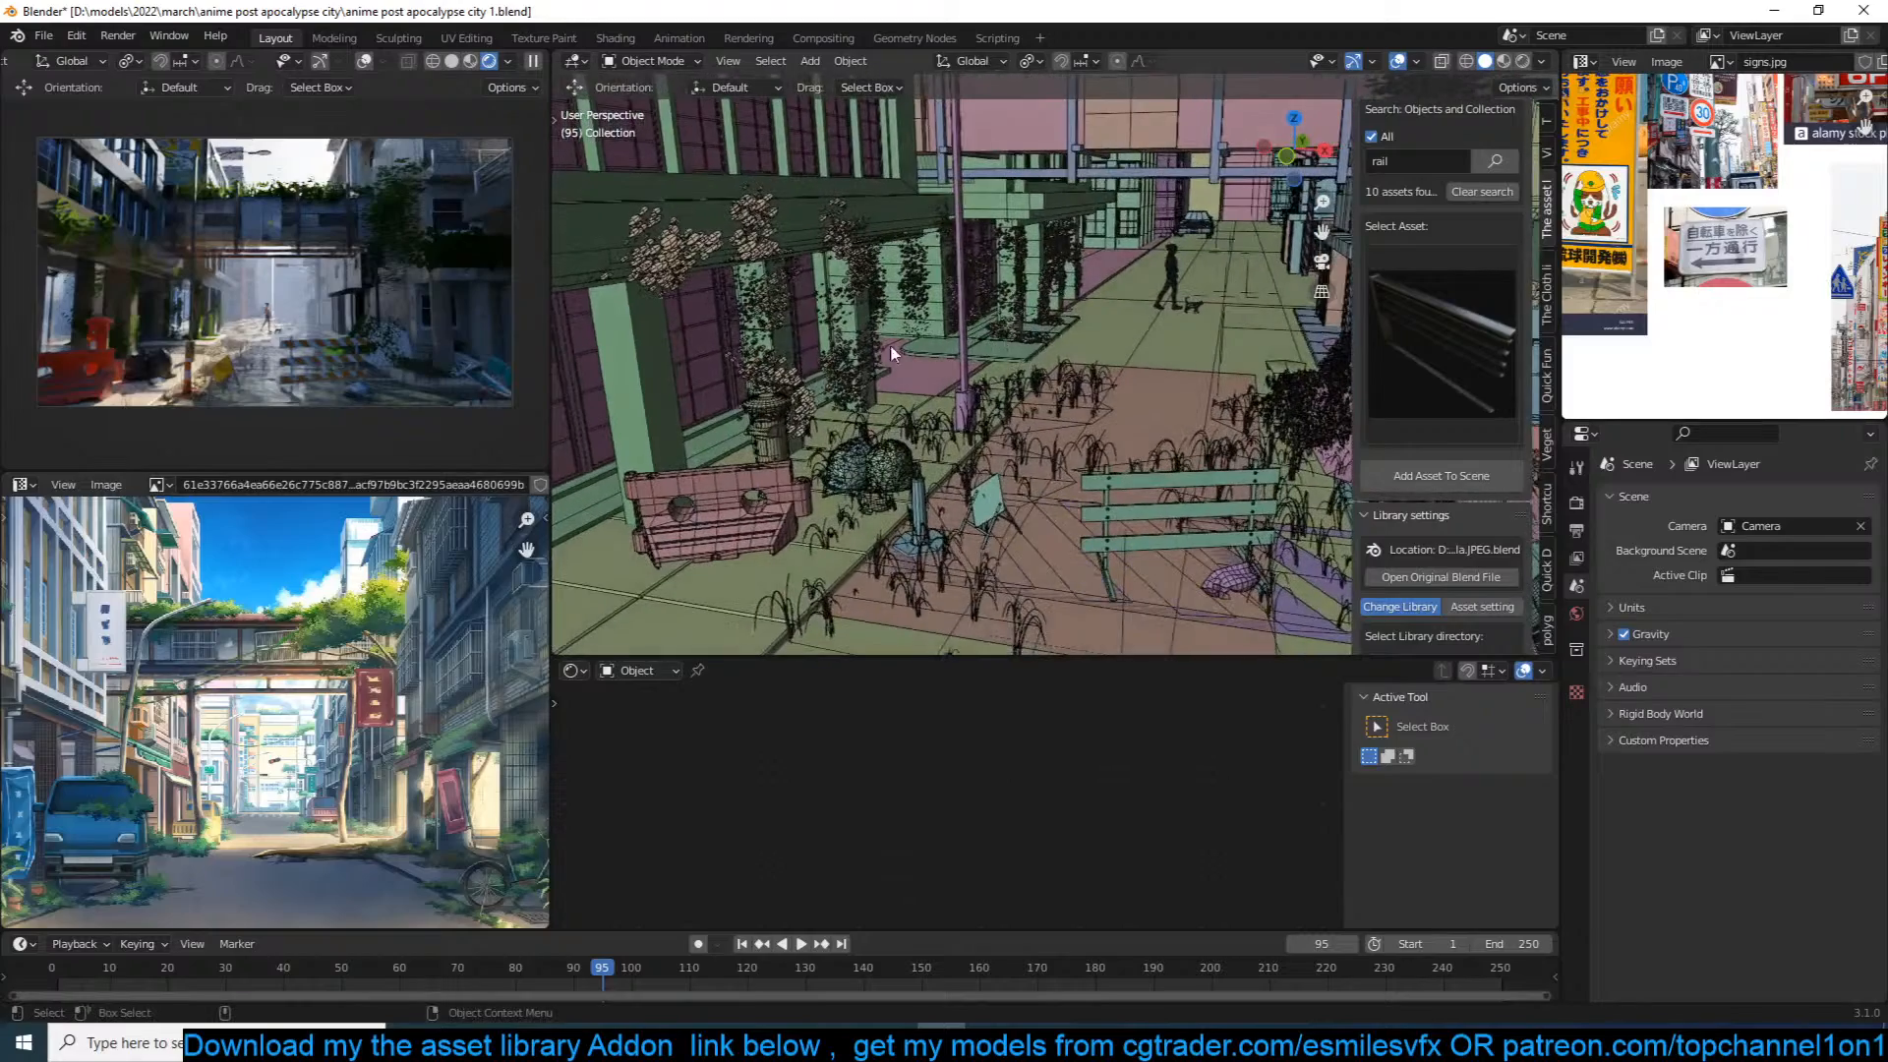
{"action": "key", "text": "ctrl+s"}
Step: Pause the preview render and examine the foliage on top of the footbridge and its emitter mesh
{"action": "middle_click_drag", "start_coordinate": [1084, 285], "coordinate": [942, 503]}
{"action": "left_click", "coordinate": [1103, 184]}
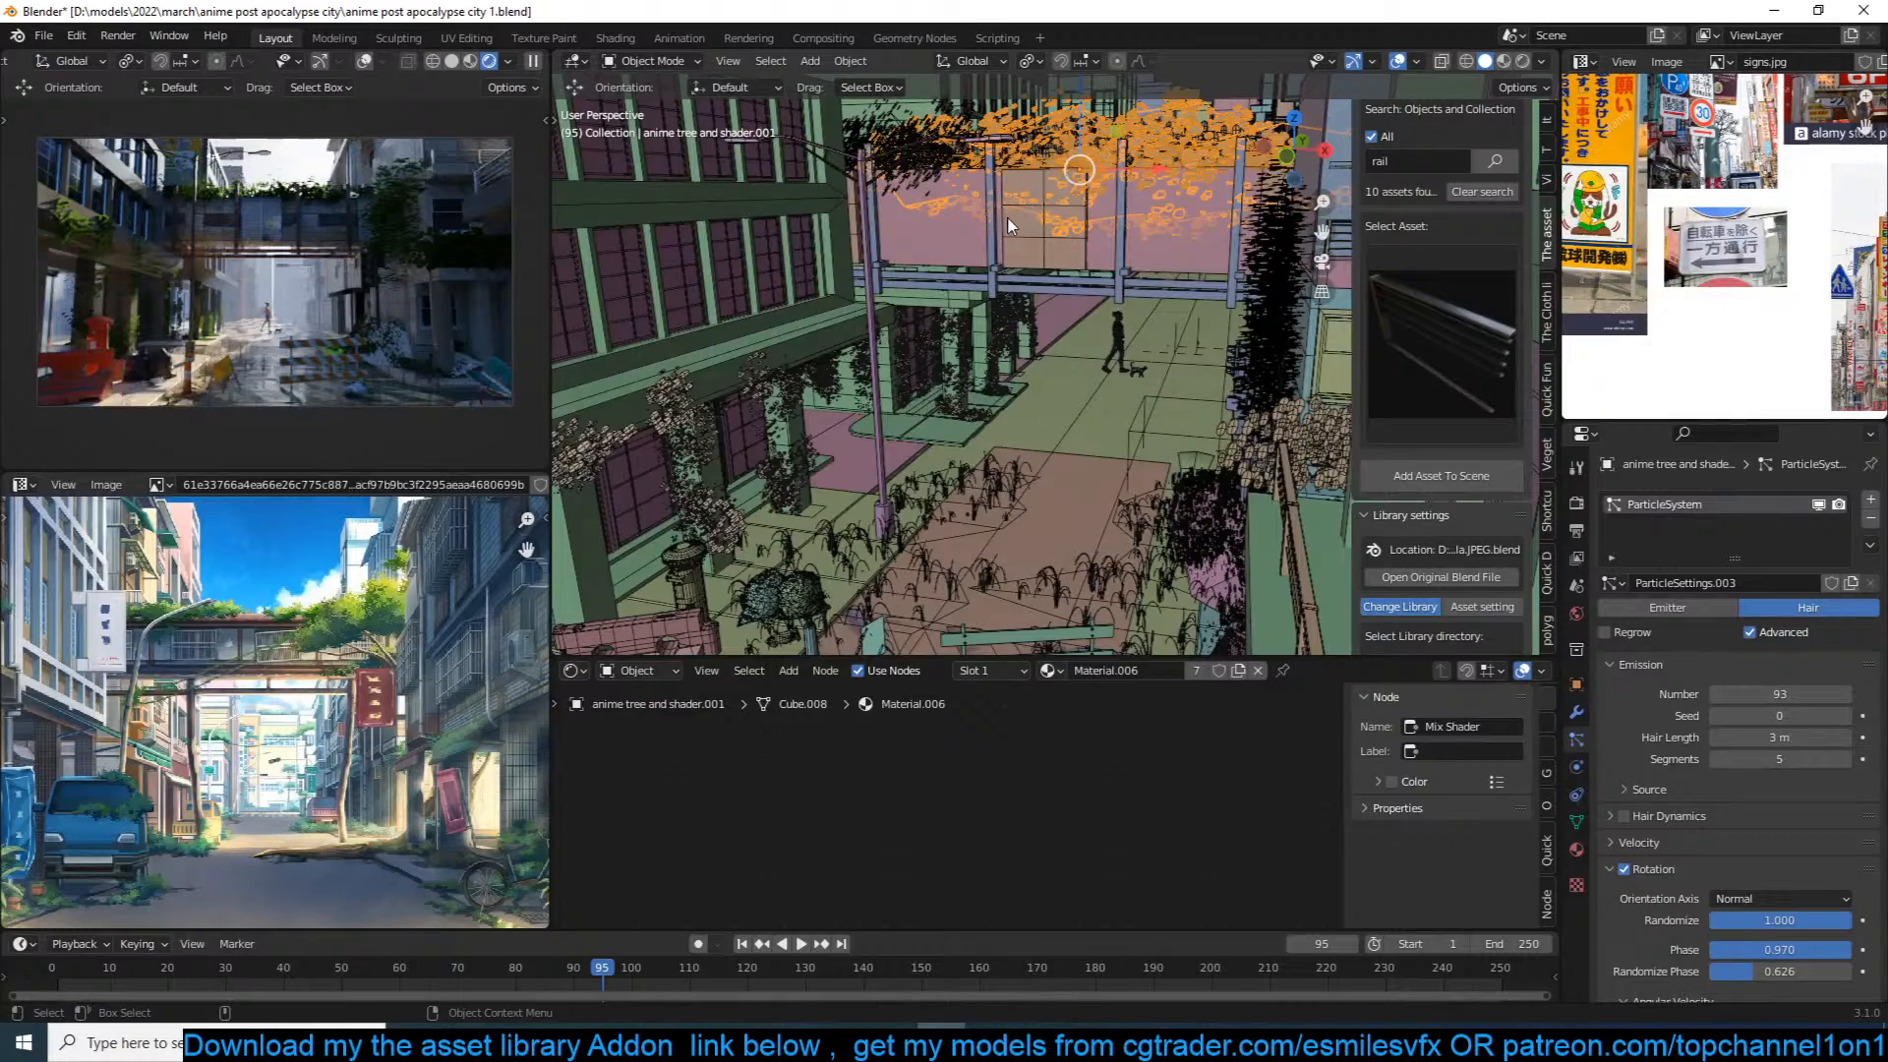
{"action": "middle_click_drag", "start_coordinate": [1026, 214], "coordinate": [995, 234]}
{"action": "scroll", "coordinate": [995, 235], "scroll_direction": "down", "scroll_amount": 6}
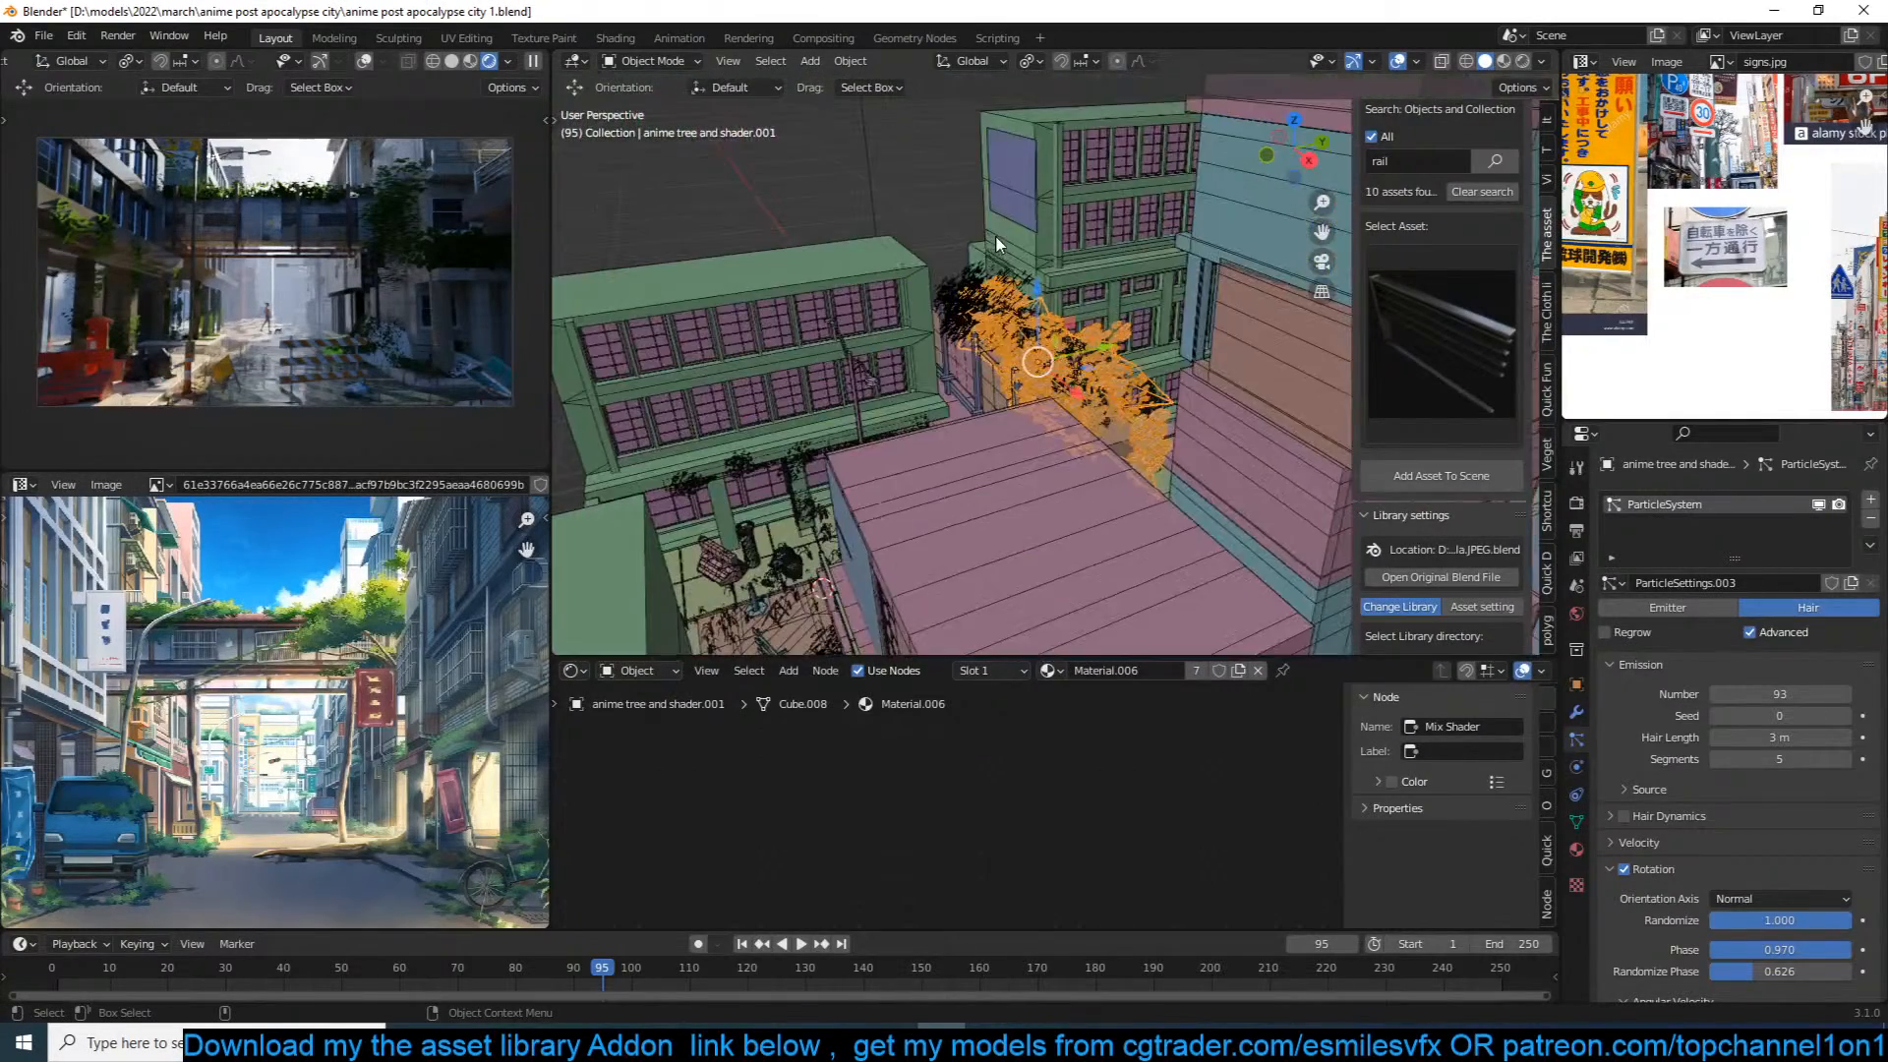
{"action": "key", "text": "KP_Decimal"}
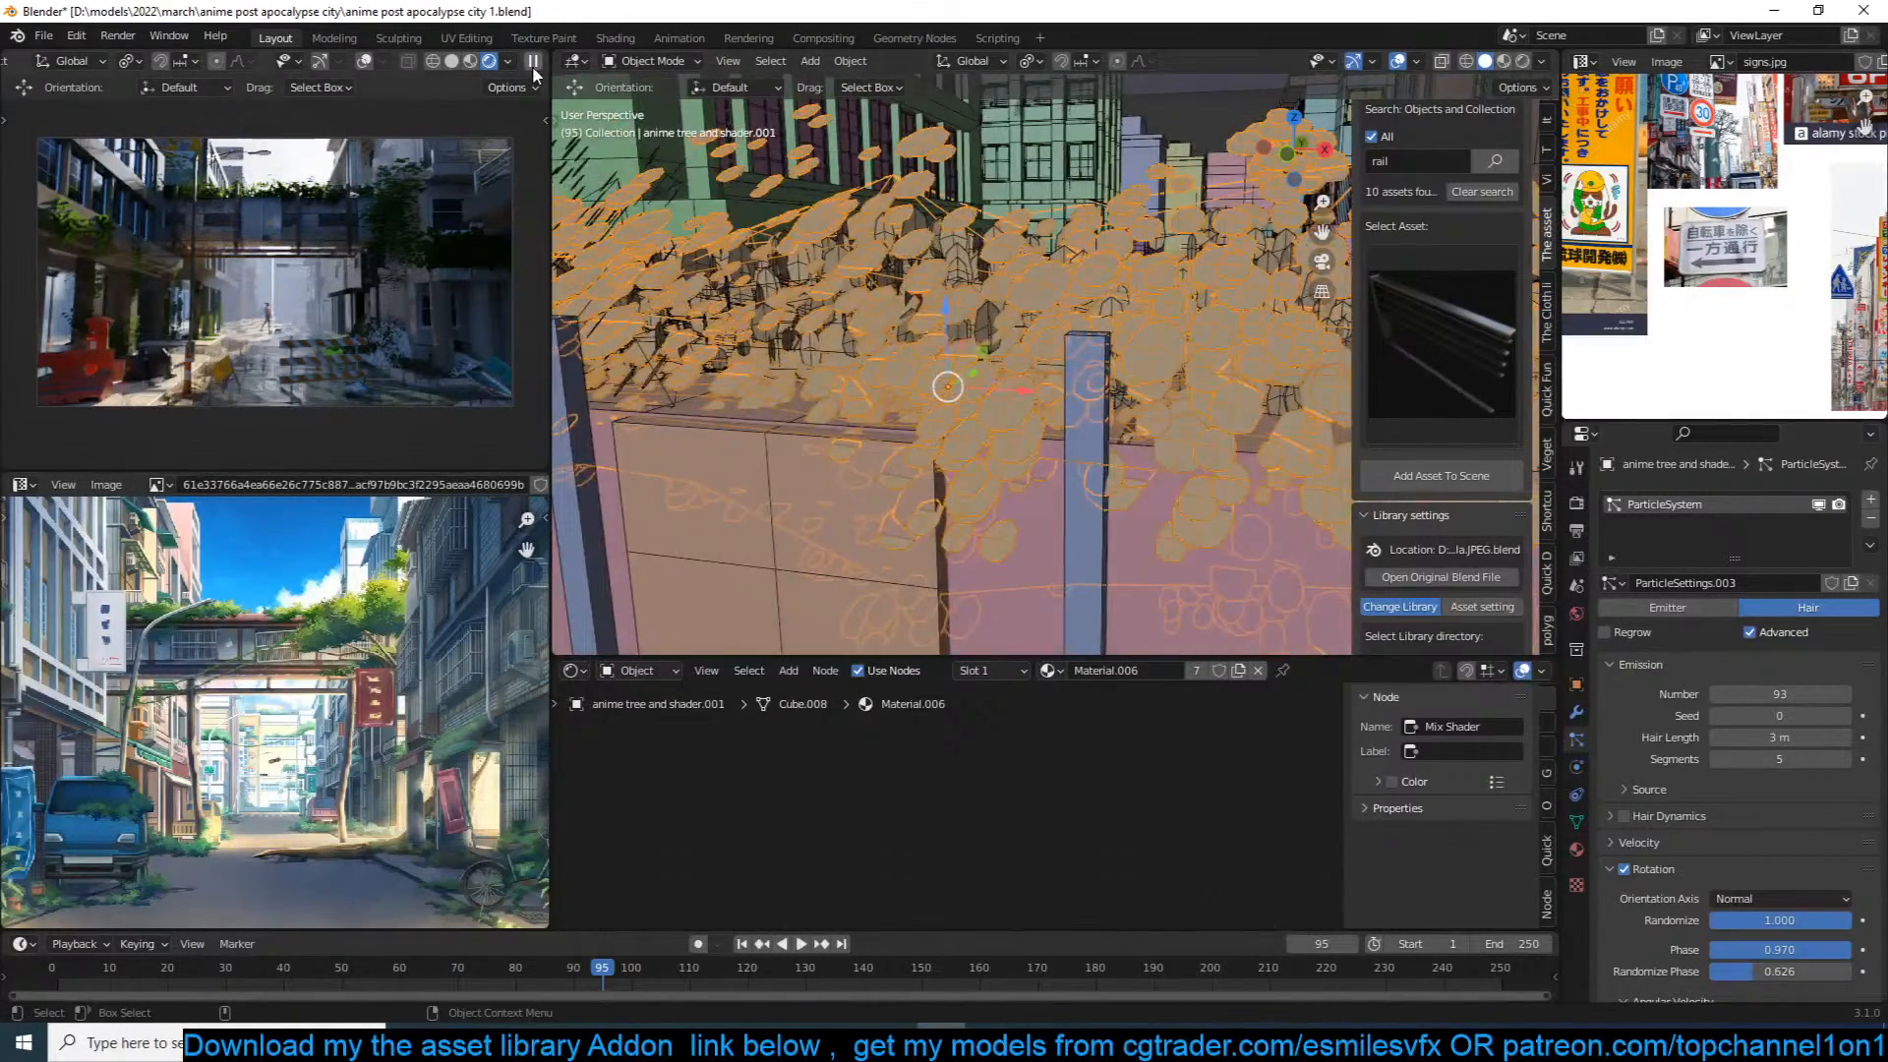
{"action": "key", "text": "Tab"}
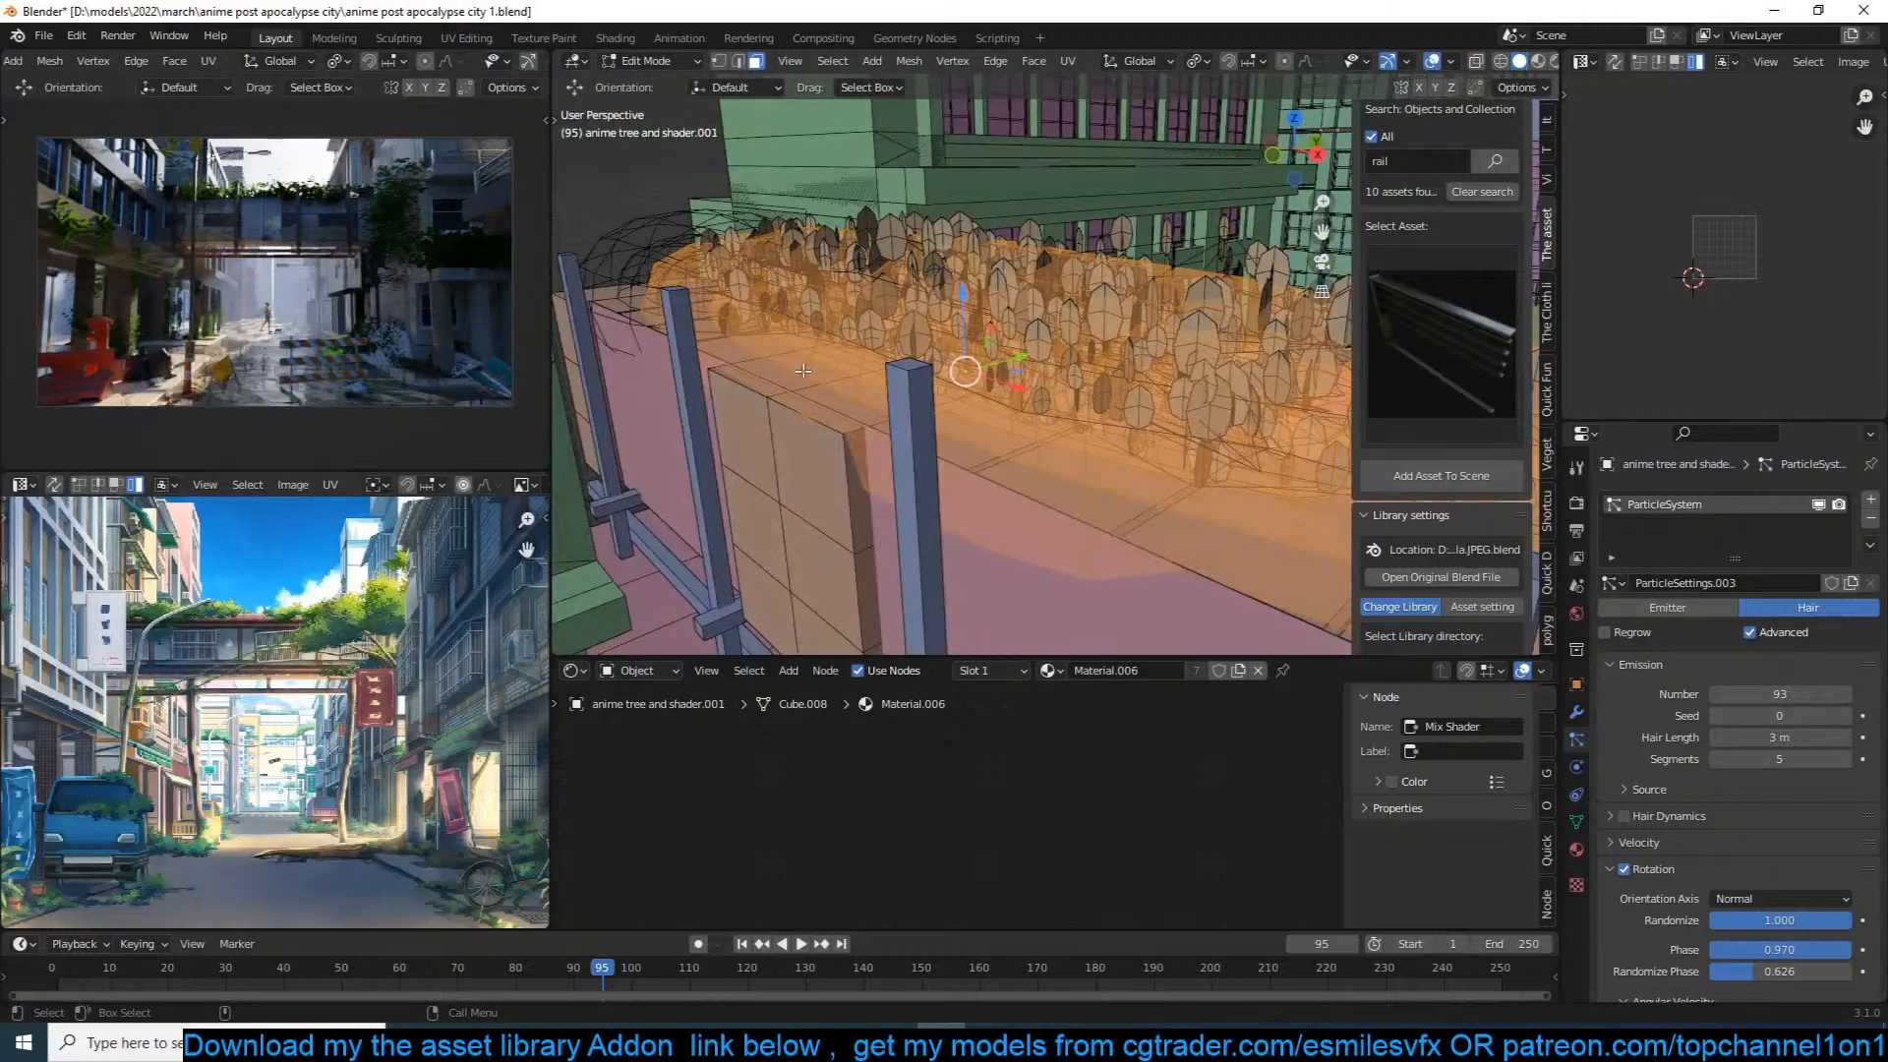
{"action": "scroll", "coordinate": [861, 365], "scroll_direction": "down", "scroll_amount": 3}
{"action": "key", "text": "Tab"}
{"action": "middle_click_drag", "start_coordinate": [861, 366], "coordinate": [960, 307]}
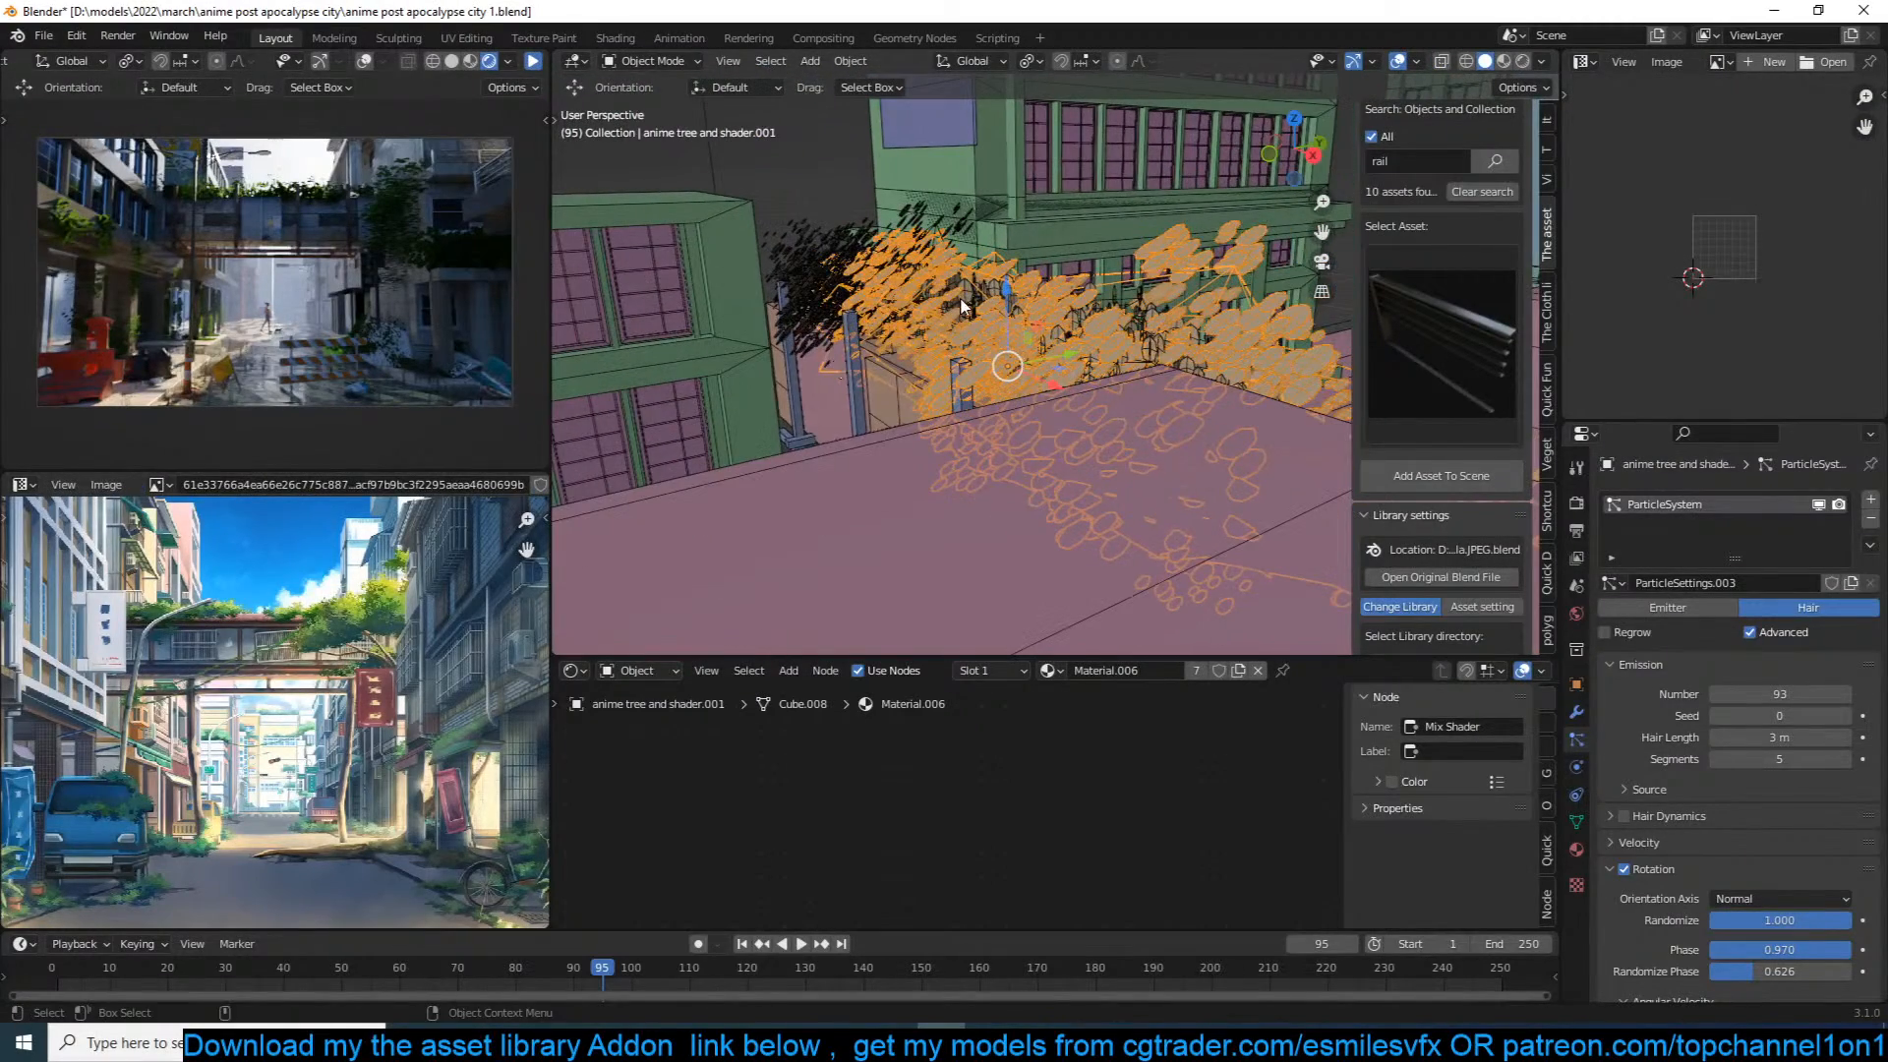
Step: Rescale the foliage on top of the footbridge along Z and raise it slightly in the front view
{"action": "key", "text": "KP_1"}
{"action": "key", "text": "s"}
{"action": "key", "text": "z"}
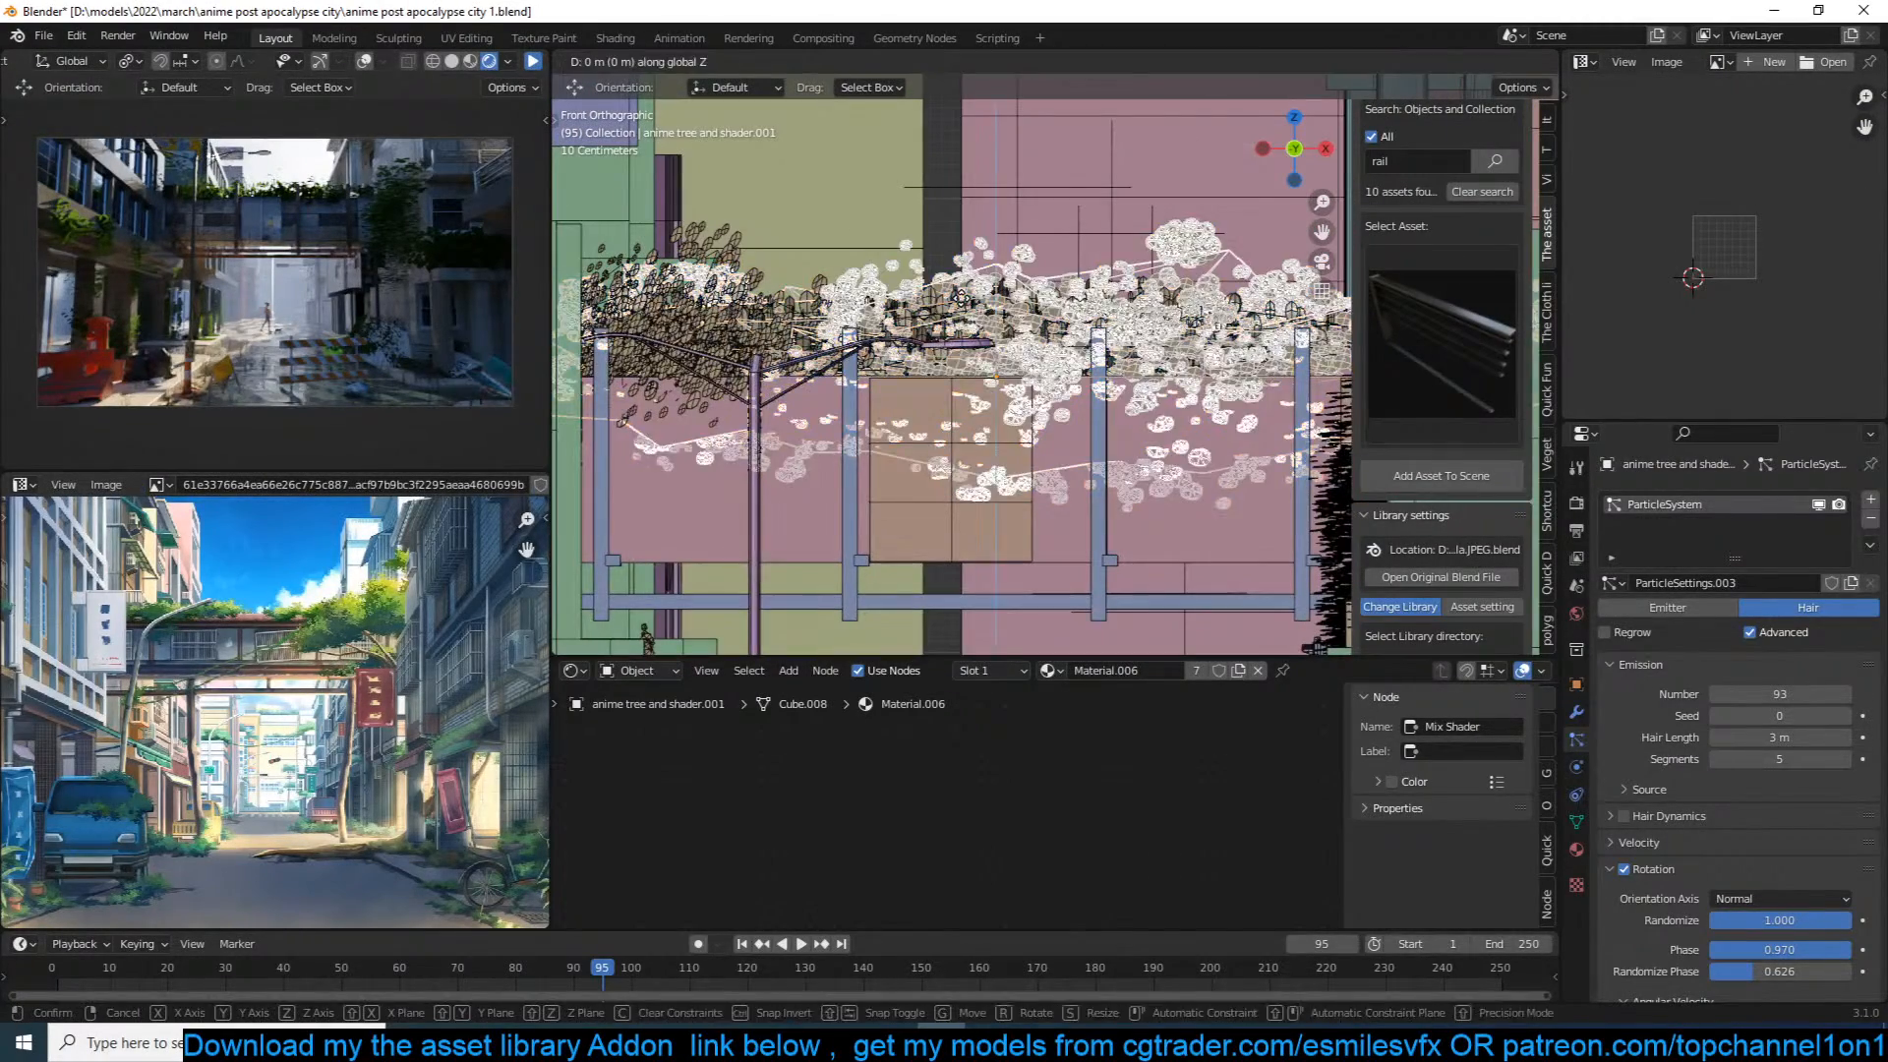
{"action": "left_click", "coordinate": [1030, 311]}
{"action": "key", "text": "g"}
{"action": "key", "text": "z"}
{"action": "left_click", "coordinate": [1030, 276]}
Step: Widen the footbridge-top foliage along the Y axis in the top view
{"action": "key", "text": "KP_7"}
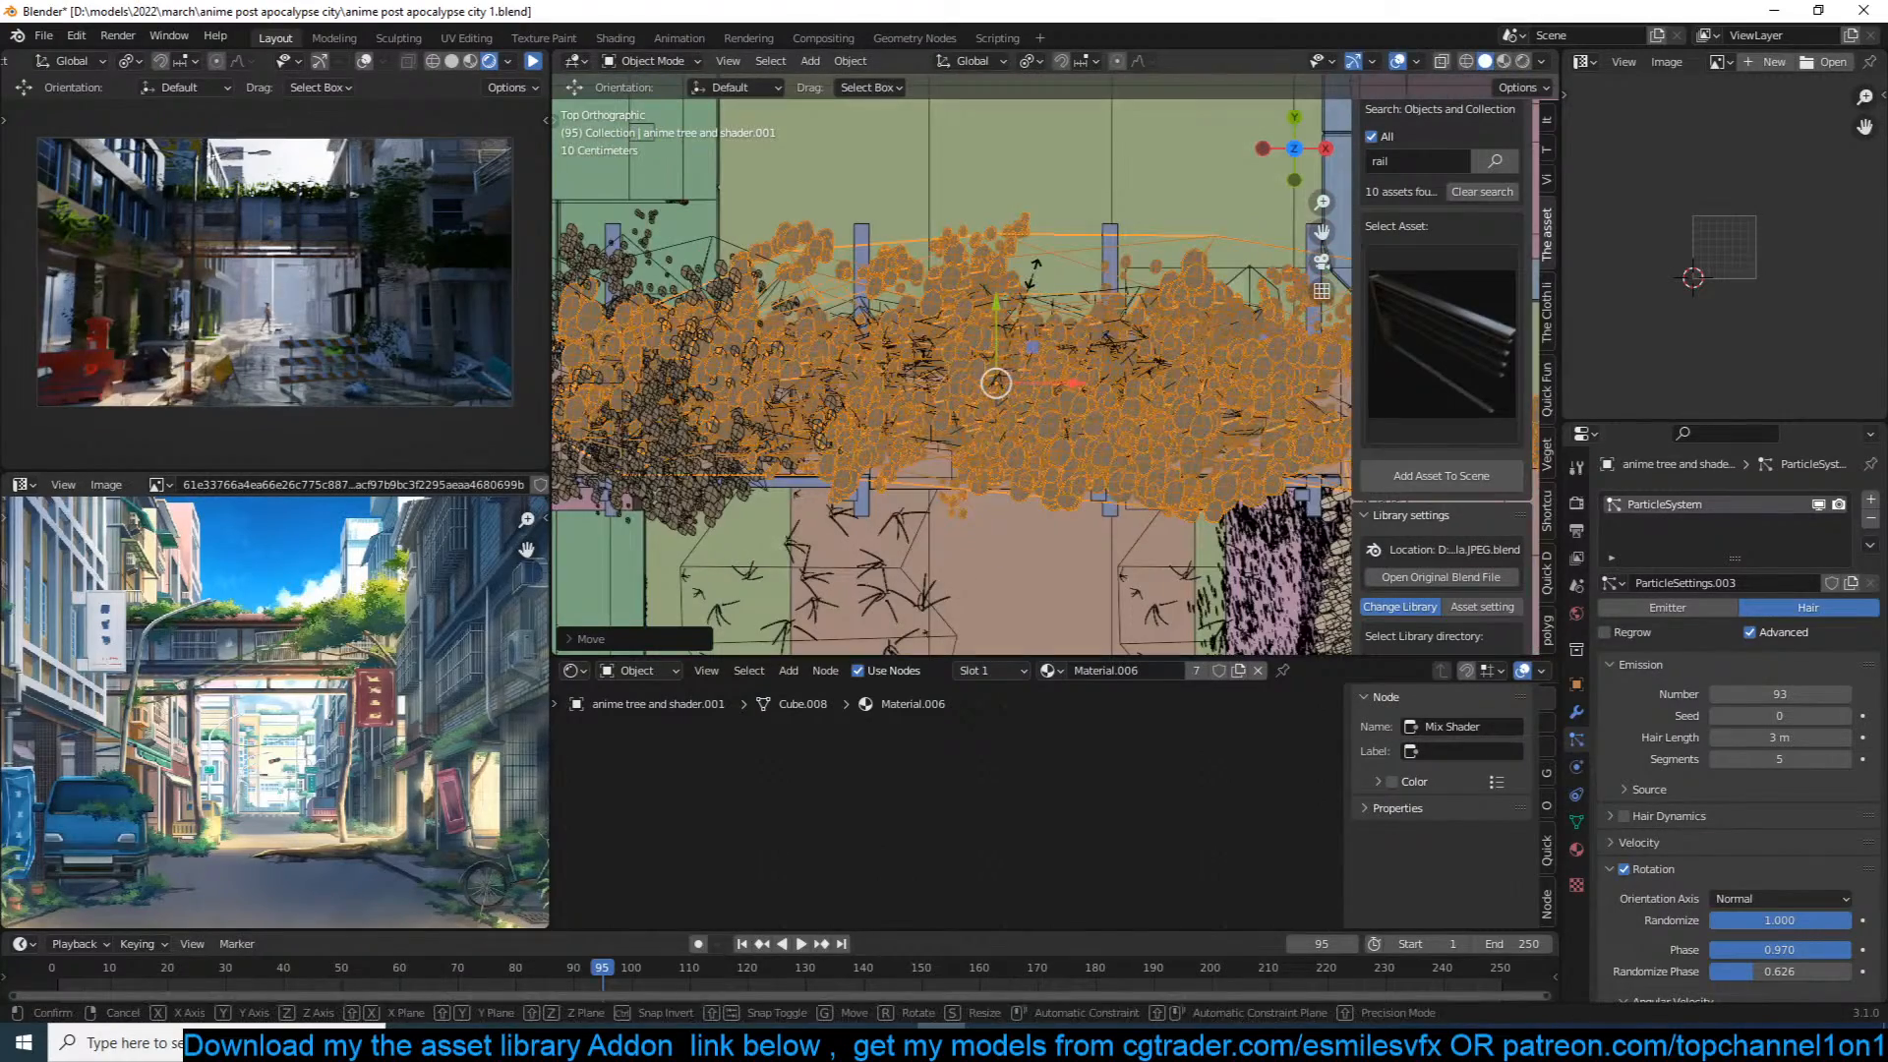
{"action": "key", "text": "s"}
{"action": "key", "text": "y"}
{"action": "left_click", "coordinate": [1056, 262]}
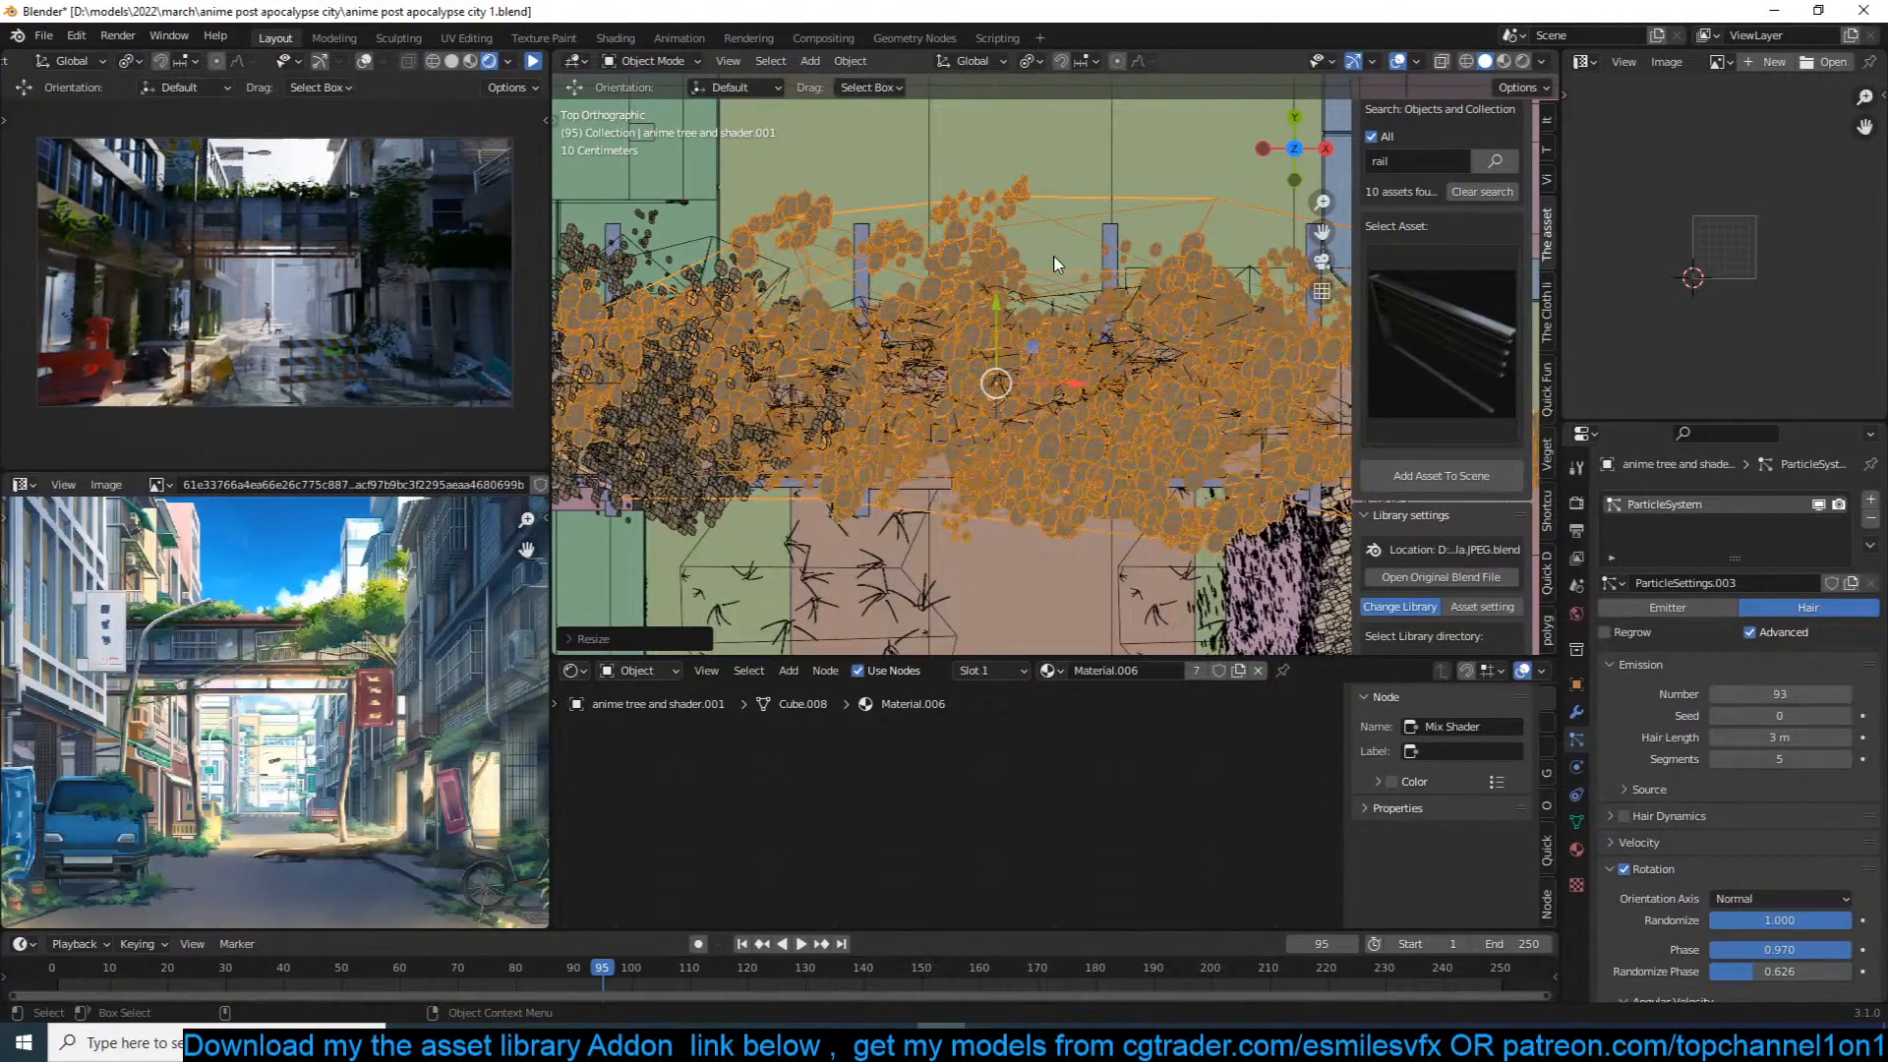
Step: Duplicate the footbridge-top foliage, rotate the copy 90° about X, and return to the camera view
{"action": "scroll", "coordinate": [1057, 262], "scroll_direction": "down", "scroll_amount": 3}
{"action": "key", "text": "shift+d"}
{"action": "type", "text": "rx90"}
{"action": "key", "text": "Return"}
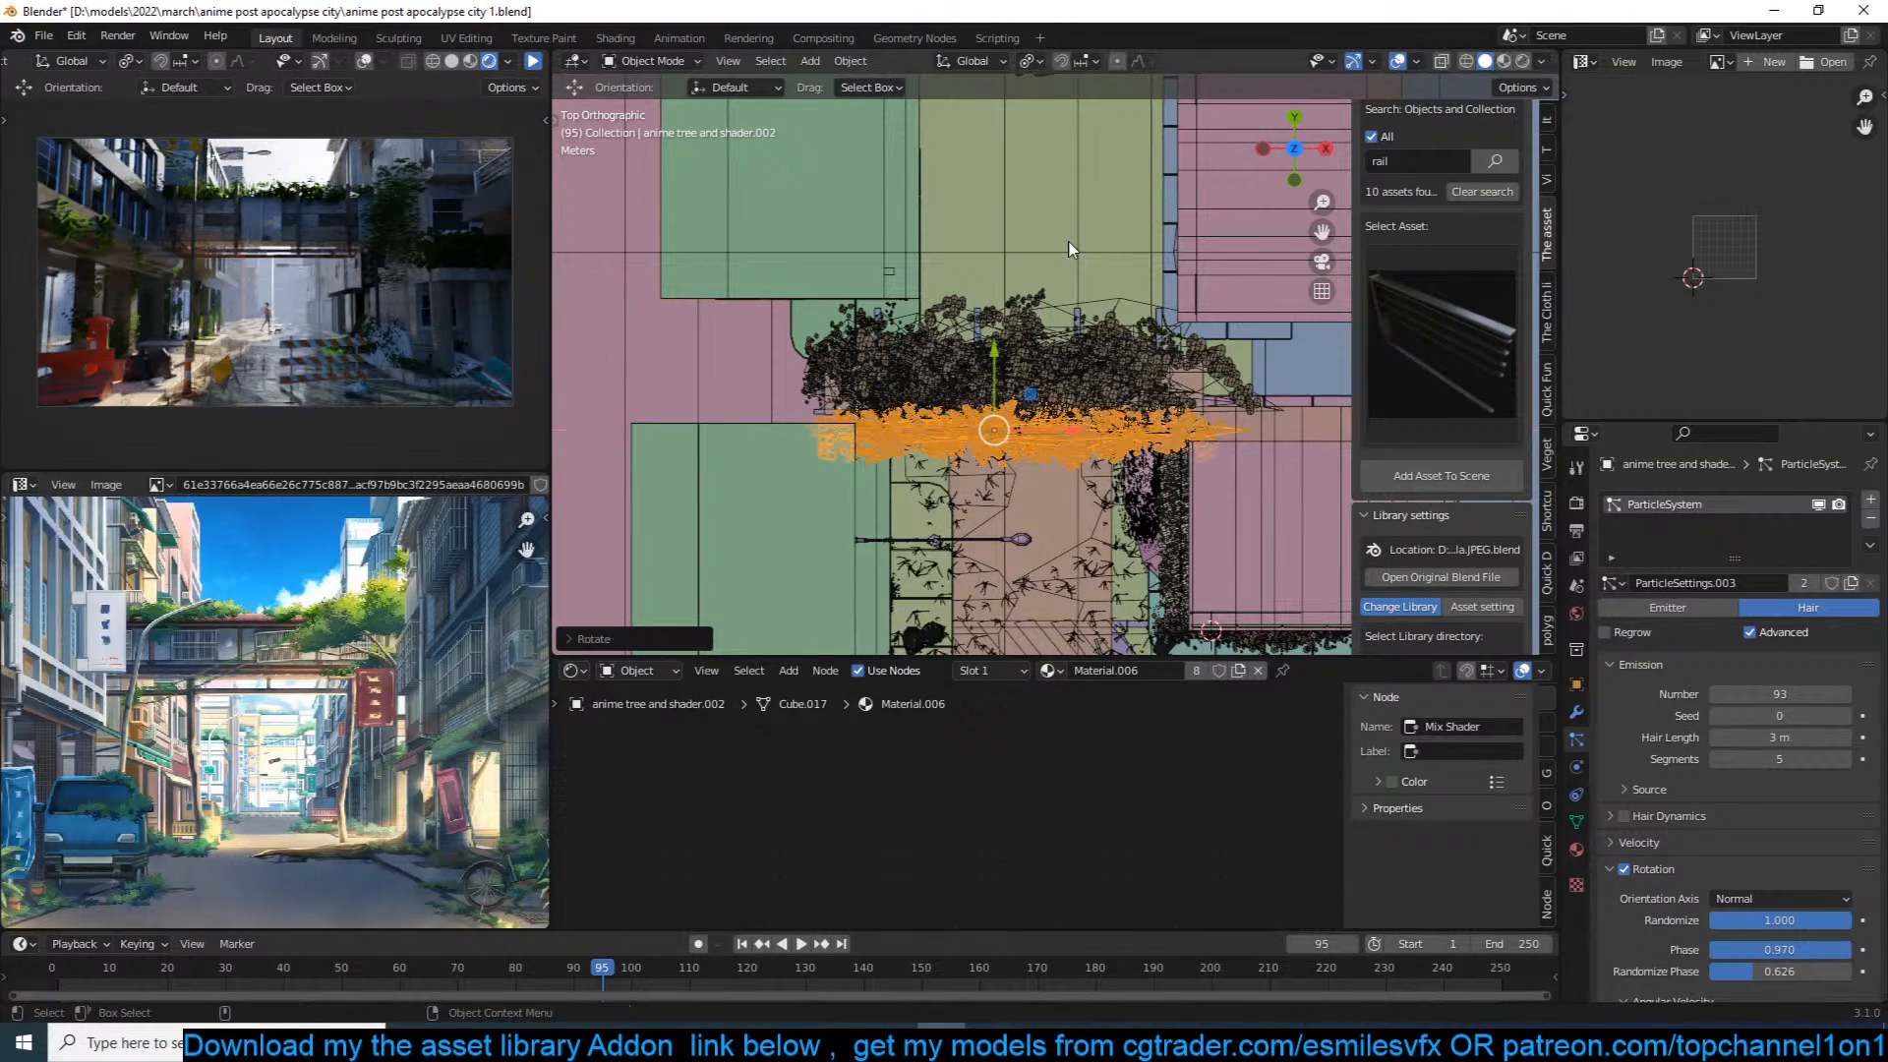
{"action": "key", "text": "KP_1"}
{"action": "key", "text": "KP_0"}
{"action": "scroll", "coordinate": [1069, 249], "scroll_direction": "down", "scroll_amount": 3}
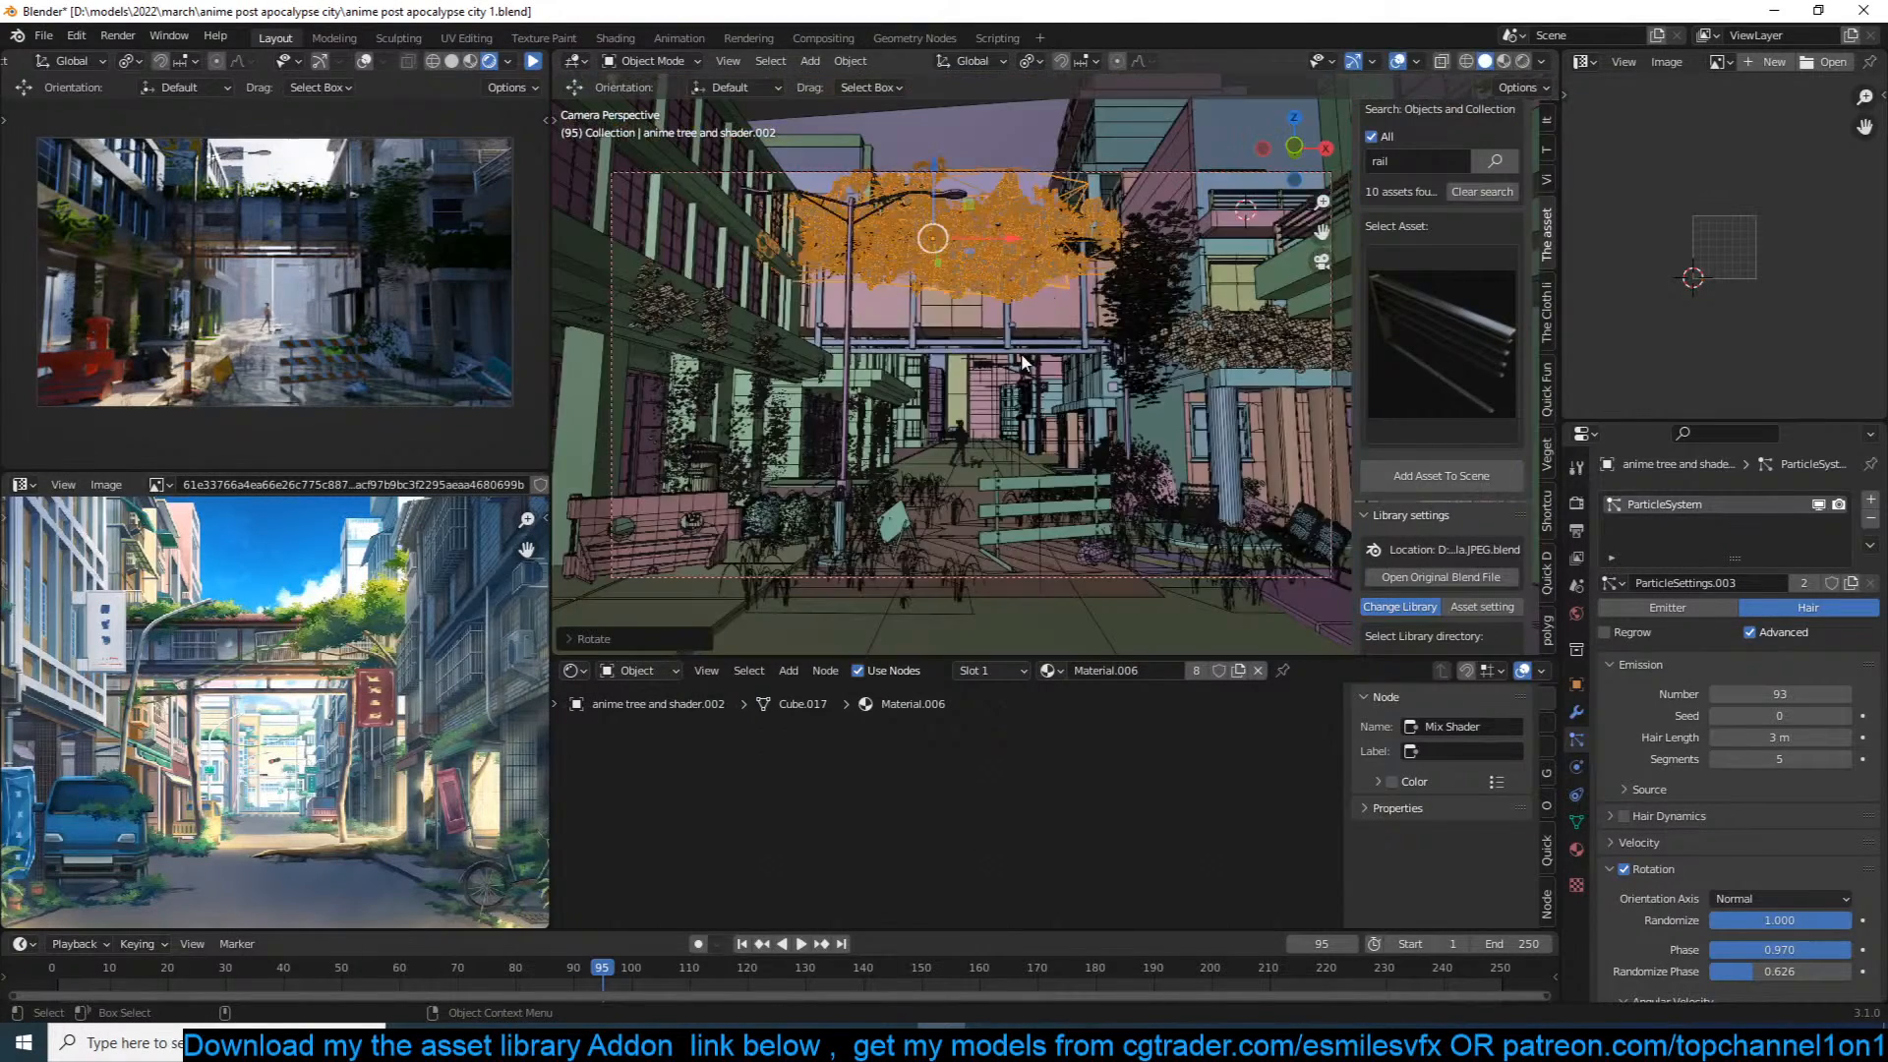
Step: Shrink the duplicated foliage along Z and lower it about 1 m over the footbridge's front face
{"action": "key", "text": "s"}
{"action": "key", "text": "z"}
{"action": "left_click", "coordinate": [997, 302]}
{"action": "key", "text": "g"}
{"action": "key", "text": "z"}
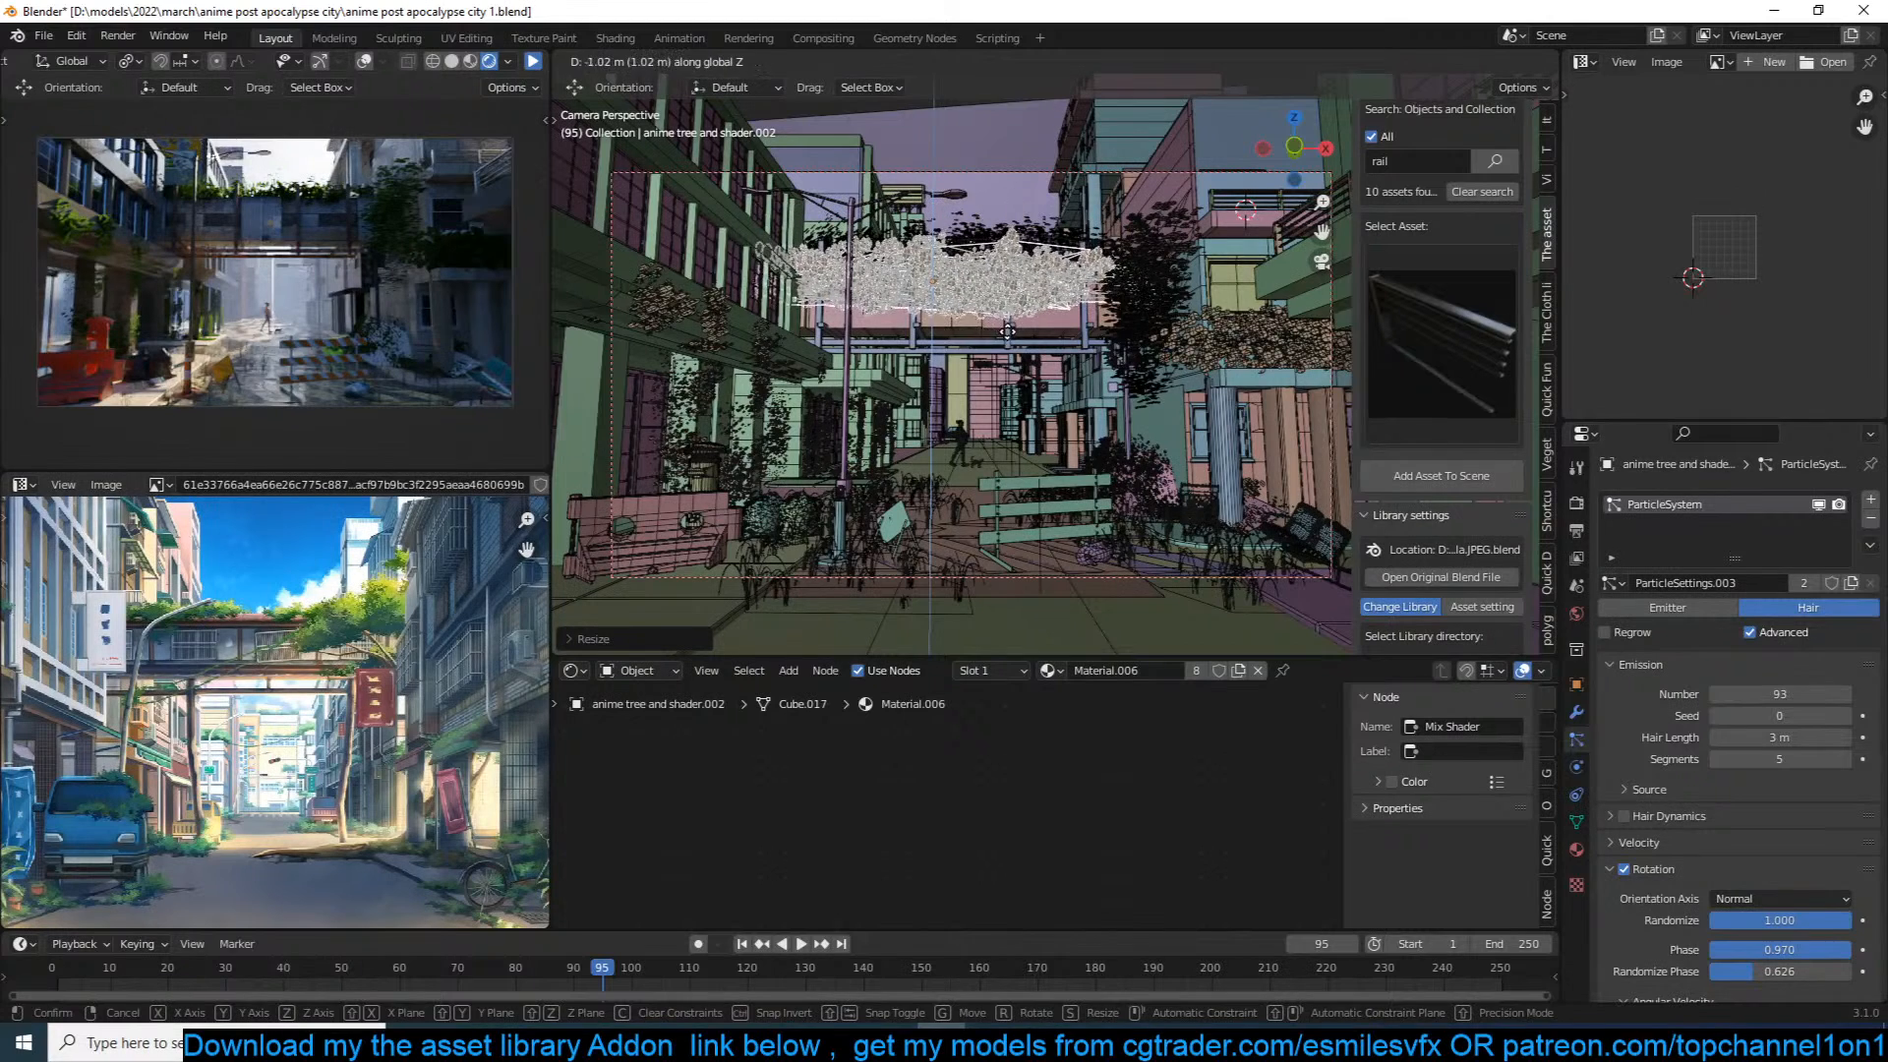
{"action": "left_click", "coordinate": [1009, 340]}
{"action": "key", "text": "alt+a"}
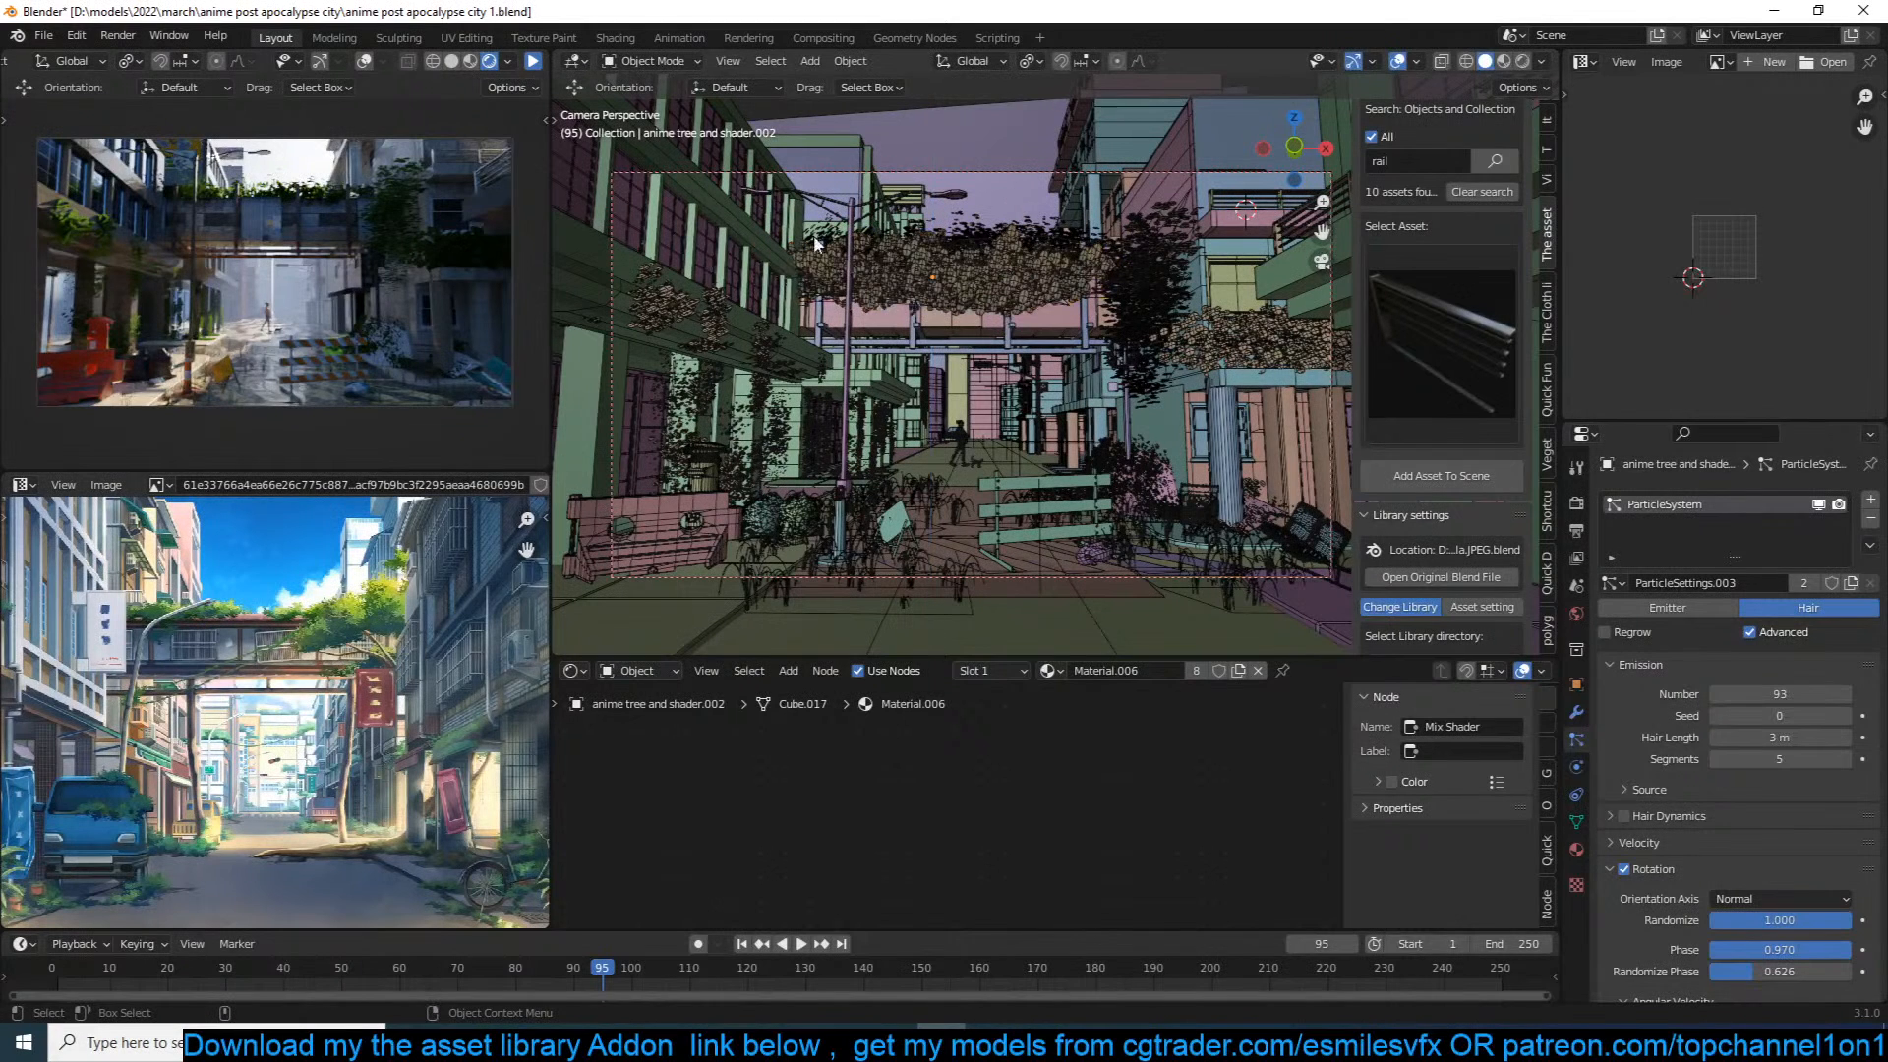
Step: Resume the preview render and make the duplicated foliage's particle settings a separate single-user copy
{"action": "left_click", "coordinate": [532, 61]}
{"action": "left_click", "coordinate": [924, 263]}
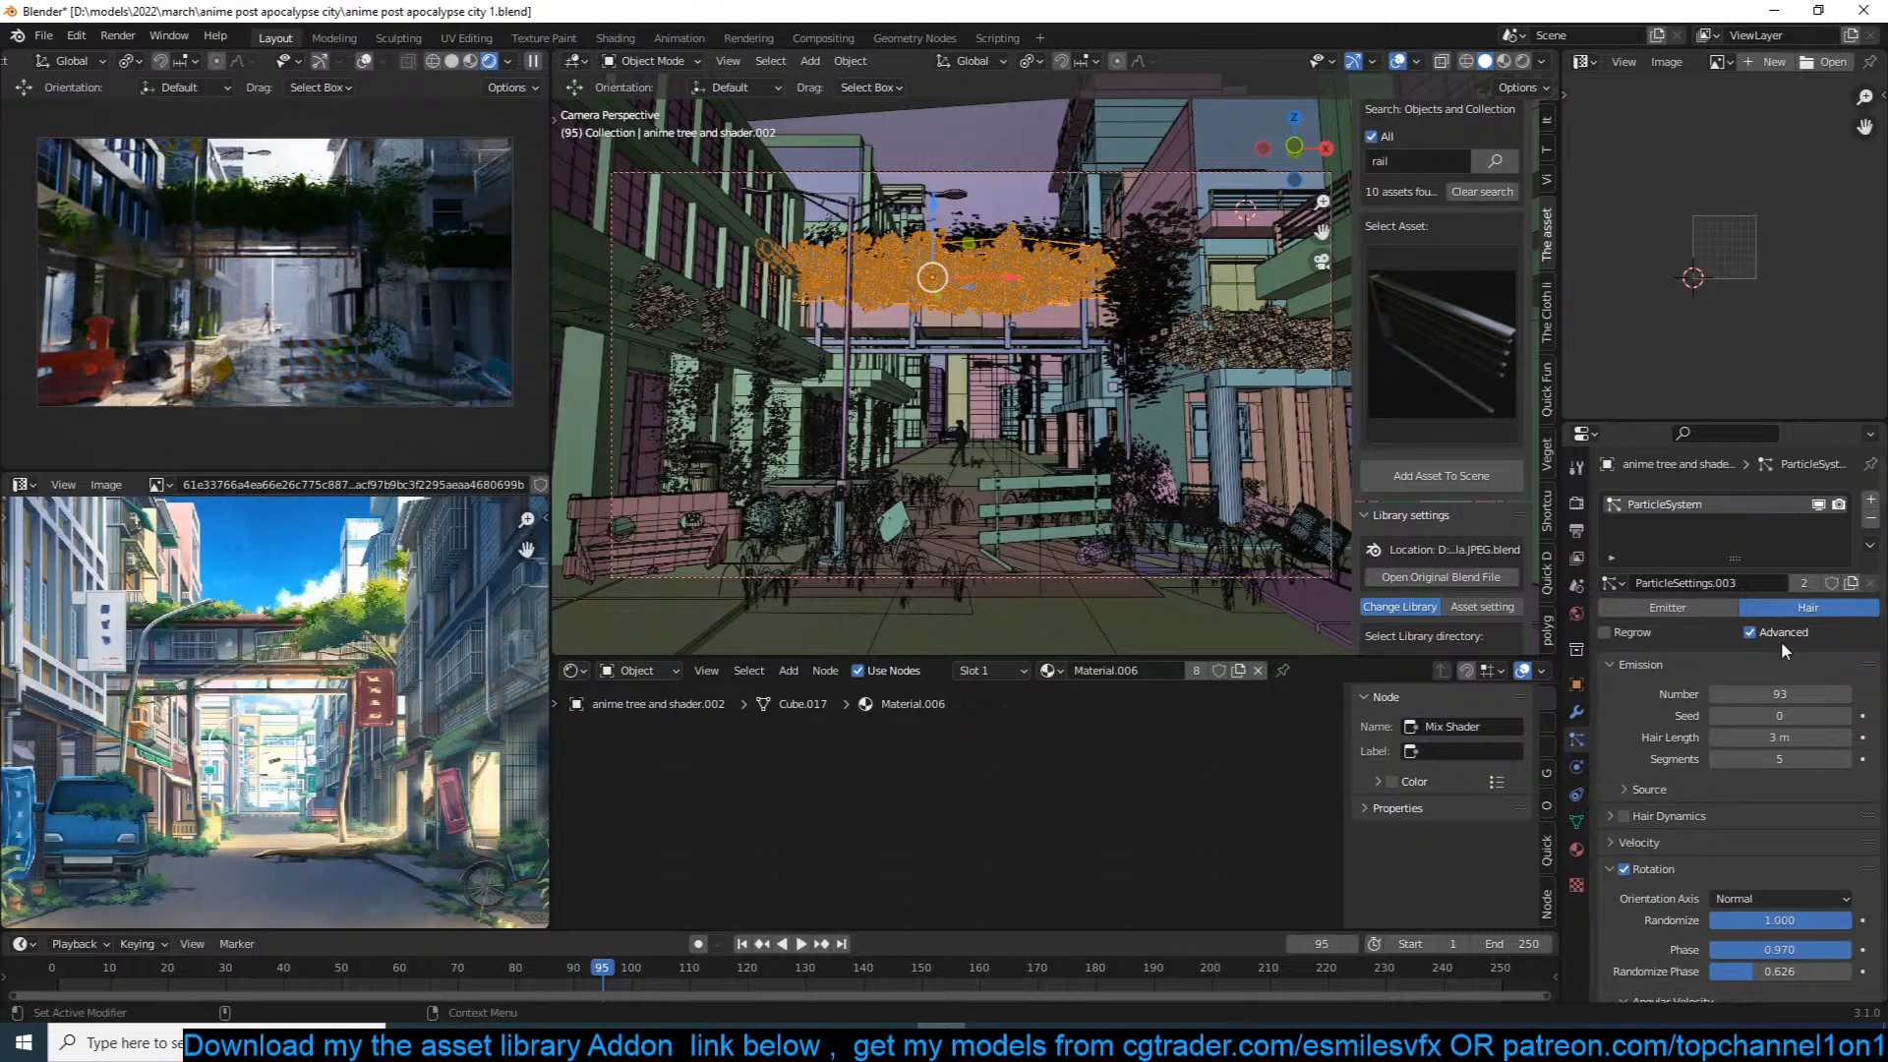
{"action": "left_click", "coordinate": [1802, 587]}
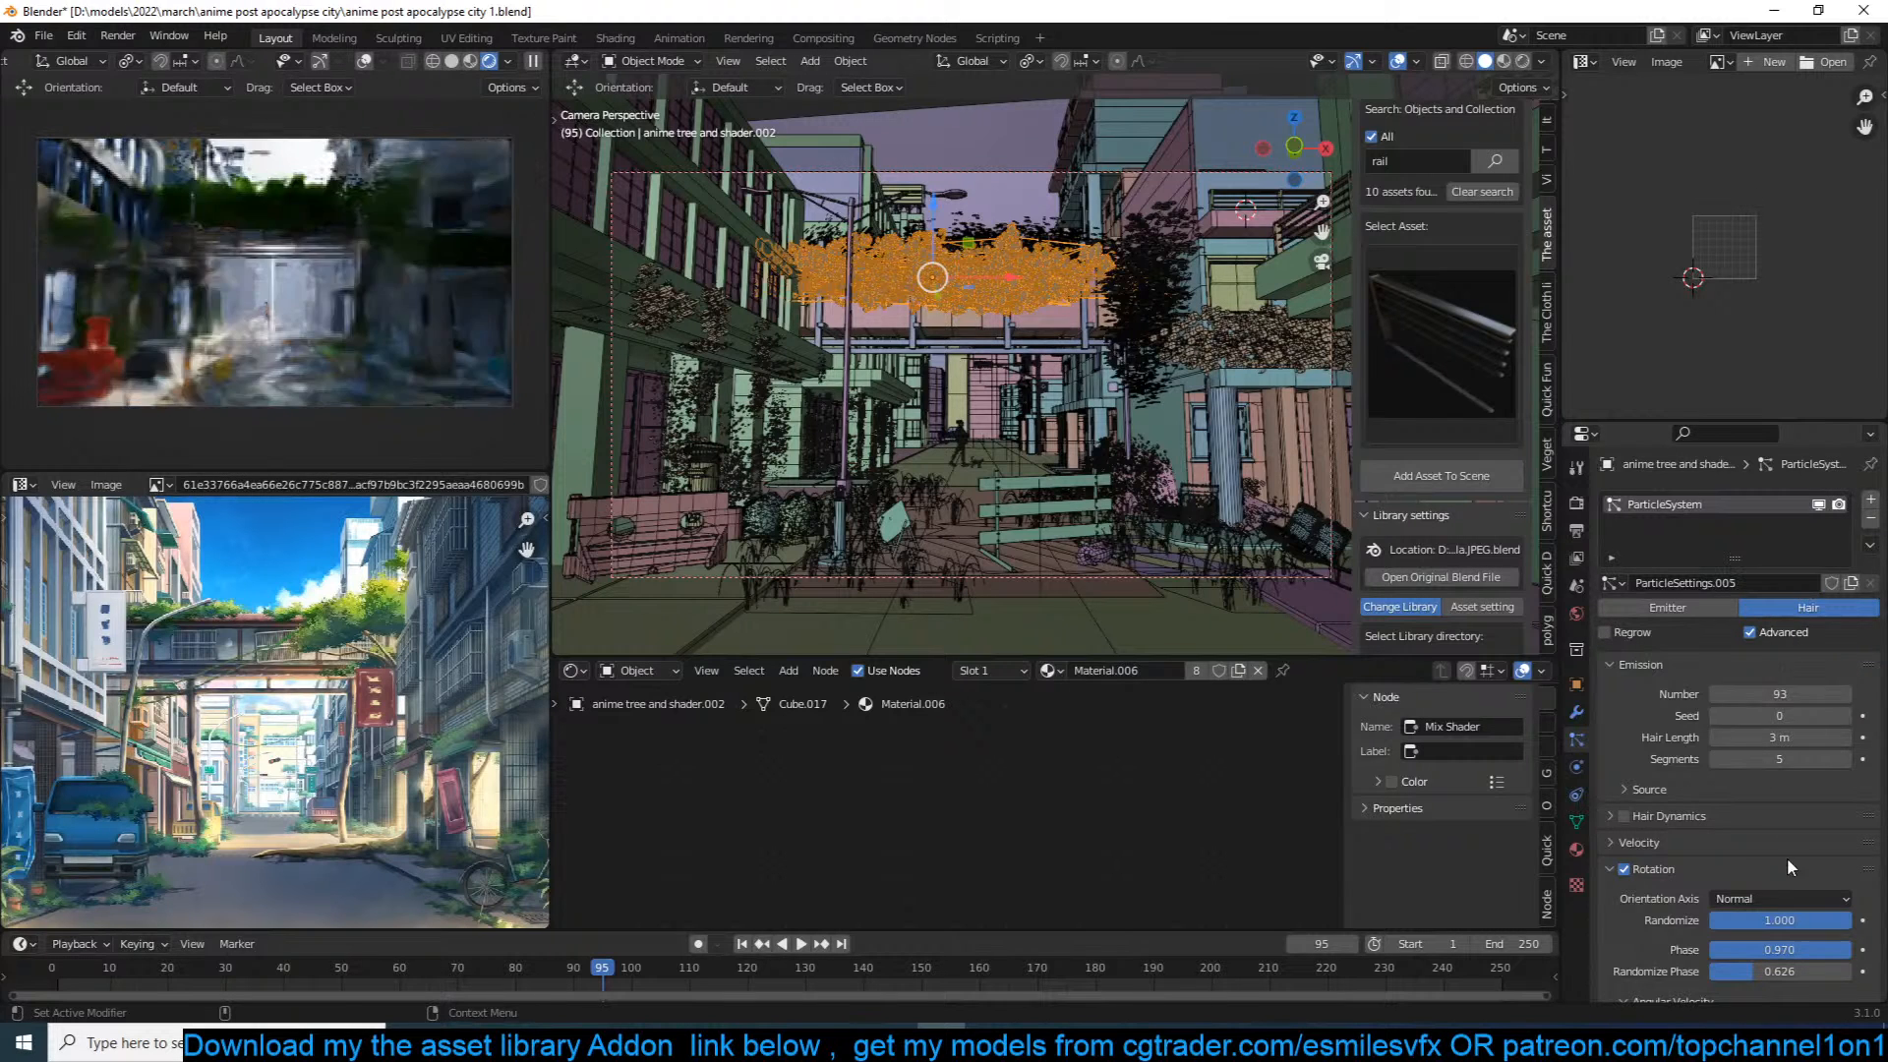
Step: Set the display amount of the front-face foliage's simple particle children to 5
{"action": "scroll", "coordinate": [1785, 855], "scroll_direction": "down", "scroll_amount": 15}
{"action": "left_click", "coordinate": [1742, 820]}
{"action": "type", "text": "5"}
{"action": "key", "text": "Return"}
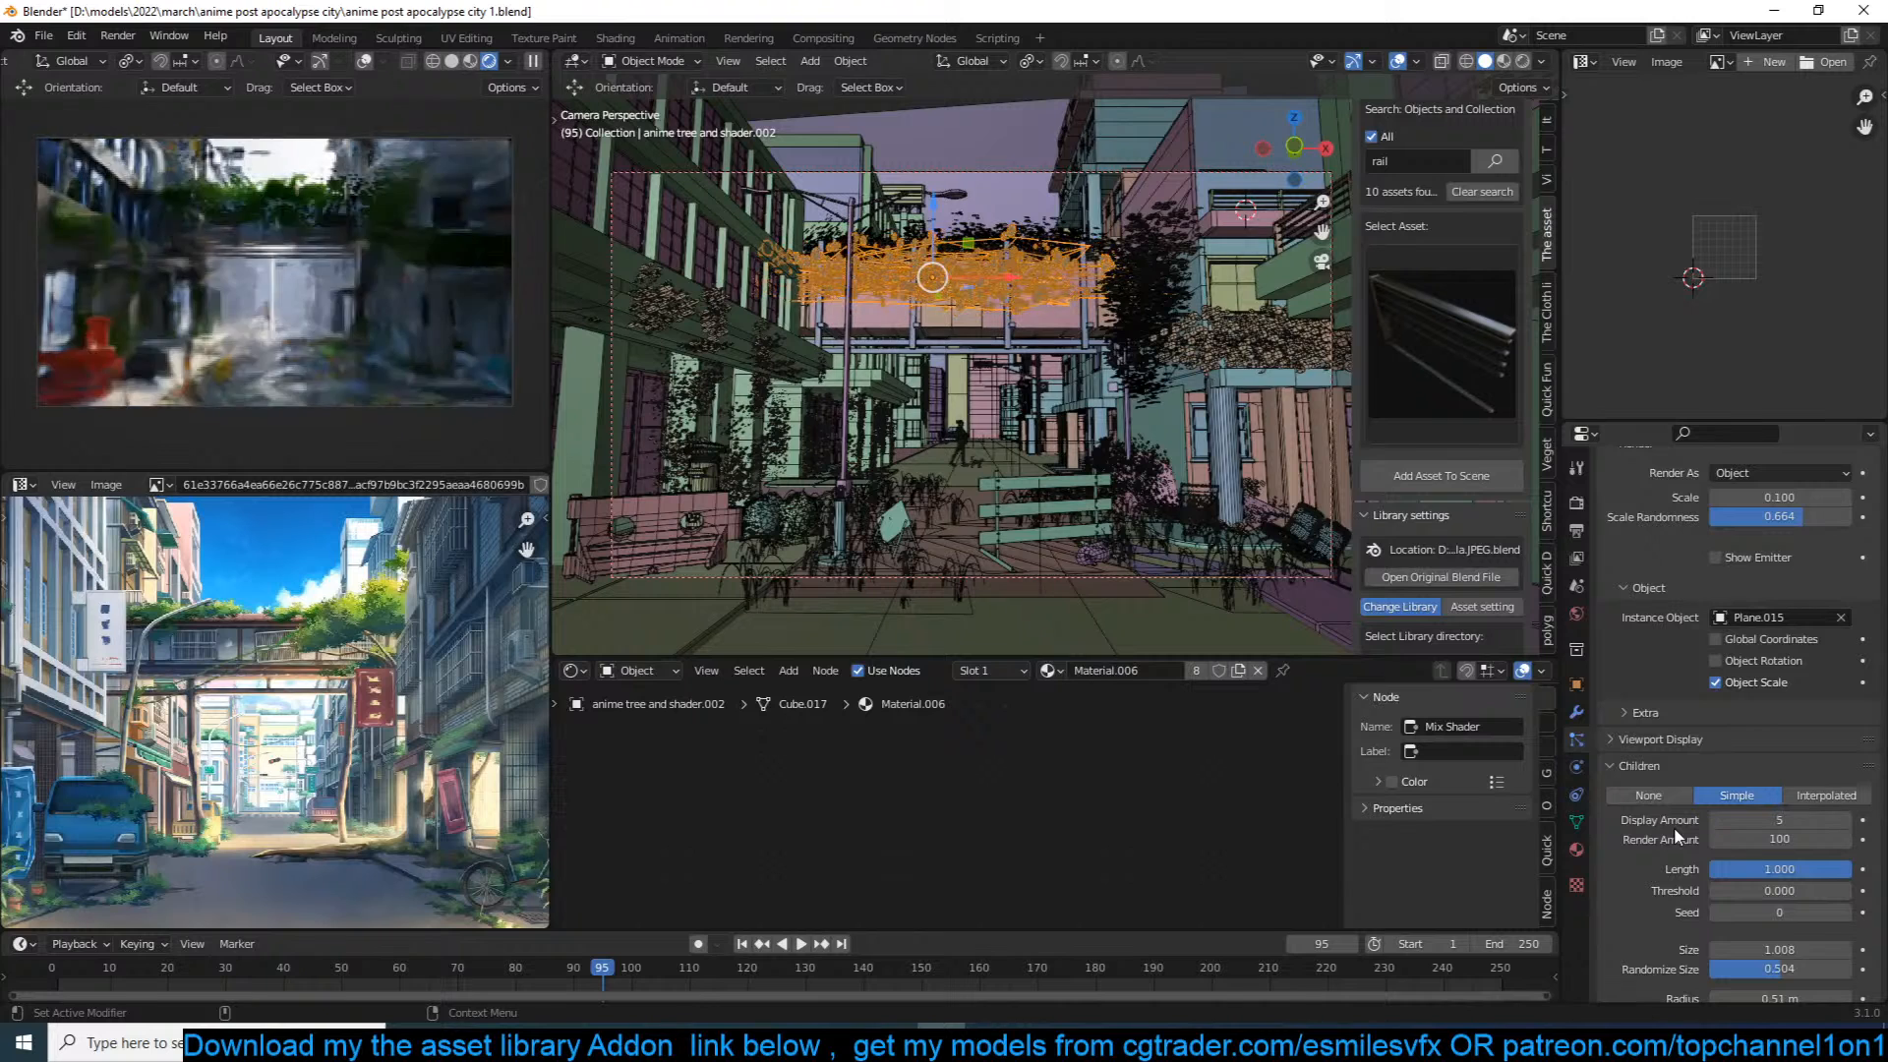
Step: Set the front-face foliage's hair length to 2 m and save the file
{"action": "scroll", "coordinate": [1809, 712], "scroll_direction": "up", "scroll_amount": 12}
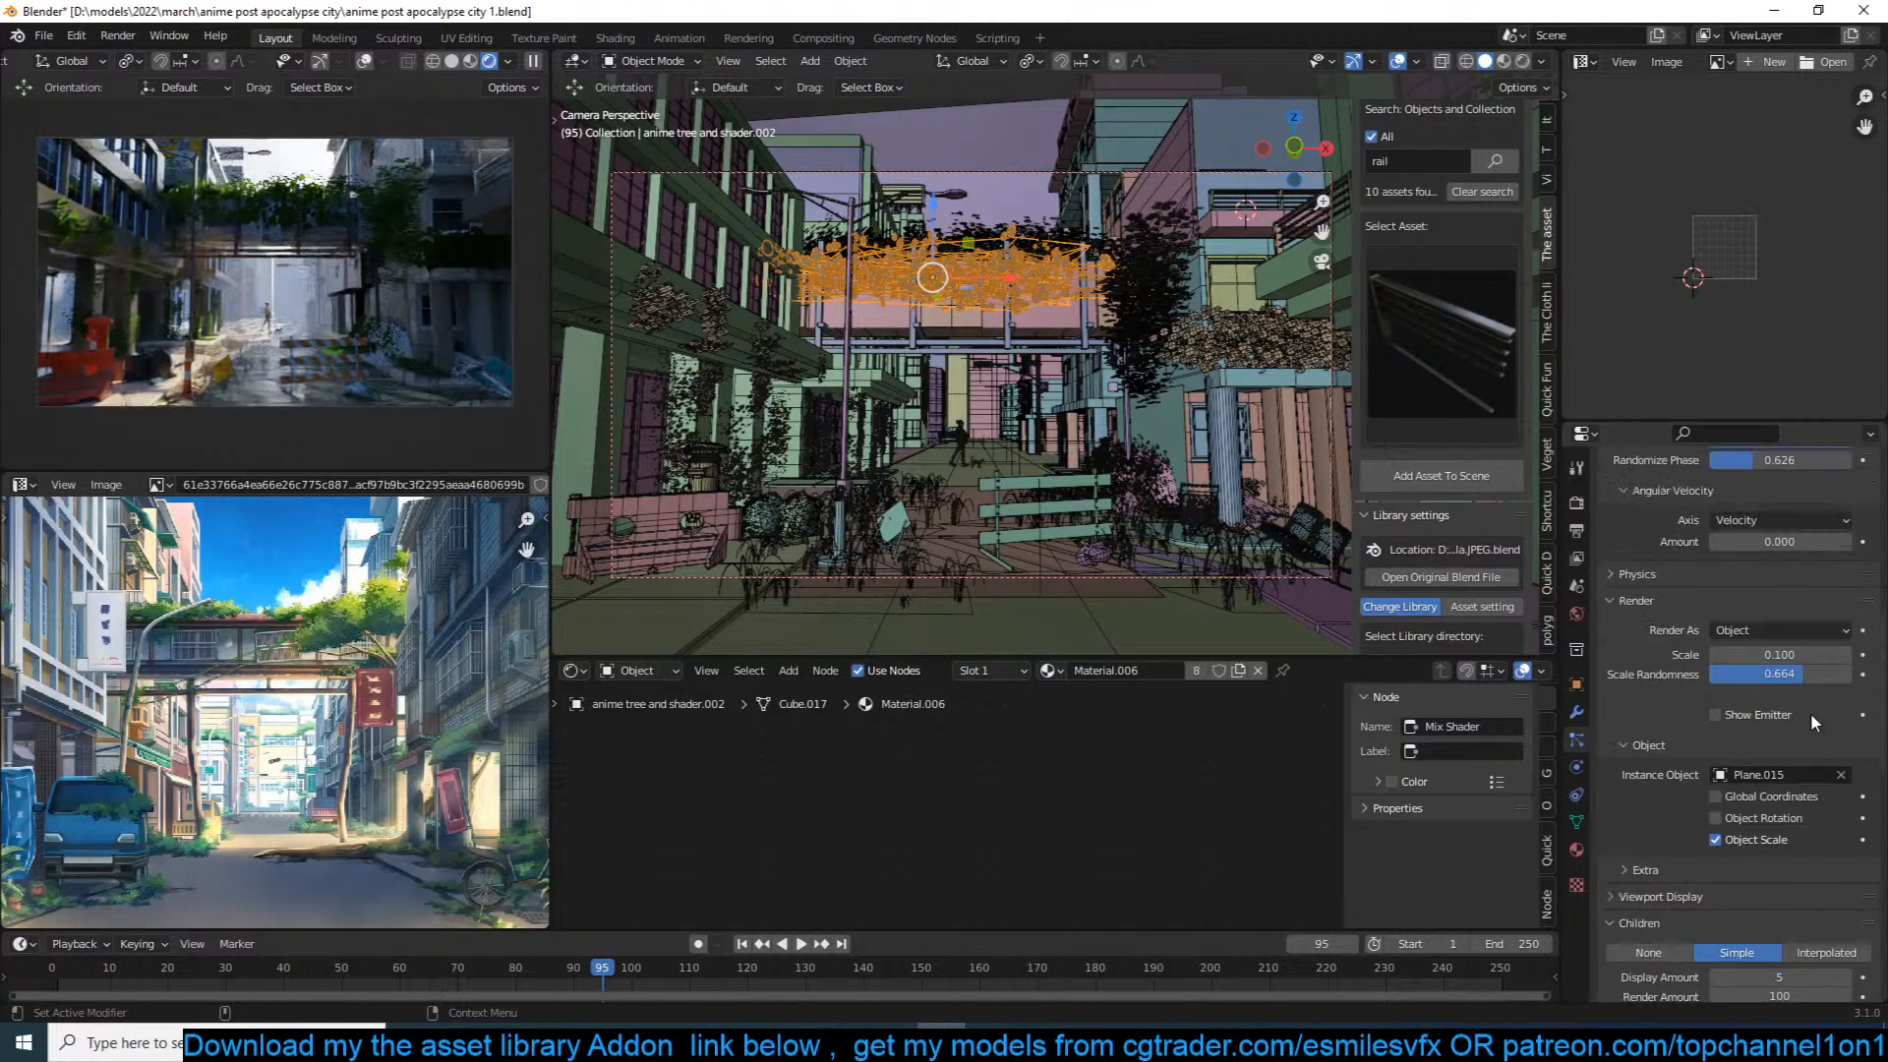
{"action": "scroll", "coordinate": [1795, 593], "scroll_direction": "up", "scroll_amount": 2}
{"action": "left_click", "coordinate": [1779, 618]}
{"action": "type", "text": "1"}
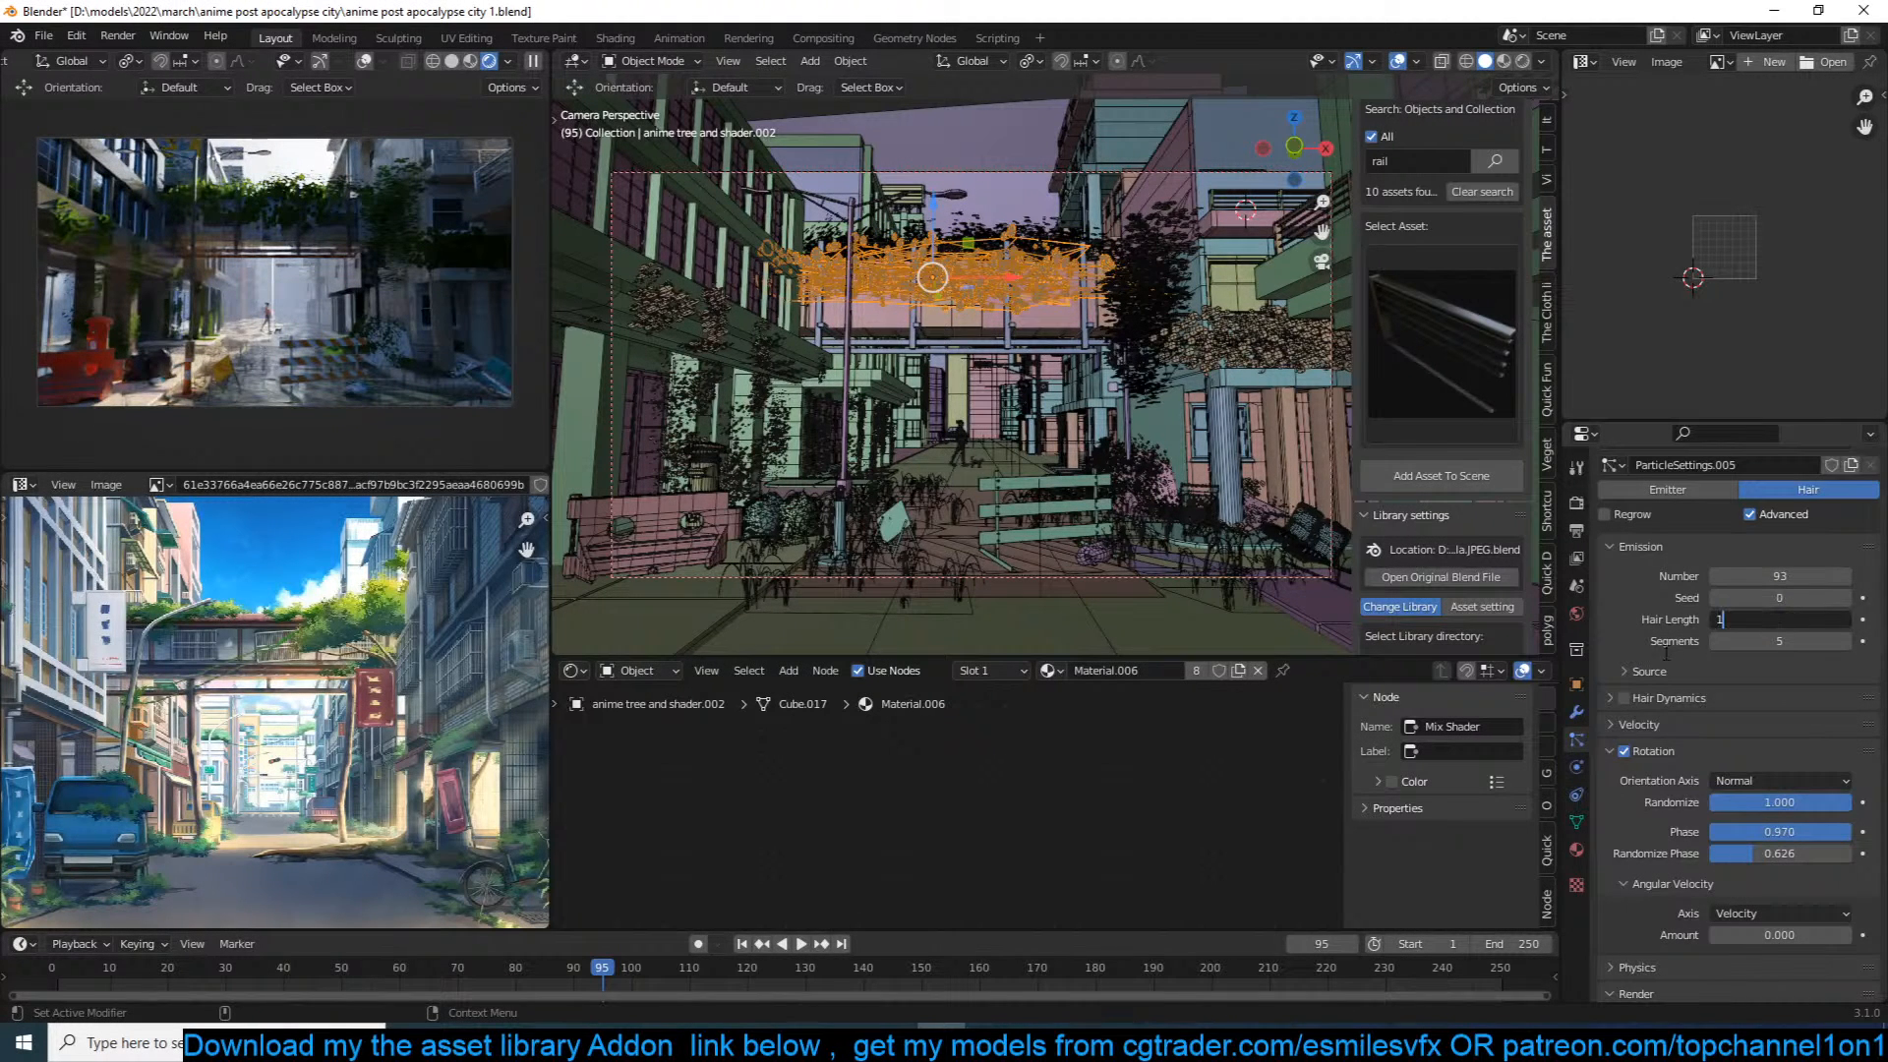
{"action": "key", "text": "Return"}
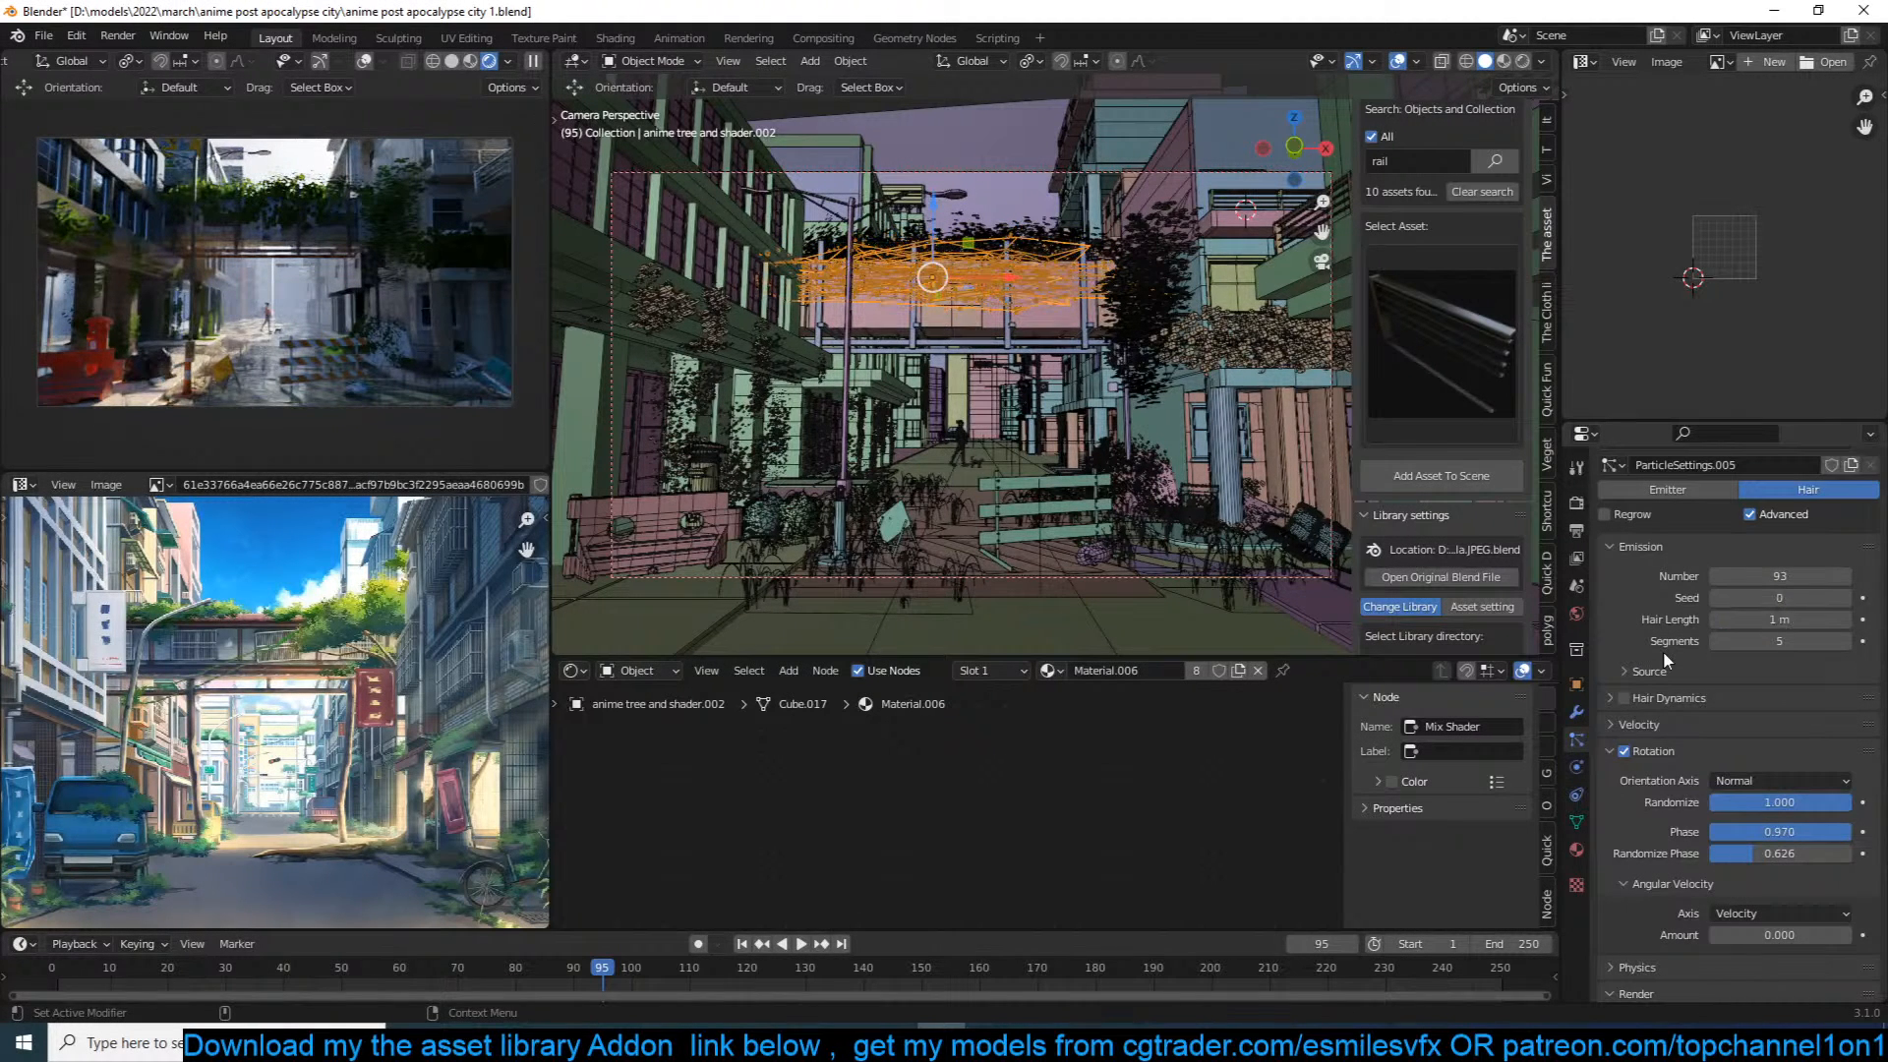
{"action": "left_click", "coordinate": [1780, 618]}
{"action": "type", "text": "2"}
{"action": "key", "text": "Return"}
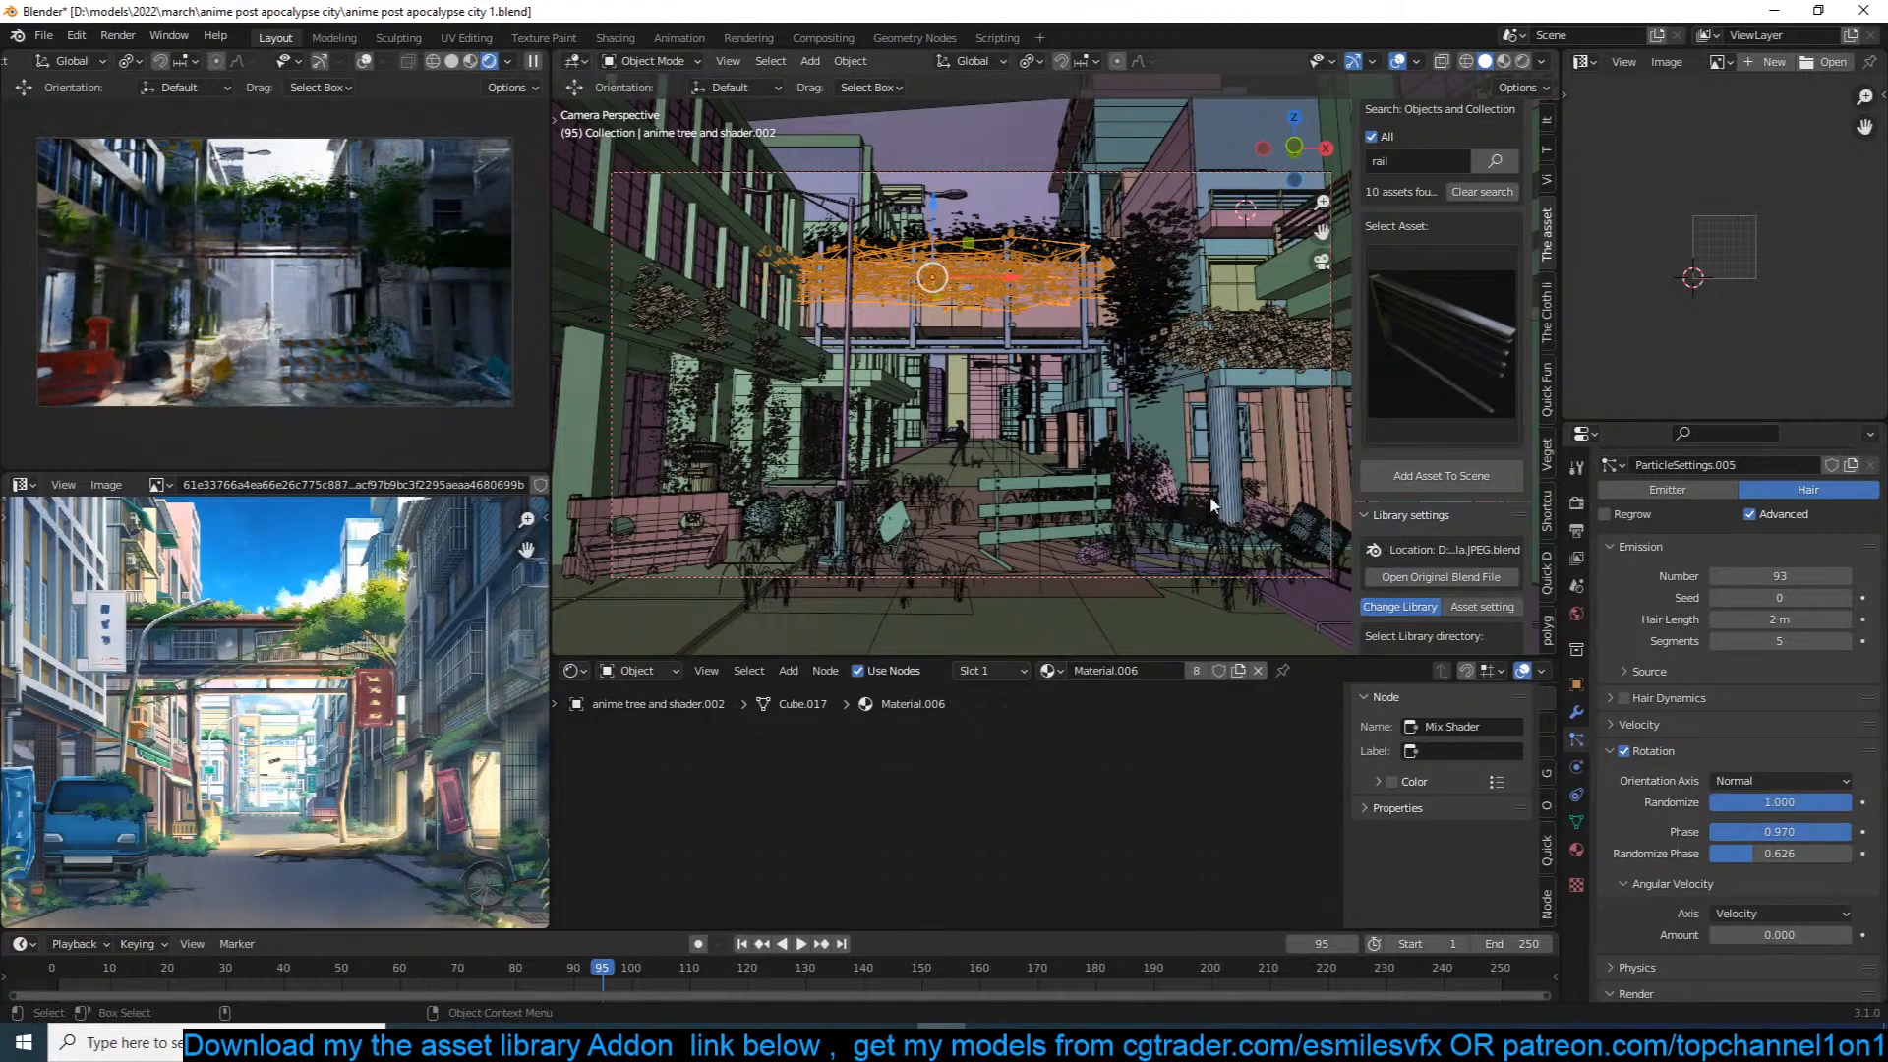
{"action": "key", "text": "ctrl+s"}
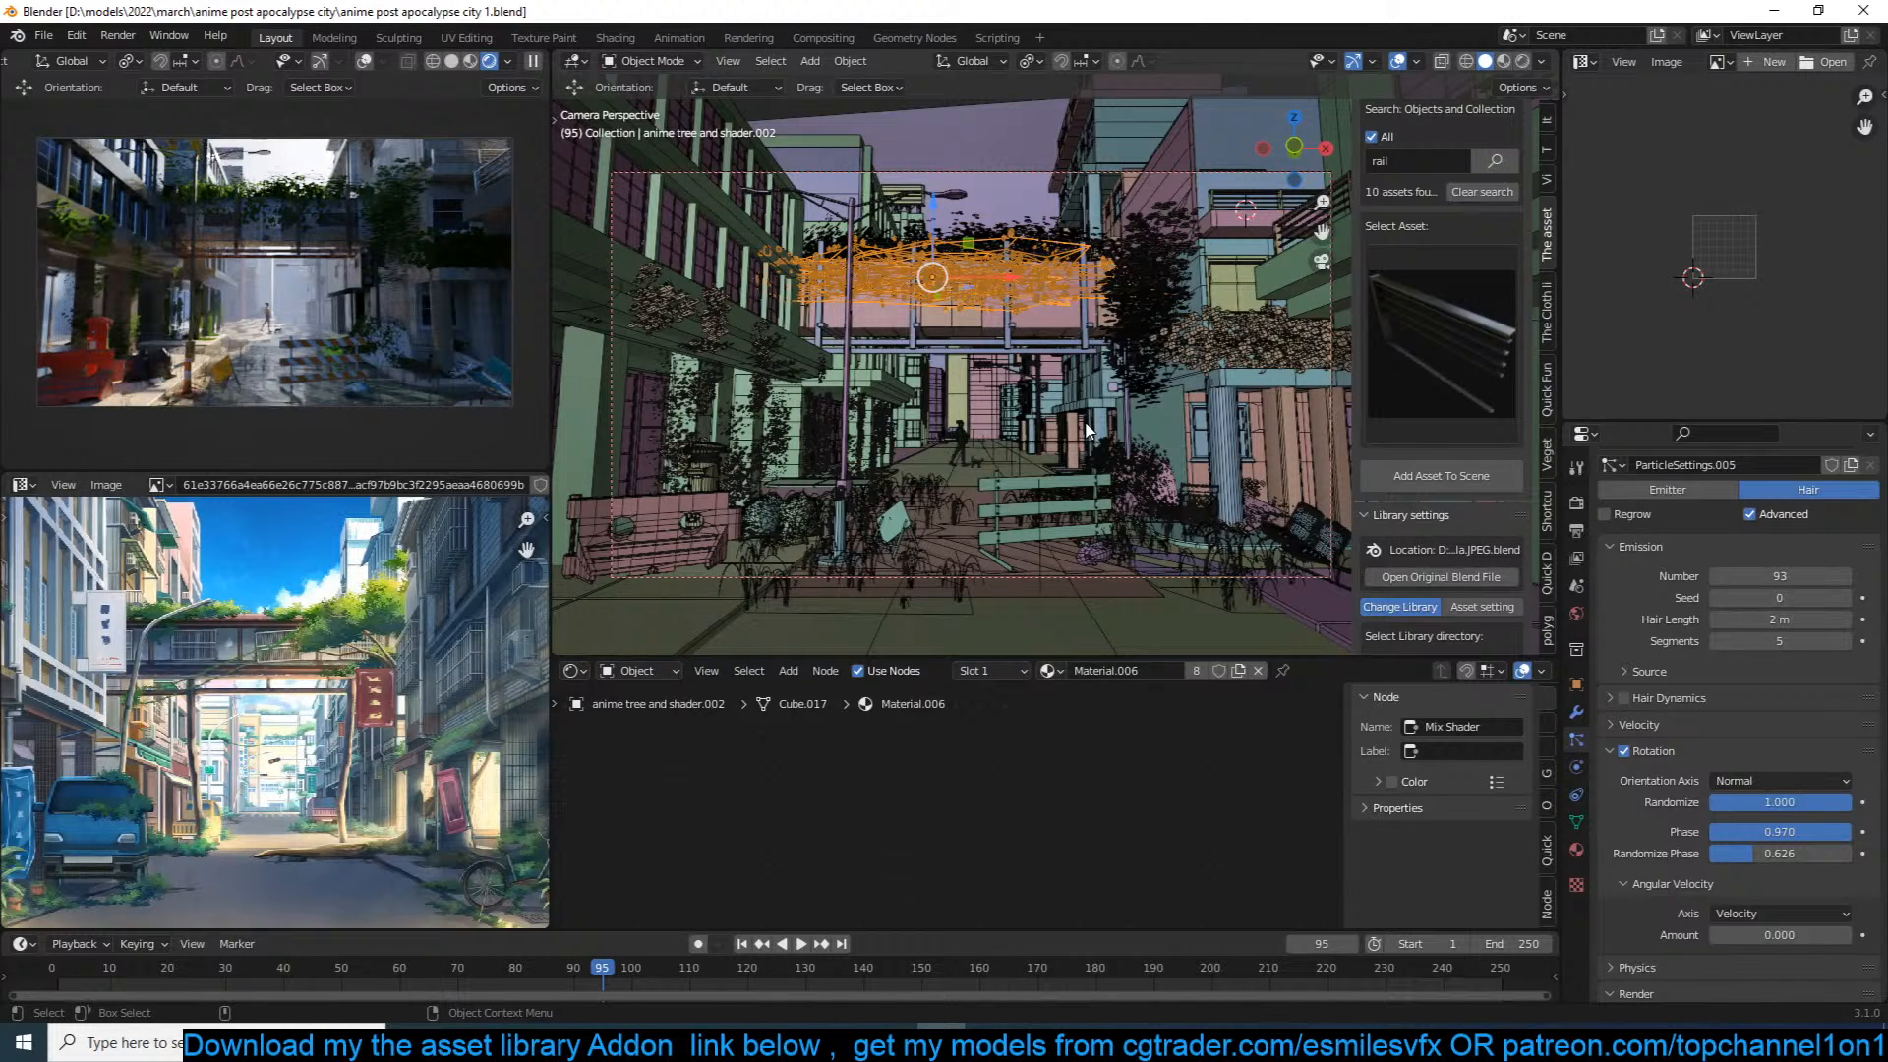
{"action": "scroll", "coordinate": [1475, 265], "scroll_direction": "up", "scroll_amount": 3}
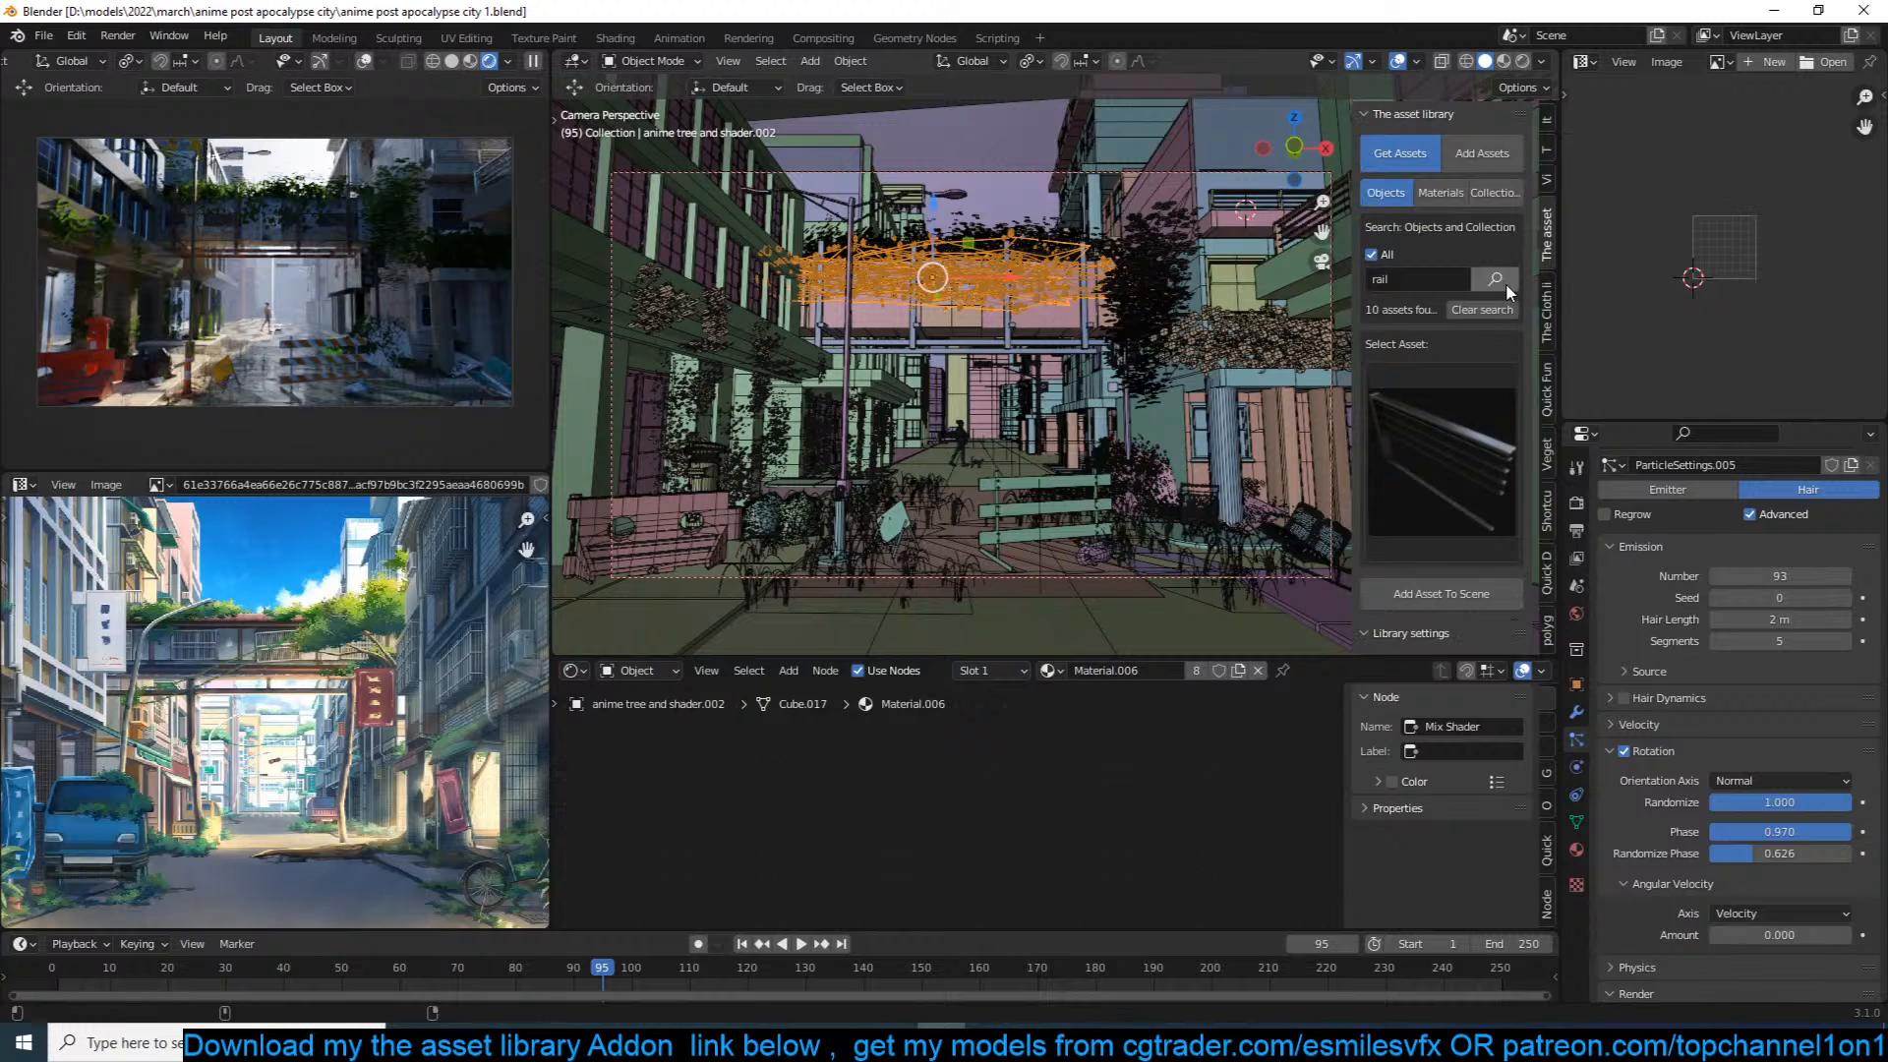
{"action": "left_click", "coordinate": [1074, 289]}
{"action": "key", "text": "ctrl+s"}
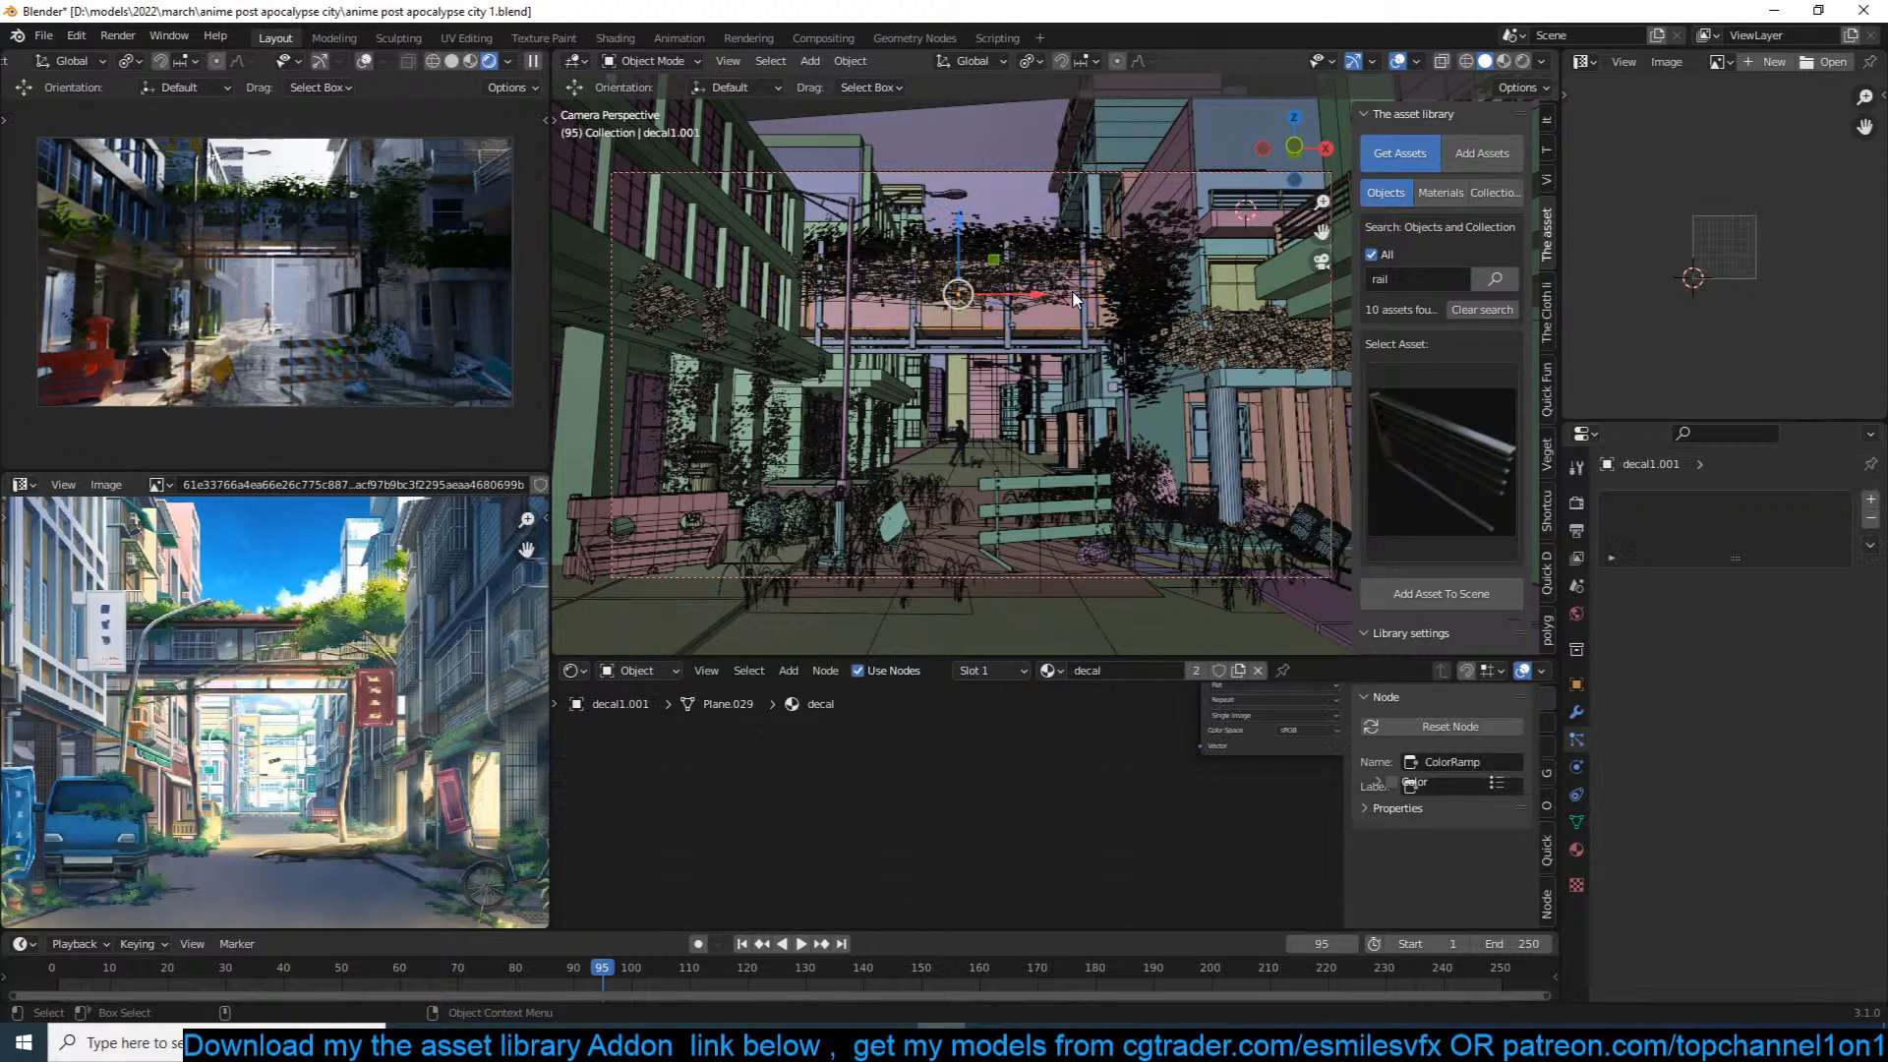
Step: Adjust the image brightness in Look Dev to exposure 1.013 and gamma 0.810
{"action": "left_click", "coordinate": [1549, 388]}
{"action": "left_click_drag", "start_coordinate": [1414, 231], "coordinate": [1447, 202]}
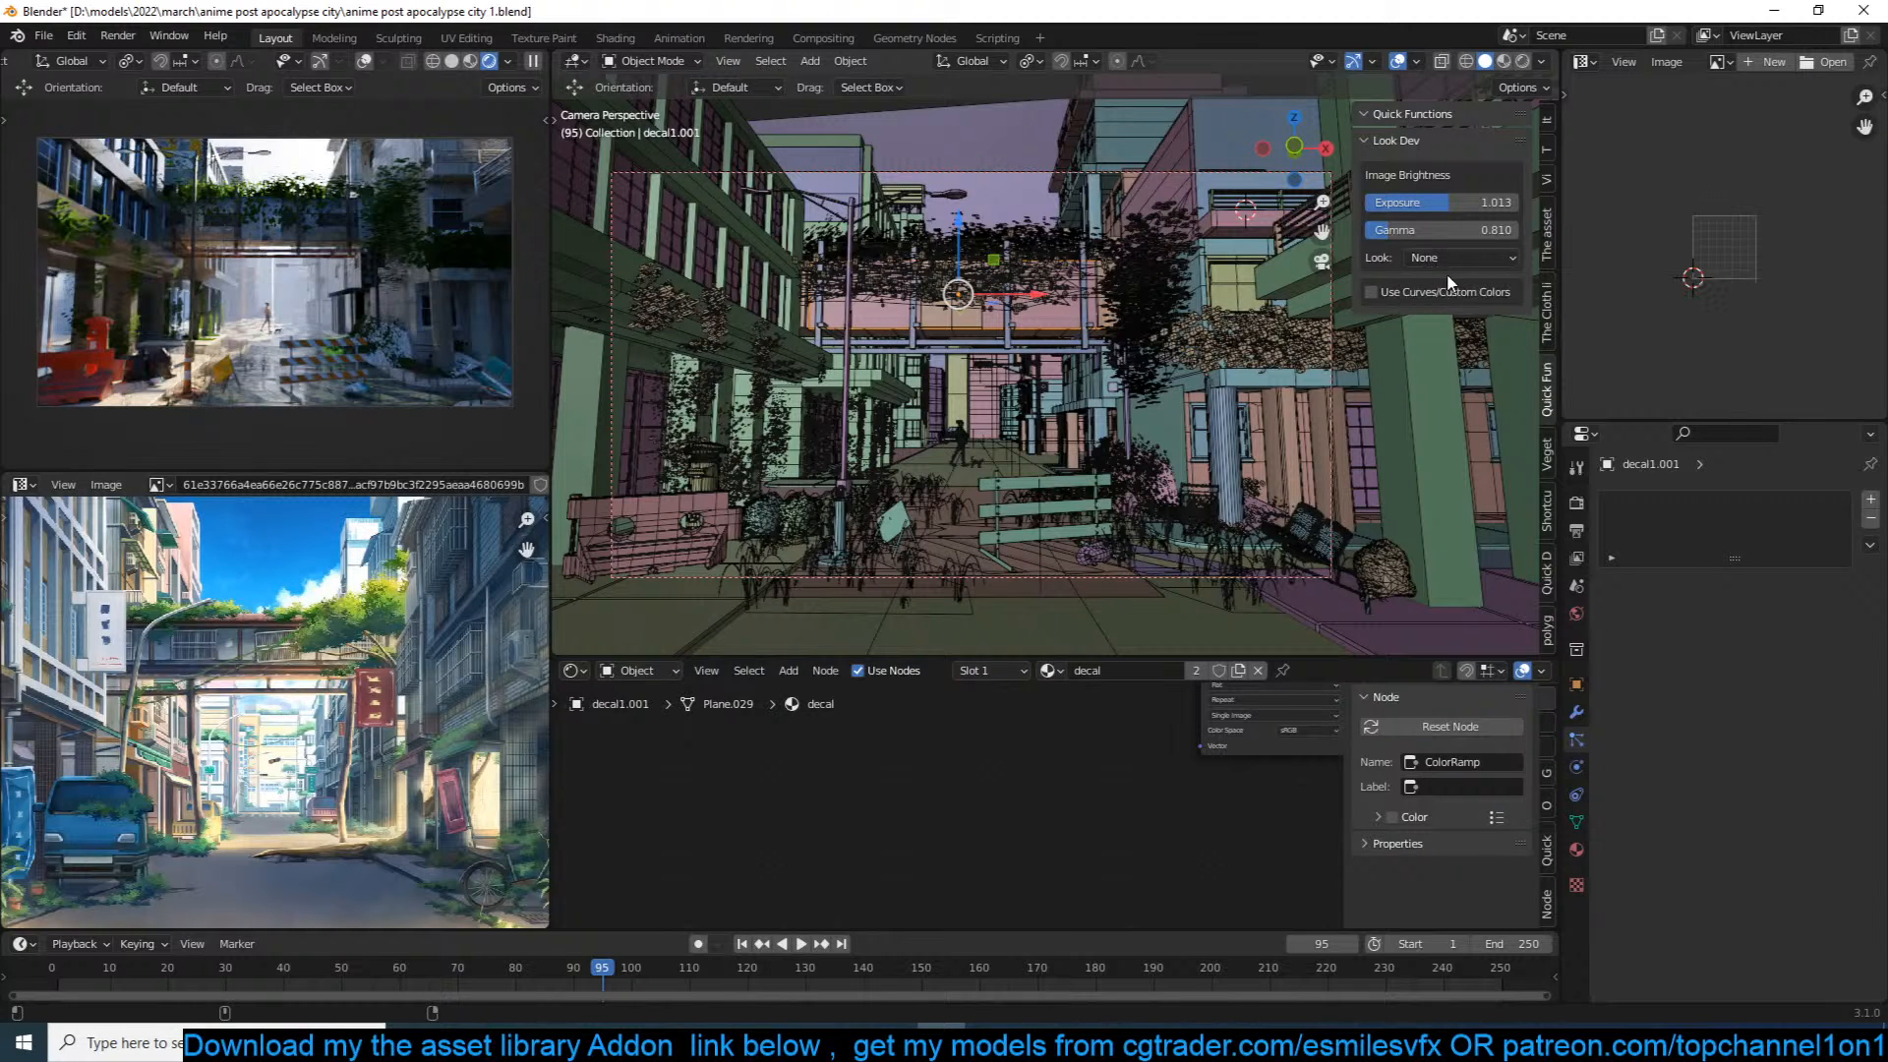
Step: Enable curves/custom colors for the render and set the black level to pure black
{"action": "left_click", "coordinate": [1372, 292]}
{"action": "scroll", "coordinate": [1473, 409], "scroll_direction": "down", "scroll_amount": 3}
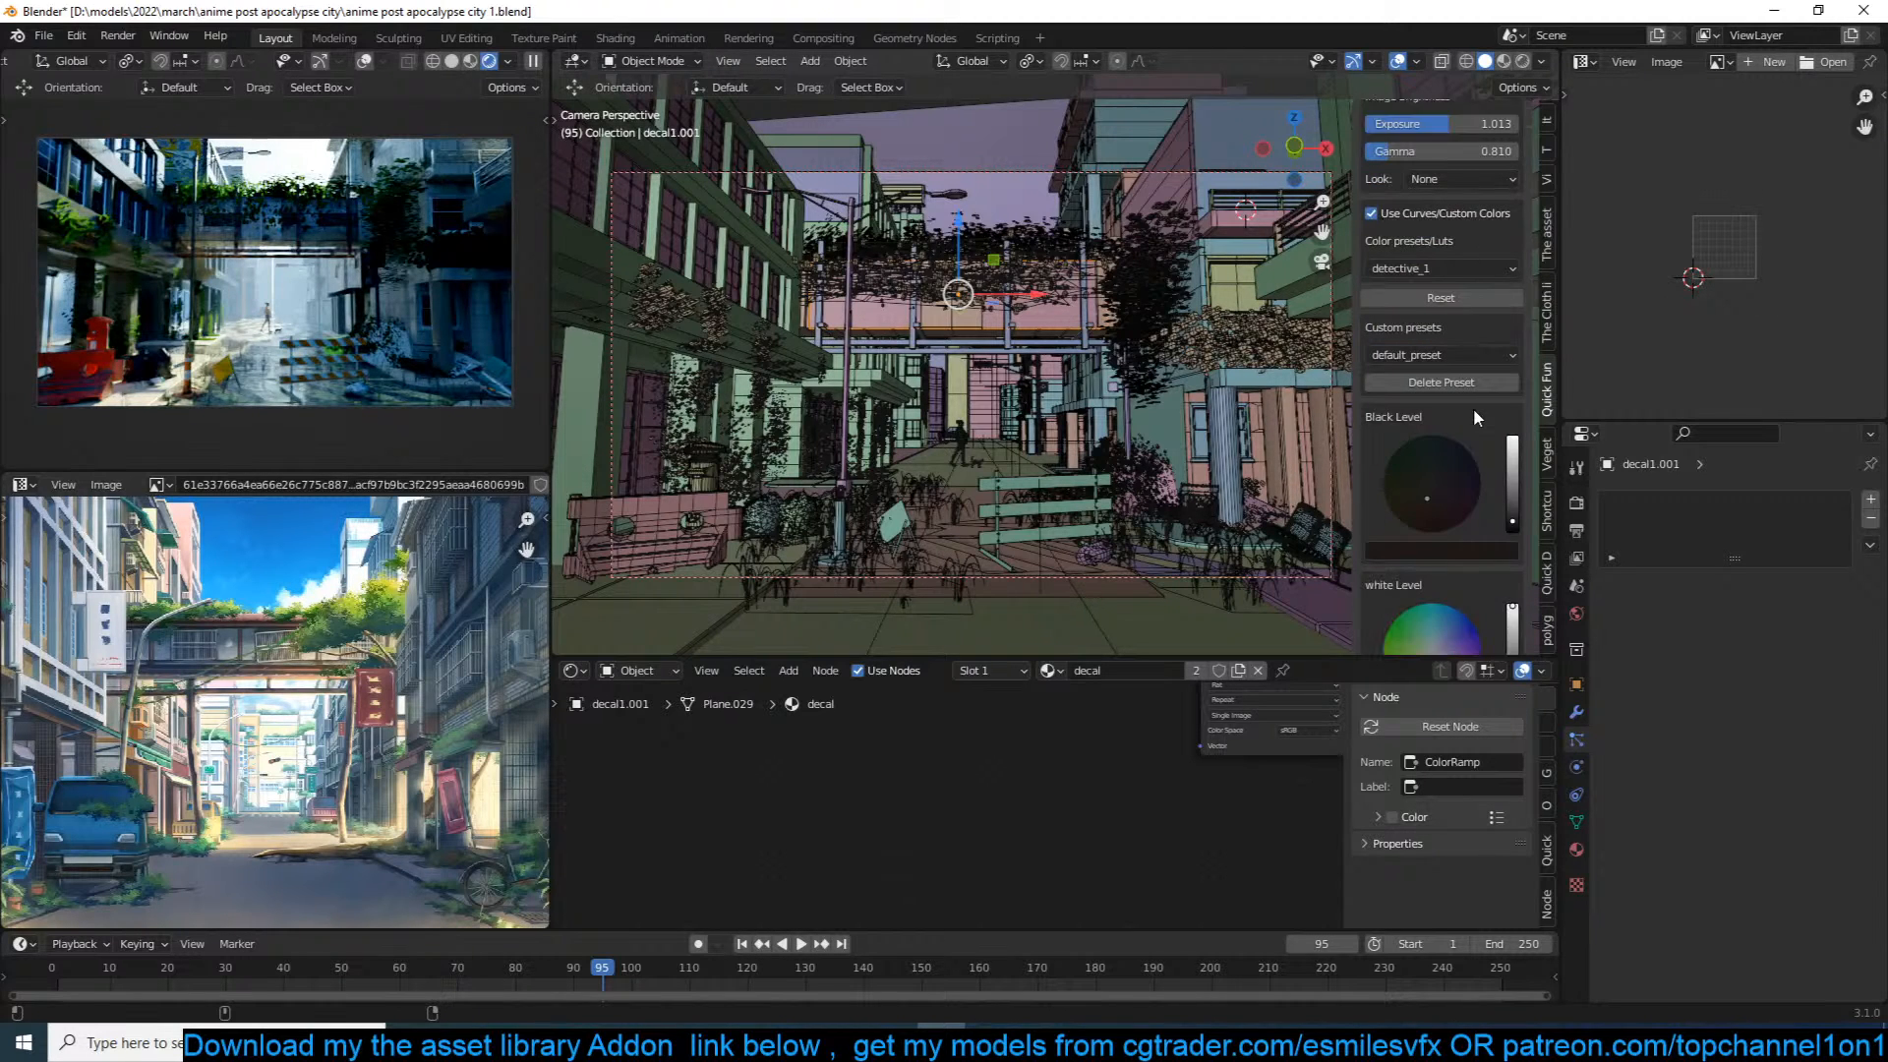
{"action": "left_click_drag", "start_coordinate": [1441, 451], "coordinate": [1414, 457]}
{"action": "left_click", "coordinate": [1435, 434]}
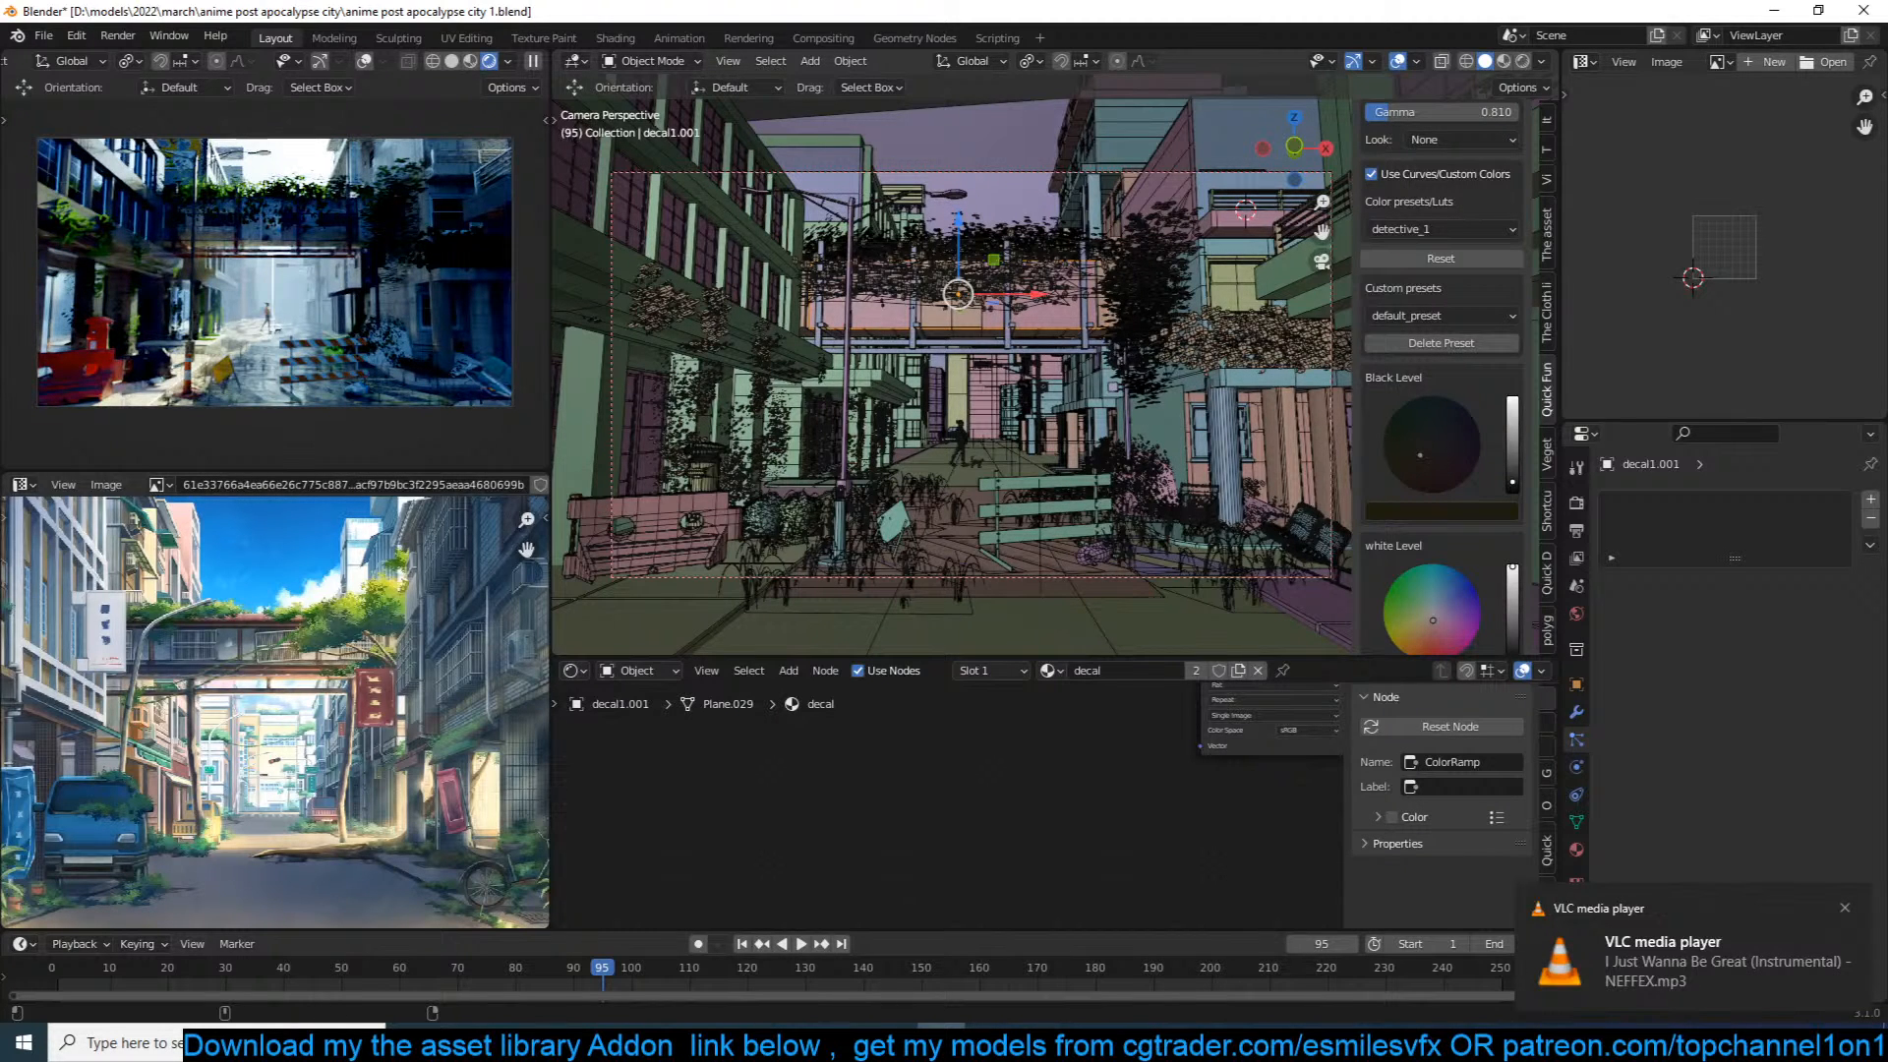
{"action": "left_click_drag", "start_coordinate": [1511, 472], "coordinate": [1511, 490]}
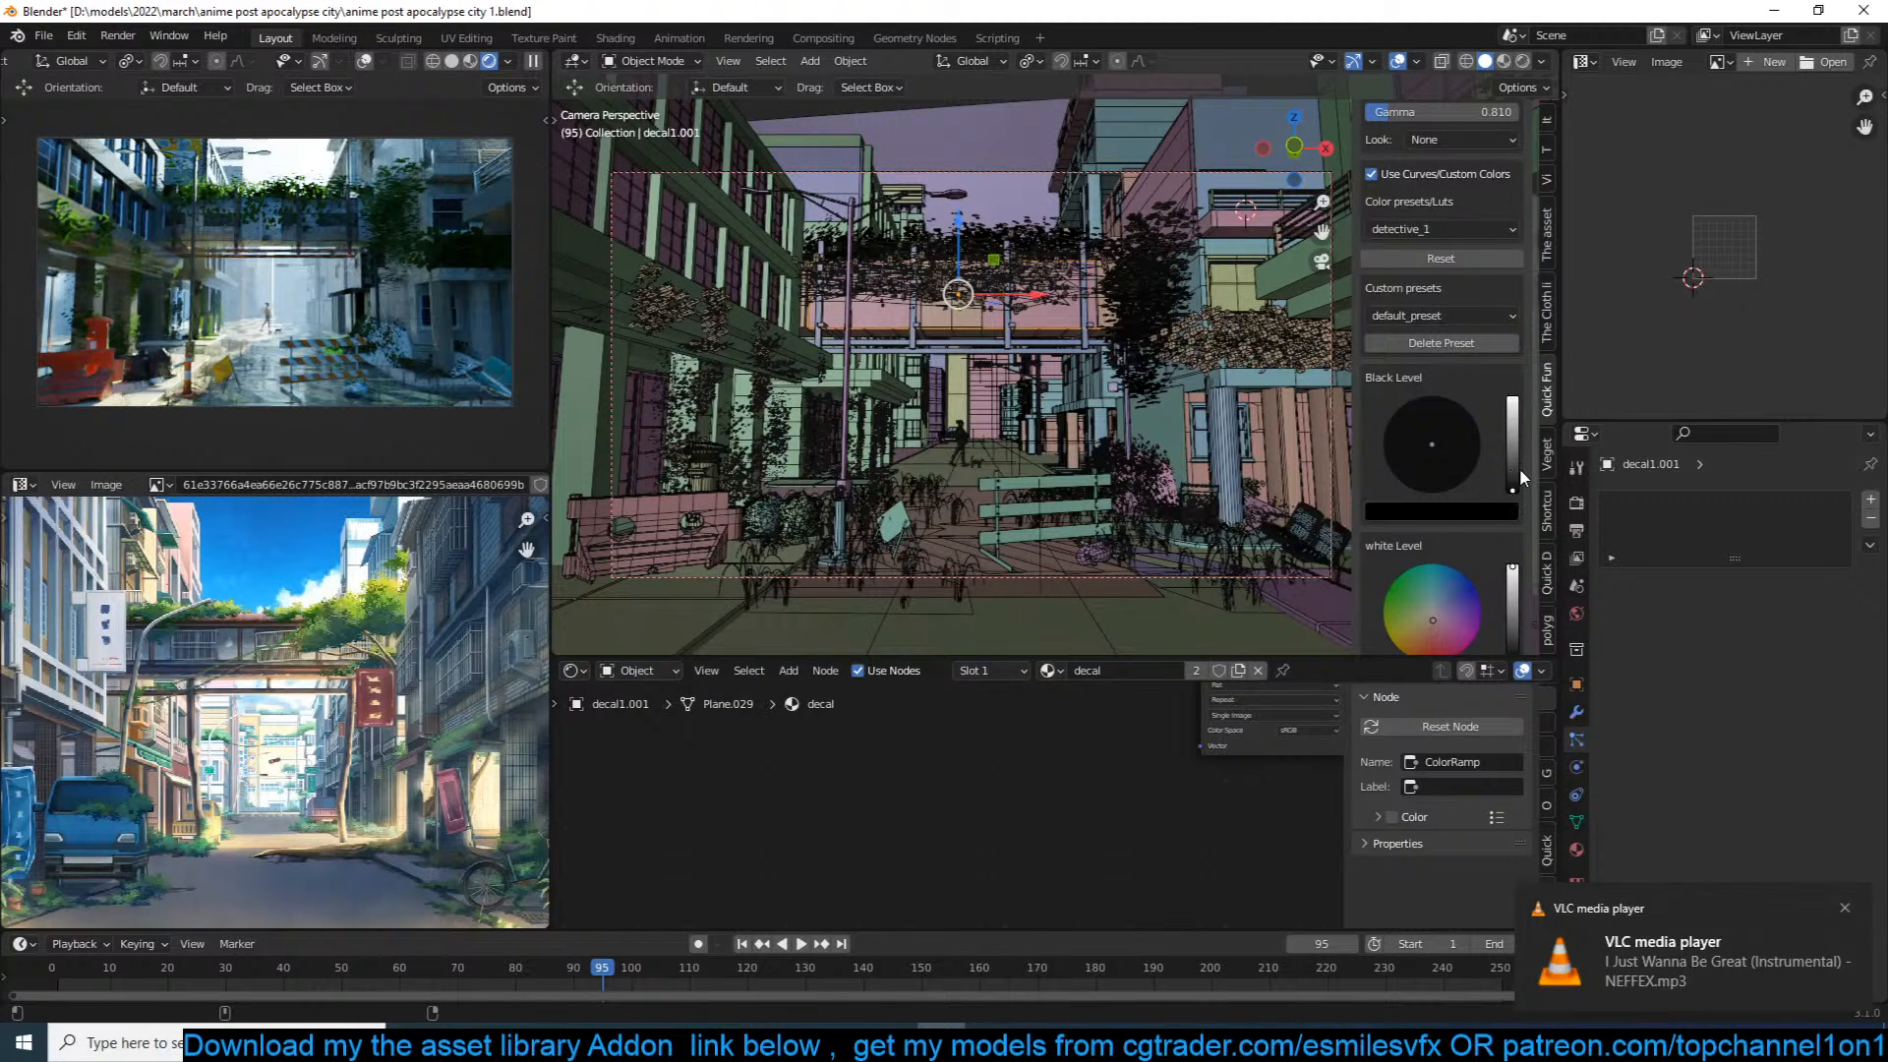
Step: Try blue and pink tints for the white level and settle on a very pale pink
{"action": "scroll", "coordinate": [1443, 568], "scroll_direction": "down", "scroll_amount": 3}
{"action": "left_click_drag", "start_coordinate": [1442, 537], "coordinate": [1440, 520]}
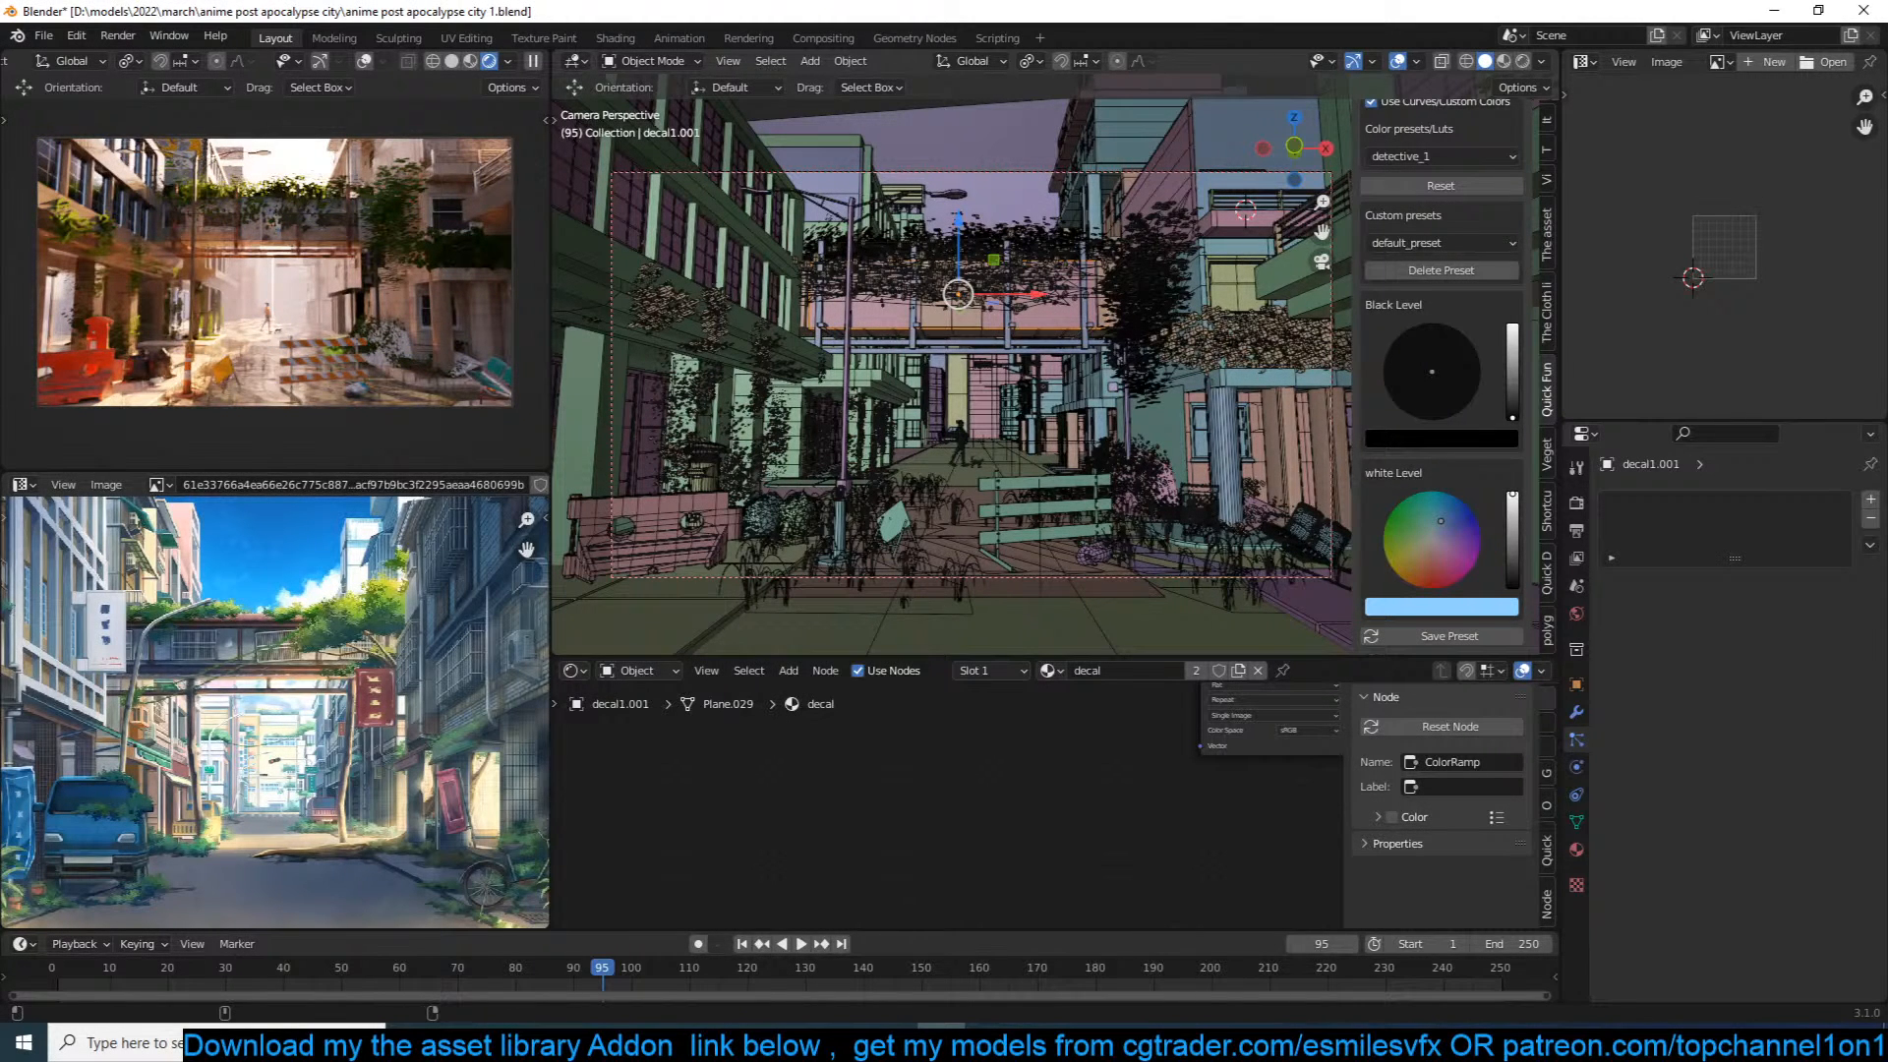
{"action": "left_click_drag", "start_coordinate": [1440, 521], "coordinate": [1431, 552]}
{"action": "left_click", "coordinate": [1445, 518]}
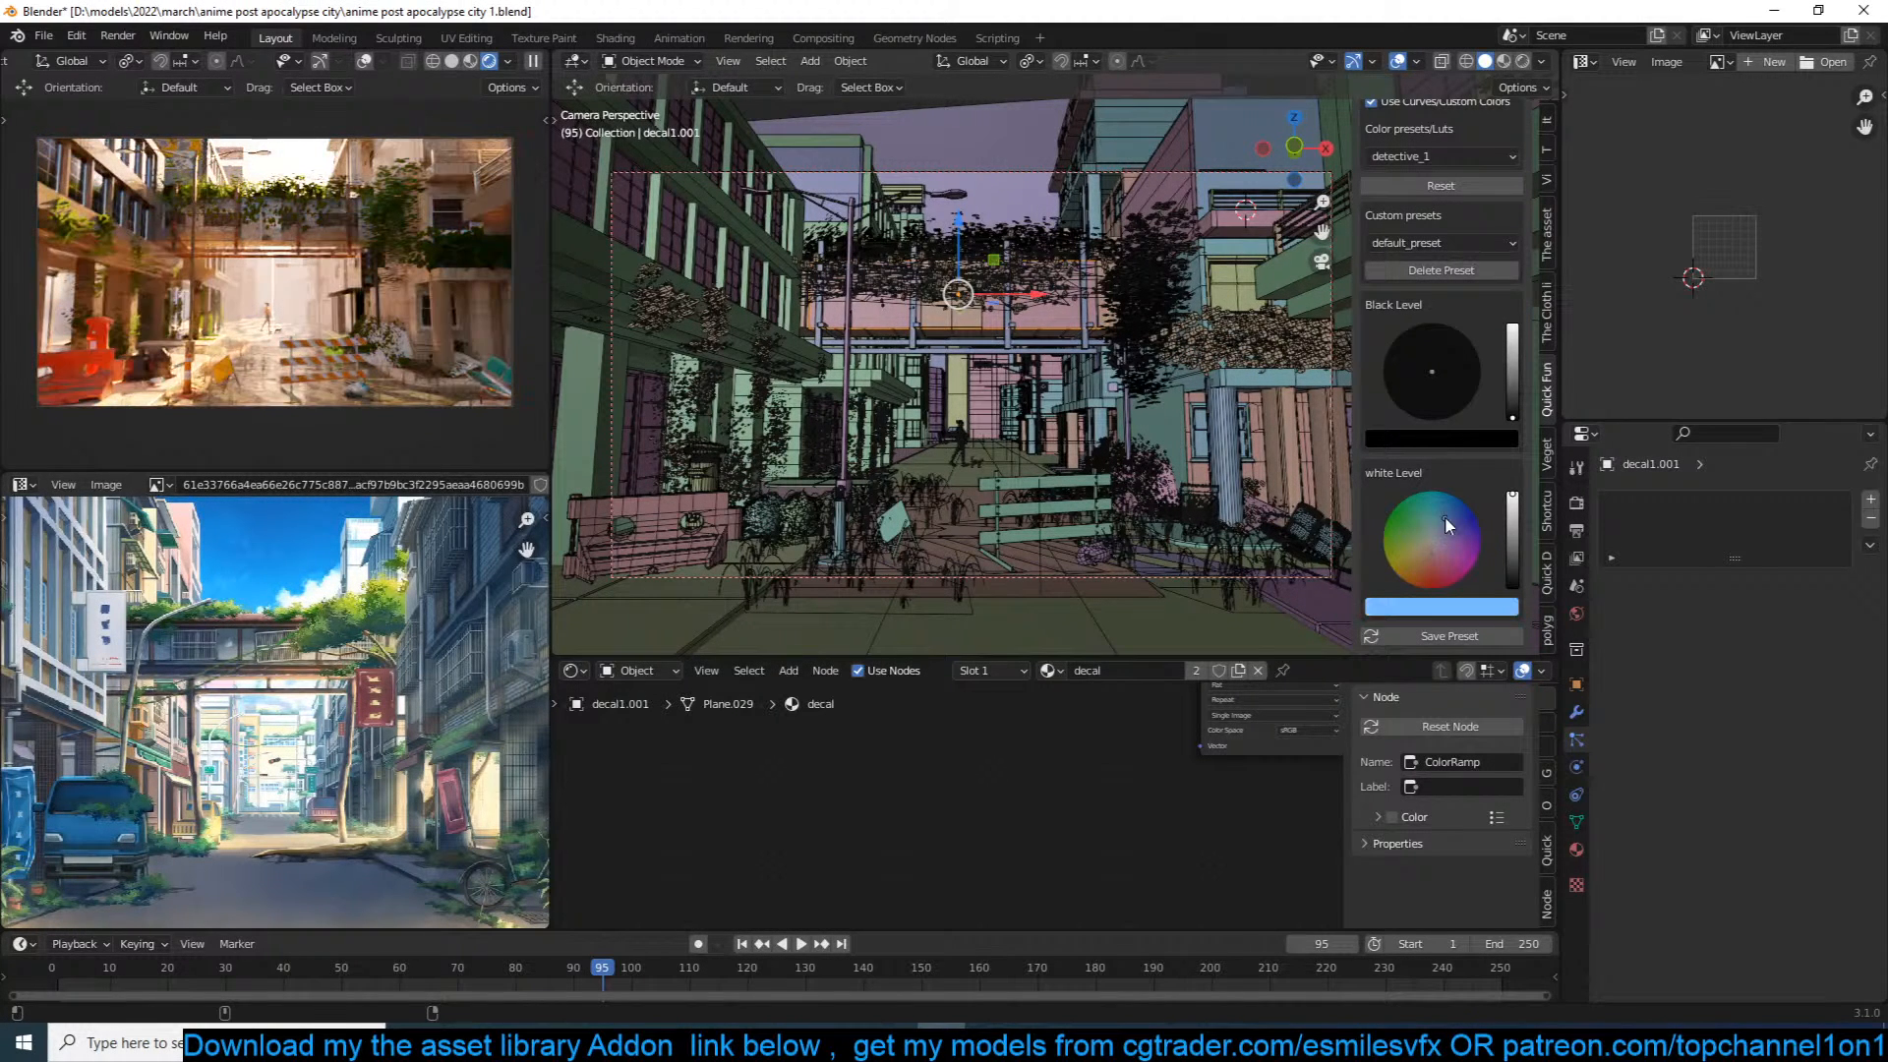
{"action": "left_click", "coordinate": [1431, 541]}
{"action": "left_click", "coordinate": [1430, 552]}
{"action": "left_click", "coordinate": [1440, 543]}
{"action": "left_click", "coordinate": [1435, 553]}
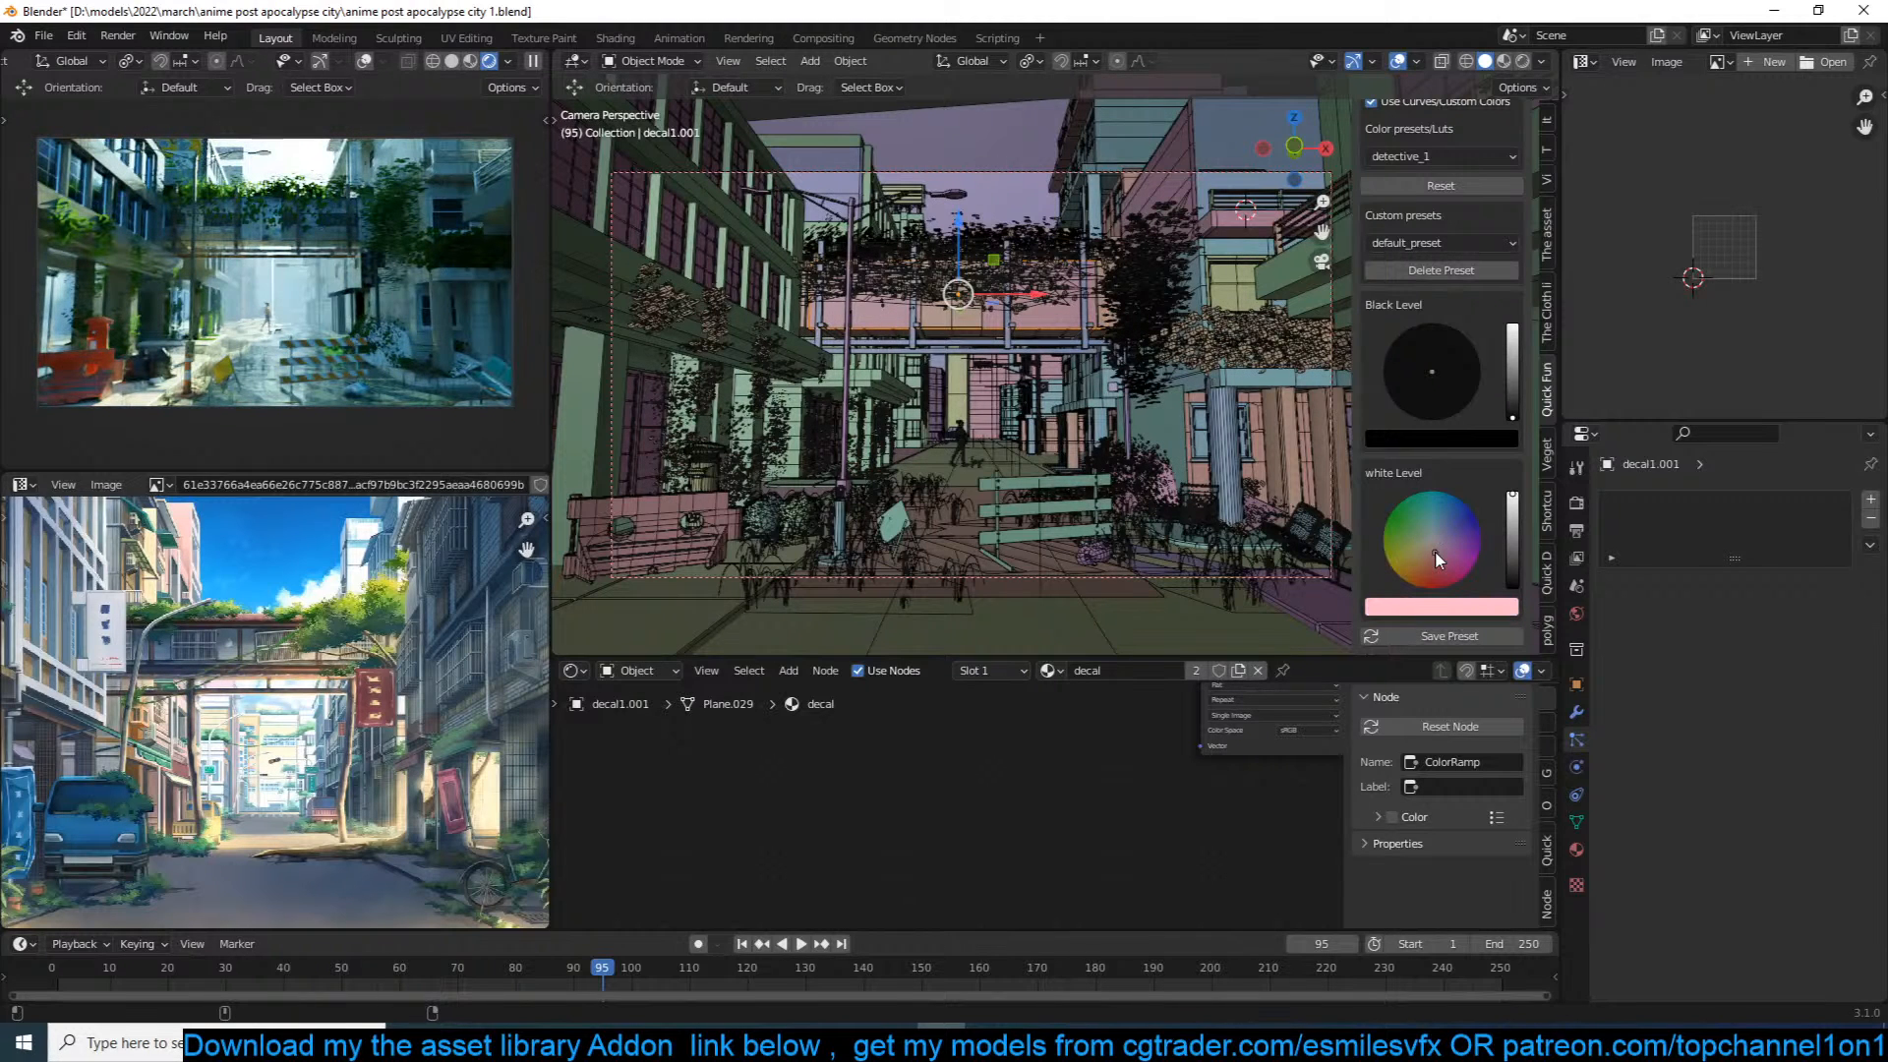
{"action": "left_click", "coordinate": [1440, 550]}
{"action": "left_click", "coordinate": [1442, 528]}
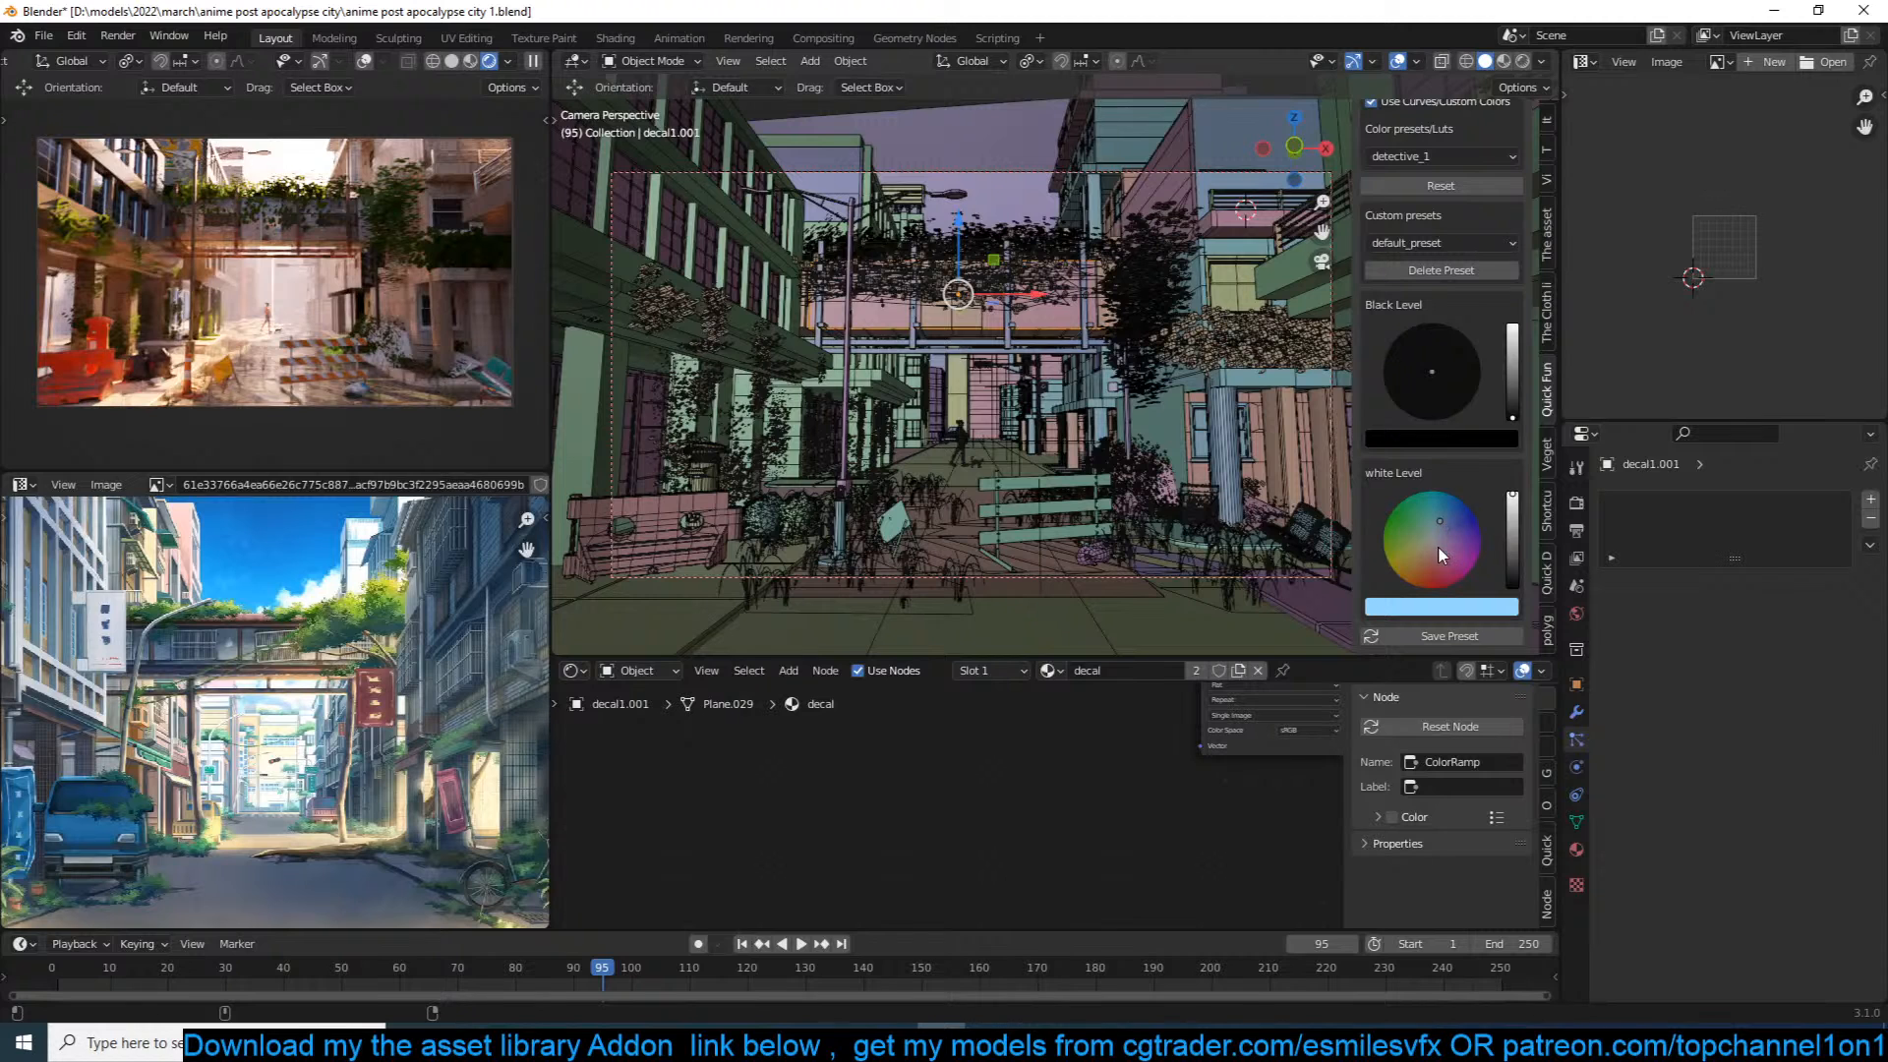
{"action": "left_click", "coordinate": [1443, 548]}
{"action": "mouse_move", "coordinate": [1444, 547]}
{"action": "left_mouse_down"}
{"action": "mouse_move", "coordinate": [1454, 559]}
{"action": "mouse_move", "coordinate": [1429, 551]}
{"action": "left_mouse_up"}
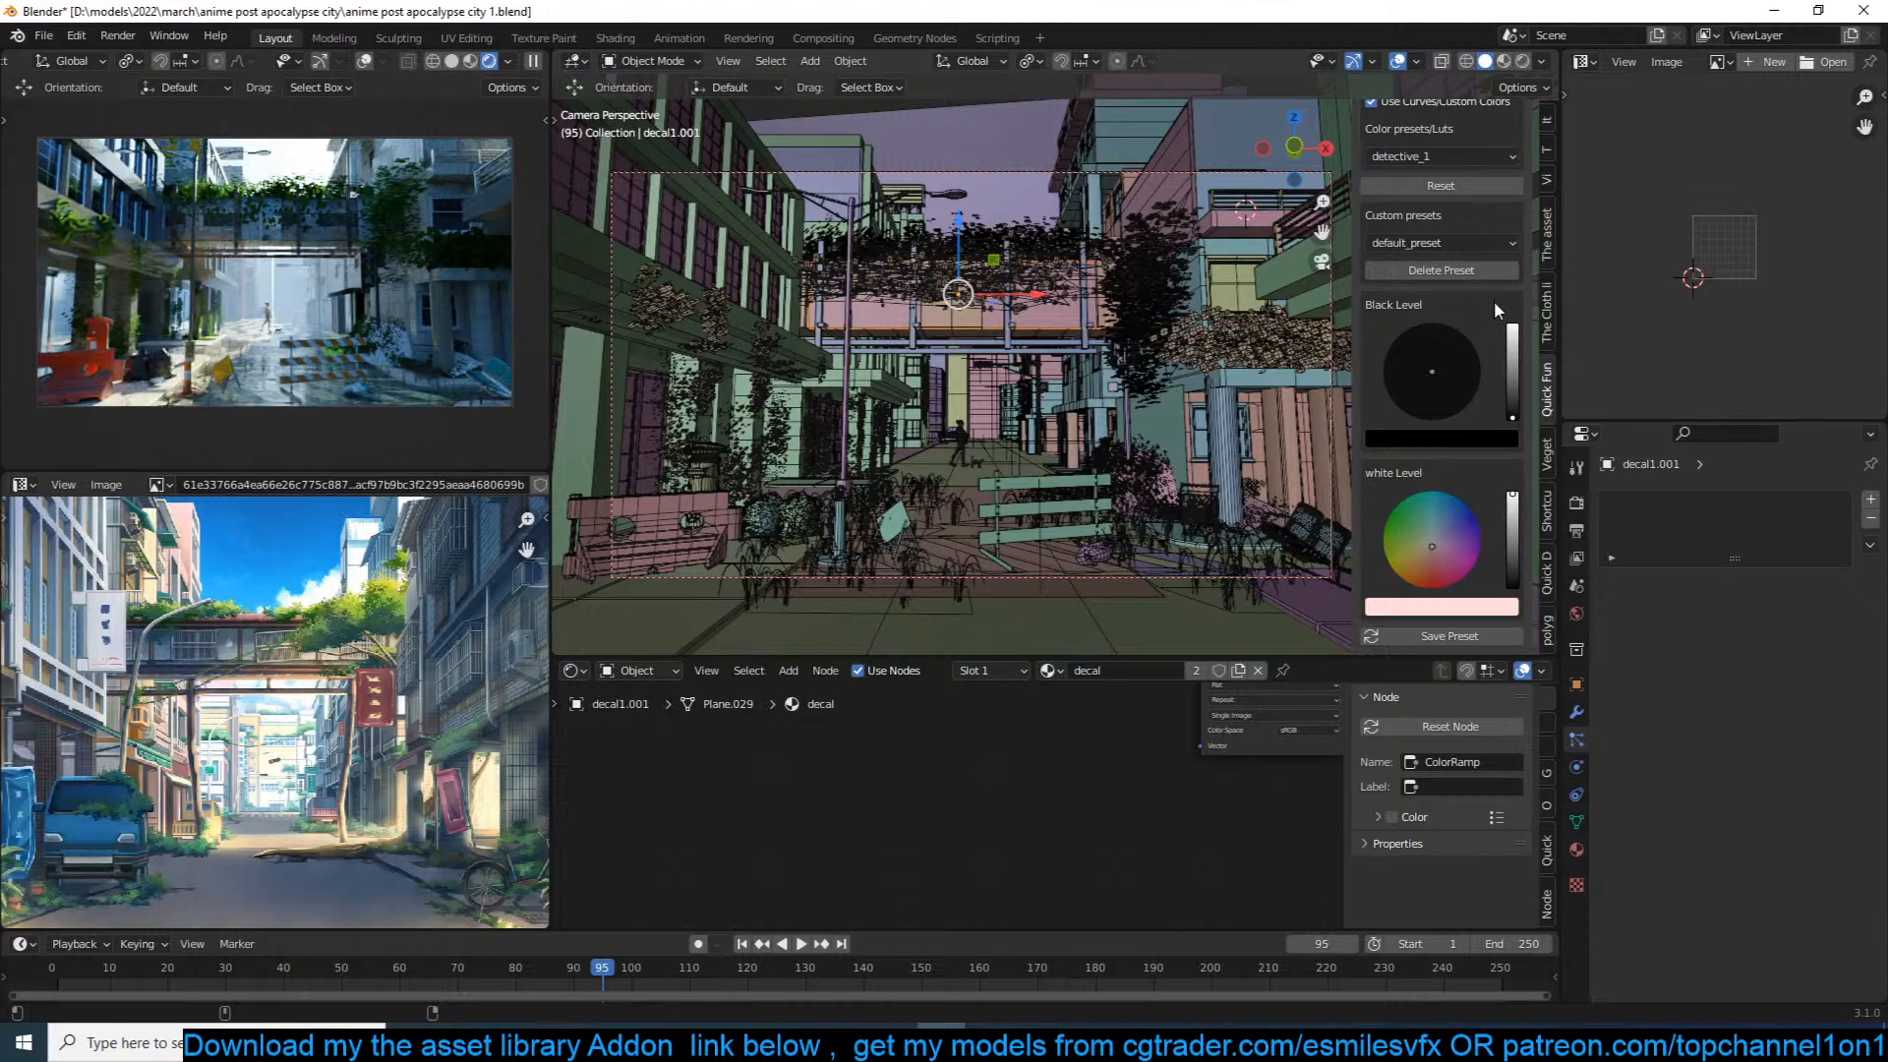
Step: Compare the render with and without custom colors, keep them enabled and save the file
{"action": "scroll", "coordinate": [1492, 299], "scroll_direction": "up", "scroll_amount": 3}
{"action": "left_click", "coordinate": [1371, 220]}
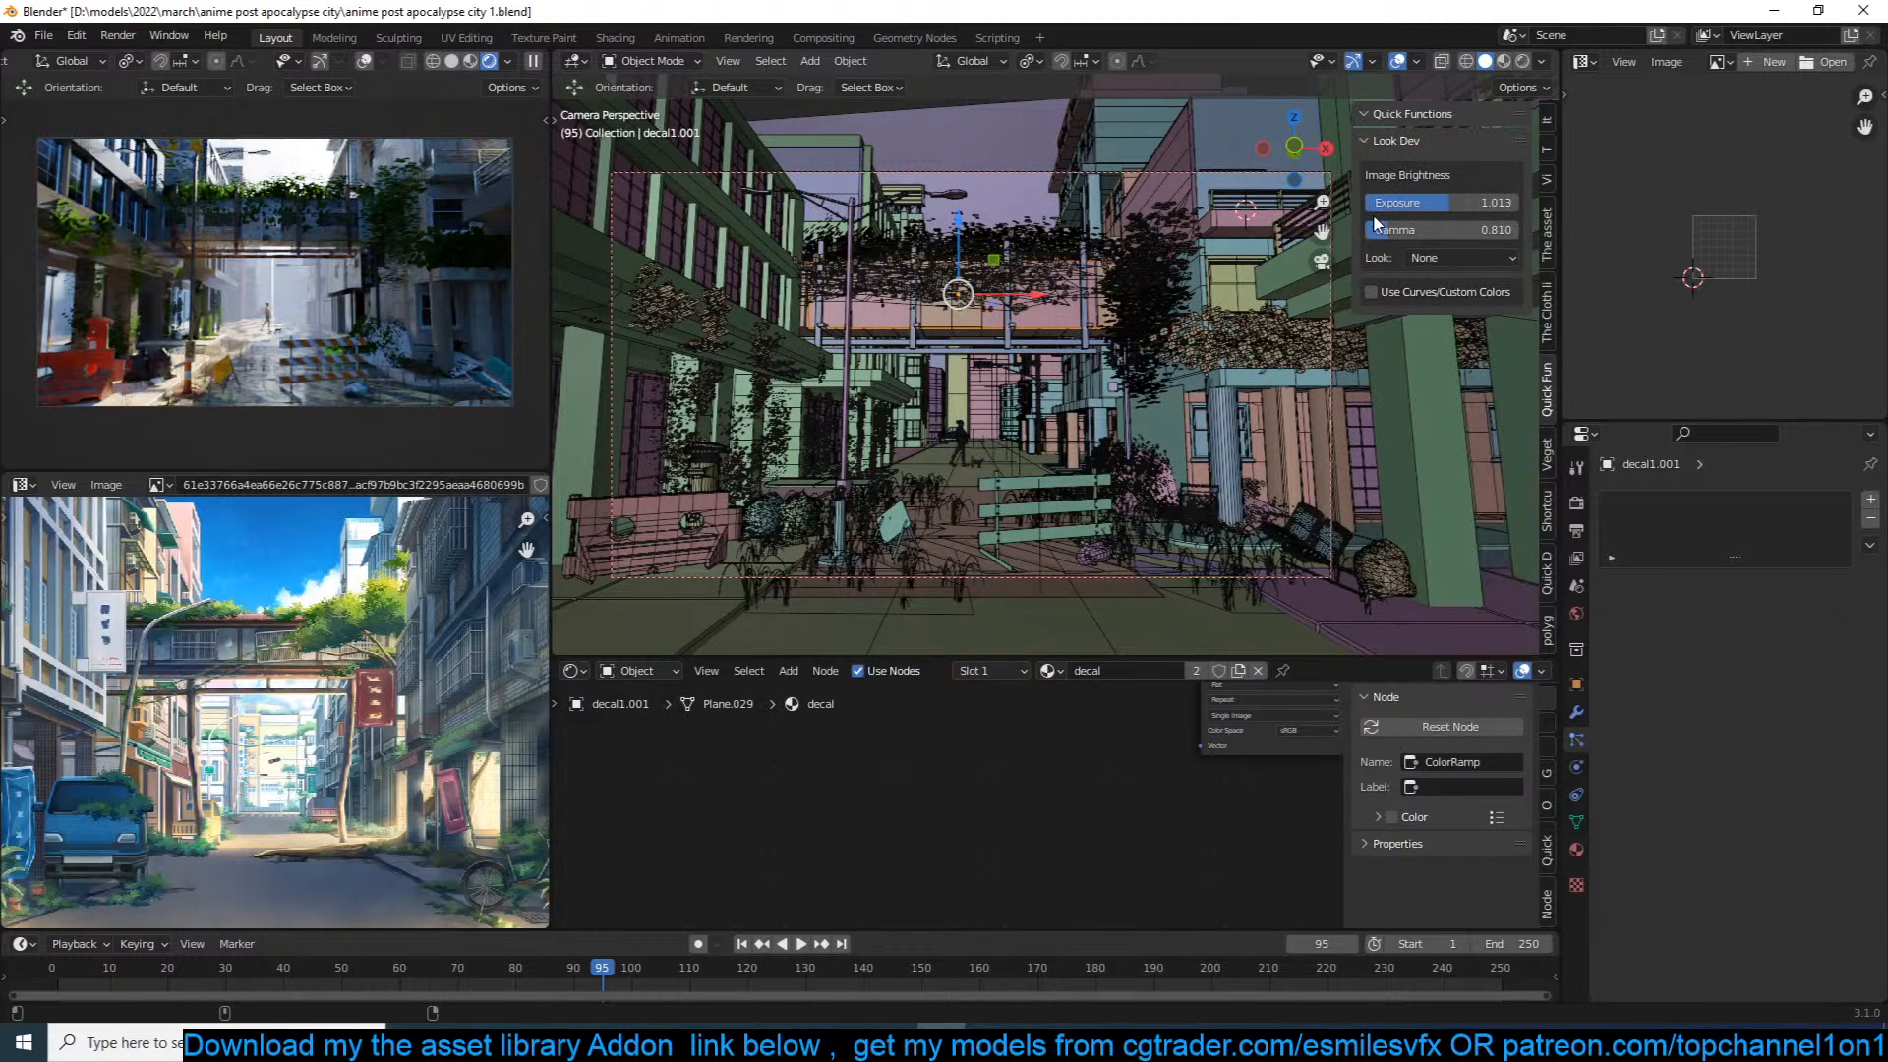
{"action": "left_click", "coordinate": [1371, 292]}
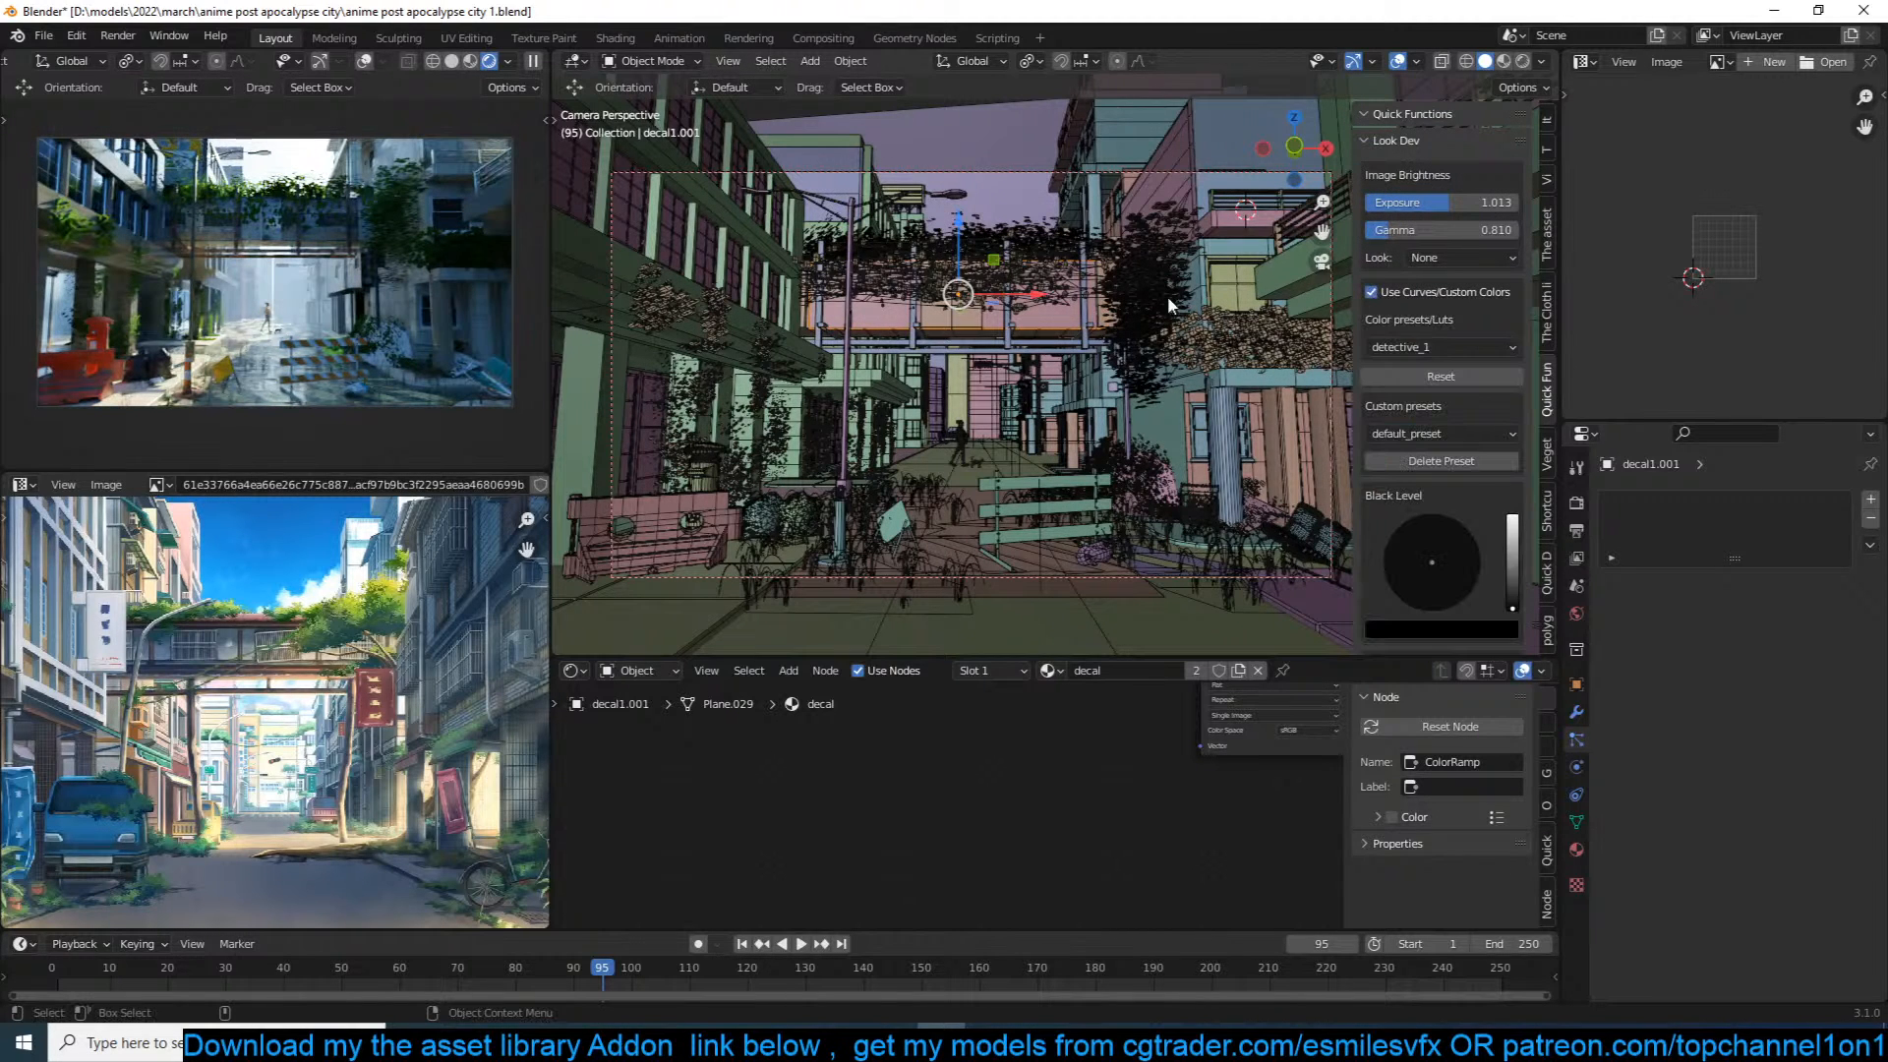
{"action": "key", "text": "ctrl+s"}
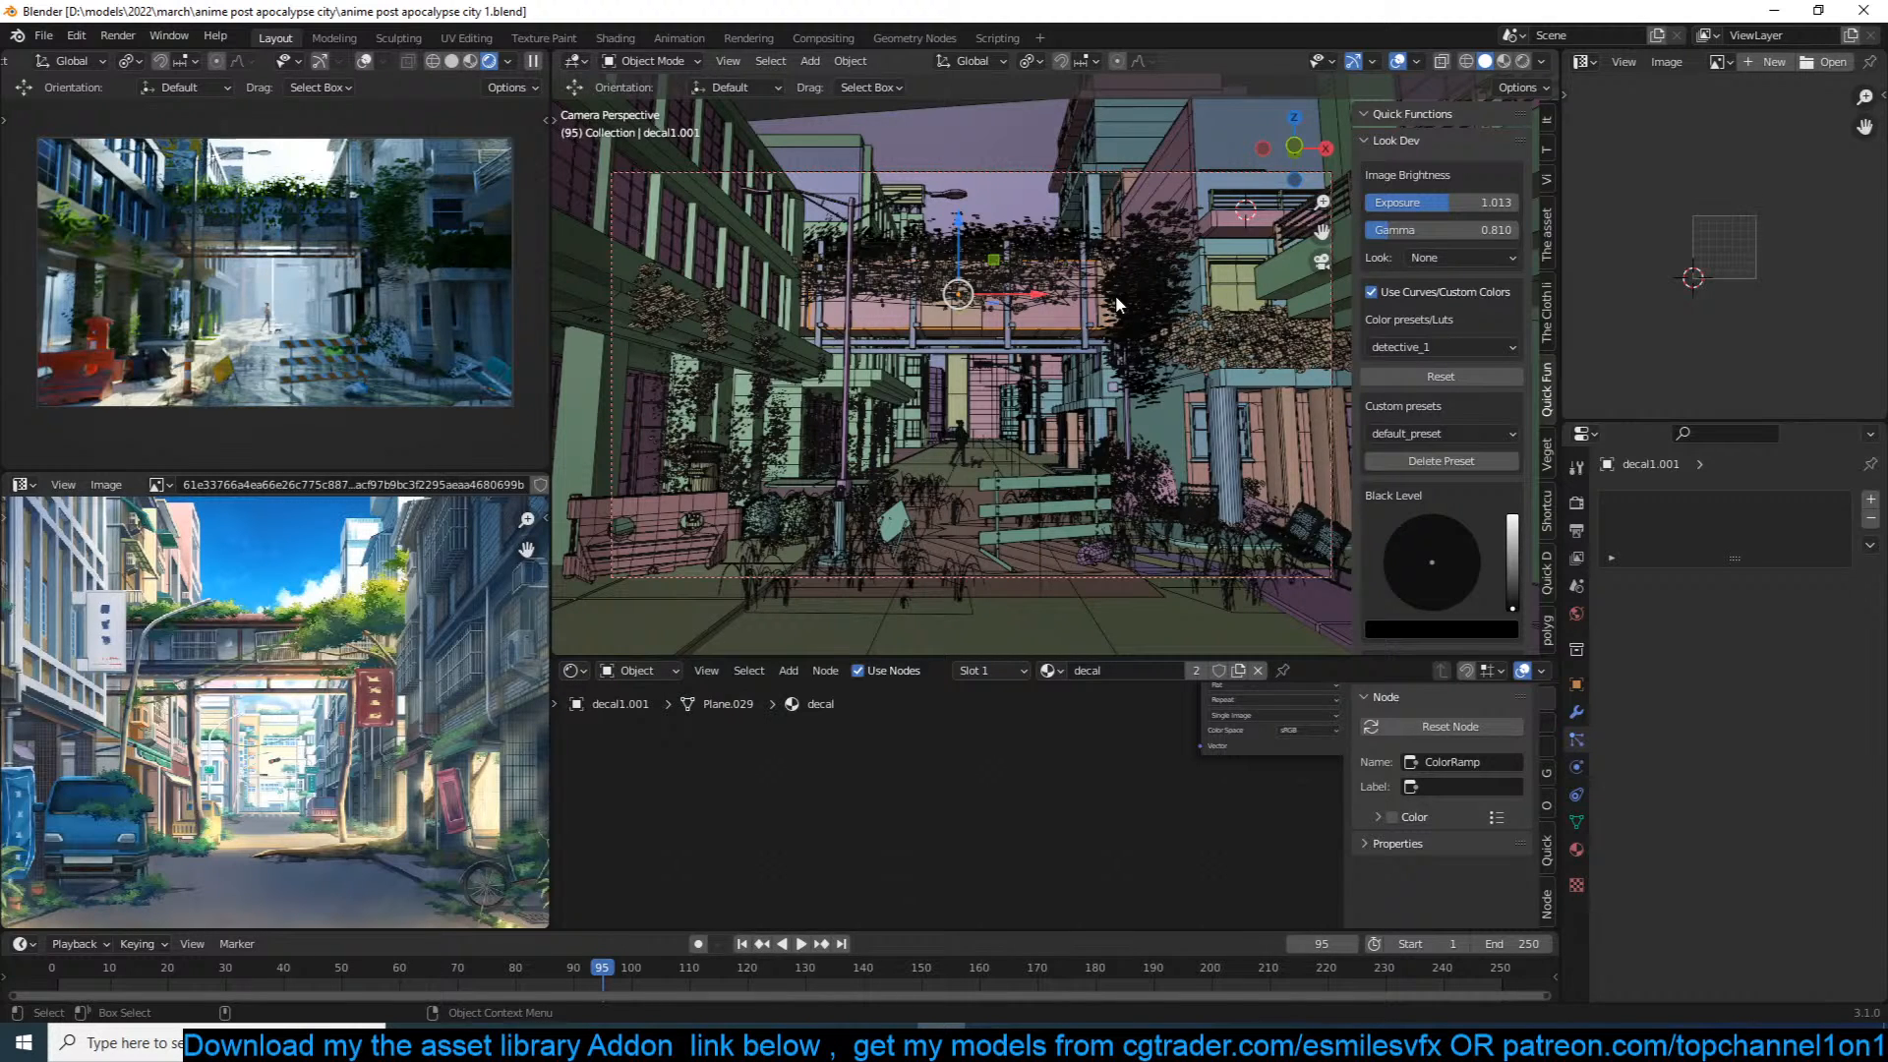
Step: Try a World background strength of 0.5 and return it to 0.2
{"action": "left_click", "coordinate": [1576, 614]}
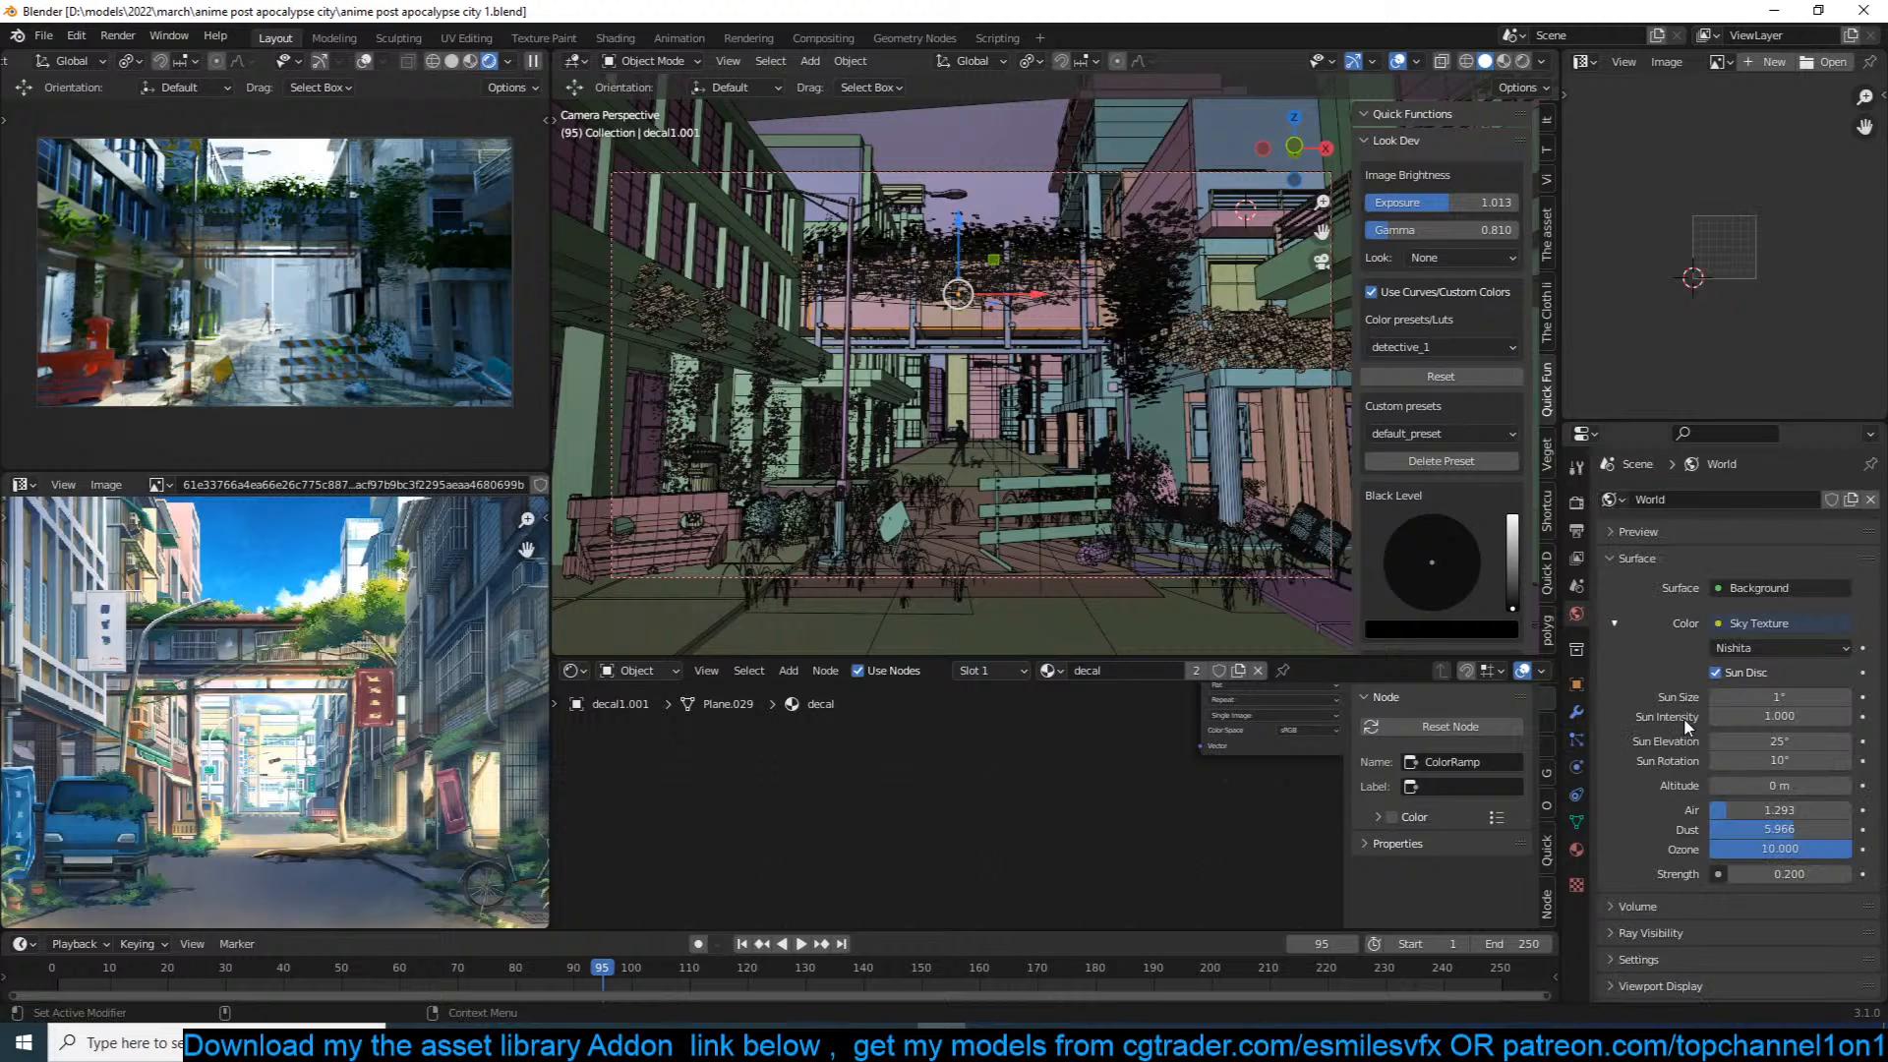
{"action": "left_click", "coordinate": [1788, 849]}
{"action": "key", "text": "BackSpace"}
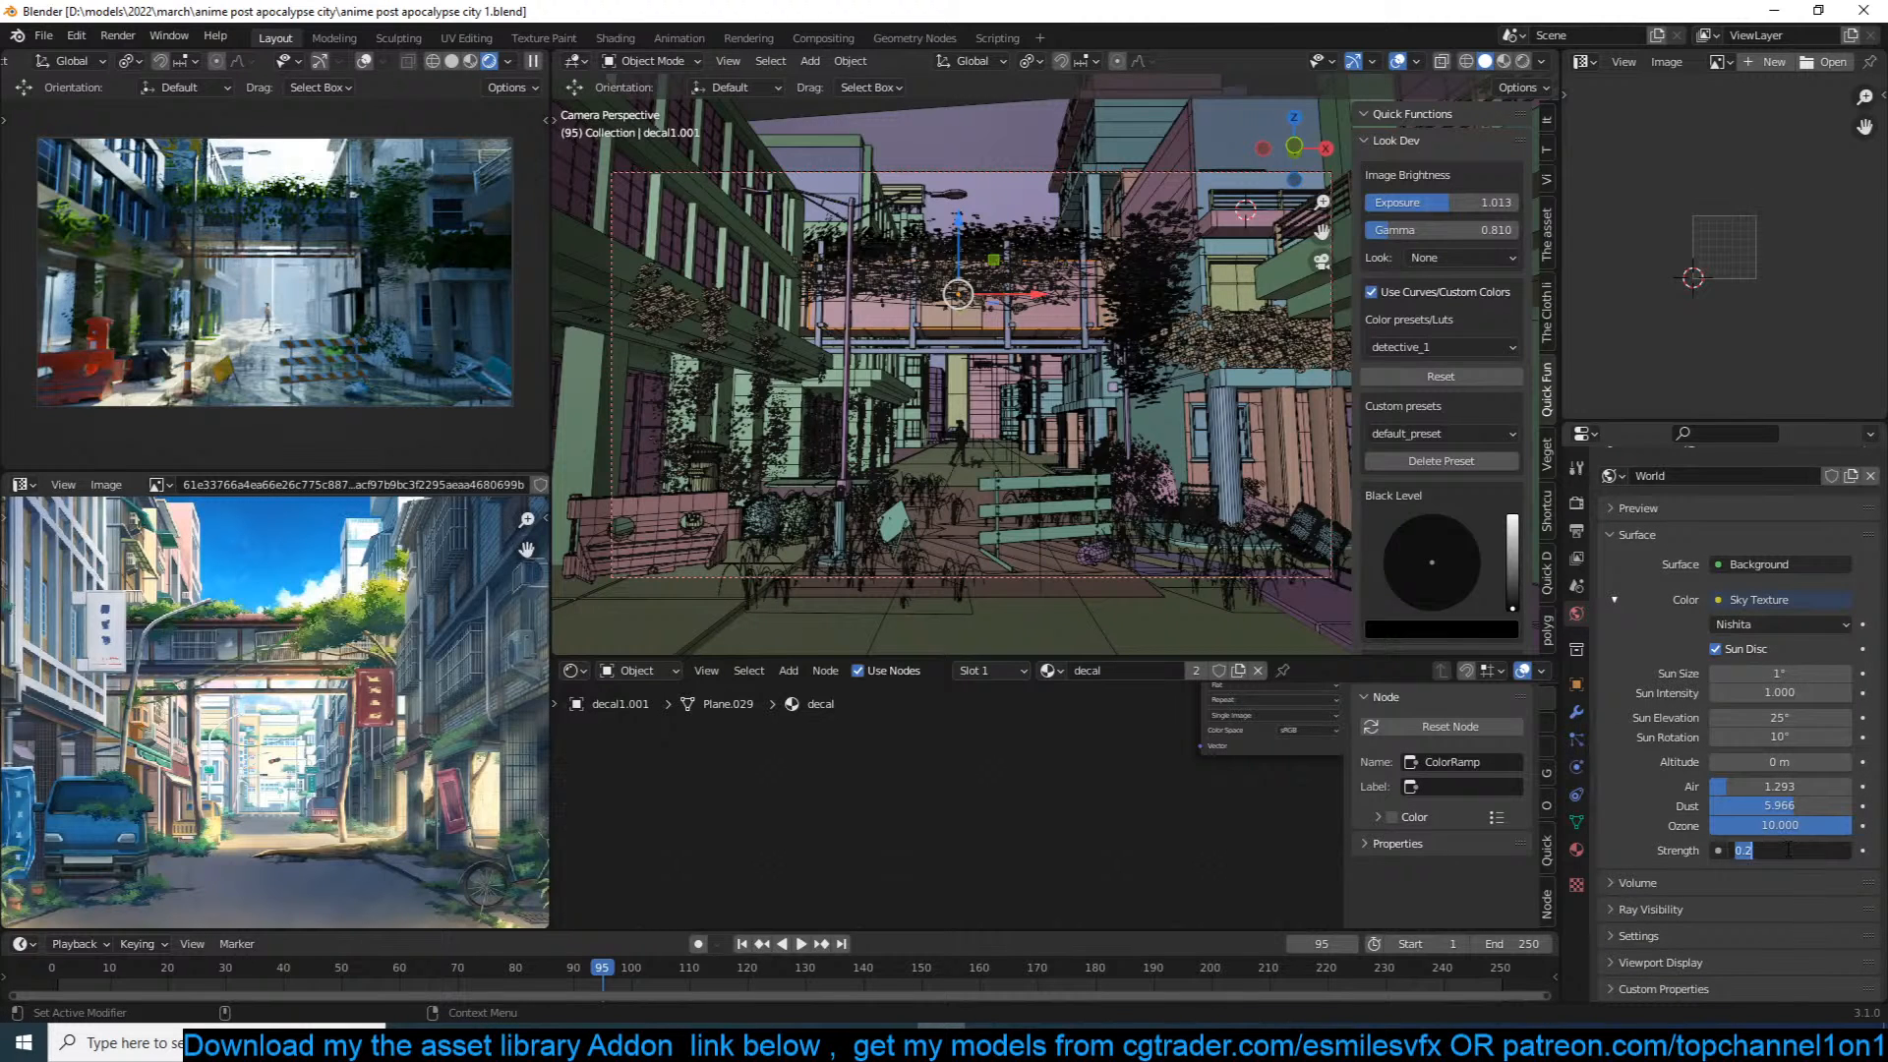
{"action": "type", "text": ".5"}
{"action": "key", "text": "Return"}
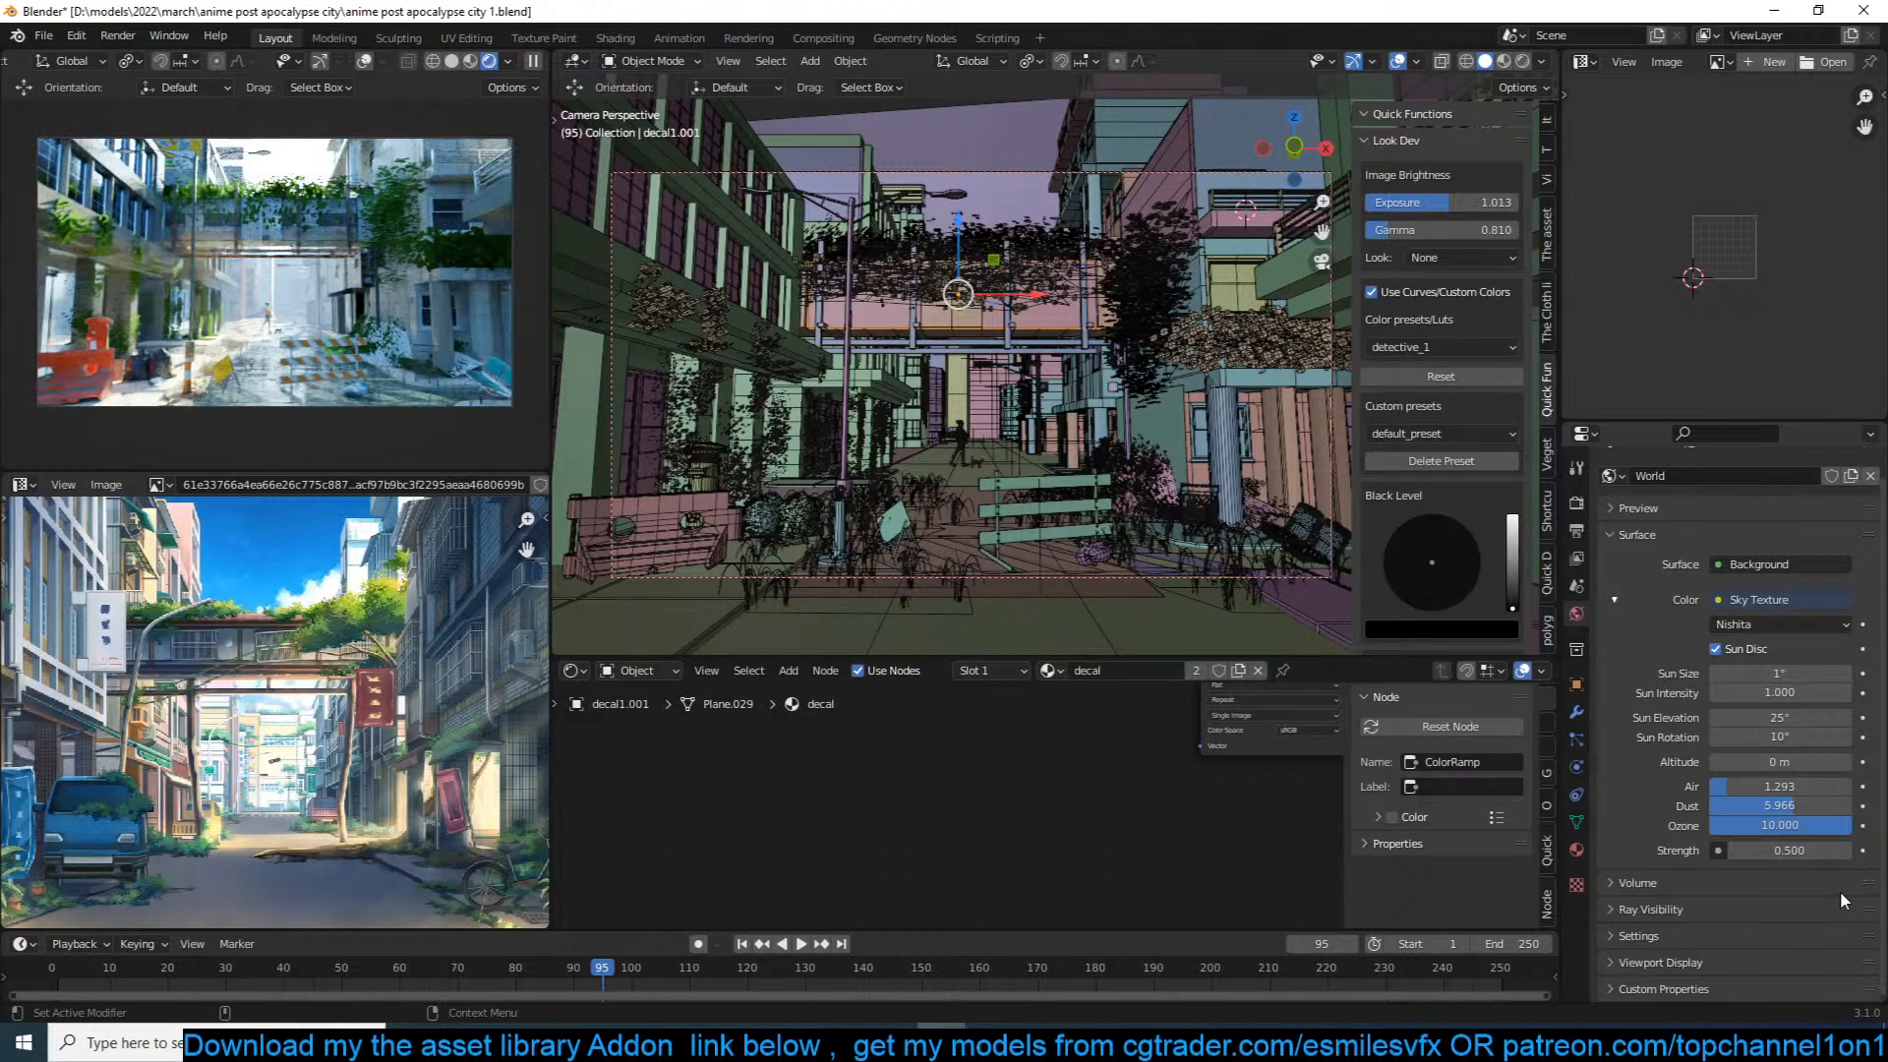
{"action": "left_click", "coordinate": [1838, 889]}
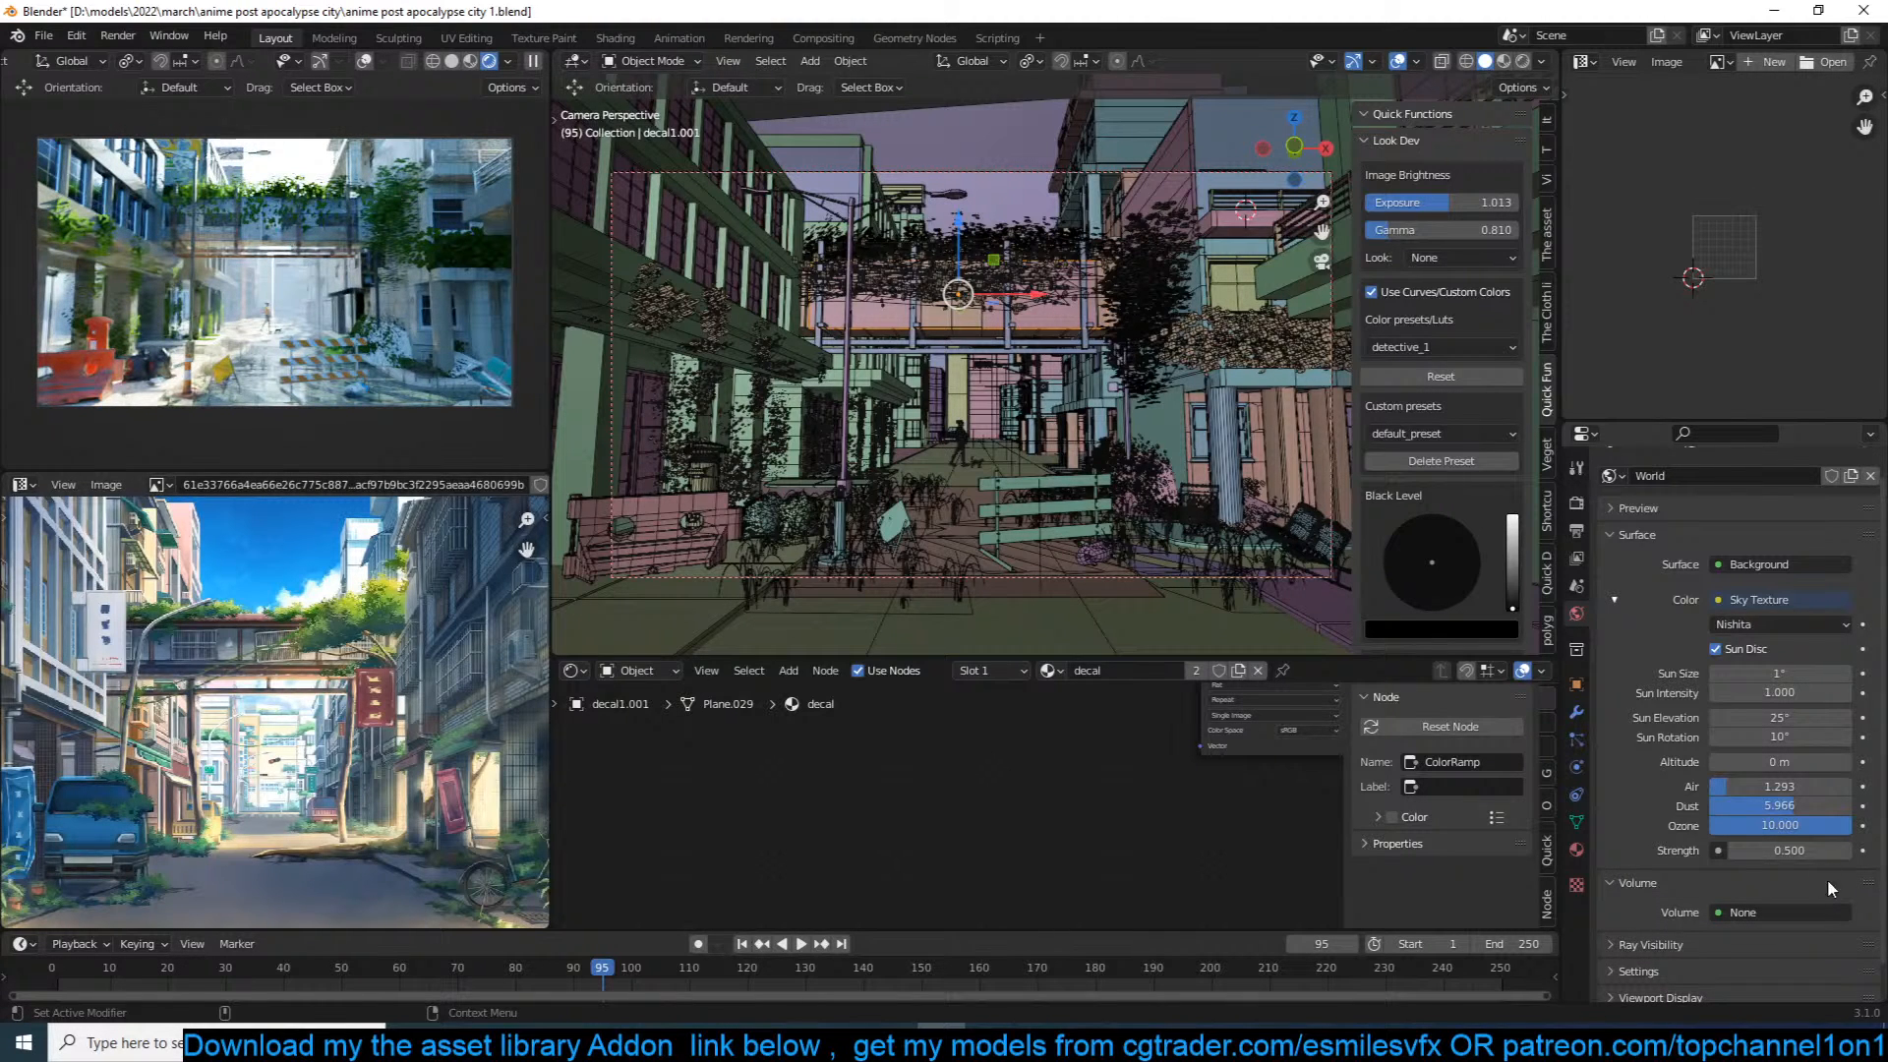
{"action": "left_click_drag", "start_coordinate": [1807, 849], "coordinate": [1762, 850]}
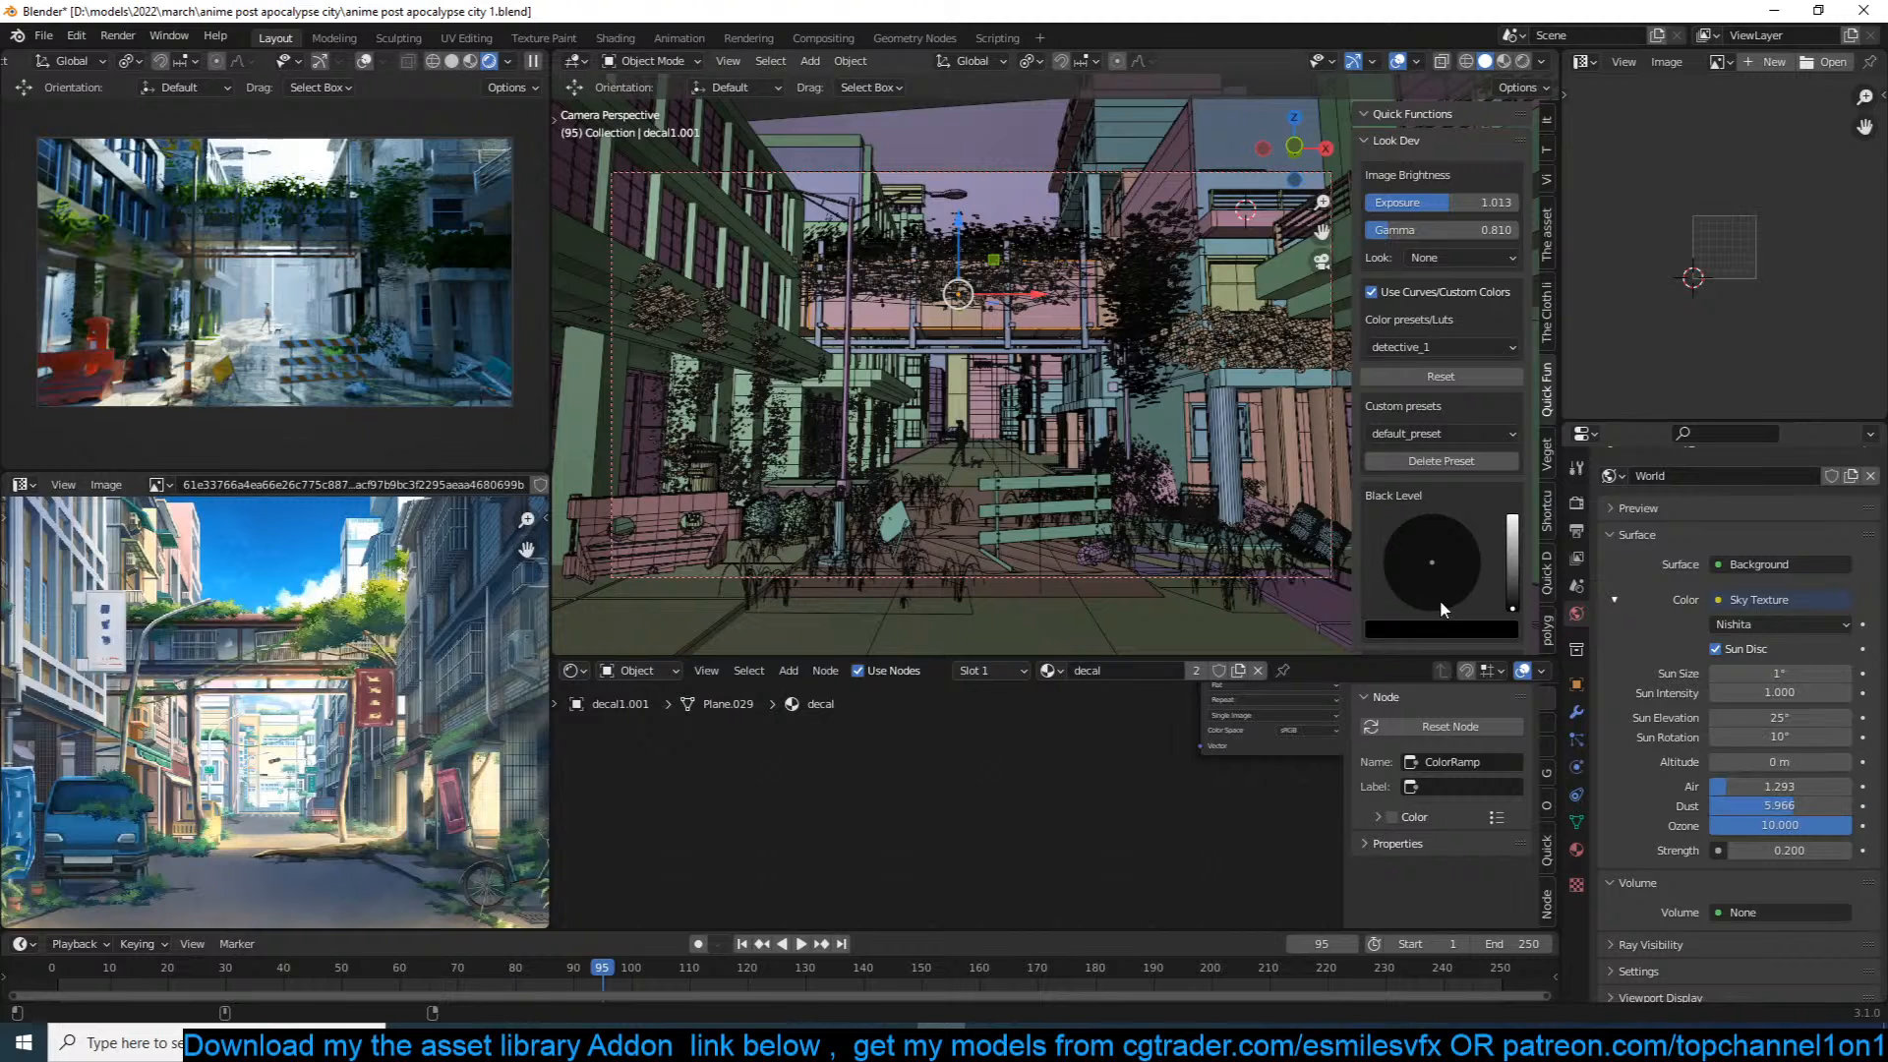
Step: Show the whole reference image for comparison, save the file and select the camera
{"action": "scroll", "coordinate": [278, 716], "scroll_direction": "down", "scroll_amount": 4}
{"action": "scroll", "coordinate": [279, 716], "scroll_direction": "up", "scroll_amount": 3}
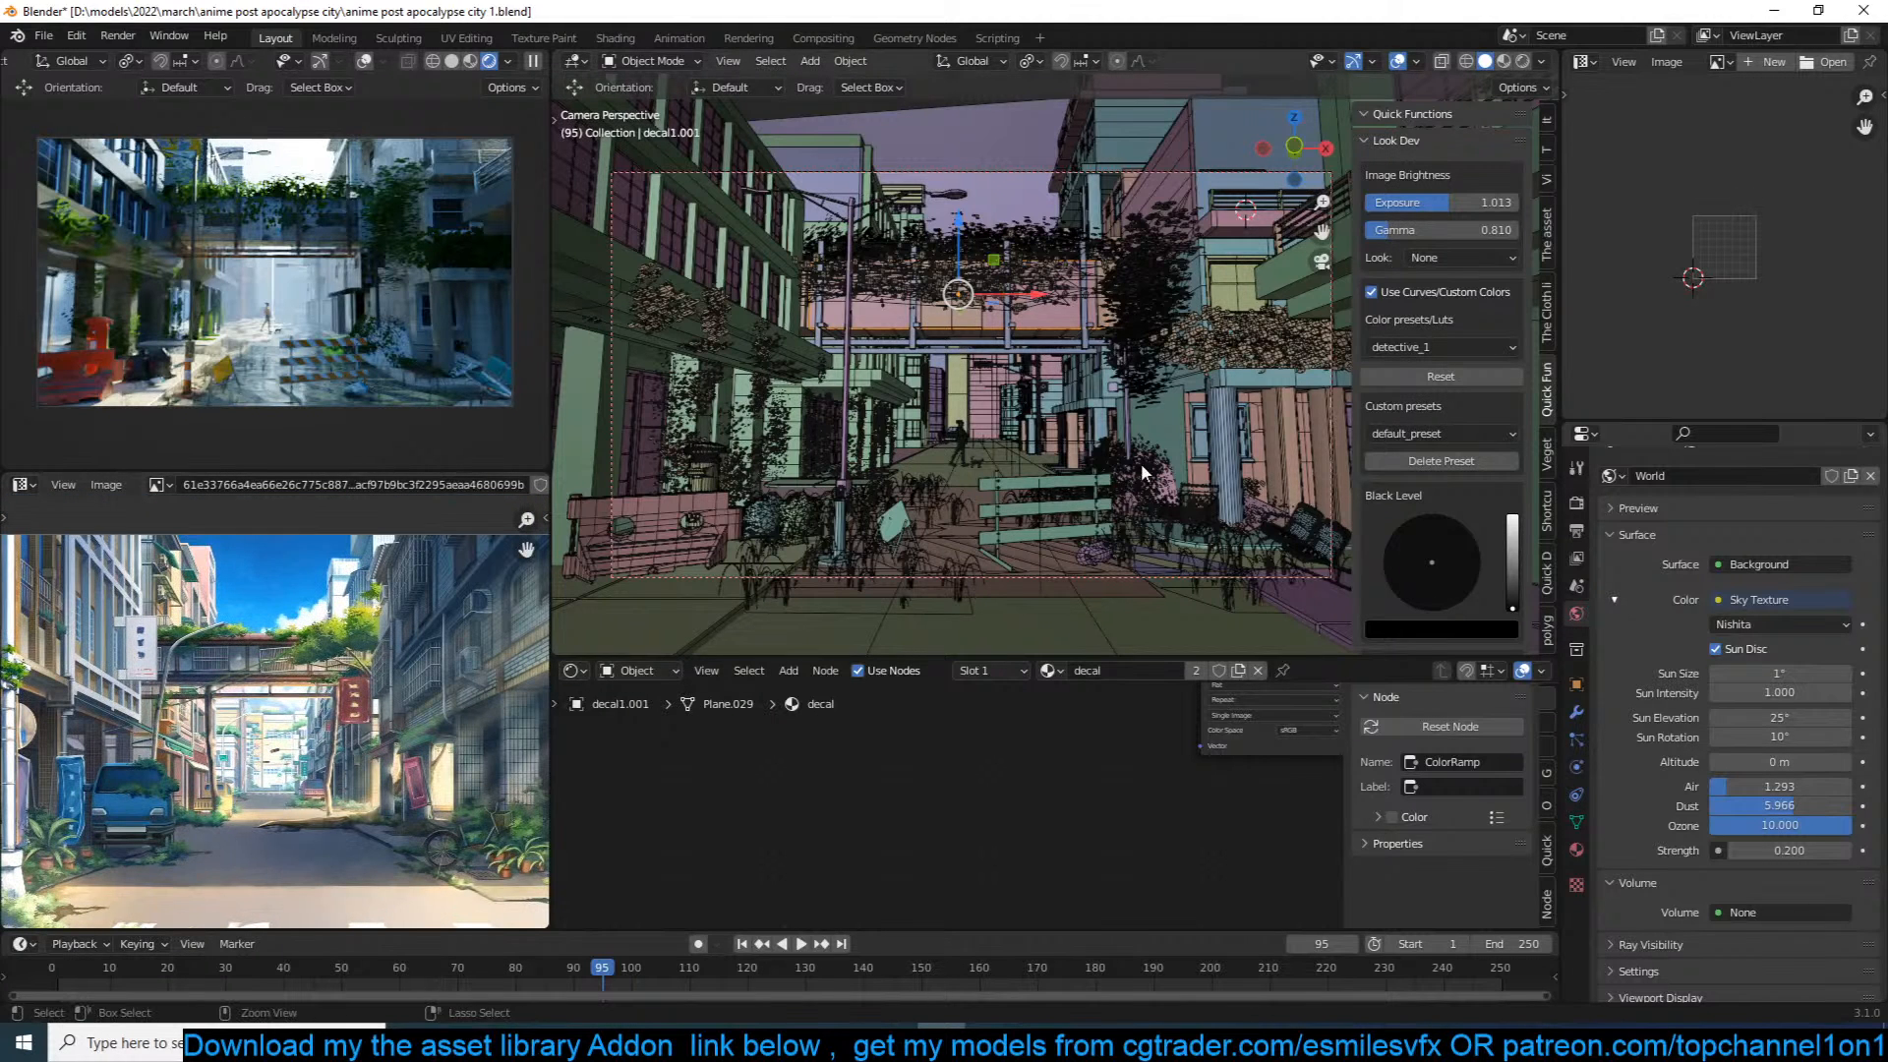
{"action": "key", "text": "ctrl+s"}
{"action": "left_click", "coordinate": [1177, 580]}
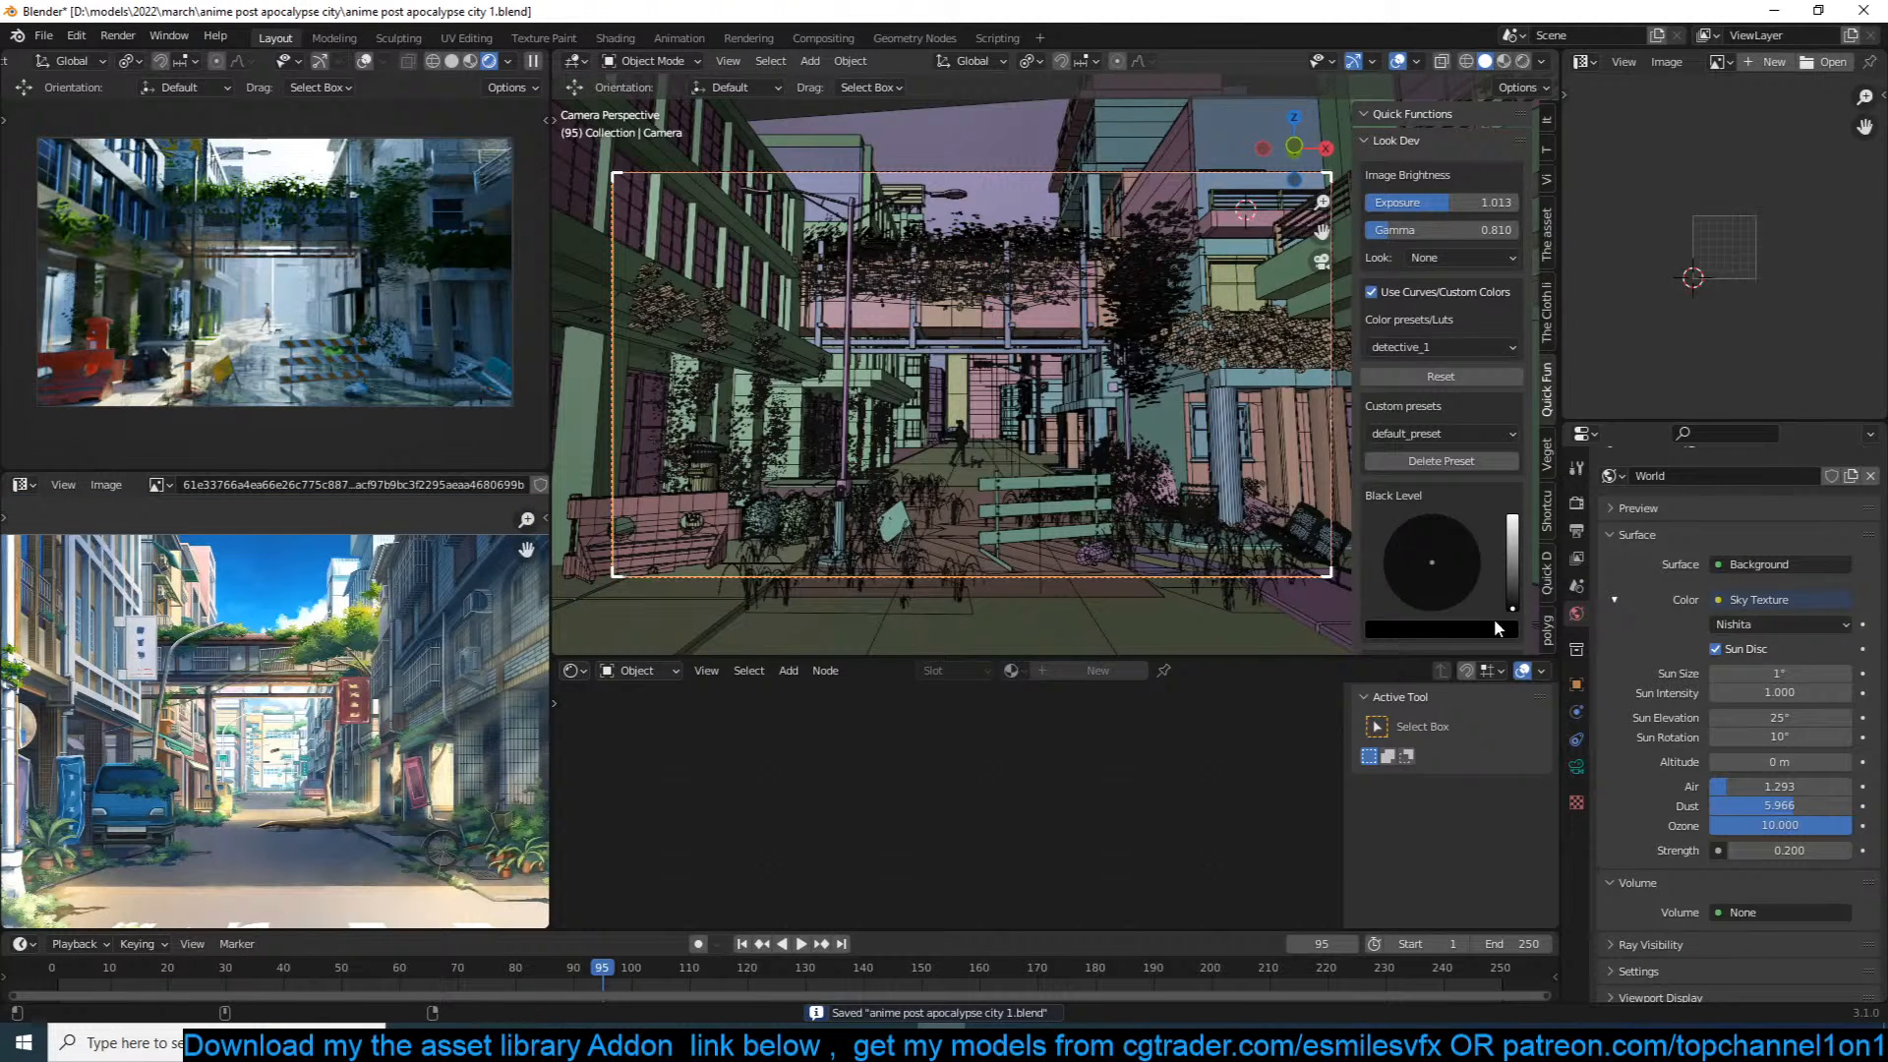
{"action": "scroll", "coordinate": [536, 724], "scroll_direction": "down", "scroll_amount": 1}
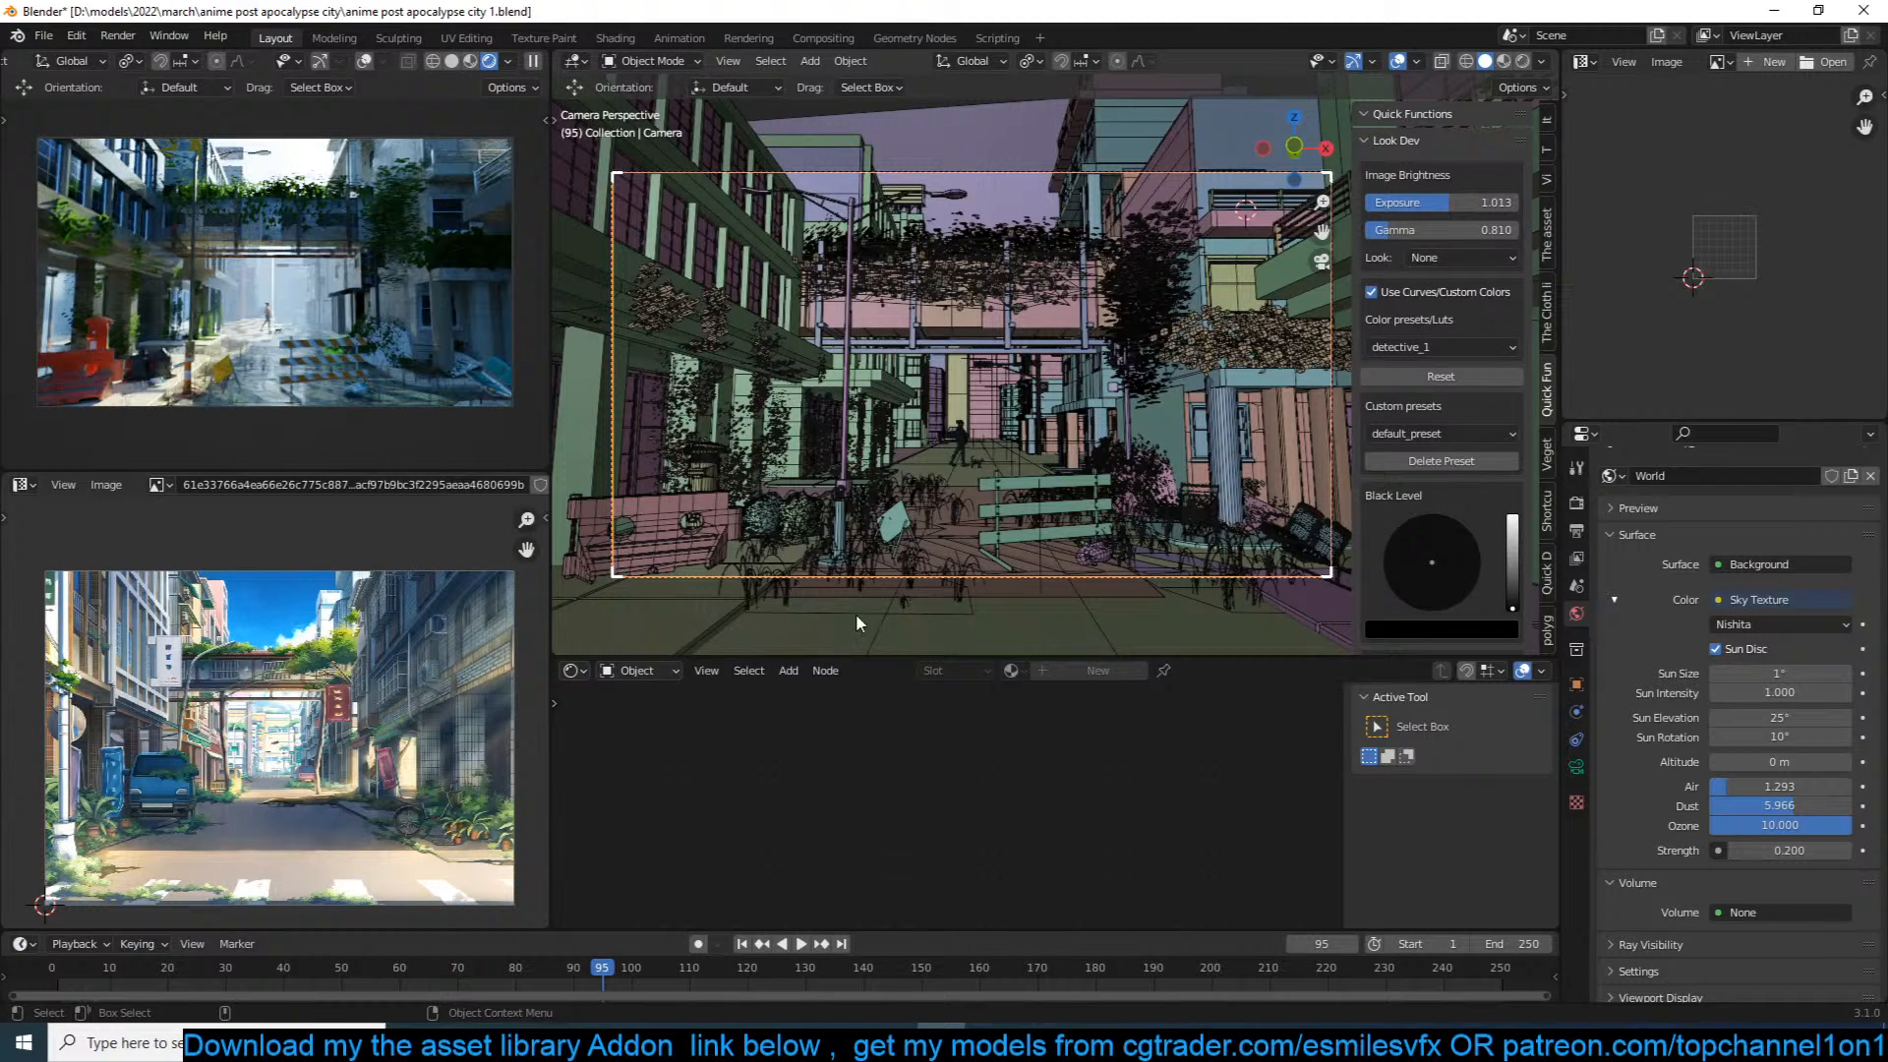
Step: Turn off Show Instancer in viewport and render for the bush beside the round pillar, and save the file
{"action": "left_click", "coordinate": [1160, 495]}
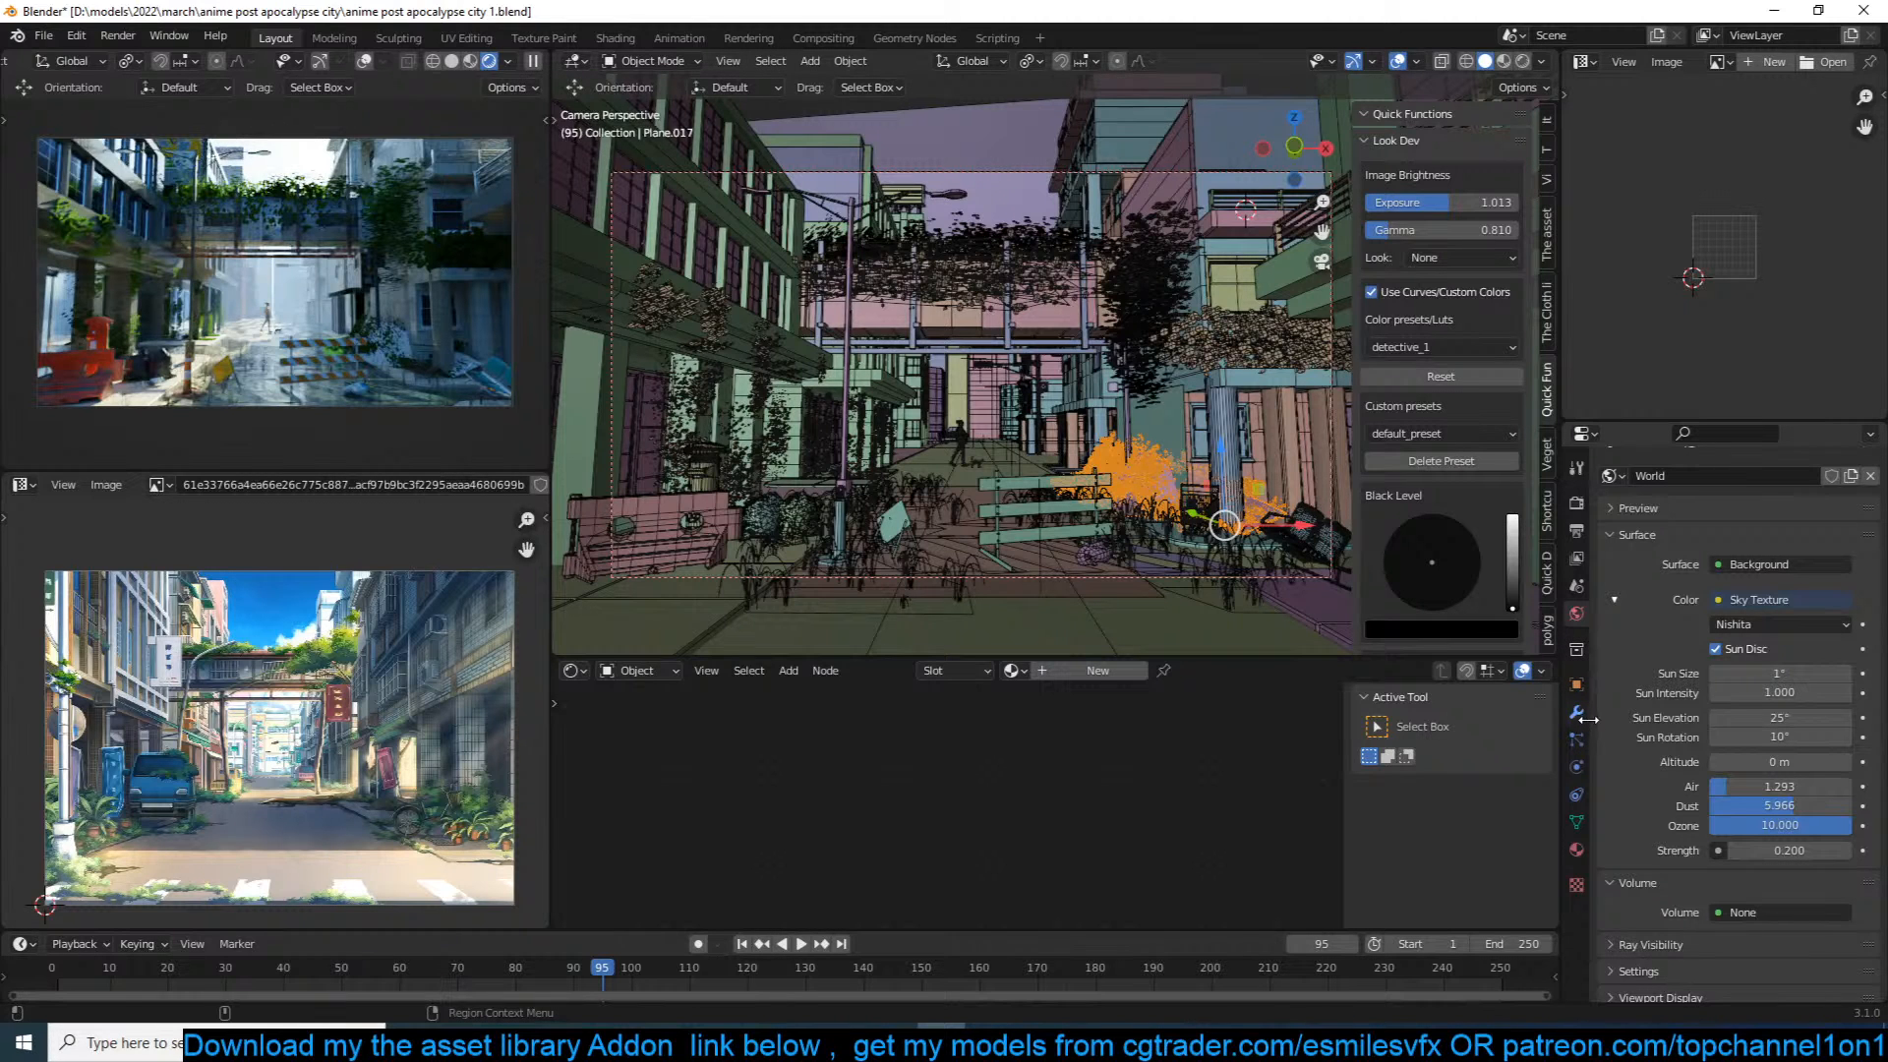
{"action": "left_click", "coordinate": [1575, 684]}
{"action": "left_click_drag", "start_coordinate": [1716, 893], "coordinate": [1715, 914]}
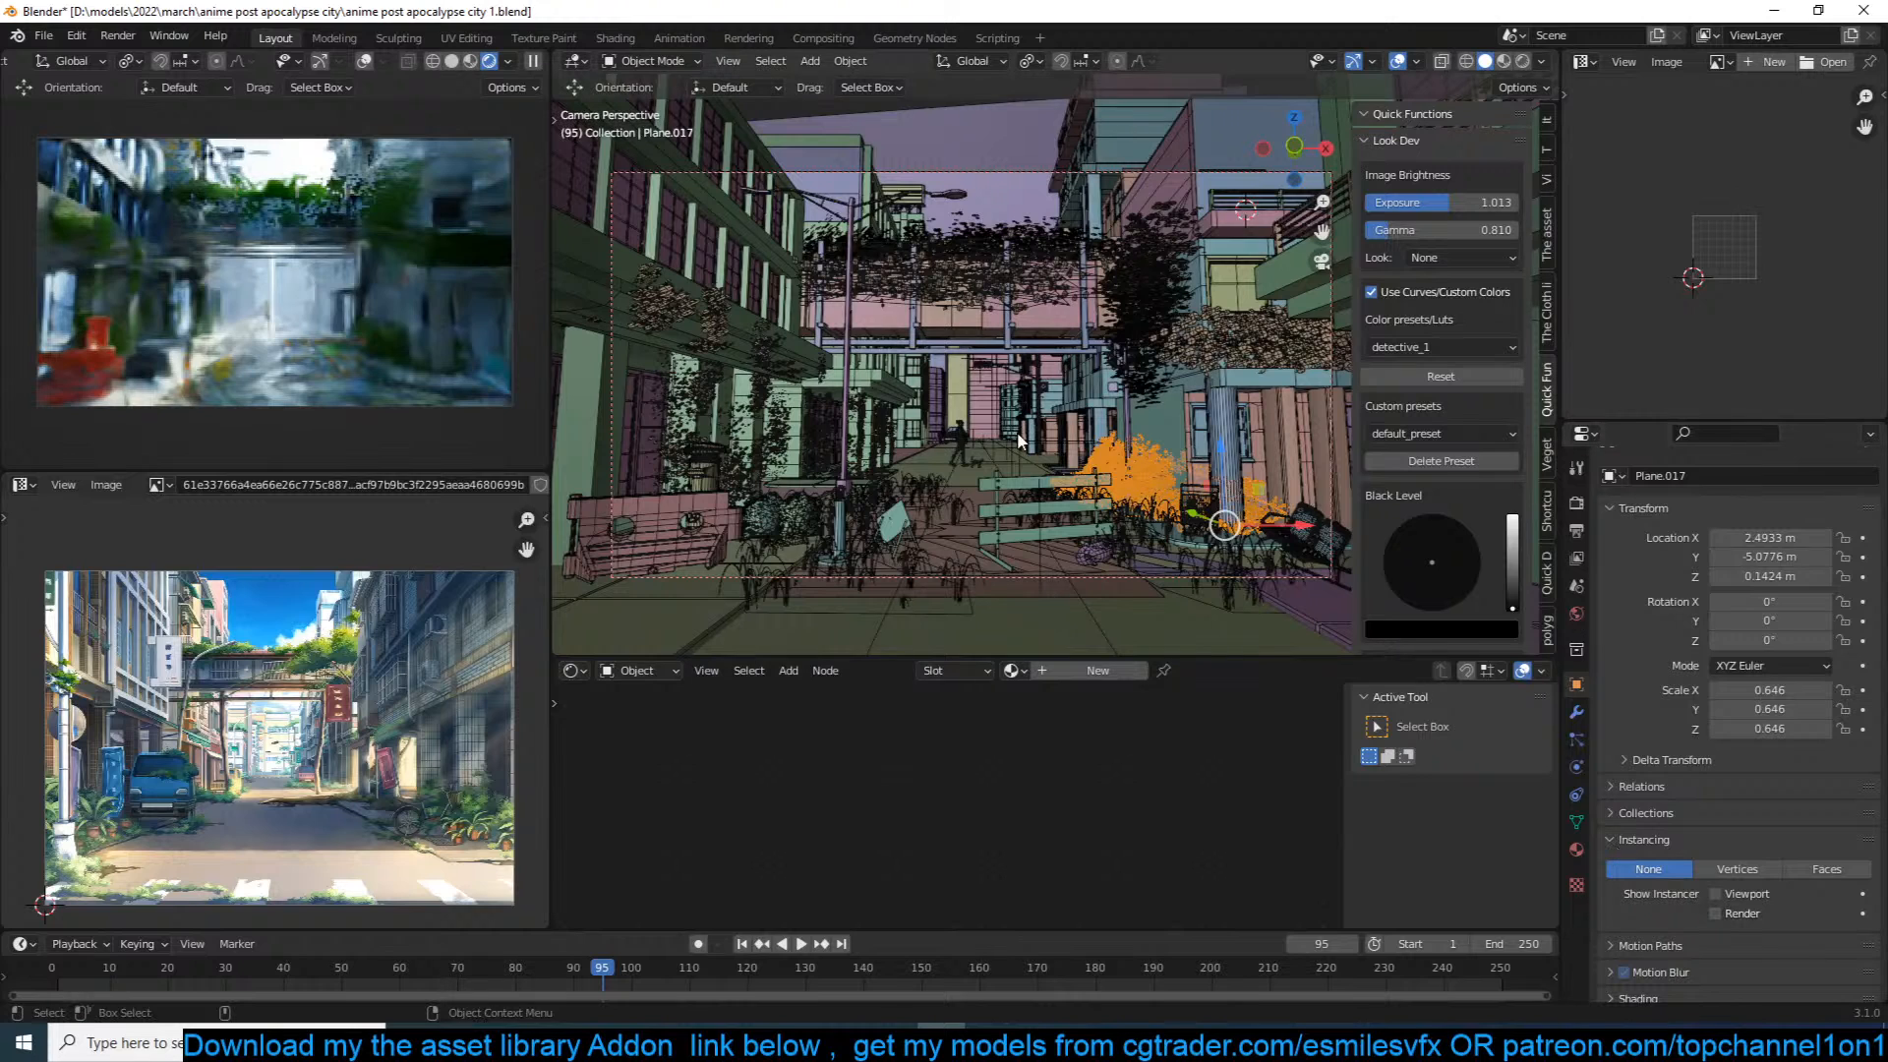
{"action": "left_click", "coordinate": [1088, 423]}
{"action": "key", "text": "ctrl+s"}
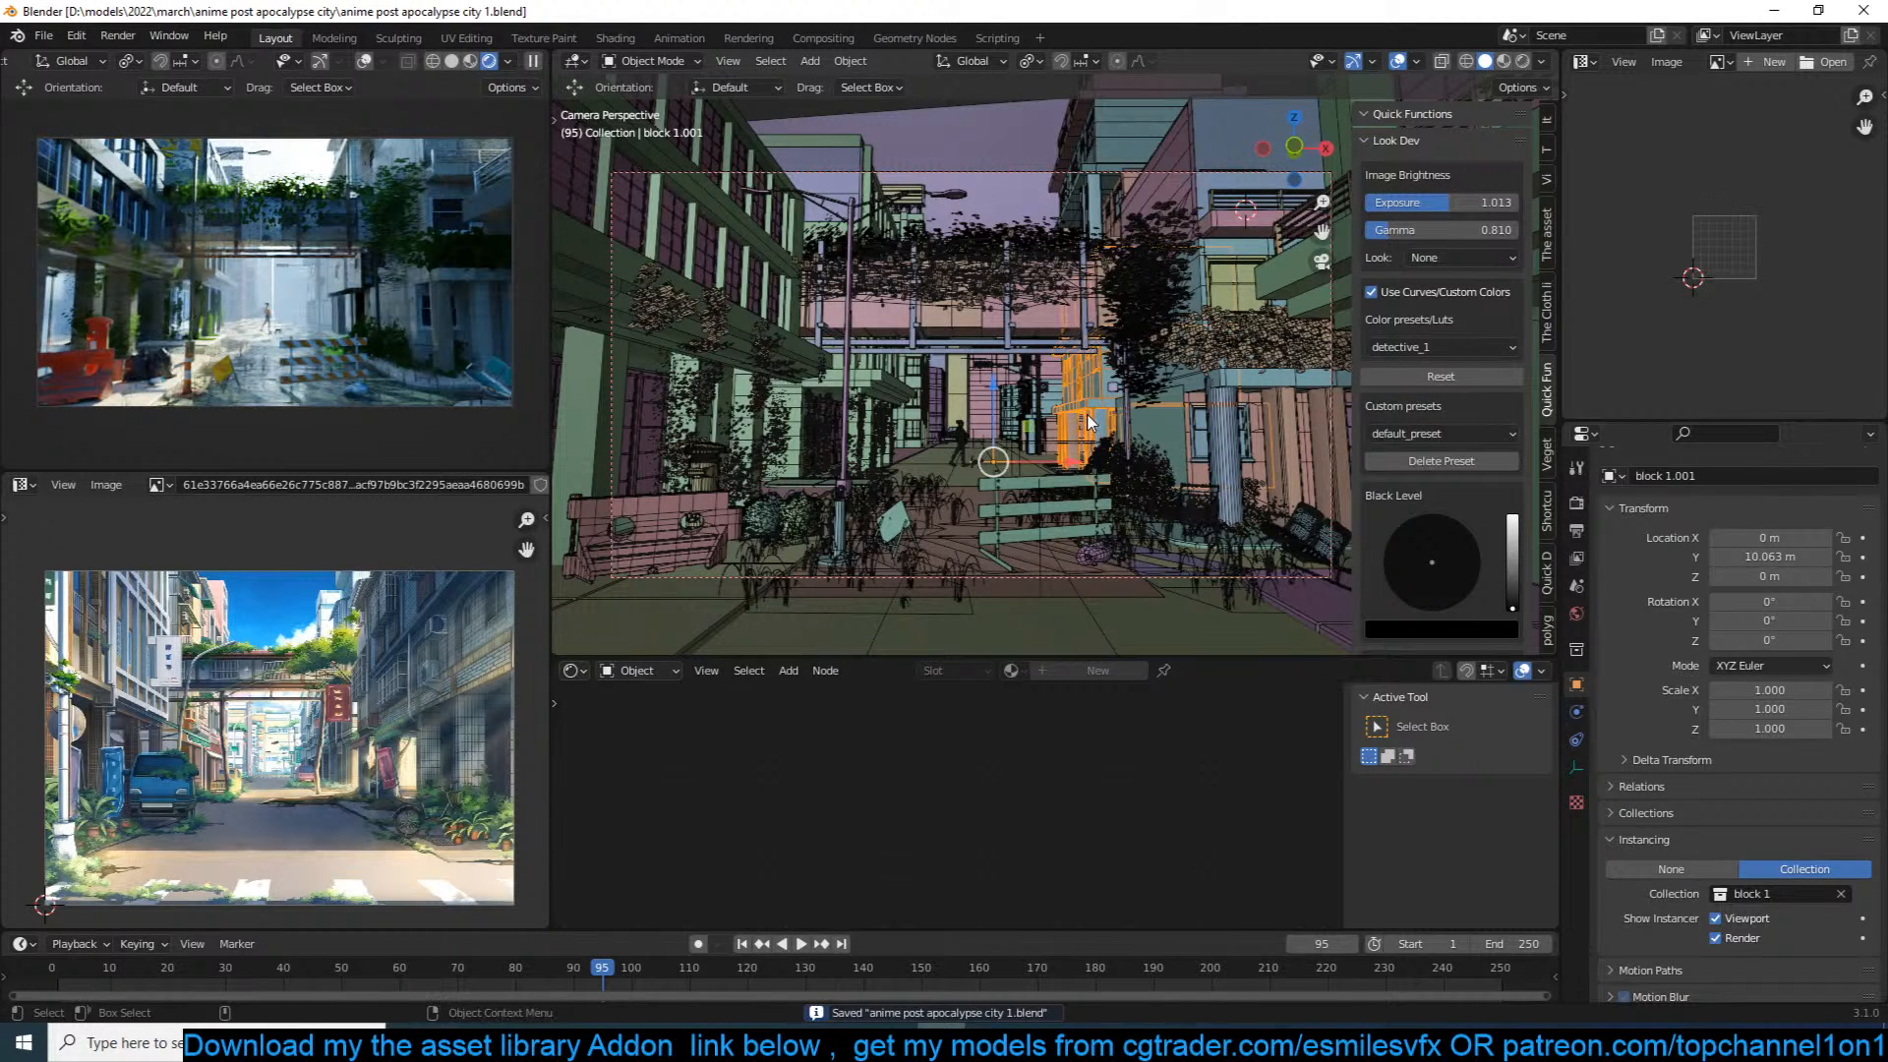
{"action": "left_click", "coordinate": [1184, 451]}
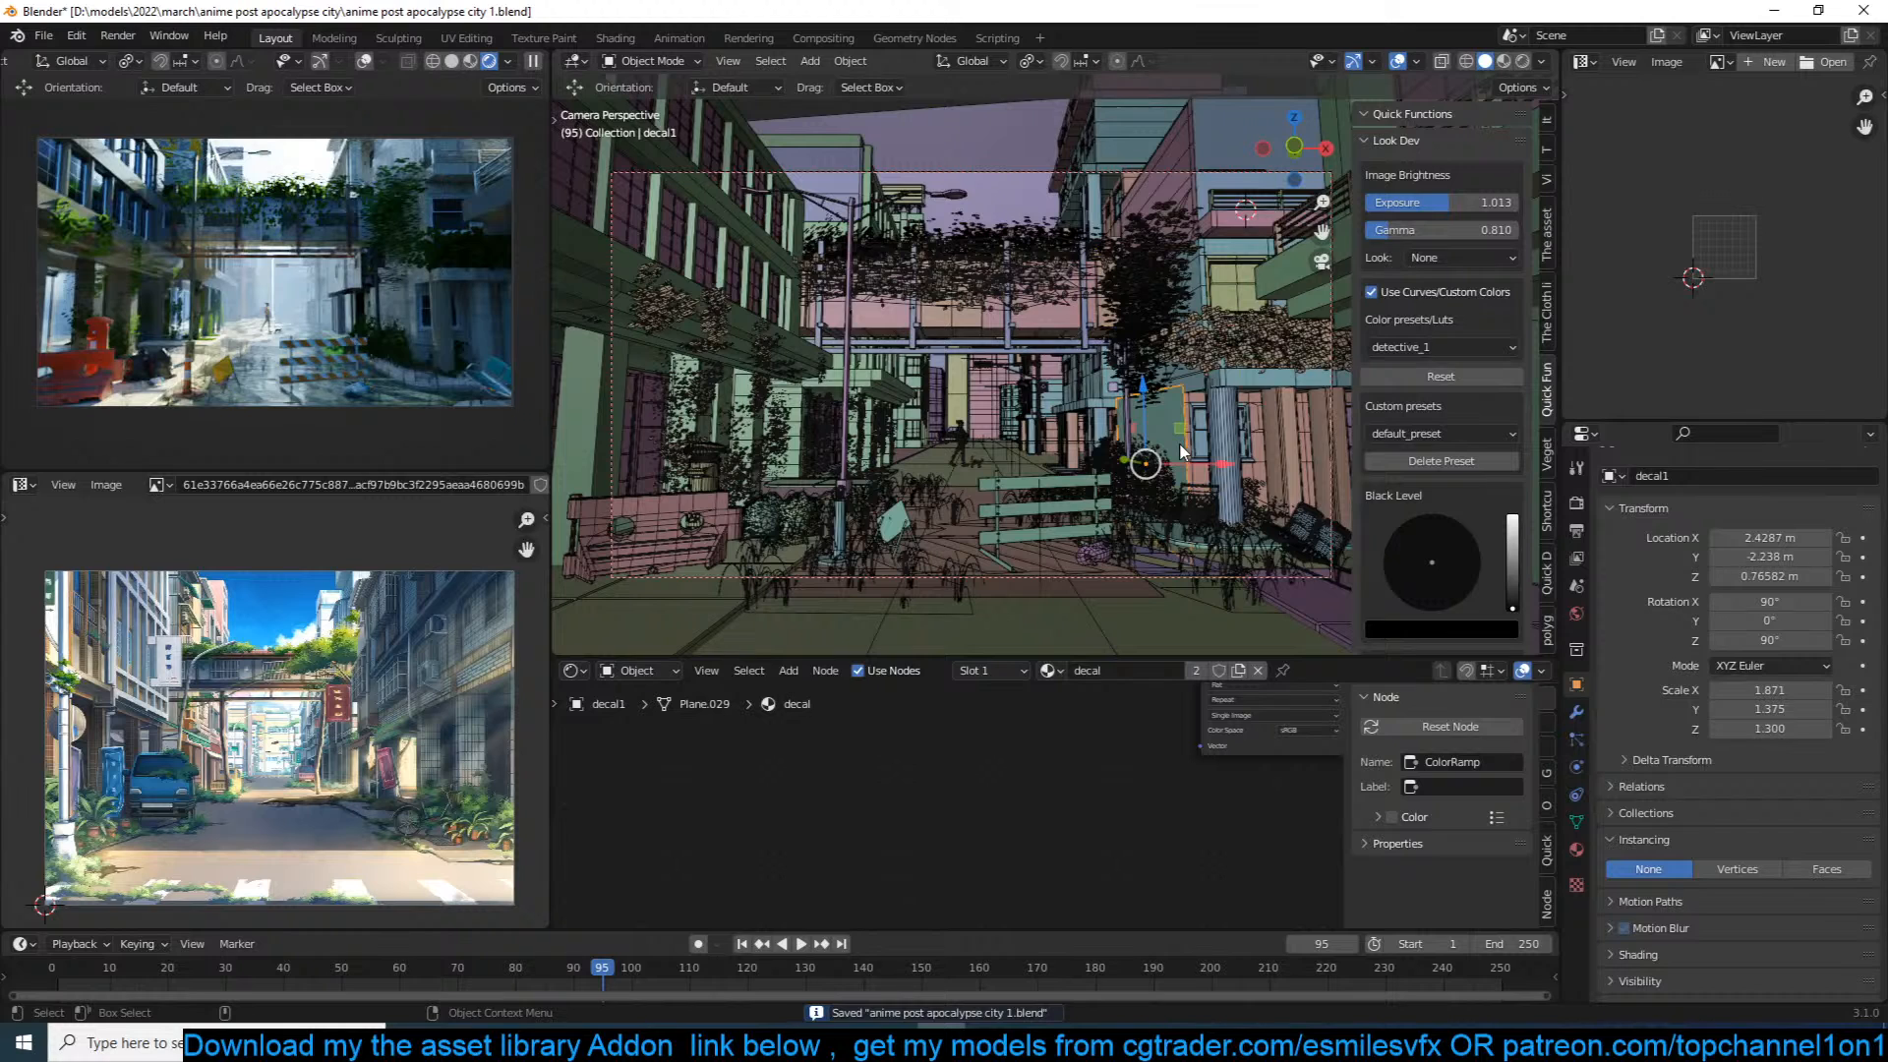